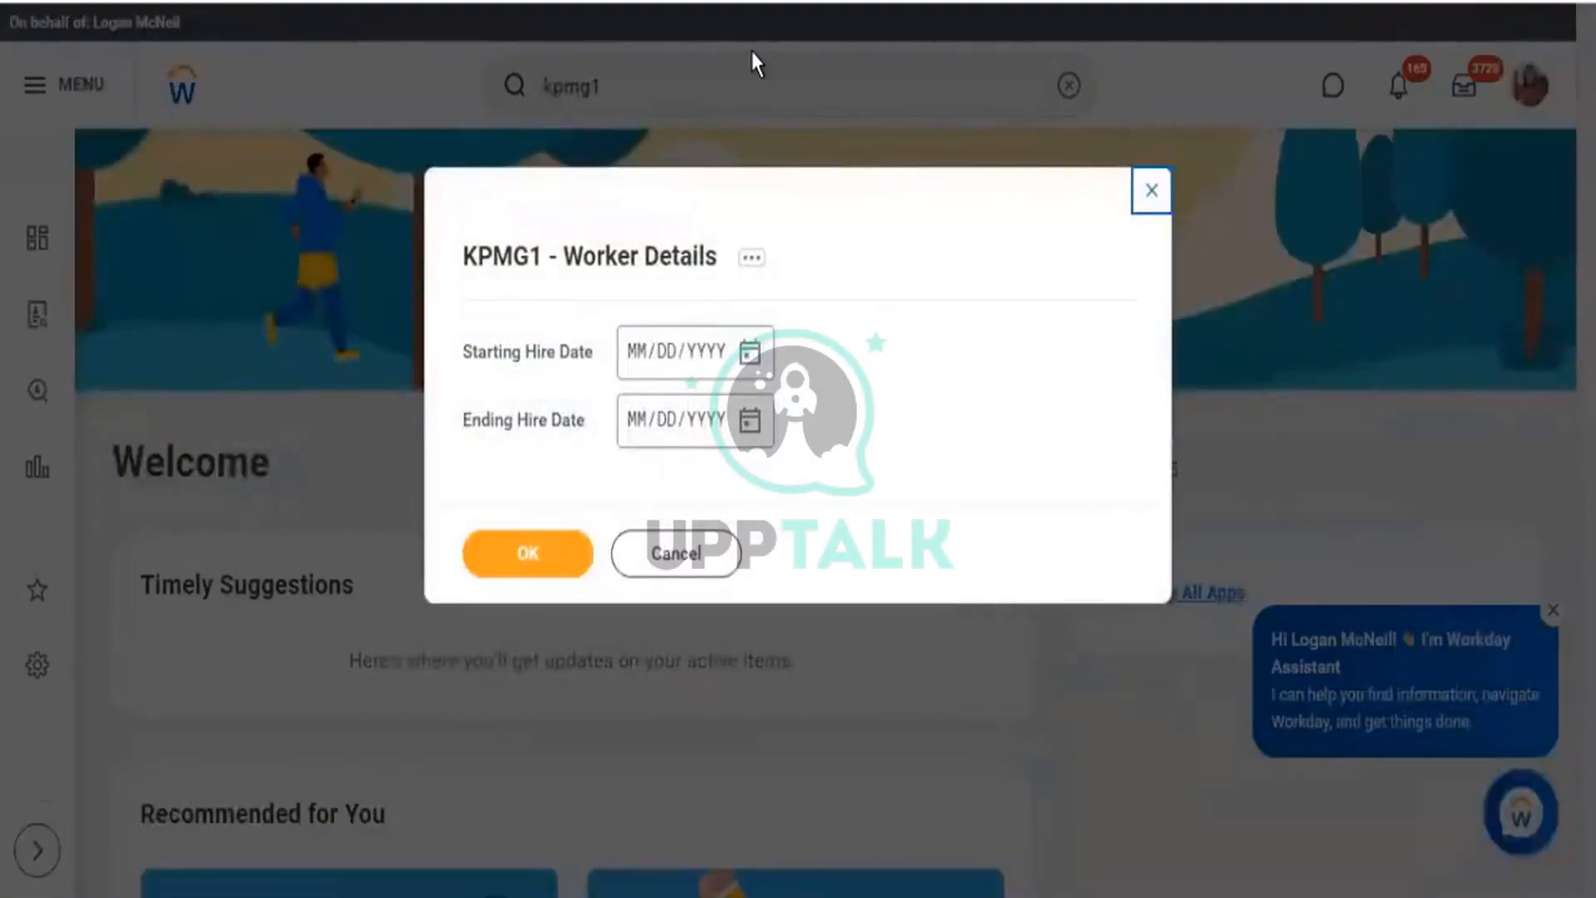
Open the View Custom Report page for KPMG1 - Worker Details instead of running it.
{"action": "left_click", "coordinate": [646, 240]}
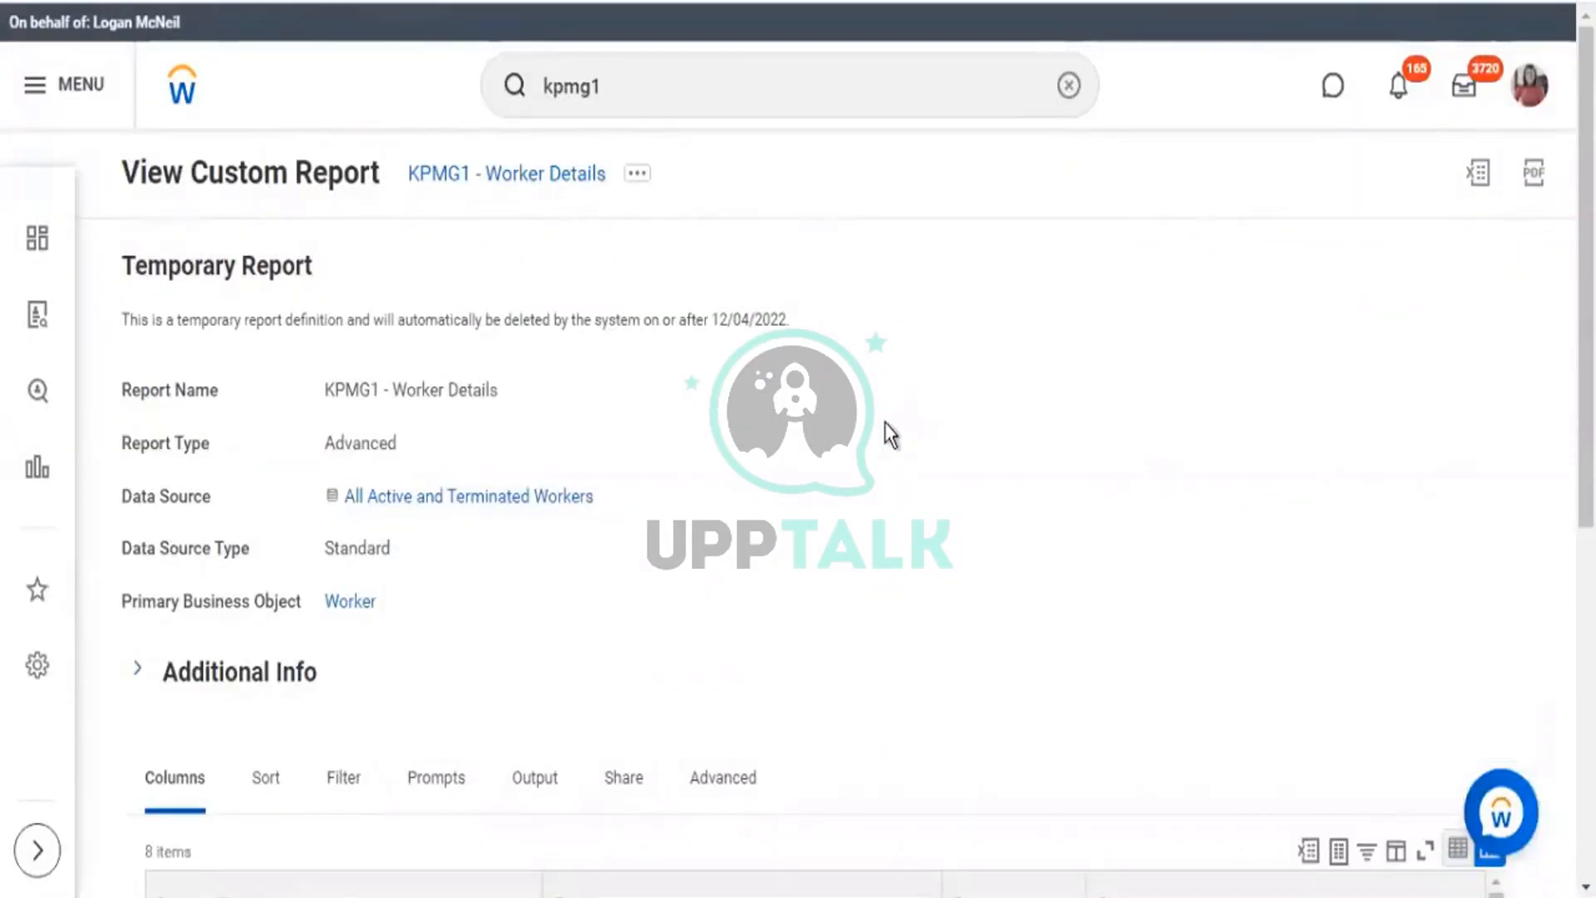
Review the Filter tab's two Hire Date conditions with Starting and Ending prompts.
{"action": "scroll", "coordinate": [887, 424], "scroll_direction": "down", "scroll_amount": 5}
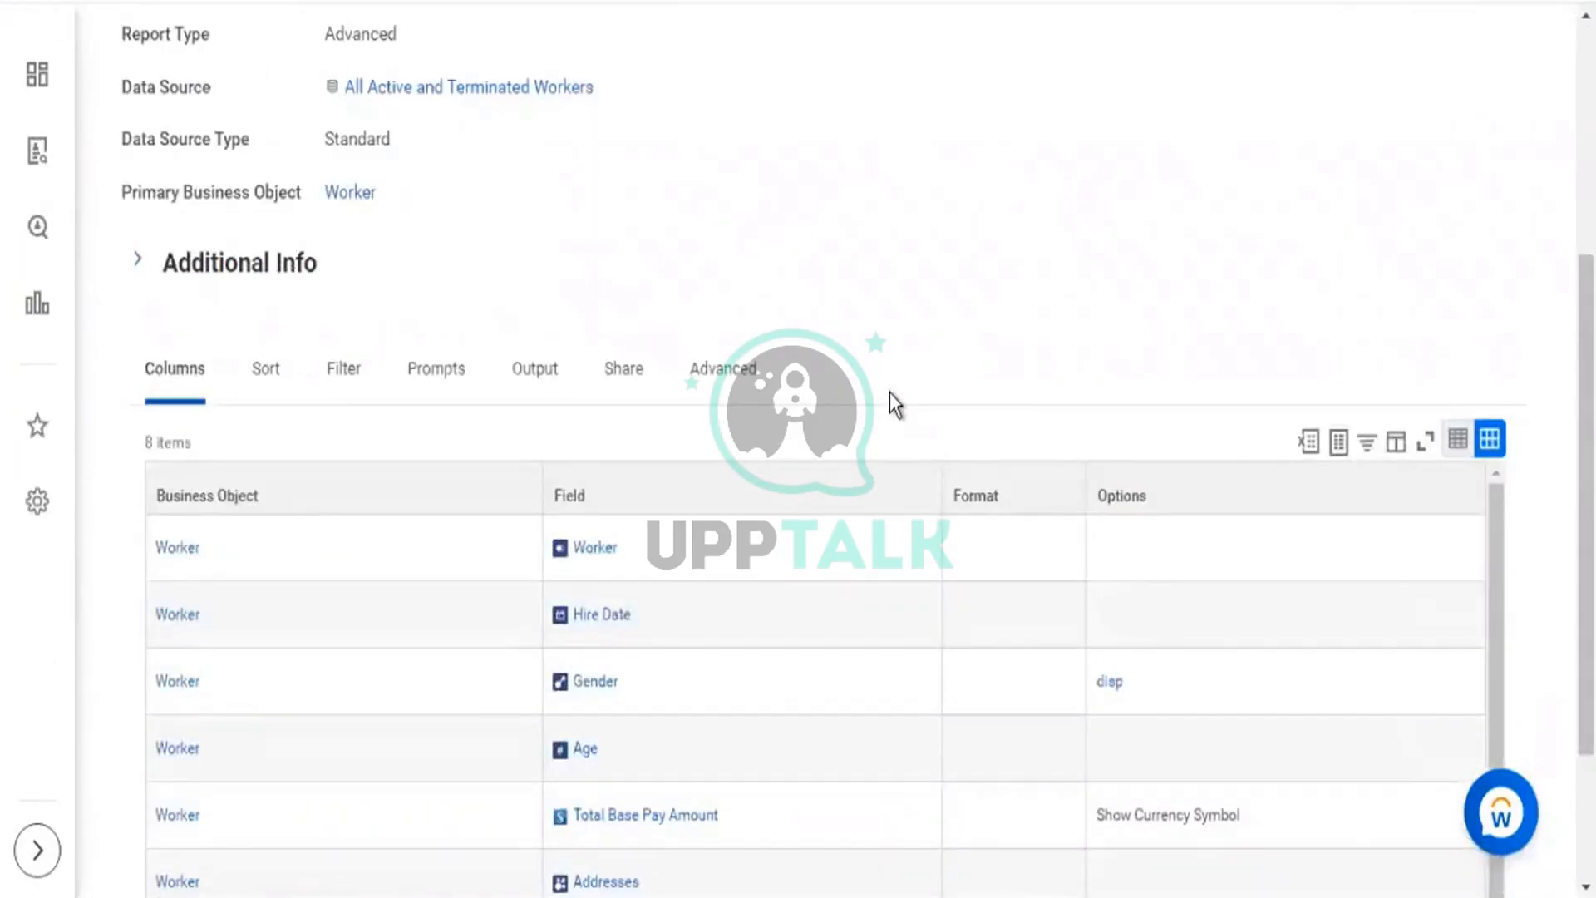
{"action": "left_click", "coordinate": [334, 387]}
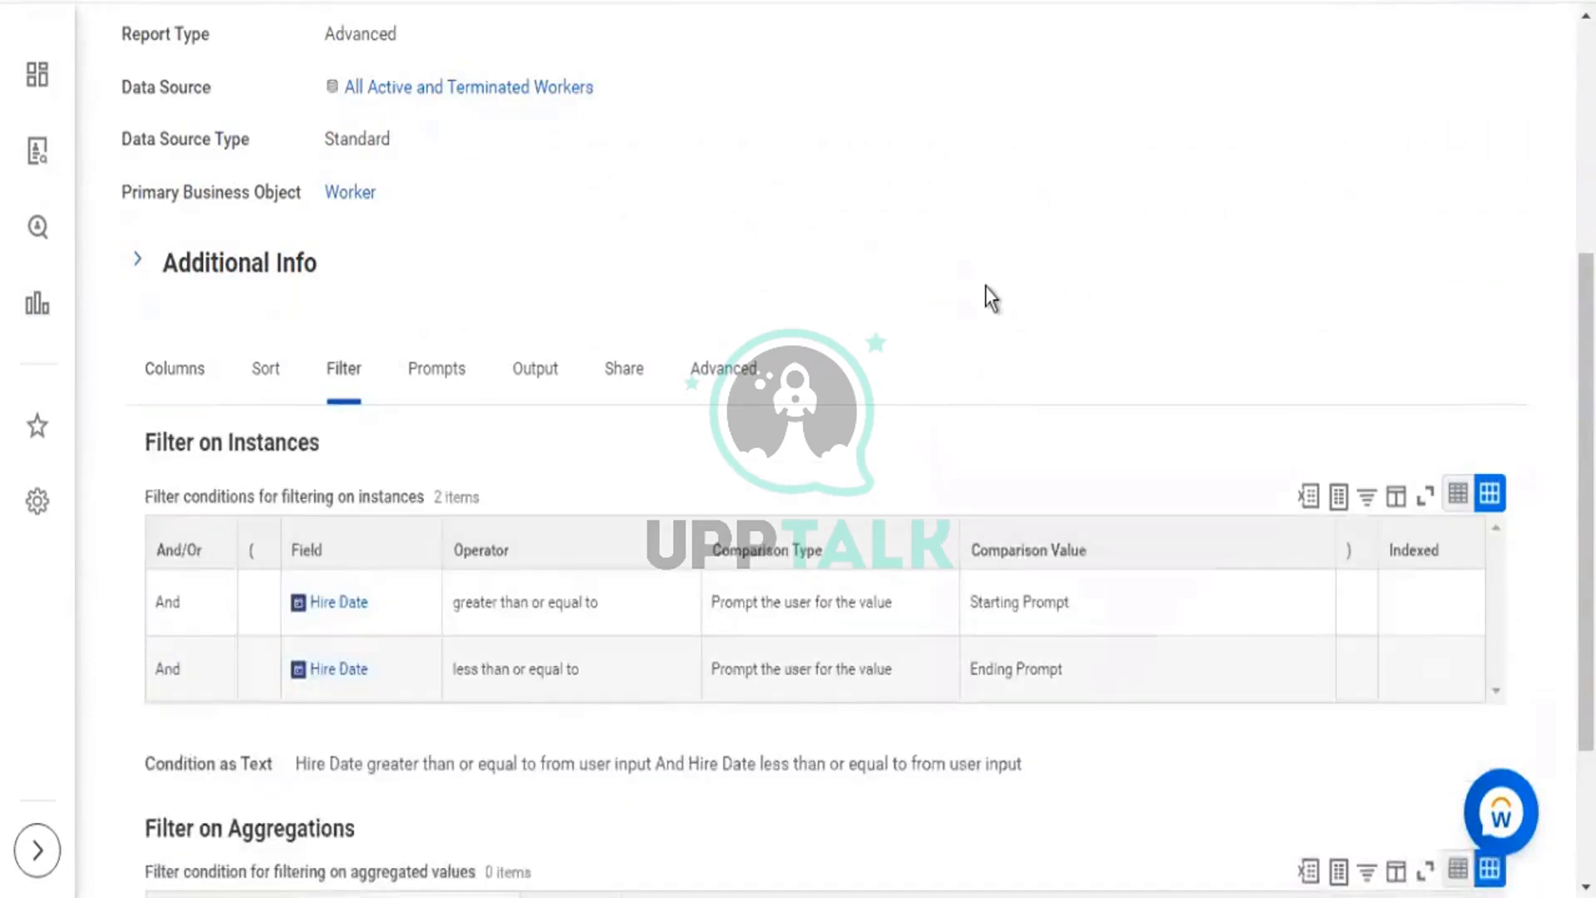
{"action": "scroll", "coordinate": [986, 287], "scroll_direction": "down", "scroll_amount": 3}
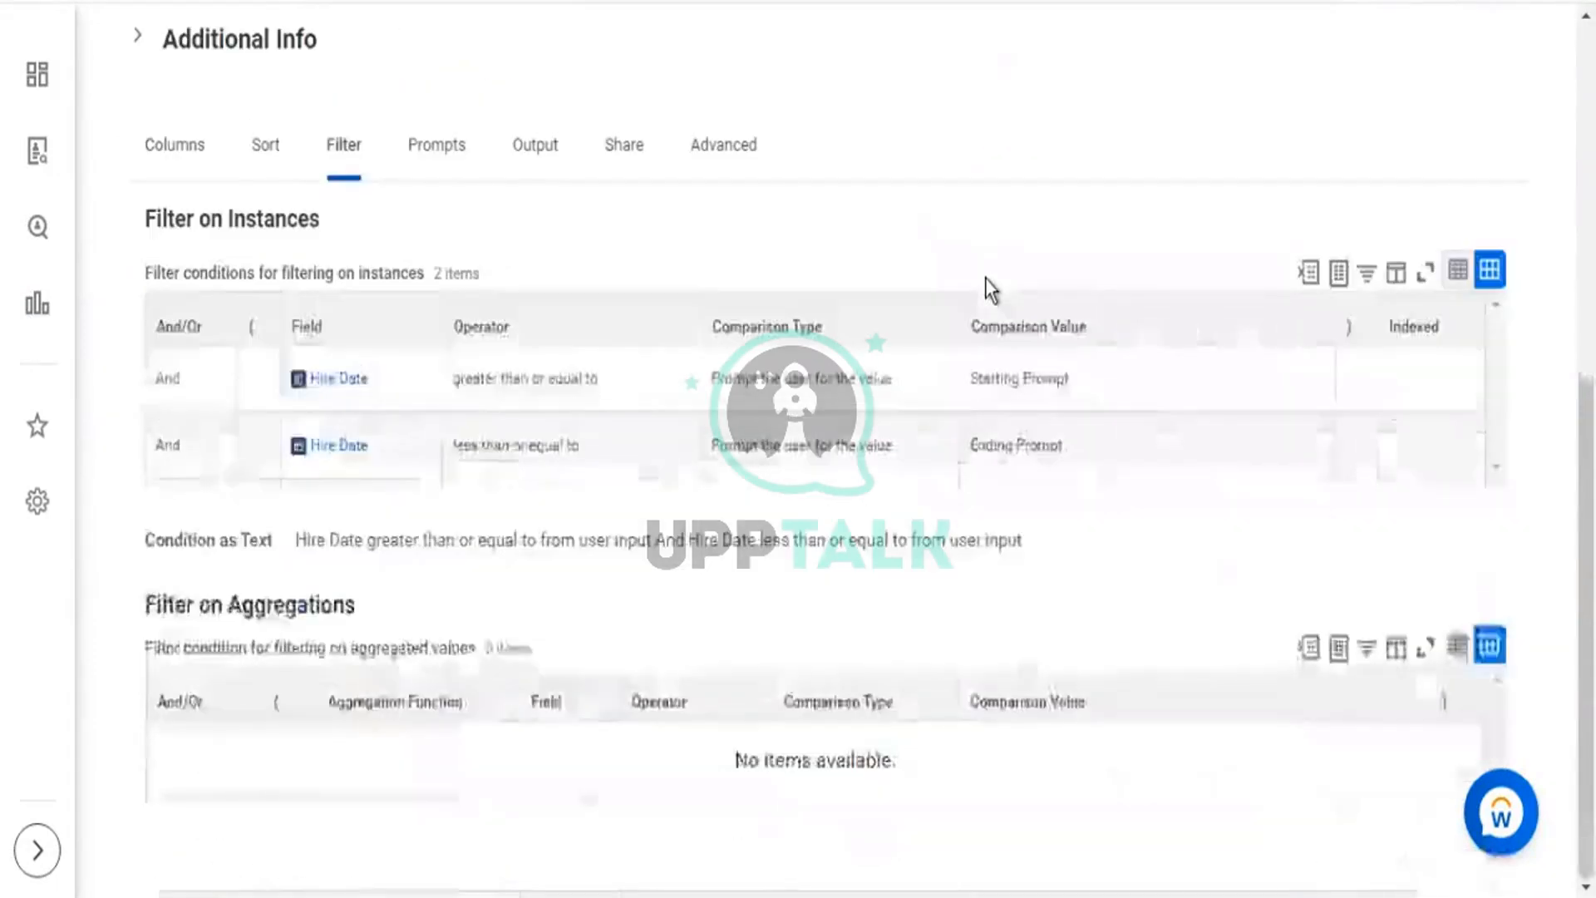
{"action": "left_click_drag", "start_coordinate": [720, 380], "coordinate": [832, 385]}
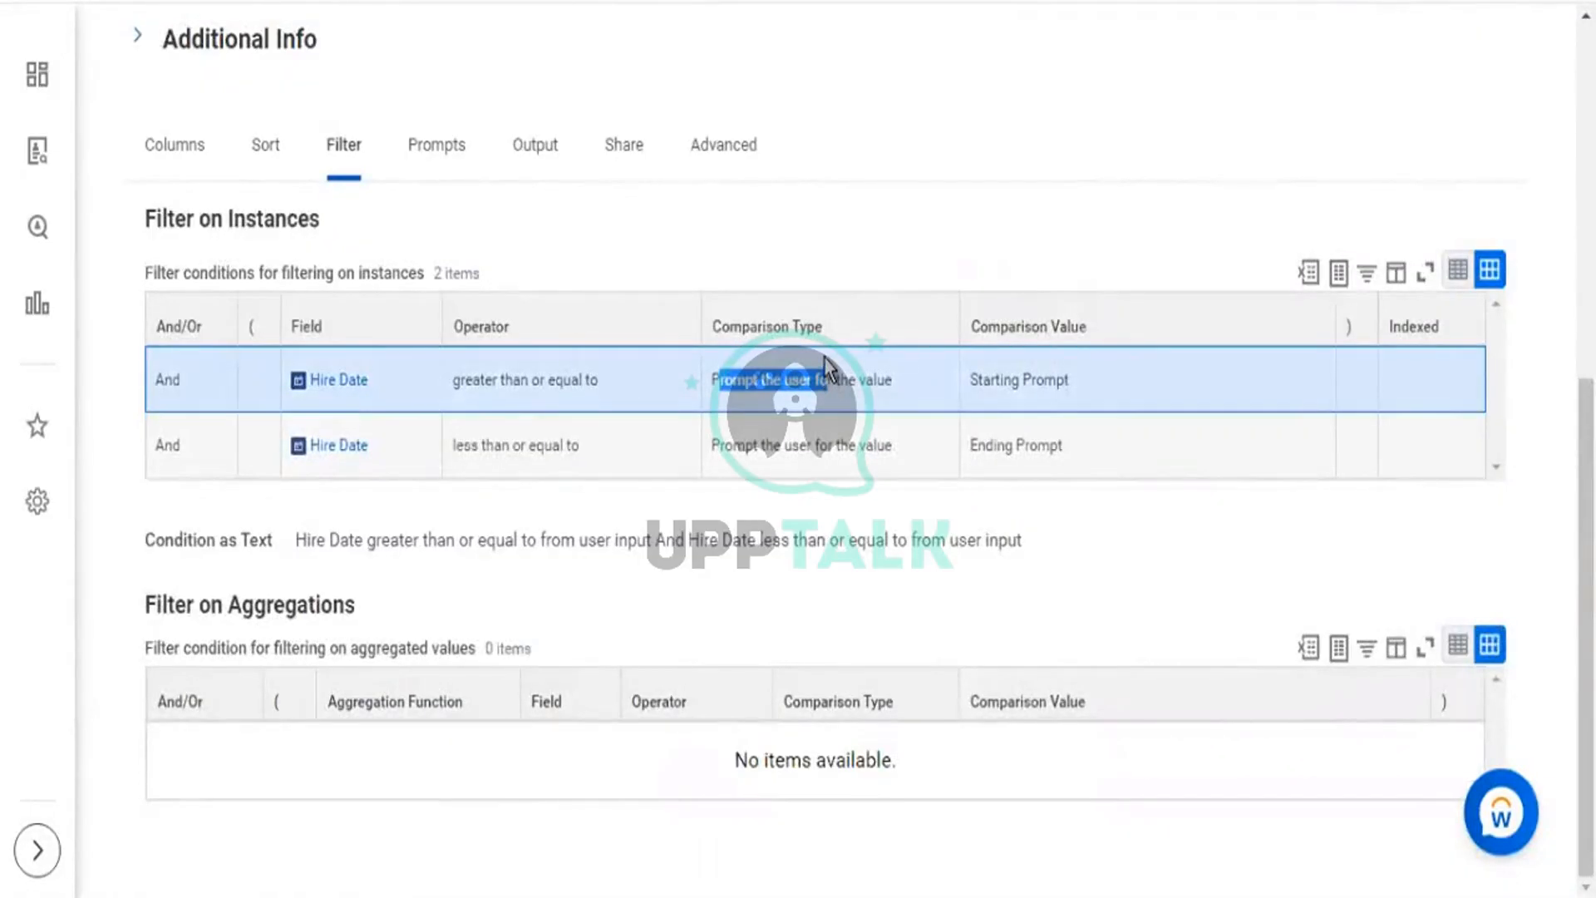
{"action": "scroll", "coordinate": [825, 357], "scroll_direction": "up", "scroll_amount": 8}
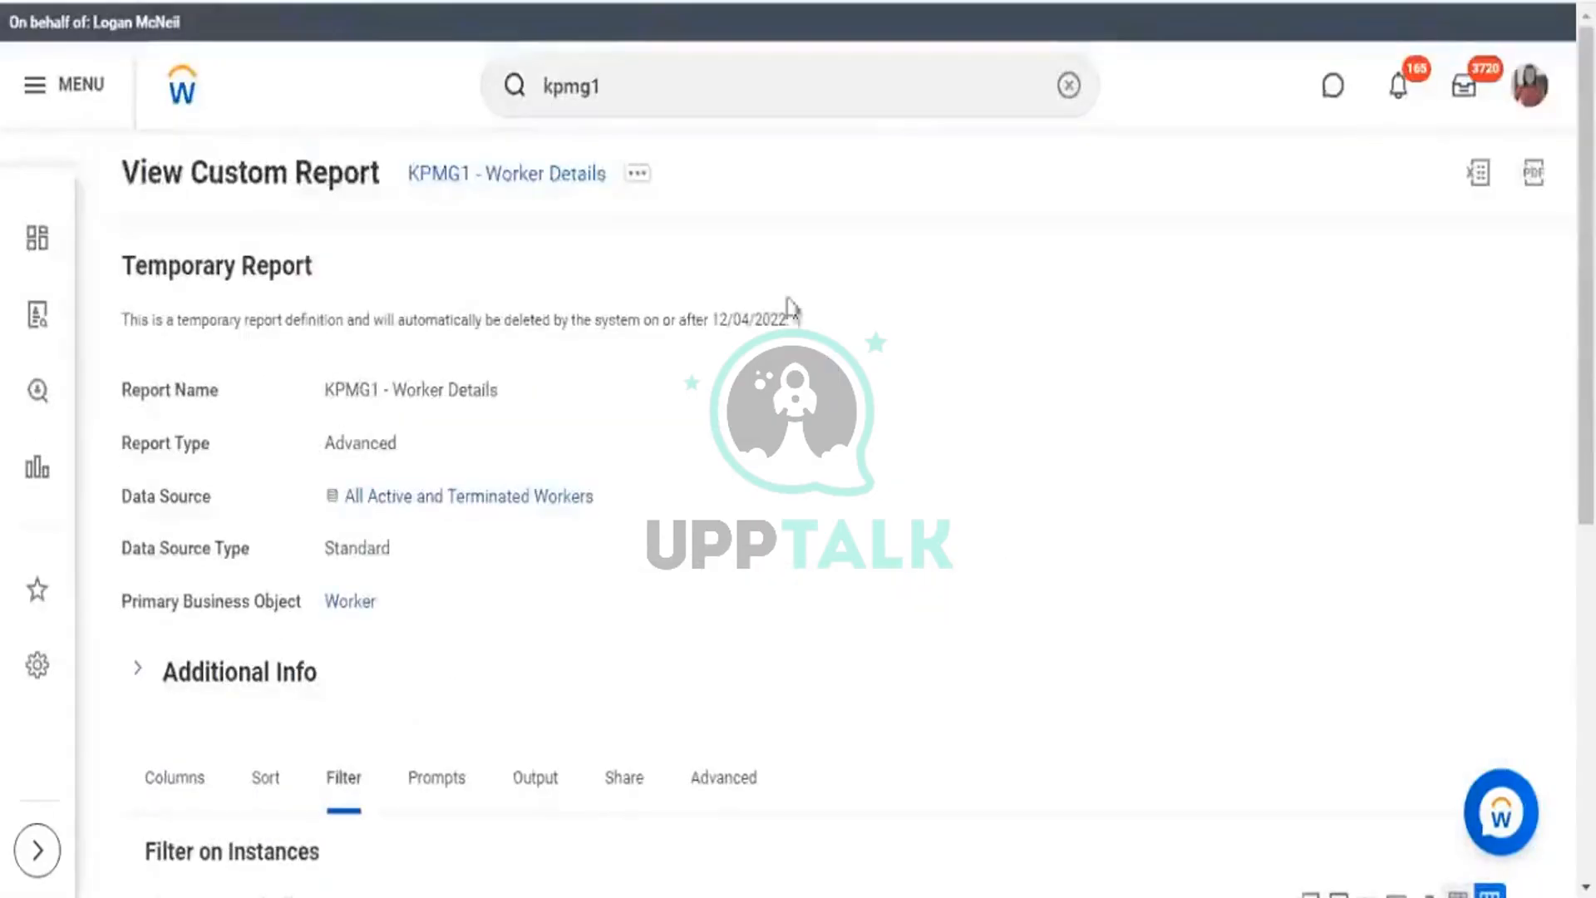
Choose Custom Report > Edit from the KPMG1 - Worker Details related actions.
{"action": "left_click", "coordinate": [639, 175]}
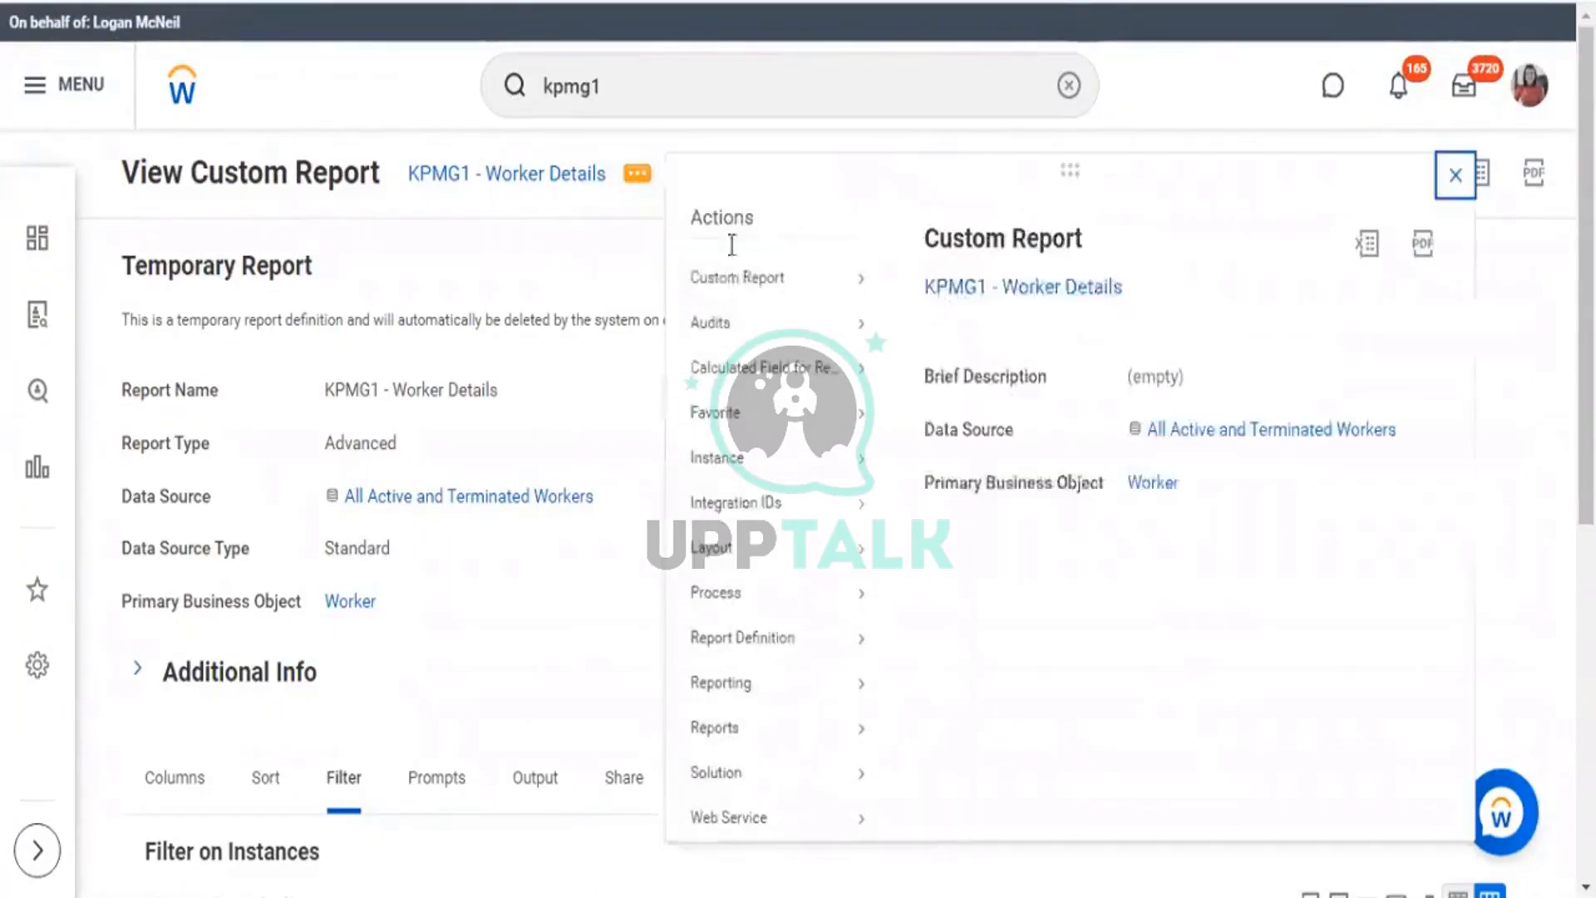
{"action": "mouse_move", "coordinate": [732, 276]}
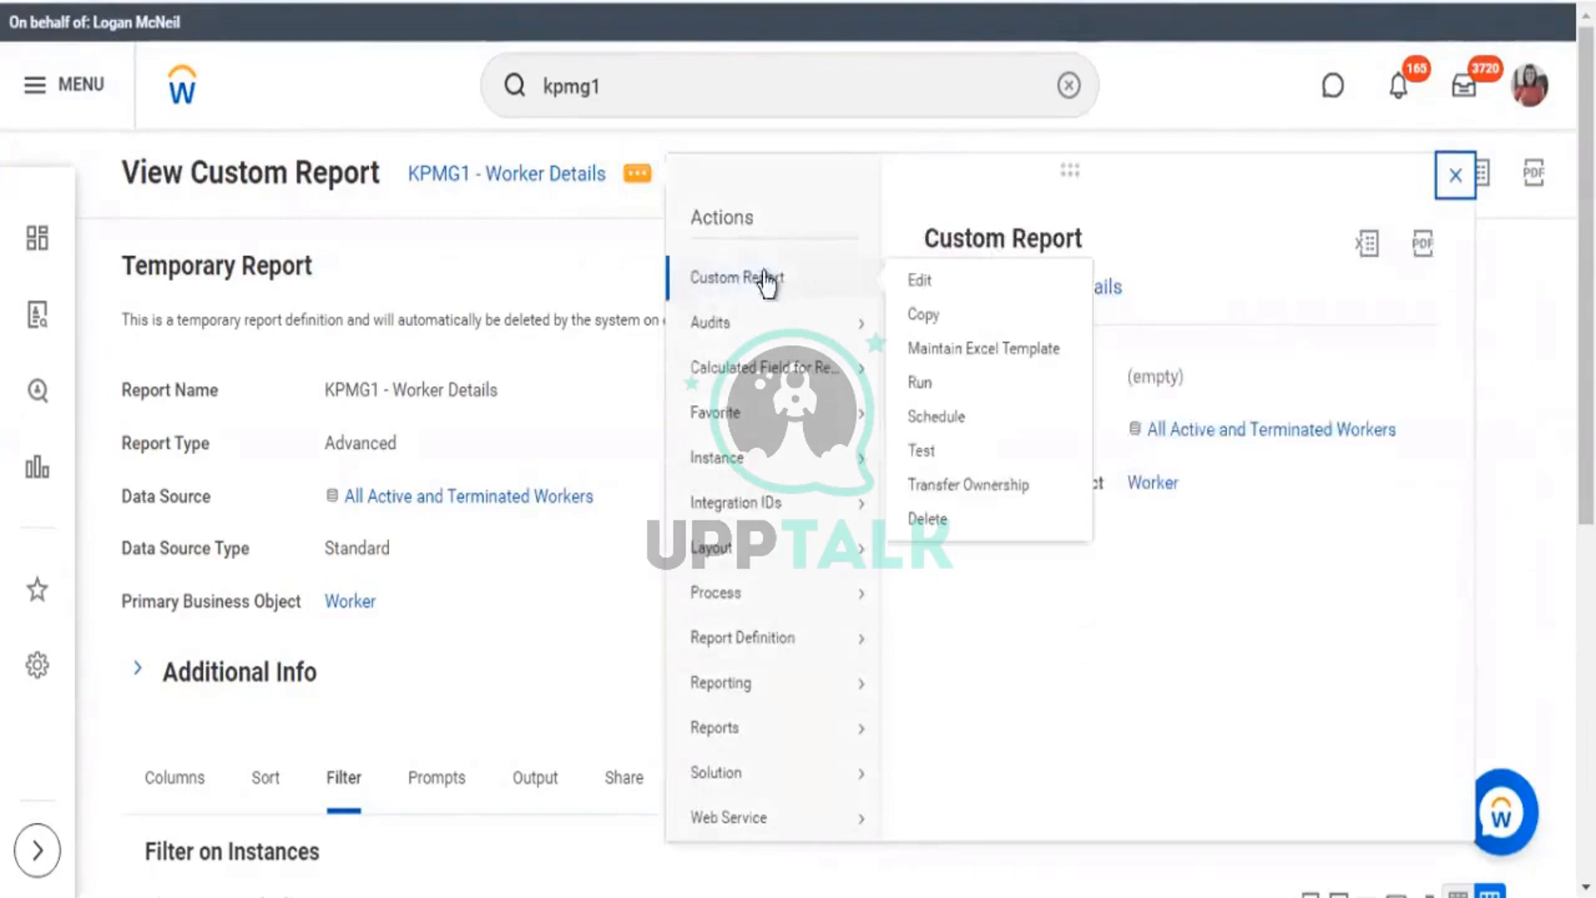
{"action": "left_click", "coordinate": [925, 282]}
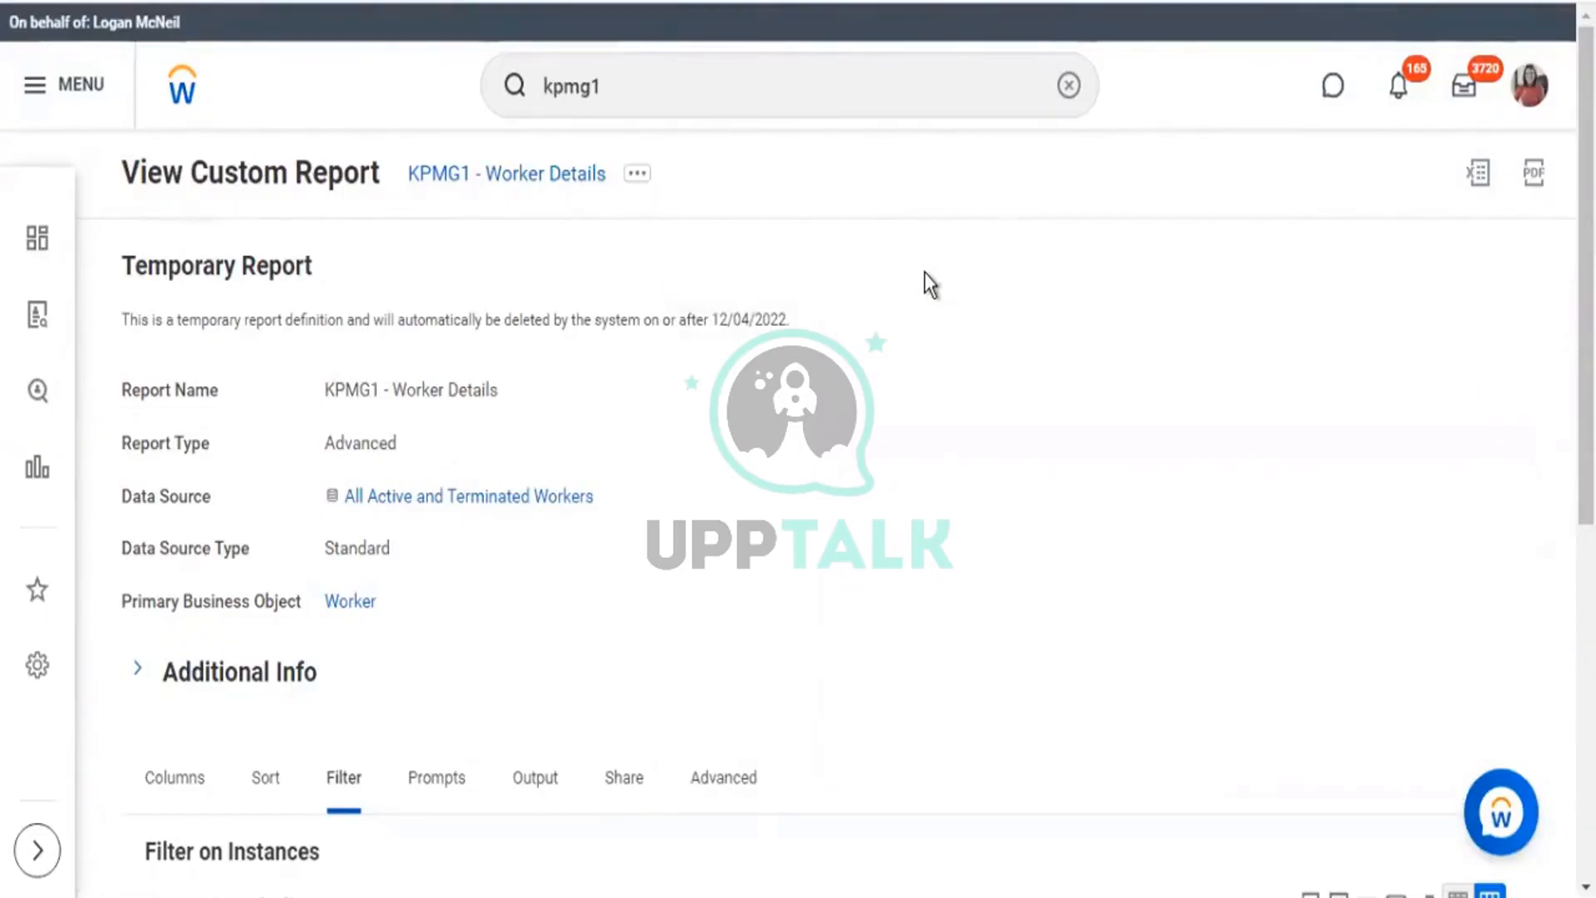
Add a Gender filter row with the 'in the selection list' operator above the Hire Date conditions.
{"action": "scroll", "coordinate": [912, 272], "scroll_direction": "down", "scroll_amount": 6}
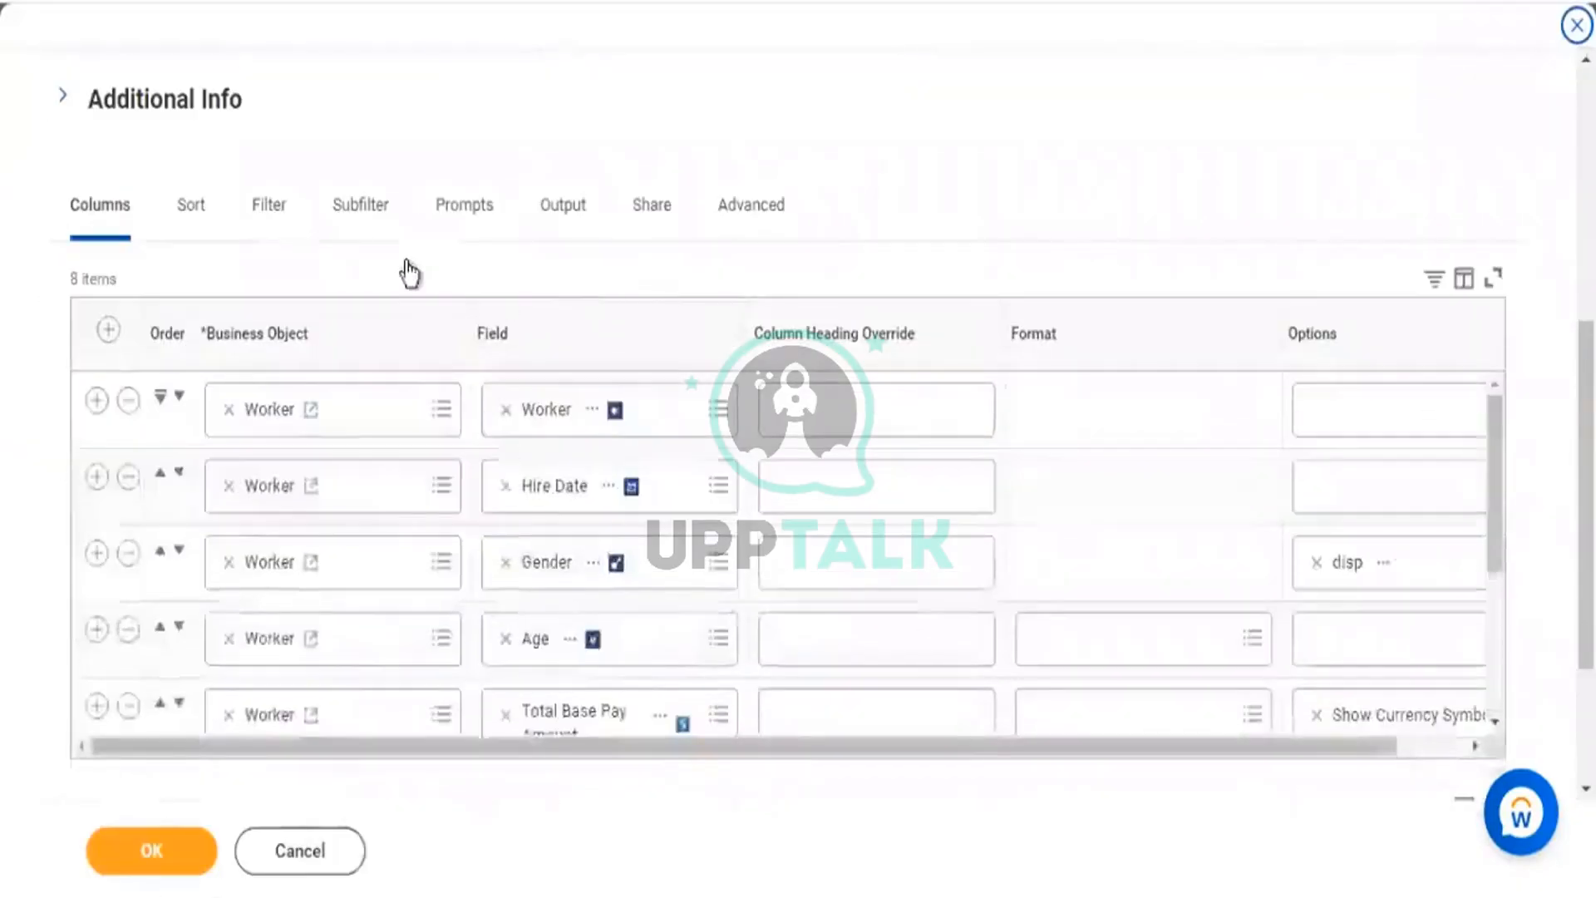
{"action": "left_click", "coordinate": [277, 213]}
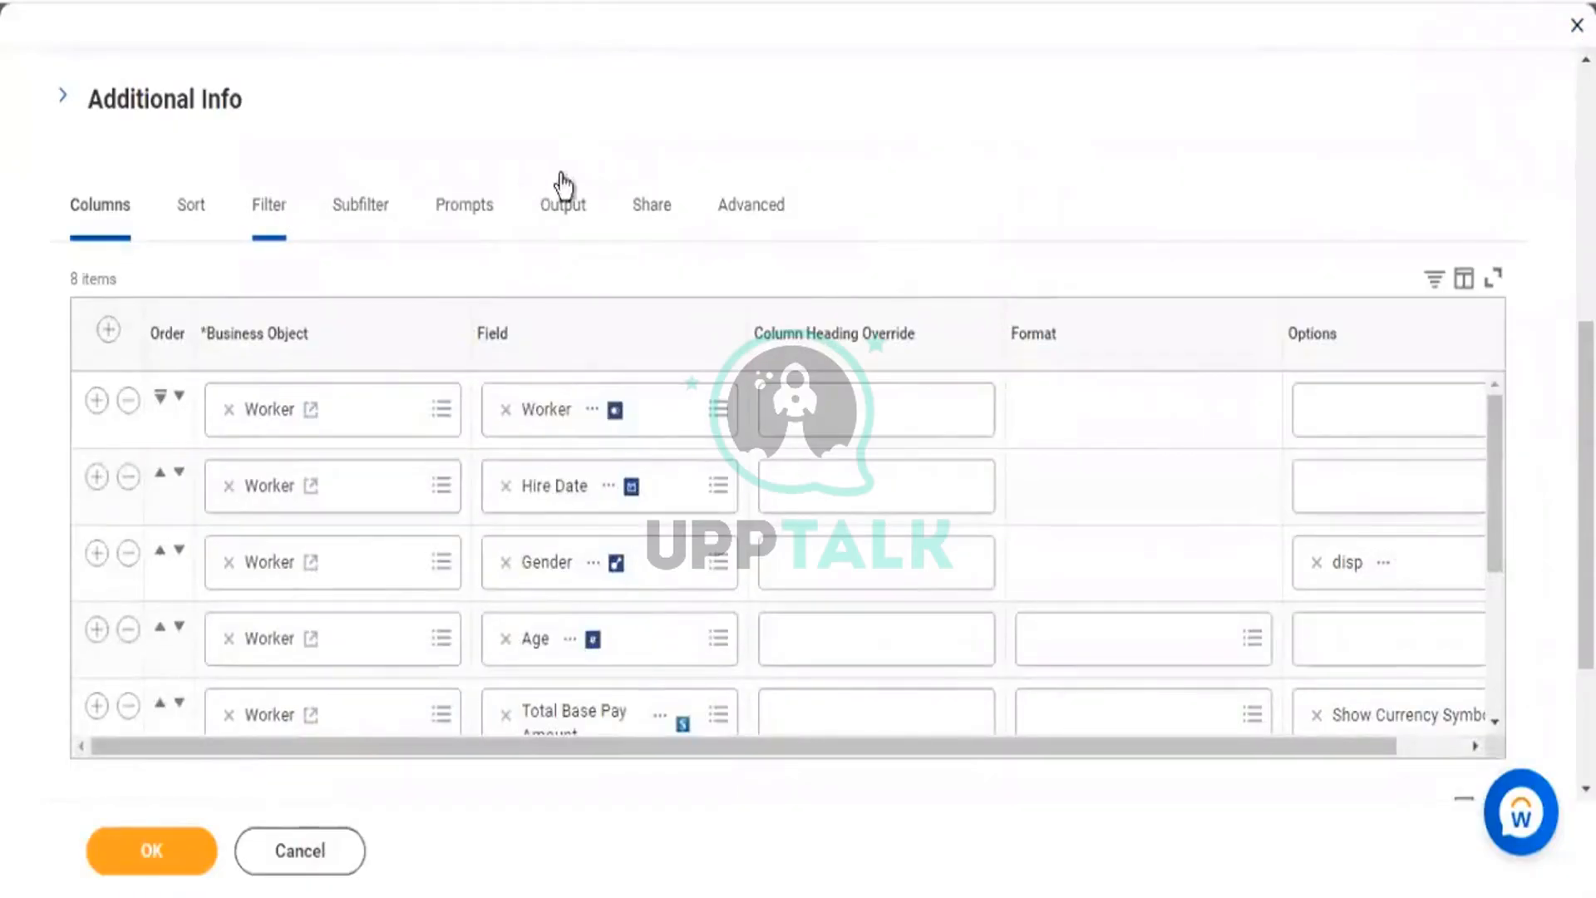
{"action": "scroll", "coordinate": [576, 182], "scroll_direction": "down", "scroll_amount": 2}
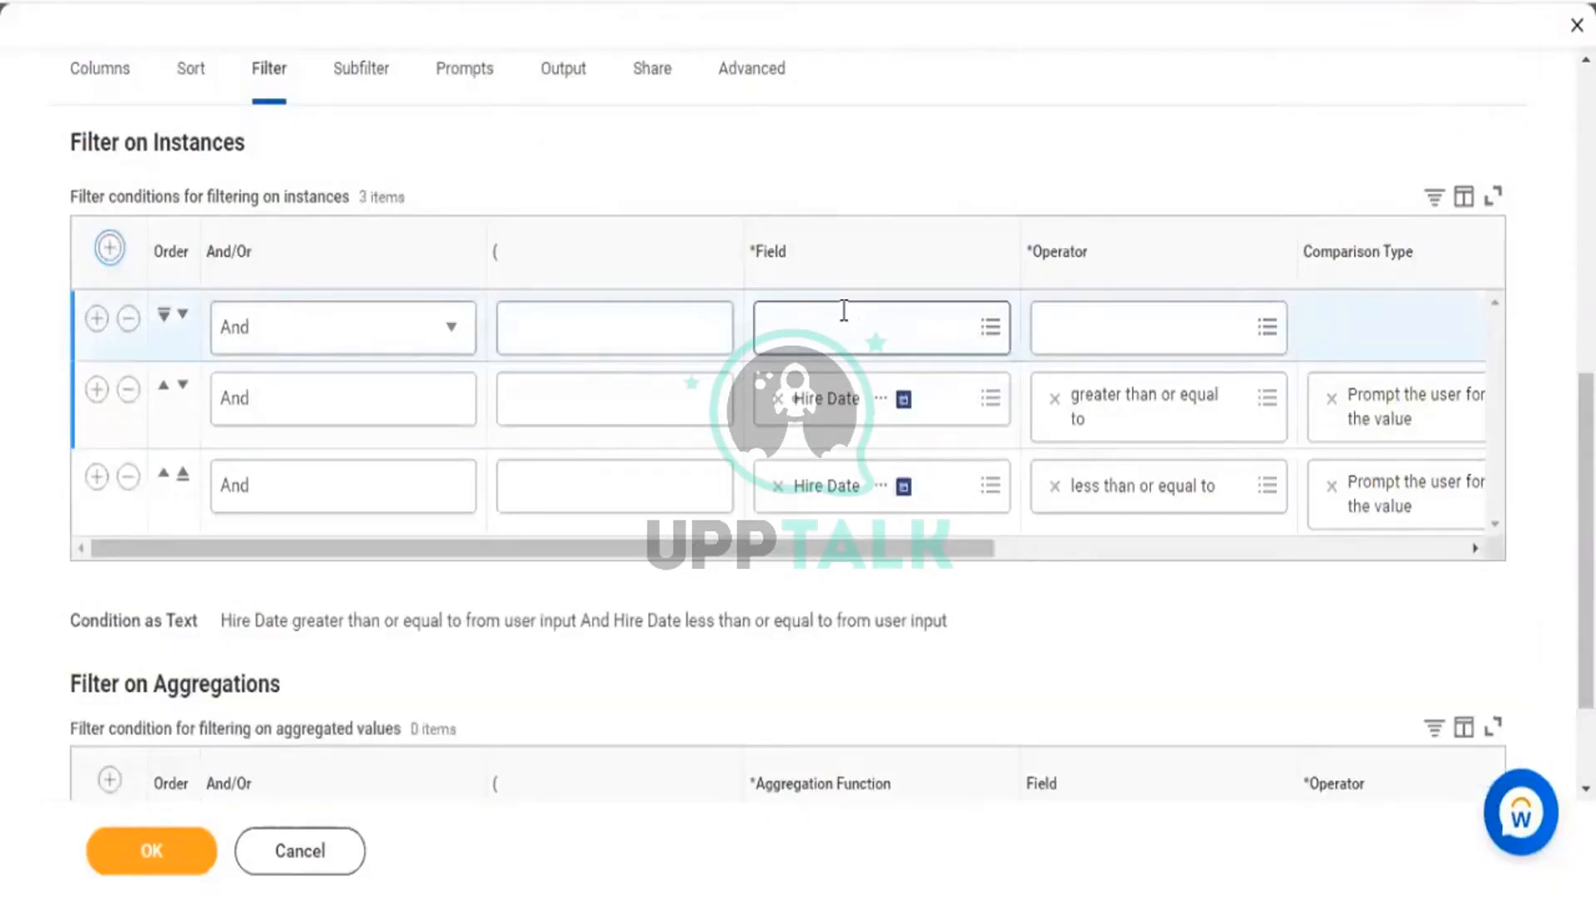
{"action": "left_click", "coordinate": [844, 311]}
{"action": "type", "text": "gender"}
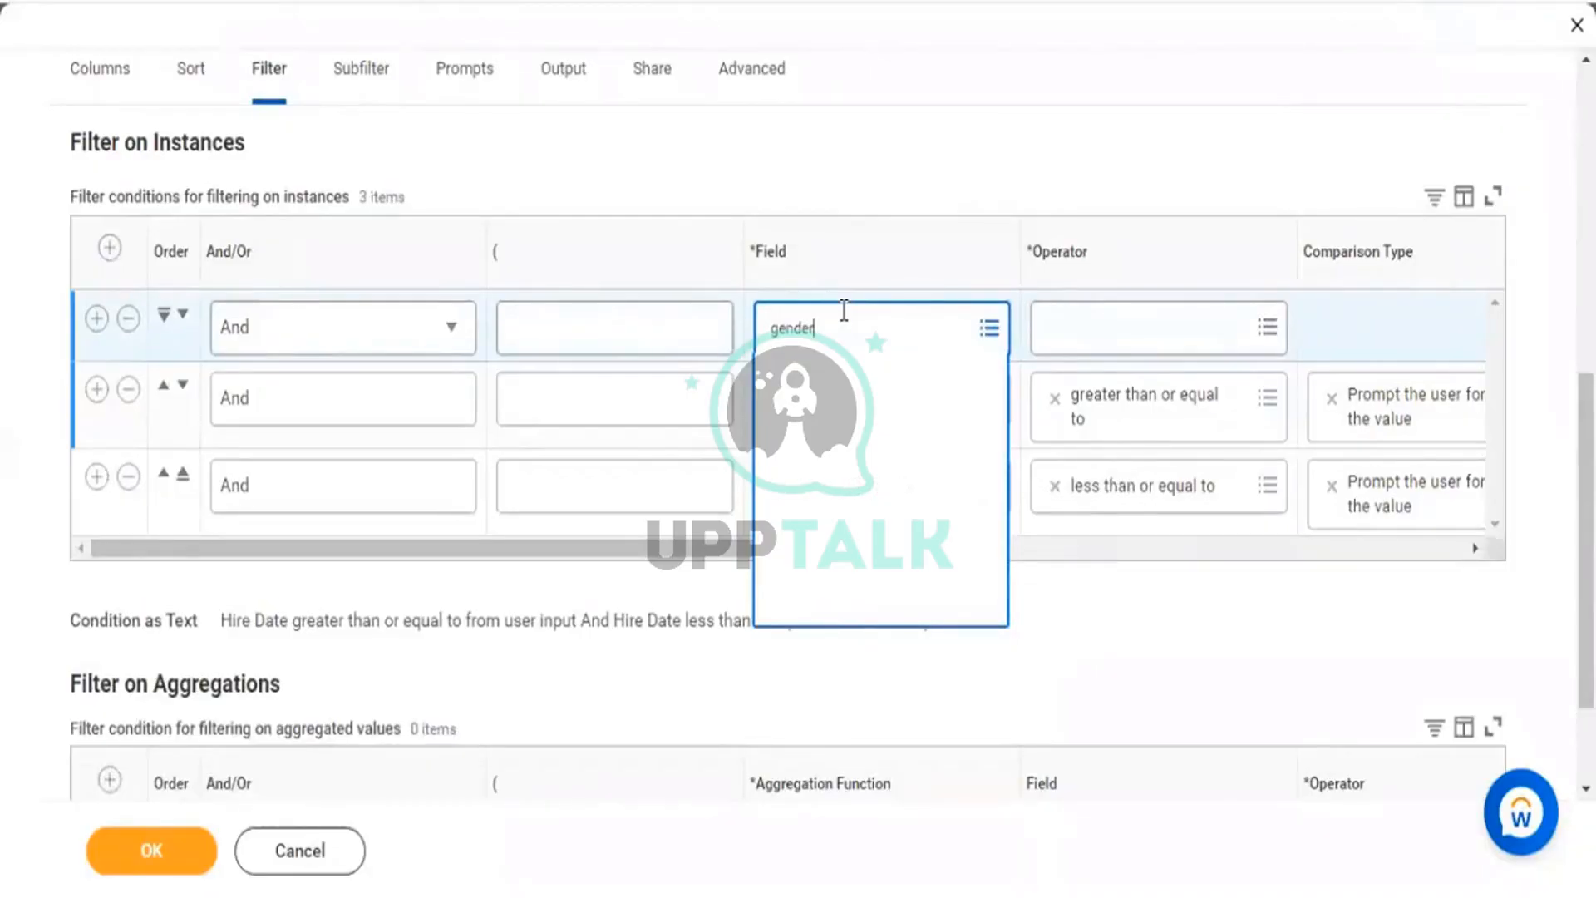
{"action": "key", "text": "Return"}
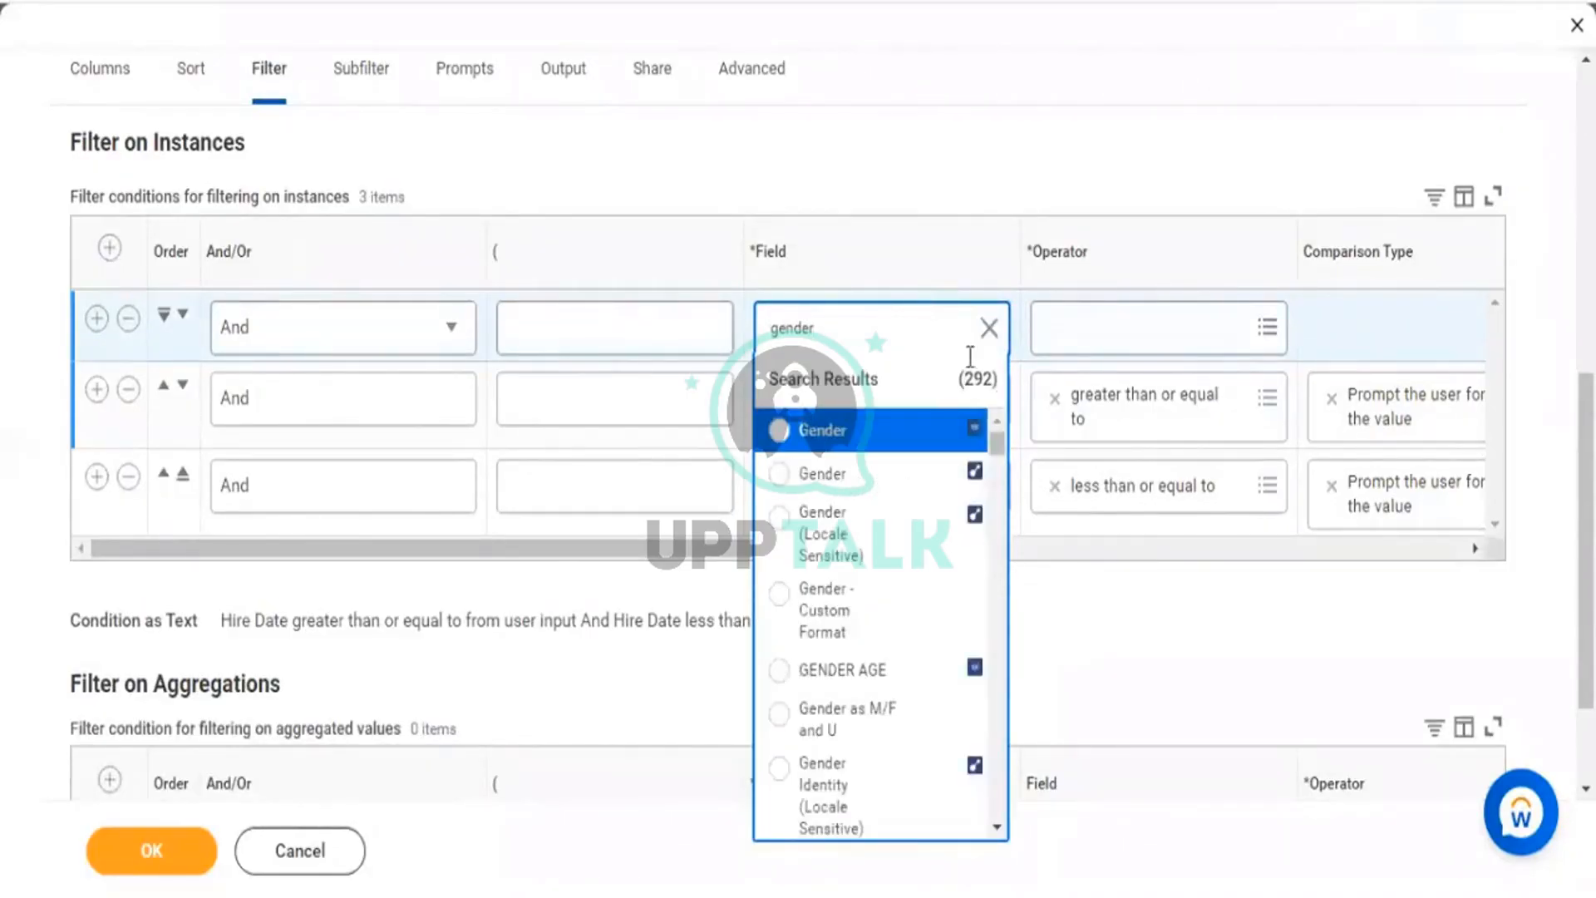
{"action": "left_click", "coordinate": [851, 473]}
{"action": "key", "text": "Tab"}
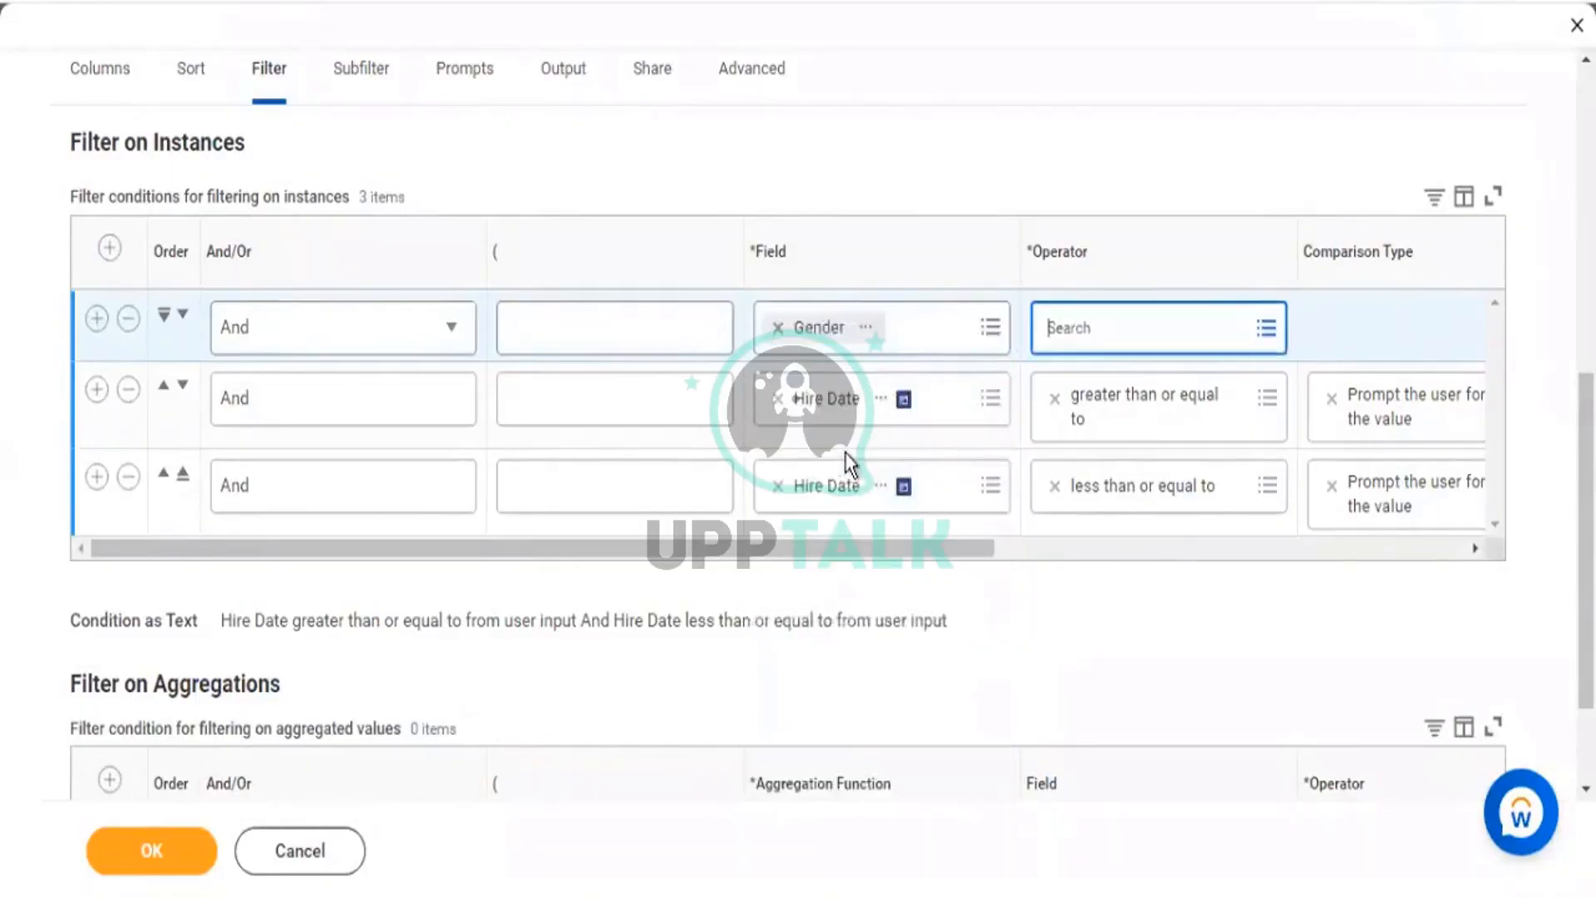
{"action": "key", "text": "Return"}
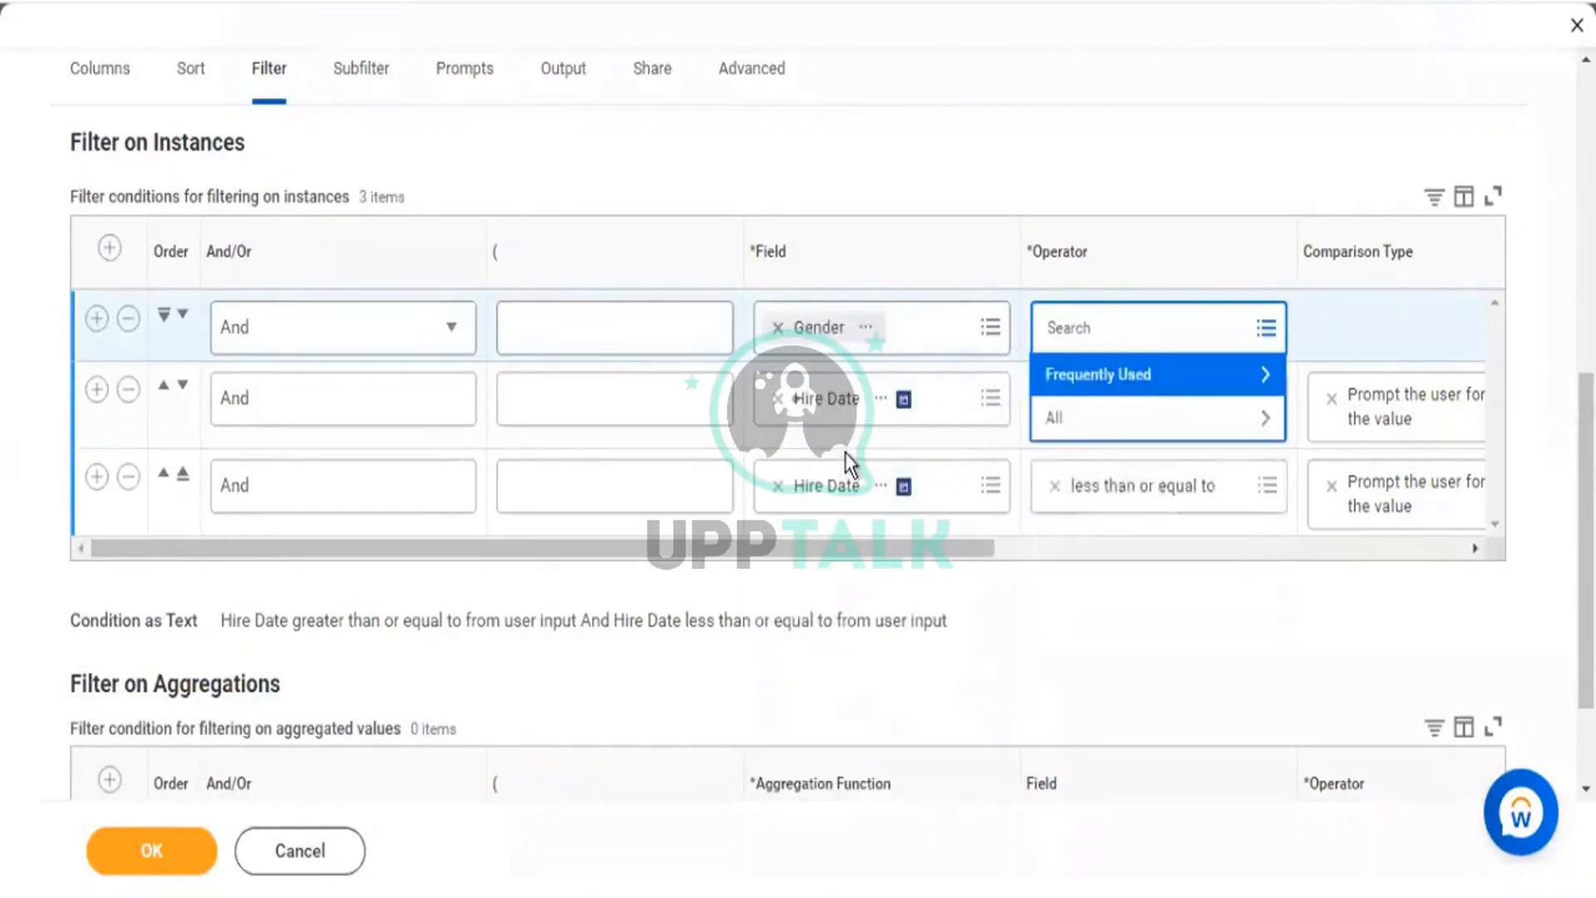
{"action": "key", "text": "Return"}
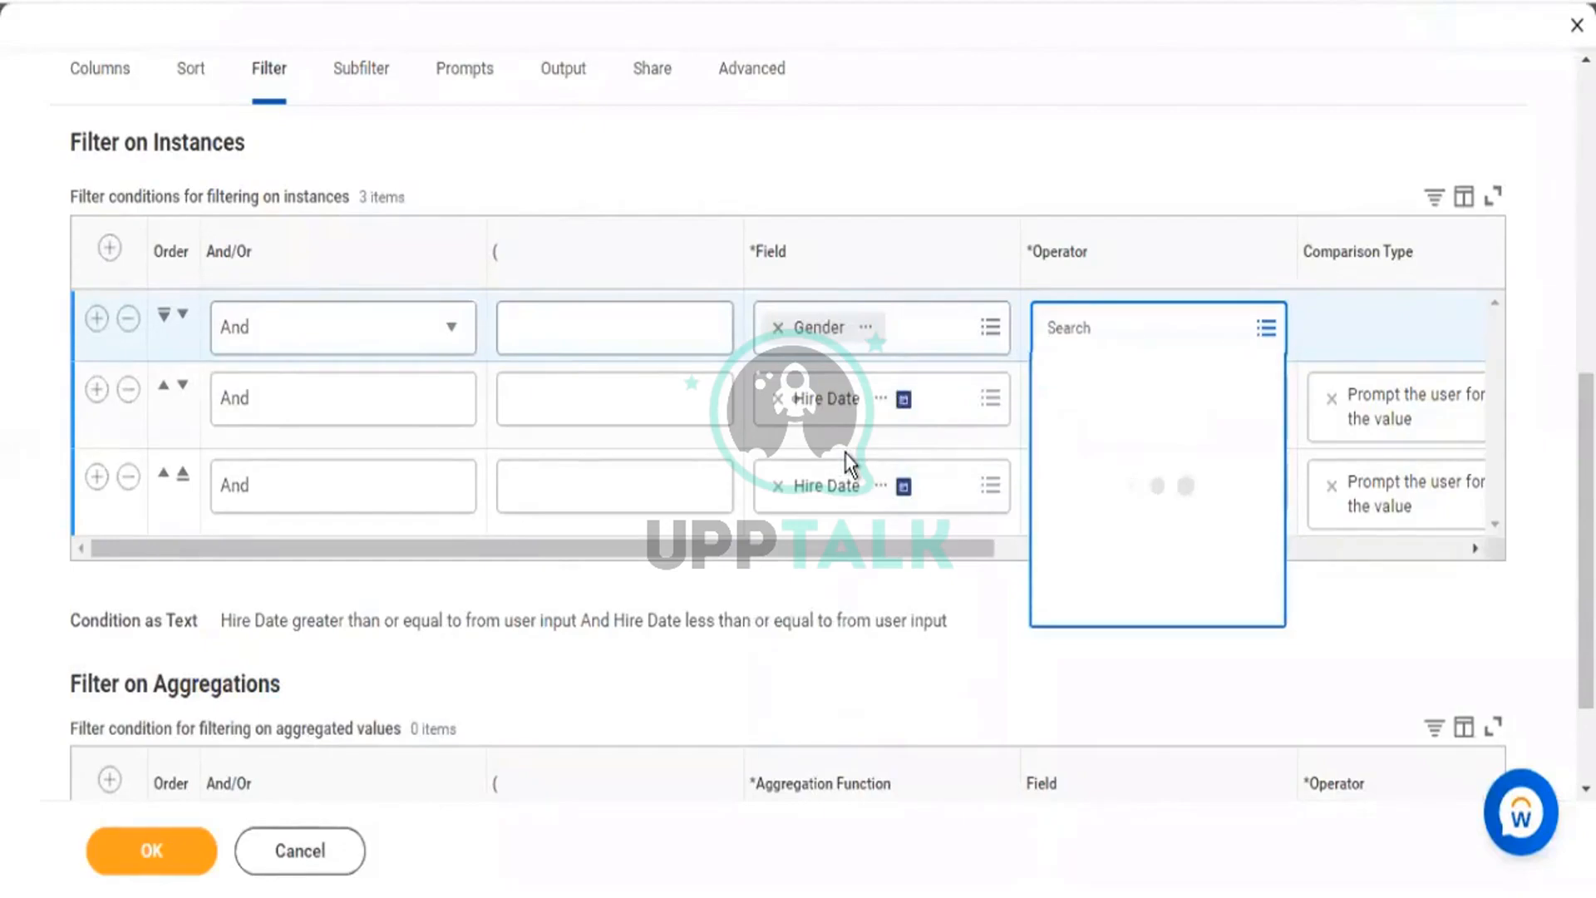
{"action": "key", "text": "Return"}
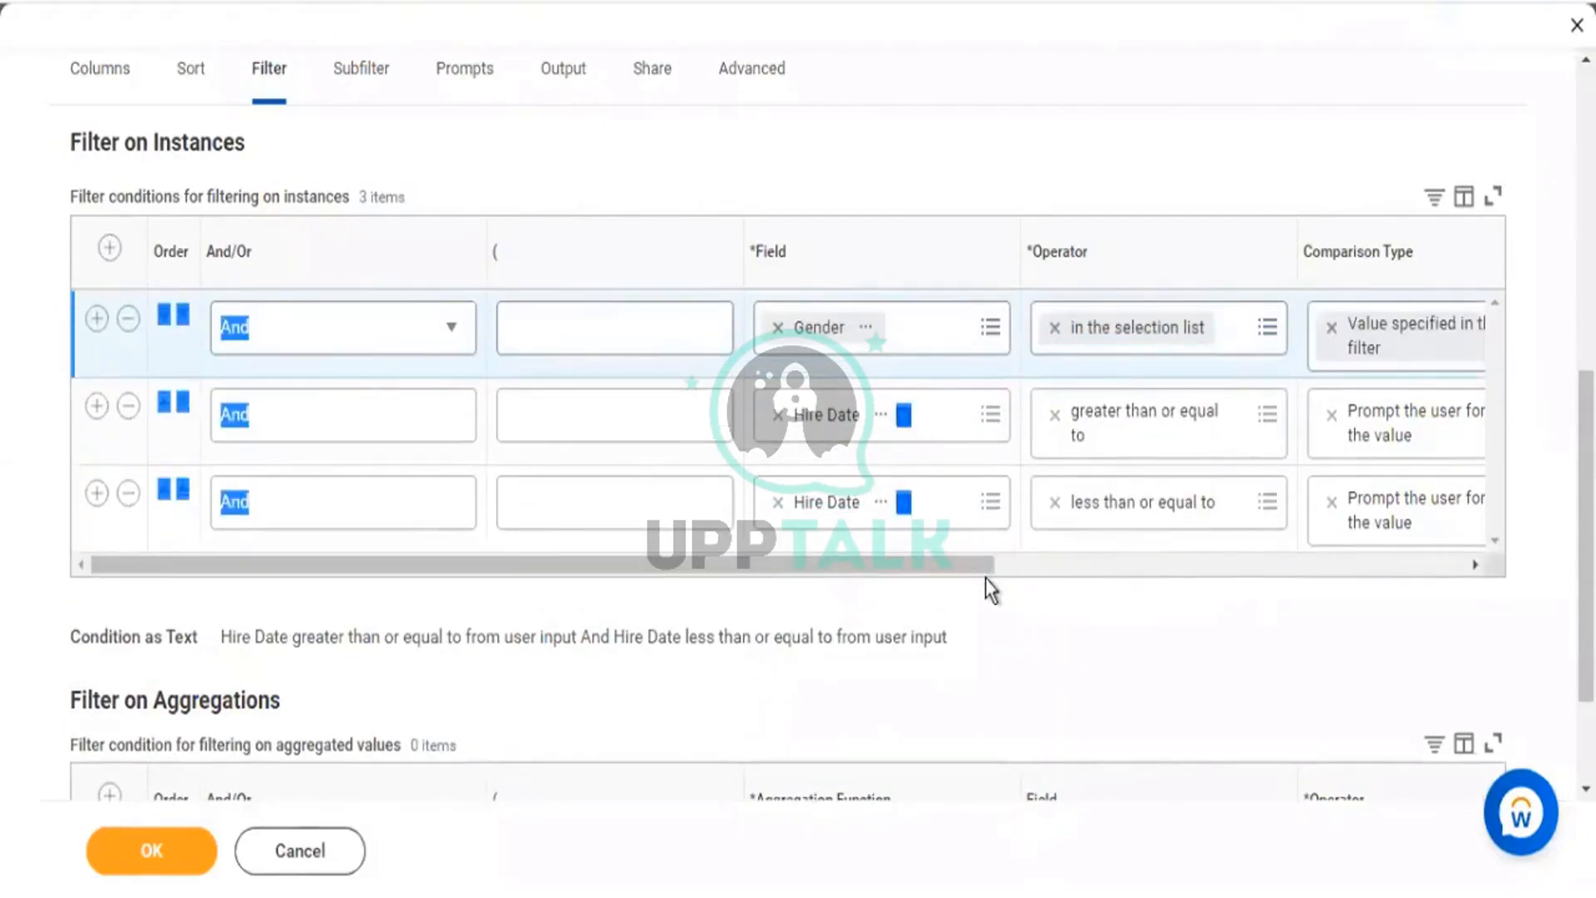
{"action": "left_click_drag", "start_coordinate": [985, 570], "coordinate": [1340, 592]}
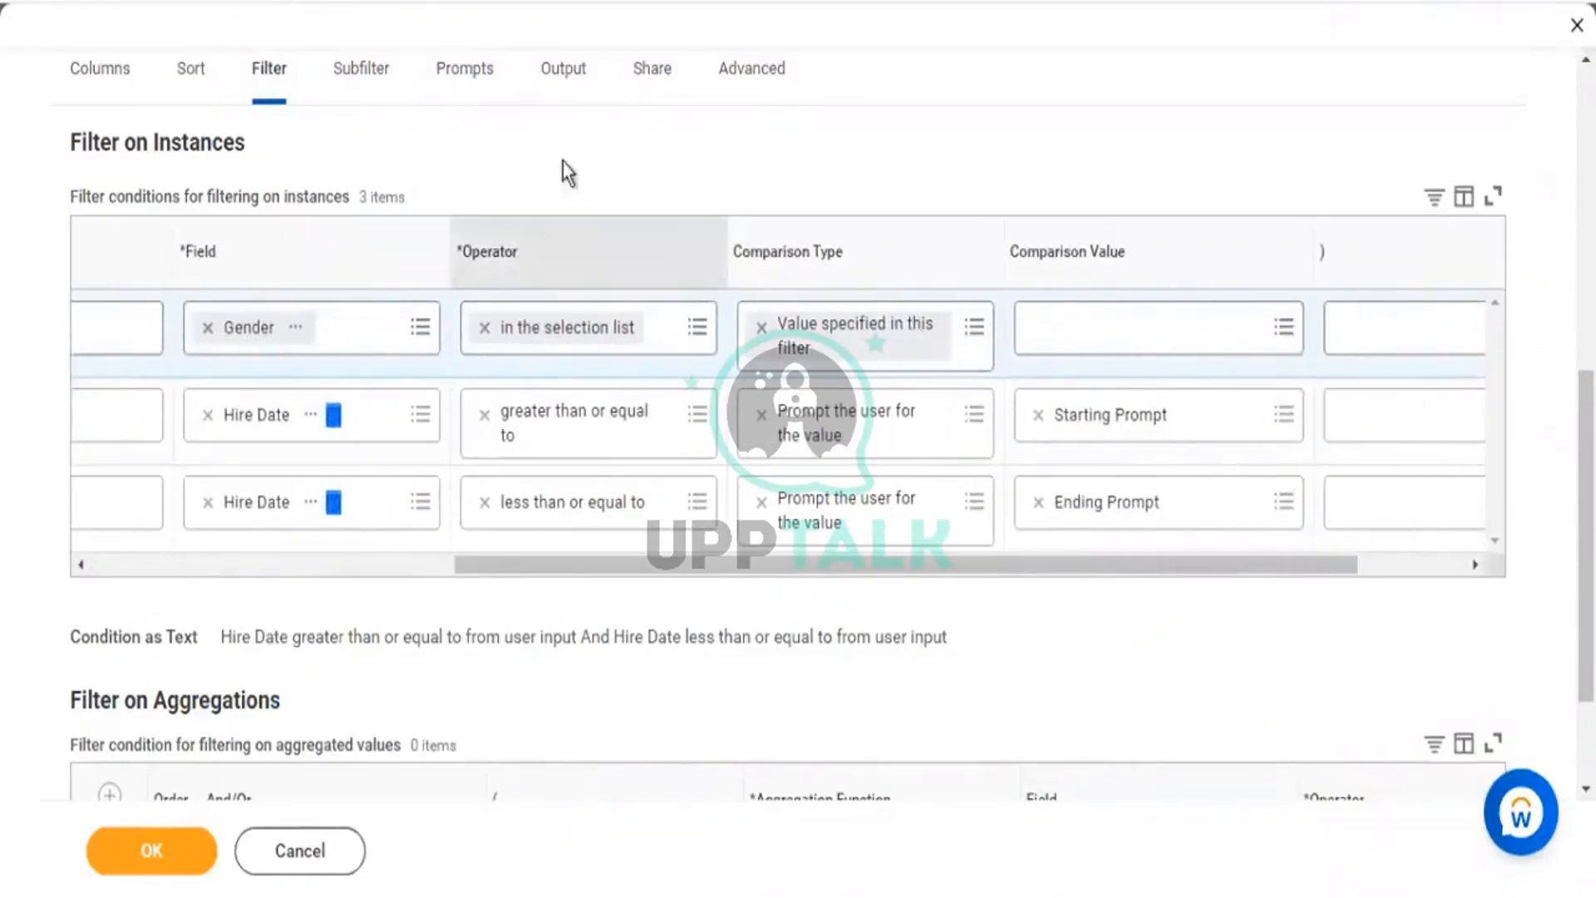
Set the Gender condition's comparison values to Female and Male.
{"action": "left_click", "coordinate": [1103, 330]}
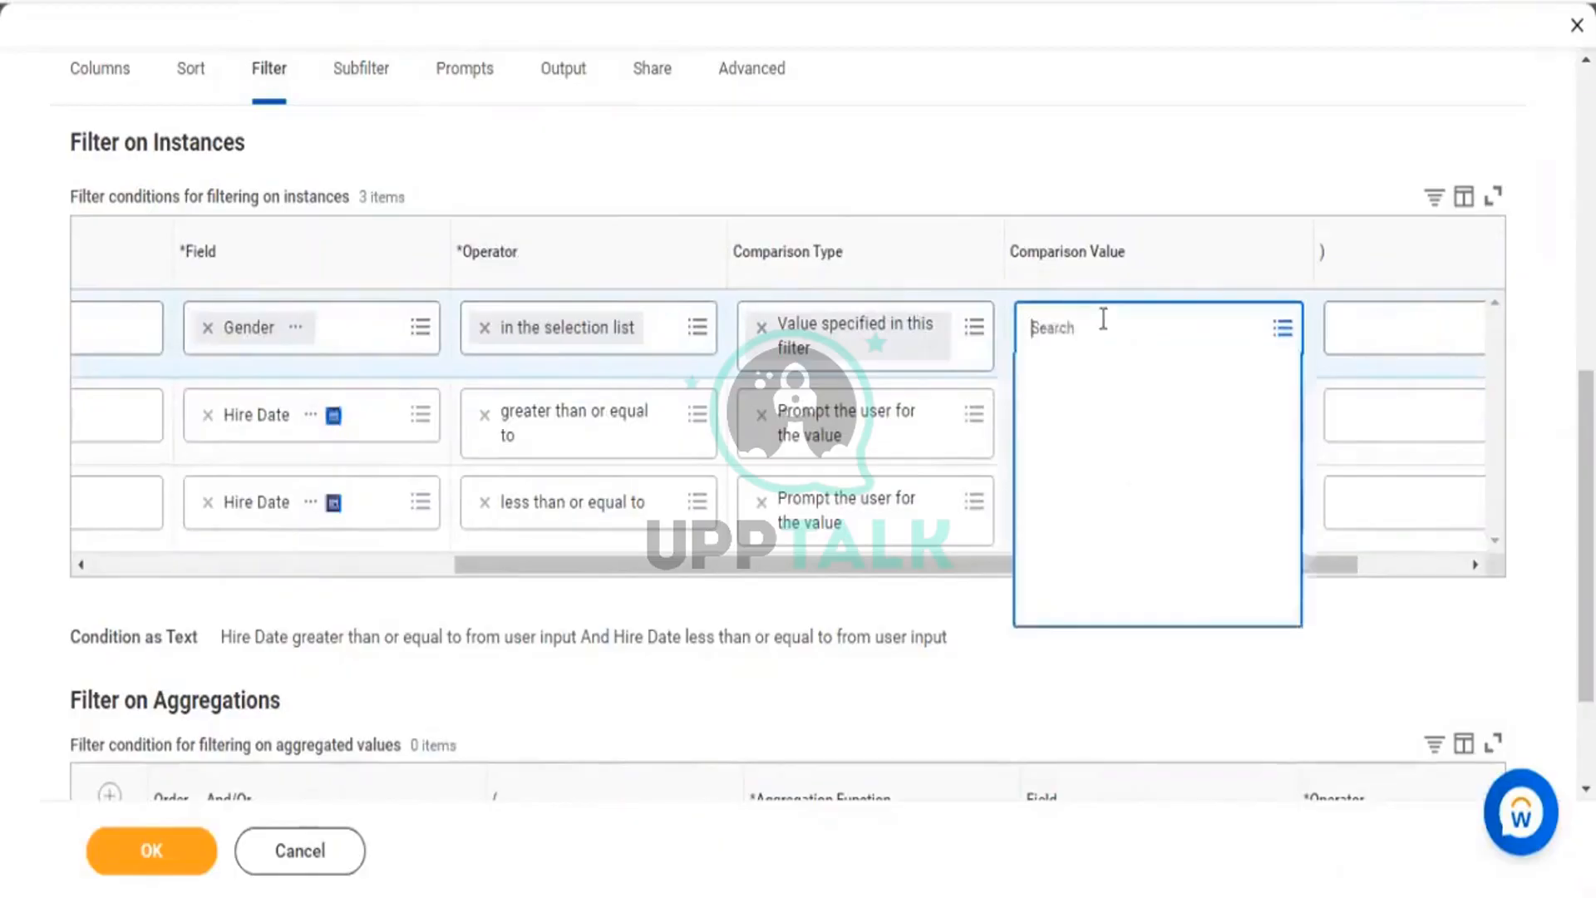
{"action": "left_click", "coordinate": [1037, 420]}
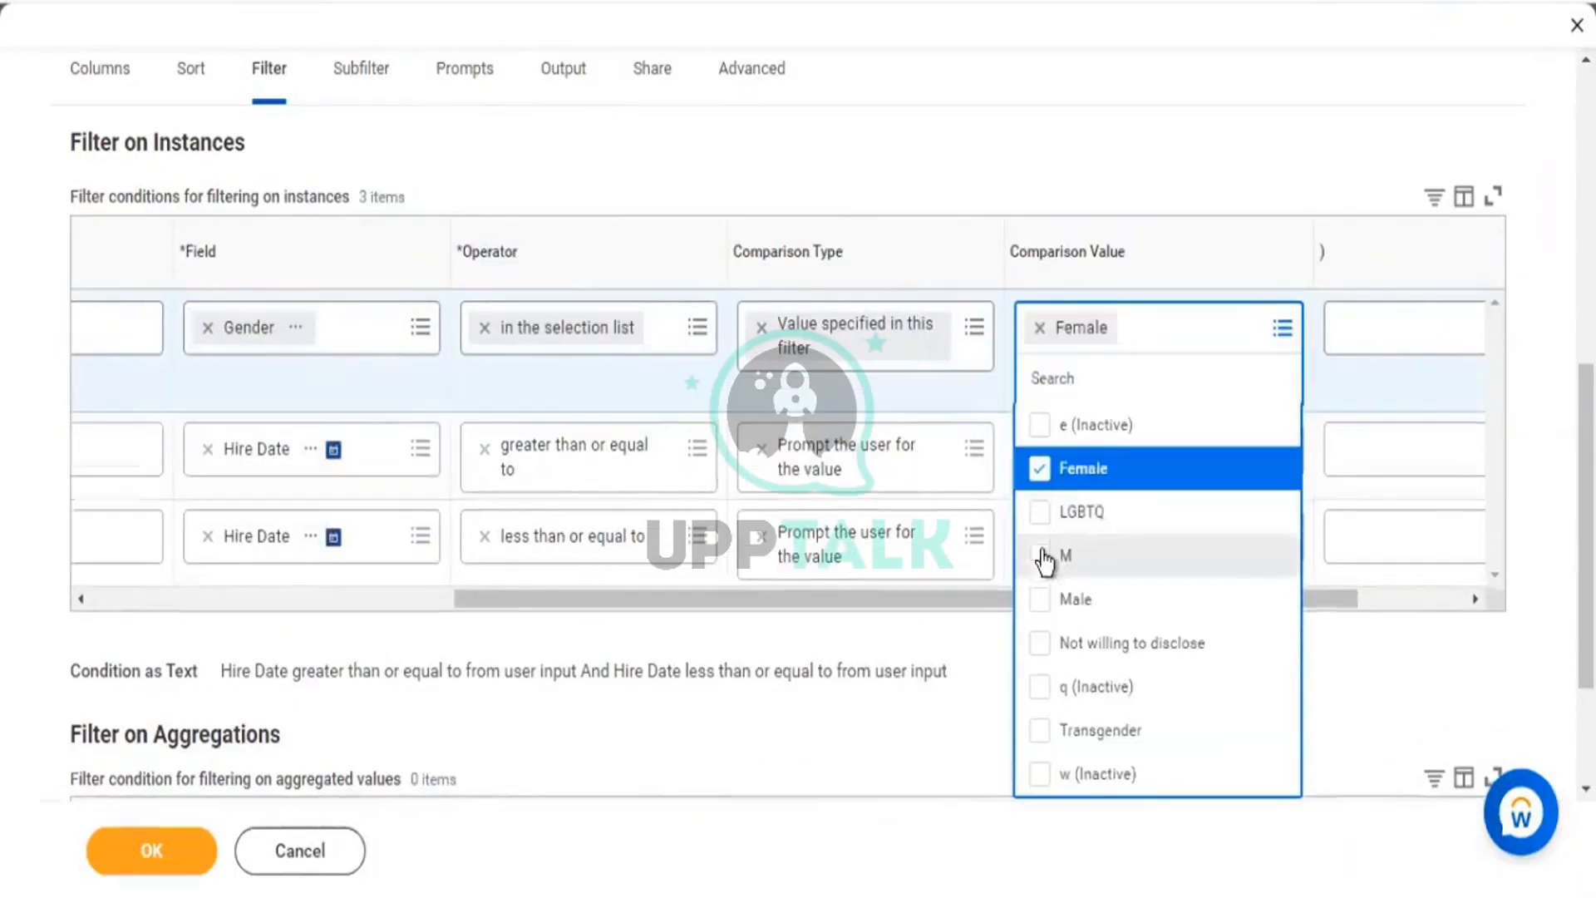
{"action": "left_click", "coordinate": [1040, 599]}
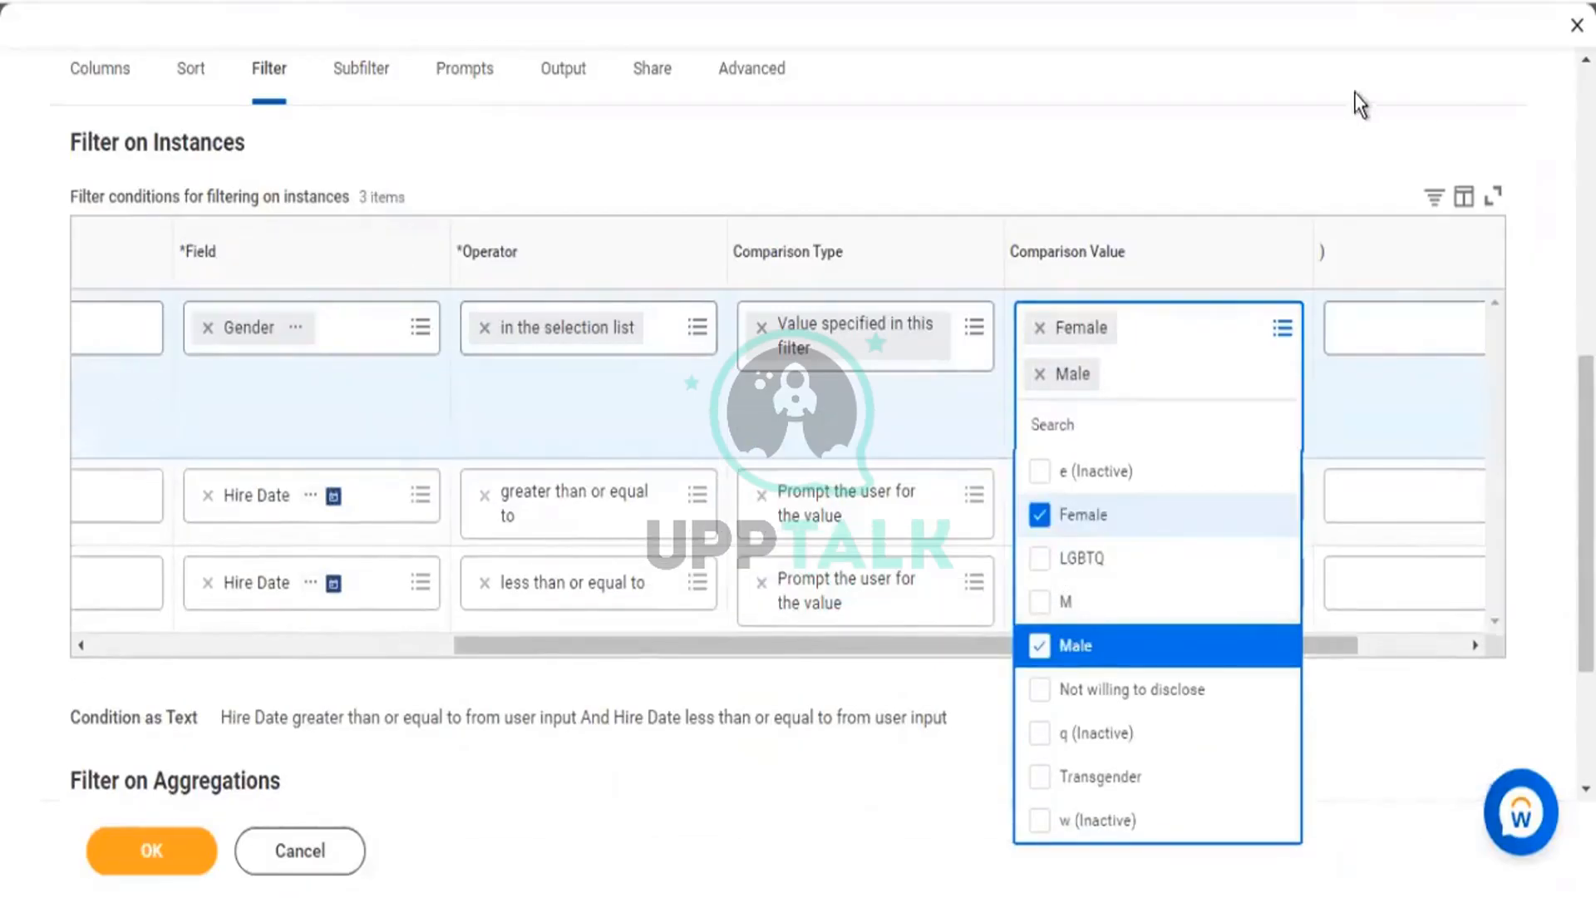
{"action": "left_click", "coordinate": [144, 445]}
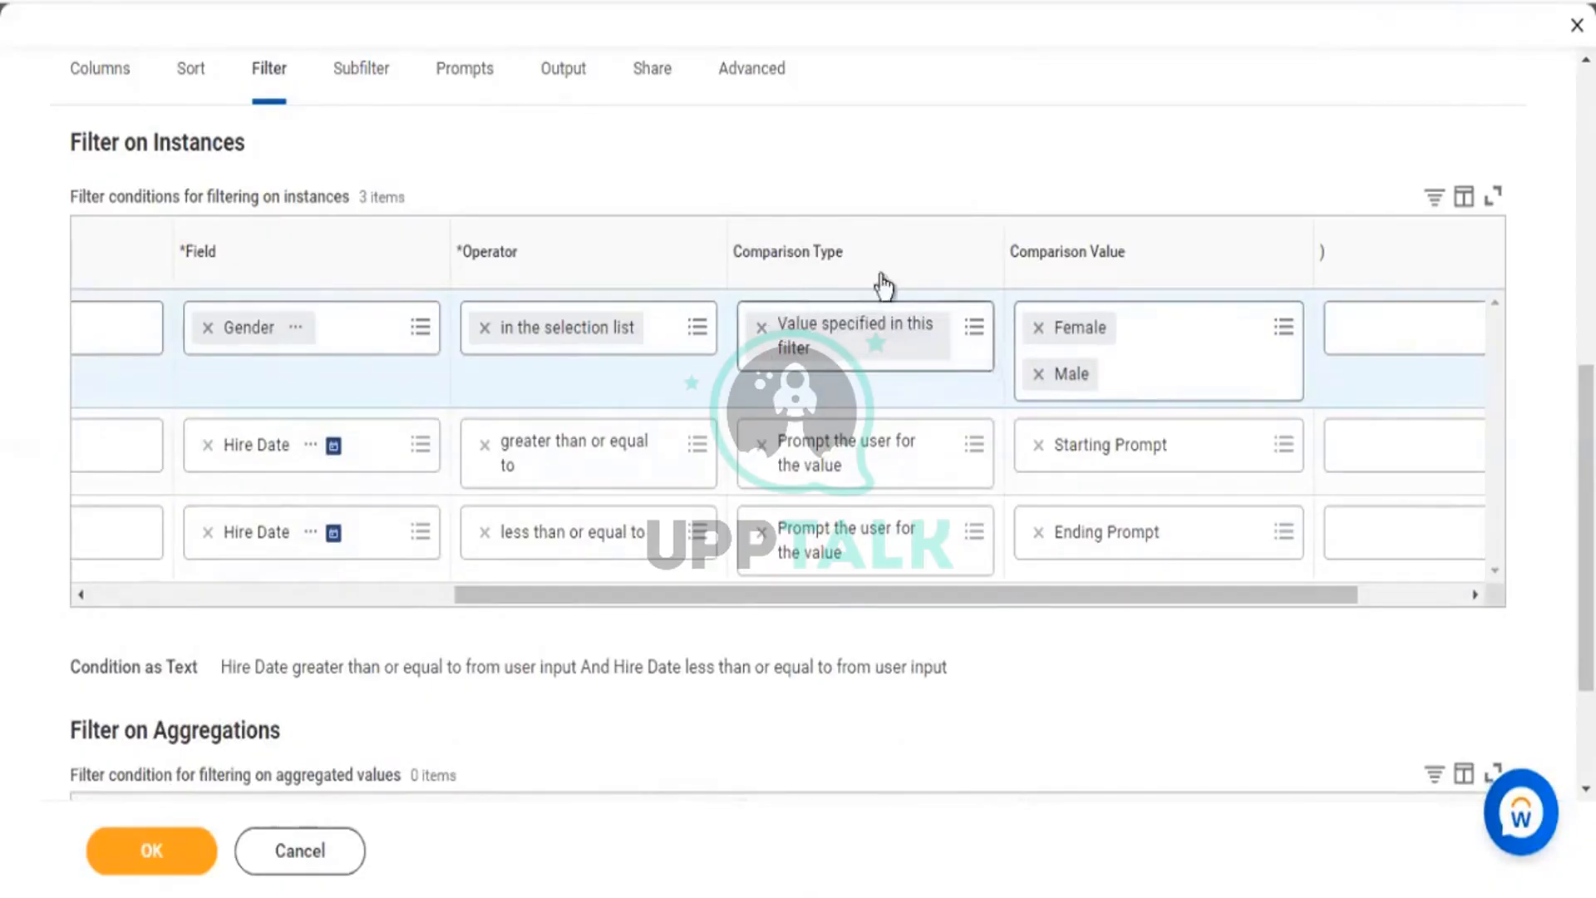
Set Gender's Comparison Type to 'Prompt the user for the value' and save with OK.
{"action": "triple_click", "coordinate": [865, 249]}
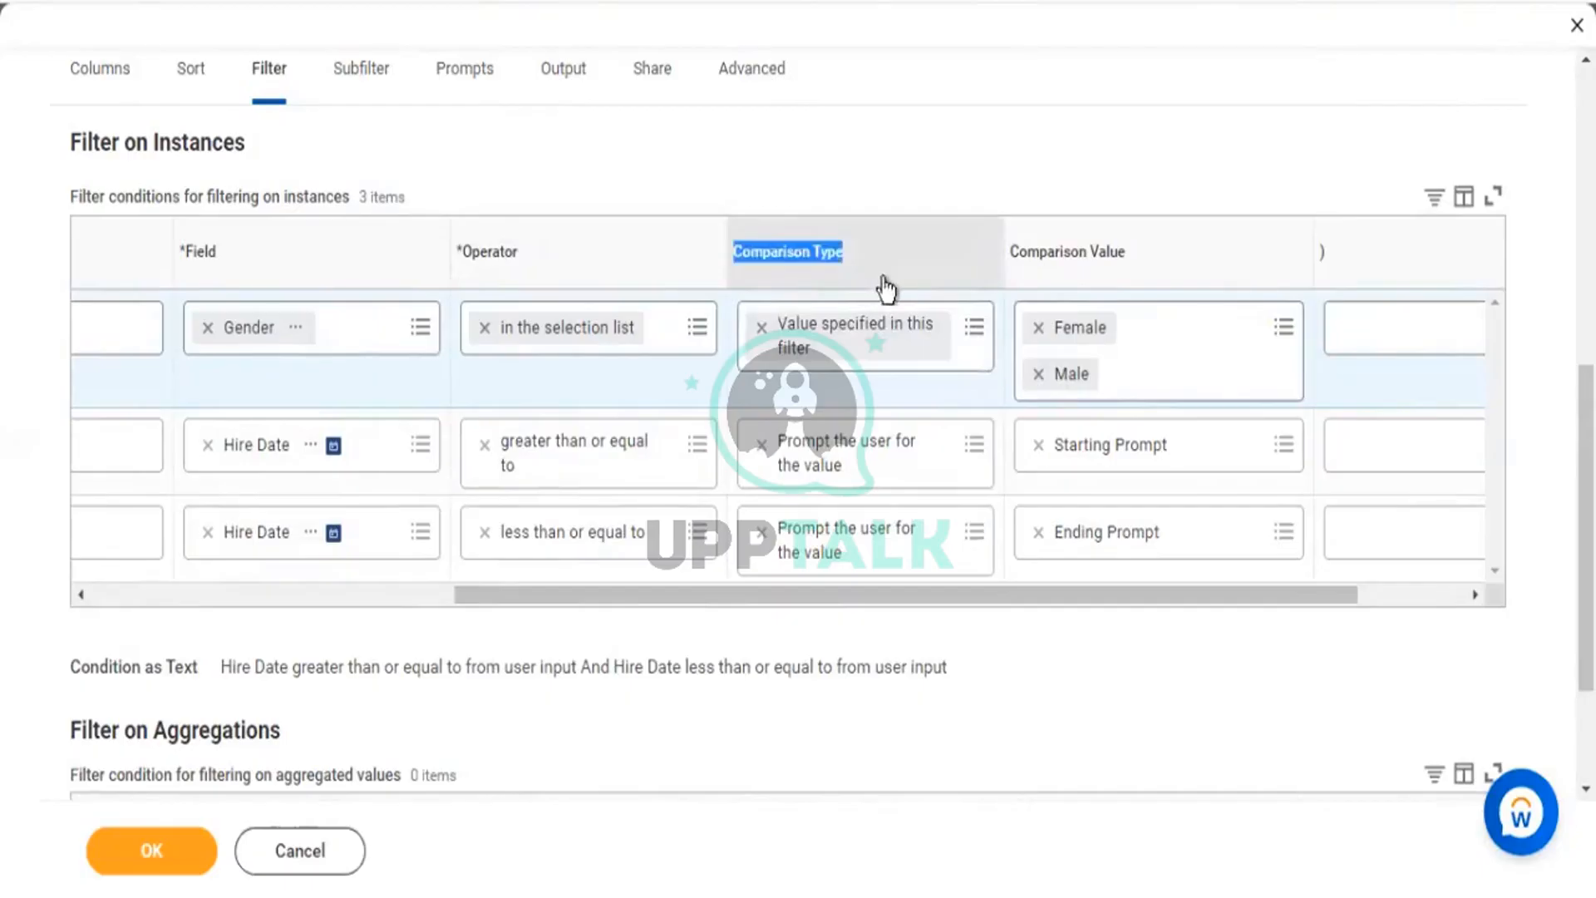
{"action": "left_click", "coordinate": [882, 286]}
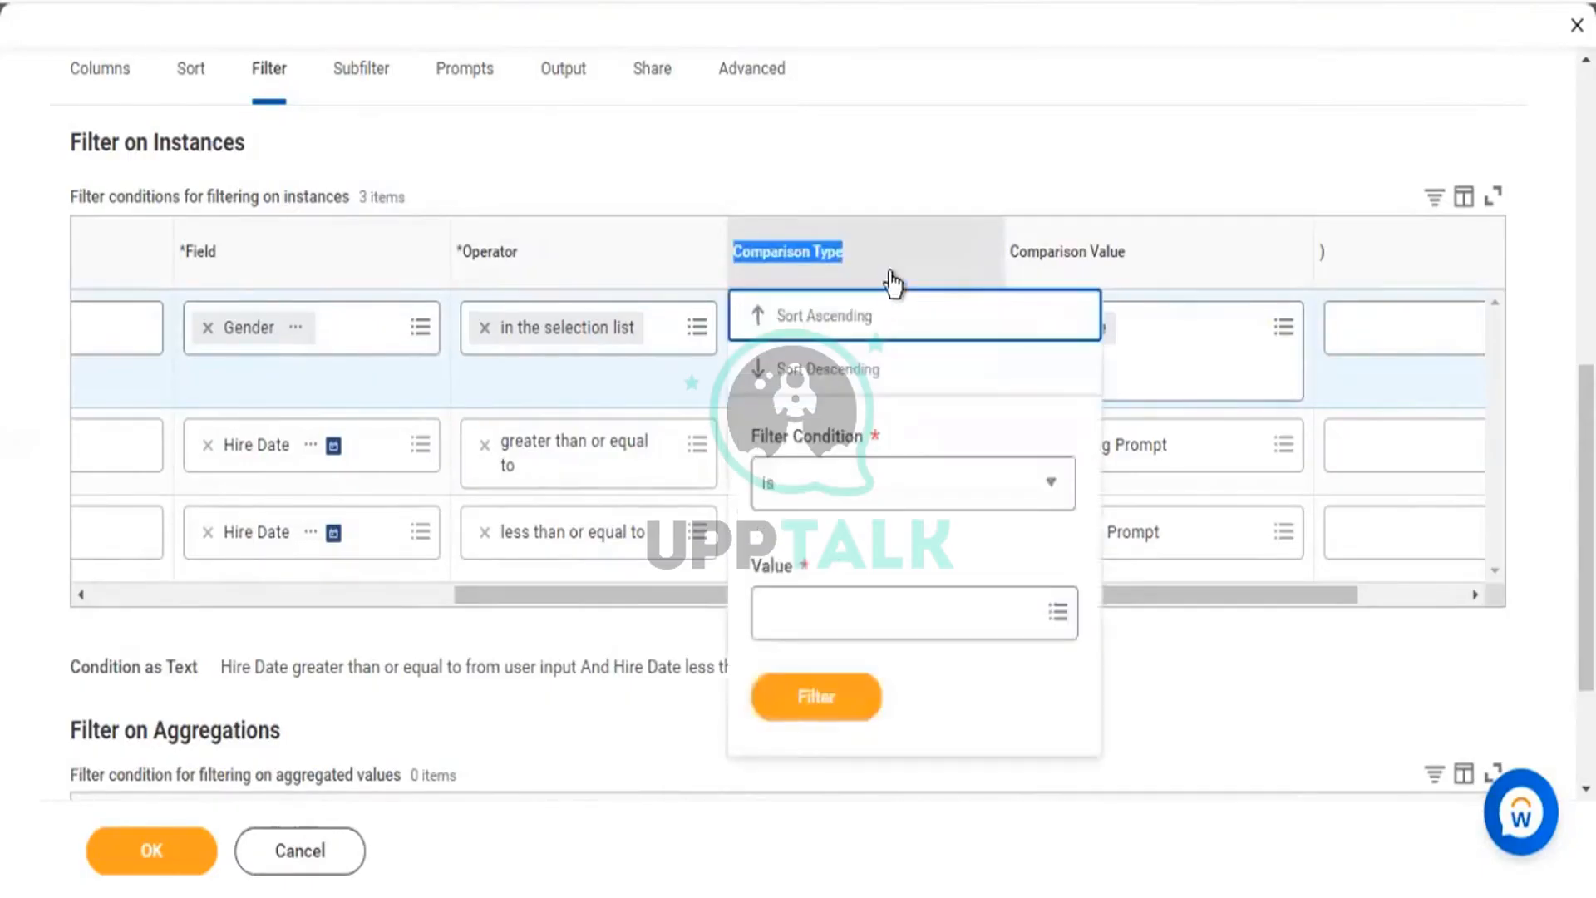
{"action": "left_click", "coordinate": [1010, 103]}
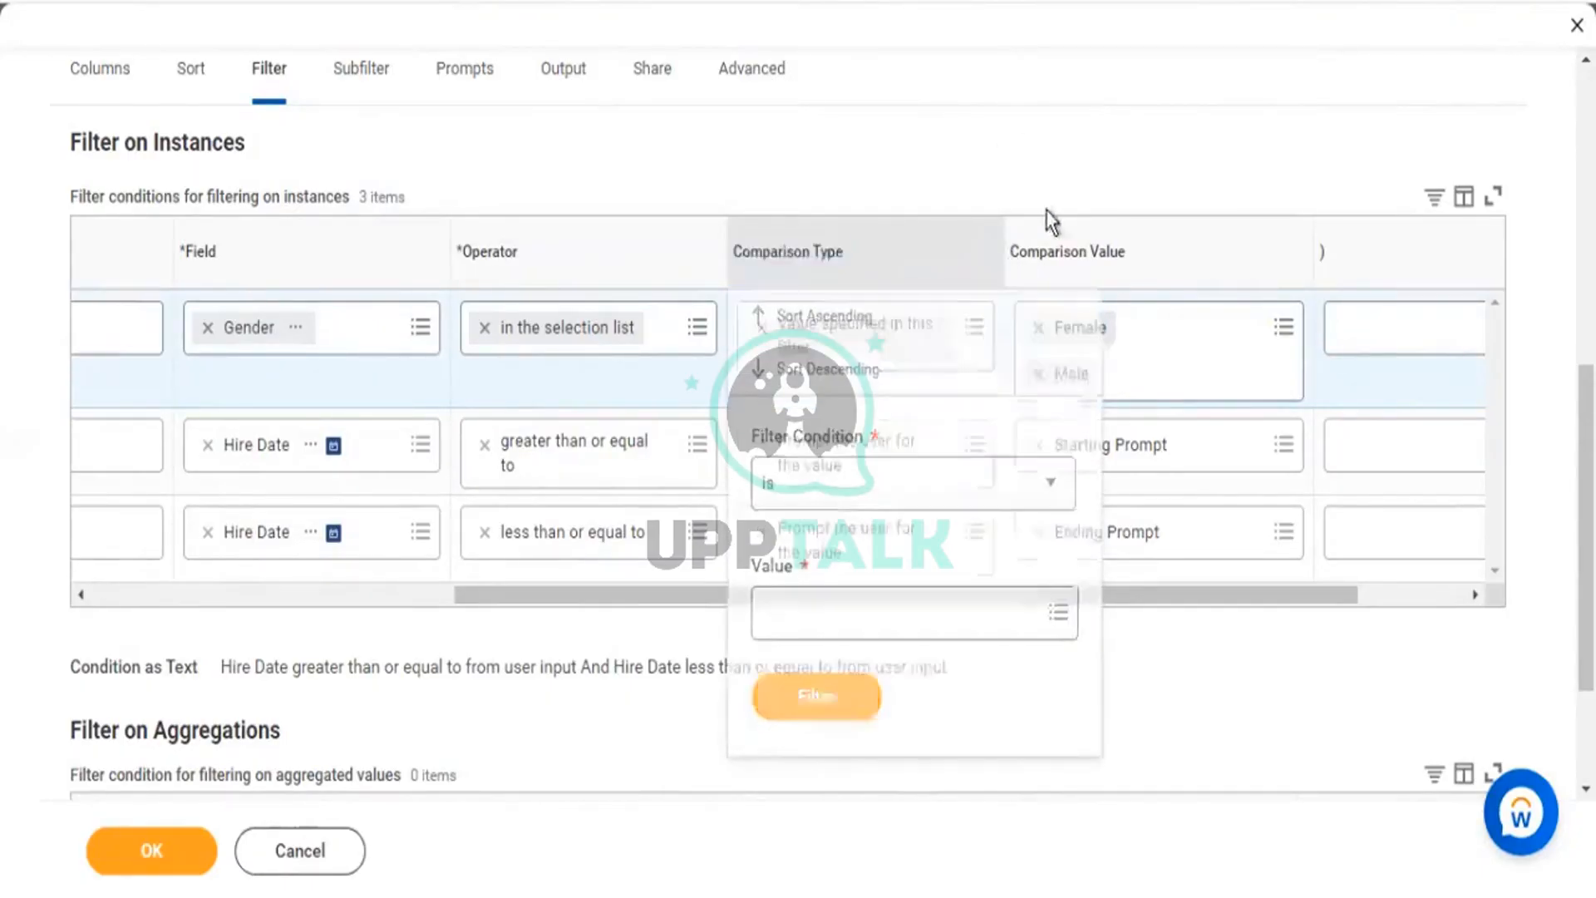
{"action": "left_click", "coordinate": [971, 339]}
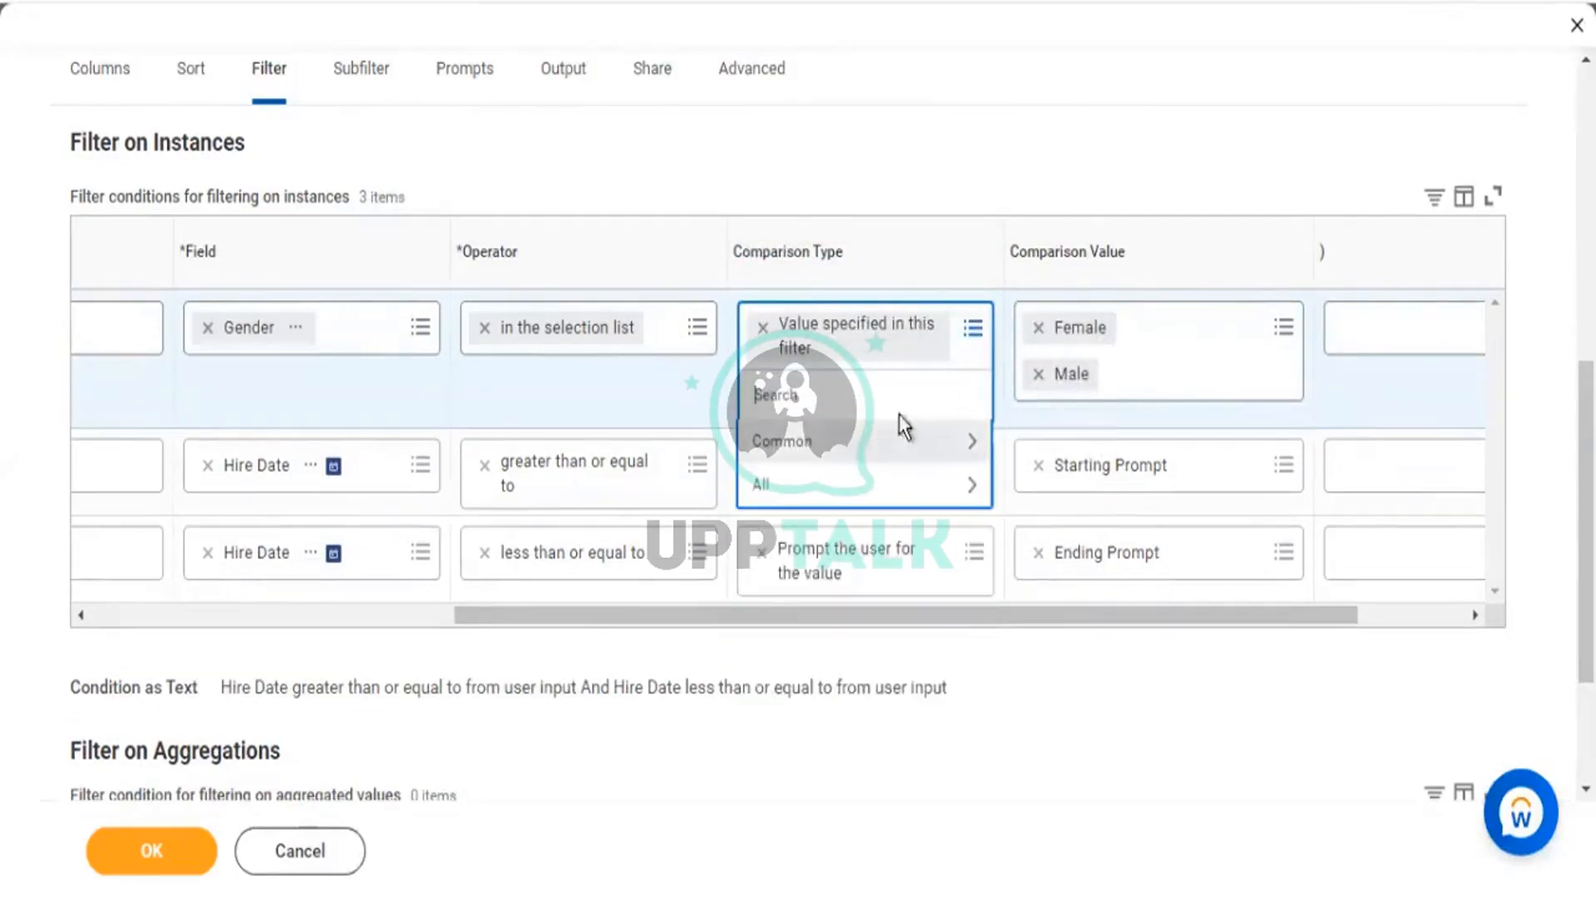
{"action": "left_click", "coordinate": [901, 426]}
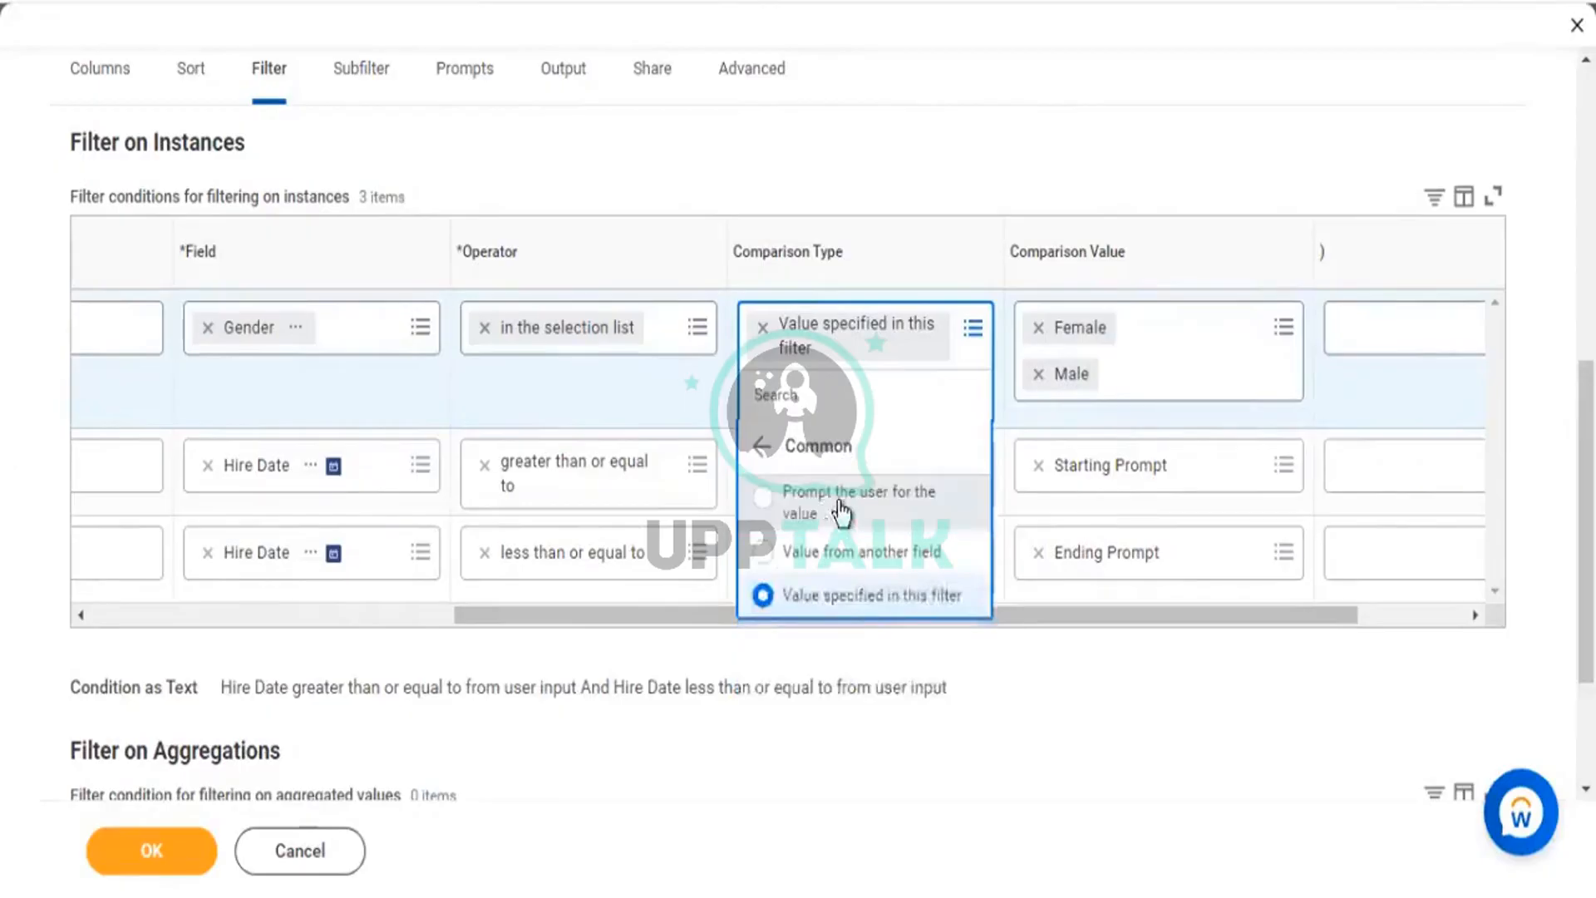
{"action": "left_click", "coordinate": [841, 513]}
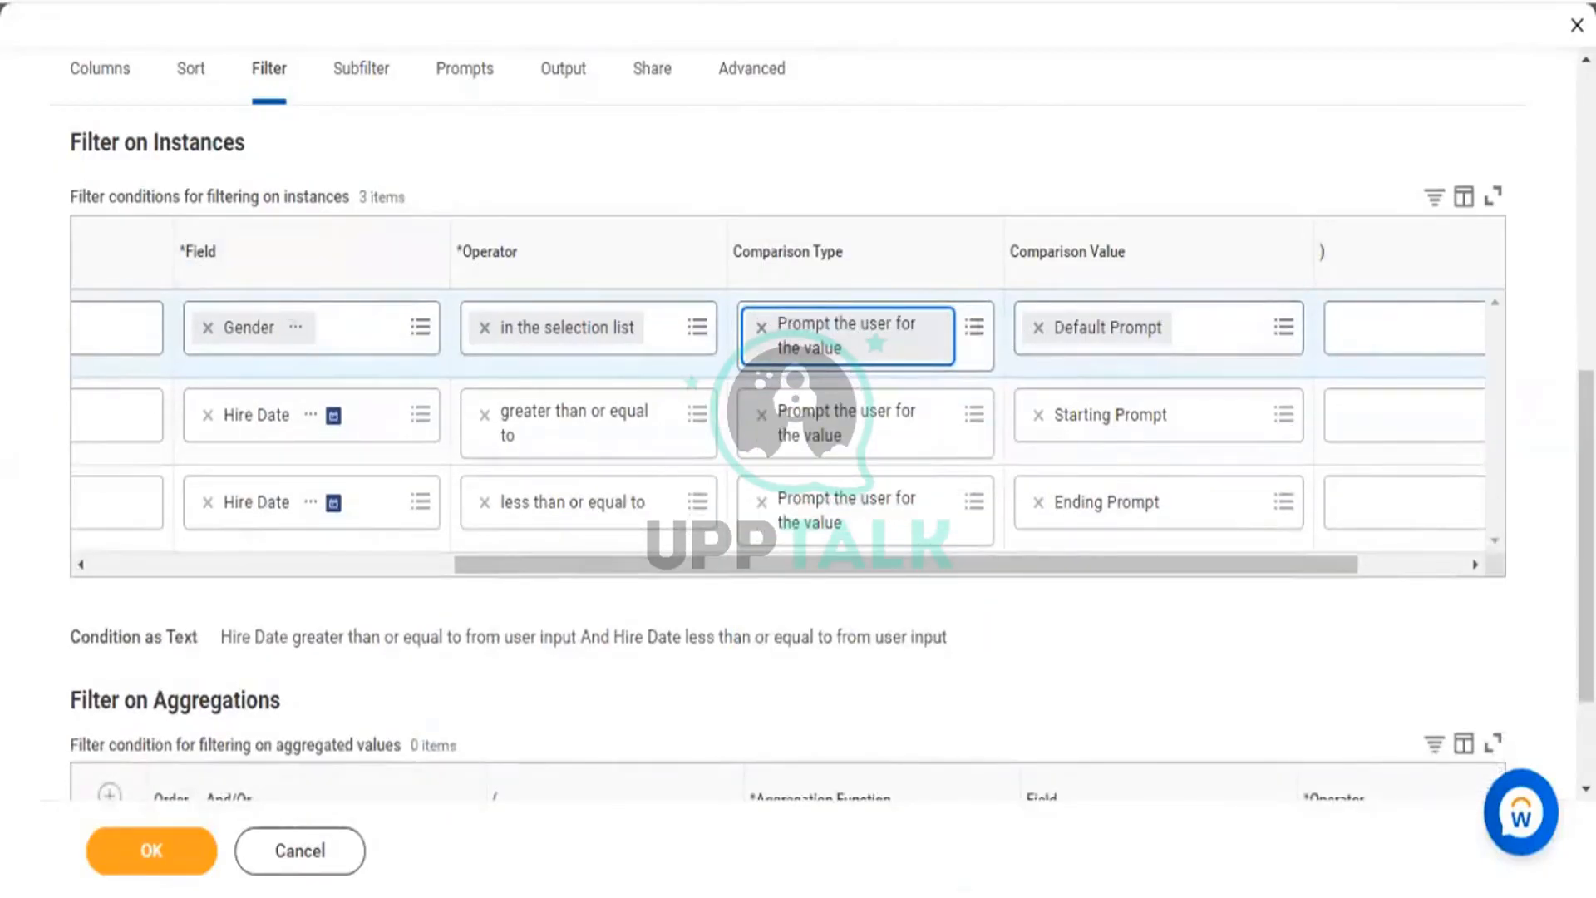
{"action": "left_click", "coordinate": [126, 851]}
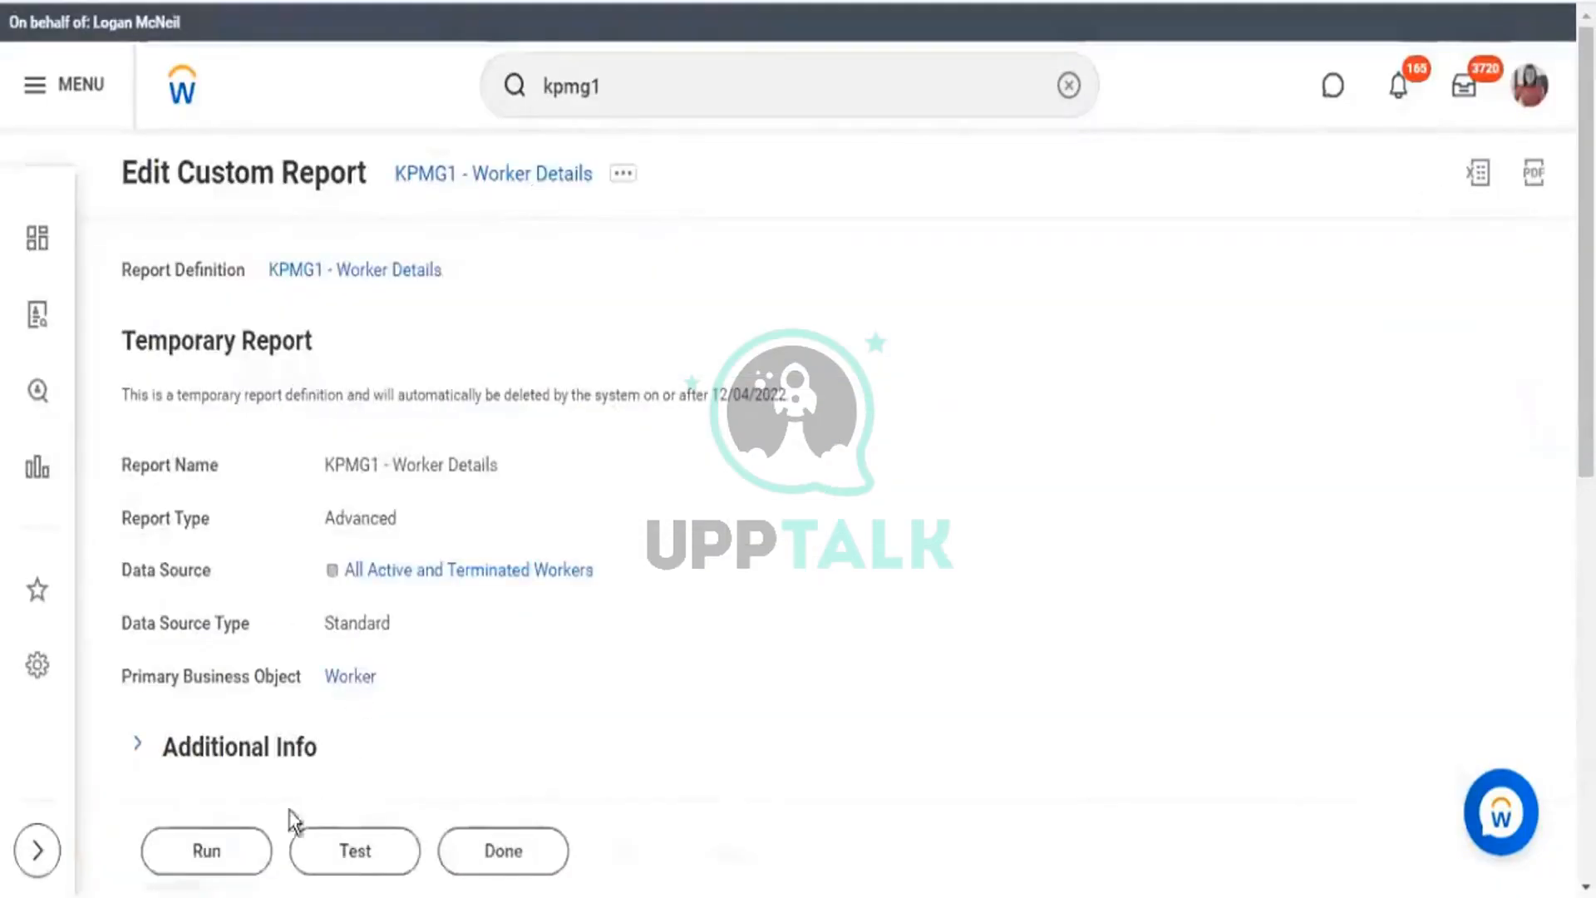
Run the edited report, view the Gender prompt's choices, and restore the browser window.
{"action": "left_click", "coordinate": [235, 862]}
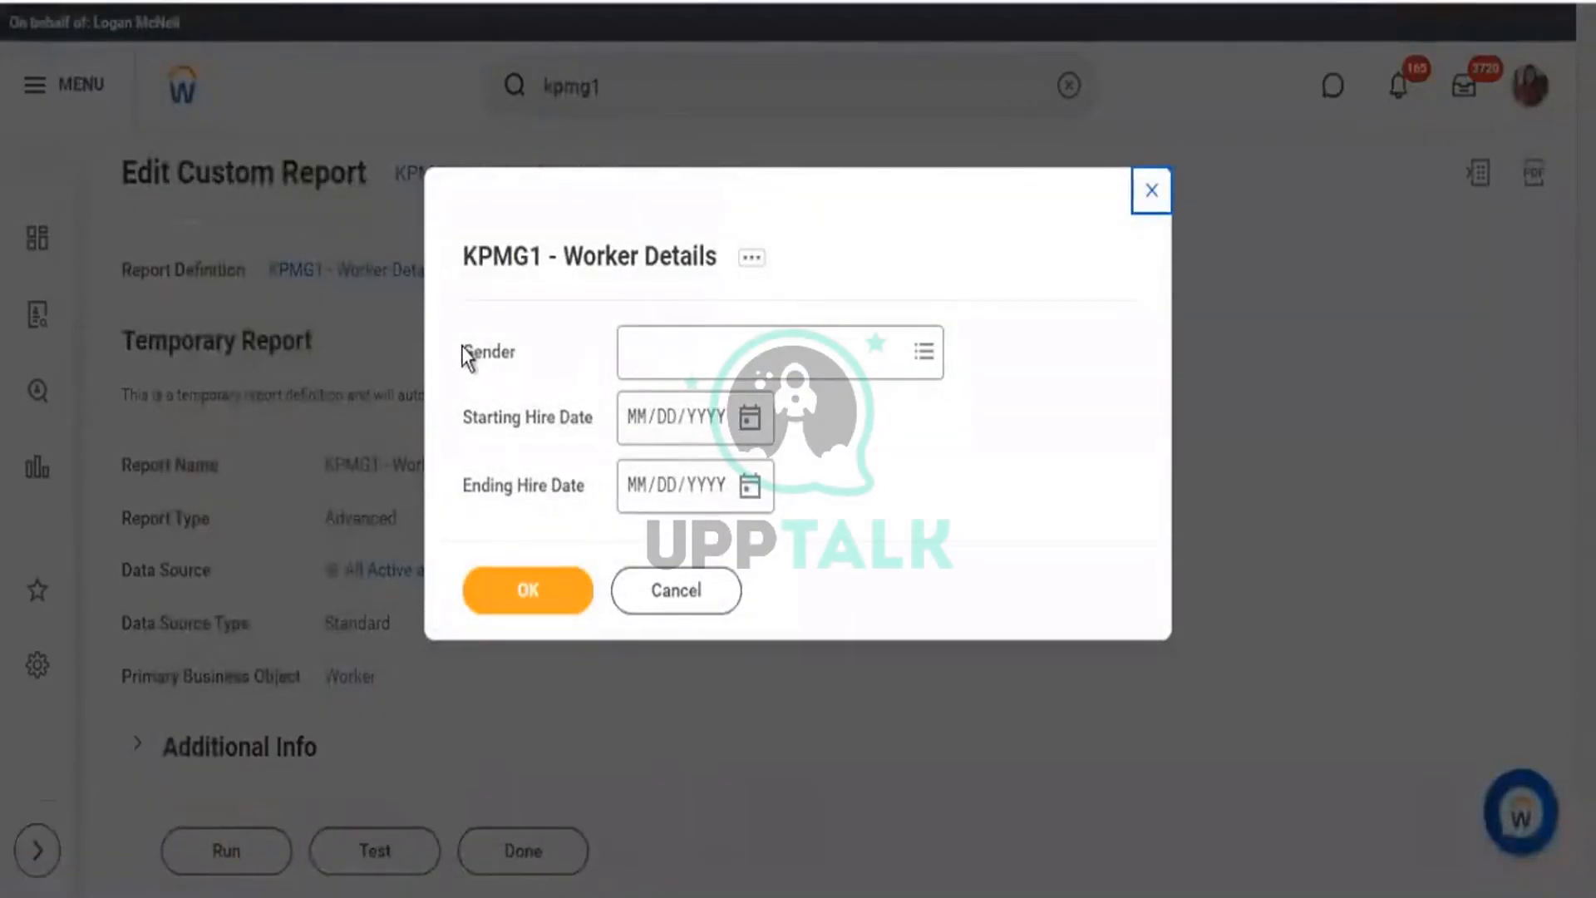
{"action": "left_click_drag", "start_coordinate": [509, 357], "coordinate": [462, 356]}
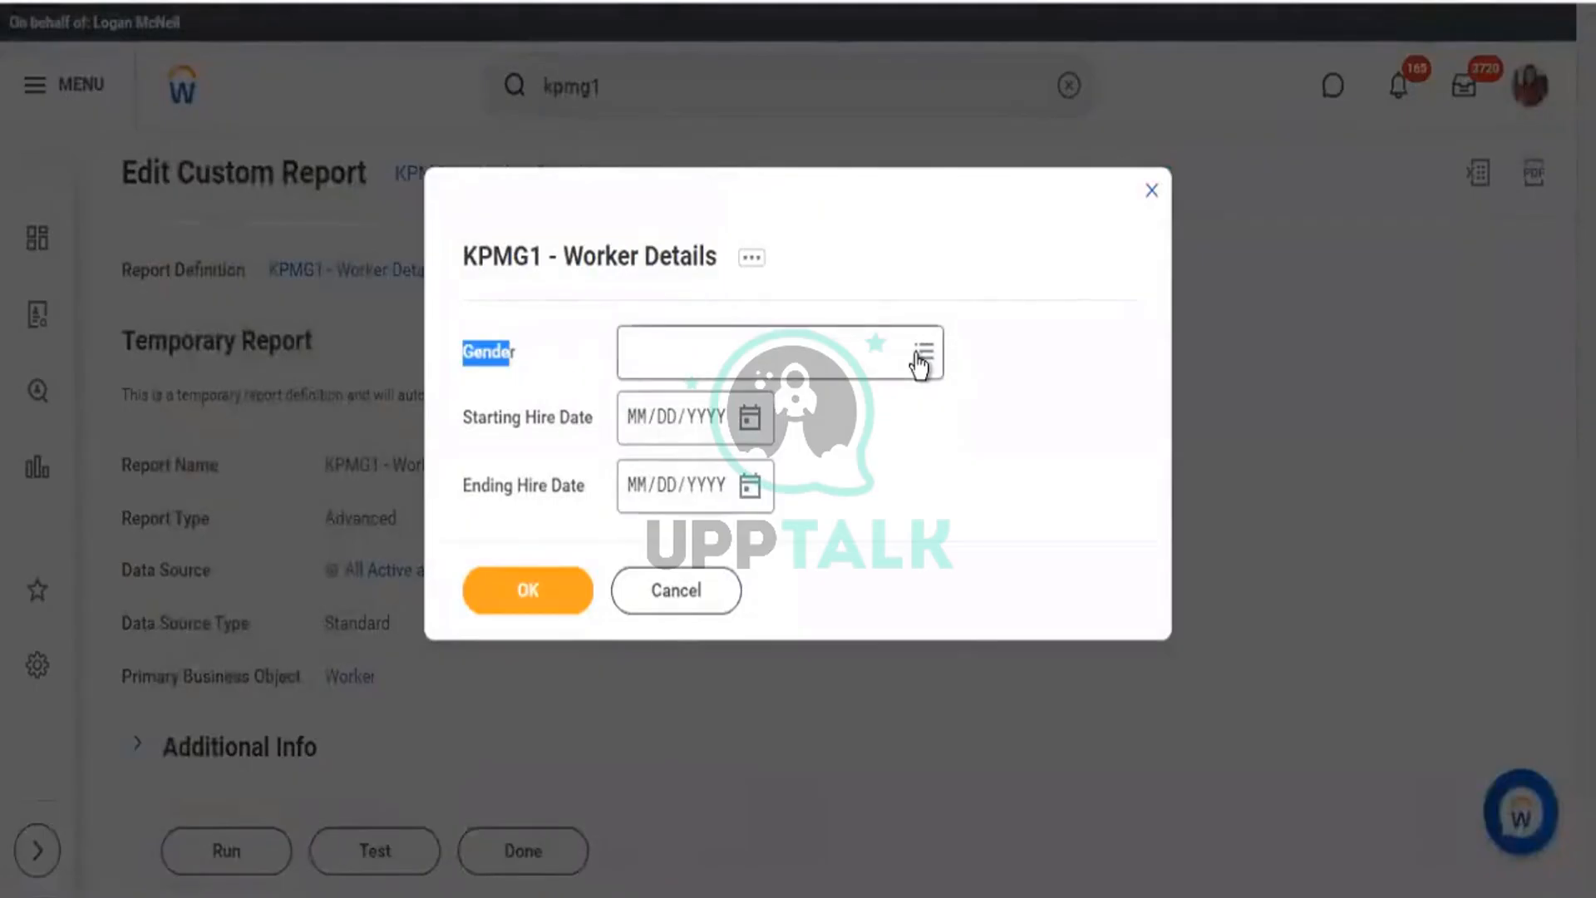
{"action": "left_click", "coordinate": [918, 363]}
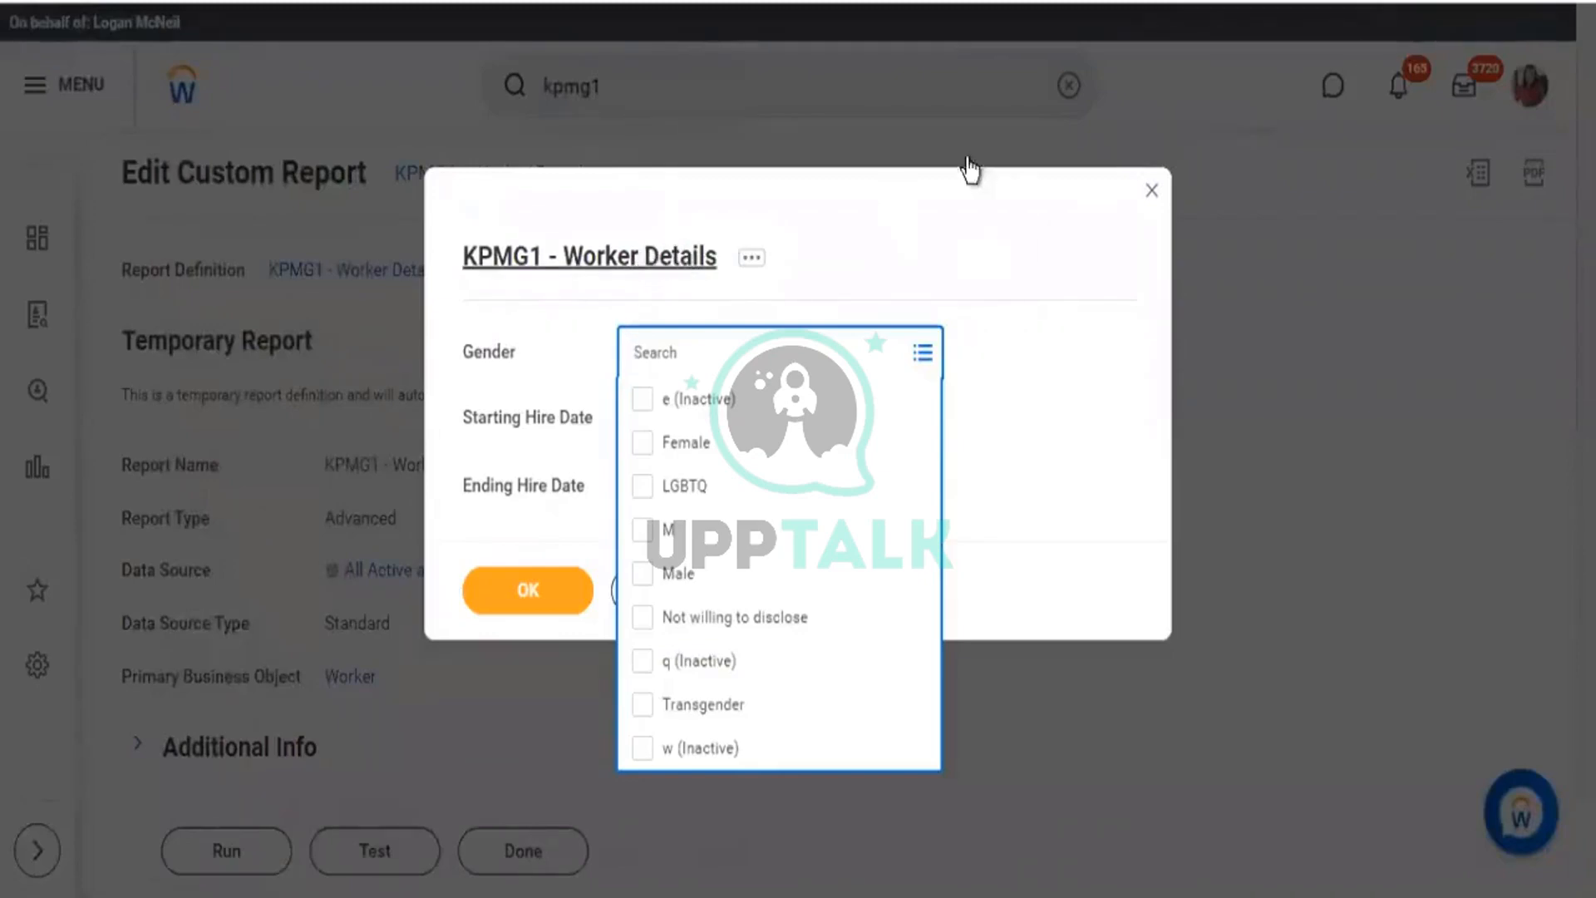
{"action": "double_click", "coordinate": [705, 3]}
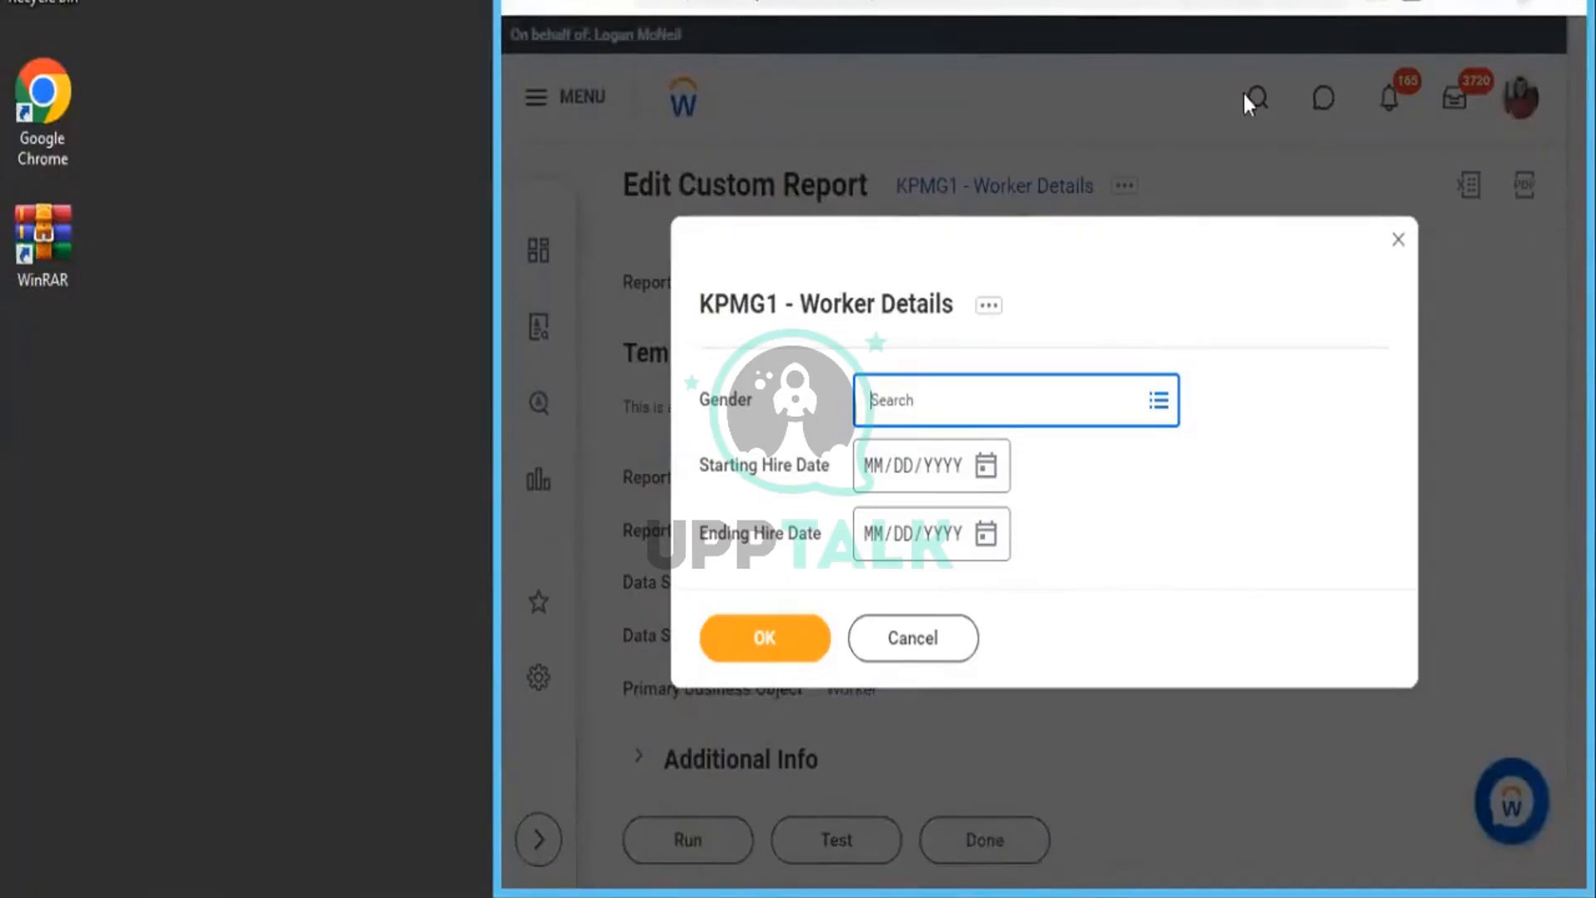
Maximize the browser, duplicate the report tab, and close the Worker Details prompt.
{"action": "double_click", "coordinate": [1245, 4]}
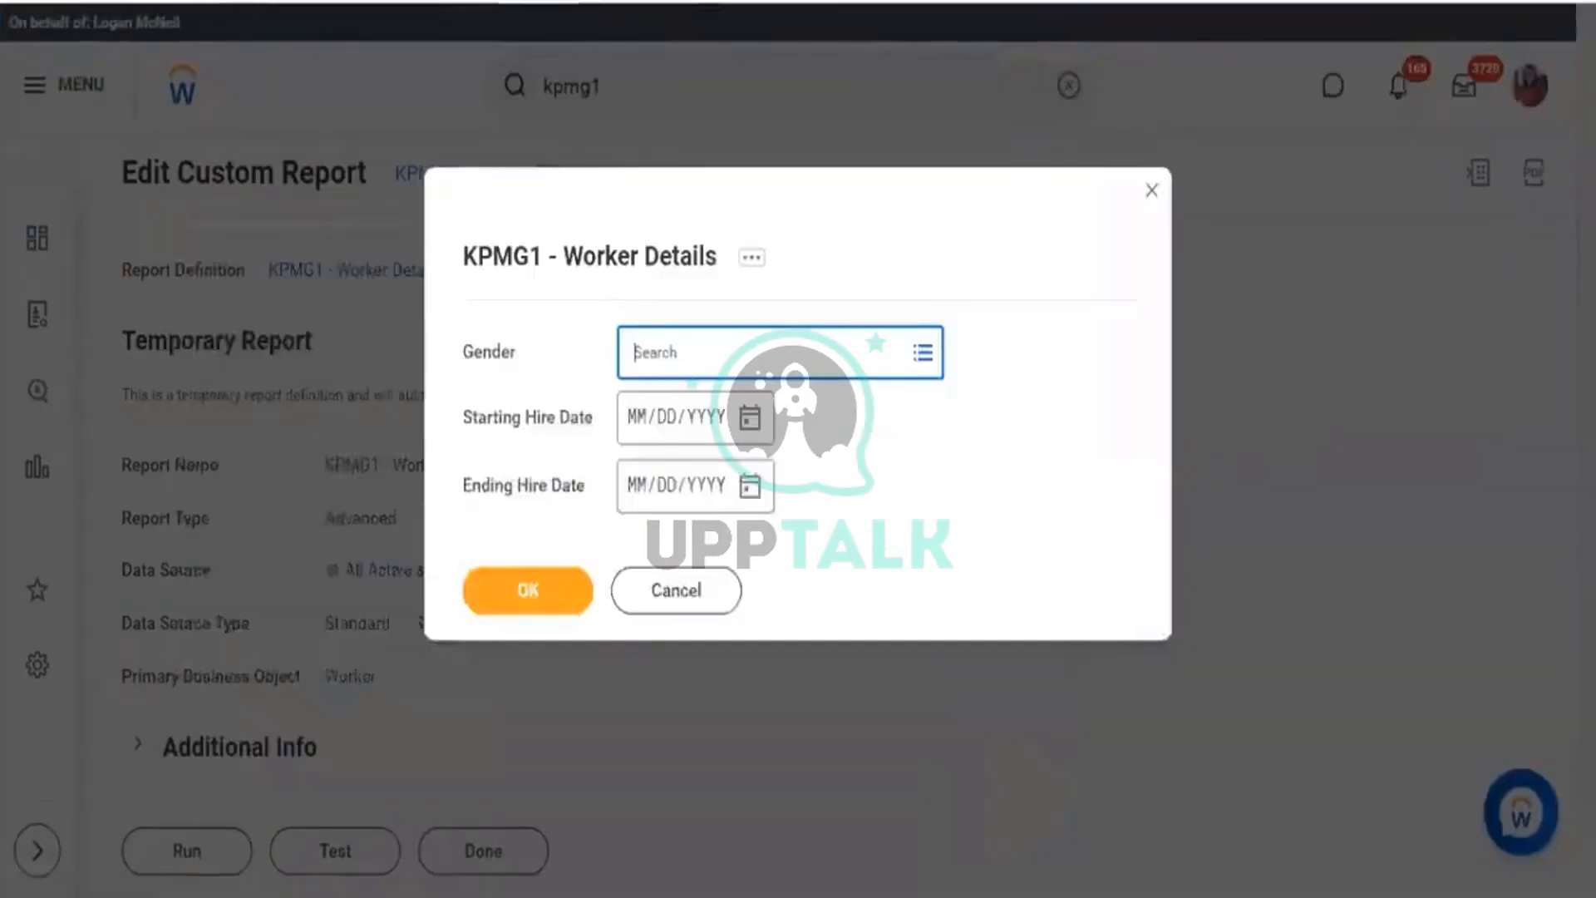
{"action": "right_click", "coordinate": [161, 2]}
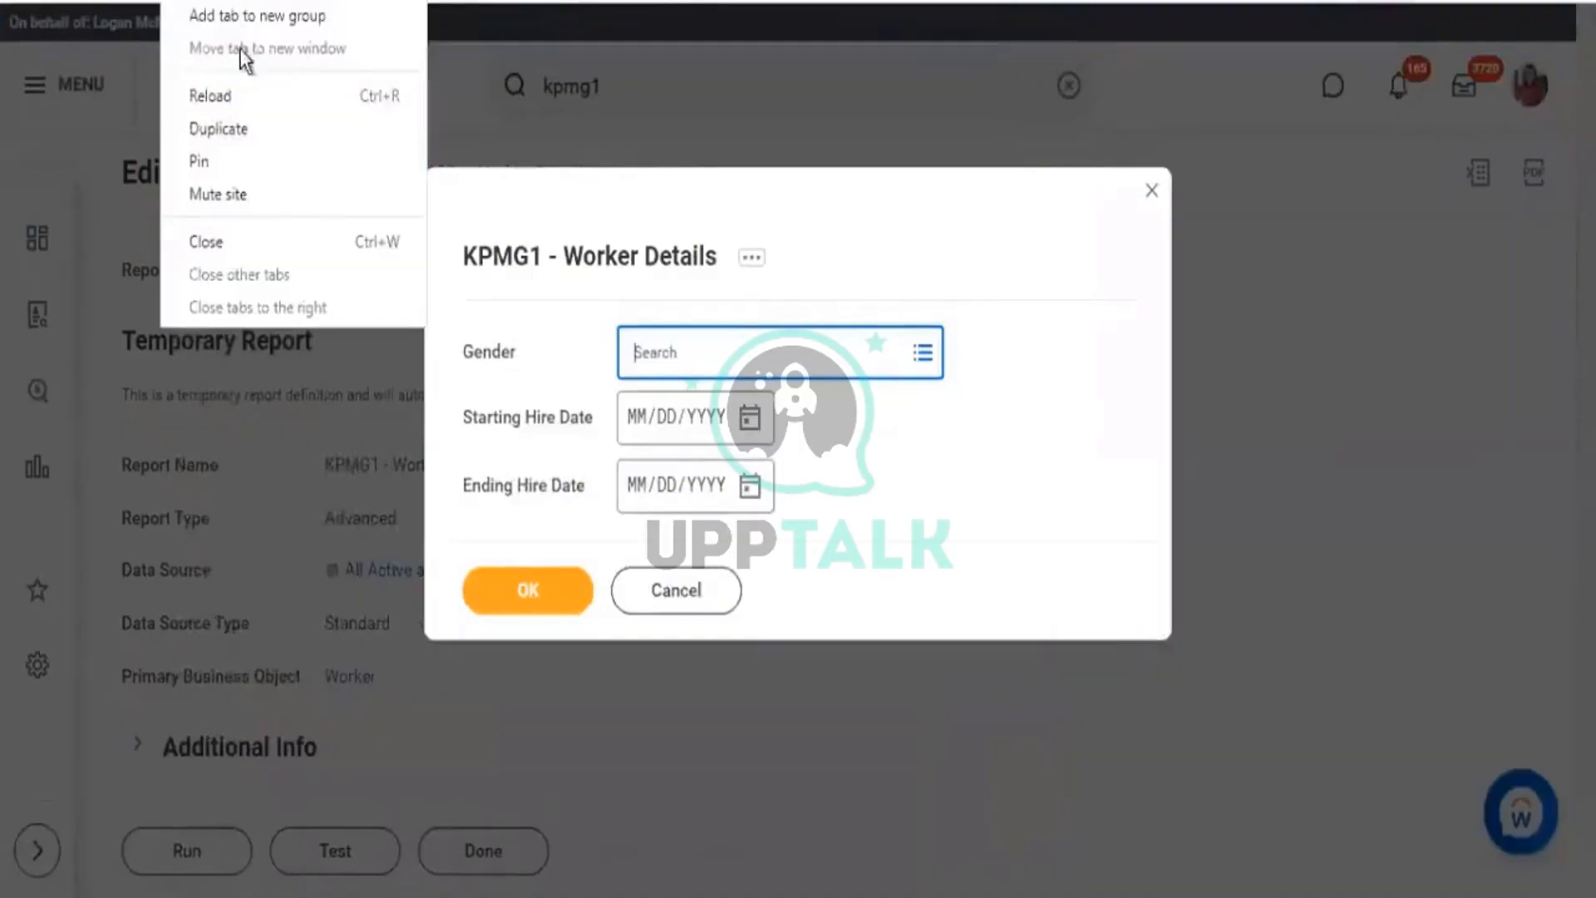
{"action": "left_click", "coordinate": [233, 130]}
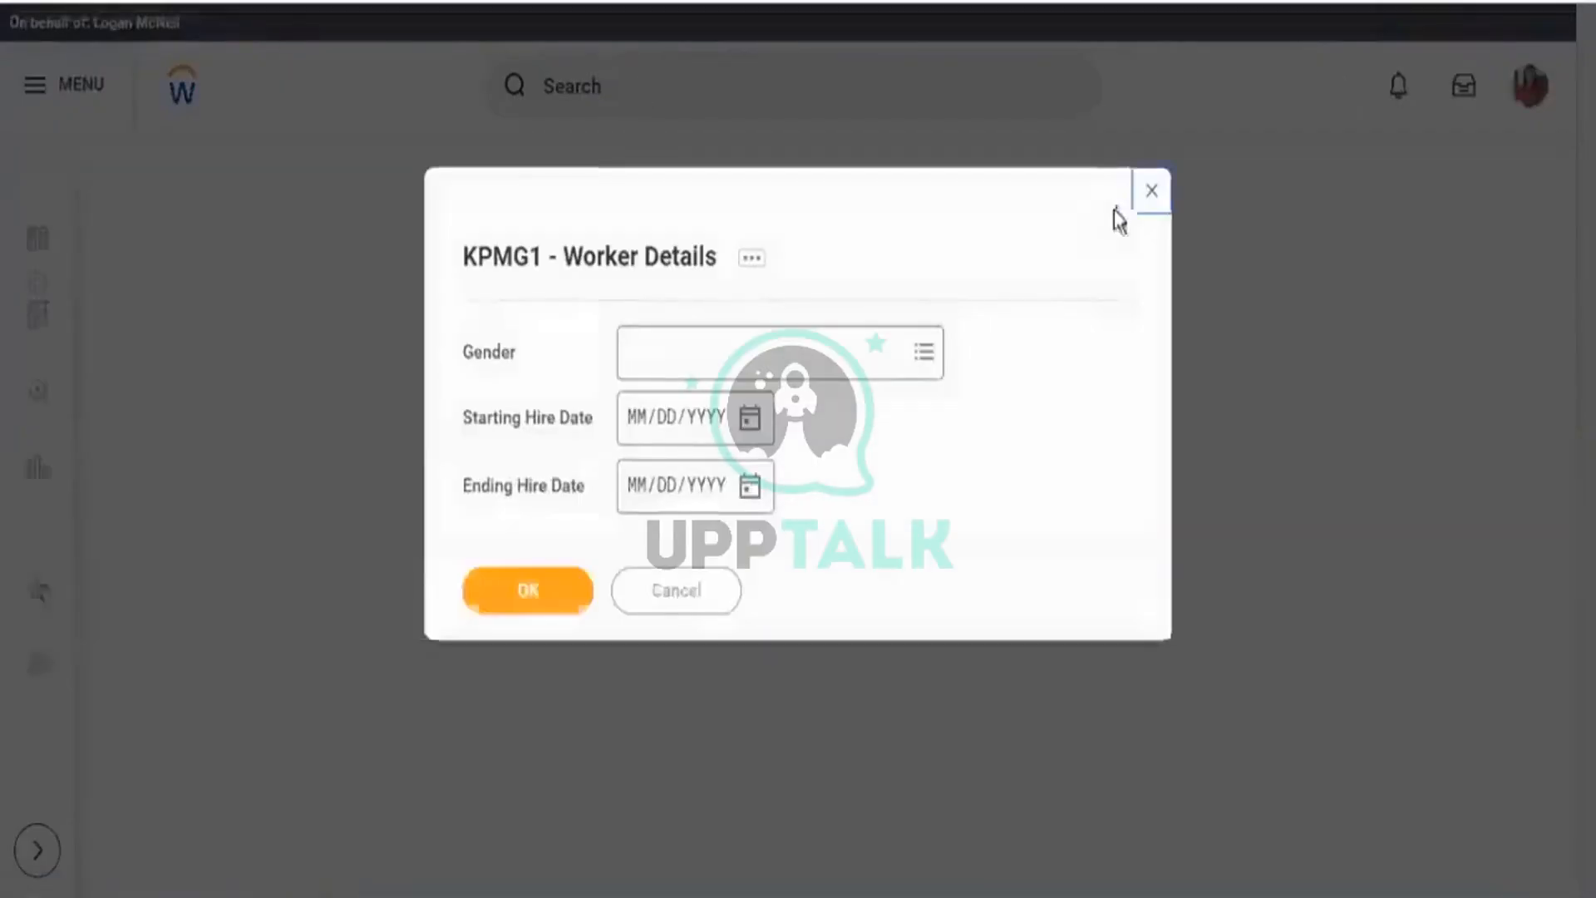
{"action": "left_click", "coordinate": [1154, 191]}
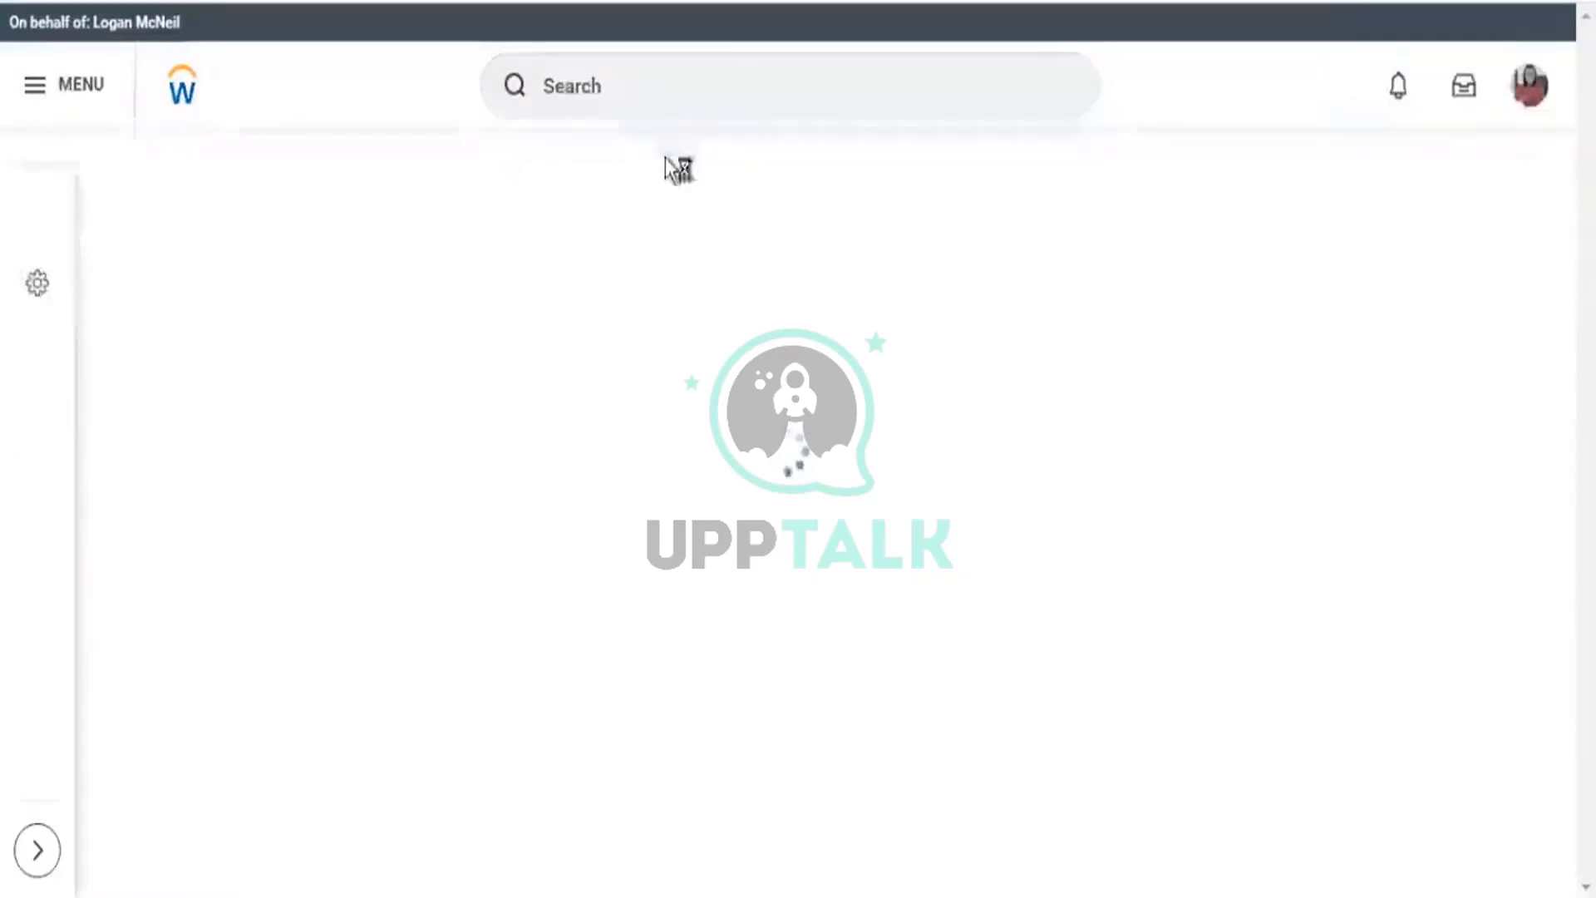
Rerun the recent 'Workday Standard Reports' search from the search bar.
{"action": "left_click", "coordinate": [680, 100]}
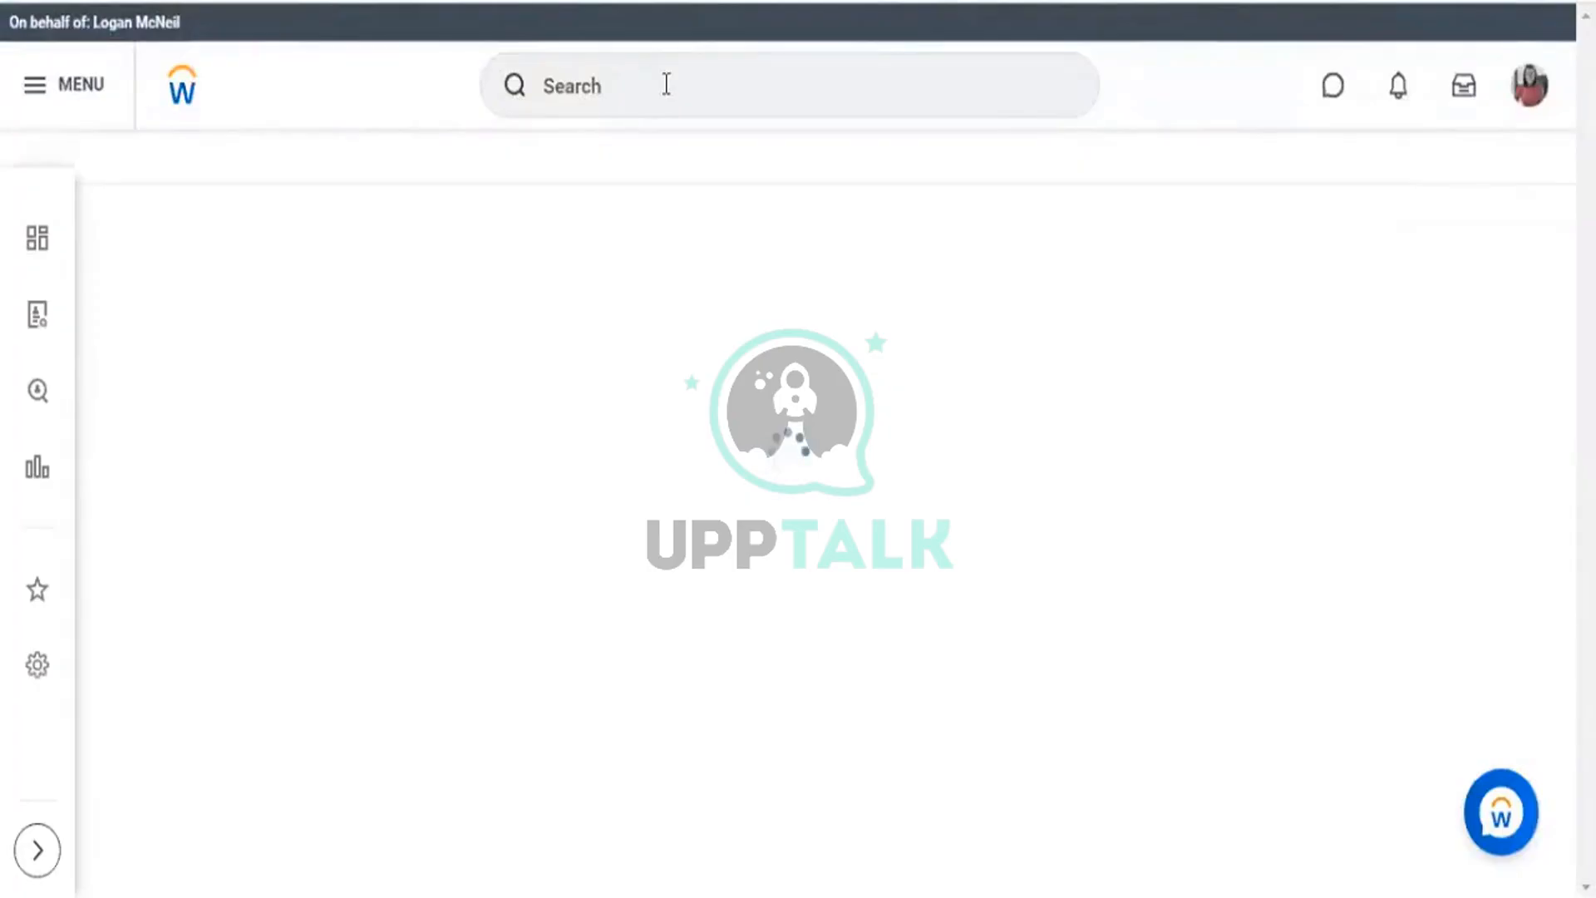
{"action": "left_click", "coordinate": [663, 83]}
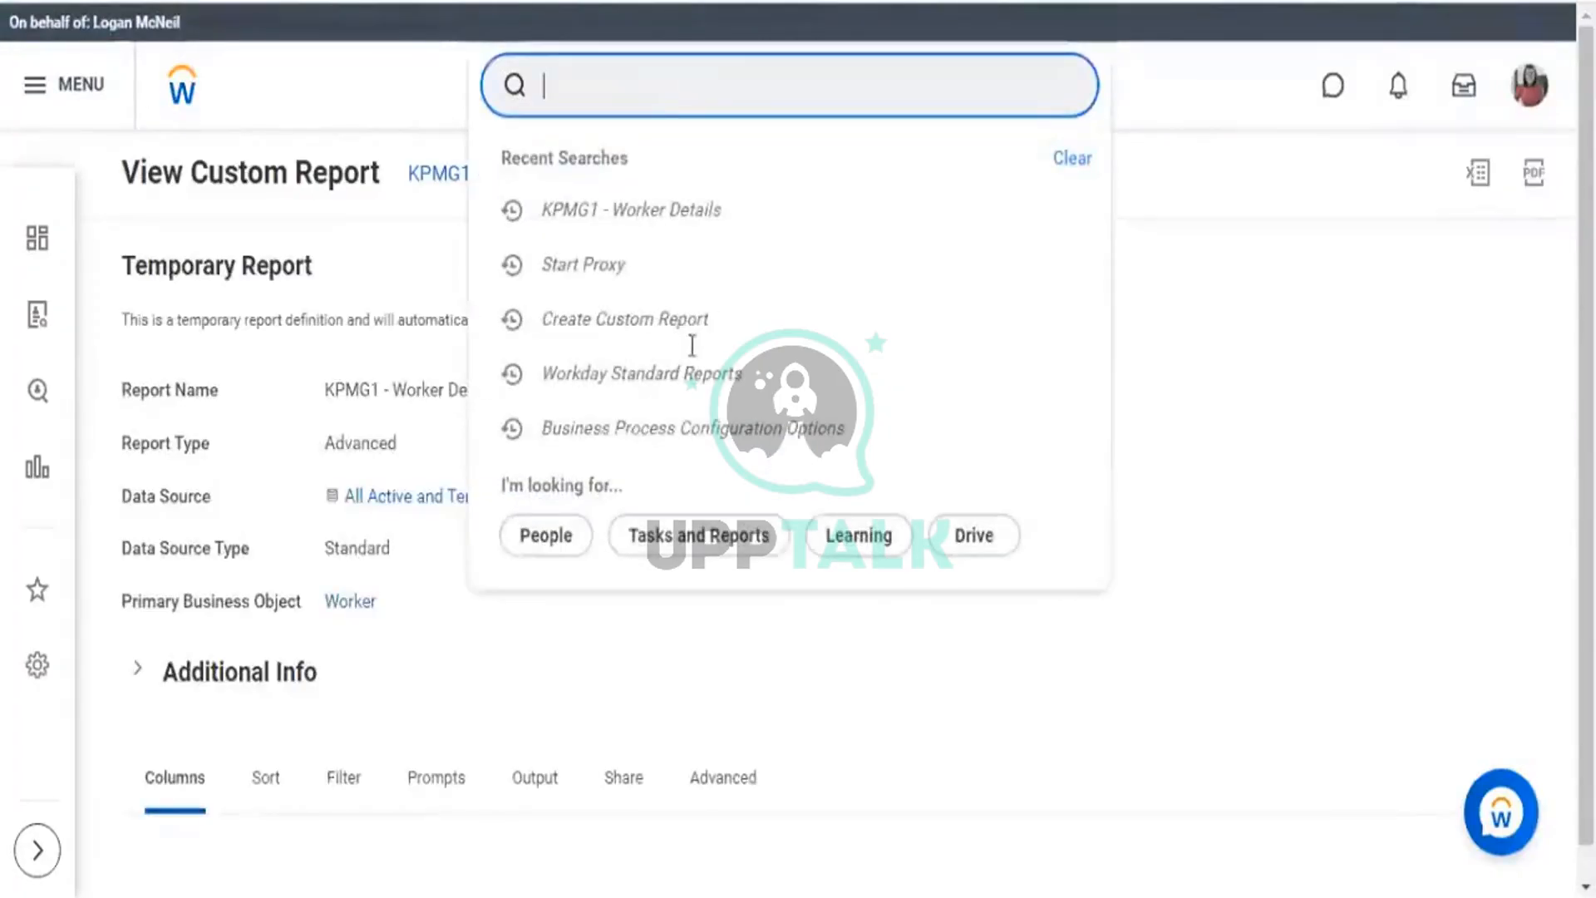
{"action": "left_click", "coordinate": [703, 379]}
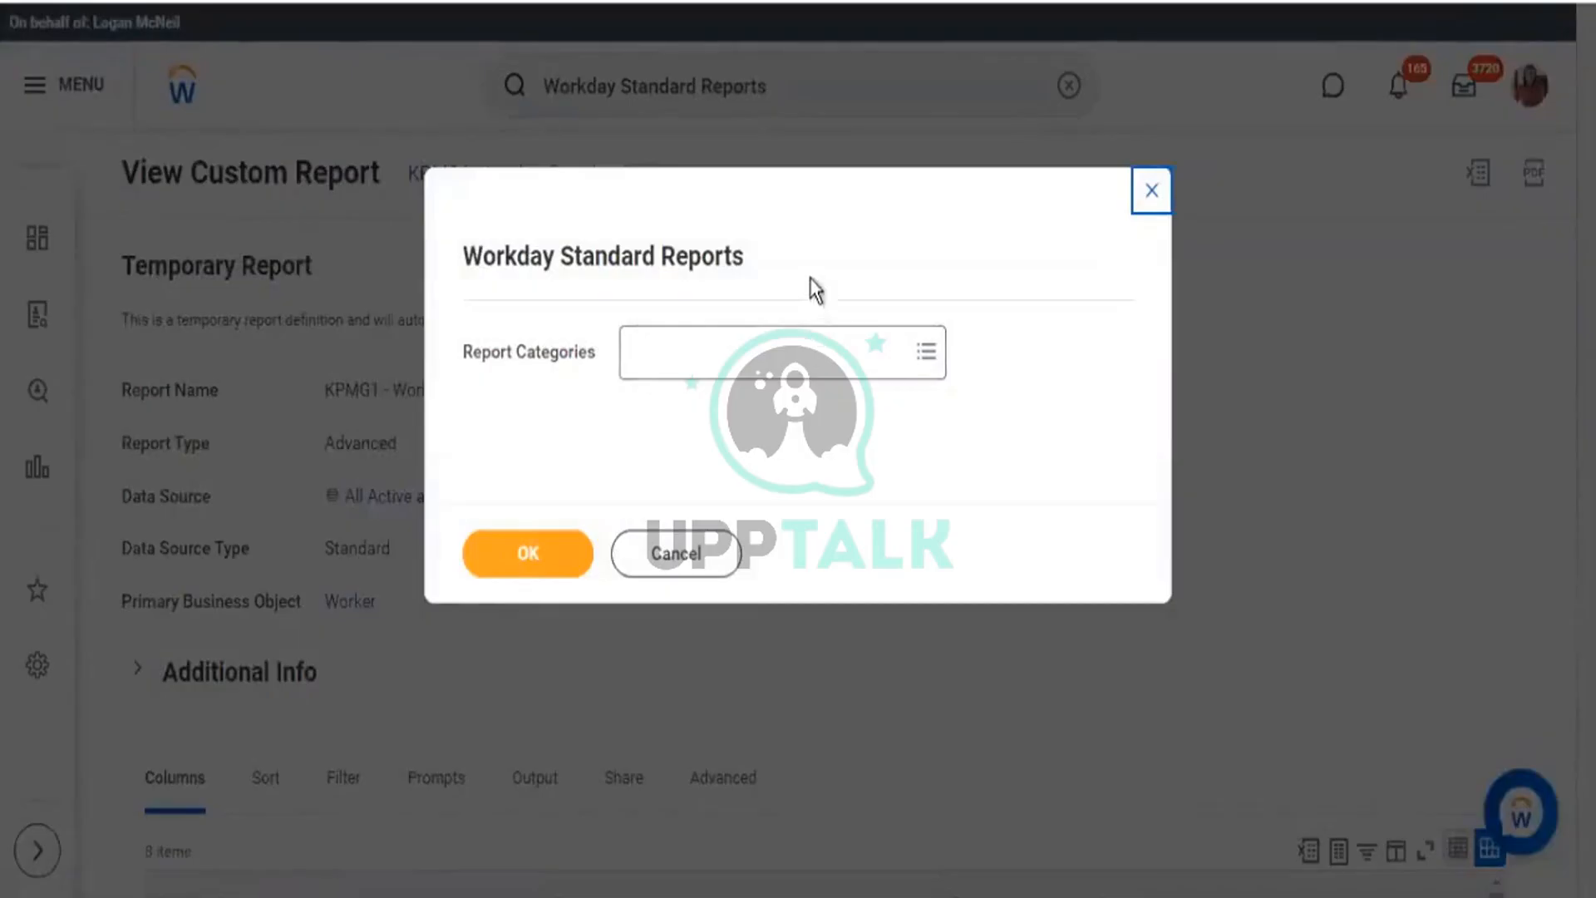
Check every category in the Report Categories list.
{"action": "left_click_drag", "start_coordinate": [463, 353], "coordinate": [579, 356]}
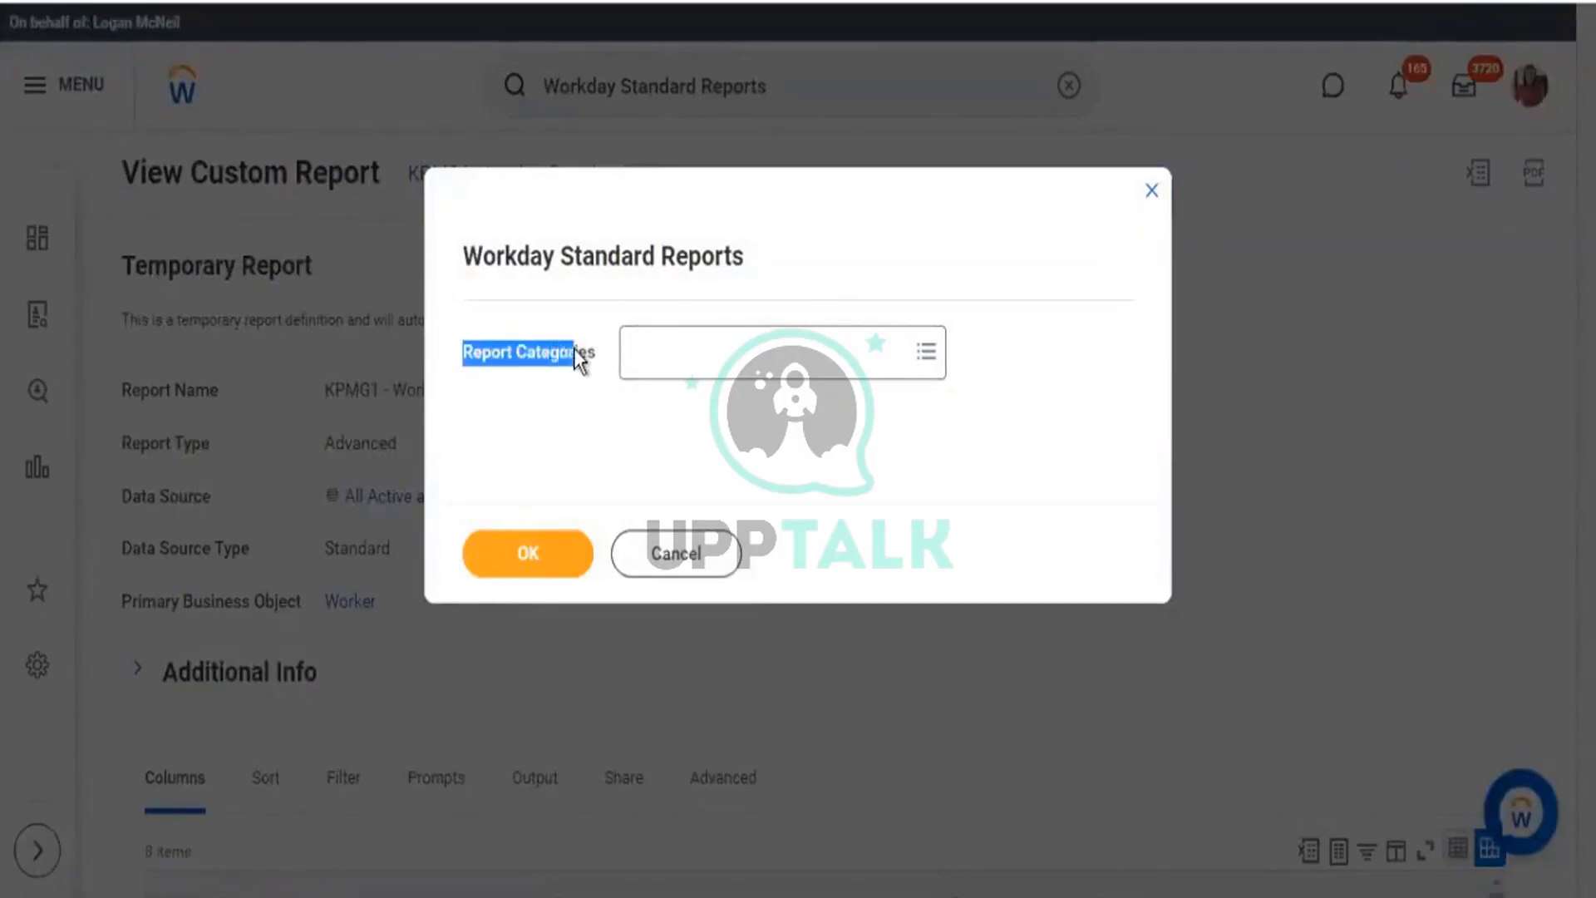
{"action": "left_click", "coordinate": [938, 355]}
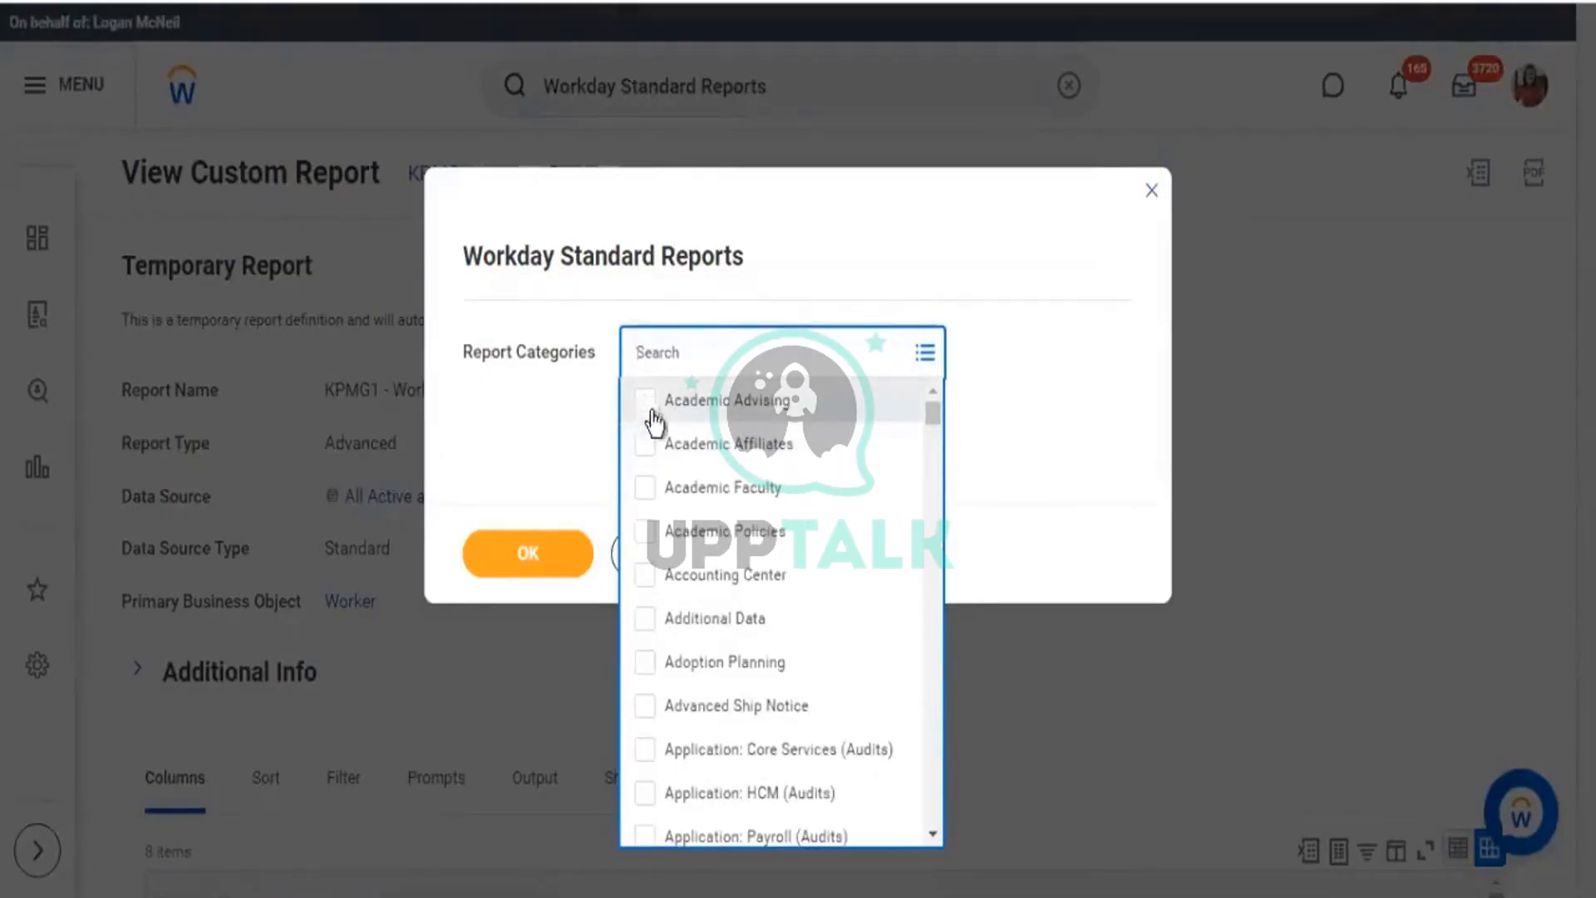
{"action": "key", "text": "ctrl+a"}
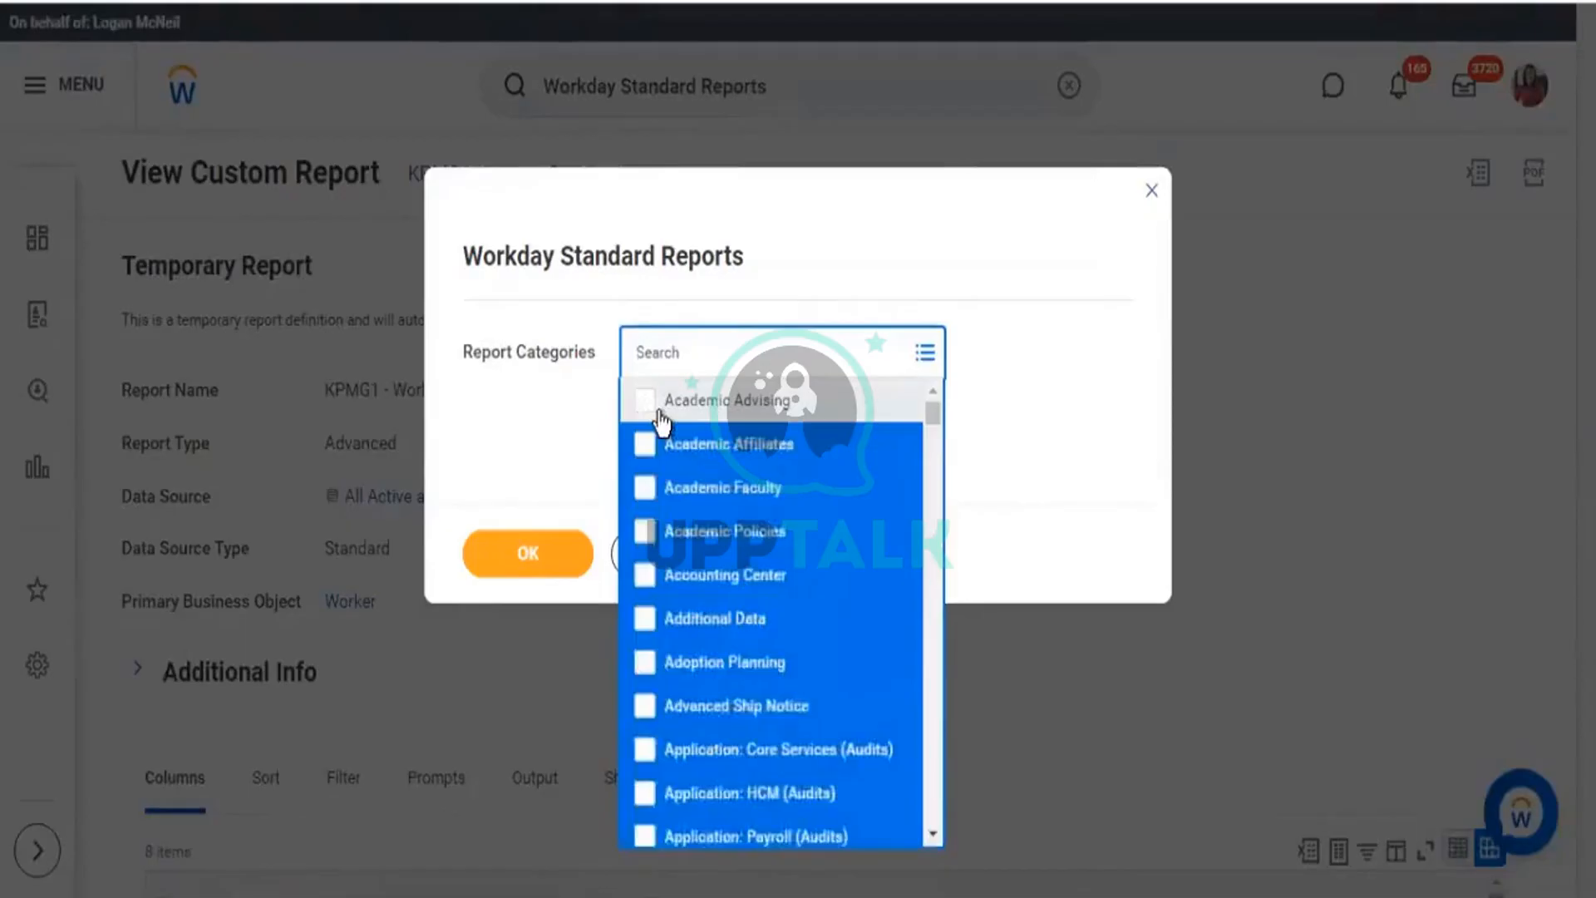
{"action": "key", "text": "Return"}
{"action": "left_click", "coordinate": [965, 399]}
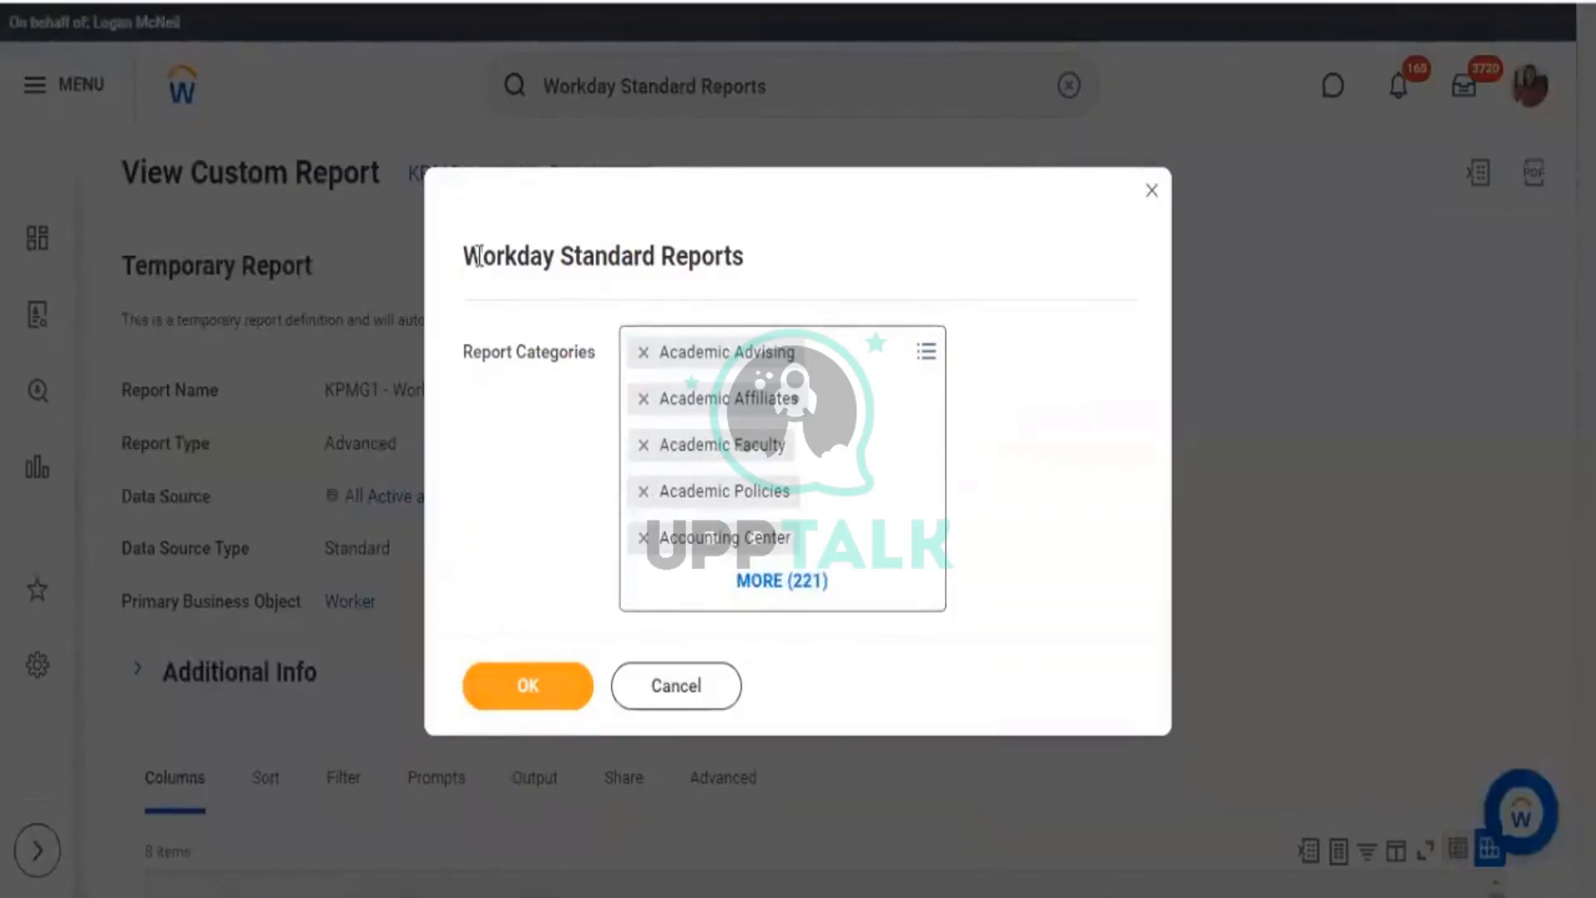
Uncheck all report categories and submit the prompt with none chosen.
{"action": "left_click_drag", "start_coordinate": [464, 250], "coordinate": [764, 249]}
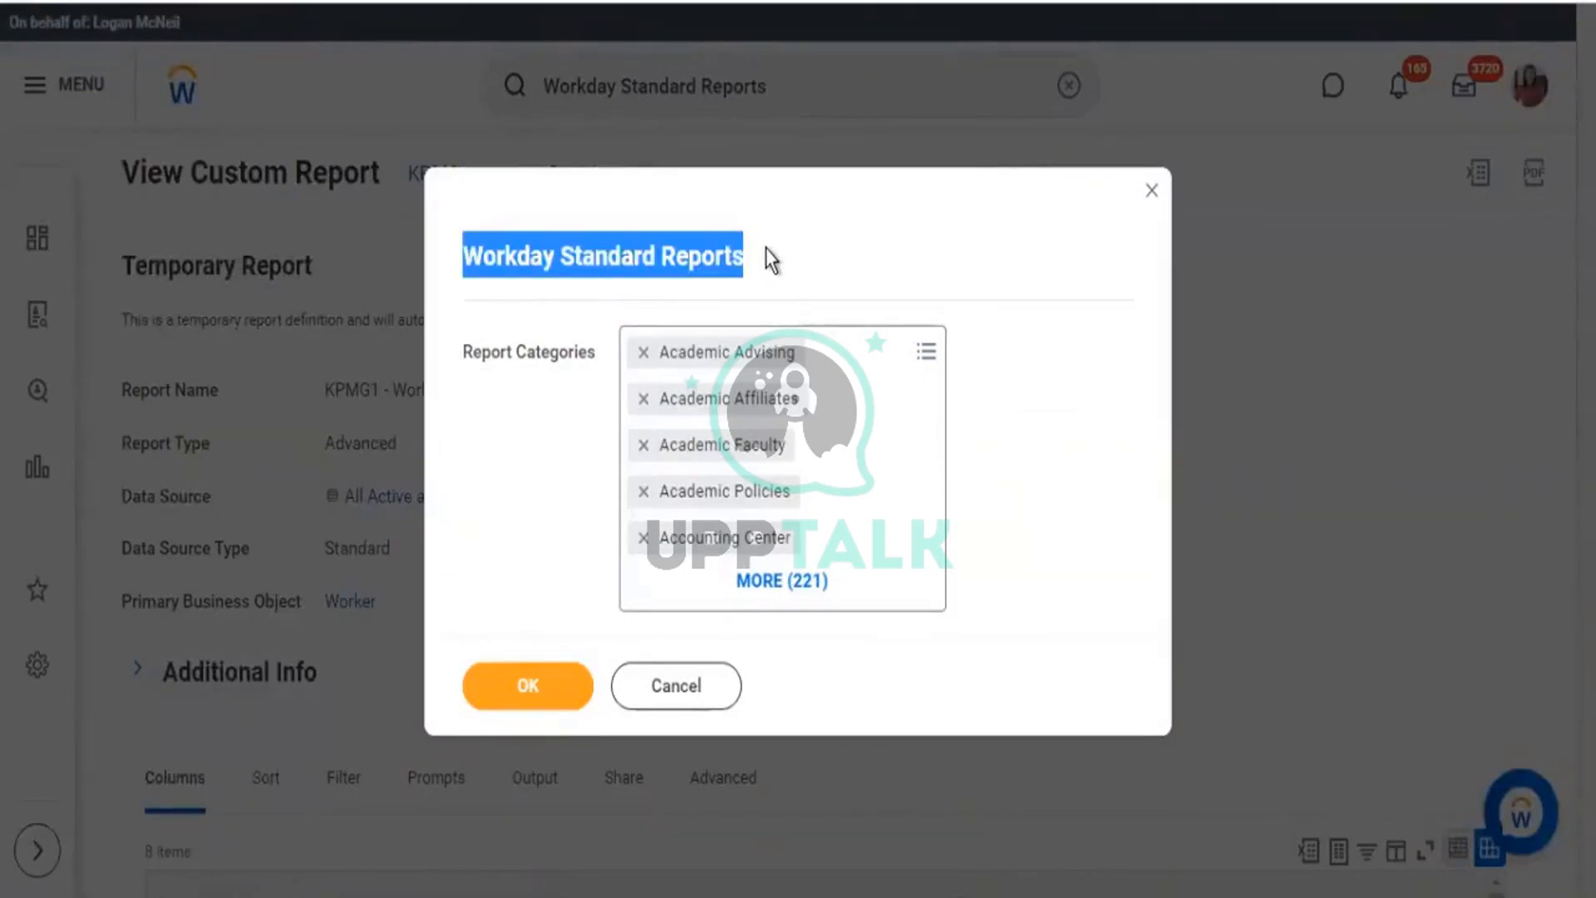
{"action": "left_click", "coordinate": [927, 356]}
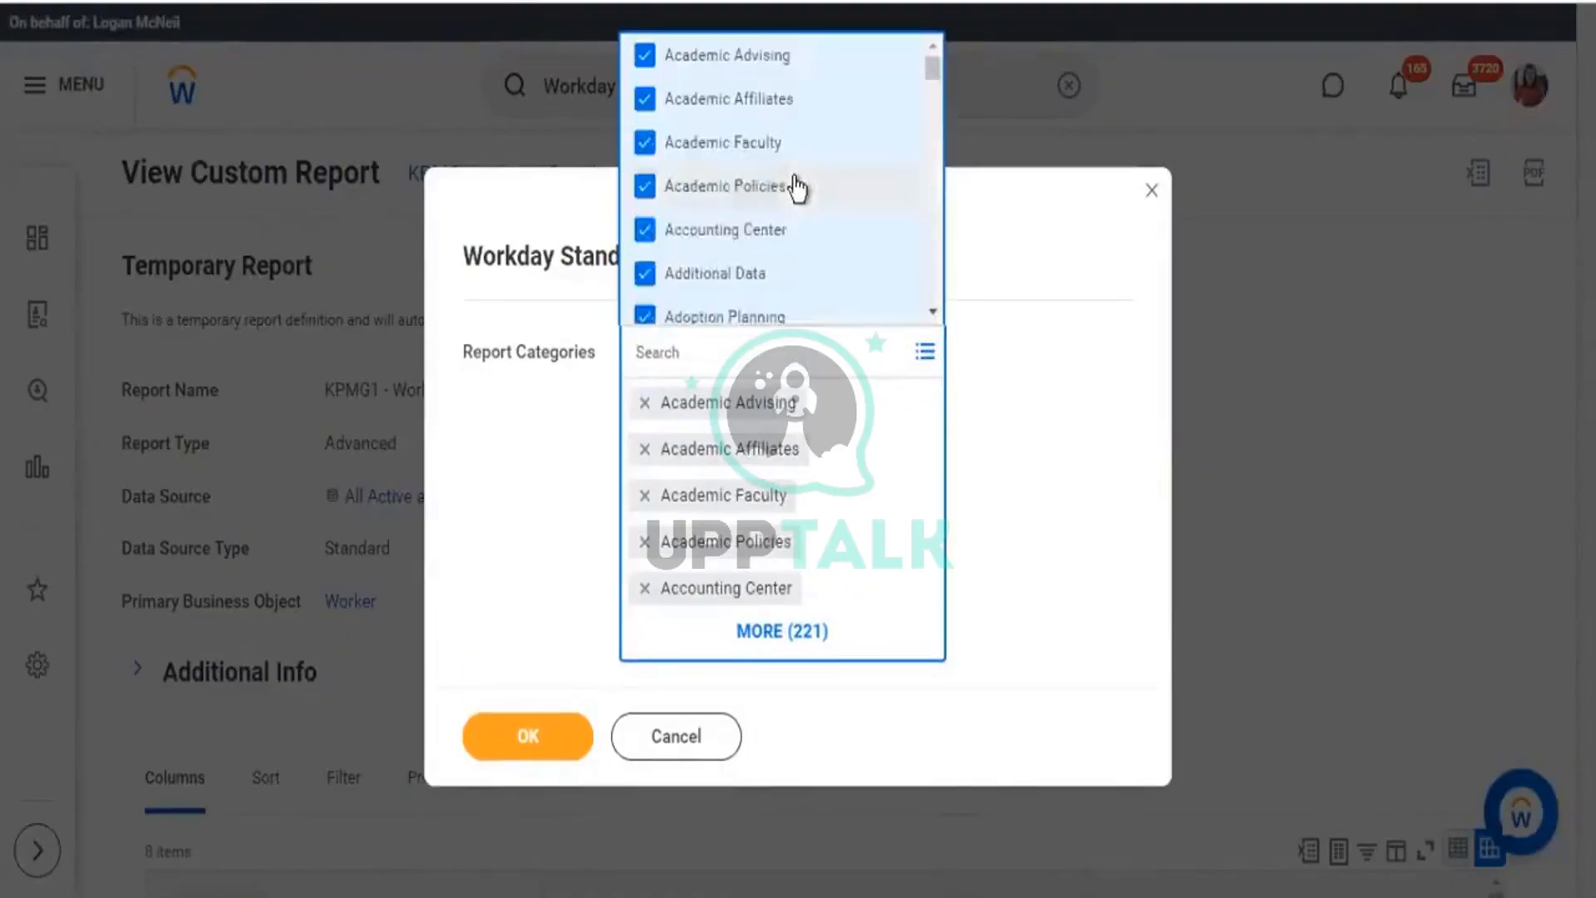
{"action": "key", "text": "ctrl+a"}
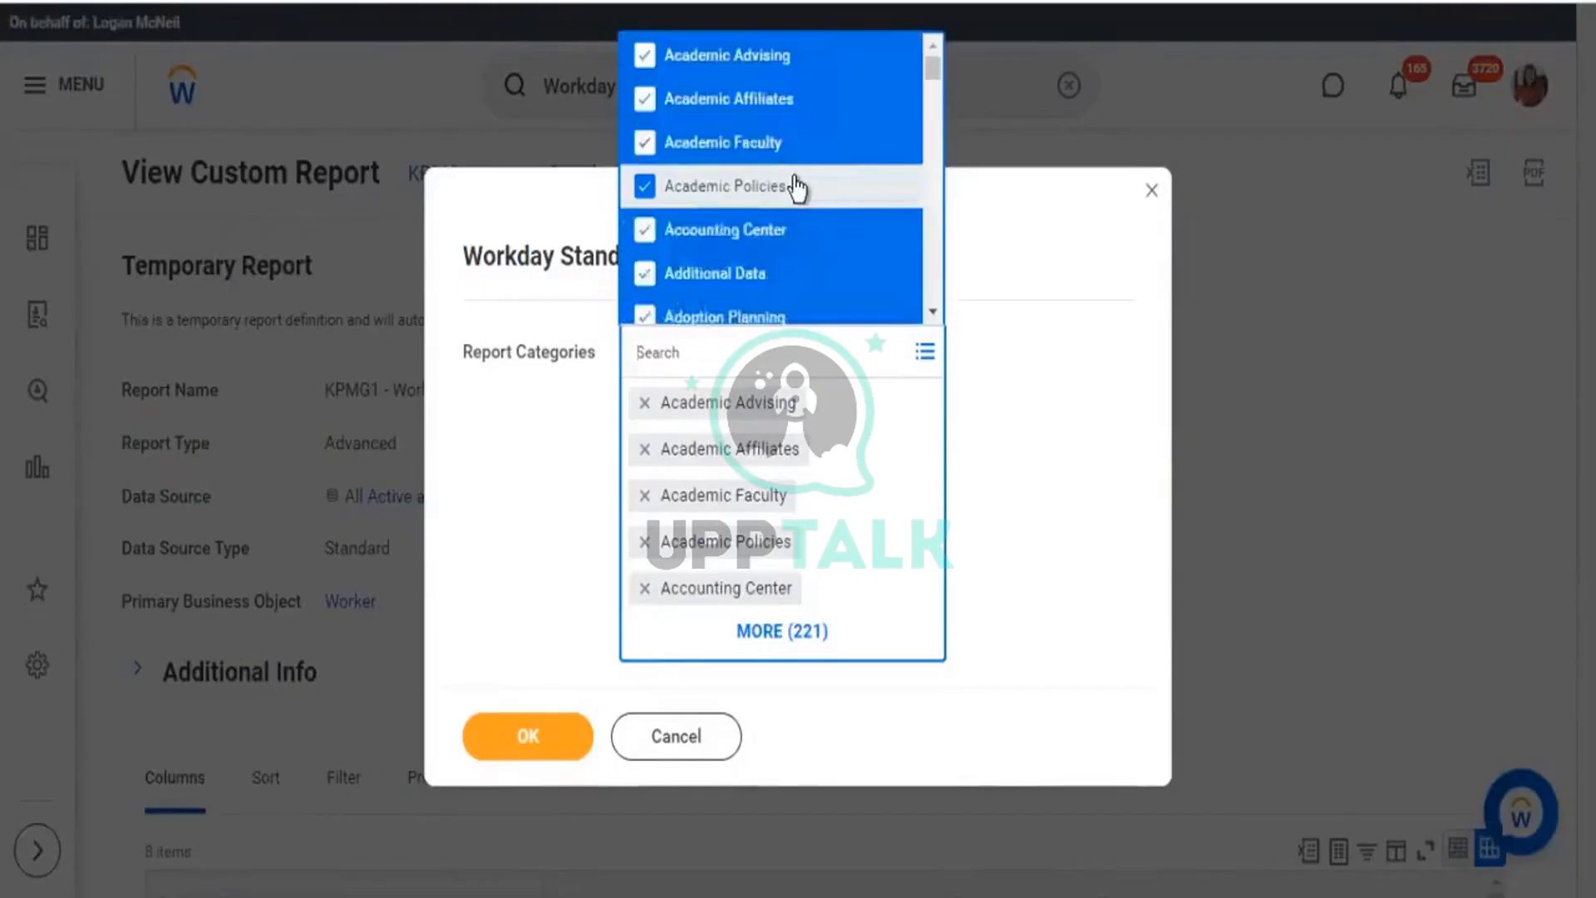
{"action": "key", "text": "Return"}
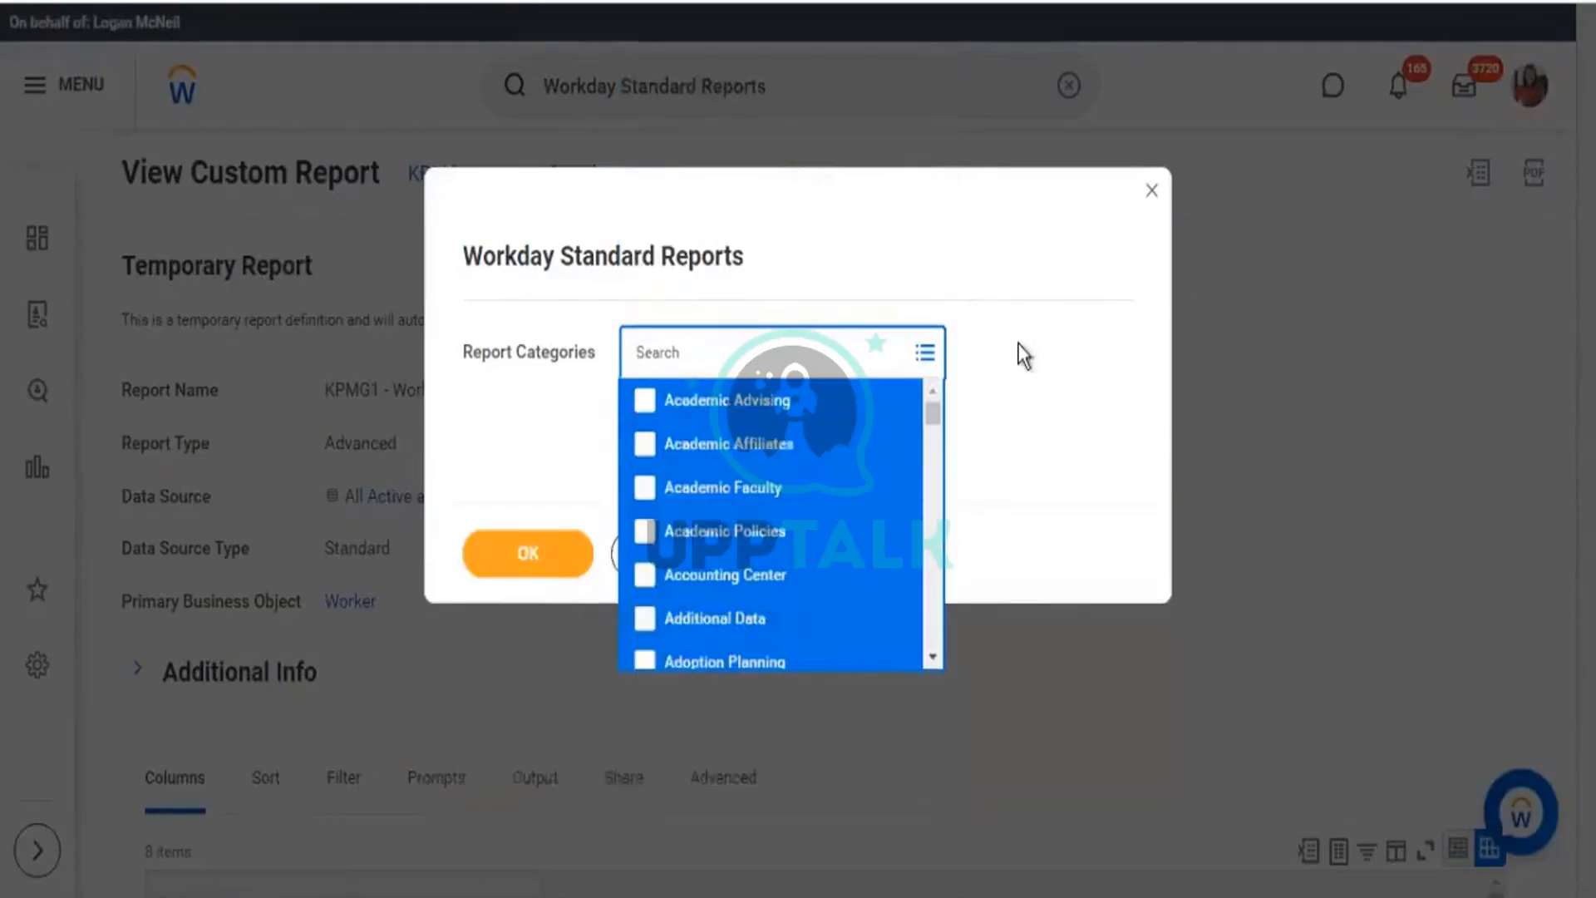
{"action": "left_click", "coordinate": [527, 572]}
{"action": "left_click", "coordinate": [526, 565]}
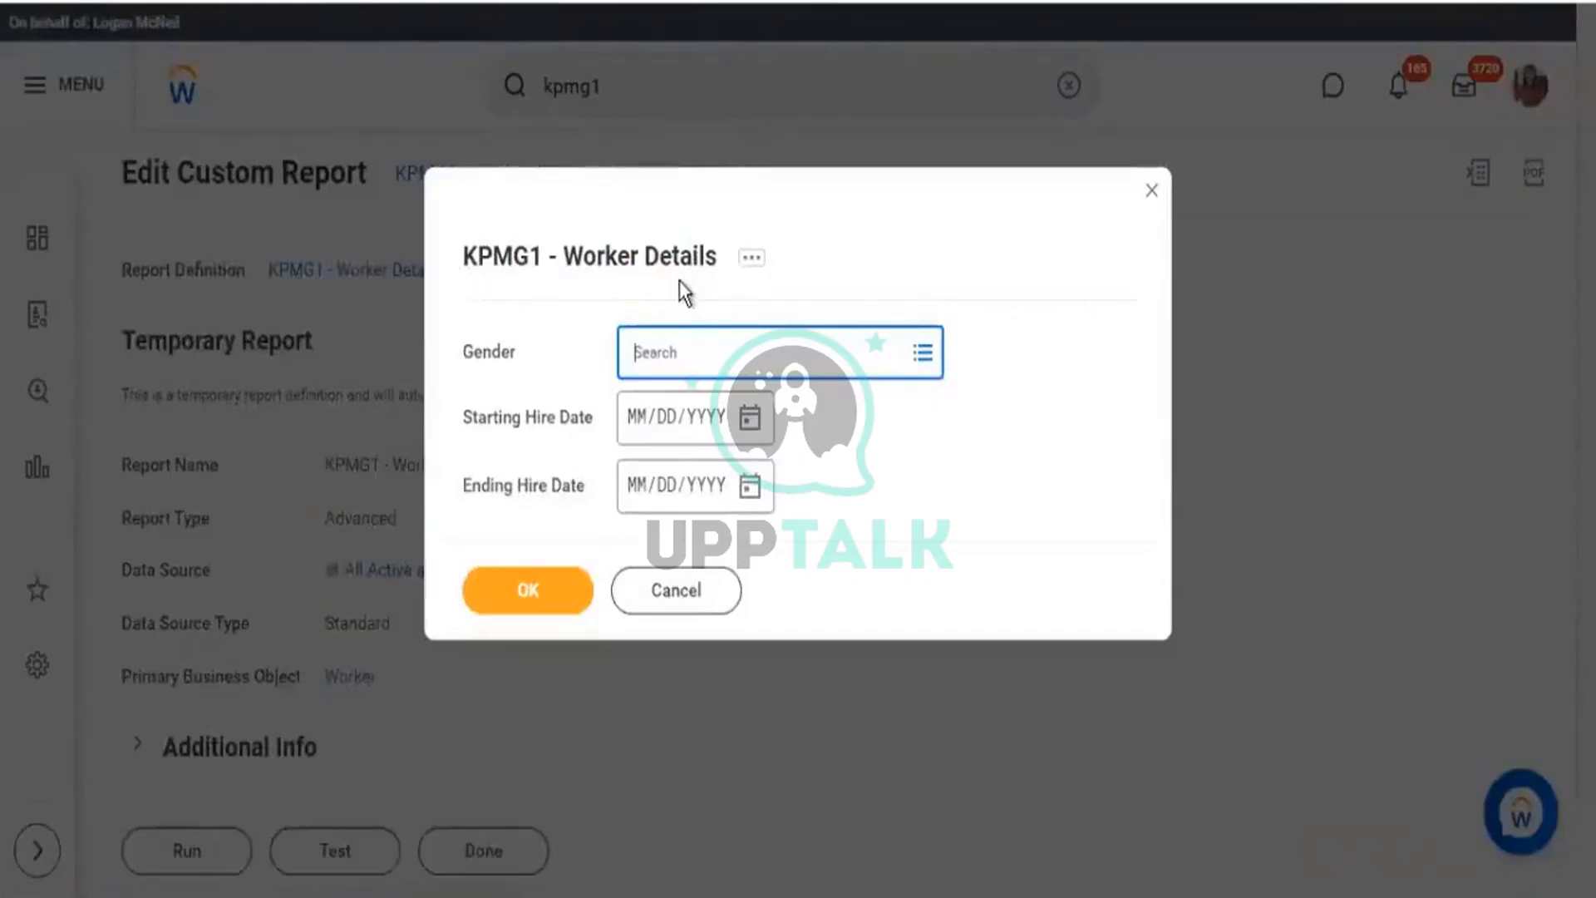
Run the report for Male workers hired 06/01/2021 to 06/30/2021, returning 27 items.
{"action": "left_click_drag", "start_coordinate": [793, 457], "coordinate": [743, 429]}
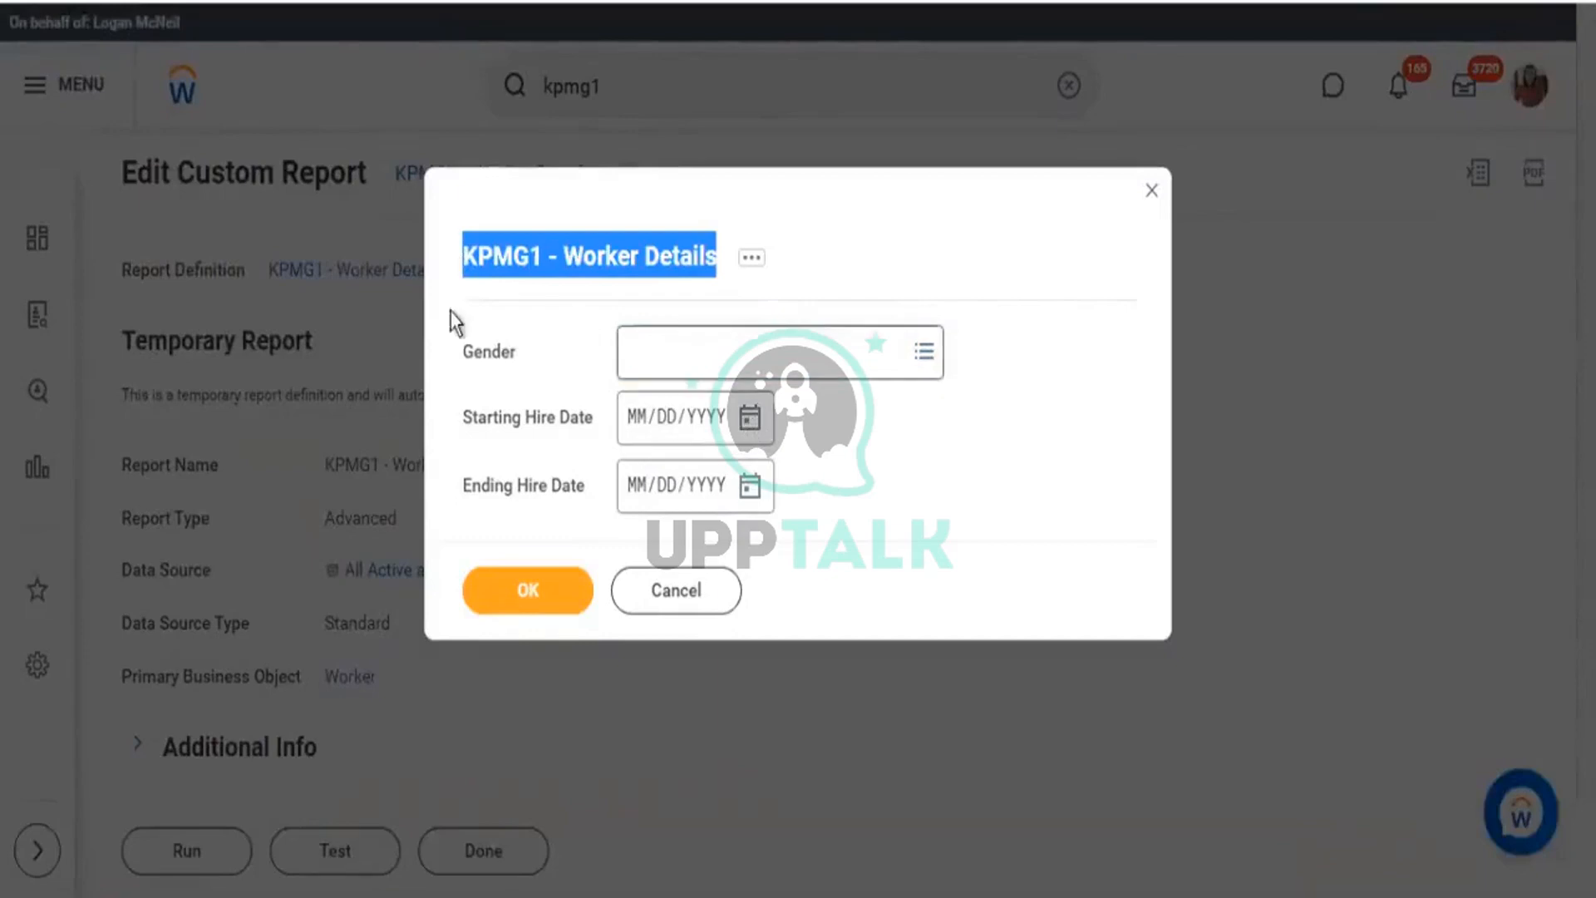
{"action": "left_click", "coordinate": [925, 365]}
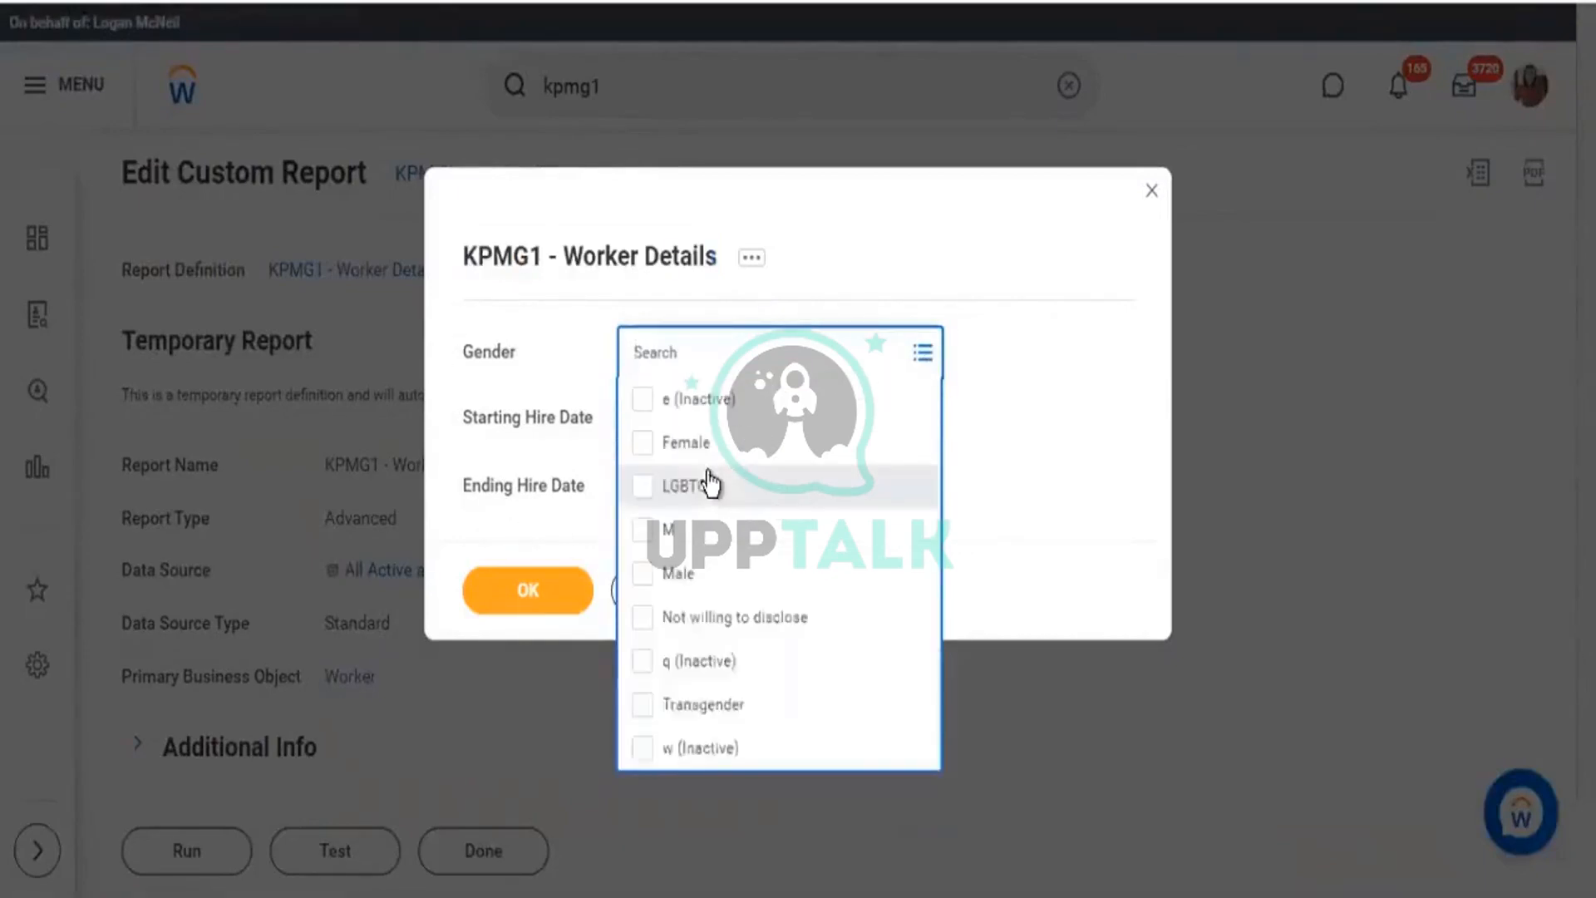
{"action": "left_click", "coordinate": [867, 579]}
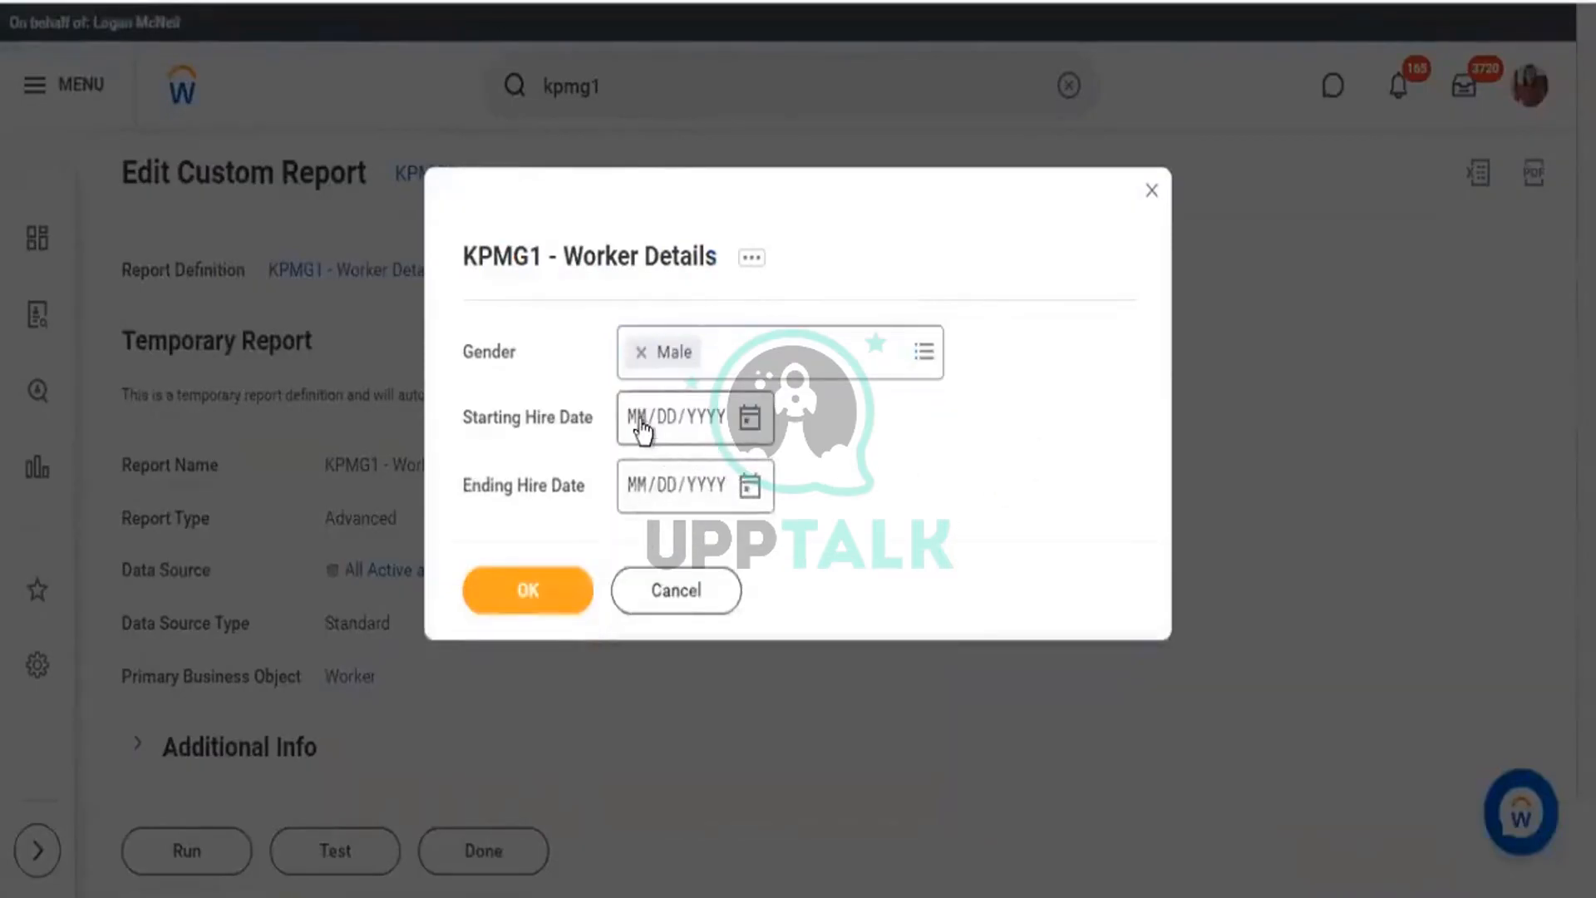
{"action": "left_click", "coordinate": [642, 427]}
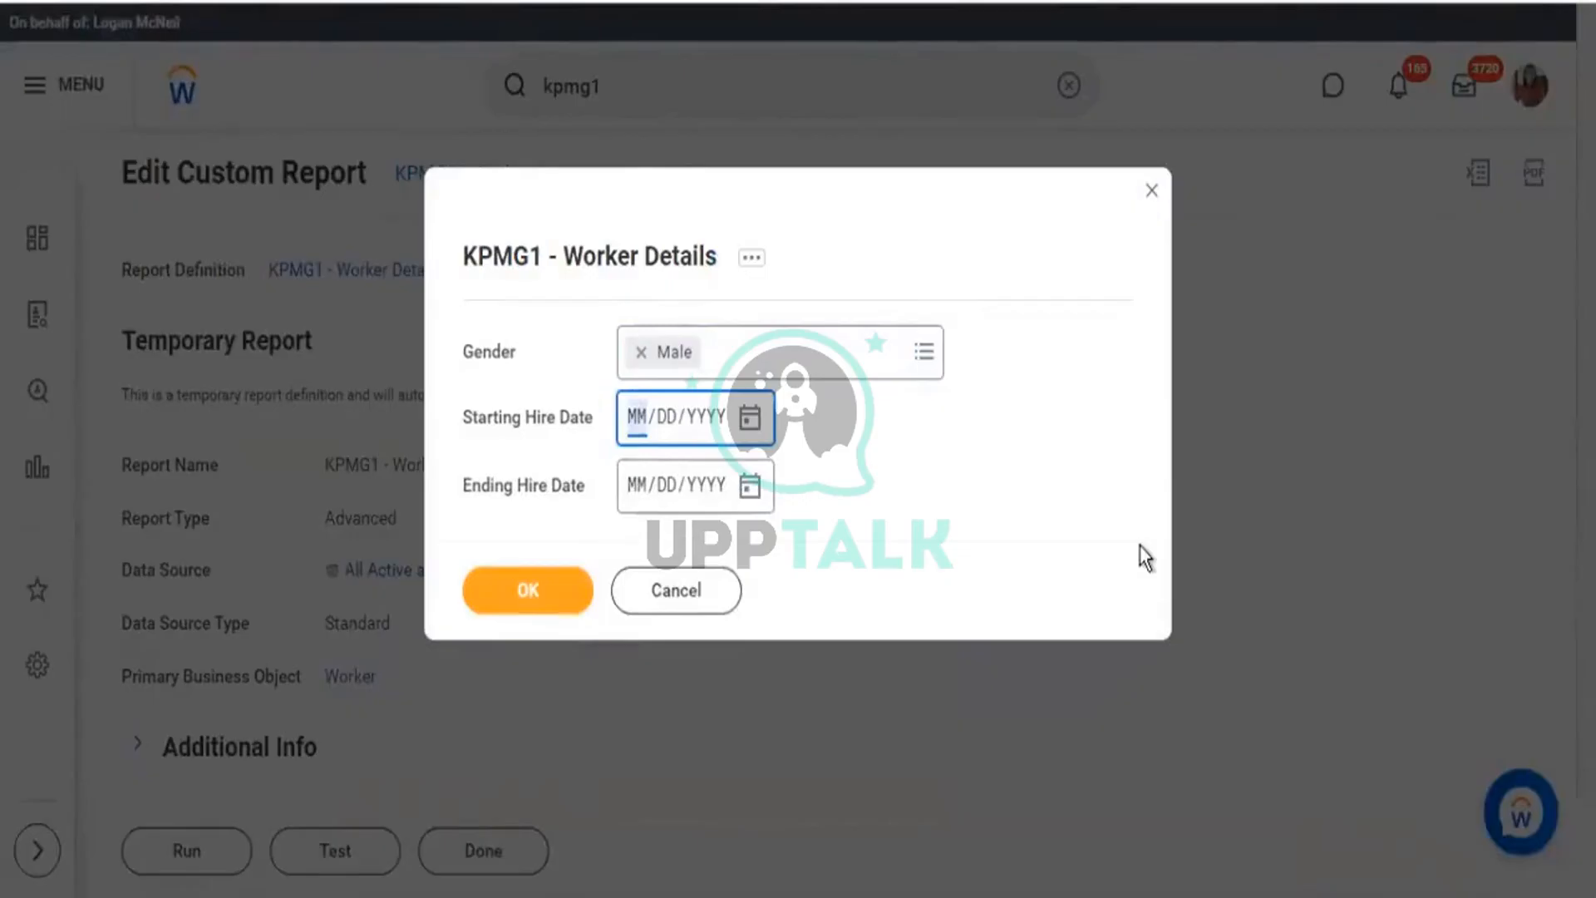
{"action": "type", "text": "06/01/00021"}
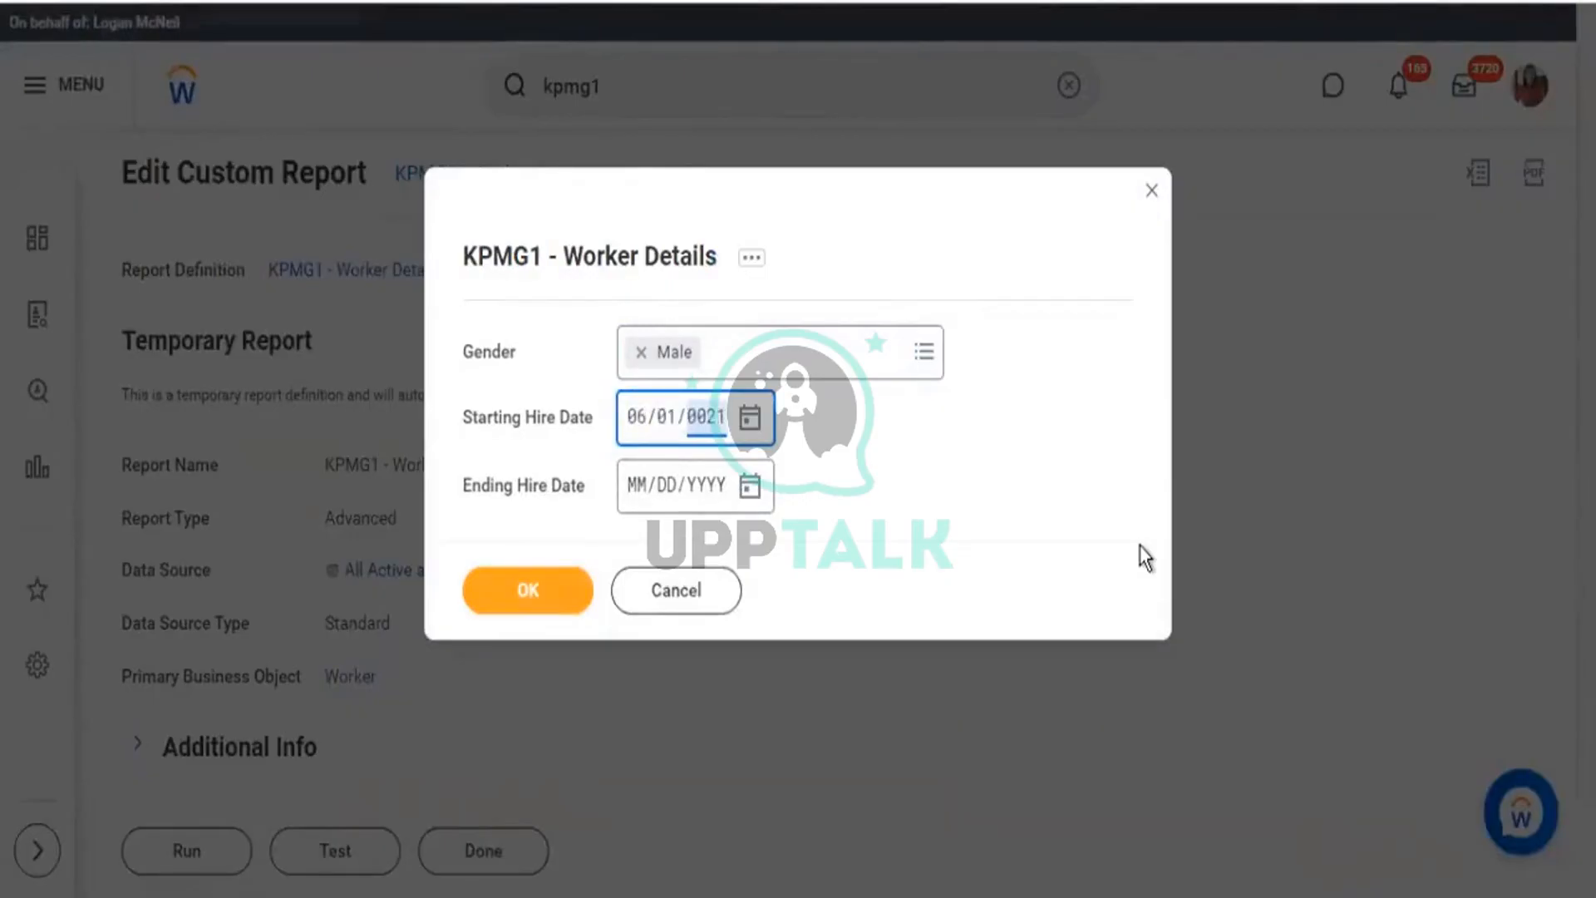
{"action": "key", "text": "Tab"}
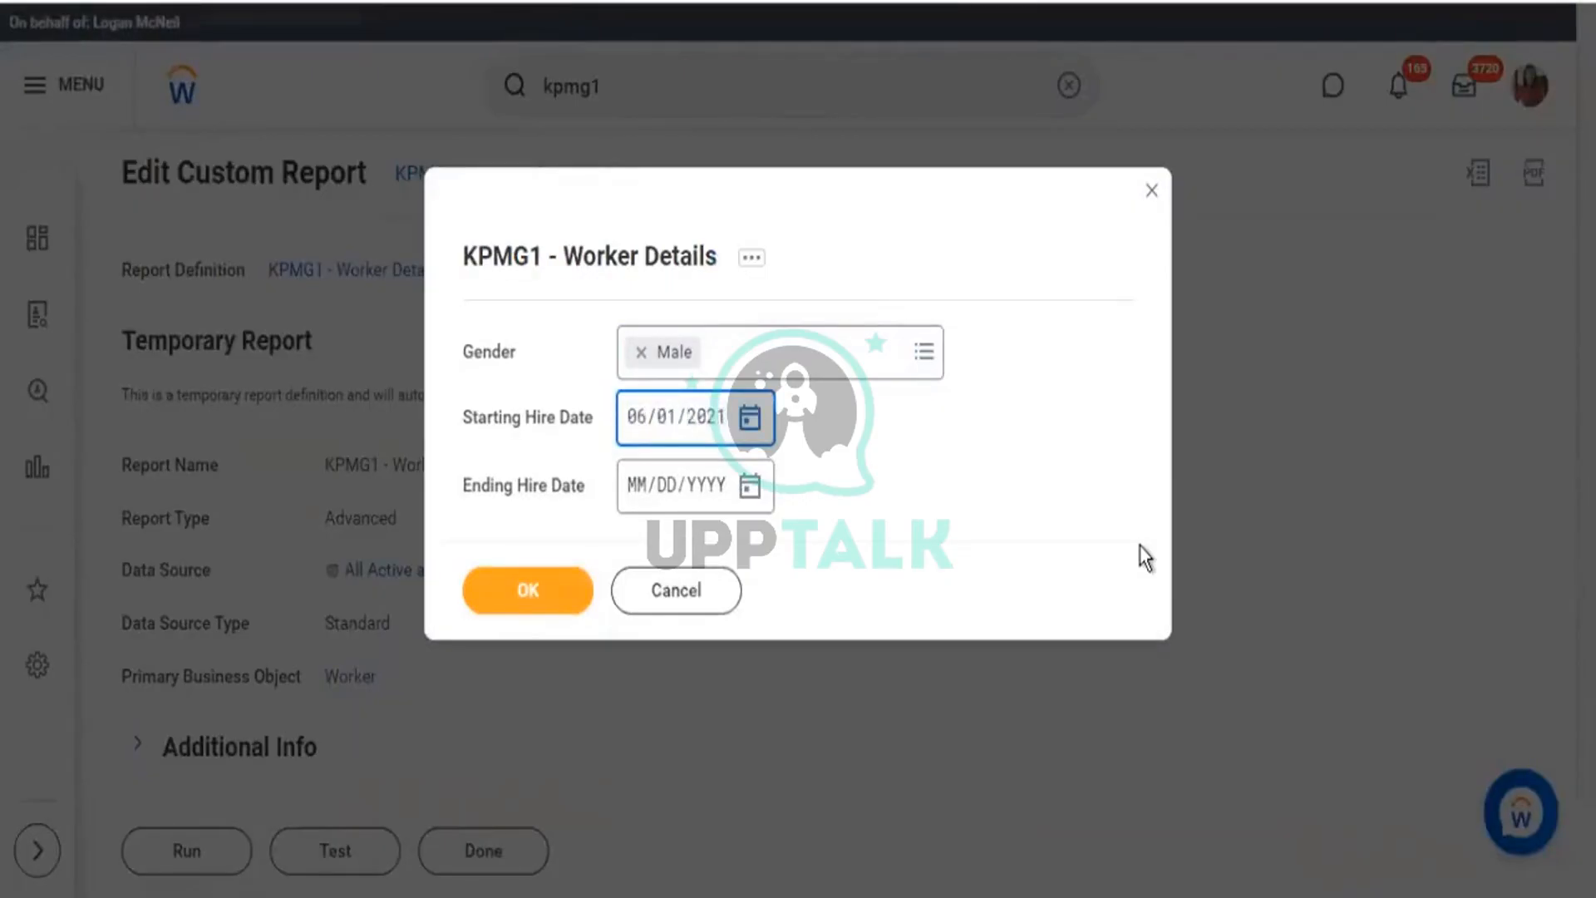
{"action": "key", "text": "Tab"}
{"action": "type", "text": "06/"}
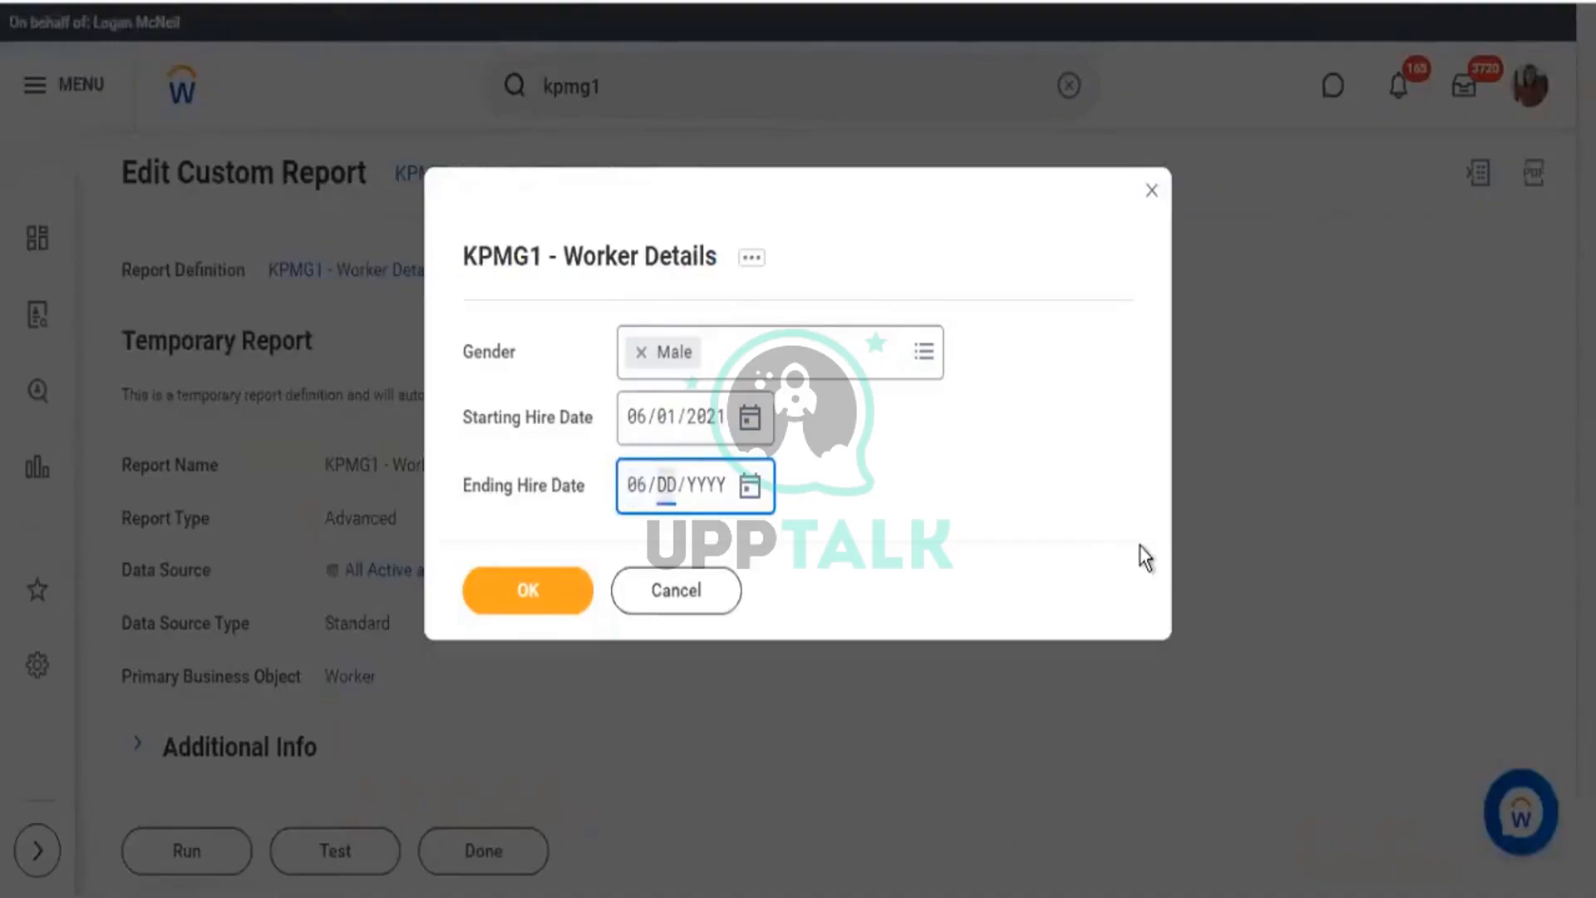
{"action": "type", "text": "30/202"}
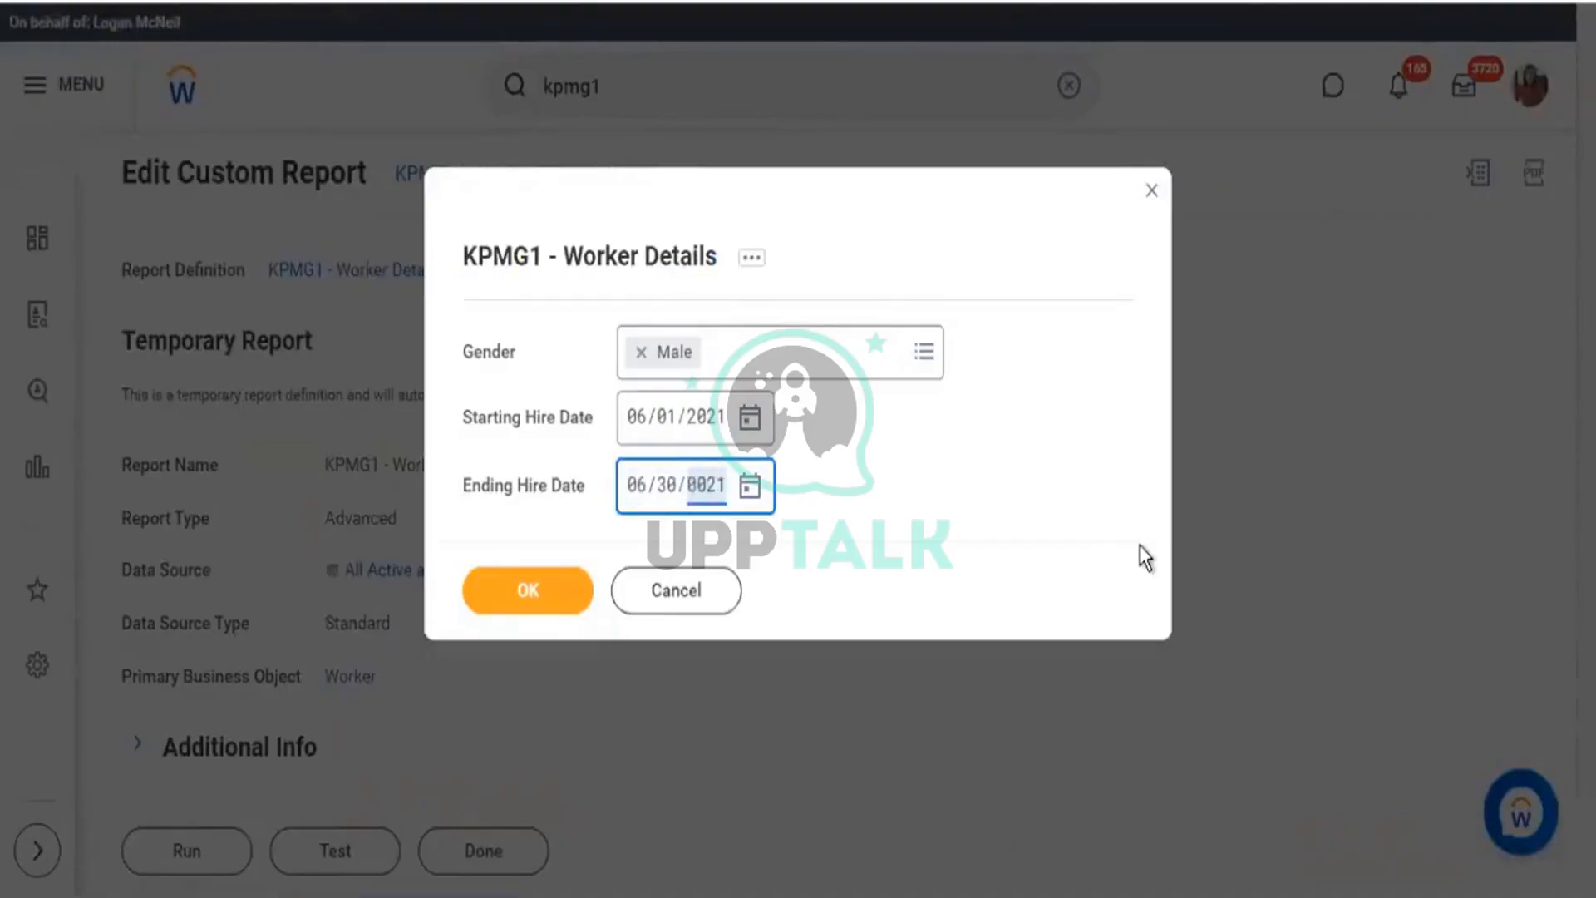
{"action": "type", "text": "1"}
{"action": "left_click", "coordinate": [499, 609]}
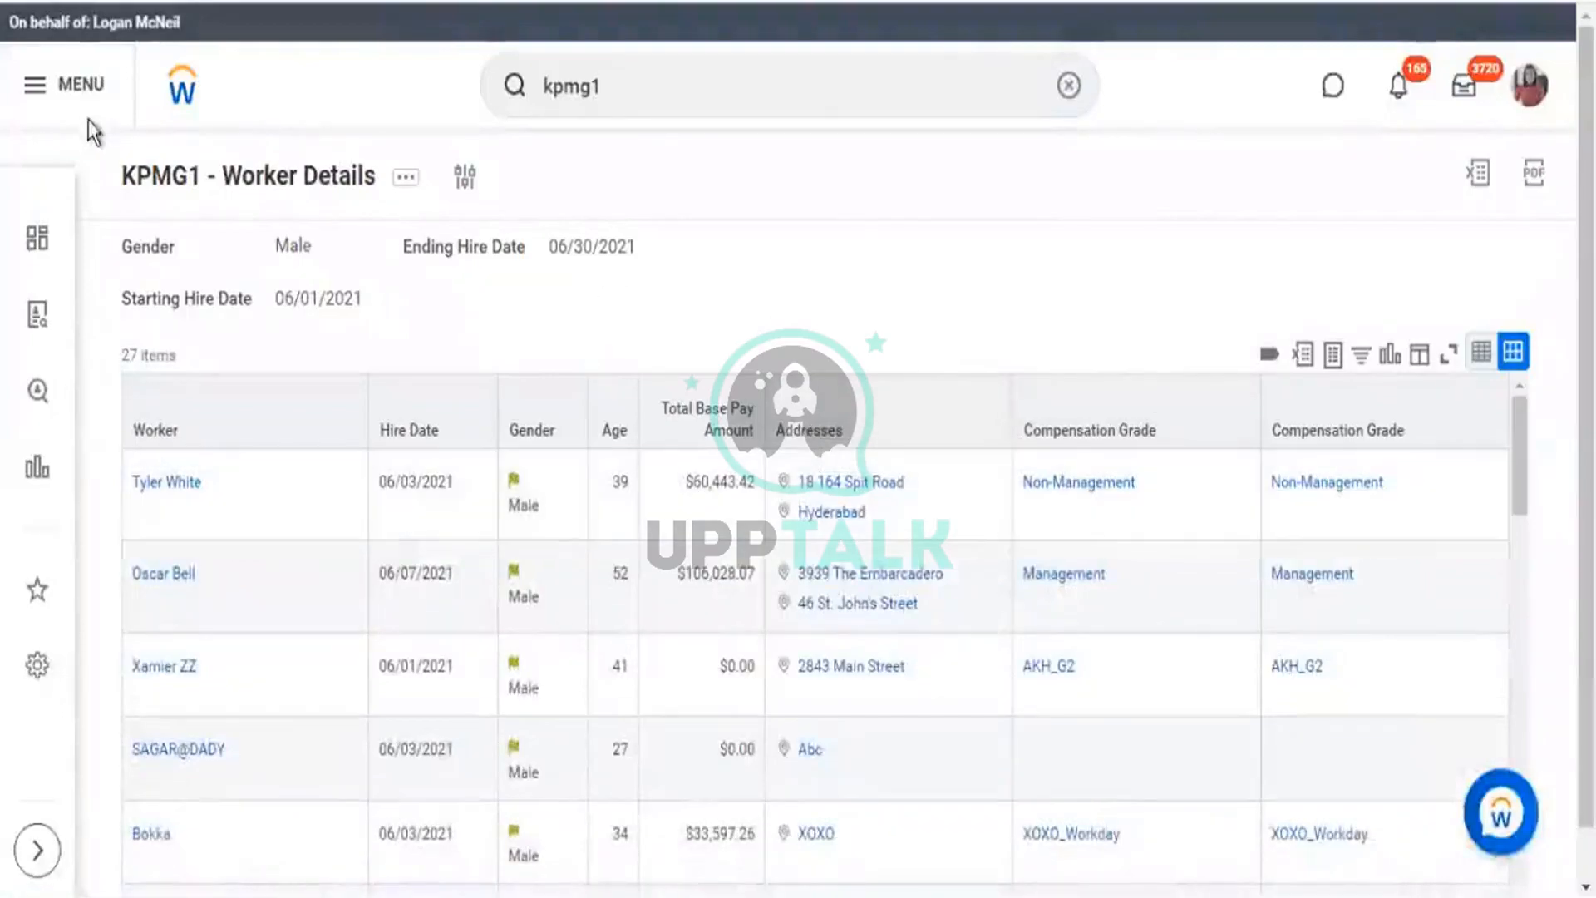
Reopen the report prompt, remove Male from Gender and clear the Starting Hire Date.
{"action": "left_click_drag", "start_coordinate": [131, 247], "coordinate": [603, 314]}
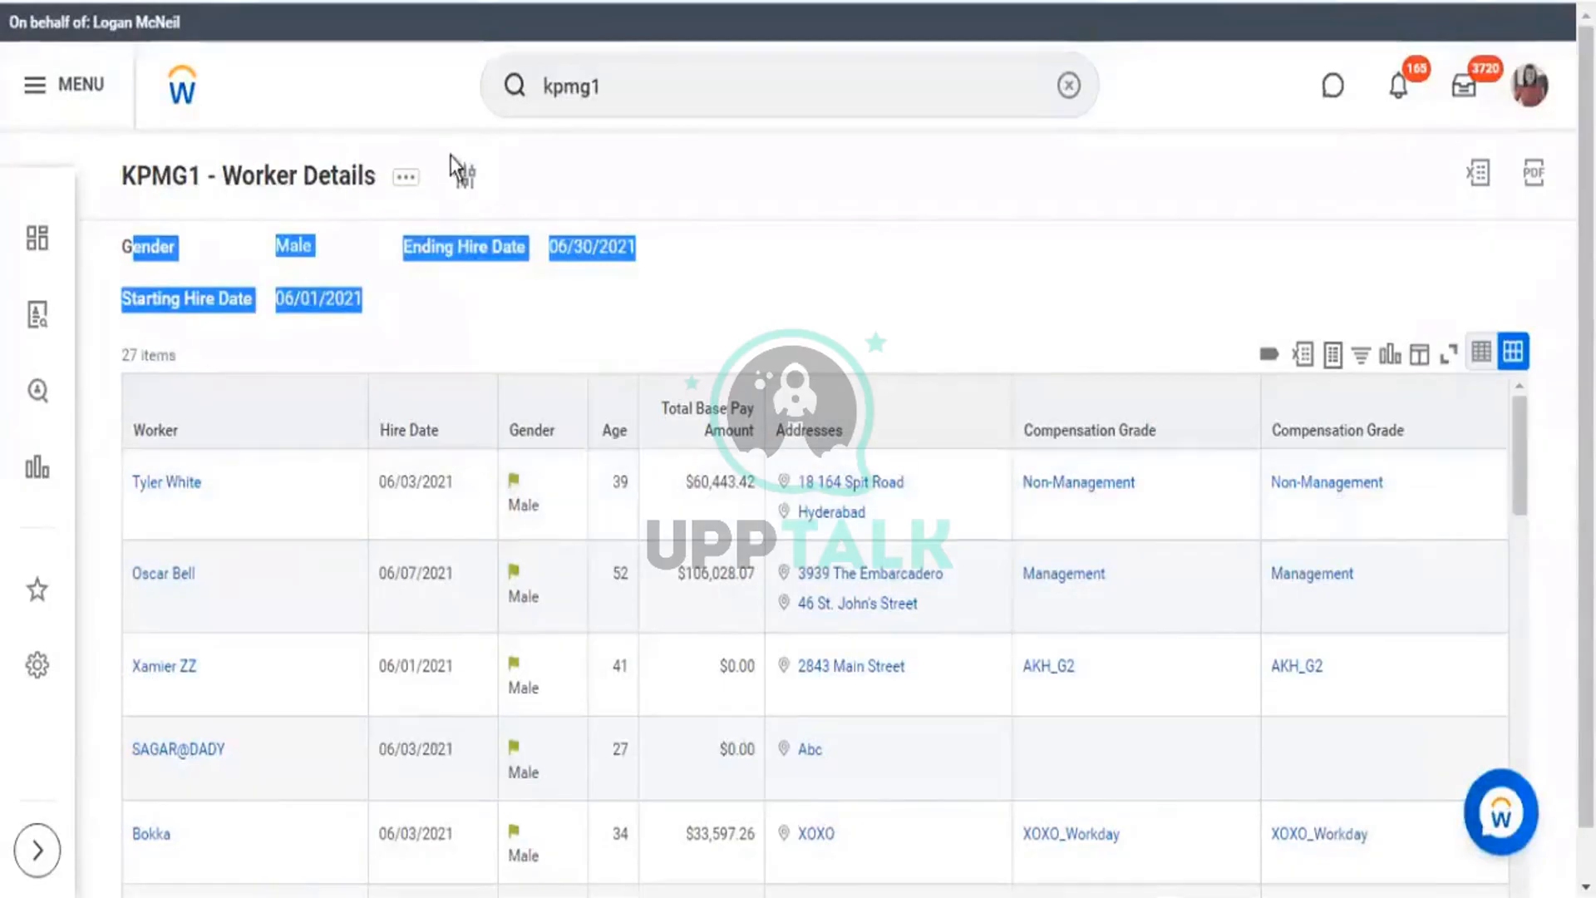
{"action": "left_click", "coordinate": [465, 179]}
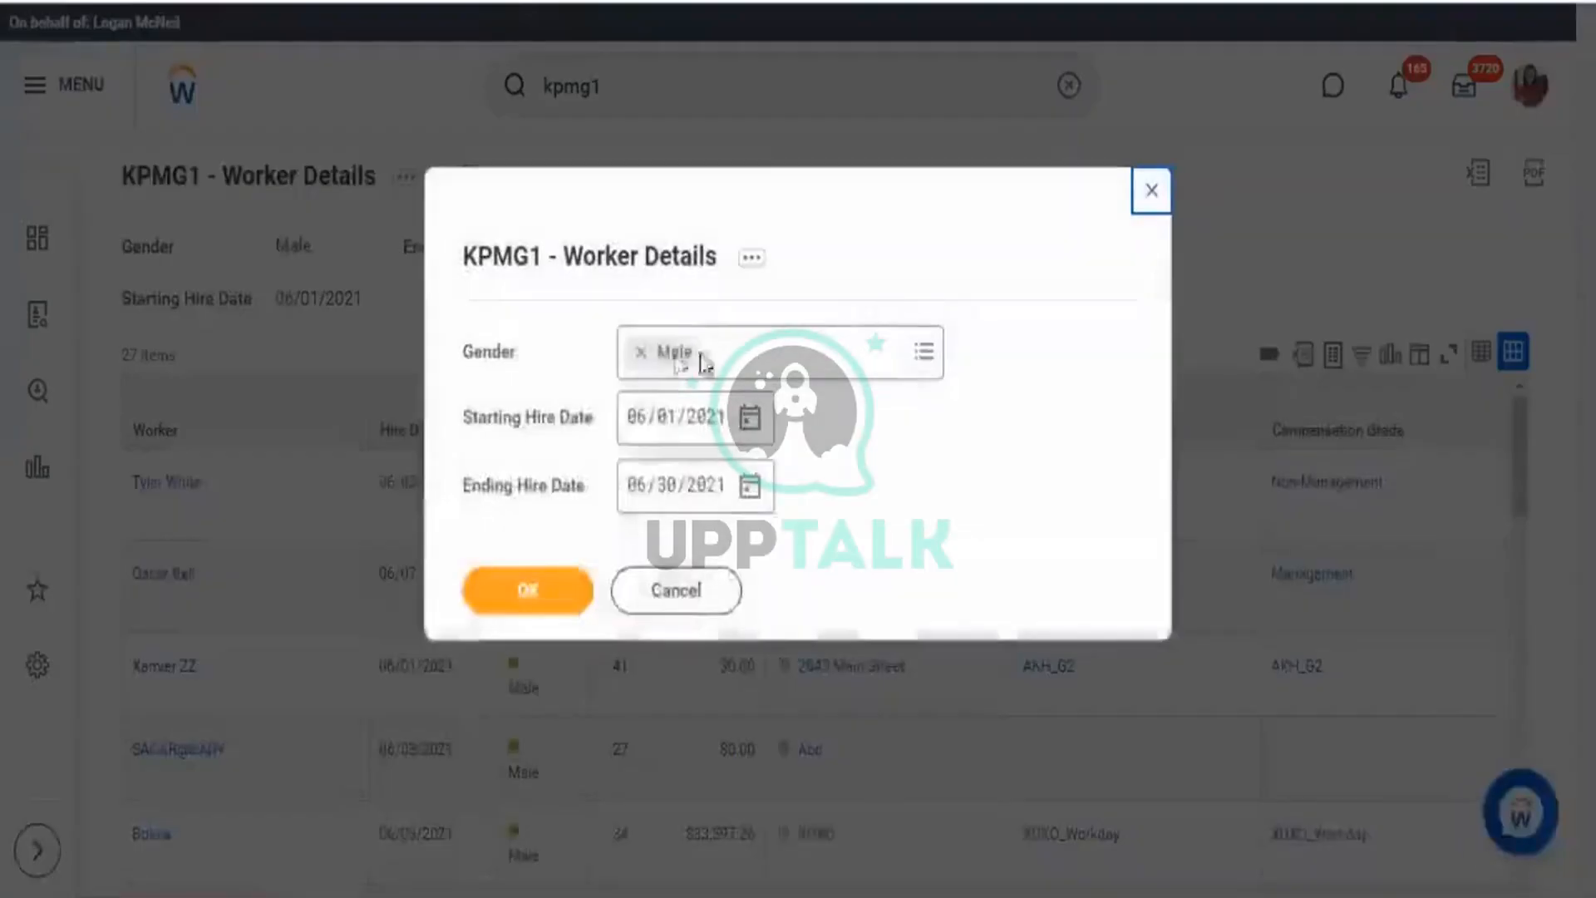
{"action": "left_click", "coordinate": [642, 353]}
{"action": "left_click", "coordinate": [636, 432]}
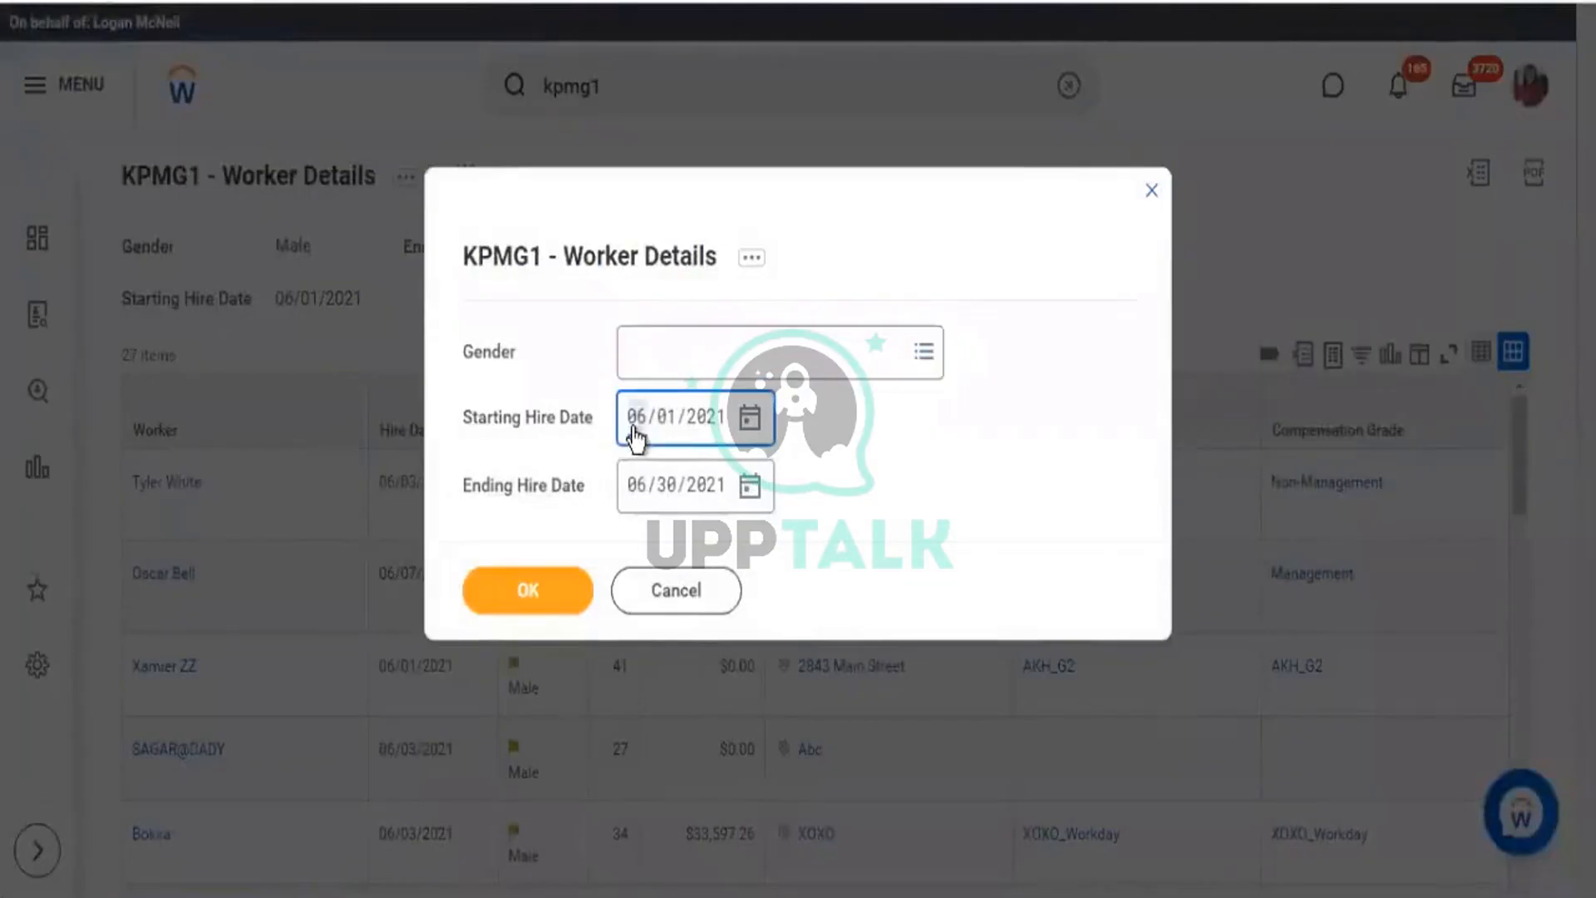
{"action": "key", "text": "Tab"}
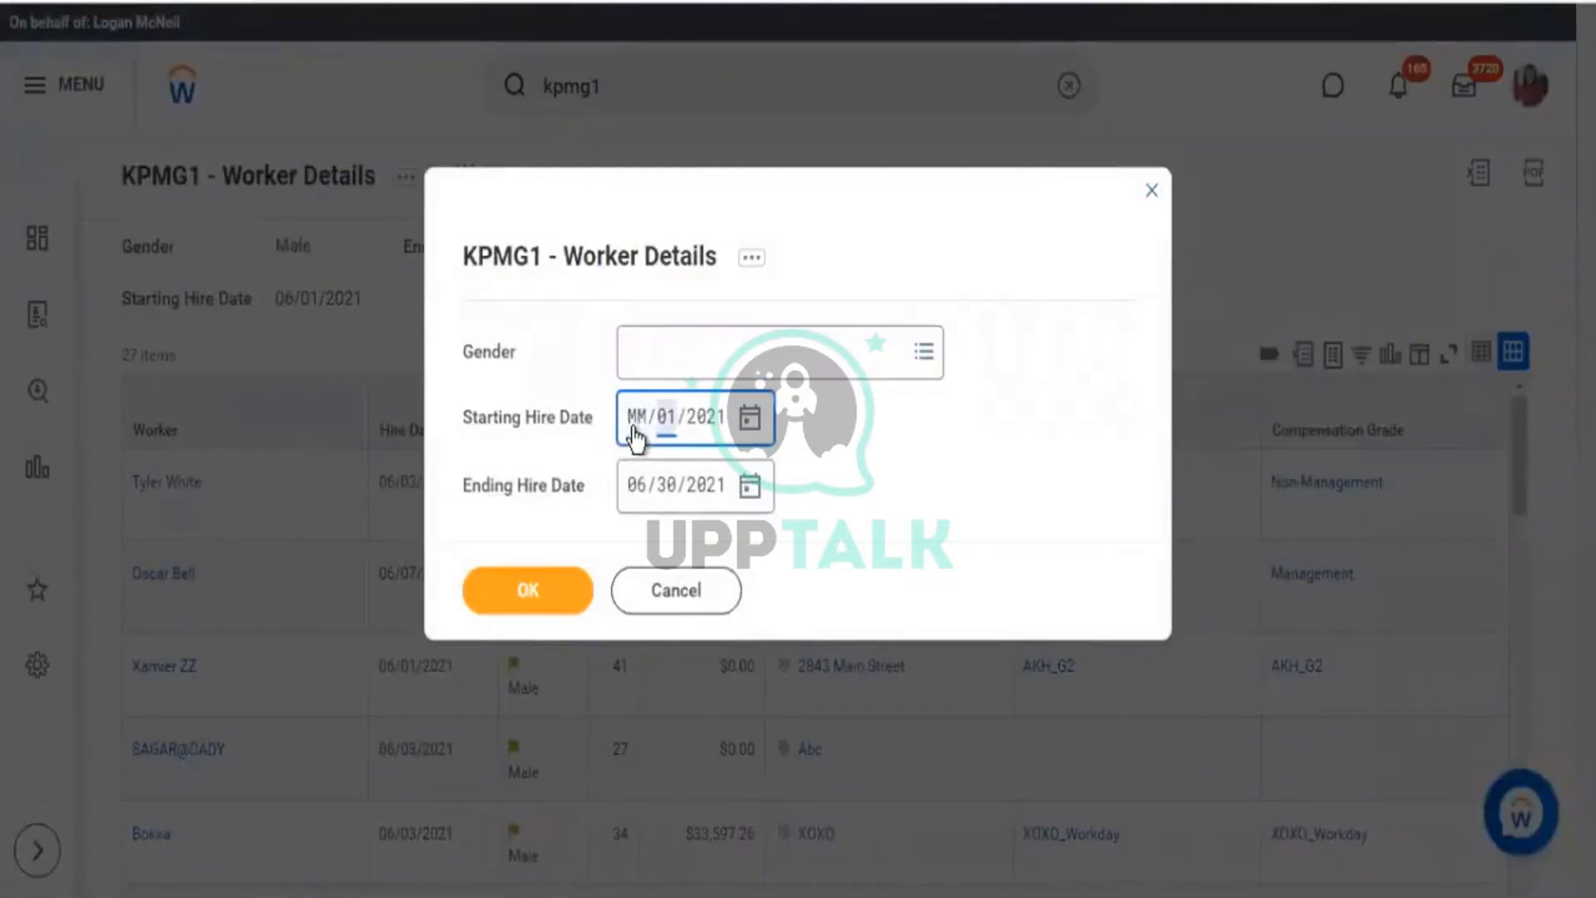
{"action": "key", "text": "Tab"}
{"action": "key", "text": "BackSpace"}
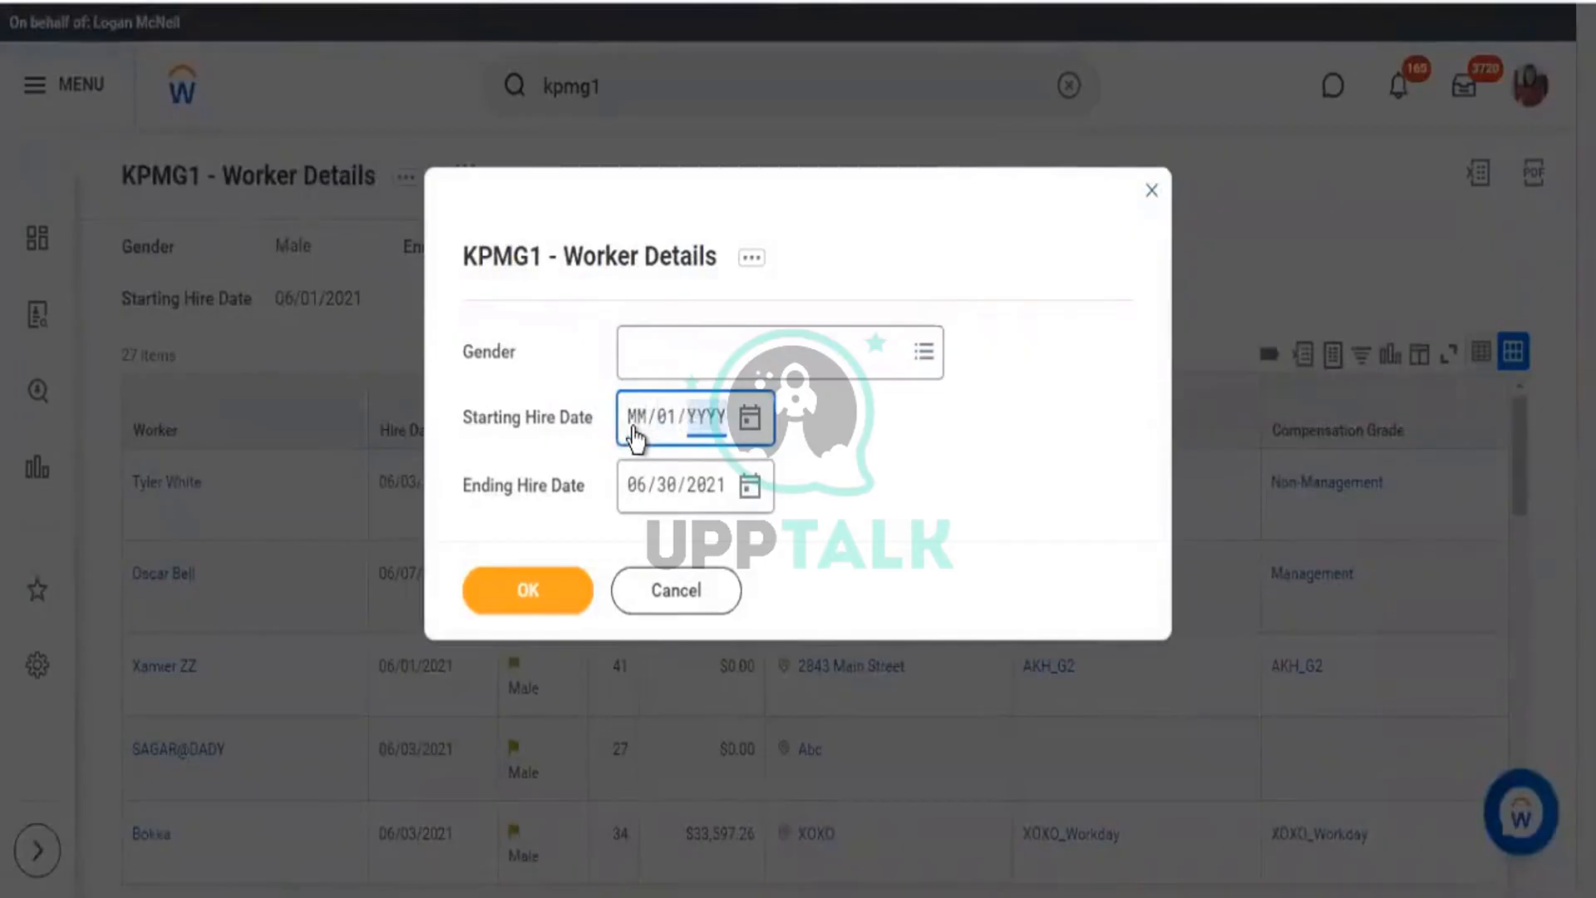
{"action": "key", "text": "BackSpace"}
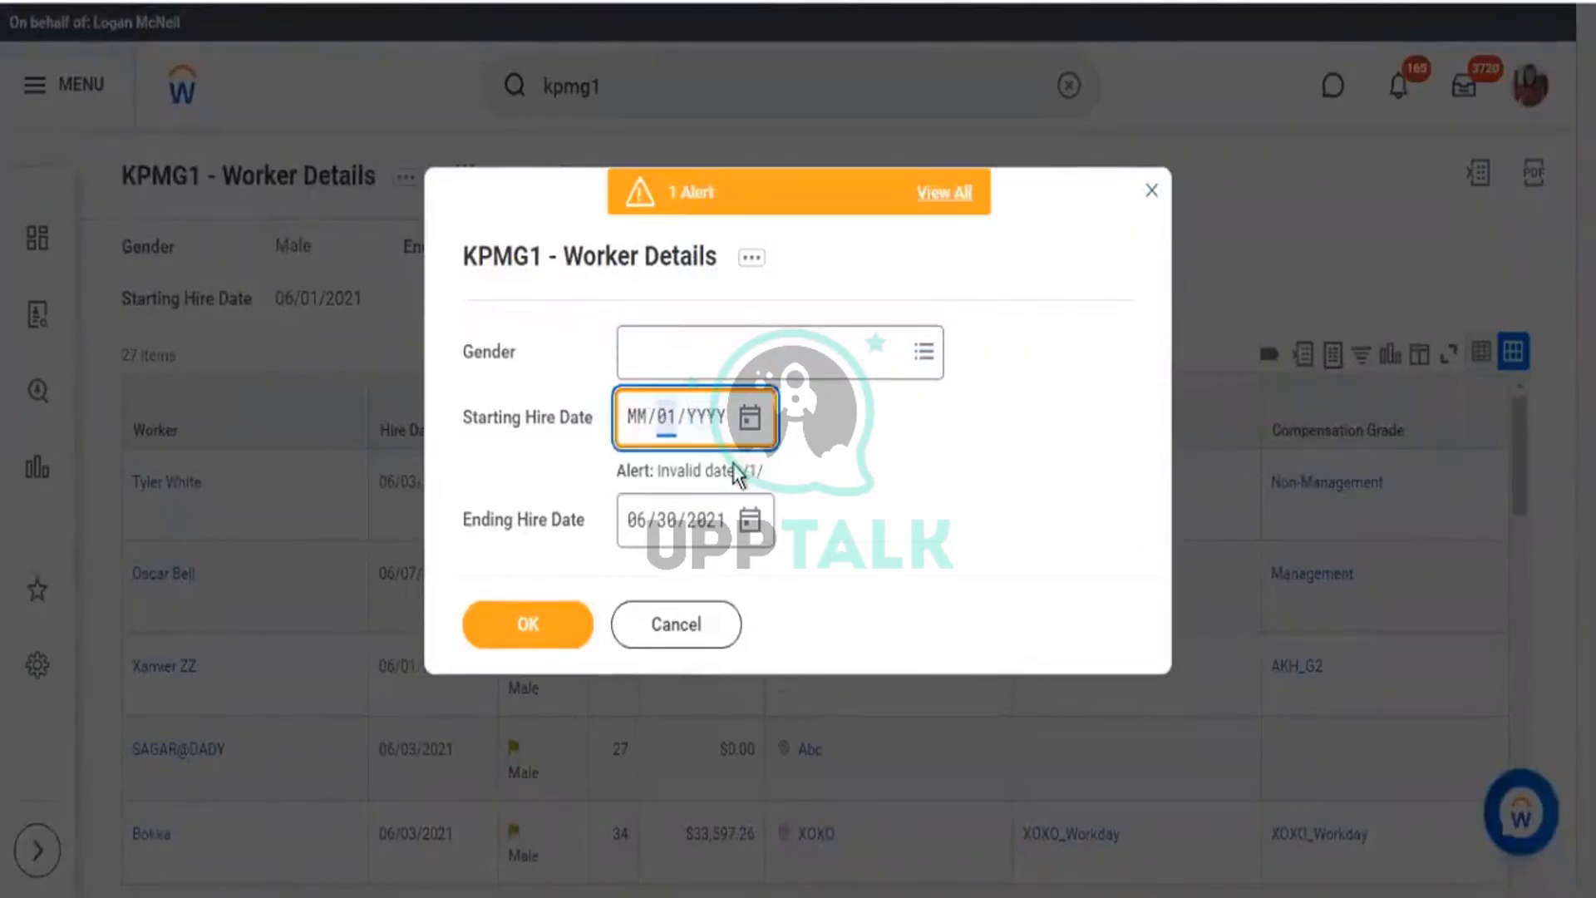
{"action": "key", "text": "BackSpace"}
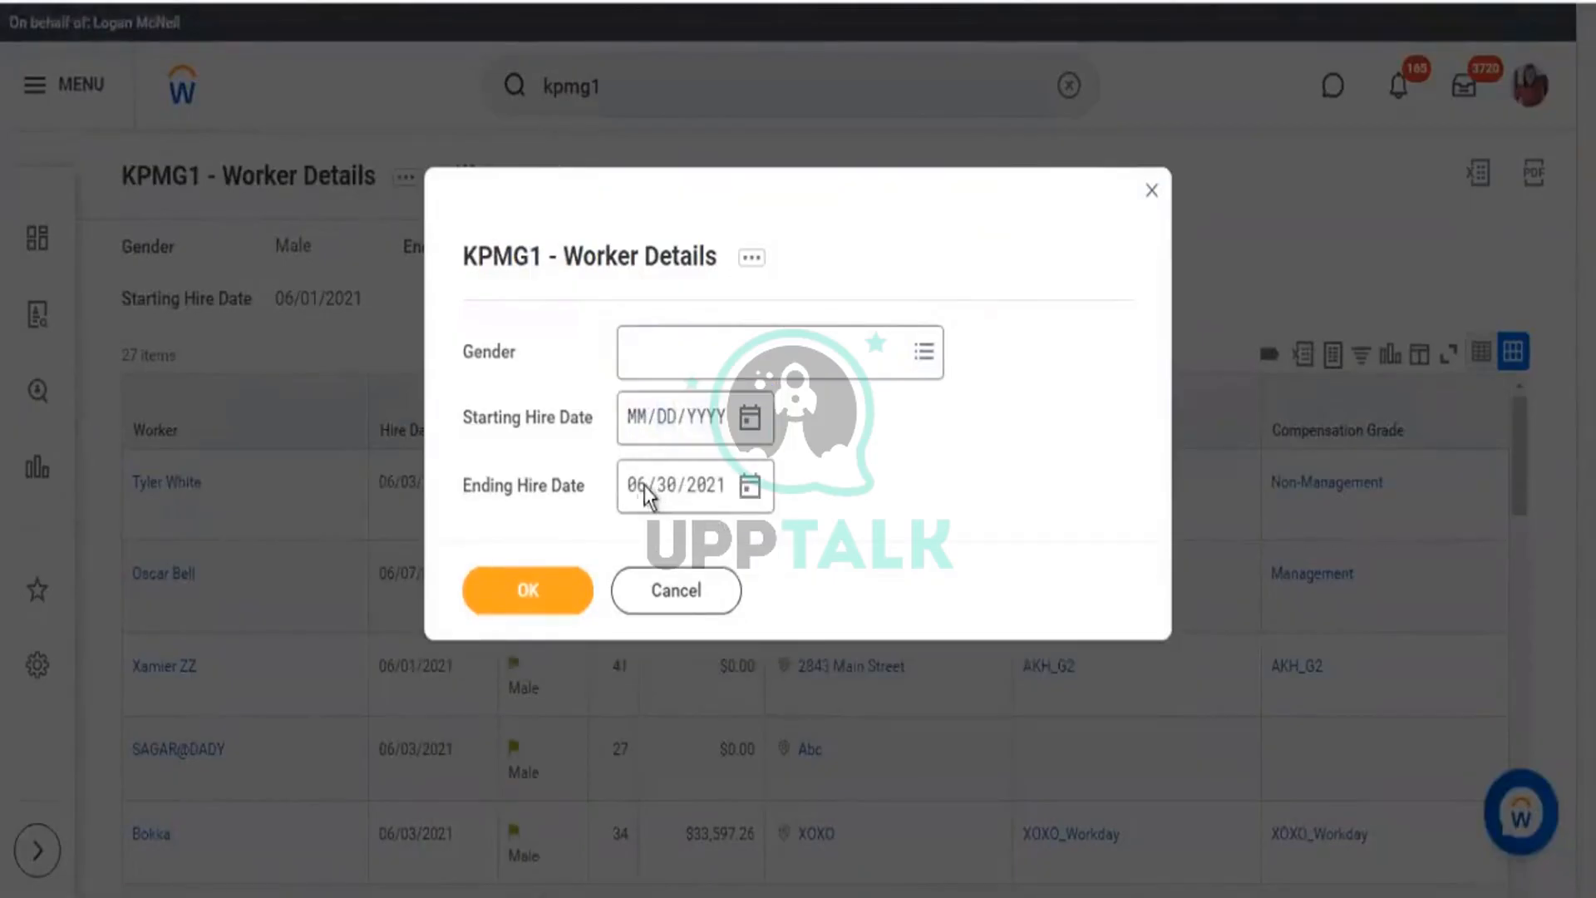
Clear the Ending Hire Date and rerun the report with all prompts blank.
{"action": "left_click", "coordinate": [645, 494]}
{"action": "key", "text": "Right"}
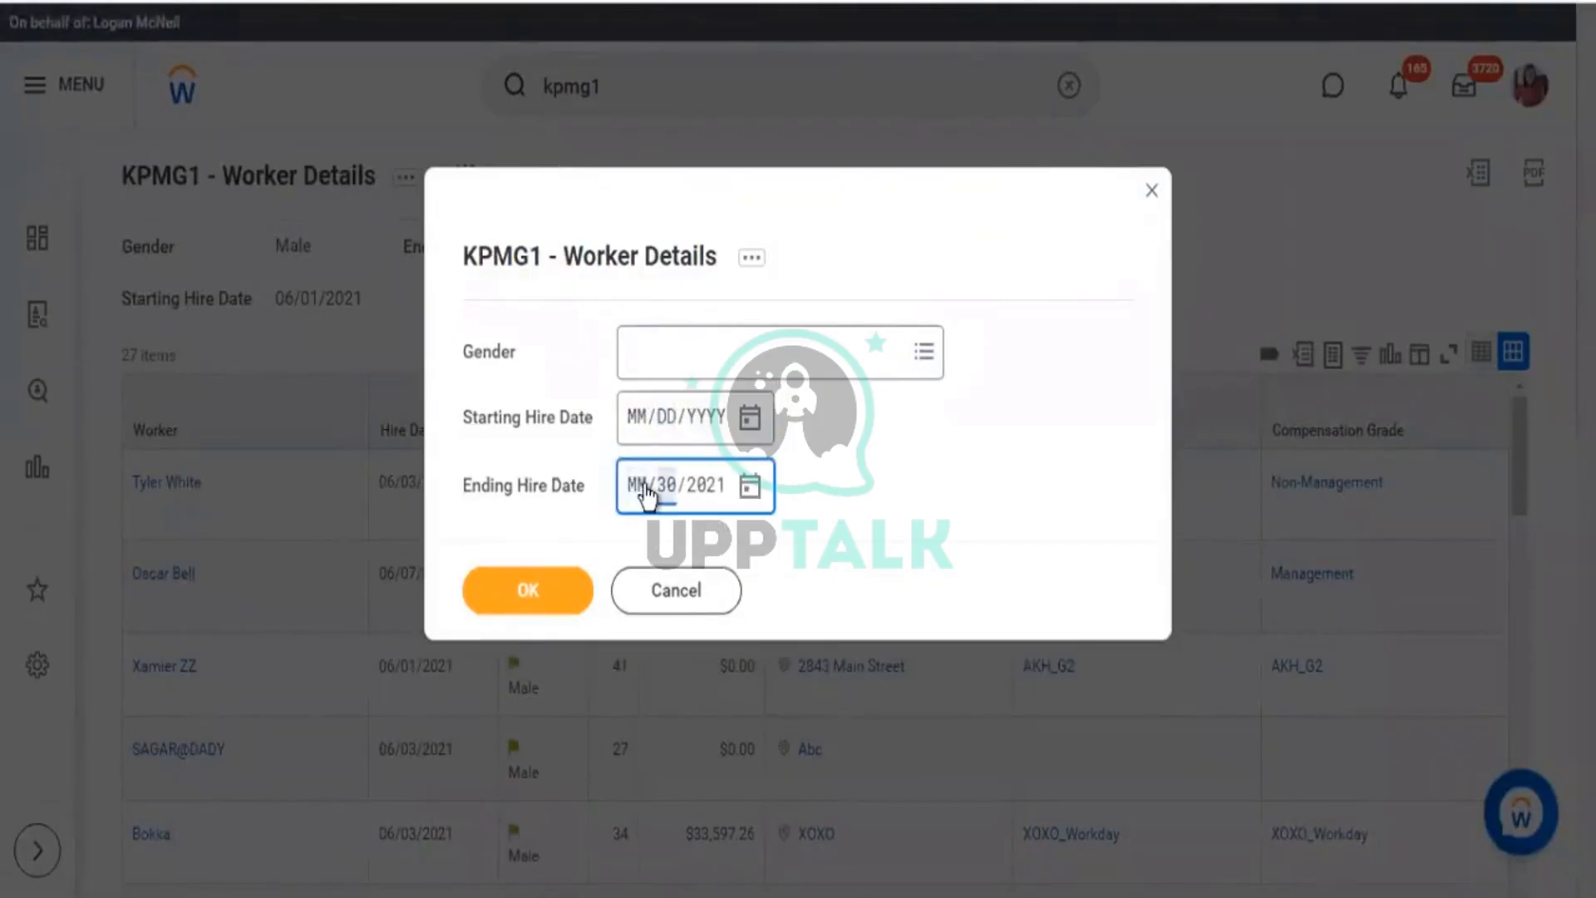
{"action": "key", "text": "BackSpace"}
{"action": "key", "text": "Right"}
{"action": "key", "text": "BackSpace"}
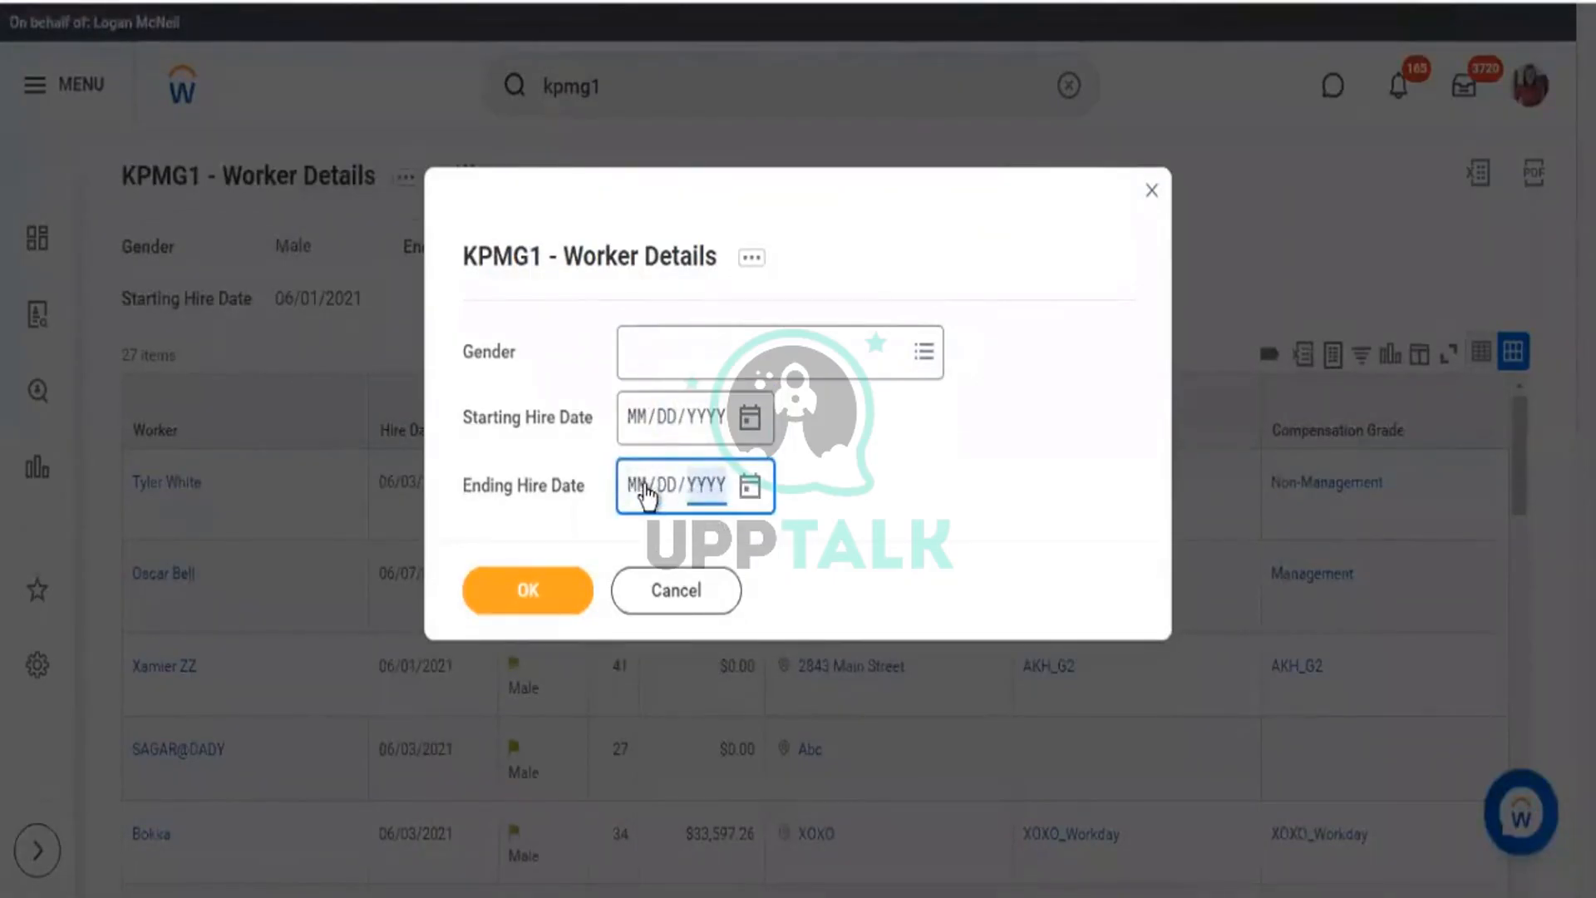
{"action": "left_click", "coordinate": [997, 478]}
{"action": "left_click", "coordinate": [583, 610]}
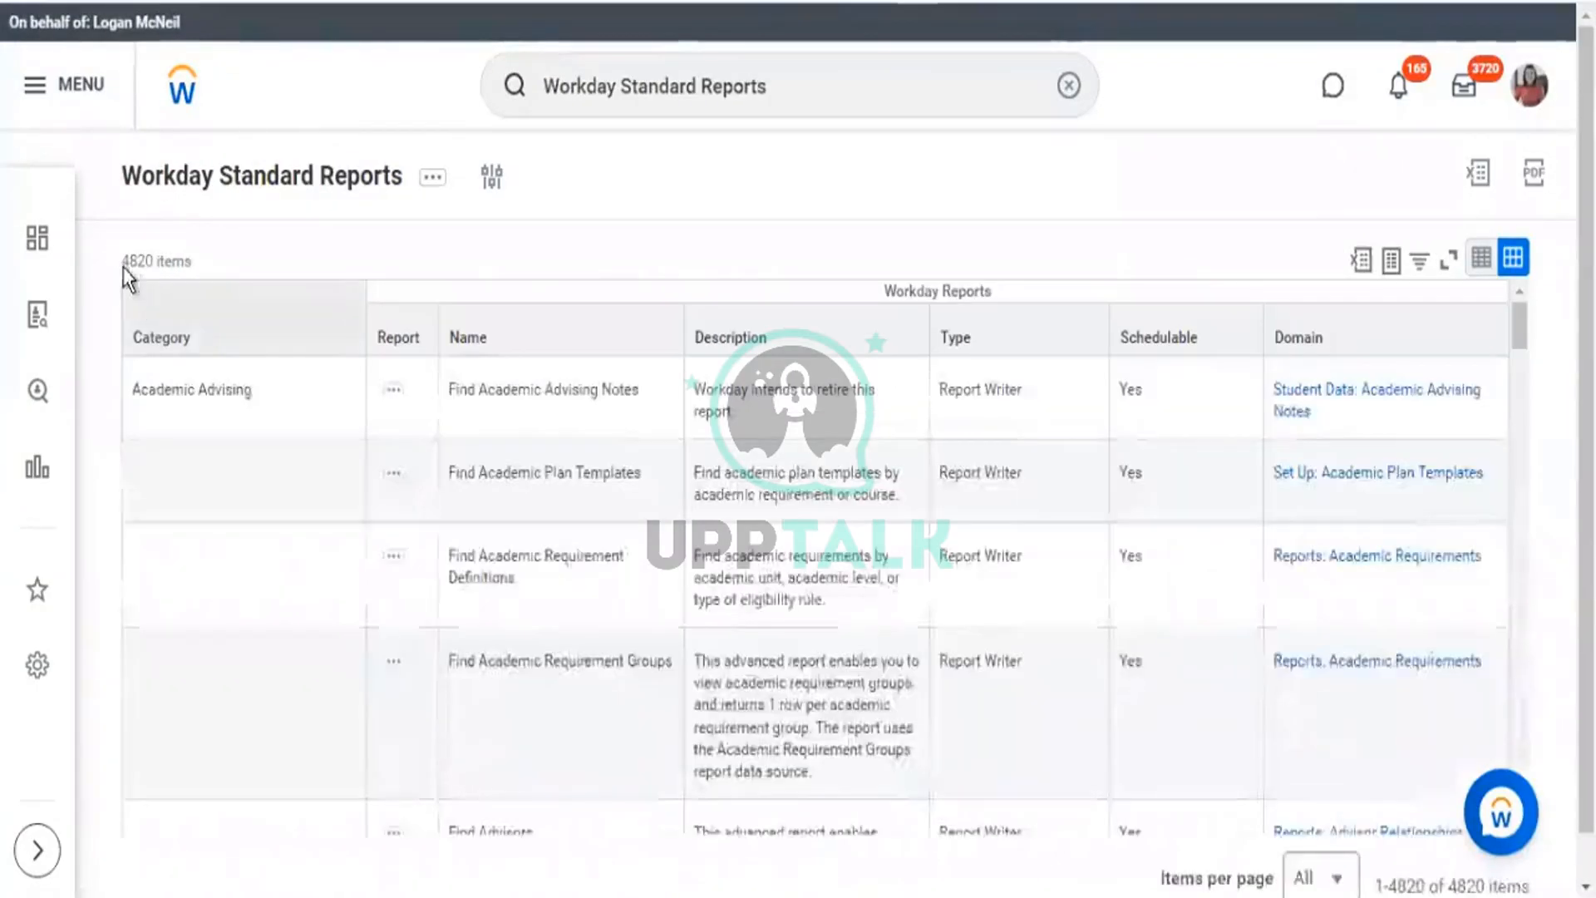
Open the KPMG1 - Worker Details custom report definition and show its filter conditions.
{"action": "left_click_drag", "start_coordinate": [128, 263], "coordinate": [187, 270]}
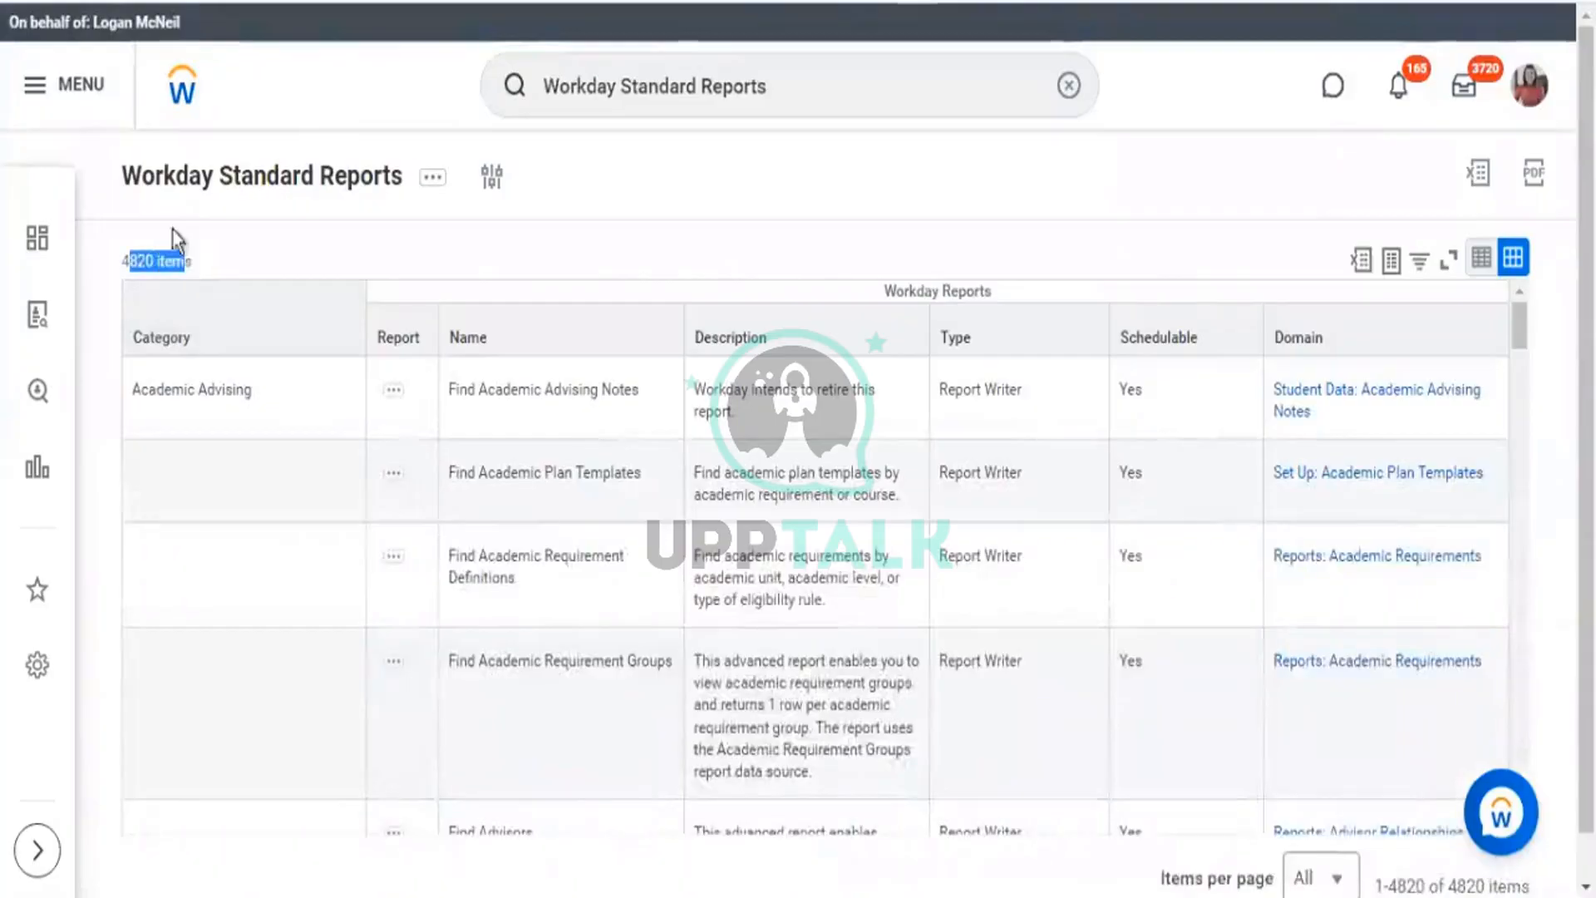
{"action": "left_click_drag", "start_coordinate": [112, 176], "coordinate": [319, 176]}
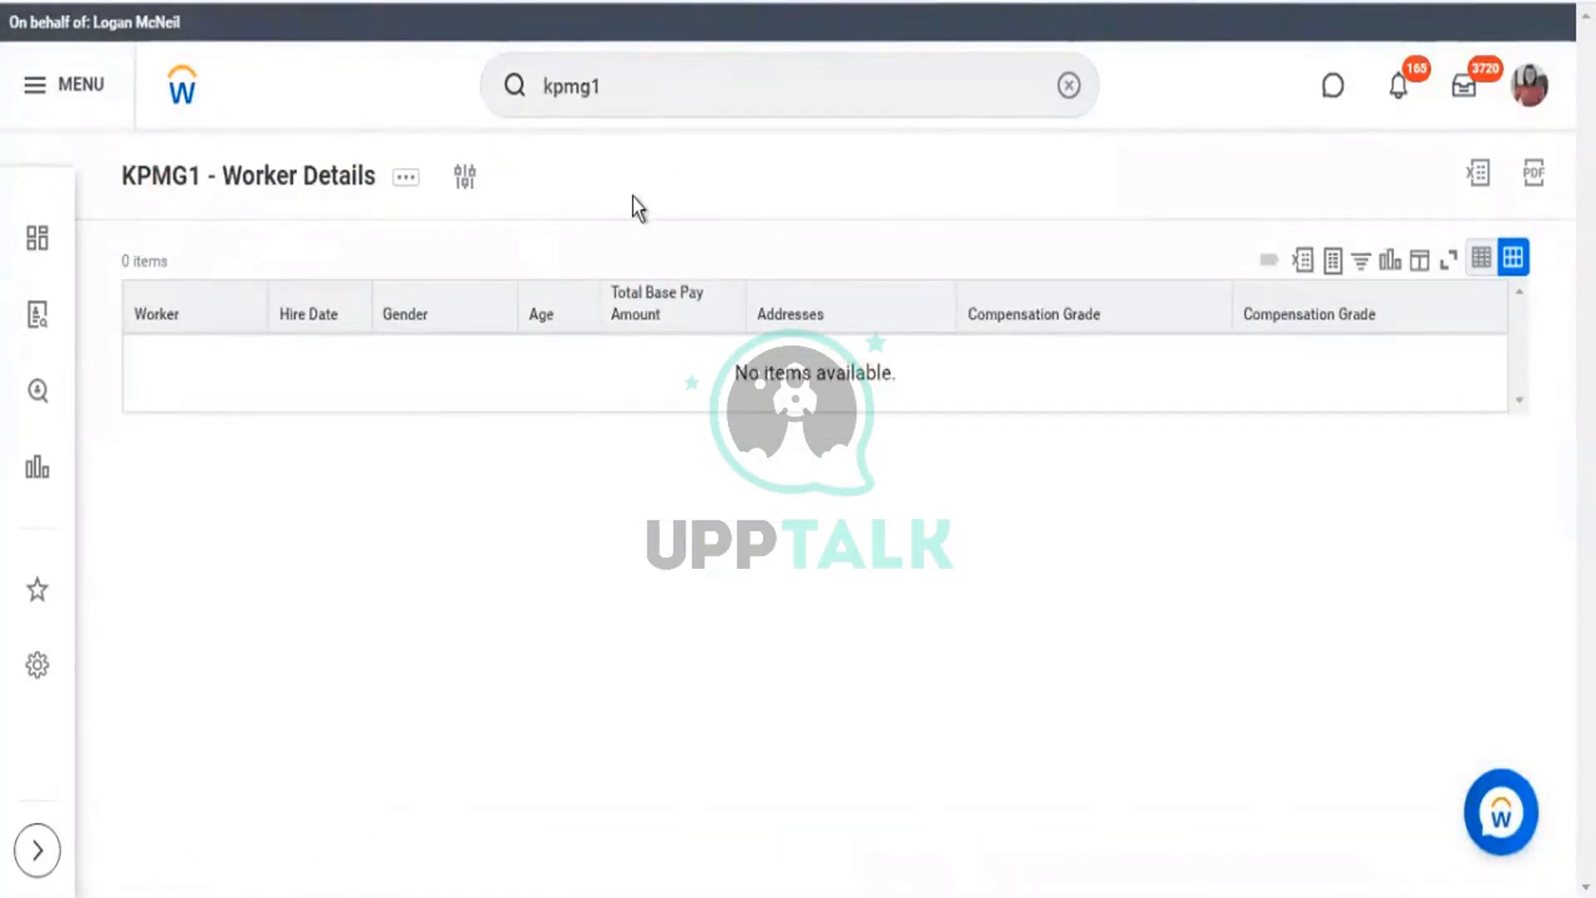
{"action": "left_click_drag", "start_coordinate": [249, 196], "coordinate": [118, 178]}
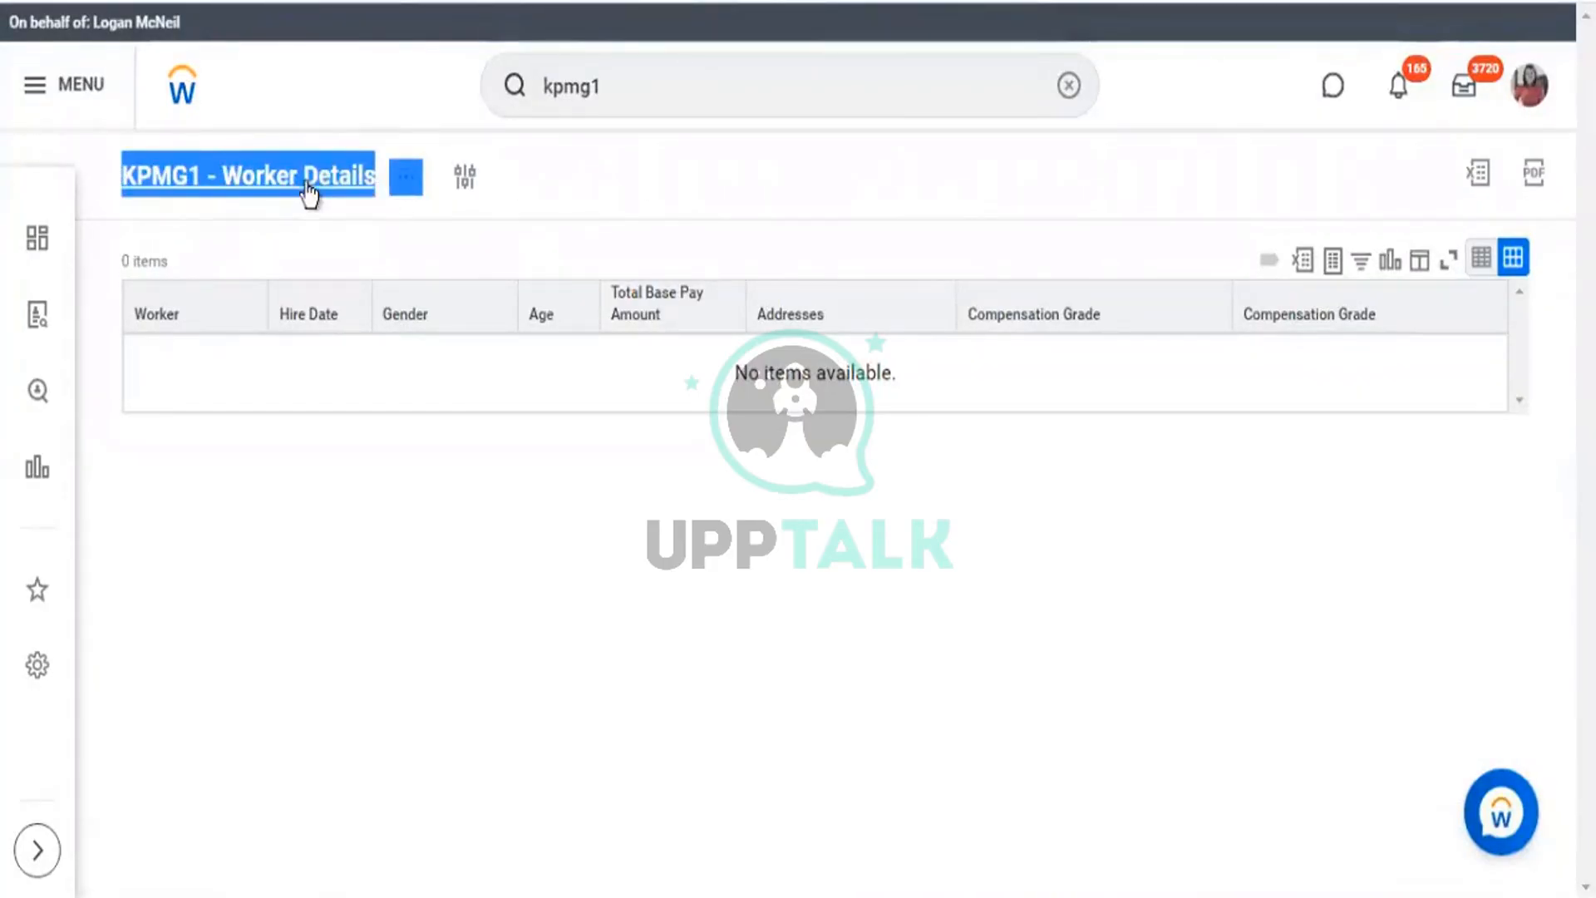
{"action": "left_click", "coordinate": [602, 247]}
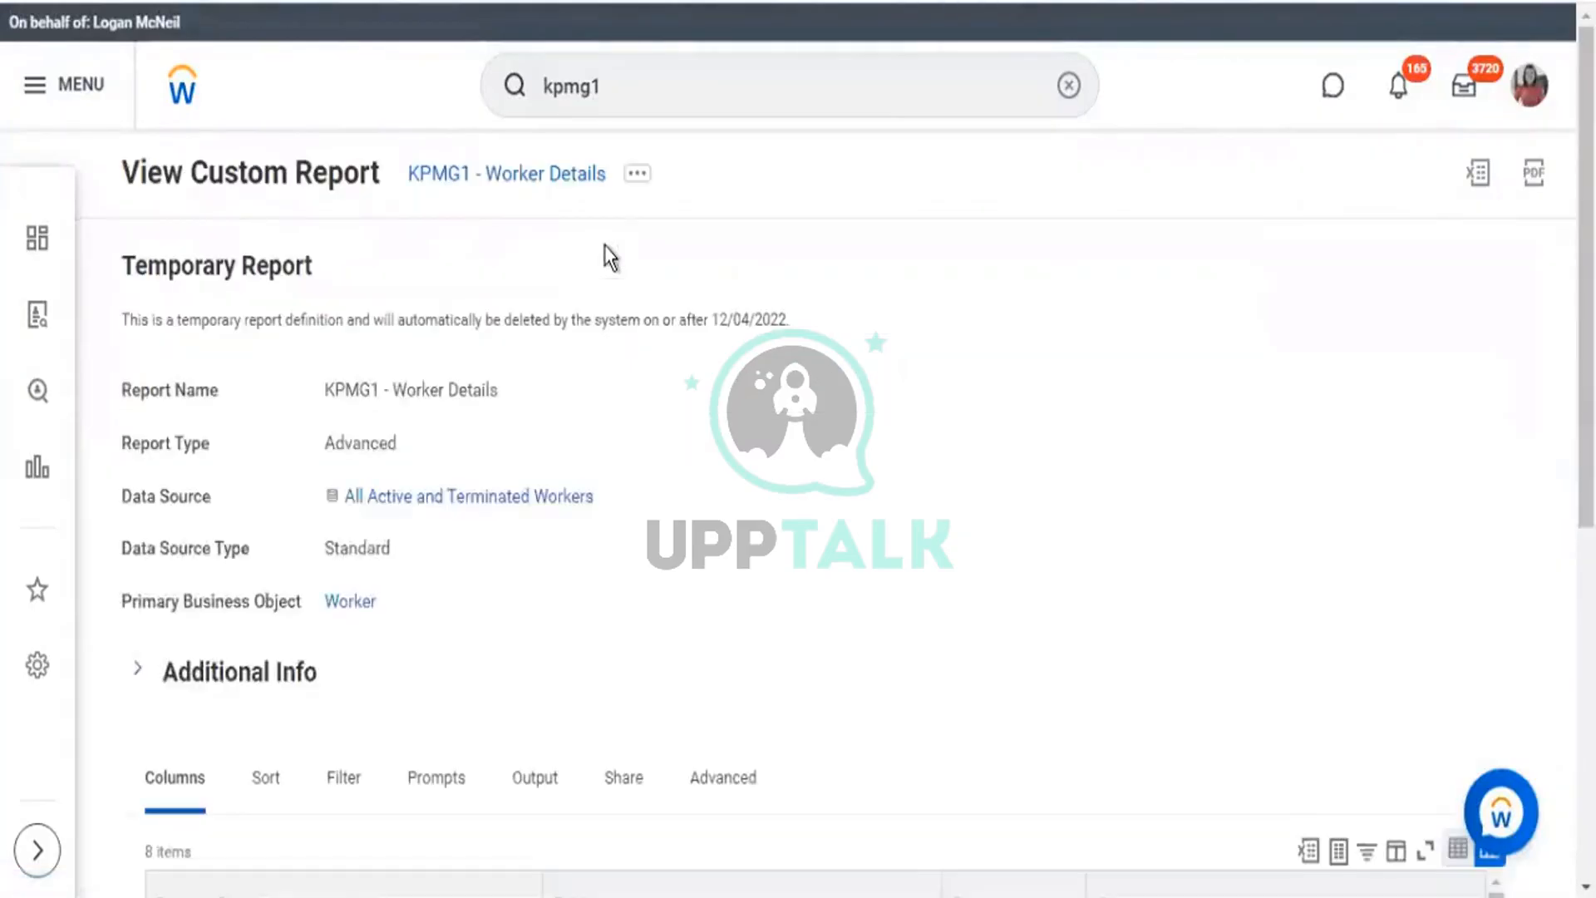
{"action": "scroll", "coordinate": [645, 321], "scroll_direction": "down", "scroll_amount": 5}
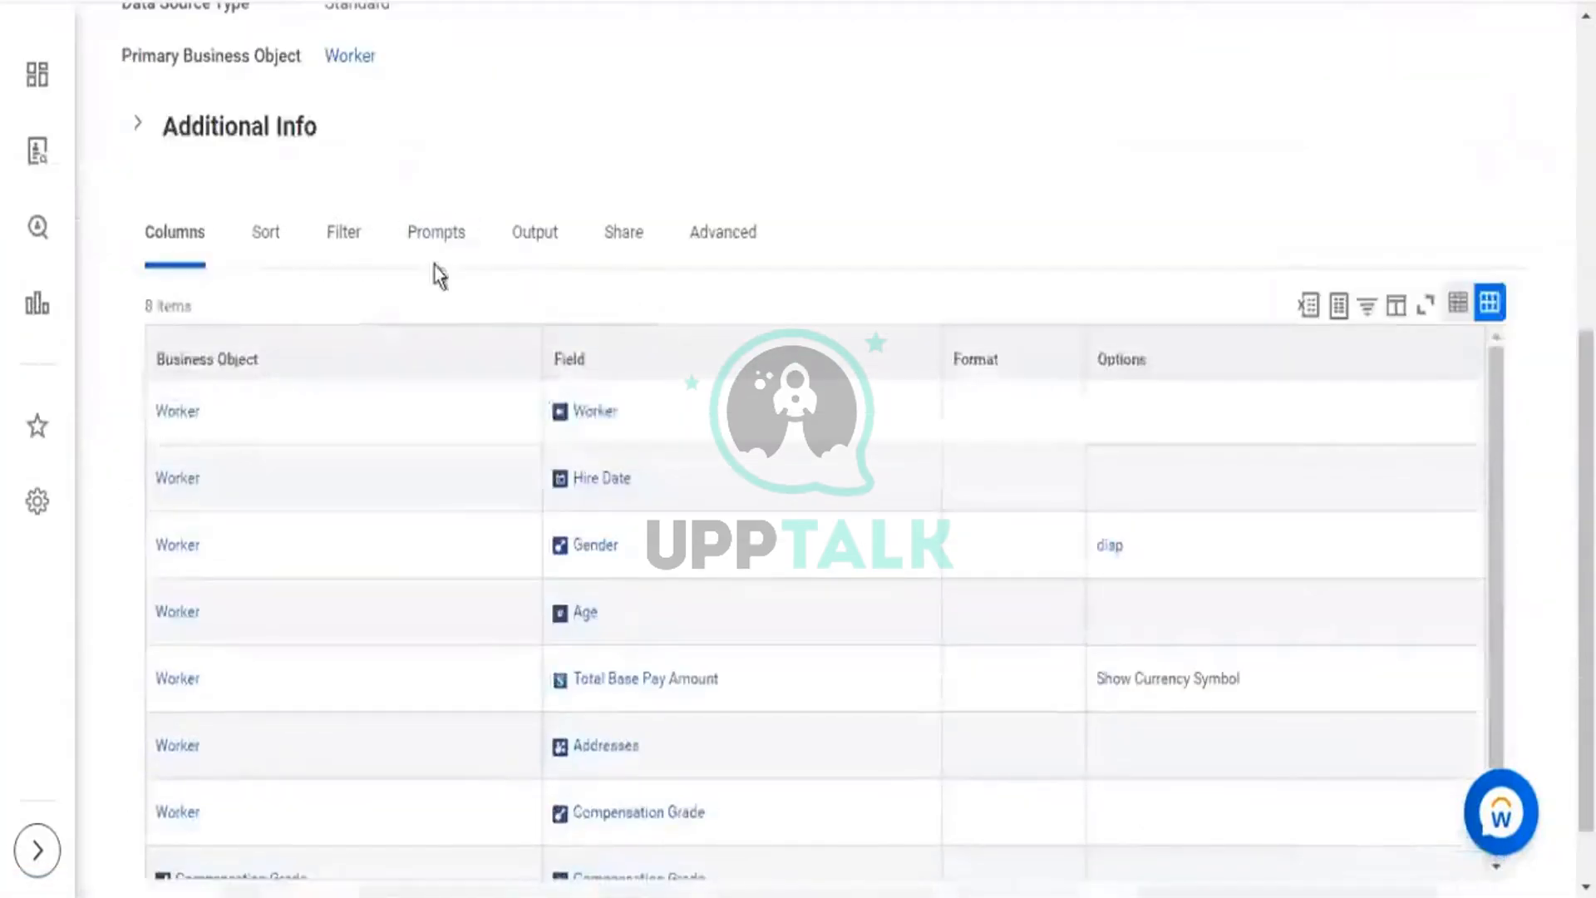
{"action": "left_click", "coordinate": [359, 260]}
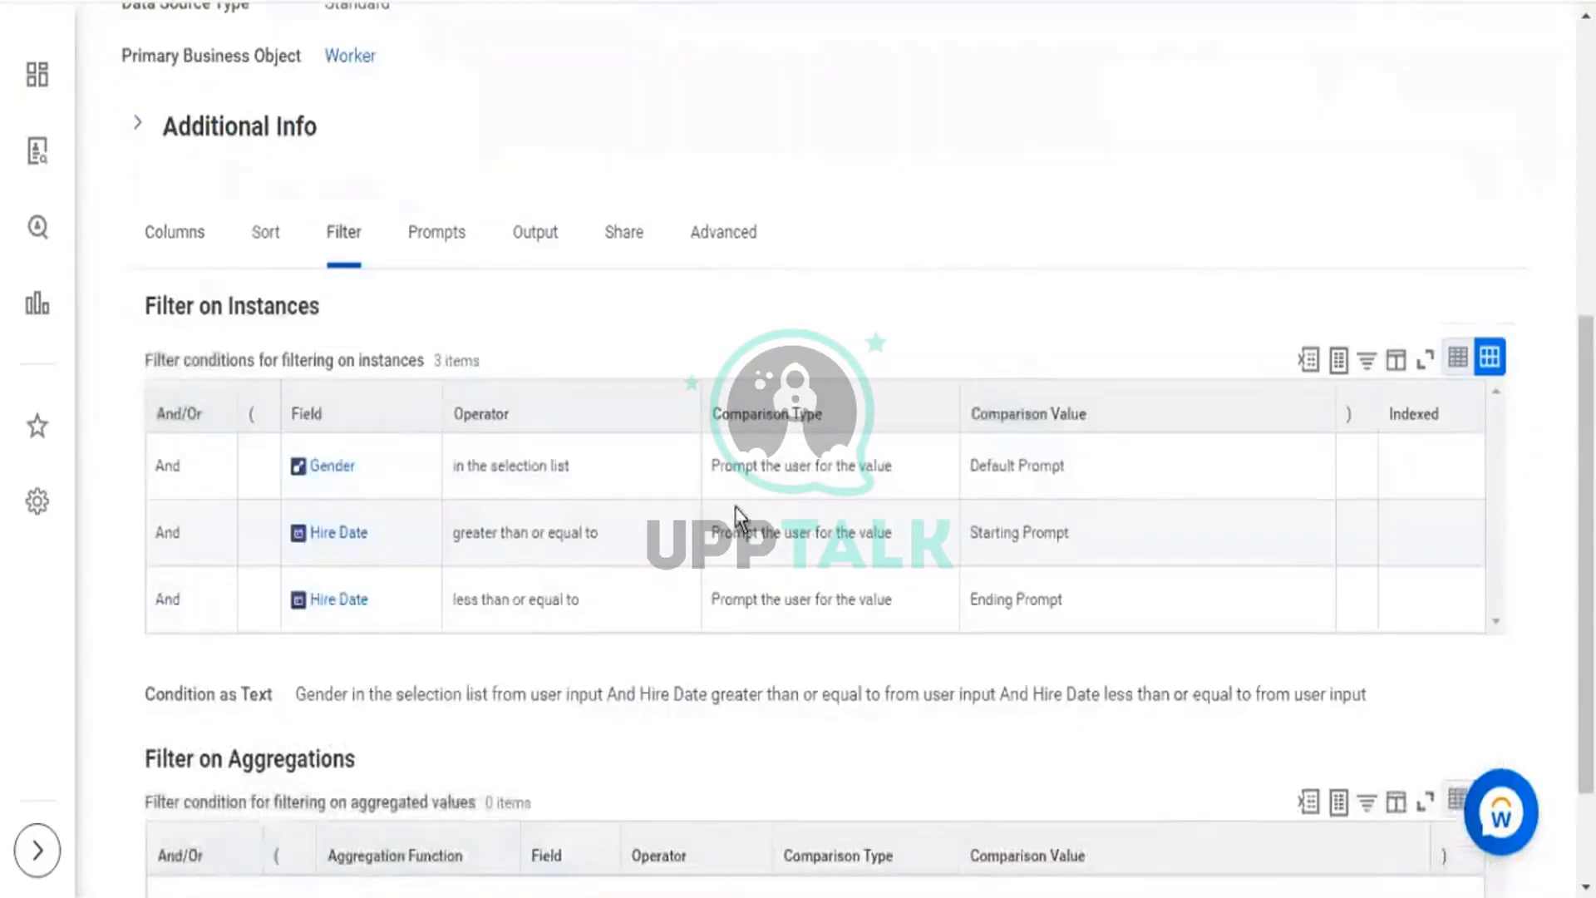
Review the Gender Default Prompt and the Hire Date Starting/Ending Prompt filter conditions.
{"action": "left_click_drag", "start_coordinate": [722, 470], "coordinate": [844, 472]}
{"action": "left_click_drag", "start_coordinate": [734, 533], "coordinate": [816, 533]}
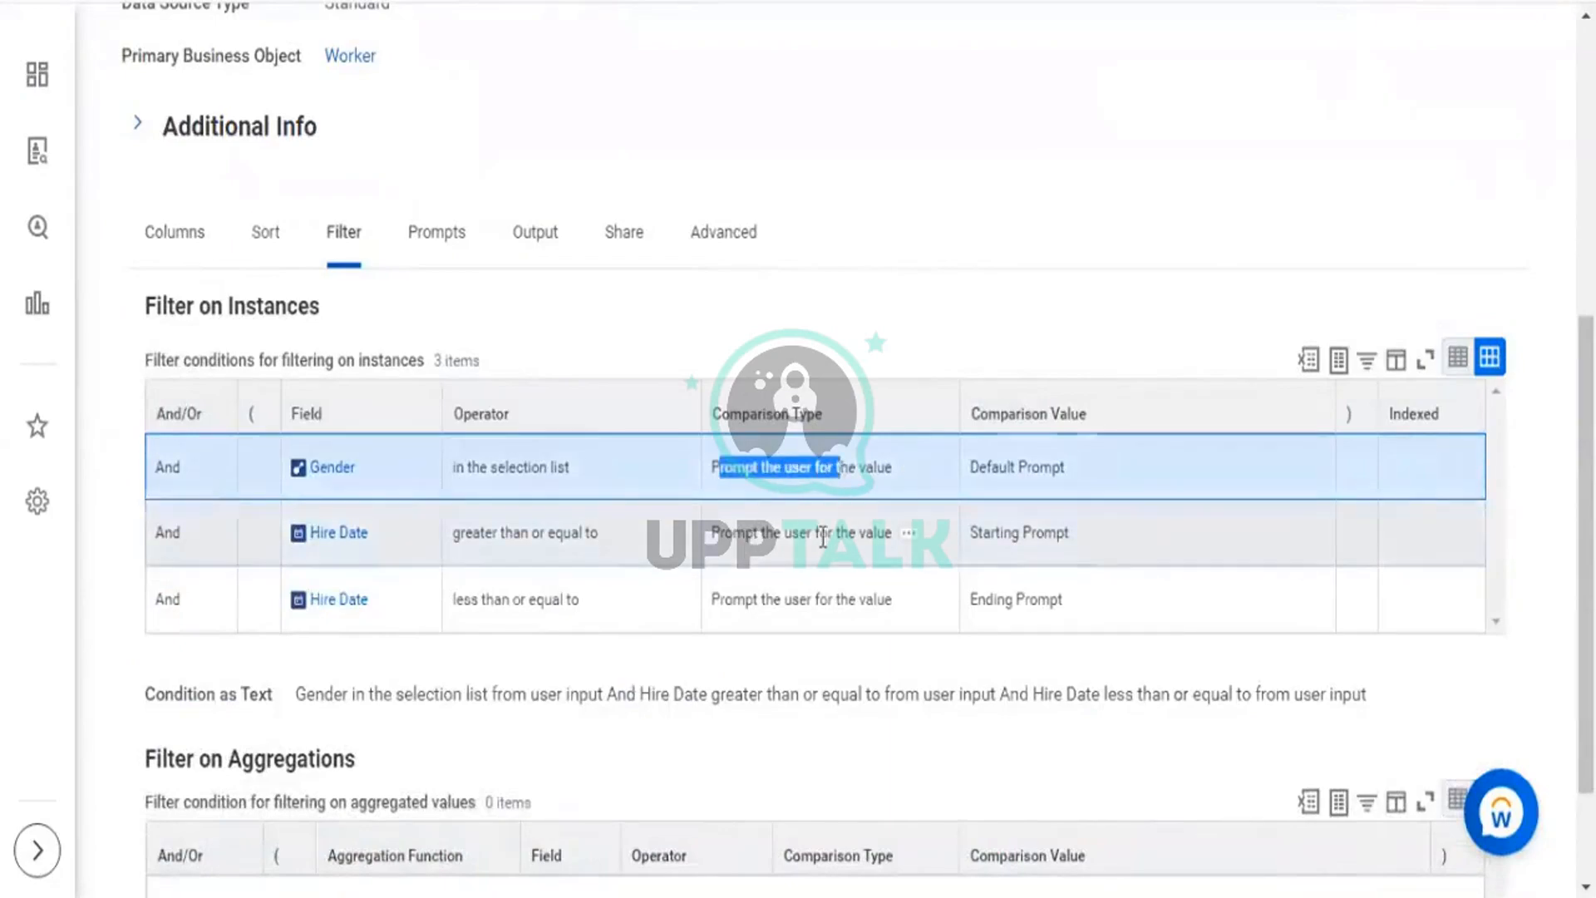
{"action": "left_click_drag", "start_coordinate": [746, 599], "coordinate": [844, 599]}
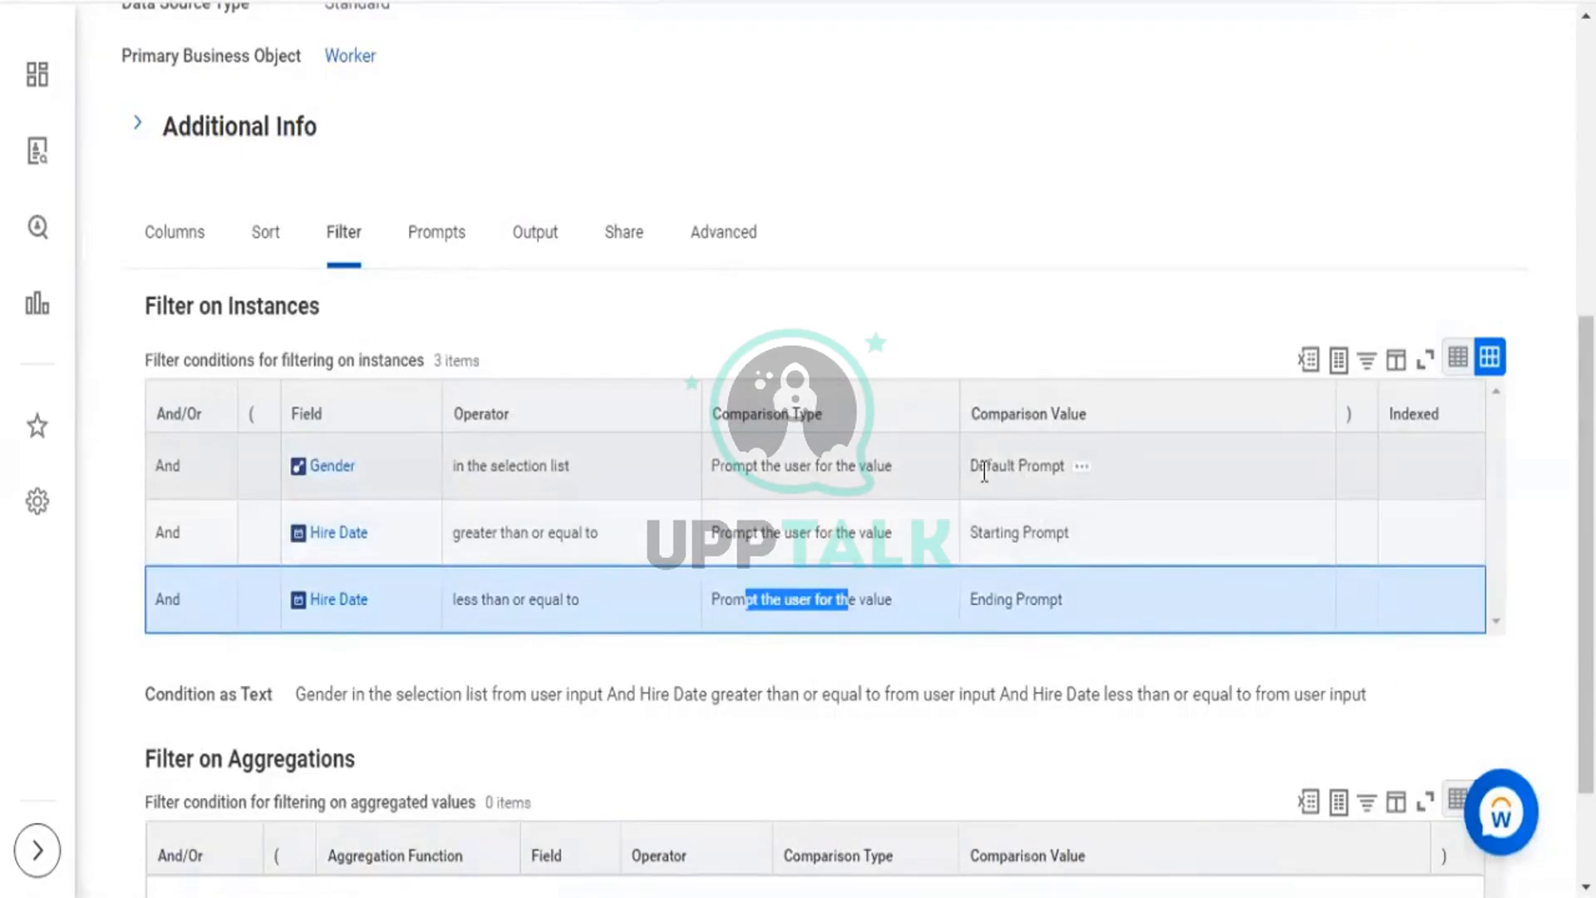
{"action": "left_click_drag", "start_coordinate": [976, 476], "coordinate": [1054, 494]}
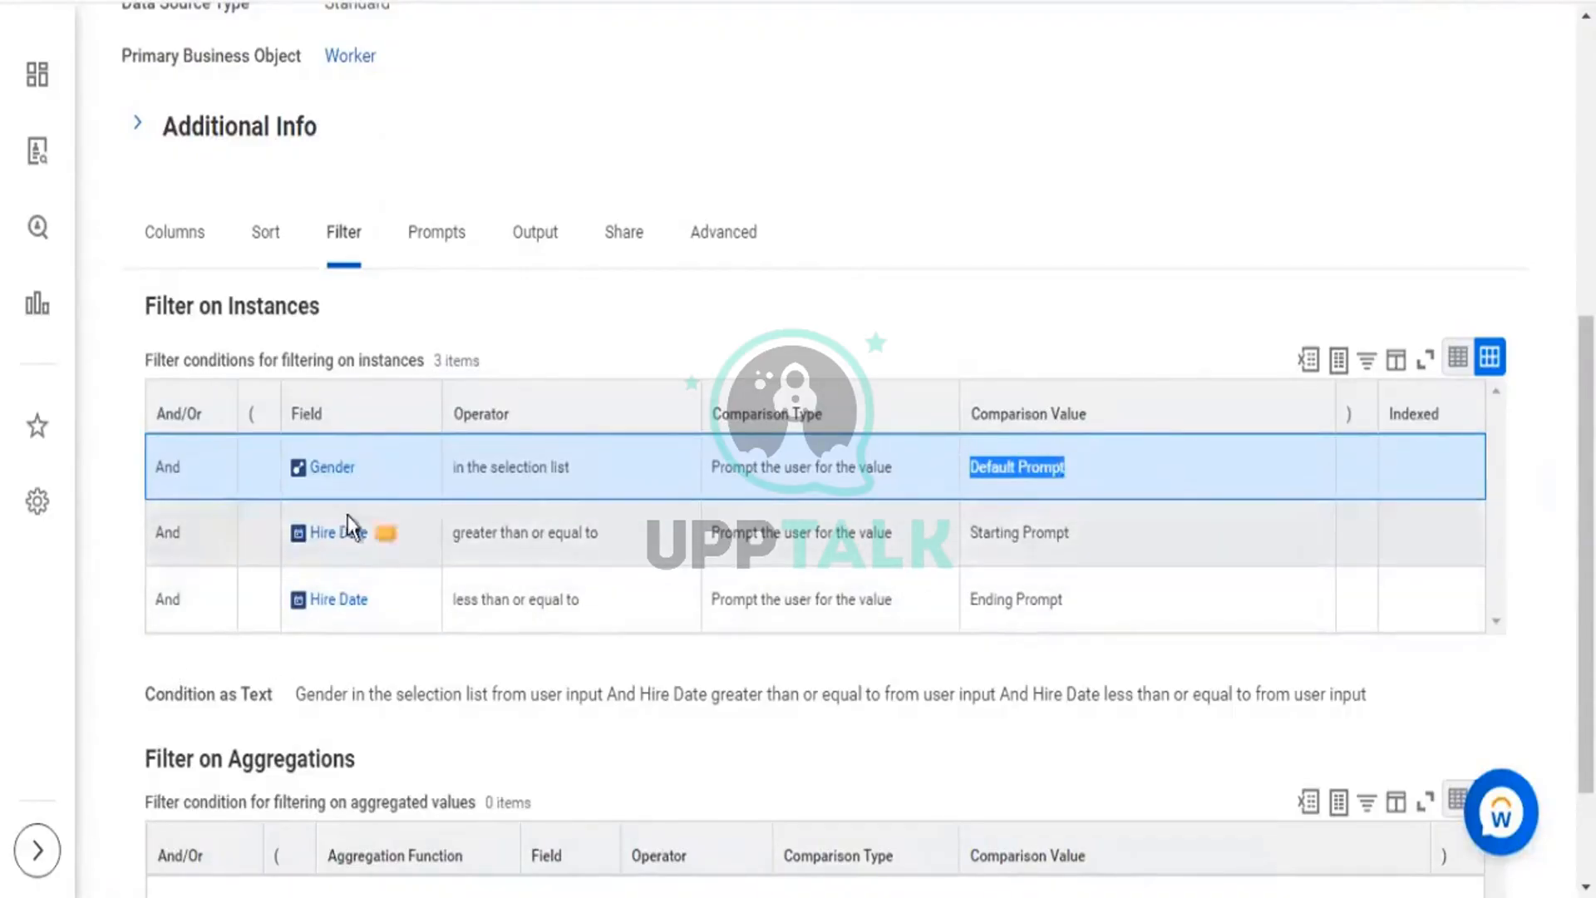
{"action": "left_click_drag", "start_coordinate": [975, 541], "coordinate": [1060, 532]}
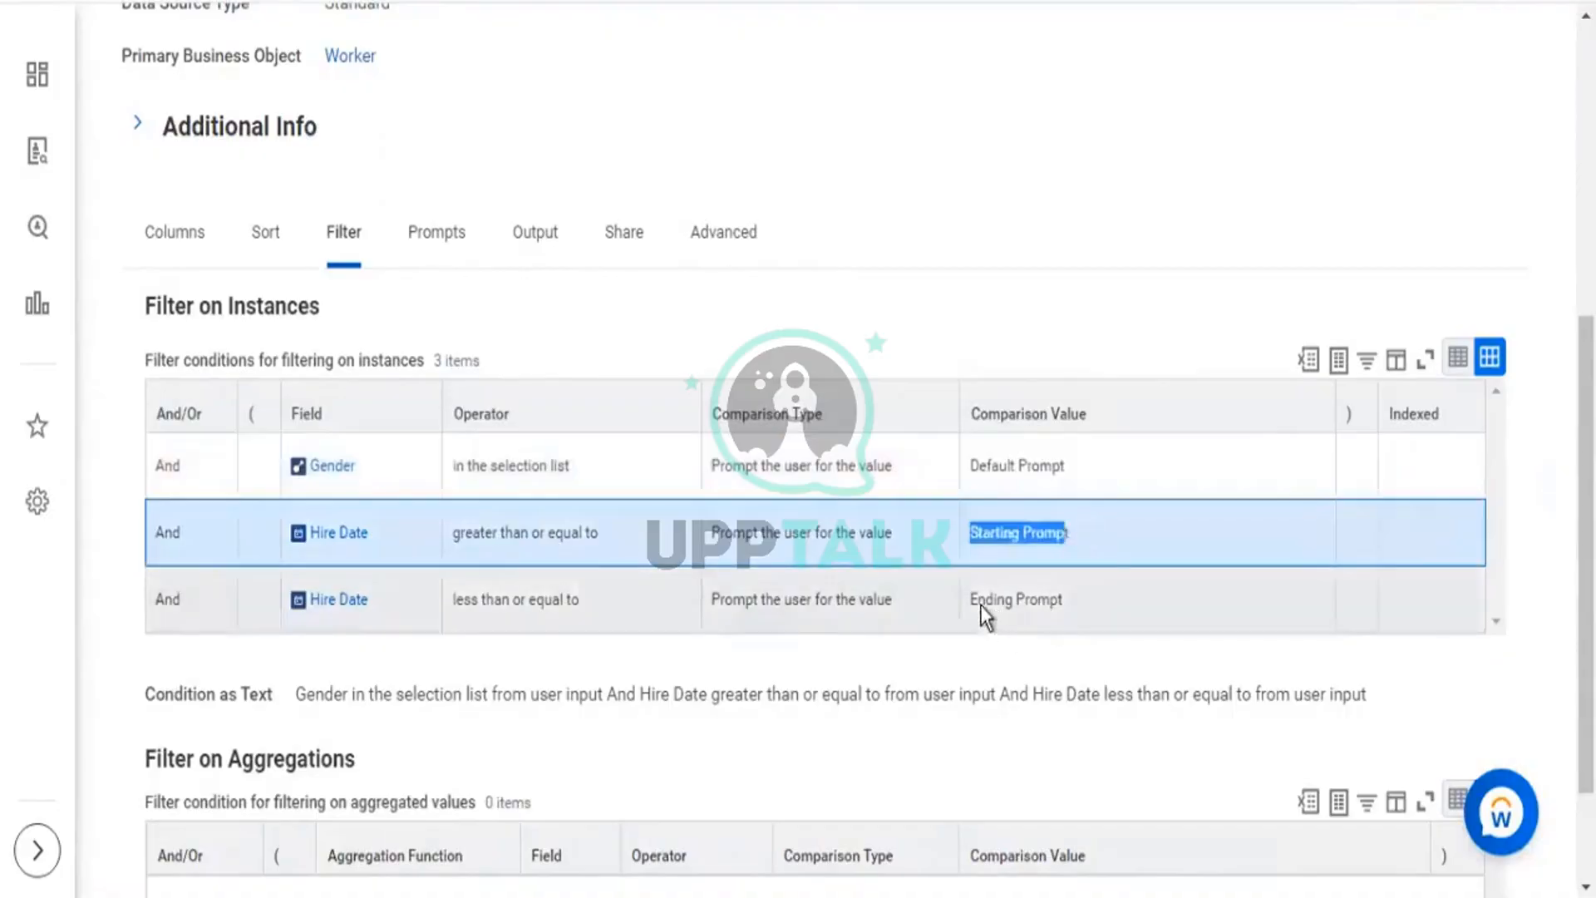
{"action": "left_click_drag", "start_coordinate": [980, 603], "coordinate": [1064, 600]}
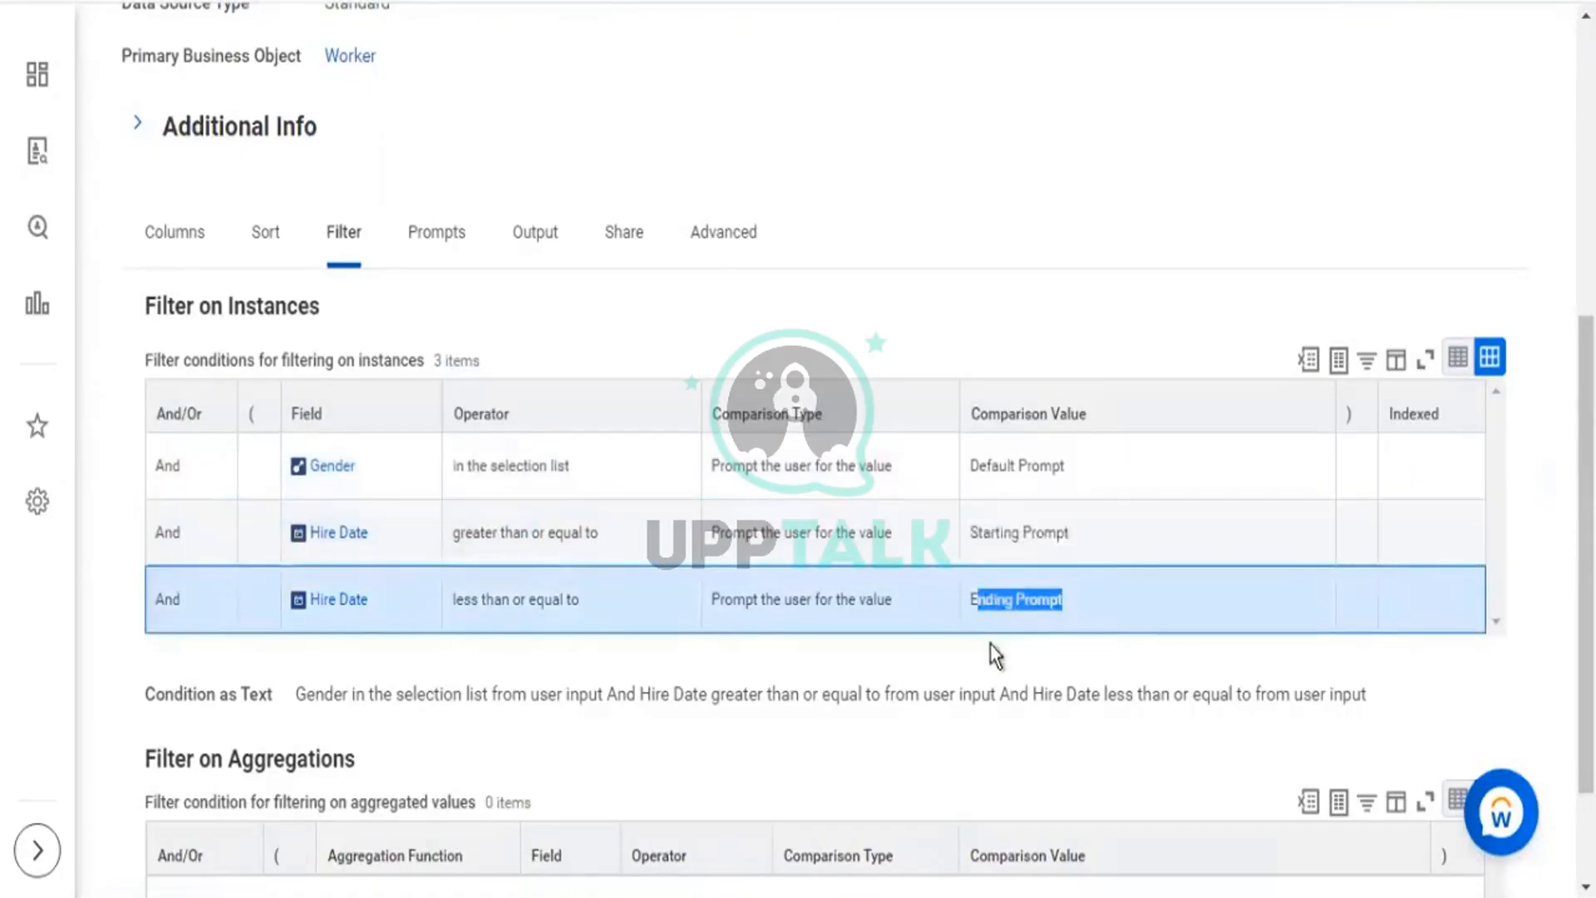
{"action": "left_click_drag", "start_coordinate": [1104, 591], "coordinate": [999, 525]}
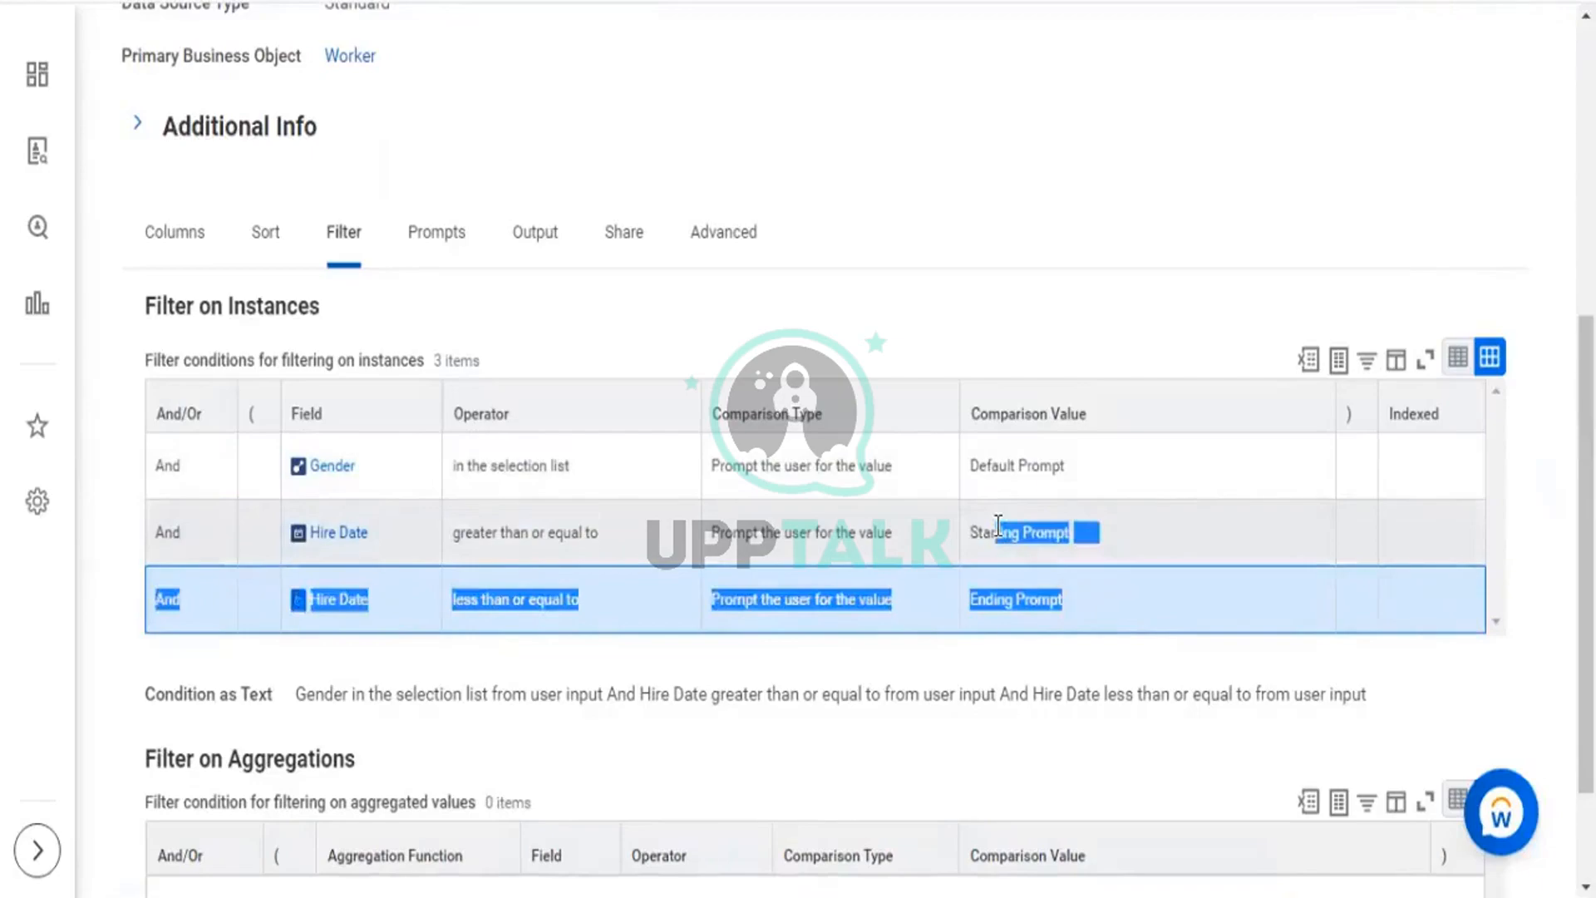
{"action": "left_click_drag", "start_coordinate": [636, 544], "coordinate": [326, 550]}
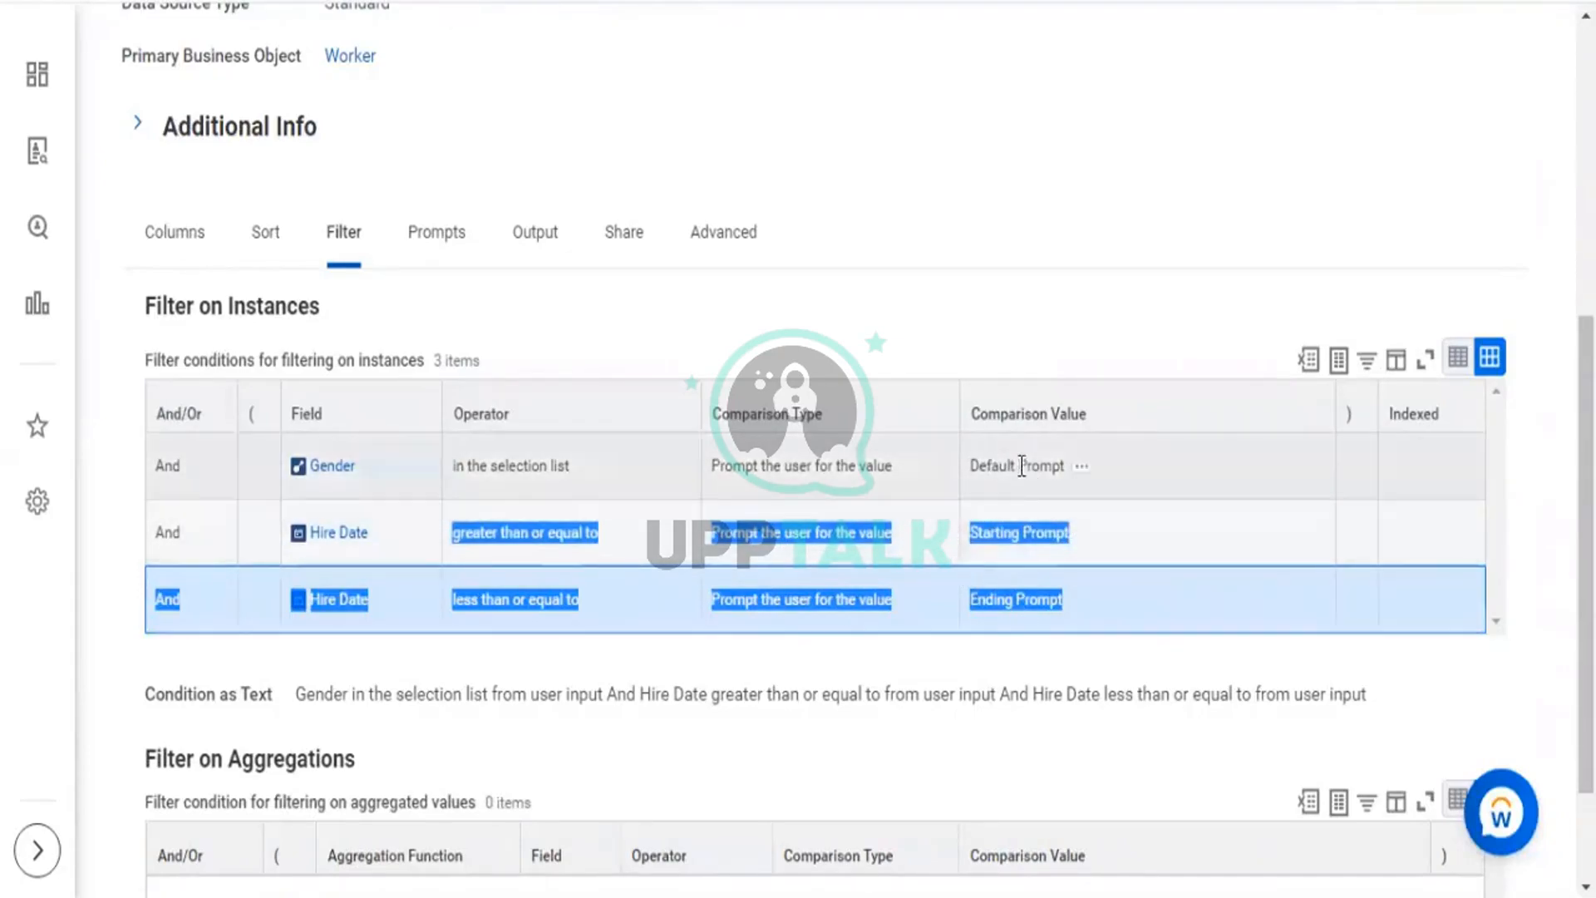
{"action": "left_click_drag", "start_coordinate": [1022, 466], "coordinate": [987, 467]}
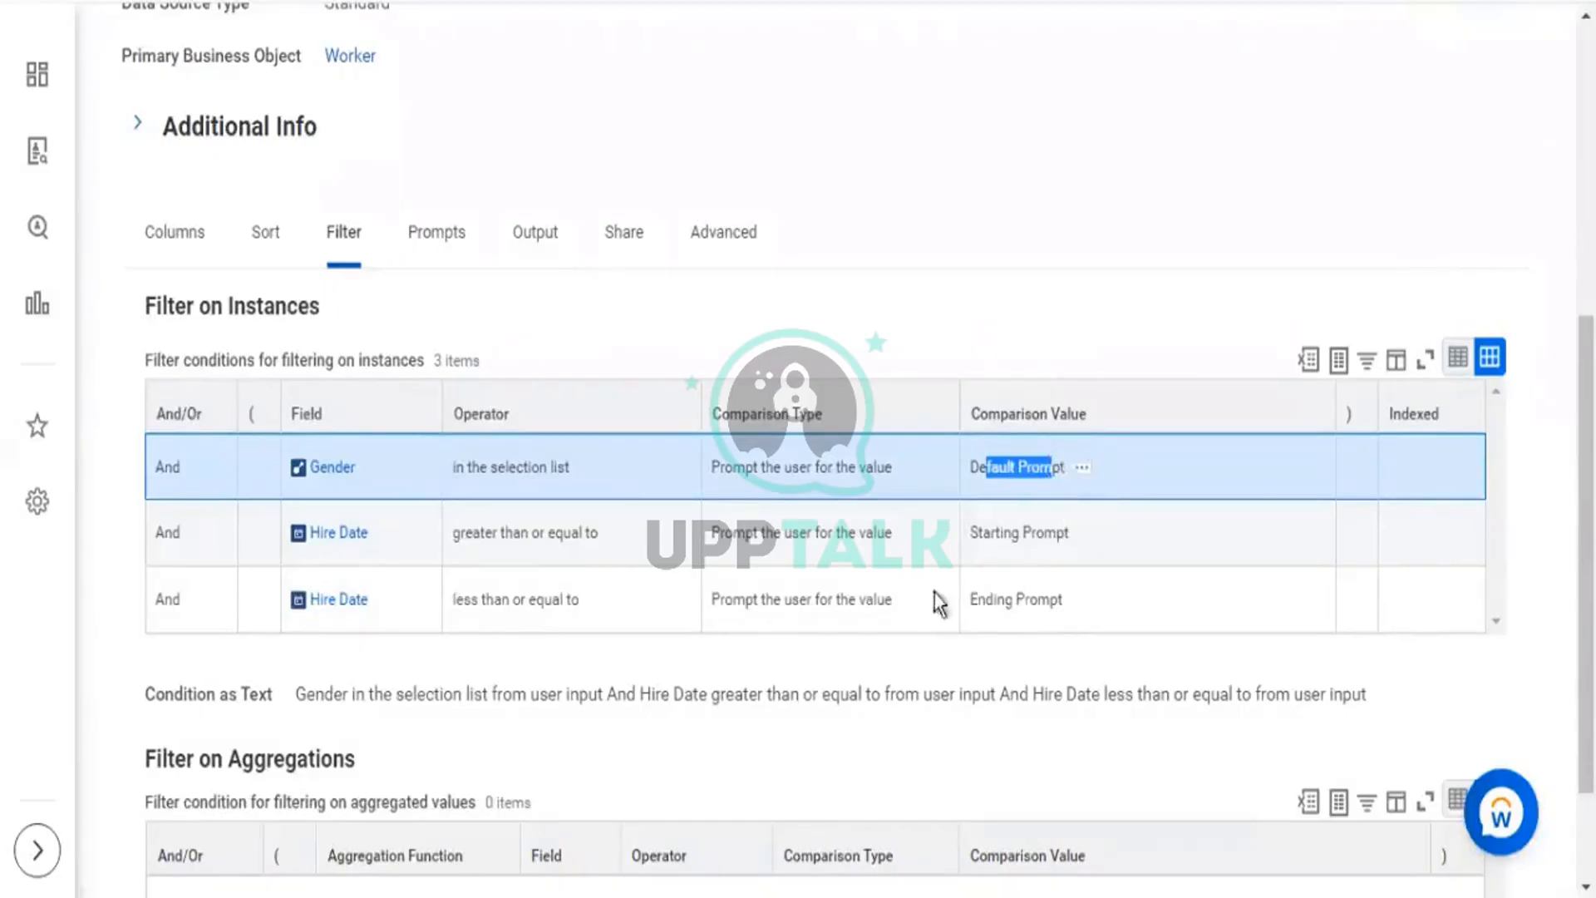
{"action": "left_click_drag", "start_coordinate": [991, 535], "coordinate": [1057, 535]}
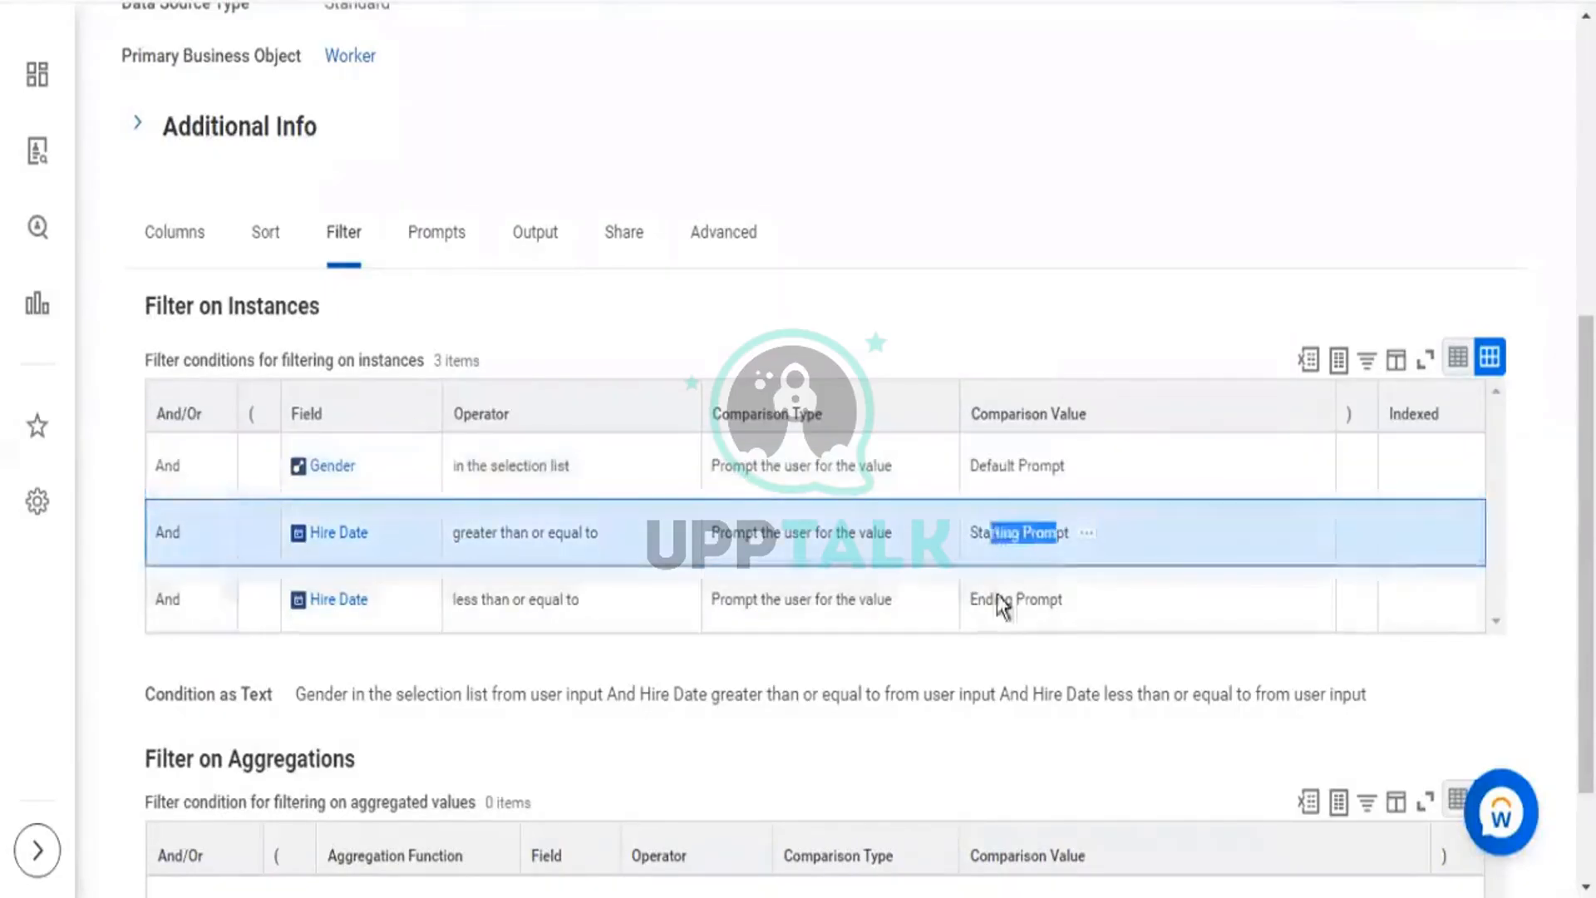
{"action": "left_click_drag", "start_coordinate": [1029, 599], "coordinate": [995, 599]}
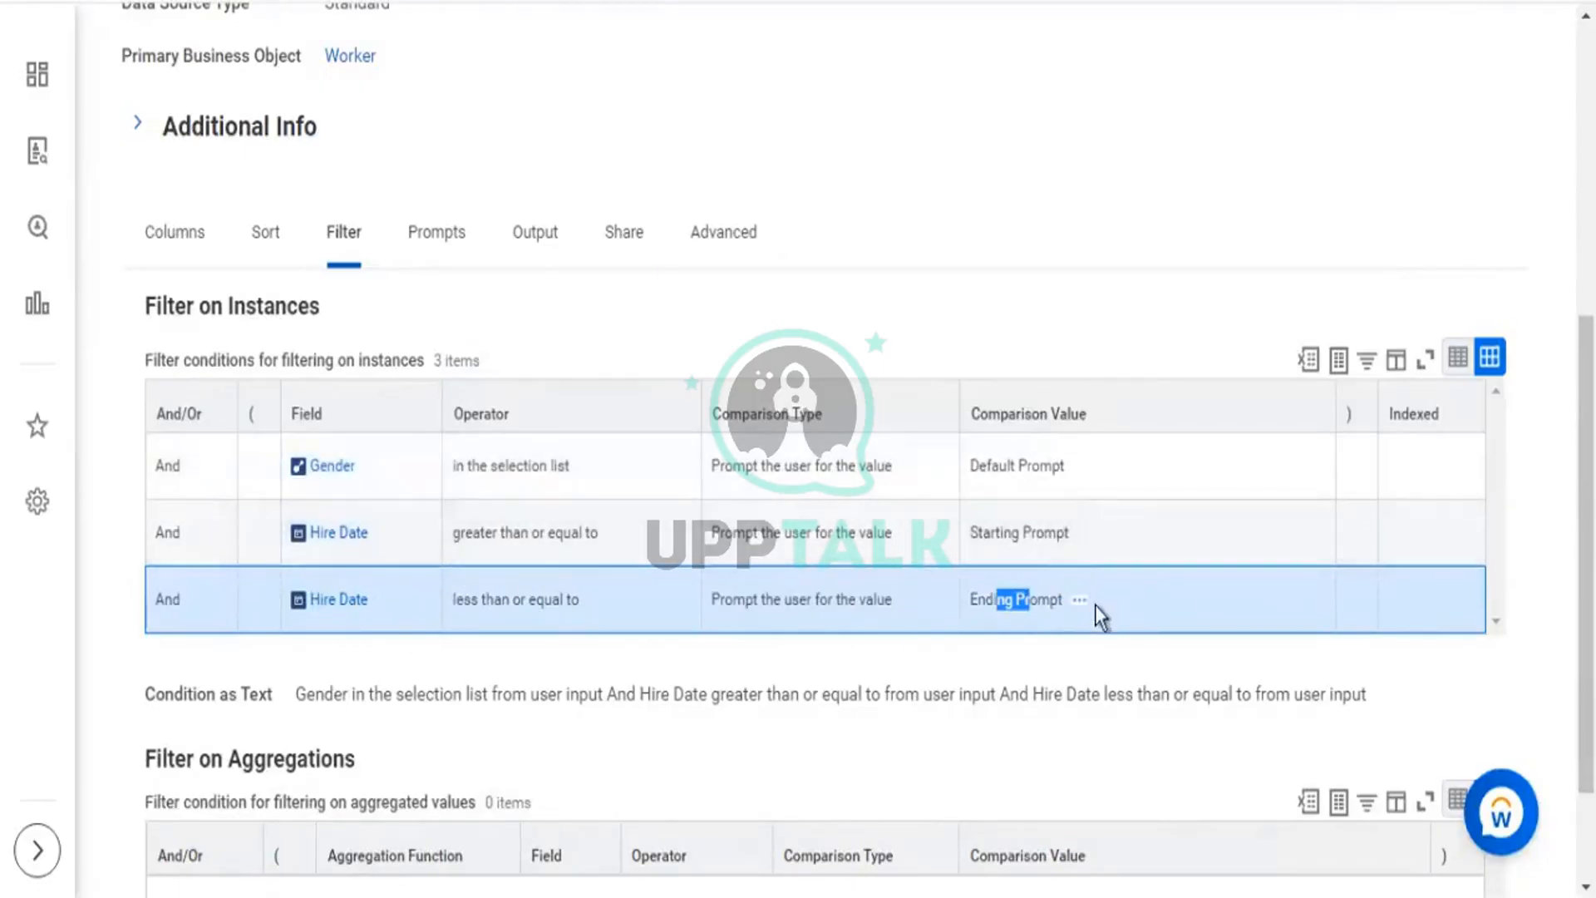
{"action": "scroll", "coordinate": [622, 120], "scroll_direction": "up", "scroll_amount": 3}
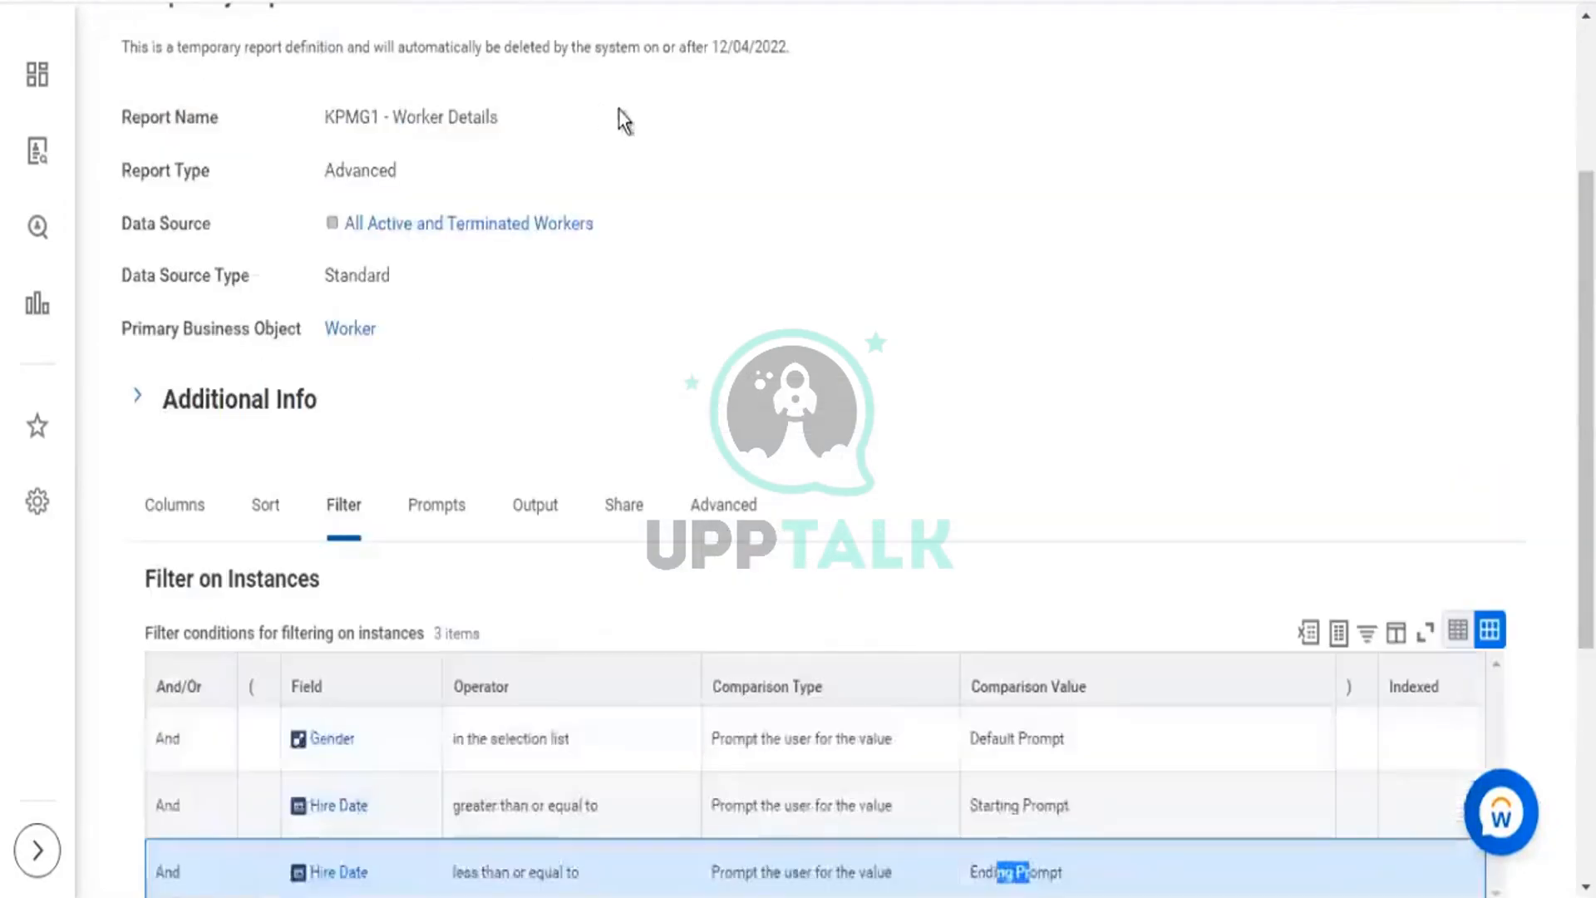
Return to the top of the View Custom Report page for KPMG1 - Worker Details.
{"action": "scroll", "coordinate": [713, 142], "scroll_direction": "up", "scroll_amount": 3}
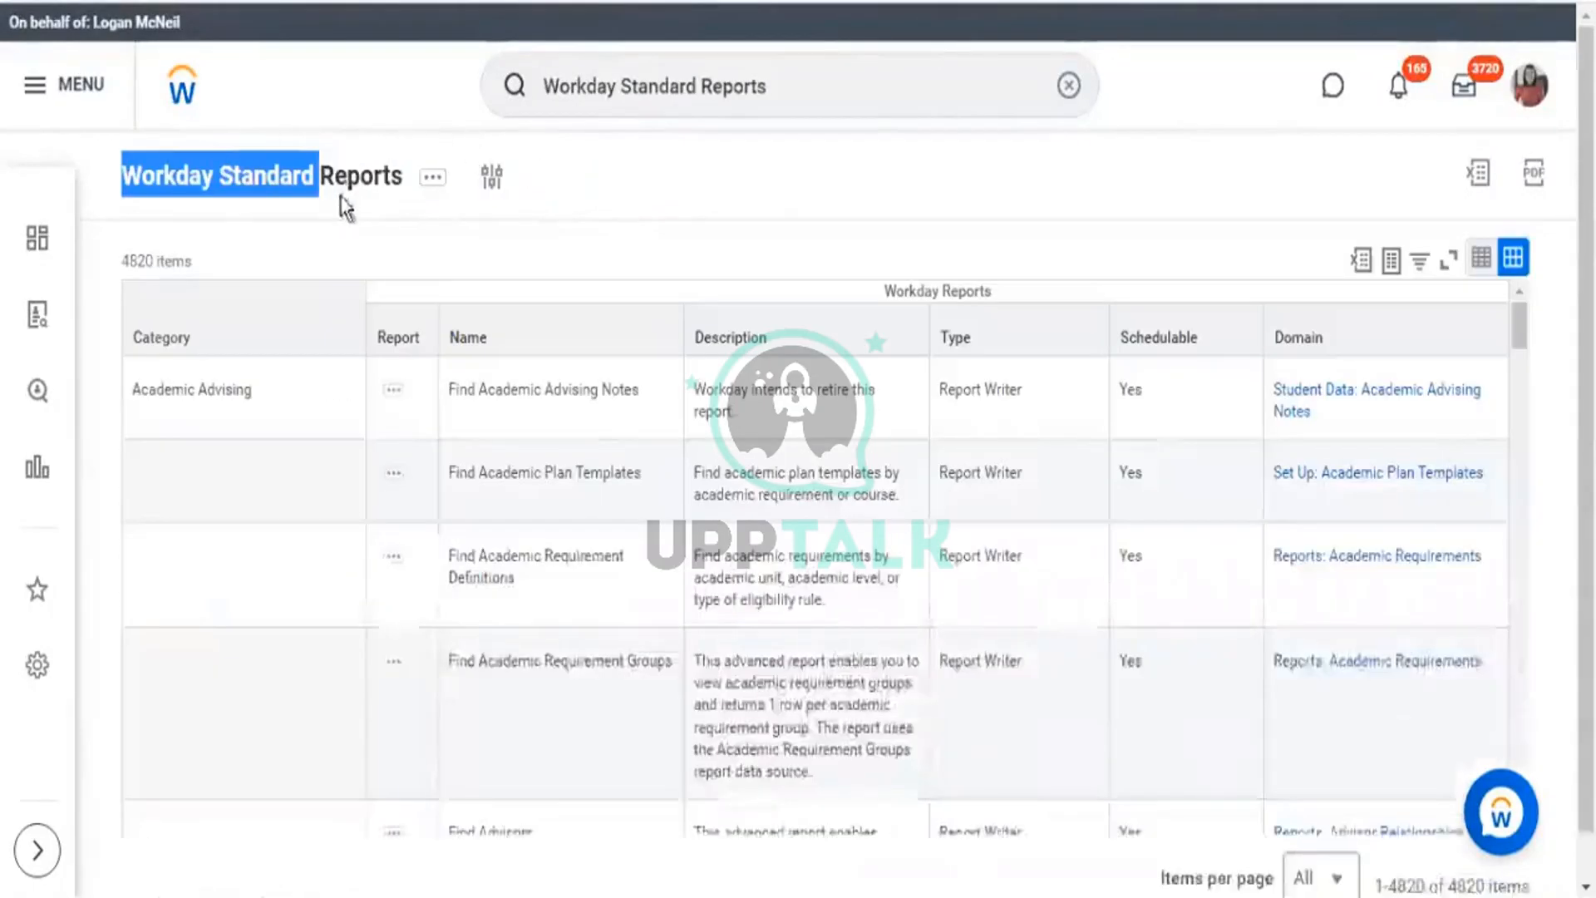
{"action": "left_click_drag", "start_coordinate": [403, 183], "coordinate": [121, 212]}
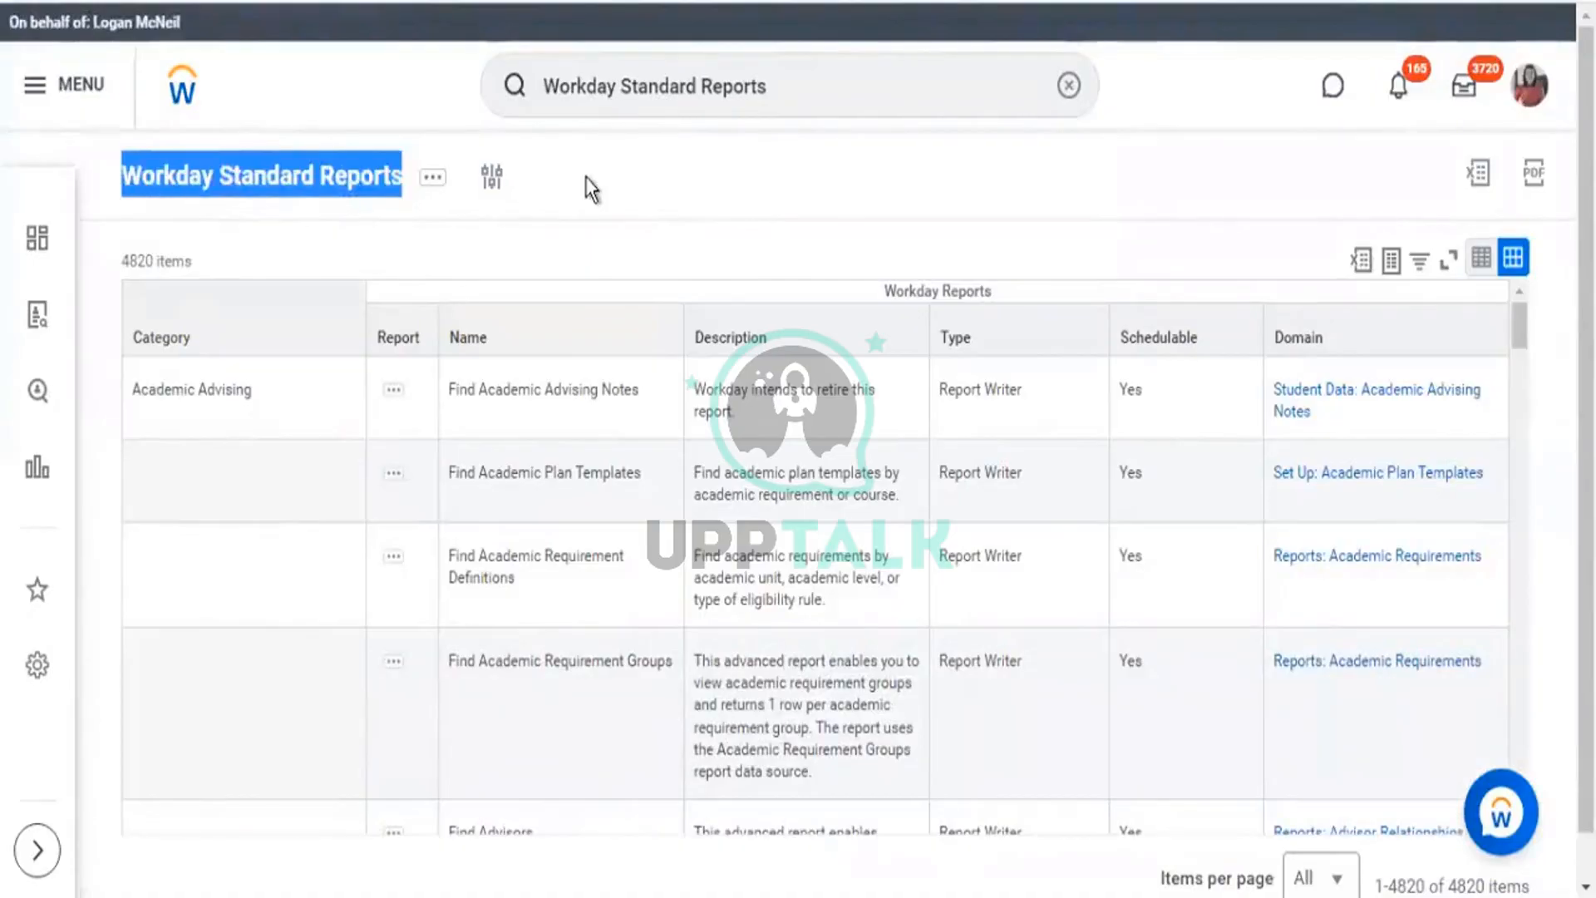
{"action": "left_click_drag", "start_coordinate": [465, 179], "coordinate": [33, 192]}
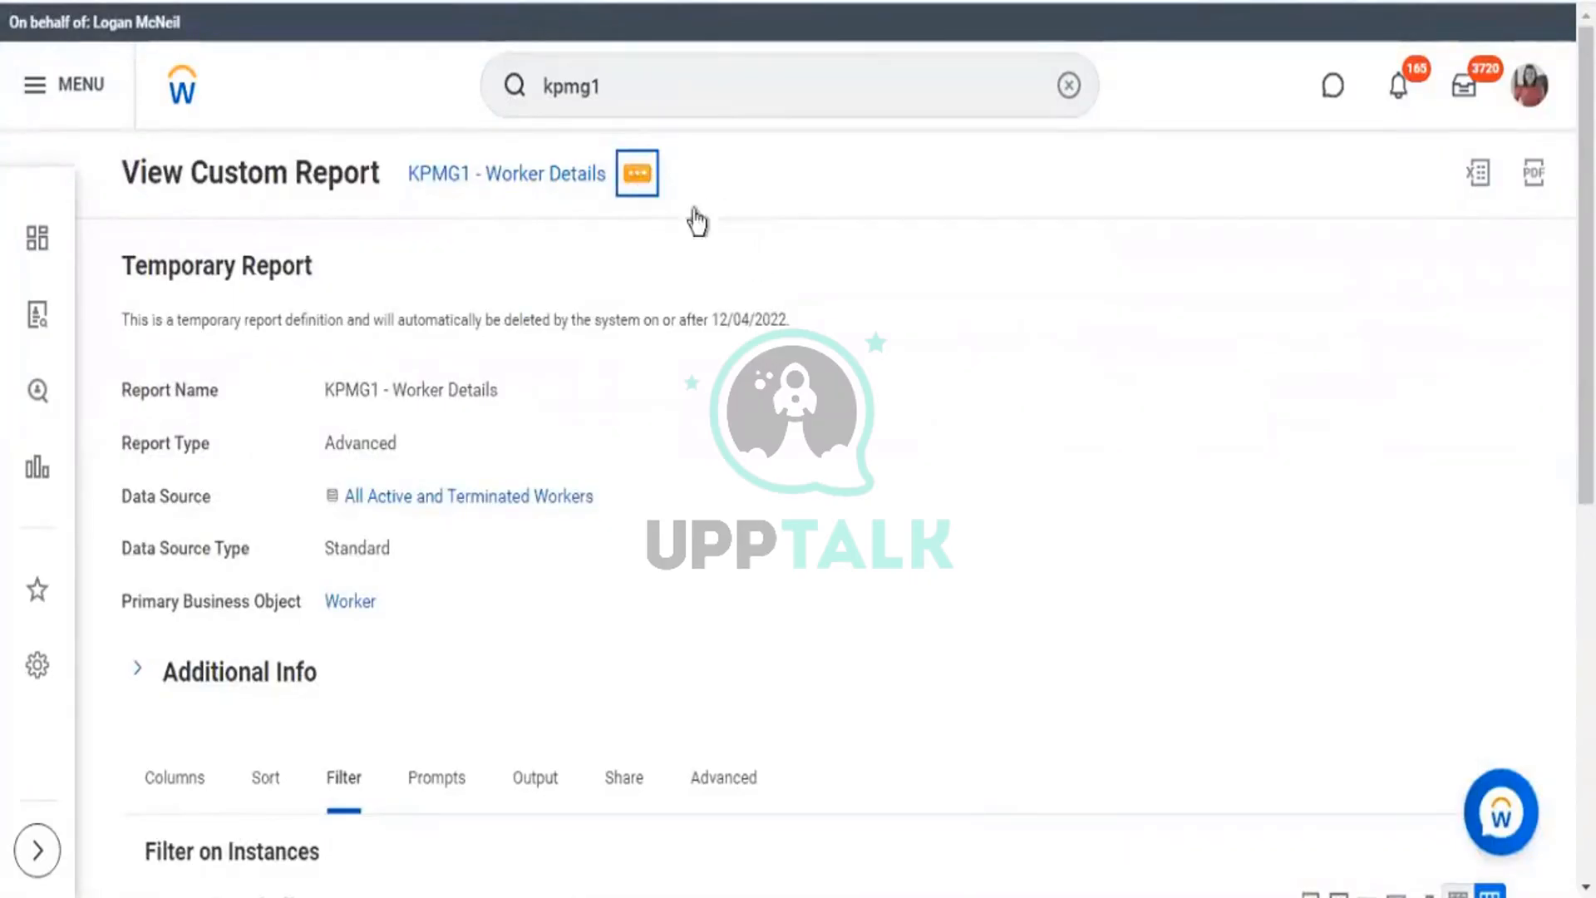
Open the report for editing and bring up its filter conditions.
{"action": "mouse_move", "coordinate": [750, 248]}
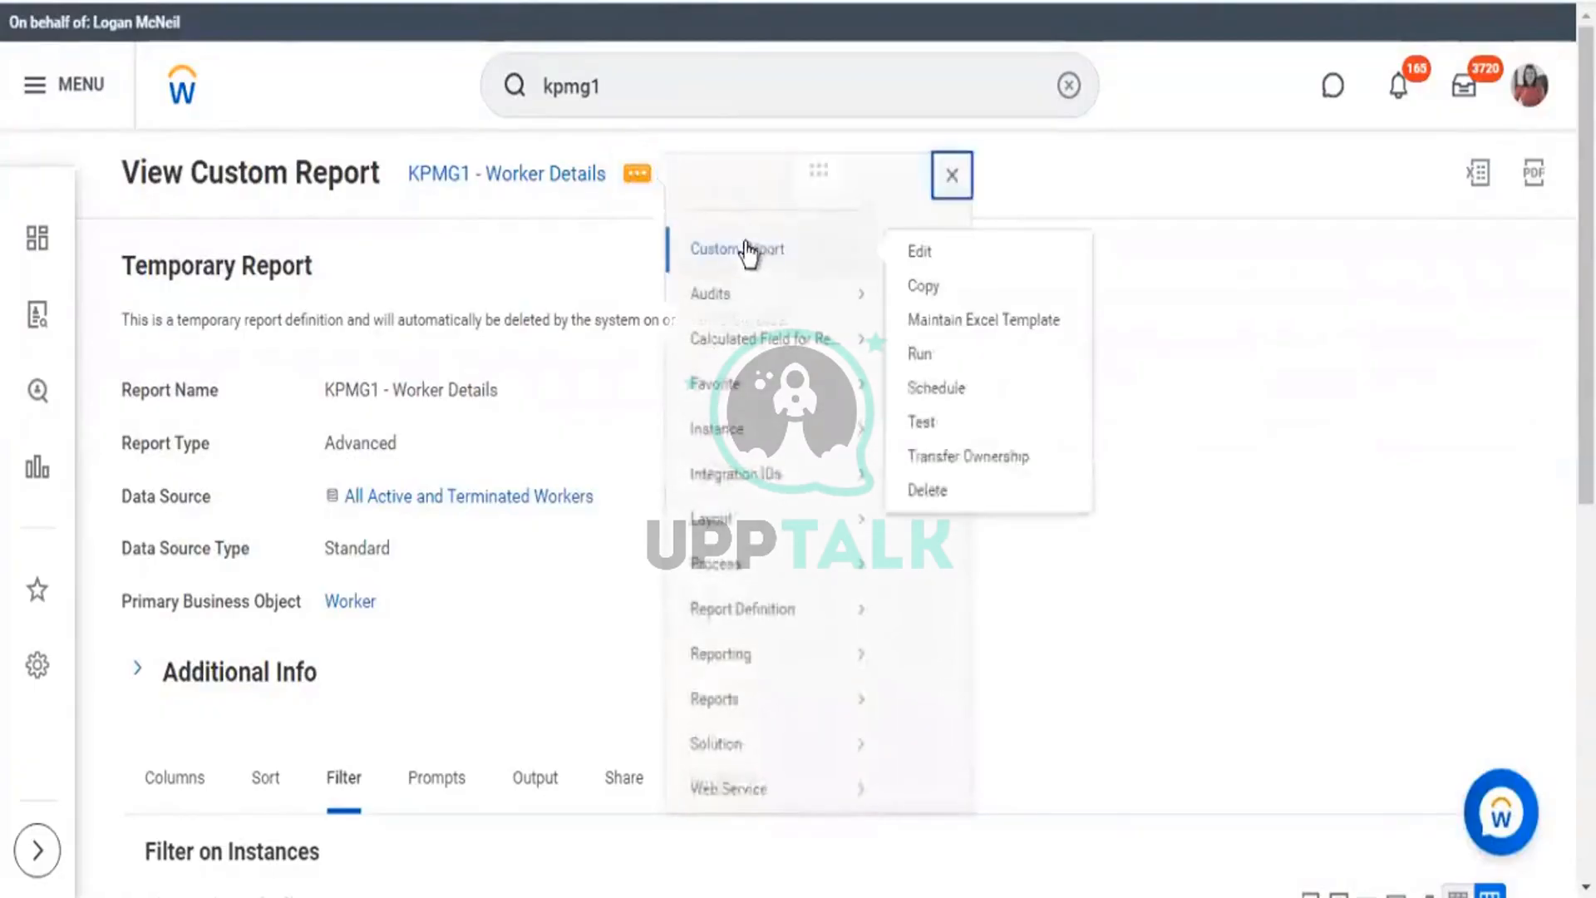
{"action": "left_click", "coordinate": [922, 257]}
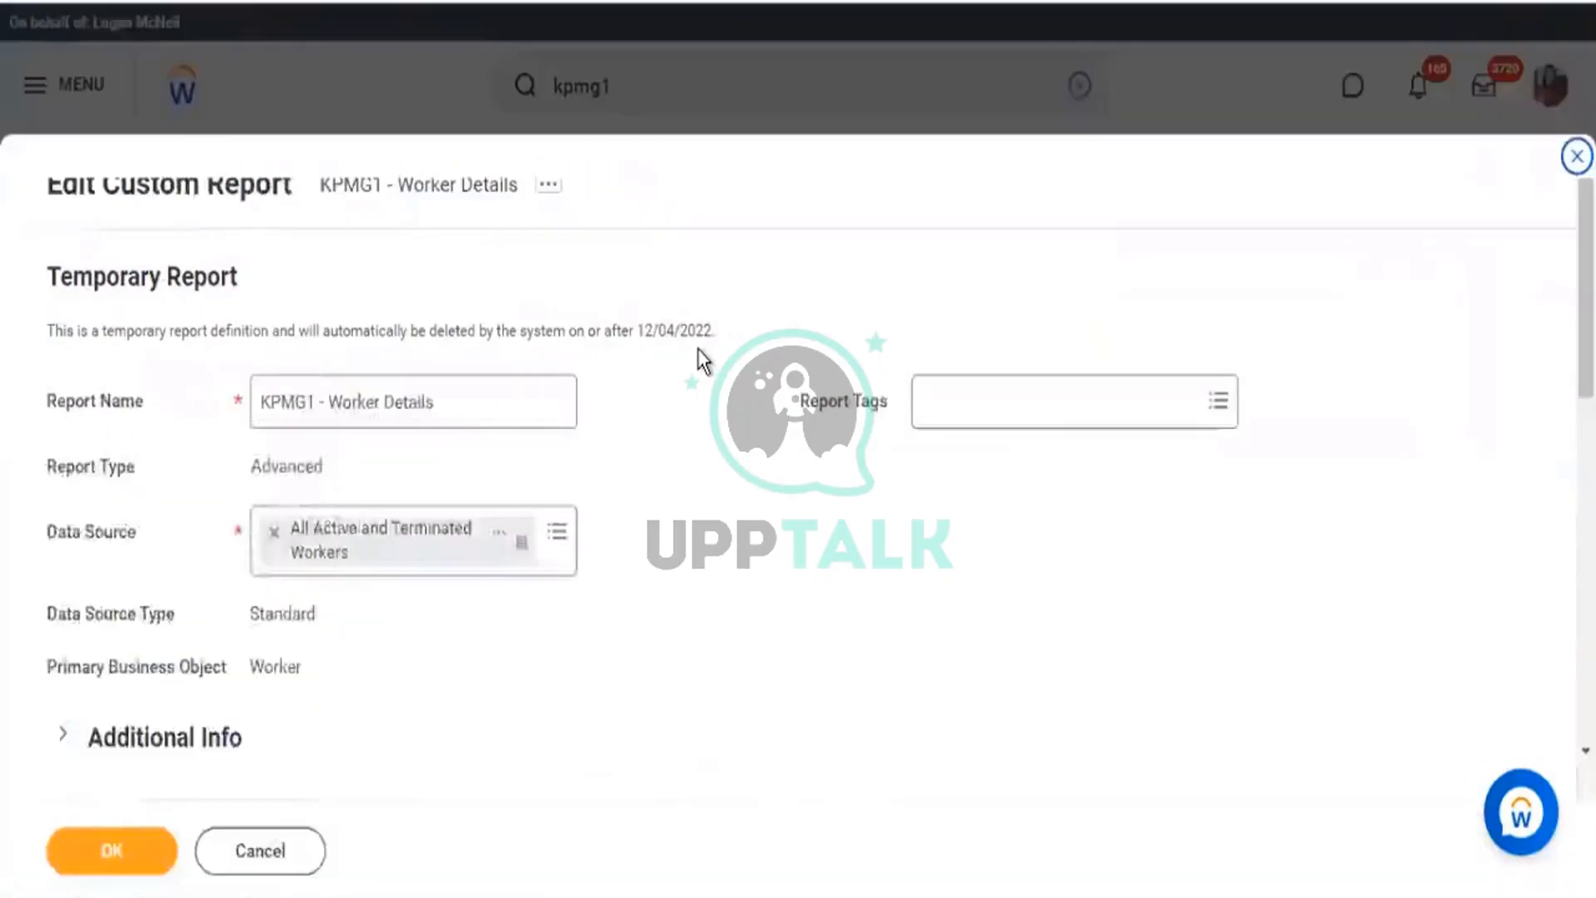
{"action": "scroll", "coordinate": [515, 357], "scroll_direction": "down", "scroll_amount": 5}
{"action": "left_click", "coordinate": [279, 348]}
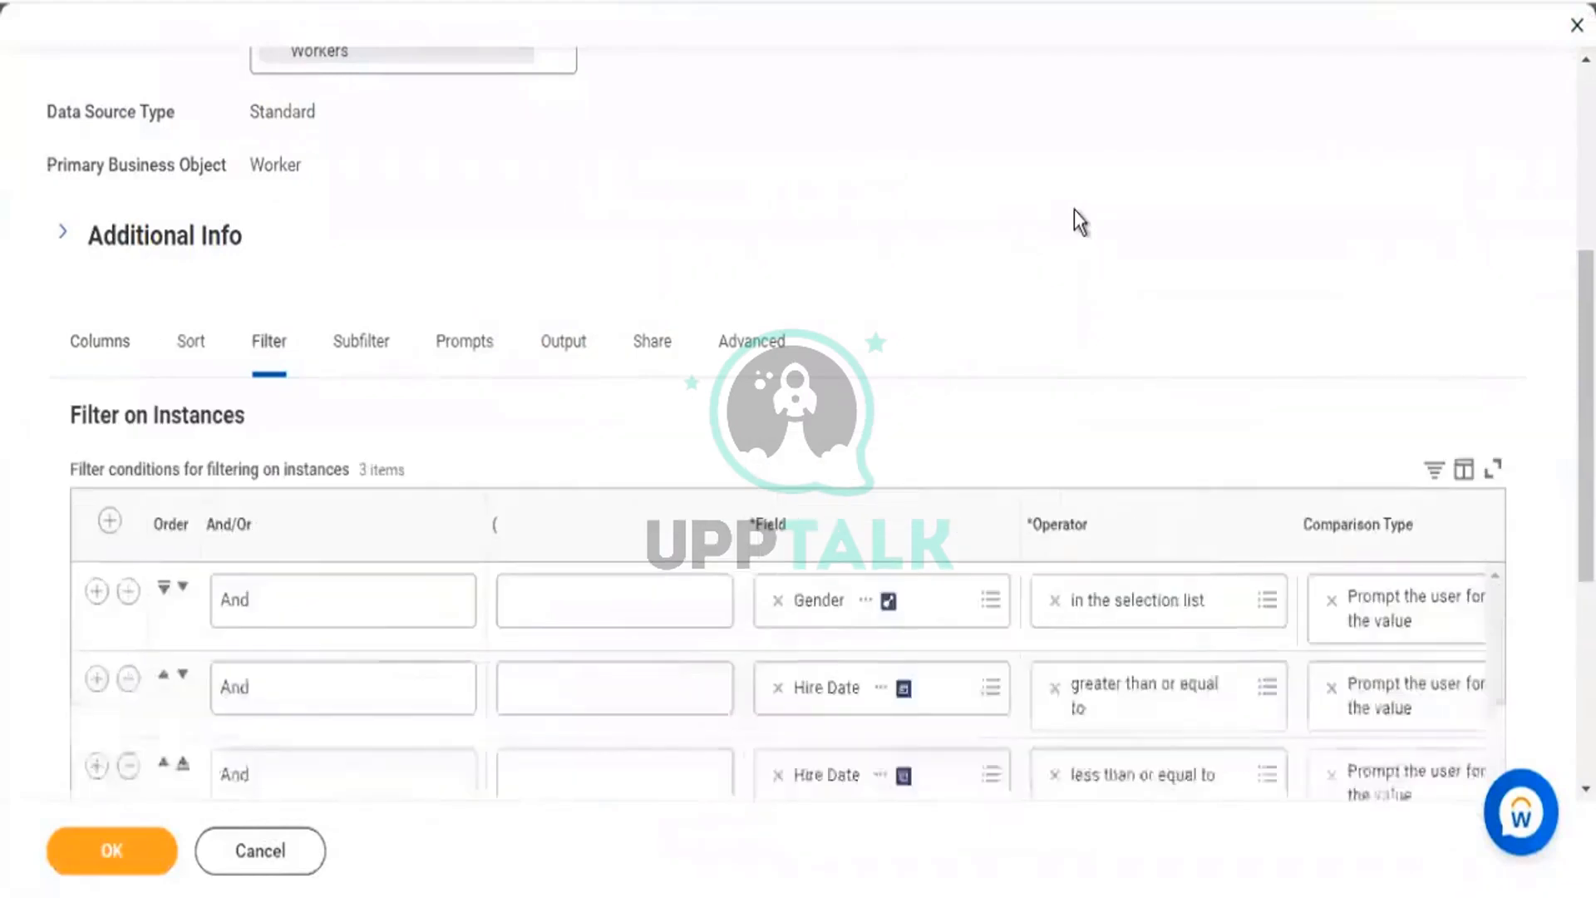
{"action": "scroll", "coordinate": [1040, 591], "scroll_direction": "down", "scroll_amount": 5}
{"action": "left_click_drag", "start_coordinate": [880, 446], "coordinate": [1191, 441]}
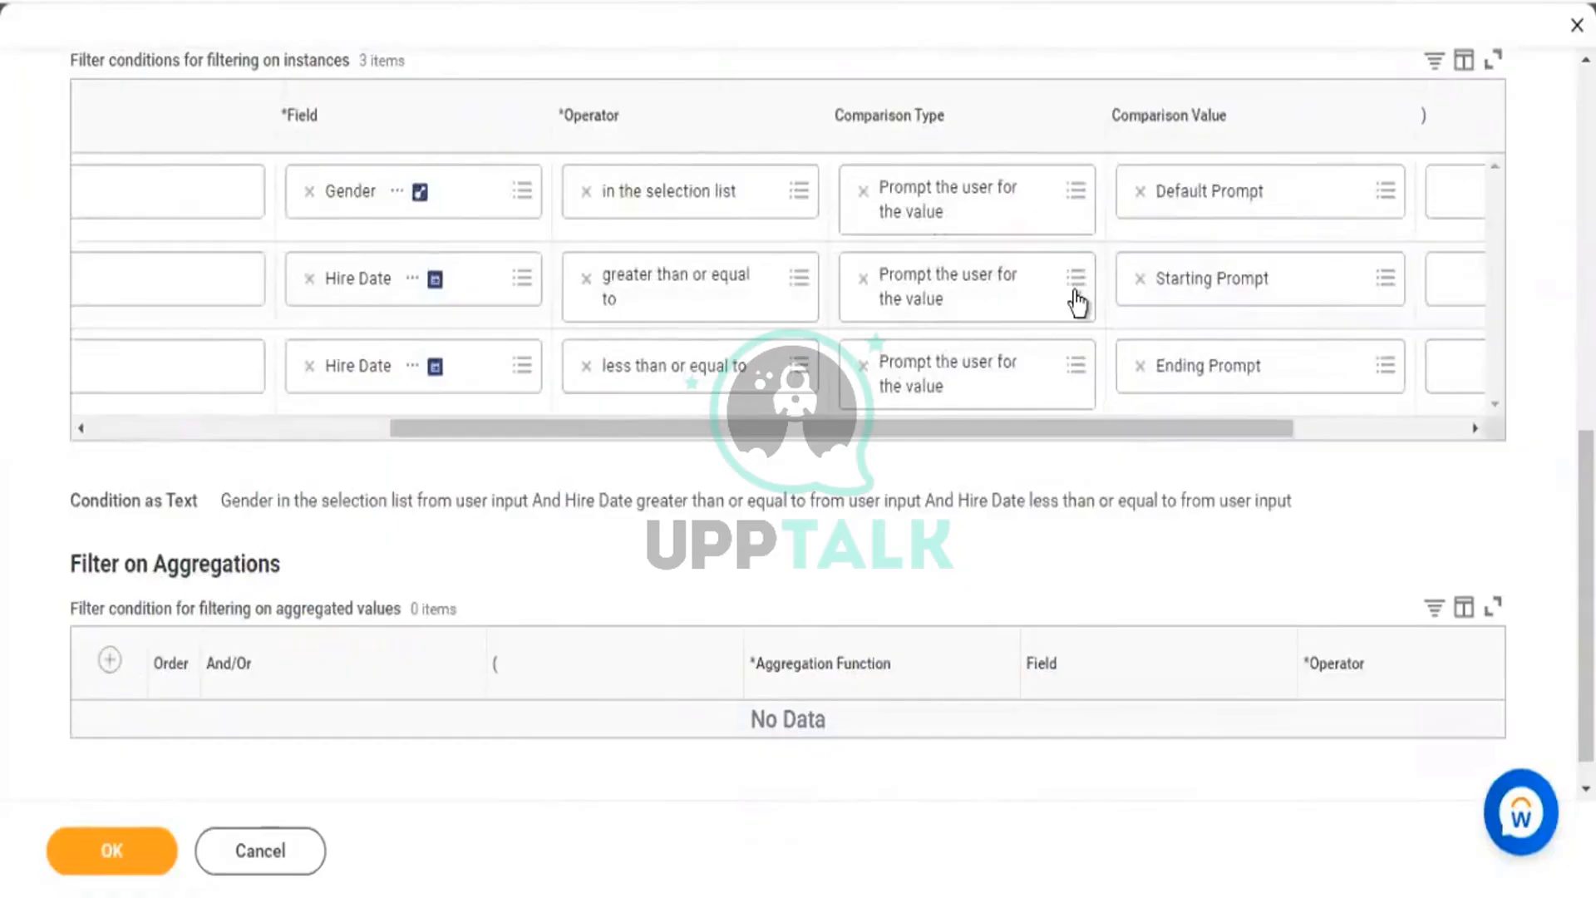
Set the starting Hire Date condition to prompt and ignore the filter when blank.
{"action": "left_click", "coordinate": [1076, 292]}
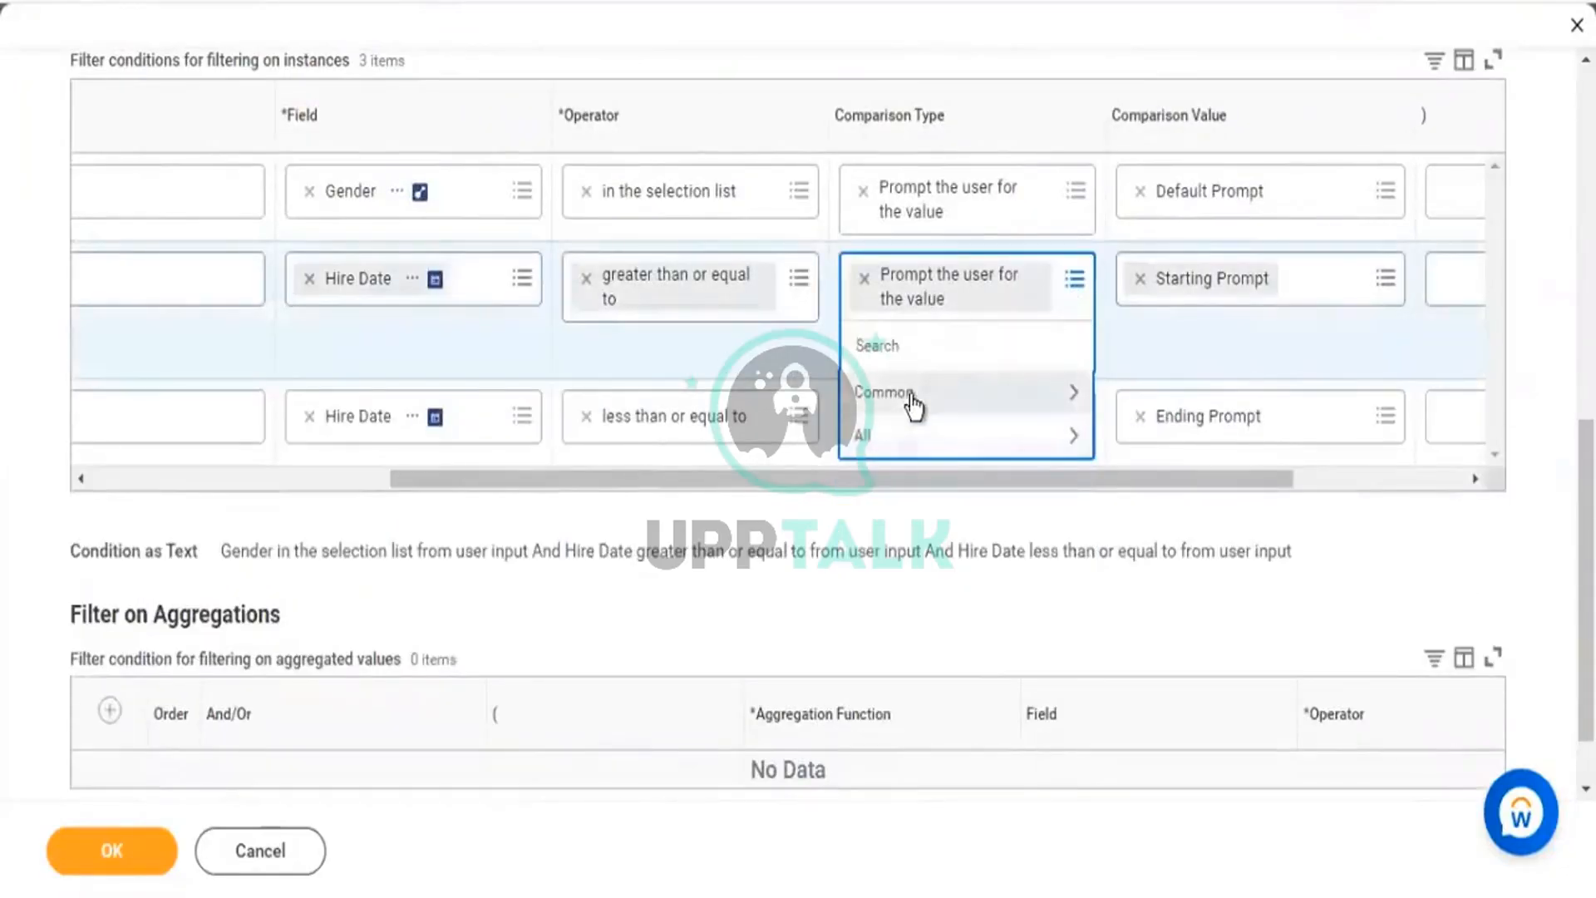
{"action": "left_click", "coordinate": [985, 392]}
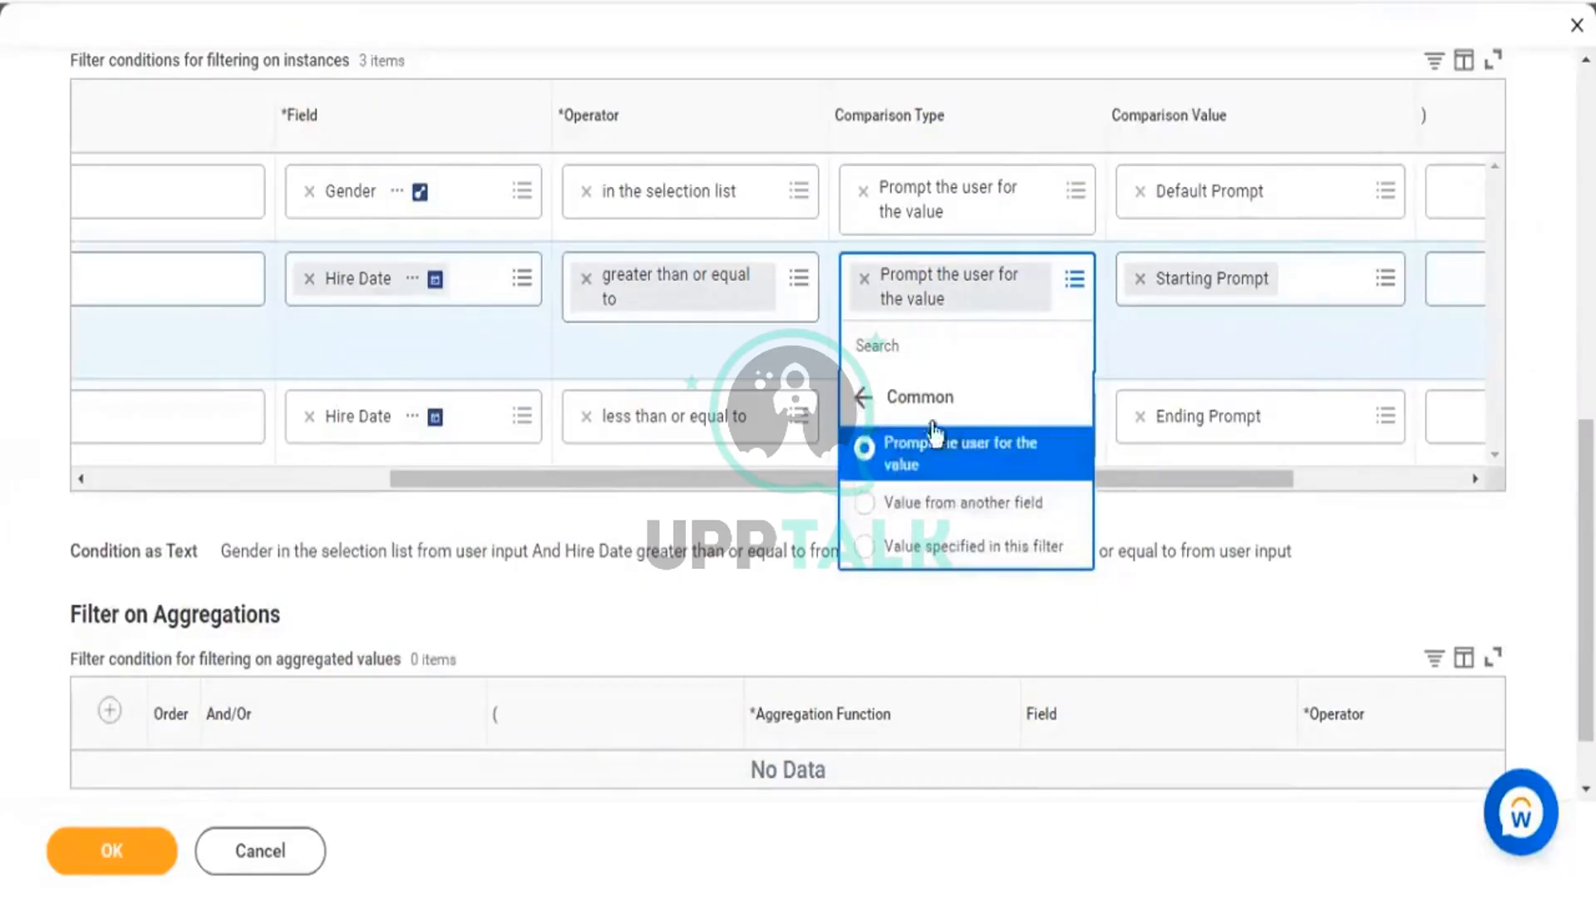
{"action": "left_click", "coordinate": [947, 397]}
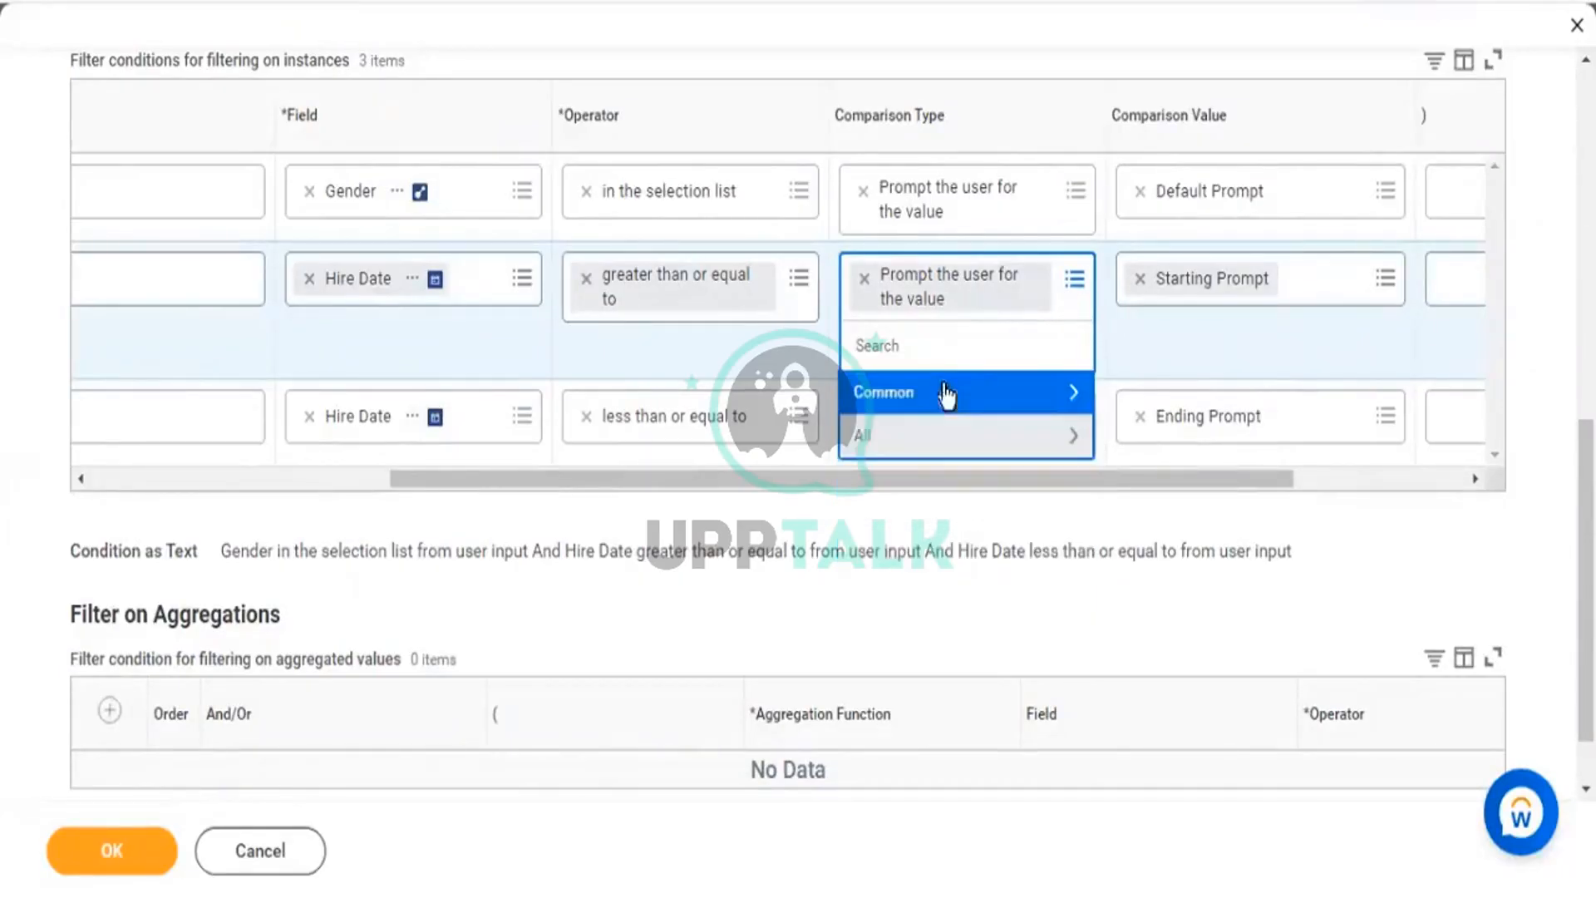
{"action": "left_click", "coordinate": [900, 449]}
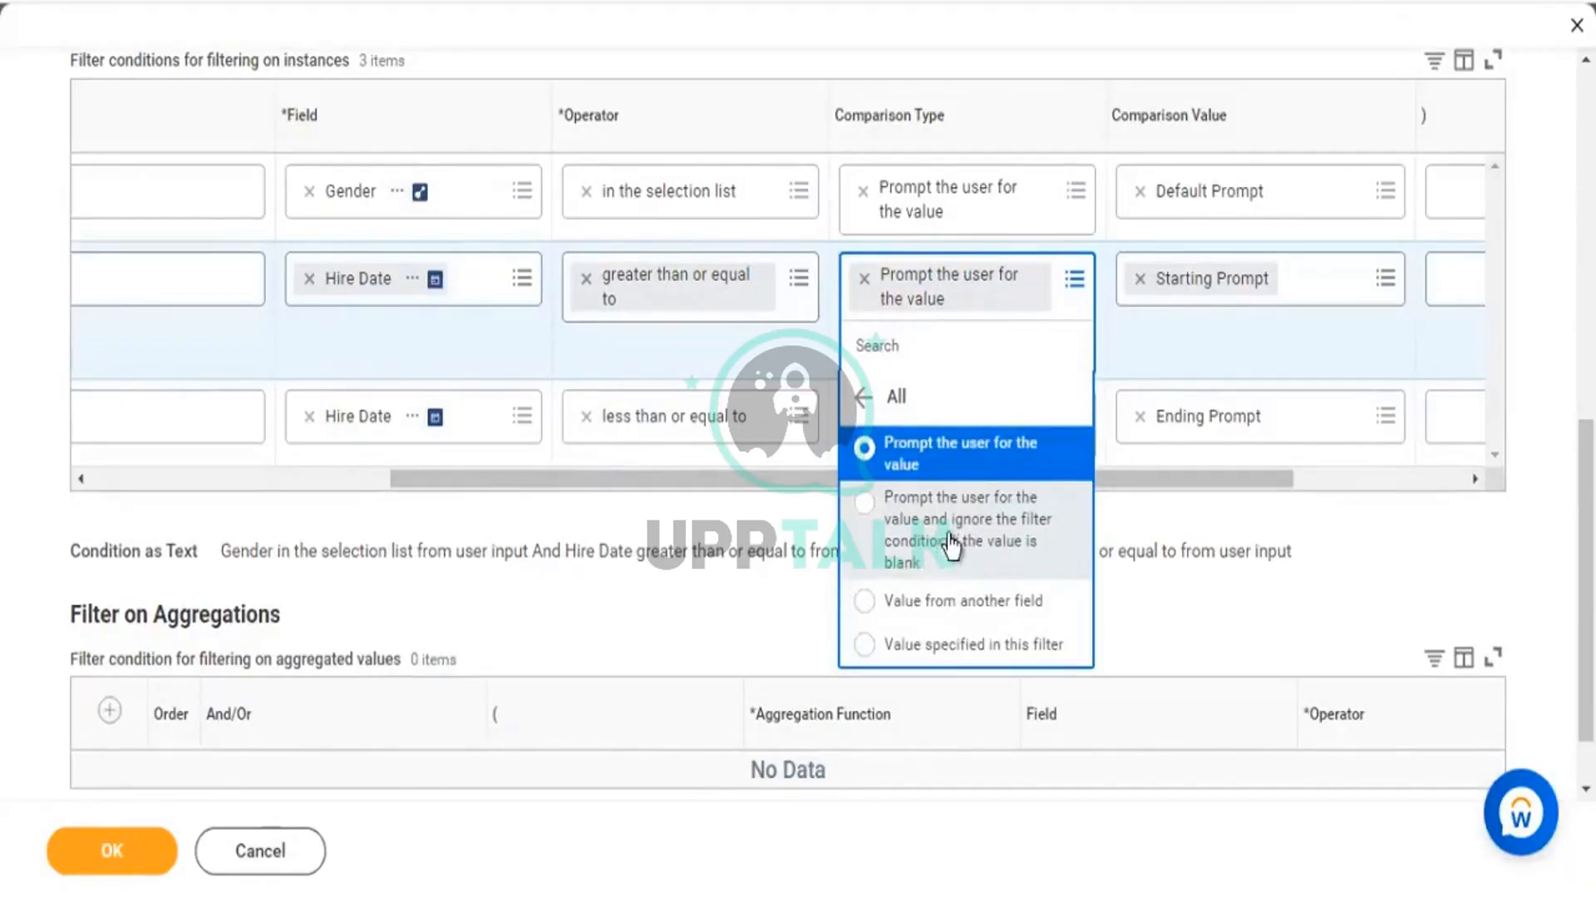
{"action": "left_click", "coordinate": [963, 540]}
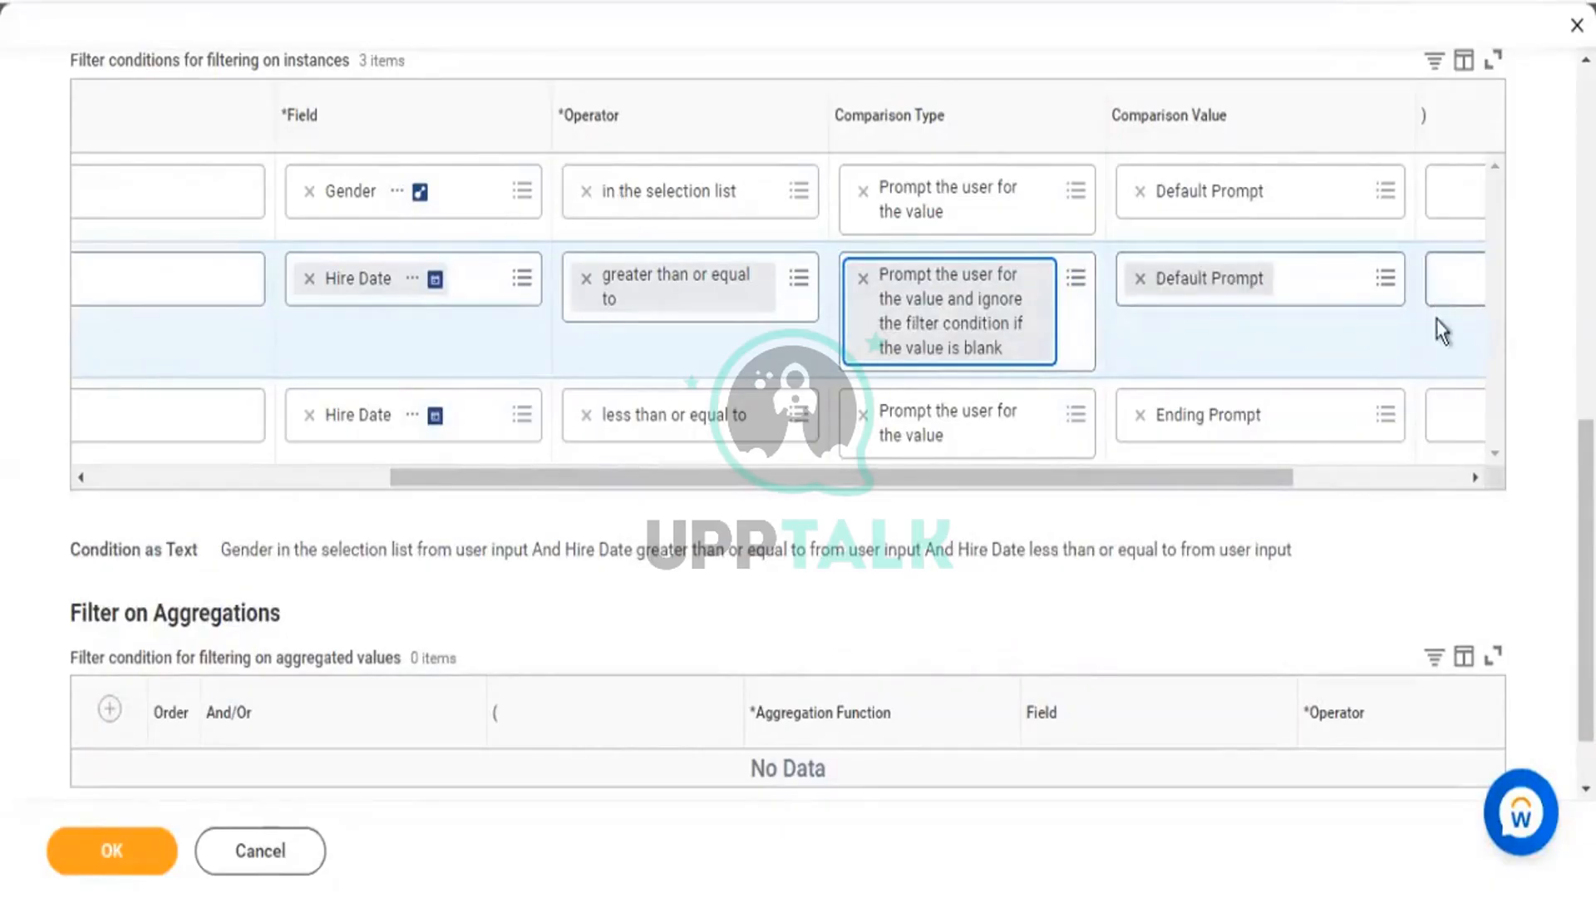
{"action": "left_click", "coordinate": [1245, 306]}
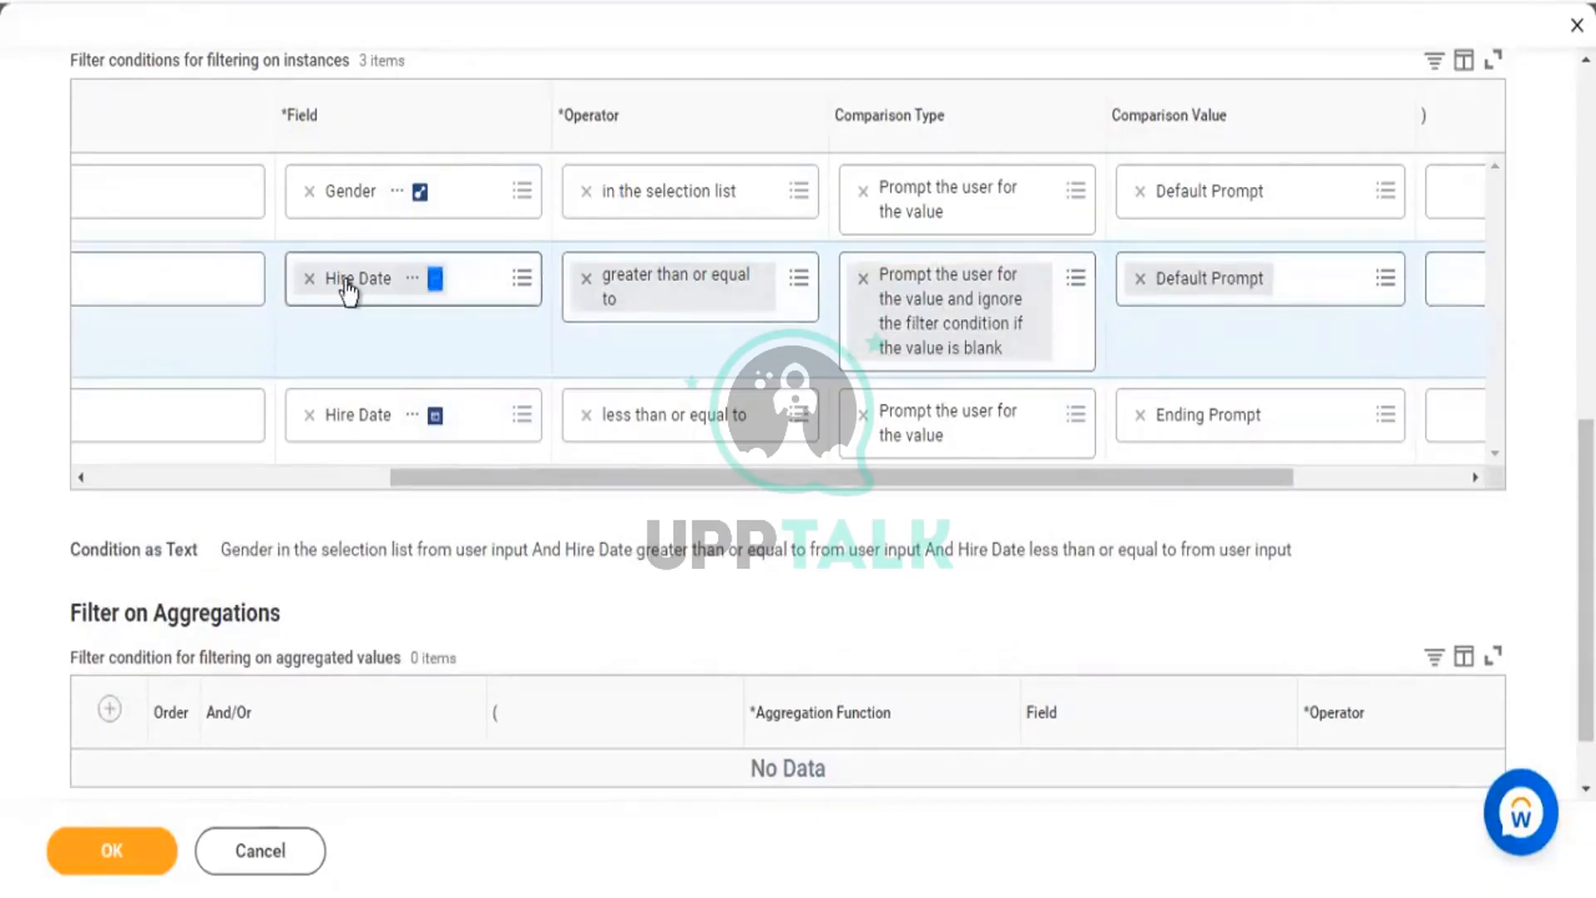
Set the ending Hire Date condition to prompt and ignore the filter when blank.
{"action": "left_click", "coordinate": [1079, 426]}
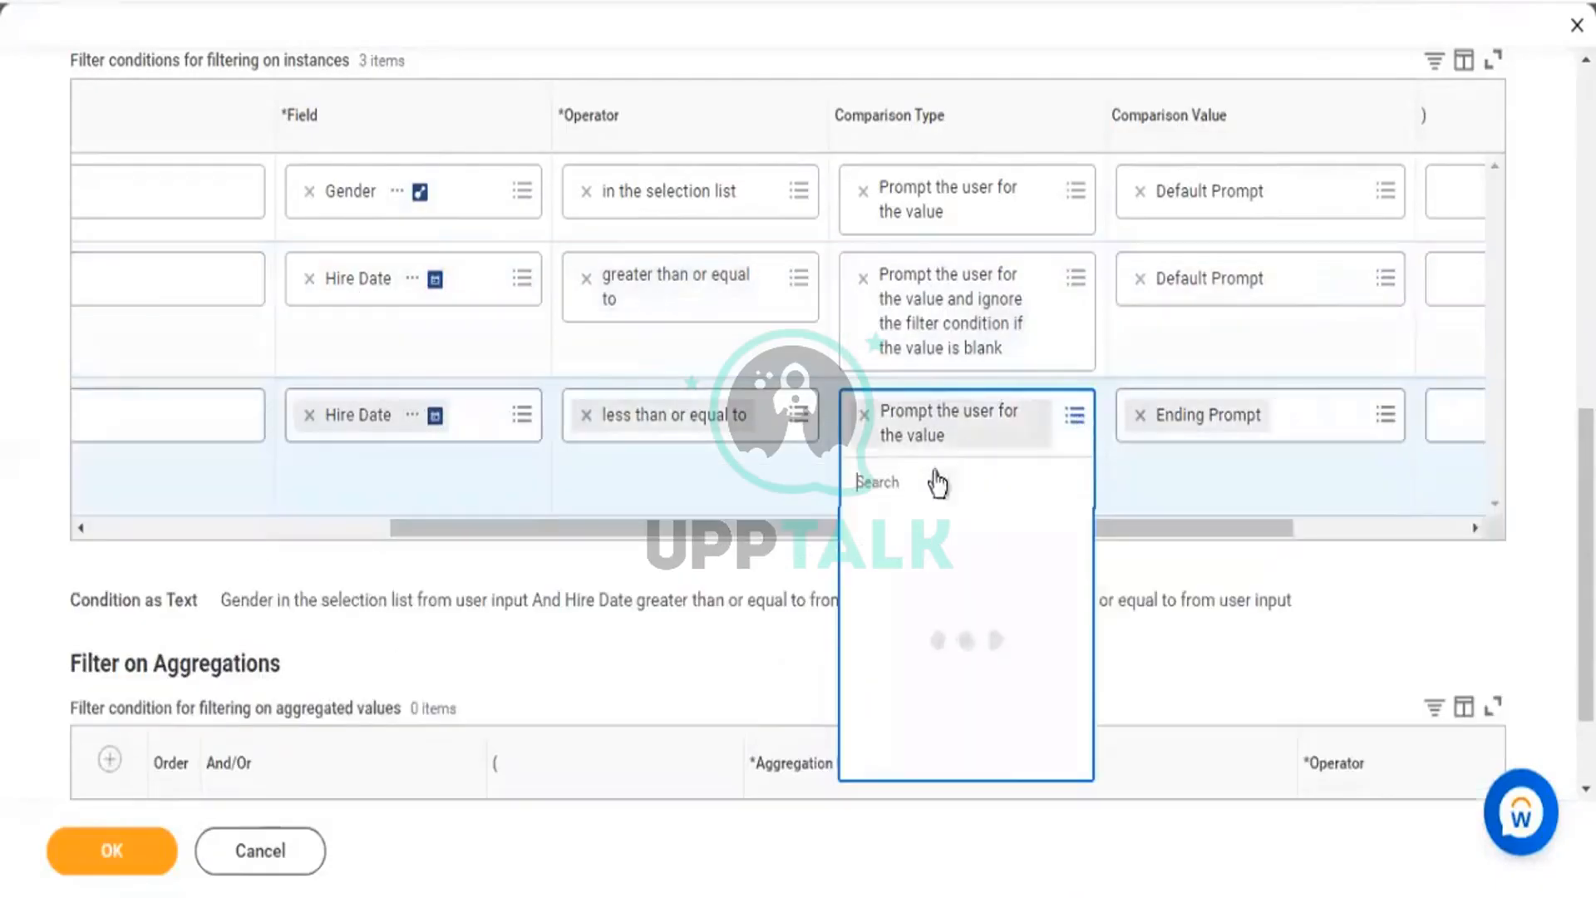
{"action": "left_click", "coordinate": [939, 574]}
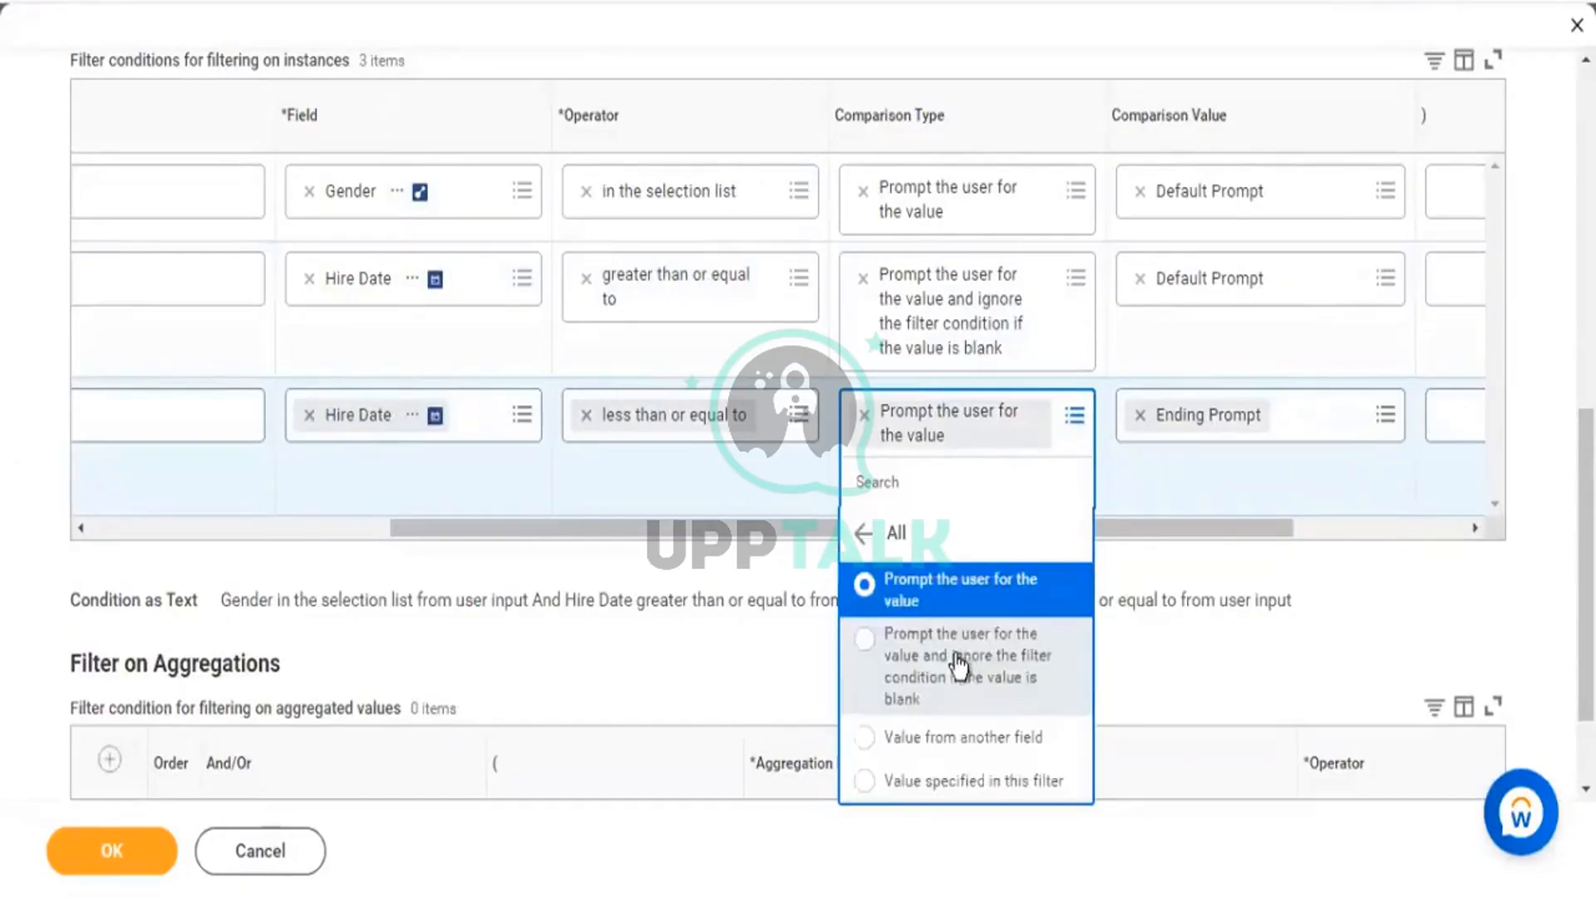
{"action": "left_click", "coordinate": [1004, 653]}
{"action": "left_click_drag", "start_coordinate": [1288, 525], "coordinate": [1462, 525]}
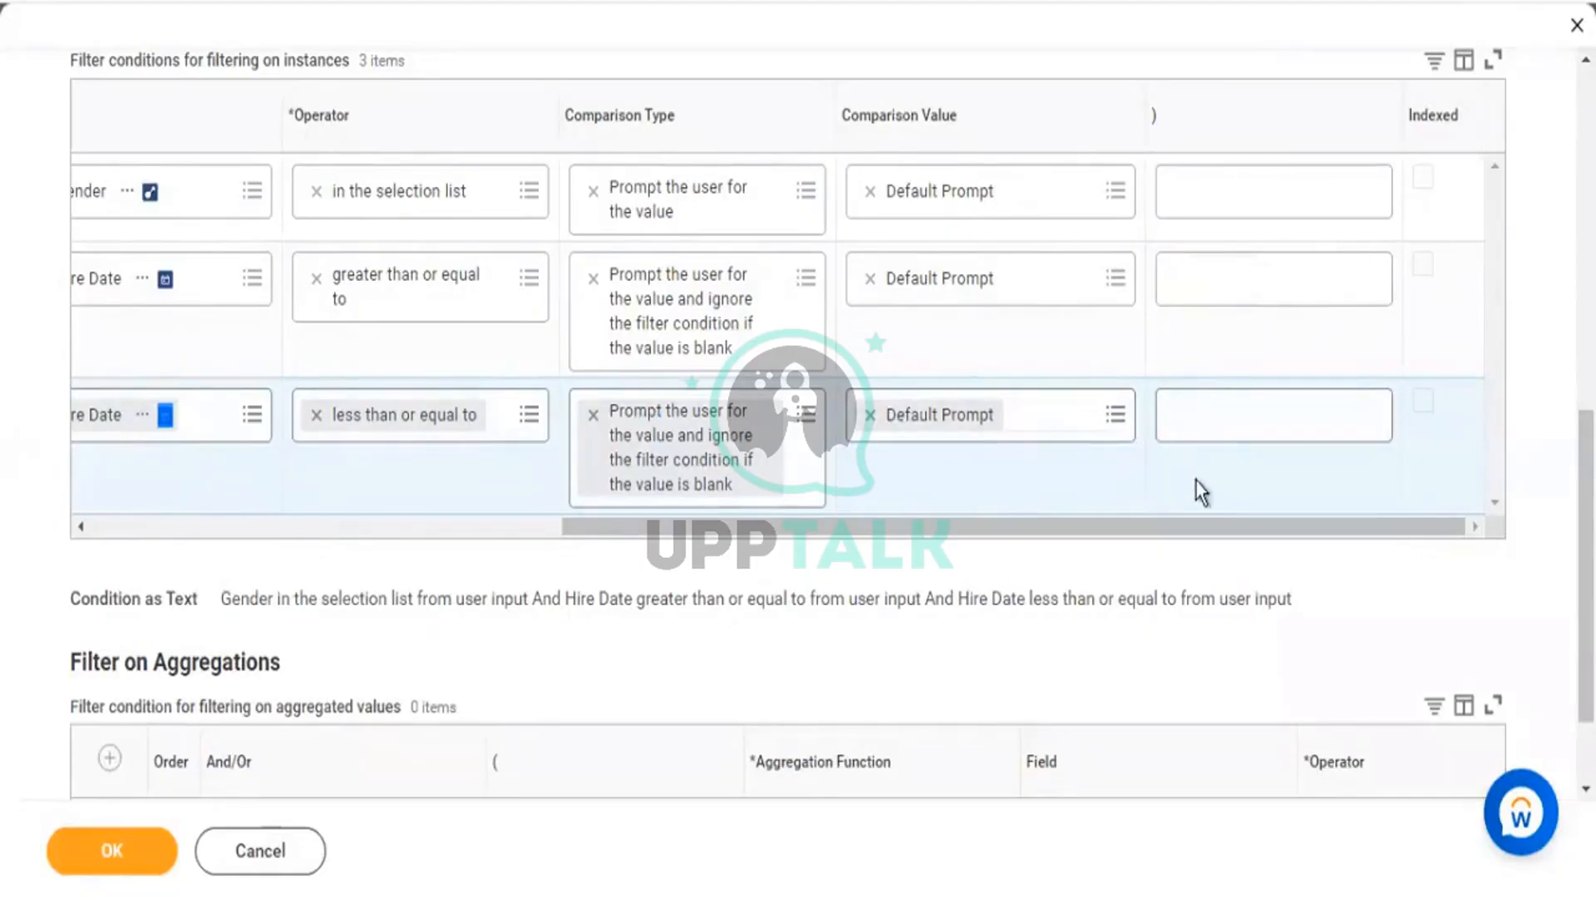
{"action": "left_click_drag", "start_coordinate": [1194, 481], "coordinate": [991, 261]}
Assign Starting Prompt and Ending Prompt to the two date conditions, save, and run.
{"action": "left_click", "coordinate": [1000, 309]}
{"action": "left_click", "coordinate": [956, 419]}
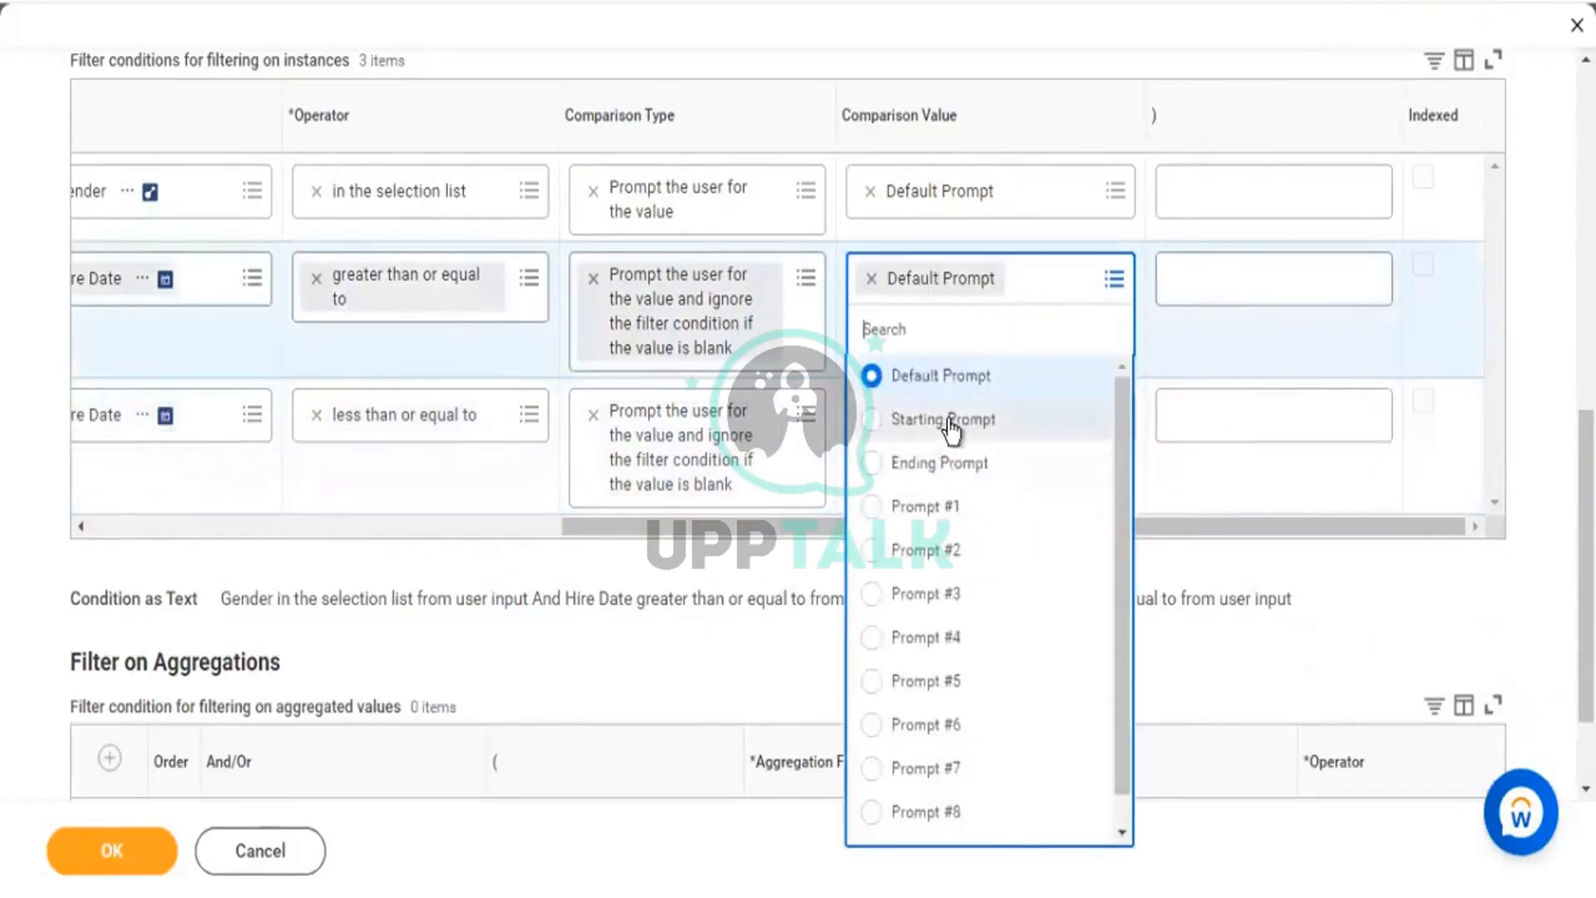
{"action": "left_click", "coordinate": [1122, 428]}
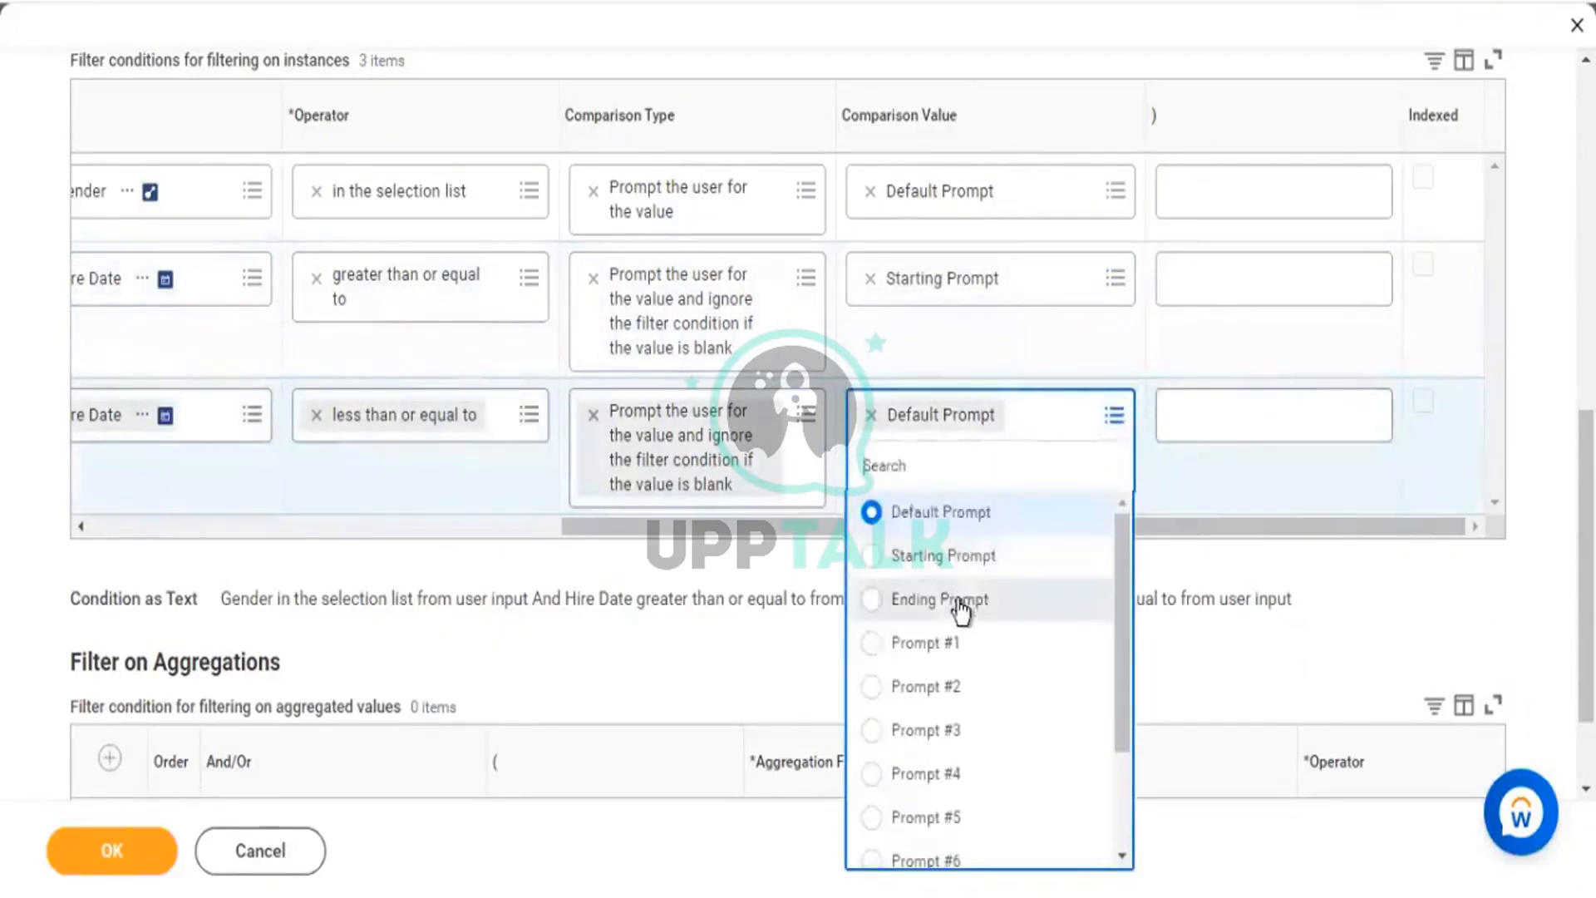
{"action": "left_click", "coordinate": [955, 600]}
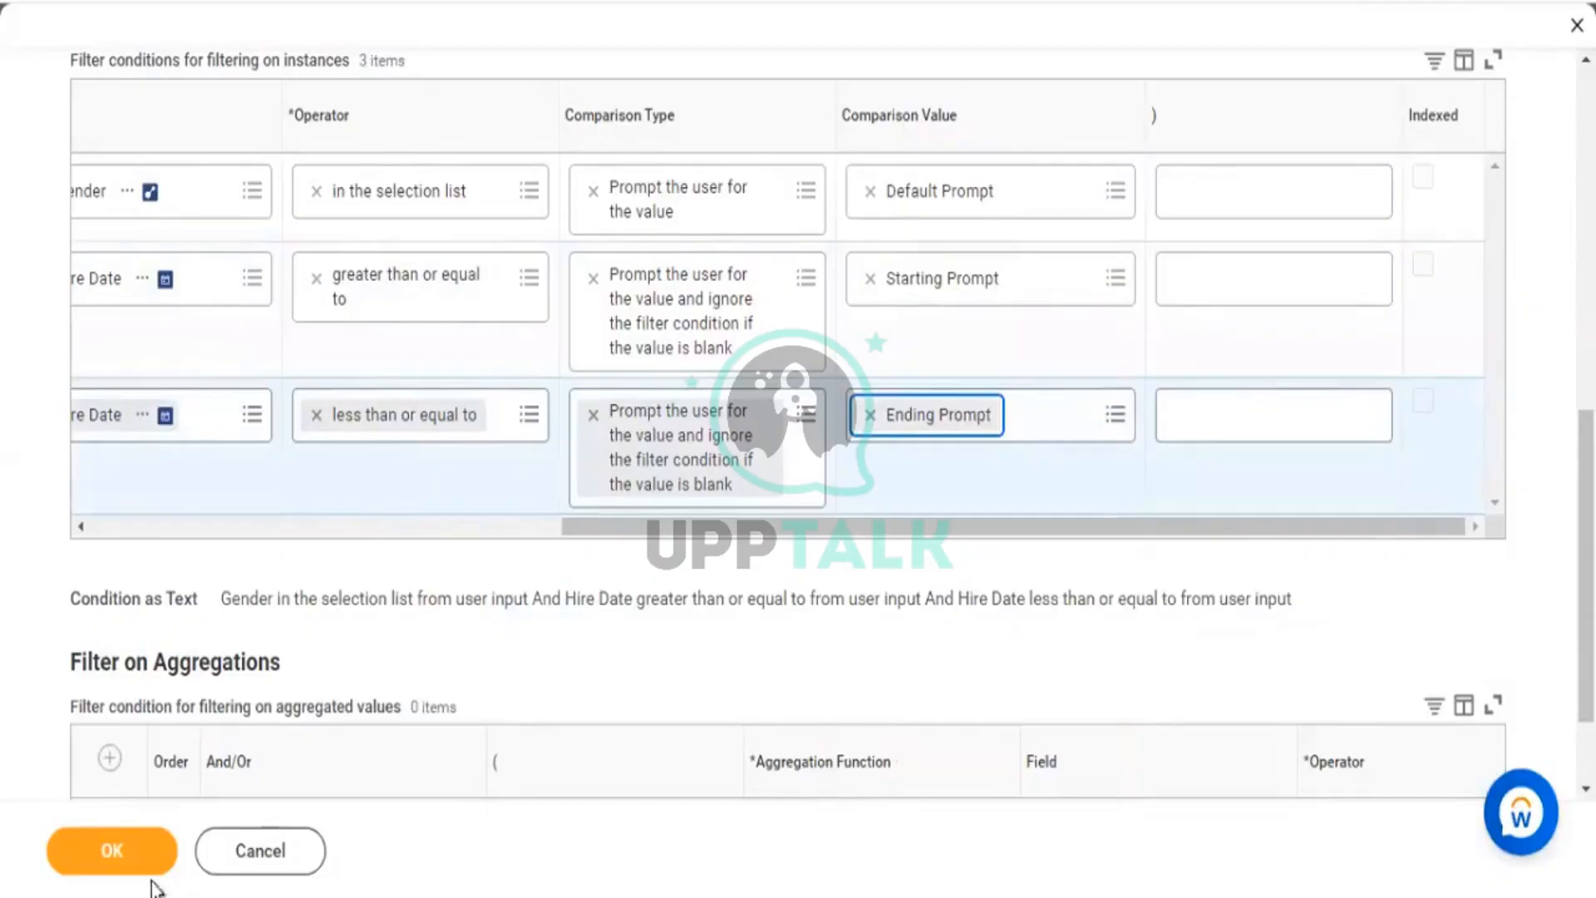
{"action": "left_click", "coordinate": [153, 863]}
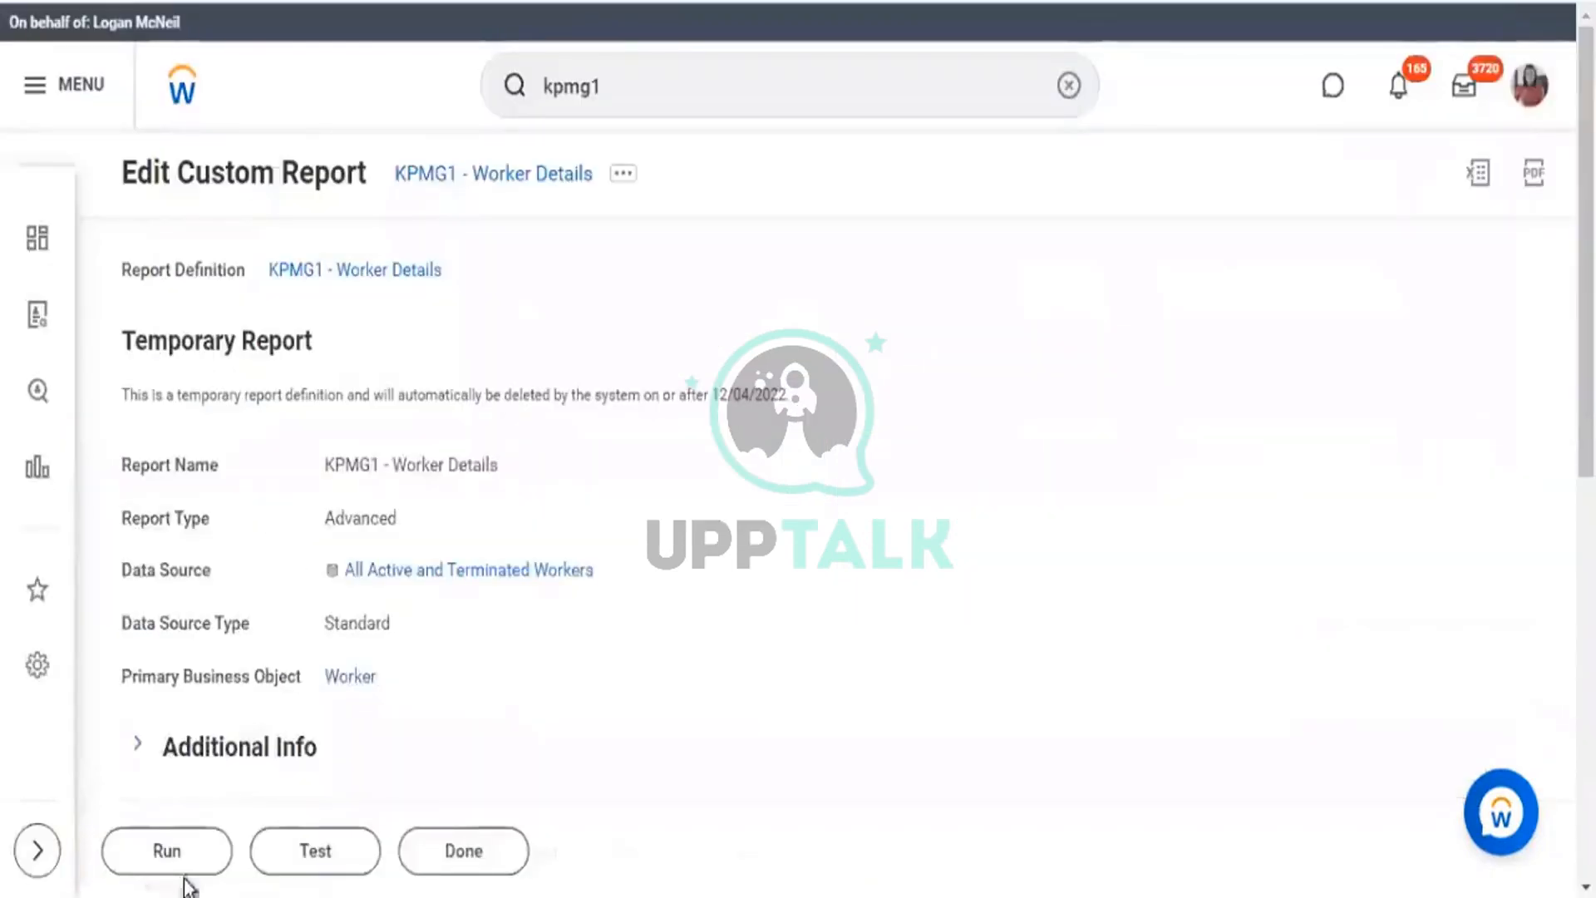
{"action": "left_click", "coordinate": [166, 858]}
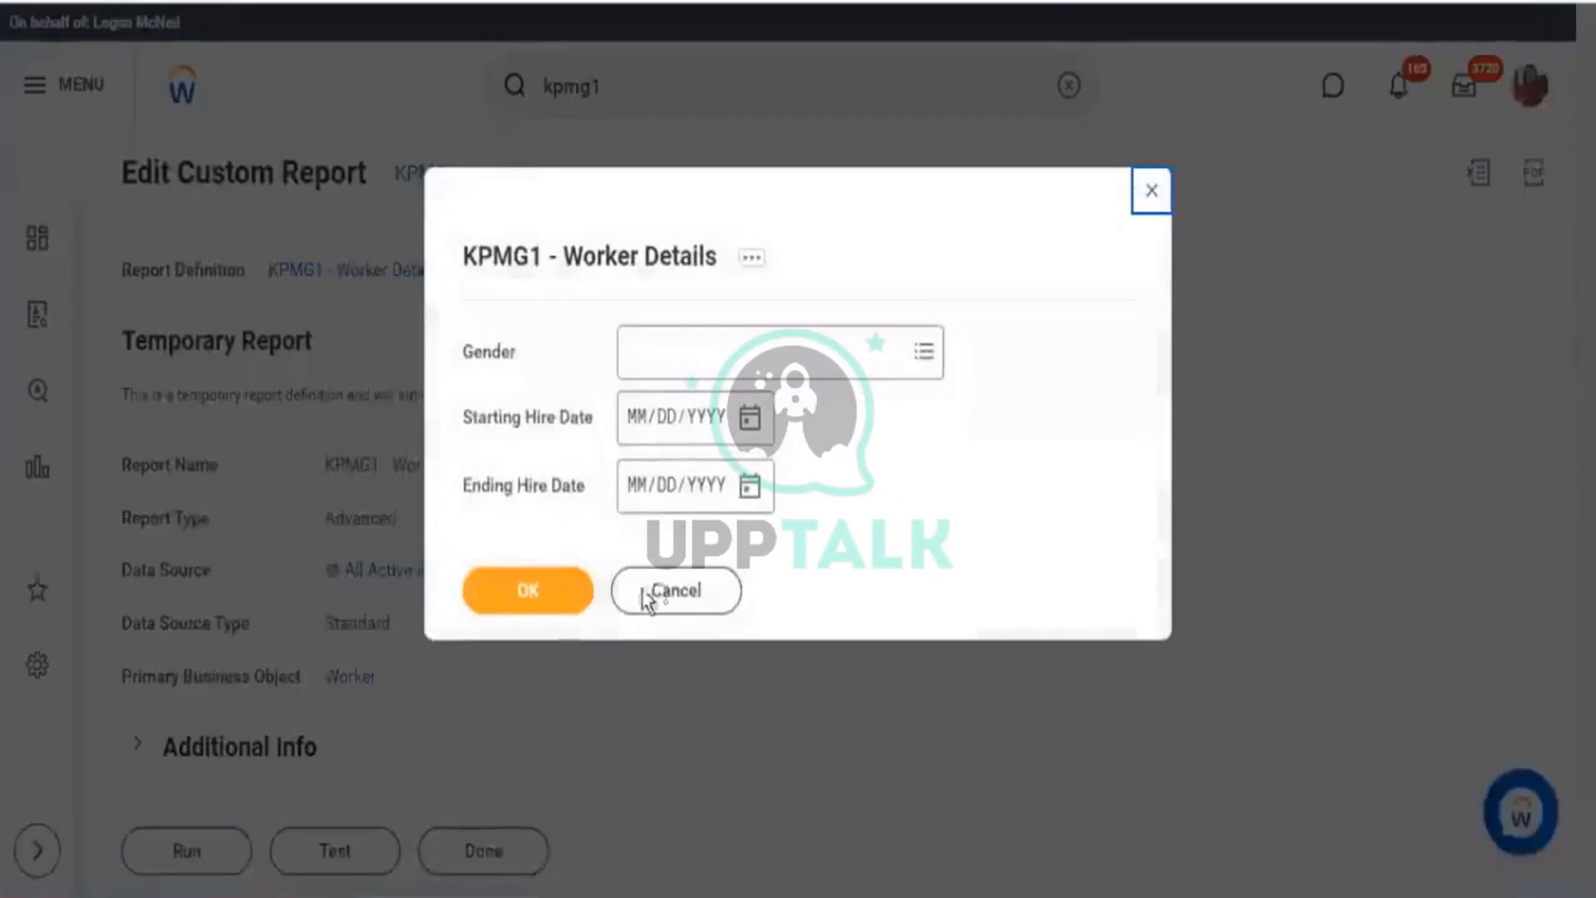
Run the report with Gender and hire dates blank, getting 0 items, then reopen the prompts.
{"action": "left_click_drag", "start_coordinate": [463, 423], "coordinate": [791, 517]}
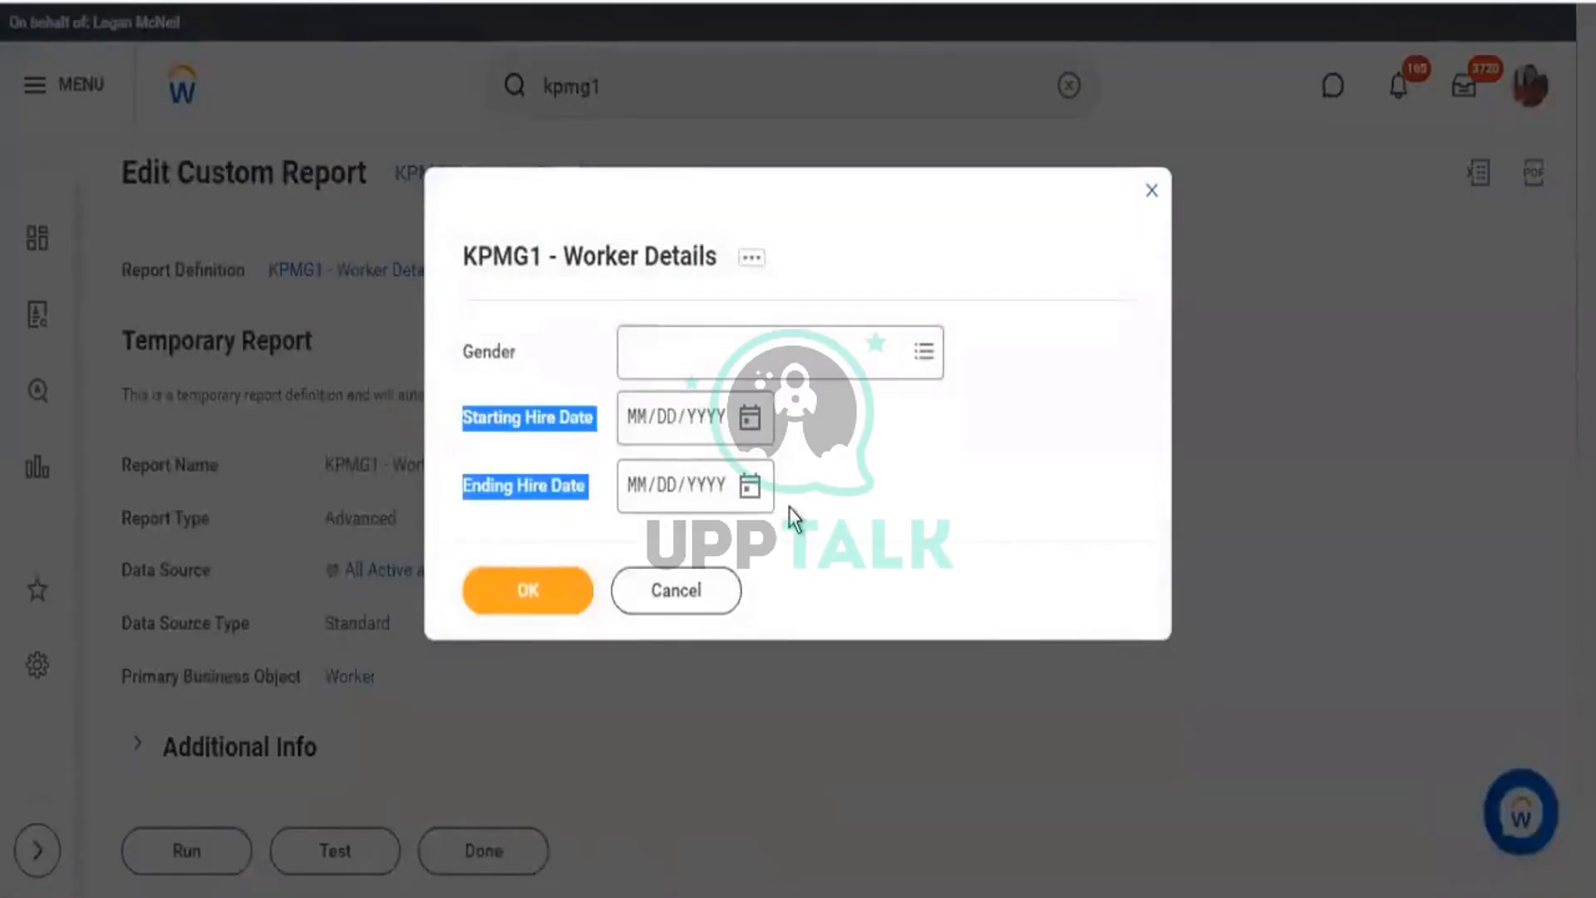
{"action": "left_click", "coordinate": [541, 600]}
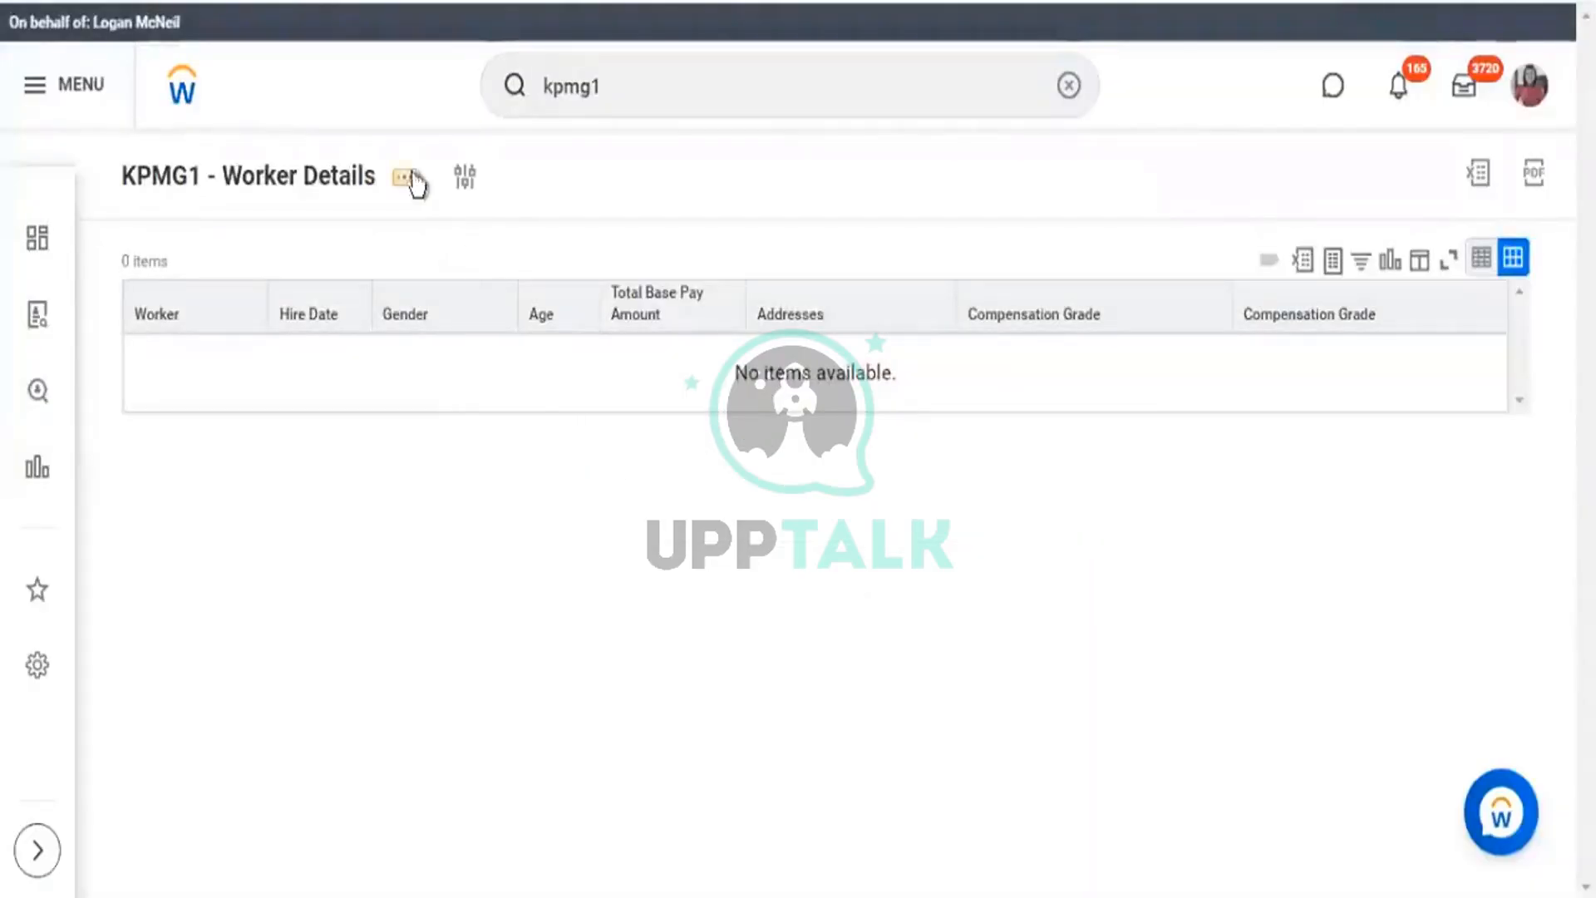
{"action": "left_click", "coordinate": [408, 178]}
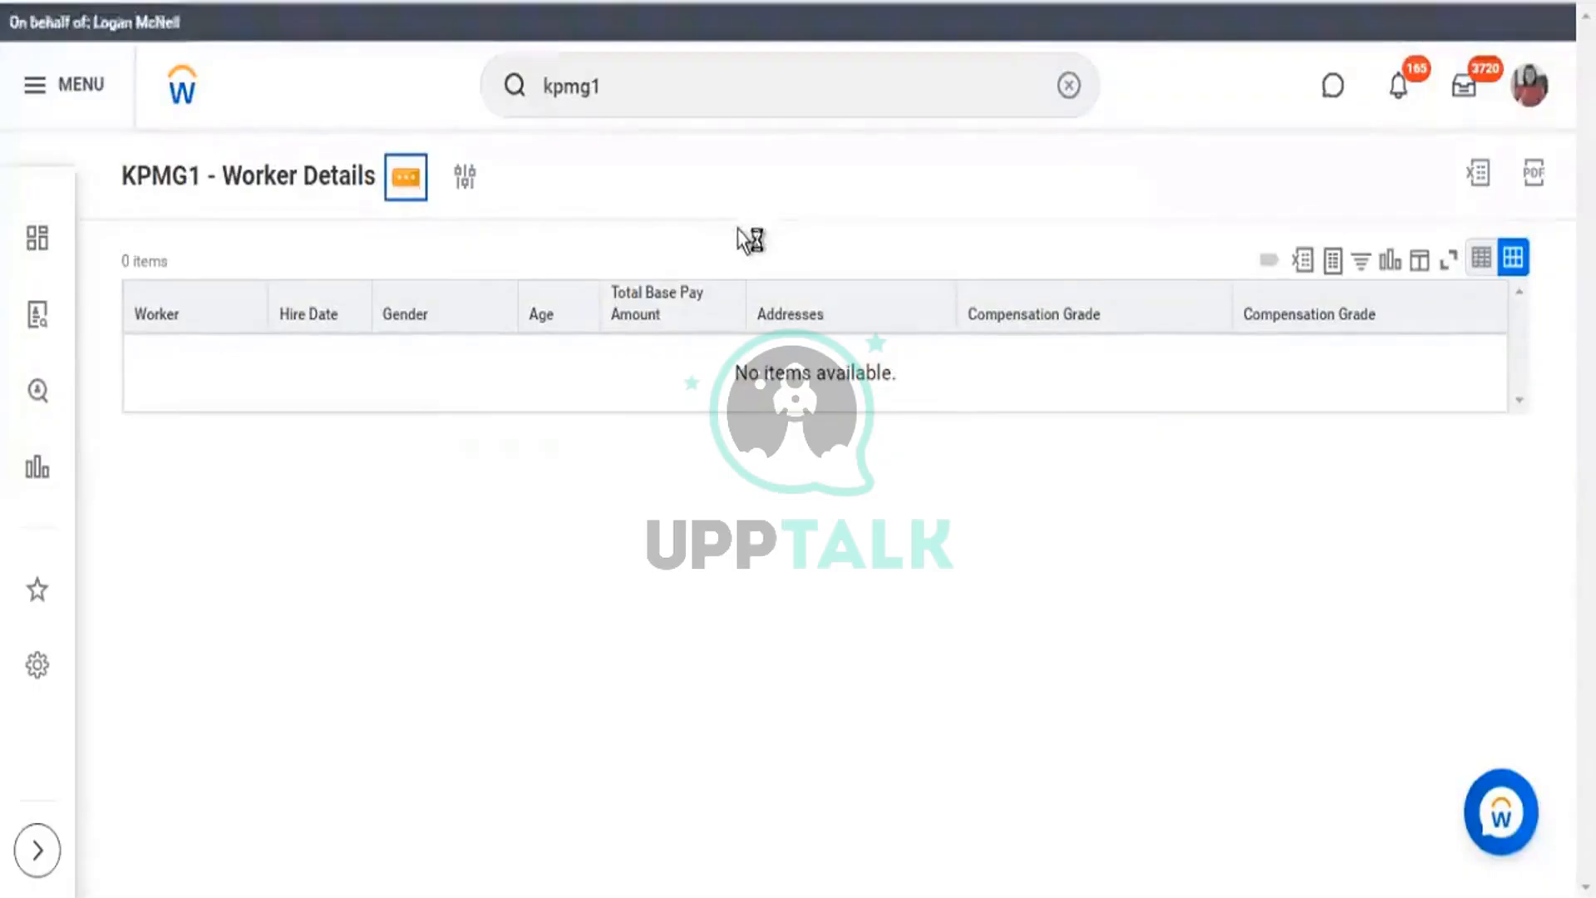
{"action": "left_click", "coordinate": [468, 182]}
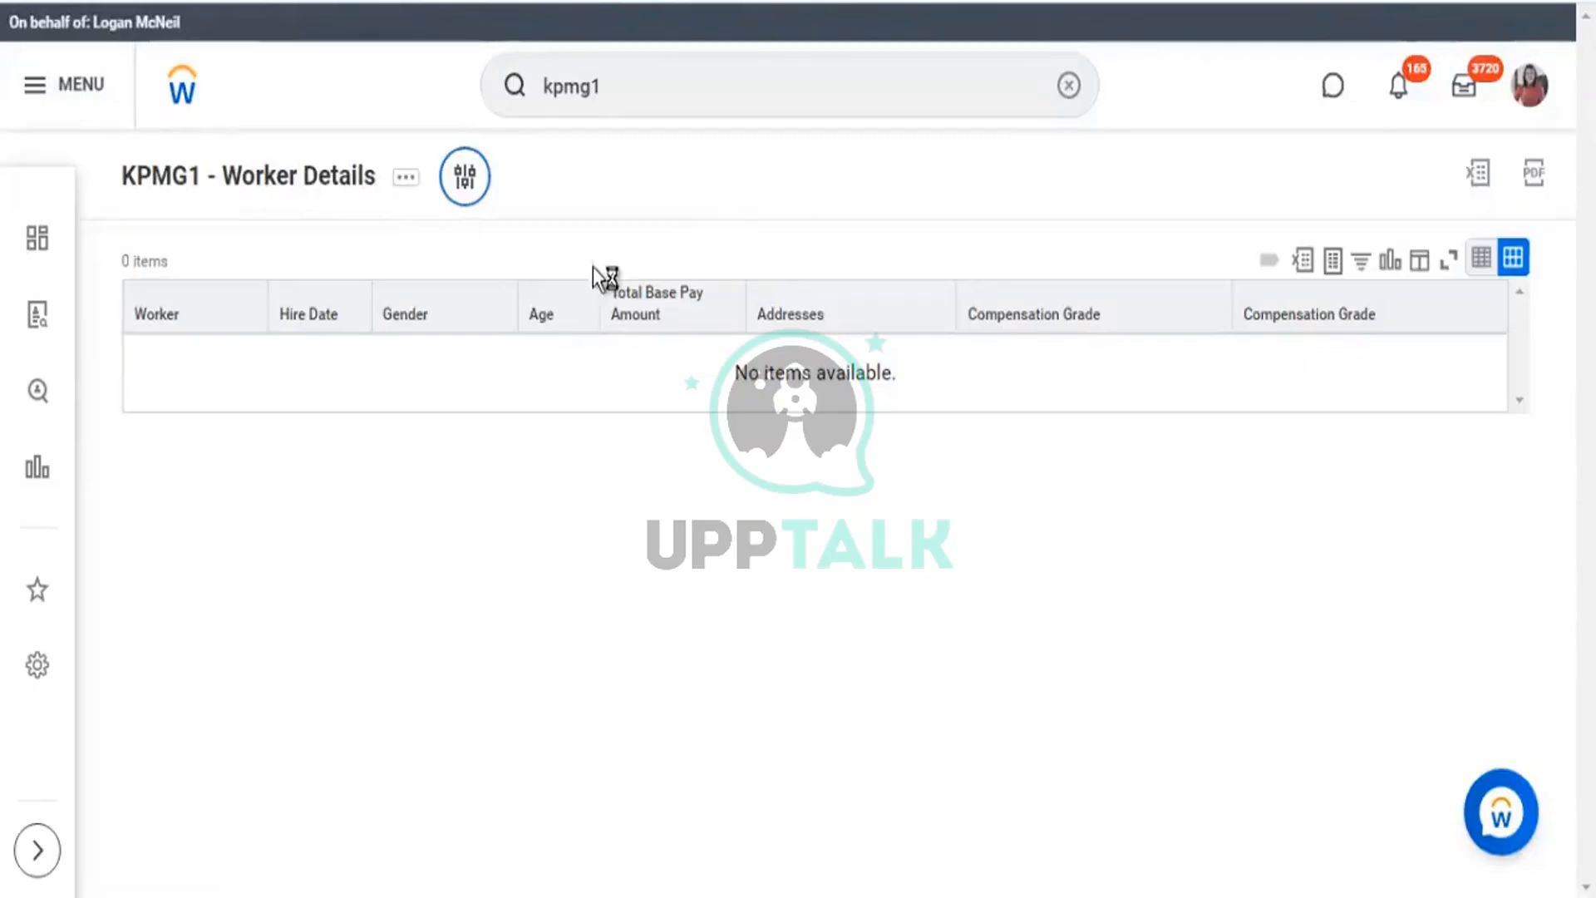
{"action": "left_click", "coordinate": [517, 243]}
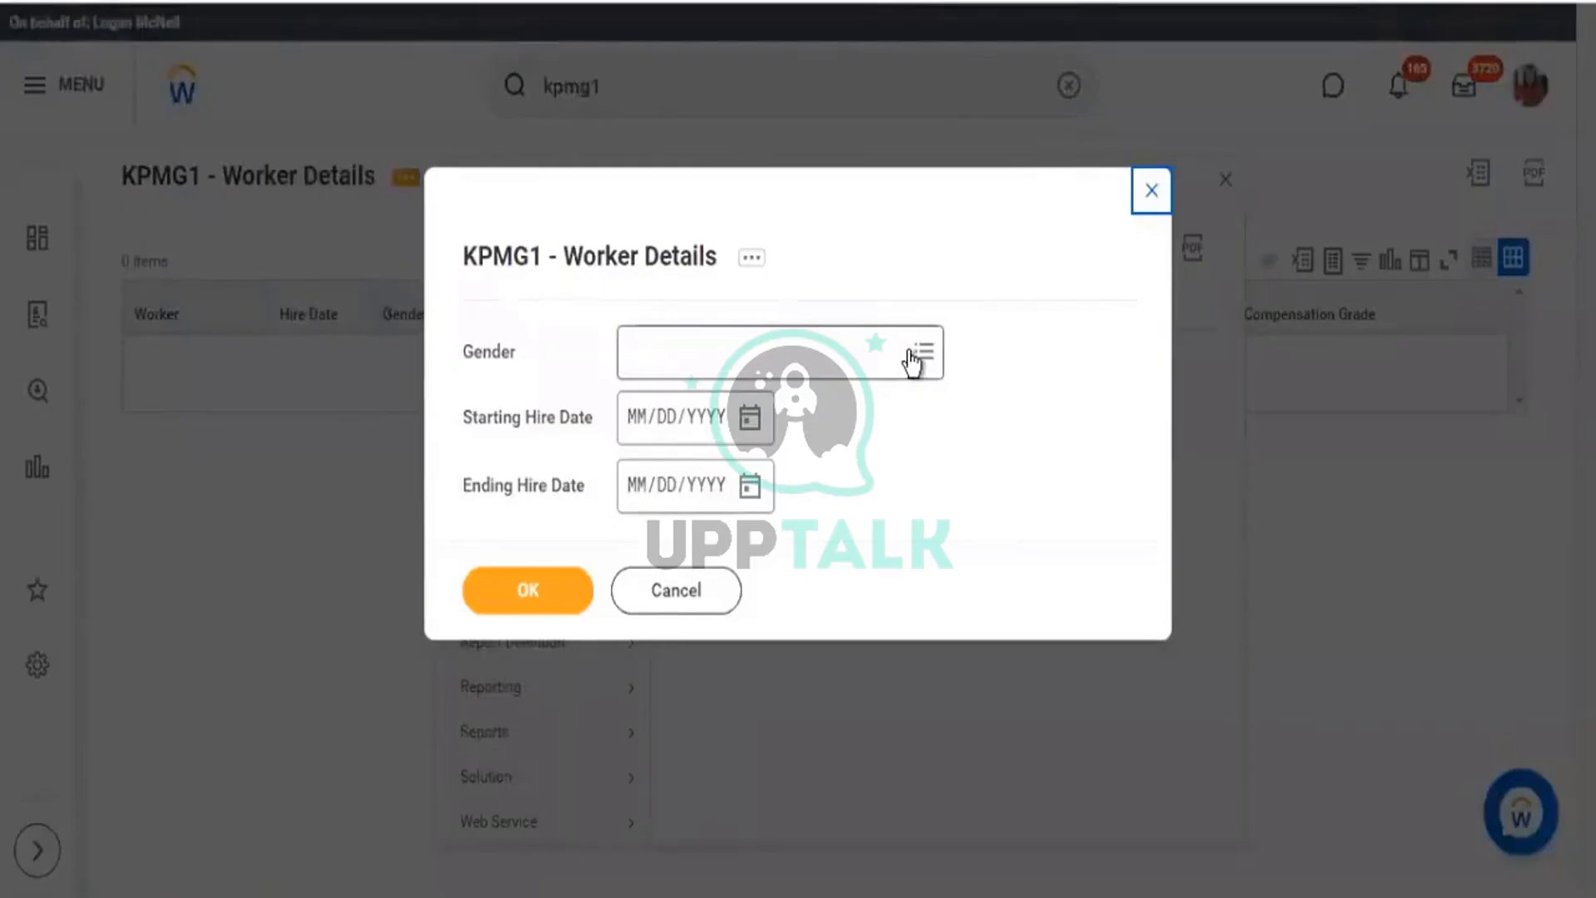
Rerun the report with Gender set to Male and Female, returning 1029 workers.
{"action": "left_click", "coordinate": [906, 360]}
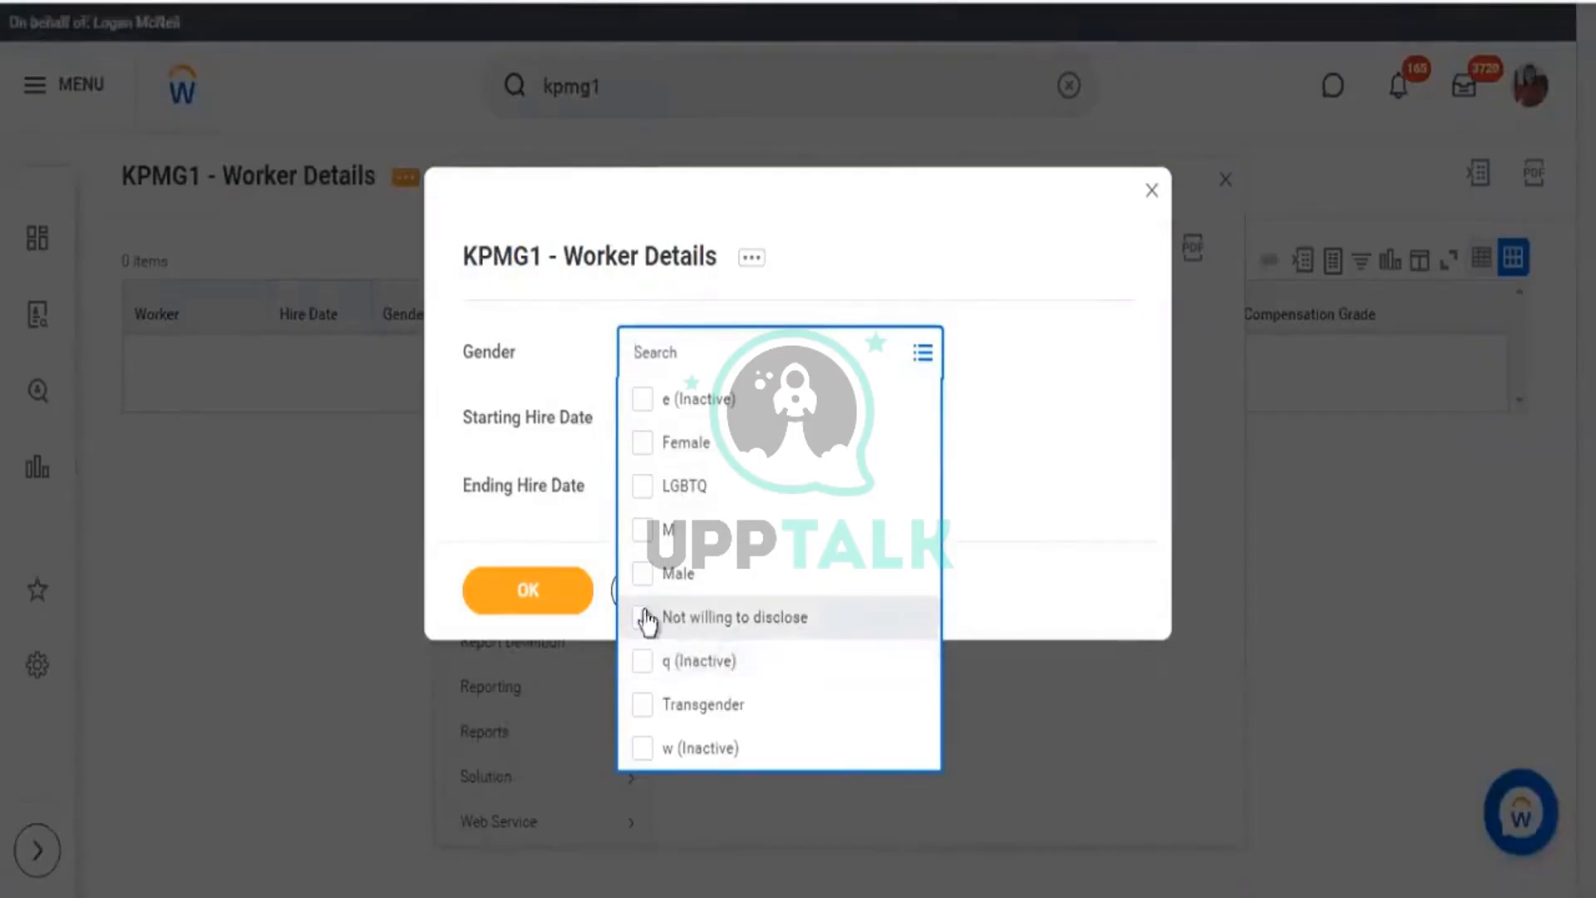
{"action": "left_click", "coordinate": [642, 581]}
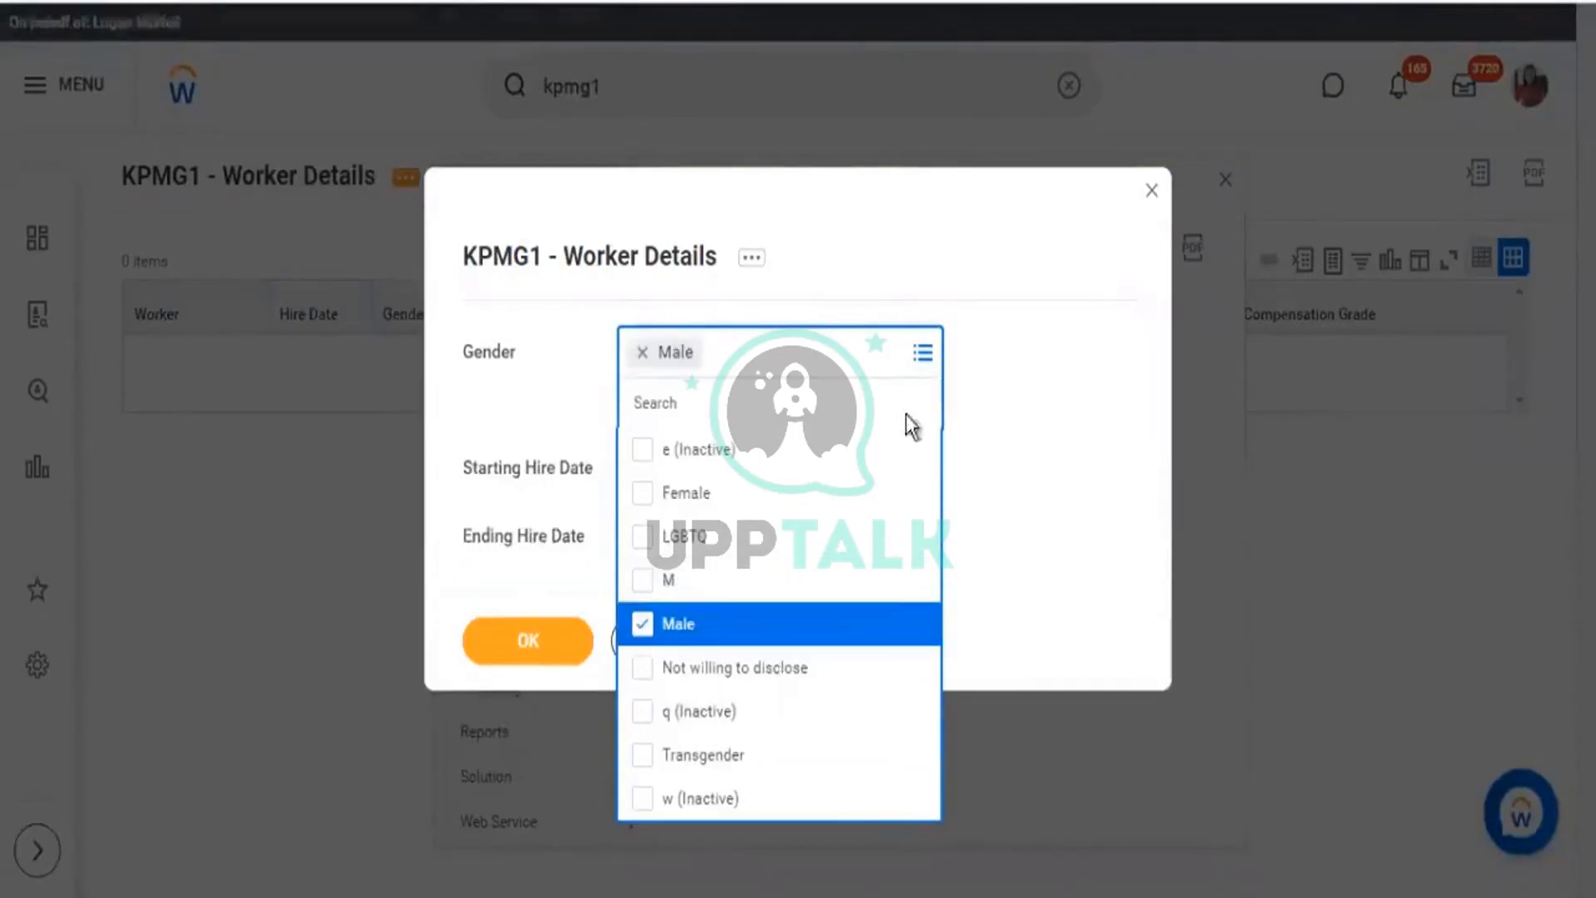
{"action": "left_click", "coordinate": [645, 499]}
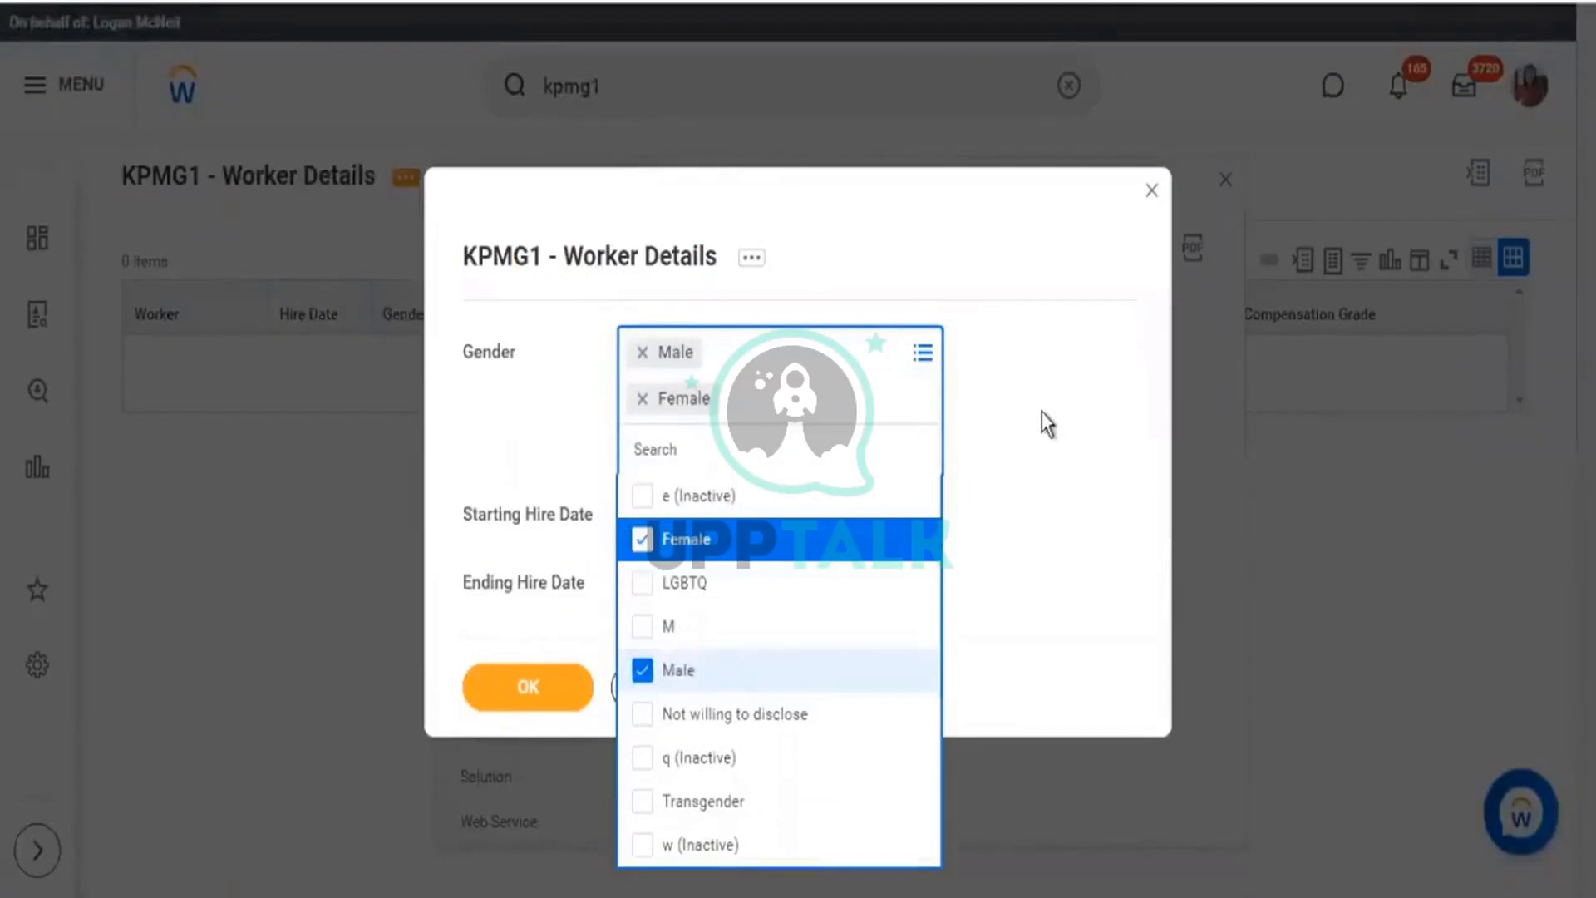
{"action": "left_click", "coordinate": [1046, 424]}
{"action": "left_click", "coordinate": [559, 640]}
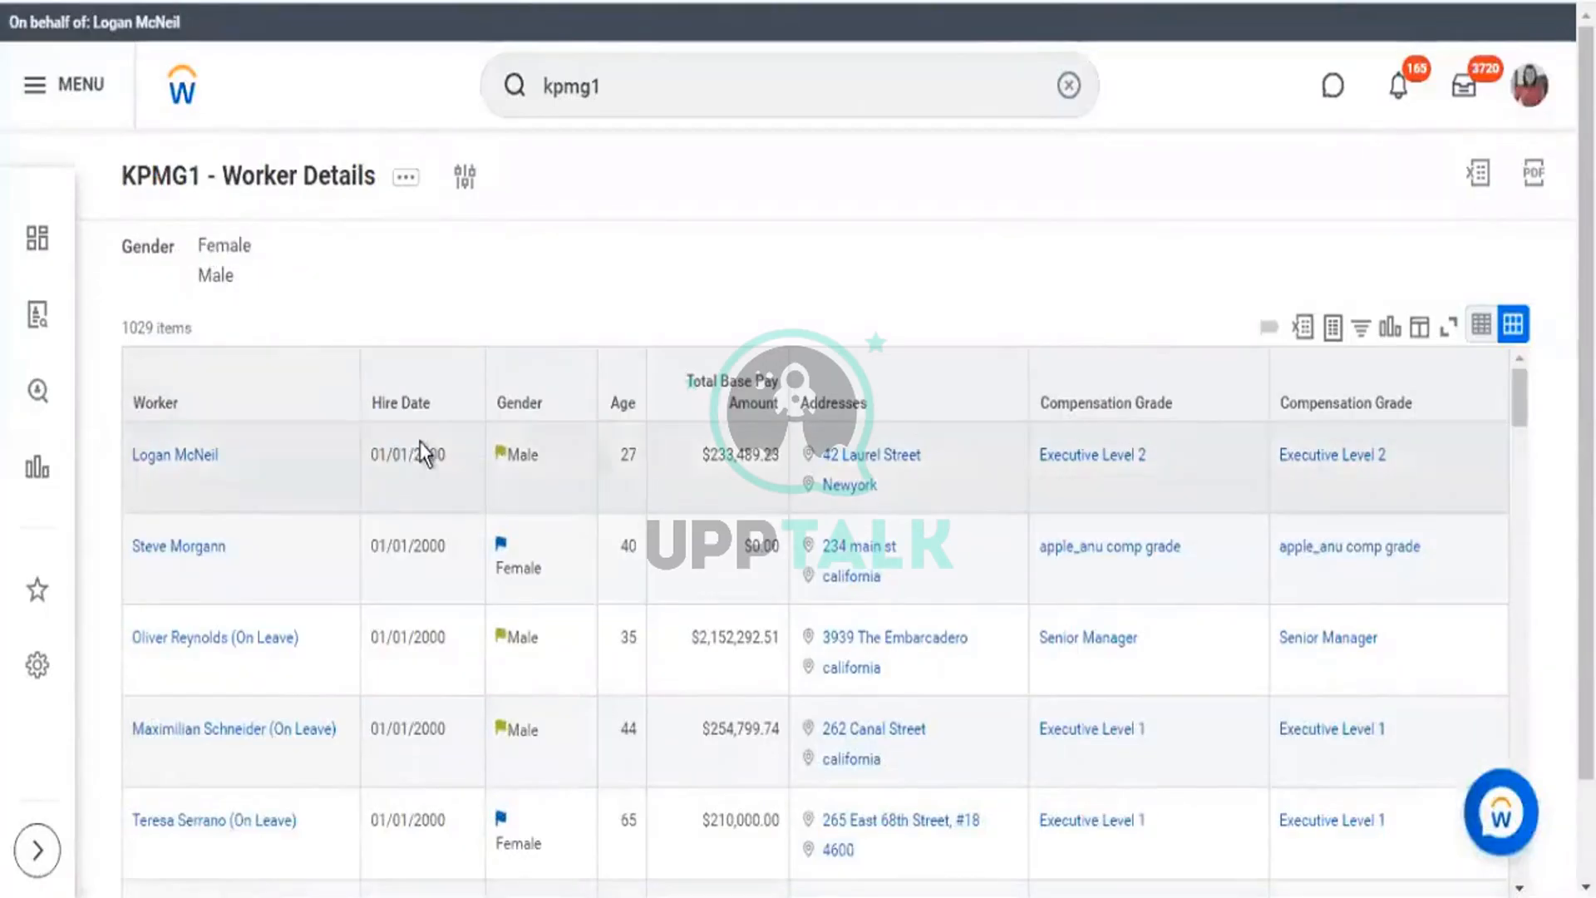
Scroll through the 1029 results, then open the KPMG1 - Worker Details report definition.
{"action": "scroll", "coordinate": [585, 532], "scroll_direction": "down", "scroll_amount": 5}
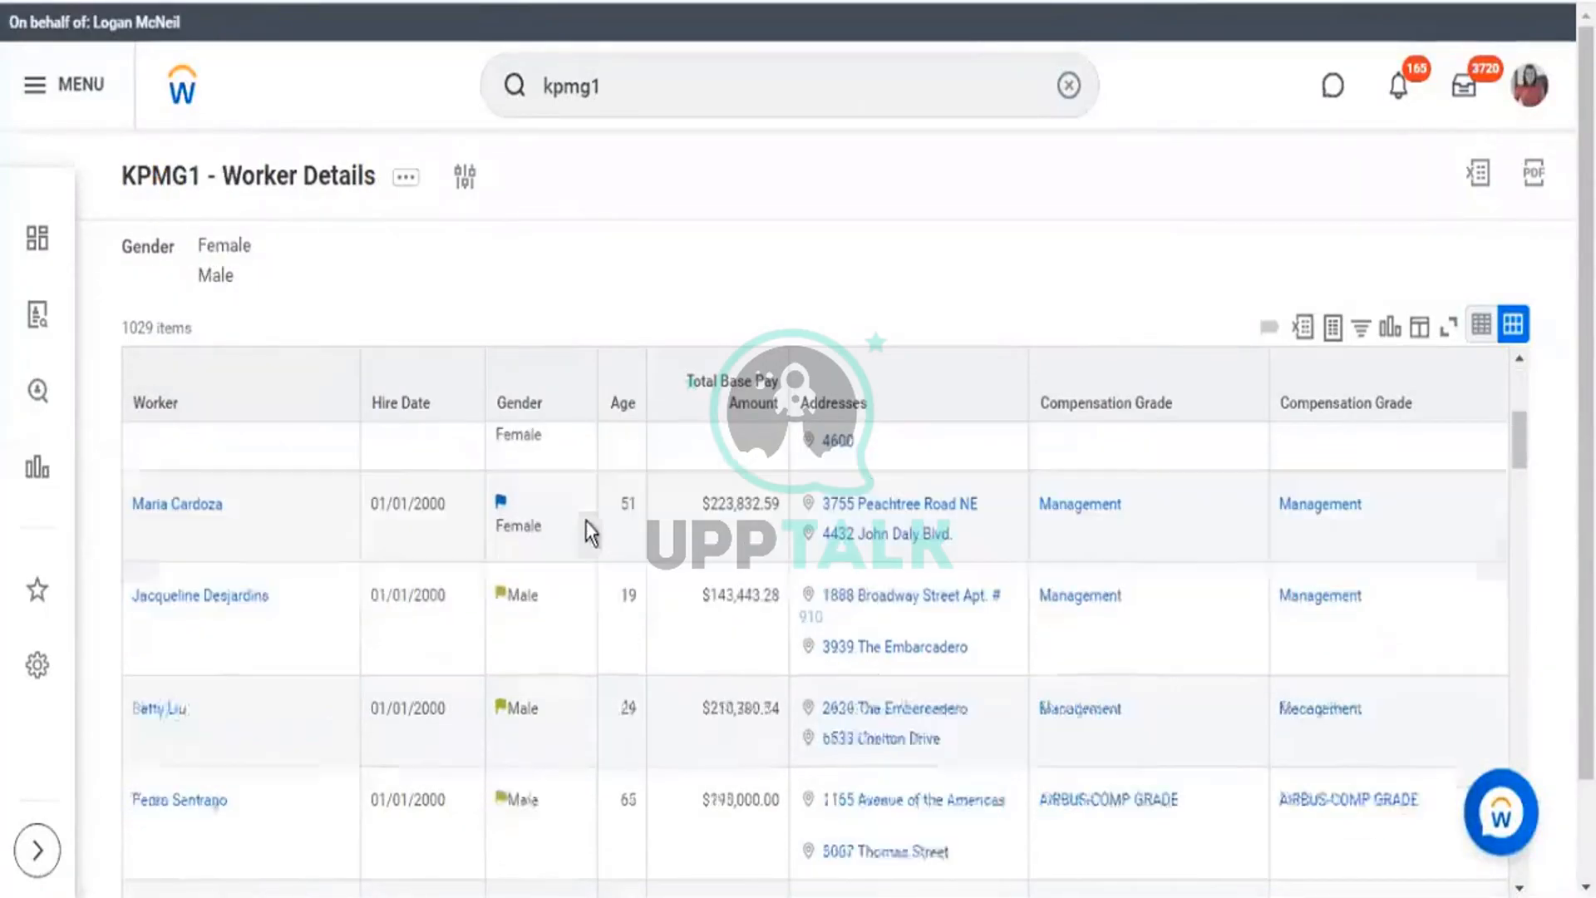
{"action": "double_click", "coordinate": [517, 407]}
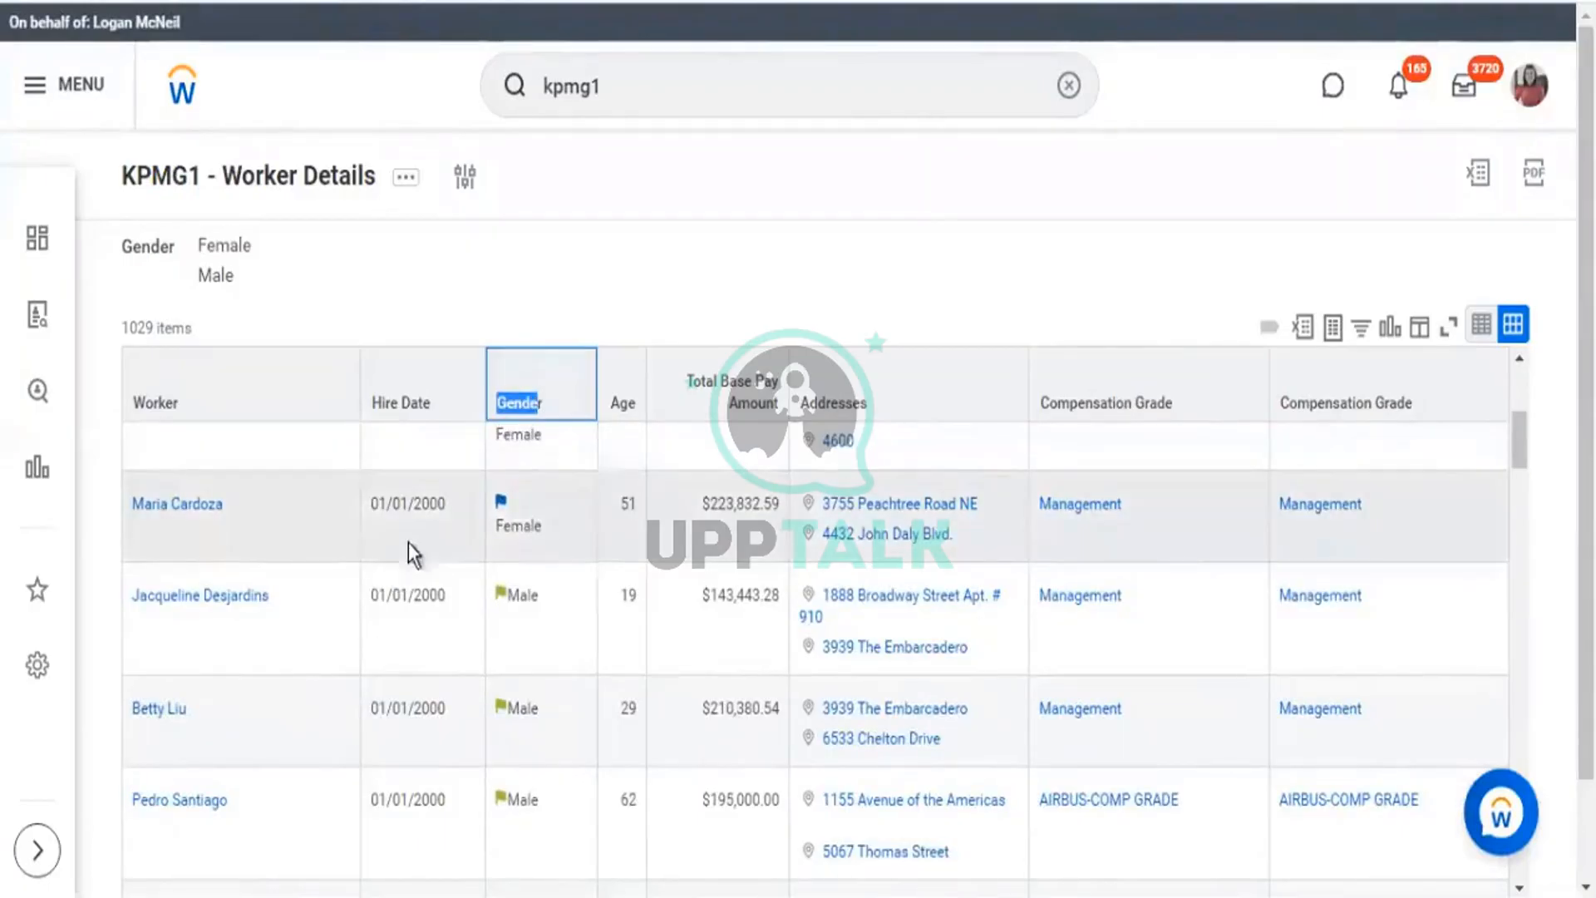
{"action": "scroll", "coordinate": [401, 552], "scroll_direction": "down", "scroll_amount": 3}
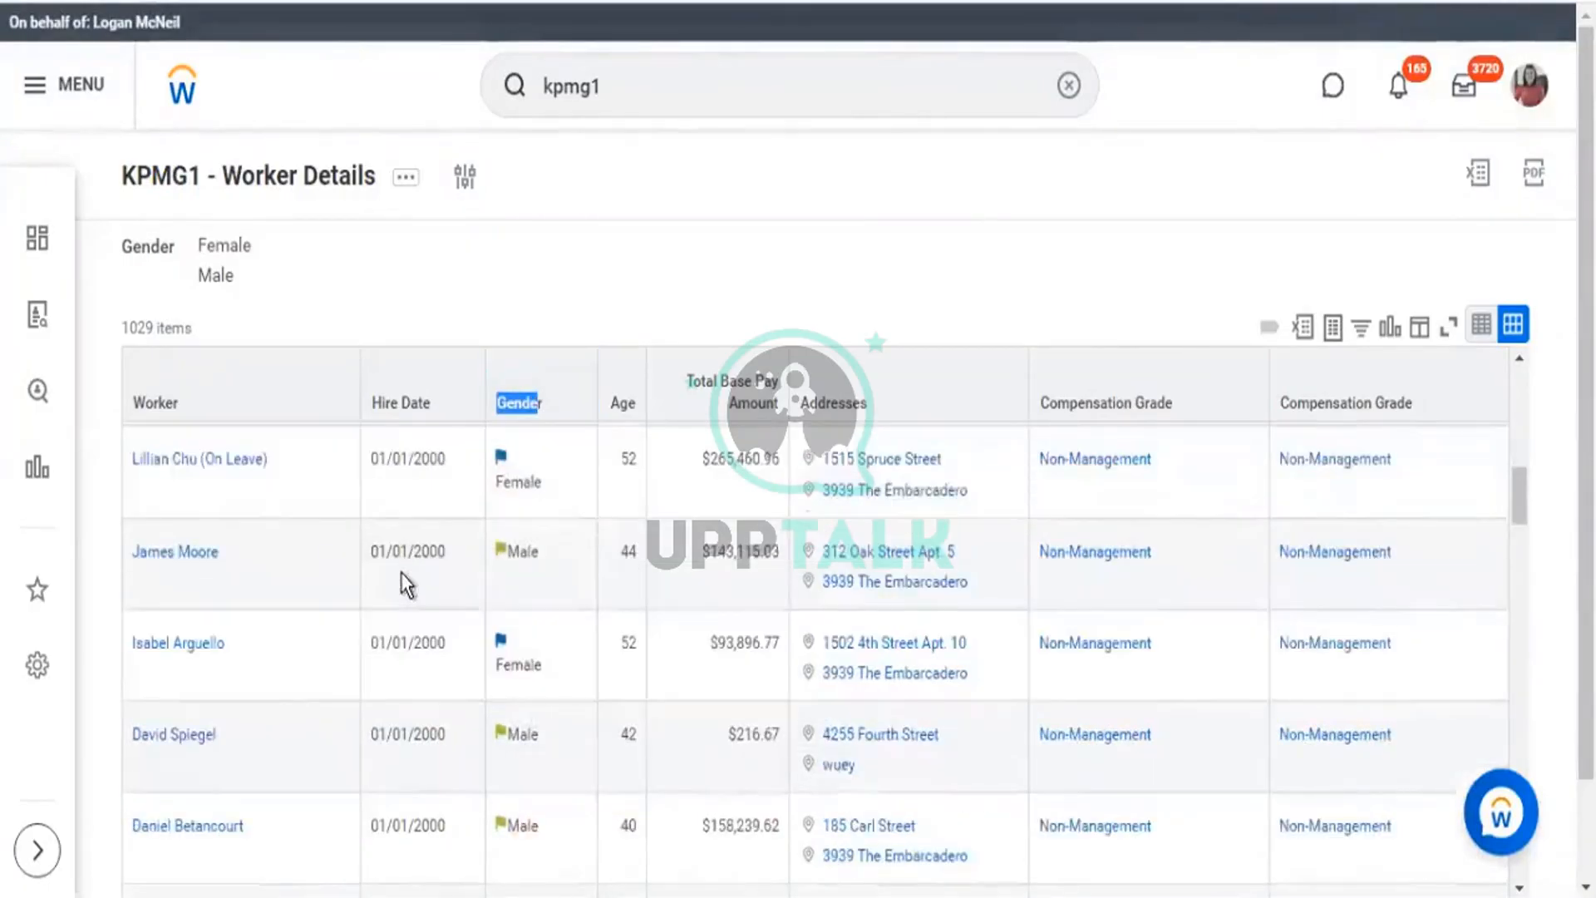
{"action": "scroll", "coordinate": [436, 532], "scroll_direction": "down", "scroll_amount": 5}
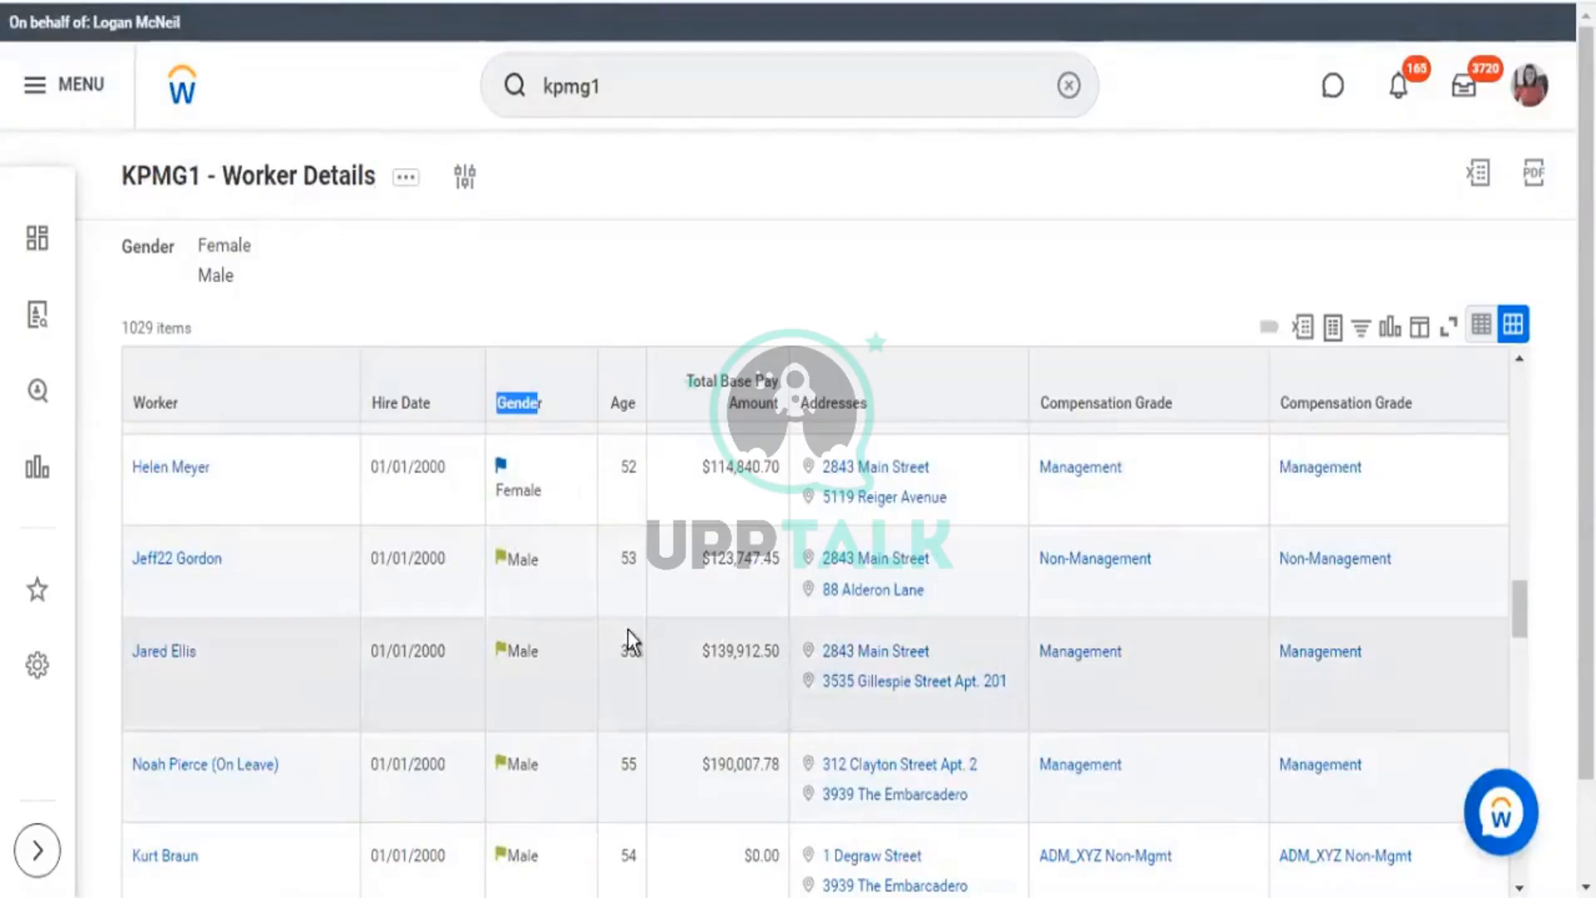
{"action": "left_click", "coordinate": [327, 178]}
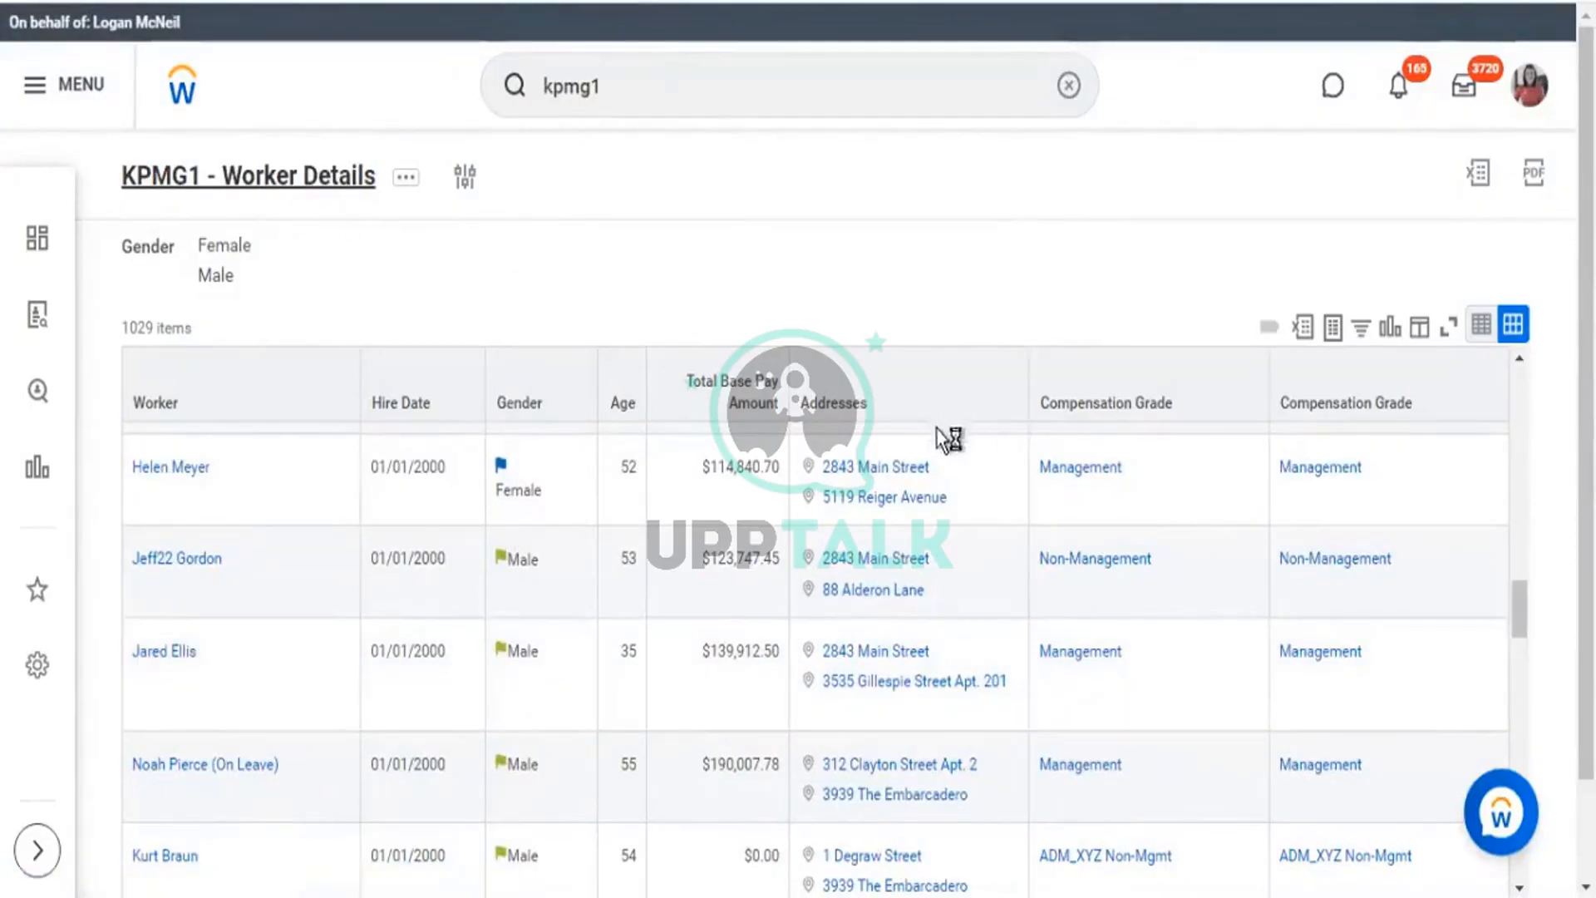
{"action": "scroll", "coordinate": [314, 648], "scroll_direction": "down", "scroll_amount": 5}
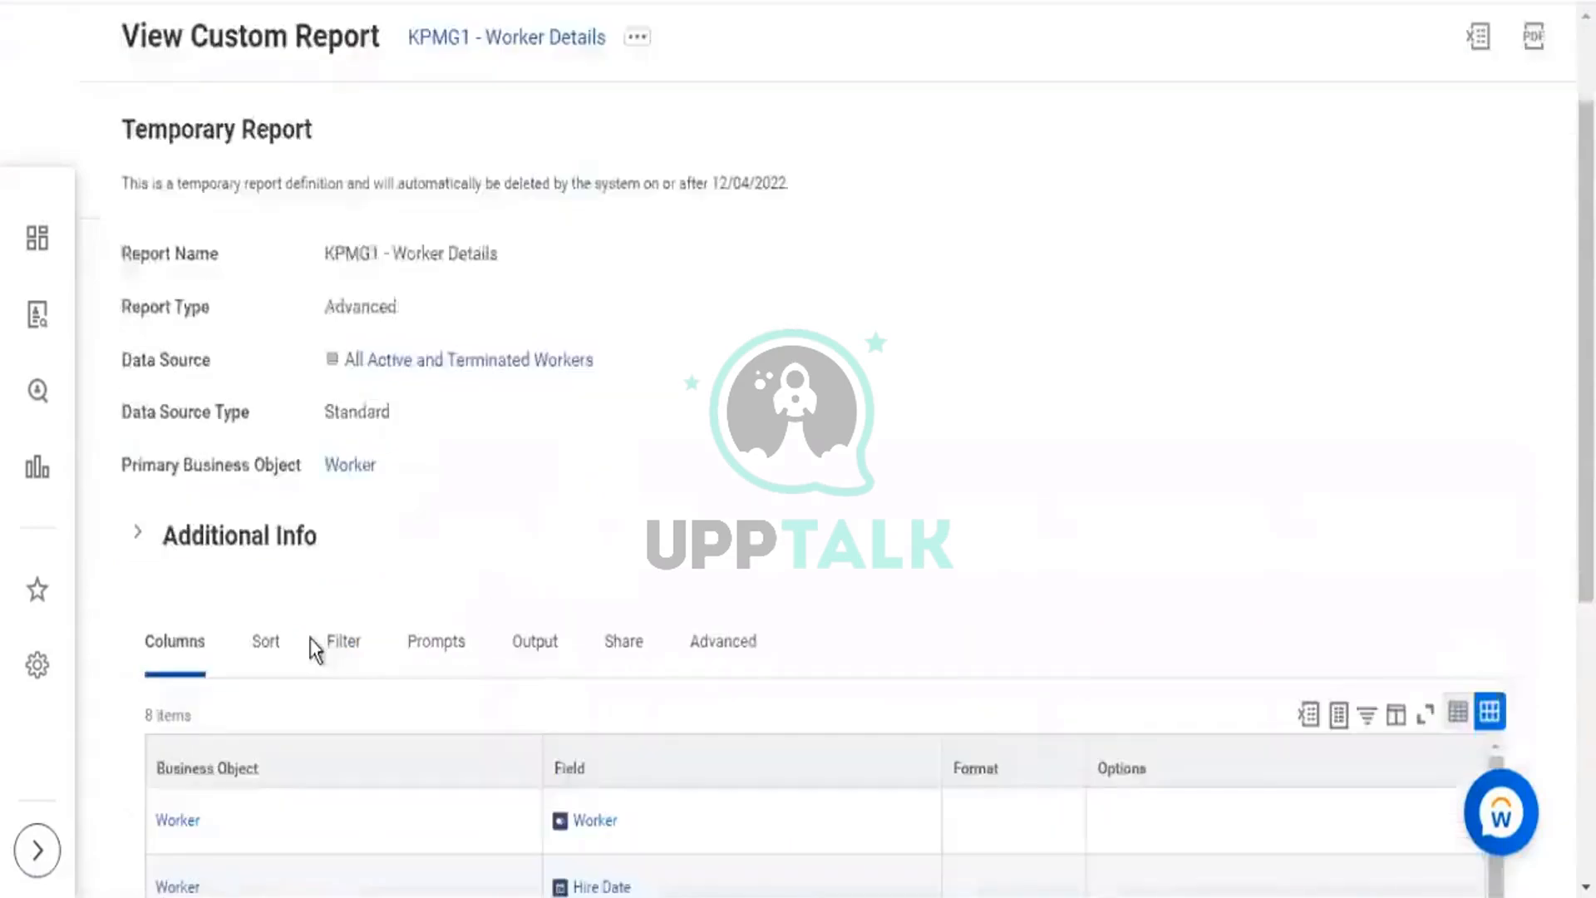
Show the report's filters and examine the Gender condition and the starting Hire Date condition.
{"action": "left_click", "coordinate": [344, 371]}
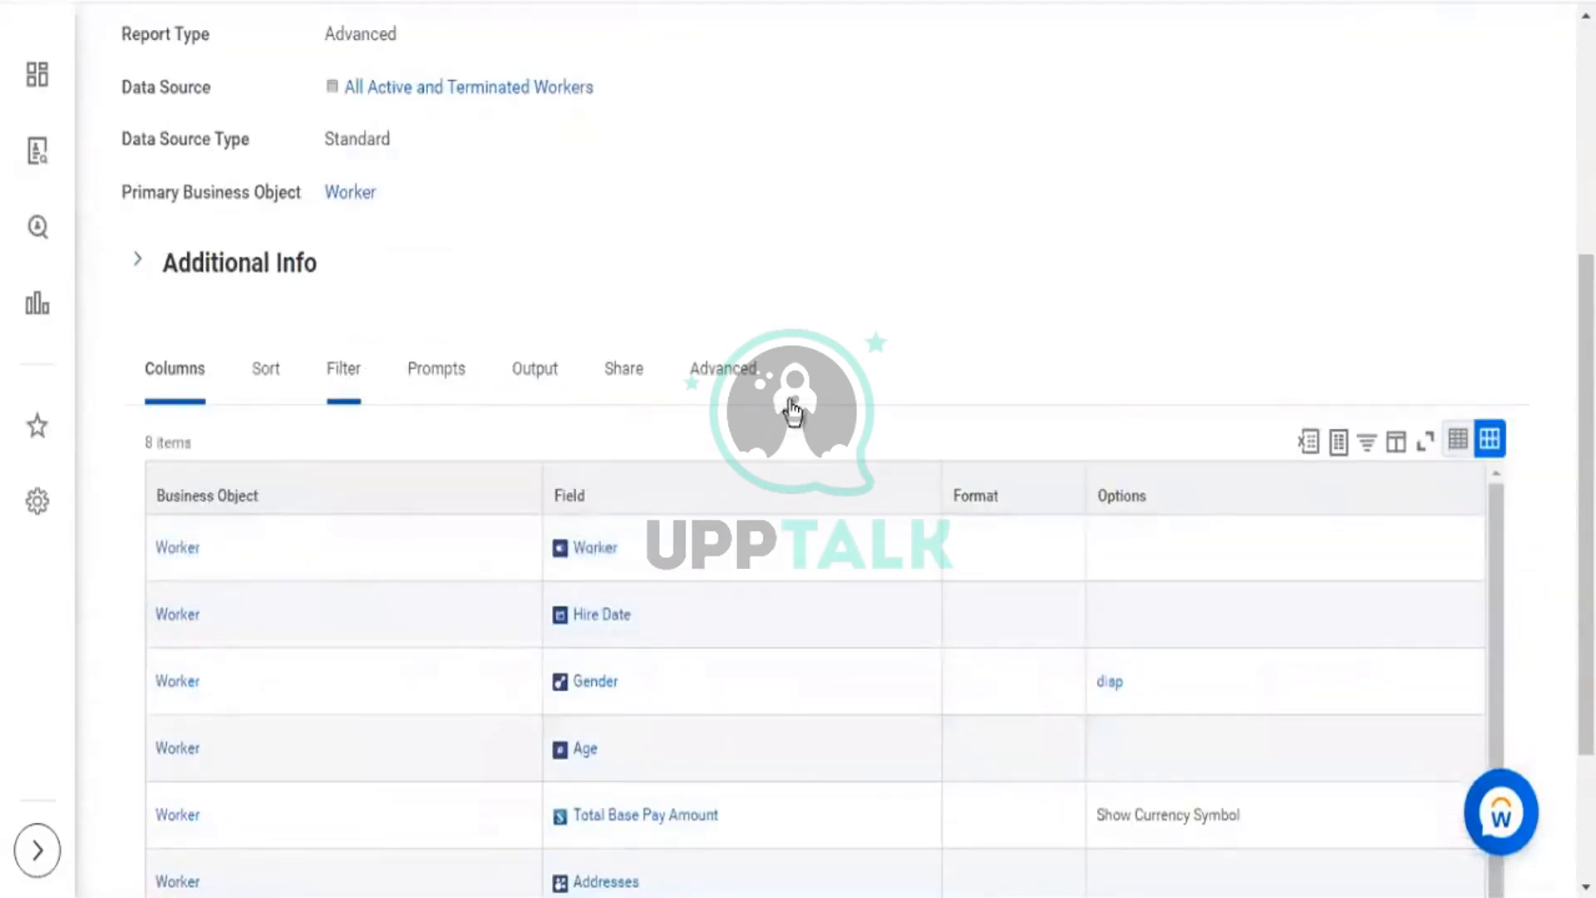
{"action": "scroll", "coordinate": [790, 410], "scroll_direction": "down", "scroll_amount": 3}
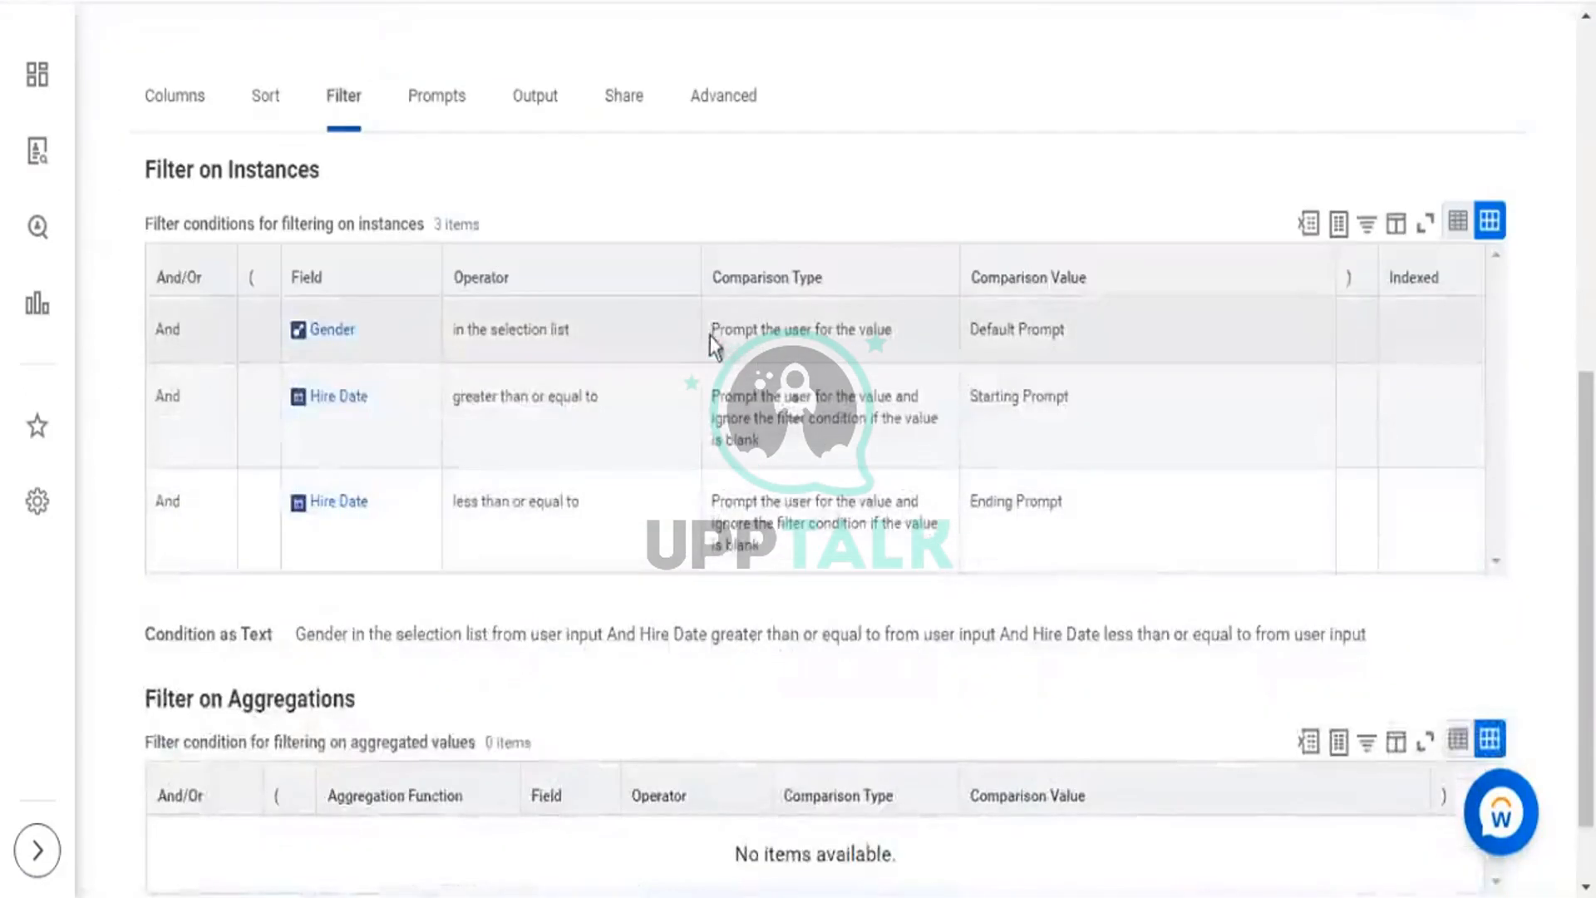
{"action": "triple_click", "coordinate": [857, 346]}
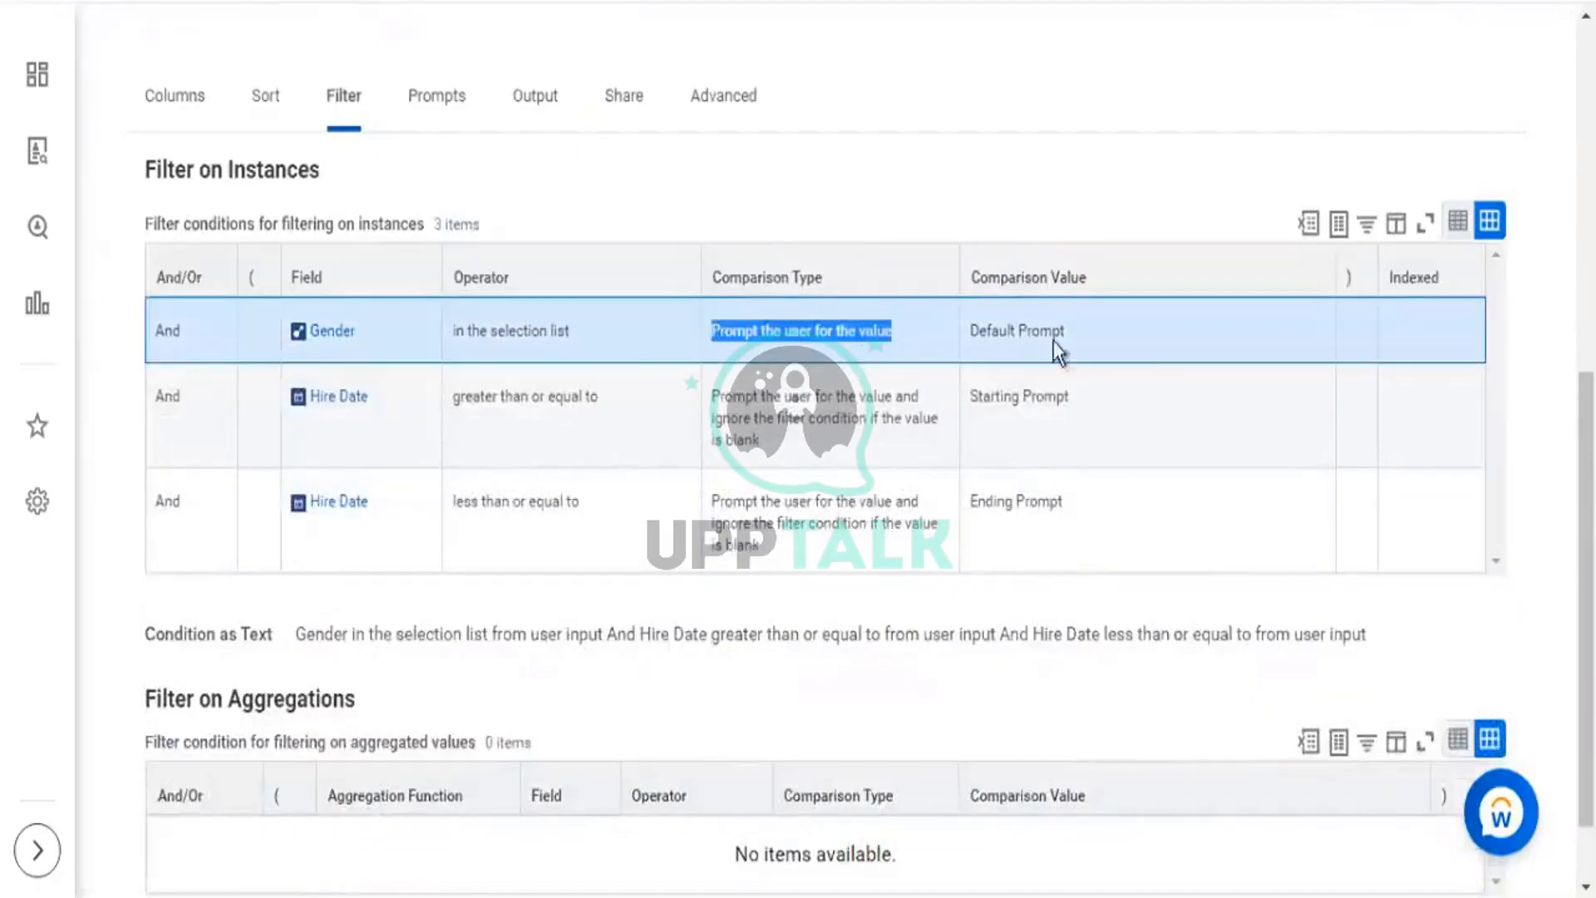
{"action": "left_click_drag", "start_coordinate": [1143, 332], "coordinate": [266, 340]}
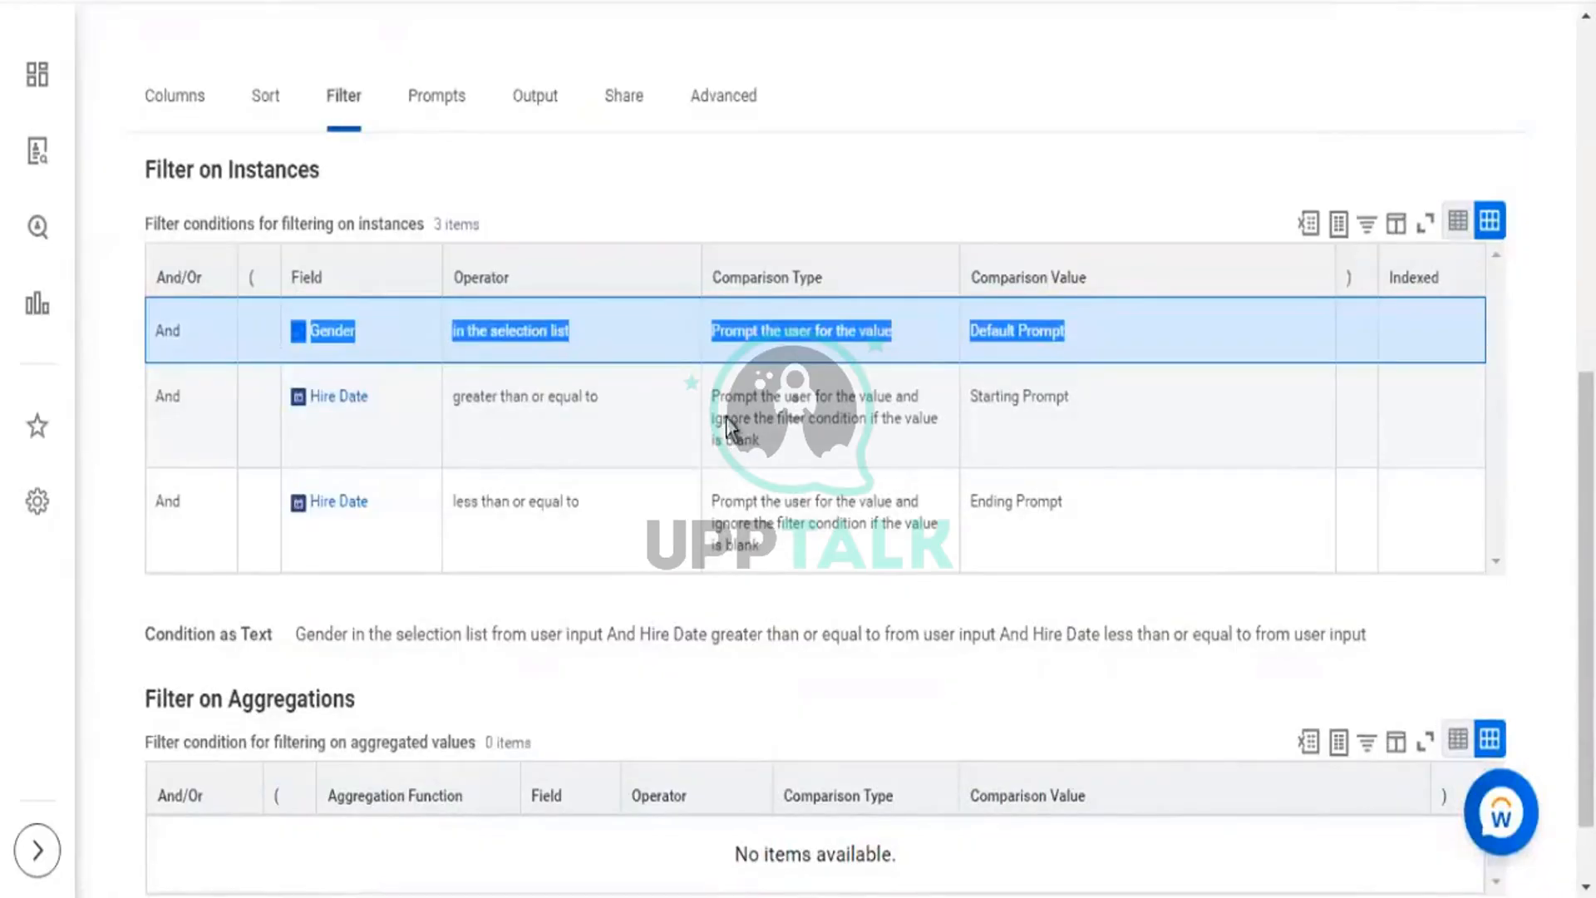
{"action": "left_click", "coordinate": [748, 449]}
{"action": "triple_click", "coordinate": [748, 449]}
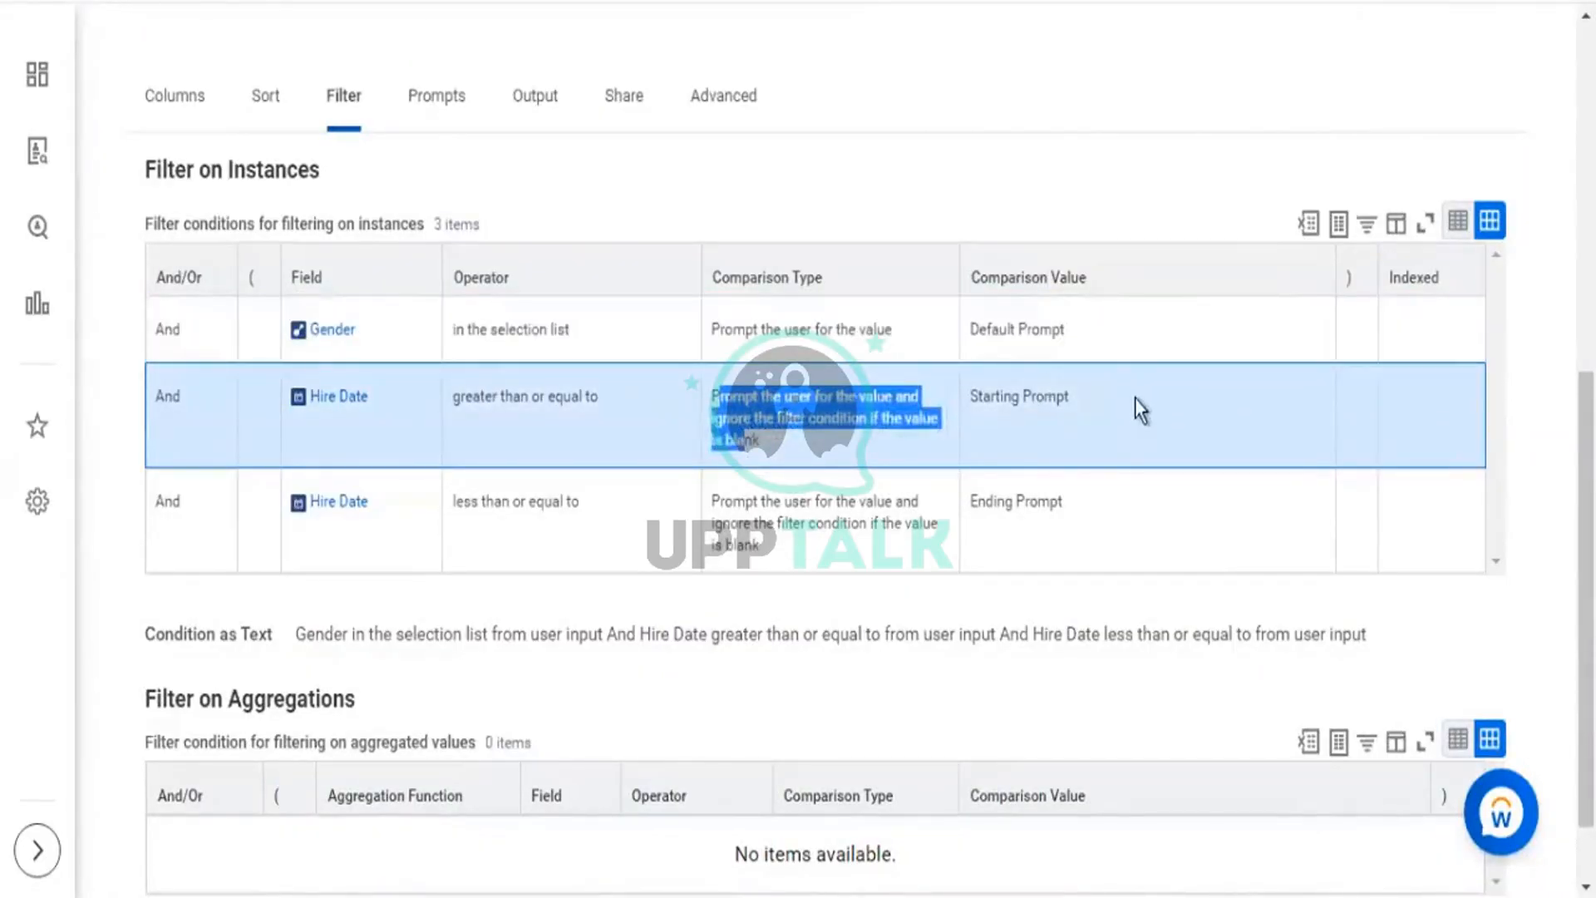
{"action": "left_click_drag", "start_coordinate": [1135, 397], "coordinate": [288, 397]}
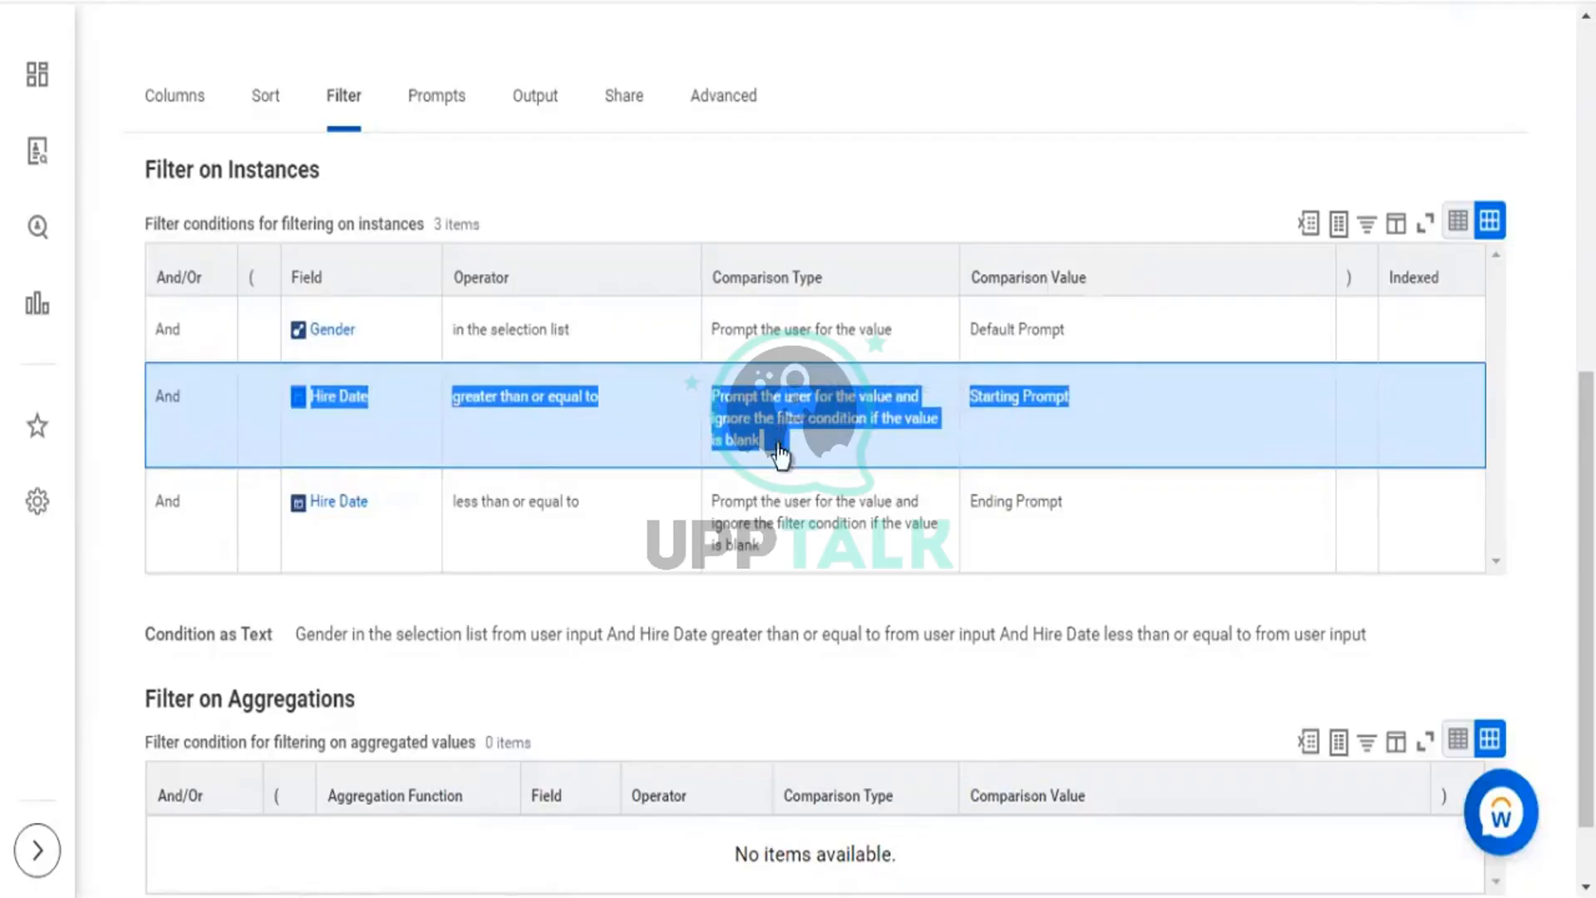
Compare the starting and ending Hire Date prompt conditions with the Gender user-input condition.
{"action": "right_click", "coordinate": [819, 426]}
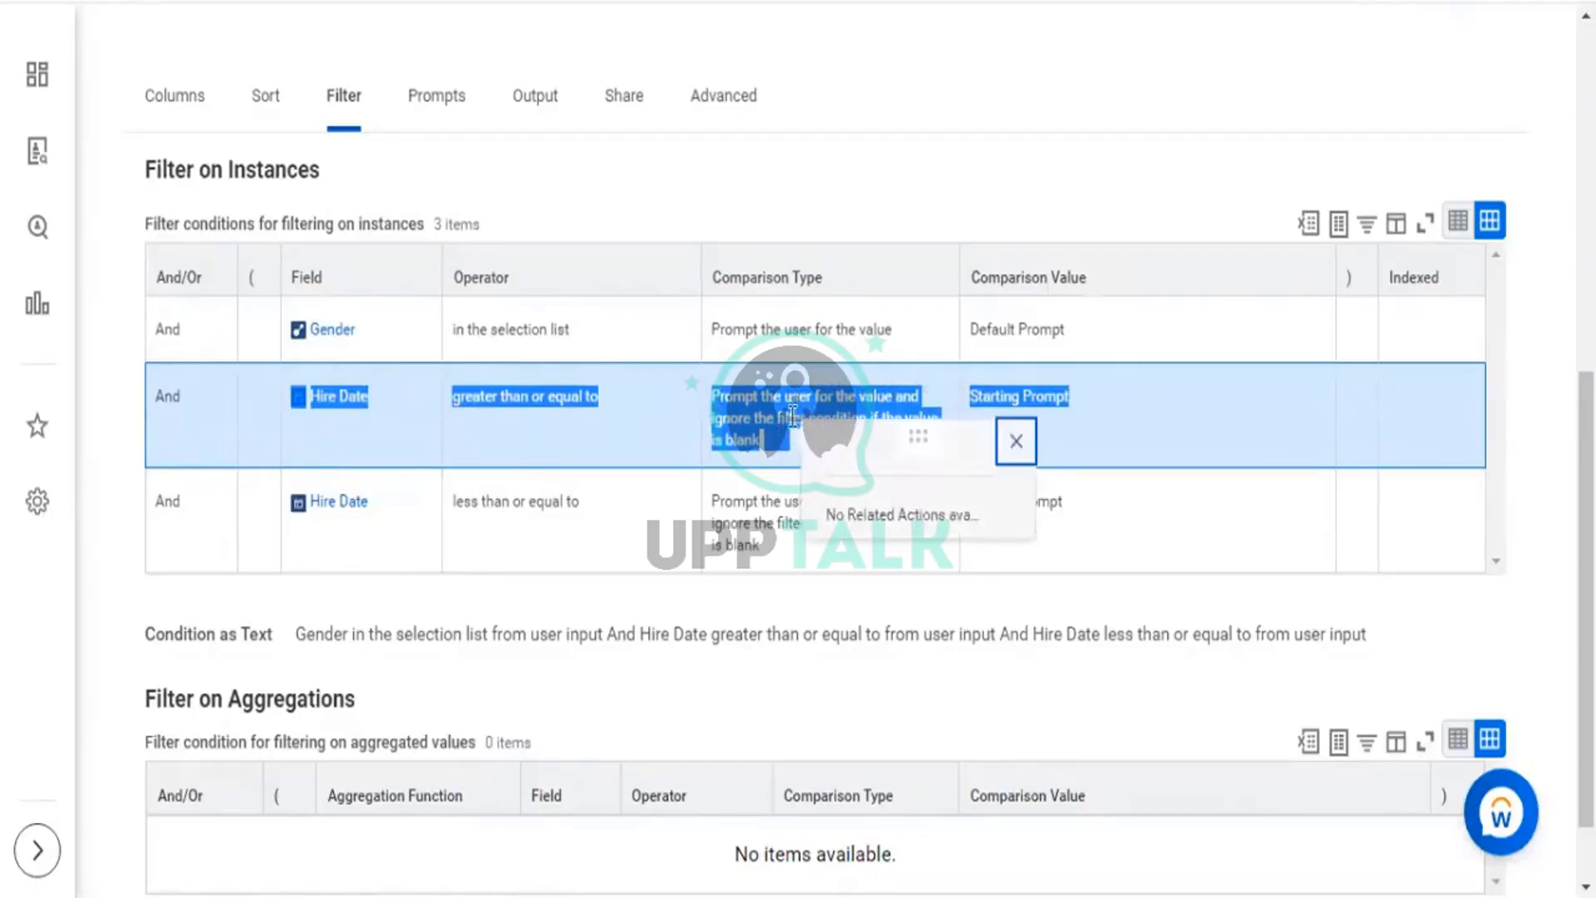
{"action": "left_click", "coordinate": [761, 439]}
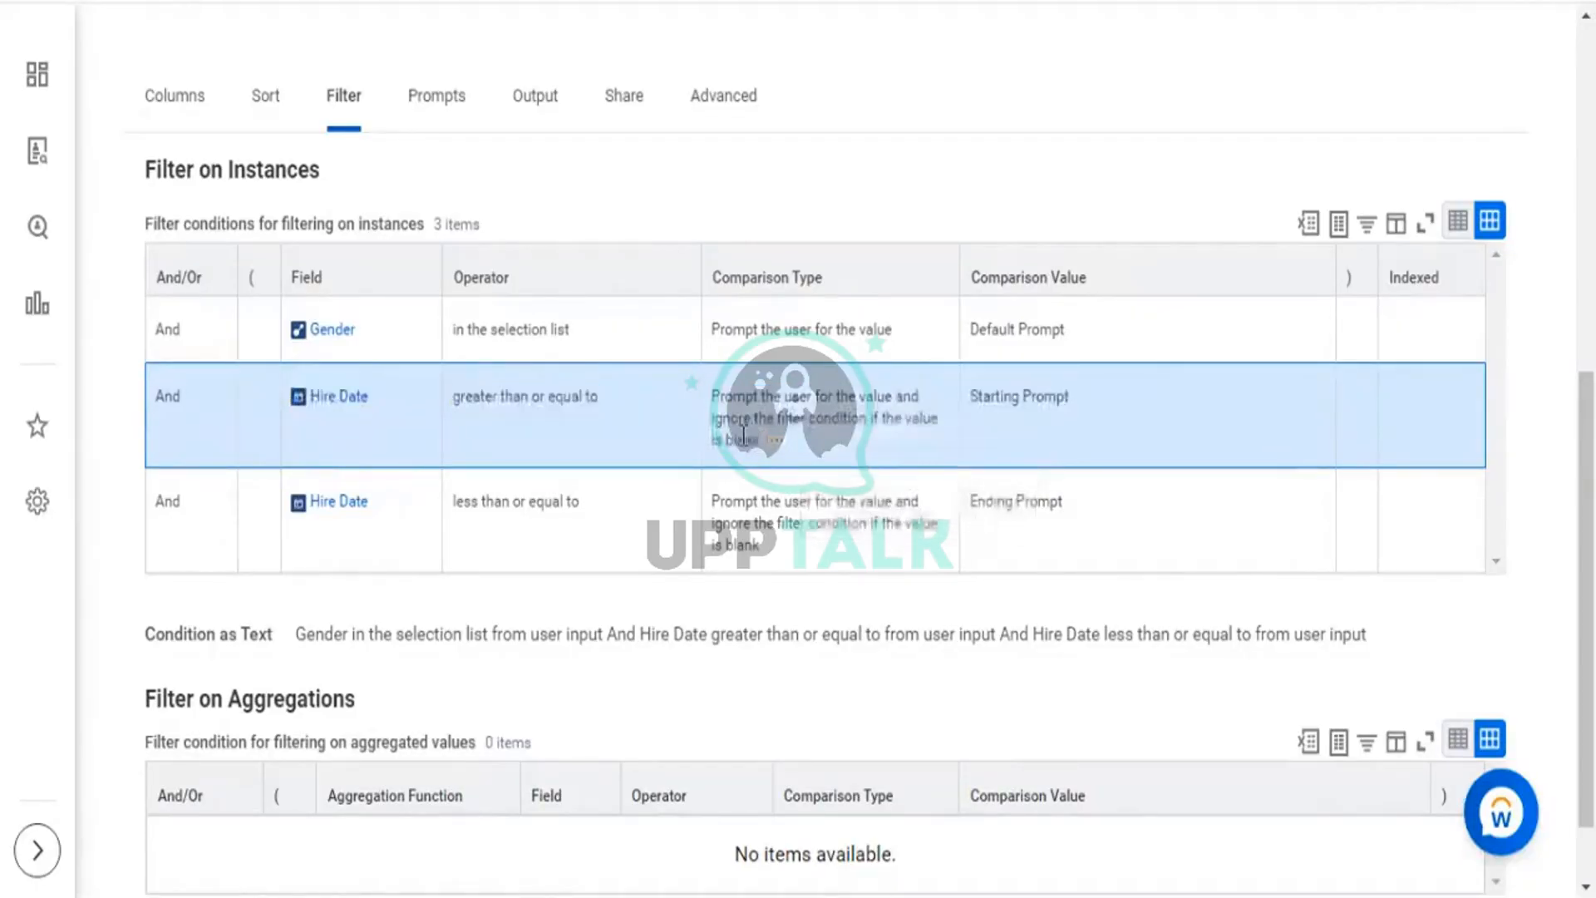
{"action": "left_click_drag", "start_coordinate": [759, 441], "coordinate": [702, 407]}
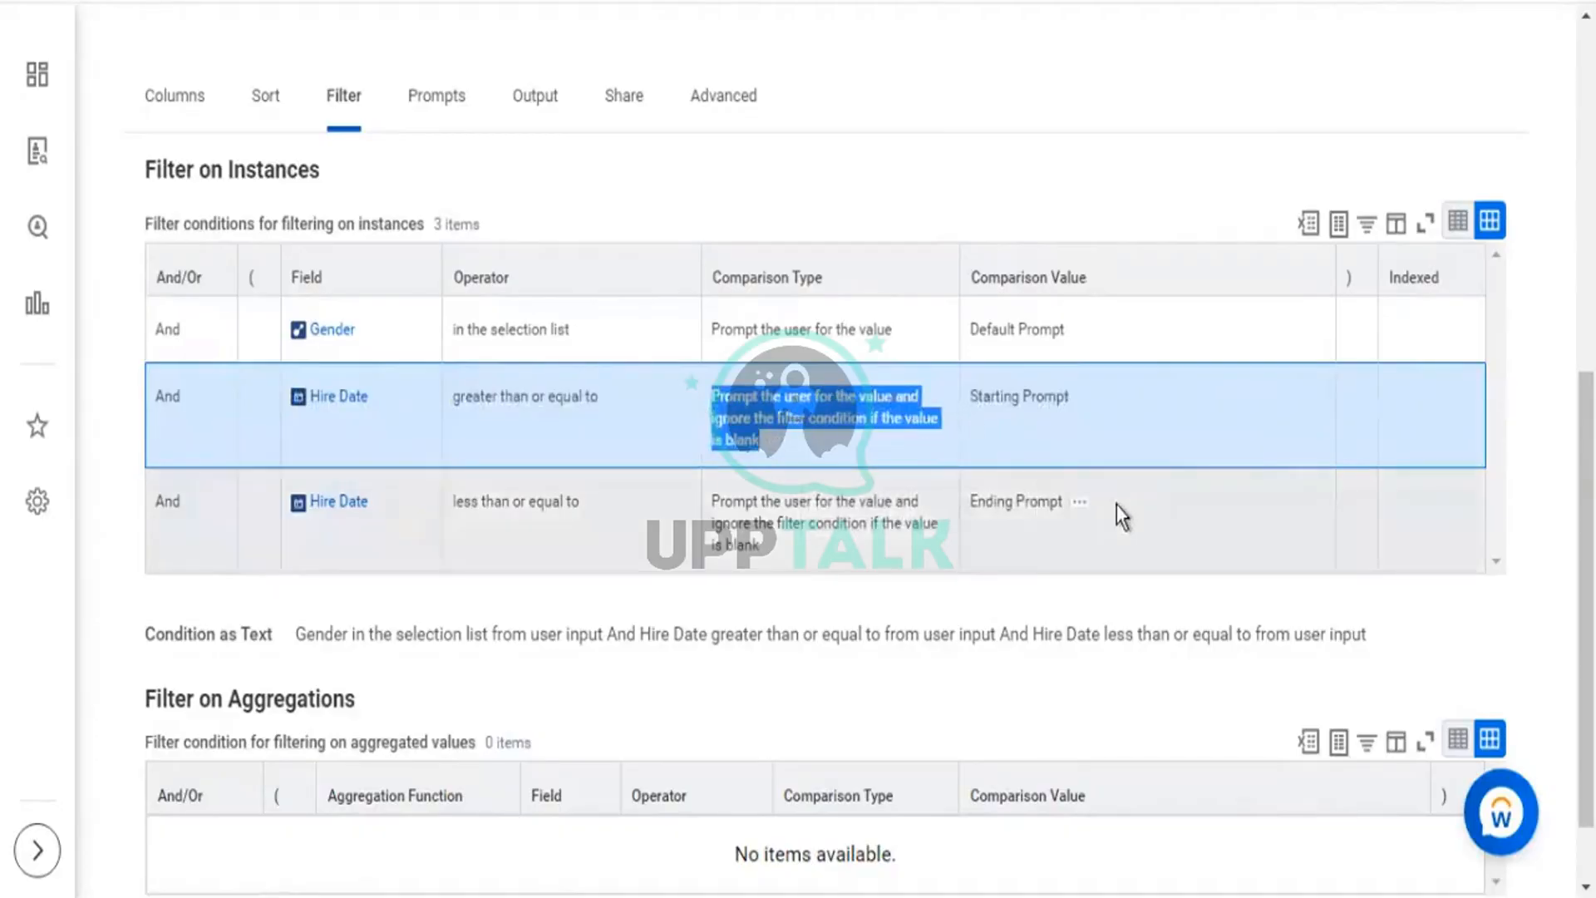
{"action": "left_click_drag", "start_coordinate": [1116, 505], "coordinate": [324, 379]}
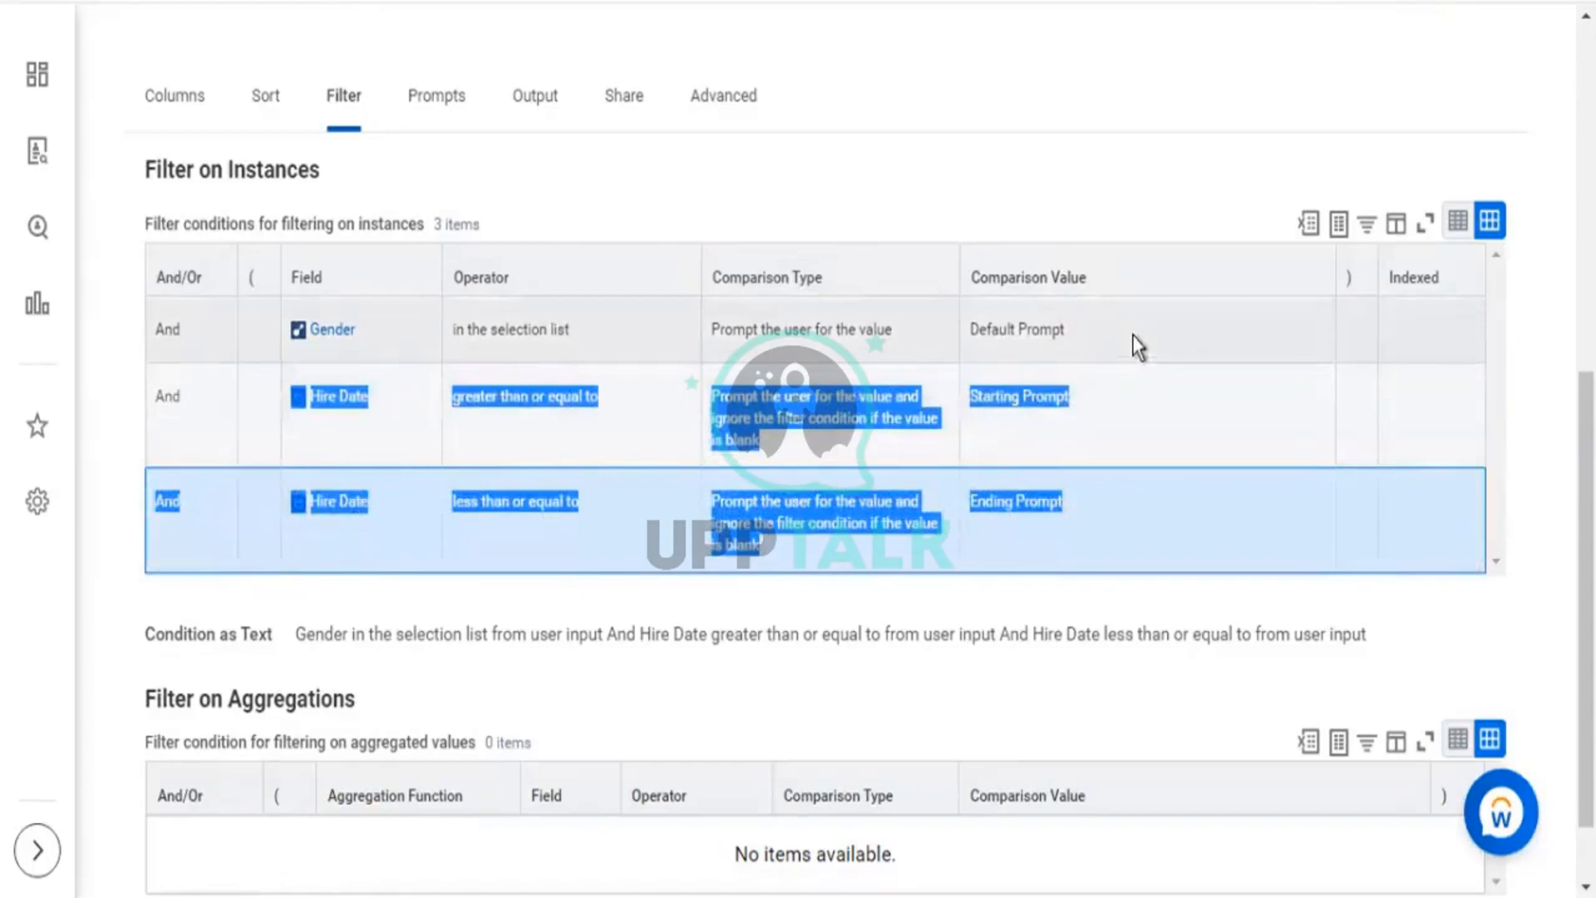
{"action": "left_click_drag", "start_coordinate": [1132, 344], "coordinate": [297, 333]}
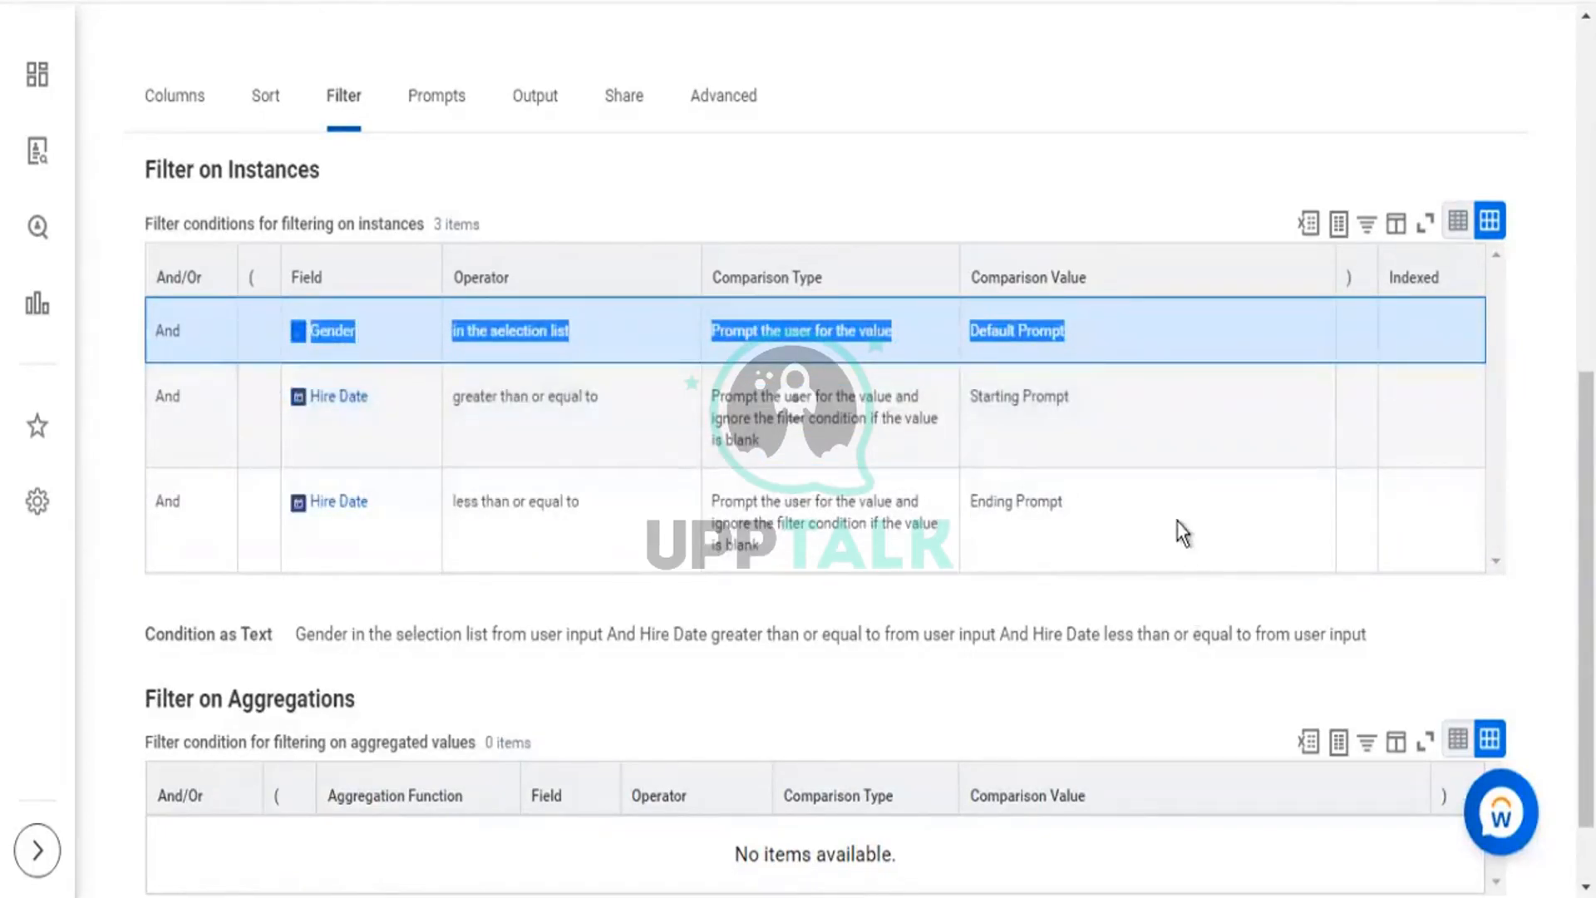
{"action": "left_click_drag", "start_coordinate": [881, 540], "coordinate": [407, 512]}
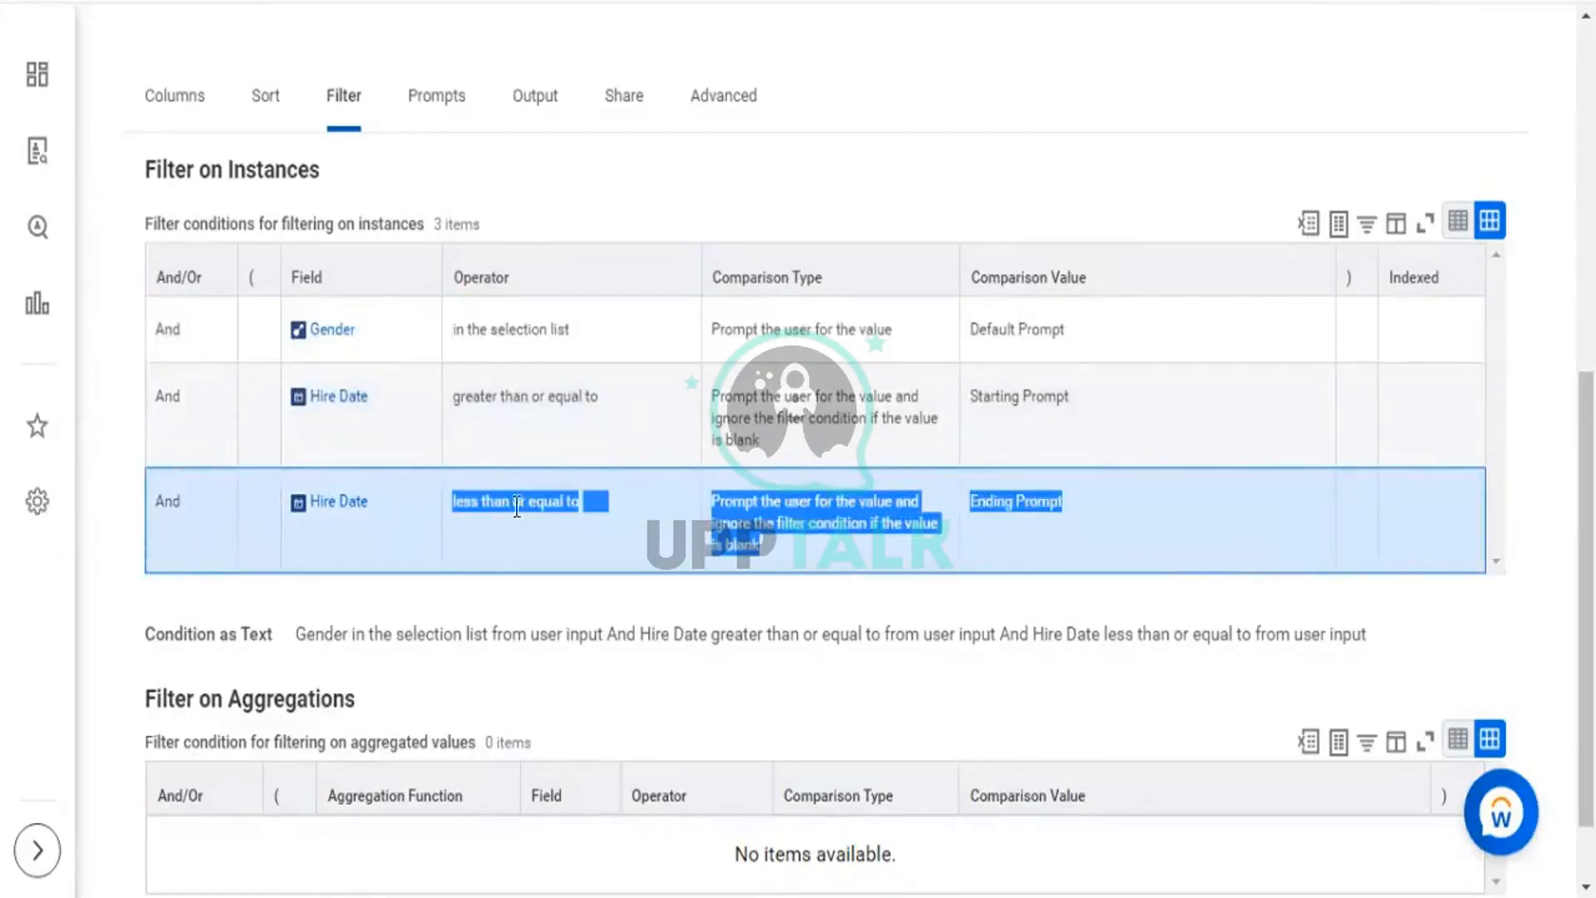
{"action": "left_click", "coordinate": [1235, 529]}
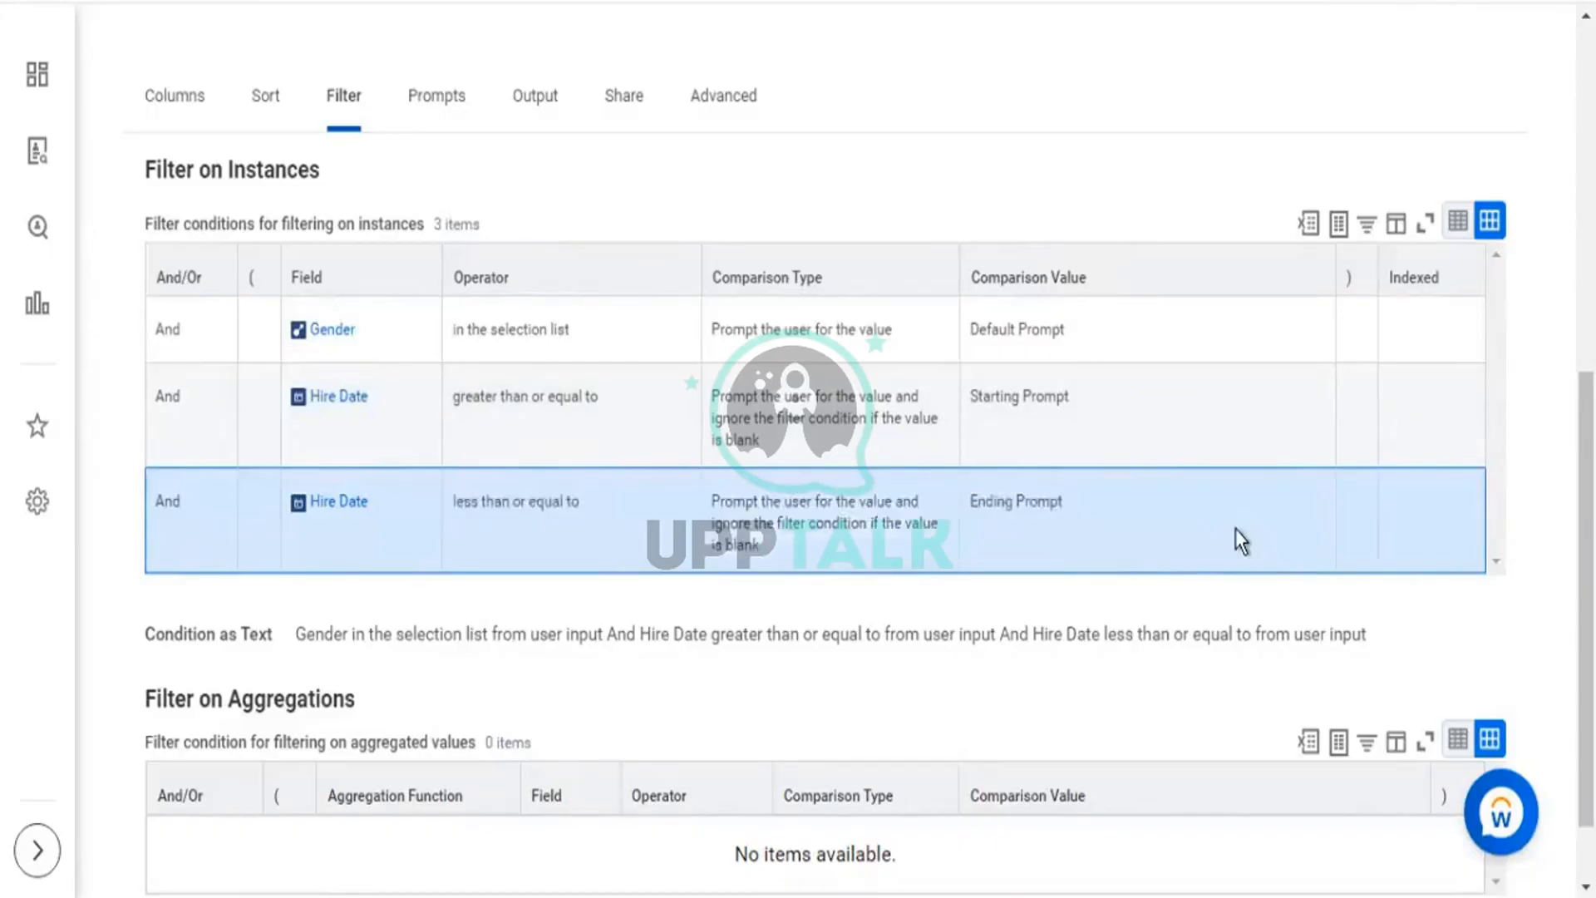
{"action": "left_click", "coordinate": [1201, 391]}
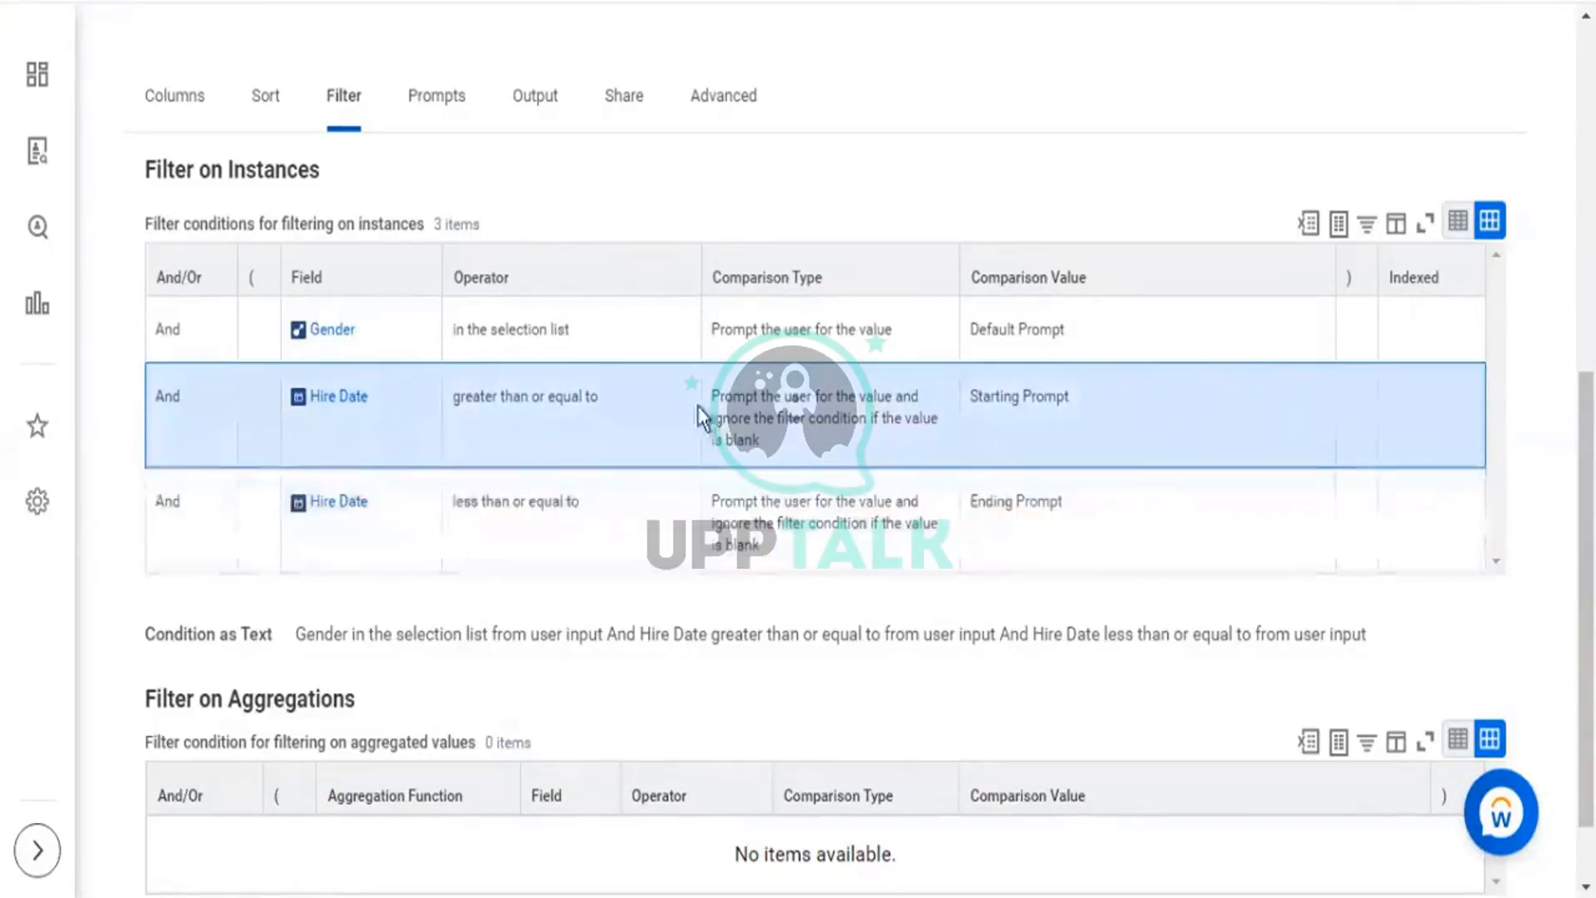
{"action": "left_click_drag", "start_coordinate": [697, 406], "coordinate": [465, 397]}
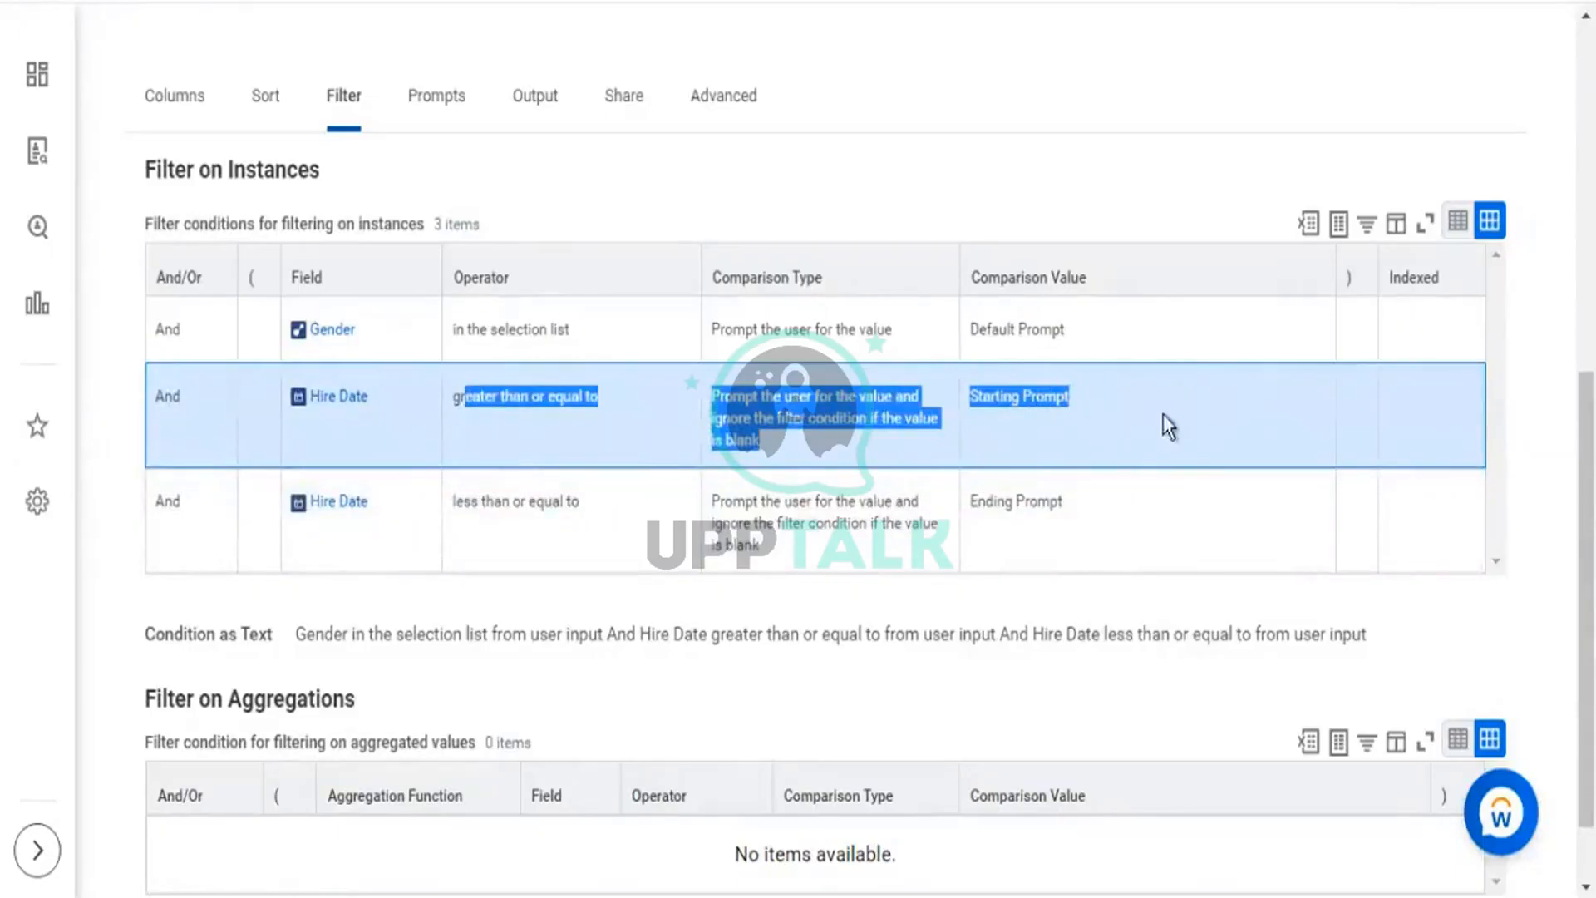
{"action": "left_click_drag", "start_coordinate": [499, 396], "coordinate": [1189, 459]}
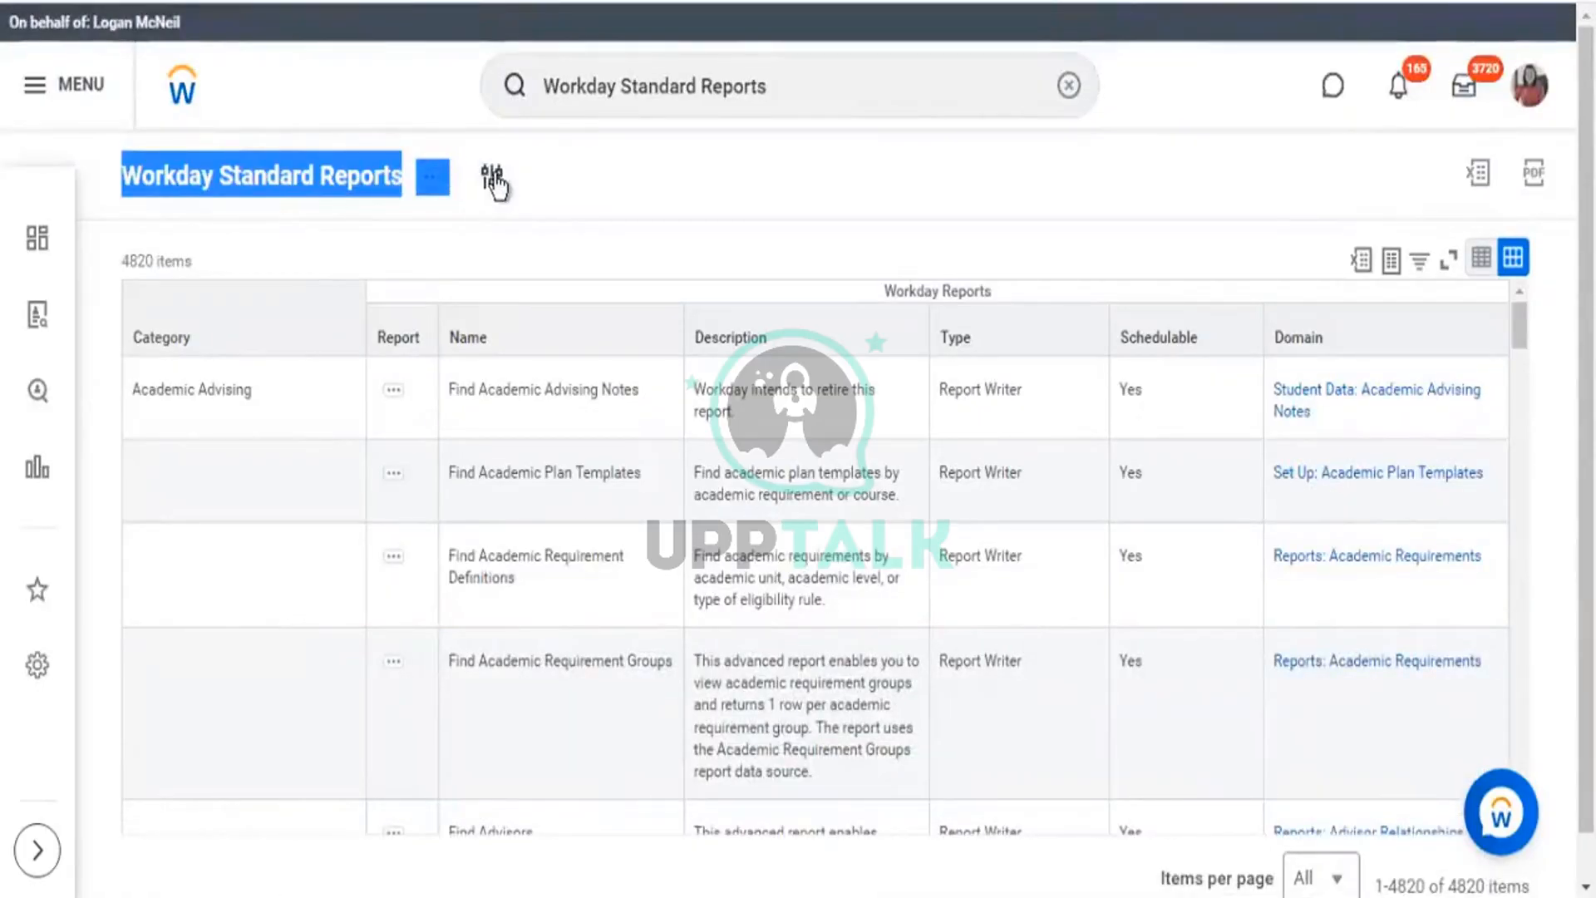
Filter the Workday Standard Reports list to the Academic Advising report category.
{"action": "left_click", "coordinate": [984, 385]}
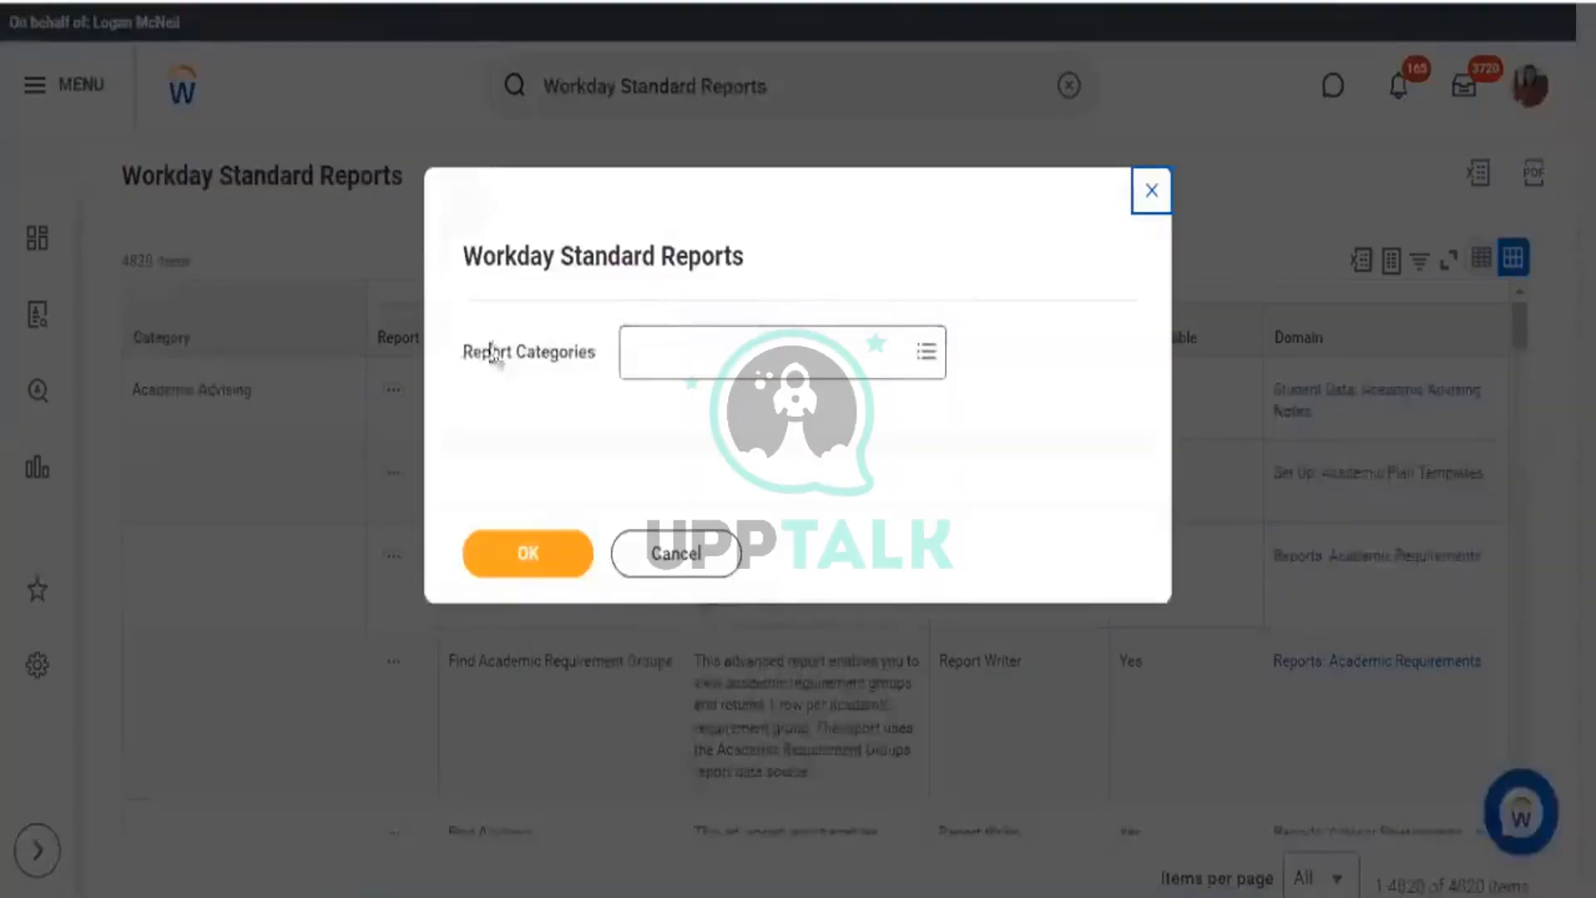
{"action": "left_click_drag", "start_coordinate": [464, 358], "coordinate": [575, 363]}
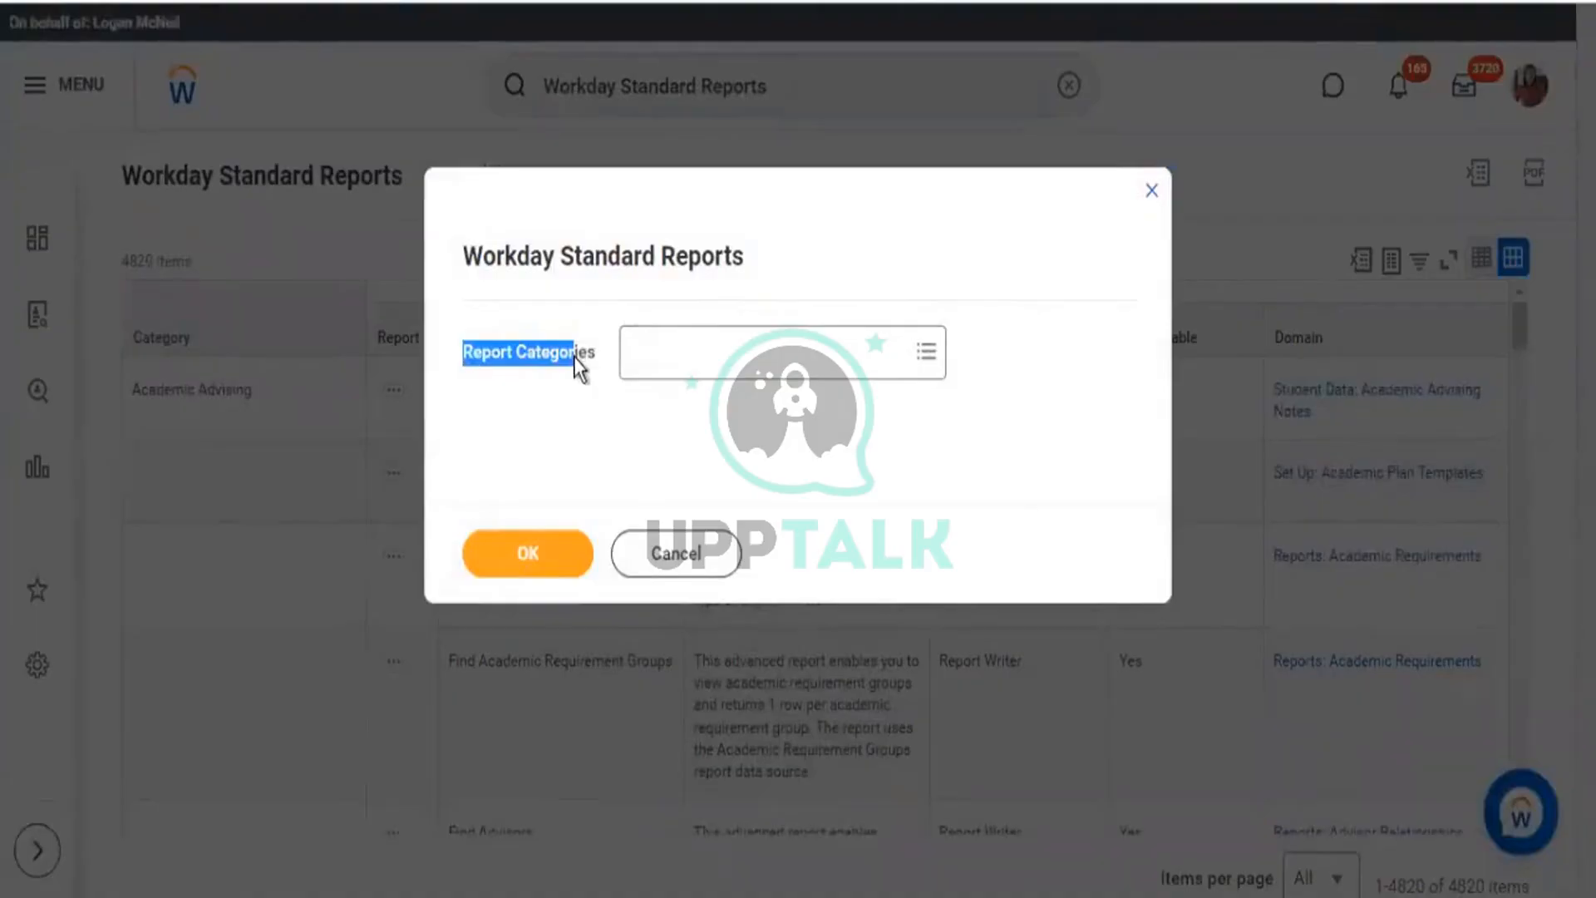
{"action": "left_click_drag", "start_coordinate": [449, 250], "coordinate": [785, 275]}
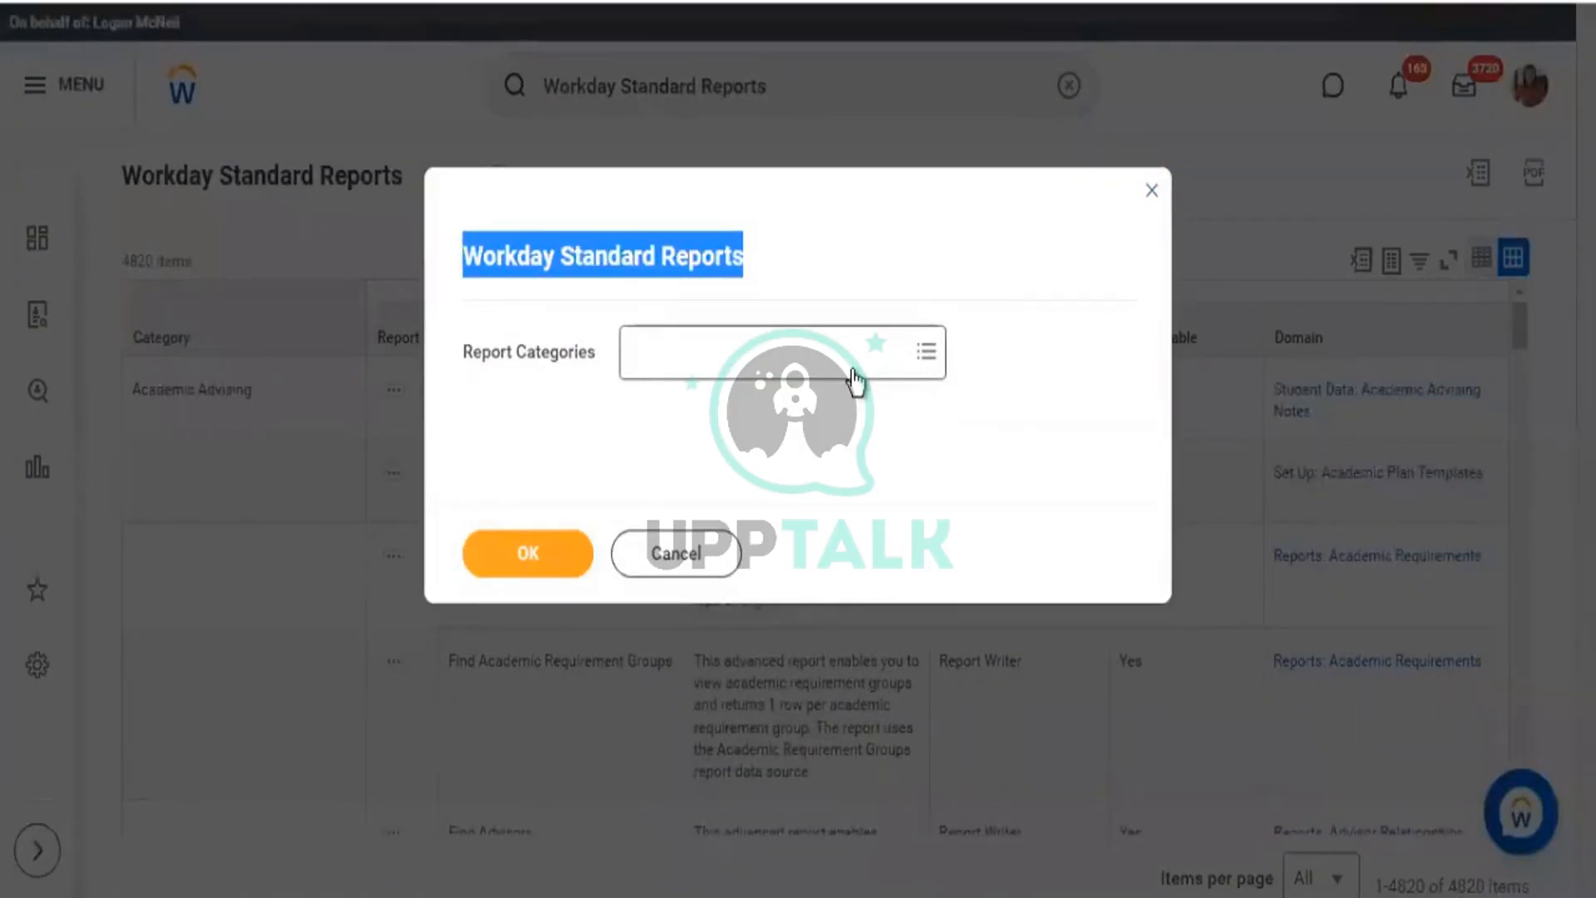
{"action": "left_click", "coordinate": [930, 371]}
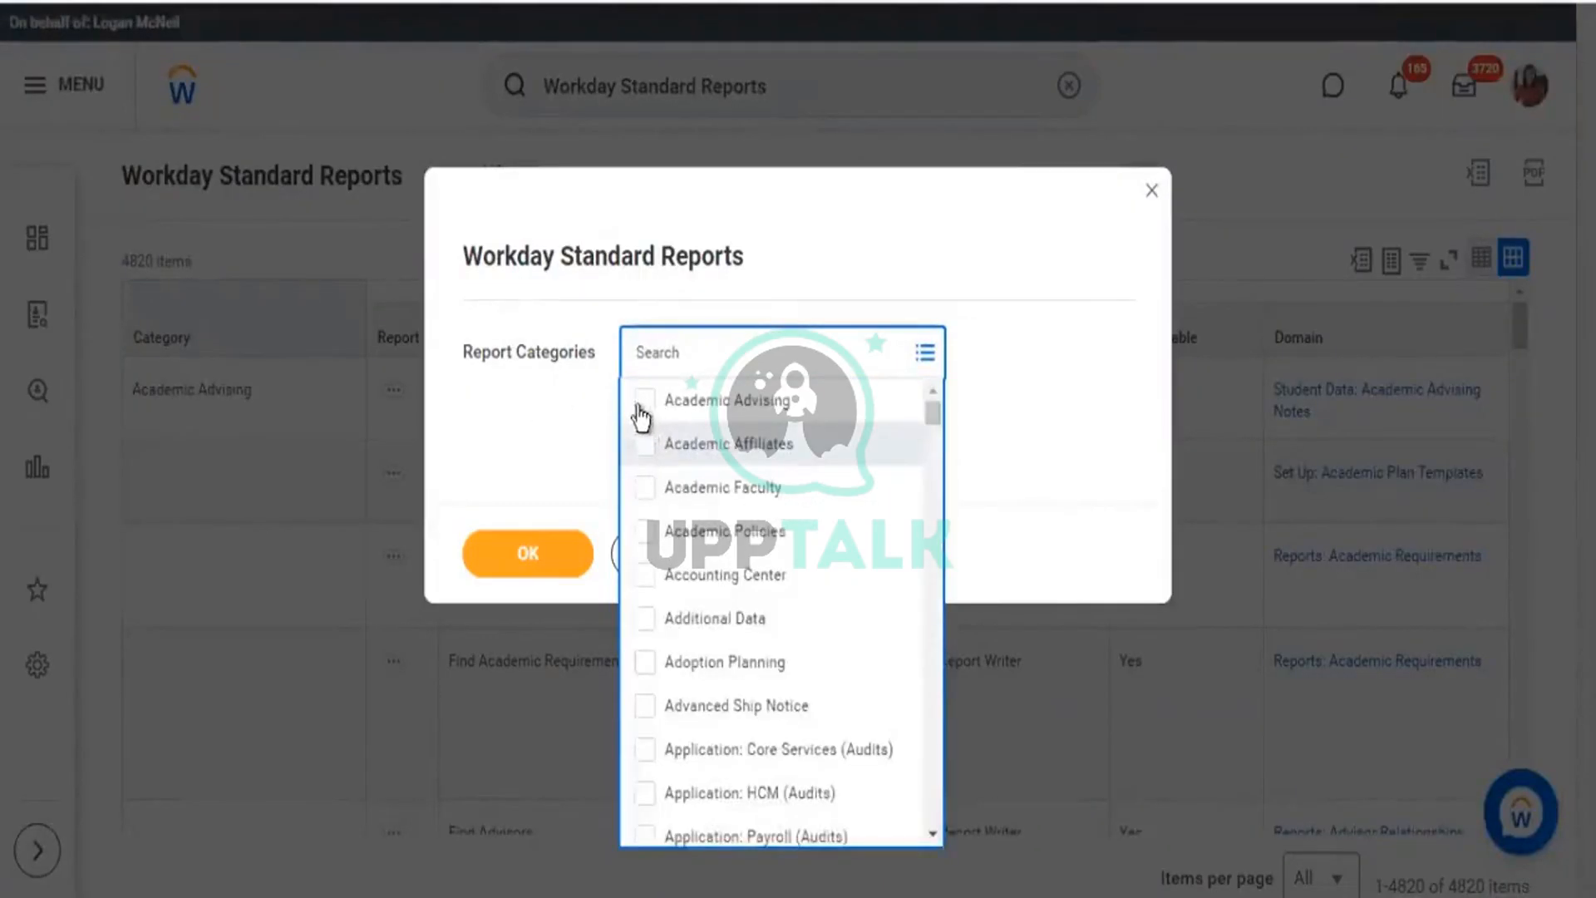
{"action": "left_click", "coordinate": [642, 415]}
{"action": "left_click", "coordinate": [447, 324]}
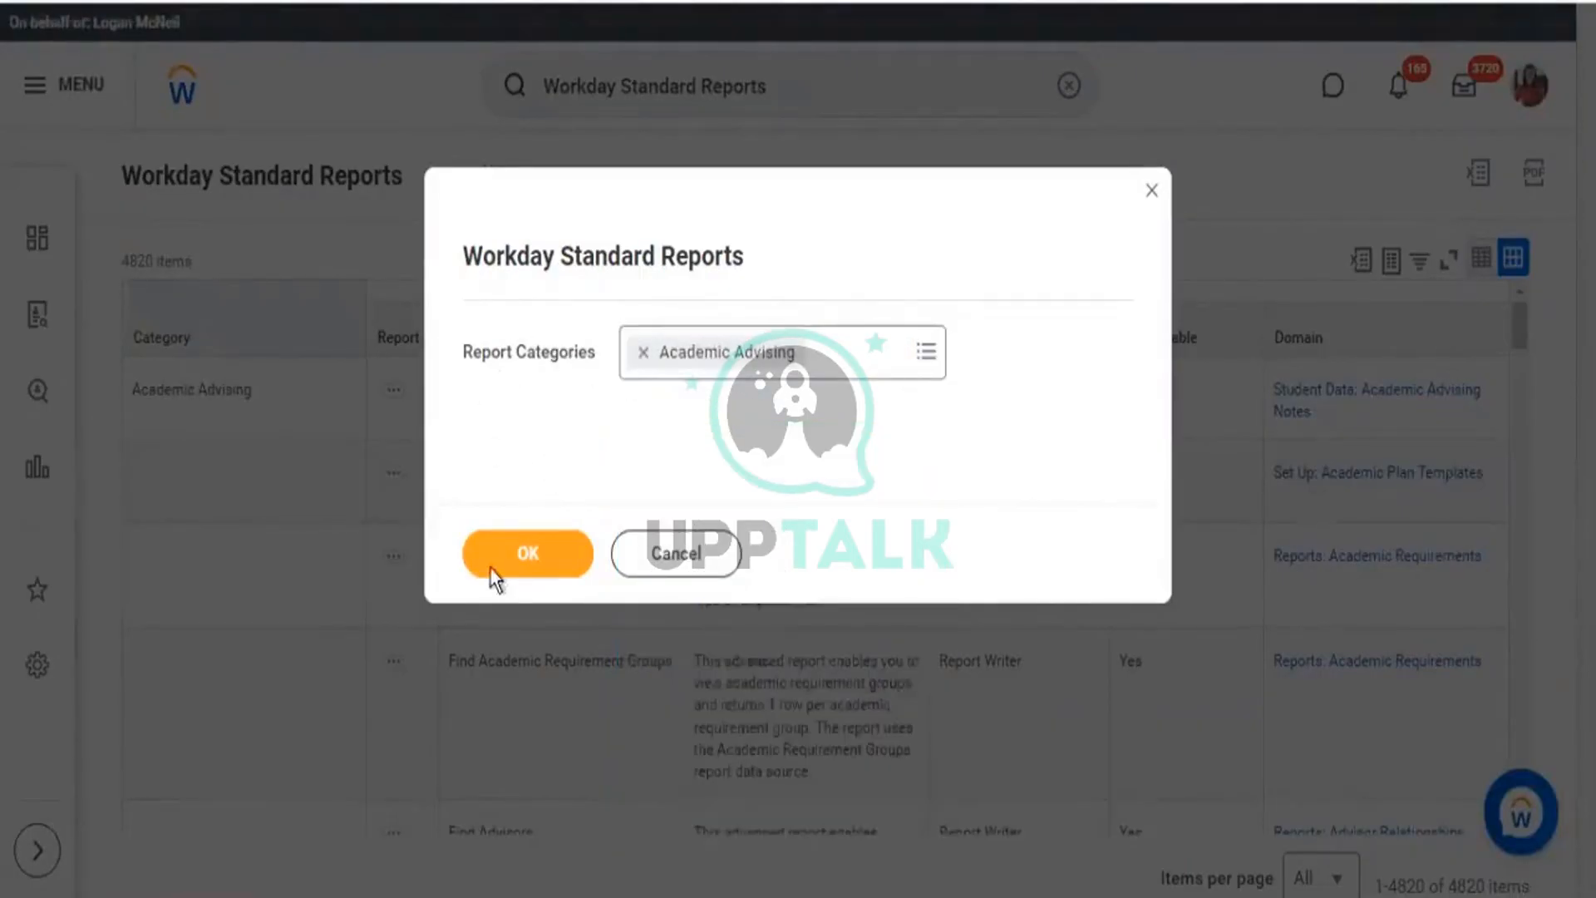
{"action": "left_click", "coordinate": [490, 569]}
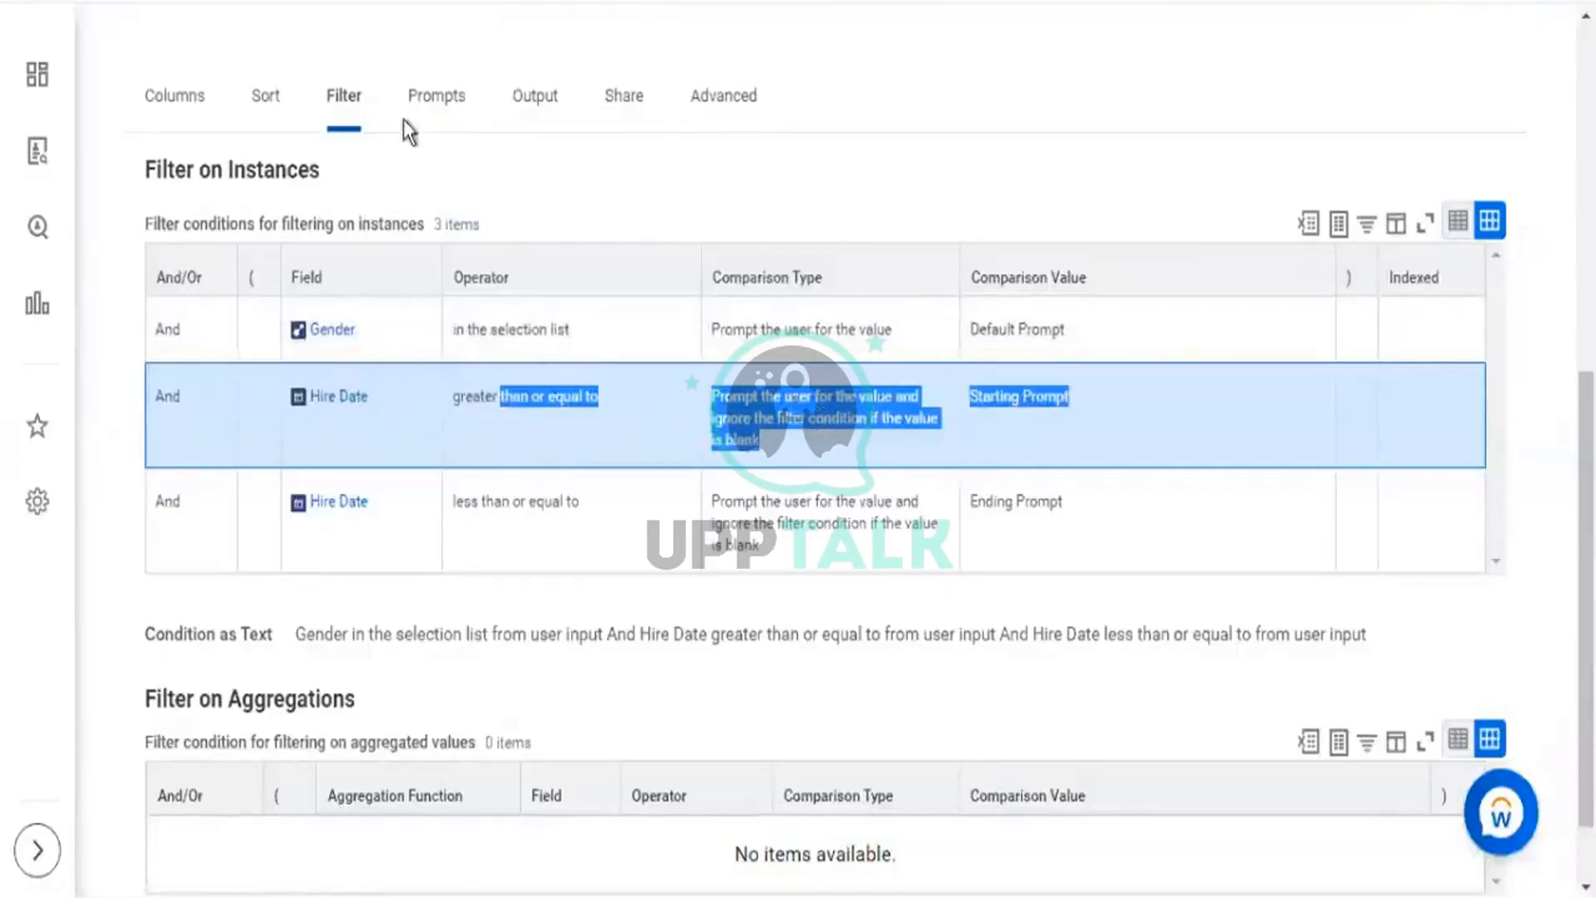
Open the related actions menu beside the KPMG1 - Worker Details report title.
{"action": "scroll", "coordinate": [517, 239], "scroll_direction": "up", "scroll_amount": 5}
{"action": "scroll", "coordinate": [644, 156], "scroll_direction": "up", "scroll_amount": 3}
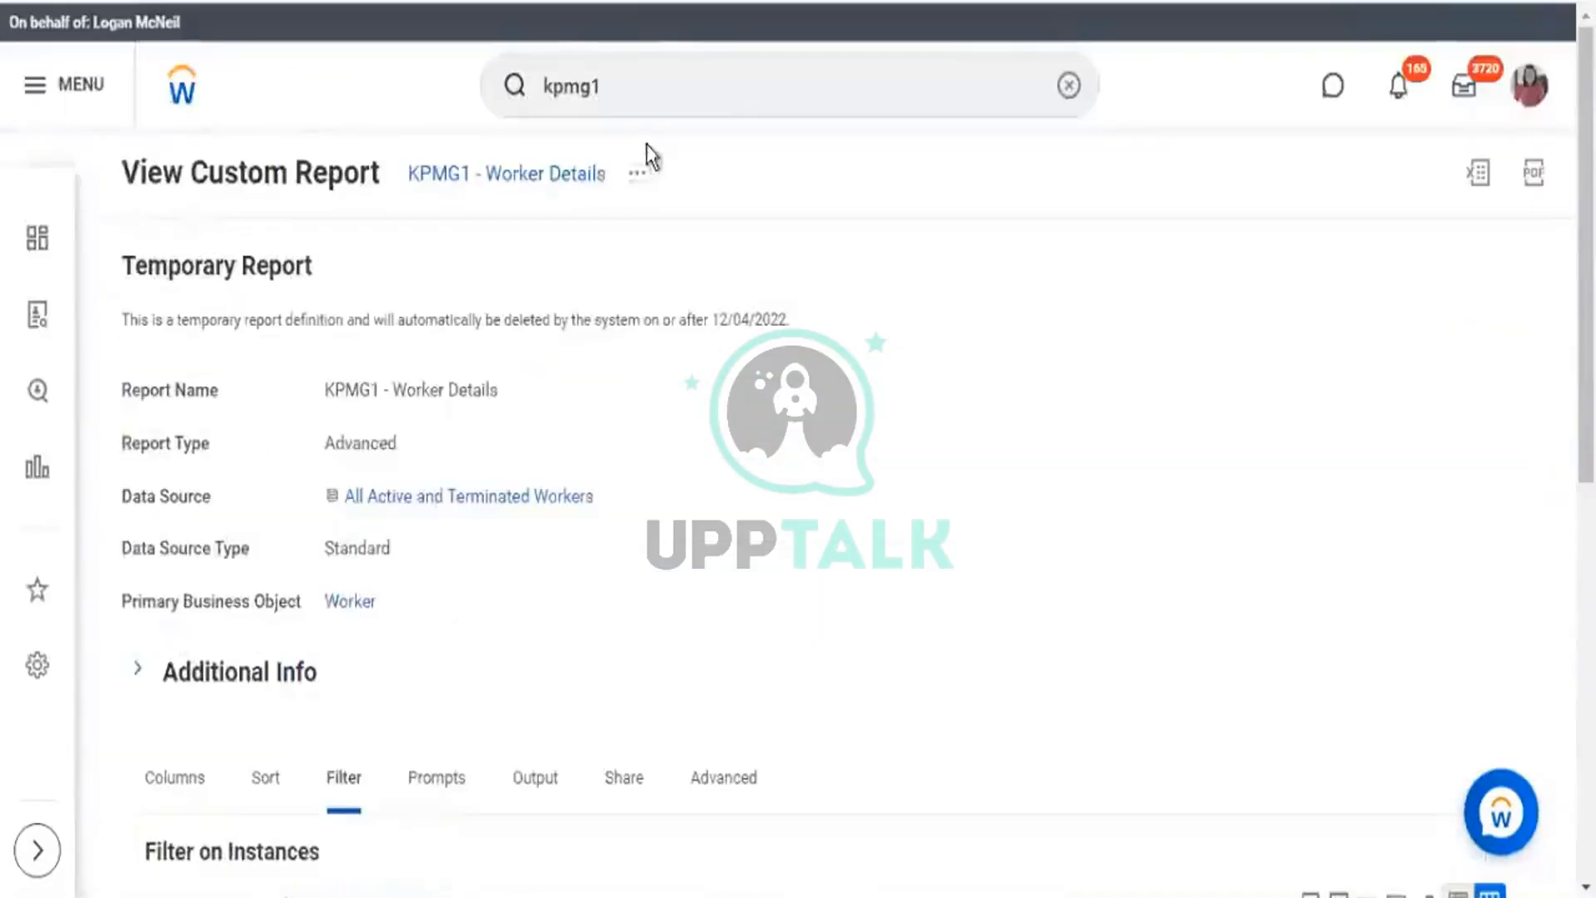
{"action": "left_click", "coordinate": [652, 176]}
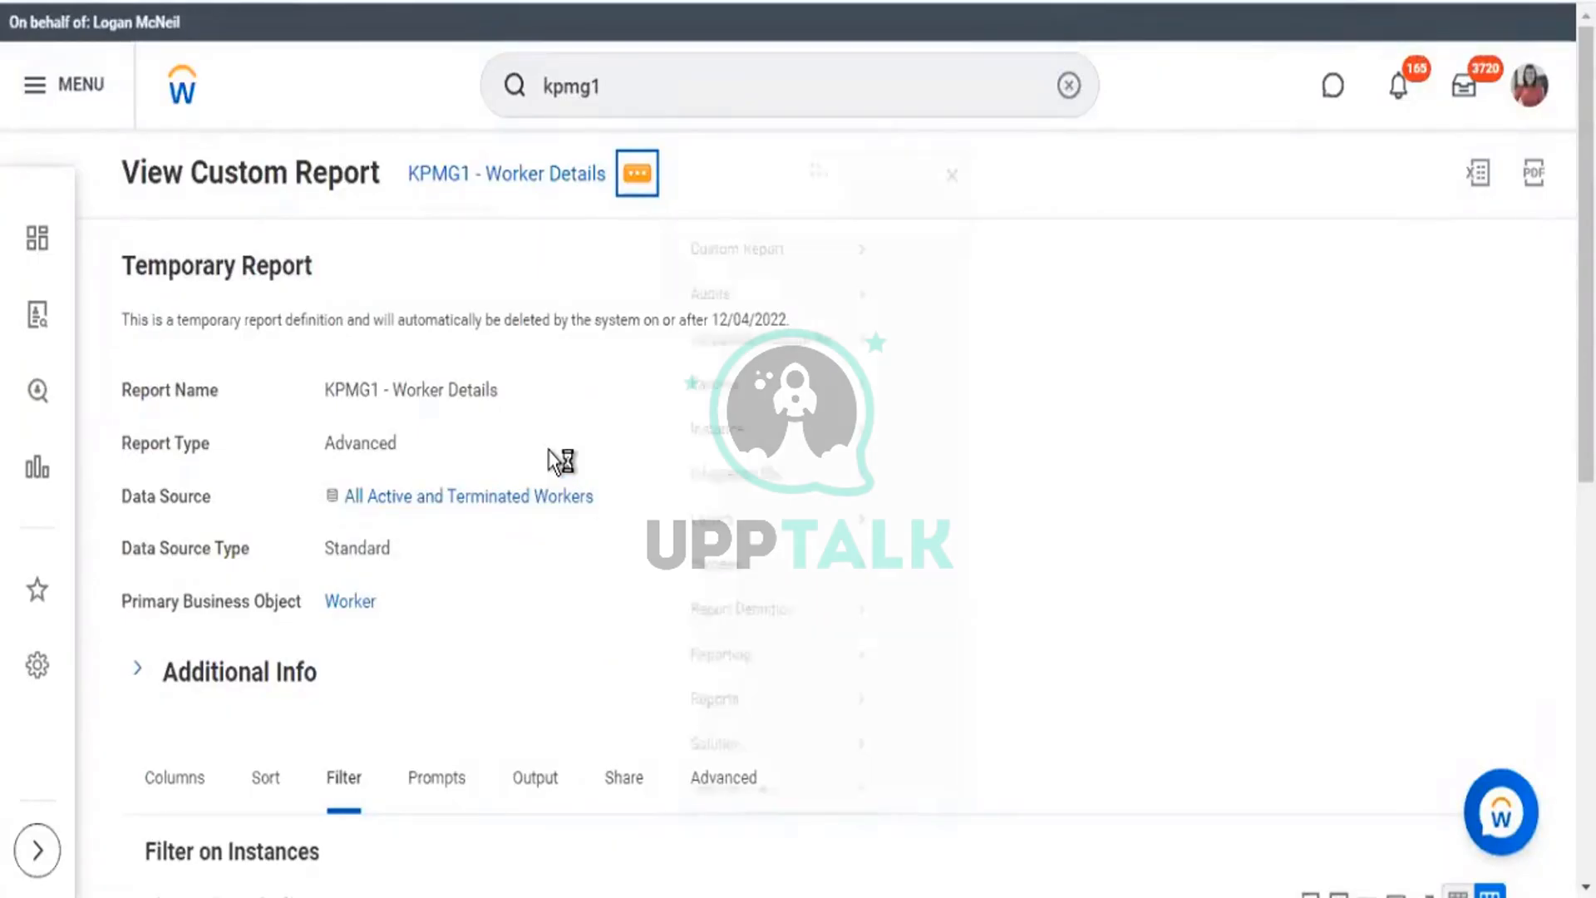
Edit the KPMG1 - Worker Details definition and browse the data sources without changing it.
{"action": "mouse_move", "coordinate": [728, 267]}
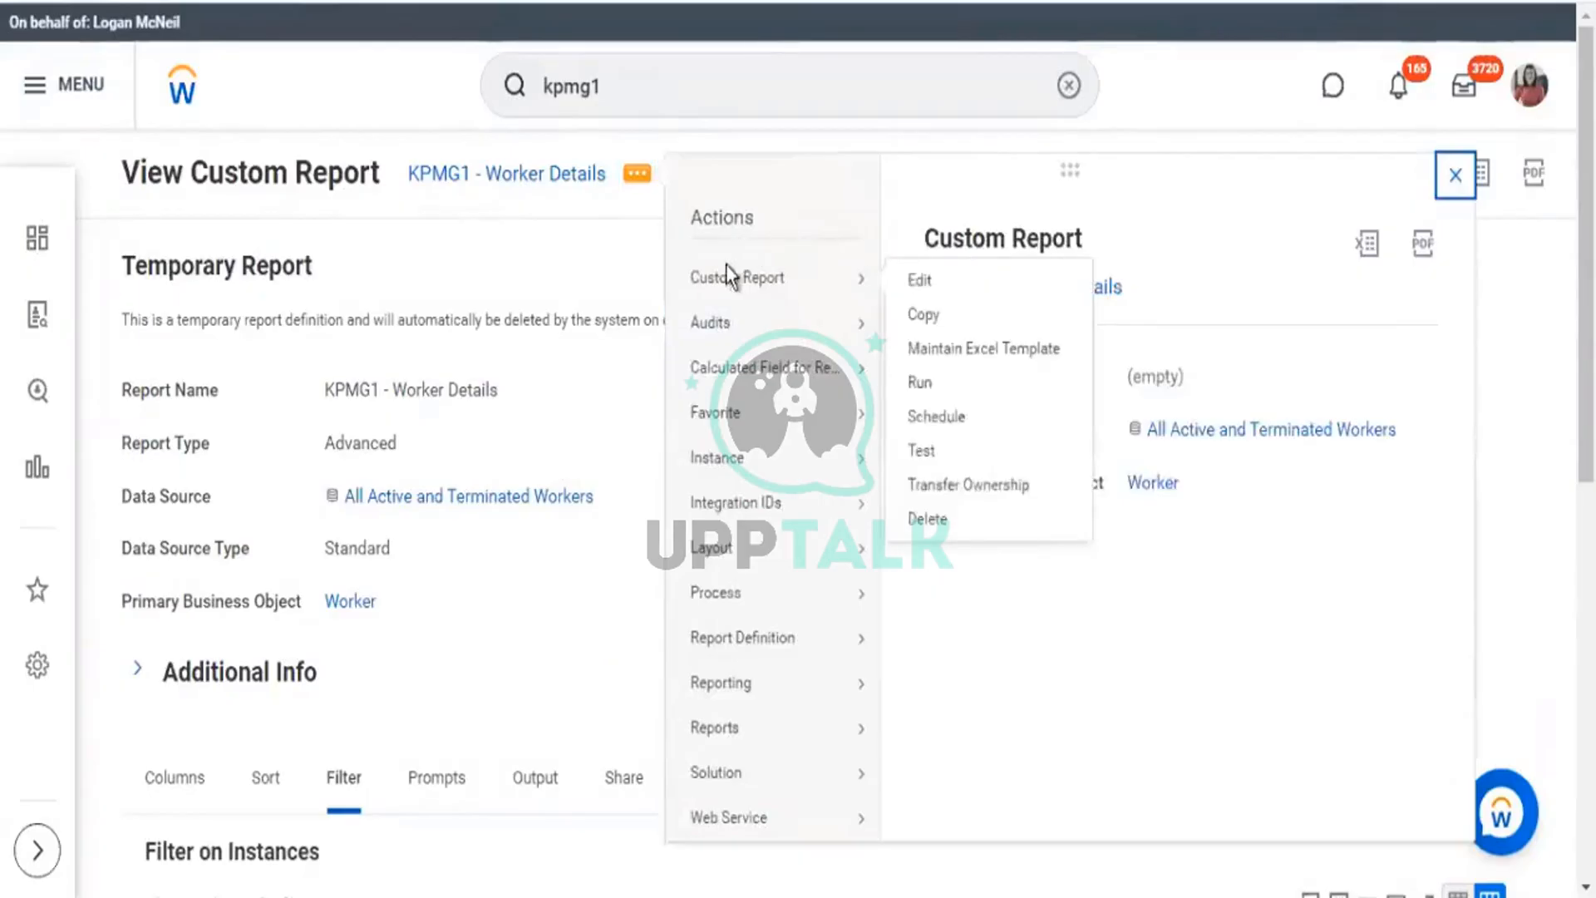
{"action": "left_click", "coordinate": [919, 283]}
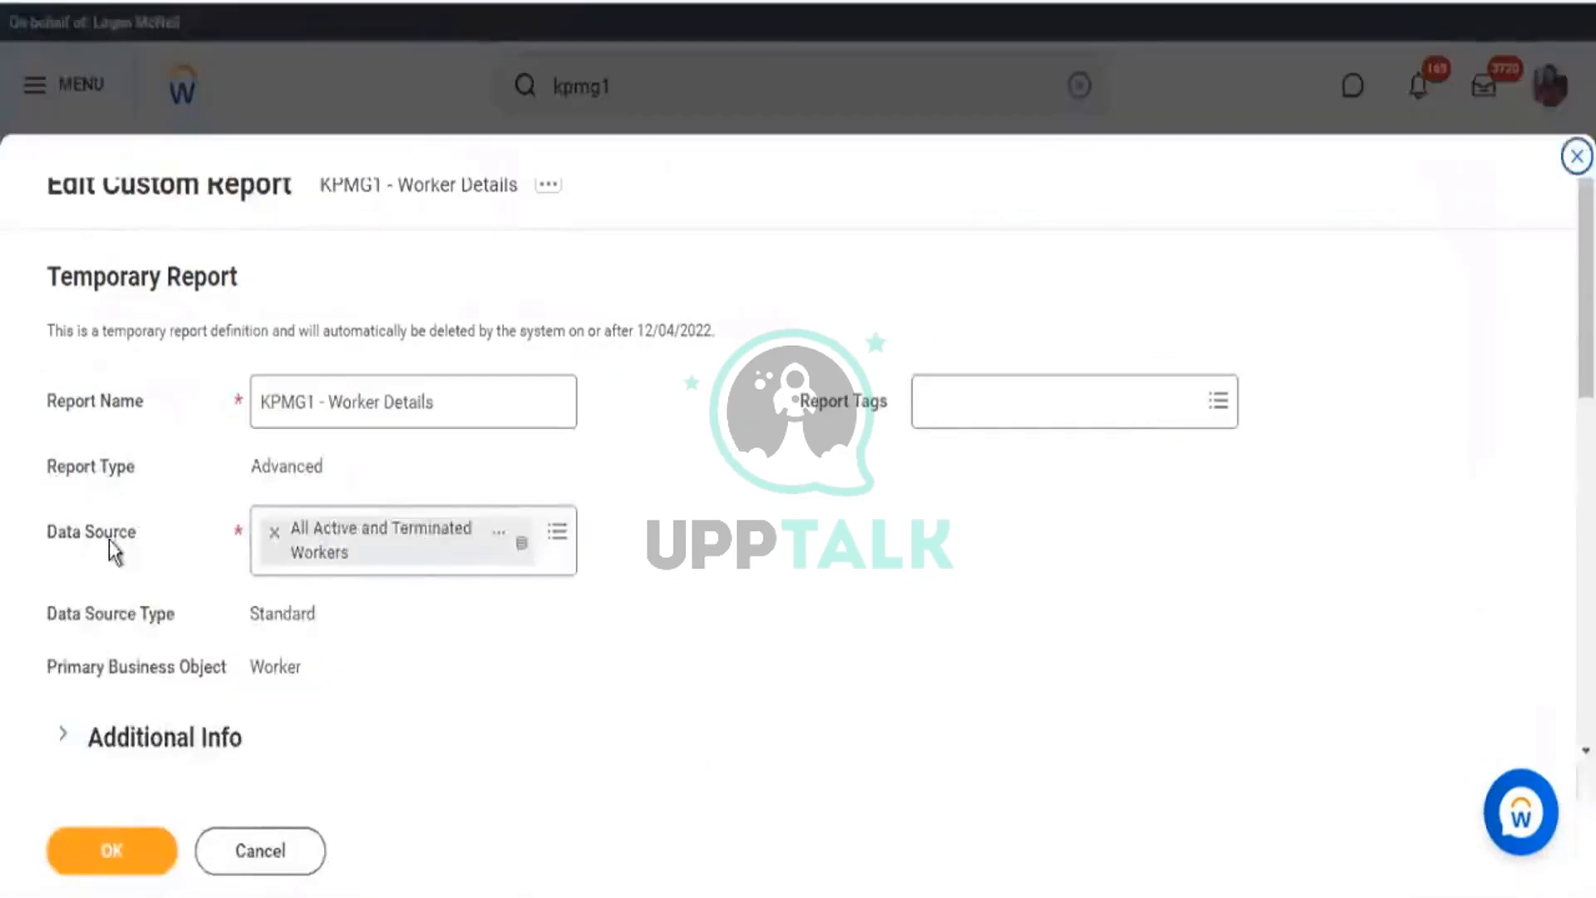
{"action": "scroll", "coordinate": [103, 344], "scroll_direction": "down", "scroll_amount": 3}
{"action": "left_click_drag", "start_coordinate": [58, 303], "coordinate": [133, 315]}
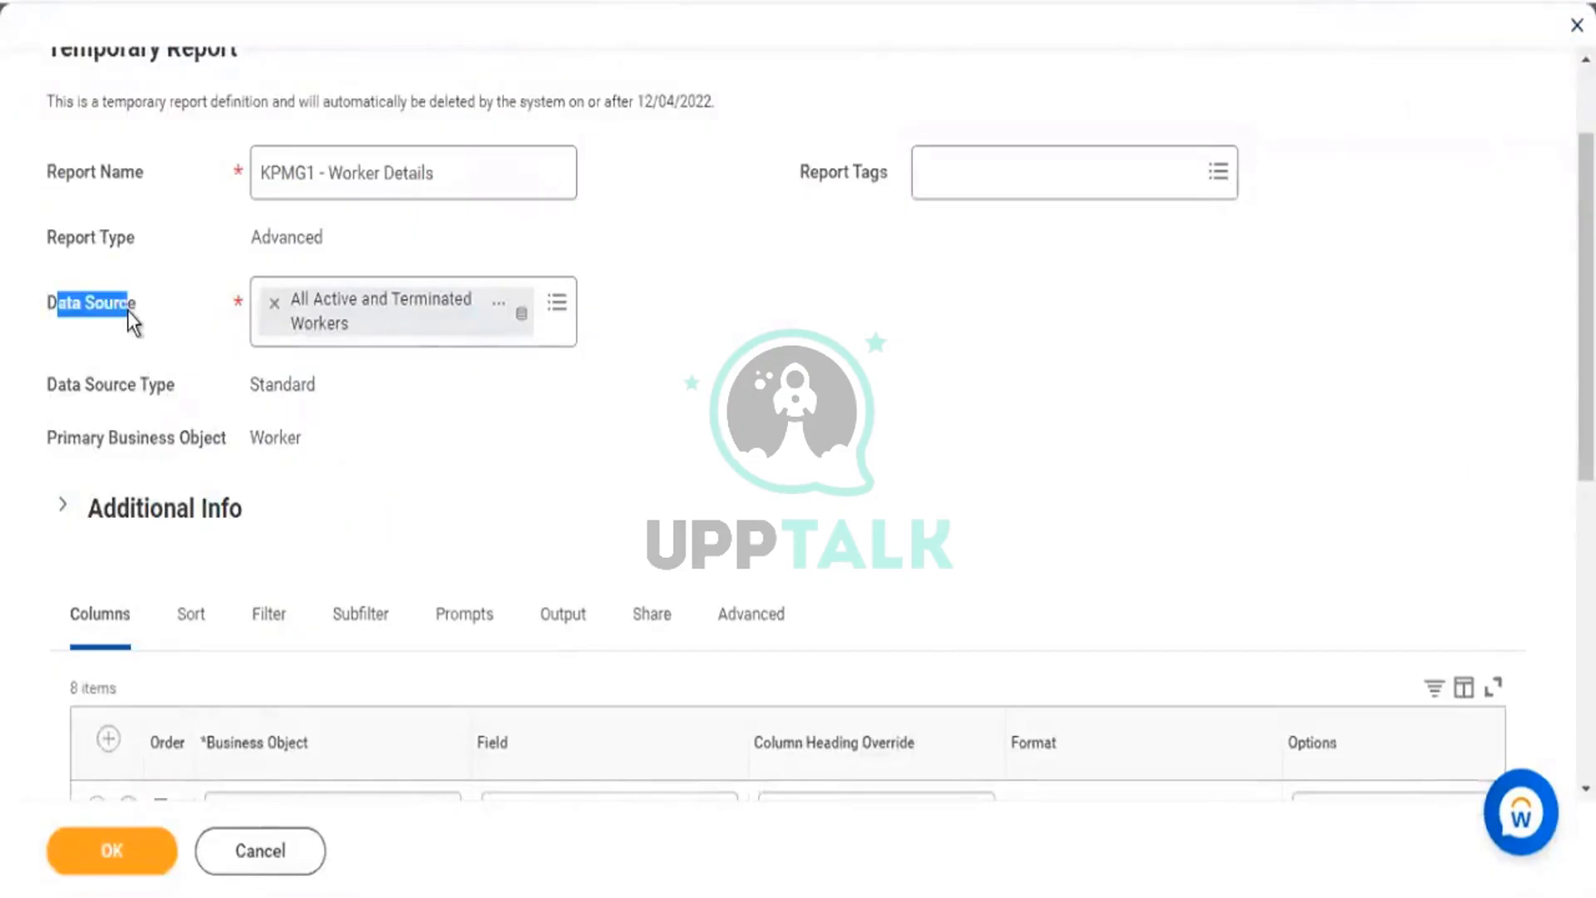
{"action": "left_click", "coordinate": [556, 304]}
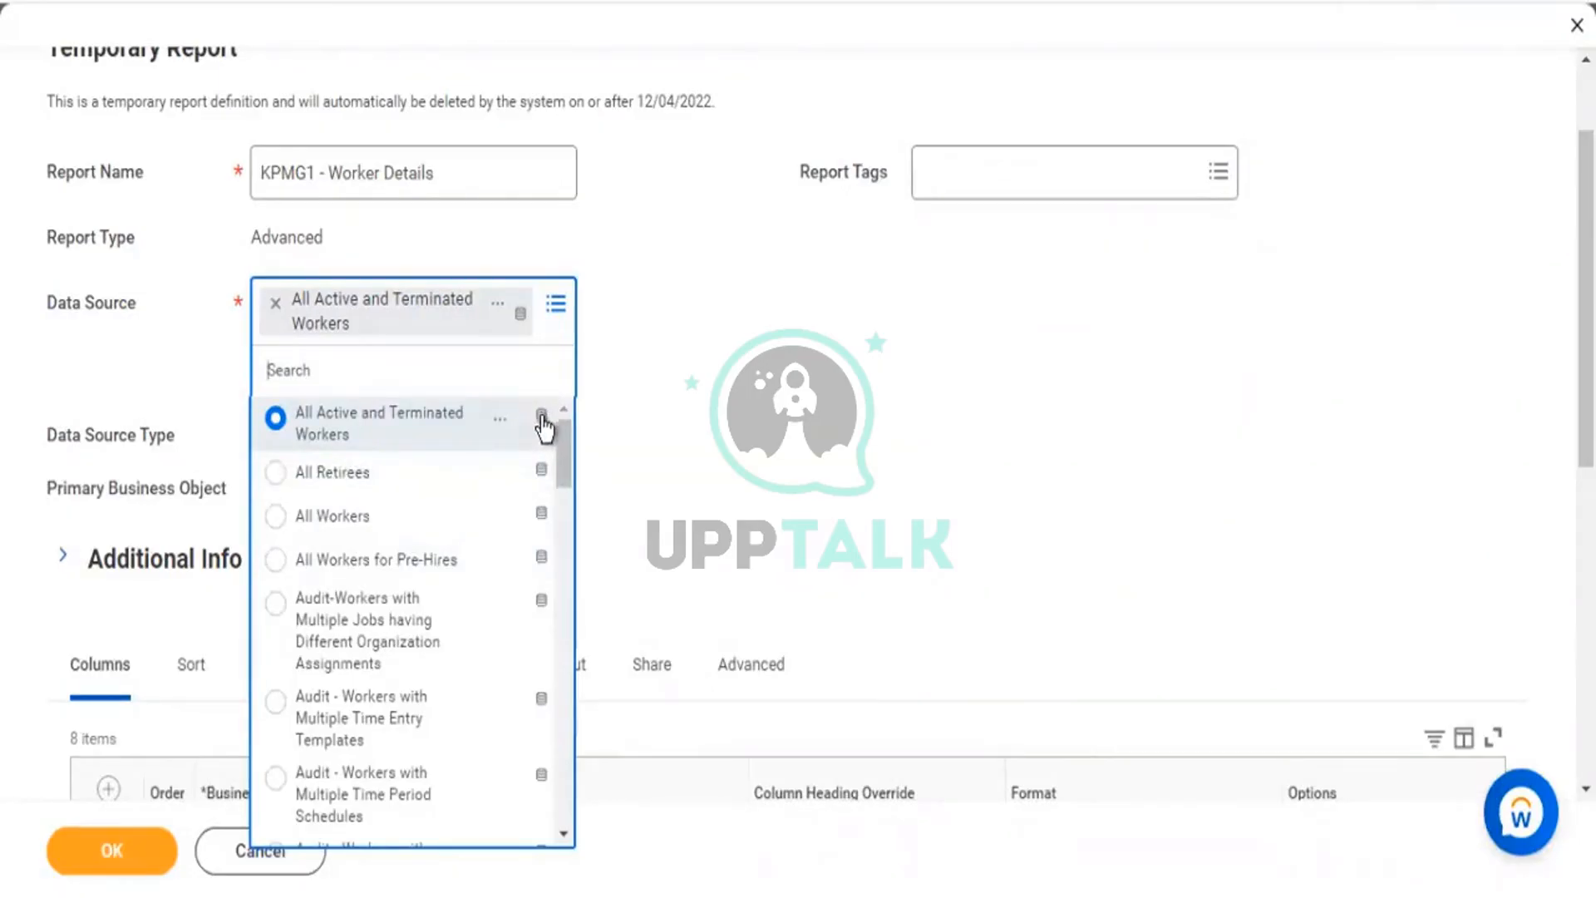
{"action": "scroll", "coordinate": [570, 496], "scroll_direction": "down", "scroll_amount": 5}
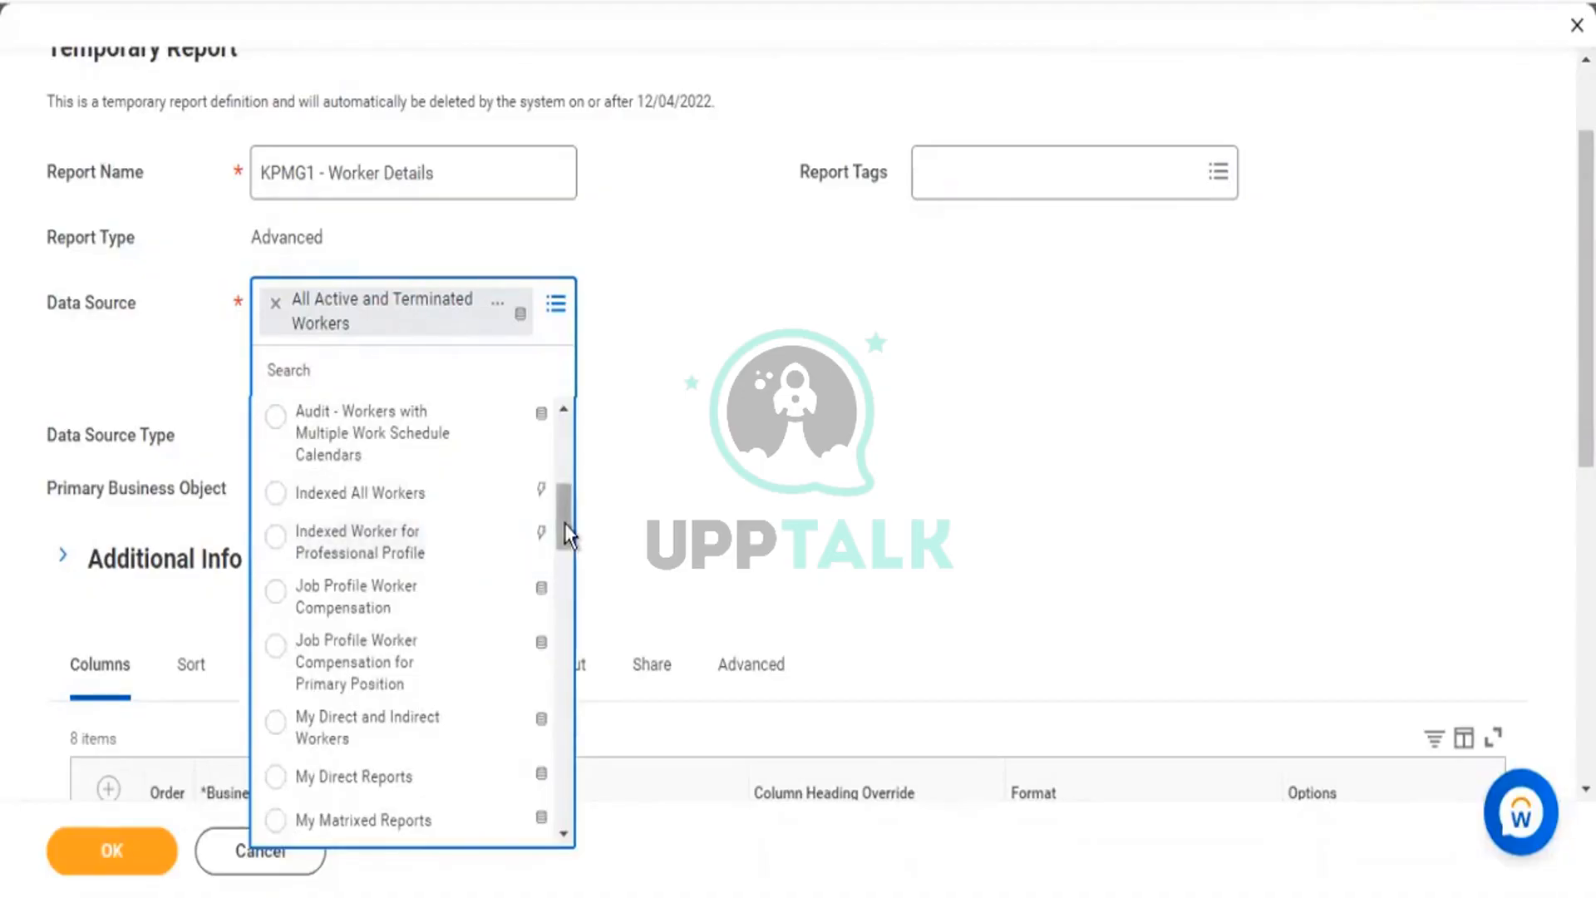
{"action": "scroll", "coordinate": [565, 545], "scroll_direction": "down", "scroll_amount": 5}
{"action": "scroll", "coordinate": [580, 707], "scroll_direction": "down", "scroll_amount": 8}
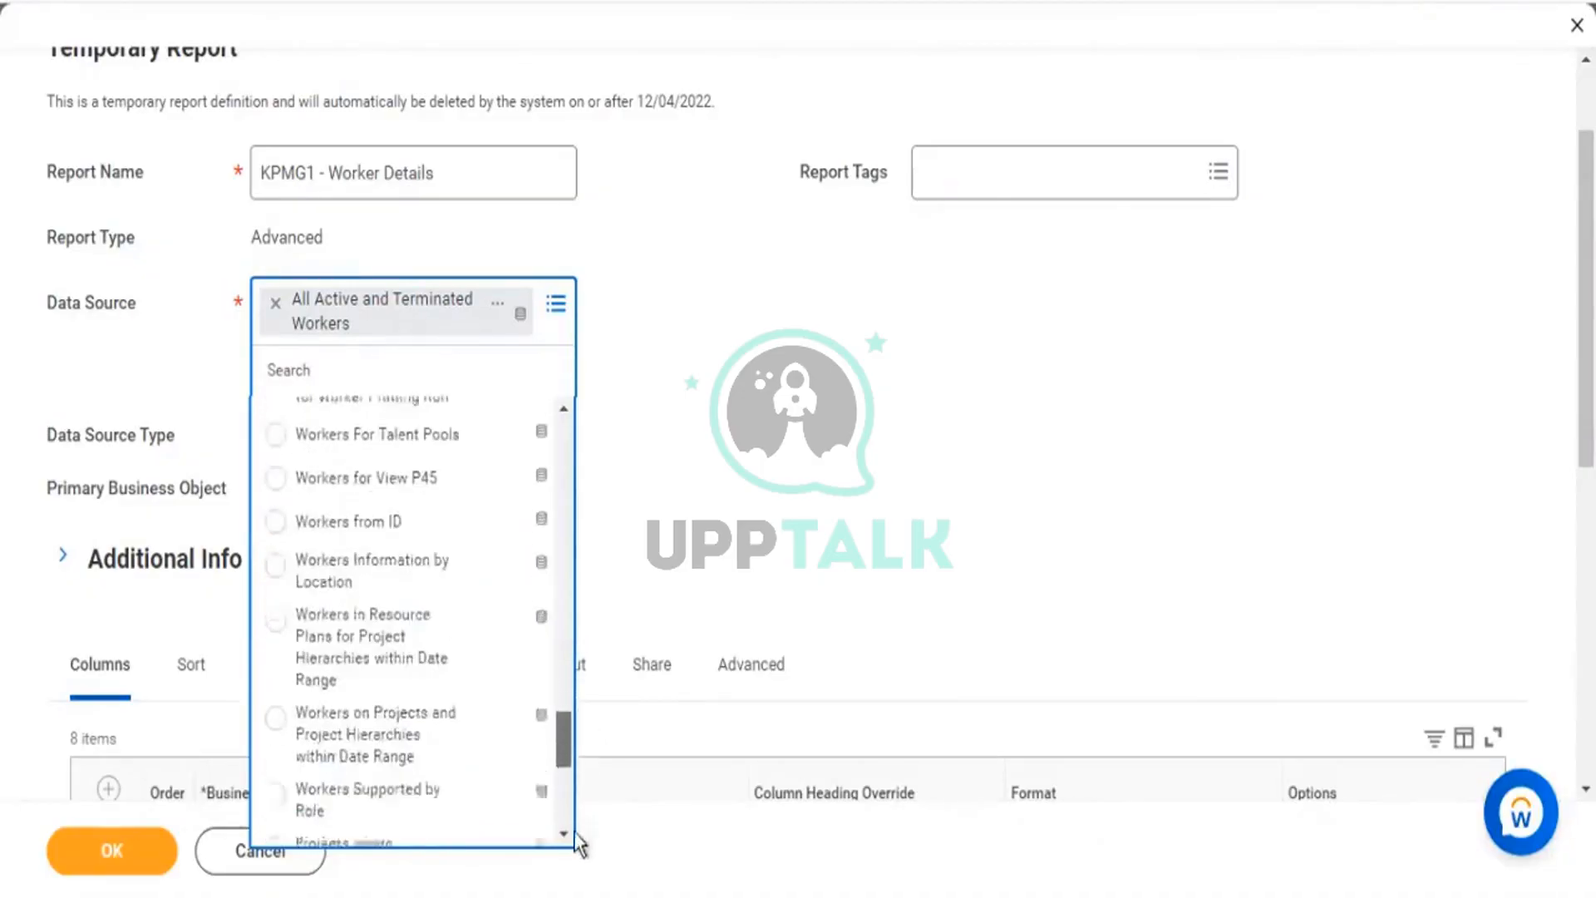
{"action": "left_click", "coordinate": [222, 509]}
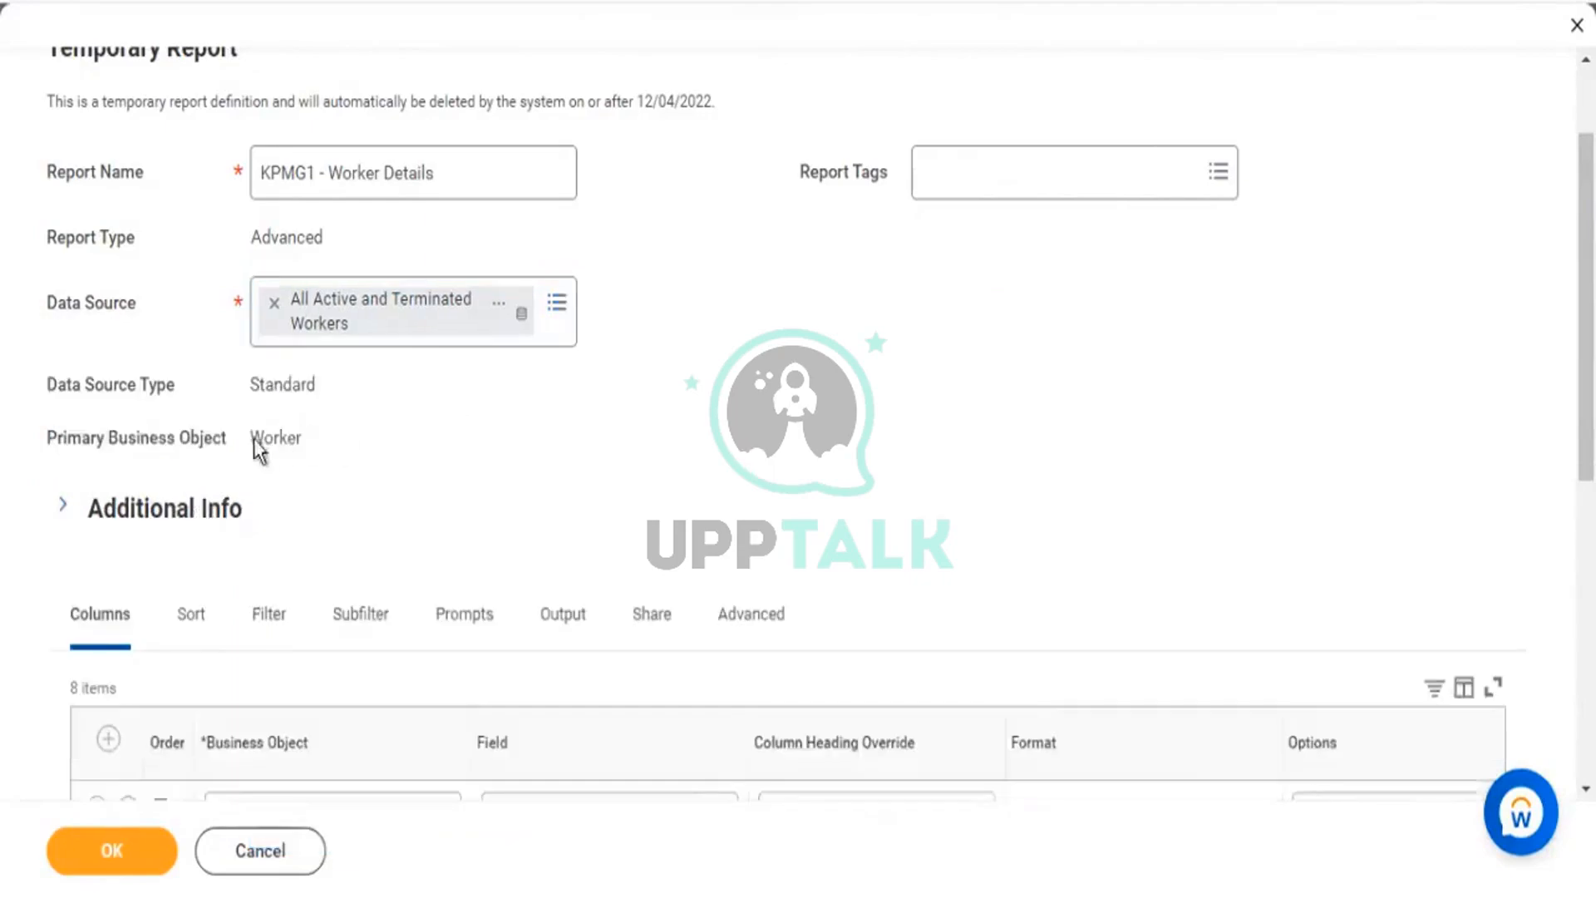
Review the Worker business object and report details, then reopen the Data Source list.
{"action": "left_click_drag", "start_coordinate": [250, 437], "coordinate": [300, 438]}
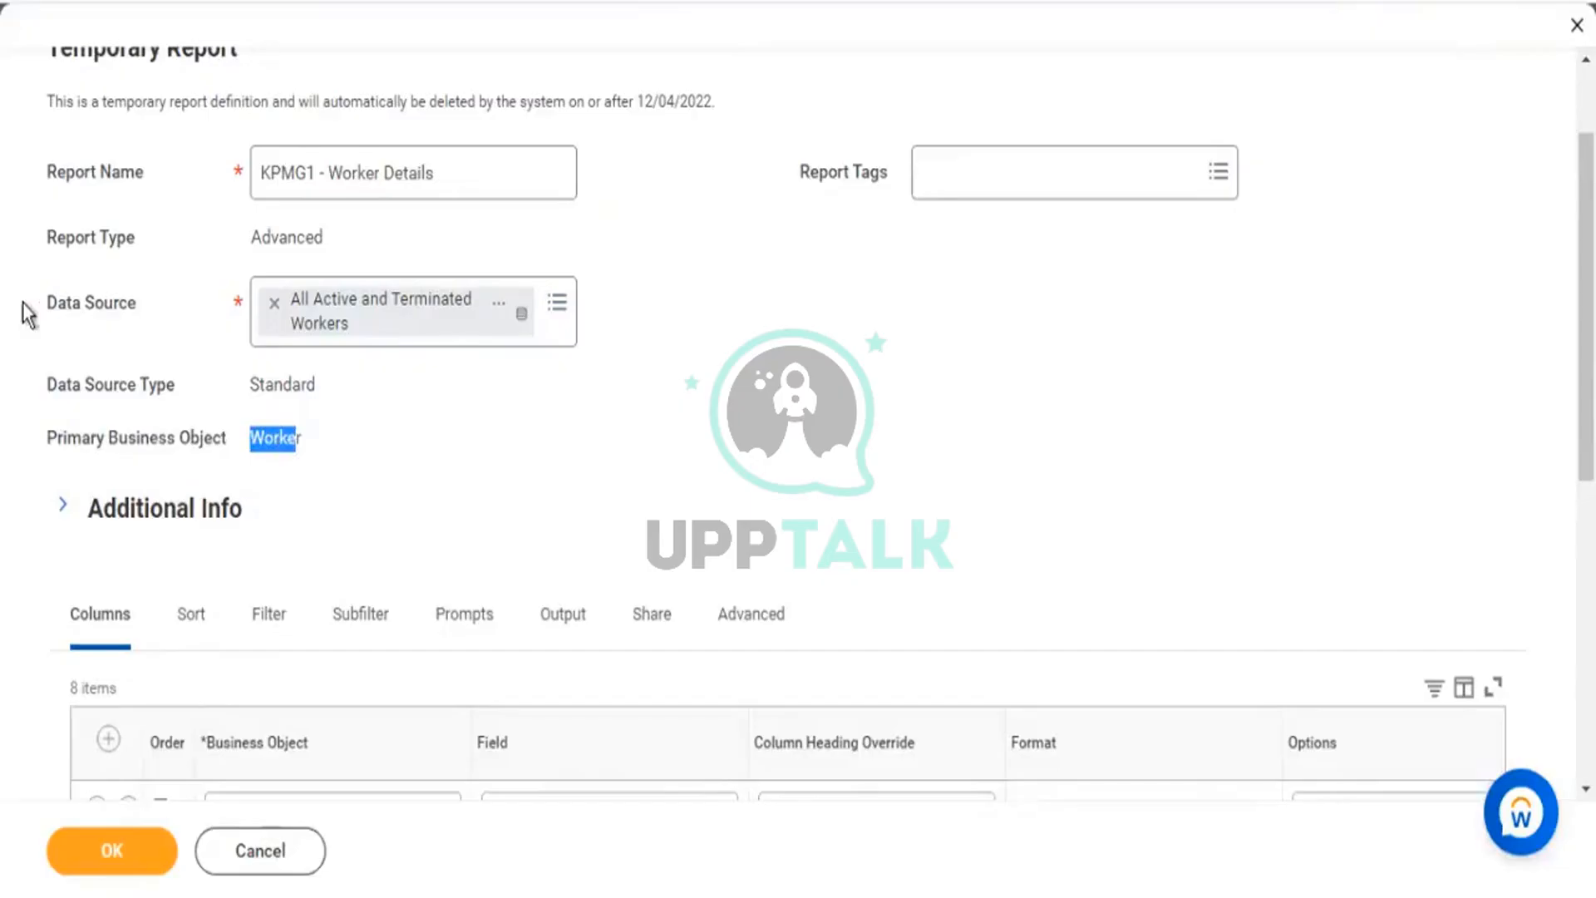
{"action": "left_click_drag", "start_coordinate": [23, 302], "coordinate": [130, 316]}
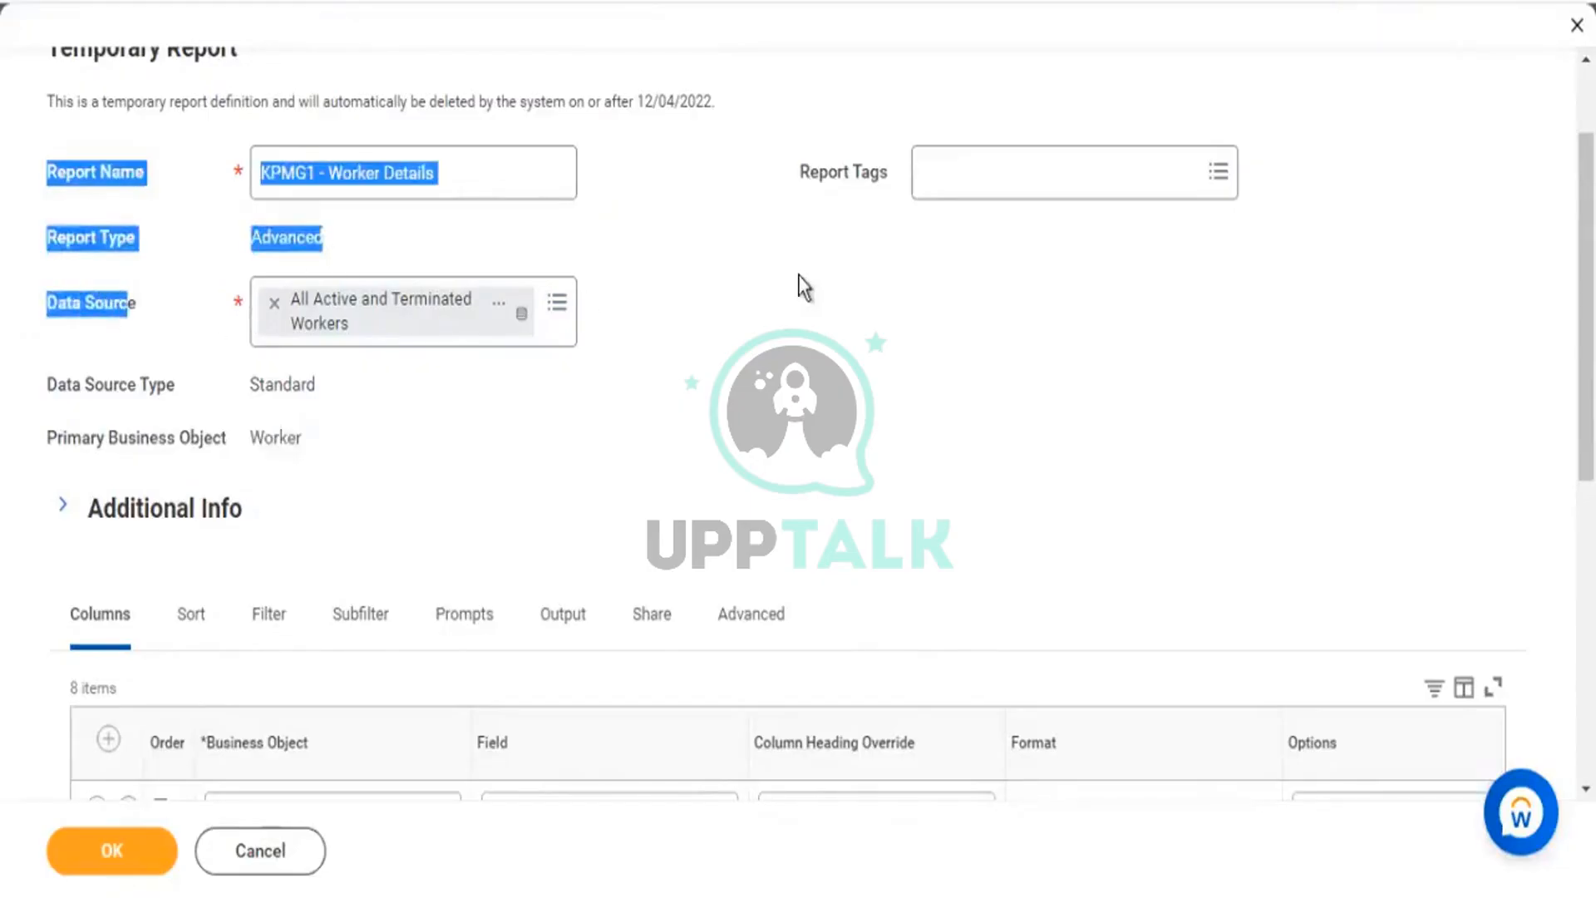
{"action": "left_click_drag", "start_coordinate": [250, 441], "coordinate": [266, 441]}
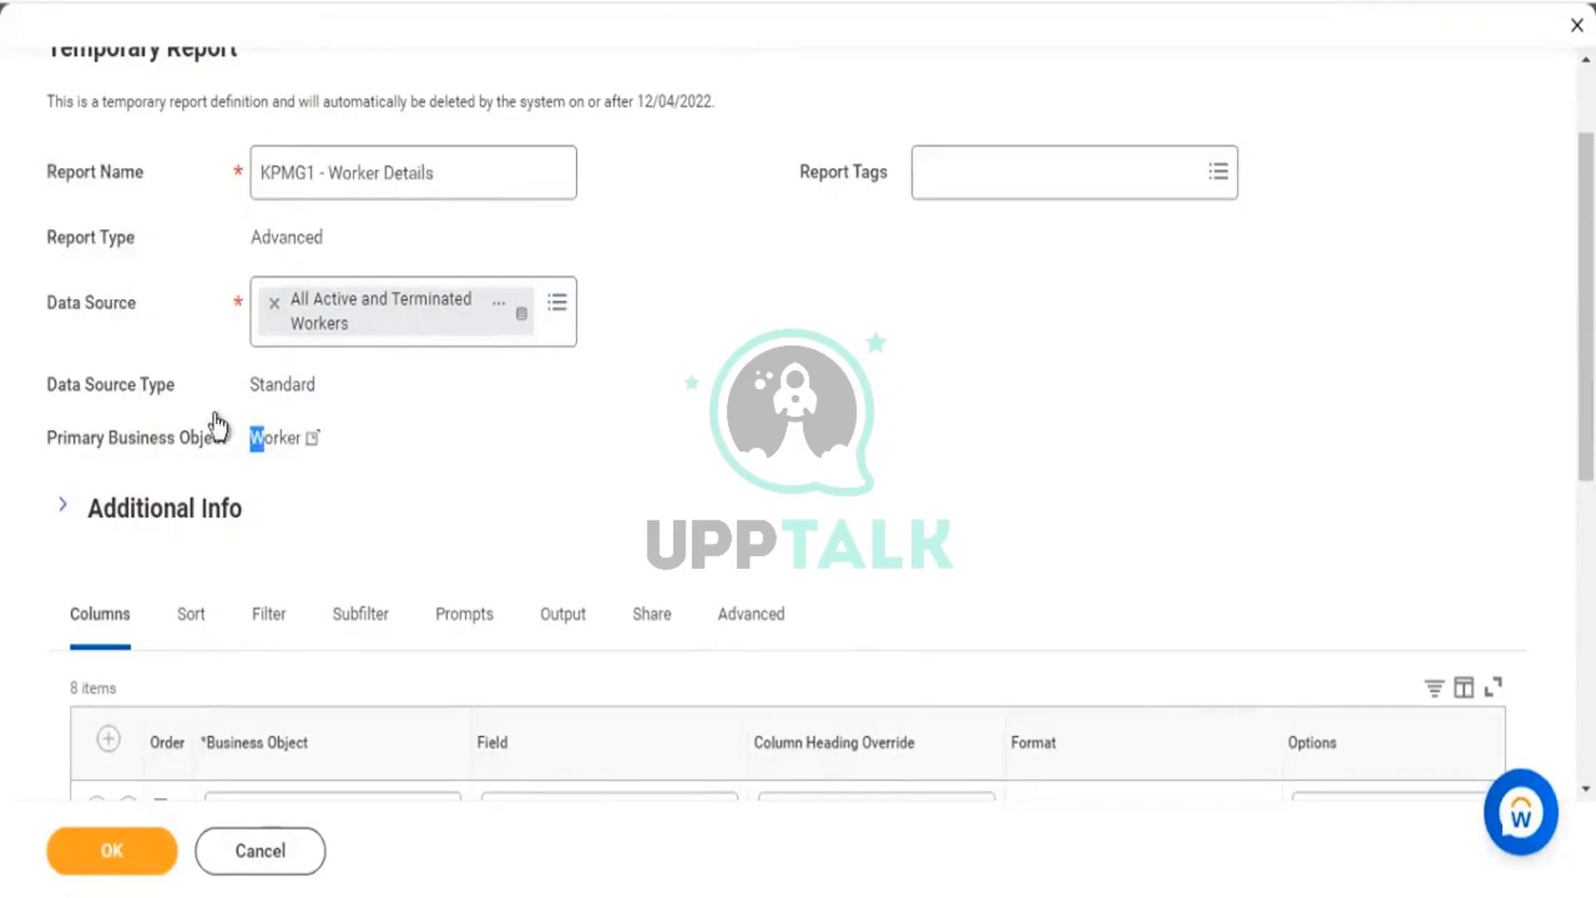
{"action": "left_click", "coordinate": [559, 304]}
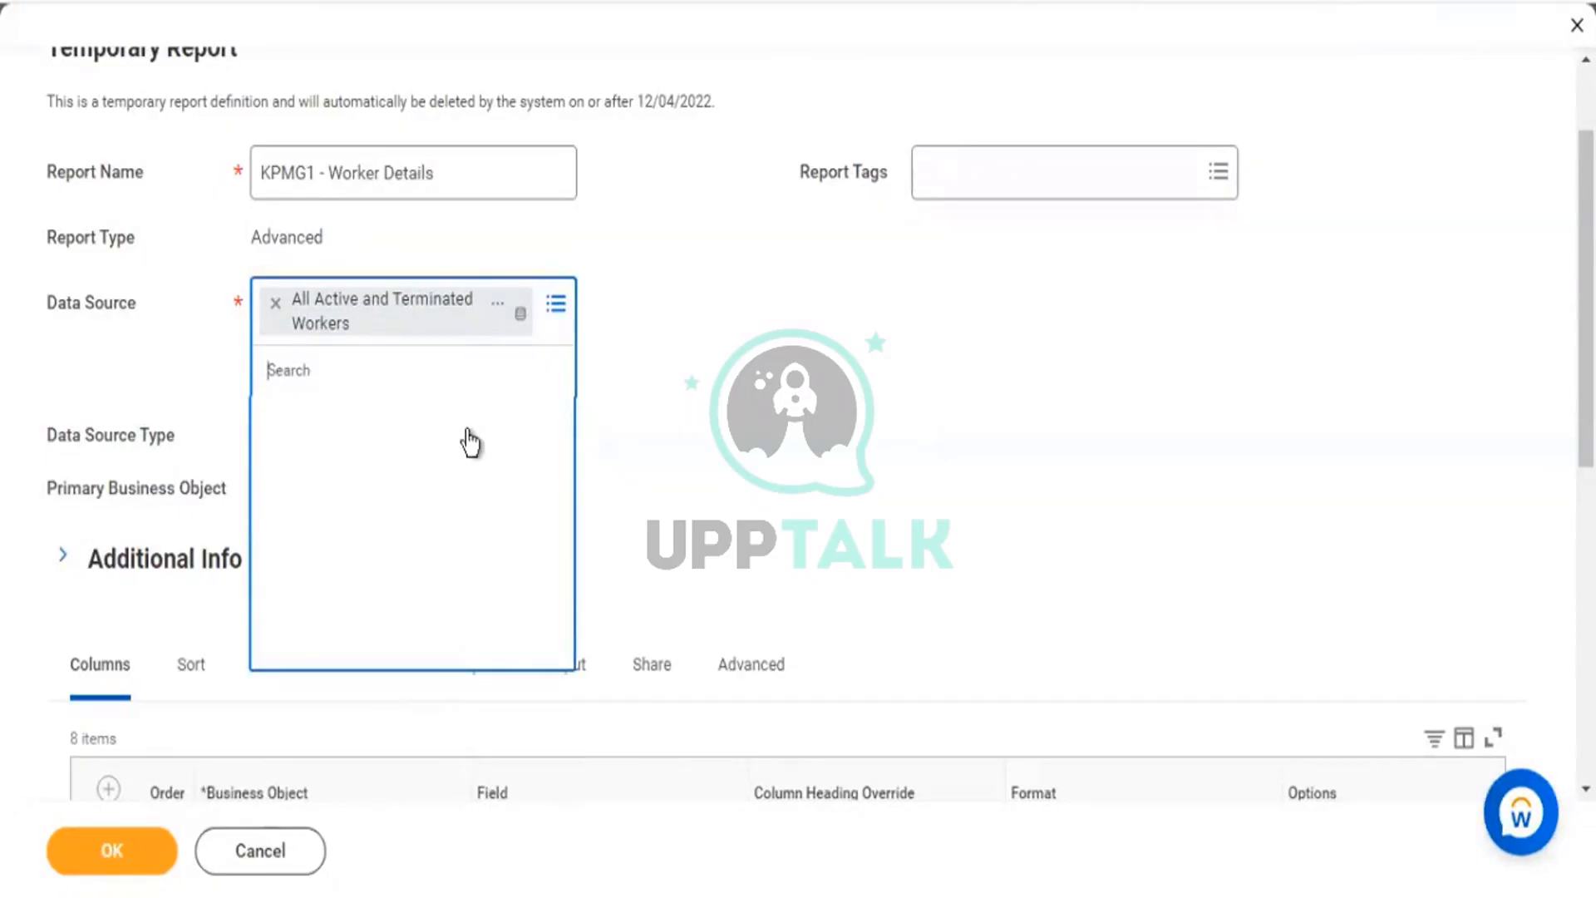
Set the report's data source to Workers by Active Organization.
{"action": "scroll", "coordinate": [471, 440], "scroll_direction": "down", "scroll_amount": 10}
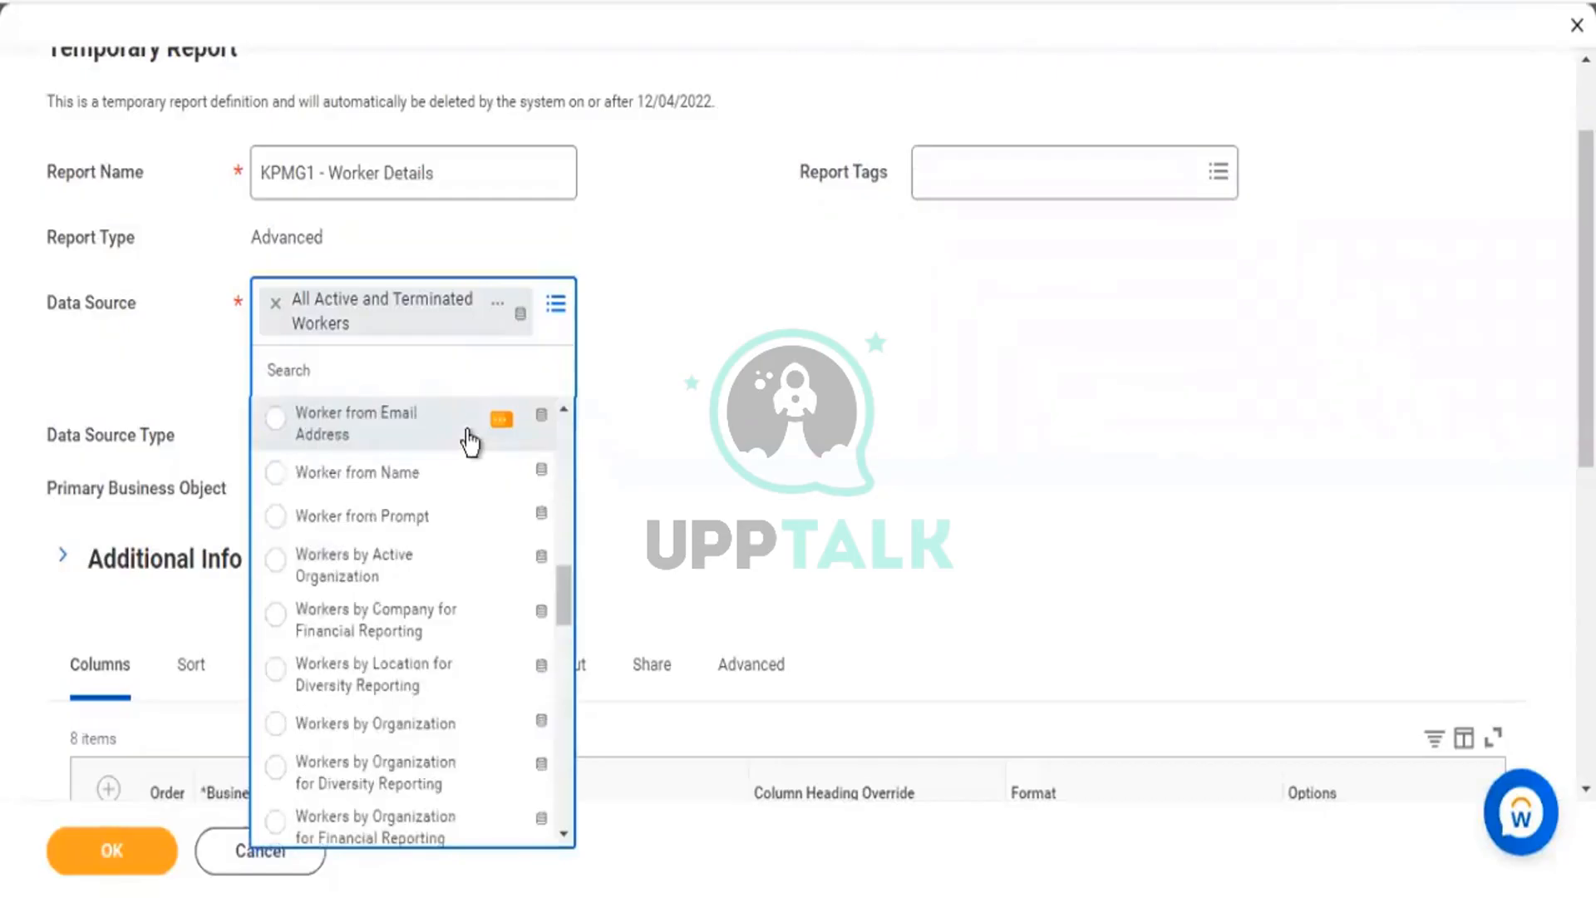
{"action": "key", "text": "Down"}
{"action": "key", "text": "Down"}
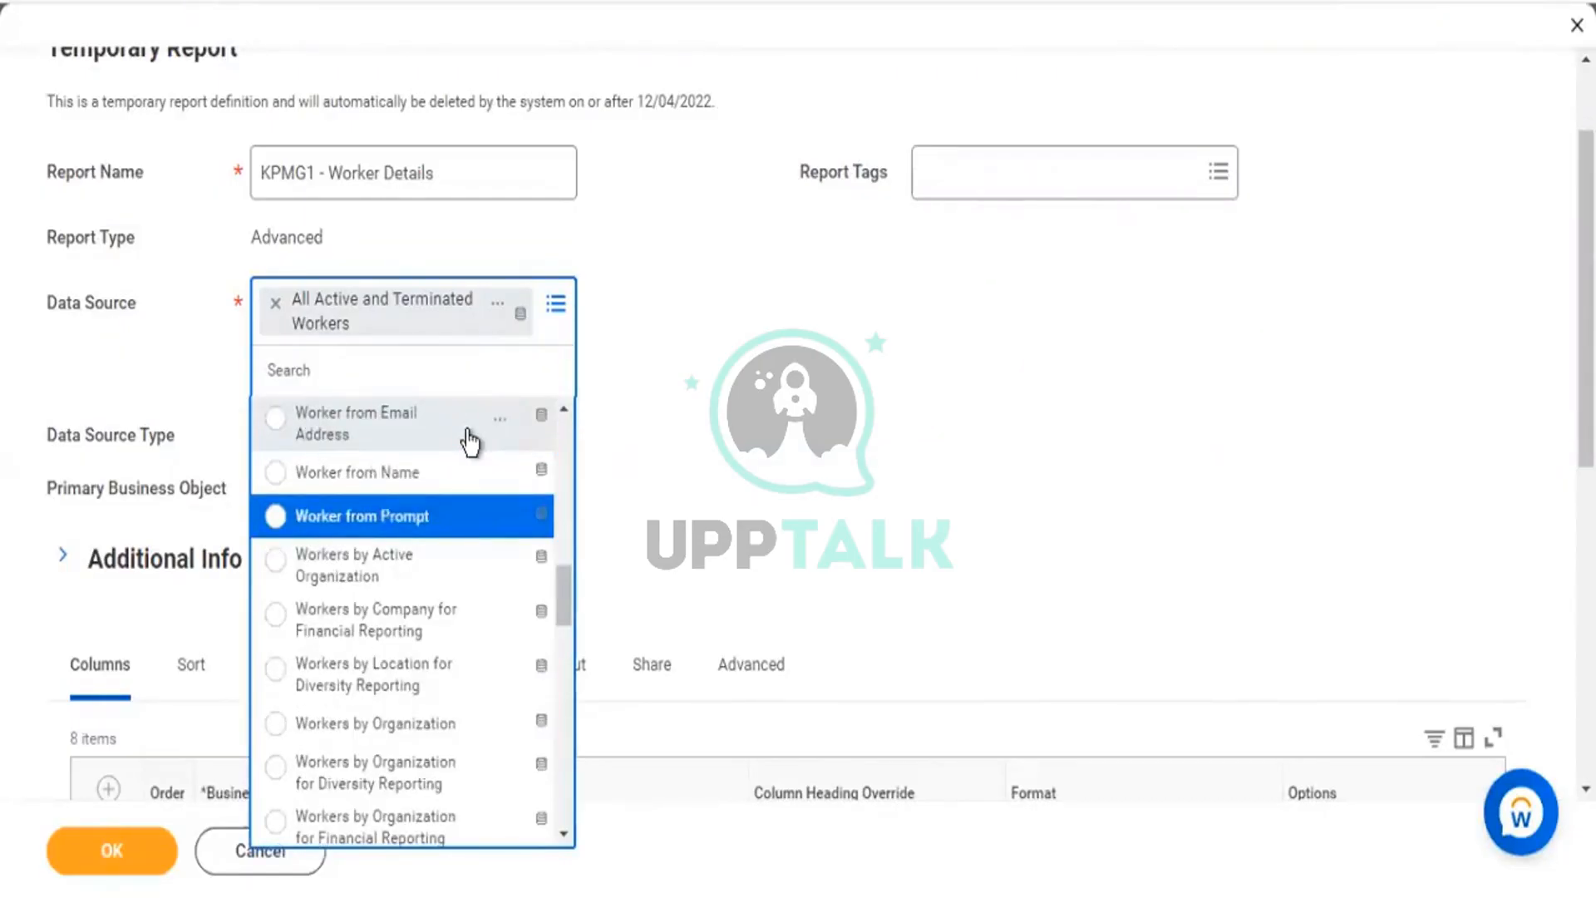
{"action": "key", "text": "Down"}
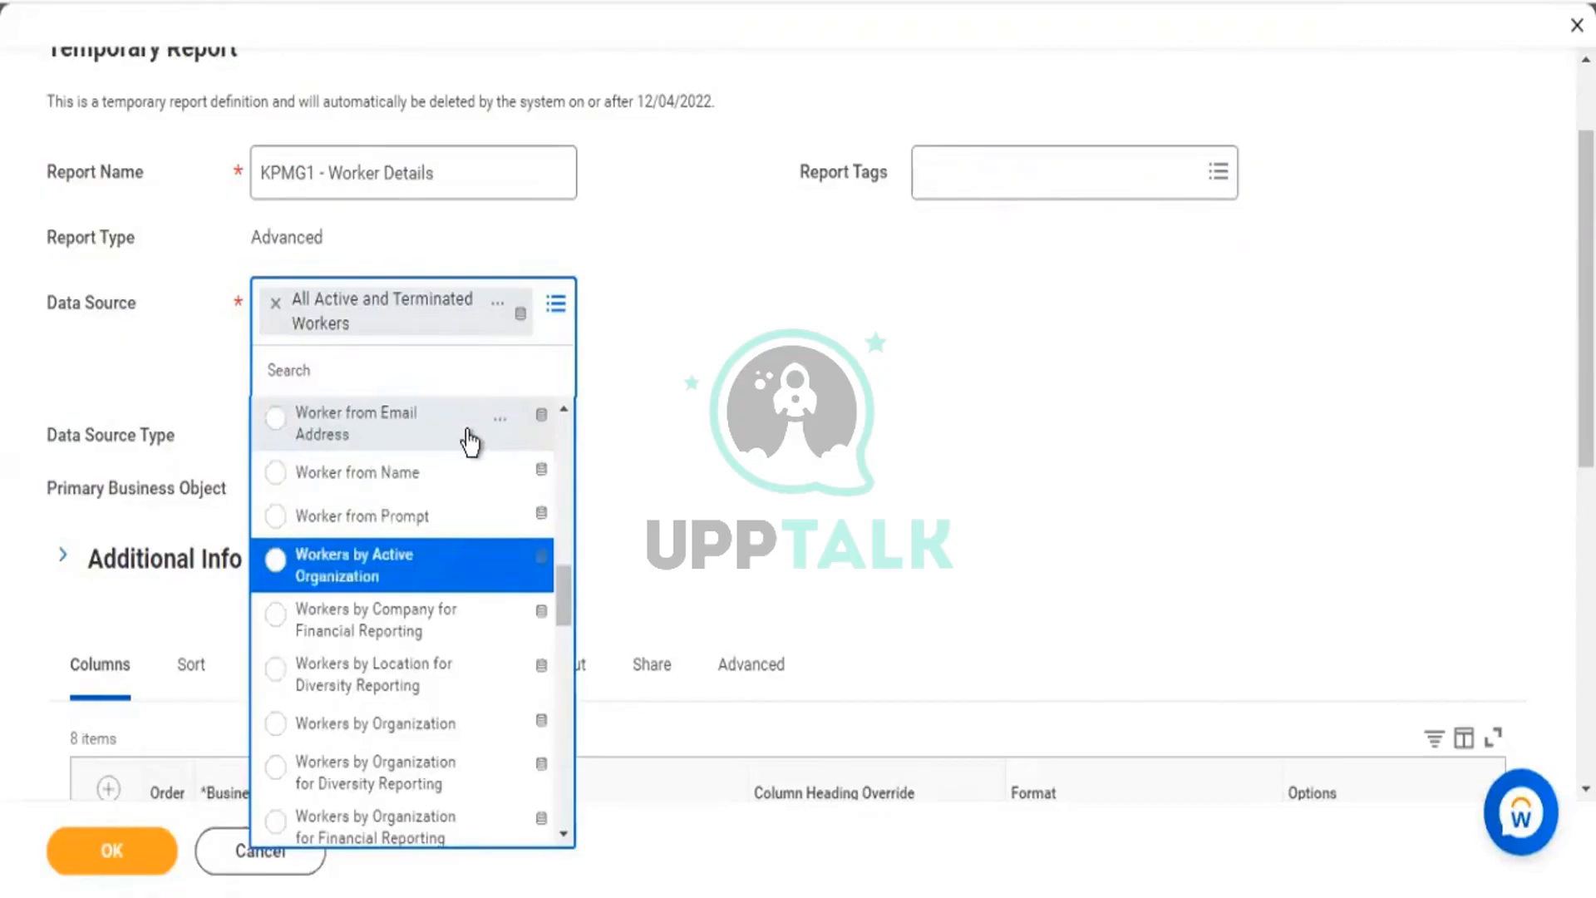
{"action": "key", "text": "Return"}
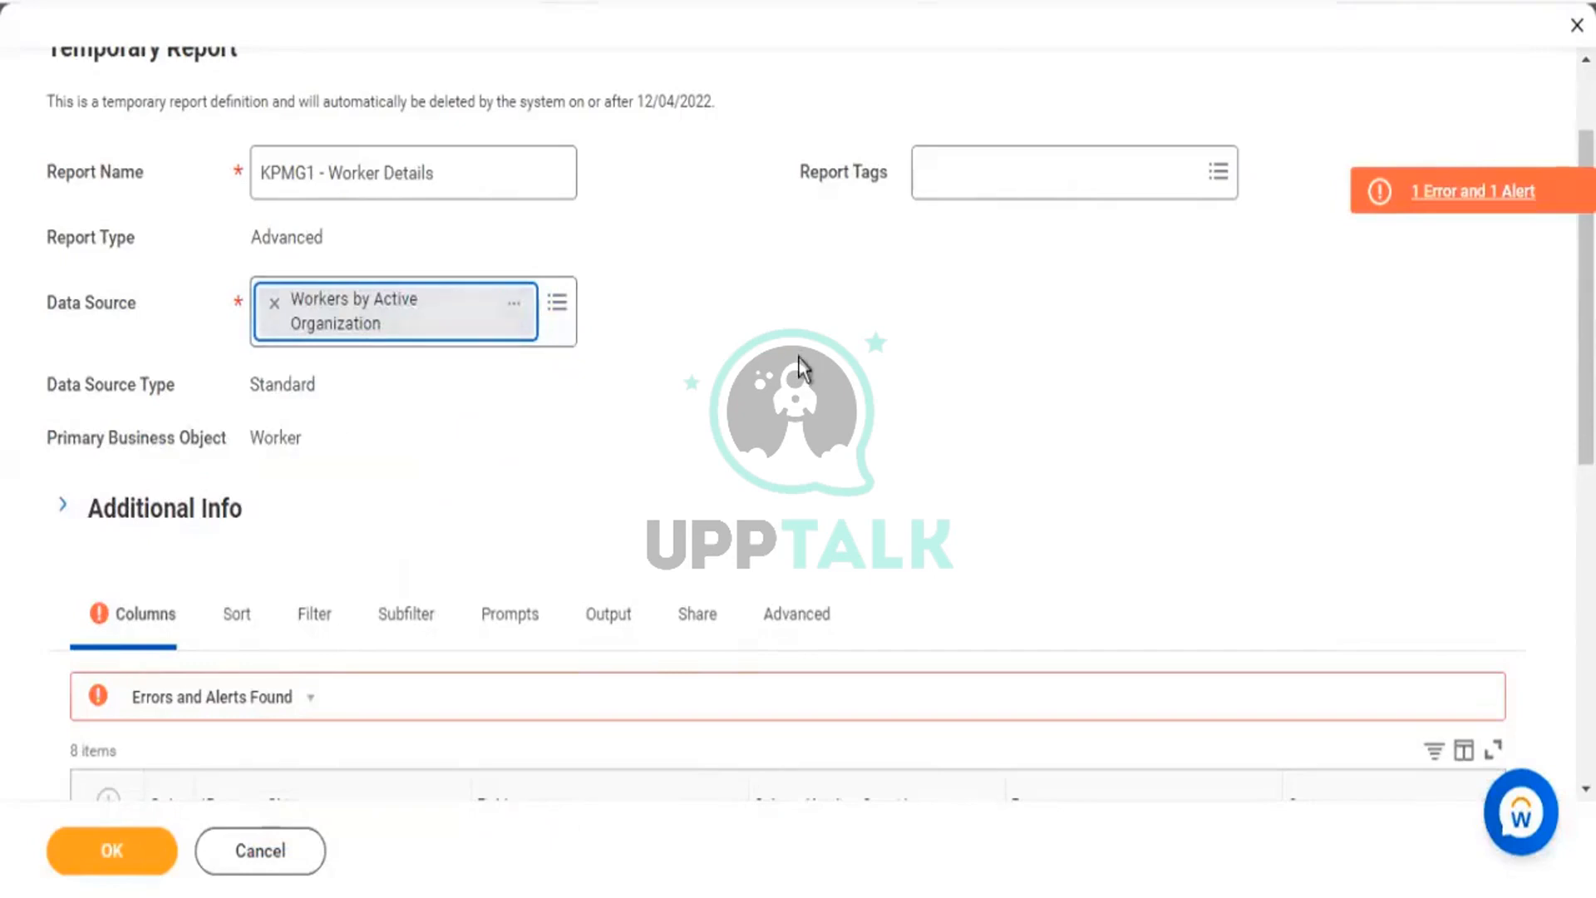
Remove the Age and disp options from the Age and Gender columns, save, and run.
{"action": "scroll", "coordinate": [1400, 559], "scroll_direction": "down", "scroll_amount": 8}
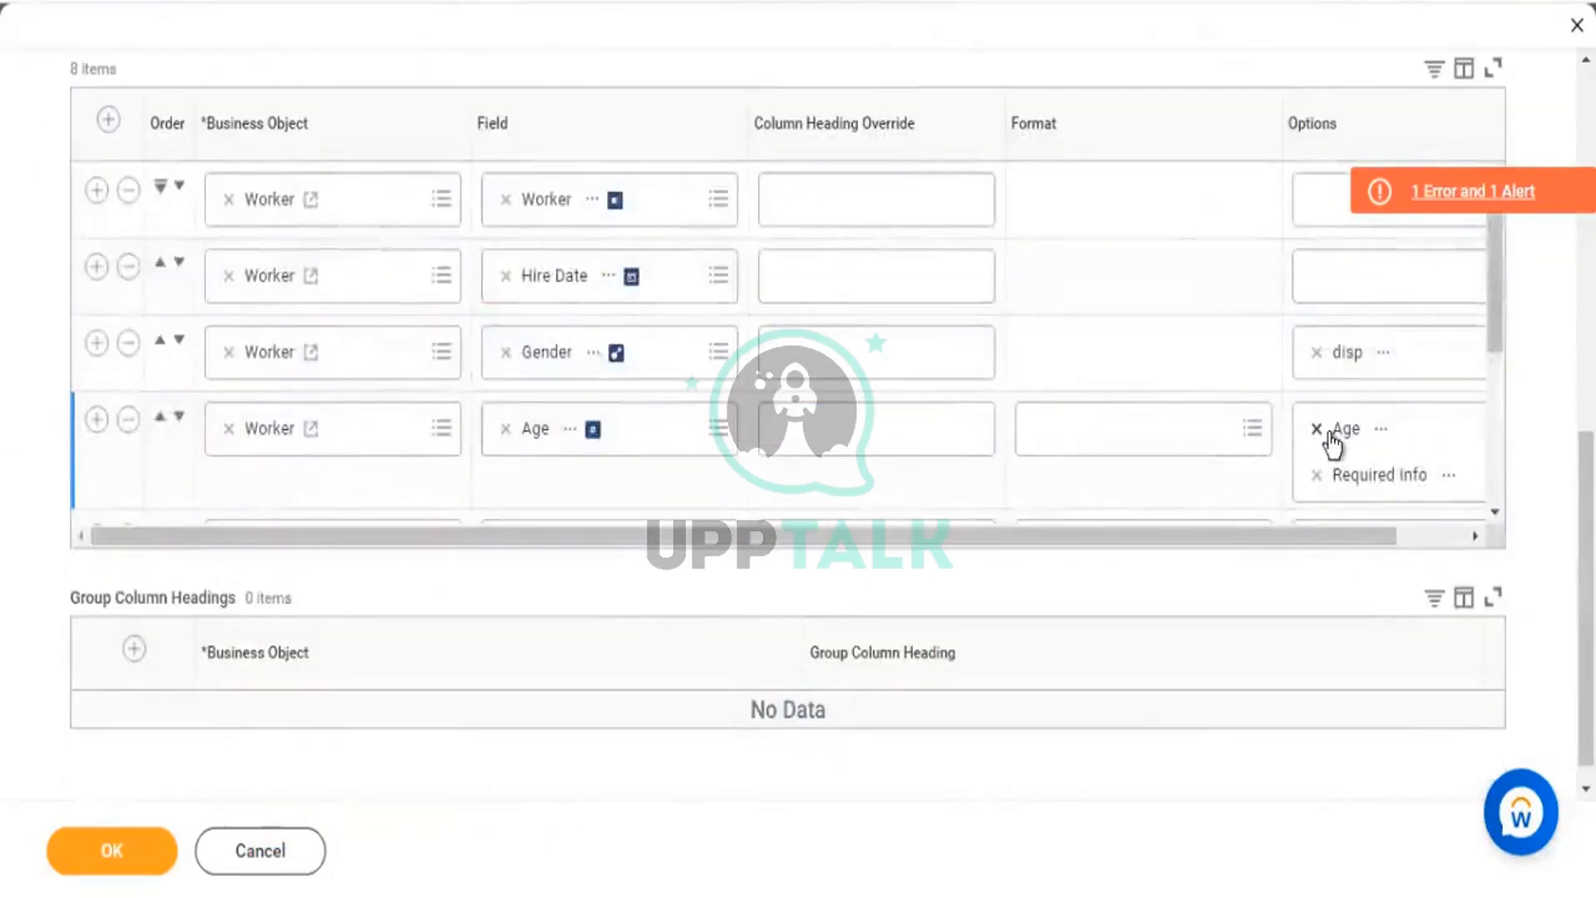
{"action": "left_click", "coordinate": [1318, 430]}
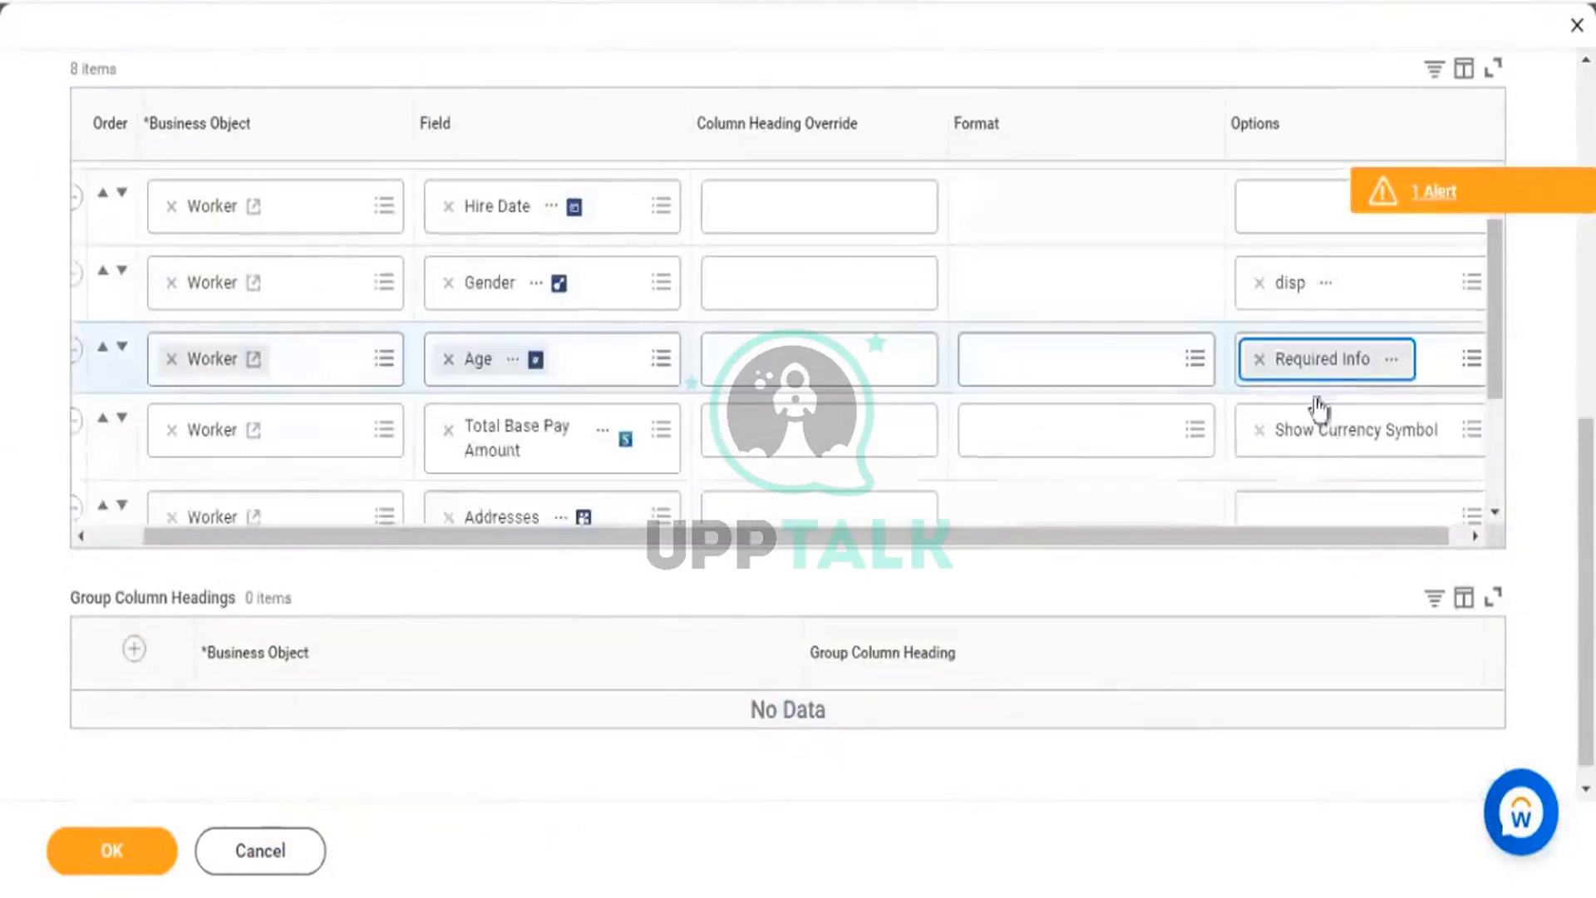
{"action": "left_click", "coordinate": [1260, 362]}
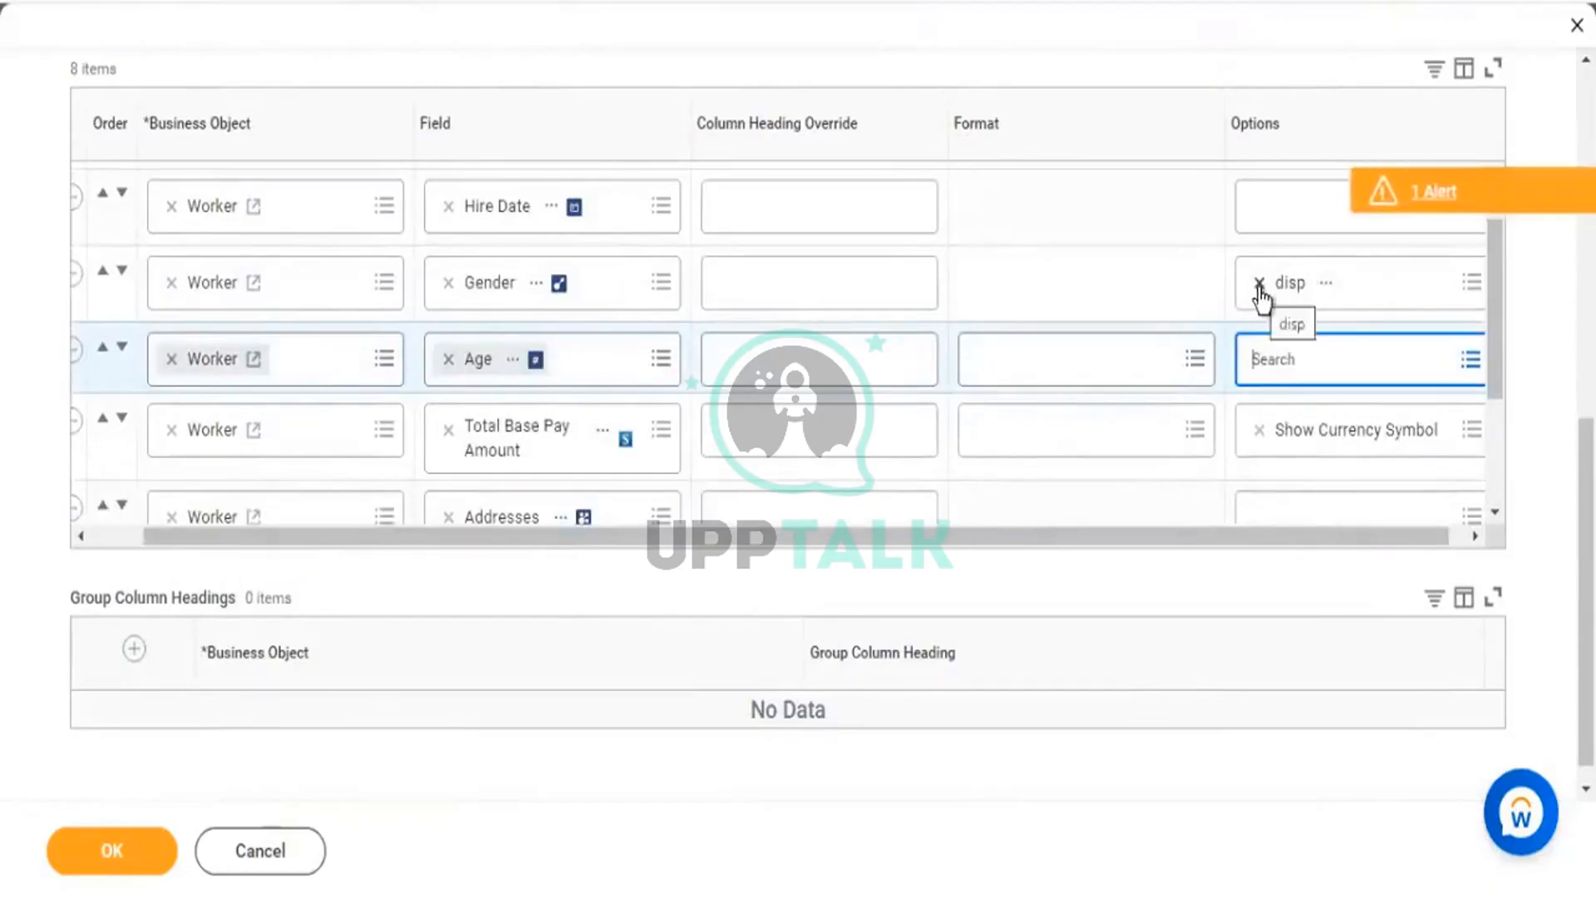
{"action": "left_click", "coordinate": [1259, 283]}
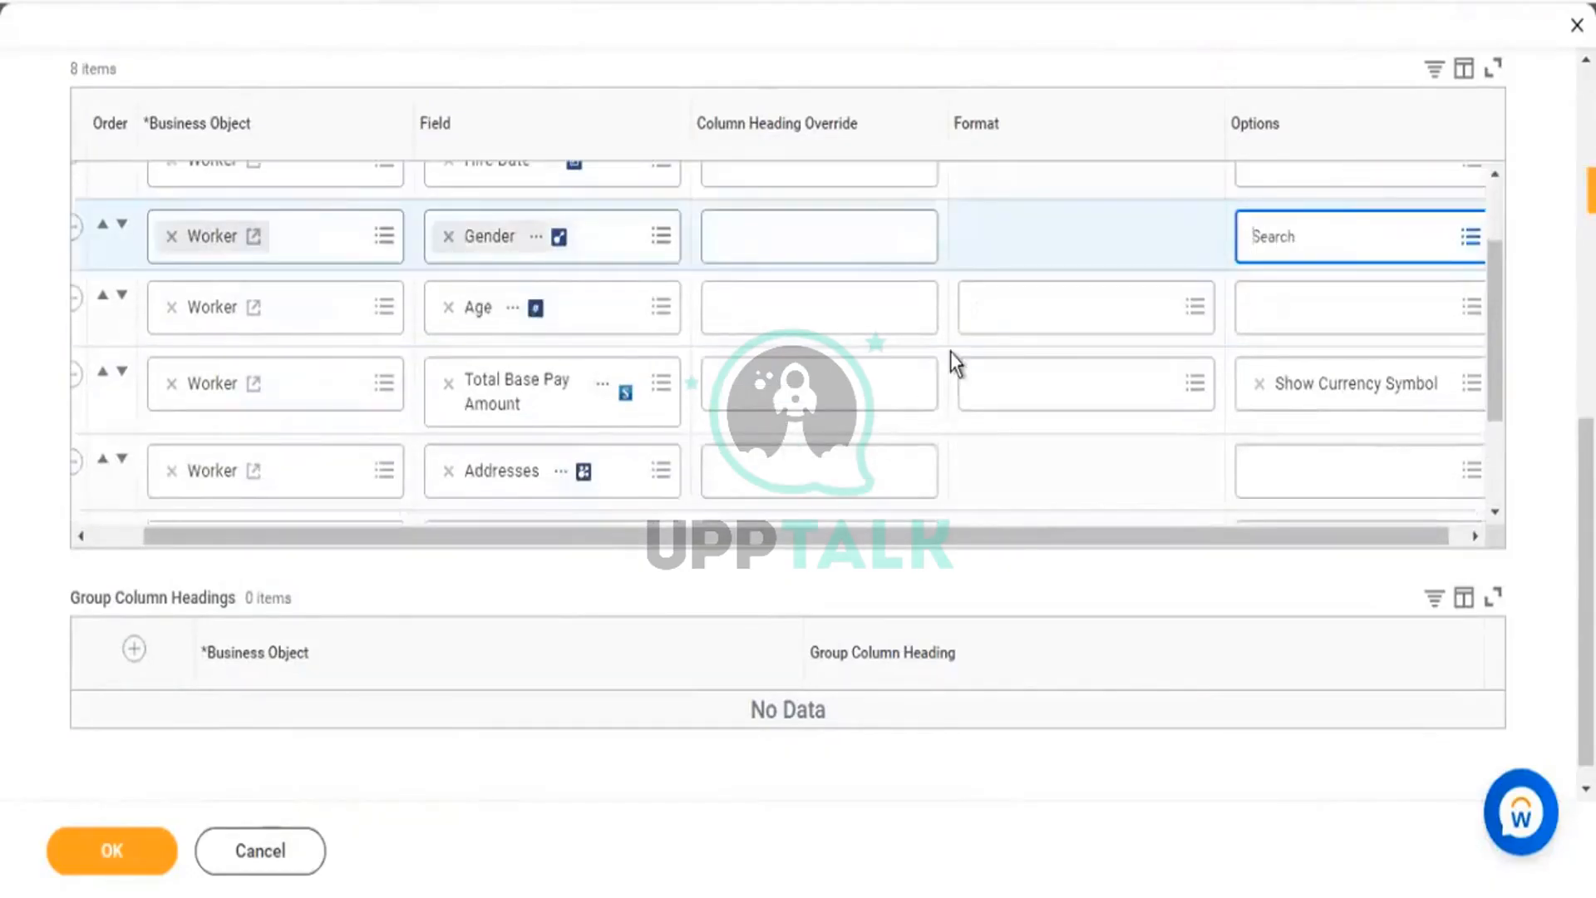
{"action": "scroll", "coordinate": [950, 352], "scroll_direction": "down", "scroll_amount": 3}
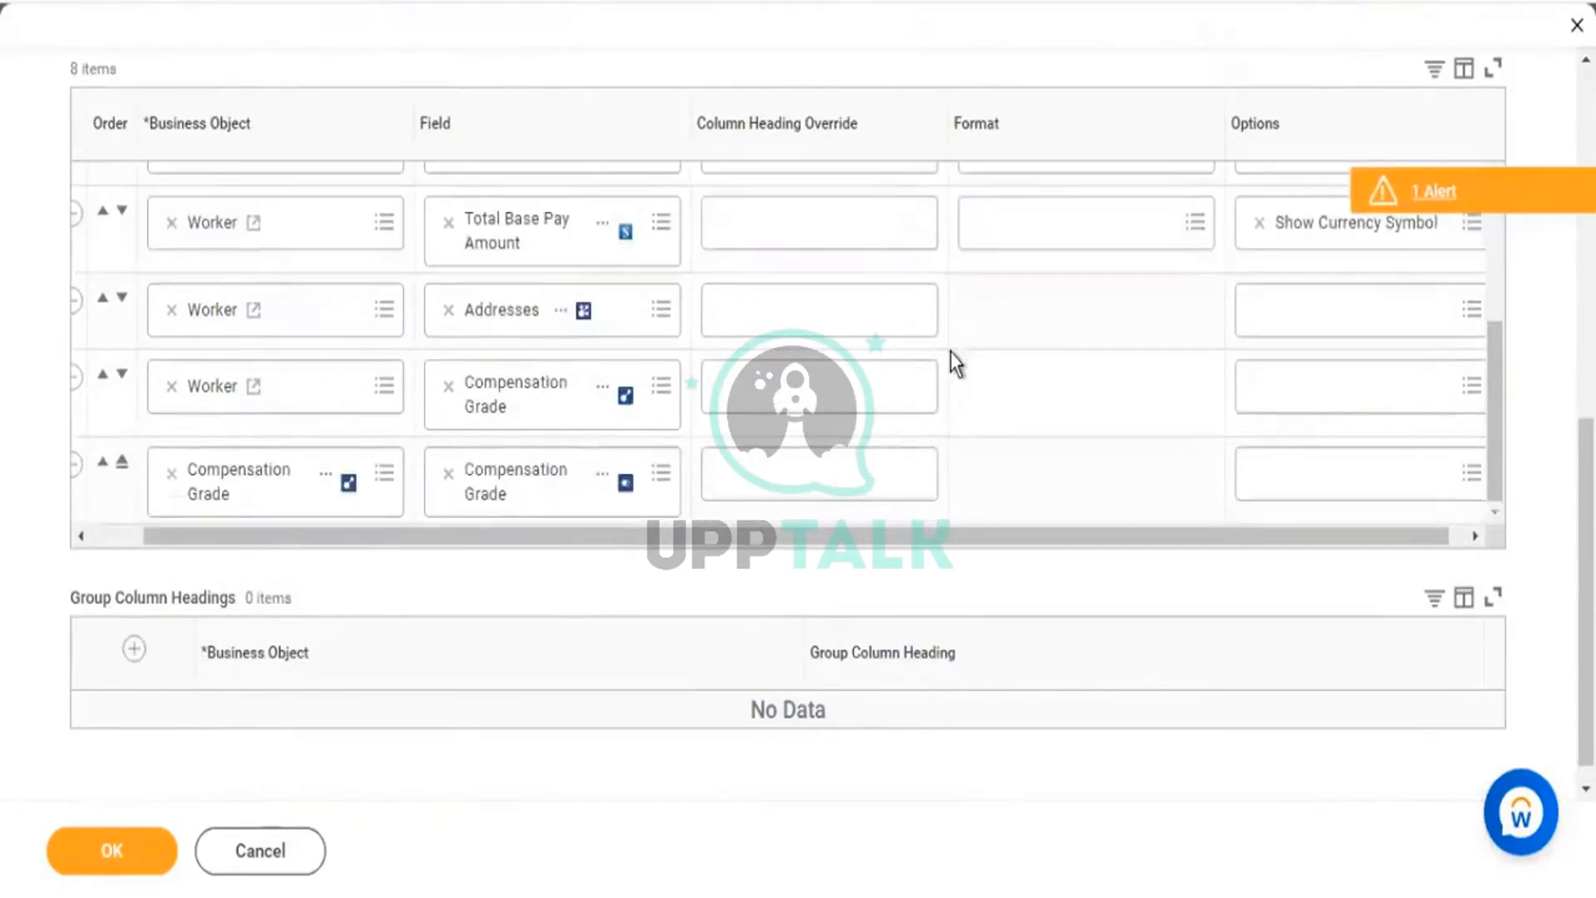
{"action": "left_click", "coordinate": [115, 852]}
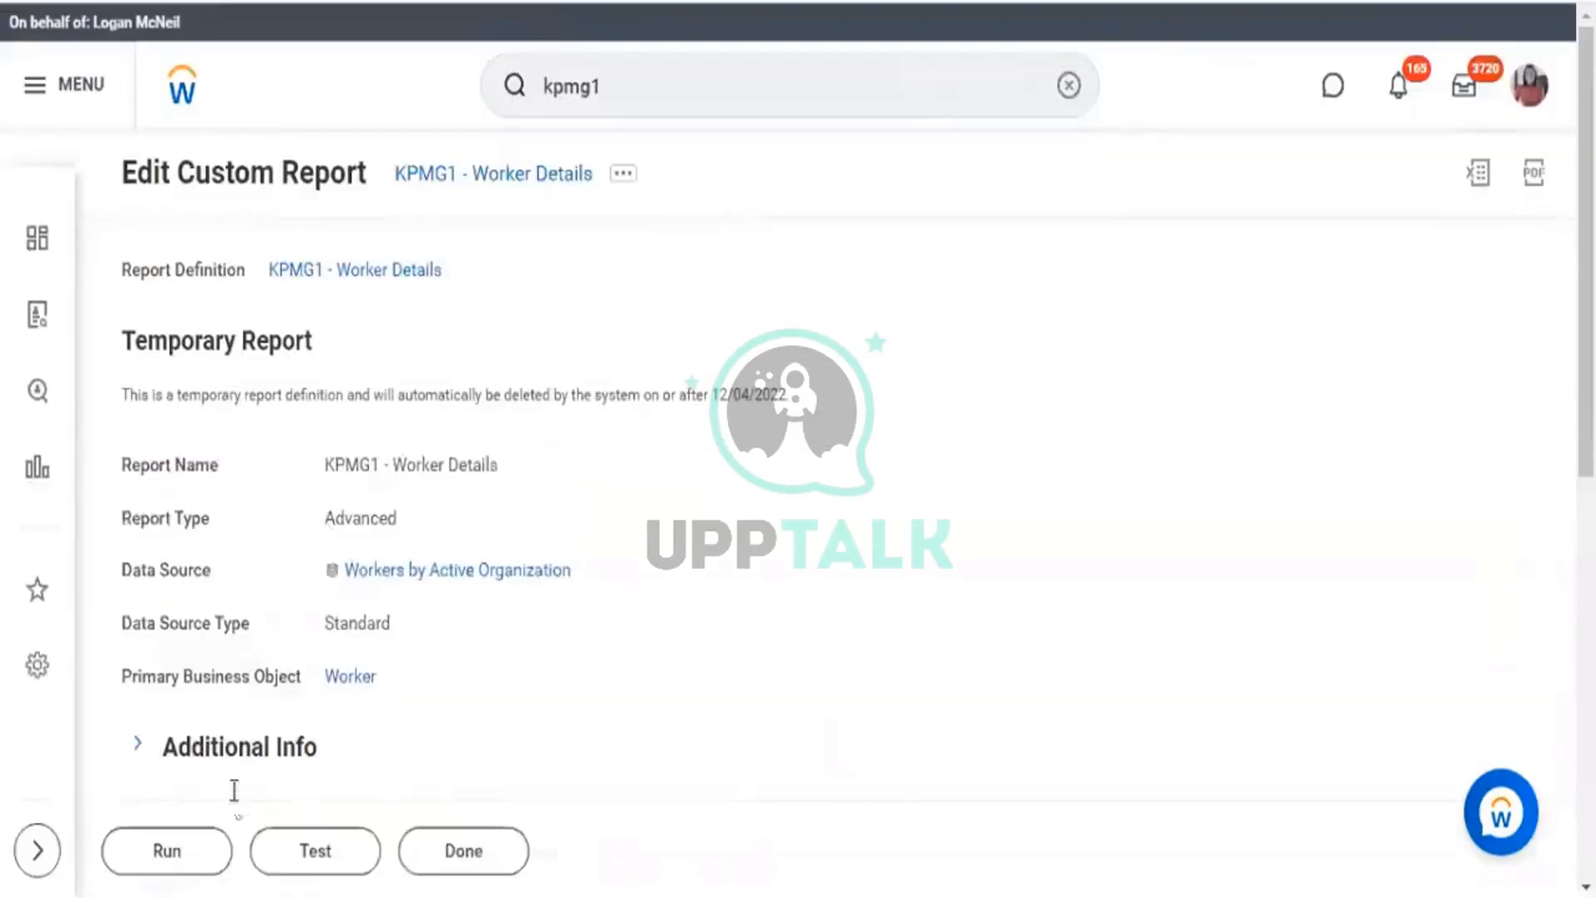
{"action": "left_click", "coordinate": [214, 853]}
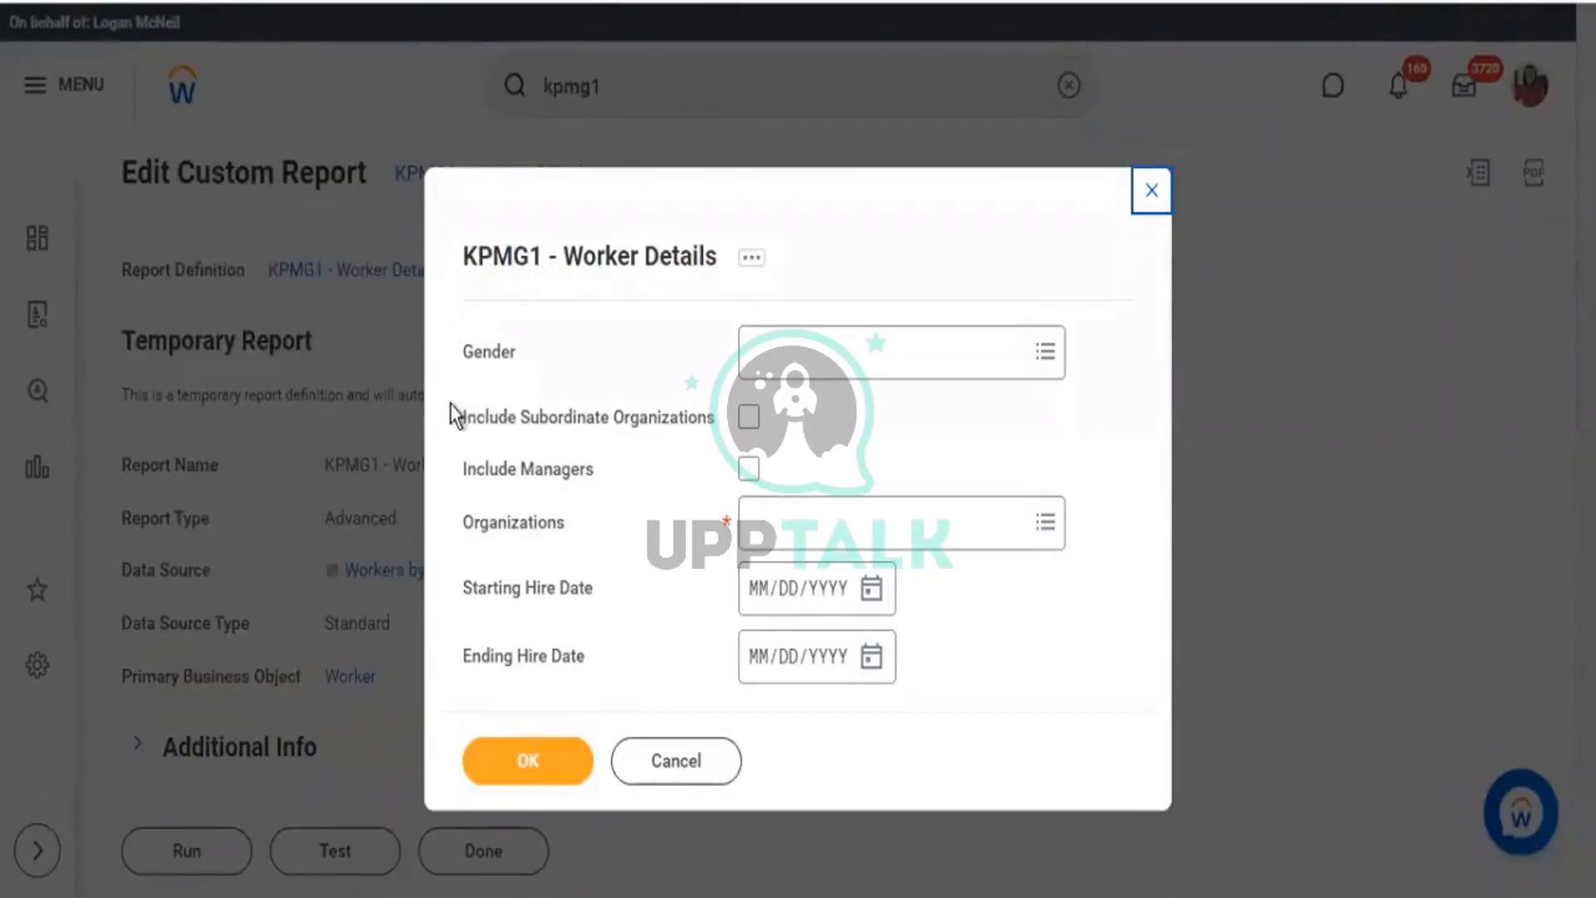
Review the Gender and Include Subordinate Organizations prompts in the run dialog.
{"action": "left_click_drag", "start_coordinate": [455, 403], "coordinate": [619, 435]}
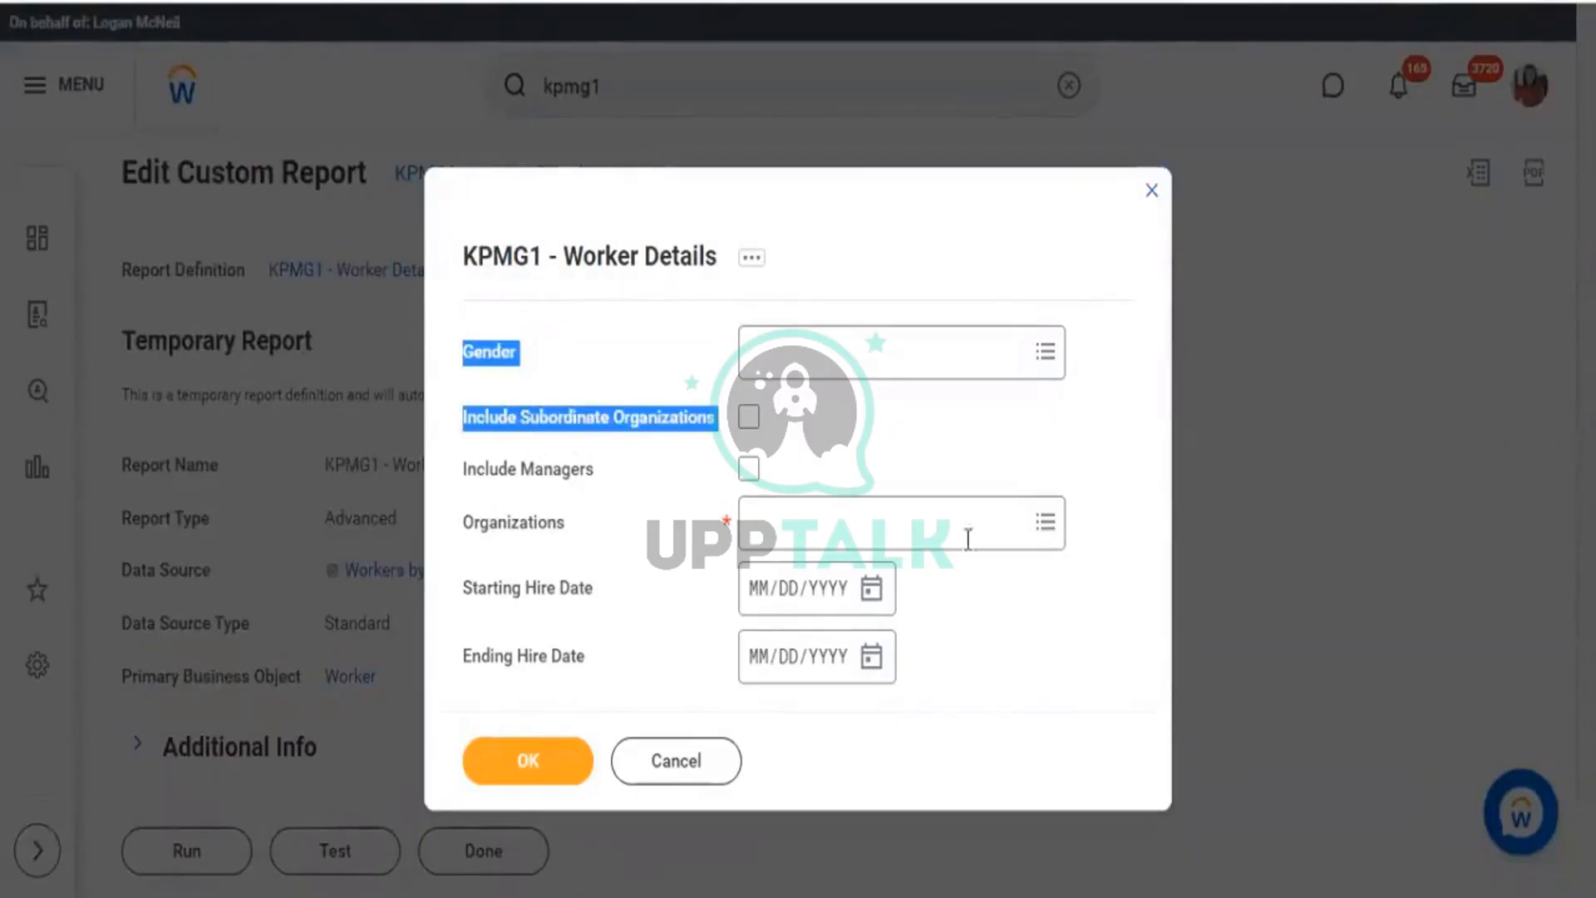
Check Include Subordinate Organizations and Include Managers, then close the prompts and discard changes.
{"action": "left_click_drag", "start_coordinate": [1039, 527], "coordinate": [326, 476]}
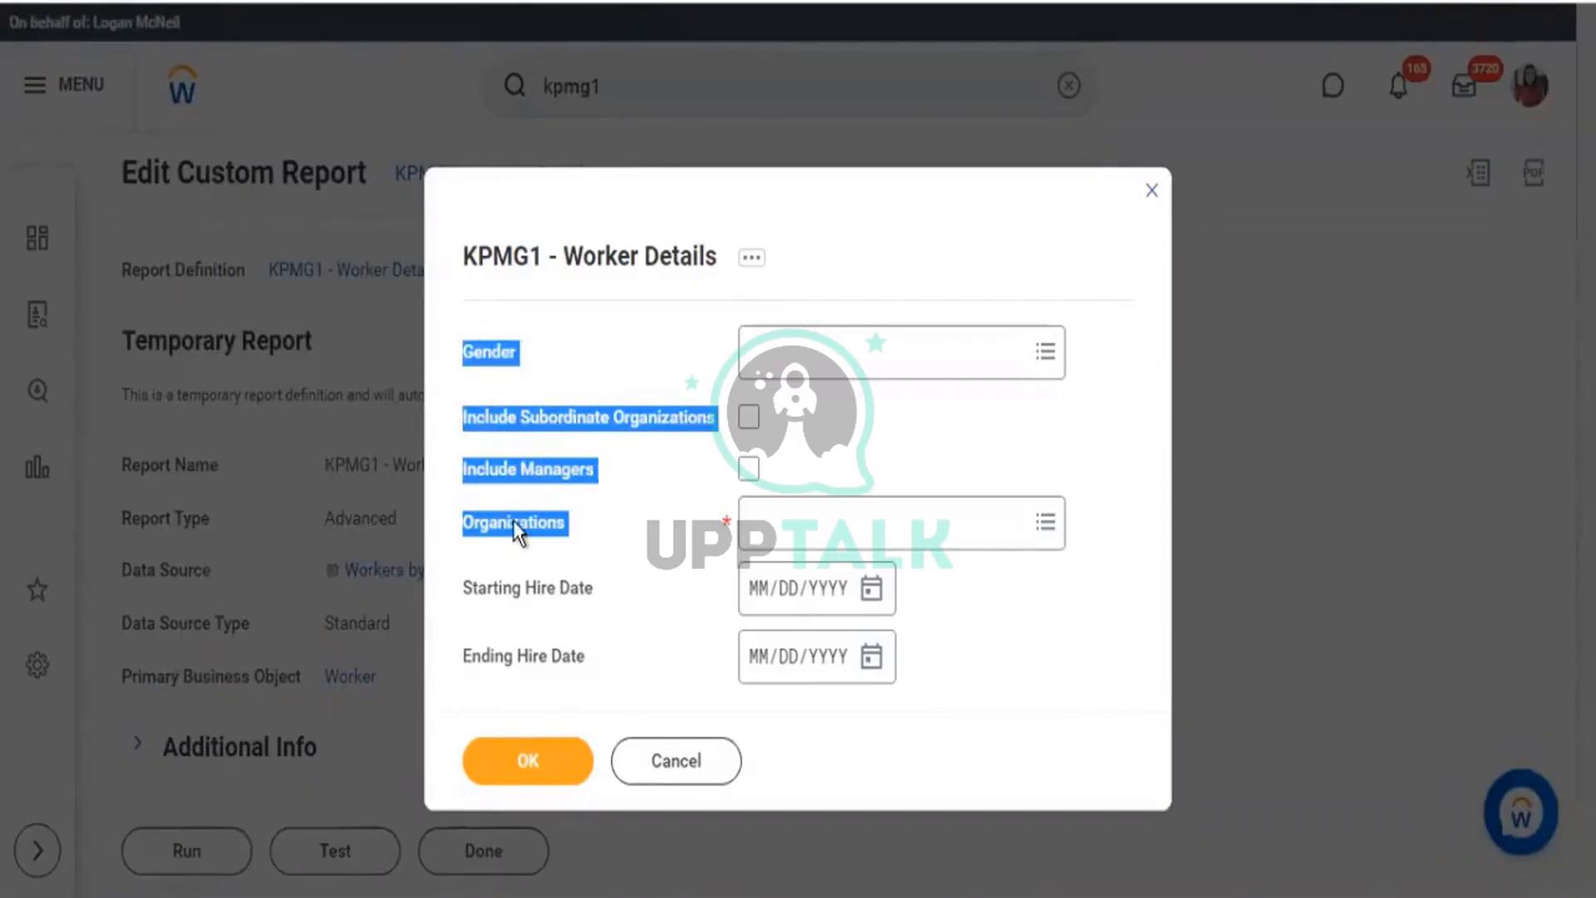
{"action": "left_click", "coordinate": [516, 468]}
{"action": "left_click", "coordinate": [572, 424]}
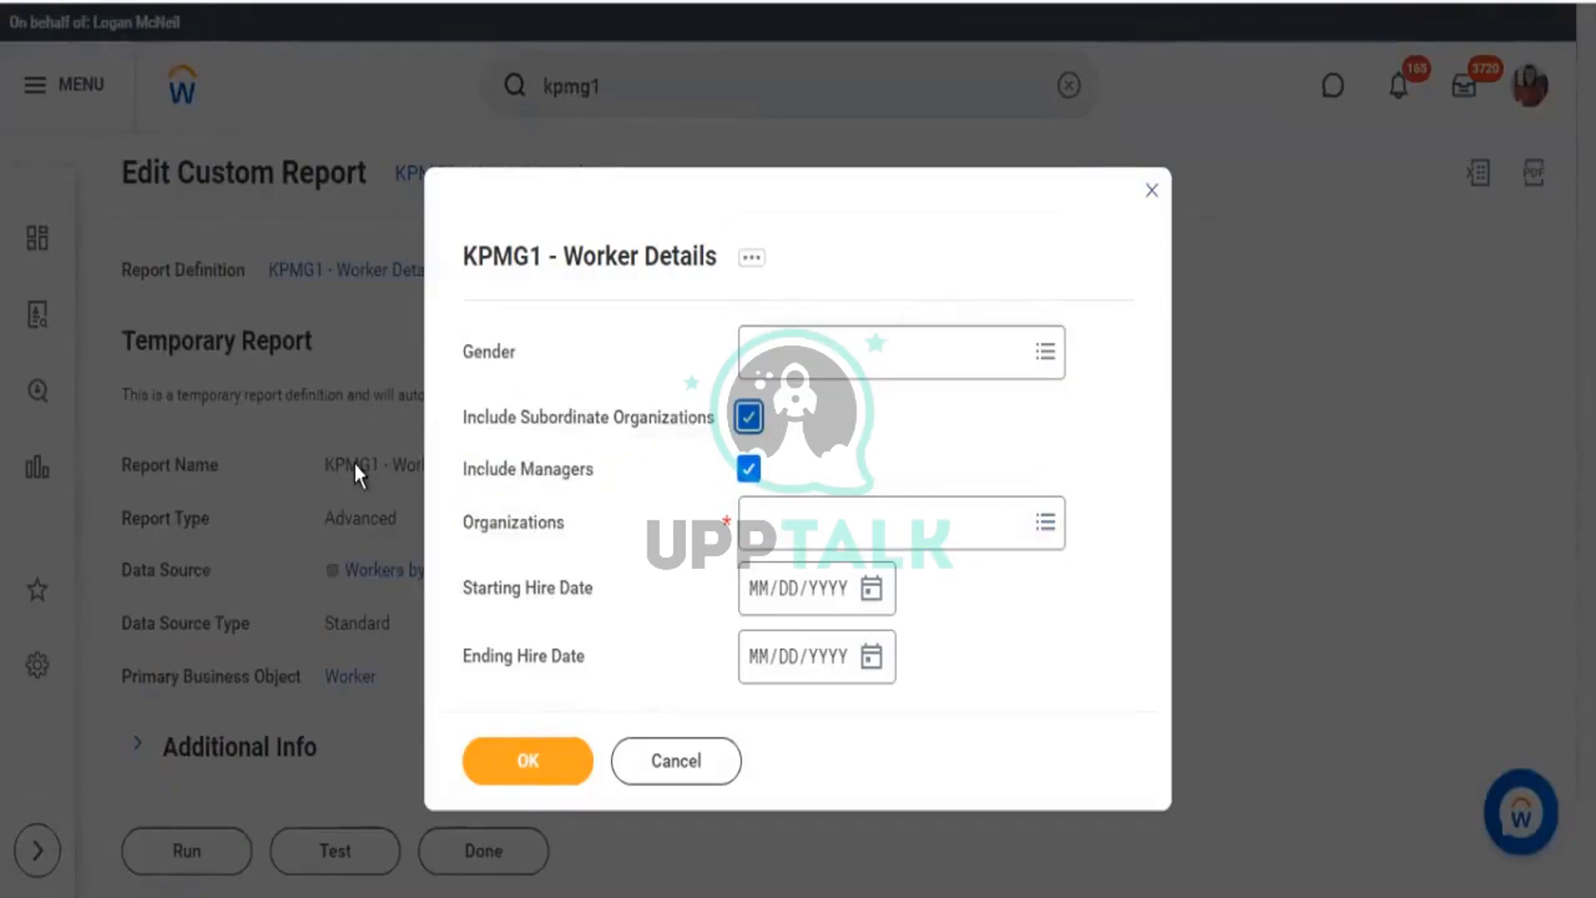
{"action": "left_click", "coordinate": [660, 260]}
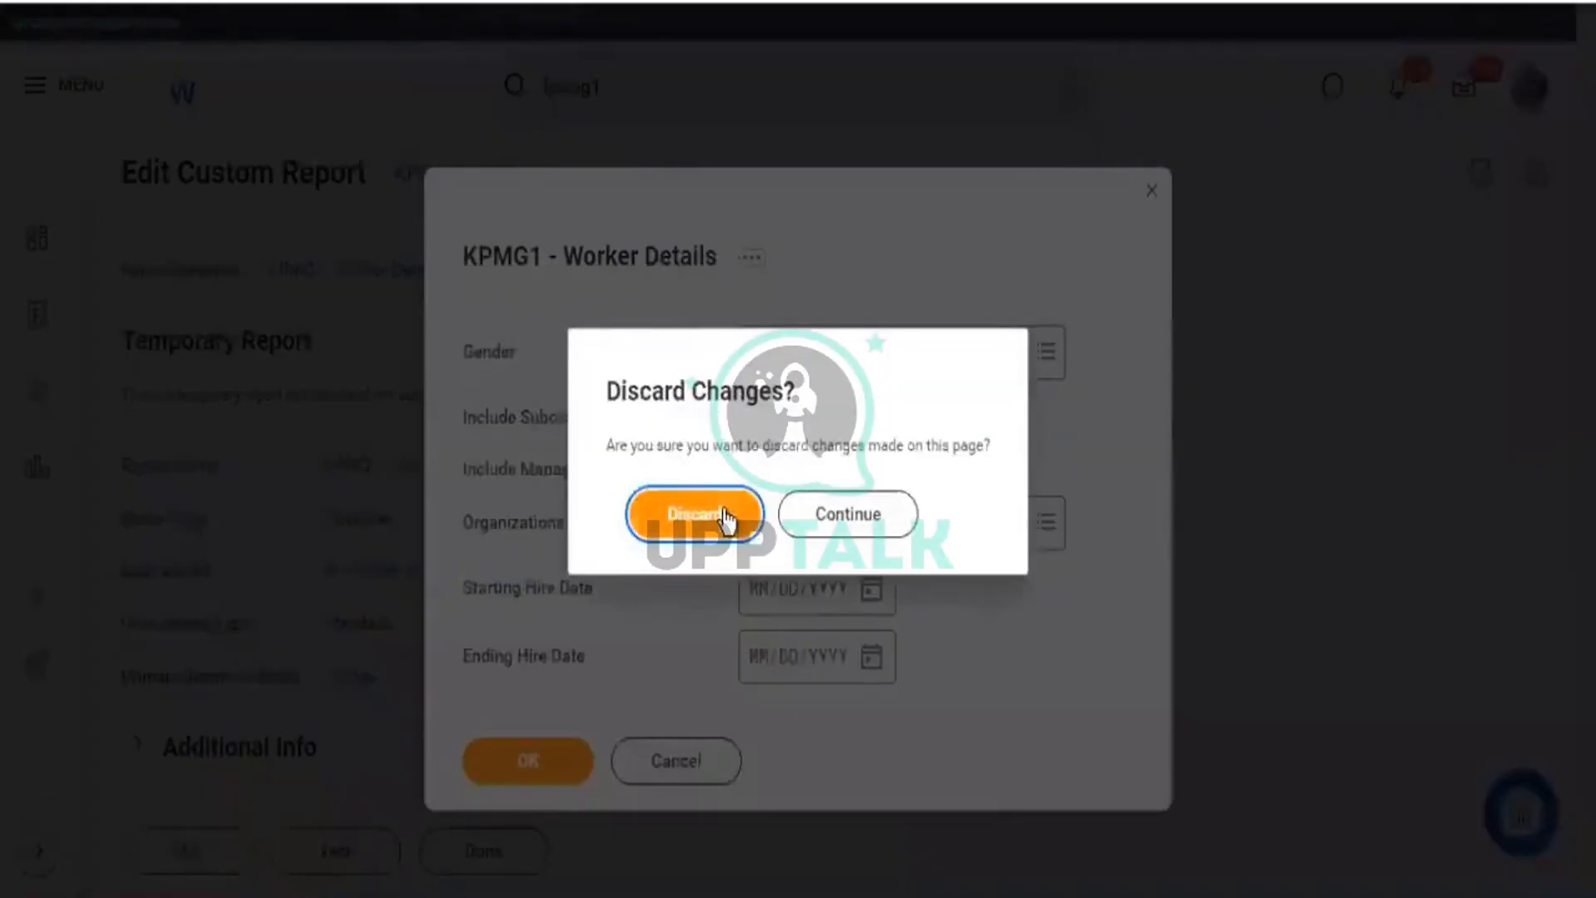
{"action": "left_click", "coordinate": [721, 519]}
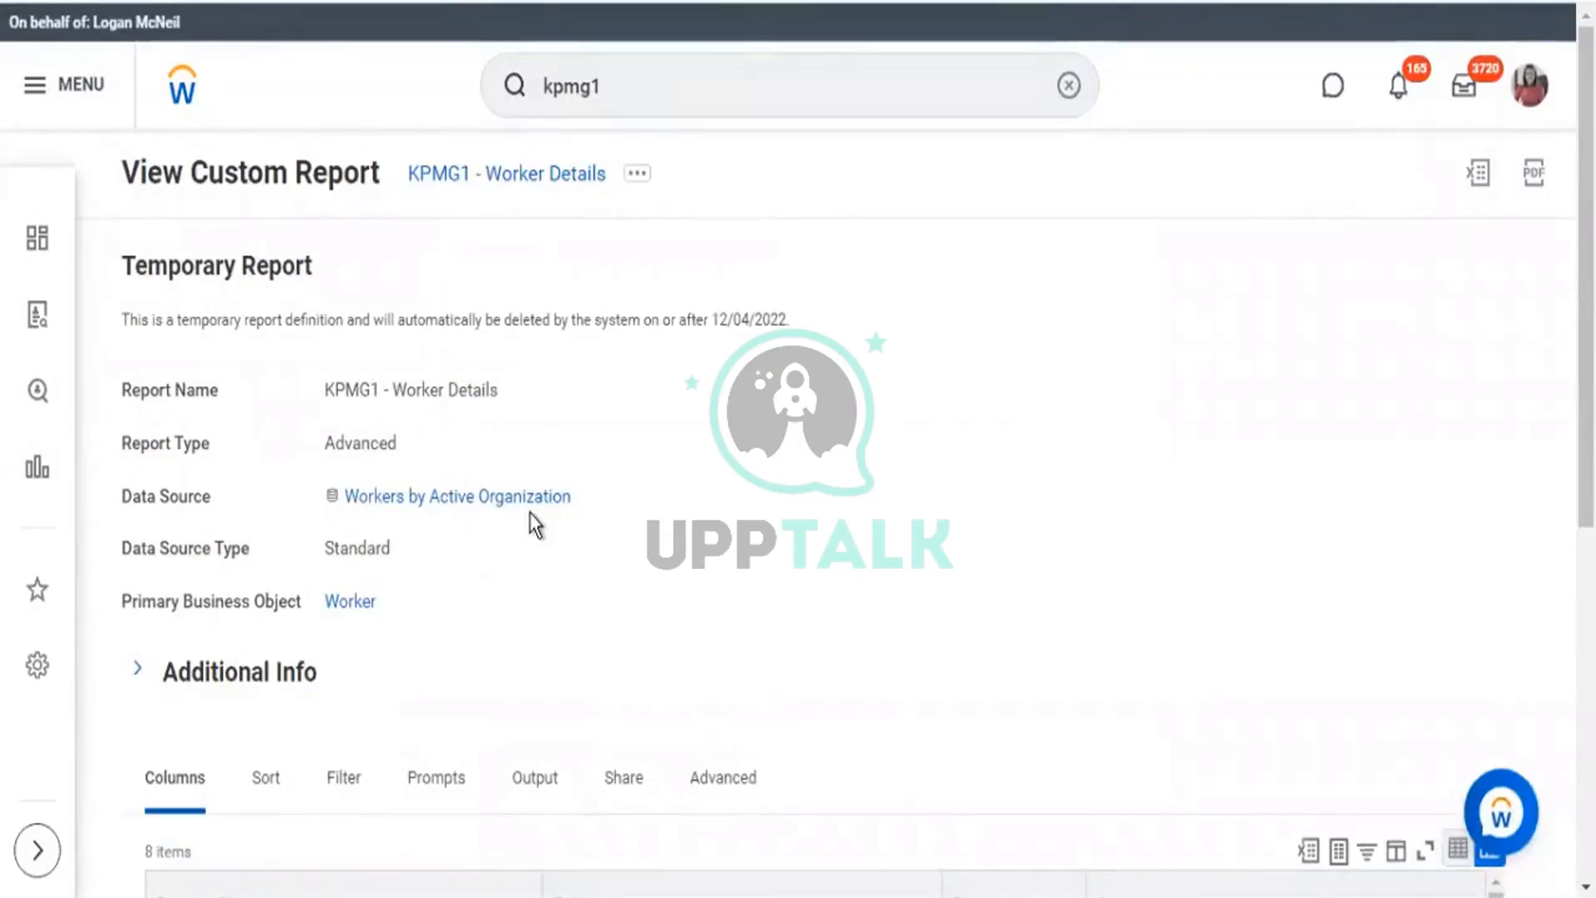
Check the Workers by Active Organization data source on the report definition and open its details.
{"action": "scroll", "coordinate": [531, 512], "scroll_direction": "down", "scroll_amount": 2}
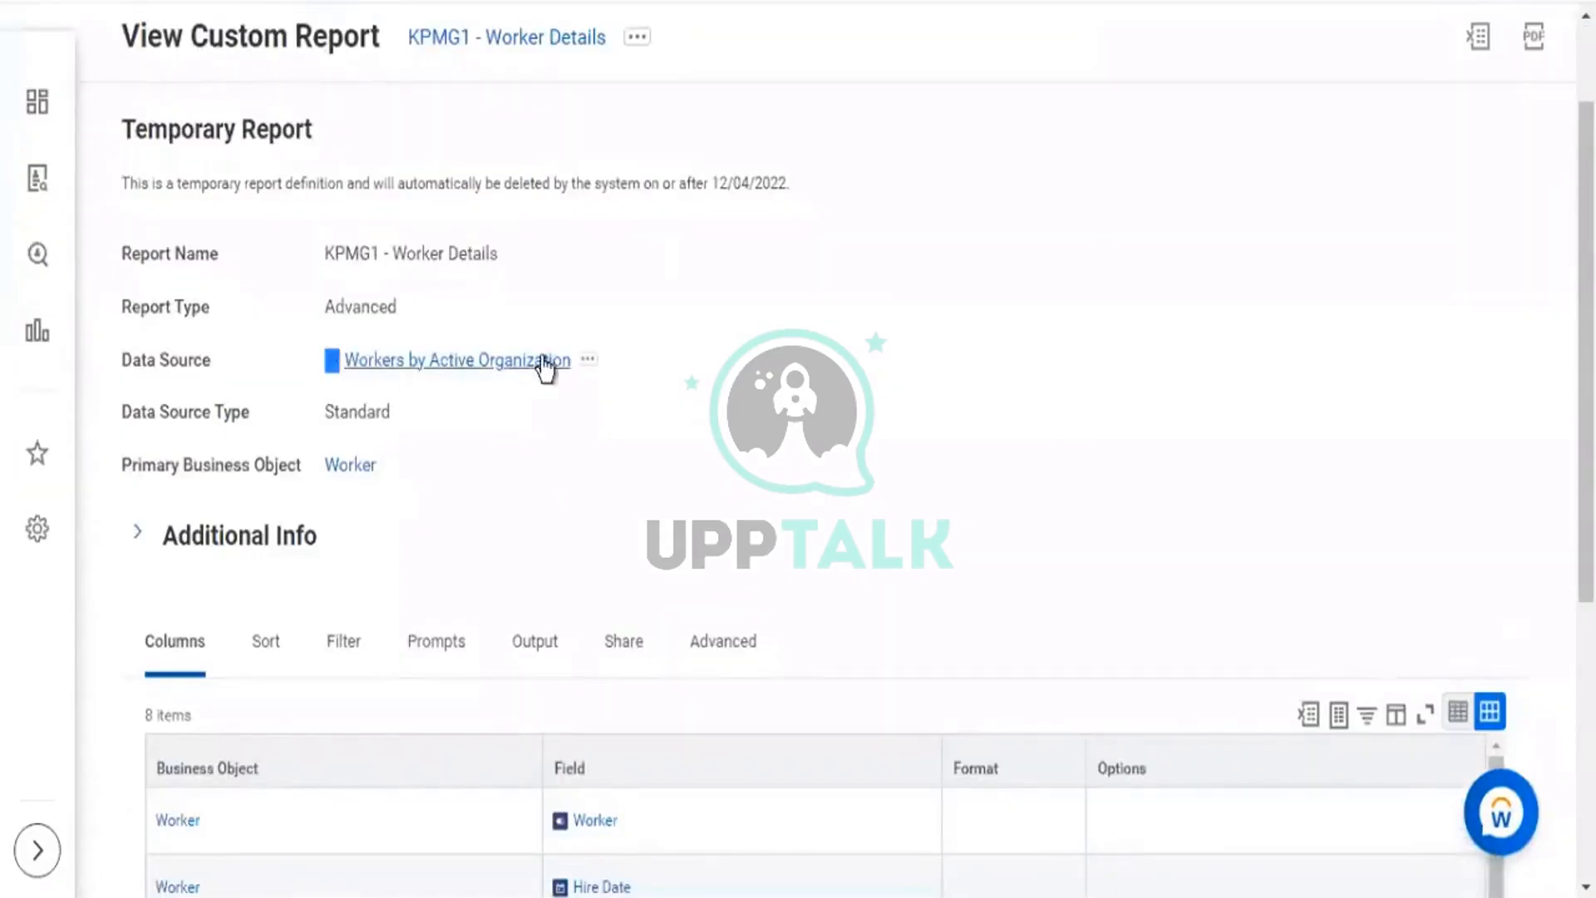
{"action": "triple_click", "coordinate": [570, 372]}
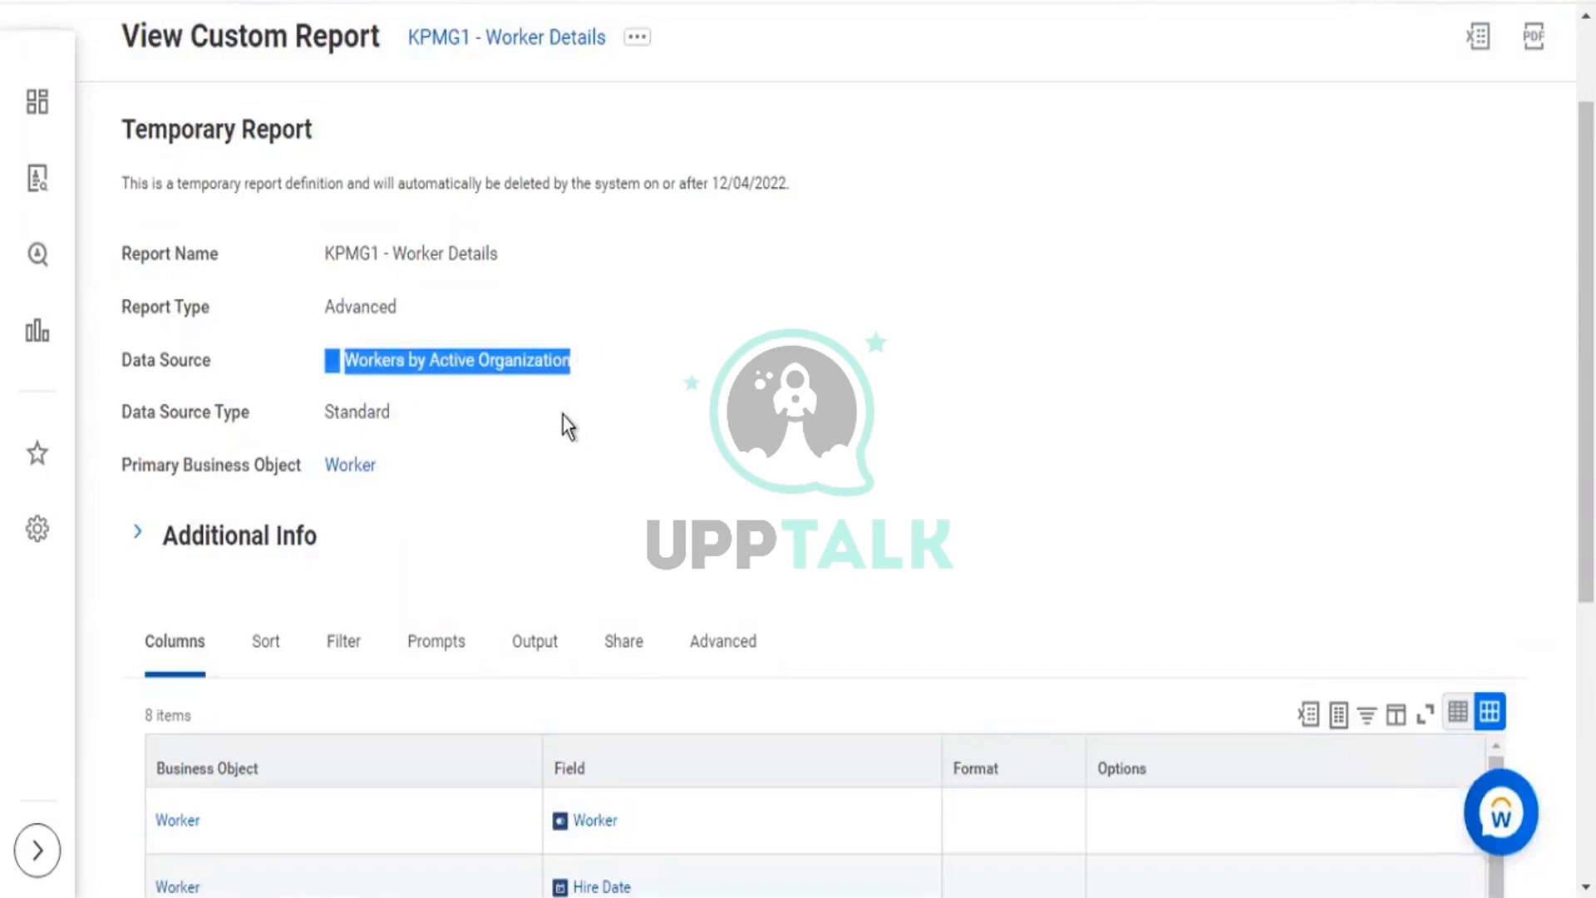
{"action": "scroll", "coordinate": [563, 415], "scroll_direction": "down", "scroll_amount": 2}
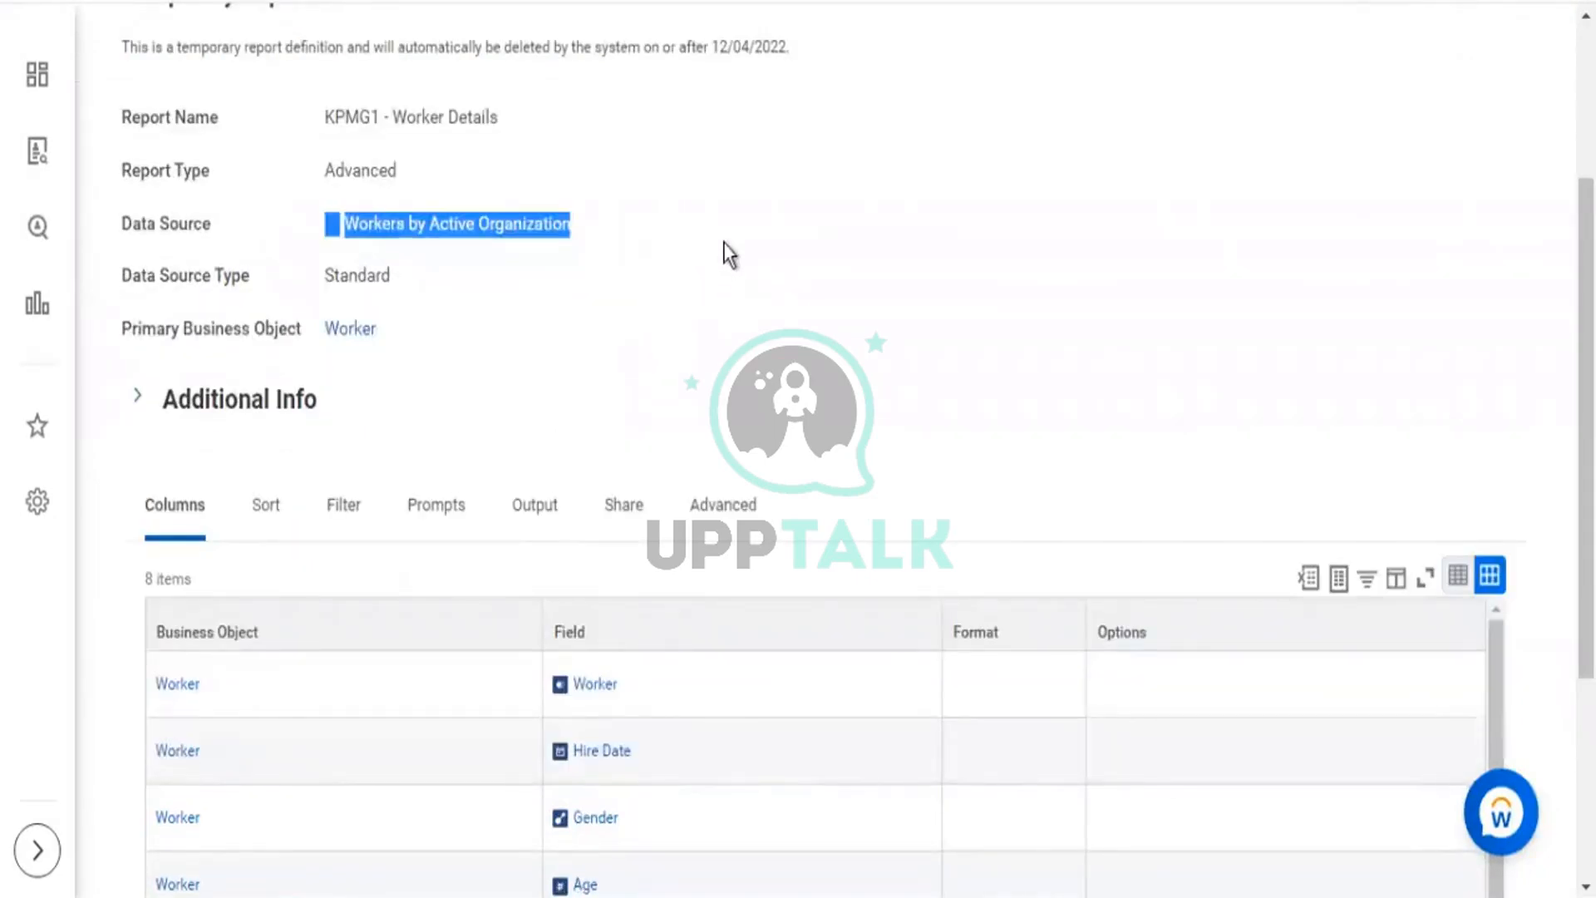
{"action": "left_click", "coordinate": [724, 241]}
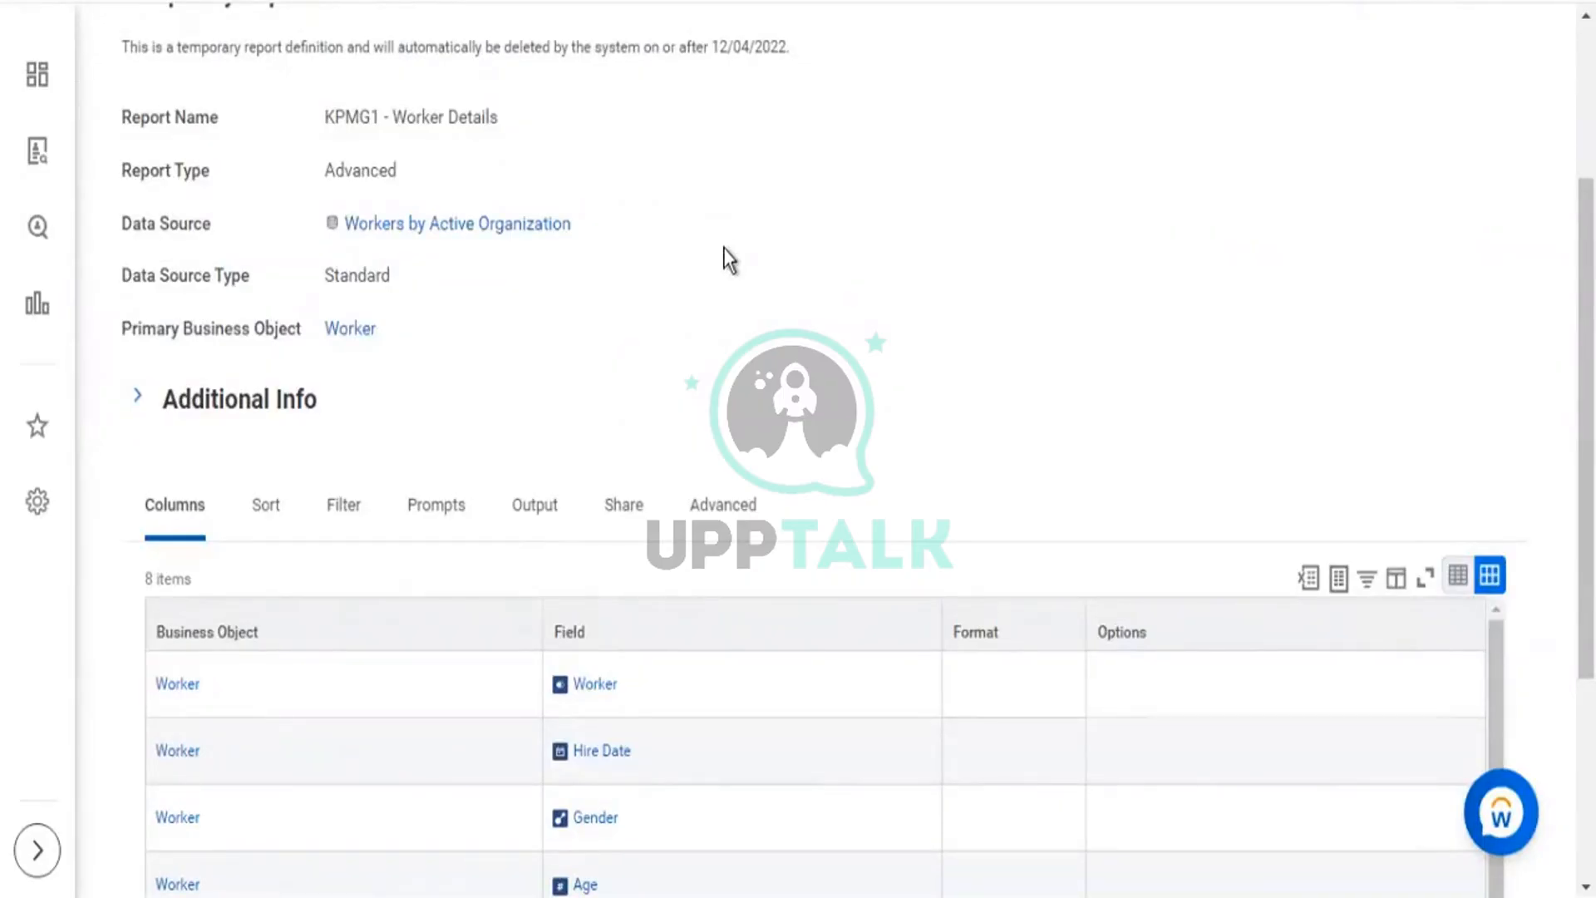
{"action": "left_click", "coordinate": [587, 226]}
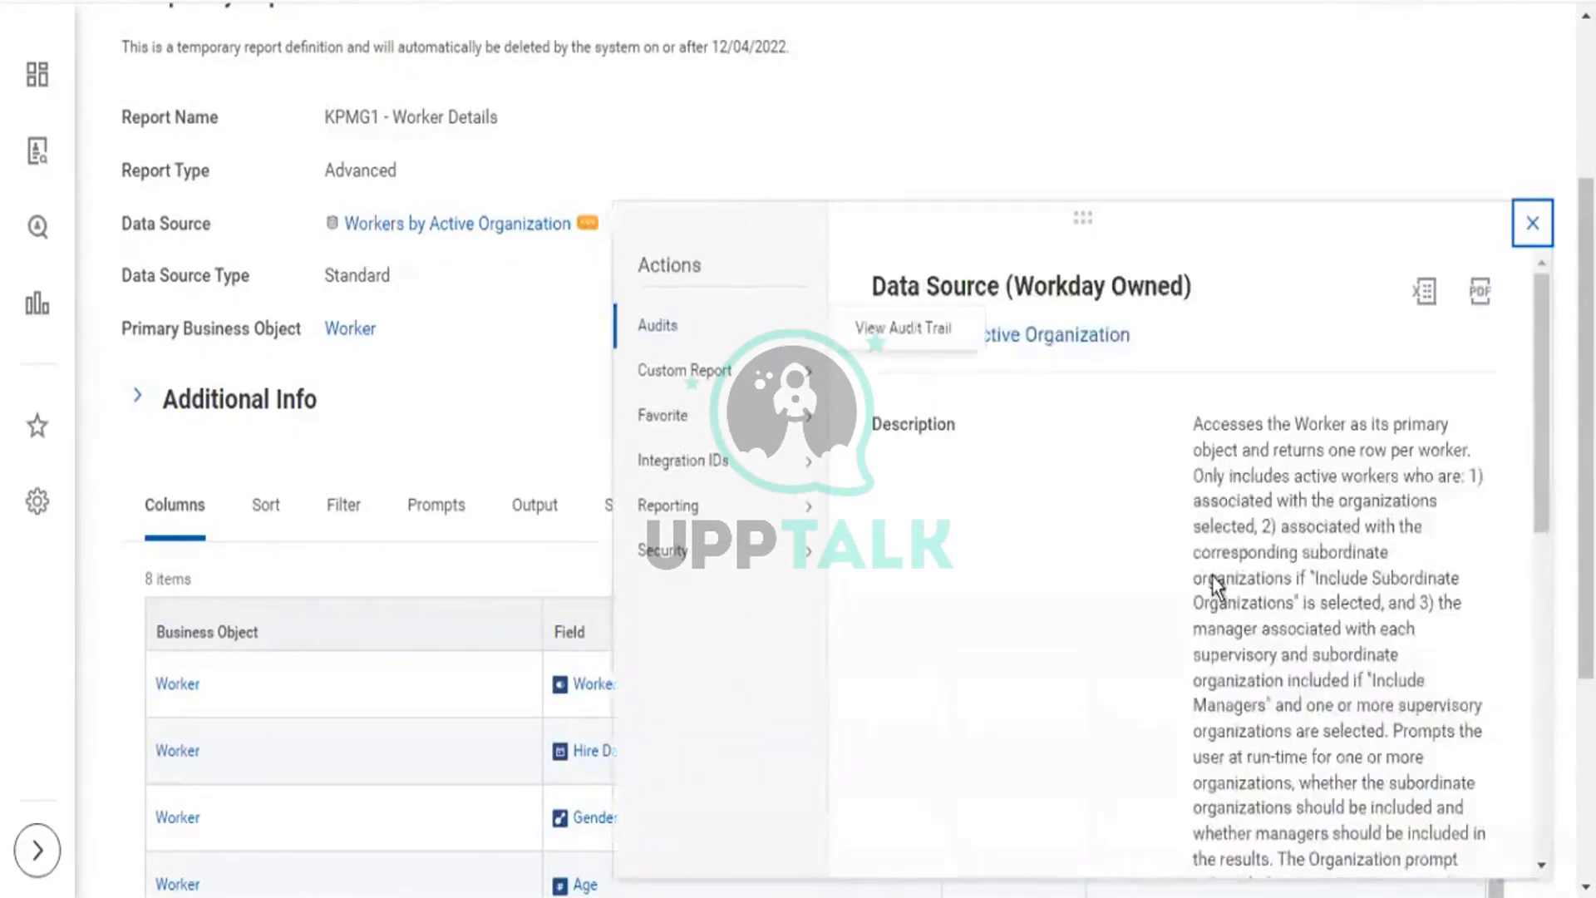
Read the data source's notes on its built-in prompts and the active-organization Organization prompt.
{"action": "scroll", "coordinate": [1215, 586], "scroll_direction": "down", "scroll_amount": 5}
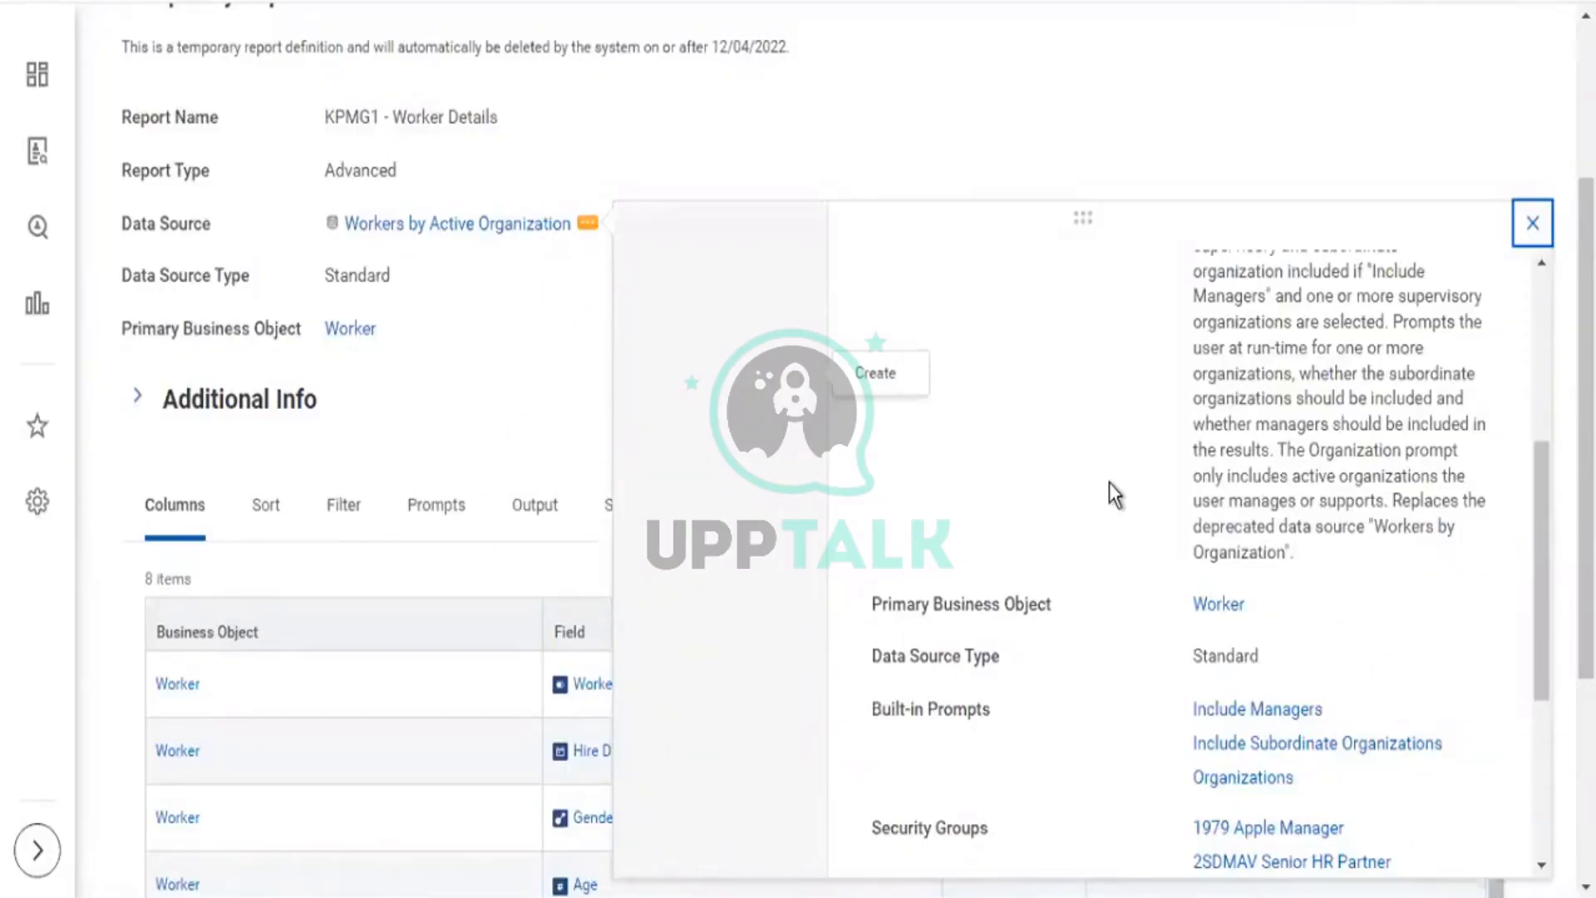
{"action": "scroll", "coordinate": [1430, 597], "scroll_direction": "down", "scroll_amount": 3}
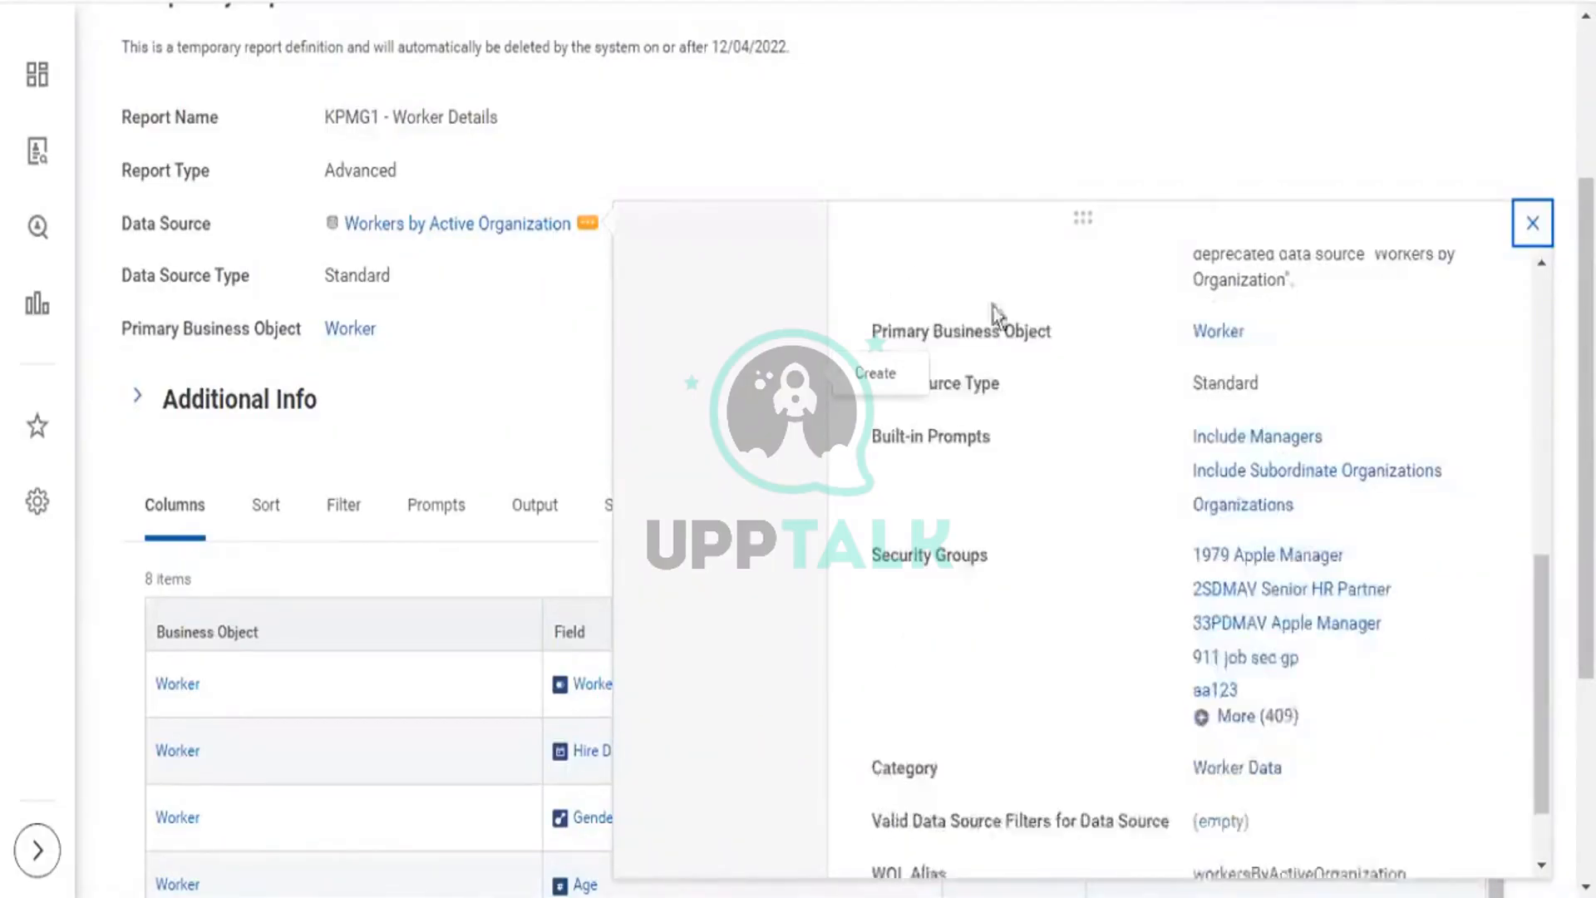
{"action": "left_click_drag", "start_coordinate": [1293, 507], "coordinate": [1190, 442]}
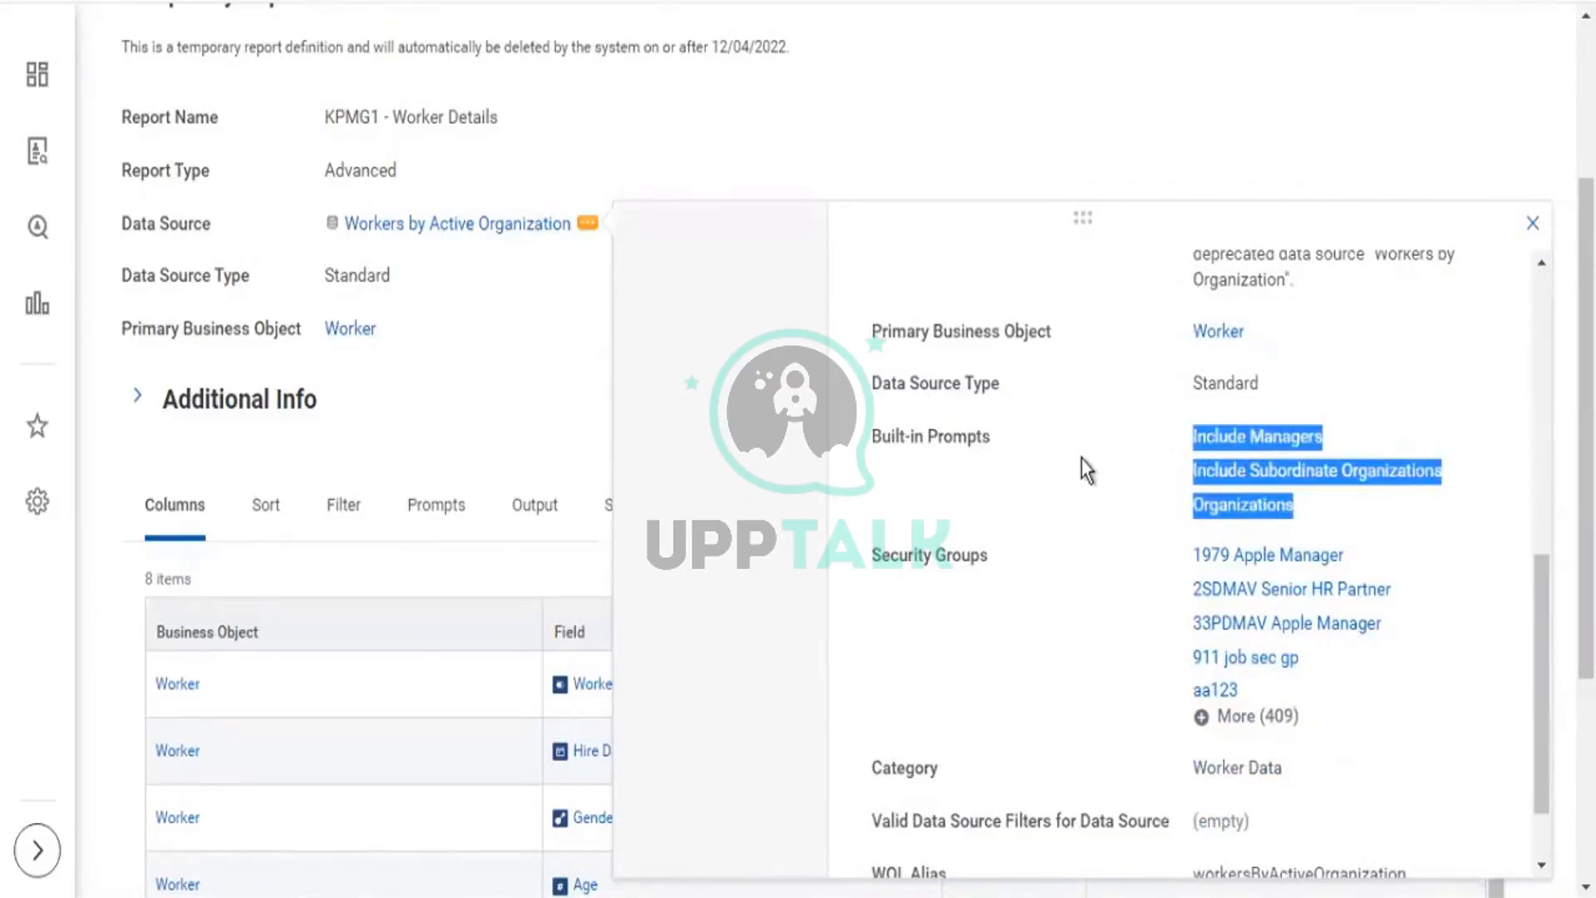
{"action": "scroll", "coordinate": [1080, 461], "scroll_direction": "up", "scroll_amount": 3}
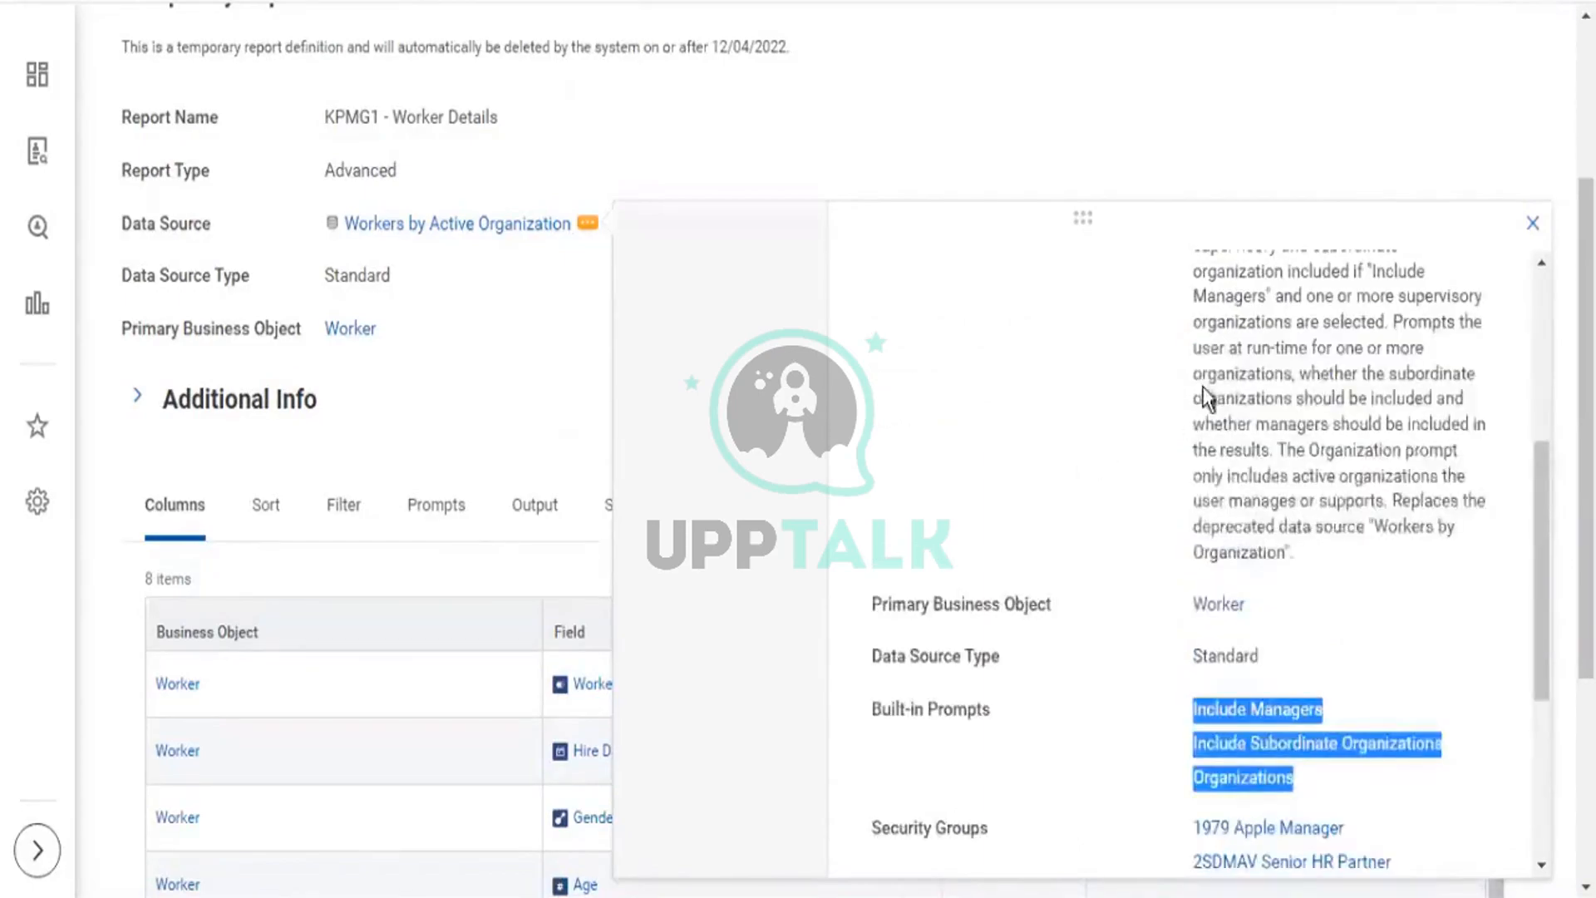
{"action": "scroll", "coordinate": [1309, 365], "scroll_direction": "up", "scroll_amount": 2}
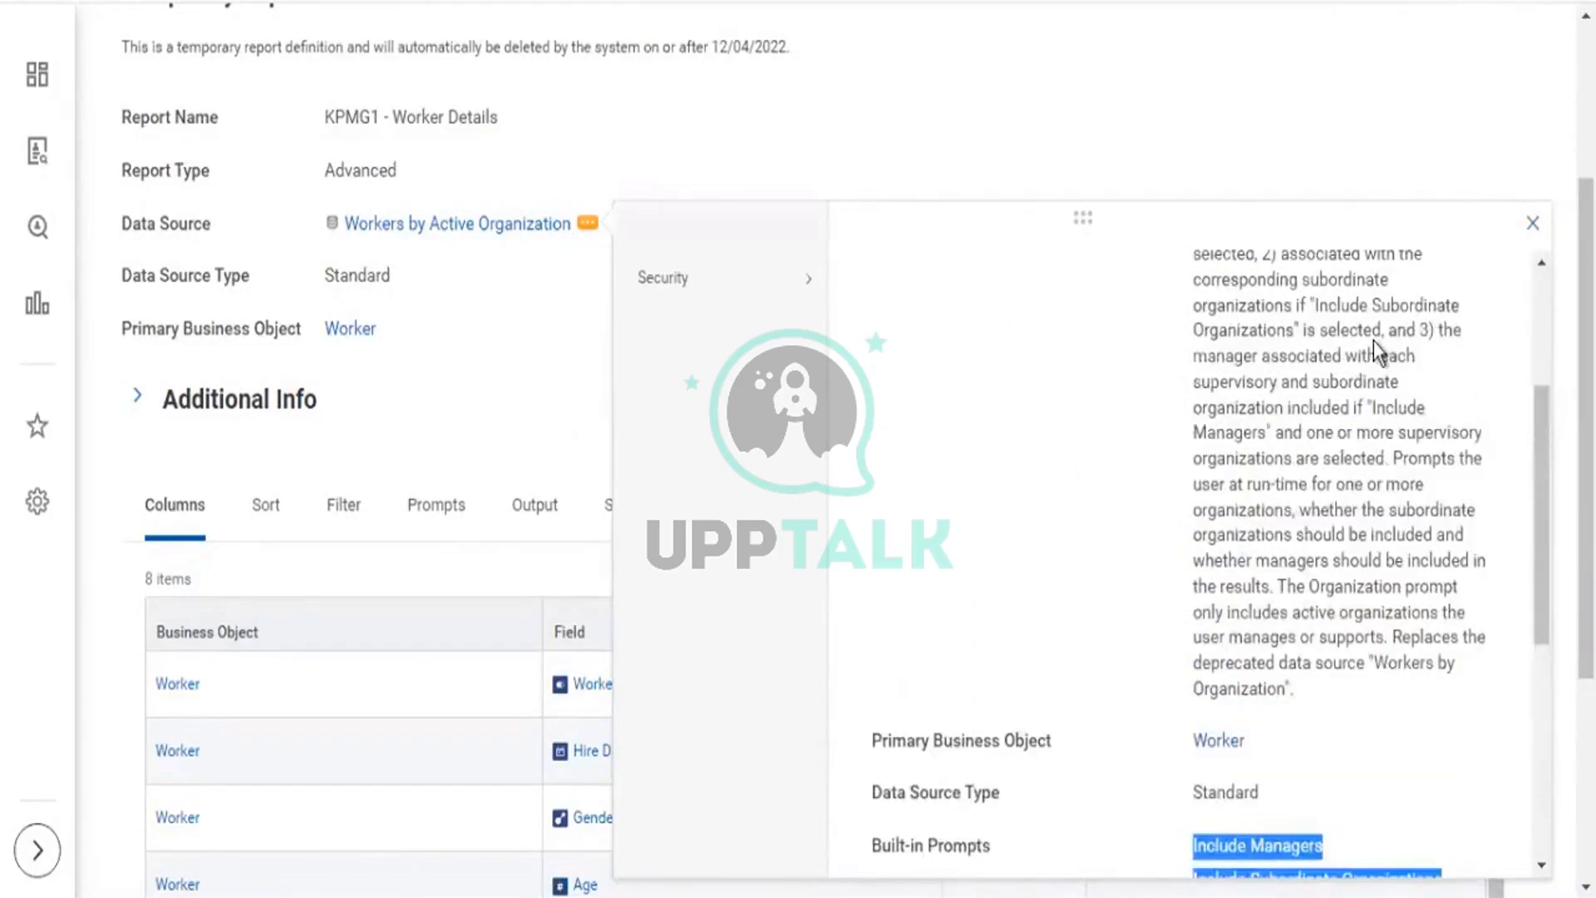
{"action": "scroll", "coordinate": [1373, 341], "scroll_direction": "up", "scroll_amount": 2}
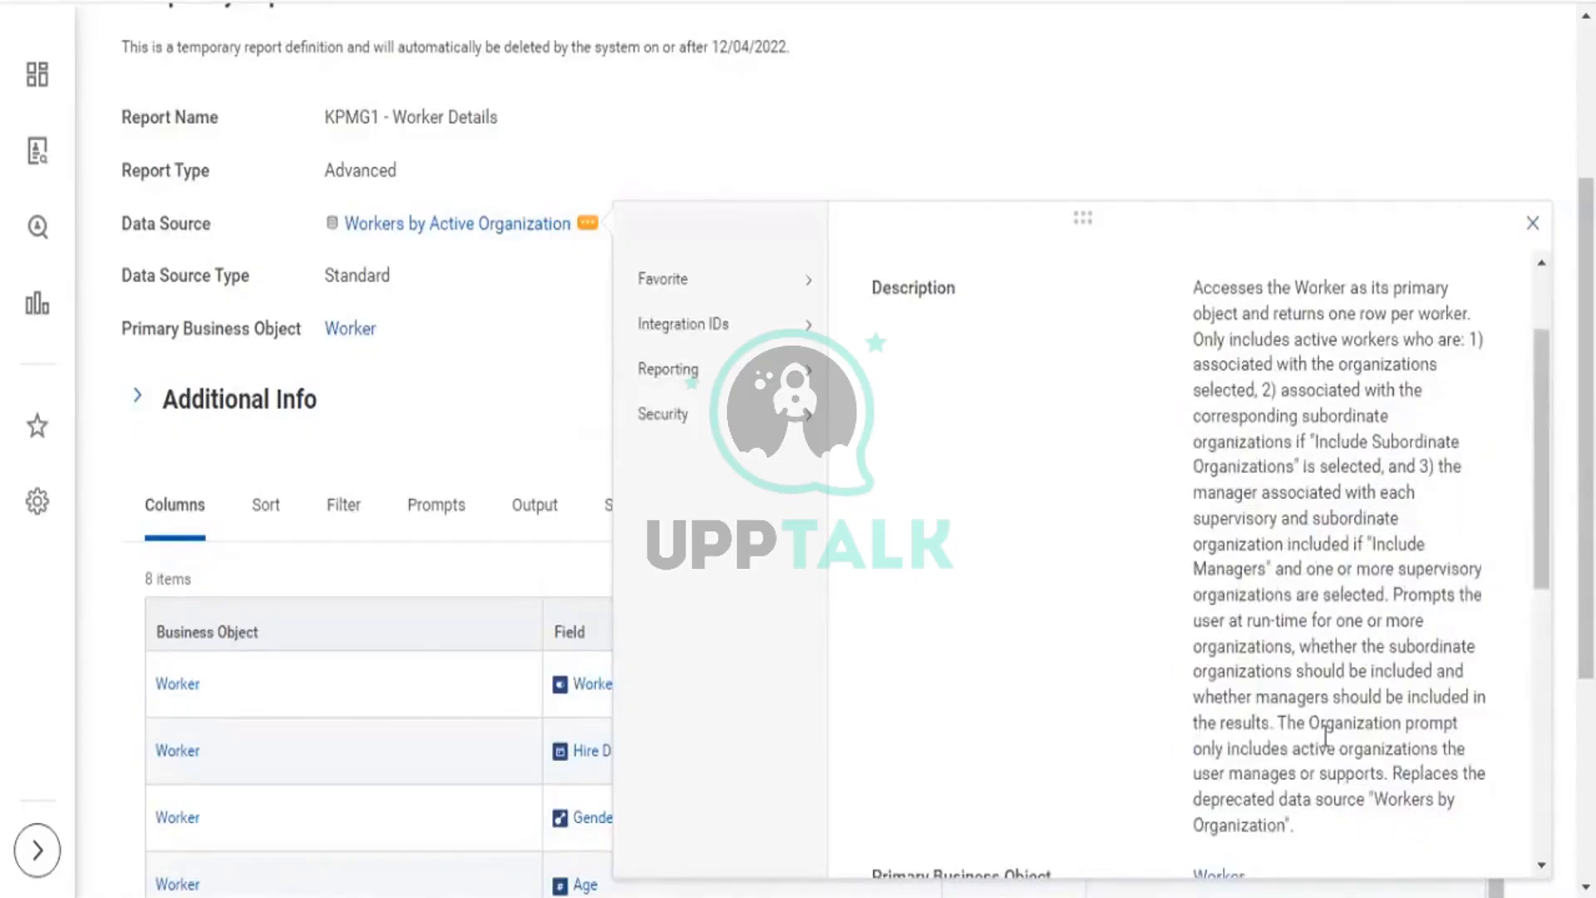
{"action": "double_click", "coordinate": [1294, 722]}
{"action": "left_click_drag", "start_coordinate": [1351, 738], "coordinate": [1372, 798]}
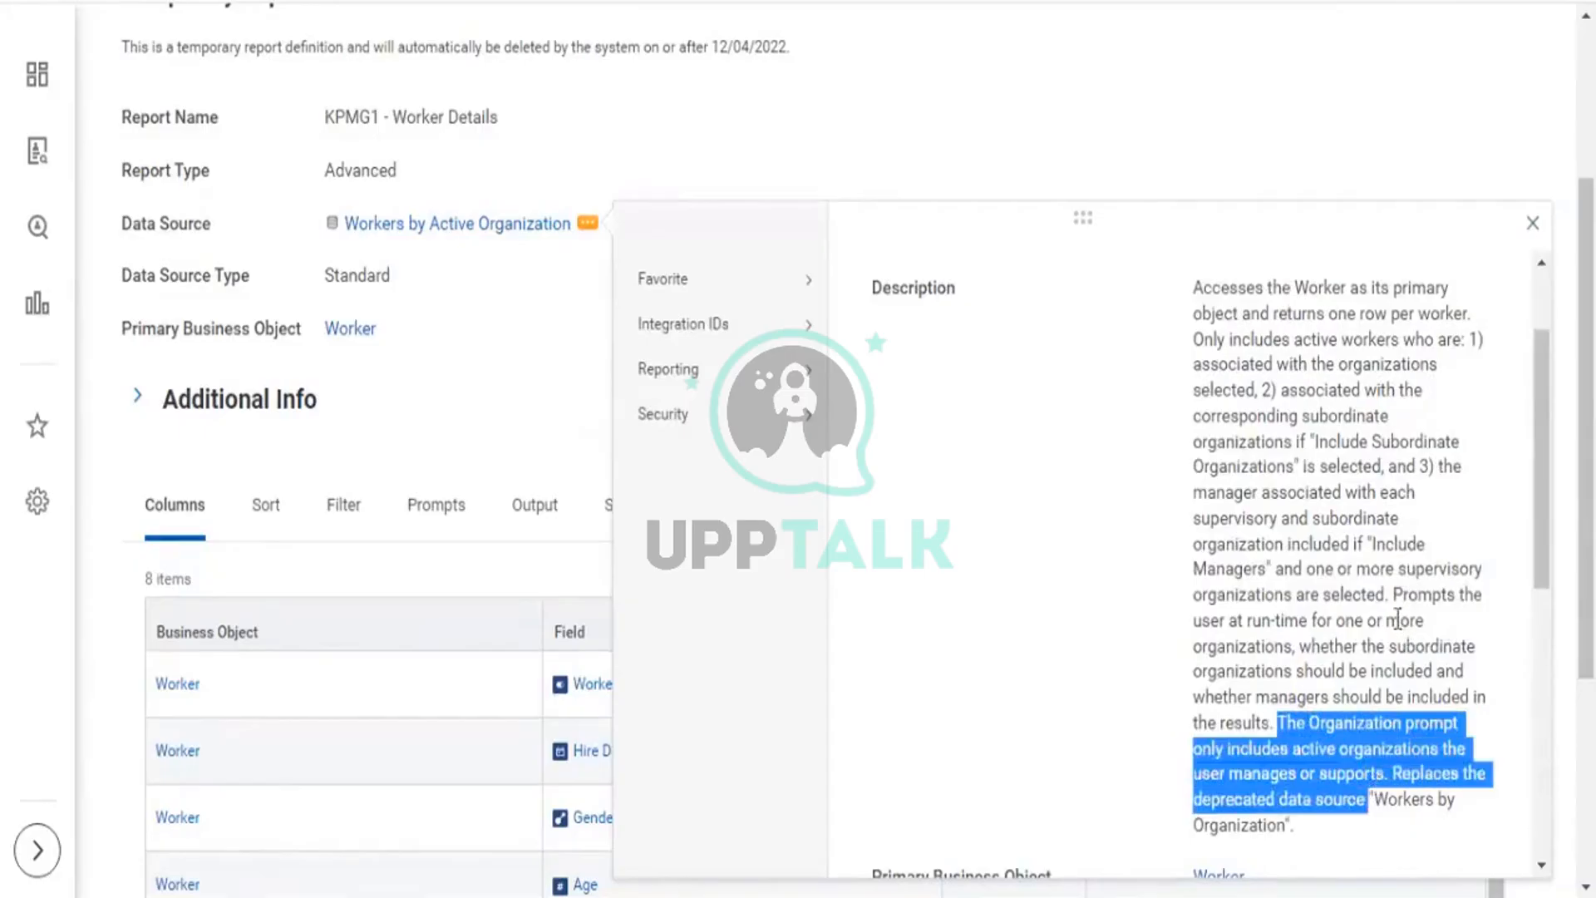
{"action": "left_click_drag", "start_coordinate": [1395, 595], "coordinate": [1407, 647]}
{"action": "left_click_drag", "start_coordinate": [1431, 704], "coordinate": [1361, 806]}
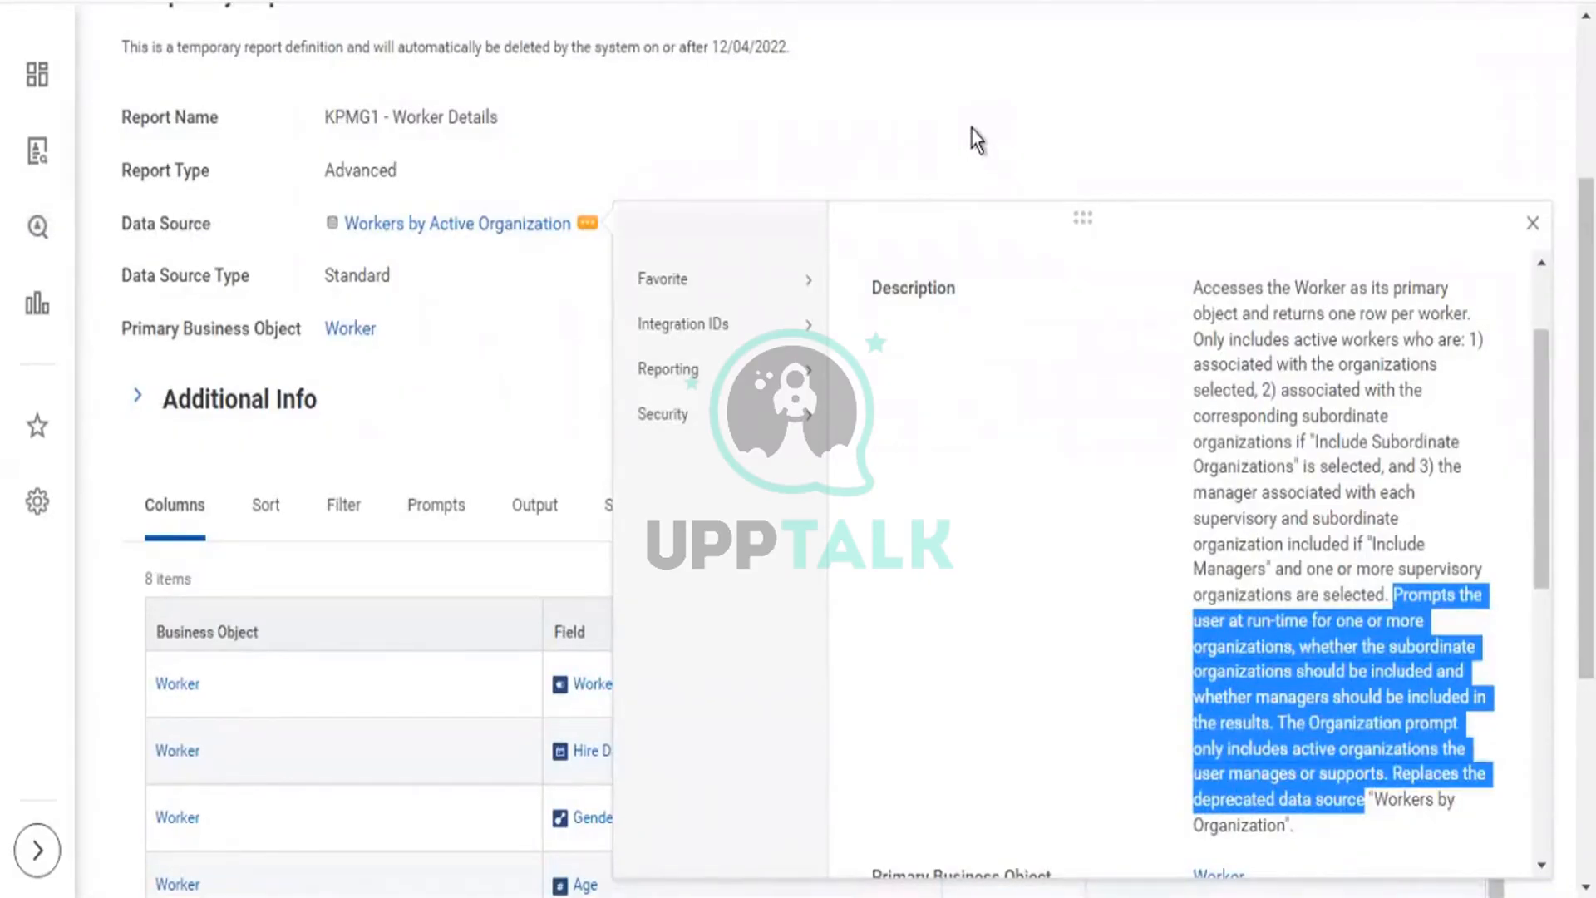
{"action": "scroll", "coordinate": [971, 130], "scroll_direction": "up", "scroll_amount": 3}
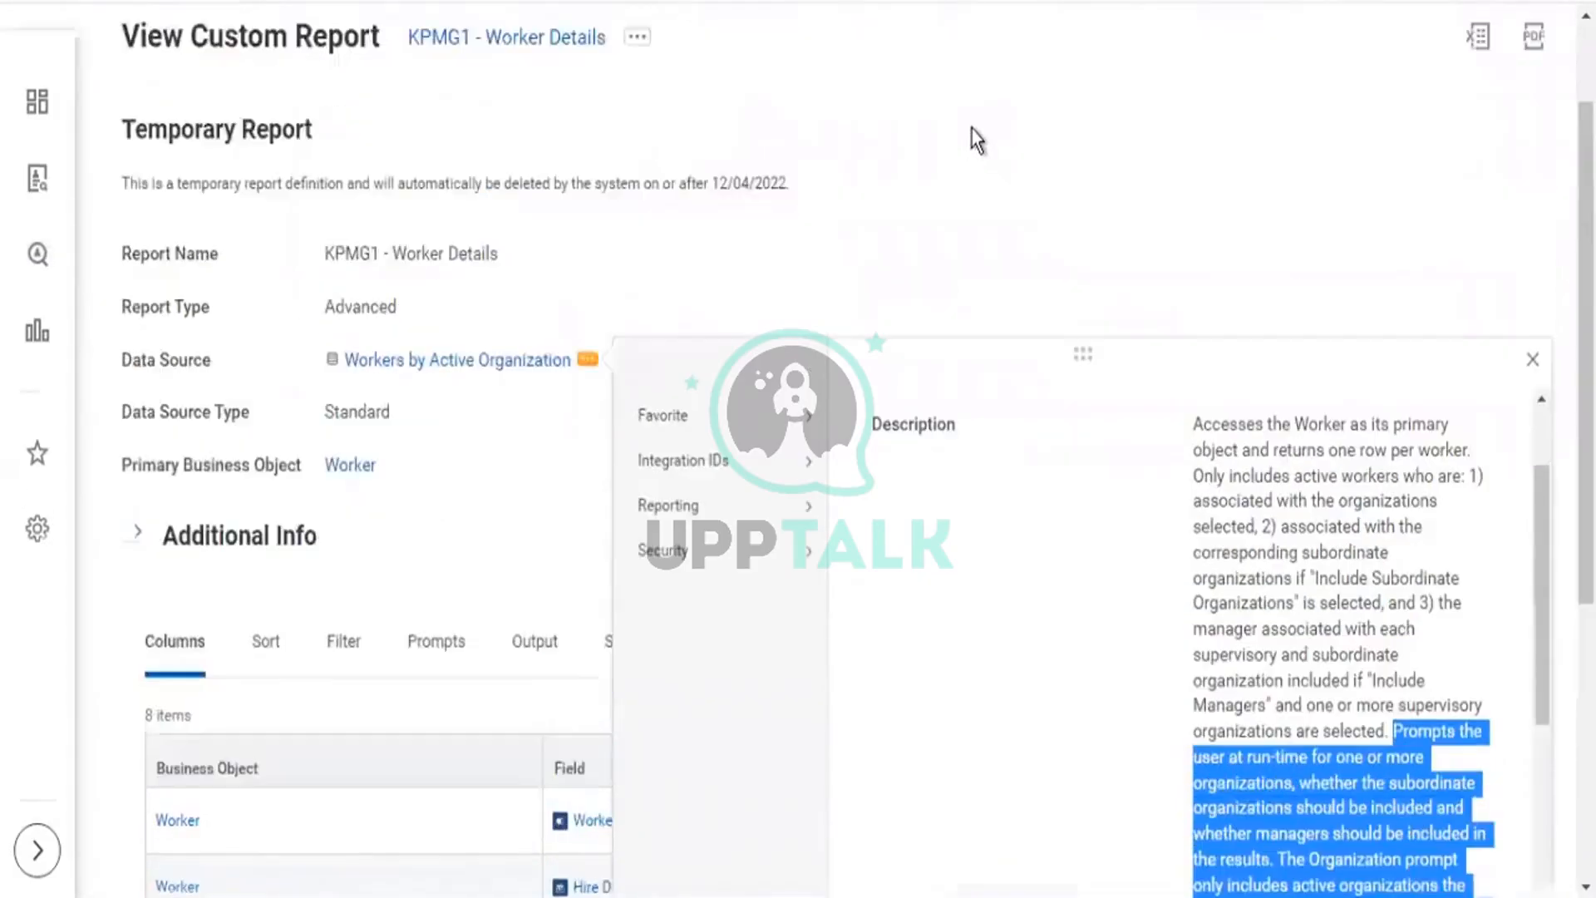
Close the data source details and run KPMG1 - Worker Details from its Custom Report actions.
{"action": "left_click", "coordinate": [637, 43]}
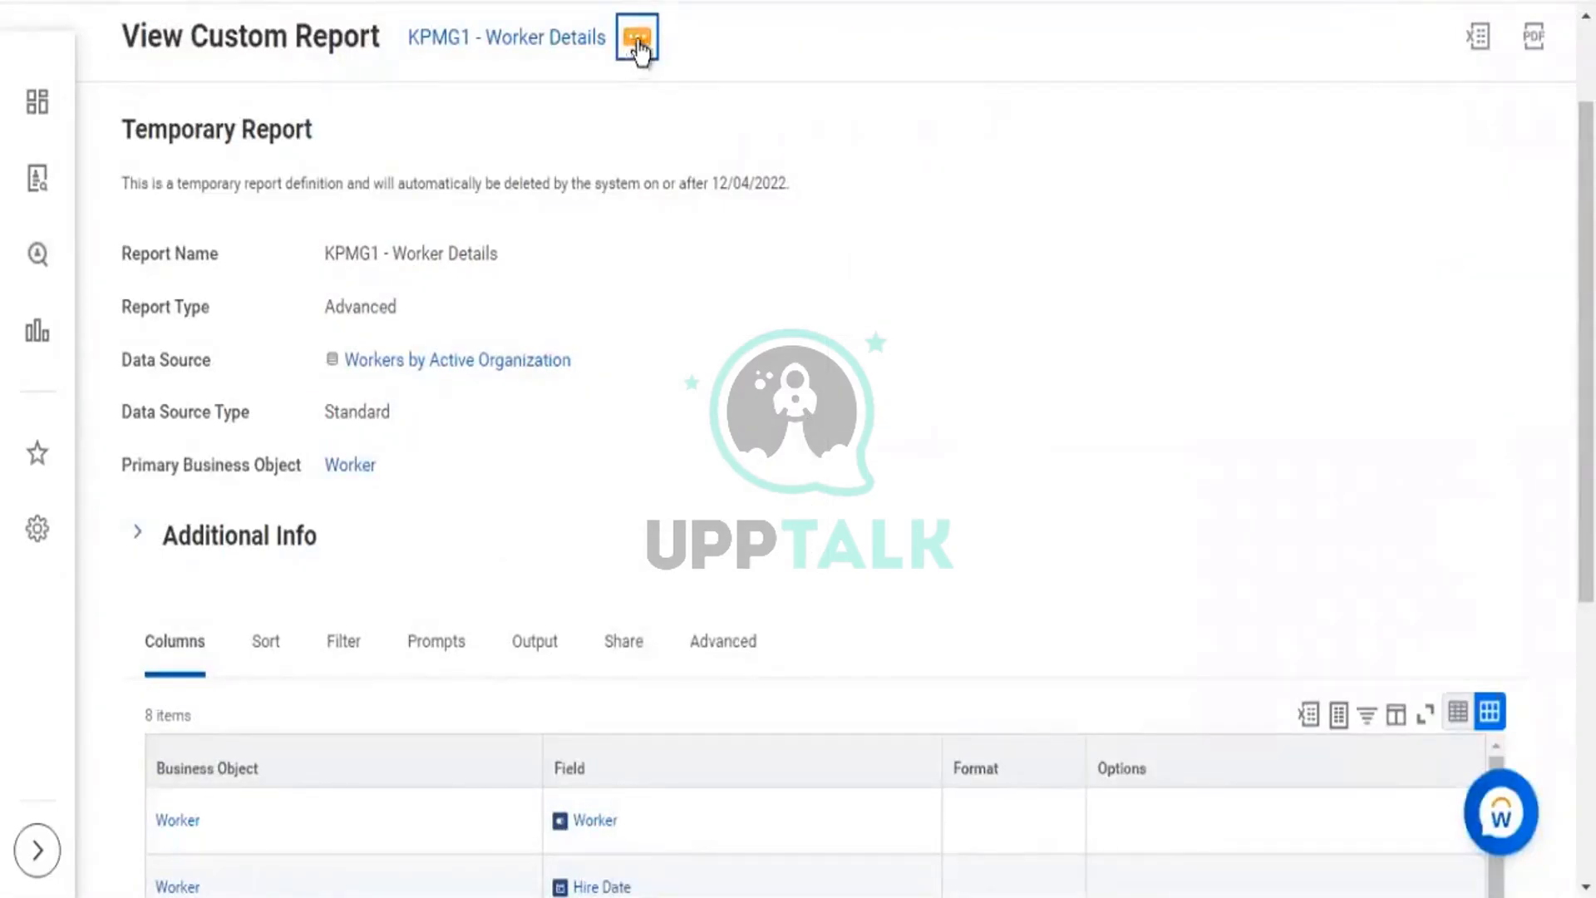
{"action": "left_click", "coordinate": [638, 42]}
{"action": "mouse_move", "coordinate": [765, 142]}
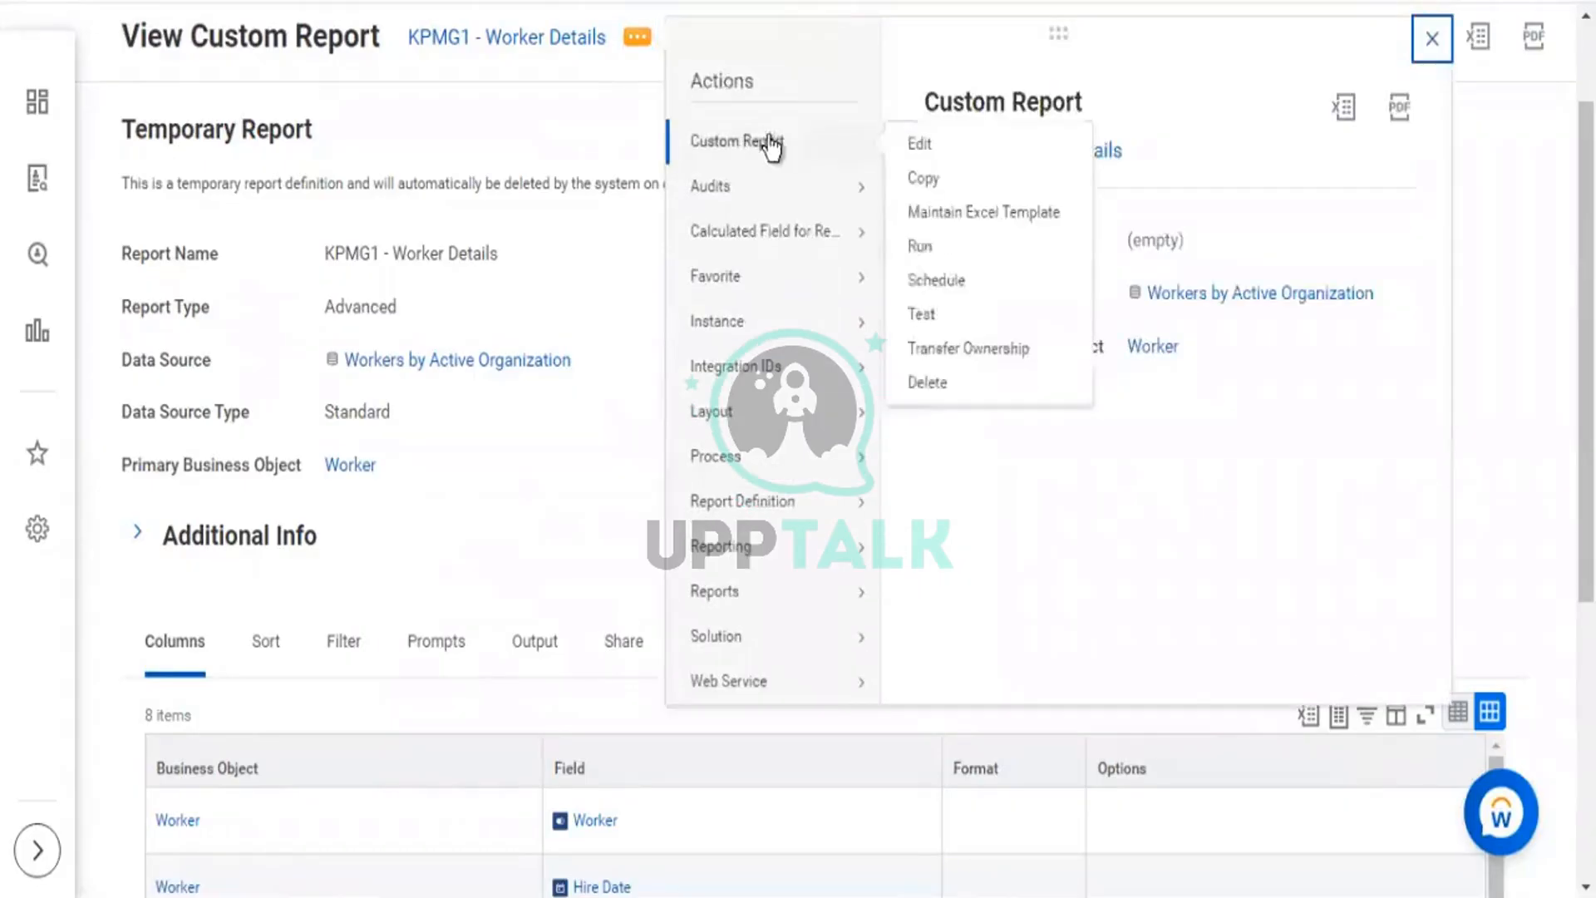
{"action": "left_click", "coordinate": [1001, 287]}
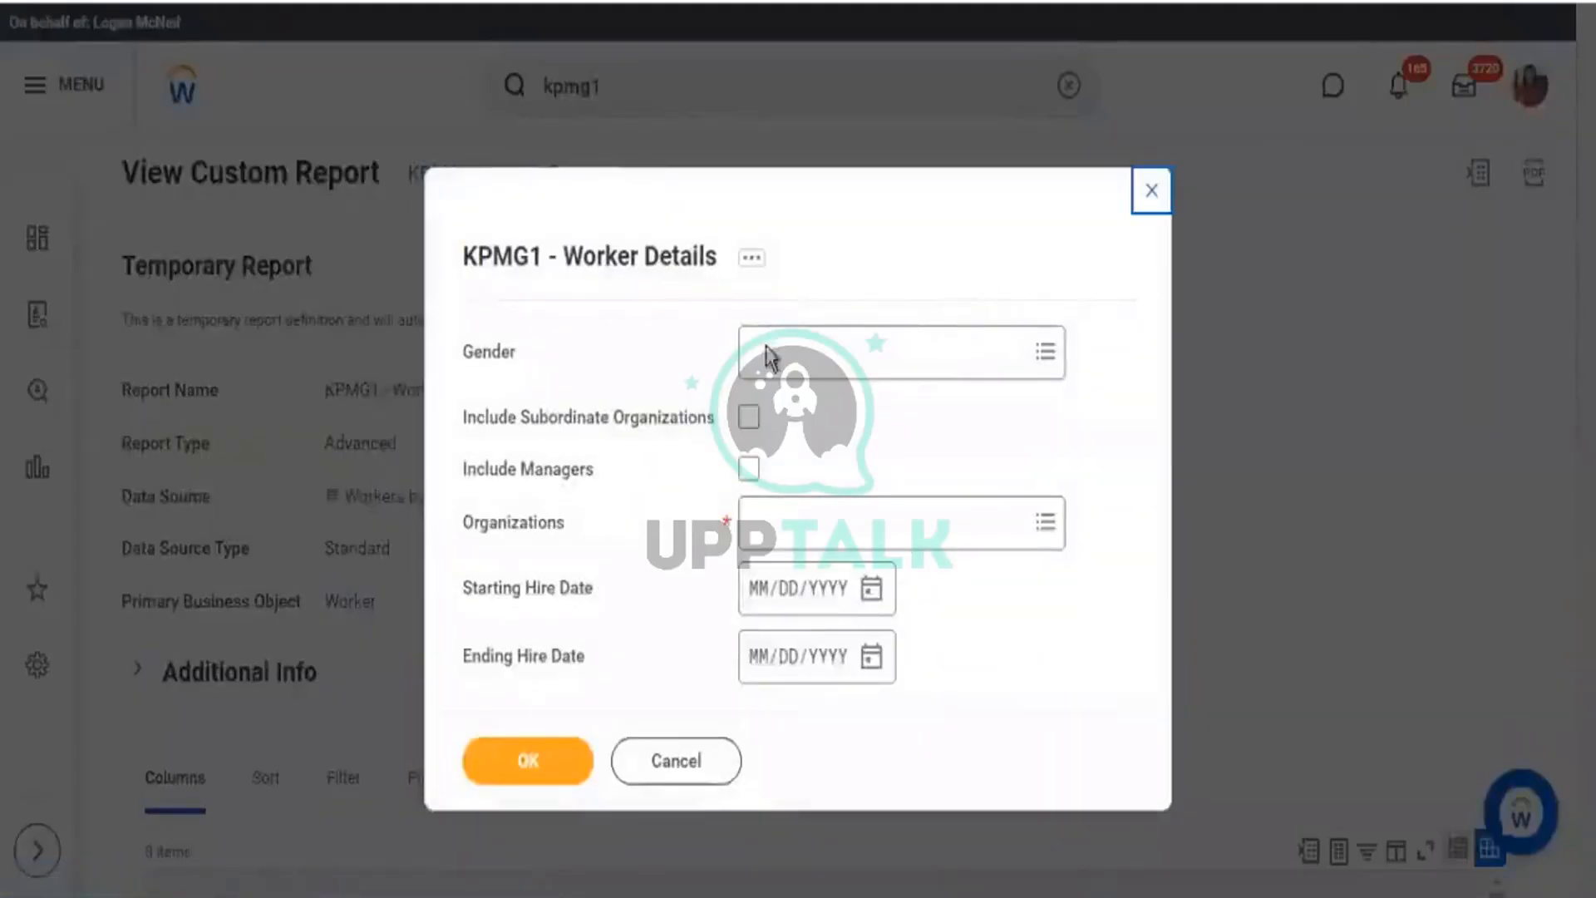
Browse the Organizations prompt by type down to Company organizations, then return to the search box.
{"action": "left_click_drag", "start_coordinate": [473, 525], "coordinate": [800, 519]}
{"action": "left_click", "coordinate": [848, 533]}
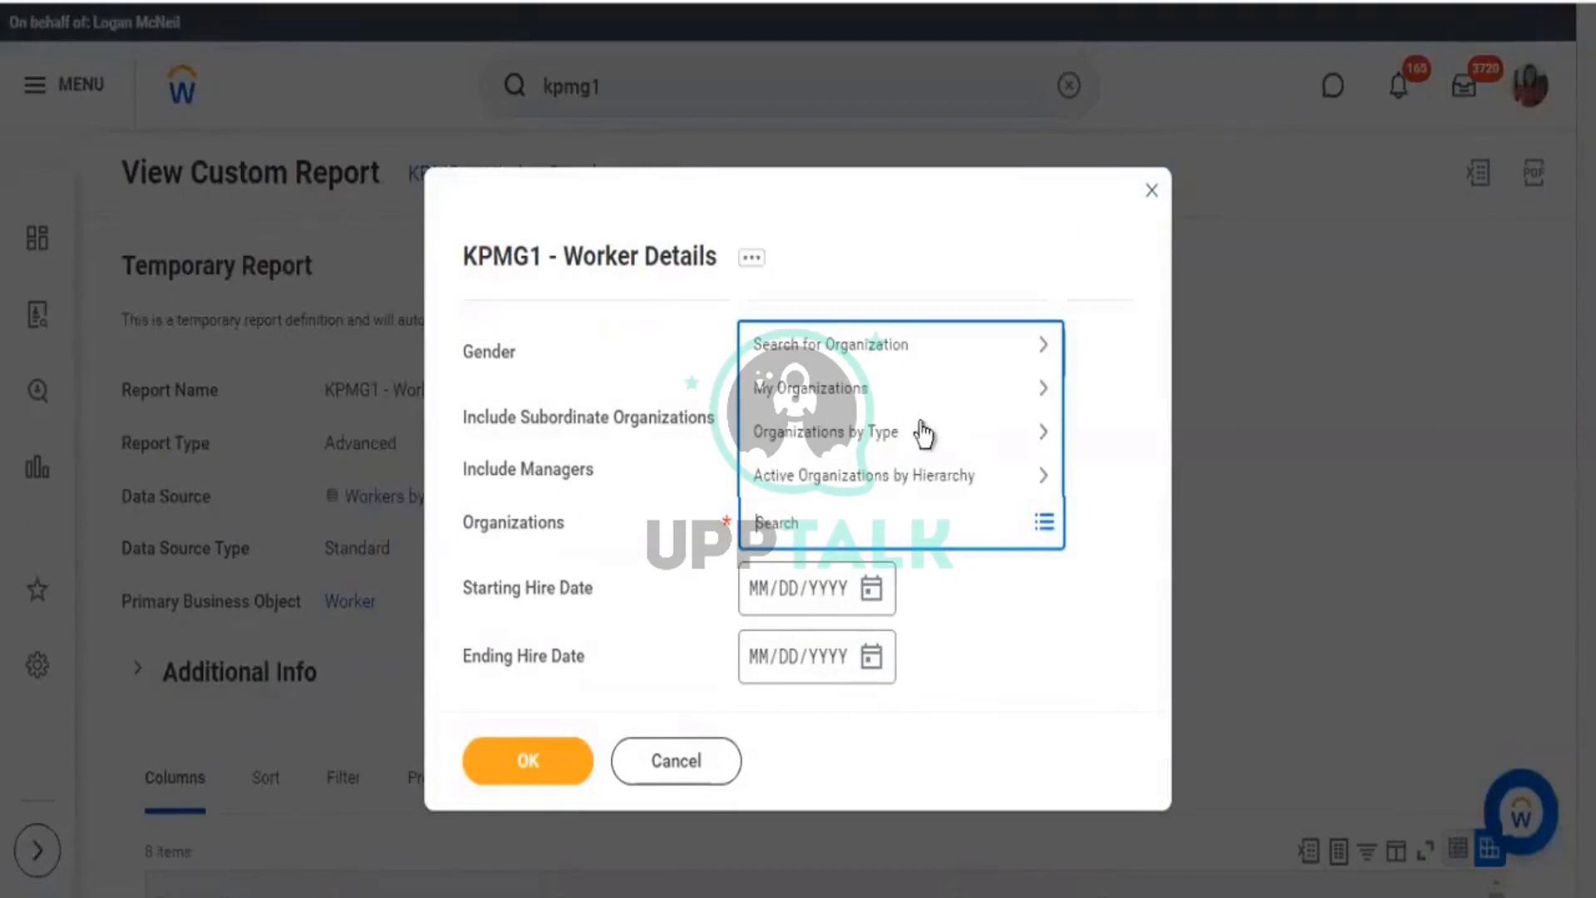
{"action": "left_click", "coordinate": [1045, 434]}
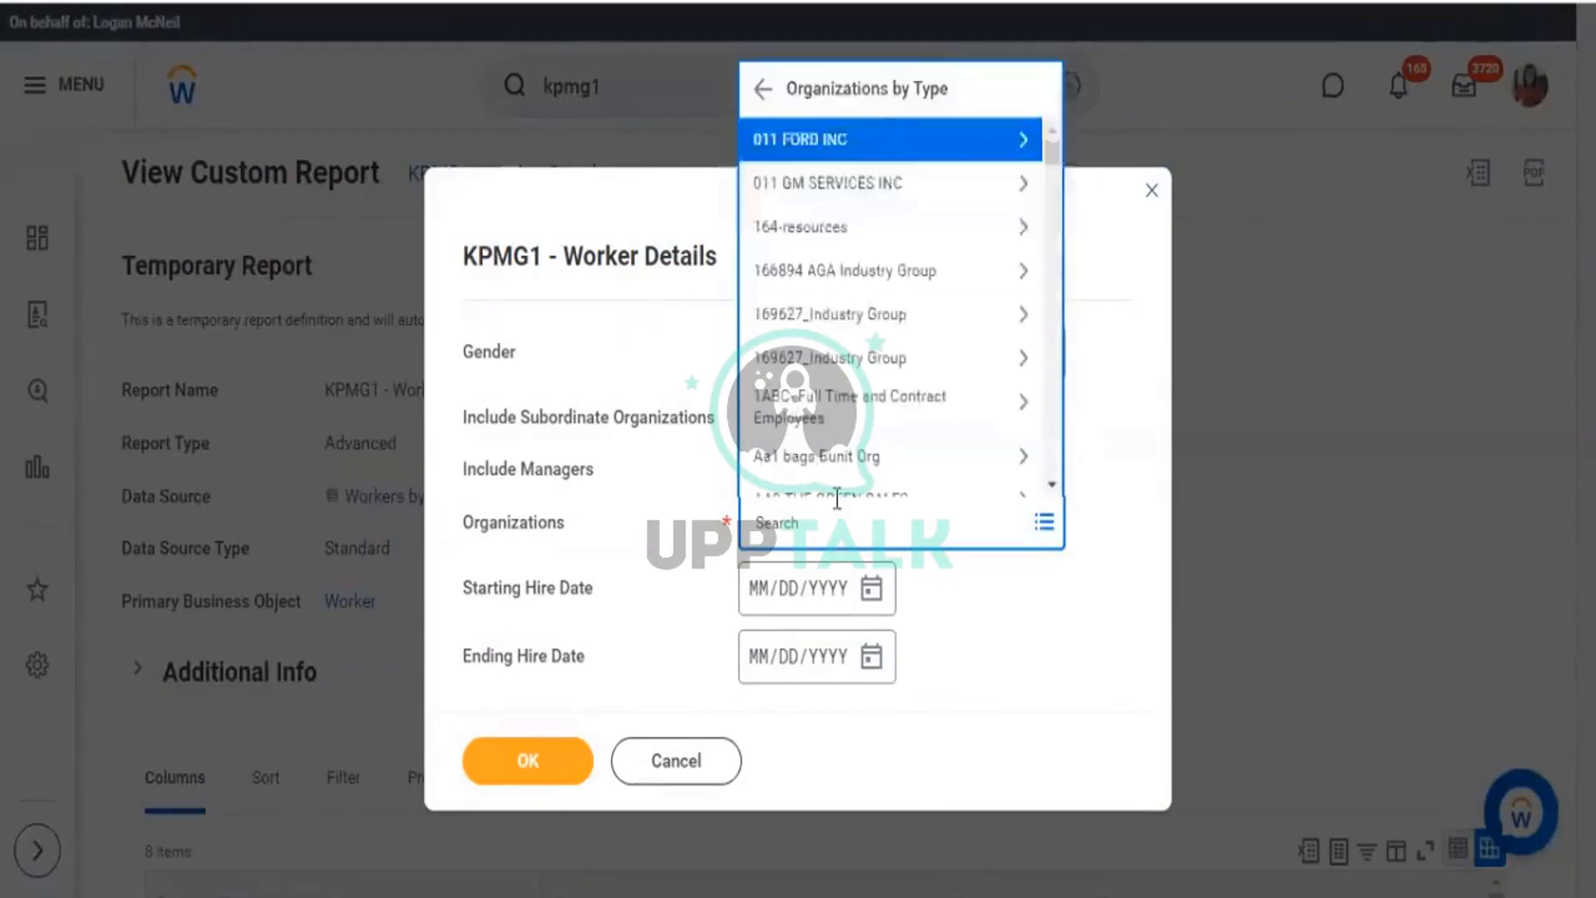
{"action": "key", "text": "Down"}
{"action": "key", "text": "Down"}
{"action": "key", "text": "Down"}
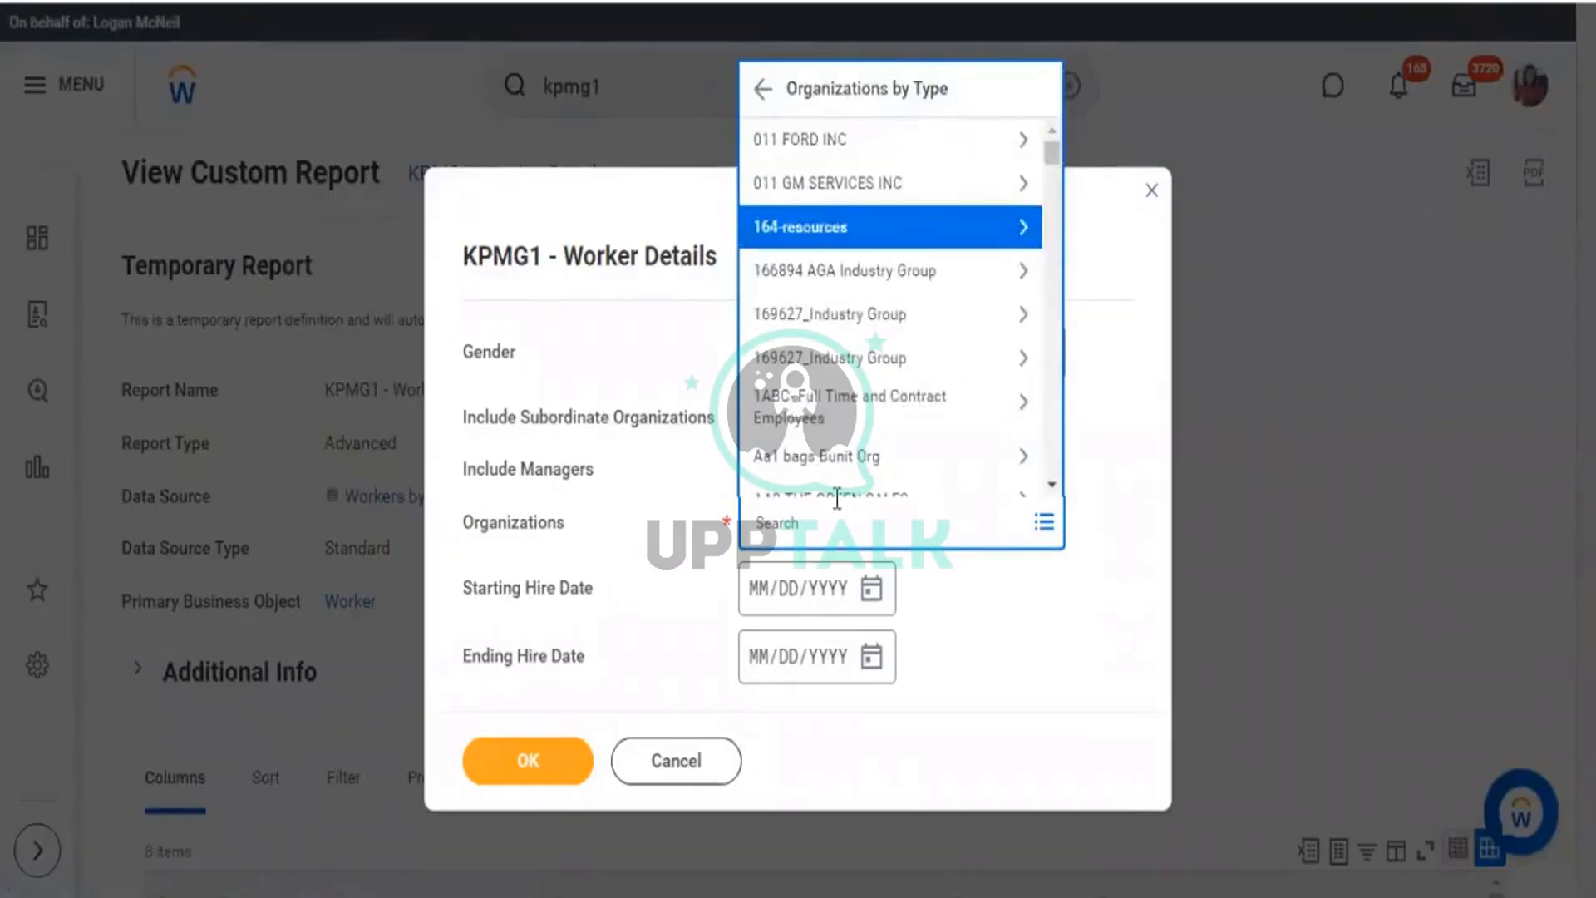
{"action": "key", "text": "g"}
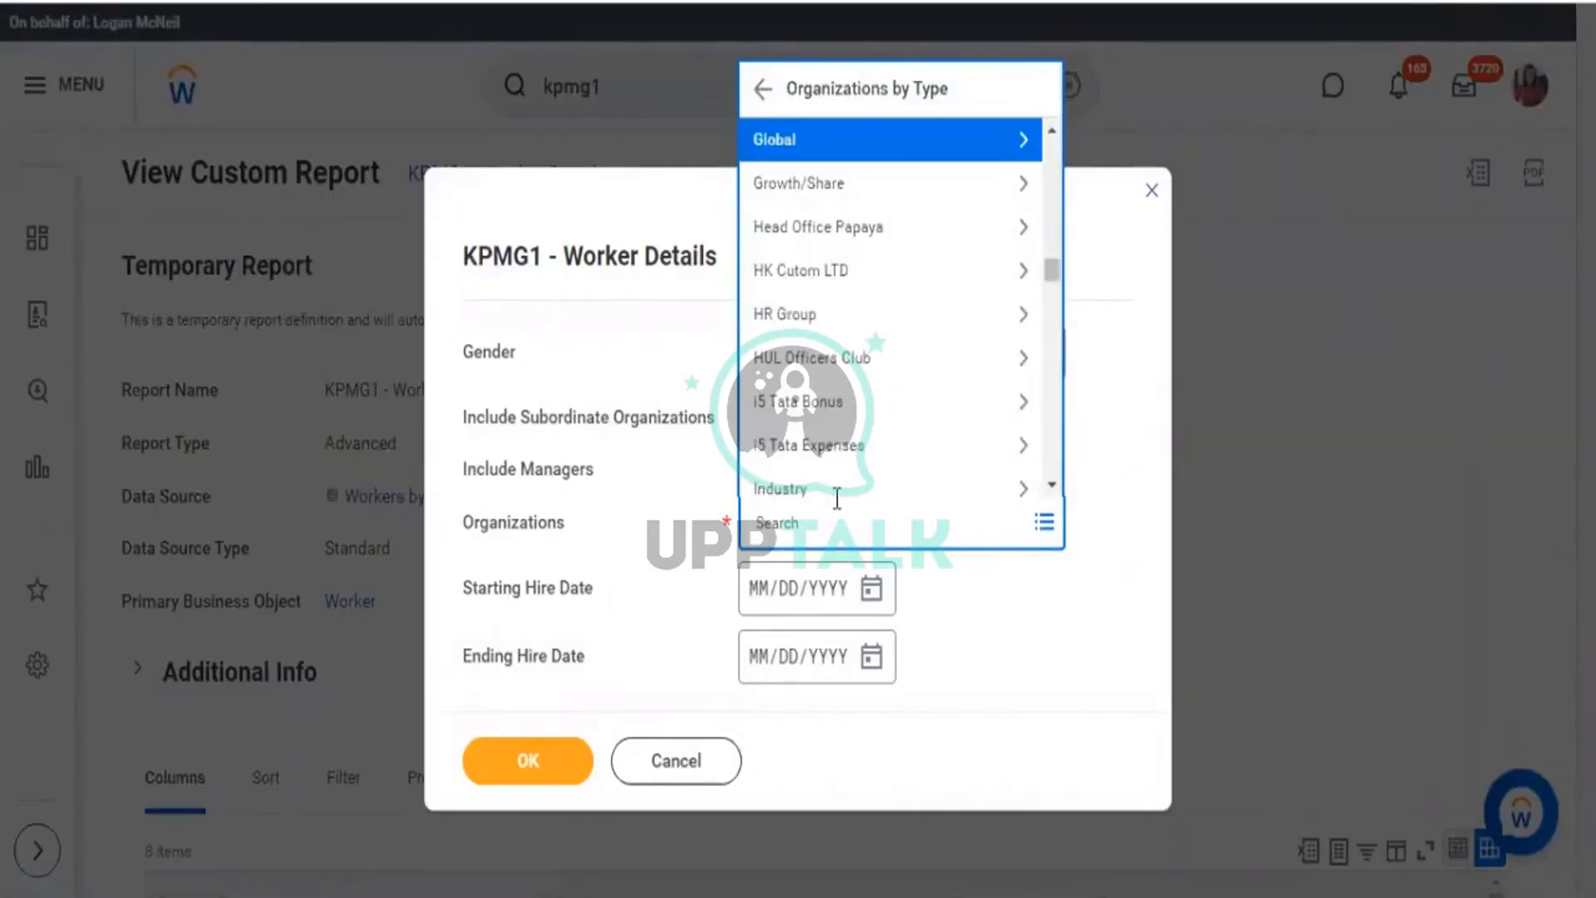
{"action": "key", "text": "c"}
{"action": "key", "text": "Down"}
{"action": "key", "text": "Down"}
{"action": "key", "text": "Down"}
{"action": "key", "text": "Down"}
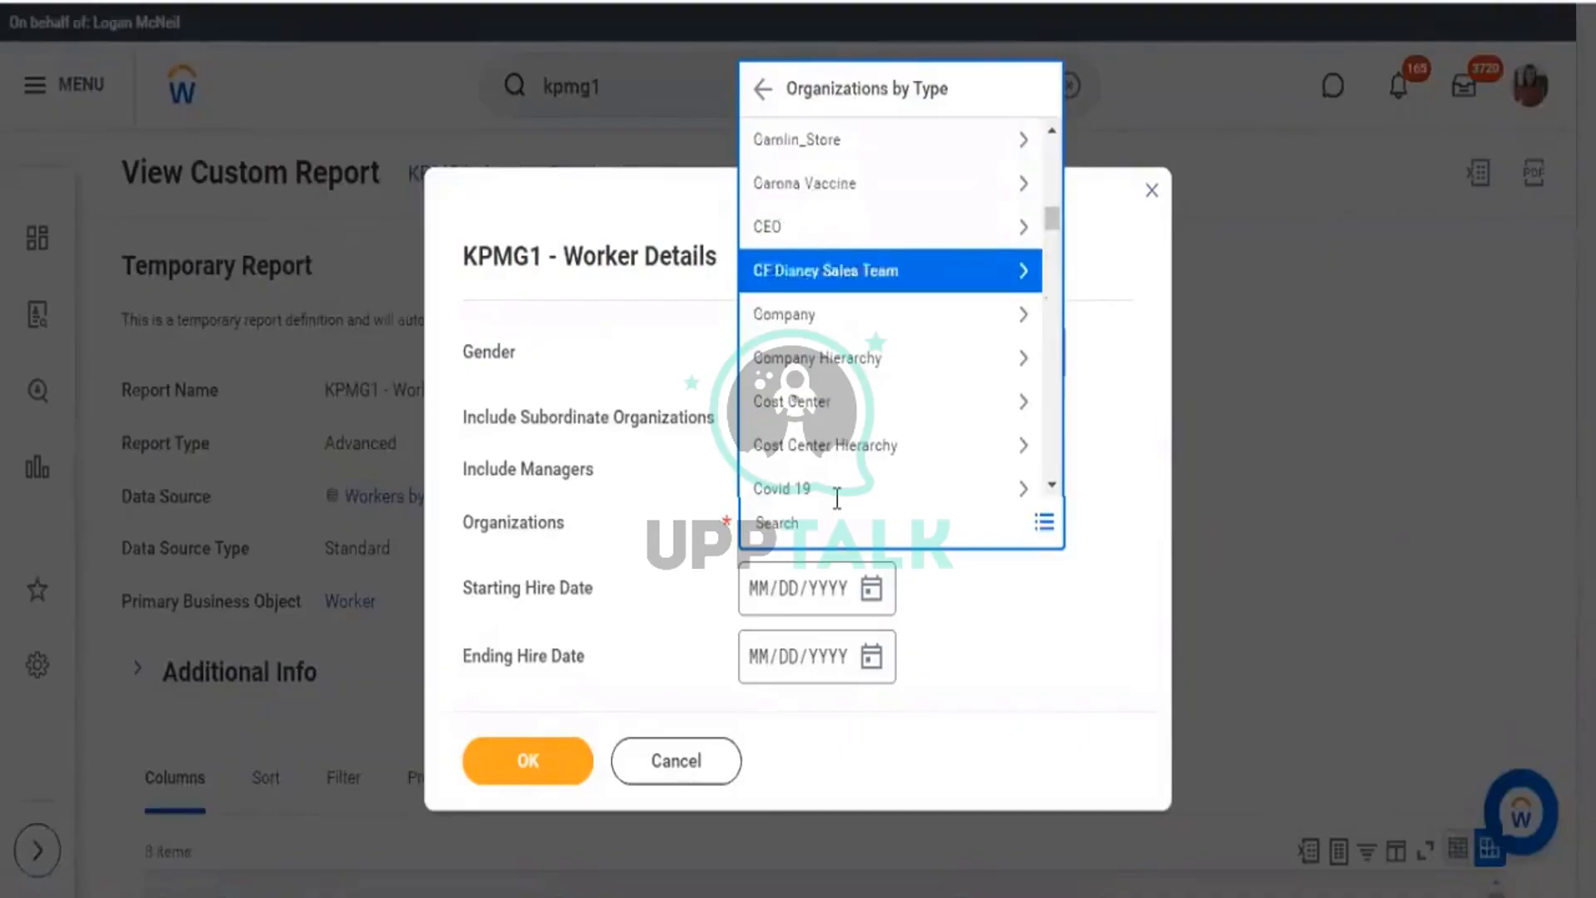
{"action": "key", "text": "Return"}
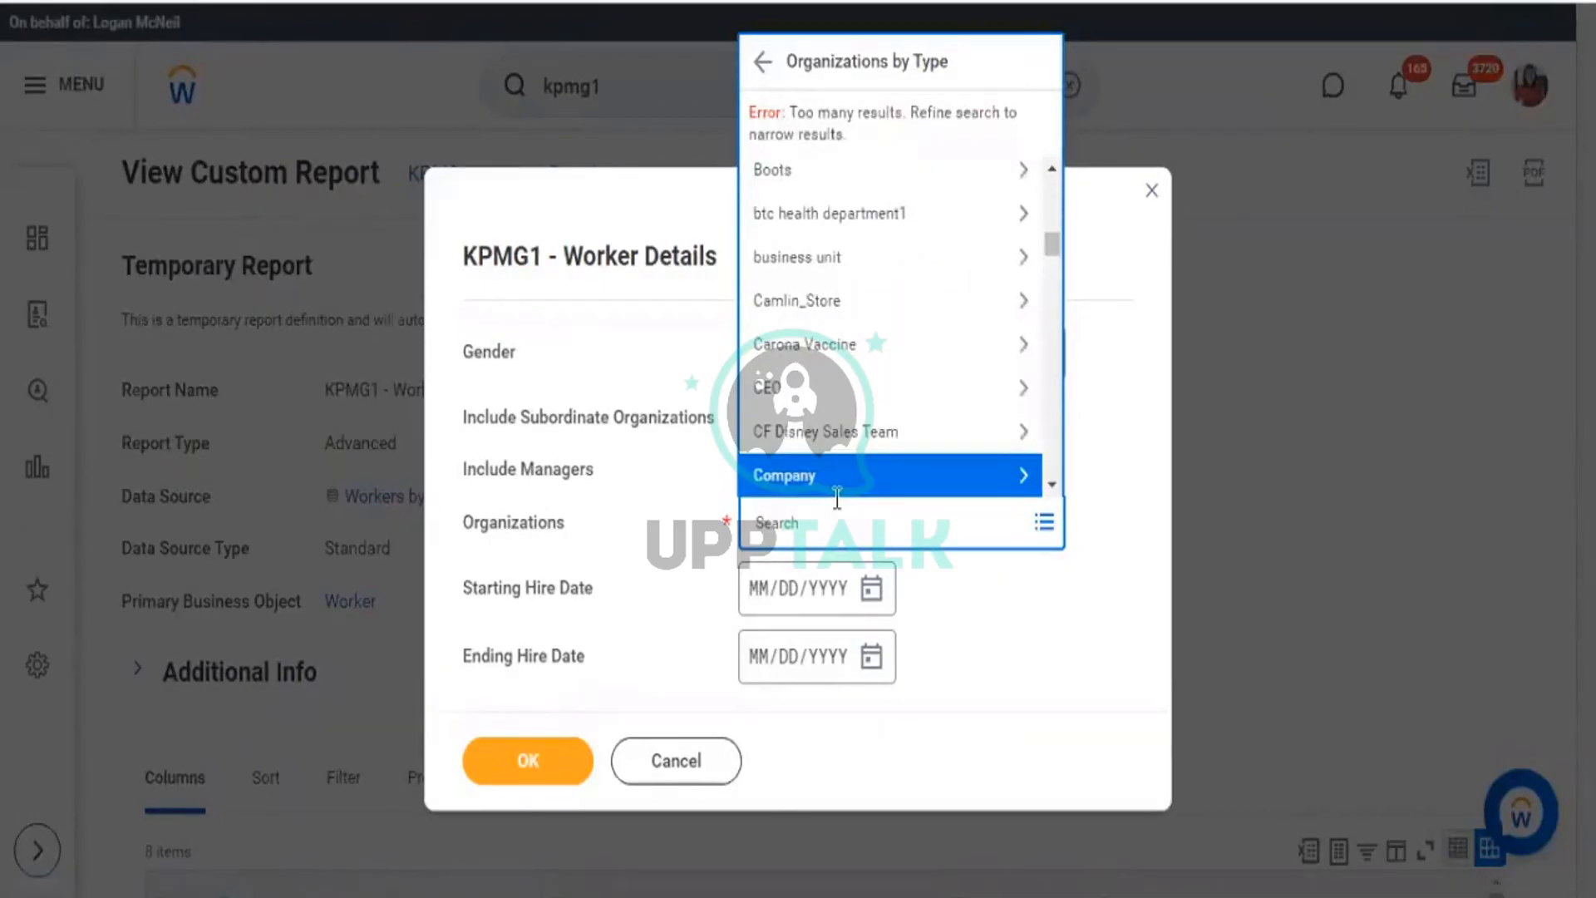
{"action": "left_click", "coordinate": [856, 533]}
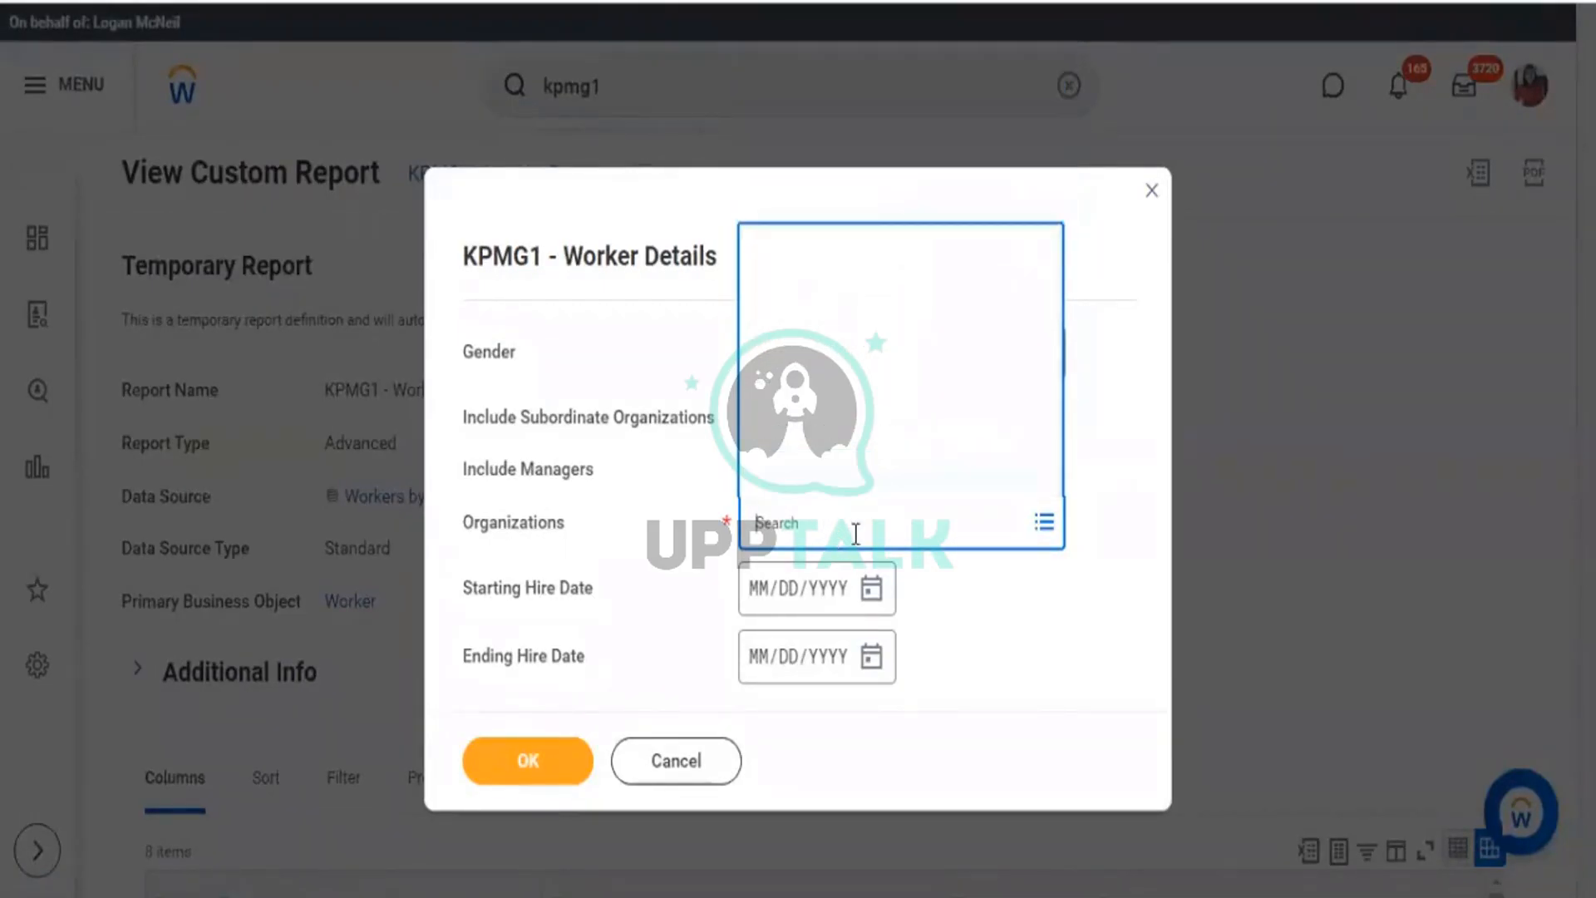
Search the Organizations prompt for 'global modern services'.
{"action": "type", "text": "global modern serv"}
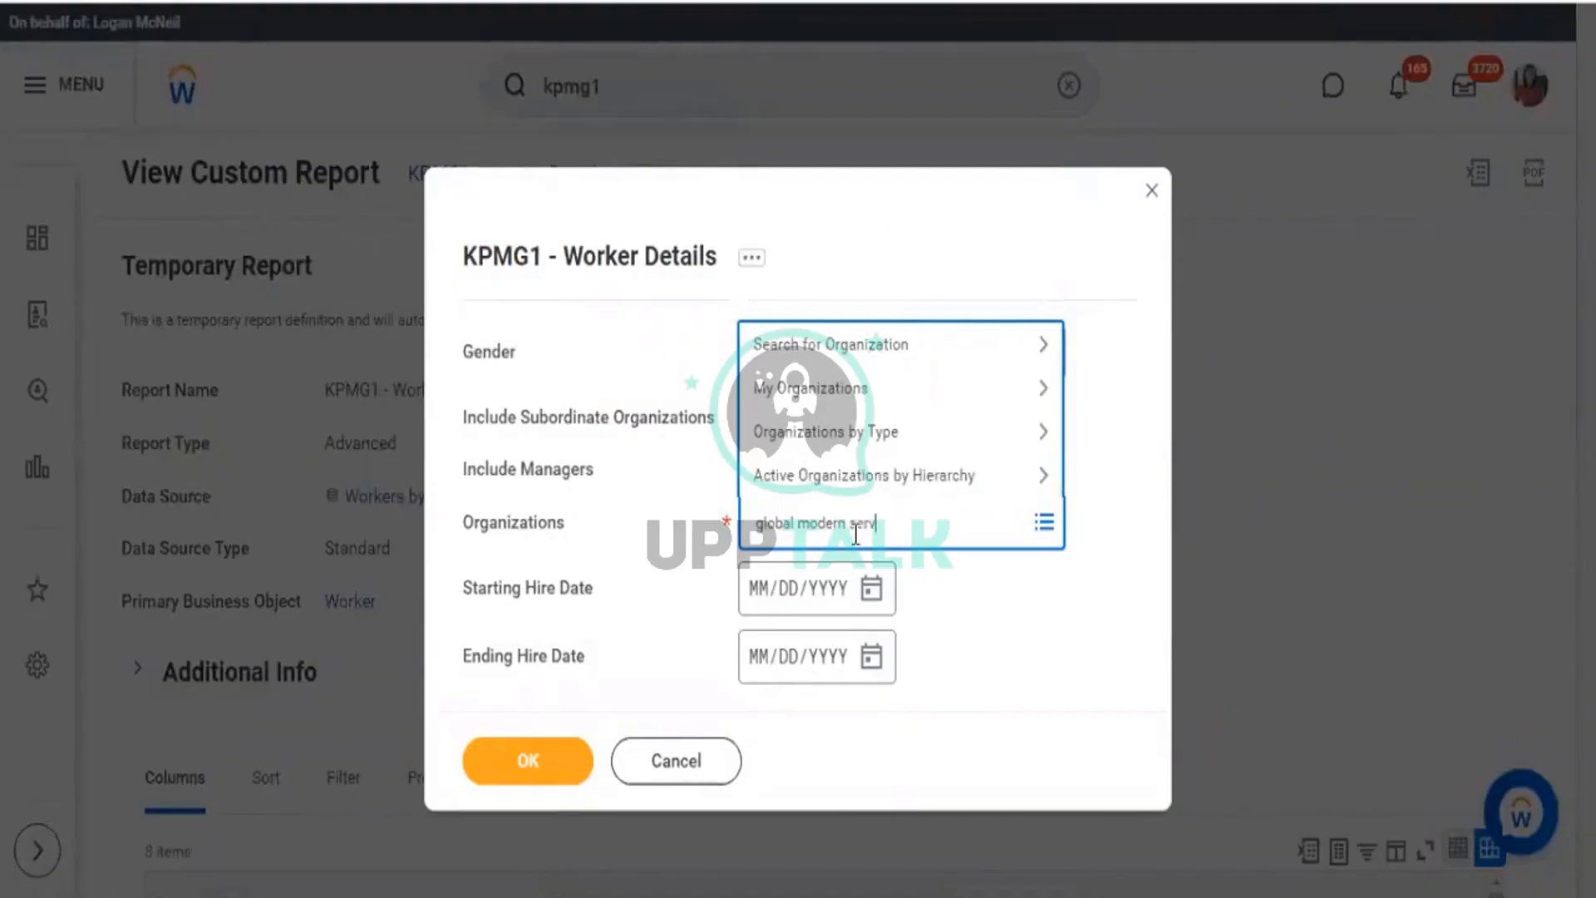
{"action": "type", "text": "ices"}
{"action": "key", "text": "Return"}
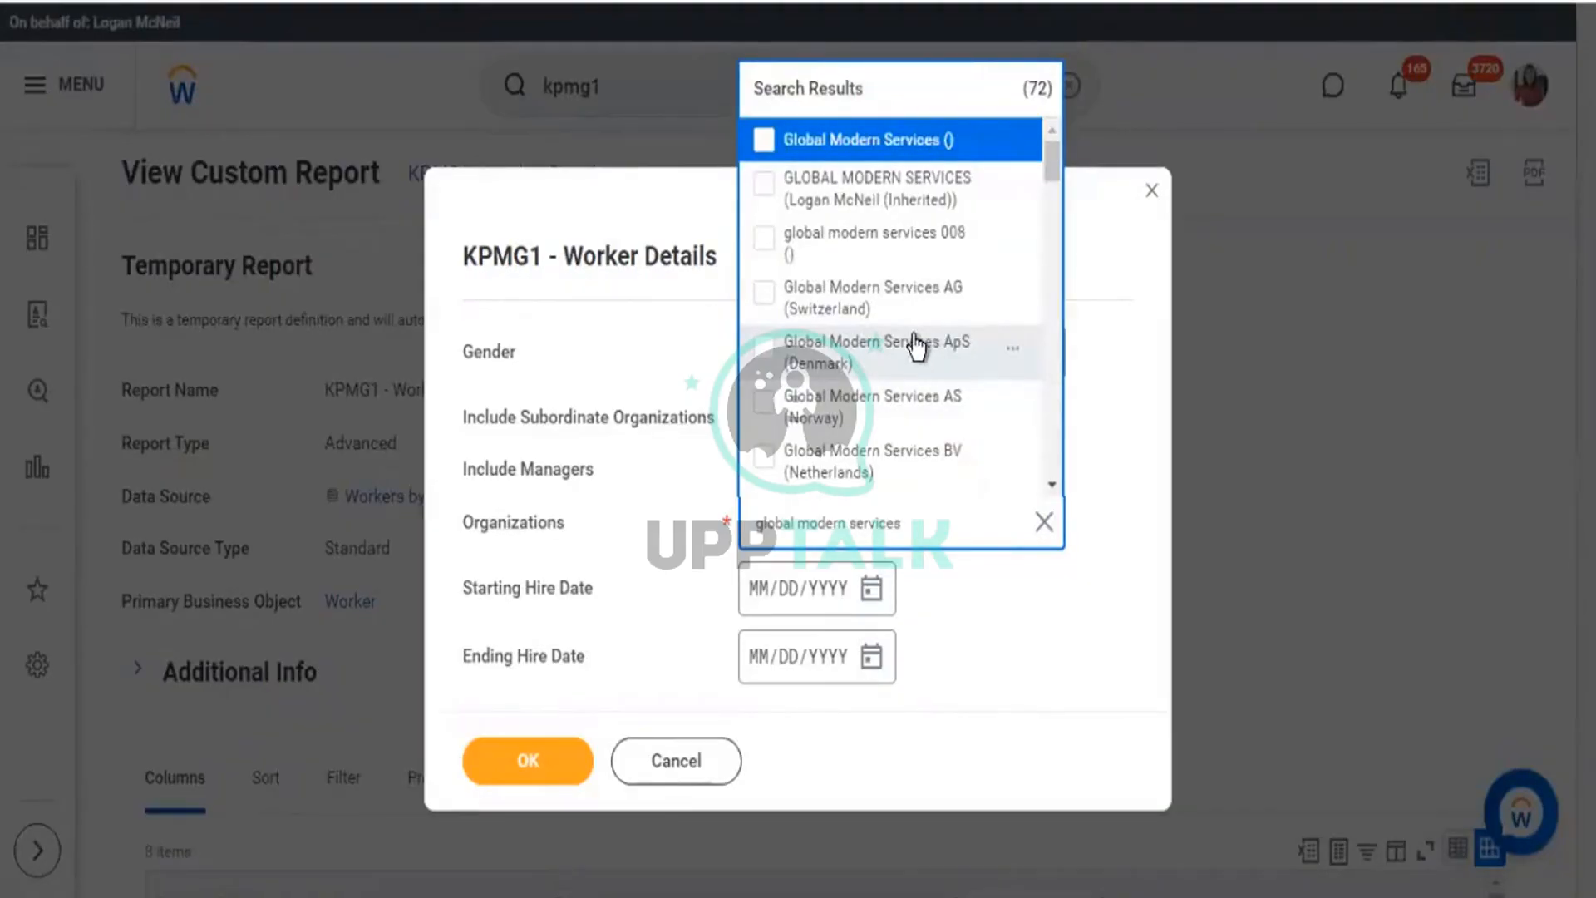
{"action": "scroll", "coordinate": [915, 344], "scroll_direction": "down", "scroll_amount": 3}
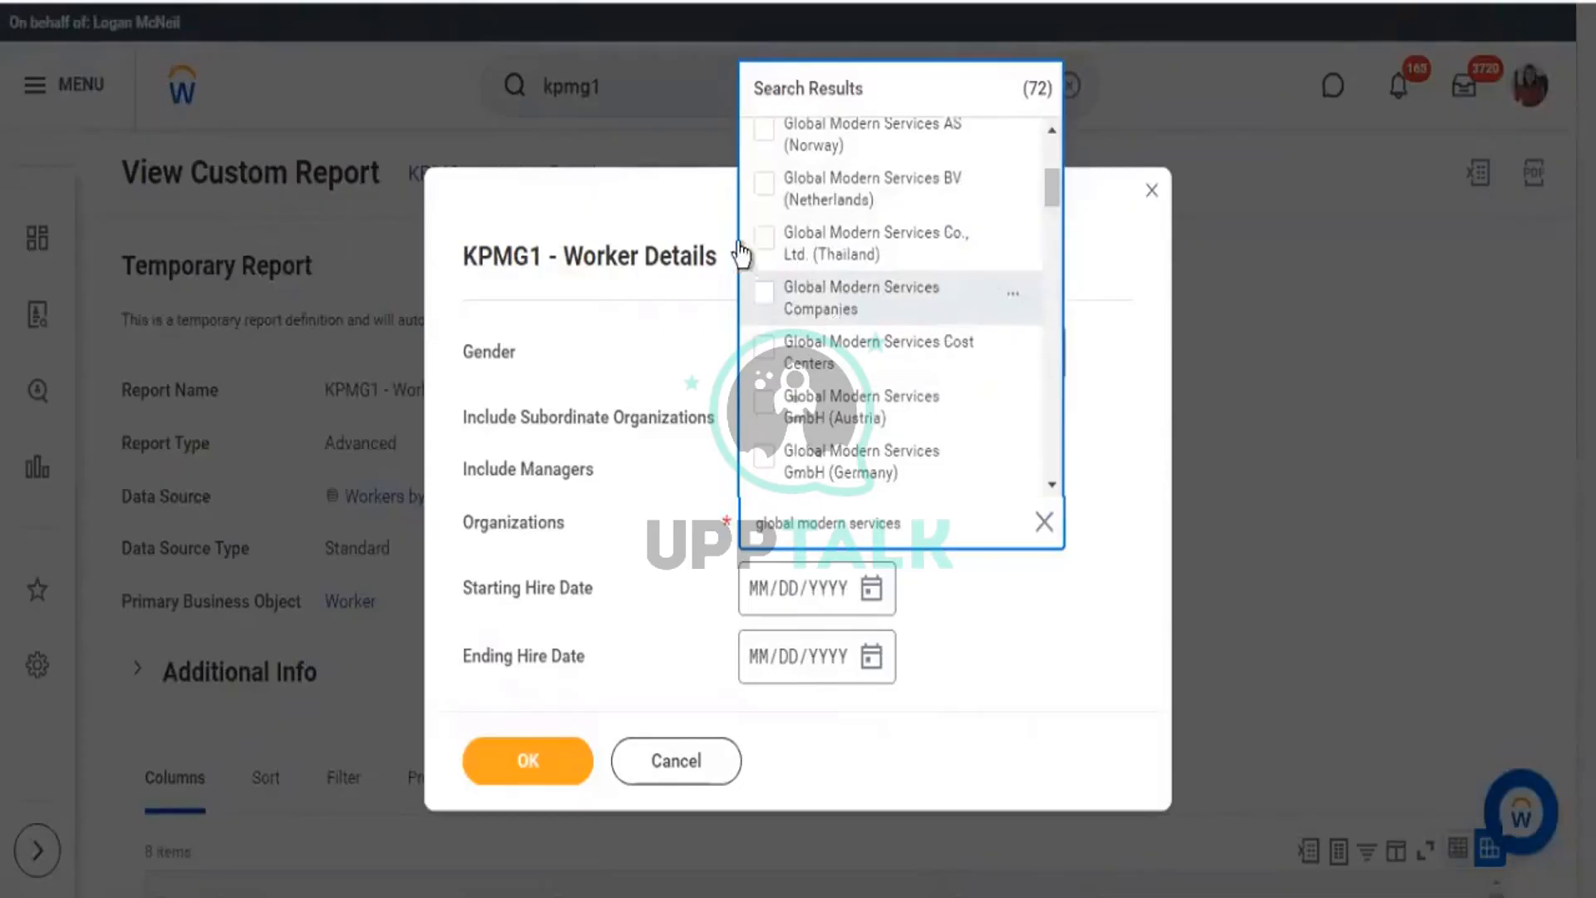
Select the Netherlands, Austria, Thailand, Germany, Japan and Russia Global Modern Services entities.
{"action": "left_click", "coordinate": [763, 142]}
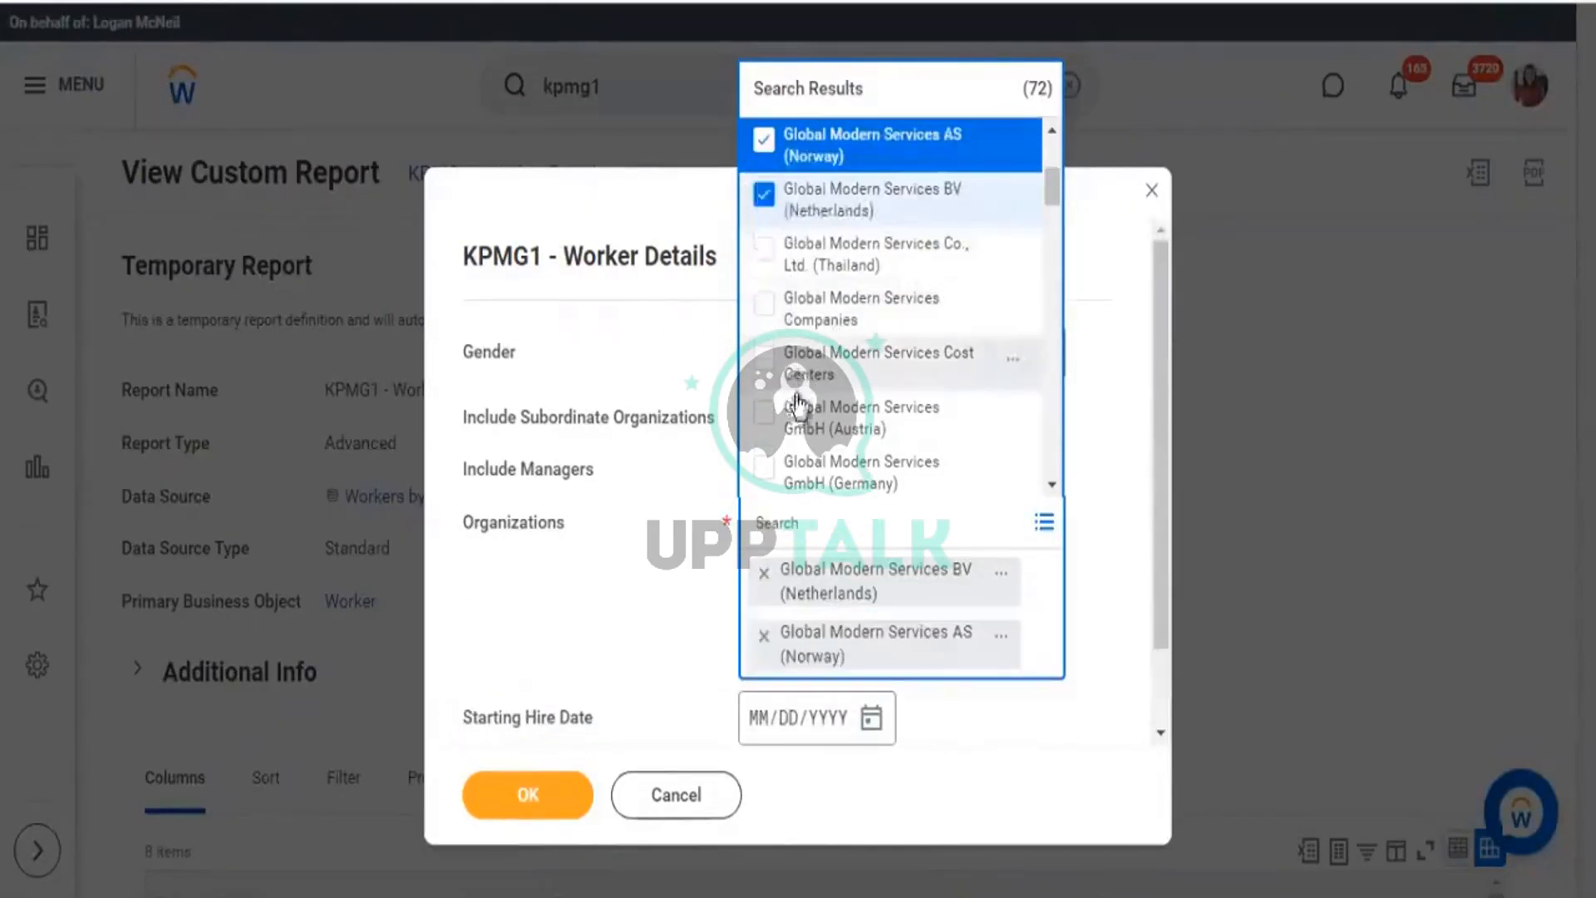
{"action": "left_click", "coordinate": [765, 420]}
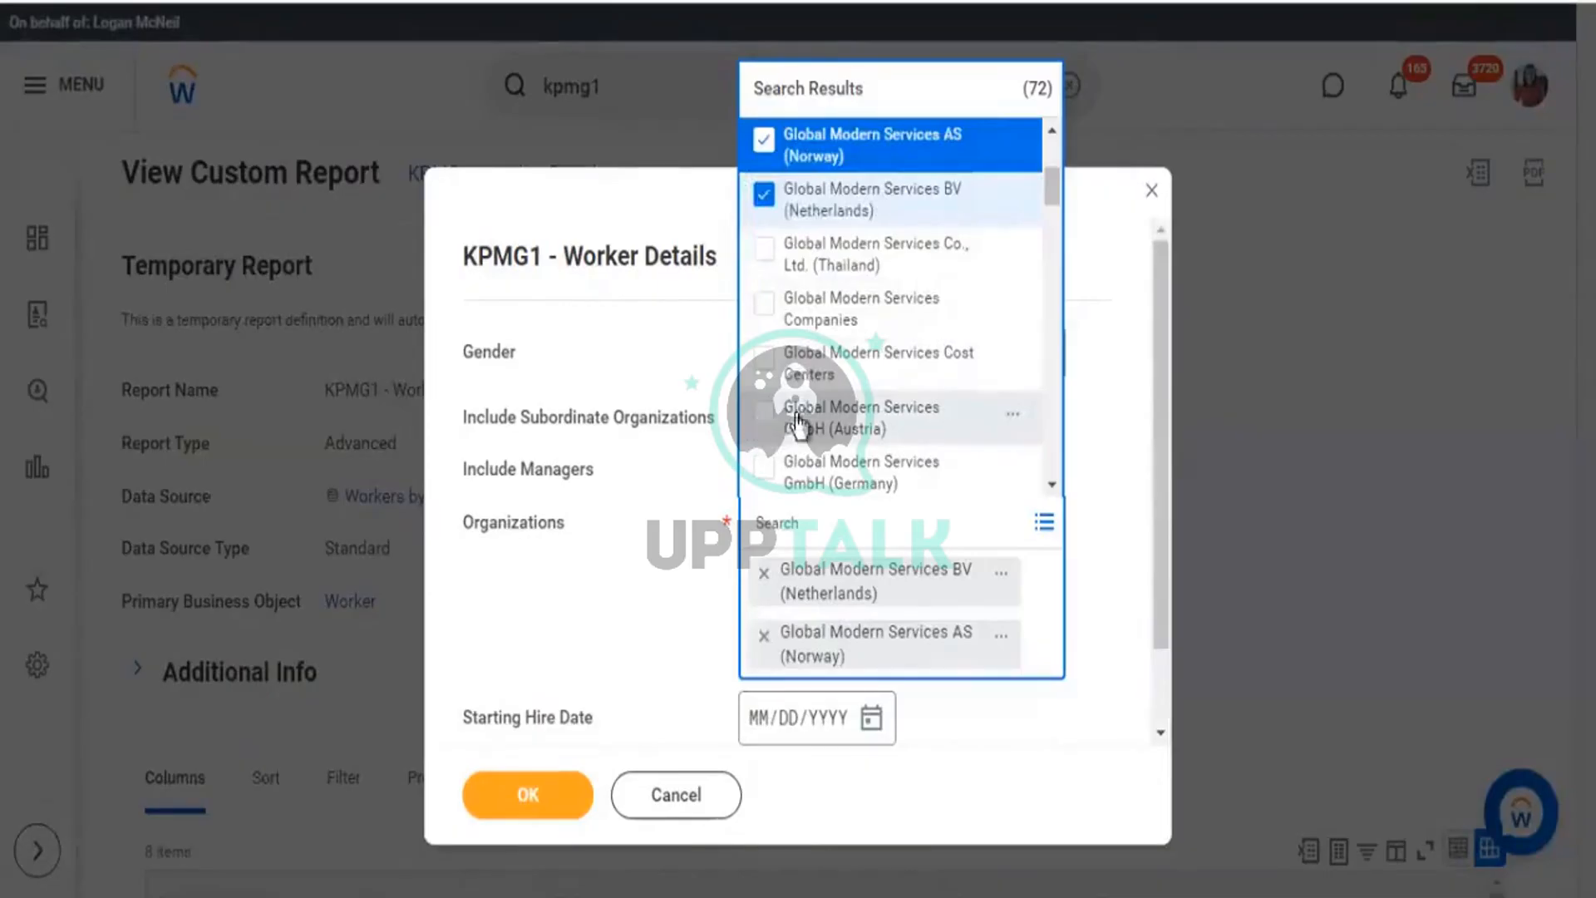
{"action": "left_click", "coordinate": [766, 255]}
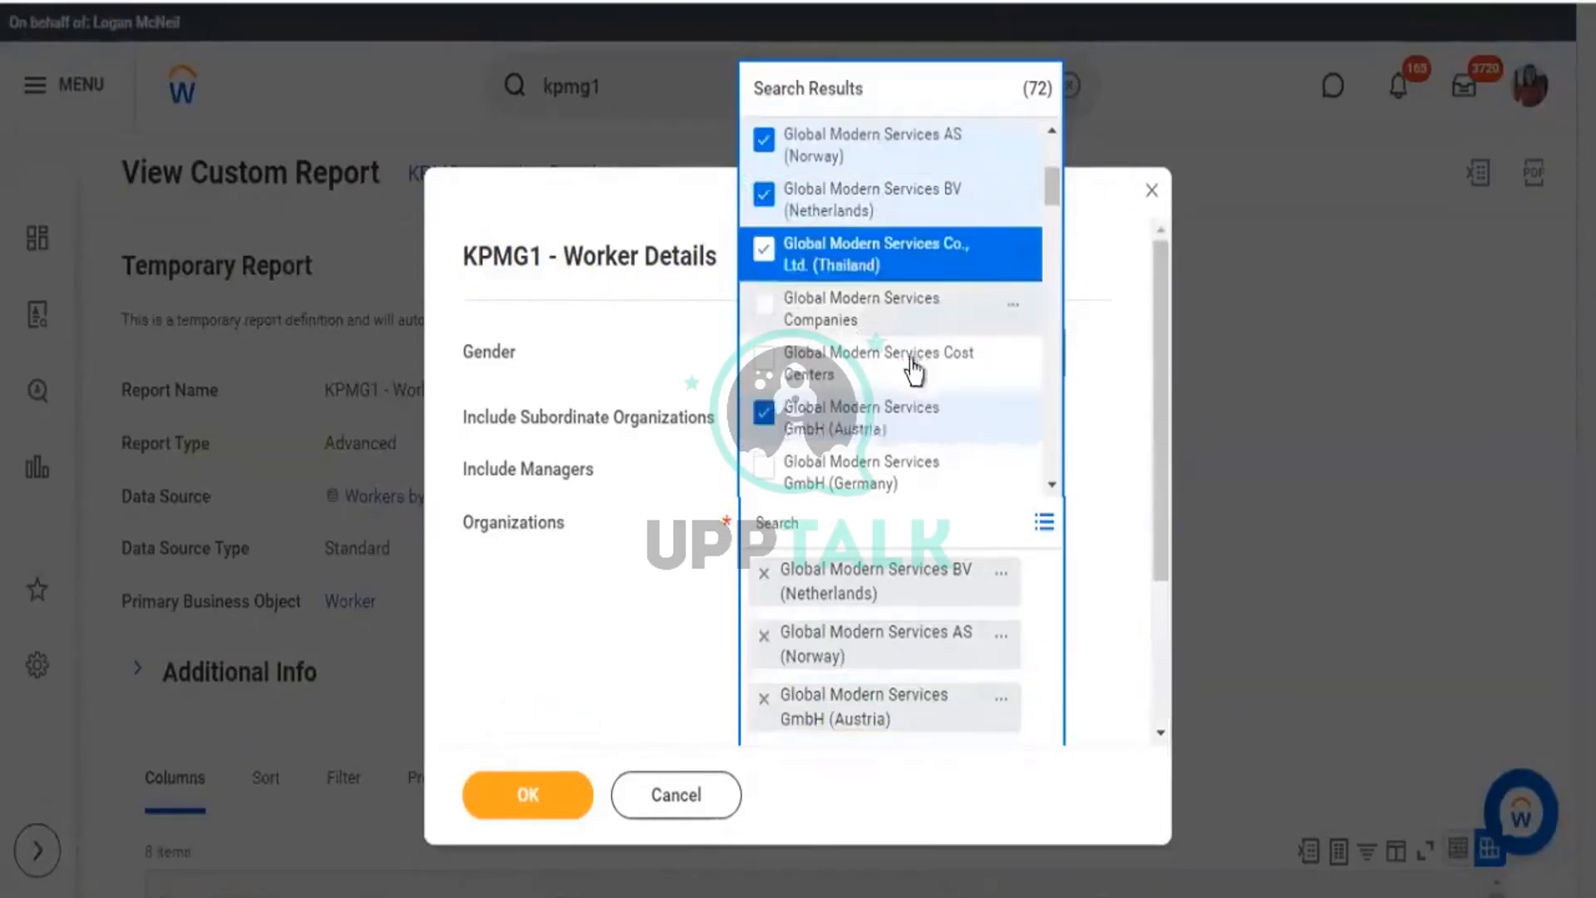
{"action": "scroll", "coordinate": [901, 382], "scroll_direction": "down", "scroll_amount": 4}
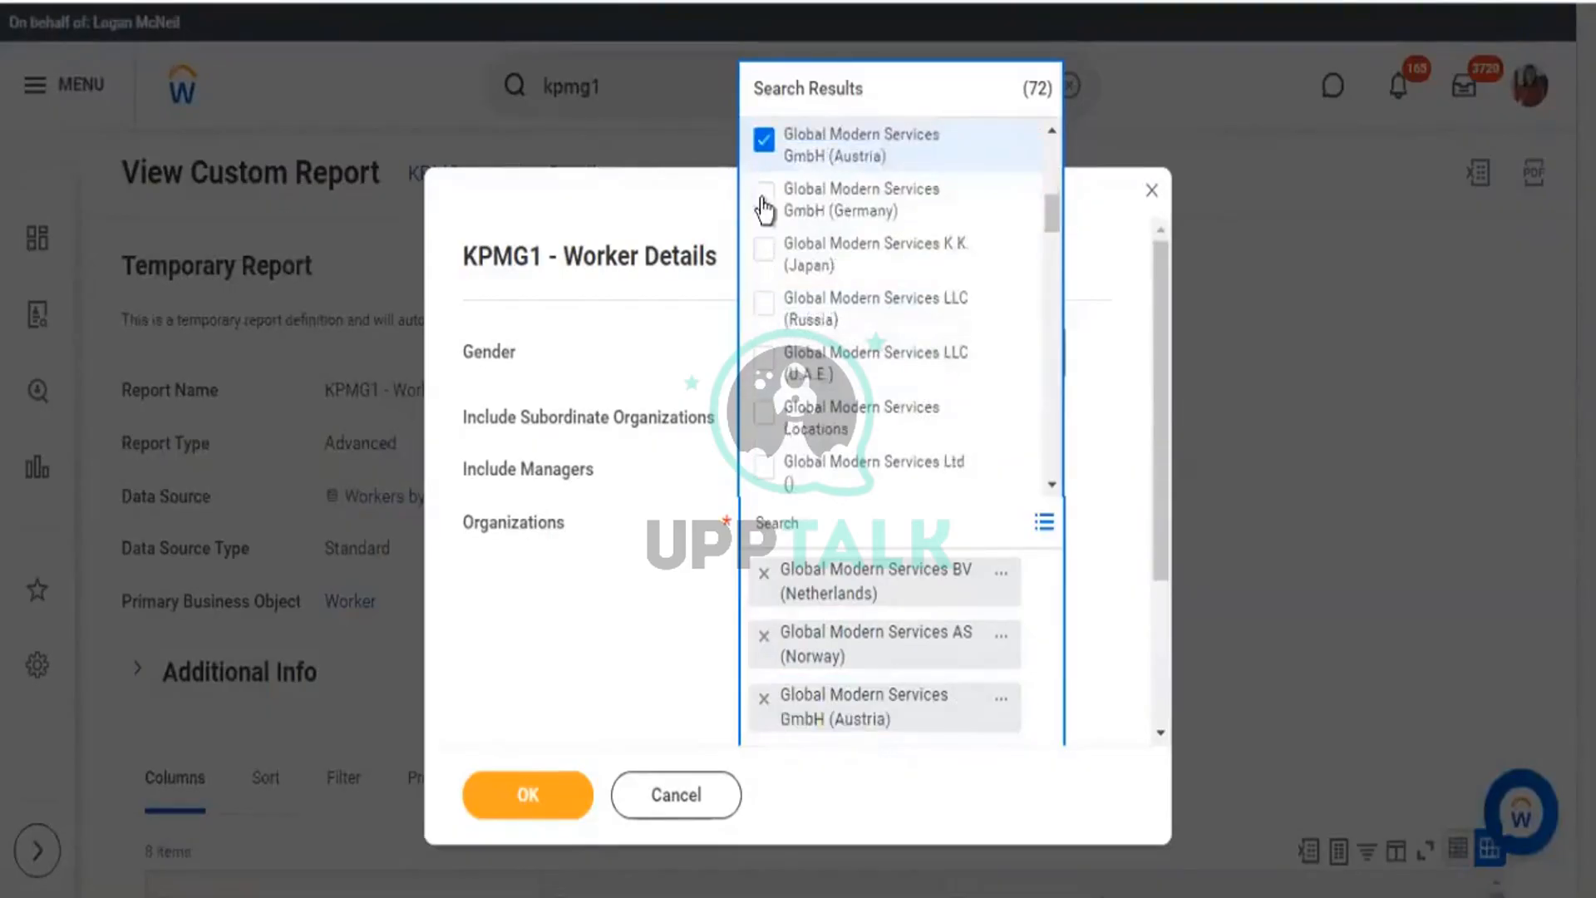
{"action": "left_click", "coordinate": [760, 253]}
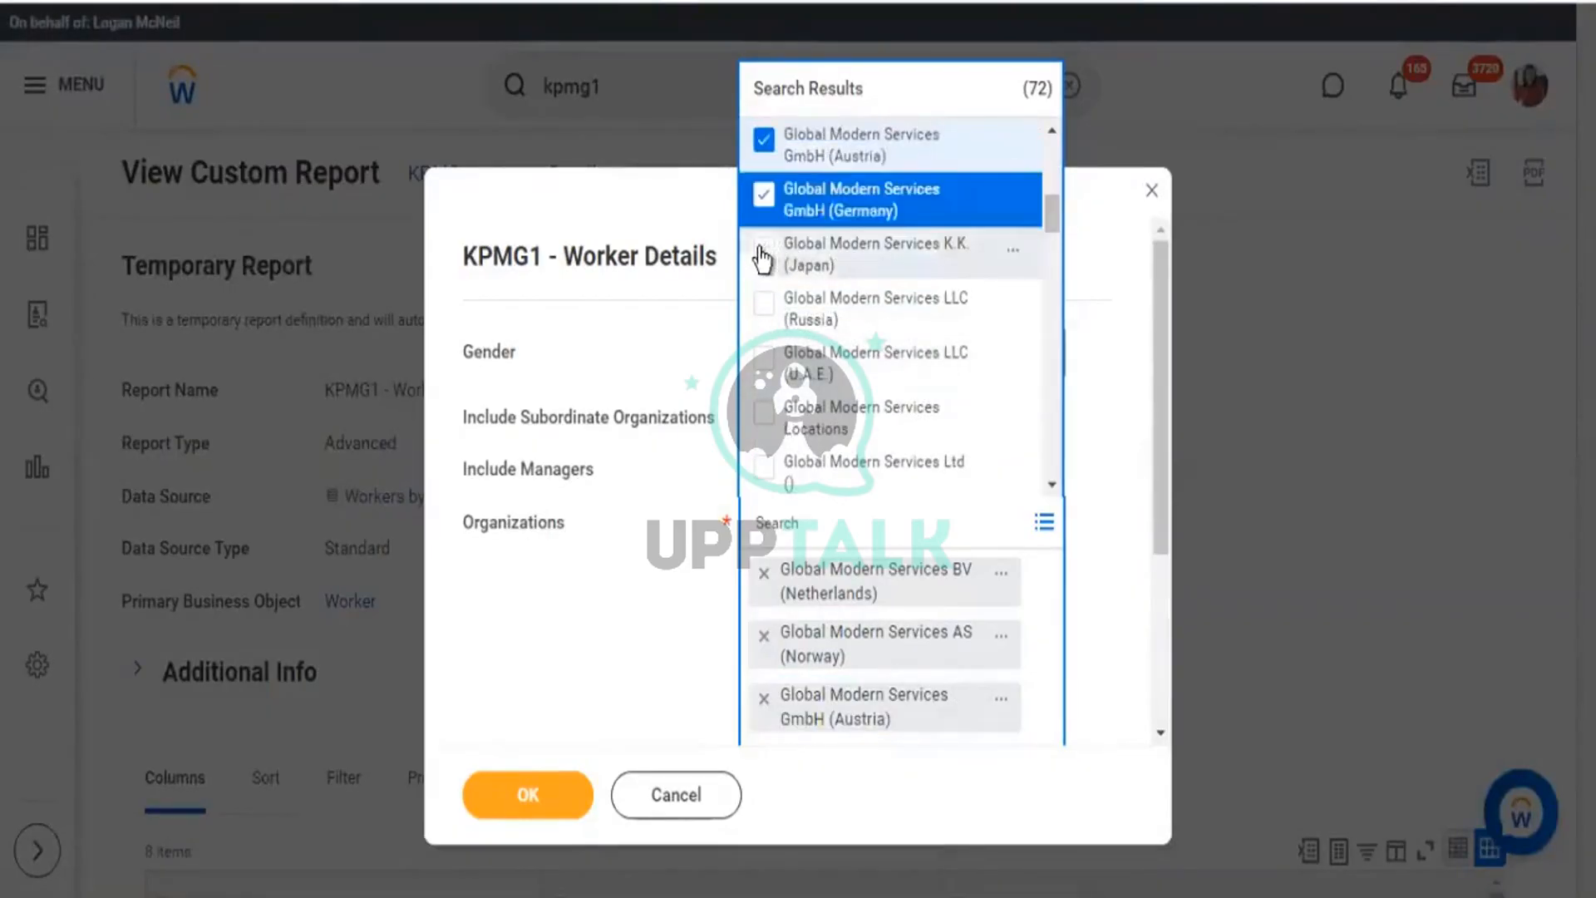
{"action": "left_click", "coordinate": [762, 314]}
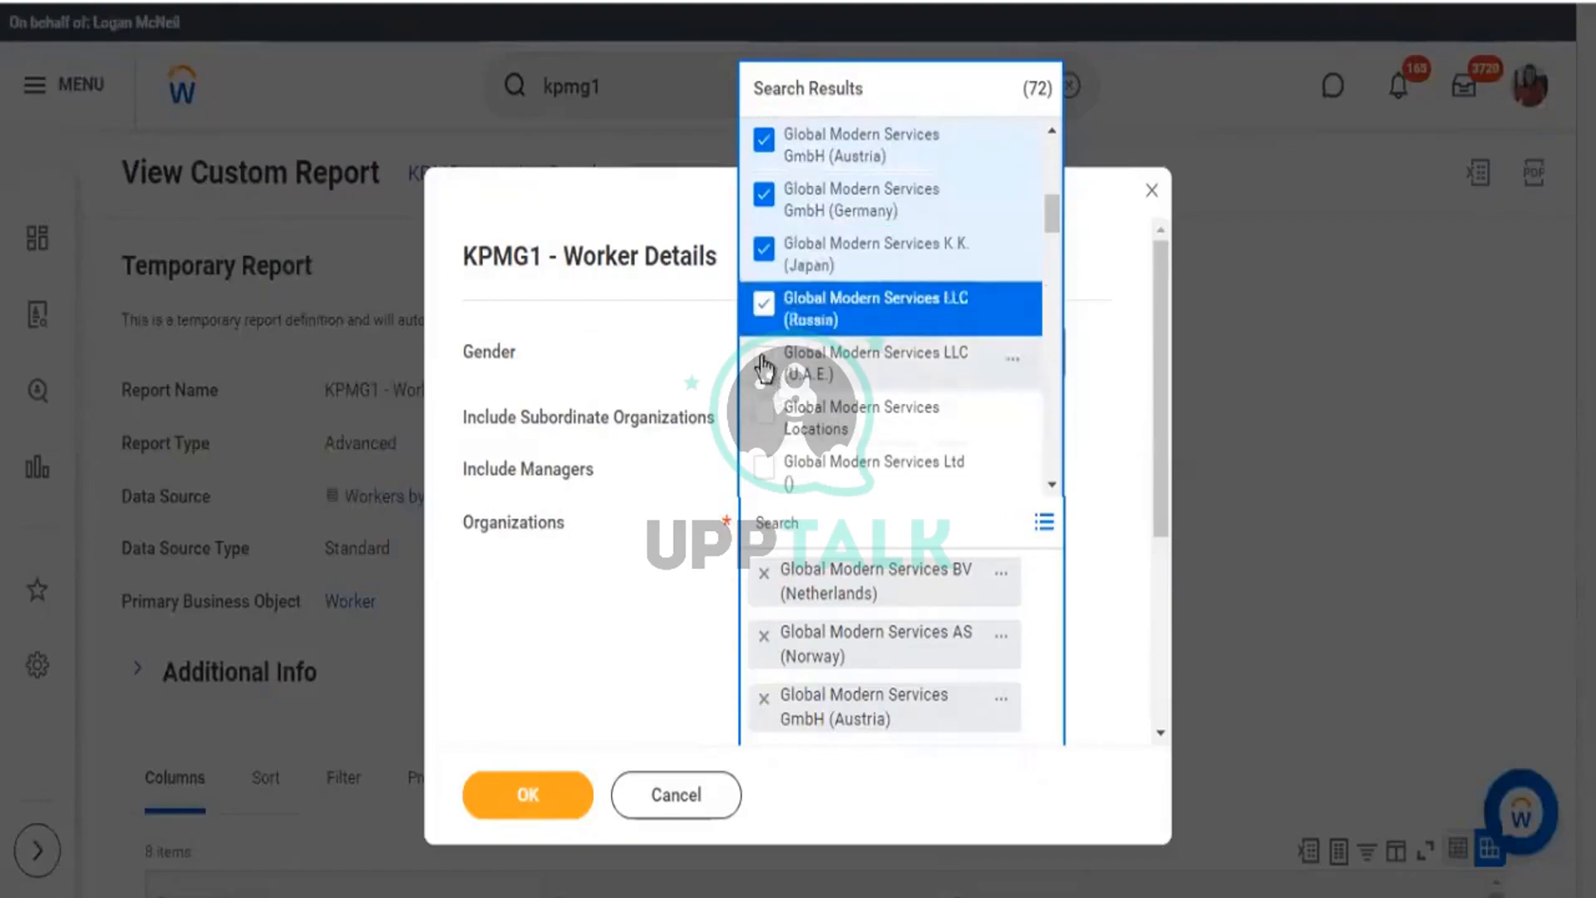
{"action": "left_click", "coordinate": [1129, 458]}
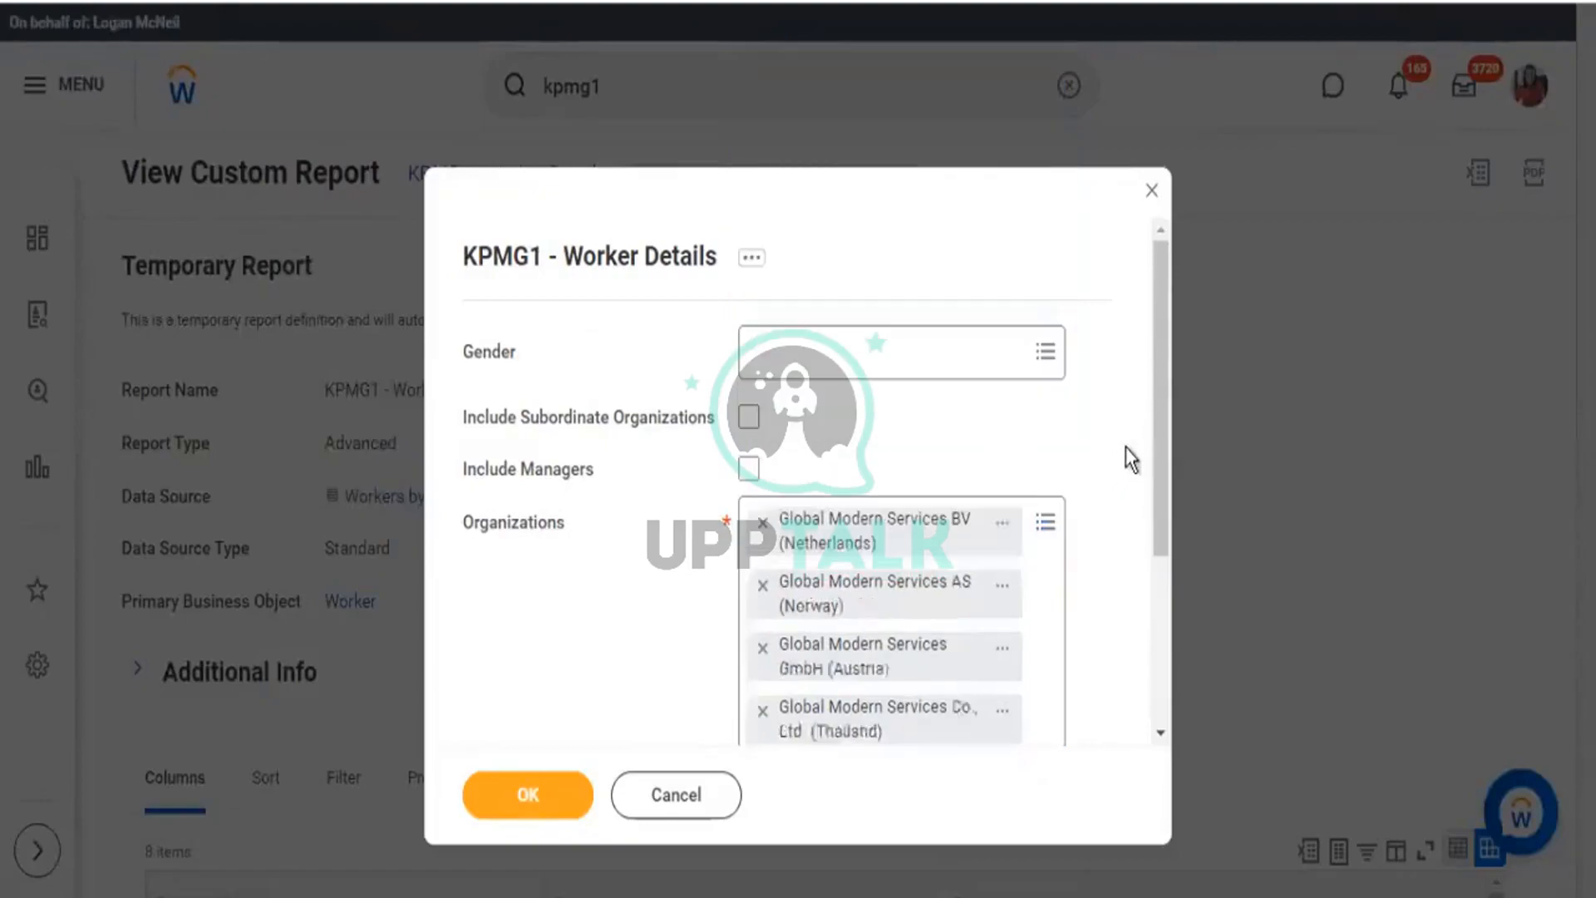
Tick Include Subordinate Organizations for the report.
{"action": "scroll", "coordinate": [669, 258], "scroll_direction": "down", "scroll_amount": 3}
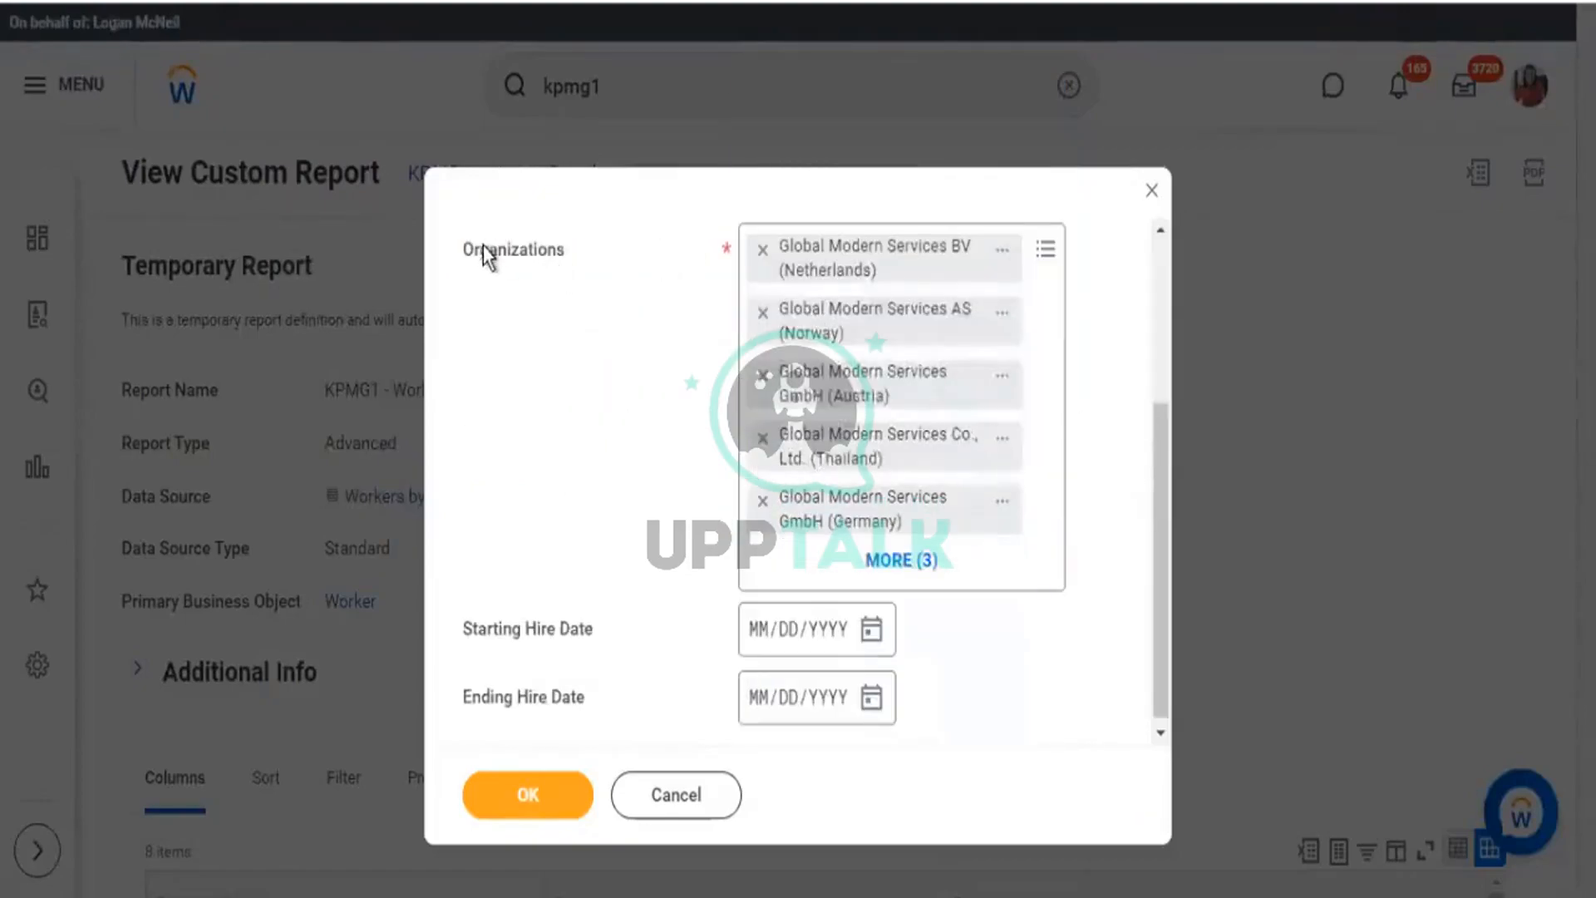
{"action": "left_click_drag", "start_coordinate": [482, 253], "coordinate": [573, 264]}
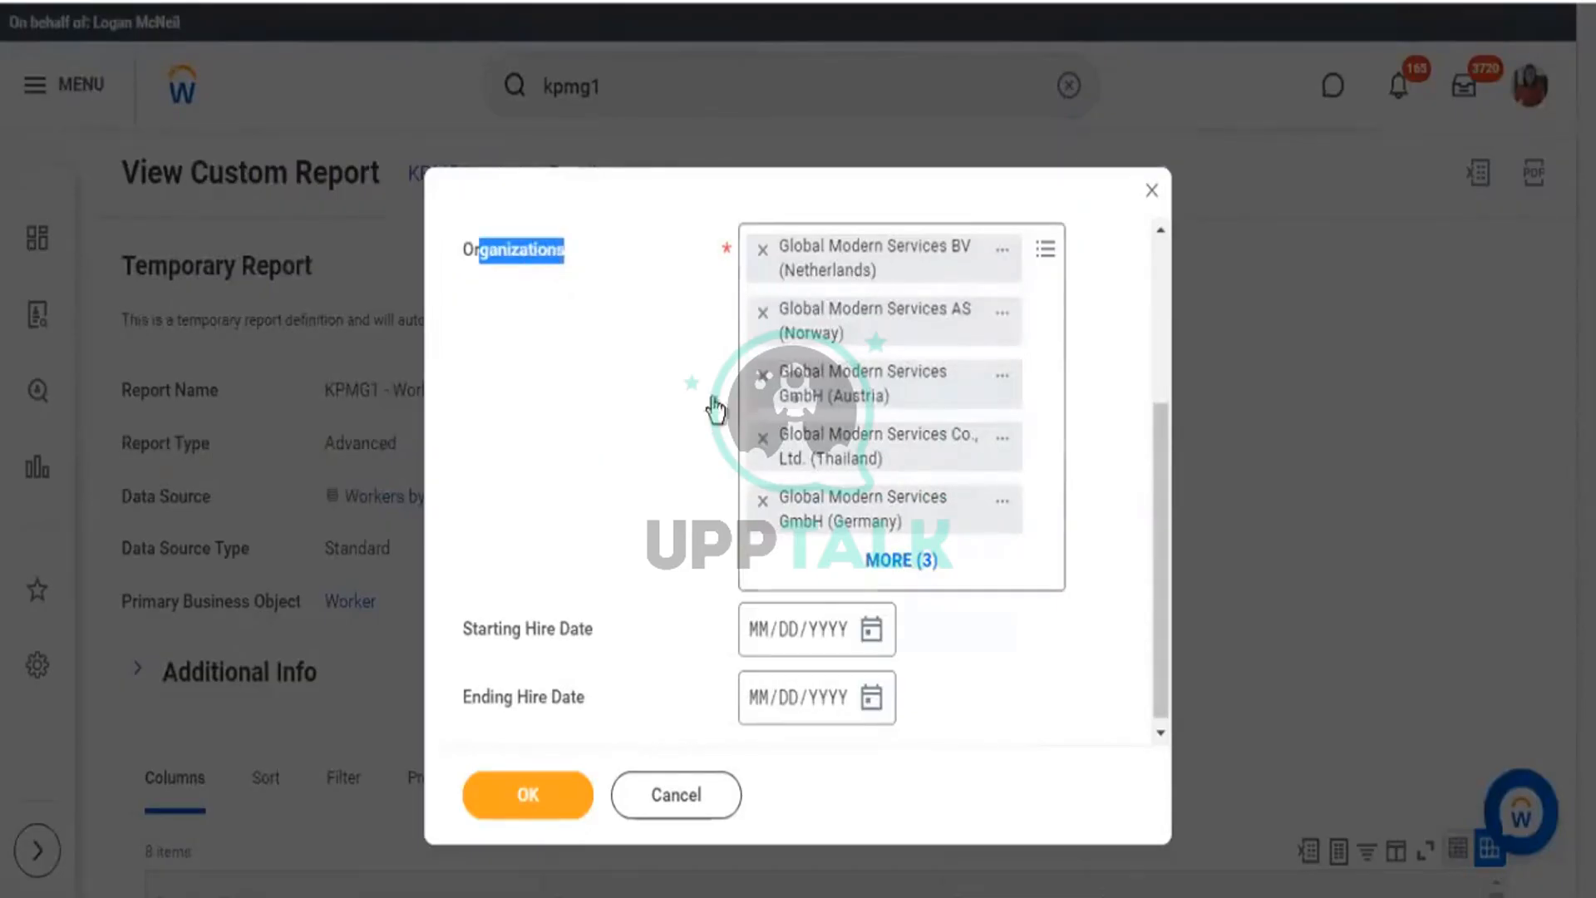
{"action": "scroll", "coordinate": [879, 473], "scroll_direction": "up", "scroll_amount": 3}
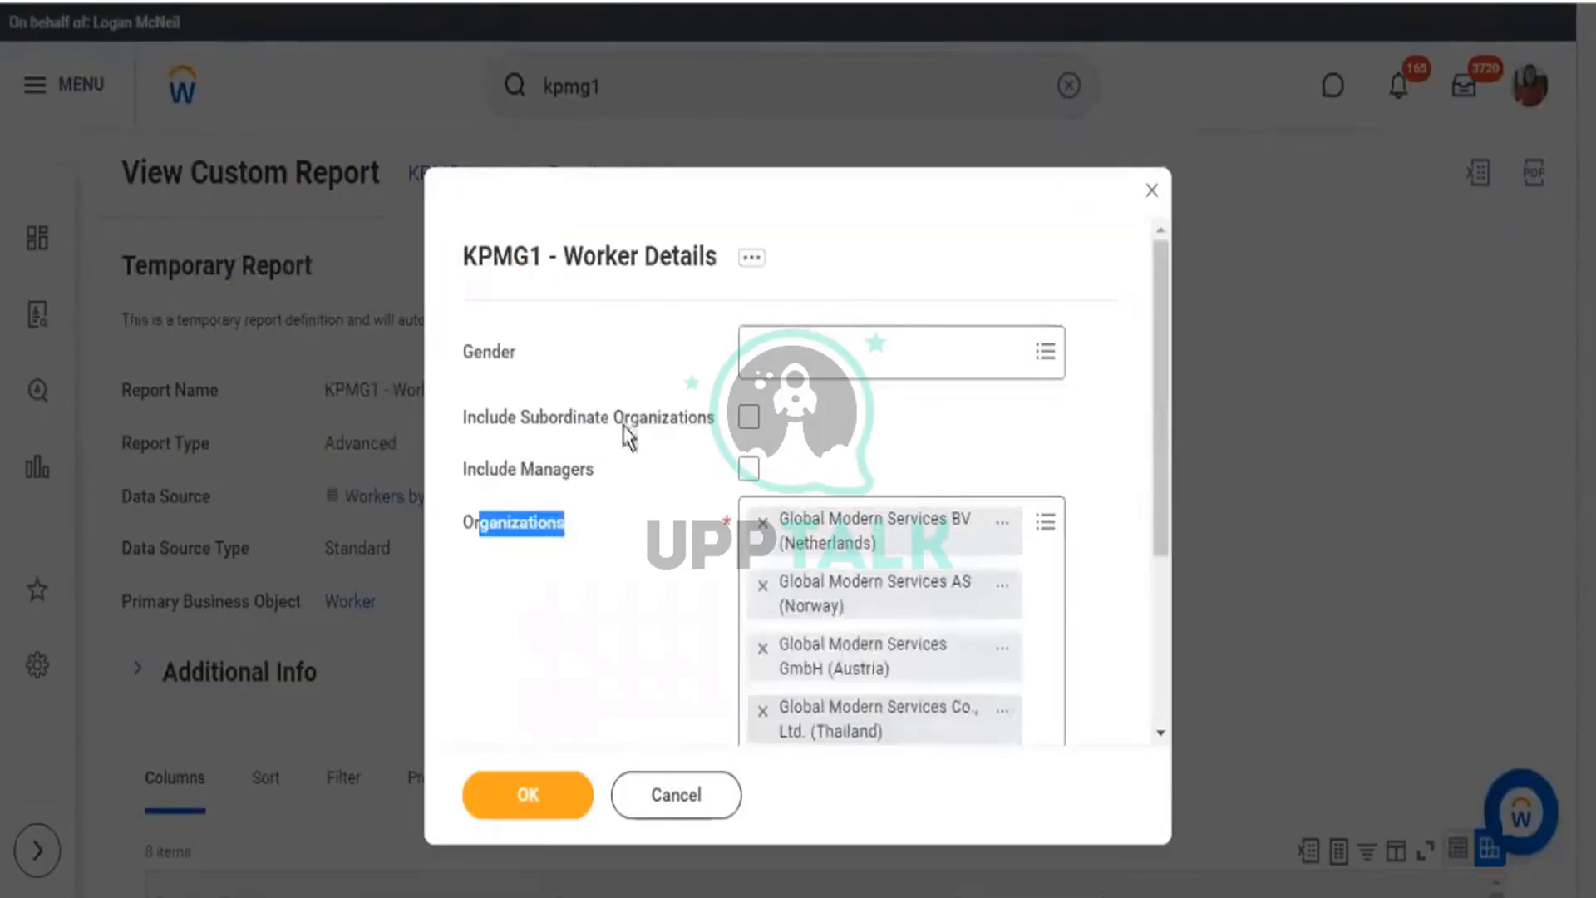
{"action": "scroll", "coordinate": [785, 466], "scroll_direction": "down", "scroll_amount": 2}
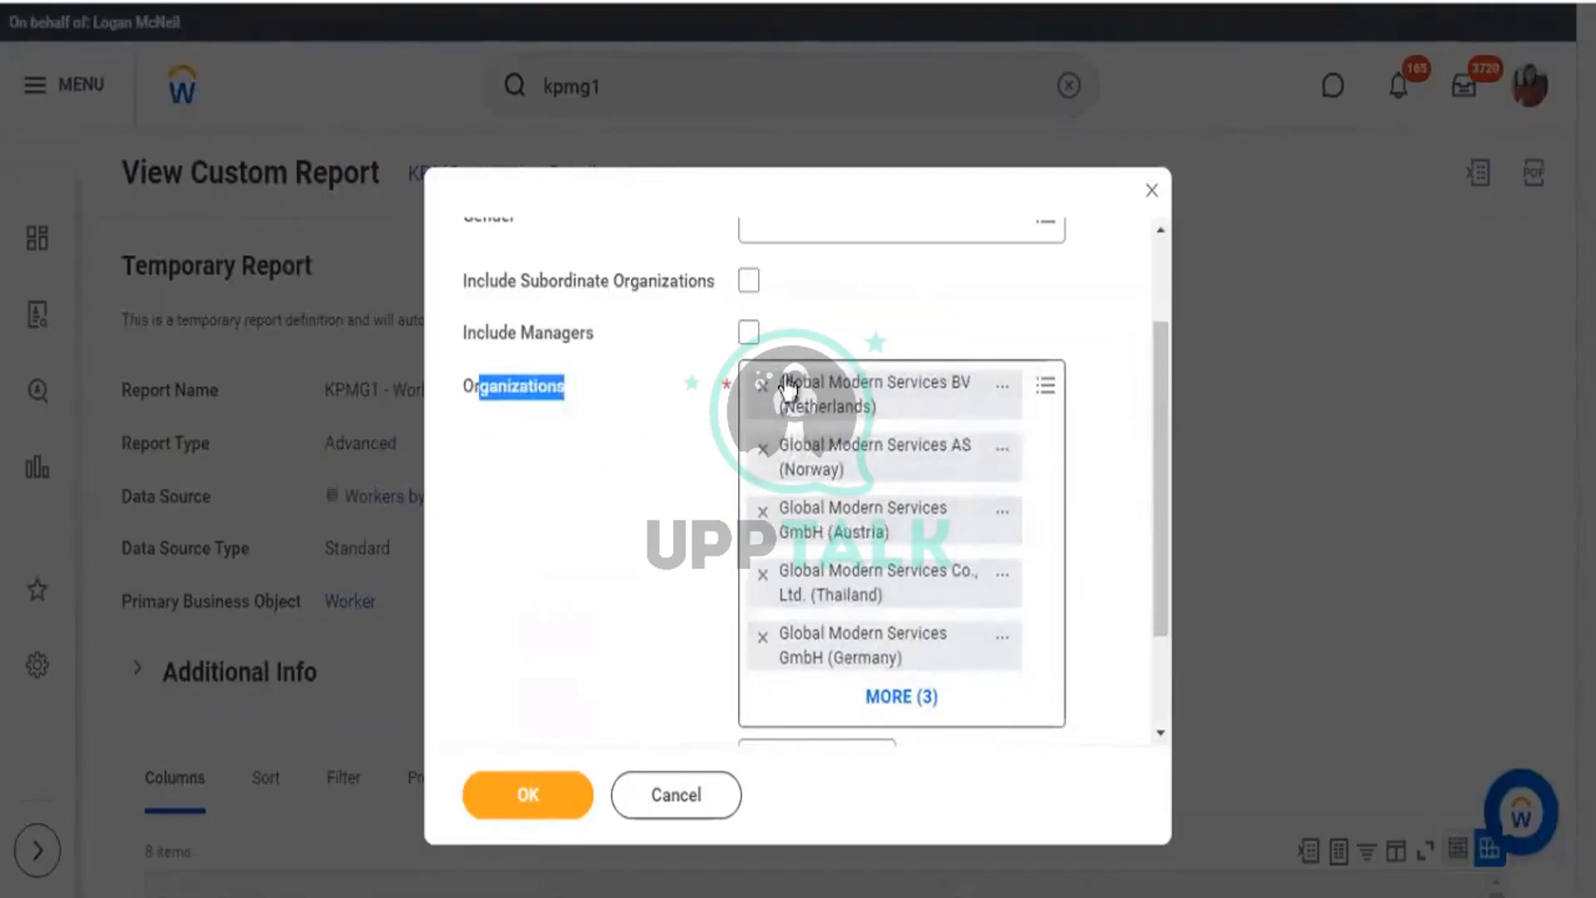
{"action": "scroll", "coordinate": [765, 382], "scroll_direction": "up", "scroll_amount": 2}
{"action": "left_click_drag", "start_coordinate": [550, 428], "coordinate": [740, 420]}
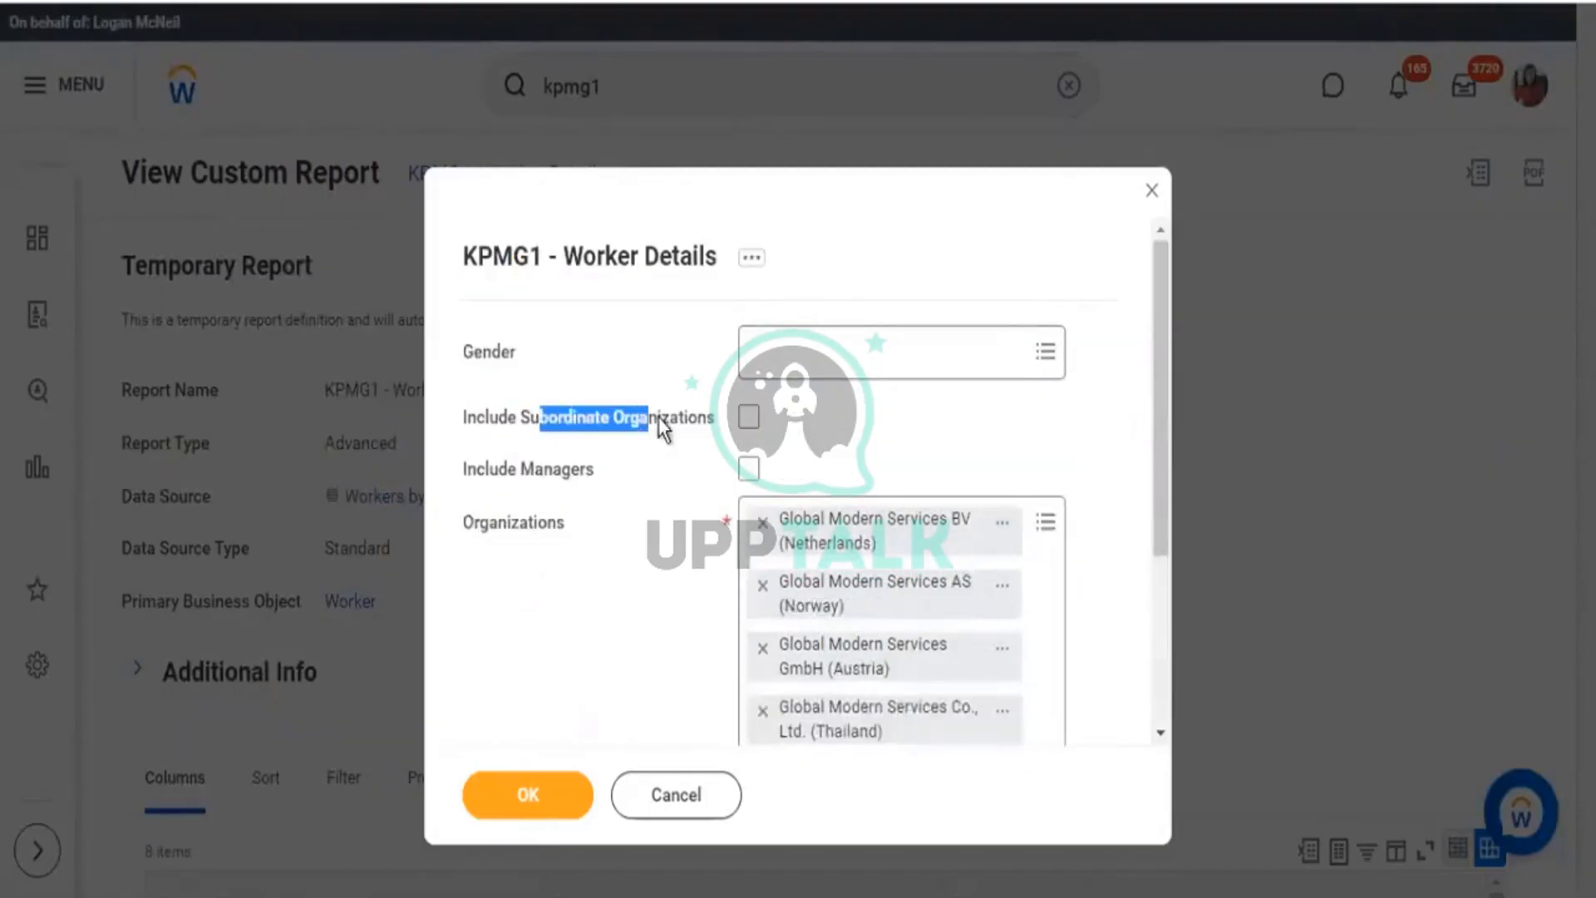
{"action": "left_click", "coordinate": [748, 416]}
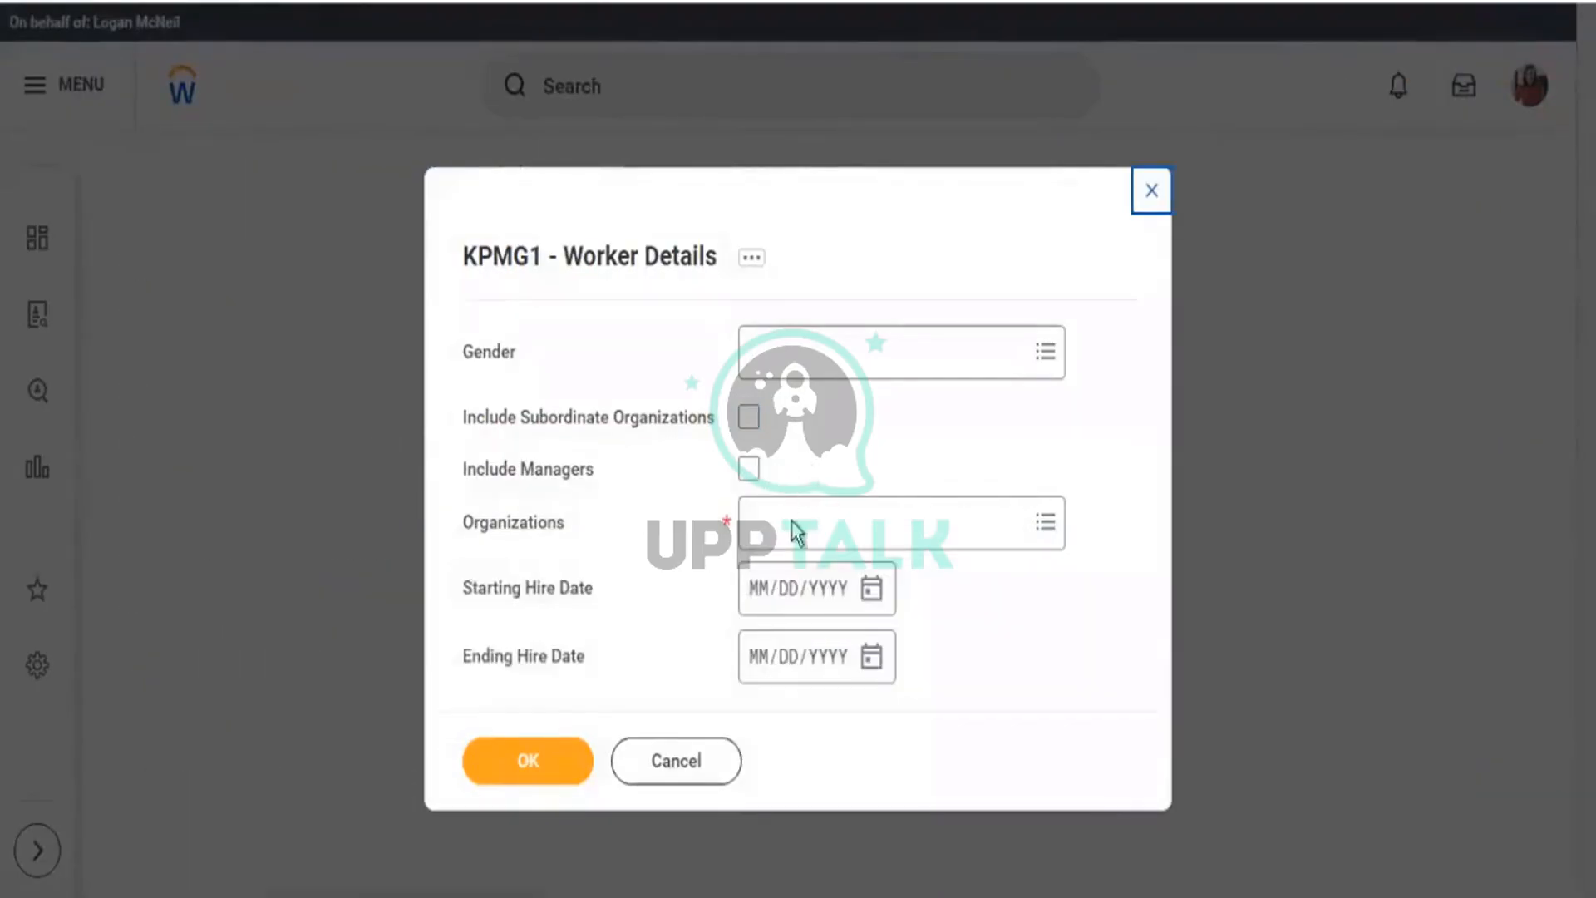
Scroll through the Organizations by Type list, then switch the prompt back to searching by name.
{"action": "left_click", "coordinate": [790, 524]}
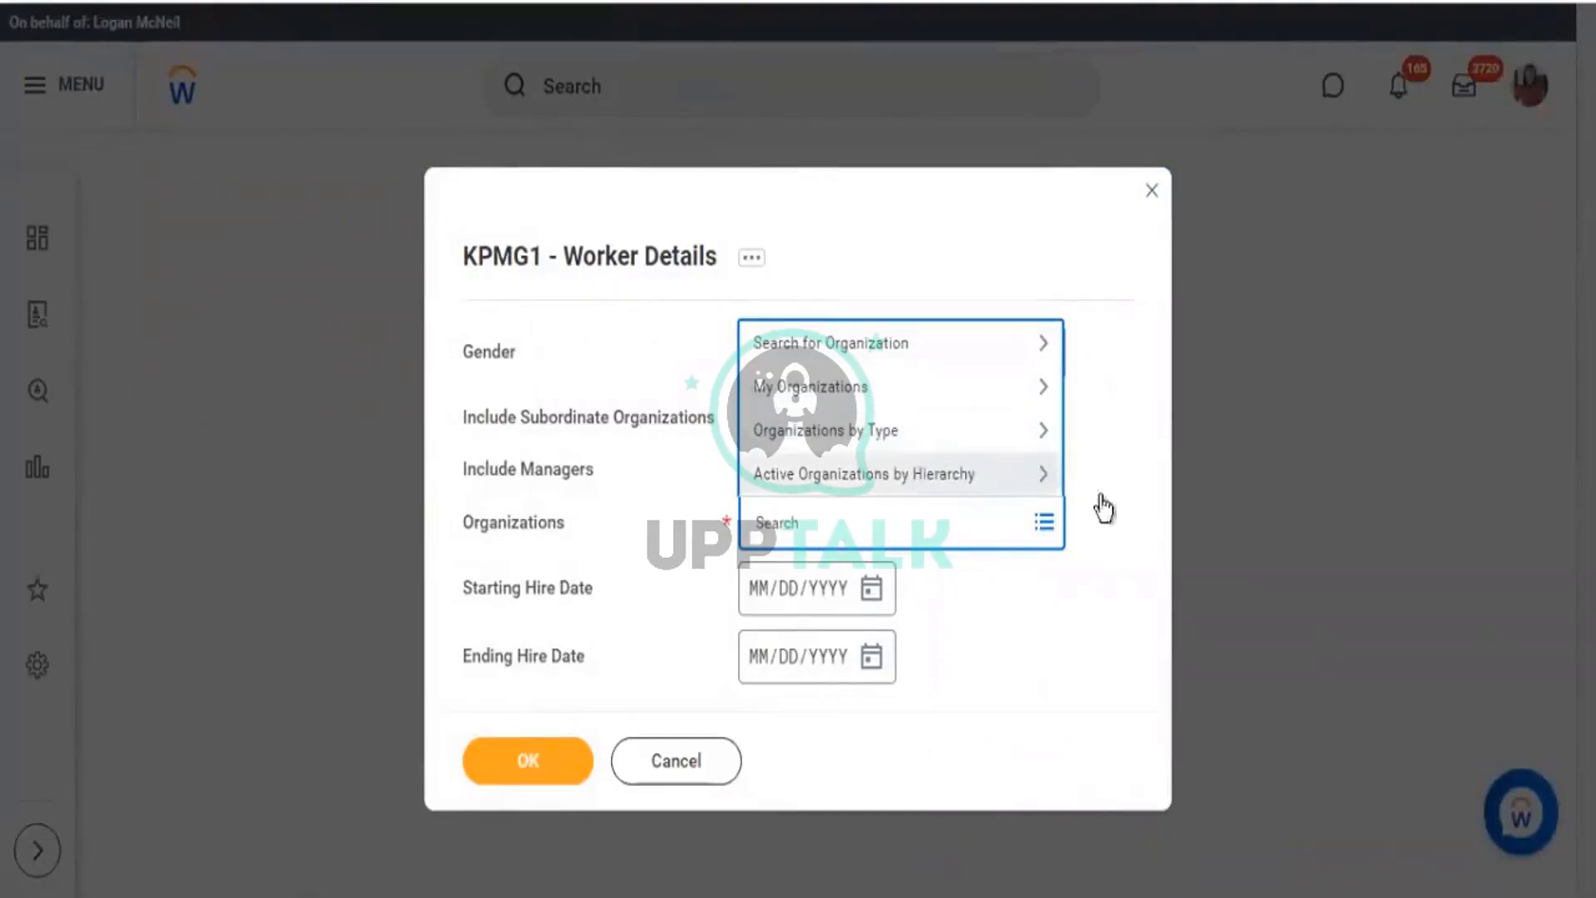
{"action": "left_click", "coordinate": [770, 439]}
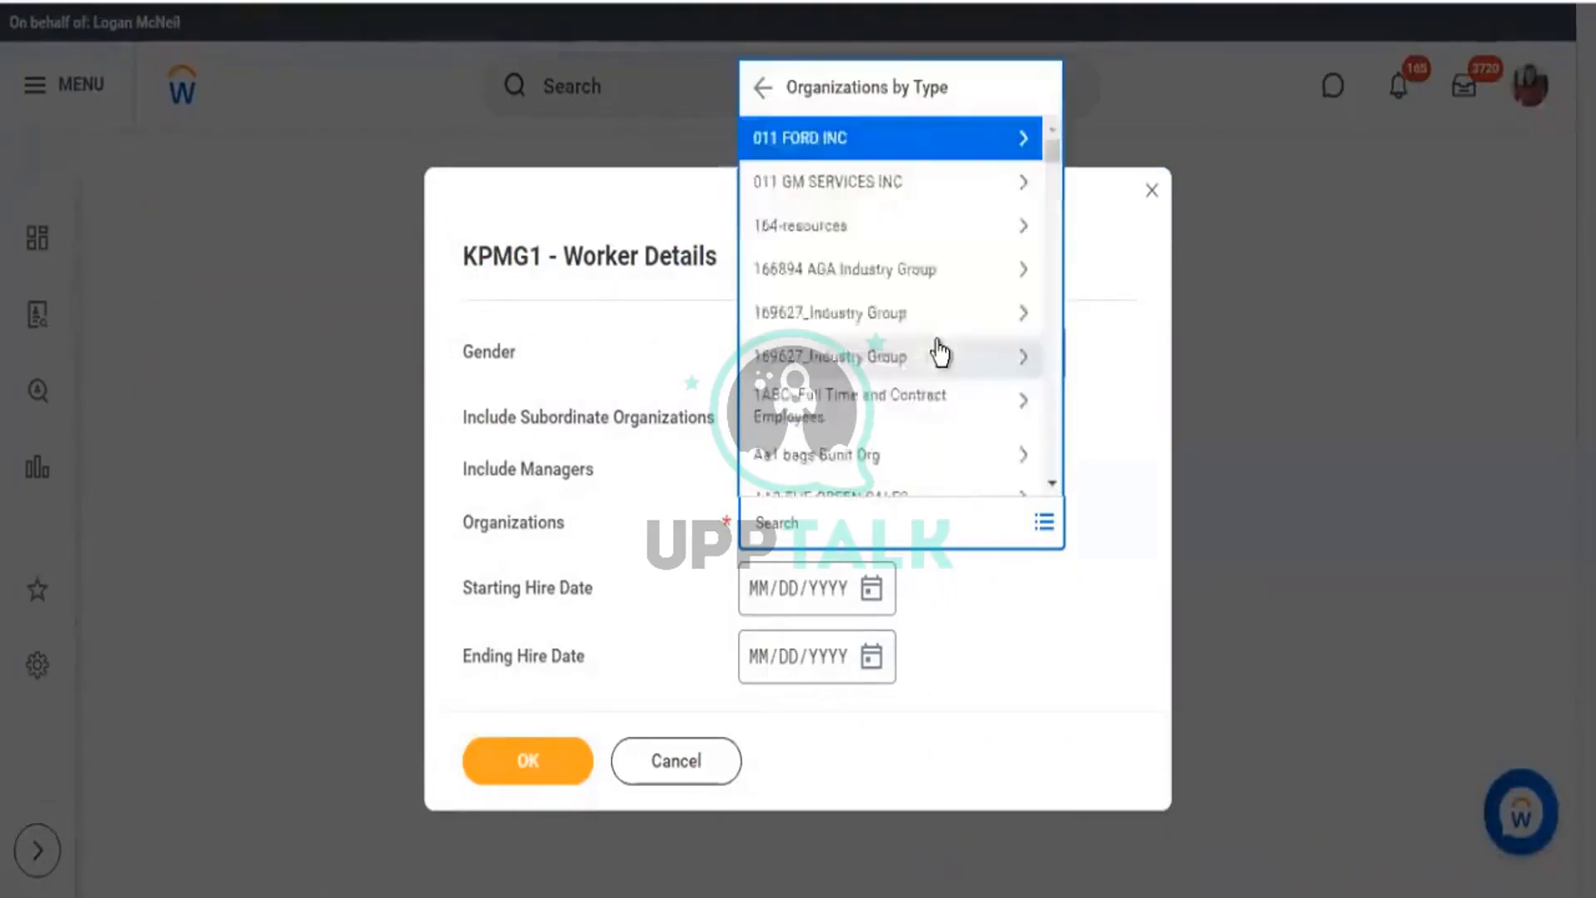
{"action": "scroll", "coordinate": [937, 350], "scroll_direction": "down", "scroll_amount": 3}
{"action": "scroll", "coordinate": [939, 345], "scroll_direction": "down", "scroll_amount": 10}
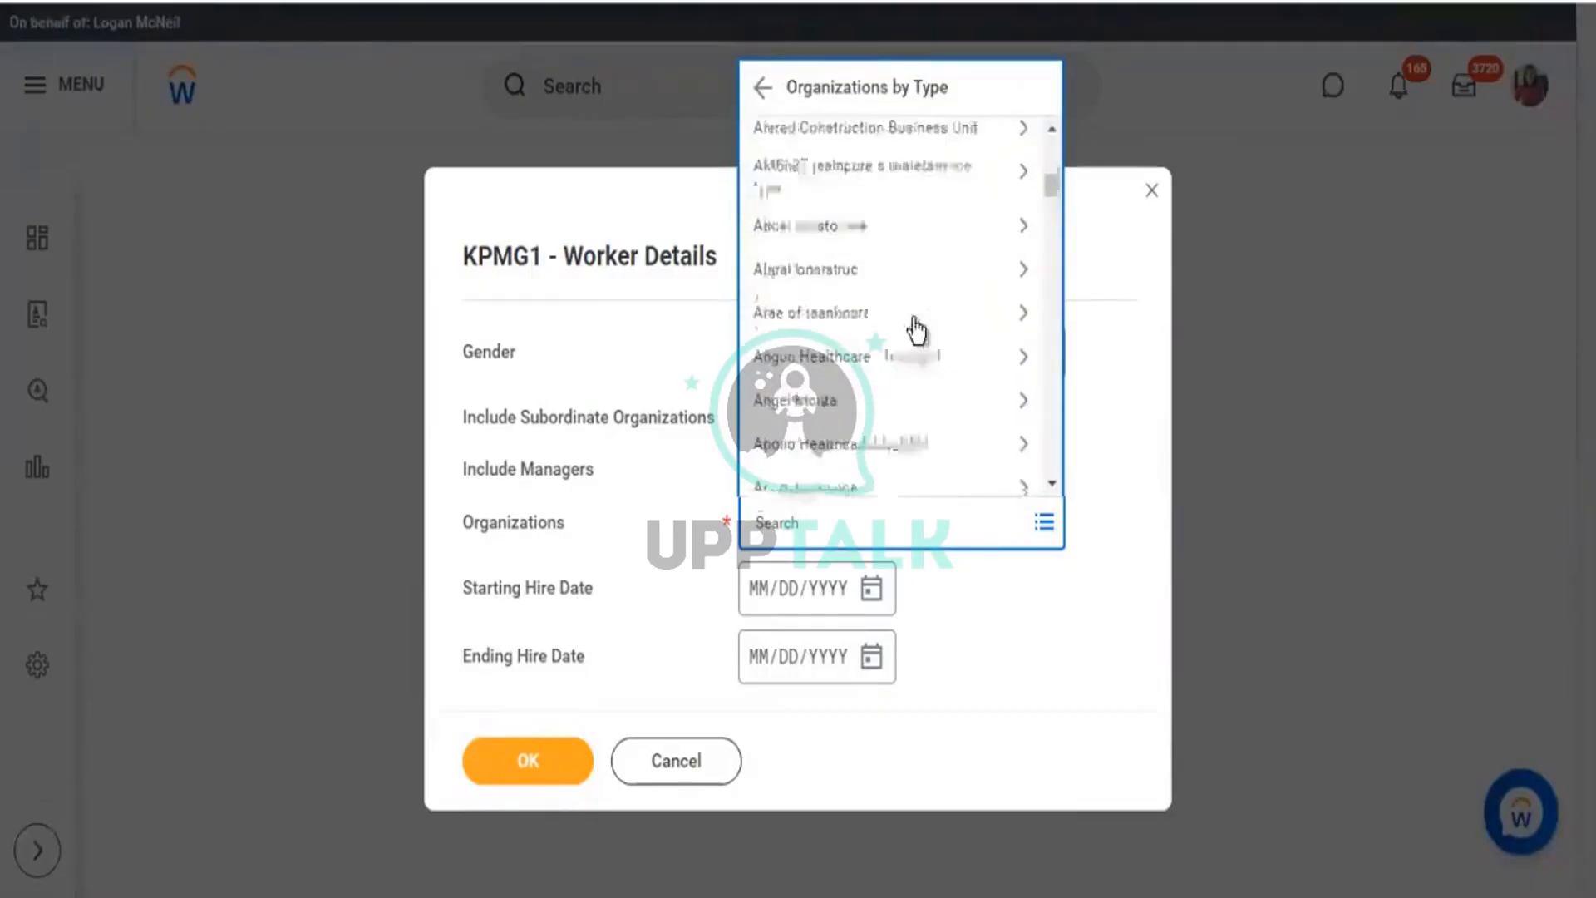
{"action": "scroll", "coordinate": [844, 353], "scroll_direction": "down", "scroll_amount": 3}
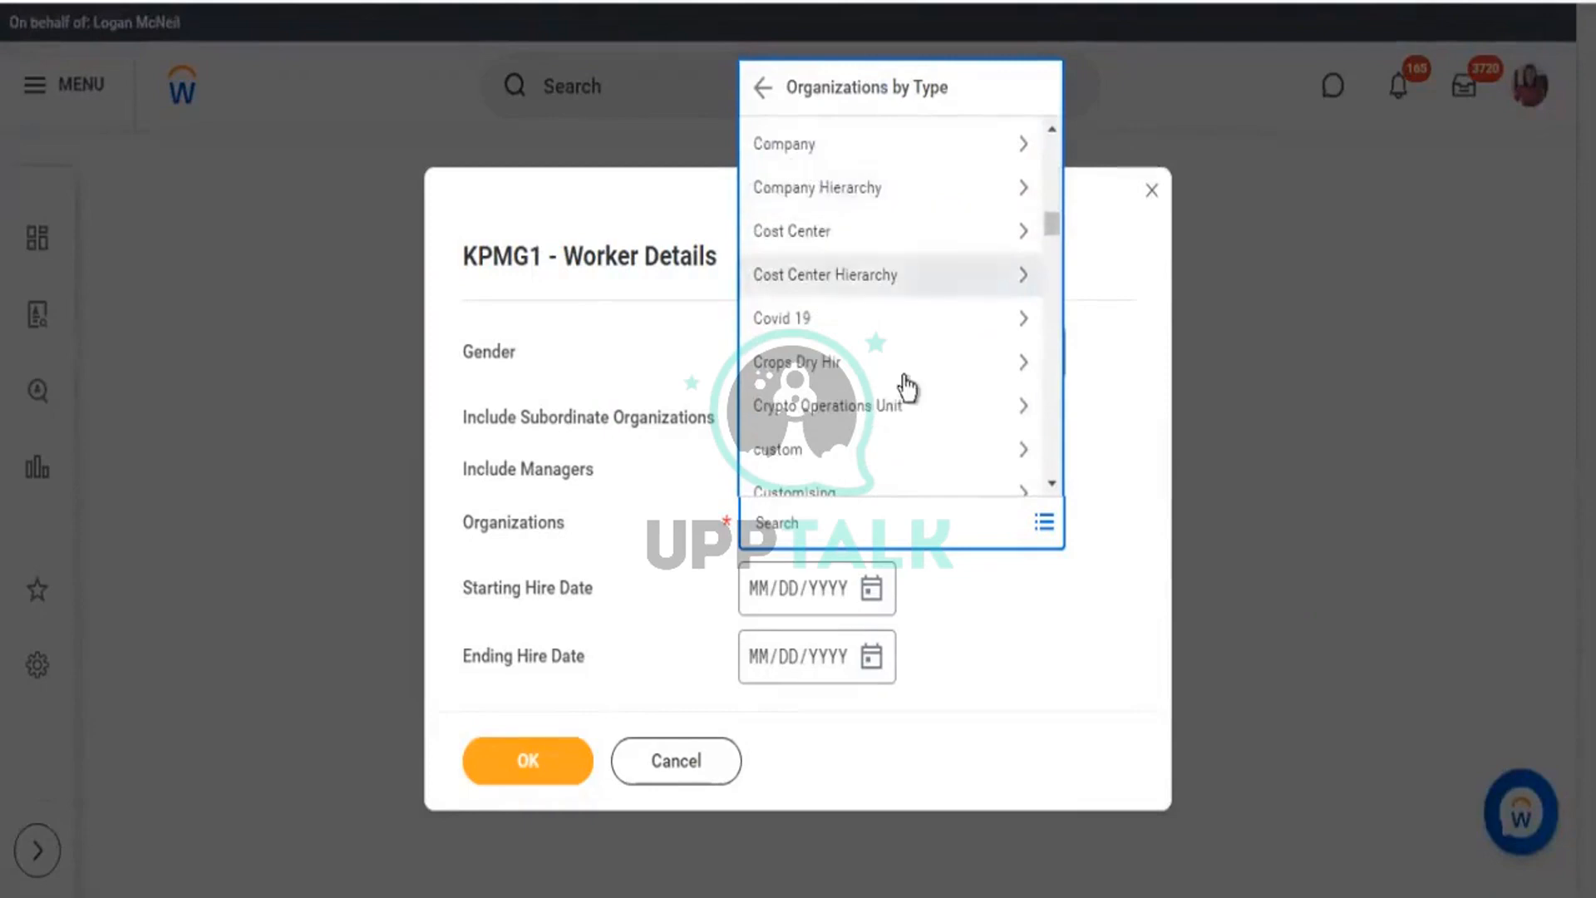
{"action": "scroll", "coordinate": [910, 394], "scroll_direction": "down", "scroll_amount": 3}
{"action": "scroll", "coordinate": [904, 397], "scroll_direction": "down", "scroll_amount": 10}
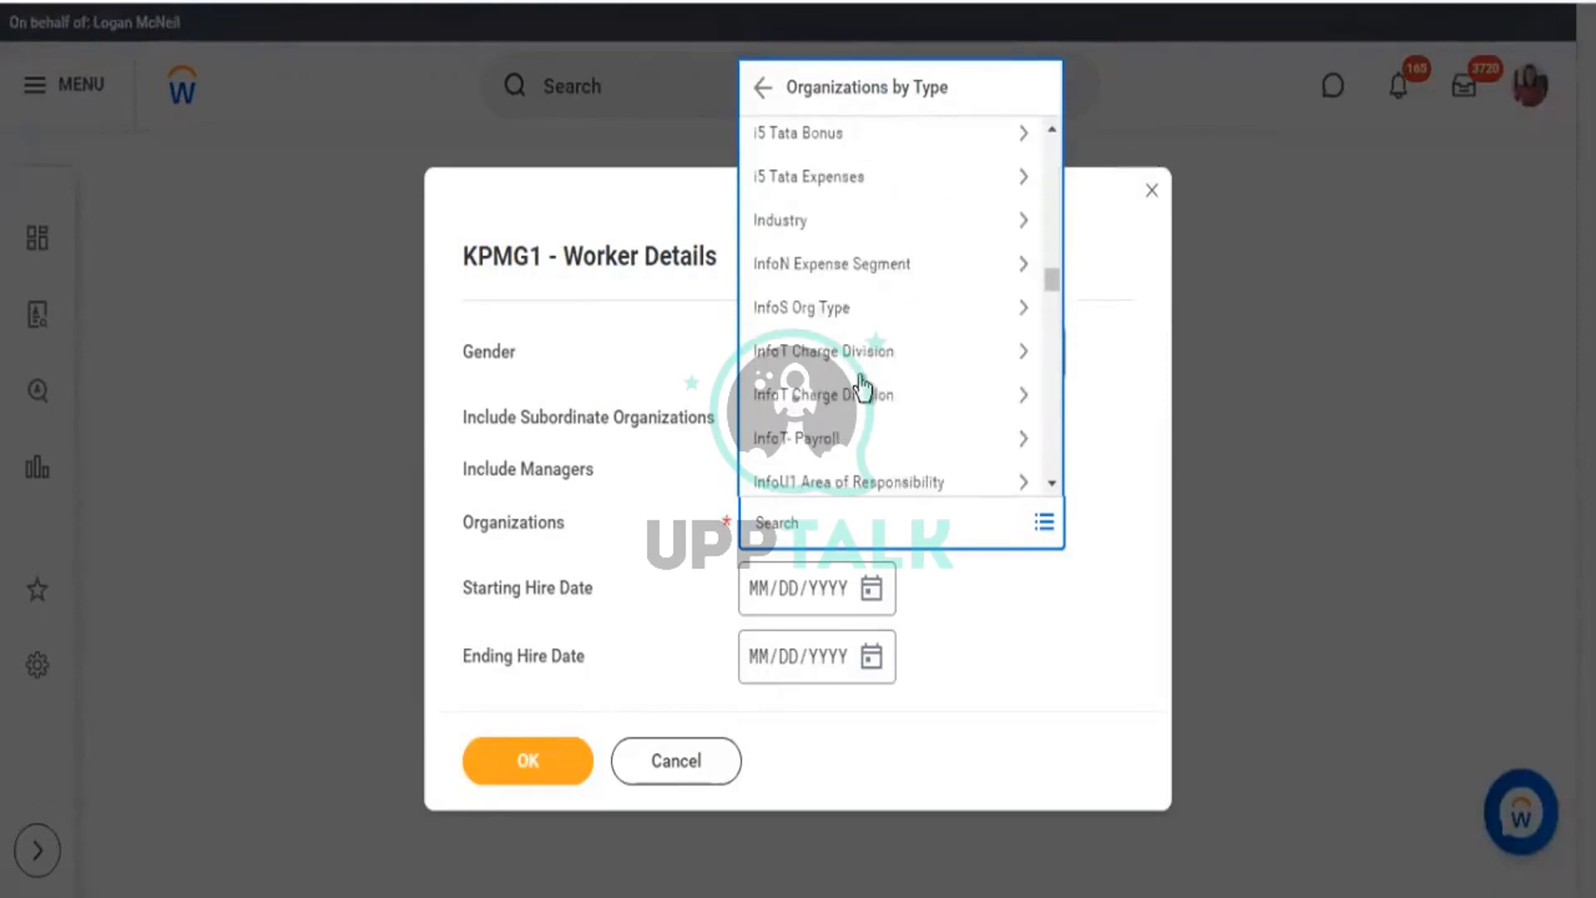
{"action": "scroll", "coordinate": [867, 418], "scroll_direction": "down", "scroll_amount": 5}
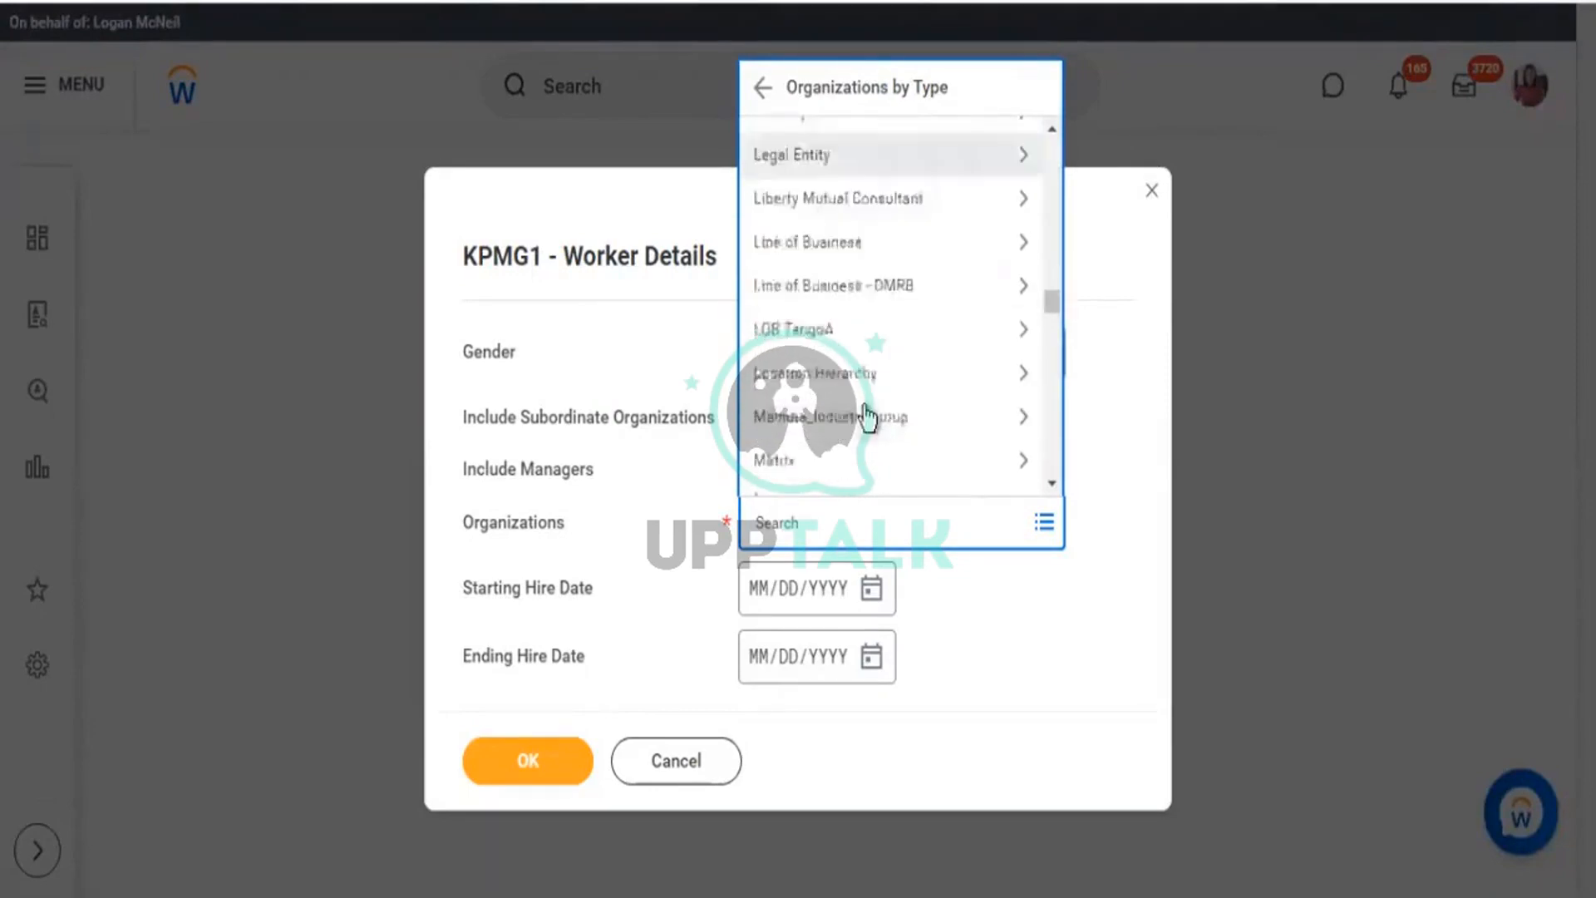
{"action": "left_click", "coordinate": [821, 525]}
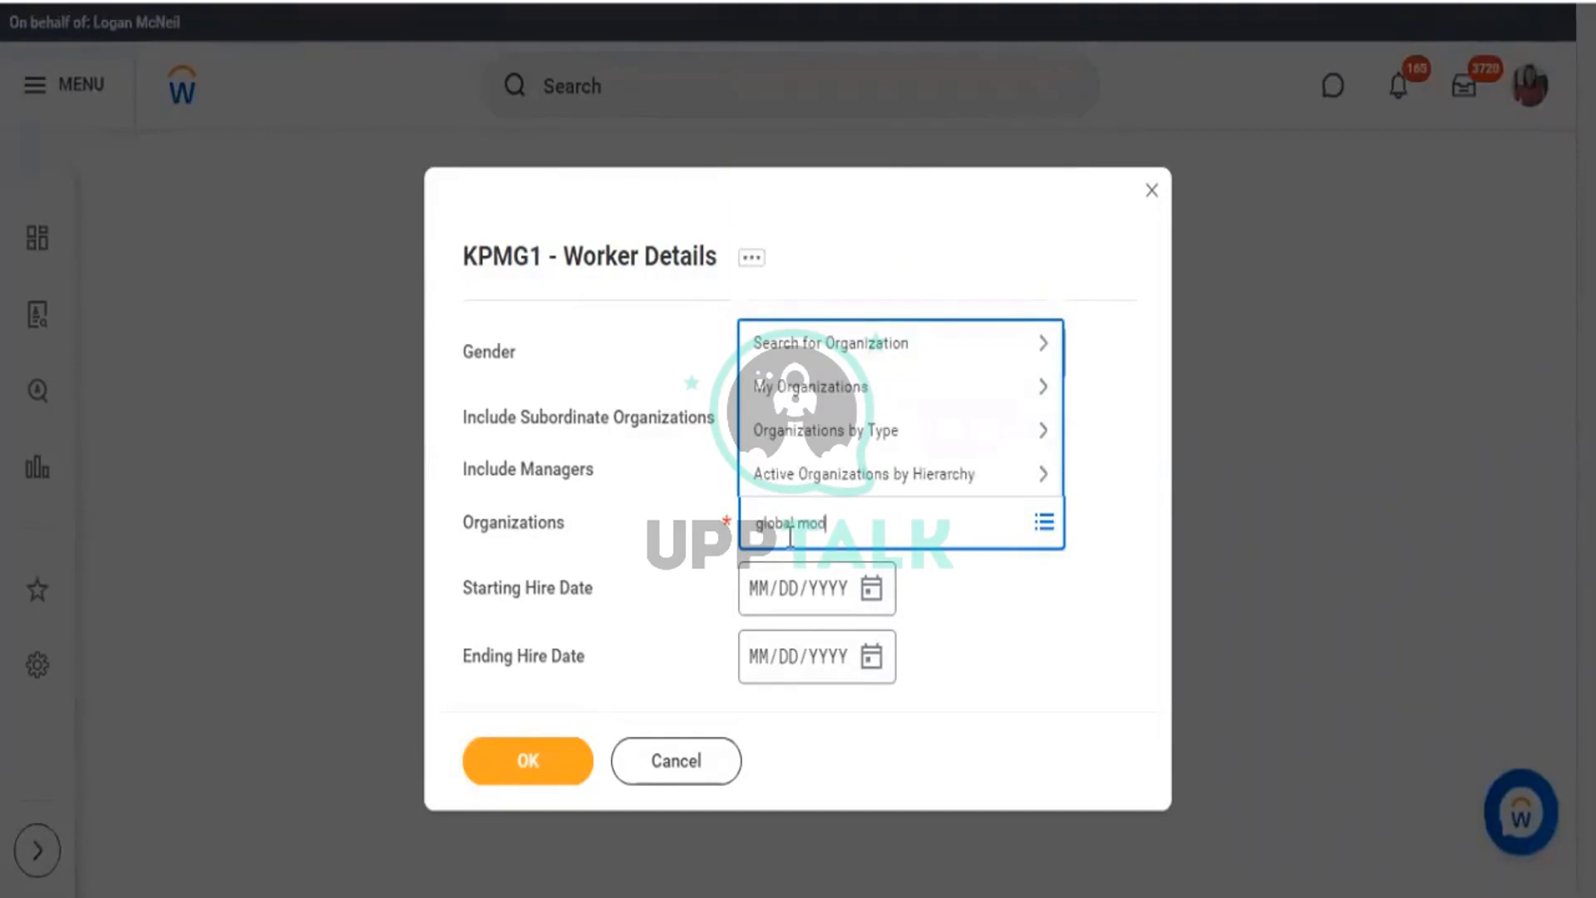
Search 'global modern se' and add the GmbH (Austria), GmbH (Germany) and K.K. (Japan) entities.
{"action": "type", "text": "global modern services"}
{"action": "key", "text": "Return"}
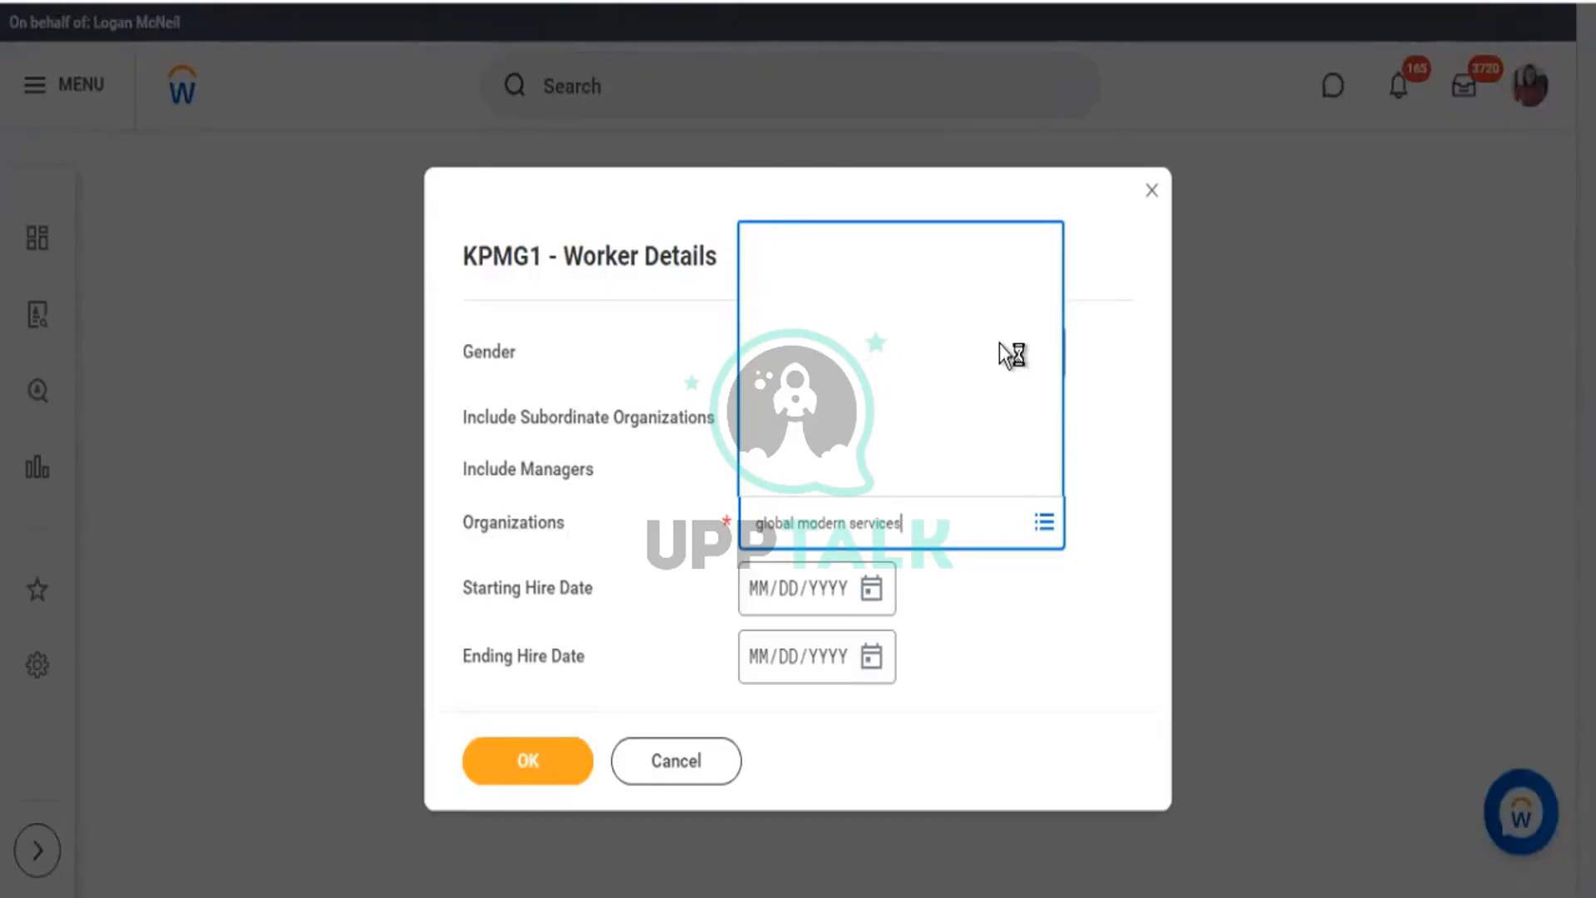
{"action": "scroll", "coordinate": [1008, 356], "scroll_direction": "down", "scroll_amount": 5}
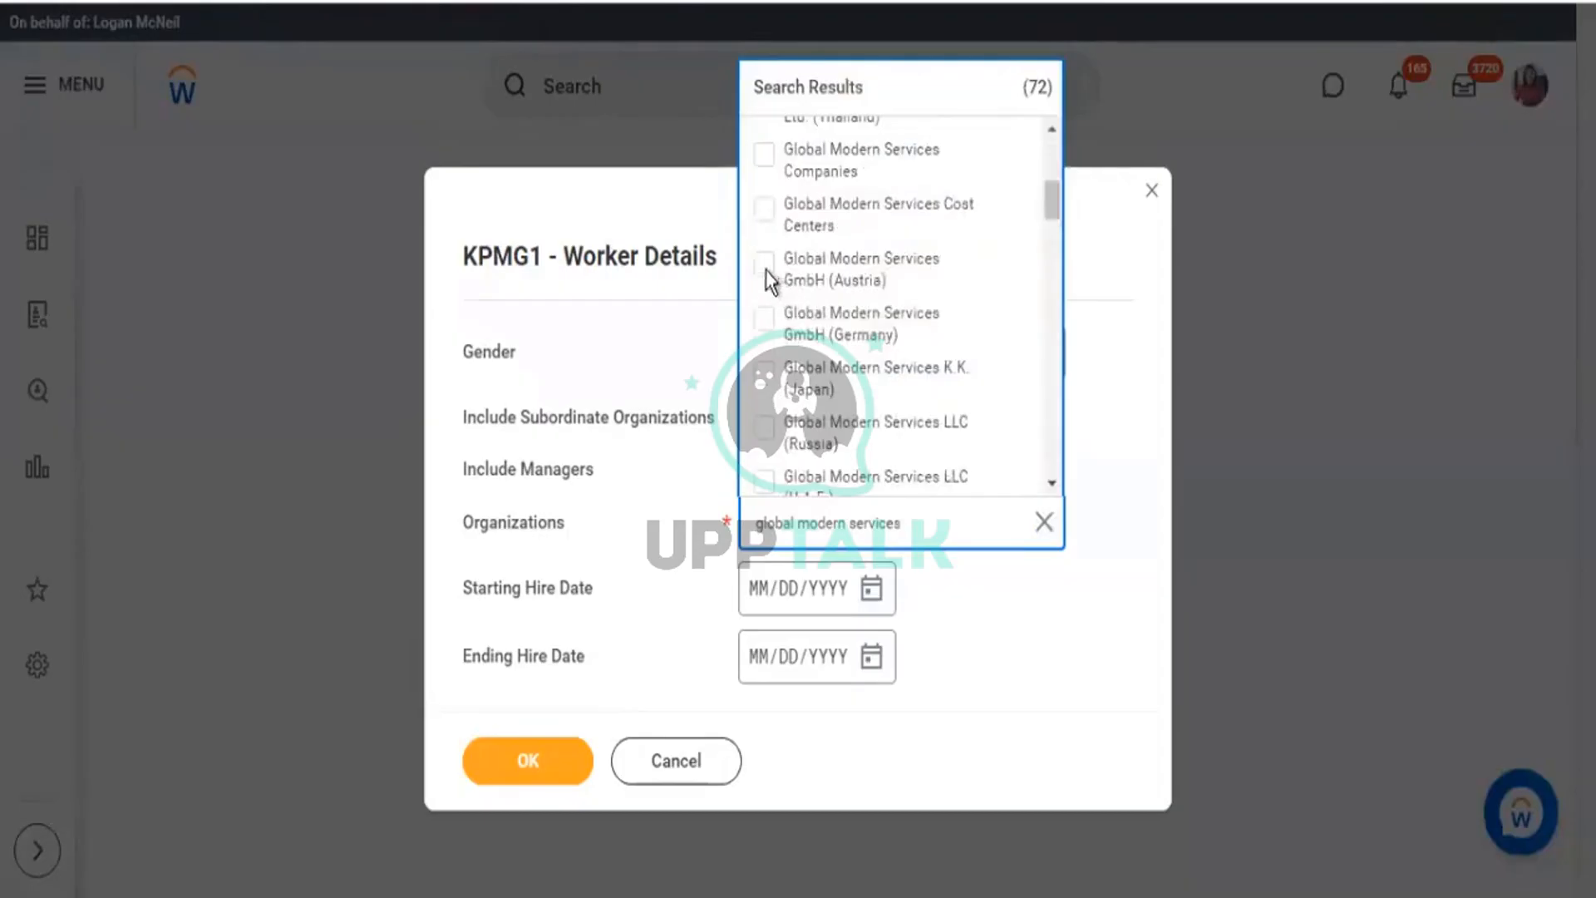
{"action": "left_click", "coordinate": [765, 274]}
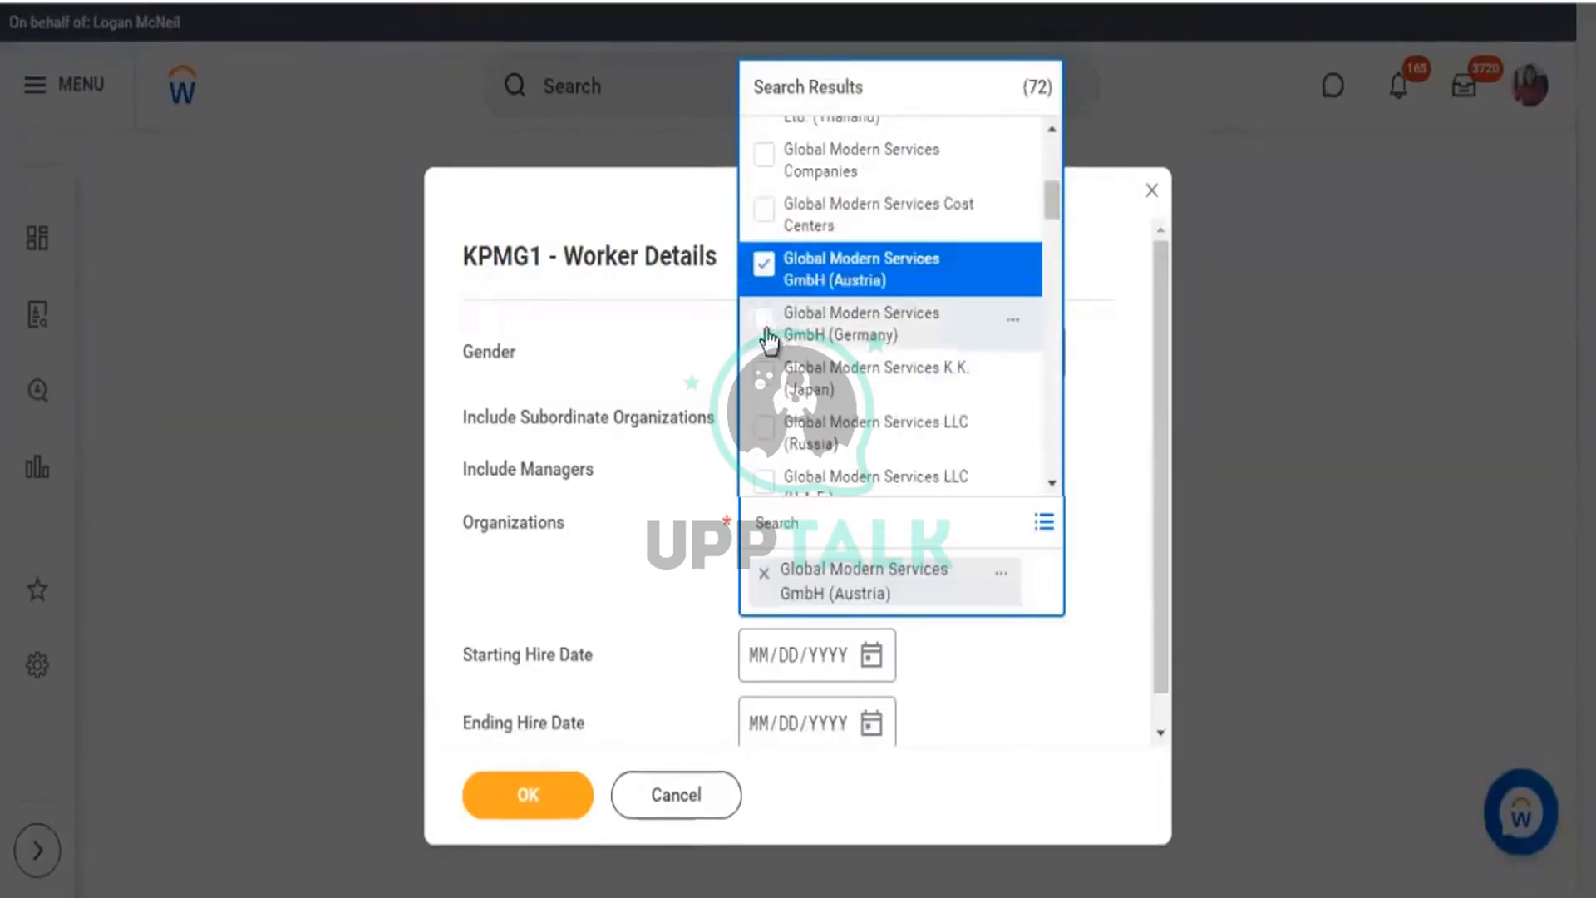
{"action": "left_click", "coordinate": [765, 332]}
{"action": "left_click", "coordinate": [767, 382]}
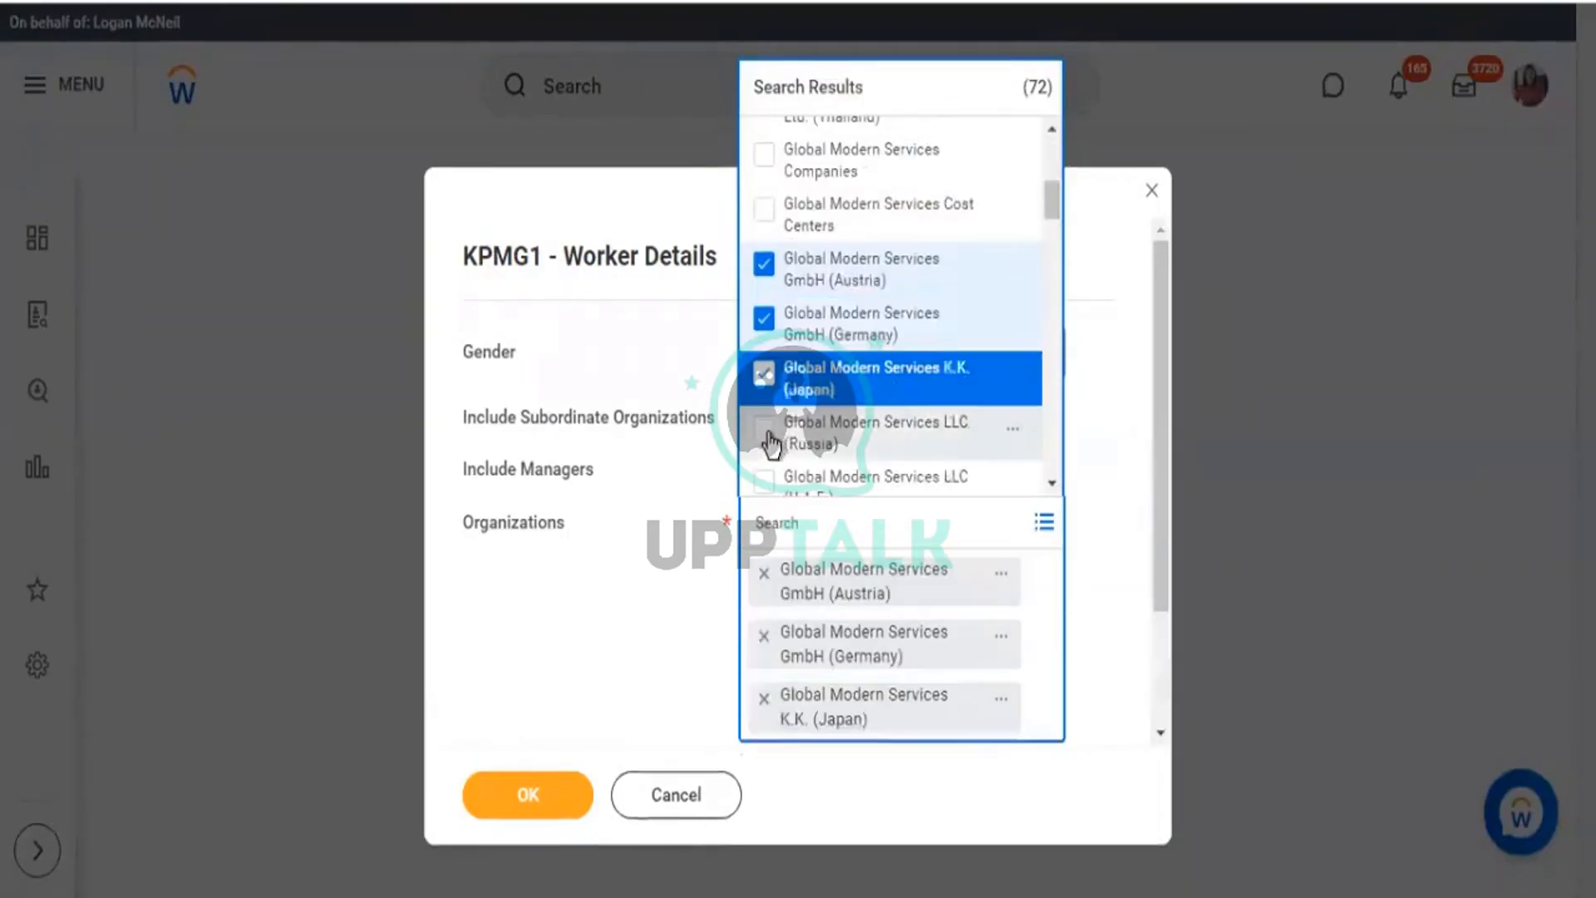
Add Global Modern Services Ltd. (China) and close the search results.
{"action": "scroll", "coordinate": [830, 391], "scroll_direction": "down", "scroll_amount": 5}
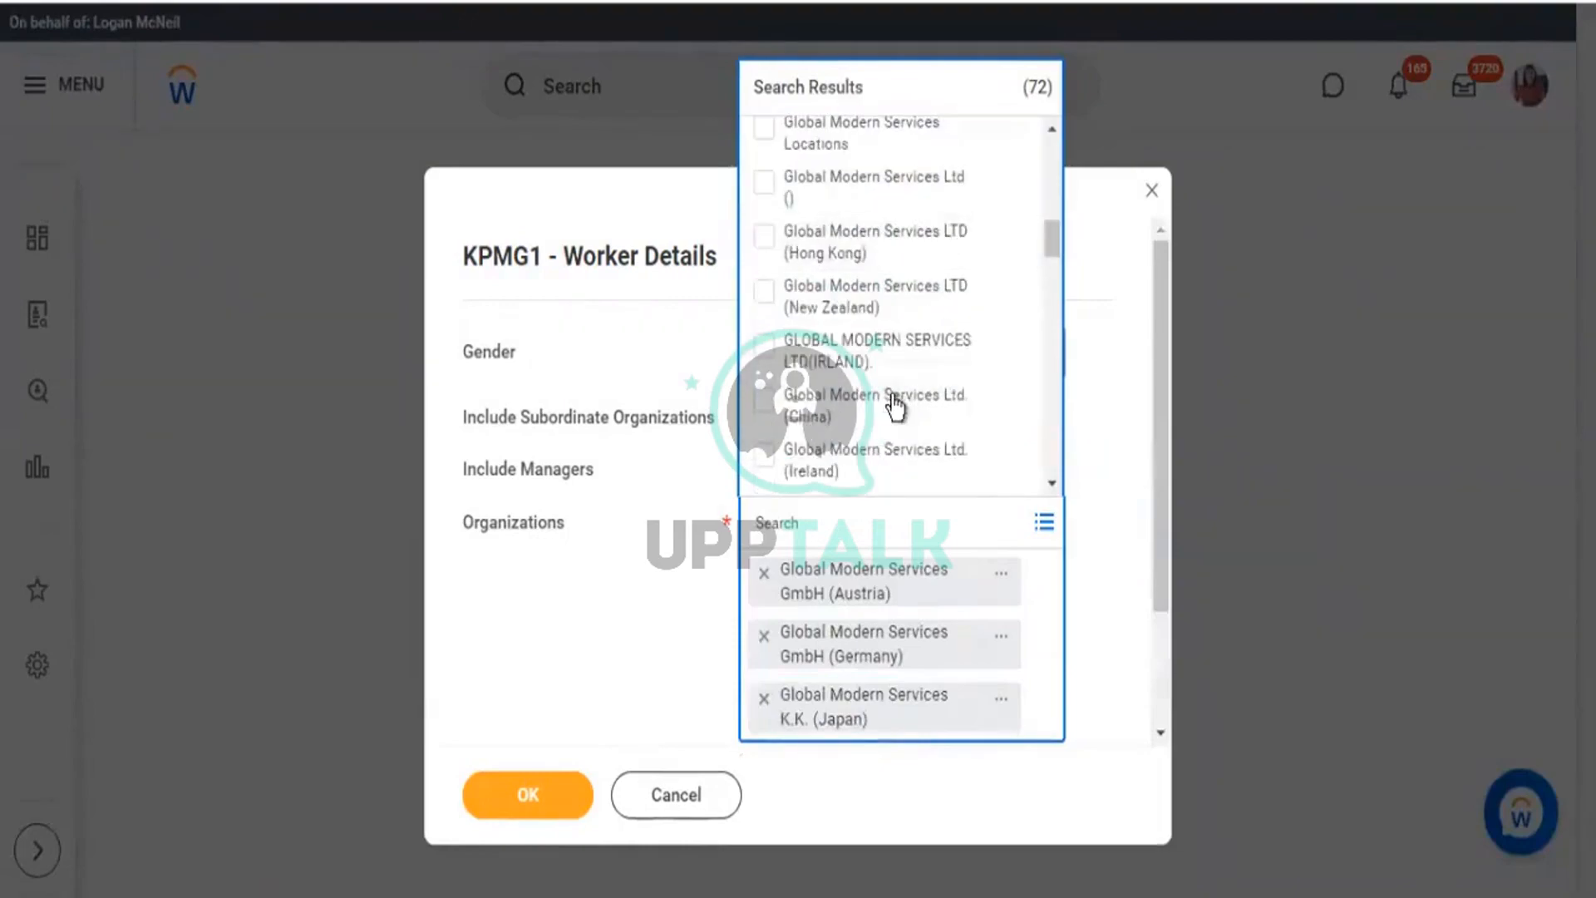
{"action": "scroll", "coordinate": [898, 416], "scroll_direction": "down", "scroll_amount": 2}
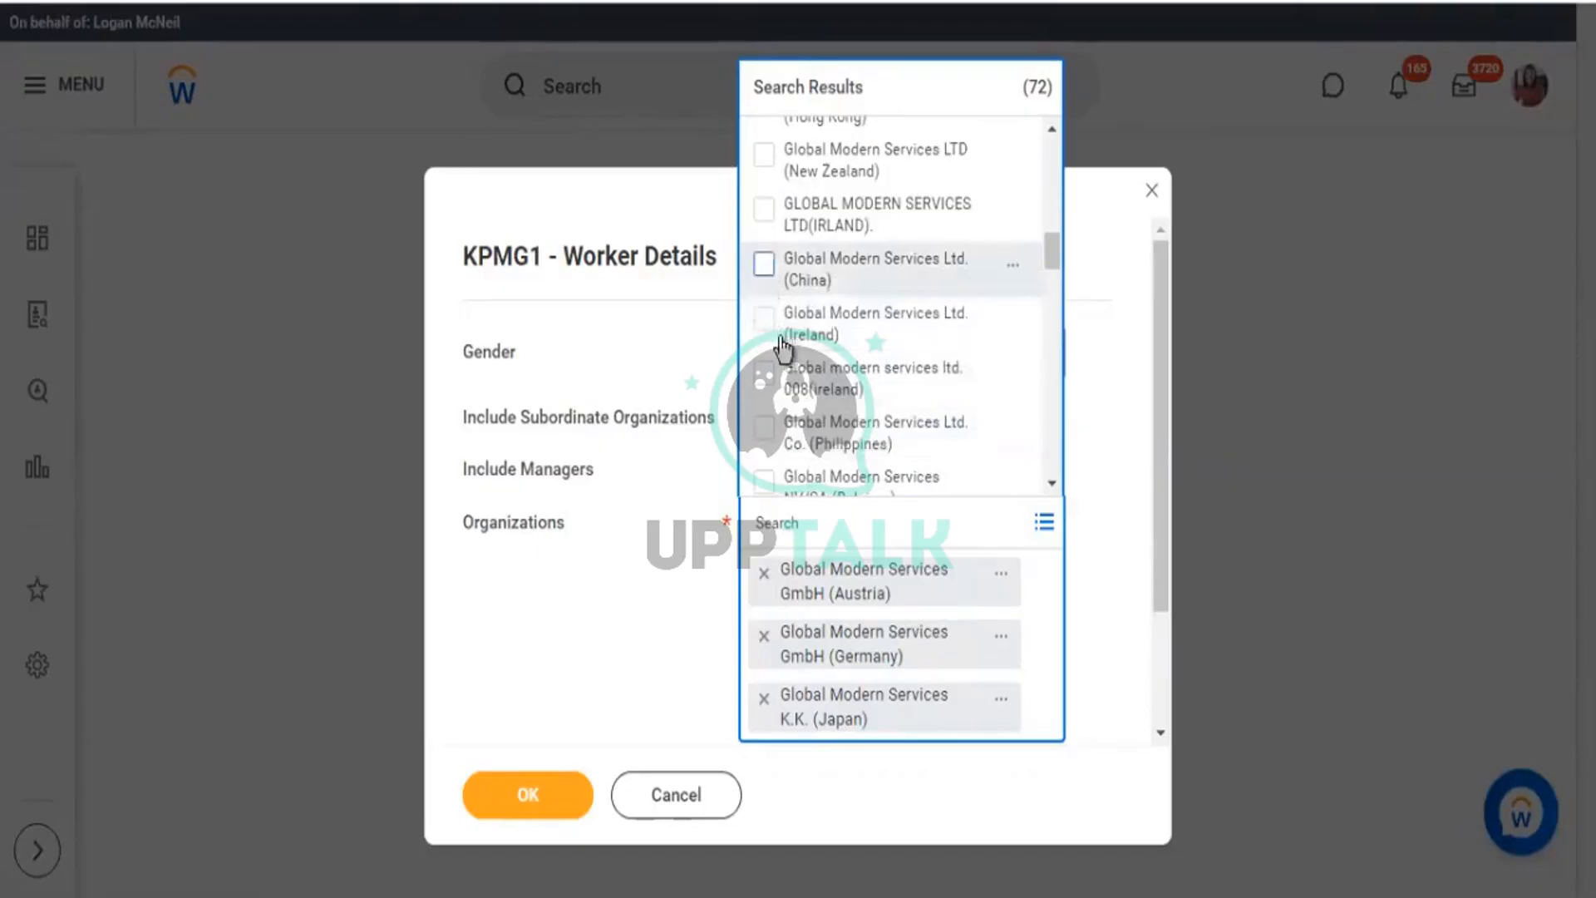
{"action": "left_click", "coordinate": [764, 264]}
{"action": "left_click", "coordinate": [565, 441]}
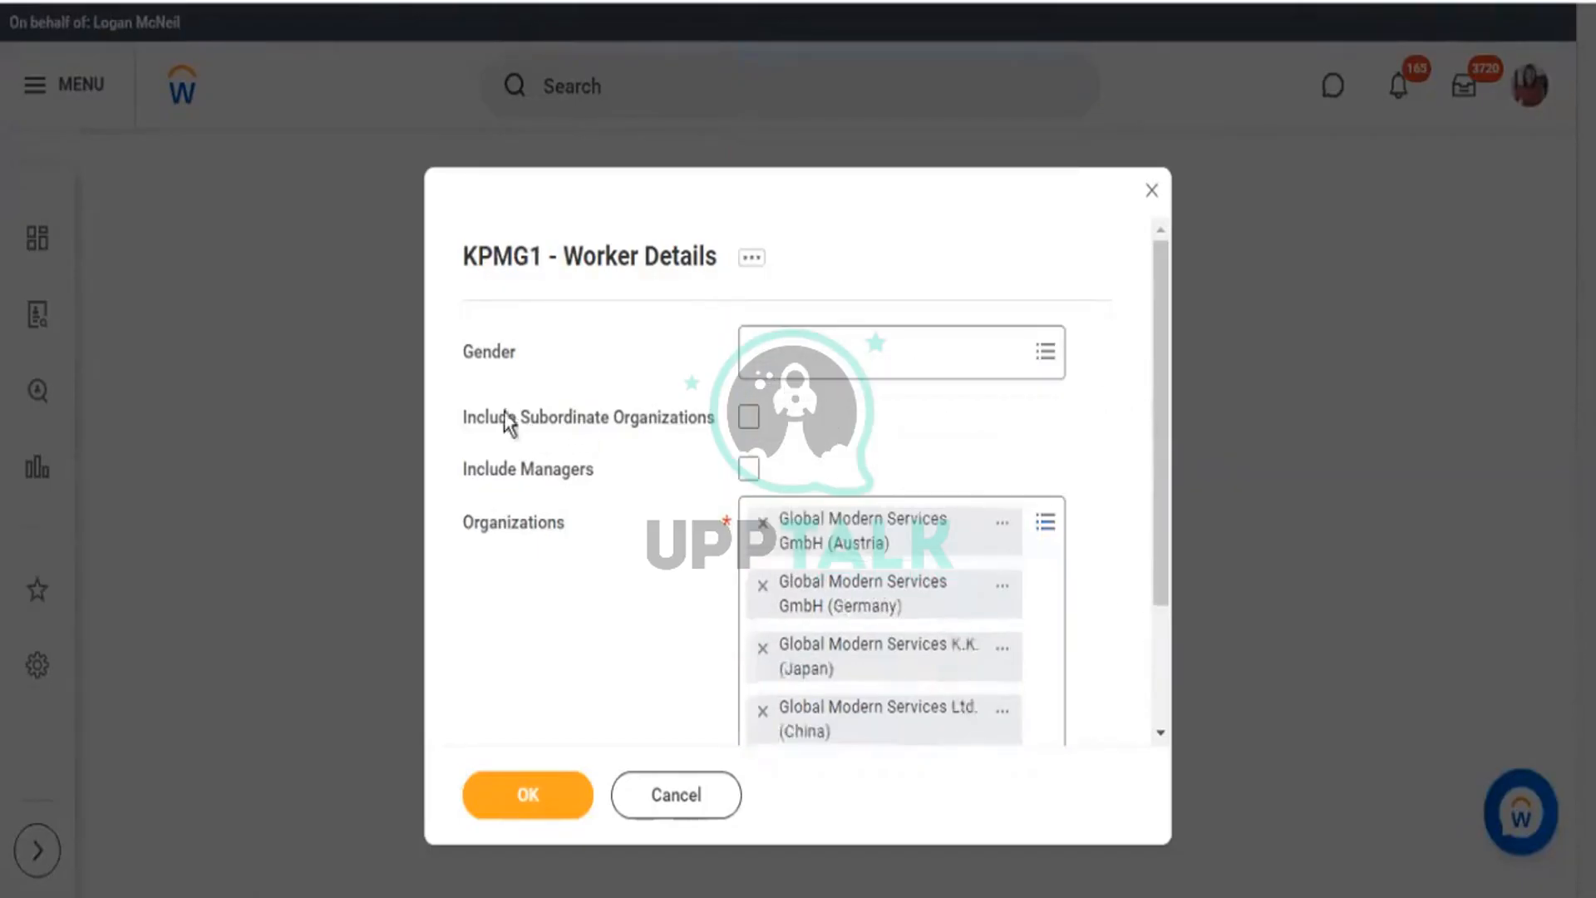
{"action": "left_click_drag", "start_coordinate": [490, 418], "coordinate": [661, 428]}
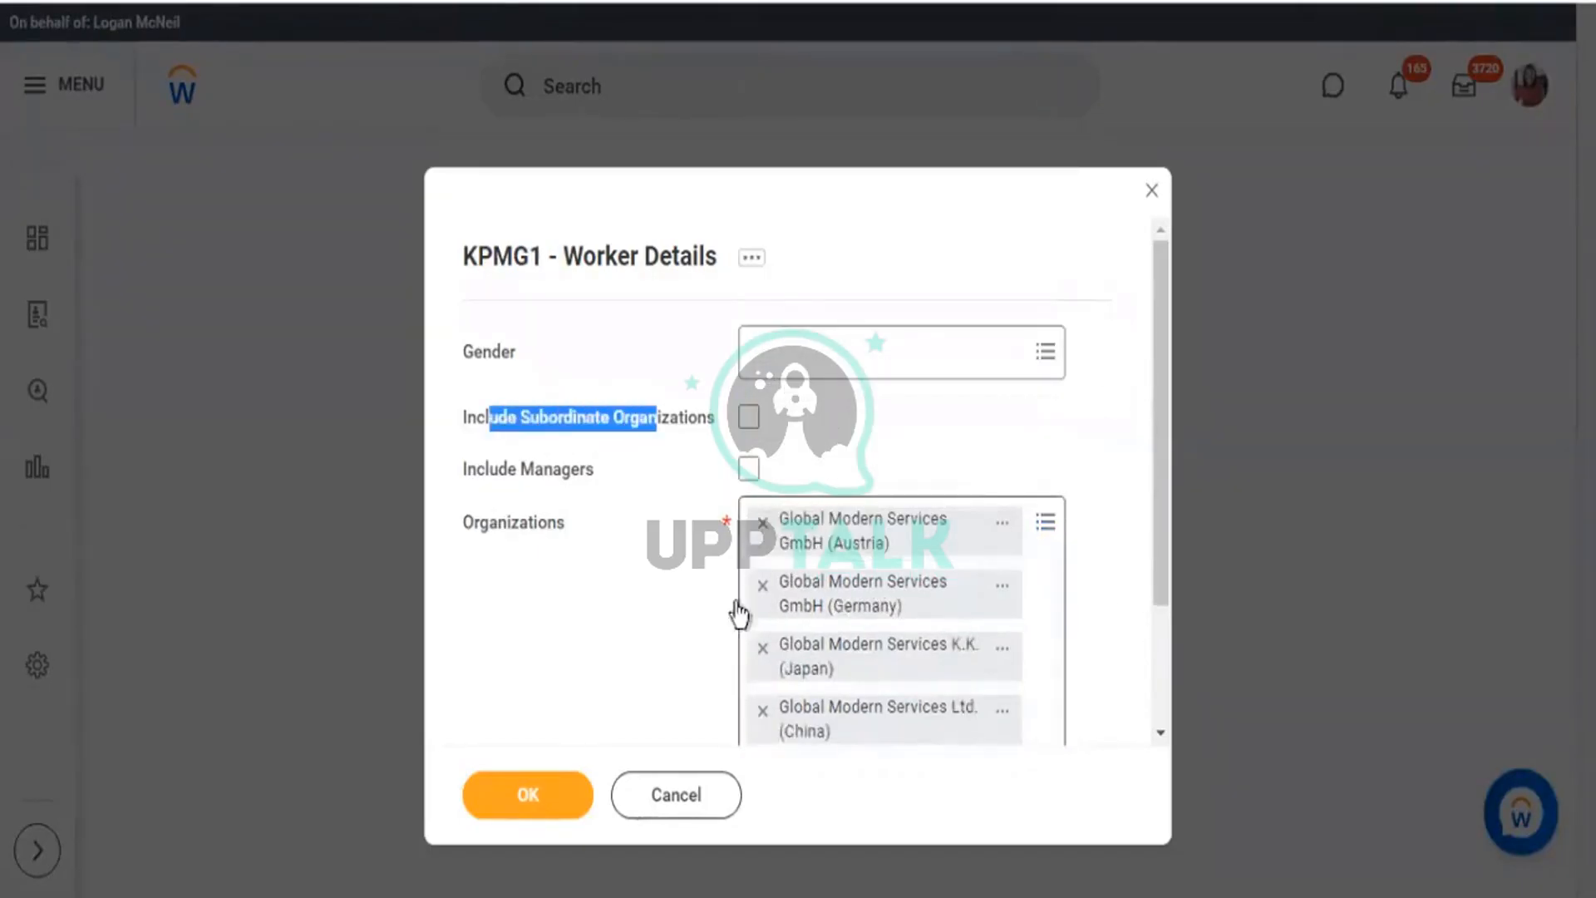
Include subordinate organizations and limit the Gender filter to Female and Male.
{"action": "left_click", "coordinate": [748, 424]}
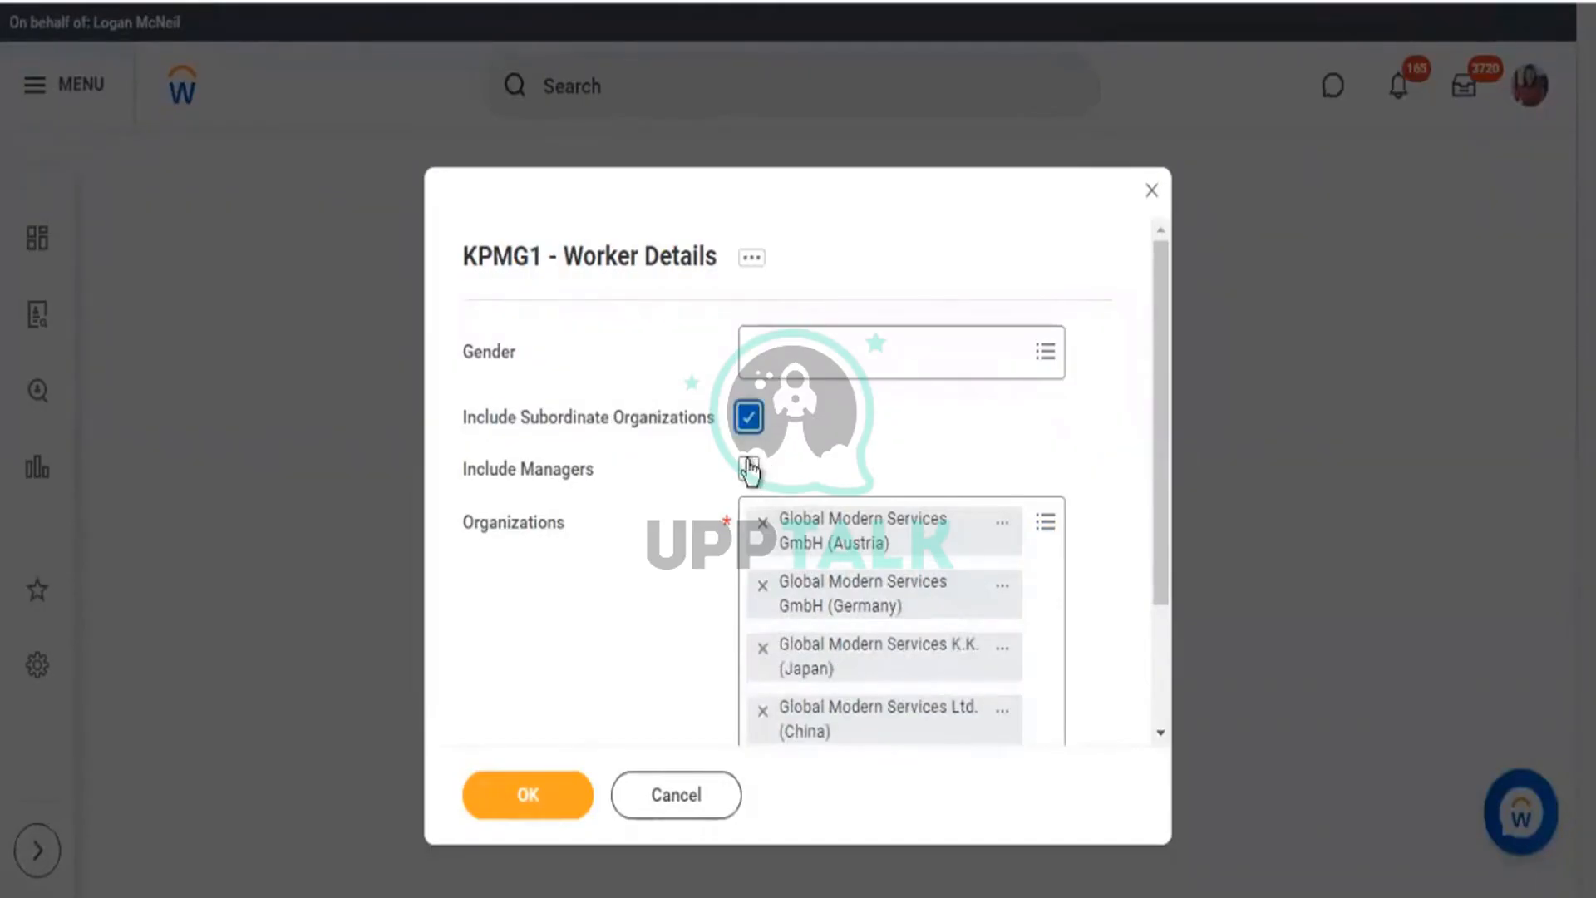
{"action": "left_click", "coordinate": [914, 344]}
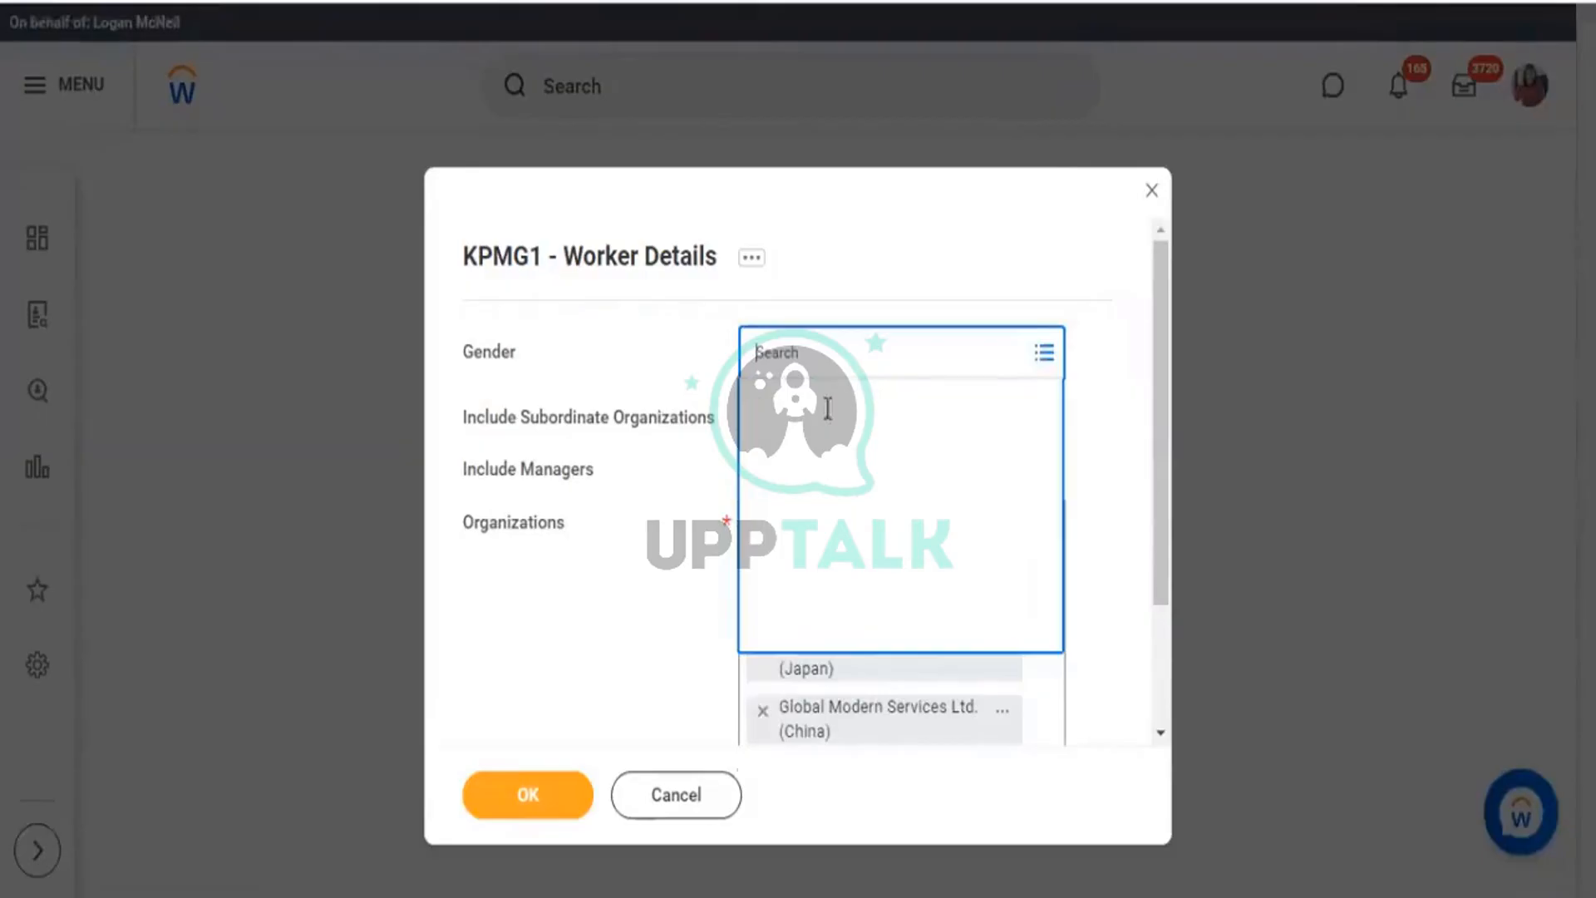
{"action": "left_click", "coordinate": [763, 463]}
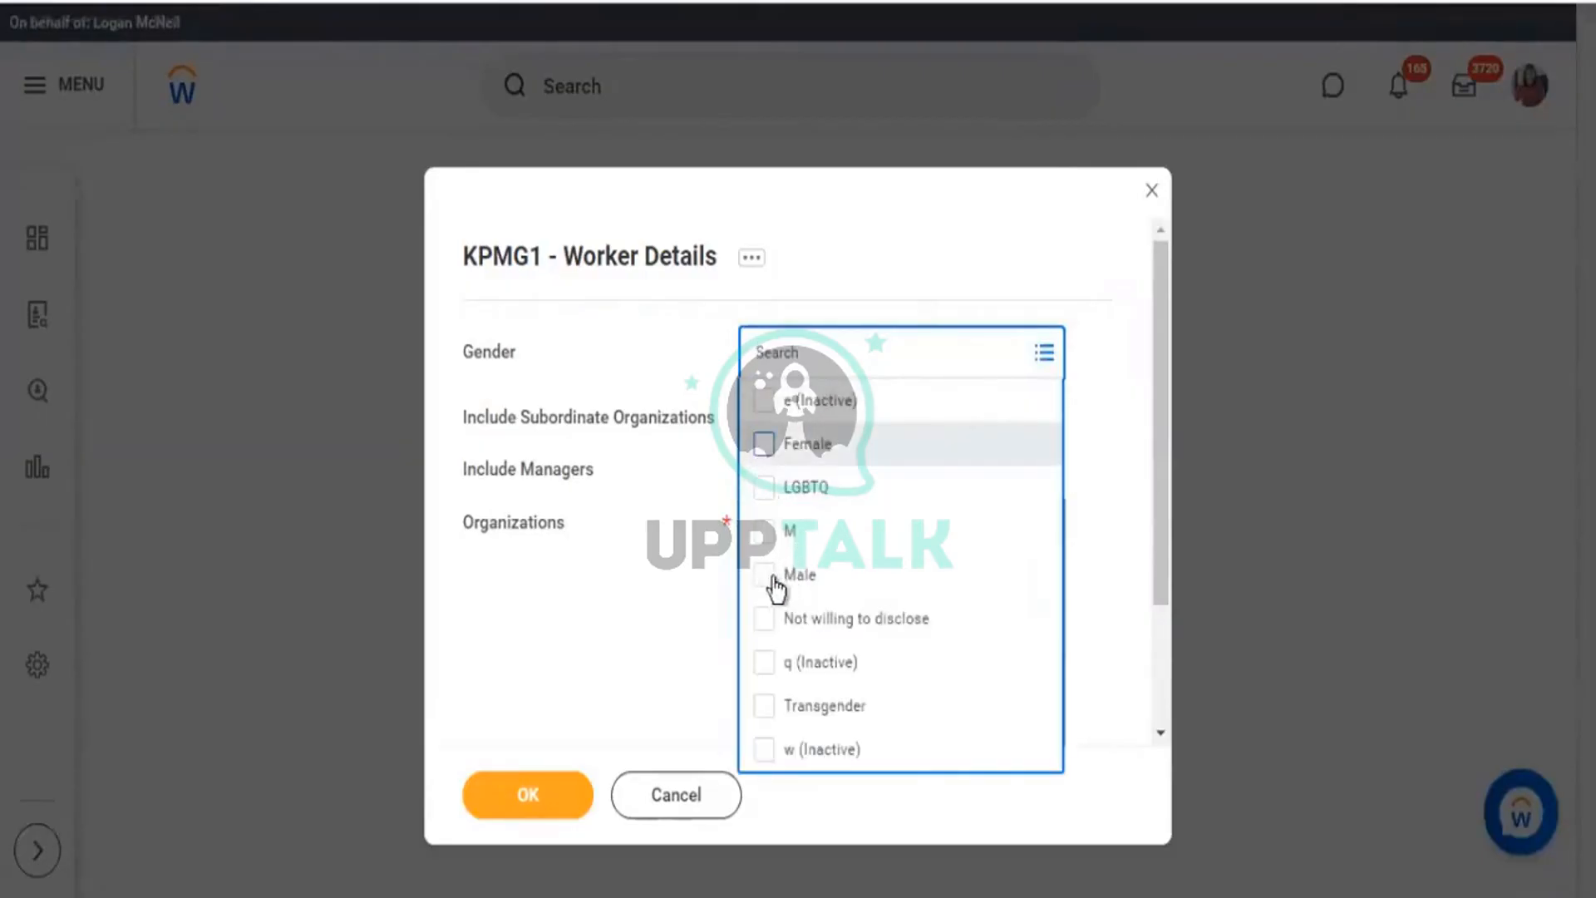
{"action": "left_click", "coordinate": [763, 626]}
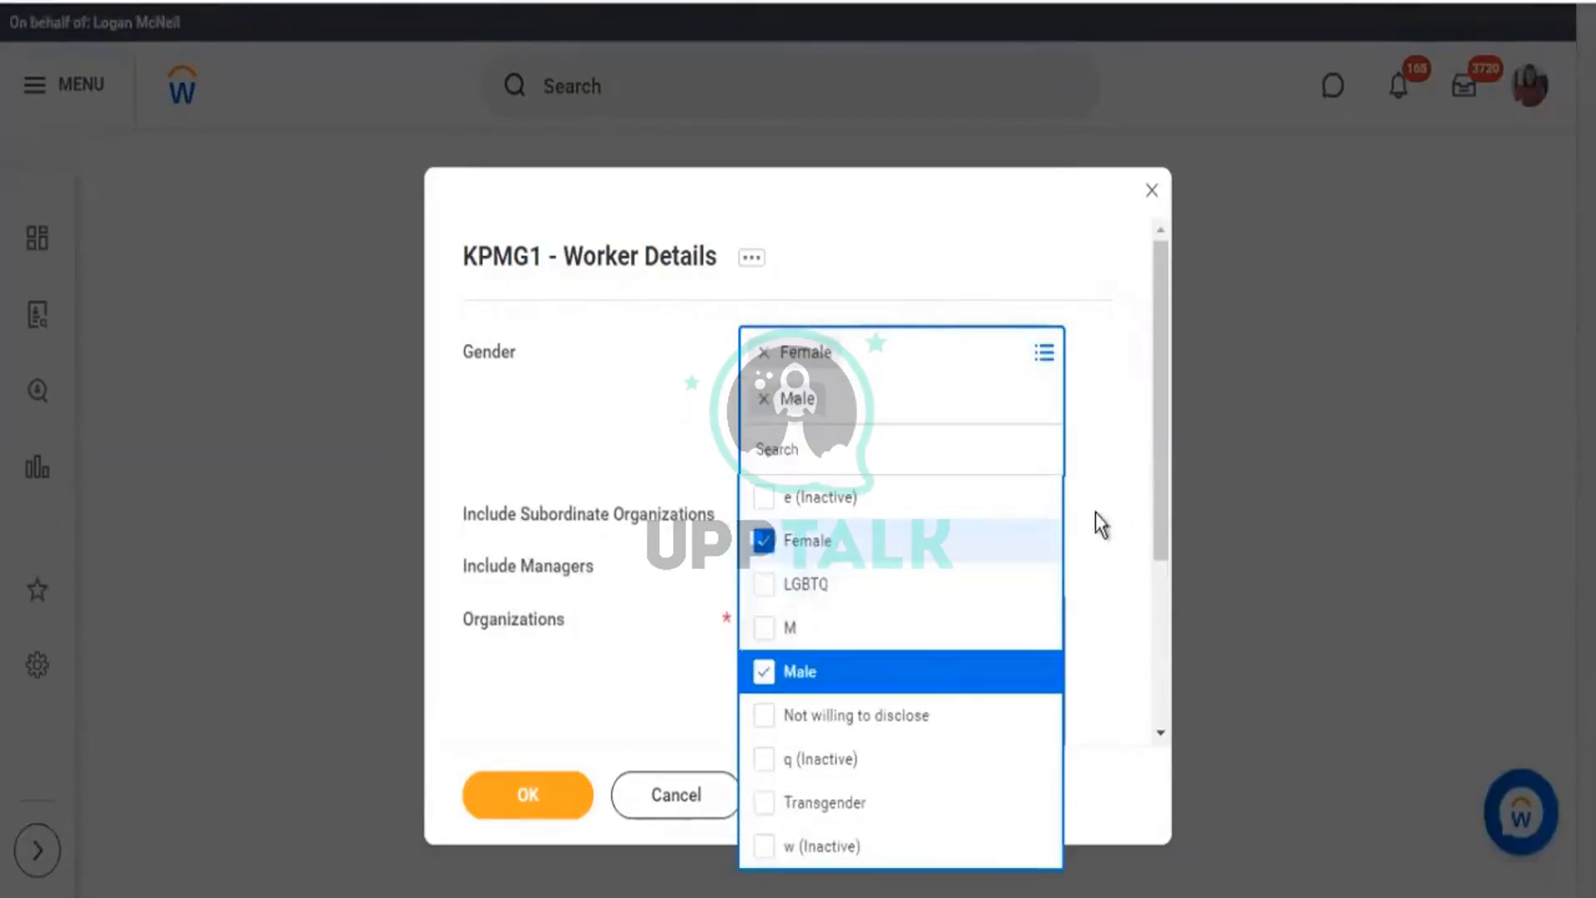
{"action": "left_click", "coordinate": [1097, 519]}
Check the Organizations field and submit the report criteria with OK.
{"action": "scroll", "coordinate": [645, 475], "scroll_direction": "down", "scroll_amount": 2}
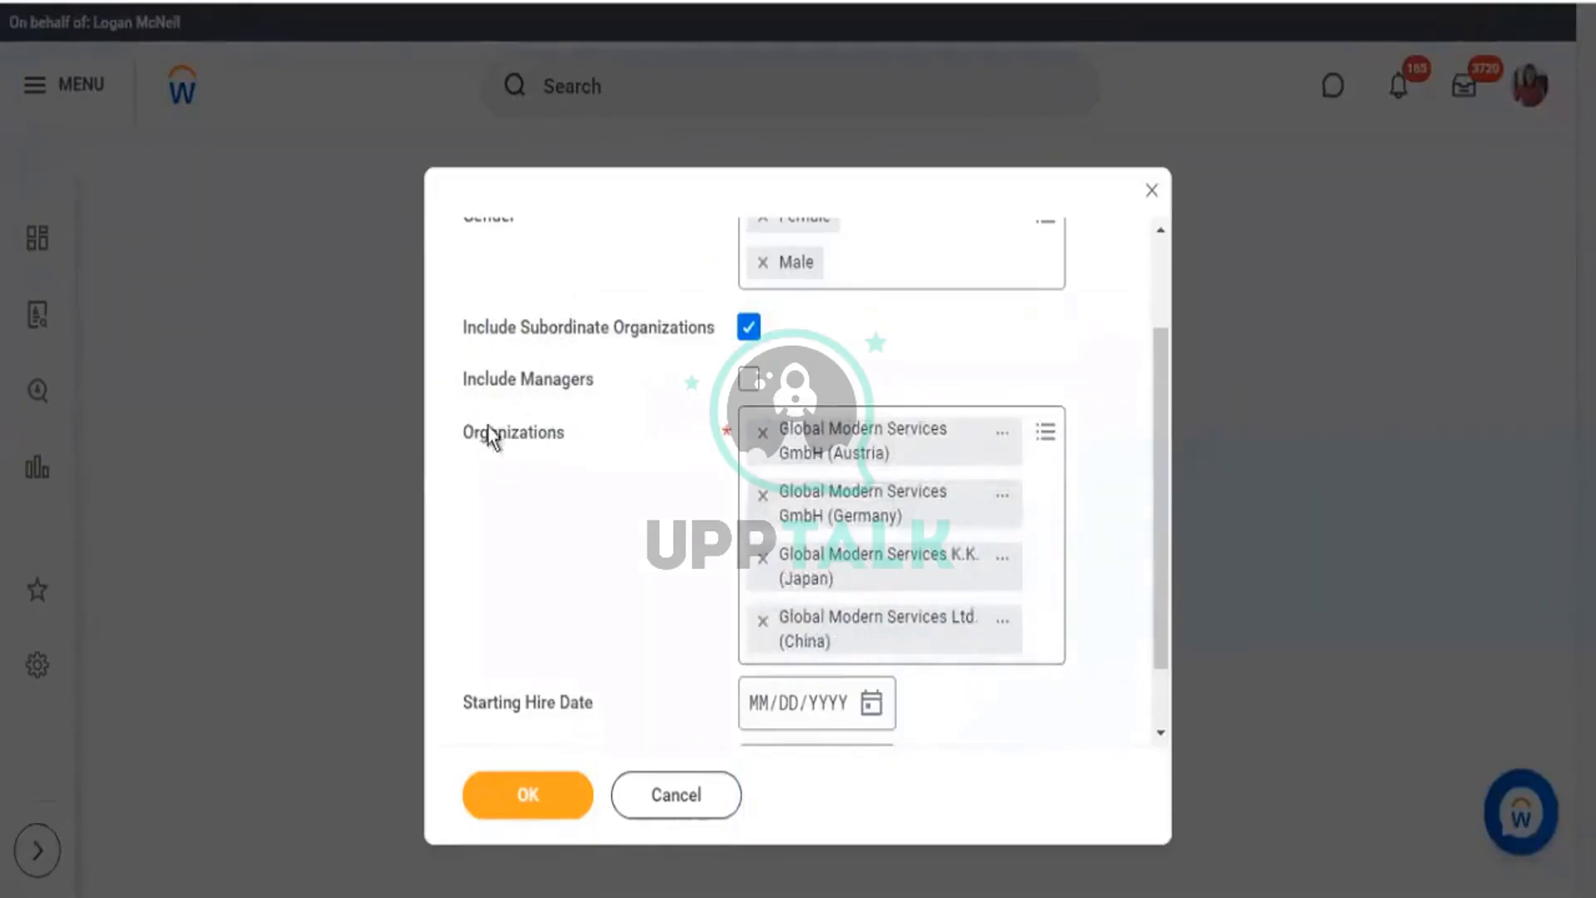
{"action": "left_click_drag", "start_coordinate": [470, 435], "coordinate": [656, 470]}
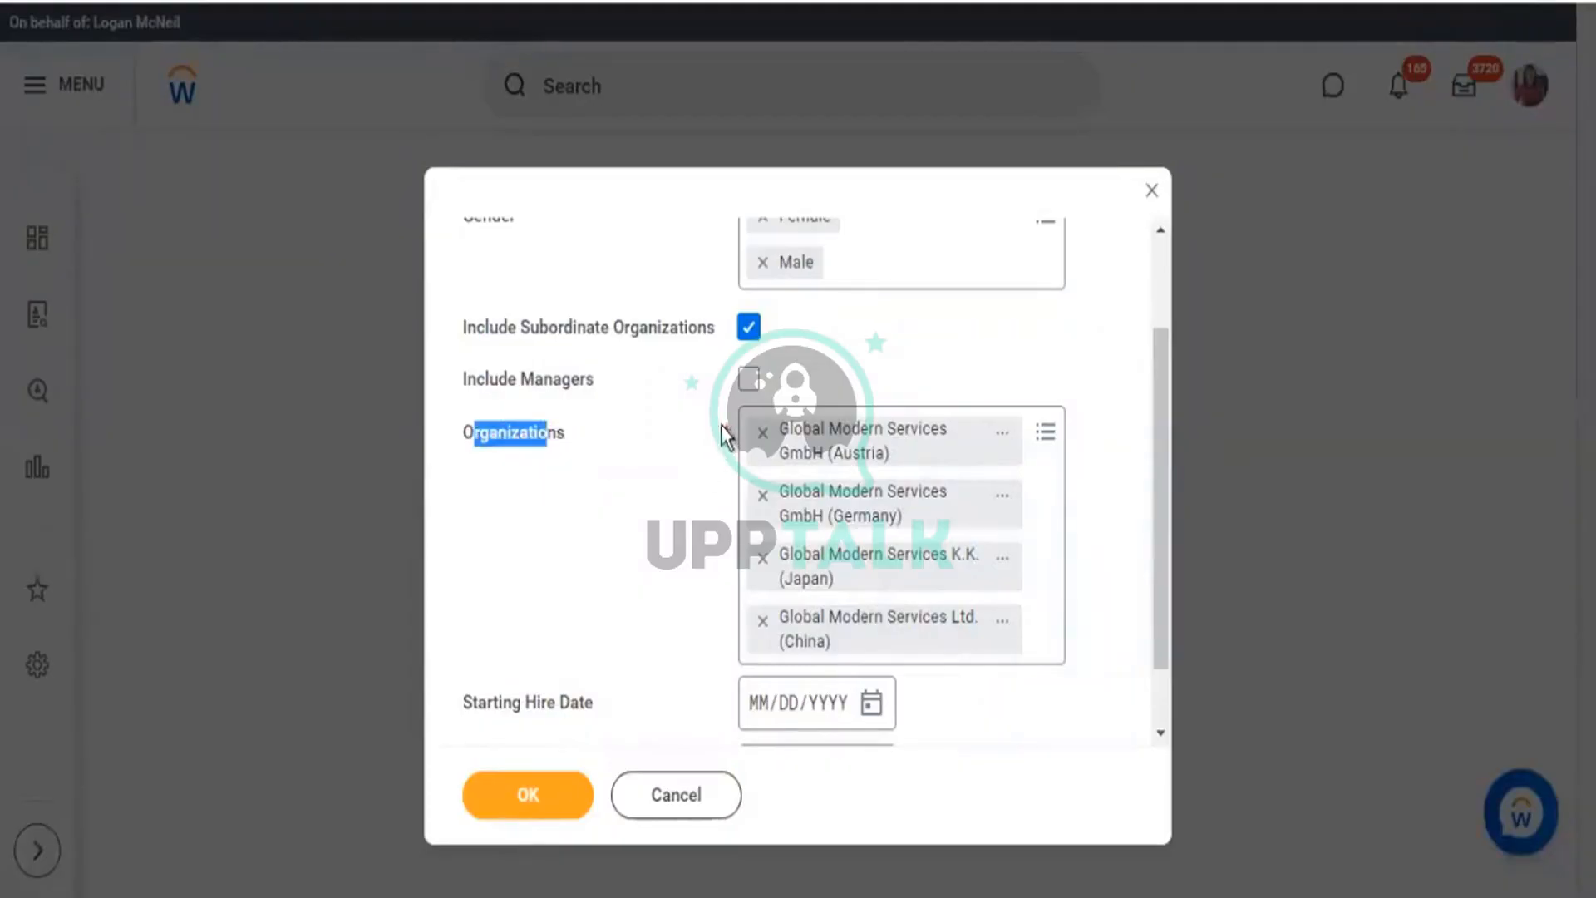
{"action": "left_click", "coordinate": [738, 444]}
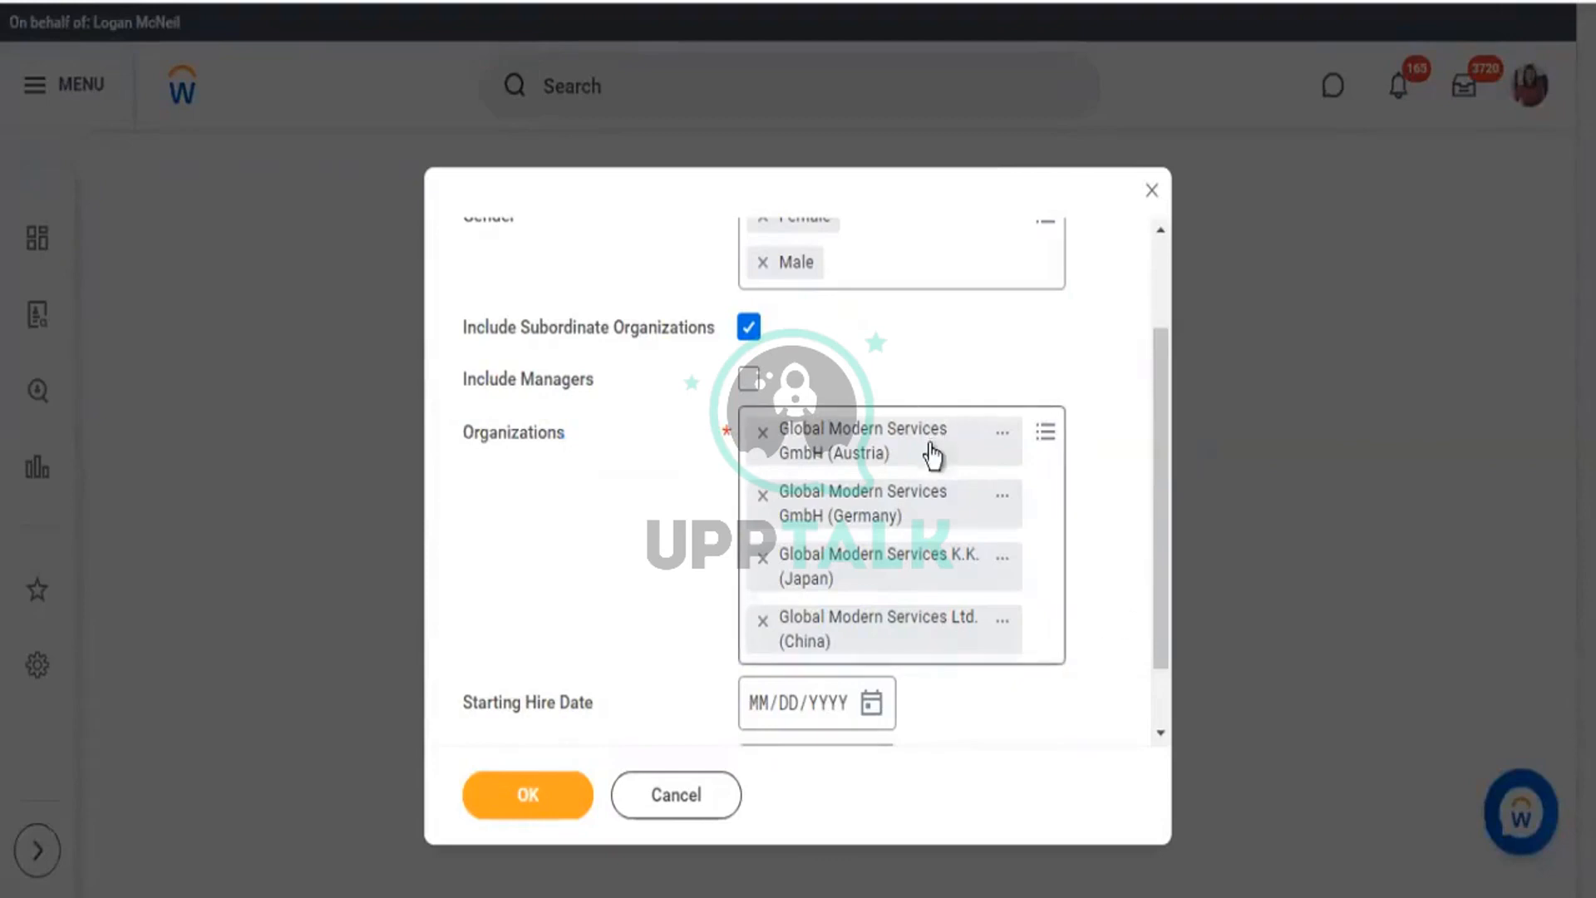
{"action": "left_click", "coordinate": [534, 782]}
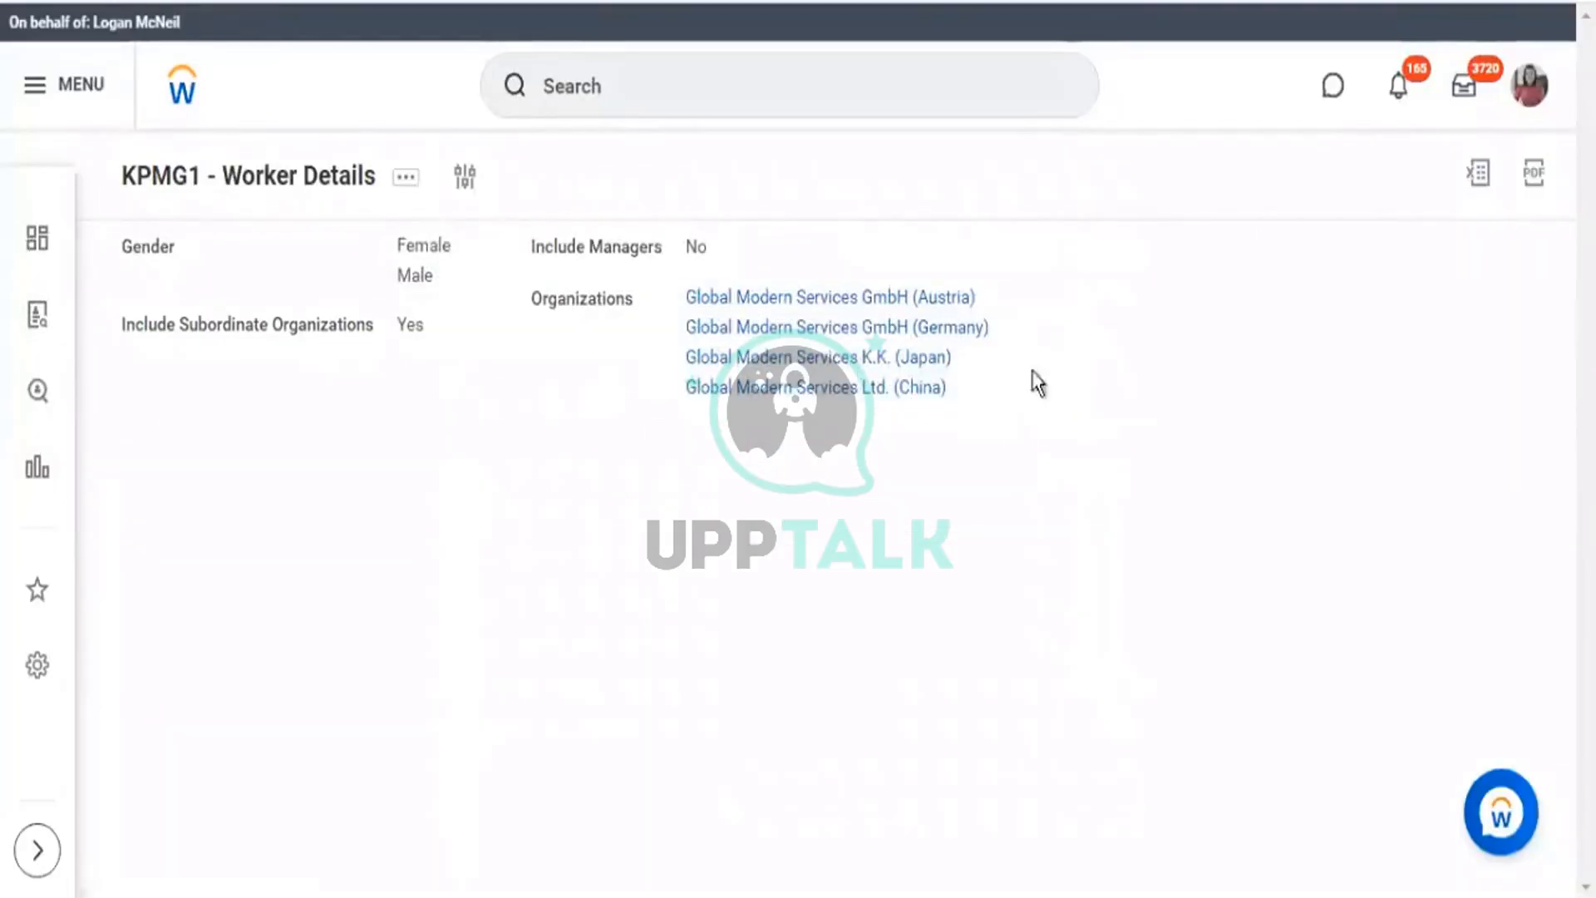
Scroll through the 17 worker rows showing hire date, gender, age, base pay and grade.
{"action": "left_click_drag", "start_coordinate": [1035, 372], "coordinate": [407, 275]}
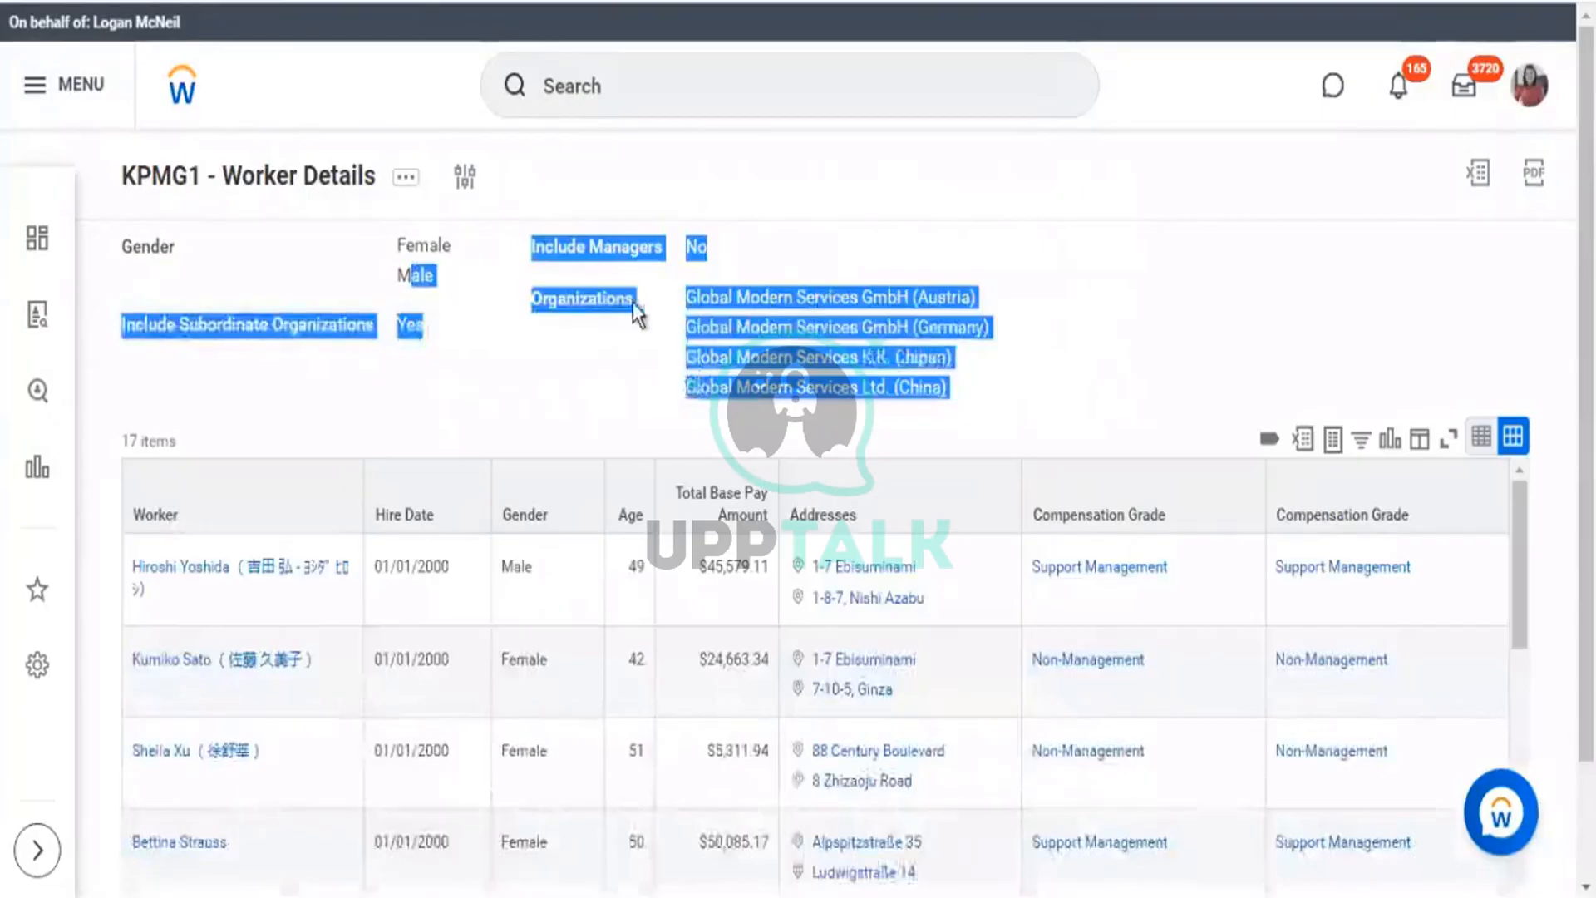
{"action": "scroll", "coordinate": [1461, 625], "scroll_direction": "down", "scroll_amount": 2}
{"action": "scroll", "coordinate": [1415, 623], "scroll_direction": "down", "scroll_amount": 10}
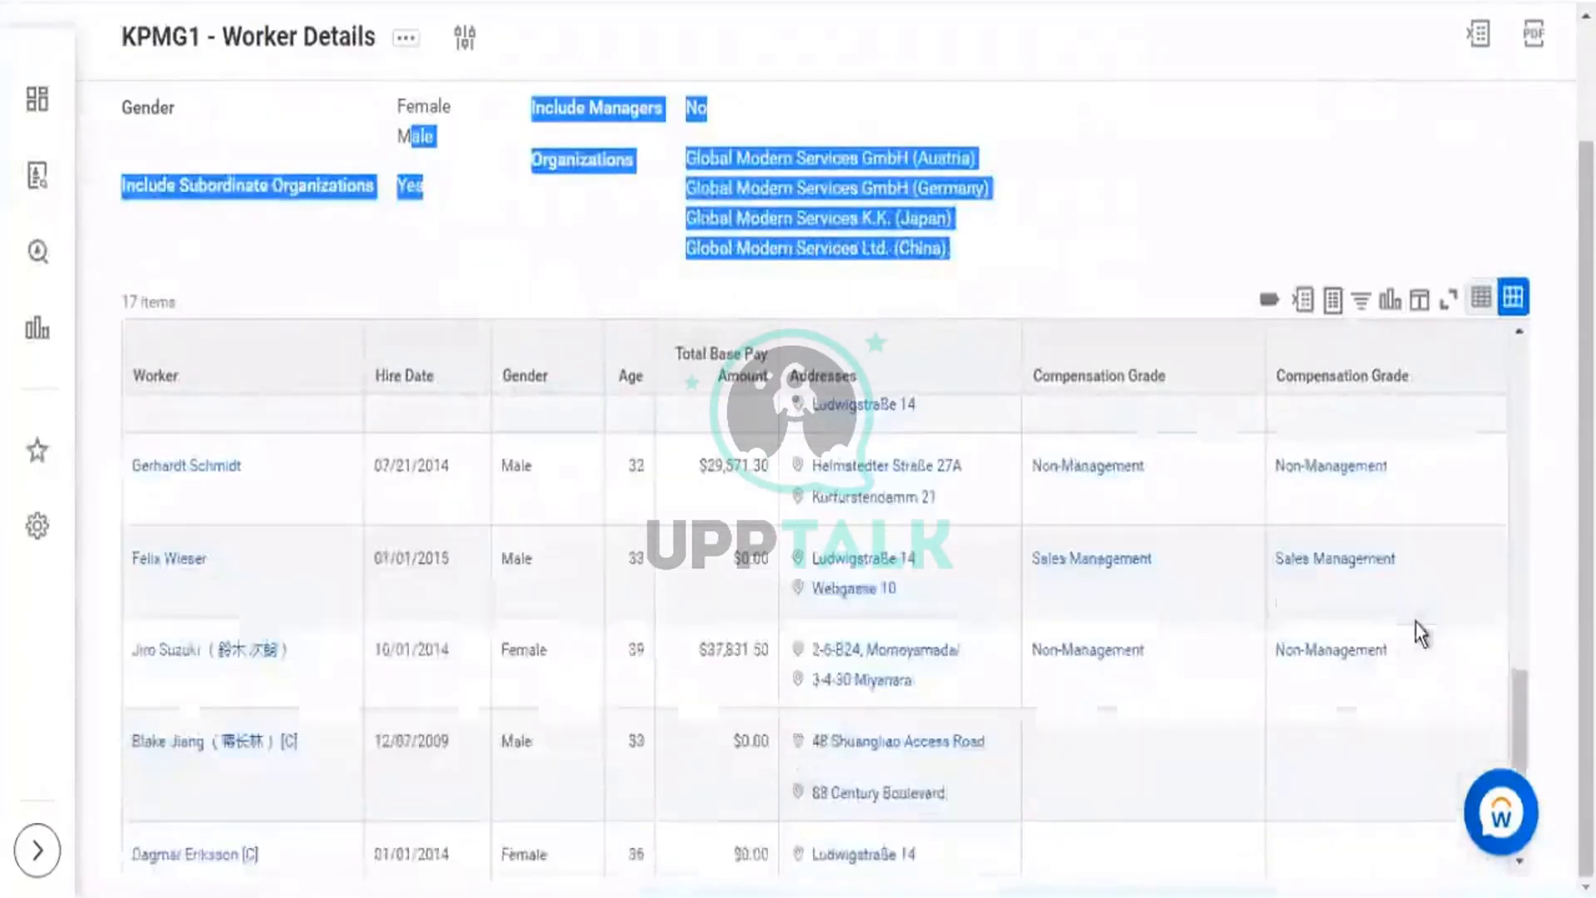
{"action": "scroll", "coordinate": [1419, 633], "scroll_direction": "down", "scroll_amount": 1}
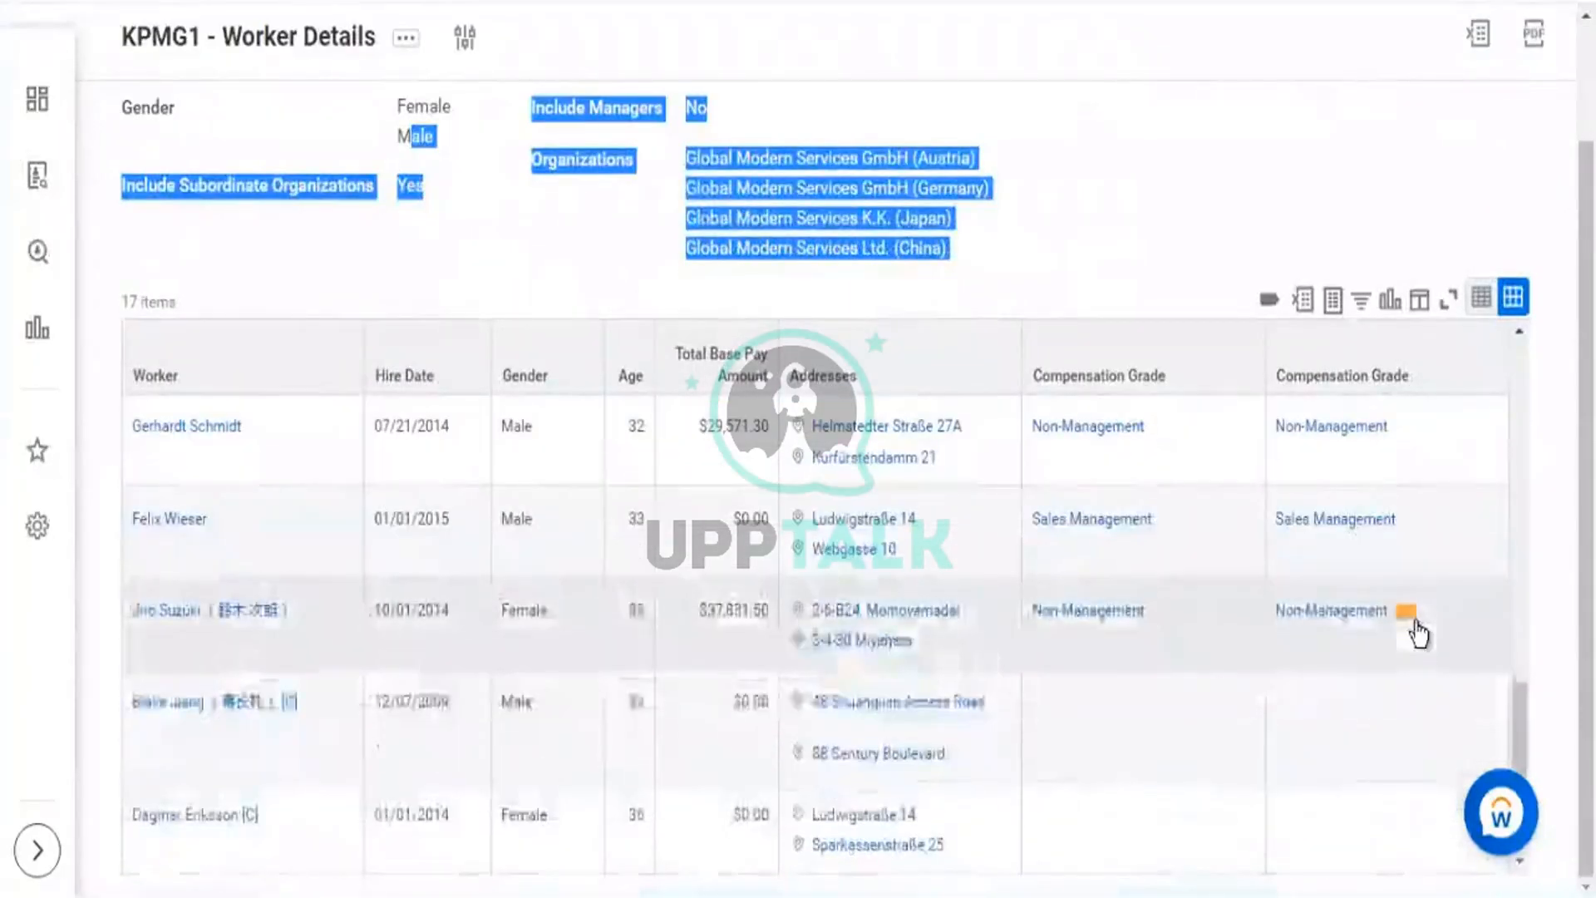
{"action": "scroll", "coordinate": [1413, 627], "scroll_direction": "up", "scroll_amount": 5}
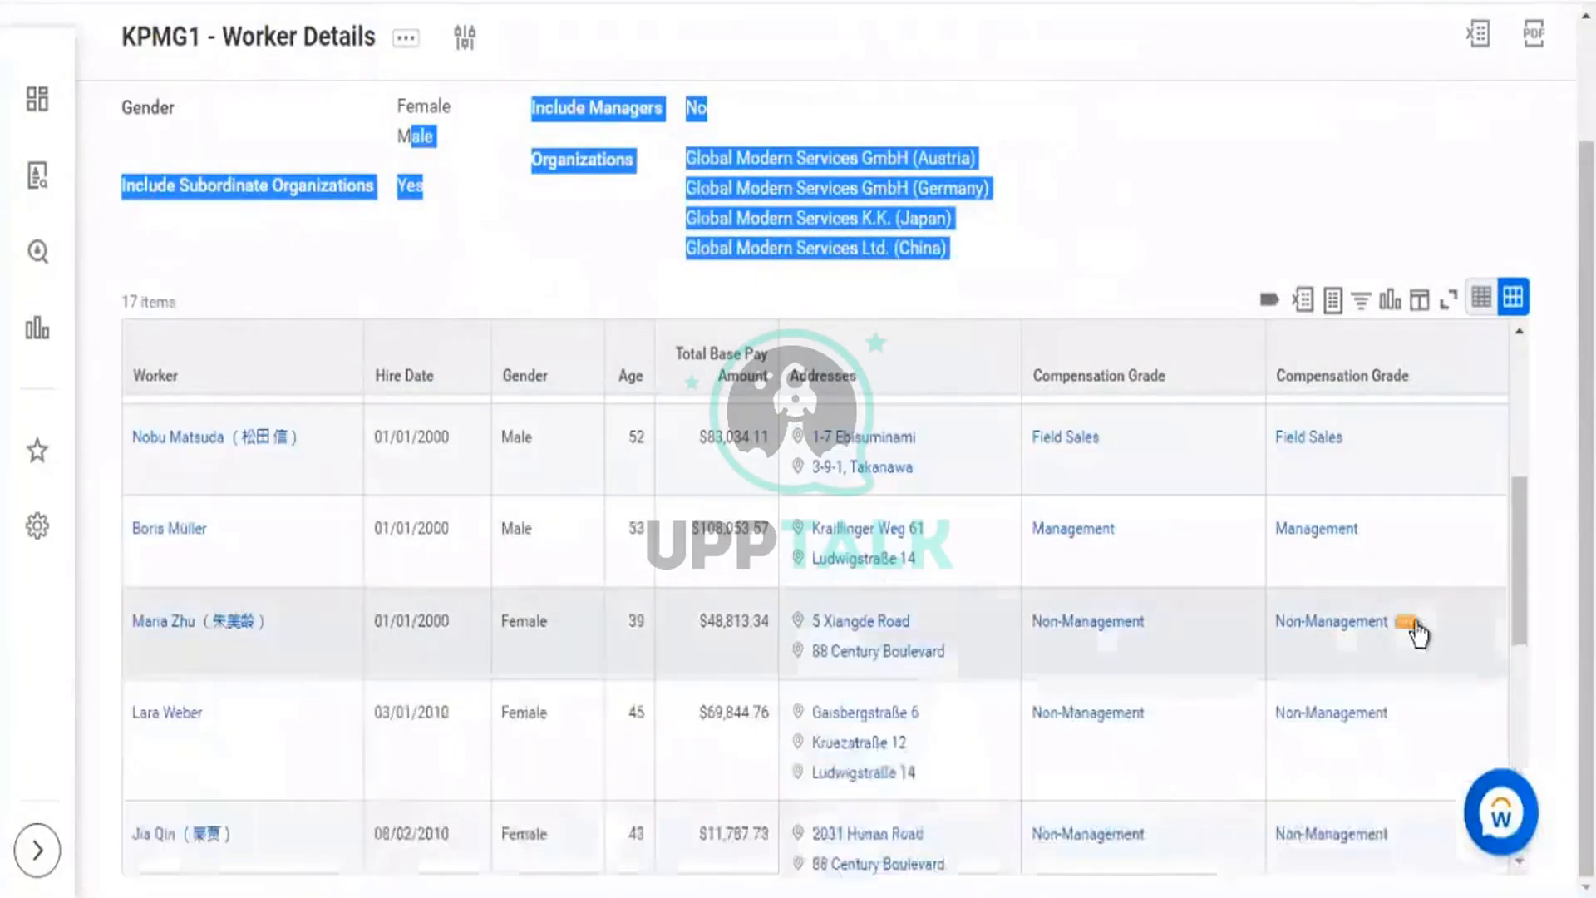
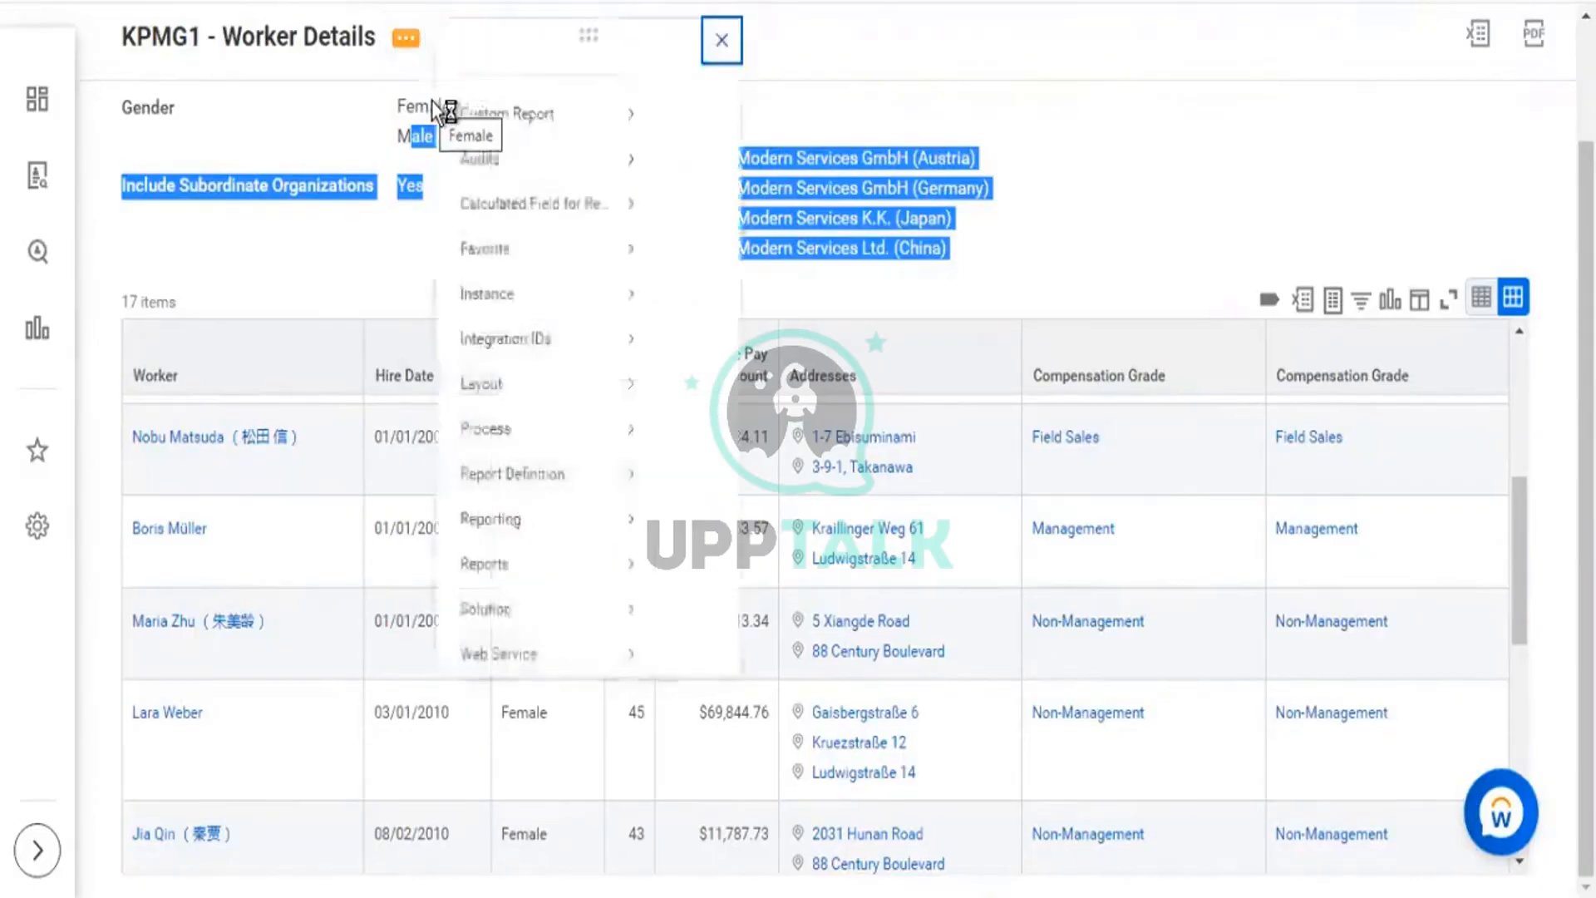
Open the KPMG1 - Worker Details report definition on the Edit Custom Report page.
{"action": "mouse_move", "coordinate": [541, 154]}
{"action": "left_click", "coordinate": [696, 147]}
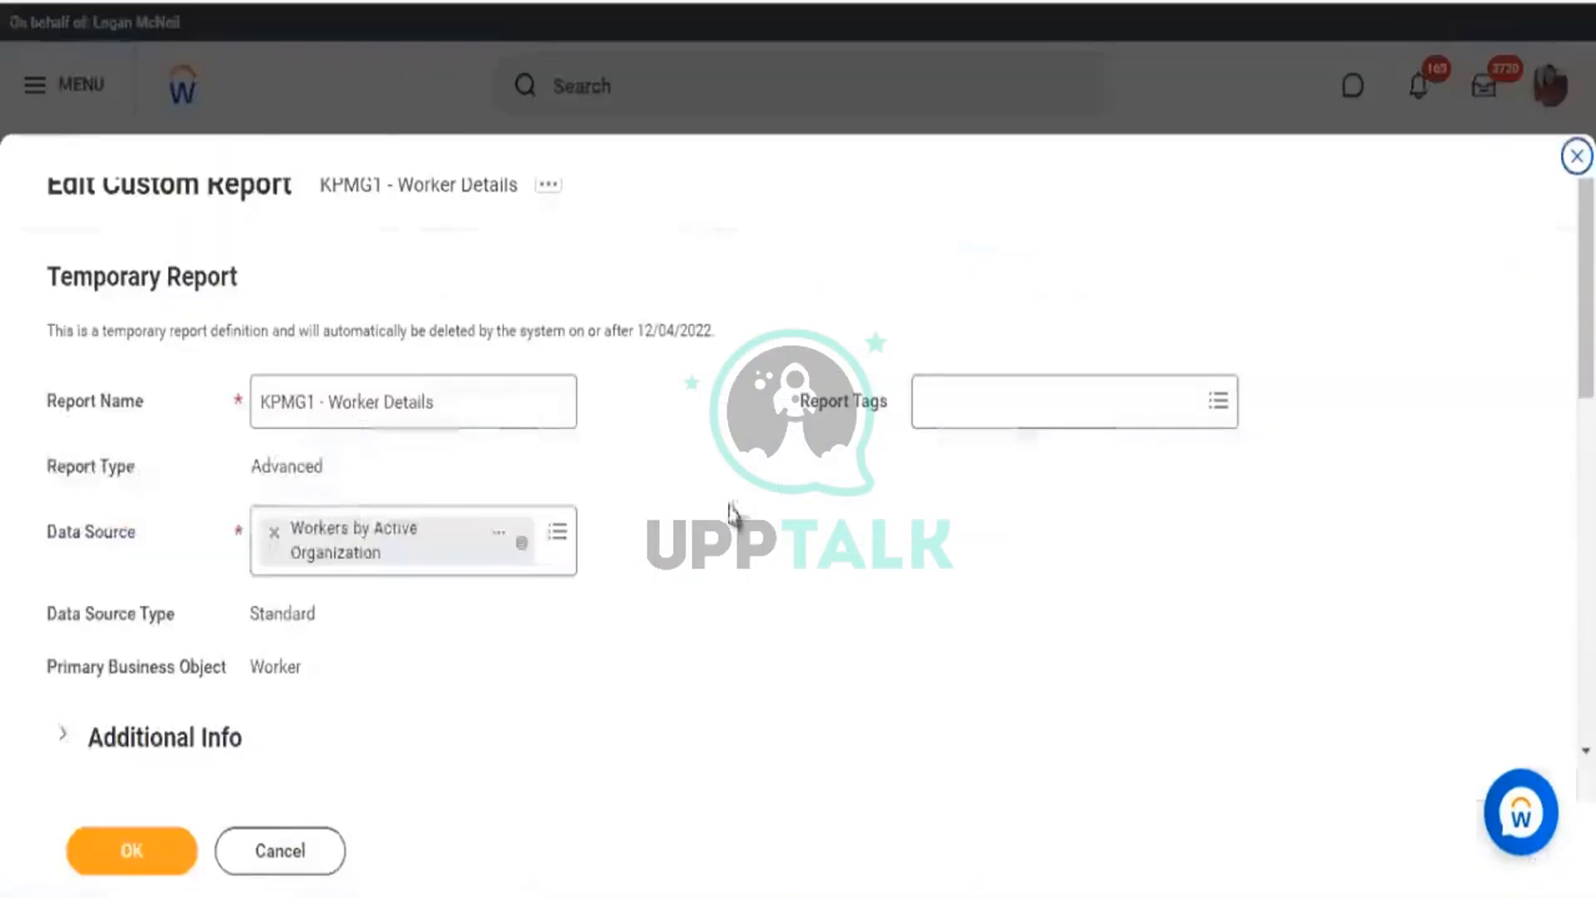
On the Prompts tab, check Populate Undefined Prompt Defaults.
{"action": "scroll", "coordinate": [797, 452], "scroll_direction": "down", "scroll_amount": 5}
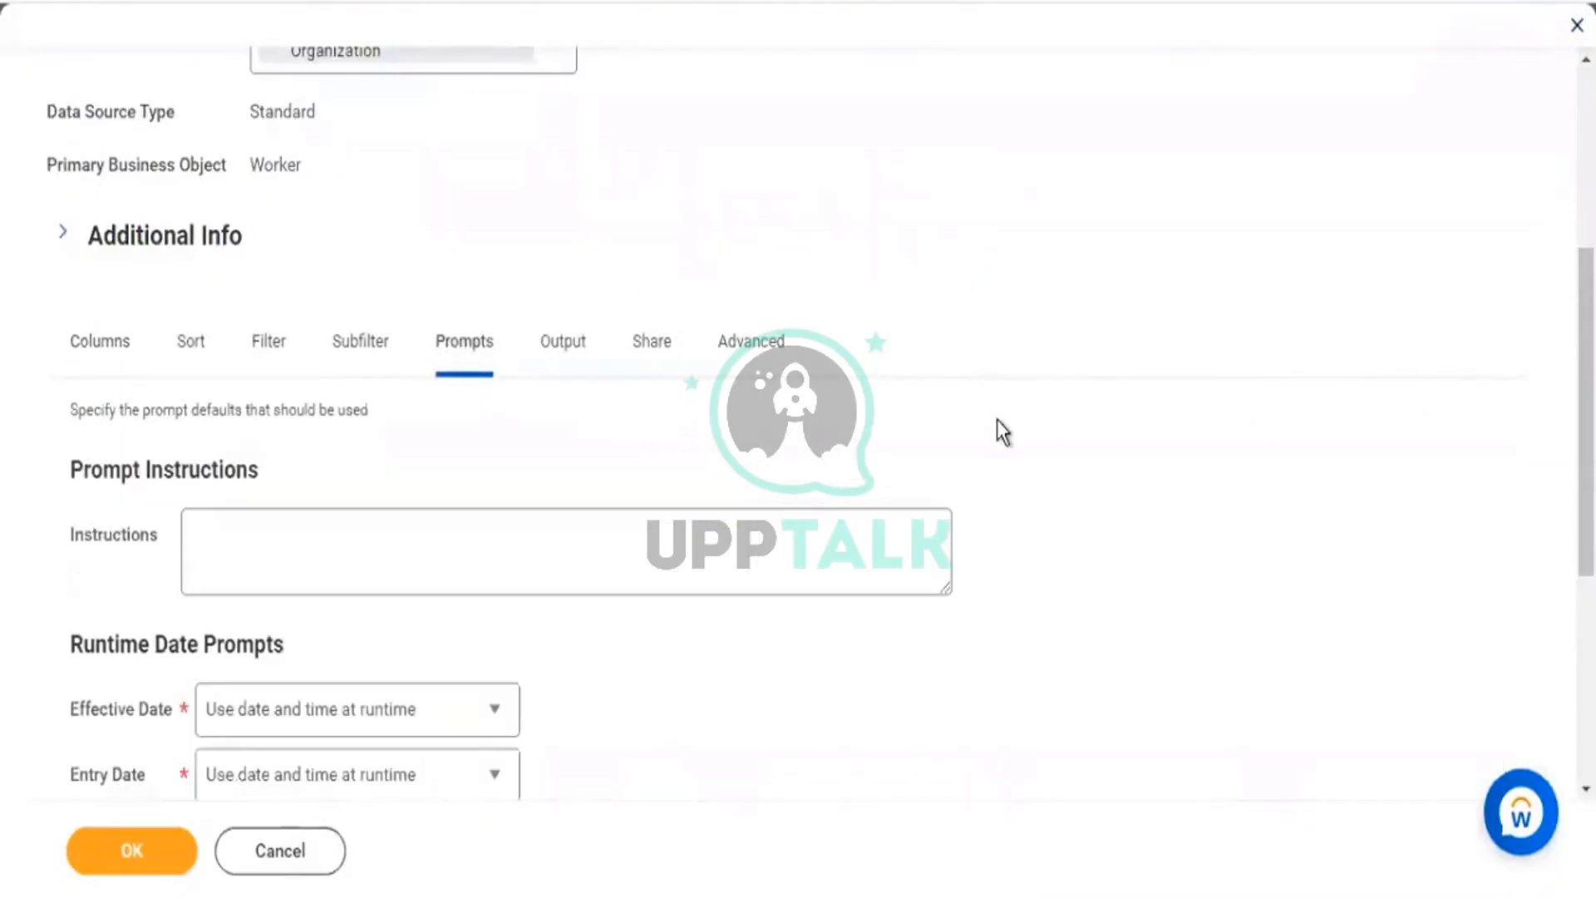
{"action": "scroll", "coordinate": [996, 419], "scroll_direction": "down", "scroll_amount": 5}
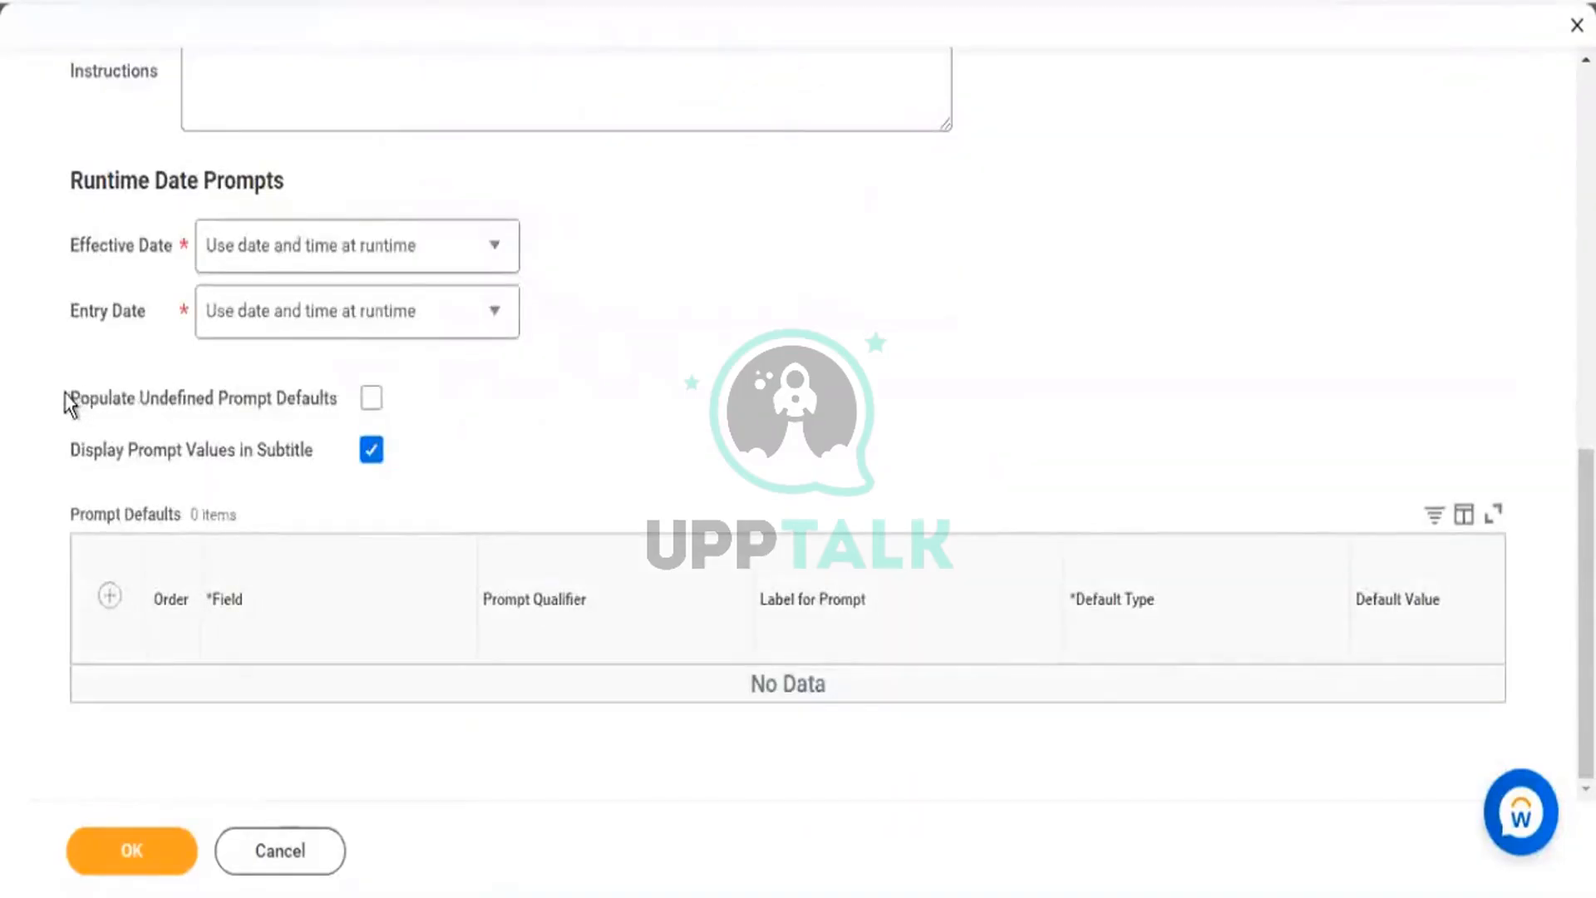
{"action": "left_click_drag", "start_coordinate": [184, 397], "coordinate": [329, 399]}
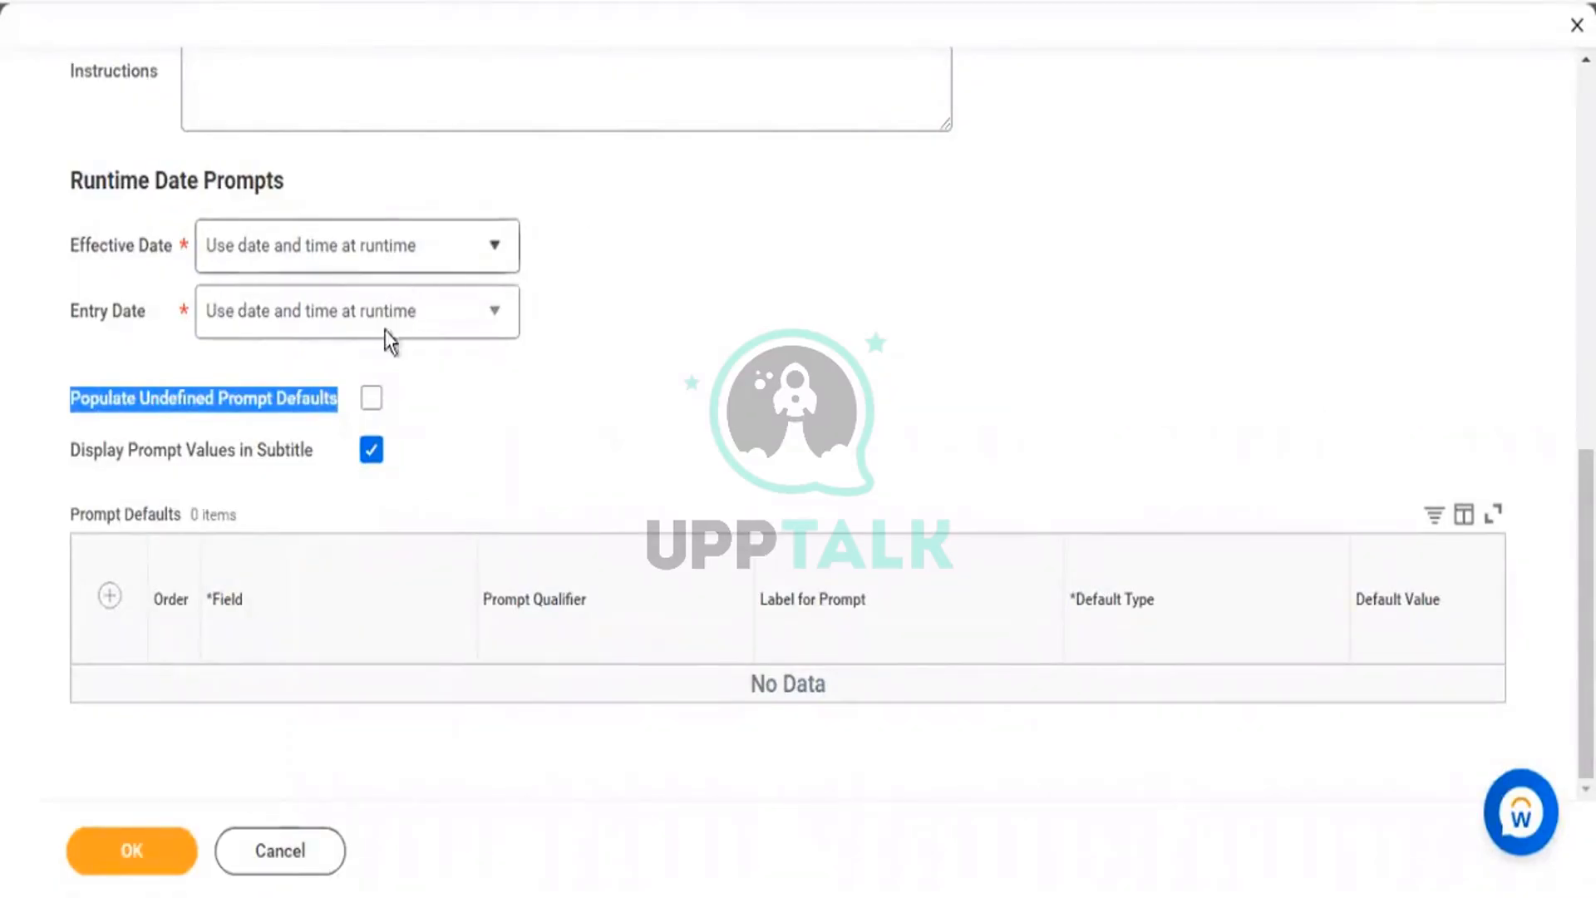
{"action": "left_click", "coordinate": [372, 399]}
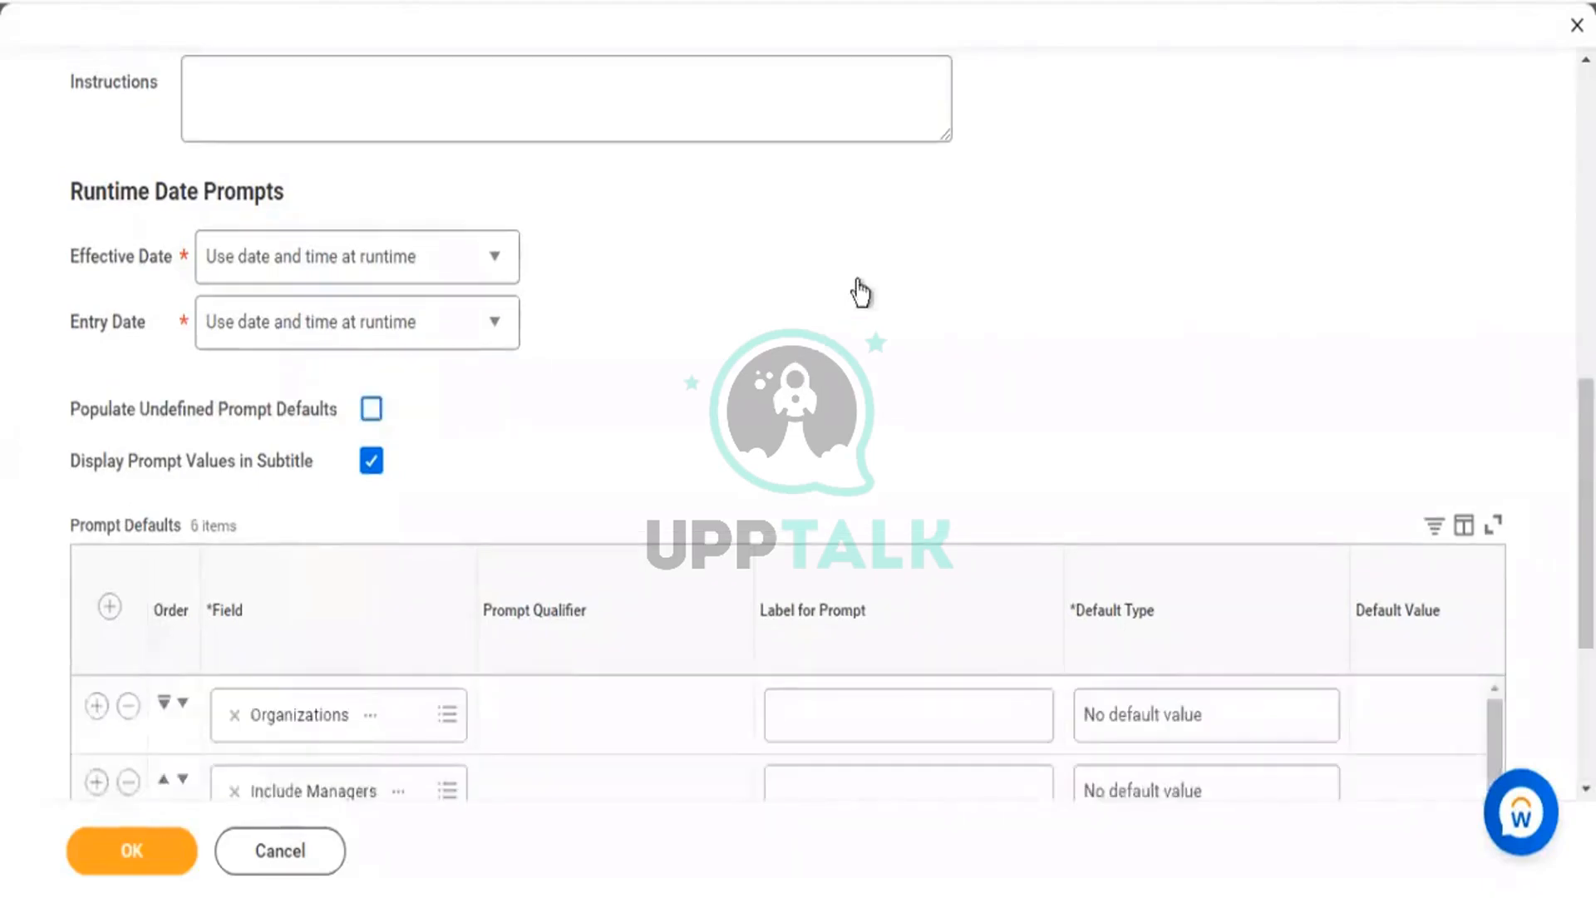
Review the six prompts that were added, including Gender and the Hire Date starting and ending prompts.
{"action": "scroll", "coordinate": [854, 292], "scroll_direction": "down", "scroll_amount": 4}
{"action": "scroll", "coordinate": [351, 366], "scroll_direction": "down", "scroll_amount": 2}
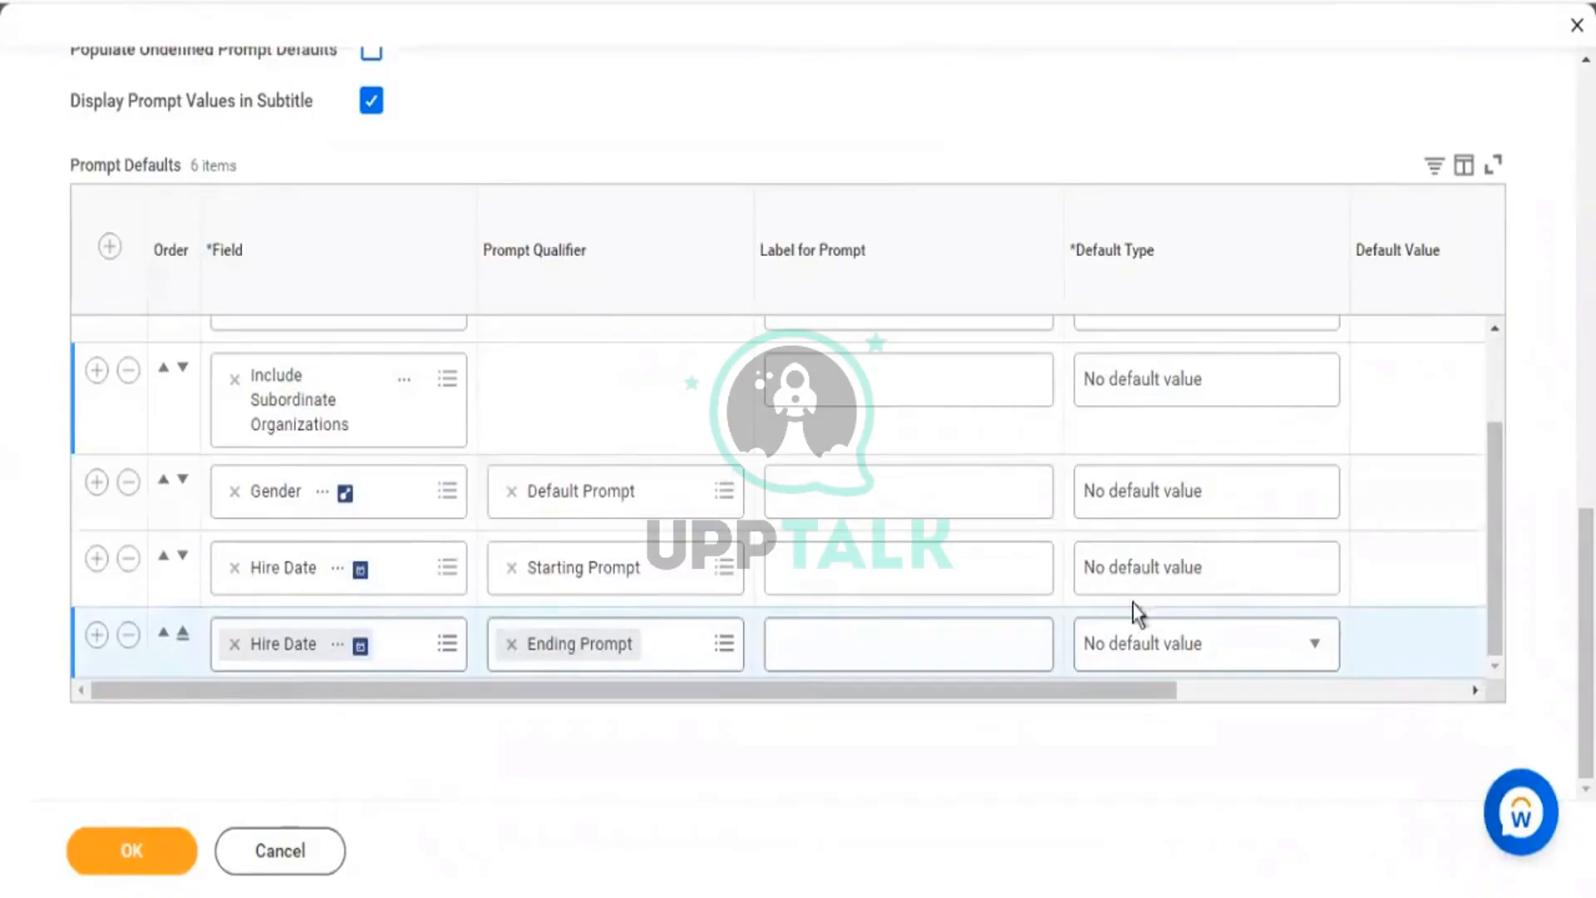
{"action": "left_click", "coordinate": [1179, 647]}
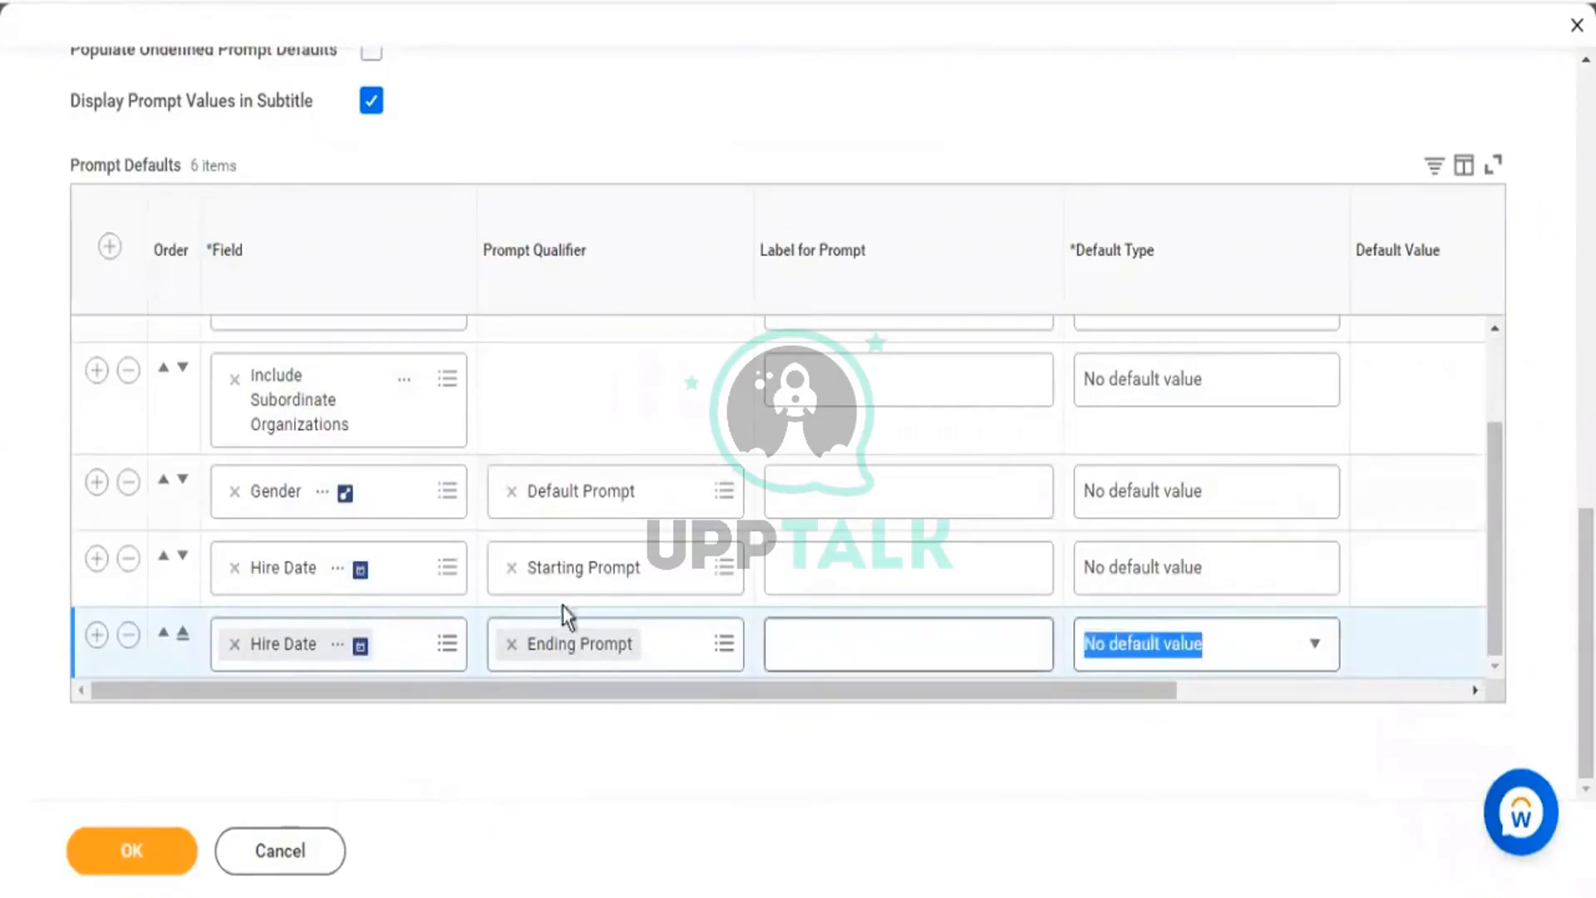
{"action": "left_click_drag", "start_coordinate": [562, 607], "coordinate": [235, 503]}
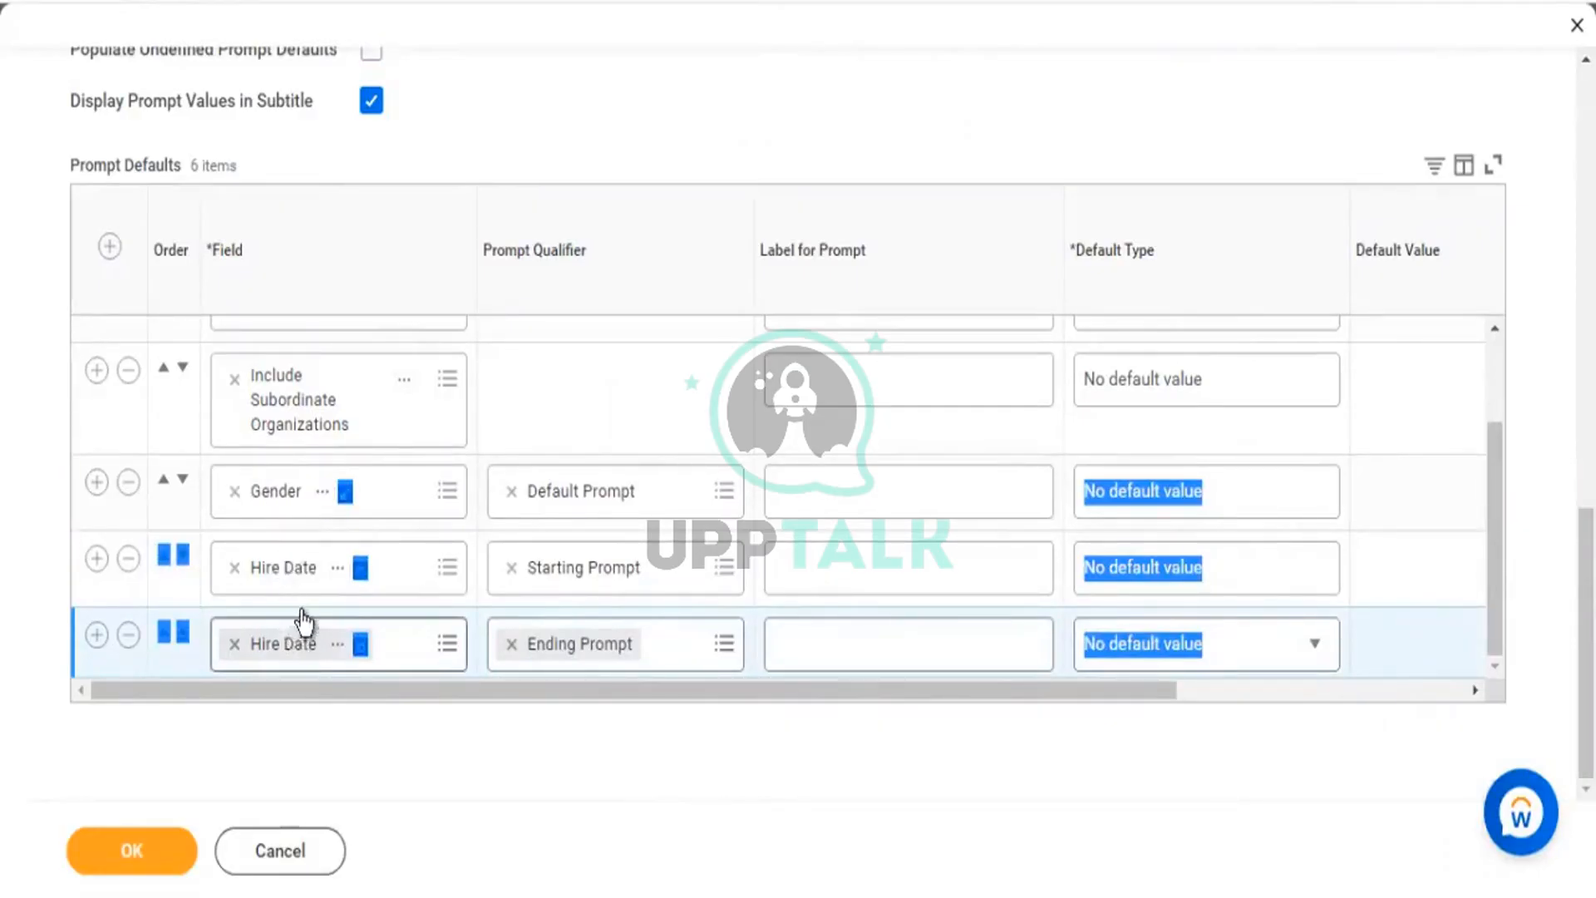
{"action": "scroll", "coordinate": [634, 549], "scroll_direction": "up", "scroll_amount": 2}
{"action": "left_click_drag", "start_coordinate": [1318, 575], "coordinate": [248, 364]}
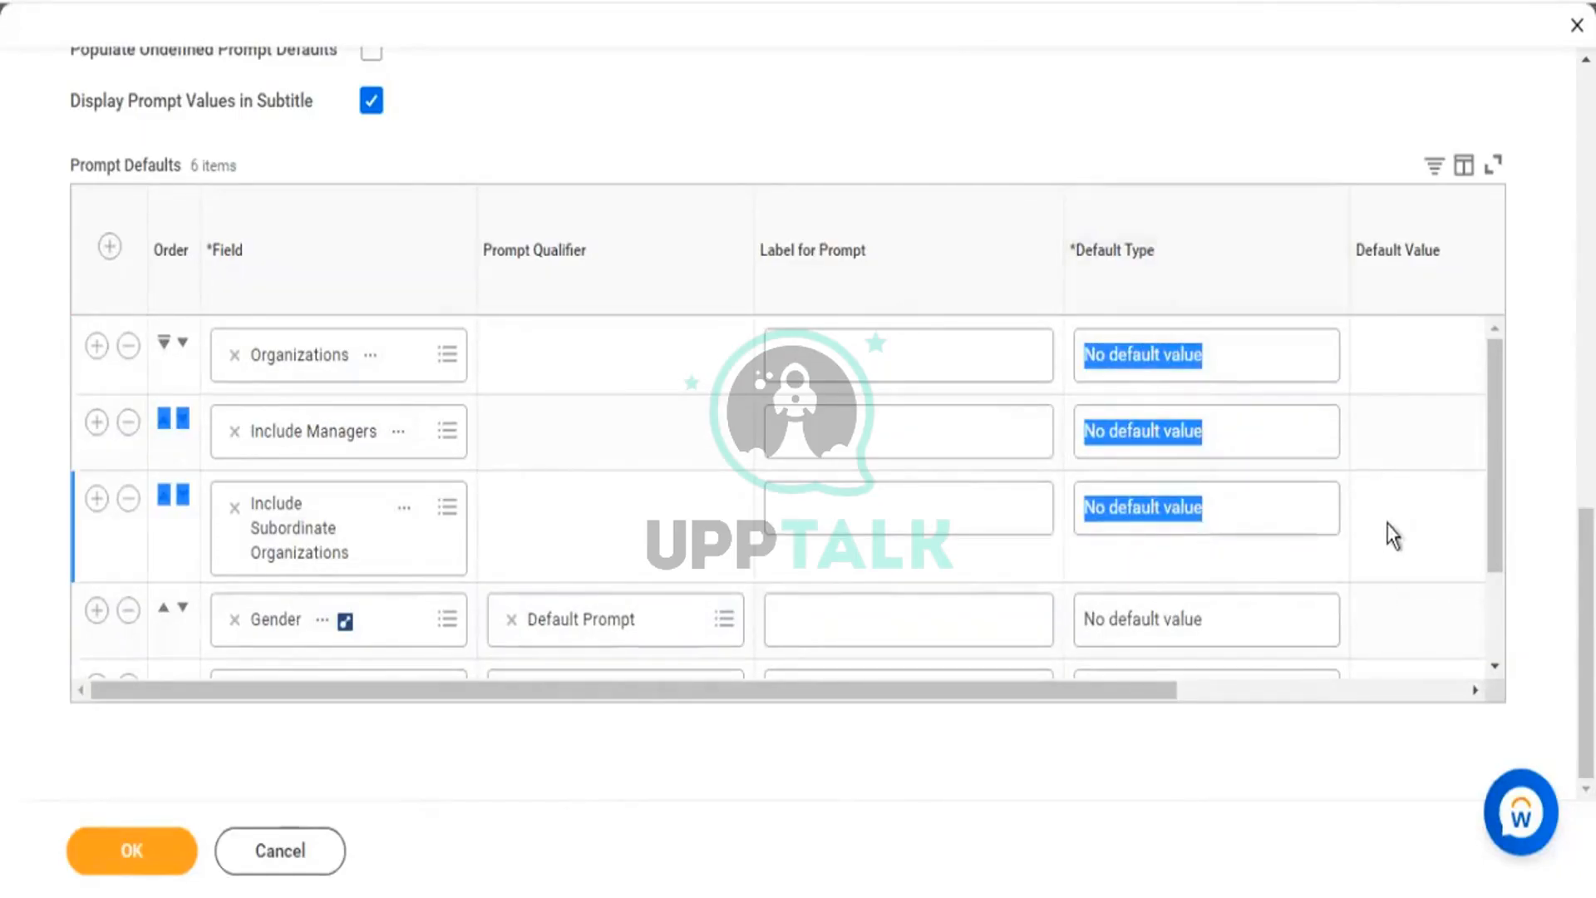
{"action": "scroll", "coordinate": [1393, 534], "scroll_direction": "down", "scroll_amount": 2}
{"action": "left_click_drag", "start_coordinate": [1110, 692], "coordinate": [565, 725]}
{"action": "scroll", "coordinate": [266, 466], "scroll_direction": "up", "scroll_amount": 2}
Move the Gender prompt up three places so it sits first, above Organizations.
{"action": "left_click", "coordinate": [286, 571]}
{"action": "left_click", "coordinate": [164, 611]}
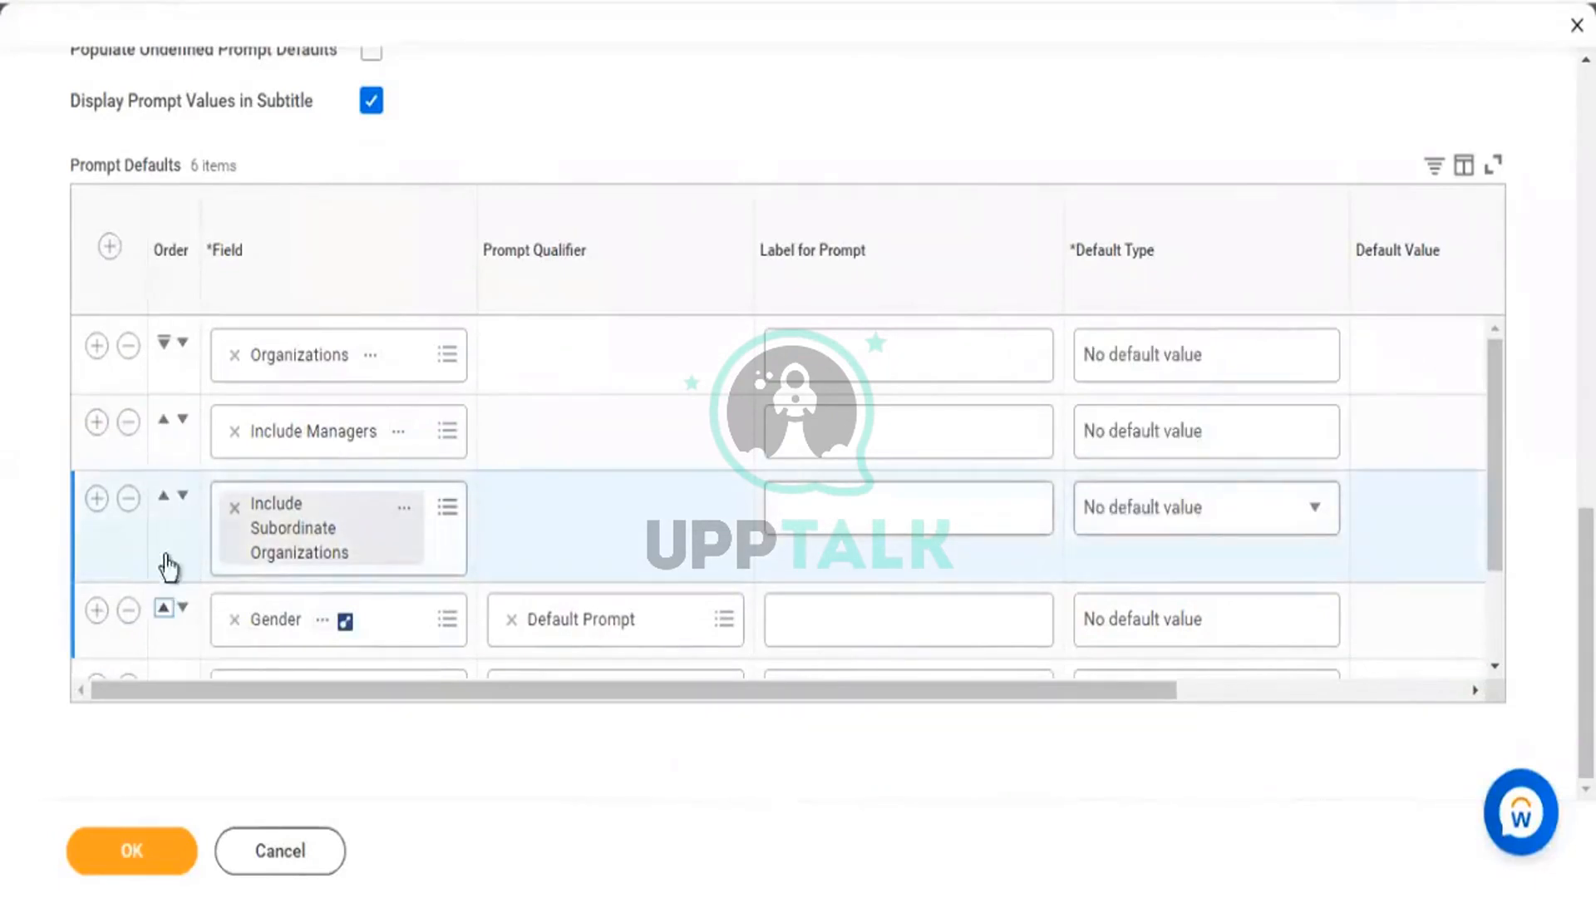
{"action": "left_click", "coordinate": [163, 498]}
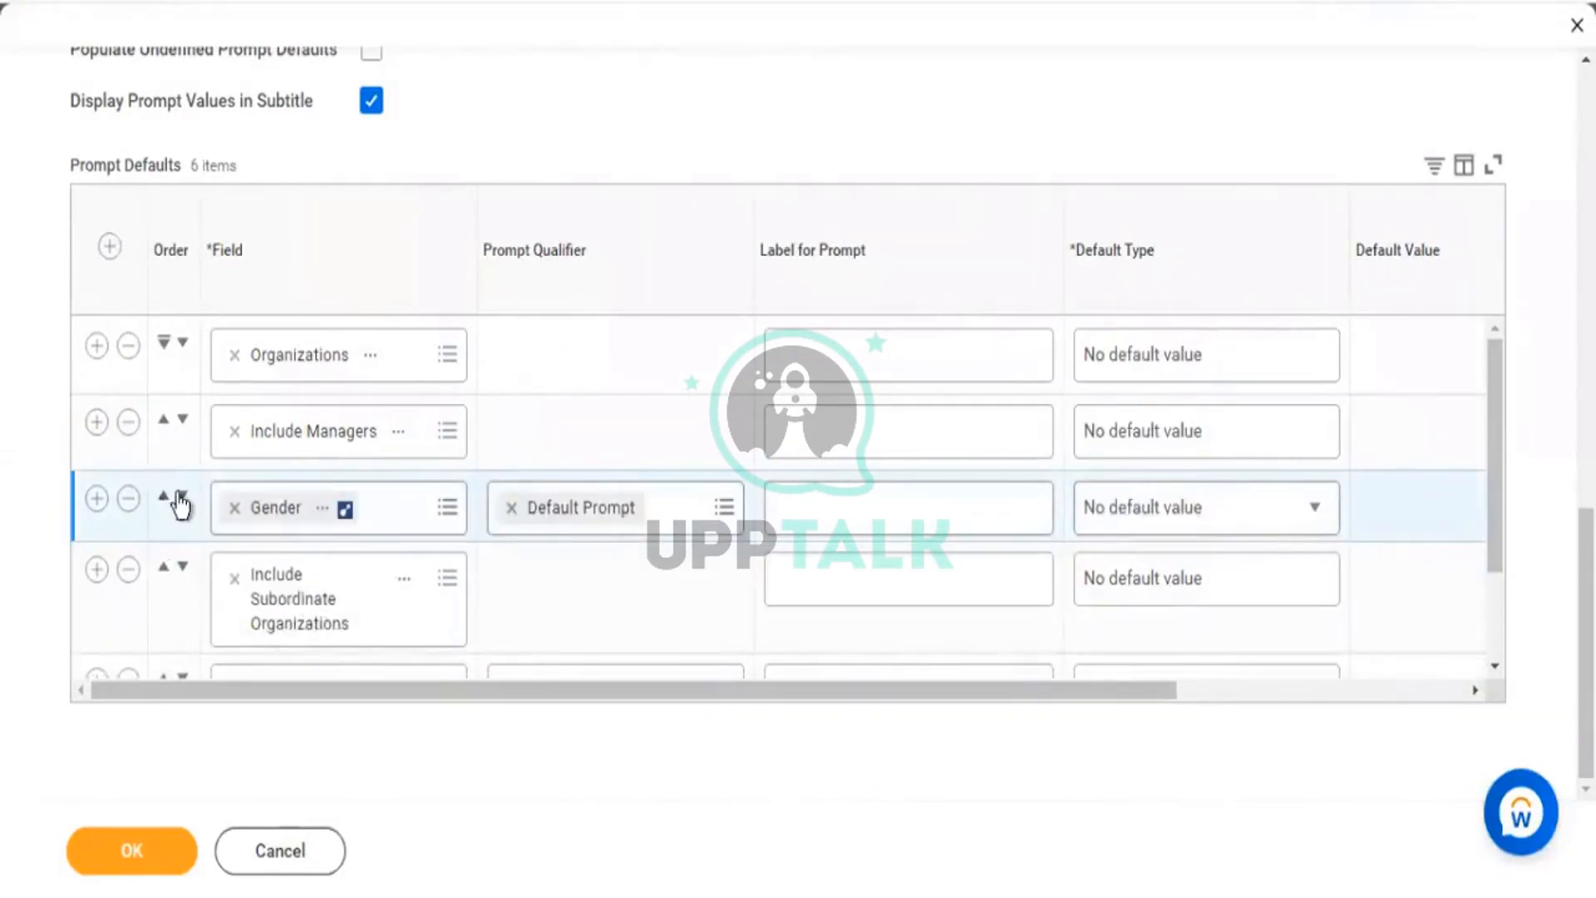
{"action": "left_click", "coordinate": [165, 426]}
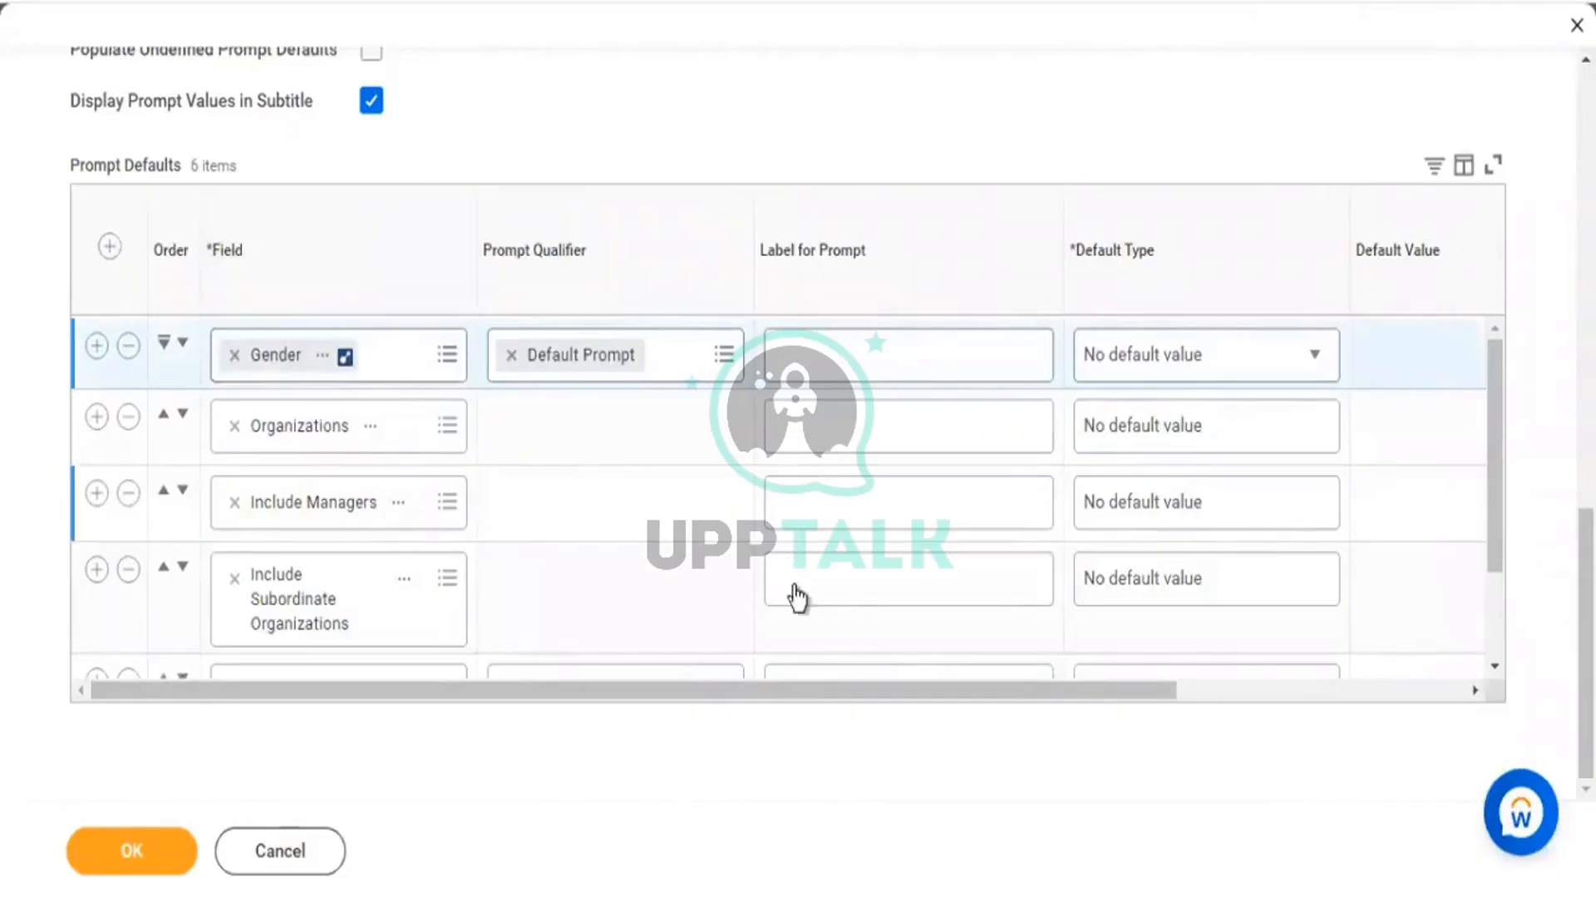
{"action": "scroll", "coordinate": [956, 630], "scroll_direction": "down", "scroll_amount": 3}
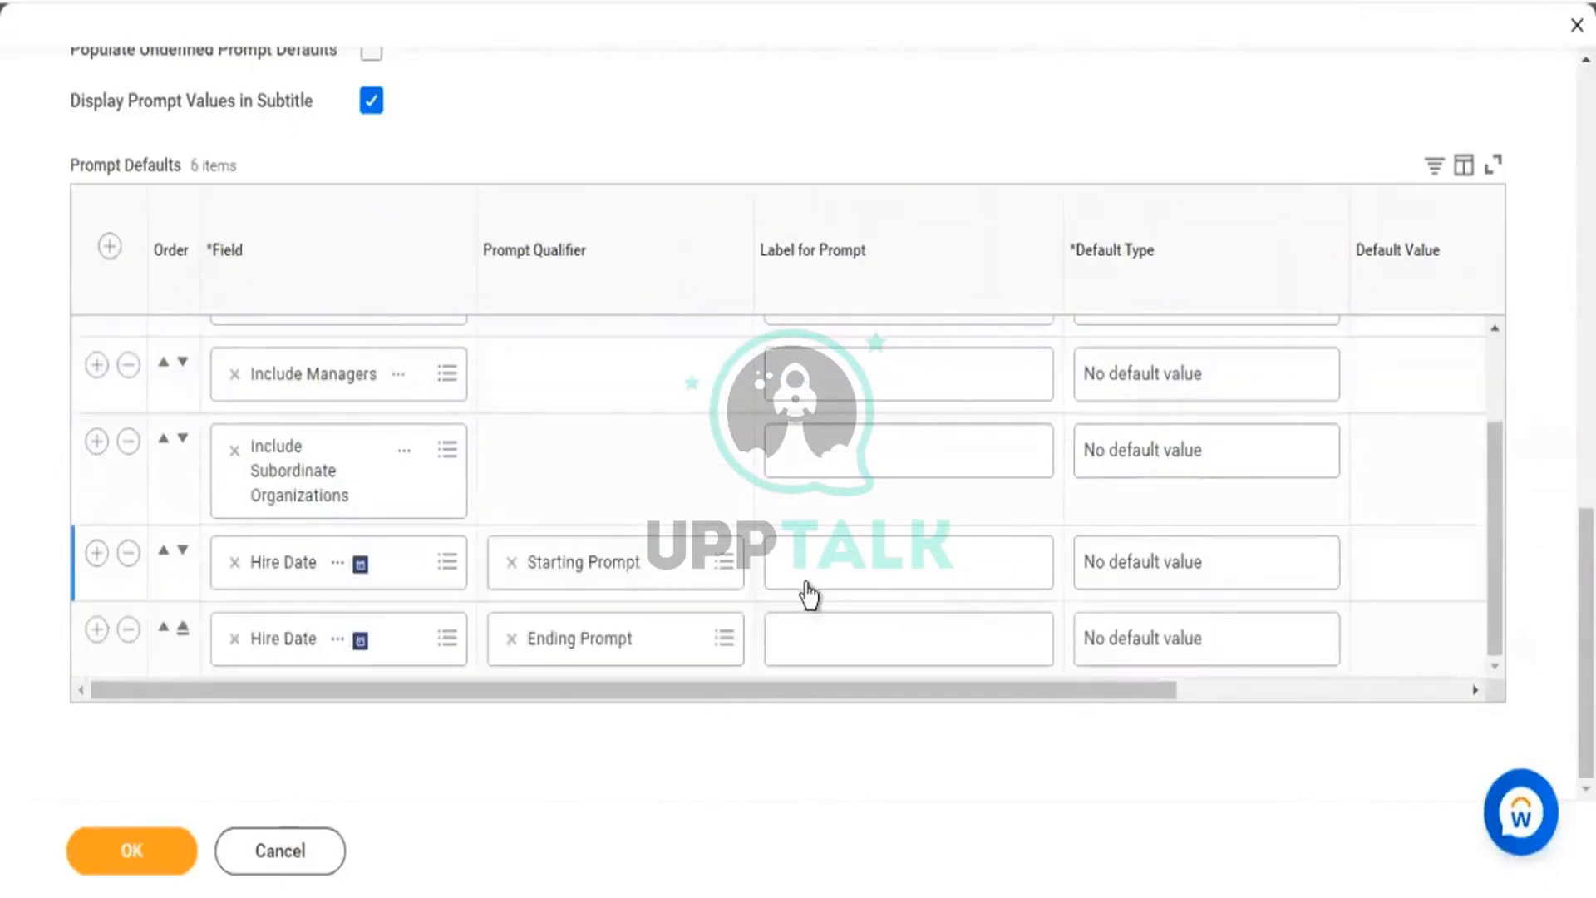
{"action": "scroll", "coordinate": [740, 602], "scroll_direction": "up", "scroll_amount": 3}
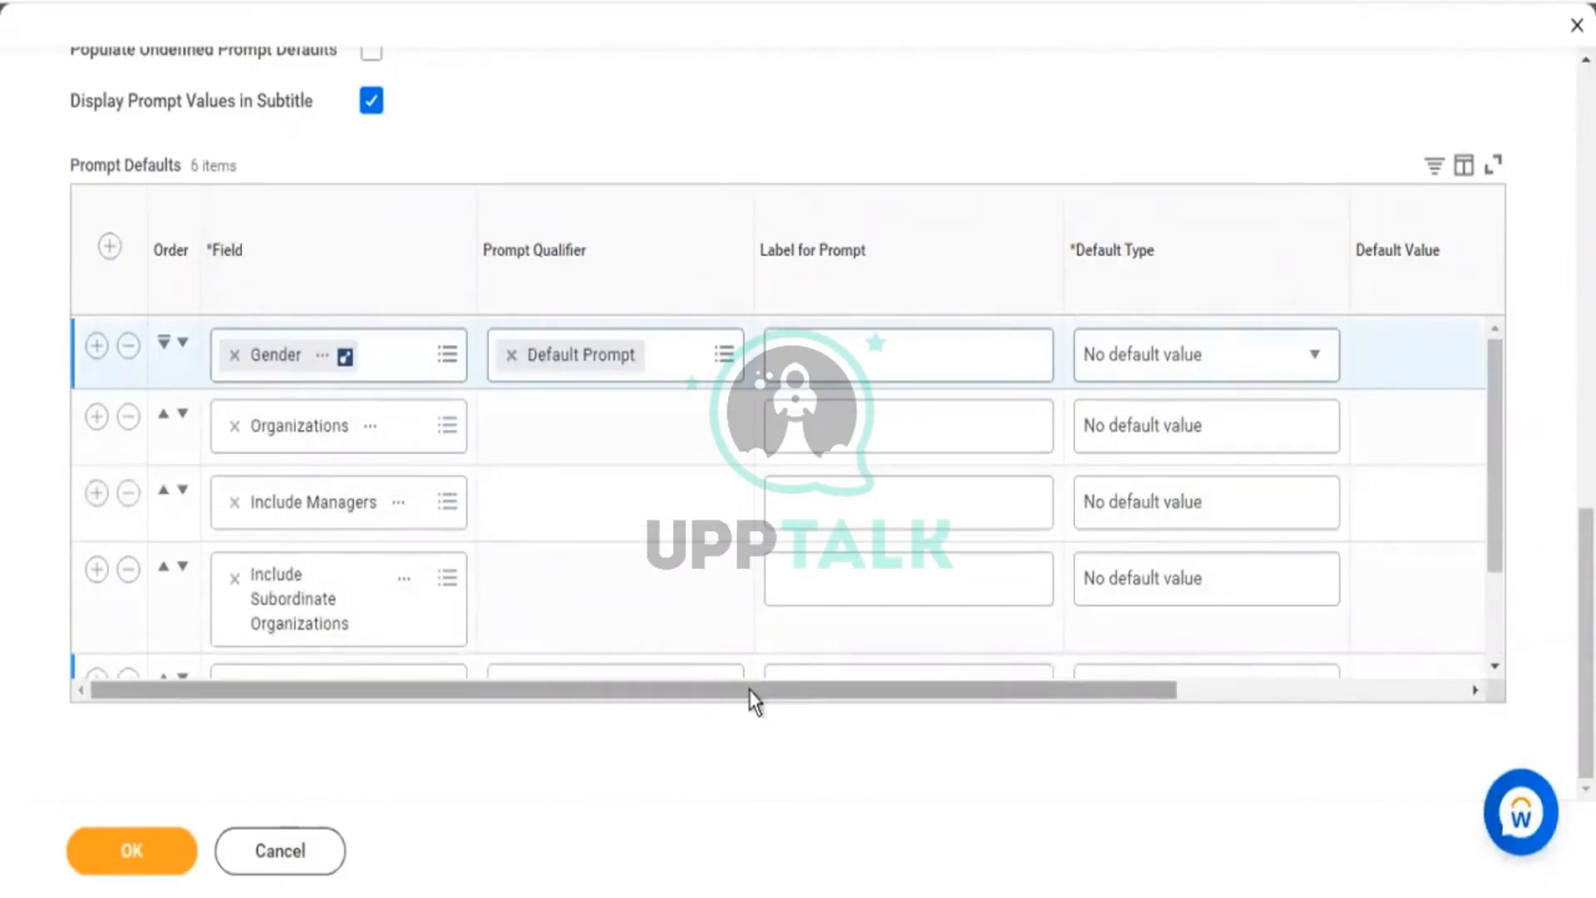
{"action": "left_click_drag", "start_coordinate": [750, 690], "coordinate": [706, 705]}
{"action": "left_click_drag", "start_coordinate": [1081, 697], "coordinate": [1201, 690]}
{"action": "left_click", "coordinate": [1180, 355]}
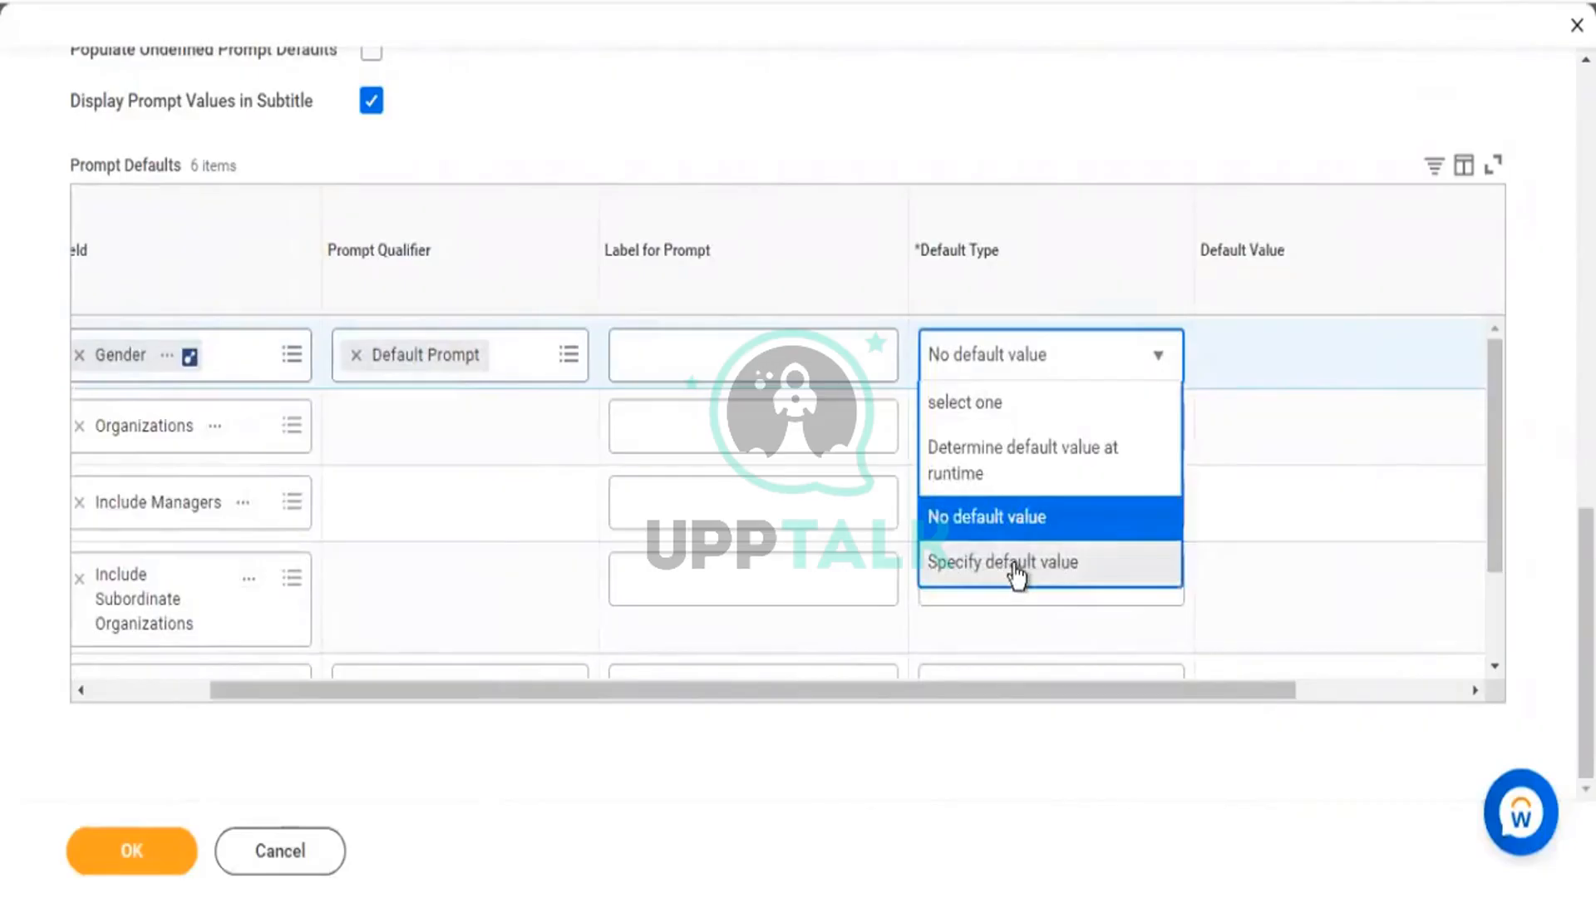
Set Gender's Default Type to Specify default value, with Female and Male as defaults.
{"action": "left_click", "coordinate": [1012, 572]}
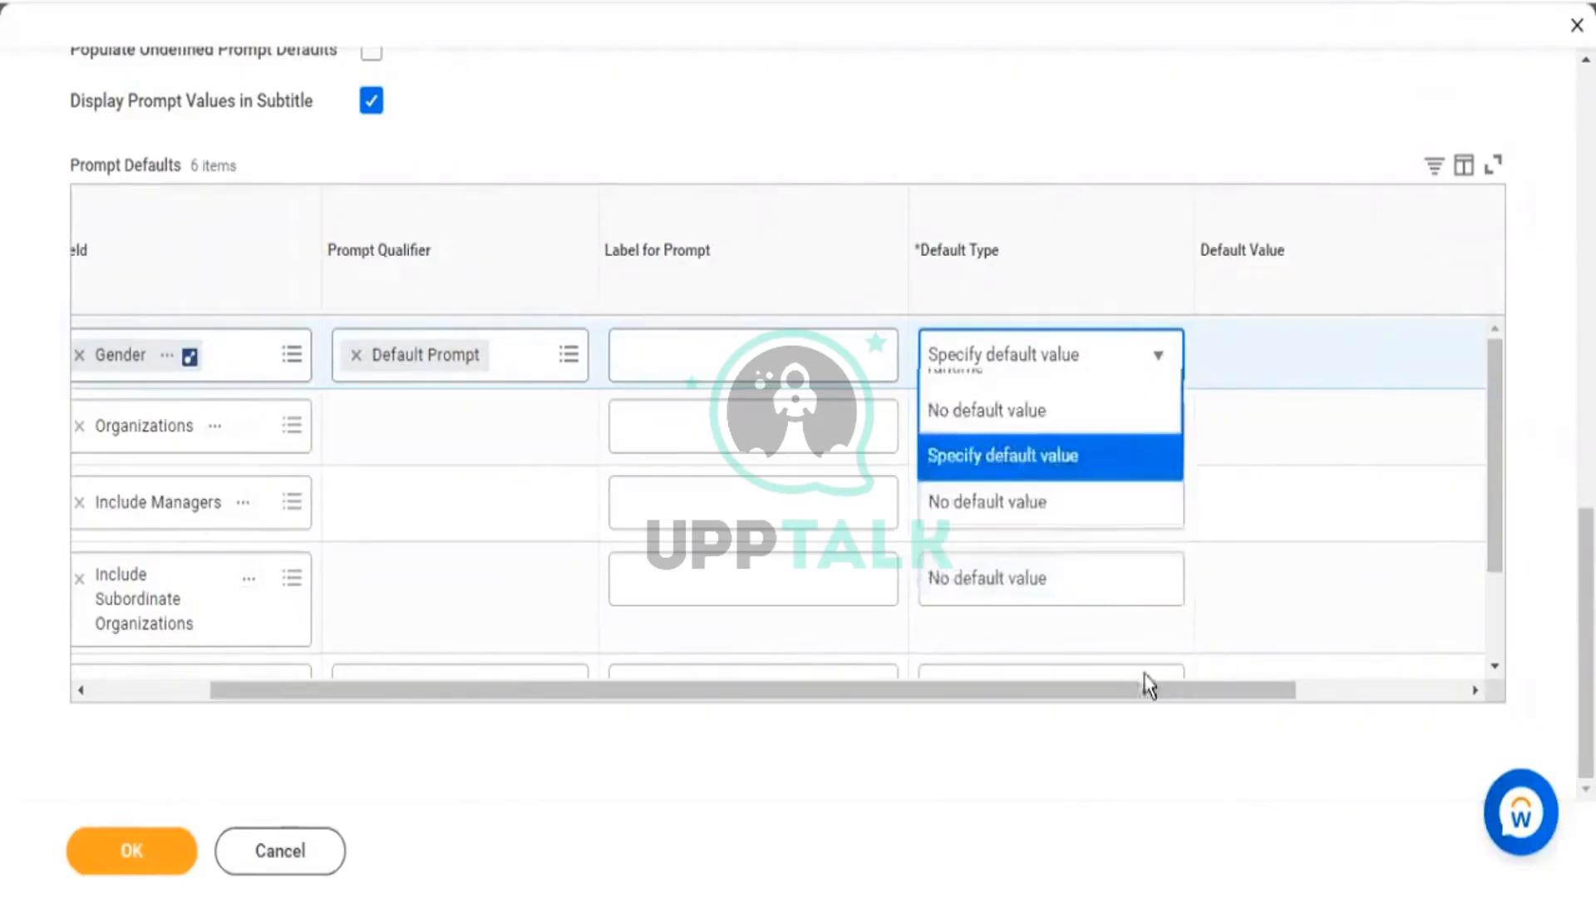
{"action": "left_click_drag", "start_coordinate": [1105, 690], "coordinate": [1233, 699]}
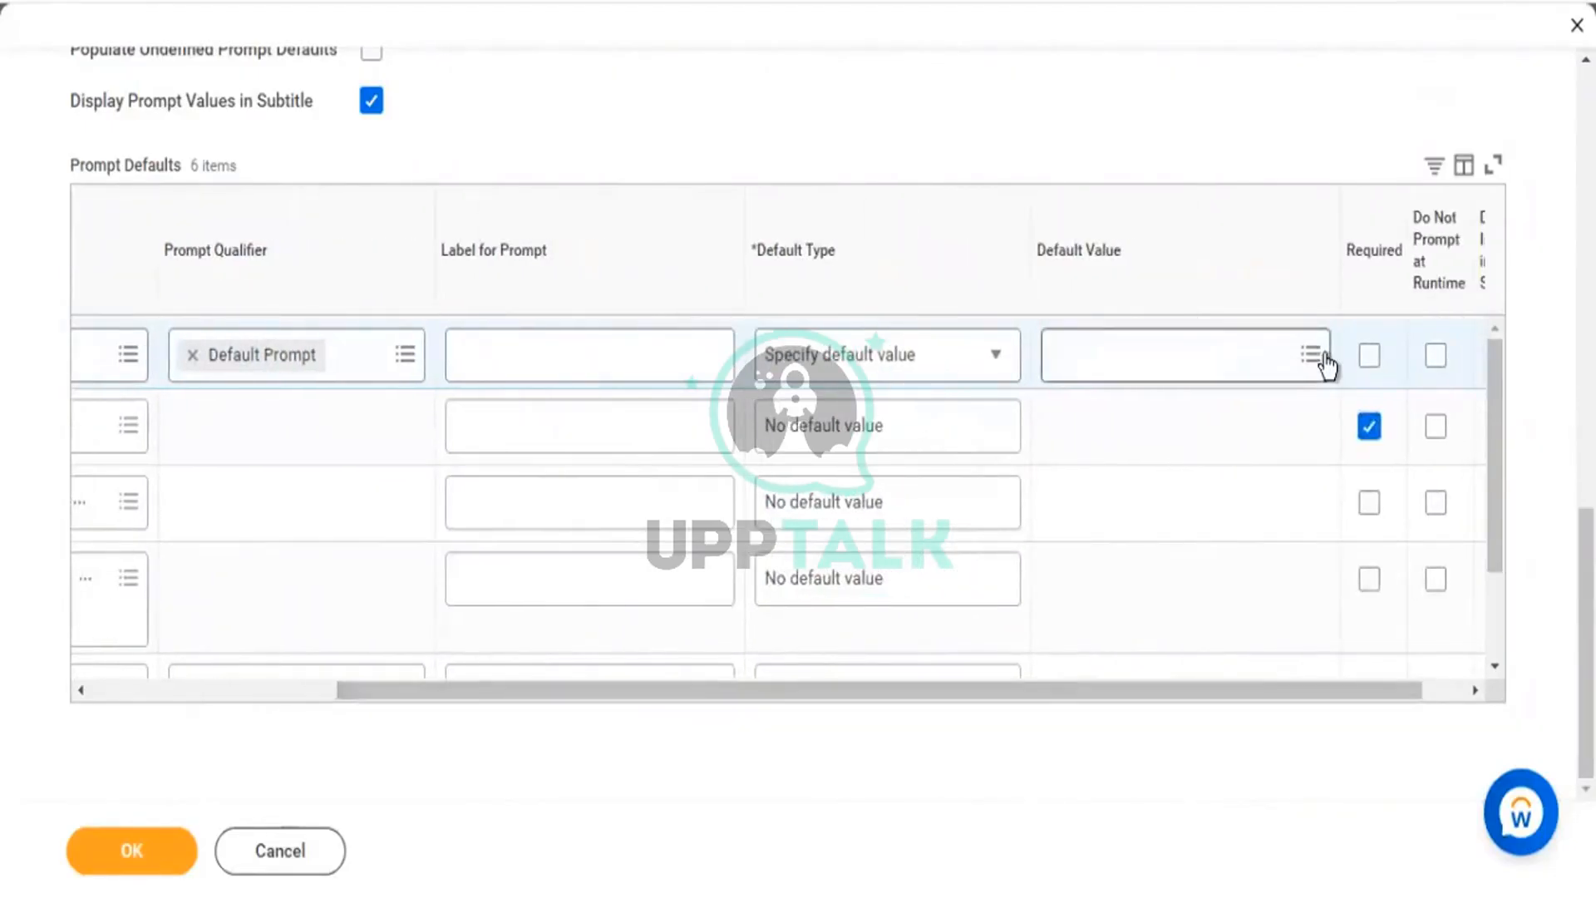
{"action": "left_click", "coordinate": [1320, 357]}
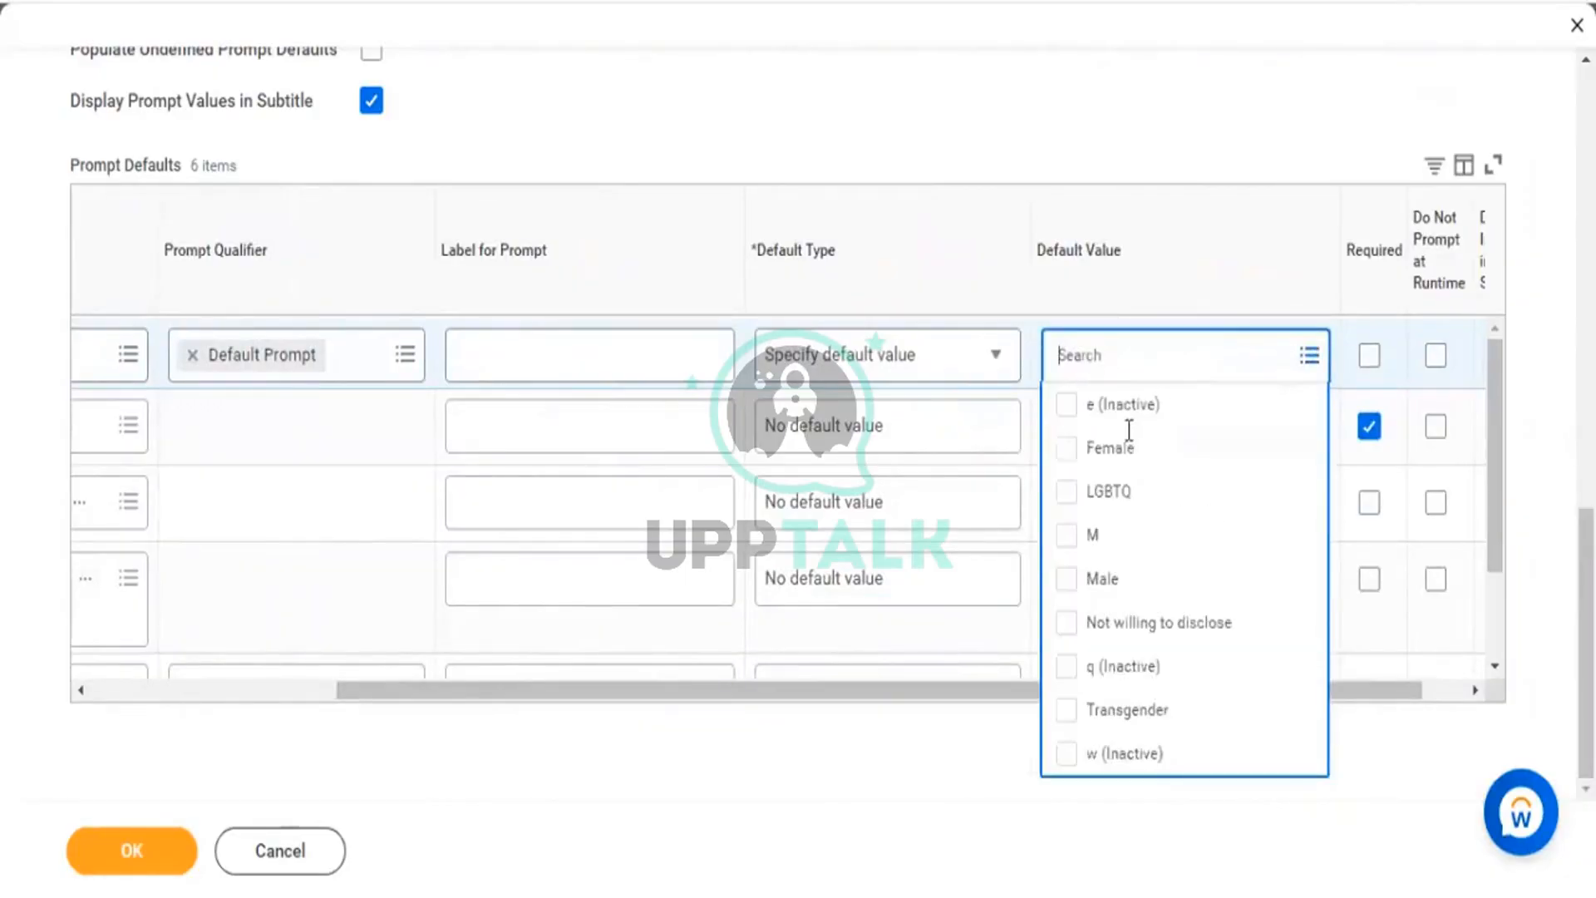
{"action": "left_click", "coordinate": [1063, 457]}
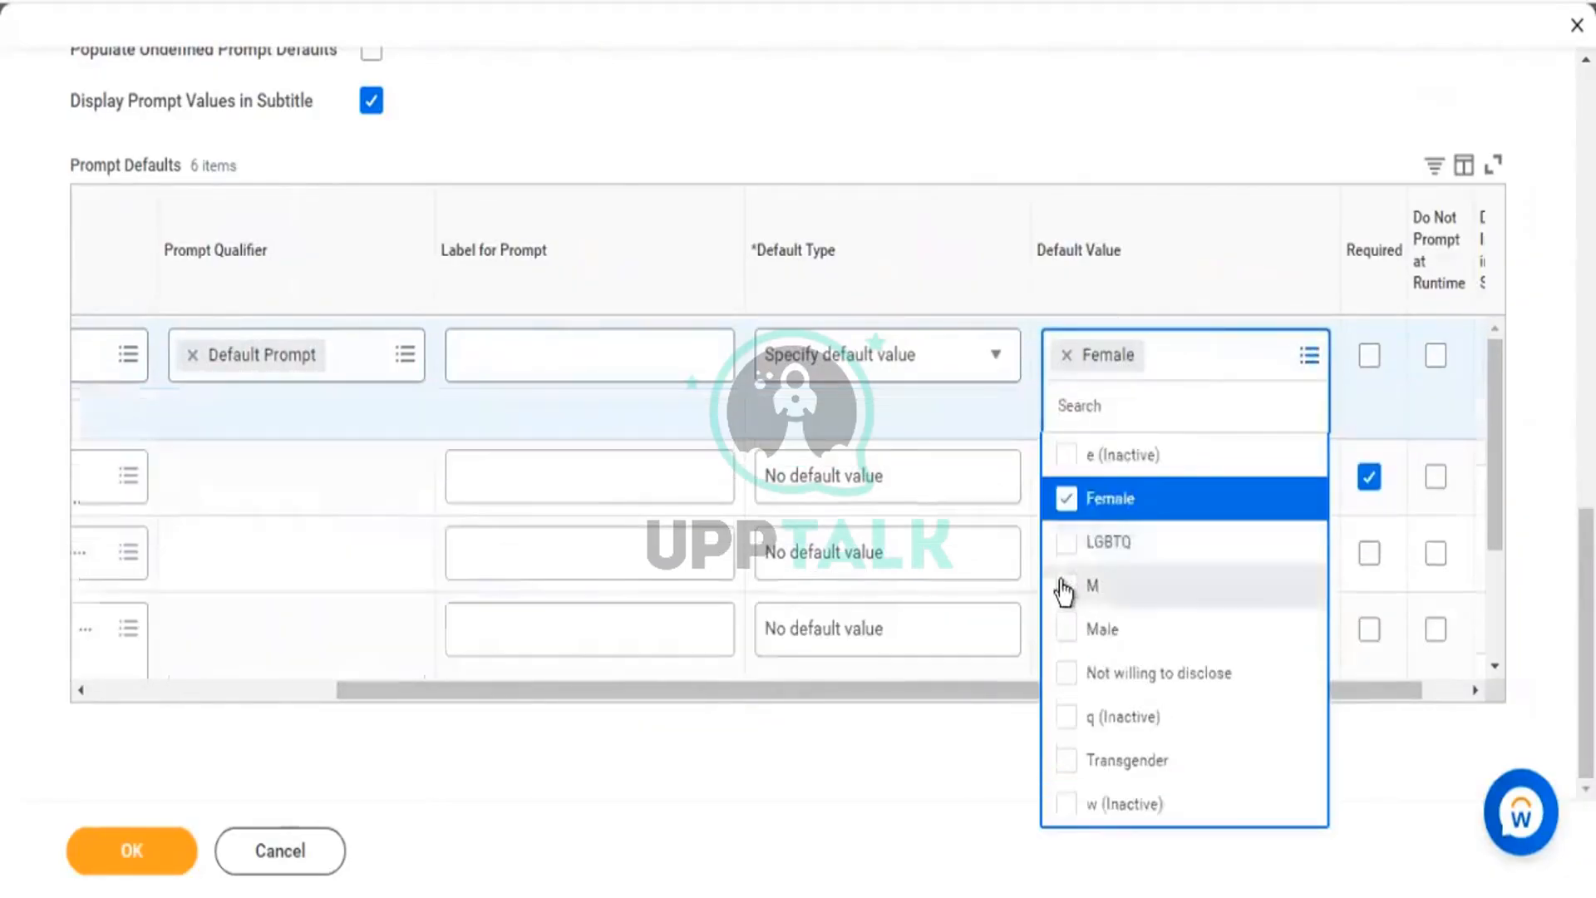
{"action": "left_click", "coordinate": [1062, 633]}
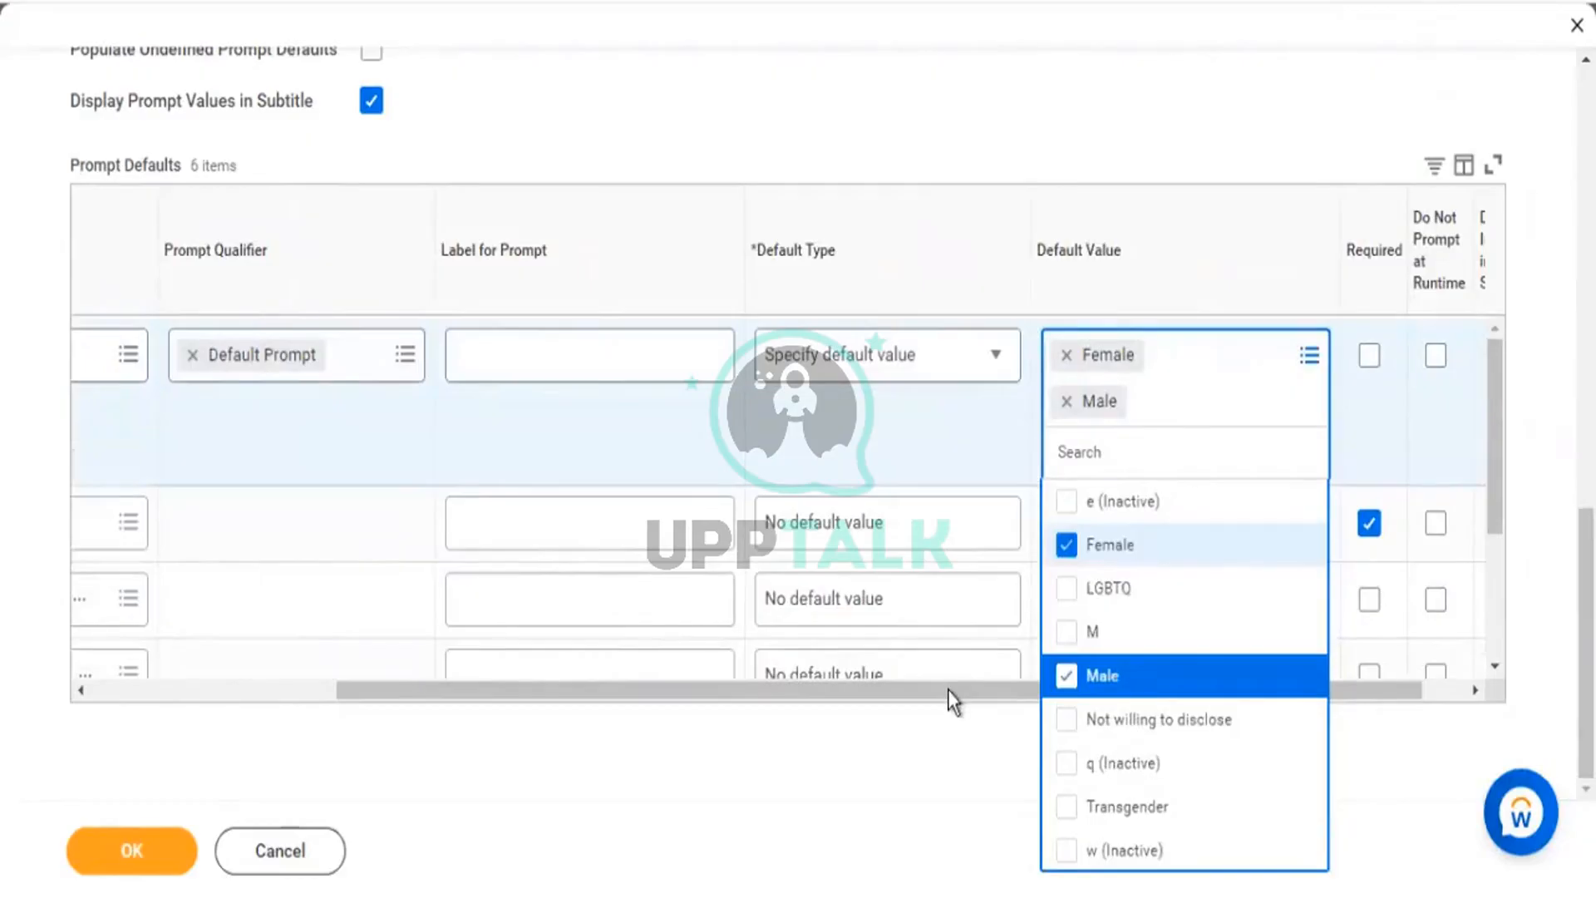
{"action": "left_click", "coordinate": [948, 690]}
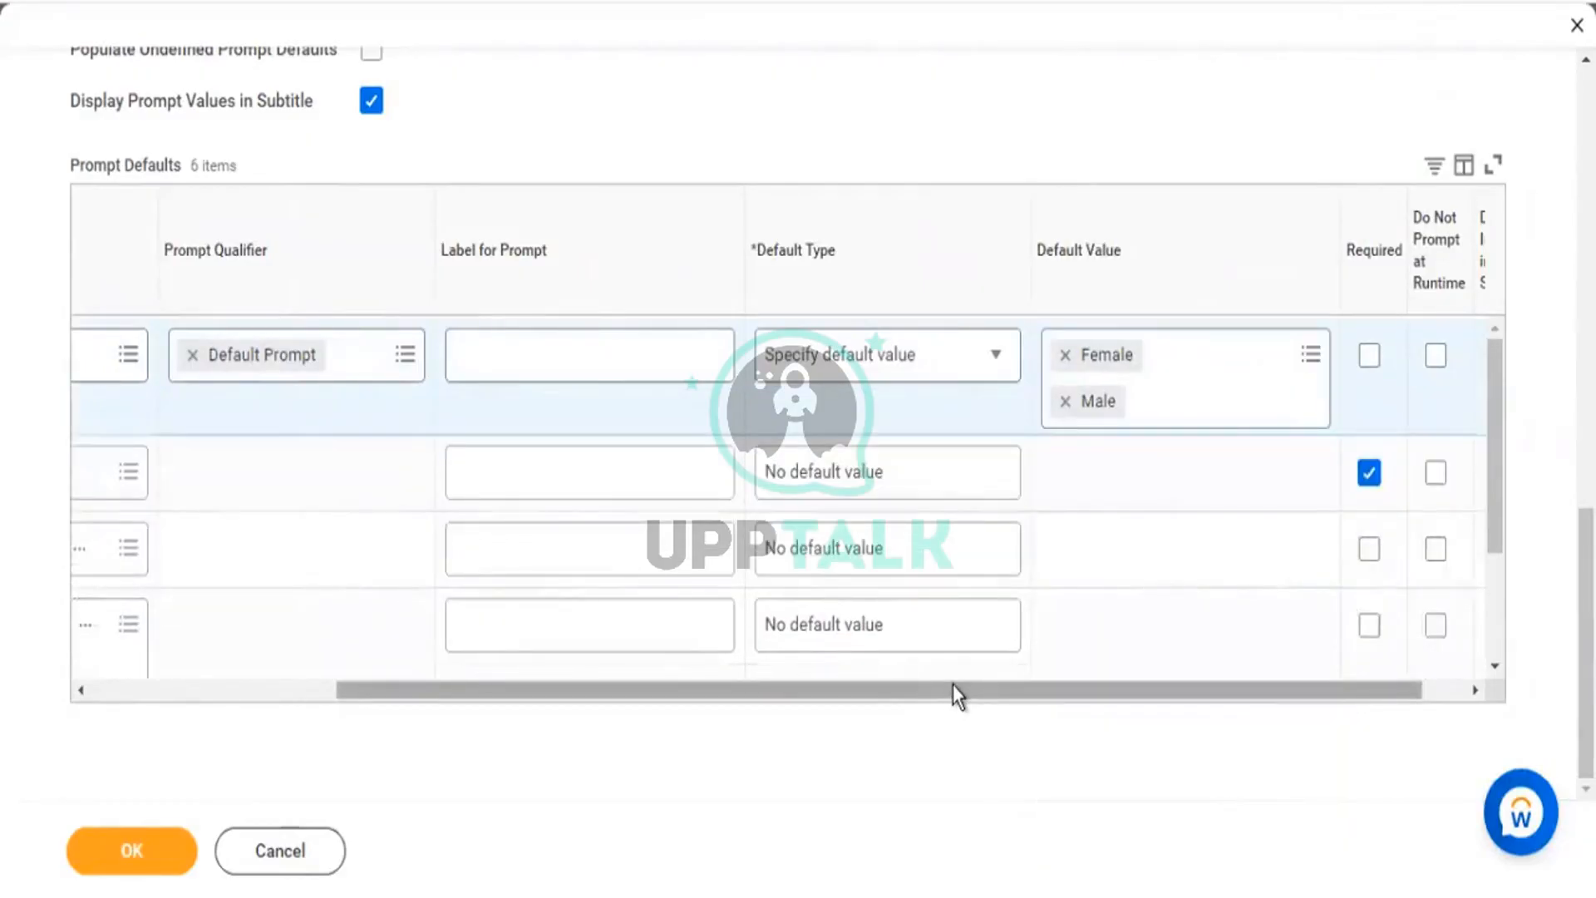
Mark the Gender prompt as Required.
{"action": "left_click_drag", "start_coordinate": [945, 686], "coordinate": [649, 684]}
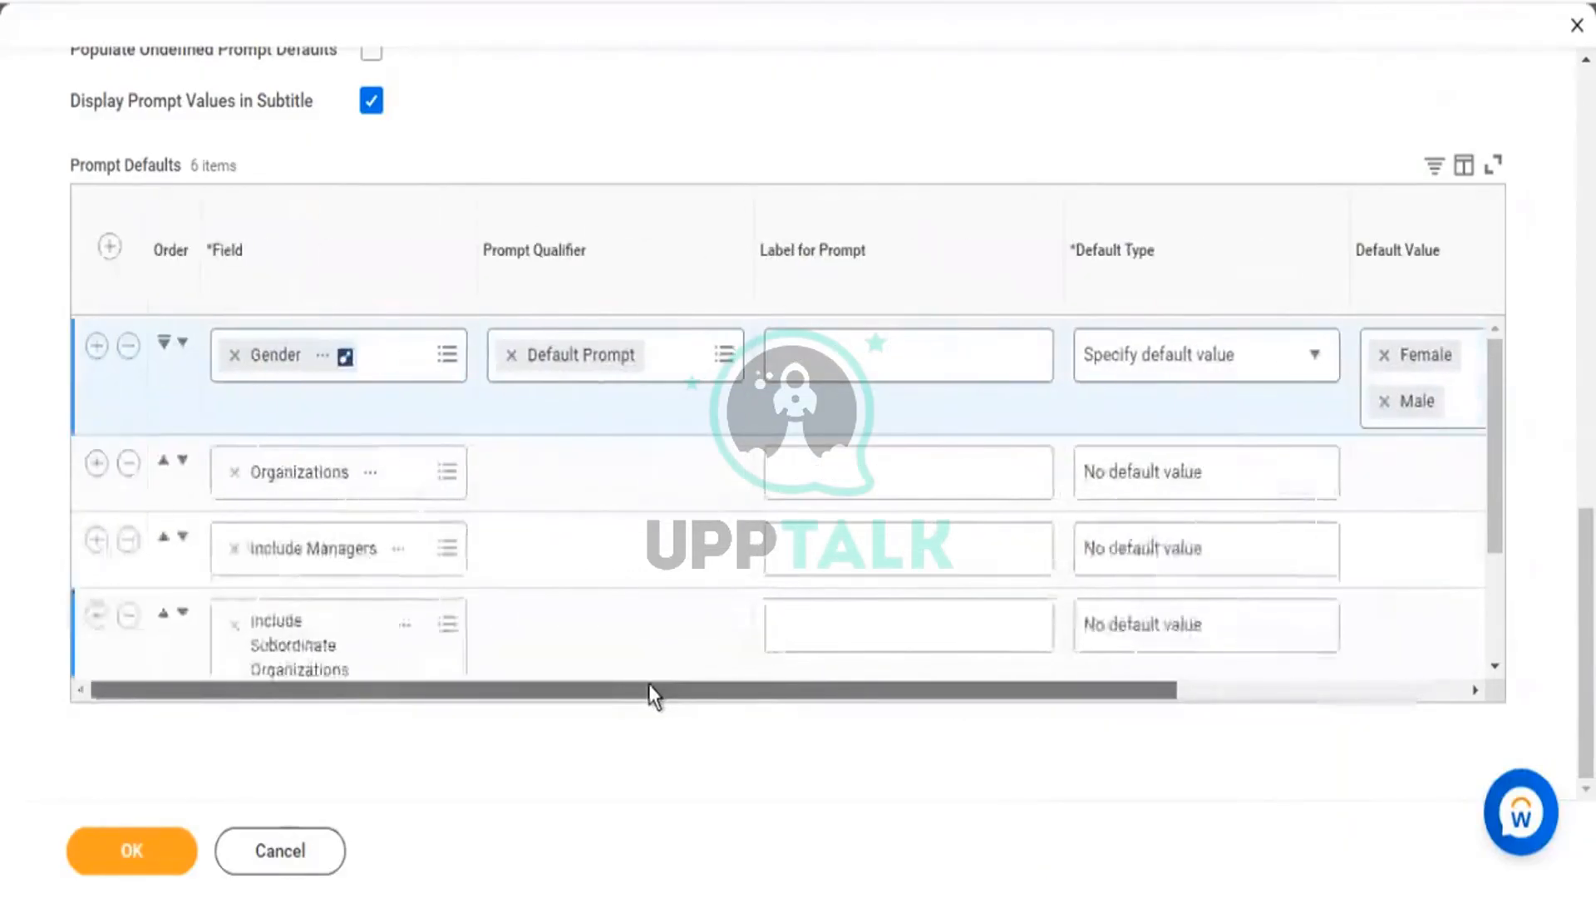
{"action": "left_click_drag", "start_coordinate": [754, 699], "coordinate": [711, 701]}
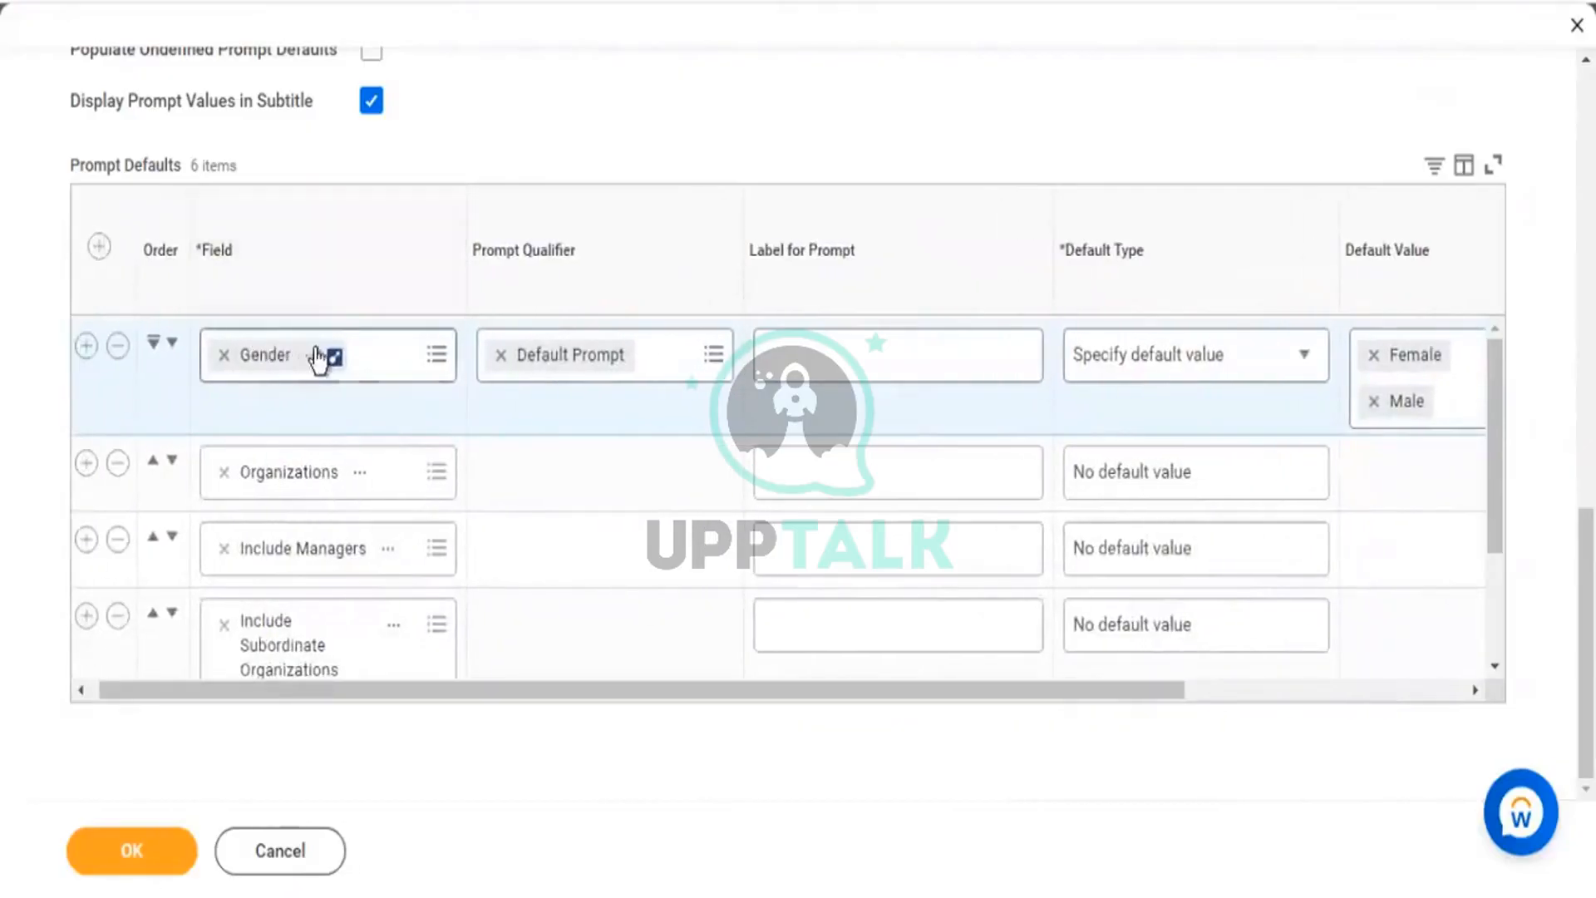
{"action": "left_click_drag", "start_coordinate": [1084, 694], "coordinate": [1384, 729]}
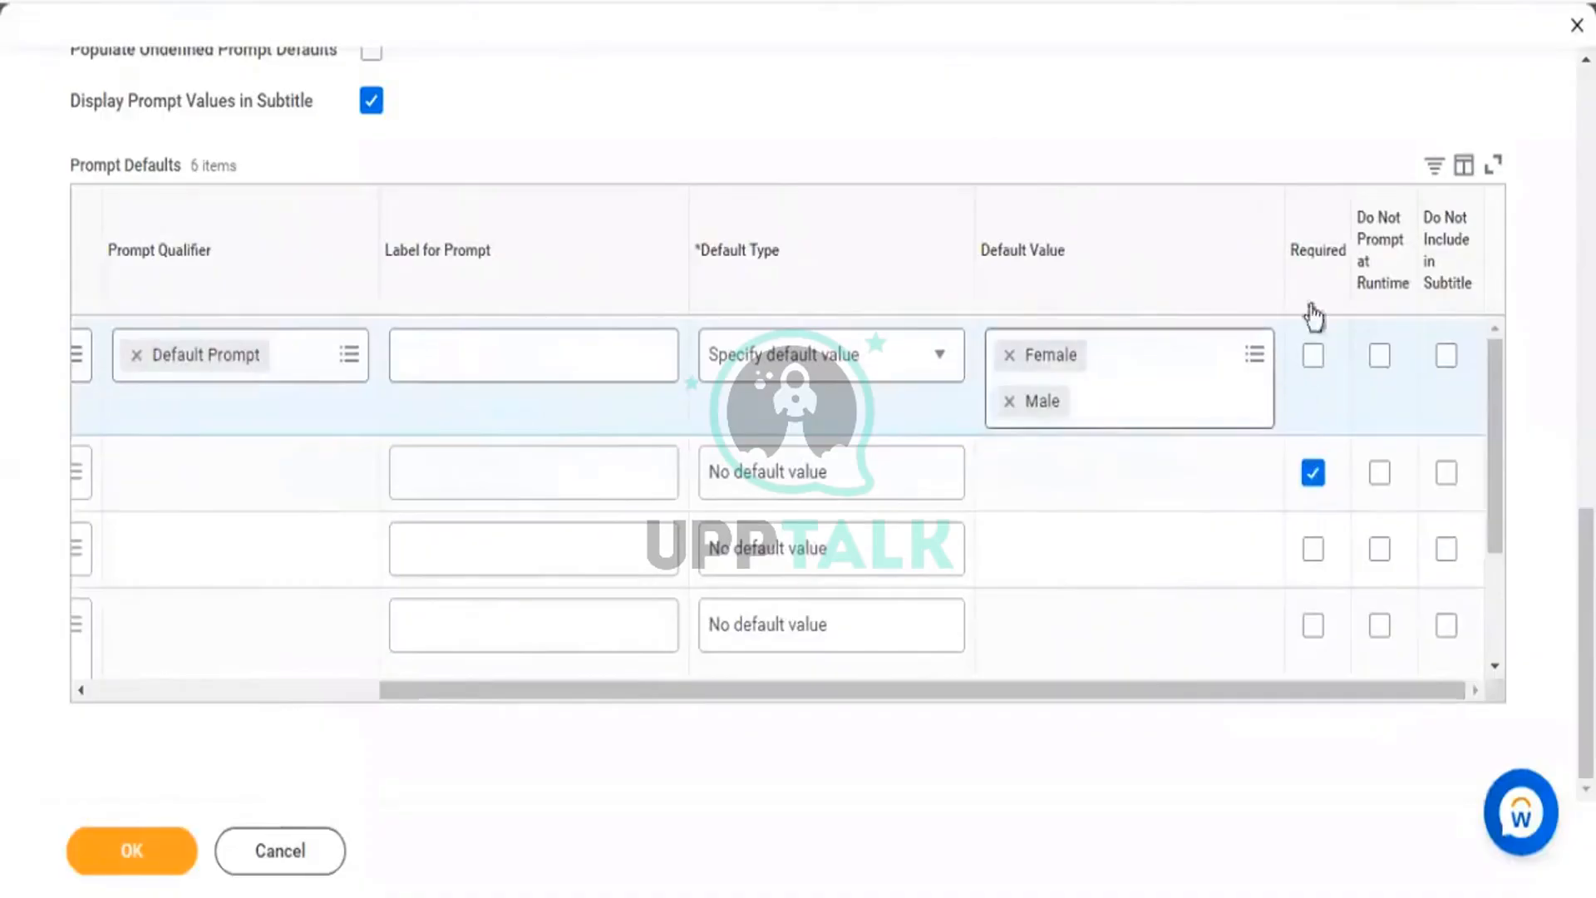
{"action": "left_click_drag", "start_coordinate": [1293, 252], "coordinate": [1334, 262]}
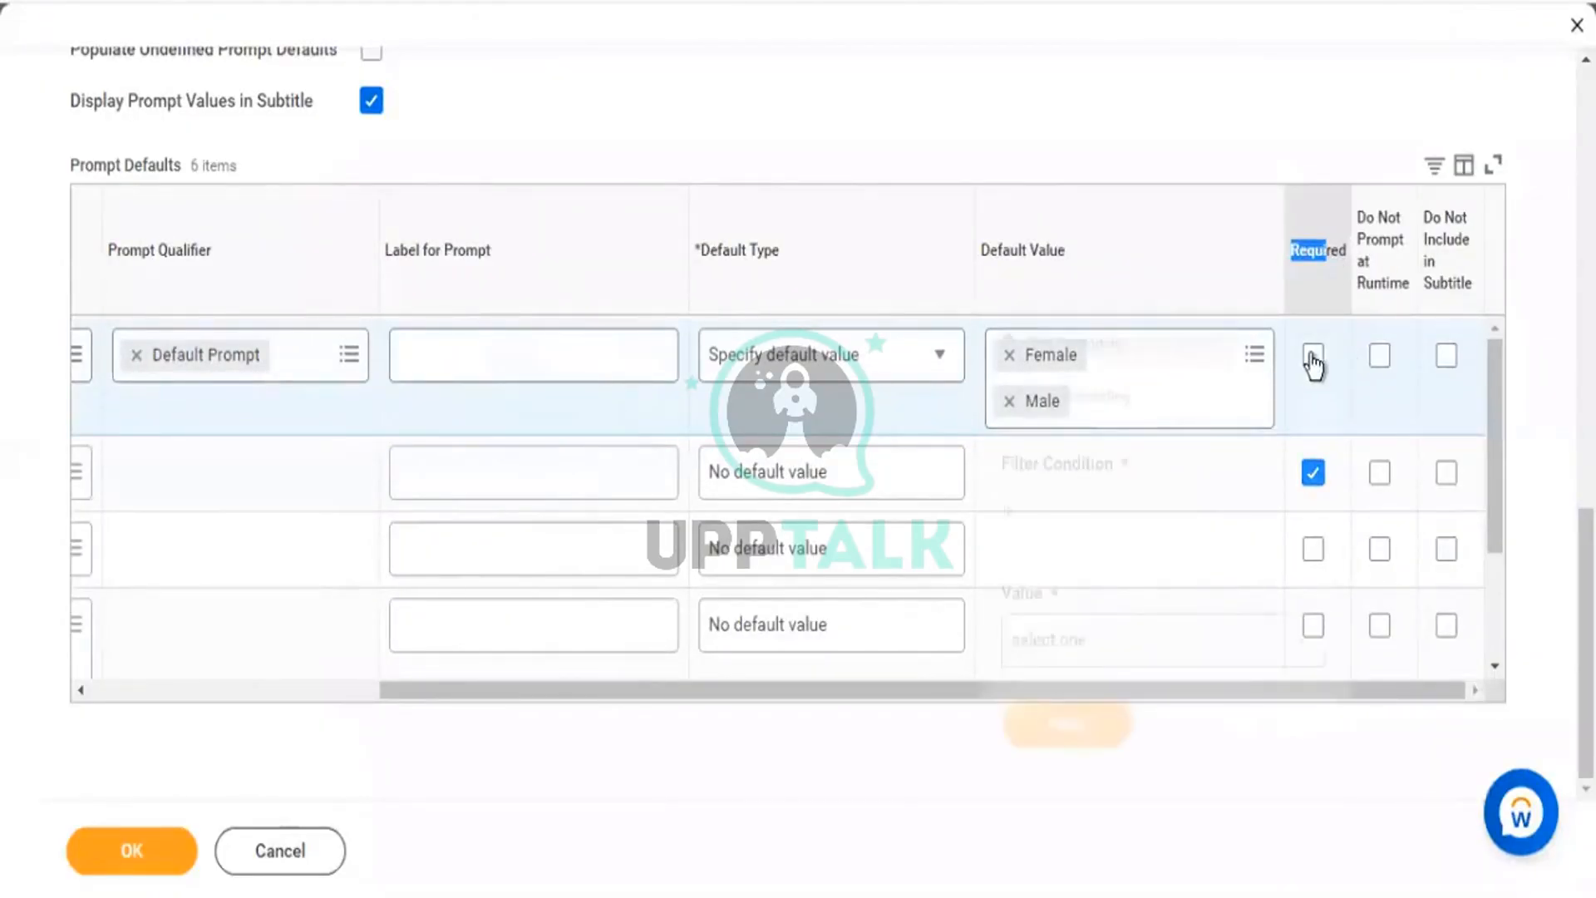
{"action": "left_click", "coordinate": [1275, 100]}
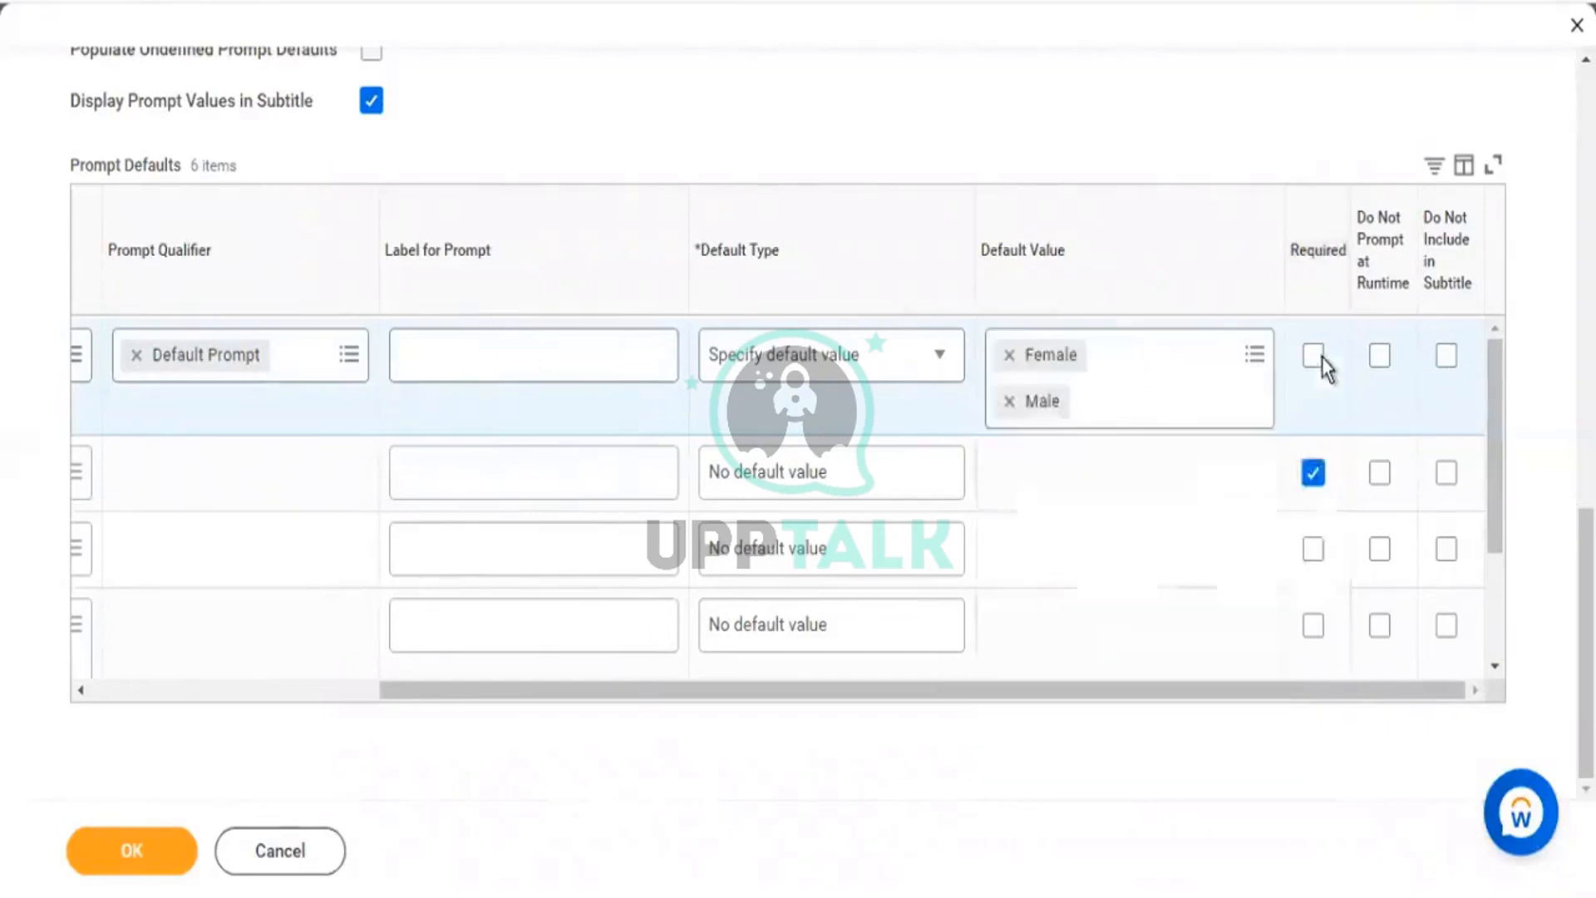
{"action": "left_click", "coordinate": [1314, 357]}
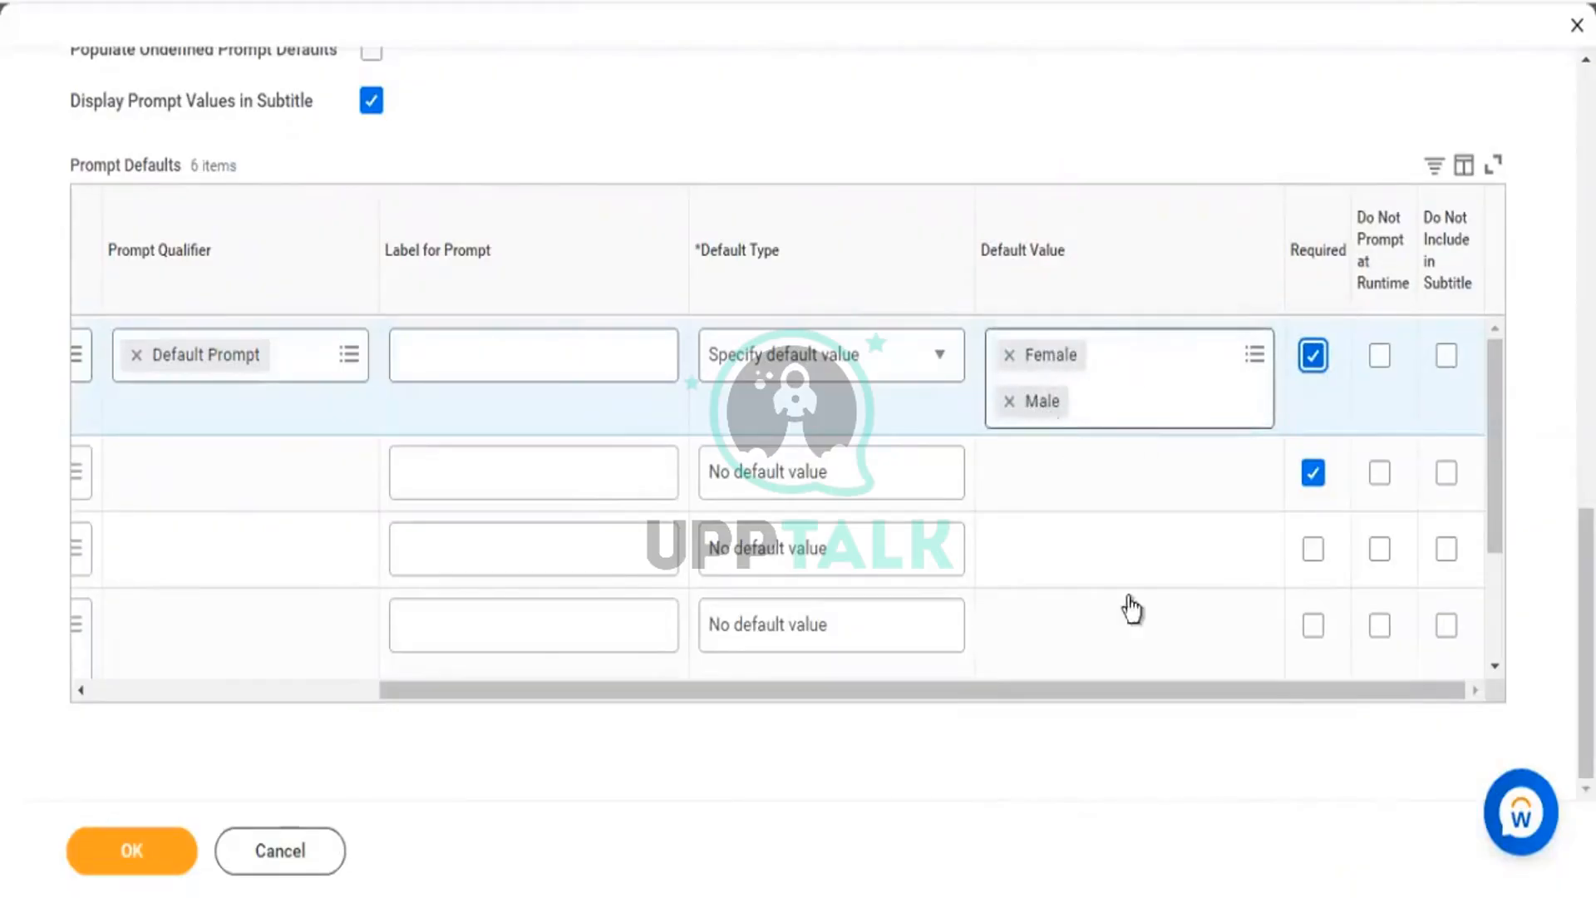
{"action": "left_click_drag", "start_coordinate": [1233, 691], "coordinate": [327, 419]}
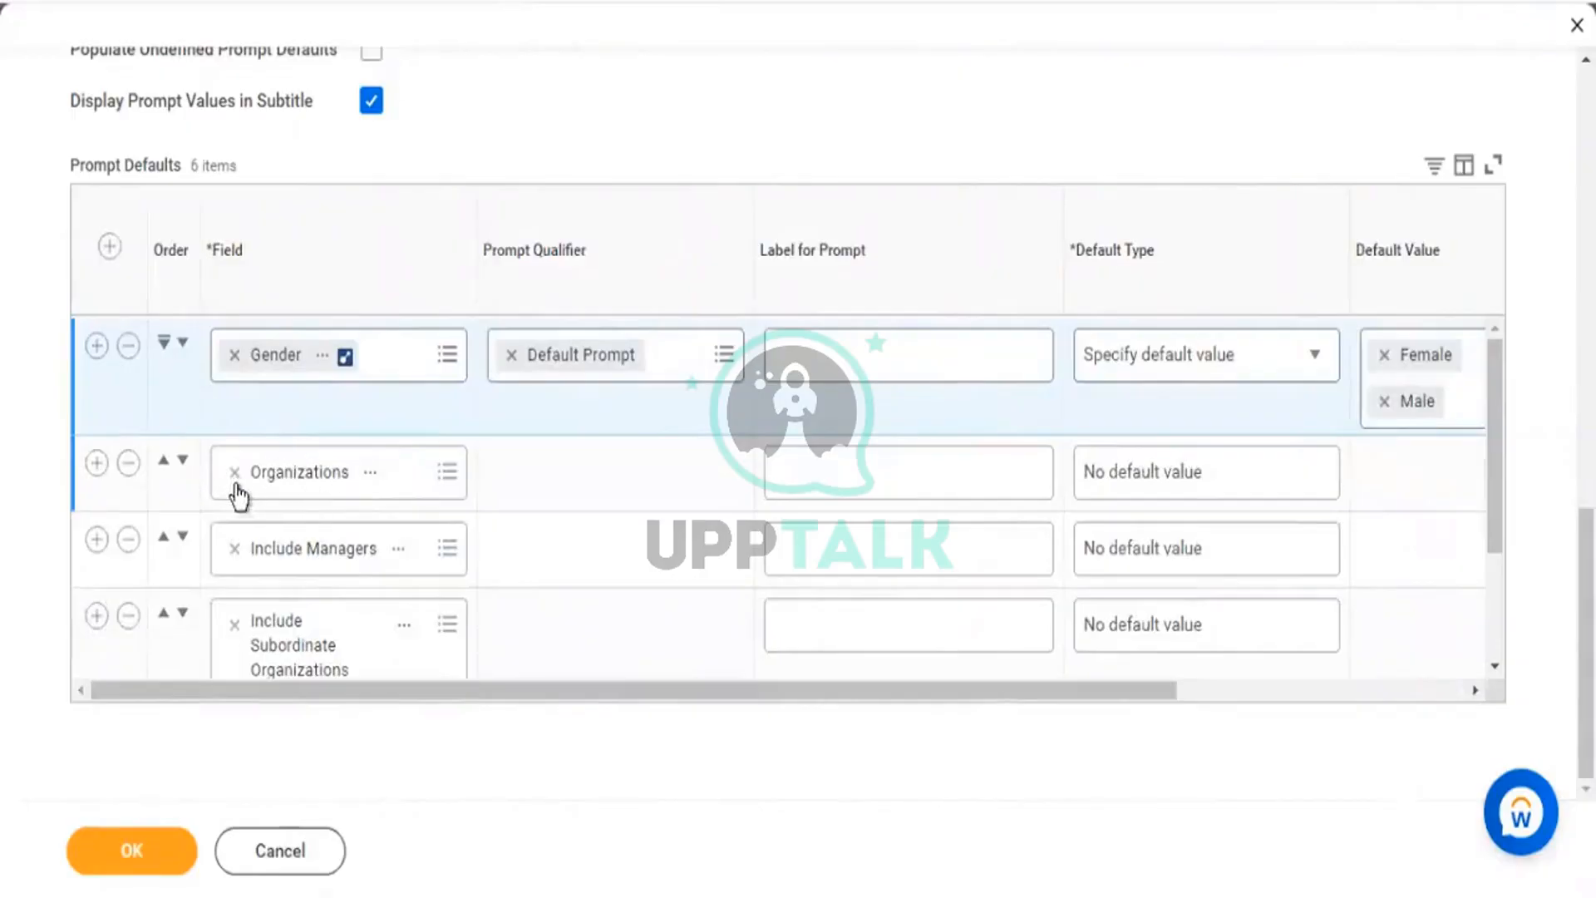
{"action": "left_click_drag", "start_coordinate": [723, 700], "coordinate": [1084, 735]}
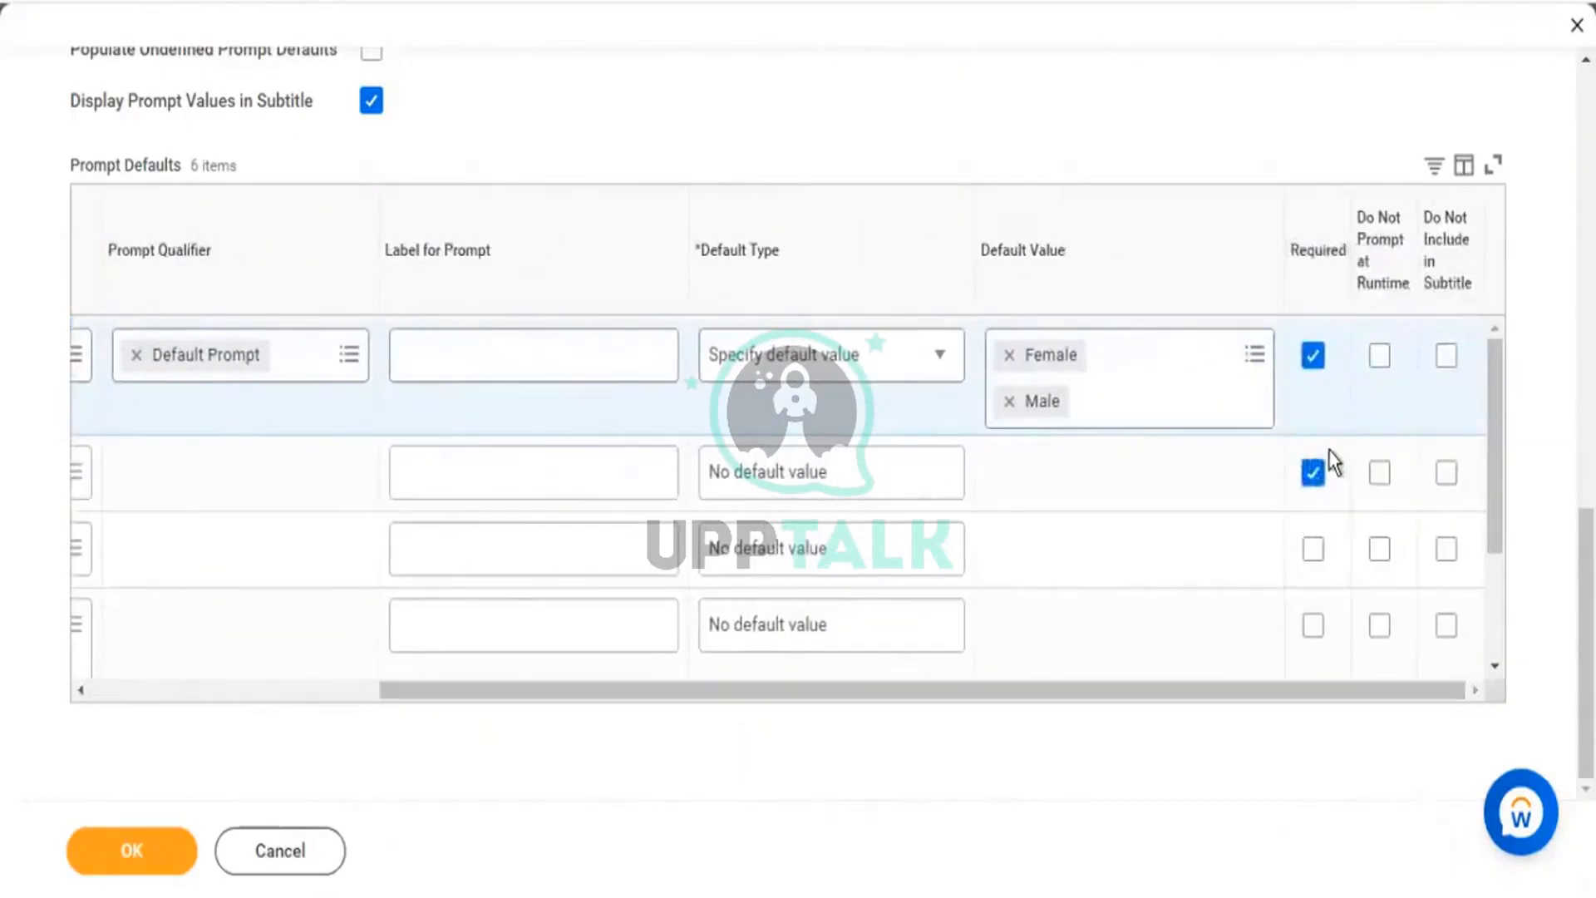
Read the 1 Error message and mark the Organizations prompt as Required.
{"action": "left_click", "coordinate": [1322, 497]}
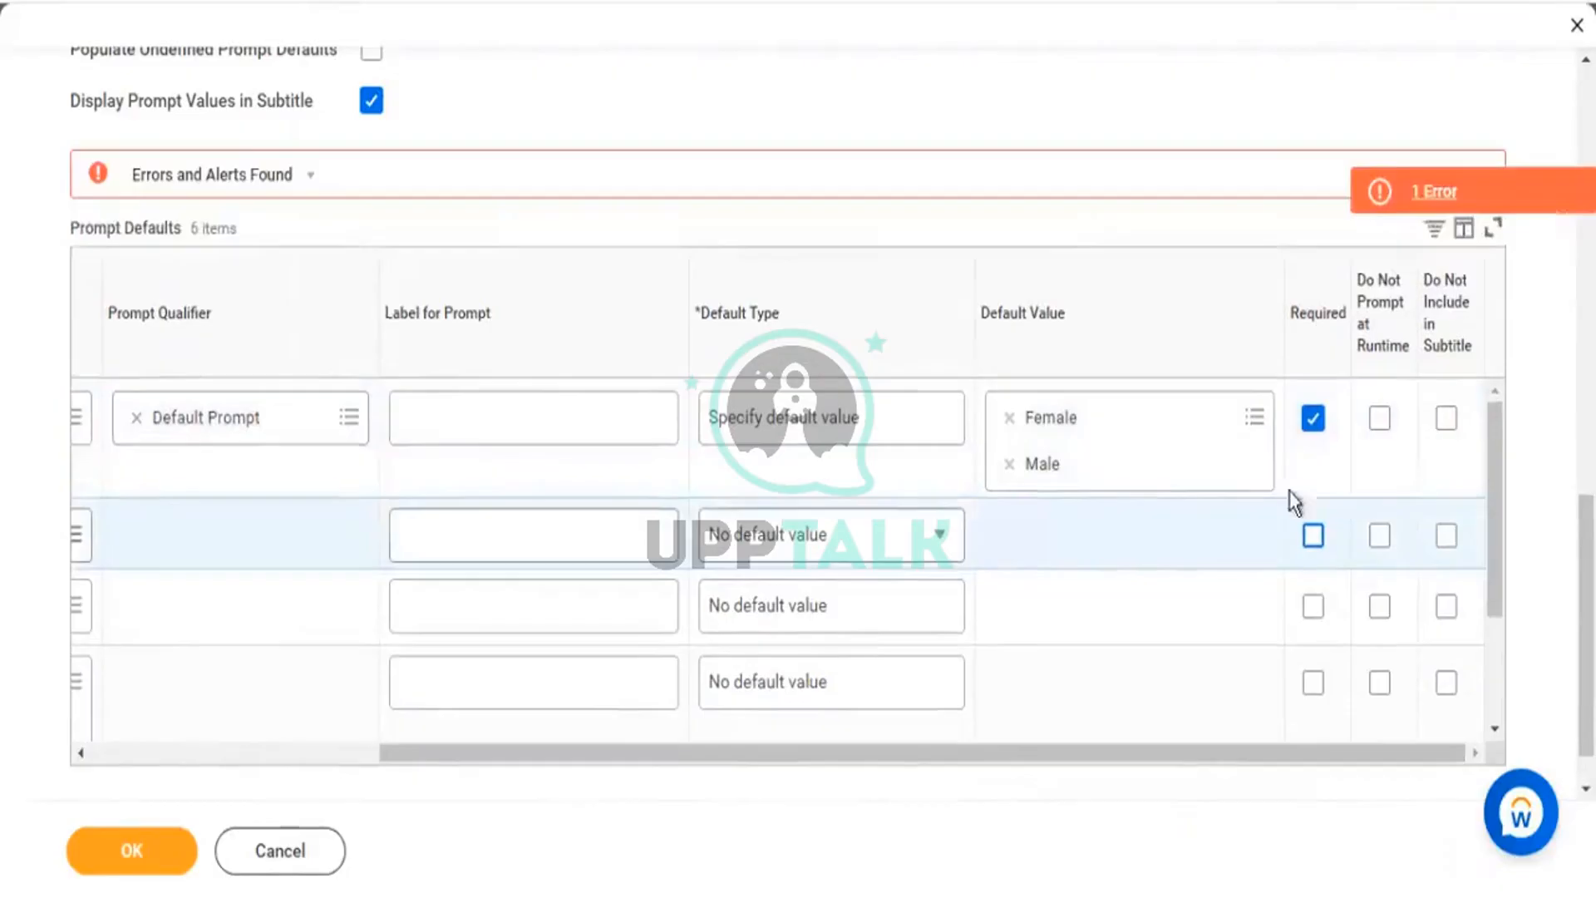
{"action": "left_click", "coordinate": [1426, 199]}
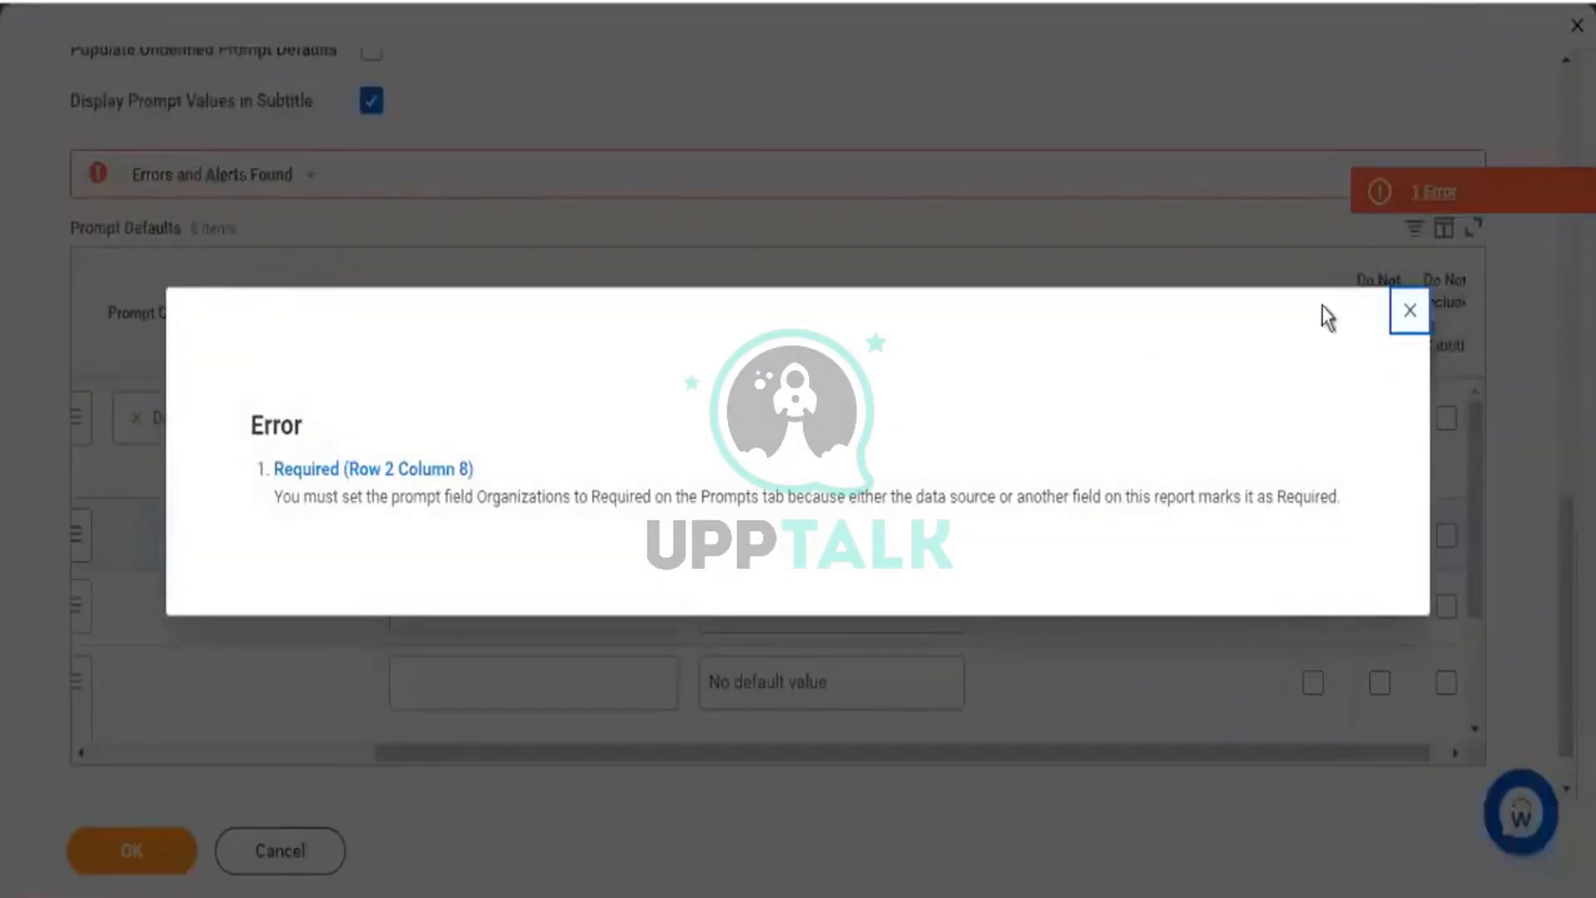
{"action": "left_click", "coordinate": [1397, 314]}
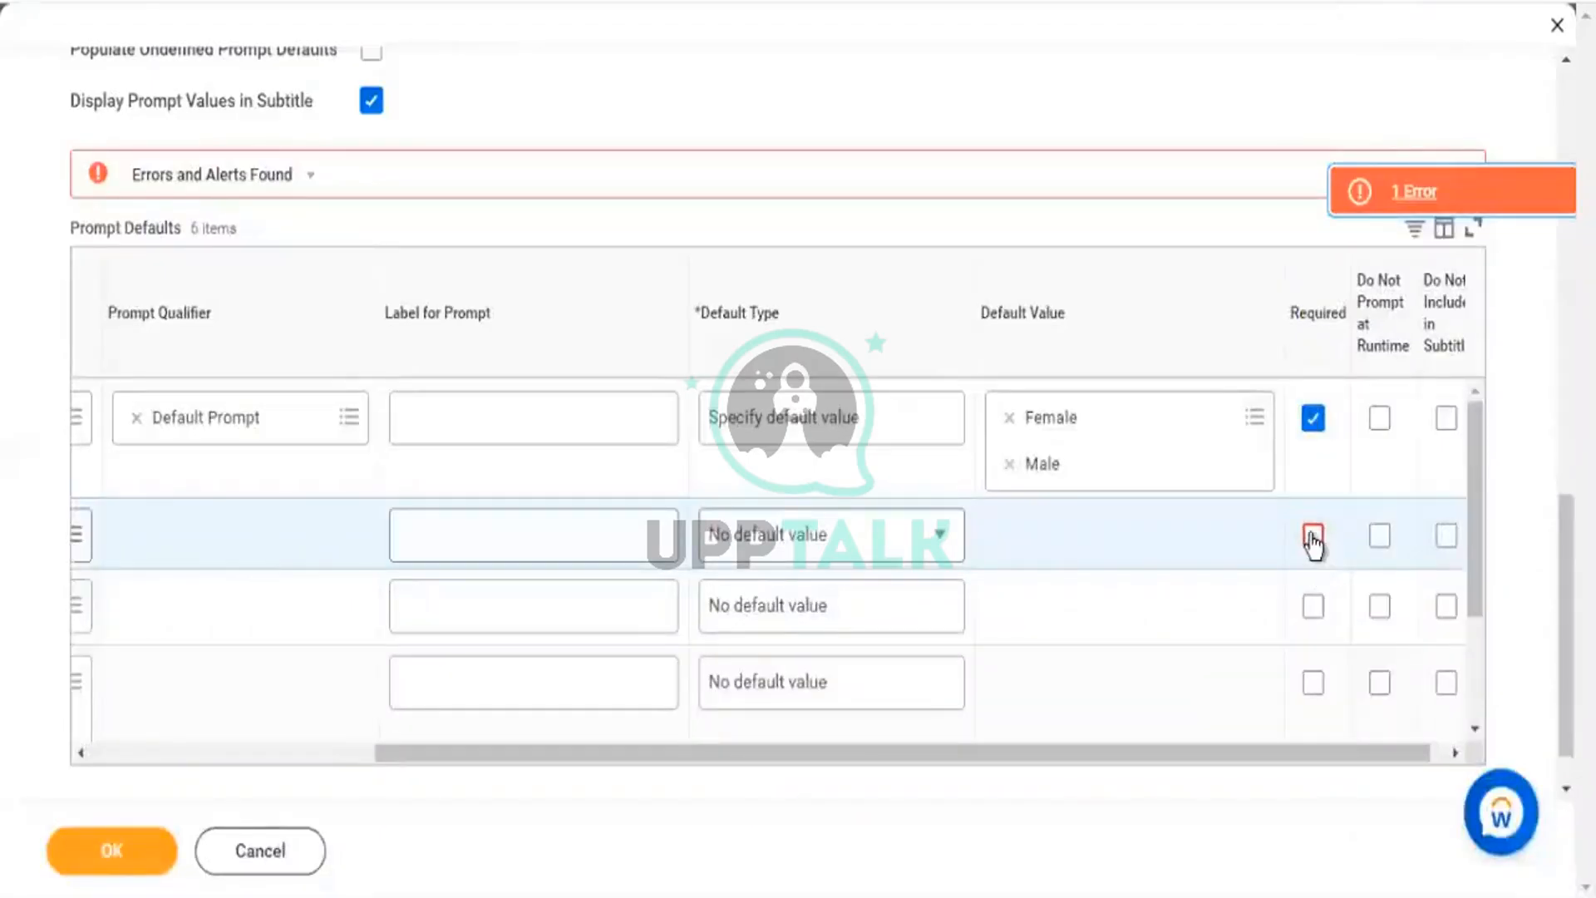
{"action": "left_click", "coordinate": [1311, 536]}
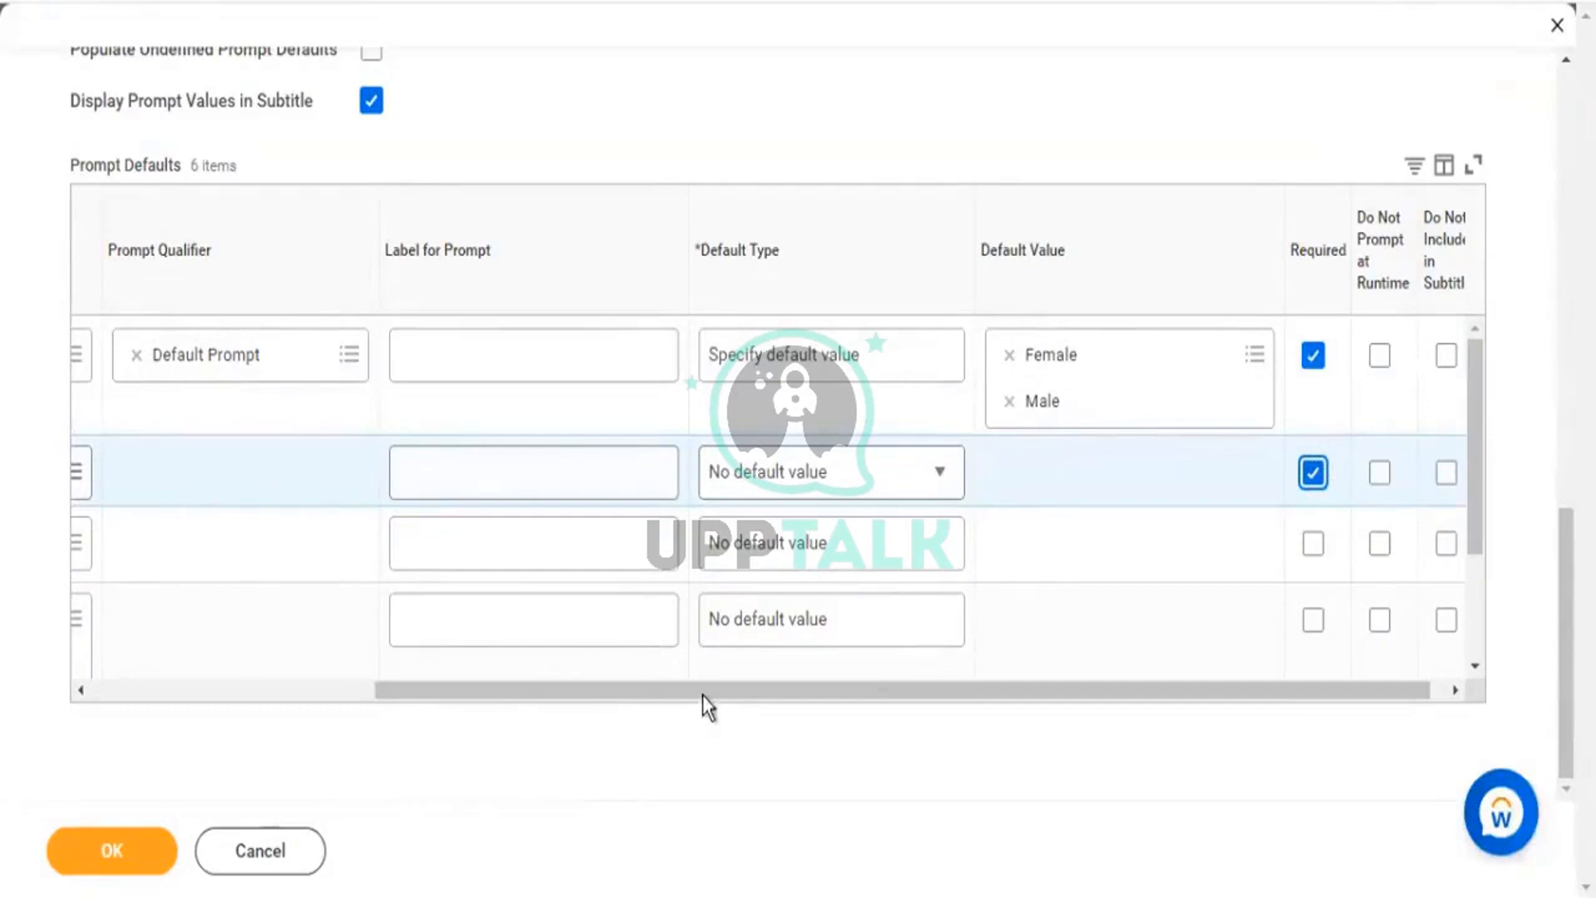
{"action": "left_click_drag", "start_coordinate": [702, 695], "coordinate": [434, 690]}
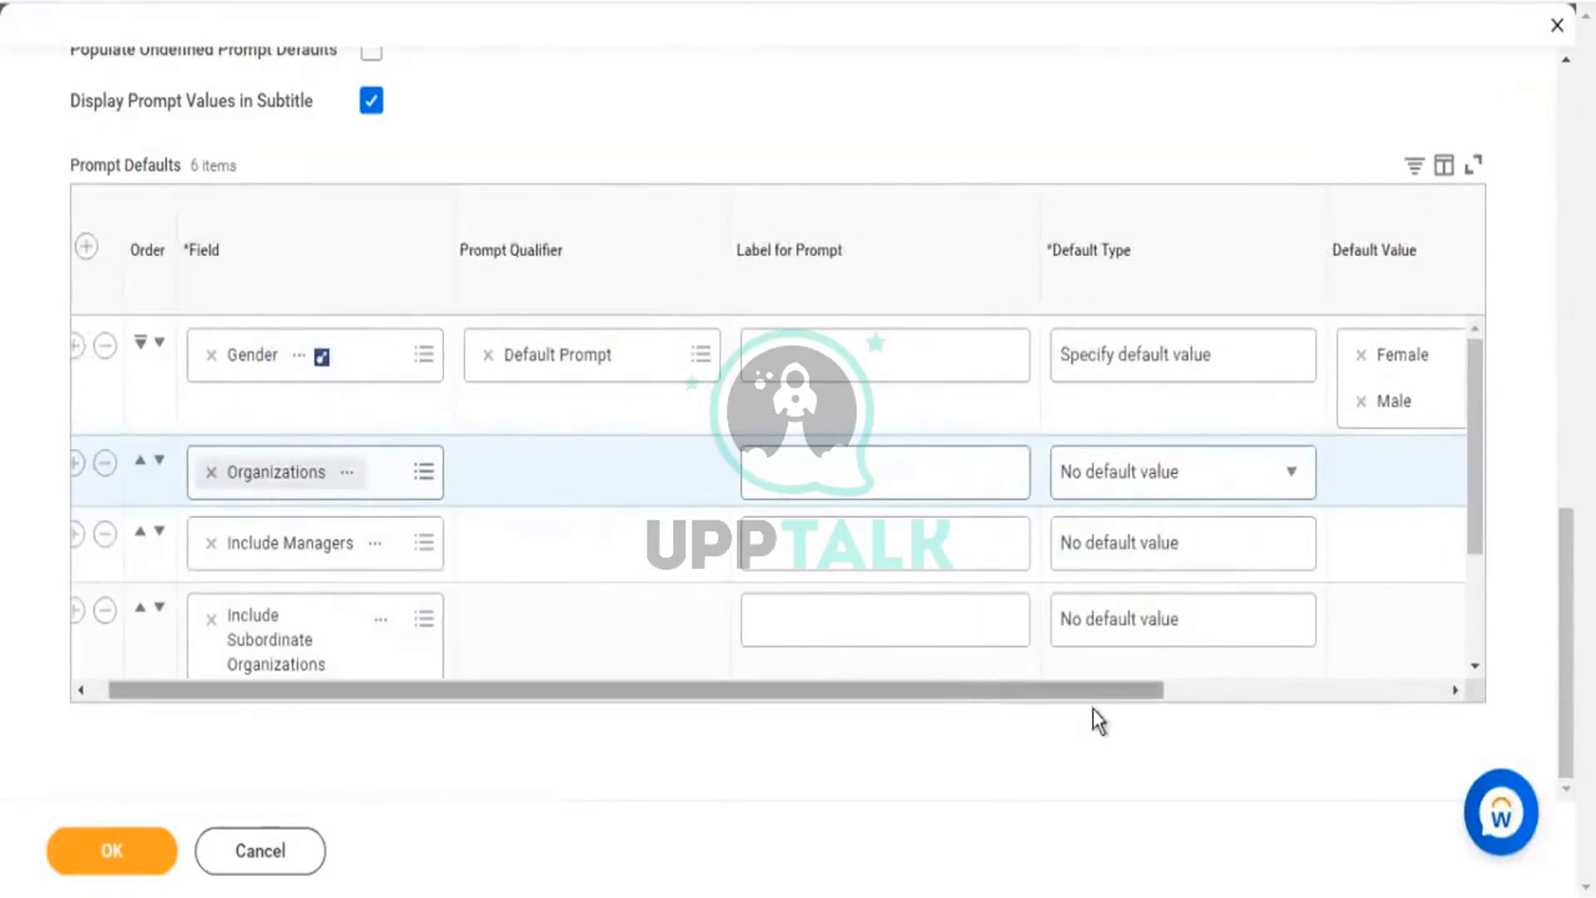
Set Organizations' Default Type to Specify default value and search 'global modern services'.
{"action": "scroll", "coordinate": [1092, 708], "scroll_direction": "right", "scroll_amount": 2}
{"action": "left_click", "coordinate": [1107, 487]}
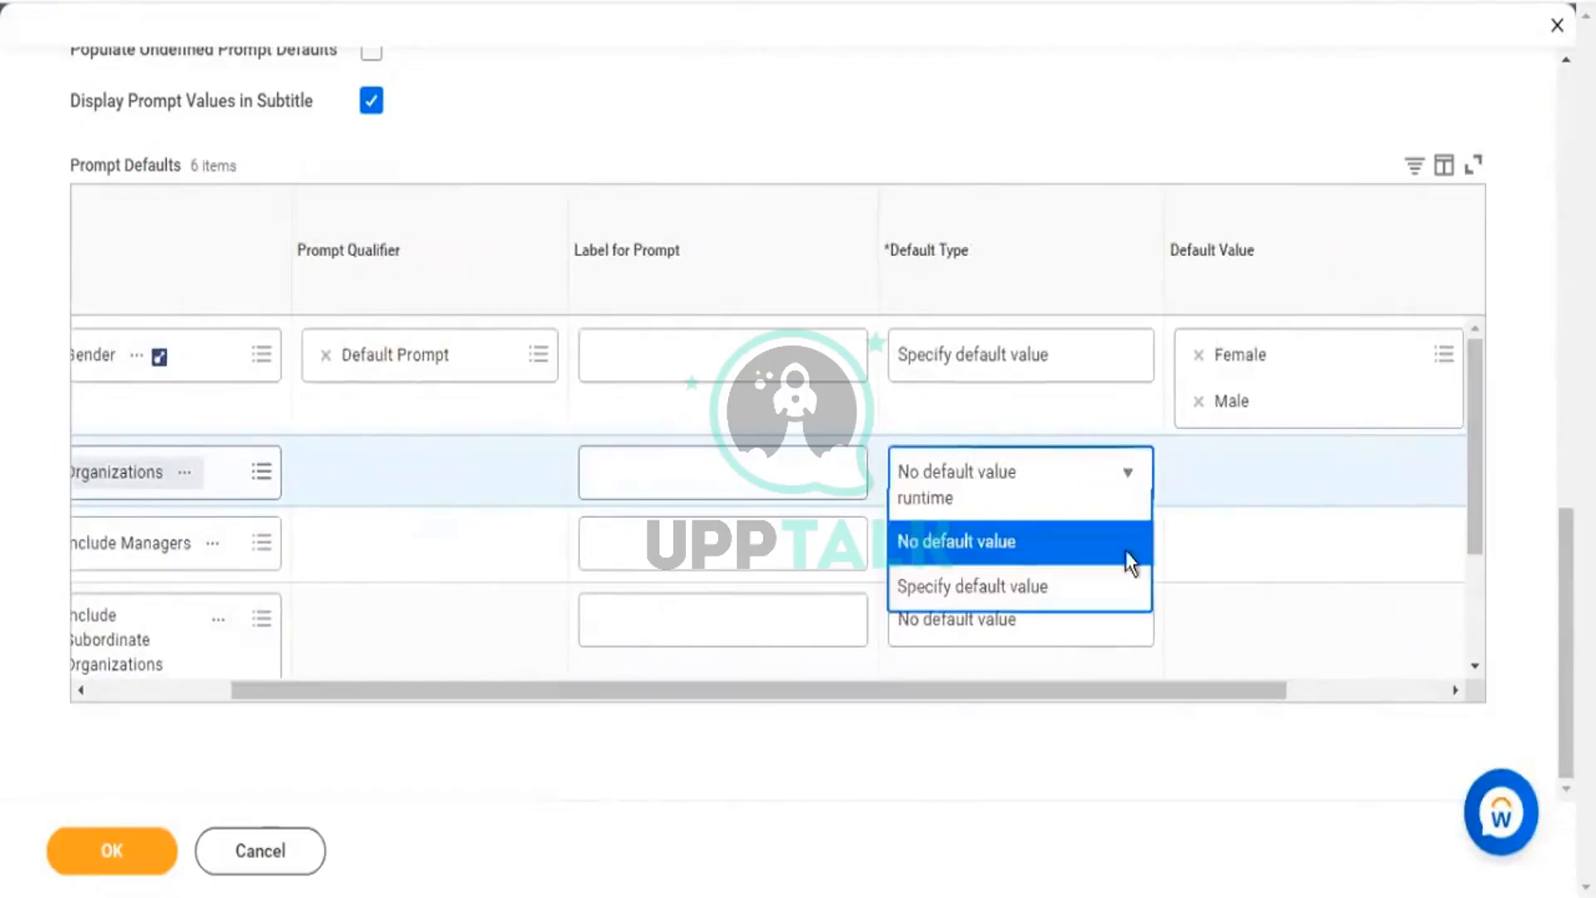
{"action": "left_click", "coordinate": [988, 679]}
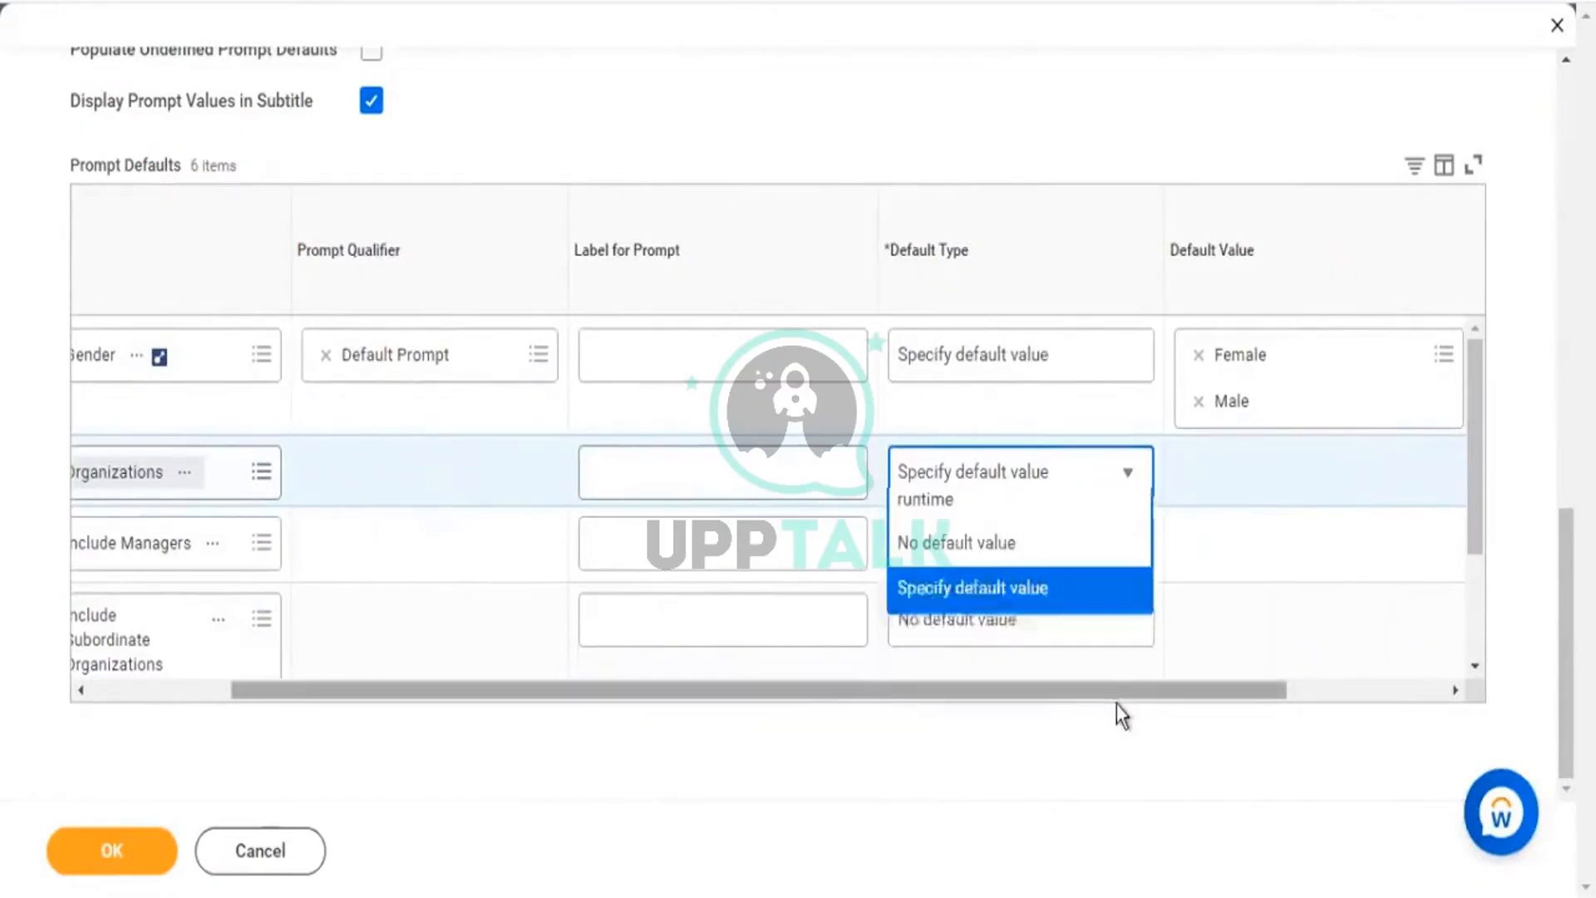
{"action": "left_click_drag", "start_coordinate": [1115, 698], "coordinate": [1214, 698]}
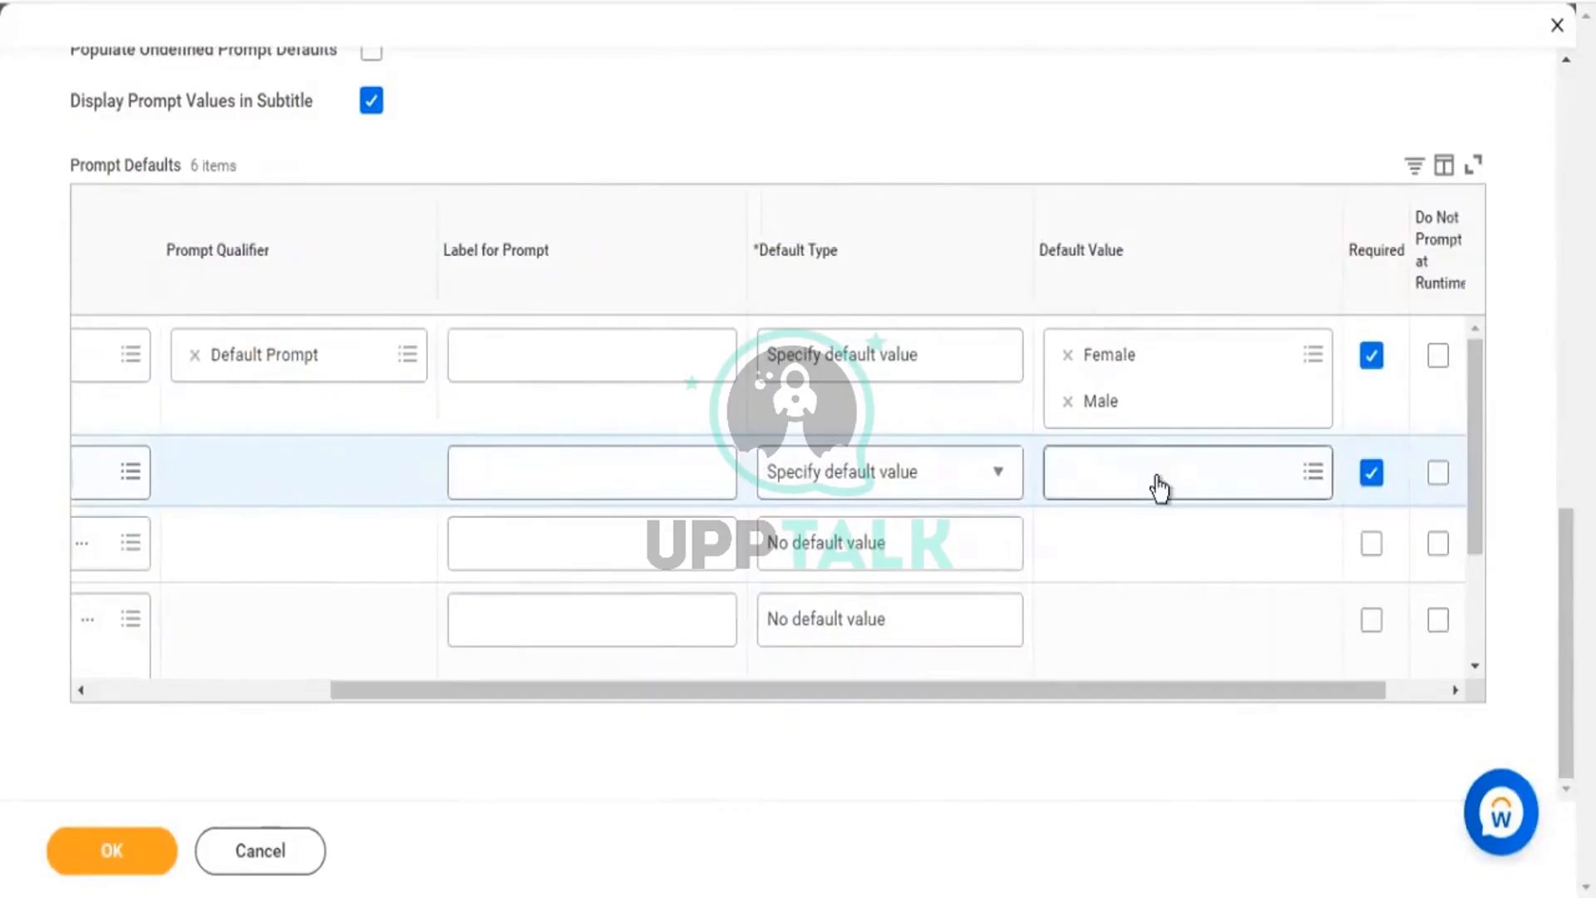
{"action": "left_click", "coordinate": [1159, 489]}
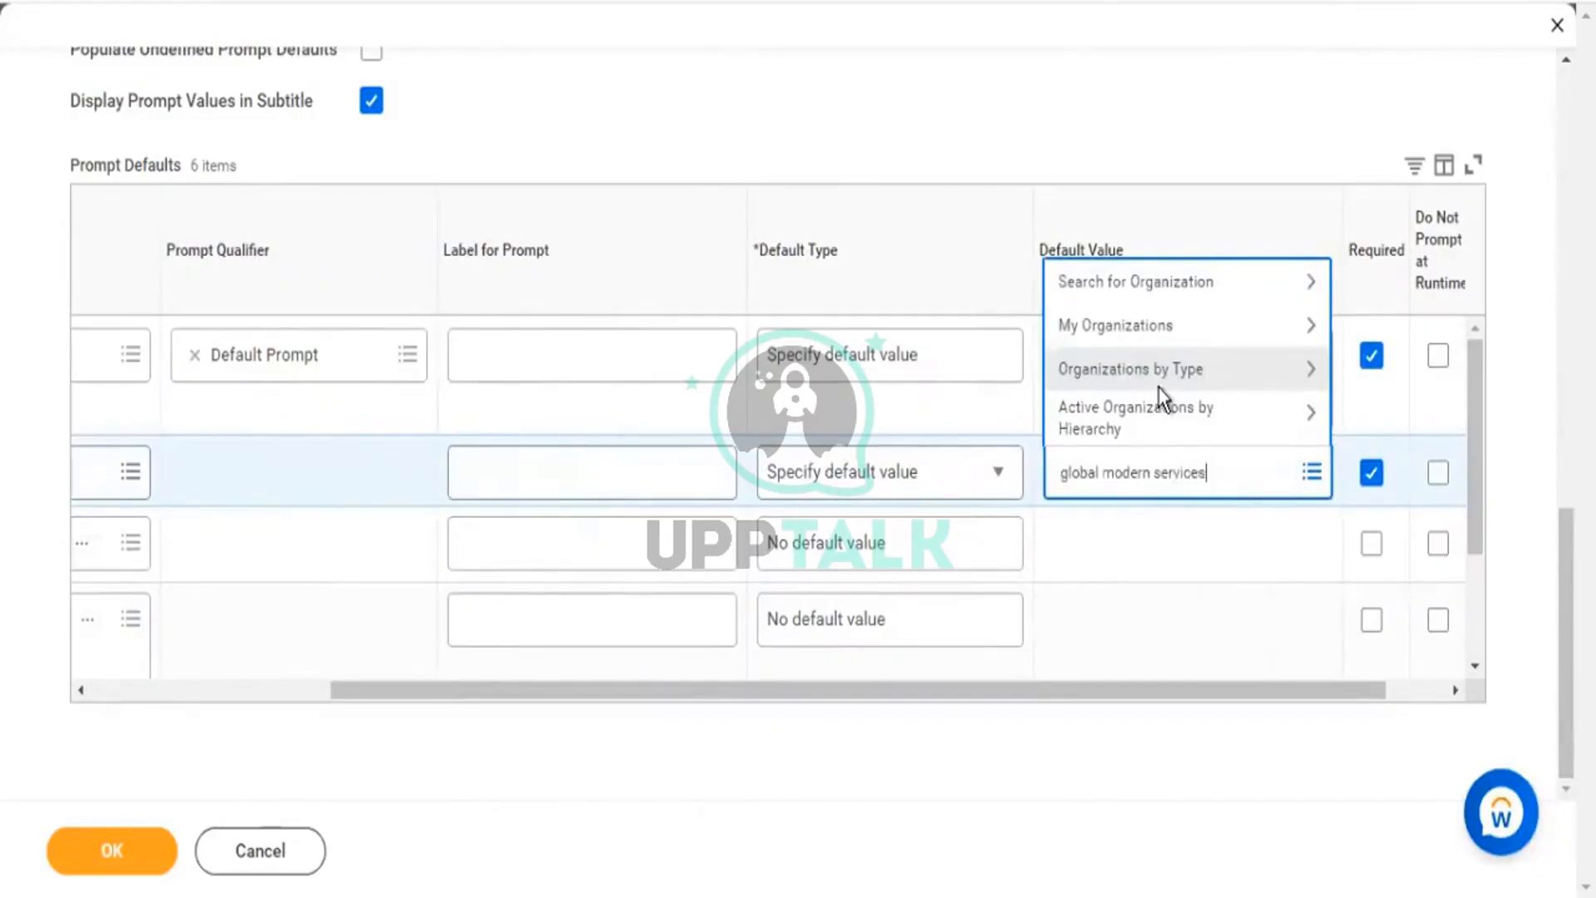
{"action": "key", "text": "Return"}
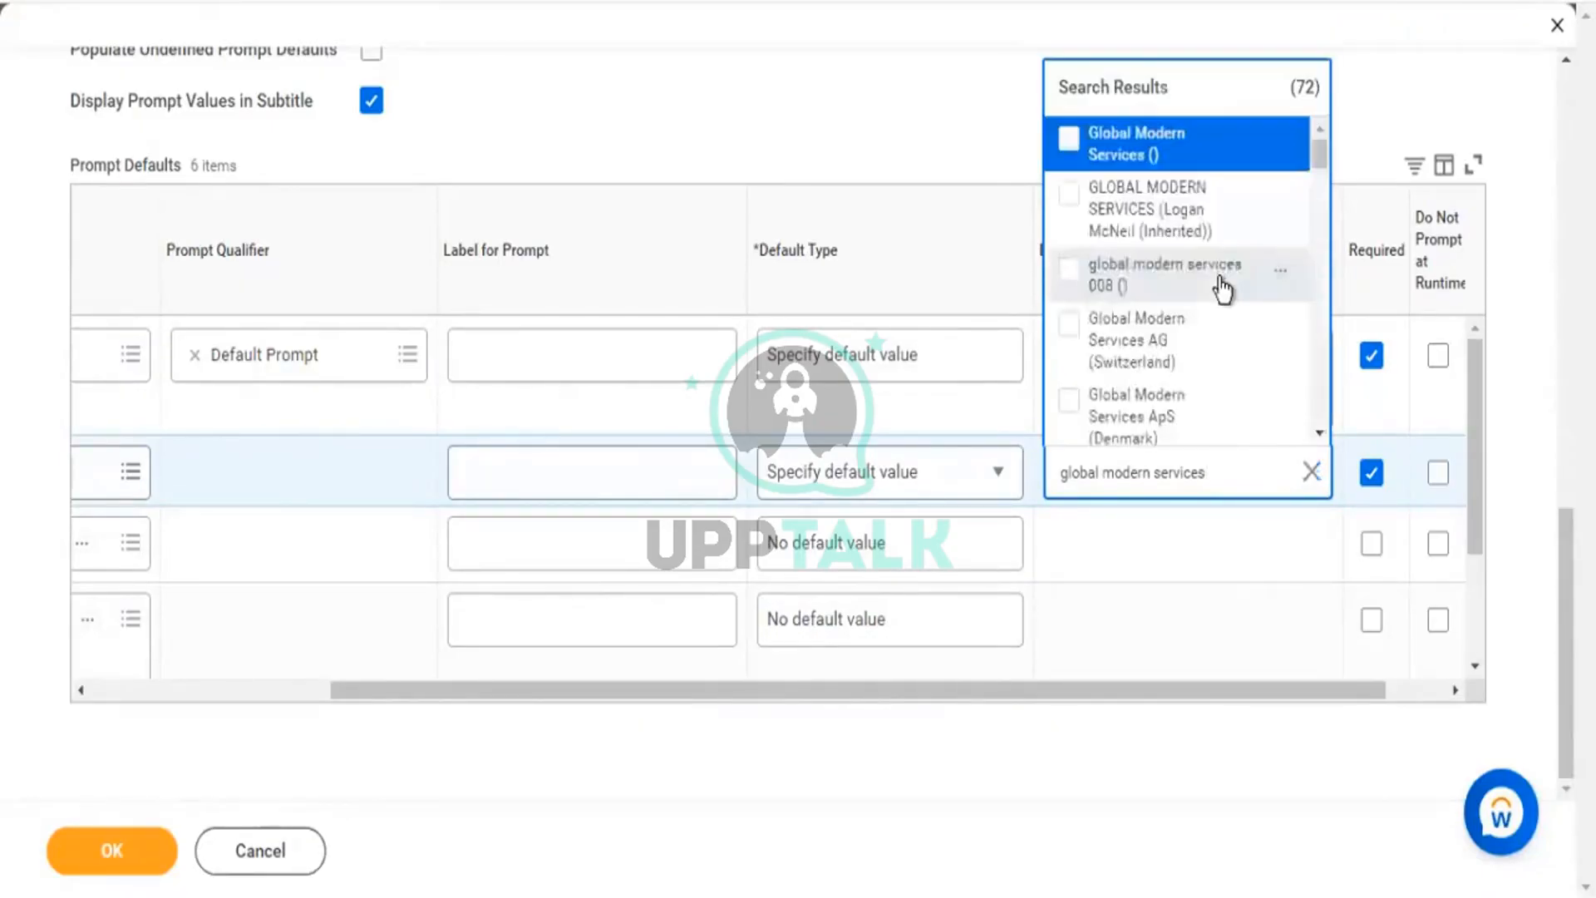
Select the Denmark, Netherlands, Germany GmbH, Philippines and Malaysia companies as Organizations defaults.
{"action": "scroll", "coordinate": [1225, 278], "scroll_direction": "down", "scroll_amount": 4}
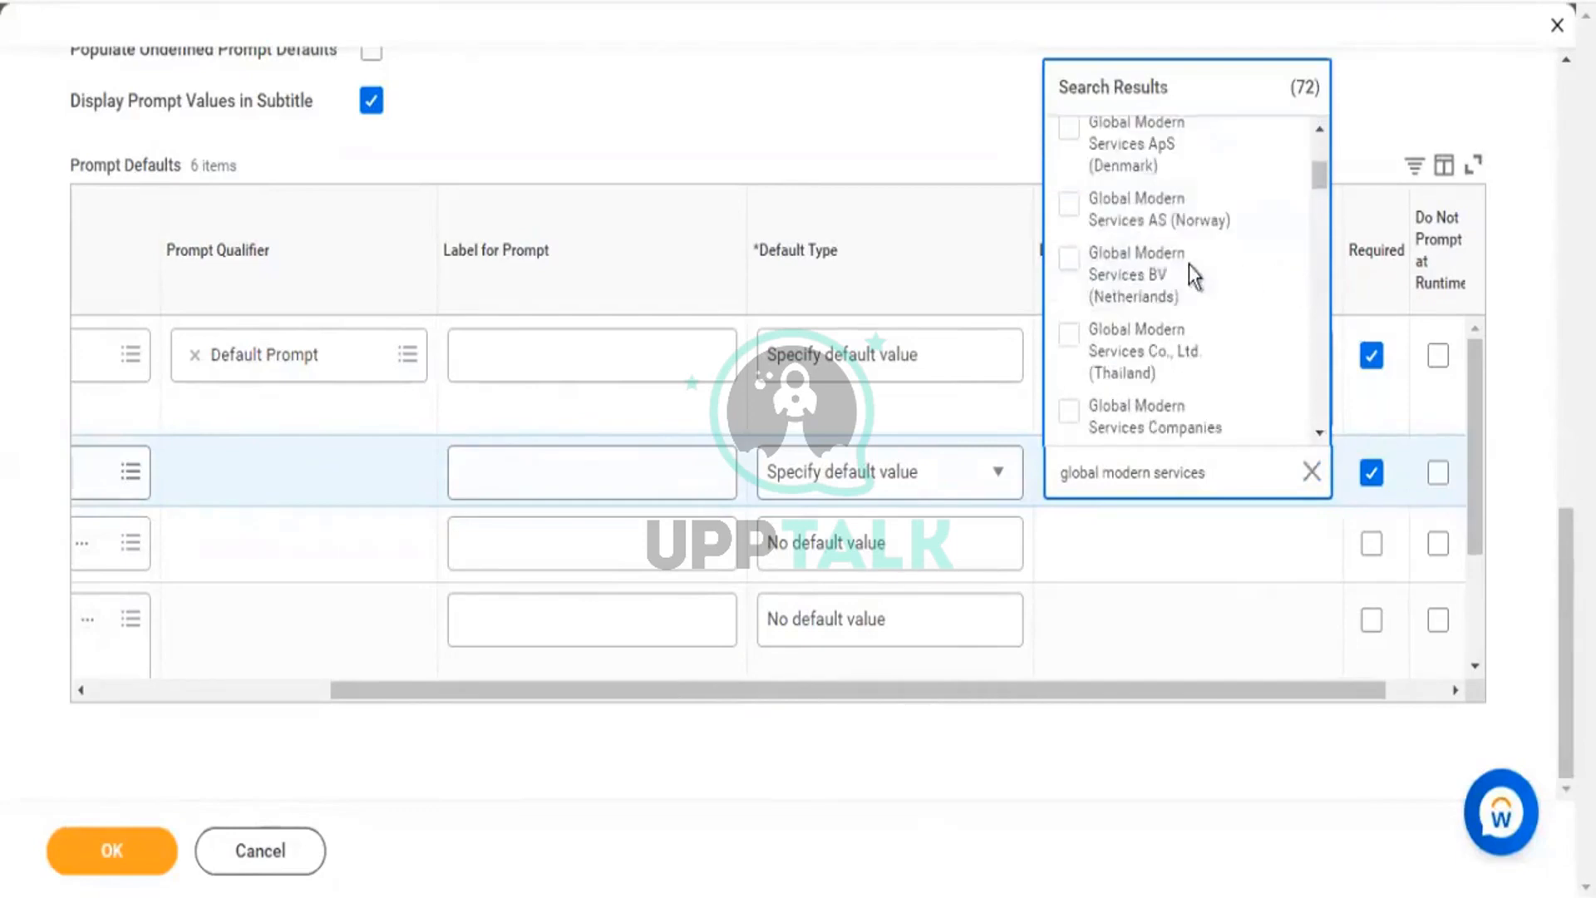
{"action": "left_click", "coordinate": [1069, 138]}
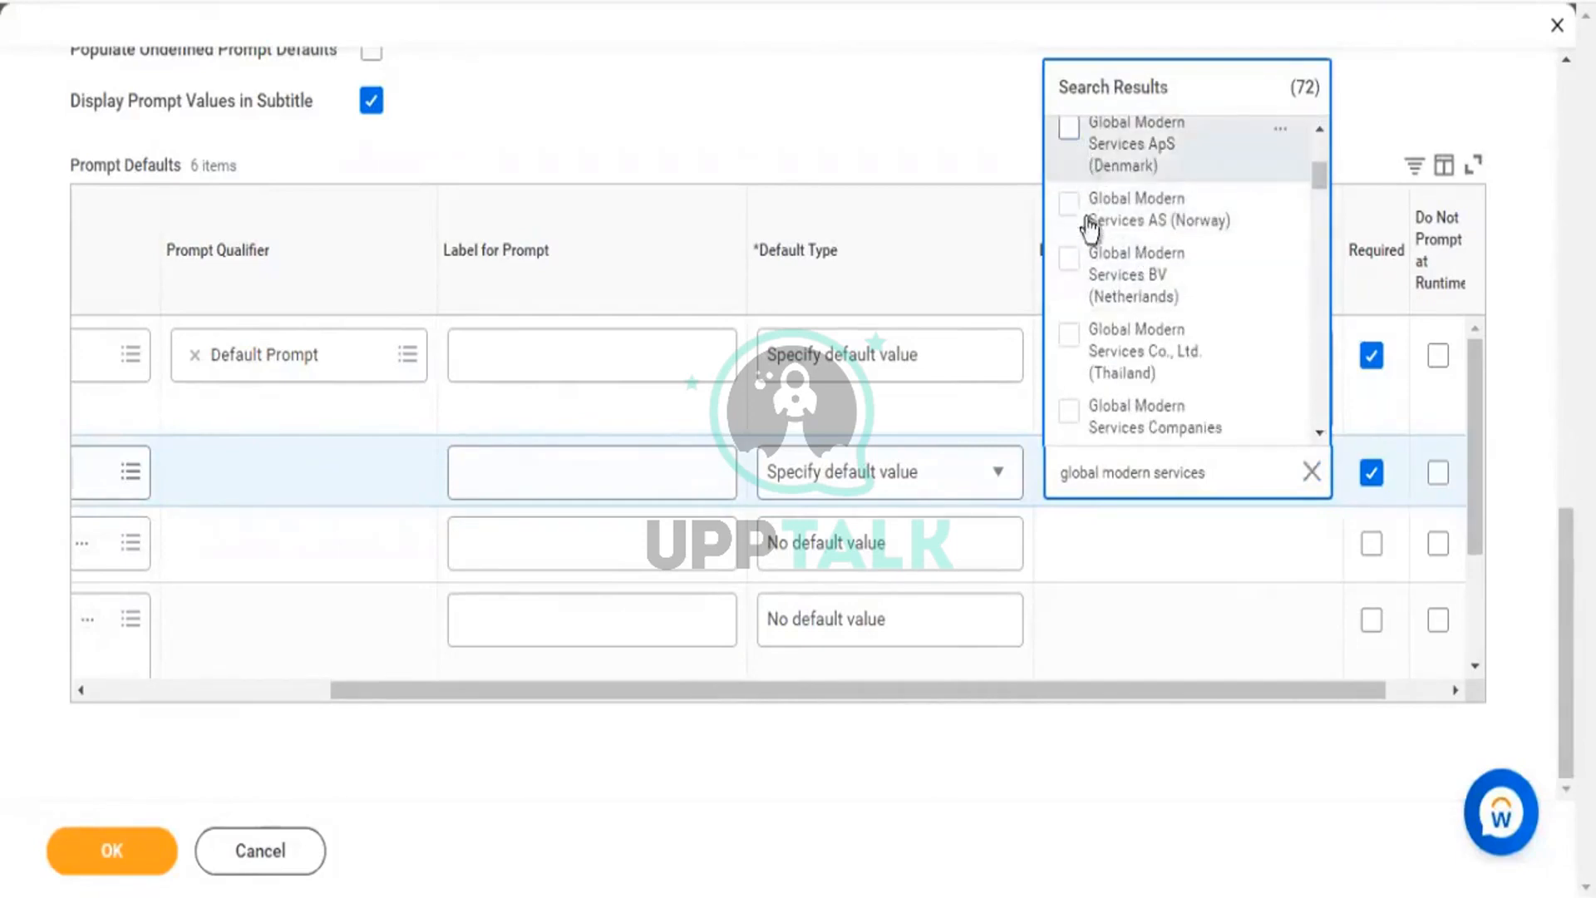
{"action": "left_click", "coordinate": [1214, 320]}
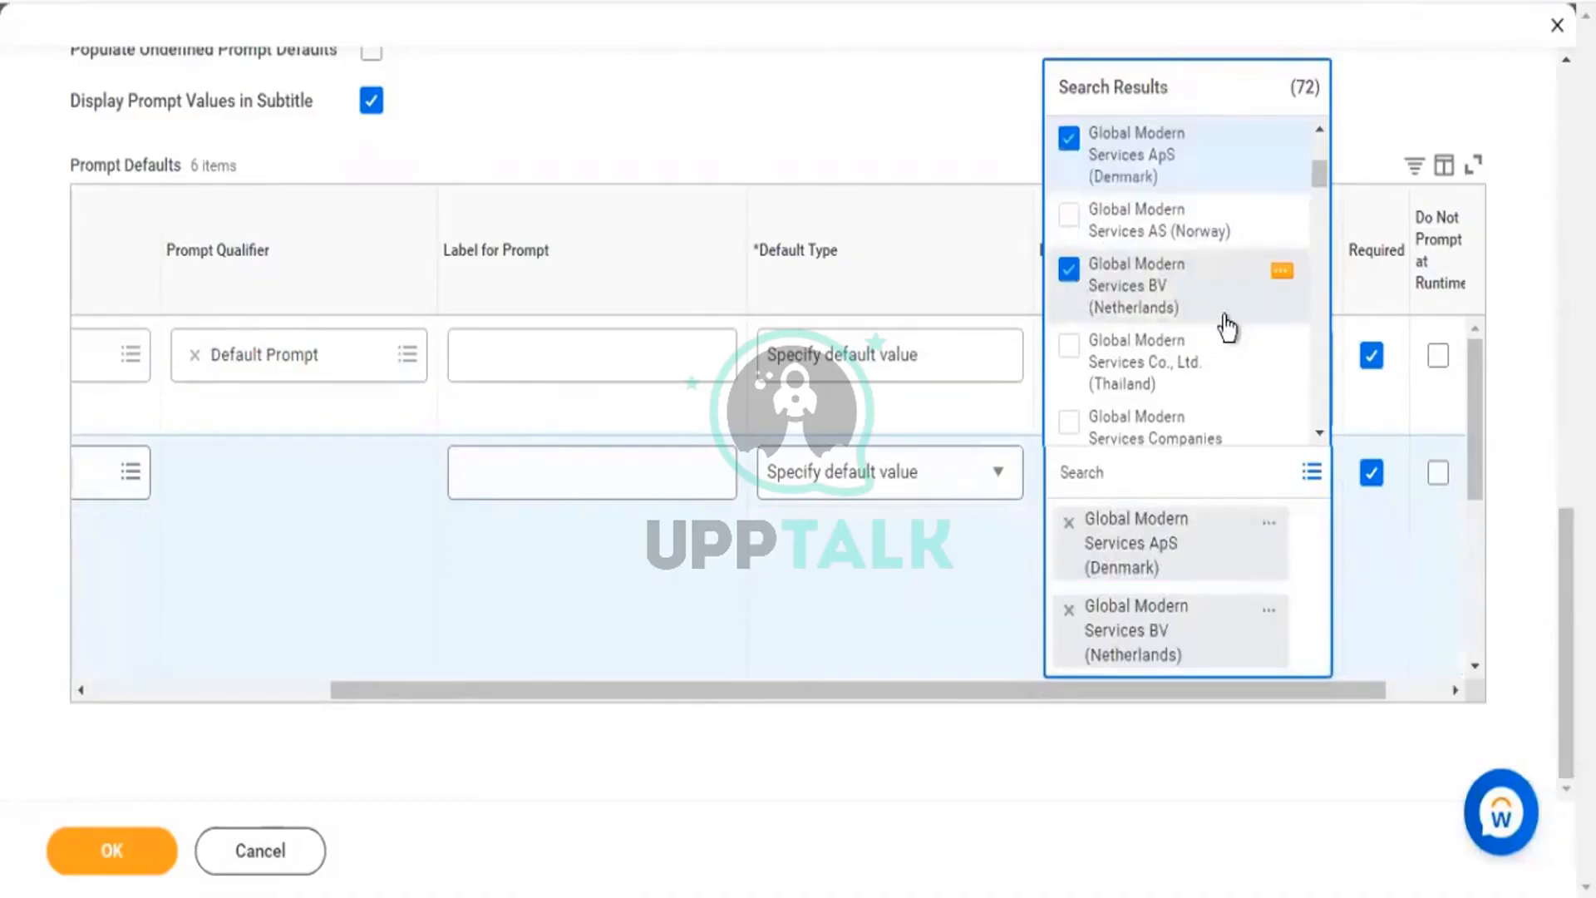
{"action": "scroll", "coordinate": [1230, 327], "scroll_direction": "down", "scroll_amount": 3}
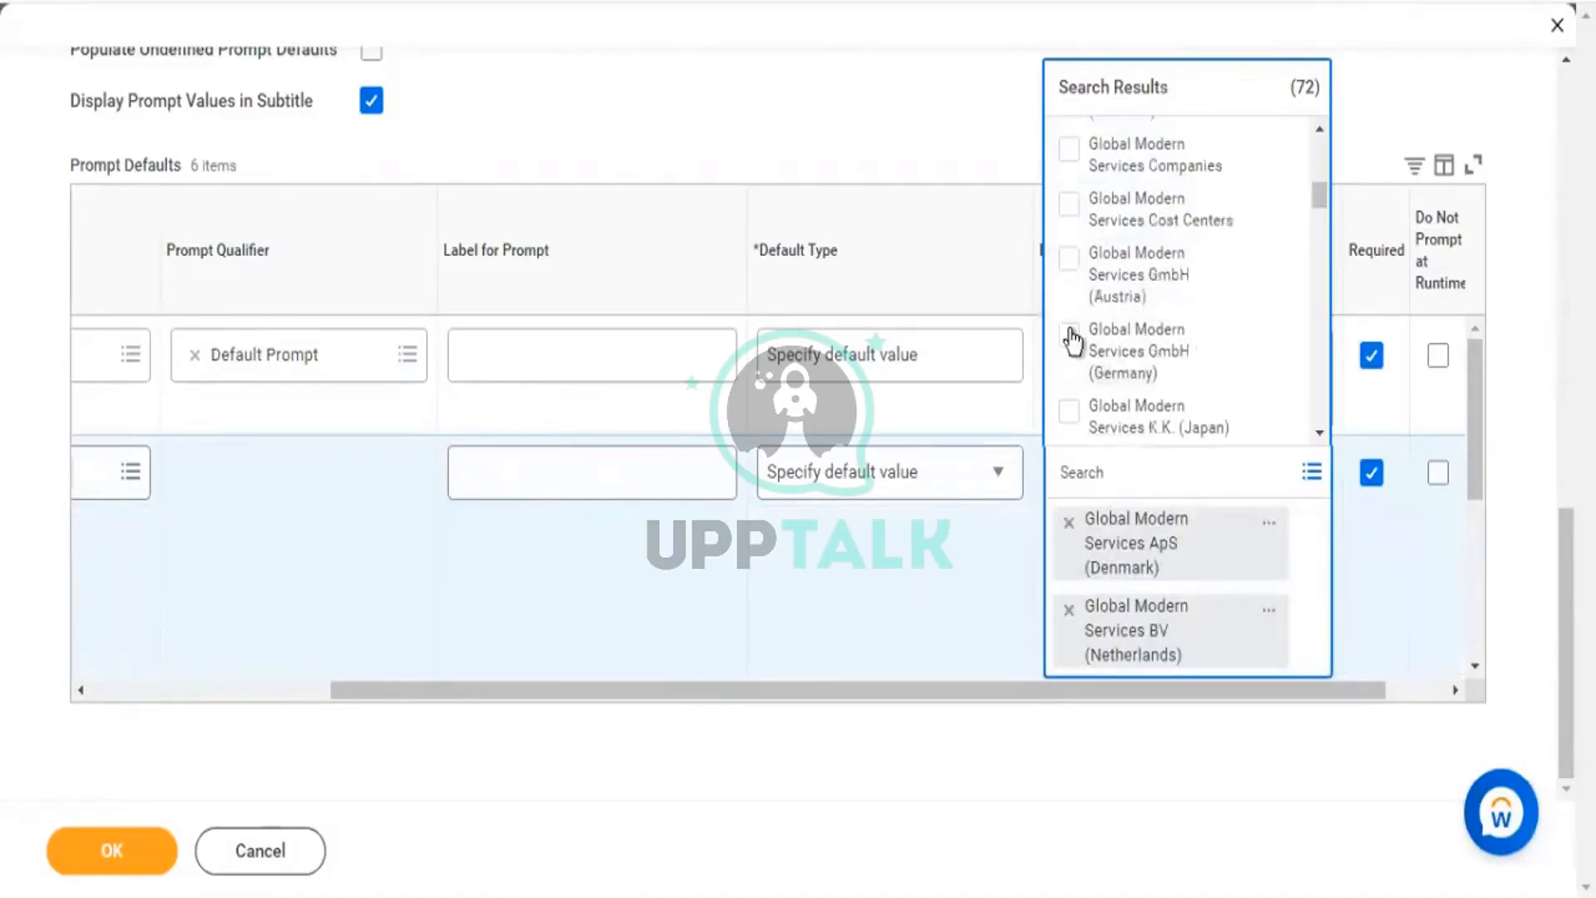
{"action": "left_click", "coordinate": [1204, 320]}
{"action": "scroll", "coordinate": [1230, 324], "scroll_direction": "down", "scroll_amount": 3}
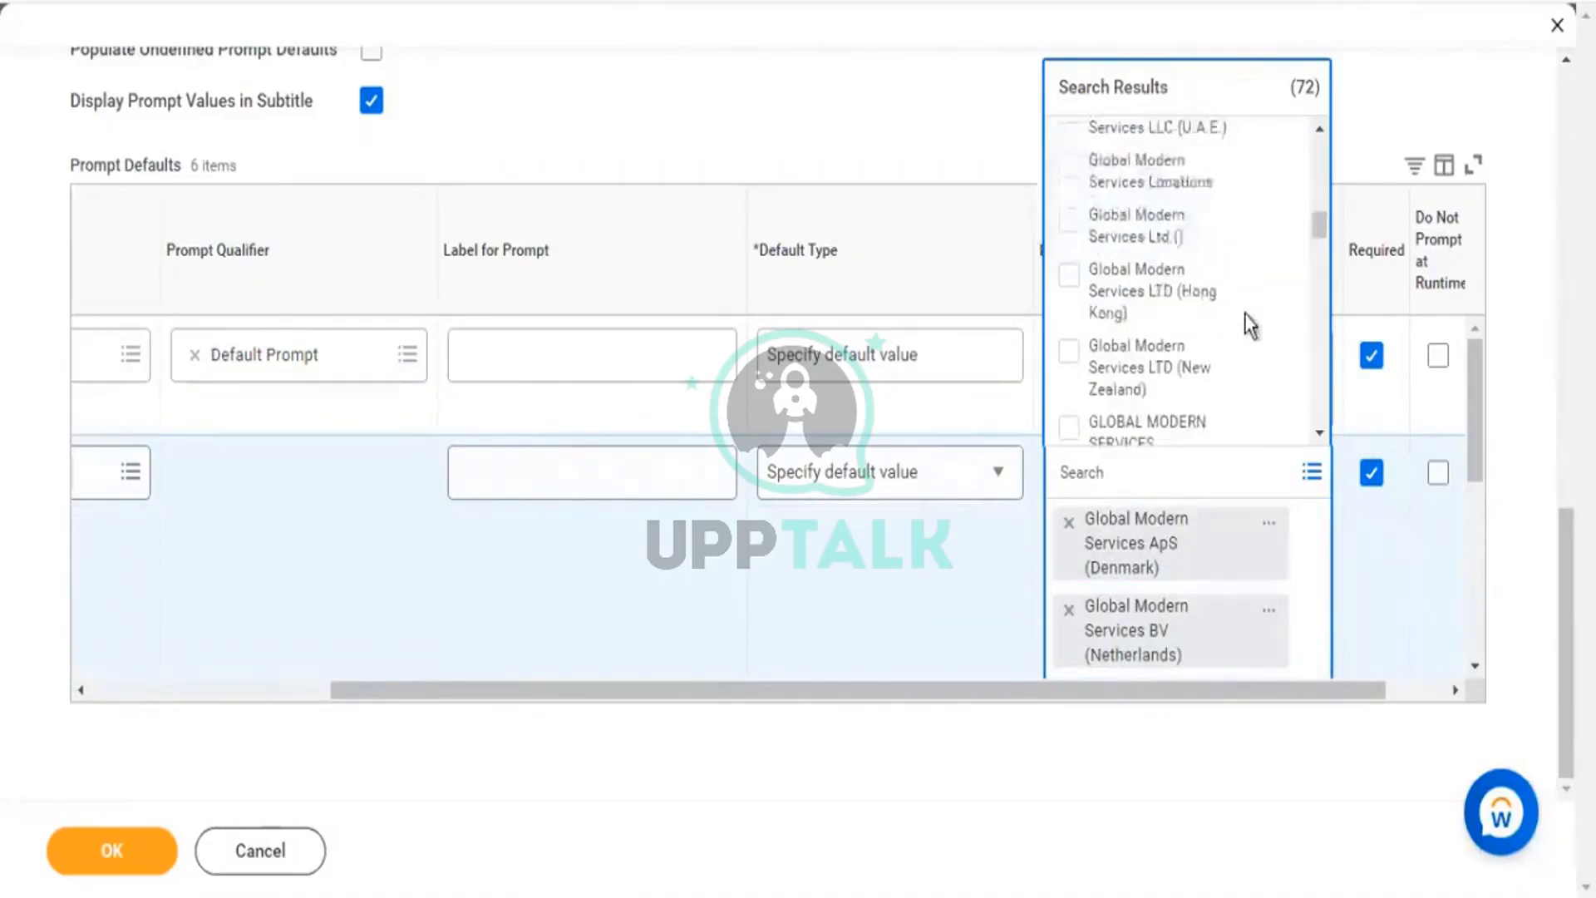
{"action": "scroll", "coordinate": [1247, 330], "scroll_direction": "down", "scroll_amount": 3}
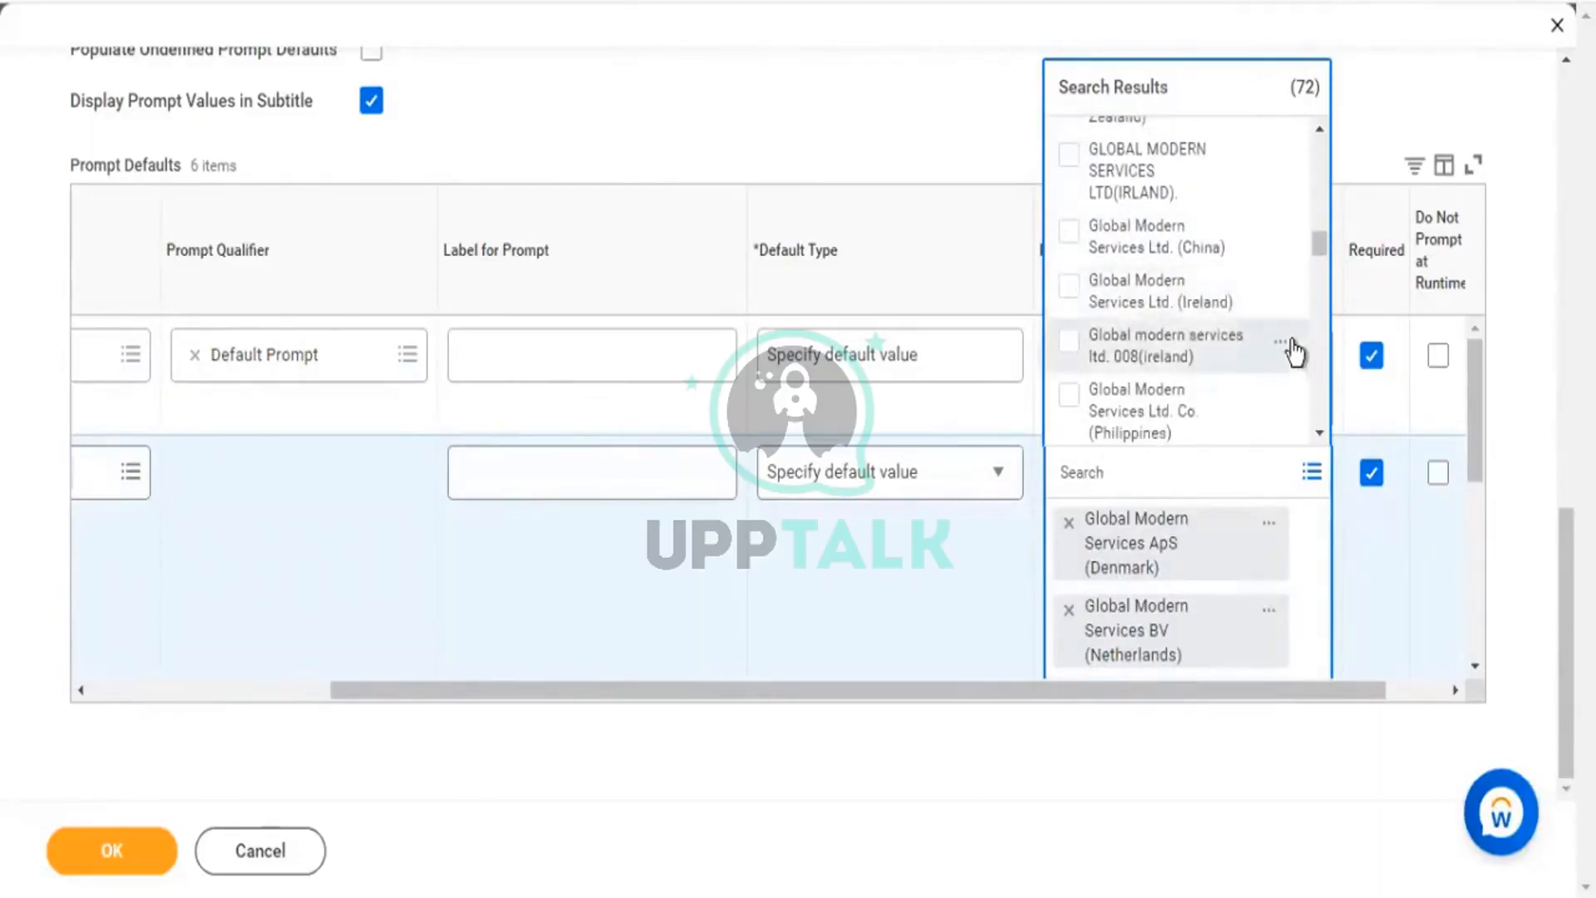
{"action": "scroll", "coordinate": [1295, 349], "scroll_direction": "down", "scroll_amount": 2}
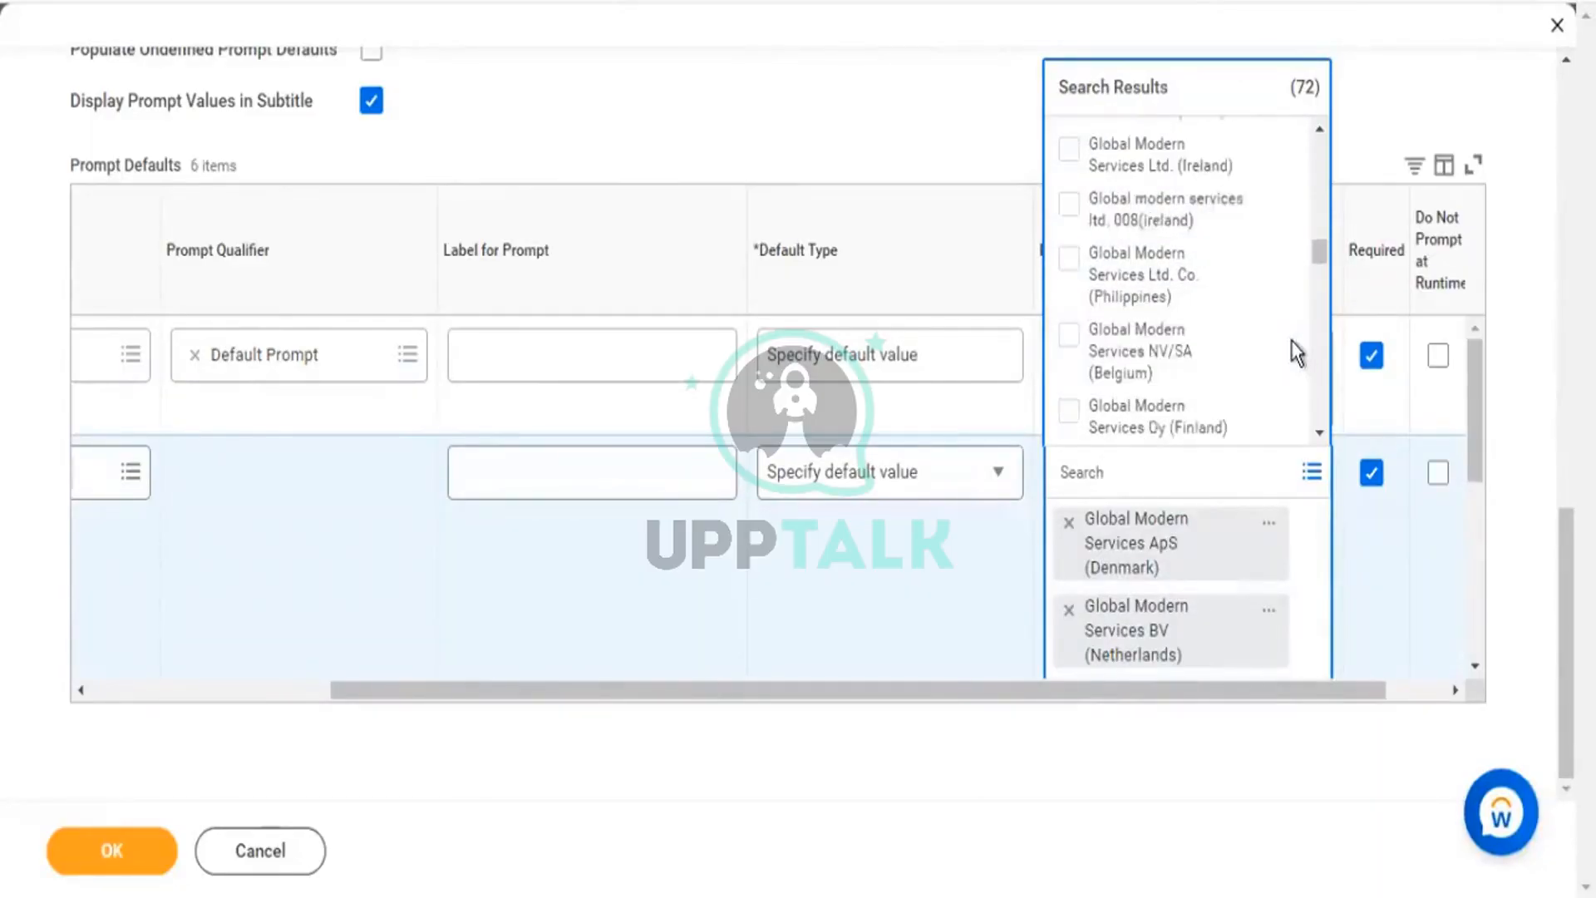
{"action": "left_click", "coordinate": [1081, 266]}
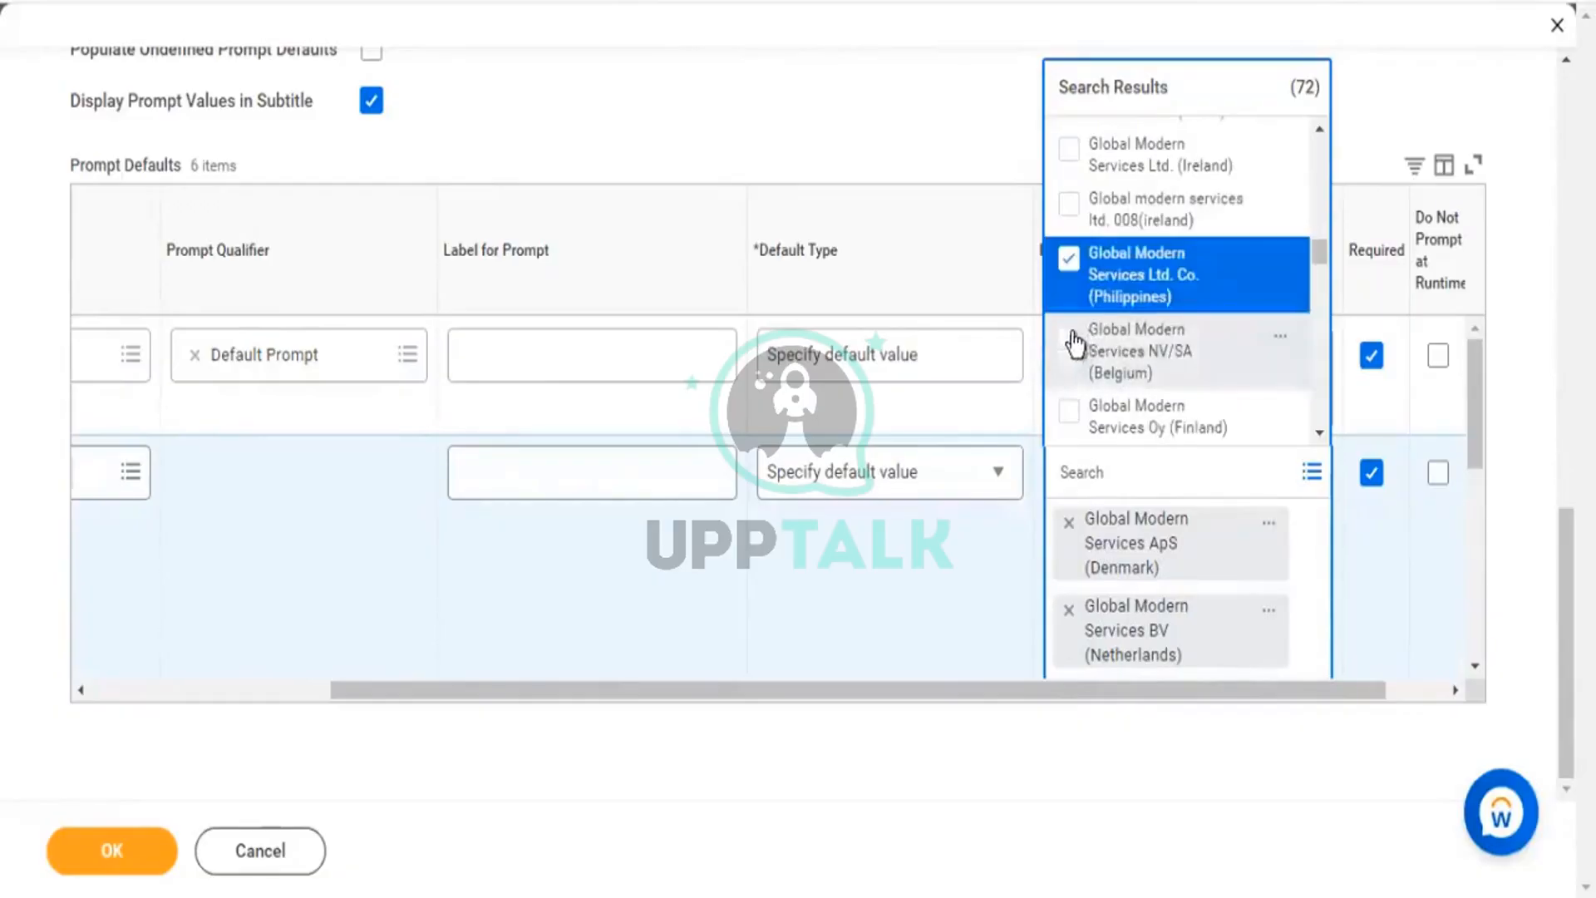
{"action": "scroll", "coordinate": [1213, 339], "scroll_direction": "down", "scroll_amount": 5}
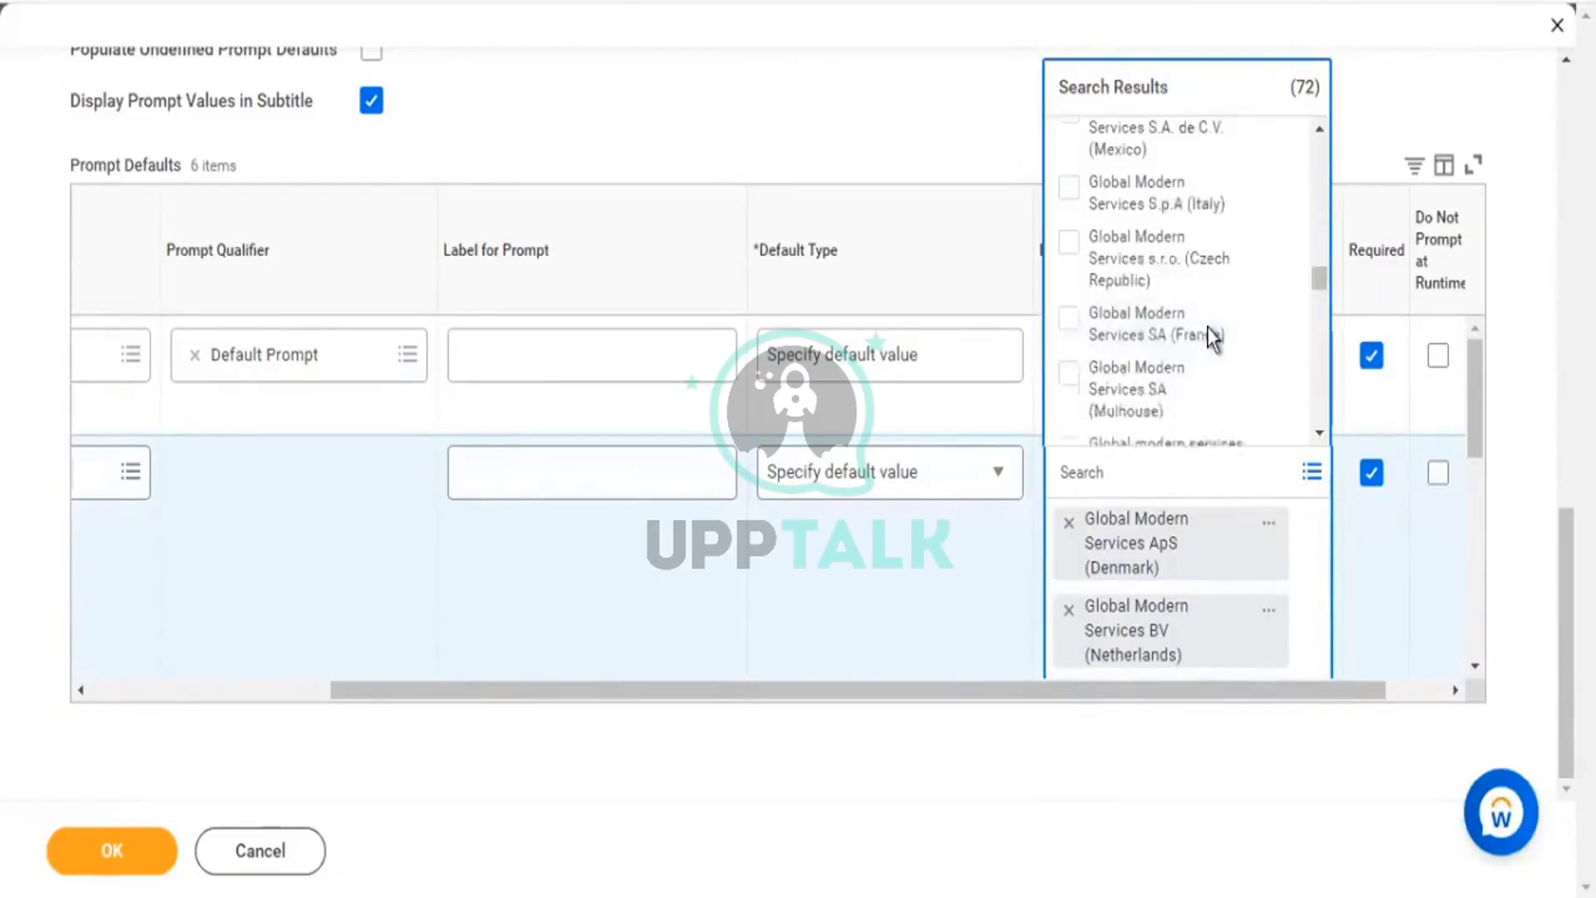
{"action": "left_click", "coordinate": [1079, 342]}
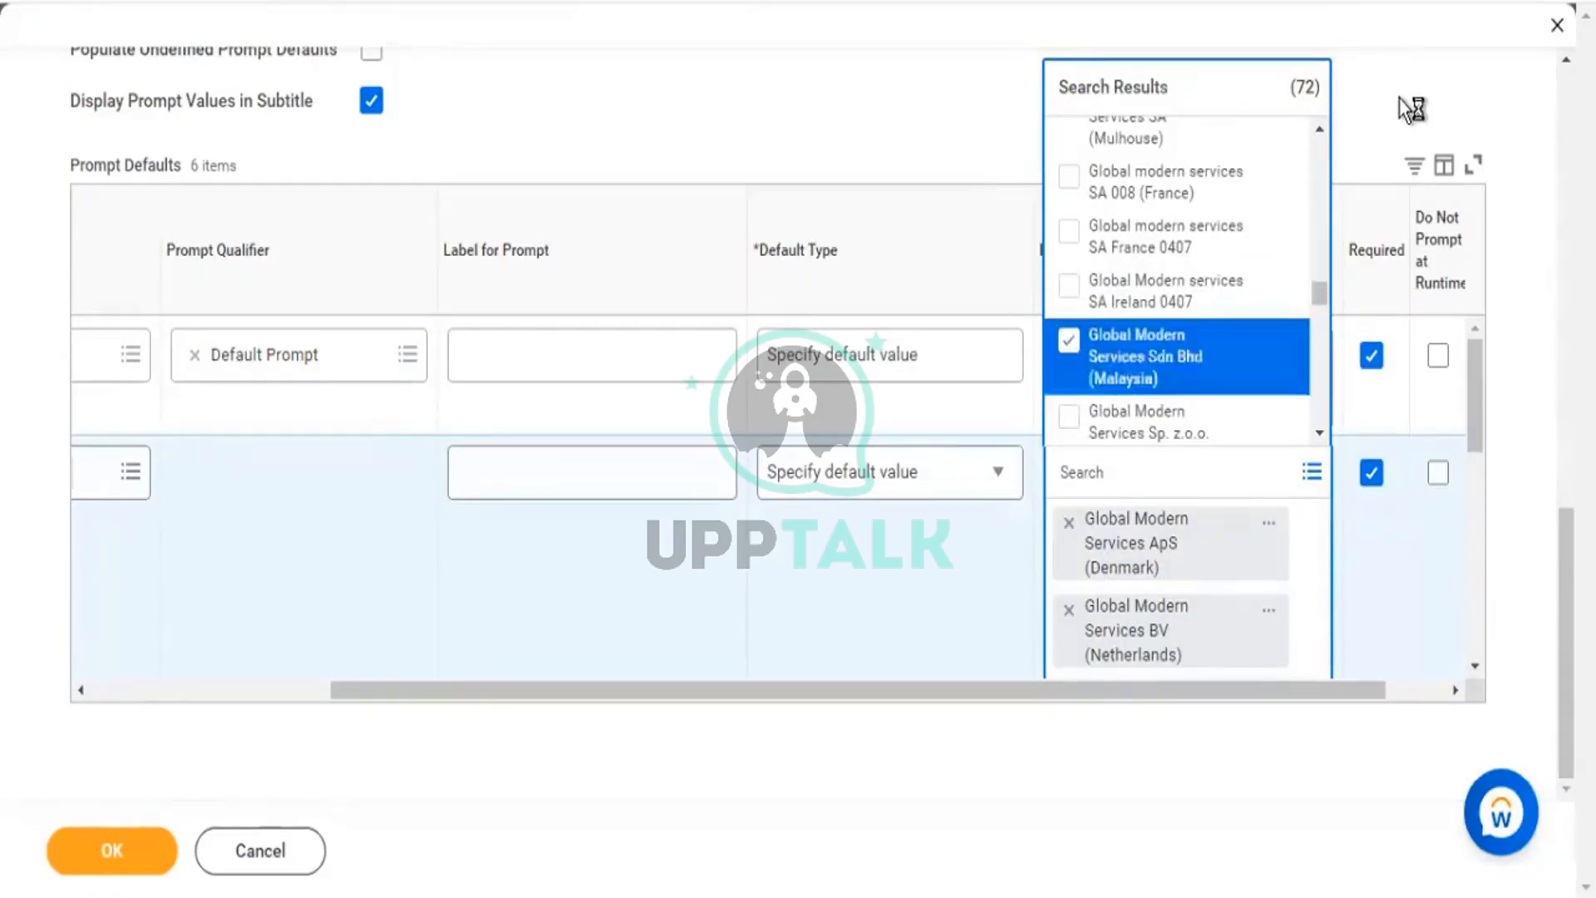
{"action": "left_click", "coordinate": [1411, 71]}
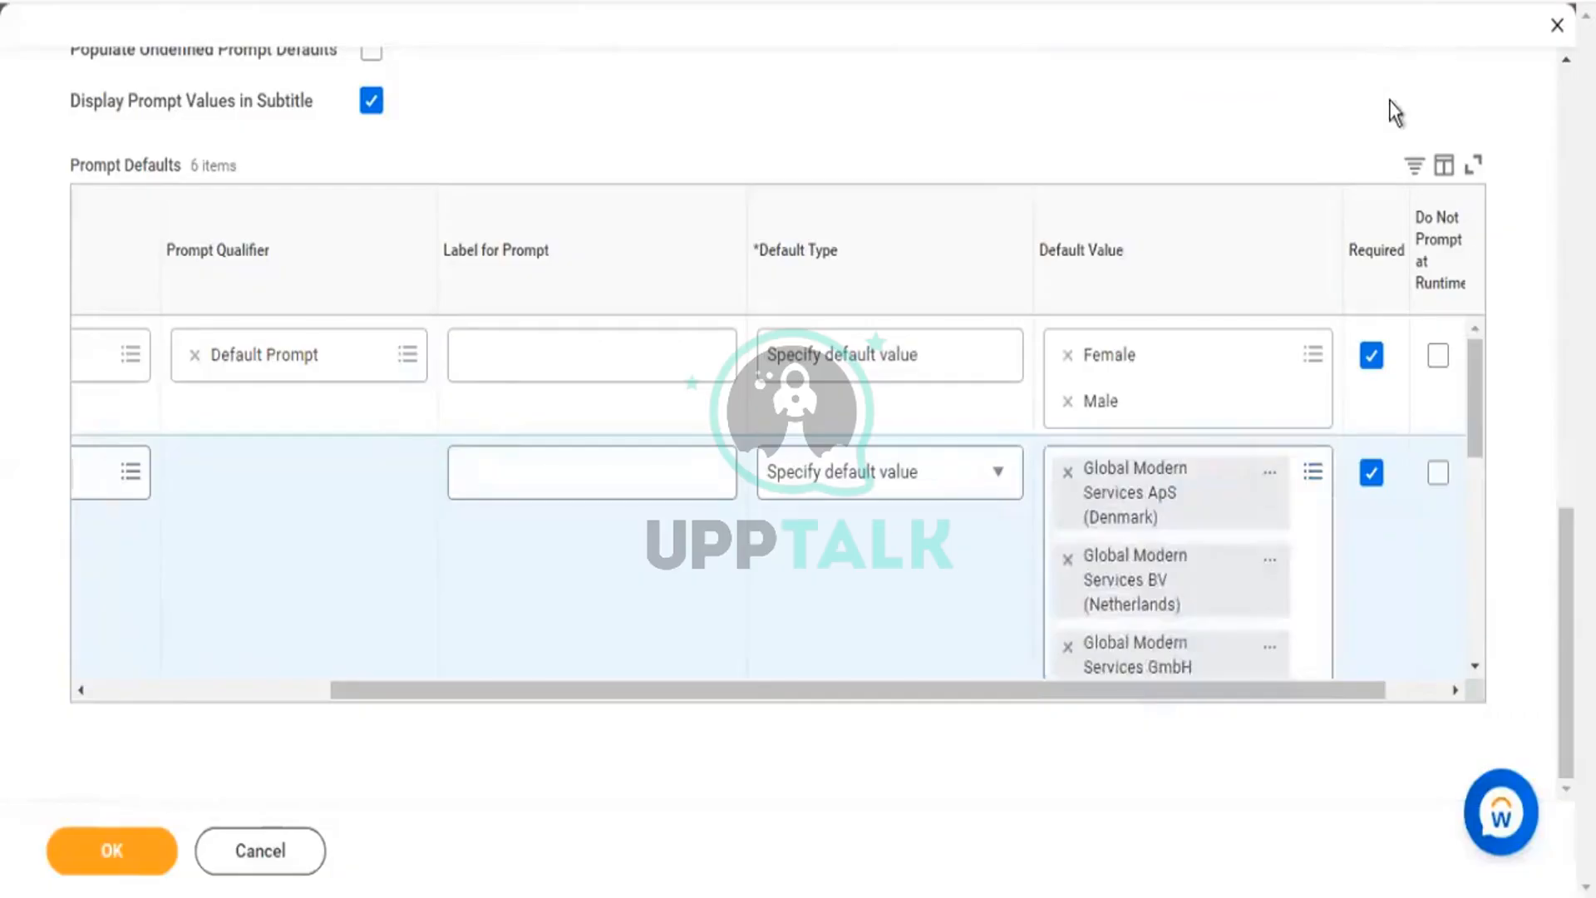
{"action": "scroll", "coordinate": [869, 515], "scroll_direction": "down", "scroll_amount": 3}
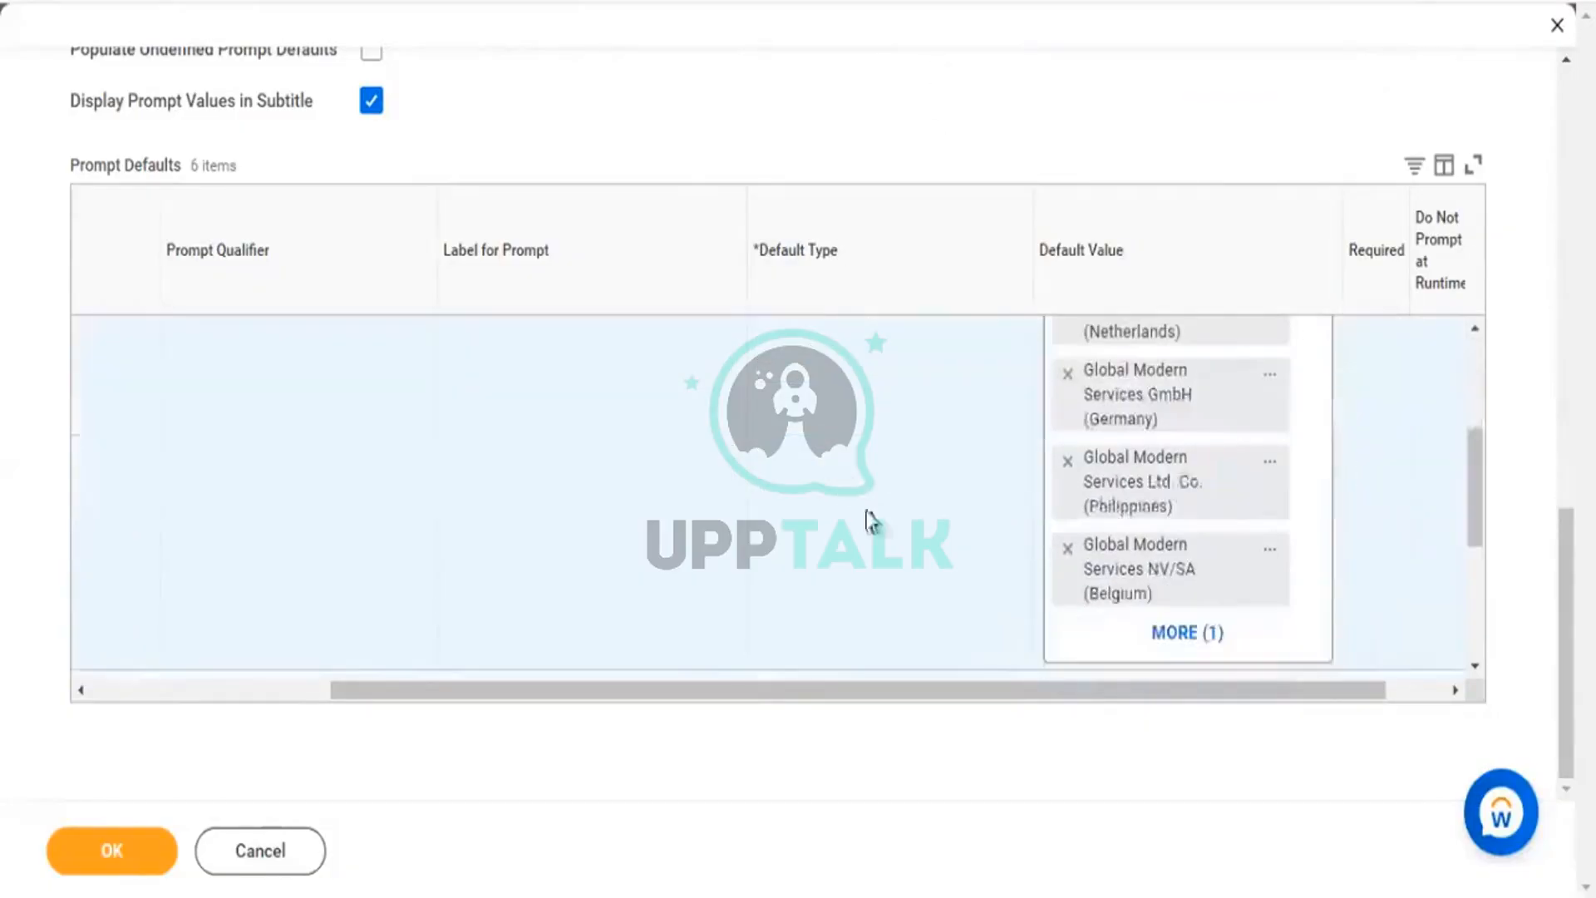
Set Include Managers' Default Type to Specify default value, defaulting to yes.
{"action": "scroll", "coordinate": [963, 653], "scroll_direction": "down", "scroll_amount": 3}
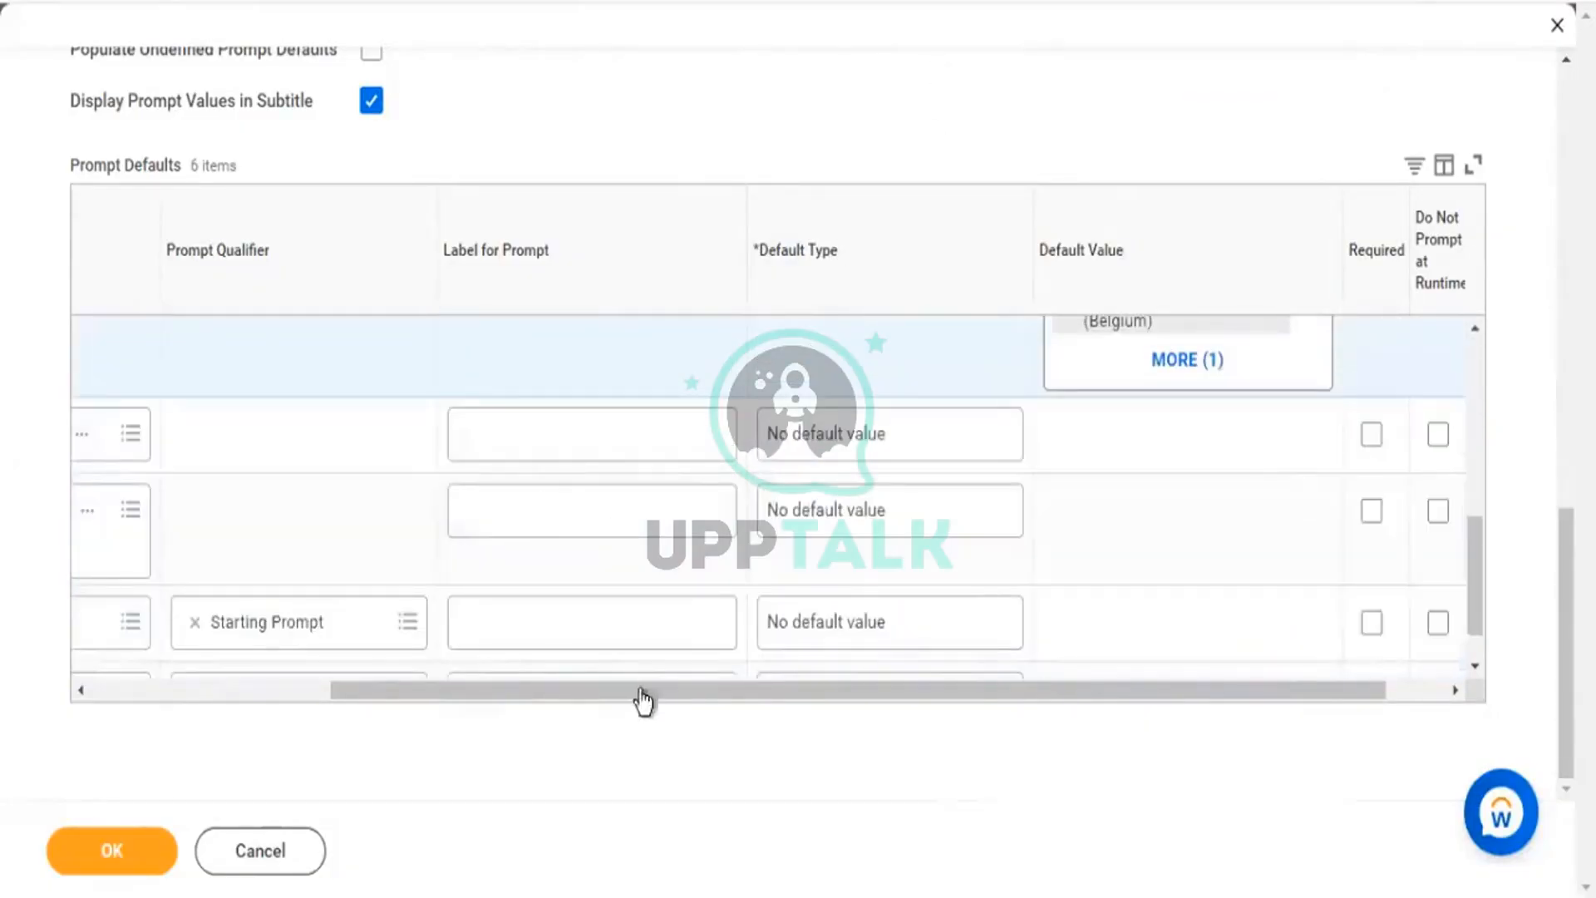
{"action": "left_click_drag", "start_coordinate": [641, 692], "coordinate": [253, 474]}
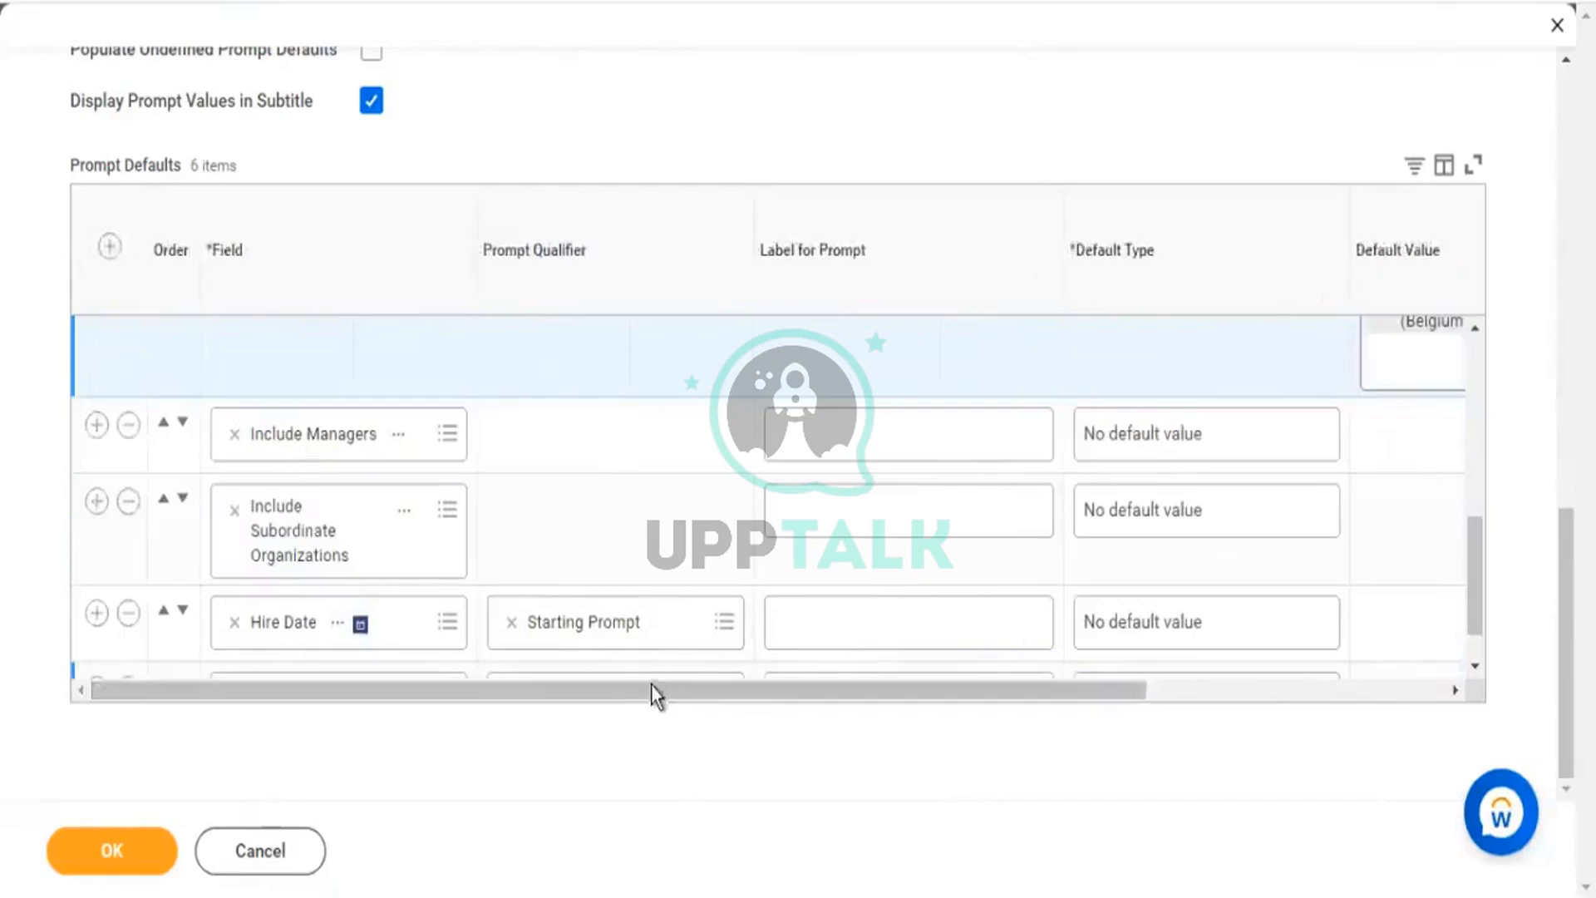
{"action": "left_click_drag", "start_coordinate": [651, 685], "coordinate": [980, 731]}
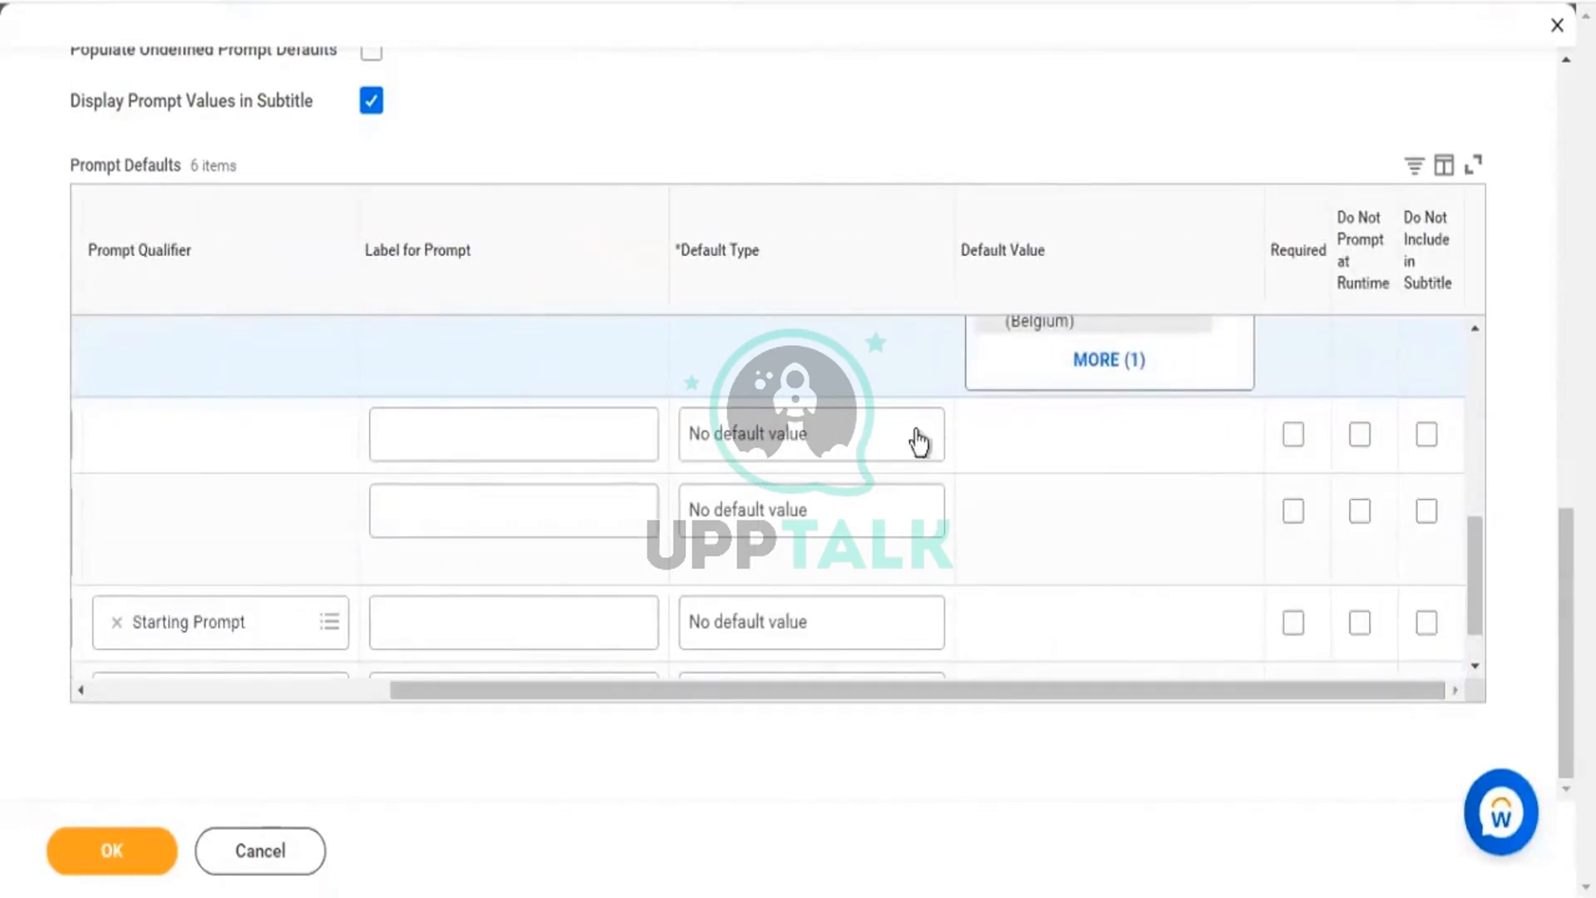
{"action": "left_click", "coordinate": [713, 440]}
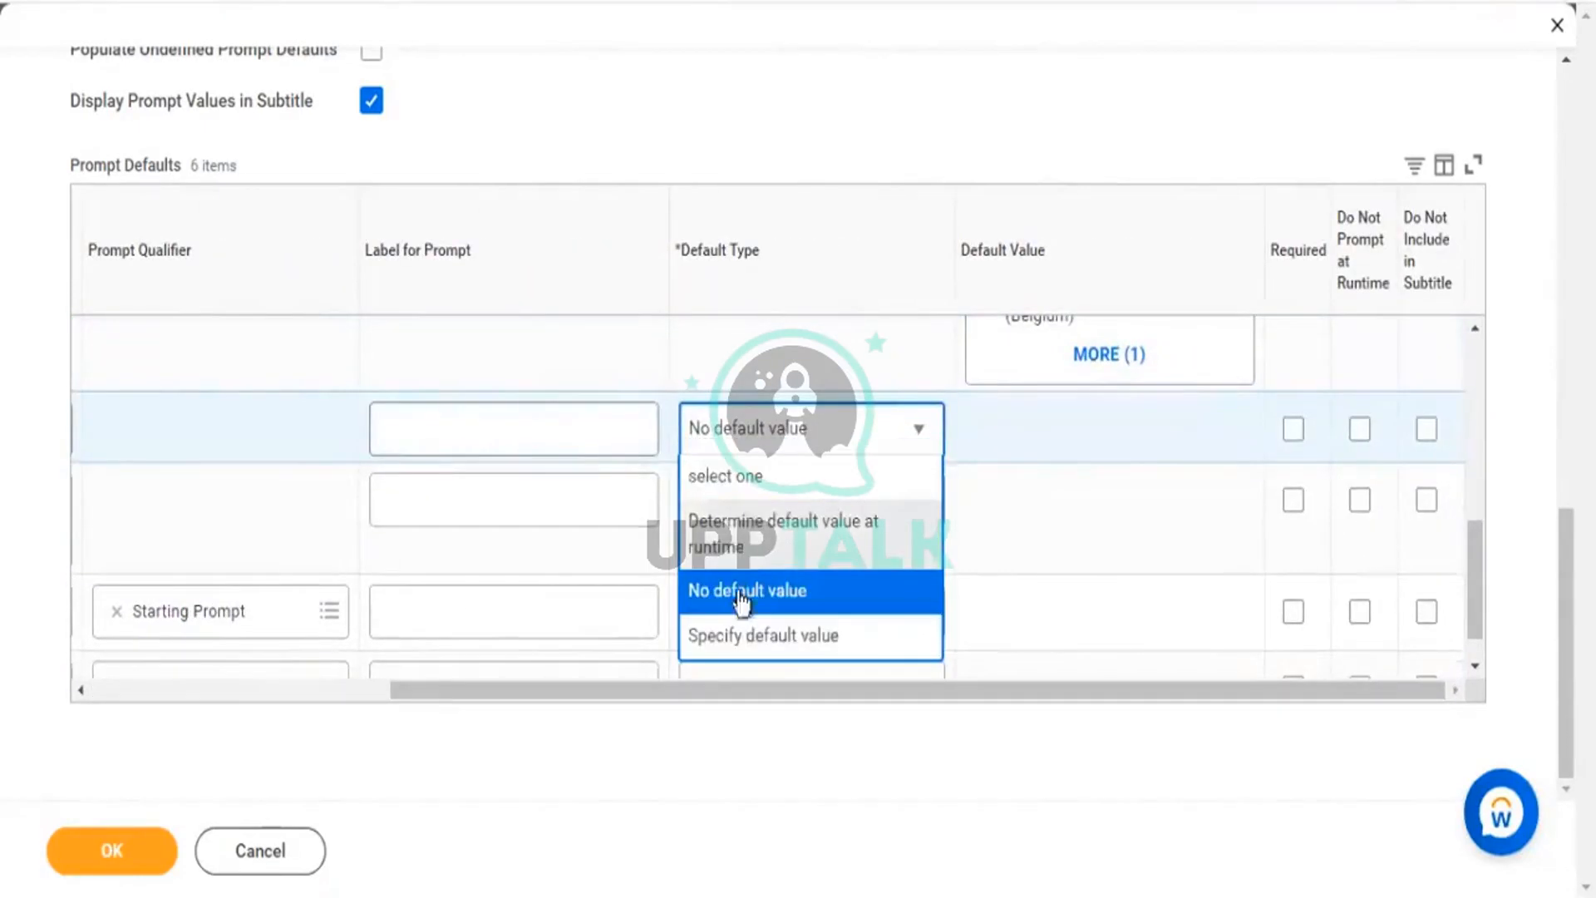
{"action": "left_click", "coordinate": [746, 637]}
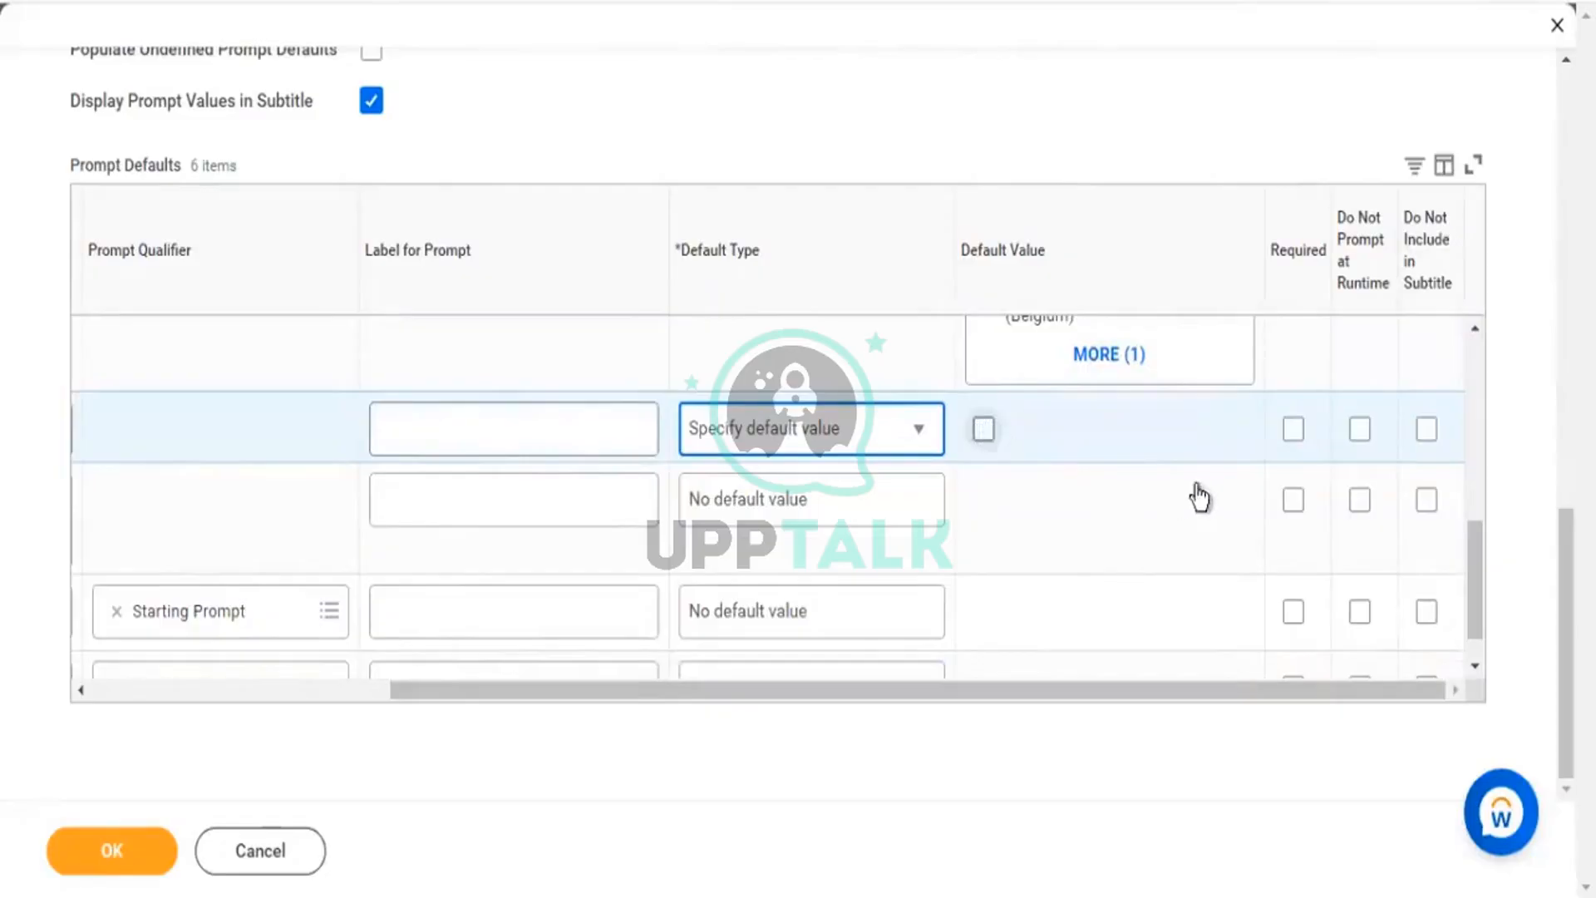
{"action": "left_click", "coordinate": [983, 430]}
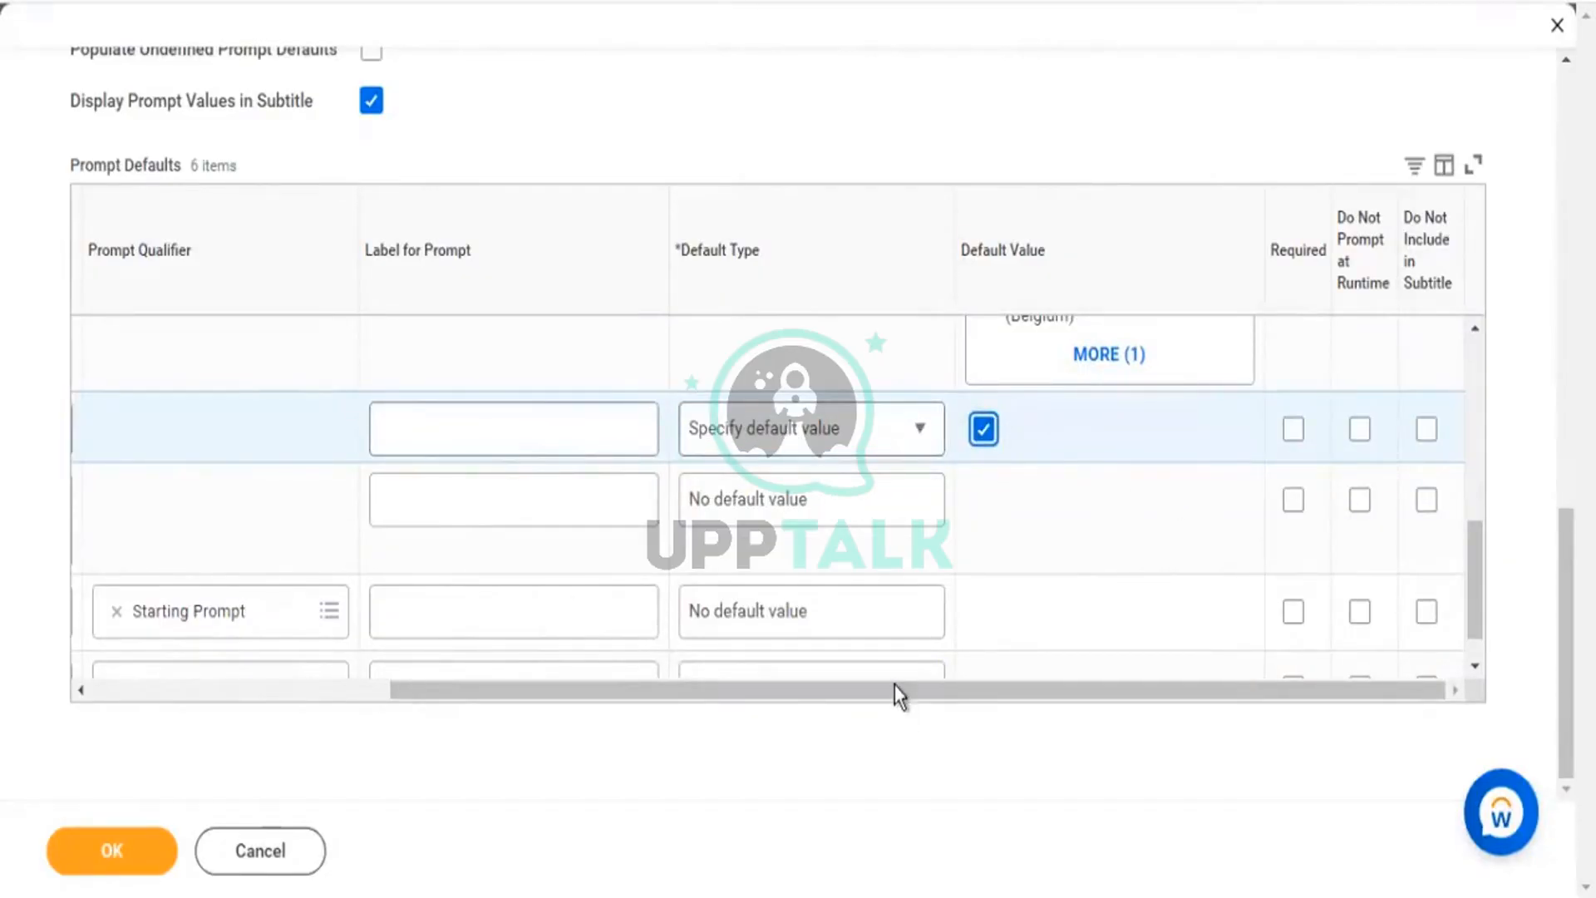
Toggle the Include Managers default value checkbox until it ends checked.
{"action": "left_click_drag", "start_coordinate": [895, 688], "coordinate": [437, 696]}
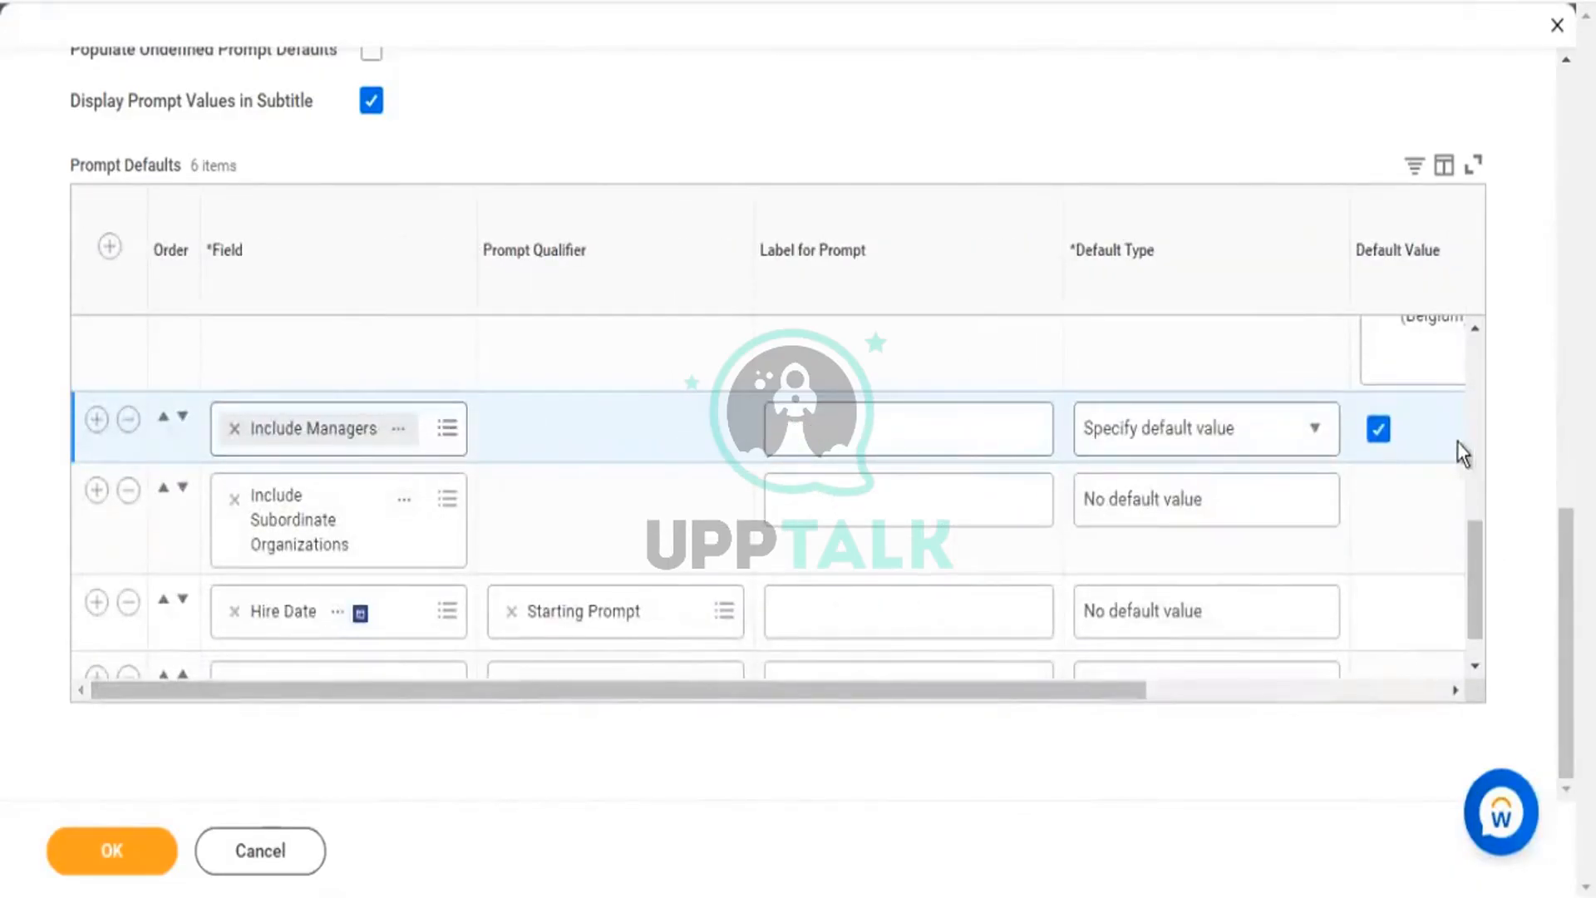
{"action": "left_click", "coordinate": [1379, 433]}
{"action": "left_click", "coordinate": [1377, 437]}
{"action": "left_click", "coordinate": [1380, 435]}
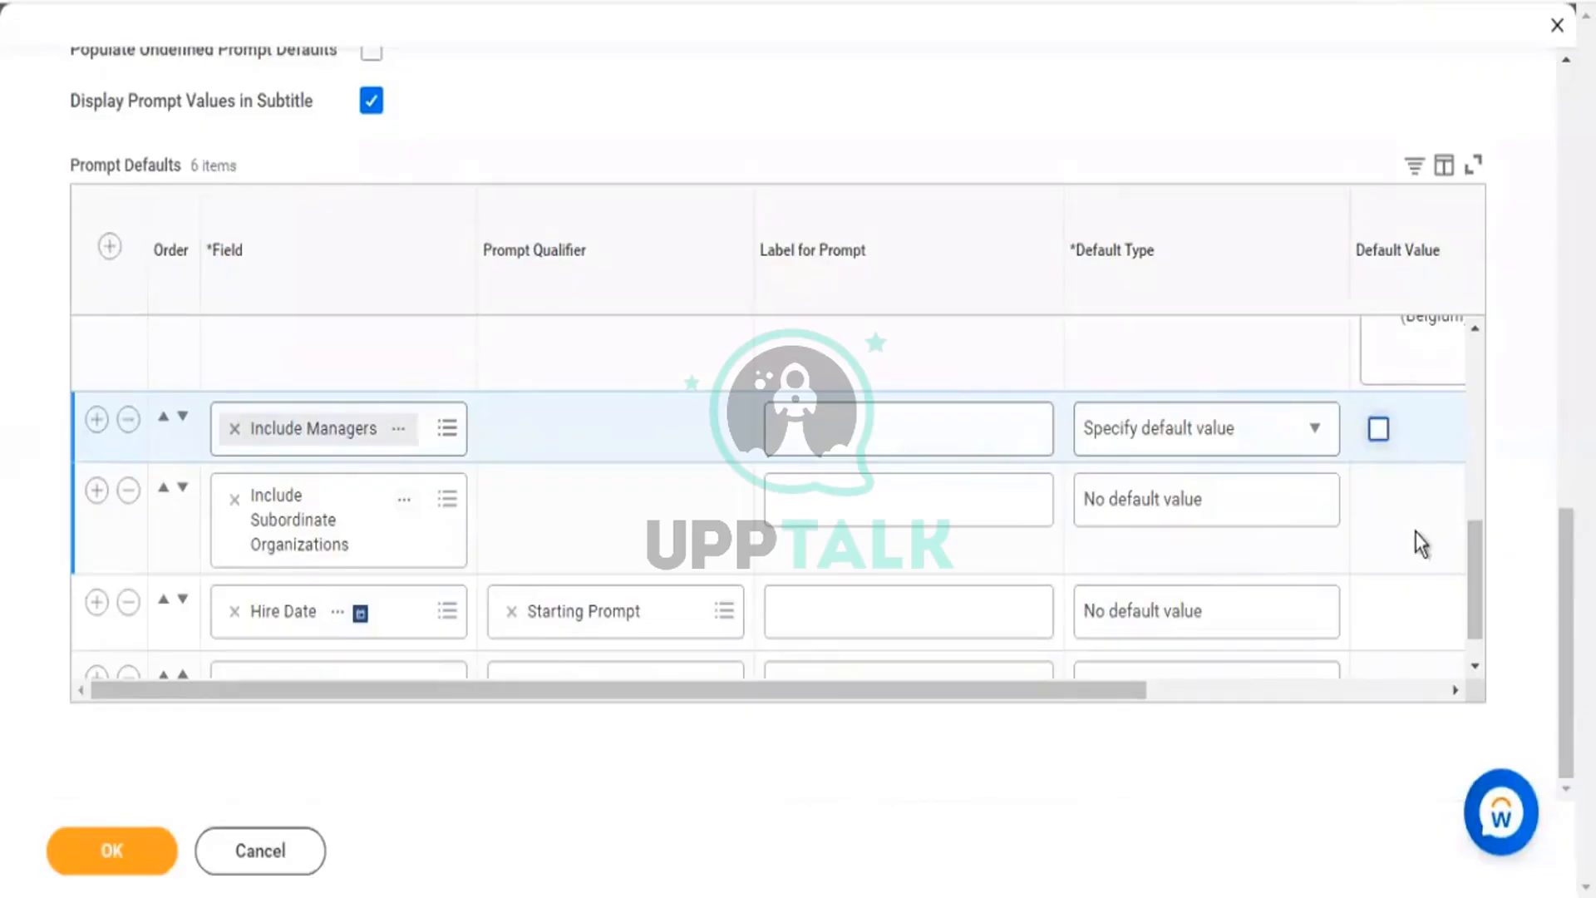
{"action": "left_click", "coordinate": [1377, 437]}
{"action": "left_click", "coordinate": [1320, 508]}
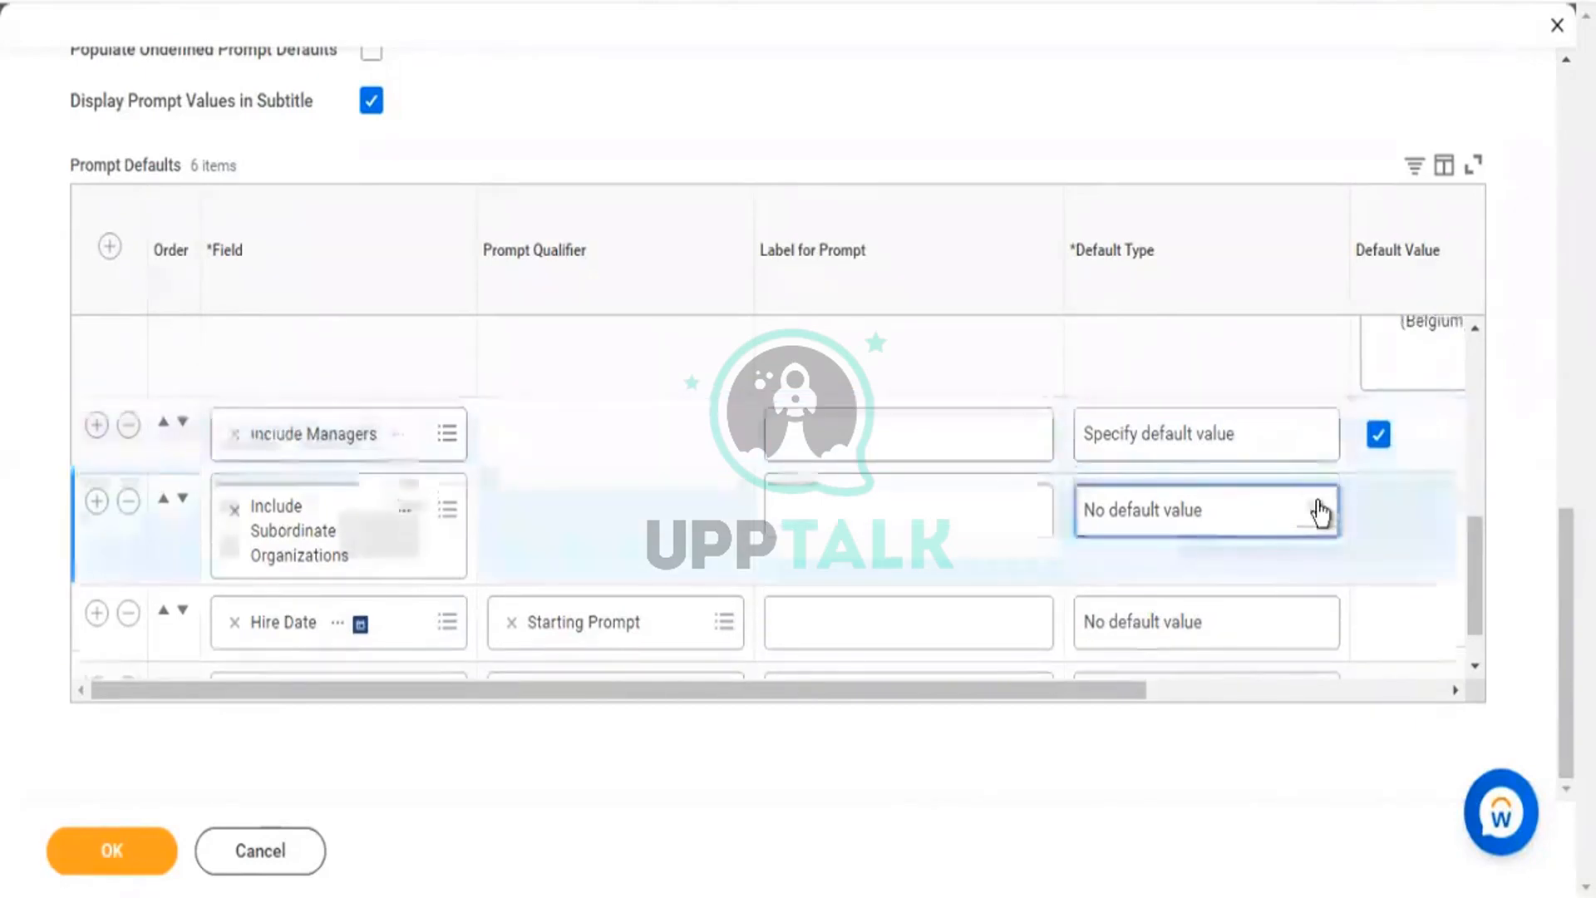
Set Include Subordinate Organizations to Specify default value, with the checkbox checked.
{"action": "left_click", "coordinate": [1189, 526]}
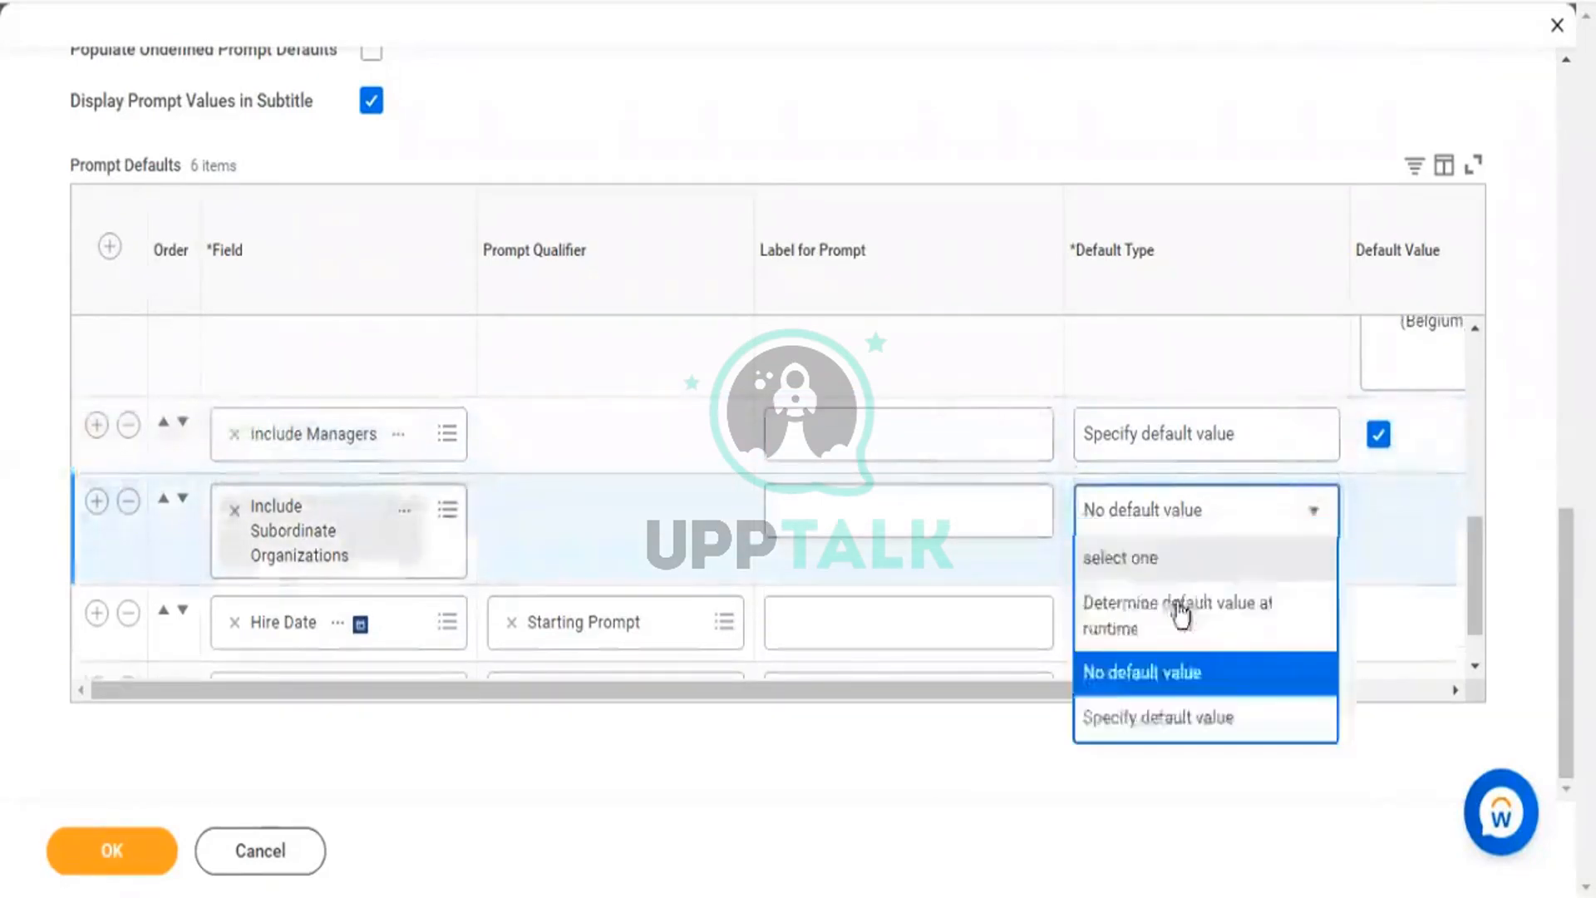
{"action": "left_click", "coordinate": [1158, 716]}
{"action": "left_click", "coordinate": [1380, 510]}
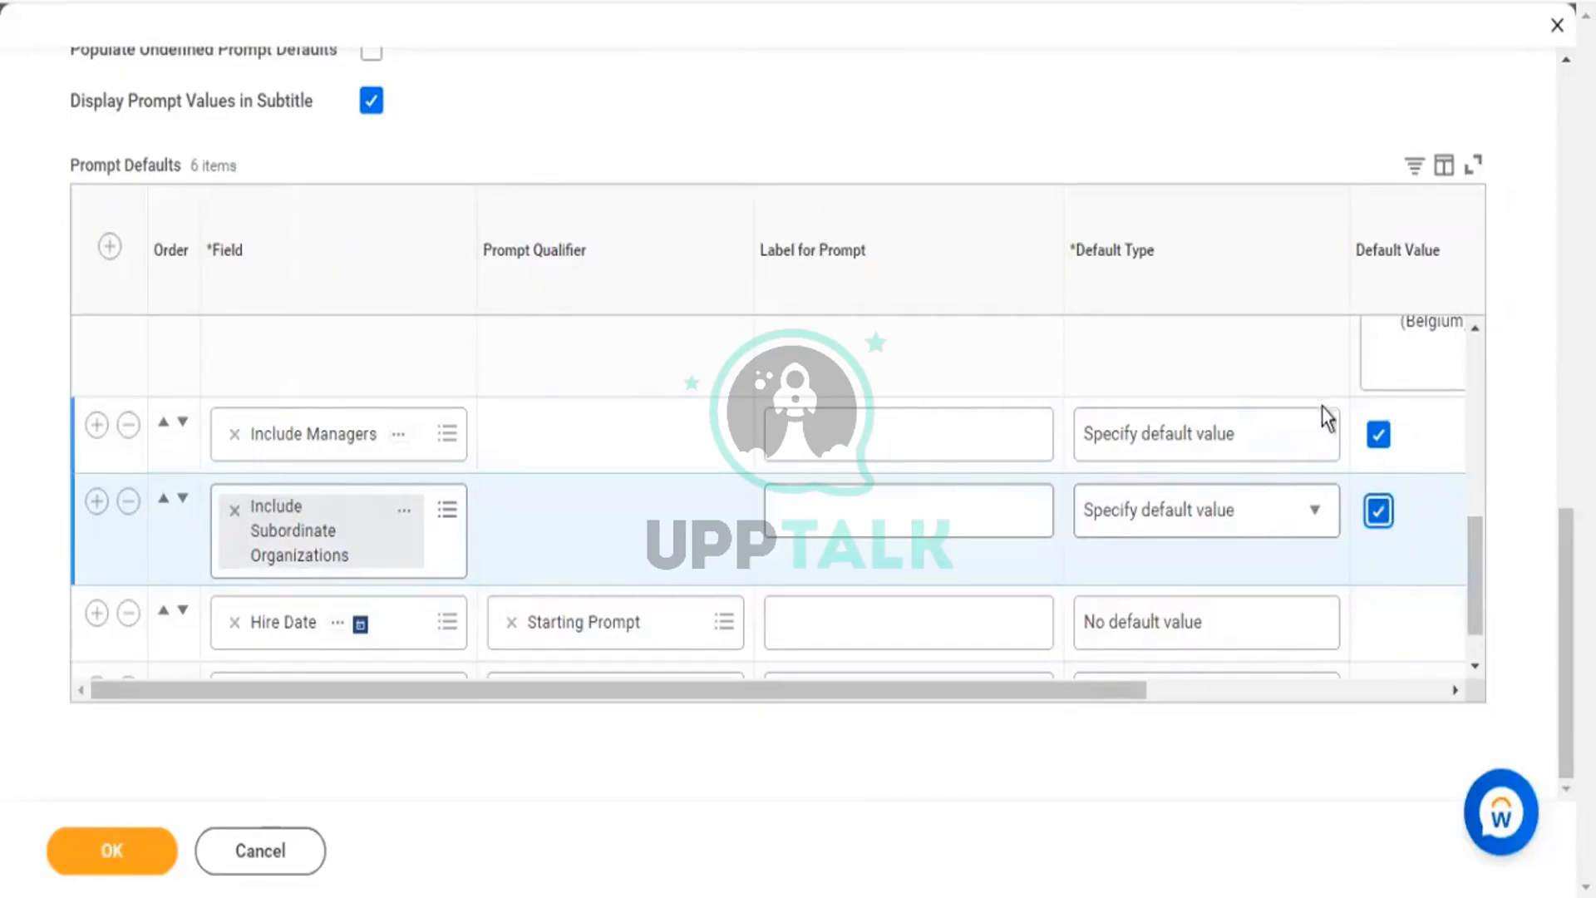
{"action": "left_click", "coordinate": [1066, 690]}
Set Include Managers to Do Not Prompt at Runtime, save with OK, and run the report.
{"action": "left_click_drag", "start_coordinate": [811, 691], "coordinate": [1233, 706]}
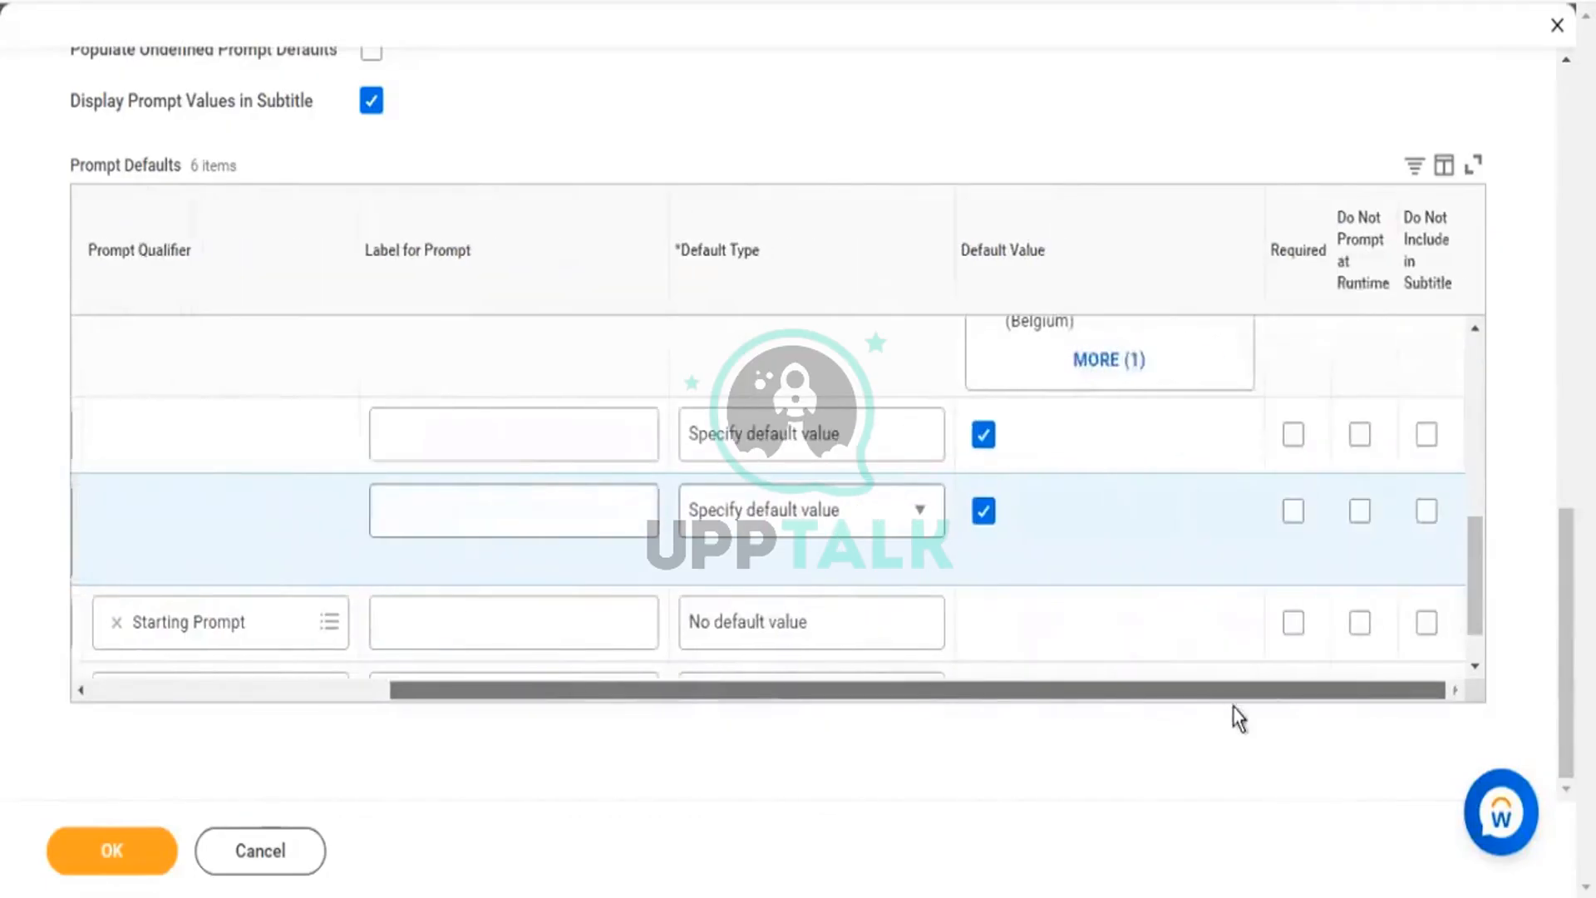
{"action": "left_click", "coordinate": [1360, 434]}
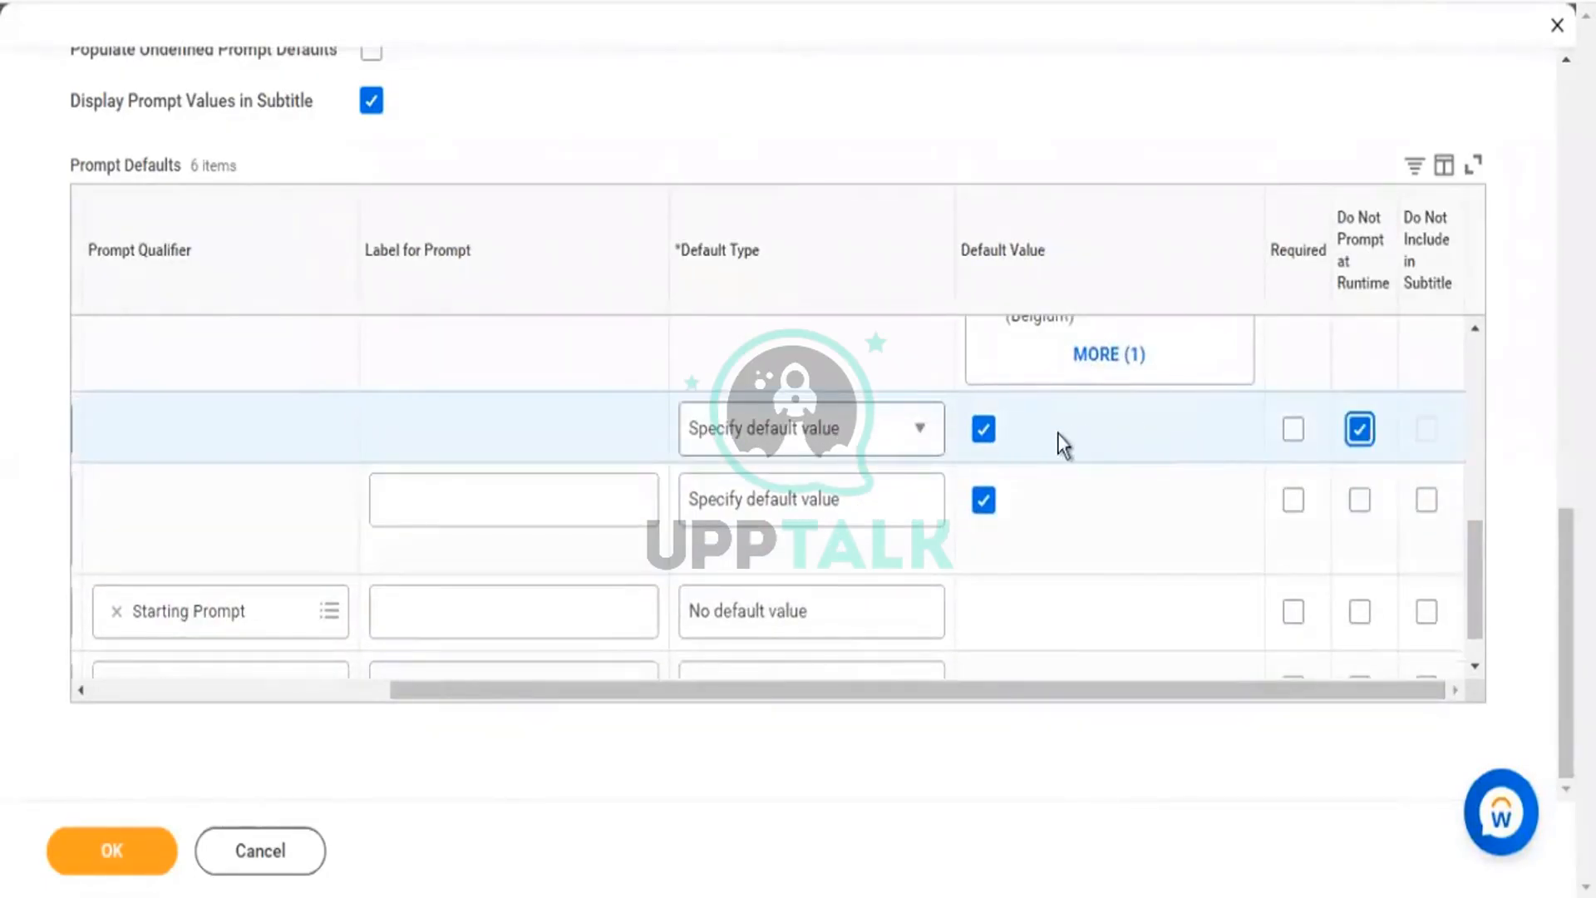
{"action": "left_click_drag", "start_coordinate": [841, 429], "coordinate": [602, 411]}
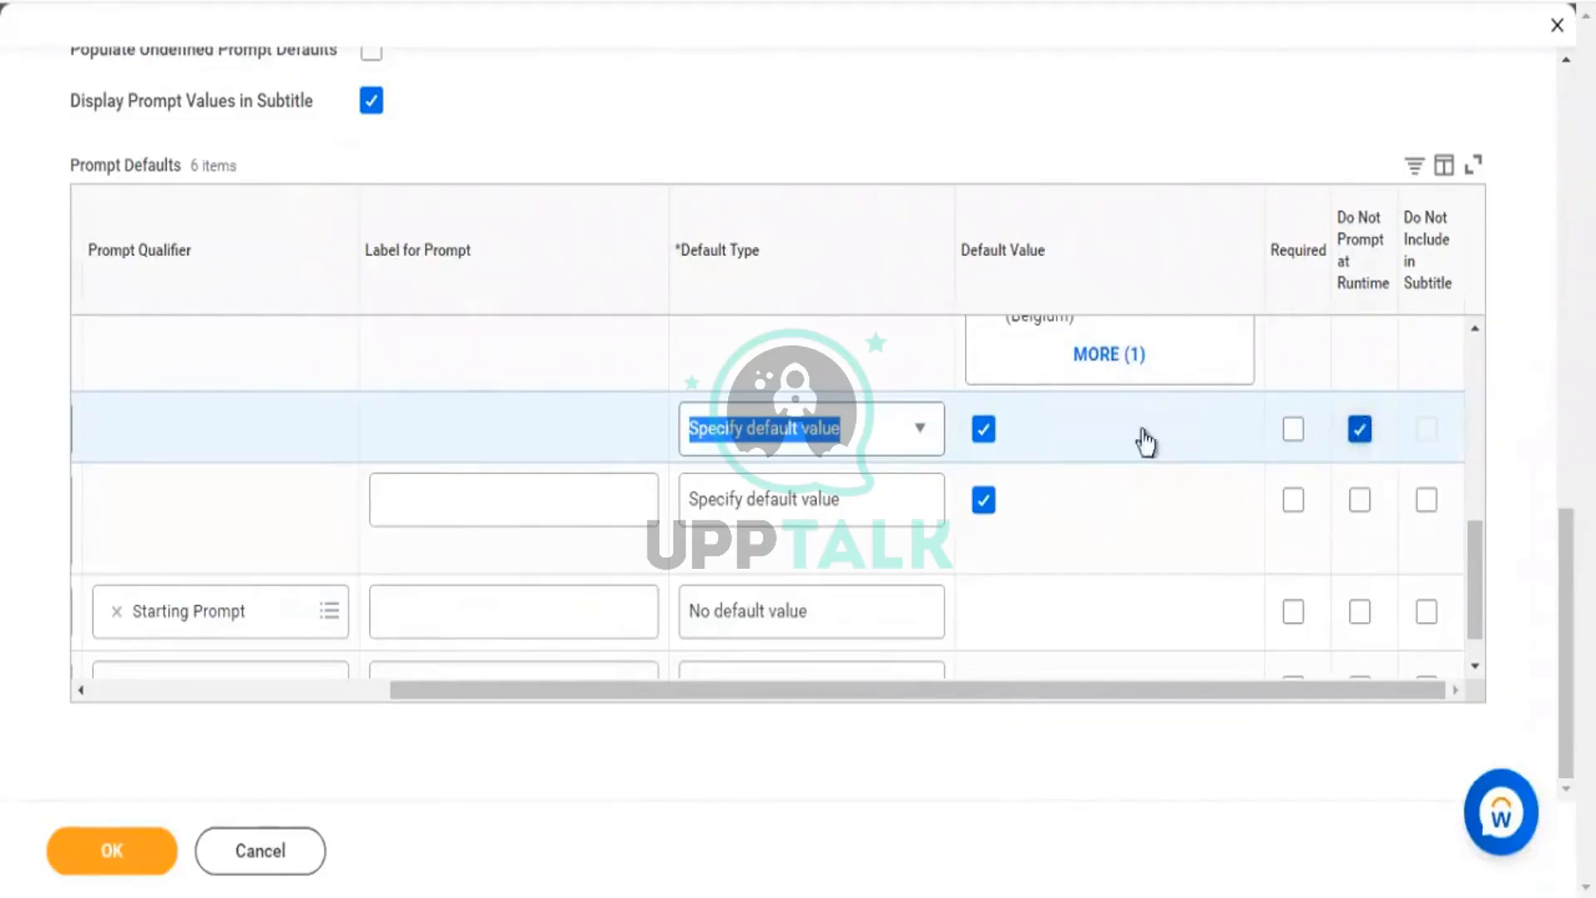
{"action": "left_click", "coordinate": [137, 866]}
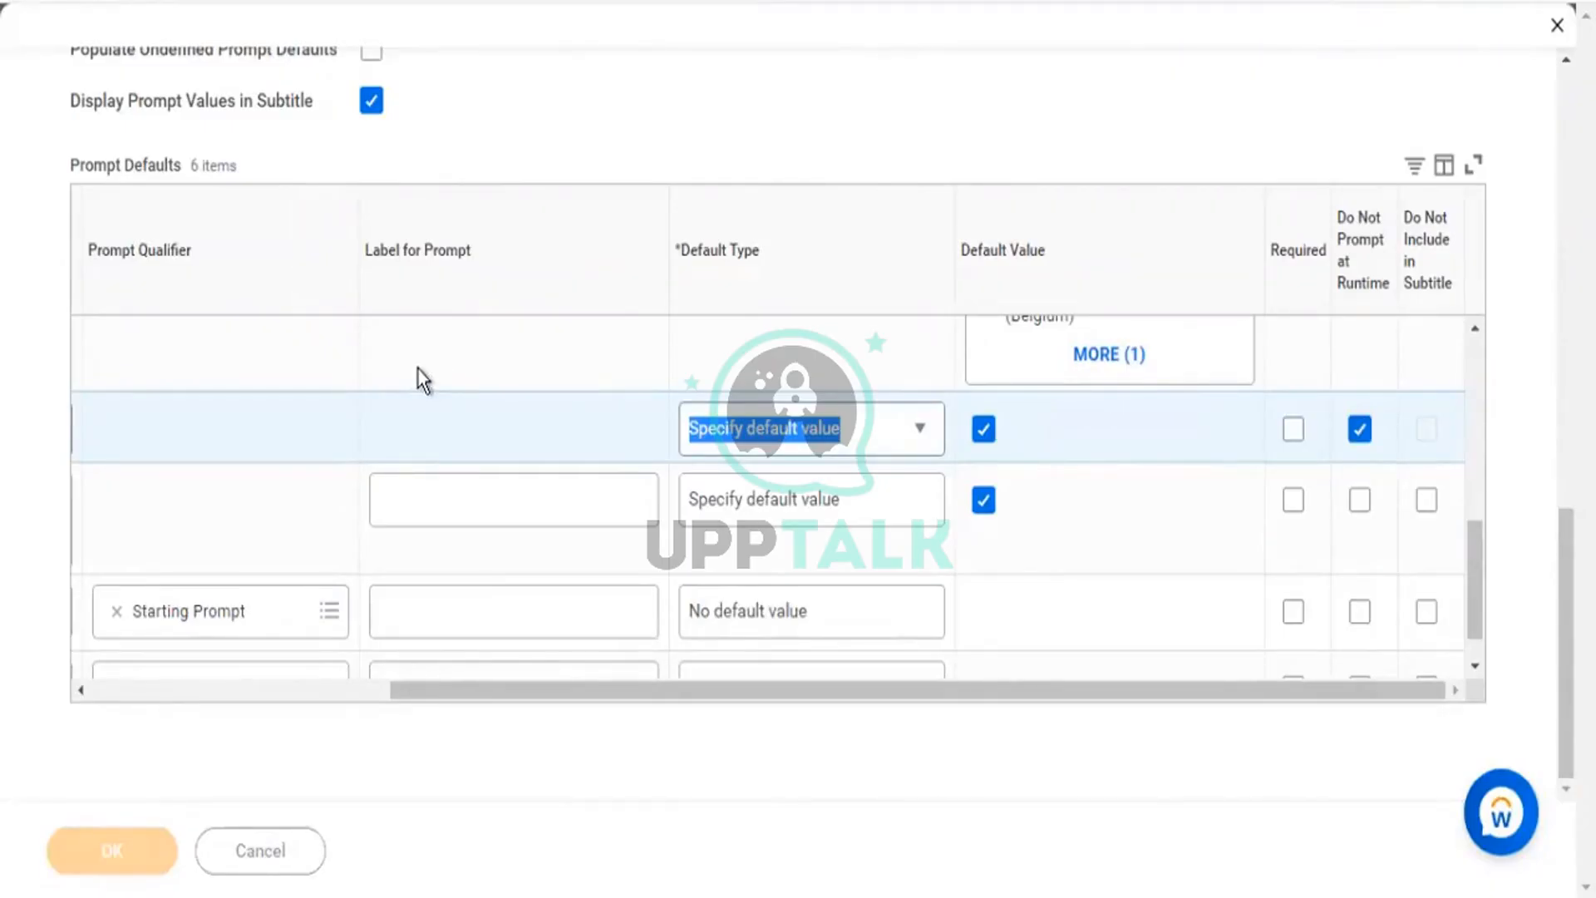
{"action": "left_click", "coordinate": [197, 863]}
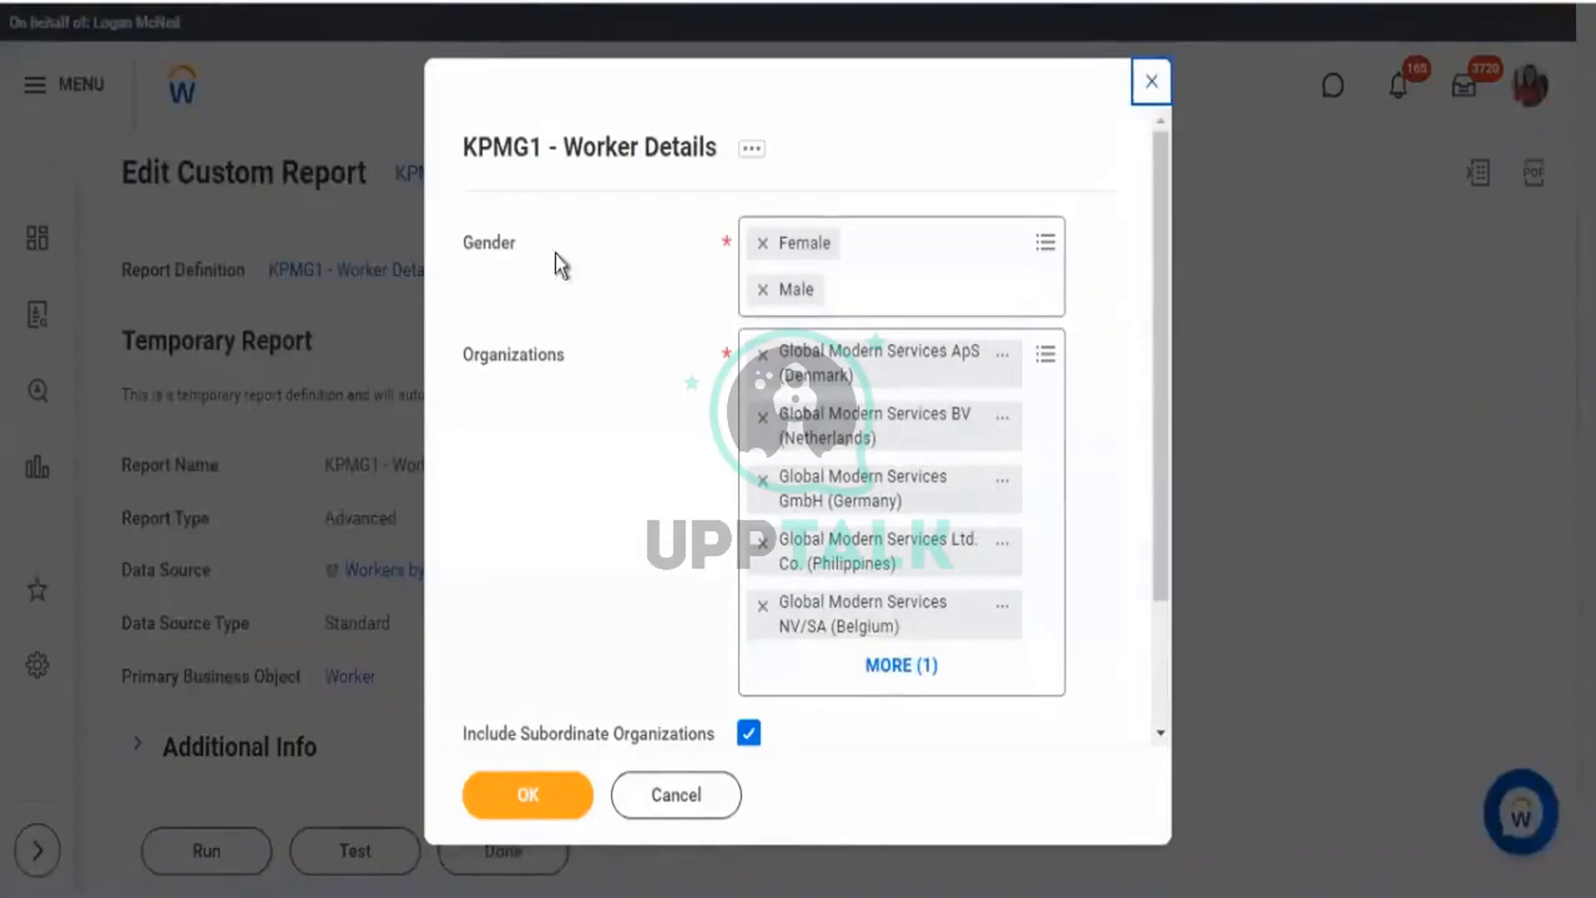
Remove Male and Female from the Gender prompt and submit to trigger the required-field error.
{"action": "double_click", "coordinate": [555, 253]}
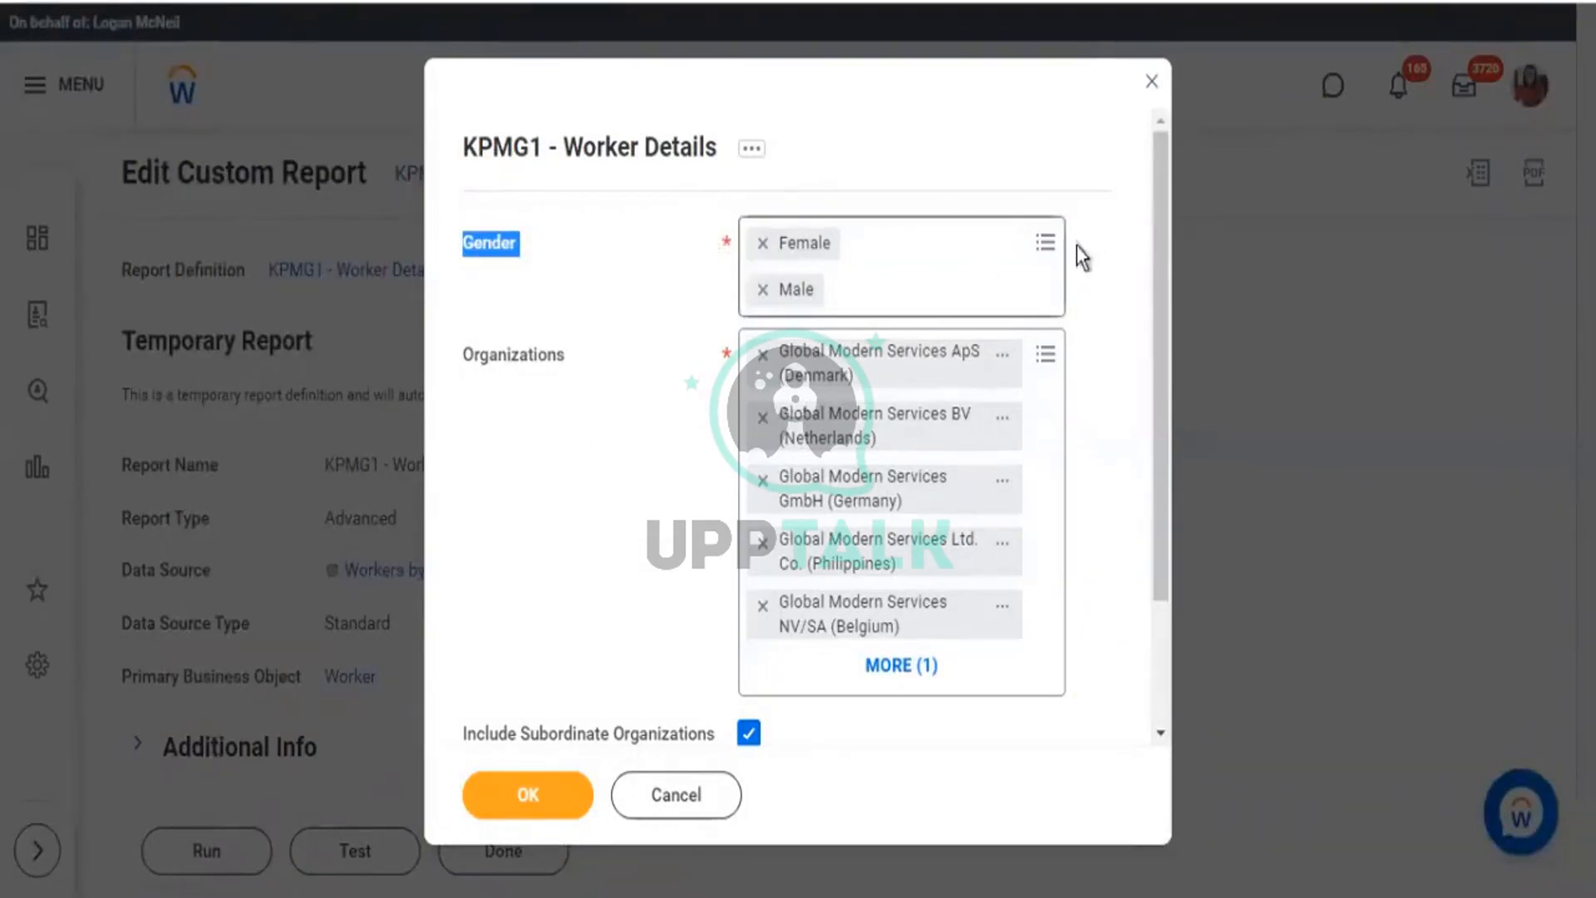
{"action": "left_click", "coordinate": [1059, 309]}
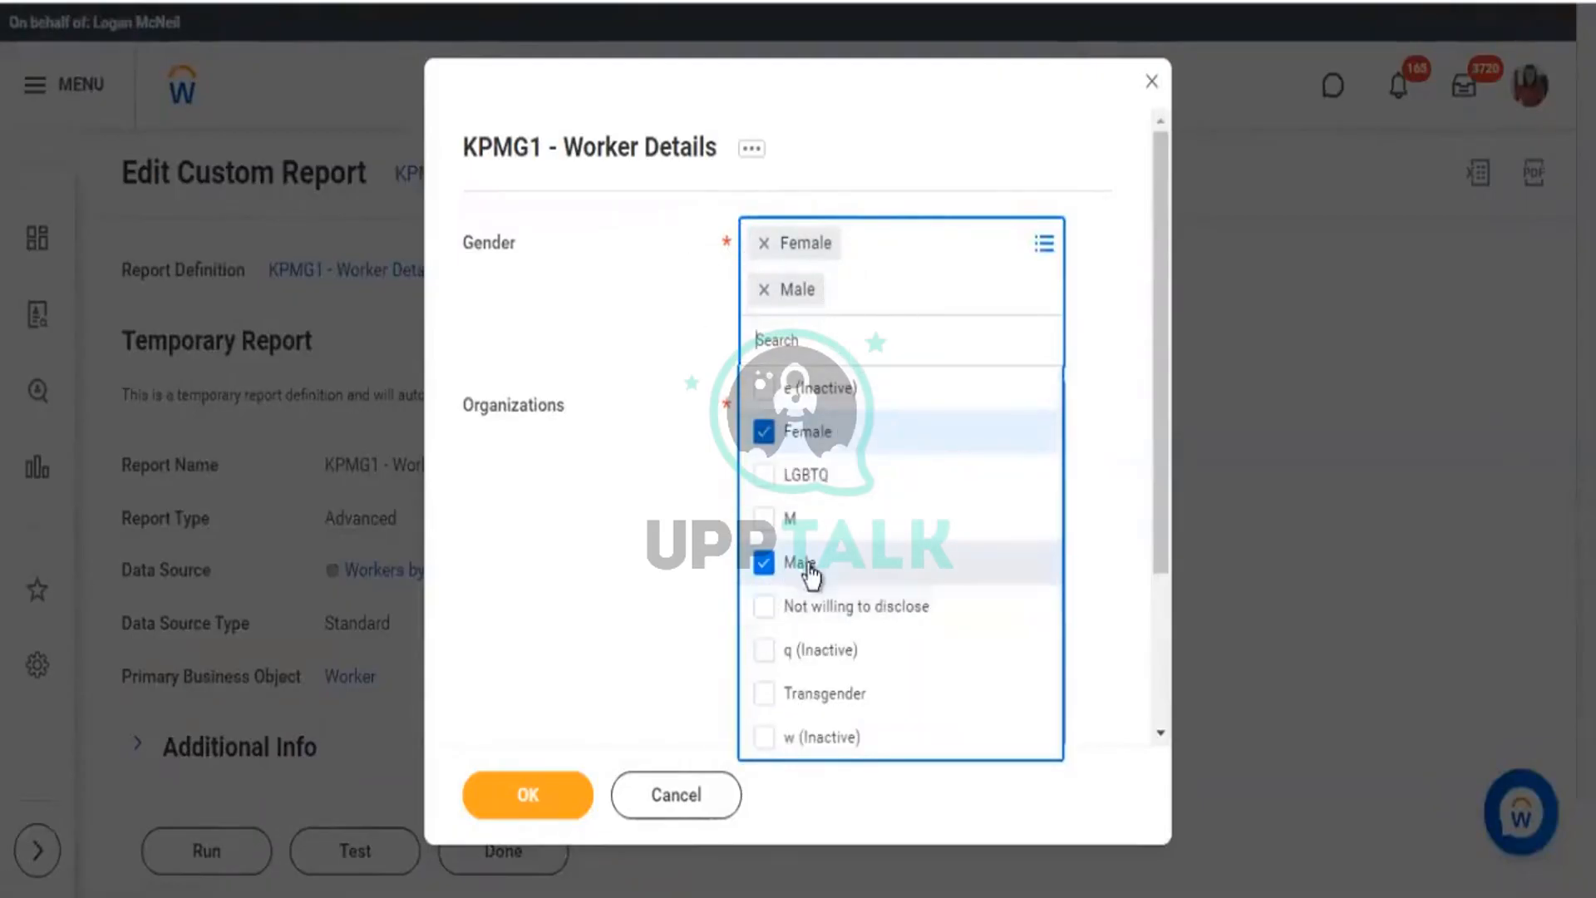
{"action": "left_click", "coordinate": [763, 562]}
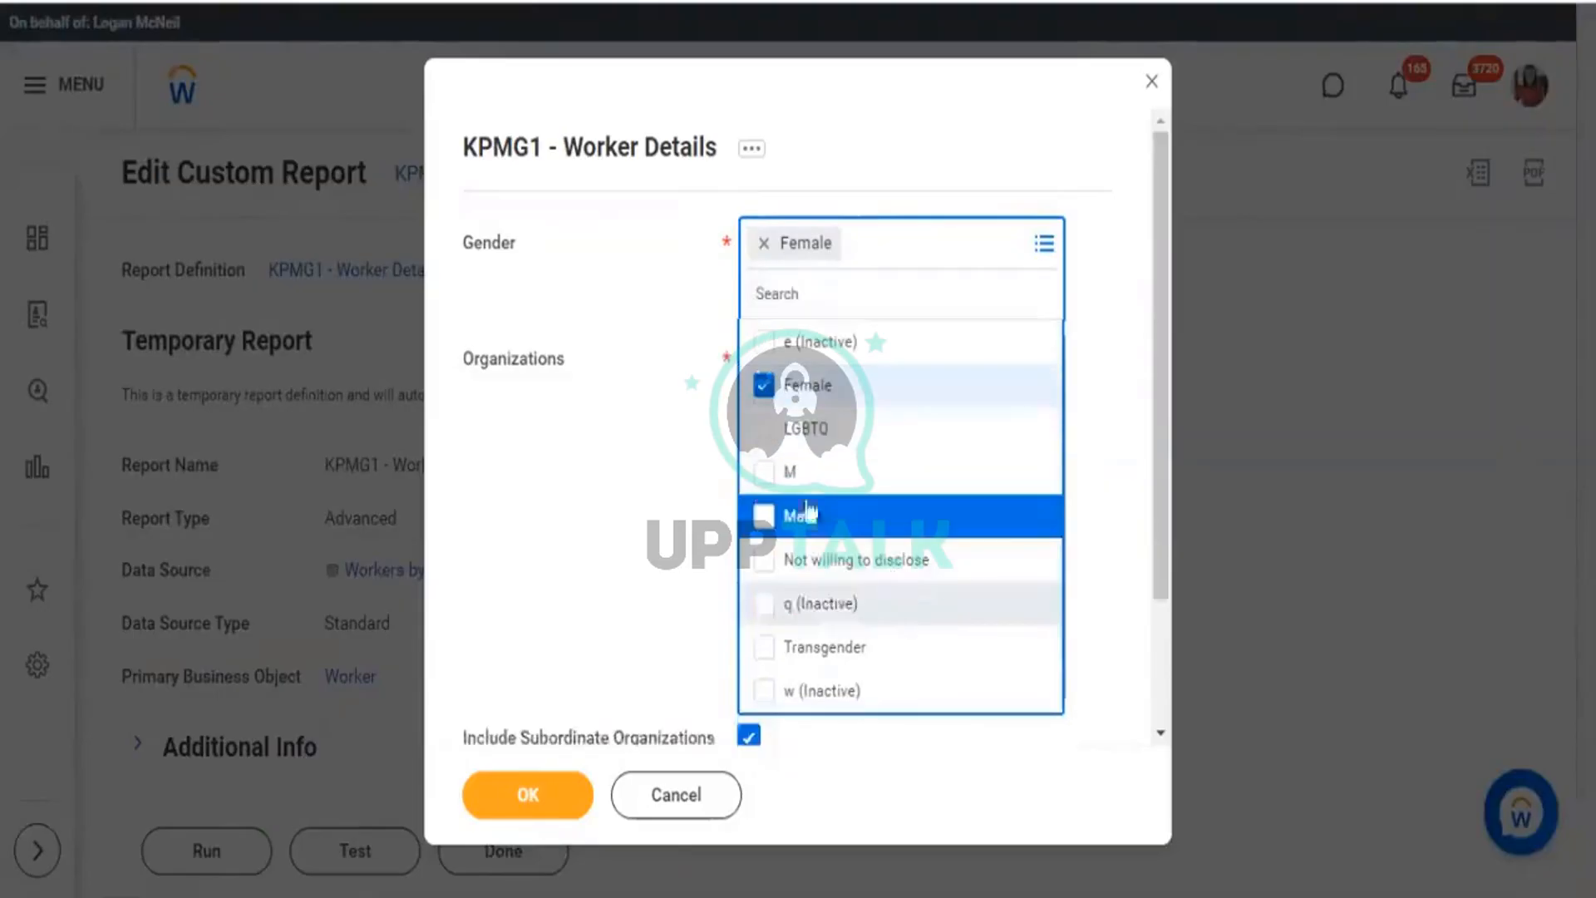
{"action": "left_click", "coordinate": [765, 384]}
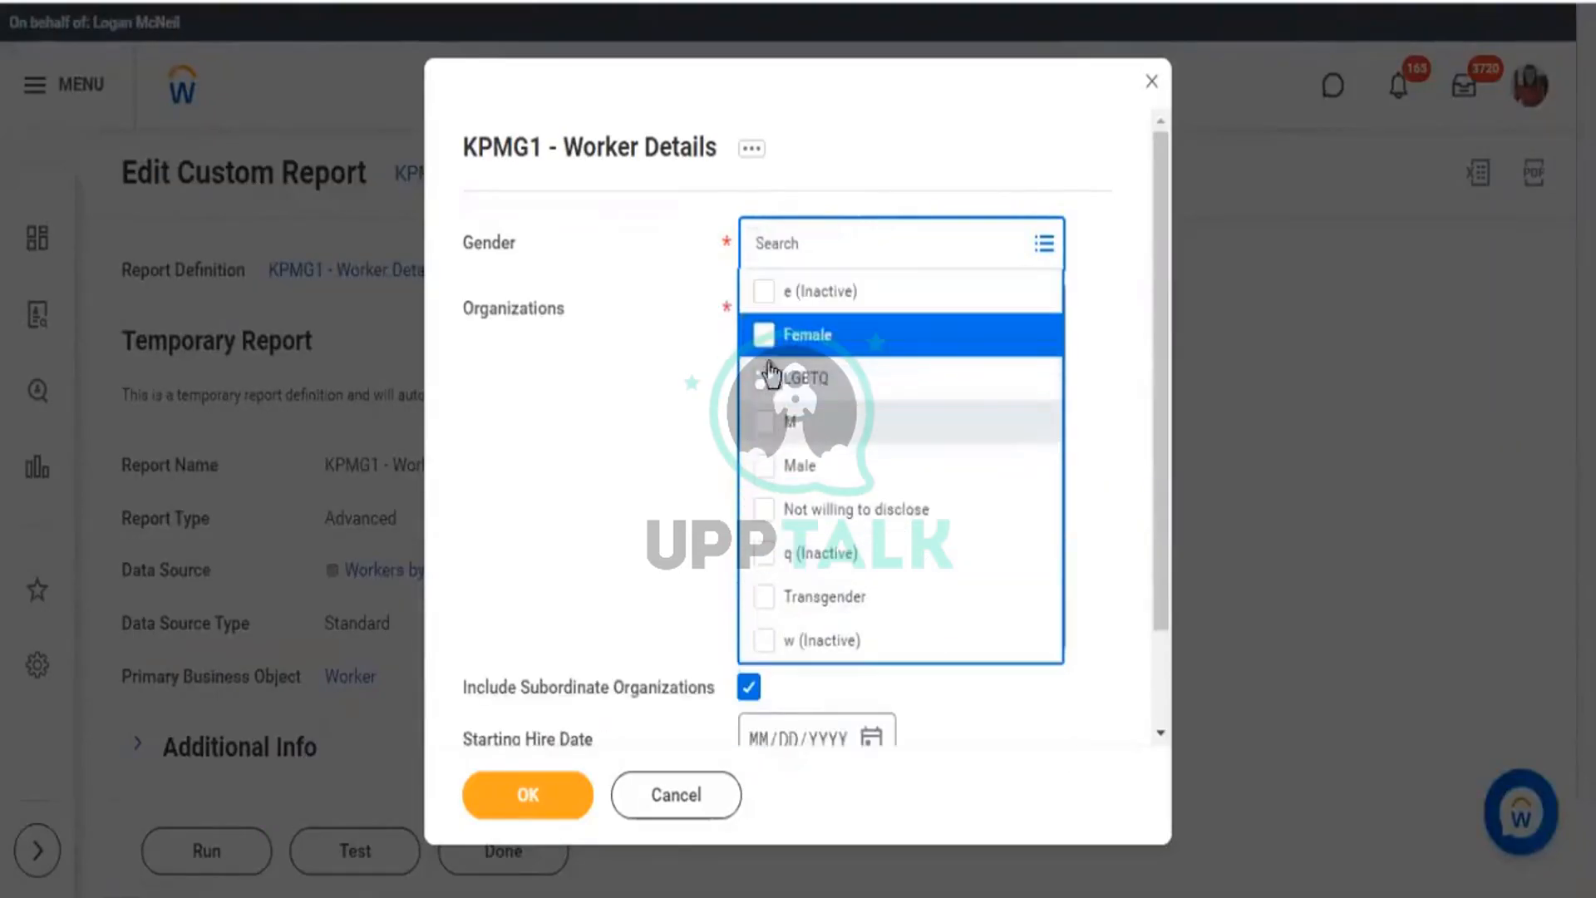
{"action": "left_click", "coordinate": [904, 172]}
{"action": "double_click", "coordinate": [725, 246]}
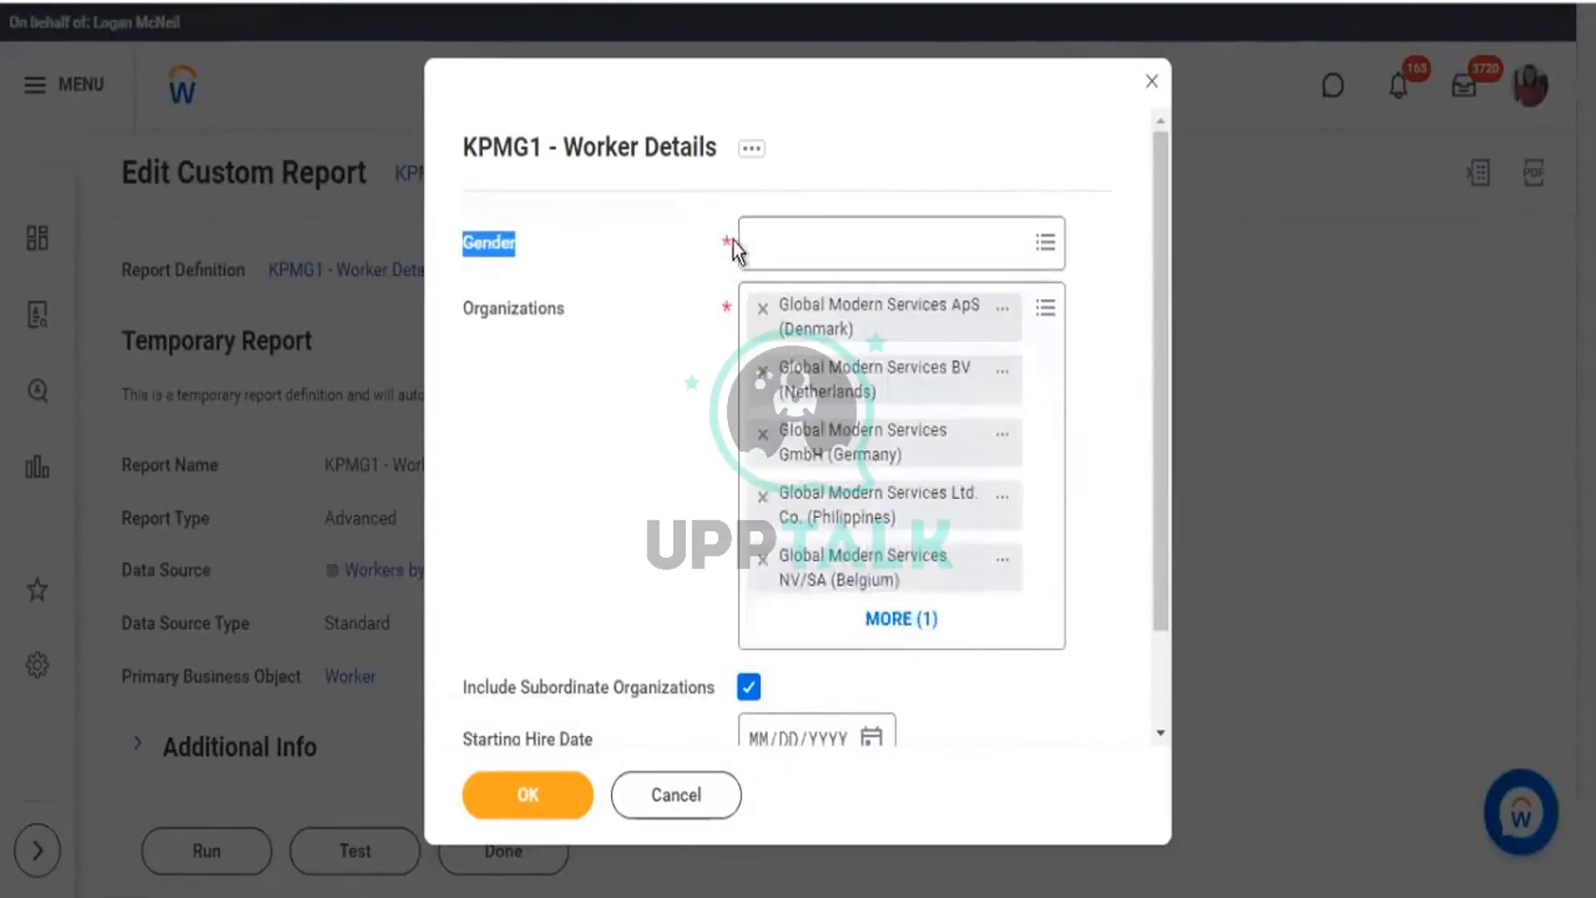
{"action": "left_click", "coordinate": [532, 785]}
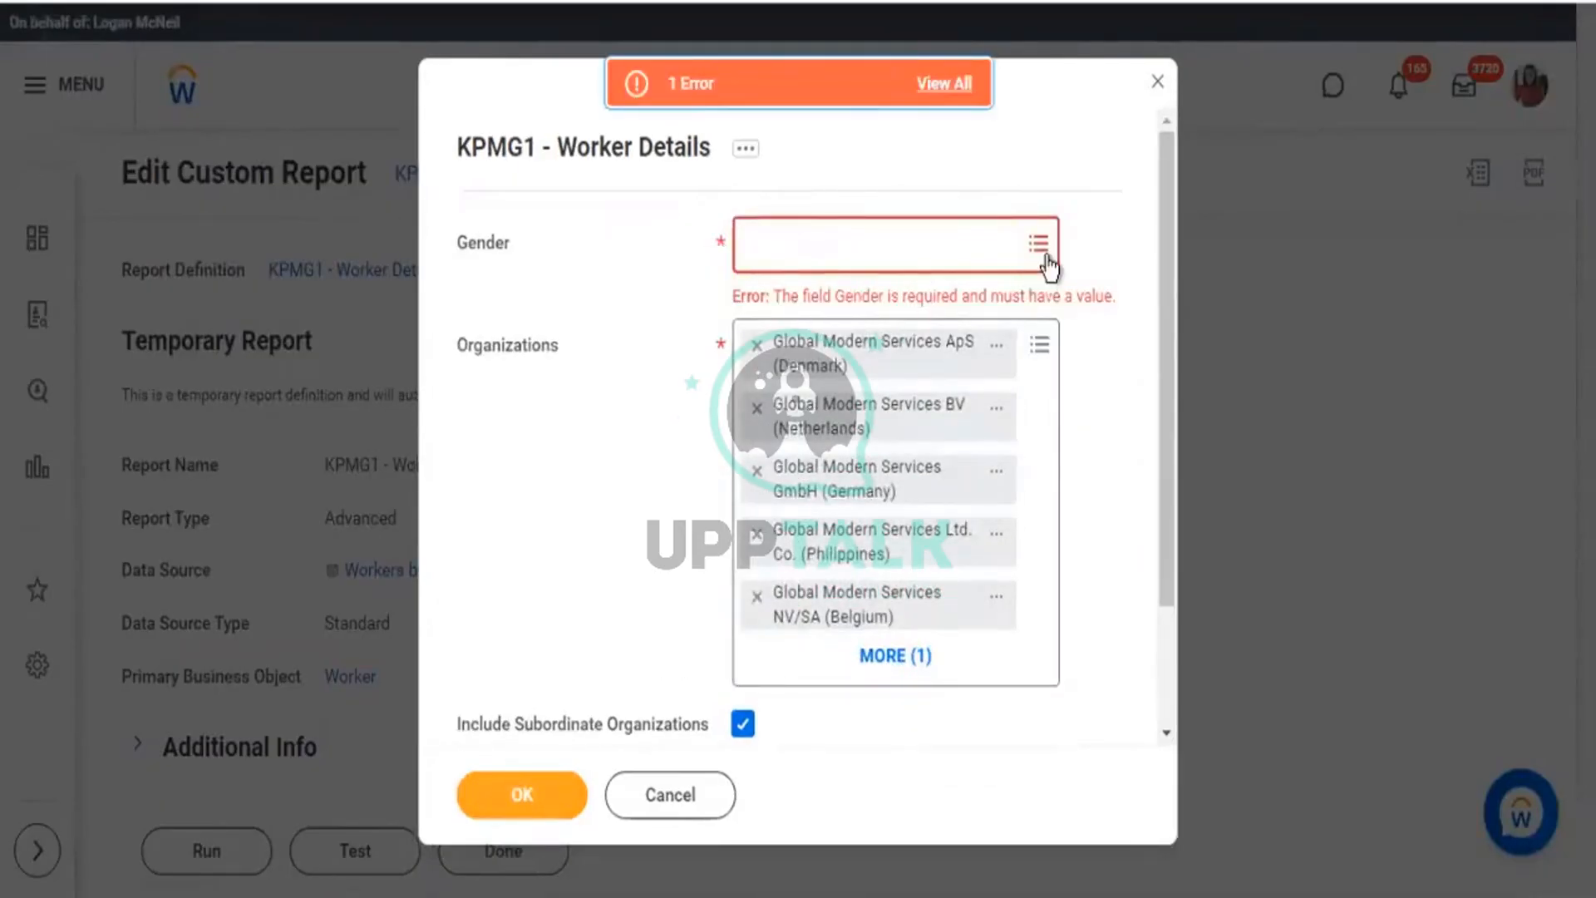
Reselect Female and Male for the Gender prompt.
{"action": "left_click", "coordinate": [1039, 254]}
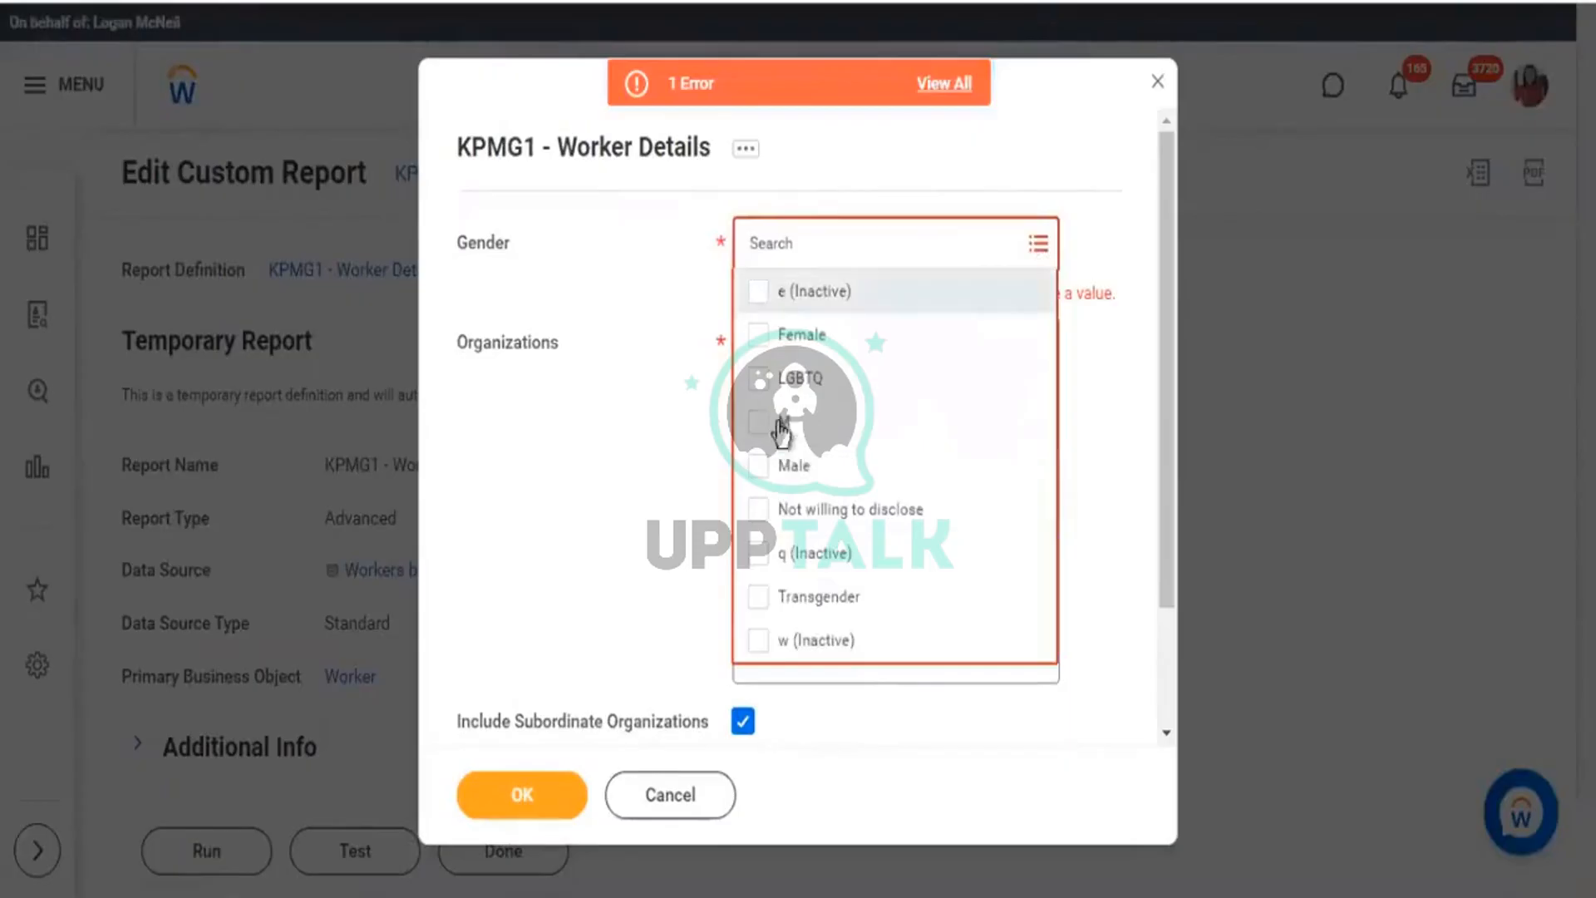
{"action": "left_click", "coordinate": [761, 349]}
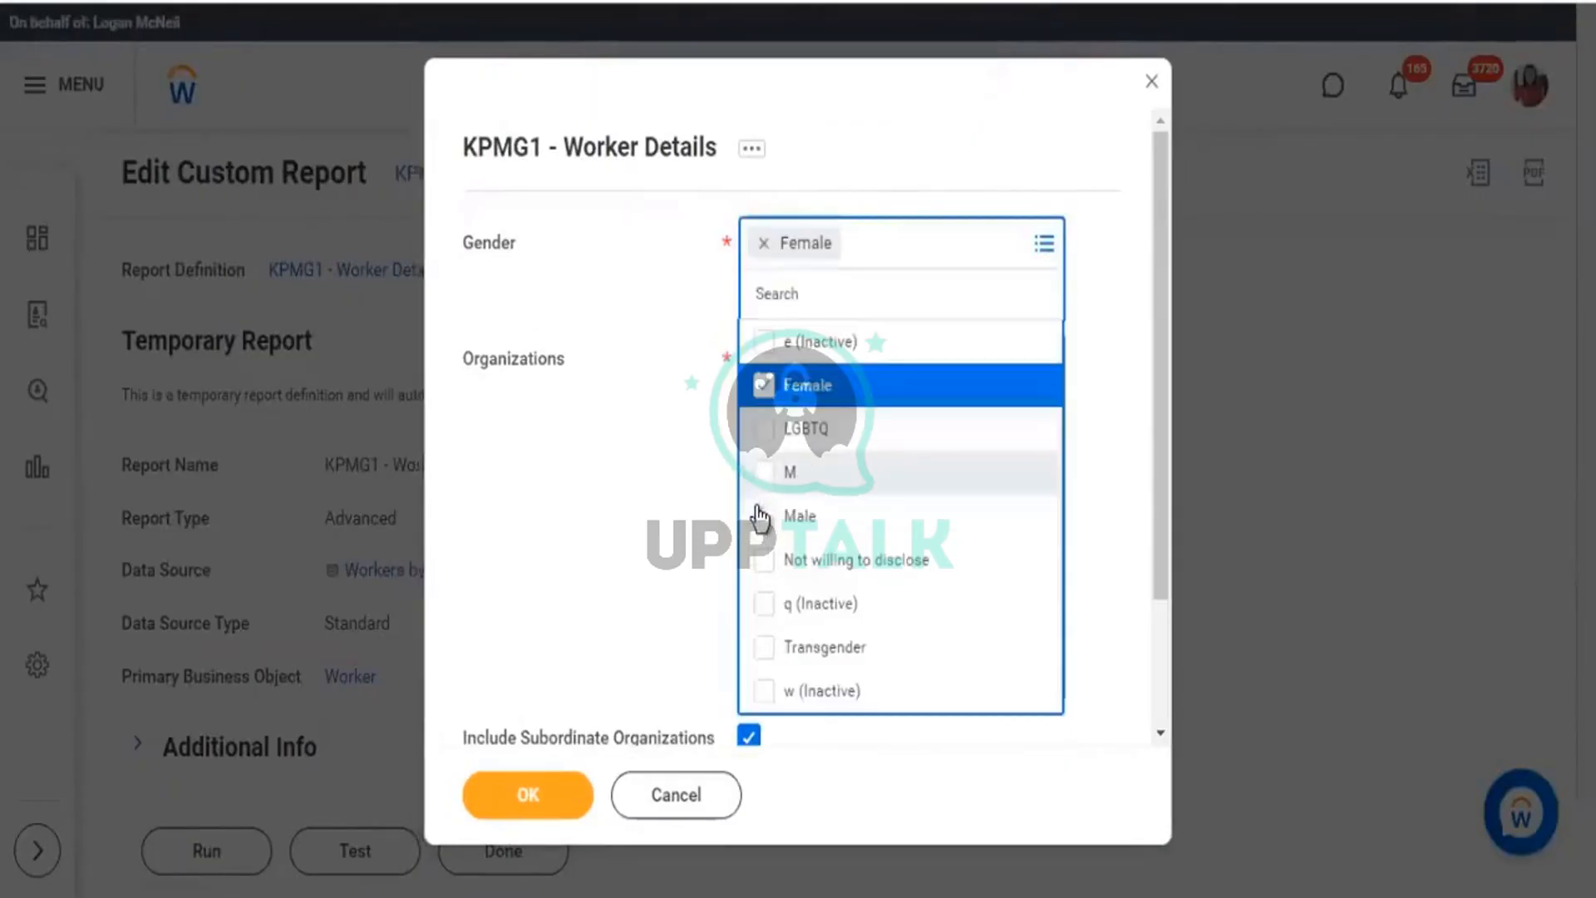
{"action": "left_click", "coordinate": [774, 515]}
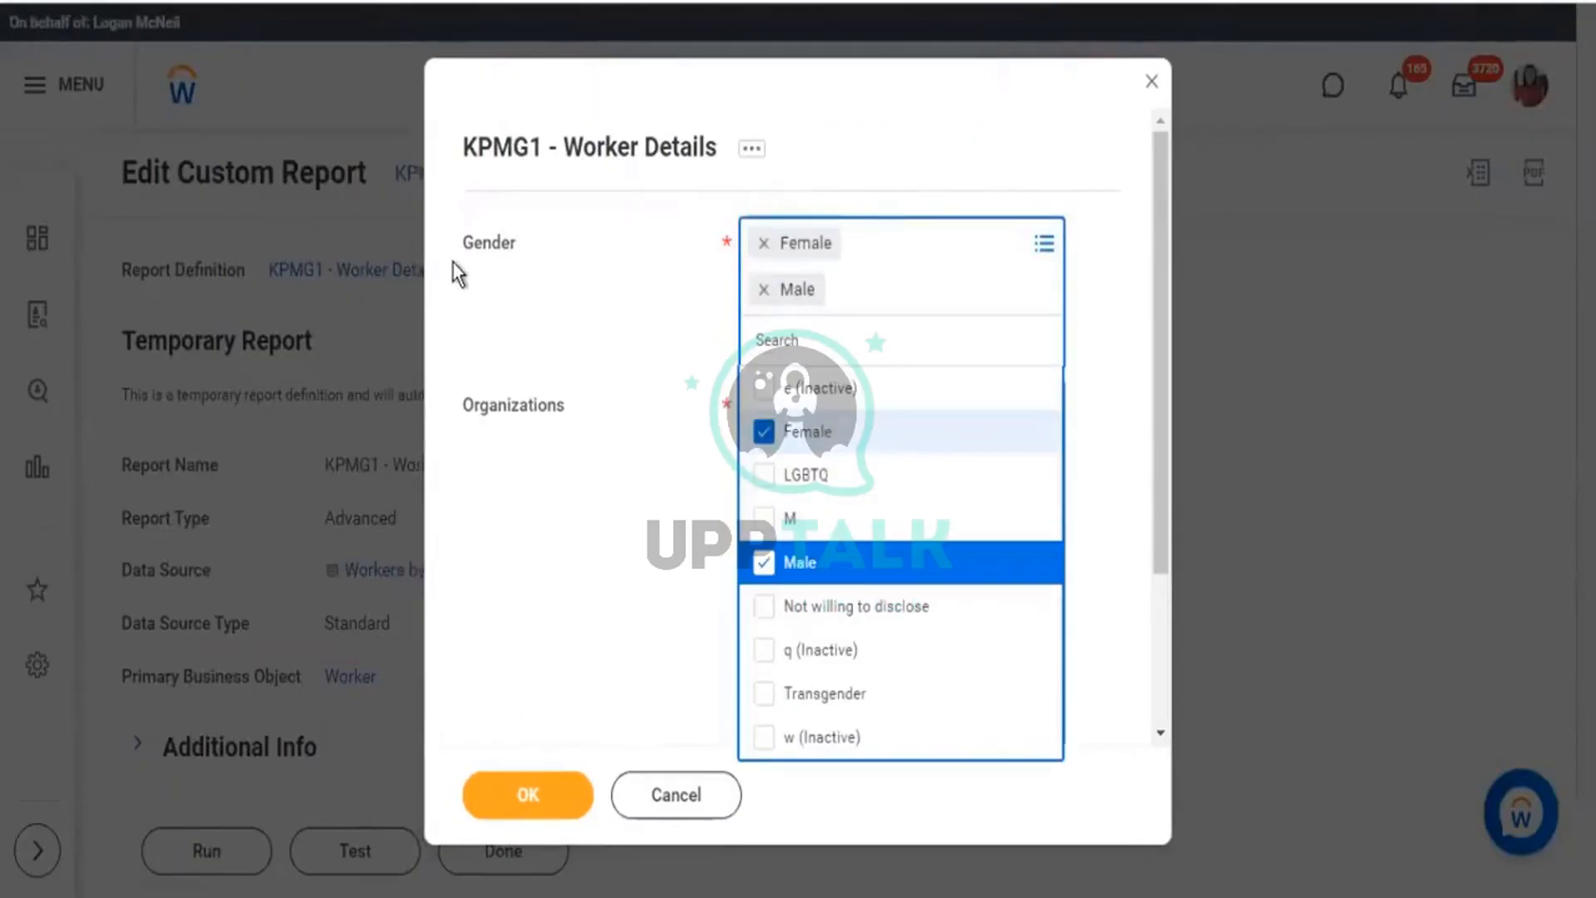
{"action": "double_click", "coordinate": [541, 258]}
{"action": "scroll", "coordinate": [490, 328], "scroll_direction": "down", "scroll_amount": 2}
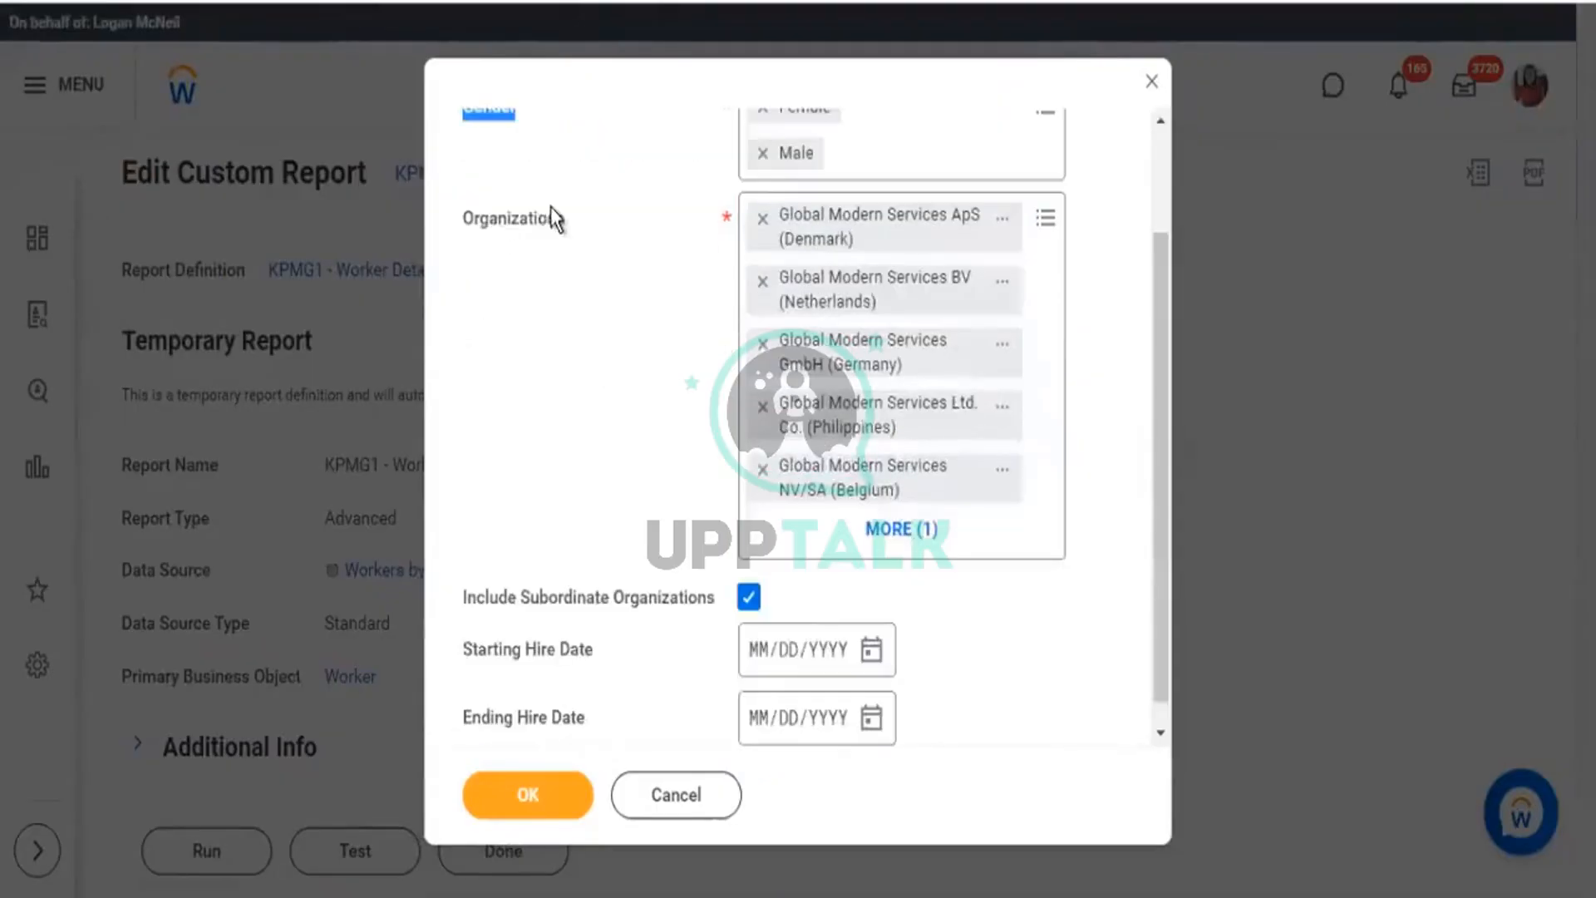
Check the Organizations and hire date prompts, leave them unchanged, and run KPMG1 - Worker Details.
{"action": "left_click_drag", "start_coordinate": [548, 218], "coordinate": [489, 218]}
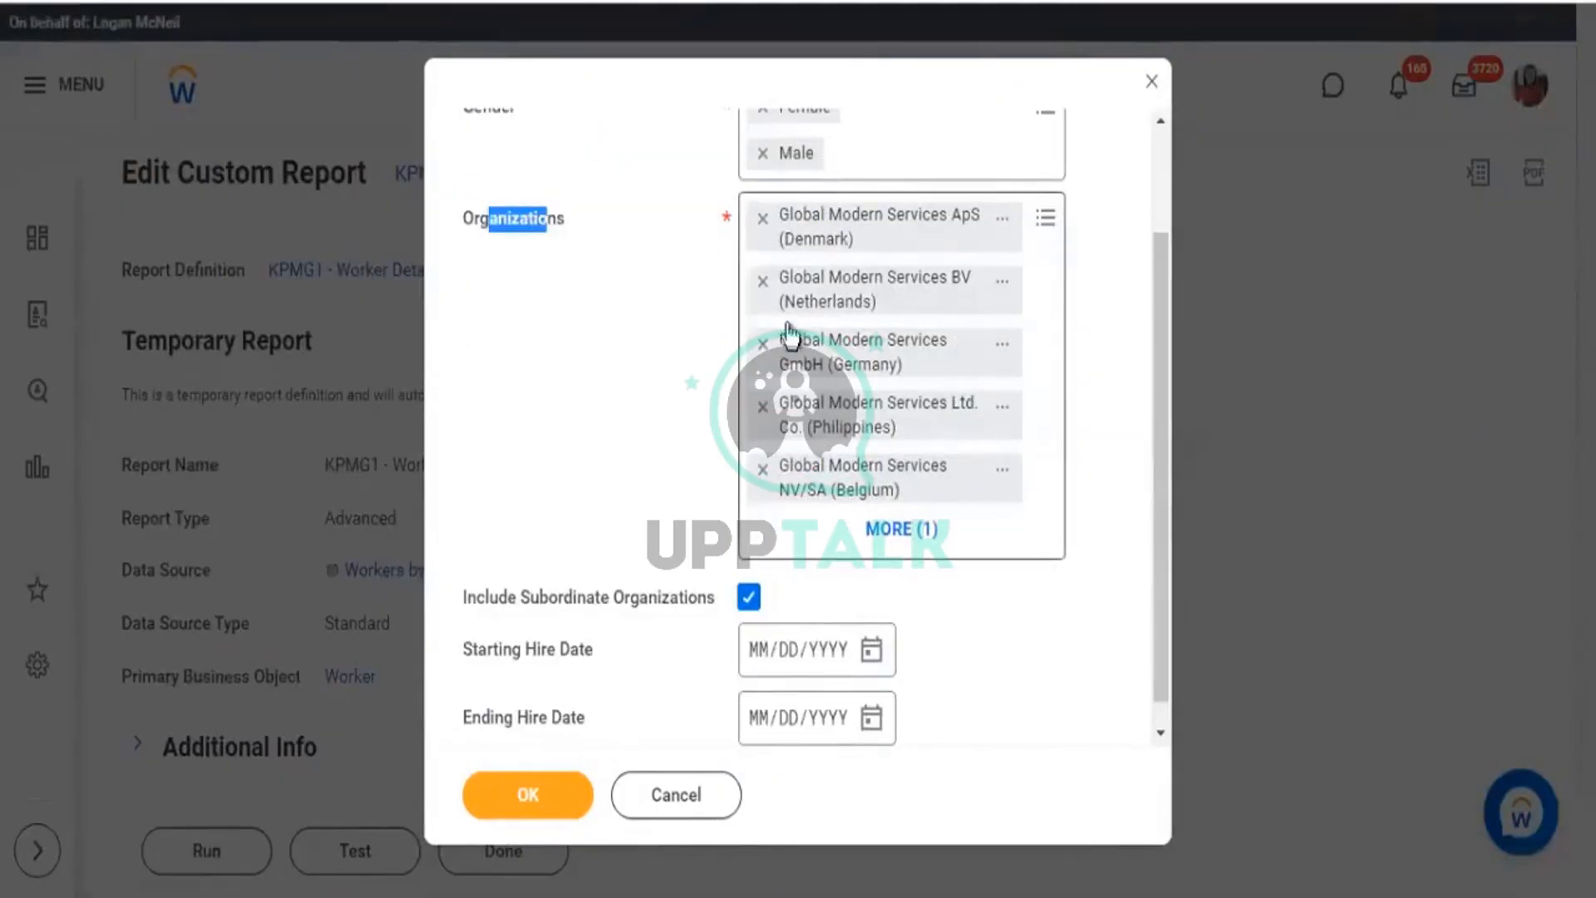
{"action": "left_click", "coordinate": [1047, 218]}
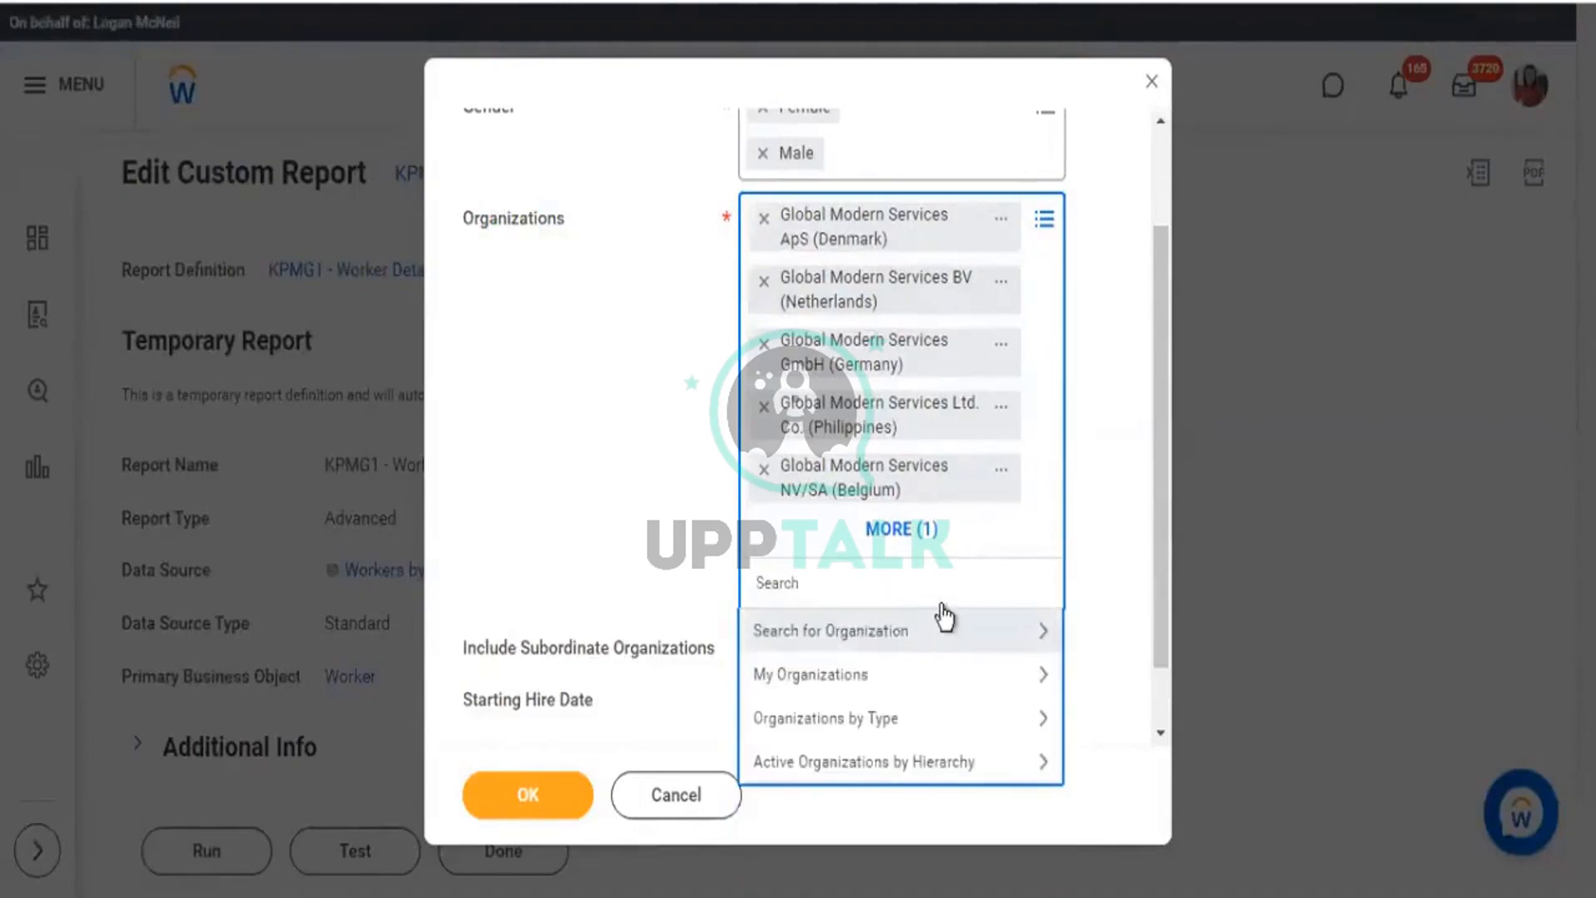
{"action": "left_click", "coordinate": [774, 186]}
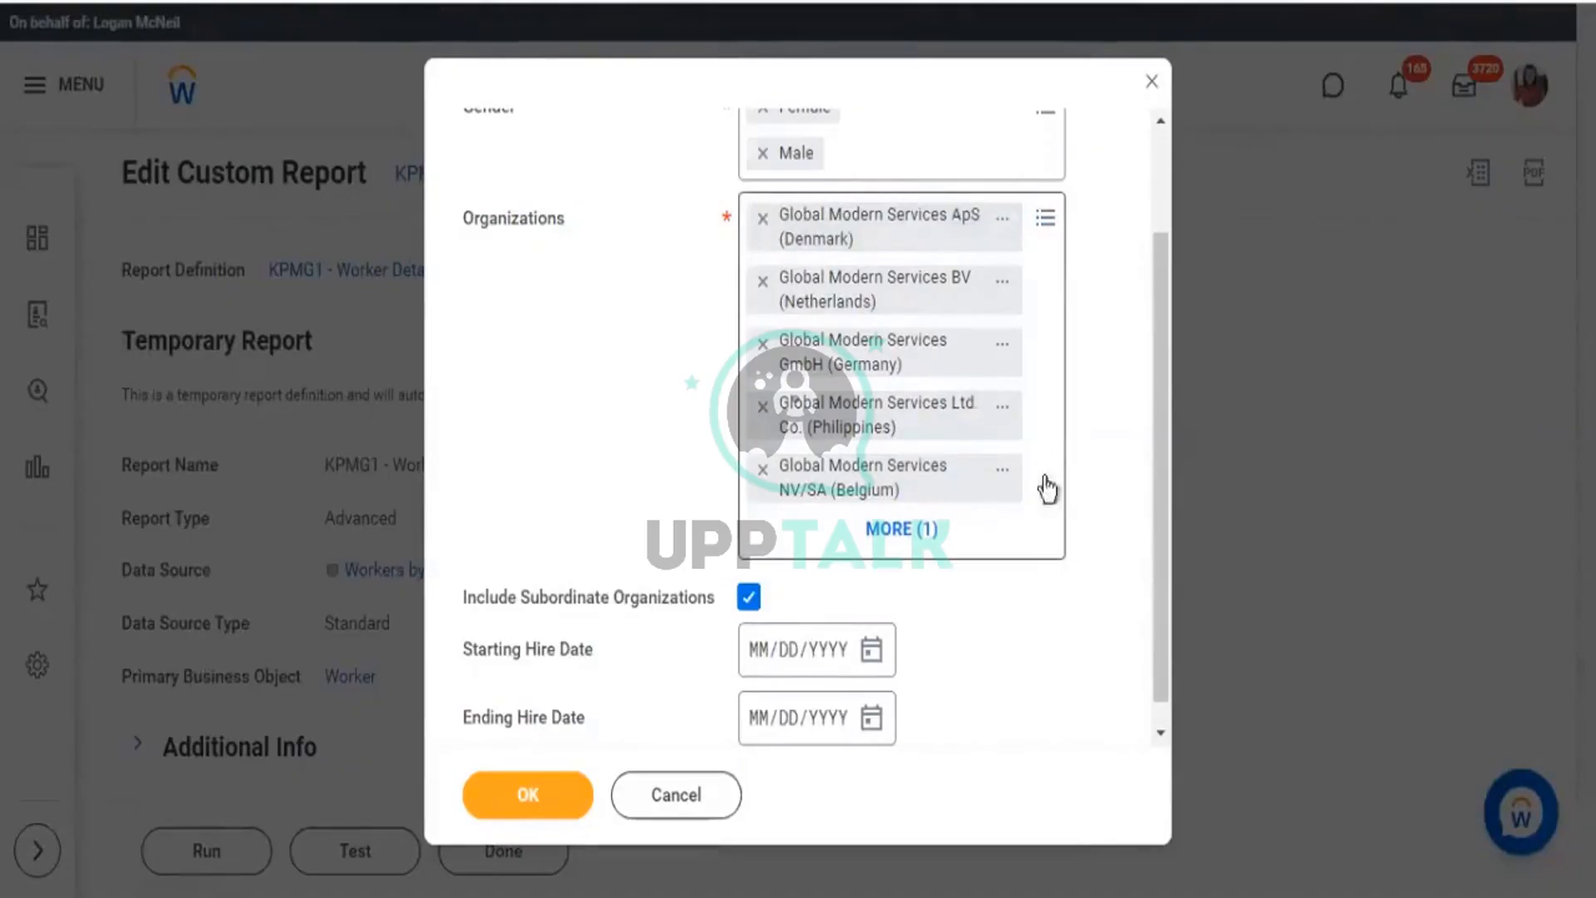
{"action": "scroll", "coordinate": [1044, 488], "scroll_direction": "down", "scroll_amount": 1}
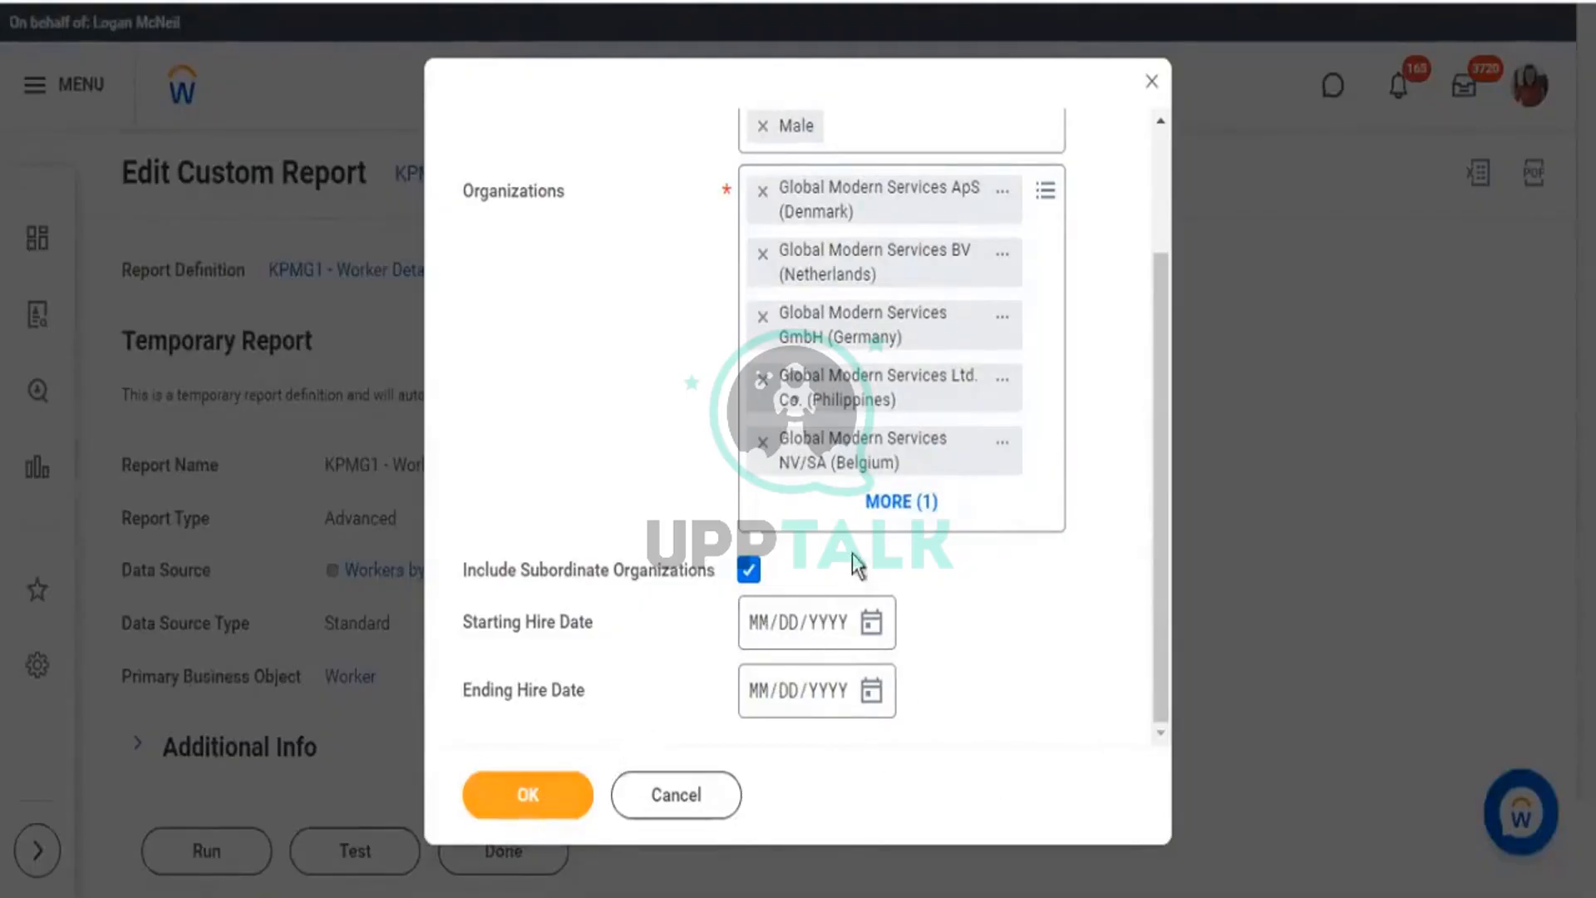
{"action": "left_click_drag", "start_coordinate": [581, 665], "coordinate": [661, 658]}
{"action": "left_click", "coordinate": [954, 715]}
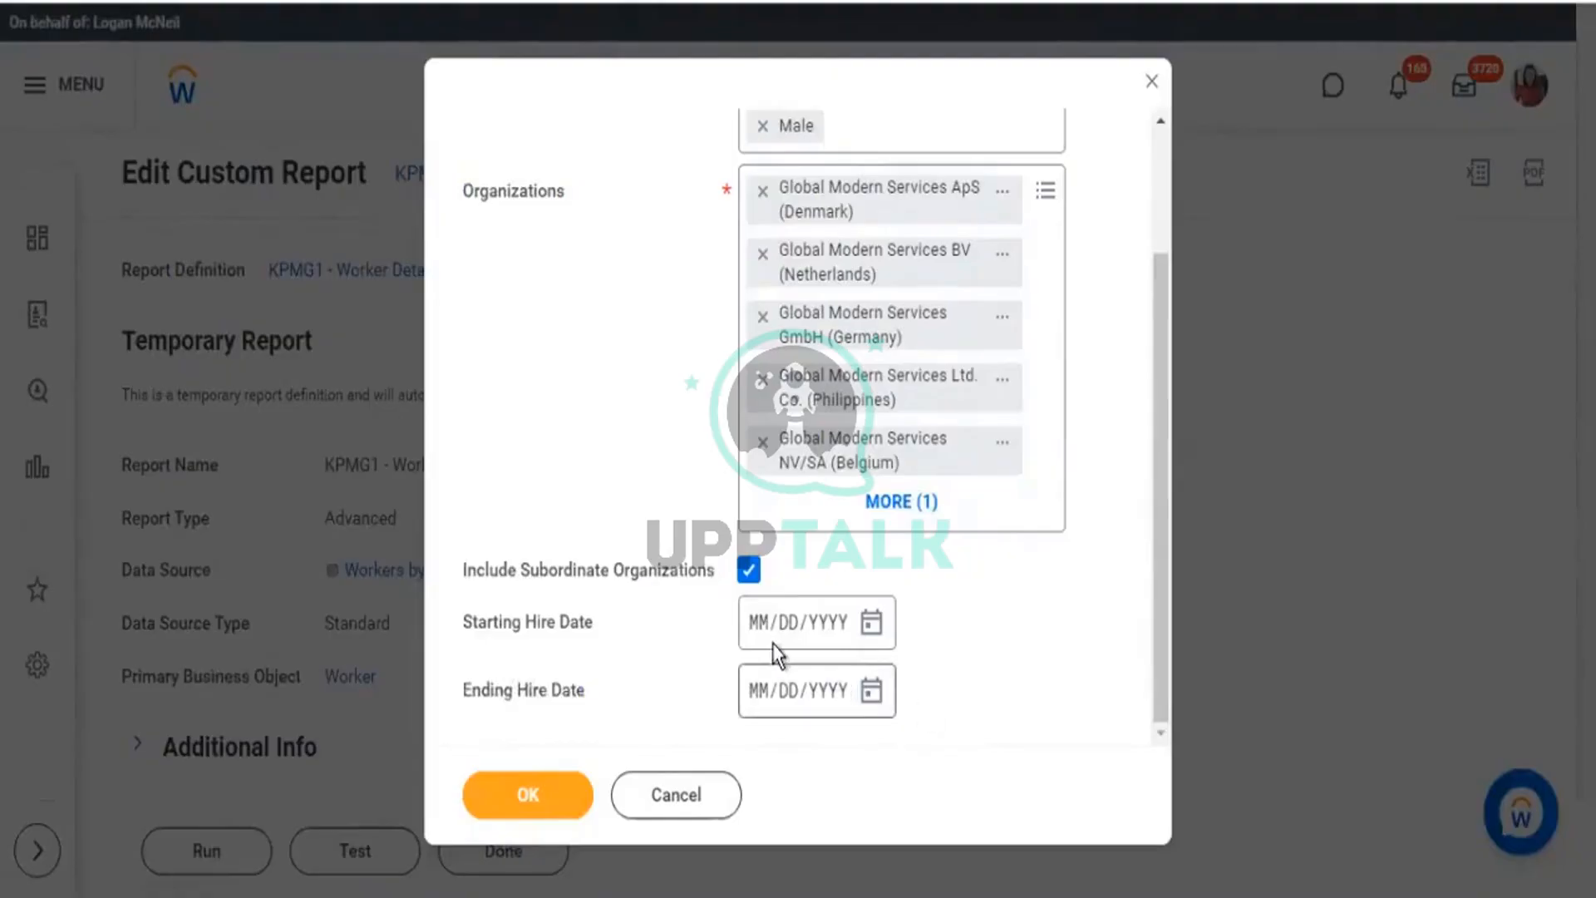
{"action": "left_click_drag", "start_coordinate": [774, 647], "coordinate": [522, 790]}
{"action": "left_click", "coordinate": [524, 794]}
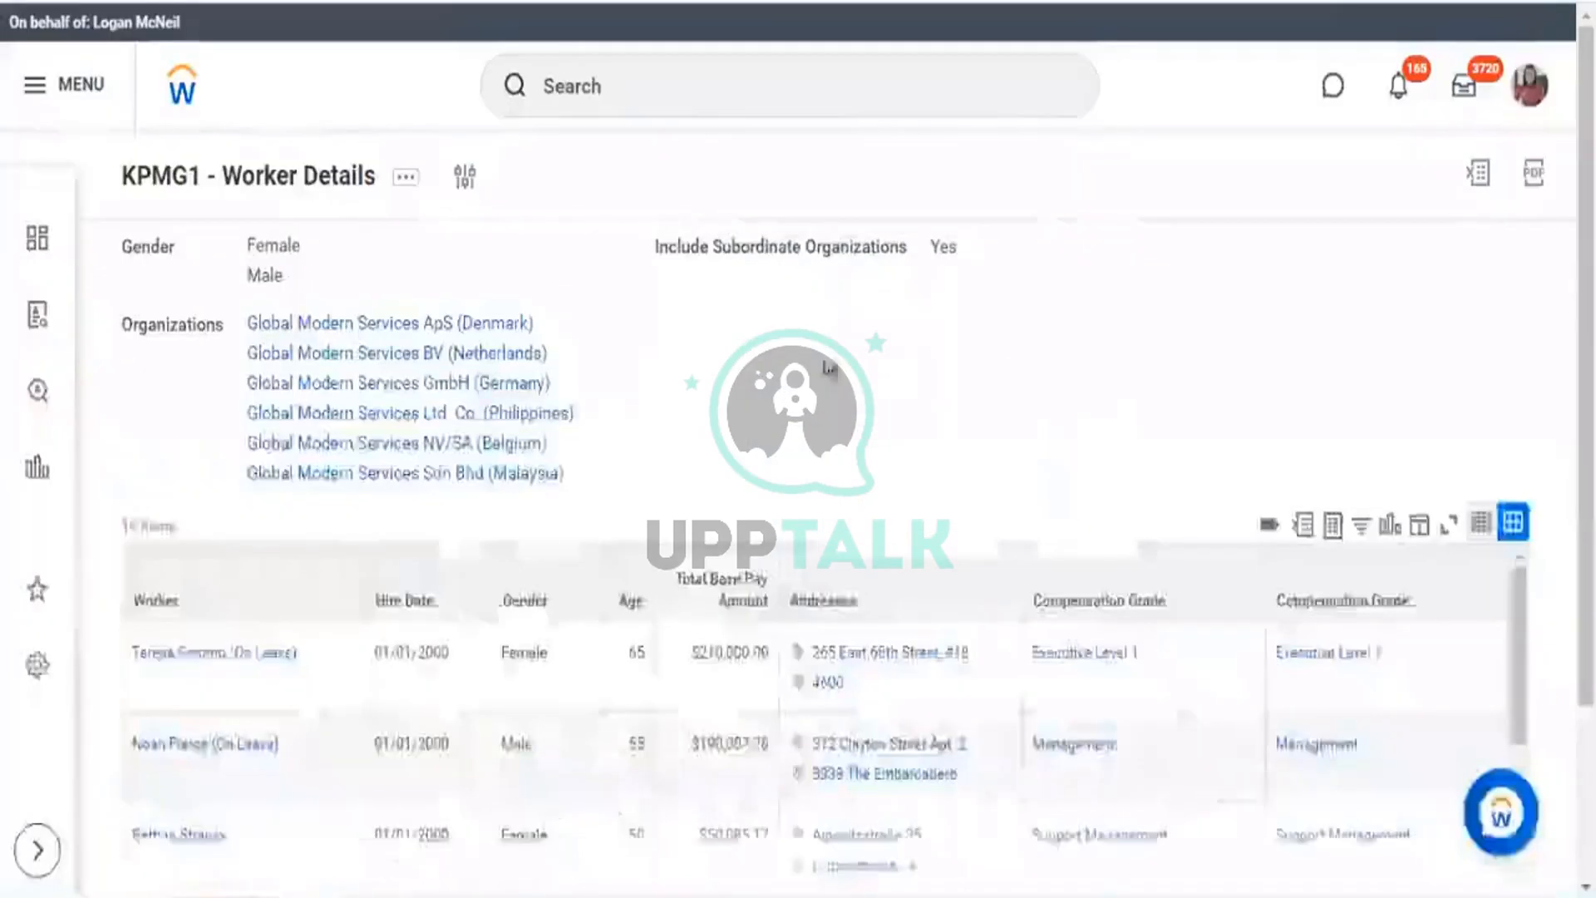
Review the 16-worker results and the prompt summary listing the six organizations.
{"action": "scroll", "coordinate": [1140, 503], "scroll_direction": "down", "scroll_amount": 5}
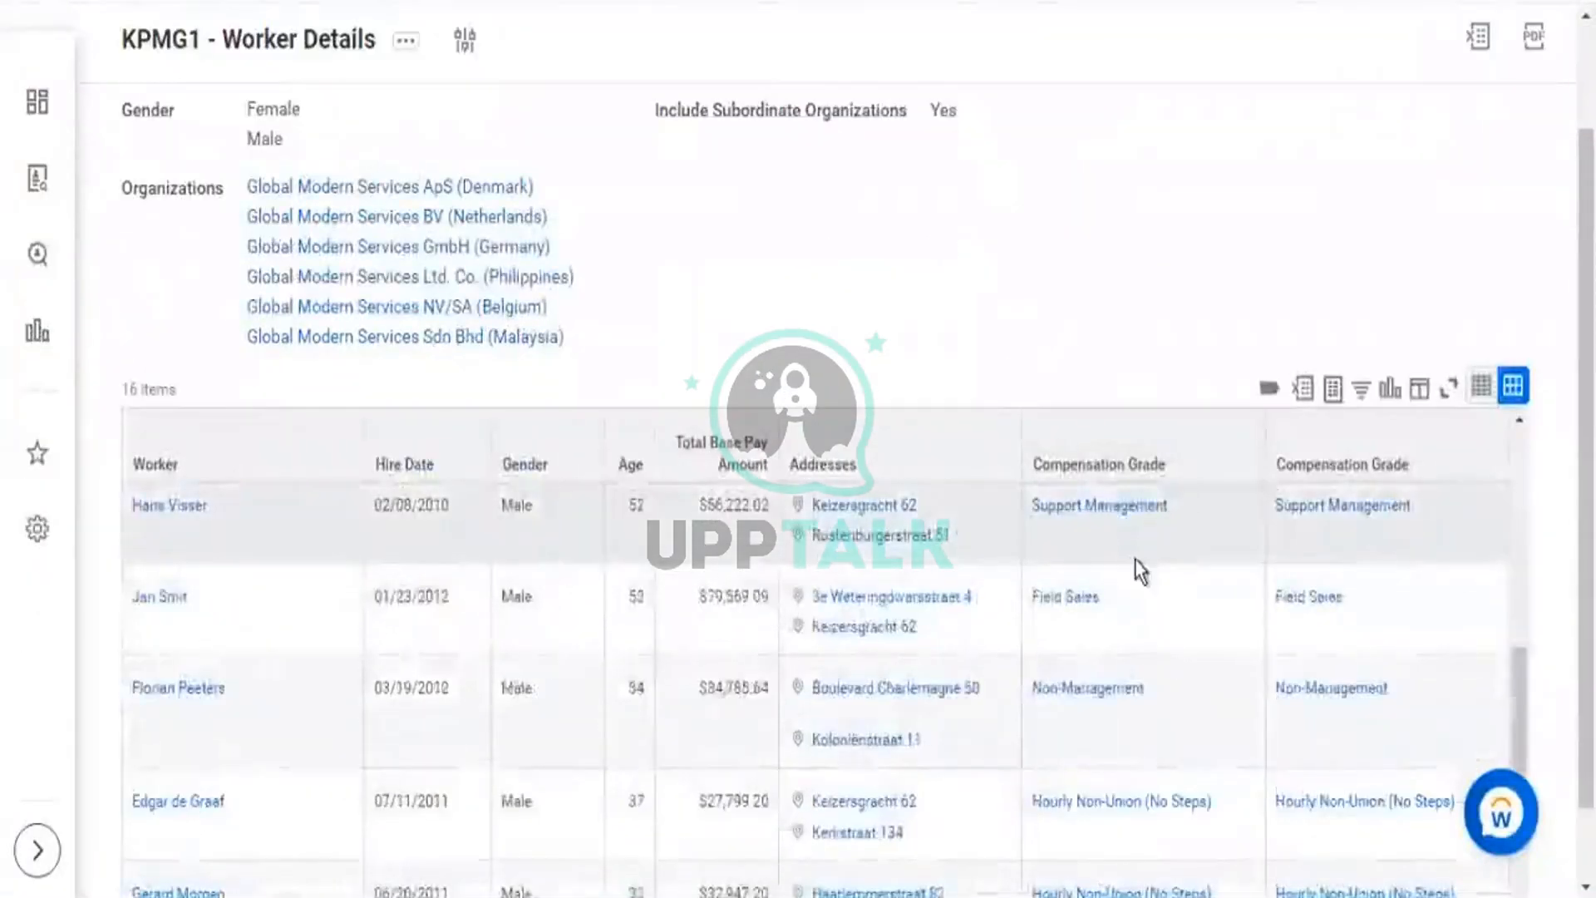
{"action": "scroll", "coordinate": [1147, 541], "scroll_direction": "down", "scroll_amount": 5}
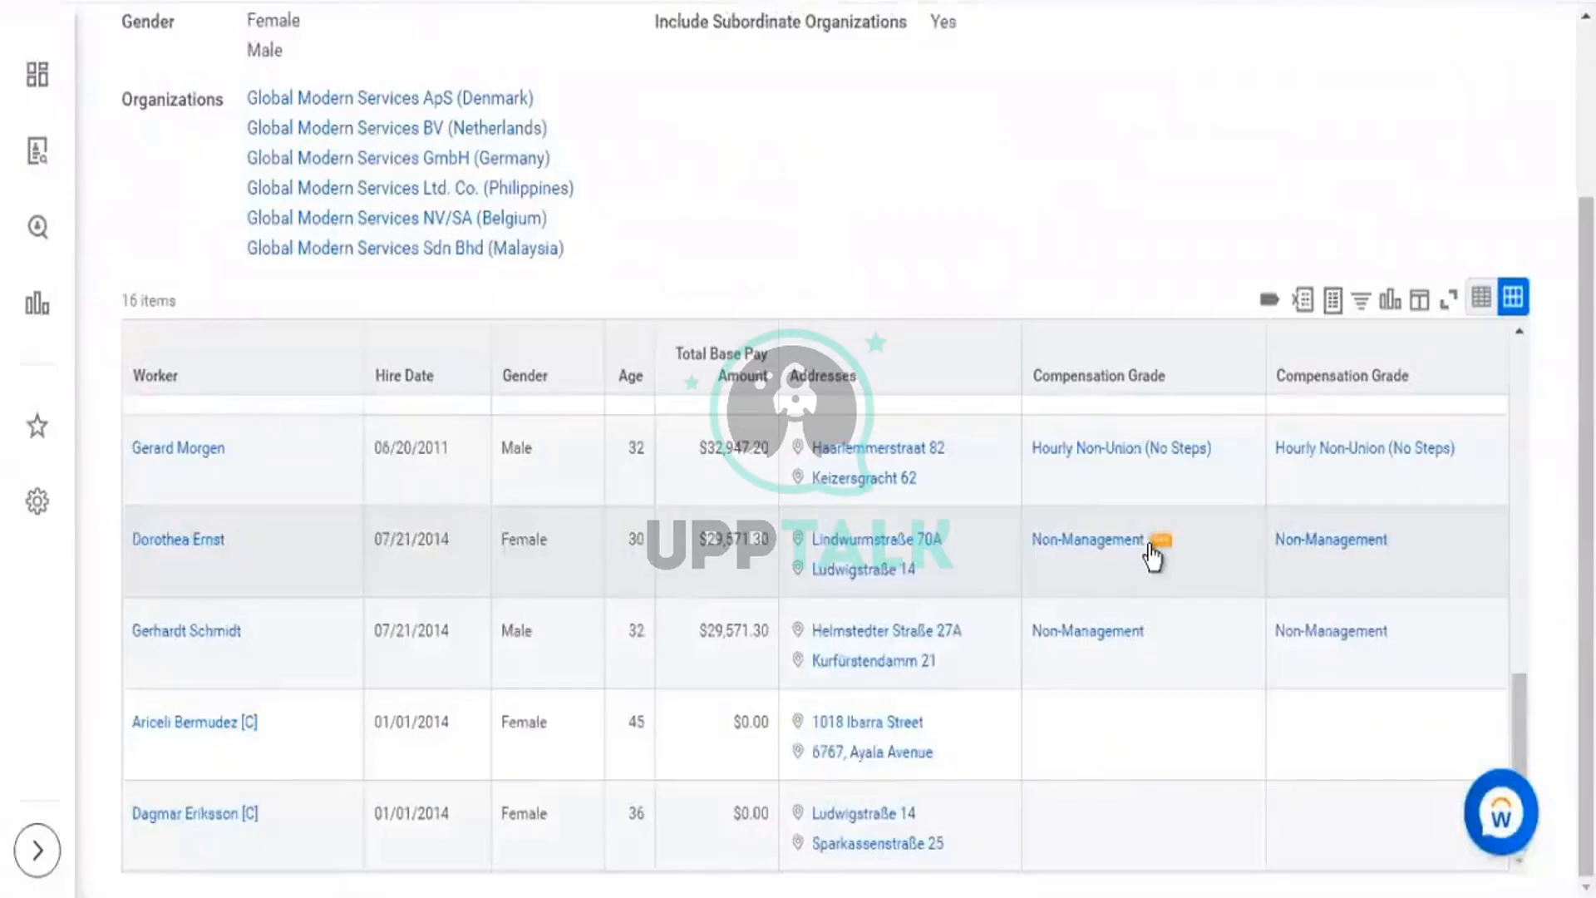
{"action": "scroll", "coordinate": [997, 499], "scroll_direction": "up", "scroll_amount": 5}
{"action": "scroll", "coordinate": [823, 200], "scroll_direction": "up", "scroll_amount": 3}
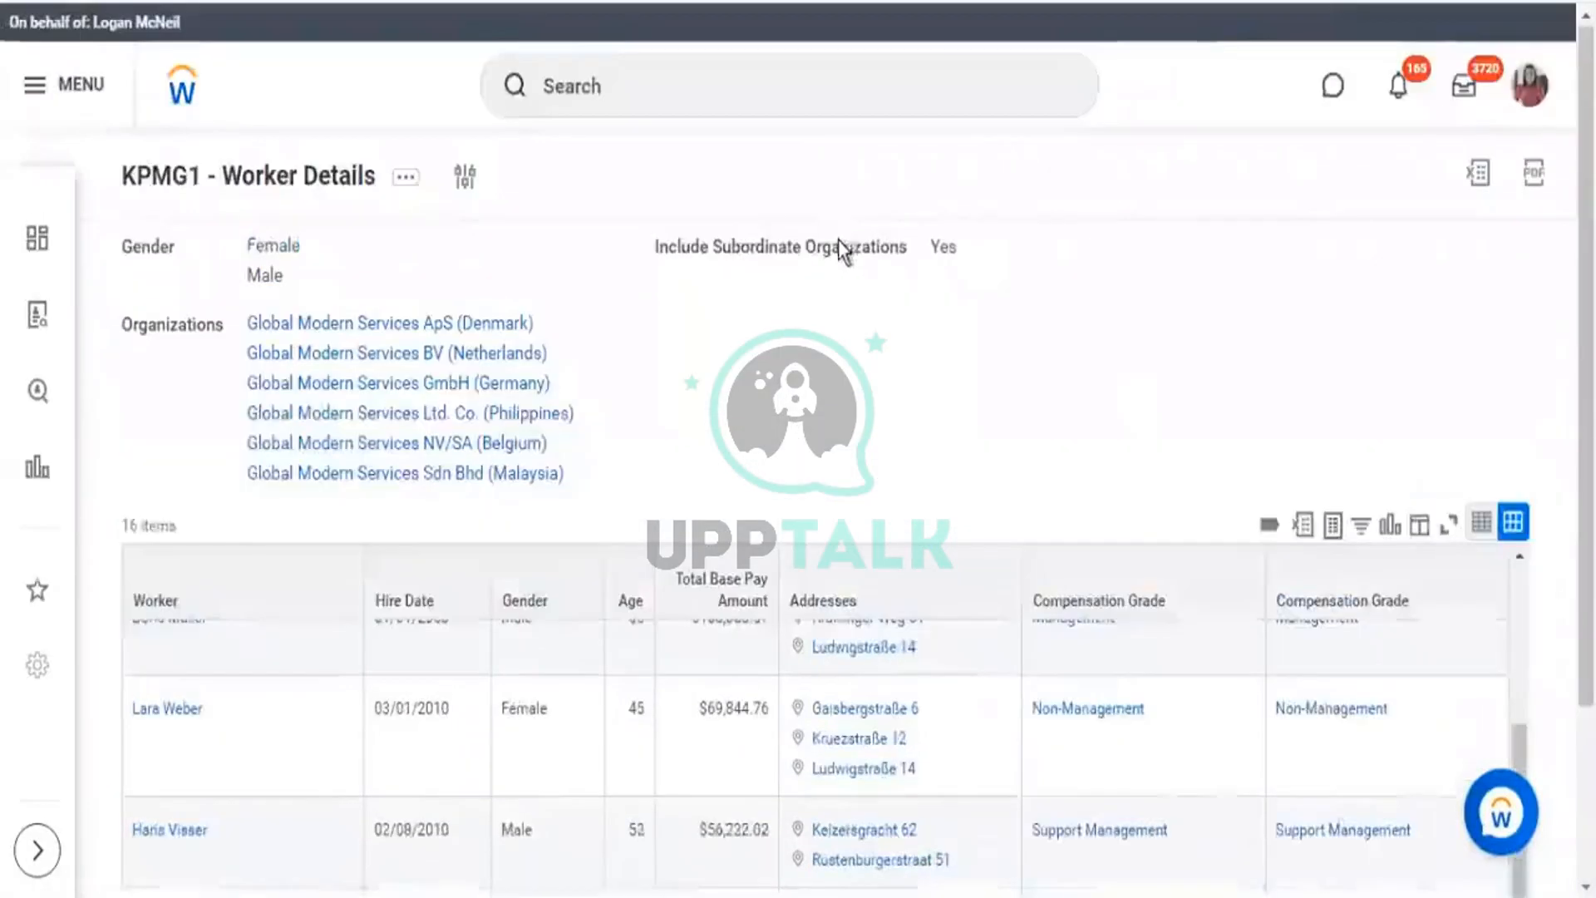
{"action": "left_click_drag", "start_coordinate": [465, 472], "coordinate": [130, 248]}
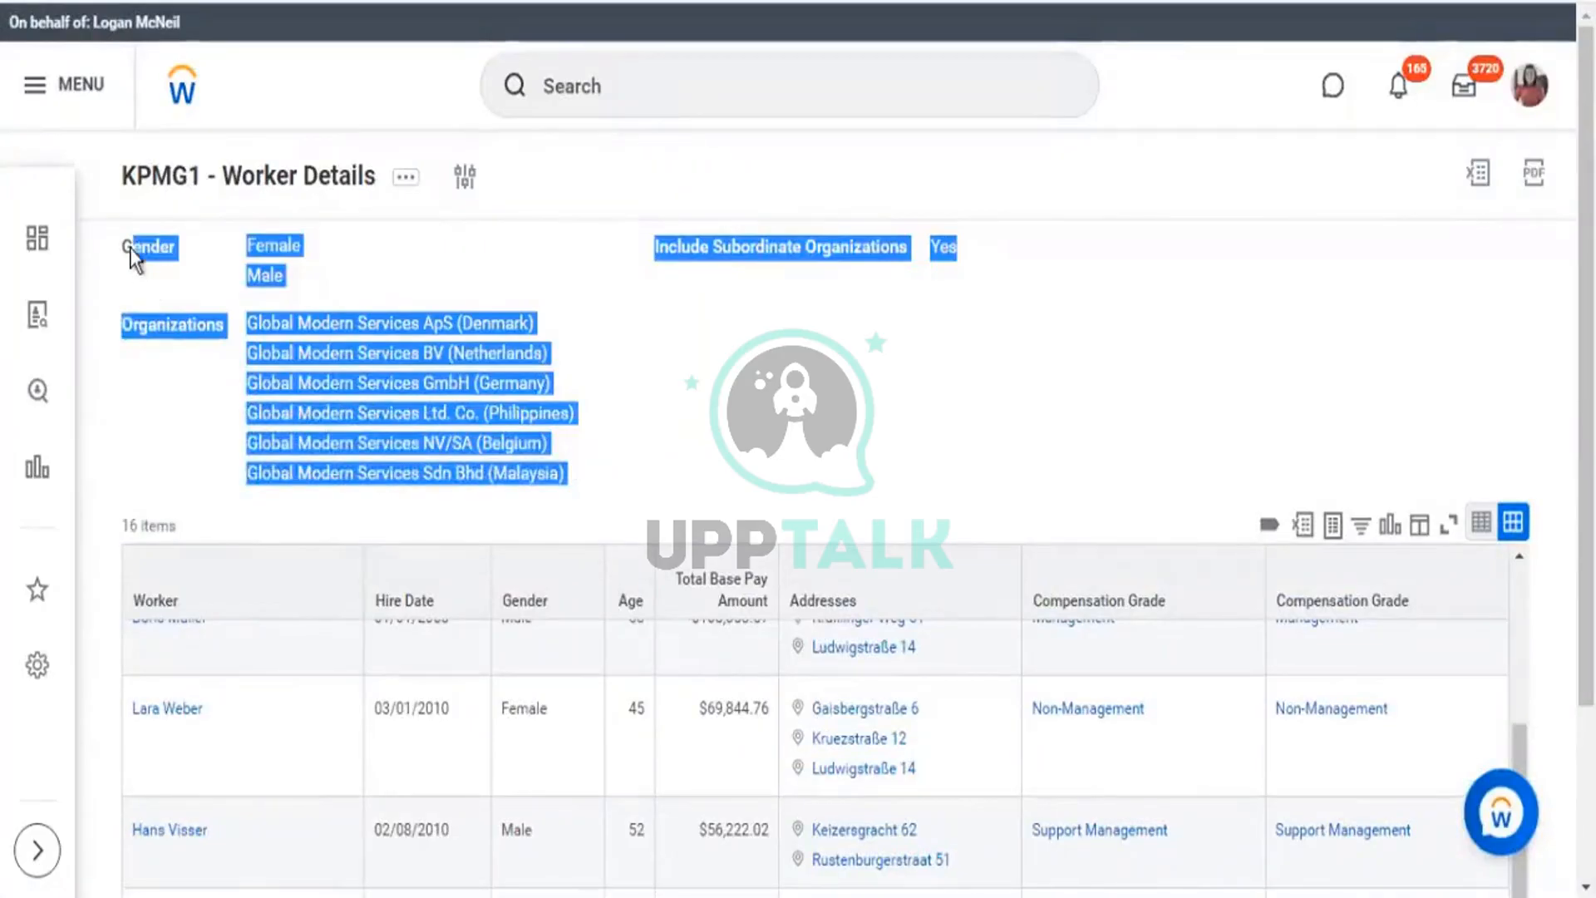
{"action": "left_click", "coordinate": [105, 335]}
{"action": "left_click_drag", "start_coordinate": [635, 471], "coordinate": [160, 244]}
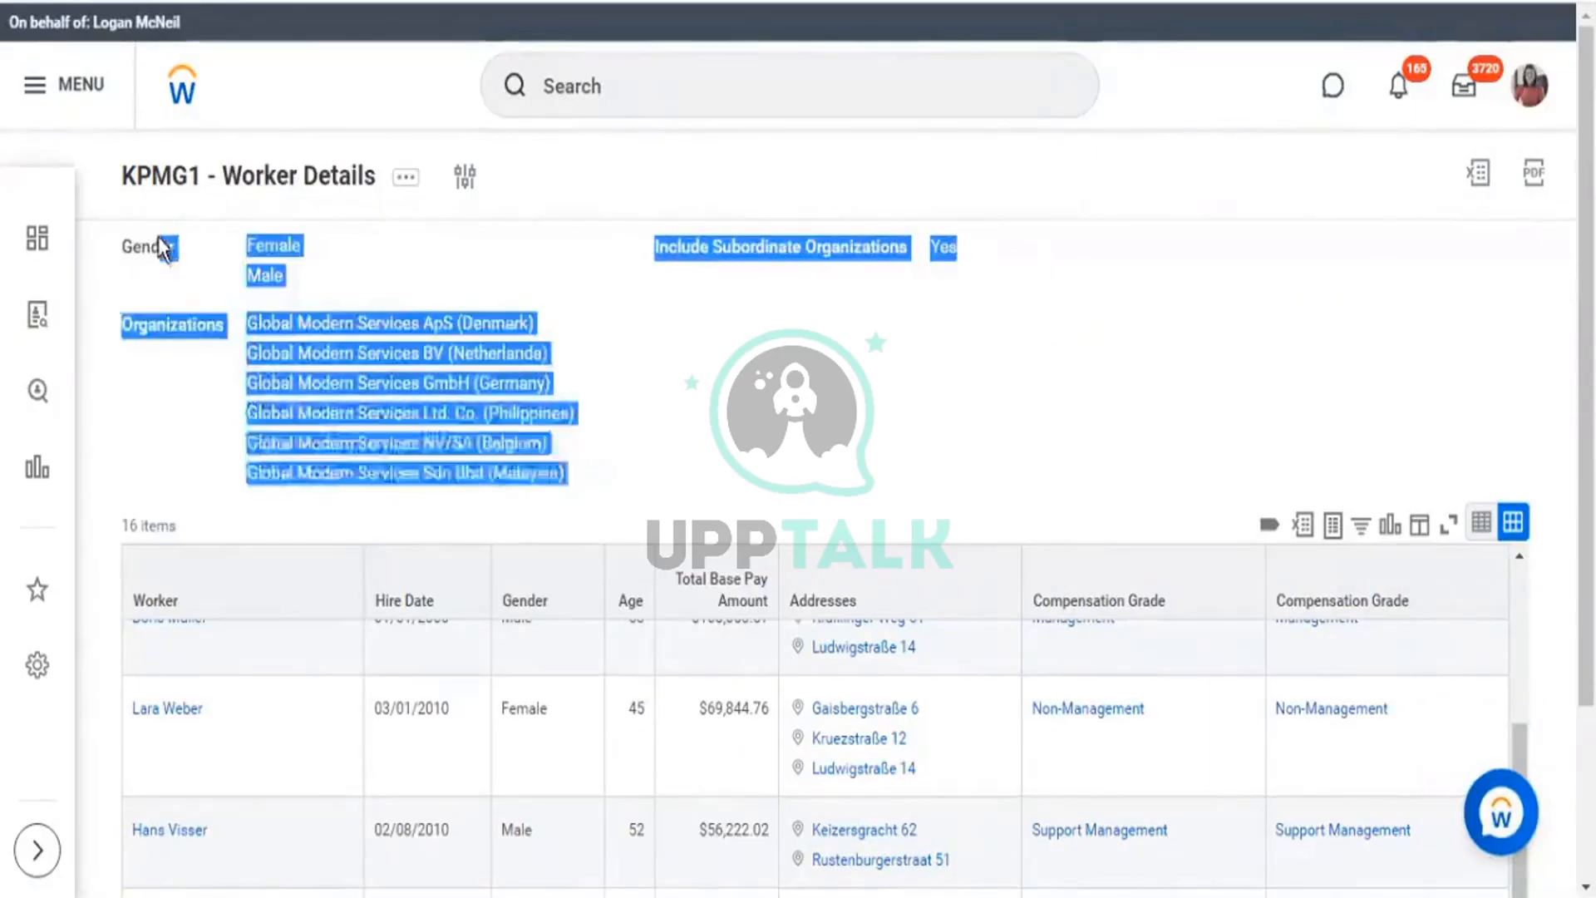
{"action": "left_click", "coordinate": [402, 191]}
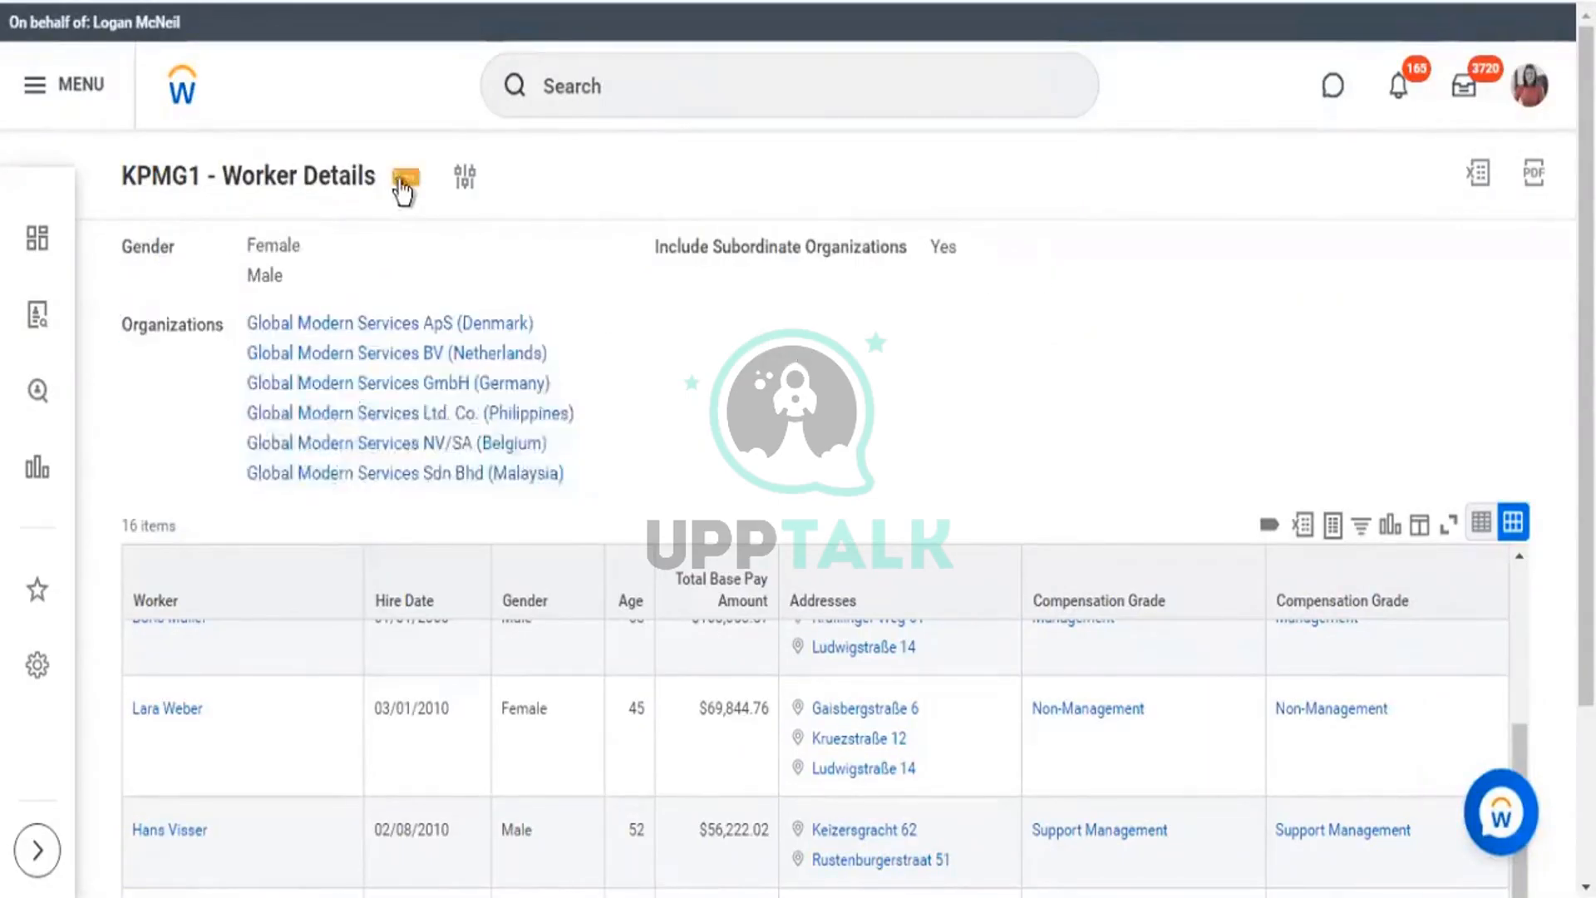
{"action": "left_click_drag", "start_coordinate": [334, 396], "coordinate": [147, 319]}
{"action": "left_click", "coordinate": [871, 478]}
{"action": "left_click_drag", "start_coordinate": [243, 322], "coordinate": [688, 465]}
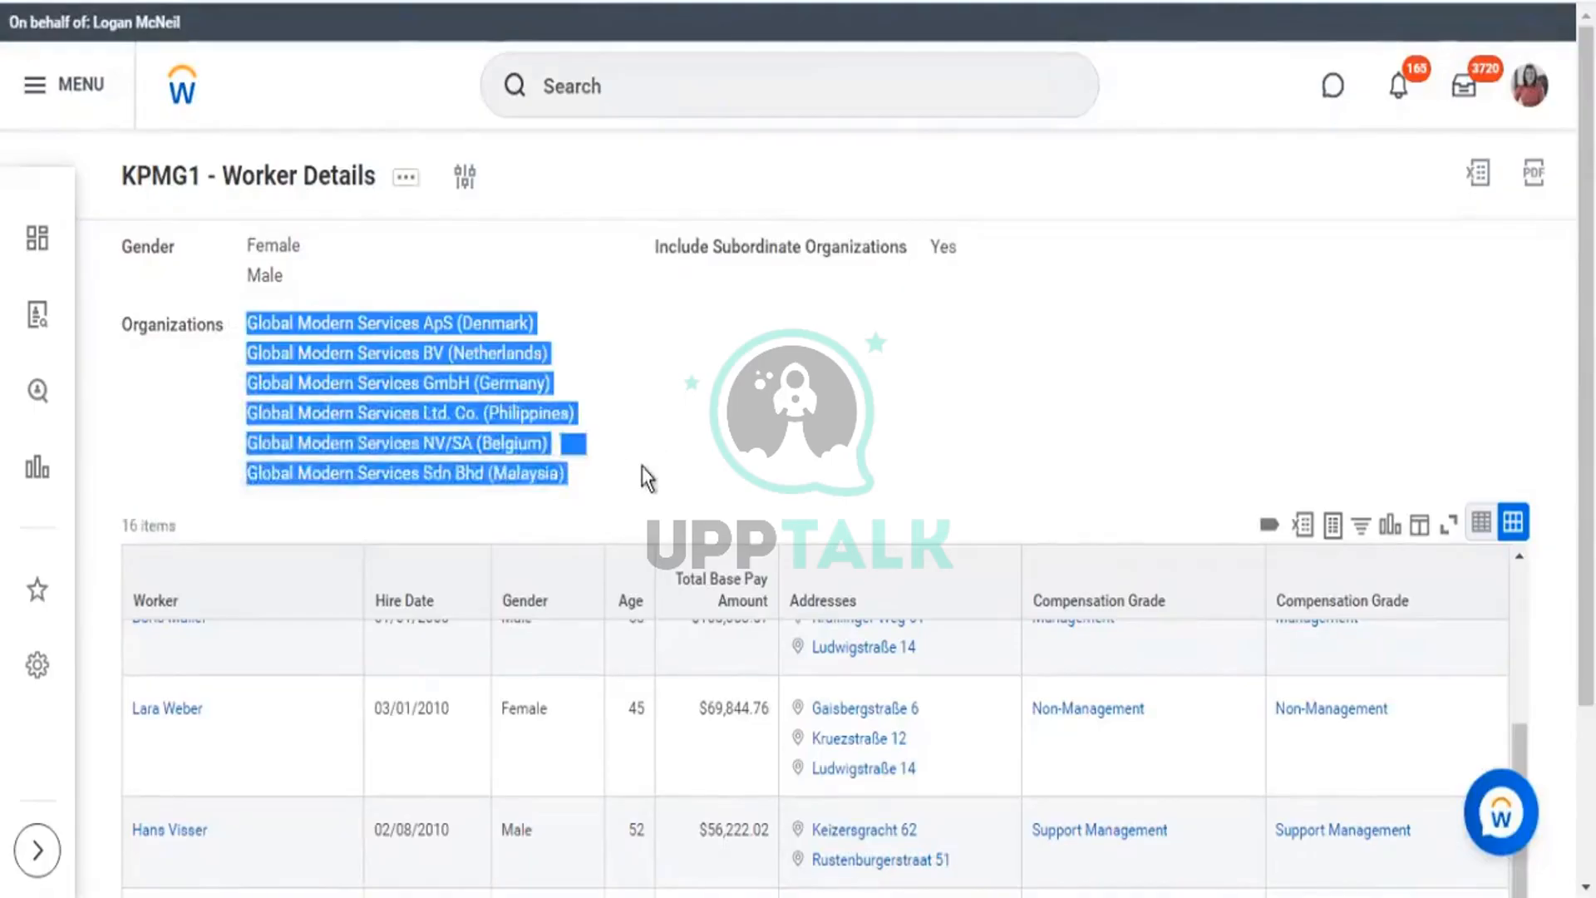
{"action": "left_click", "coordinate": [721, 466]}
{"action": "left_click_drag", "start_coordinate": [146, 356], "coordinate": [121, 326]}
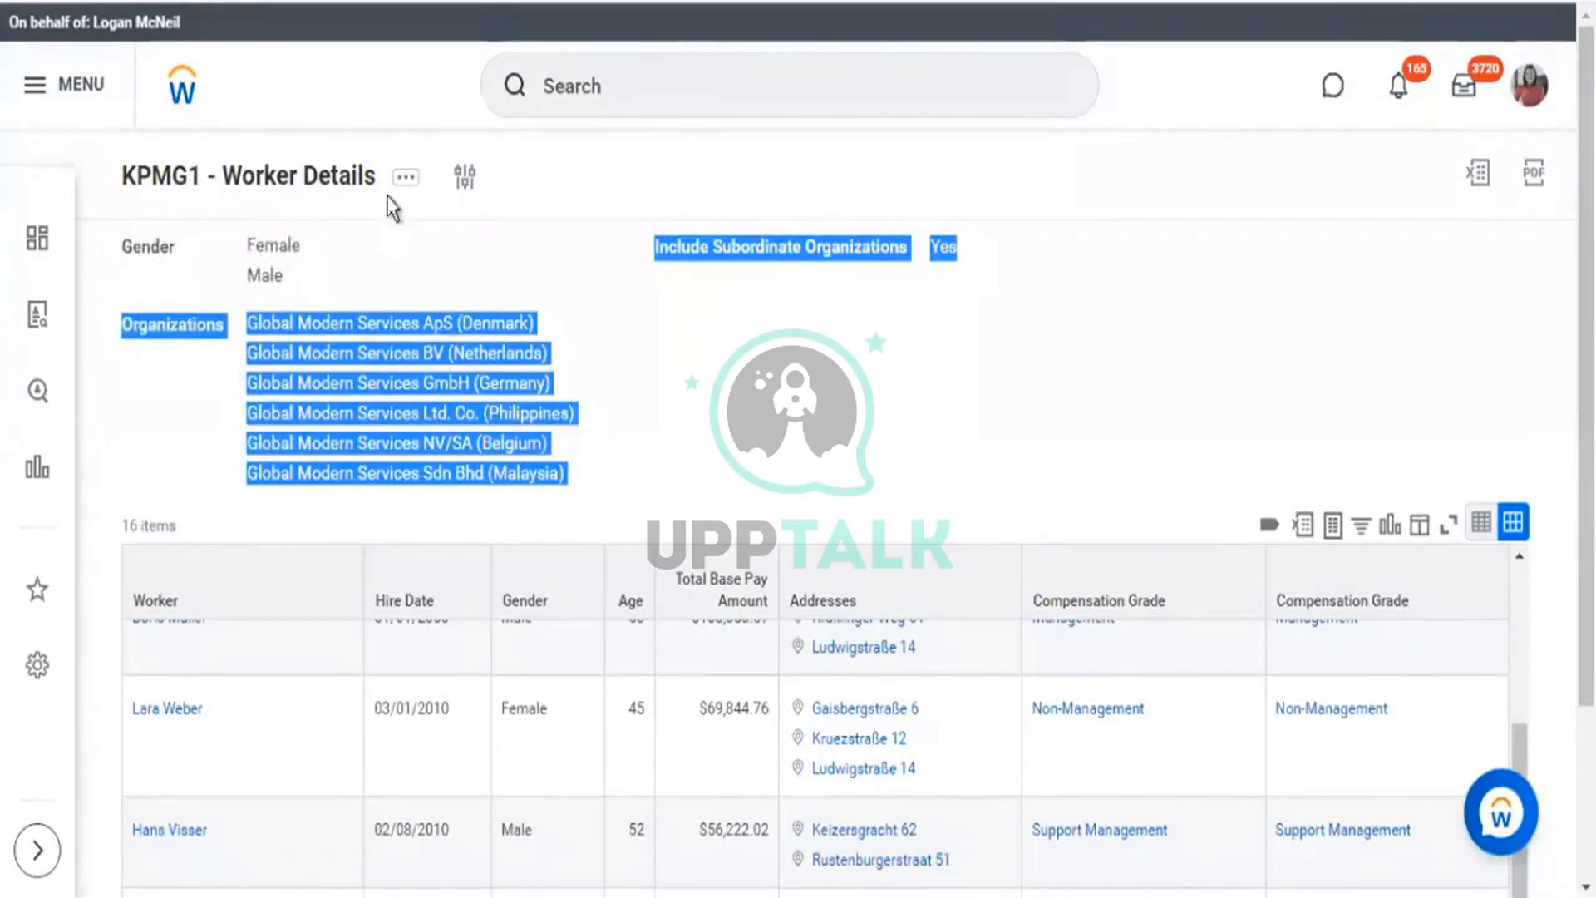
{"action": "left_click", "coordinate": [406, 176]}
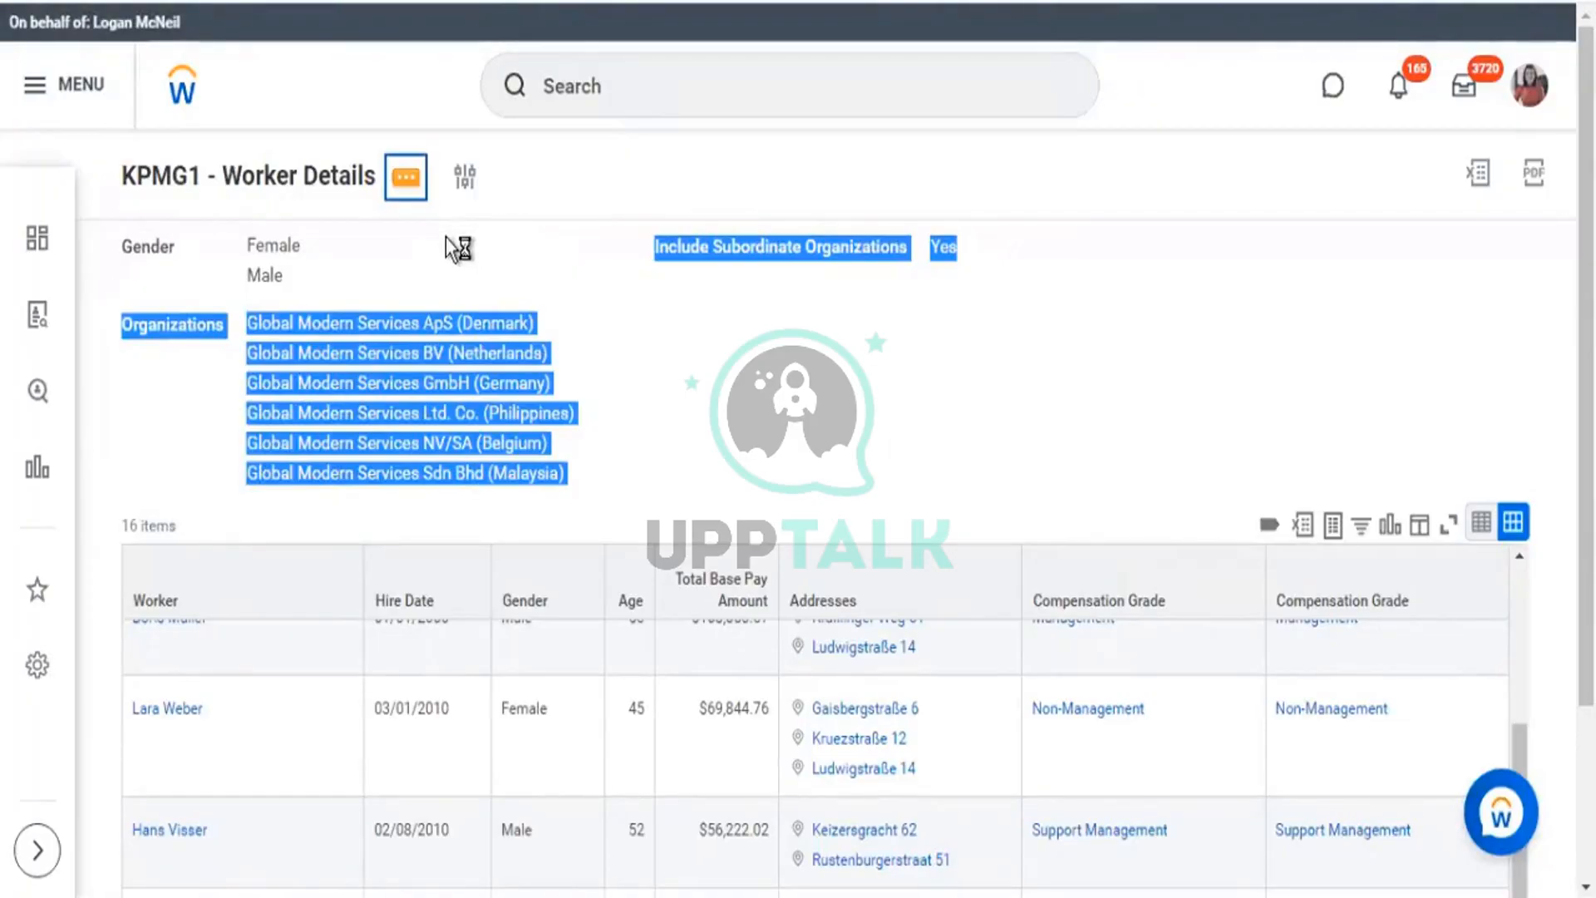
Open the KPMG1 - Worker Details custom report definition for editing and reach its prompt rows.
{"action": "mouse_move", "coordinate": [502, 261]}
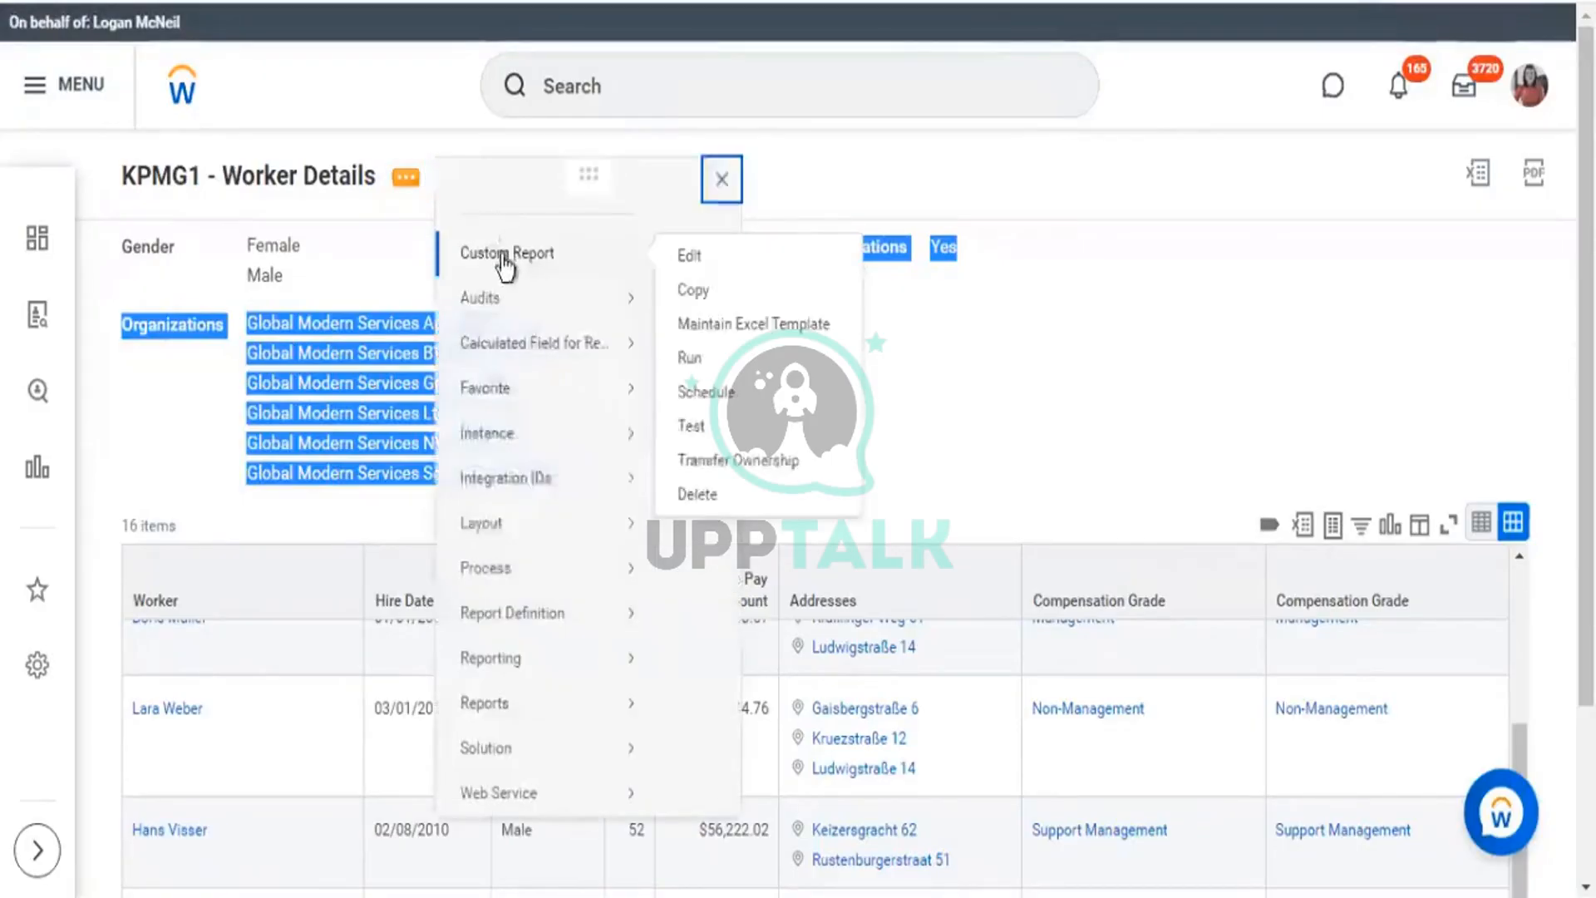
{"action": "left_click", "coordinate": [684, 256]}
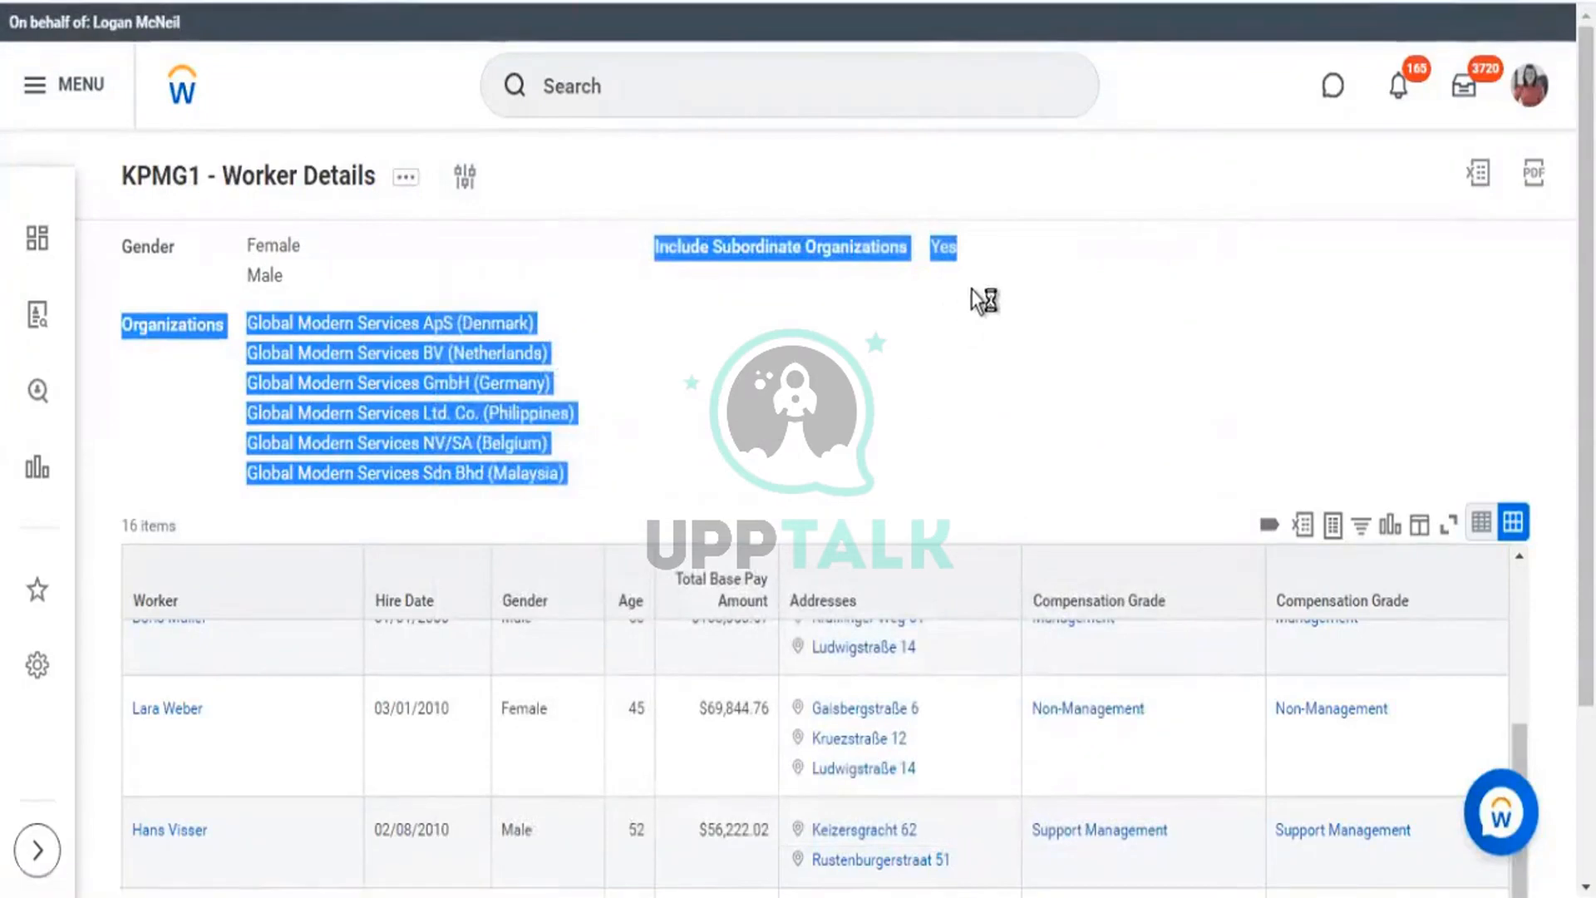
{"action": "scroll", "coordinate": [705, 377], "scroll_direction": "down", "scroll_amount": 5}
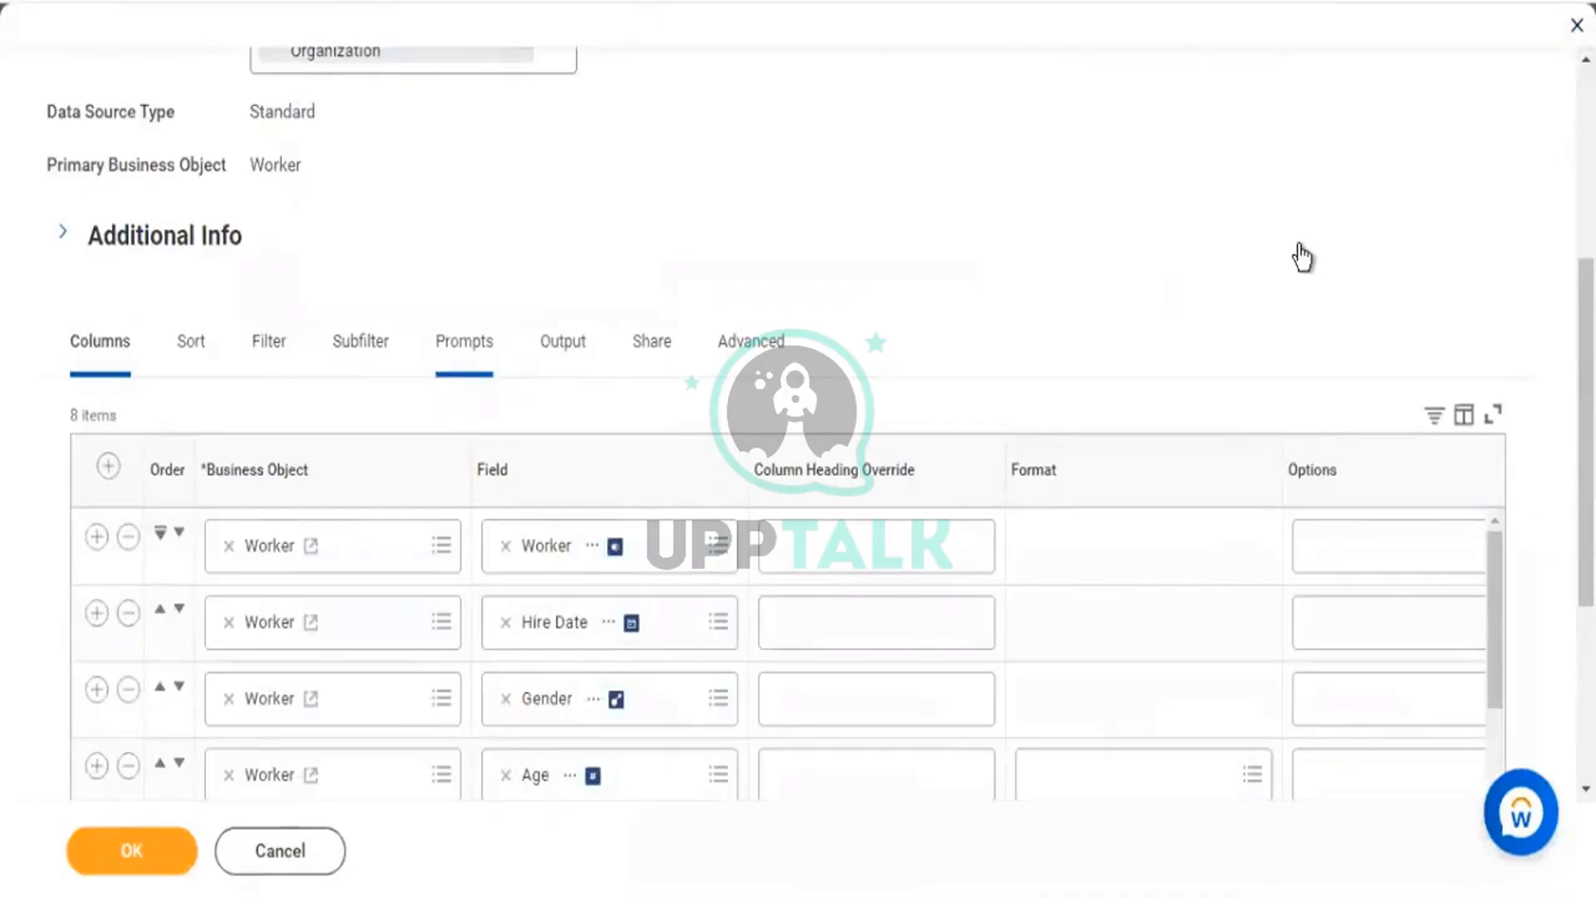
{"action": "scroll", "coordinate": [1301, 256], "scroll_direction": "down", "scroll_amount": 6}
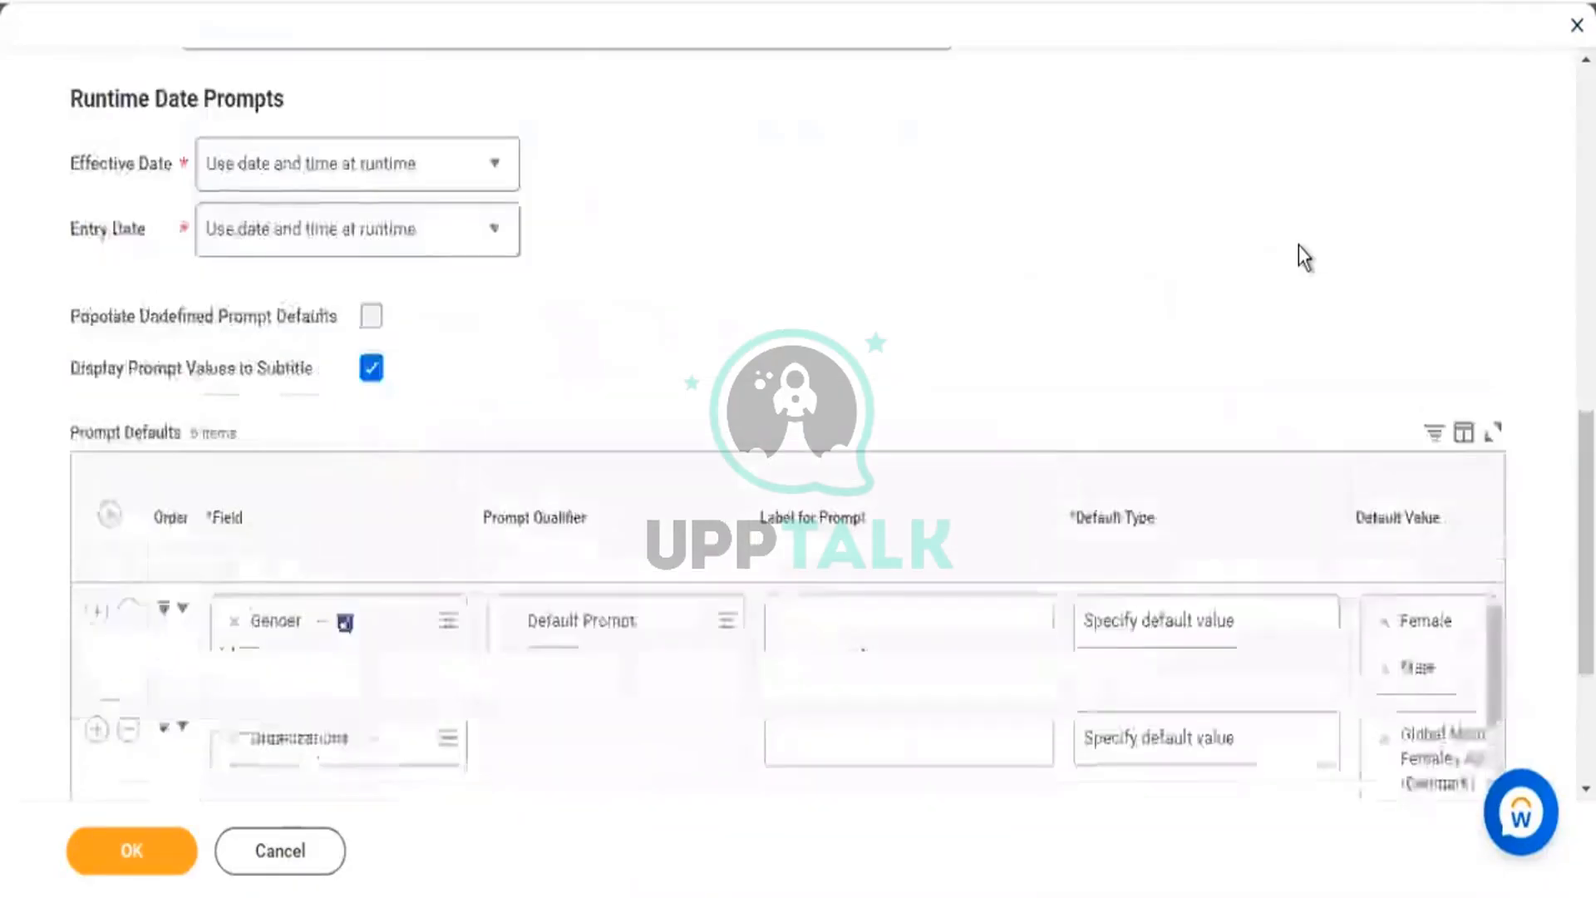
{"action": "scroll", "coordinate": [1301, 258], "scroll_direction": "down", "scroll_amount": 3}
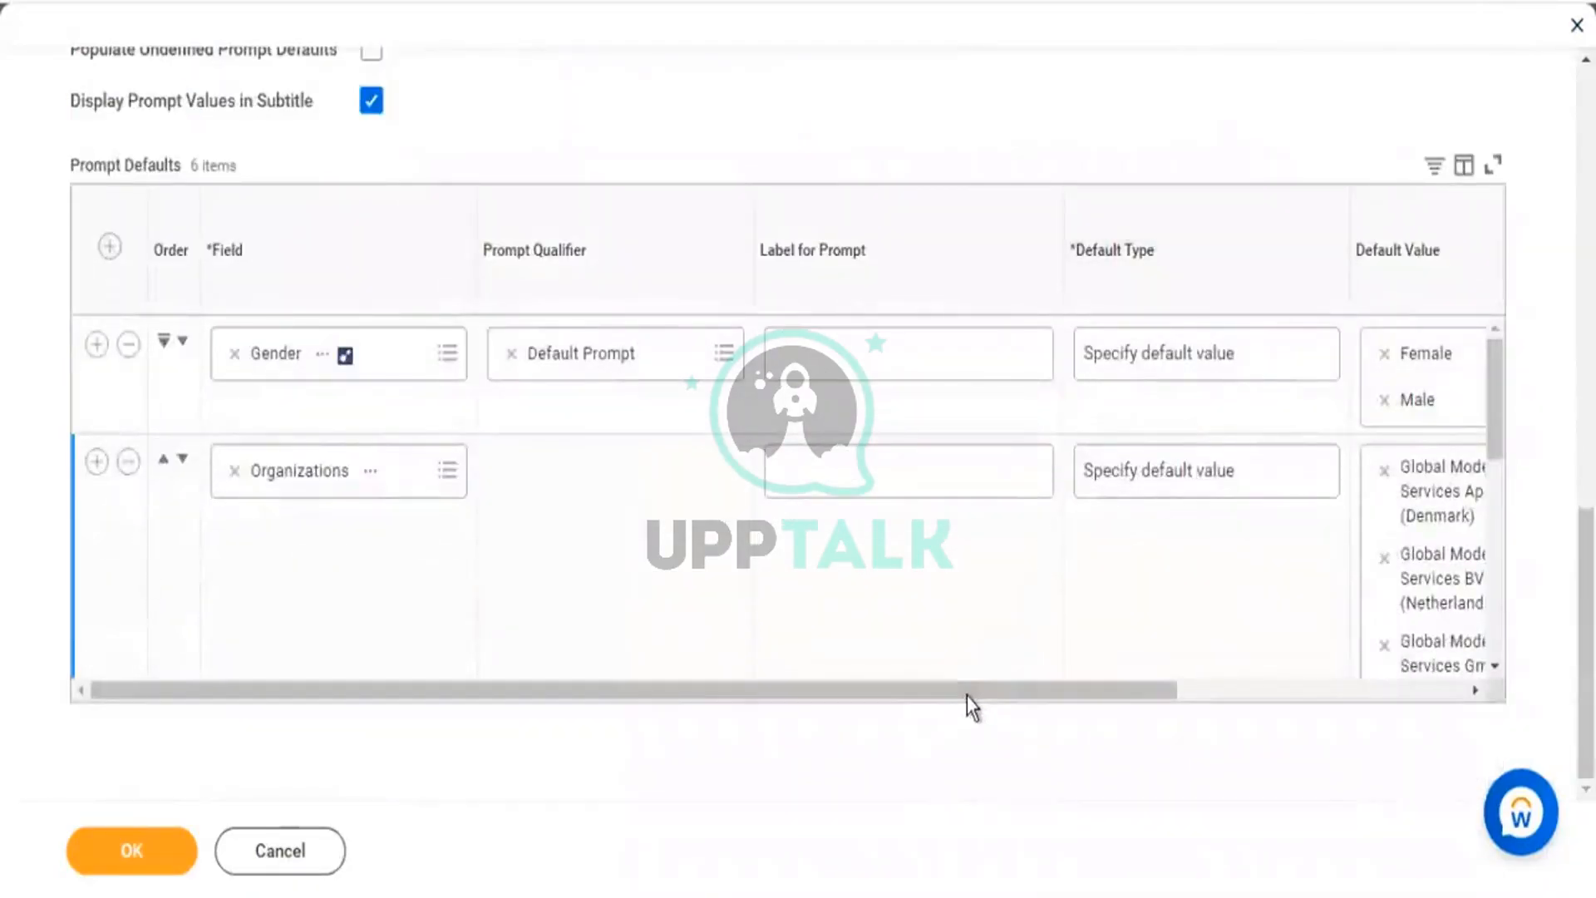
{"action": "left_click_drag", "start_coordinate": [968, 694], "coordinate": [1272, 737]}
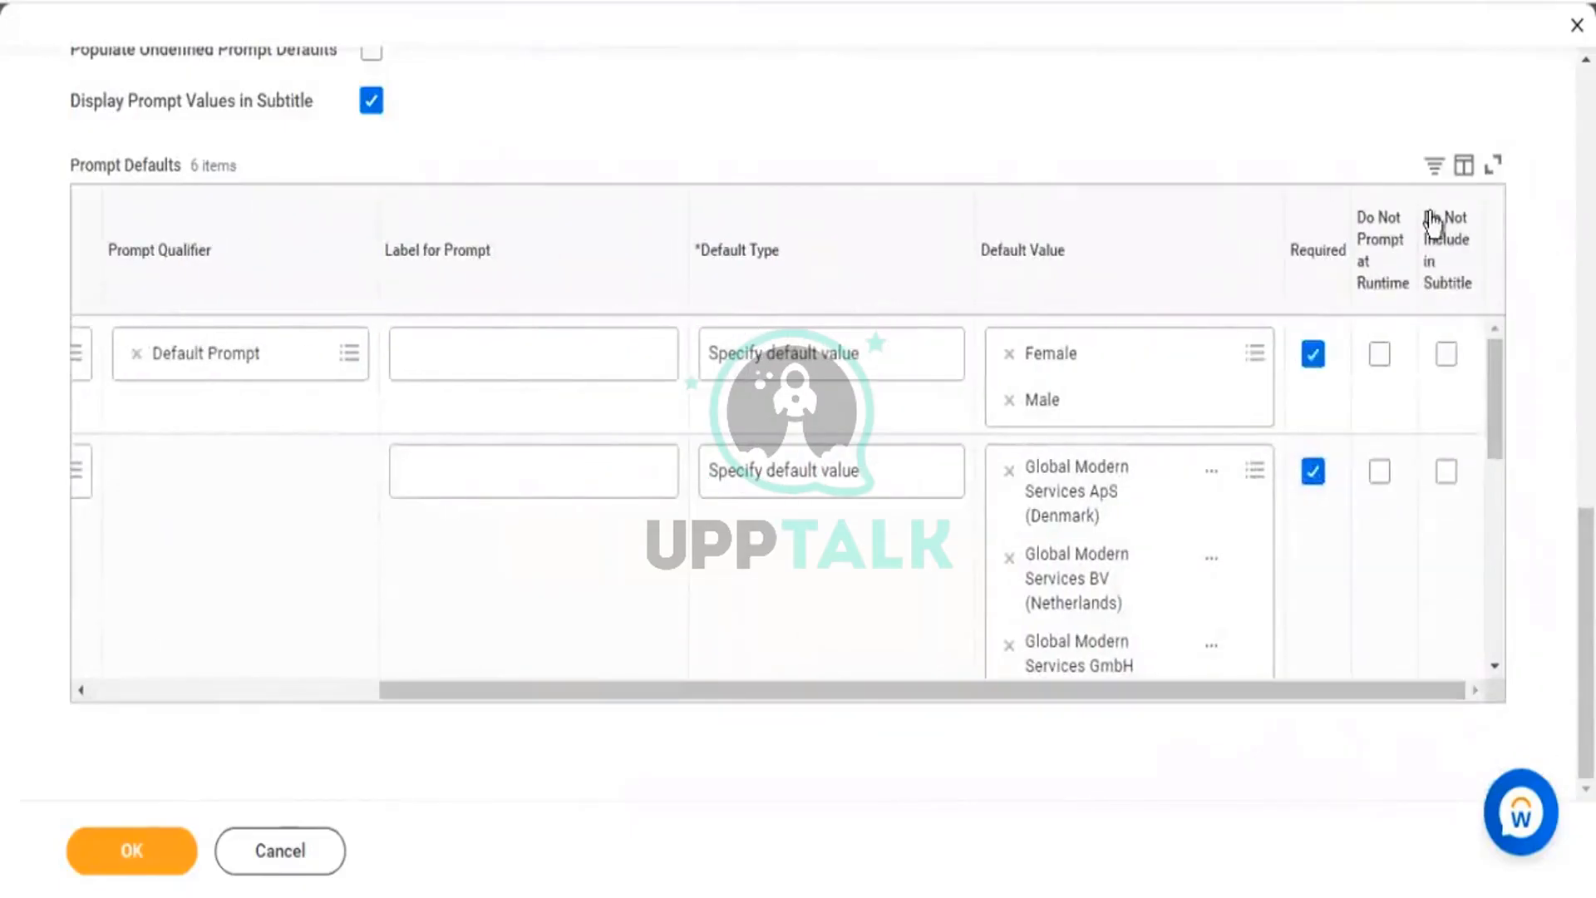
{"action": "left_click_drag", "start_coordinate": [1423, 218], "coordinate": [1480, 293]}
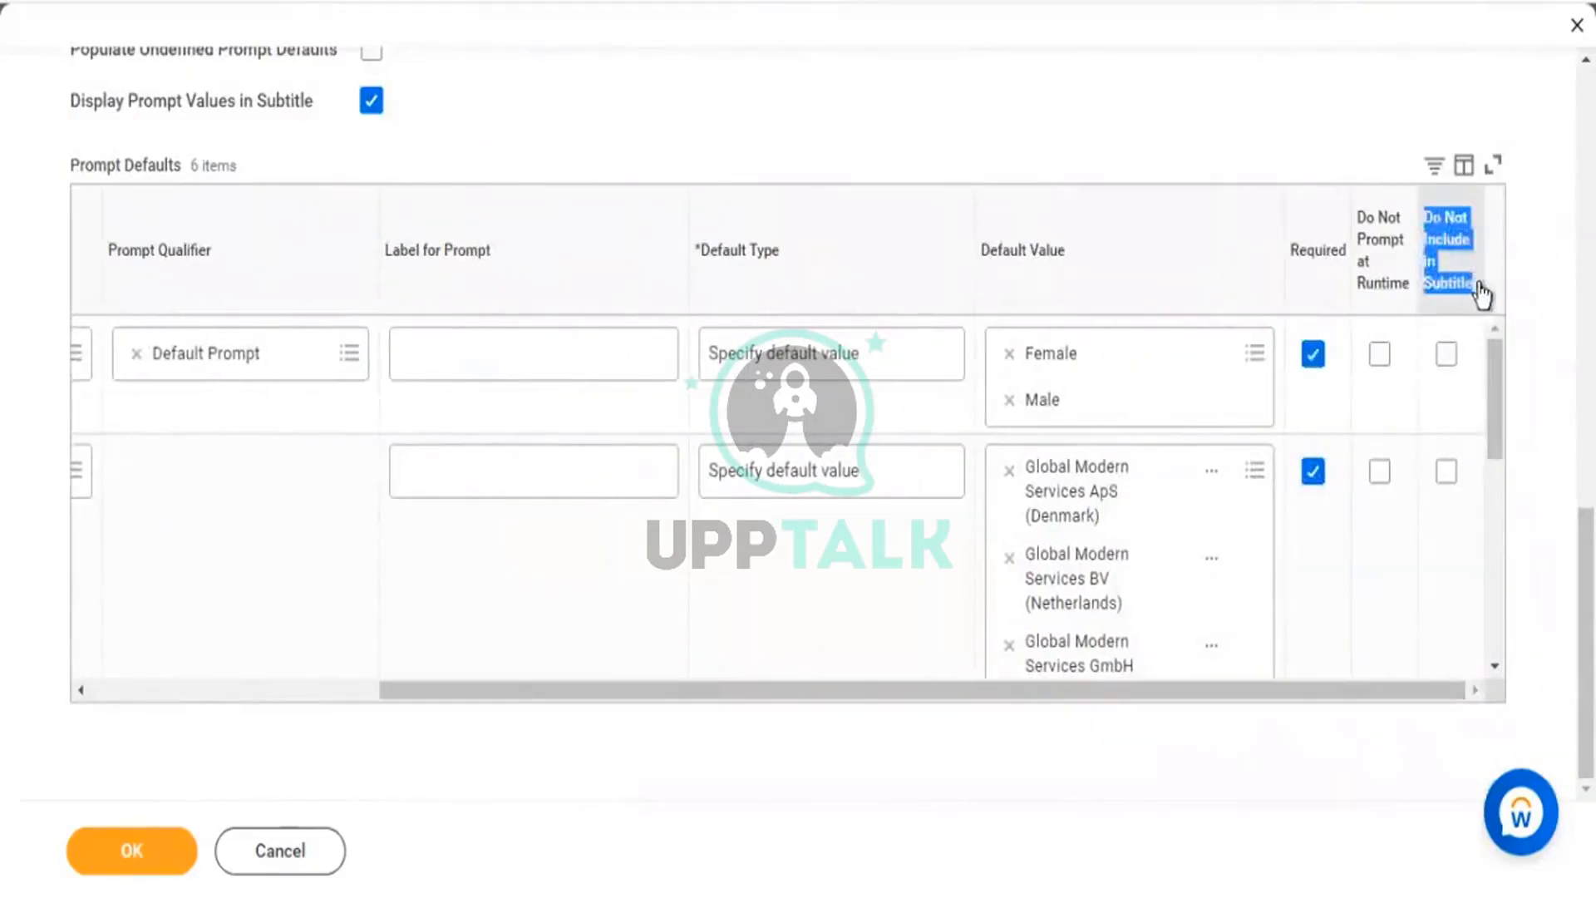
{"action": "left_click", "coordinate": [1478, 284]}
{"action": "left_click", "coordinate": [1478, 496]}
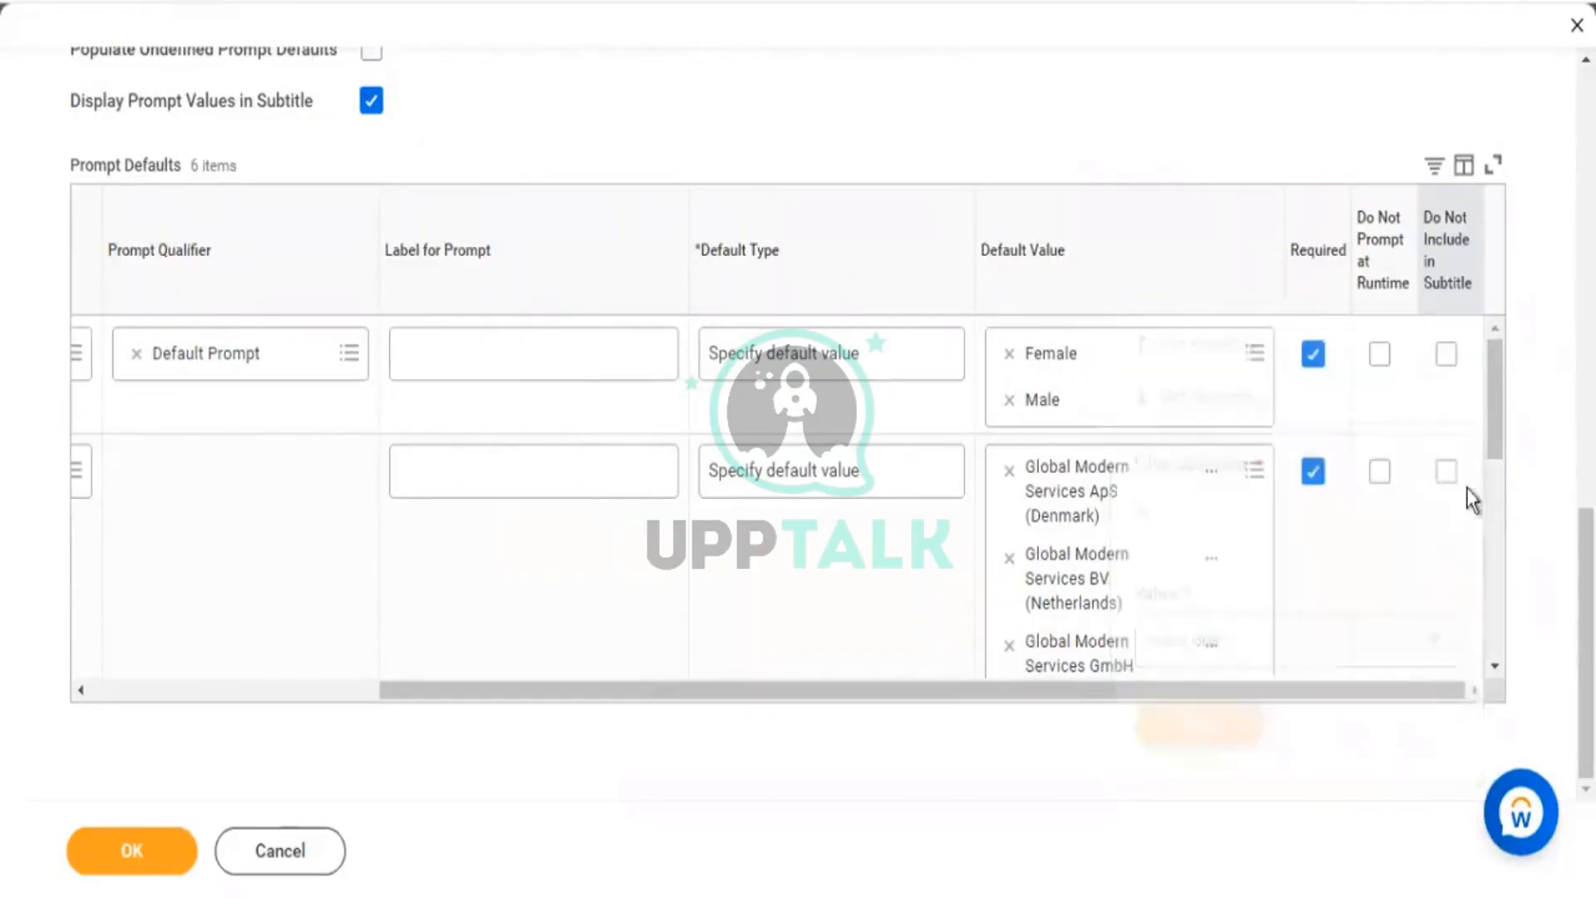
Mark the Organizations prompt Do Not Include in Subtitle, keeping Gender values in the subtitle.
{"action": "left_click", "coordinate": [1453, 521]}
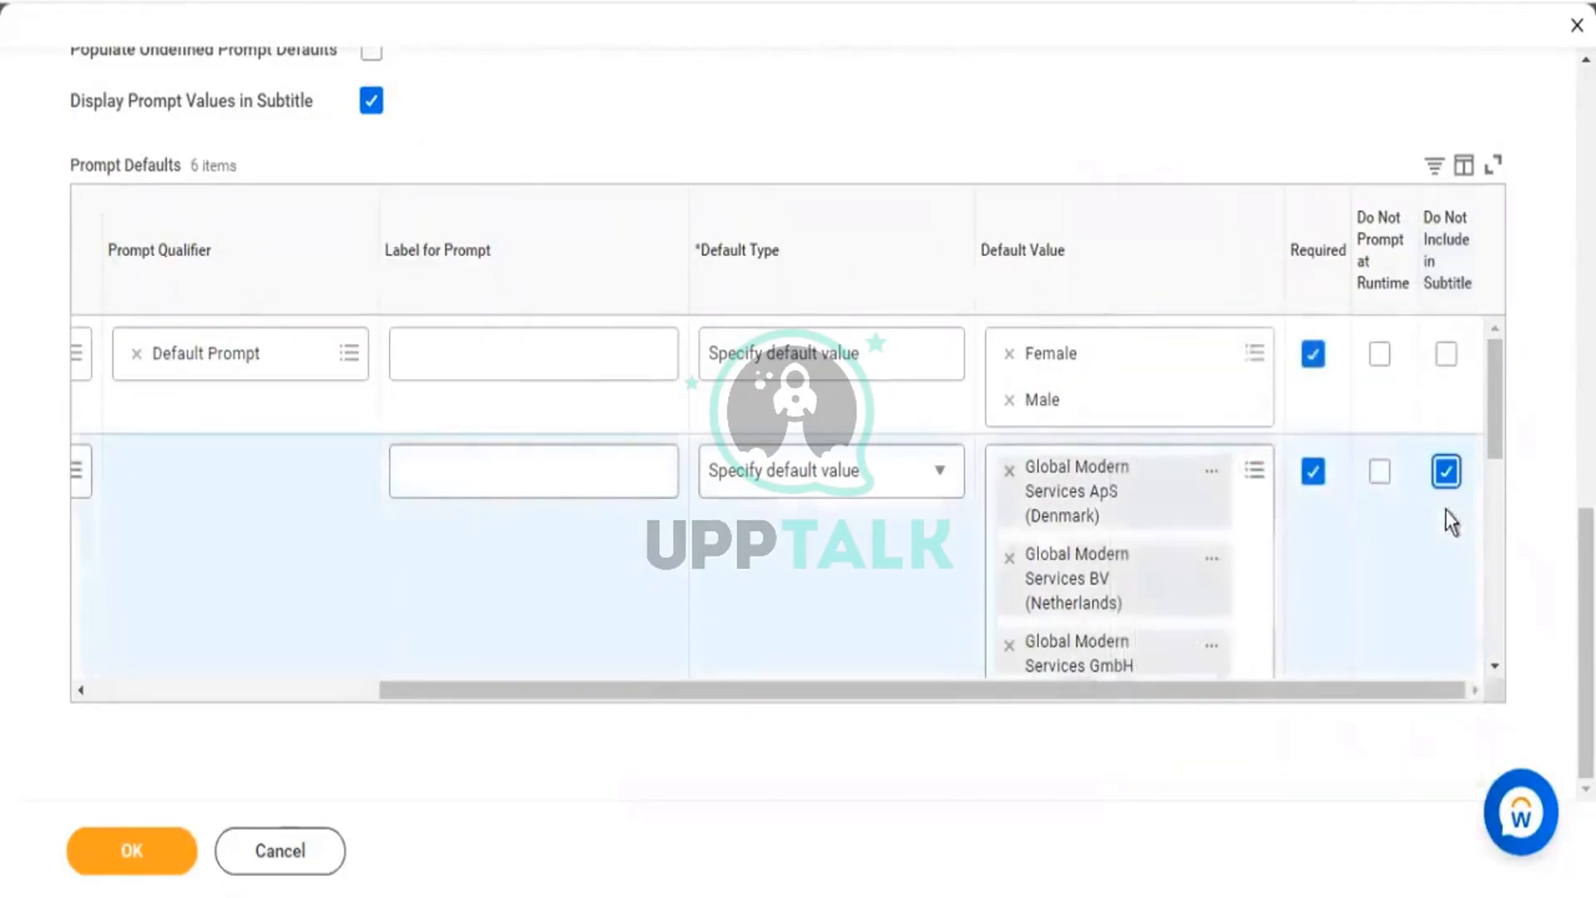
{"action": "left_click", "coordinate": [1447, 469]}
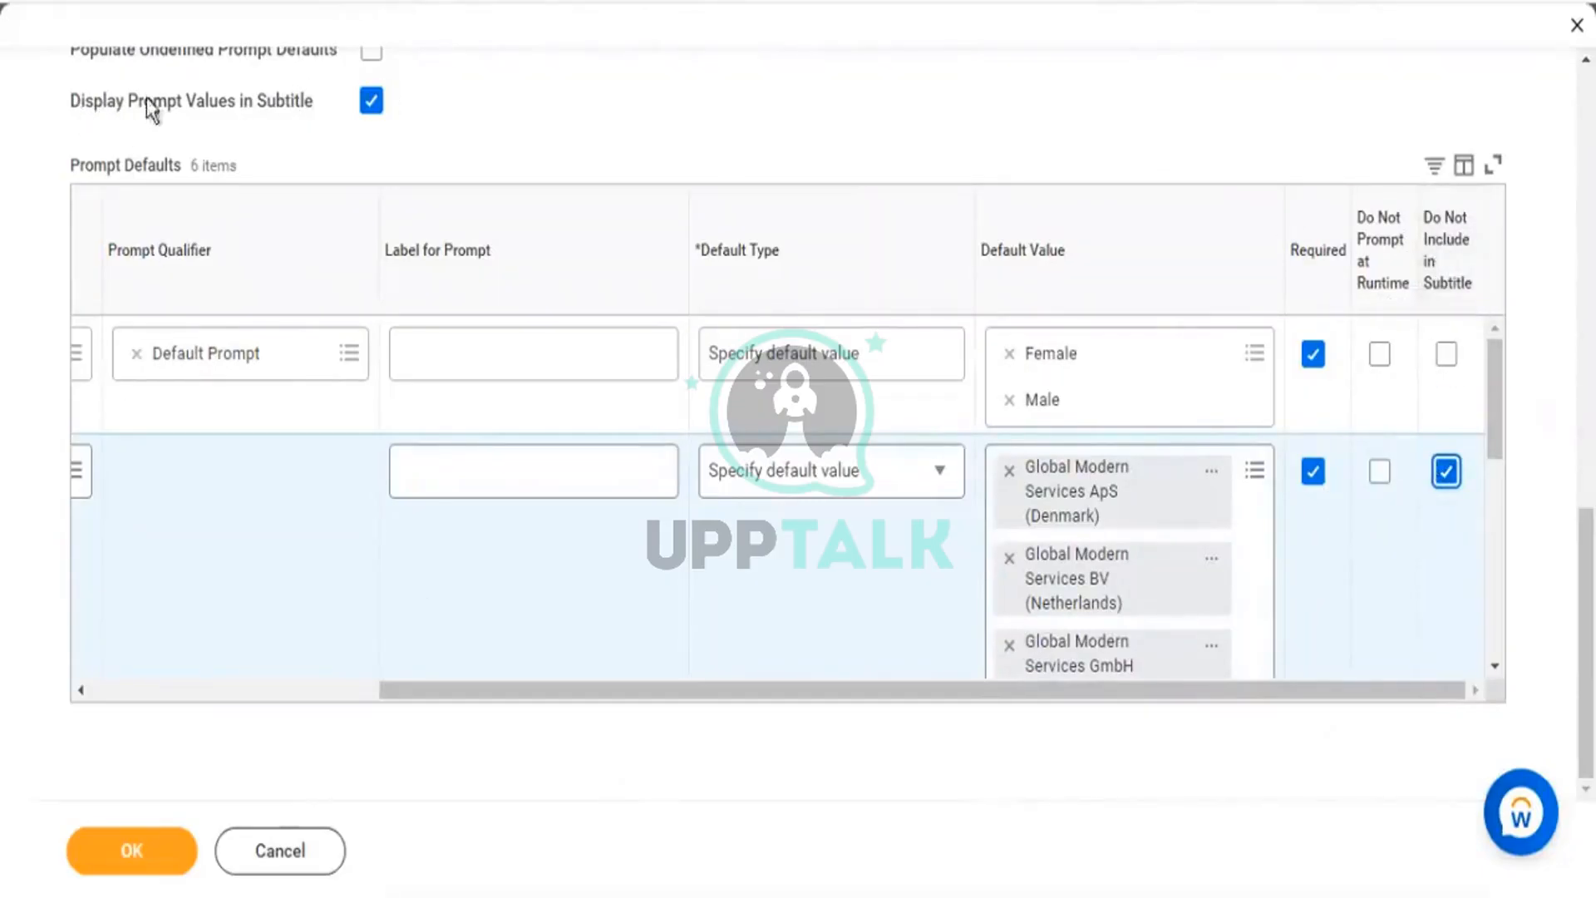
{"action": "left_click_drag", "start_coordinate": [80, 103], "coordinate": [297, 142]}
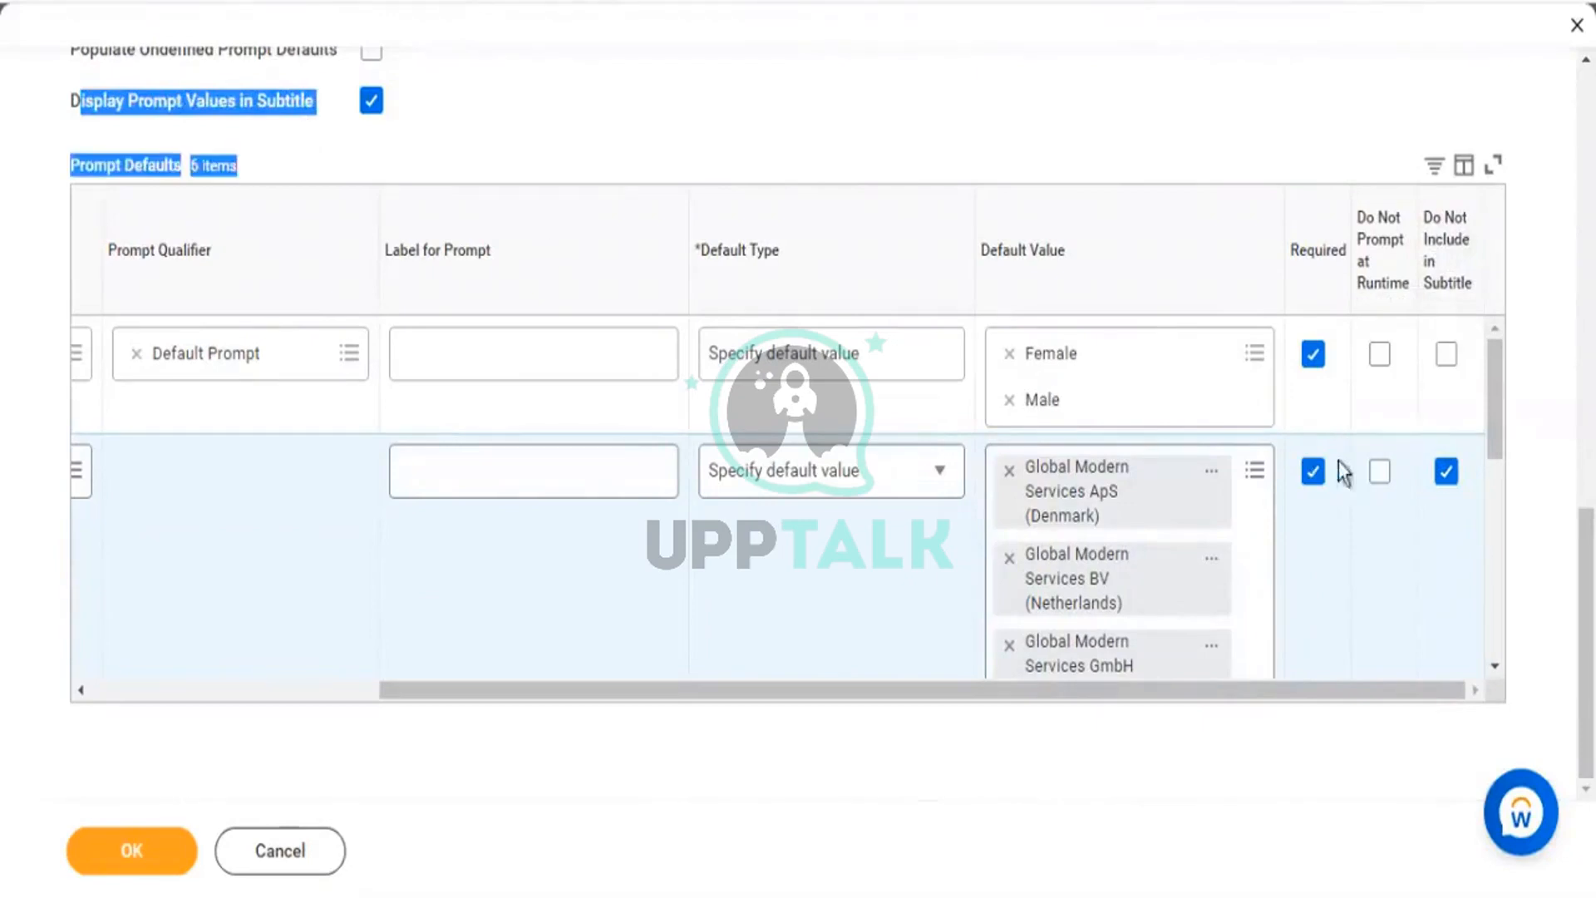
{"action": "left_click", "coordinate": [1448, 359]}
{"action": "left_click", "coordinate": [1450, 362]}
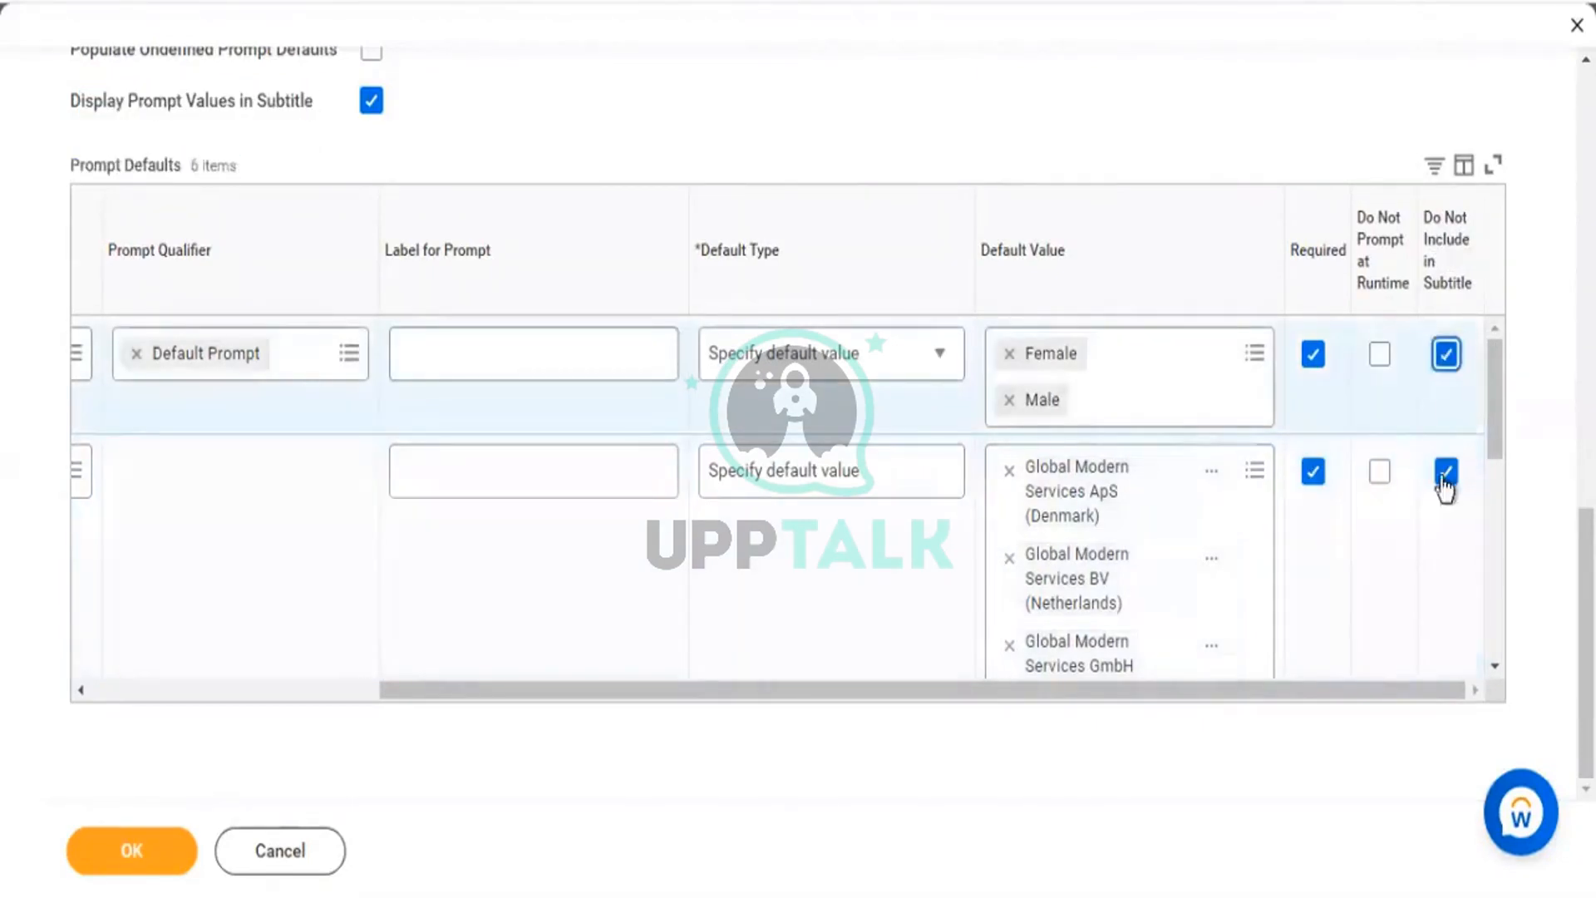
{"action": "scroll", "coordinate": [1443, 515], "scroll_direction": "down", "scroll_amount": 3}
{"action": "scroll", "coordinate": [1445, 566], "scroll_direction": "up", "scroll_amount": 3}
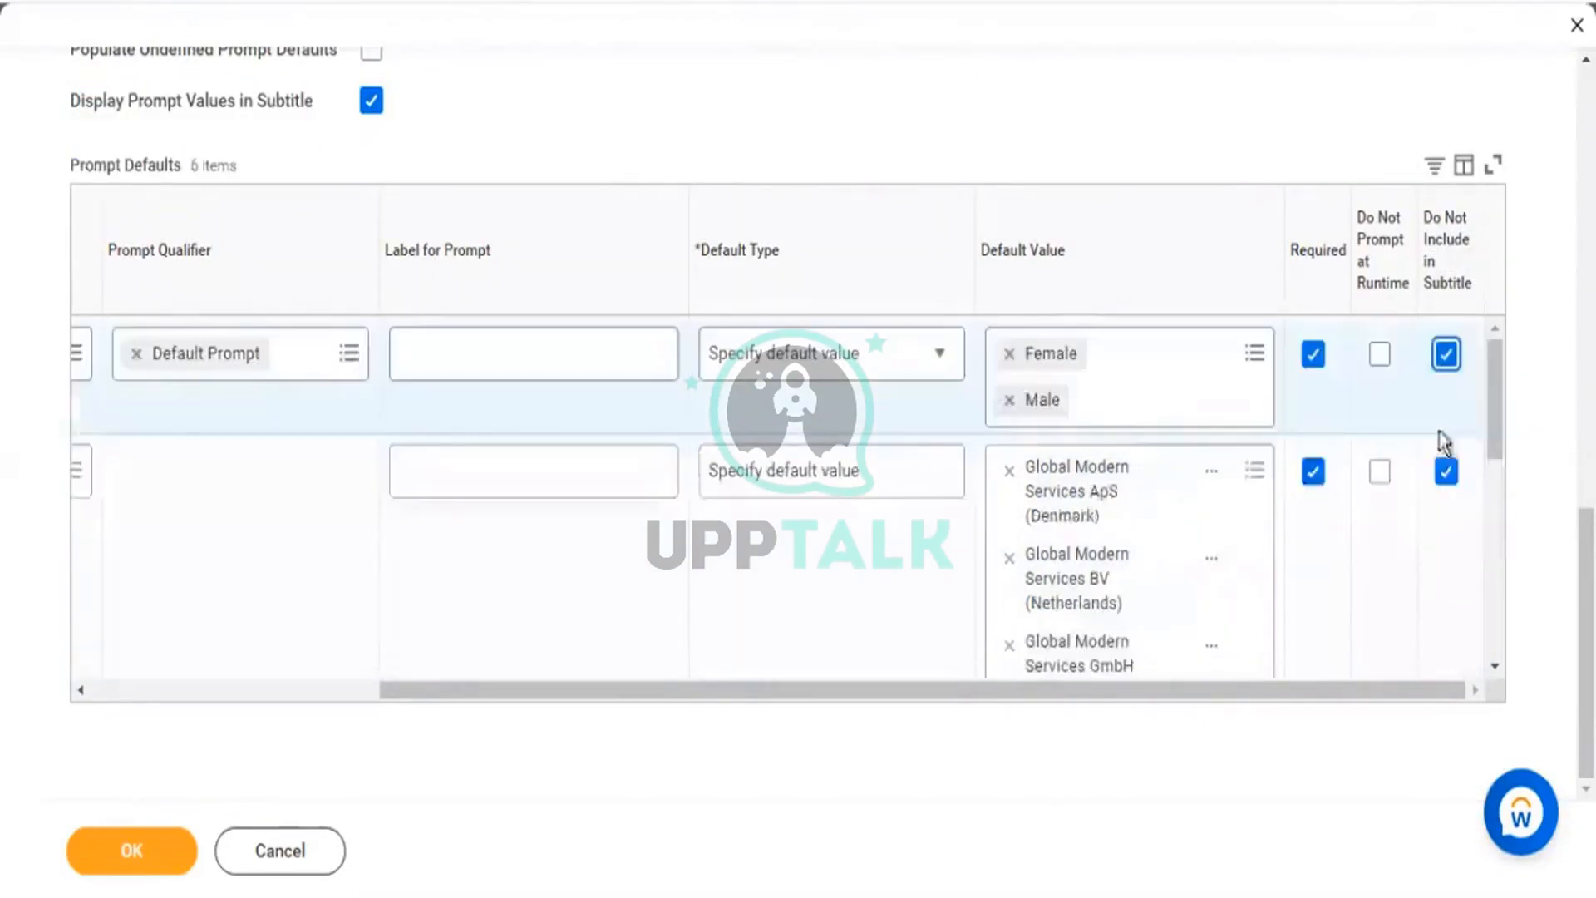
{"action": "left_click", "coordinate": [1447, 357]}
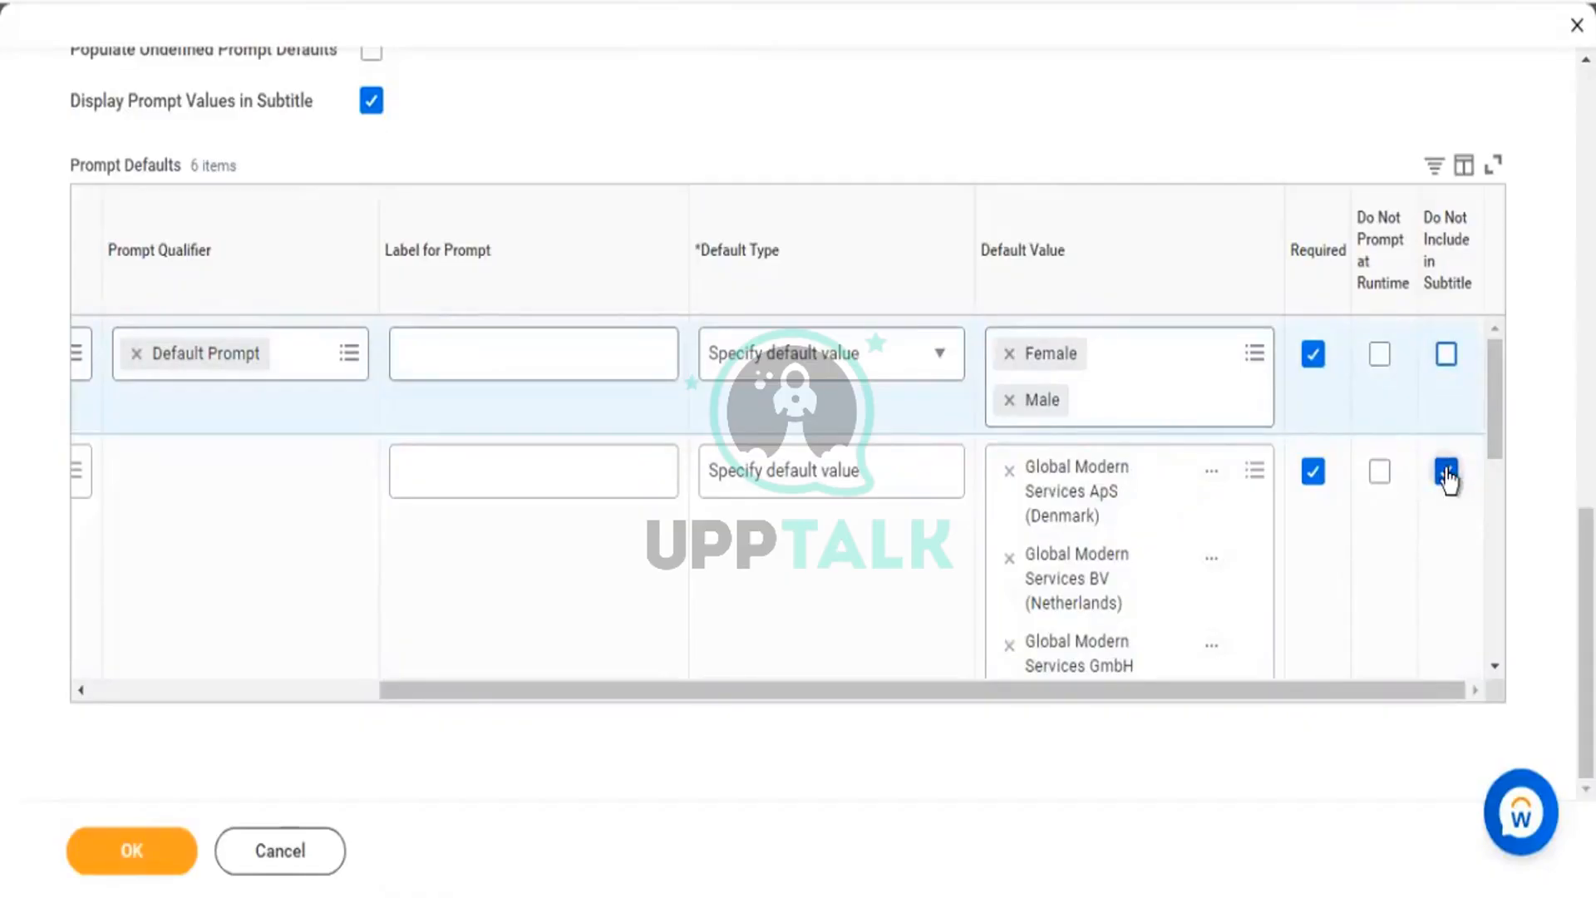
Change the starting Hire Date prompt's Default Type from none to Specify default value.
{"action": "scroll", "coordinate": [1090, 509], "scroll_direction": "down", "scroll_amount": 5}
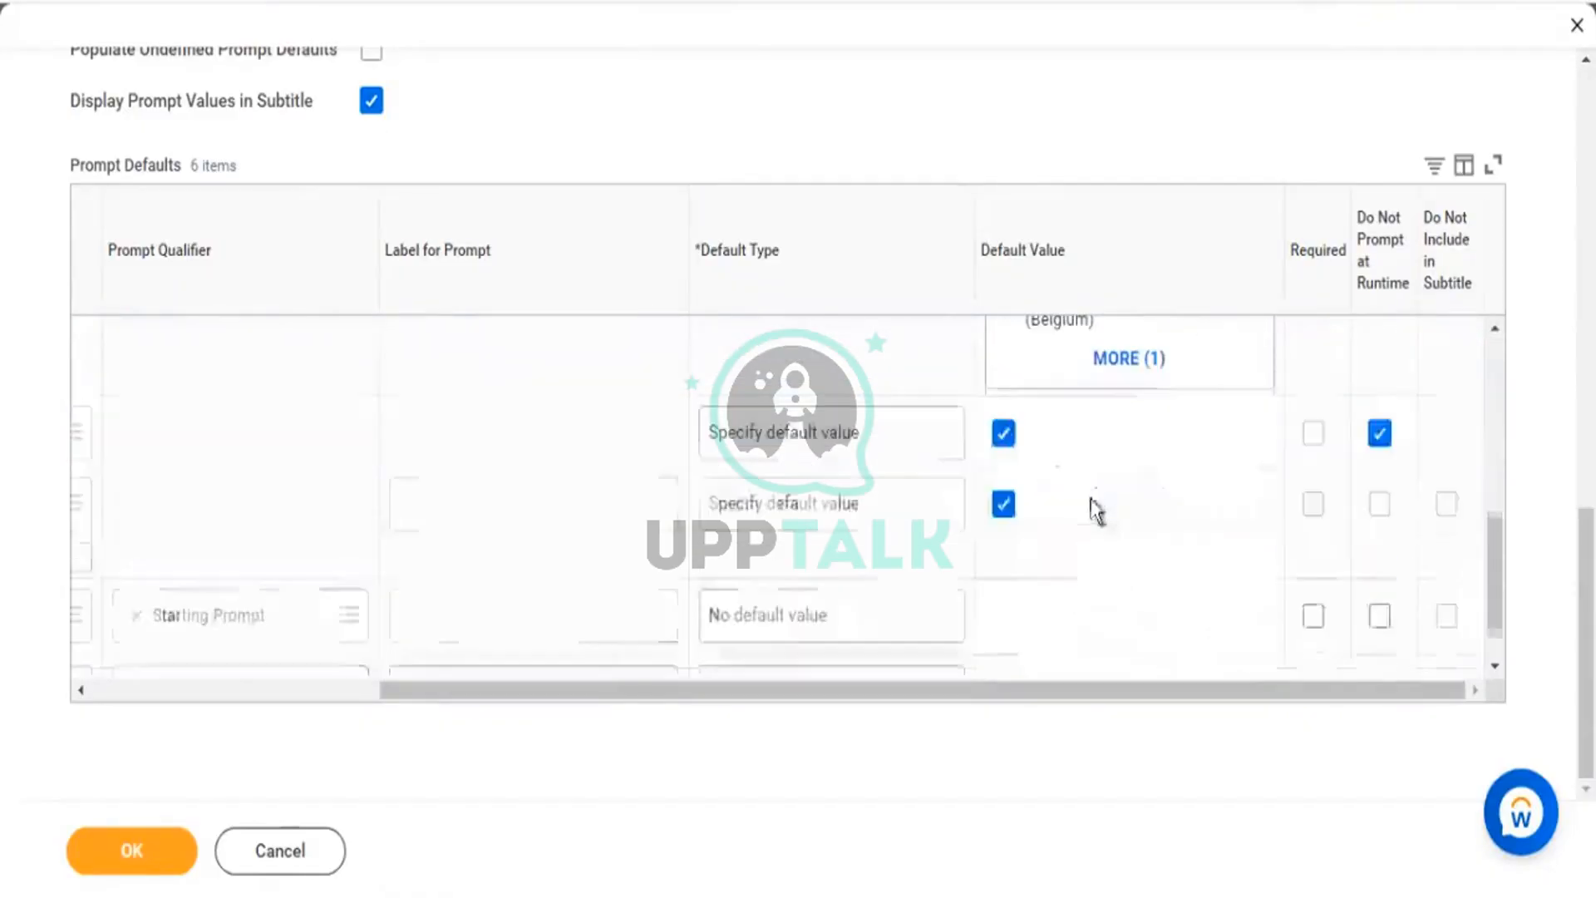
{"action": "left_click_drag", "start_coordinate": [592, 690], "coordinate": [349, 716]}
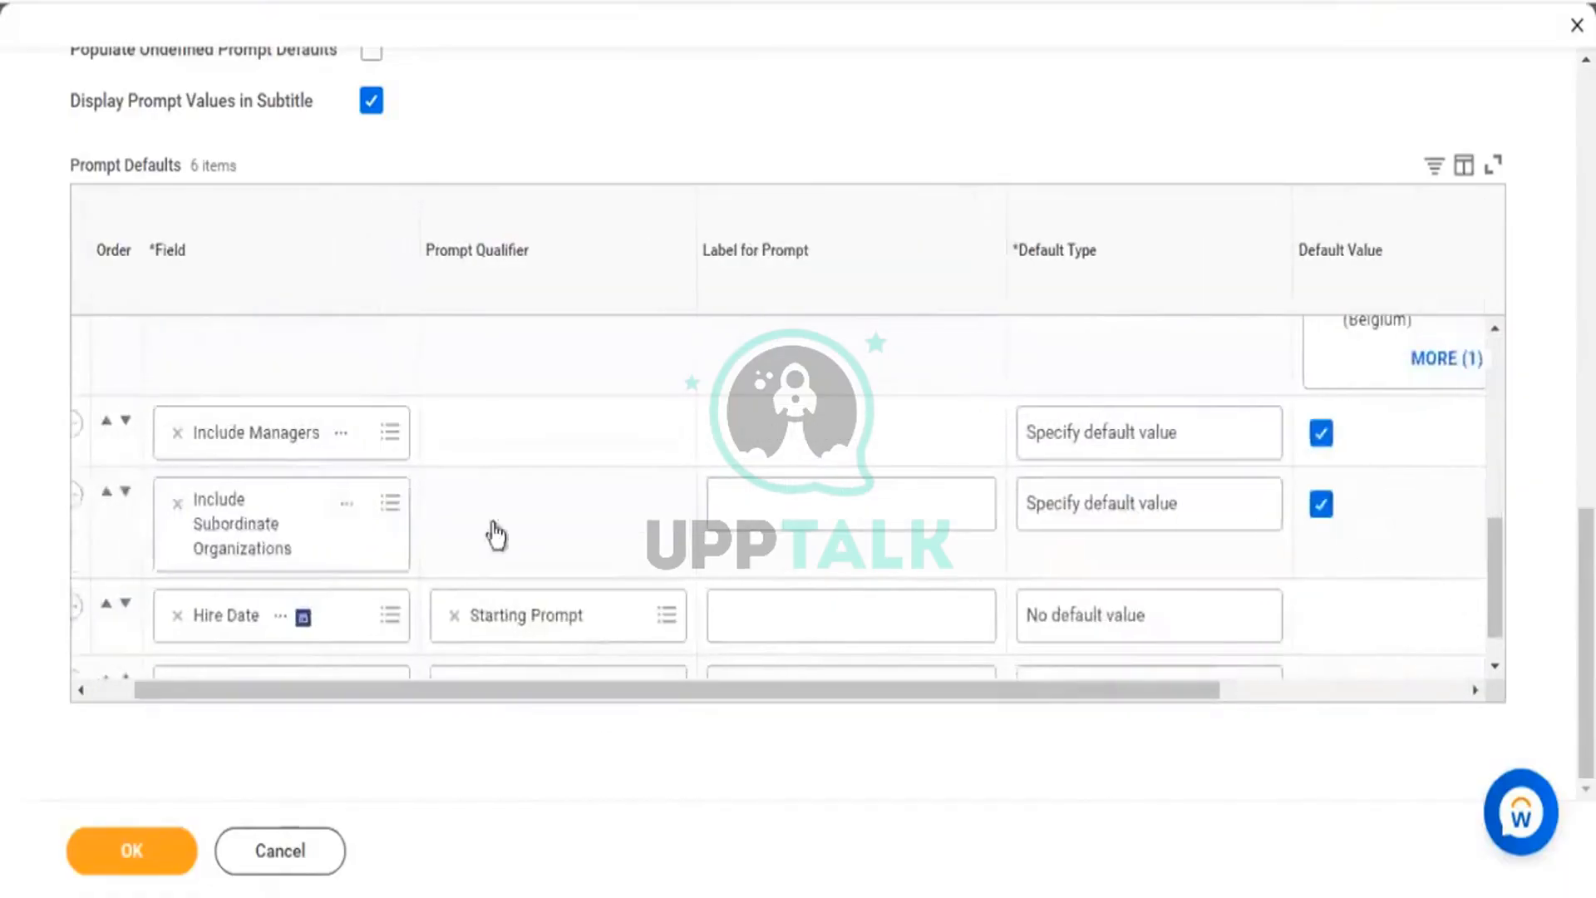
{"action": "scroll", "coordinate": [557, 565], "scroll_direction": "down", "scroll_amount": 1}
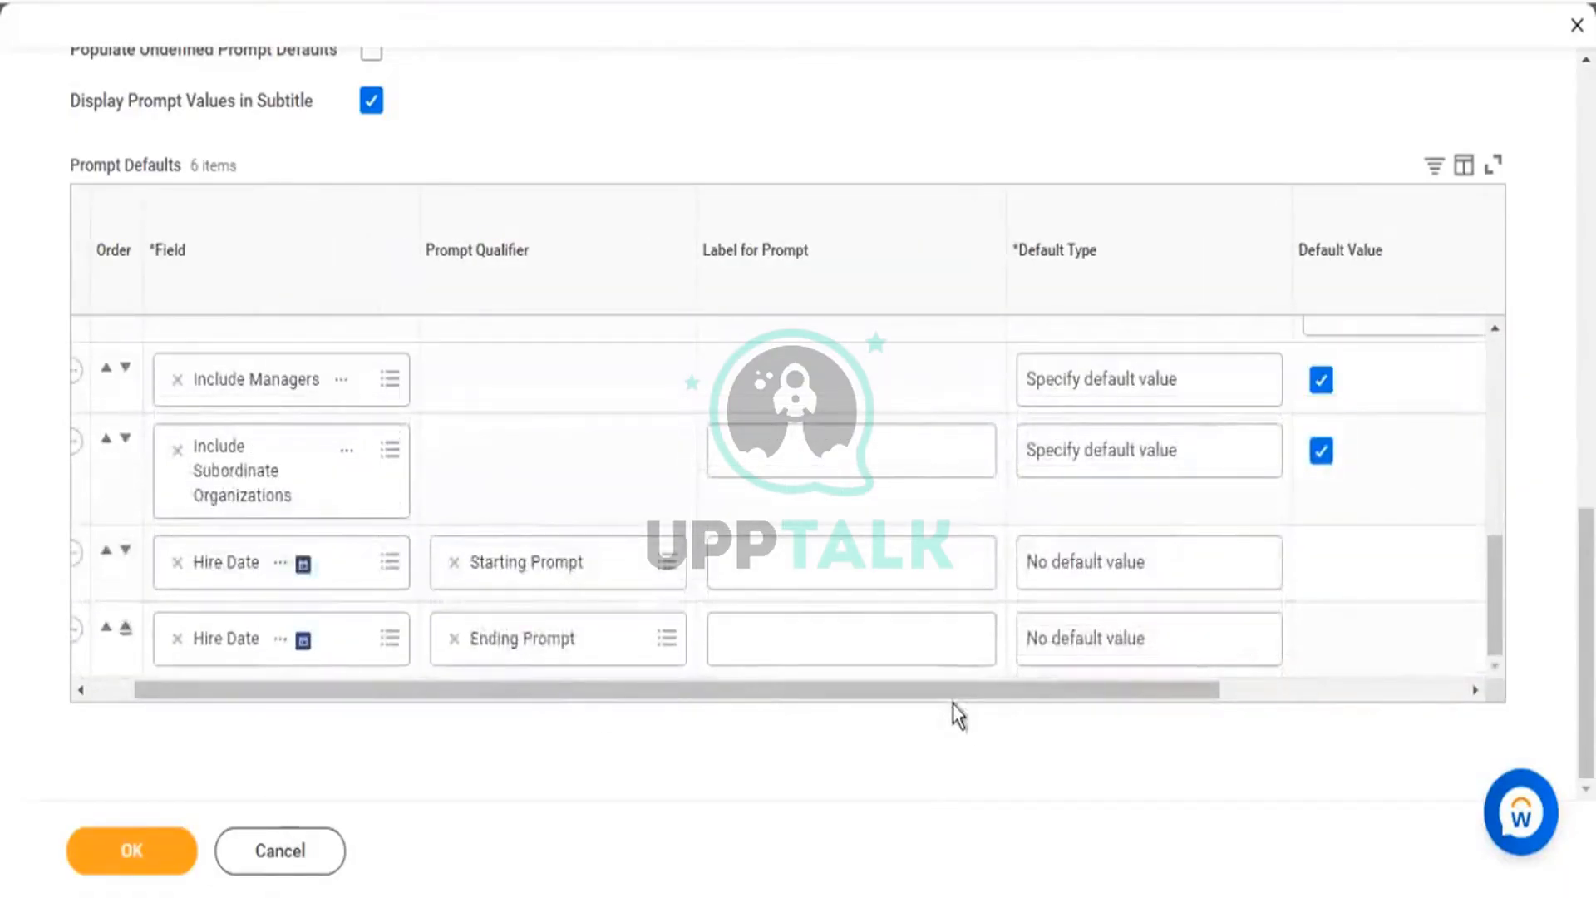
{"action": "left_click_drag", "start_coordinate": [1046, 700], "coordinate": [1168, 700]}
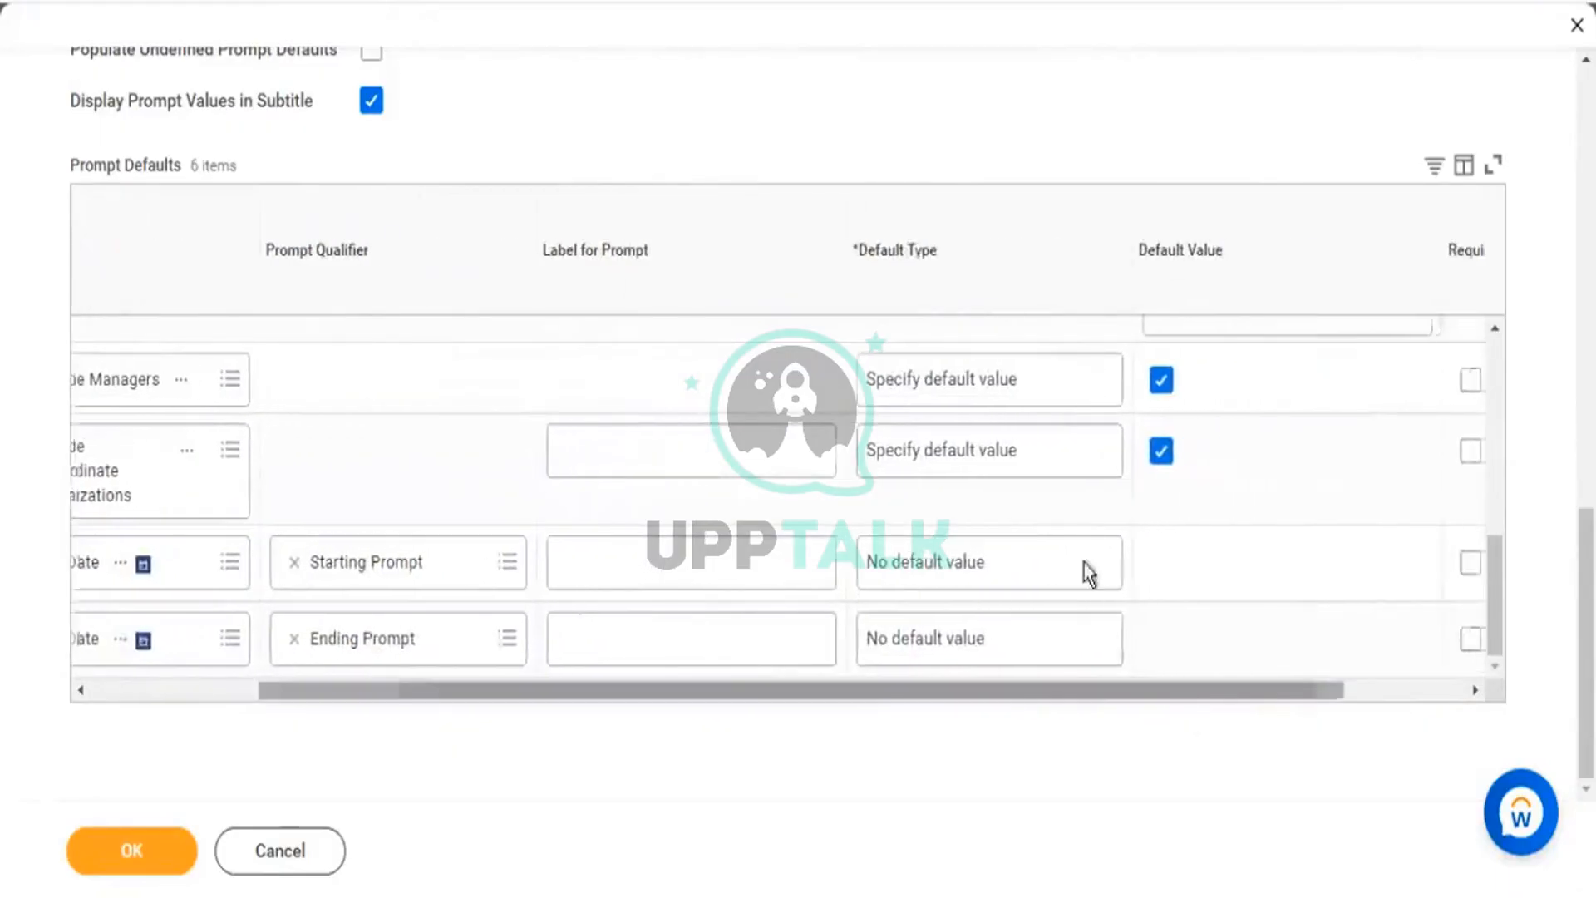
{"action": "left_click", "coordinate": [1097, 572]}
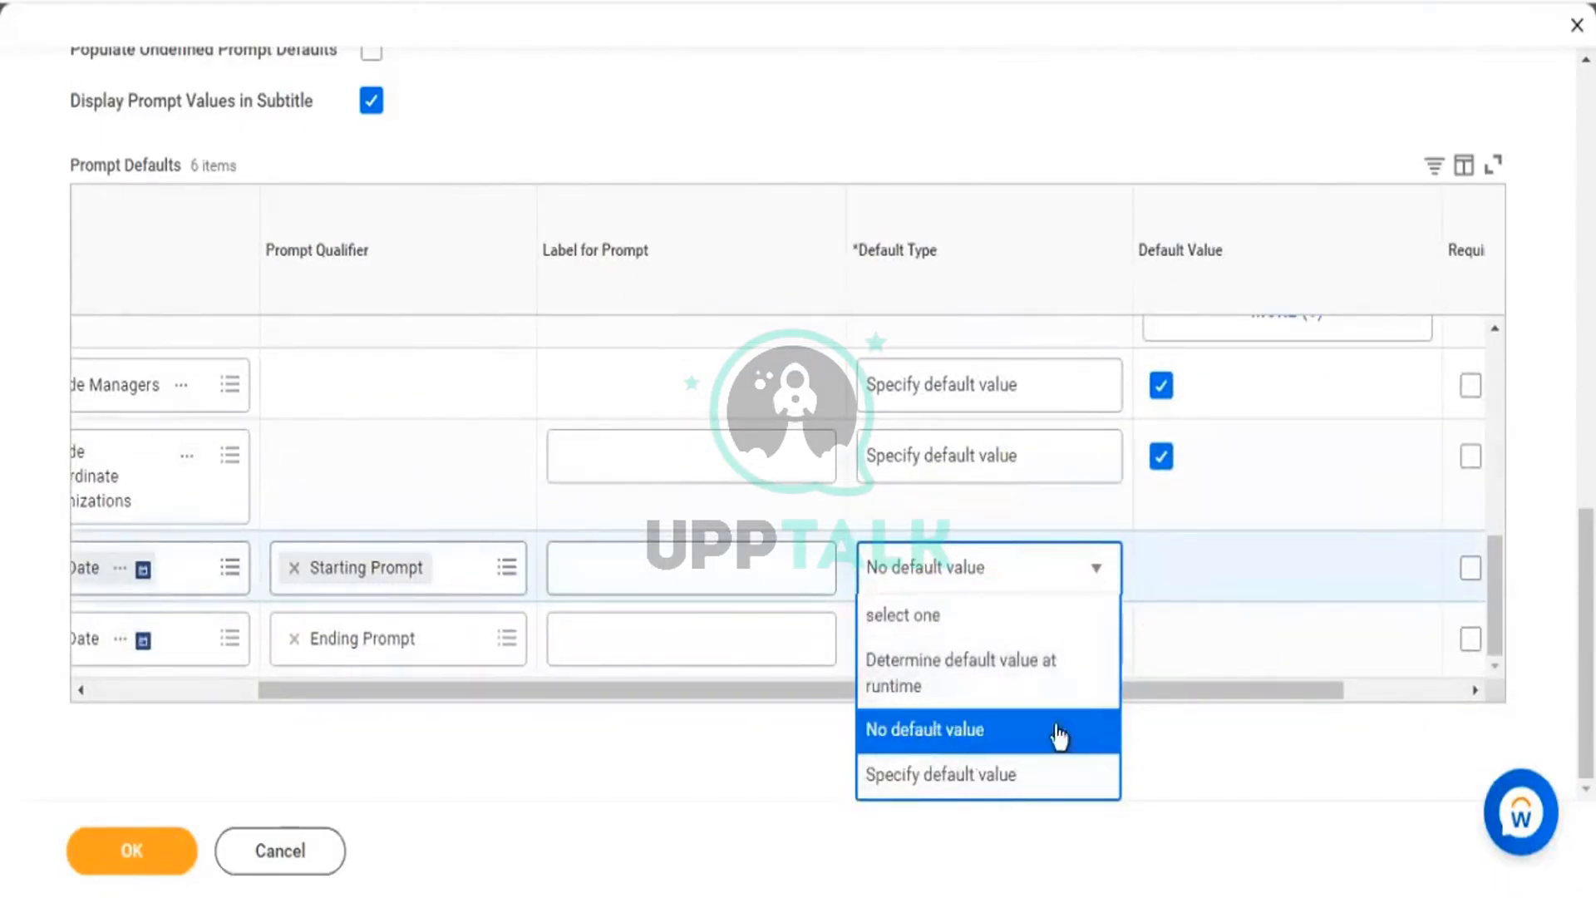
{"action": "left_click", "coordinate": [1174, 640]}
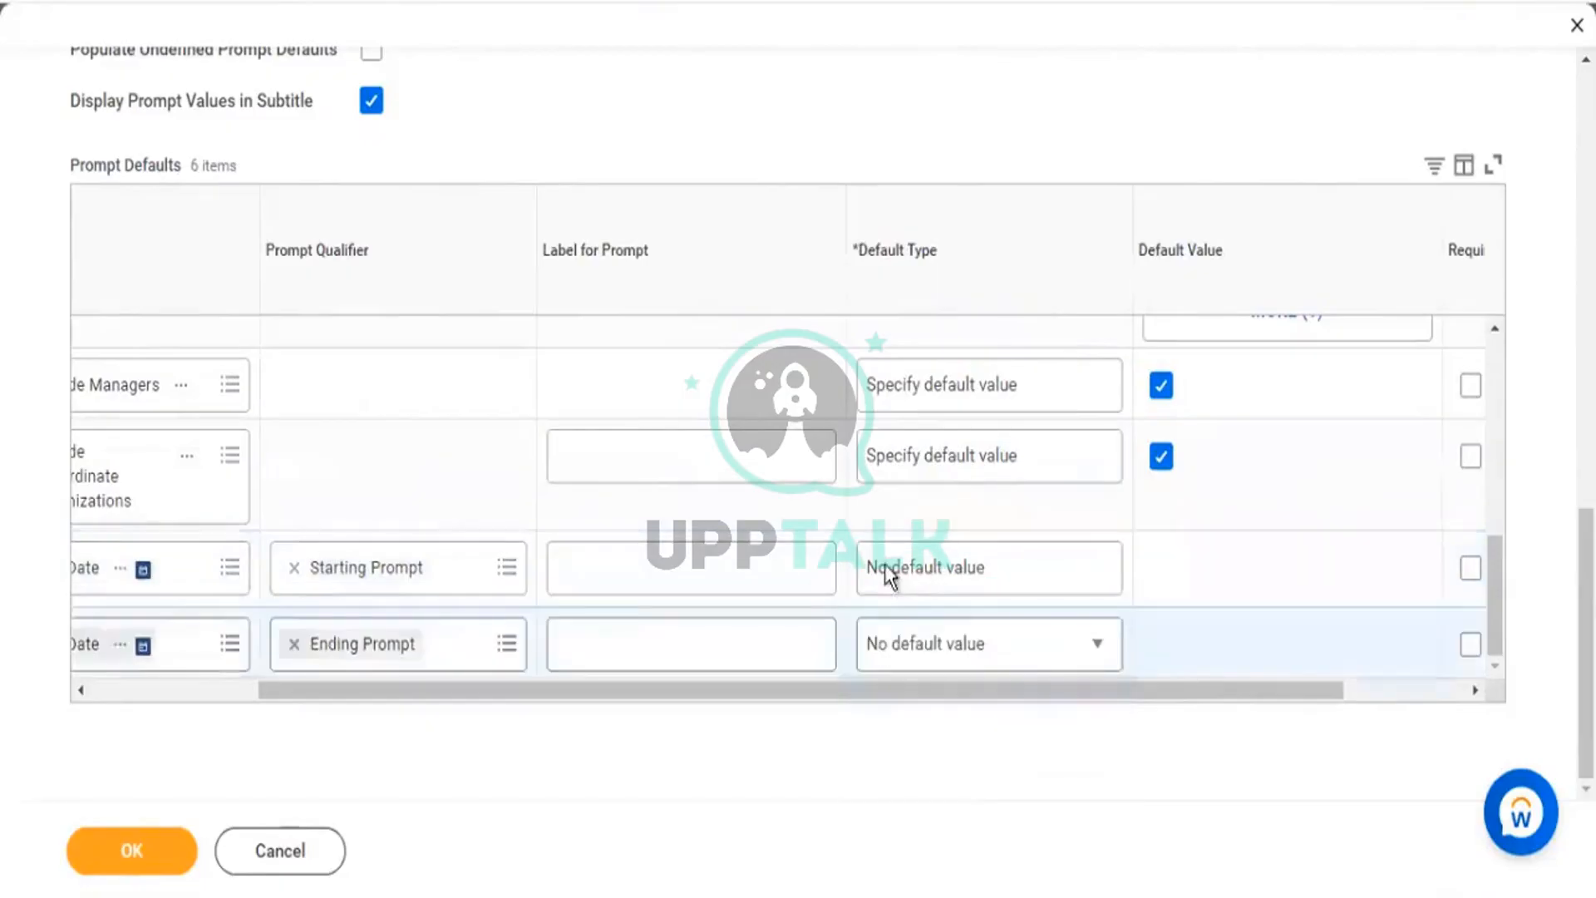
{"action": "left_click", "coordinate": [1087, 567]}
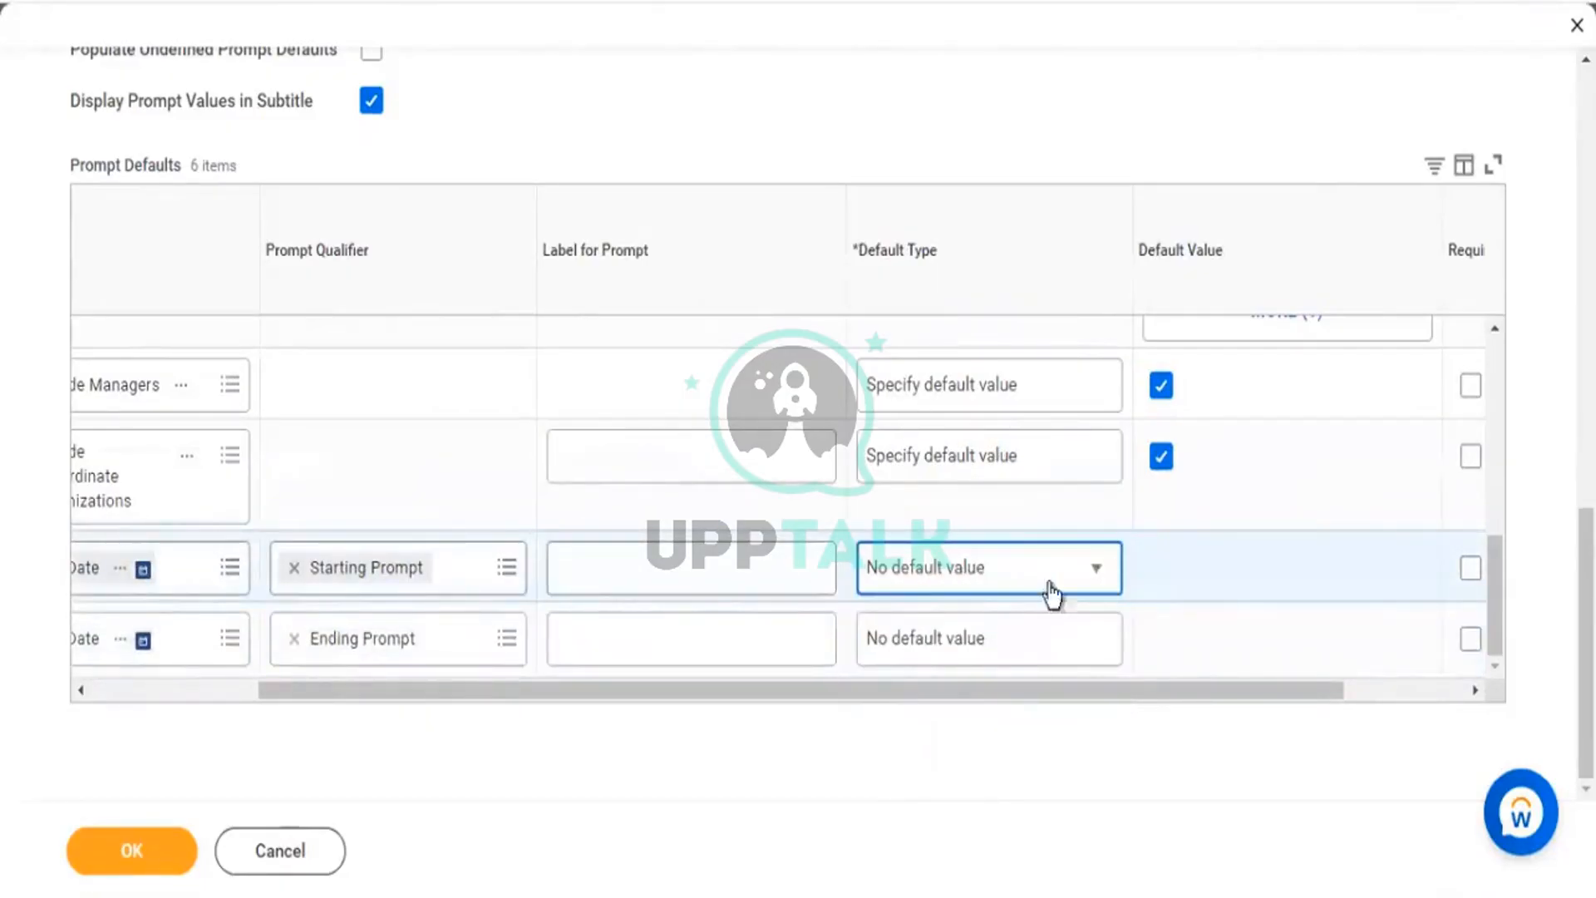
{"action": "left_click", "coordinate": [933, 770]}
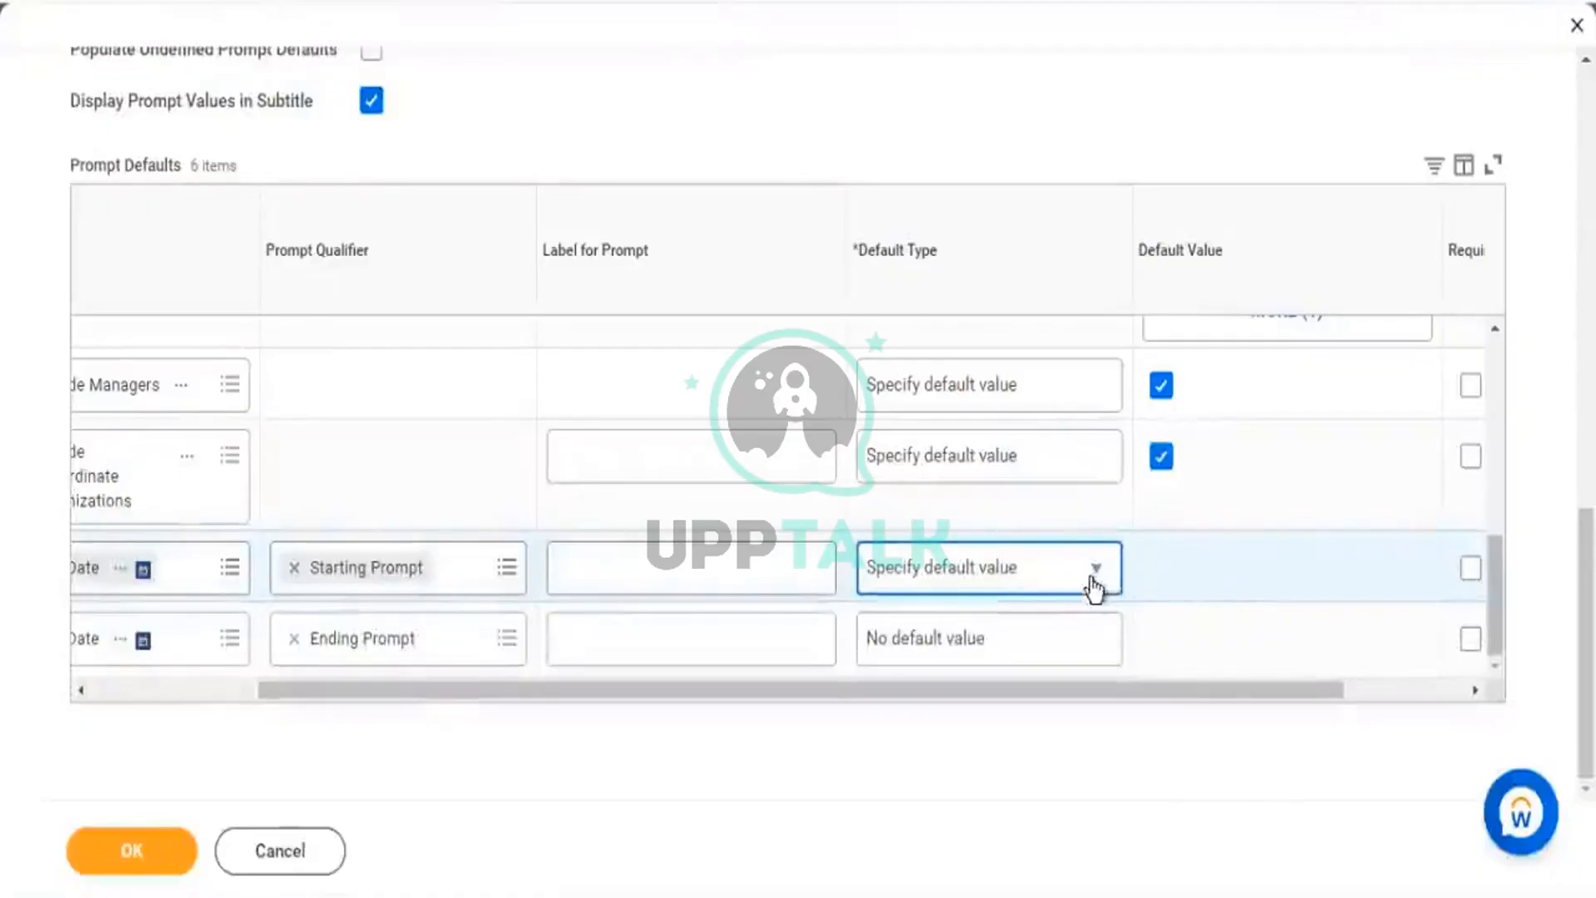
Enter 01/01/2022 as the Starting Prompt's default hire date.
{"action": "left_click", "coordinate": [1022, 581]}
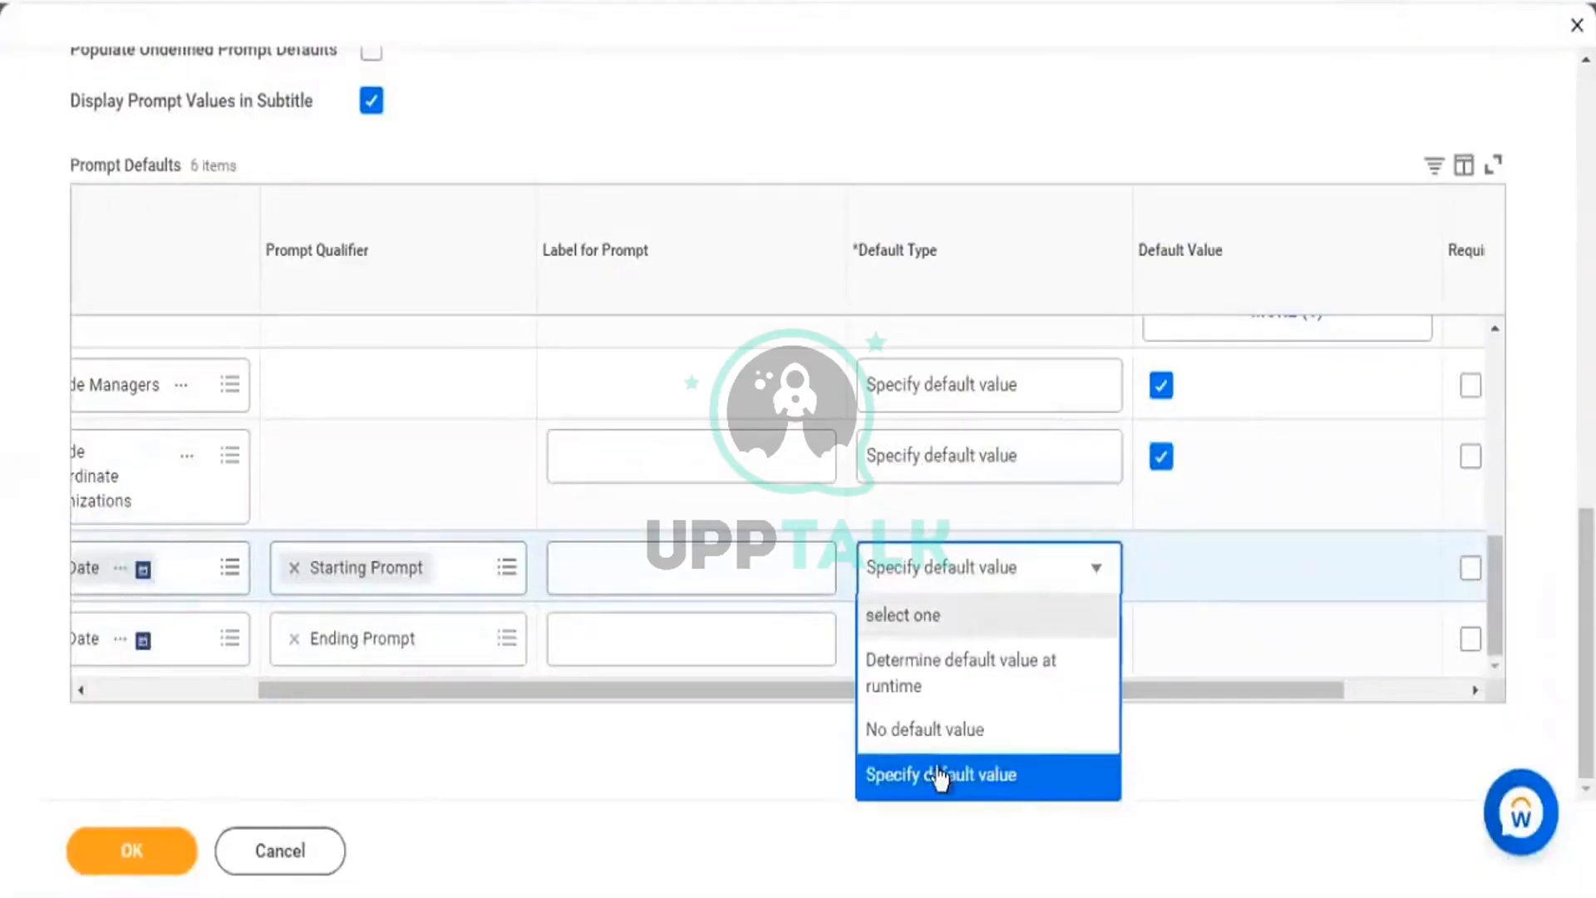
{"action": "left_click", "coordinate": [1215, 579]}
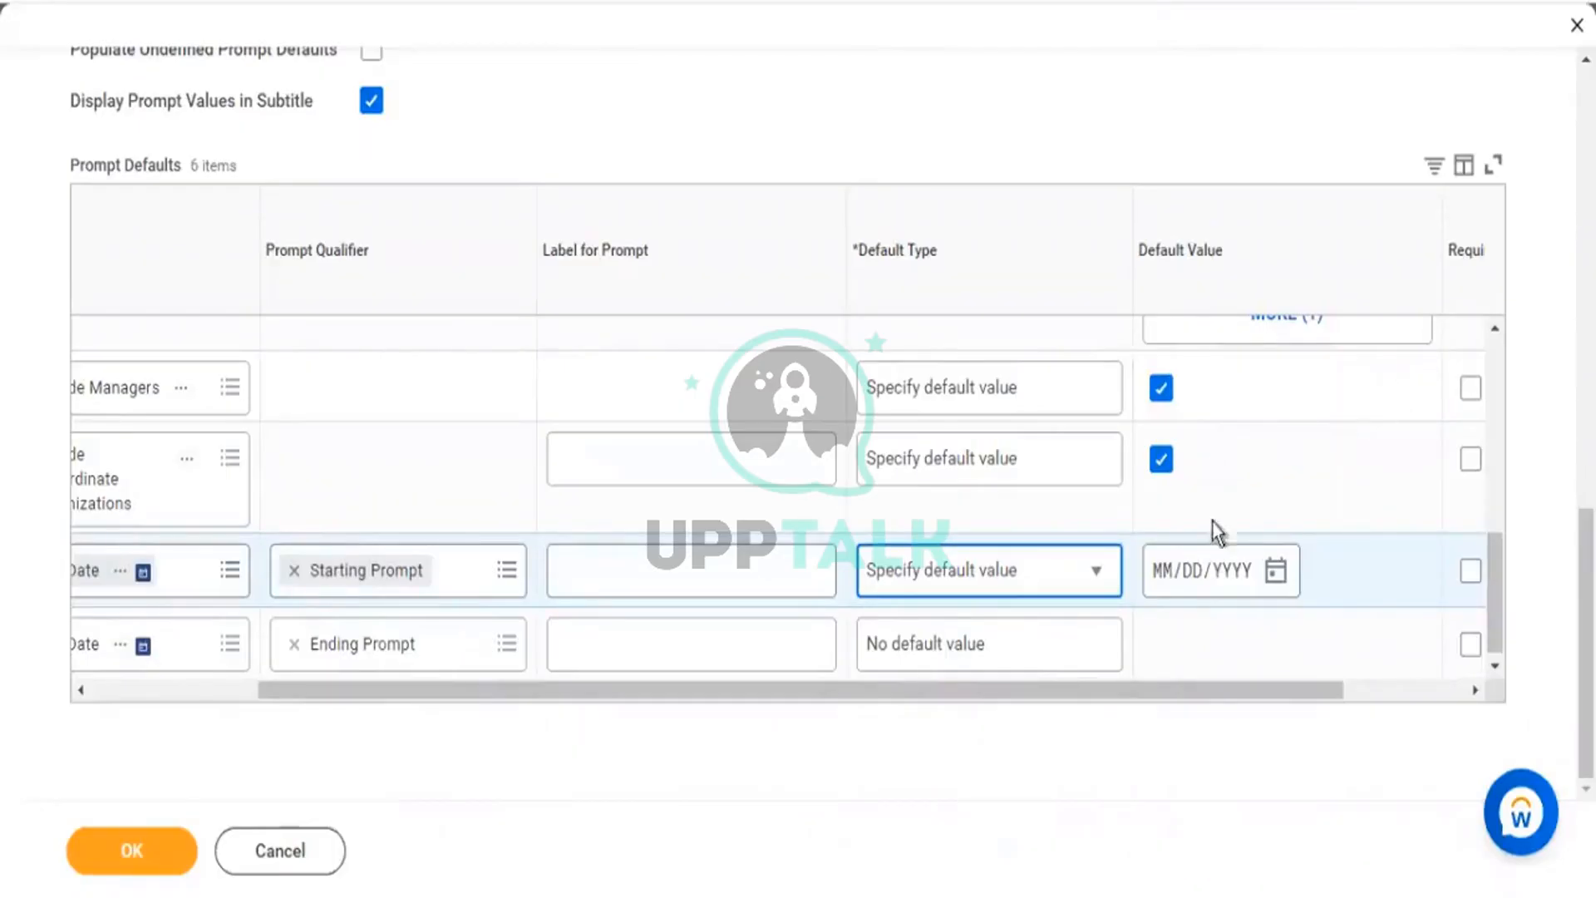
{"action": "left_click", "coordinate": [1168, 581]}
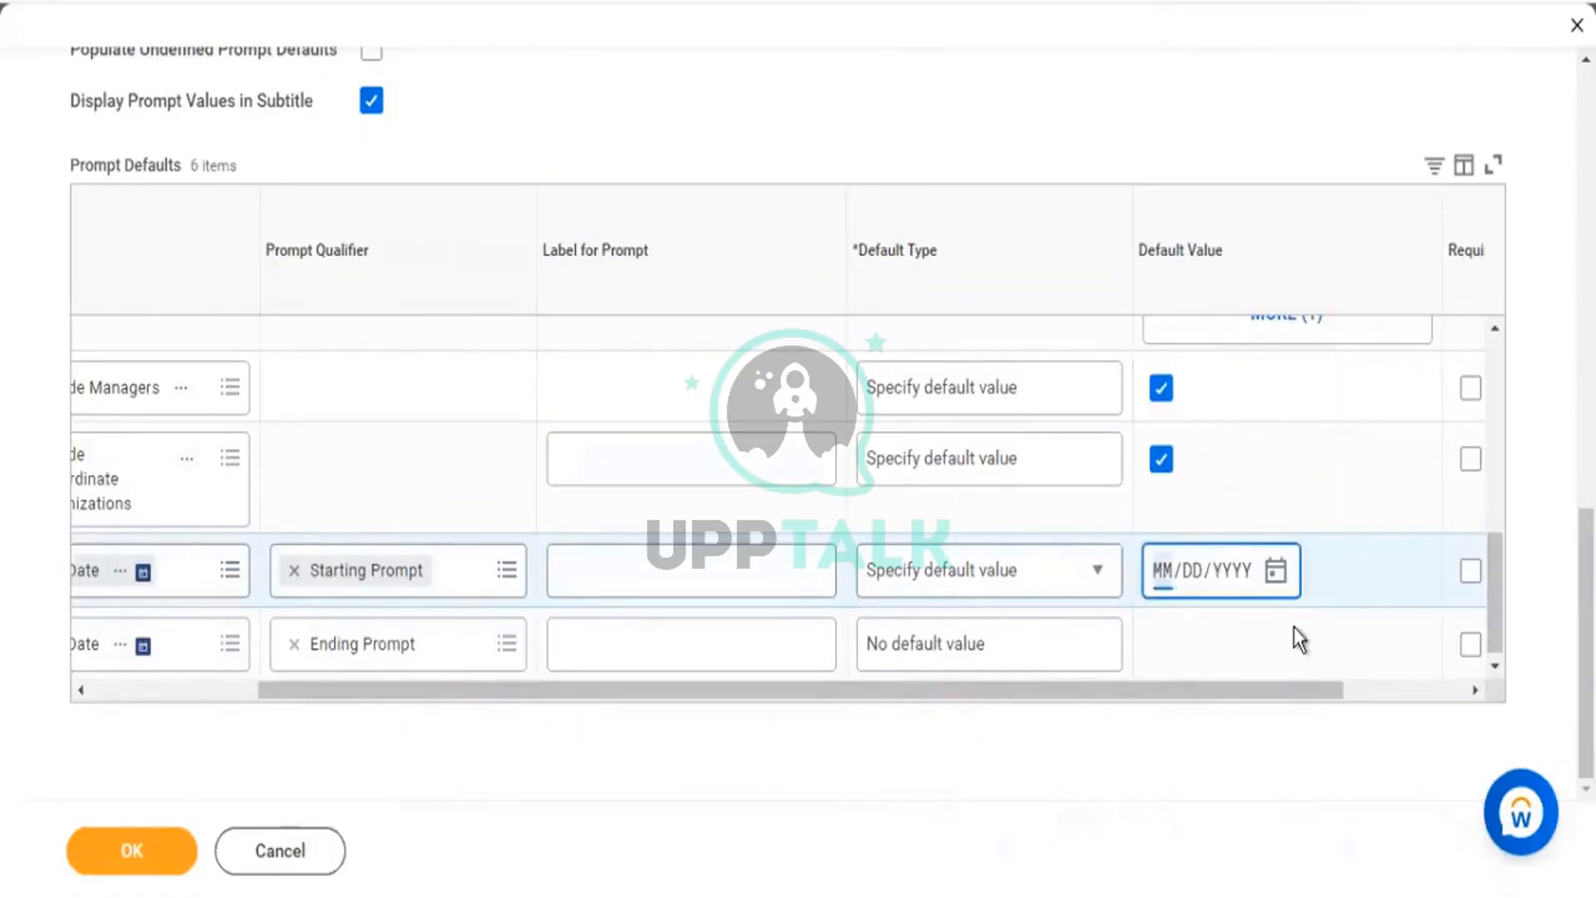
{"action": "type", "text": "01/01/20"}
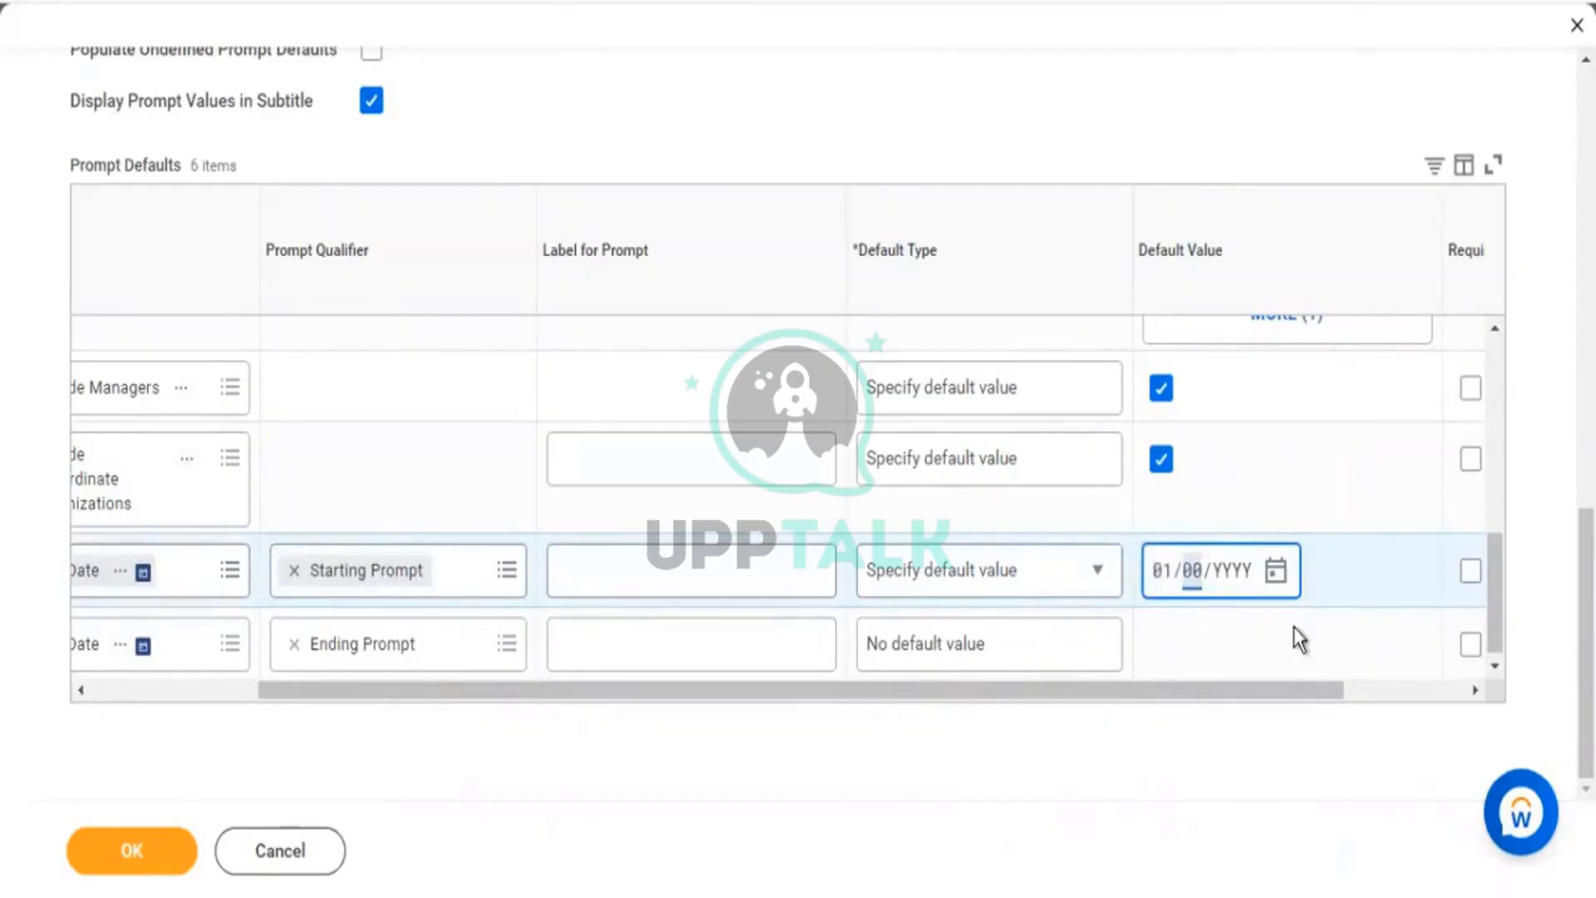
{"action": "type", "text": "2"}
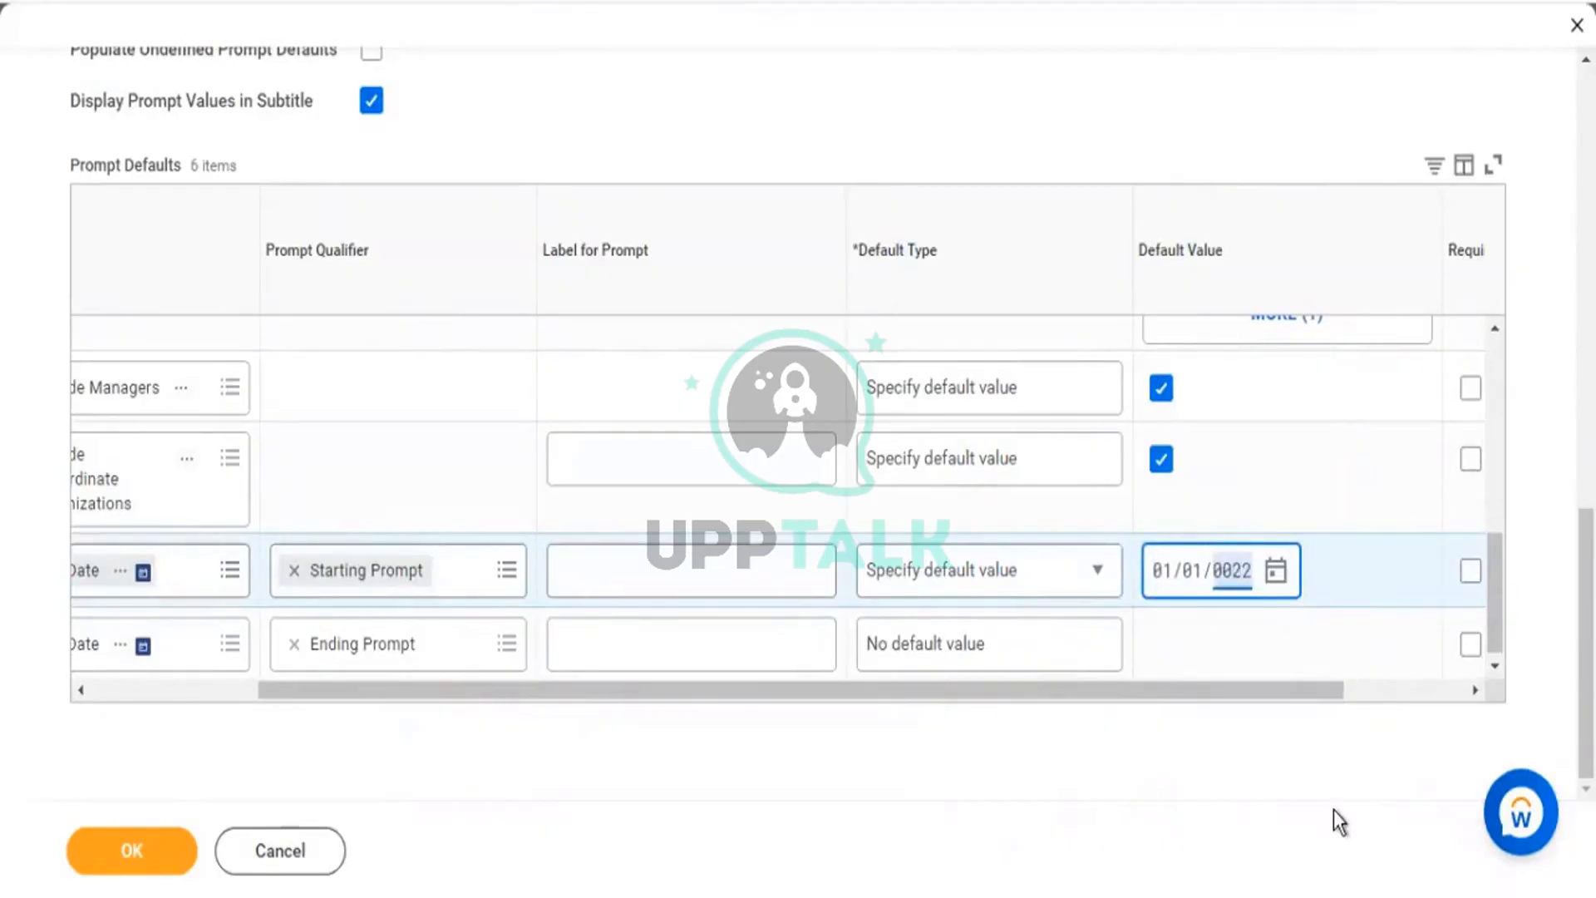
{"action": "type", "text": "2"}
{"action": "left_click", "coordinate": [1333, 810]}
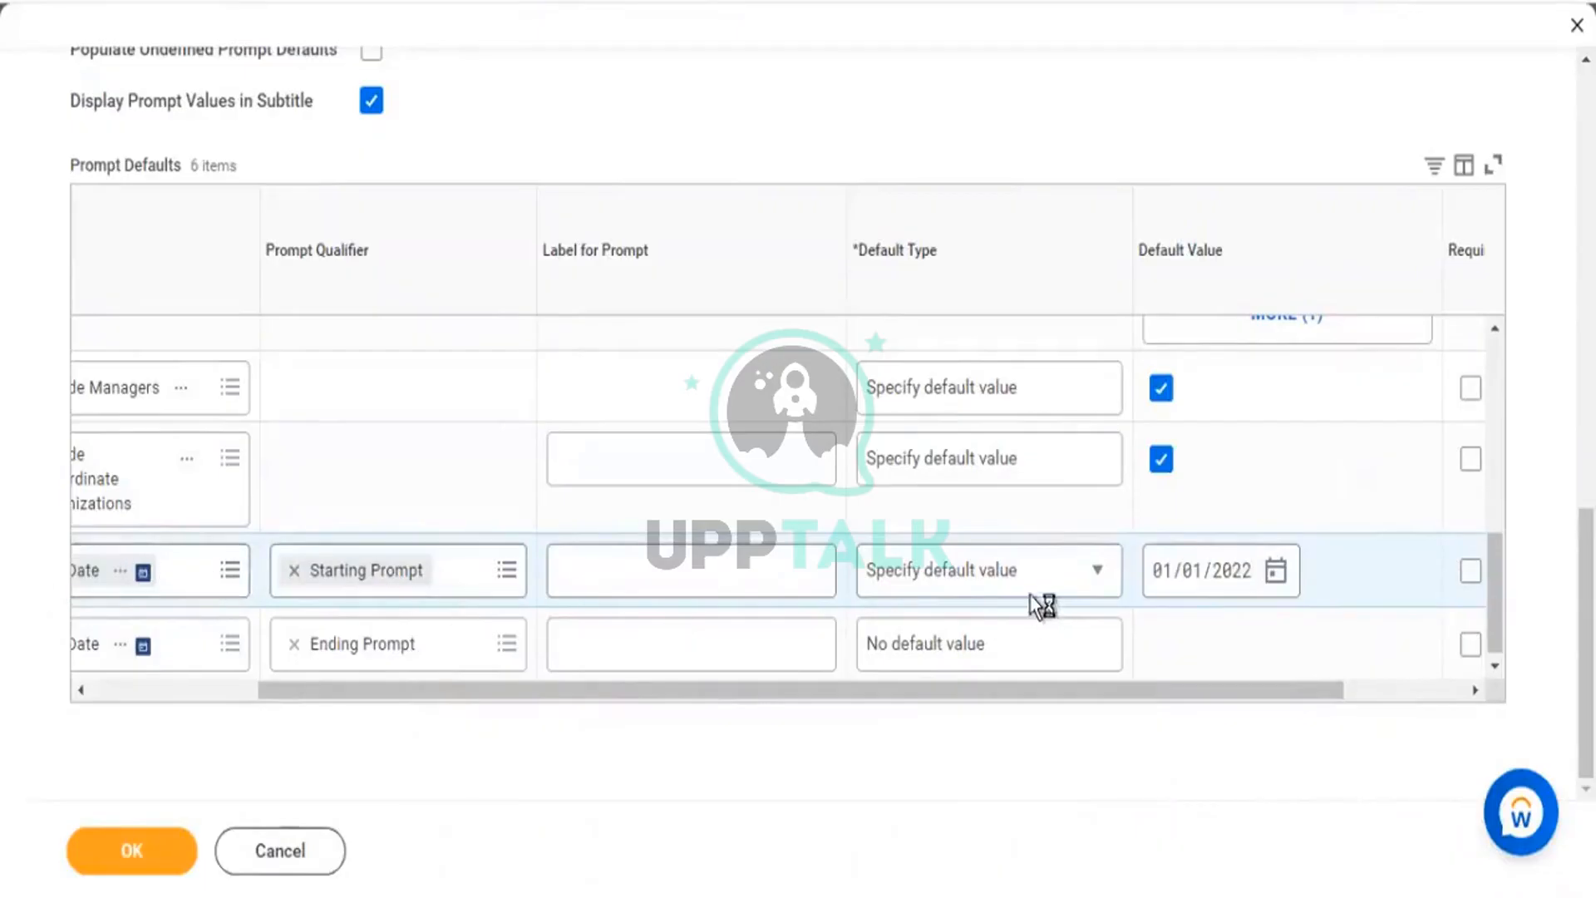
{"action": "left_click", "coordinate": [1087, 659]}
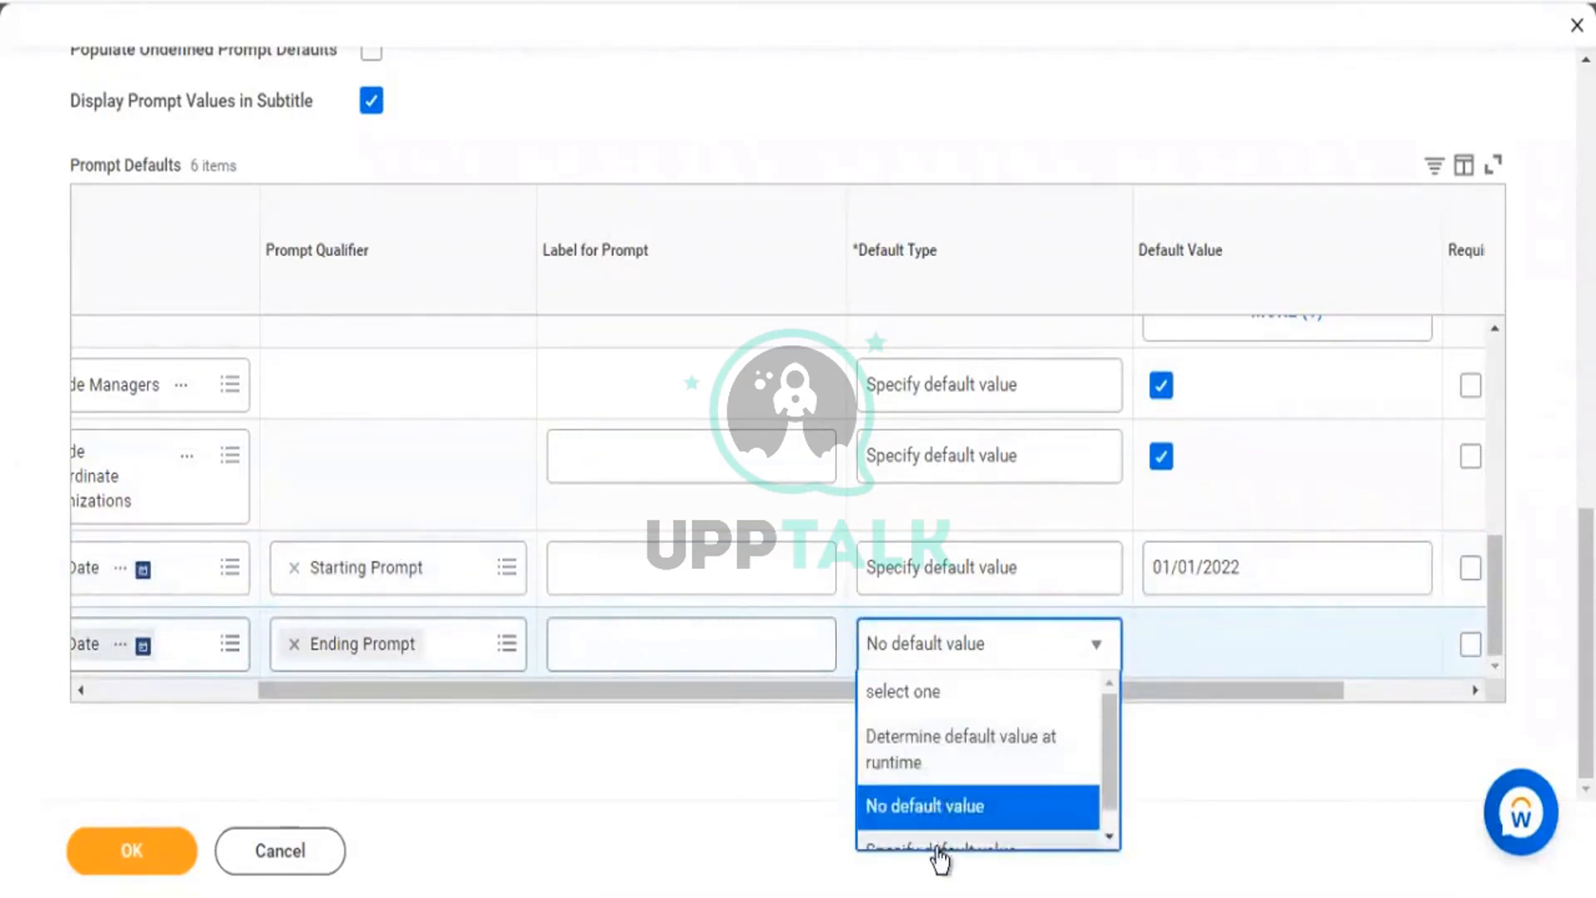
Give the ending Hire Date prompt a specified default date of 11/29/2022.
{"action": "scroll", "coordinate": [935, 852], "scroll_direction": "down", "scroll_amount": 1}
{"action": "left_click", "coordinate": [947, 836]}
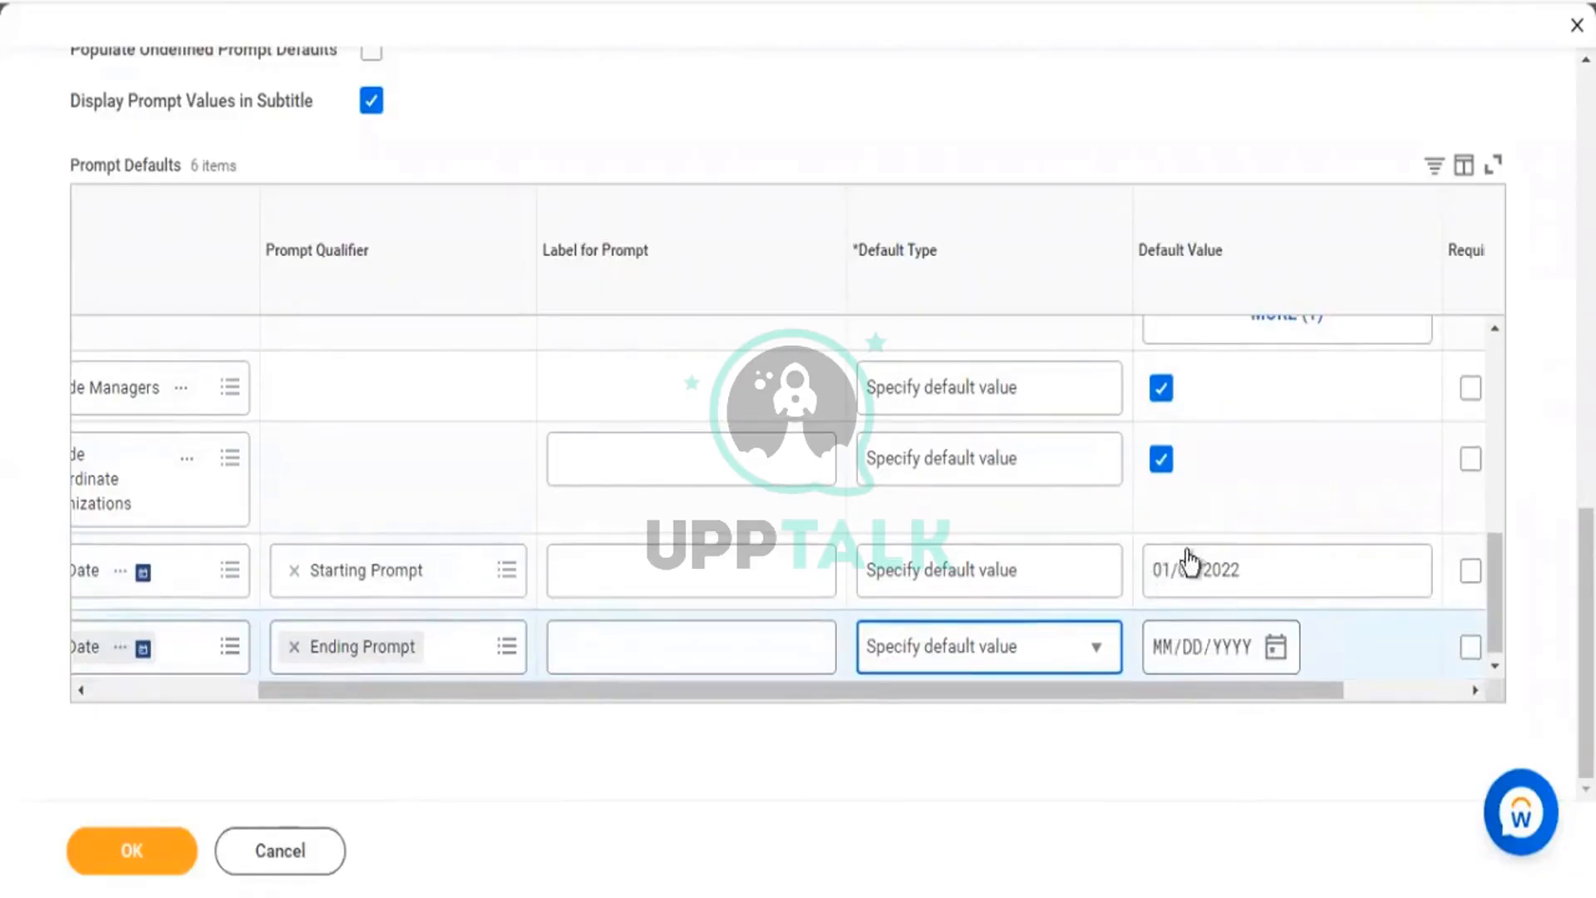
{"action": "left_click", "coordinate": [1276, 648]}
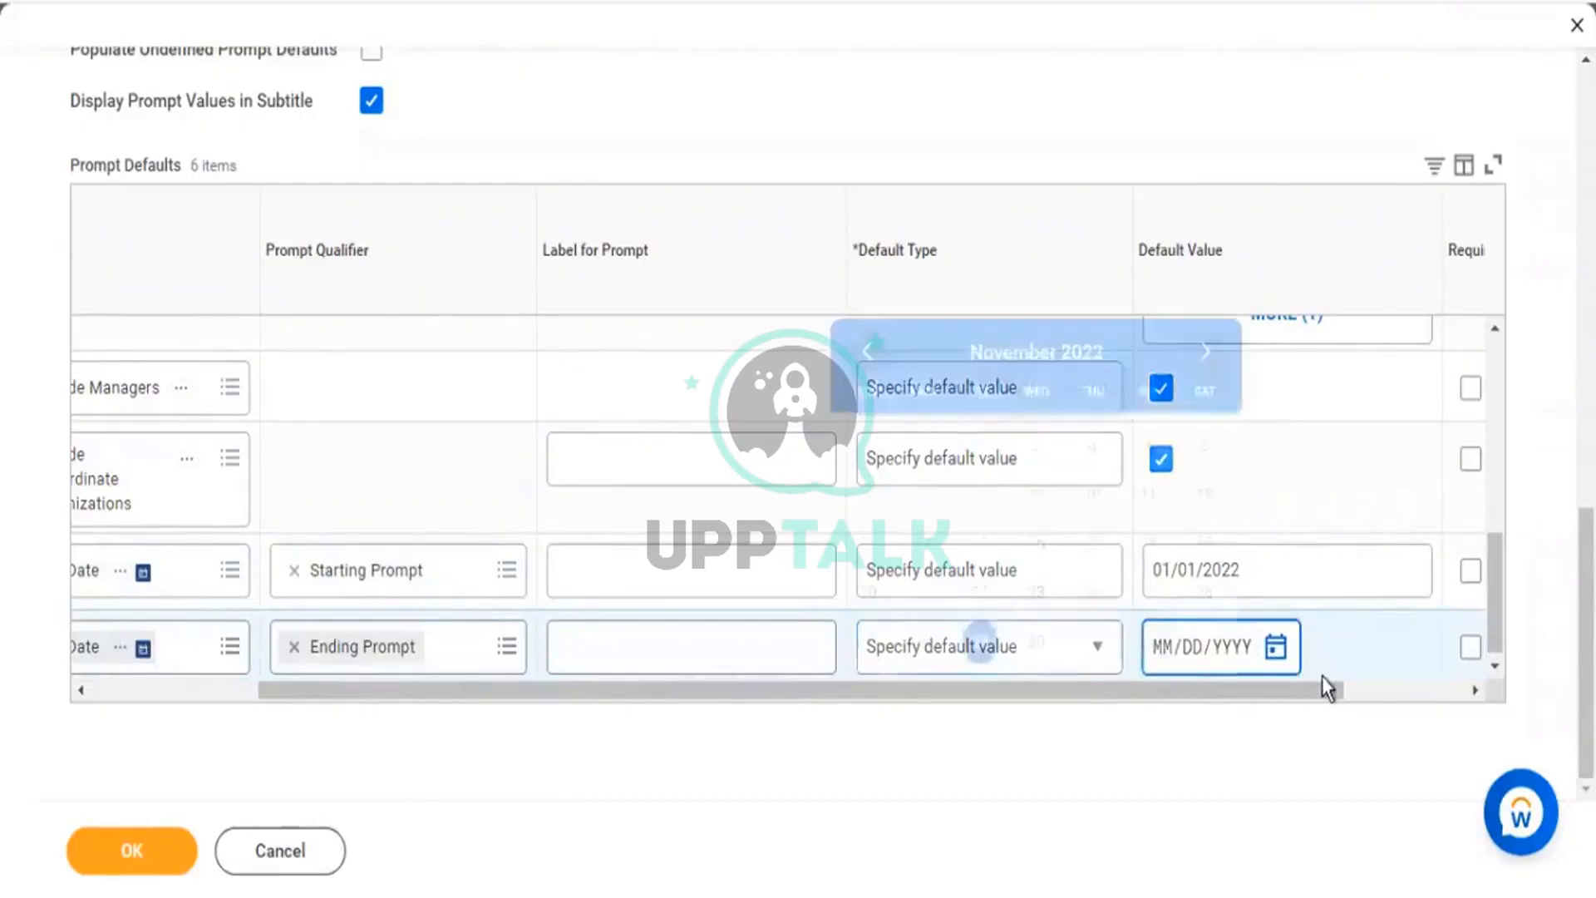
{"action": "left_click", "coordinate": [981, 645]}
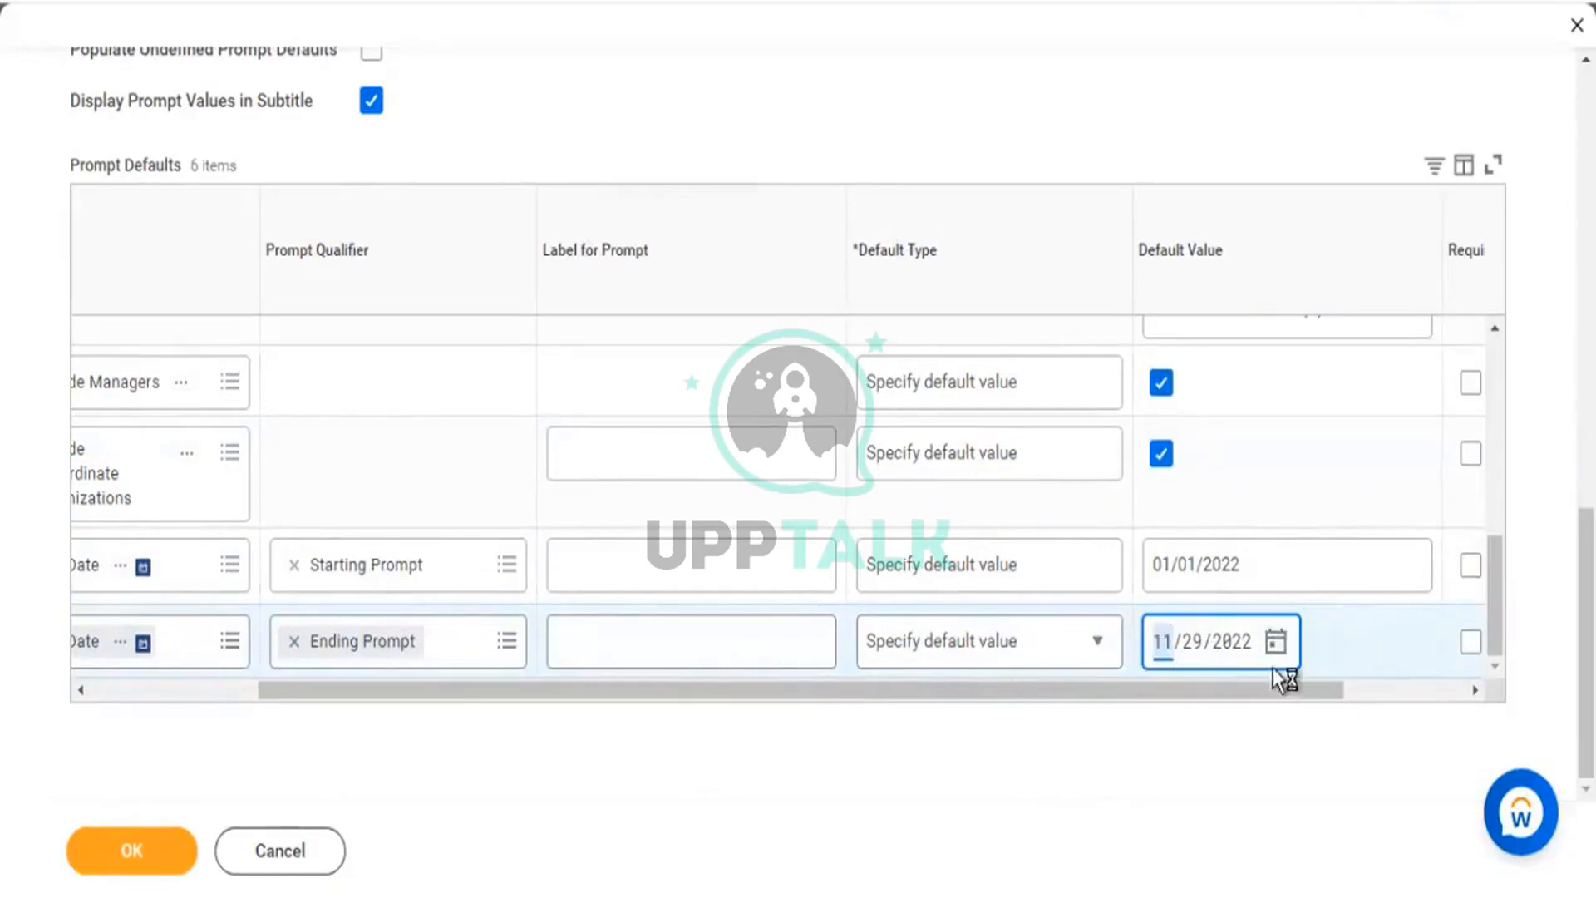
Switch the Ending Prompt default to Today, determined at runtime, and confirm the prompt defaults.
{"action": "left_click", "coordinate": [1098, 640]}
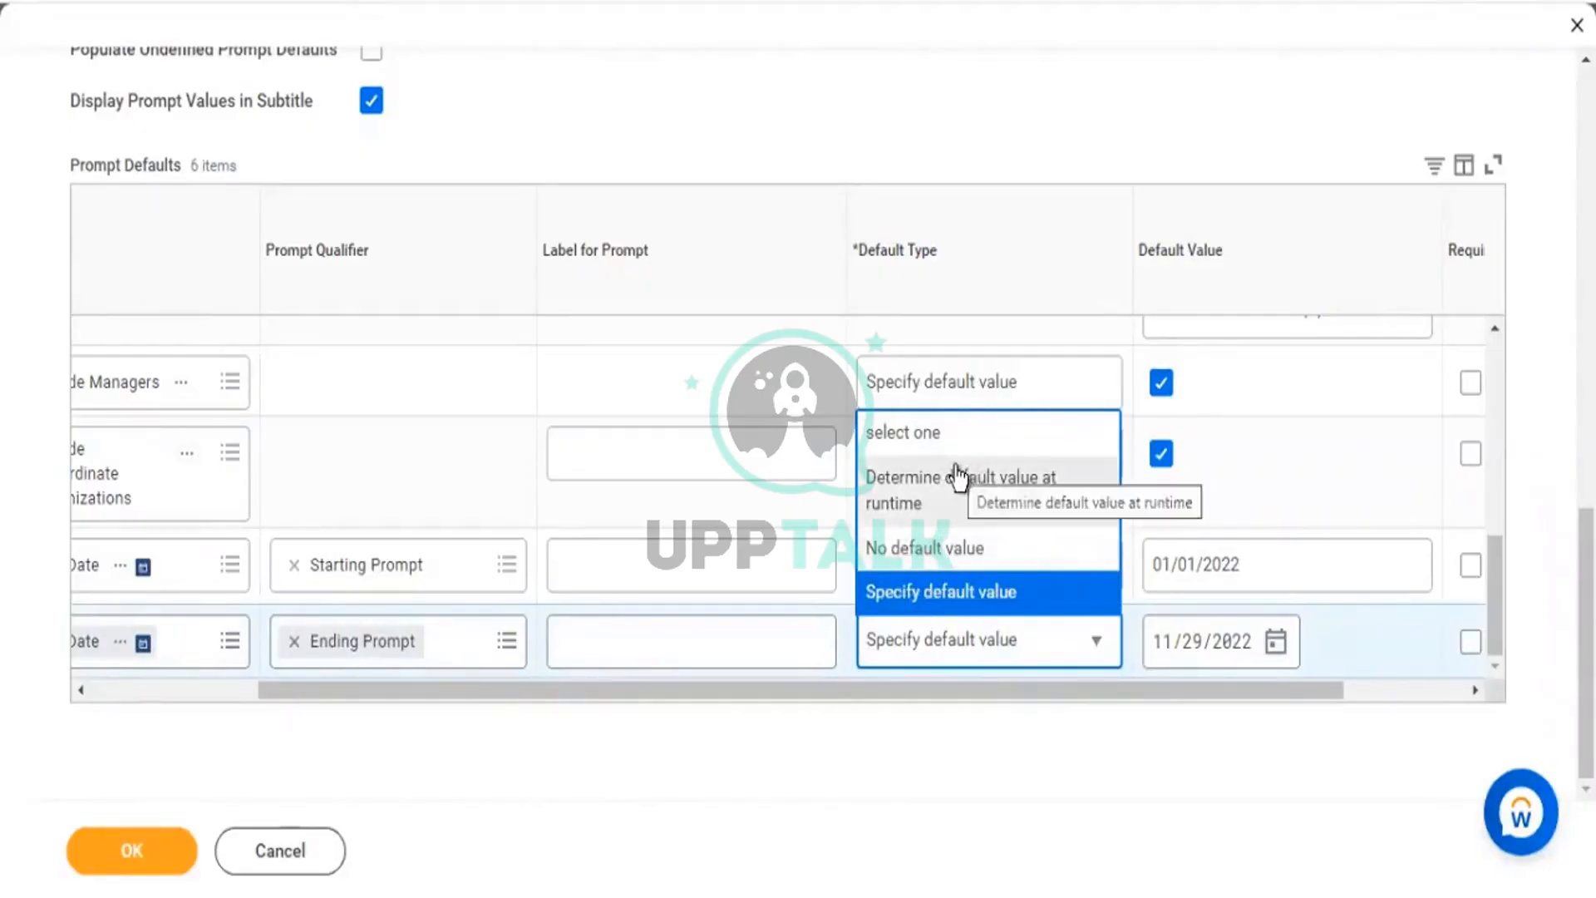
{"action": "left_click", "coordinate": [913, 497]}
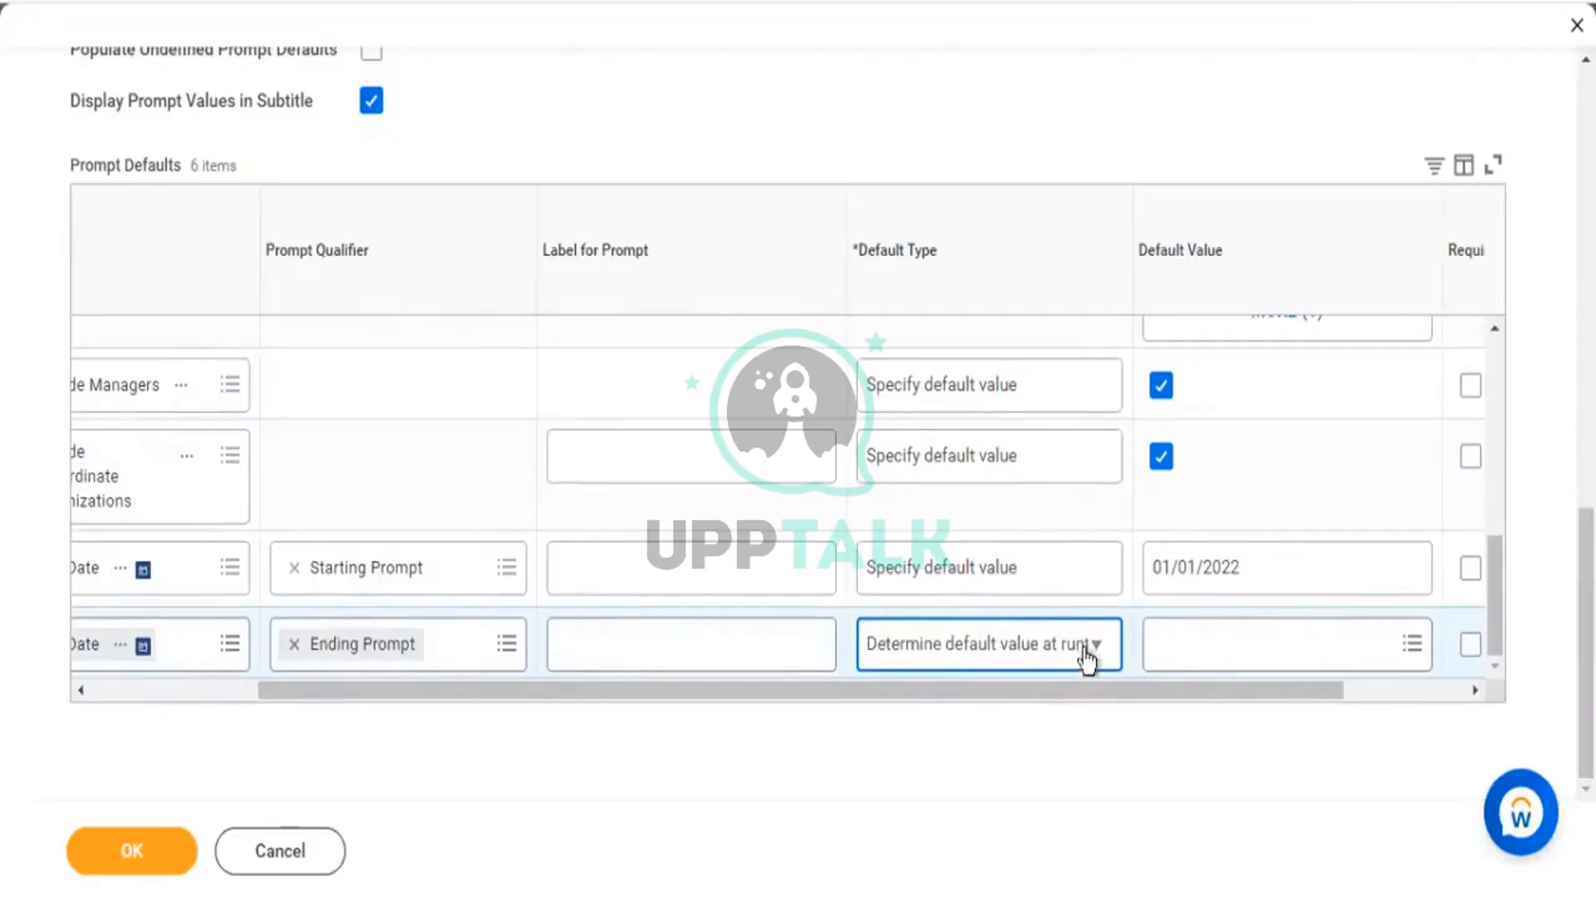
{"action": "left_click", "coordinate": [1182, 659]}
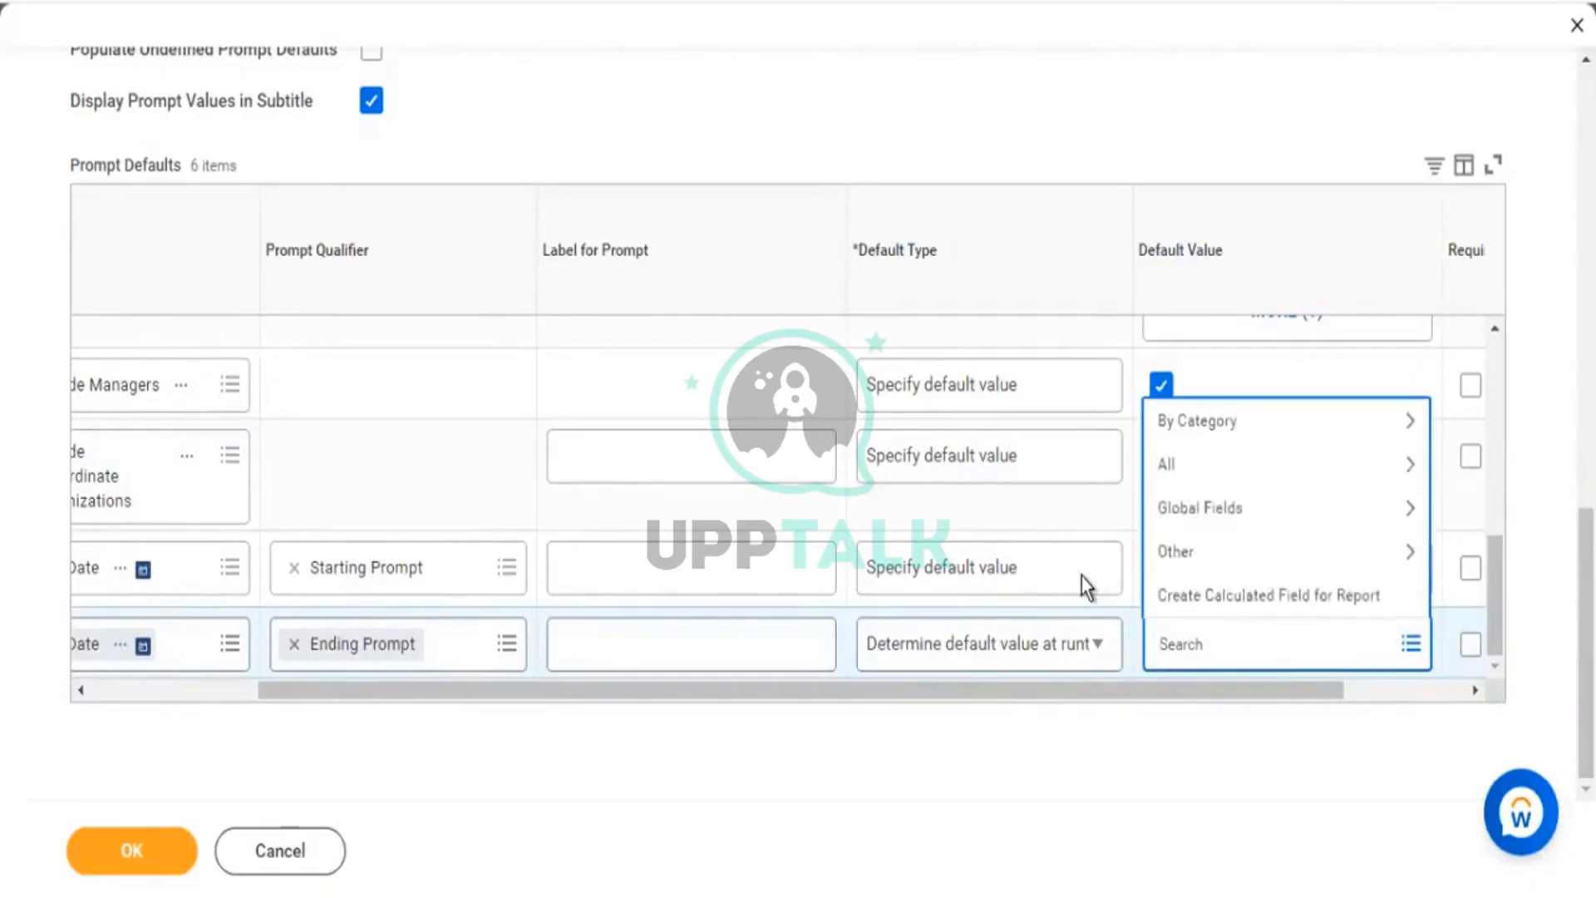
{"action": "type", "text": "today"}
{"action": "key", "text": "Return"}
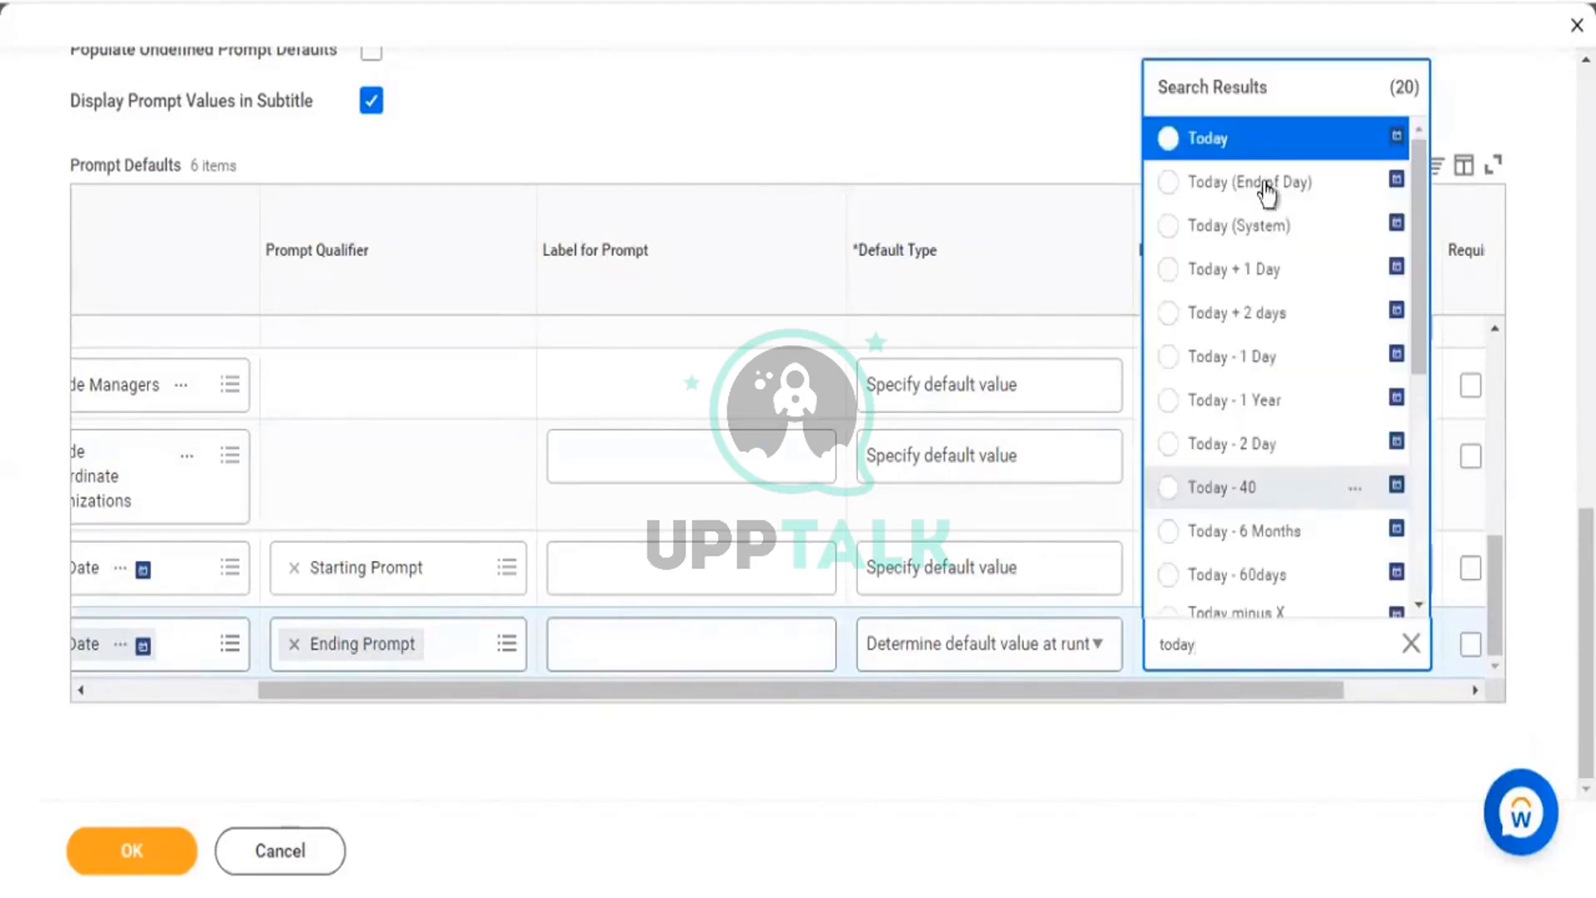
{"action": "left_click", "coordinate": [1218, 143]}
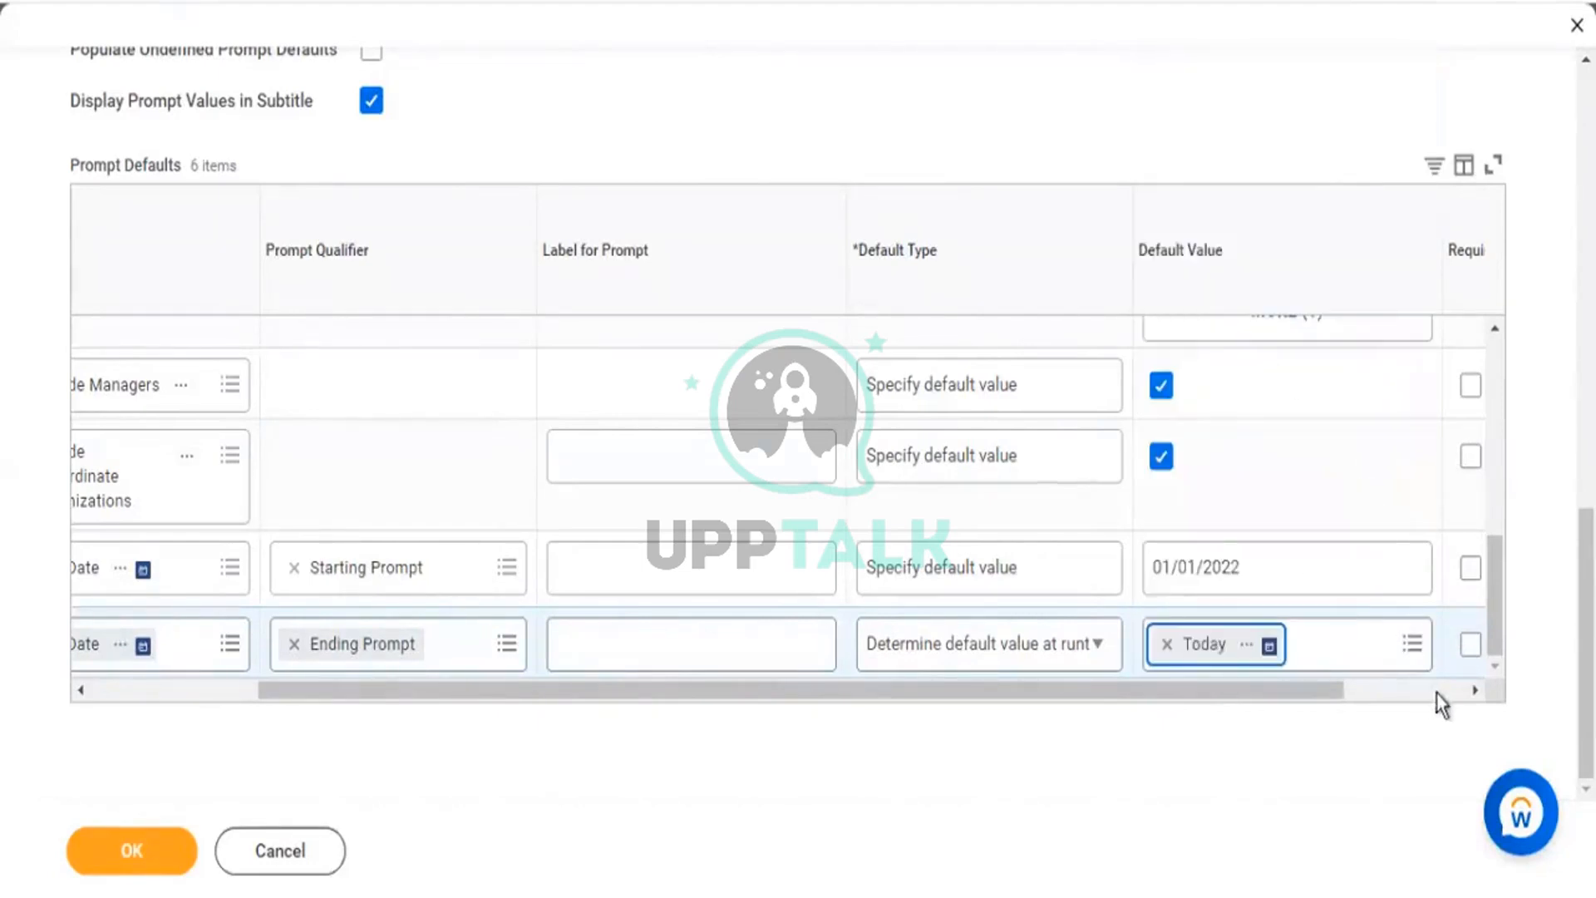
{"action": "left_click_drag", "start_coordinate": [477, 695], "coordinate": [161, 656]}
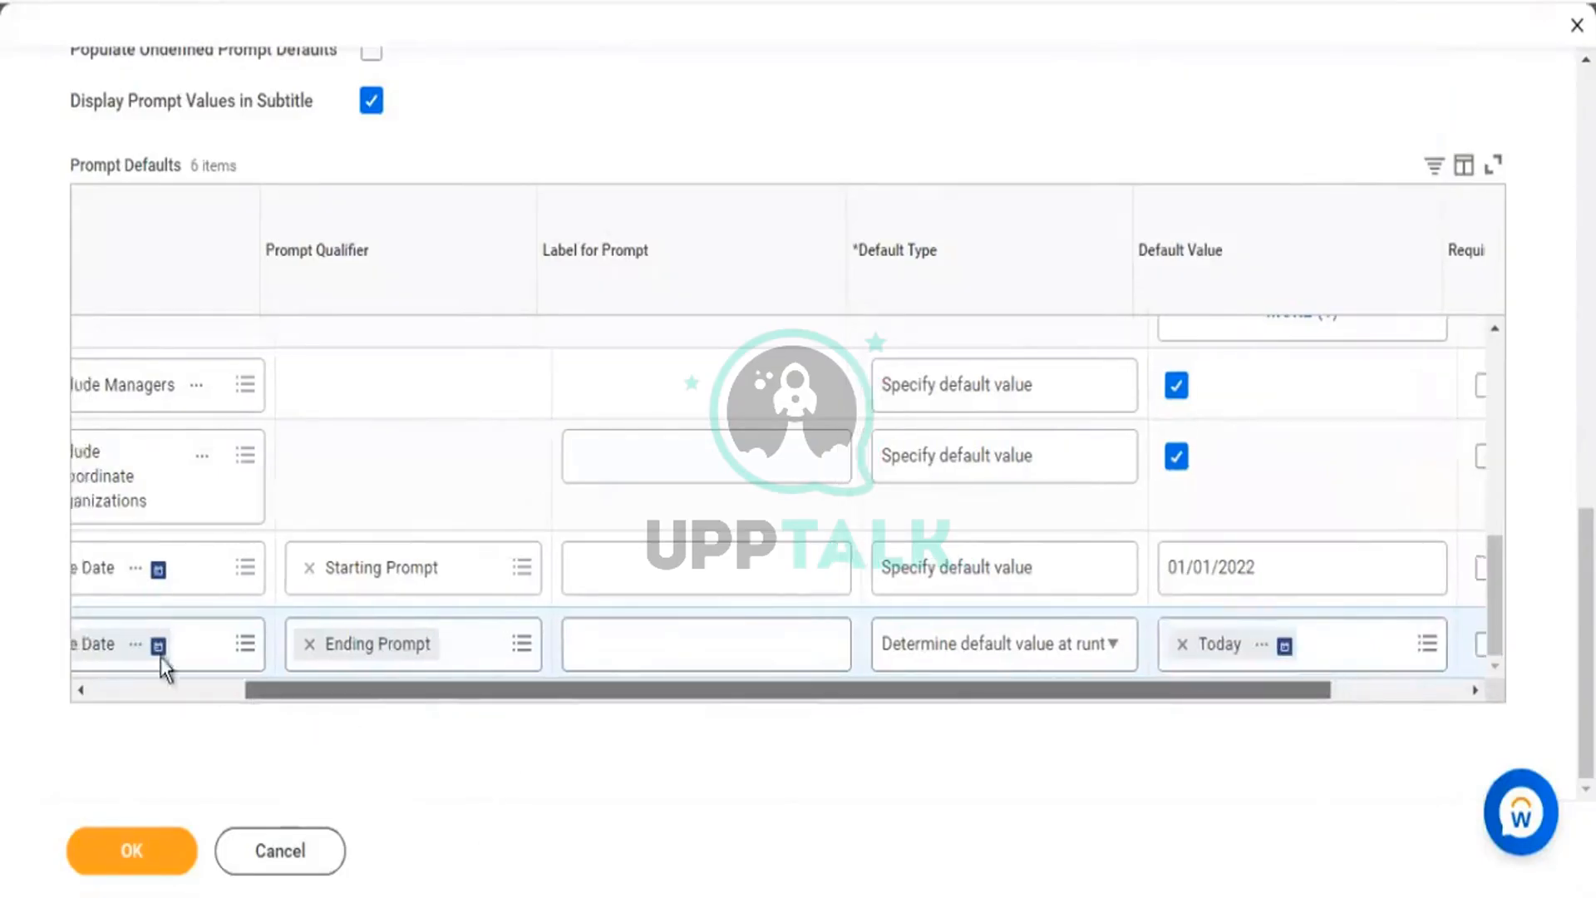
{"action": "left_click_drag", "start_coordinate": [722, 692], "coordinate": [1072, 715]}
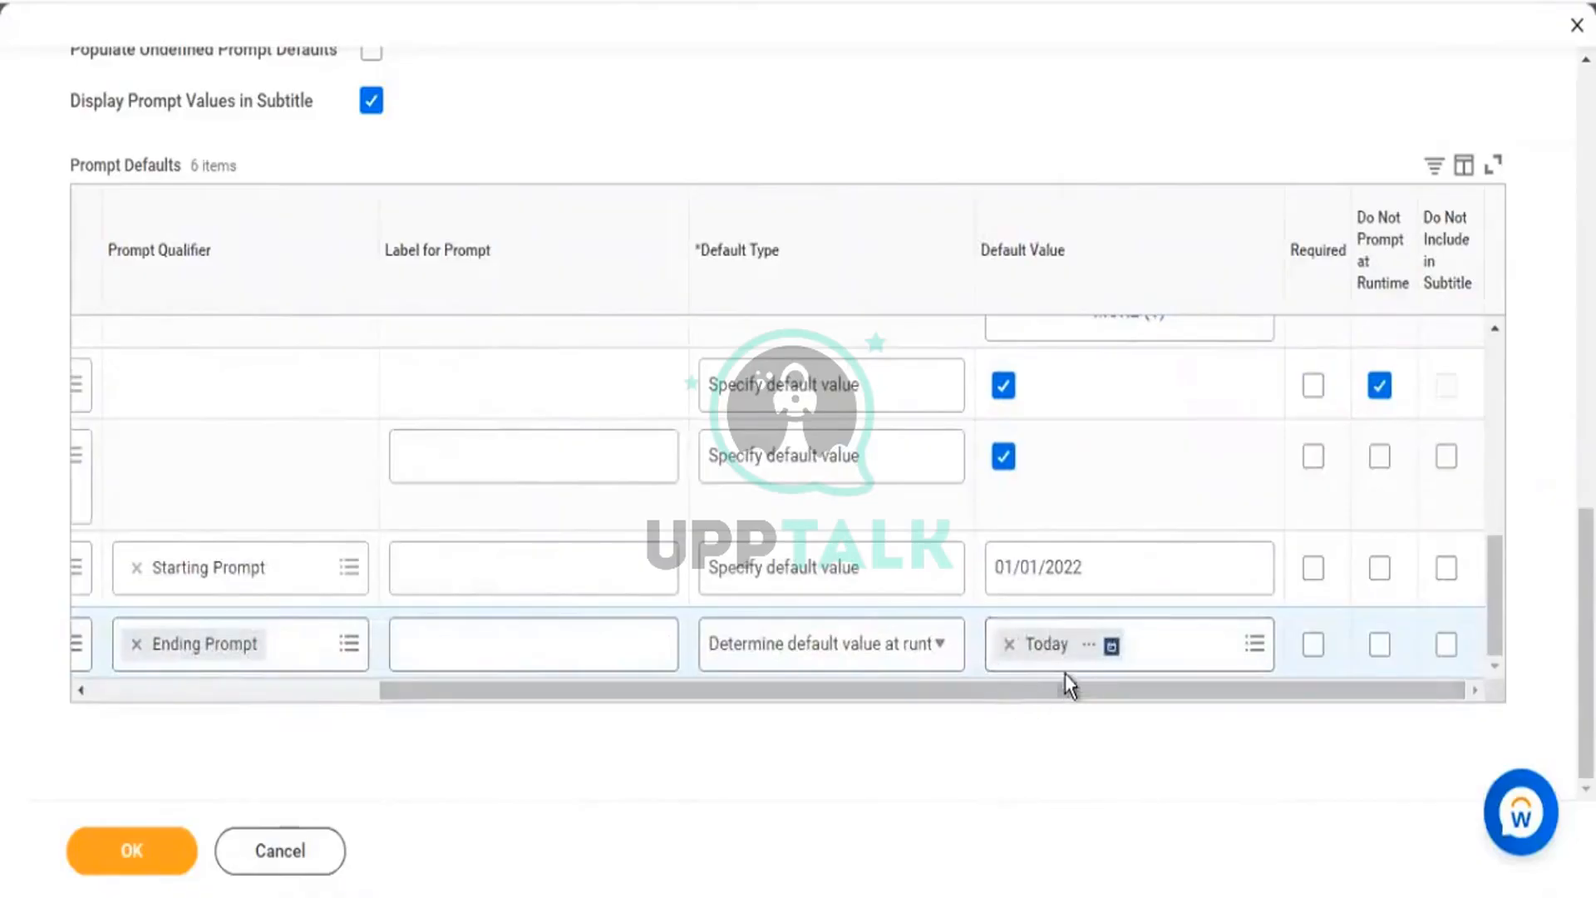
{"action": "left_click", "coordinate": [131, 853]}
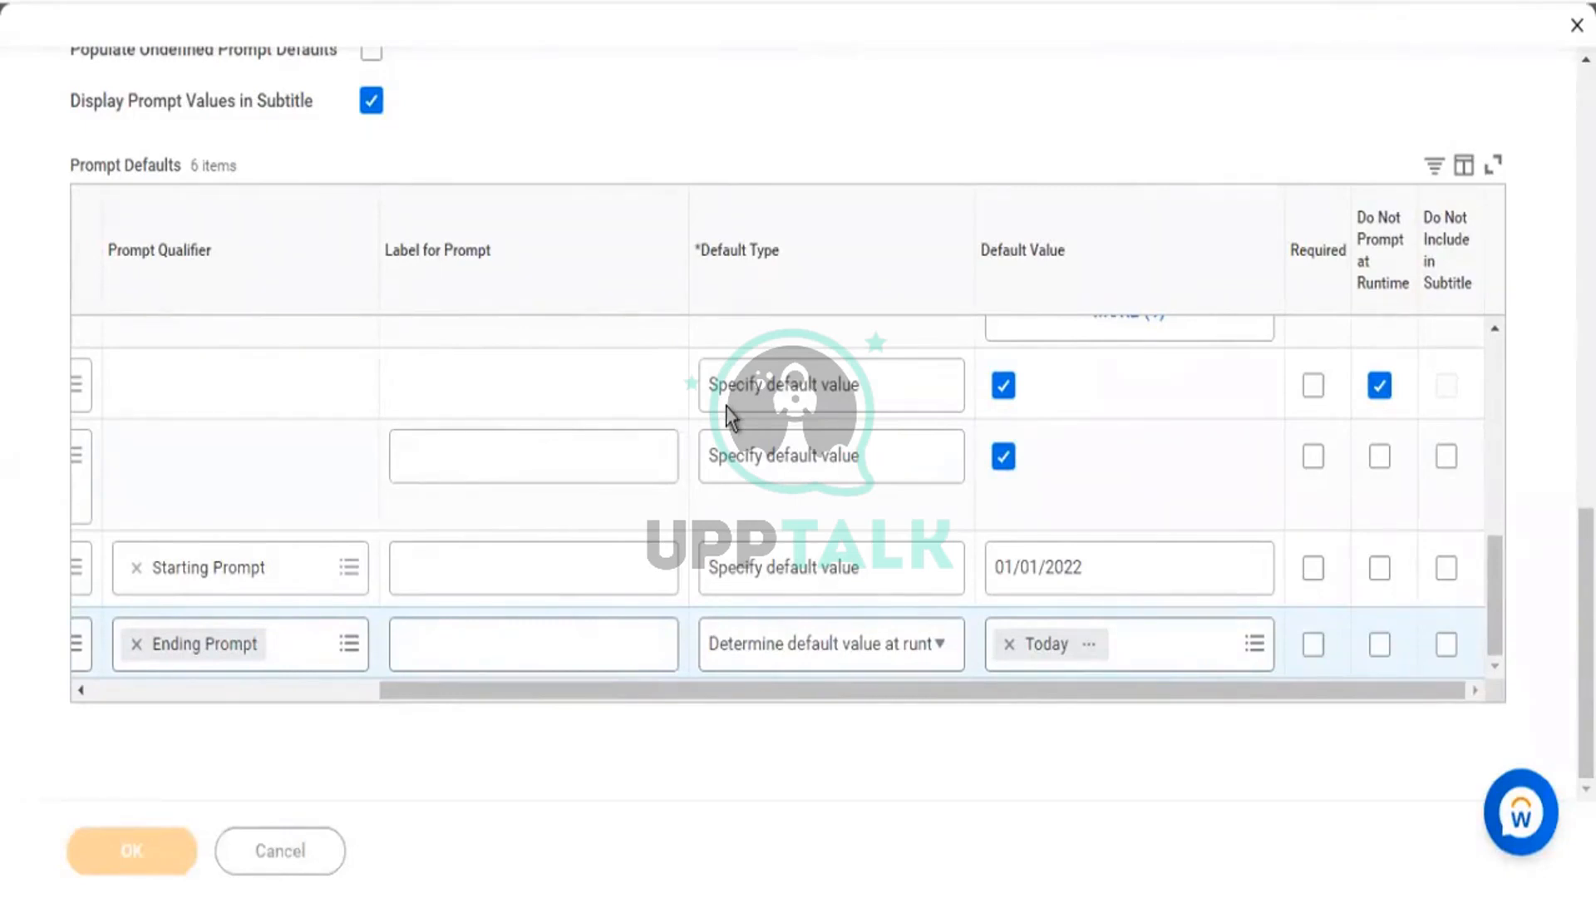
Run the report to see its prompts prefilled with hire dates 01/01/2022 to 11/28/2022.
{"action": "left_click", "coordinate": [190, 856]}
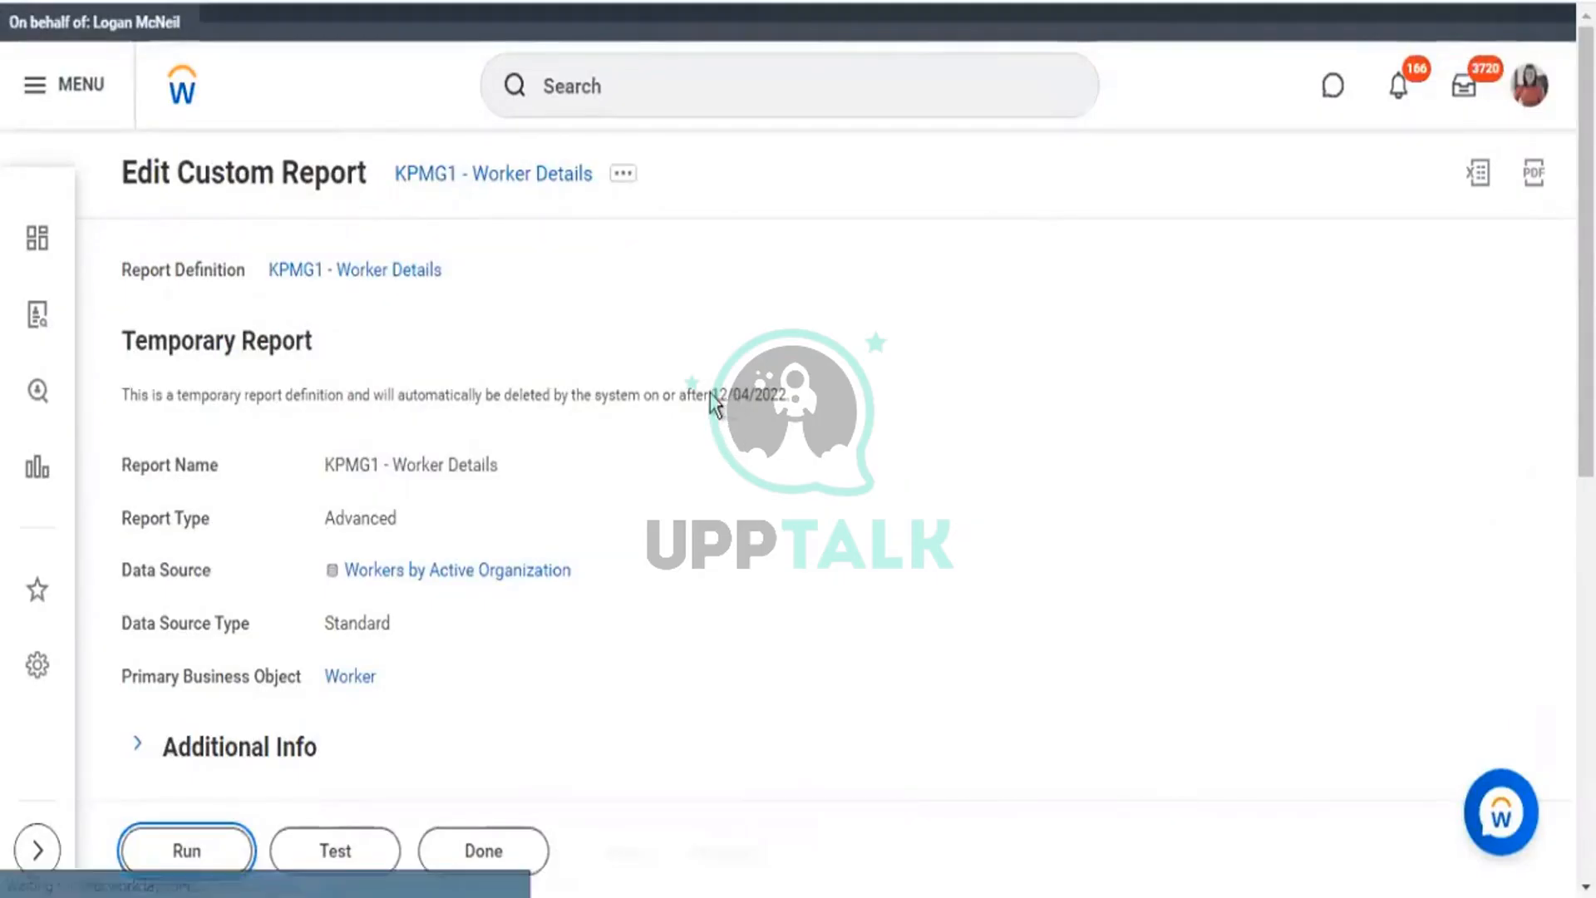
{"action": "scroll", "coordinate": [946, 511], "scroll_direction": "down", "scroll_amount": 2}
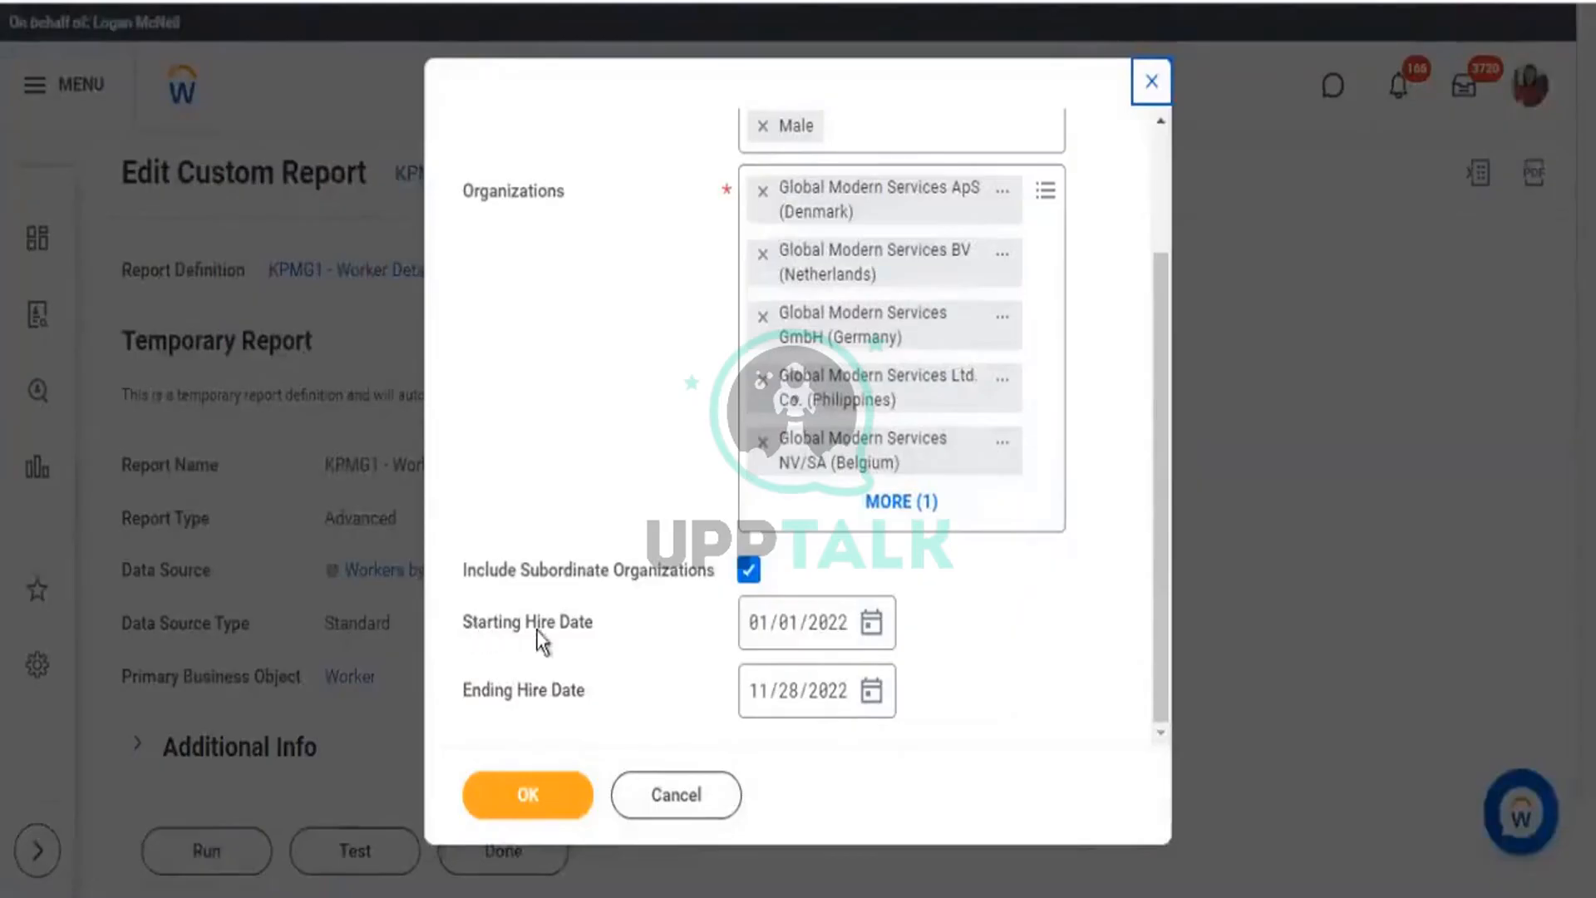
Review the prefilled Starting and Ending Hire Date prompts, then close them without running the report.
{"action": "left_click_drag", "start_coordinate": [472, 633], "coordinate": [594, 642]}
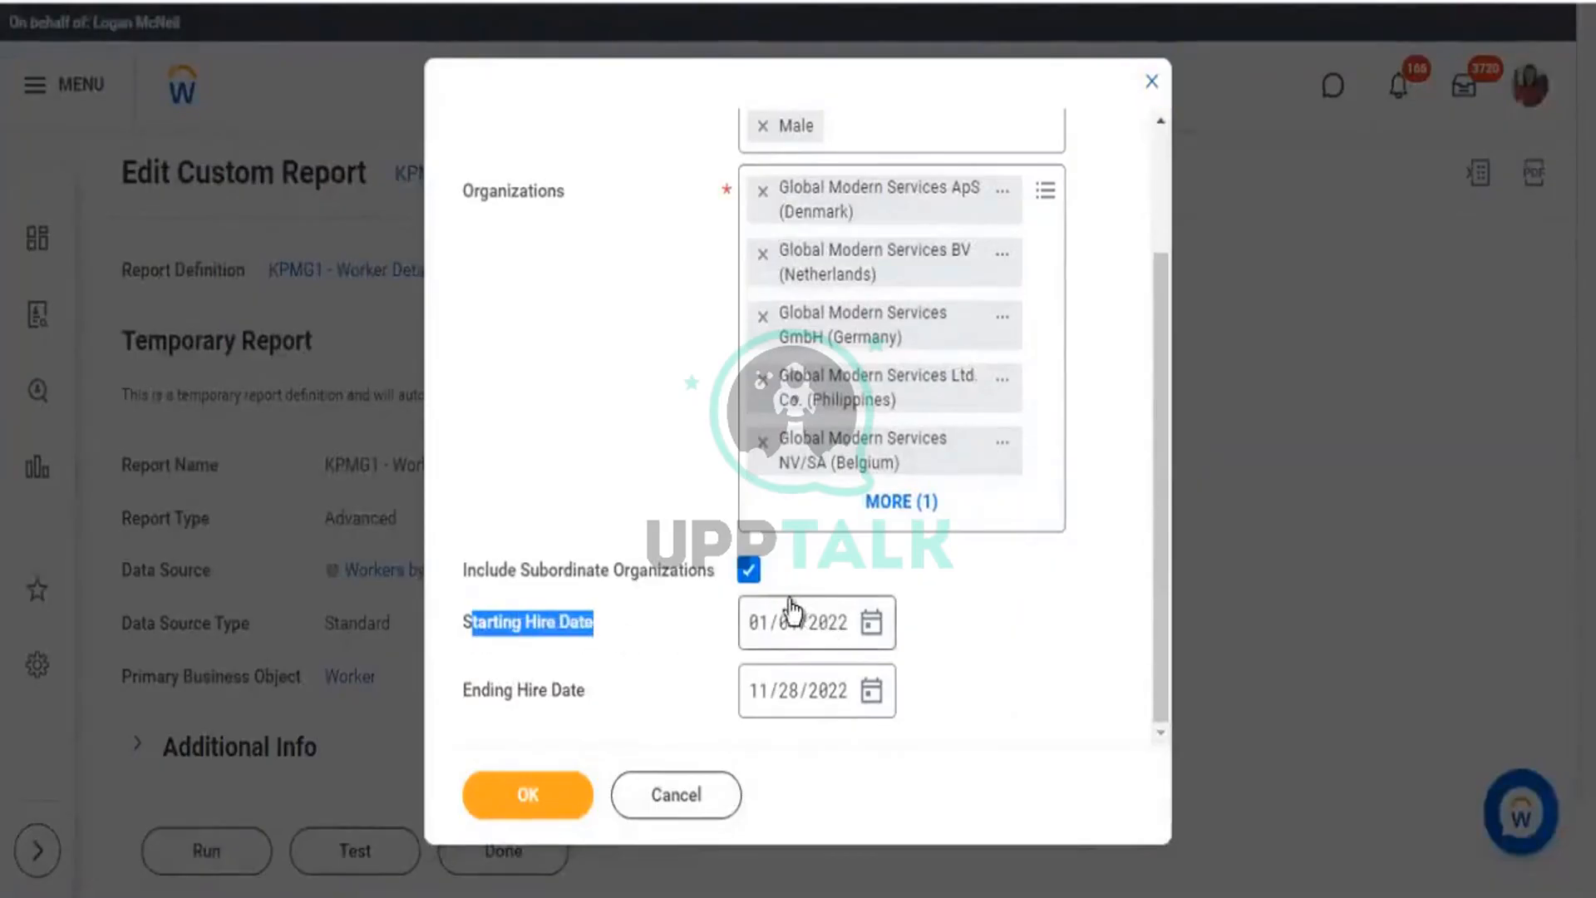
{"action": "left_click", "coordinate": [950, 642]}
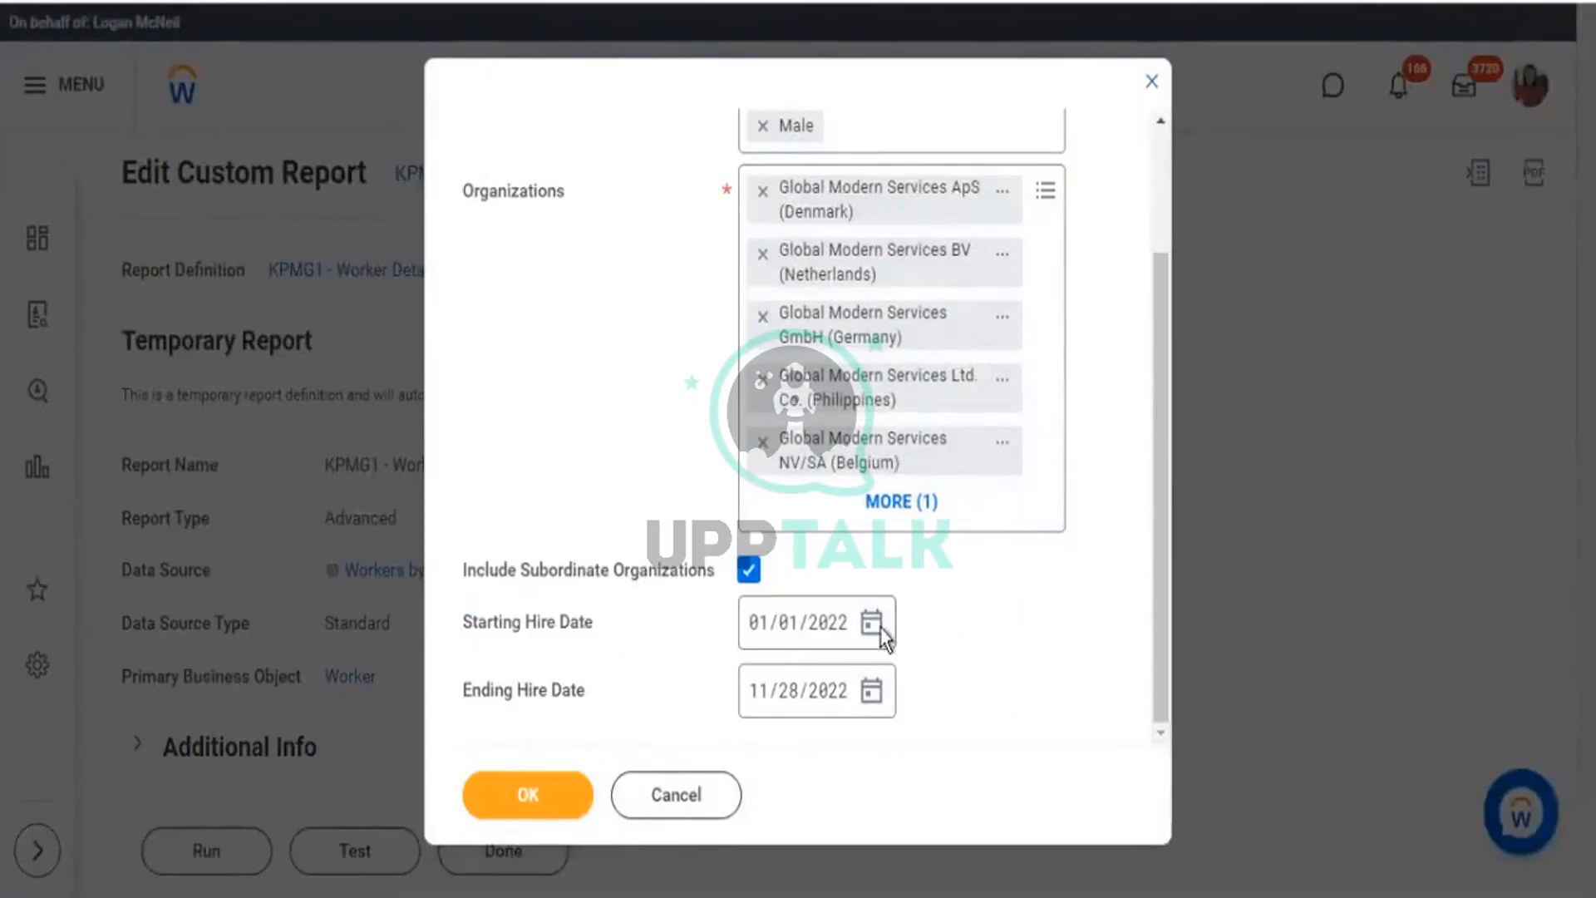
{"action": "left_click_drag", "start_coordinate": [482, 697], "coordinate": [584, 701]}
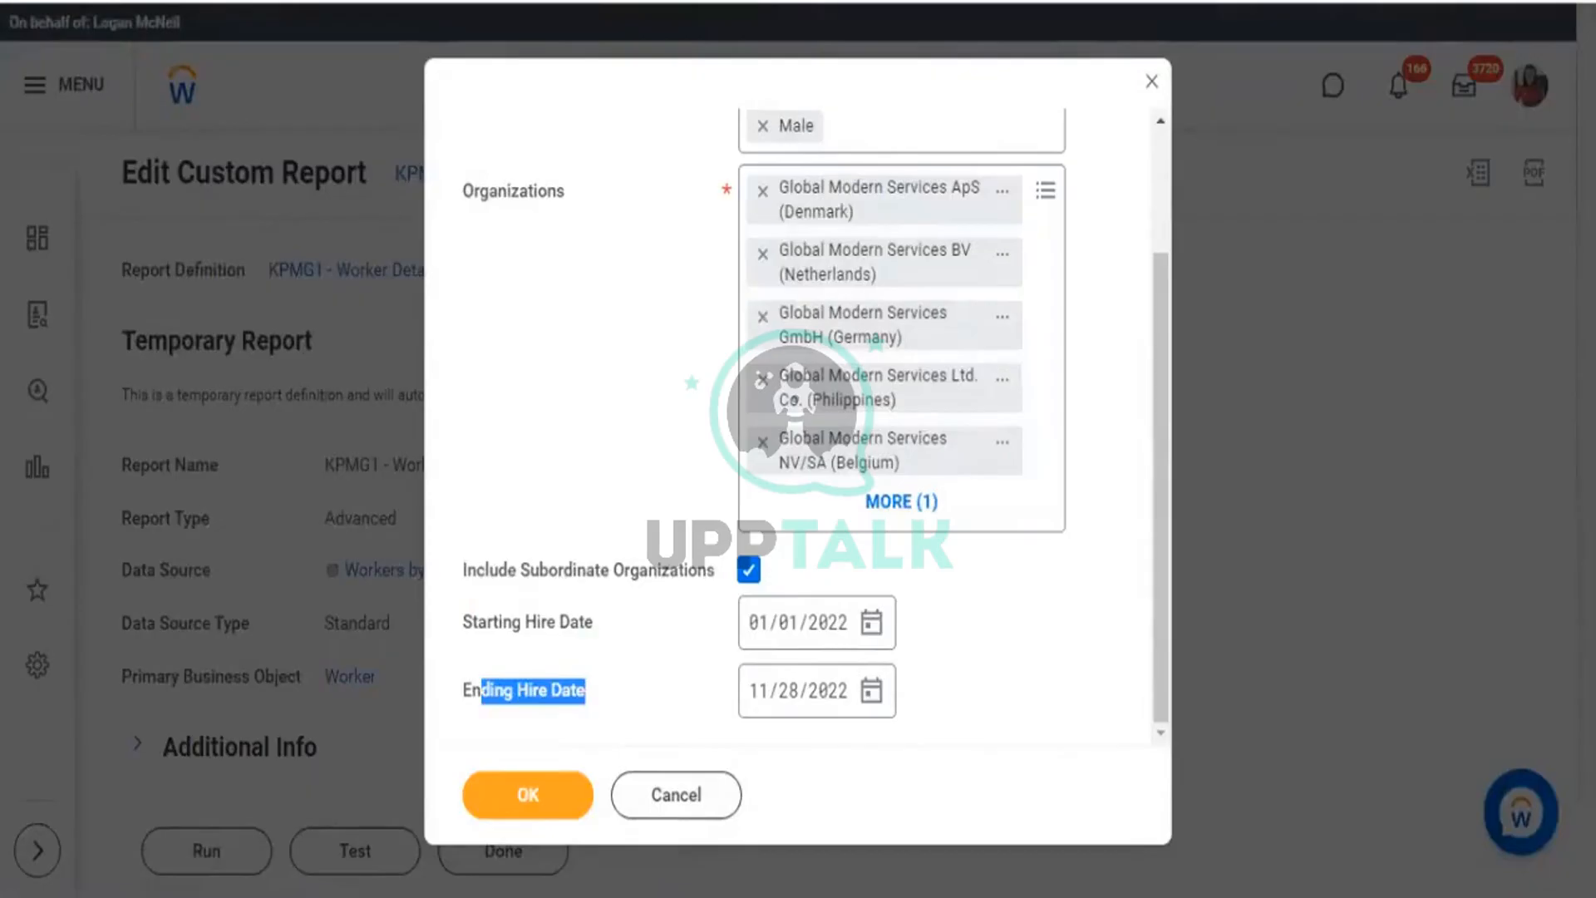
{"action": "left_click", "coordinate": [935, 697]}
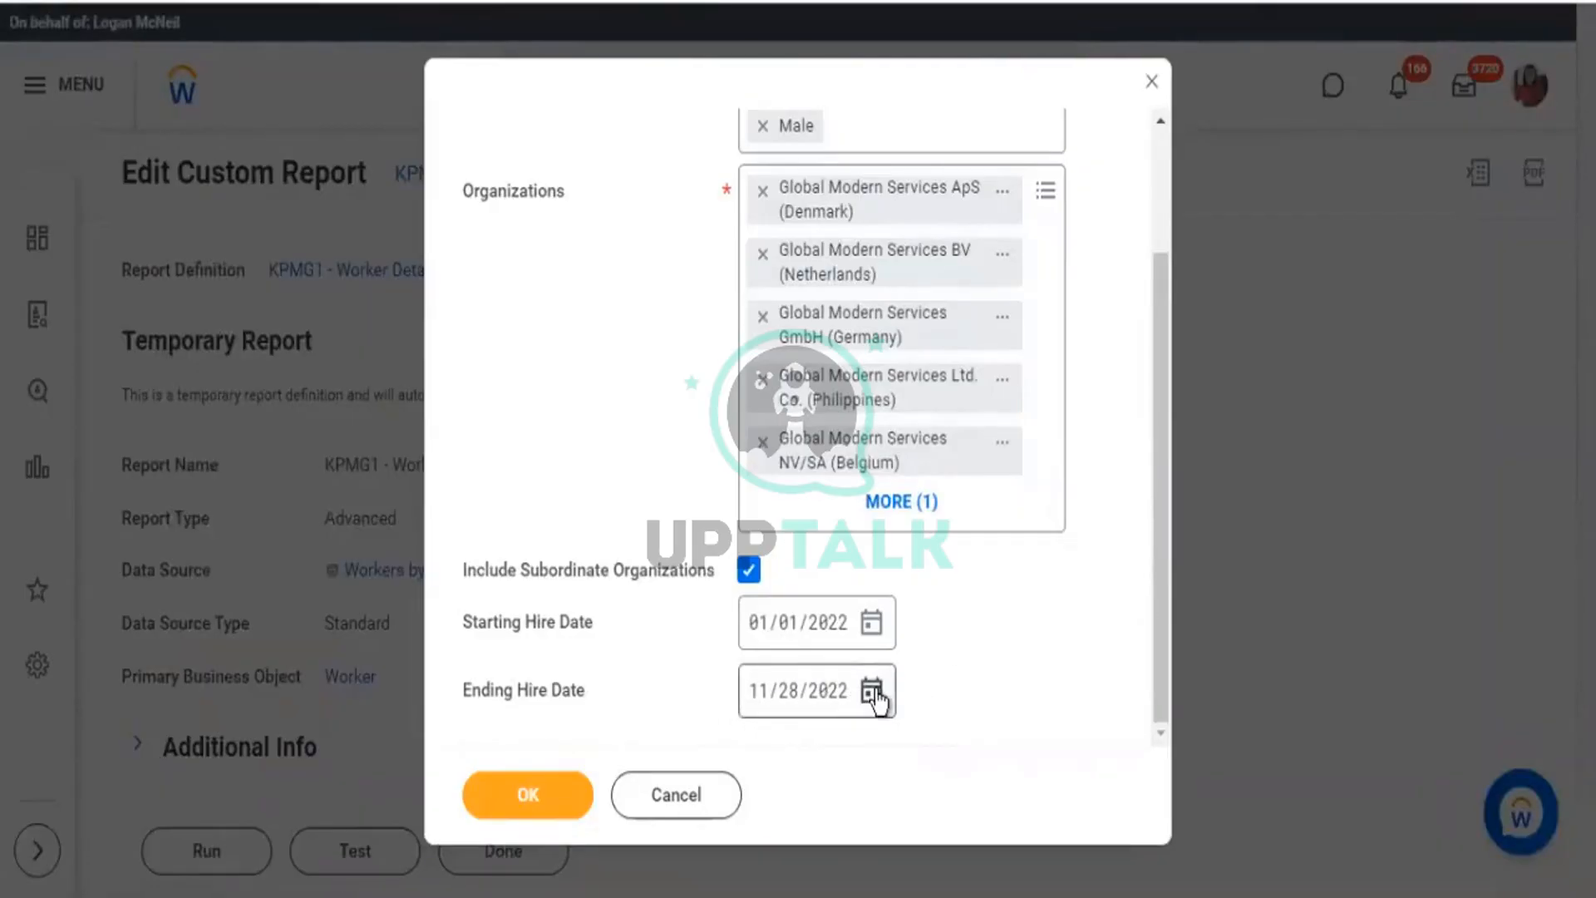
{"action": "left_click_drag", "start_coordinate": [517, 686], "coordinate": [591, 701]}
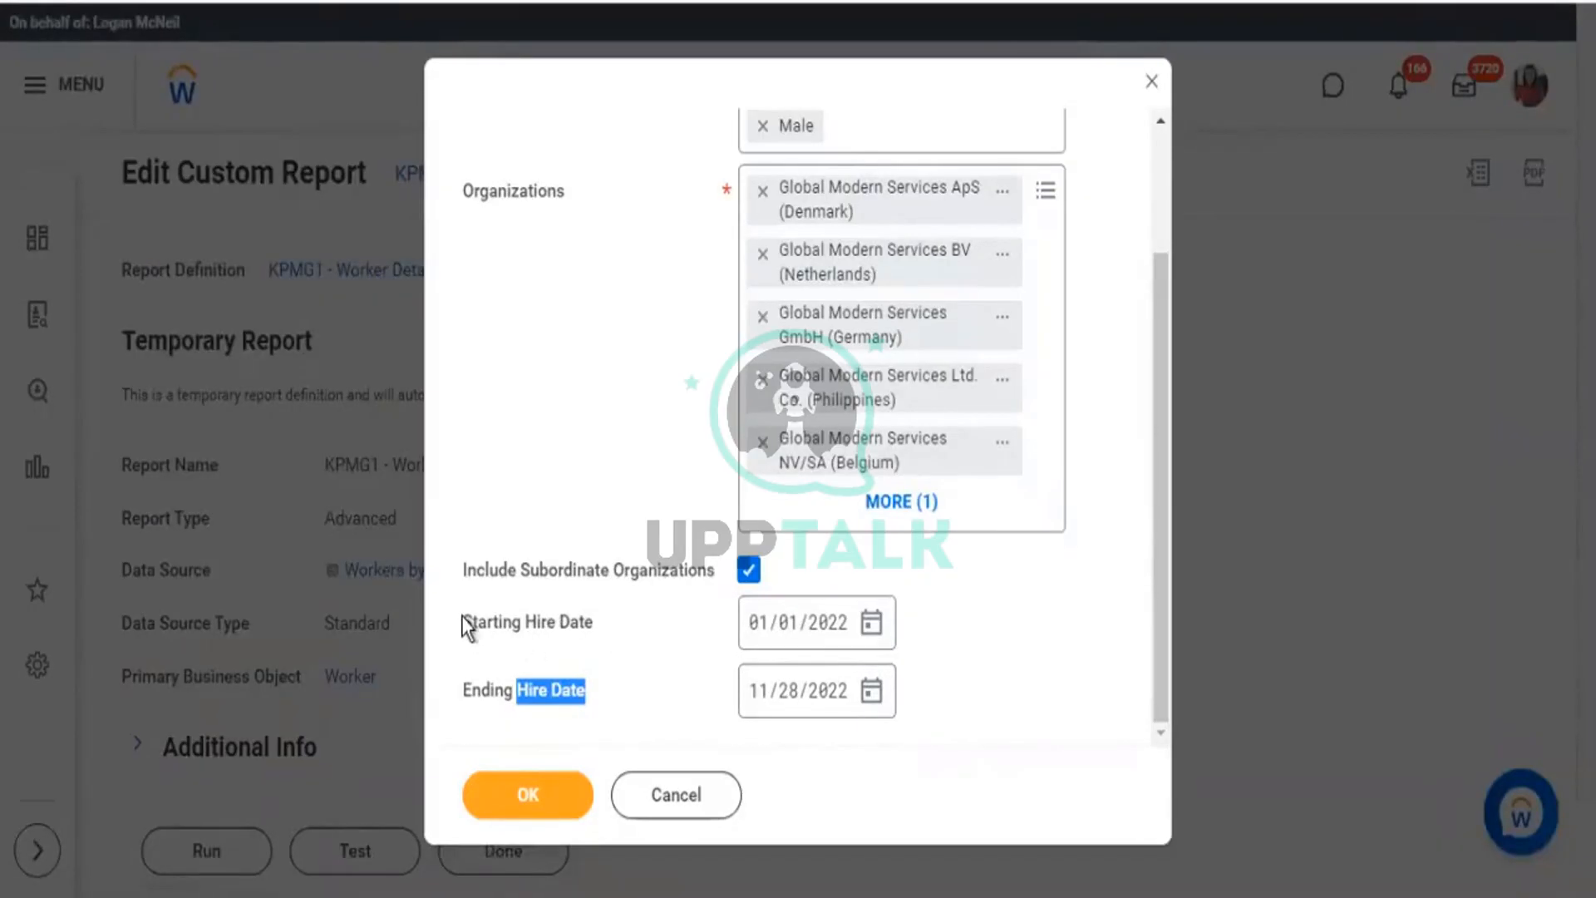
{"action": "left_click_drag", "start_coordinate": [465, 627], "coordinate": [587, 632]}
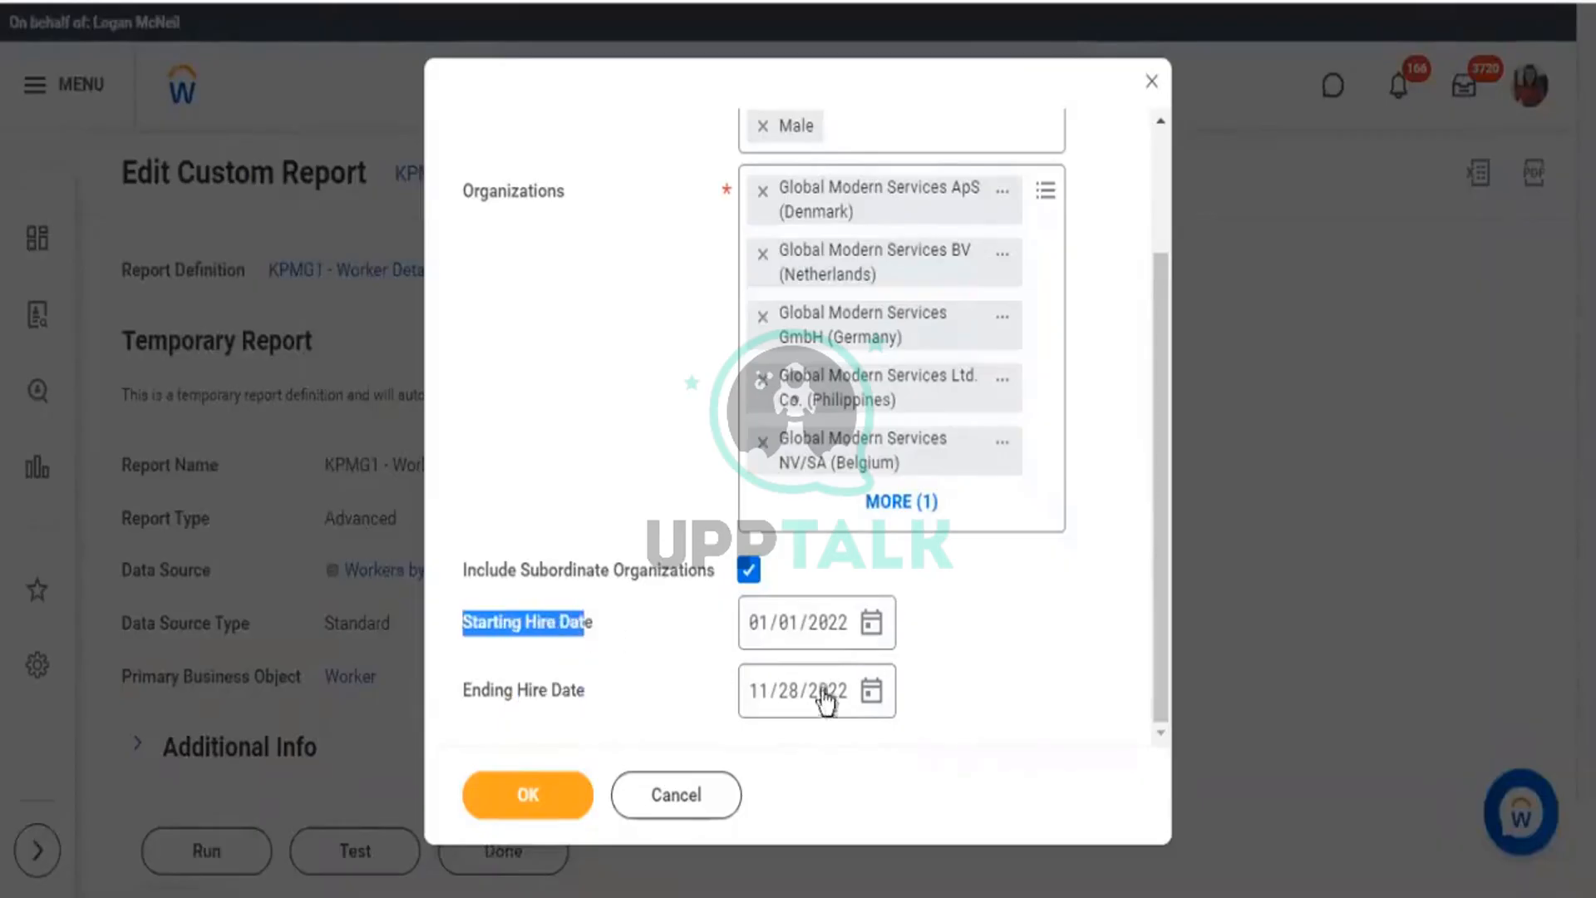
{"action": "left_click", "coordinate": [906, 633]}
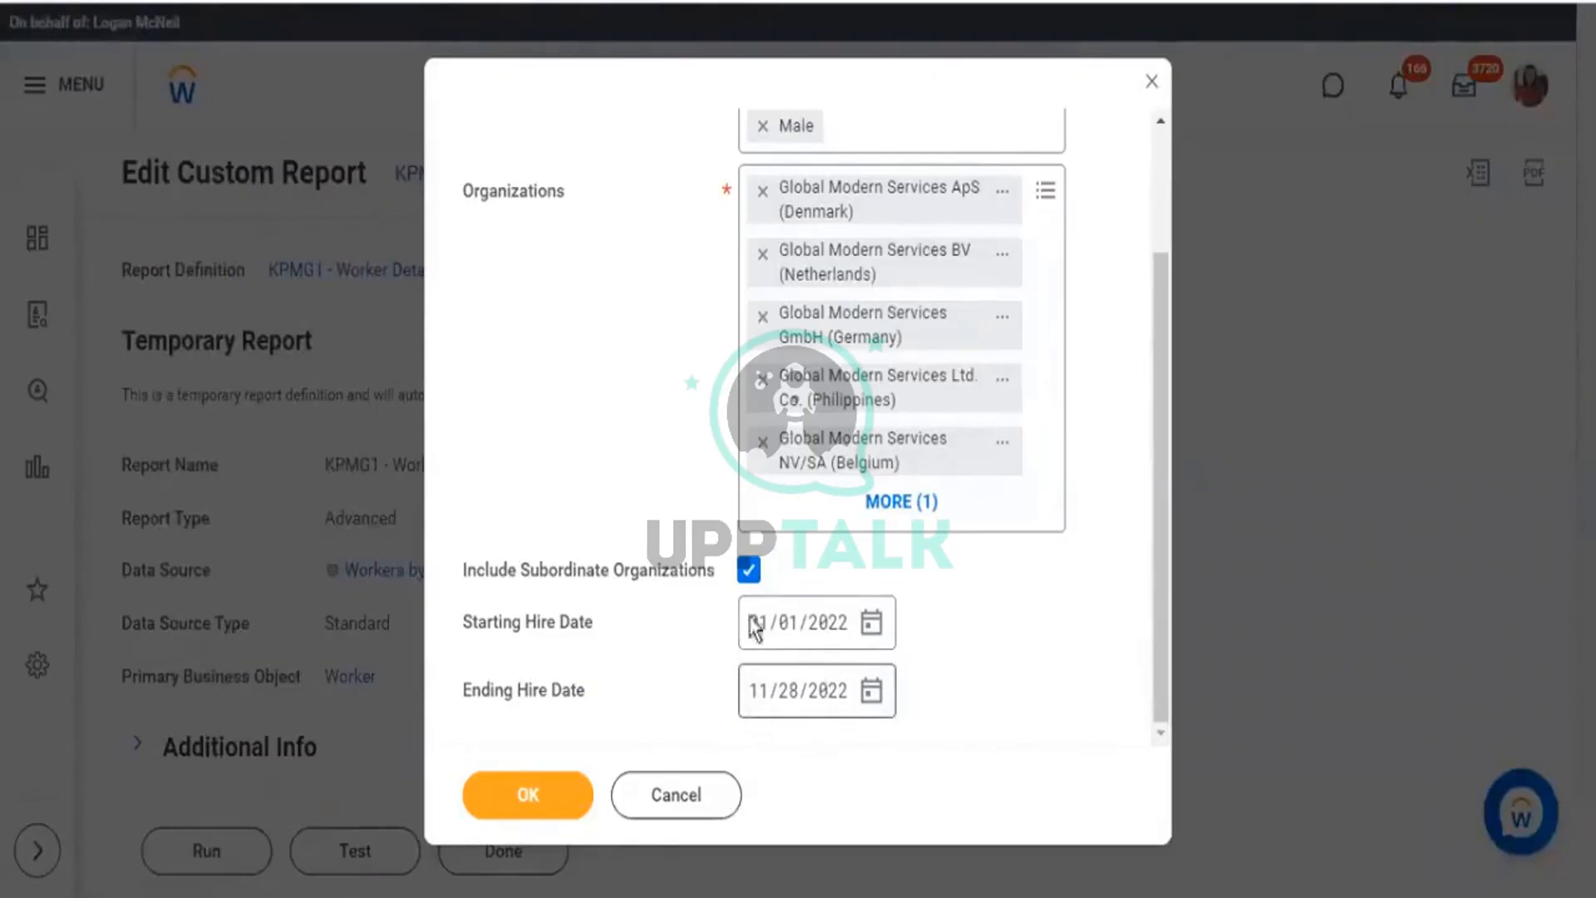
{"action": "left_click_drag", "start_coordinate": [504, 625], "coordinate": [662, 640]}
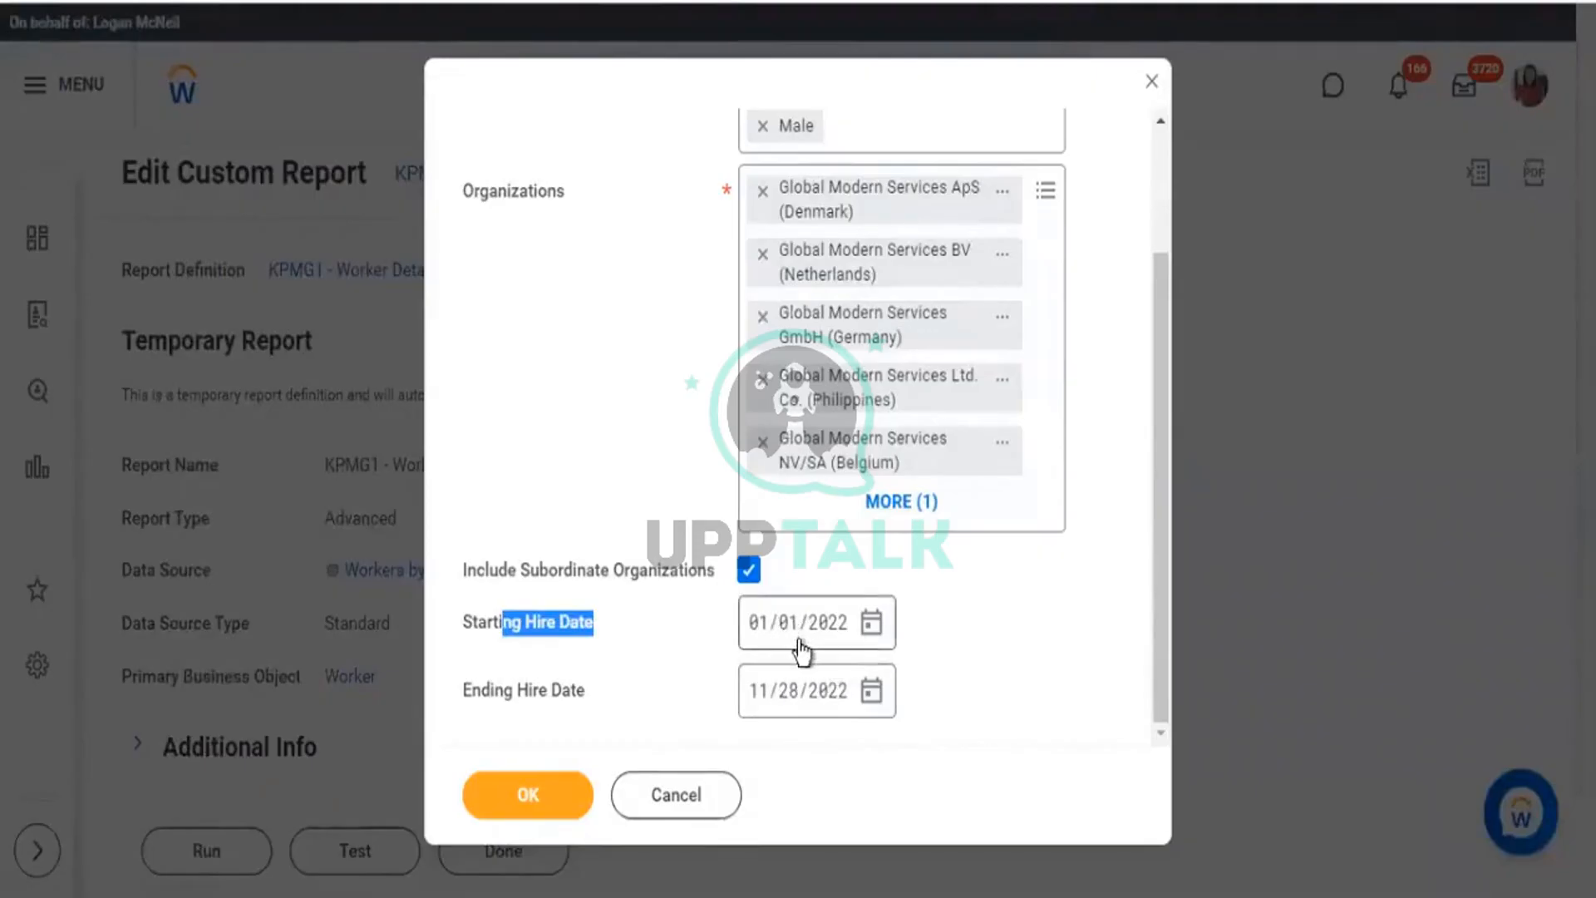
{"action": "left_click", "coordinate": [735, 613]}
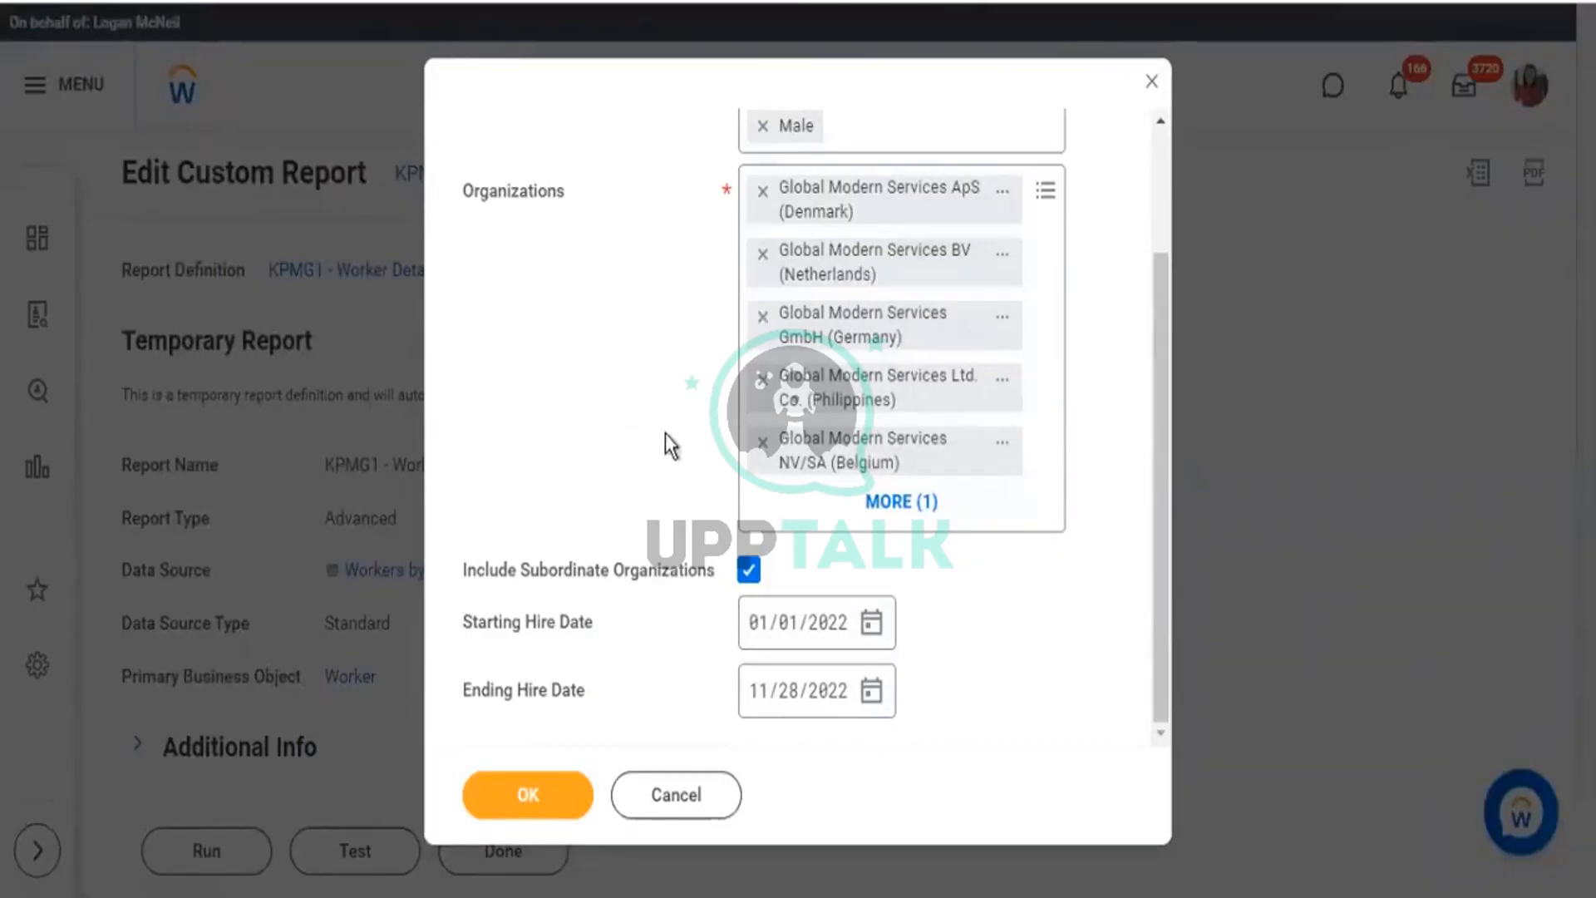
{"action": "scroll", "coordinate": [665, 432], "scroll_direction": "up", "scroll_amount": 2}
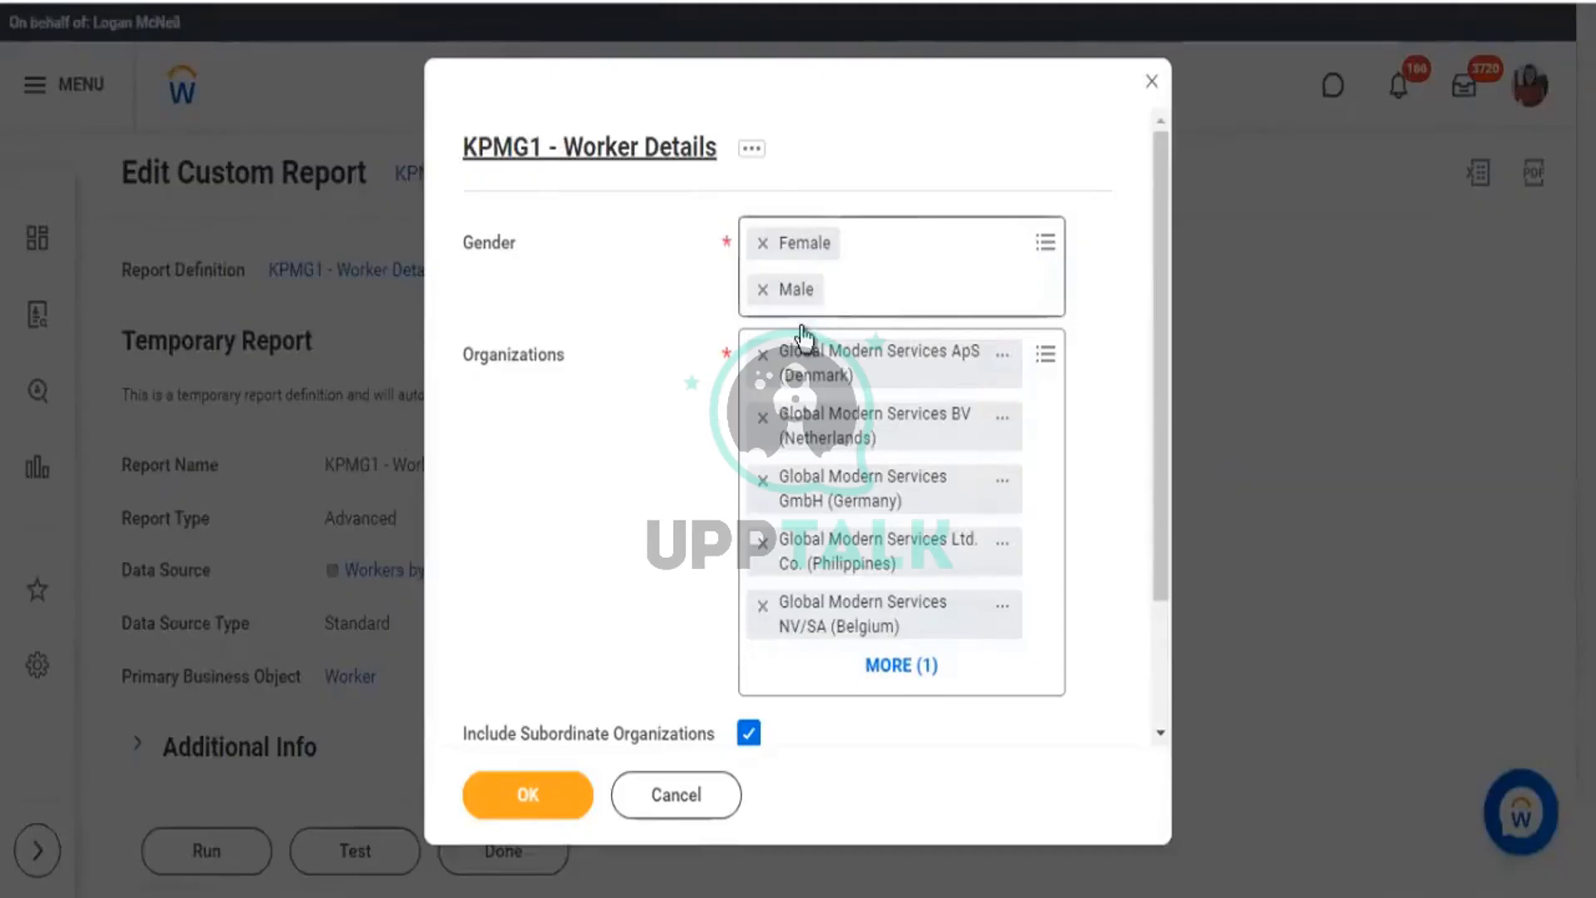
{"action": "key", "text": "Escape"}
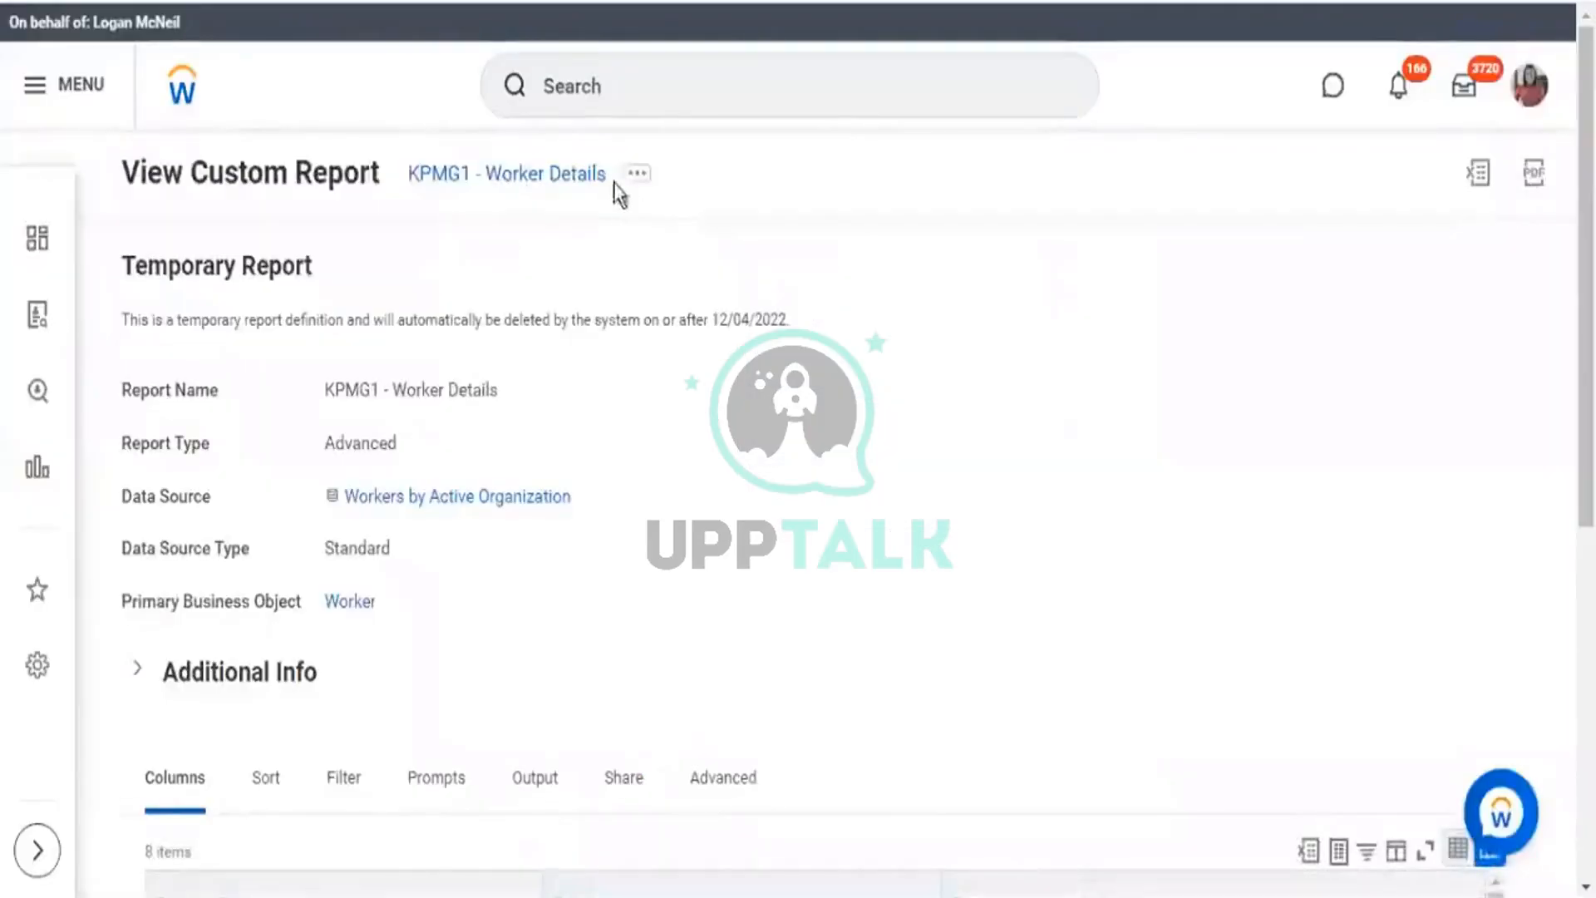
Reopen the KPMG1 - Worker Details definition via Custom Report > Edit and show its Prompts tab.
{"action": "left_click", "coordinate": [638, 175]}
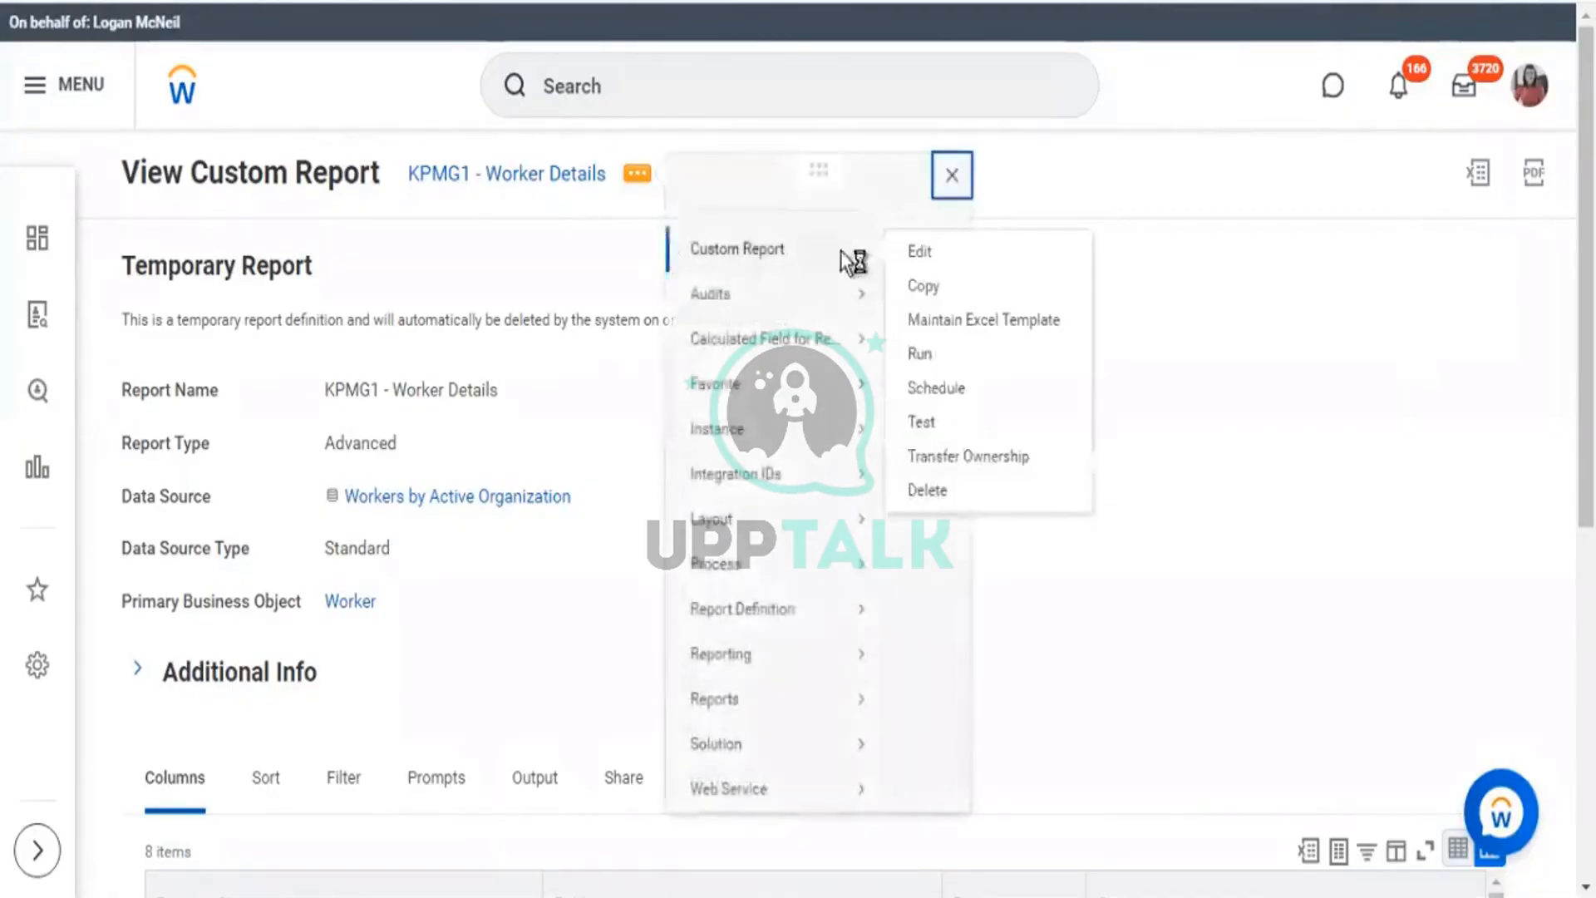
{"action": "left_click", "coordinate": [914, 253]}
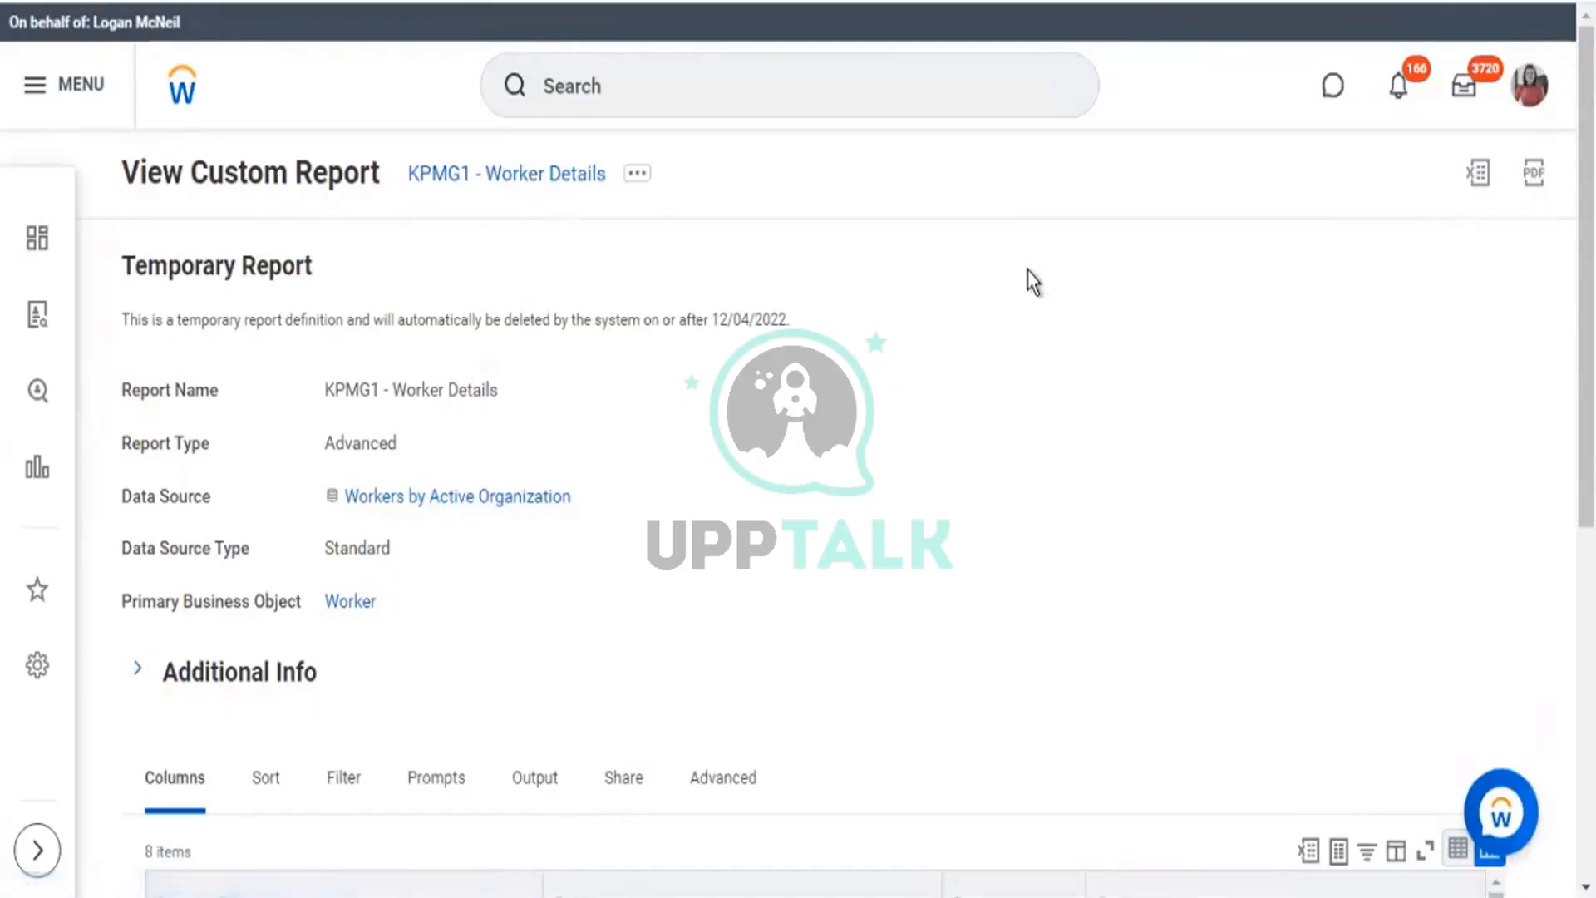
{"action": "scroll", "coordinate": [449, 491], "scroll_direction": "down", "scroll_amount": 5}
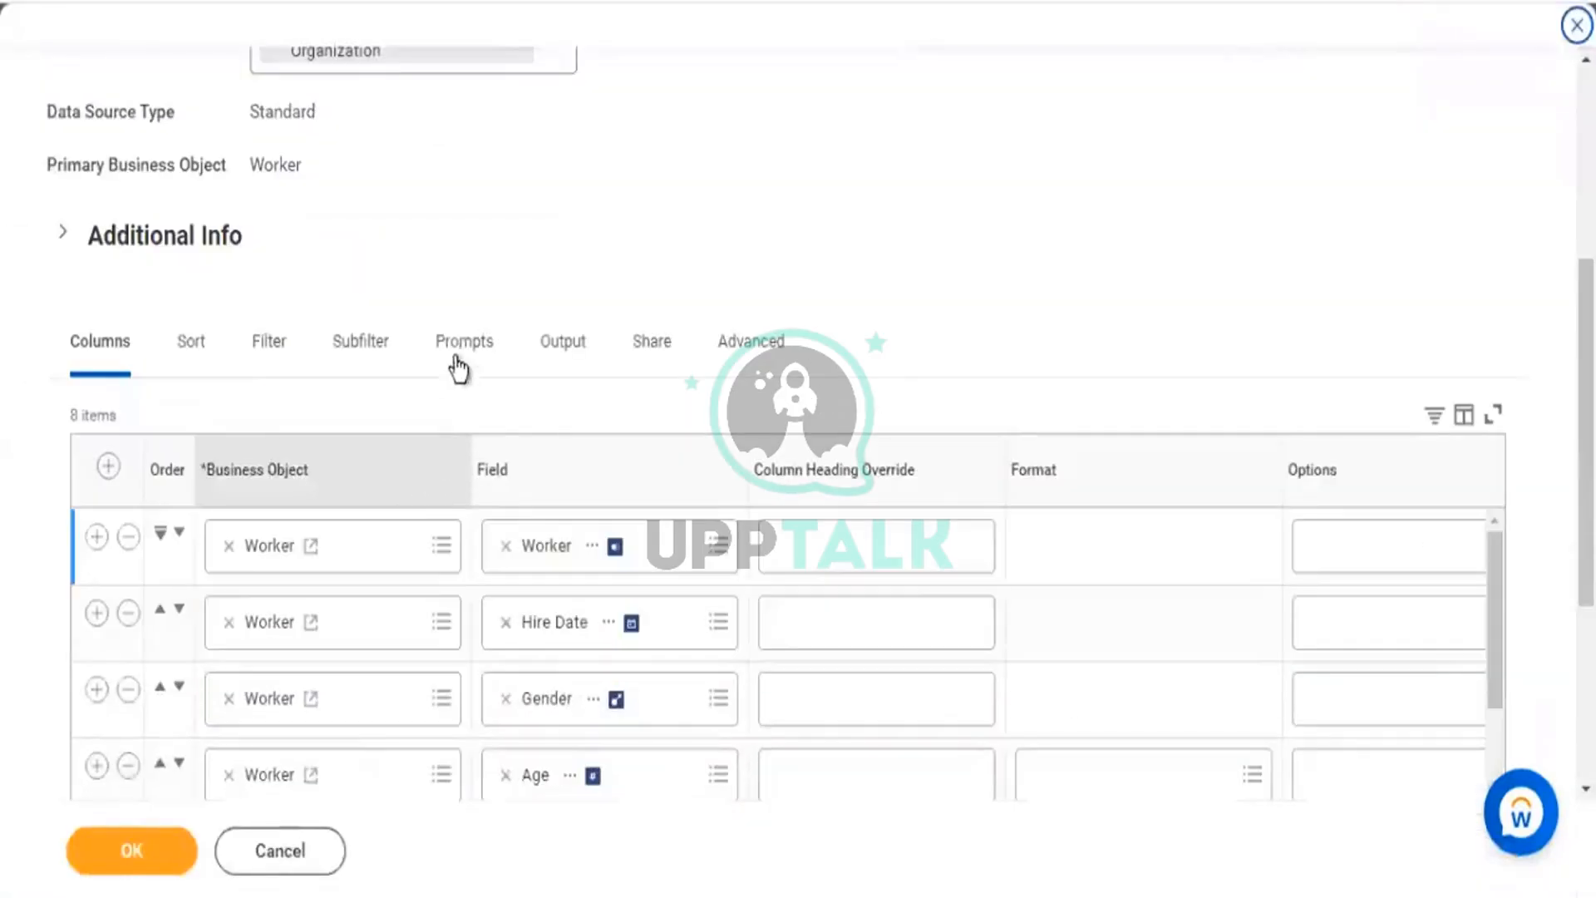
{"action": "left_click", "coordinate": [457, 351]}
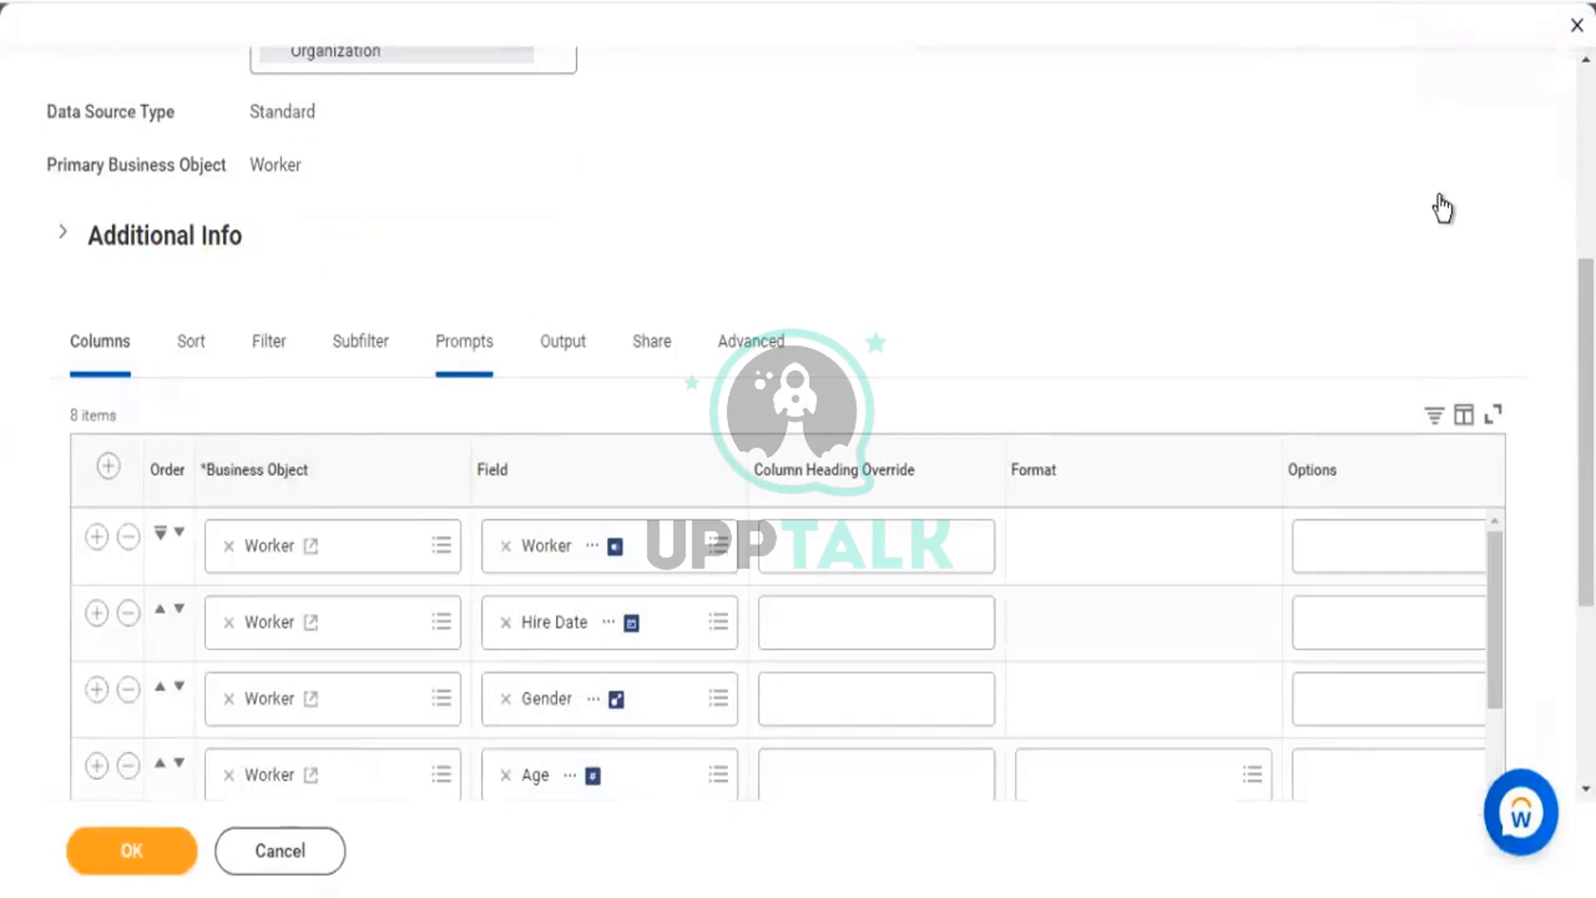
Set the Starting Prompt's Default Type to Determine default value at runtime.
{"action": "scroll", "coordinate": [1444, 208], "scroll_direction": "down", "scroll_amount": 5}
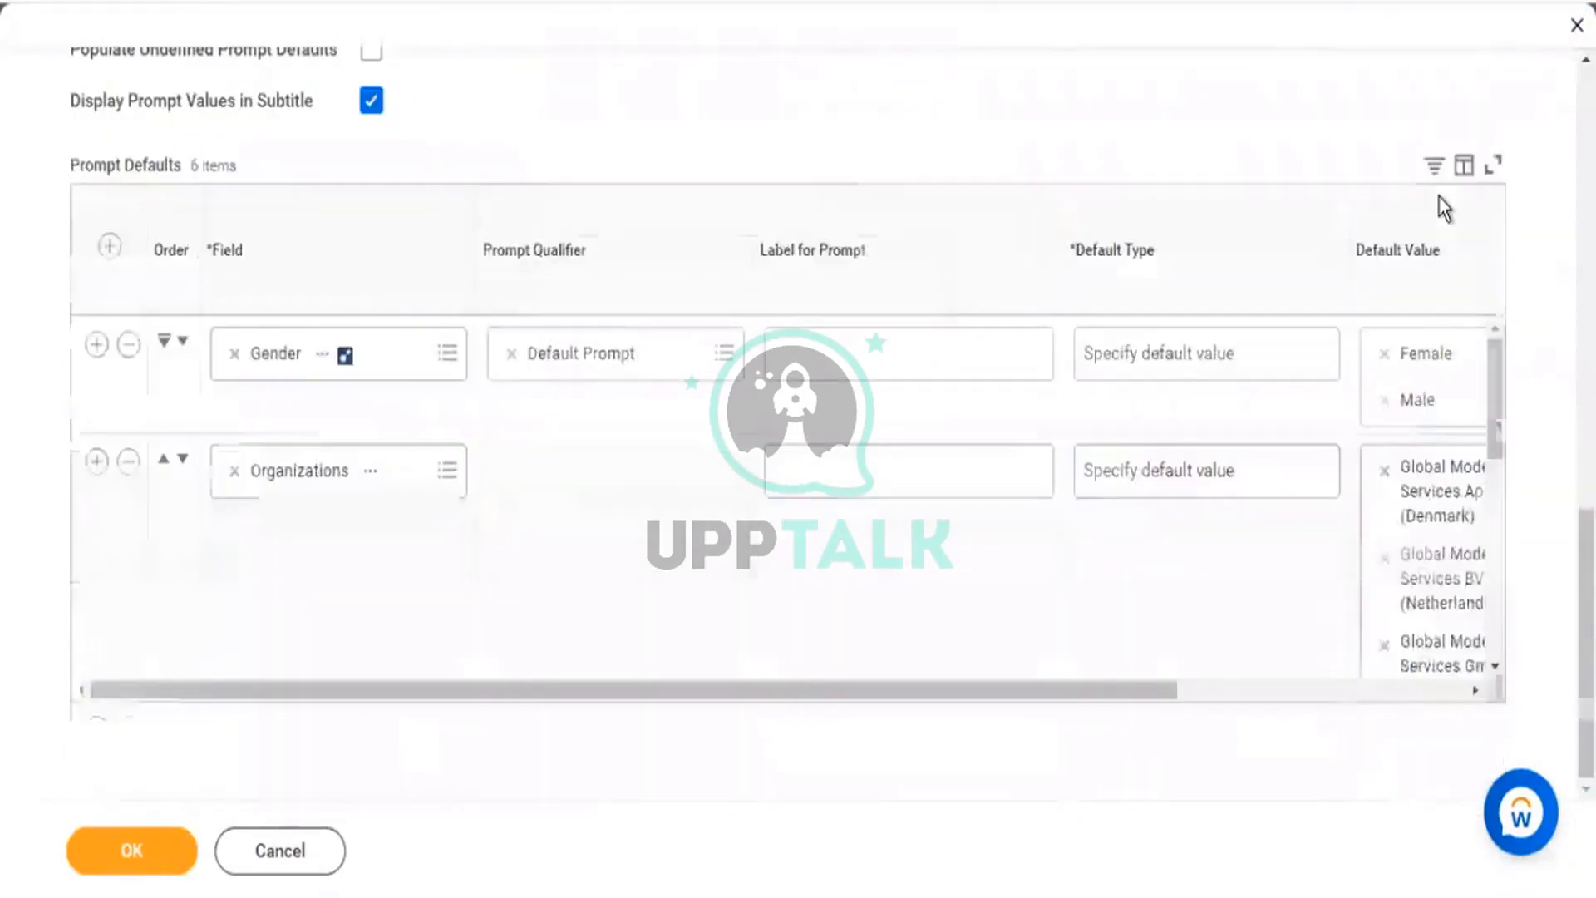
{"action": "scroll", "coordinate": [1208, 527], "scroll_direction": "down", "scroll_amount": 5}
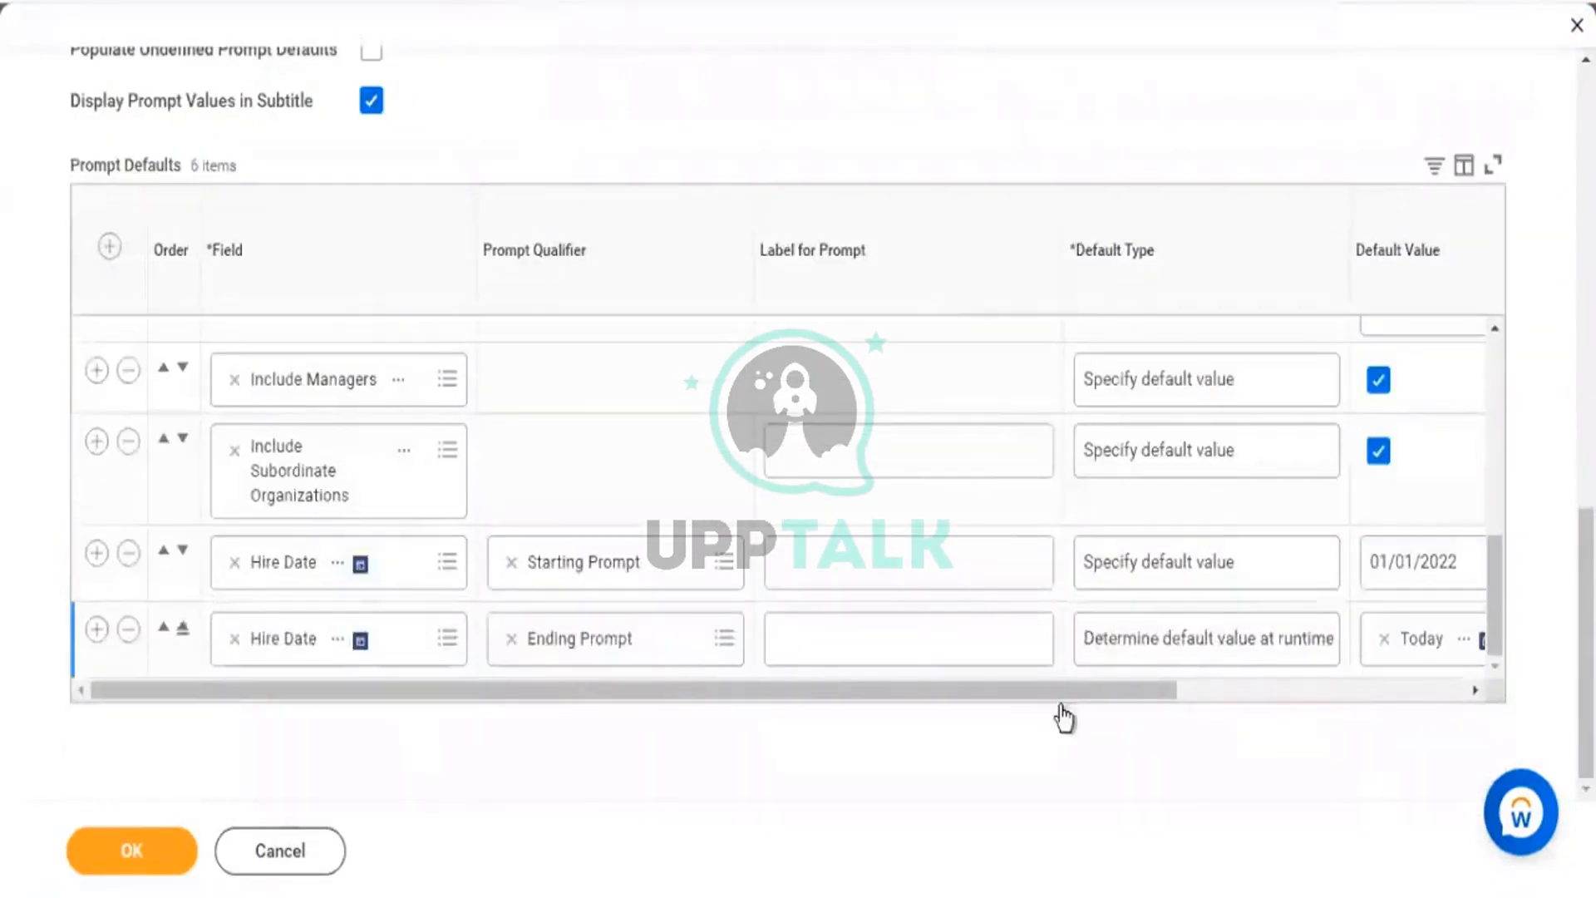
{"action": "scroll", "coordinate": [1093, 695], "scroll_direction": "right", "scroll_amount": 2}
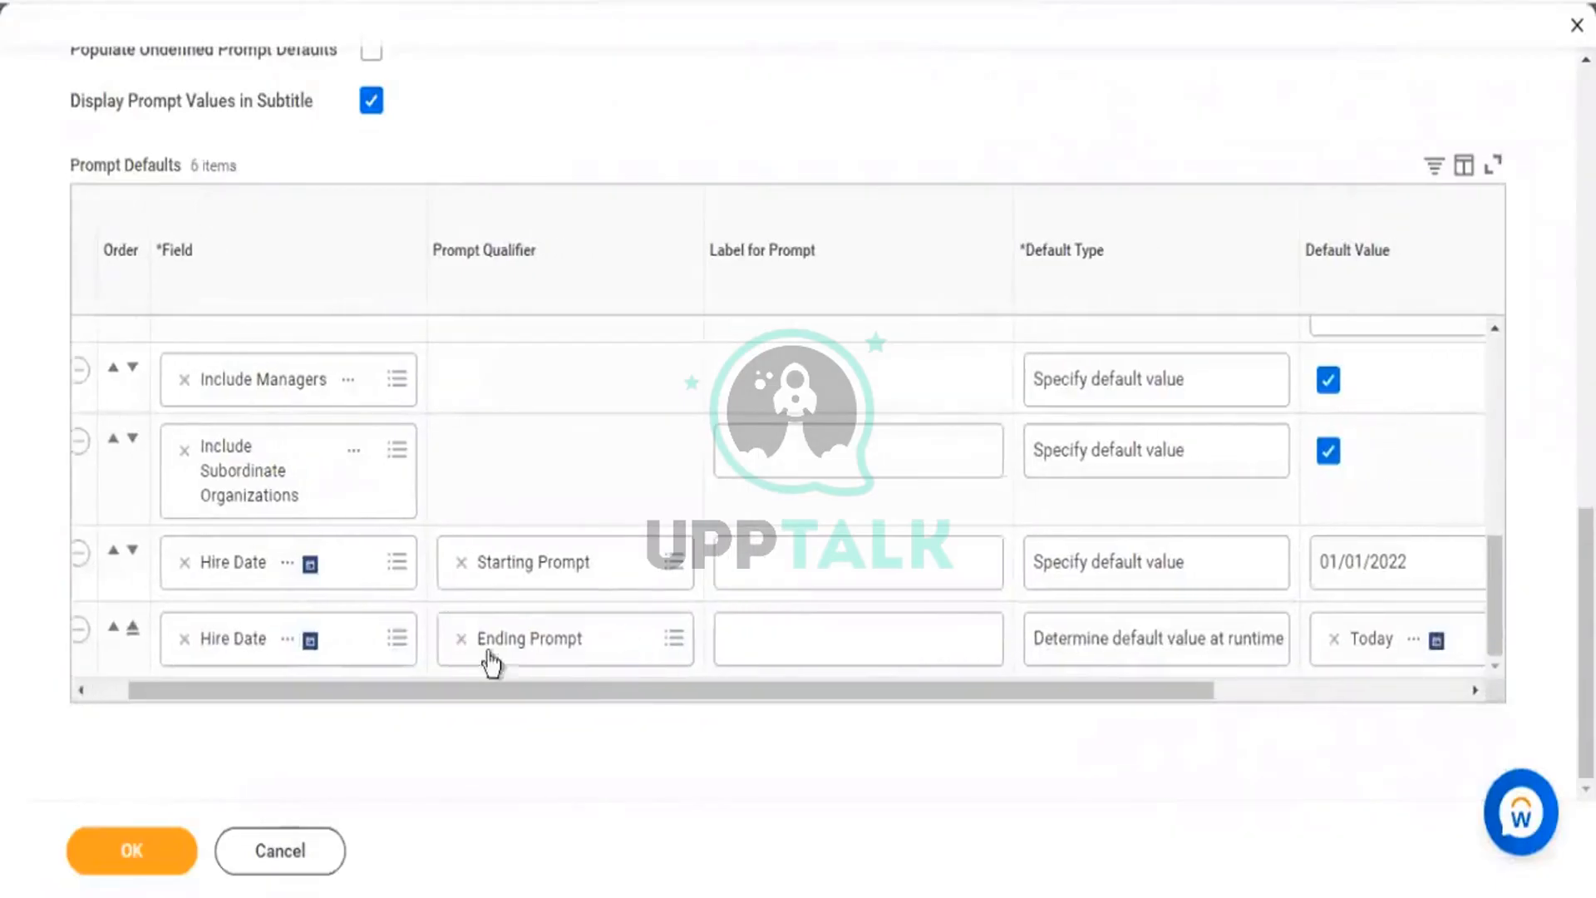
{"action": "scroll", "coordinate": [1229, 707], "scroll_direction": "right", "scroll_amount": 5}
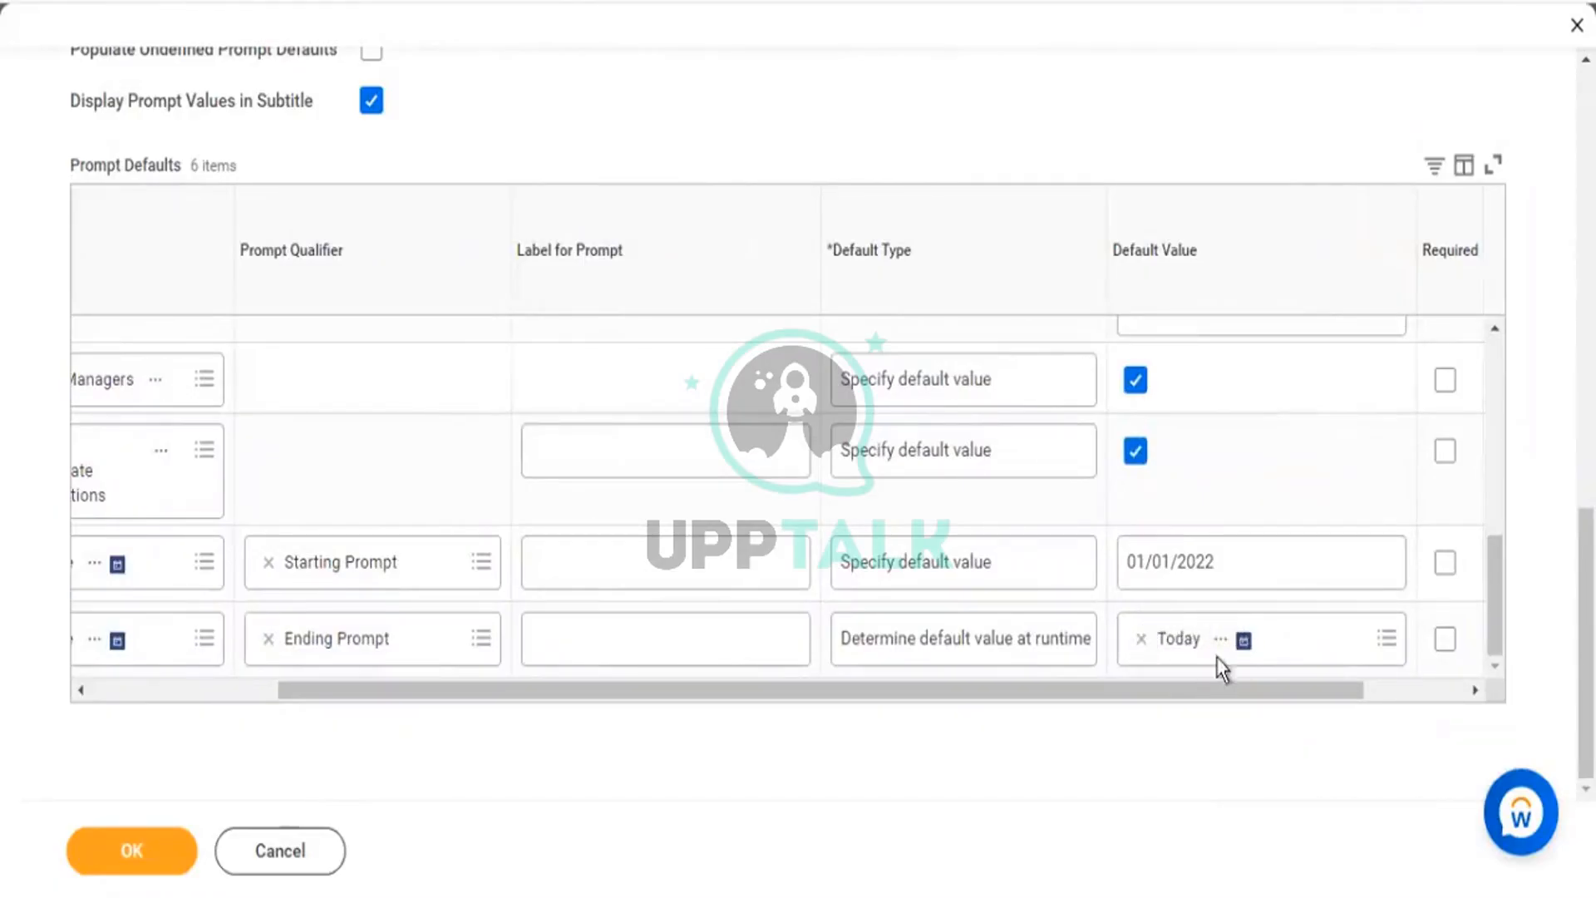
{"action": "left_click", "coordinate": [1077, 572]}
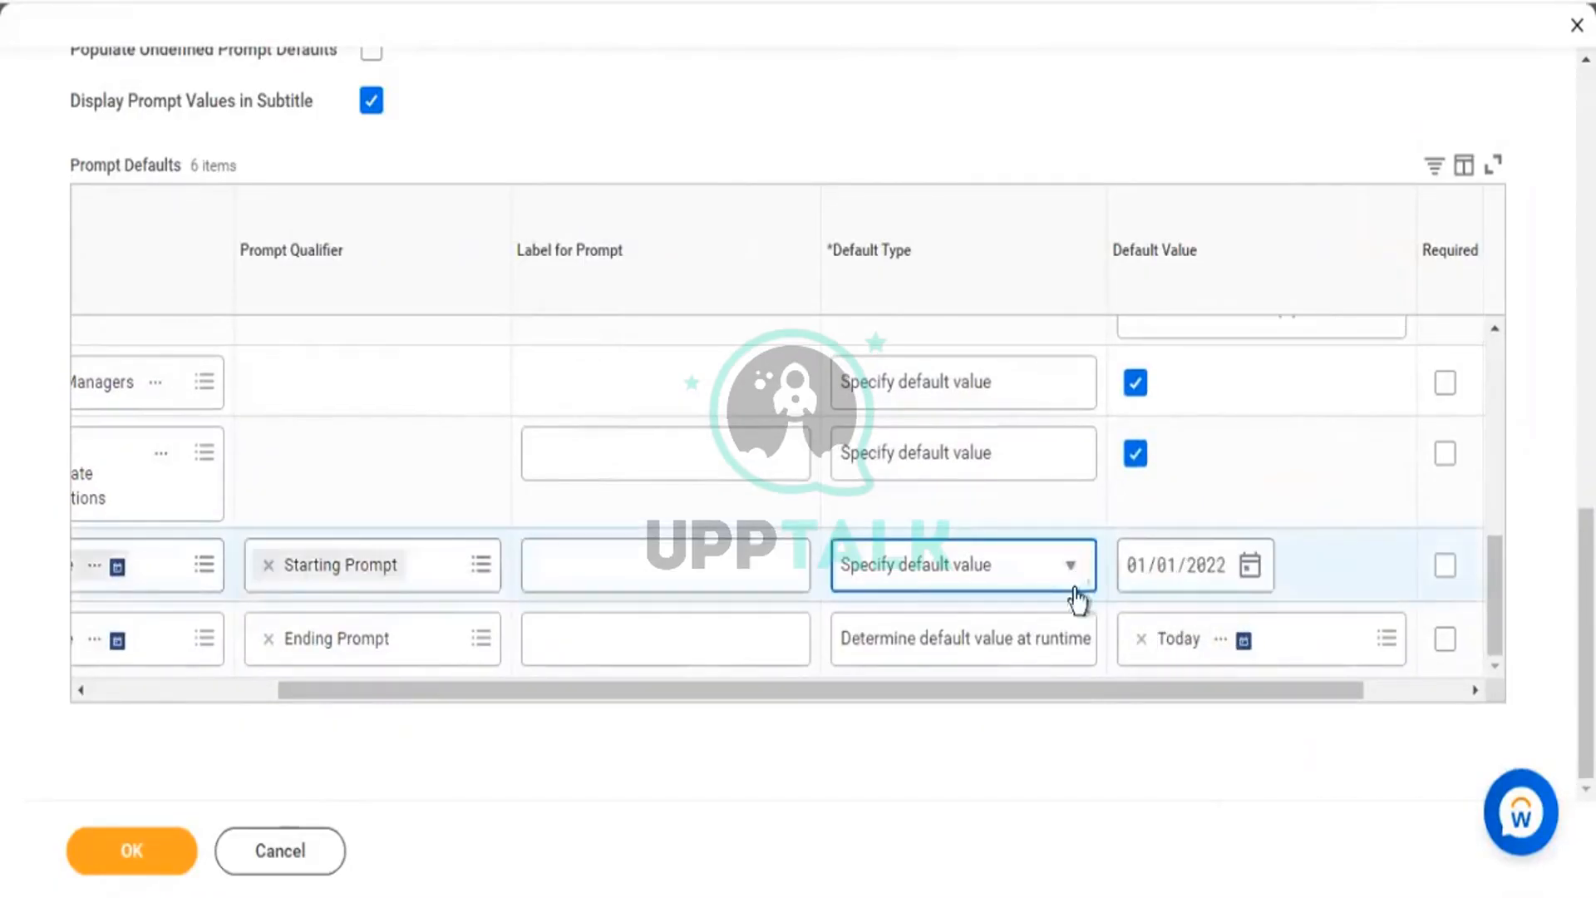
{"action": "left_click", "coordinate": [1076, 589]}
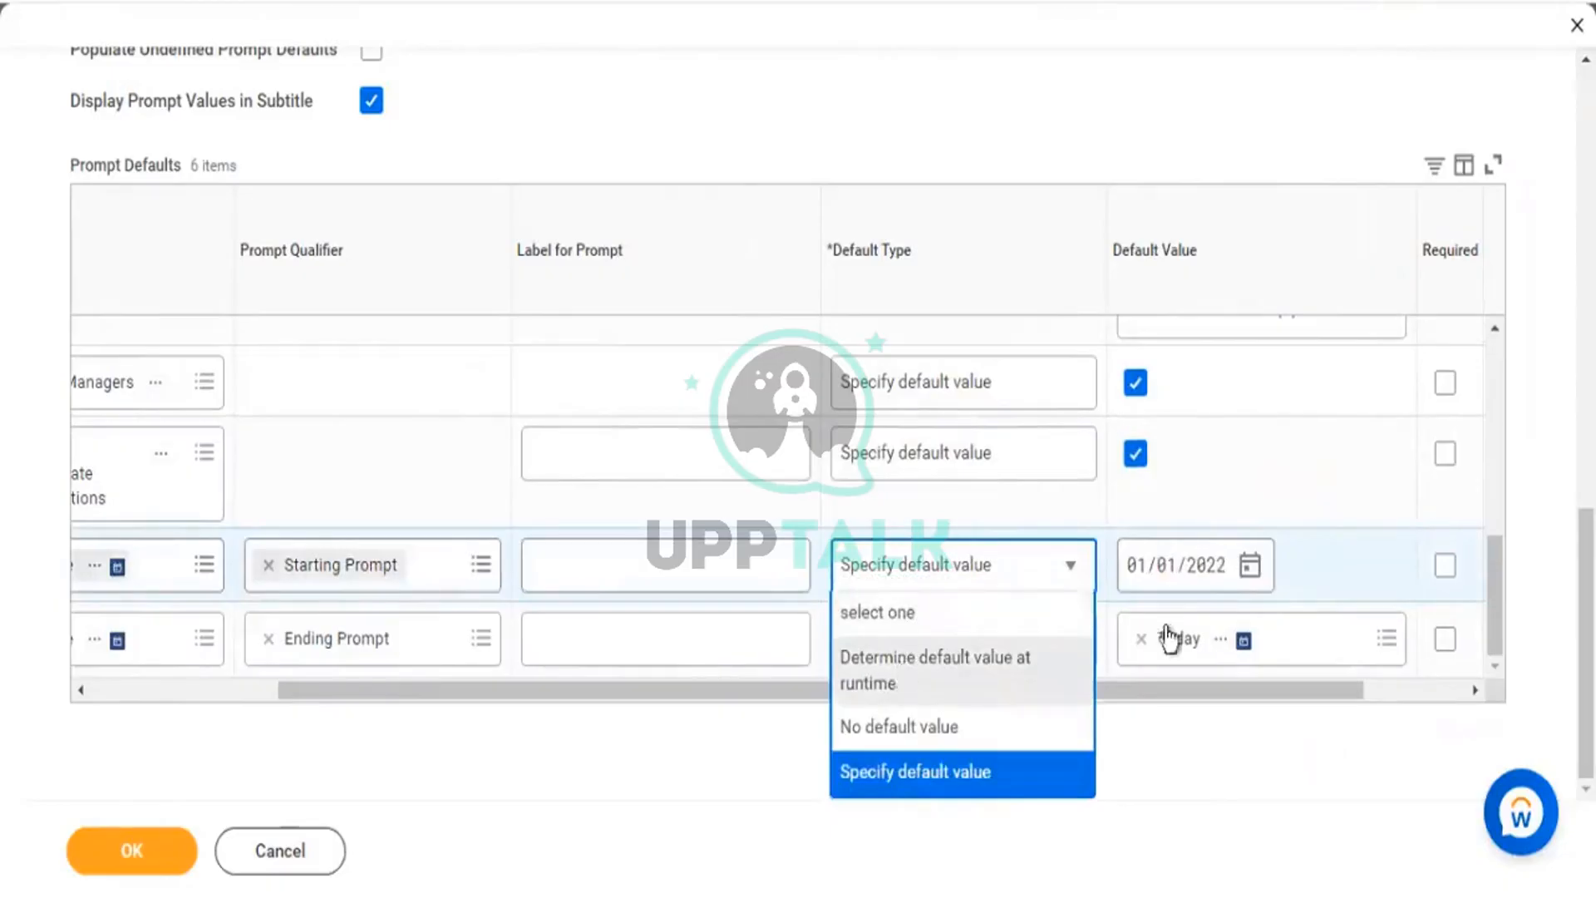
{"action": "key", "text": "Return"}
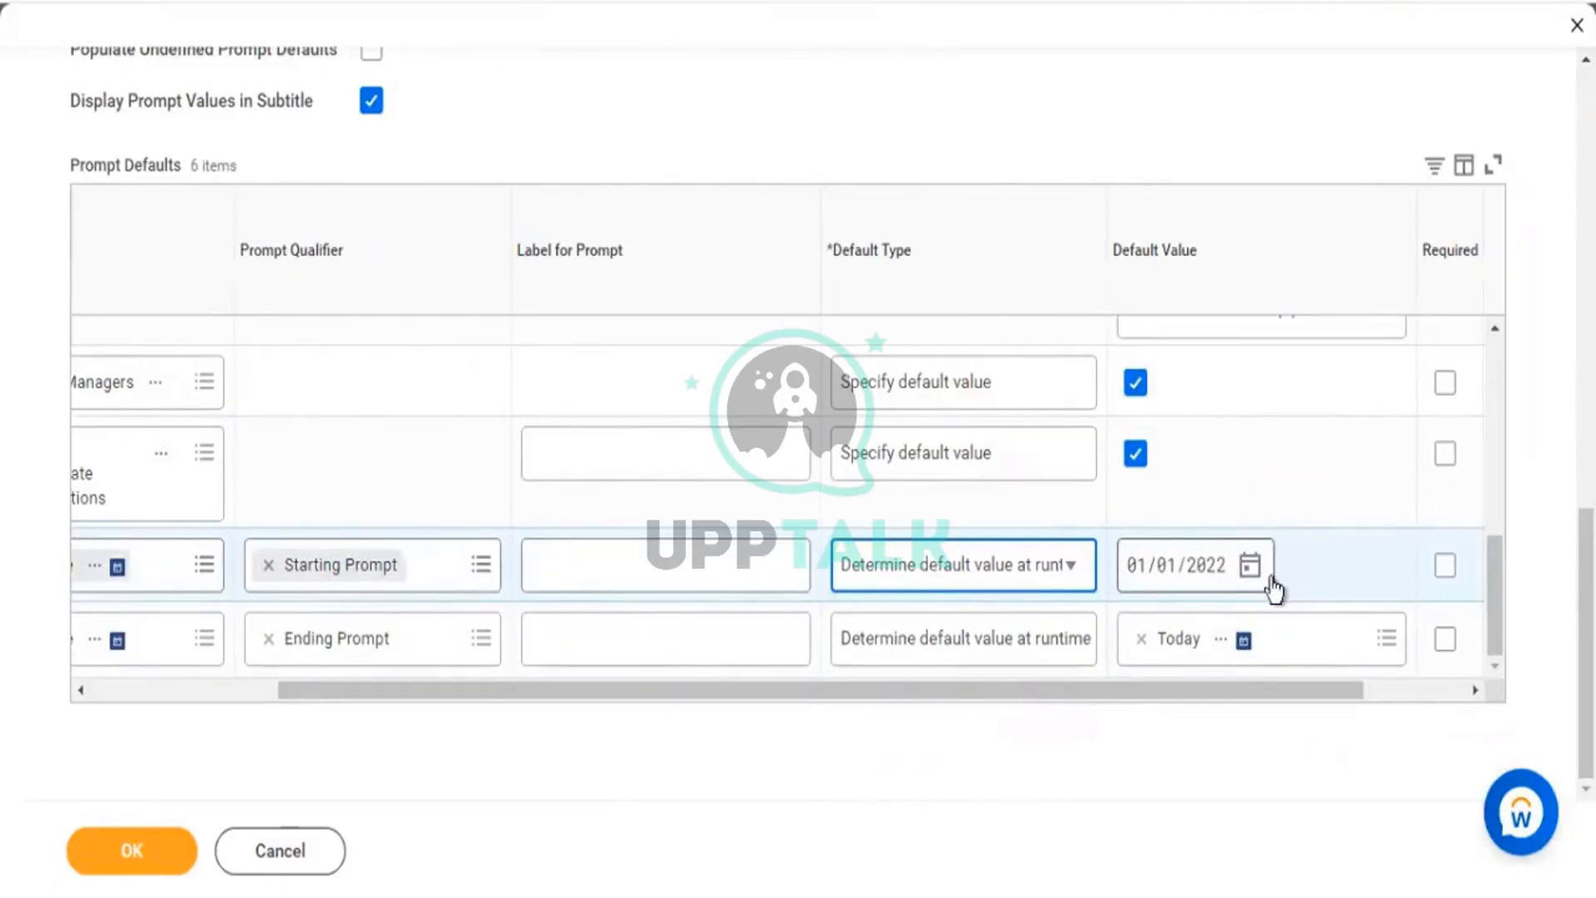
{"action": "left_click", "coordinate": [1222, 640]}
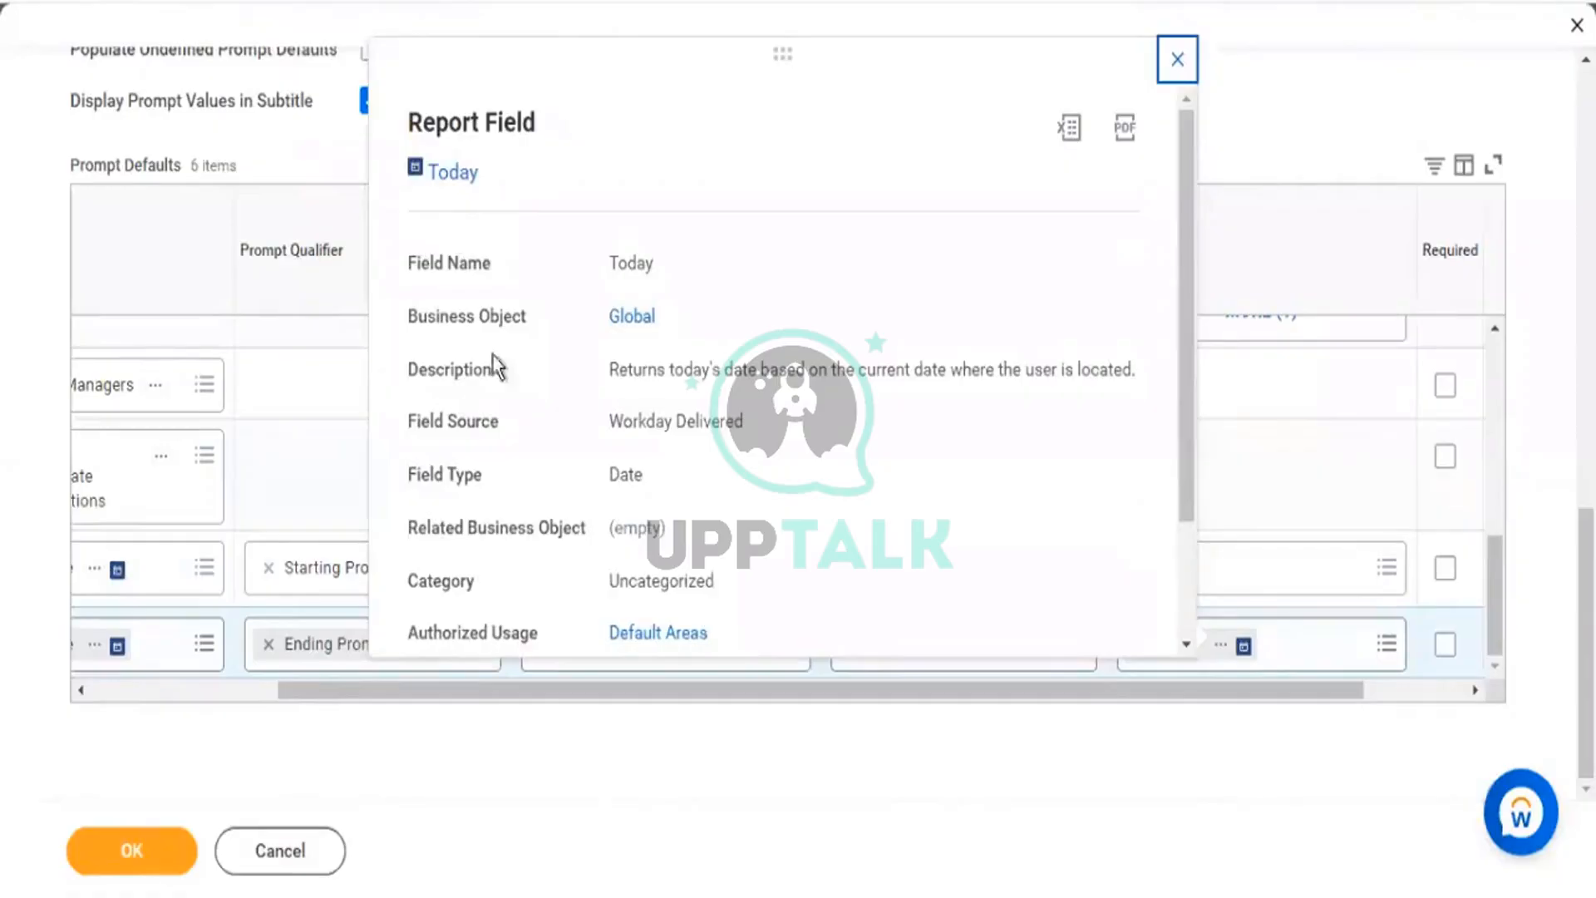
Note that the Today report field is Workday Delivered, then close its details.
{"action": "left_click_drag", "start_coordinate": [609, 421], "coordinate": [746, 424]}
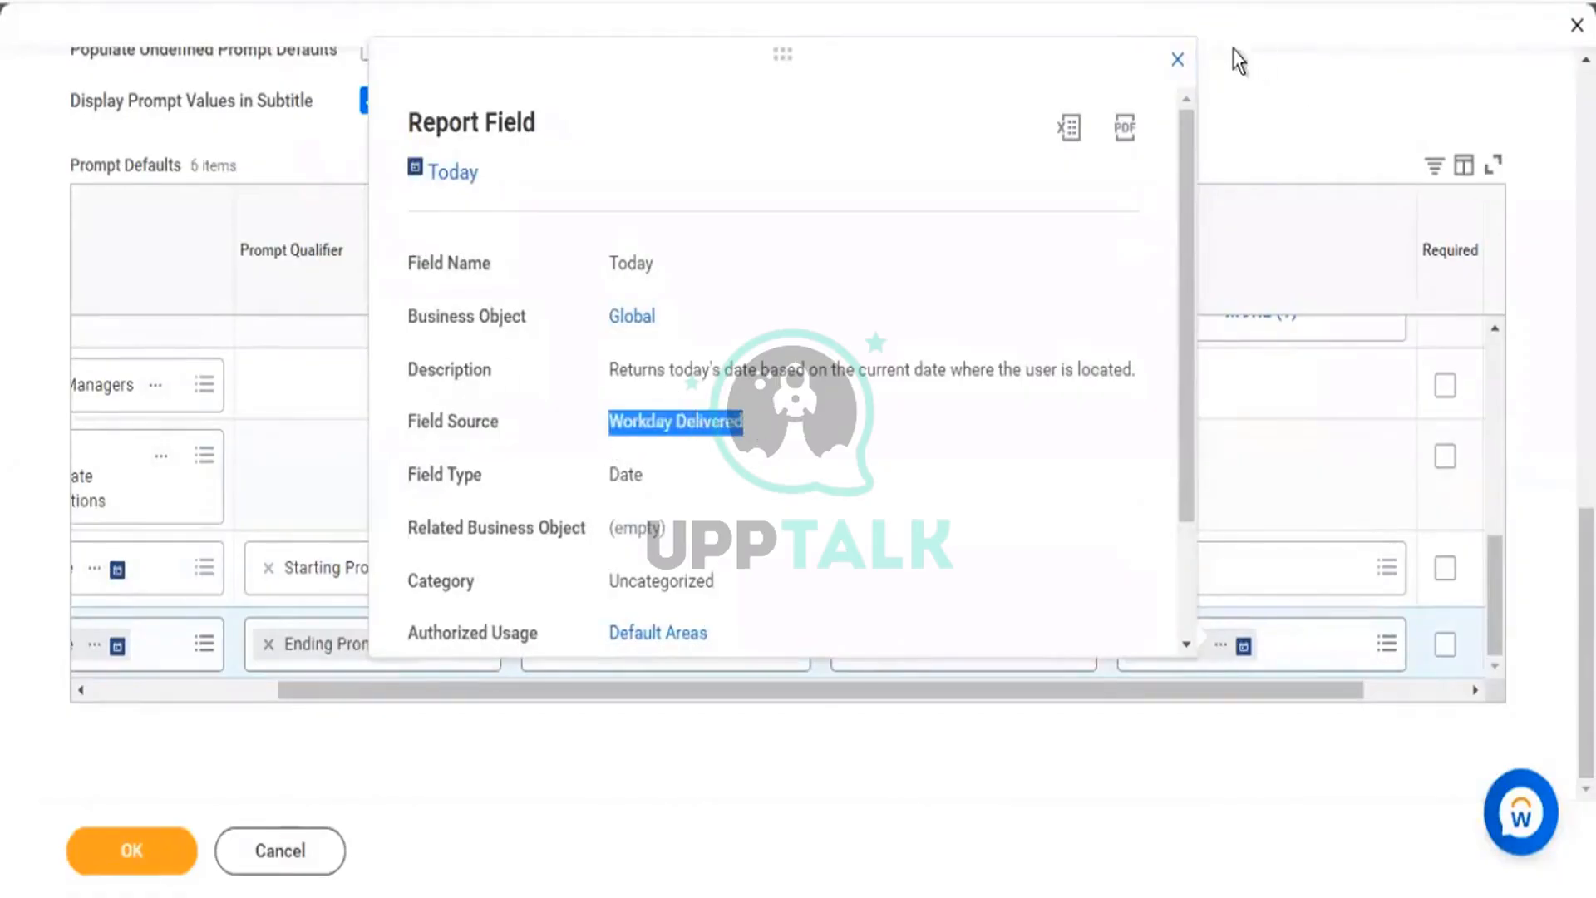
{"action": "left_click", "coordinate": [1182, 64]}
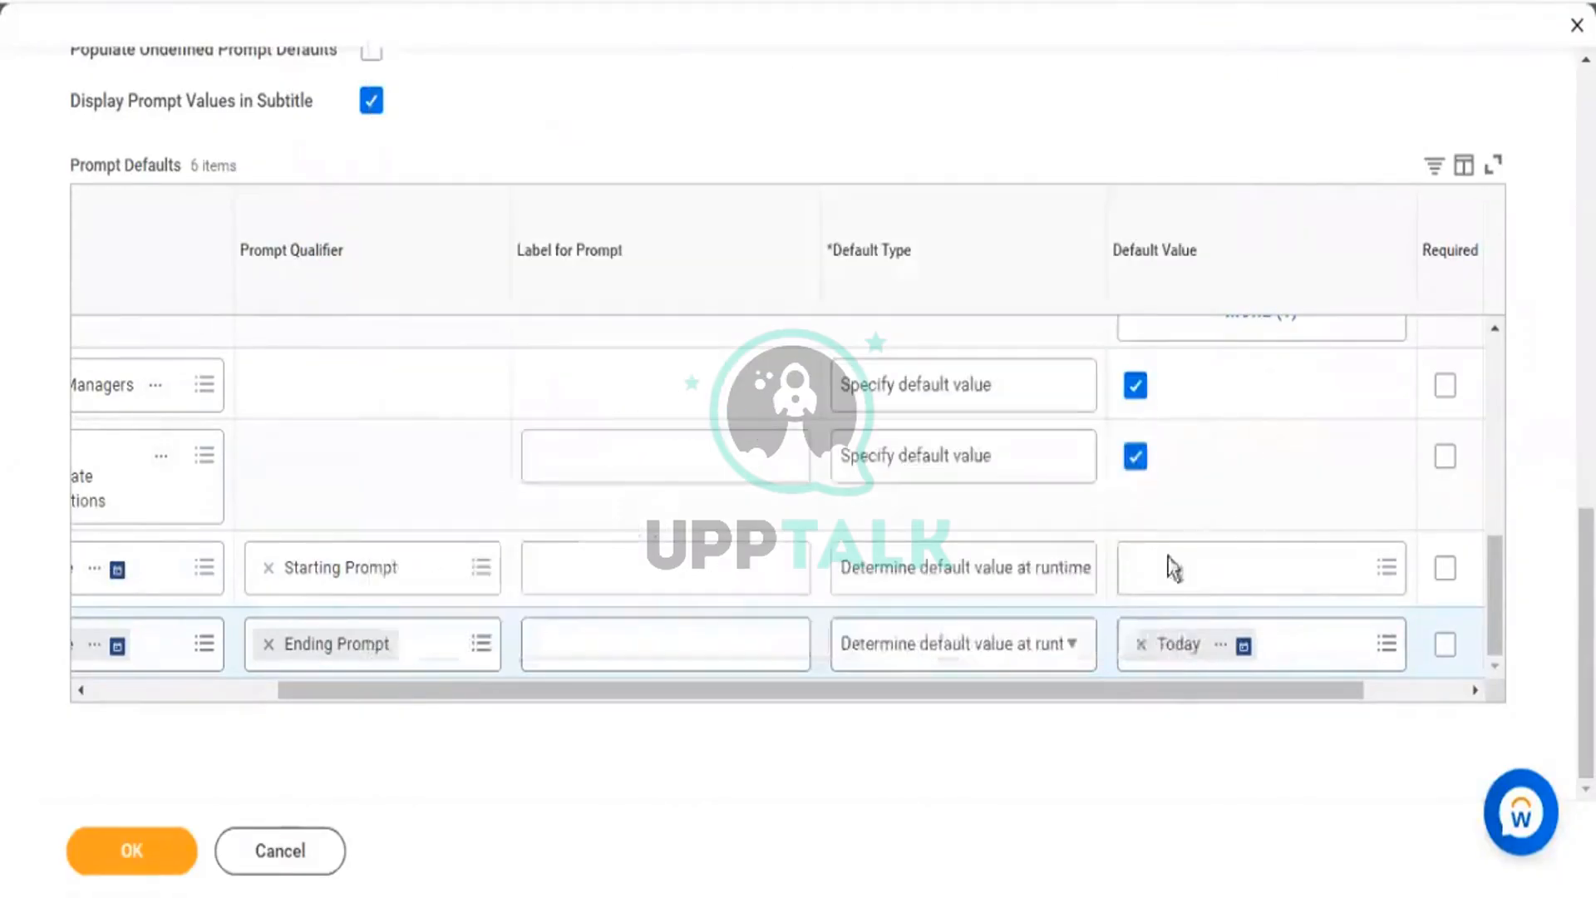
Search 'today' in the Starting Prompt's Default Value field.
{"action": "left_click", "coordinate": [1201, 578]}
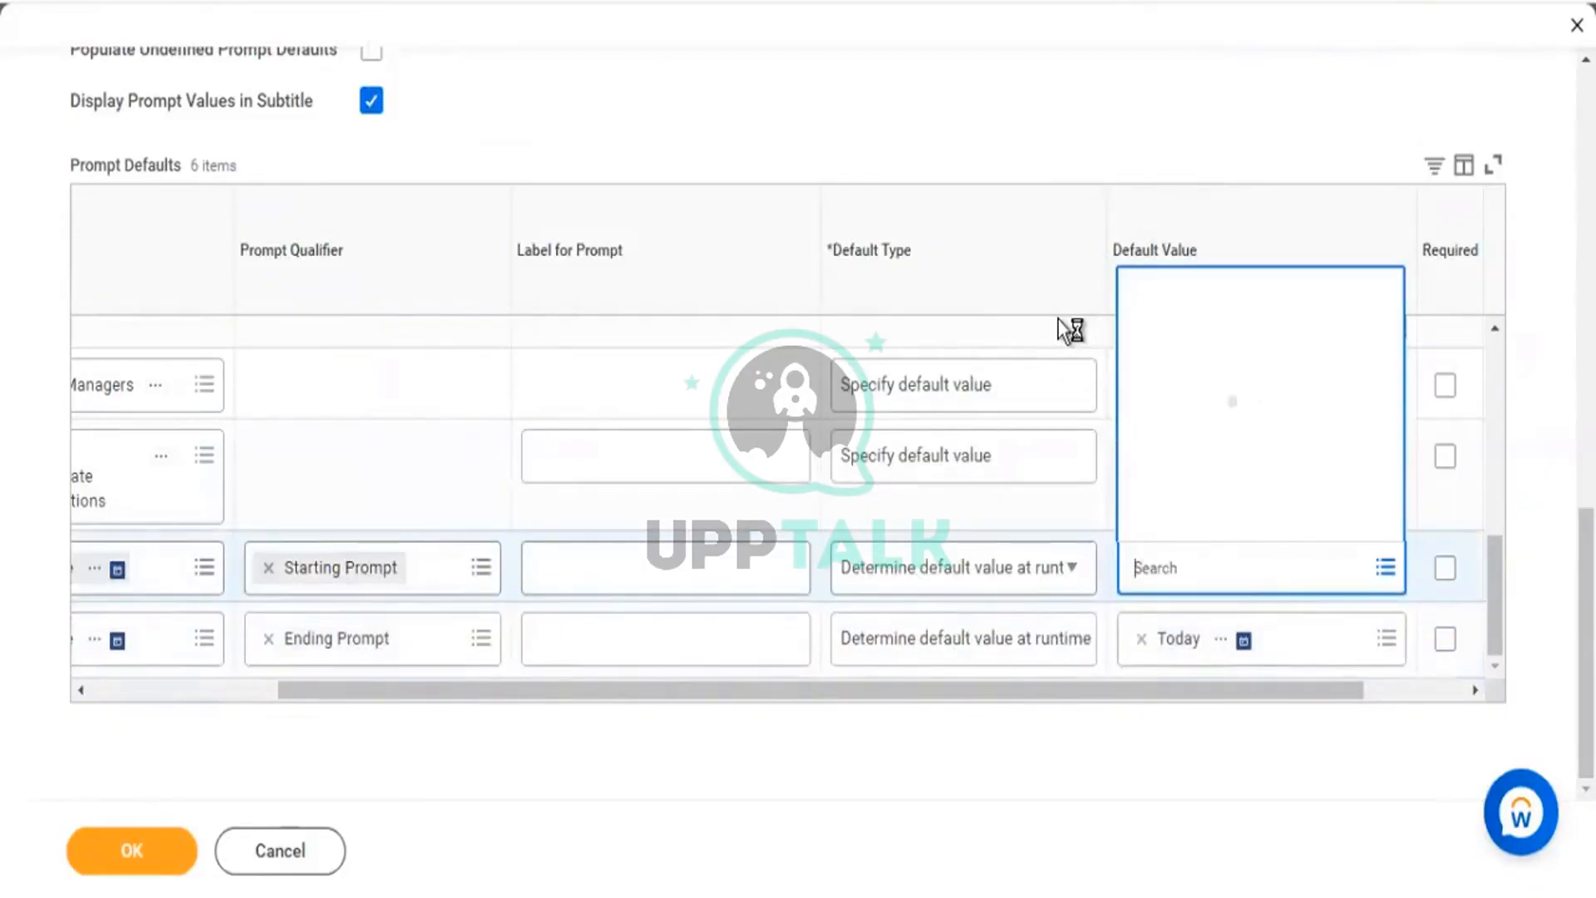
{"action": "type", "text": "today"}
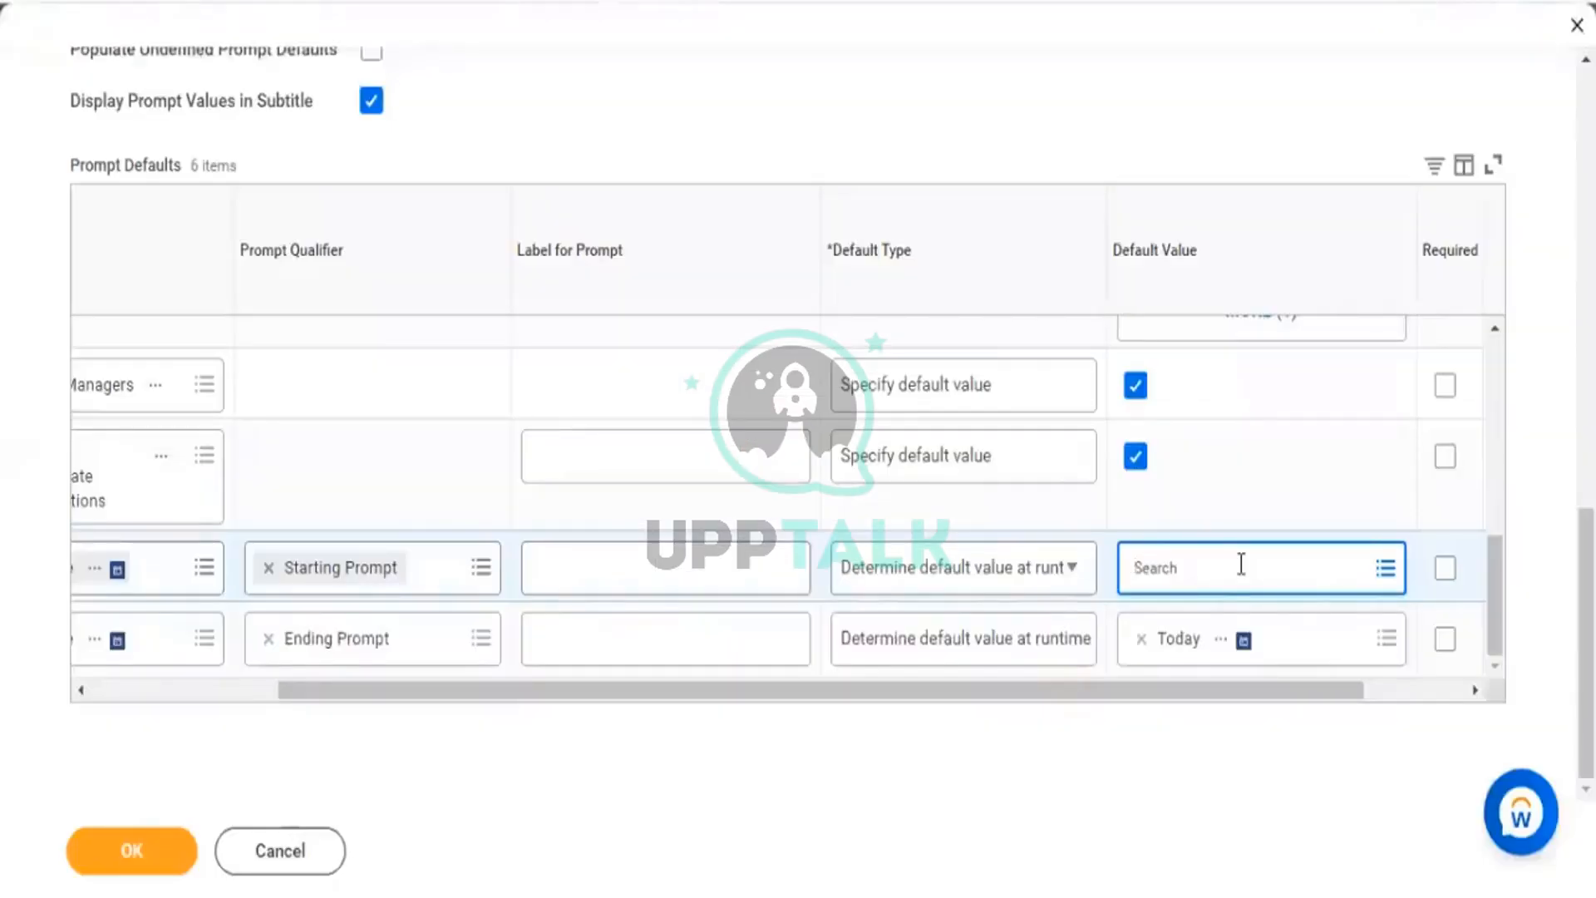
Open the value choices for the Starting Prompt's default value.
{"action": "left_click", "coordinate": [1241, 566]}
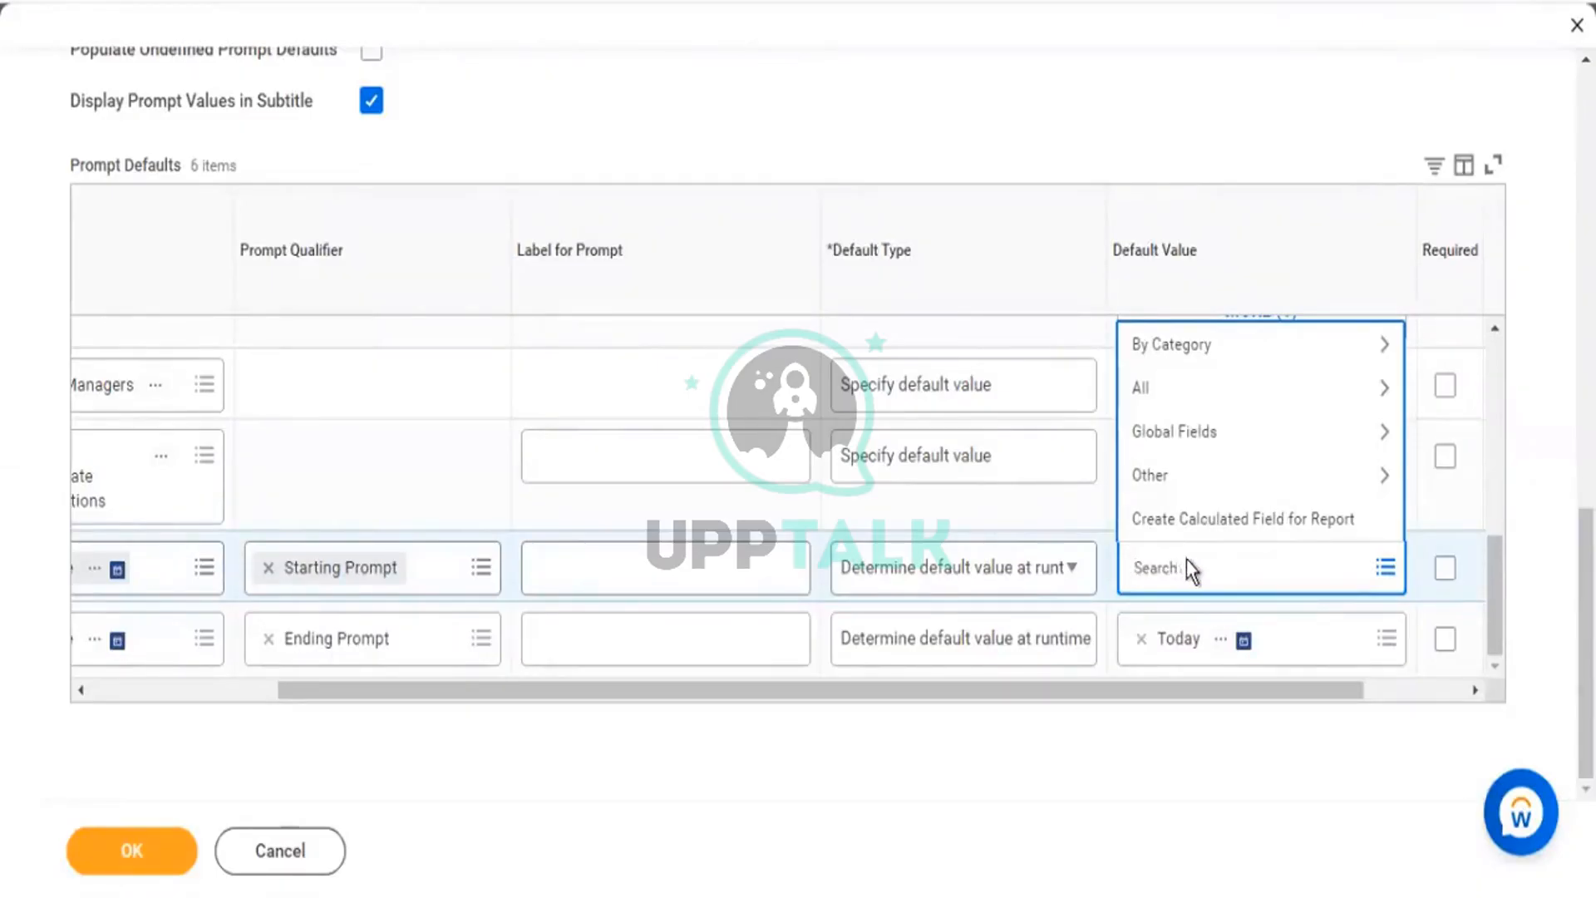
Search 'today' and browse the 20 matching date fields, such as Today - 60days.
{"action": "type", "text": "t"}
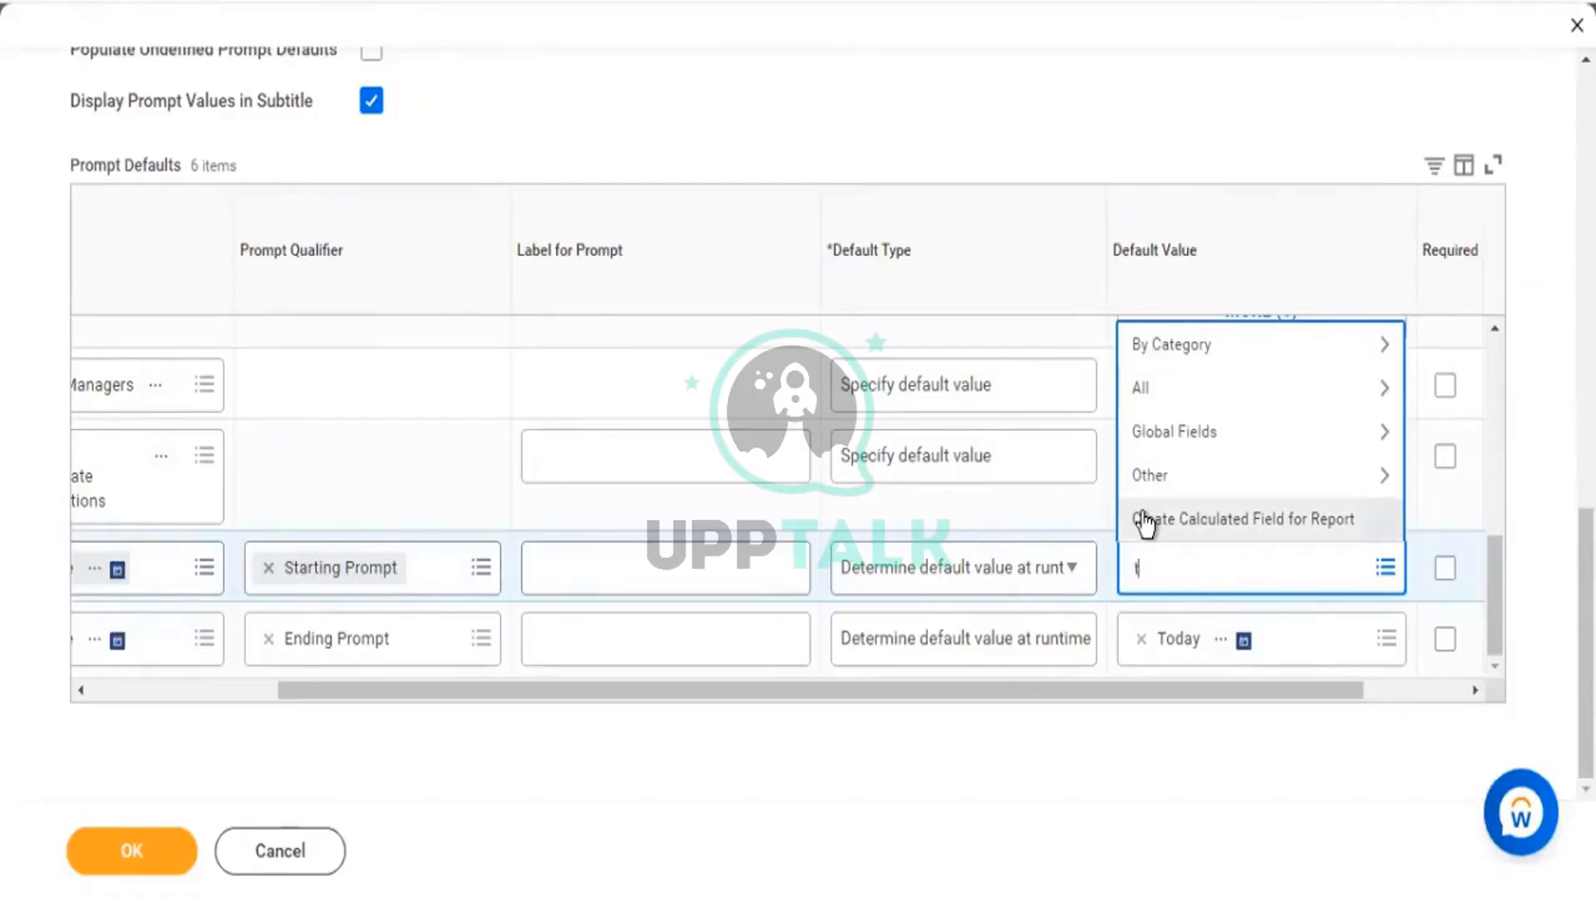
{"action": "type", "text": "oday"}
{"action": "key", "text": "Return"}
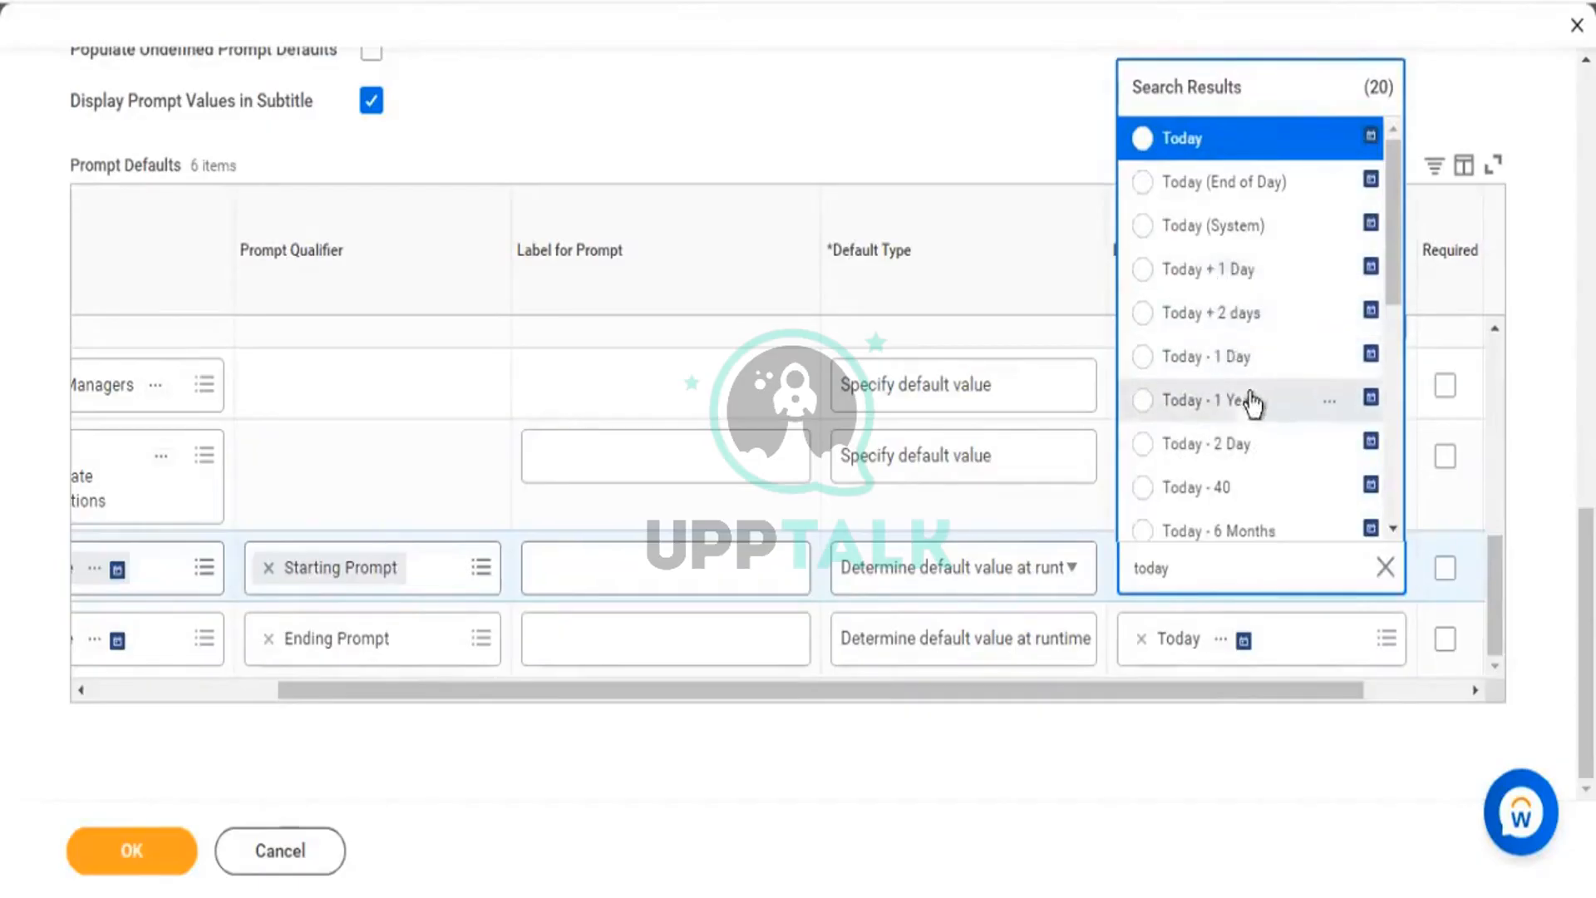
{"action": "scroll", "coordinate": [1214, 366], "scroll_direction": "down", "scroll_amount": 2}
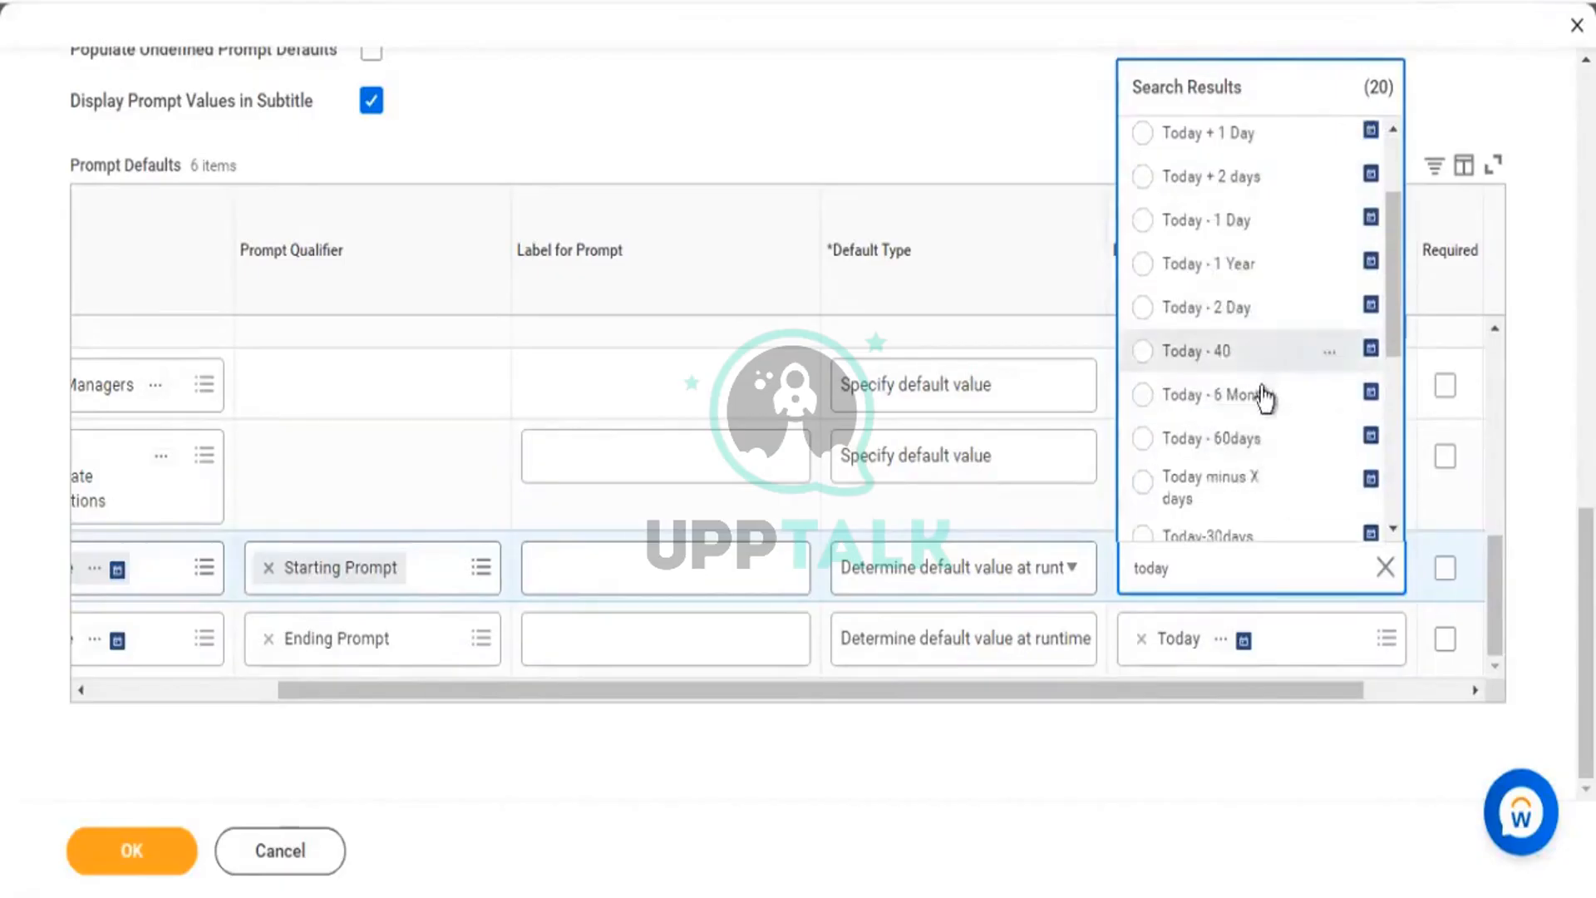
{"action": "scroll", "coordinate": [1270, 409], "scroll_direction": "down", "scroll_amount": 3}
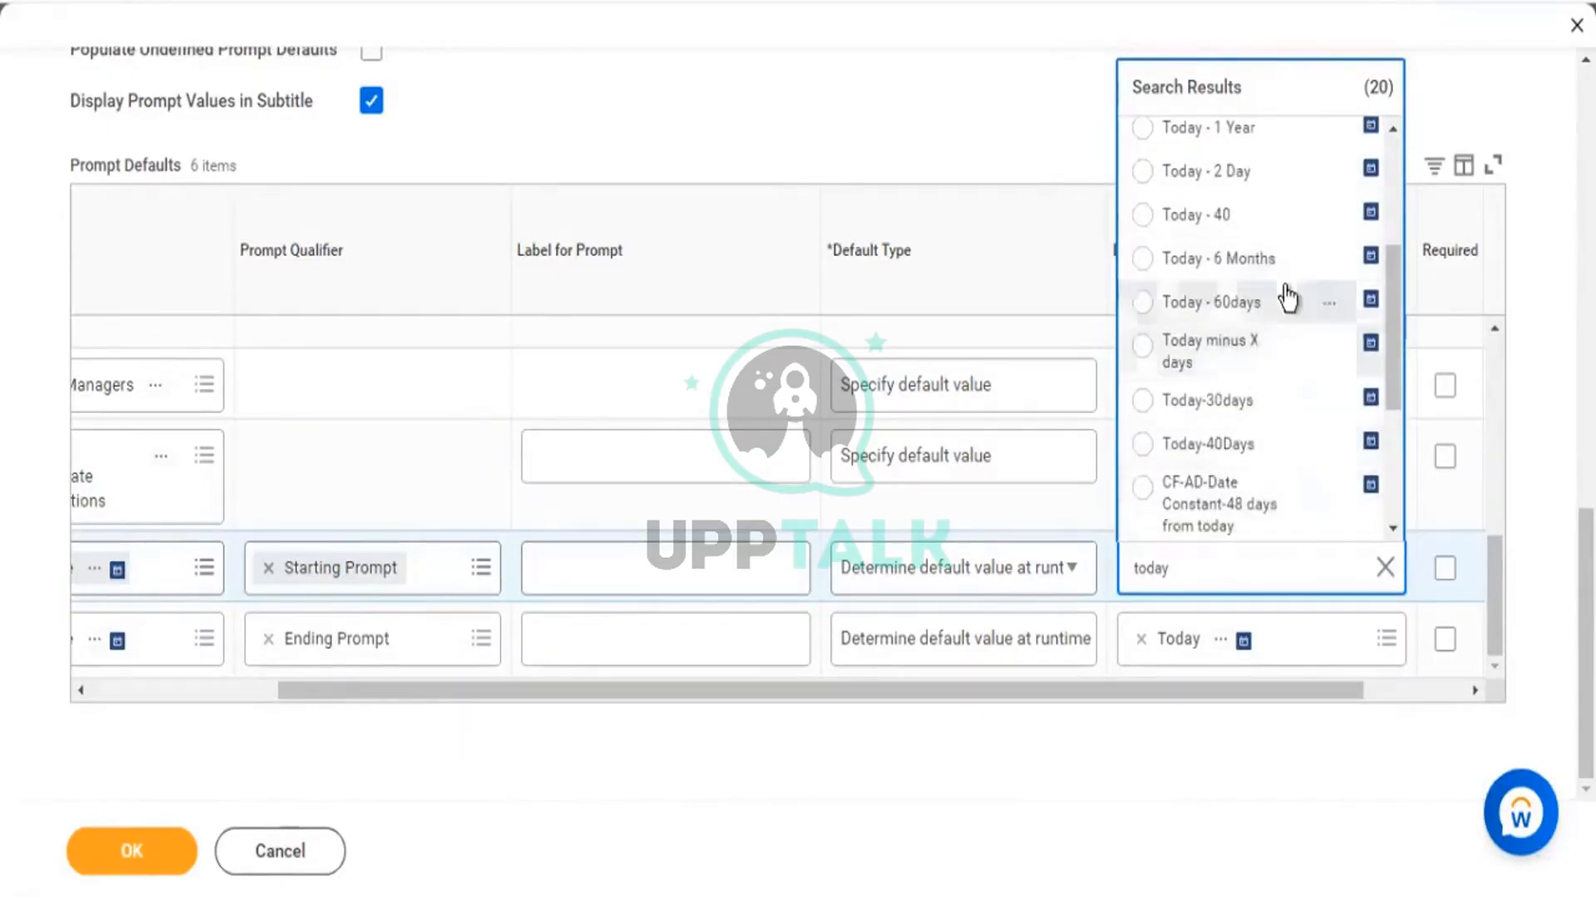
Inspect the details of the Today - 6 Months calculated field.
{"action": "left_click", "coordinate": [1329, 260]}
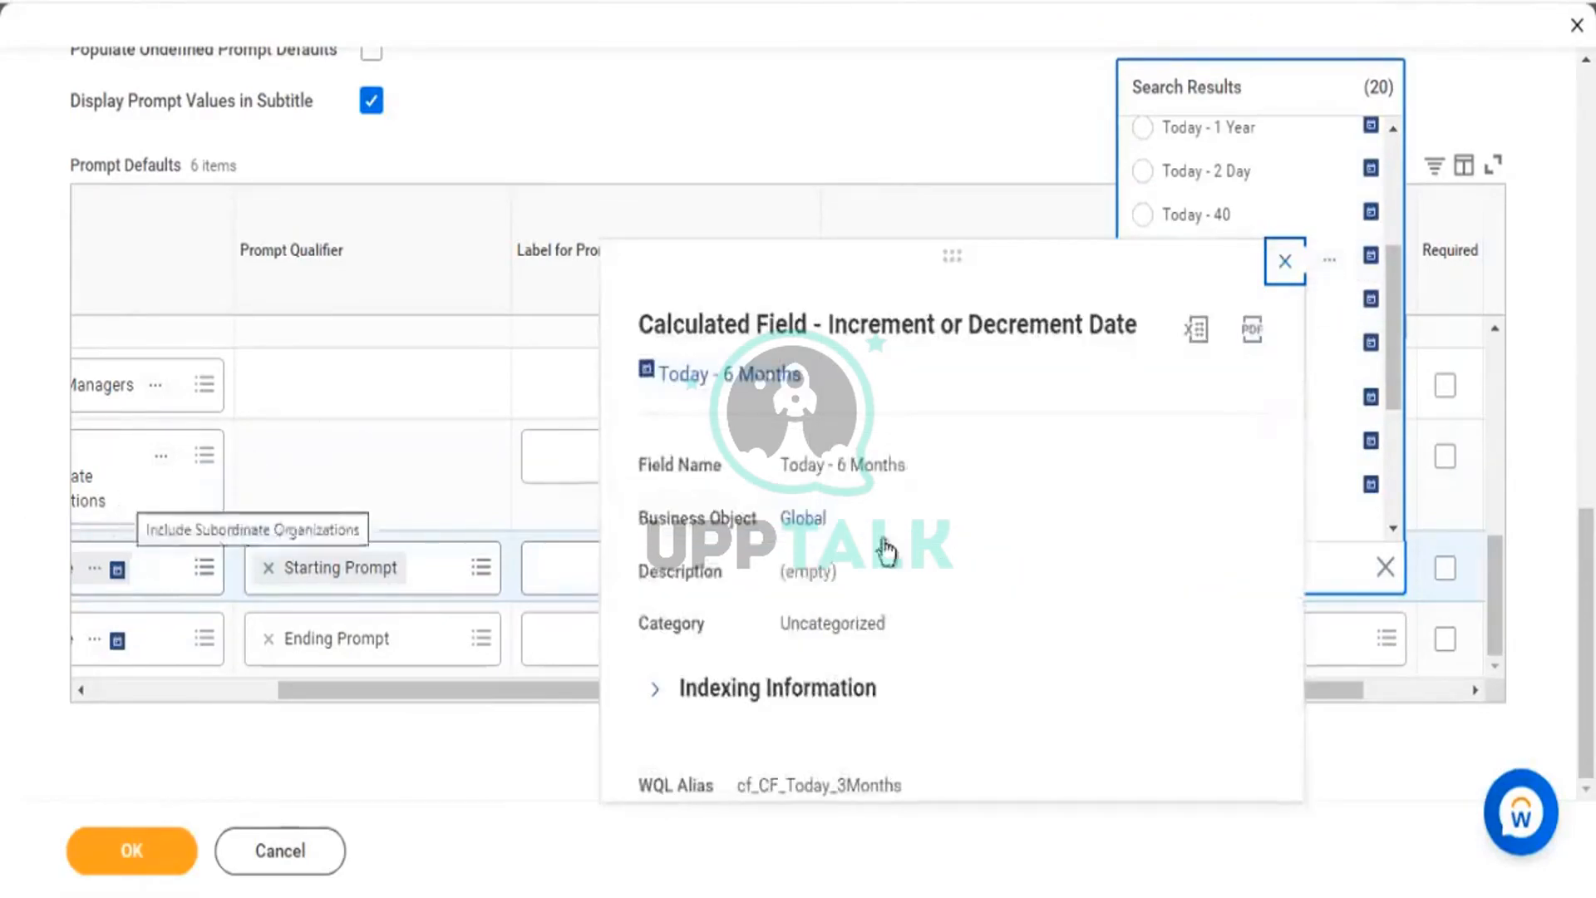
{"action": "left_click_drag", "start_coordinate": [655, 324], "coordinate": [772, 334]}
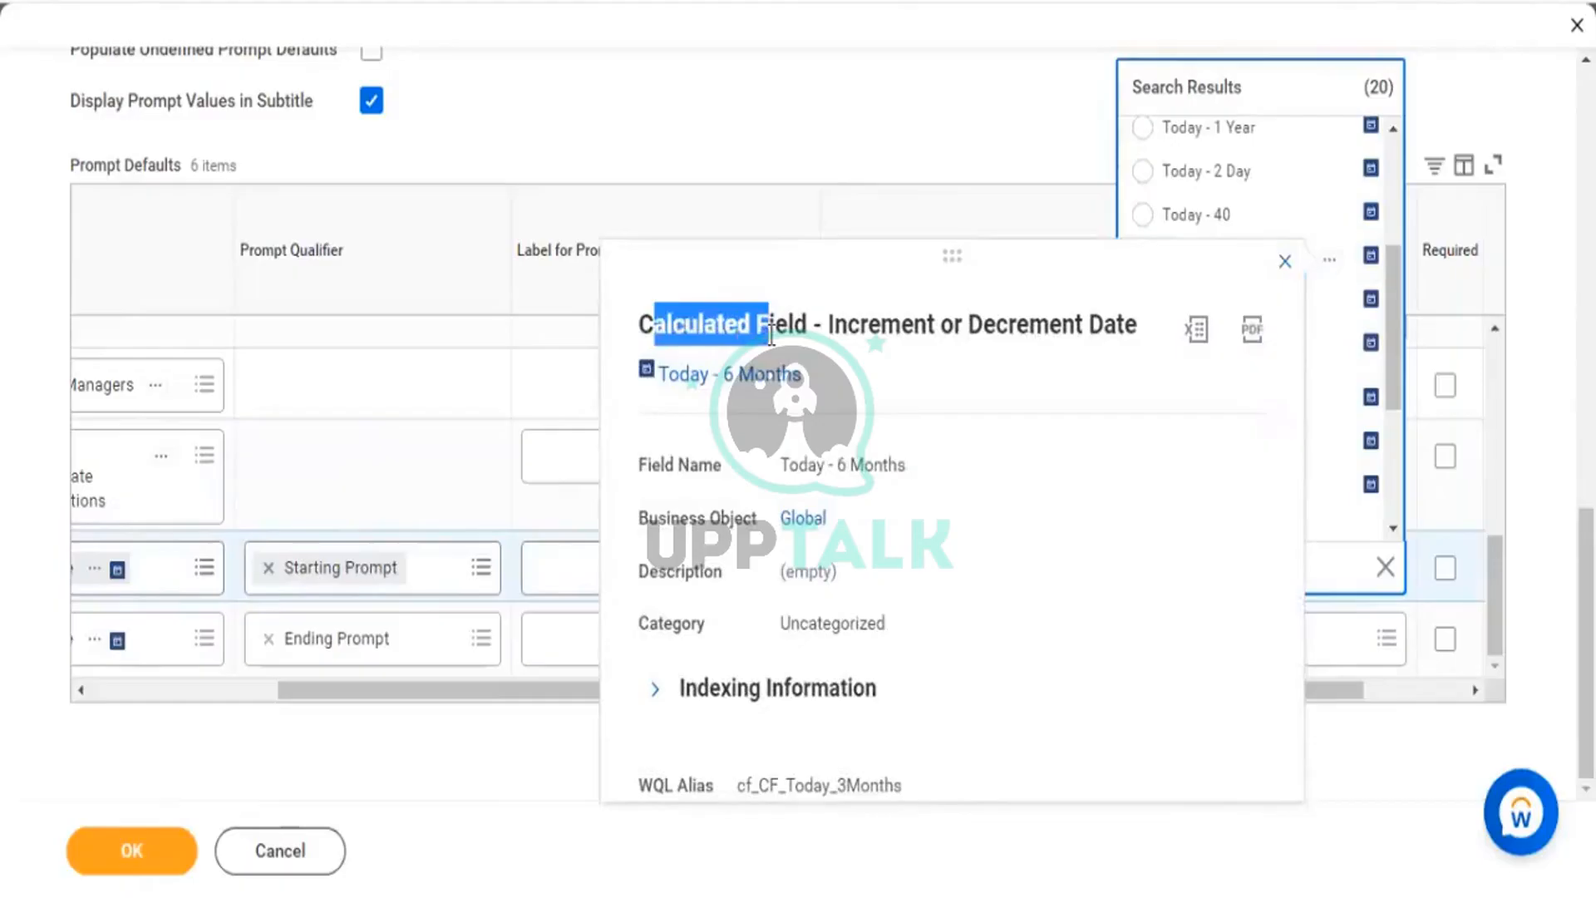
{"action": "left_click", "coordinate": [1285, 263]}
Select Today - 6 Months as the Starting Prompt default and confirm with OK.
{"action": "scroll", "coordinate": [1218, 333], "scroll_direction": "up", "scroll_amount": 3}
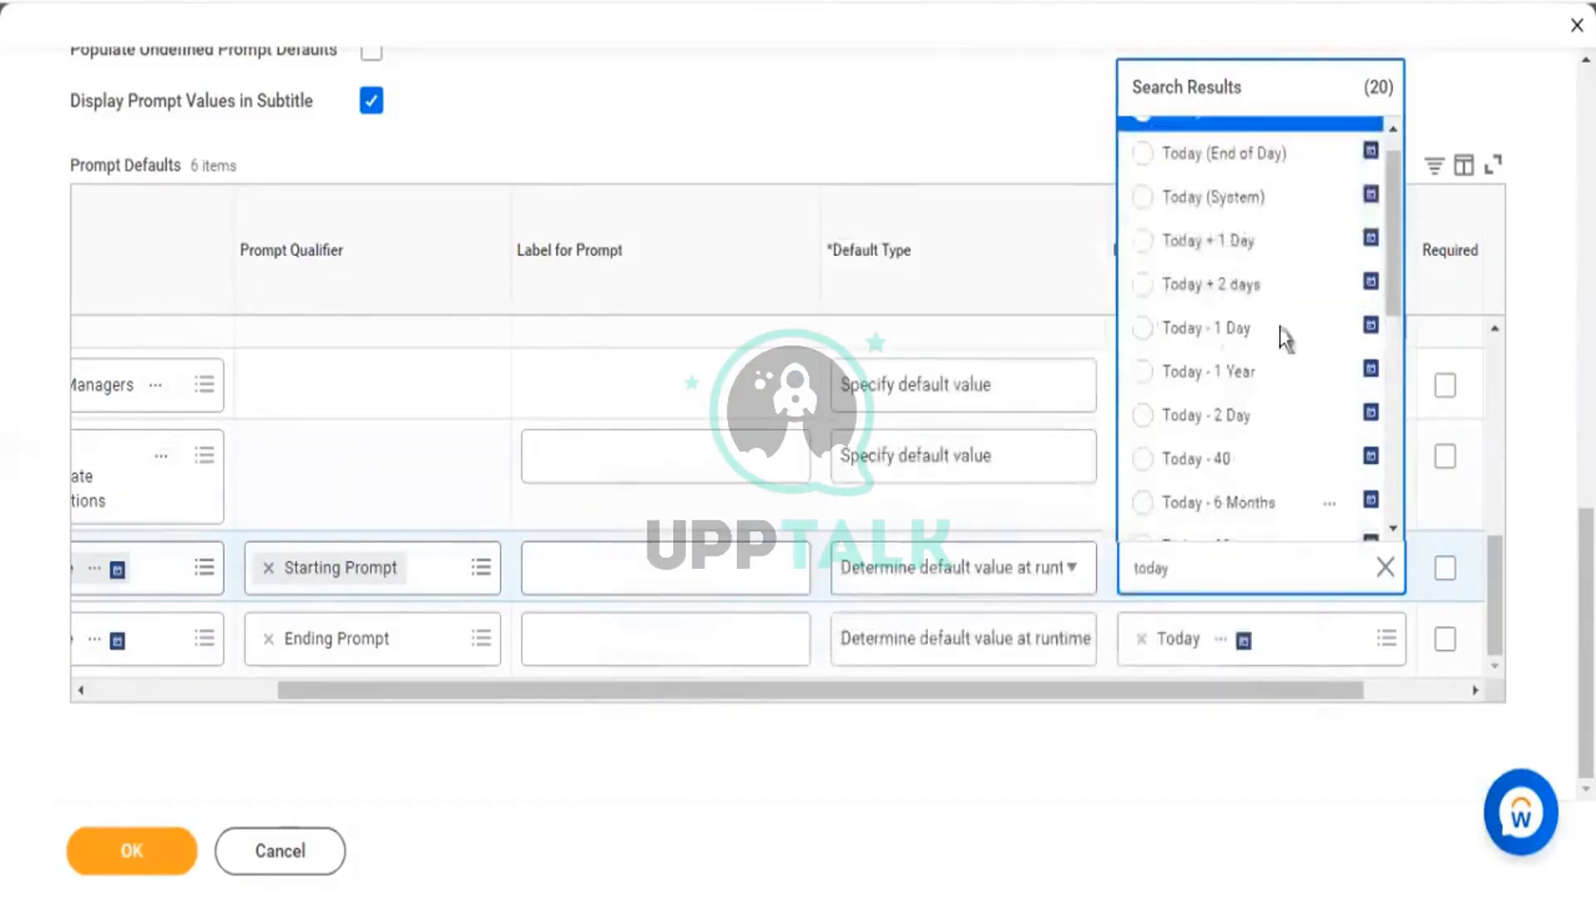
{"action": "scroll", "coordinate": [1297, 374], "scroll_direction": "down", "scroll_amount": 2}
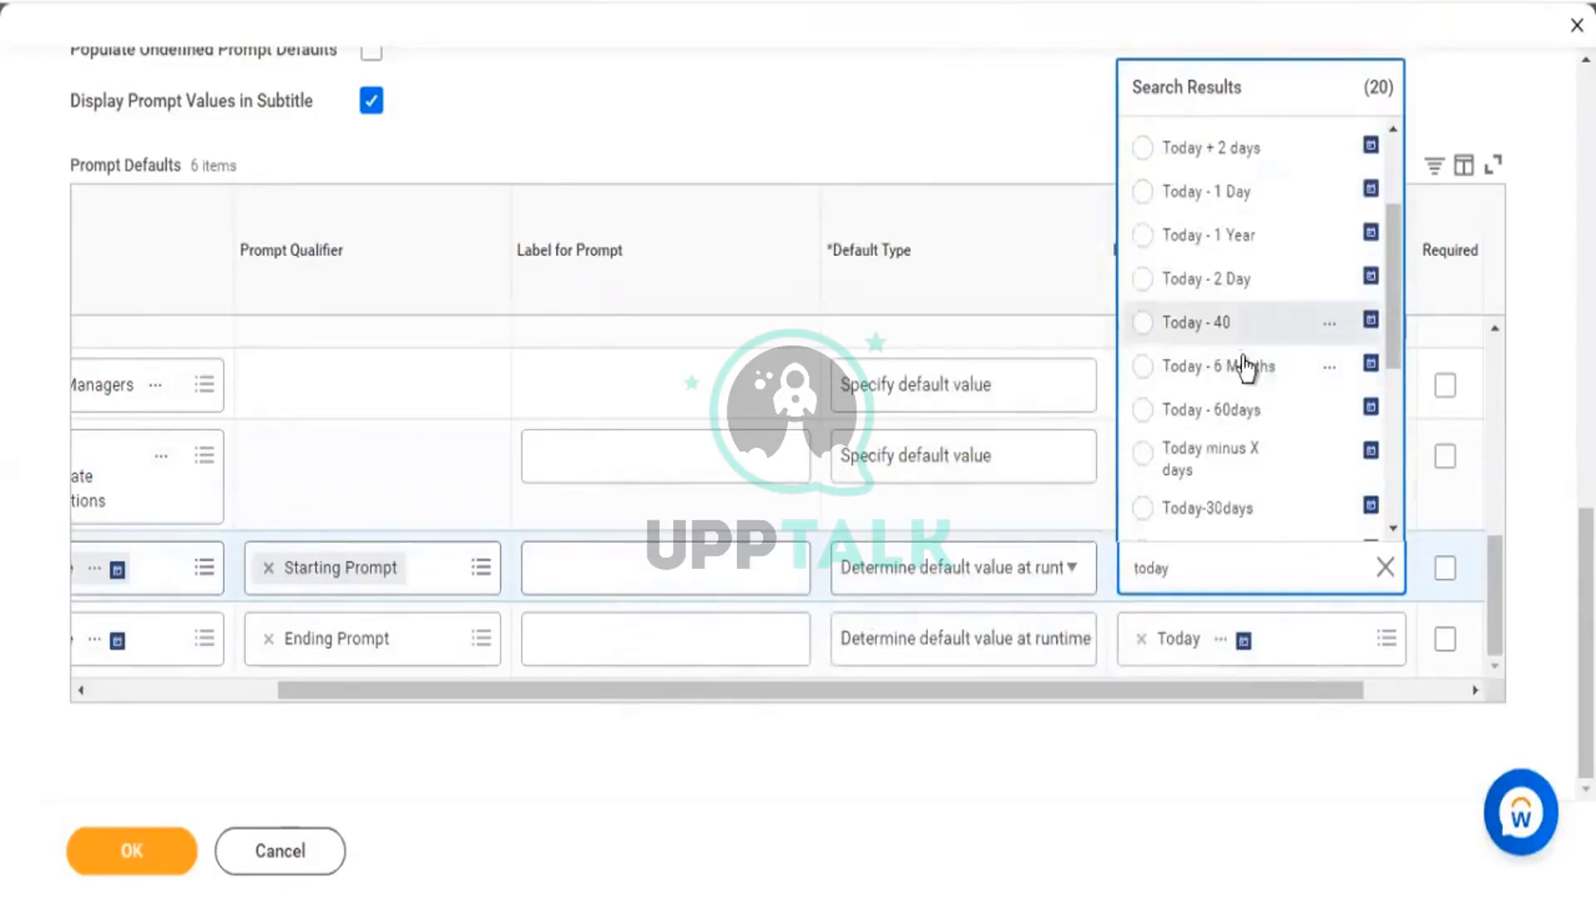
{"action": "scroll", "coordinate": [1238, 362], "scroll_direction": "down", "scroll_amount": 3}
{"action": "left_click", "coordinate": [1222, 236]}
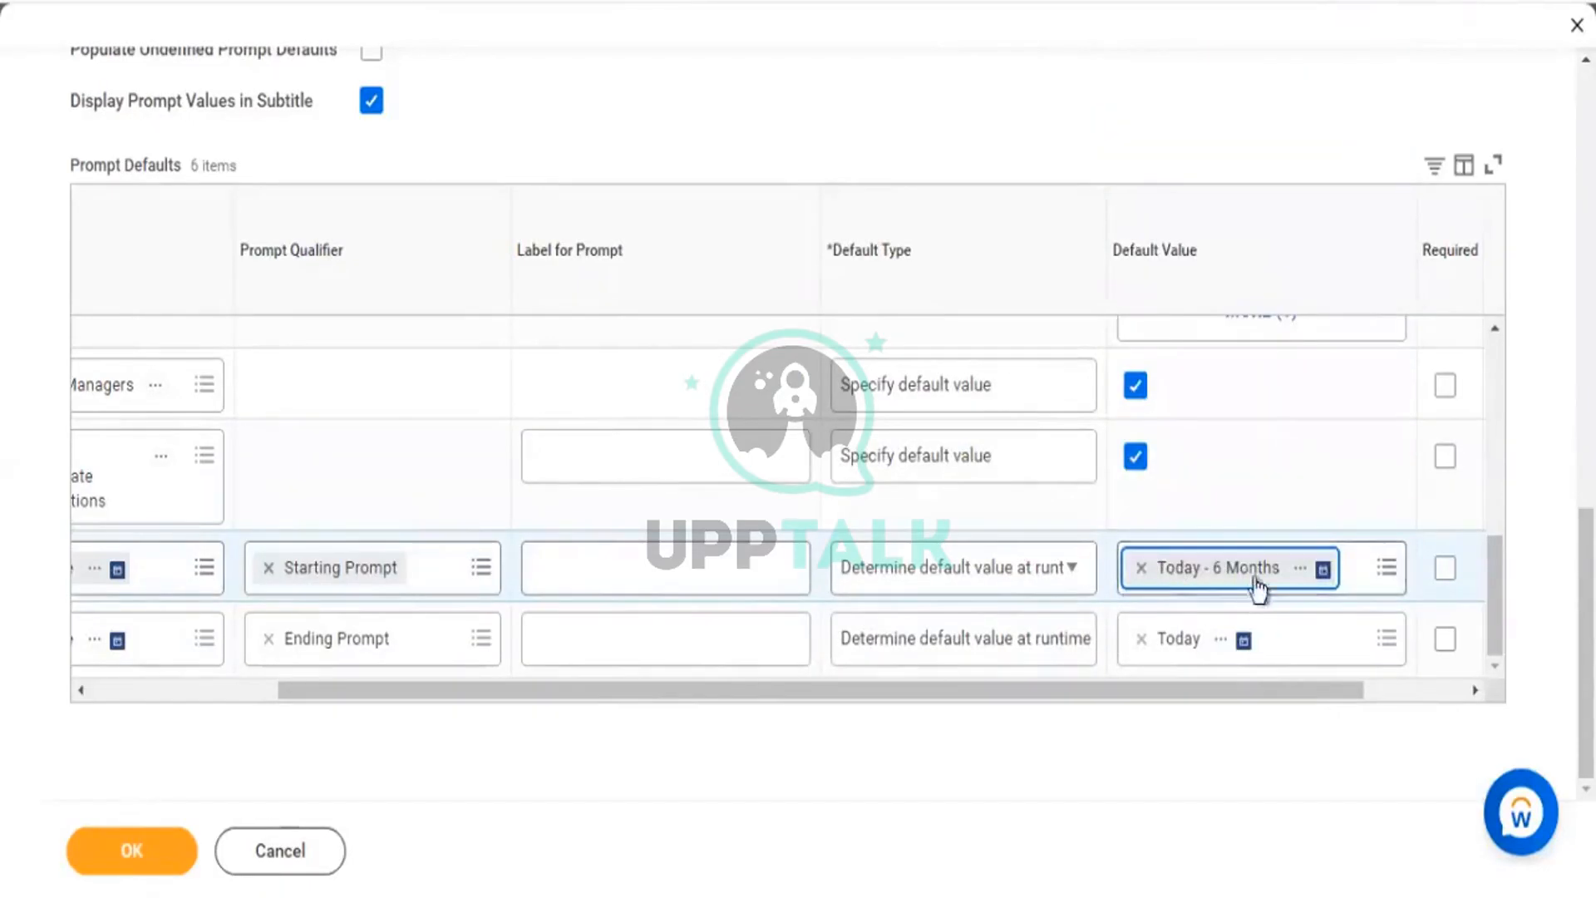
{"action": "left_click", "coordinate": [138, 860]}
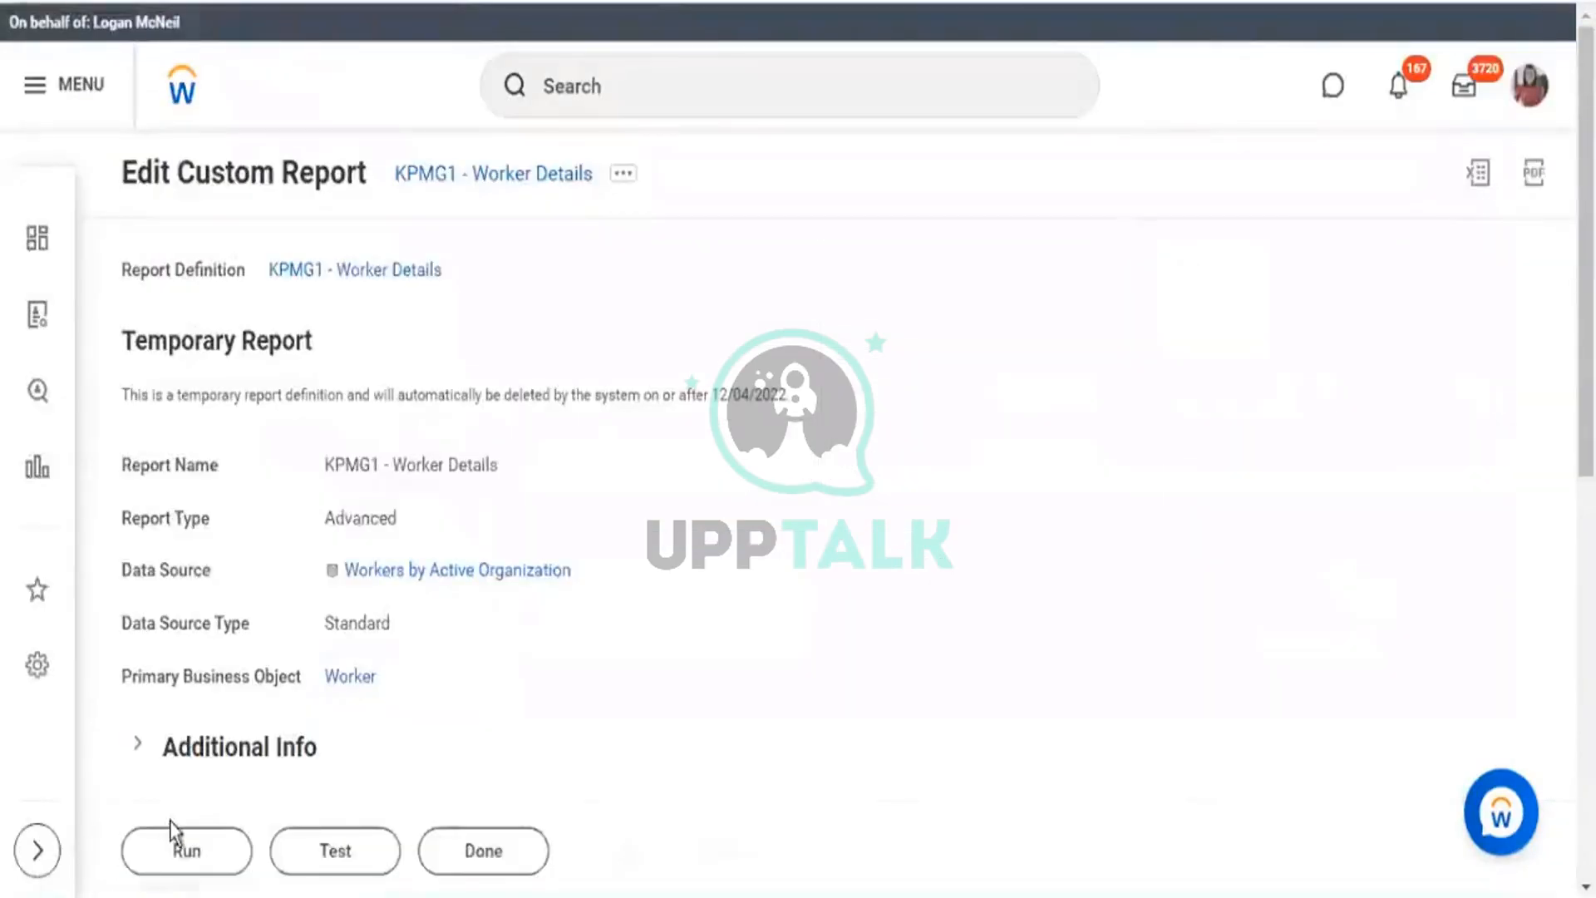
Run KPMG1 - Worker Details and check the hire date defaults 05/28/2022 and 11/28/2022.
{"action": "left_click", "coordinate": [168, 850]}
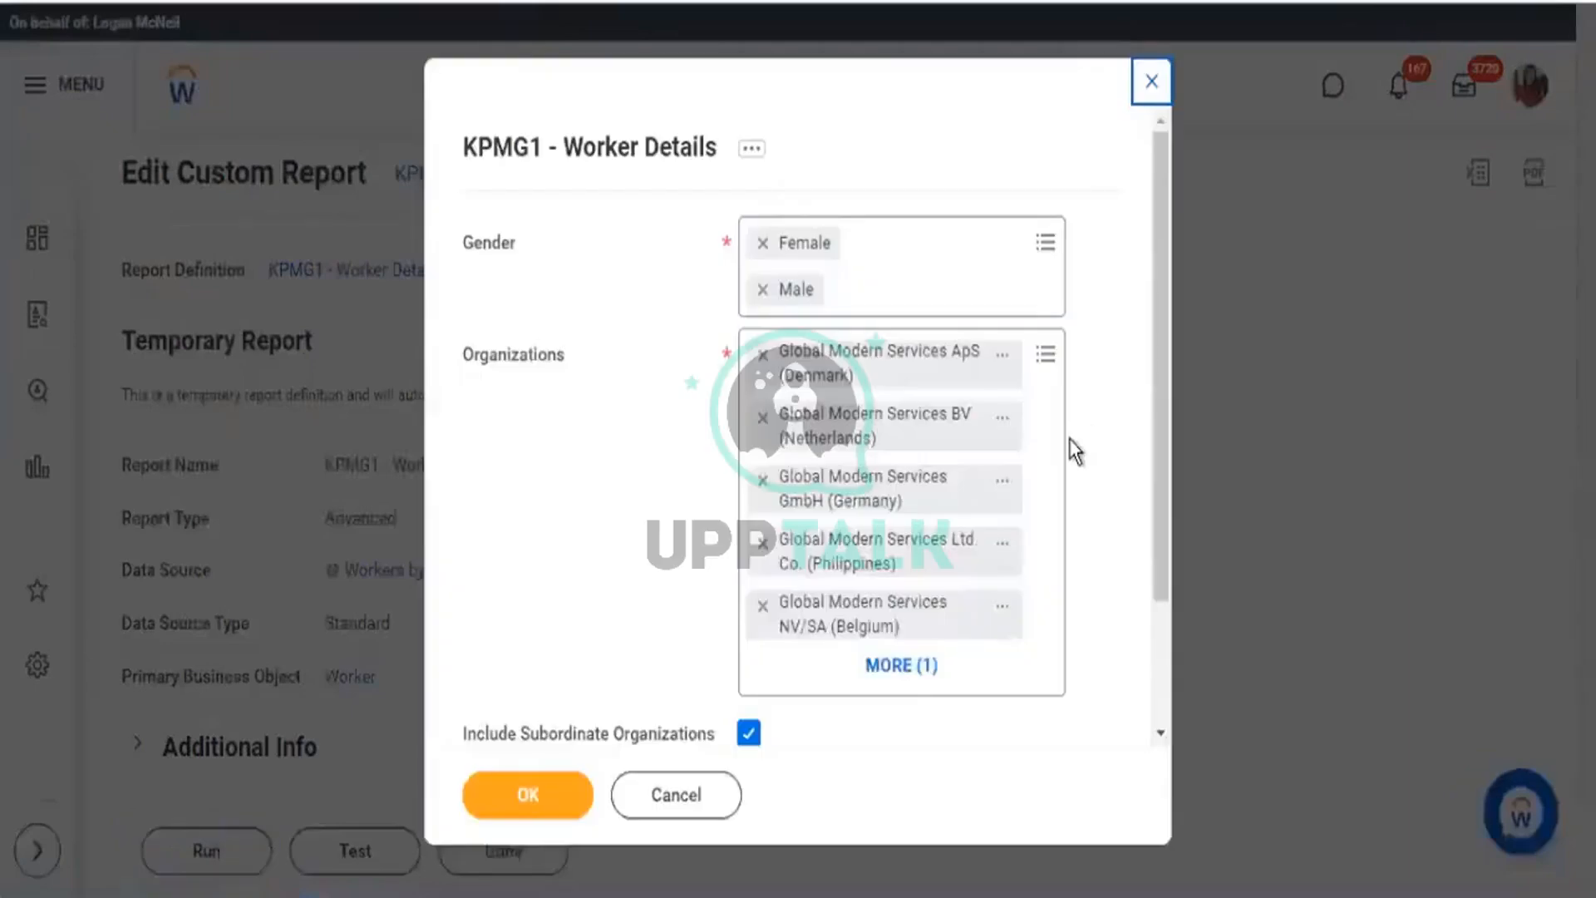
{"action": "scroll", "coordinate": [1076, 451], "scroll_direction": "down", "scroll_amount": 2}
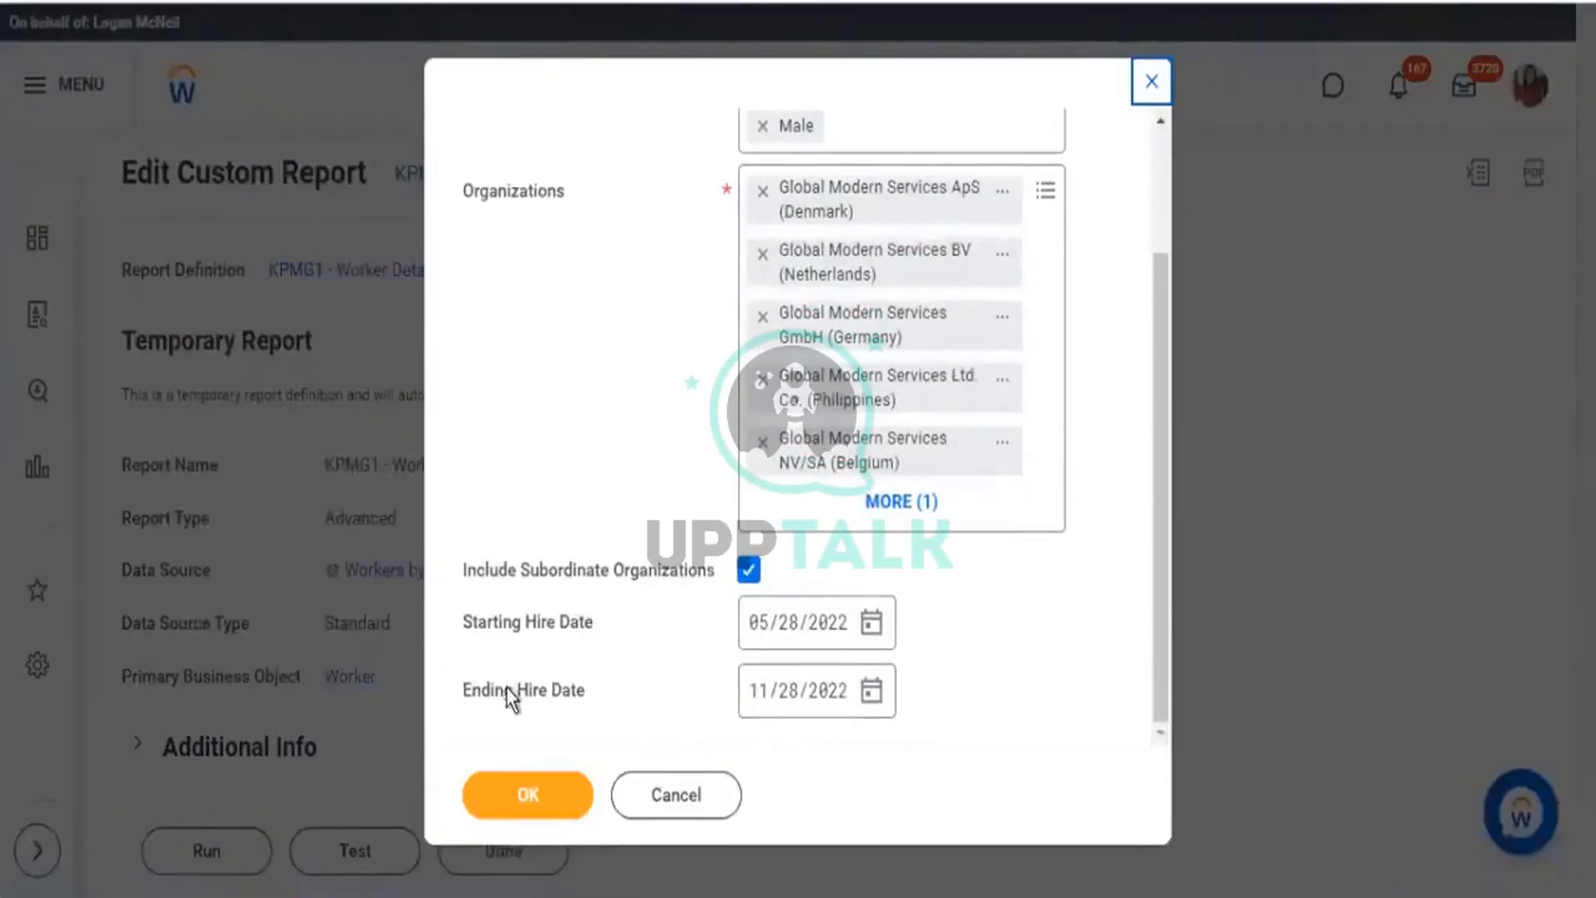
{"action": "left_click_drag", "start_coordinate": [506, 692], "coordinate": [826, 723]}
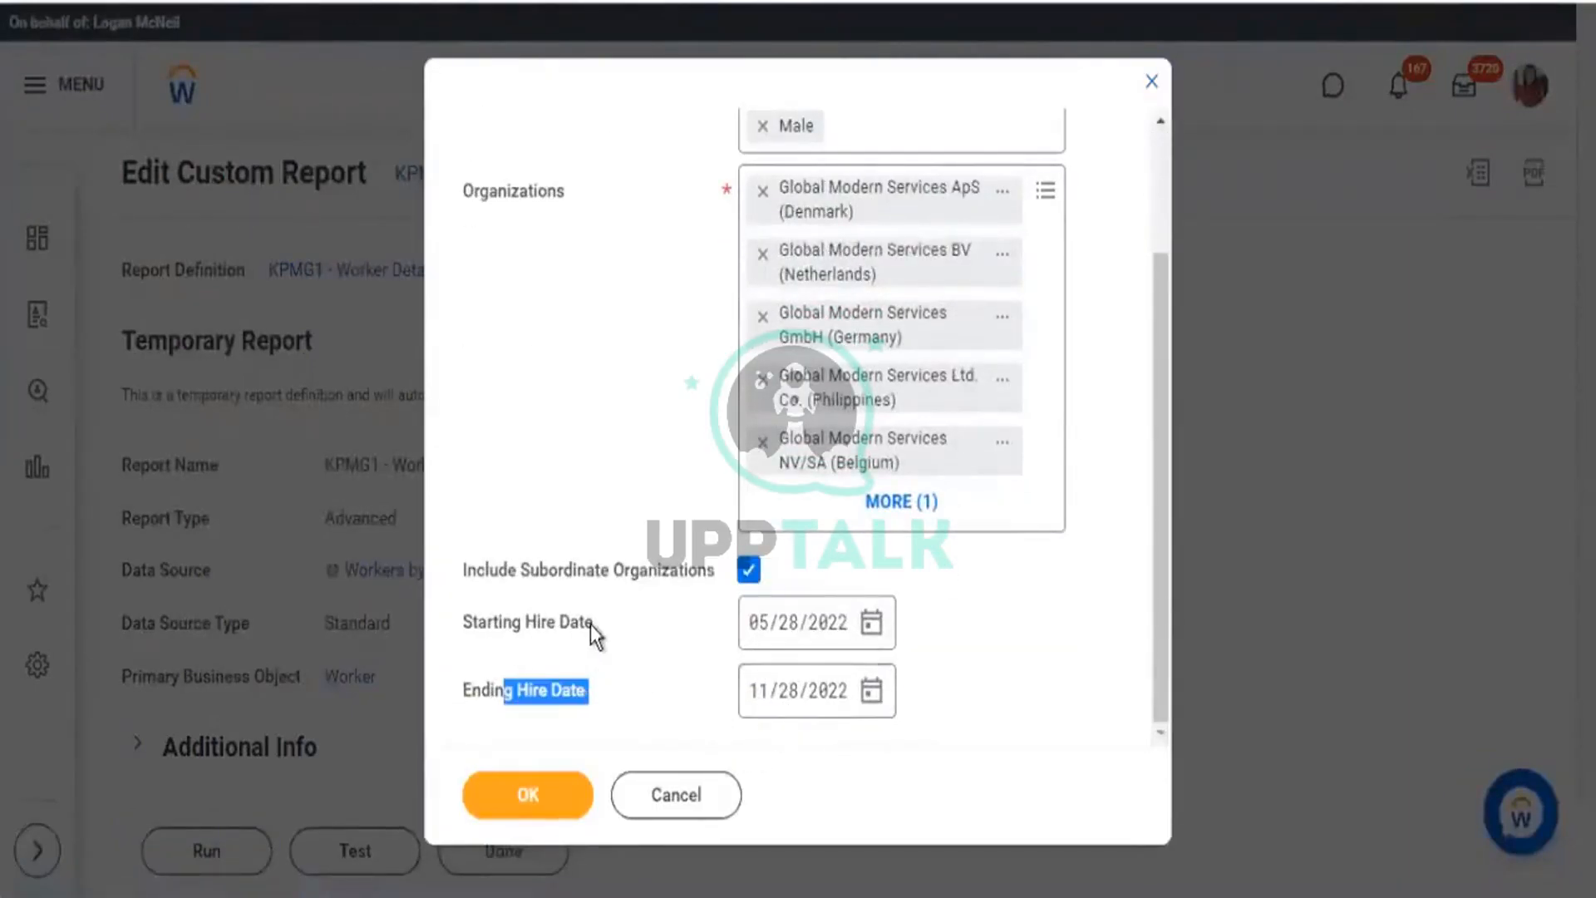
{"action": "left_click_drag", "start_coordinate": [594, 636], "coordinate": [488, 623]}
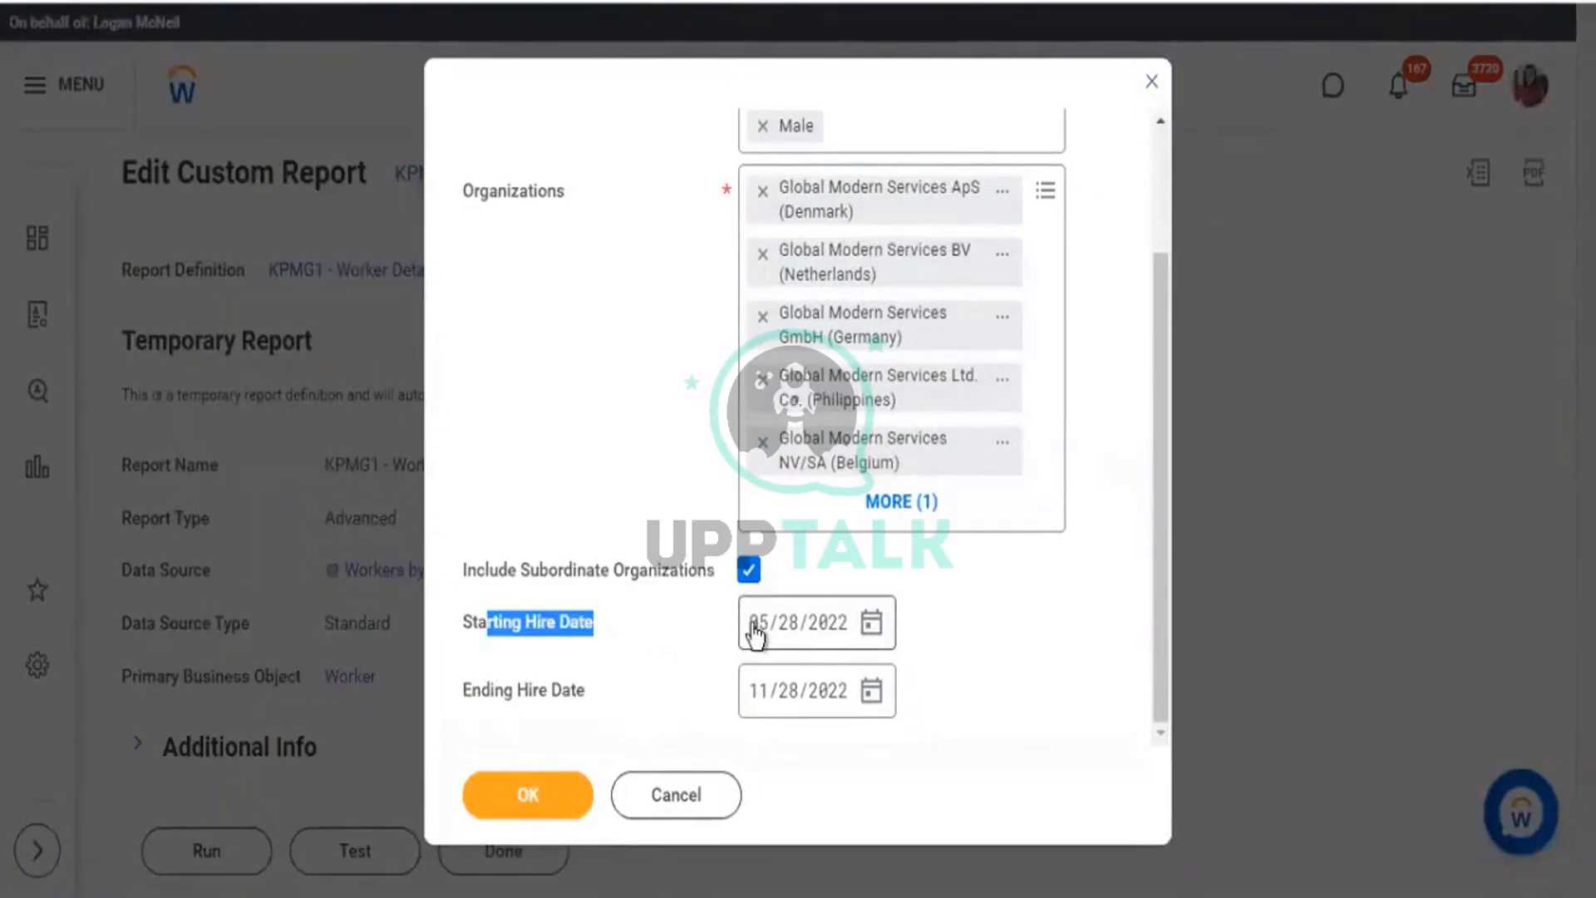
{"action": "left_click", "coordinate": [753, 665]}
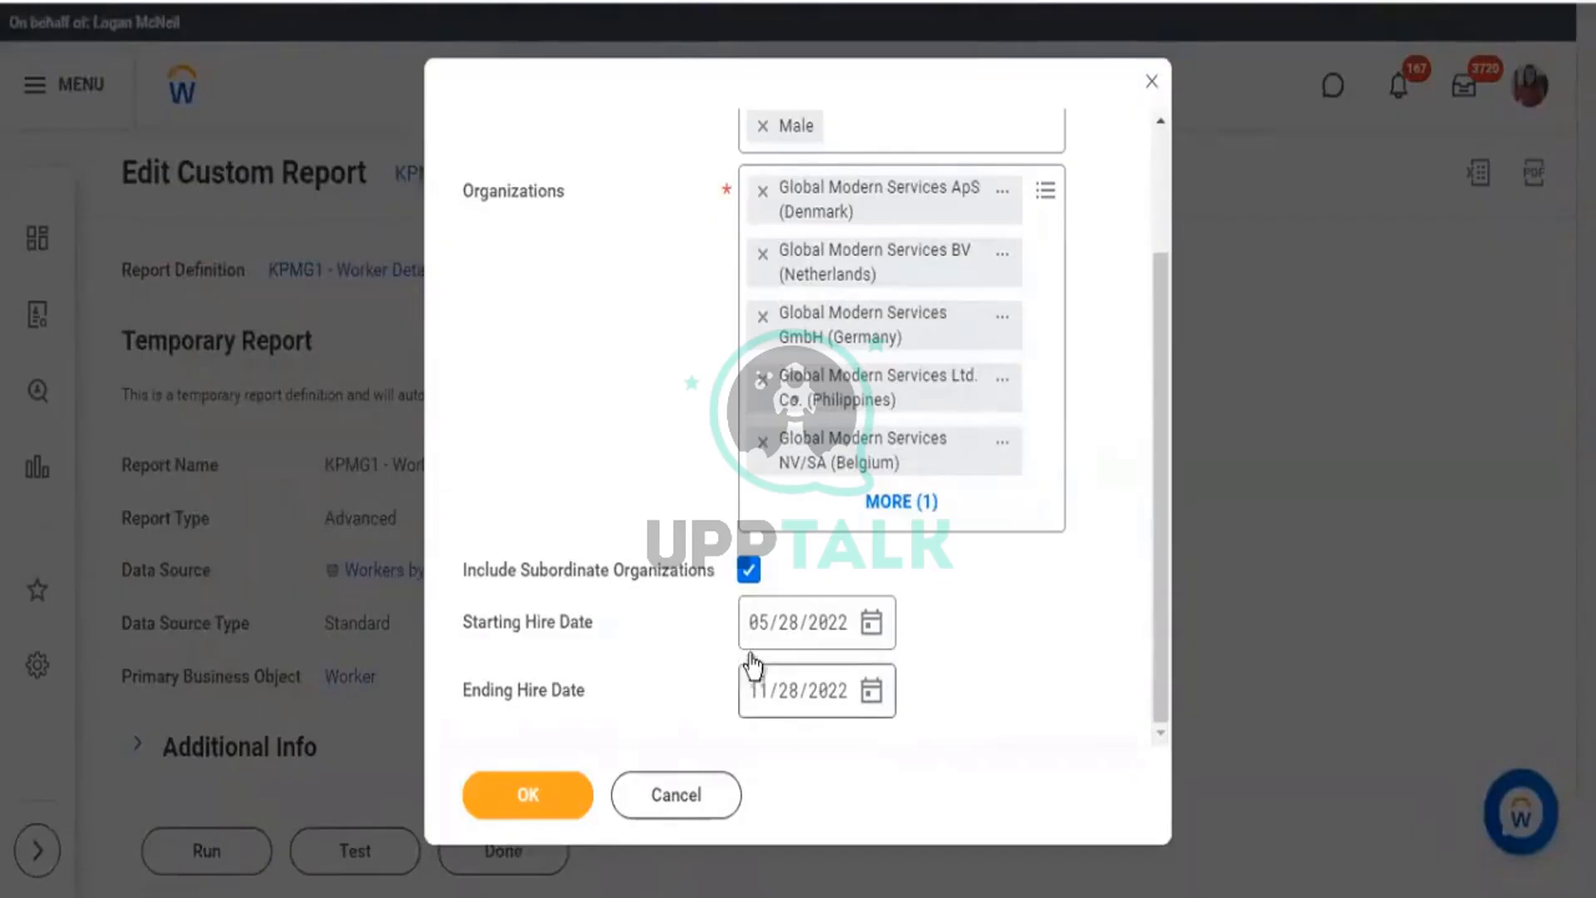
{"action": "left_click_drag", "start_coordinate": [751, 656], "coordinate": [747, 619]}
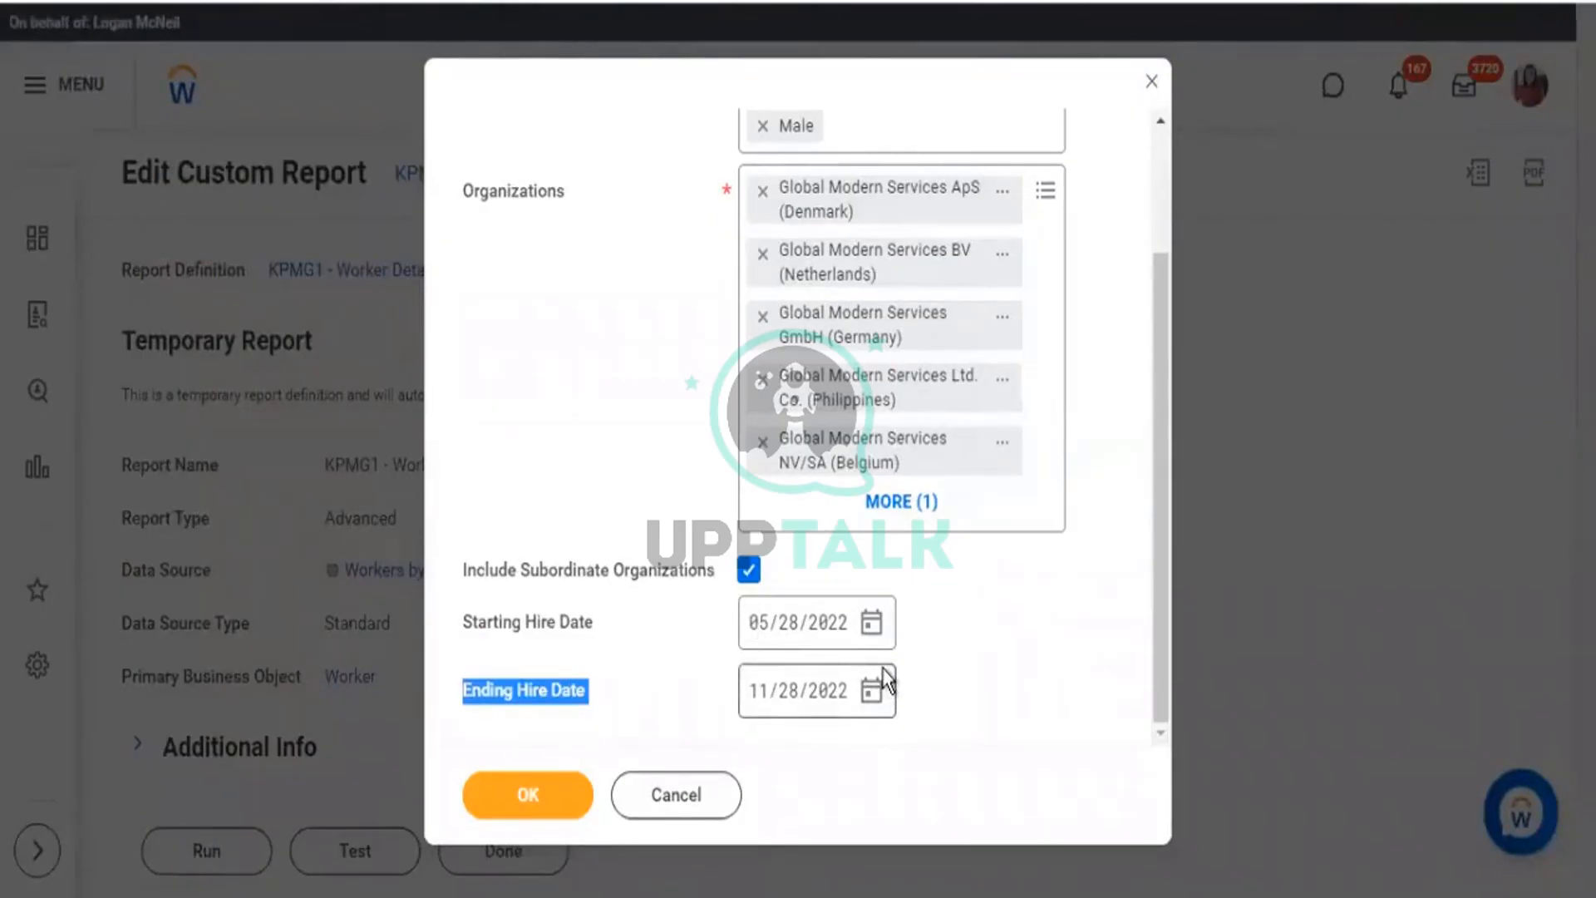
{"action": "scroll", "coordinate": [876, 559], "scroll_direction": "up", "scroll_amount": 2}
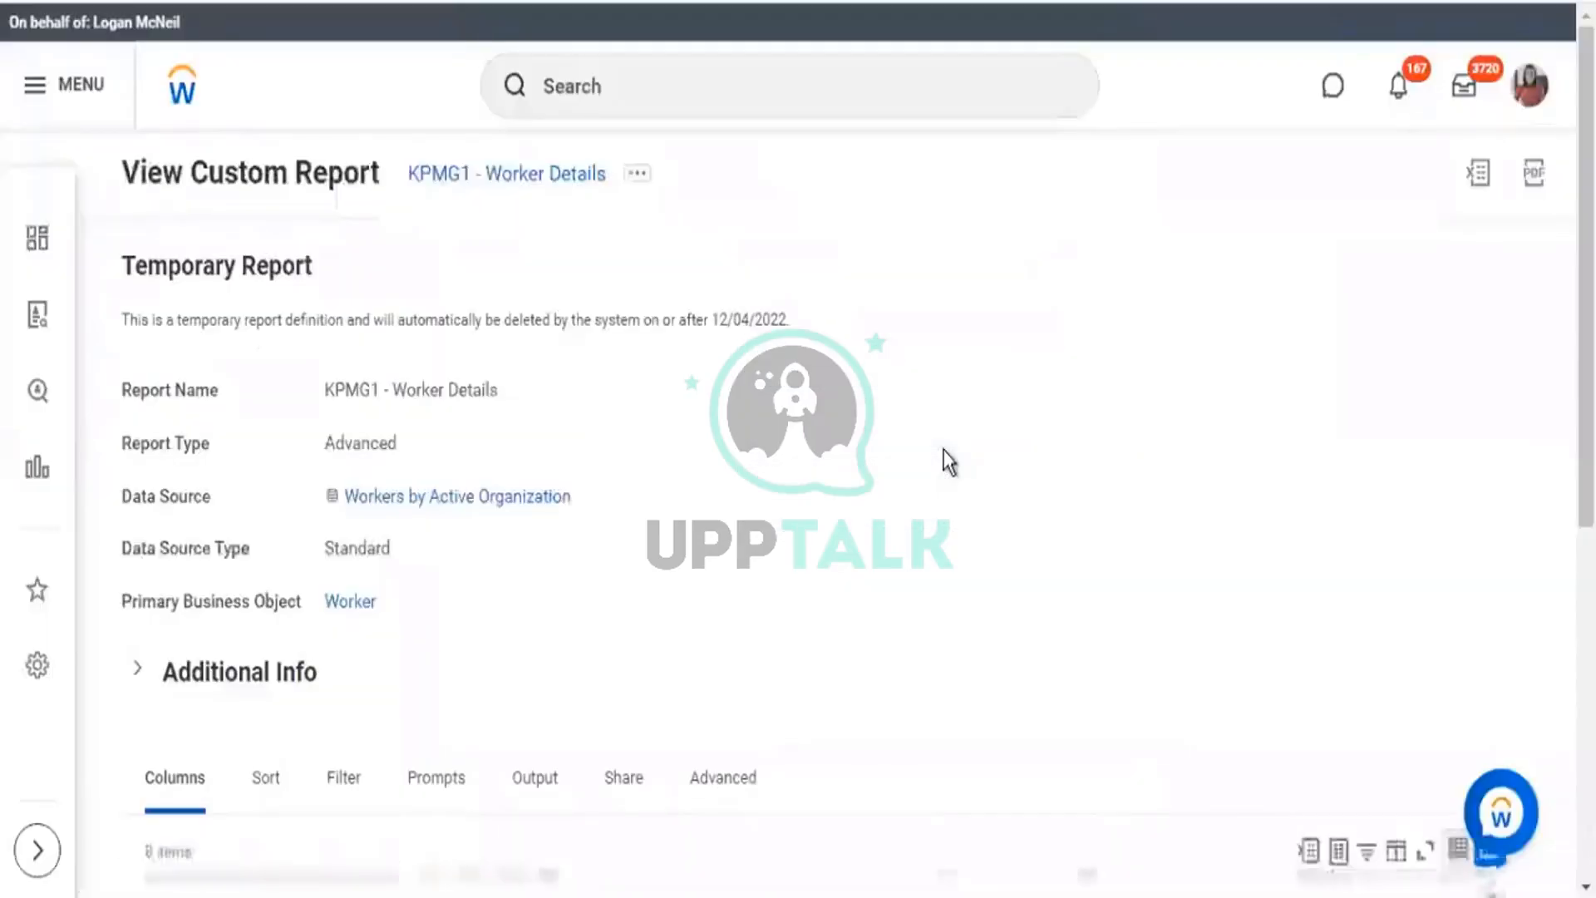
Confirm the report is set to Don't share report definition, then open its related actions.
{"action": "left_click", "coordinate": [640, 176]}
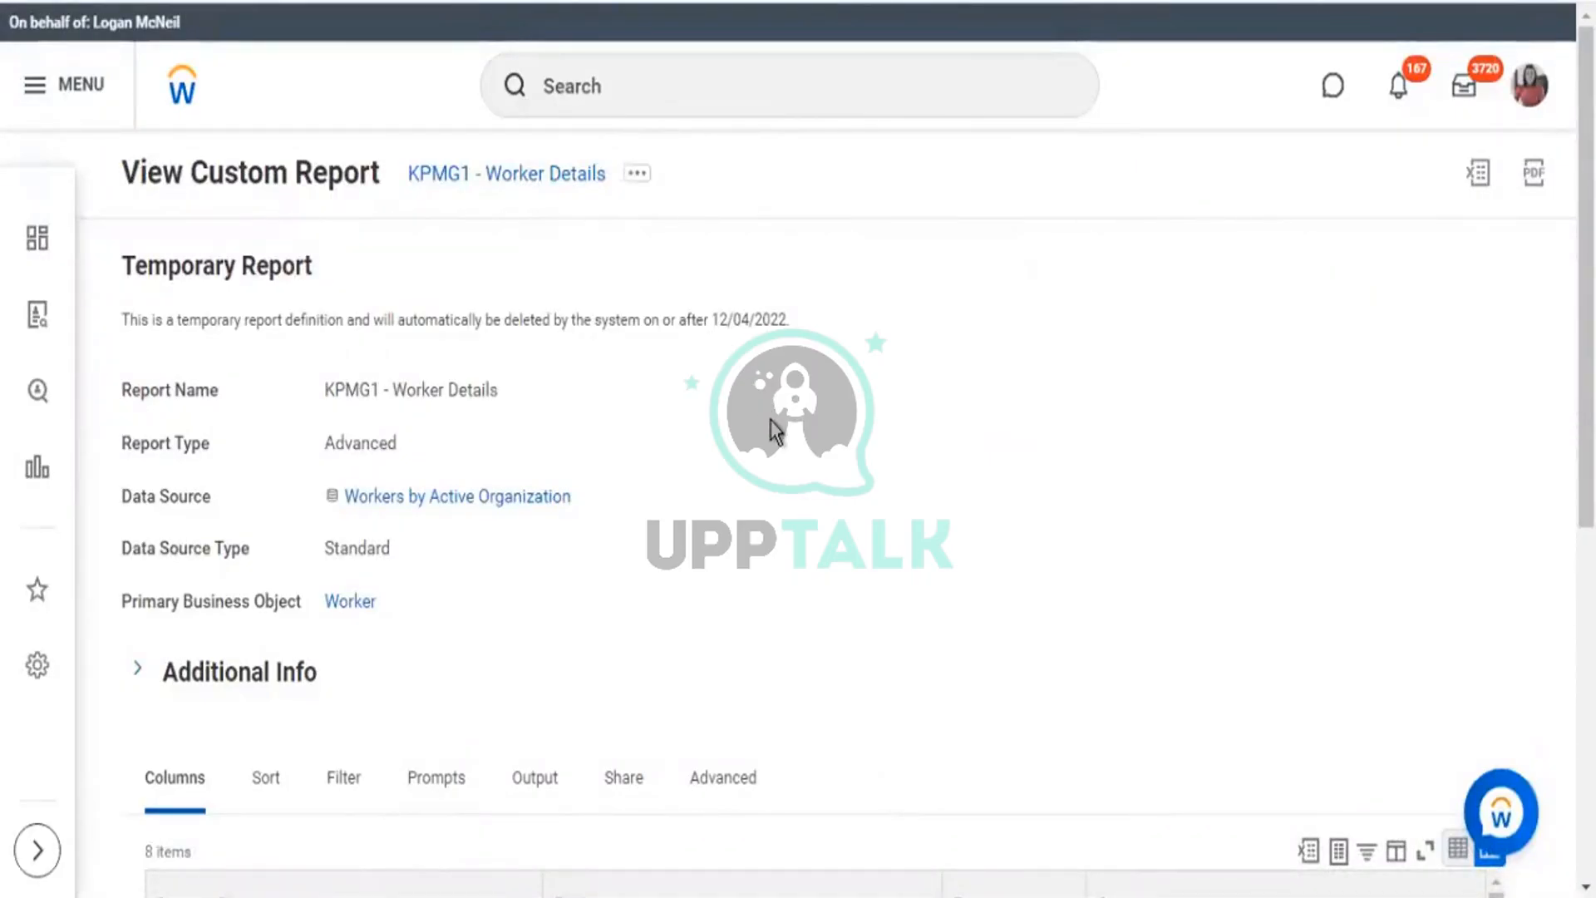
{"action": "scroll", "coordinate": [775, 431], "scroll_direction": "down", "scroll_amount": 3}
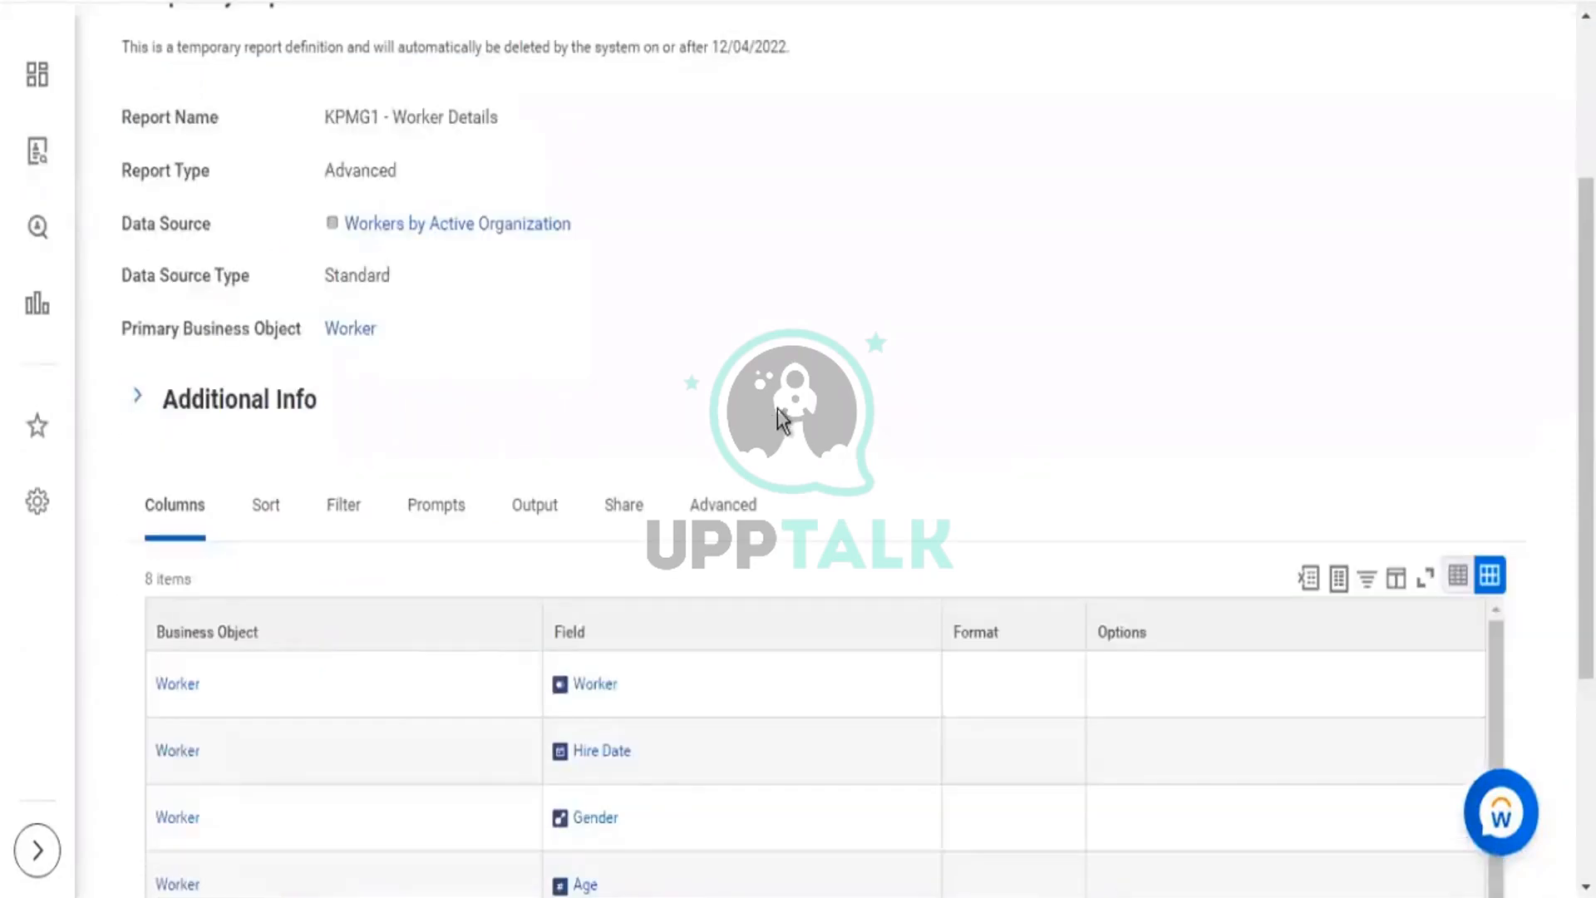
{"action": "scroll", "coordinate": [781, 395], "scroll_direction": "up", "scroll_amount": 2}
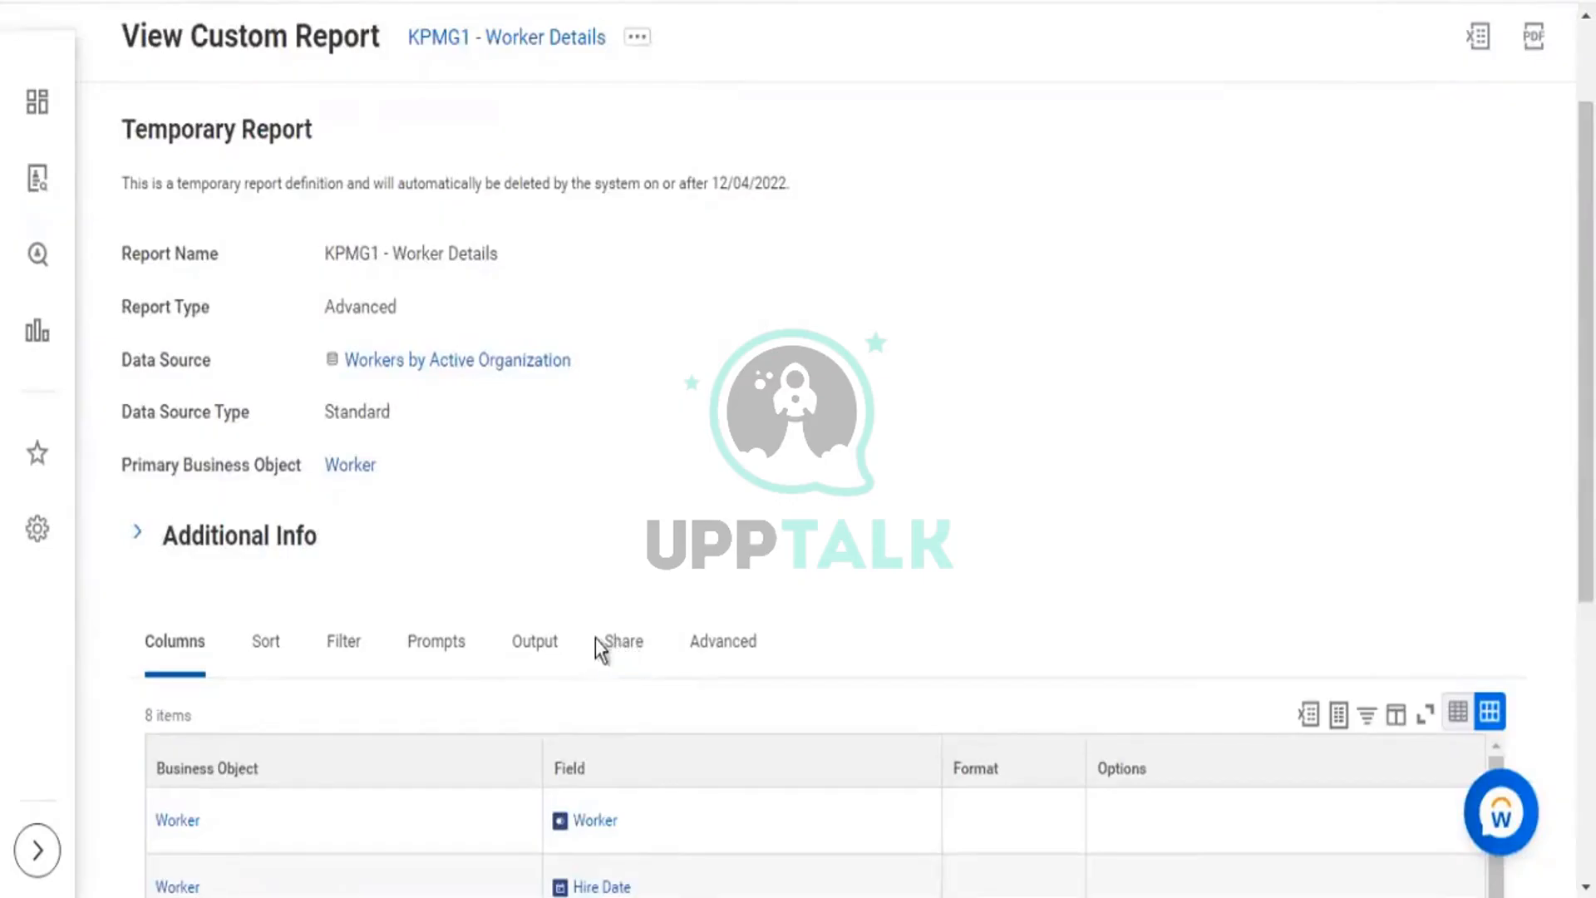
{"action": "left_click_drag", "start_coordinate": [595, 640], "coordinate": [651, 648]}
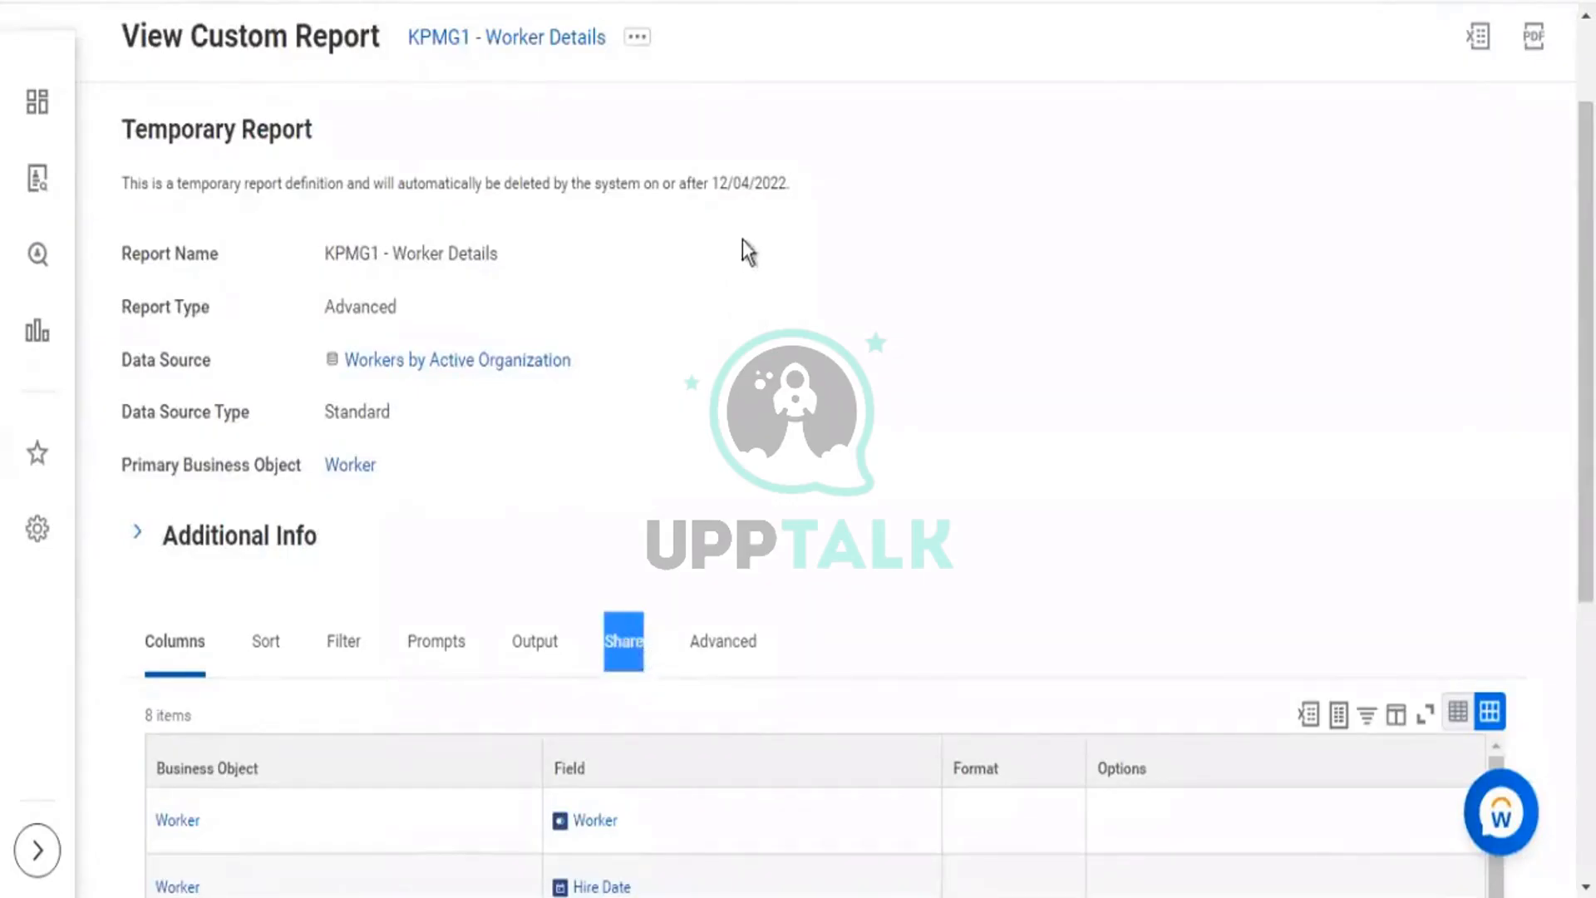
{"action": "scroll", "coordinate": [743, 245], "scroll_direction": "up", "scroll_amount": 2}
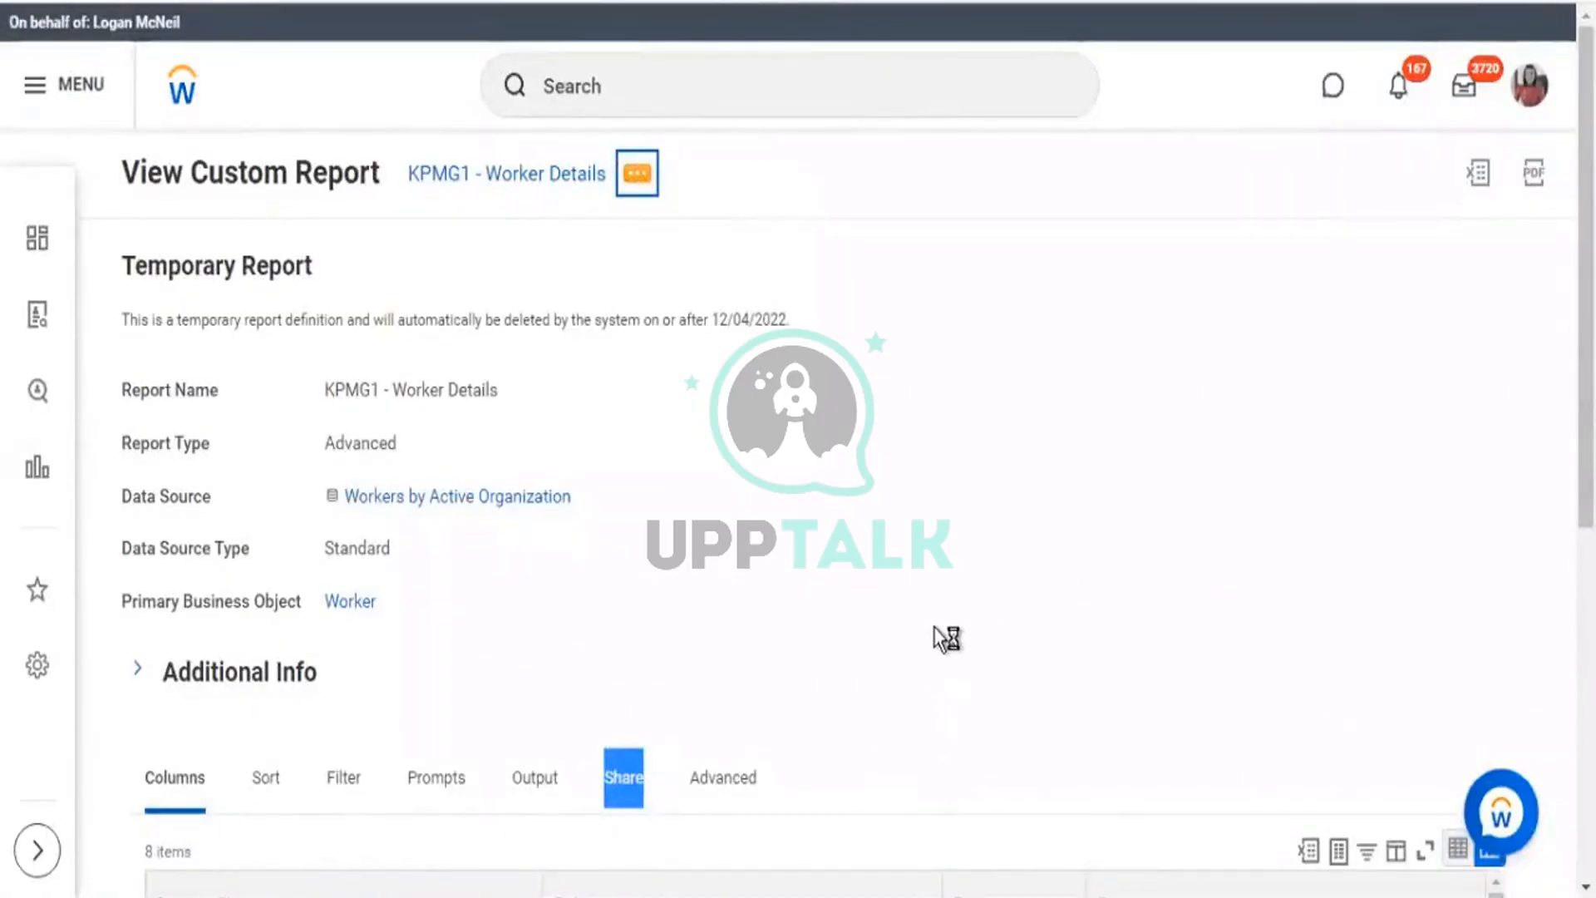
{"action": "scroll", "coordinate": [934, 629], "scroll_direction": "down", "scroll_amount": 5}
{"action": "left_click", "coordinate": [613, 379]}
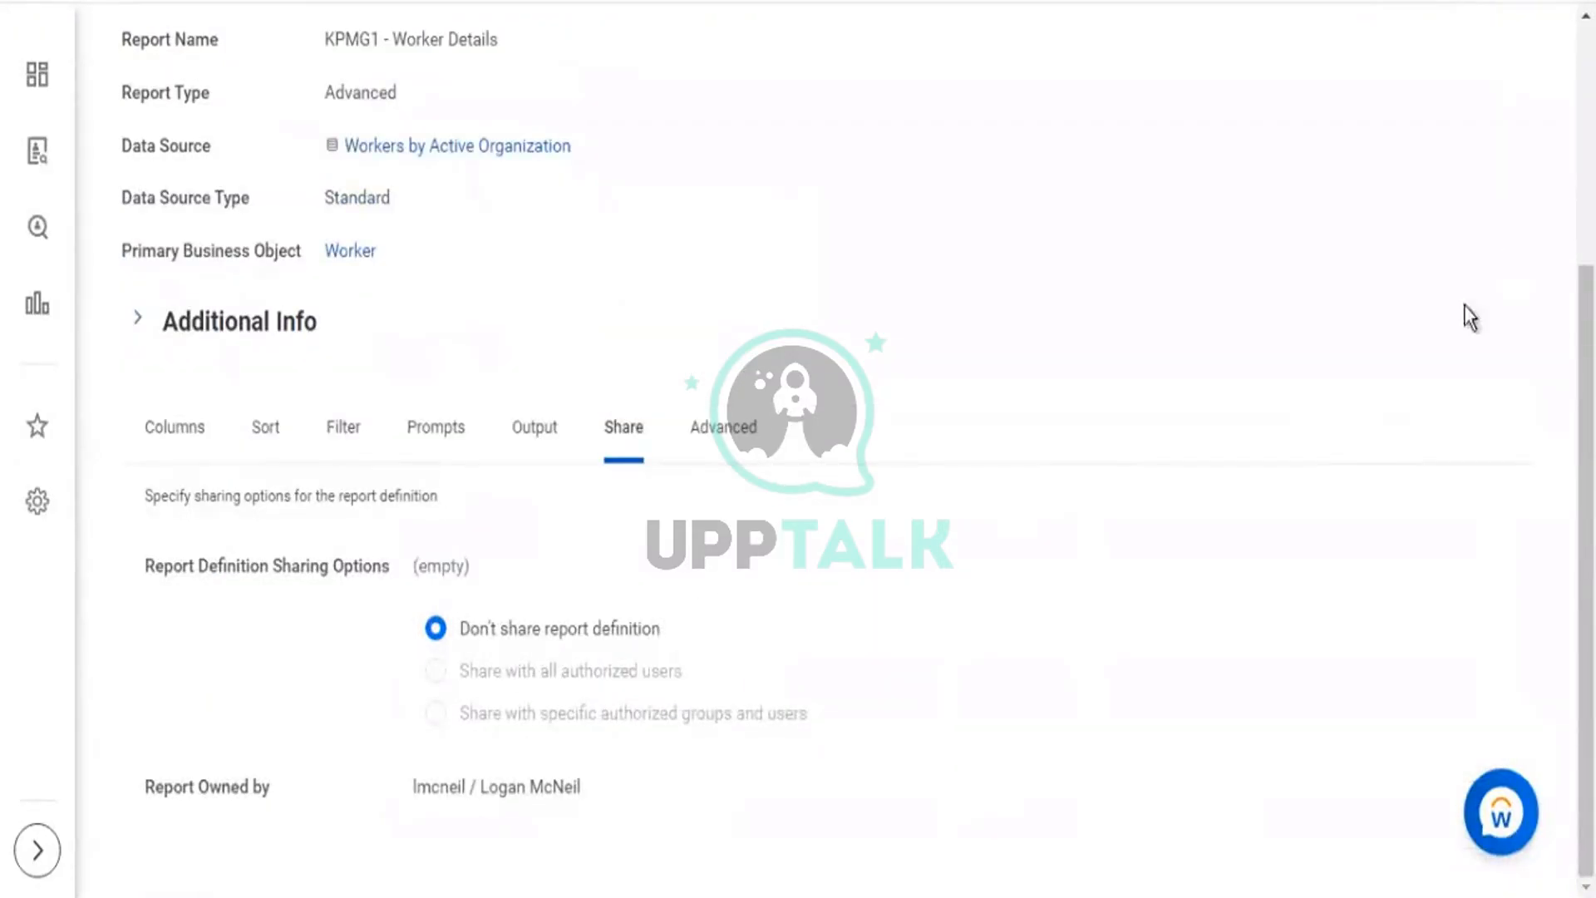
{"action": "scroll", "coordinate": [1471, 302], "scroll_direction": "up", "scroll_amount": 4}
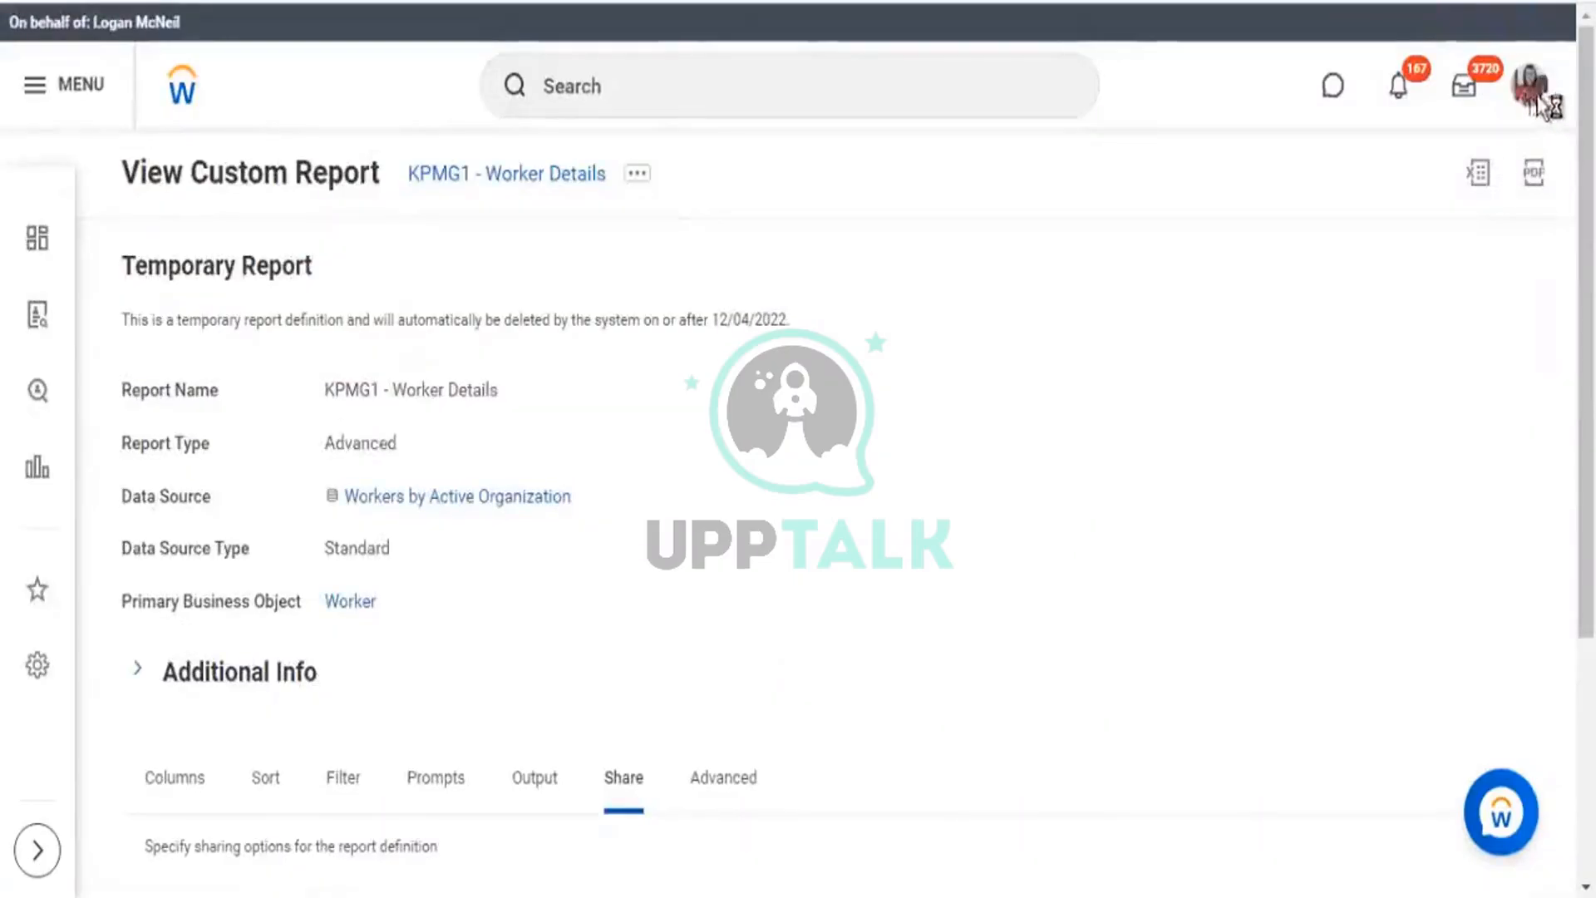
{"action": "scroll", "coordinate": [967, 381], "scroll_direction": "down", "scroll_amount": 4}
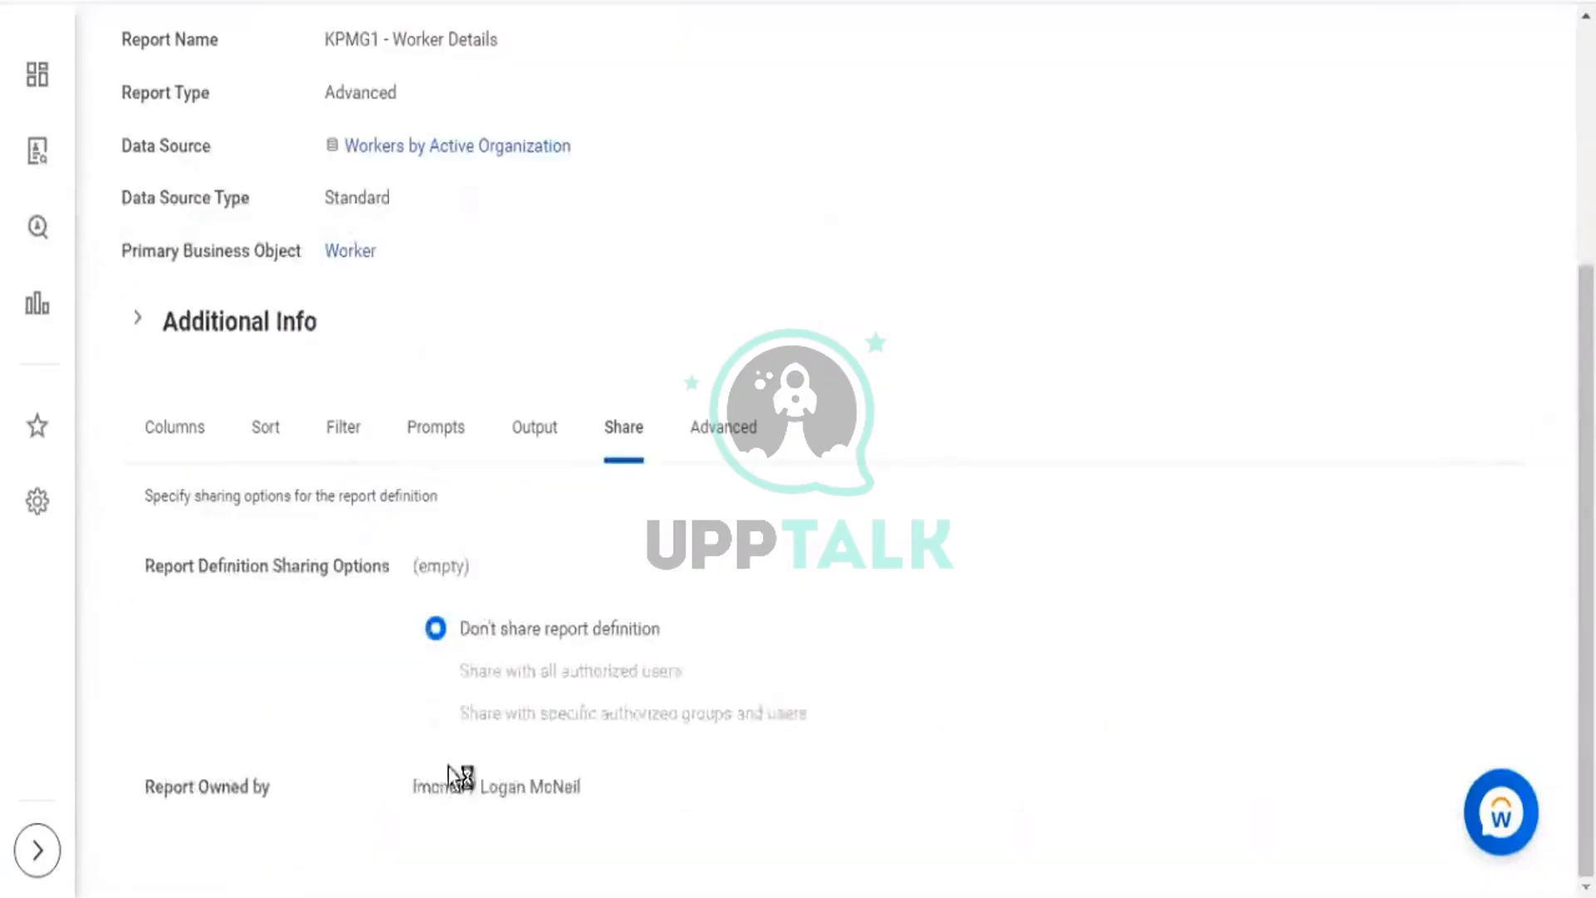
{"action": "left_click_drag", "start_coordinate": [182, 787], "coordinate": [563, 798]}
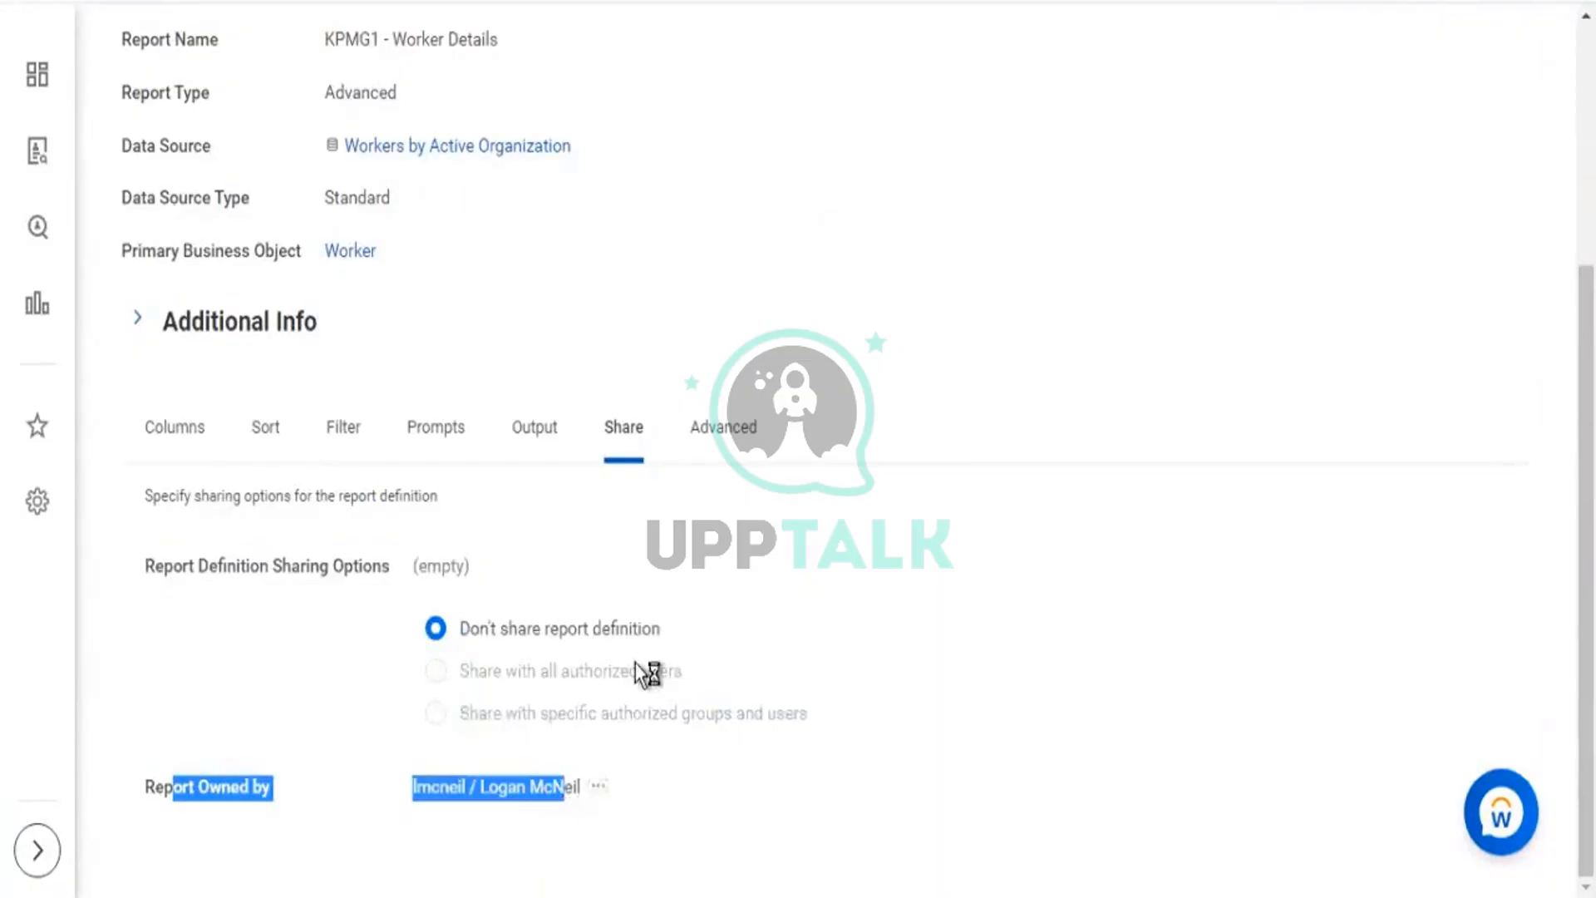
{"action": "left_click_drag", "start_coordinate": [675, 630], "coordinate": [502, 637]}
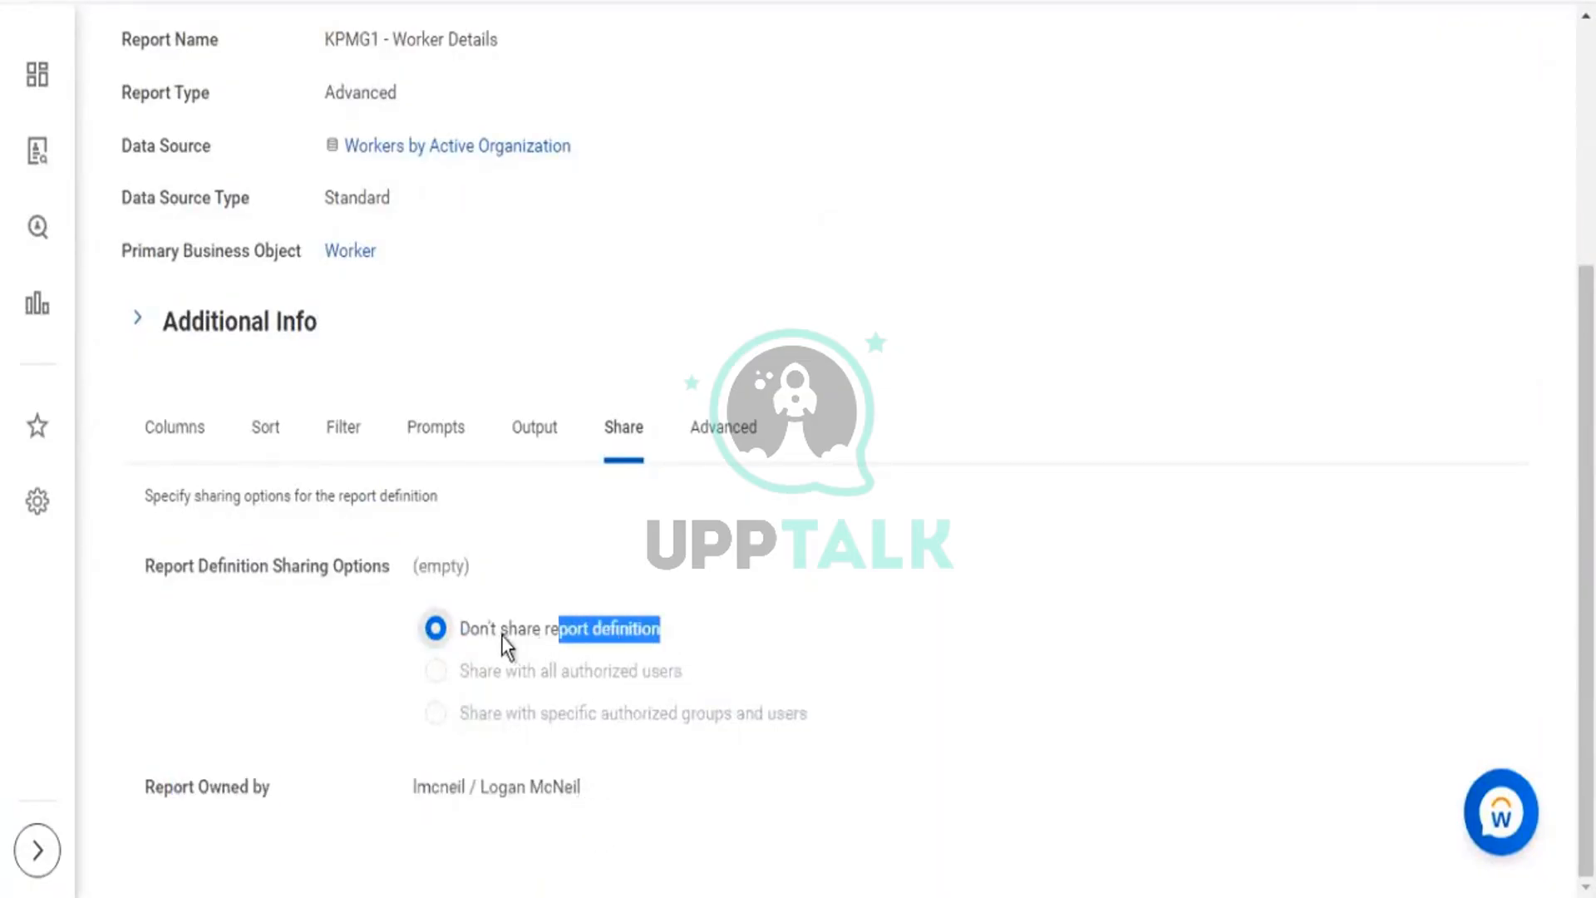
{"action": "key", "text": "Return"}
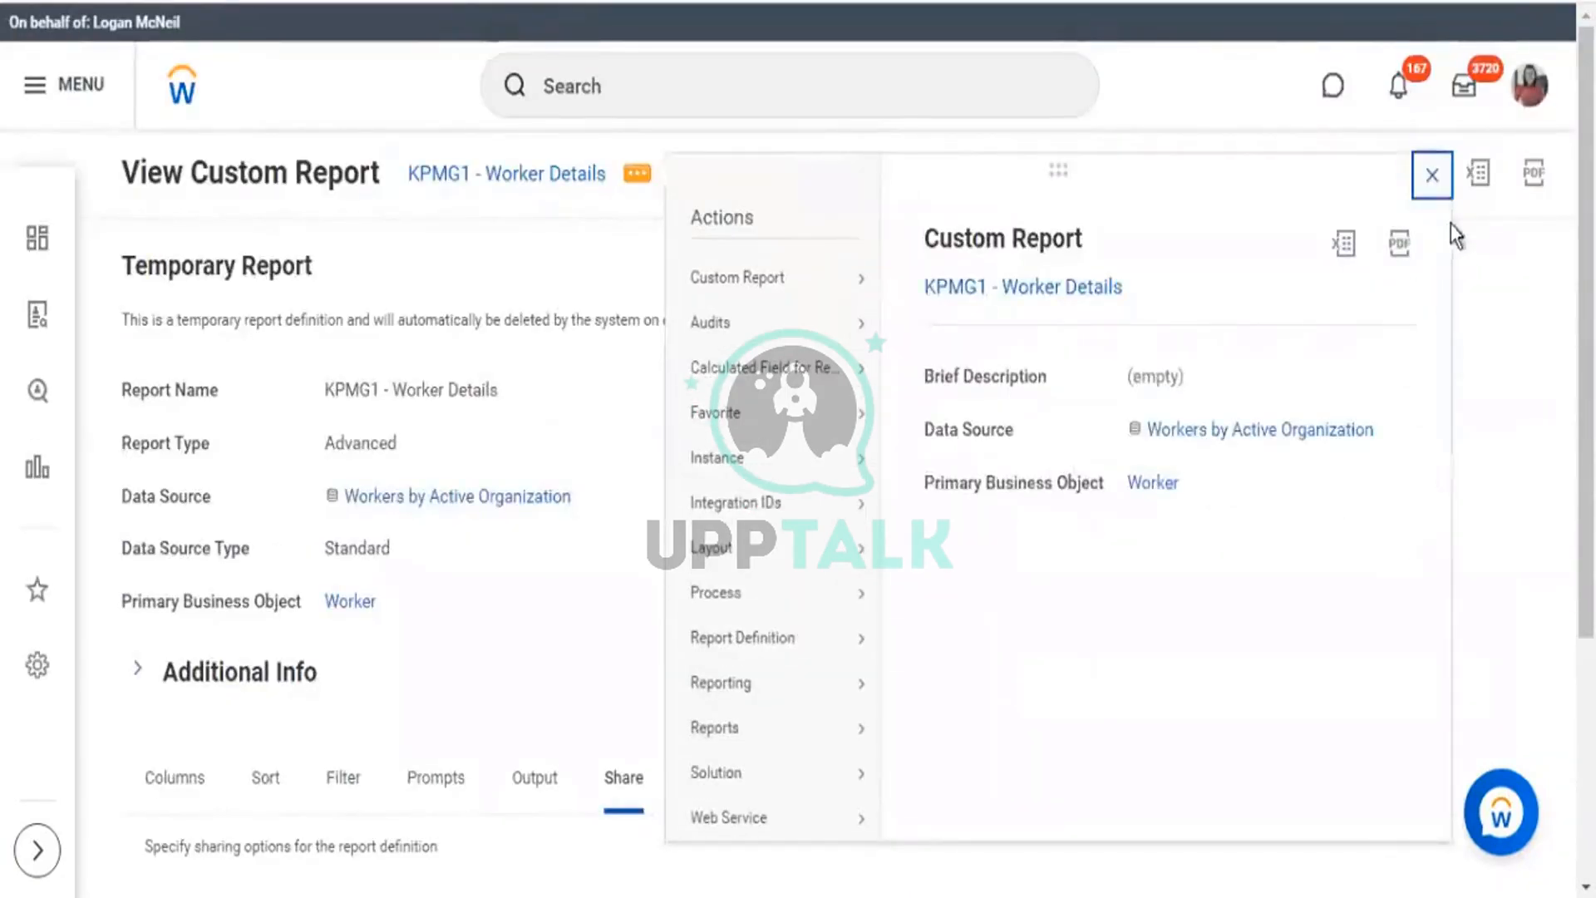
Reopen KPMG1 - Worker Details' related actions and choose Custom Report > Edit.
{"action": "left_click", "coordinate": [1432, 177]}
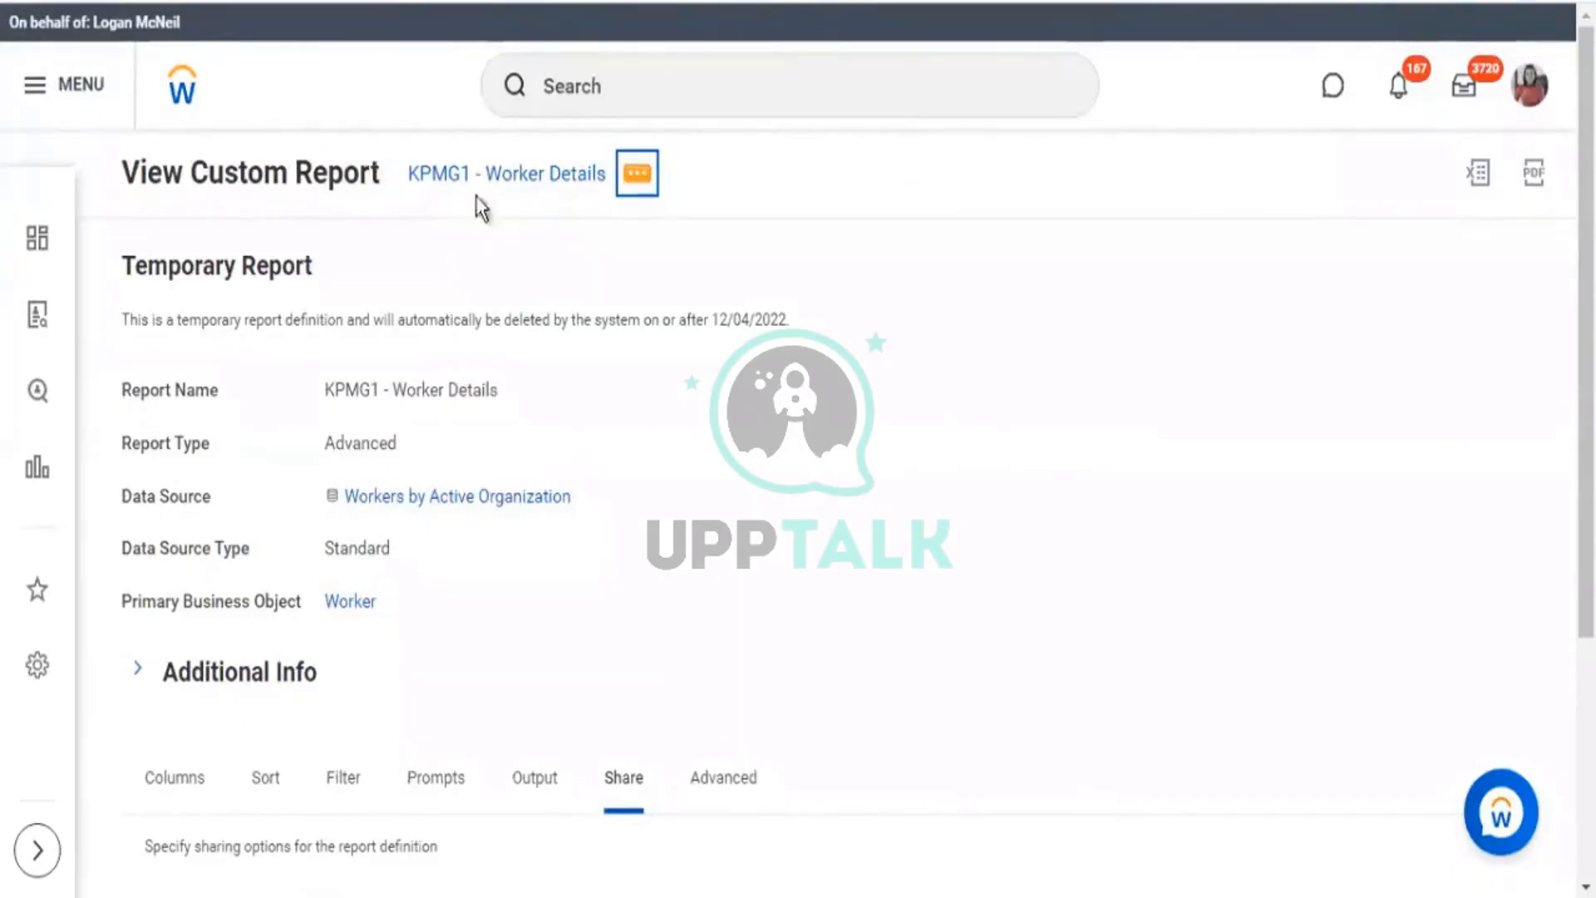
{"action": "left_click_drag", "start_coordinate": [409, 174], "coordinate": [587, 203]}
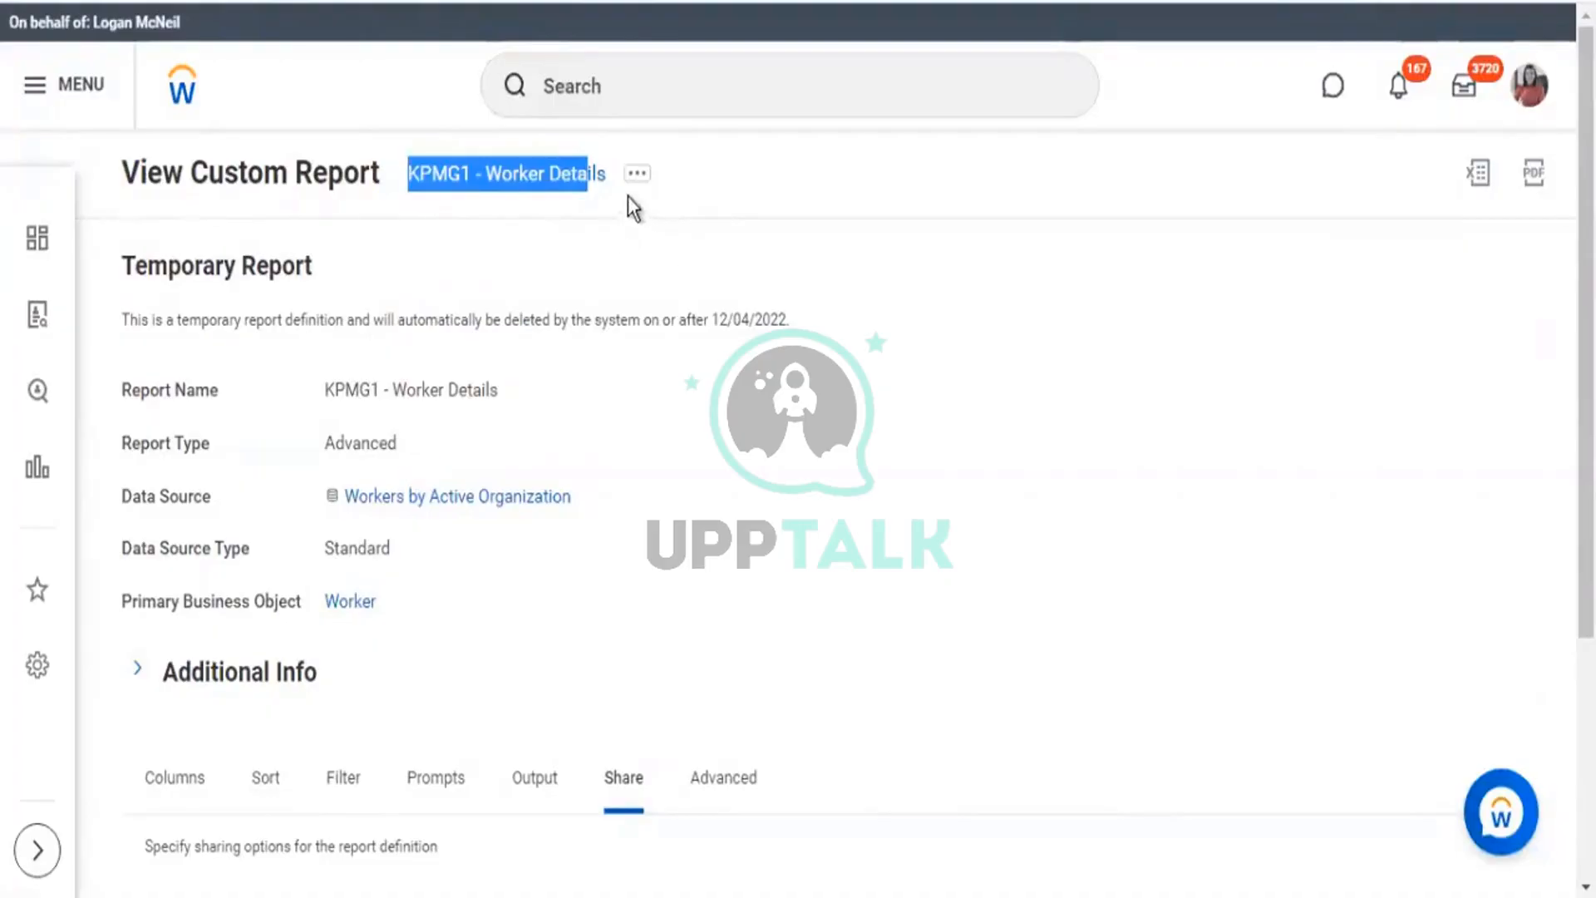
{"action": "left_click", "coordinate": [637, 176]}
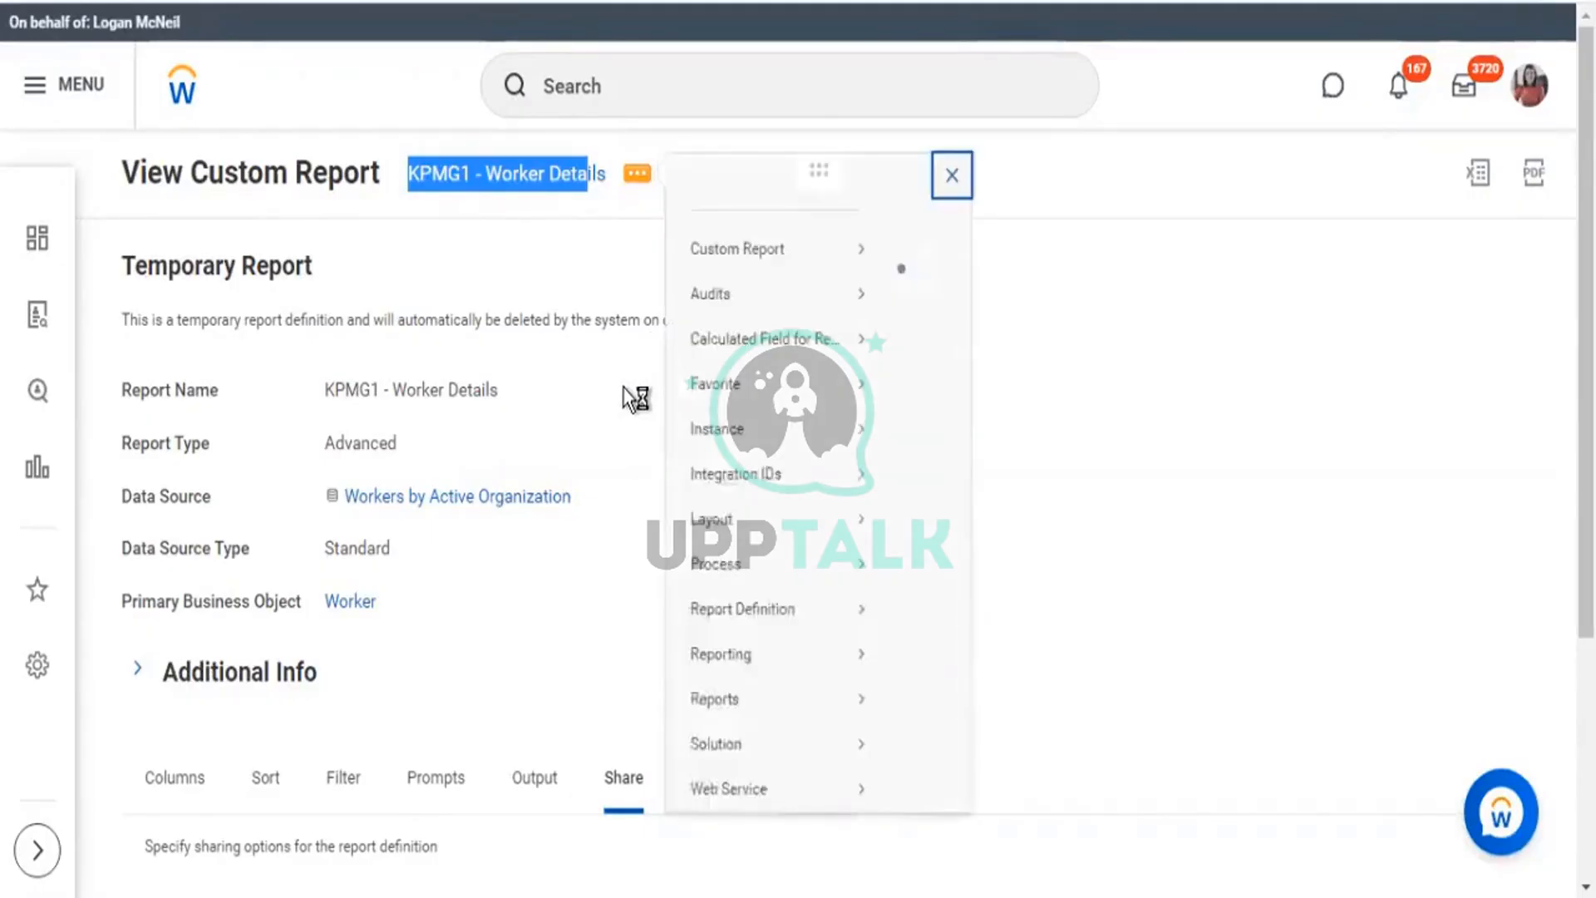
{"action": "mouse_move", "coordinate": [745, 279]}
{"action": "left_click", "coordinate": [929, 284]}
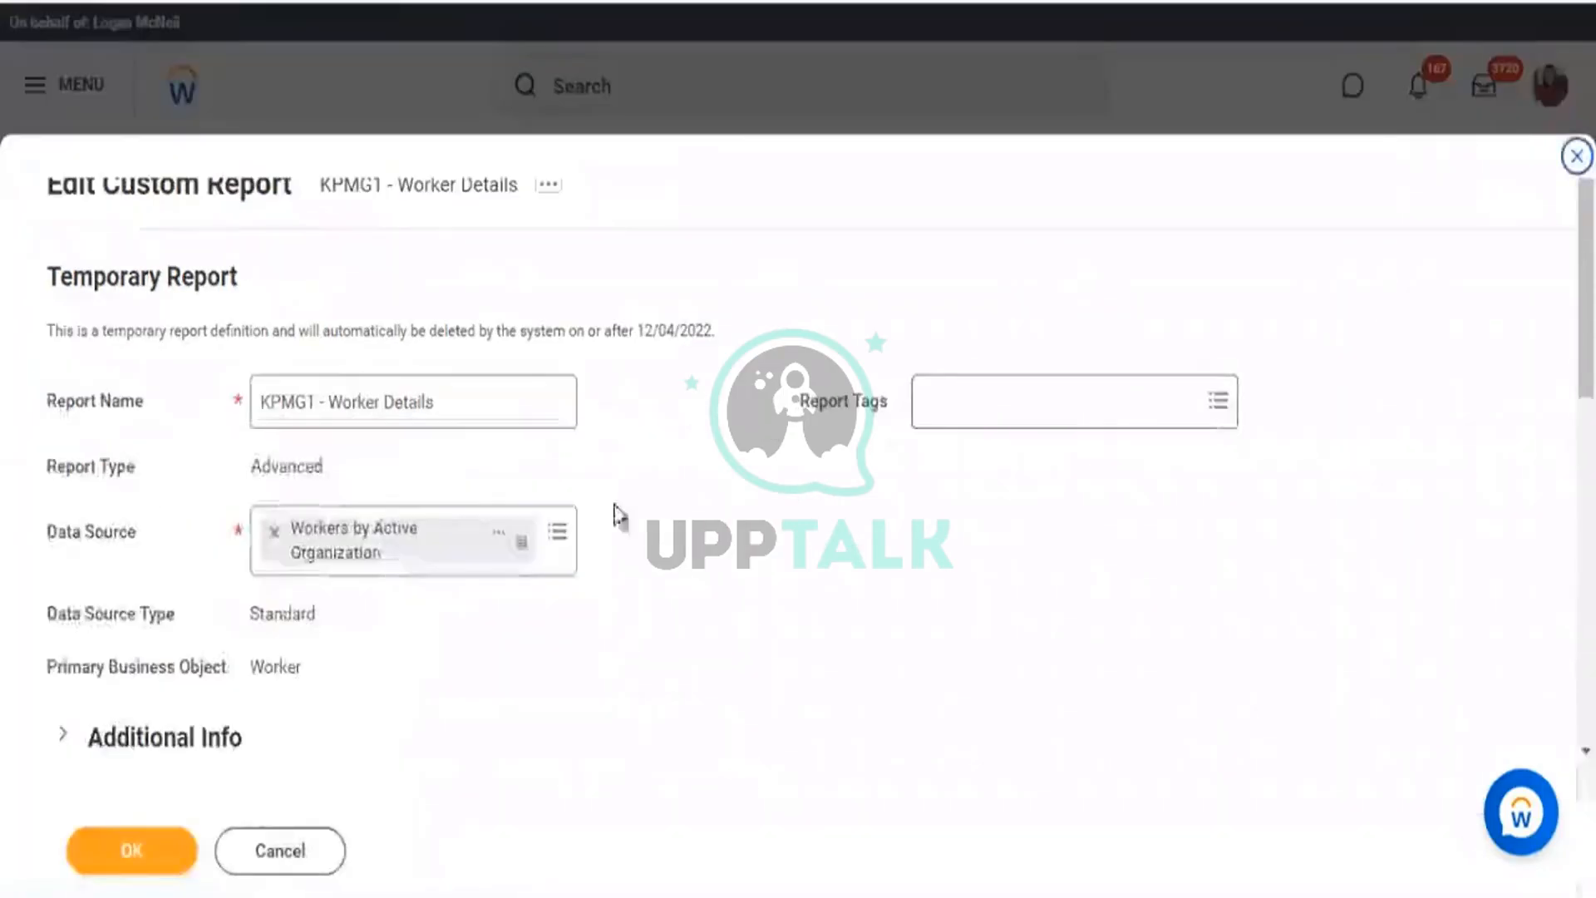
On the Share tab, change Don't share to 'Share with specific authorized groups and users'.
{"action": "scroll", "coordinate": [979, 492], "scroll_direction": "down", "scroll_amount": 5}
{"action": "left_click", "coordinate": [670, 347]}
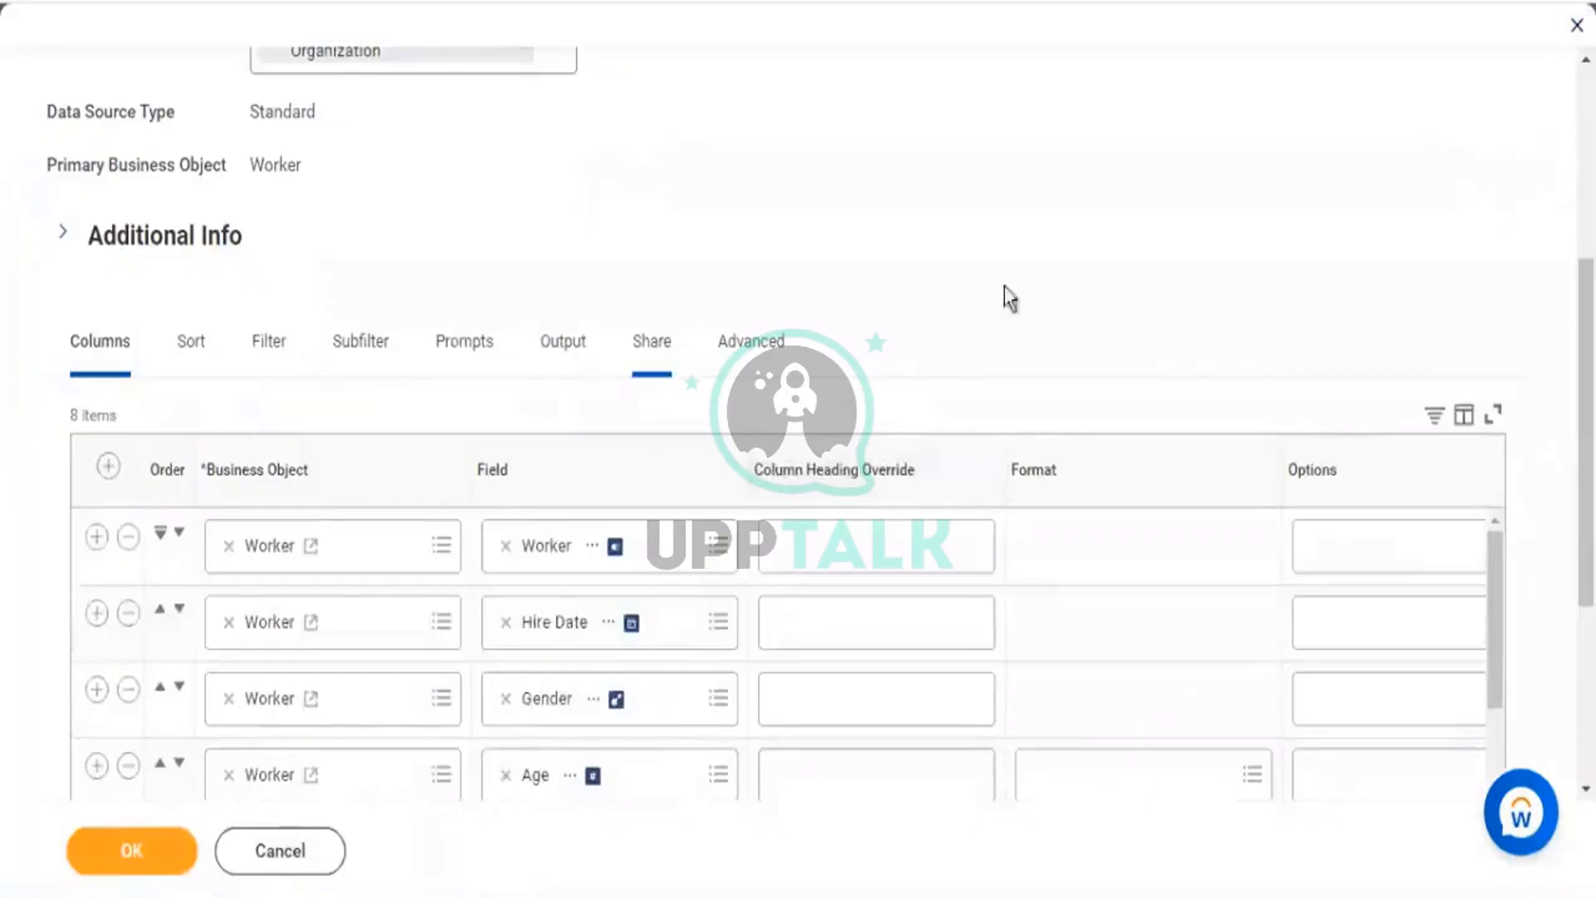
{"action": "scroll", "coordinate": [582, 499], "scroll_direction": "down", "scroll_amount": 1}
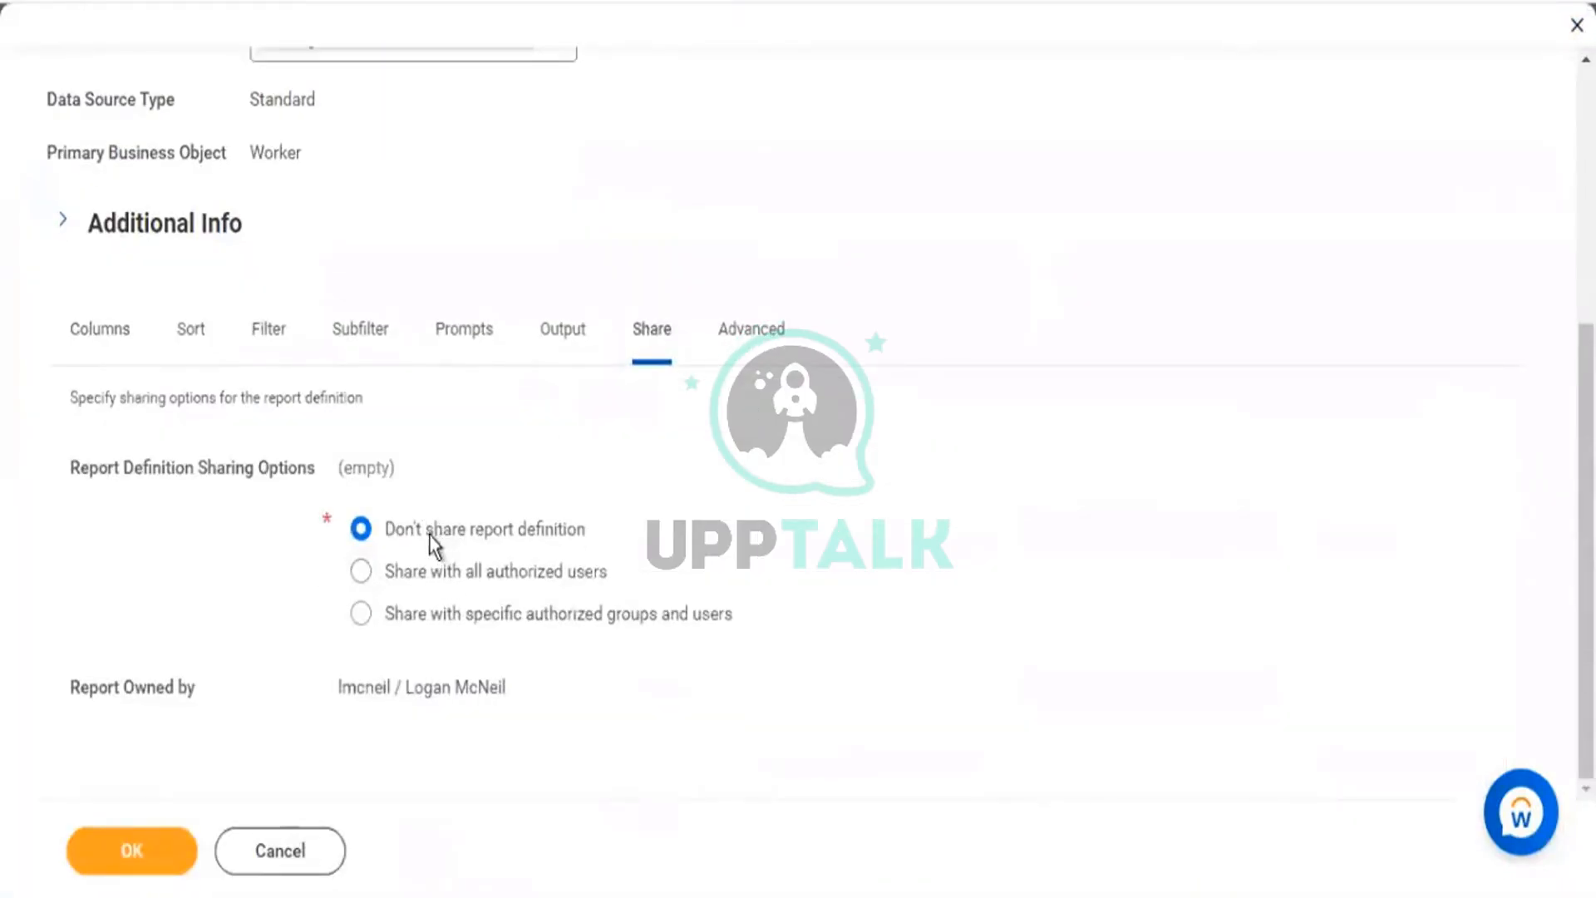
{"action": "left_click_drag", "start_coordinate": [429, 536], "coordinate": [590, 535]}
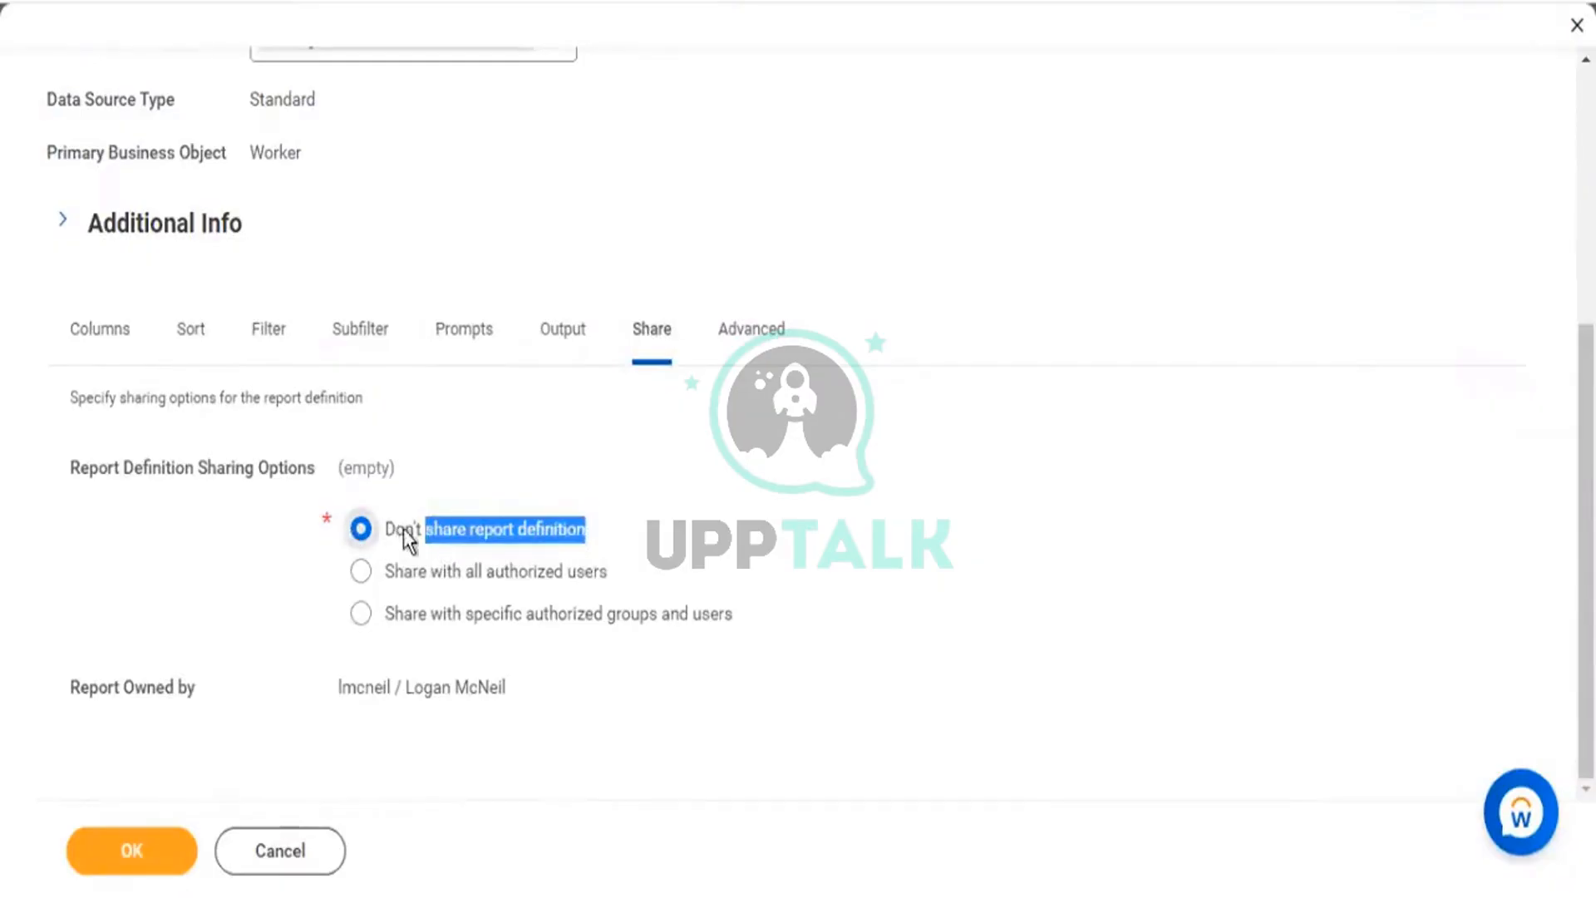
{"action": "left_click", "coordinate": [475, 616]}
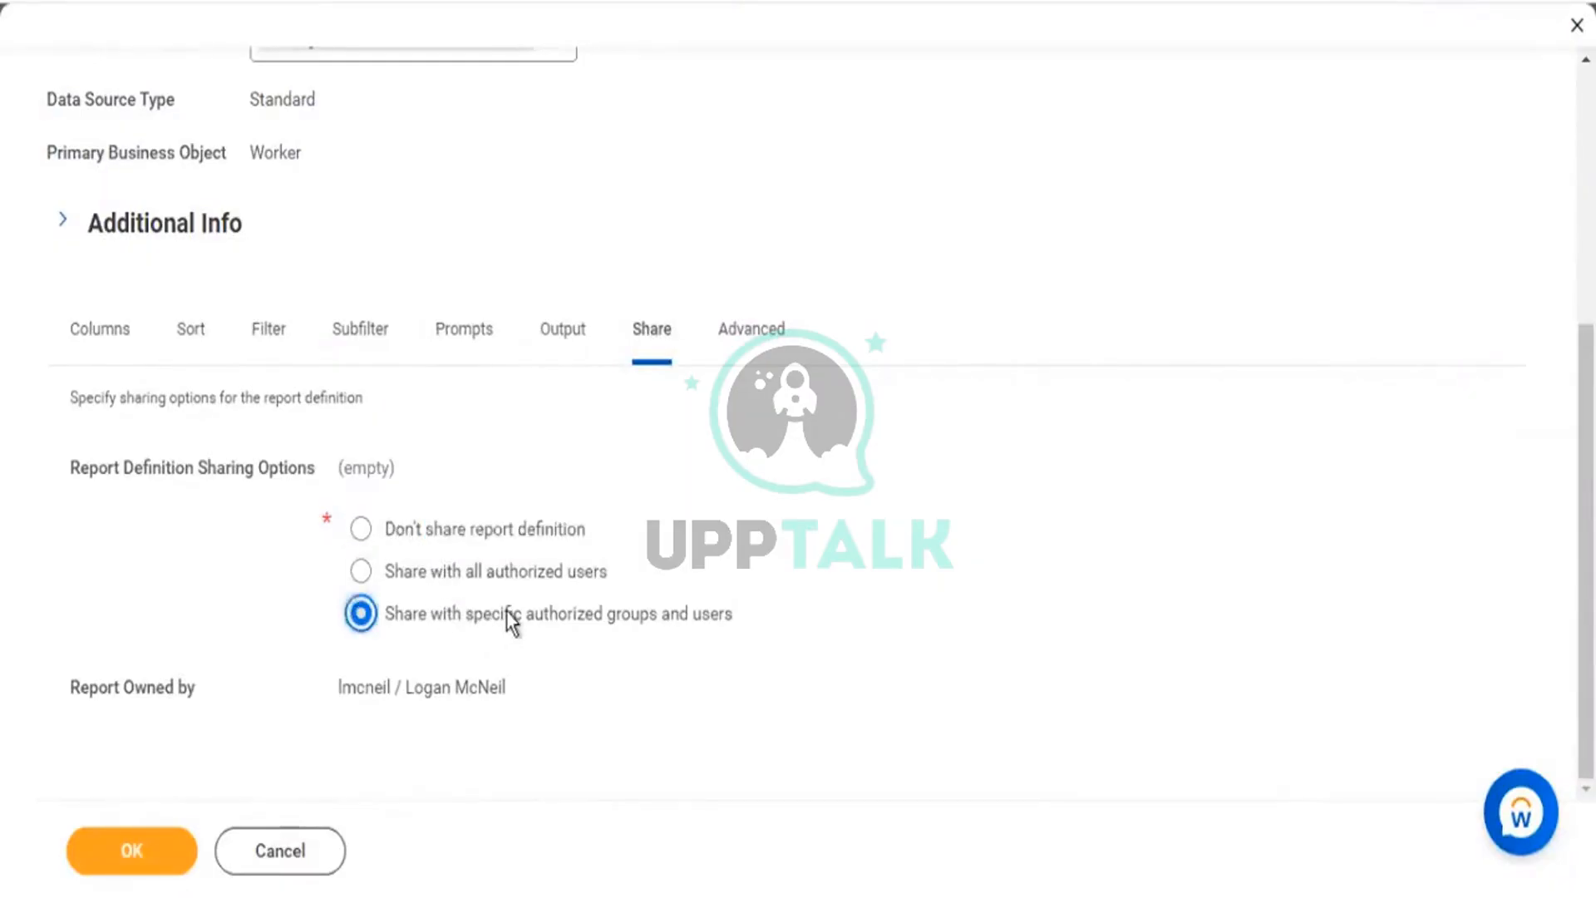
{"action": "left_click_drag", "start_coordinate": [503, 615], "coordinate": [735, 630]}
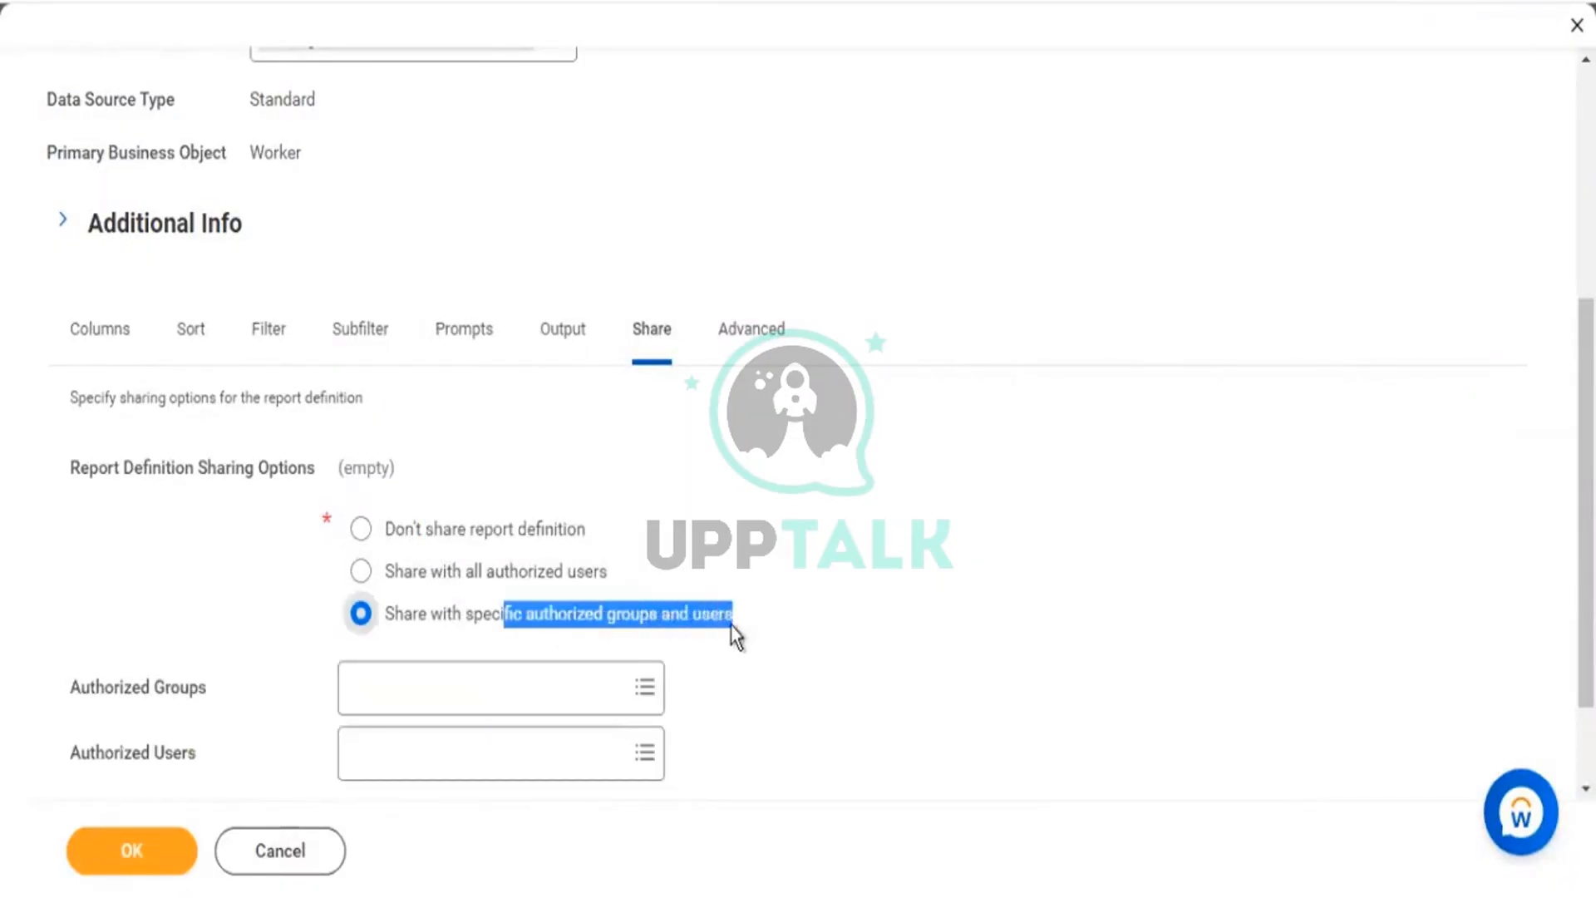
{"action": "left_click", "coordinate": [491, 577]}
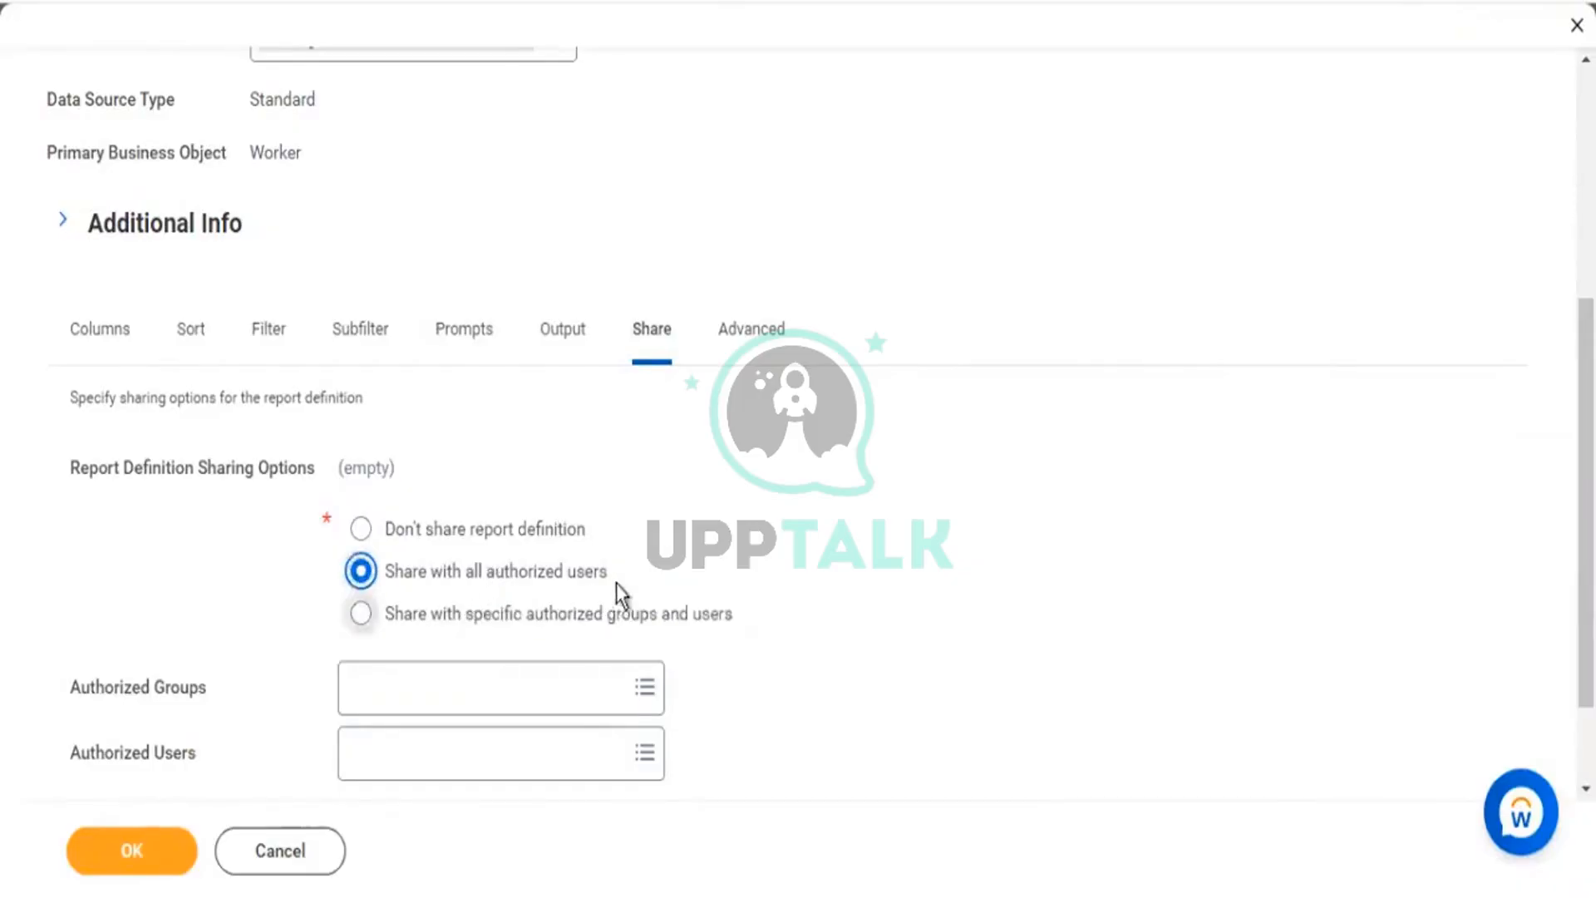
{"action": "left_click_drag", "start_coordinate": [608, 572], "coordinate": [414, 578]}
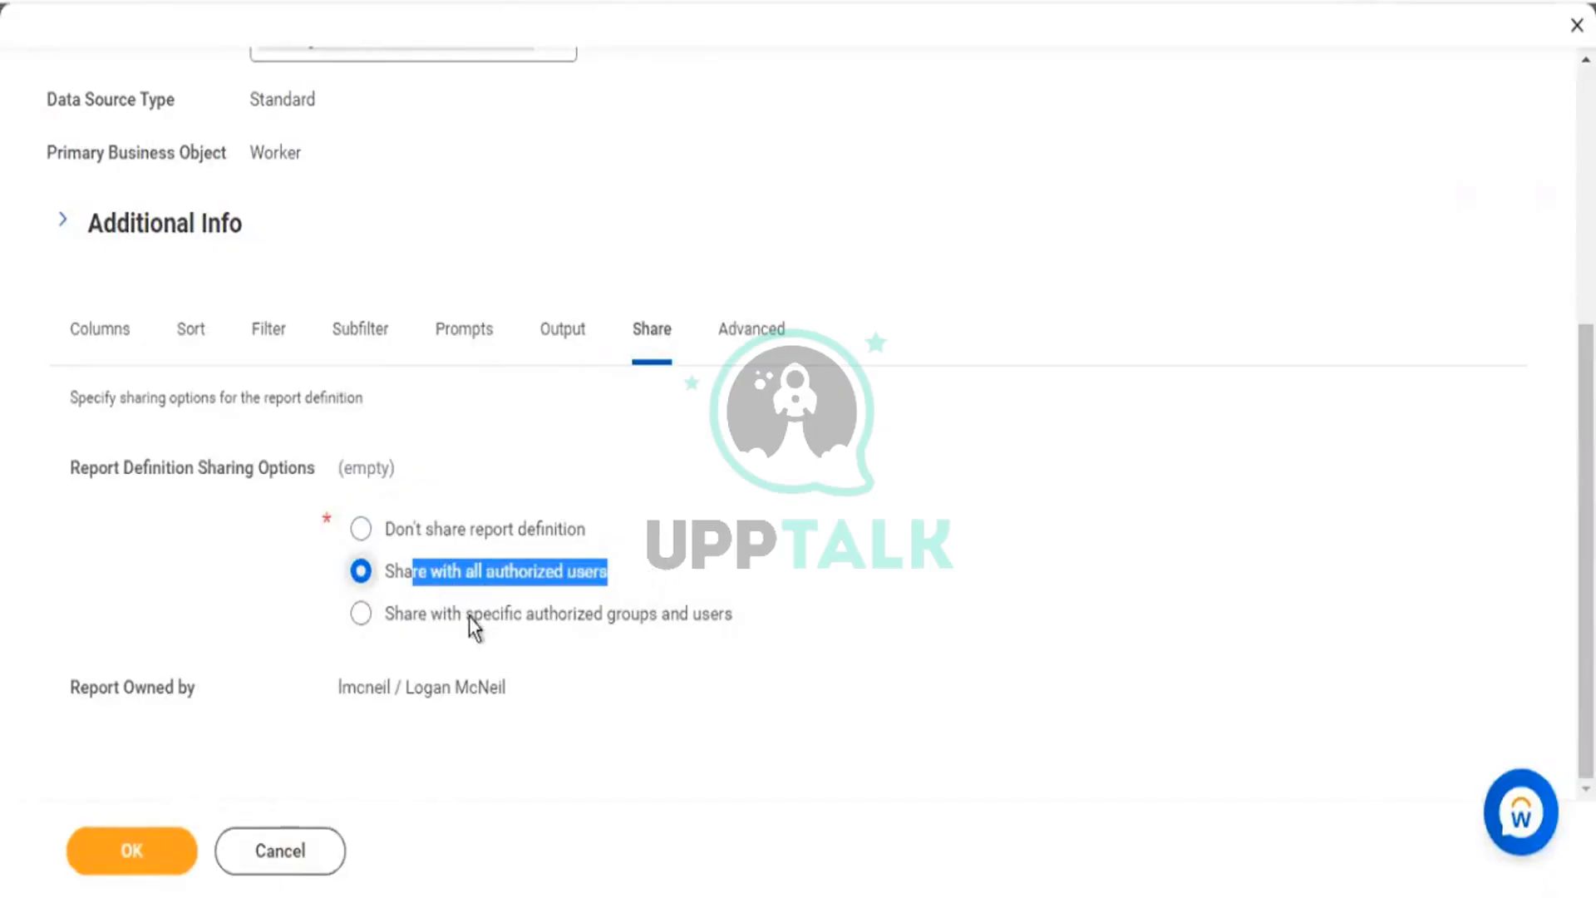
{"action": "left_click_drag", "start_coordinate": [469, 616], "coordinate": [474, 616]}
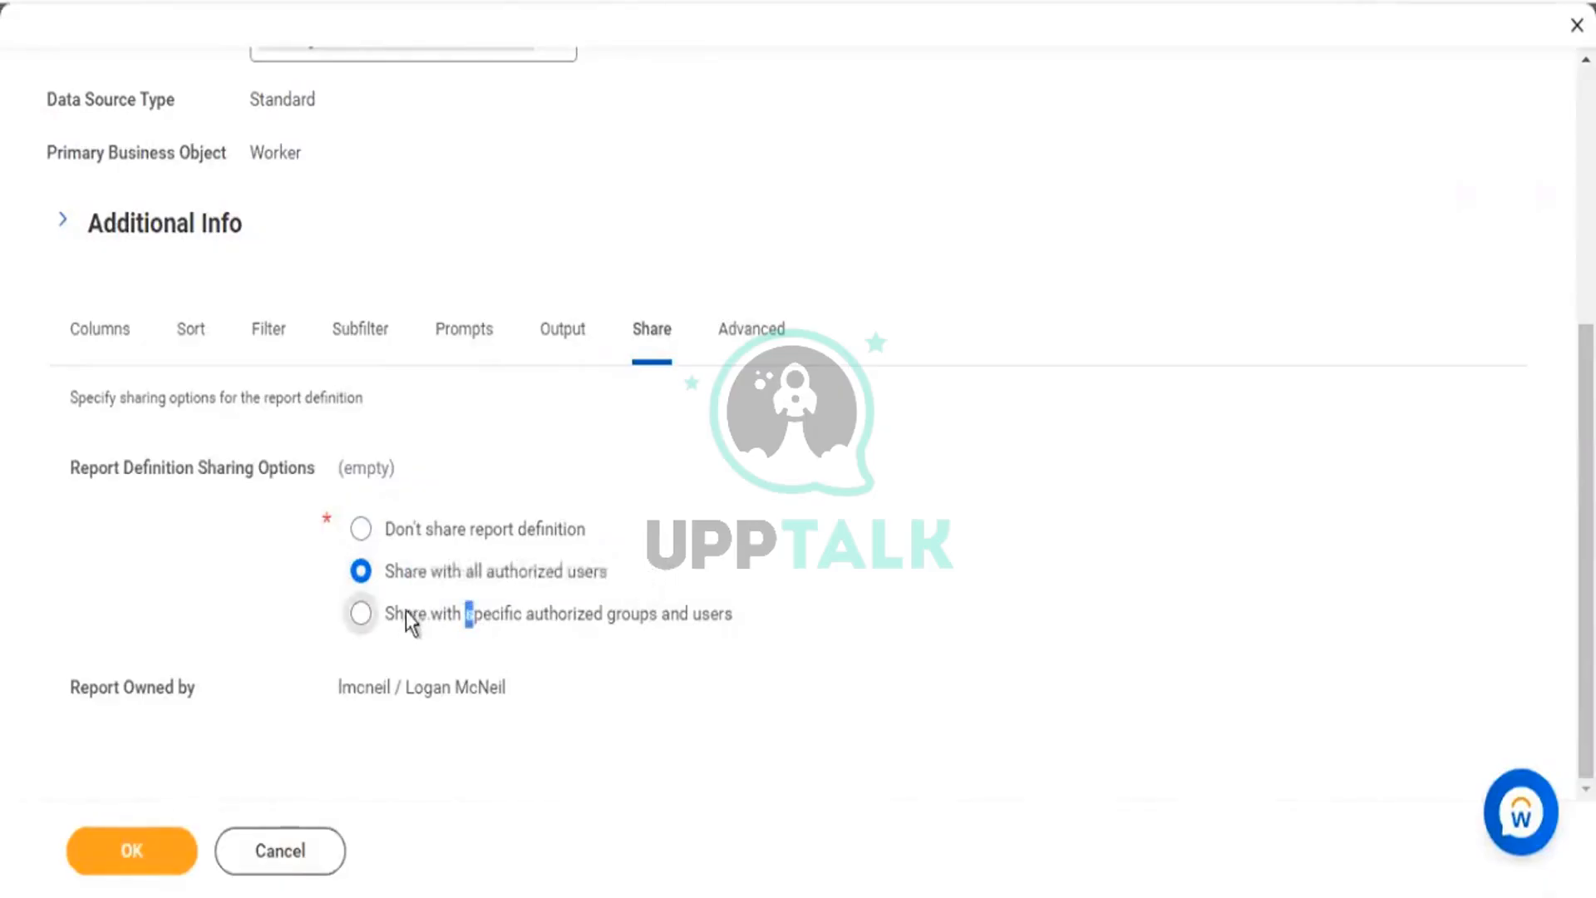
{"action": "left_click", "coordinate": [362, 616]}
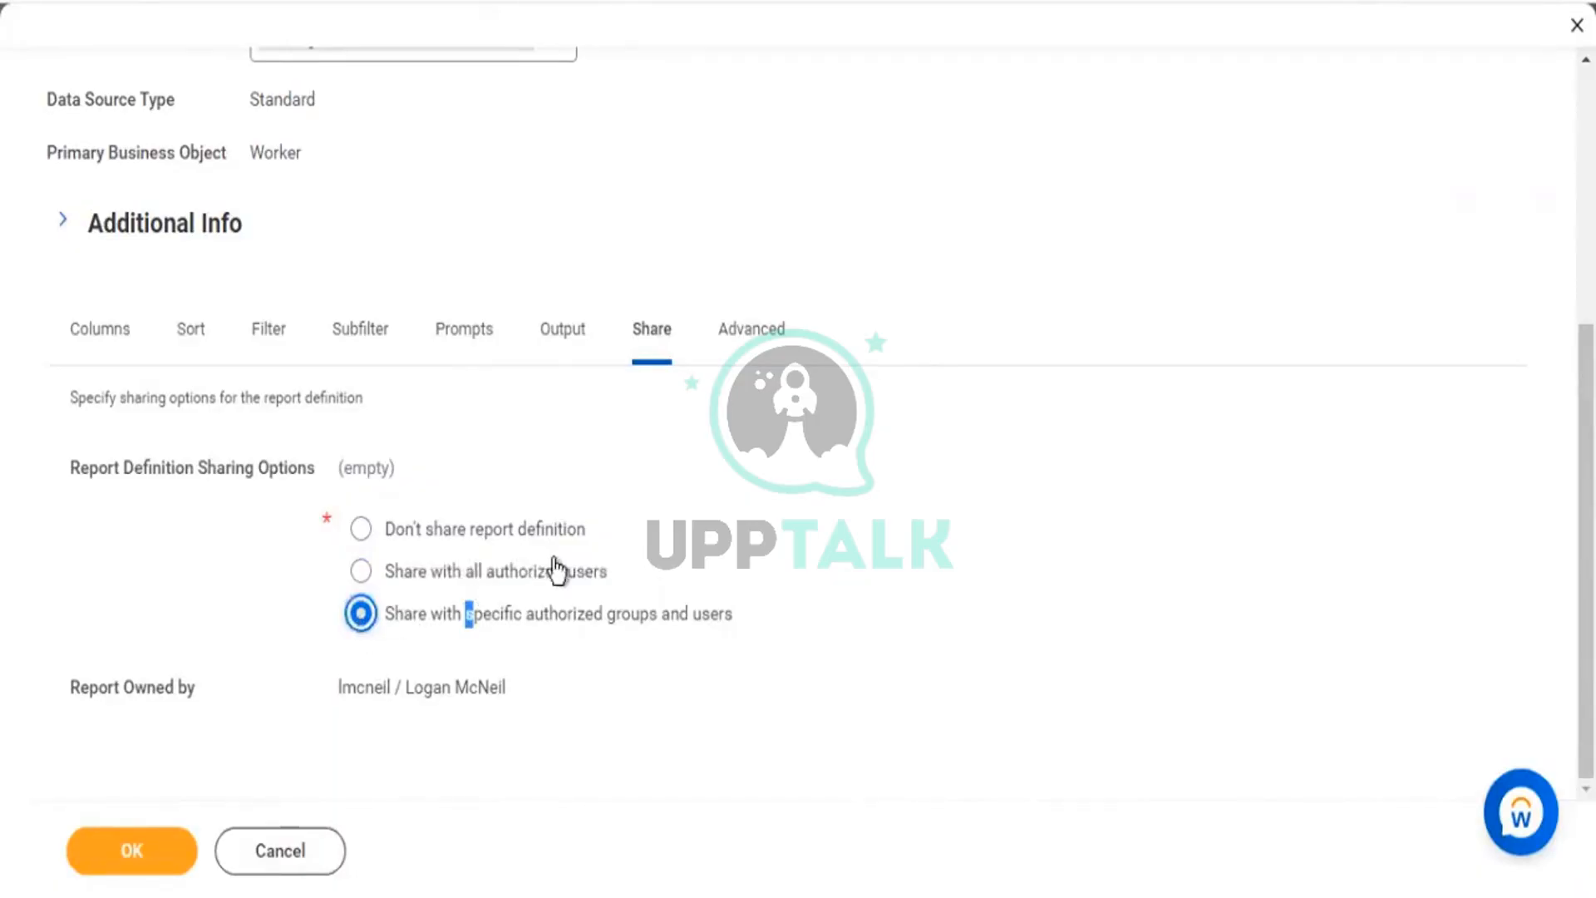
{"action": "scroll", "coordinate": [457, 590], "scroll_direction": "down", "scroll_amount": 2}
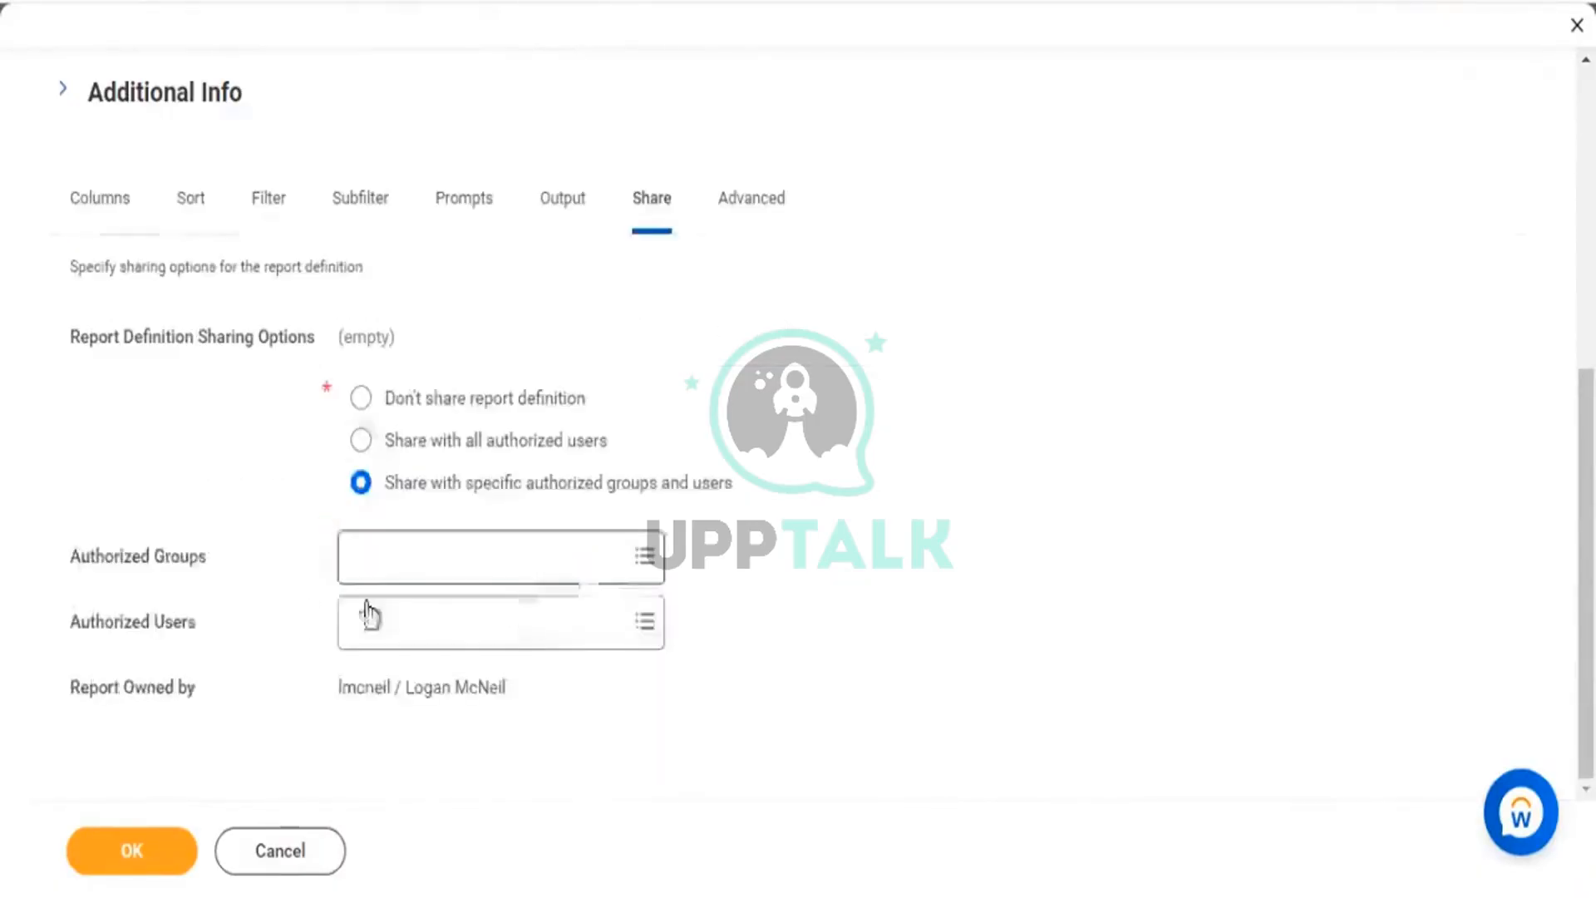
Search Authorized Groups for 'manager' and browse the 52 matching security groups.
{"action": "left_click", "coordinate": [415, 550]}
{"action": "type", "text": "mana"}
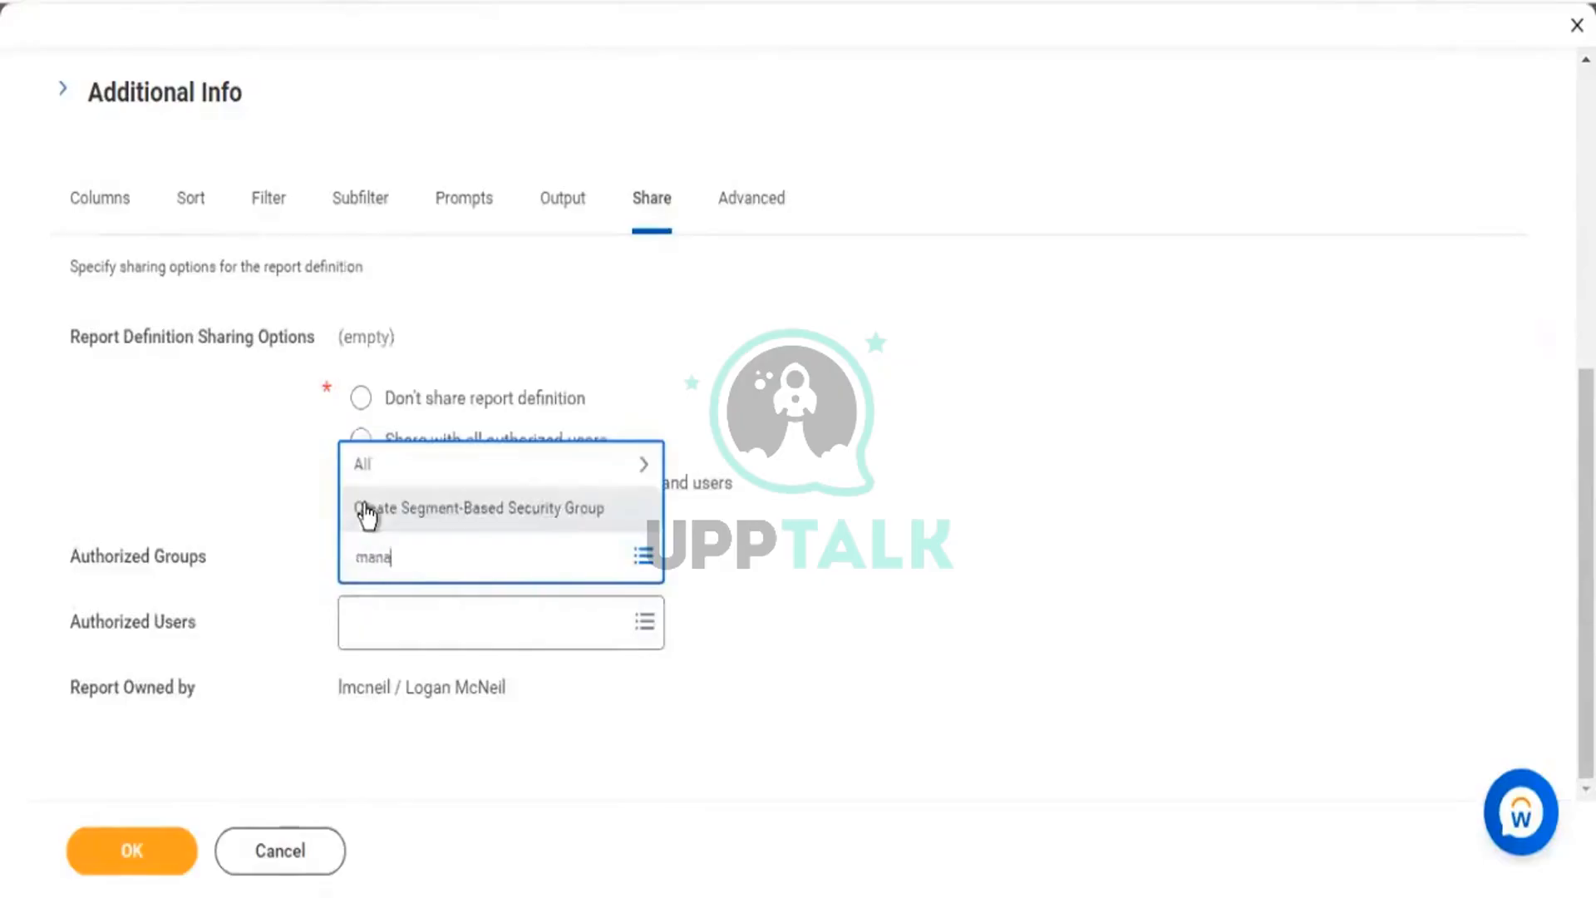
{"action": "type", "text": "ger"}
{"action": "key", "text": "Return"}
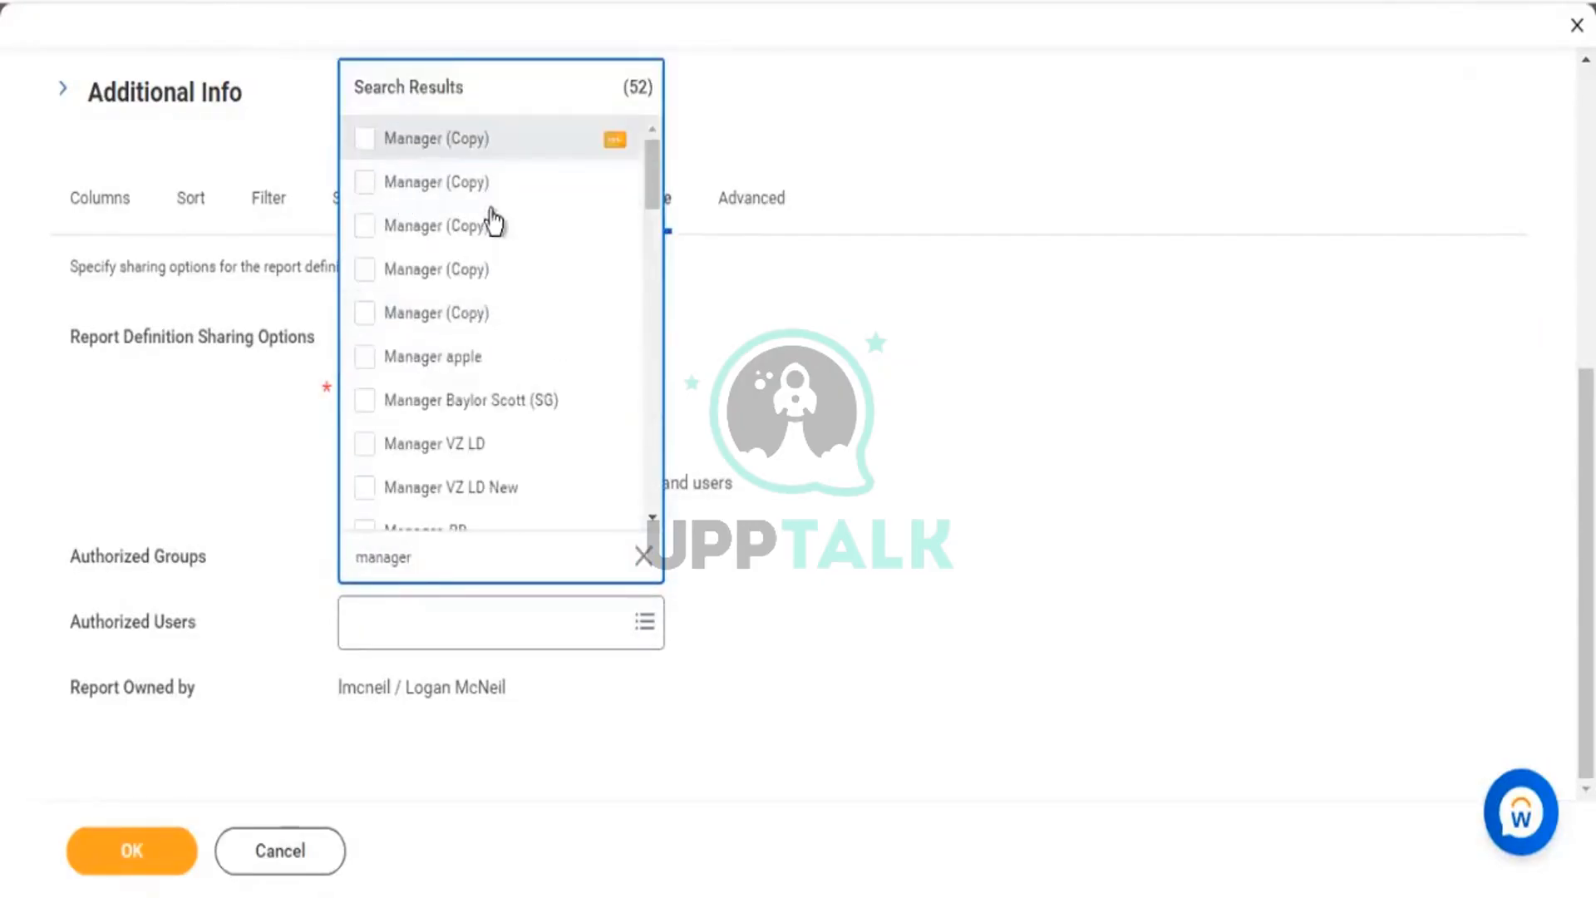
{"action": "scroll", "coordinate": [541, 283], "scroll_direction": "down", "scroll_amount": 2}
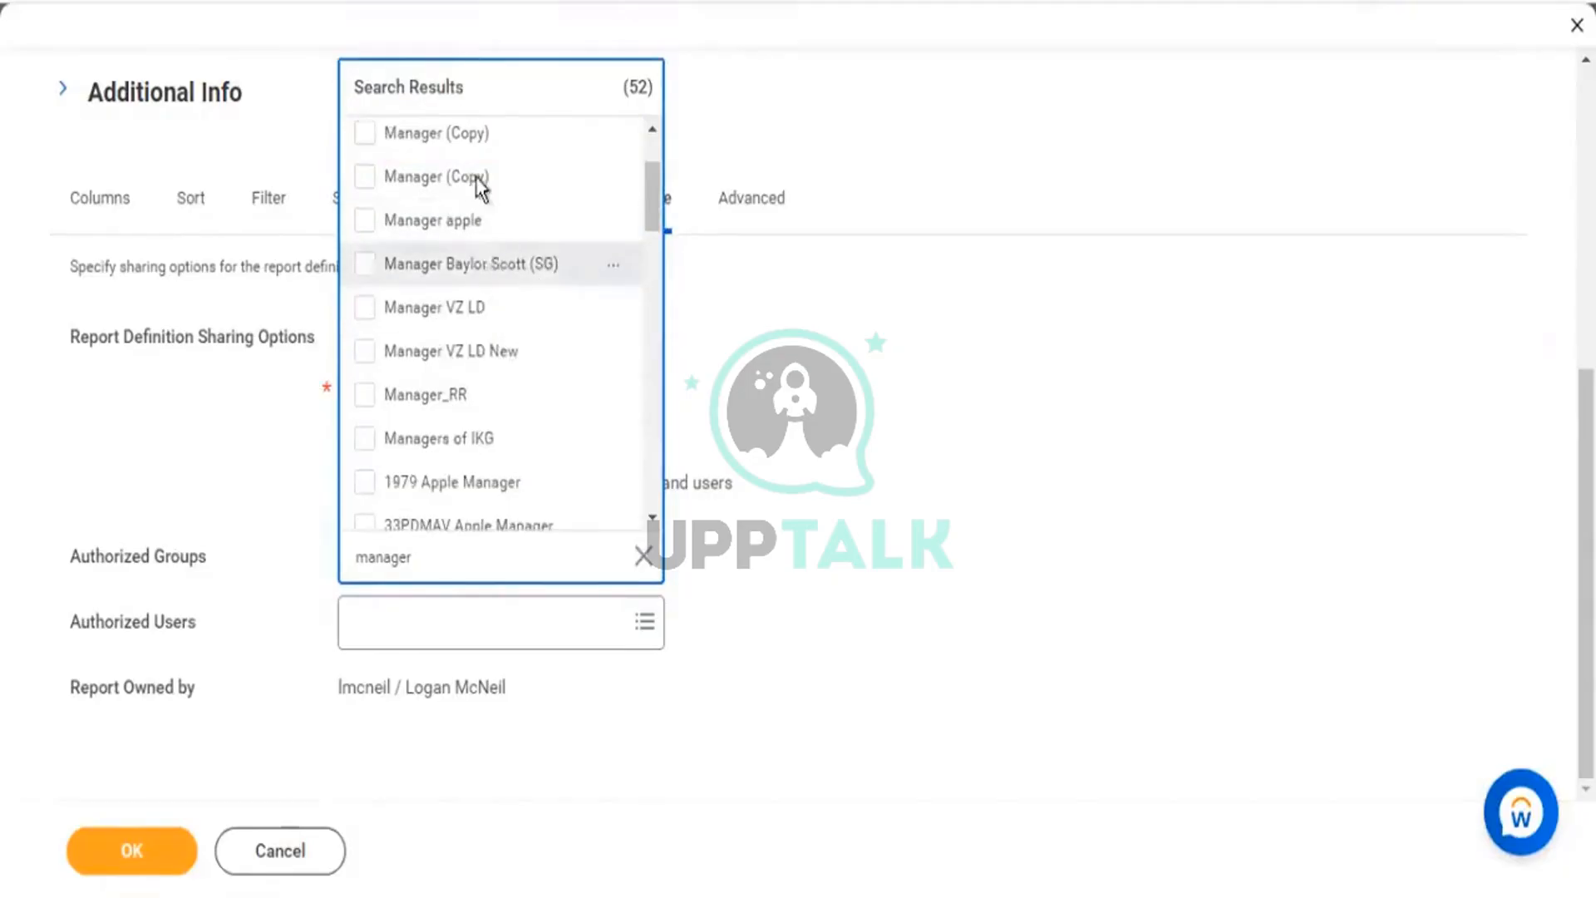
{"action": "scroll", "coordinate": [481, 185], "scroll_direction": "up", "scroll_amount": 2}
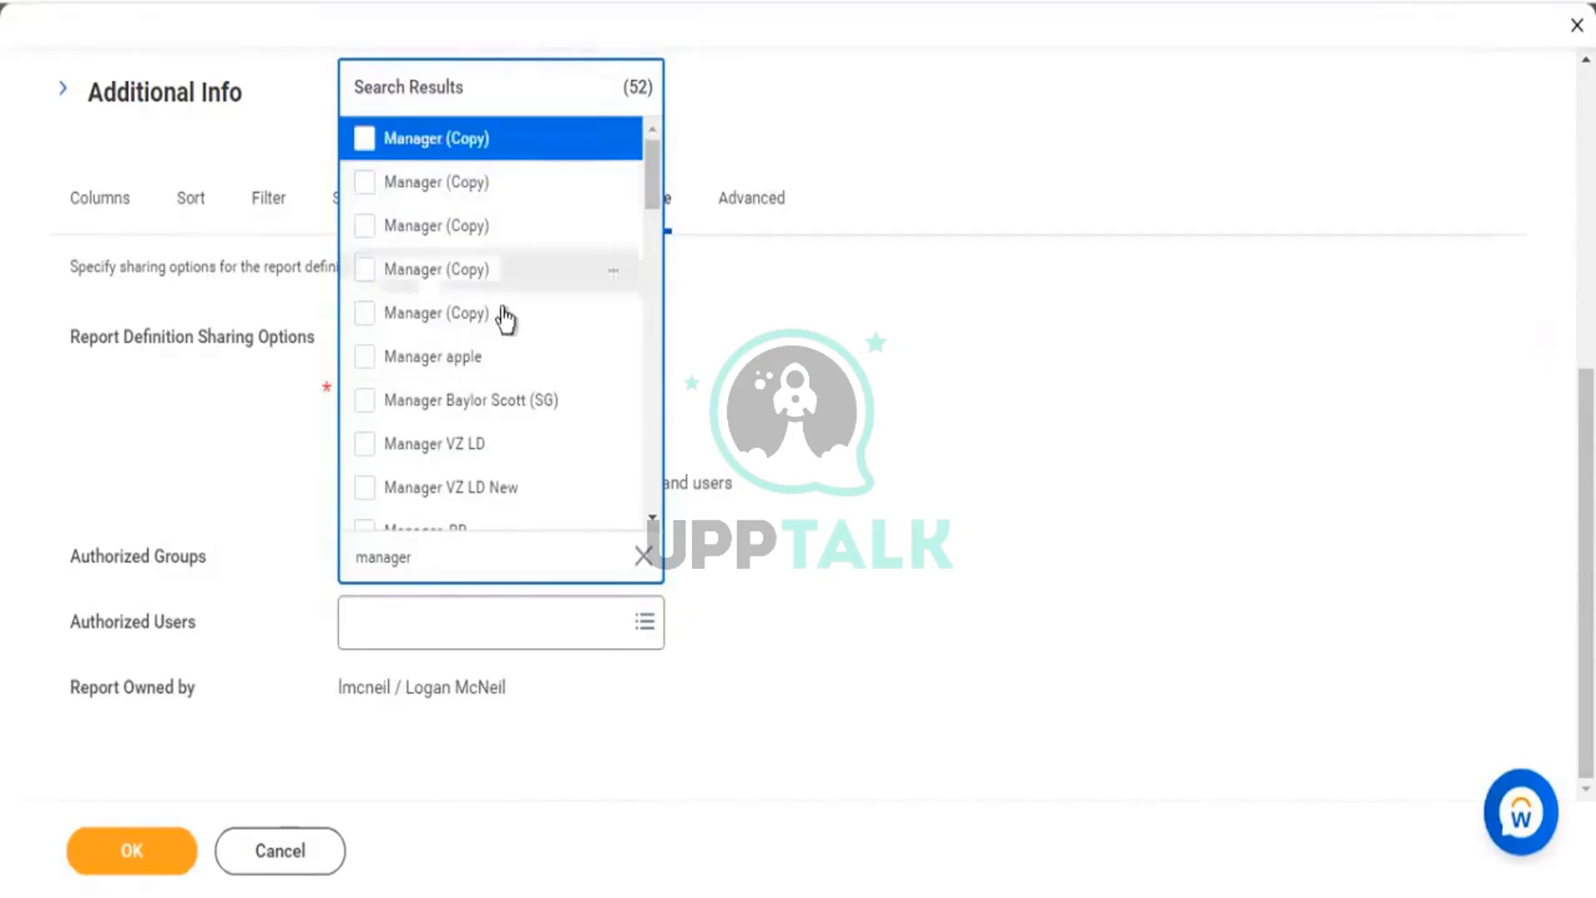
{"action": "scroll", "coordinate": [466, 307], "scroll_direction": "down", "scroll_amount": 2}
{"action": "scroll", "coordinate": [527, 356], "scroll_direction": "down", "scroll_amount": 2}
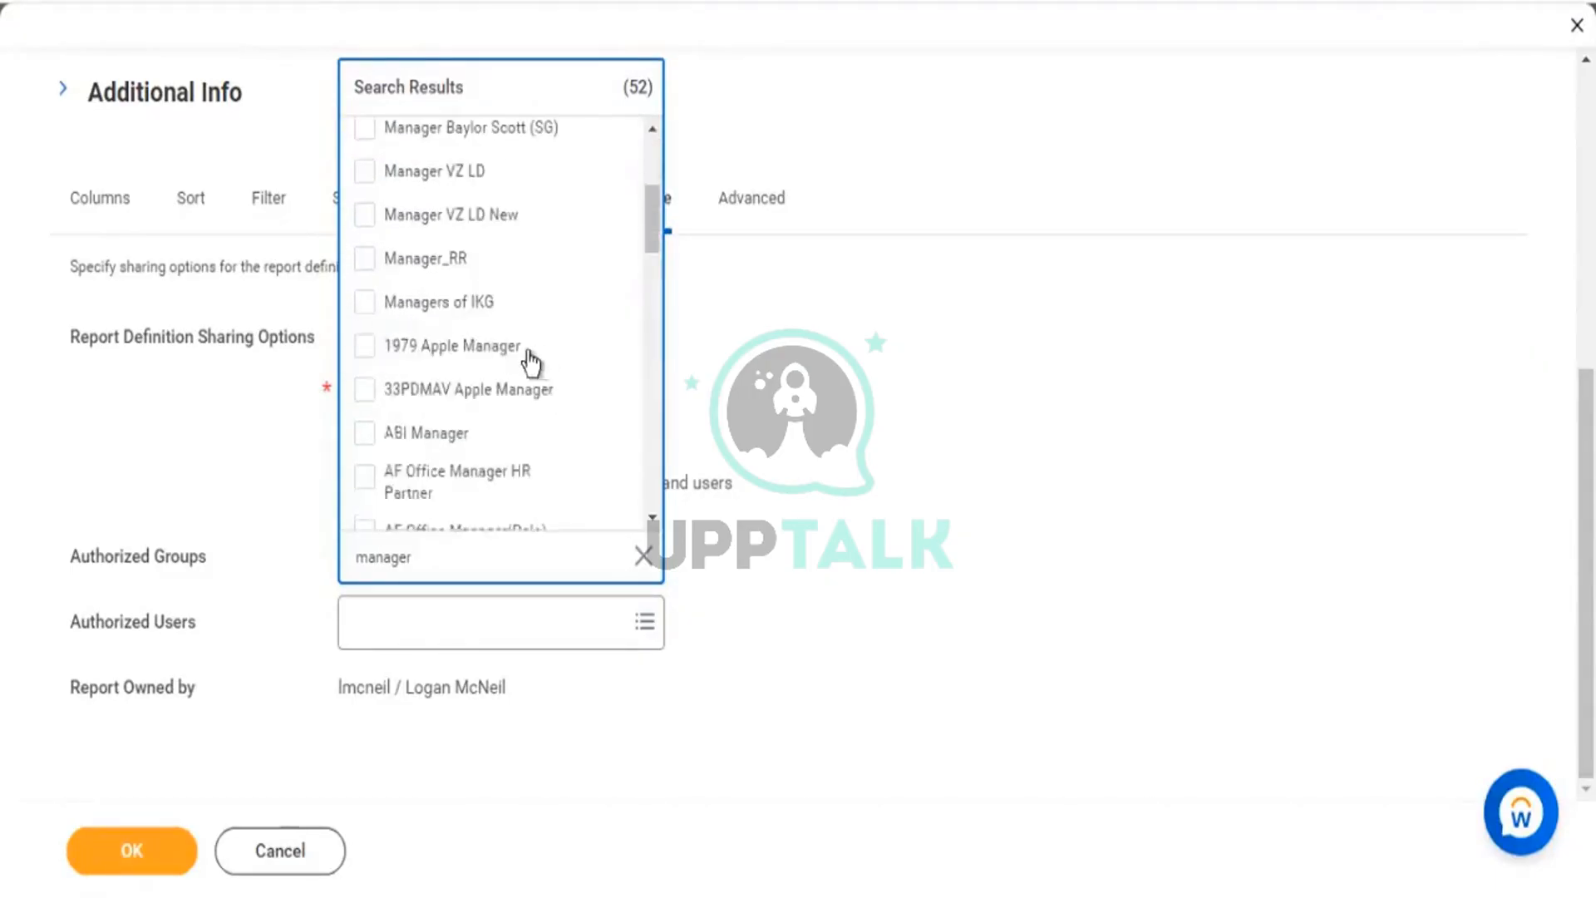
{"action": "scroll", "coordinate": [474, 357], "scroll_direction": "down", "scroll_amount": 2}
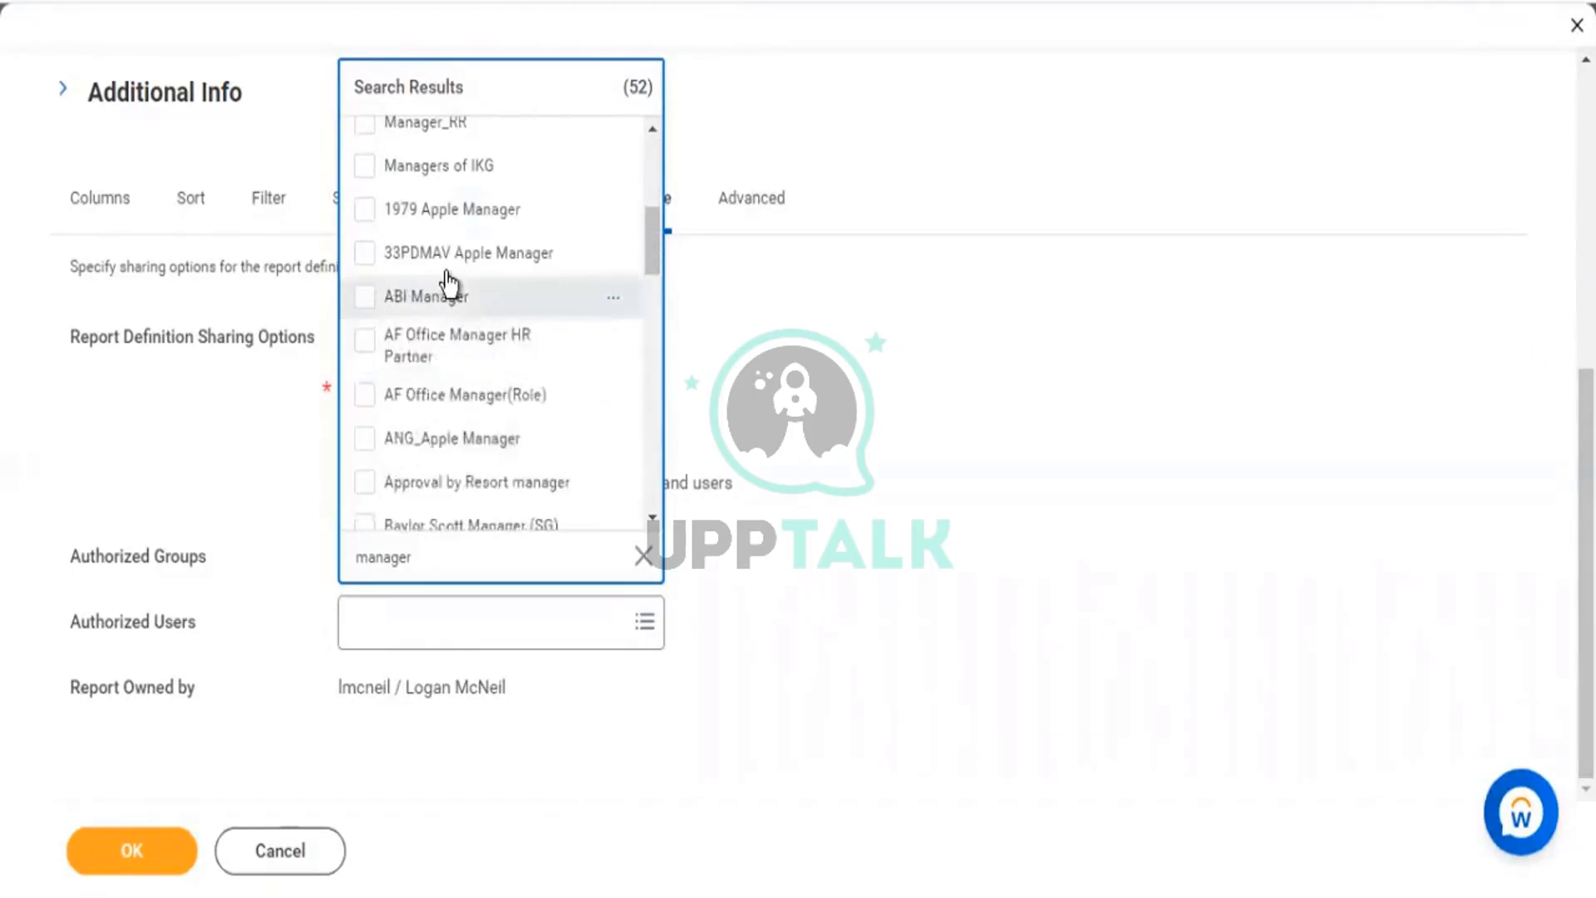
{"action": "scroll", "coordinate": [456, 291], "scroll_direction": "up", "scroll_amount": 2}
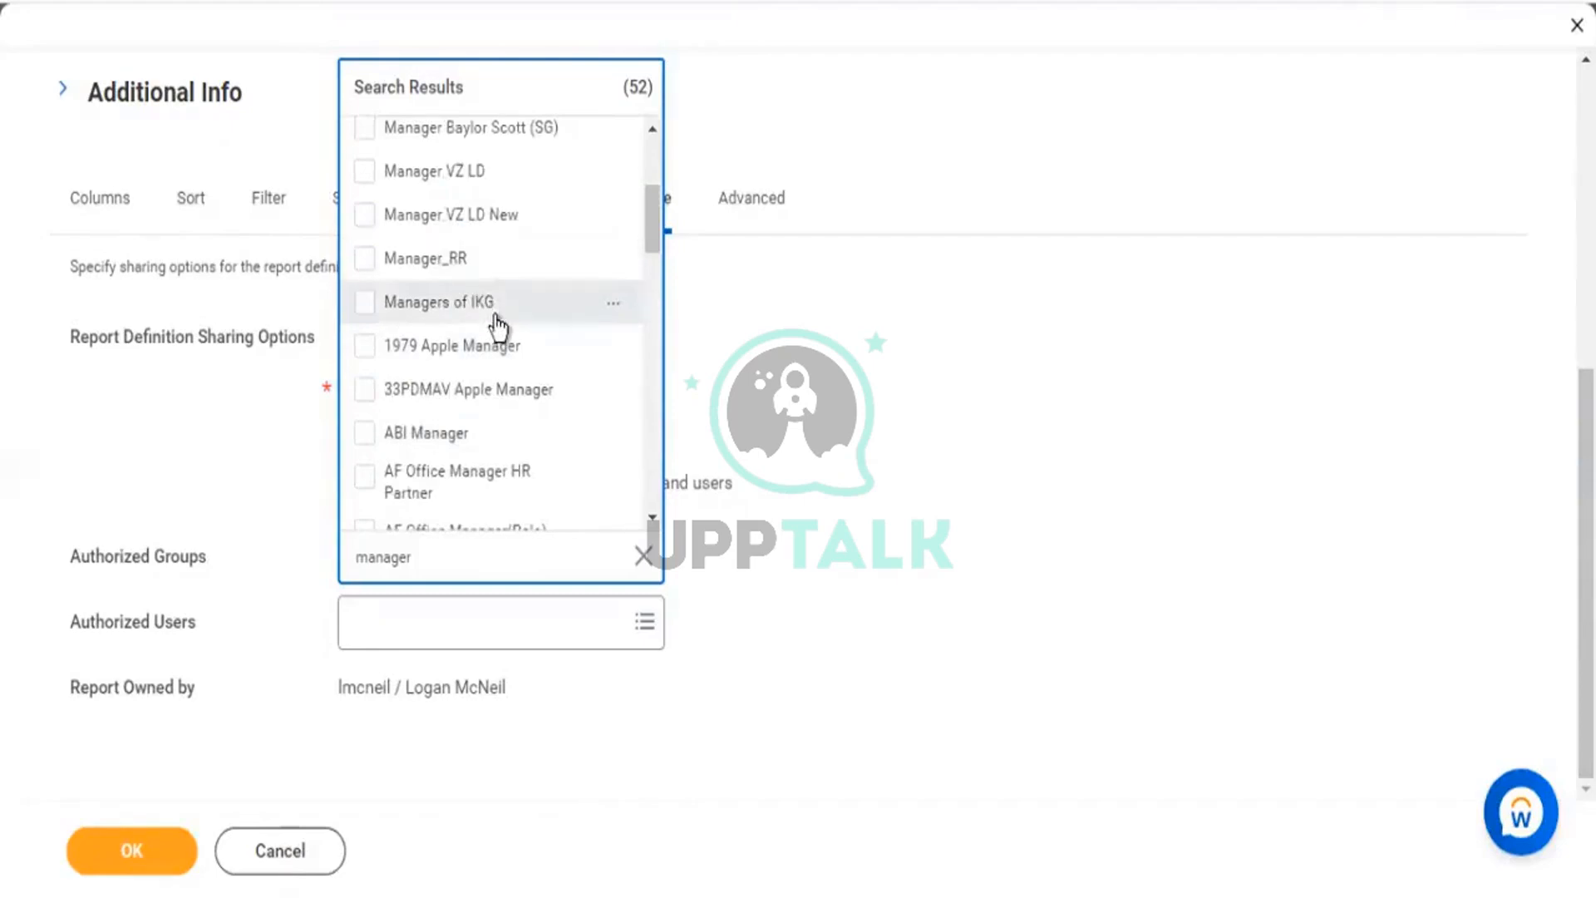
{"action": "scroll", "coordinate": [499, 320], "scroll_direction": "up", "scroll_amount": 2}
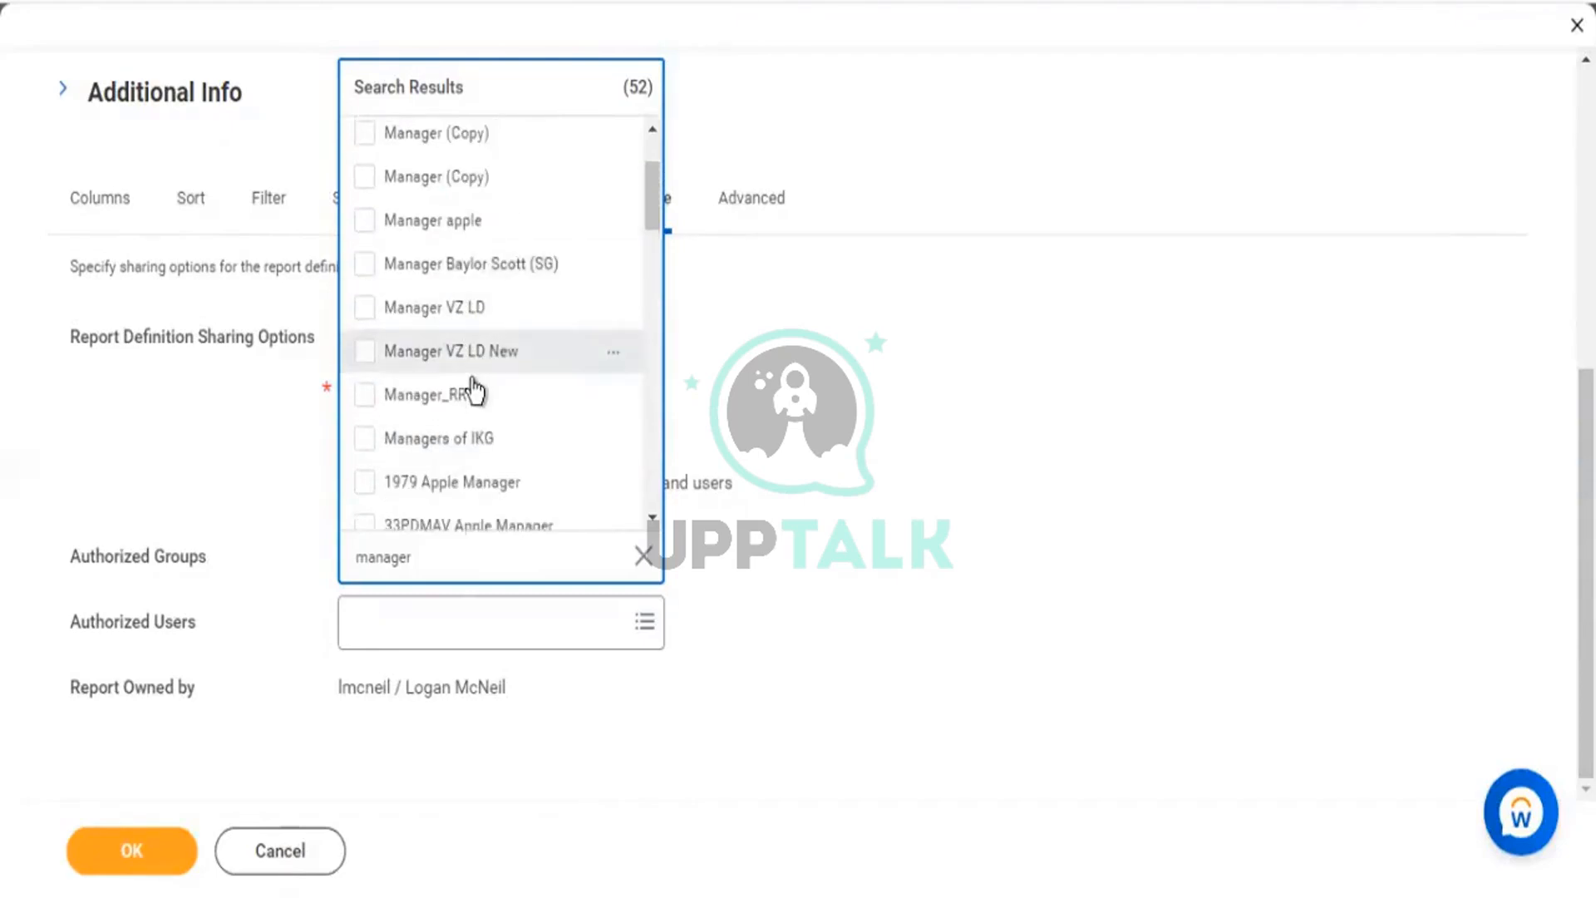
{"action": "scroll", "coordinate": [495, 366], "scroll_direction": "down", "scroll_amount": 8}
{"action": "scroll", "coordinate": [509, 415], "scroll_direction": "down", "scroll_amount": 5}
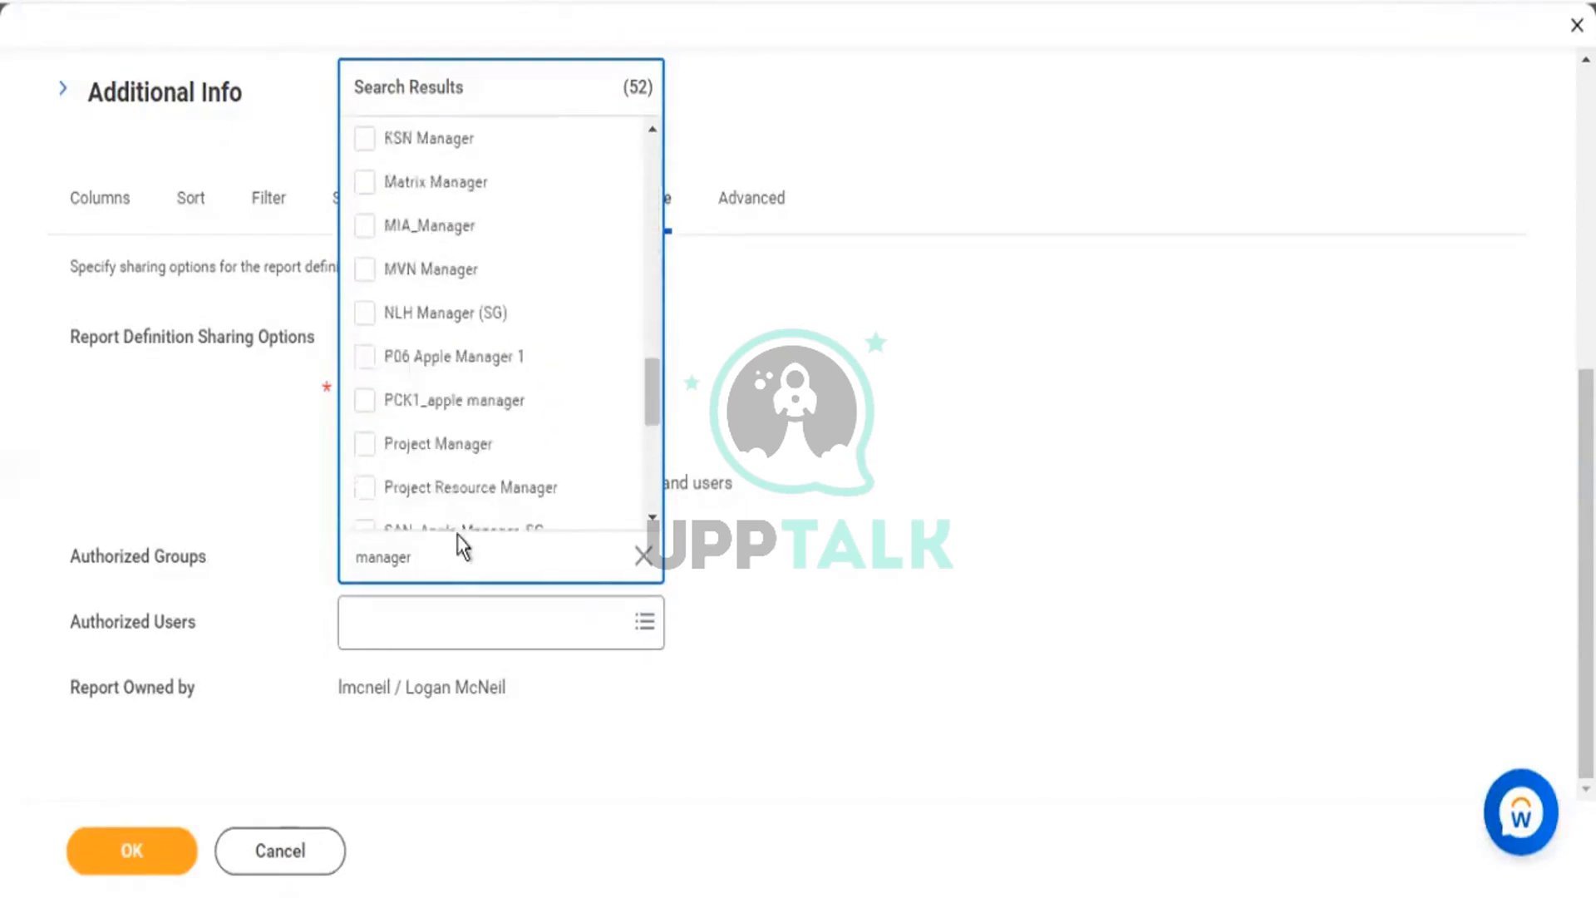
{"action": "scroll", "coordinate": [496, 441], "scroll_direction": "down", "scroll_amount": 5}
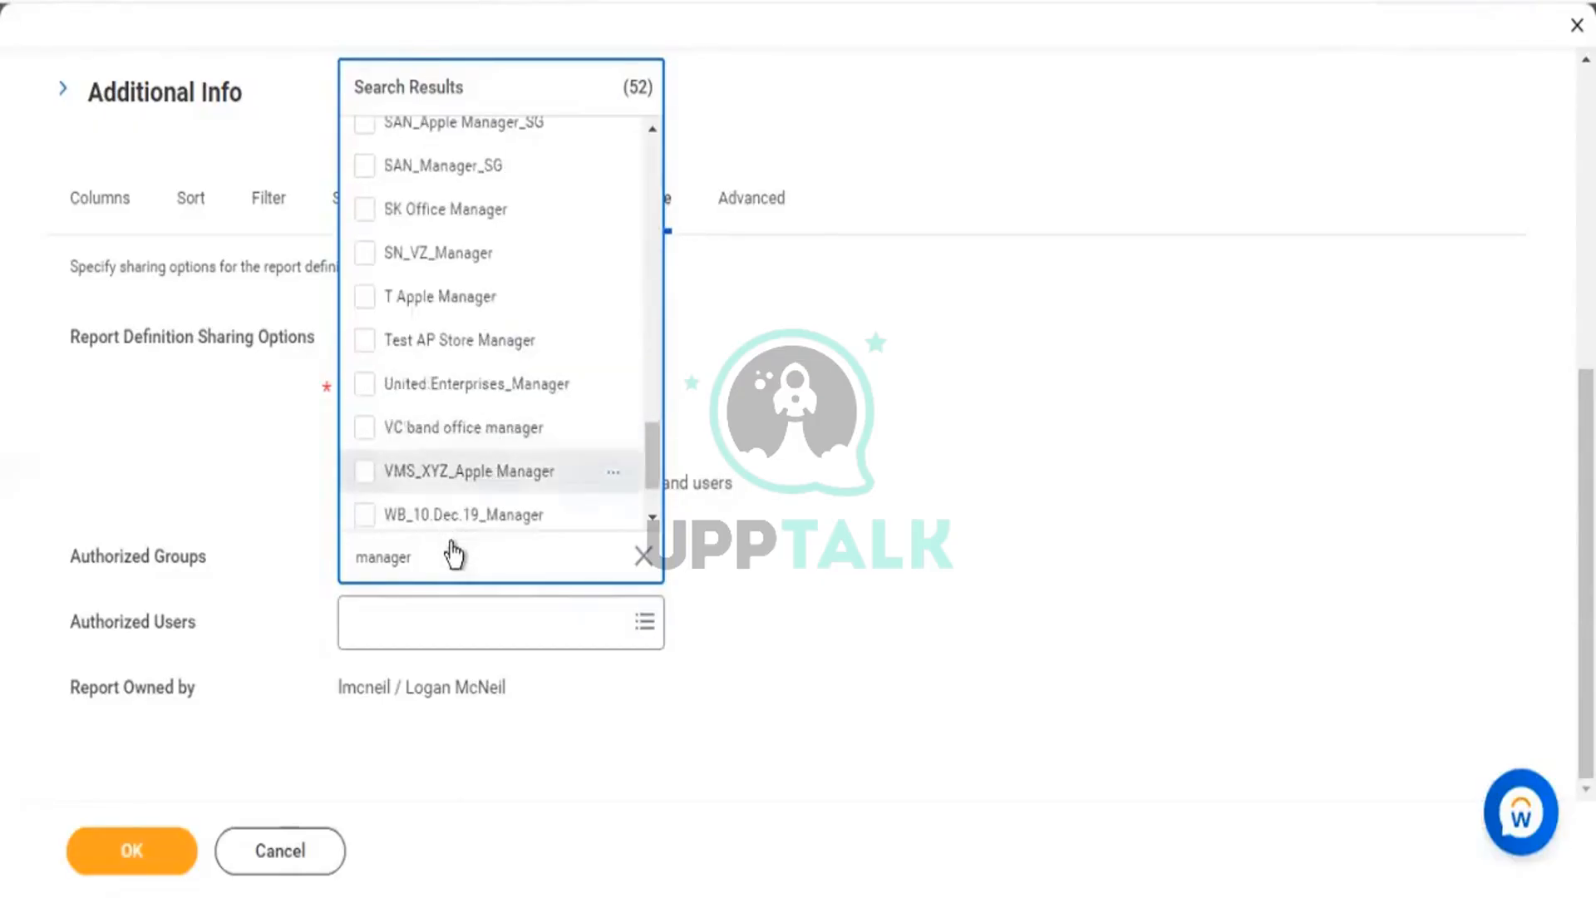
{"action": "left_click_drag", "start_coordinate": [435, 551], "coordinate": [296, 559]}
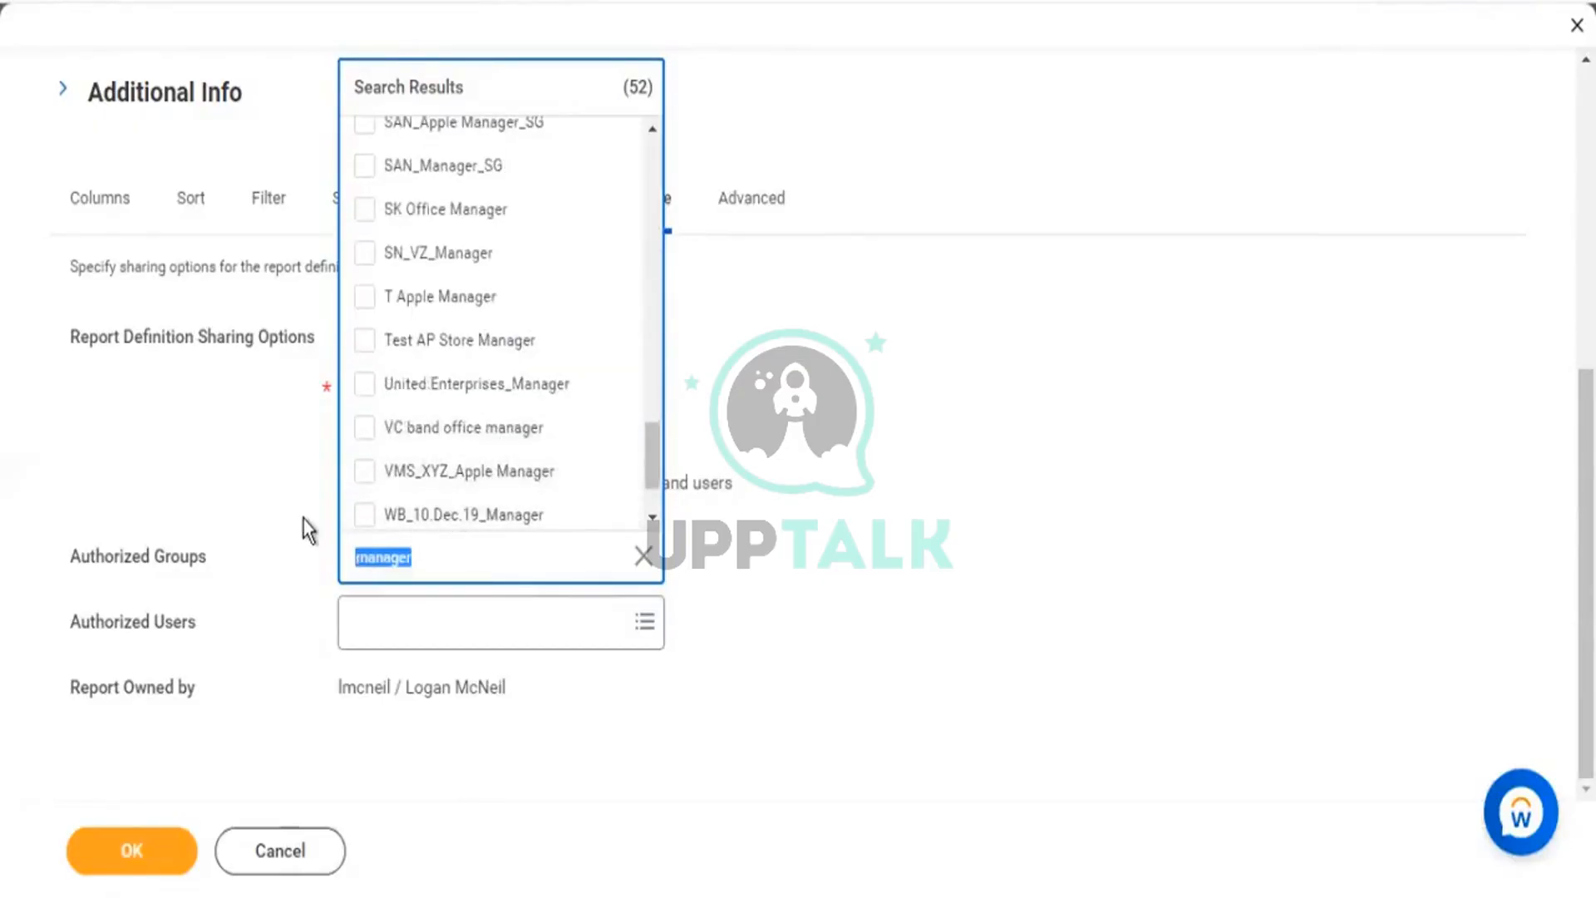
Search 'hr admin' and add HR Administrator to the Authorized Groups.
{"action": "type", "text": "hr admin"}
{"action": "key", "text": "Return"}
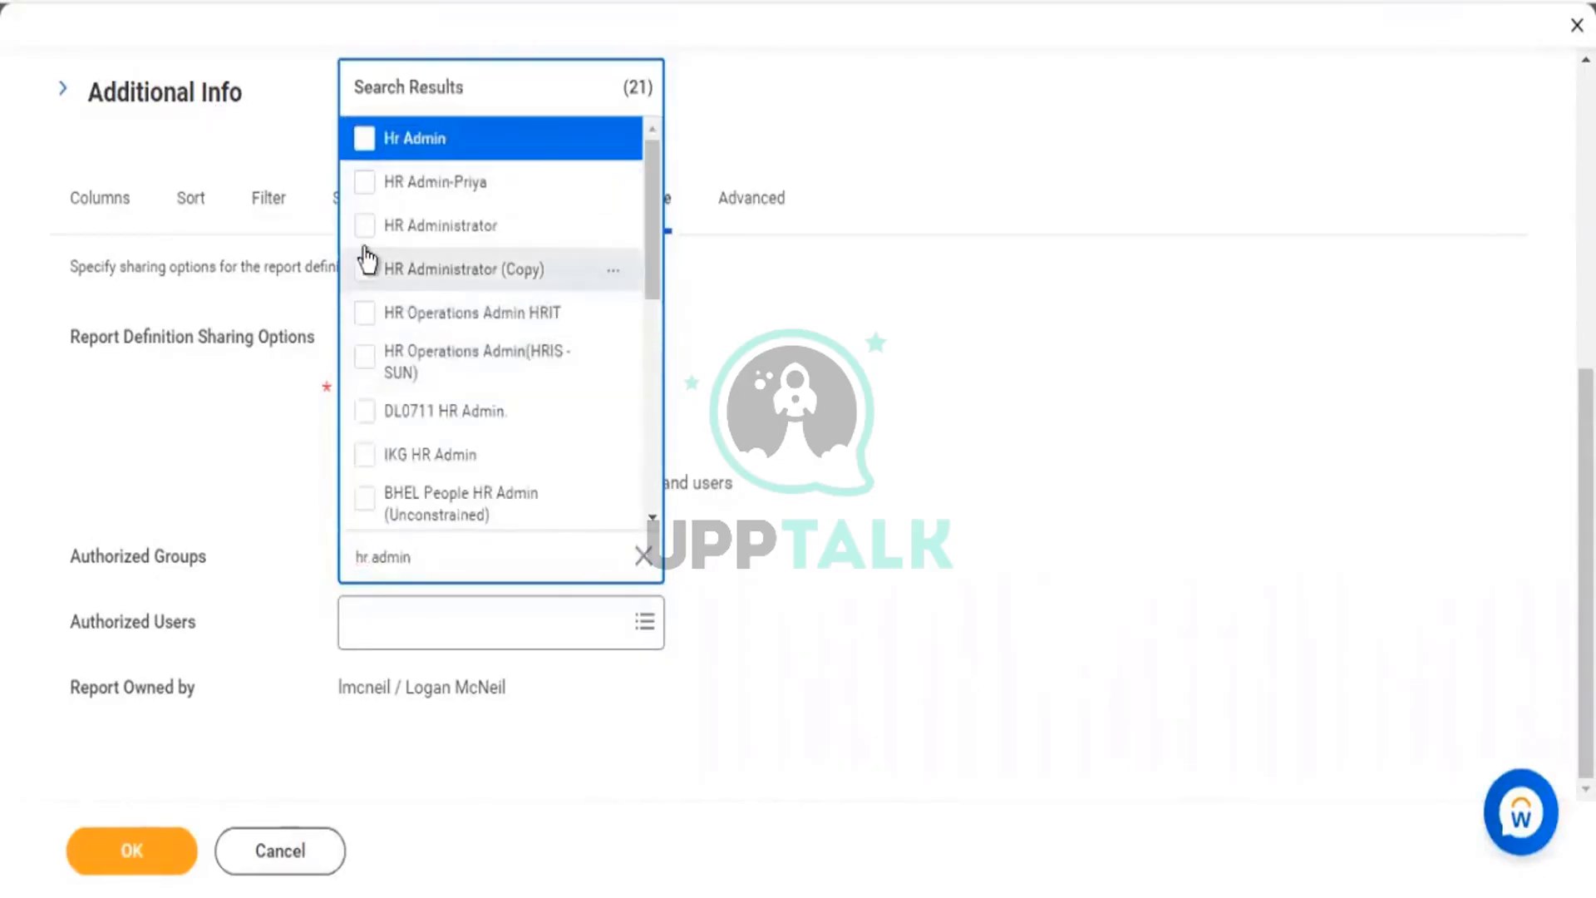
{"action": "left_click", "coordinate": [441, 226]}
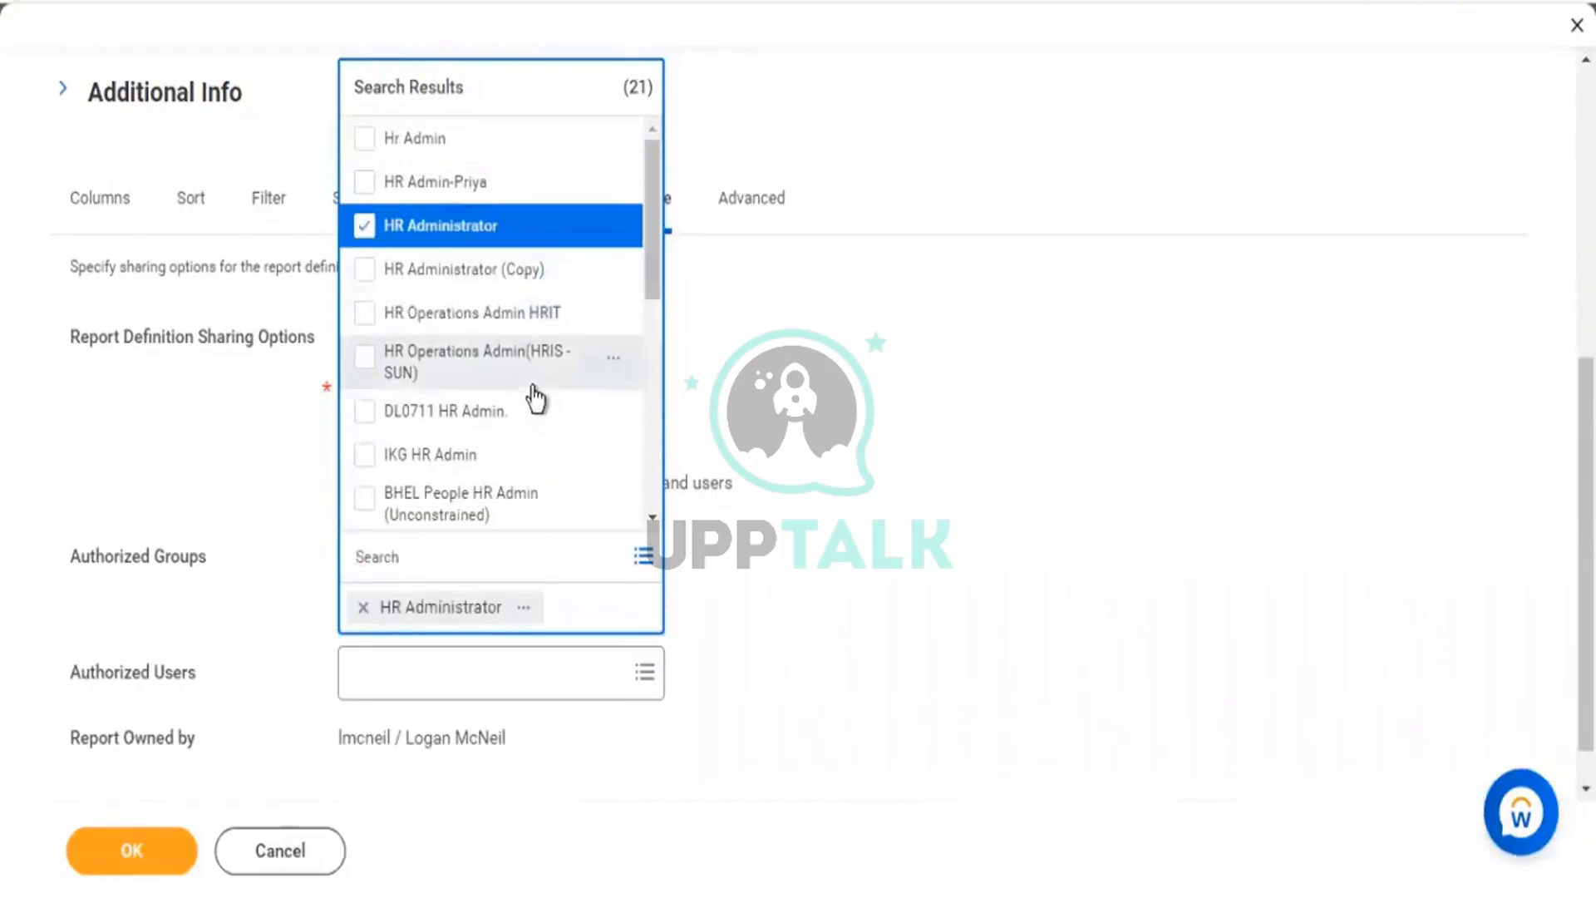
{"action": "scroll", "coordinate": [536, 403], "scroll_direction": "down", "scroll_amount": 3}
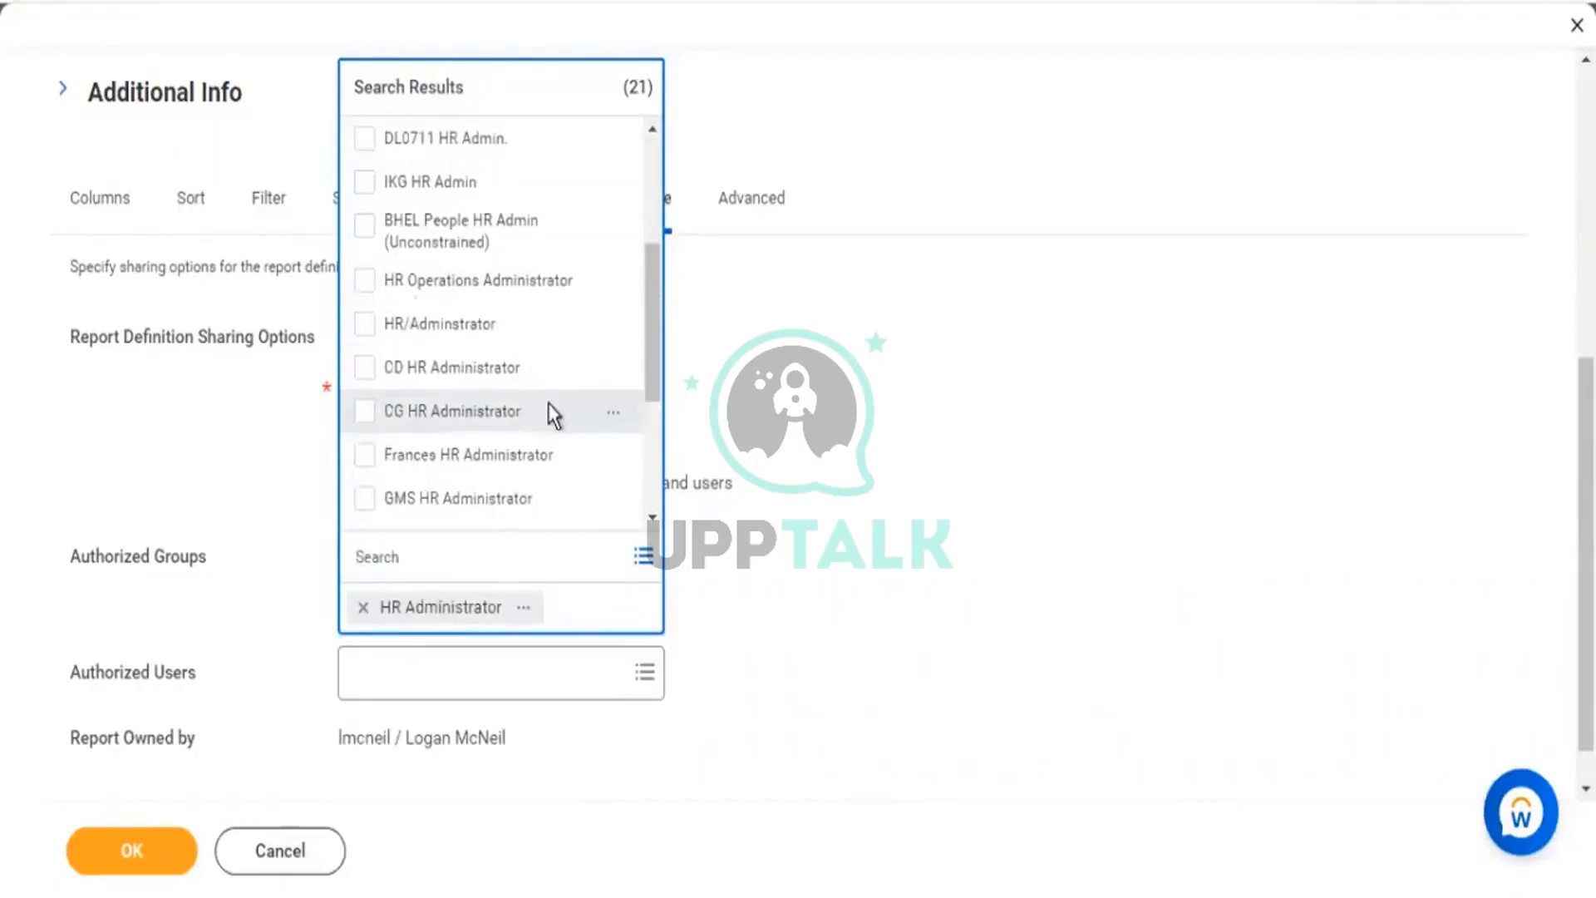
{"action": "scroll", "coordinate": [552, 411], "scroll_direction": "down", "scroll_amount": 3}
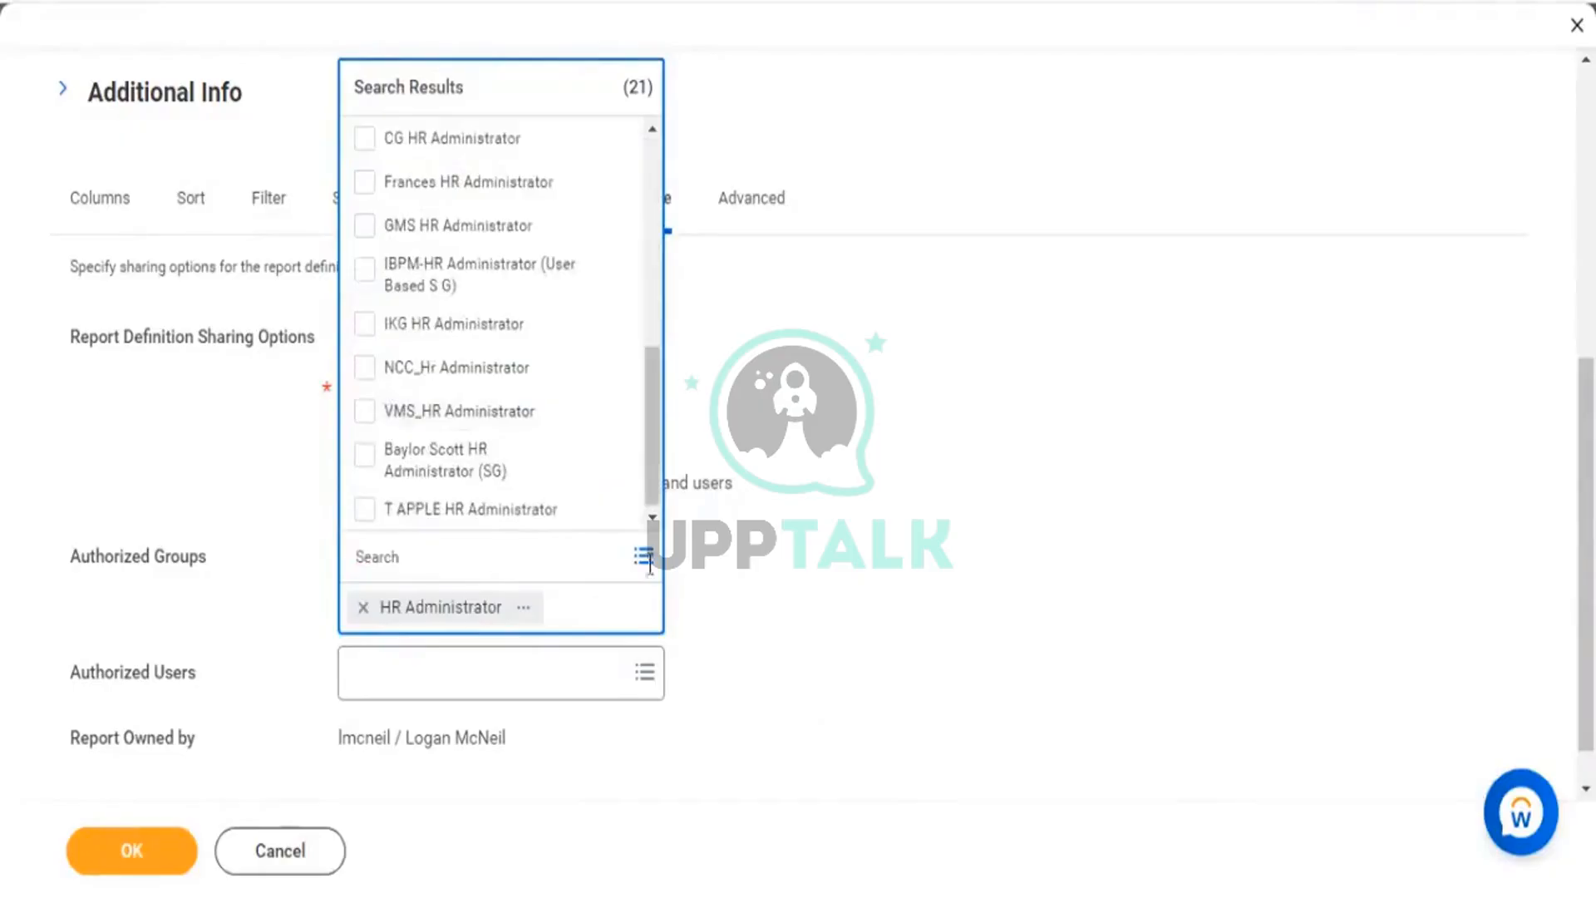
Add Compensation Administrator and HR Partner (By Location) via 'comp adm' and 'Hr partner' searches.
{"action": "type", "text": "comp"}
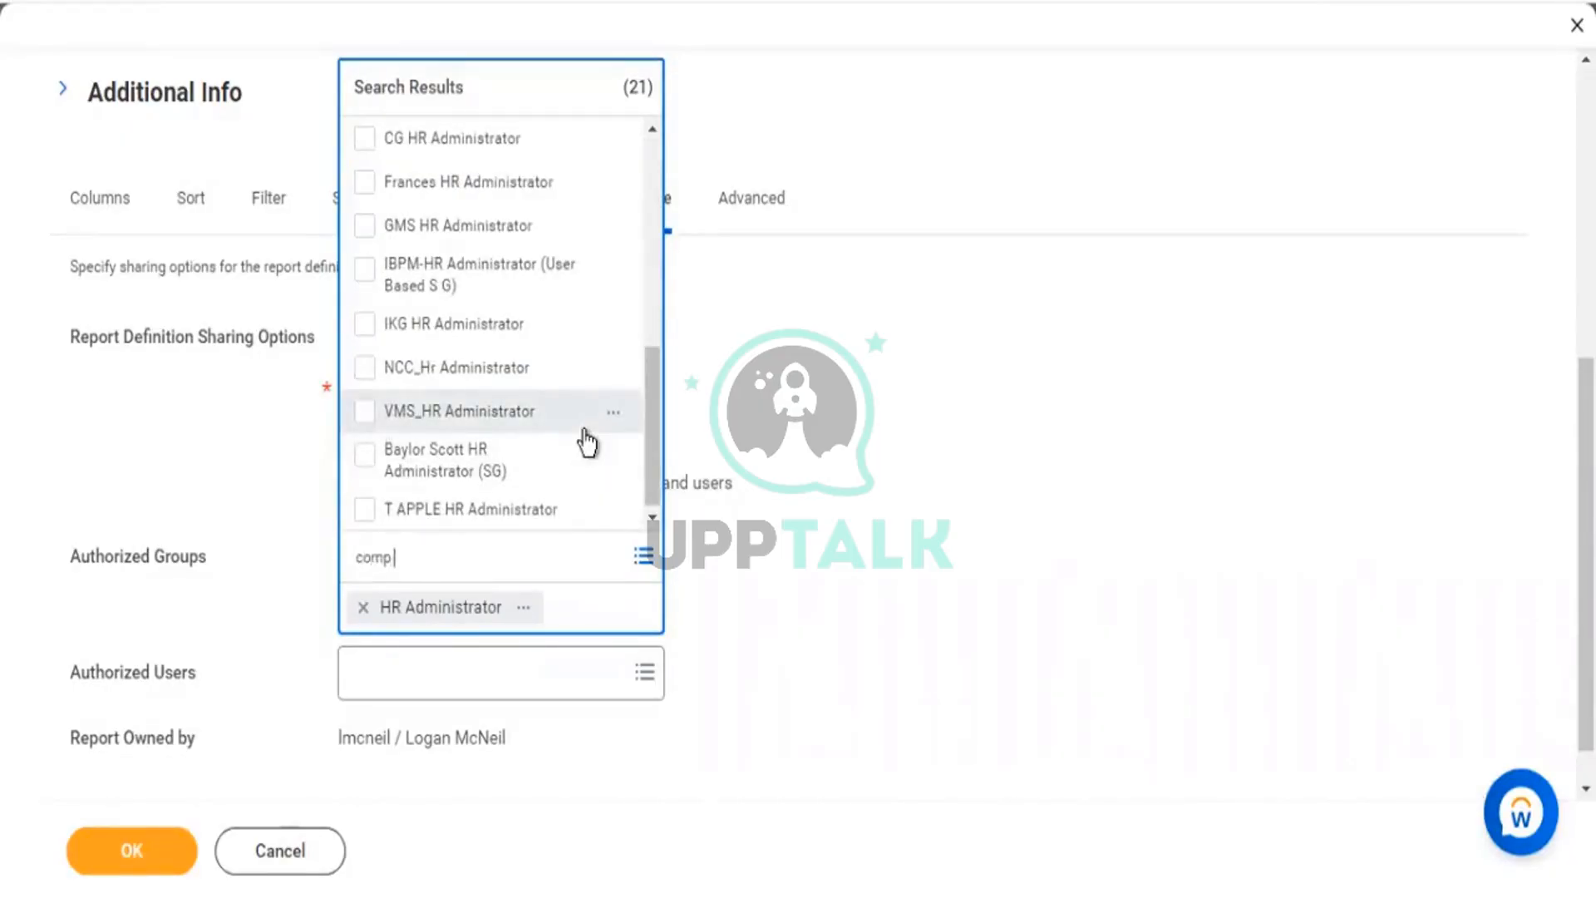
{"action": "type", "text": " admin"}
{"action": "key", "text": "Return"}
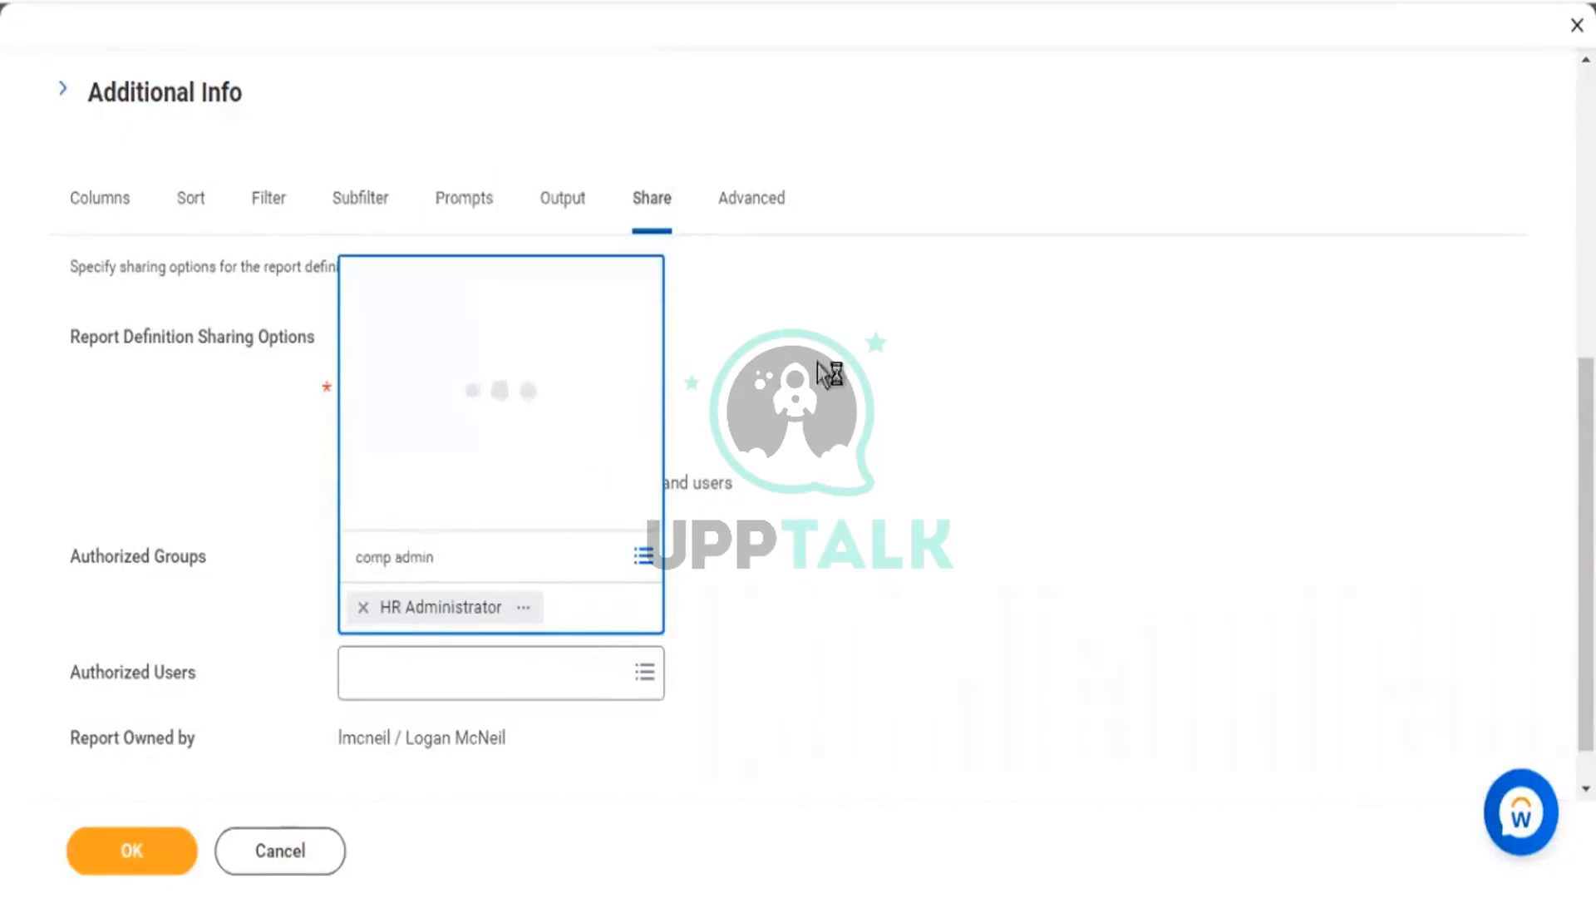
{"action": "left_click", "coordinate": [367, 414]}
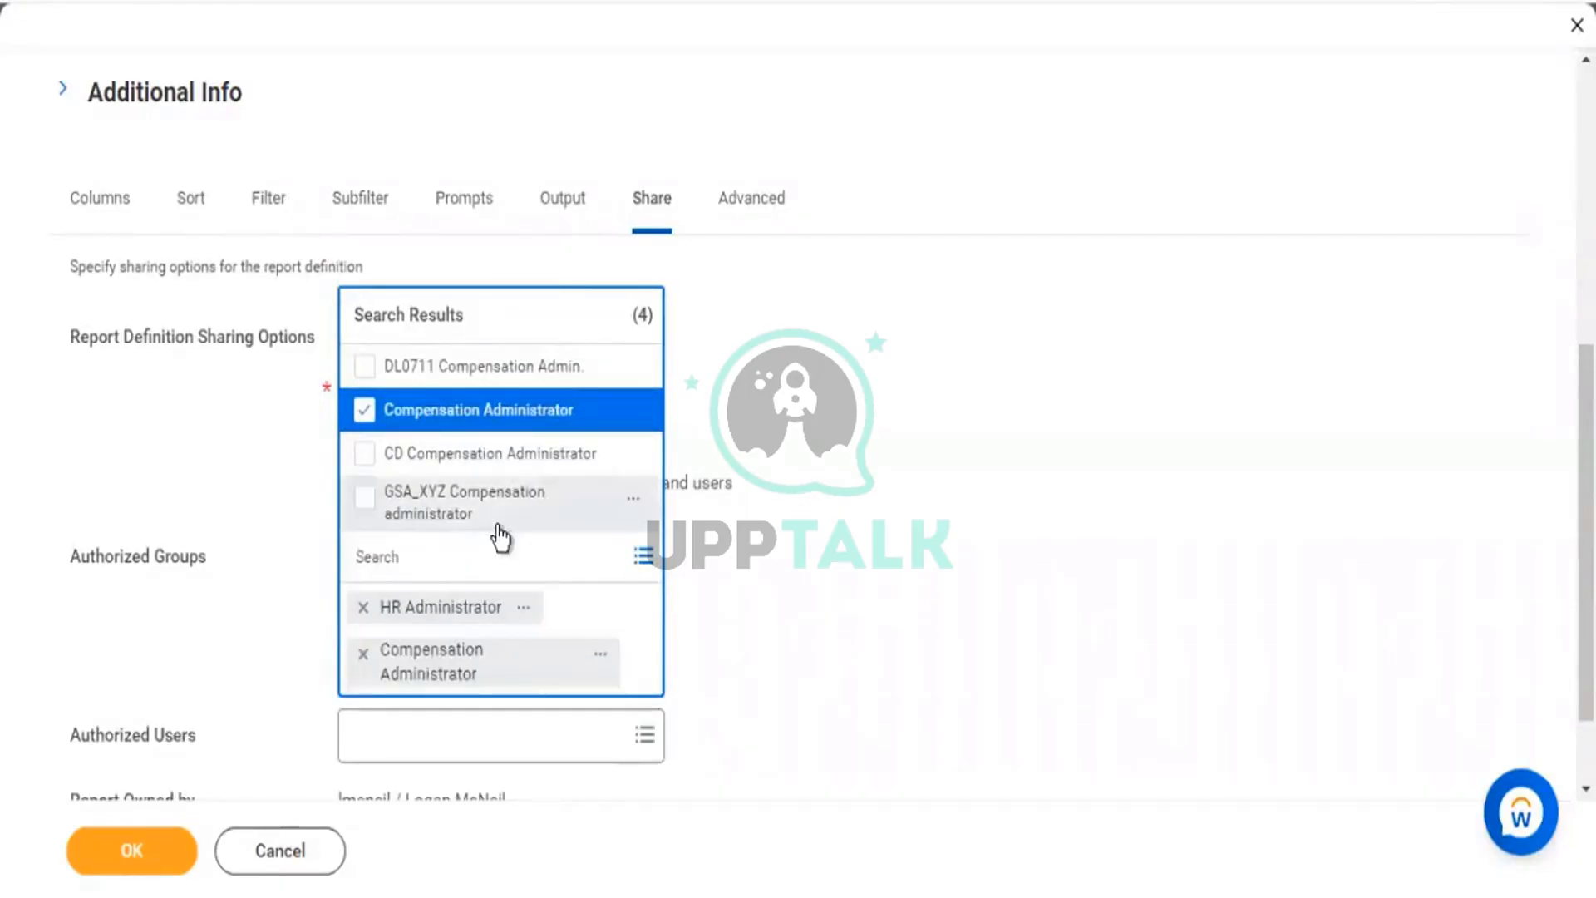
{"action": "type", "text": "Hr partner"}
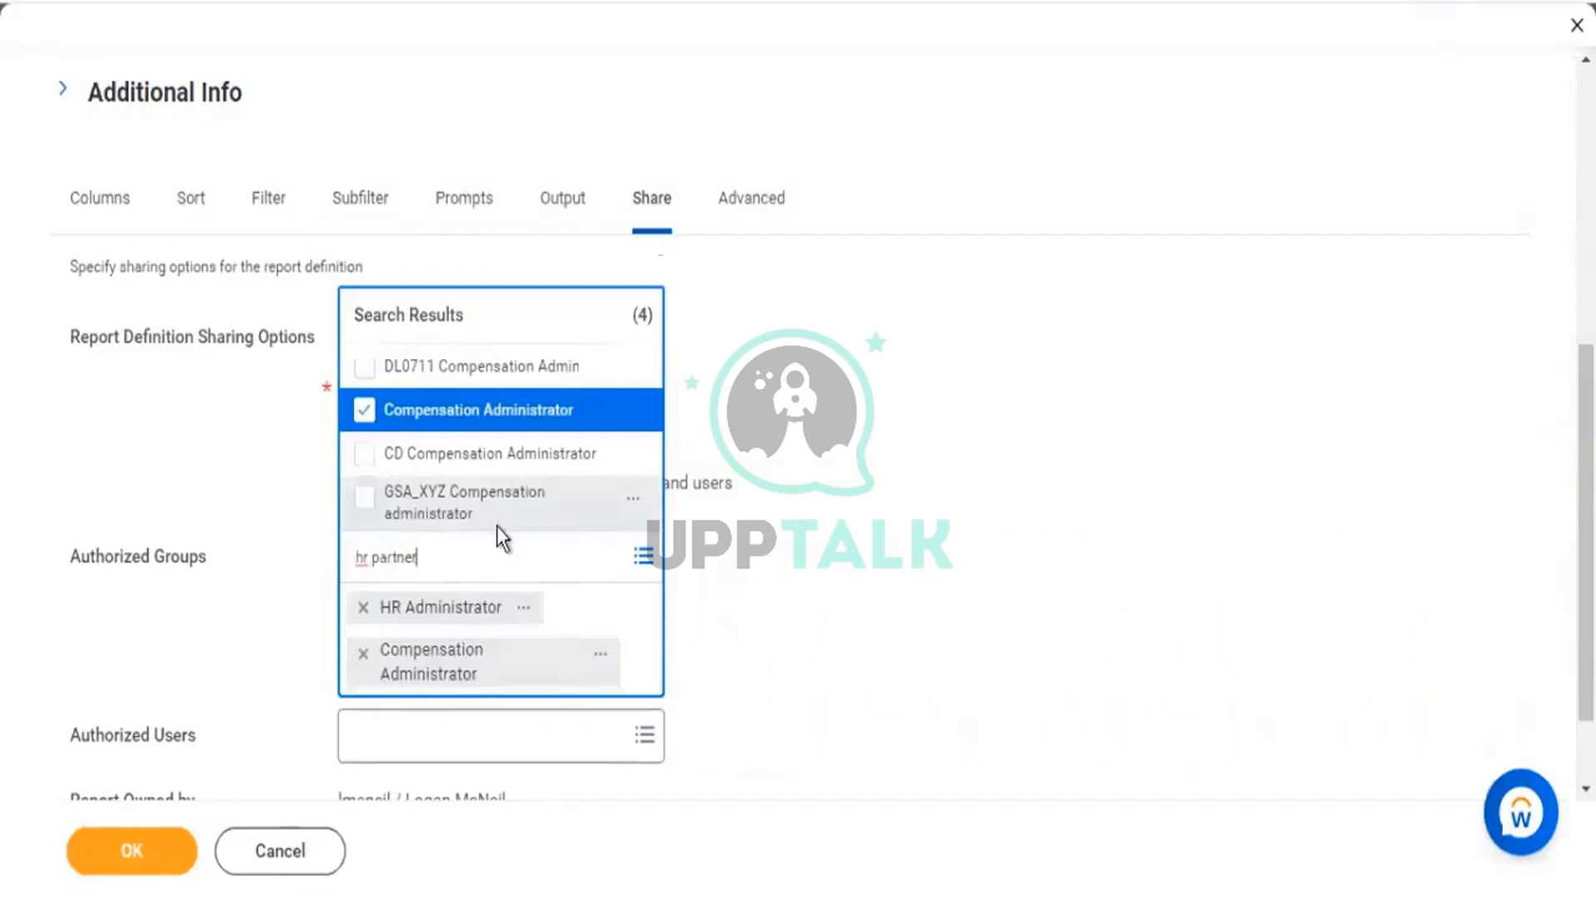
{"action": "key", "text": "Return"}
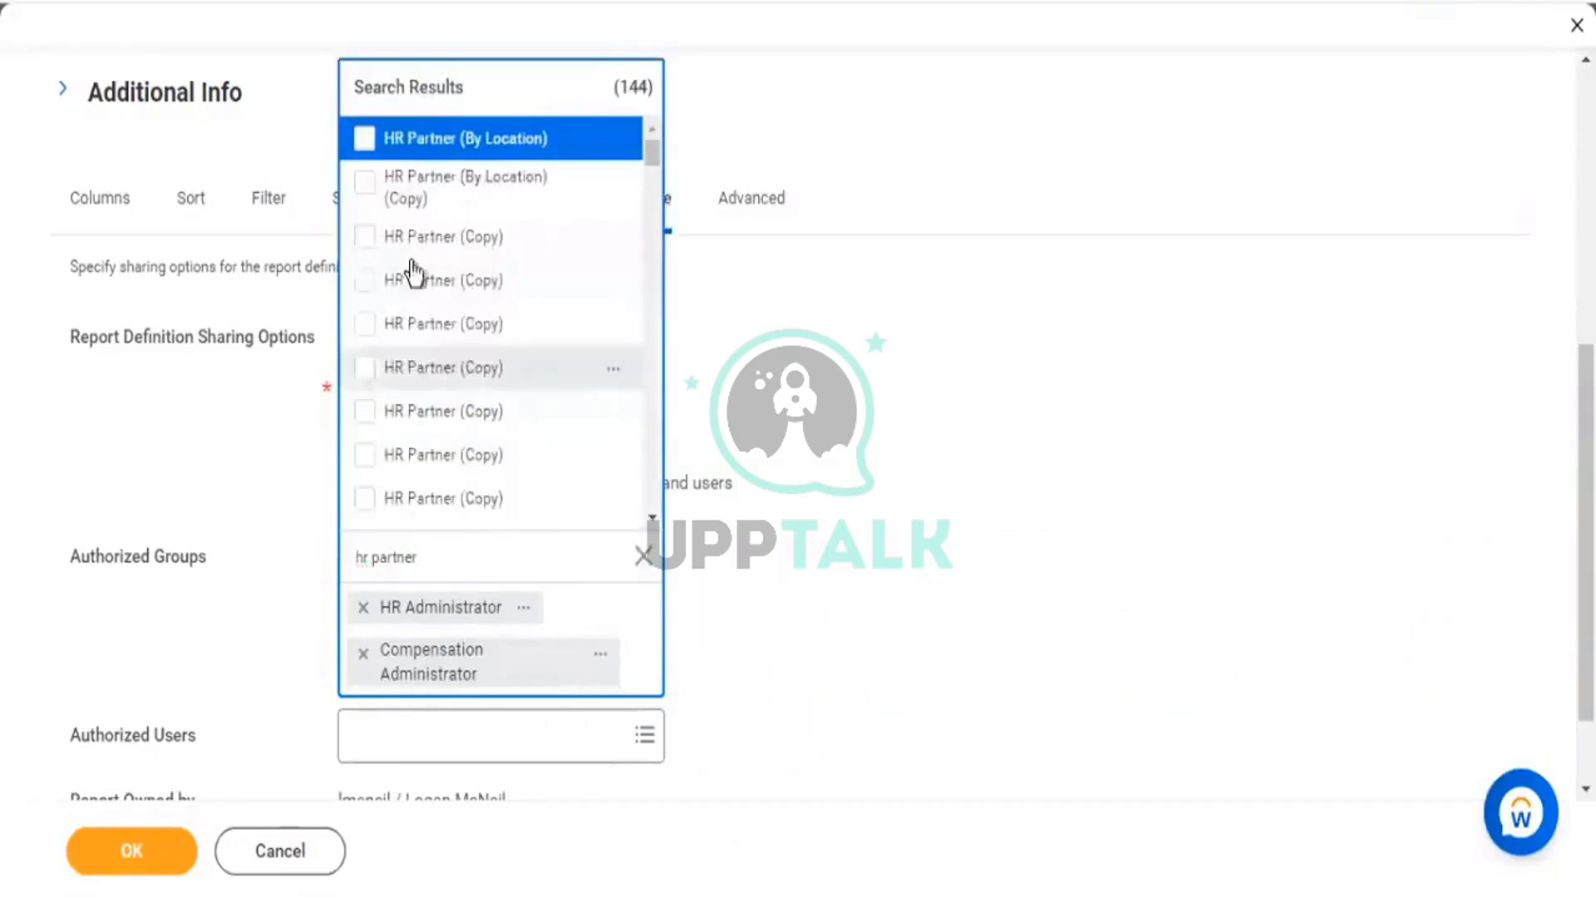
{"action": "left_click", "coordinate": [366, 139]}
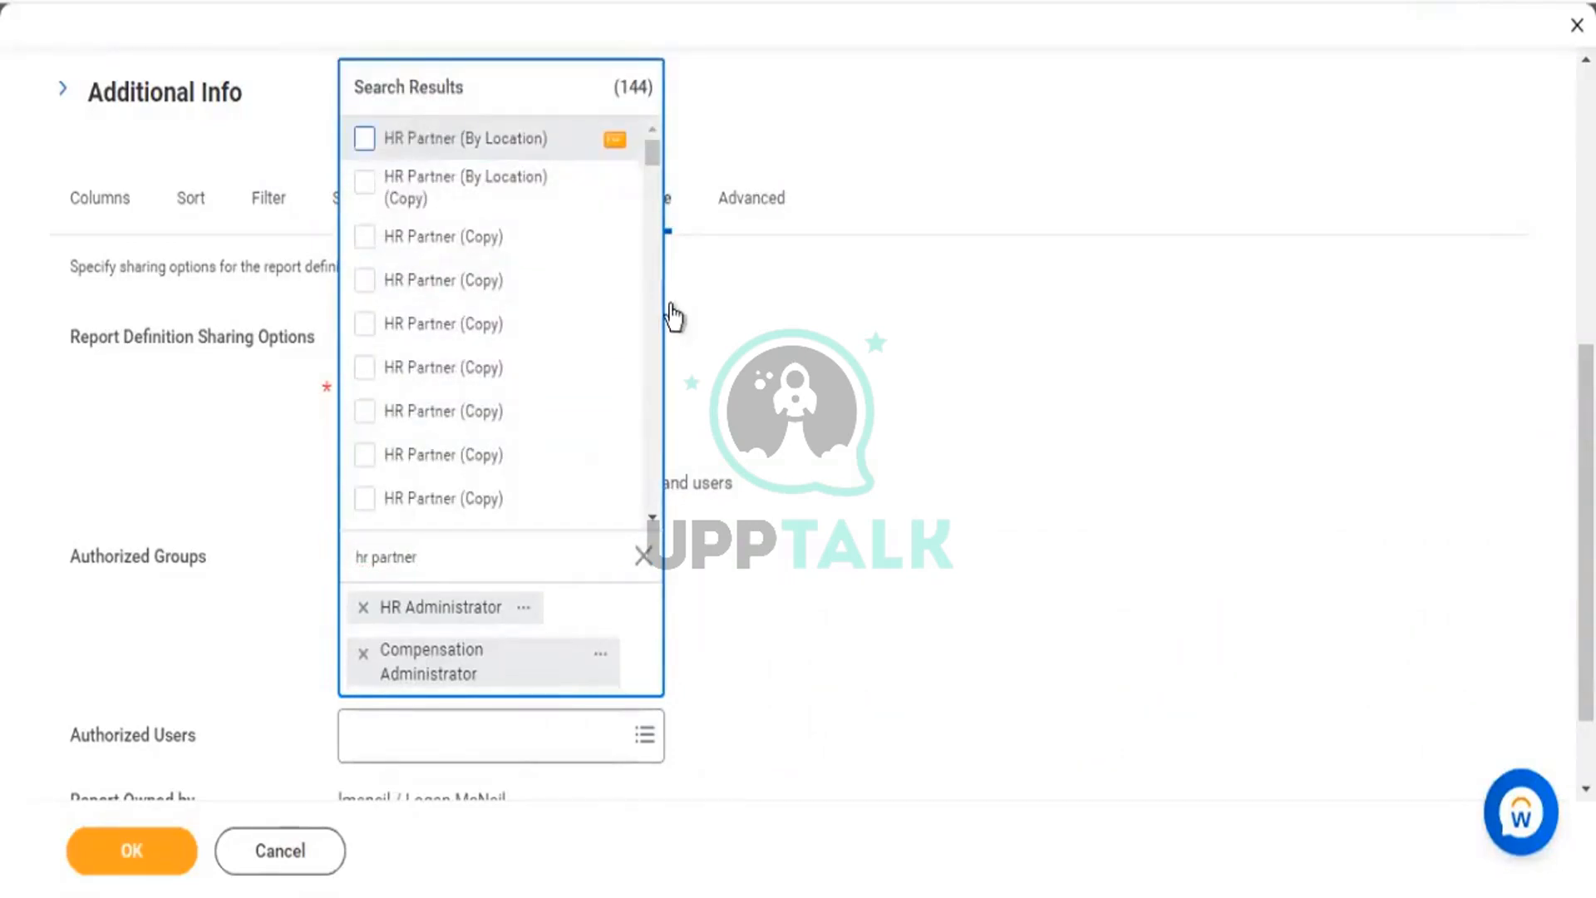
{"action": "left_click", "coordinate": [1004, 497]}
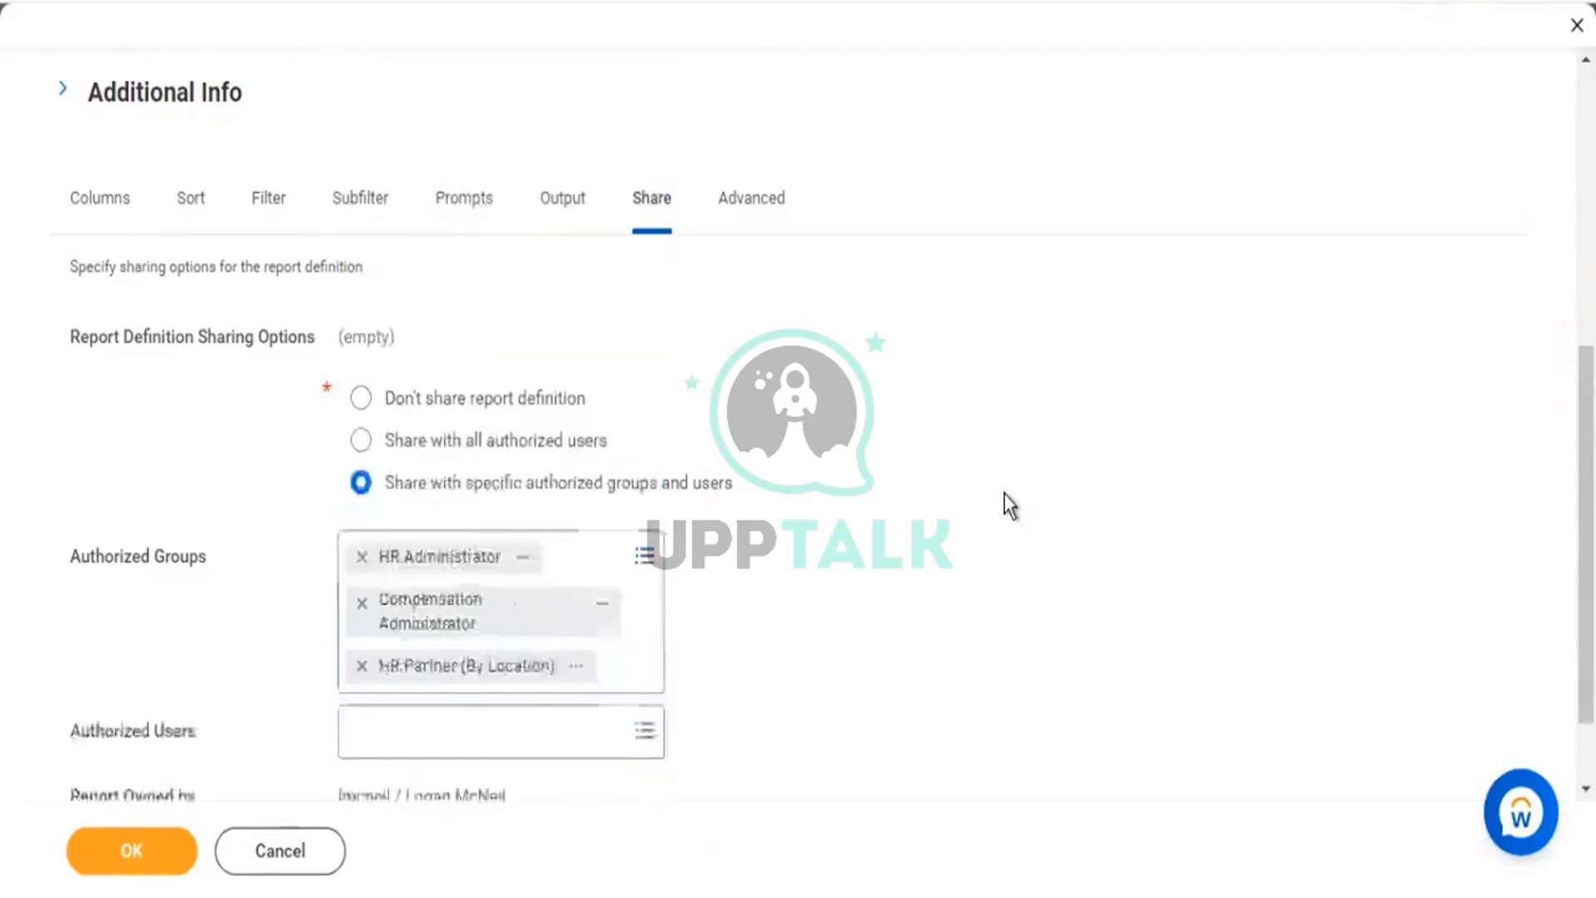
{"action": "scroll", "coordinate": [1006, 499], "scroll_direction": "down", "scroll_amount": 2}
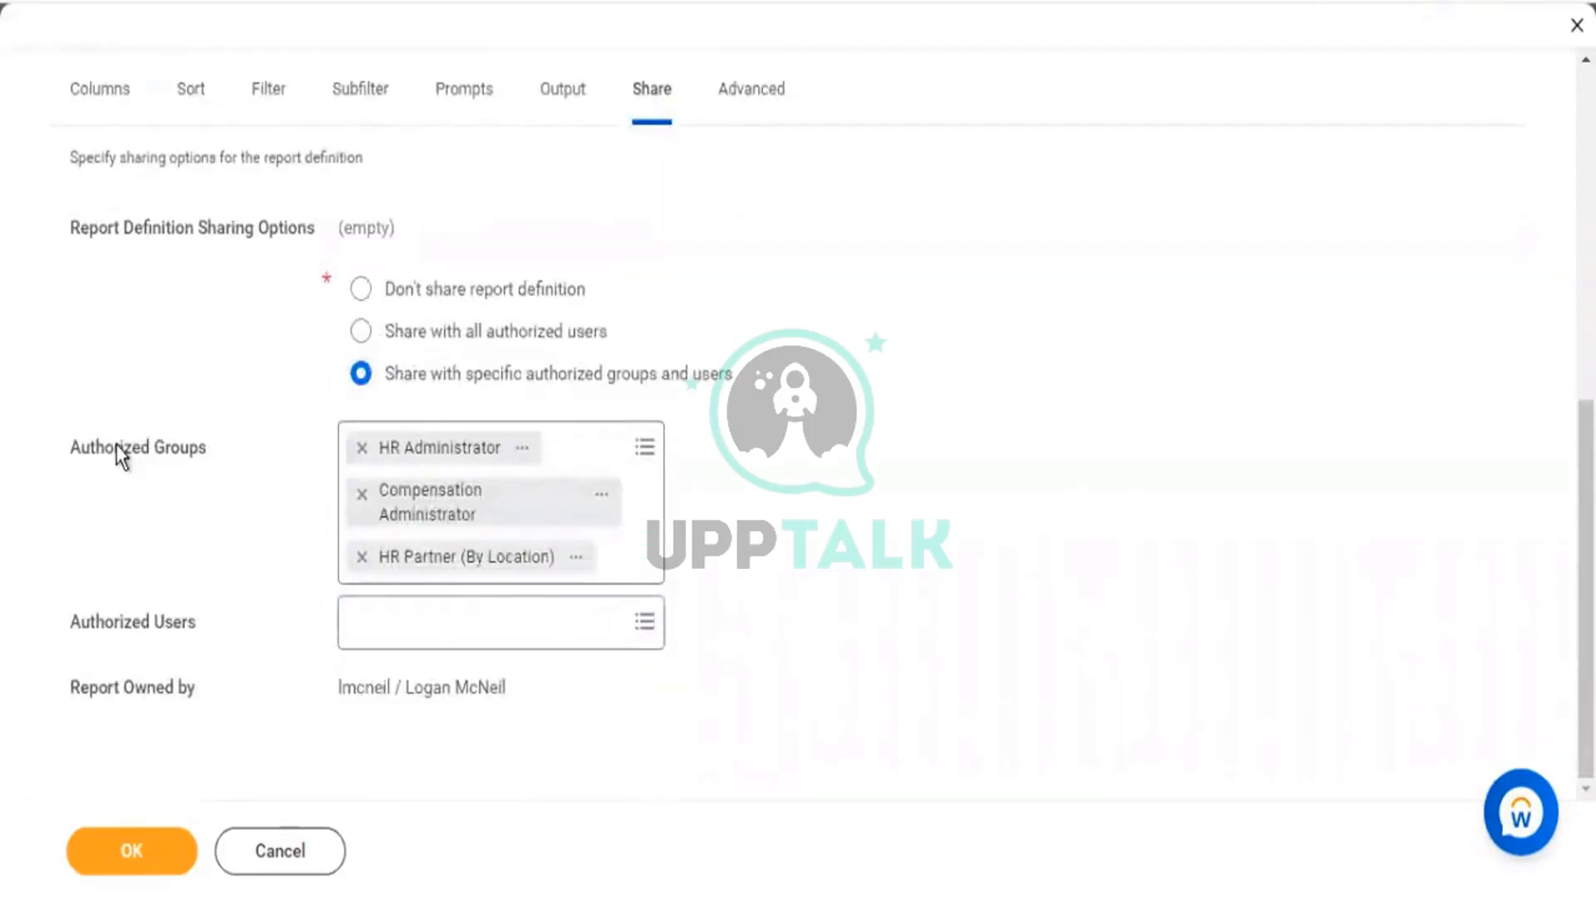
{"action": "left_click_drag", "start_coordinate": [120, 449], "coordinate": [228, 462]}
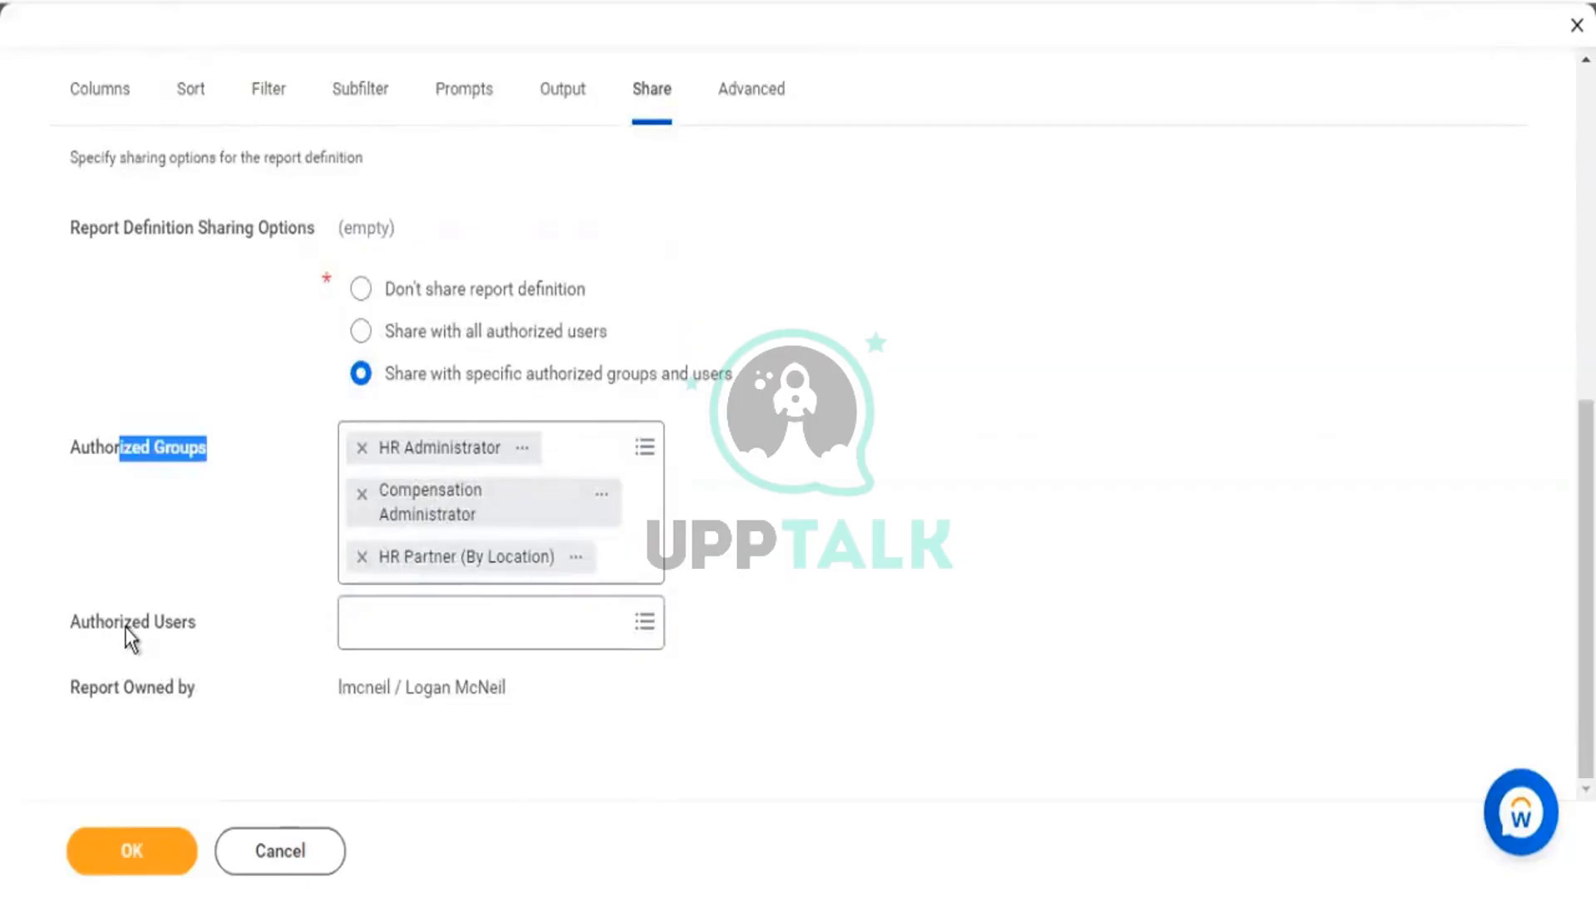
{"action": "left_click_drag", "start_coordinate": [124, 625], "coordinate": [223, 610]}
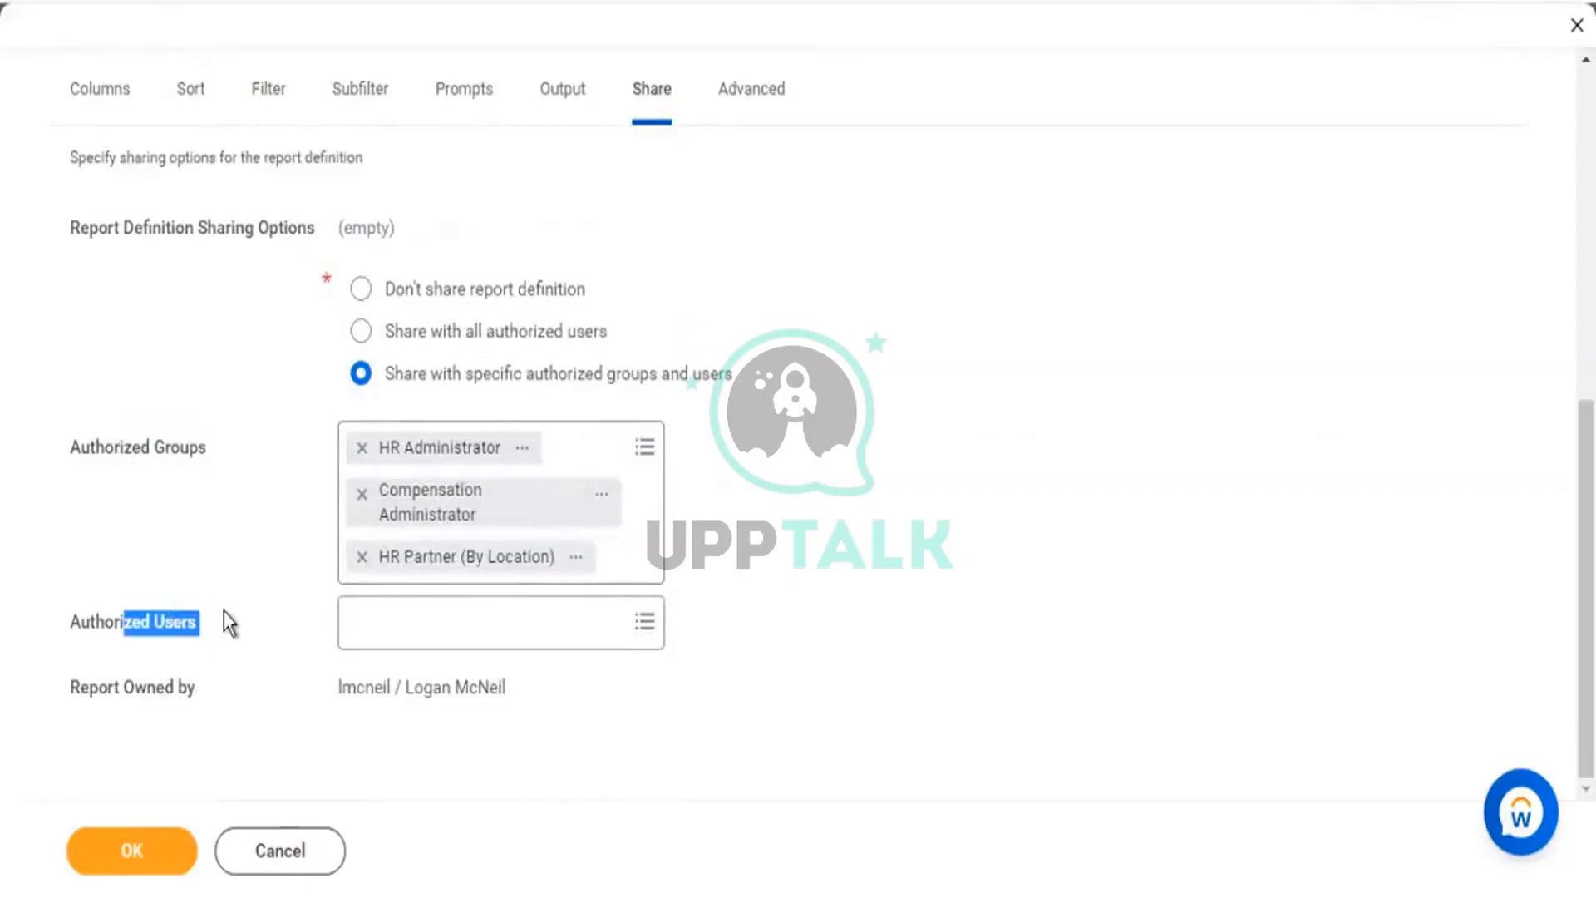
Search for the requested user by name and add them as an authorized user.
{"action": "left_click", "coordinate": [541, 638]}
{"action": "type", "text": "betty liu"}
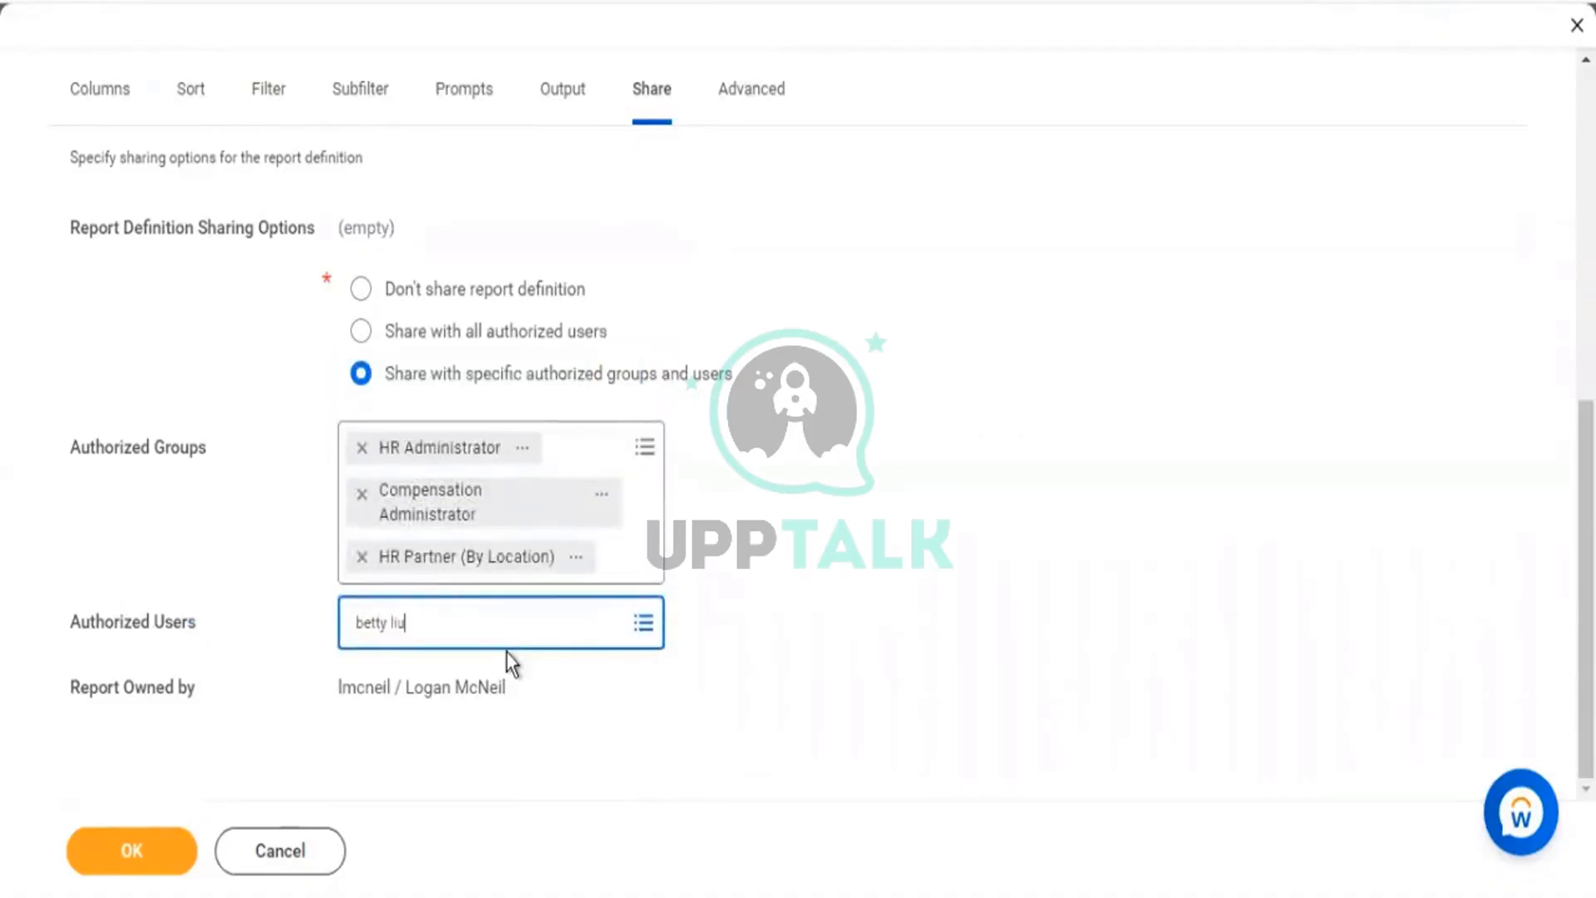
{"action": "key", "text": "Return"}
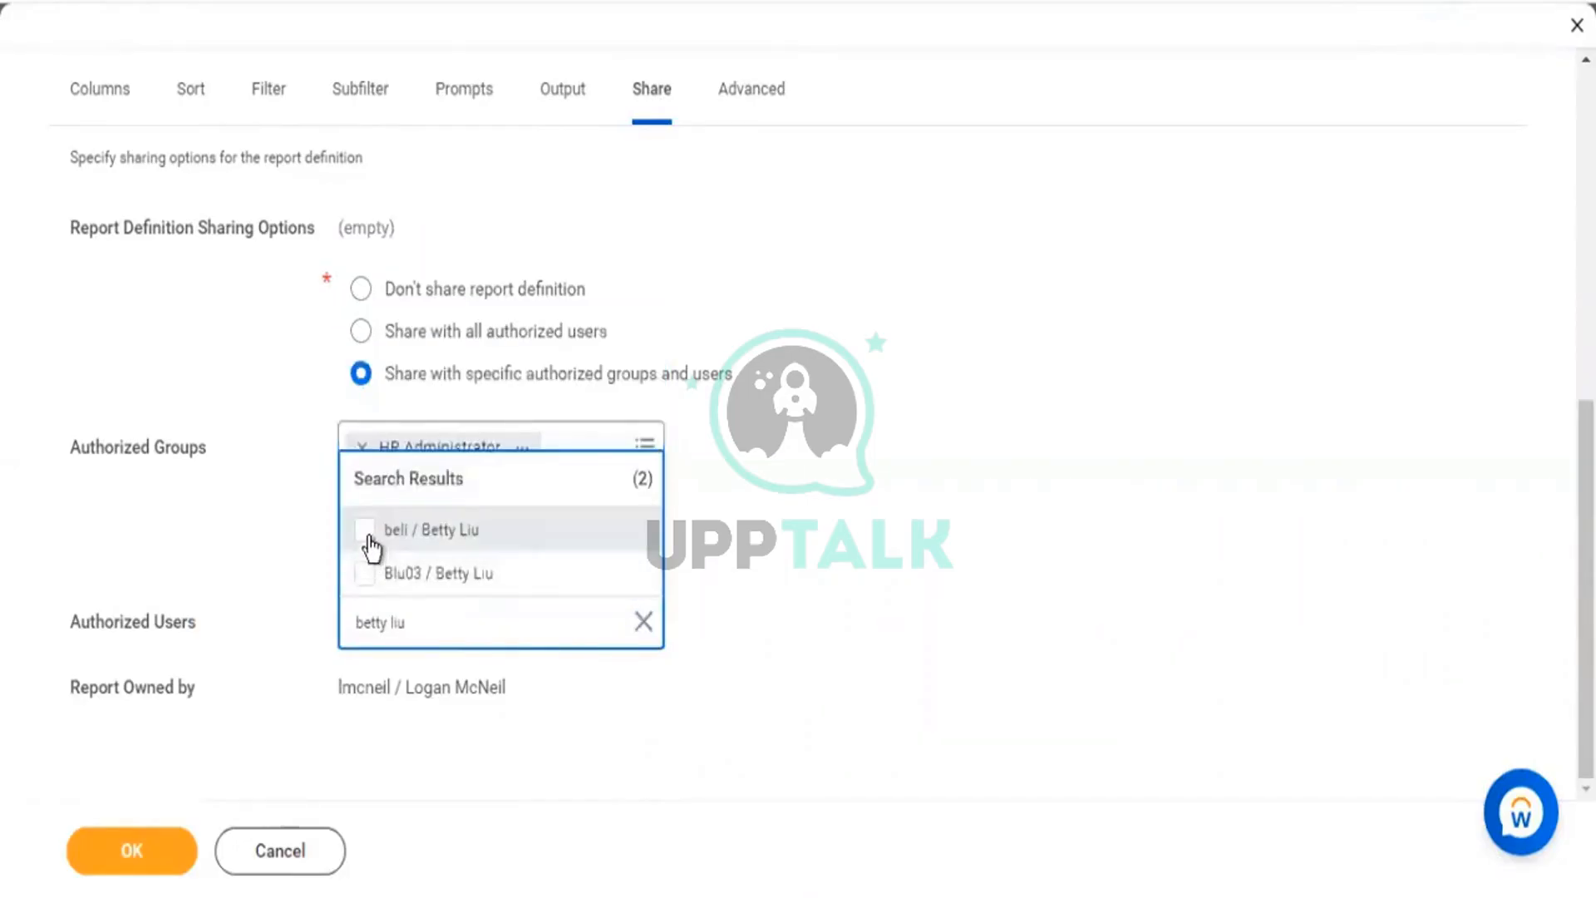
{"action": "left_click", "coordinate": [365, 531]}
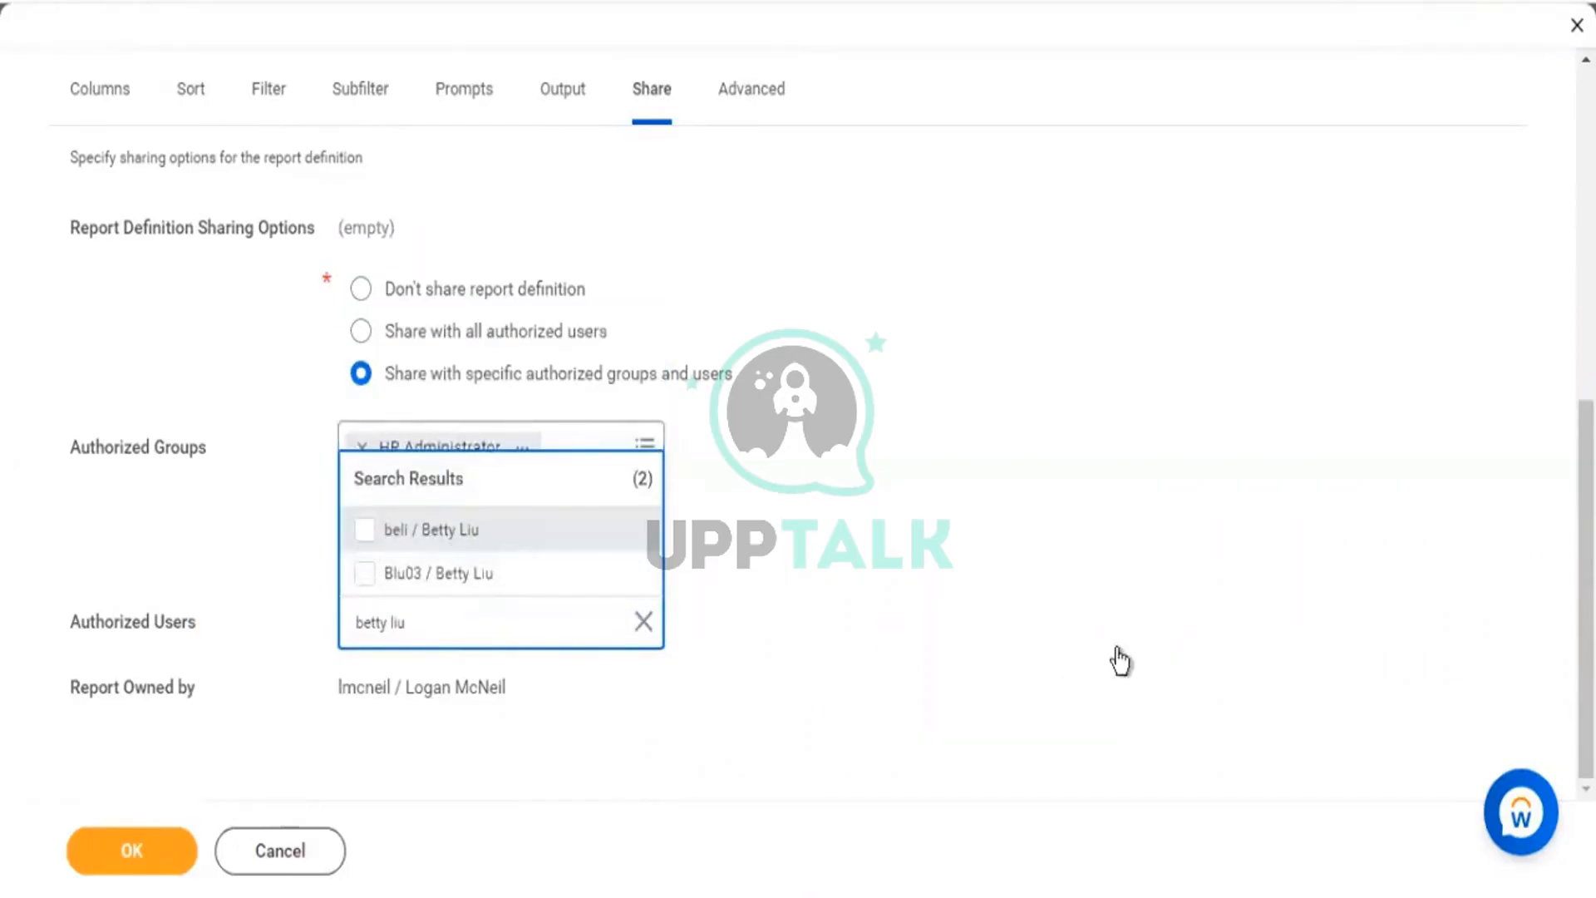
{"action": "left_click", "coordinate": [943, 559]}
{"action": "left_click_drag", "start_coordinate": [81, 448], "coordinate": [232, 476]}
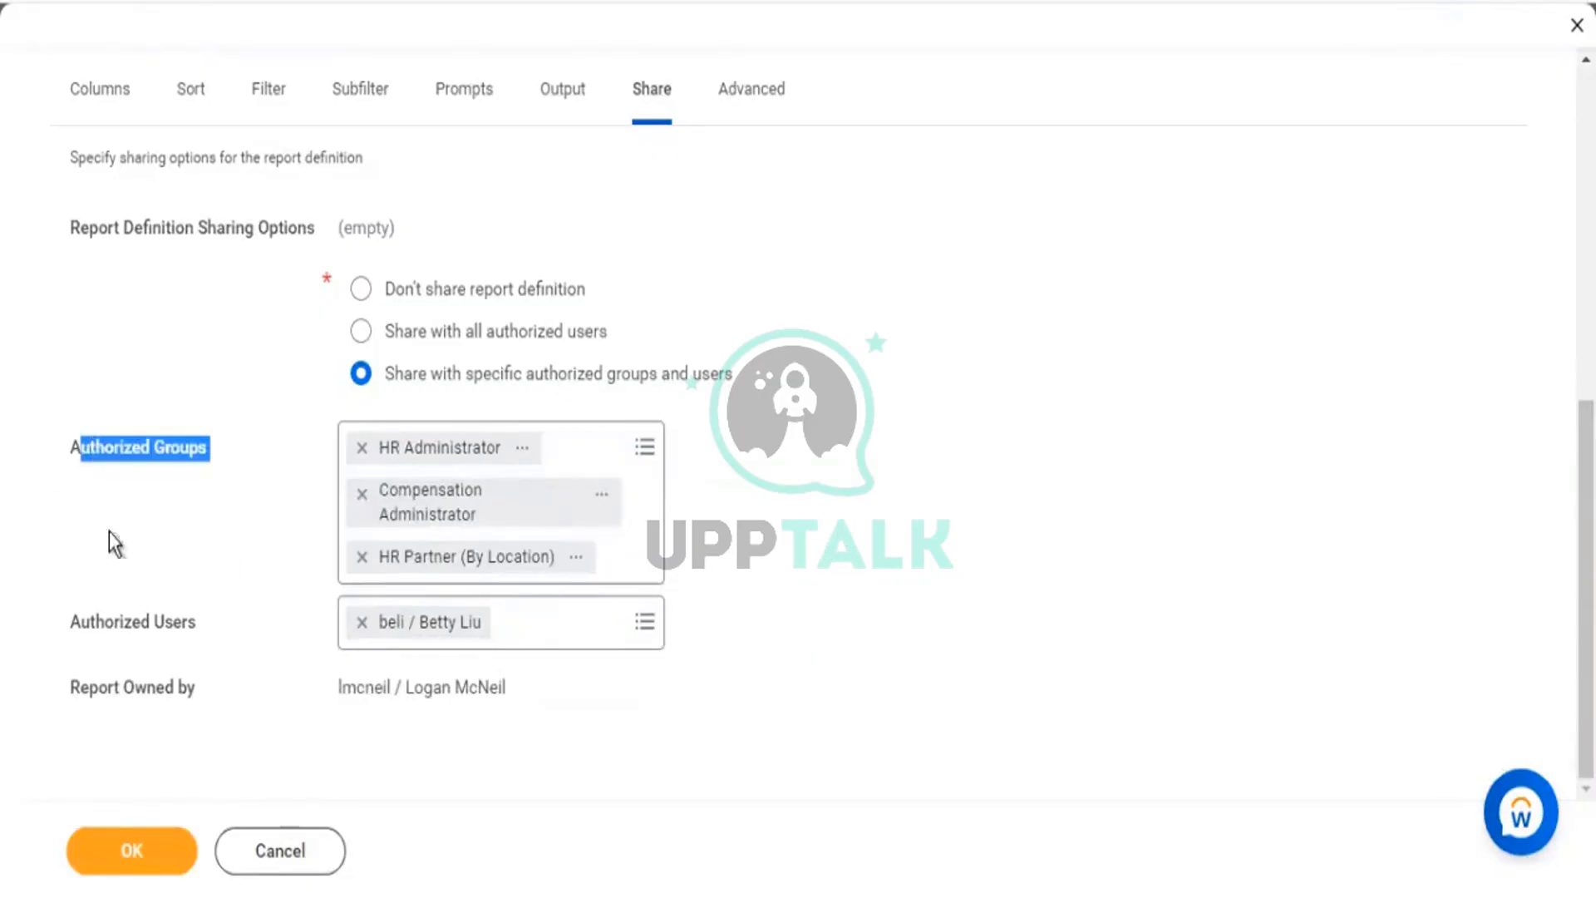
{"action": "scroll", "coordinate": [866, 656], "scroll_direction": "up", "scroll_amount": 5}
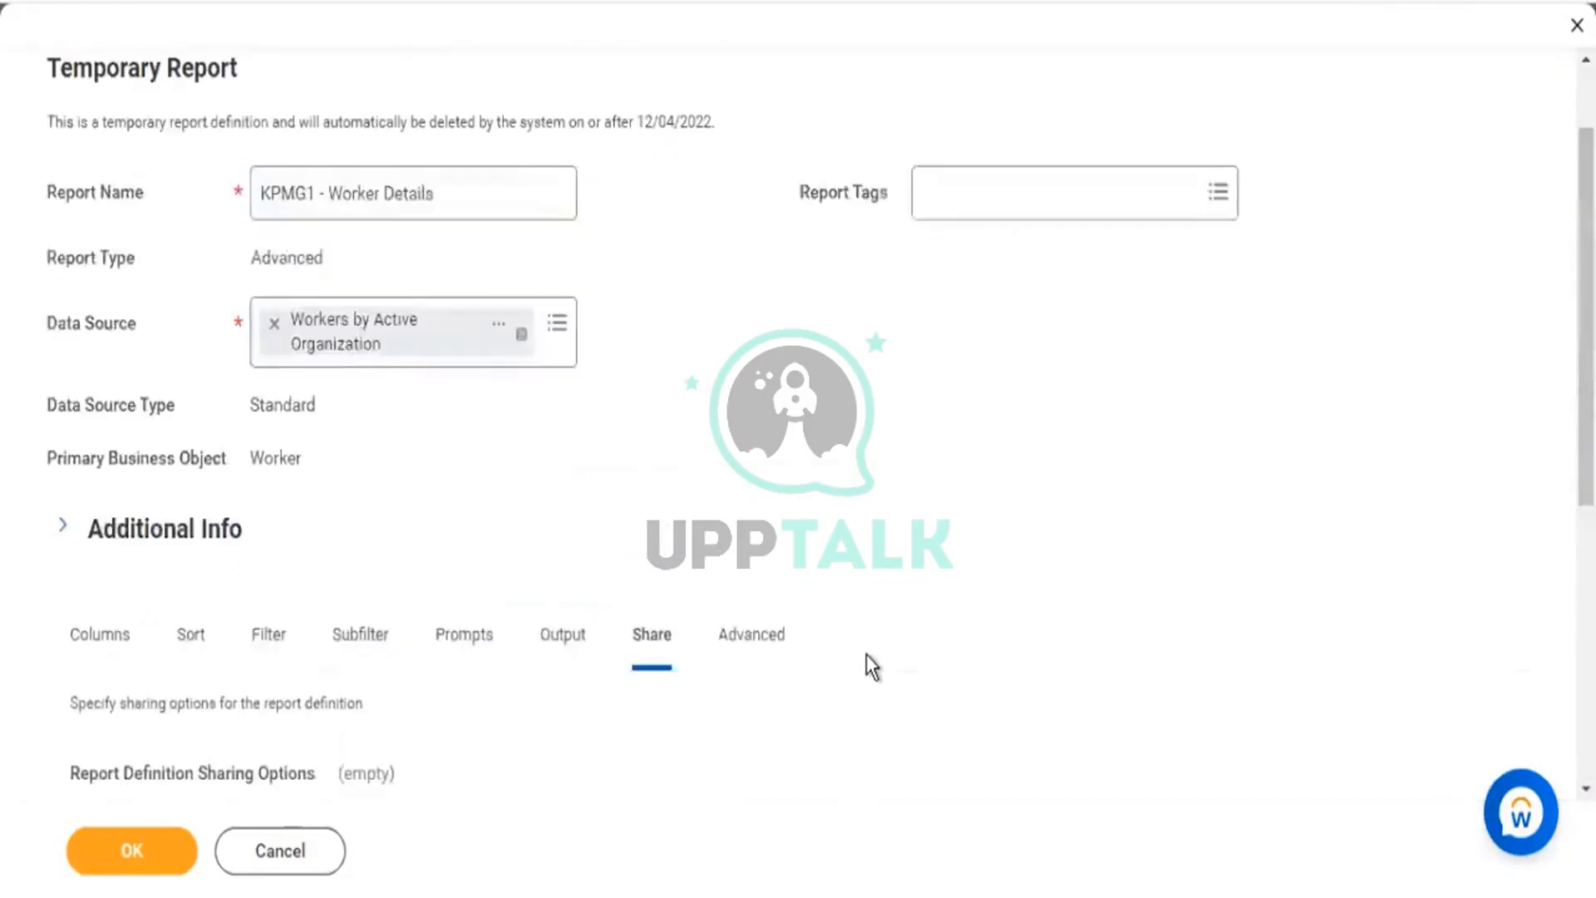
{"action": "scroll", "coordinate": [854, 597], "scroll_direction": "down", "scroll_amount": 5}
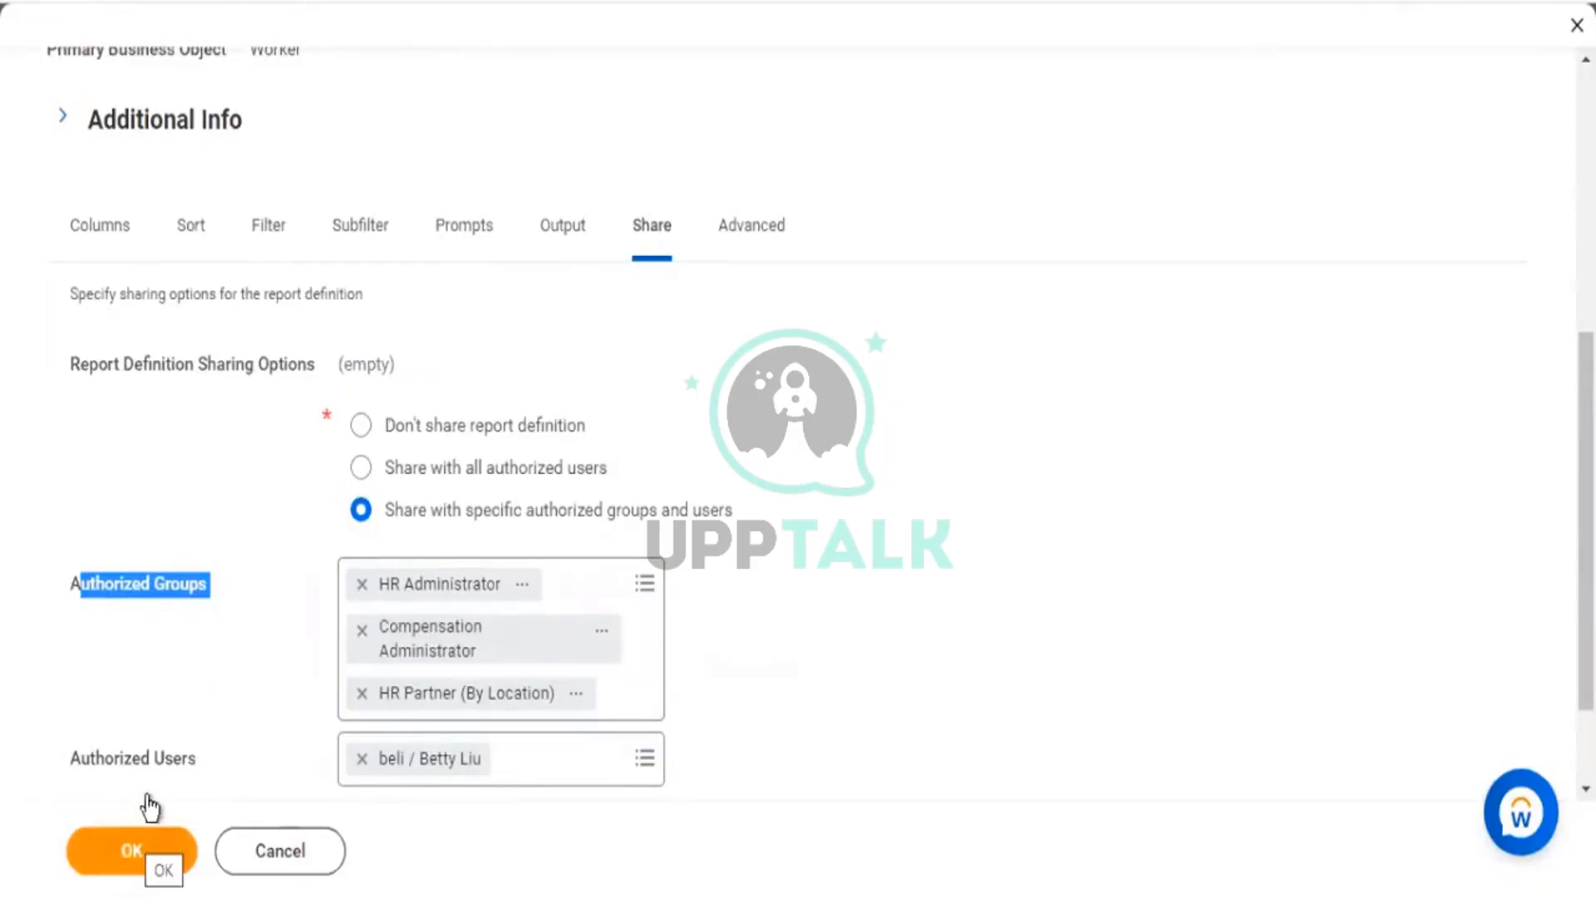
{"action": "scroll", "coordinate": [111, 531], "scroll_direction": "up", "scroll_amount": 2}
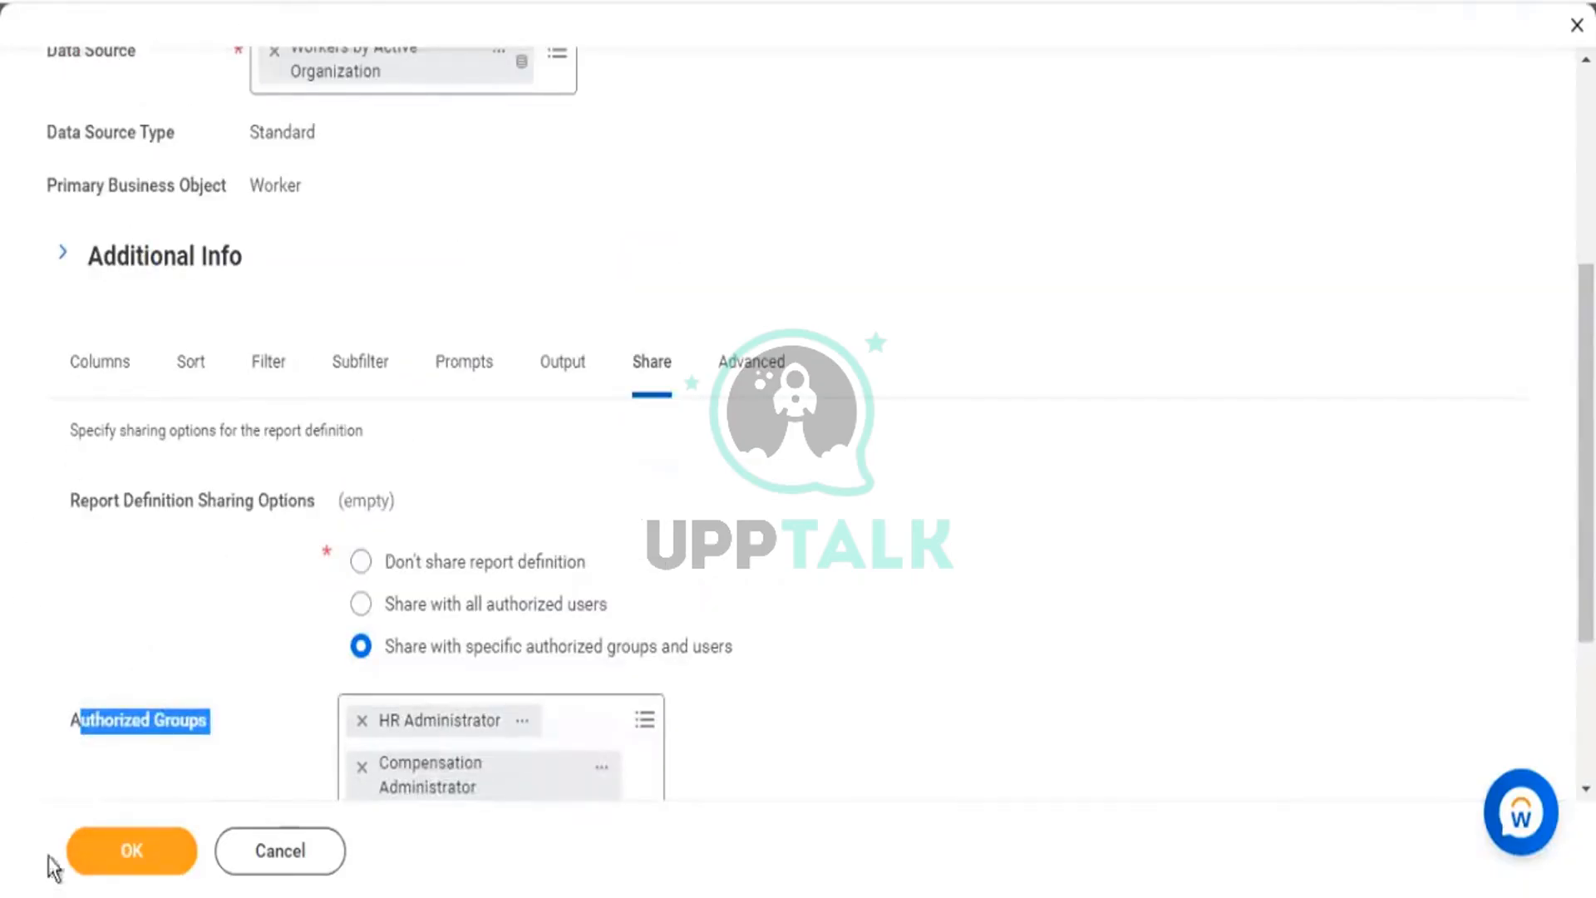
Review the report's 8 columns on the Columns tab, then leave with Esc, raising Discard Changes?
{"action": "left_click", "coordinate": [105, 384]}
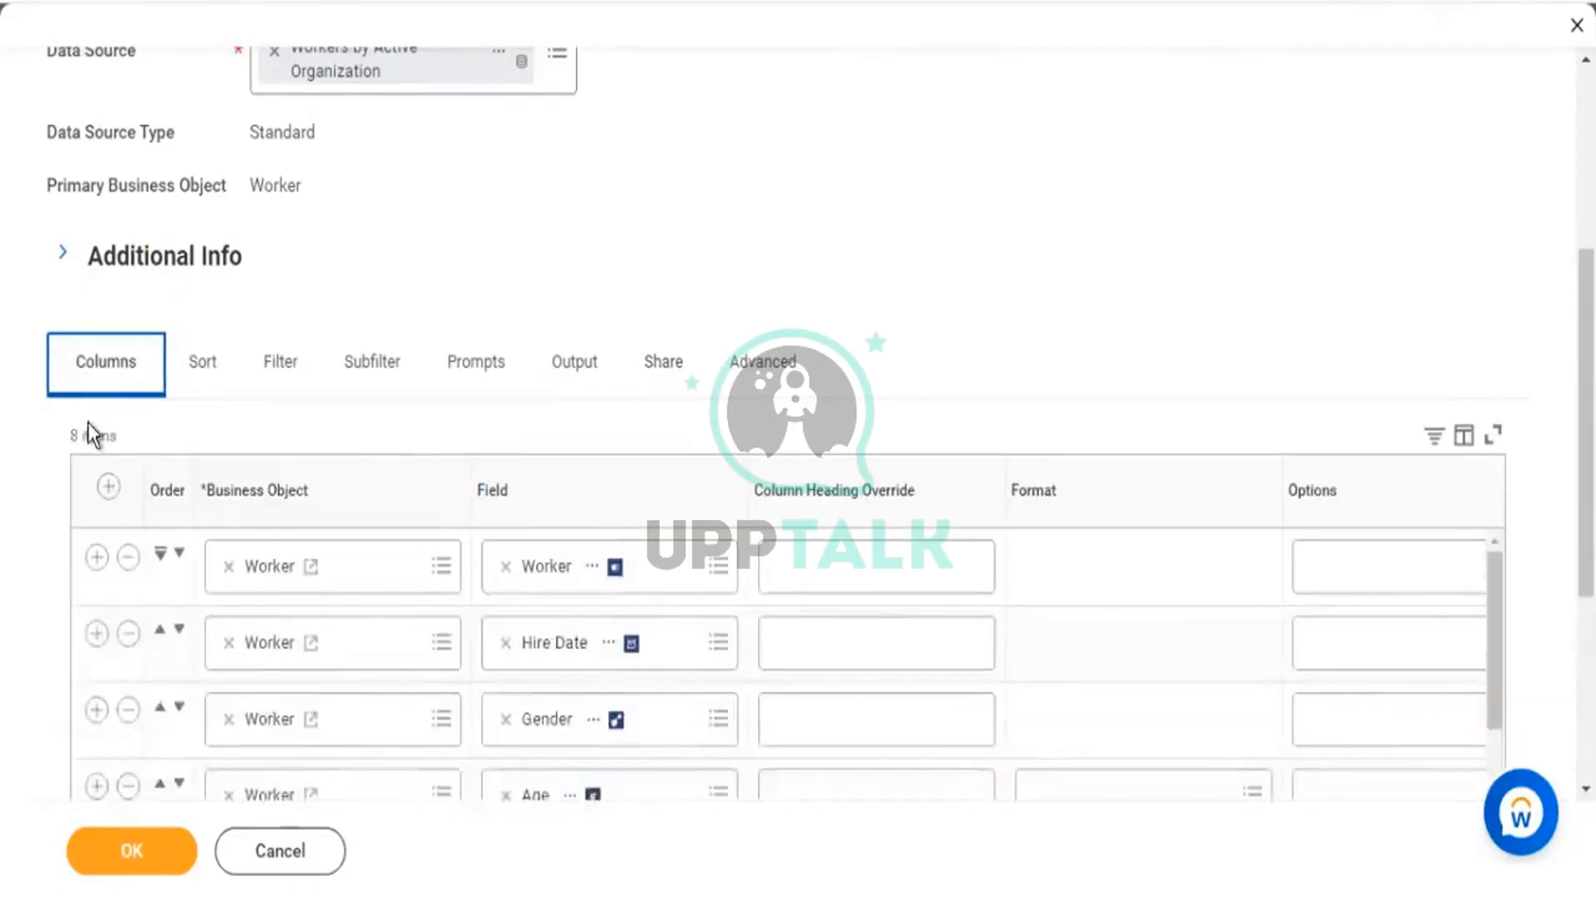
{"action": "scroll", "coordinate": [775, 553], "scroll_direction": "down", "scroll_amount": 5}
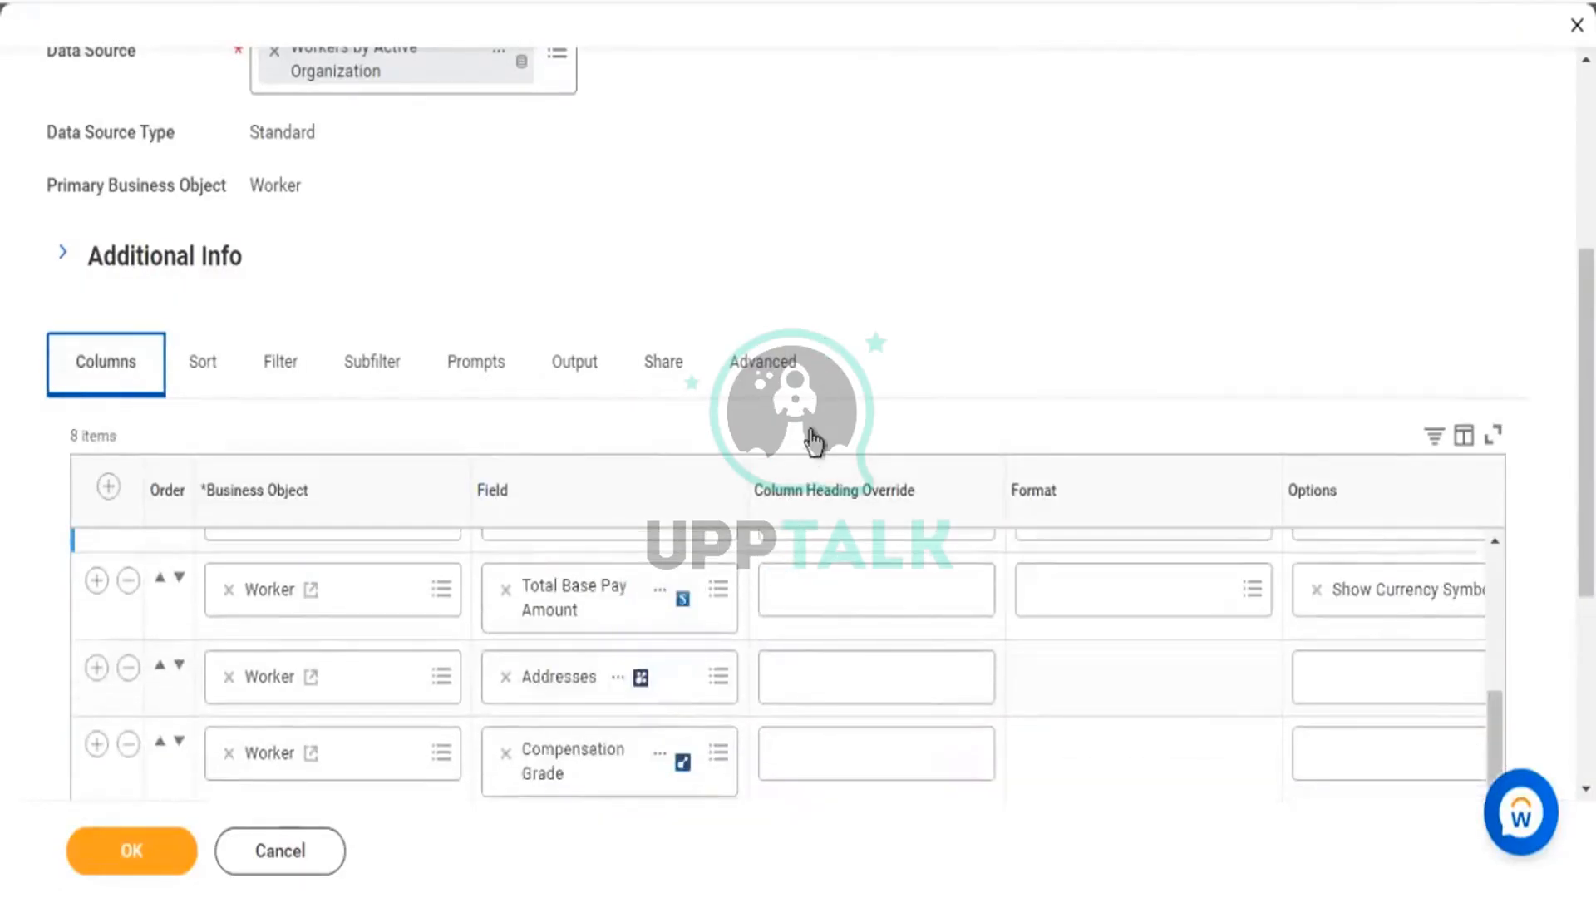
{"action": "scroll", "coordinate": [812, 446], "scroll_direction": "down", "scroll_amount": 5}
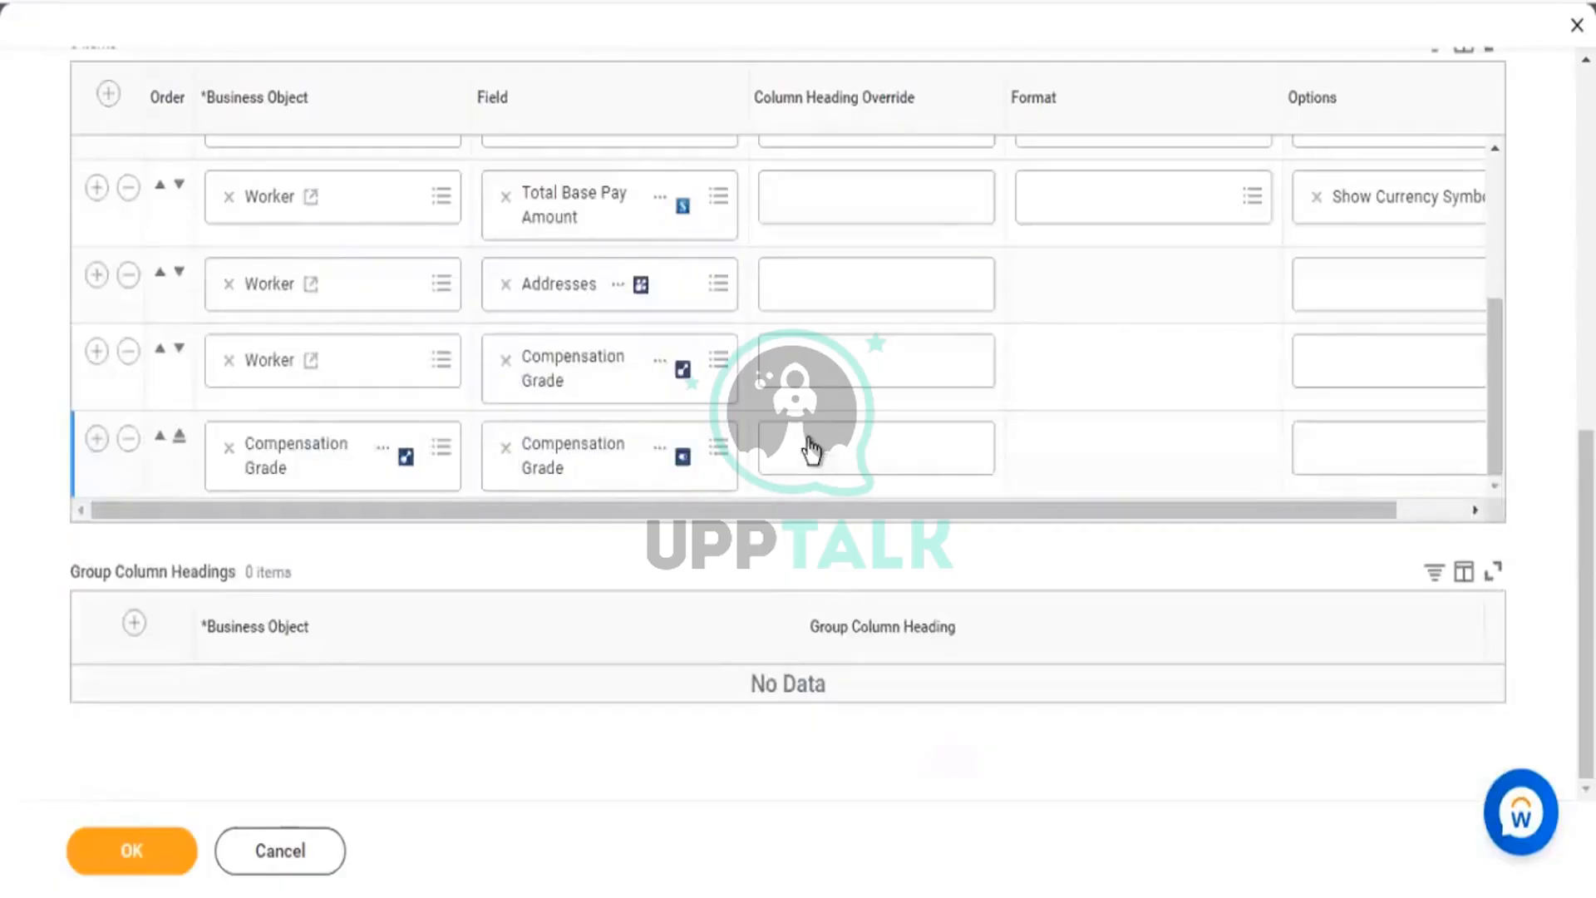
{"action": "scroll", "coordinate": [812, 451], "scroll_direction": "up", "scroll_amount": 5}
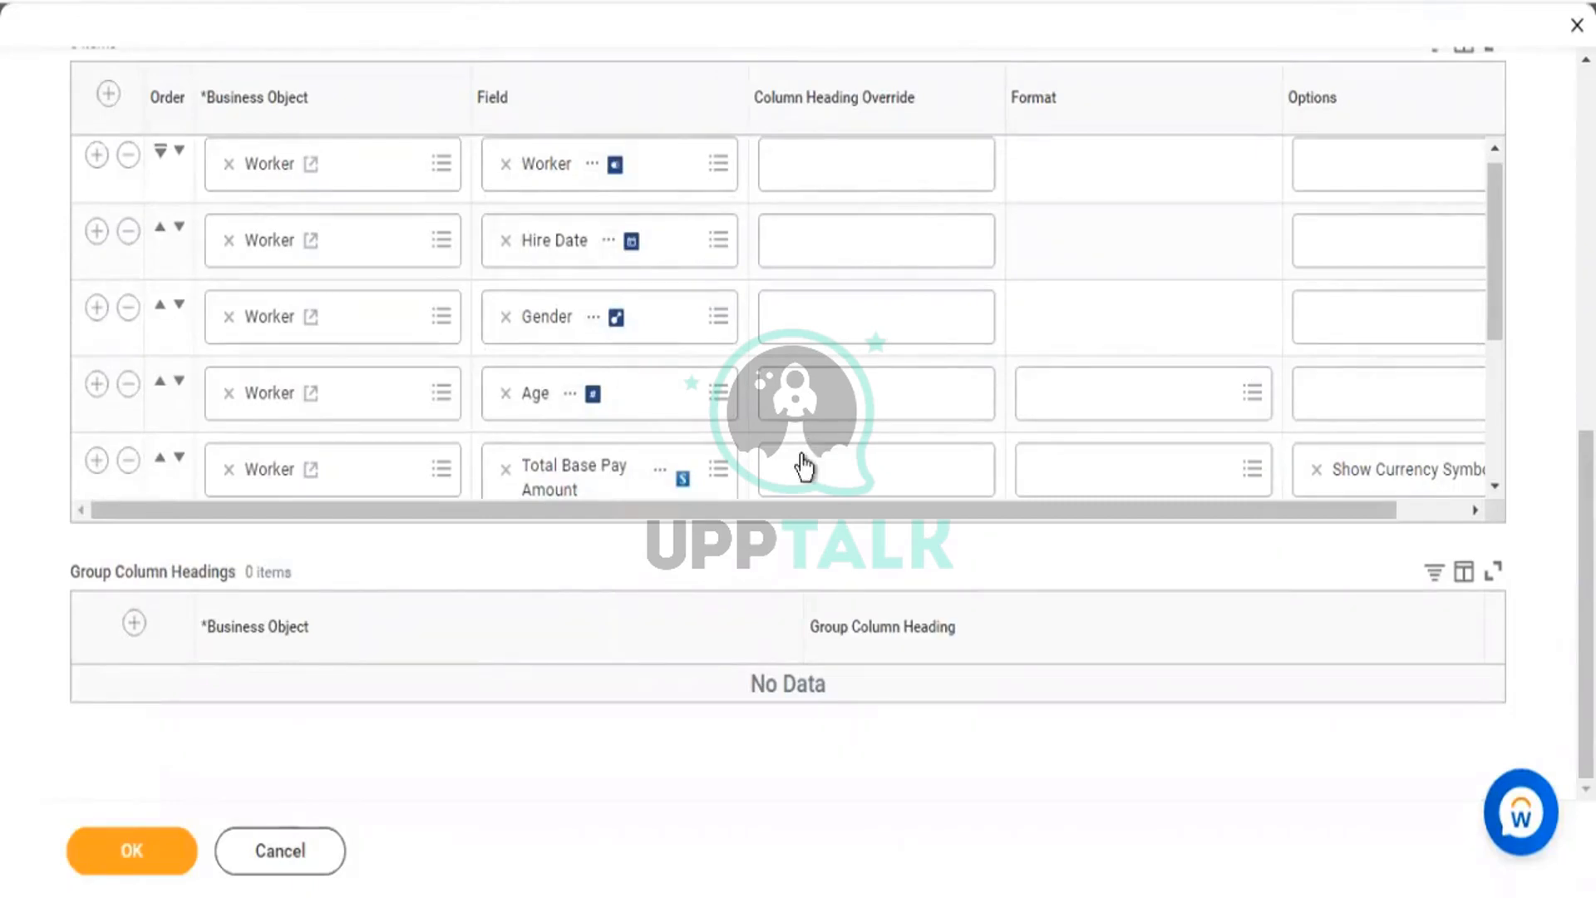
{"action": "key", "text": "Escape"}
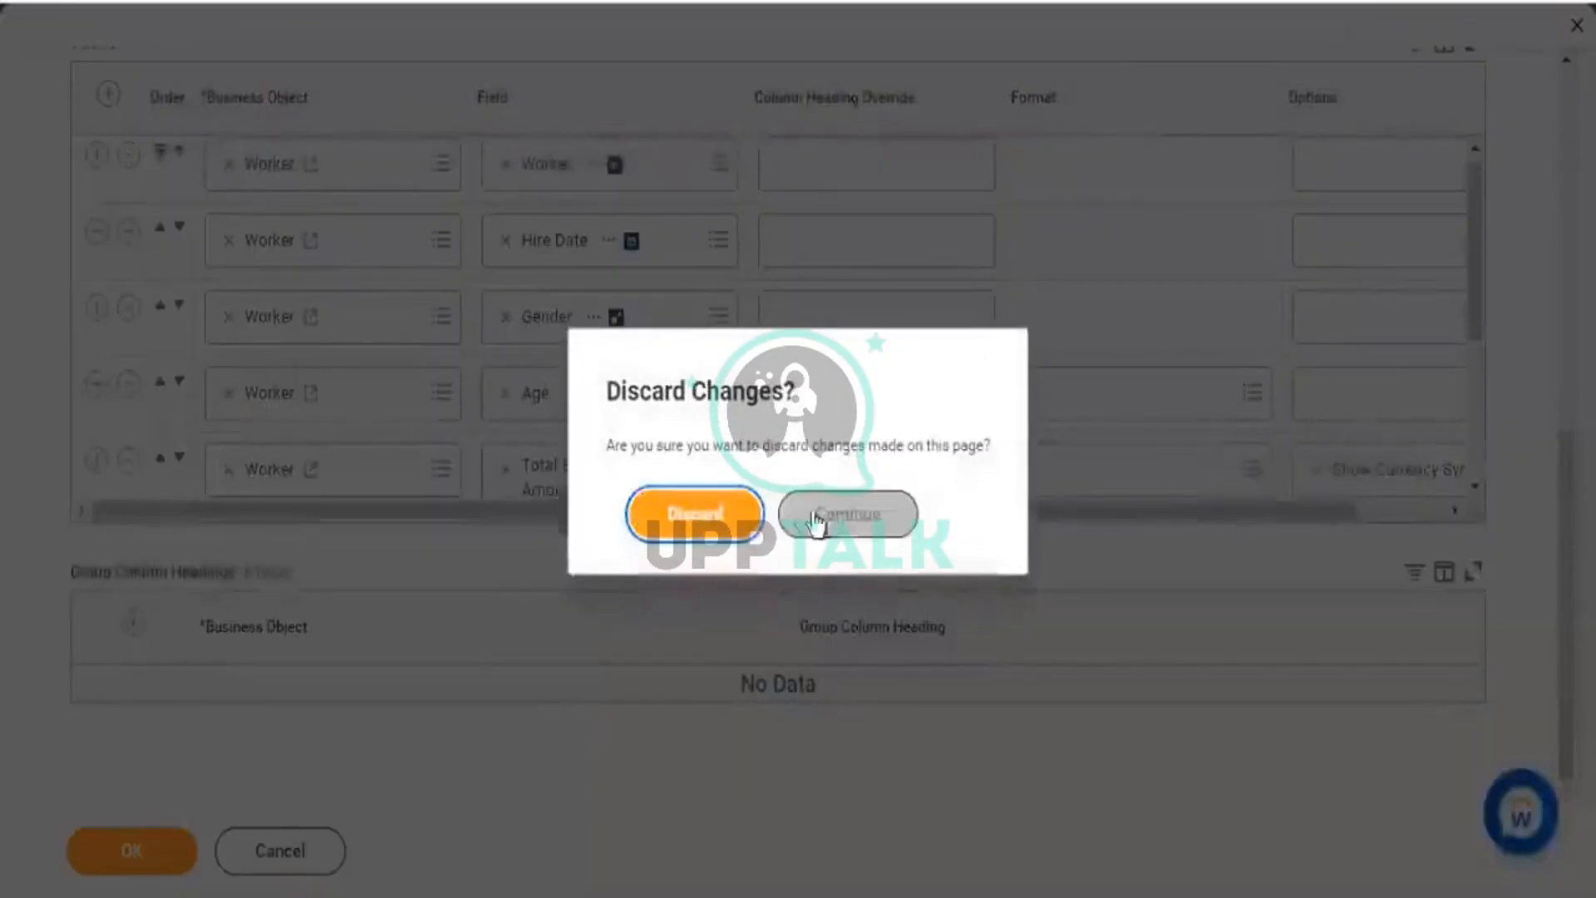
Choose Continue to keep the unsaved edits and return to the report's 8 columns.
{"action": "left_click", "coordinate": [847, 514]}
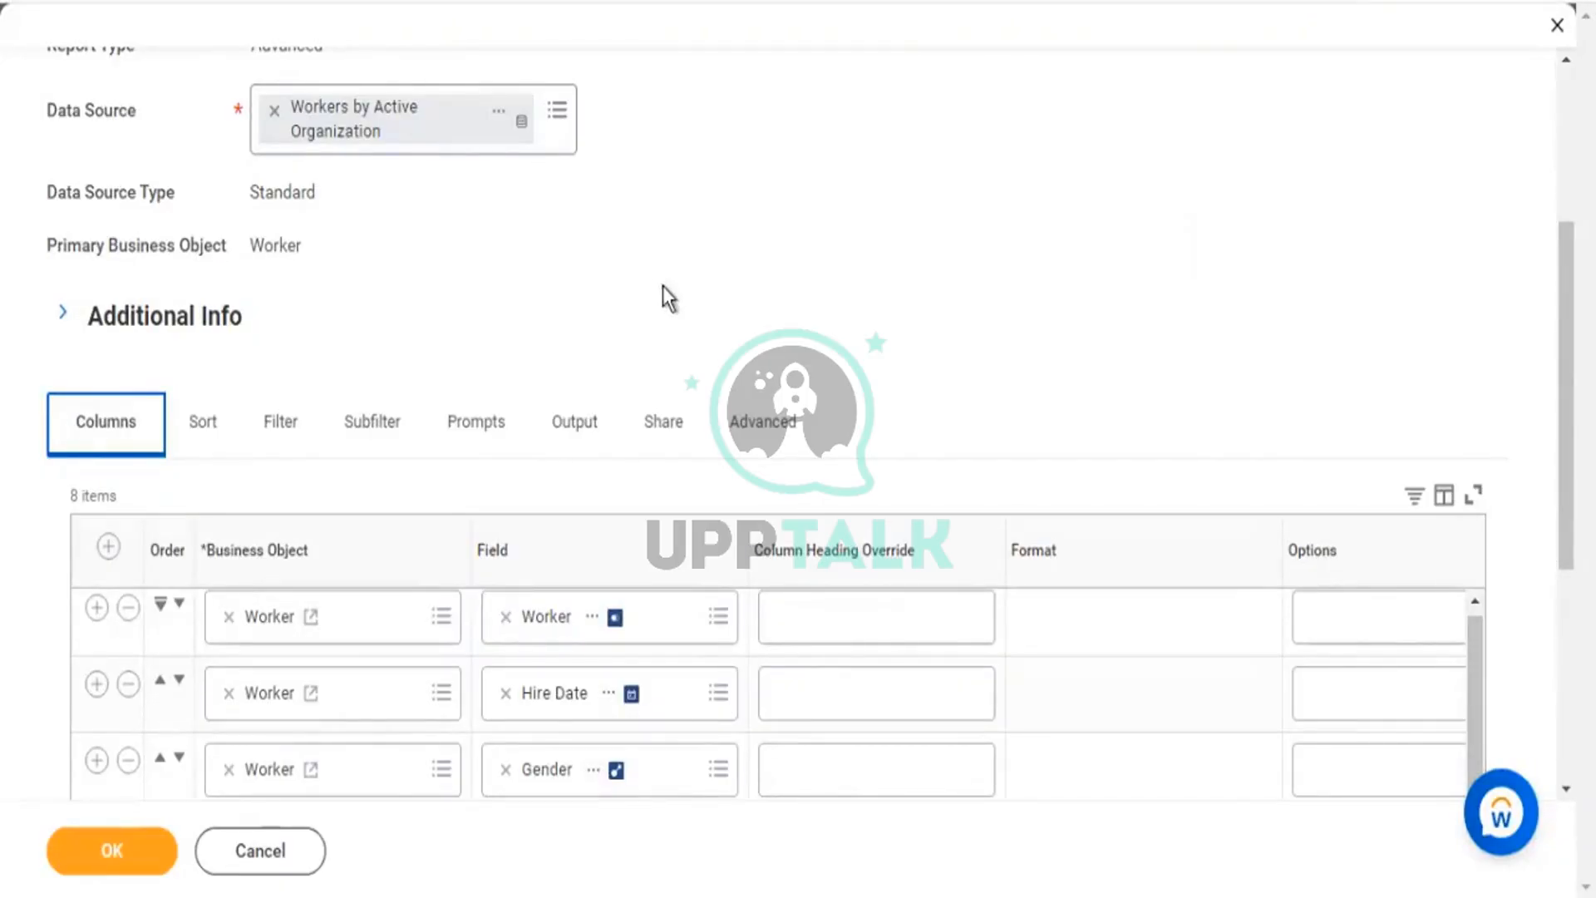
{"action": "scroll", "coordinate": [1503, 428], "scroll_direction": "down", "scroll_amount": 5}
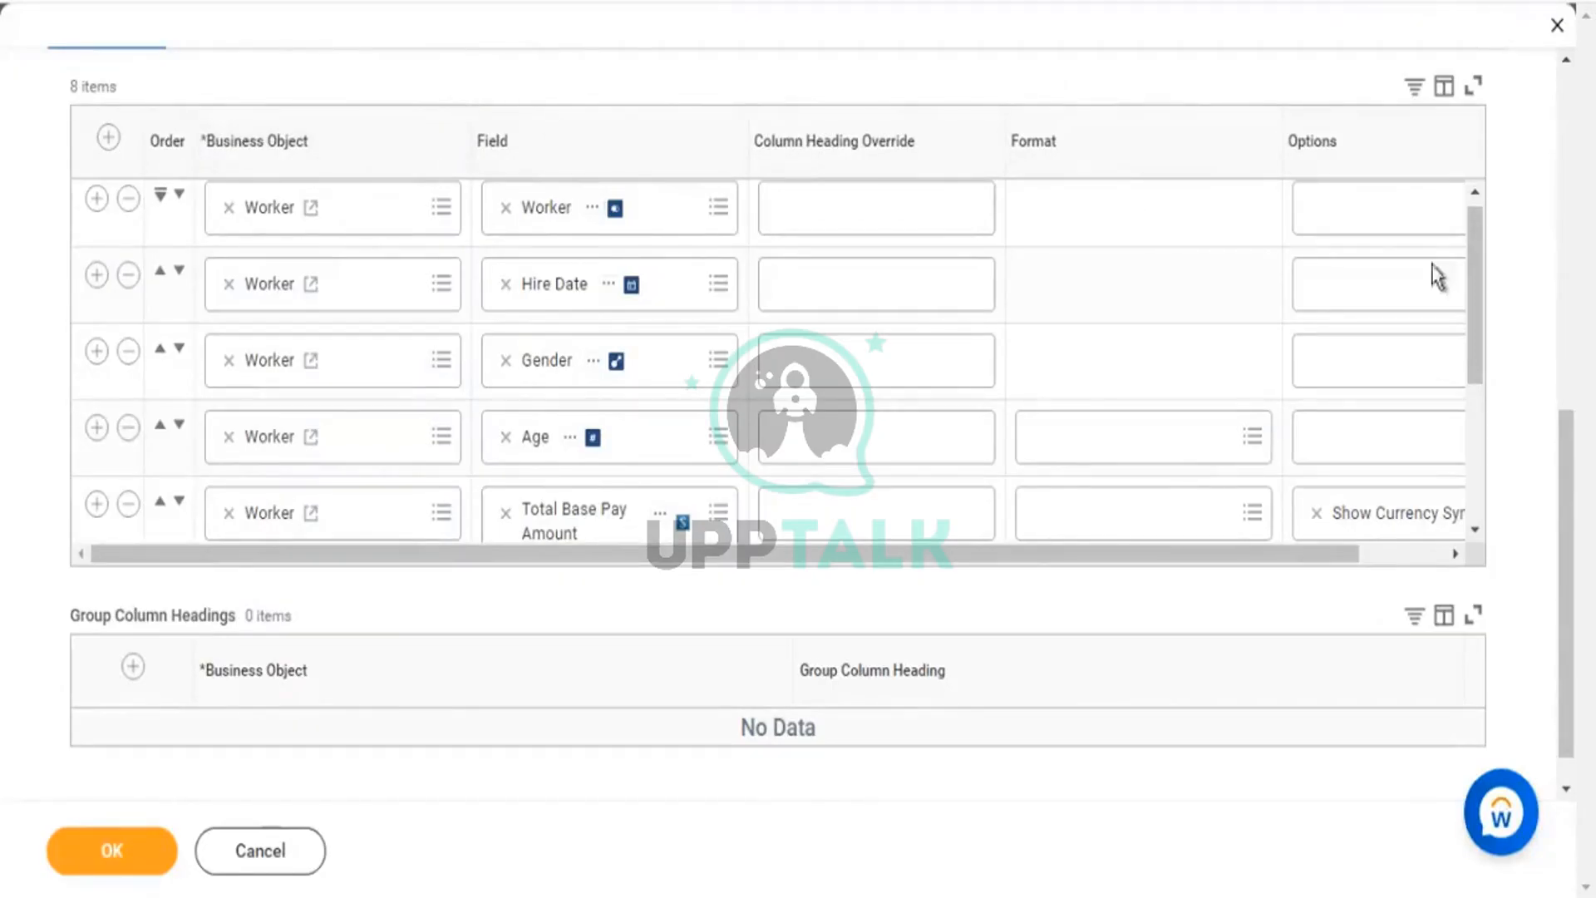
{"action": "left_click_drag", "start_coordinate": [1478, 359], "coordinate": [1483, 395]}
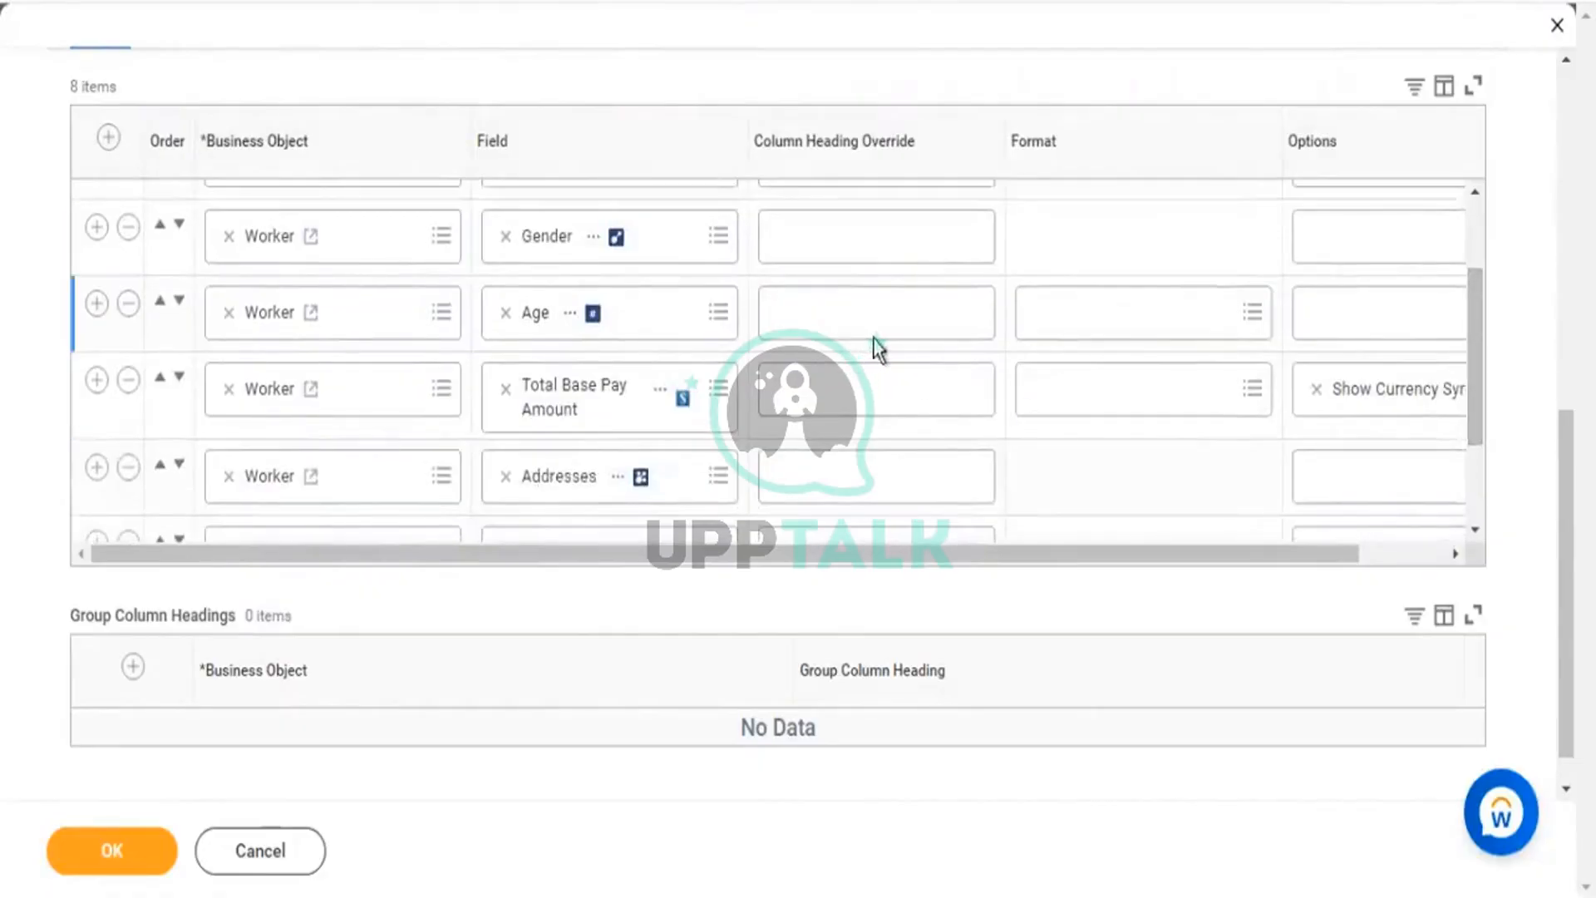
{"action": "left_click", "coordinate": [584, 334]}
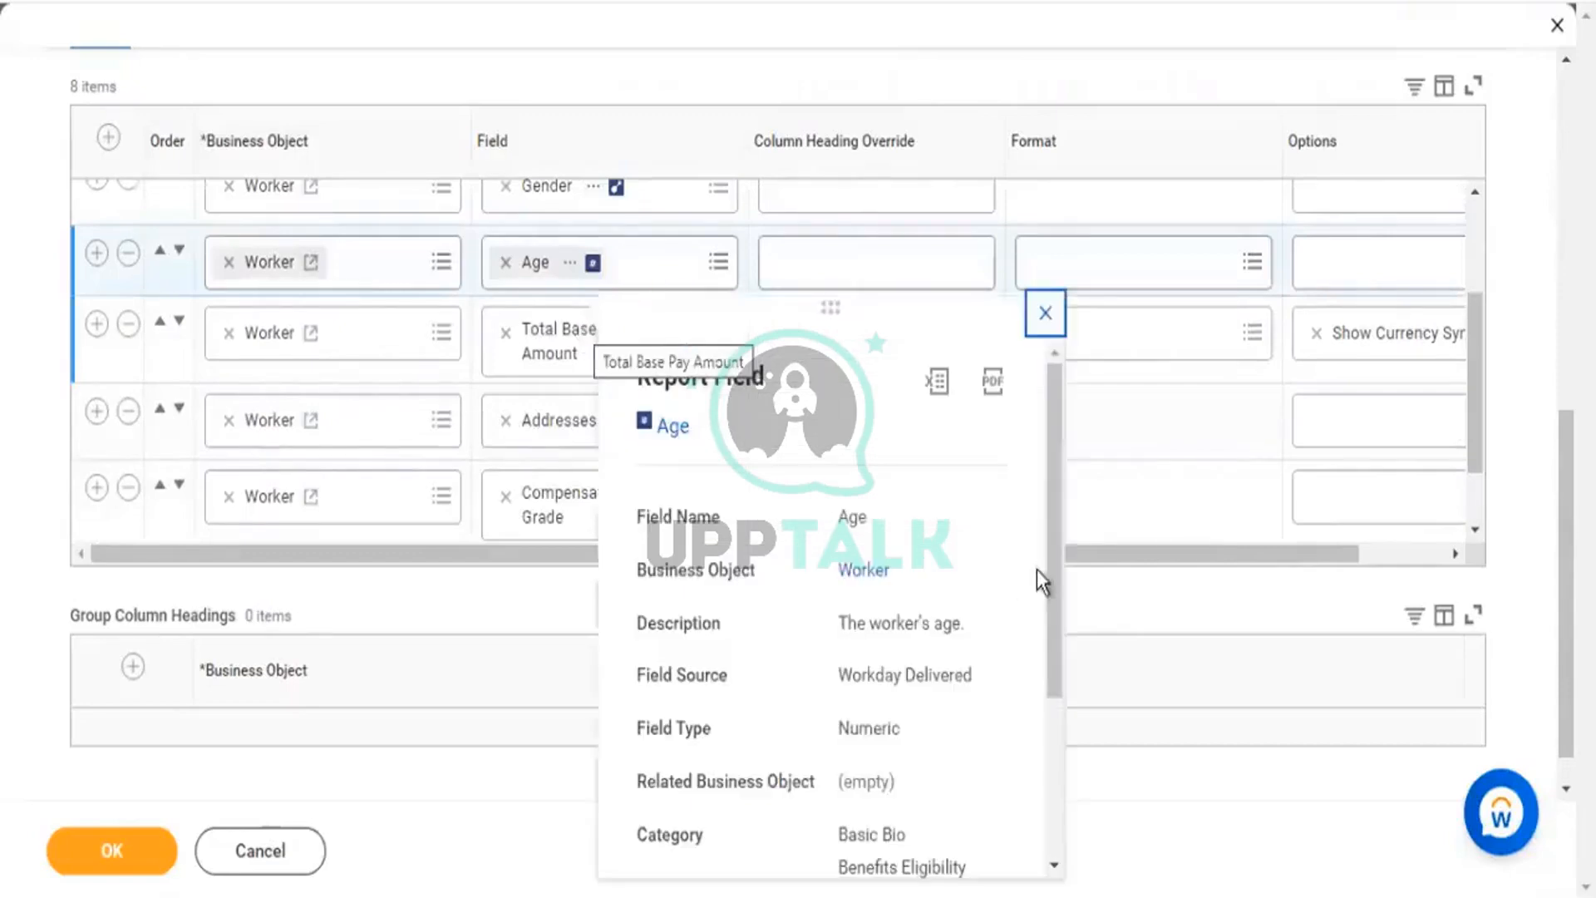
{"action": "left_click_drag", "start_coordinate": [866, 623], "coordinate": [968, 628]}
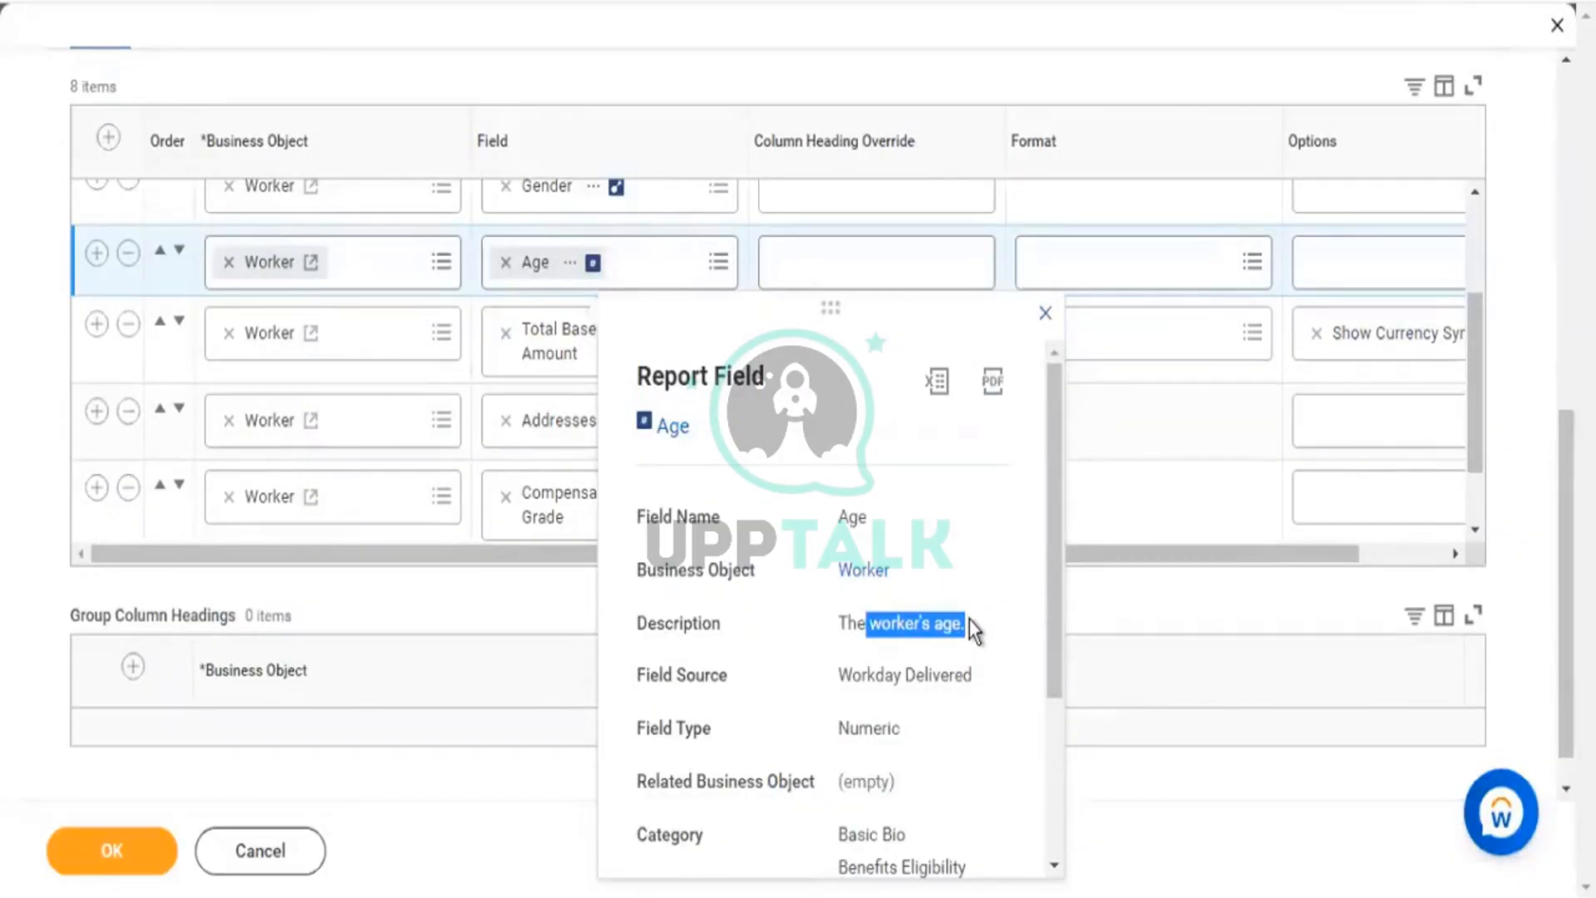
{"action": "left_click", "coordinate": [1471, 379]}
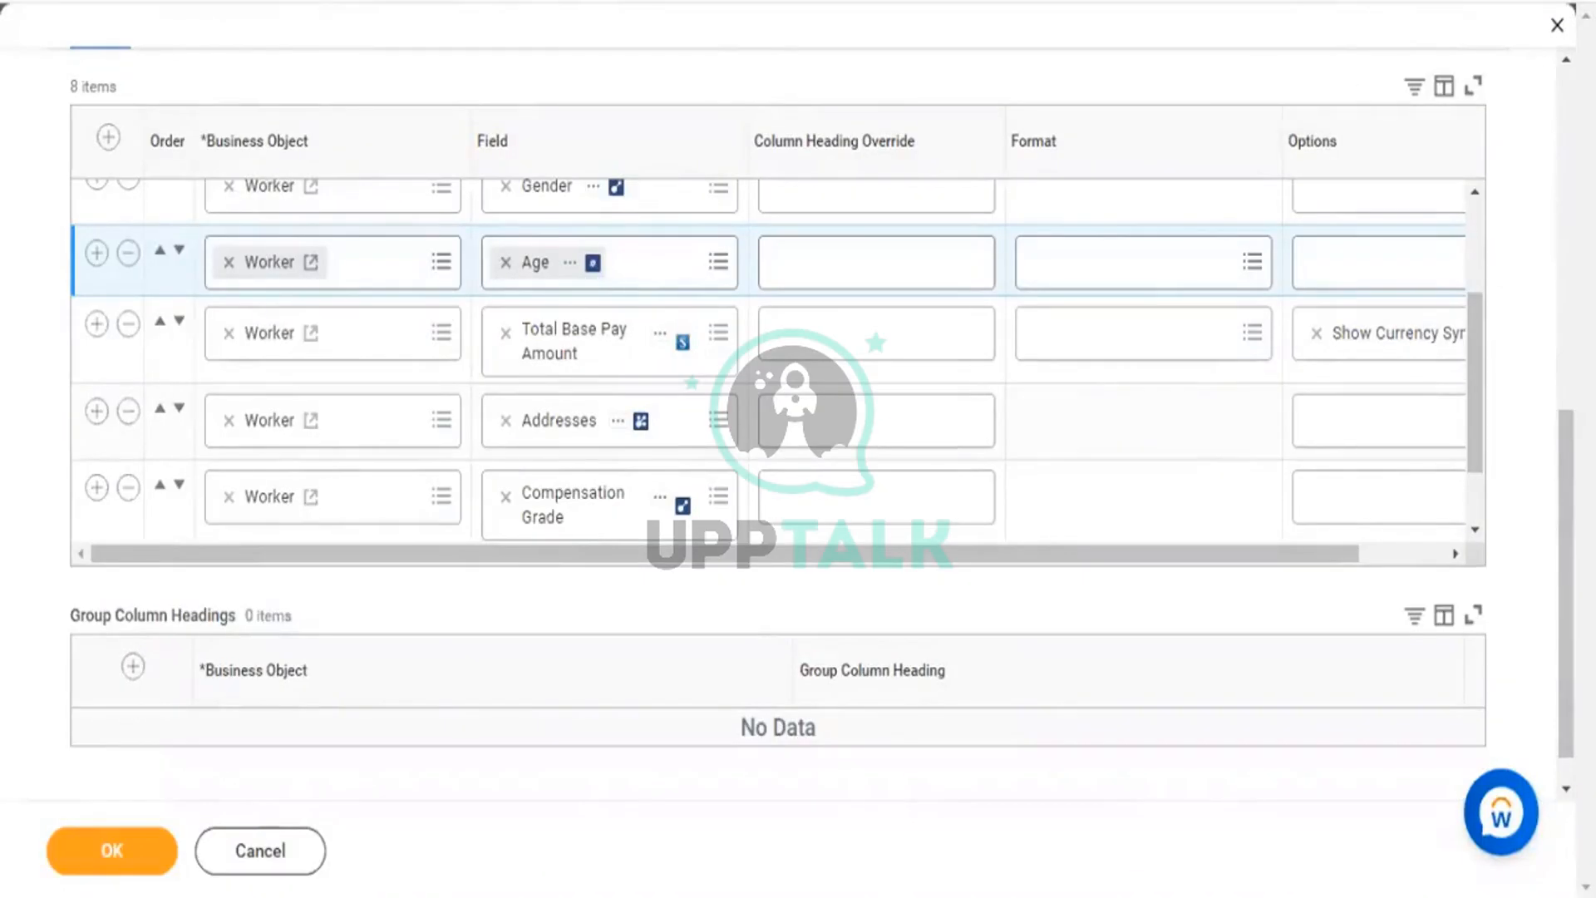
Scroll the Columns tab down to the Age row, highlighting the KPMG1 - Worker Details report name.
{"action": "scroll", "coordinate": [1015, 177], "scroll_direction": "up", "scroll_amount": 10}
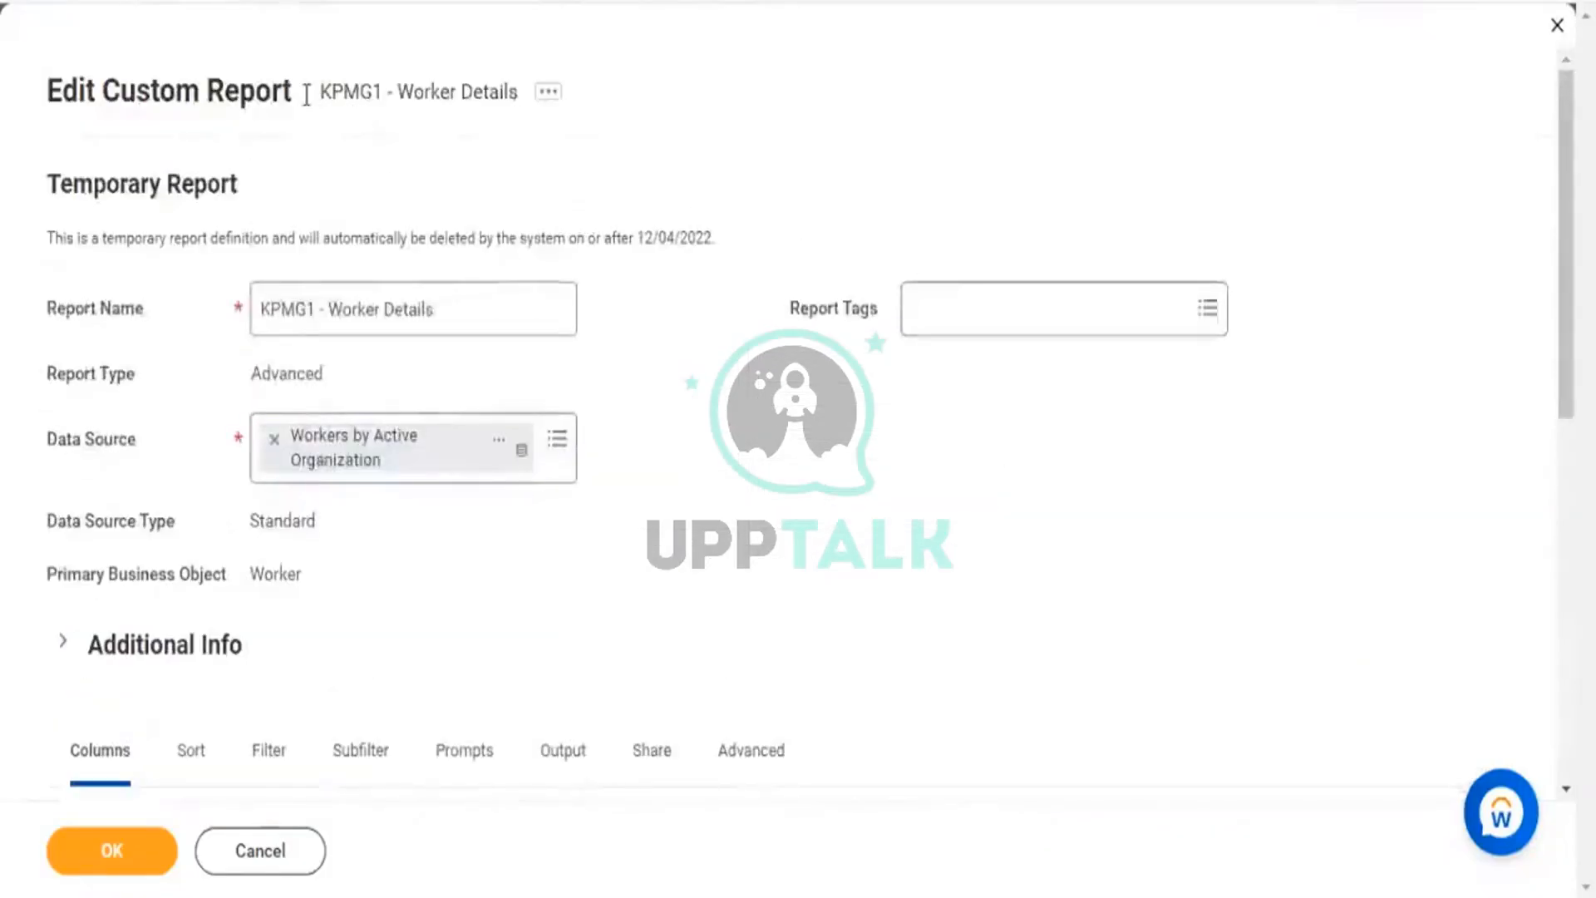
{"action": "left_click_drag", "start_coordinate": [321, 91], "coordinate": [498, 92]}
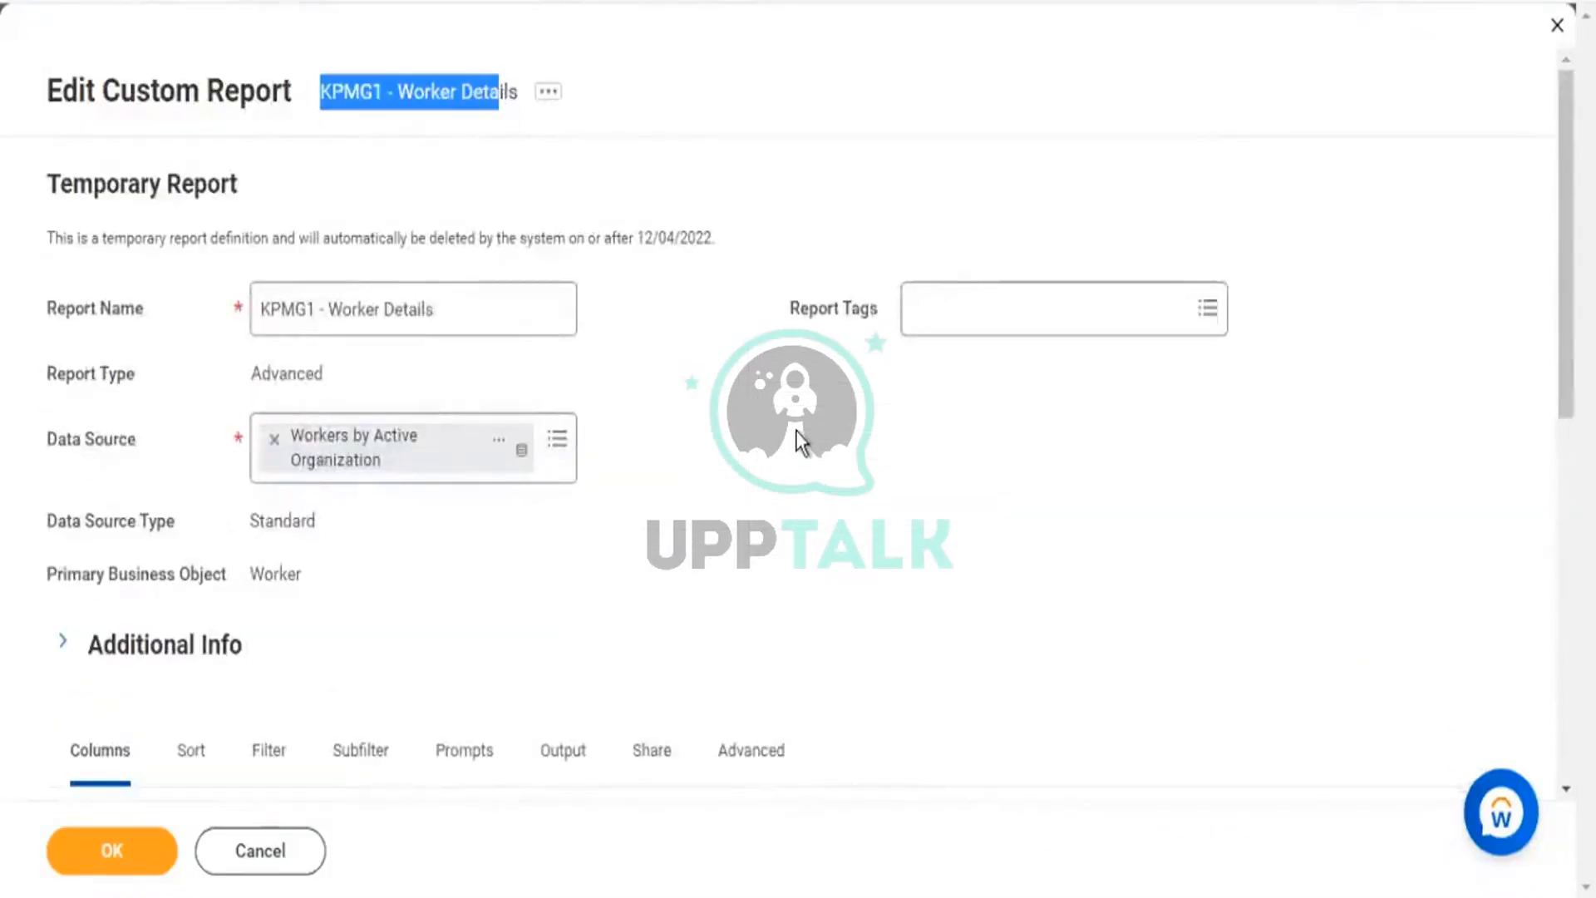
{"action": "scroll", "coordinate": [796, 433], "scroll_direction": "down", "scroll_amount": 3}
{"action": "scroll", "coordinate": [800, 421], "scroll_direction": "down", "scroll_amount": 3}
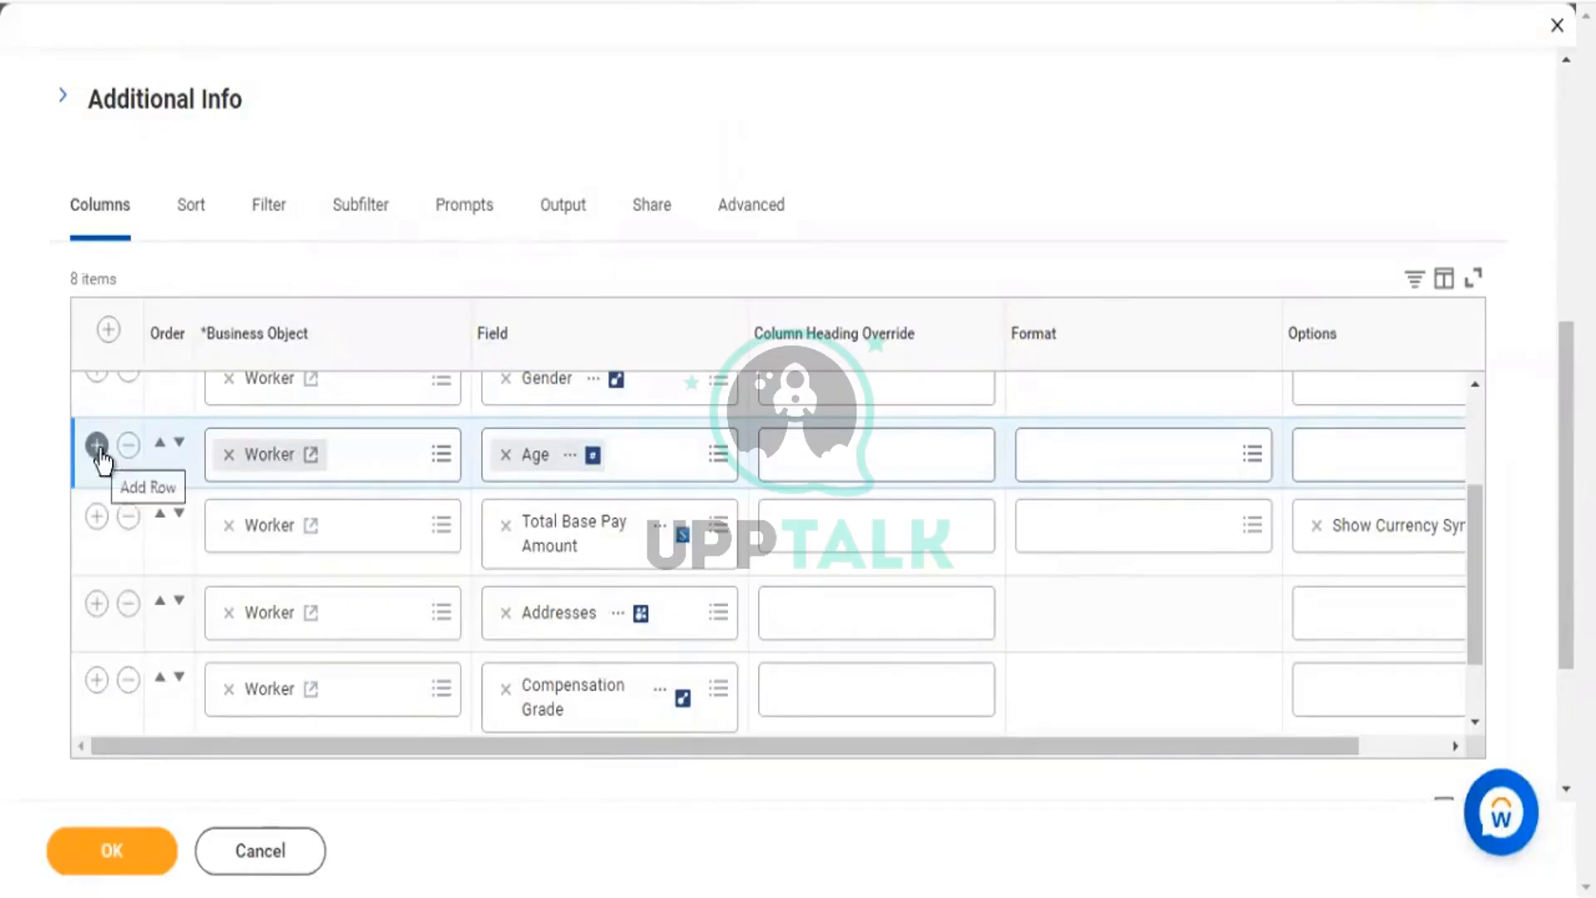
{"action": "left_click_drag", "start_coordinate": [1566, 491], "coordinate": [1566, 239]}
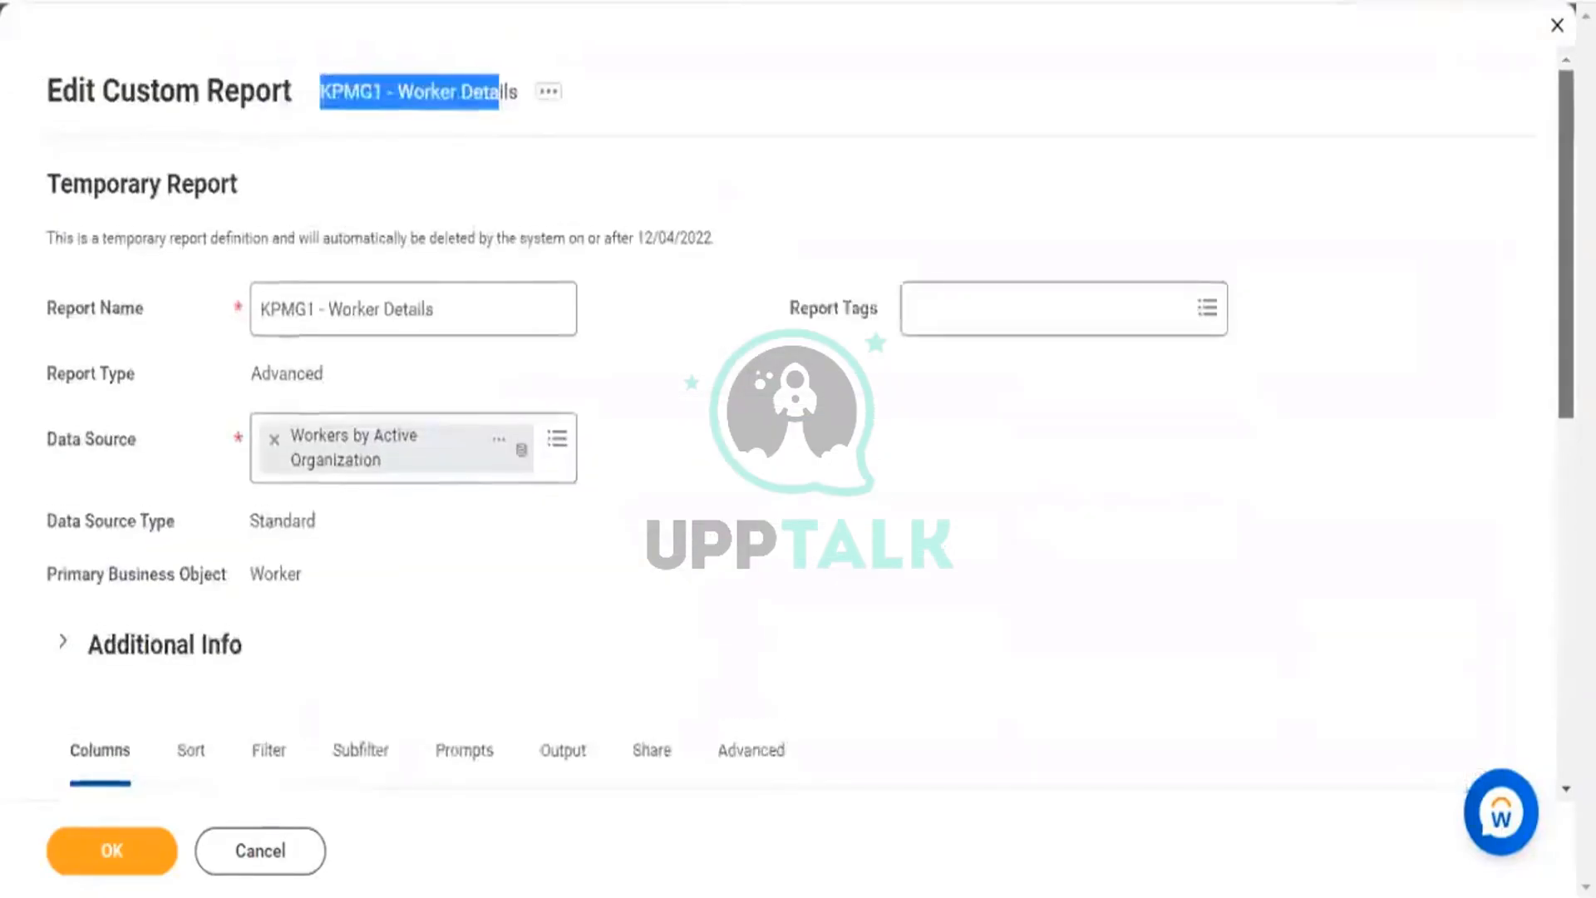
{"action": "scroll", "coordinate": [1378, 63], "scroll_direction": "down", "scroll_amount": 5}
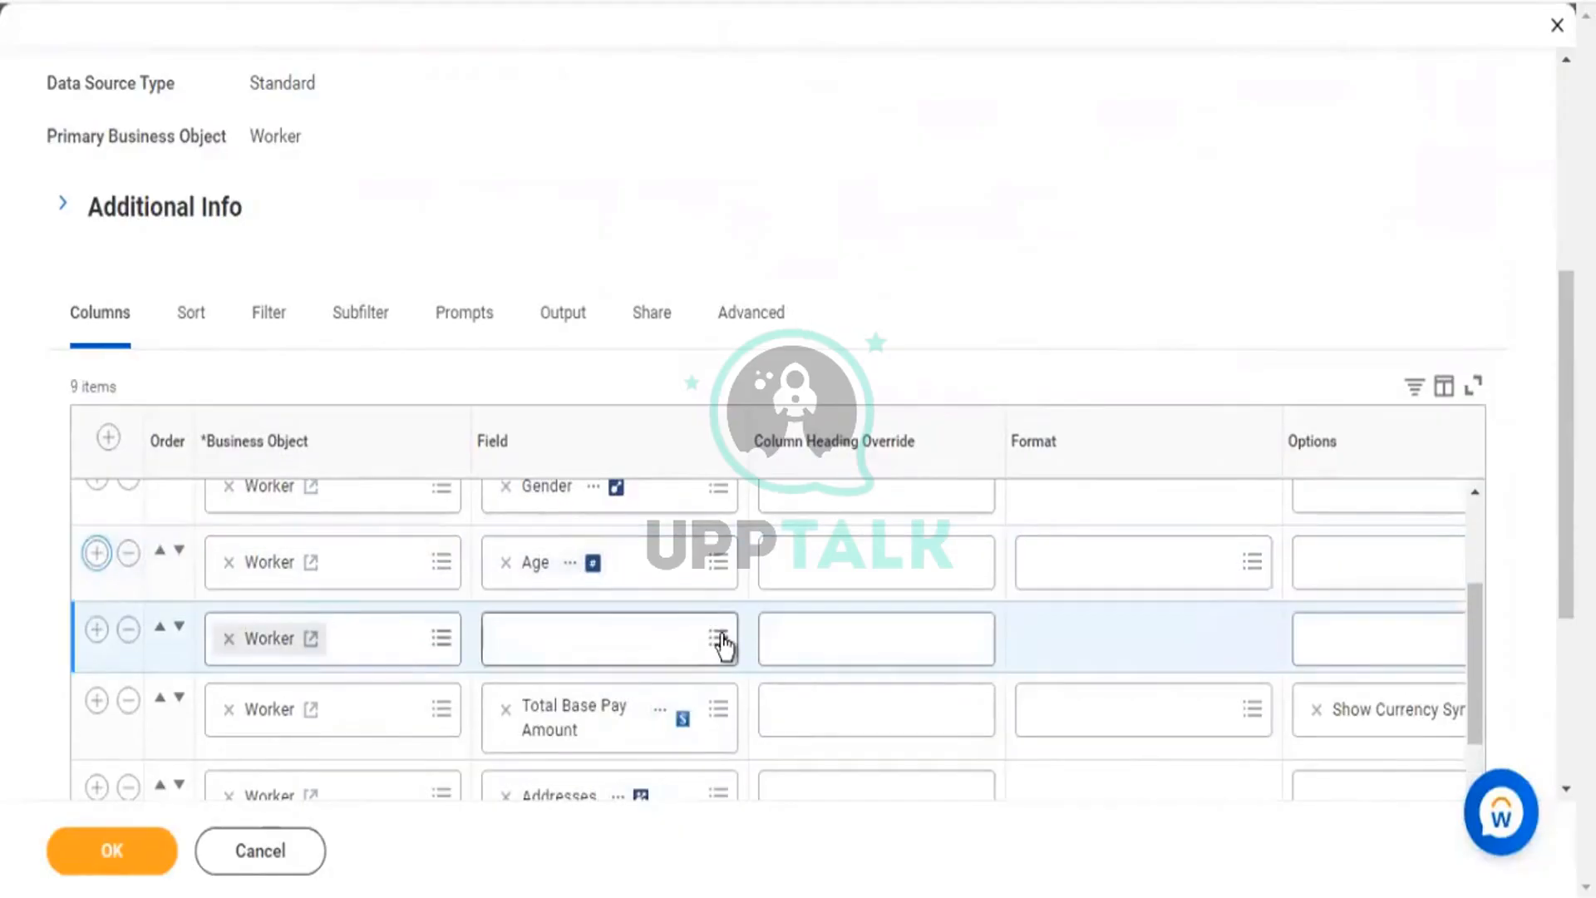
From the new row's field choices, pick Create Calculated Field for Report.
{"action": "left_click", "coordinate": [721, 637]}
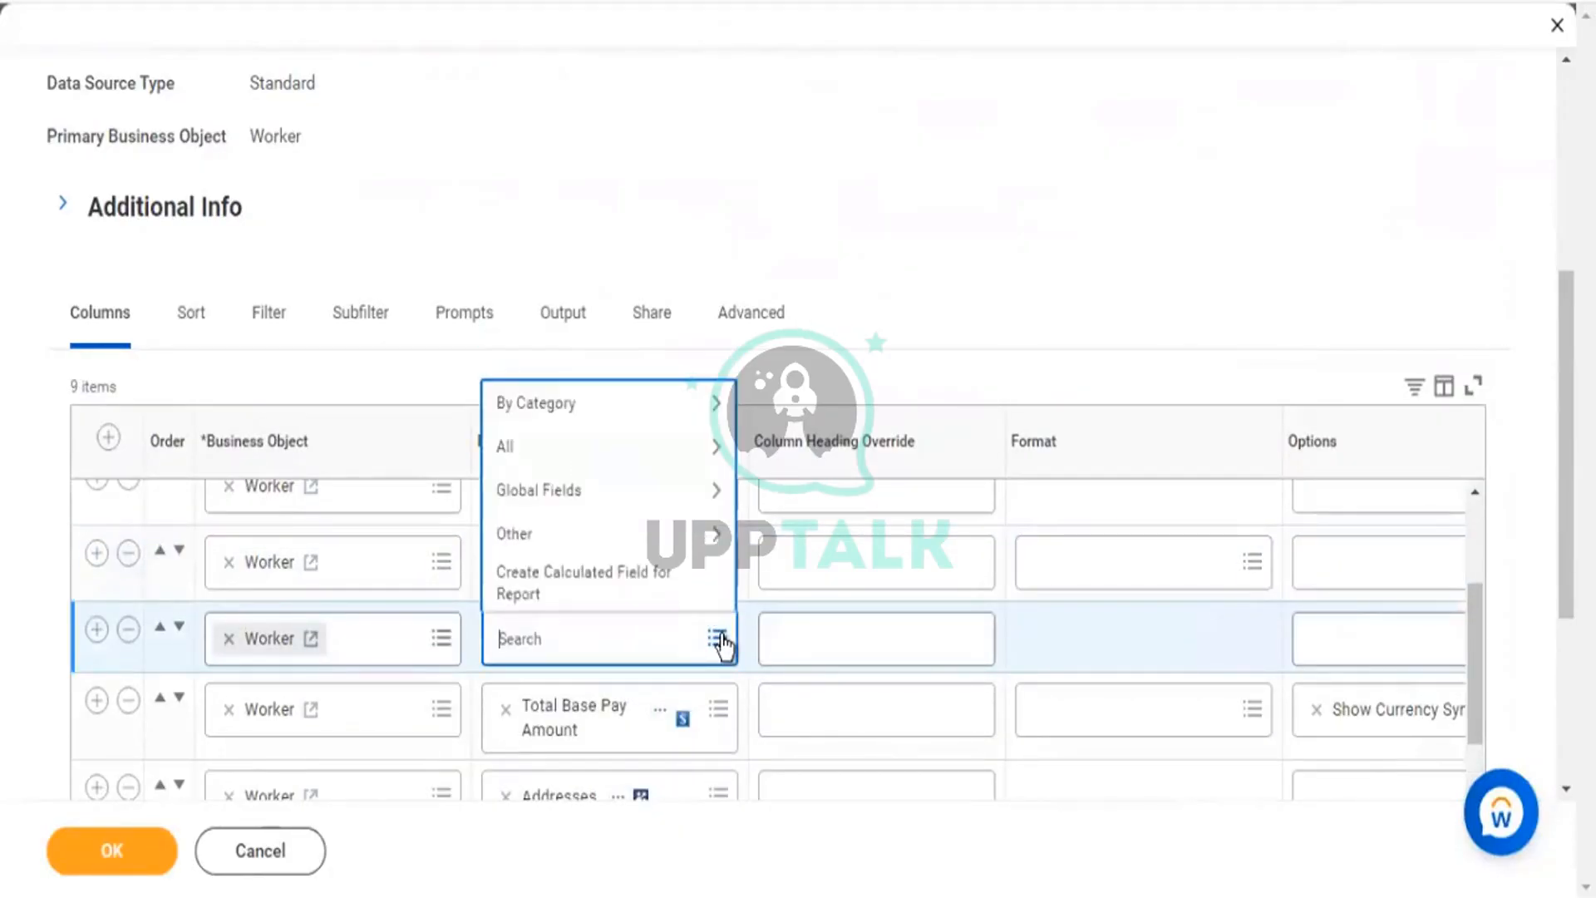
{"action": "left_click", "coordinate": [541, 578]}
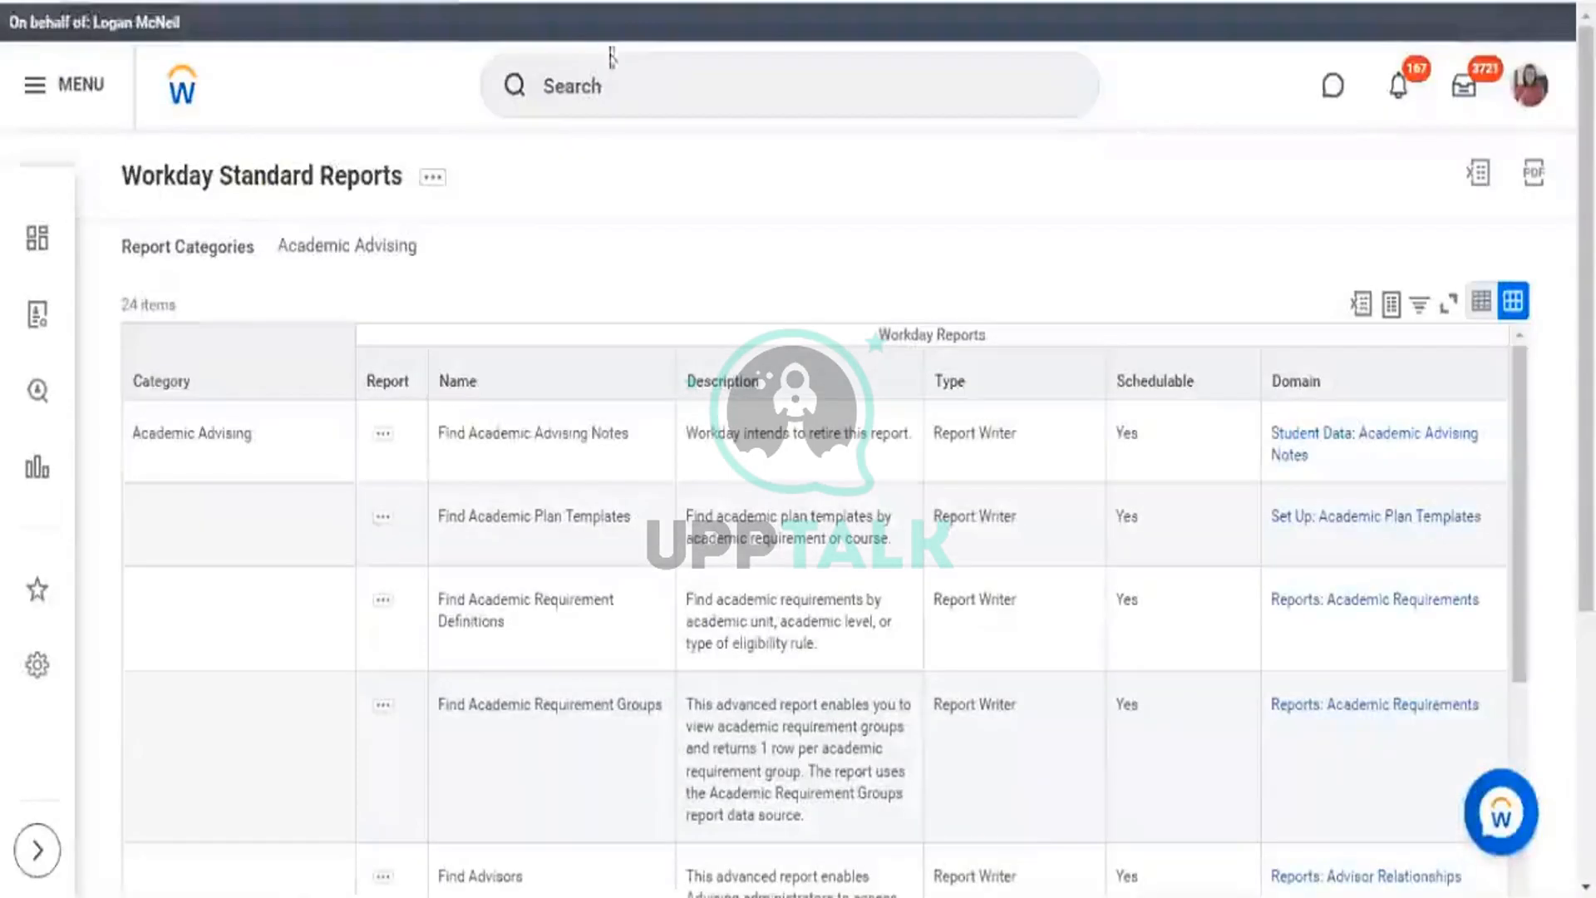
Search 'create calc field', open the Create Calculated Field task and point out its title and fields.
{"action": "left_click", "coordinate": [616, 87]}
{"action": "type", "text": "c"}
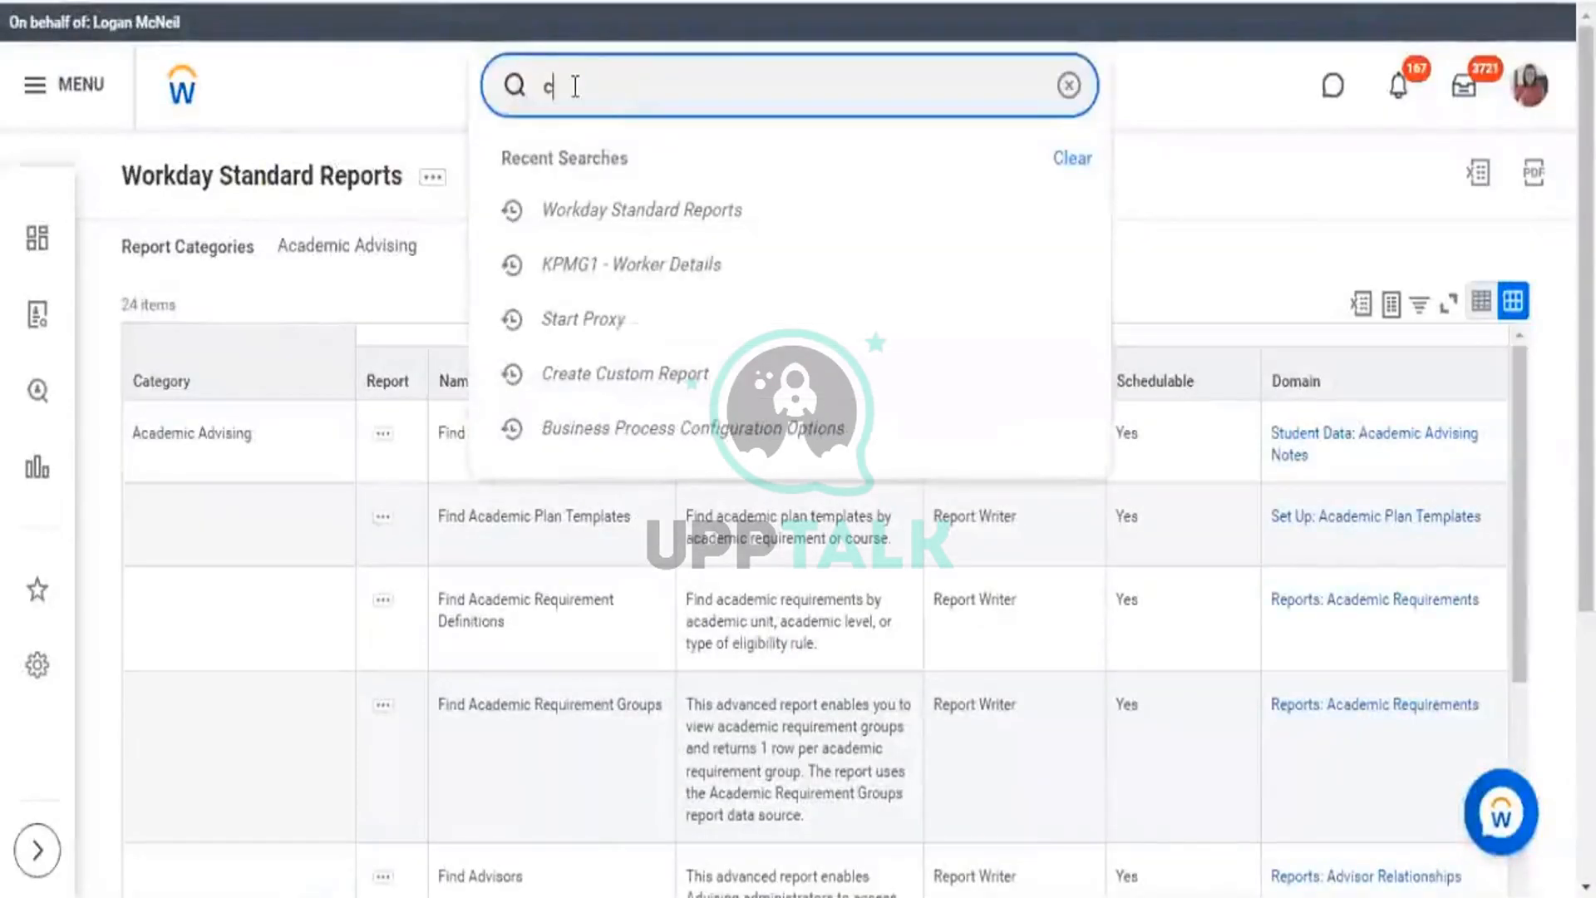
{"action": "type", "text": "reate calc"}
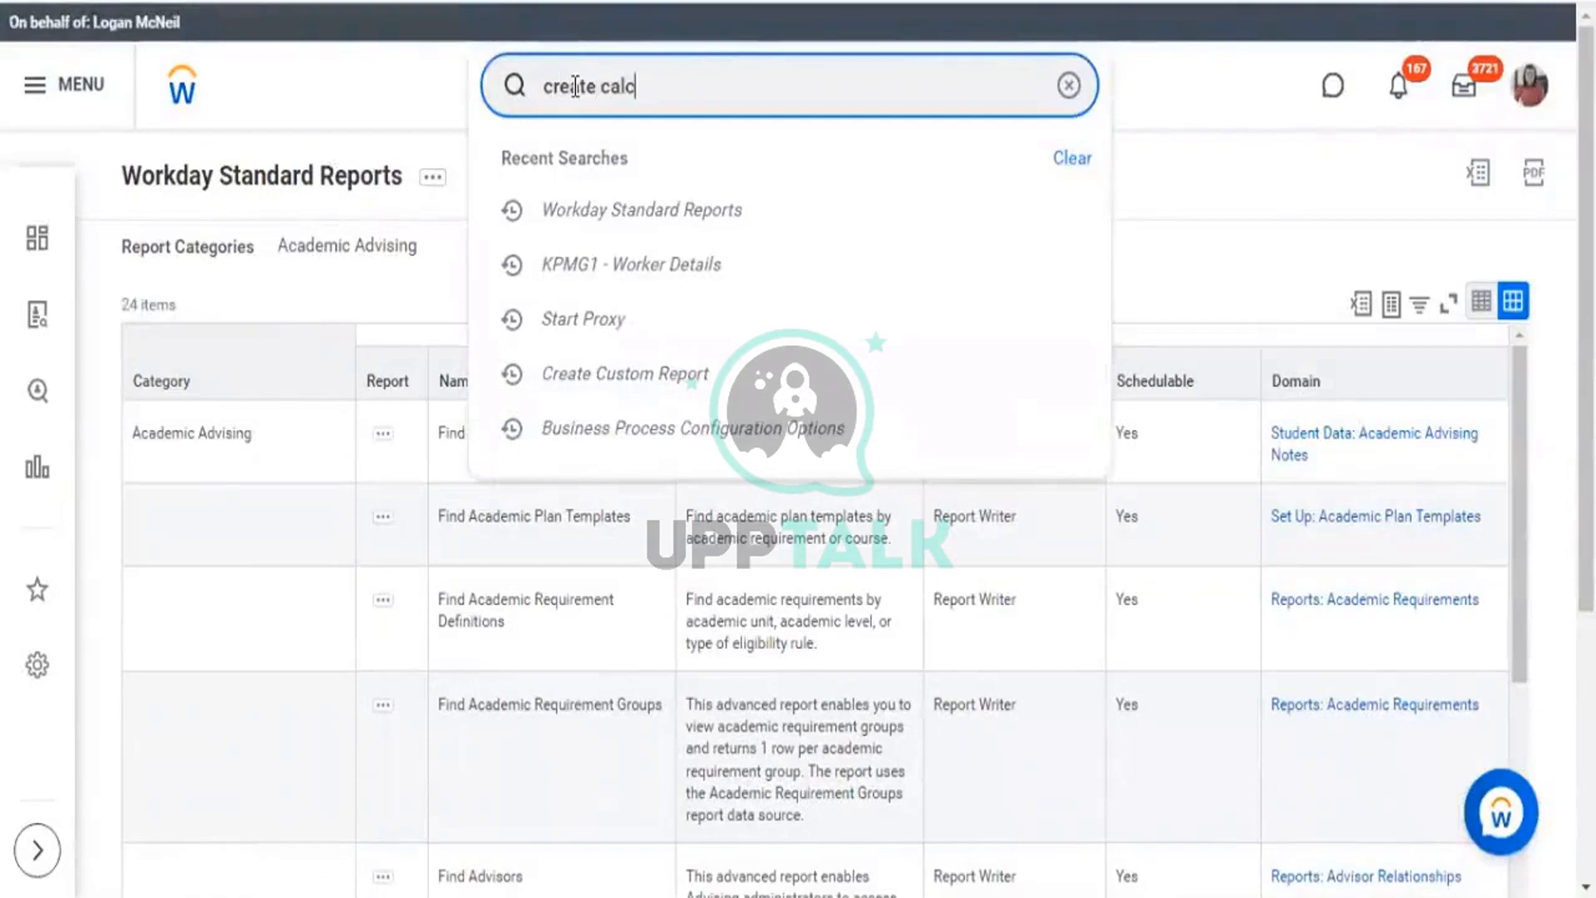
{"action": "type", "text": " field"}
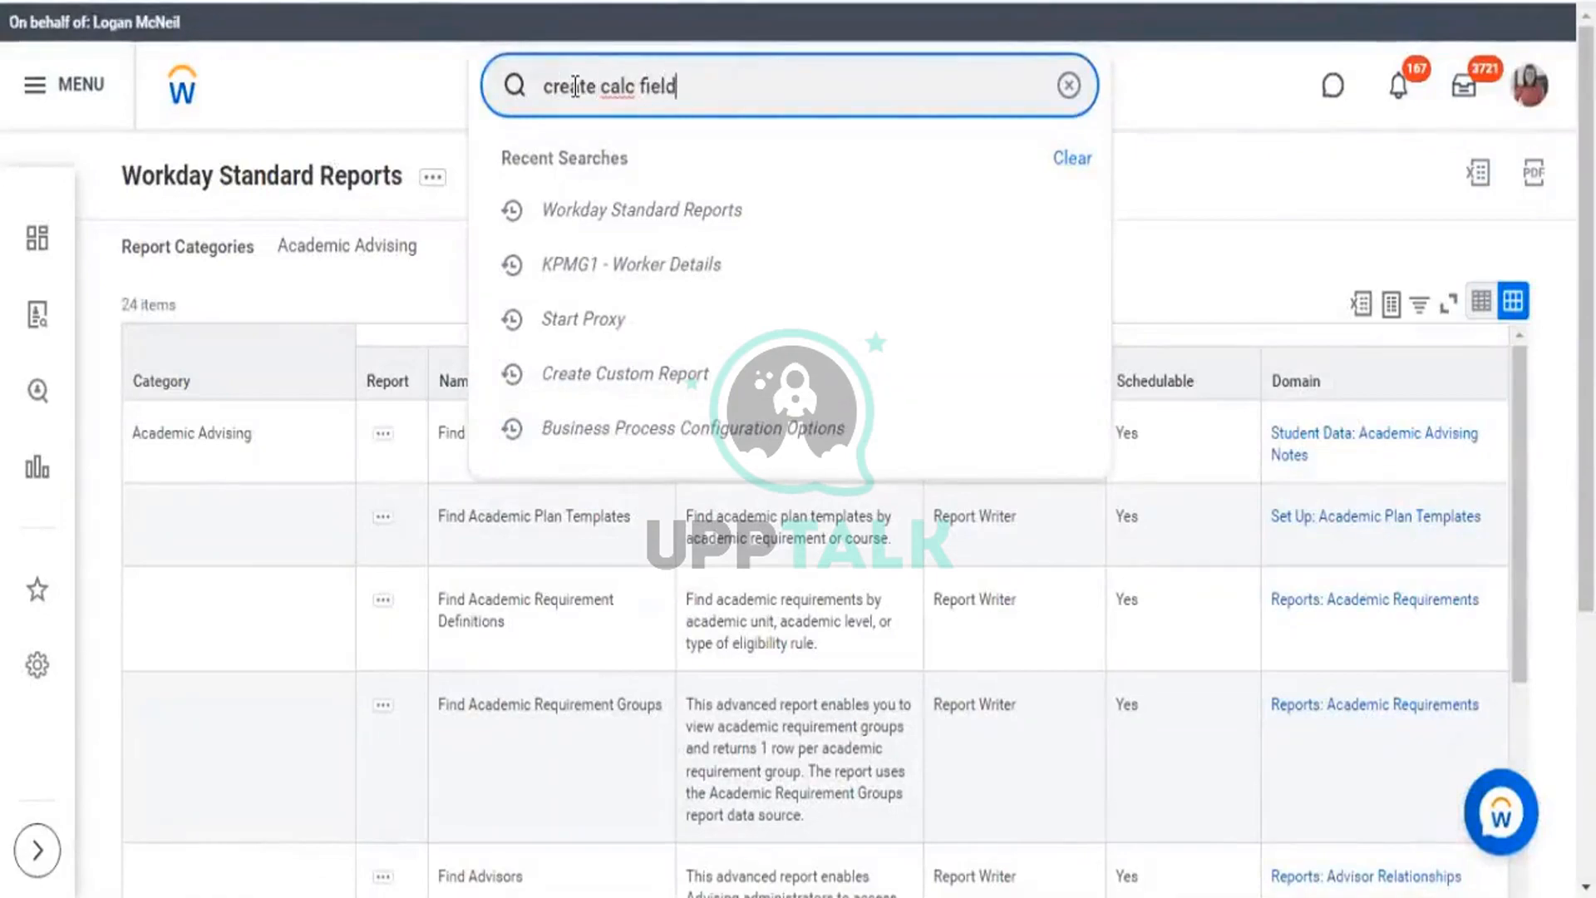
{"action": "left_click", "coordinate": [704, 182]}
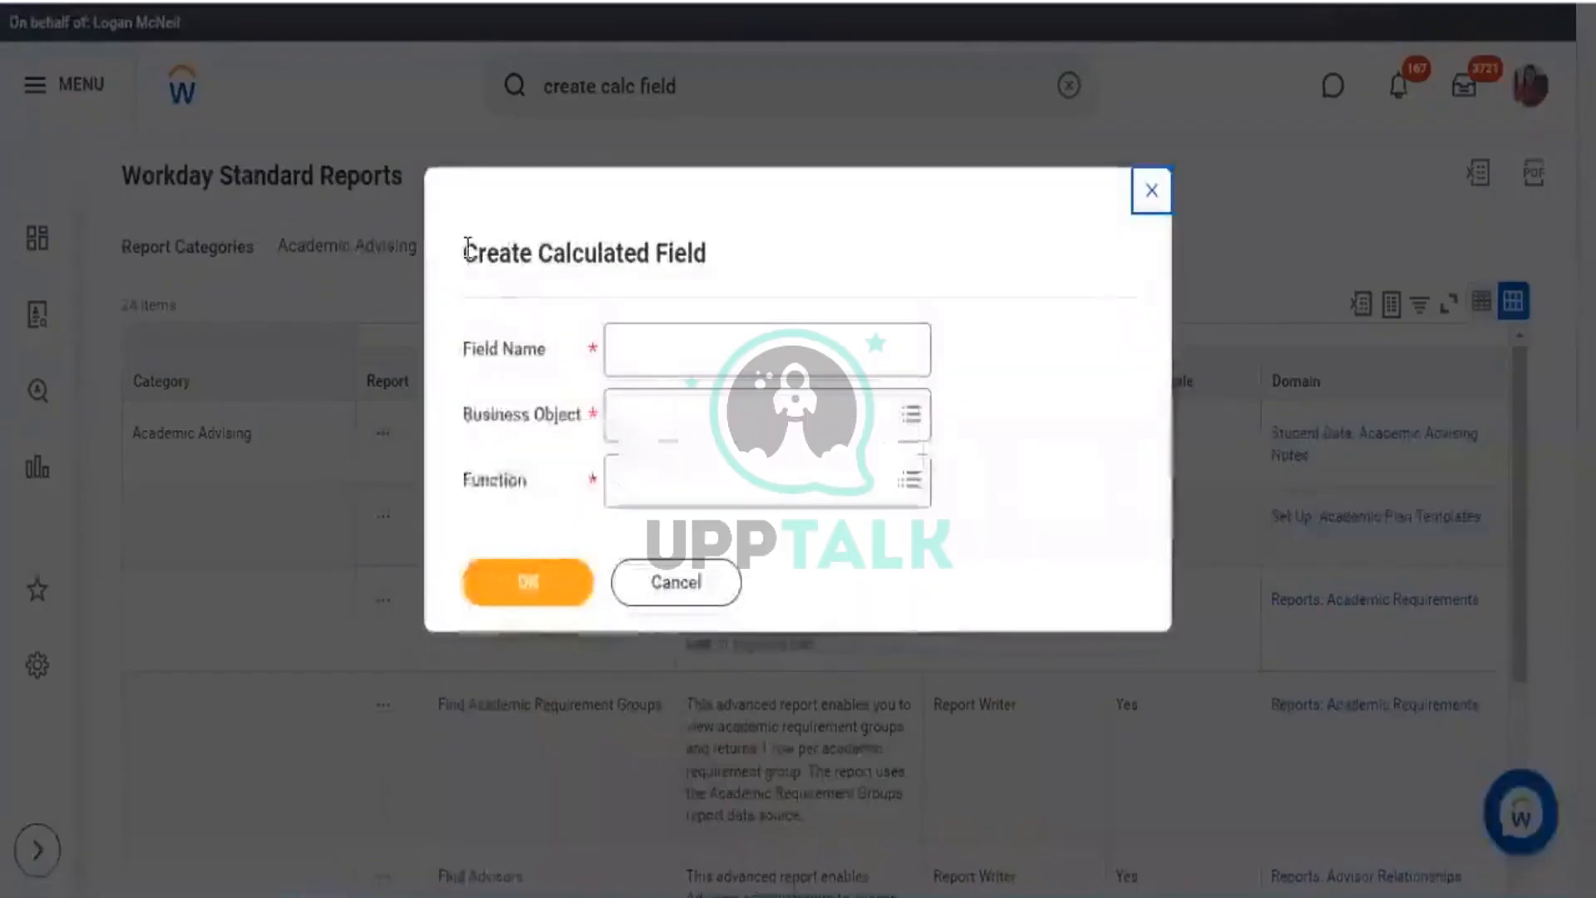
{"action": "left_click_drag", "start_coordinate": [463, 250], "coordinate": [970, 517]}
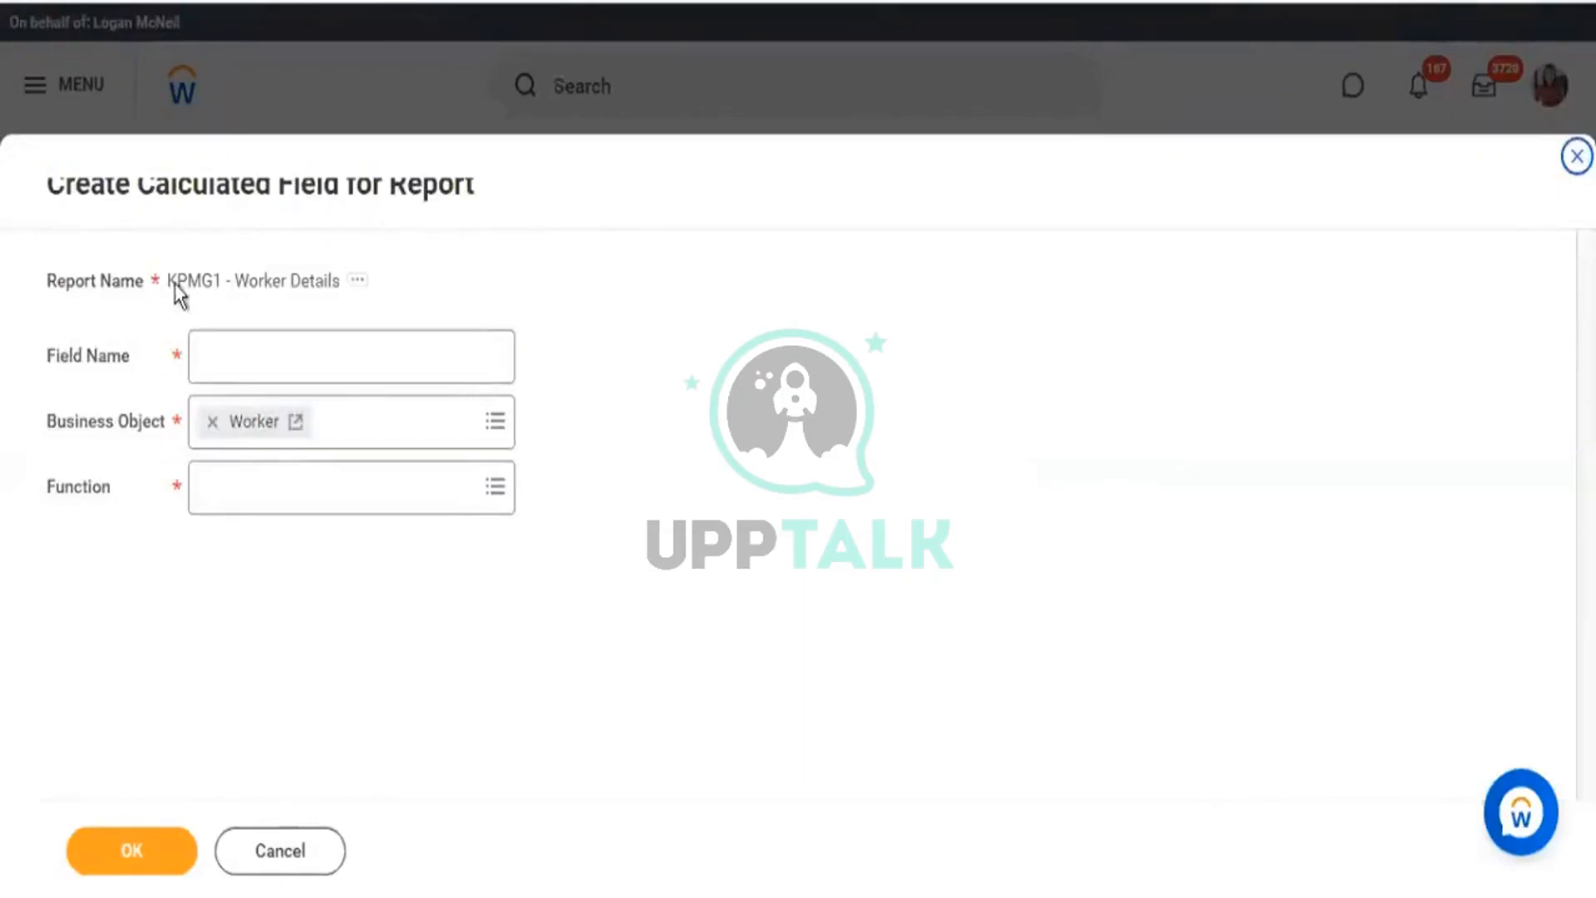
{"action": "left_click_drag", "start_coordinate": [169, 277], "coordinate": [324, 276]}
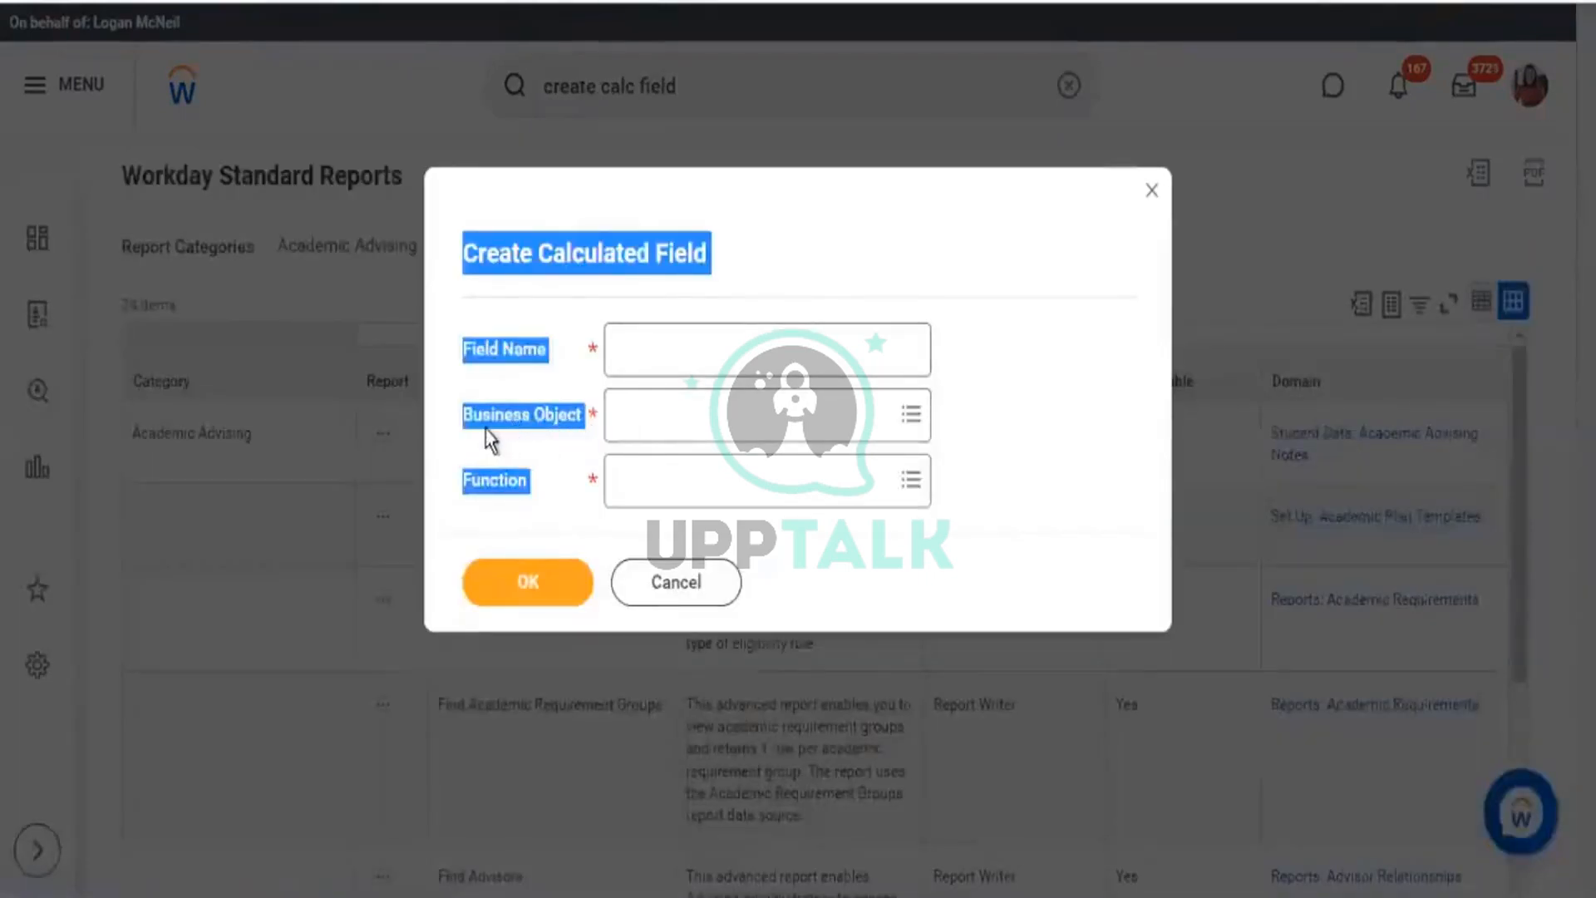
{"action": "left_click", "coordinate": [484, 428]}
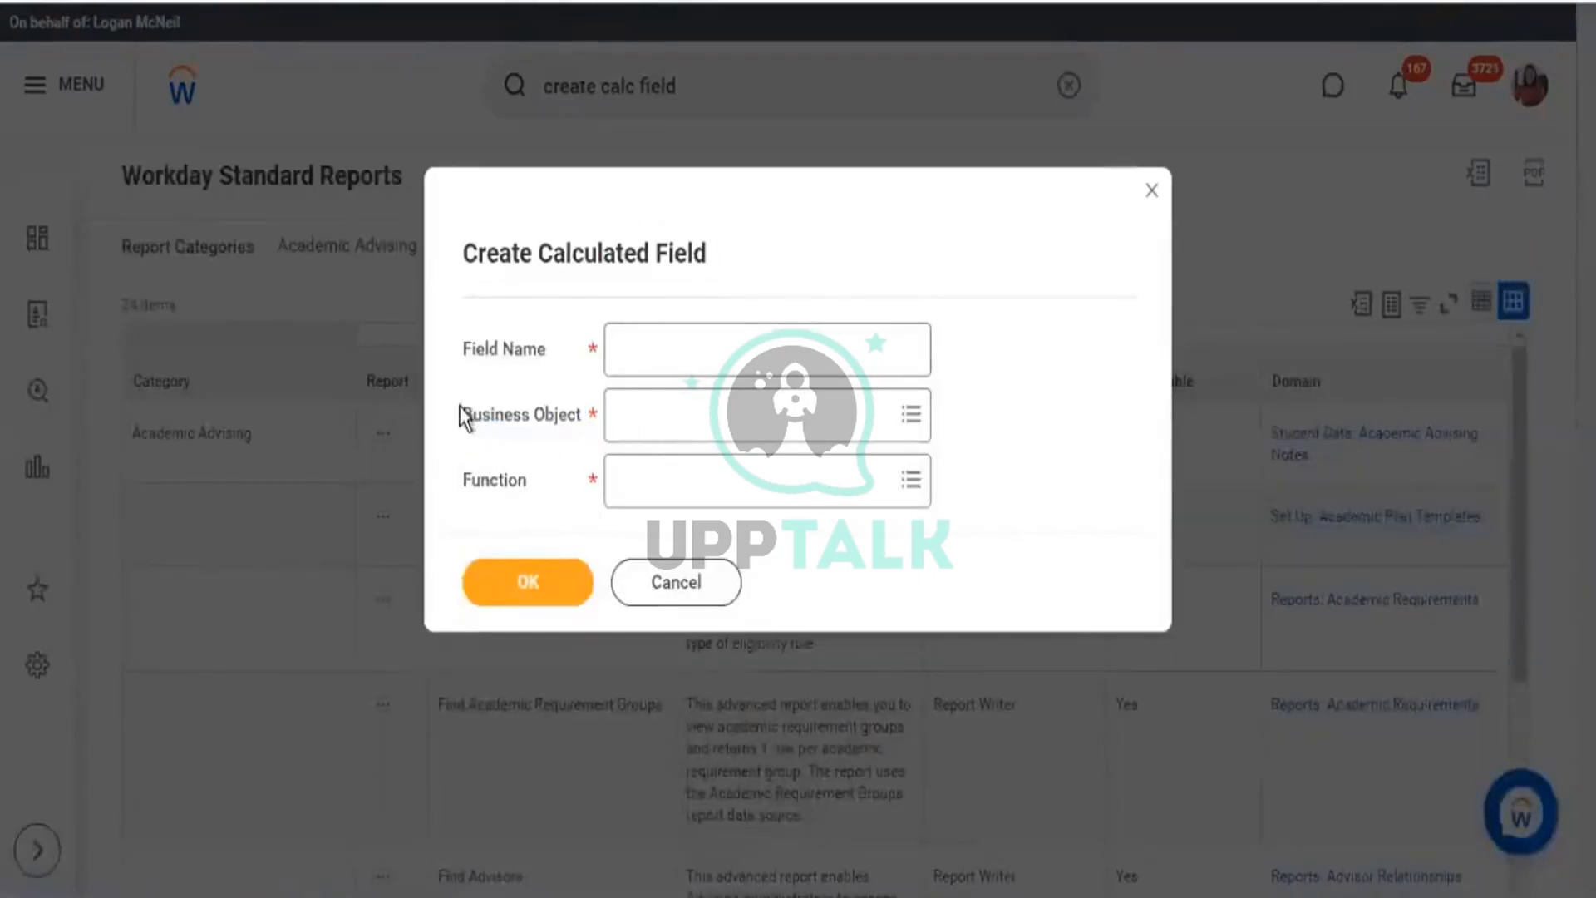
Highlight the Business Object label, then open its lookup, which reports too many results.
{"action": "left_click_drag", "start_coordinate": [460, 405], "coordinate": [569, 405]}
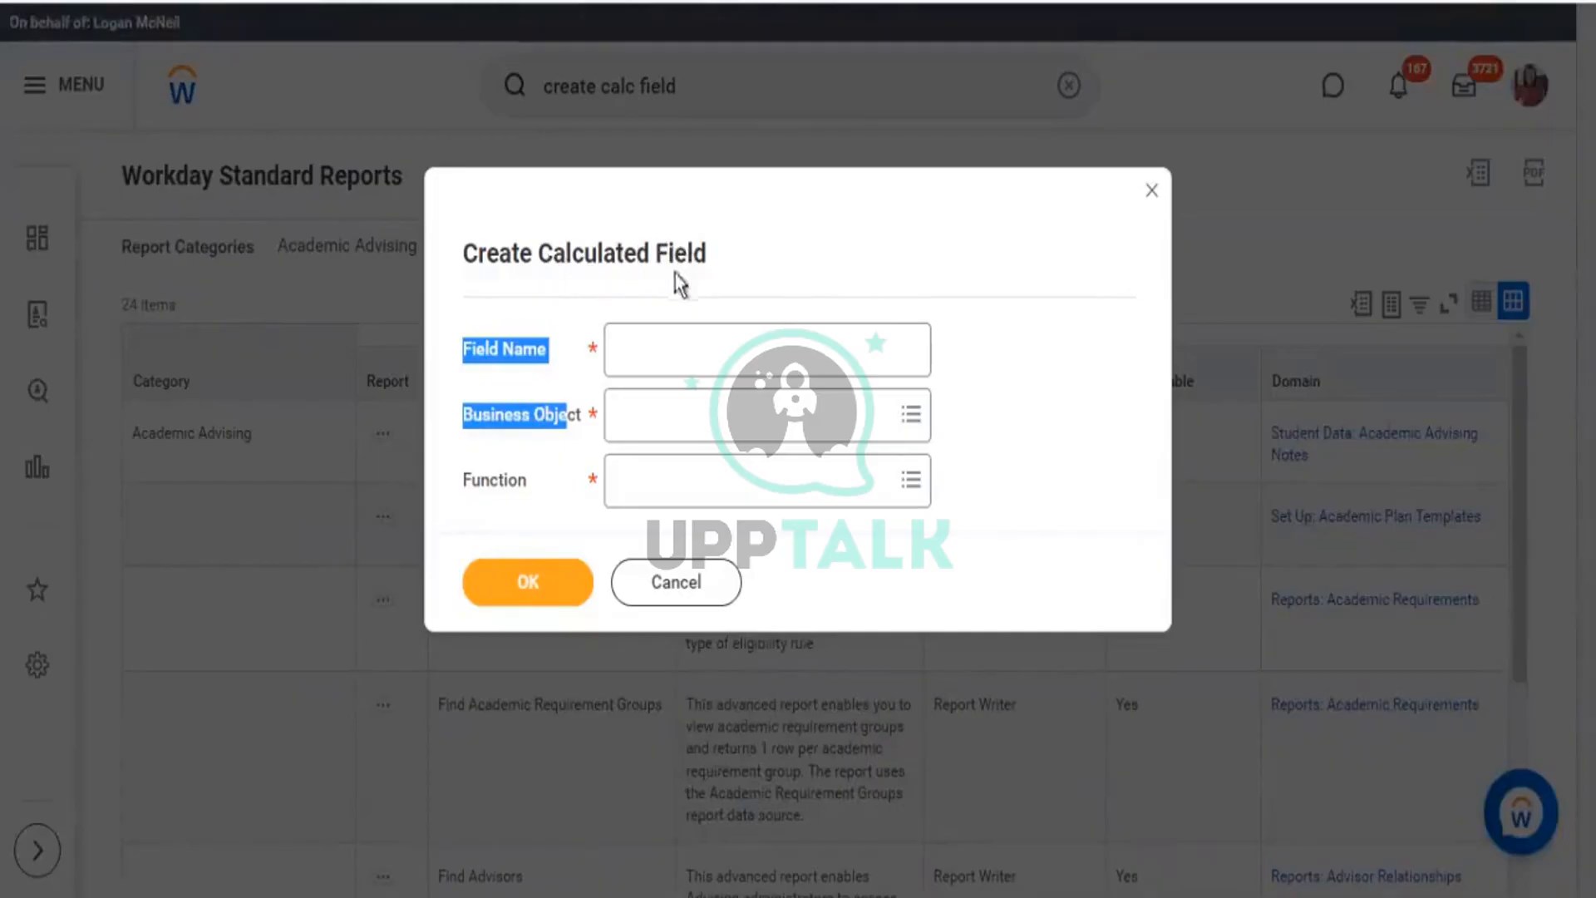
{"action": "left_click_drag", "start_coordinate": [552, 254], "coordinate": [675, 326]}
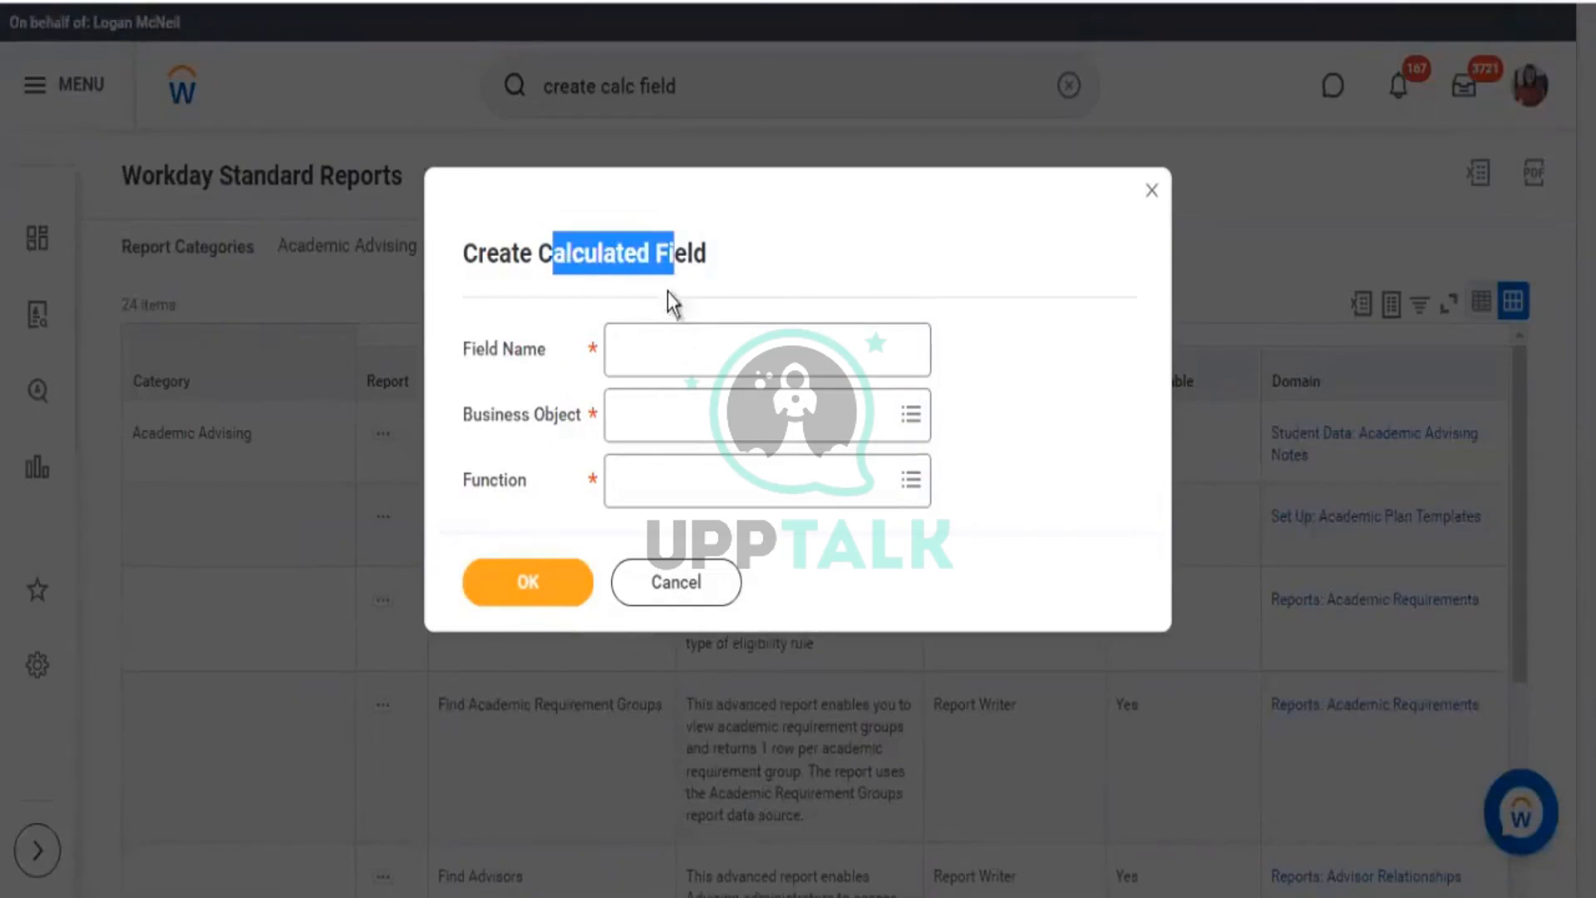
{"action": "double_click", "coordinate": [582, 415]}
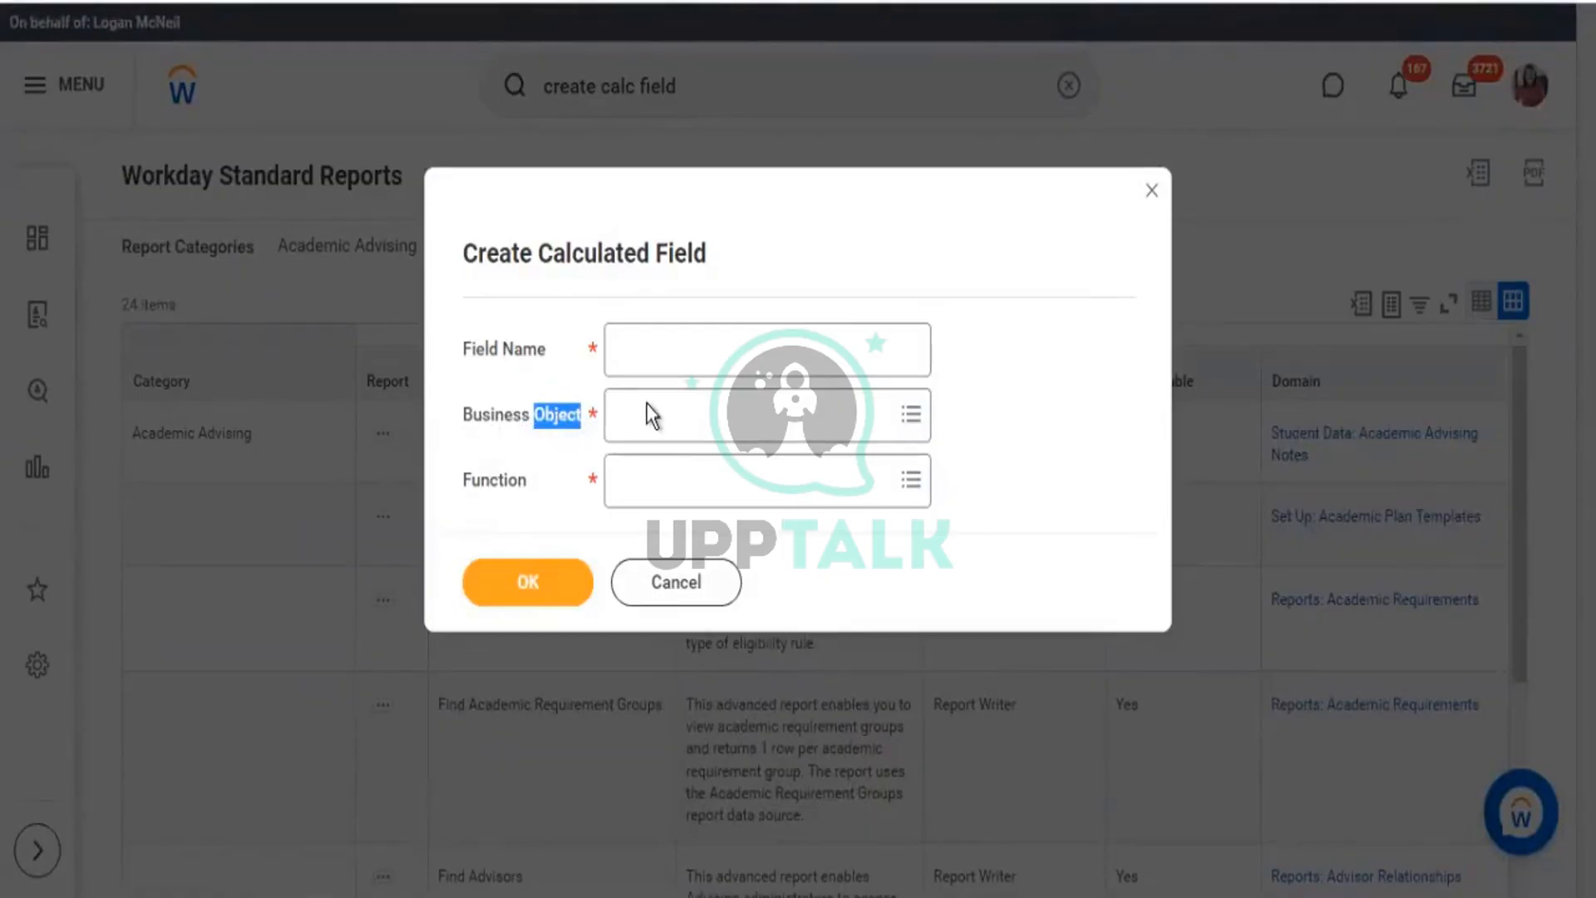
{"action": "left_click", "coordinate": [676, 409]}
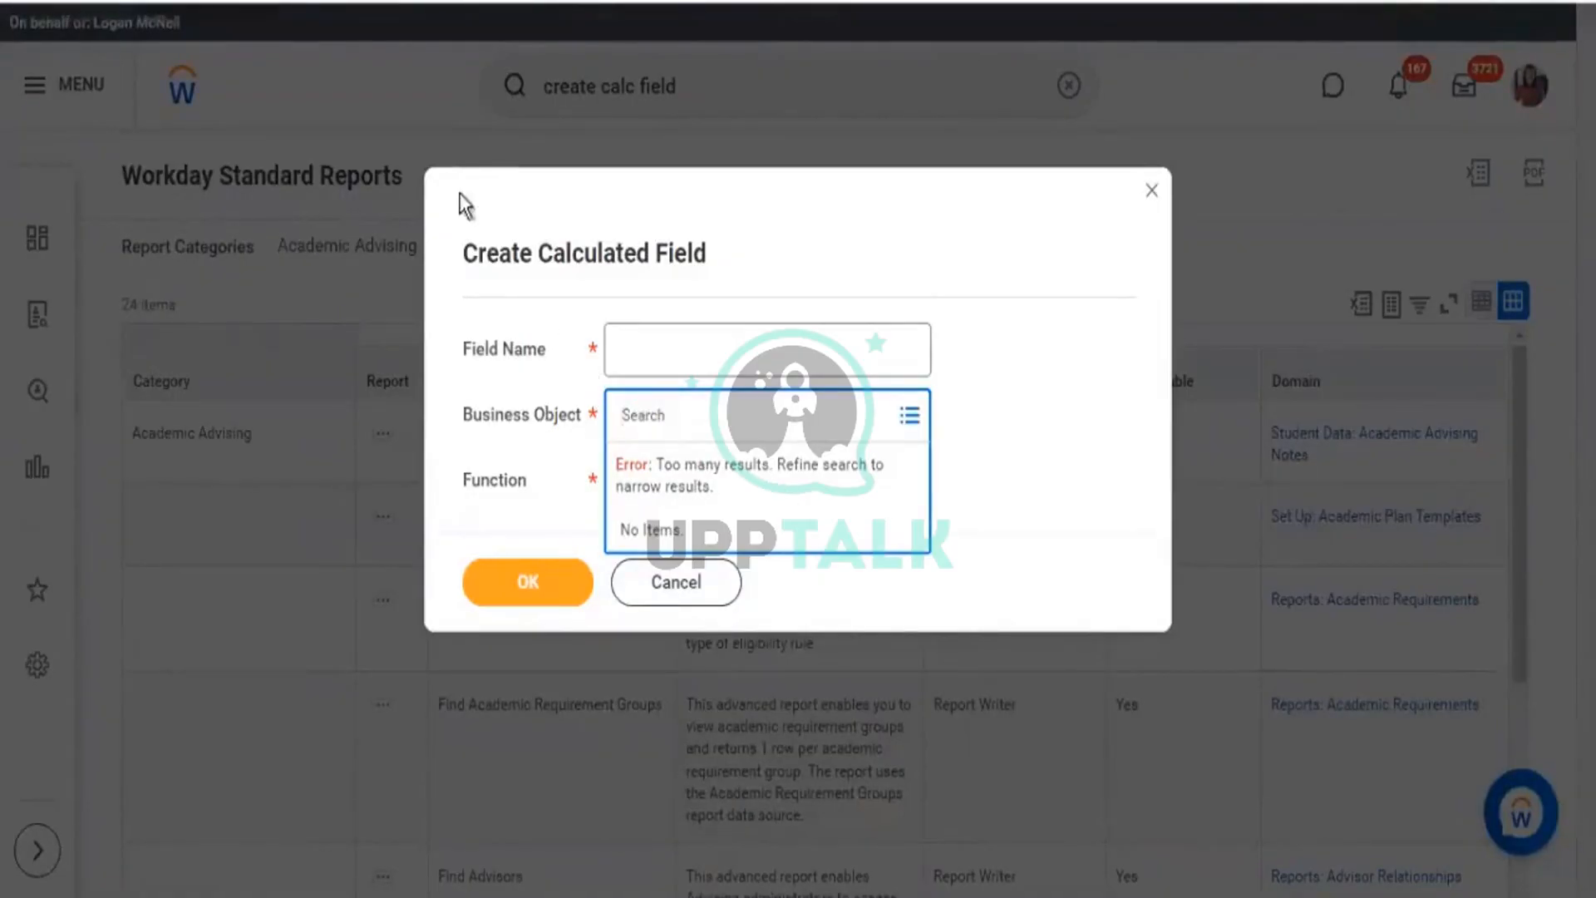
Search the Business Object lookup for 'worker'.
{"action": "left_click_drag", "start_coordinate": [671, 263], "coordinate": [670, 263]}
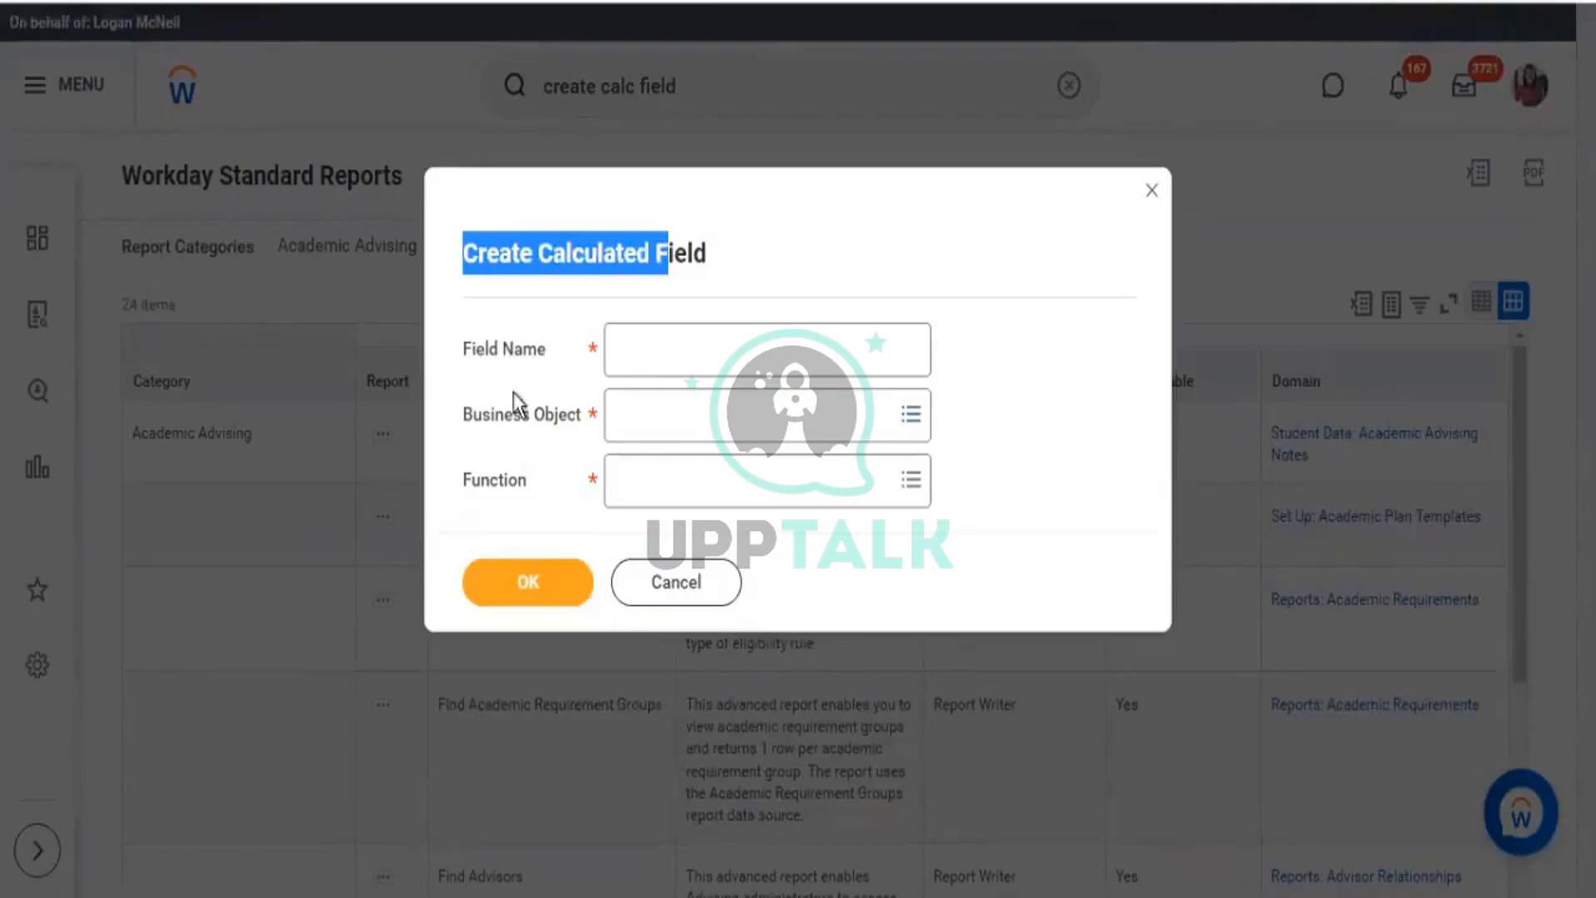
{"action": "left_click_drag", "start_coordinate": [476, 414], "coordinate": [560, 415]}
{"action": "left_click", "coordinate": [722, 424]}
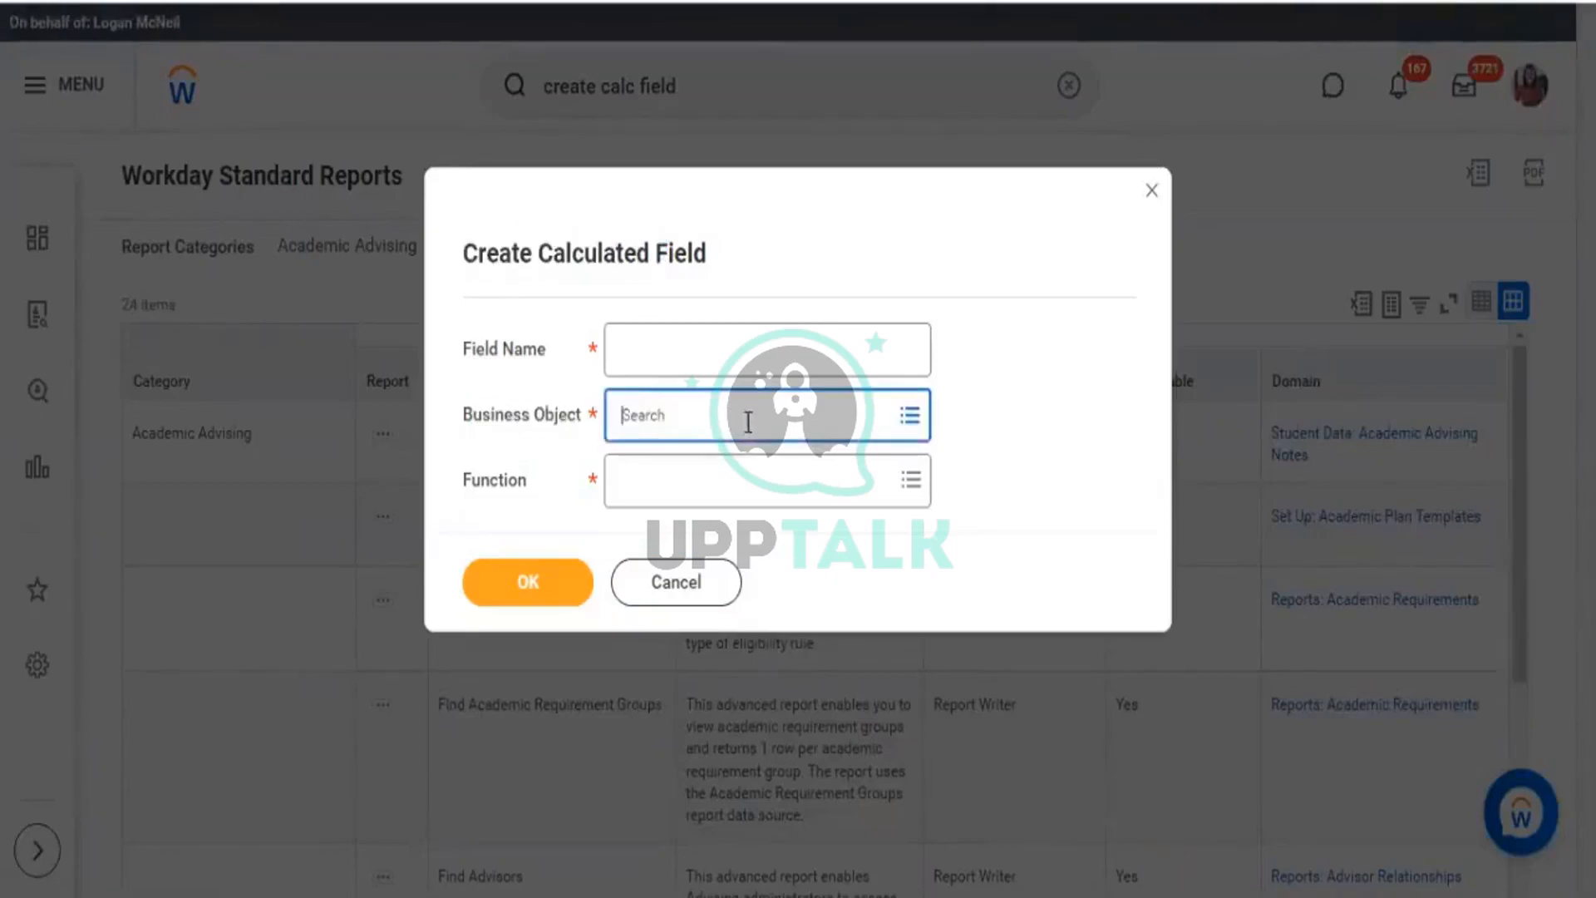
{"action": "type", "text": "worke"}
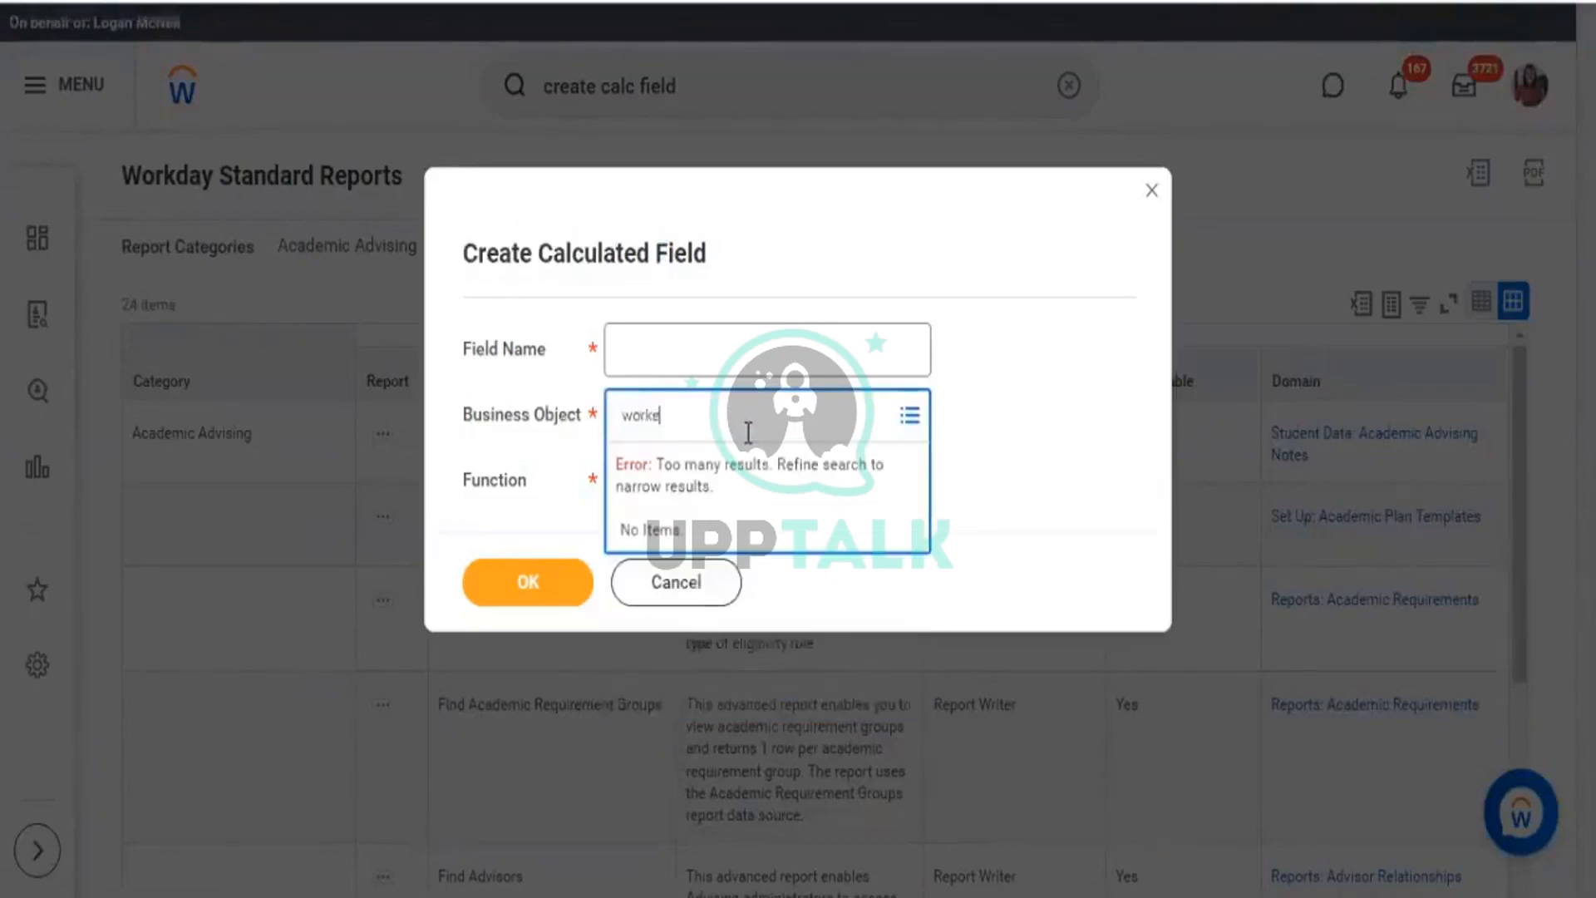
{"action": "type", "text": "r"}
{"action": "key", "text": "Return"}
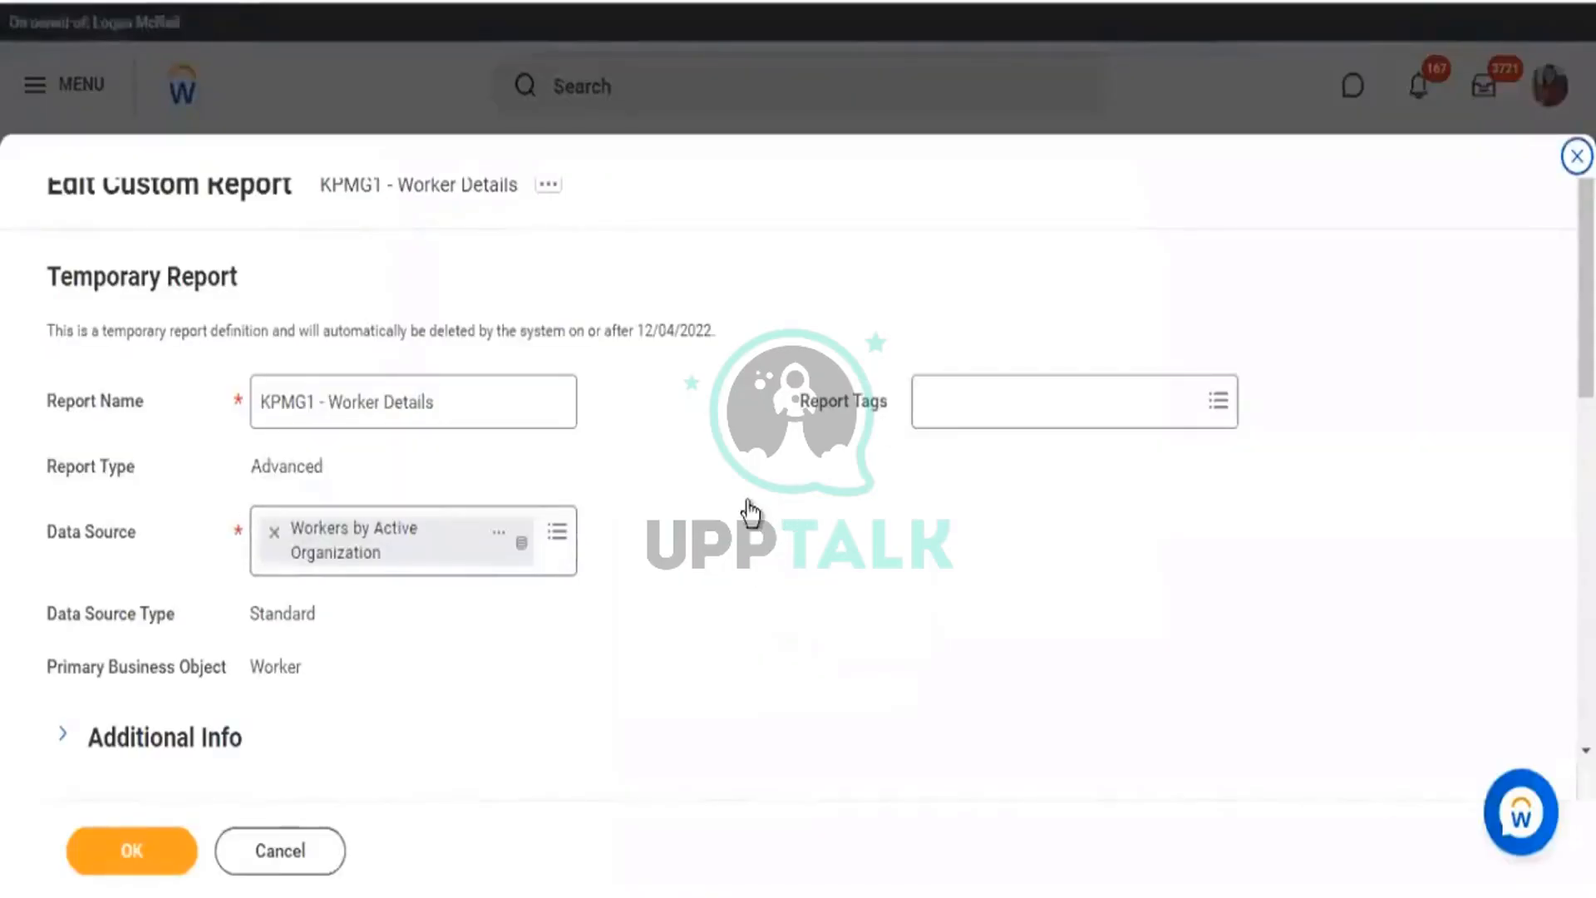
Reopen the new row's field choices and choose Create Calculated Field for Report again.
{"action": "scroll", "coordinate": [748, 507], "scroll_direction": "down", "scroll_amount": 10}
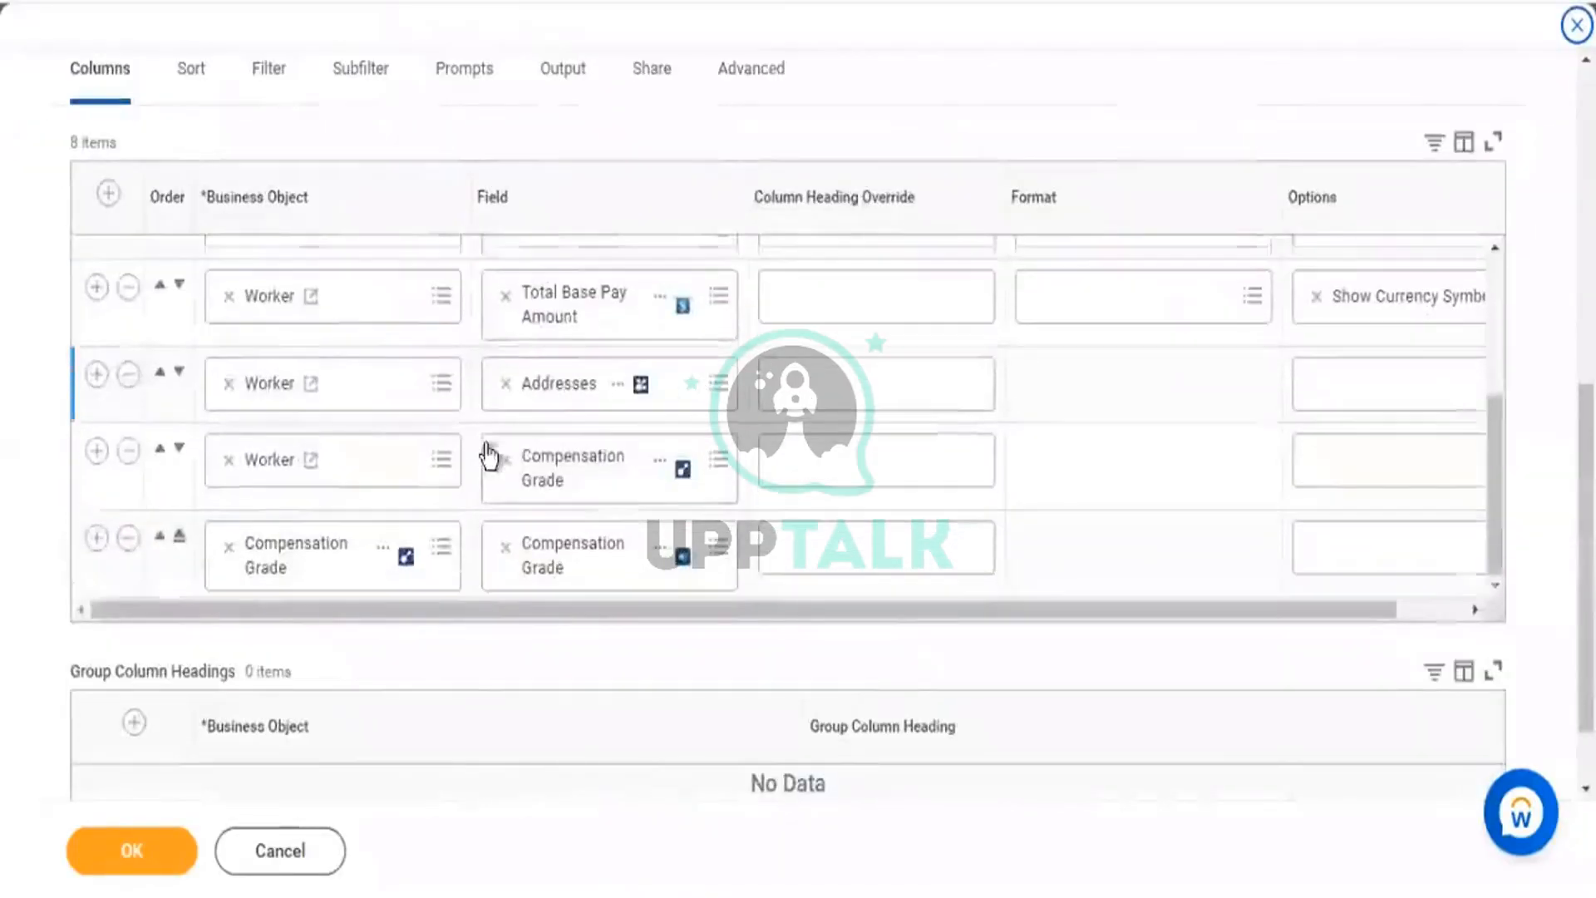
{"action": "scroll", "coordinate": [571, 424], "scroll_direction": "up", "scroll_amount": 3}
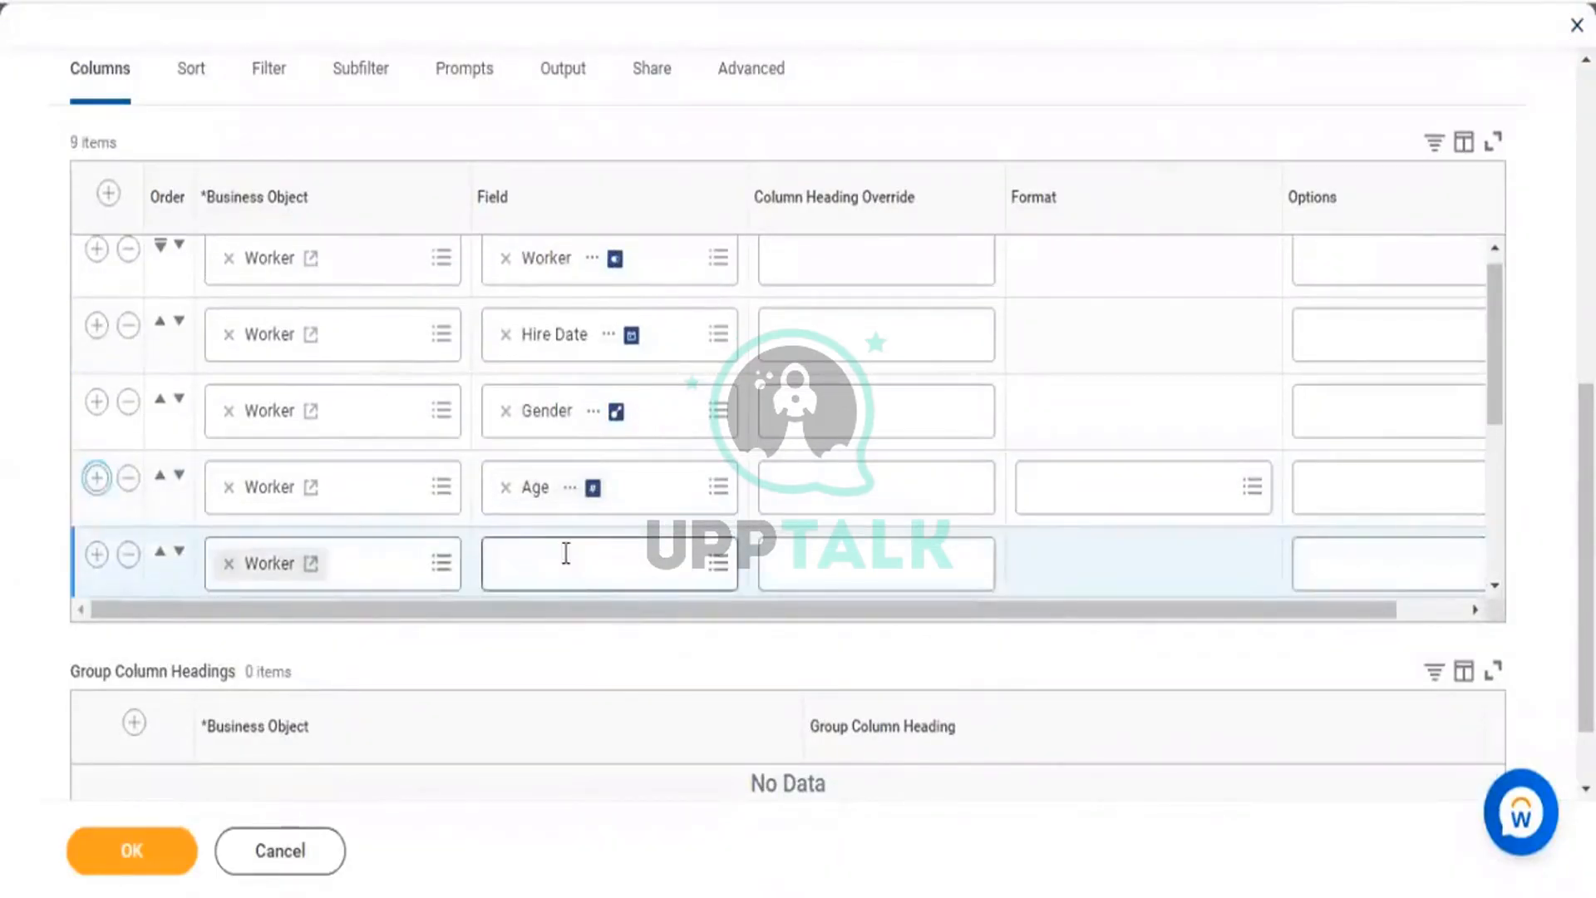
{"action": "left_click", "coordinate": [565, 553]}
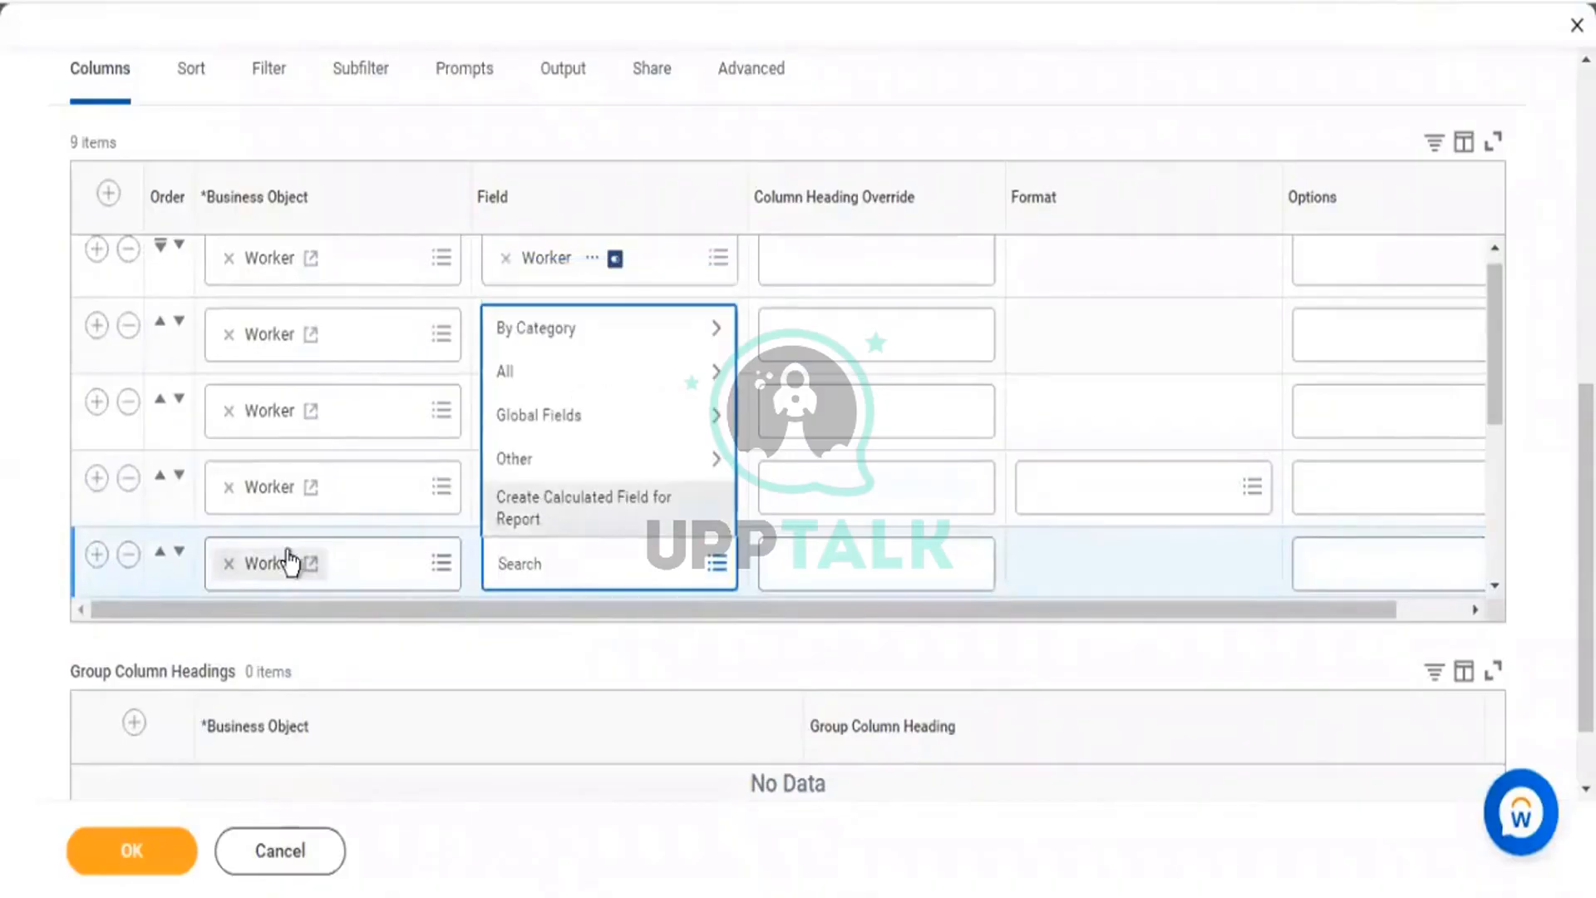
{"action": "left_click", "coordinate": [530, 507]}
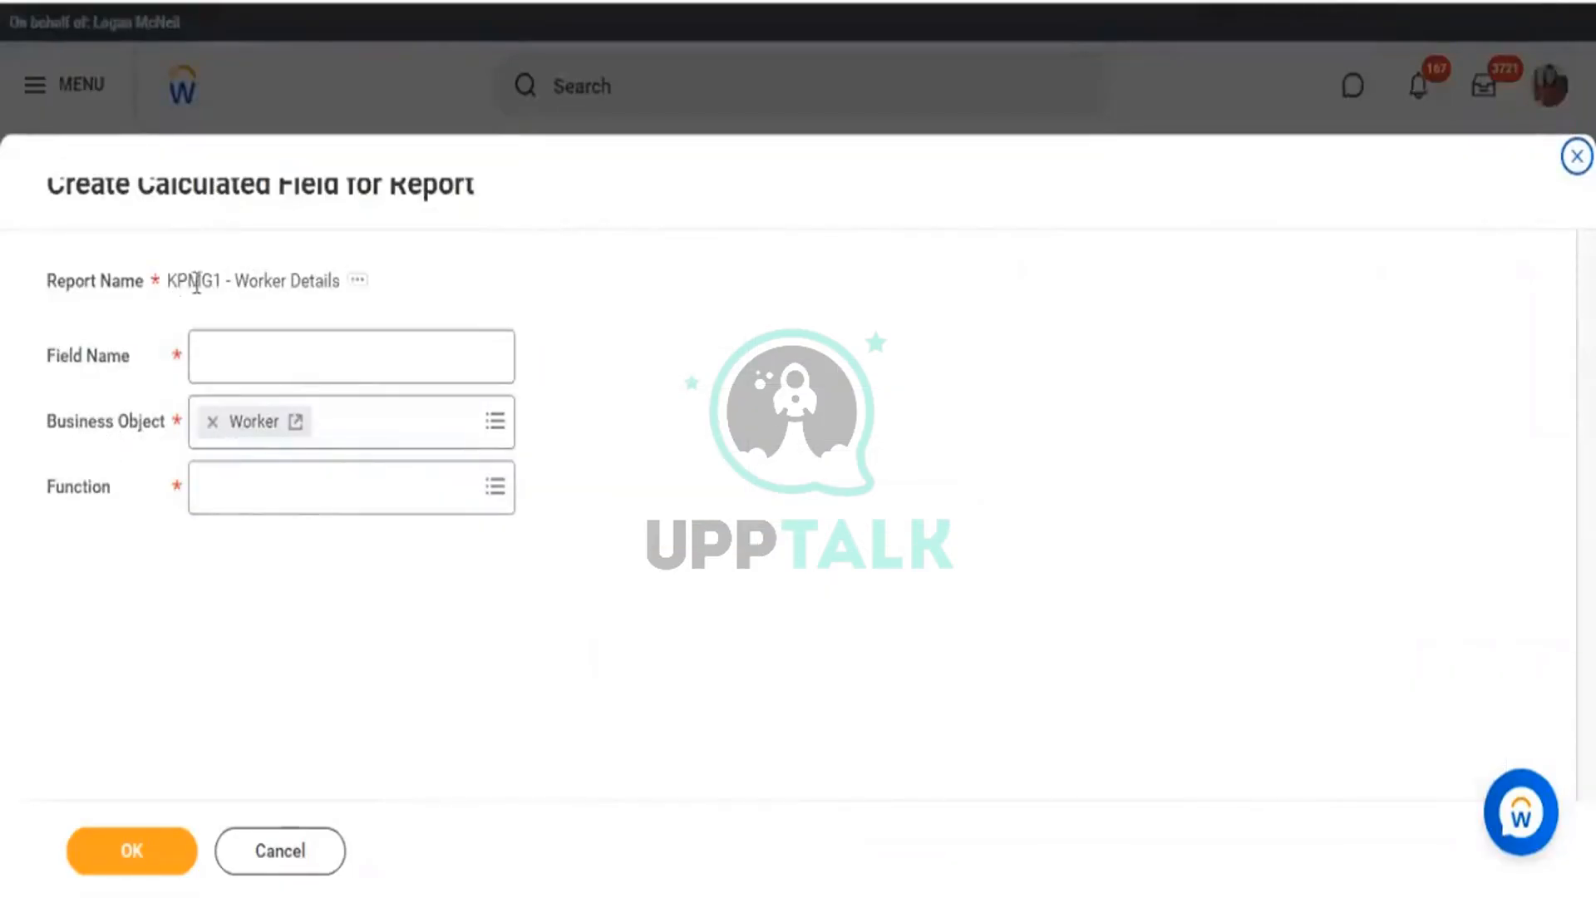
Set the calculated field's business object to Worker, then switch to the Excel workbook.
{"action": "left_click_drag", "start_coordinate": [177, 281], "coordinate": [300, 281]}
{"action": "left_click_drag", "start_coordinate": [58, 423], "coordinate": [105, 423]}
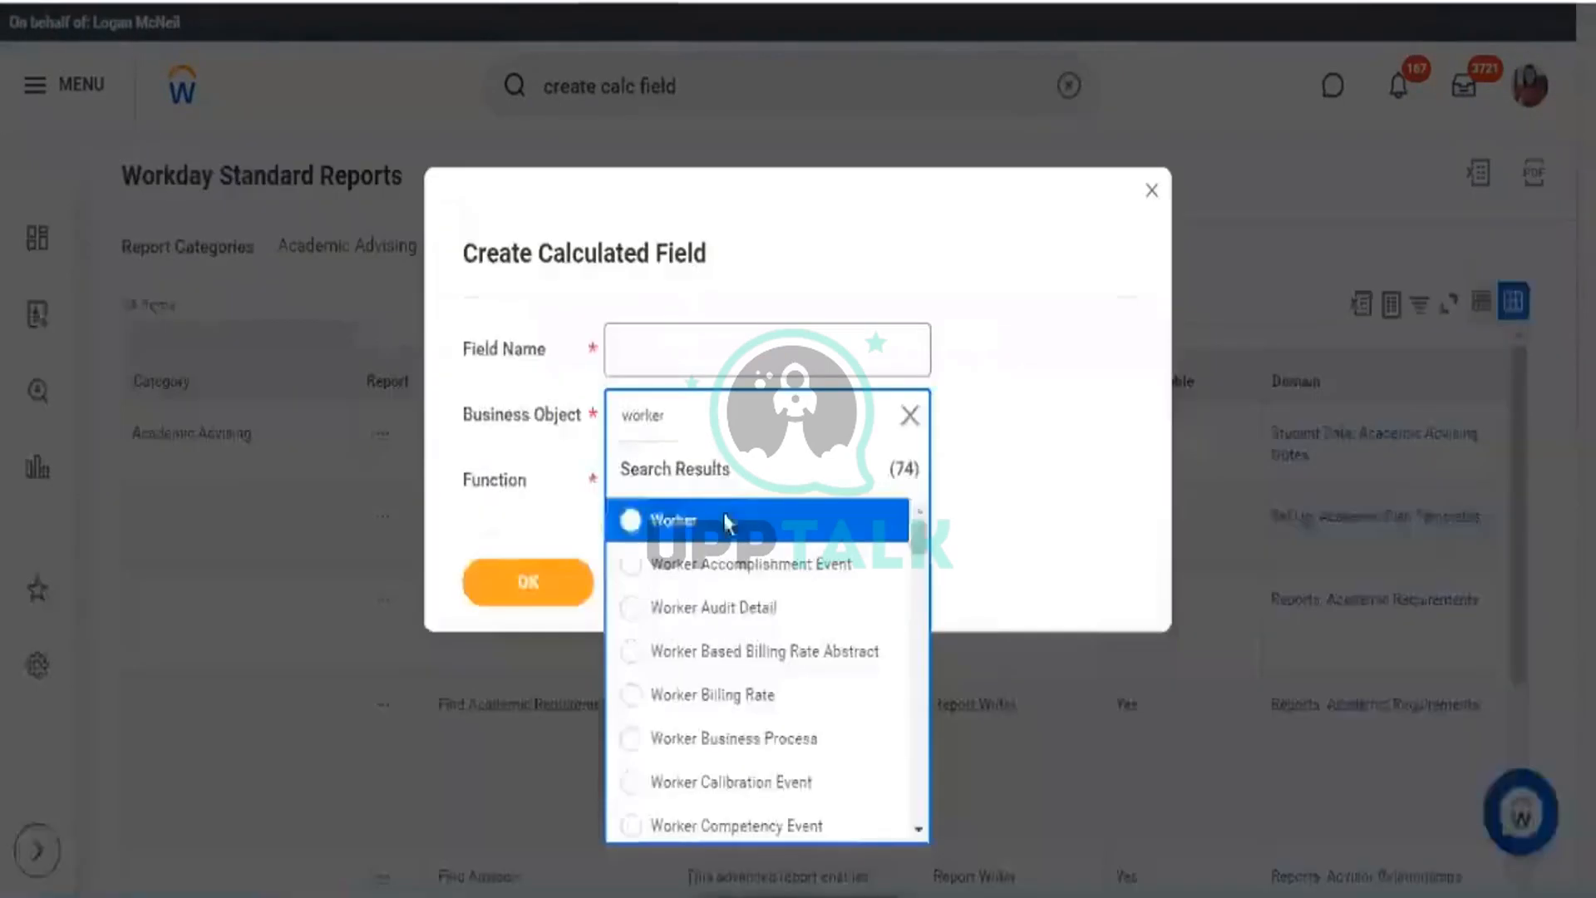
{"action": "left_click", "coordinate": [665, 522]}
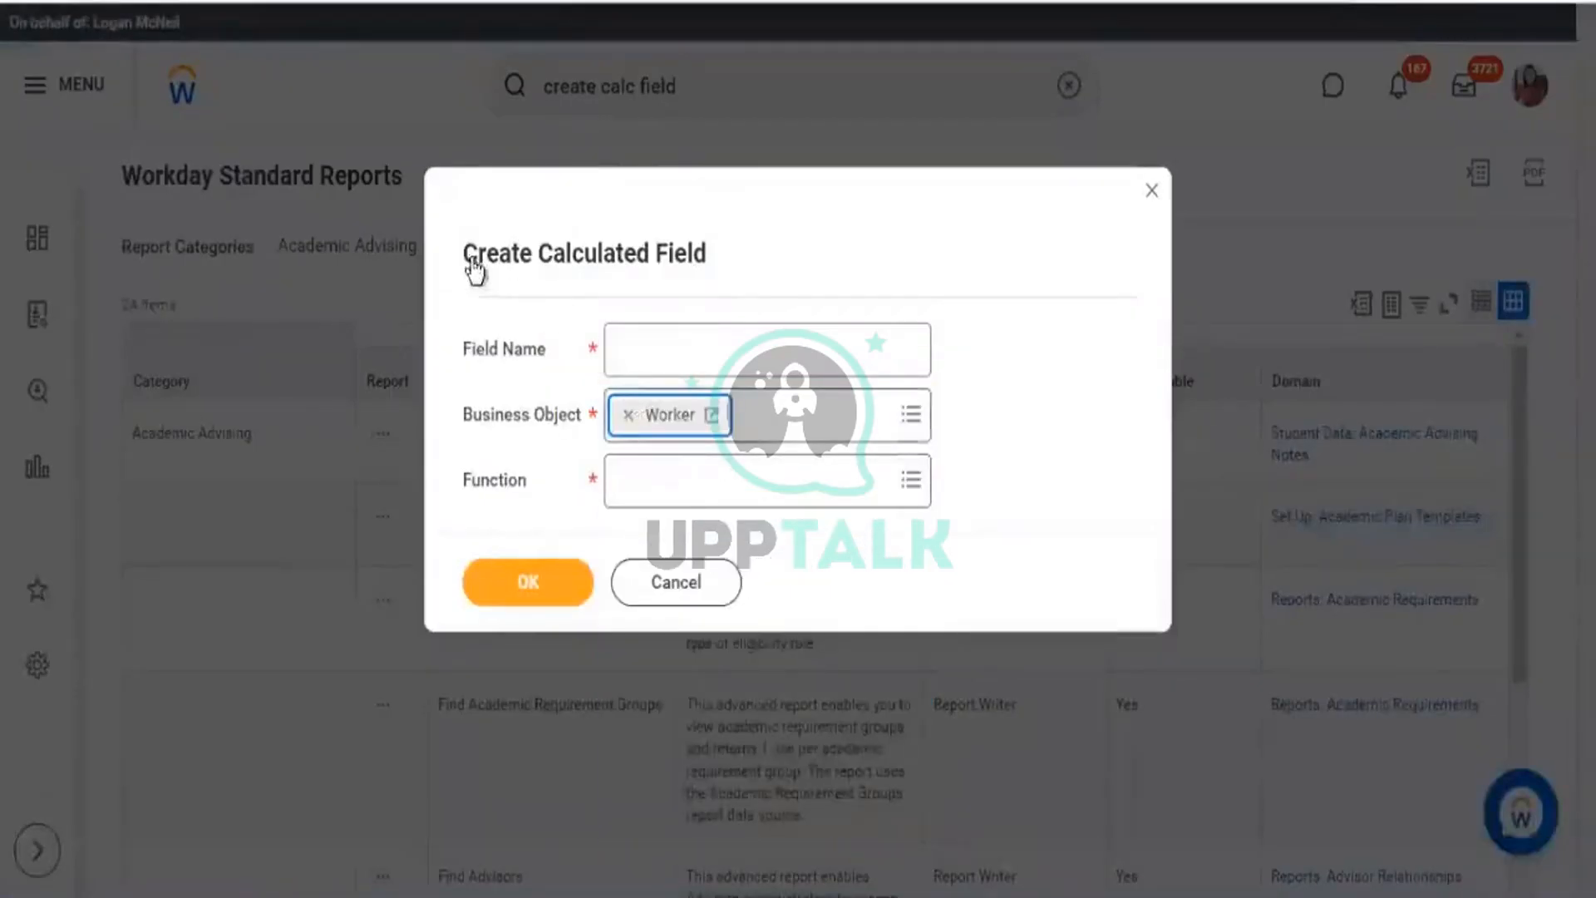
{"action": "left_click_drag", "start_coordinate": [466, 259], "coordinate": [740, 270]}
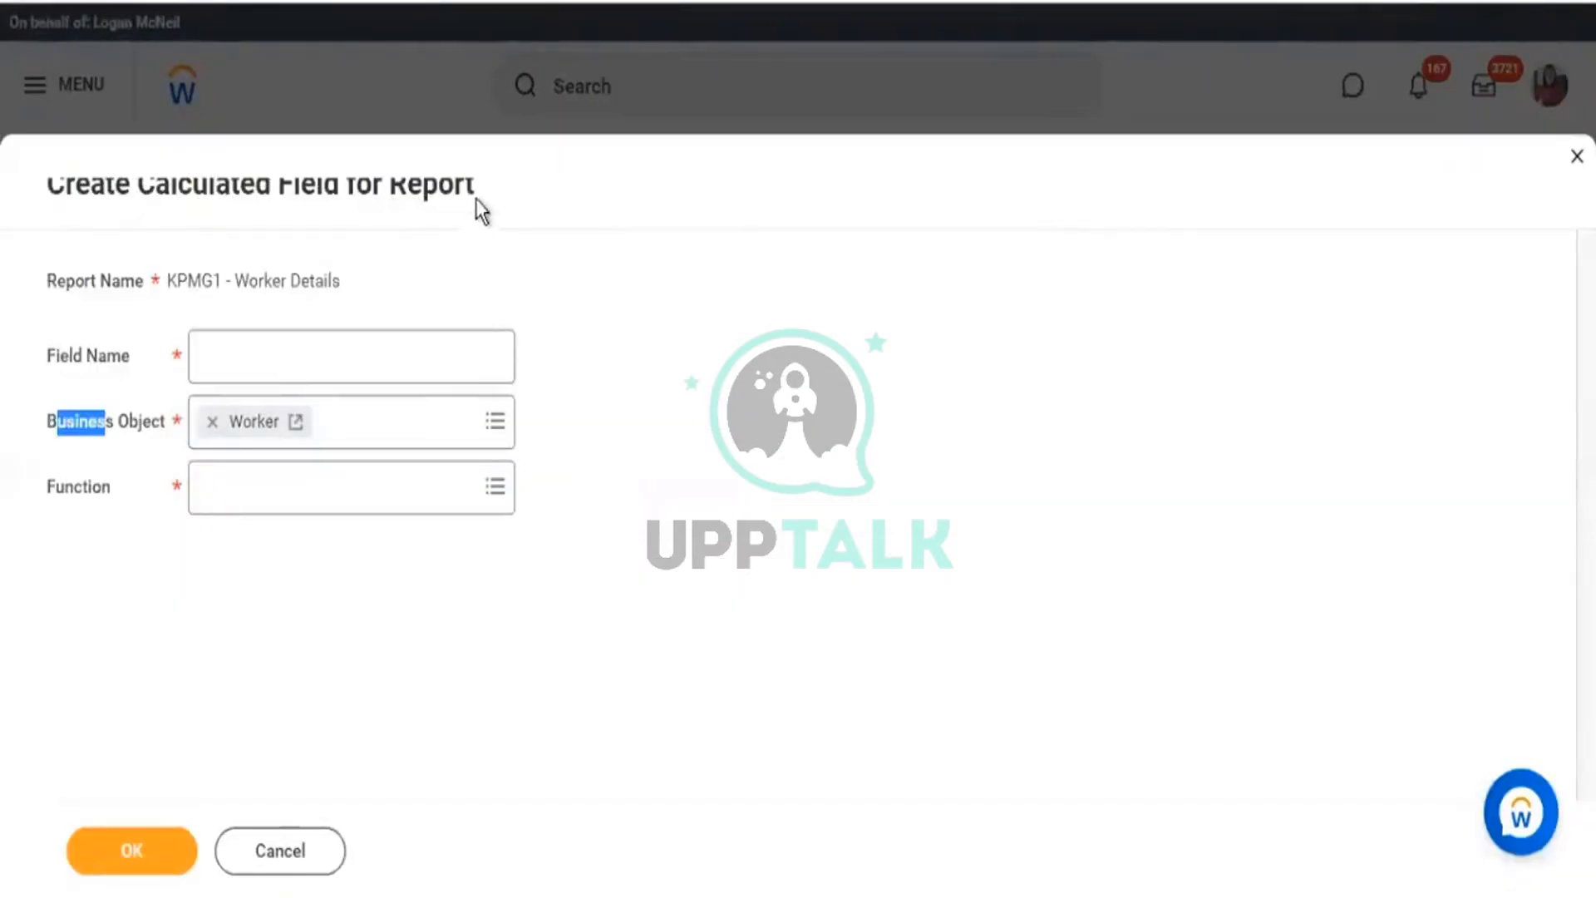
{"action": "left_click_drag", "start_coordinate": [475, 200], "coordinate": [263, 206]}
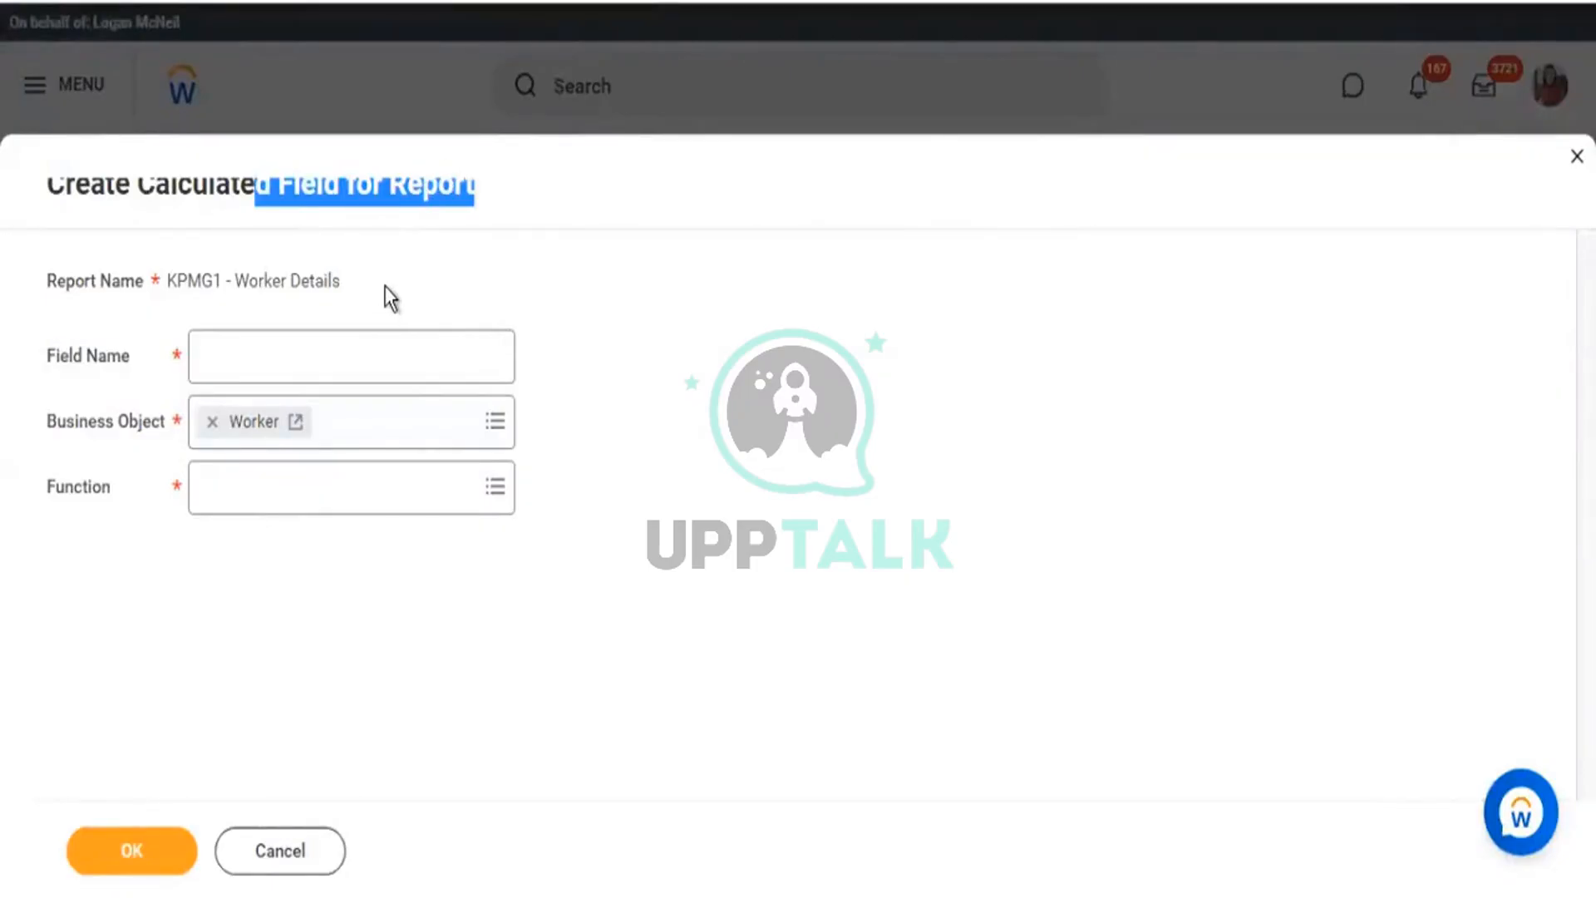
{"action": "left_click_drag", "start_coordinate": [67, 420], "coordinate": [143, 421]}
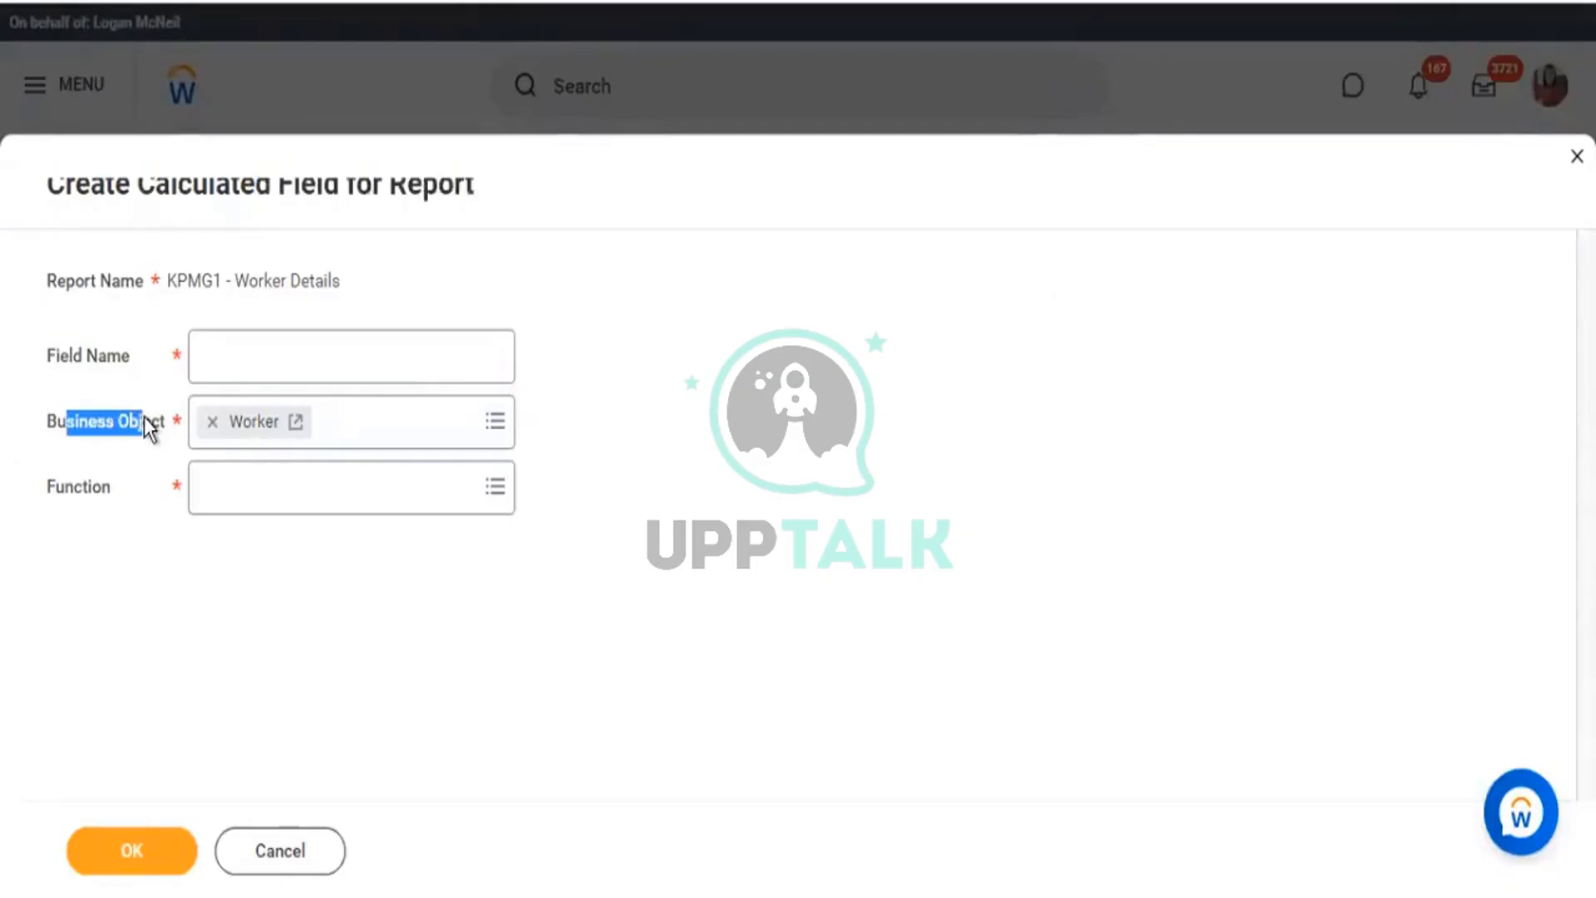
{"action": "left_click_drag", "start_coordinate": [56, 487], "coordinate": [103, 516]}
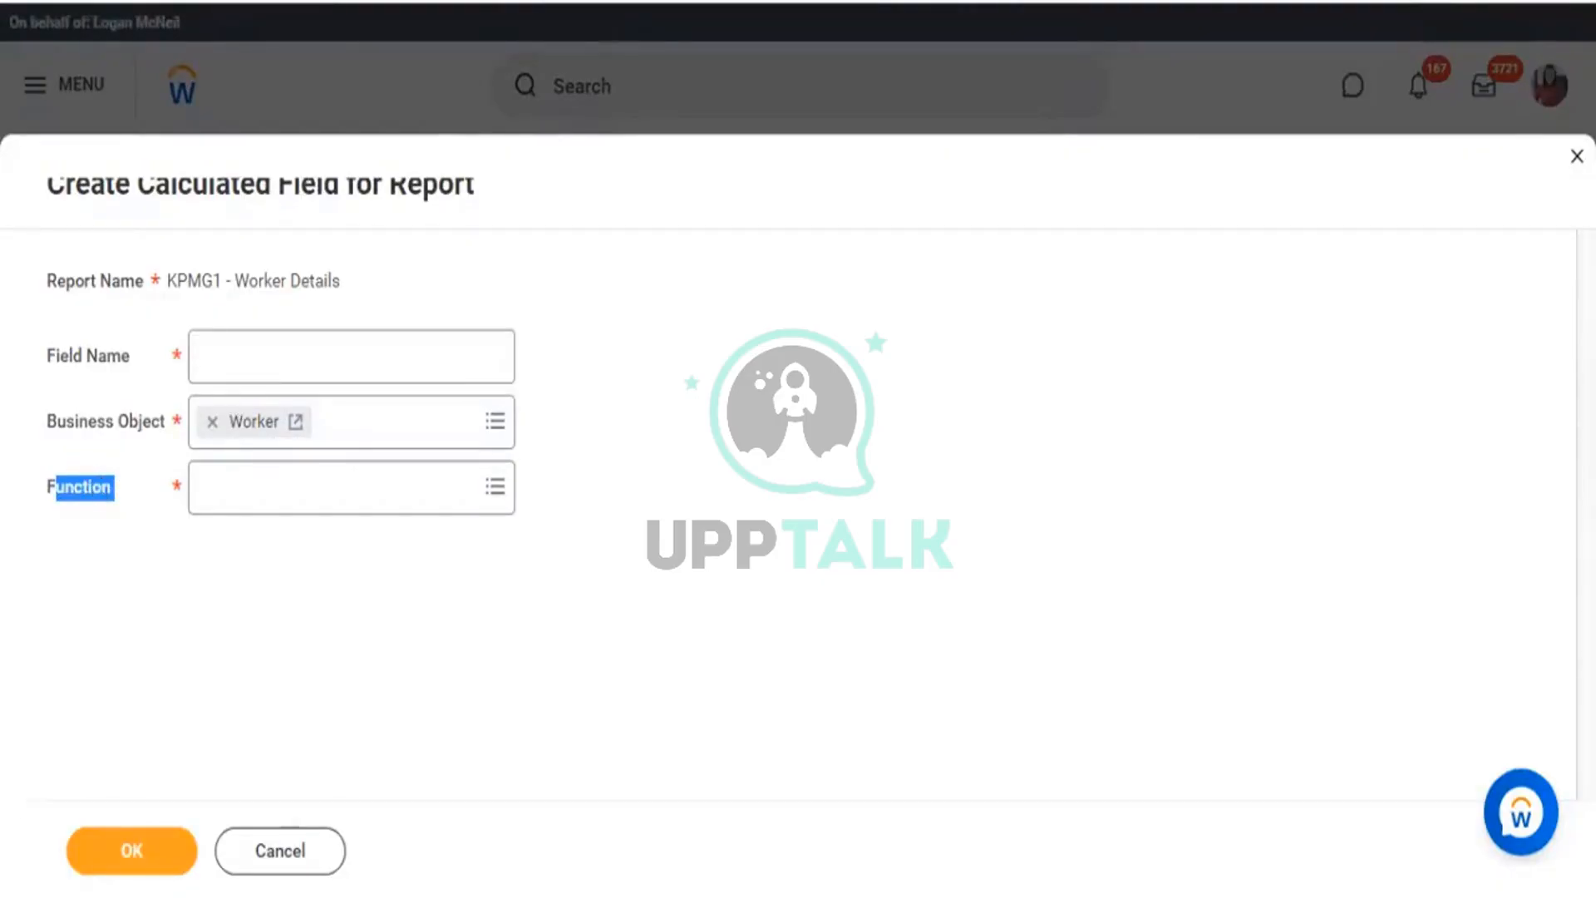
{"action": "key", "text": "alt+Tab"}
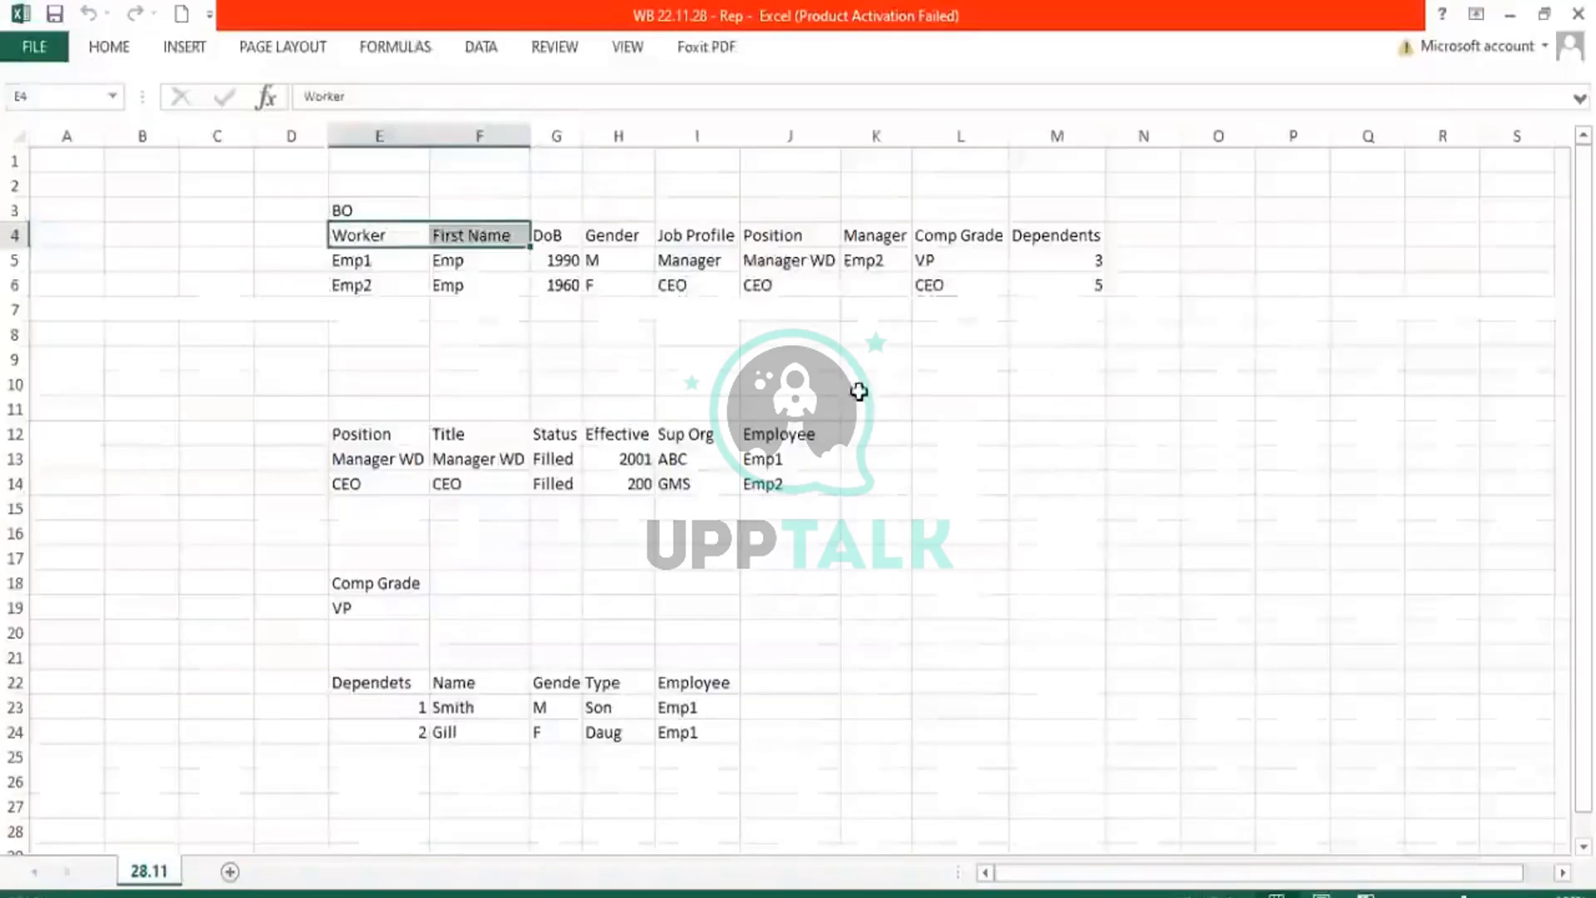
Start a formula in cell K10 and browse the Formulas tab's Date & Time functions.
{"action": "left_click", "coordinate": [865, 384]}
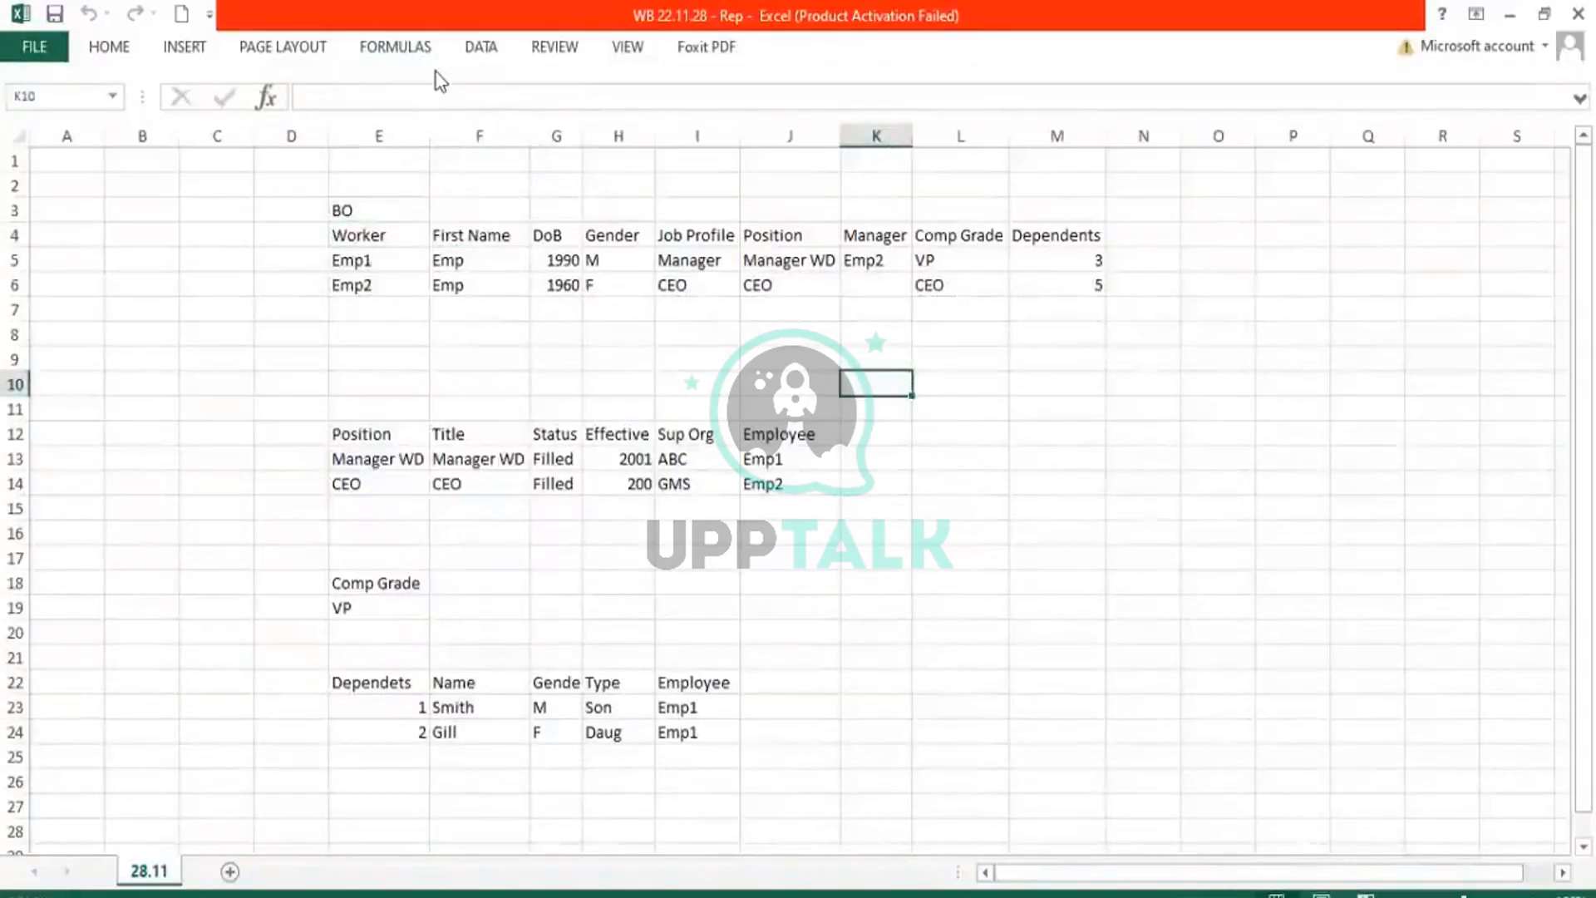
{"action": "type", "text": "="}
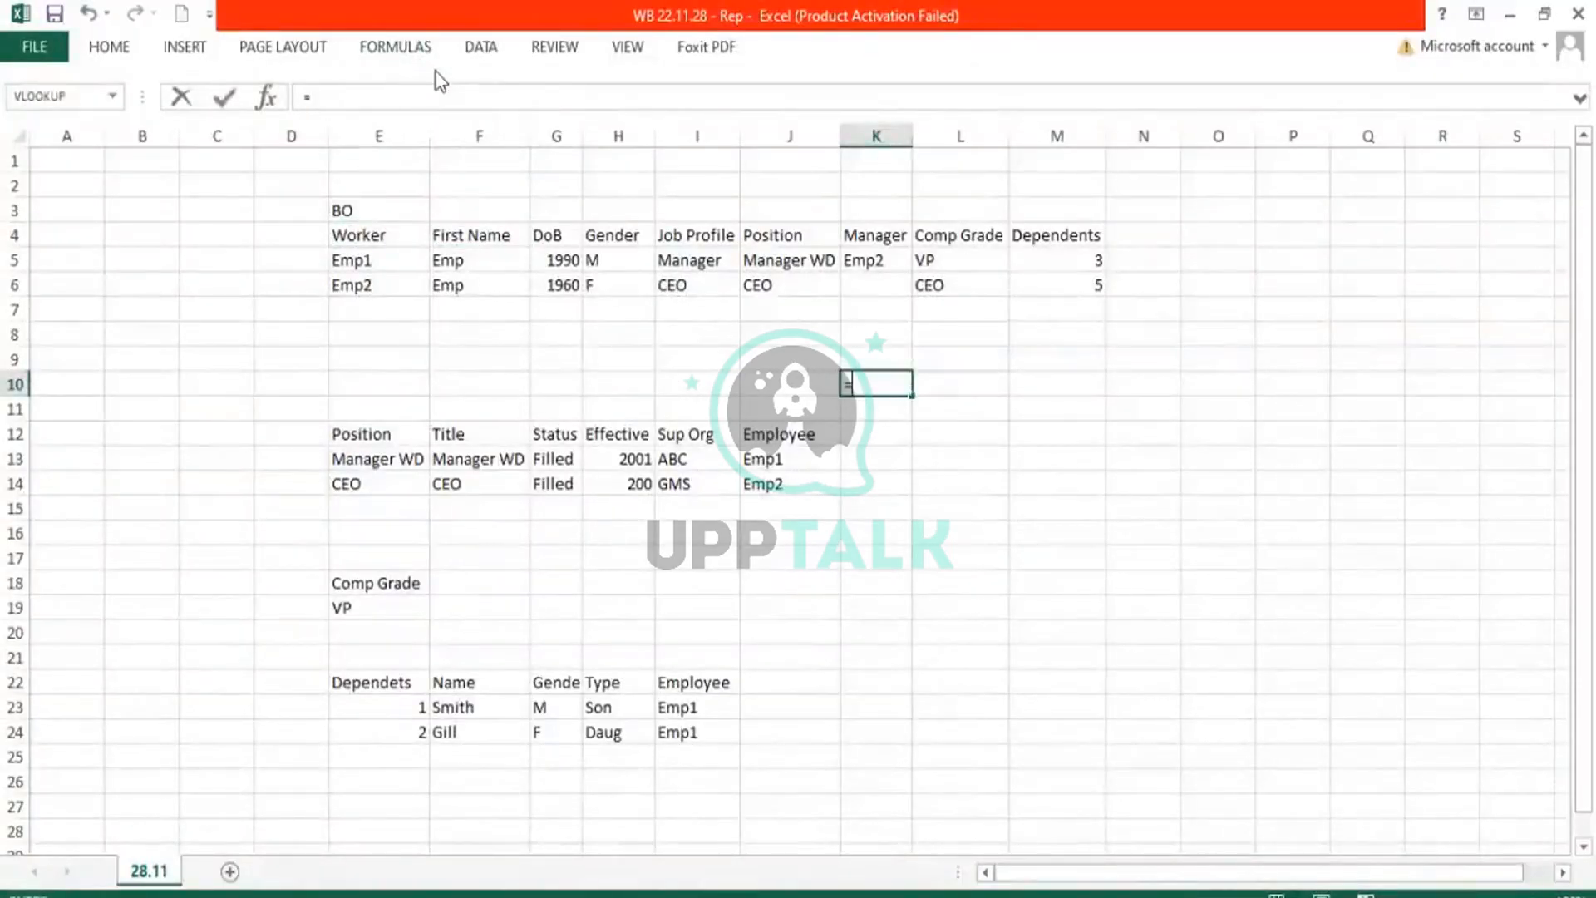
{"action": "left_click", "coordinate": [379, 50]}
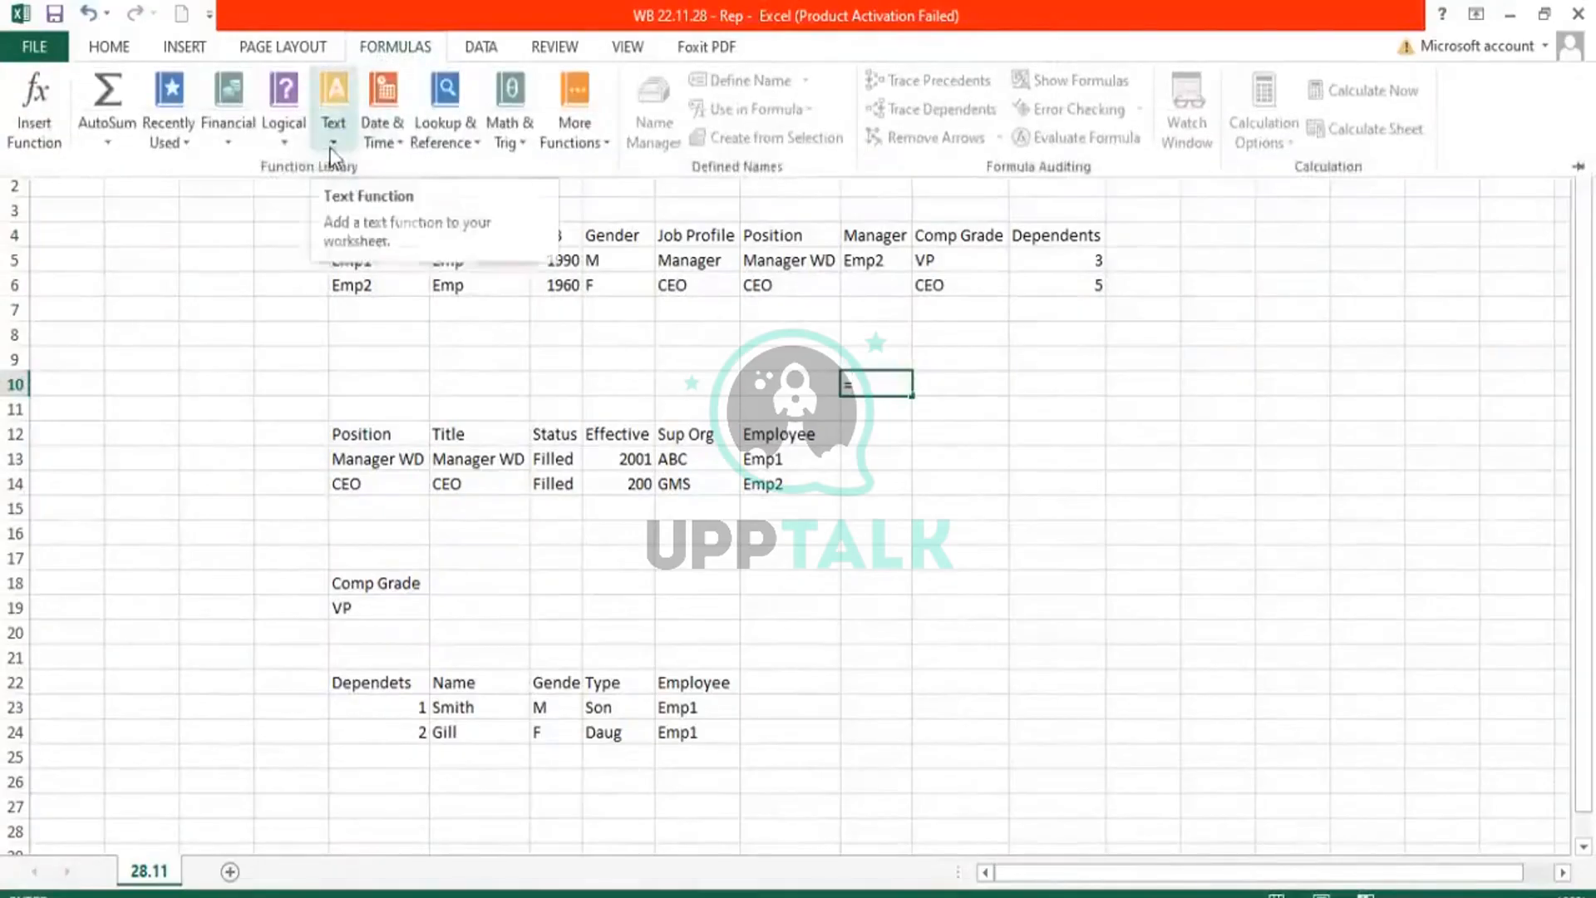
{"action": "left_click", "coordinate": [397, 151]}
{"action": "scroll", "coordinate": [423, 368], "scroll_direction": "down", "scroll_amount": 2}
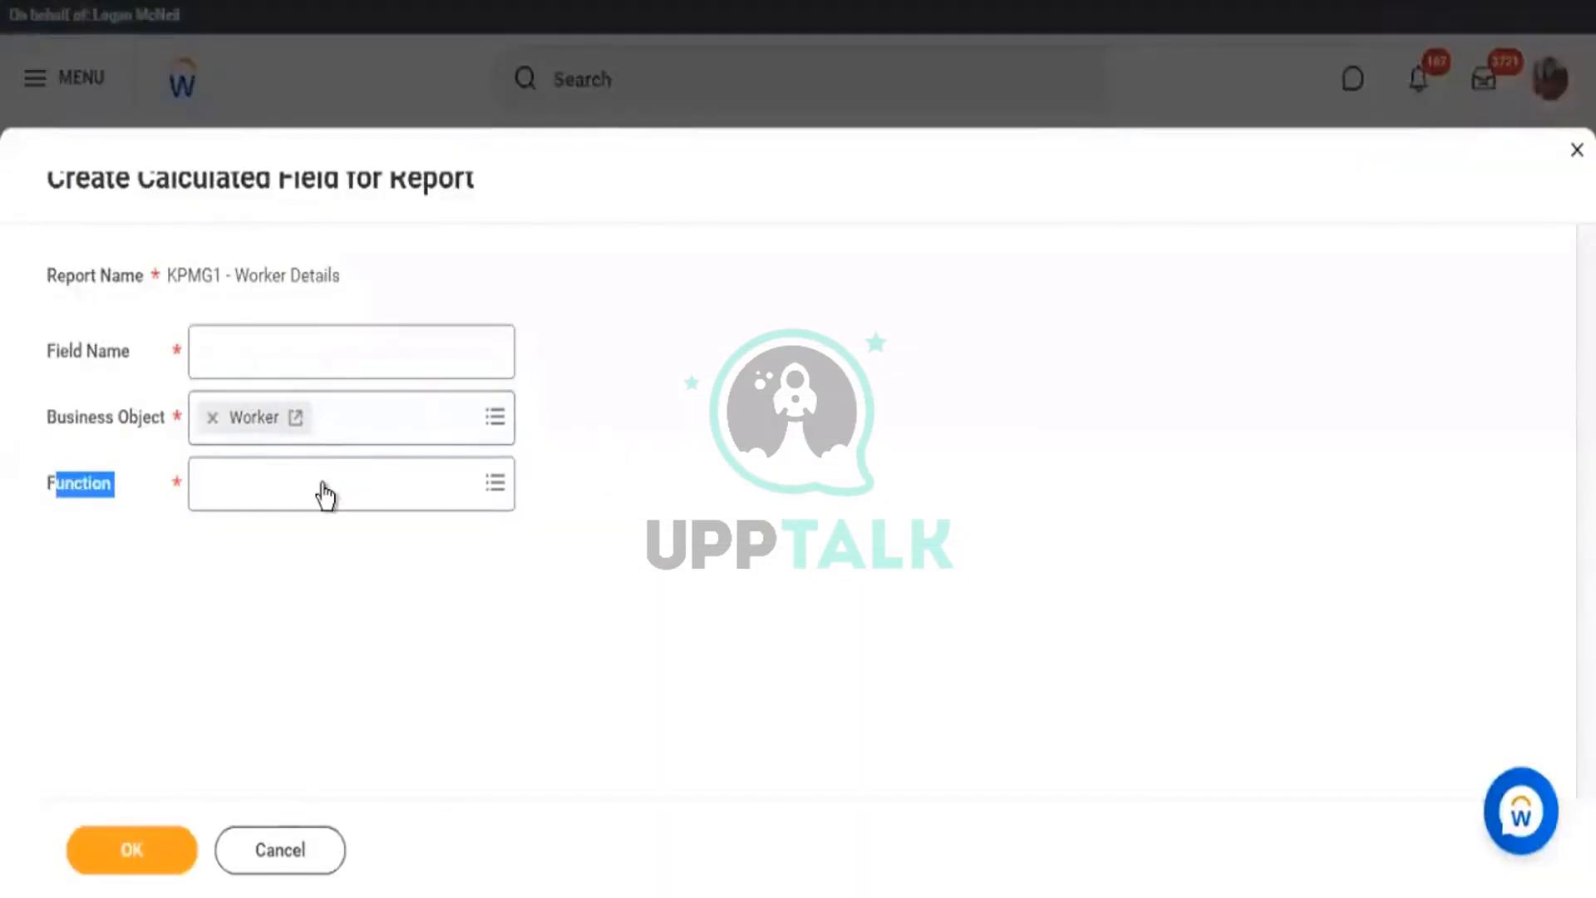
Search the Function prompt for 'date' and select Date Constant from the seven results.
{"action": "left_click", "coordinate": [318, 481]}
{"action": "type", "text": "date"}
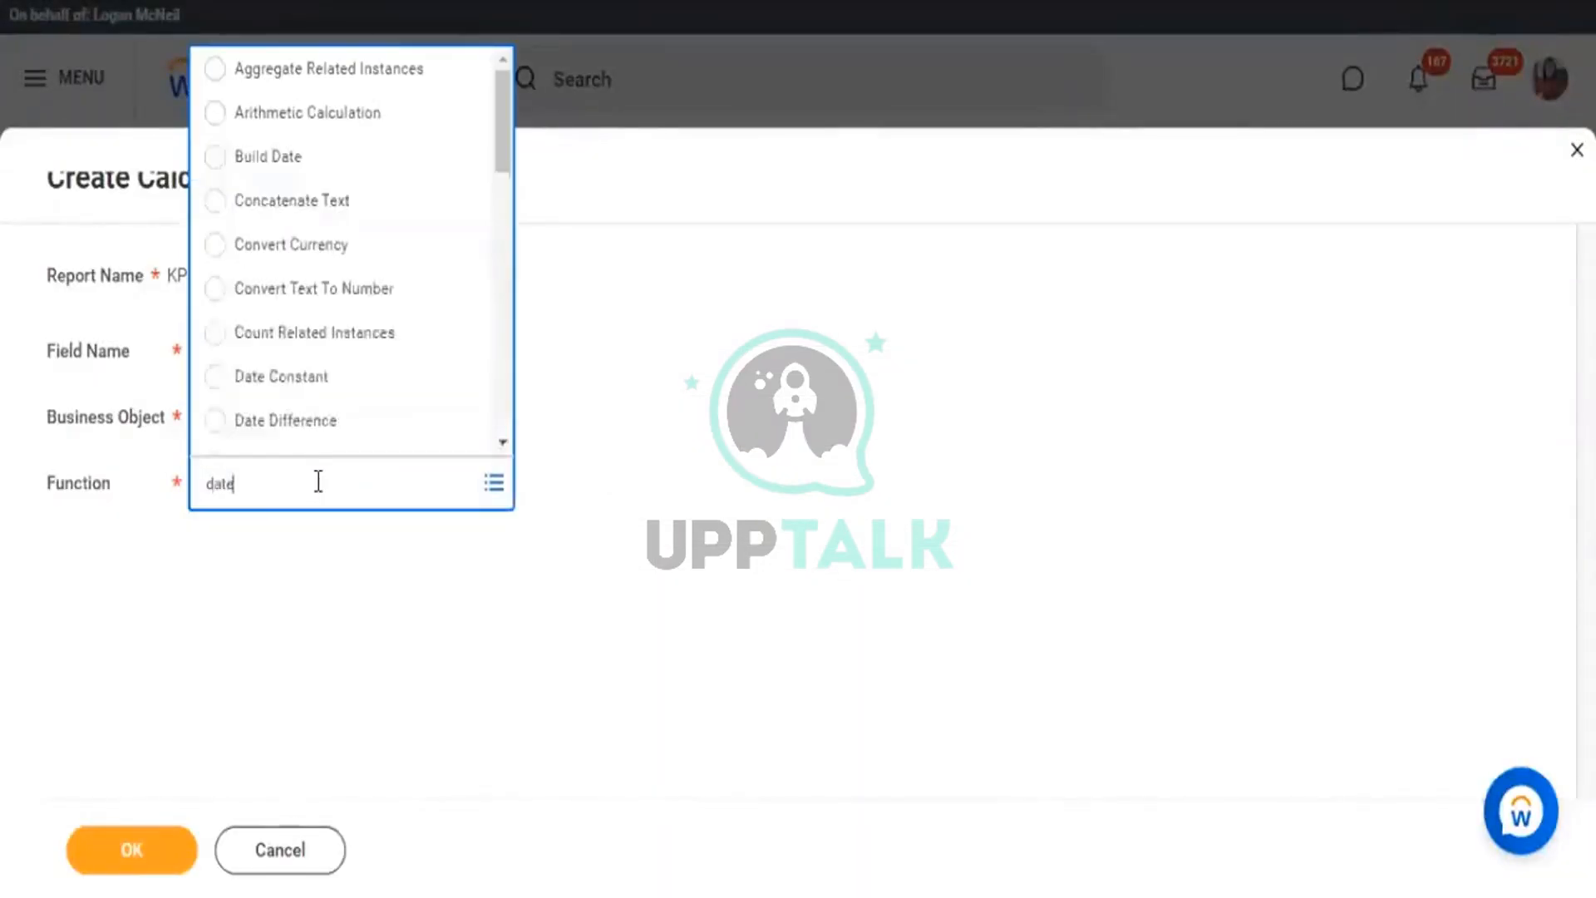
{"action": "key", "text": "Return"}
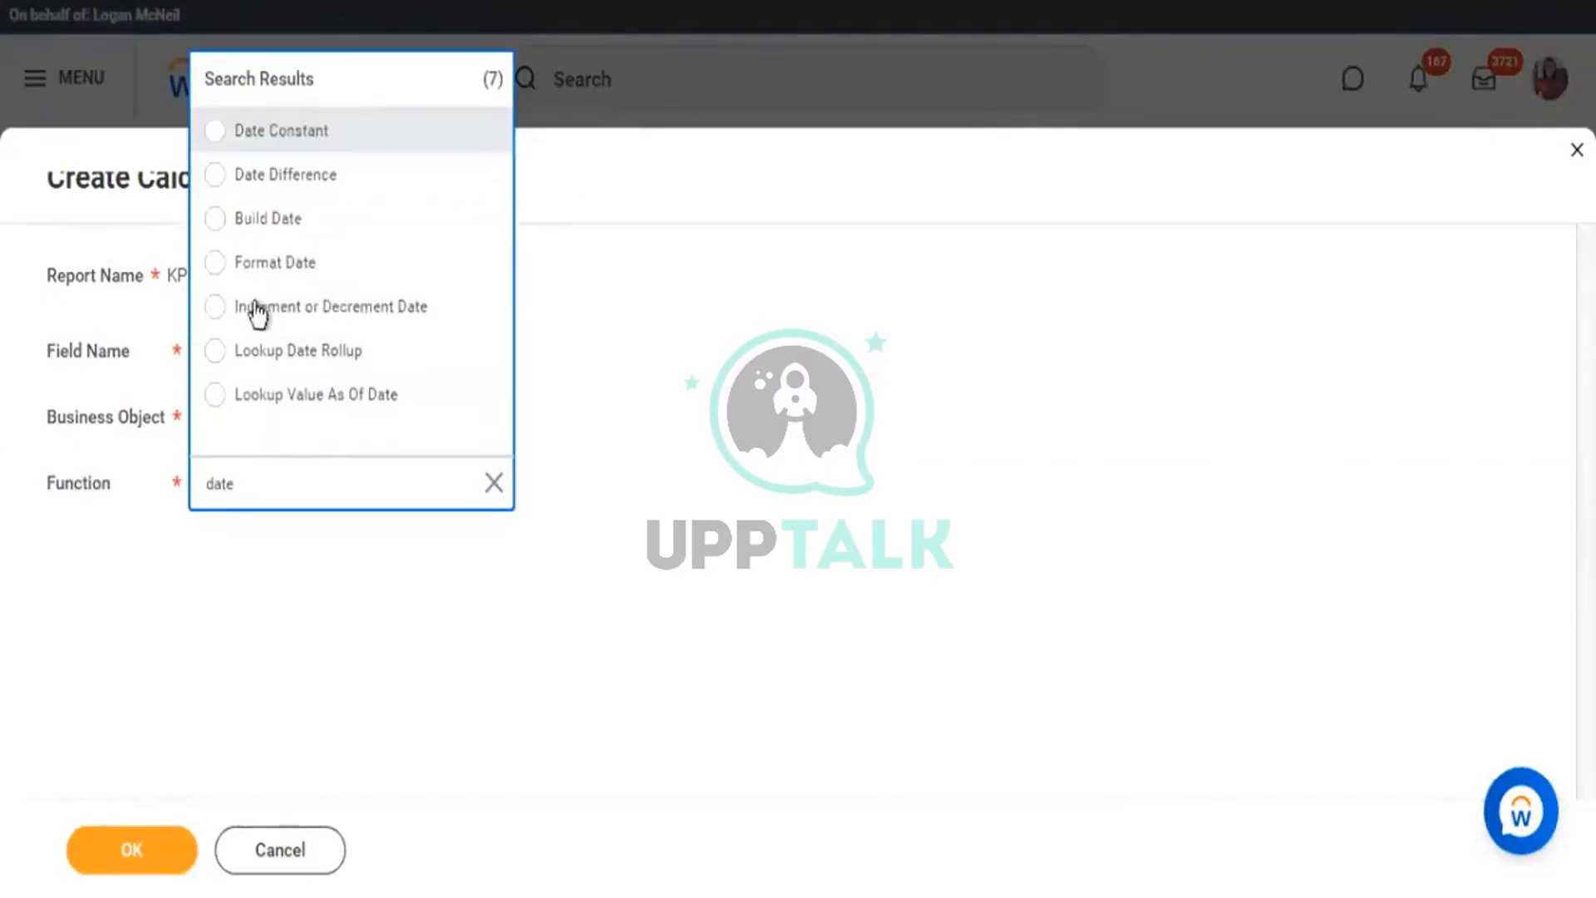
{"action": "left_click", "coordinate": [311, 131]}
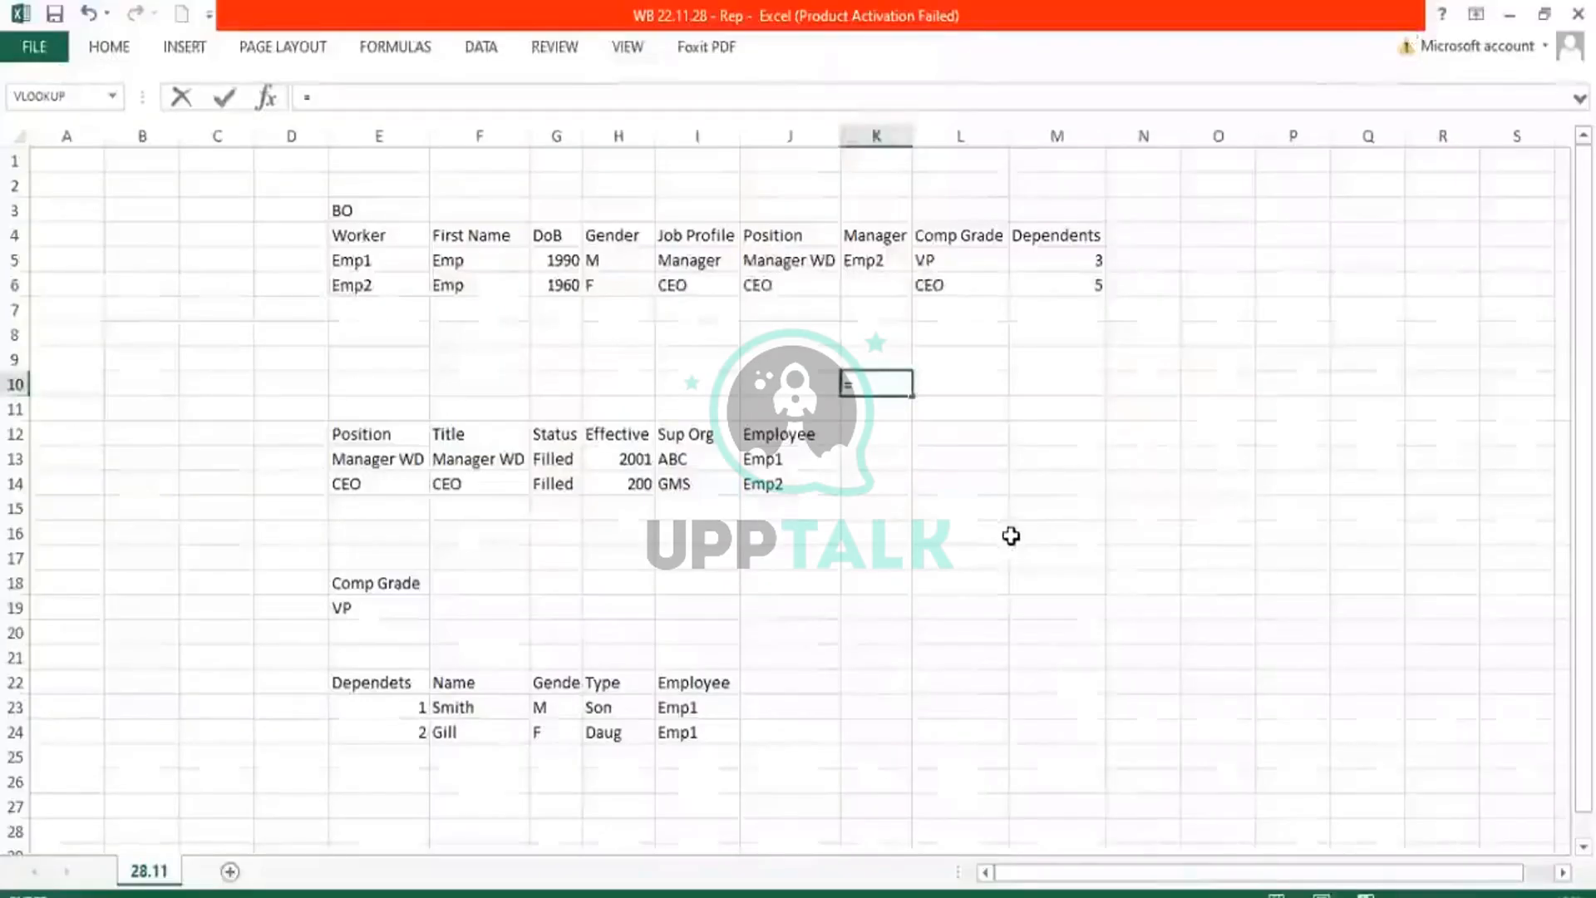
Enter DoB with date 01.01.1990 in K9:K10 and the Hire Date heading in L9.
{"action": "key", "text": "Escape"}
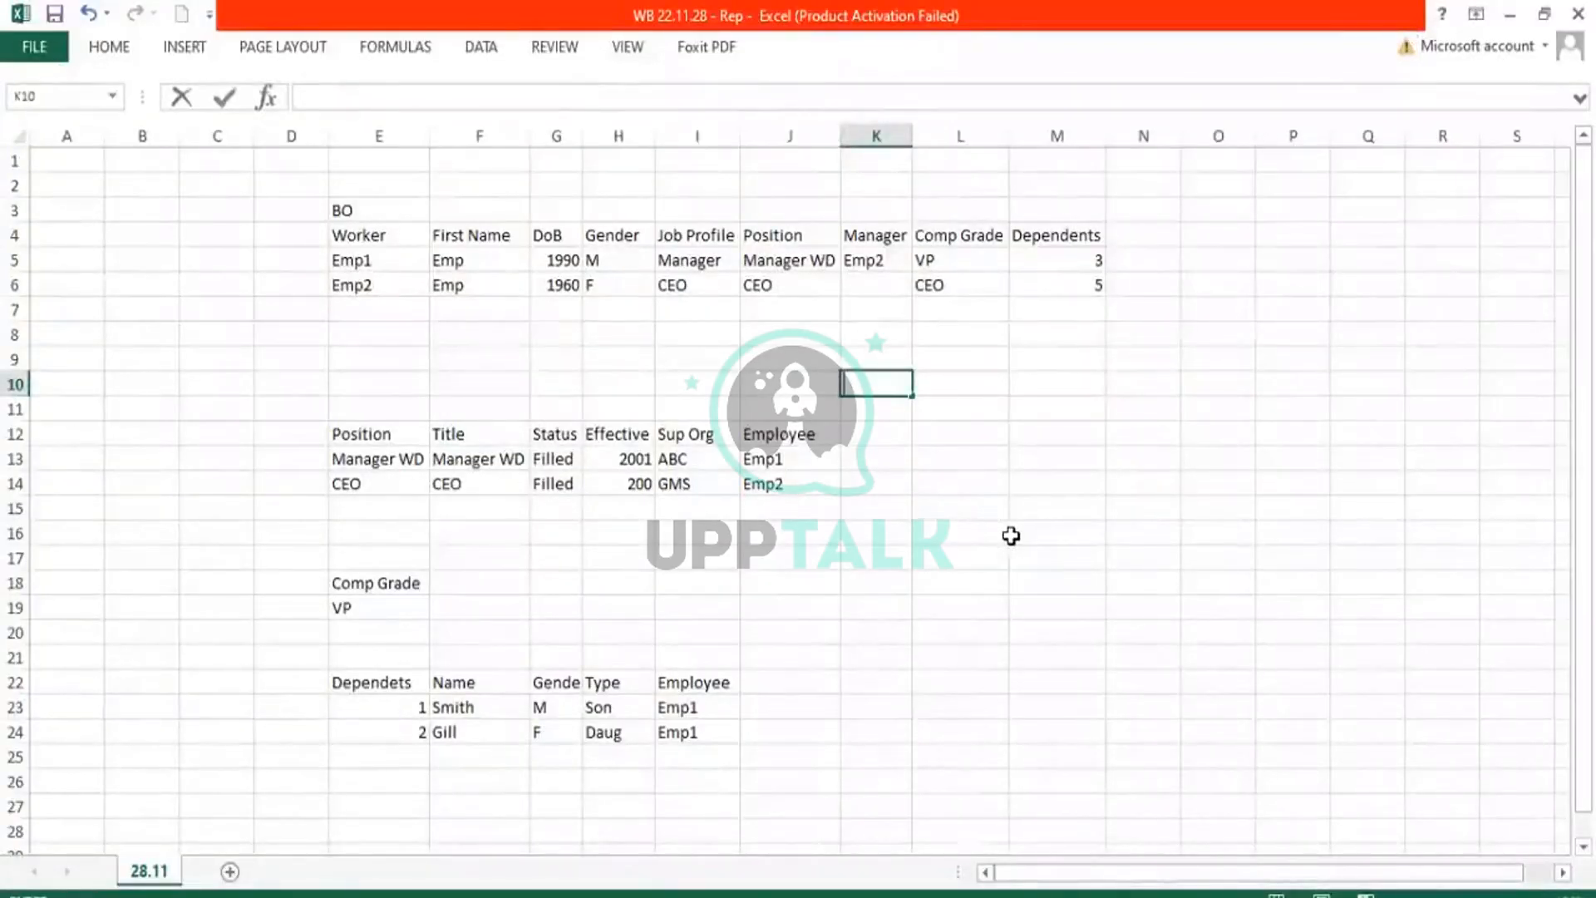
{"action": "type", "text": "01.01.1990"}
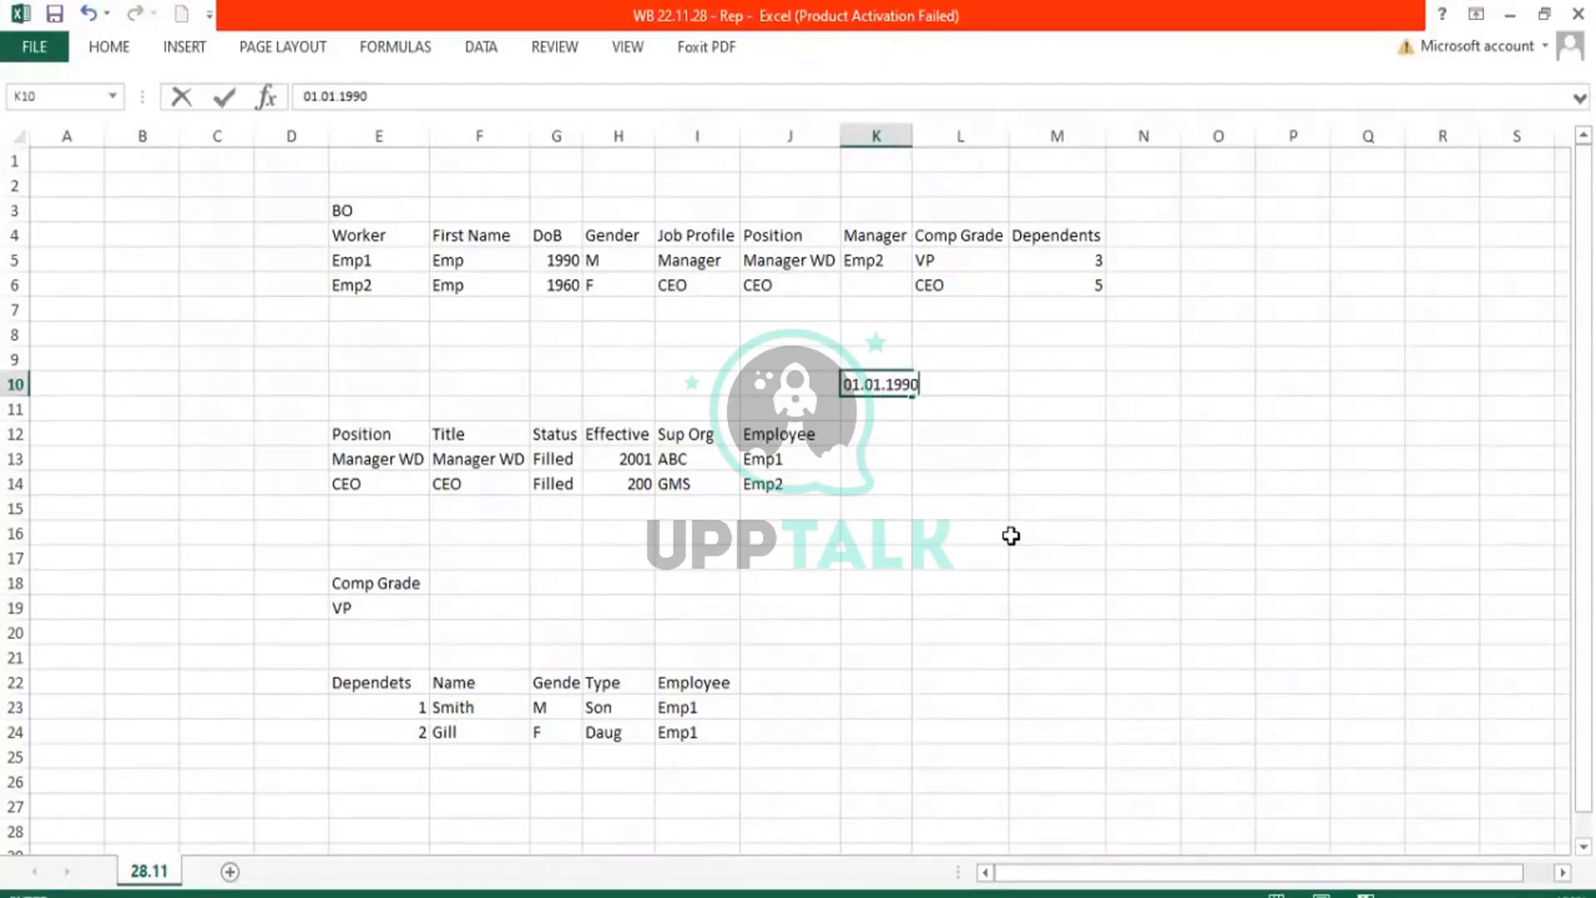
{"action": "key", "text": "Return"}
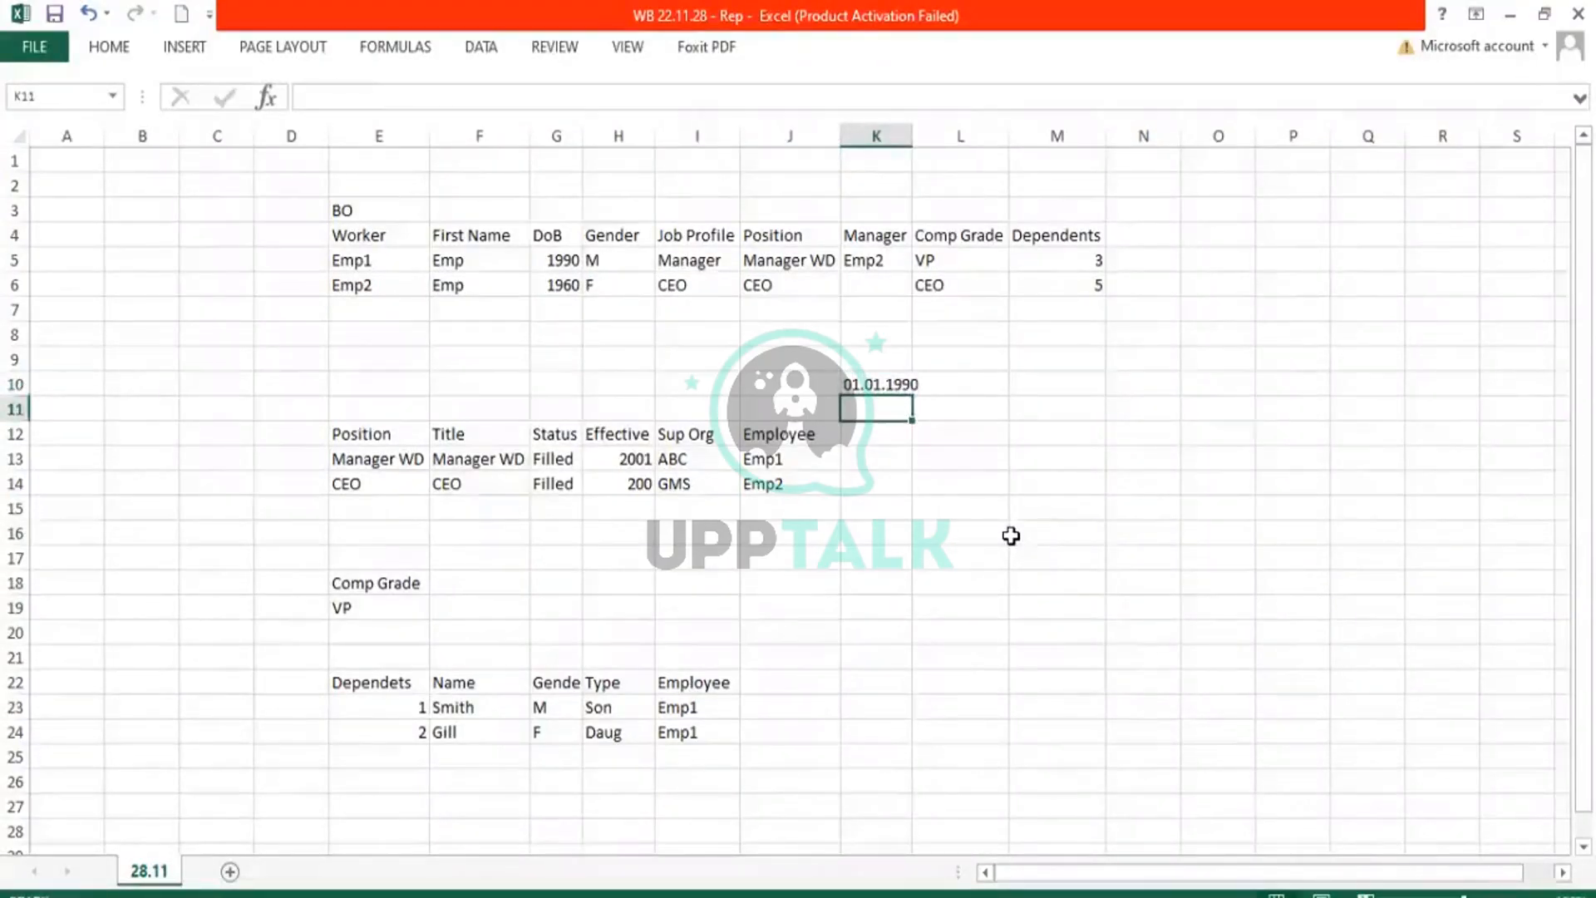
{"action": "key", "text": "Up"}
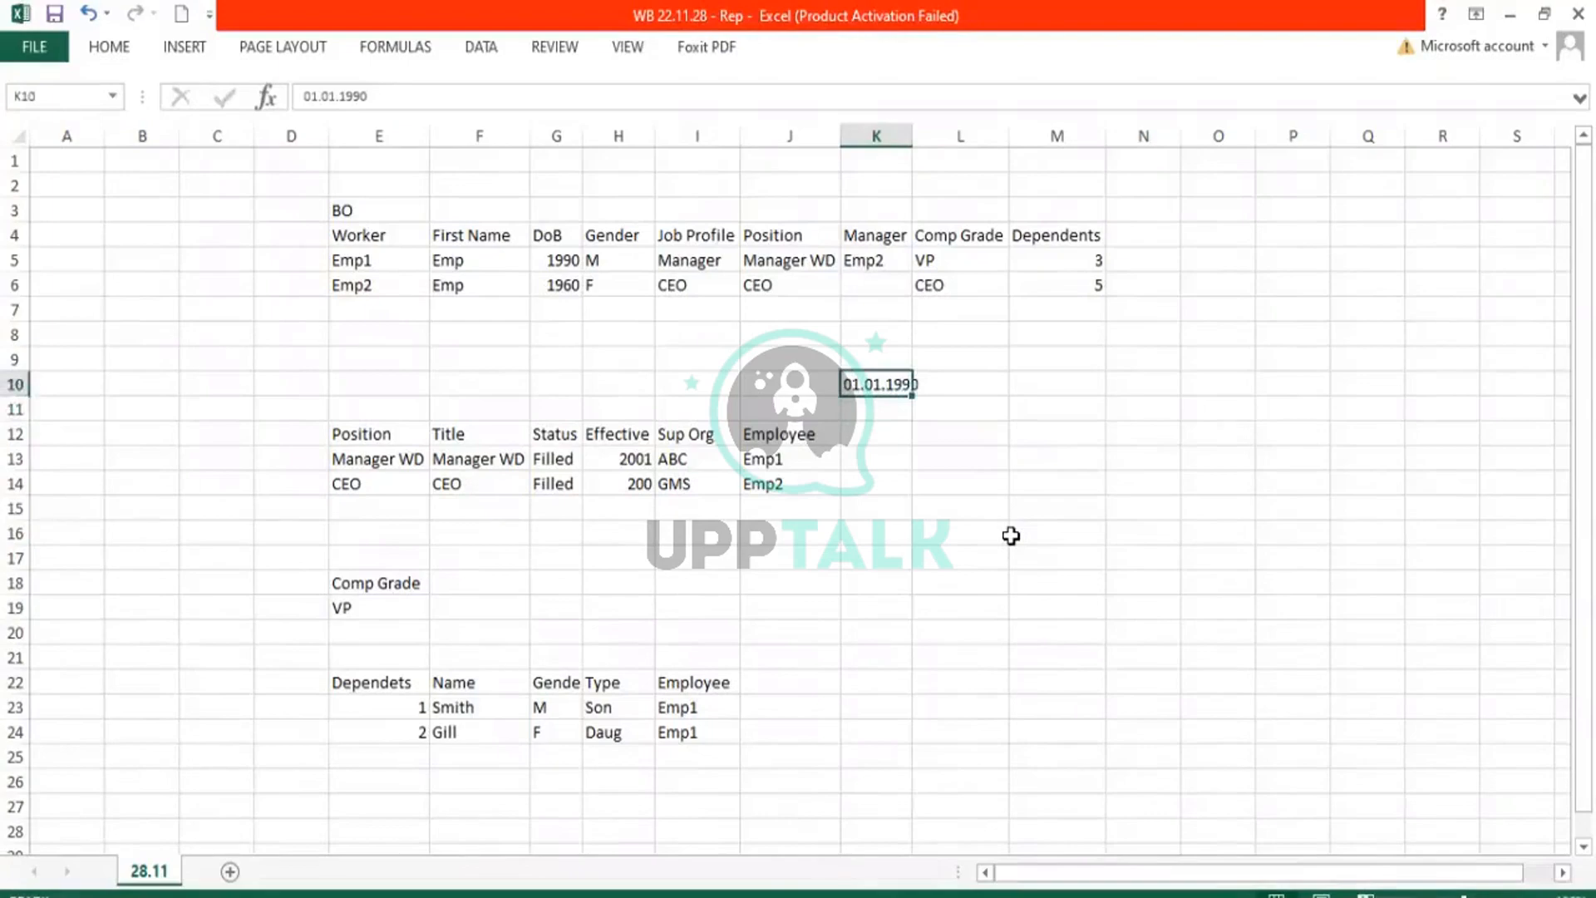
{"action": "key", "text": "Up"}
{"action": "type", "text": "DoB"}
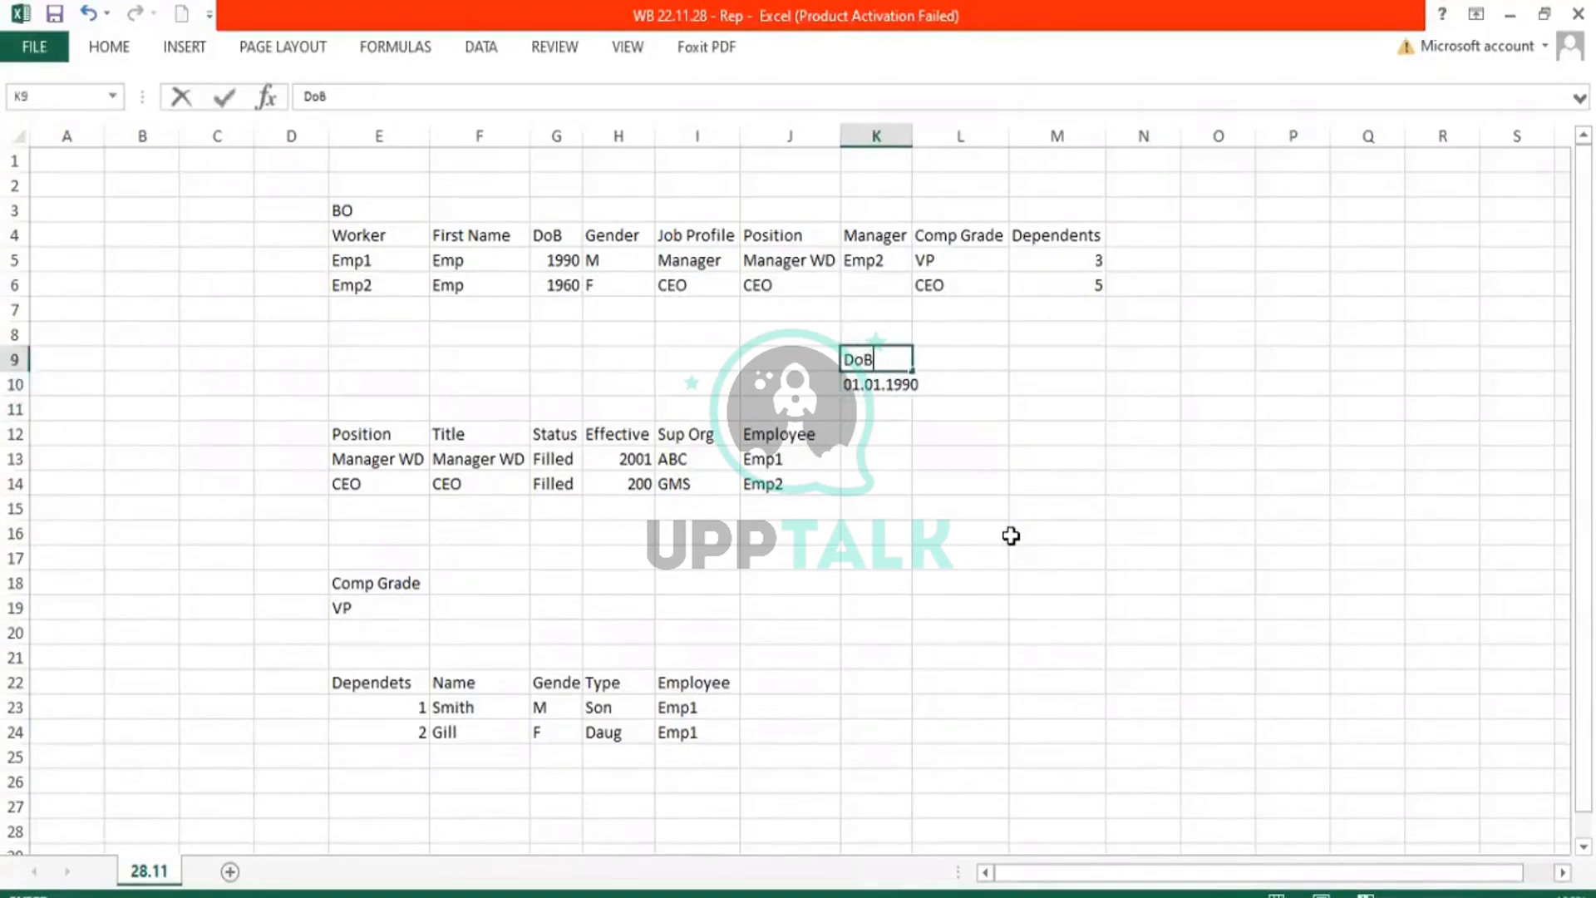
{"action": "key", "text": "Tab"}
{"action": "type", "text": "H"}
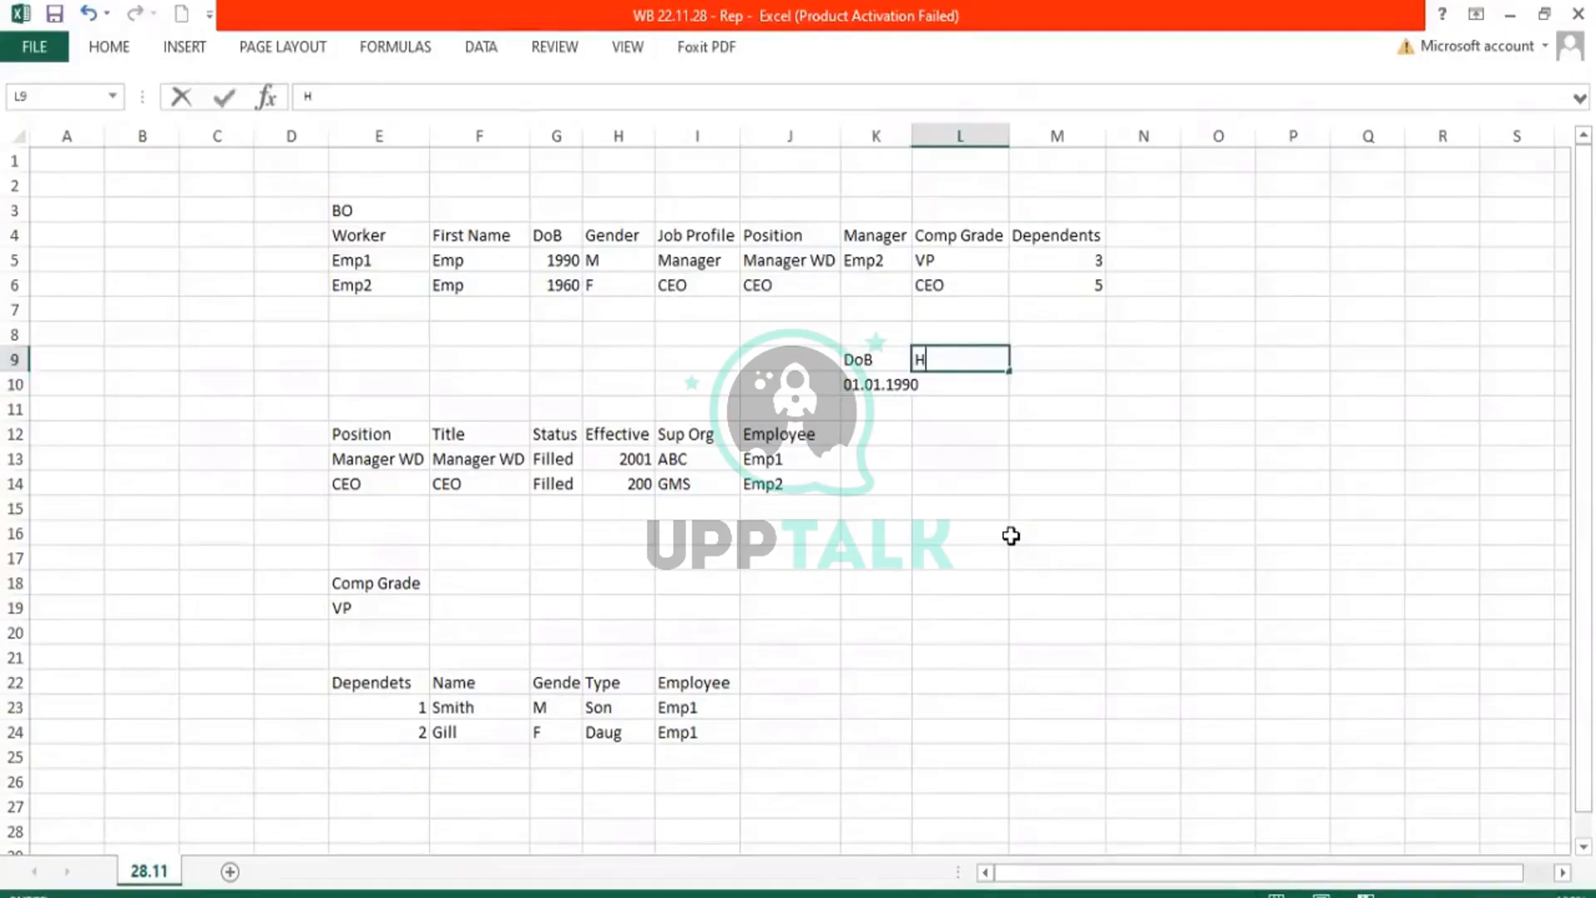
{"action": "type", "text": "ire Date"}
{"action": "key", "text": "Return"}
Enter the hire date 01.01.2000 in cell L10.
{"action": "type", "text": "01.01.20"}
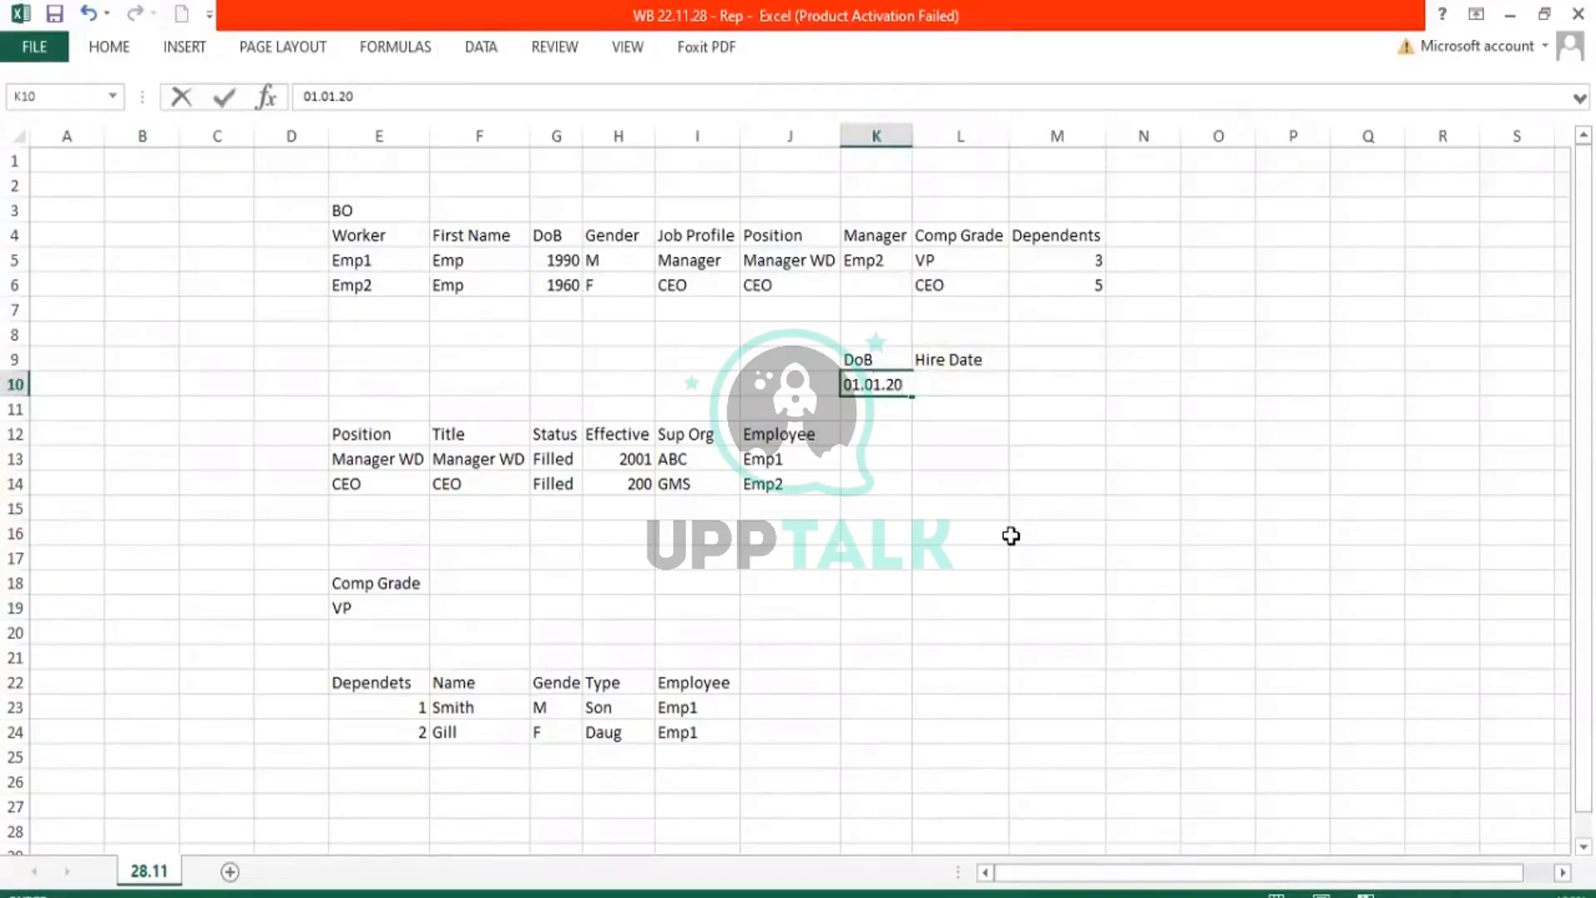
{"action": "key", "text": "Escape"}
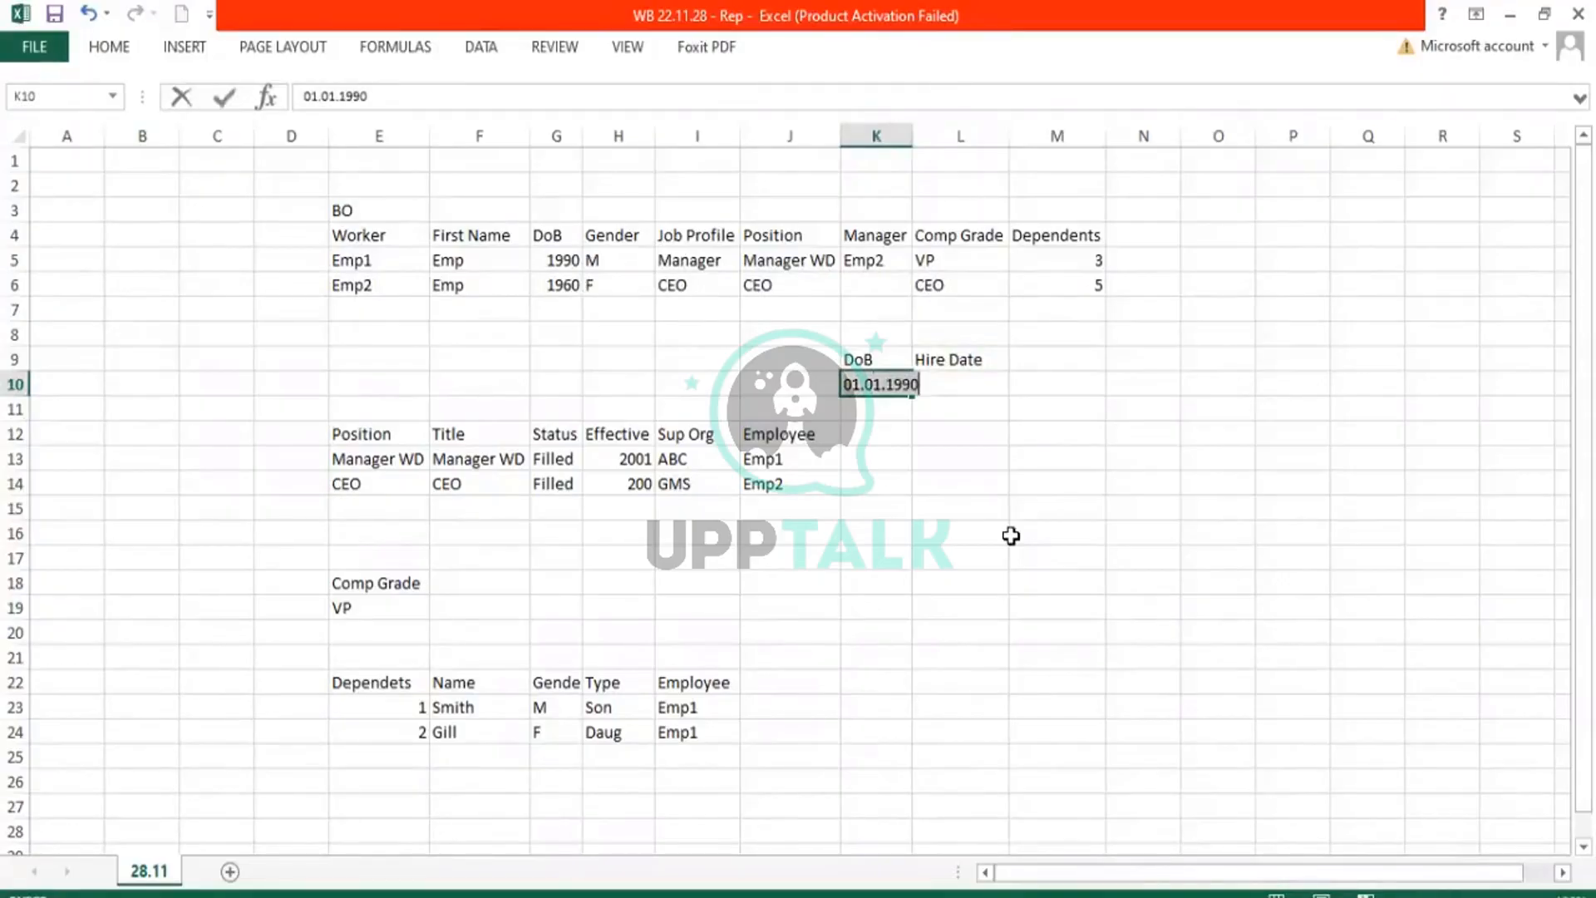
{"action": "key", "text": "Tab"}
{"action": "type", "text": "01.01.2"}
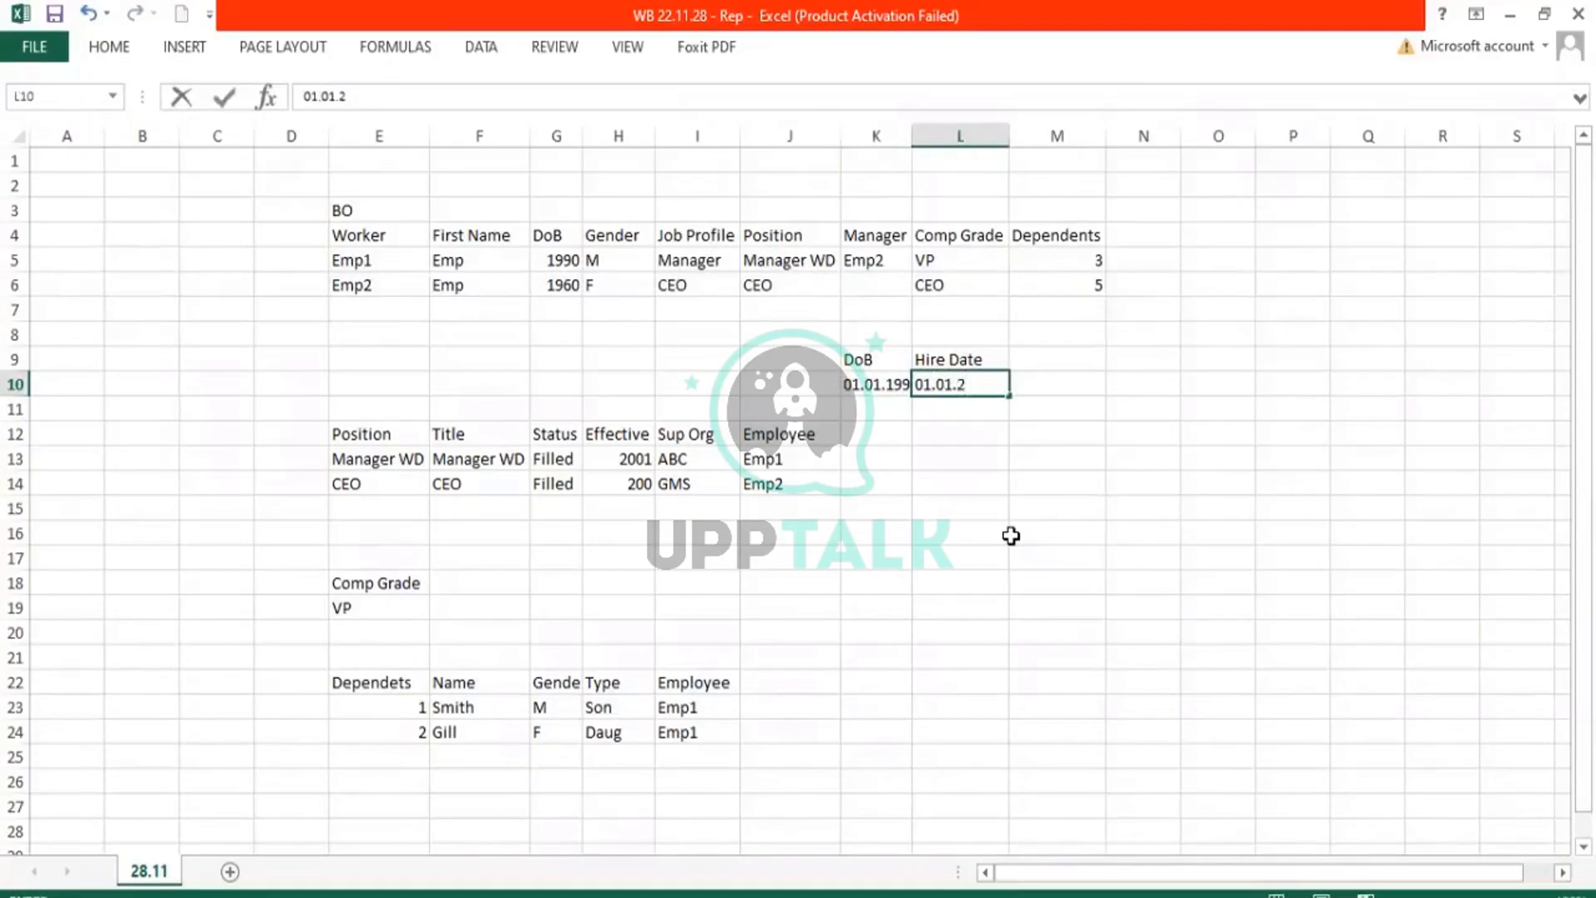
{"action": "type", "text": "000"}
{"action": "key", "text": "Tab"}
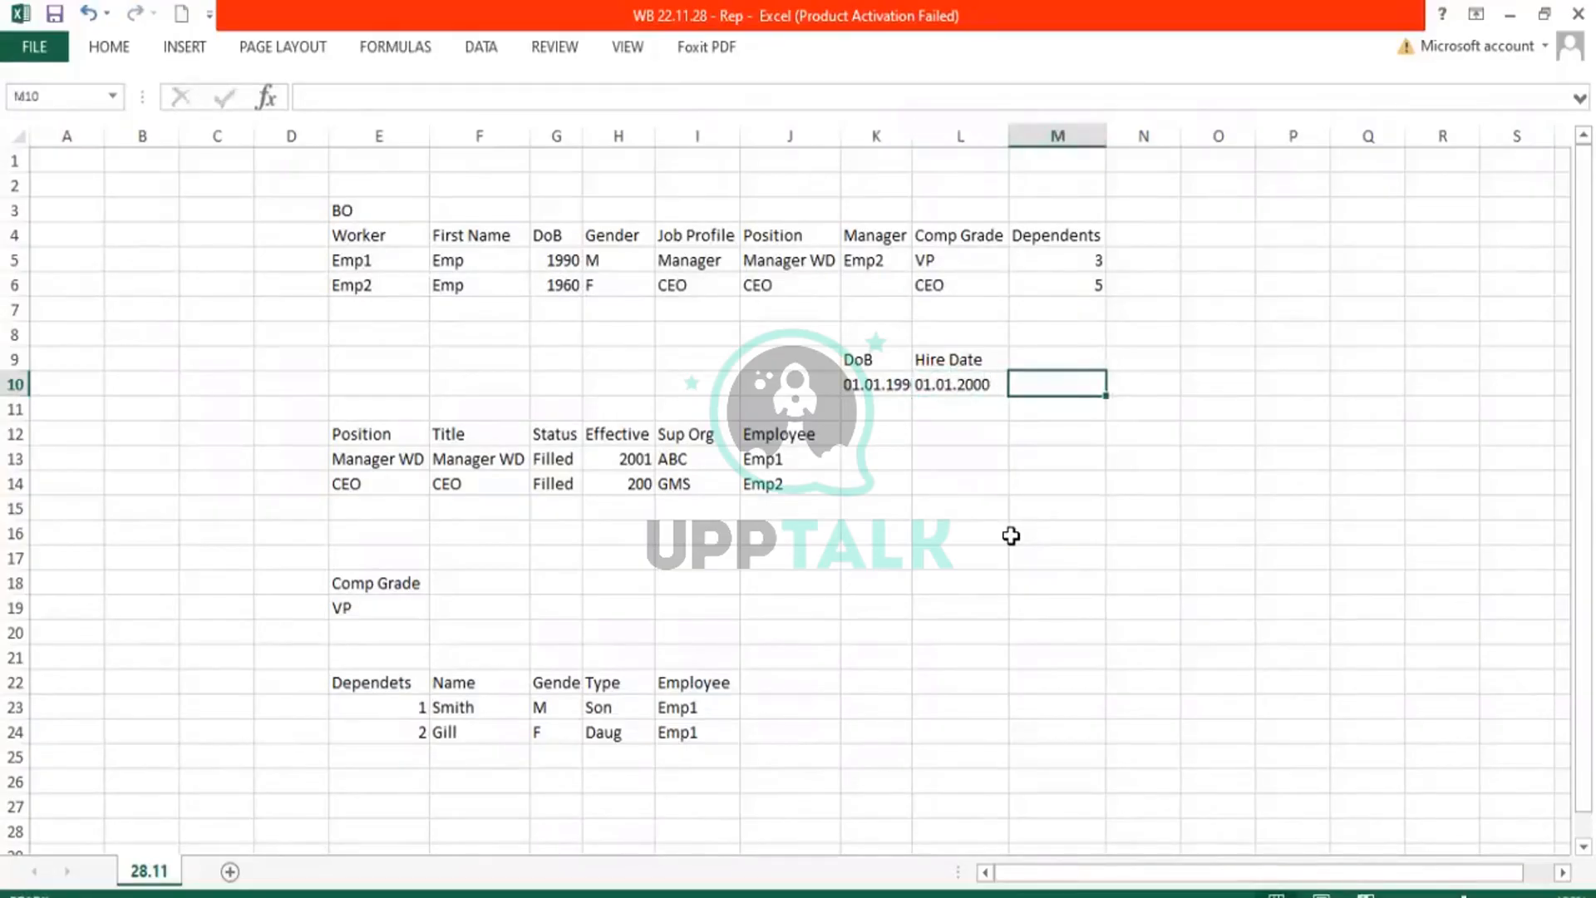
Add the Age (hired) heading with value 10 in M9:M10 and widen column K.
{"action": "left_click", "coordinate": [1039, 358]}
{"action": "type", "text": "Age"}
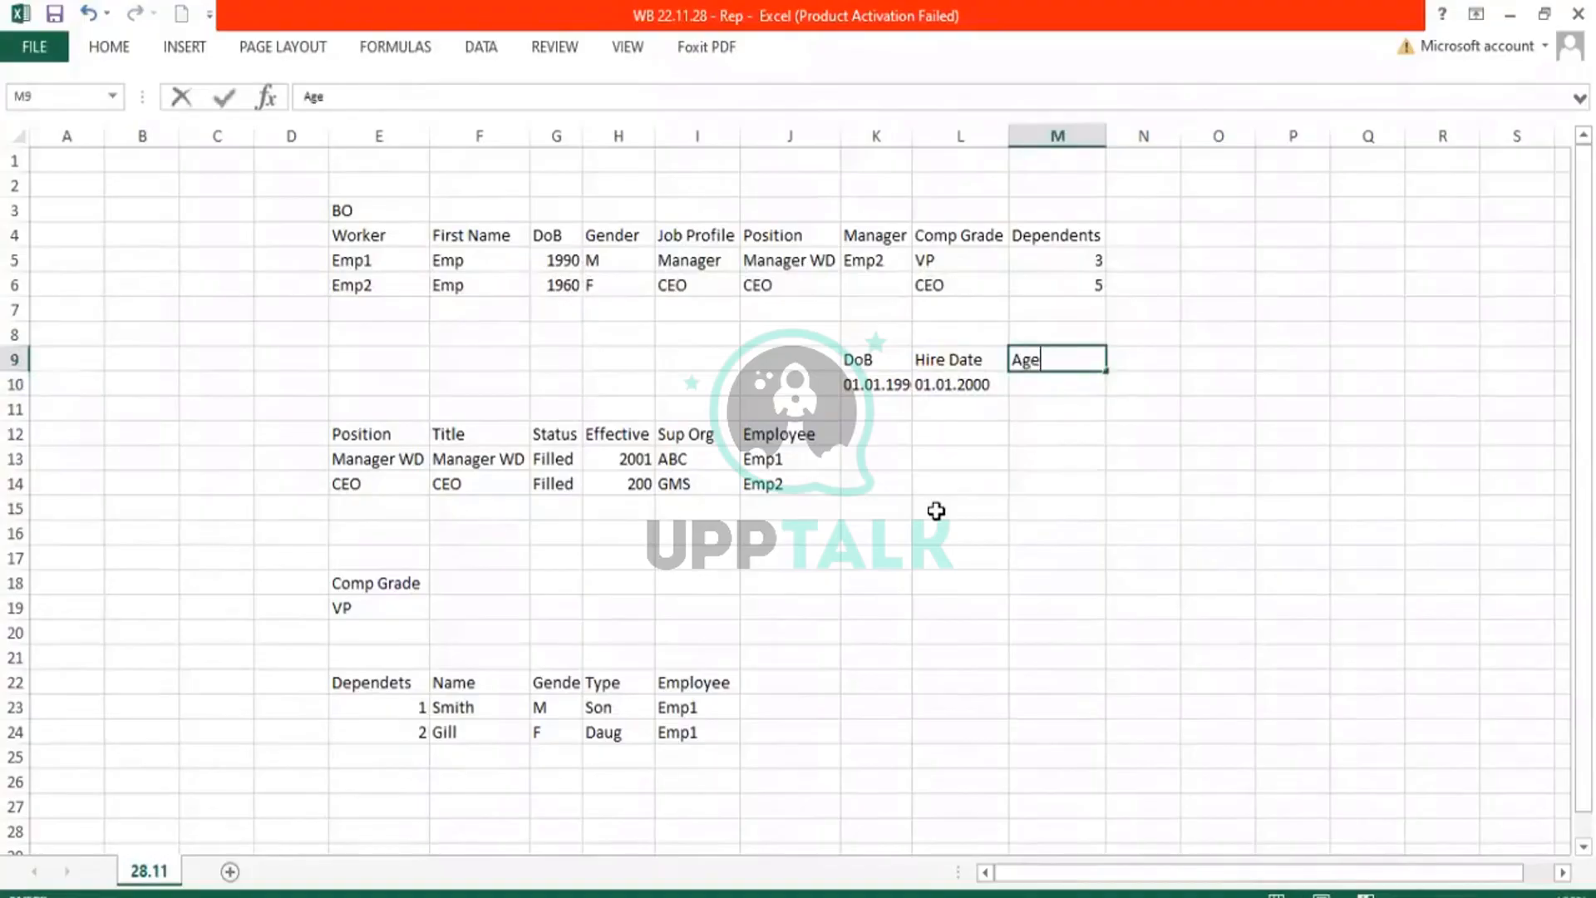
{"action": "type", "text": " (hired"}
{"action": "key", "text": "Return"}
{"action": "left_click", "coordinate": [964, 385]}
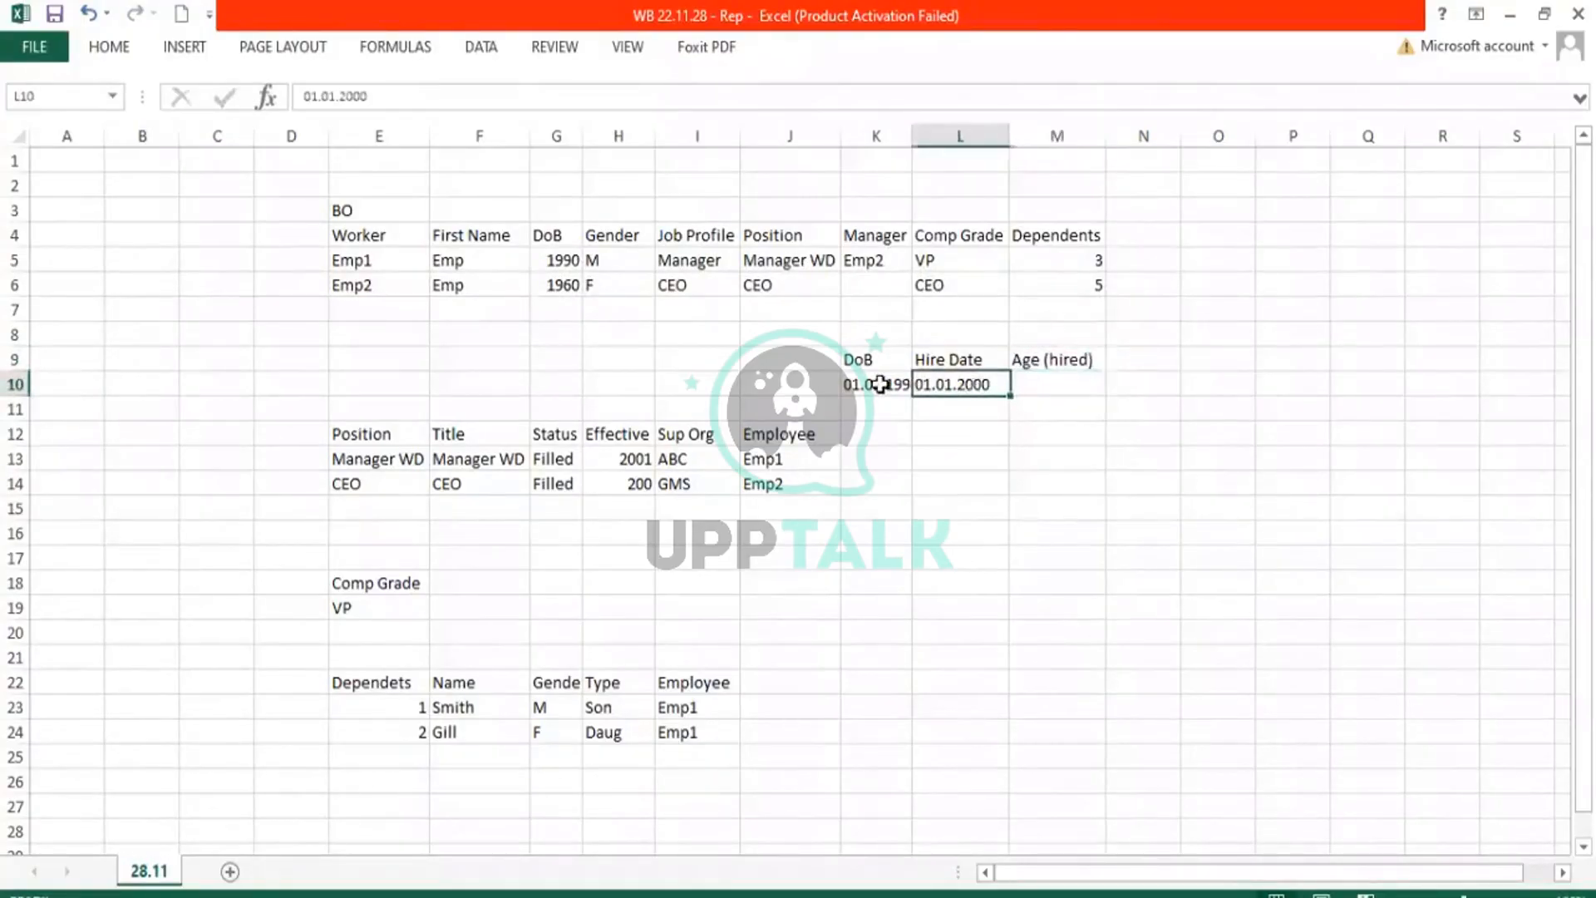
{"action": "left_click", "coordinate": [873, 384]}
{"action": "left_click", "coordinate": [1062, 384]}
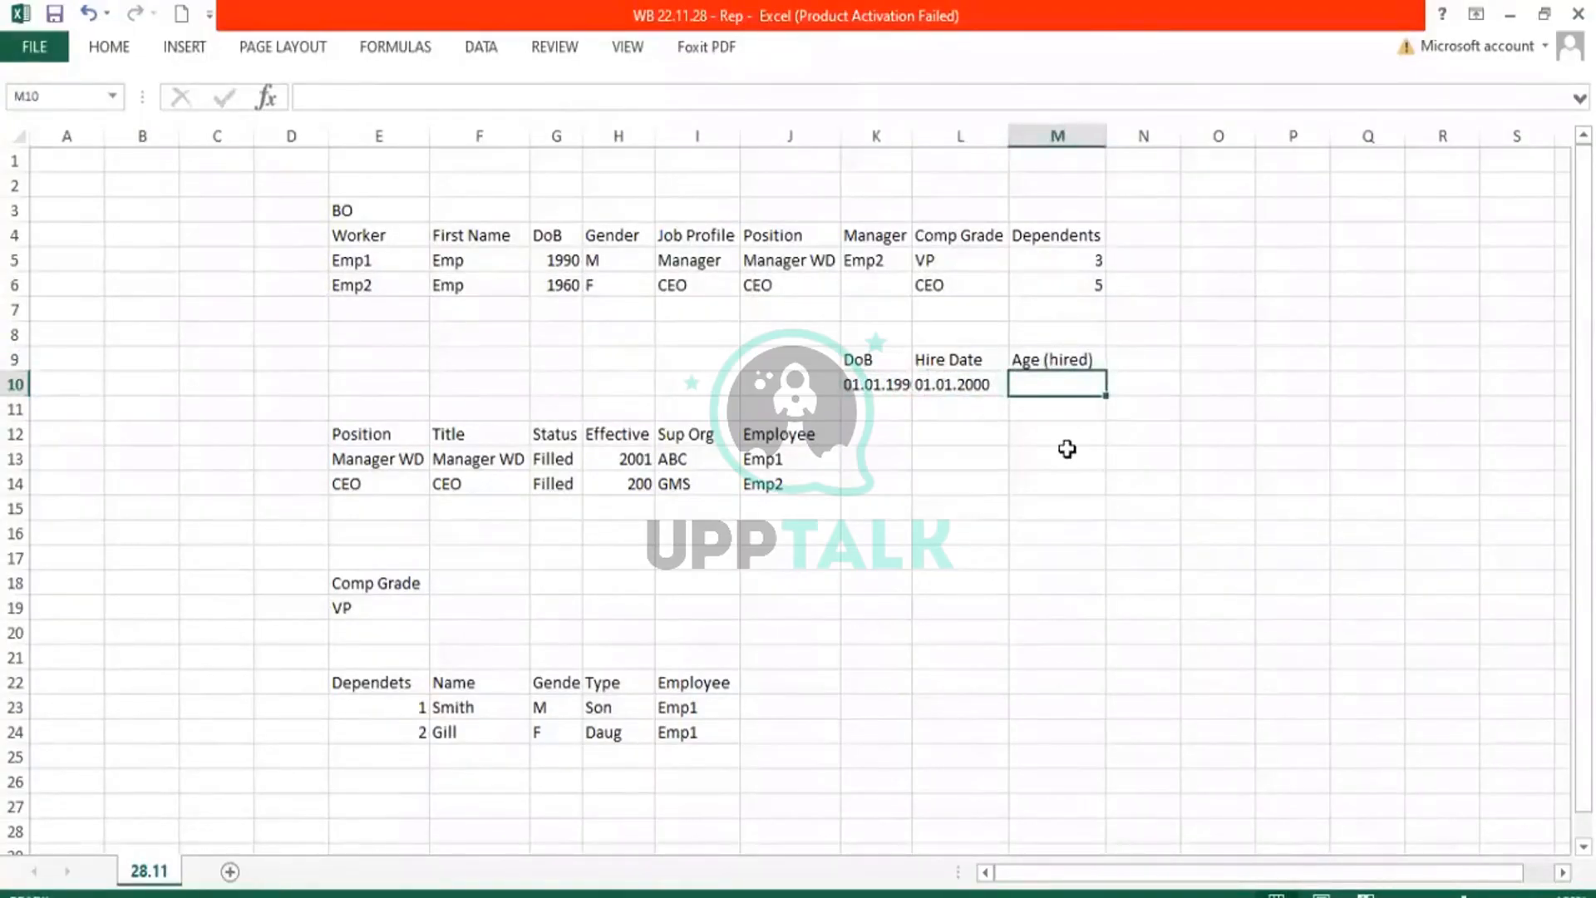
{"action": "type", "text": "10"}
{"action": "key", "text": "Return"}
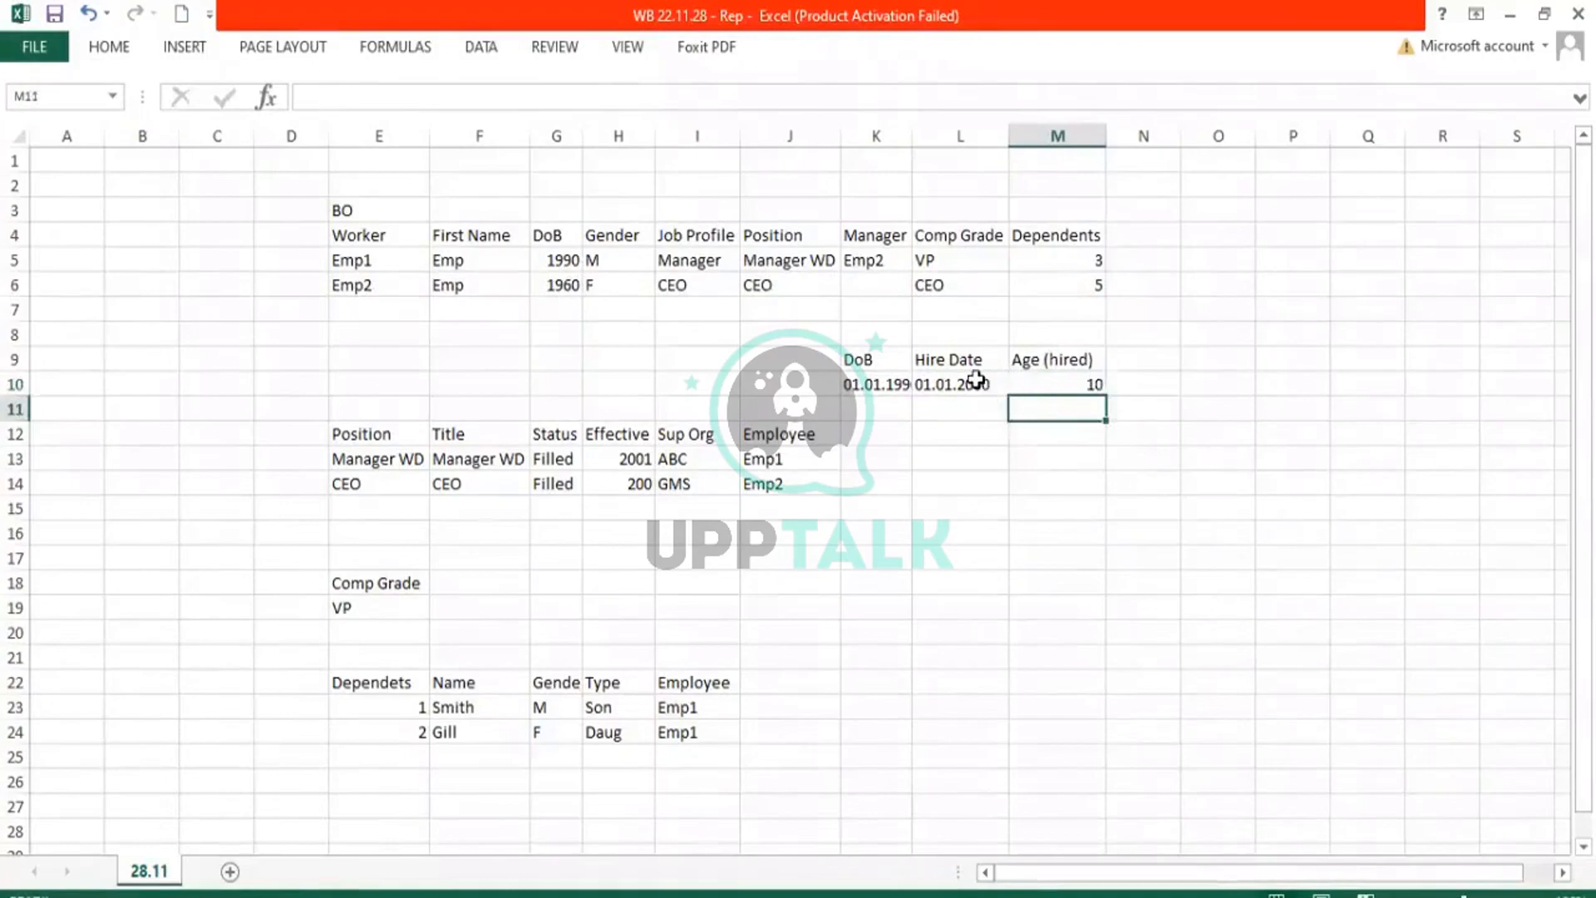
{"action": "left_click", "coordinate": [976, 382]}
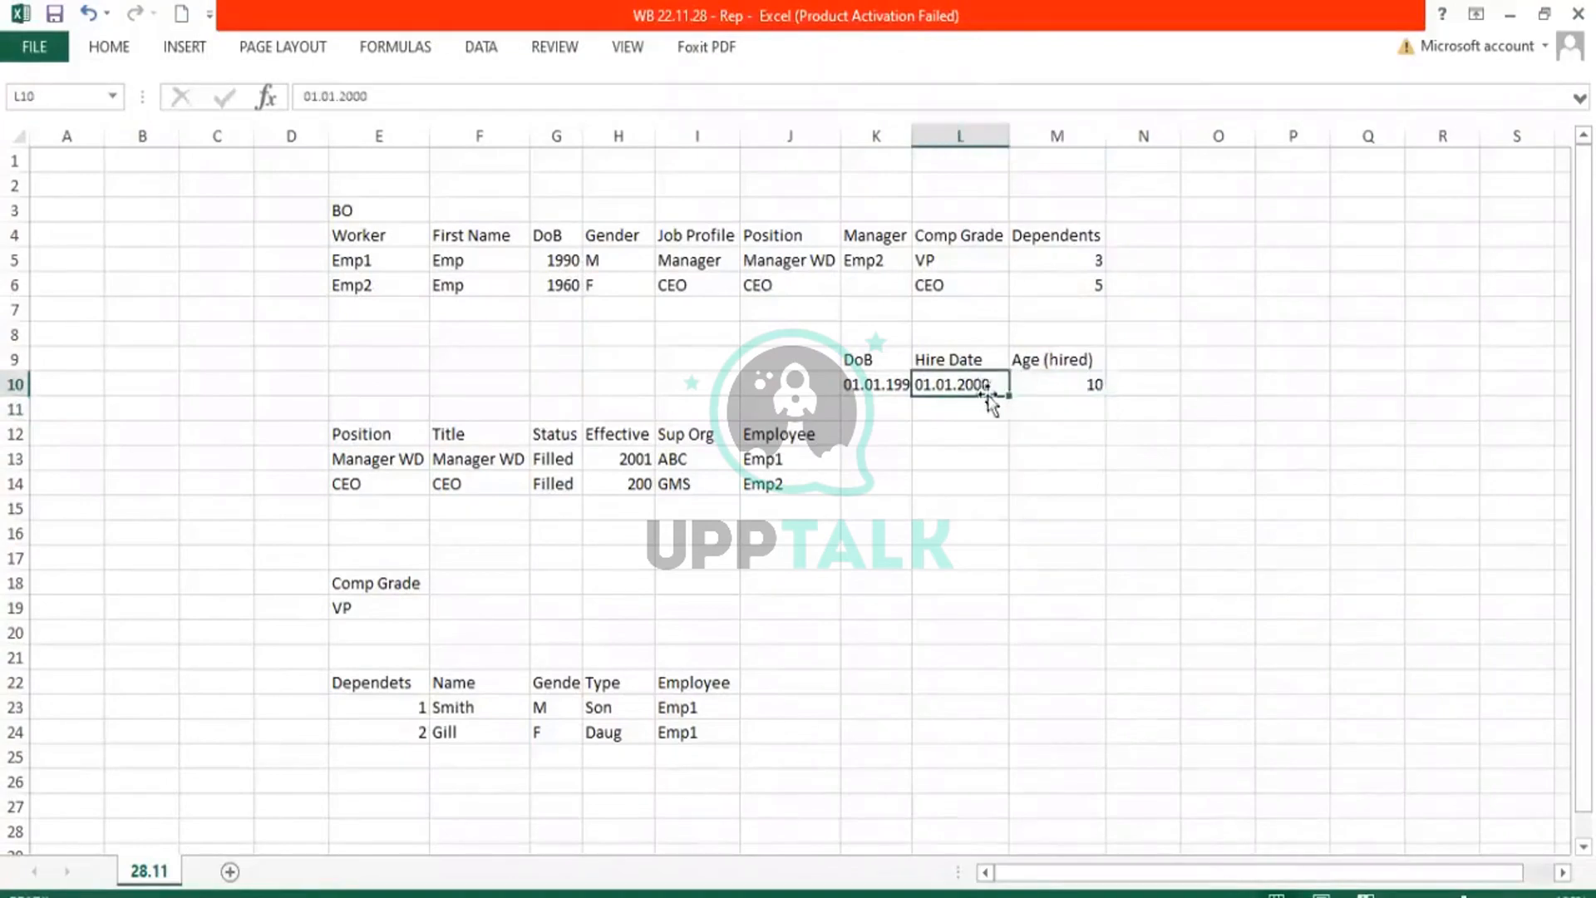
{"action": "left_click", "coordinate": [882, 384]}
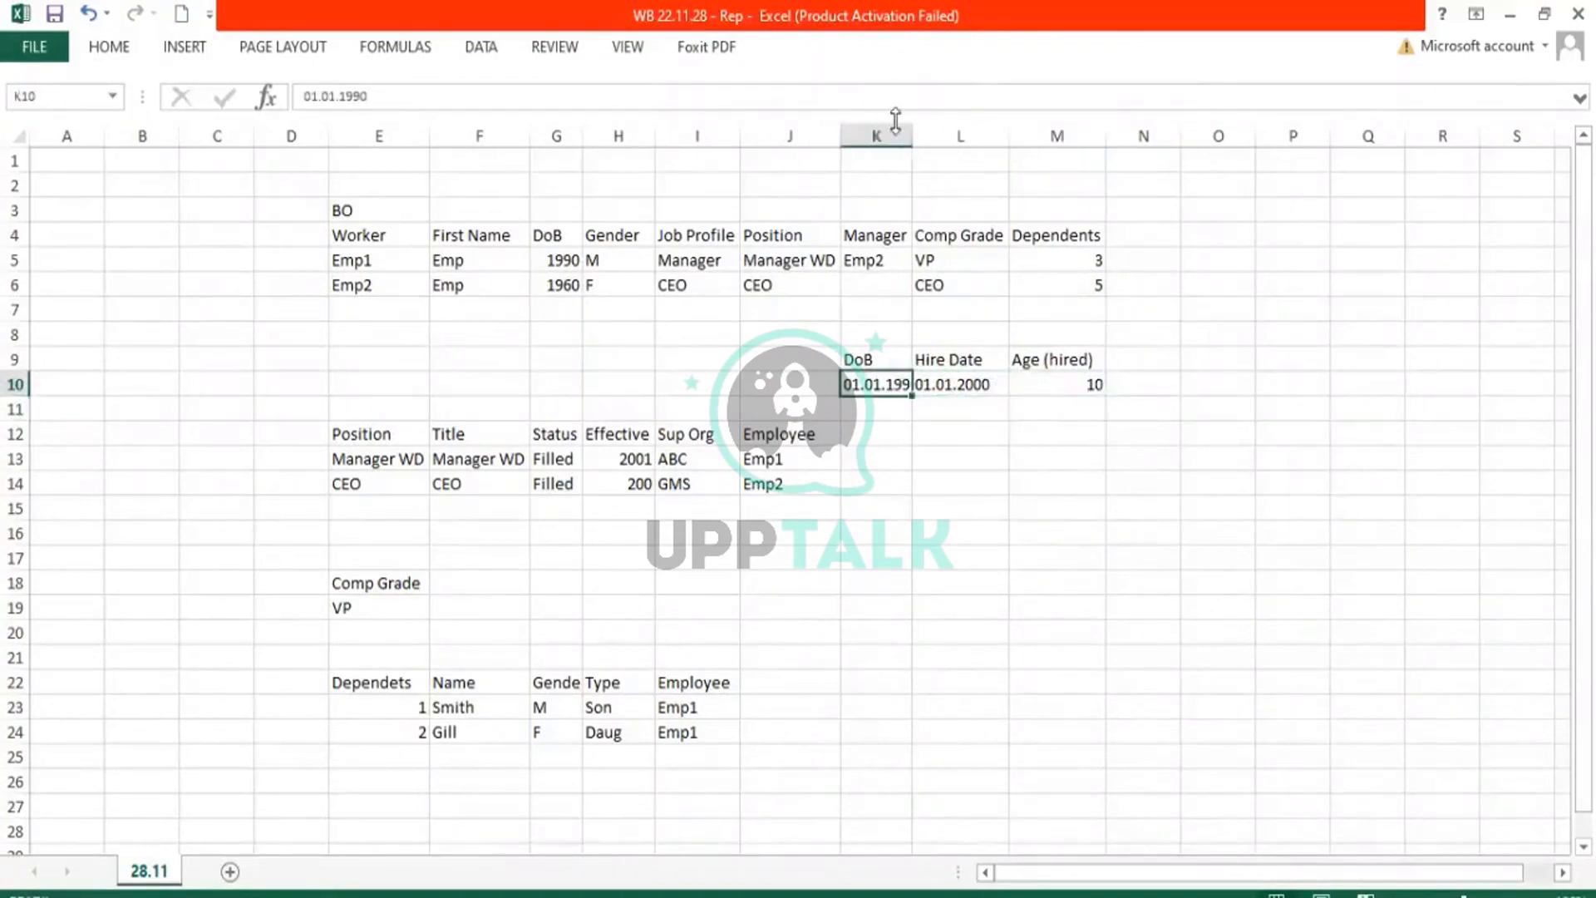
{"action": "double_click", "coordinate": [911, 139]}
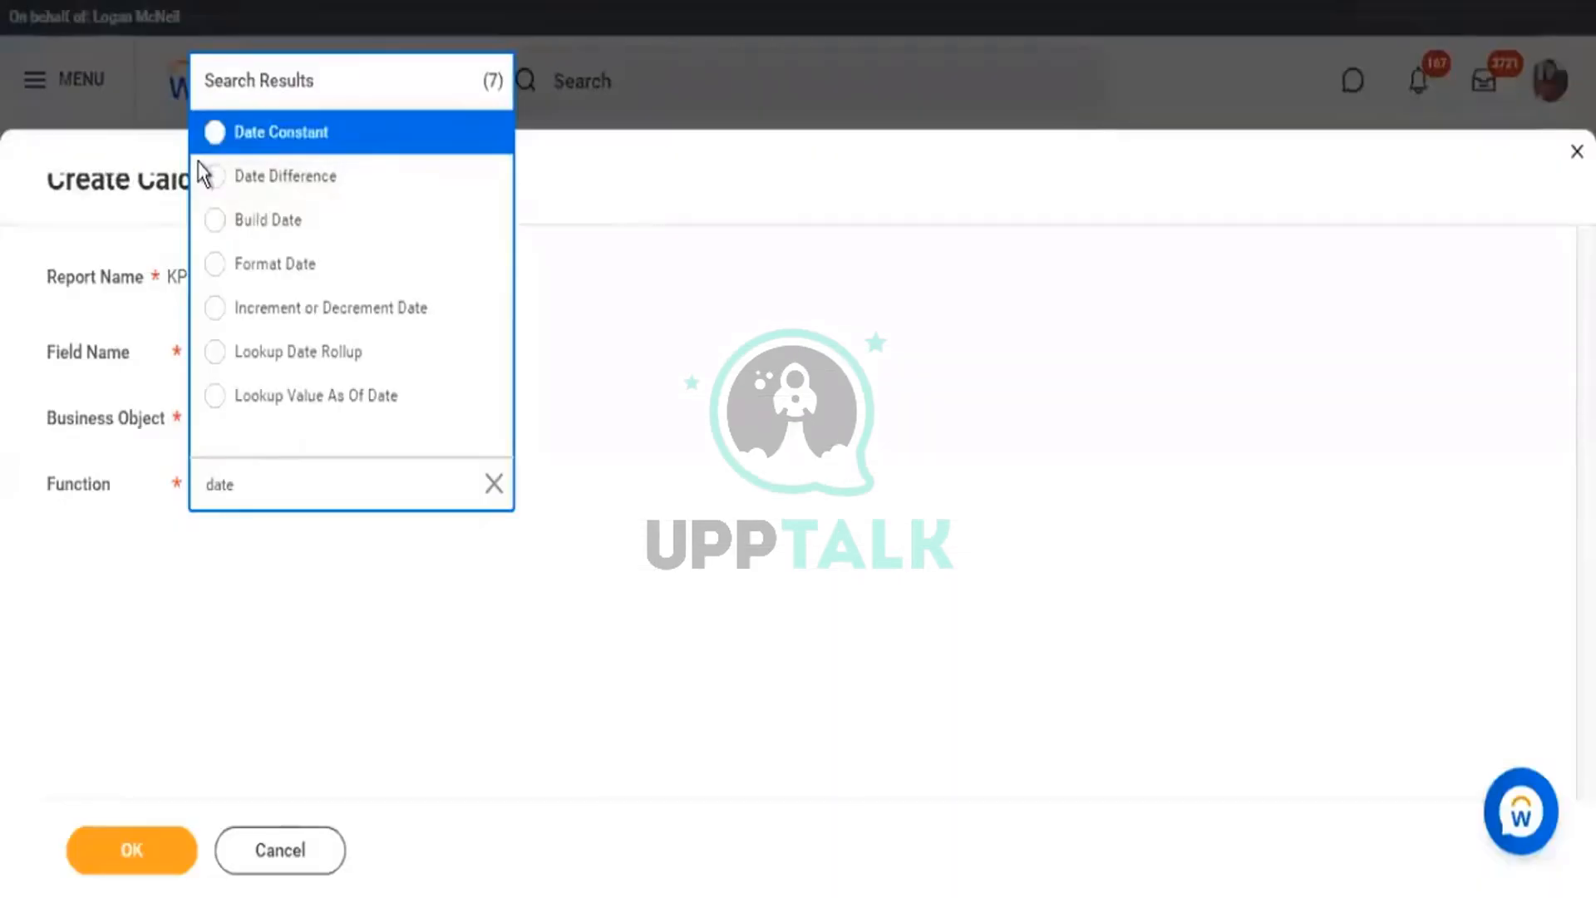
Pick Date Difference from the function results and move into the Field Name box.
{"action": "left_click", "coordinate": [335, 179]}
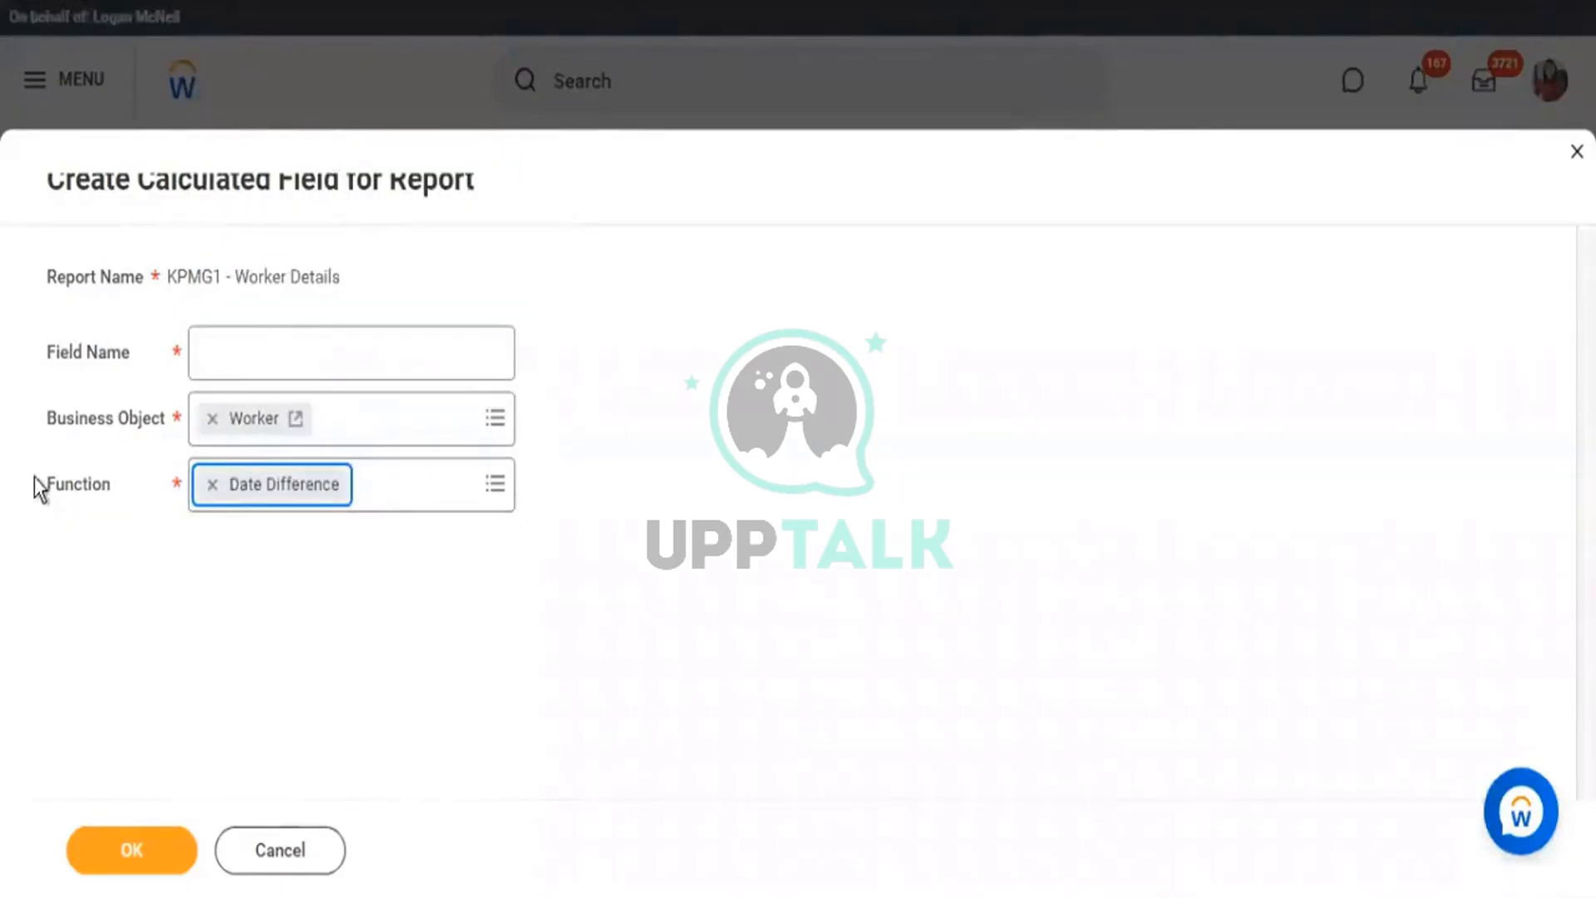
{"action": "left_click_drag", "start_coordinate": [117, 491], "coordinate": [97, 501]}
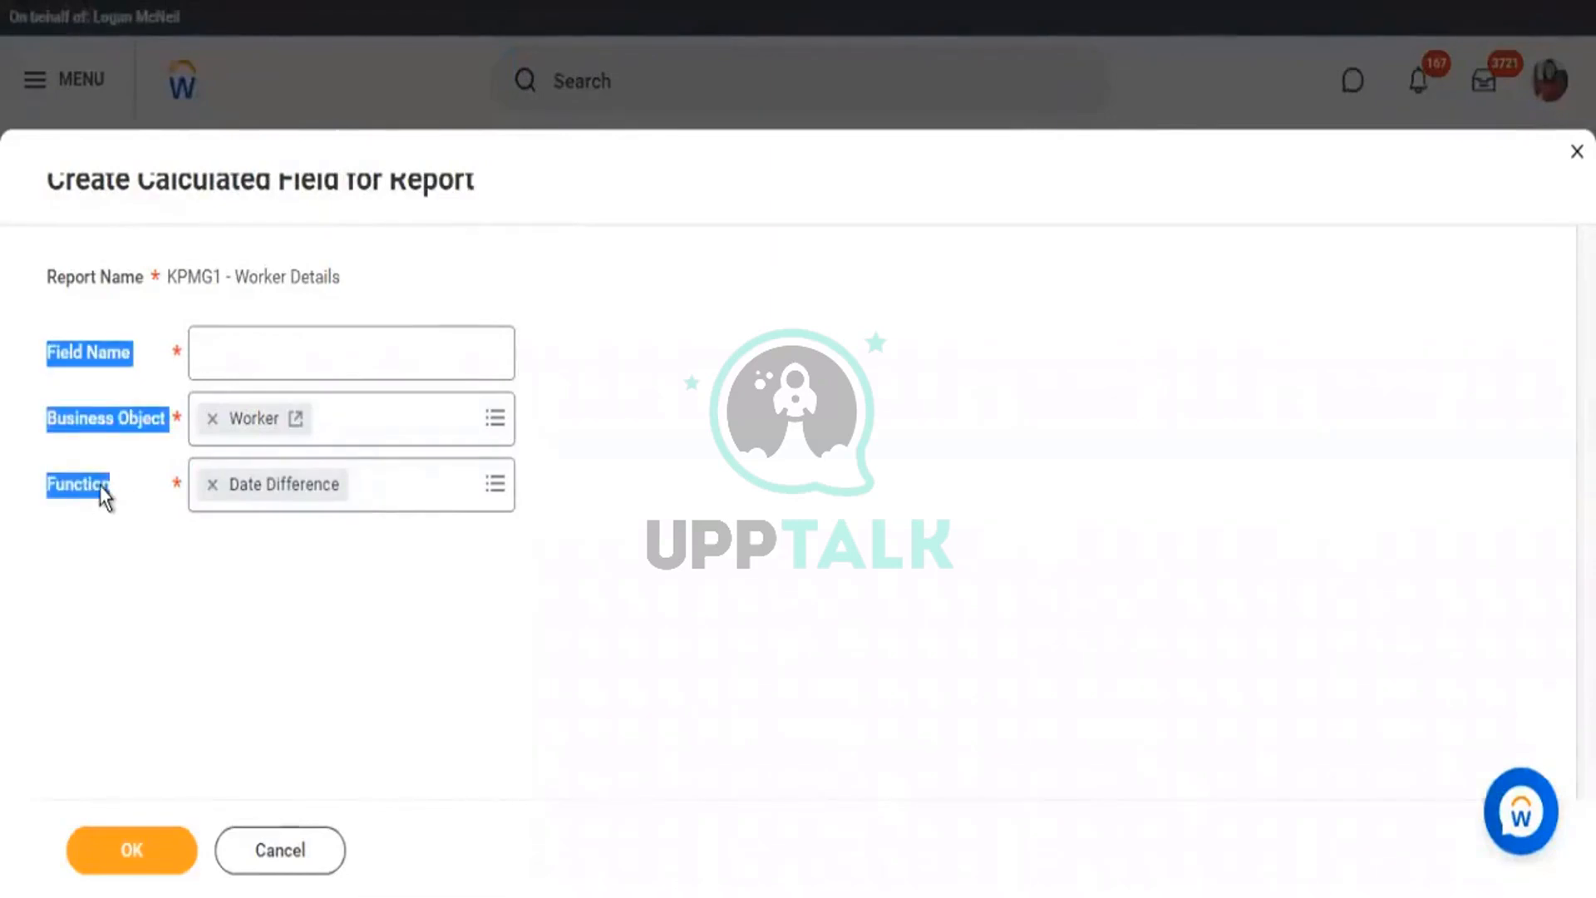
{"action": "left_click", "coordinate": [987, 462]}
{"action": "left_click", "coordinate": [291, 346]}
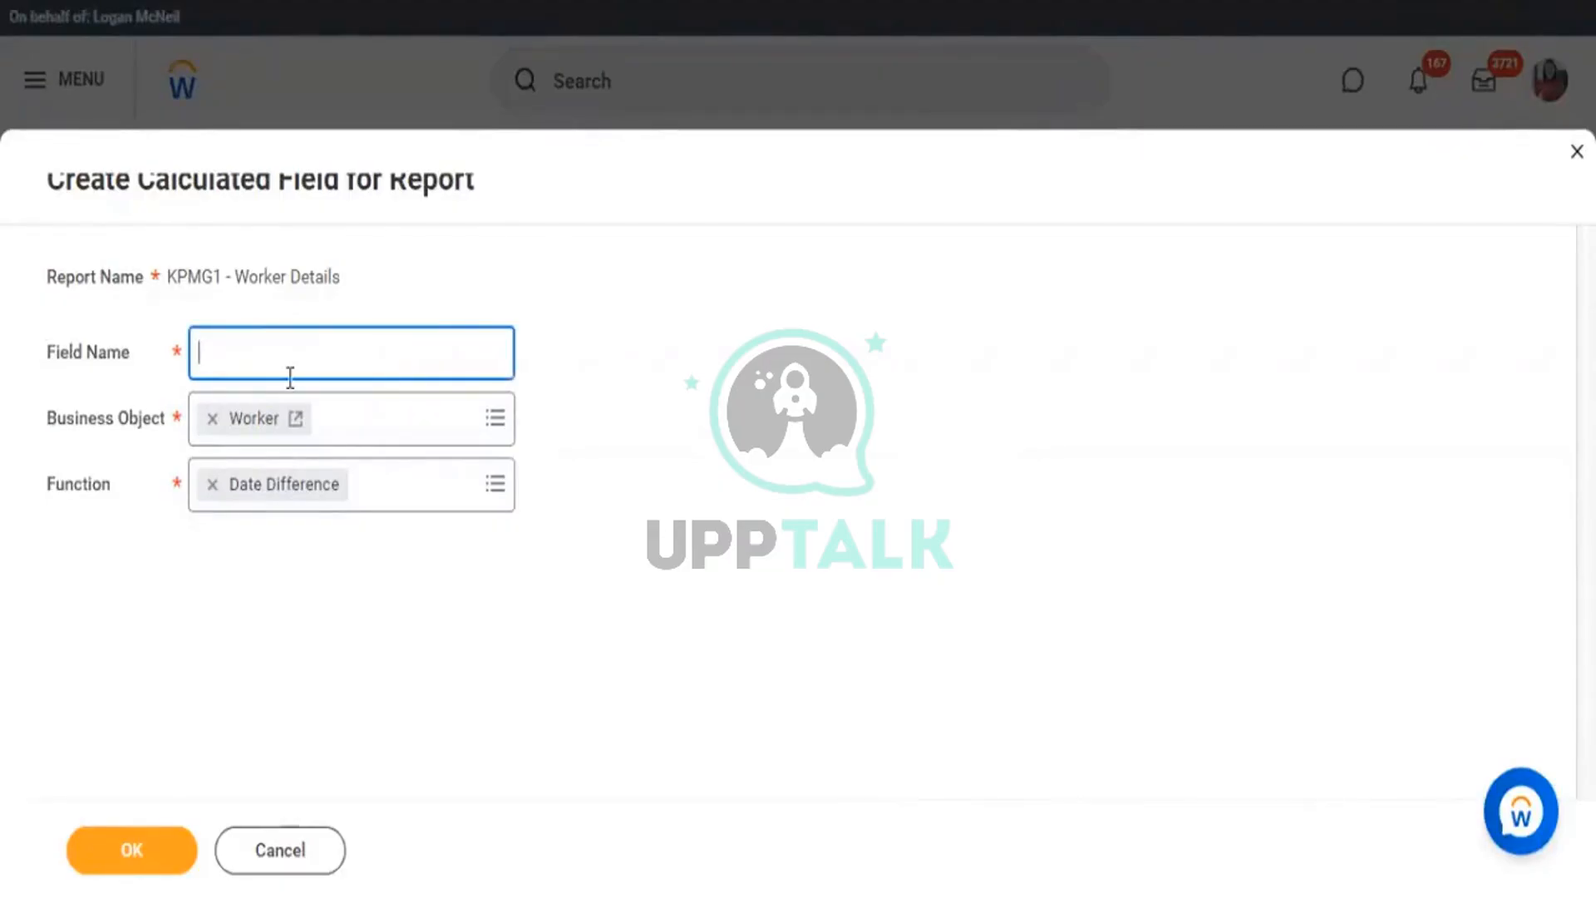
Enter the field name 'CF - DD - Worker - Age when Hired'.
{"action": "type", "text": "CF -"}
{"action": "type", "text": "DD"}
{"action": "left_click_drag", "start_coordinate": [218, 352], "coordinate": [187, 351]}
{"action": "left_click_drag", "start_coordinate": [265, 352], "coordinate": [231, 353]}
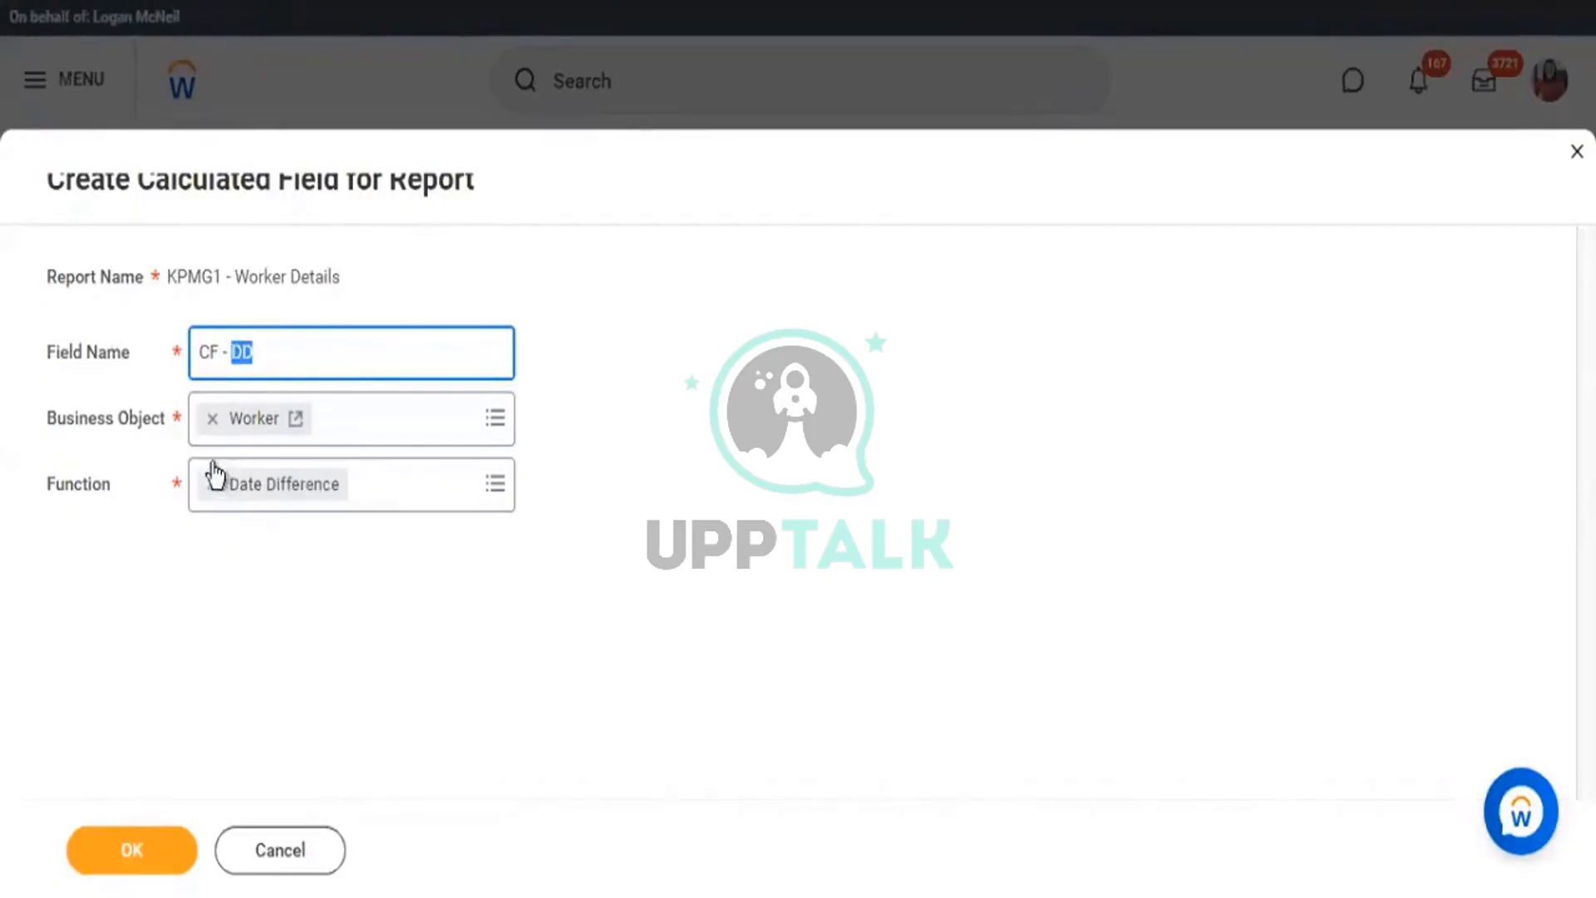
{"action": "left_click", "coordinate": [285, 356]}
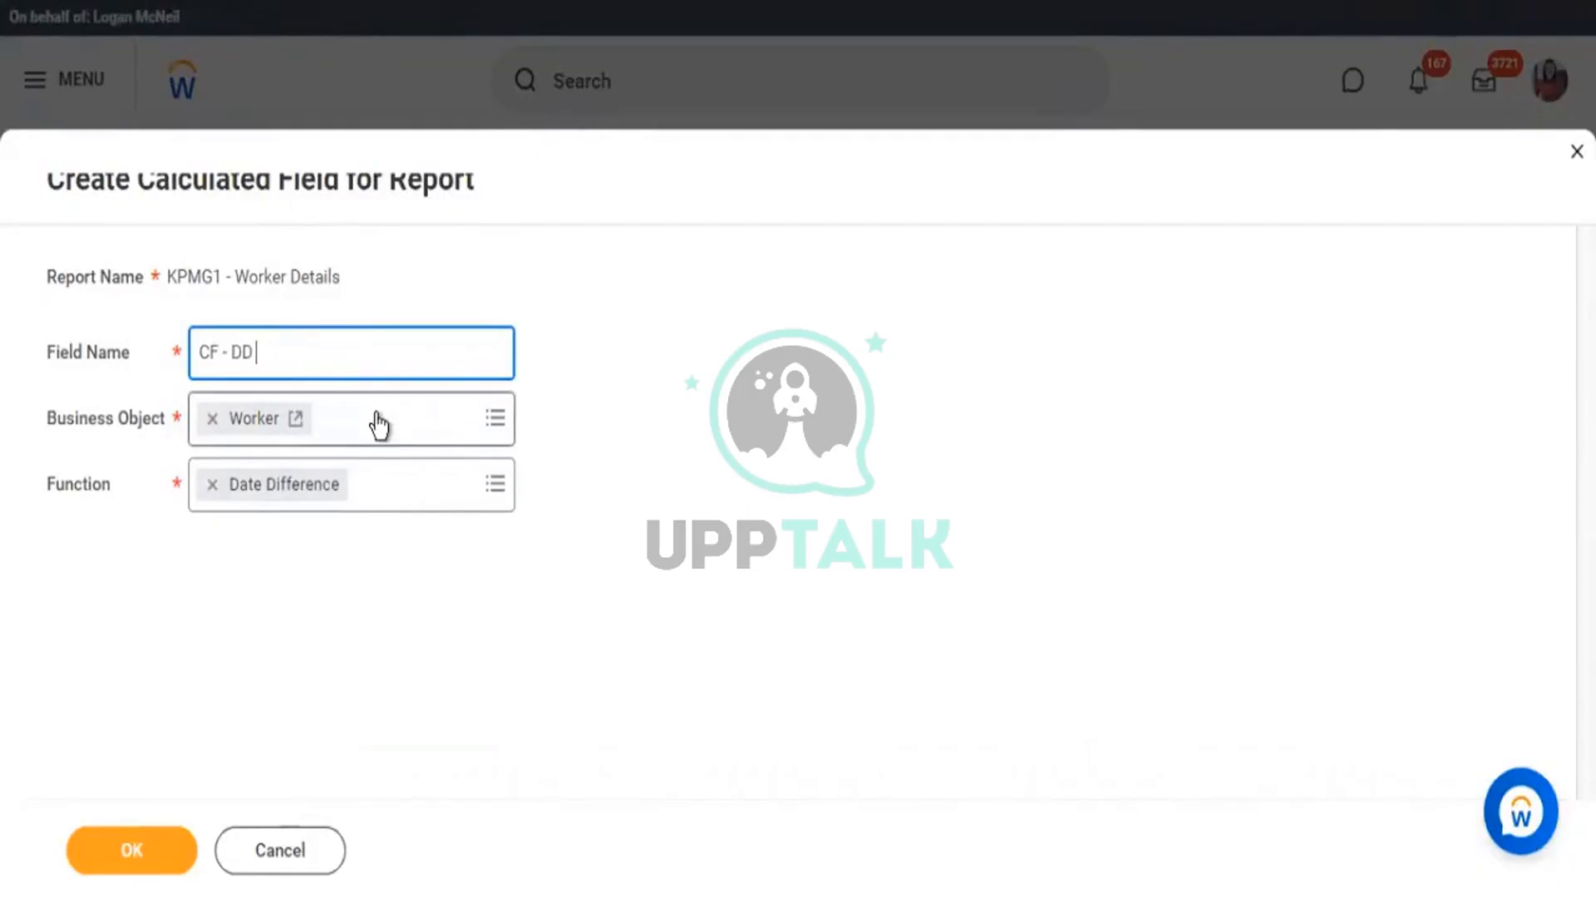
{"action": "type", "text": "- Worker - Age"}
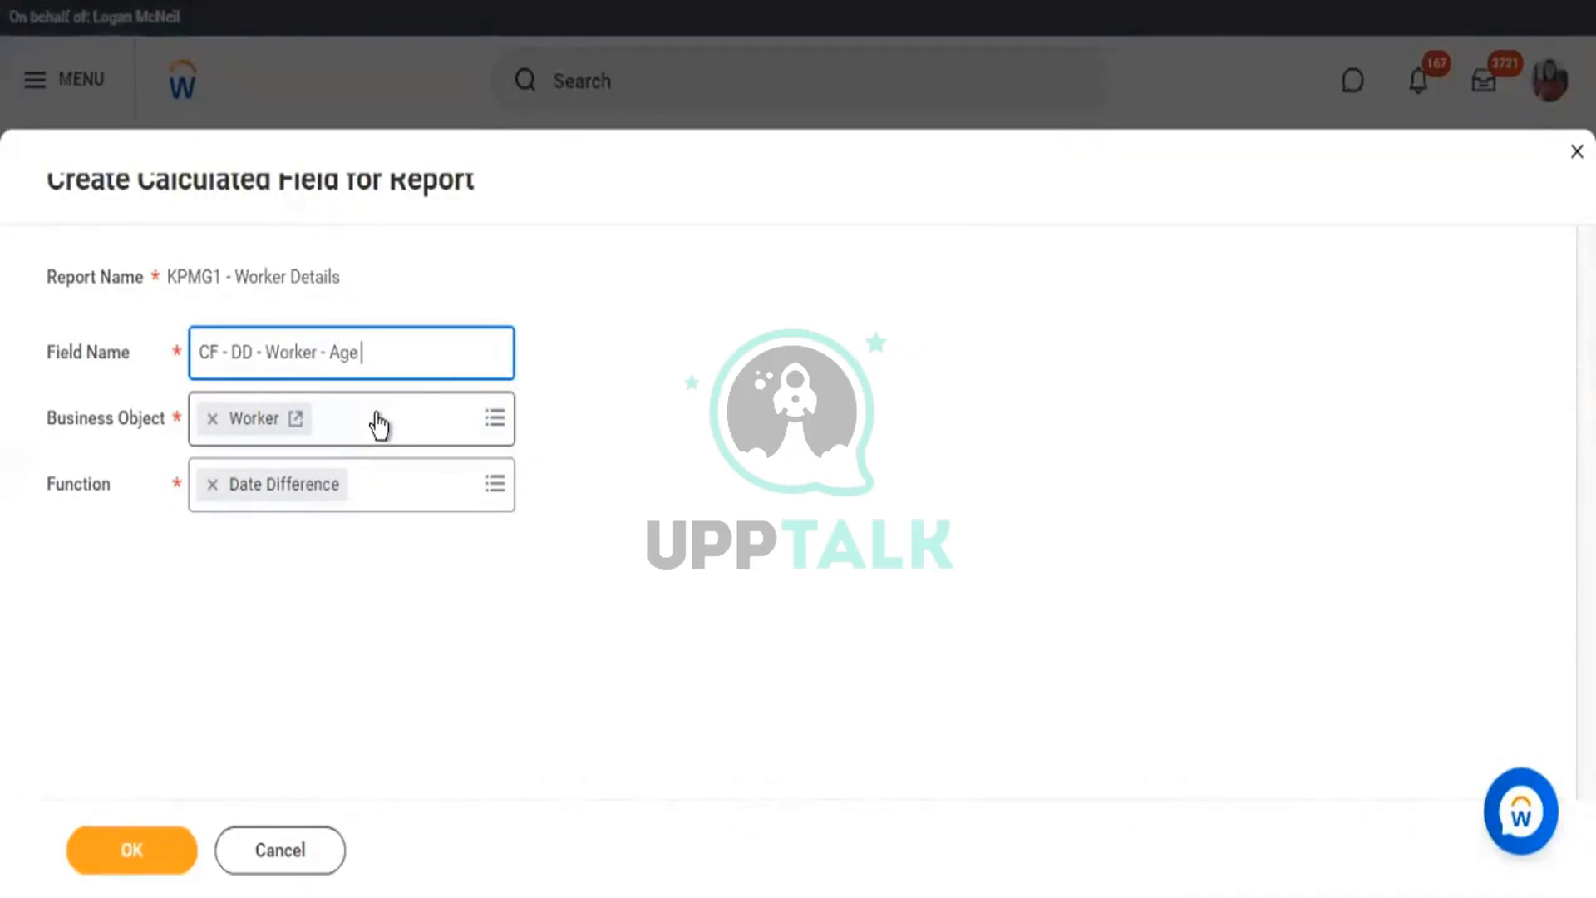
{"action": "type", "text": " e"}
{"action": "type", "text": "whe"}
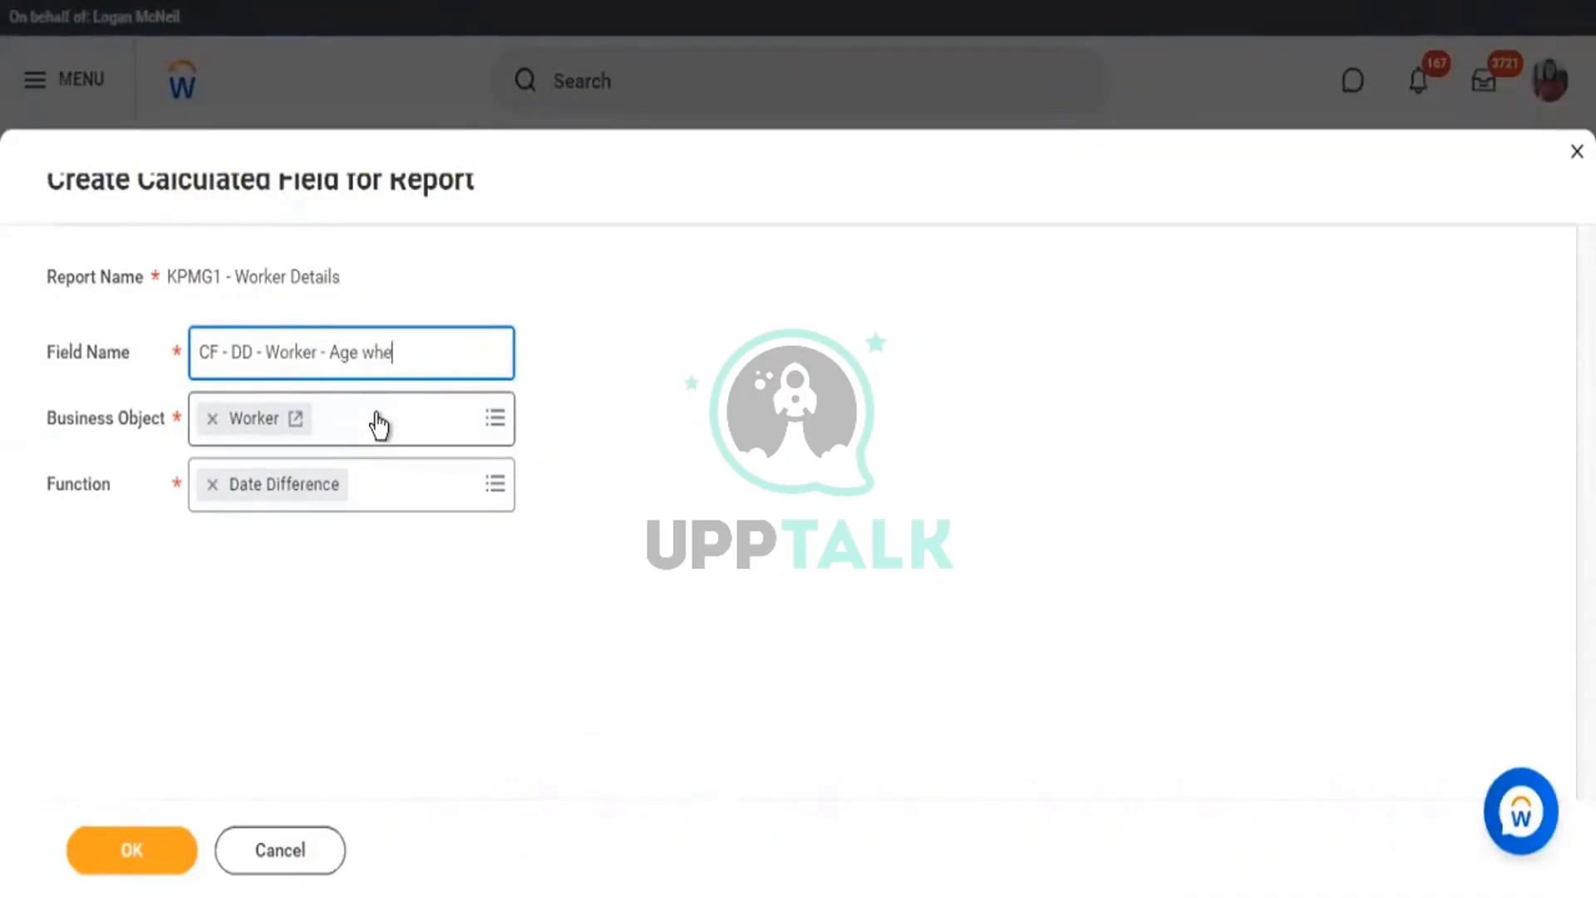
{"action": "type", "text": "n Hired"}
Review the name's CF, DD, Worker and Age when Hired parts, then submit the field.
{"action": "left_click_drag", "start_coordinate": [447, 355], "coordinate": [194, 356]}
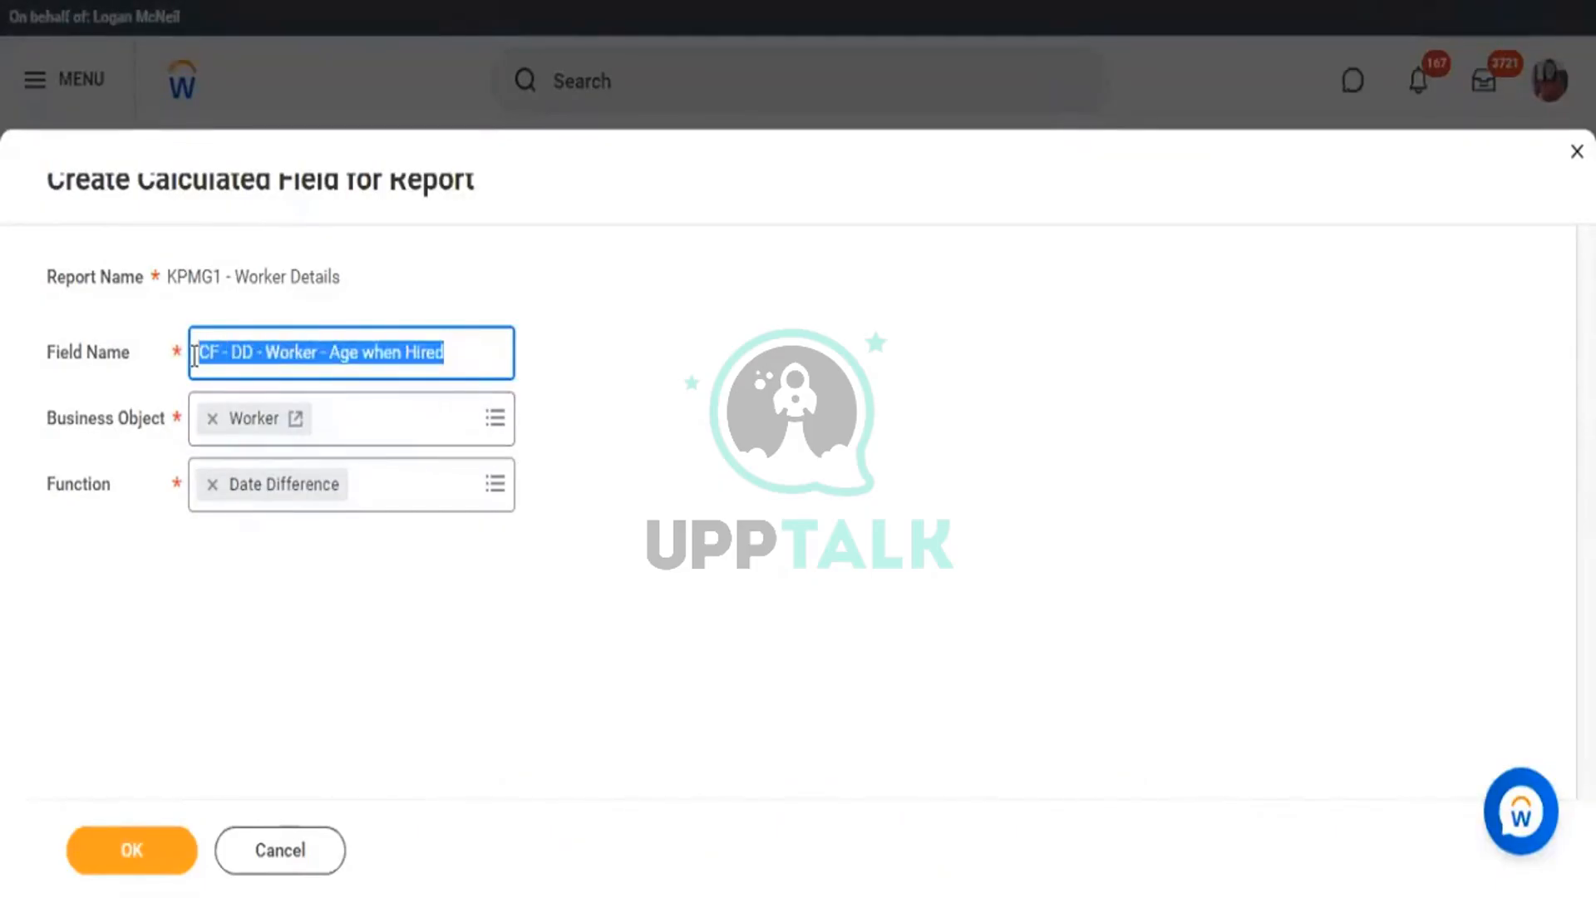
{"action": "left_click", "coordinate": [458, 352]}
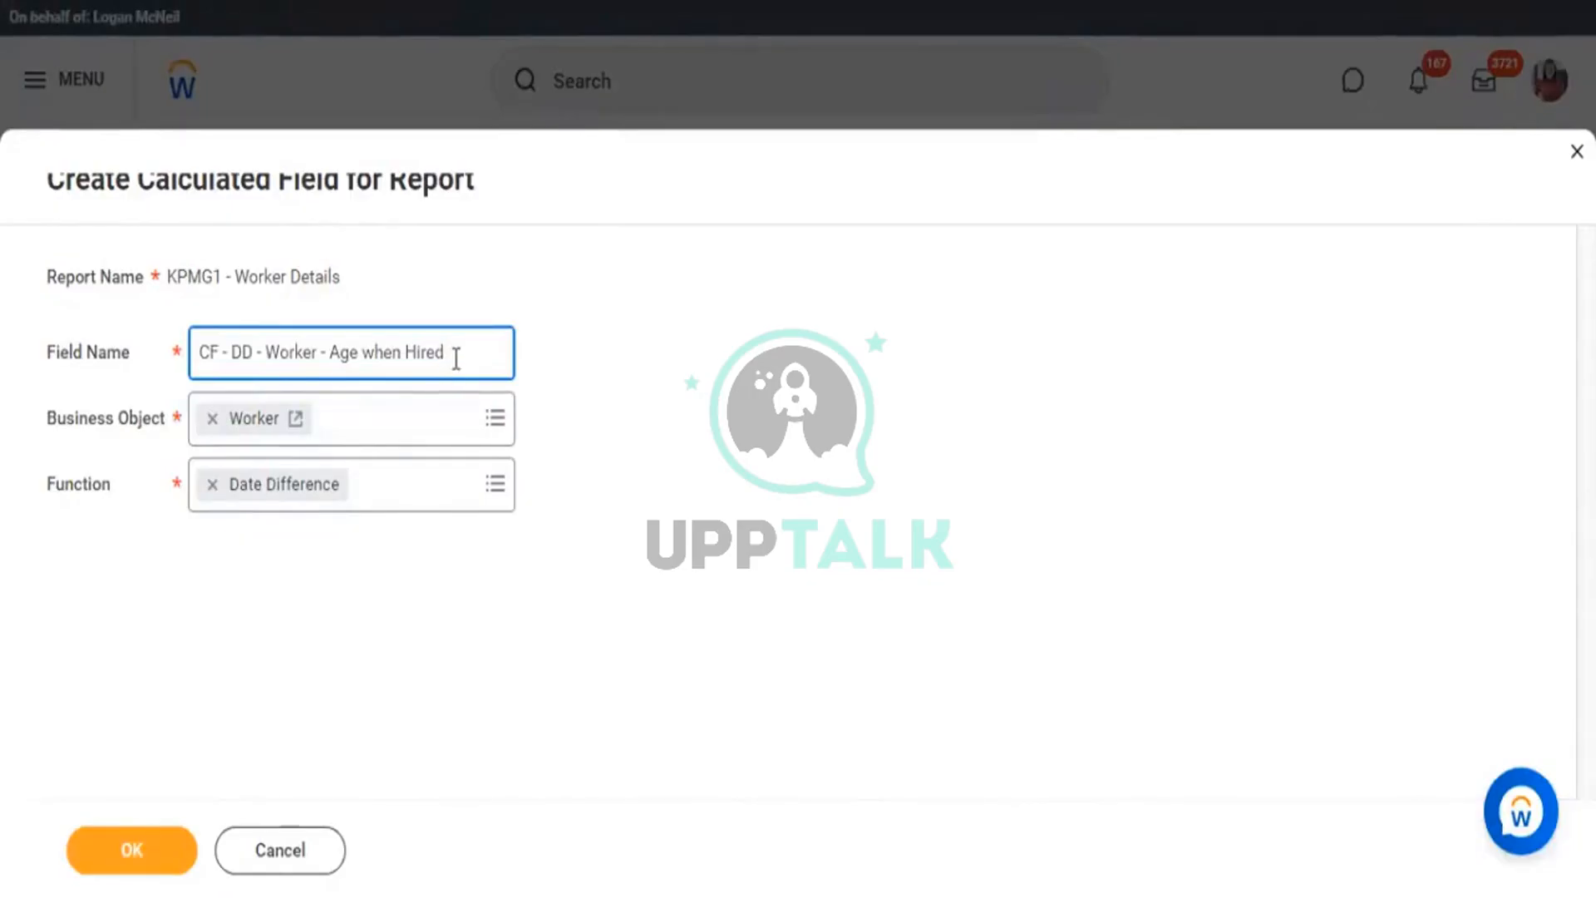
{"action": "left_click_drag", "start_coordinate": [200, 352], "coordinate": [472, 353]}
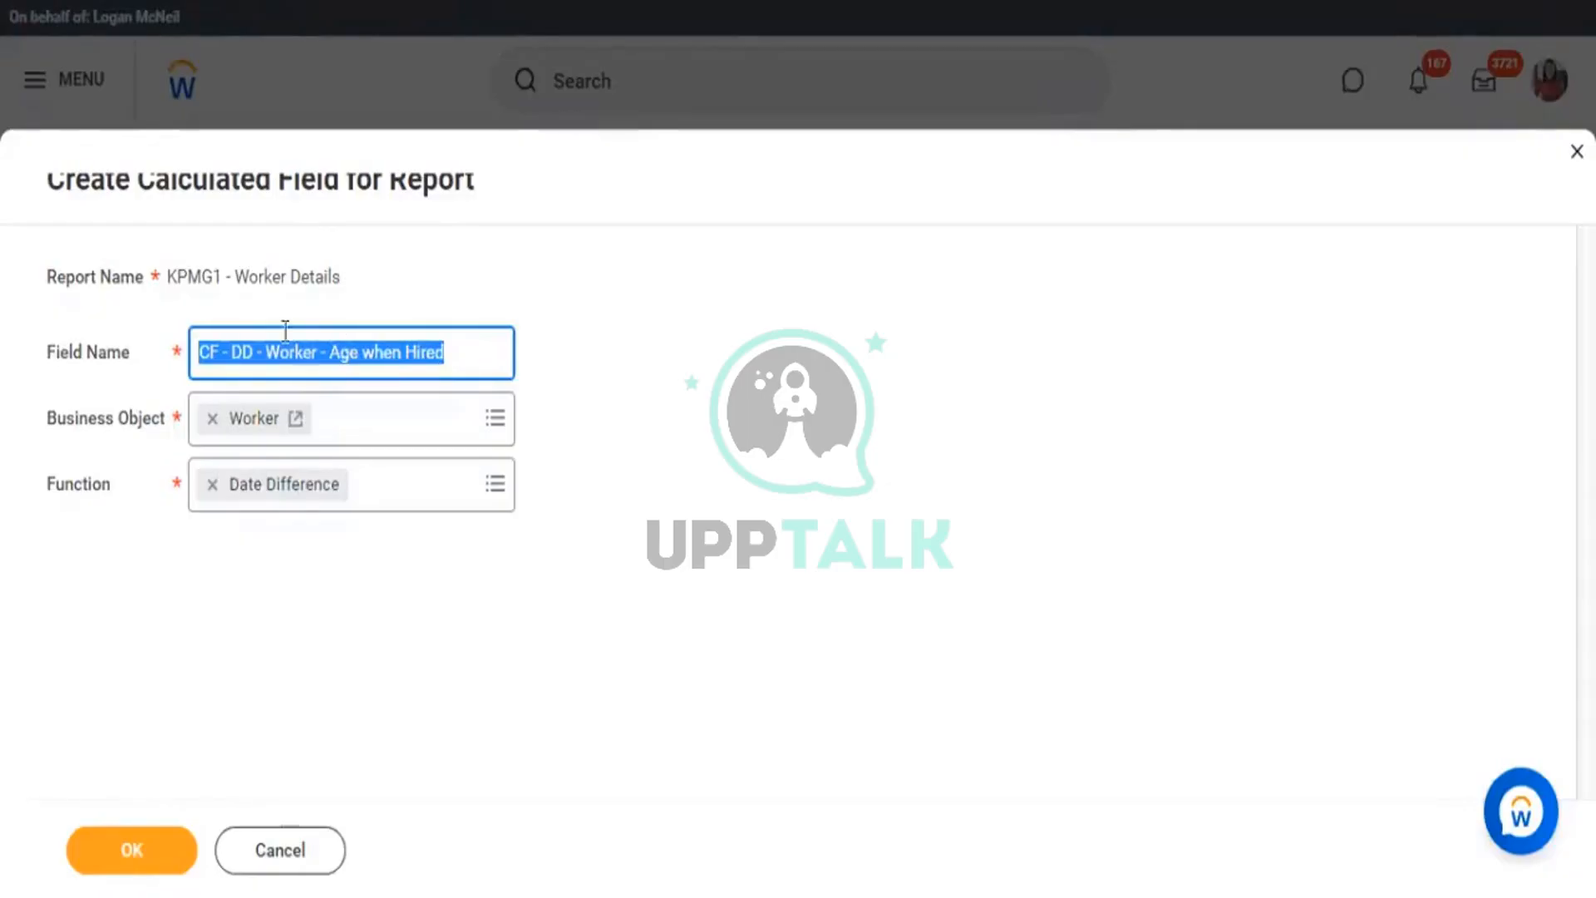
{"action": "left_click", "coordinate": [323, 351]}
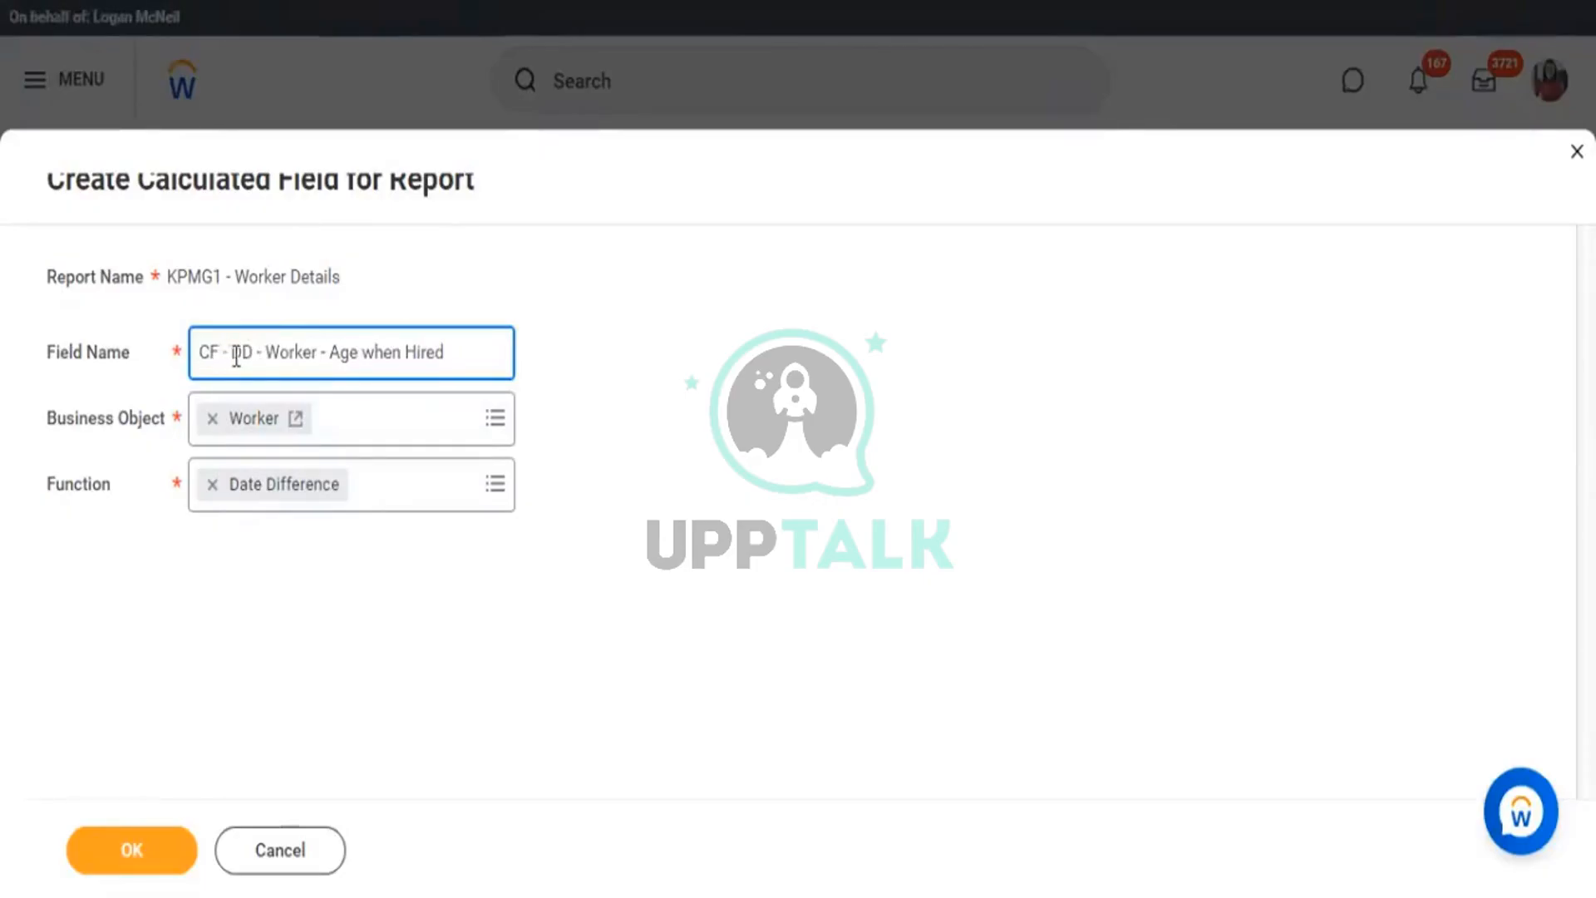
{"action": "left_click_drag", "start_coordinate": [230, 352], "coordinate": [258, 353]}
{"action": "double_click", "coordinate": [314, 352]}
{"action": "left_click_drag", "start_coordinate": [330, 353], "coordinate": [418, 352]}
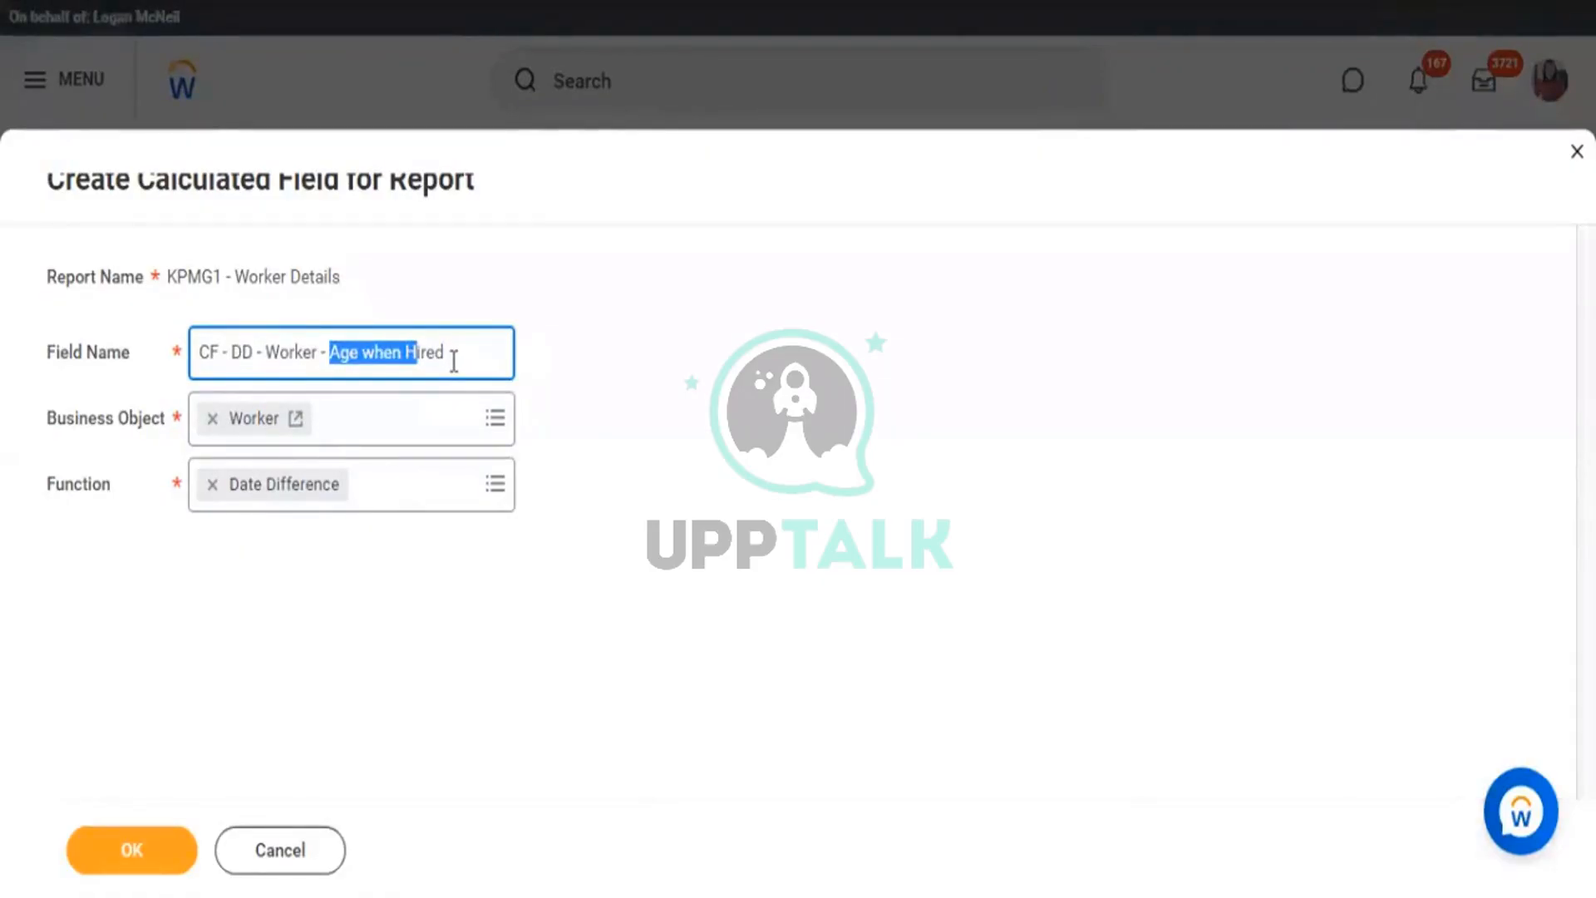
{"action": "left_click", "coordinate": [454, 352]}
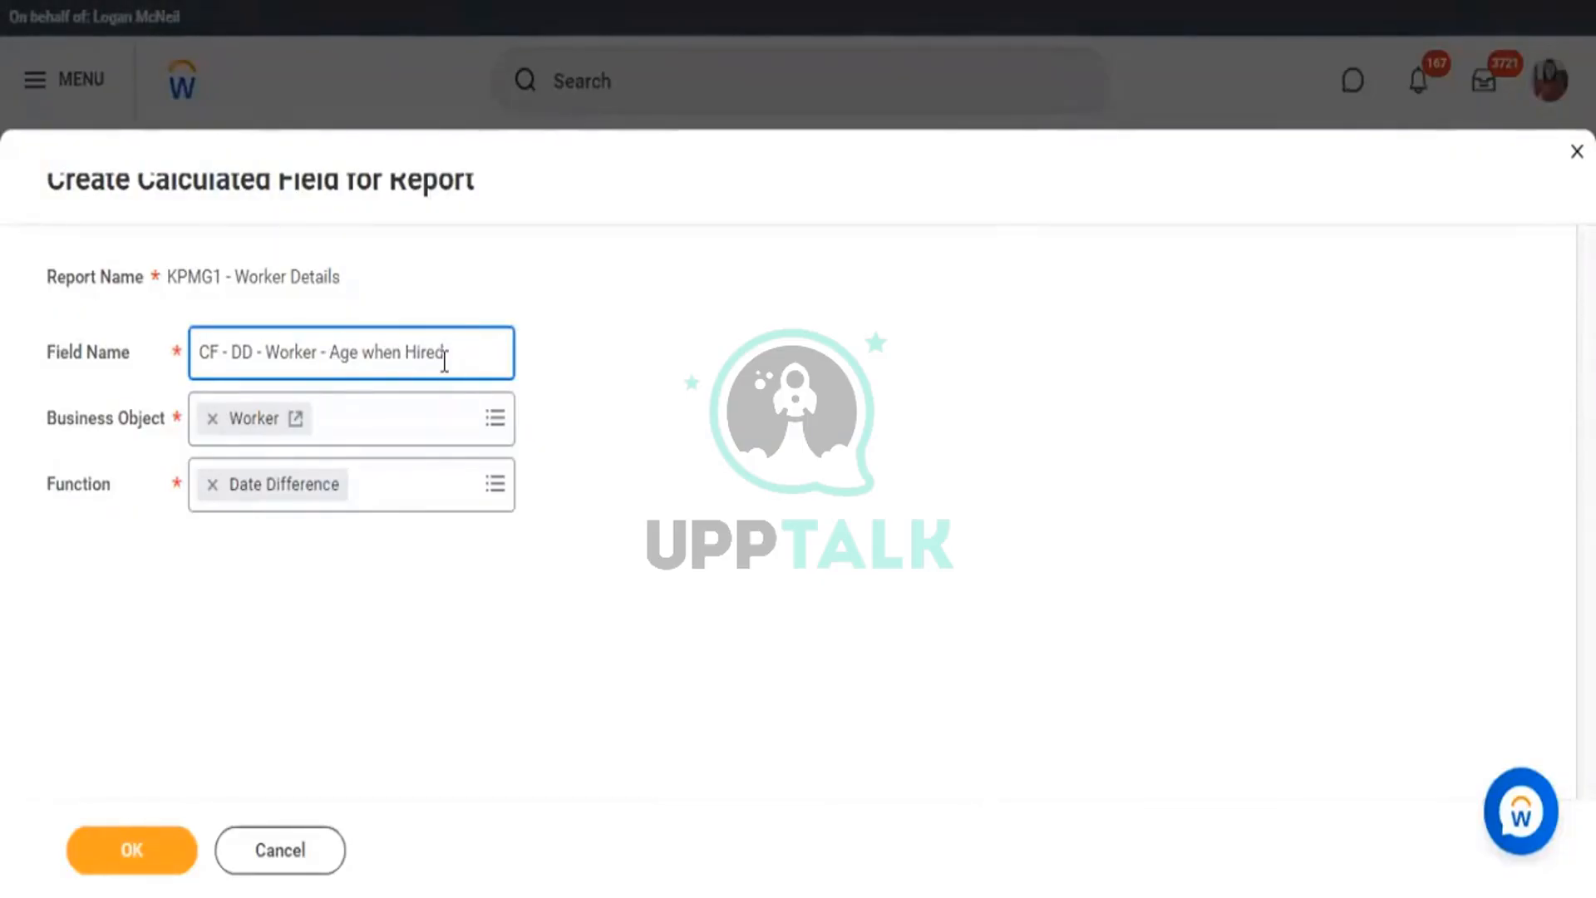
{"action": "left_click", "coordinate": [130, 848]}
{"action": "left_click", "coordinate": [139, 843]}
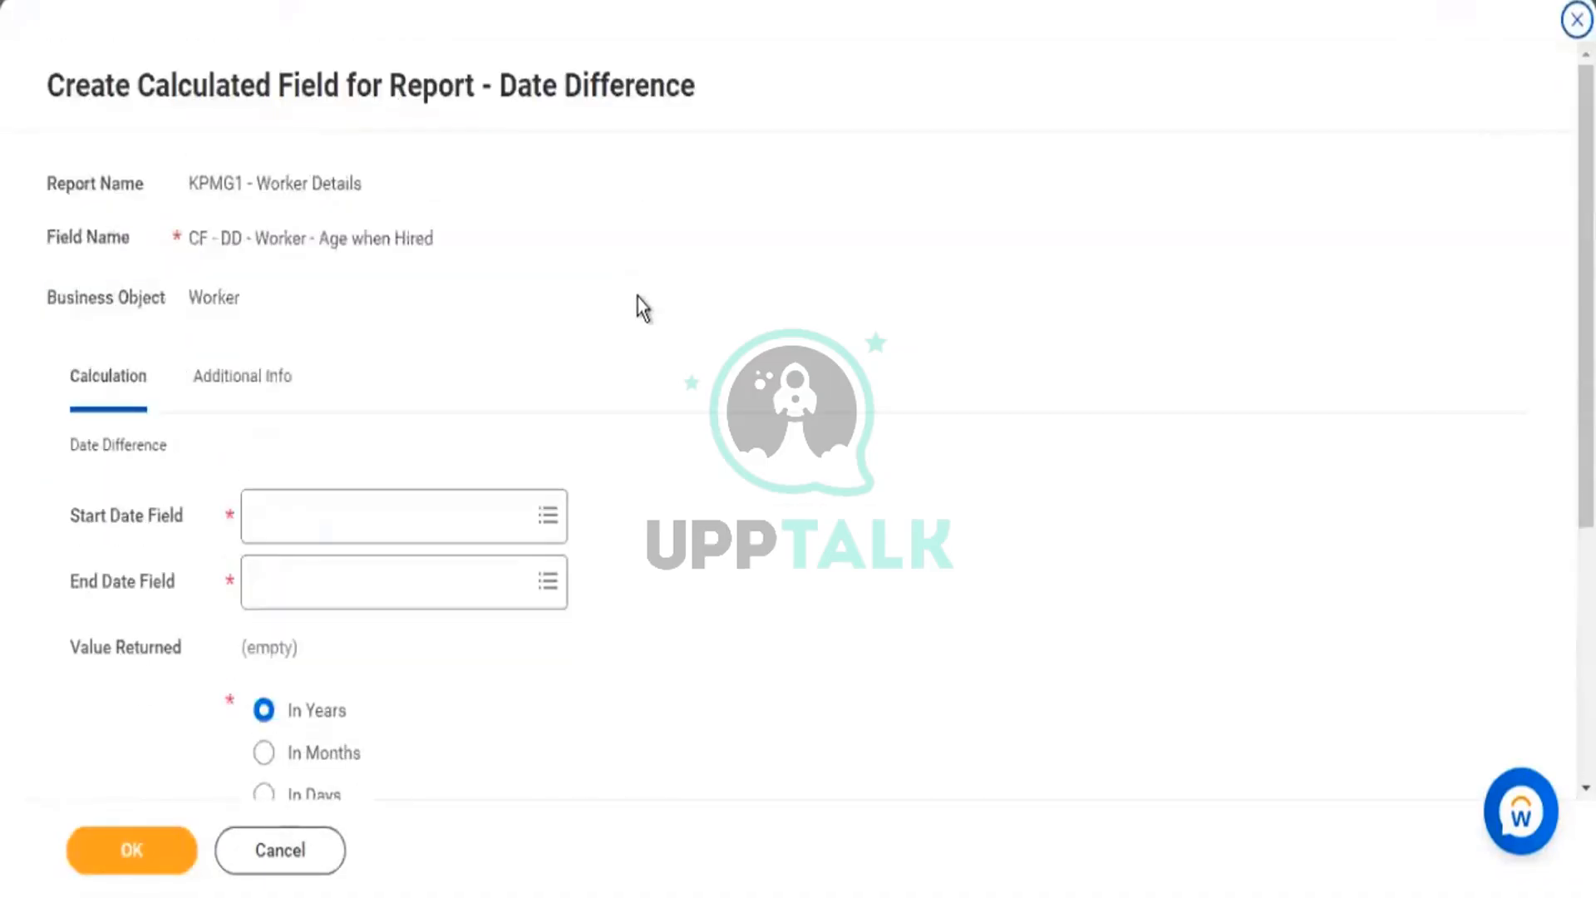
Point out the Date Difference page title and its Start and End Date fields.
{"action": "left_click_drag", "start_coordinate": [501, 90], "coordinate": [695, 185]}
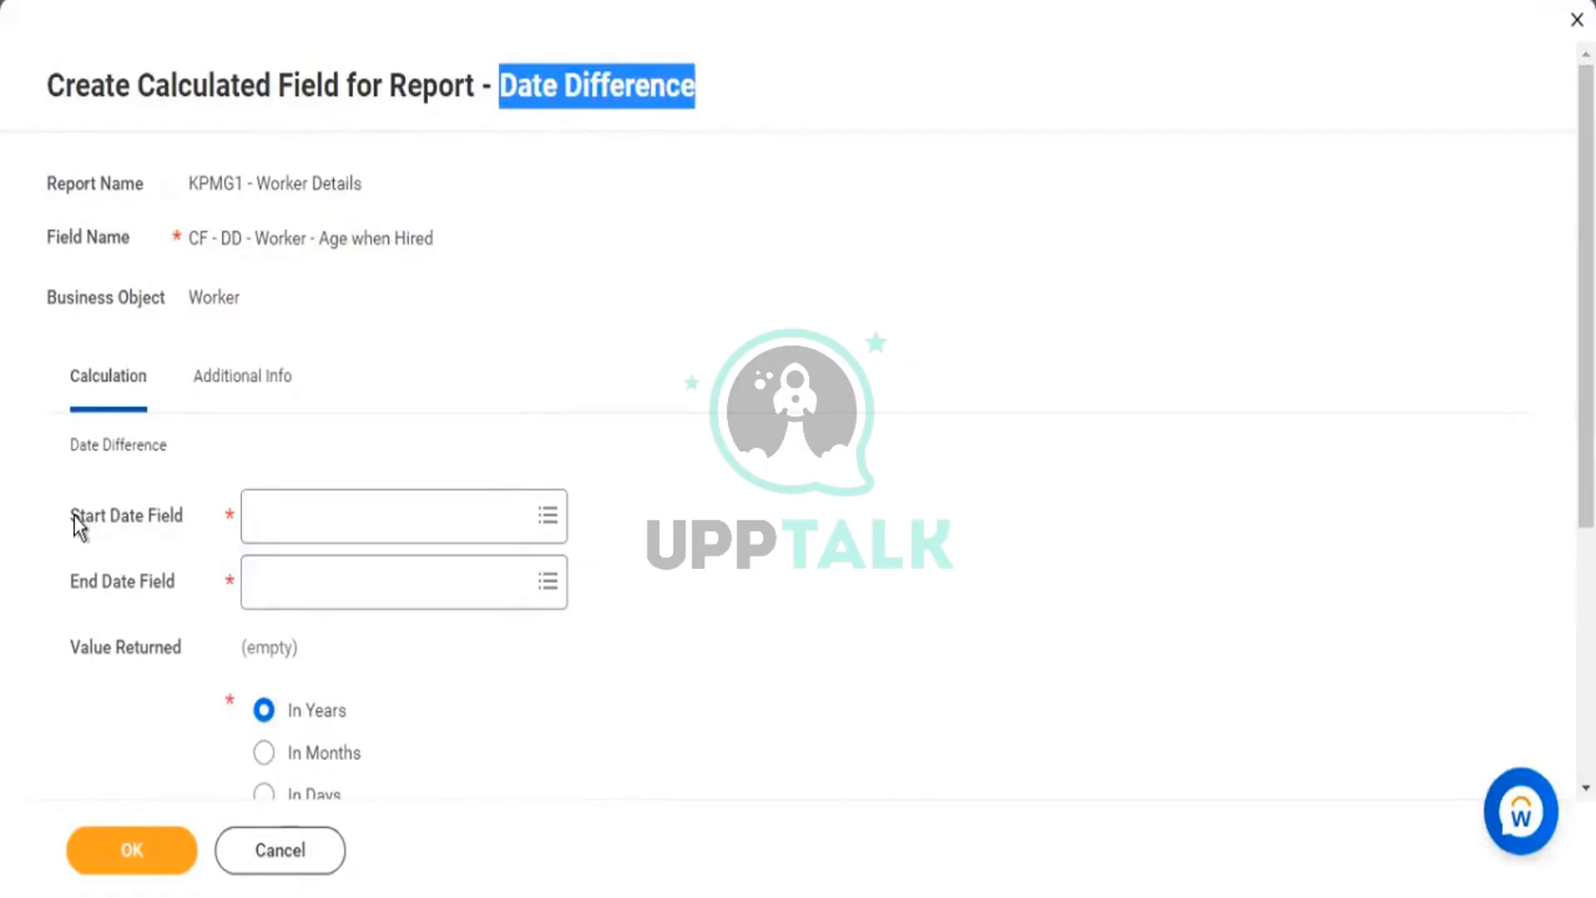
{"action": "left_click_drag", "start_coordinate": [70, 516], "coordinate": [166, 582]}
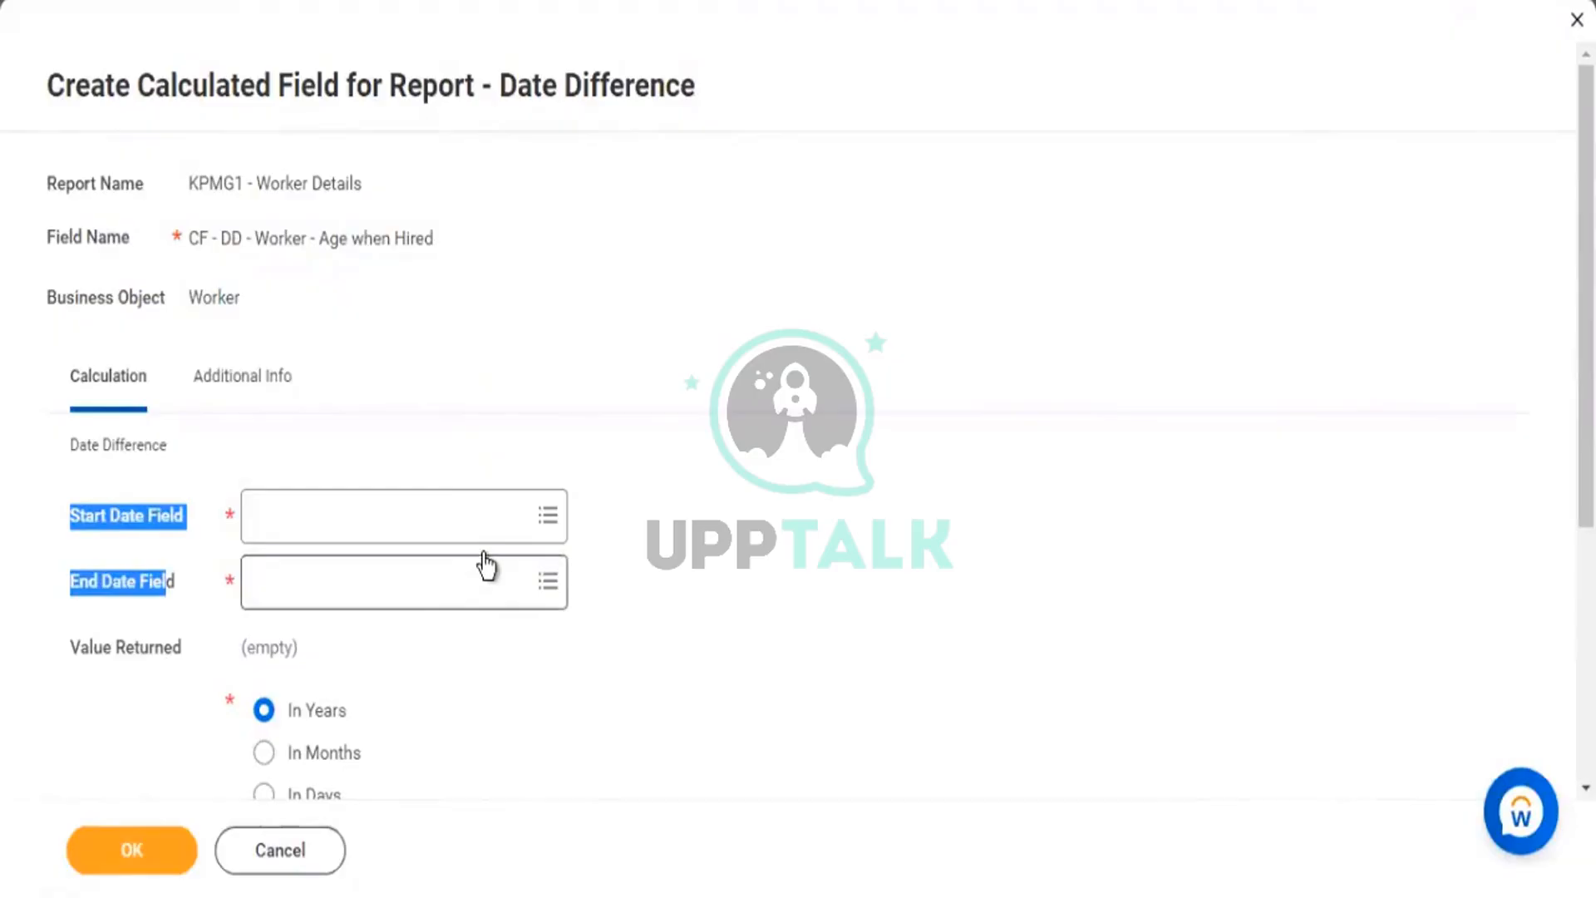
Set the End Date Field to Hire Date.
{"action": "left_click", "coordinate": [372, 526]}
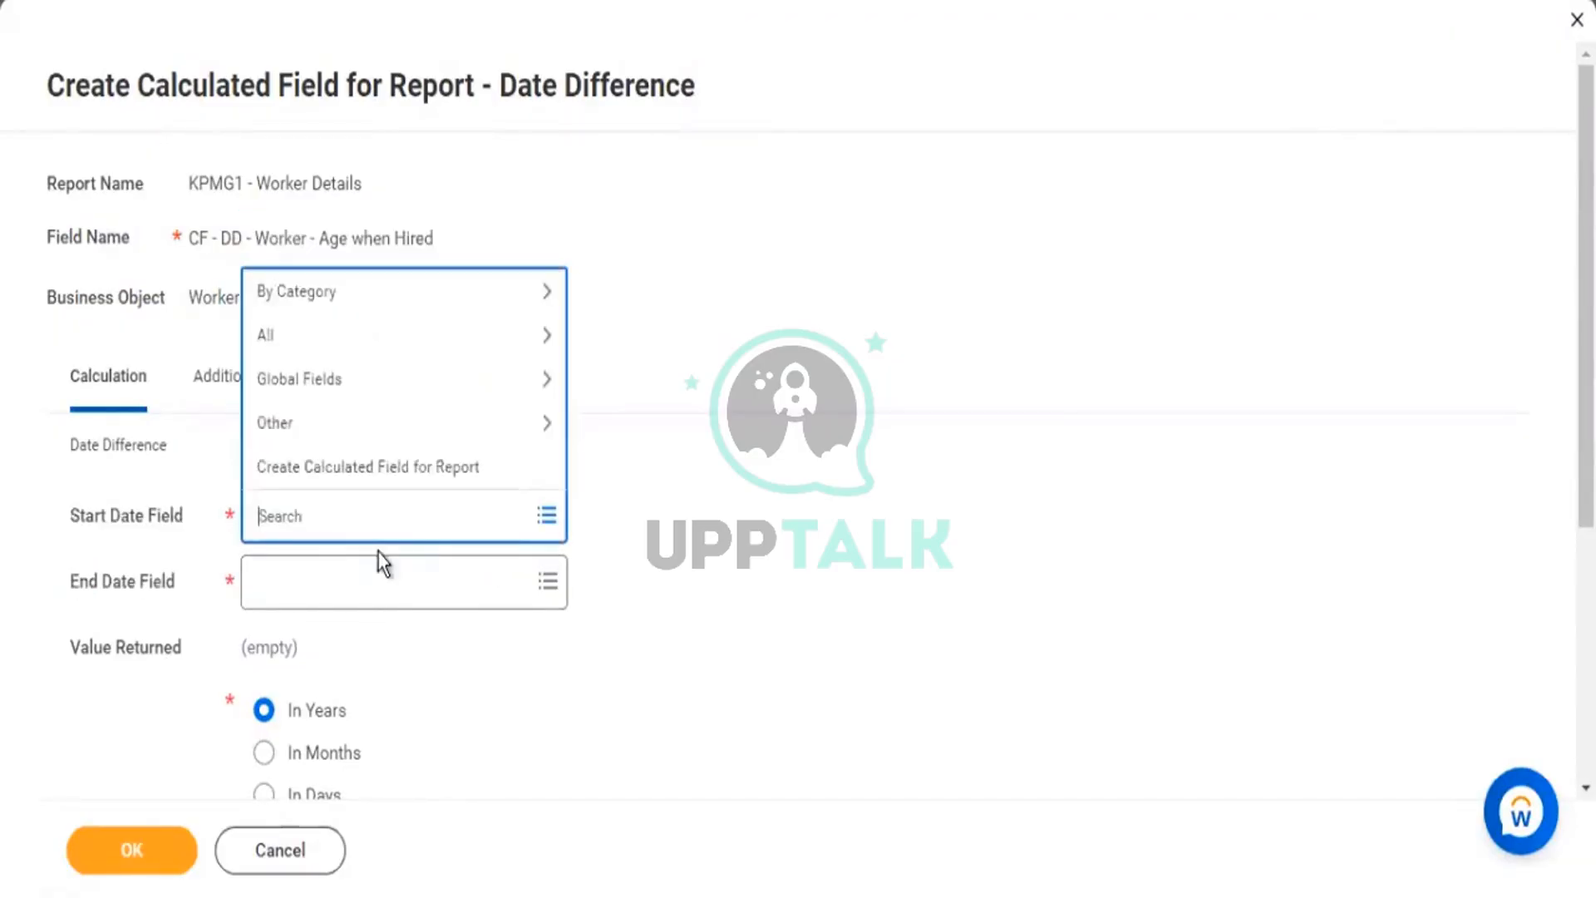
{"action": "type", "text": "hire date"}
{"action": "key", "text": "Return"}
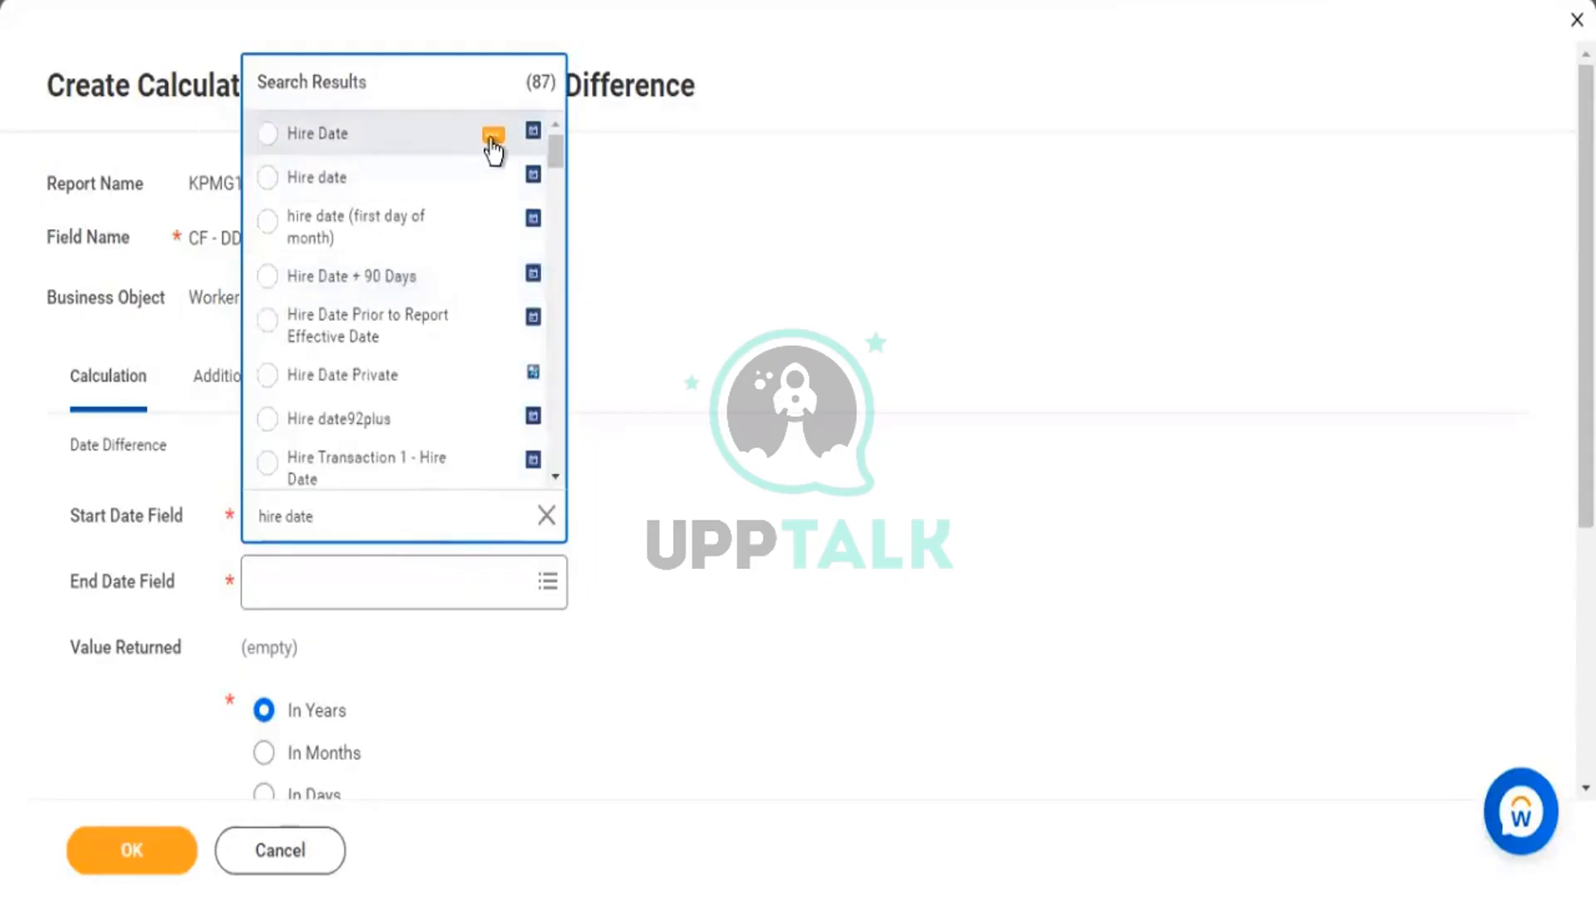
{"action": "left_click", "coordinate": [492, 138]}
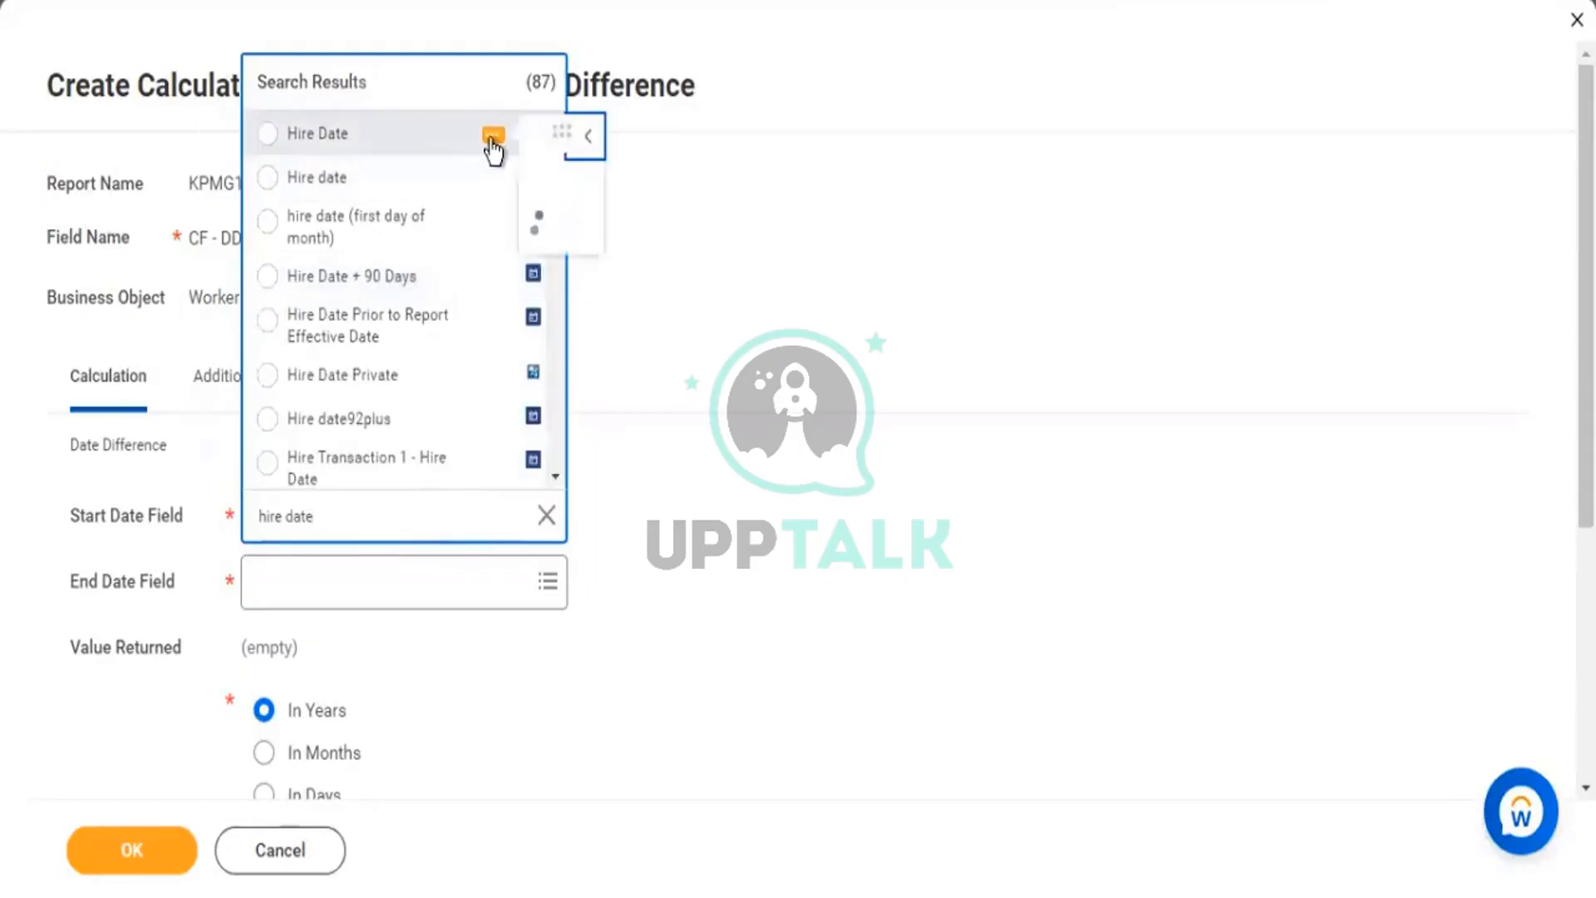
{"action": "left_click", "coordinate": [343, 146]}
{"action": "left_click", "coordinate": [322, 589]}
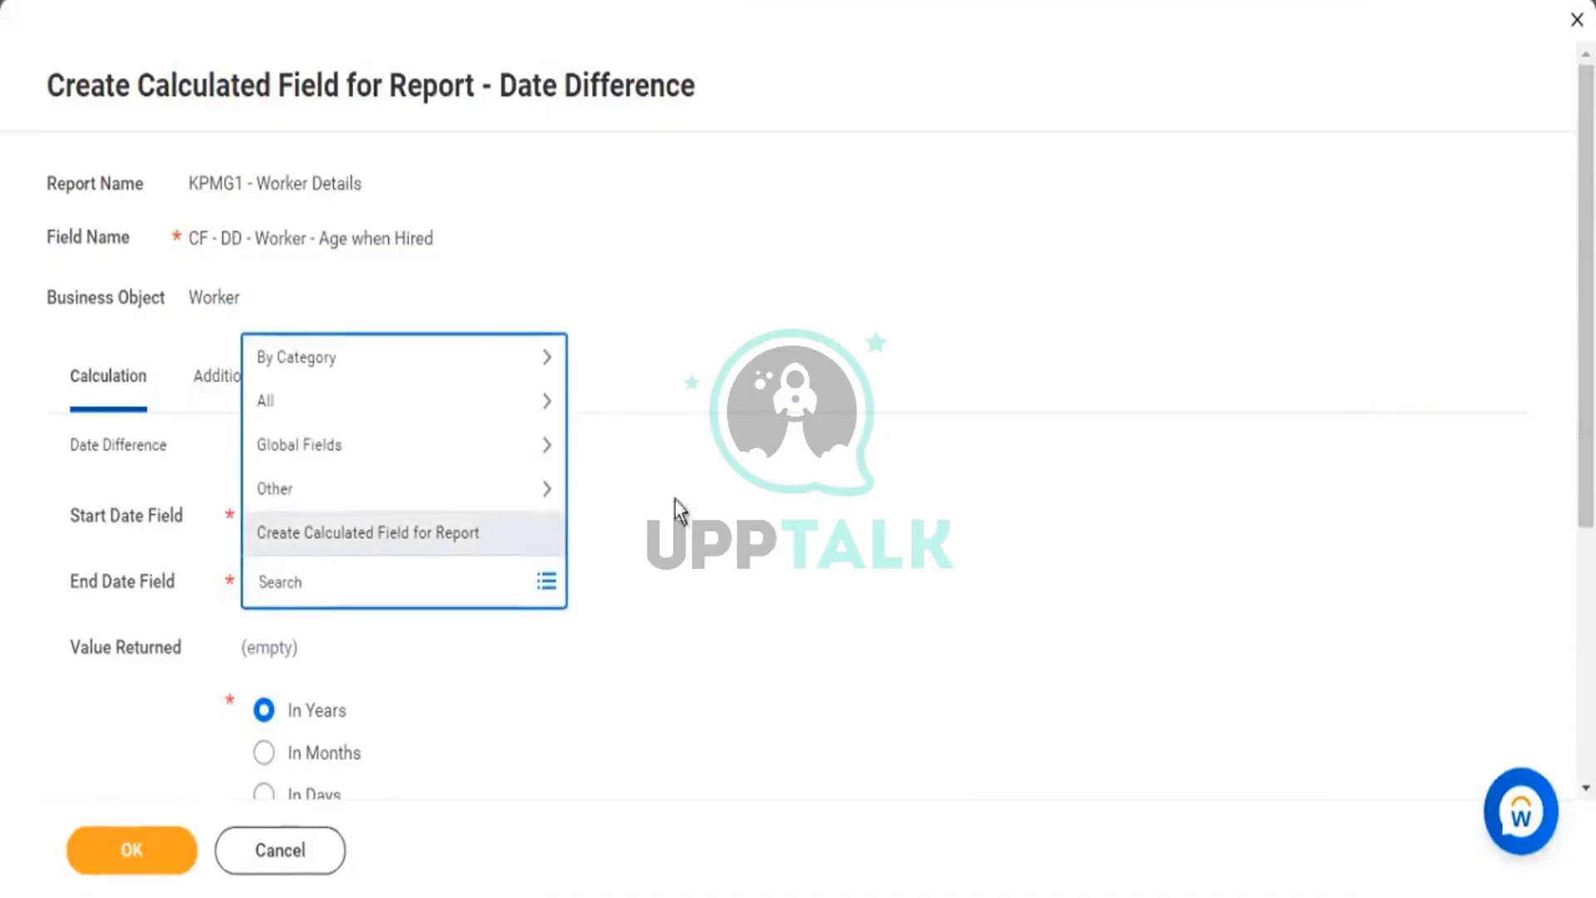
{"action": "type", "text": "hire date"}
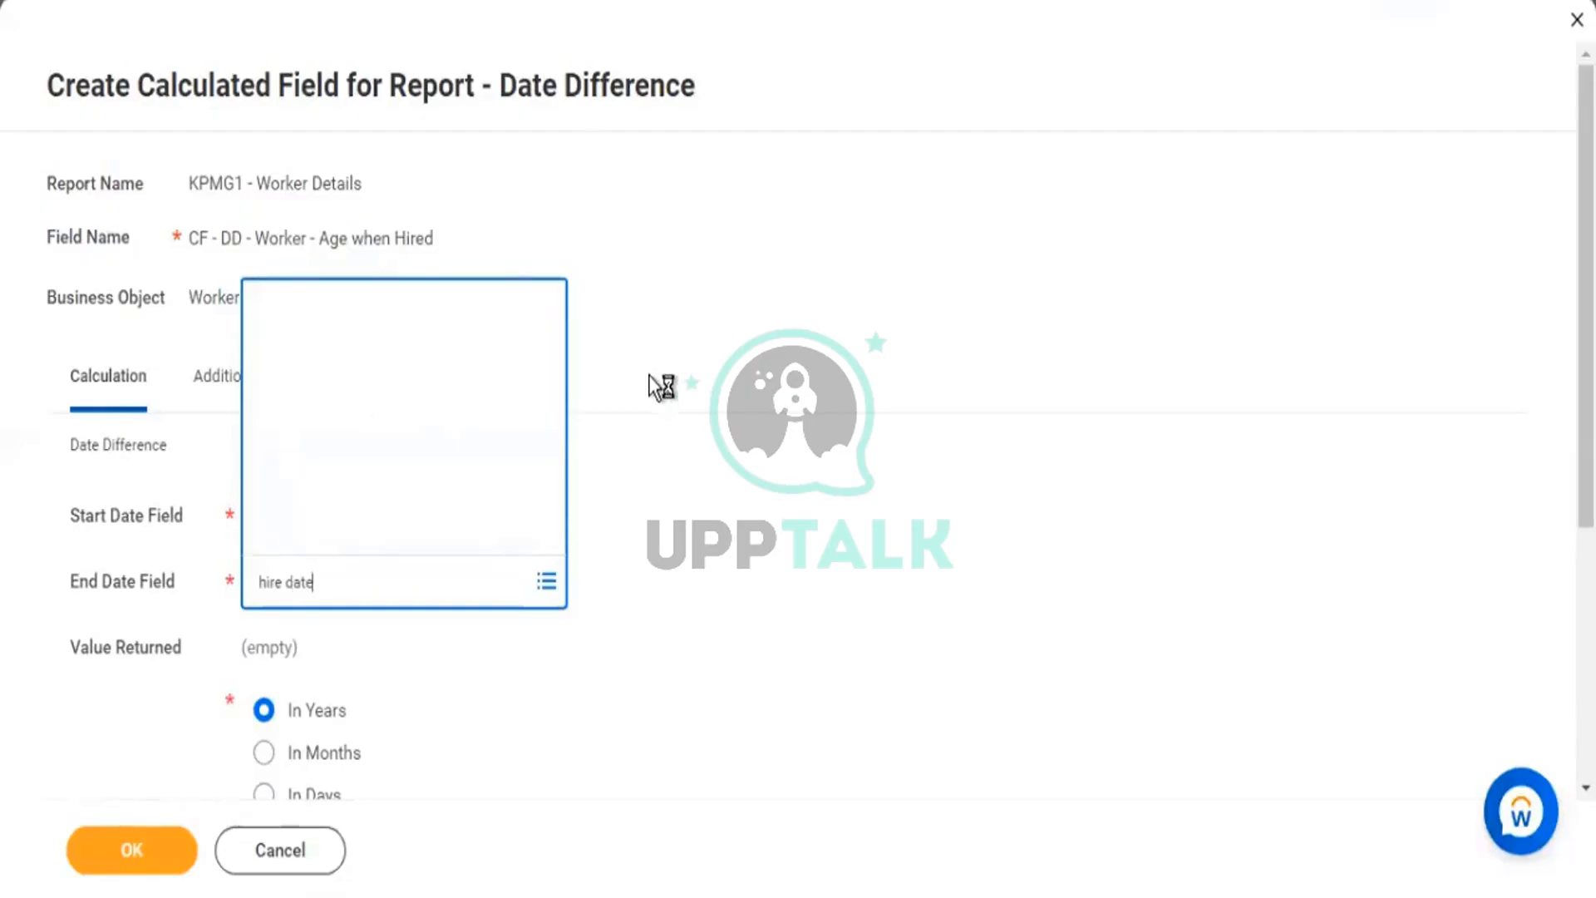
{"action": "left_click", "coordinate": [333, 134]}
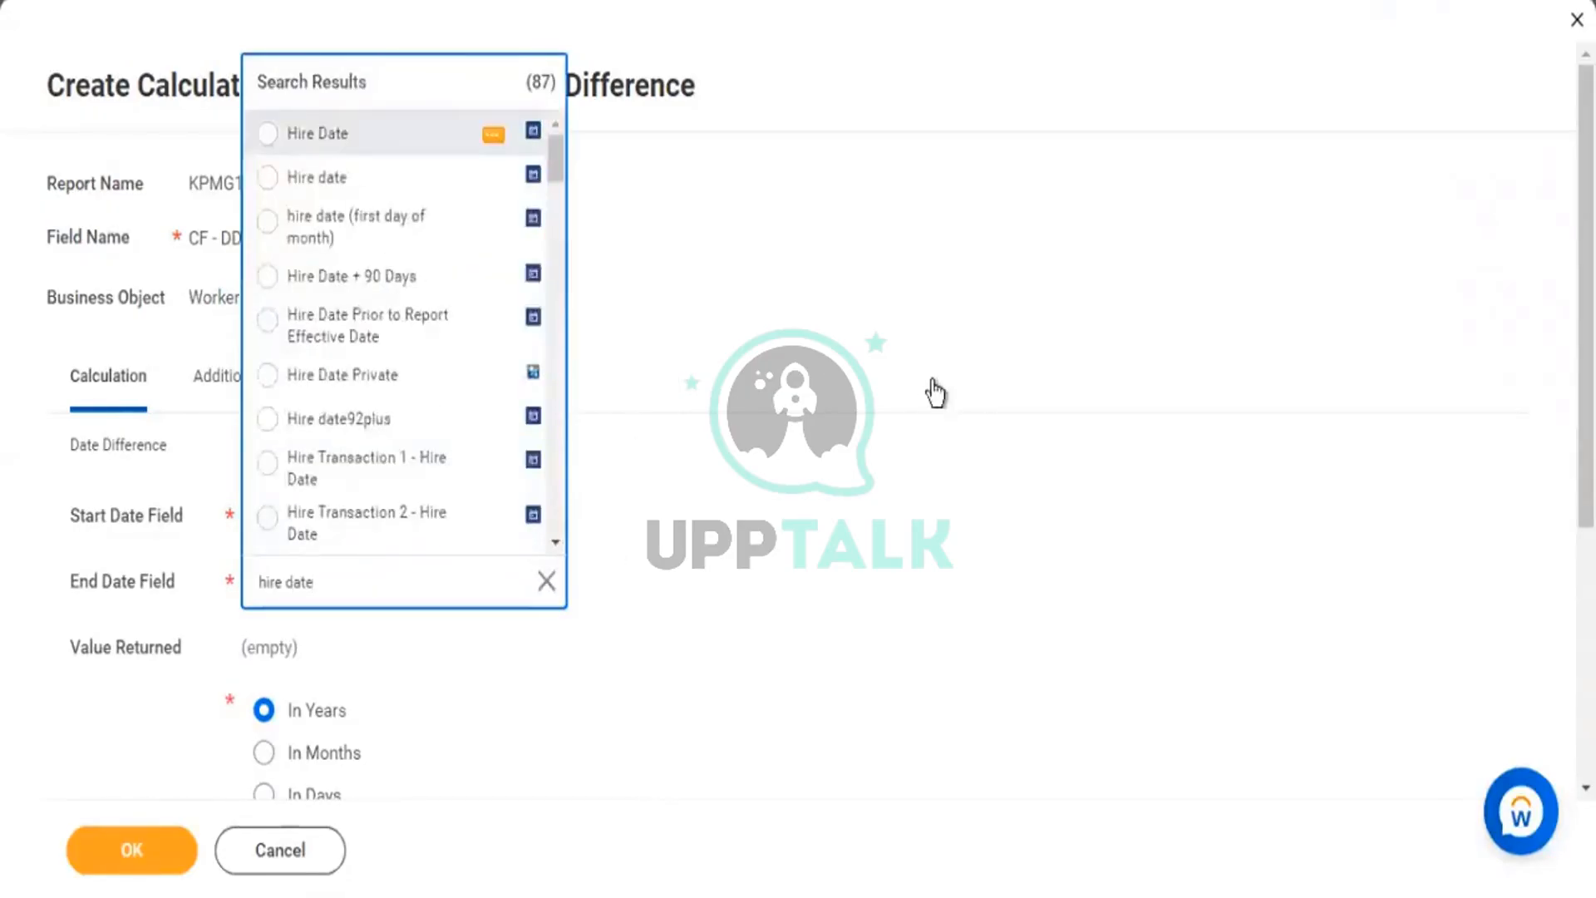
Replace the start date with Date of Birth, keeping Hire Date as the end date.
{"action": "left_click", "coordinate": [266, 517]}
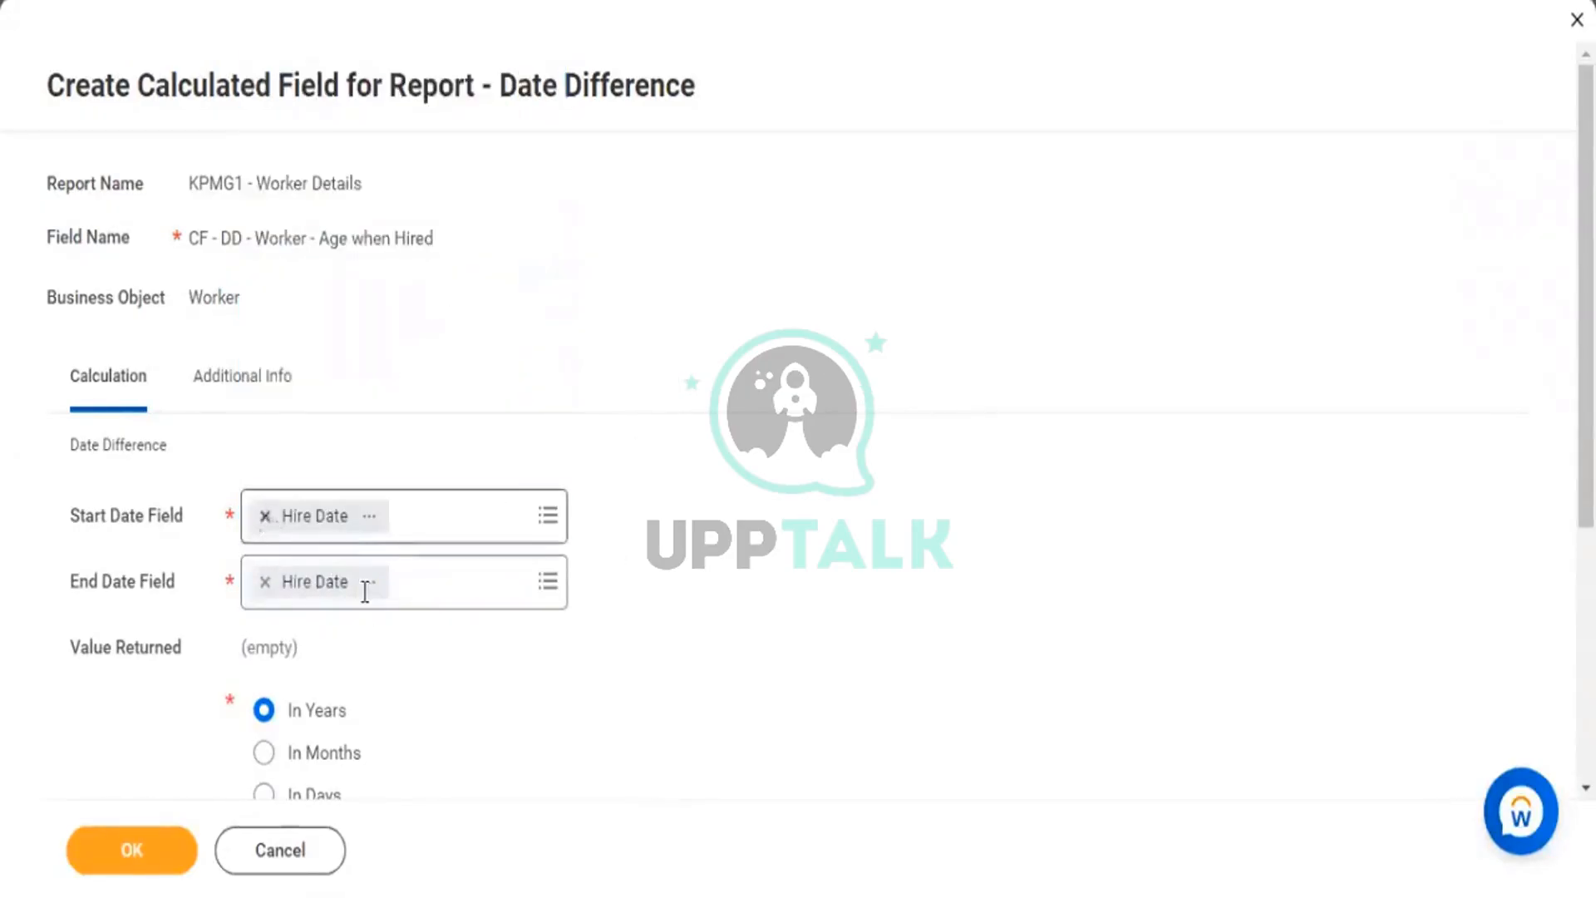
{"action": "type", "text": "date"}
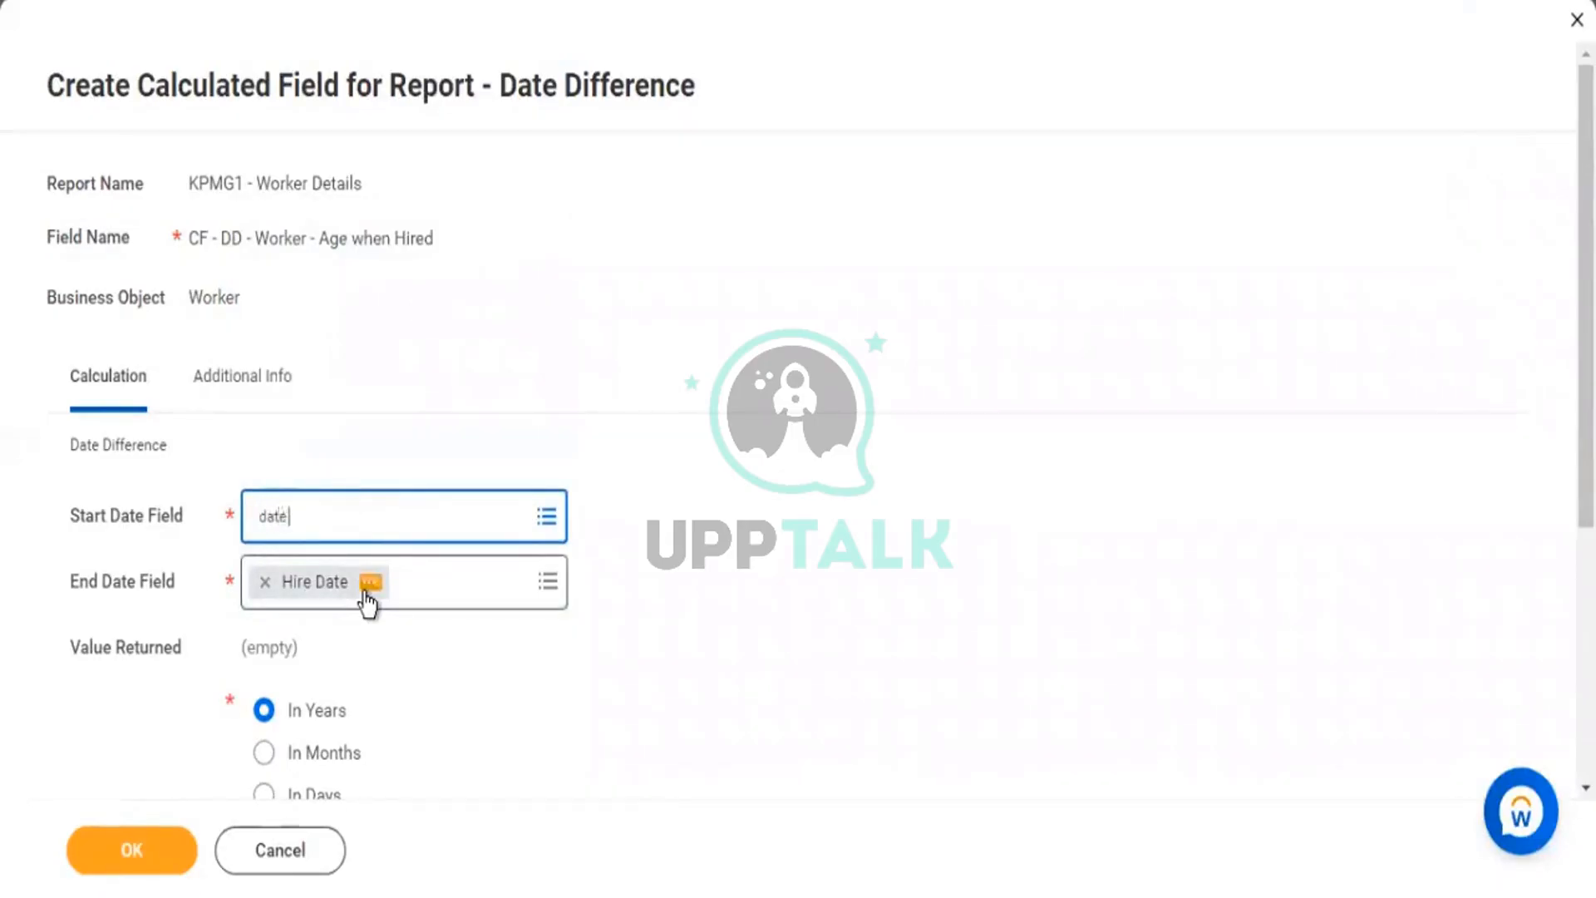
{"action": "type", "text": " of birth"}
{"action": "key", "text": "Return"}
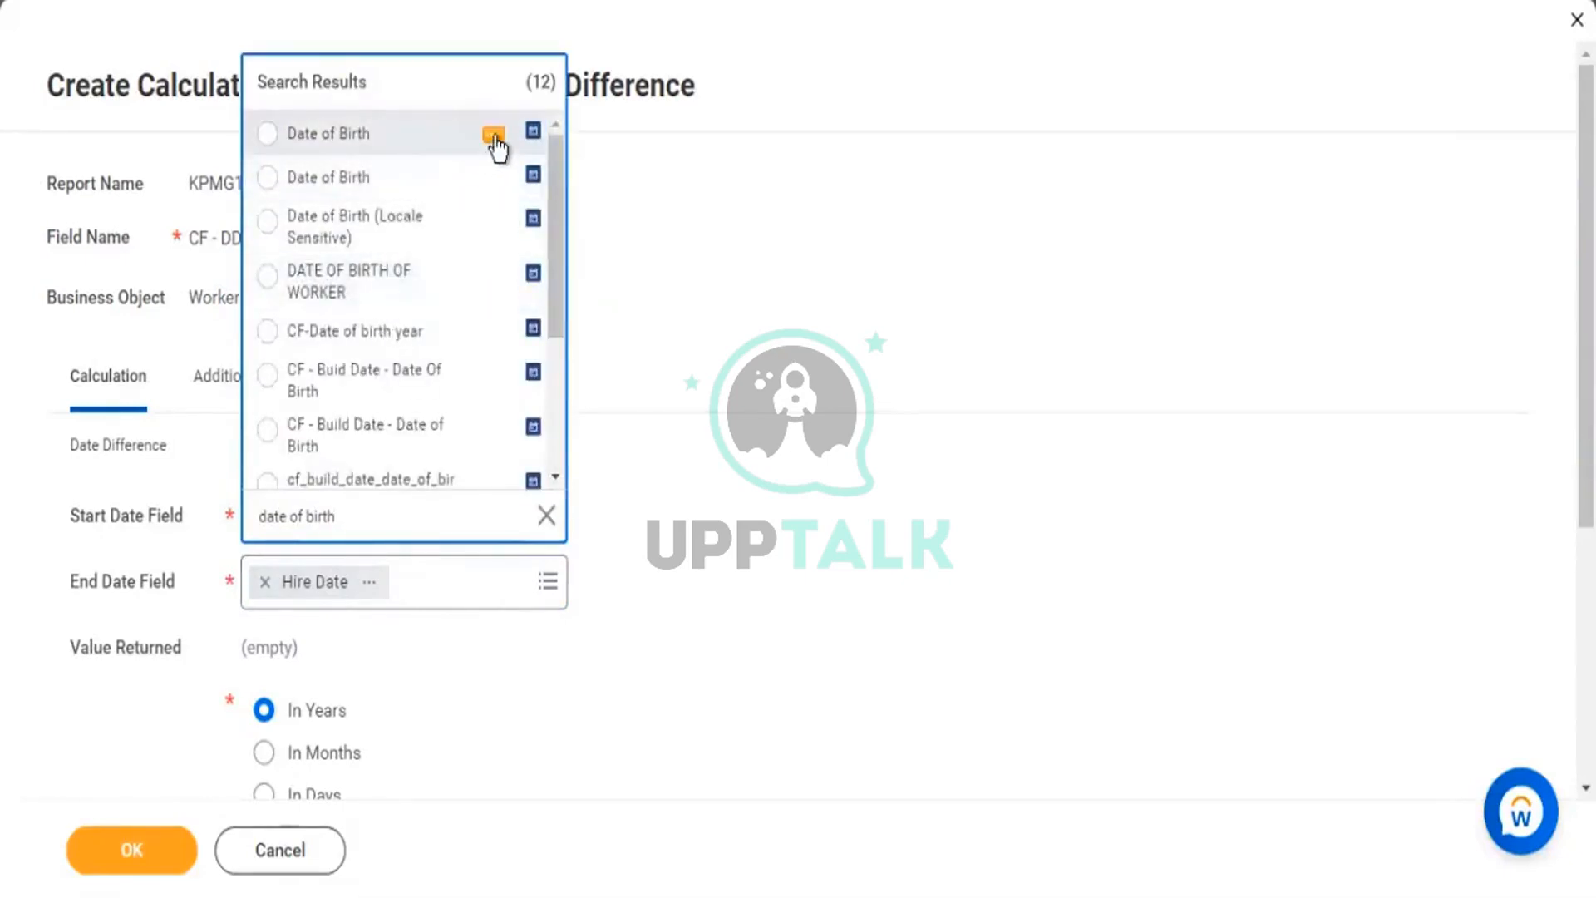
{"action": "left_click", "coordinate": [494, 136]}
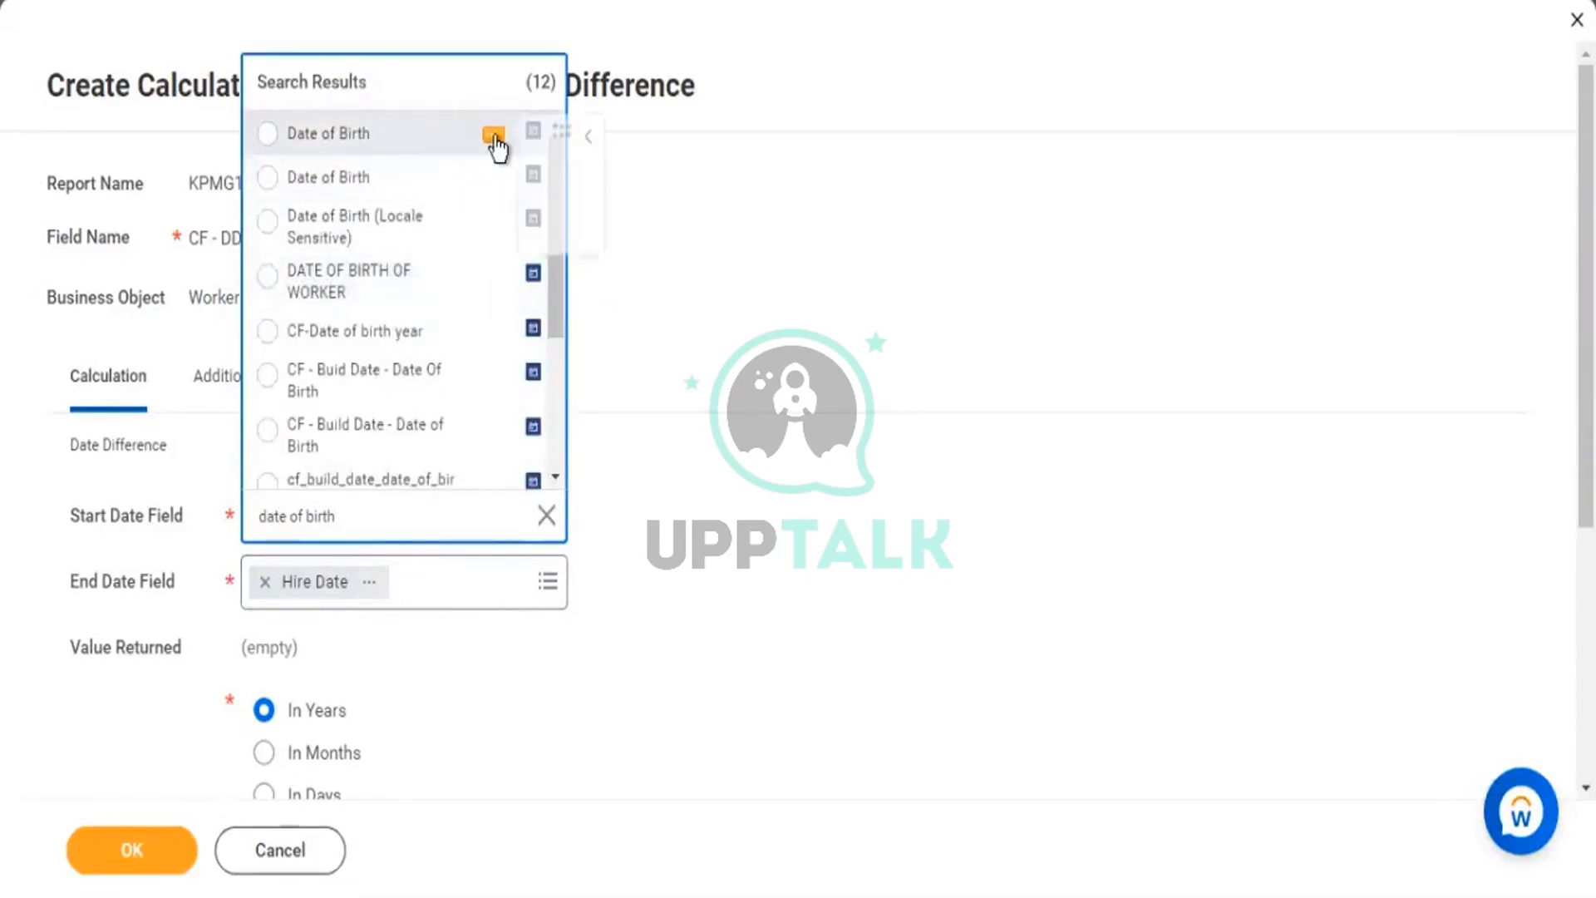
{"action": "left_click", "coordinate": [392, 158]}
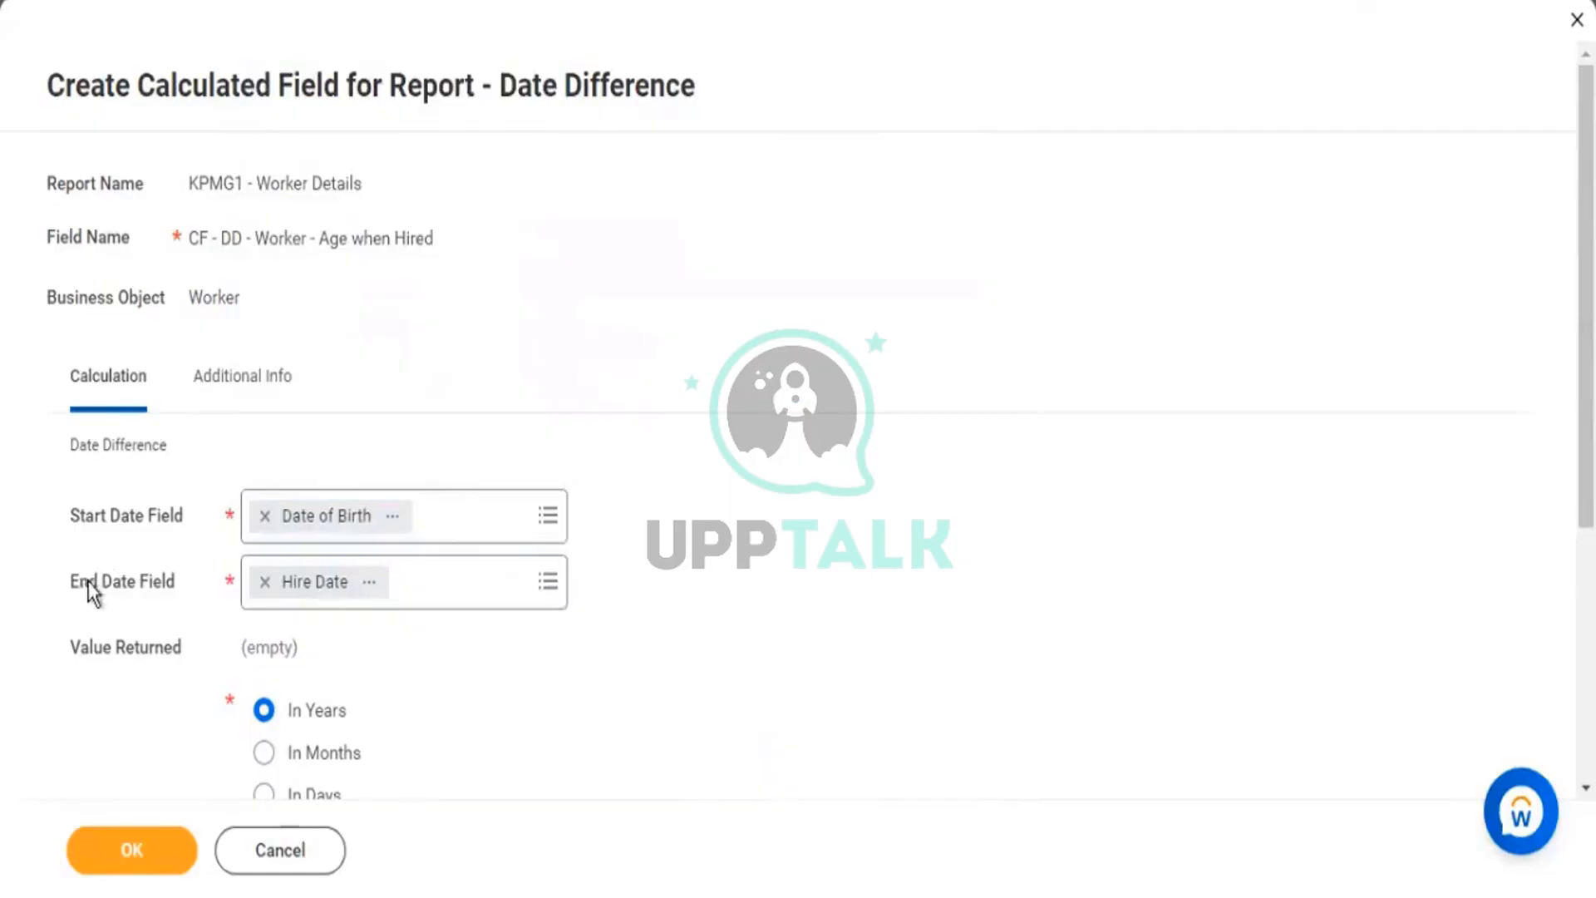
{"action": "left_click_drag", "start_coordinate": [84, 517], "coordinate": [162, 523]}
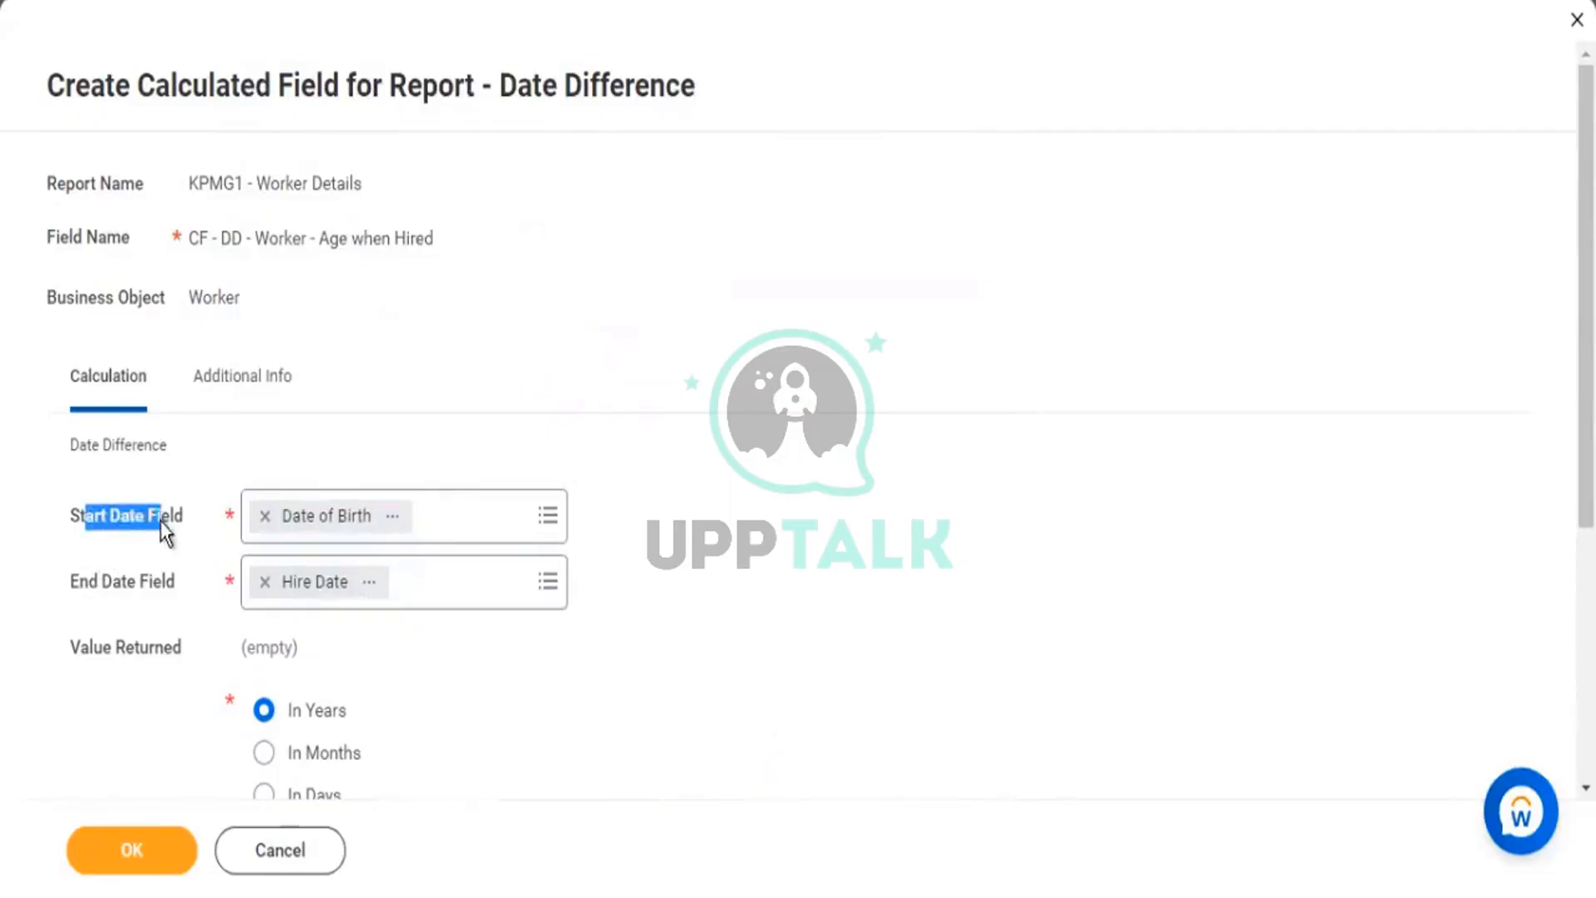
{"action": "left_click_drag", "start_coordinate": [90, 584], "coordinate": [148, 582]}
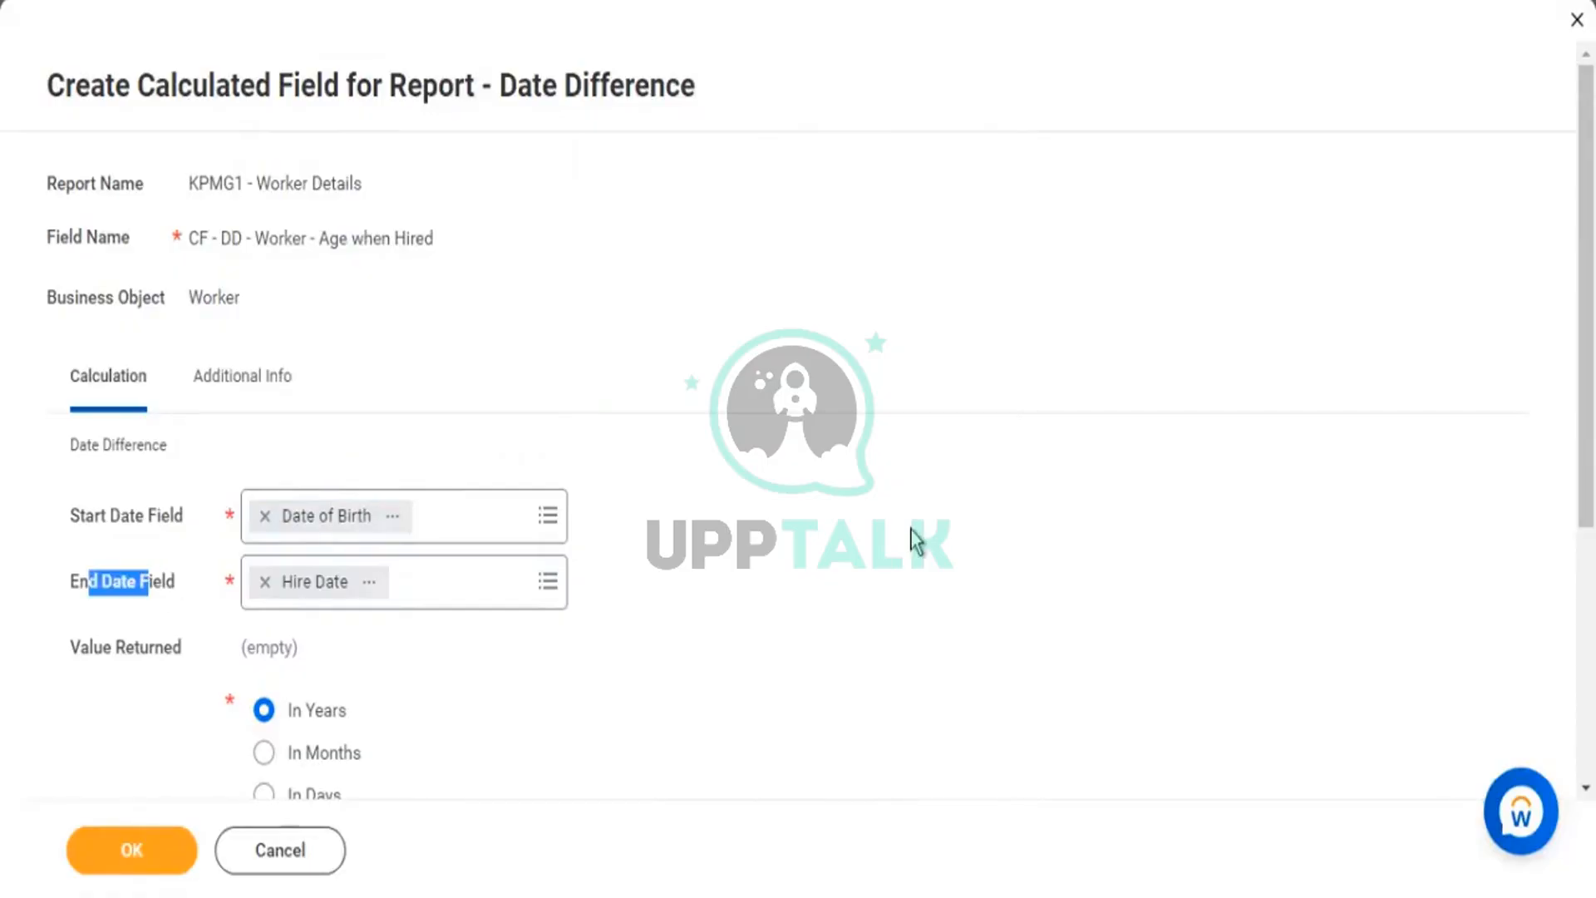
Choose In Months as the result unit after trying days, hours and minutes.
{"action": "scroll", "coordinate": [912, 541], "scroll_direction": "down", "scroll_amount": 3}
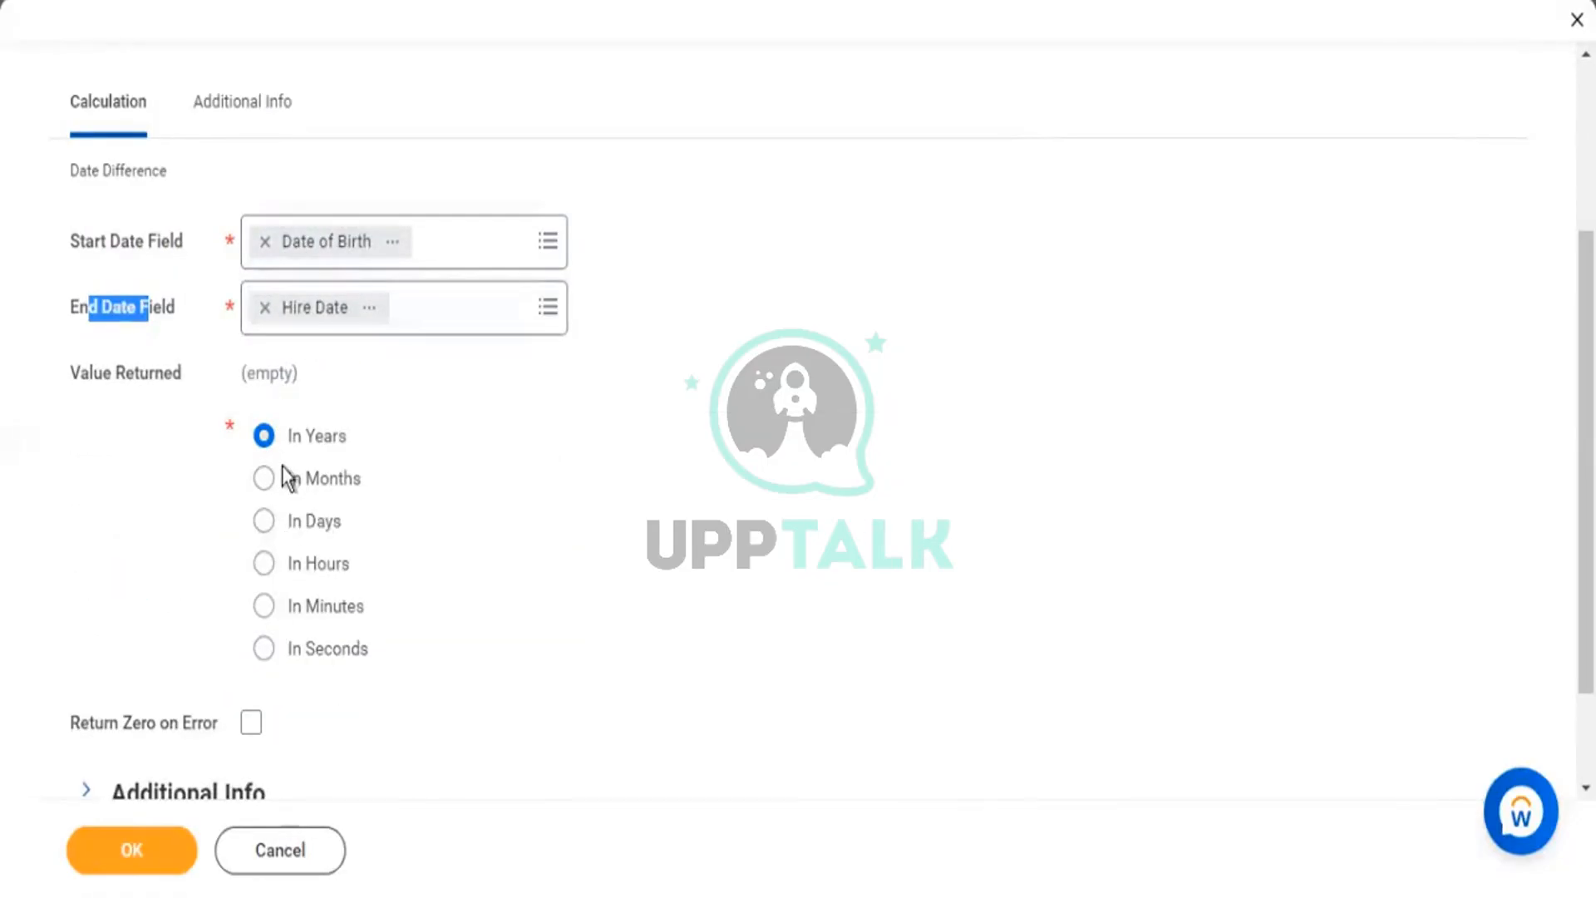
{"action": "left_click_drag", "start_coordinate": [370, 649], "coordinate": [286, 437]}
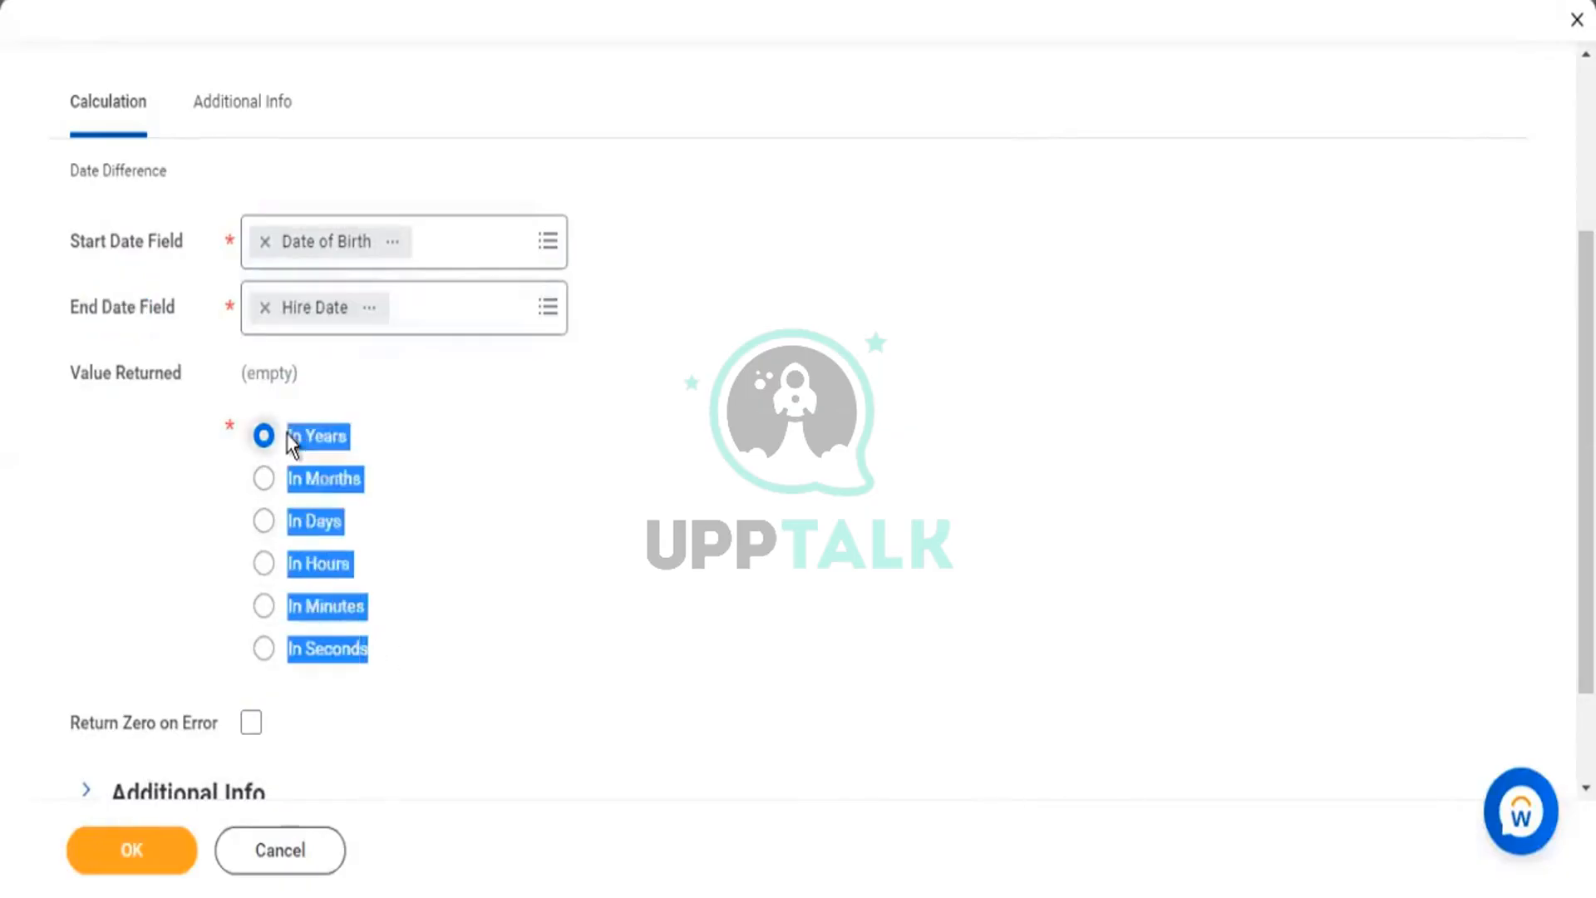
{"action": "left_click", "coordinate": [420, 520]}
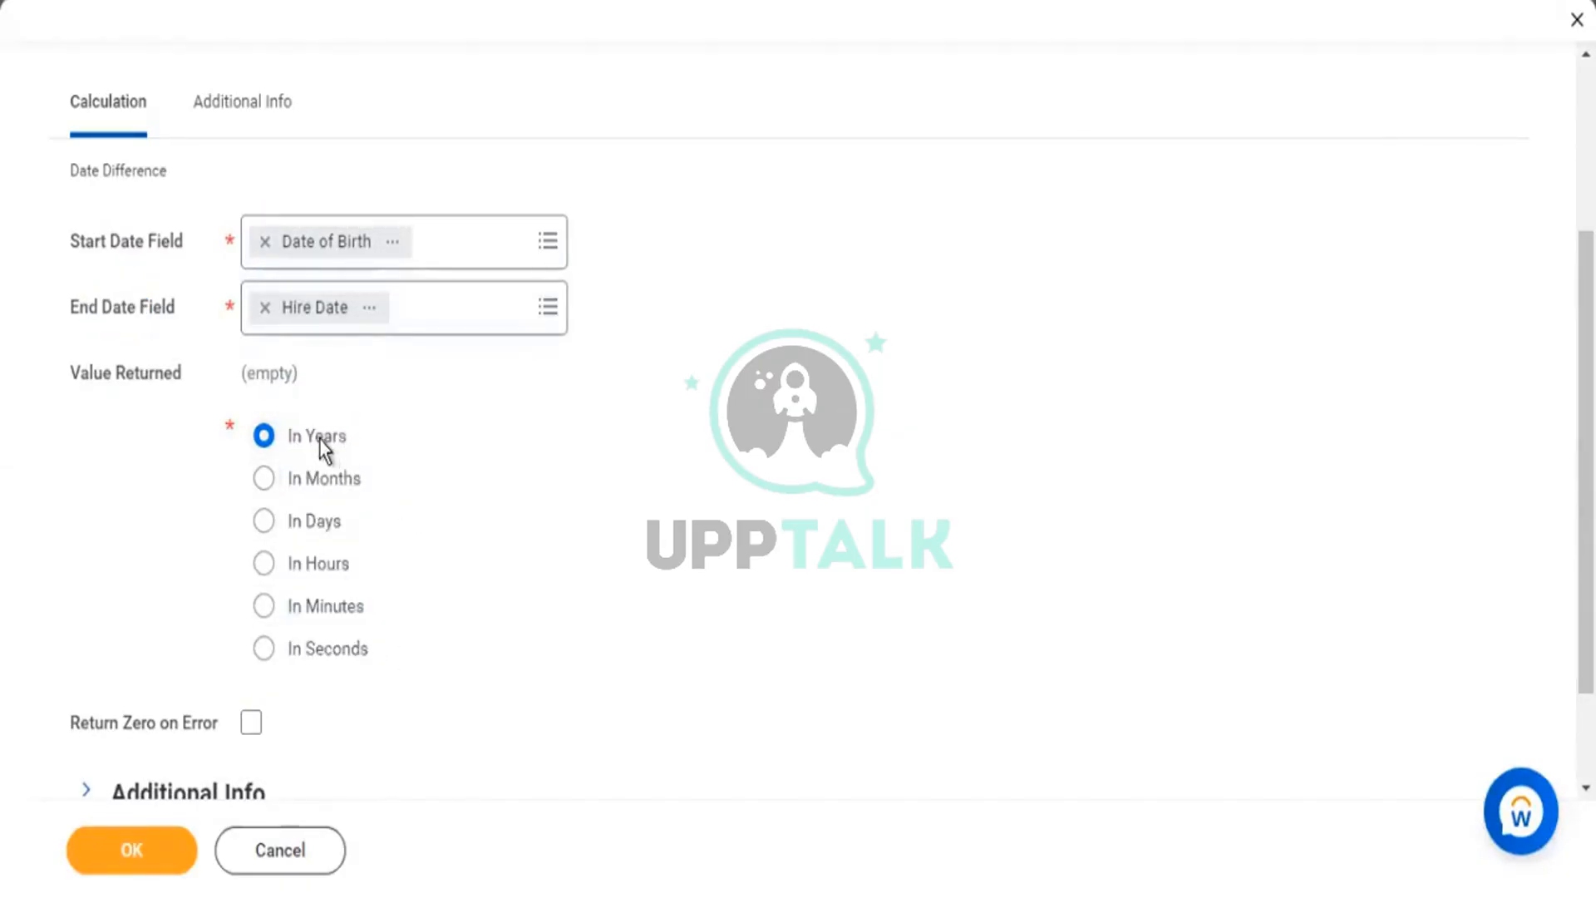
{"action": "left_click", "coordinate": [314, 480]}
{"action": "left_click", "coordinate": [322, 536]}
{"action": "left_click", "coordinate": [321, 563]}
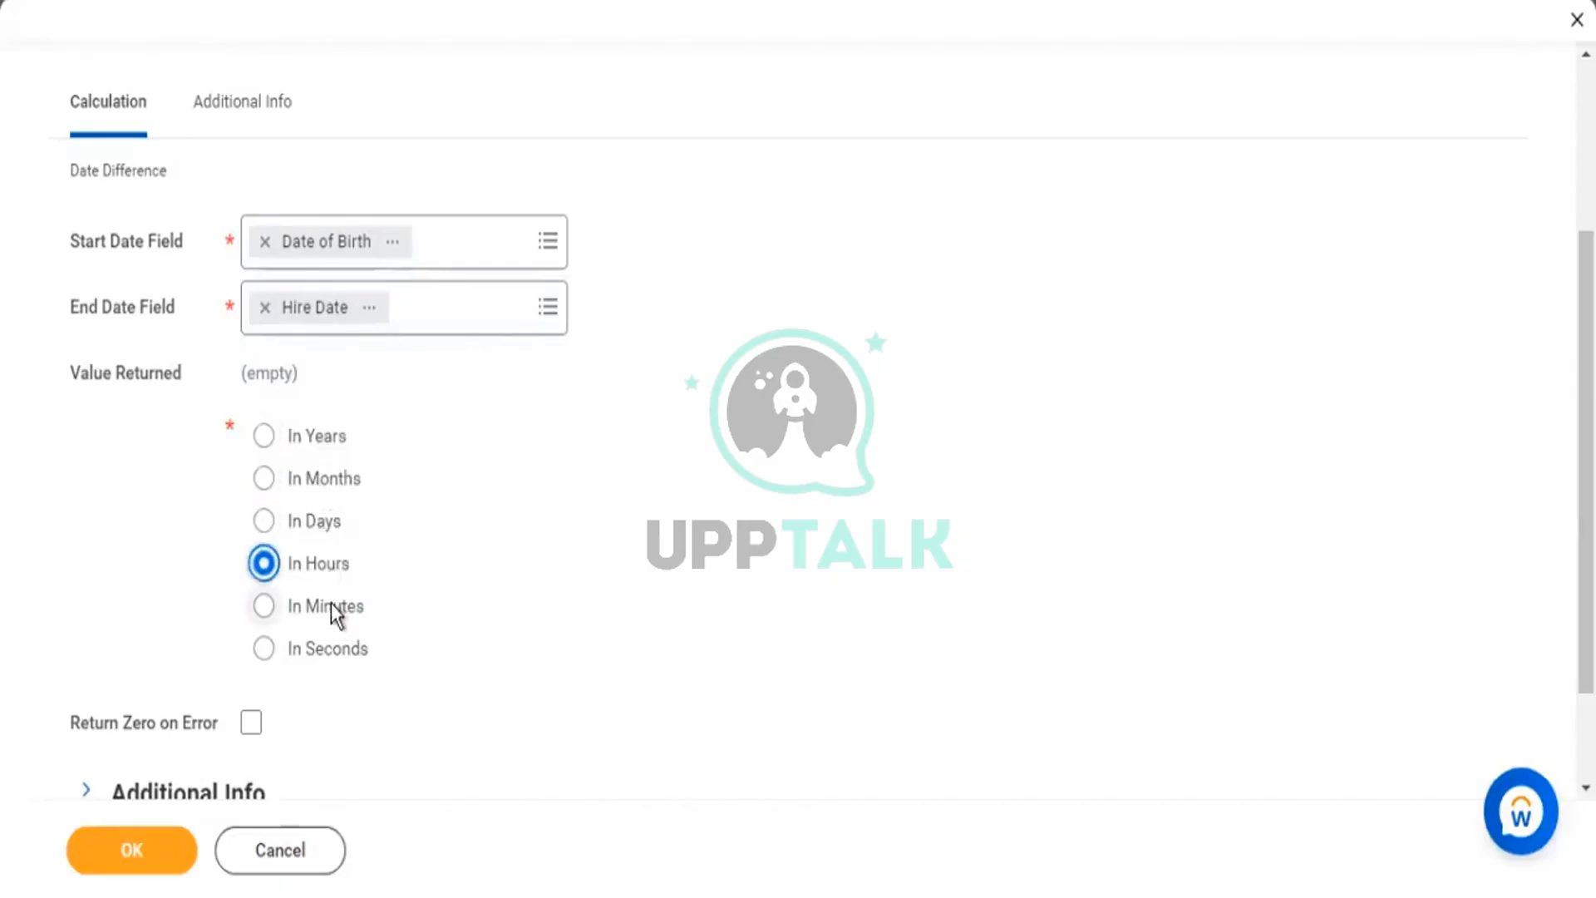
{"action": "left_click", "coordinate": [330, 604]}
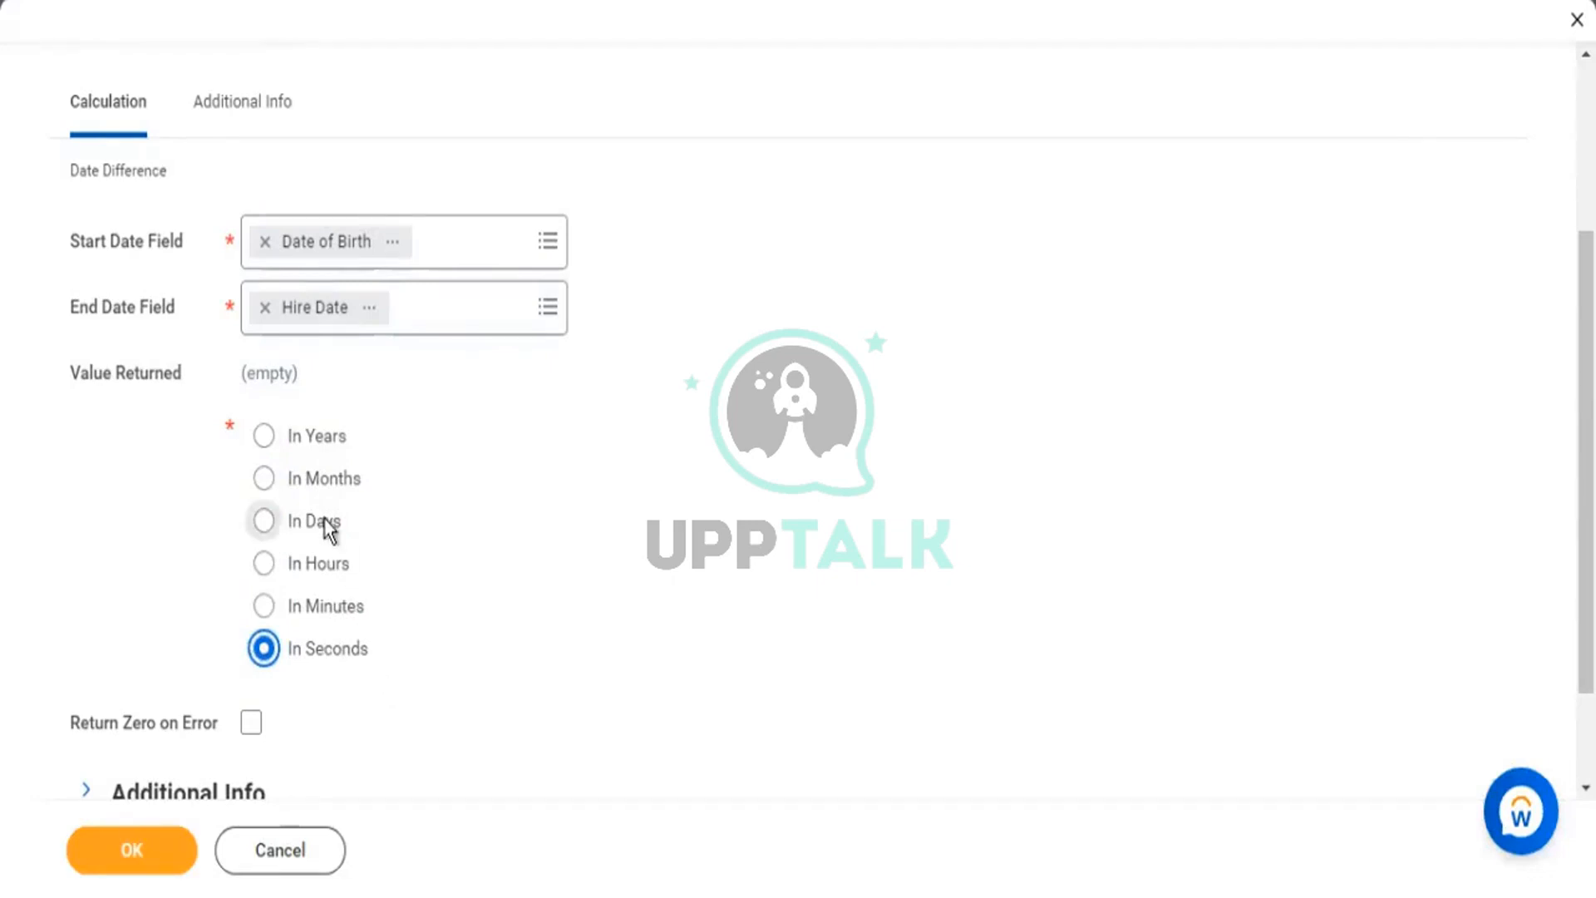
{"action": "left_click", "coordinate": [326, 479]}
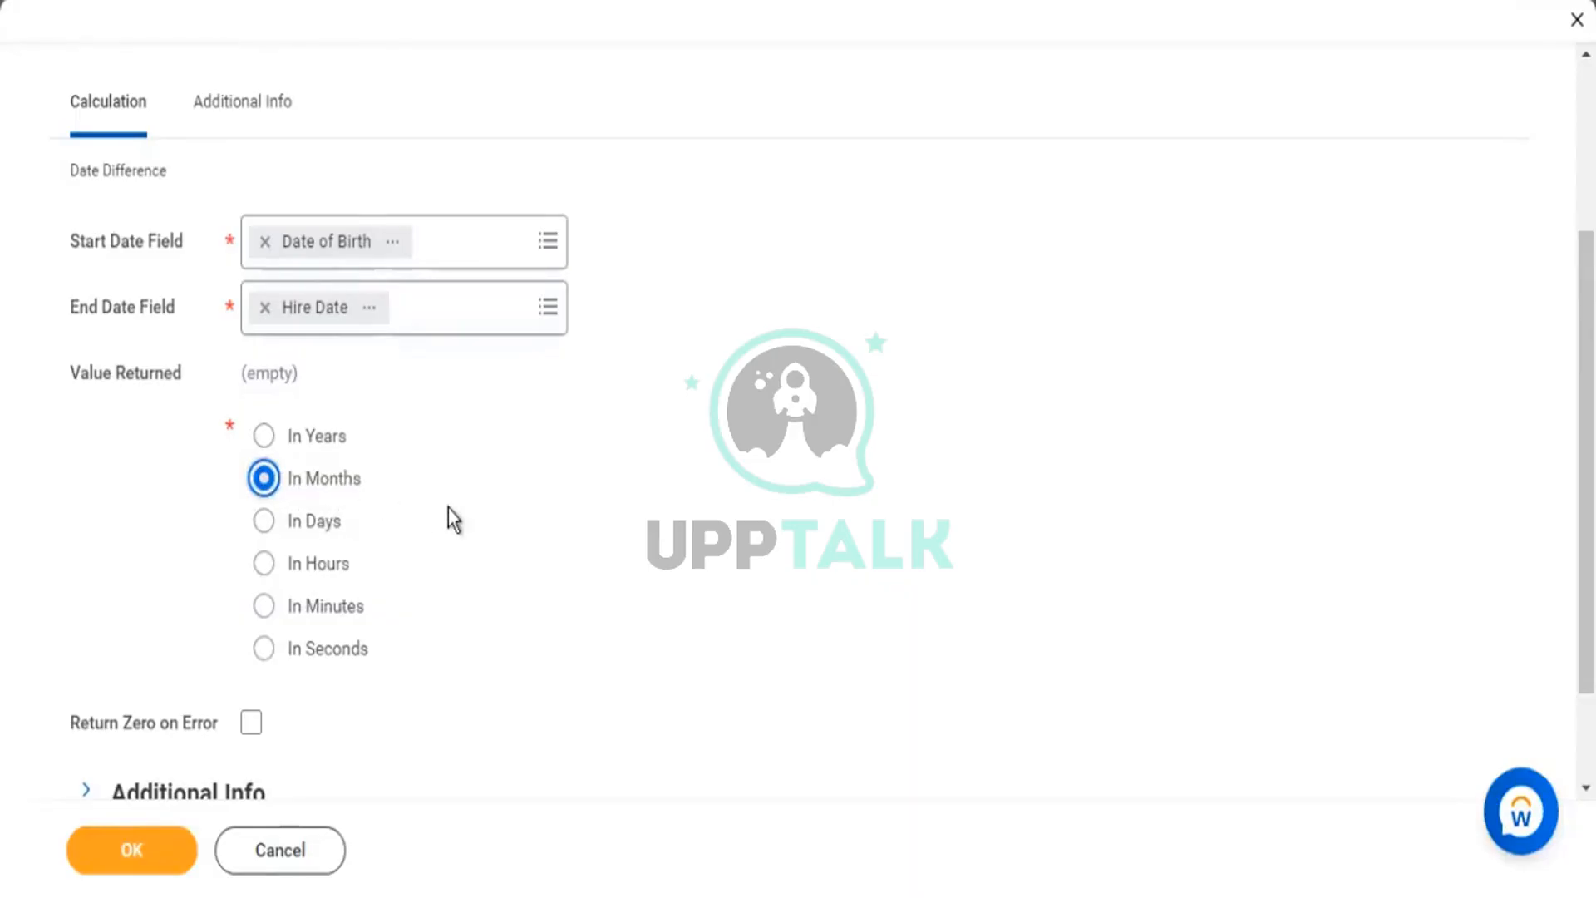
{"action": "scroll", "coordinate": [449, 513], "scroll_direction": "down", "scroll_amount": 2}
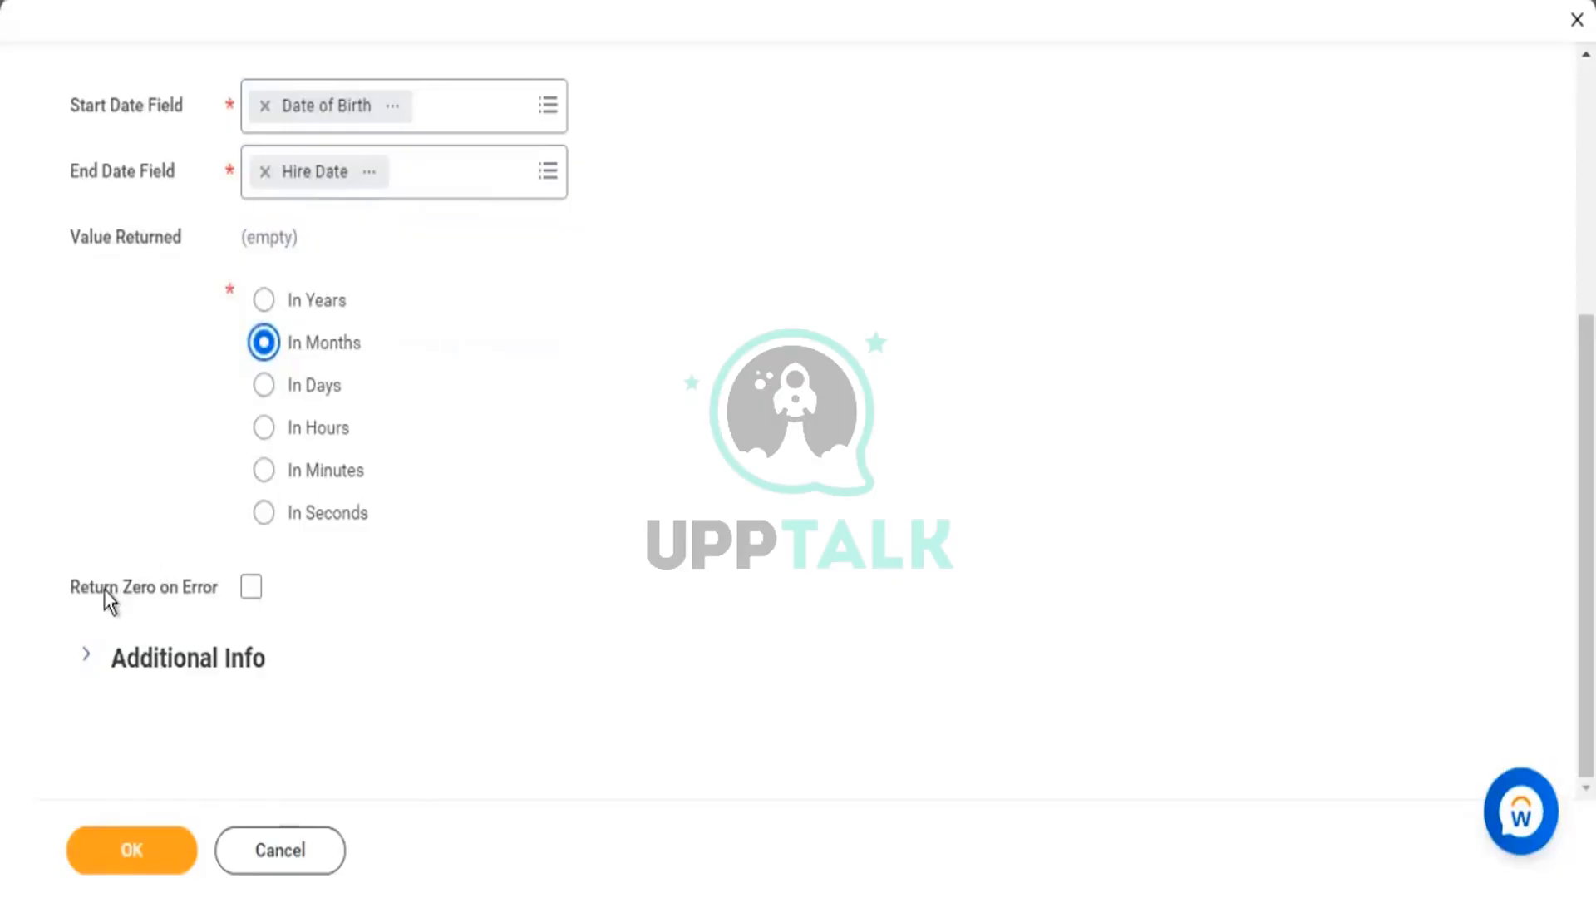
{"action": "mouse_move", "coordinate": [89, 591]}
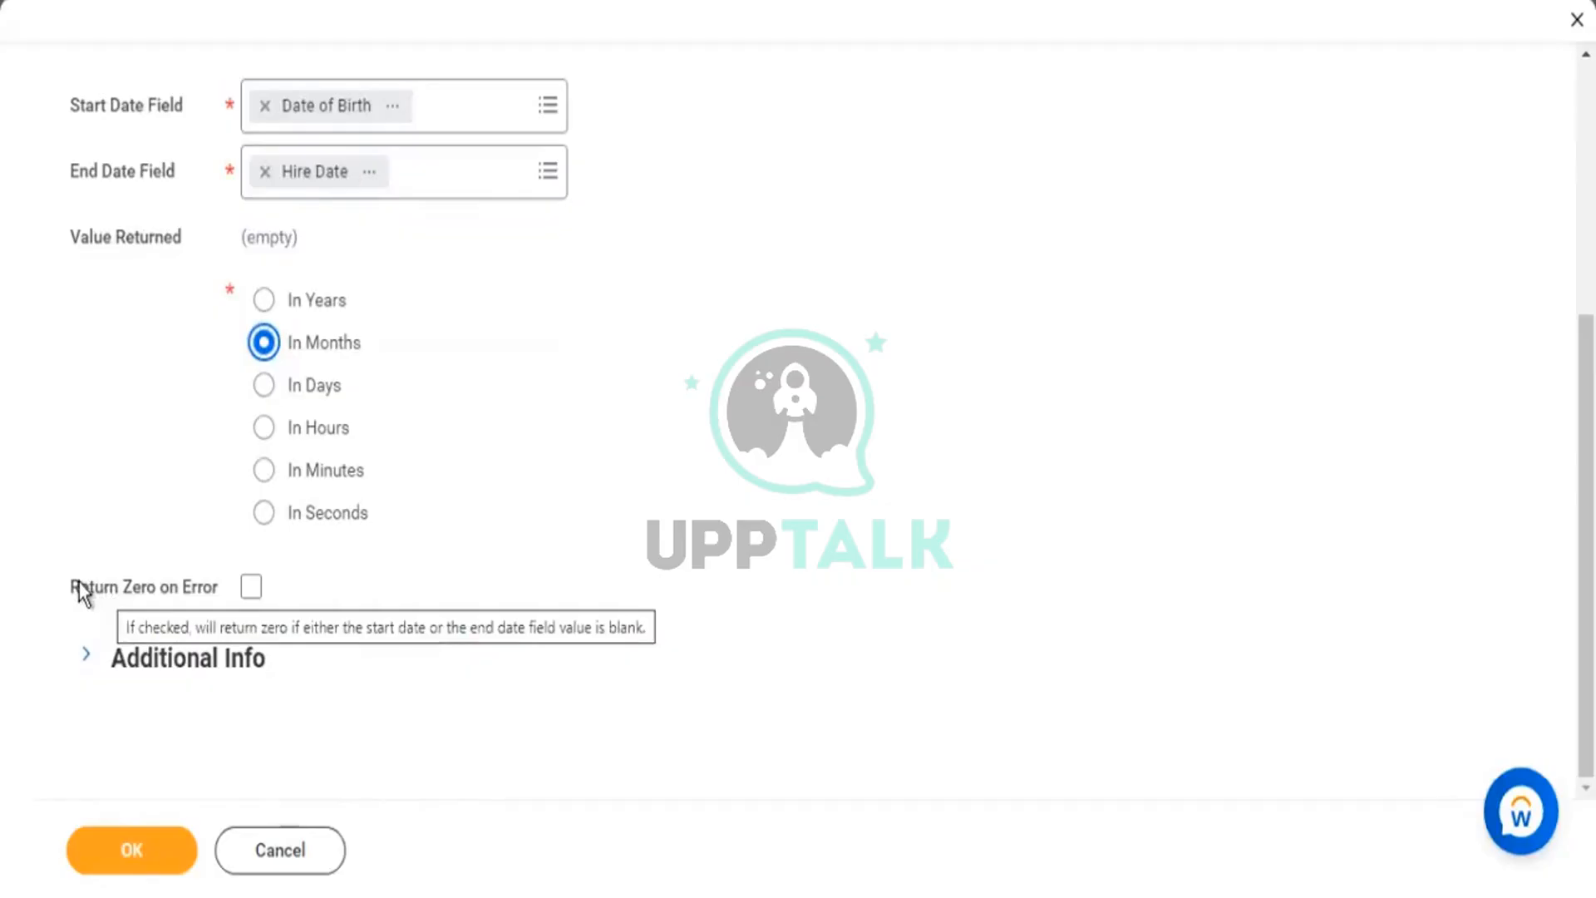
{"action": "left_click_drag", "start_coordinate": [83, 592], "coordinate": [217, 600]}
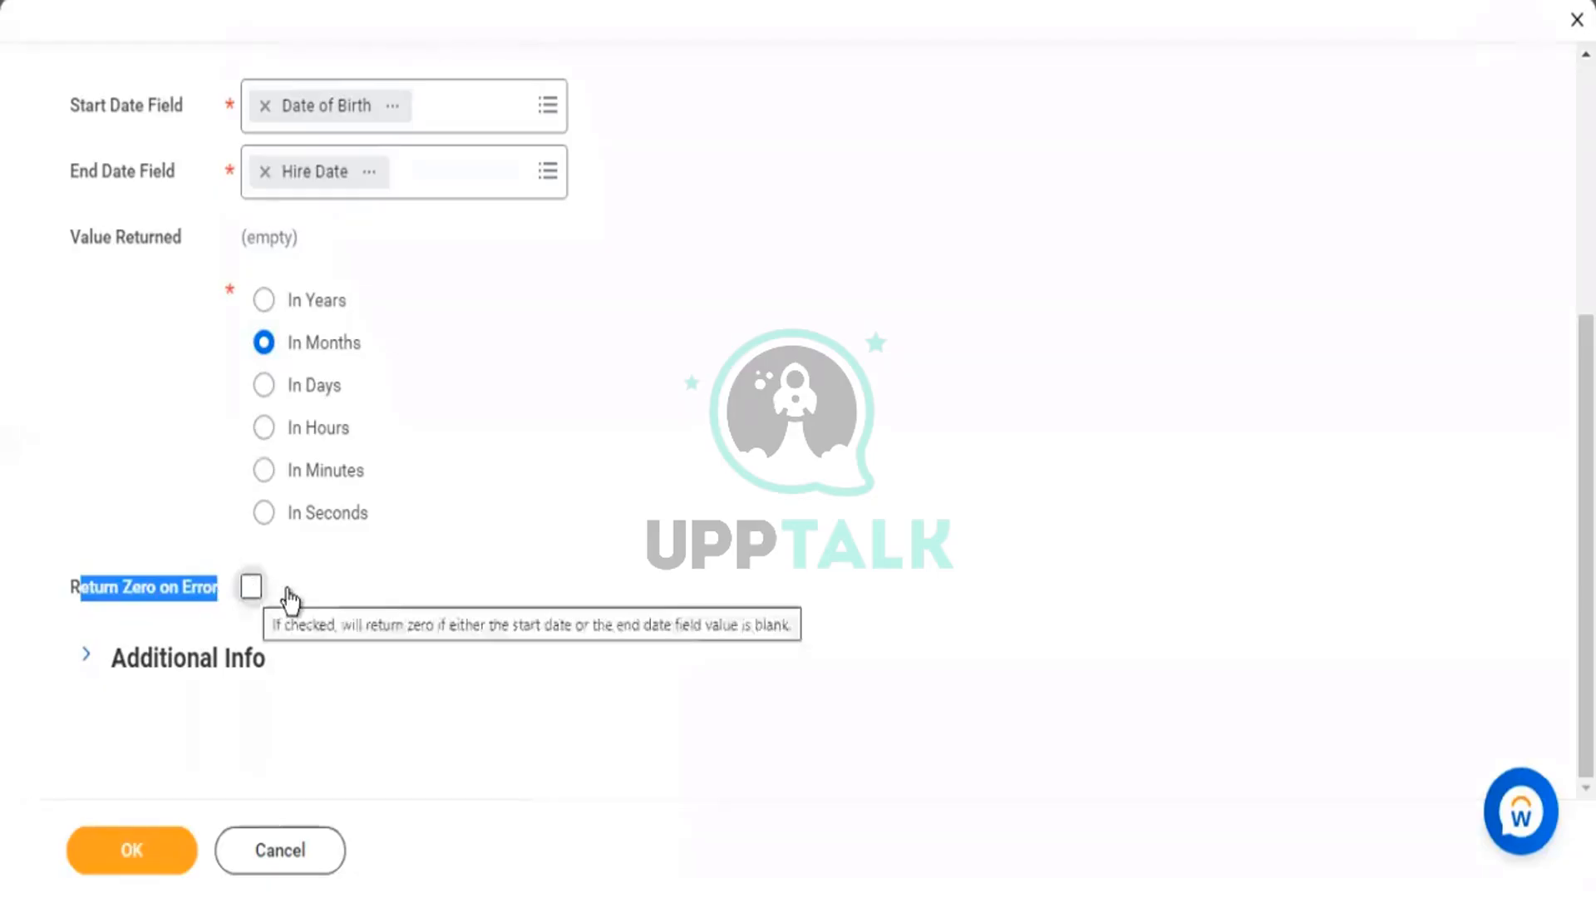
Tick Return Zero on Error so blank dates return 0.
{"action": "left_click", "coordinate": [252, 590]}
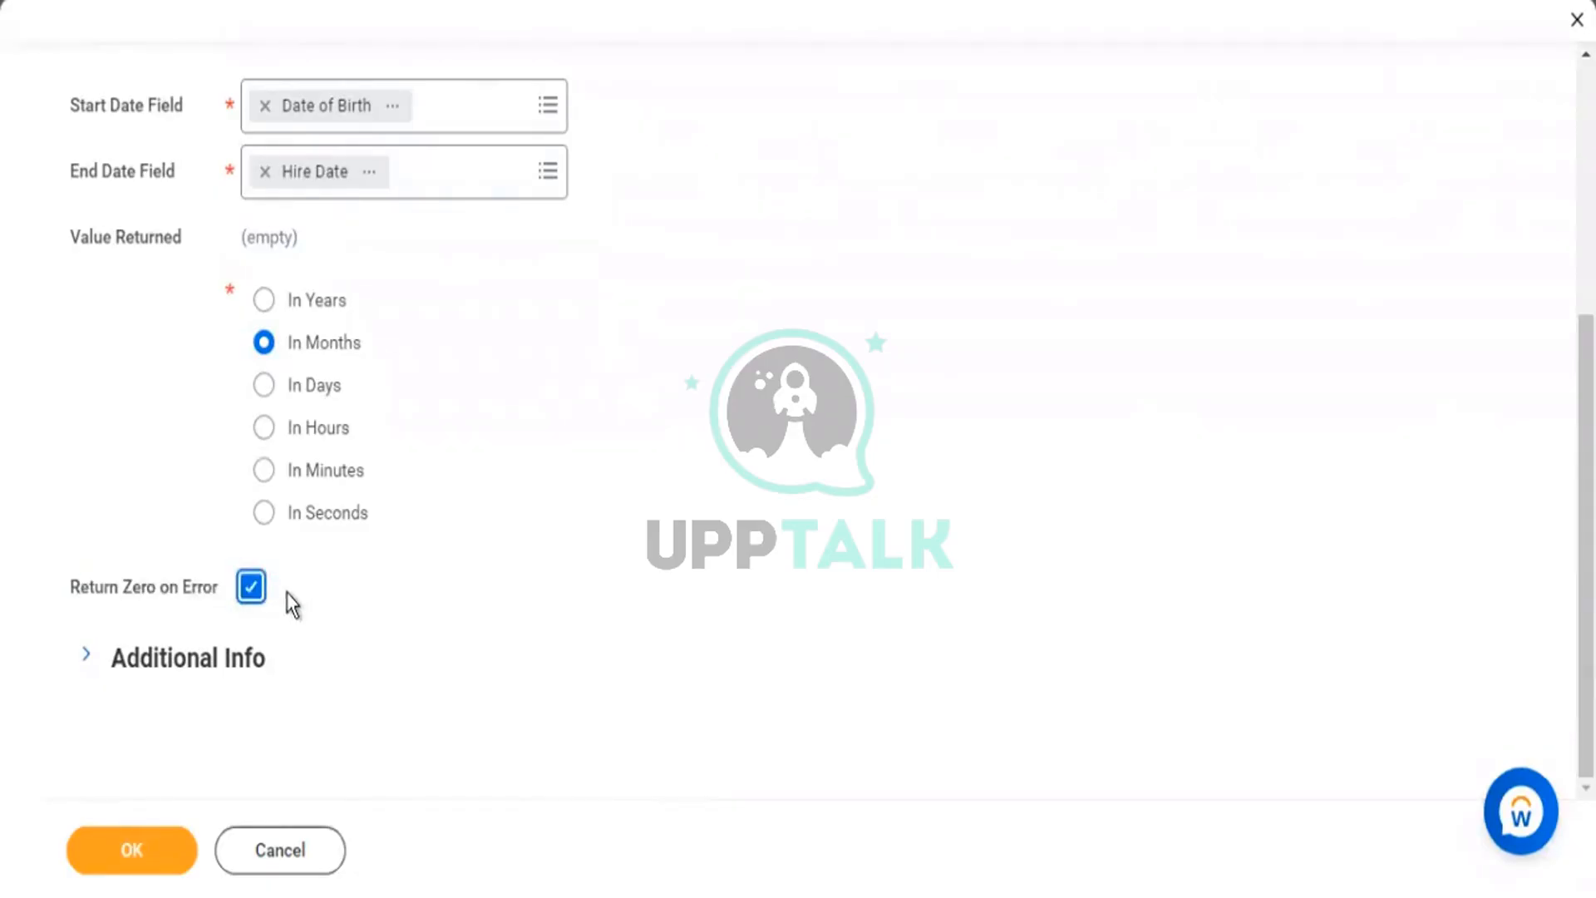
{"action": "scroll", "coordinate": [497, 239], "scroll_direction": "up", "scroll_amount": 2}
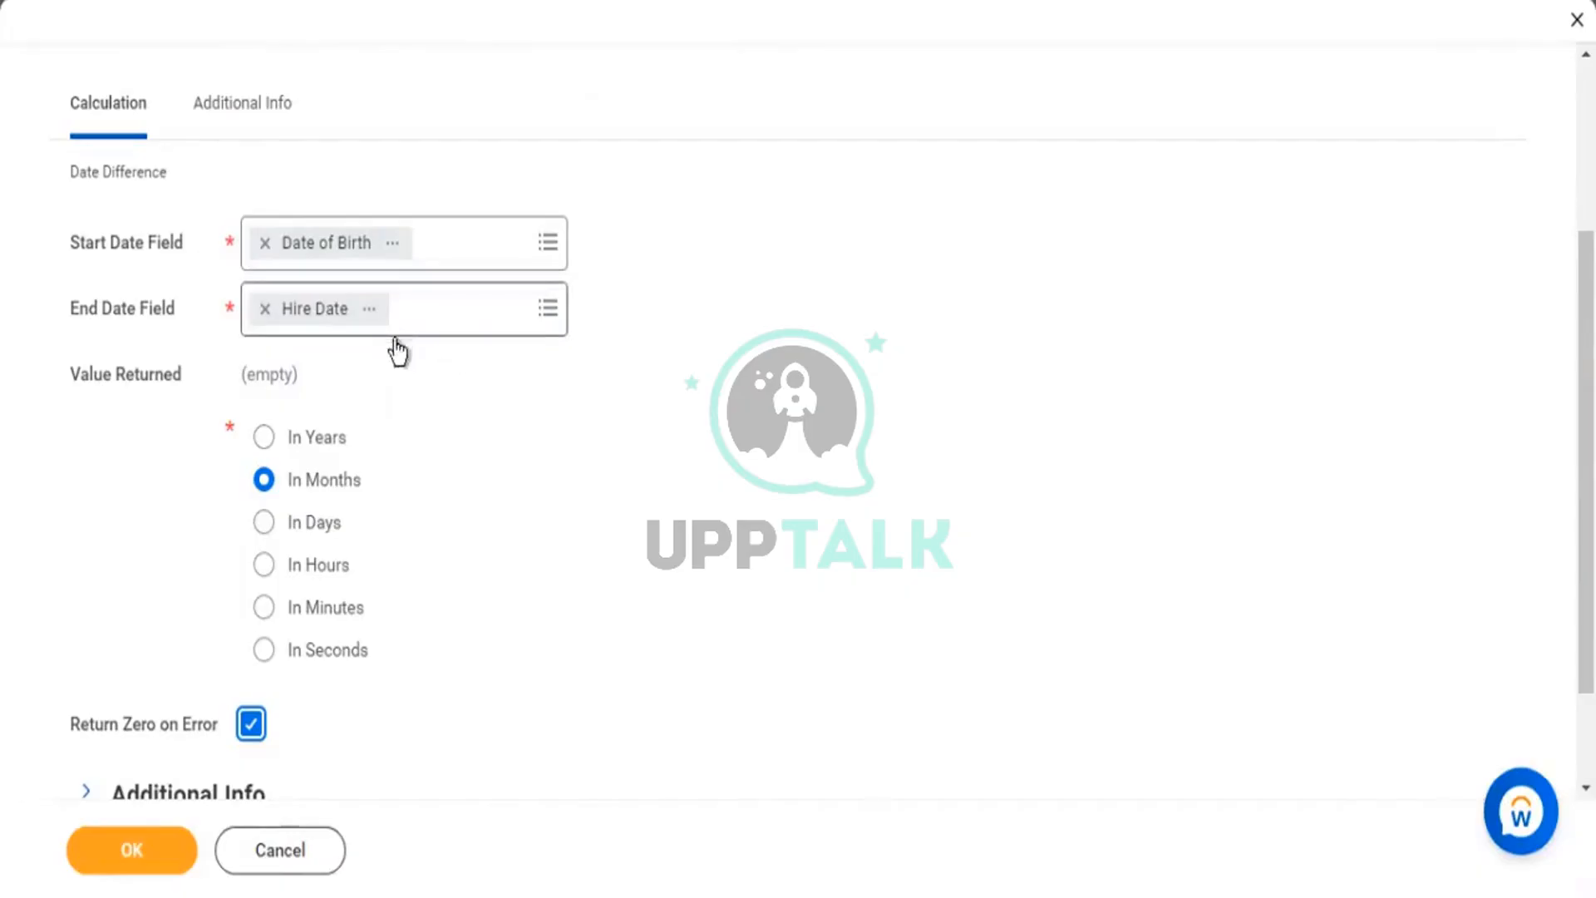
{"action": "left_click_drag", "start_coordinate": [130, 730], "coordinate": [189, 728]}
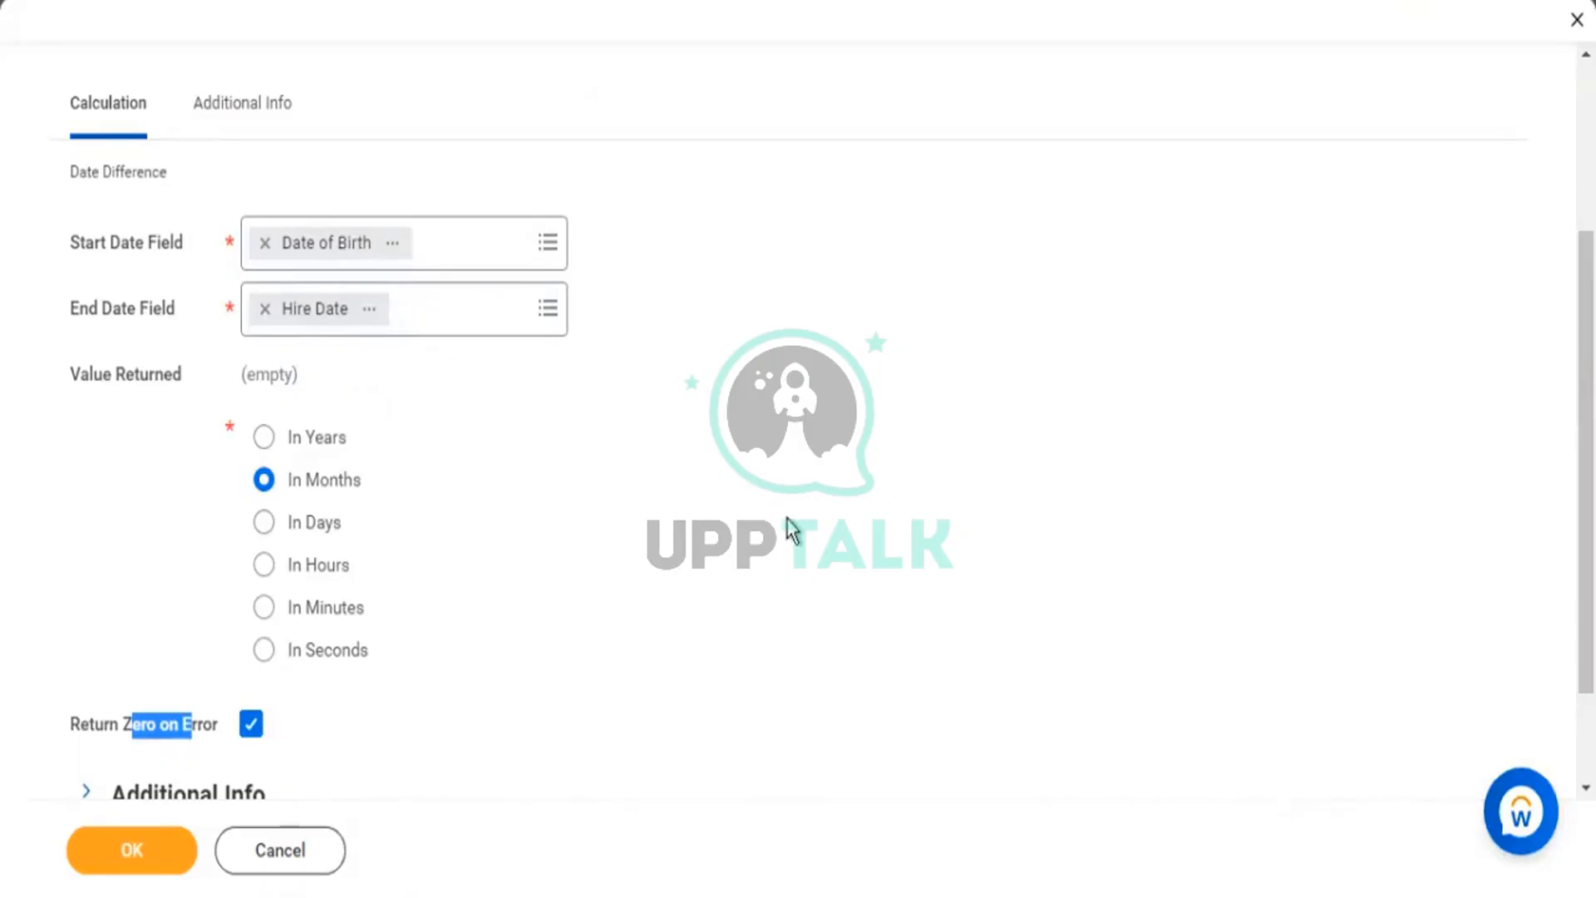
{"action": "scroll", "coordinate": [357, 474], "scroll_direction": "down", "scroll_amount": 2}
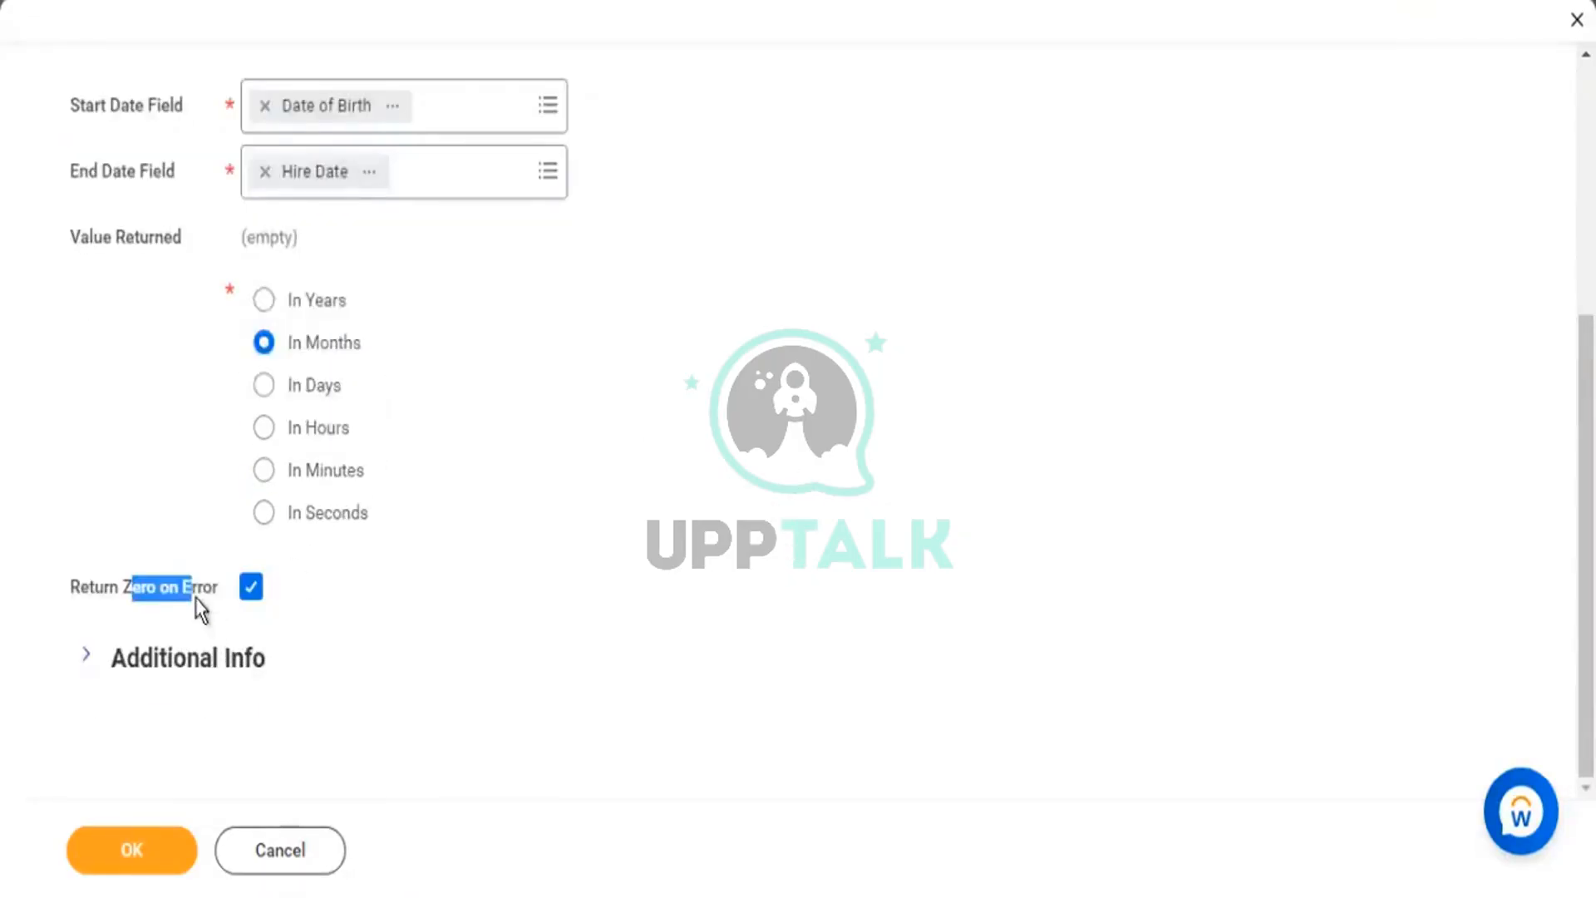
{"action": "left_click_drag", "start_coordinate": [214, 595], "coordinate": [316, 106]}
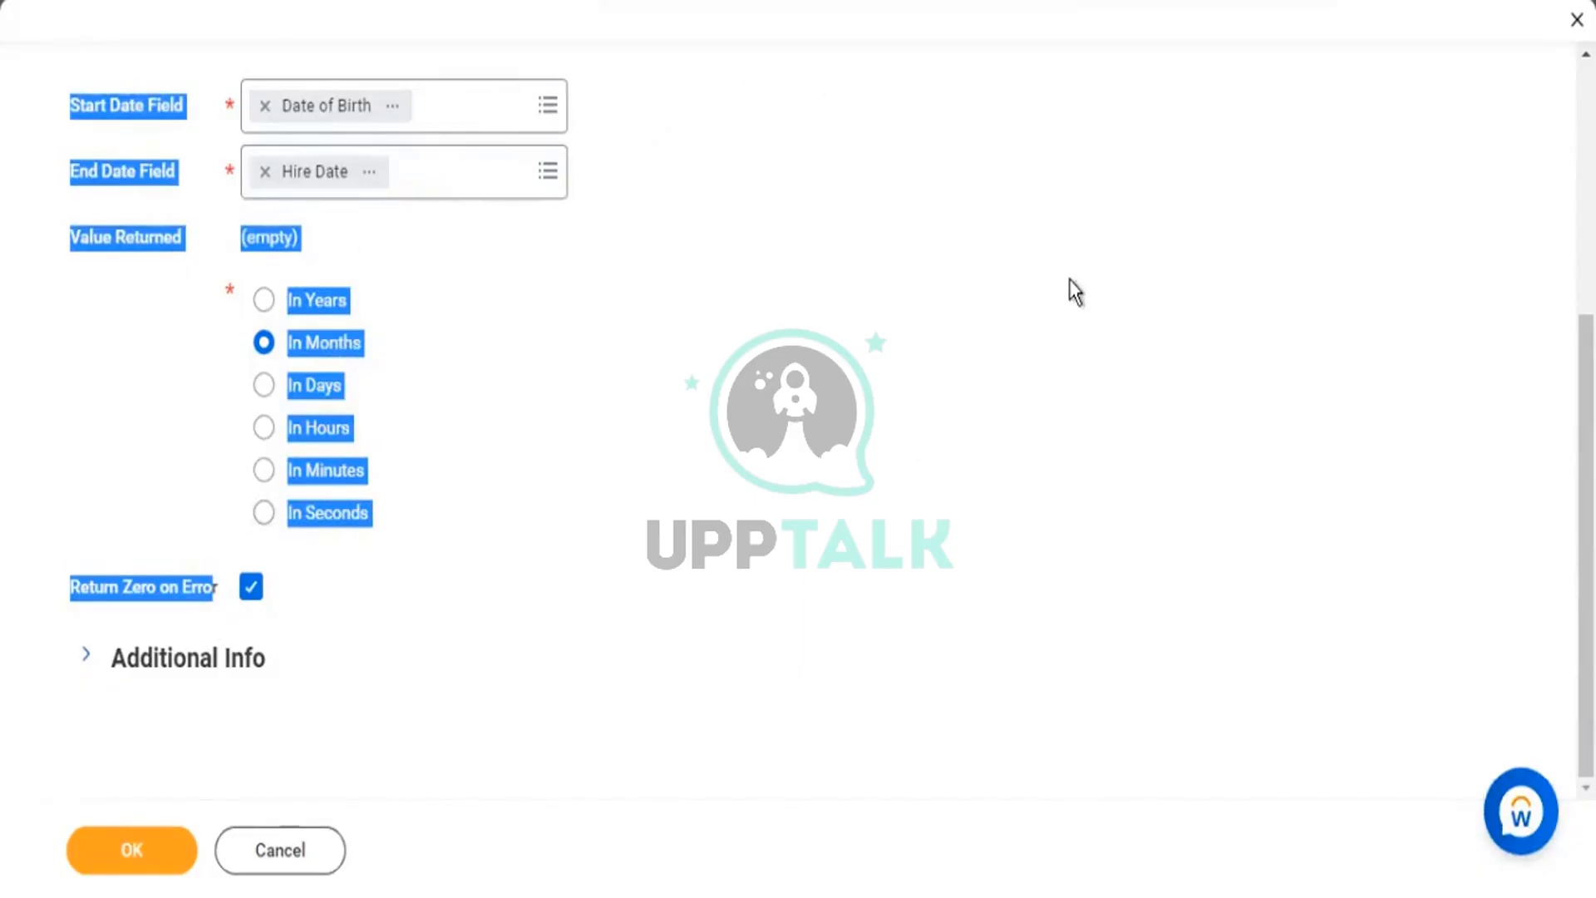
{"action": "left_click", "coordinate": [250, 611]}
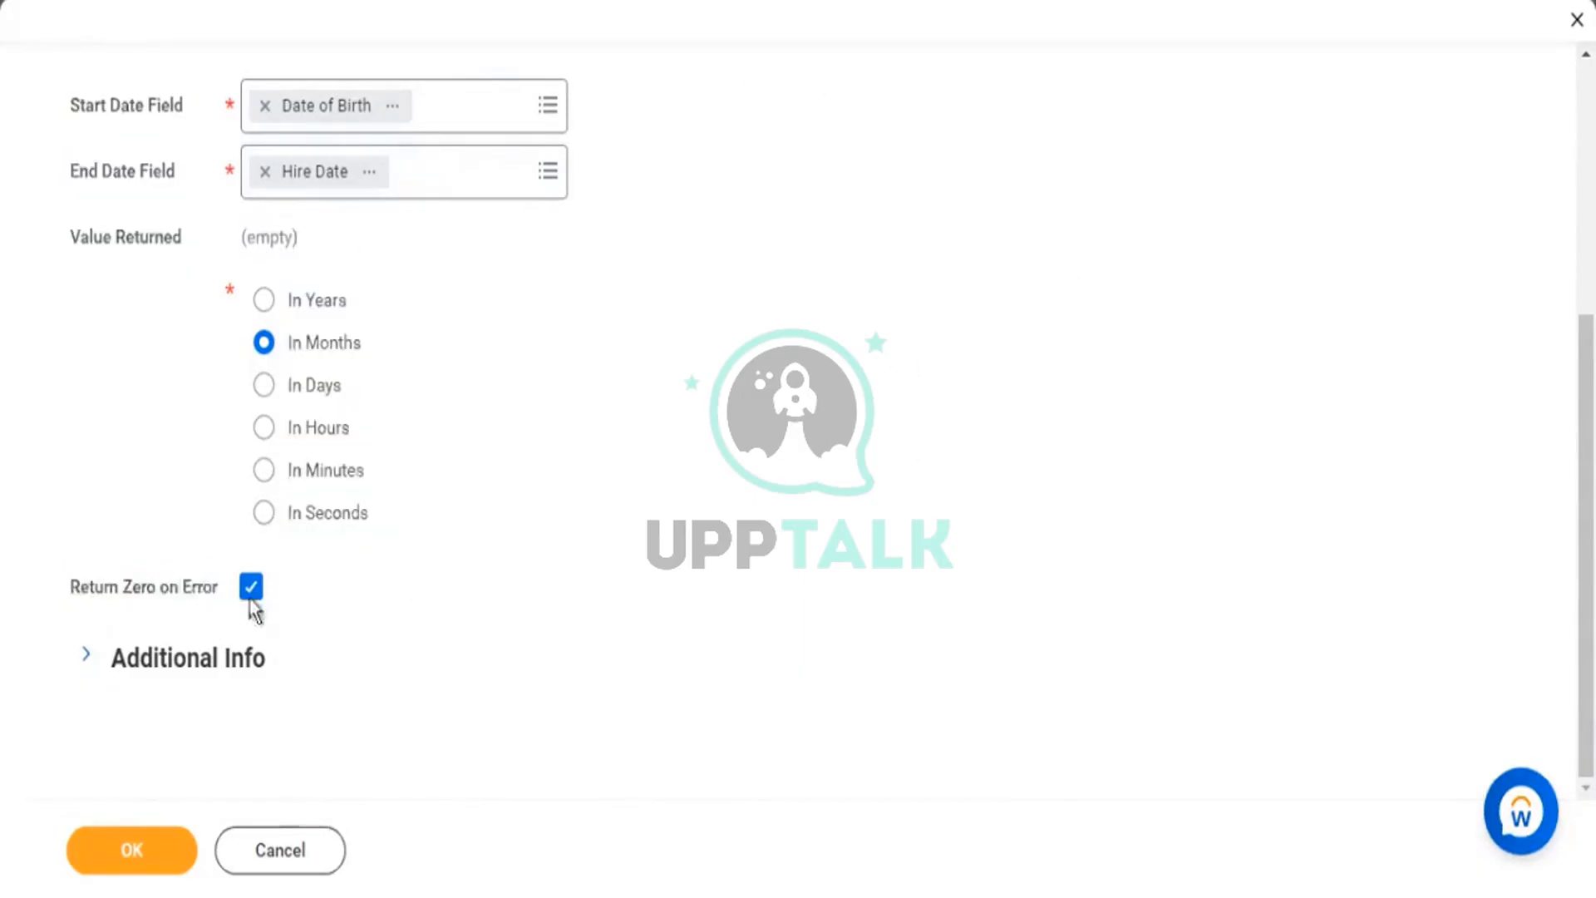
{"action": "left_click_drag", "start_coordinate": [130, 599], "coordinate": [181, 608]}
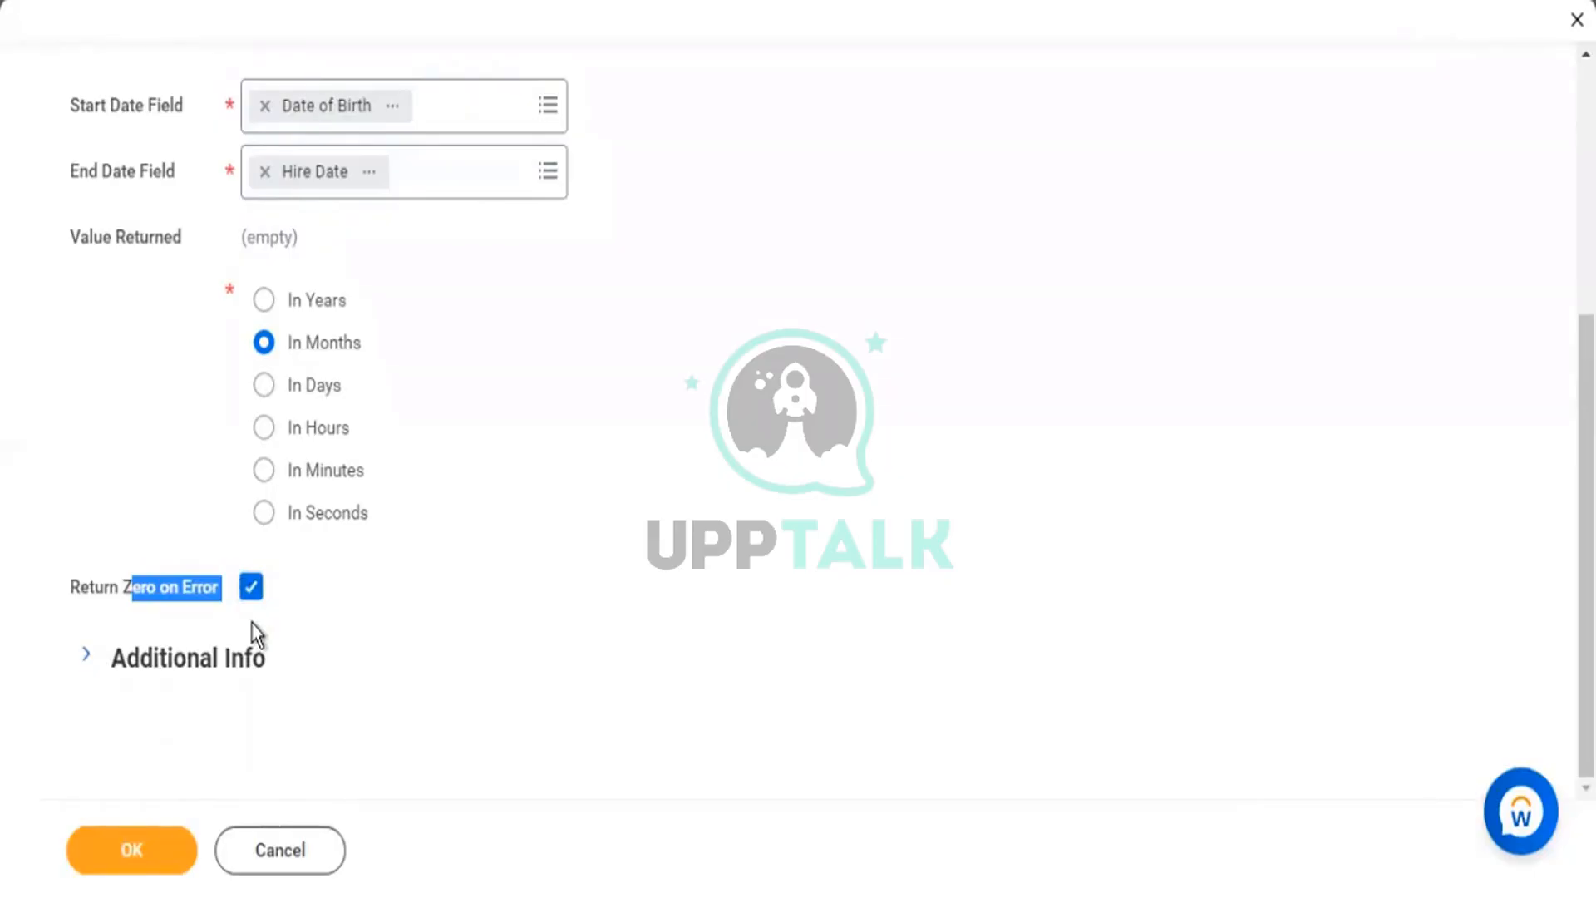
{"action": "left_click", "coordinate": [291, 595]}
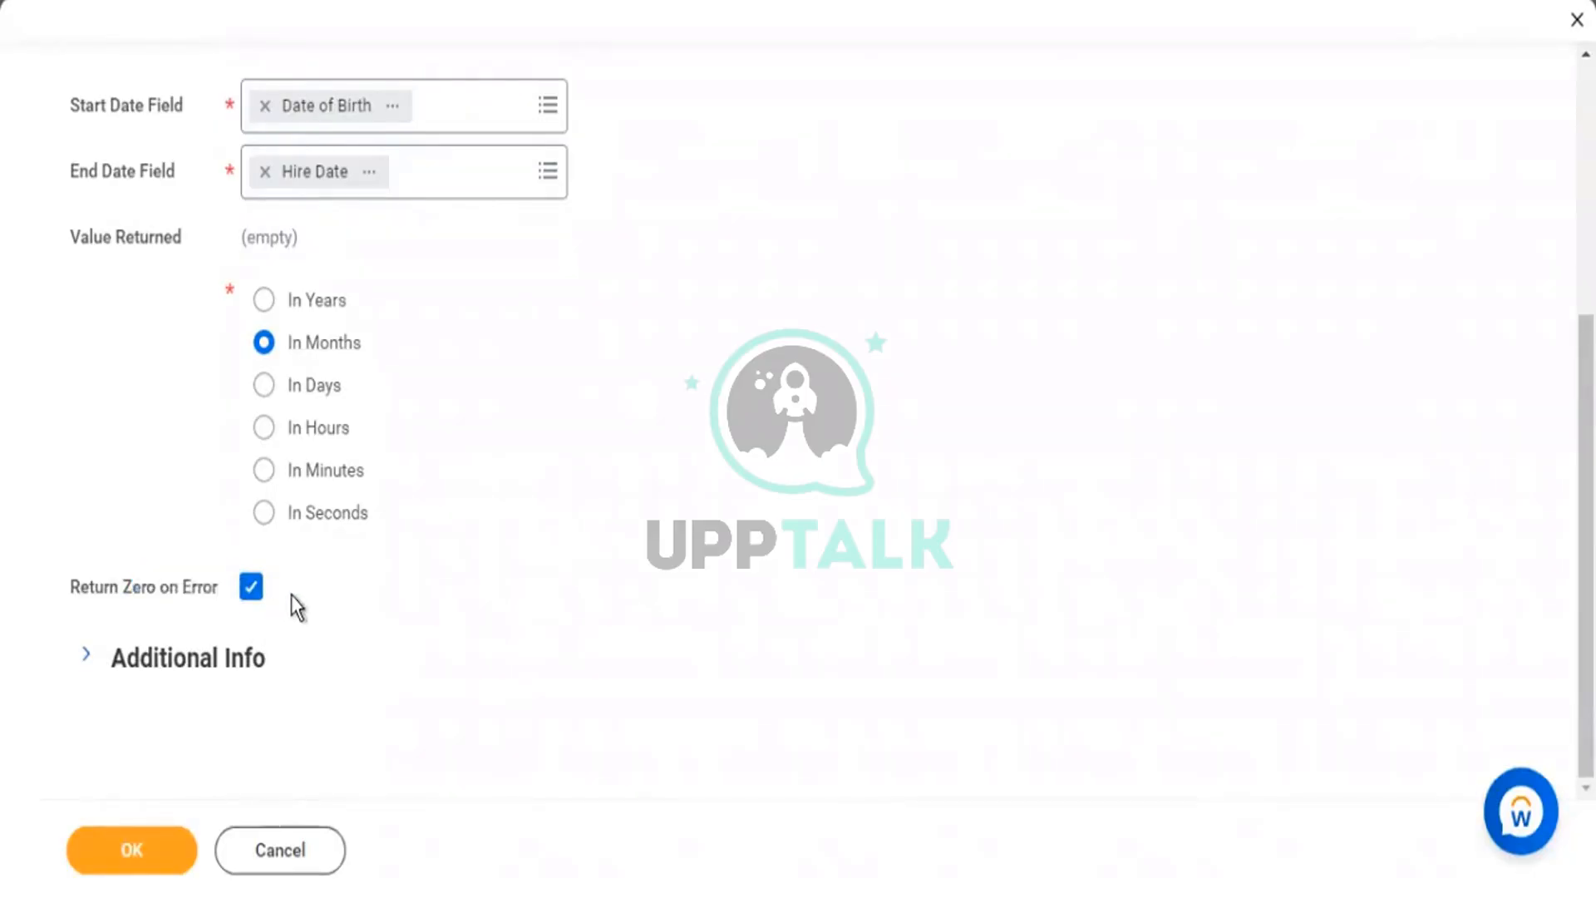
Review the unit choices and Return Zero option, confirming In Months stays selected.
{"action": "left_click_drag", "start_coordinate": [291, 595], "coordinate": [47, 597]}
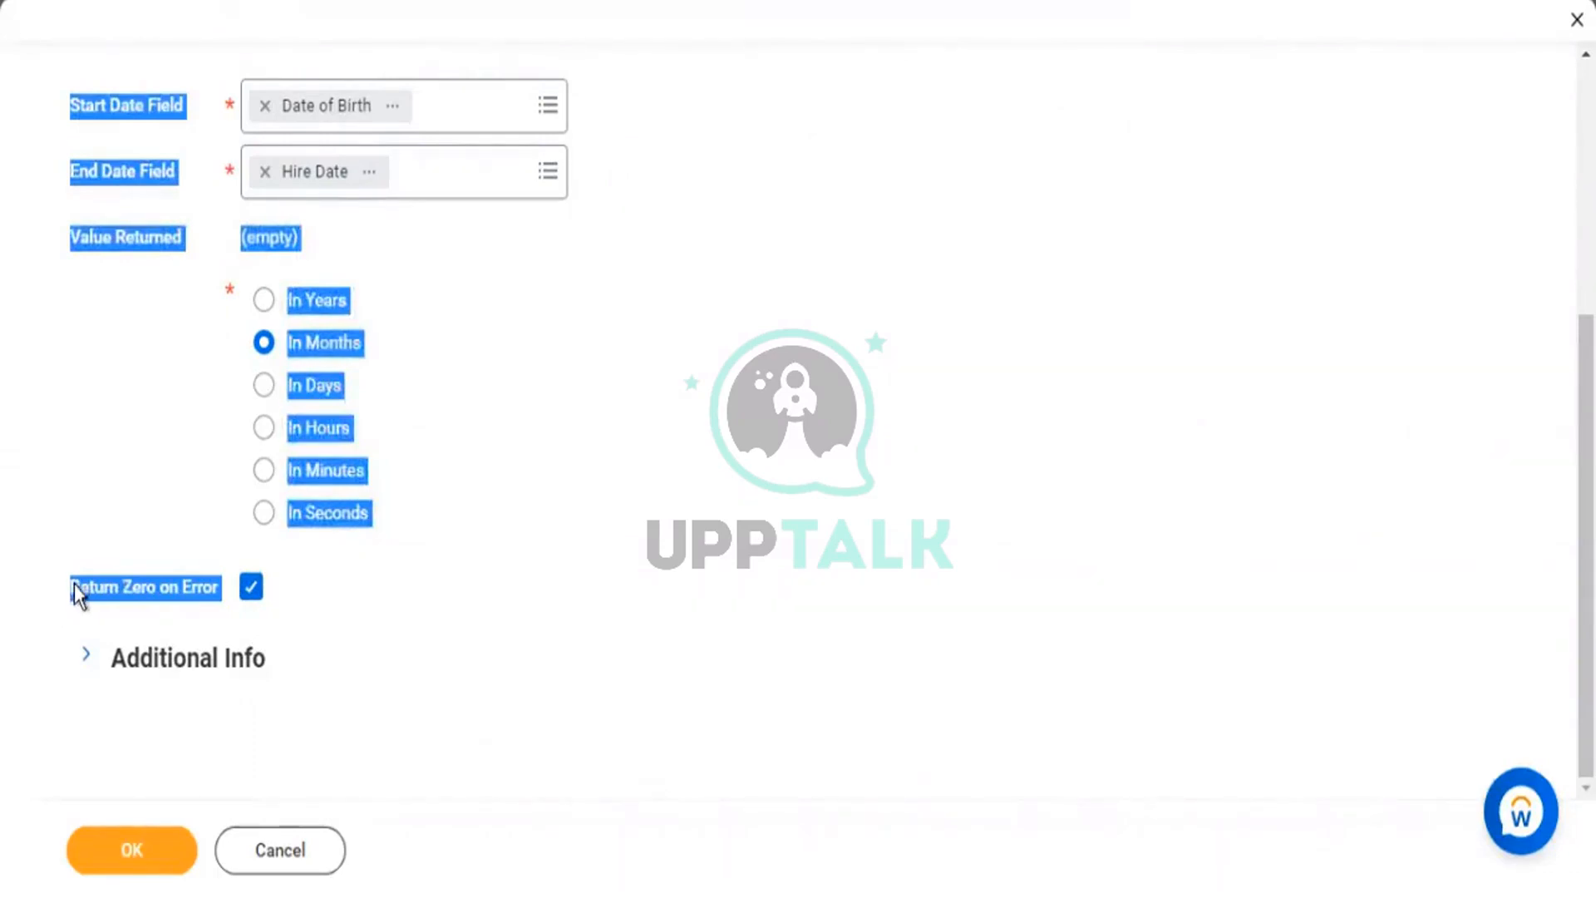
{"action": "mouse_move", "coordinate": [77, 592]}
{"action": "left_click_drag", "start_coordinate": [307, 590], "coordinate": [241, 366]}
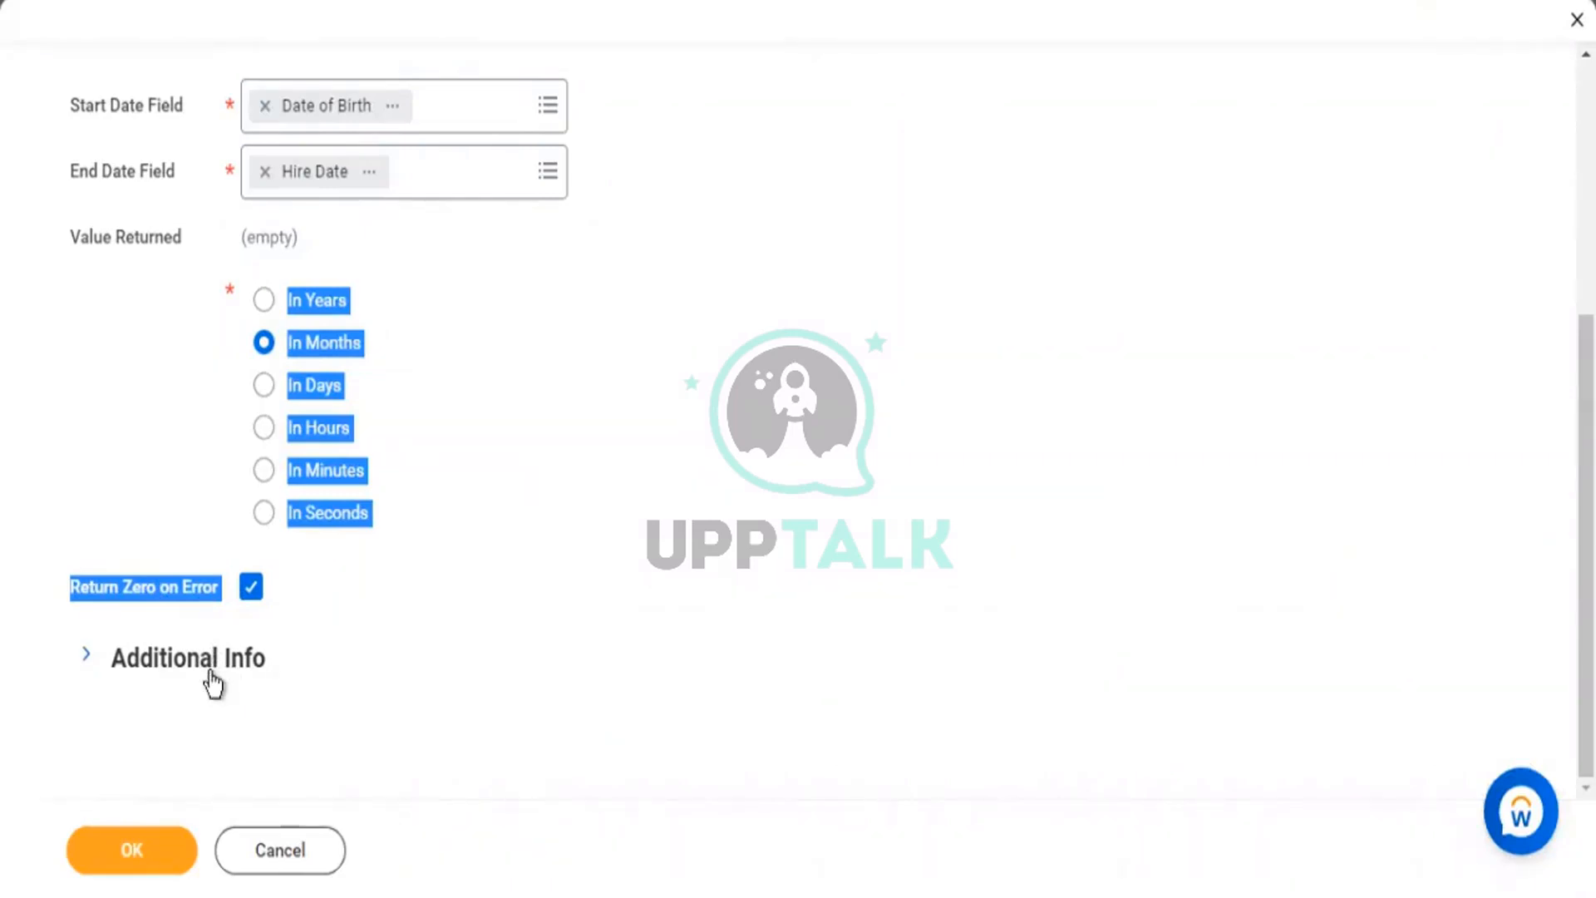
{"action": "left_click", "coordinate": [328, 590]}
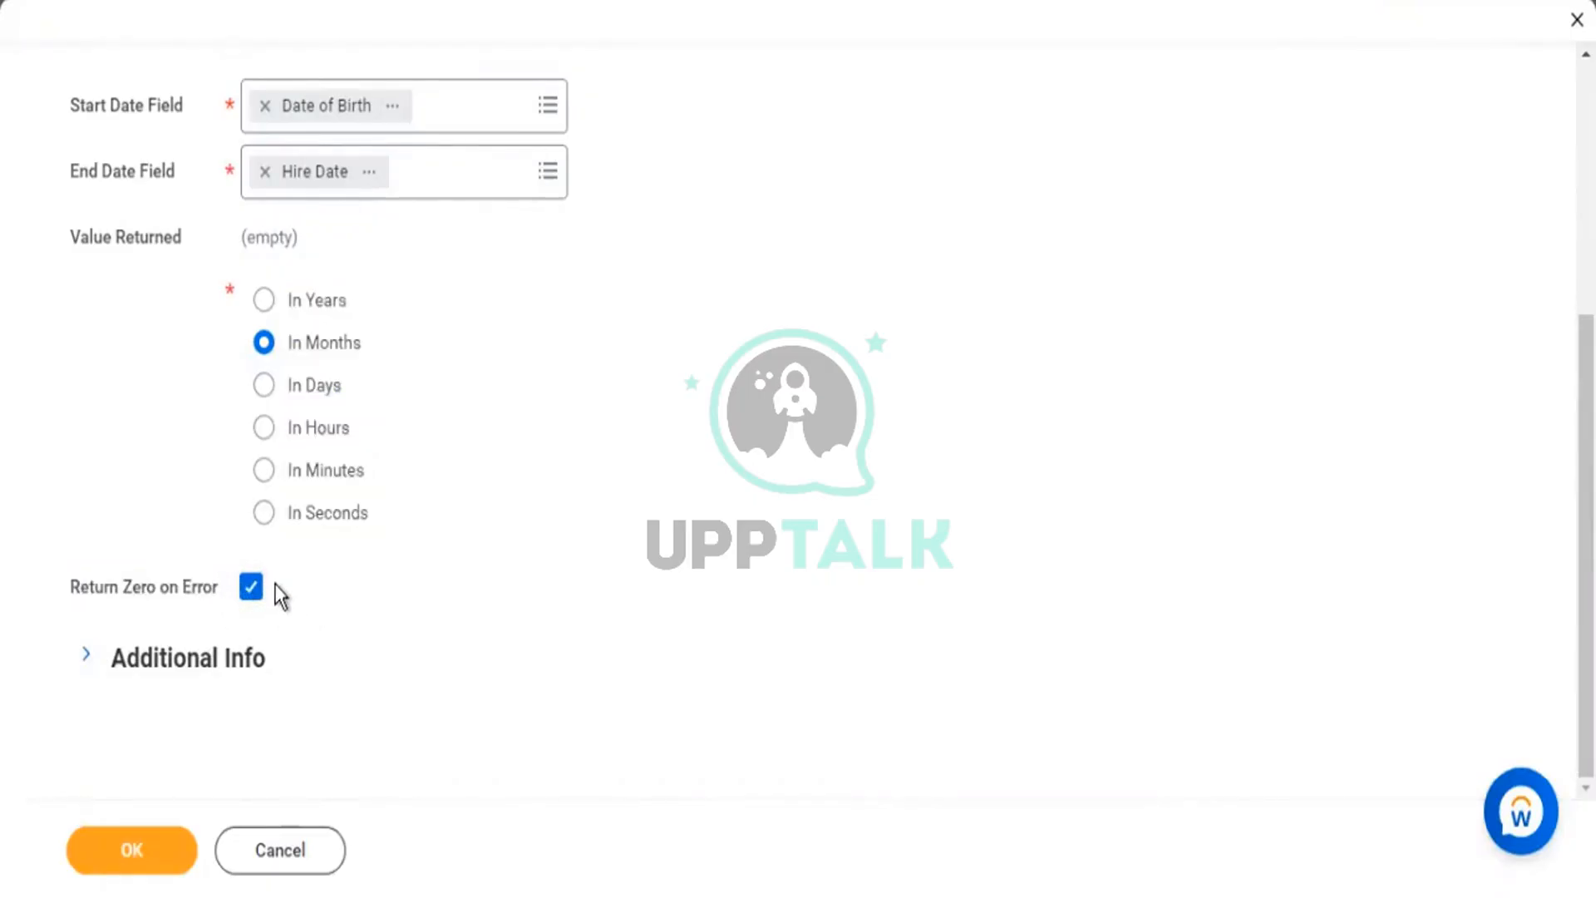
{"action": "scroll", "coordinate": [285, 610], "scroll_direction": "up", "scroll_amount": 5}
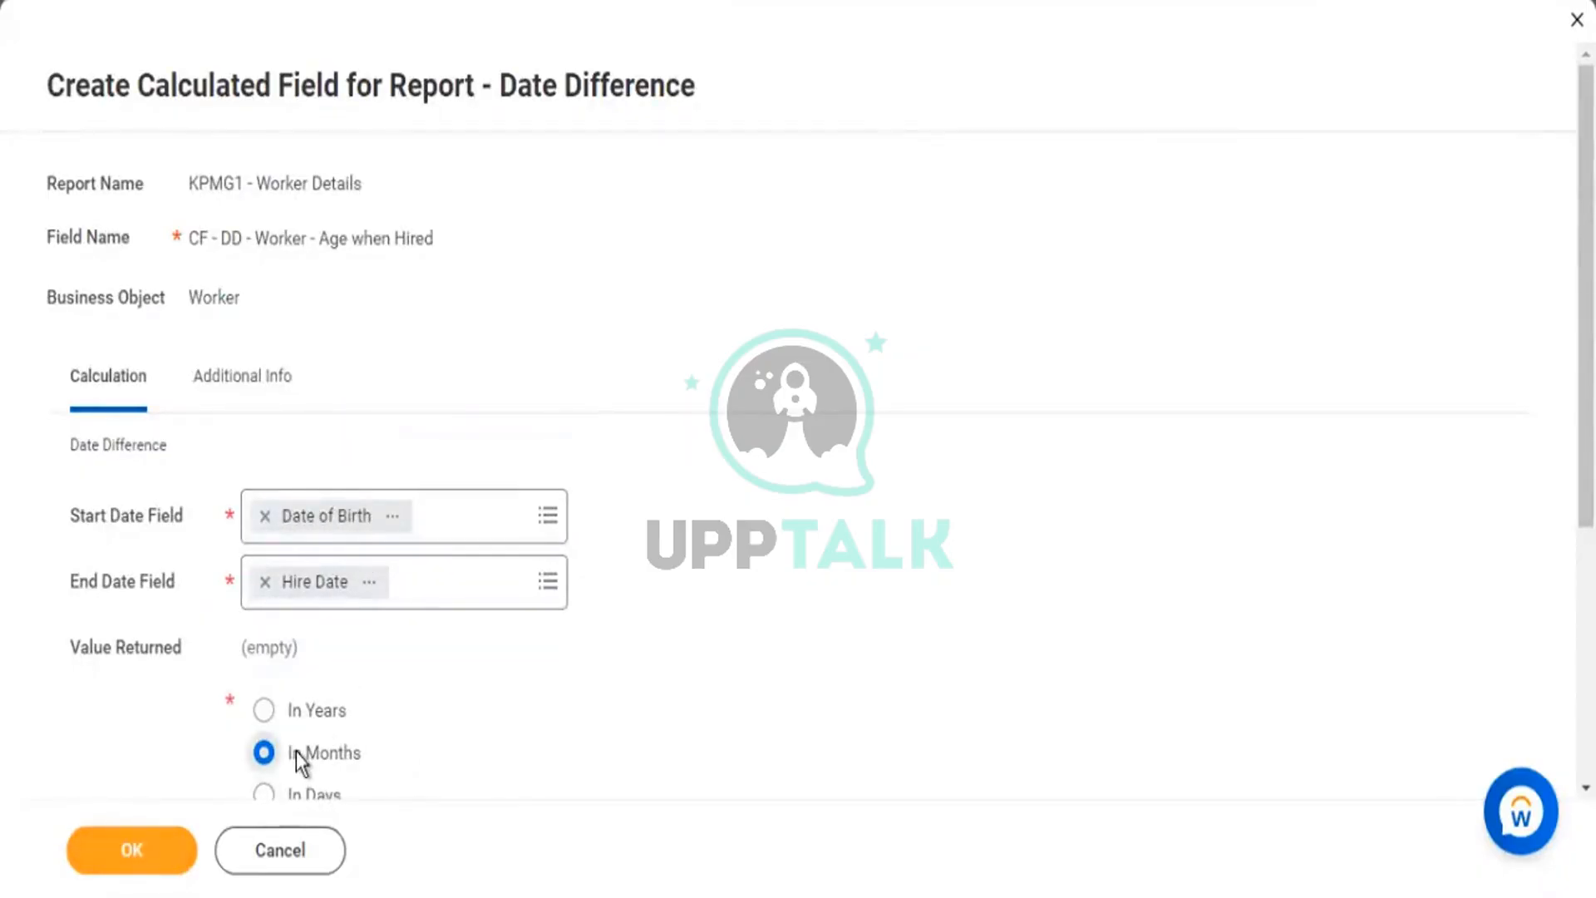
{"action": "left_click_drag", "start_coordinate": [292, 754], "coordinate": [356, 755]}
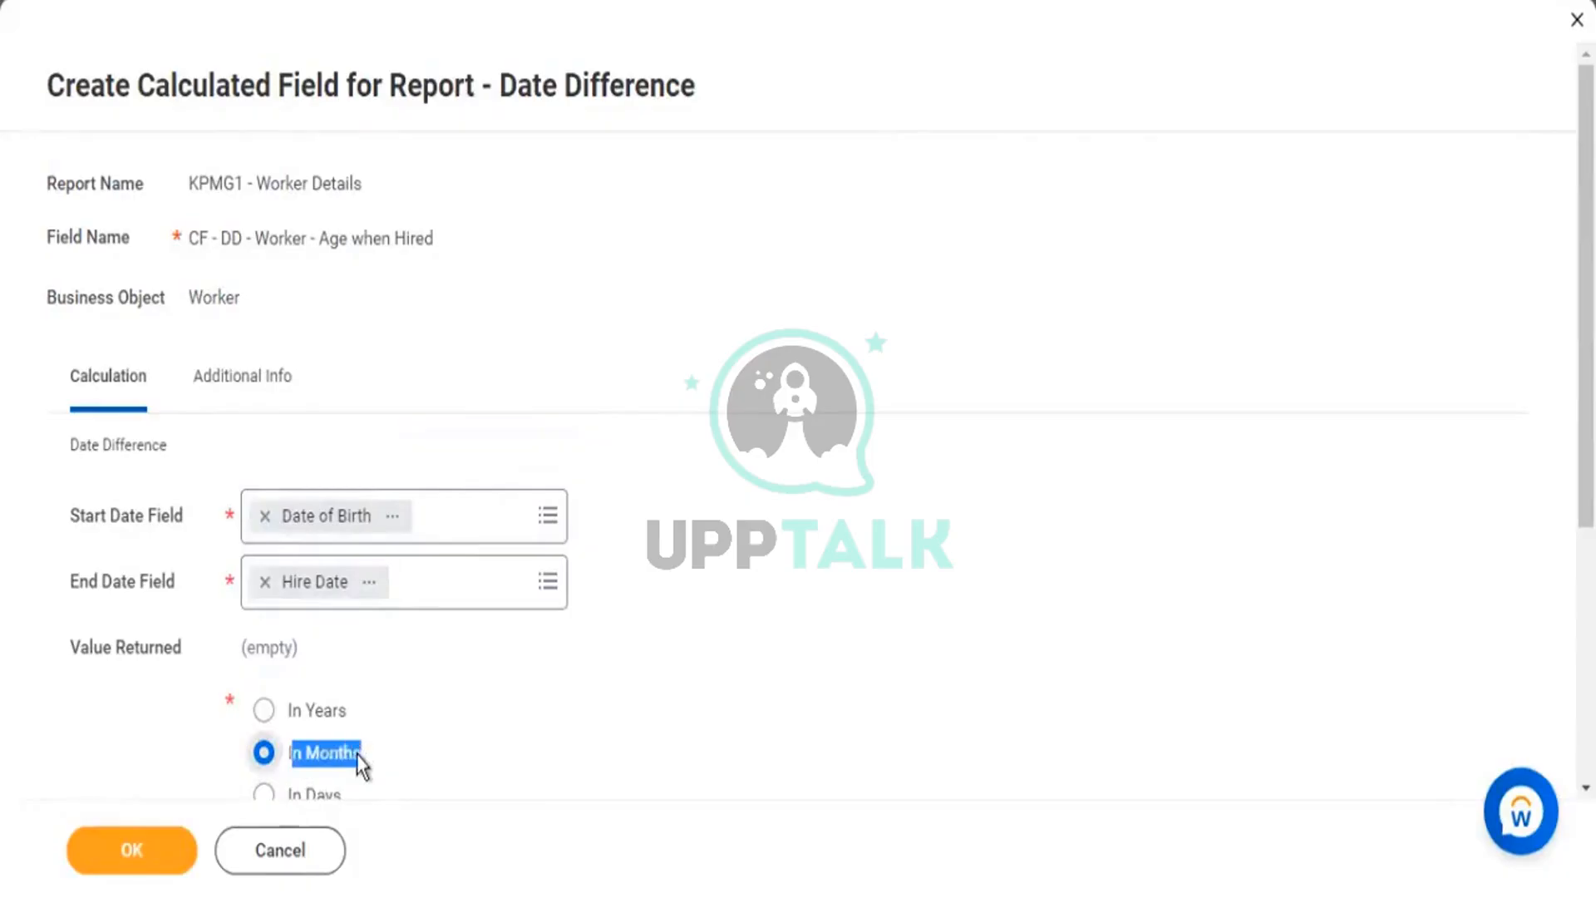
Save the Age when Hired field and scroll through the report's columns.
{"action": "left_click", "coordinate": [143, 842]}
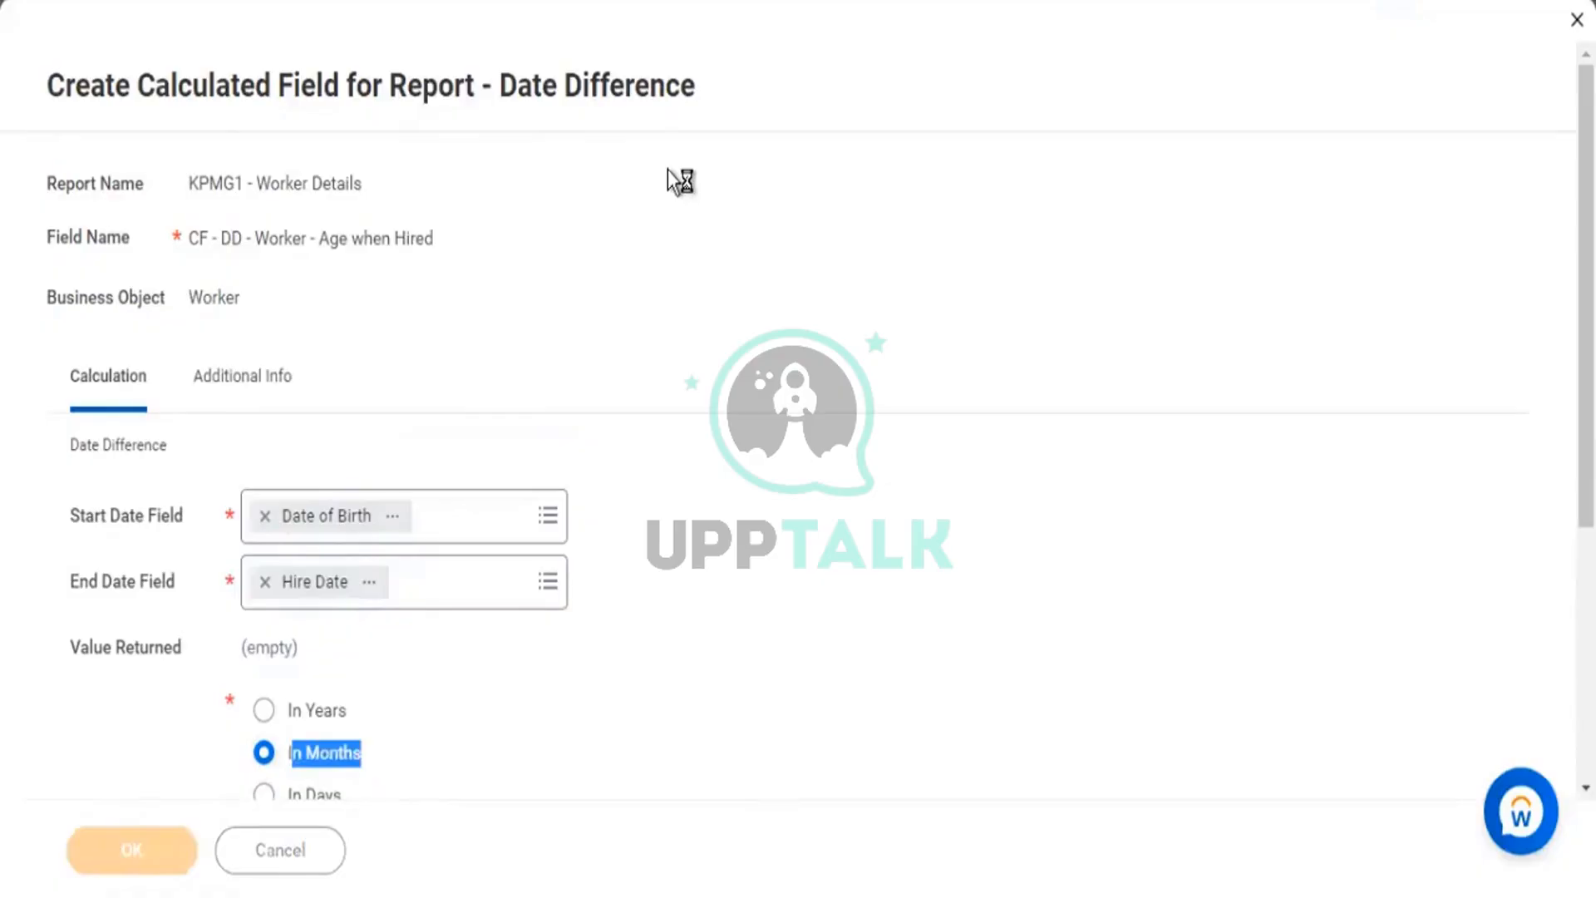
{"action": "scroll", "coordinate": [706, 291], "scroll_direction": "down", "scroll_amount": 8}
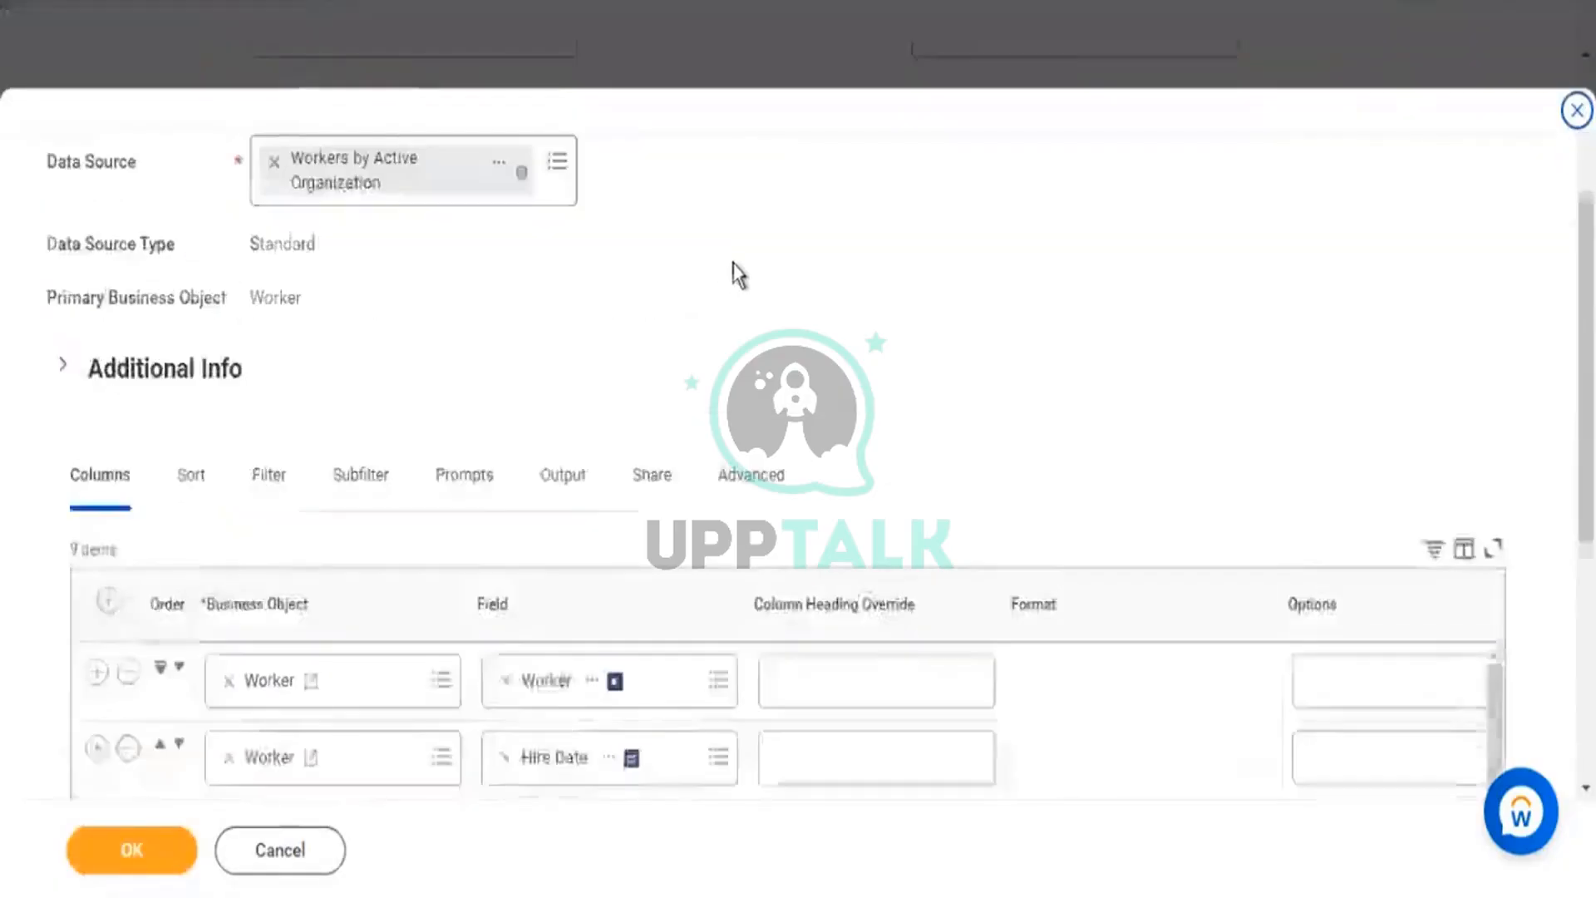
{"action": "scroll", "coordinate": [613, 441], "scroll_direction": "down", "scroll_amount": 2}
{"action": "scroll", "coordinate": [680, 371], "scroll_direction": "up", "scroll_amount": 3}
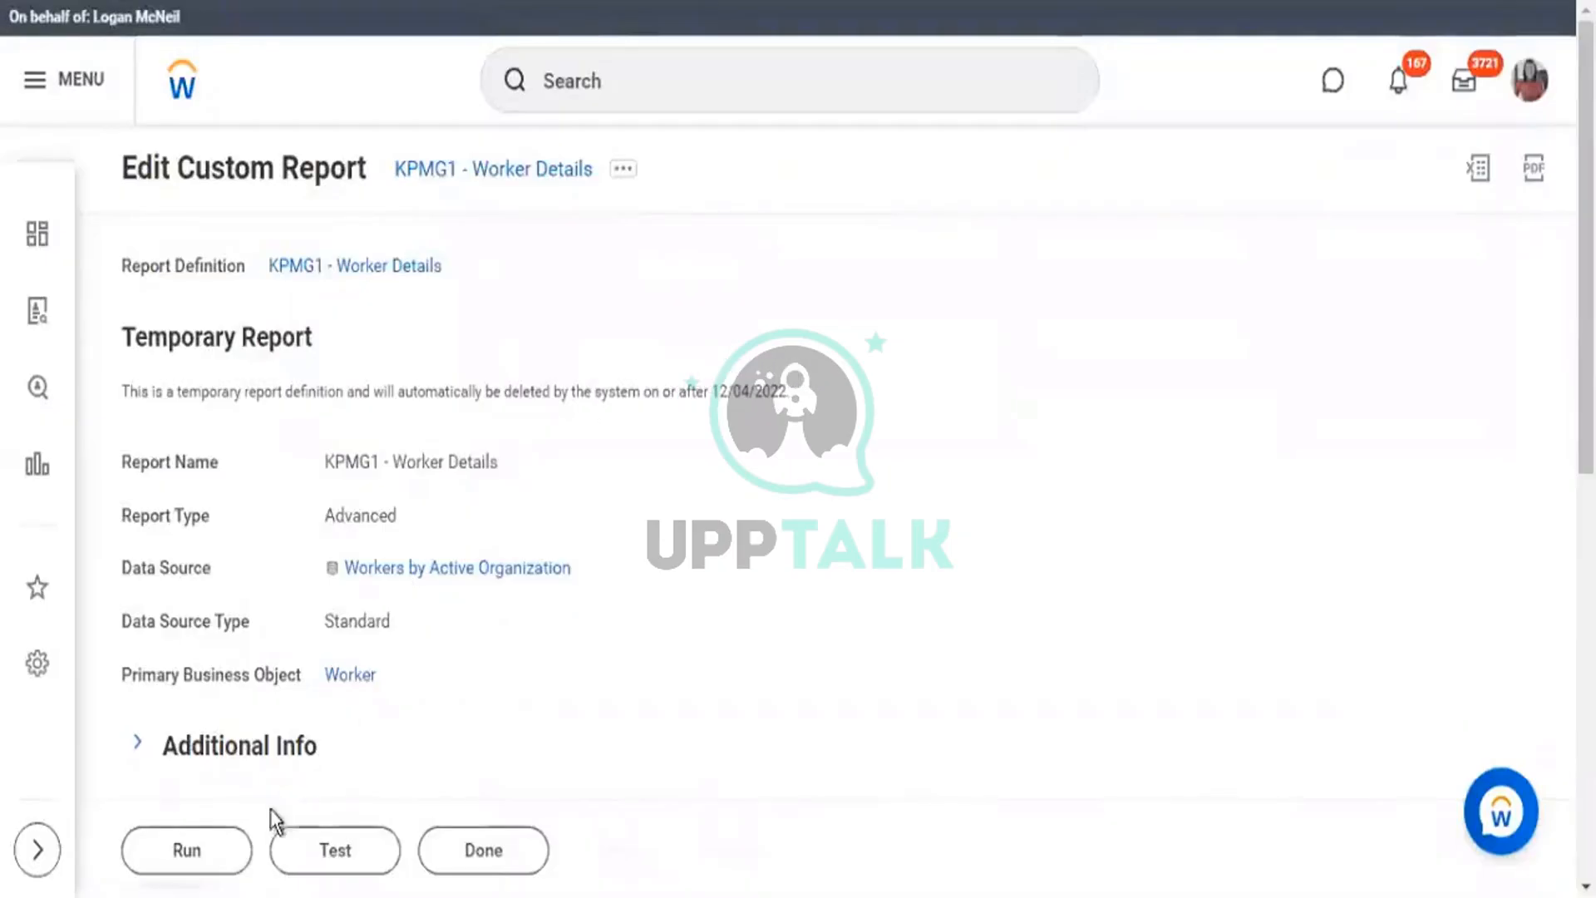
Run the report, then rerun it with Starting Hire Date 01/01/0021.
{"action": "left_click", "coordinate": [217, 865]}
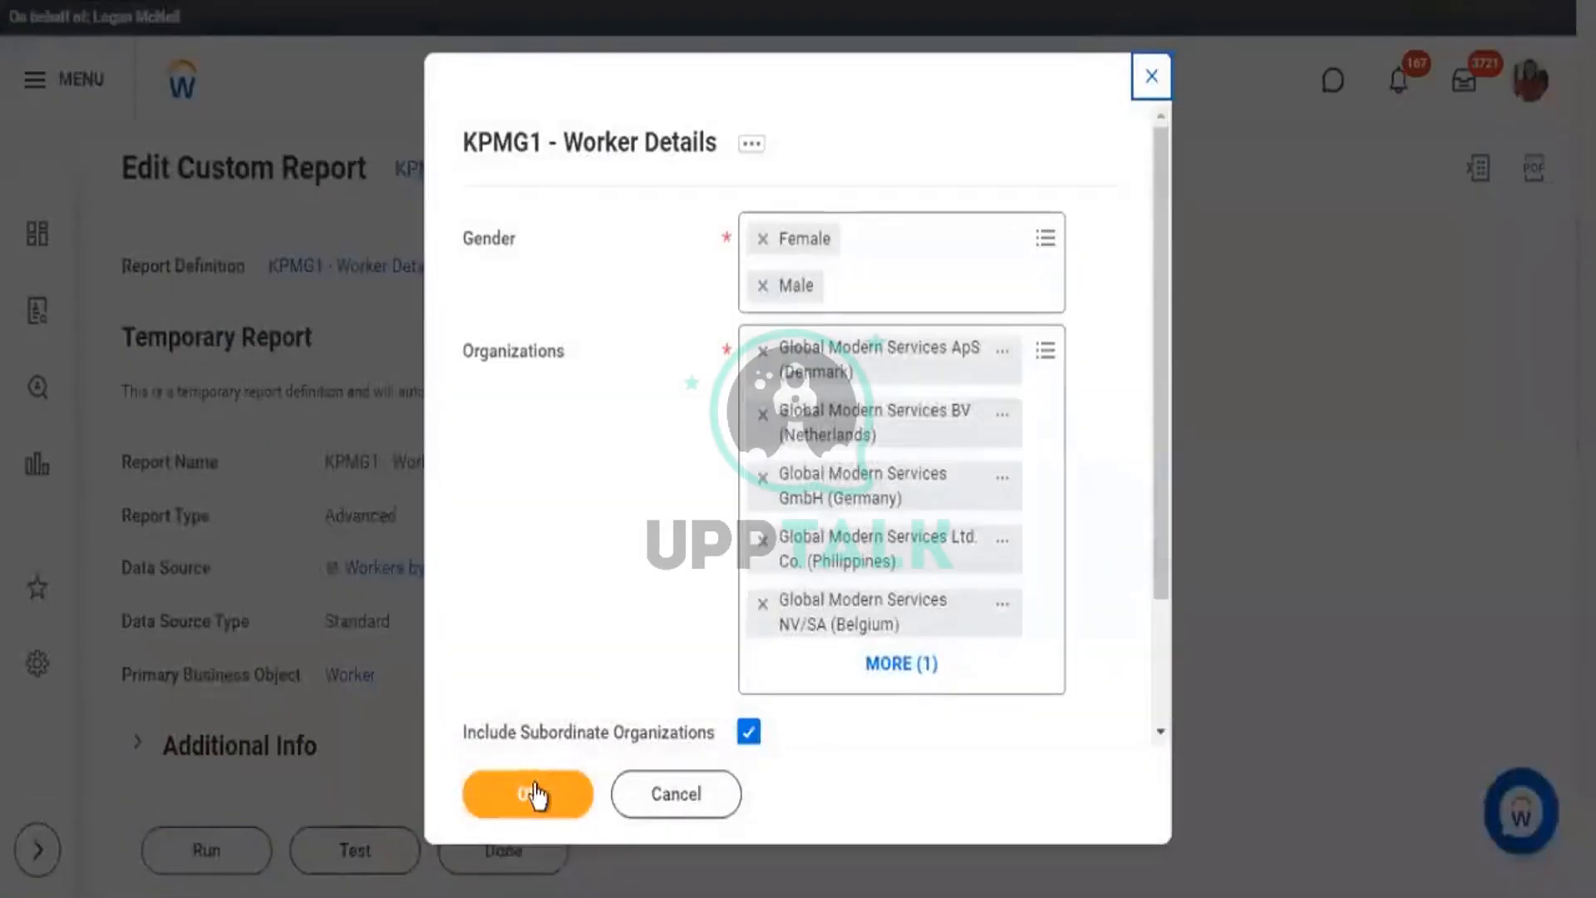
{"action": "left_click", "coordinate": [534, 794]}
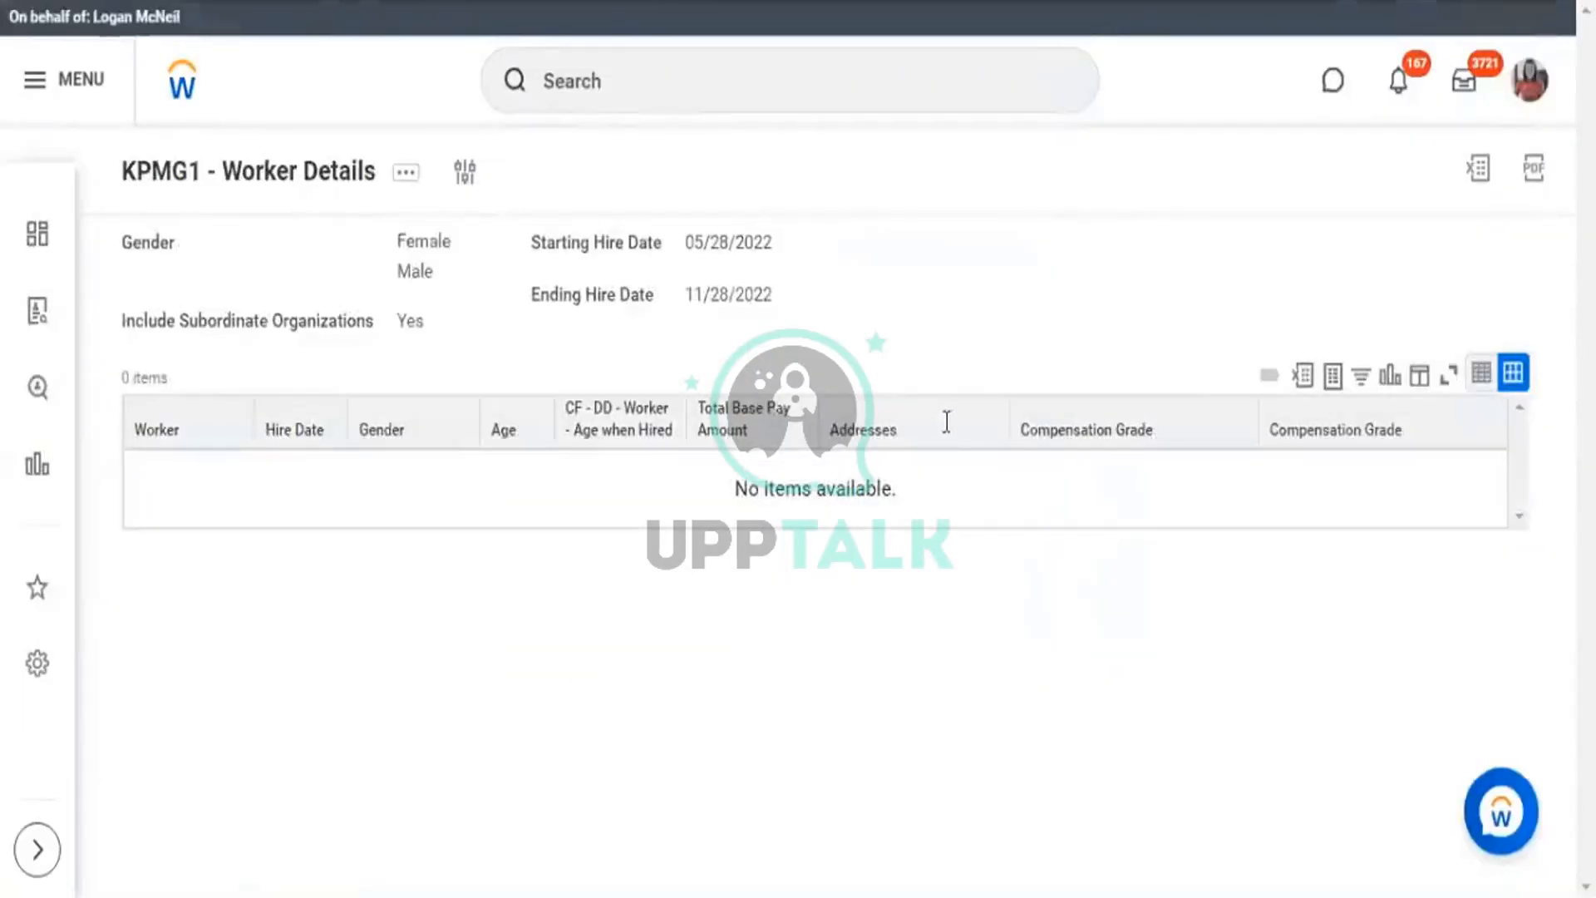
{"action": "left_click", "coordinate": [464, 174]}
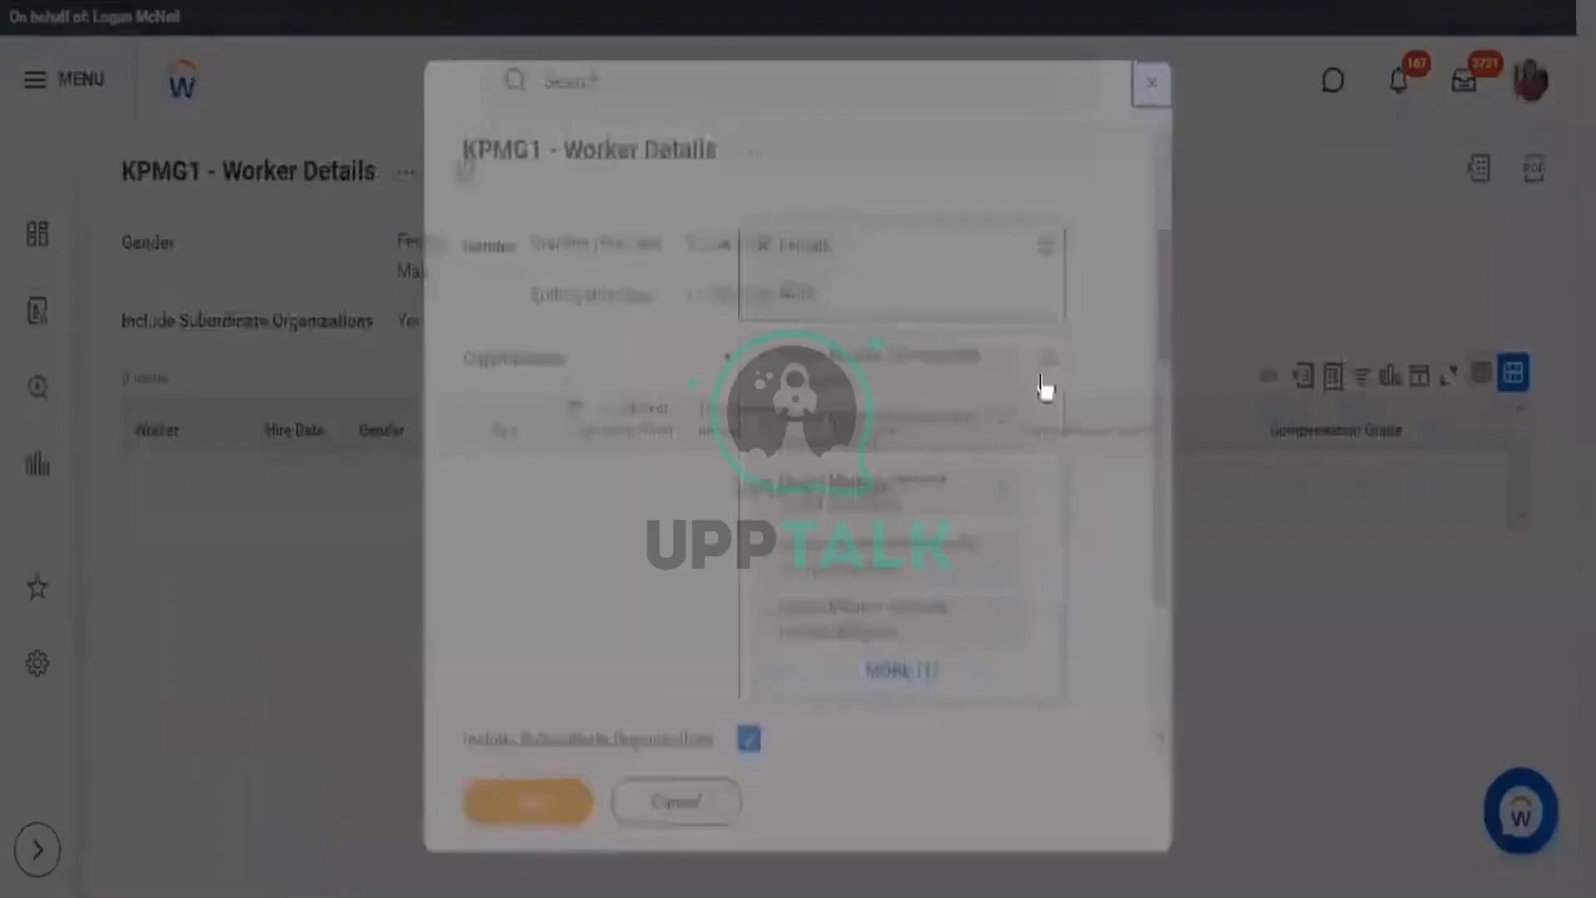
{"action": "scroll", "coordinate": [929, 534], "scroll_direction": "down", "scroll_amount": 2}
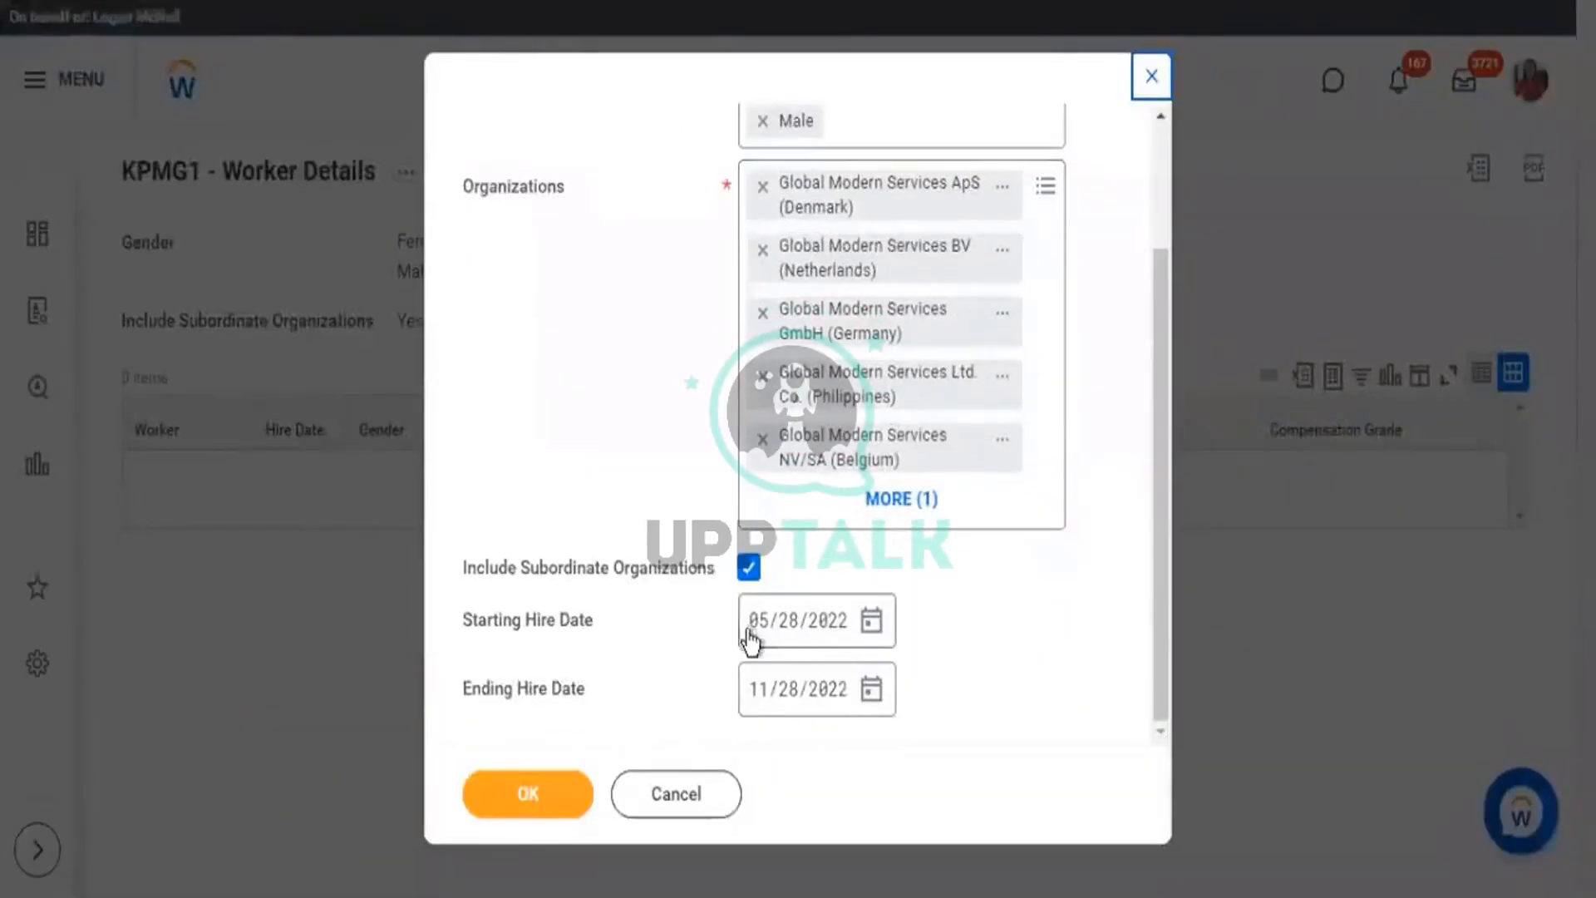
{"action": "left_click", "coordinate": [865, 618]}
{"action": "type", "text": "01/"}
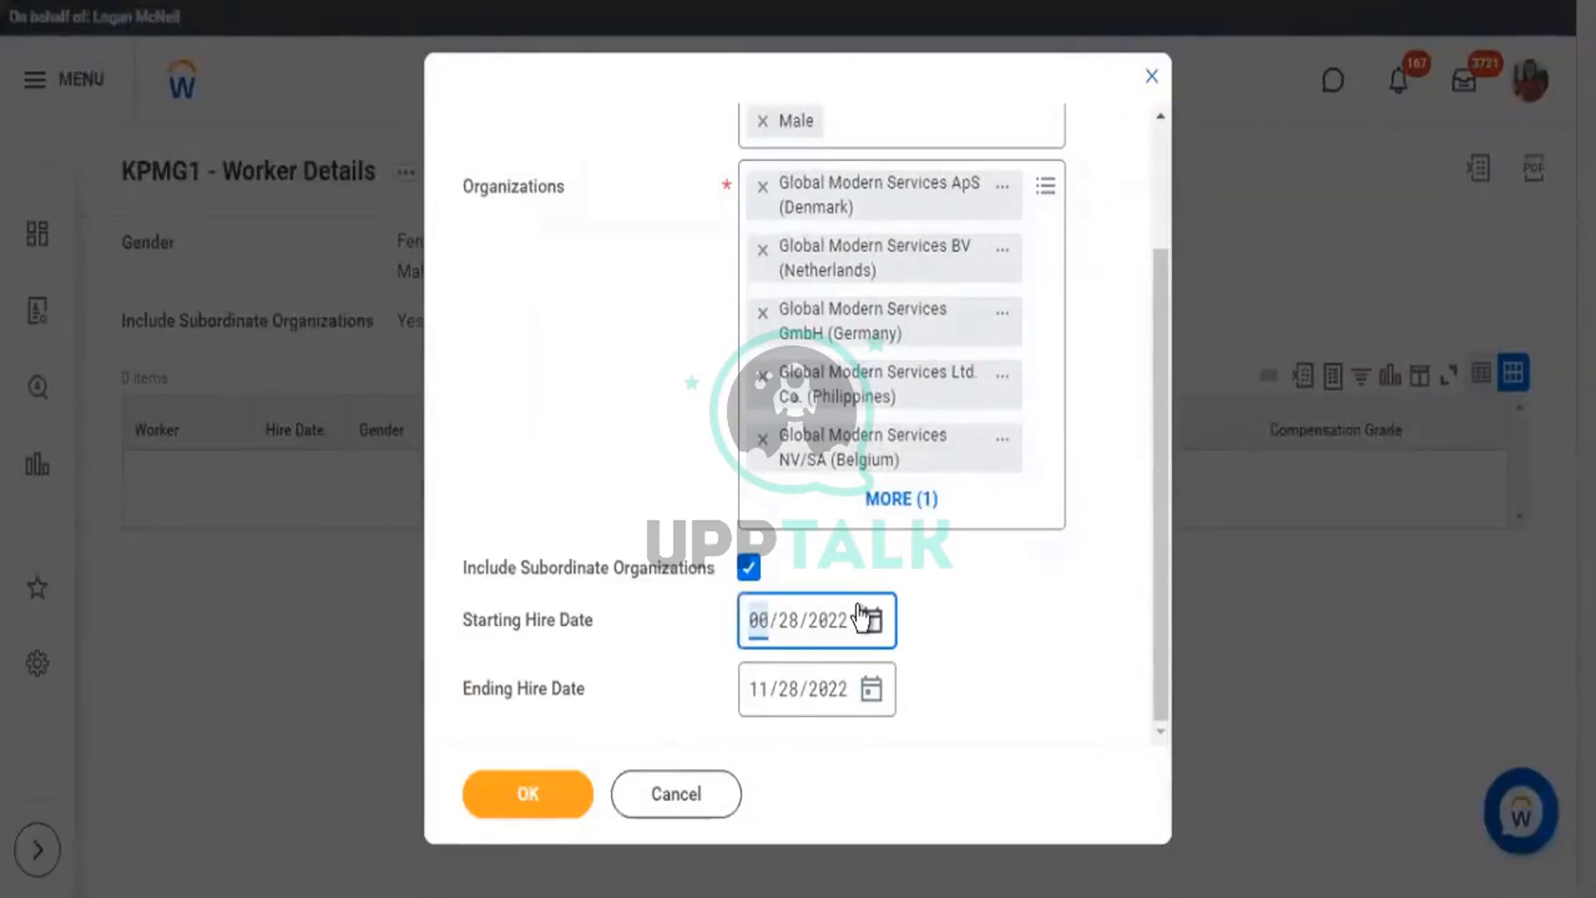
{"action": "type", "text": "01/00"}
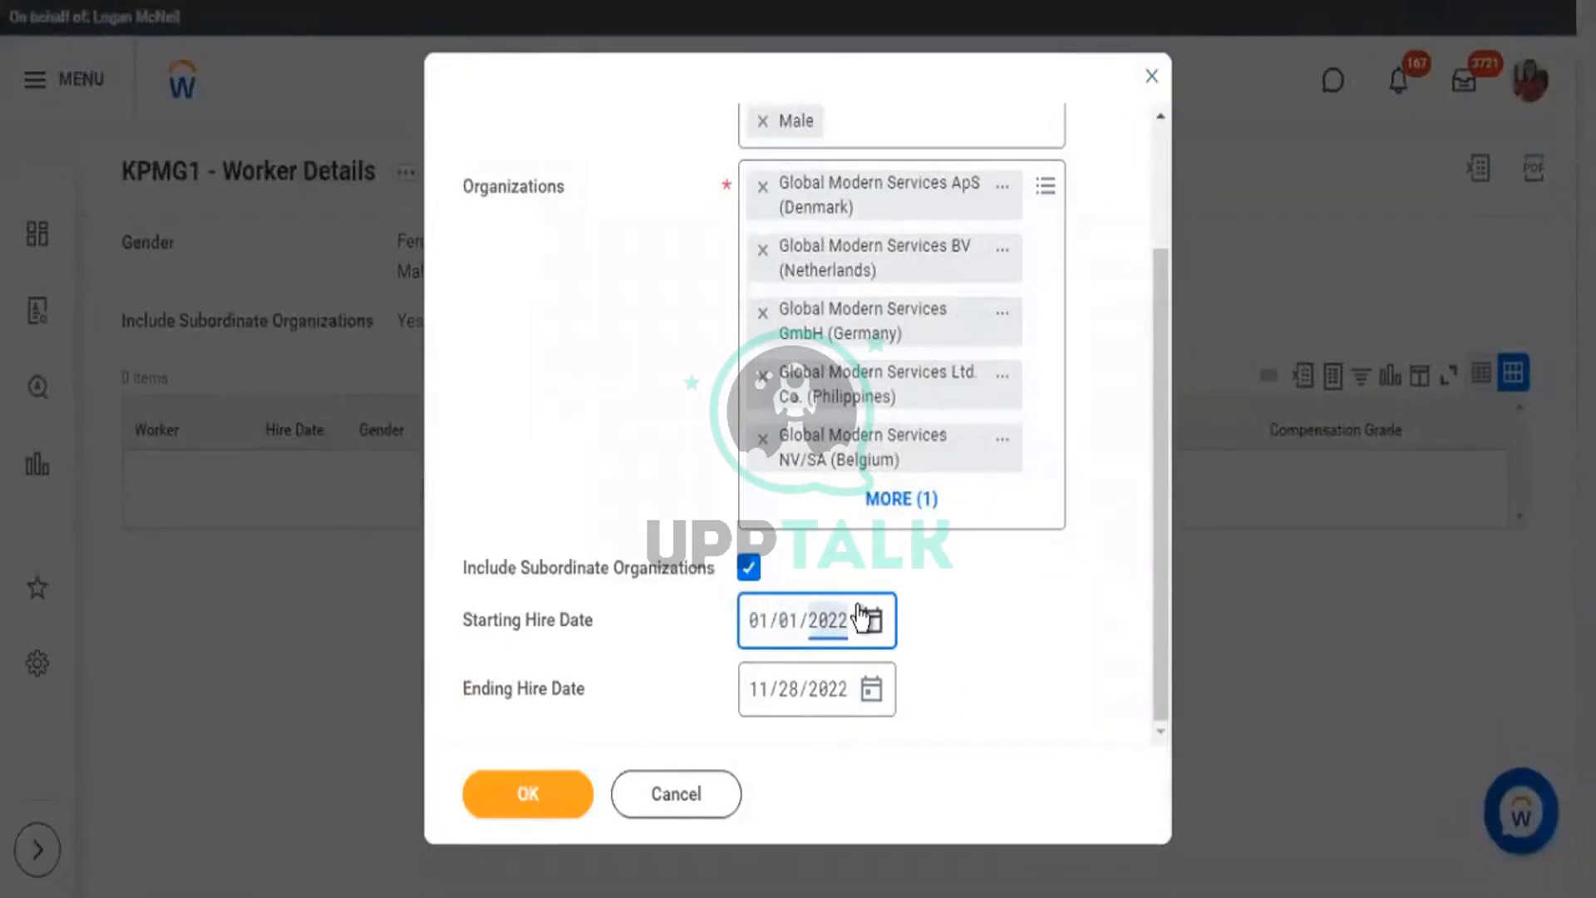
{"action": "type", "text": "21"}
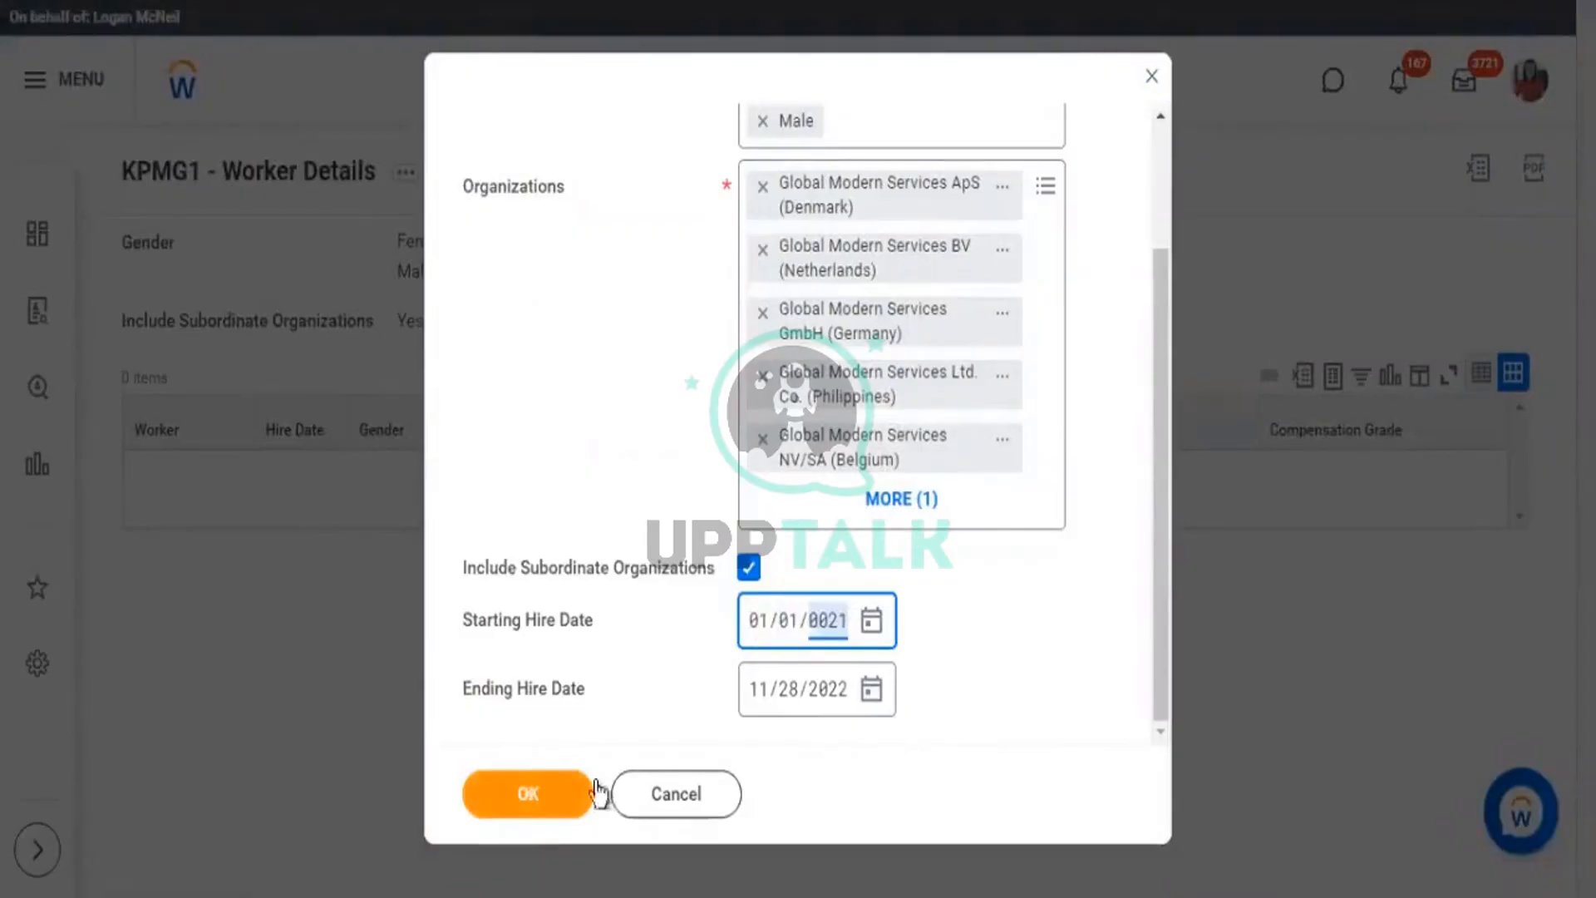
{"action": "left_click", "coordinate": [596, 794]}
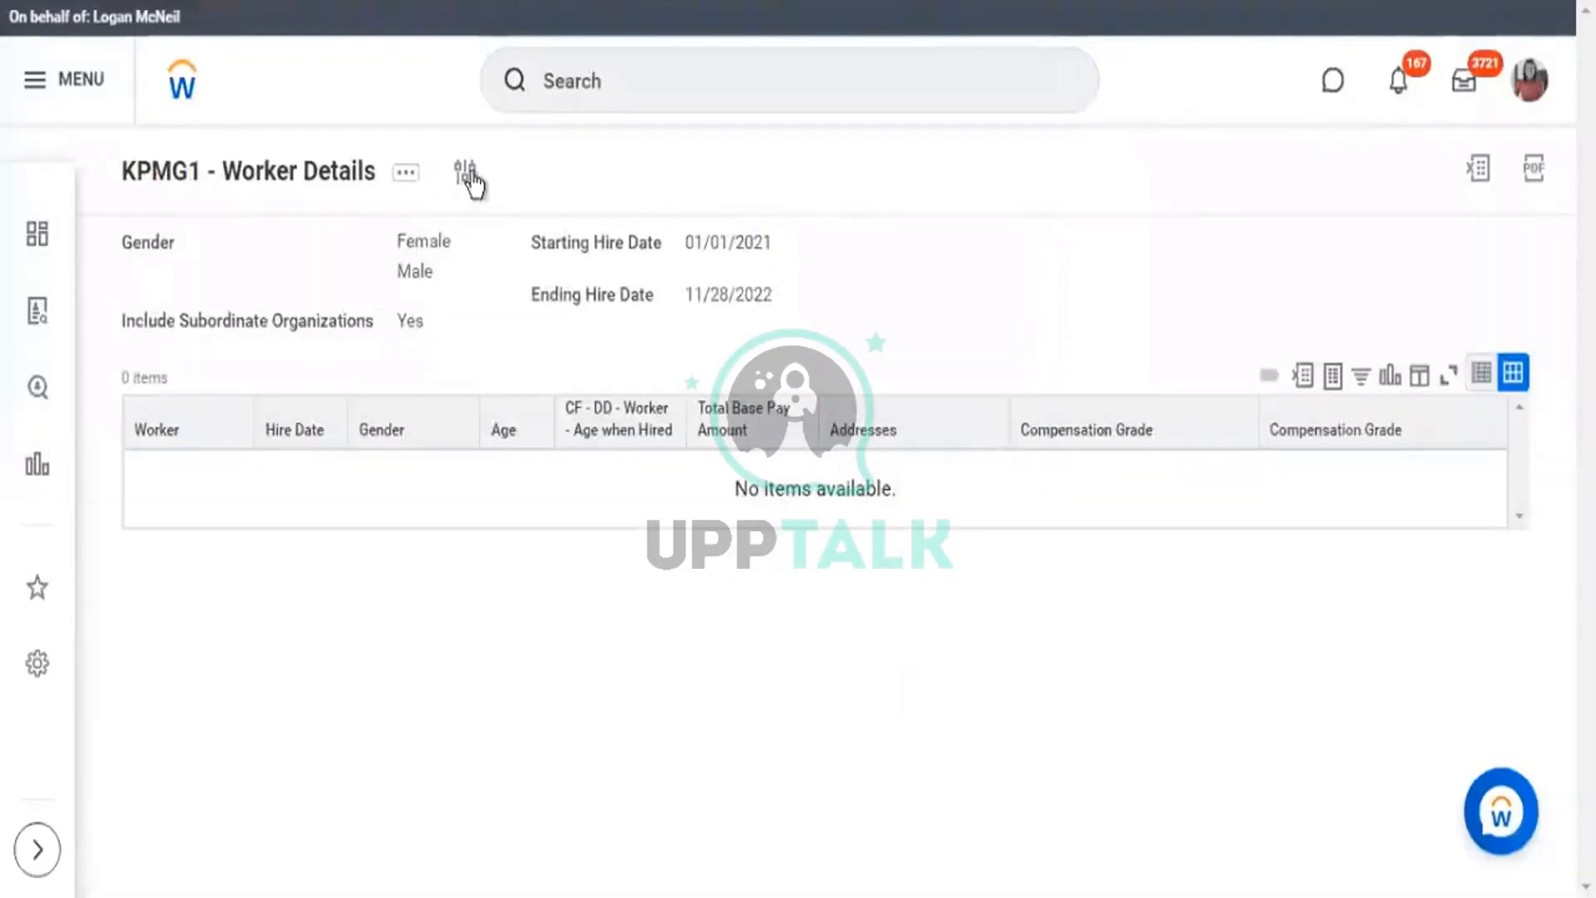
Change the Starting Hire Date year to 2000 and rerun the report.
{"action": "left_click", "coordinate": [470, 176]}
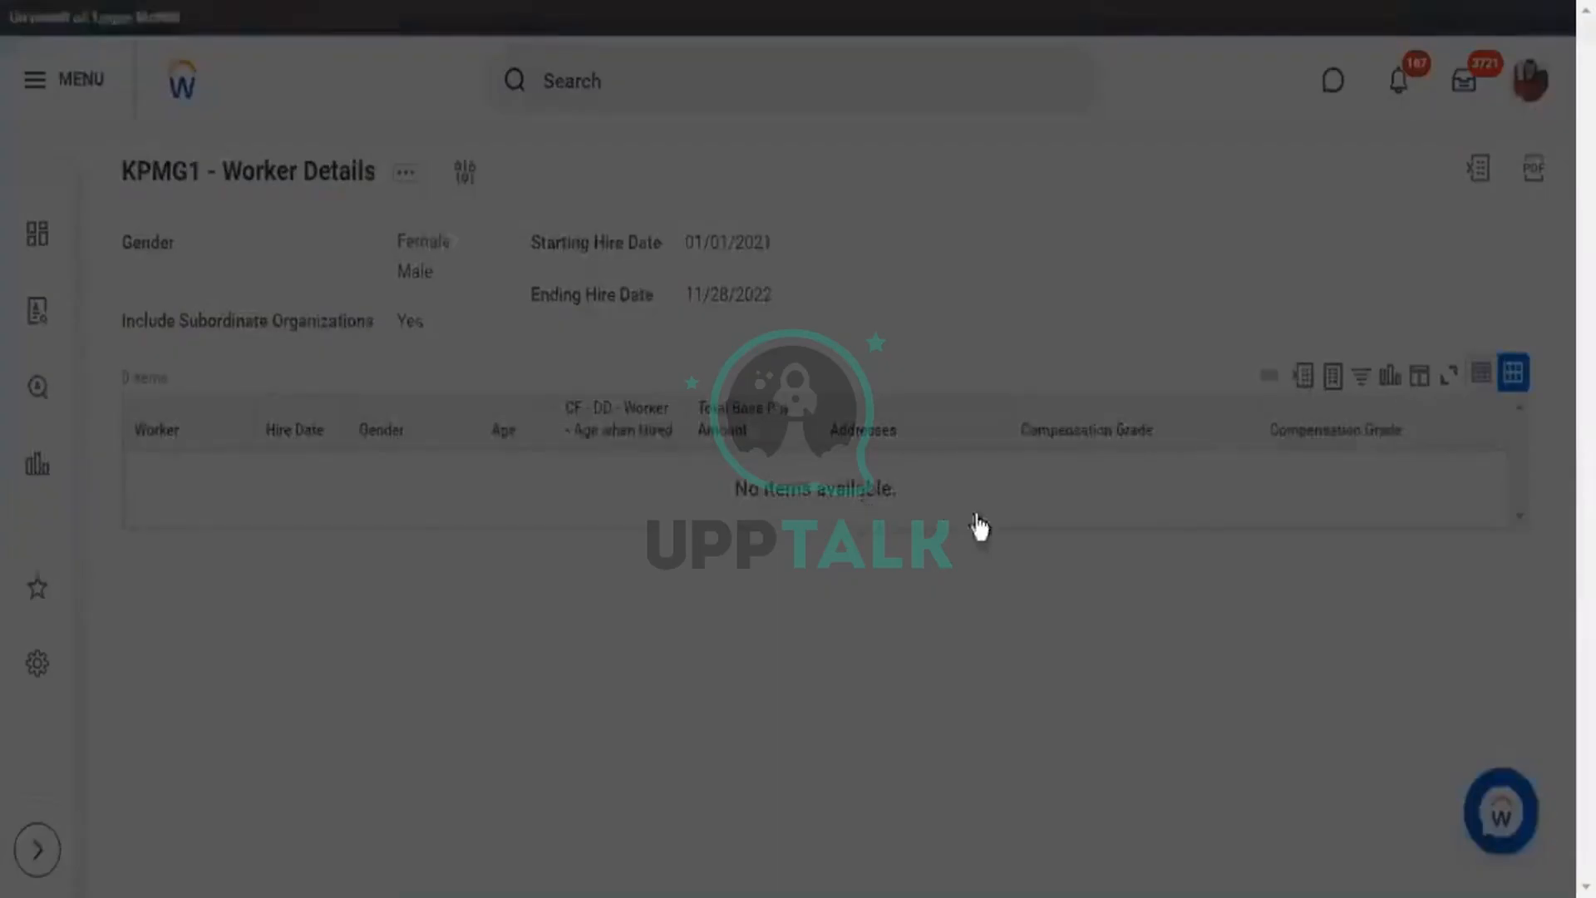
{"action": "scroll", "coordinate": [881, 623], "scroll_direction": "down", "scroll_amount": 2}
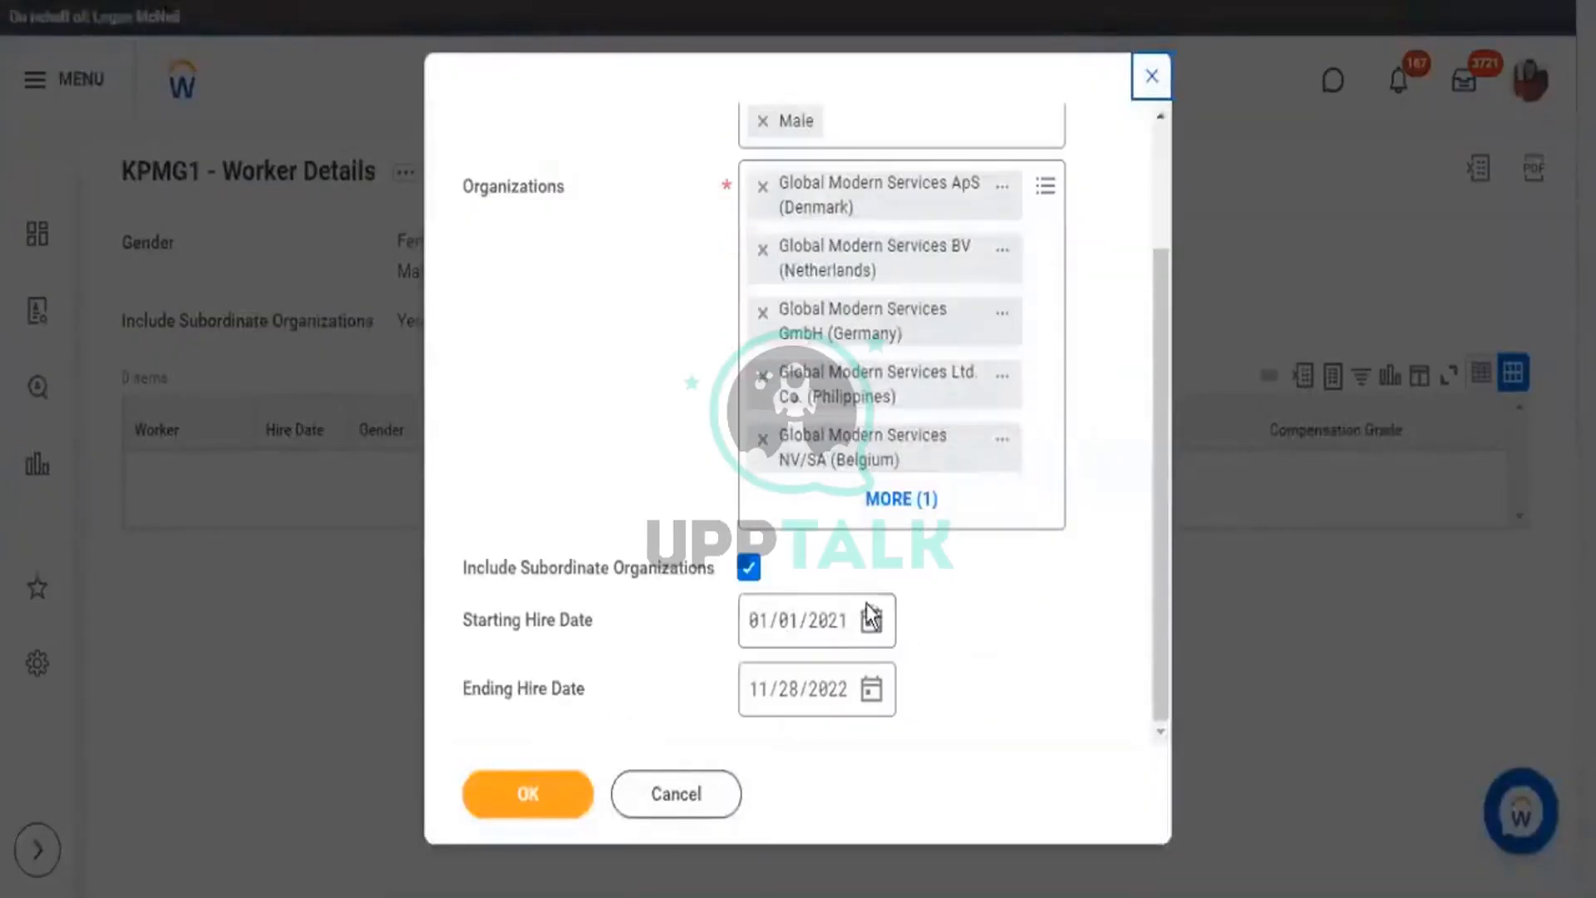
{"action": "left_click", "coordinate": [817, 625]}
{"action": "type", "text": "2000"}
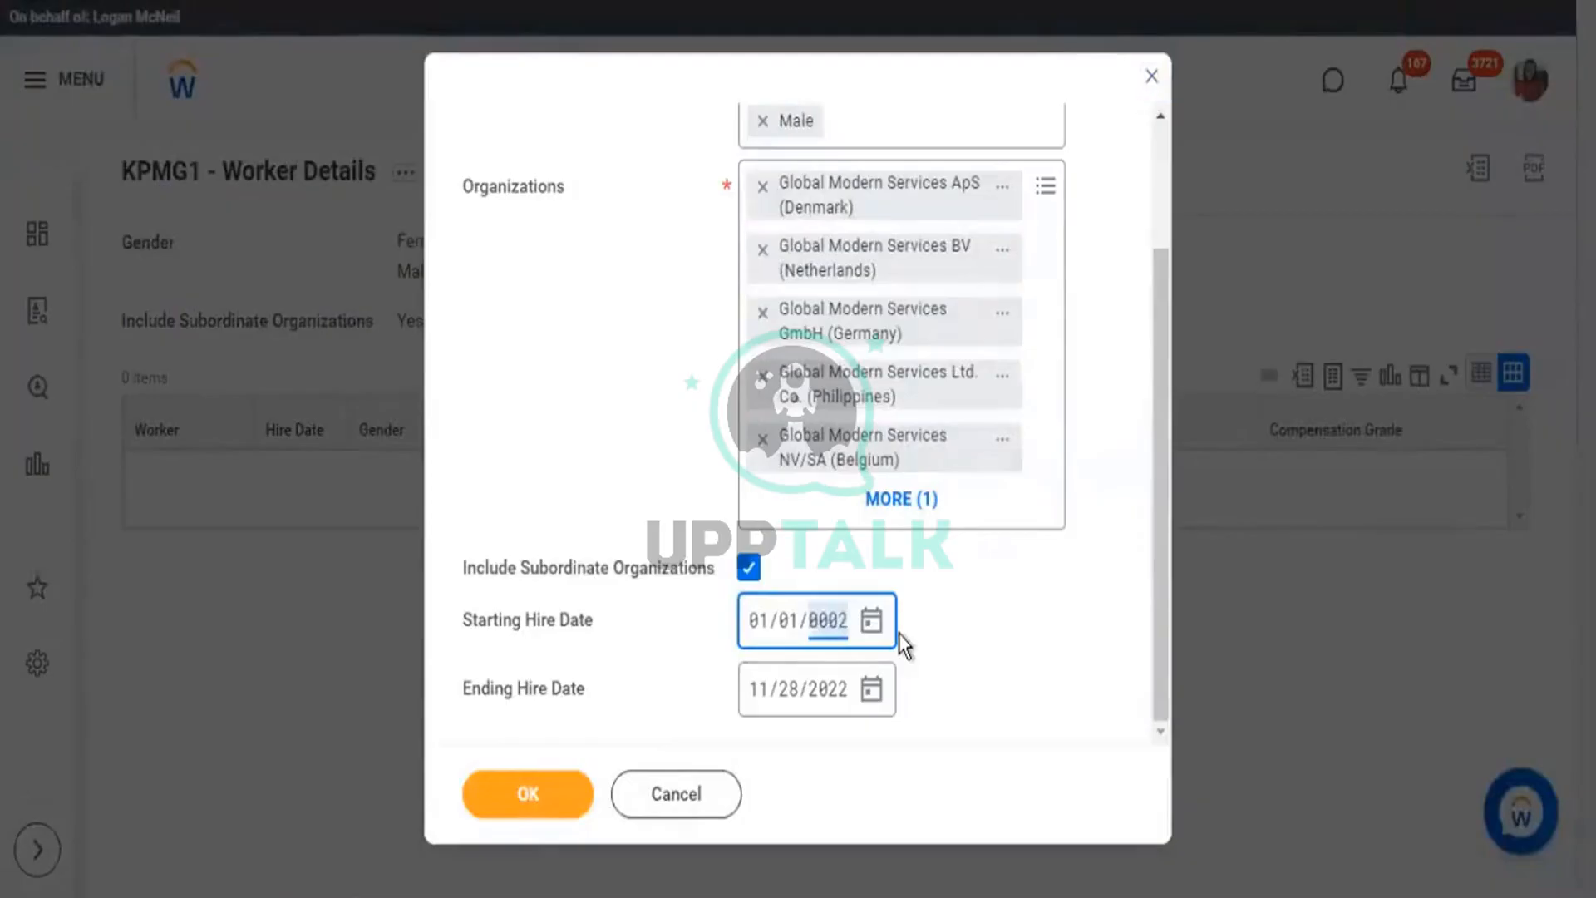
{"action": "left_click", "coordinate": [545, 792]}
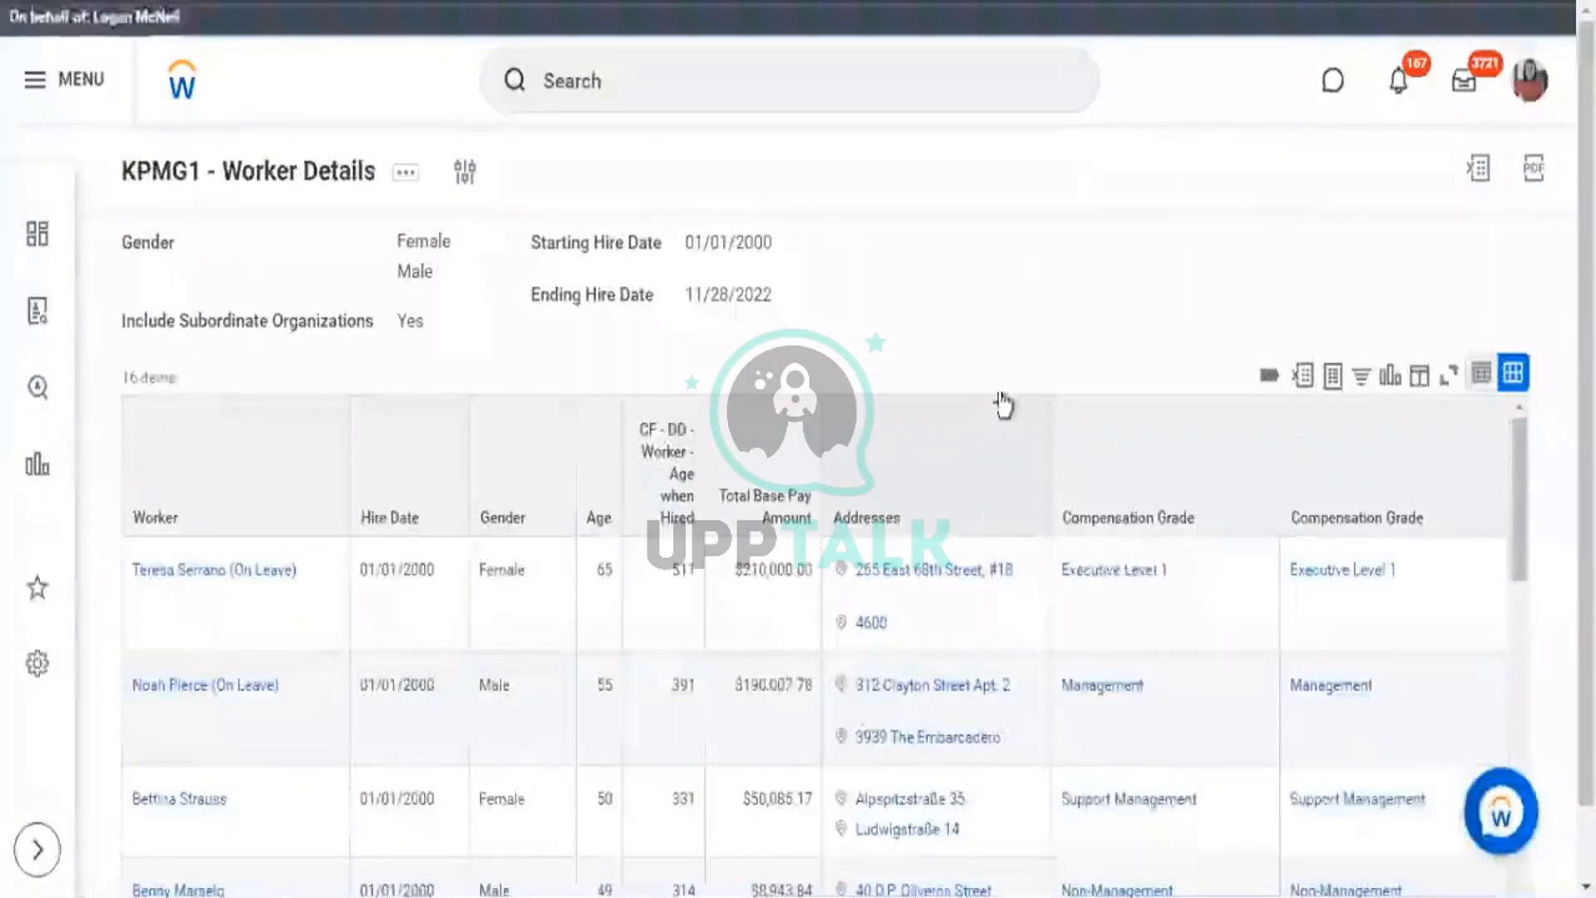
{"action": "scroll", "coordinate": [1054, 330], "scroll_direction": "down", "scroll_amount": 3}
{"action": "scroll", "coordinate": [983, 281], "scroll_direction": "down", "scroll_amount": 1}
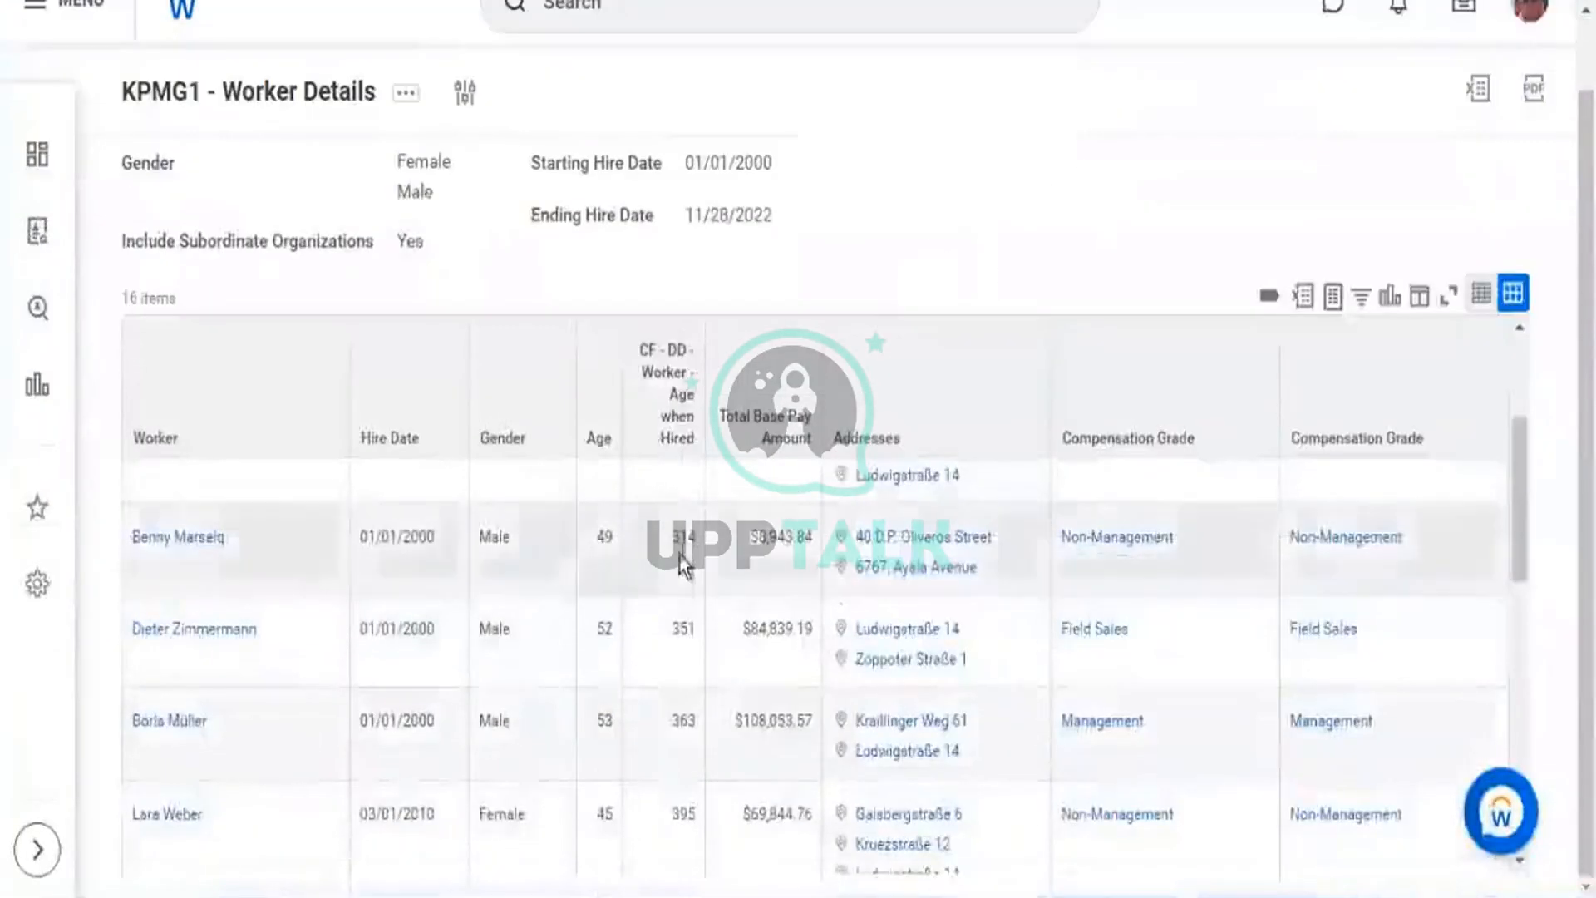
{"action": "left_click_drag", "start_coordinate": [671, 537], "coordinate": [696, 536]}
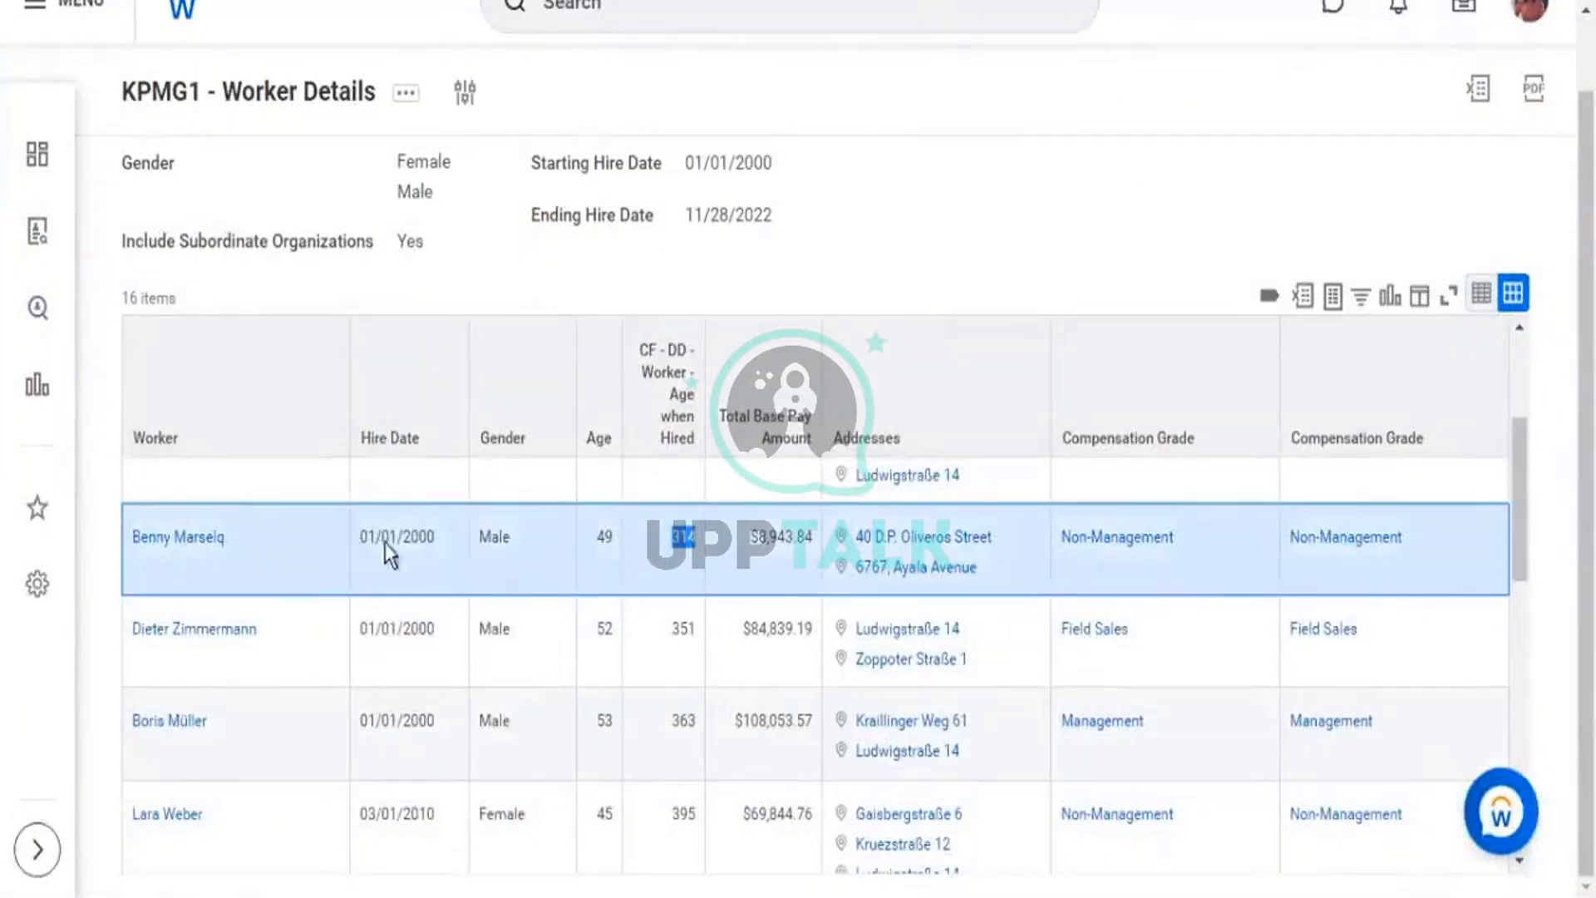
{"action": "left_click_drag", "start_coordinate": [410, 539], "coordinate": [360, 539]}
{"action": "left_click_drag", "start_coordinate": [671, 538], "coordinate": [684, 538]}
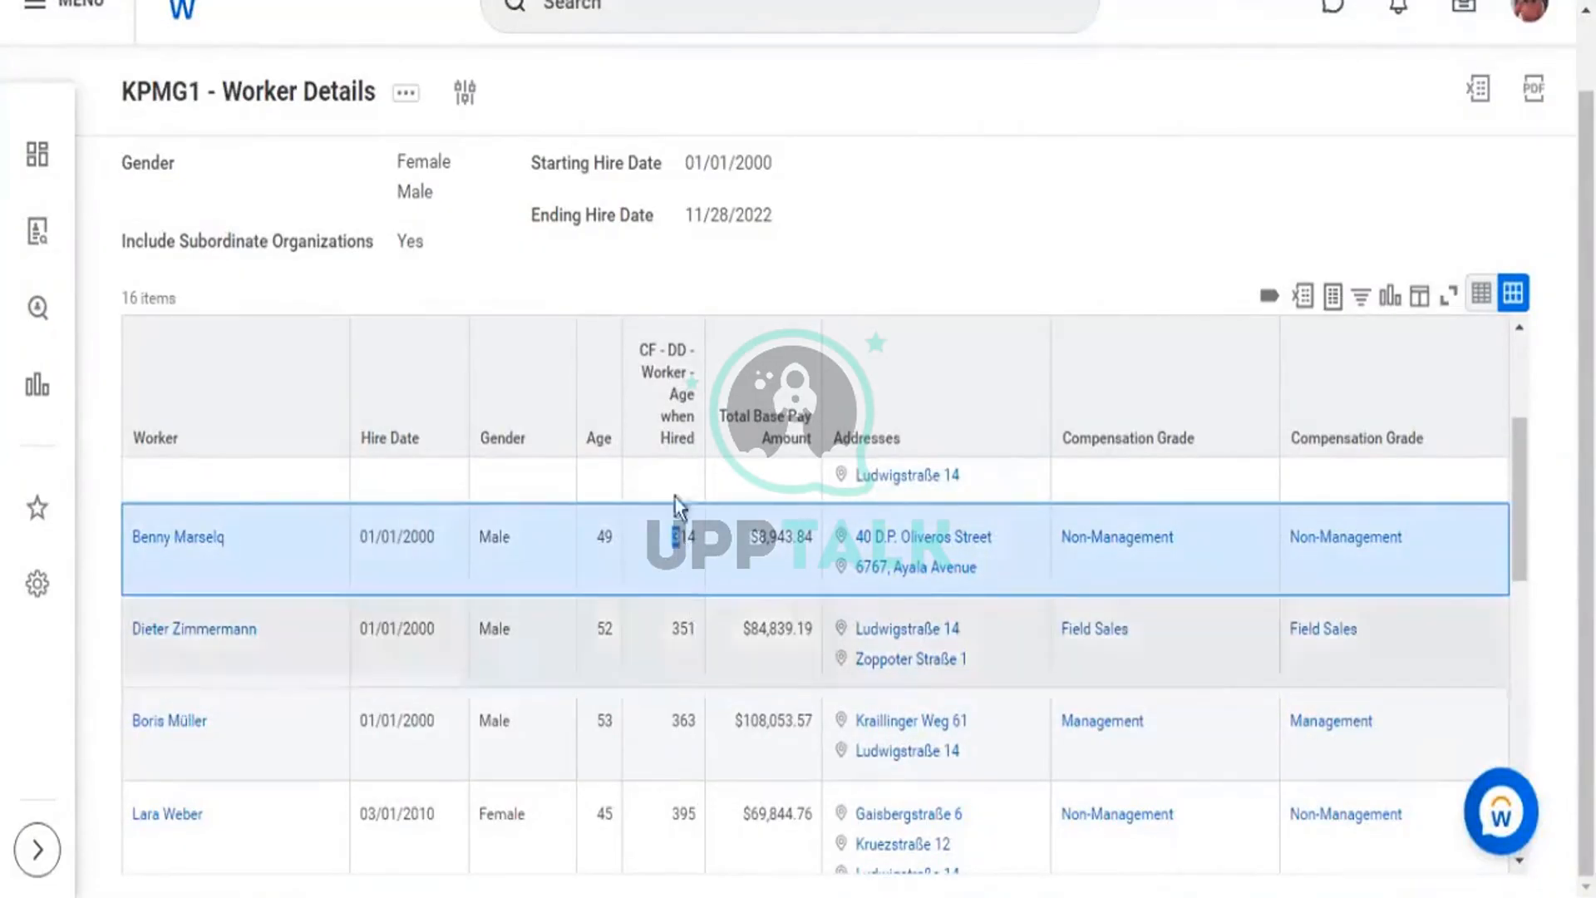
{"action": "scroll", "coordinate": [692, 615], "scroll_direction": "down", "scroll_amount": 2}
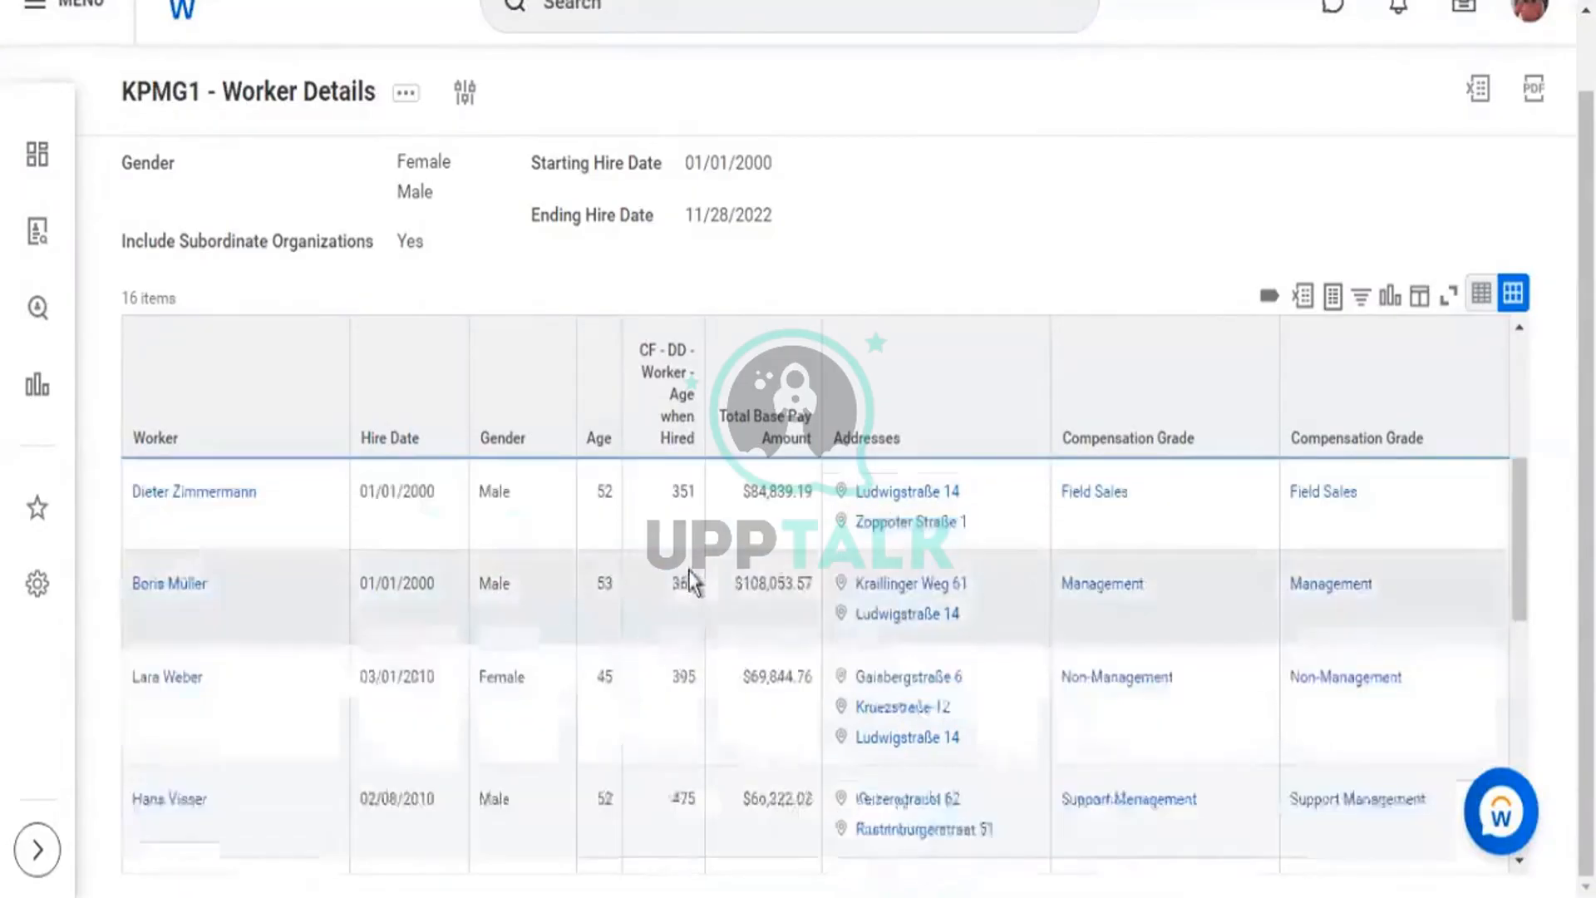
{"action": "left_click_drag", "start_coordinate": [667, 584], "coordinate": [695, 586]}
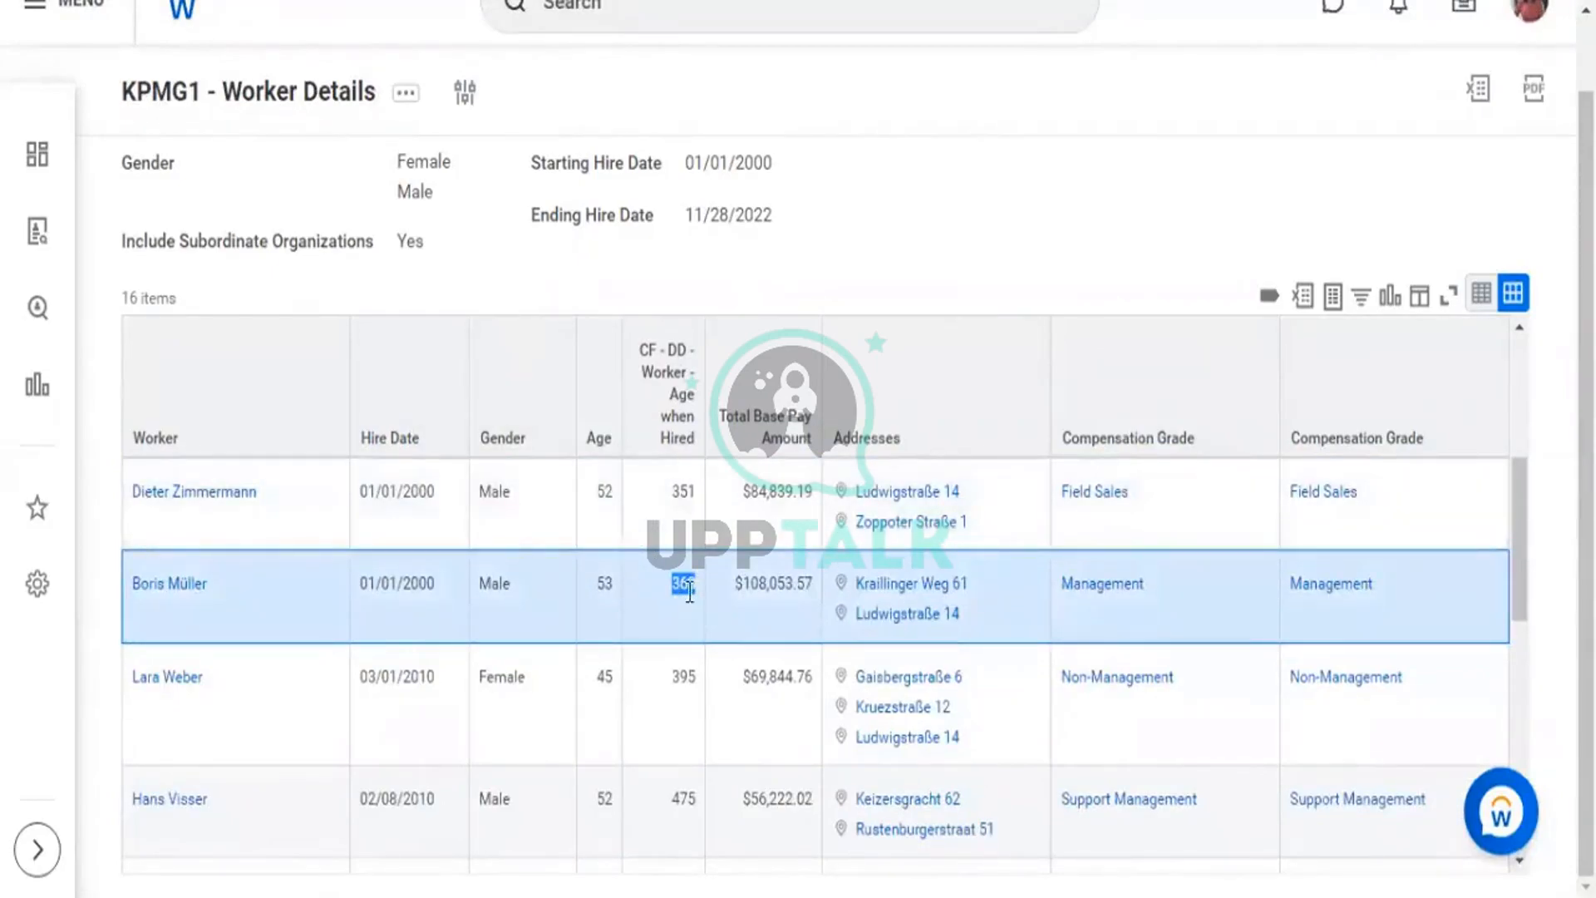
{"action": "scroll", "coordinate": [673, 687], "scroll_direction": "down", "scroll_amount": 3}
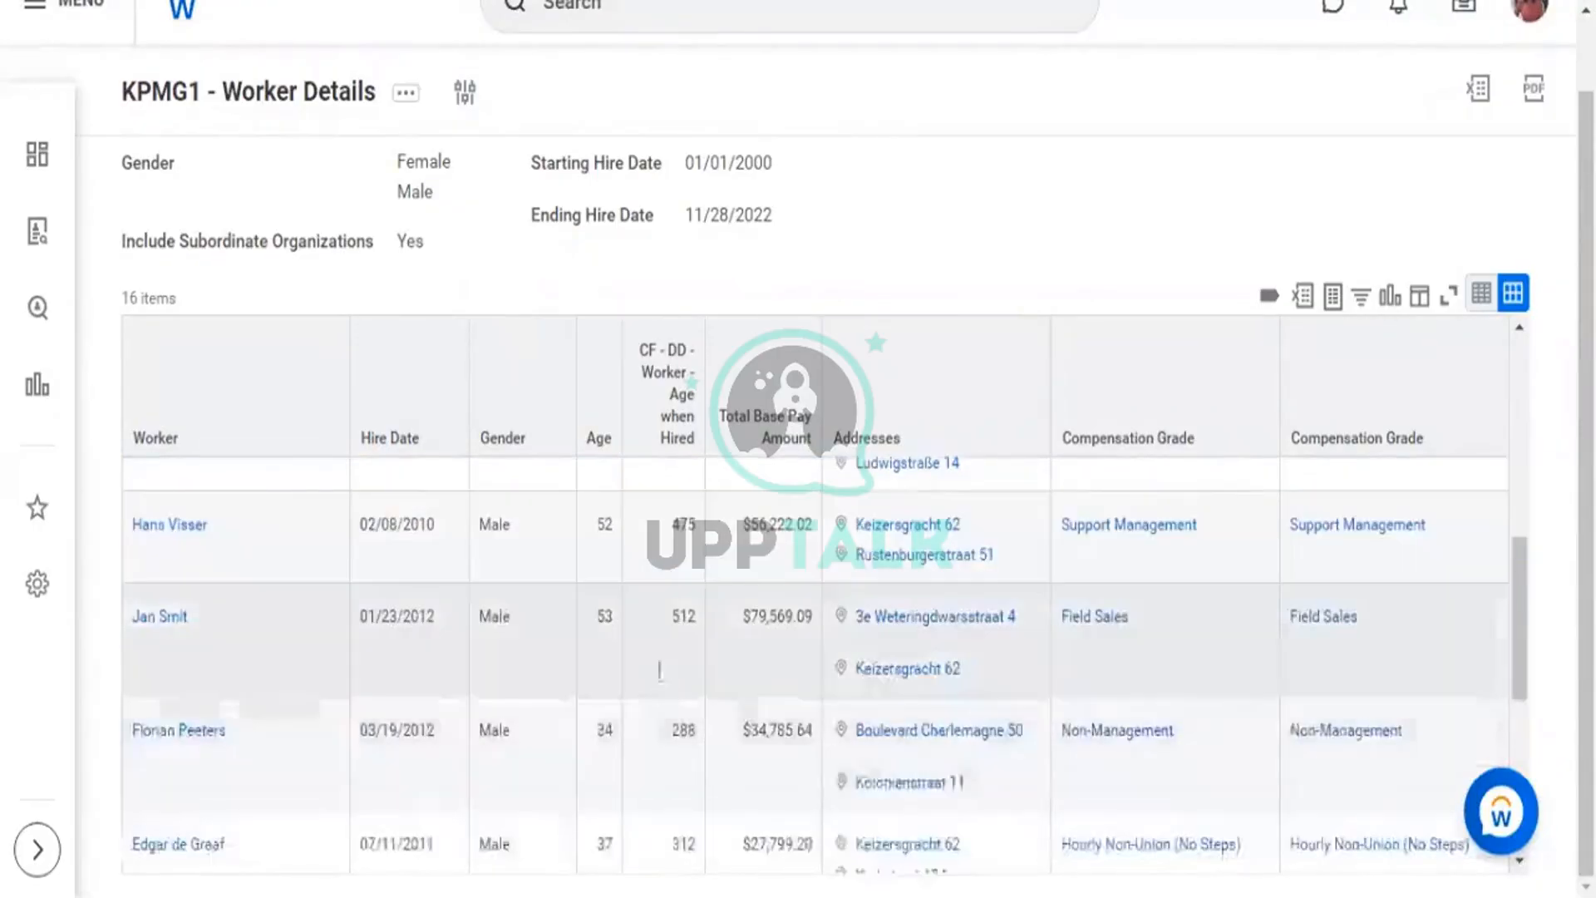
{"action": "scroll", "coordinate": [676, 670], "scroll_direction": "down", "scroll_amount": 3}
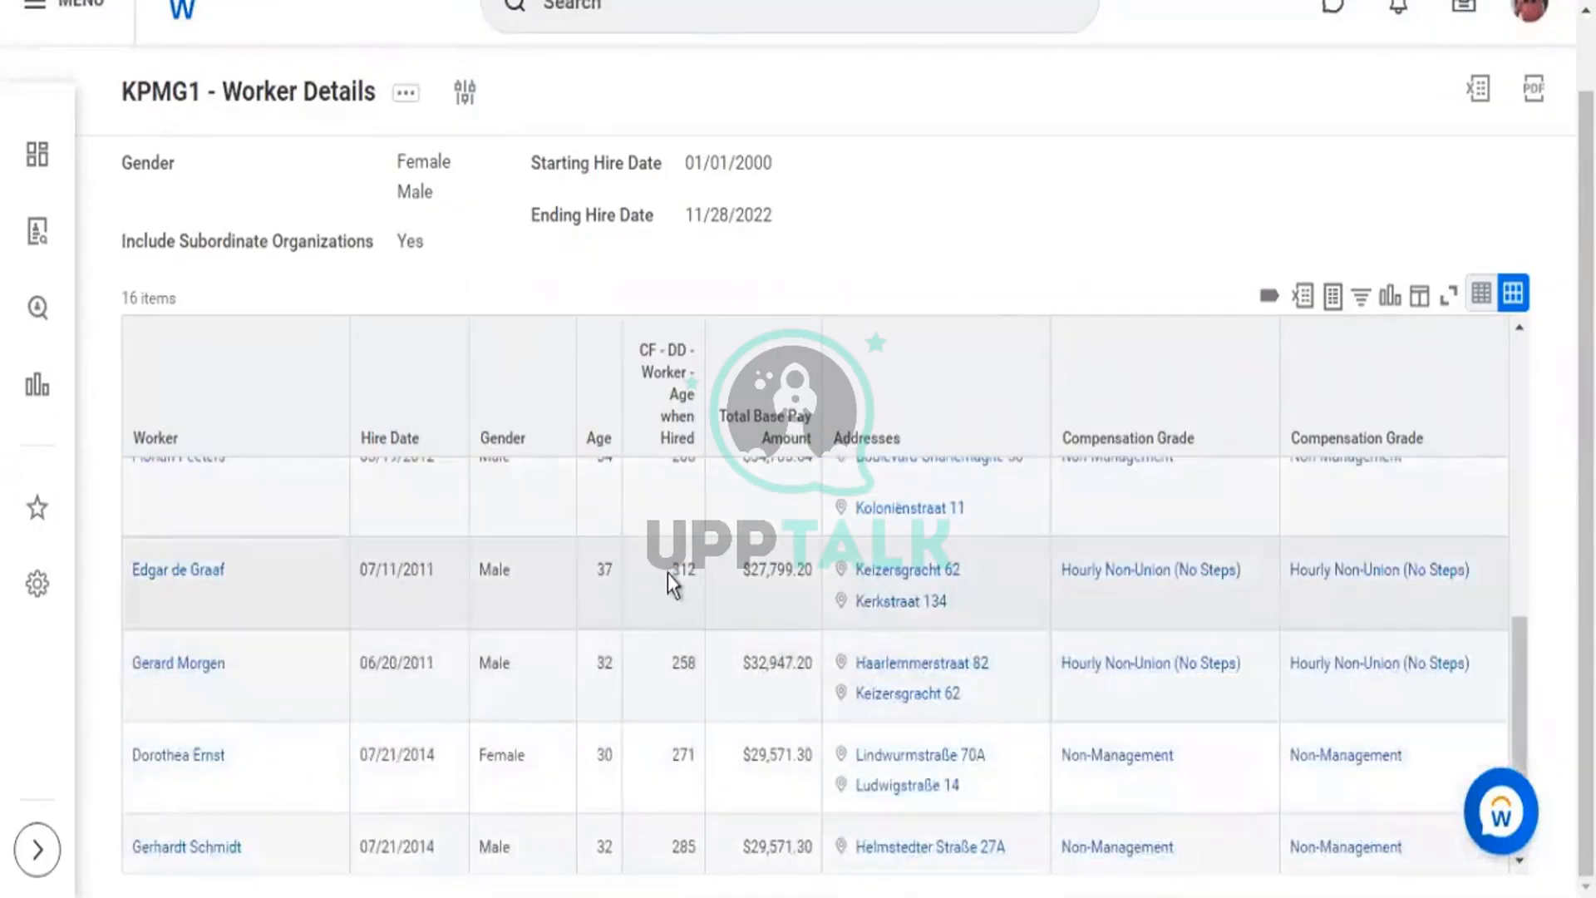
{"action": "double_click", "coordinate": [696, 571]}
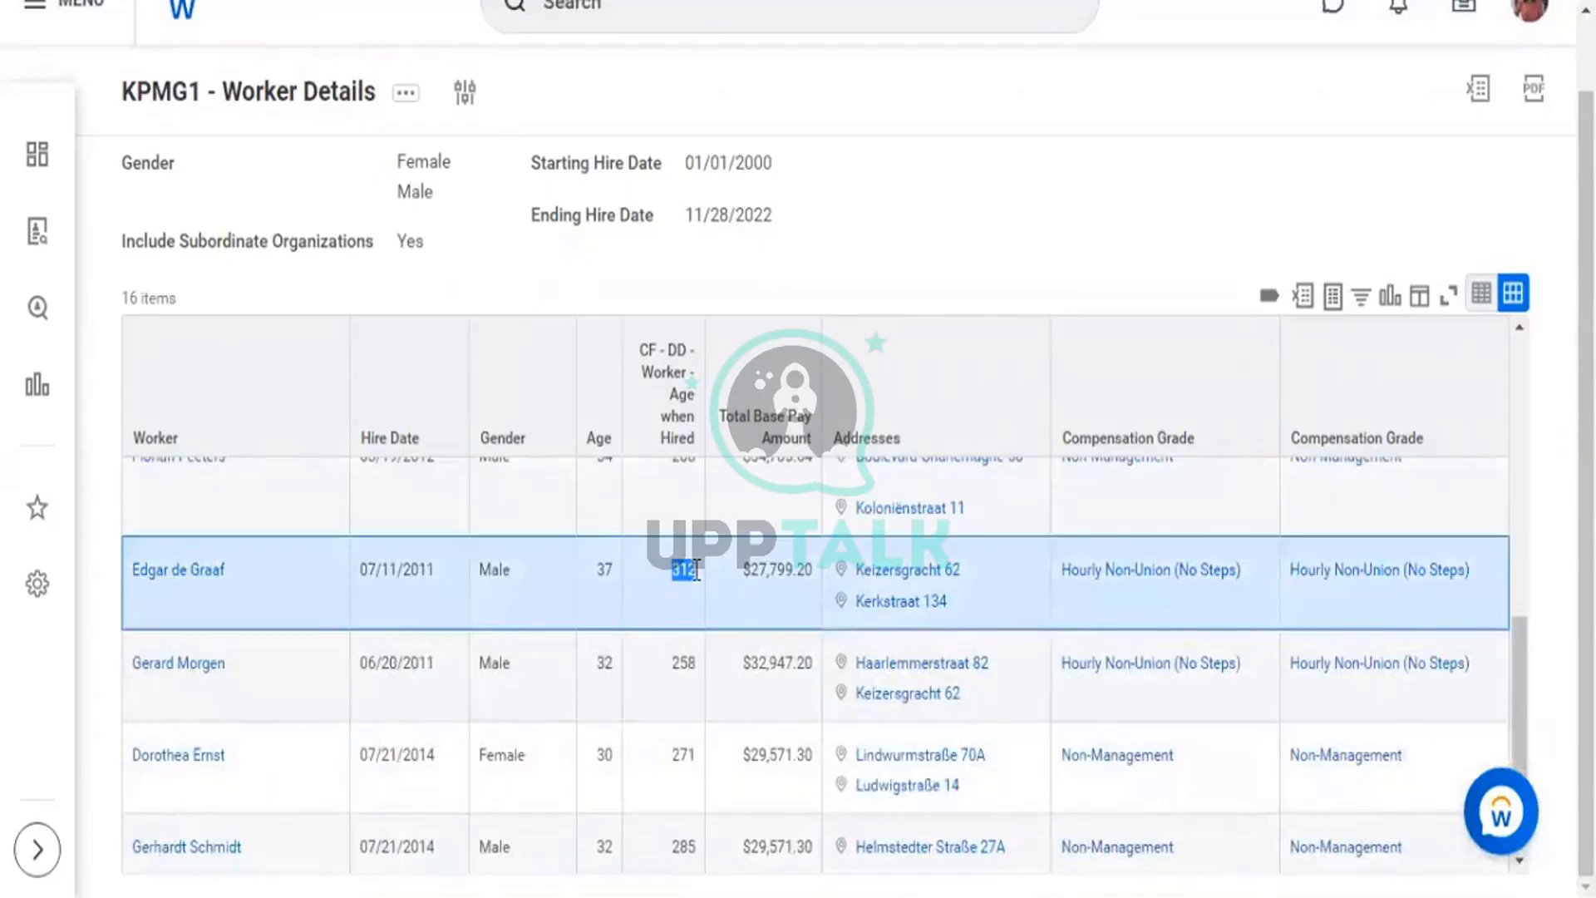
{"action": "scroll", "coordinate": [697, 586], "scroll_direction": "up", "scroll_amount": 6}
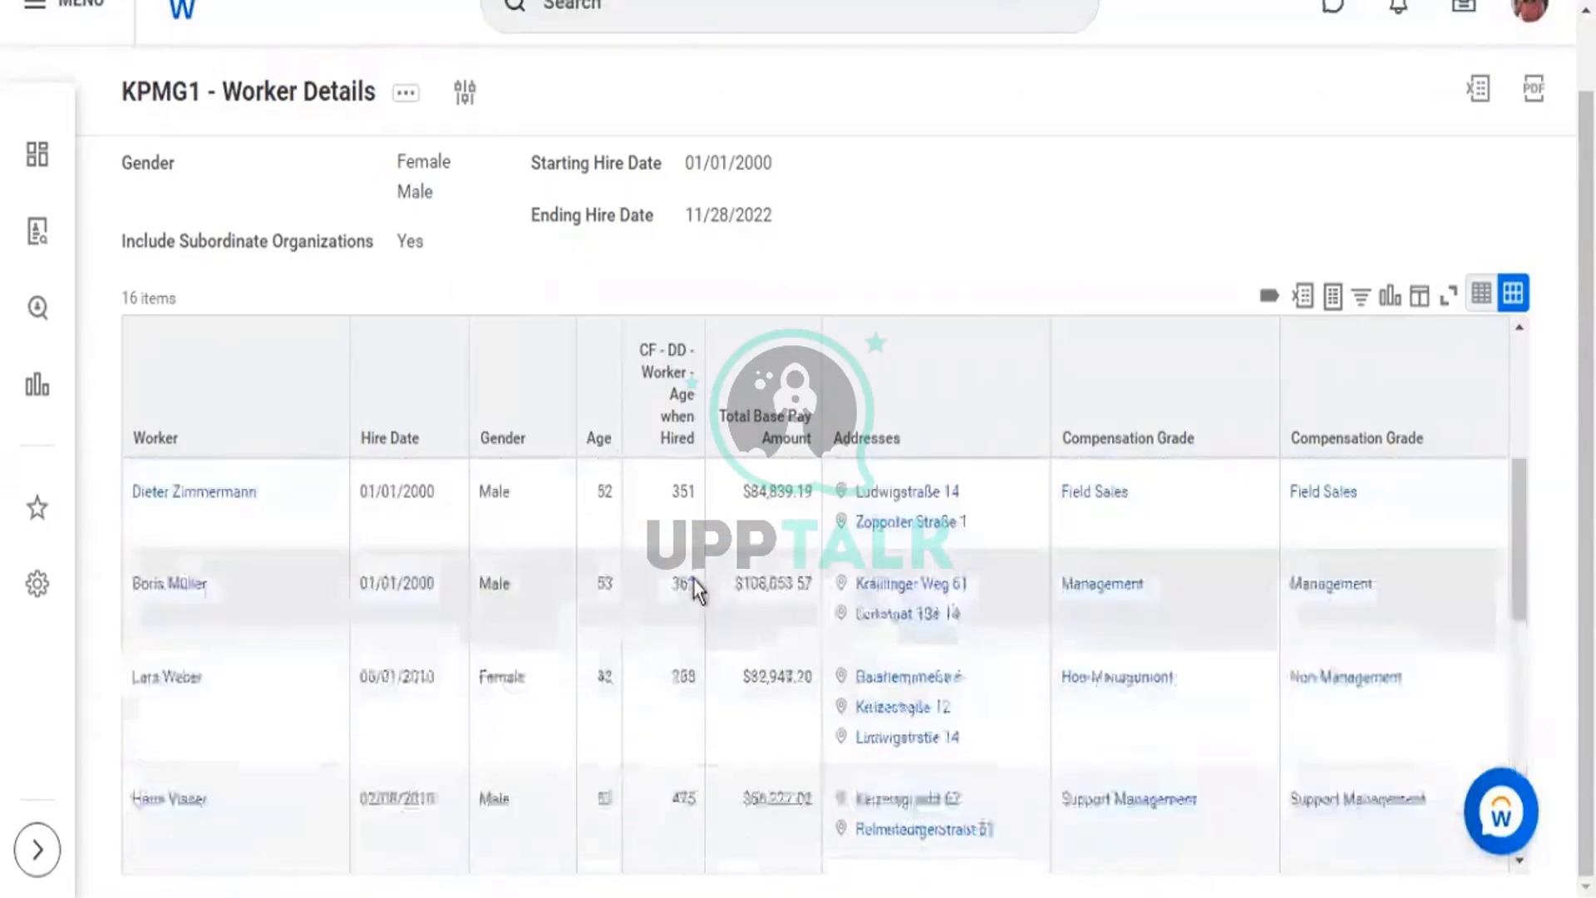
{"action": "scroll", "coordinate": [696, 586], "scroll_direction": "up", "scroll_amount": 3}
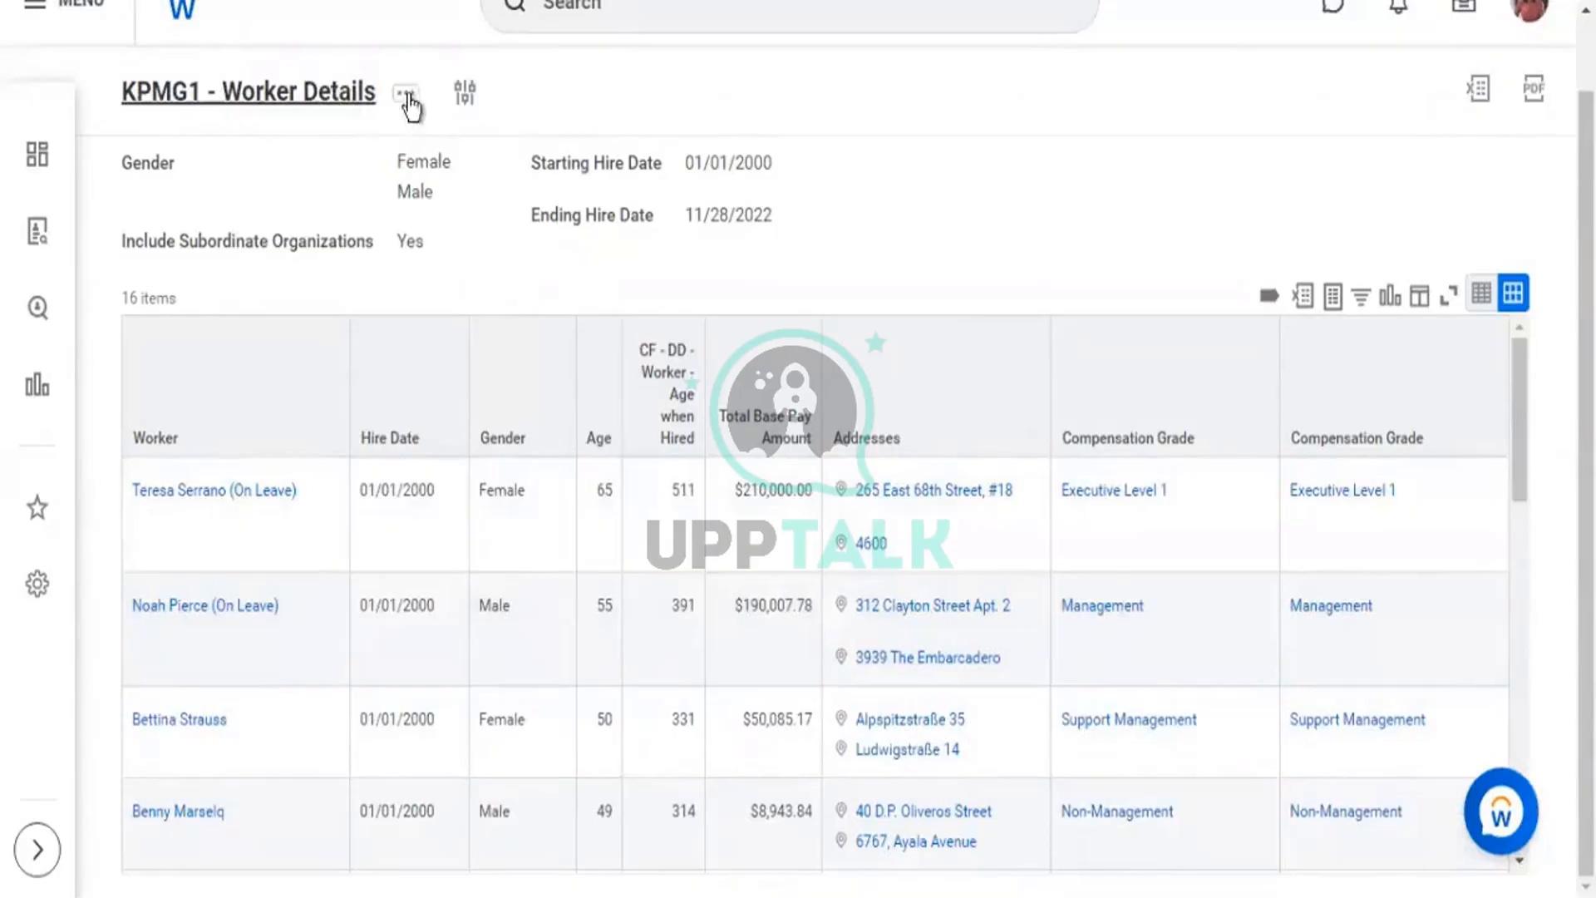
Open the KPMG1 - Worker Details Edit Custom Report page through the report's related actions.
{"action": "left_click", "coordinate": [407, 96]}
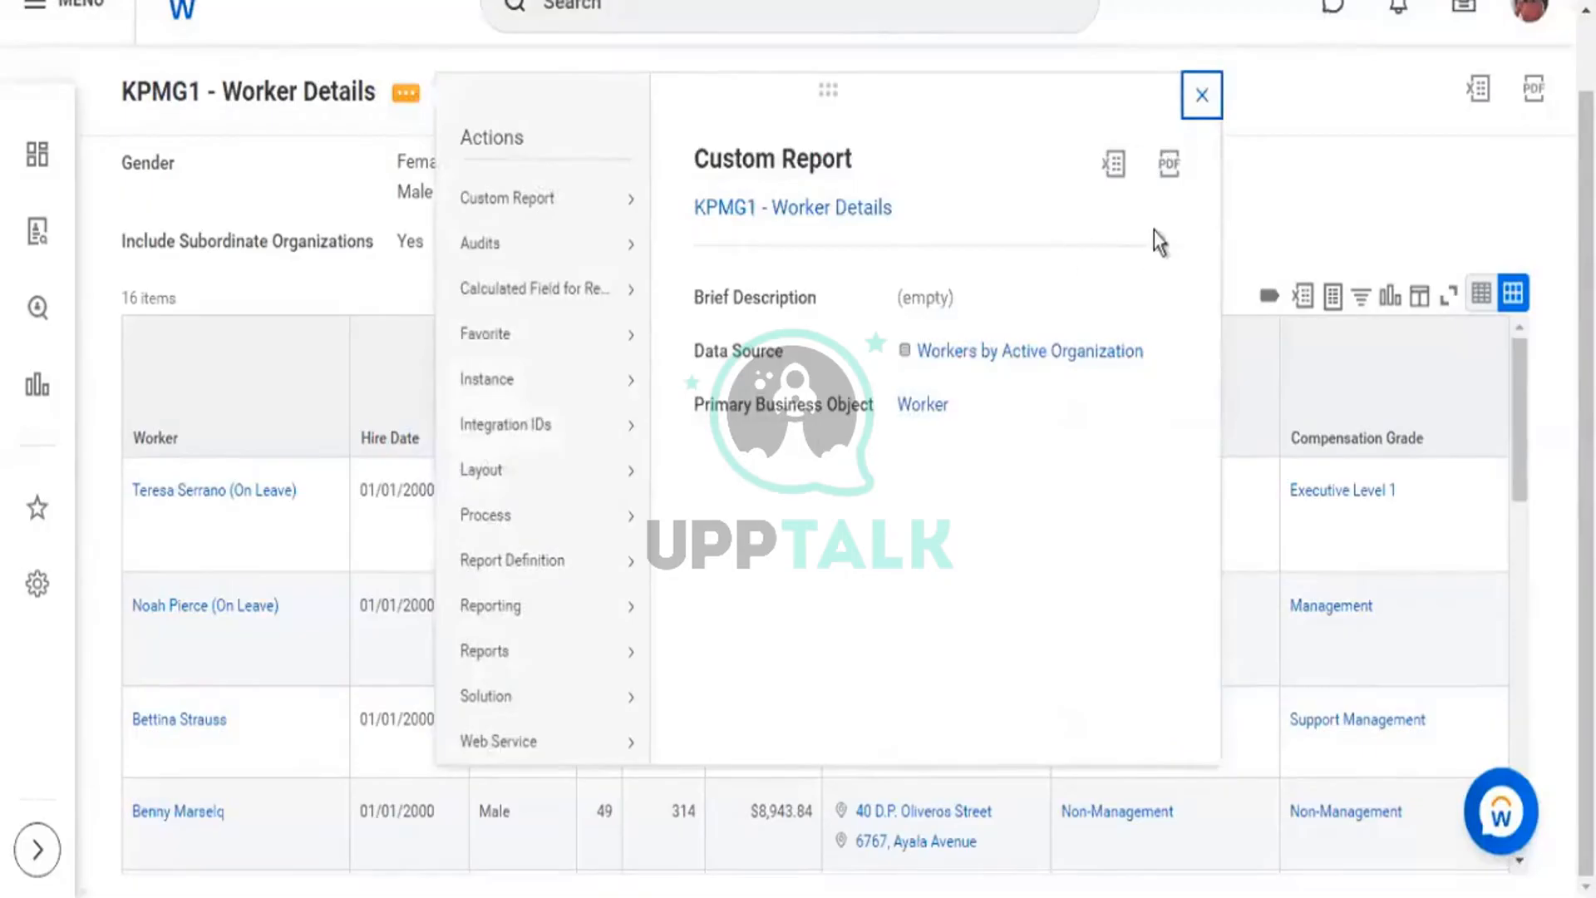
{"action": "left_click", "coordinate": [1202, 108]}
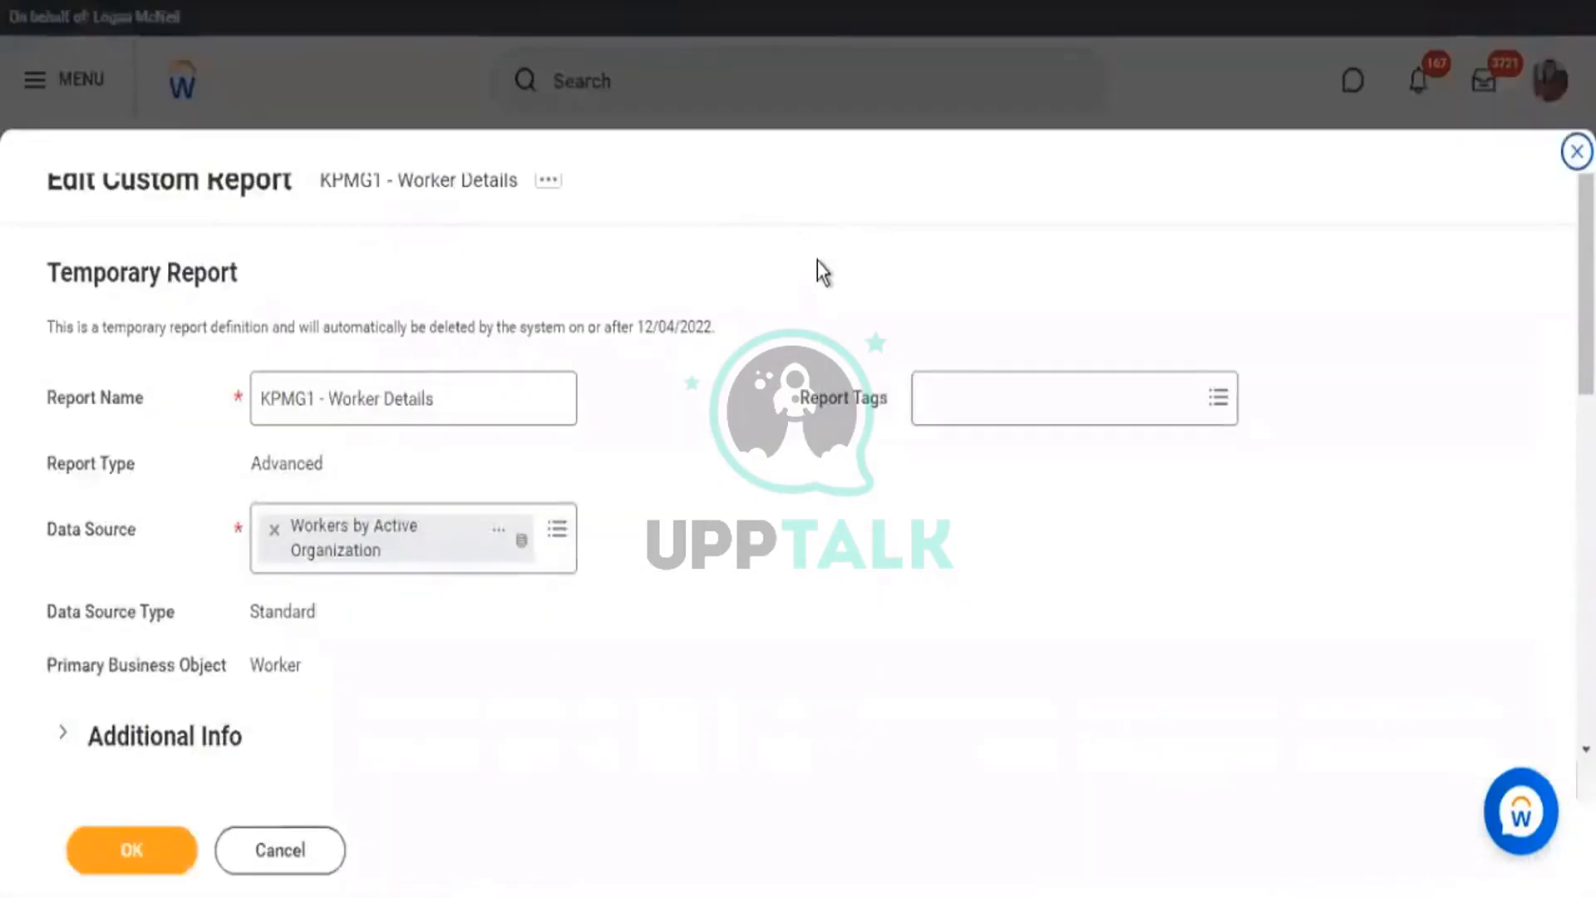
{"action": "scroll", "coordinate": [816, 296], "scroll_direction": "down", "scroll_amount": 9}
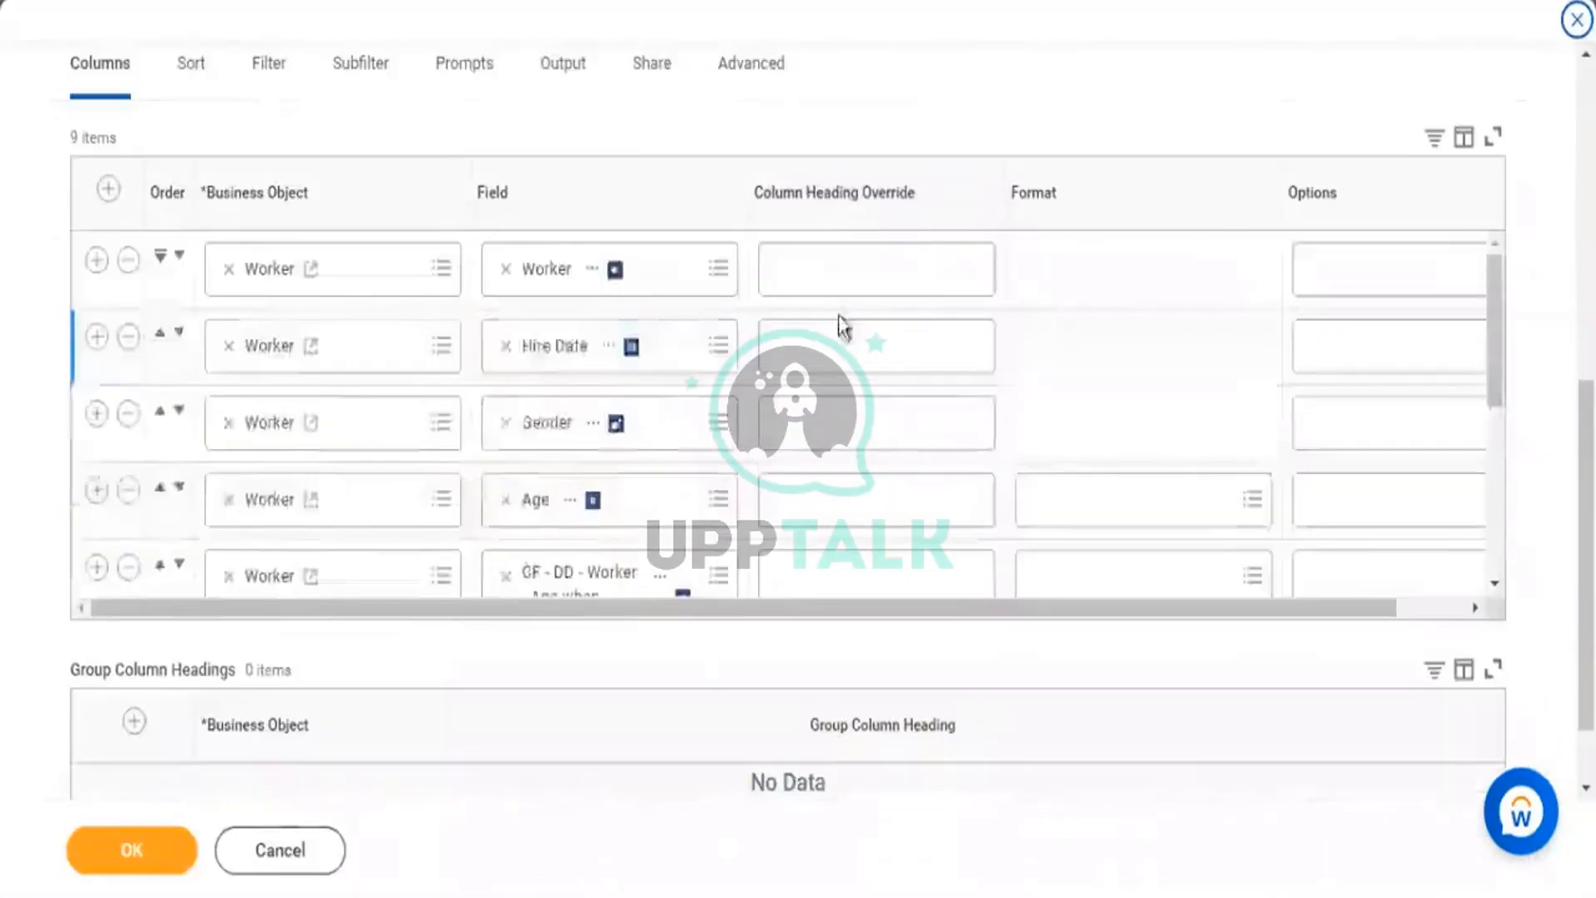
Override the CF - DD - Worker - Age when Hired column heading to 'Age on Hire'.
{"action": "scroll", "coordinate": [848, 332], "scroll_direction": "down", "scroll_amount": 2}
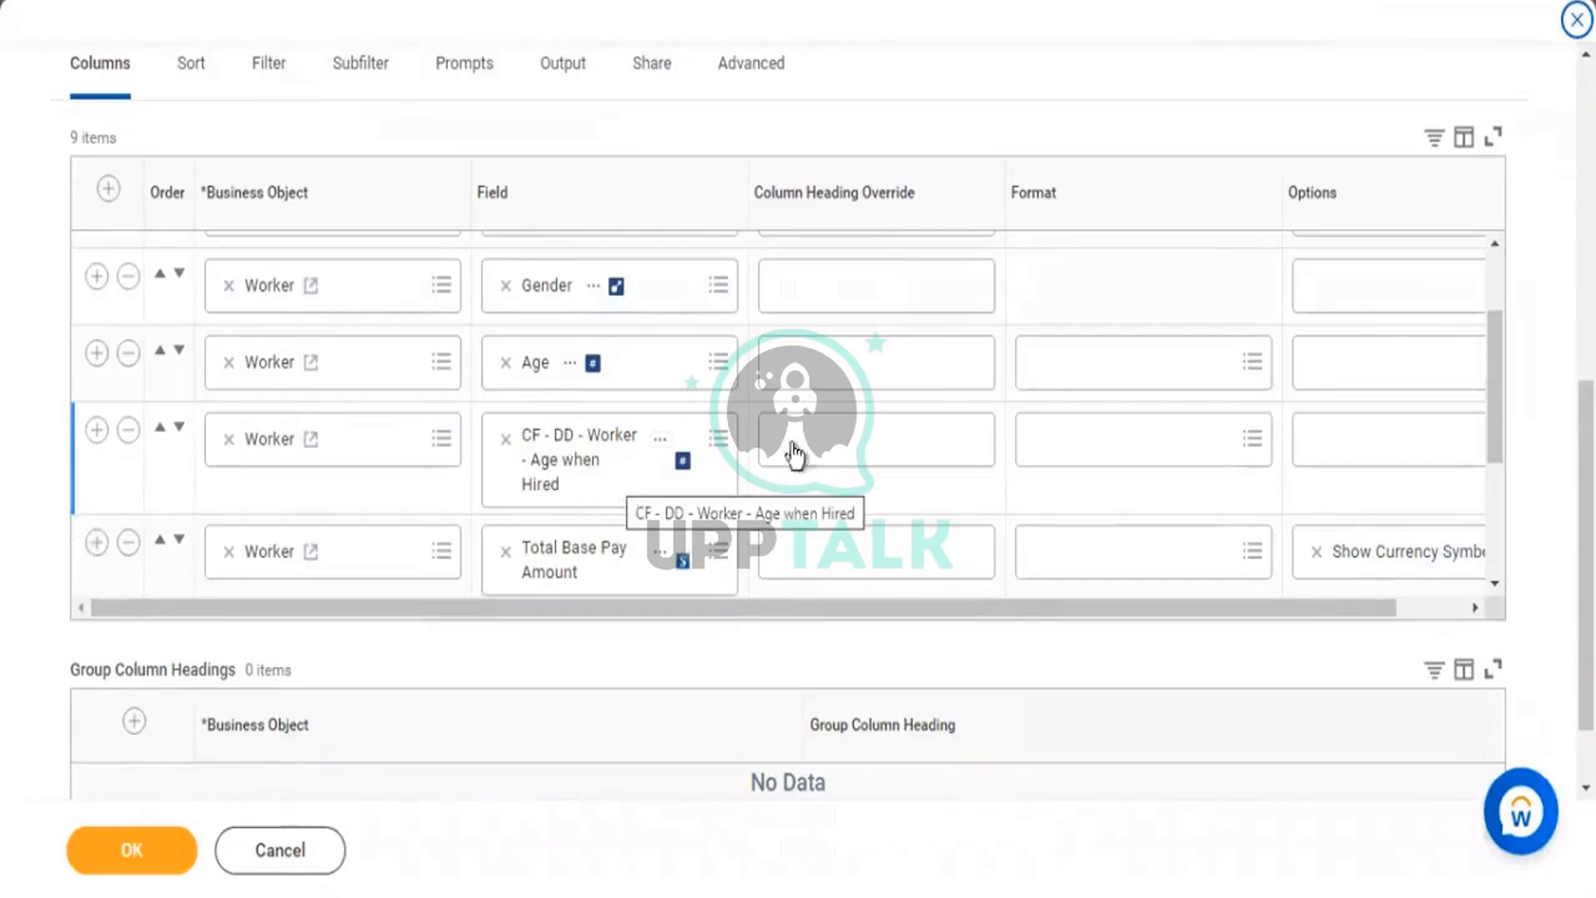
{"action": "left_click", "coordinate": [827, 449]}
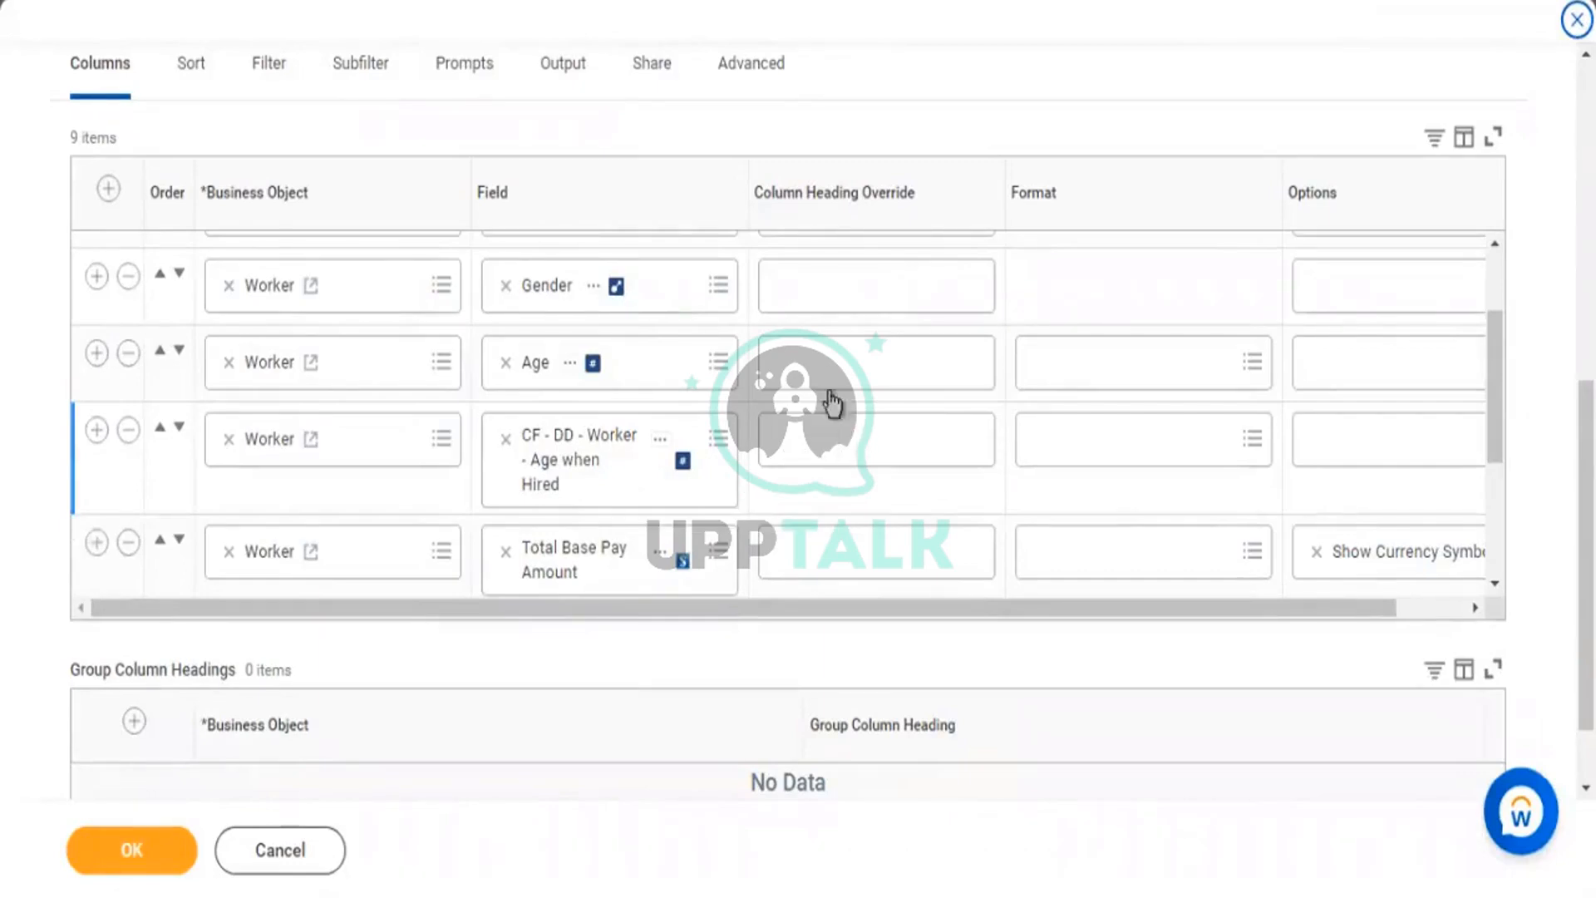
{"action": "left_click_drag", "start_coordinate": [773, 200], "coordinate": [890, 202]}
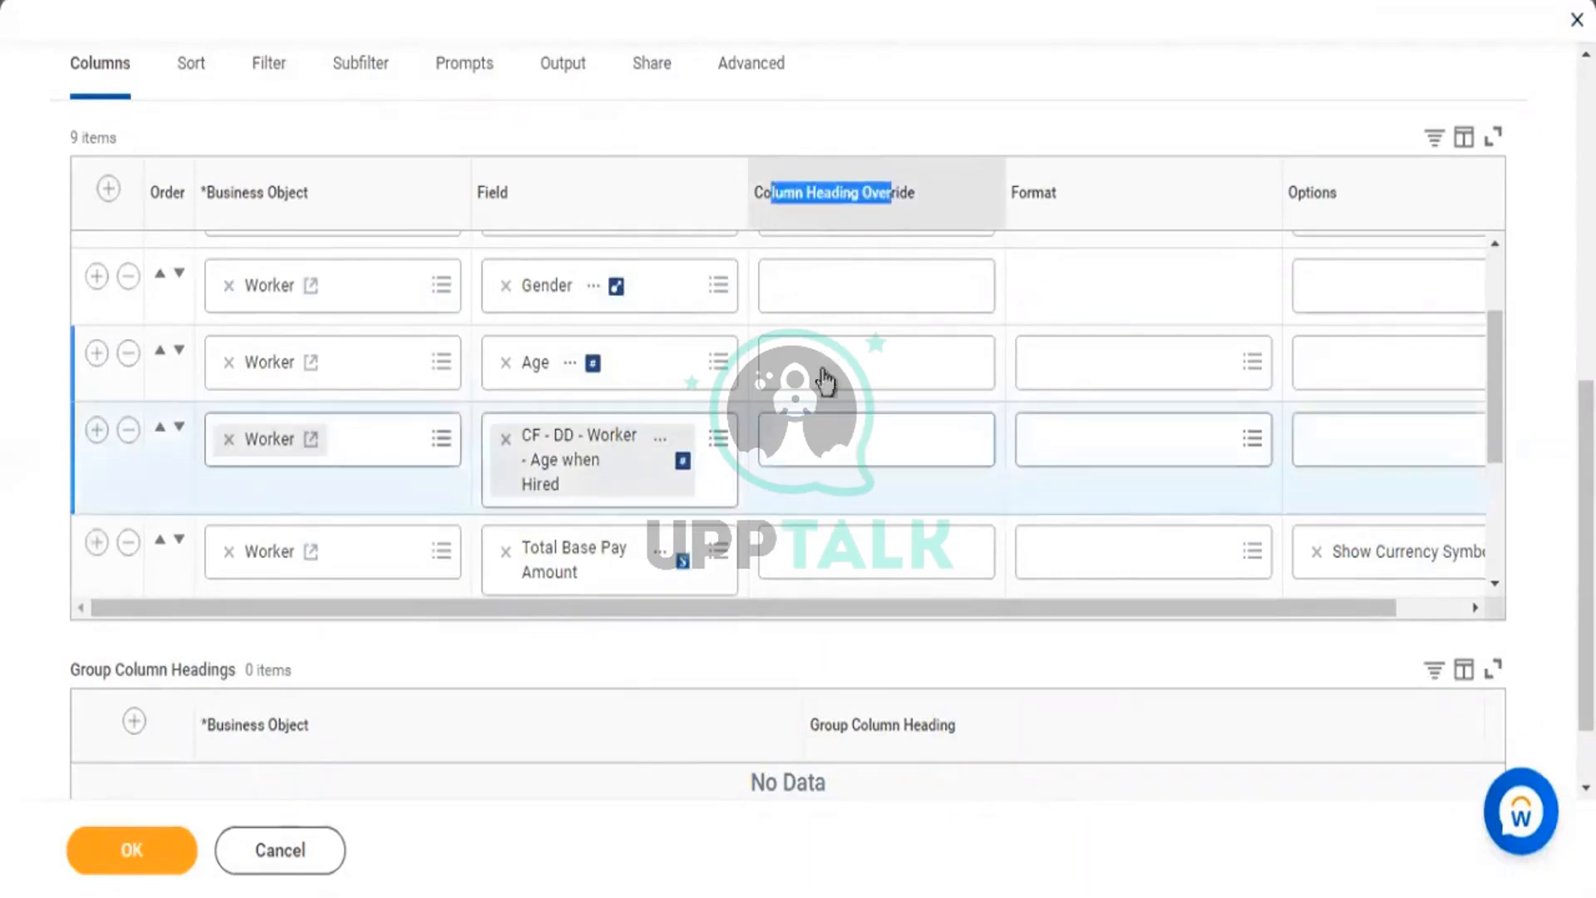
{"action": "left_click", "coordinate": [890, 447]}
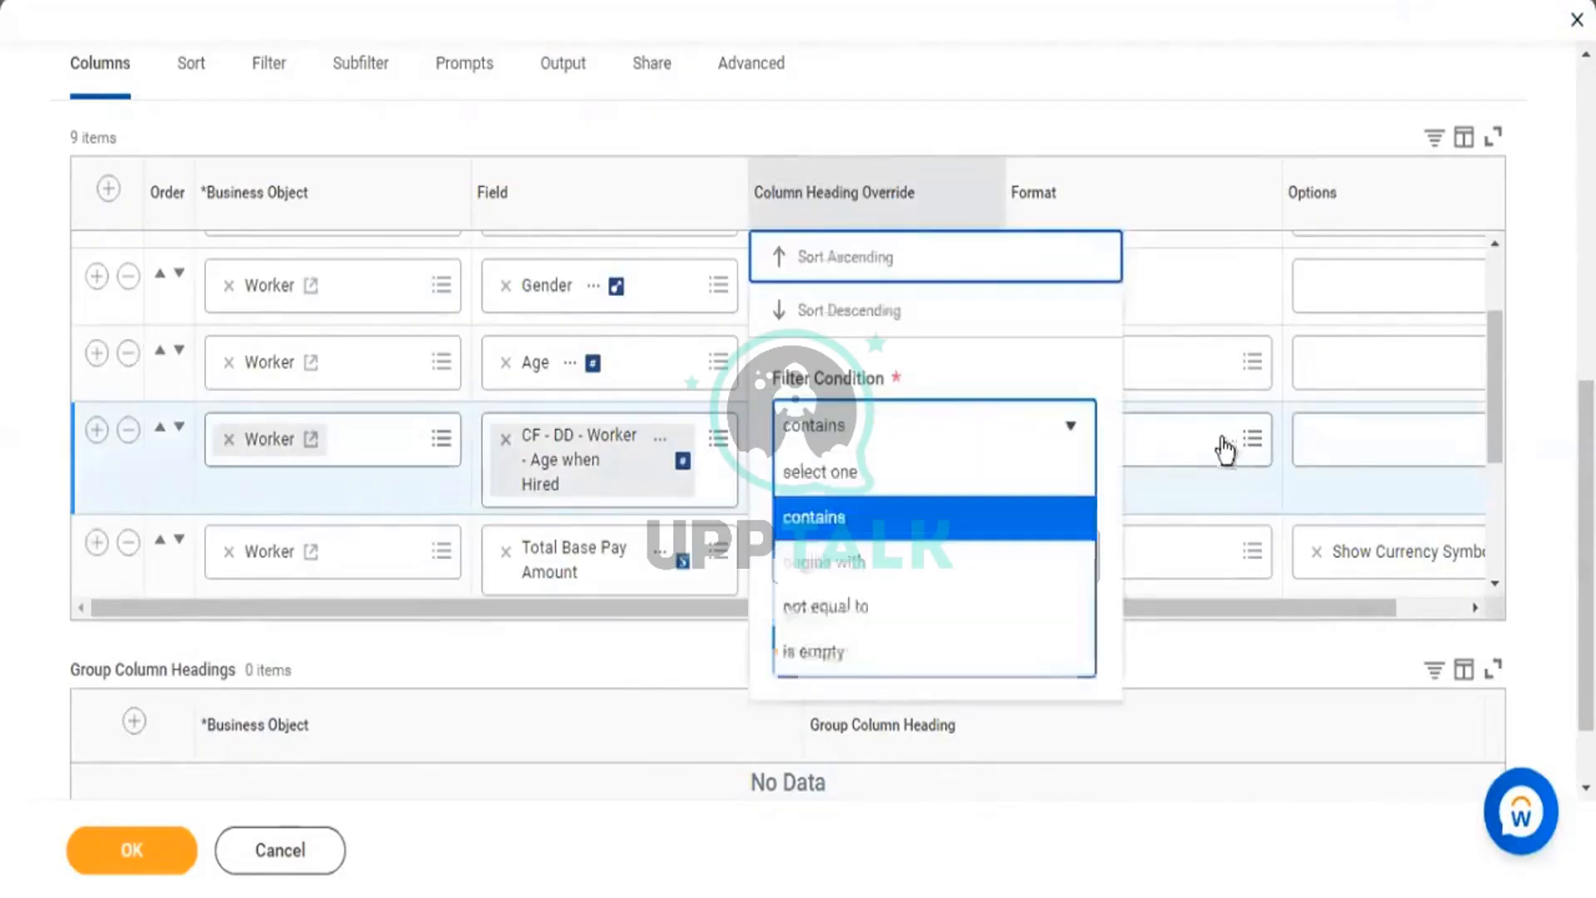
{"action": "left_click", "coordinate": [1200, 137]}
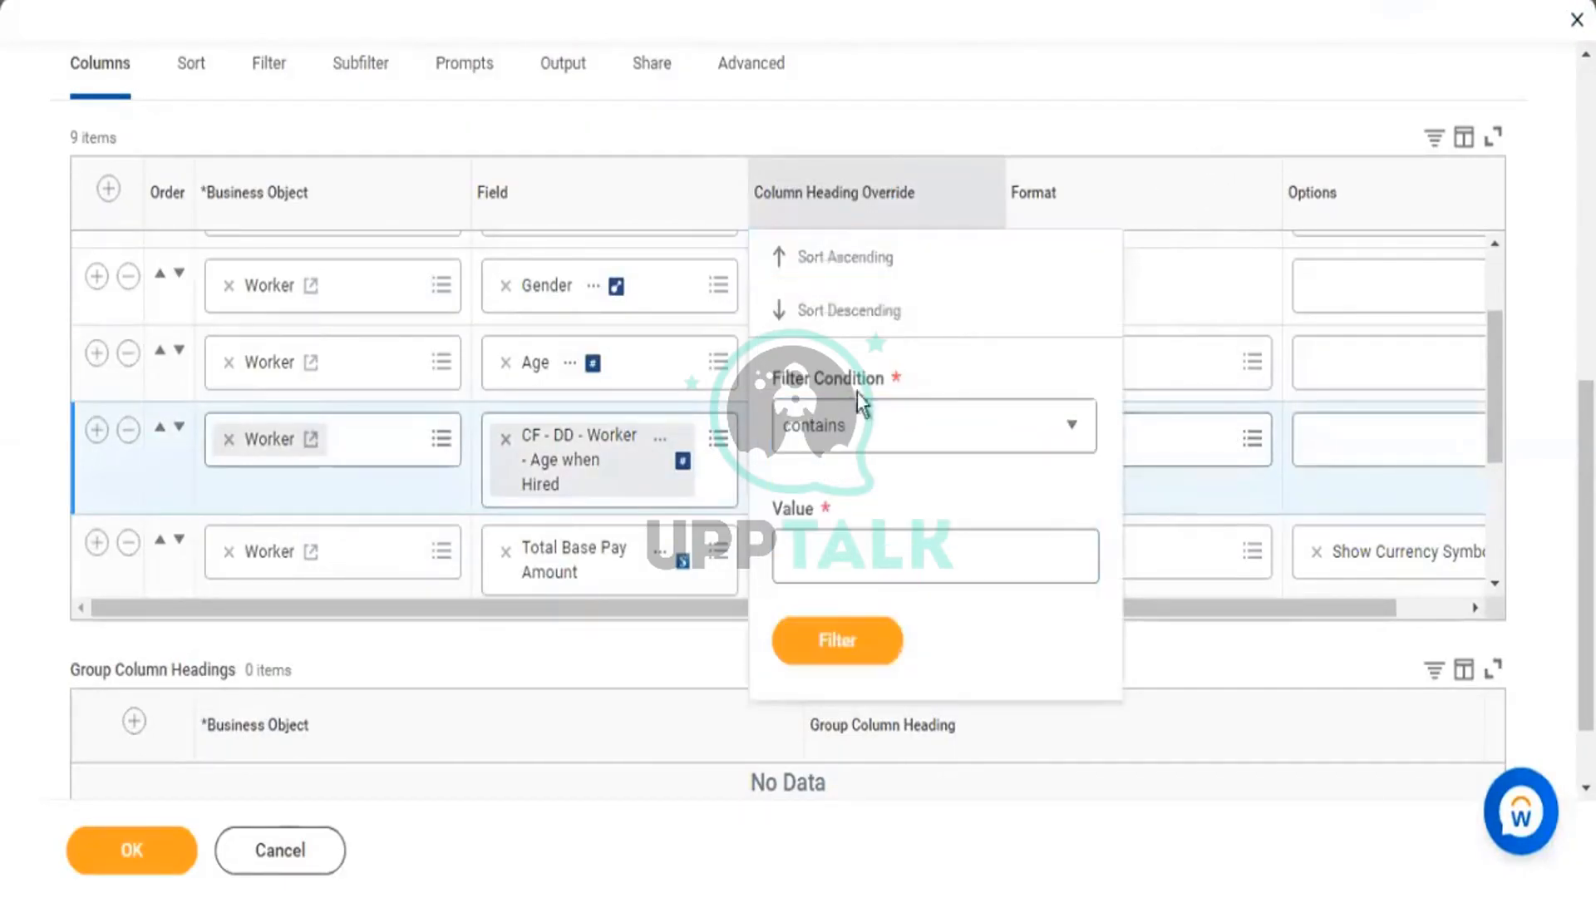
{"action": "left_click", "coordinate": [1186, 56]}
{"action": "left_click", "coordinate": [858, 438]}
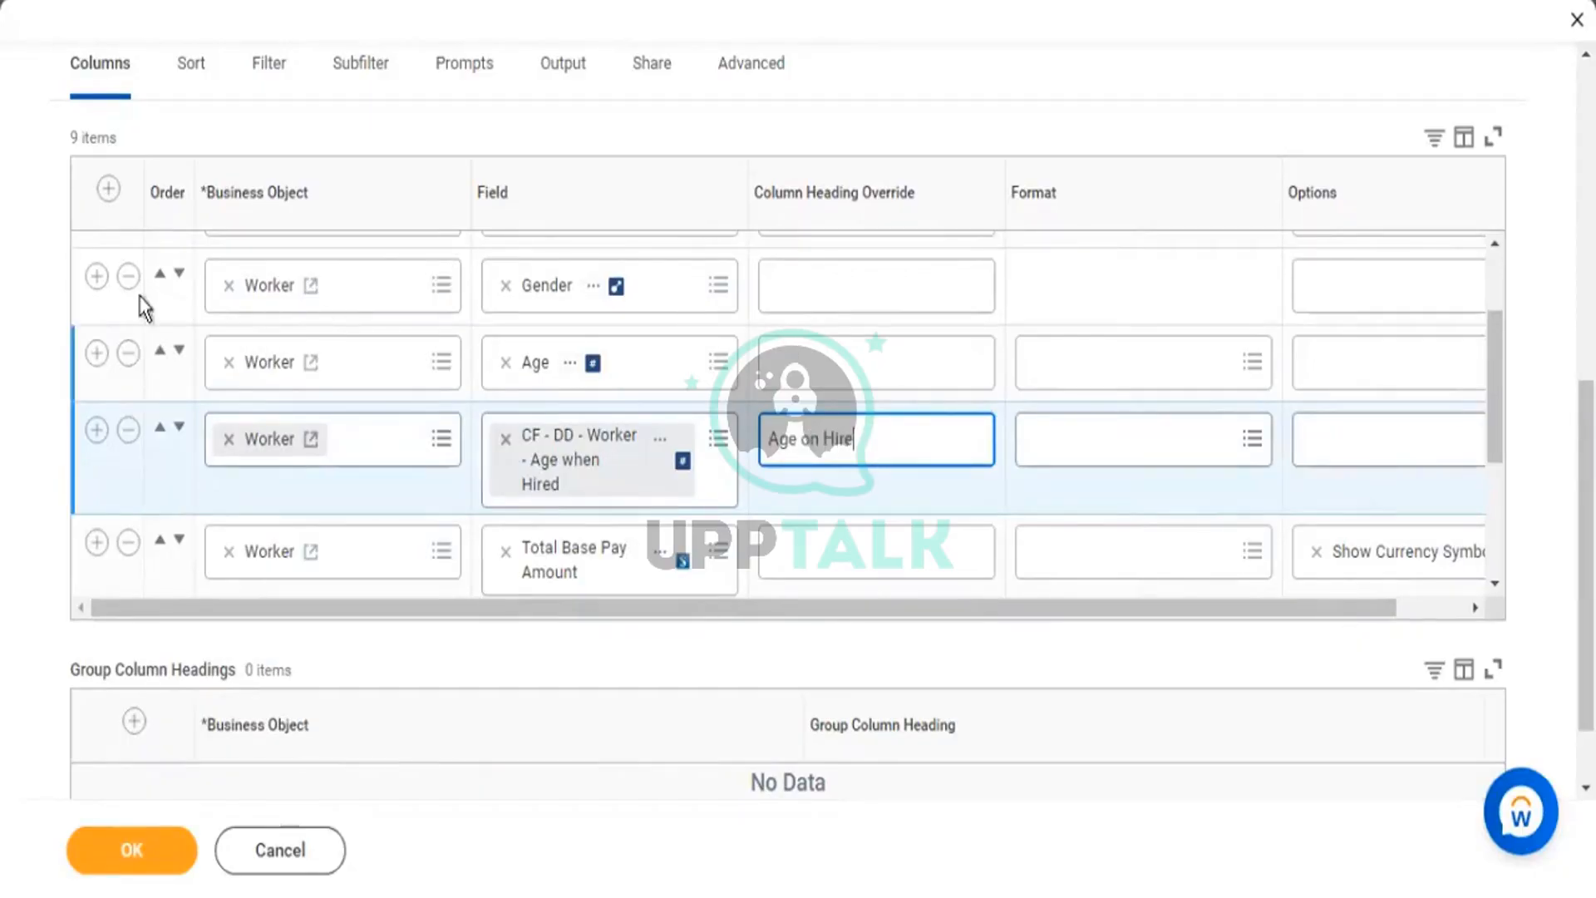
{"action": "scroll", "coordinate": [101, 355], "scroll_direction": "up", "scroll_amount": 2}
{"action": "left_click", "coordinate": [97, 336]}
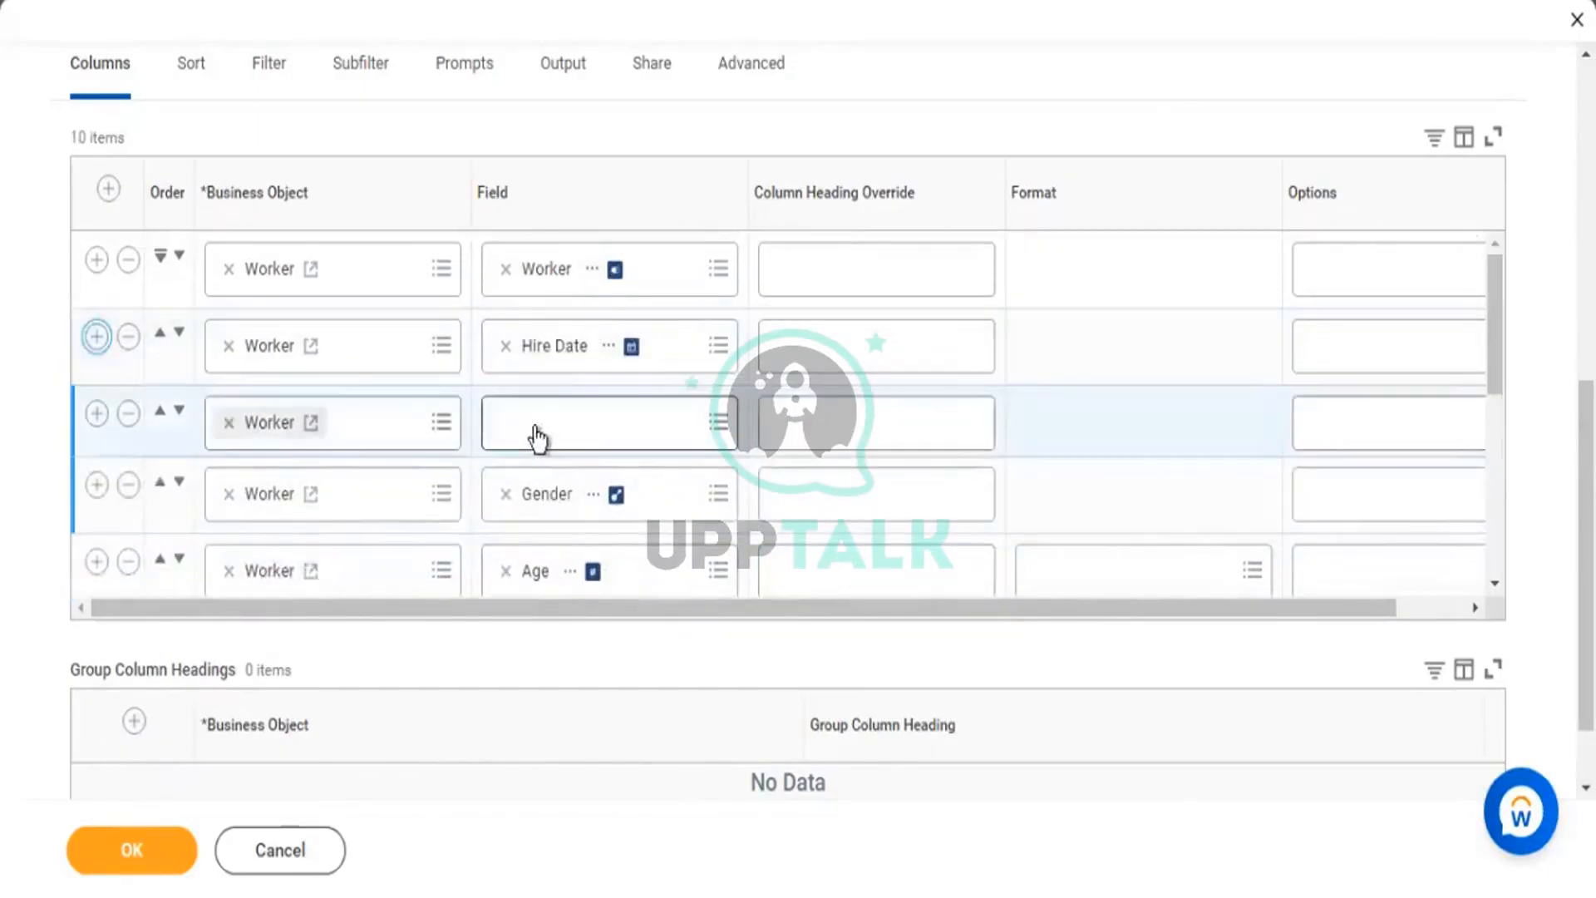
Add a Date of Birth column after Hire Date.
{"action": "left_click", "coordinate": [532, 434]}
{"action": "type", "text": "date of birth"}
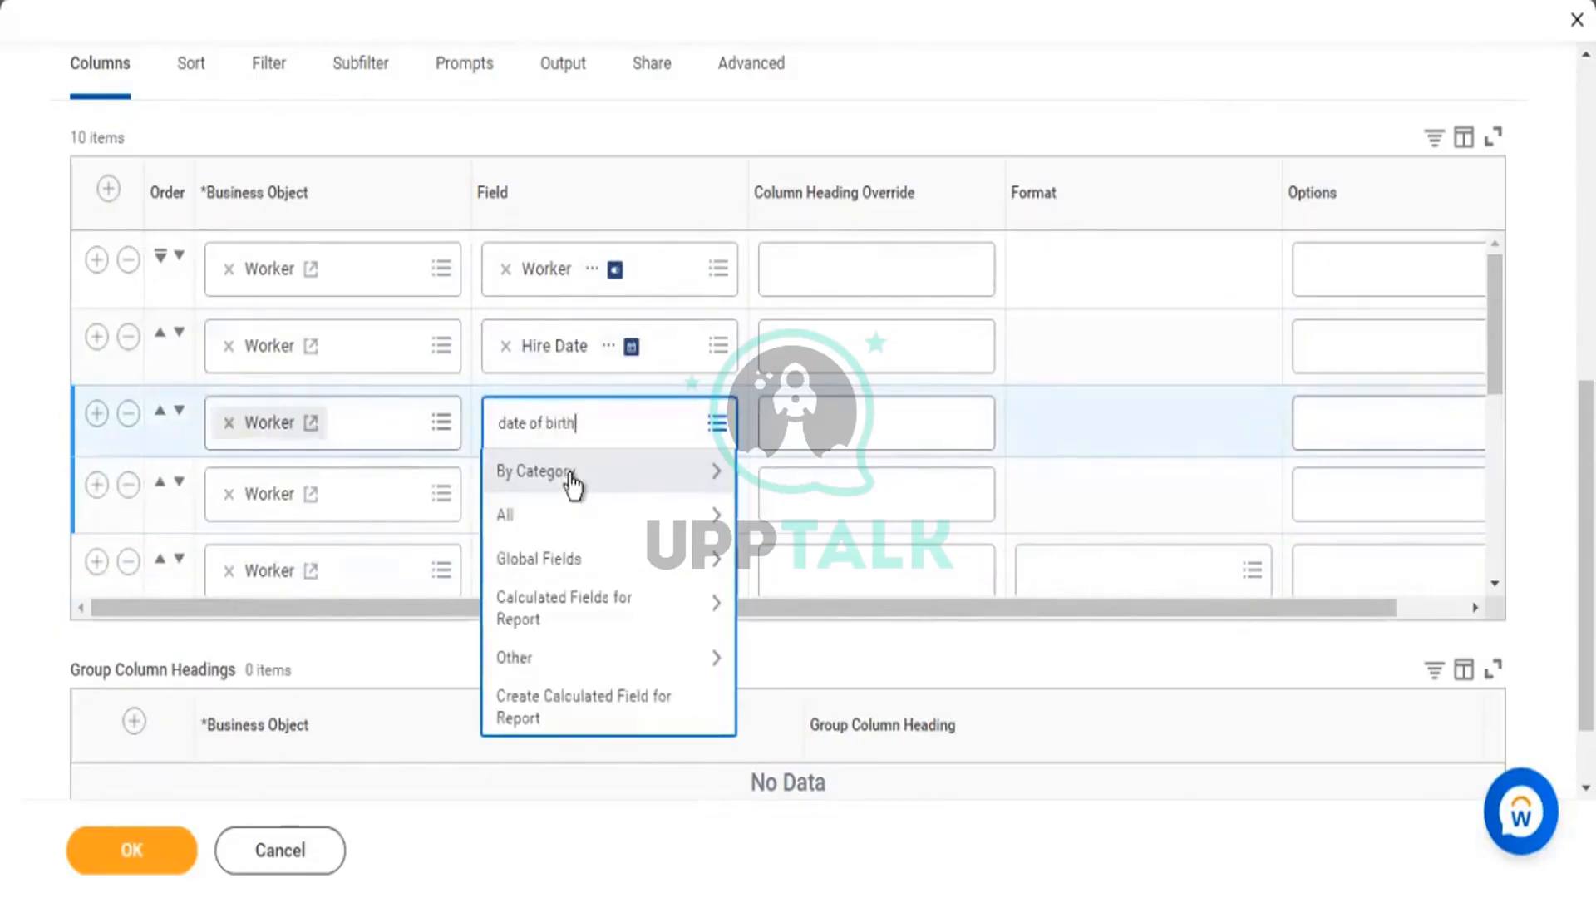
{"action": "key", "text": "Return"}
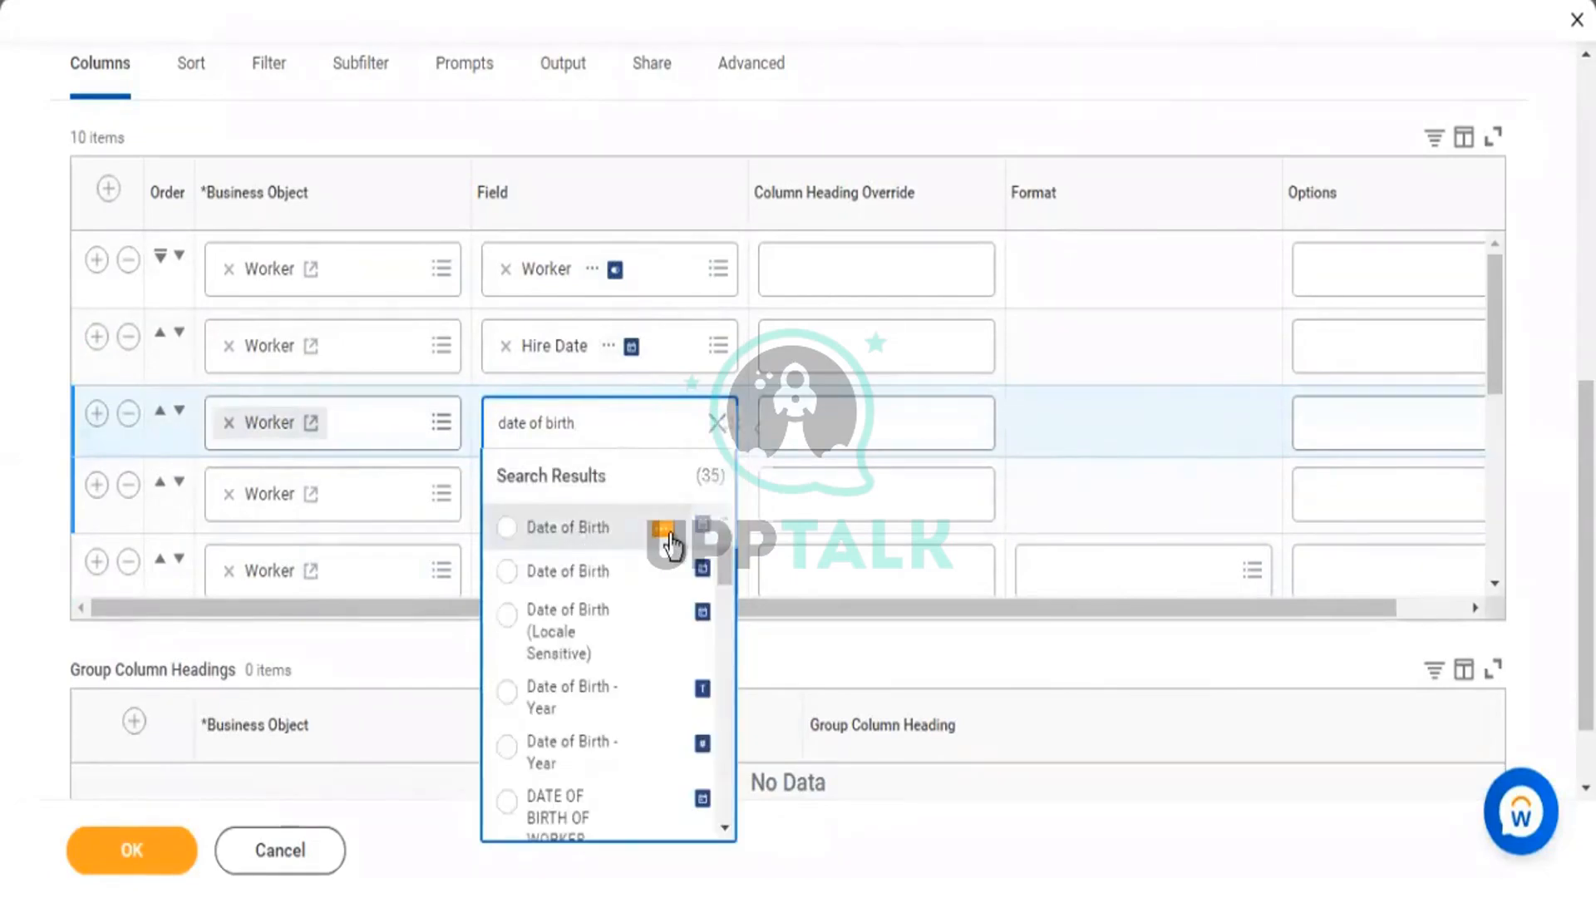
{"action": "left_click", "coordinate": [665, 532]}
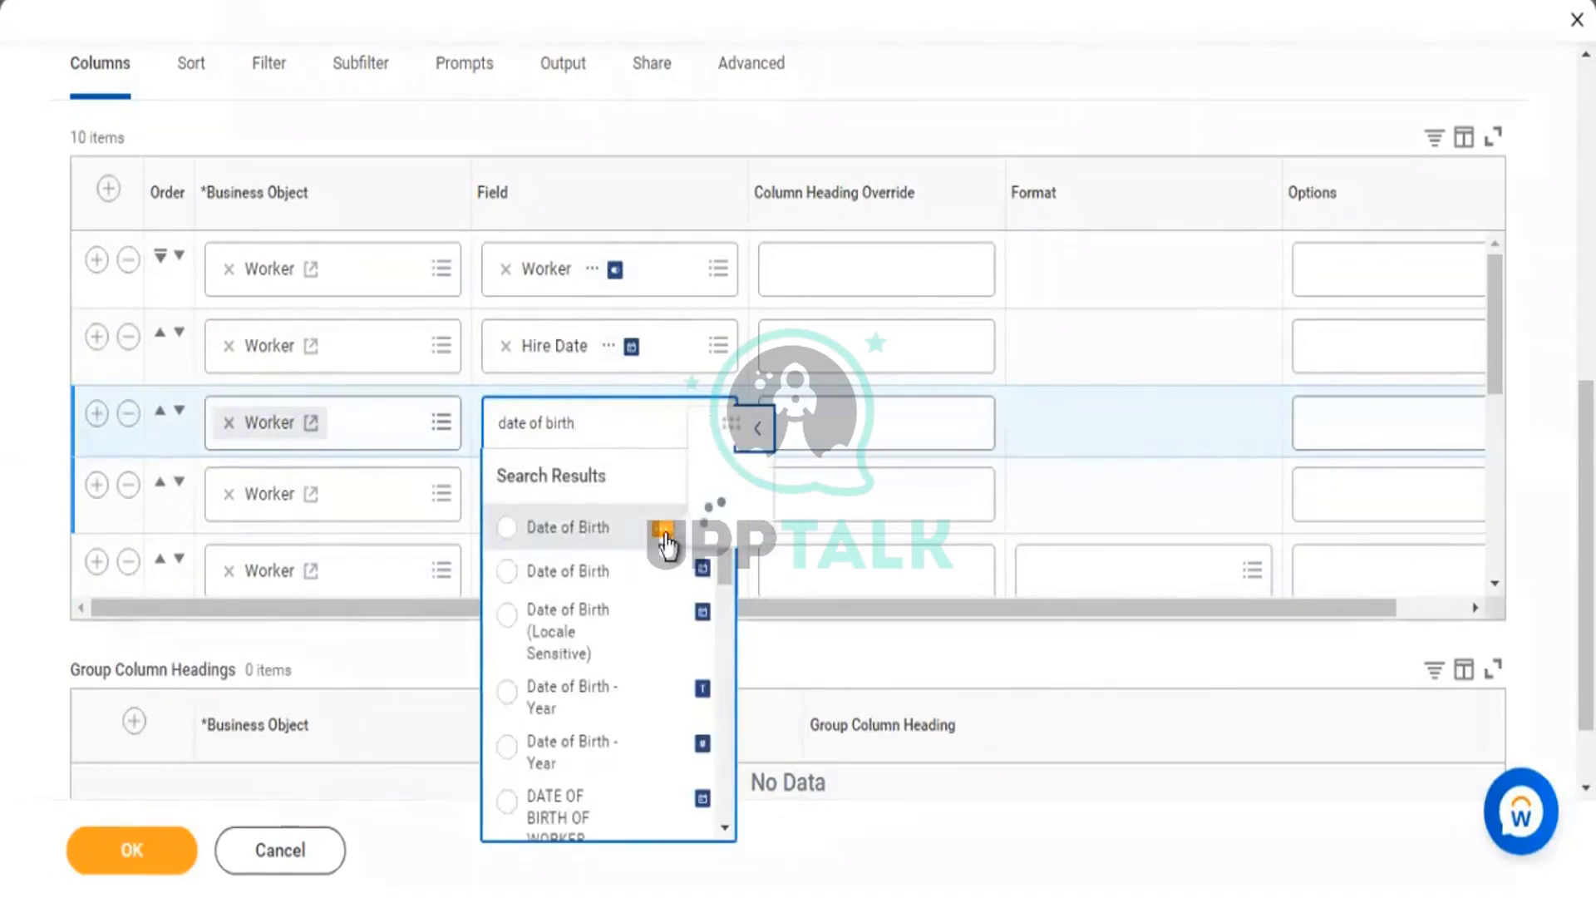
{"action": "left_click", "coordinate": [581, 534]}
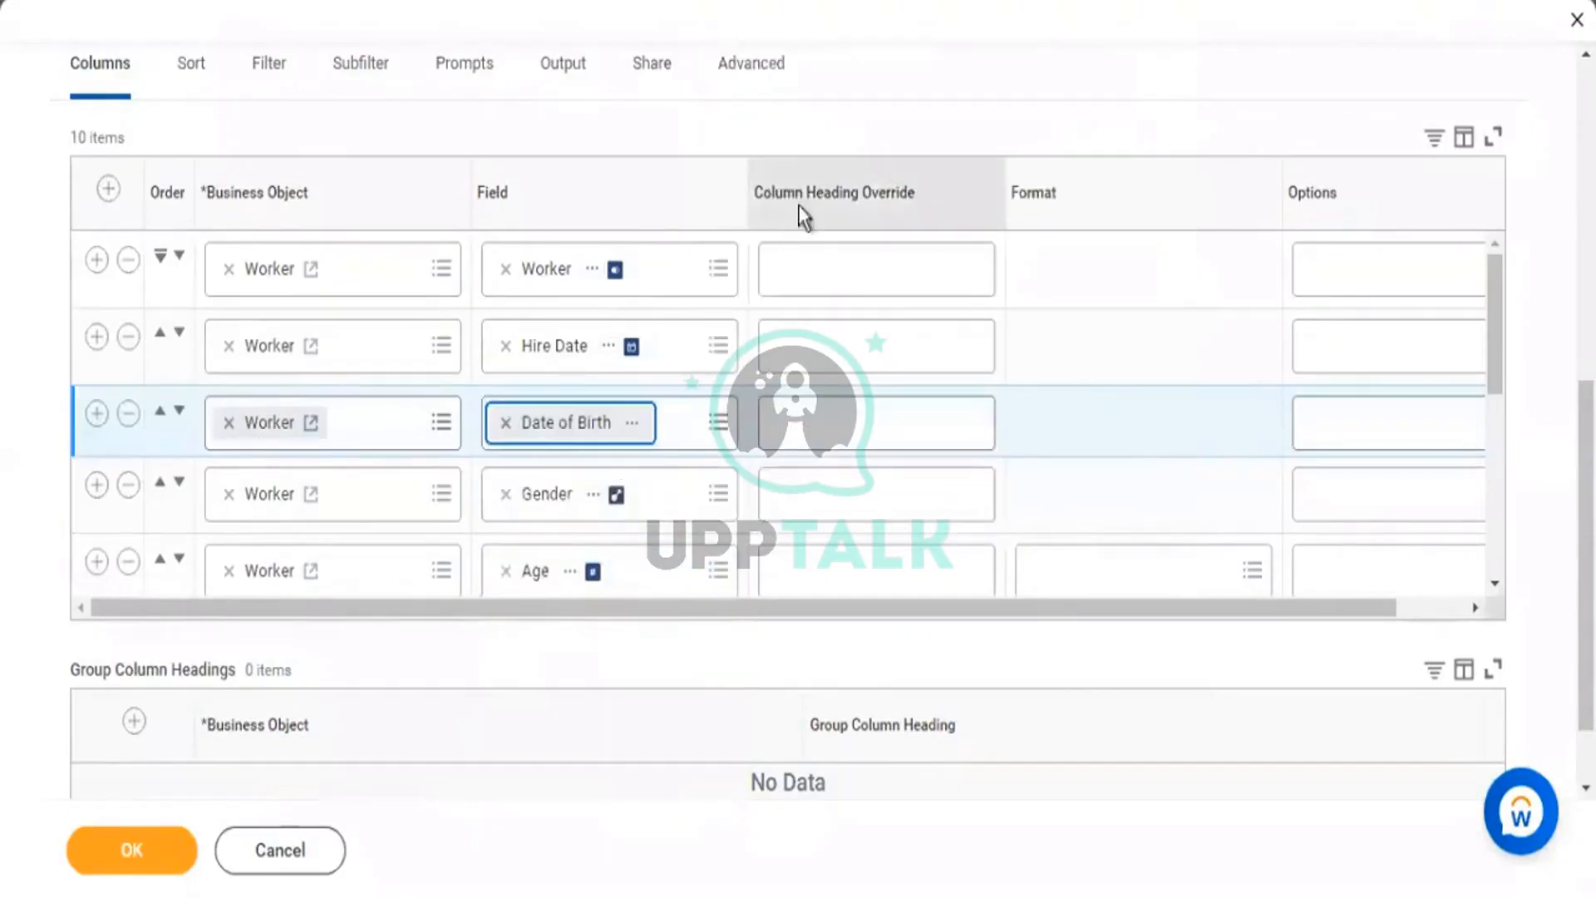
Preview the Age when Hired calculated field's details, then close the preview.
{"action": "scroll", "coordinate": [757, 274], "scroll_direction": "down", "scroll_amount": 1}
{"action": "scroll", "coordinate": [758, 326], "scroll_direction": "down", "scroll_amount": 2}
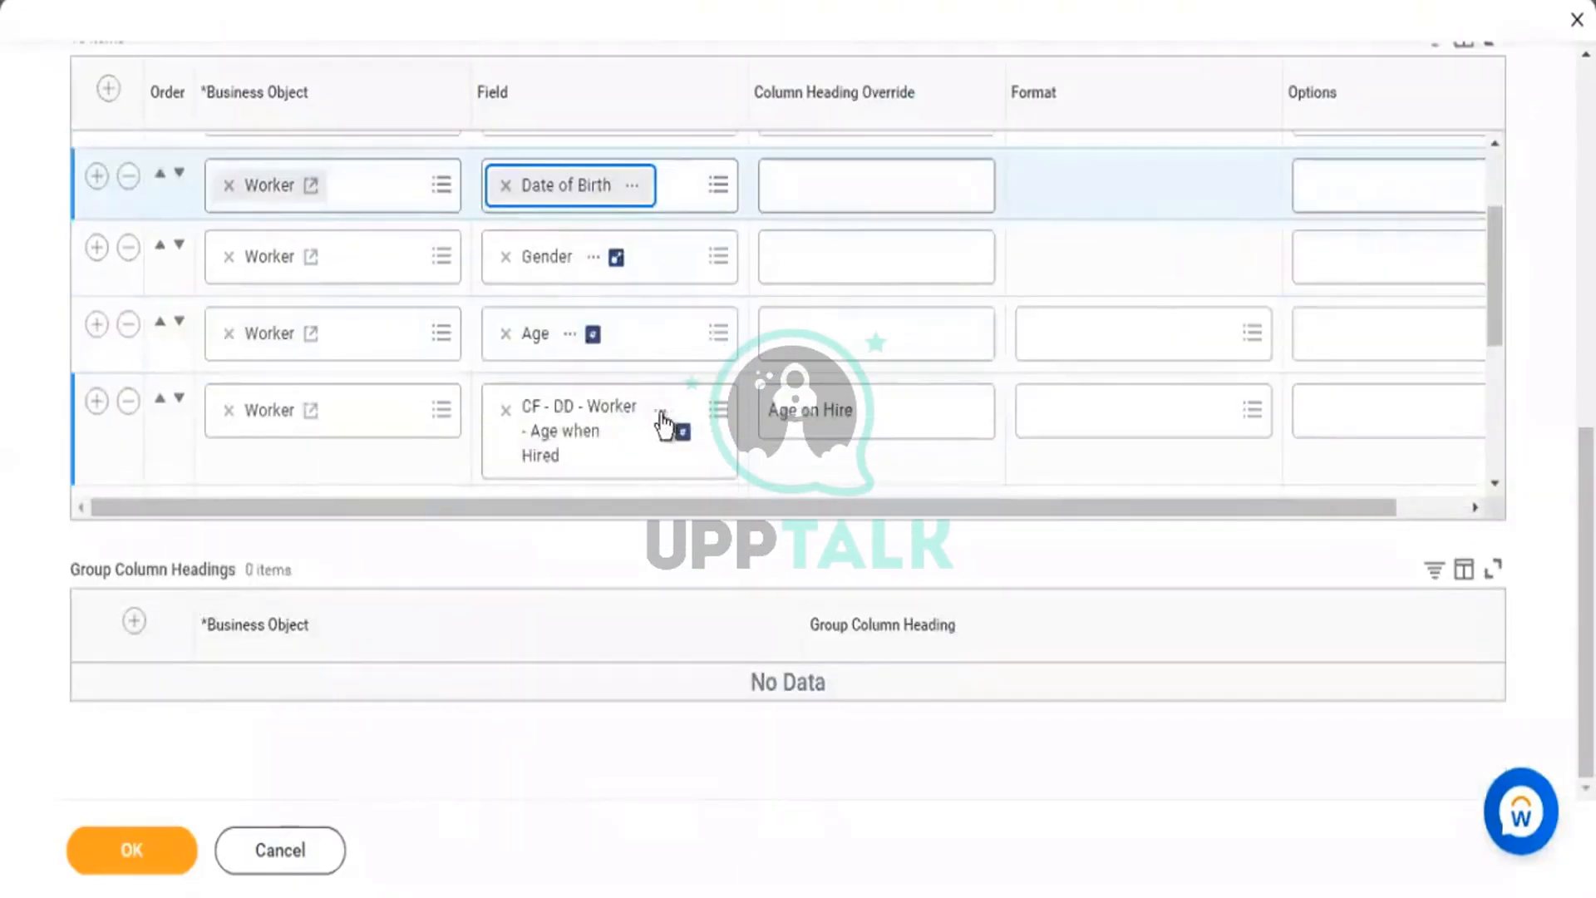
{"action": "left_click", "coordinate": [729, 412]}
{"action": "left_click", "coordinate": [731, 411]}
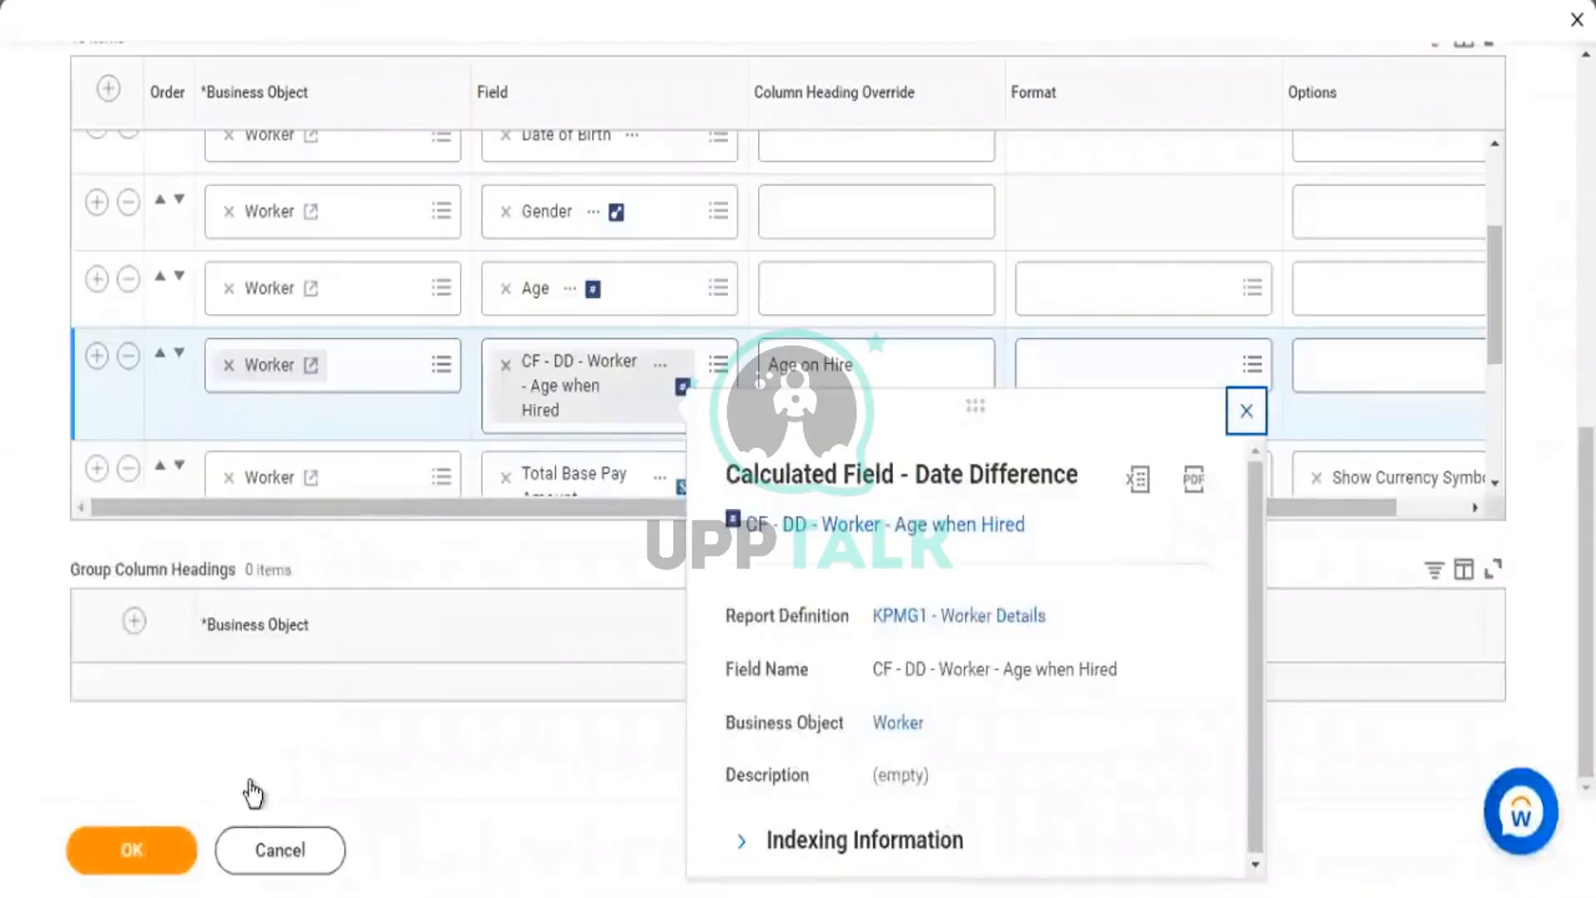
{"action": "left_click", "coordinate": [314, 687]}
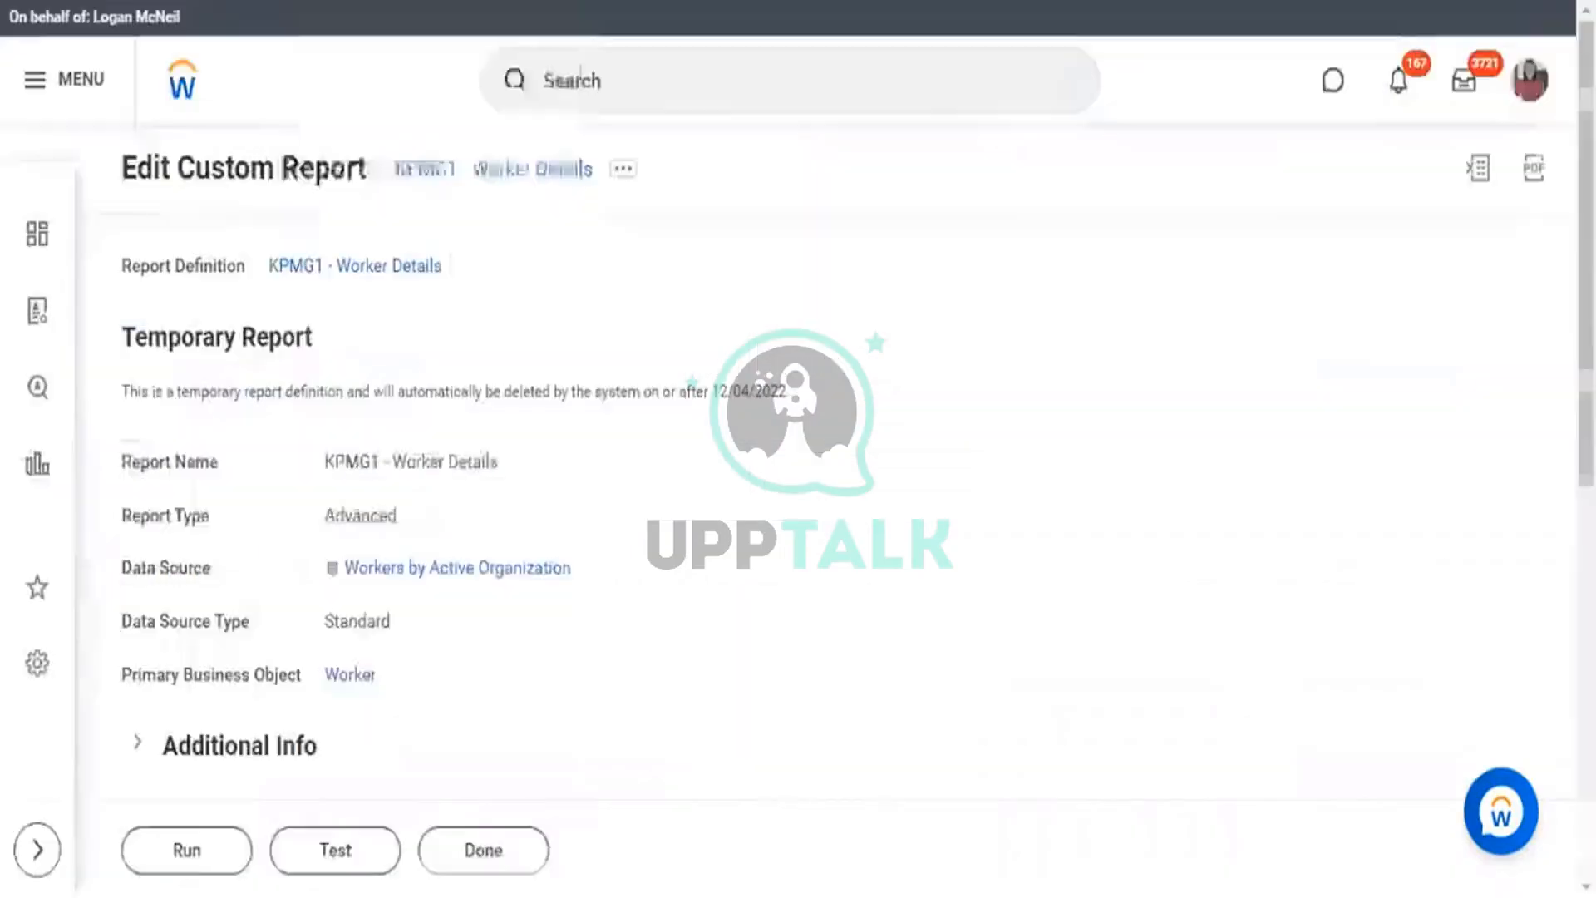
Run the edited report with the Starting Hire Date year changed to 2000 (05/28/2000).
{"action": "left_click", "coordinate": [179, 851]}
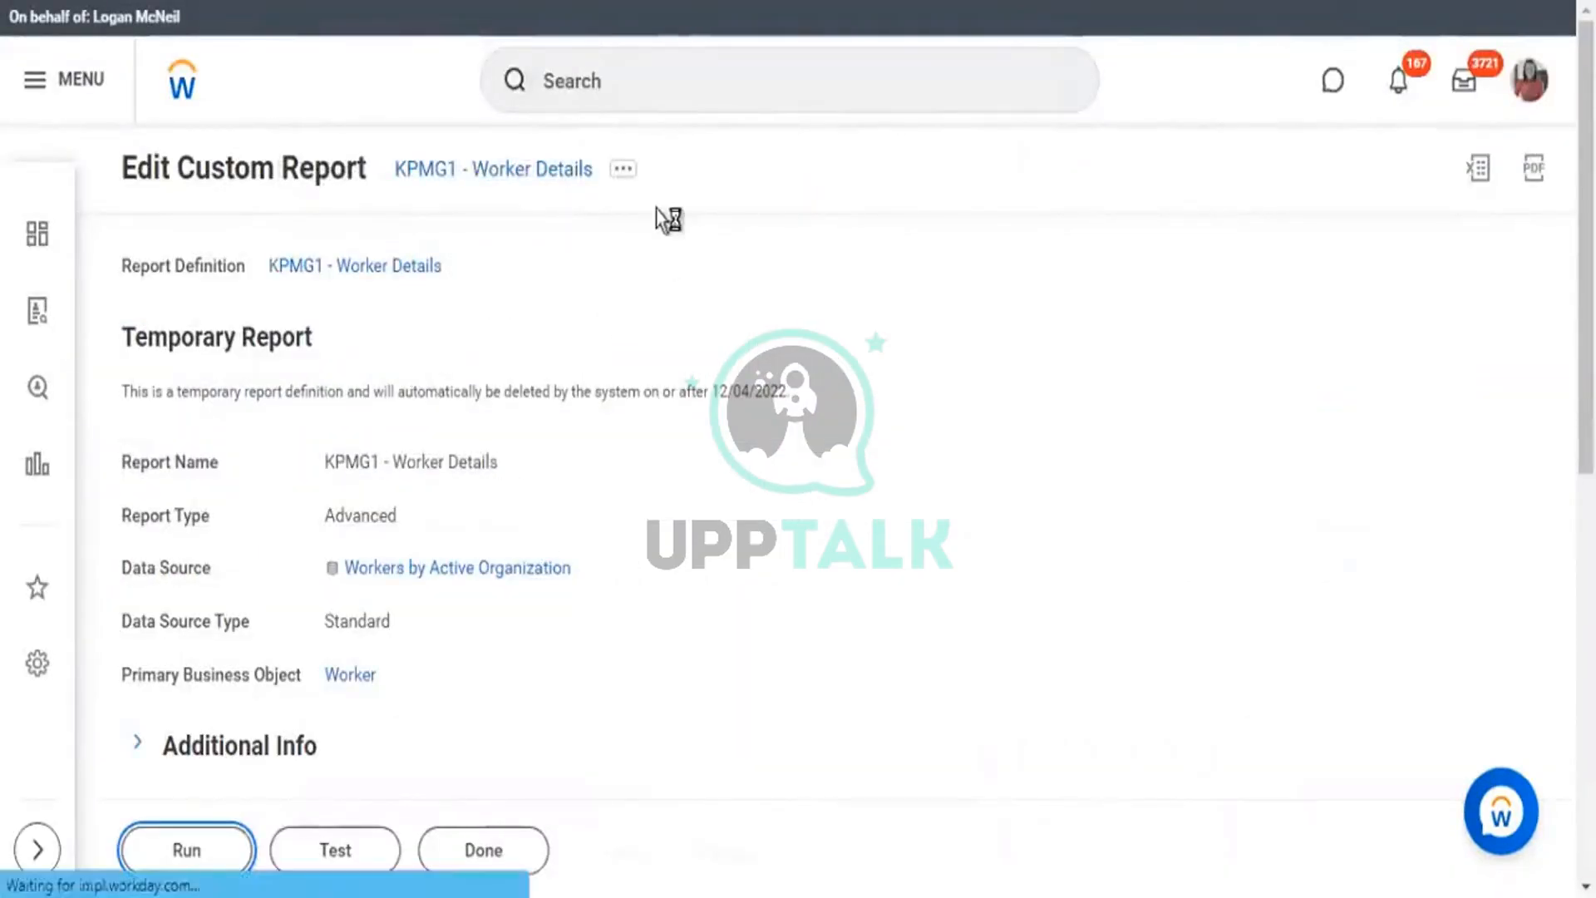
{"action": "scroll", "coordinate": [840, 490], "scroll_direction": "down", "scroll_amount": 2}
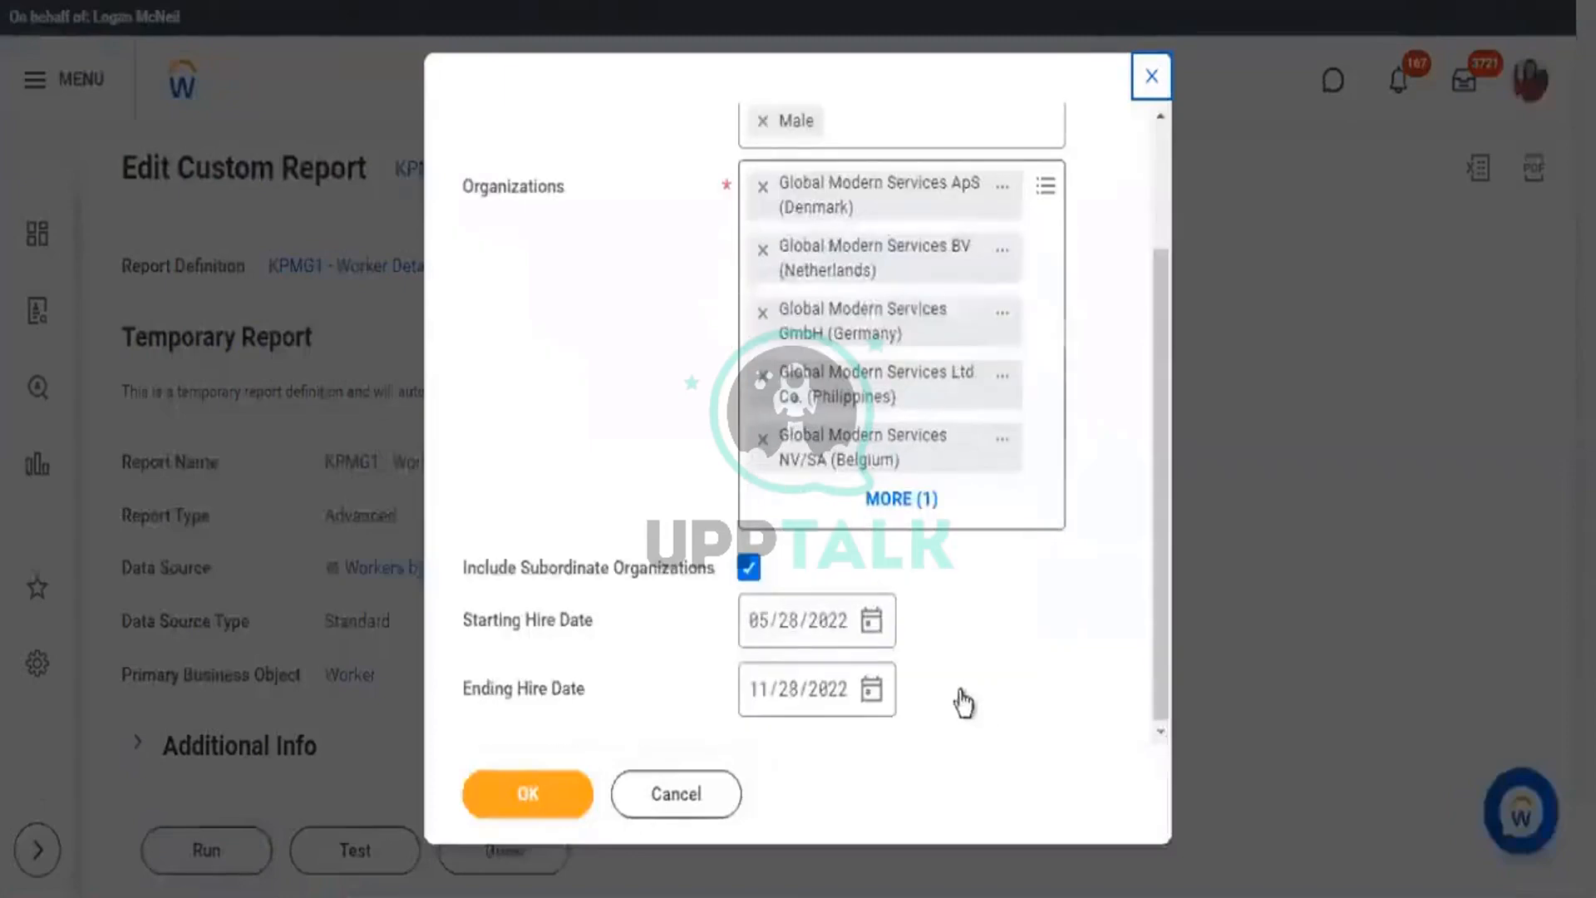
{"action": "left_click", "coordinate": [817, 597]}
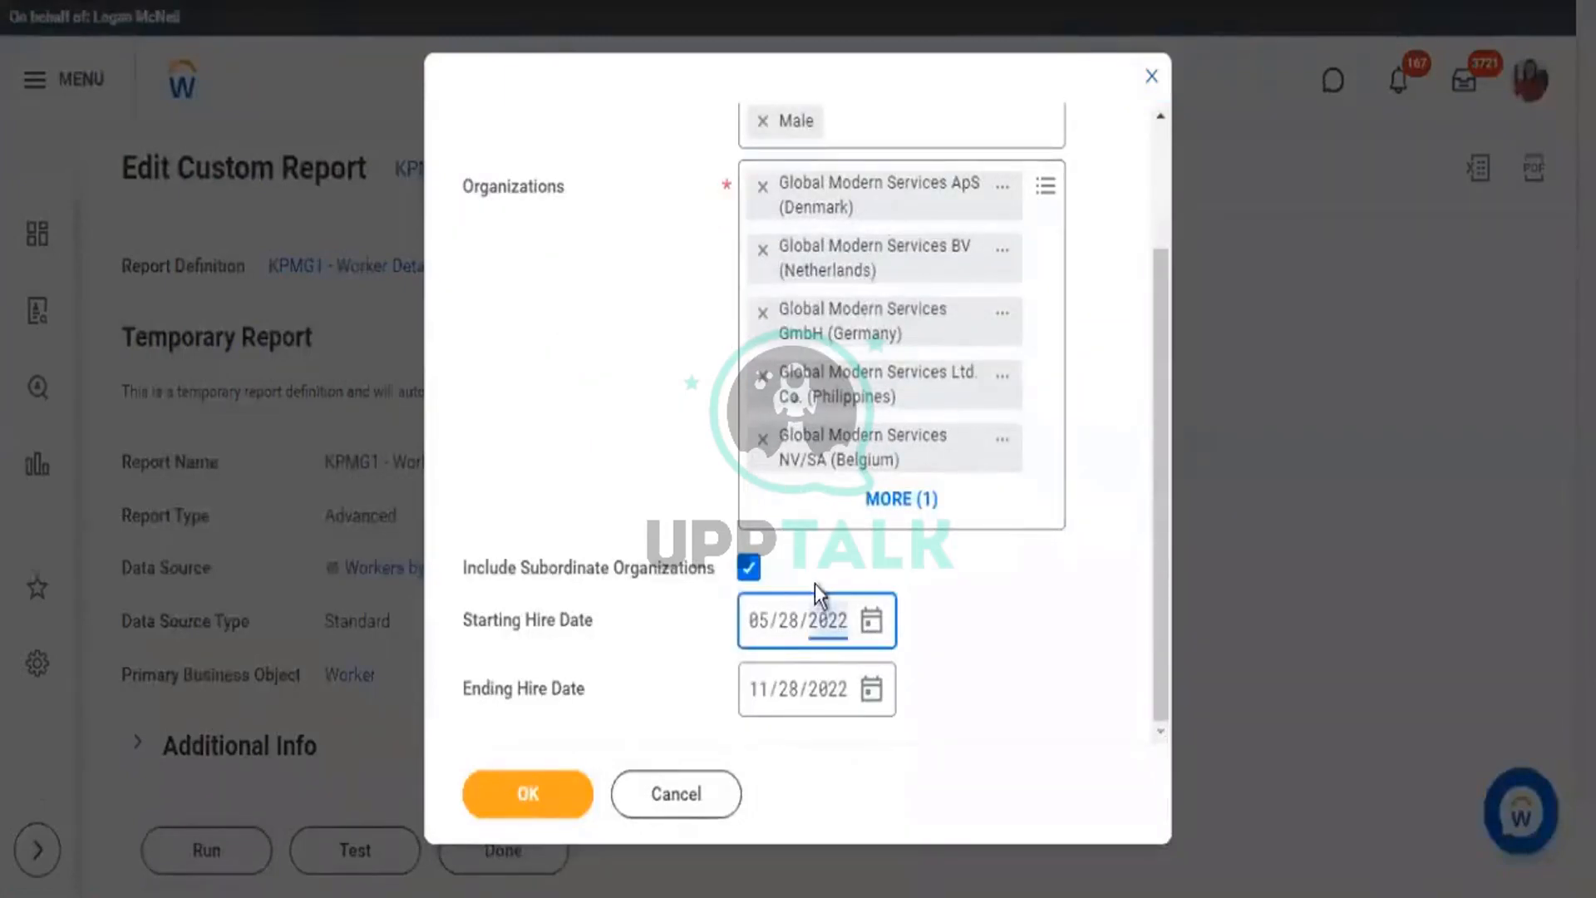
{"action": "type", "text": "2000"}
{"action": "left_click", "coordinate": [527, 792]}
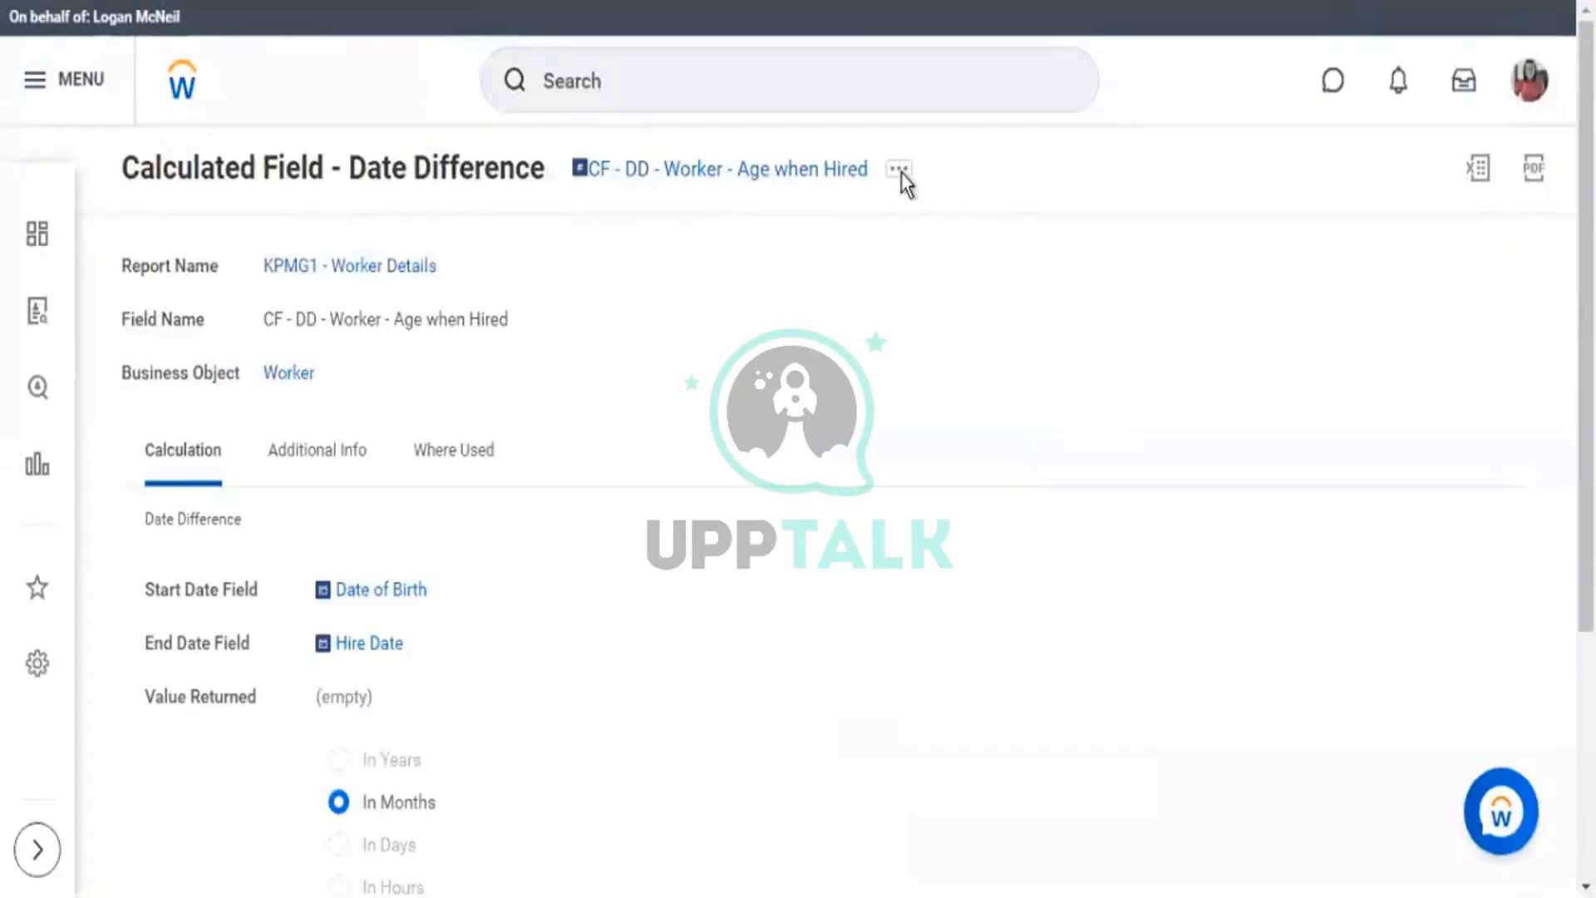
Edit the Age when Hired field via Calculated Field for Report > Edit, noting Age on Hire 395.
{"action": "left_click", "coordinate": [901, 172]}
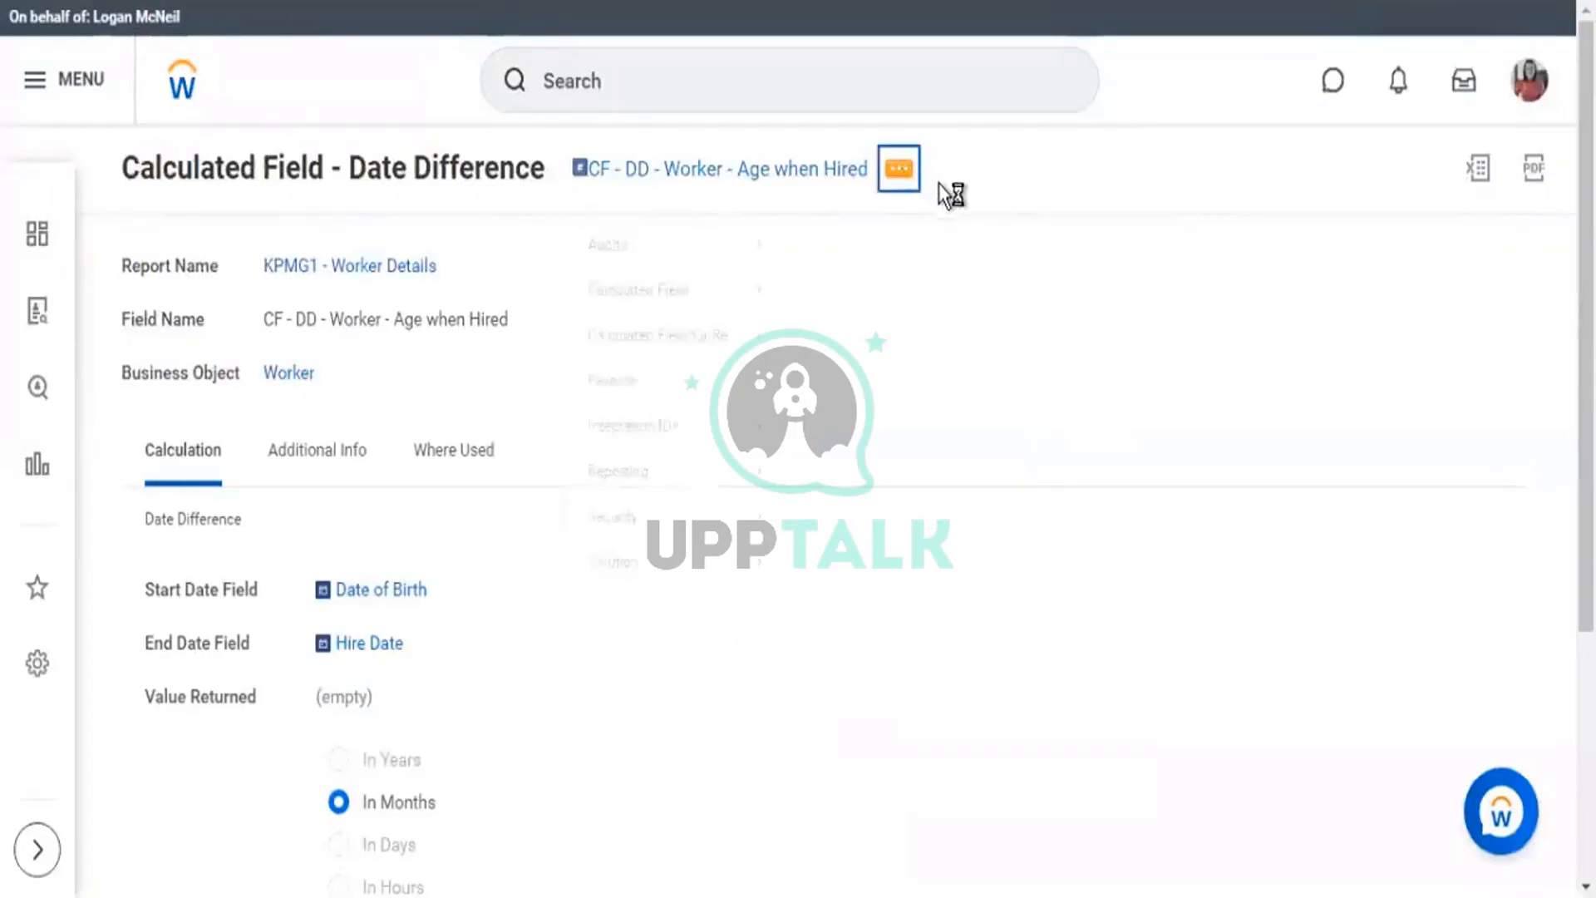
{"action": "mouse_move", "coordinate": [215, 335]}
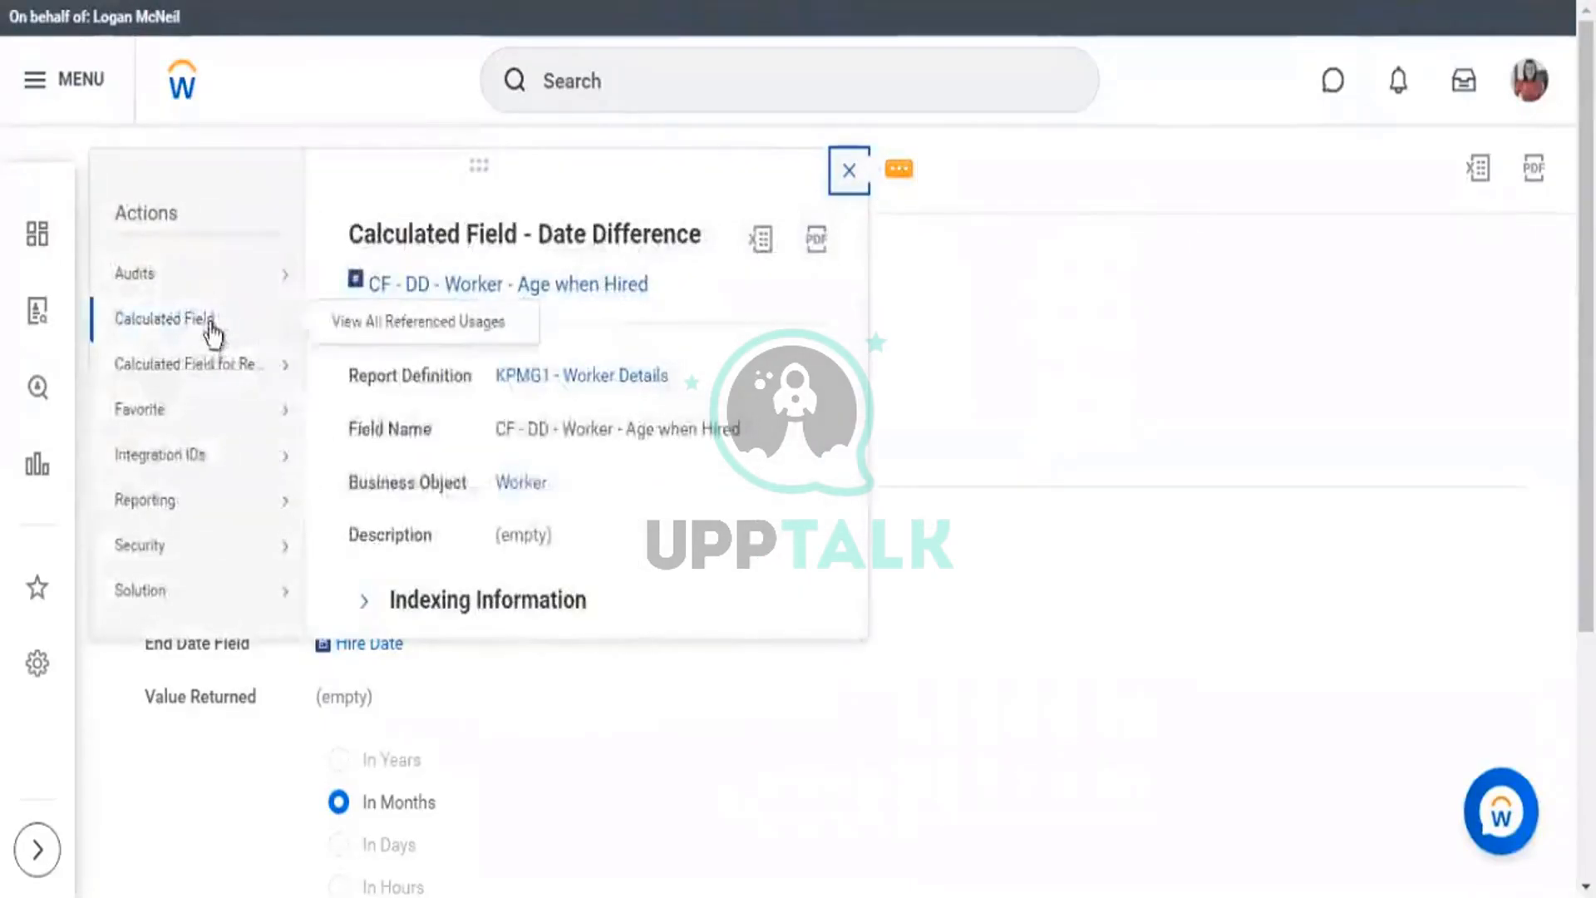
{"action": "mouse_move", "coordinate": [211, 371]}
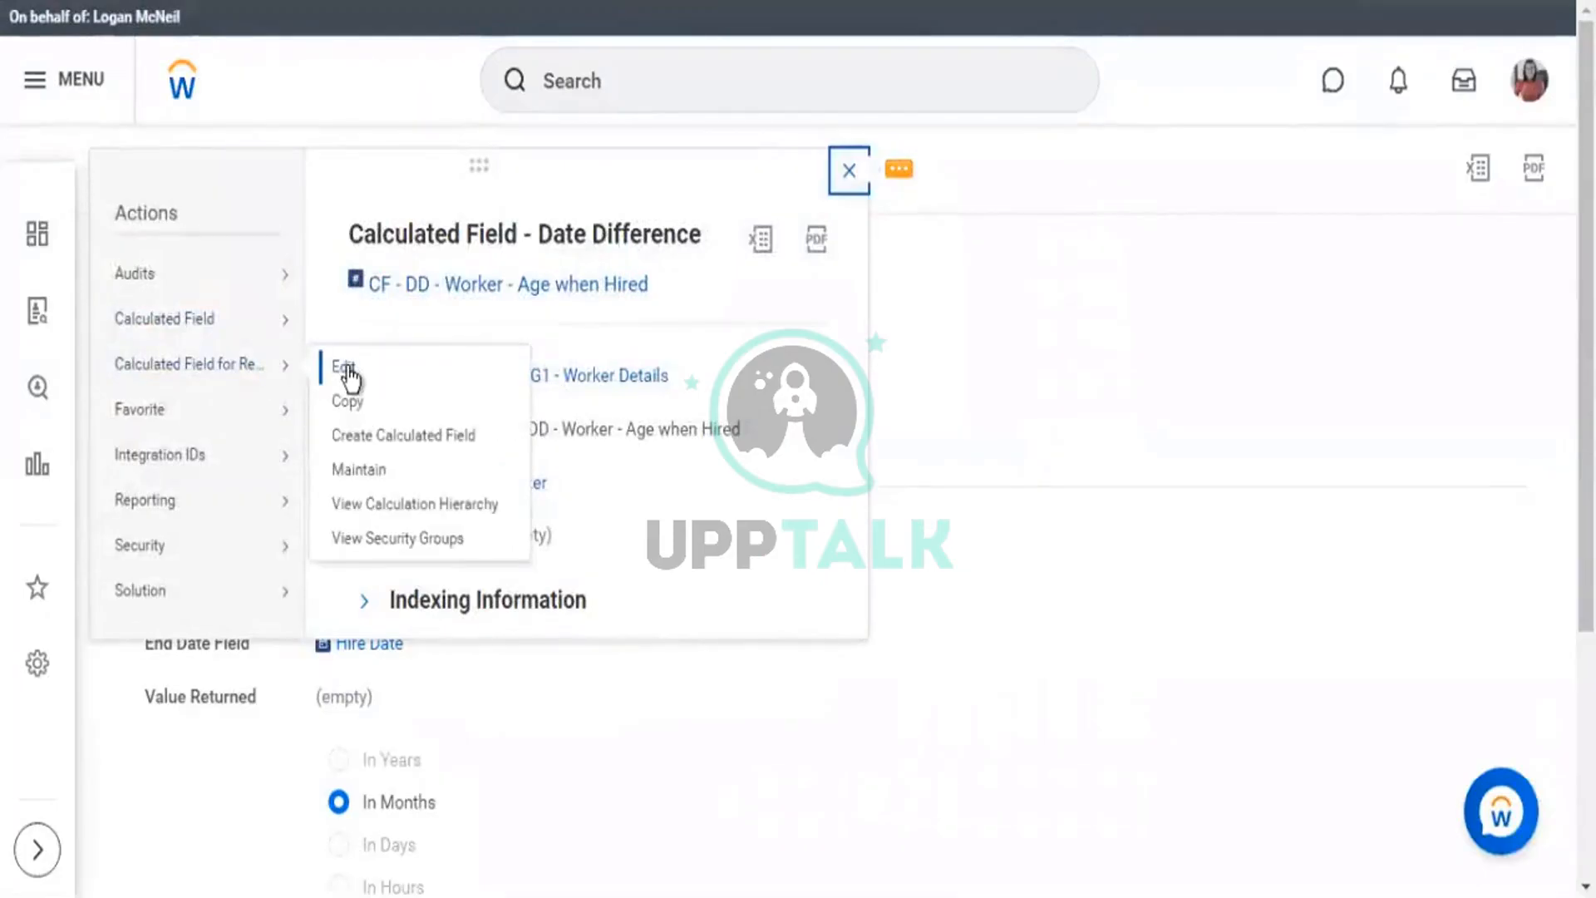
{"action": "left_click", "coordinate": [348, 371]}
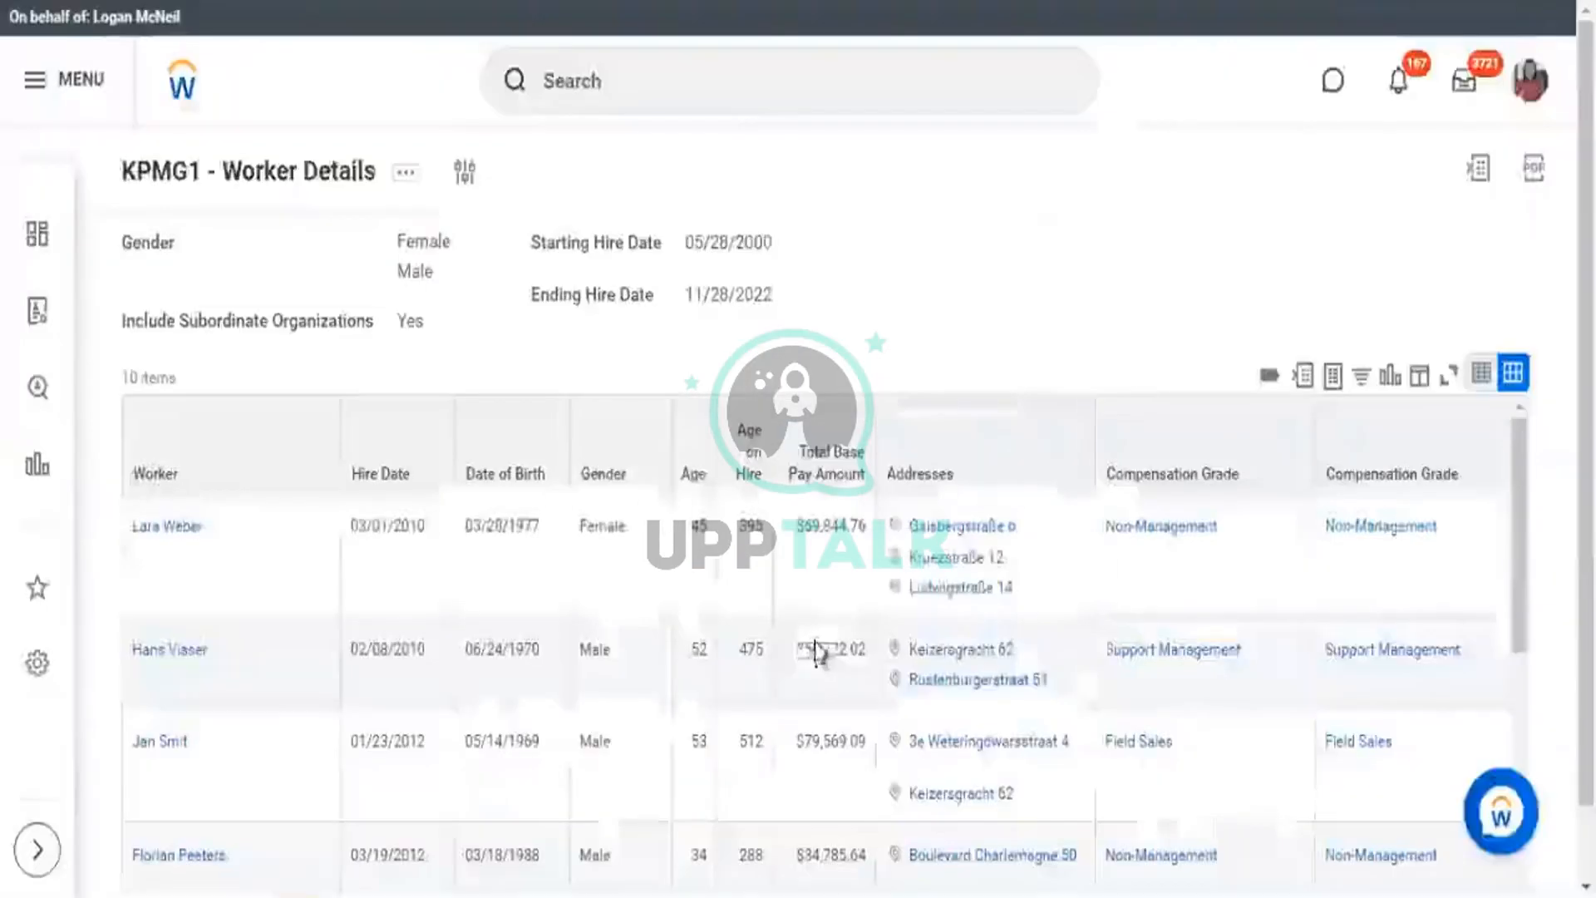
{"action": "scroll", "coordinate": [759, 345], "scroll_direction": "down", "scroll_amount": 1}
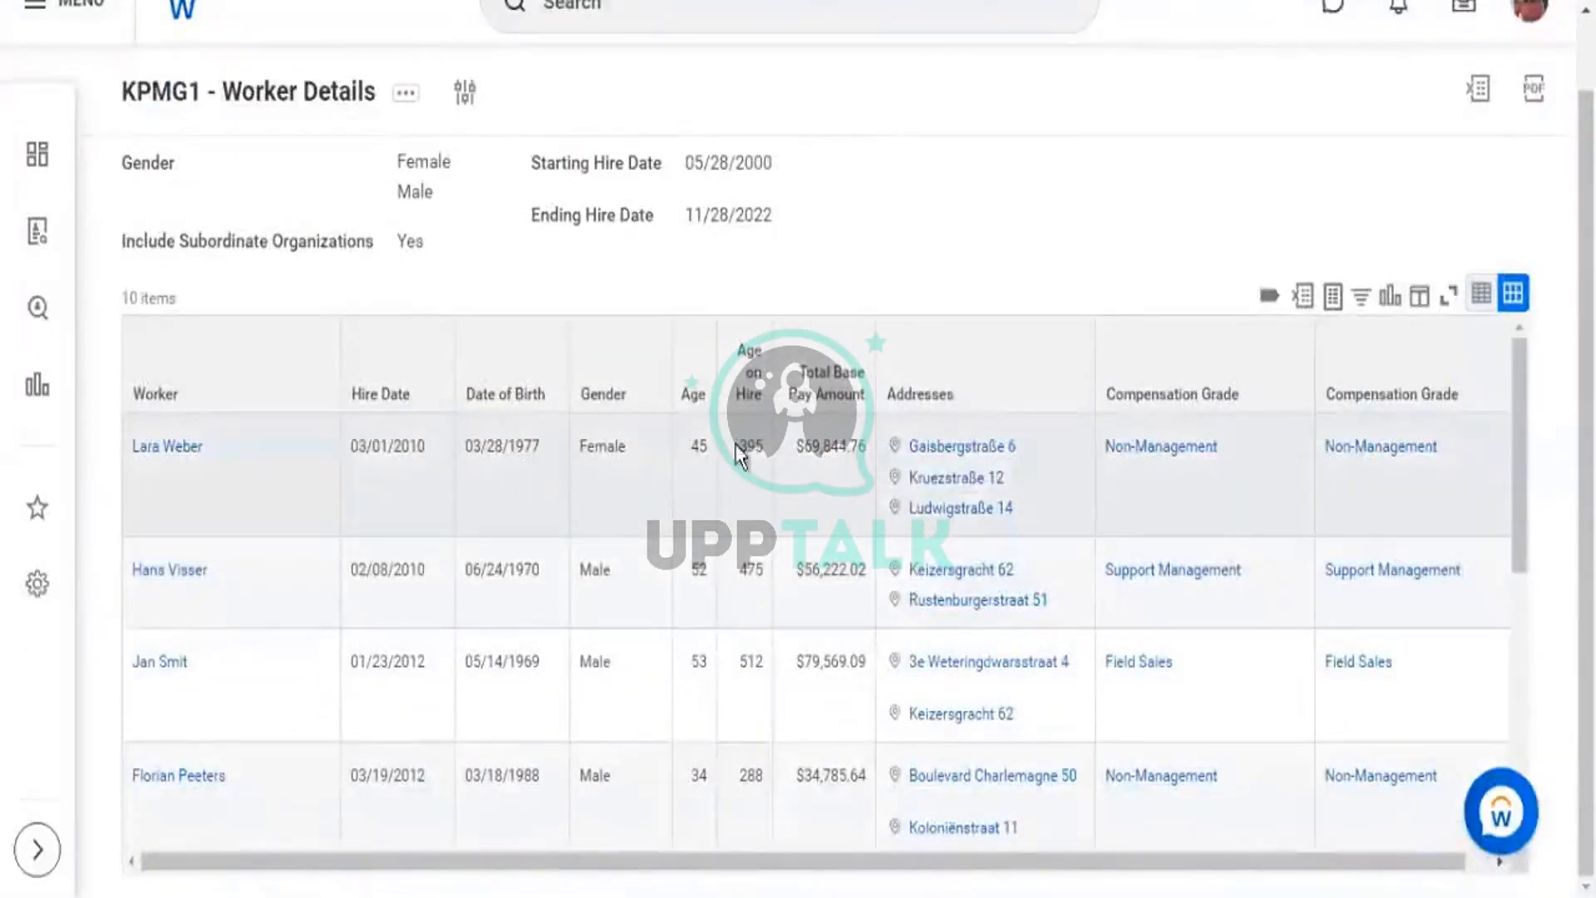
{"action": "left_click_drag", "start_coordinate": [739, 446], "coordinate": [755, 441]}
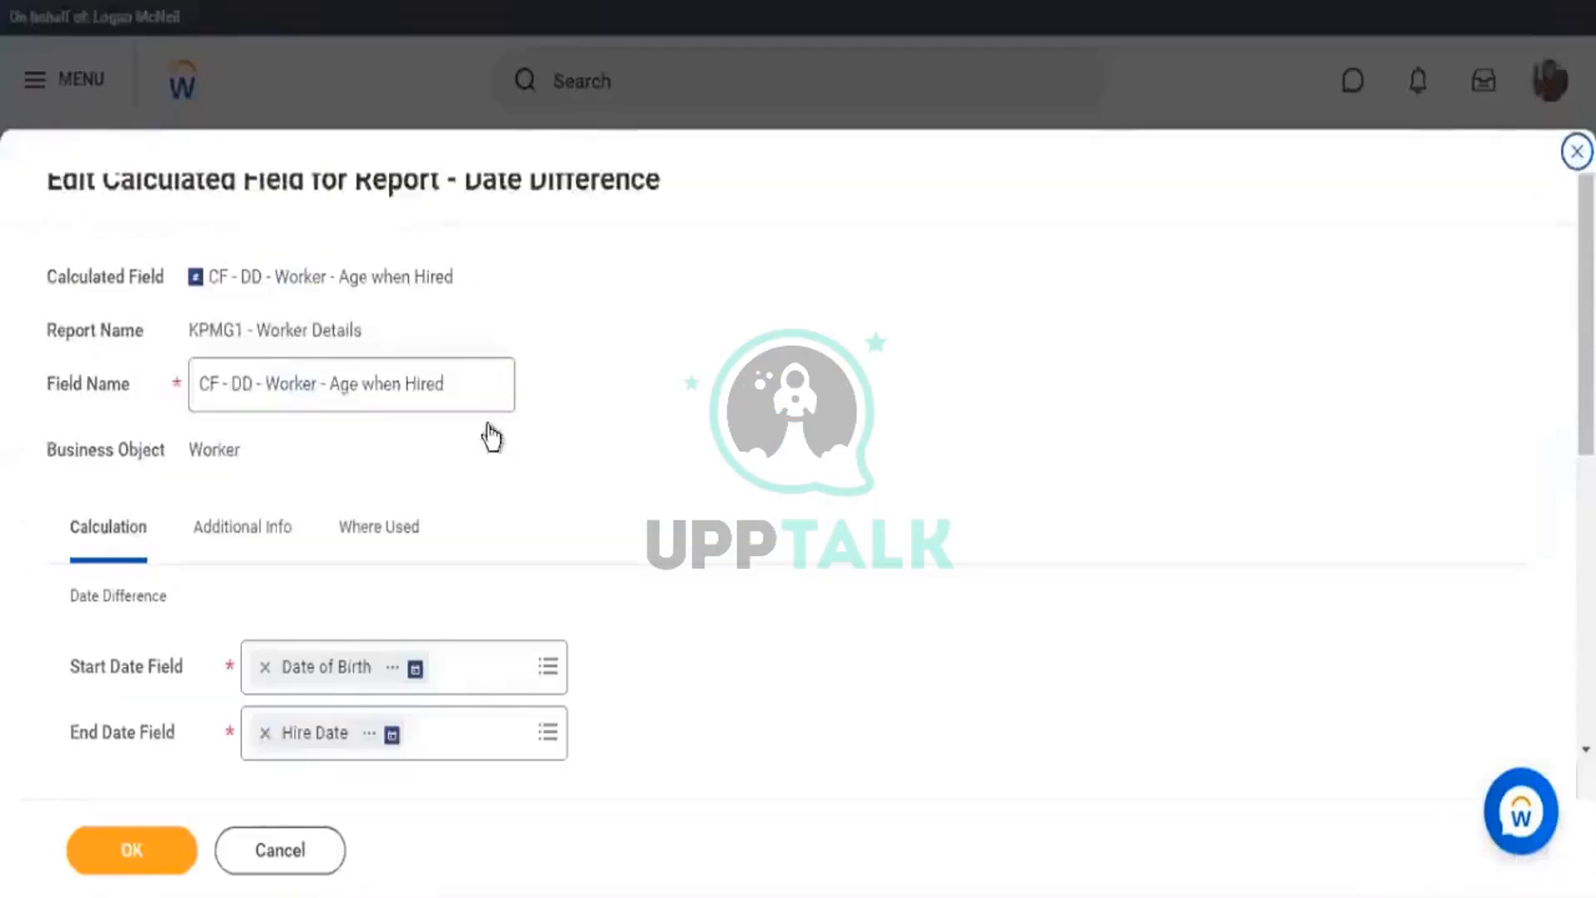
{"action": "scroll", "coordinate": [488, 435], "scroll_direction": "down", "scroll_amount": 5}
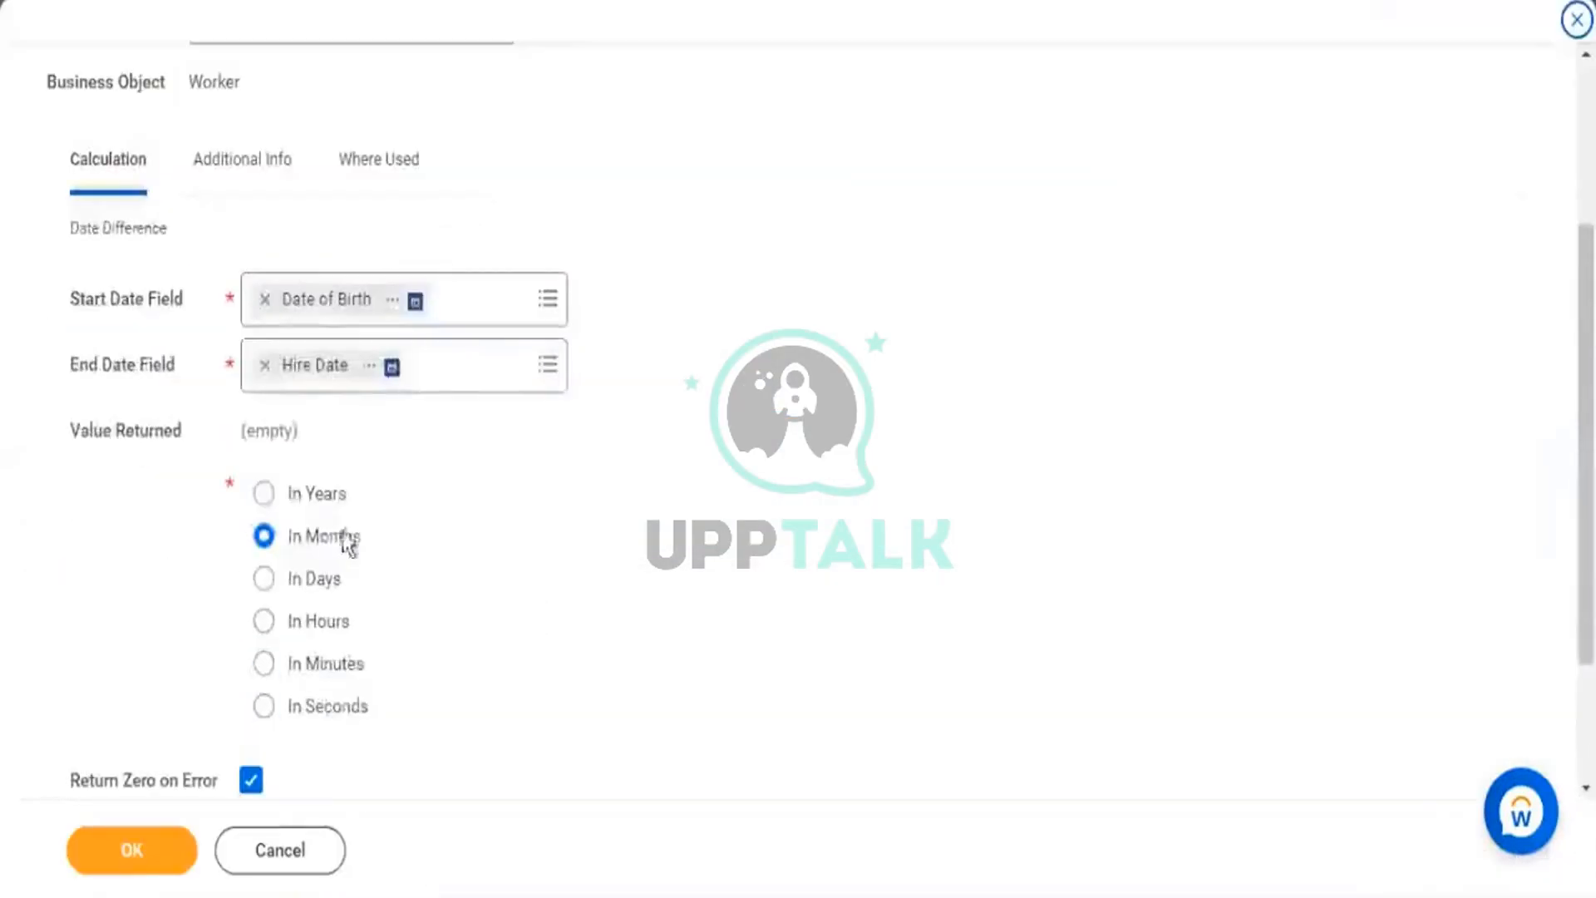
Switch Age when Hired's Value Returned from In Months to In Years, save, and rerun the report.
{"action": "left_click", "coordinate": [264, 492]}
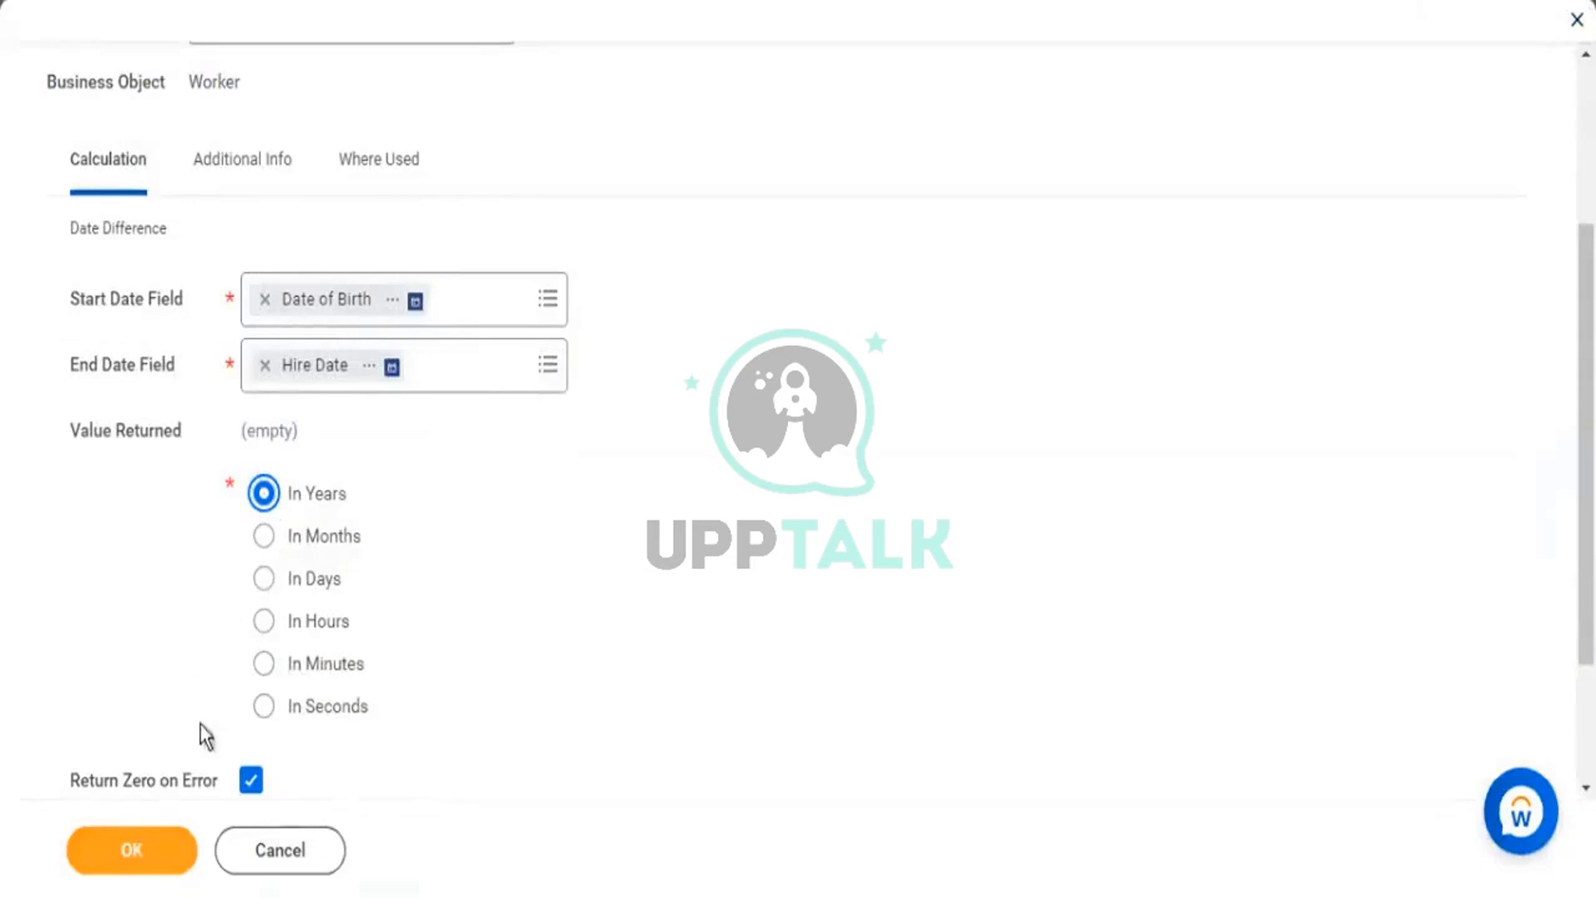
{"action": "scroll", "coordinate": [346, 687], "scroll_direction": "up", "scroll_amount": 3}
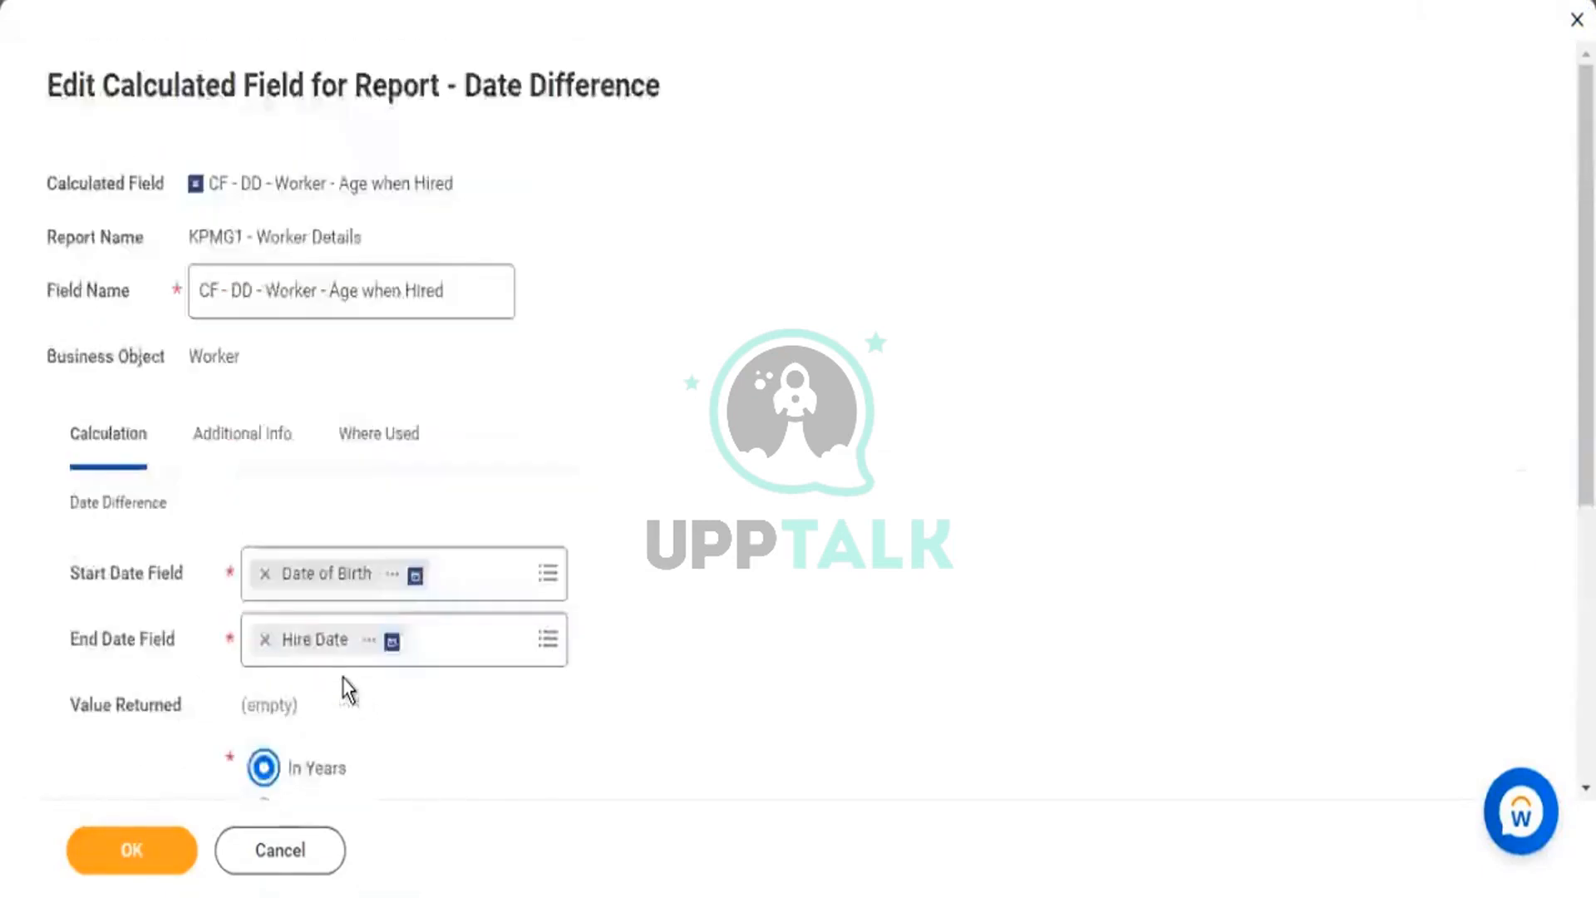
{"action": "left_click", "coordinate": [160, 856]}
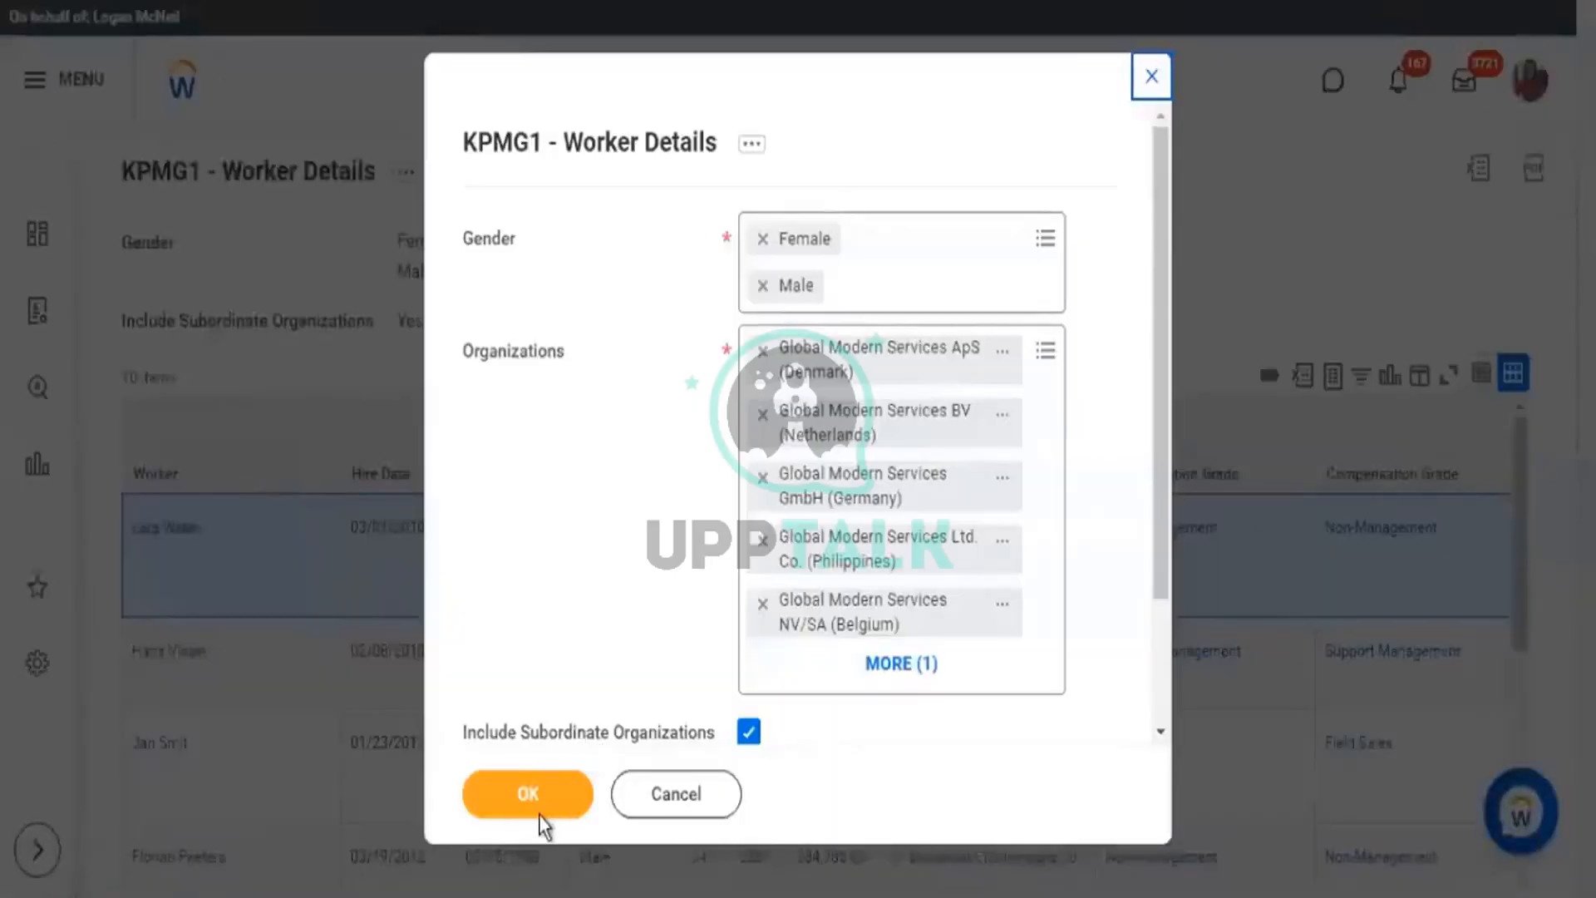
{"action": "left_click", "coordinate": [538, 806]}
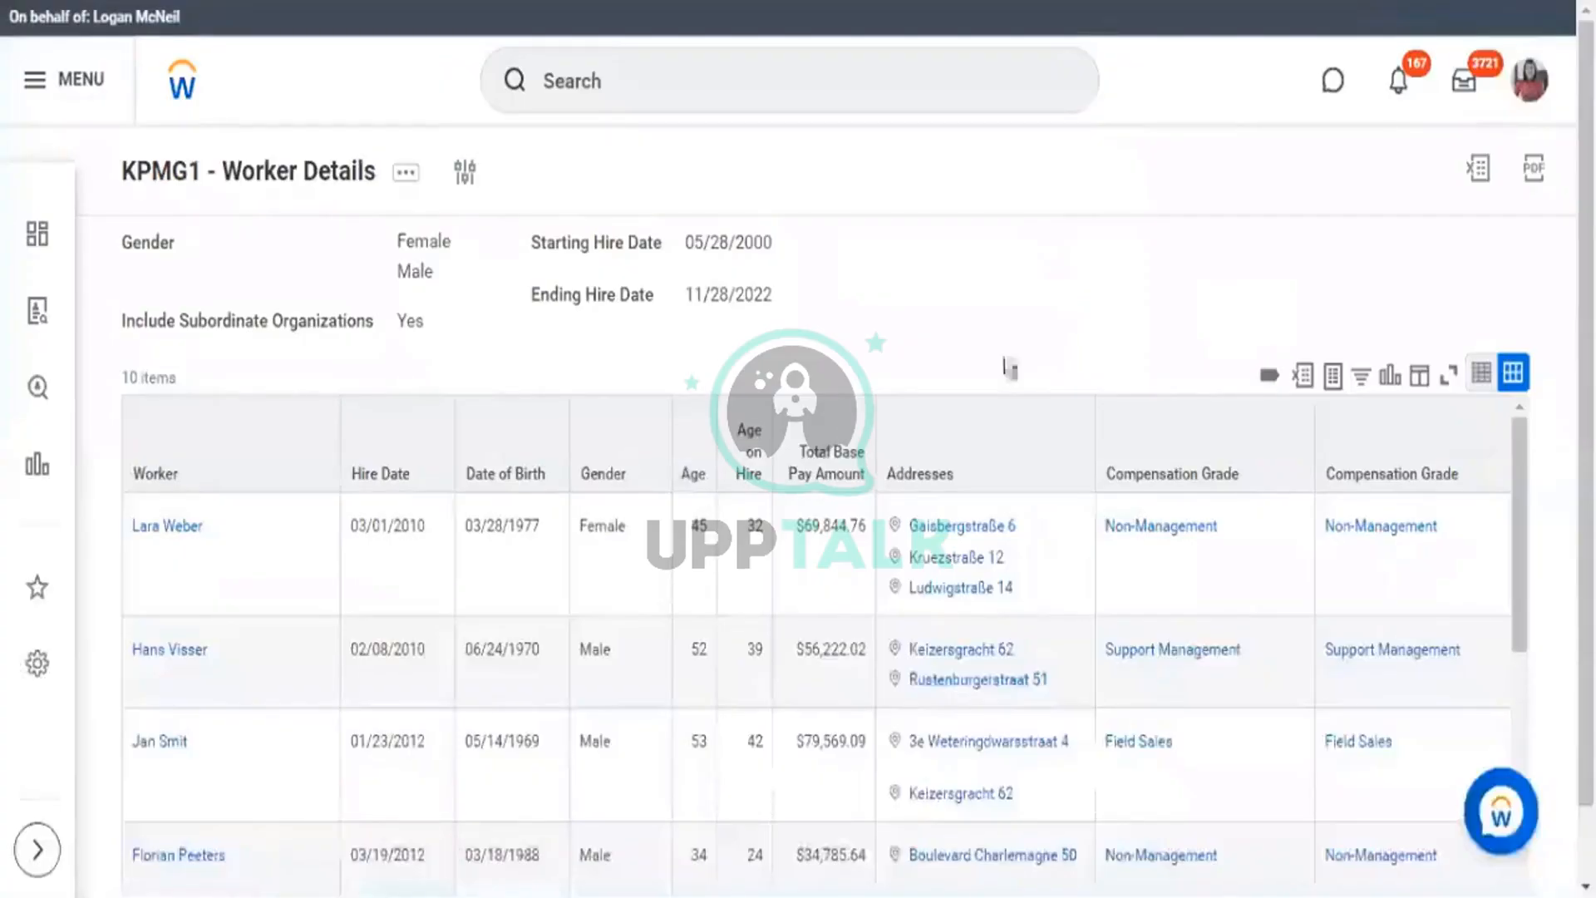
Check Age on Hire values (32, 26) against the workers' Hire Date and Date of Birth years.
{"action": "scroll", "coordinate": [1009, 363], "scroll_direction": "down", "scroll_amount": 1}
{"action": "double_click", "coordinate": [758, 446]}
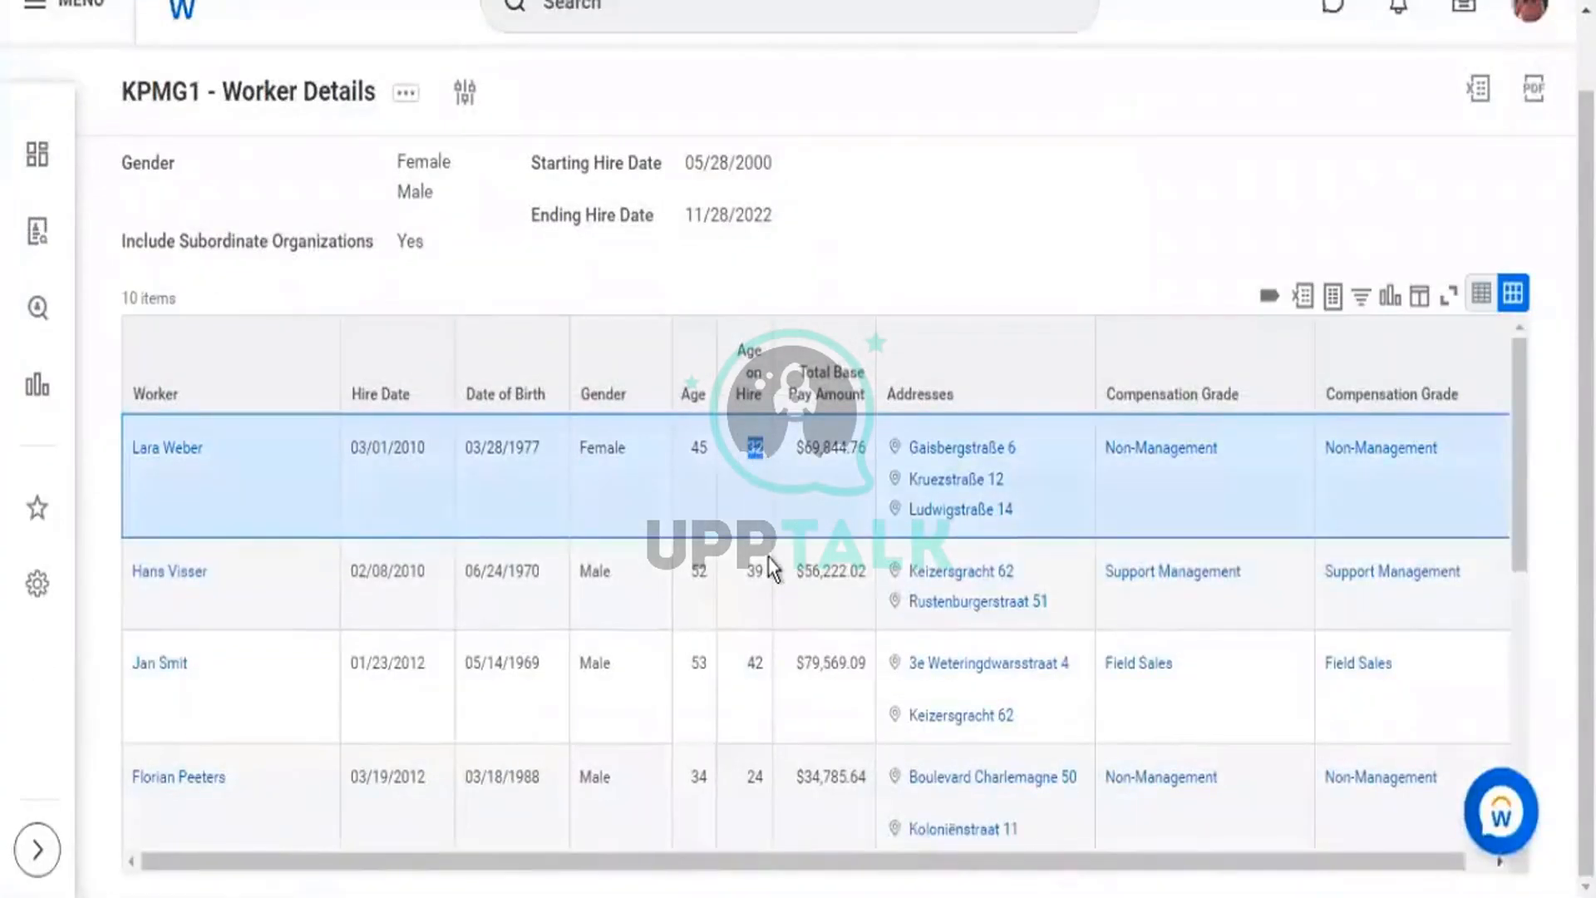
{"action": "scroll", "coordinate": [774, 553], "scroll_direction": "down", "scroll_amount": 2}
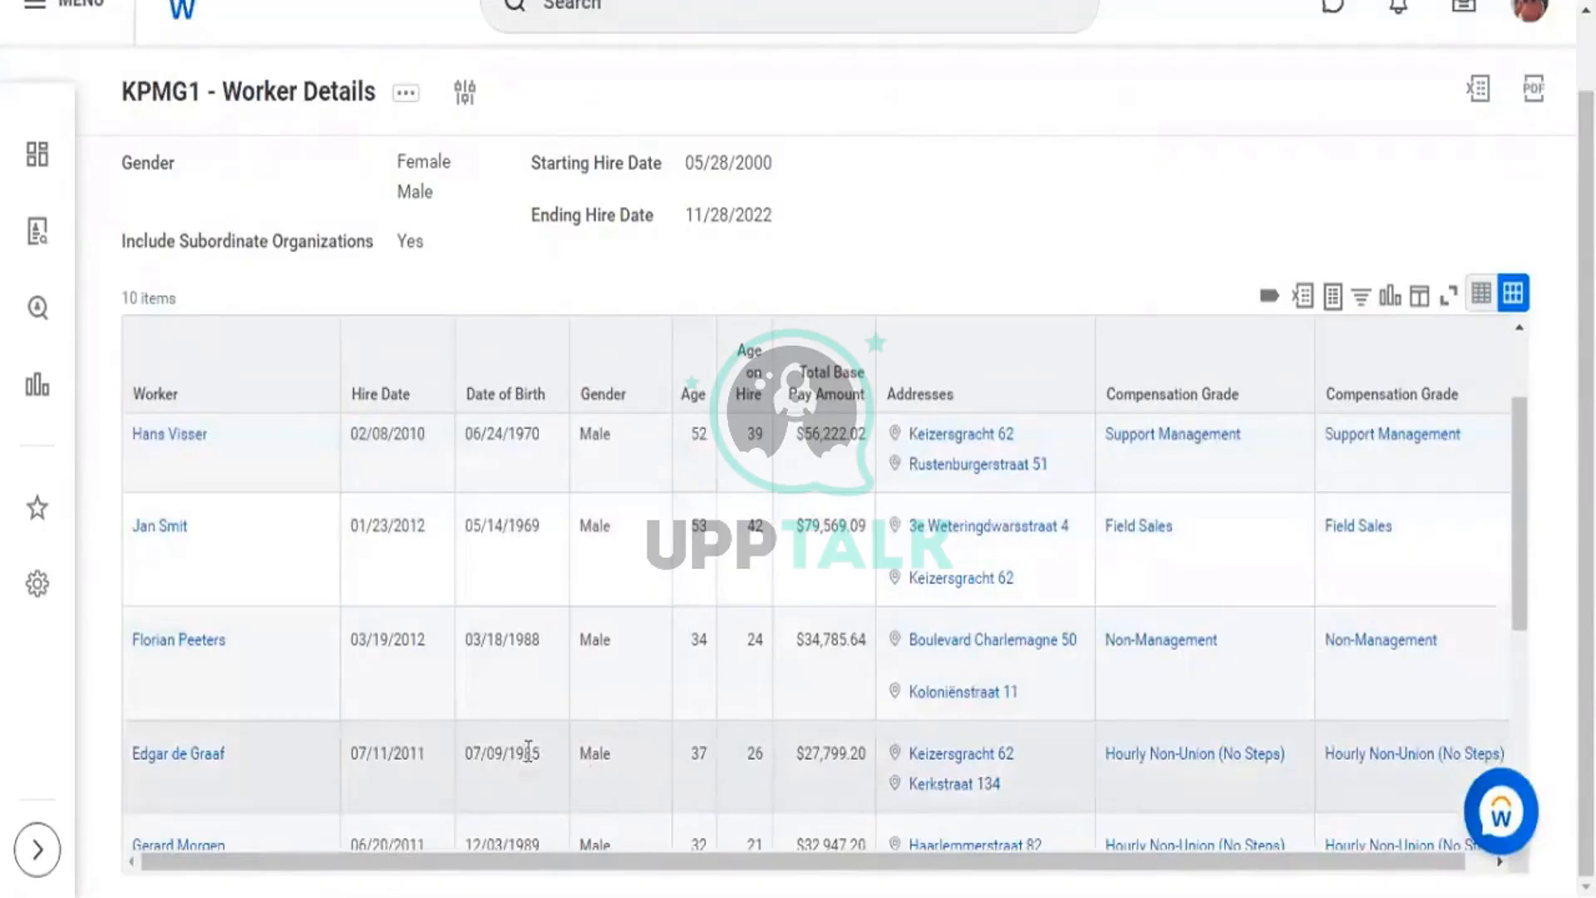
{"action": "left_click_drag", "start_coordinate": [517, 752], "coordinate": [531, 757]}
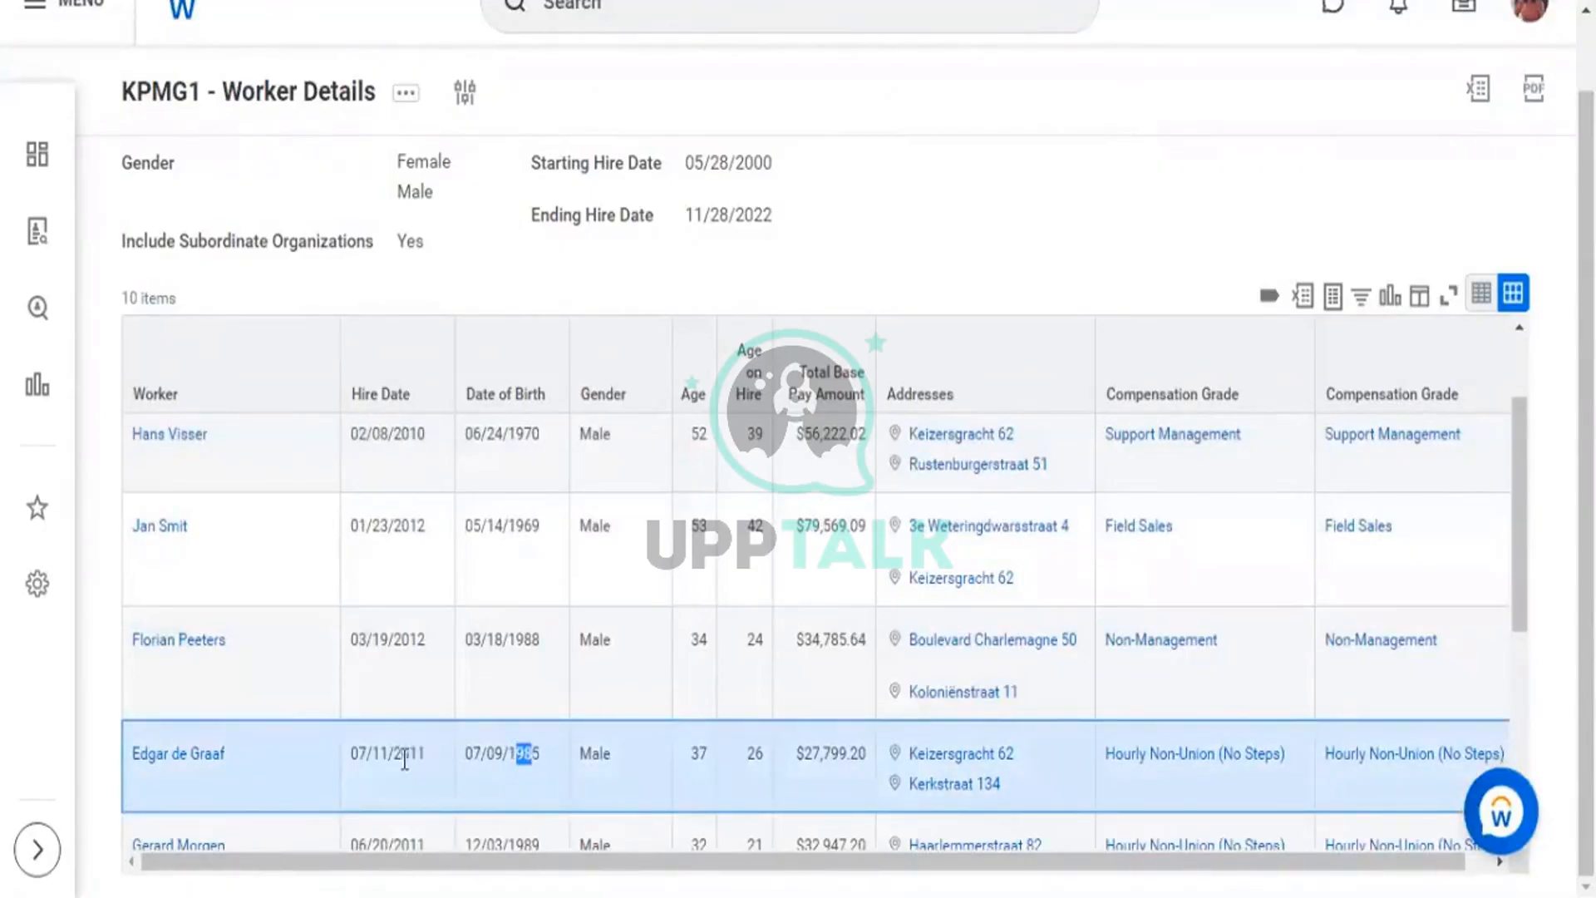
{"action": "left_click_drag", "start_coordinate": [404, 755], "coordinate": [418, 757]}
{"action": "left_click_drag", "start_coordinate": [536, 753], "coordinate": [541, 754]}
{"action": "double_click", "coordinate": [767, 759]}
{"action": "double_click", "coordinate": [698, 753]}
{"action": "left_click_drag", "start_coordinate": [540, 753], "coordinate": [356, 753]}
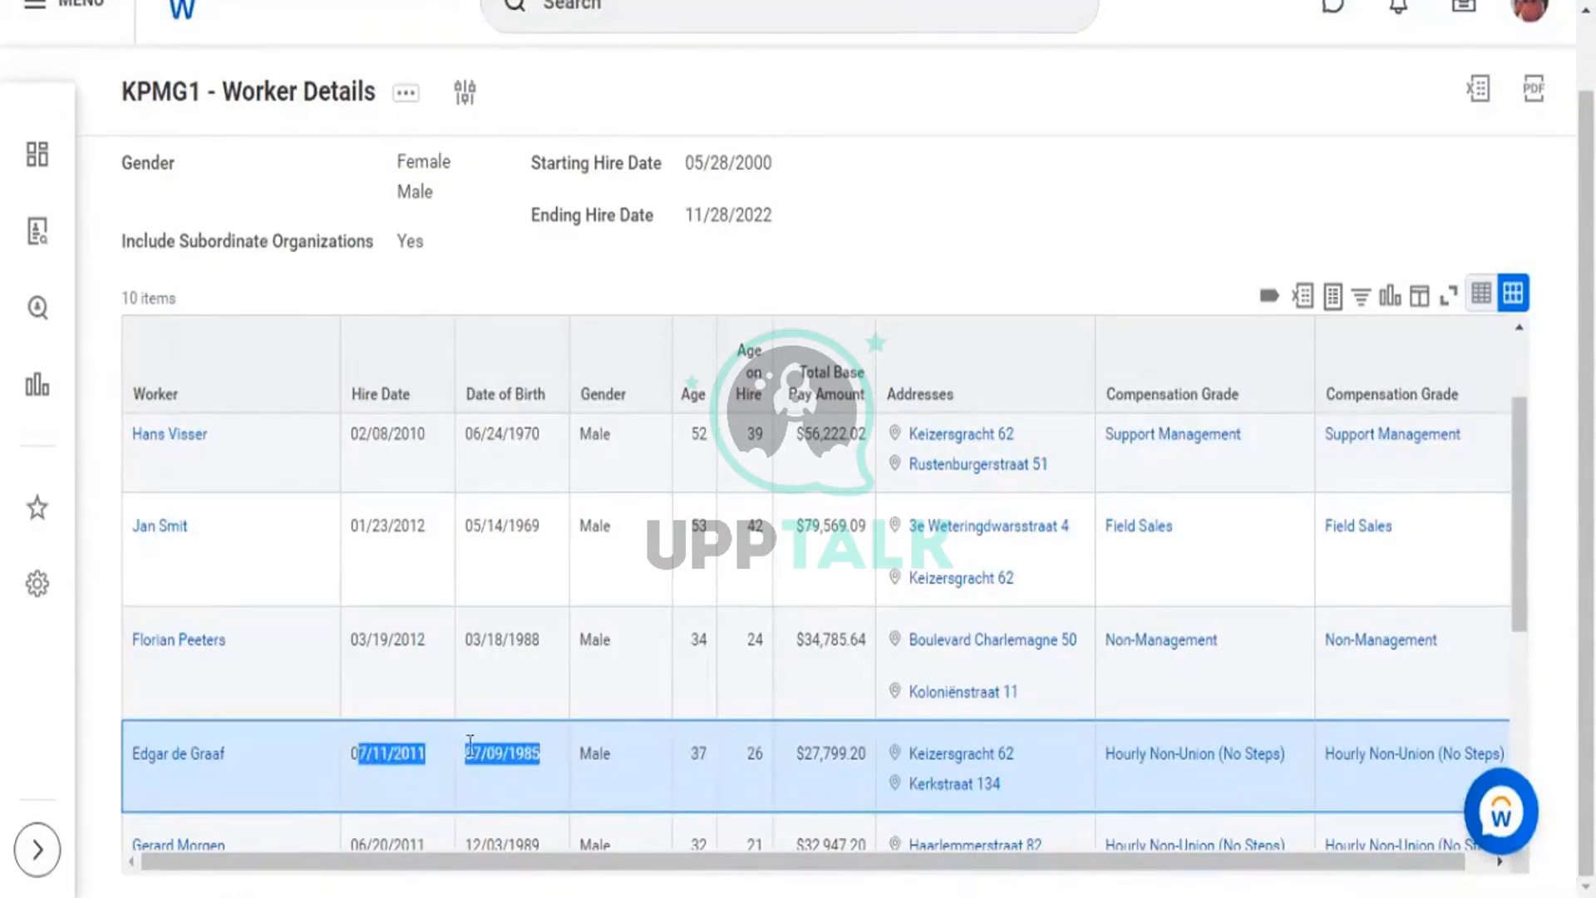
{"action": "double_click", "coordinate": [754, 753]}
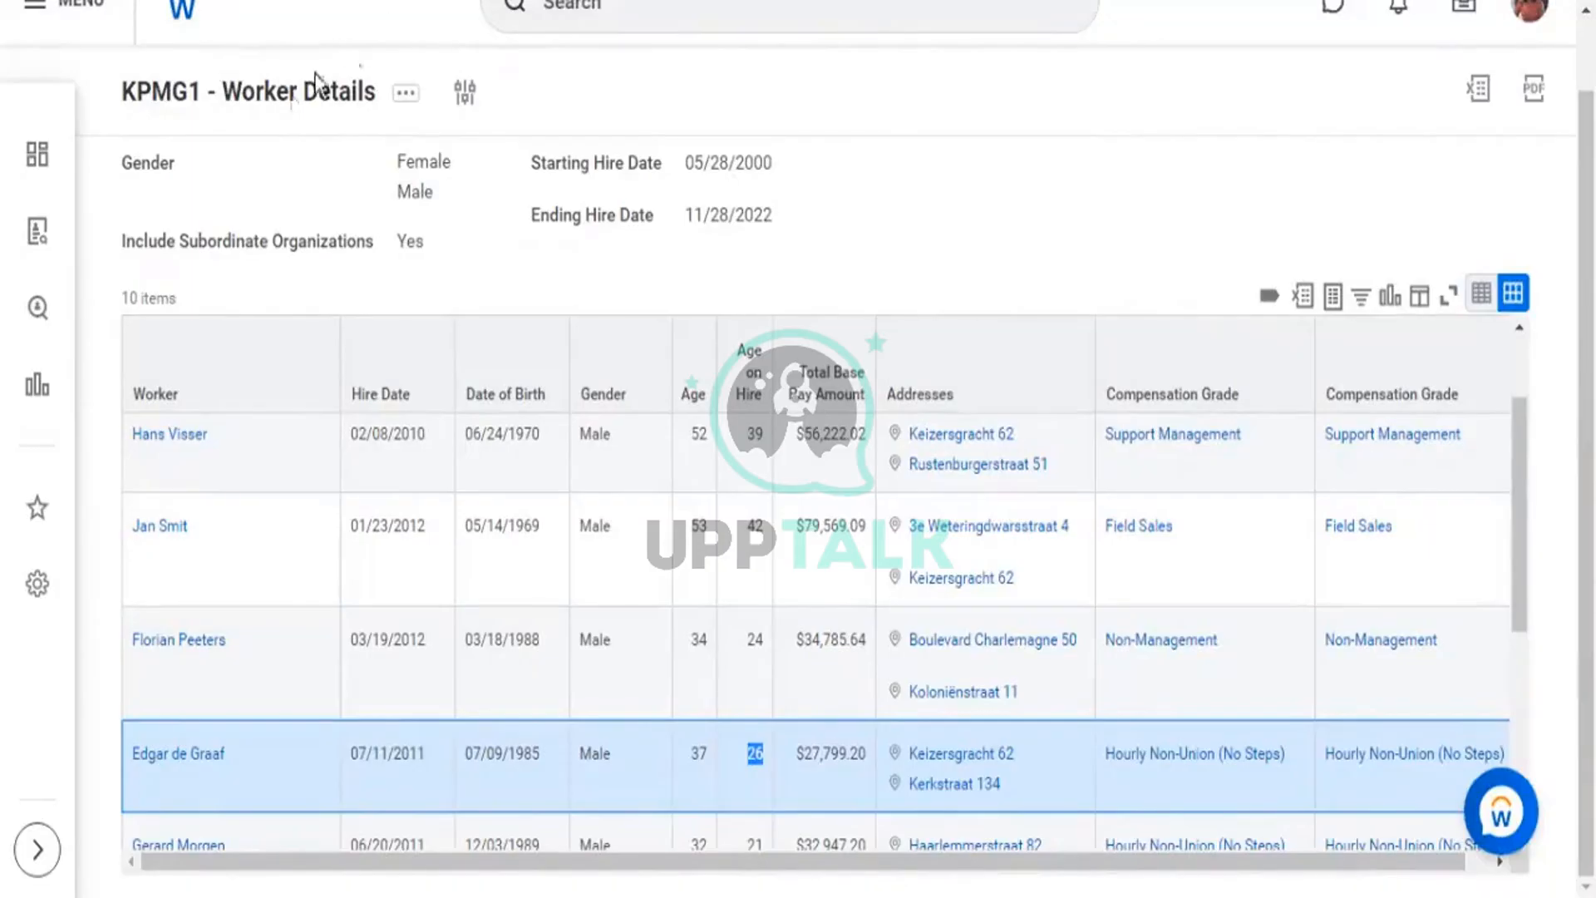
{"action": "left_click", "coordinate": [402, 95]}
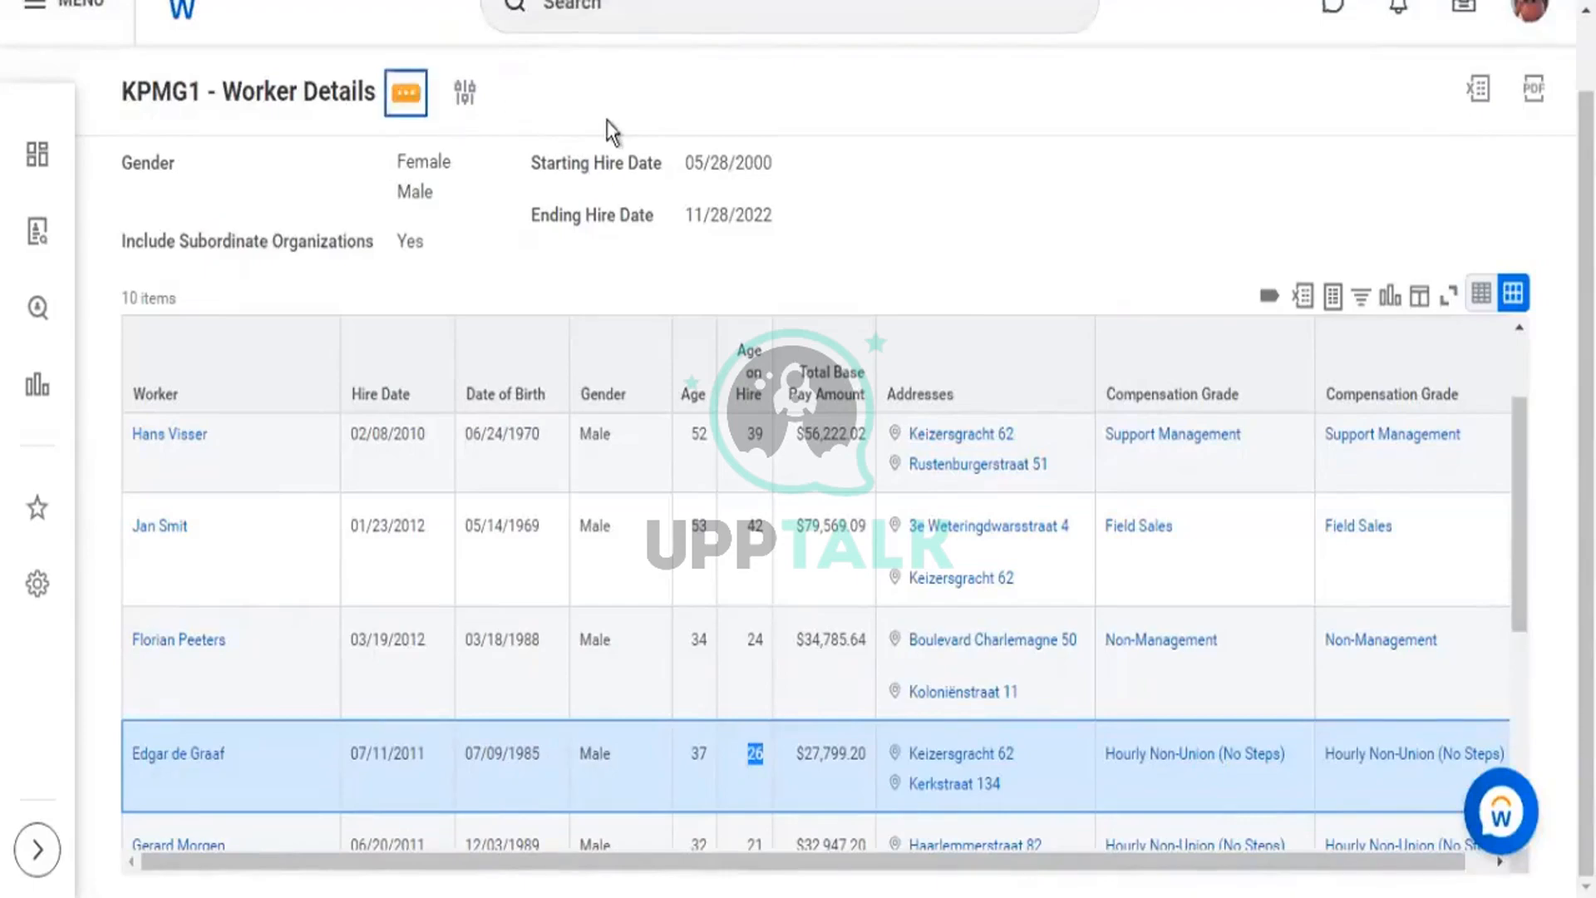
Open the KPMG1 - Worker Details definition, check the Prompts tab Hire Date defaults, then its related actions.
{"action": "left_click", "coordinate": [328, 98]}
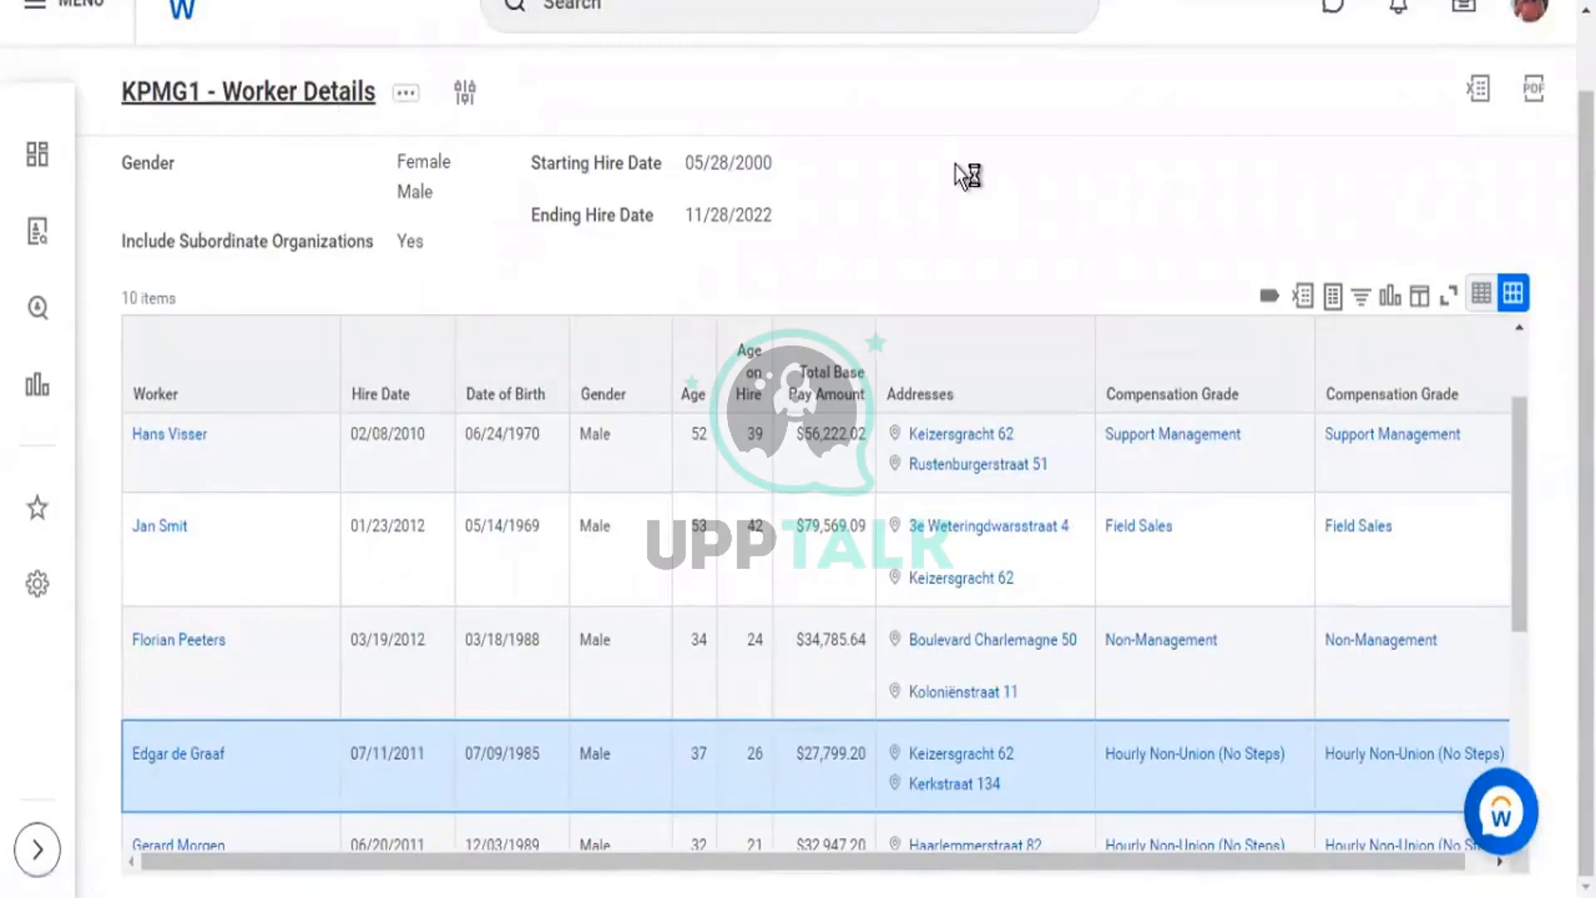
{"action": "scroll", "coordinate": [944, 303], "scroll_direction": "down", "scroll_amount": 6}
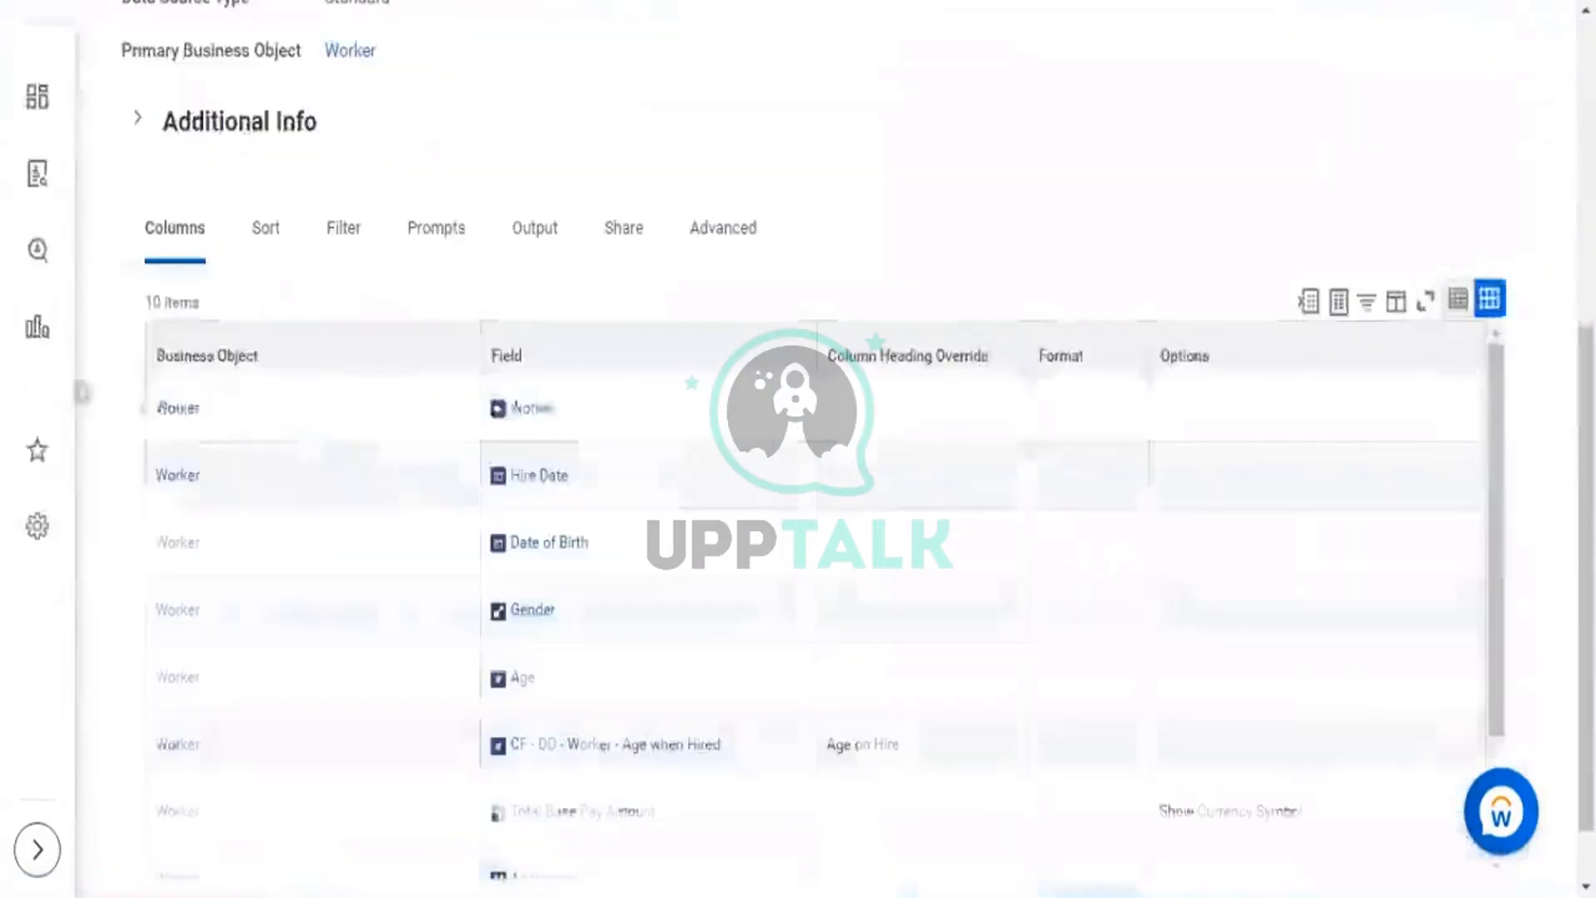
{"action": "left_click", "coordinate": [427, 237]}
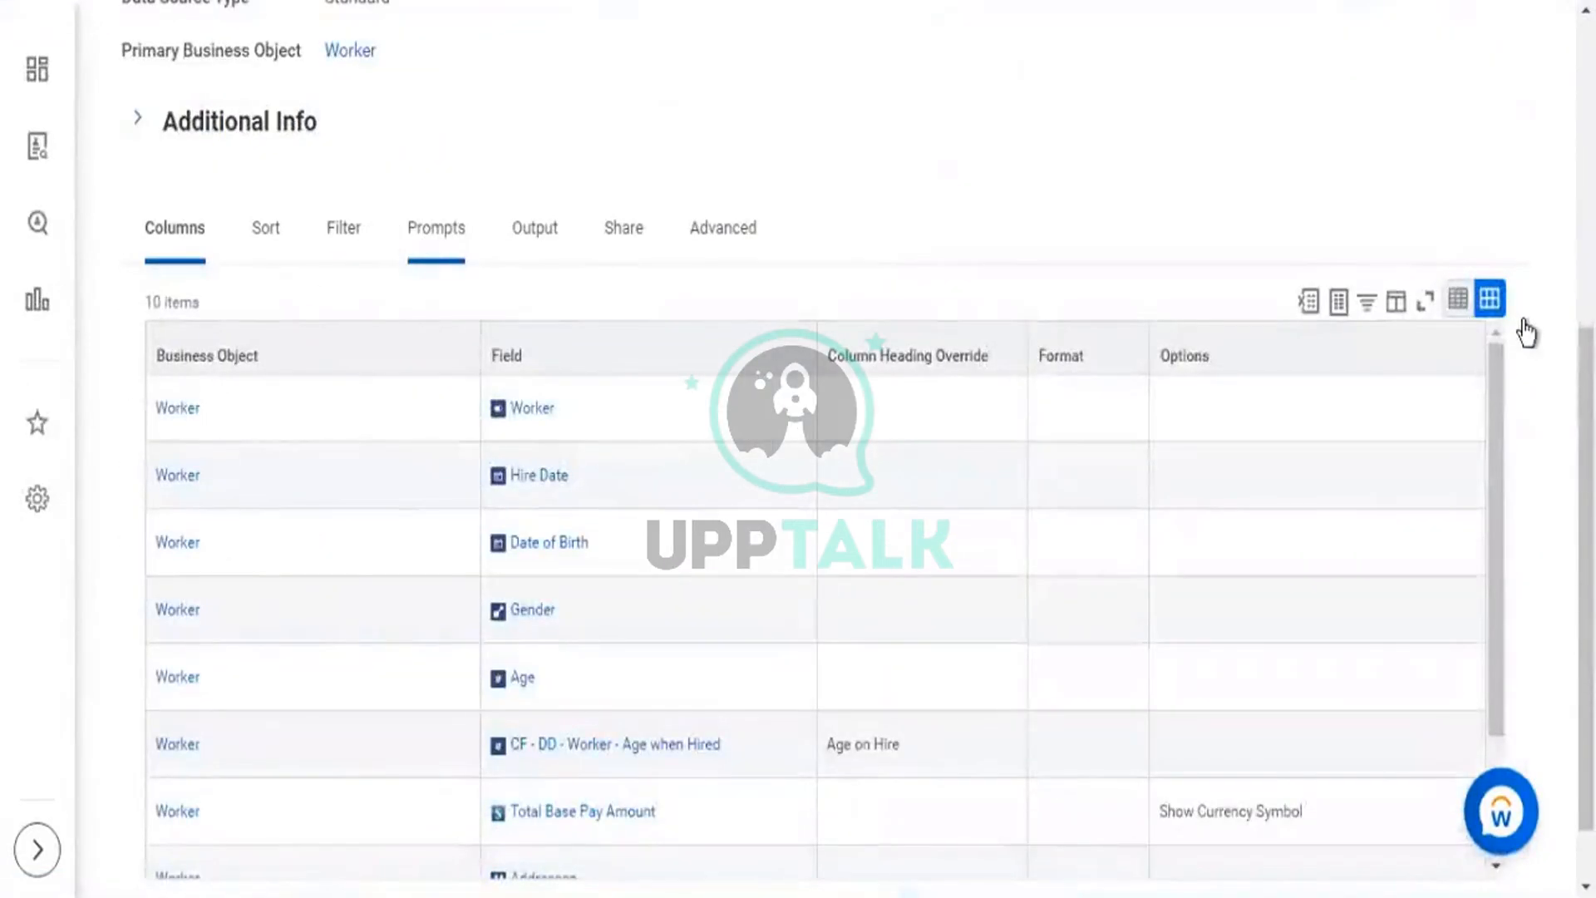
{"action": "scroll", "coordinate": [1207, 163], "scroll_direction": "down", "scroll_amount": 6}
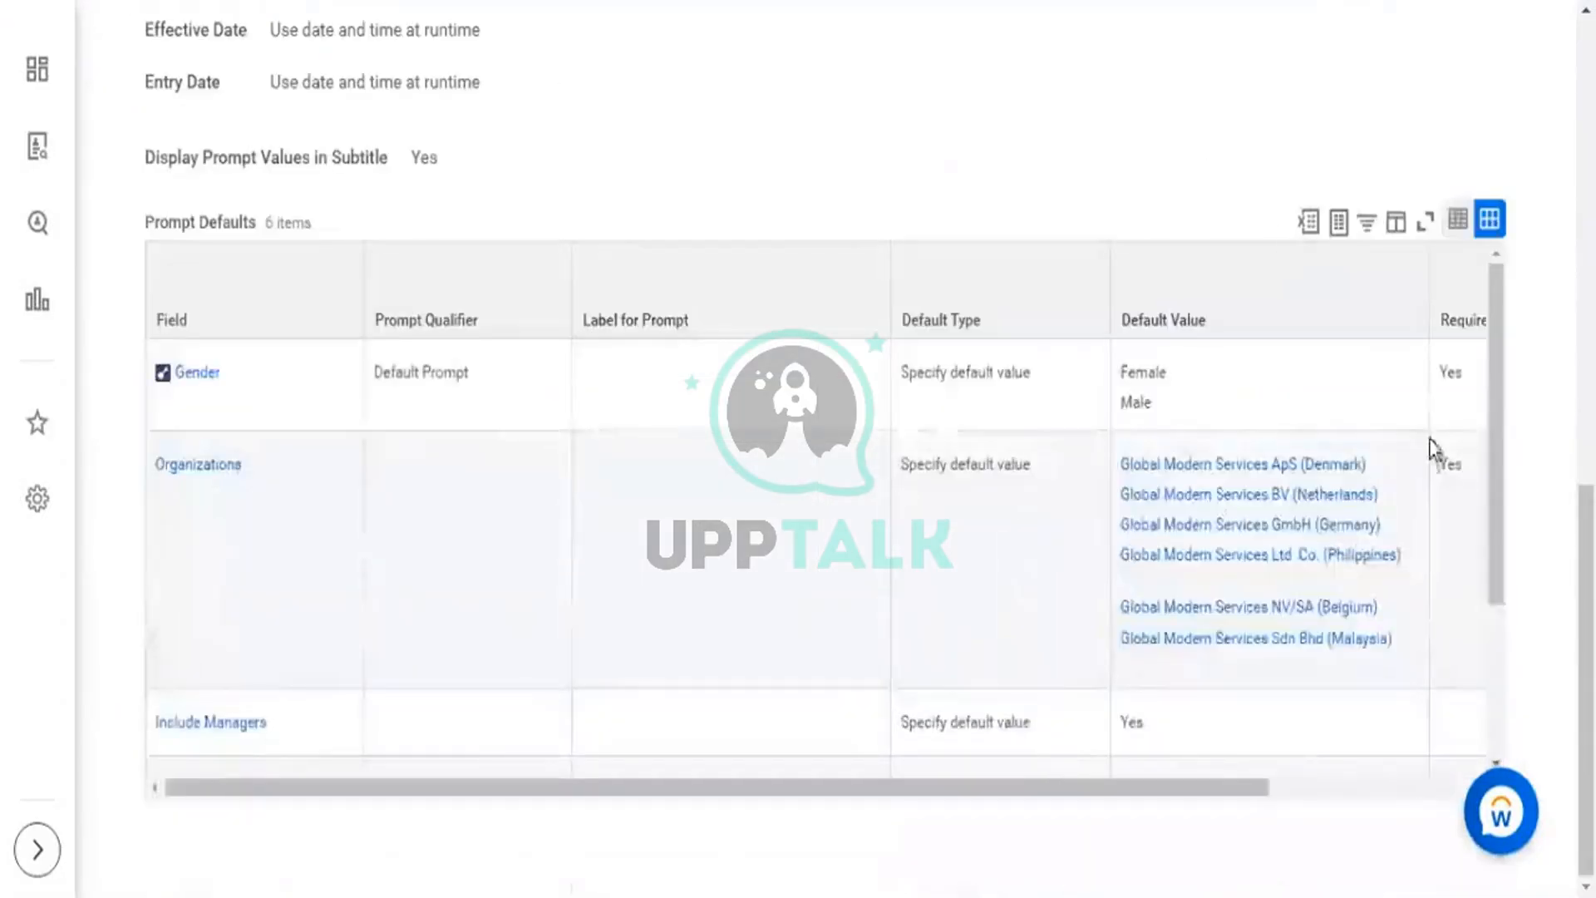
{"action": "scroll", "coordinate": [1217, 728], "scroll_direction": "down", "scroll_amount": 3}
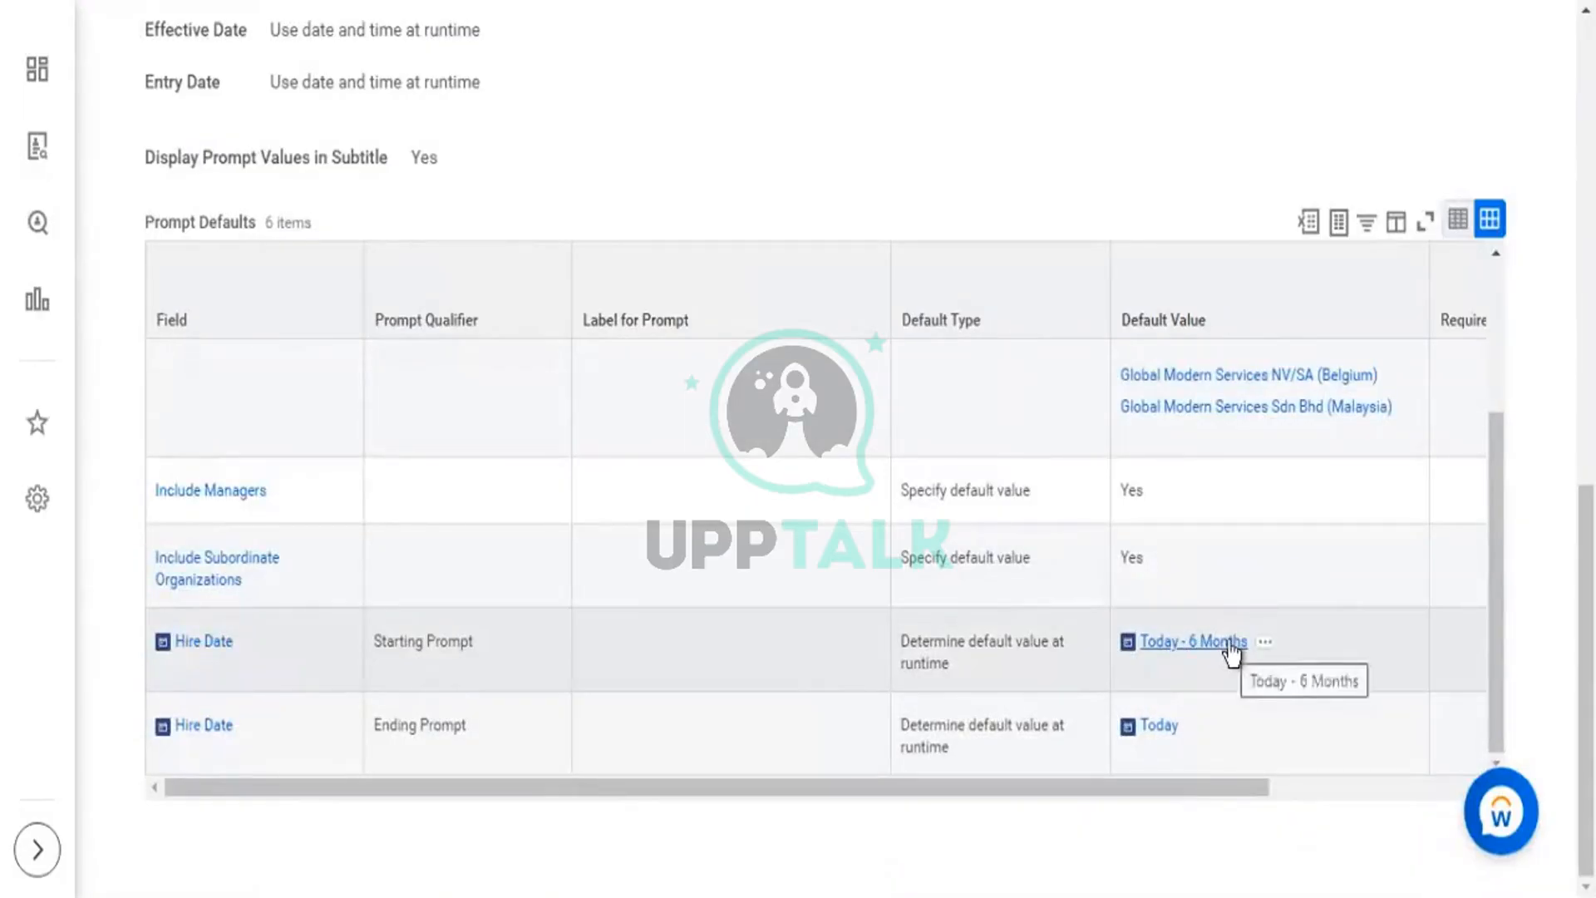
{"action": "scroll", "coordinate": [665, 137], "scroll_direction": "up", "scroll_amount": 10}
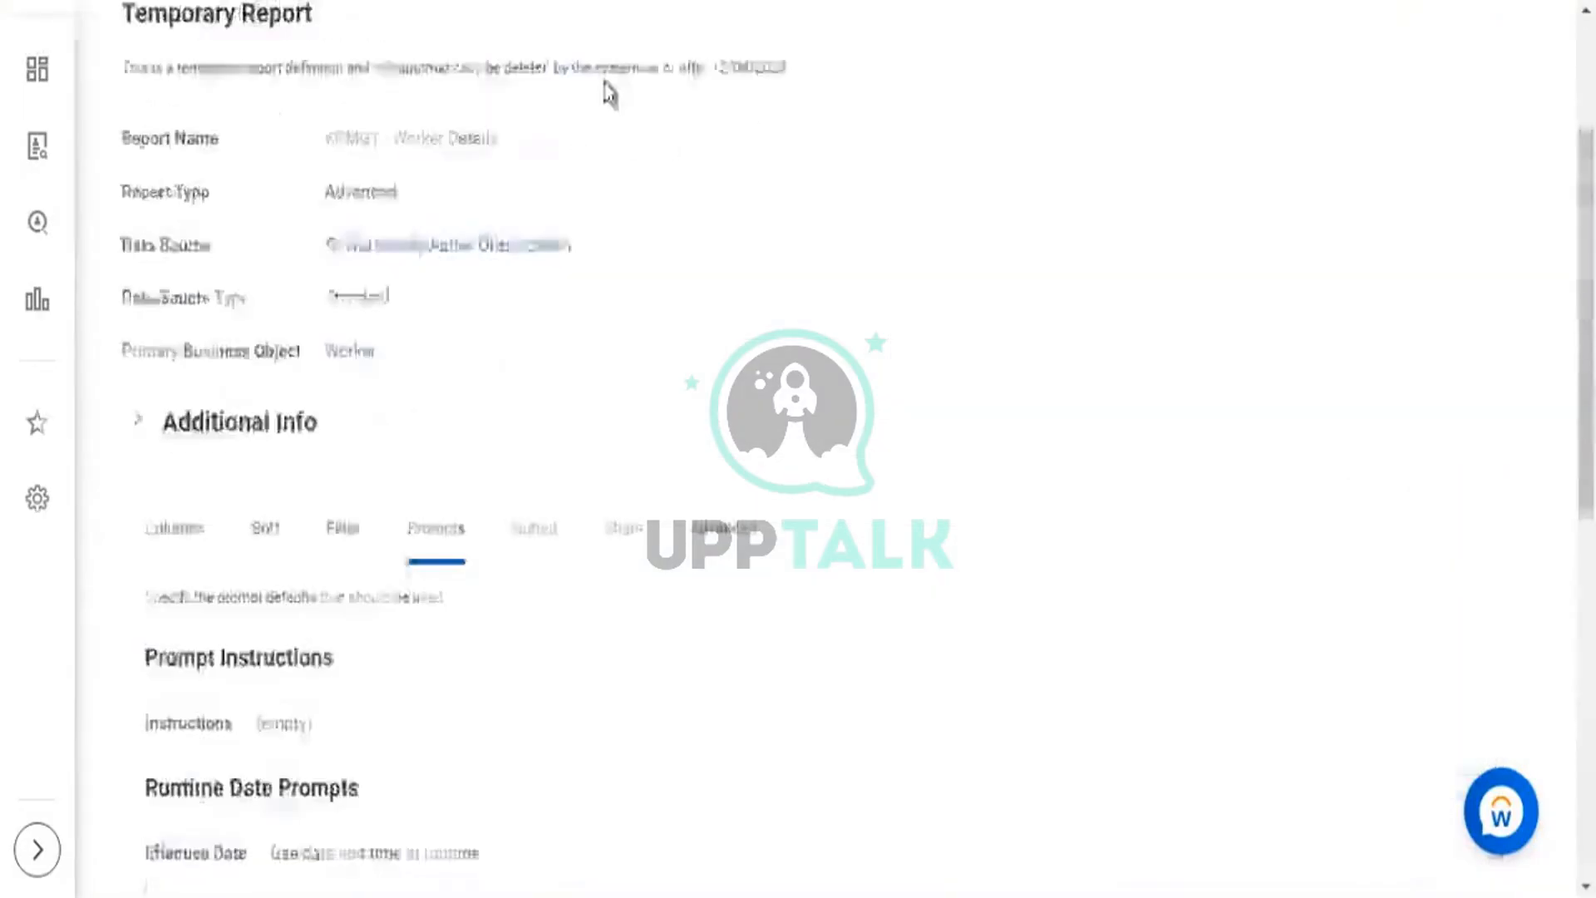
{"action": "scroll", "coordinate": [605, 81], "scroll_direction": "up", "scroll_amount": 1}
{"action": "left_click", "coordinate": [639, 61]}
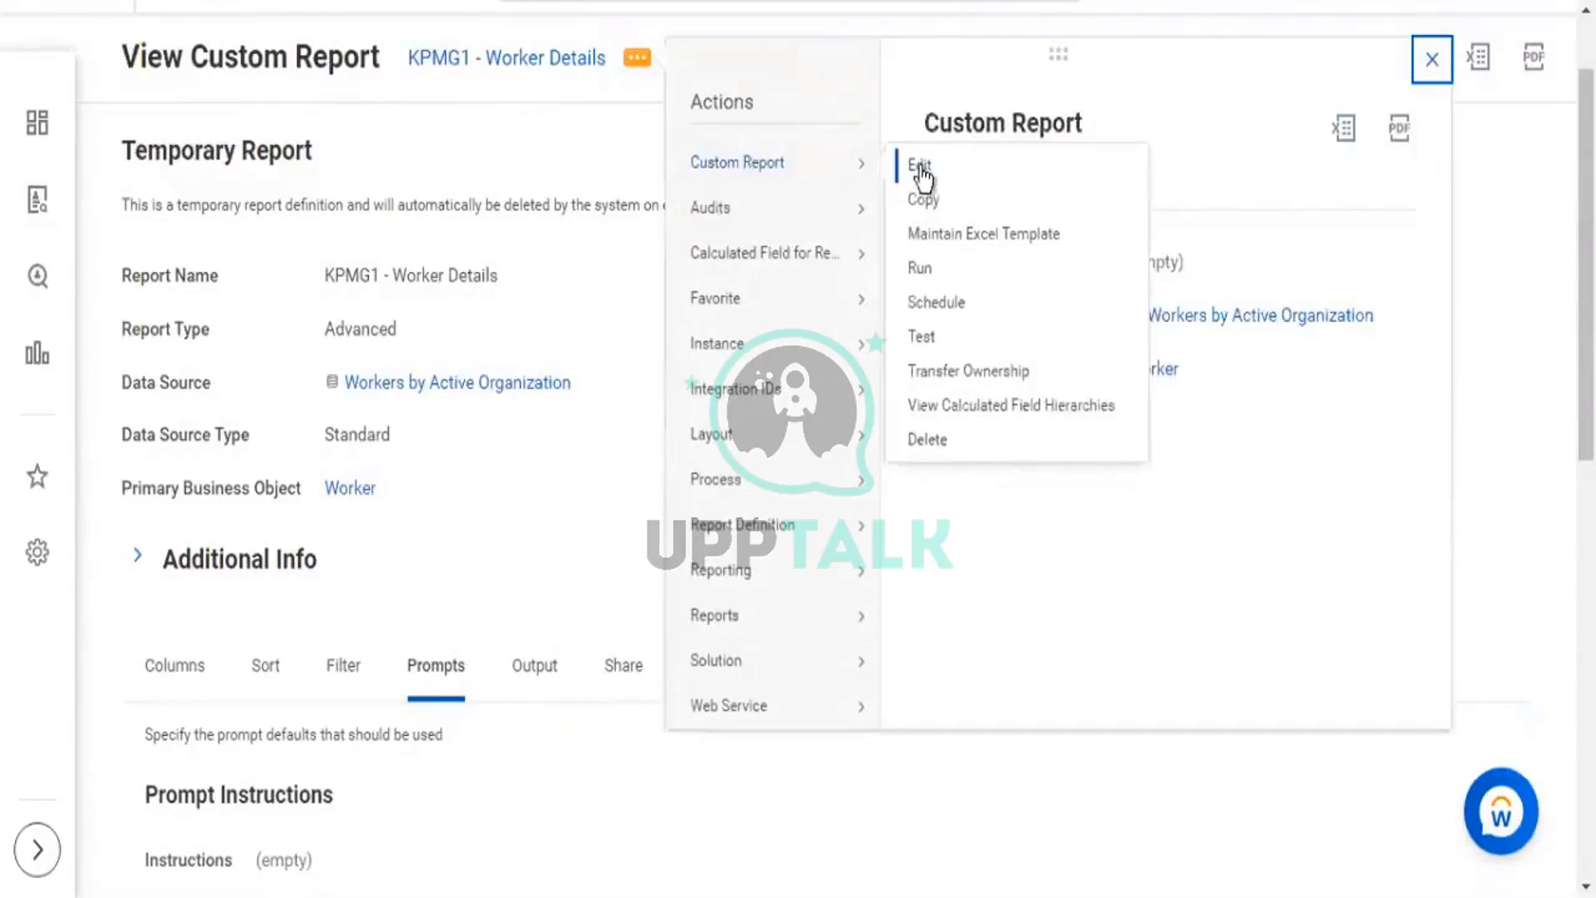
Edit the custom report and choose Create Calculated Field for Report as the Starting Hire Date default.
{"action": "left_click", "coordinate": [921, 170]}
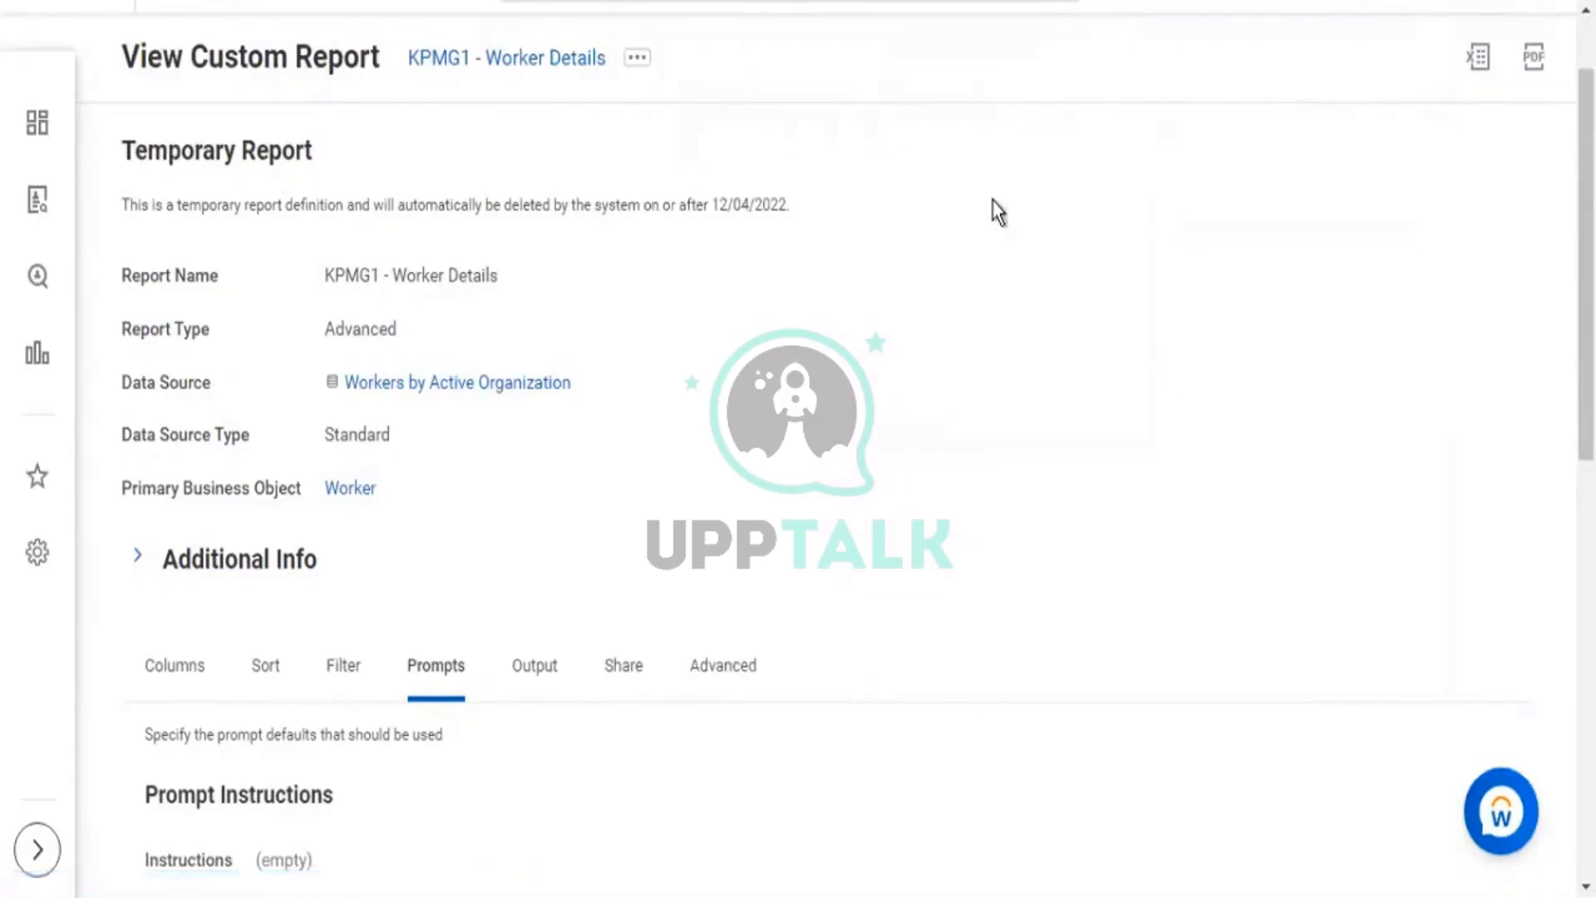
{"action": "scroll", "coordinate": [906, 218], "scroll_direction": "down", "scroll_amount": 5}
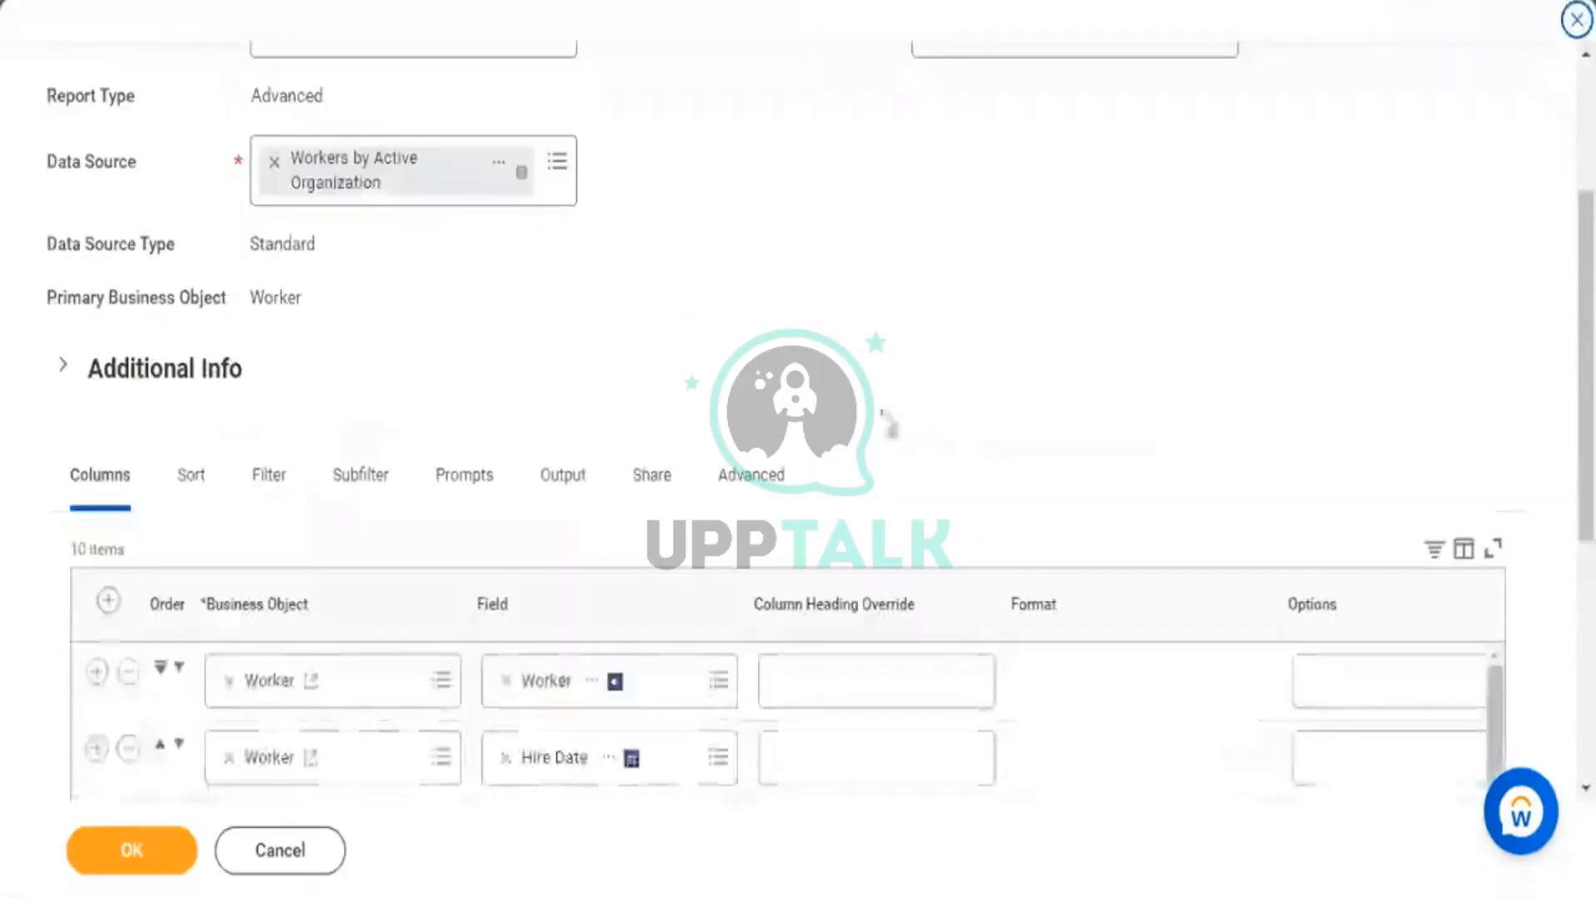
{"action": "scroll", "coordinate": [979, 193], "scroll_direction": "down", "scroll_amount": 3}
{"action": "scroll", "coordinate": [487, 267], "scroll_direction": "down", "scroll_amount": 2}
{"action": "left_click", "coordinate": [491, 221]}
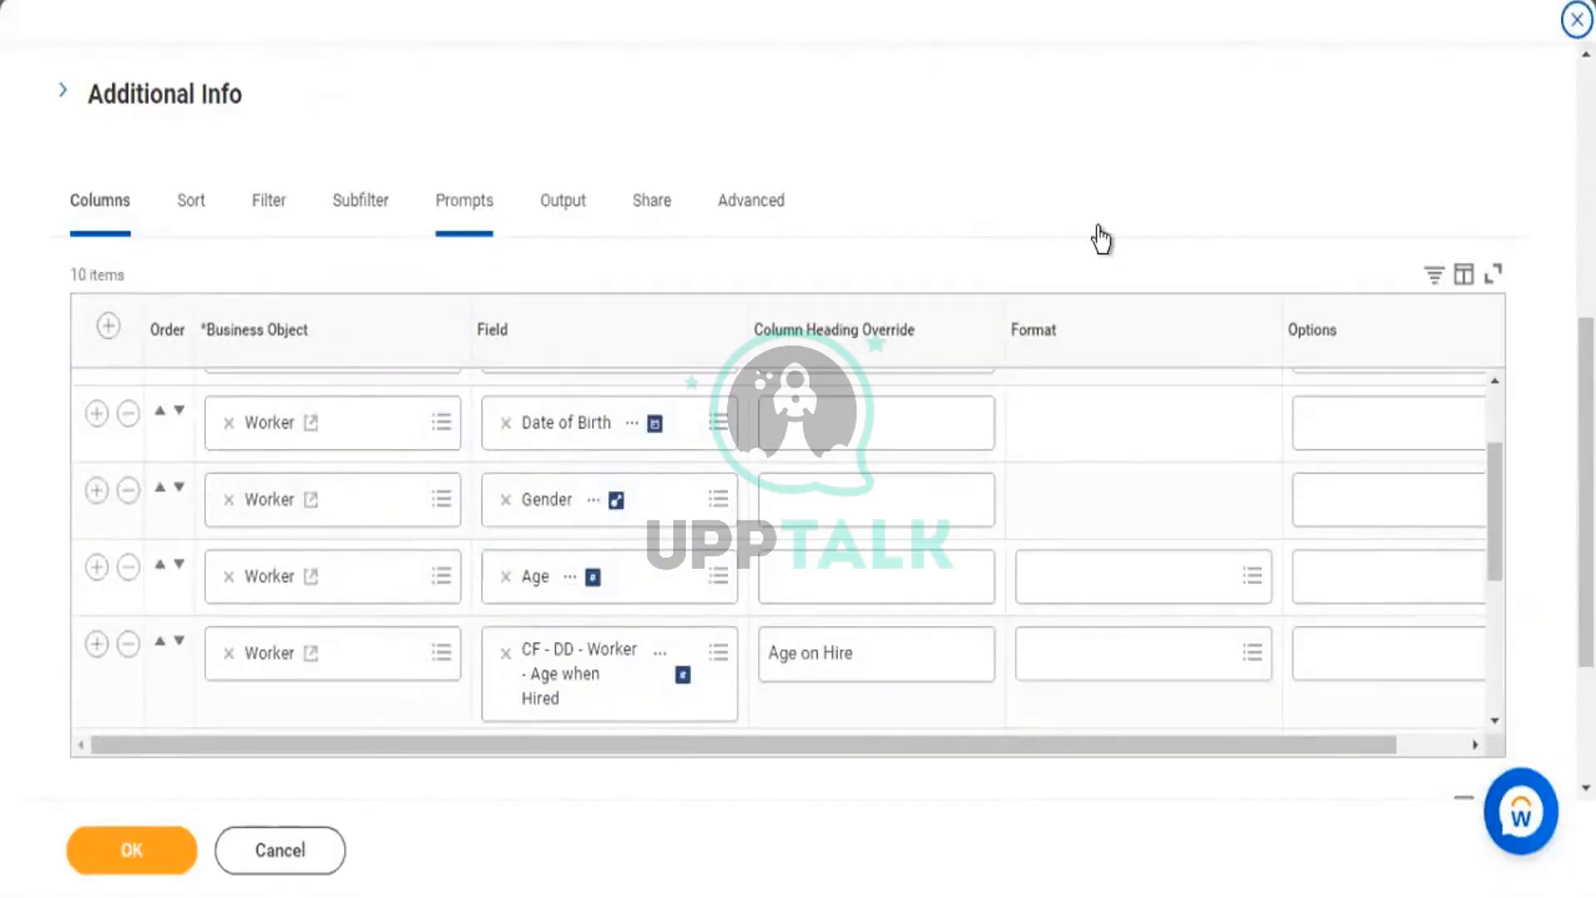
{"action": "scroll", "coordinate": [1081, 341], "scroll_direction": "down", "scroll_amount": 5}
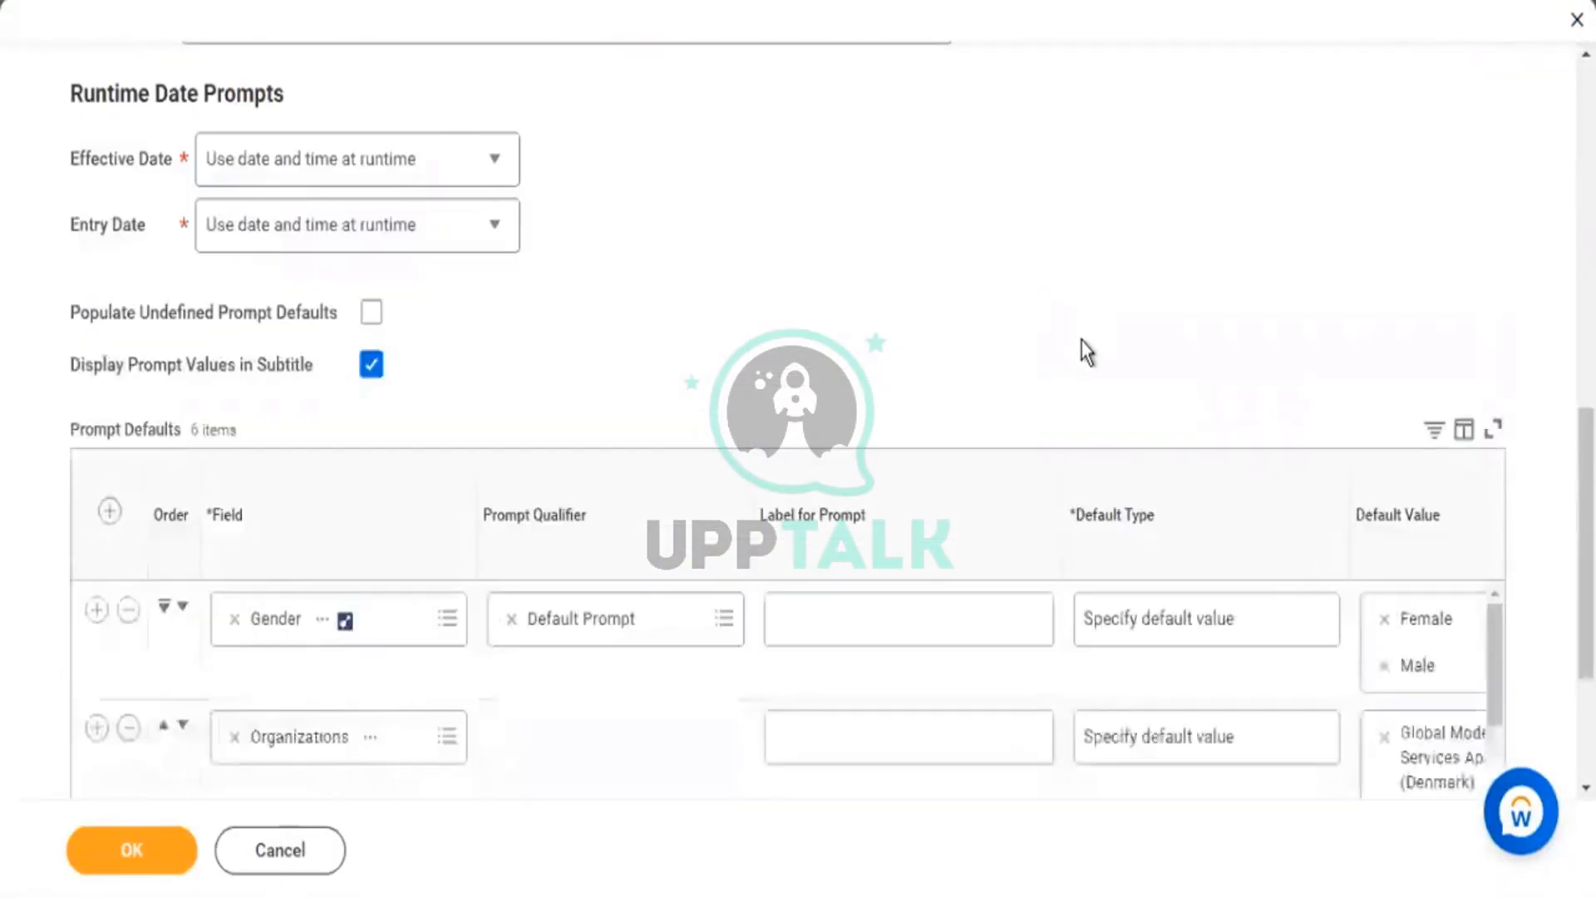
{"action": "scroll", "coordinate": [1221, 249], "scroll_direction": "down", "scroll_amount": 3}
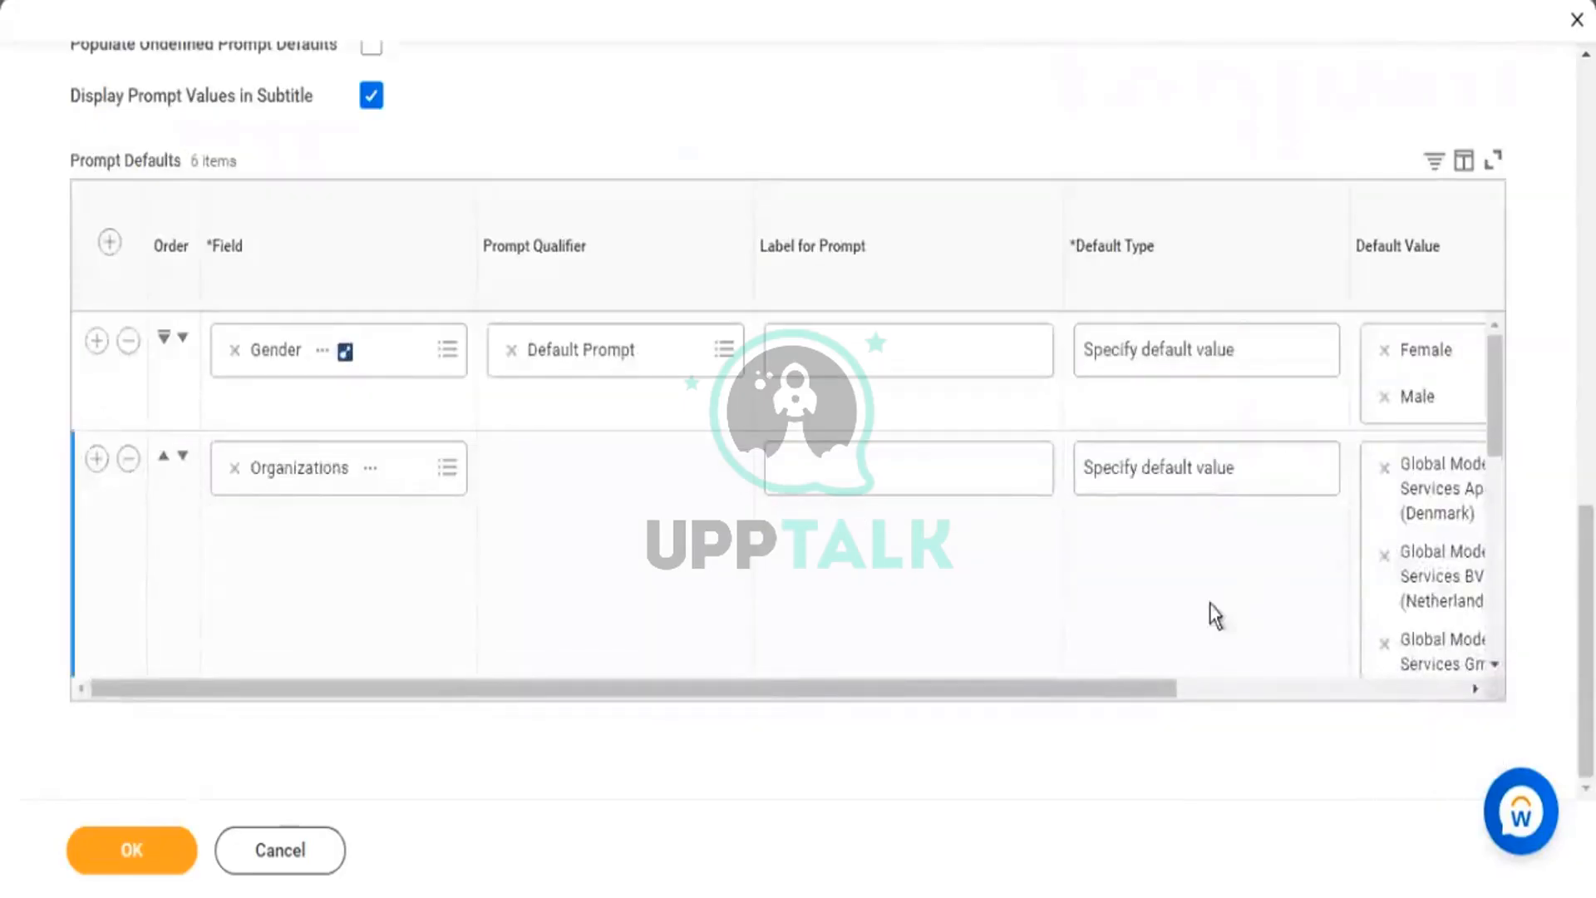
{"action": "scroll", "coordinate": [1216, 615], "scroll_direction": "down", "scroll_amount": 3}
{"action": "left_click_drag", "start_coordinate": [1225, 693], "coordinate": [1520, 723]}
{"action": "scroll", "coordinate": [1413, 587], "scroll_direction": "down", "scroll_amount": 2}
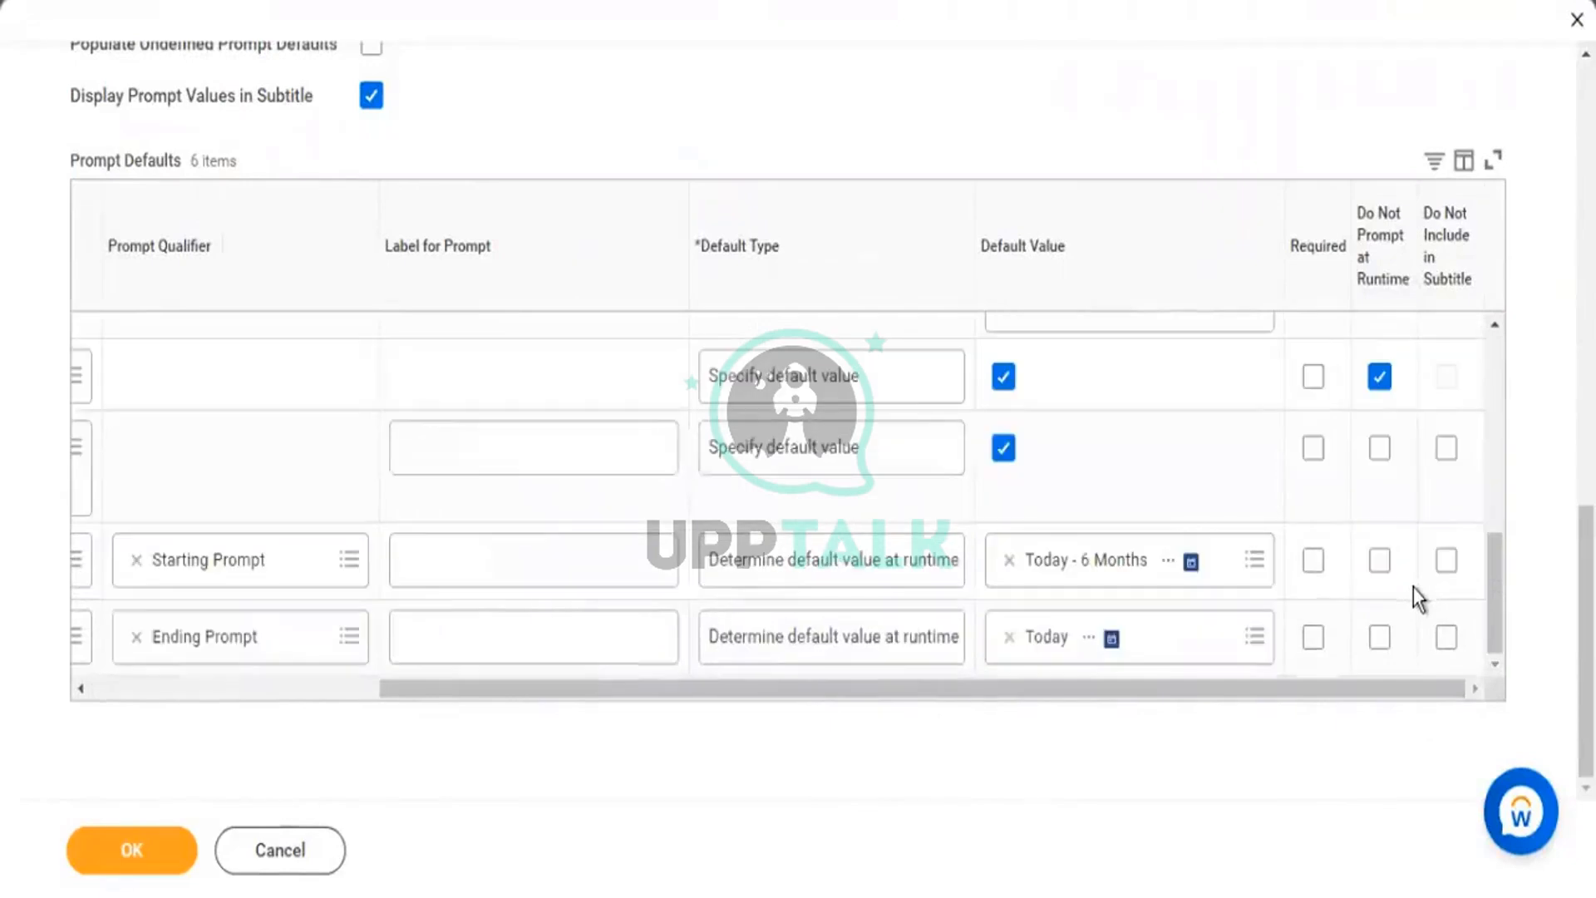
{"action": "left_click", "coordinate": [1255, 560]}
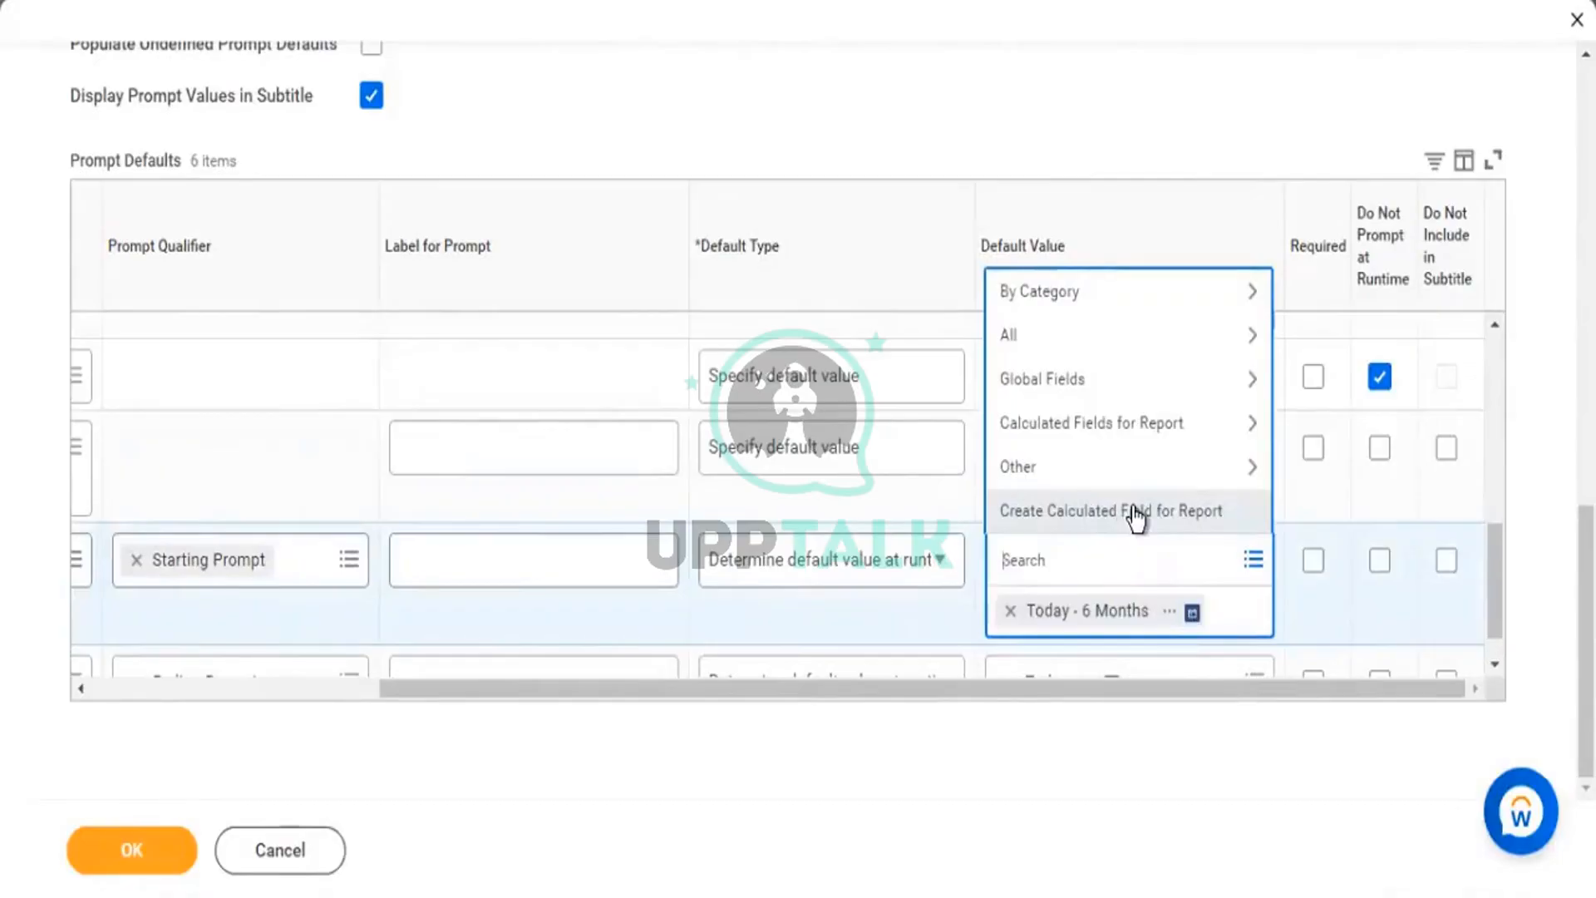
{"action": "left_click", "coordinate": [1135, 516]}
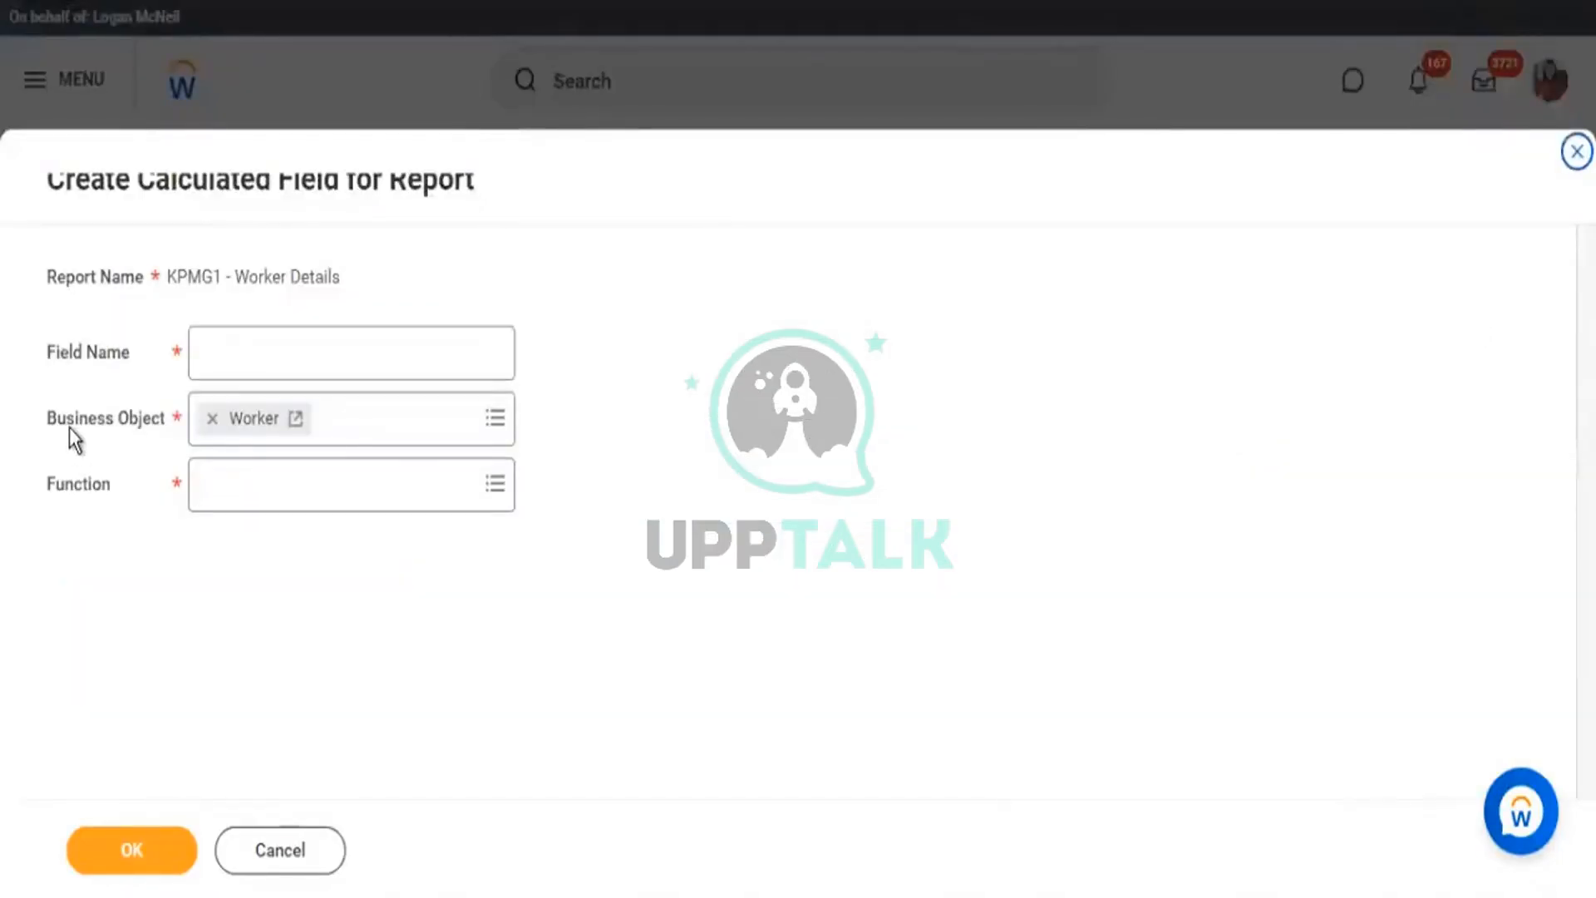
Look over the dialog's Business Object choices, then cancel the new calculated field.
{"action": "left_click_drag", "start_coordinate": [67, 421], "coordinate": [140, 425]}
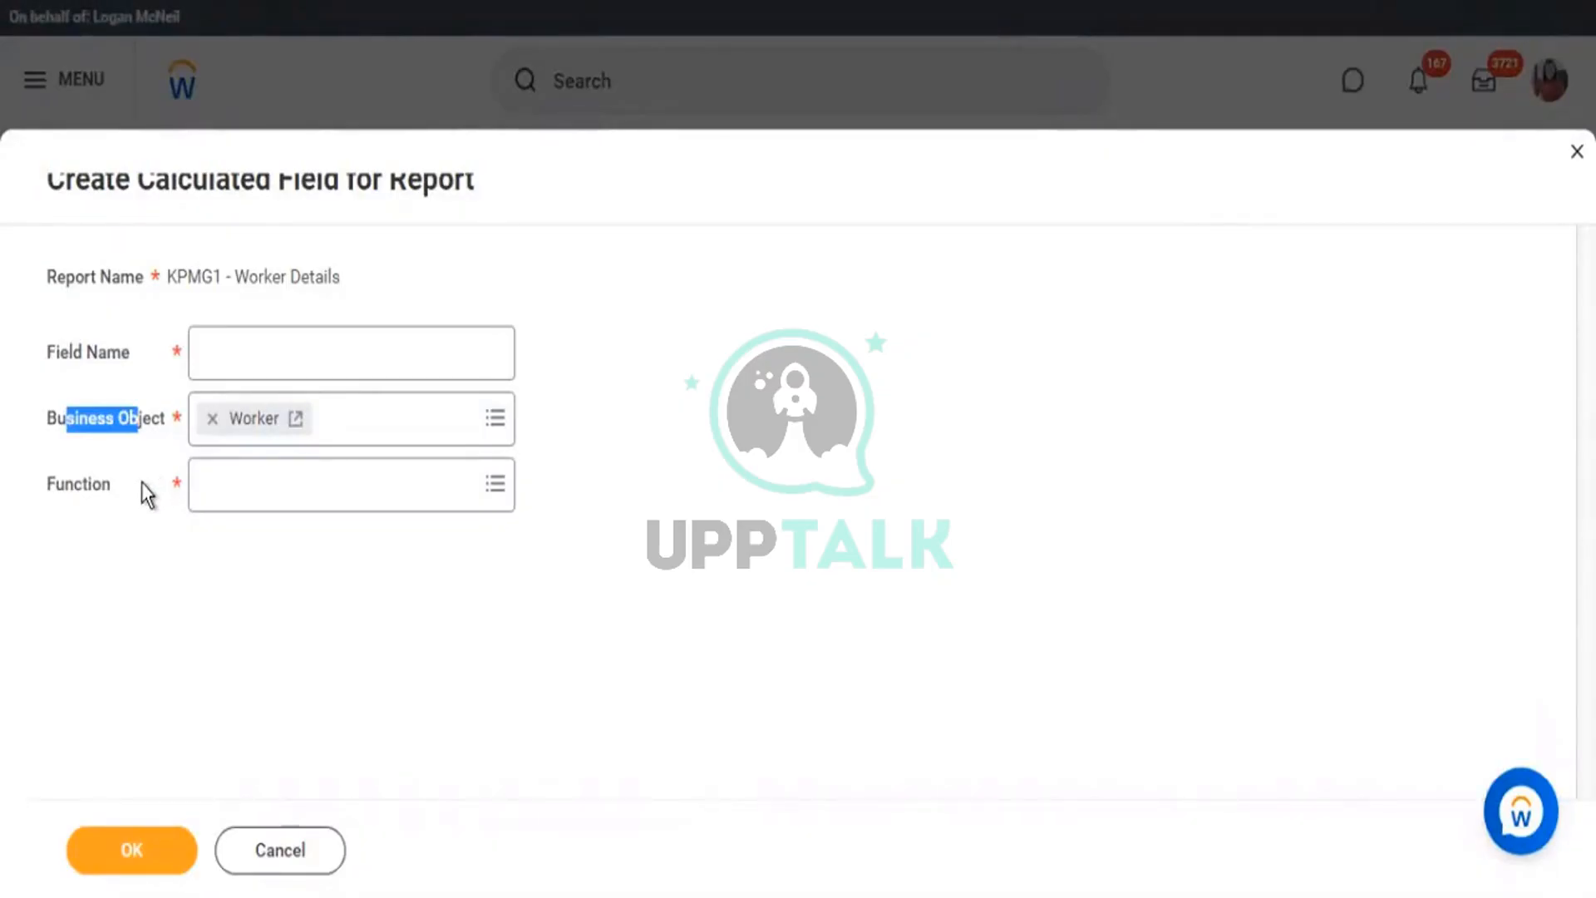
{"action": "left_click", "coordinate": [495, 417]}
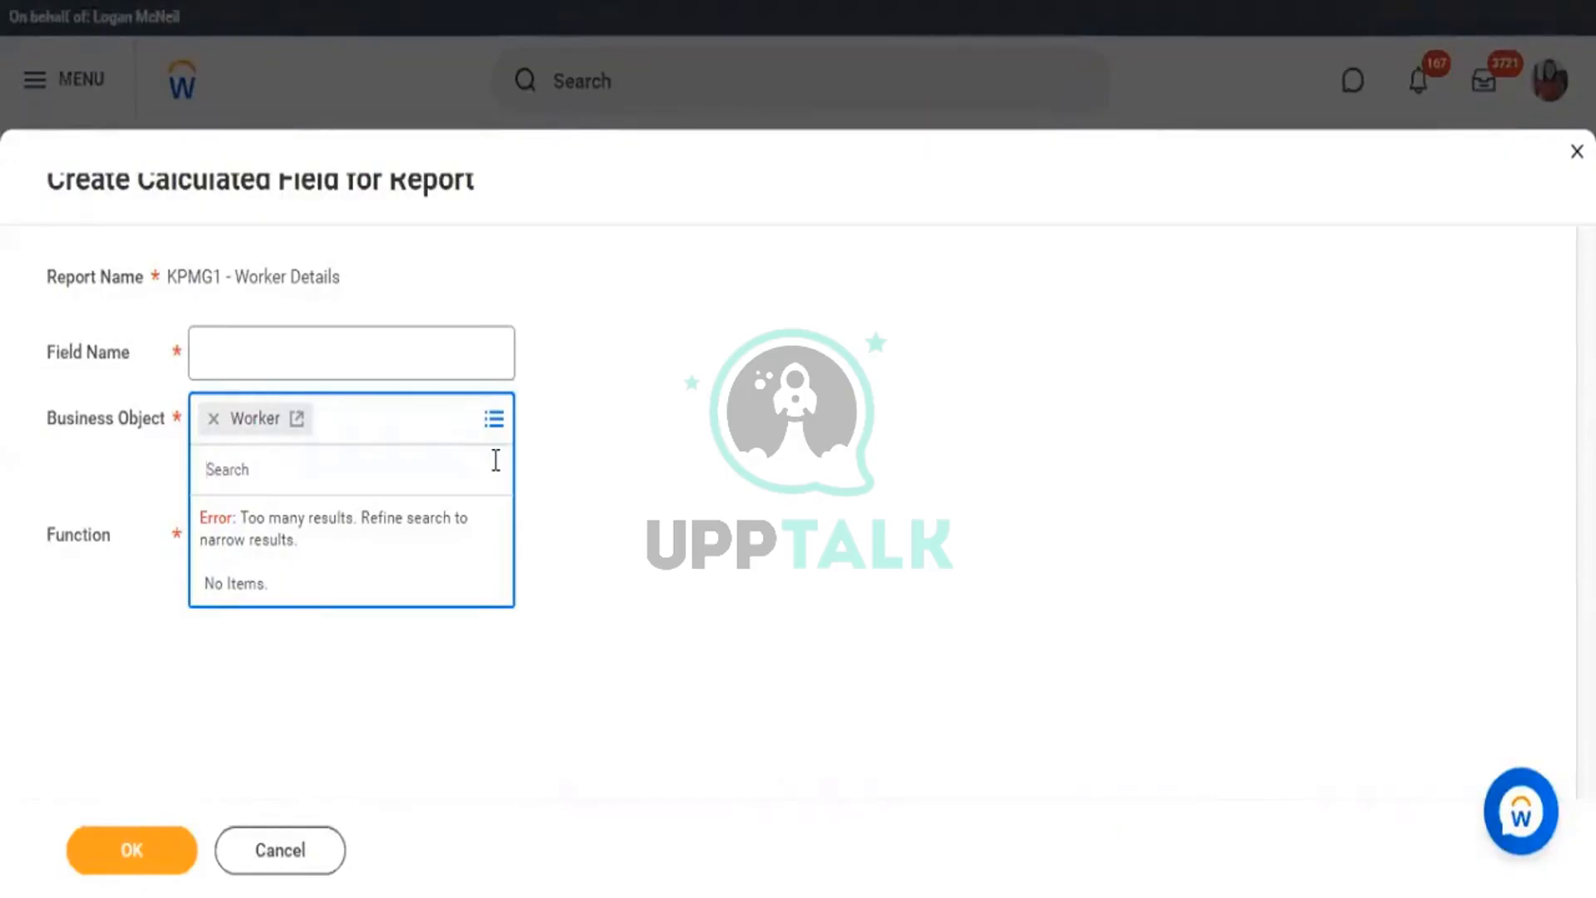
{"action": "left_click", "coordinate": [313, 860]}
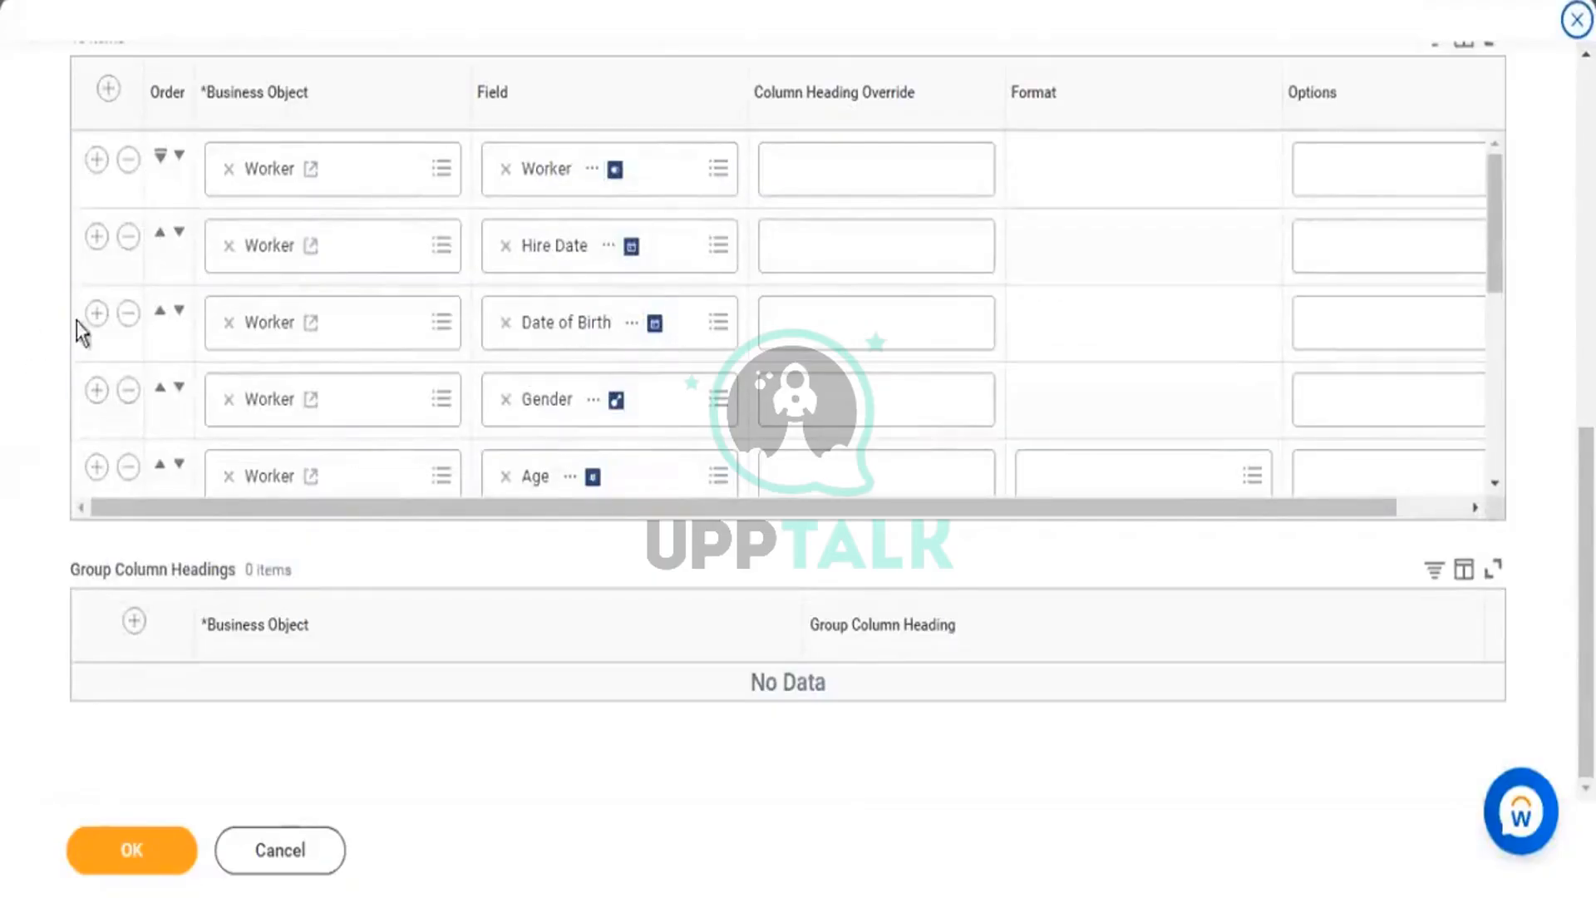
From a new blank column row's Field prompt, start Create Calculated Field for Report after a 'date' search.
{"action": "scroll", "coordinate": [333, 406], "scroll_direction": "down", "scroll_amount": 3}
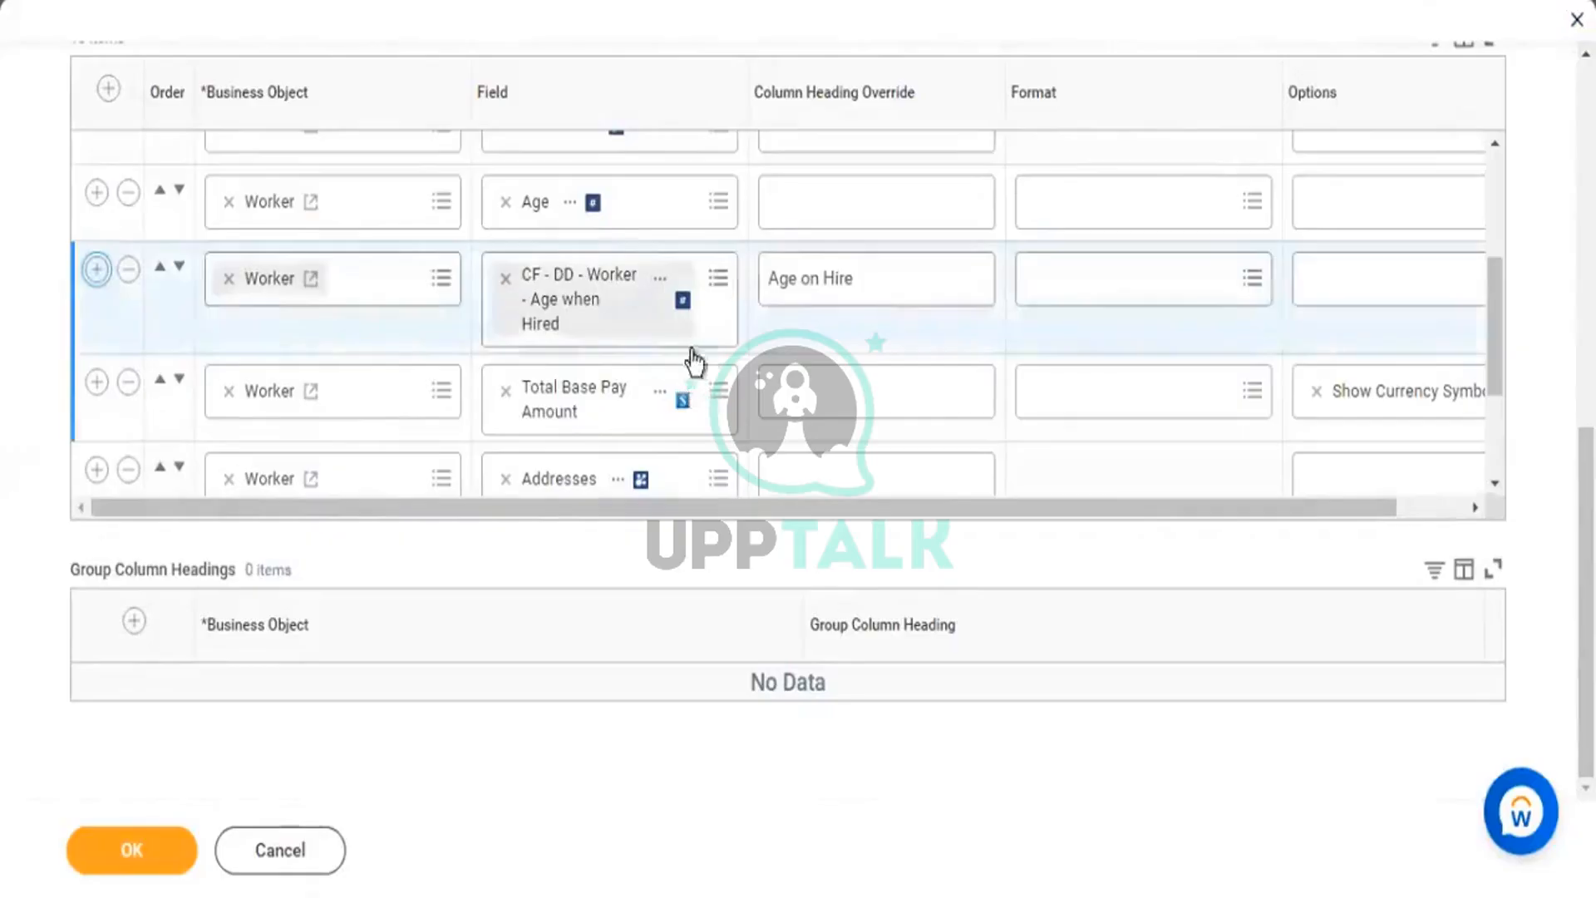
{"action": "left_click", "coordinate": [683, 395]}
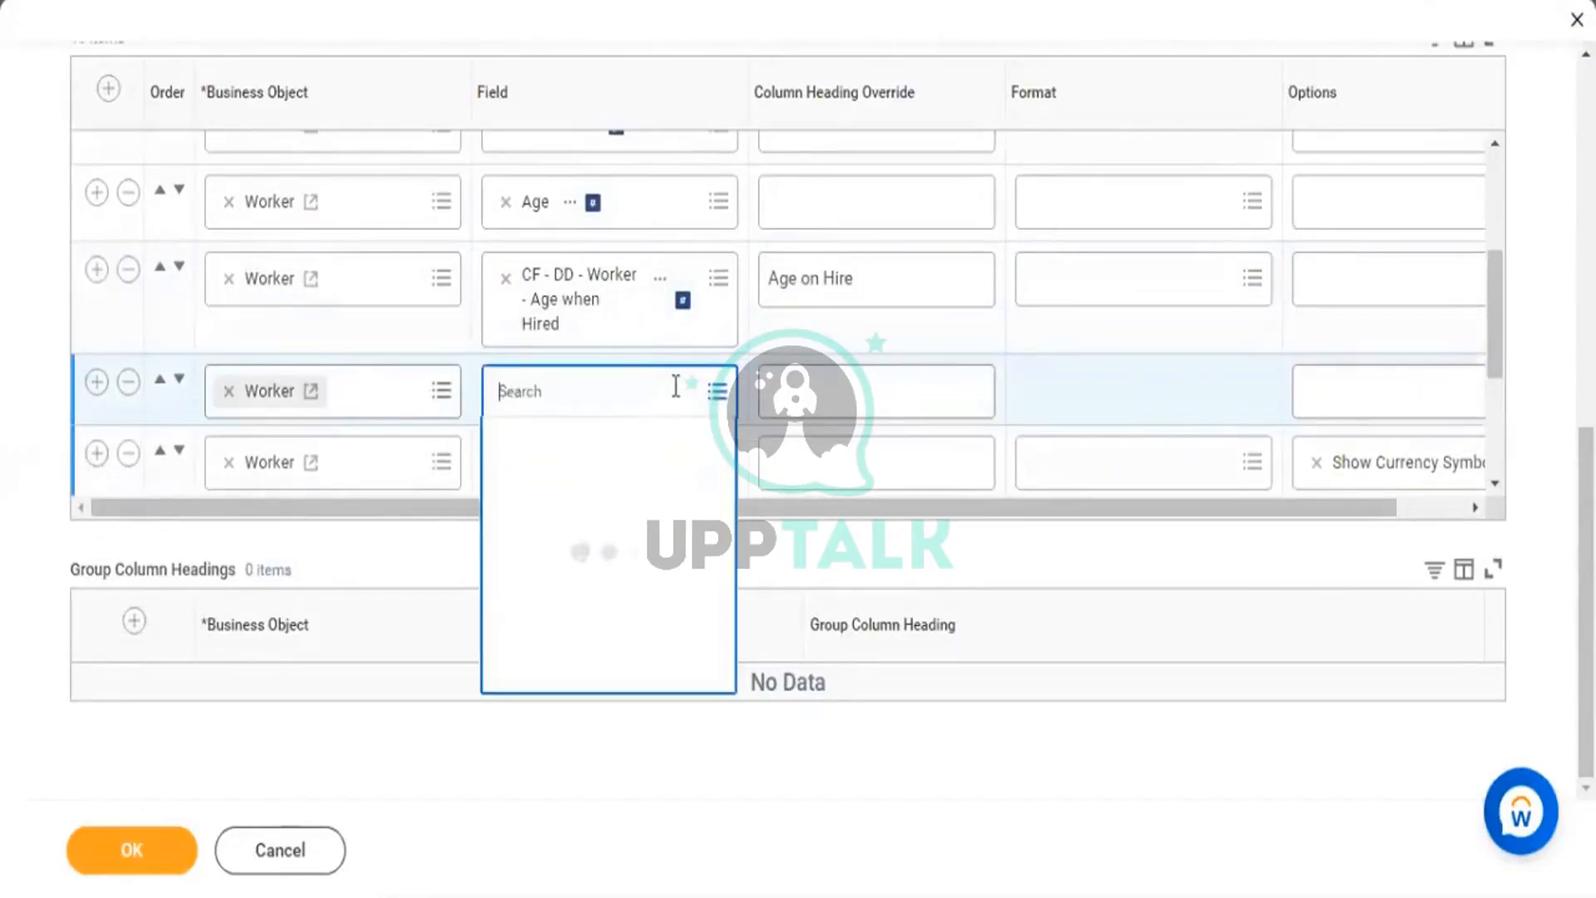
{"action": "type", "text": "date"}
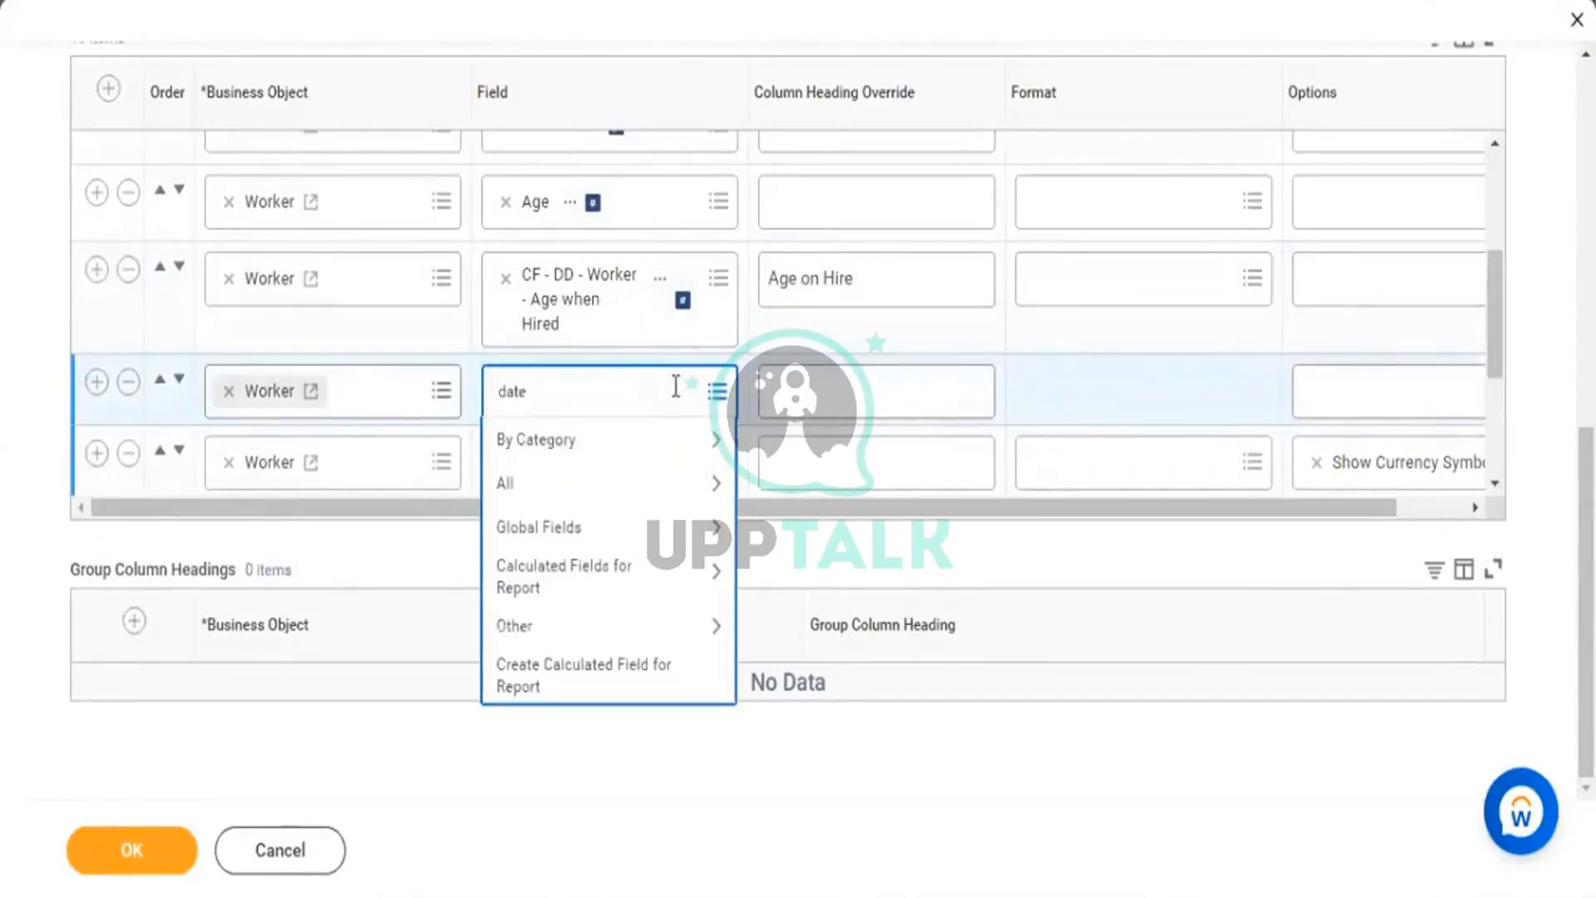
{"action": "key", "text": "Return"}
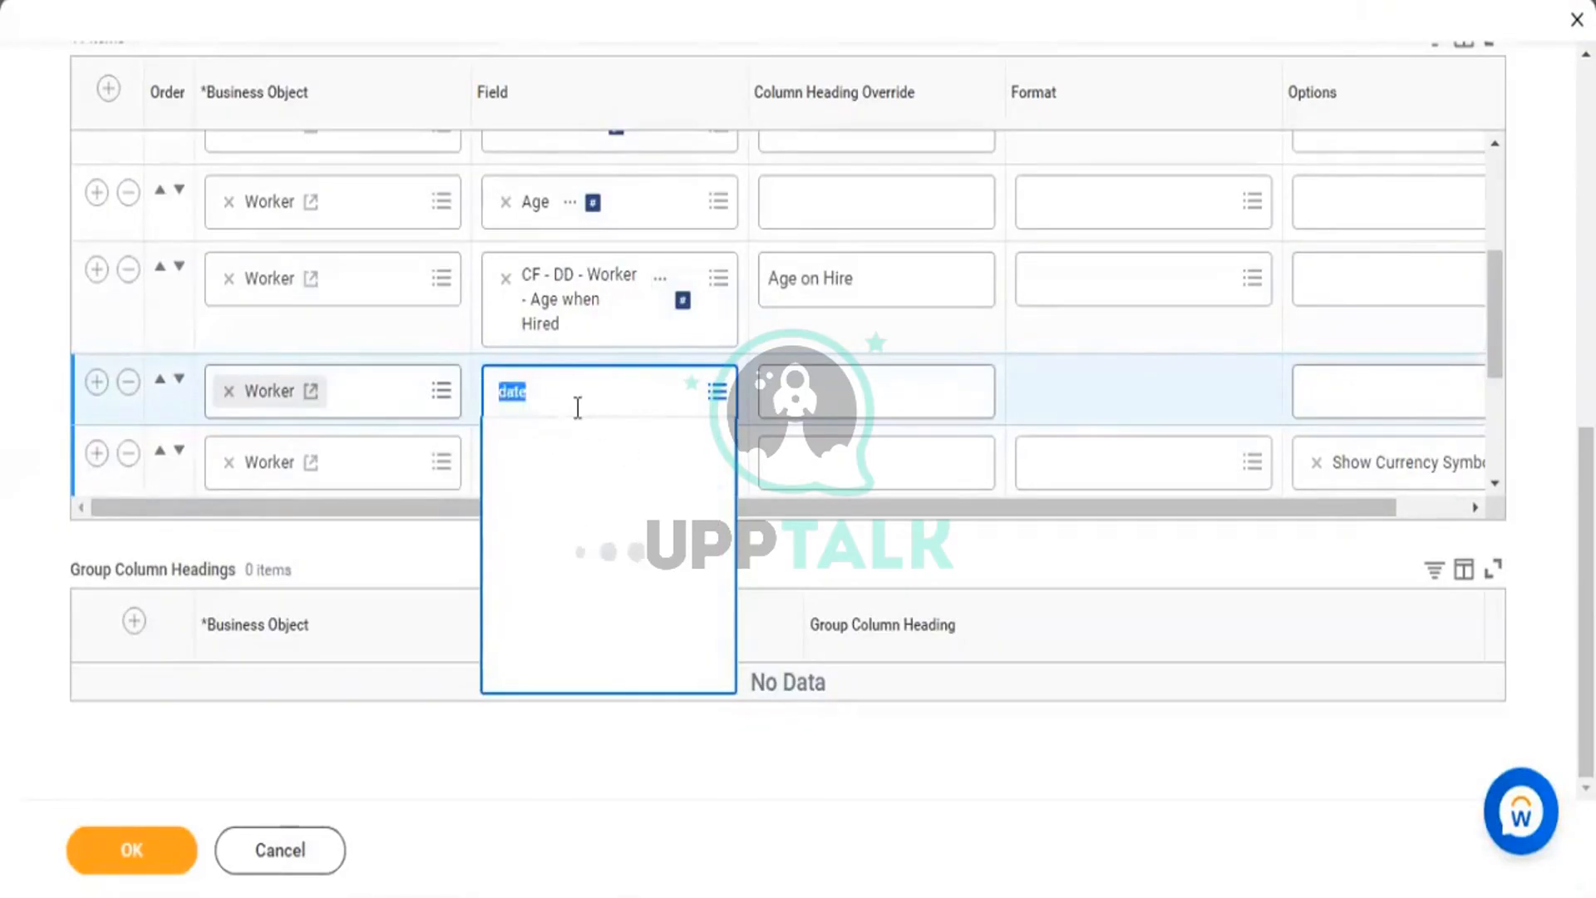
{"action": "key", "text": "BackSpace"}
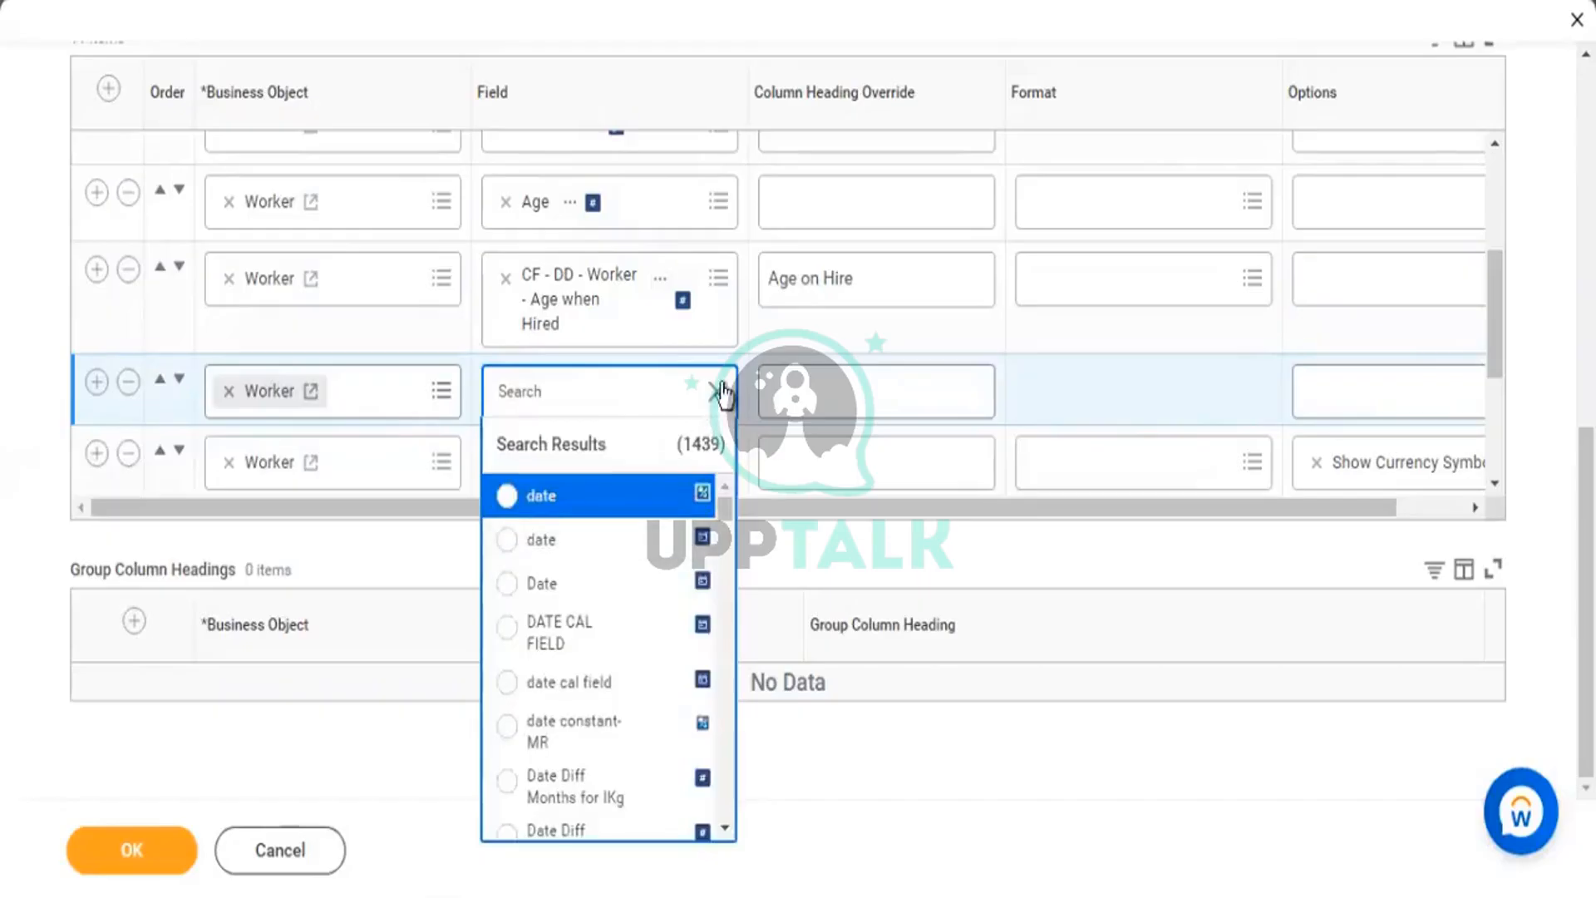
{"action": "left_click", "coordinate": [652, 399]}
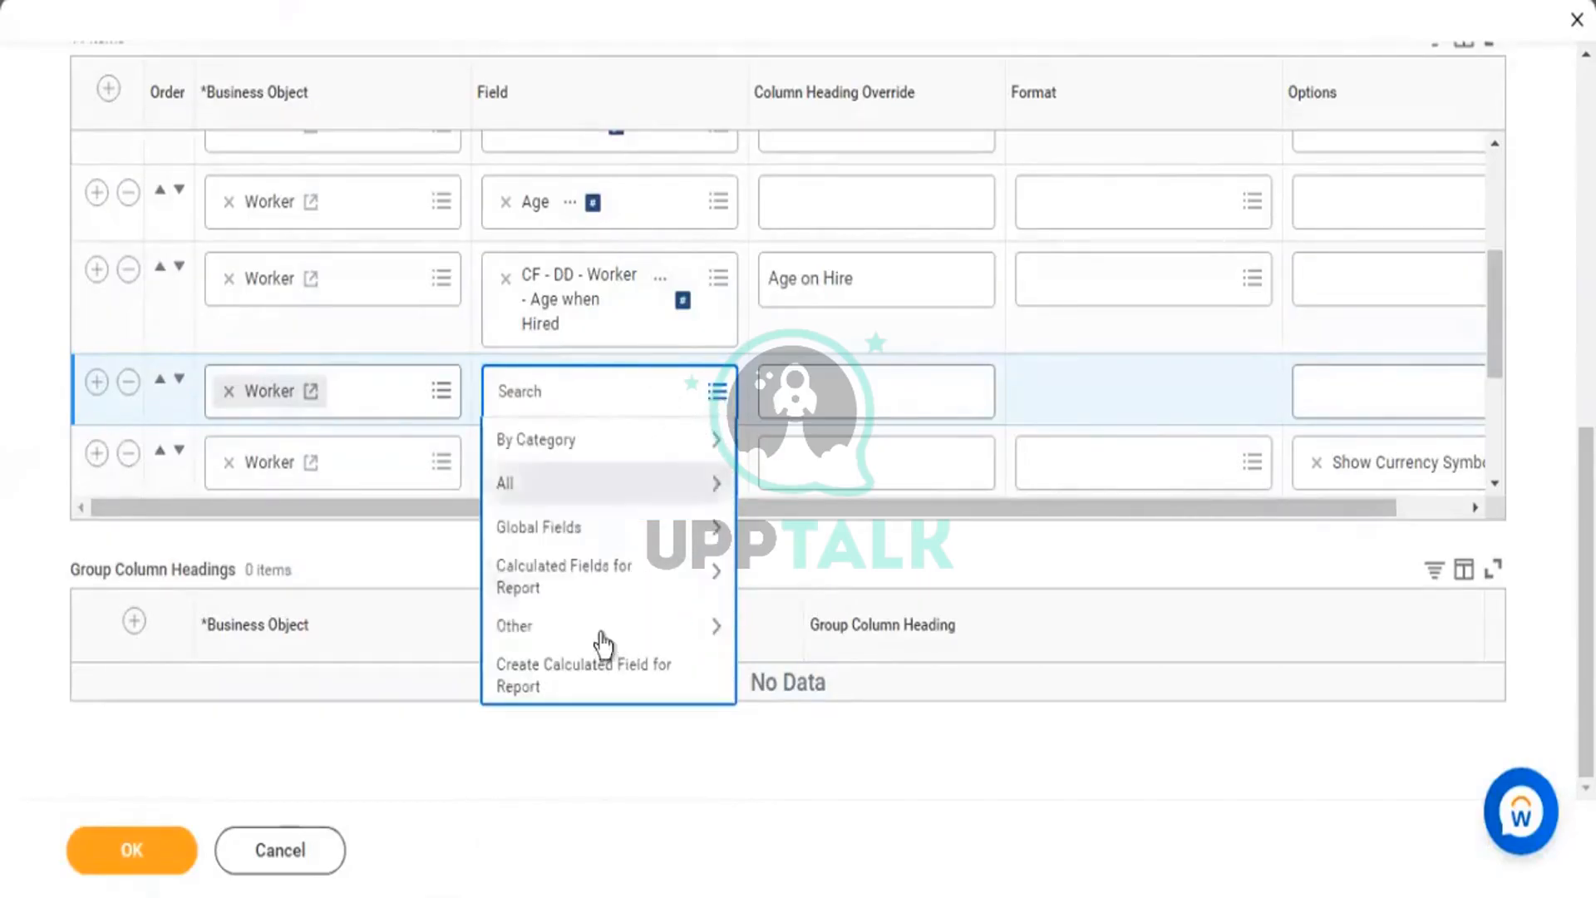
{"action": "left_click", "coordinate": [562, 677]}
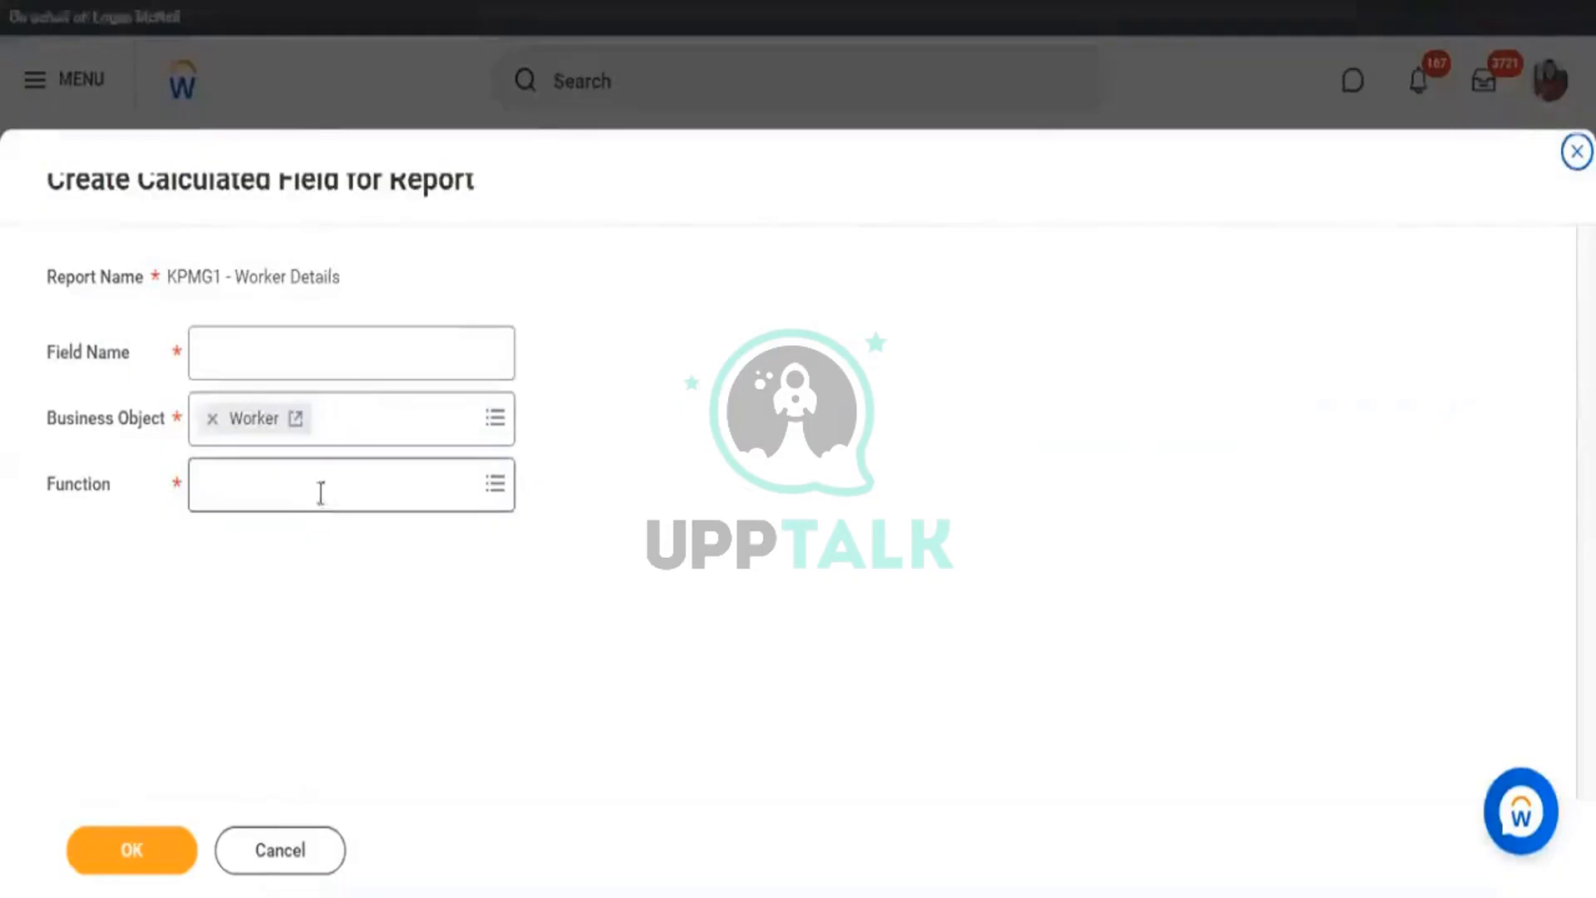
{"action": "left_click", "coordinate": [320, 492]}
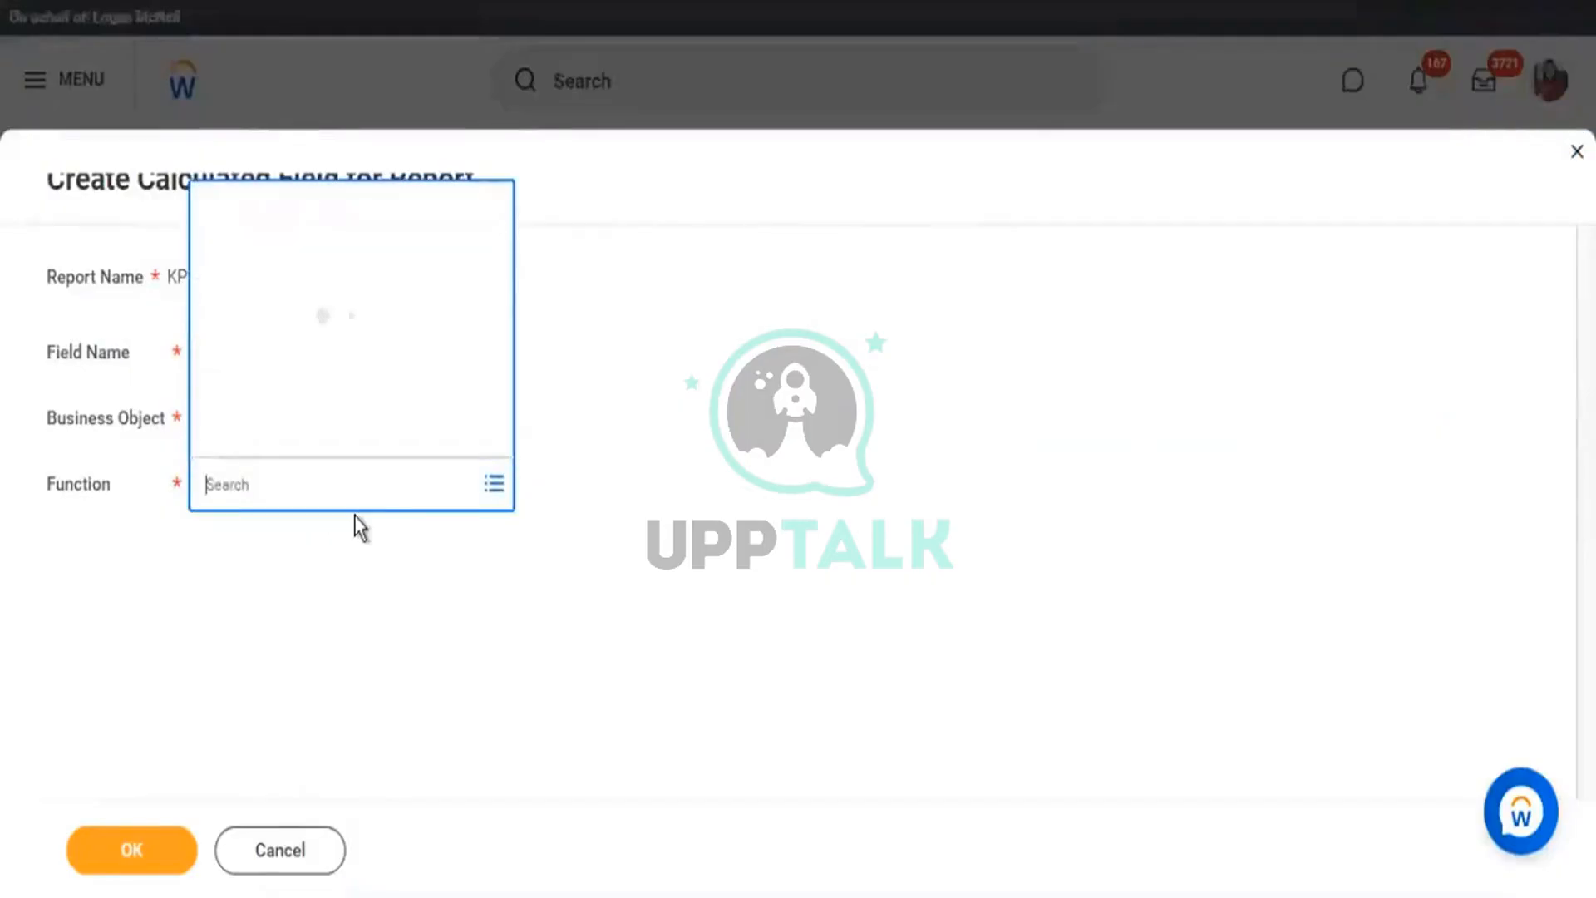
Pick the Build Date function and name the field 'CF - BD - Worker - Hire/DOB', then confirm.
{"action": "type", "text": "date"}
{"action": "key", "text": "Return"}
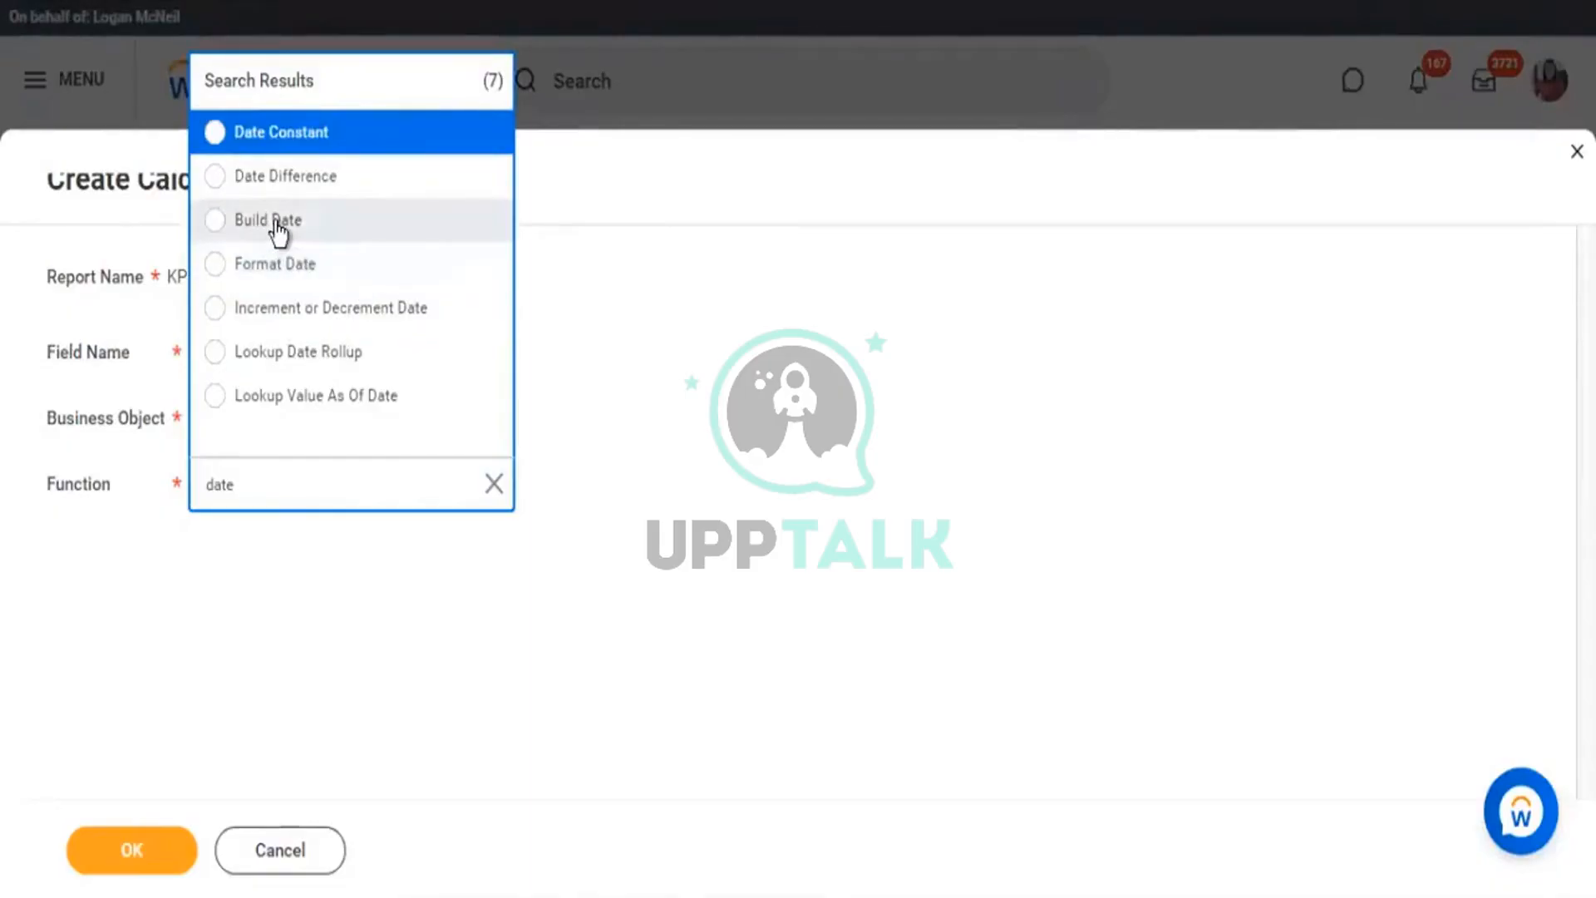
{"action": "left_click", "coordinate": [429, 225]}
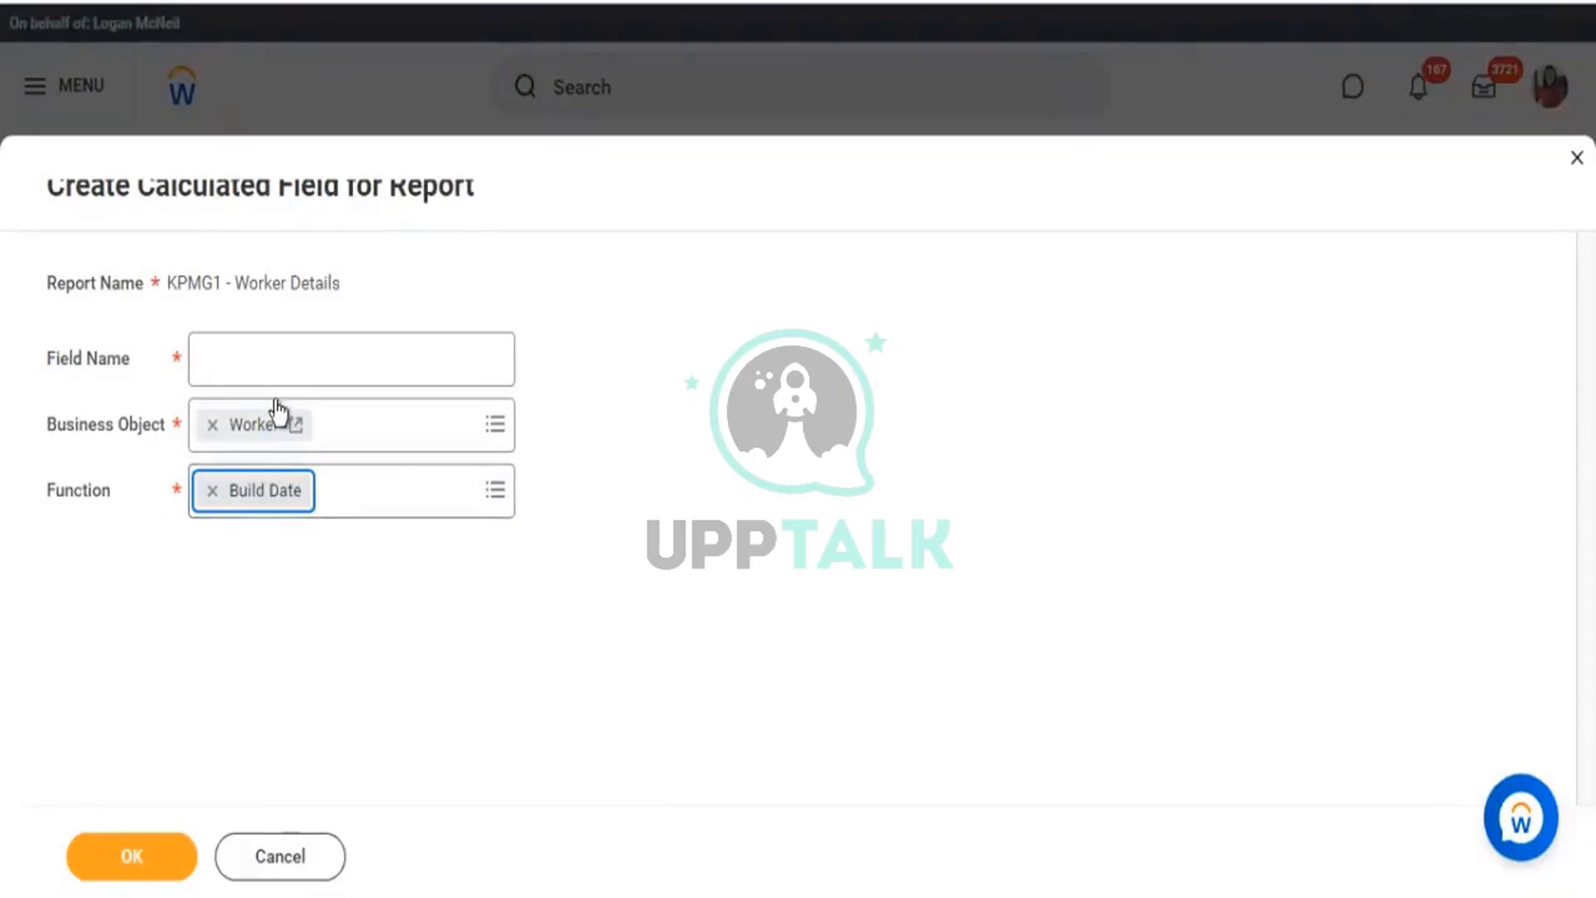
{"action": "left_click", "coordinate": [274, 360]}
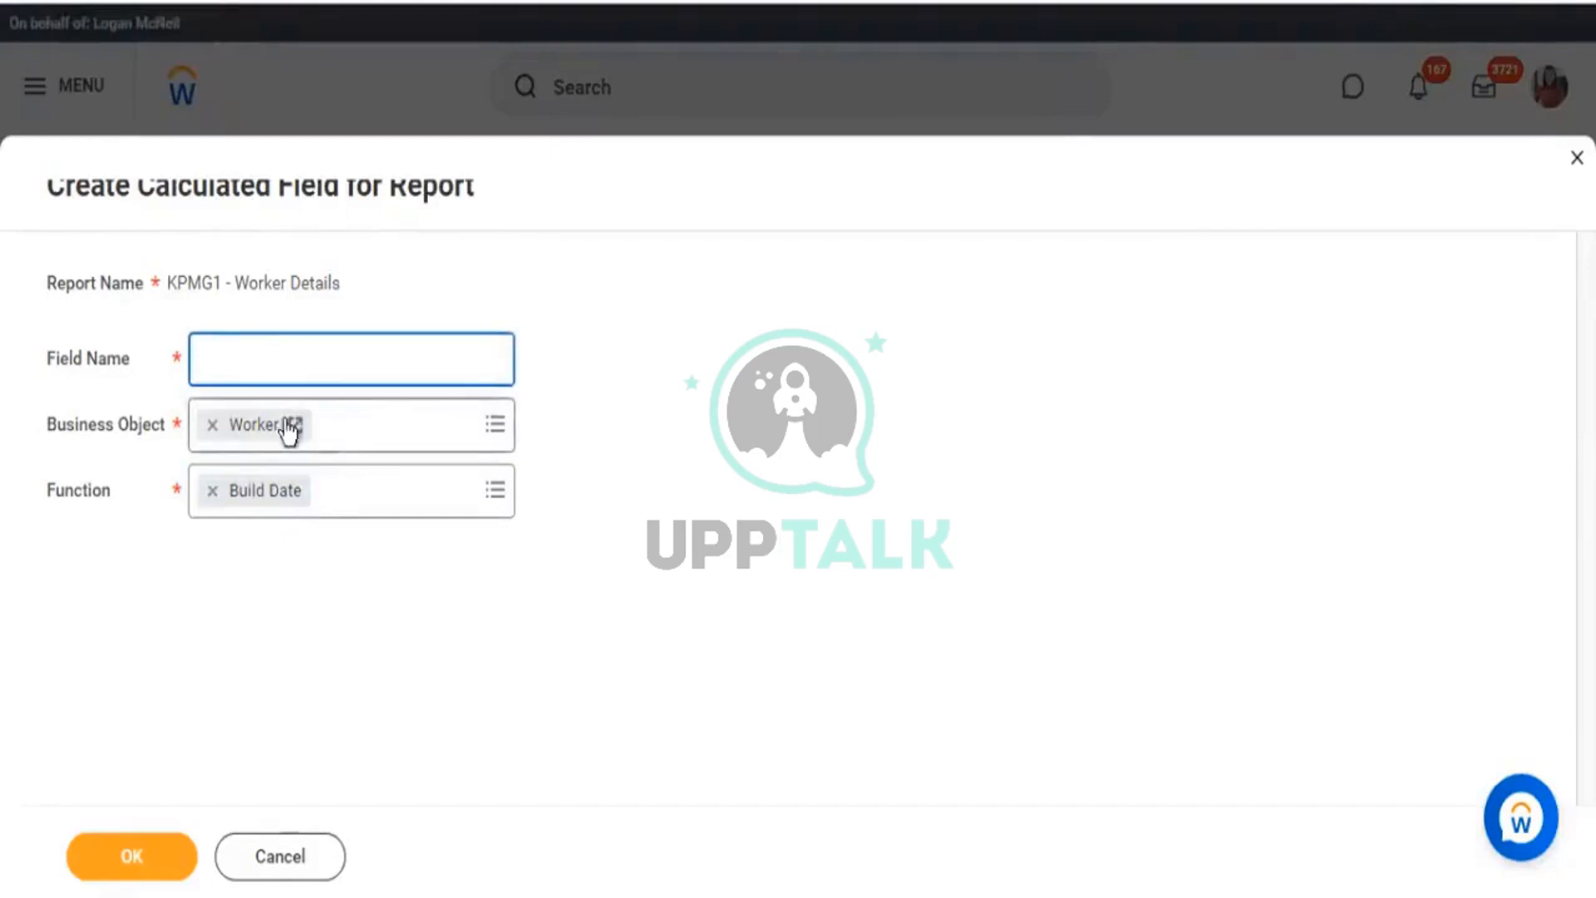
{"action": "type", "text": "CF - BD"}
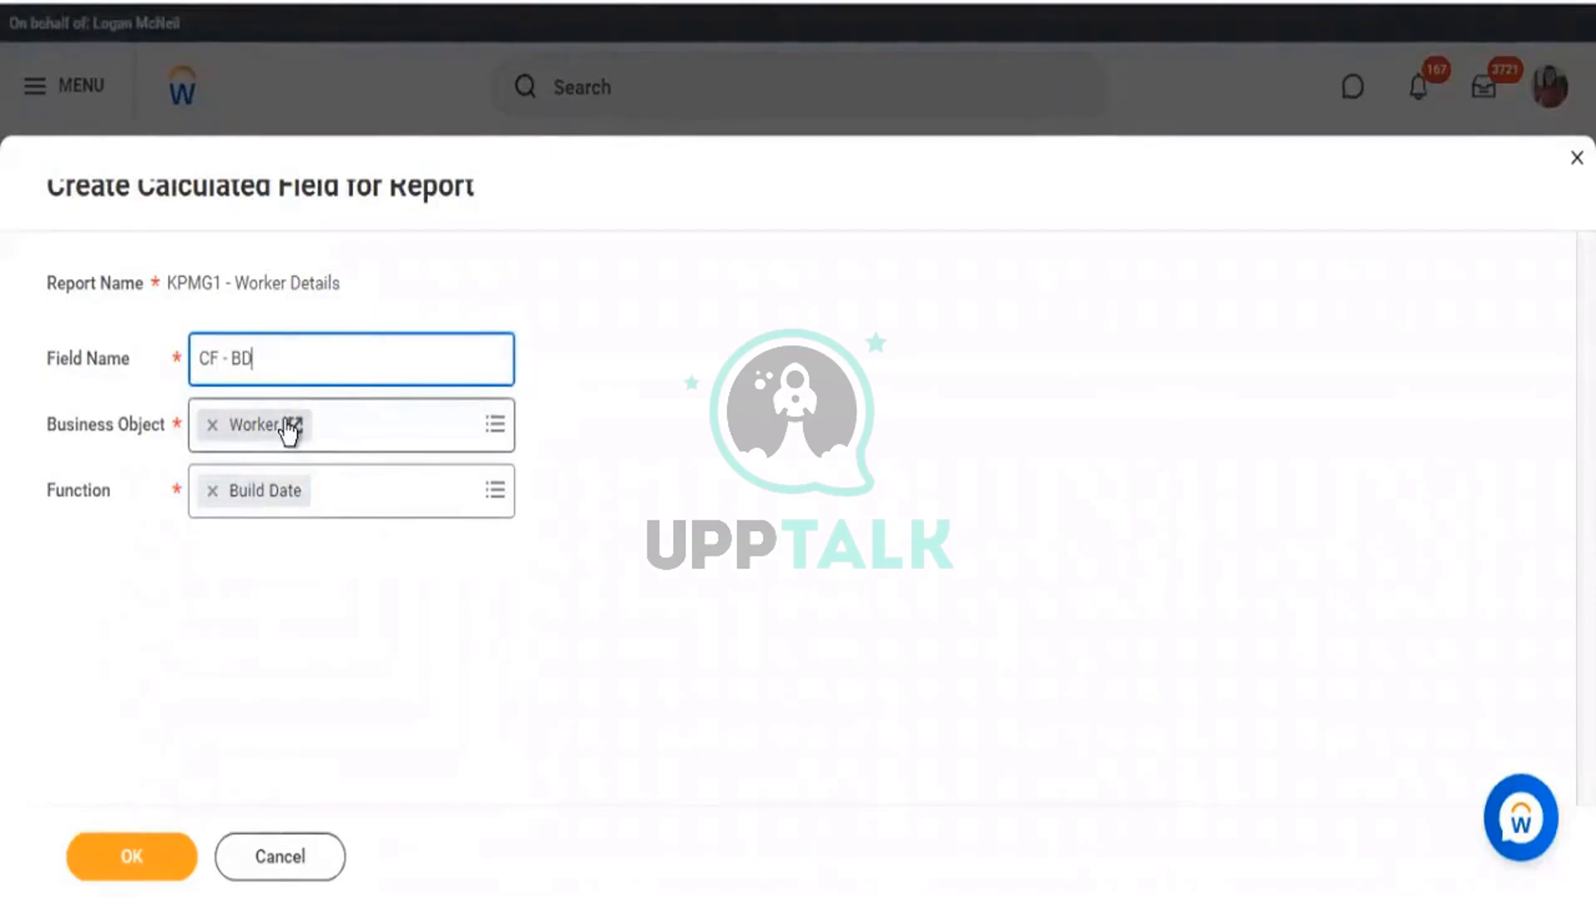
{"action": "type", "text": " - worke"}
{"action": "key", "text": "BackSpace"}
{"action": "key", "text": "BackSpace"}
{"action": "key", "text": "BackSpace"}
{"action": "key", "text": "BackSpace"}
{"action": "key", "text": "BackSpace"}
{"action": "type", "text": "Worker "}
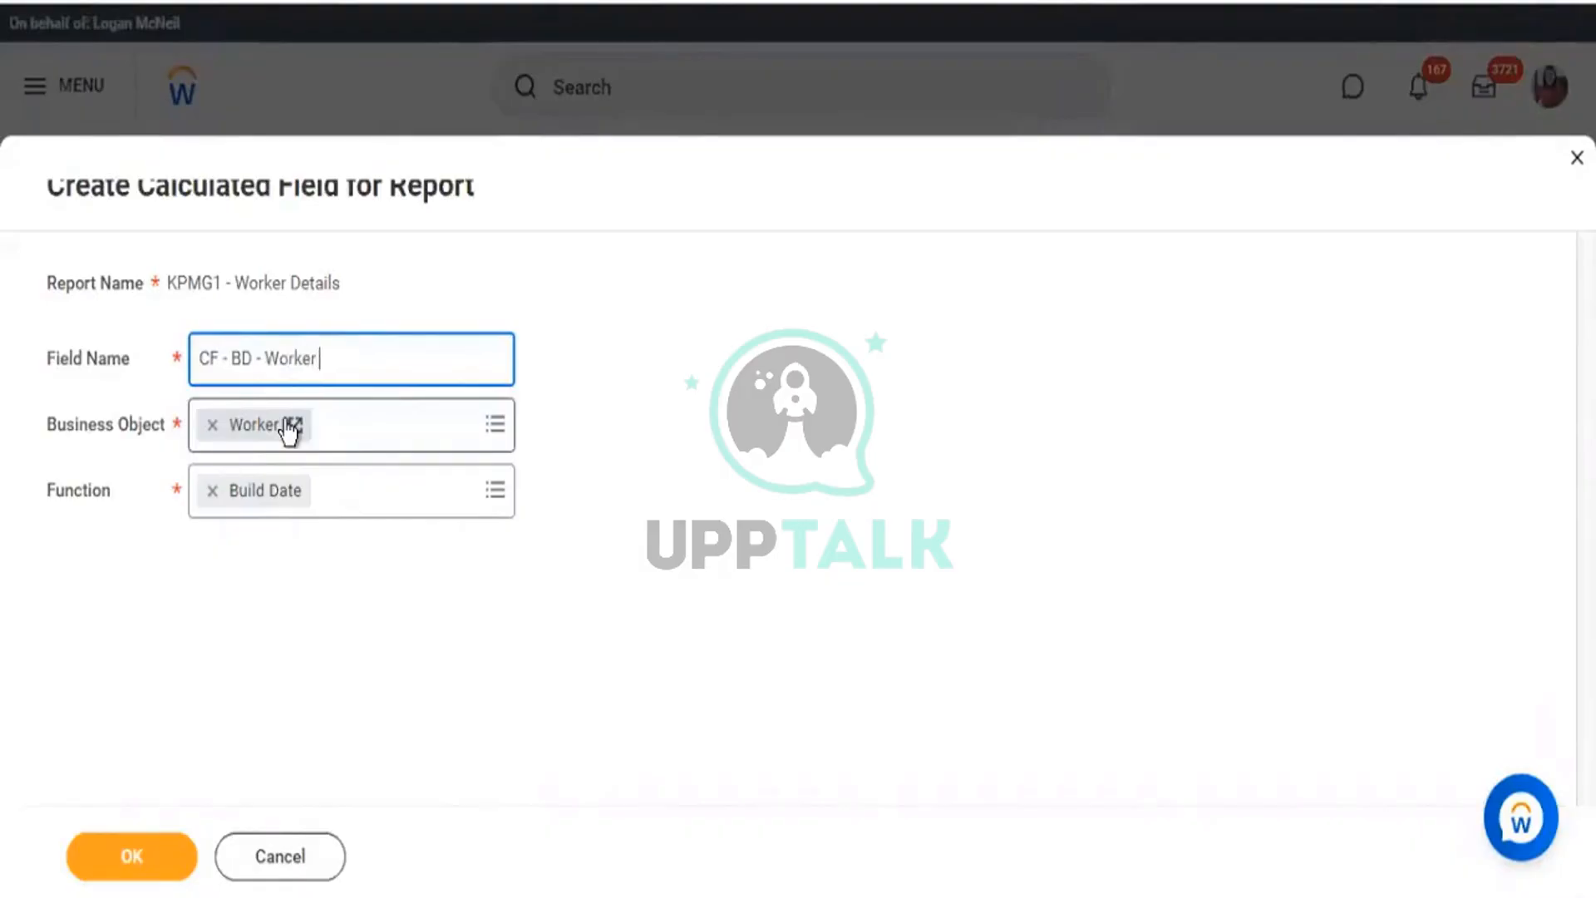
{"action": "type", "text": "- Date"}
{"action": "key", "text": "BackSpace"}
{"action": "key", "text": "BackSpace"}
{"action": "key", "text": "BackSpace"}
{"action": "key", "text": "BackSpace"}
{"action": "type", "text": "Hire/DOB"}
{"action": "left_click", "coordinate": [131, 856]}
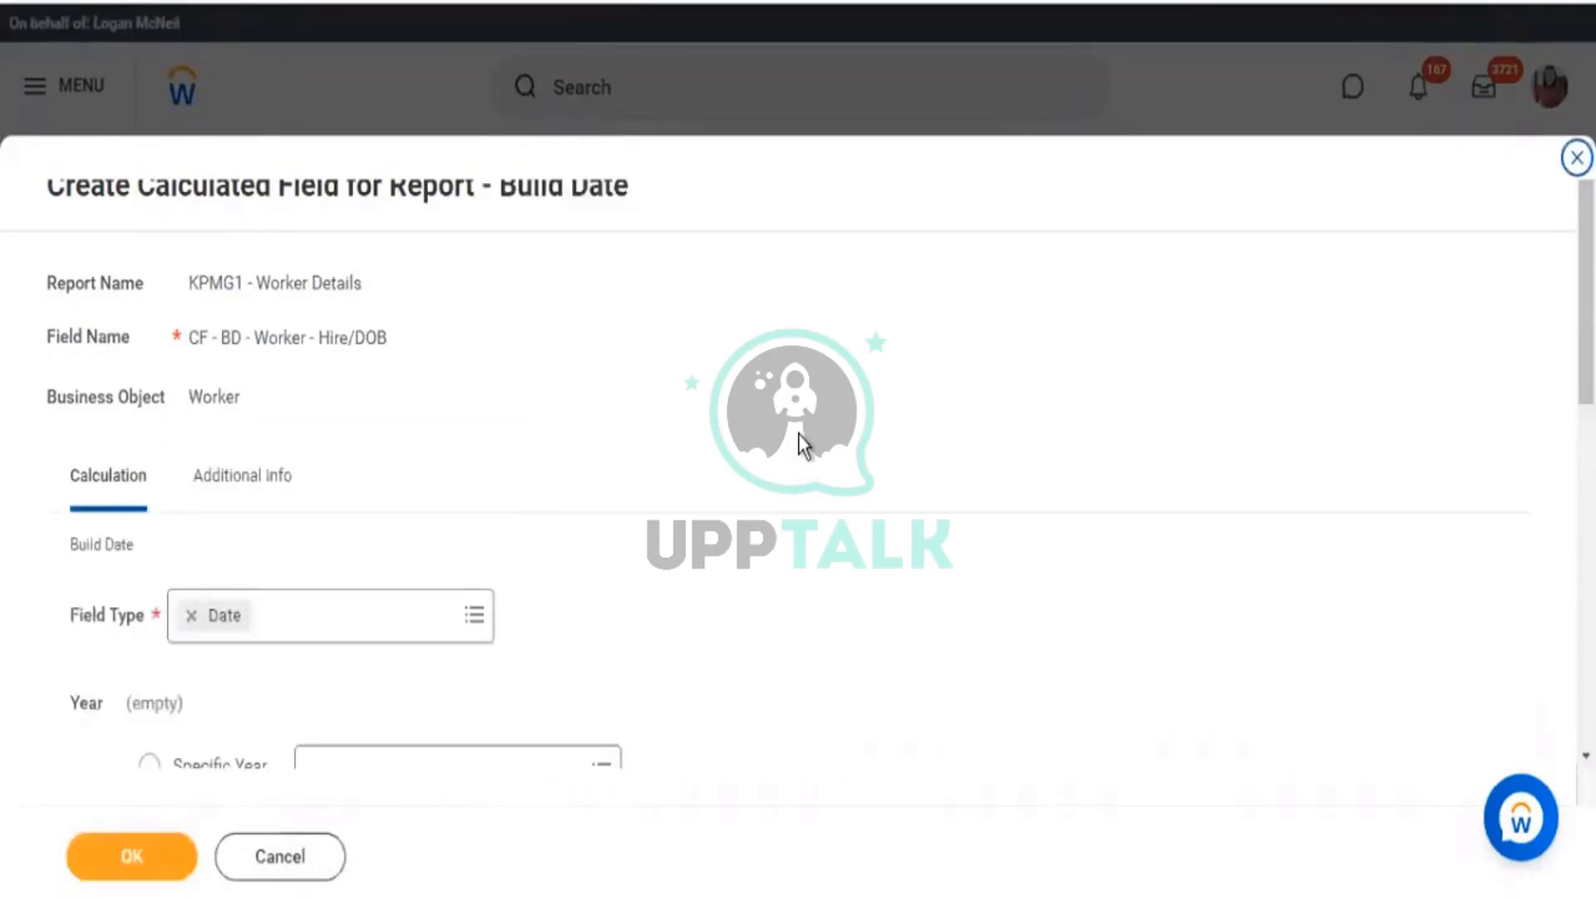
Review the Build Date form's Year, Month and Day option groups, including Specific Year.
{"action": "scroll", "coordinate": [804, 440], "scroll_direction": "down", "scroll_amount": 5}
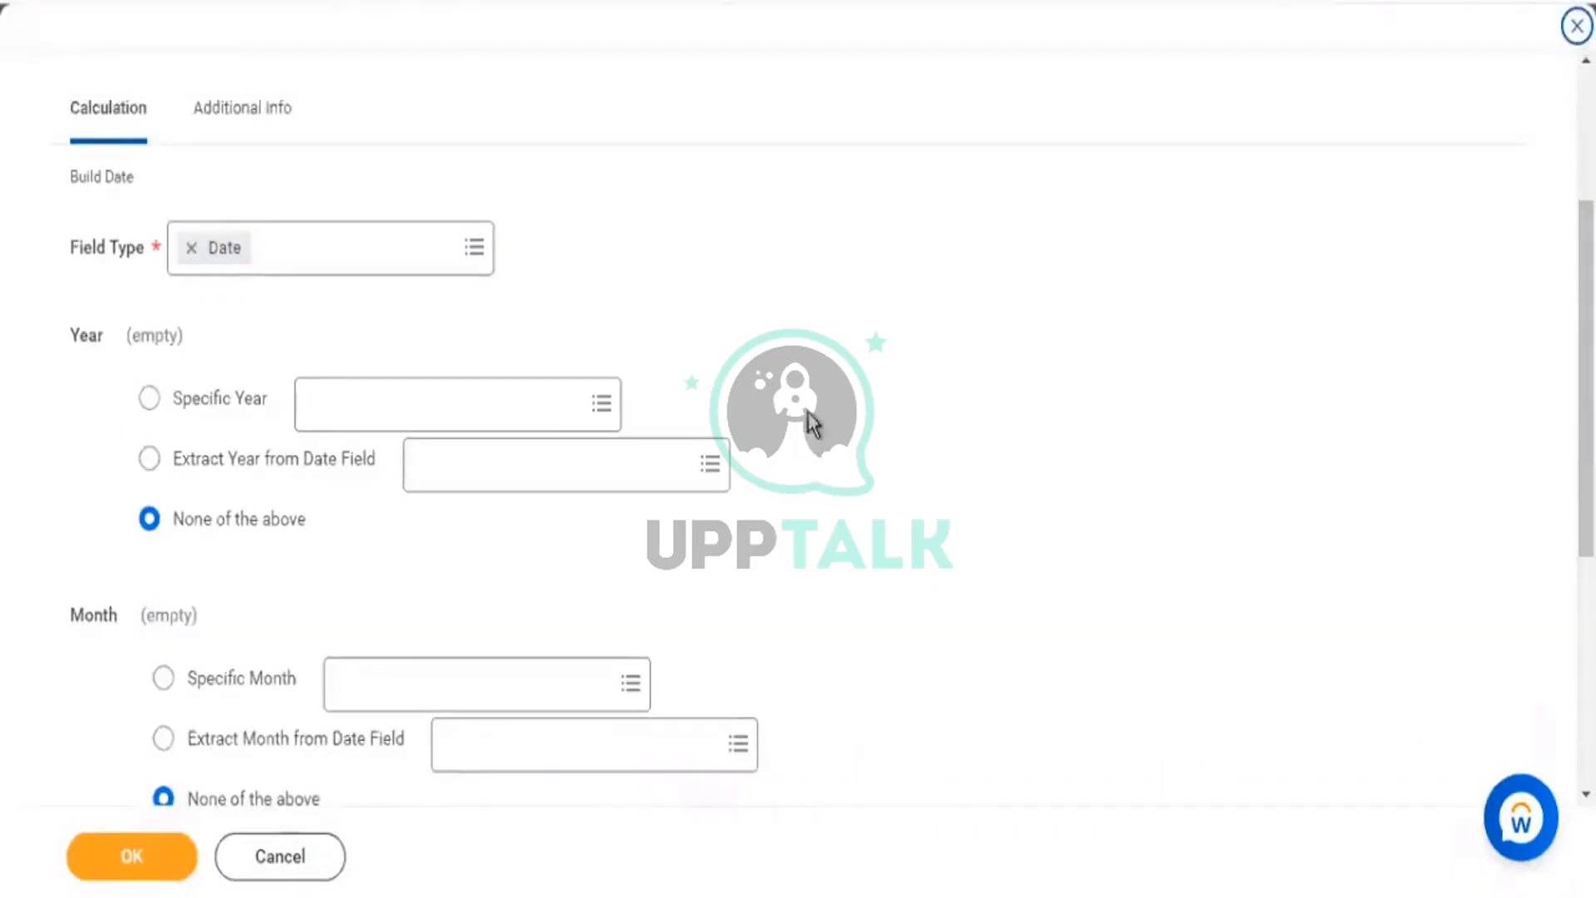
{"action": "double_click", "coordinate": [99, 337]}
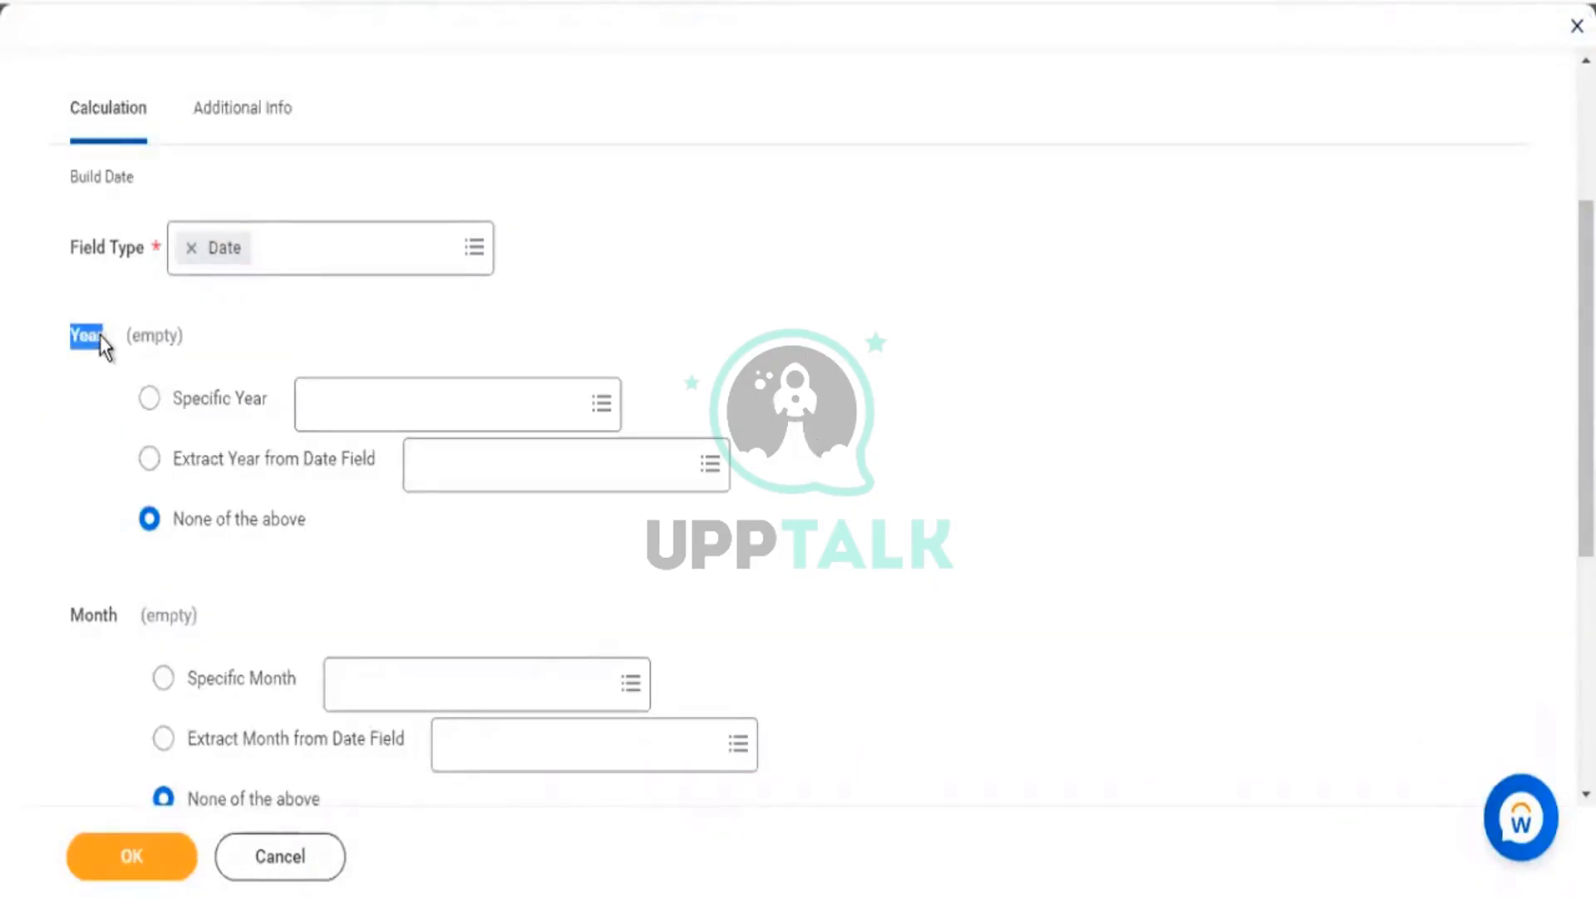
{"action": "scroll", "coordinate": [89, 326], "scroll_direction": "down", "scroll_amount": 5}
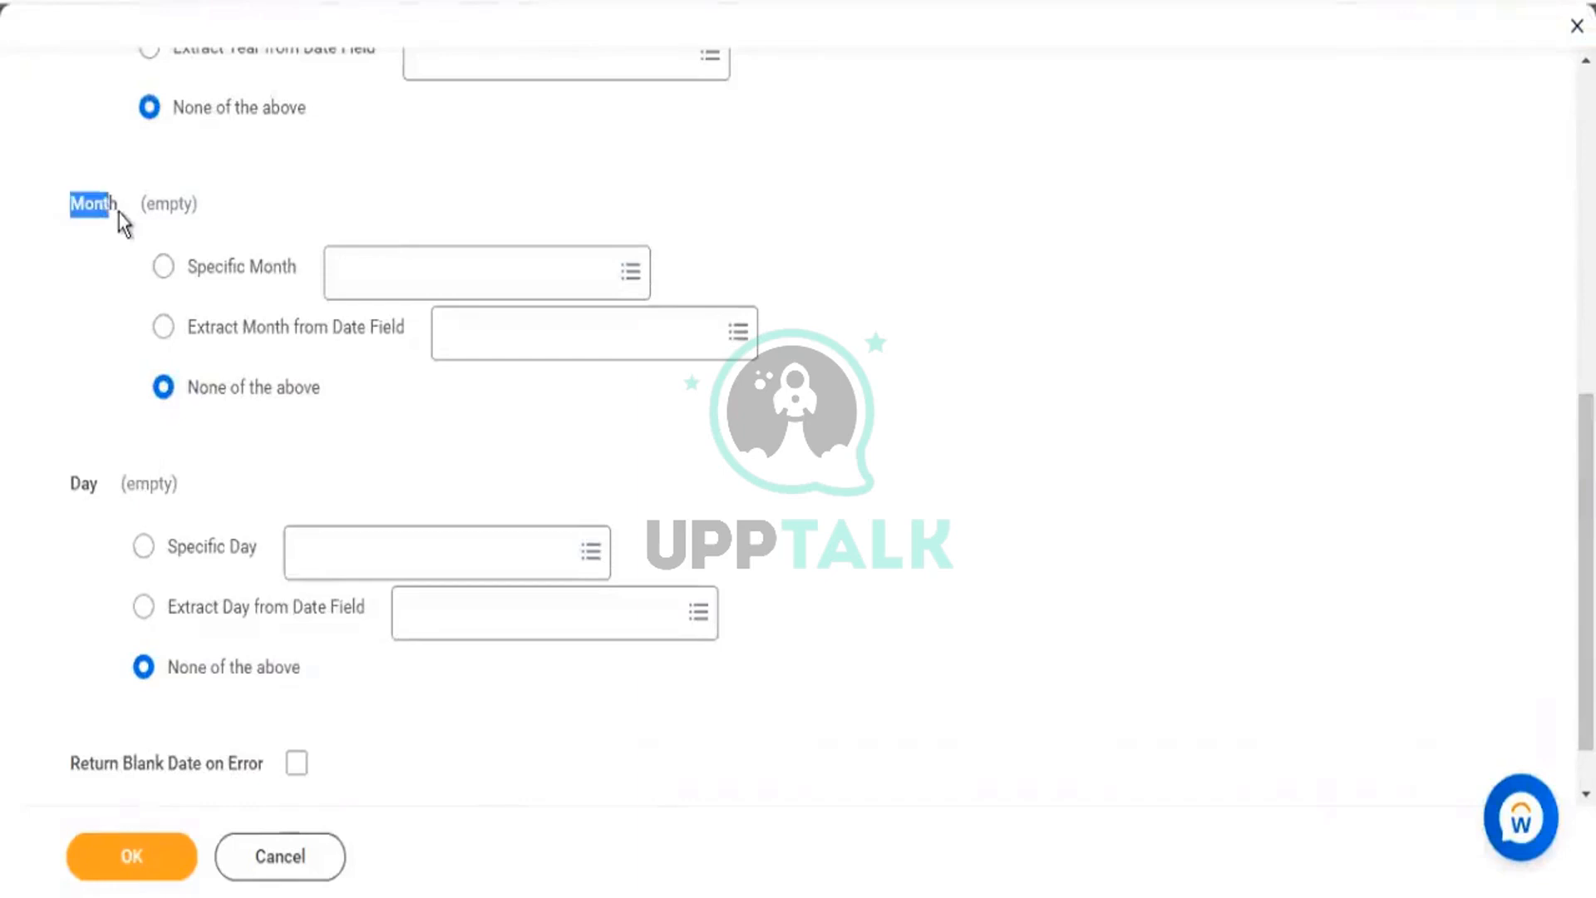
{"action": "left_click_drag", "start_coordinate": [118, 212], "coordinate": [119, 213]}
{"action": "double_click", "coordinate": [90, 483]}
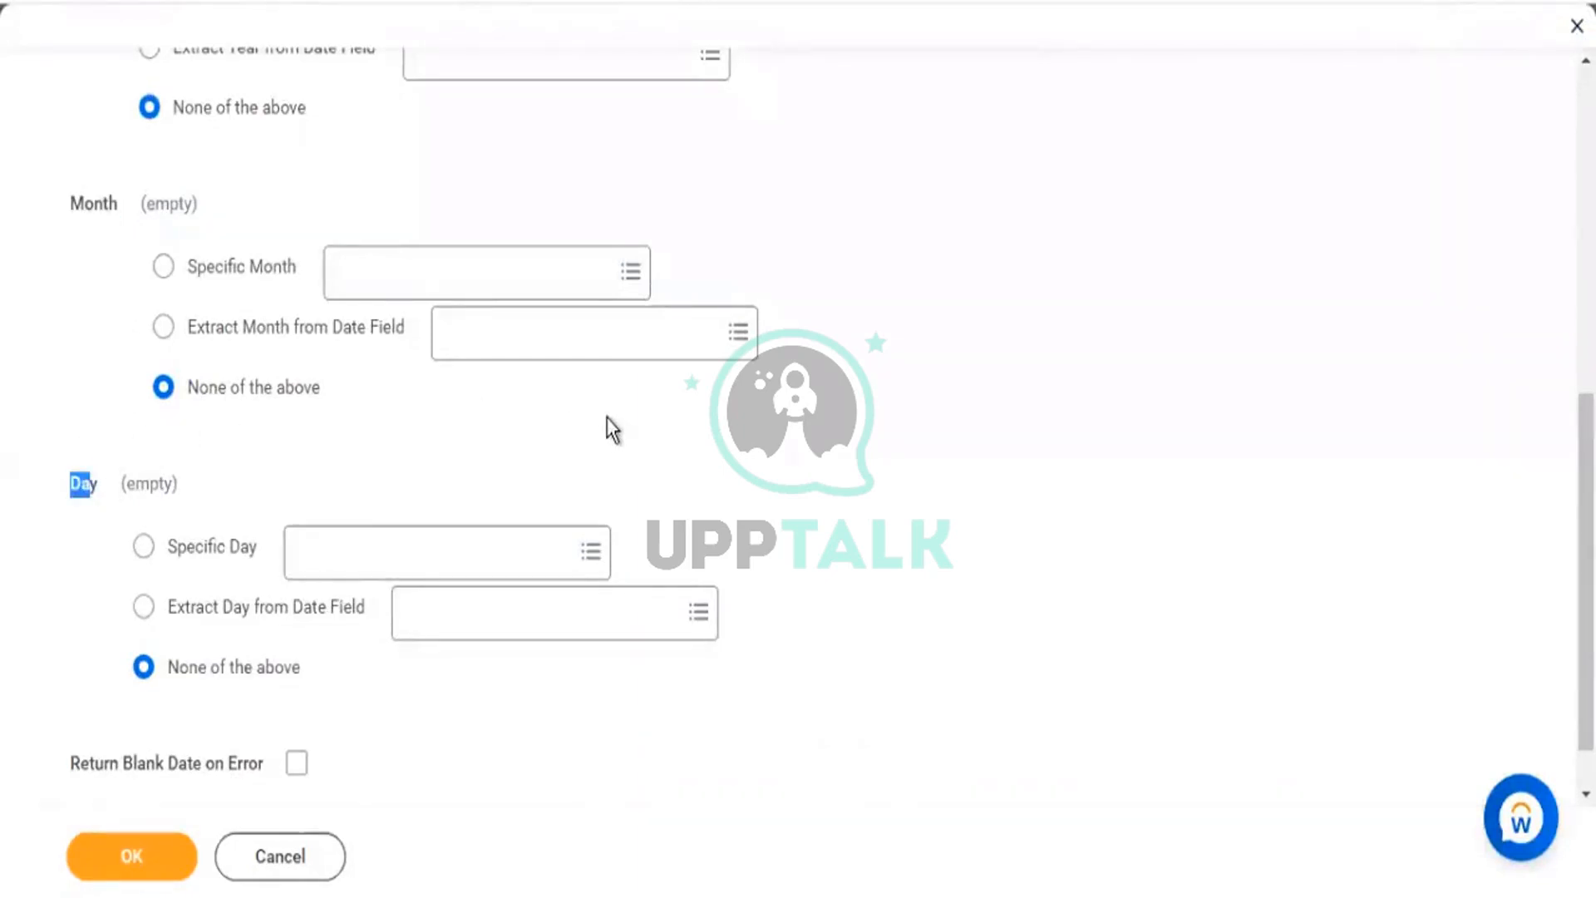
{"action": "scroll", "coordinate": [582, 428], "scroll_direction": "up", "scroll_amount": 2}
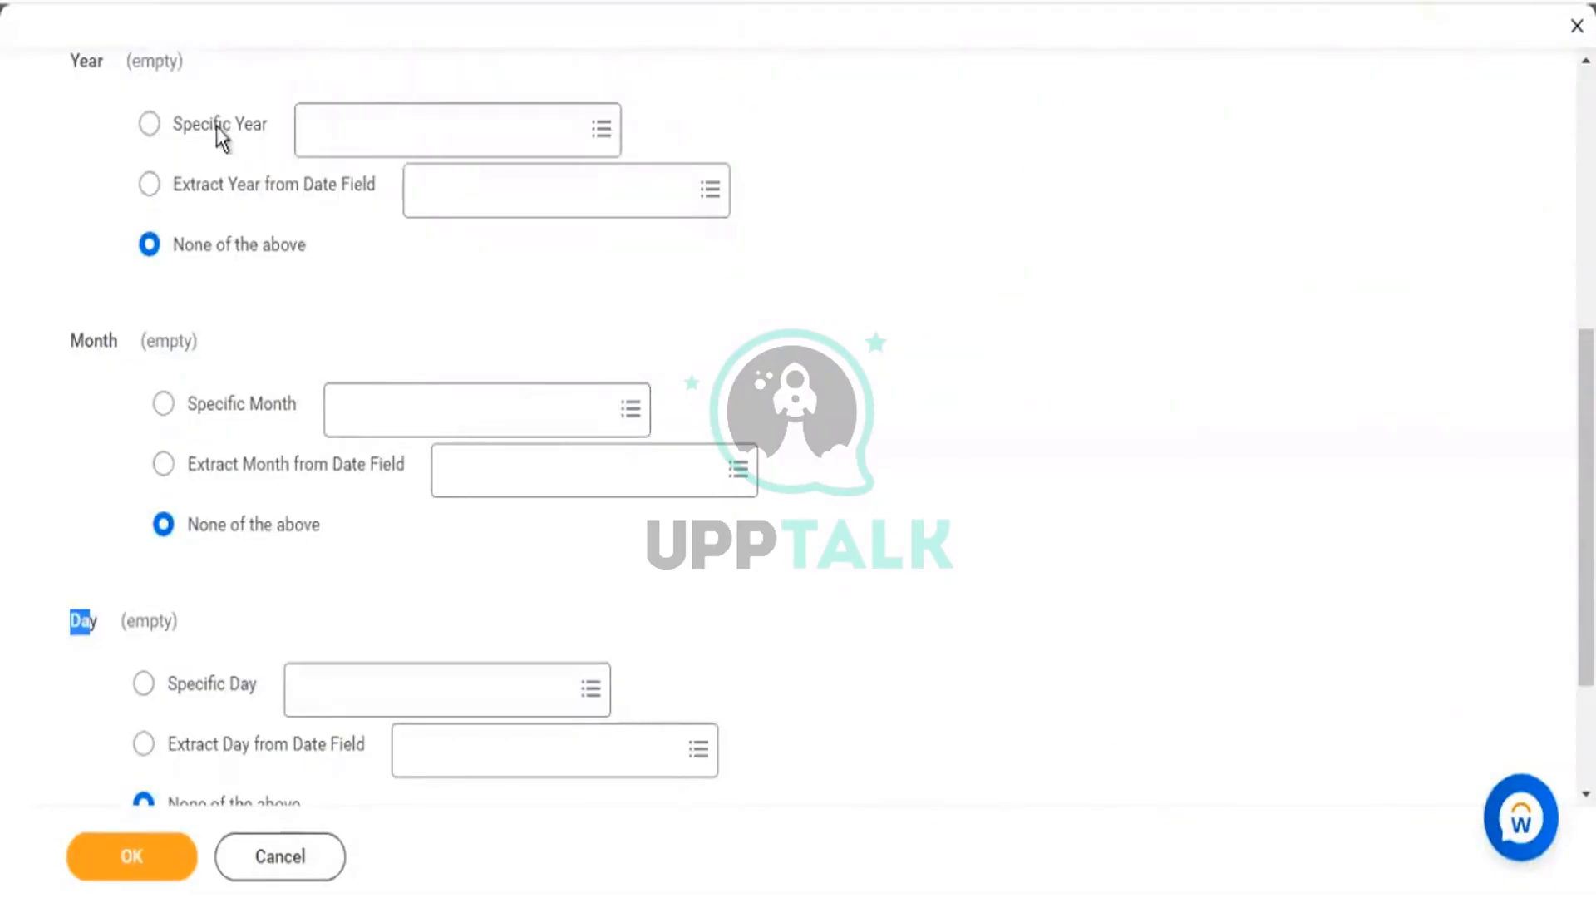
{"action": "left_click_drag", "start_coordinate": [183, 127], "coordinate": [242, 131]}
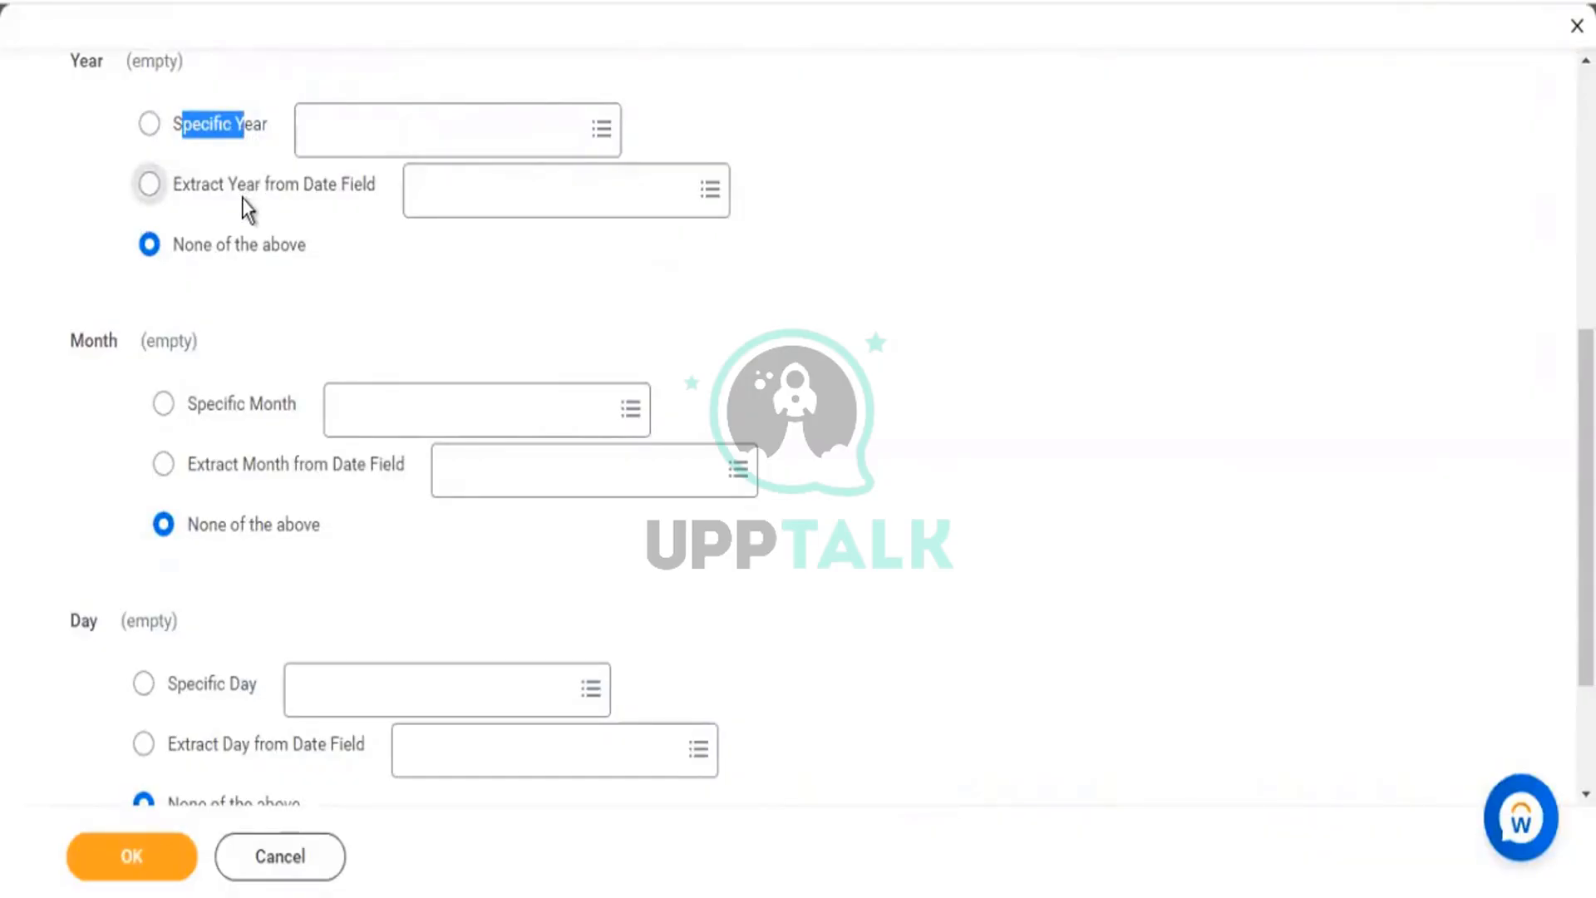
{"action": "scroll", "coordinate": [931, 430], "scroll_direction": "up", "scroll_amount": 3}
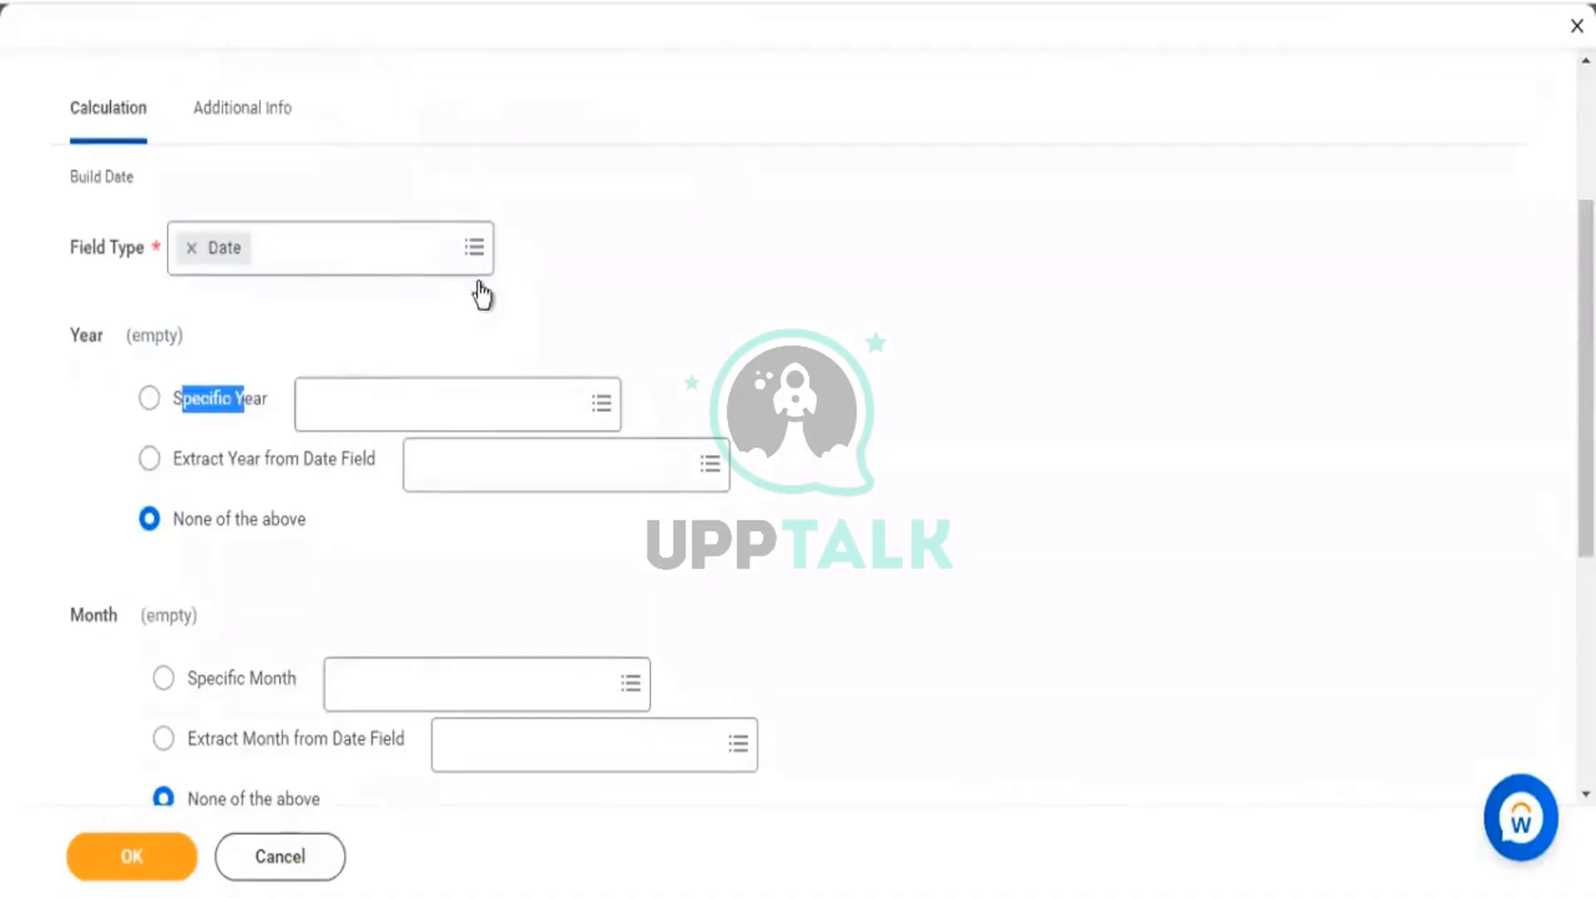
Select Specific Year and try years 2099 and 2100, then replace it with 2053, which finds no match.
{"action": "left_click", "coordinate": [407, 416]}
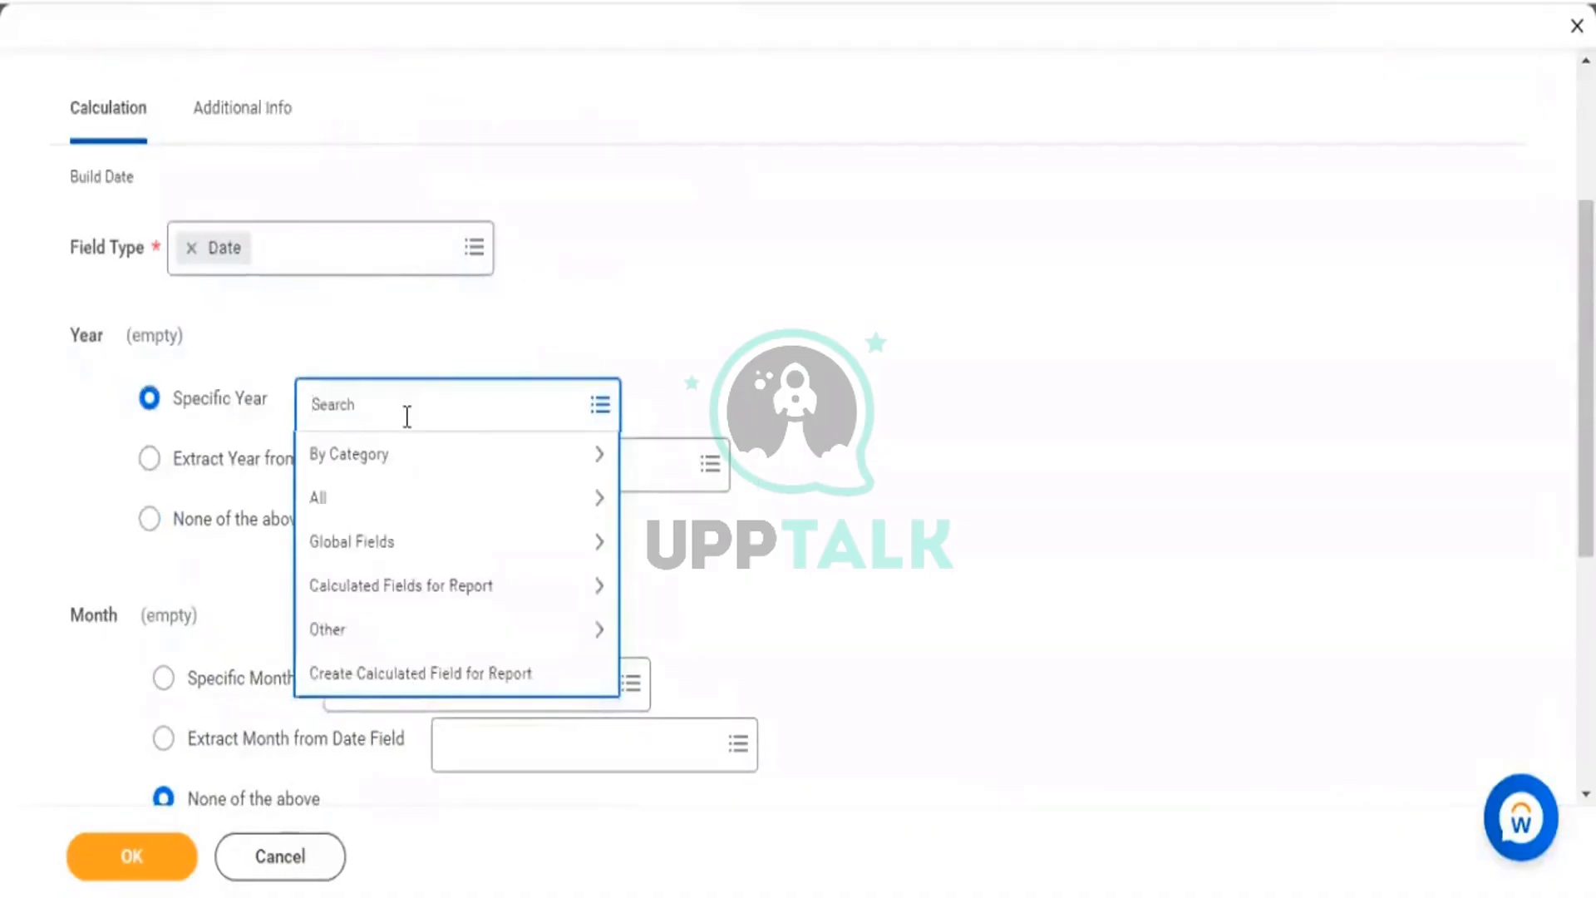
{"action": "type", "text": "2099"}
{"action": "key", "text": "Return"}
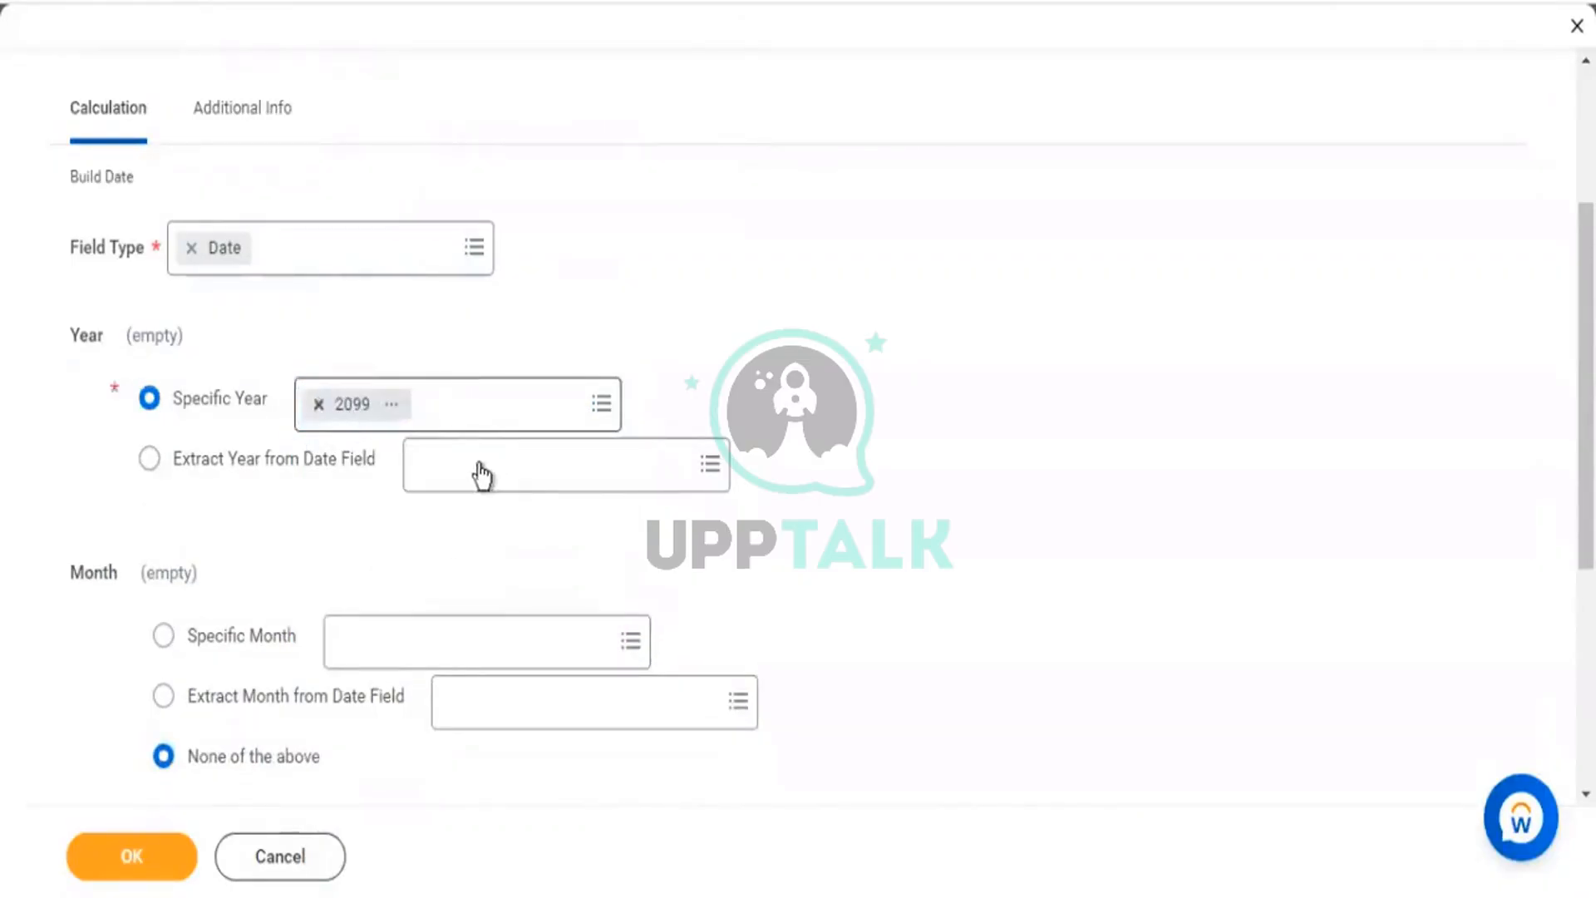
{"action": "type", "text": "2100"}
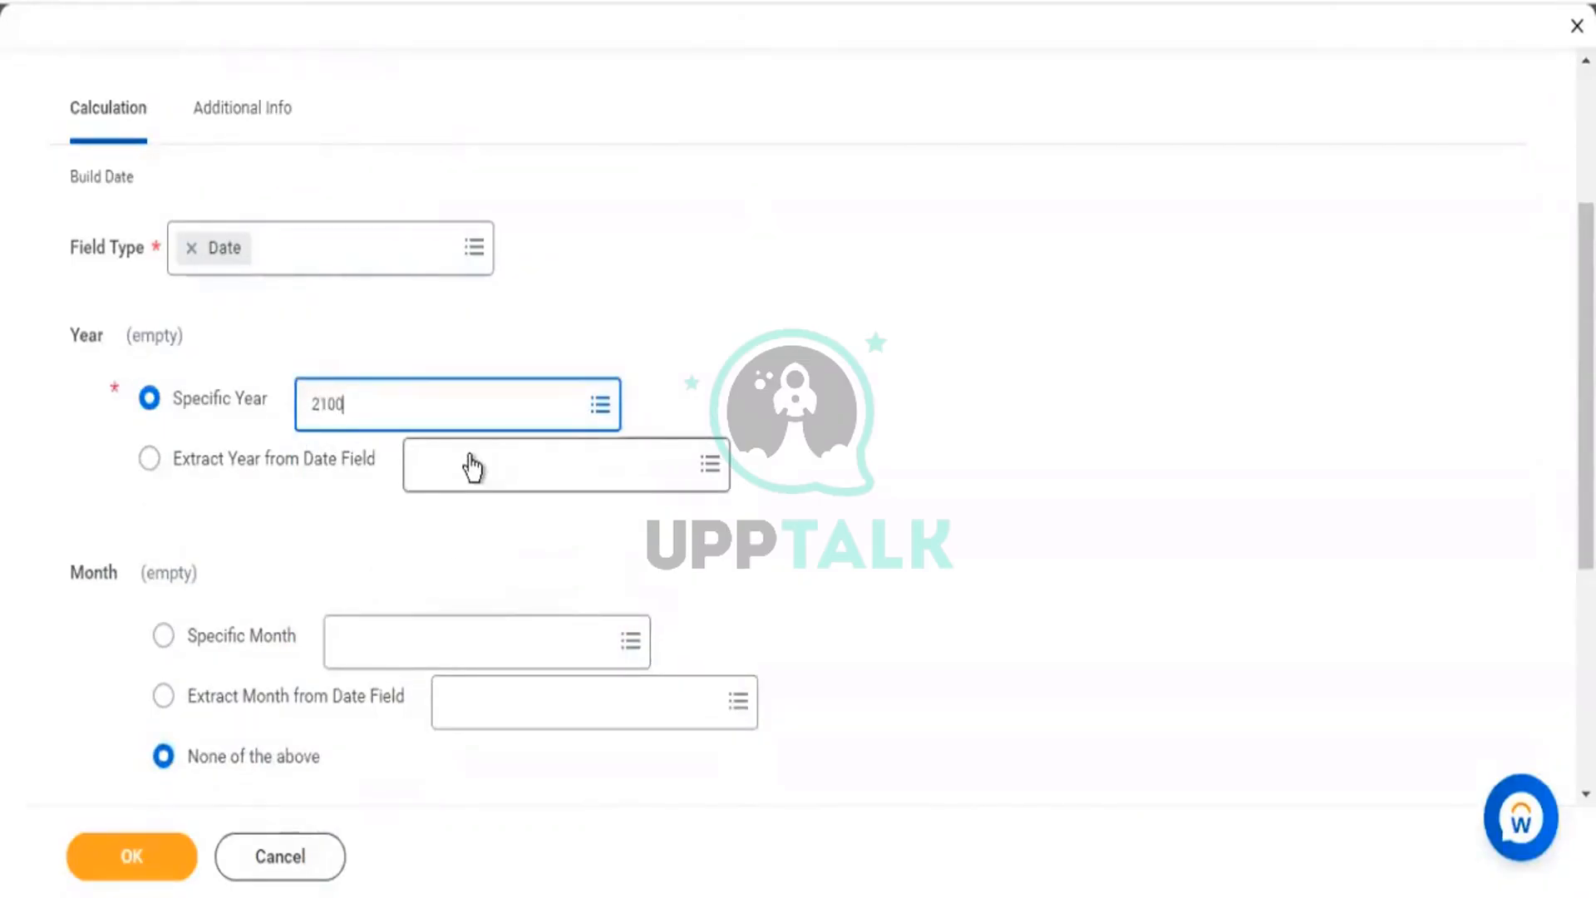
{"action": "key", "text": "Return"}
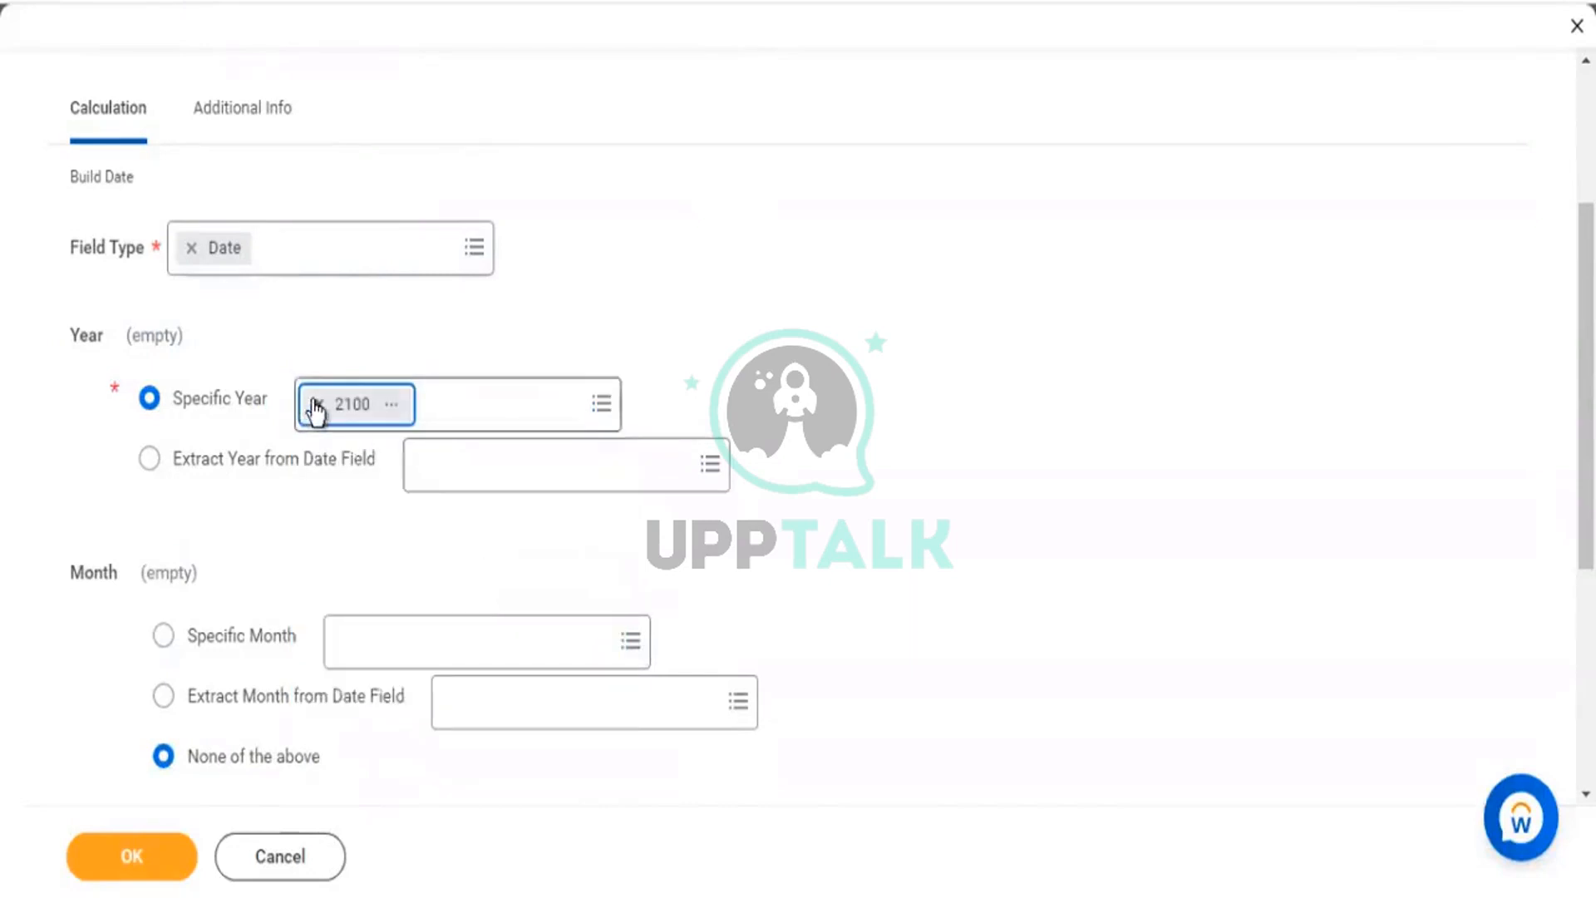
{"action": "left_click", "coordinate": [310, 404]}
{"action": "type", "text": "2053"}
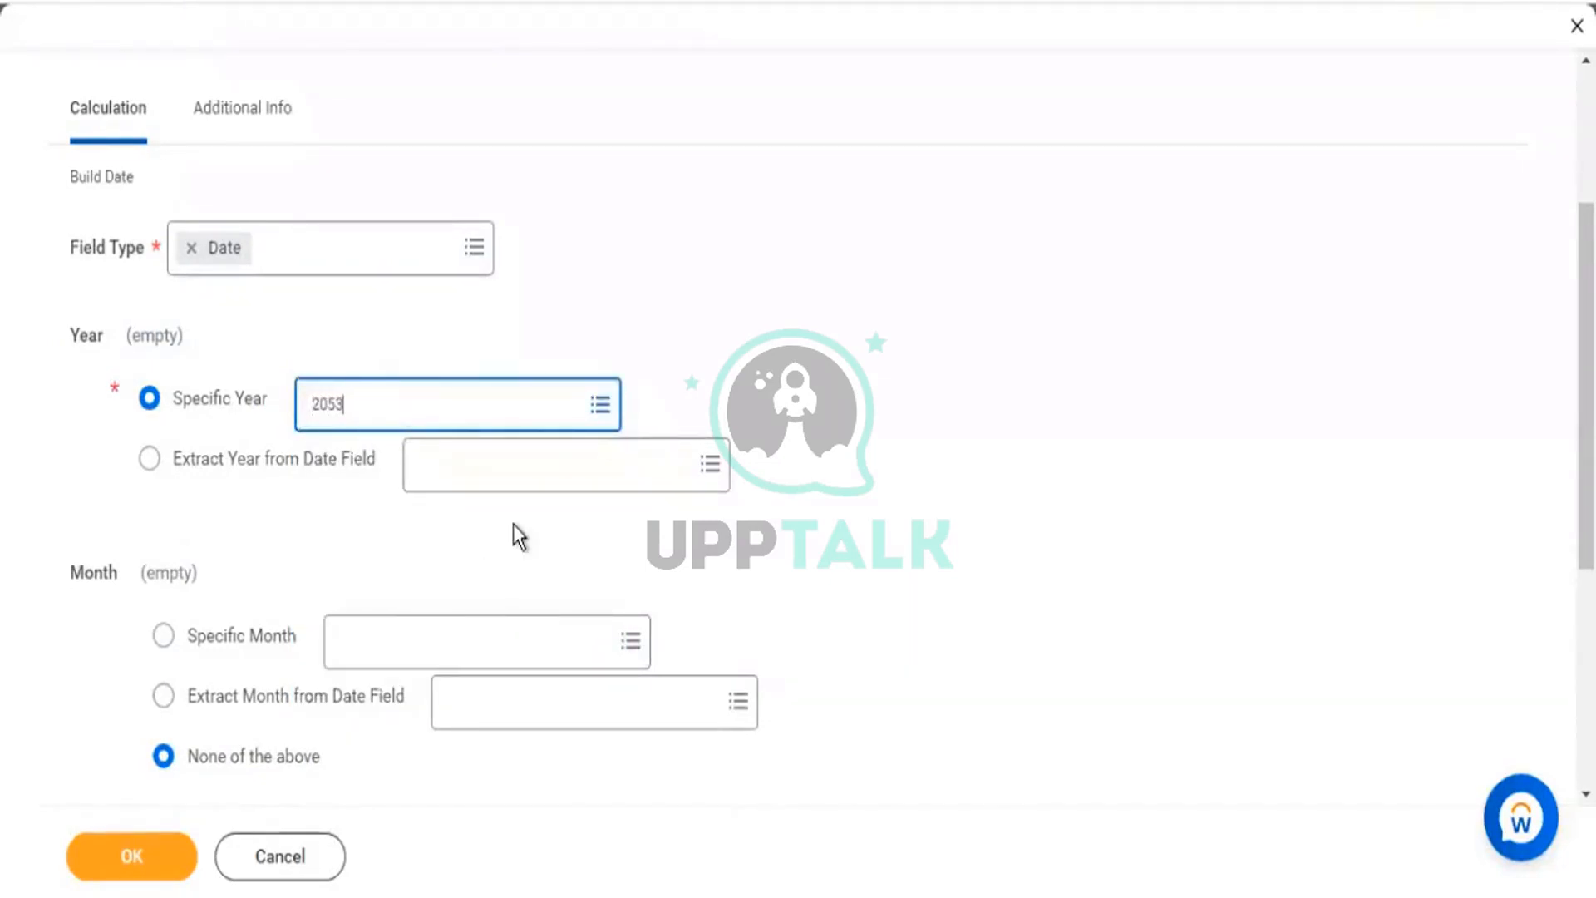
{"action": "key", "text": "Return"}
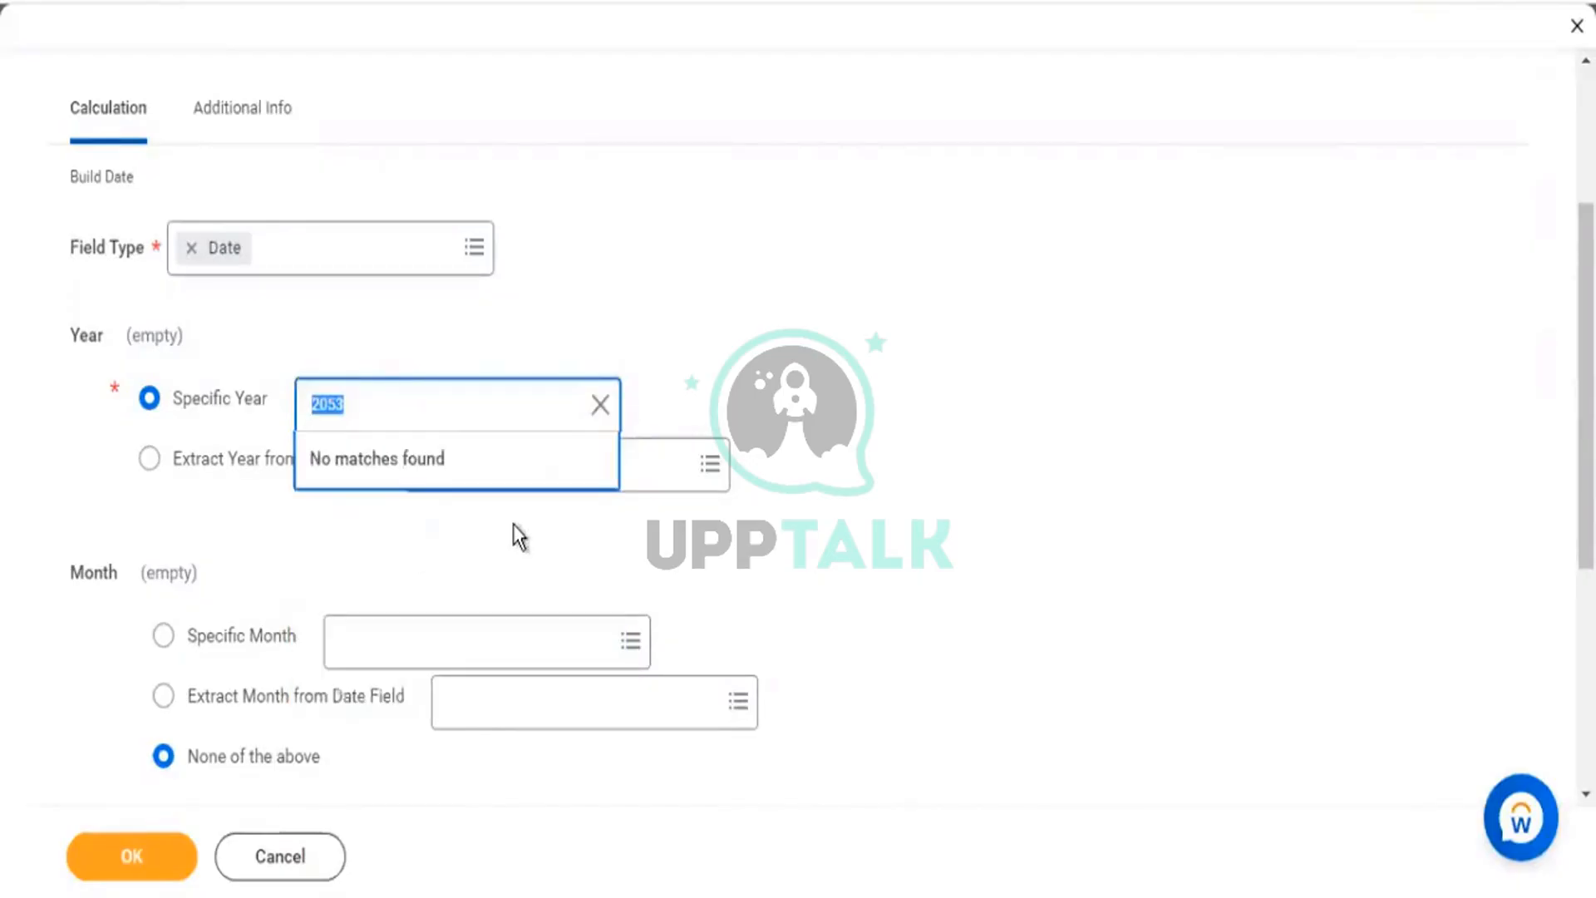
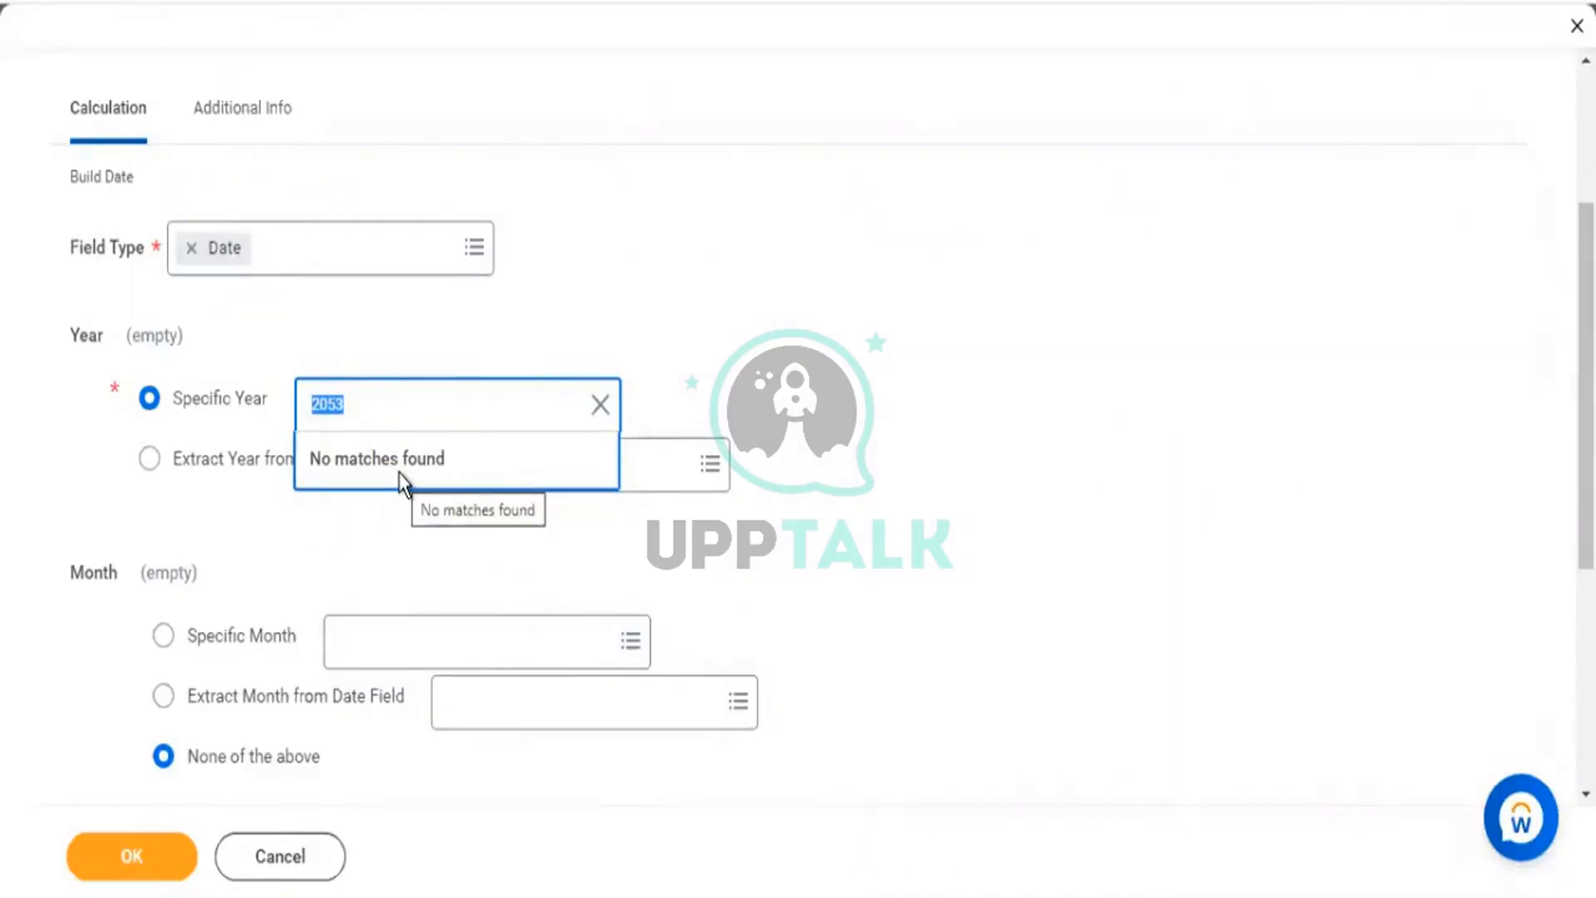
Search 2099 for Specific Year and inspect its Global business object details.
{"action": "type", "text": "2099"}
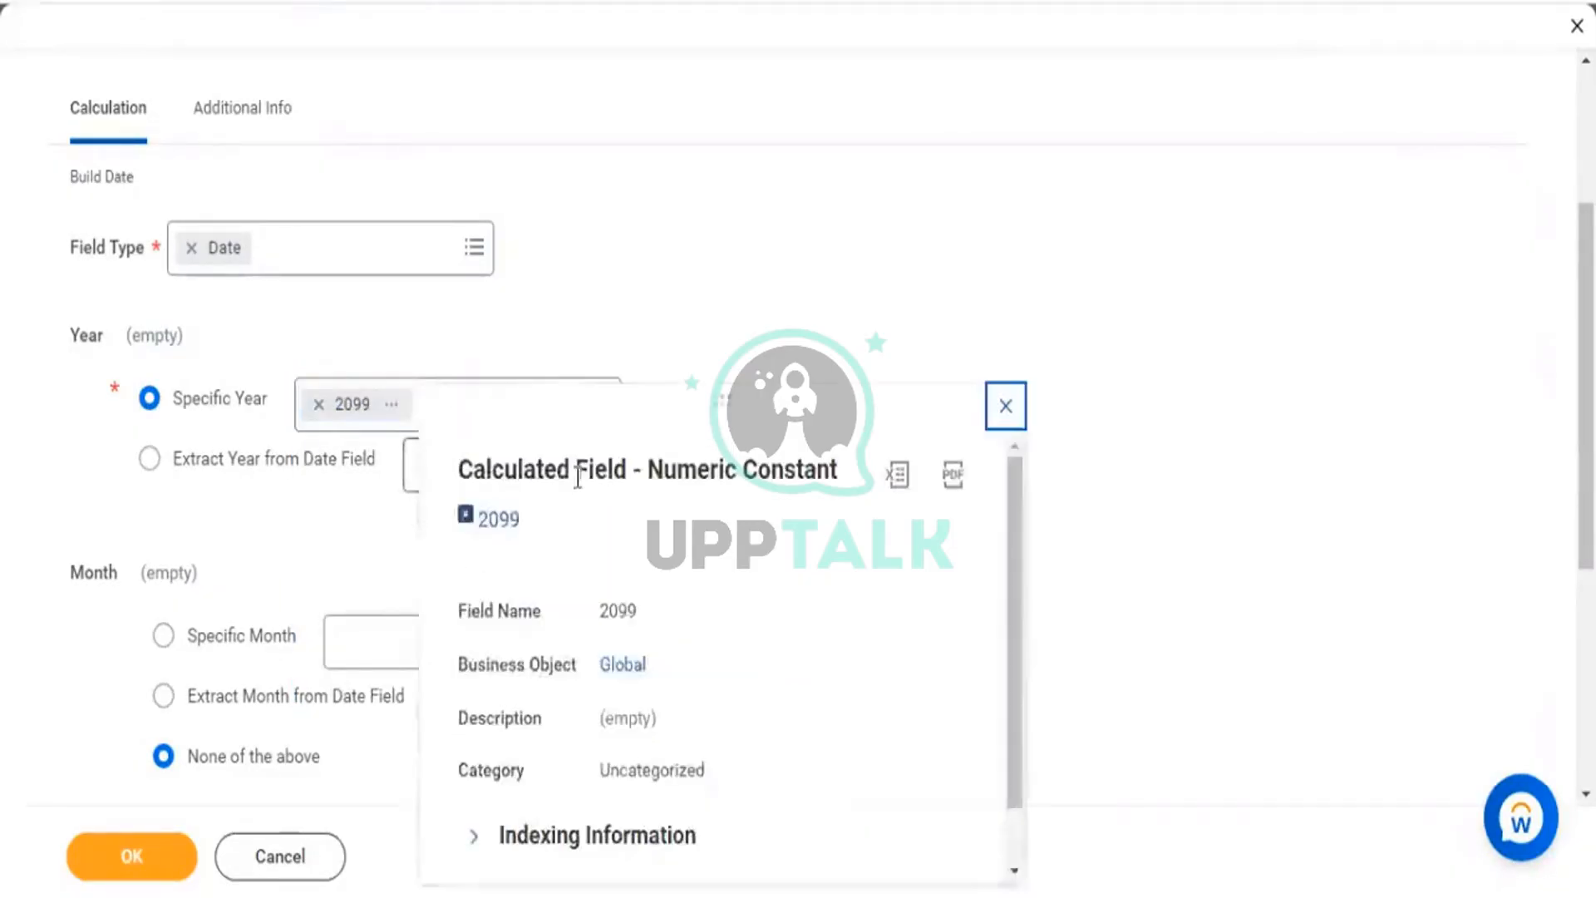
{"action": "left_click_drag", "start_coordinate": [487, 470], "coordinate": [607, 477]}
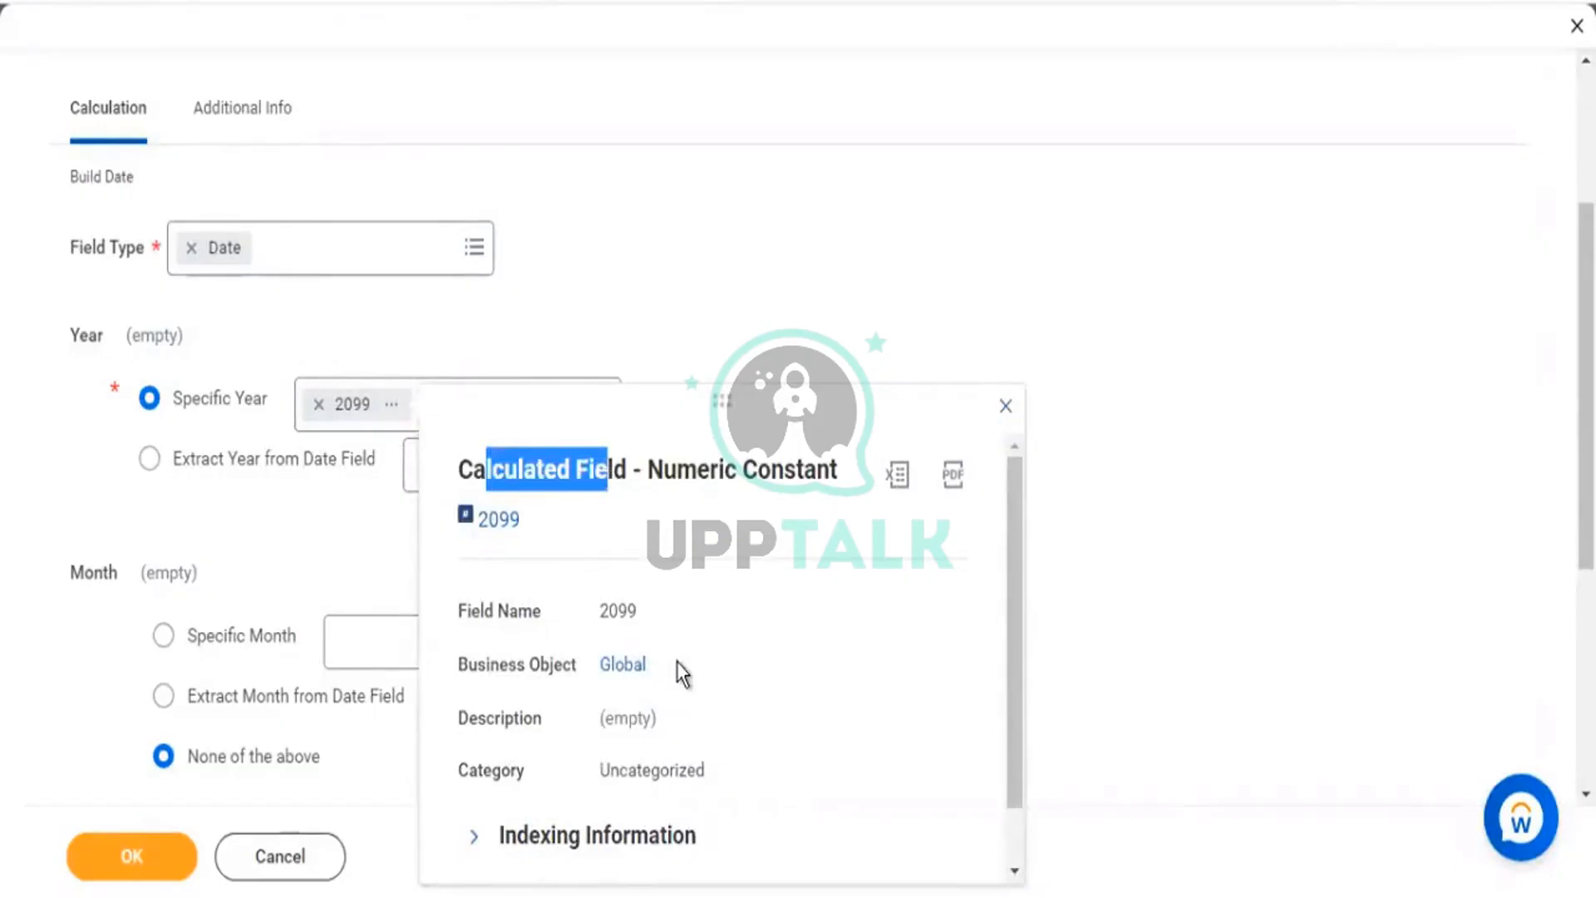
{"action": "left_click", "coordinate": [625, 668]}
{"action": "double_click", "coordinate": [625, 667]}
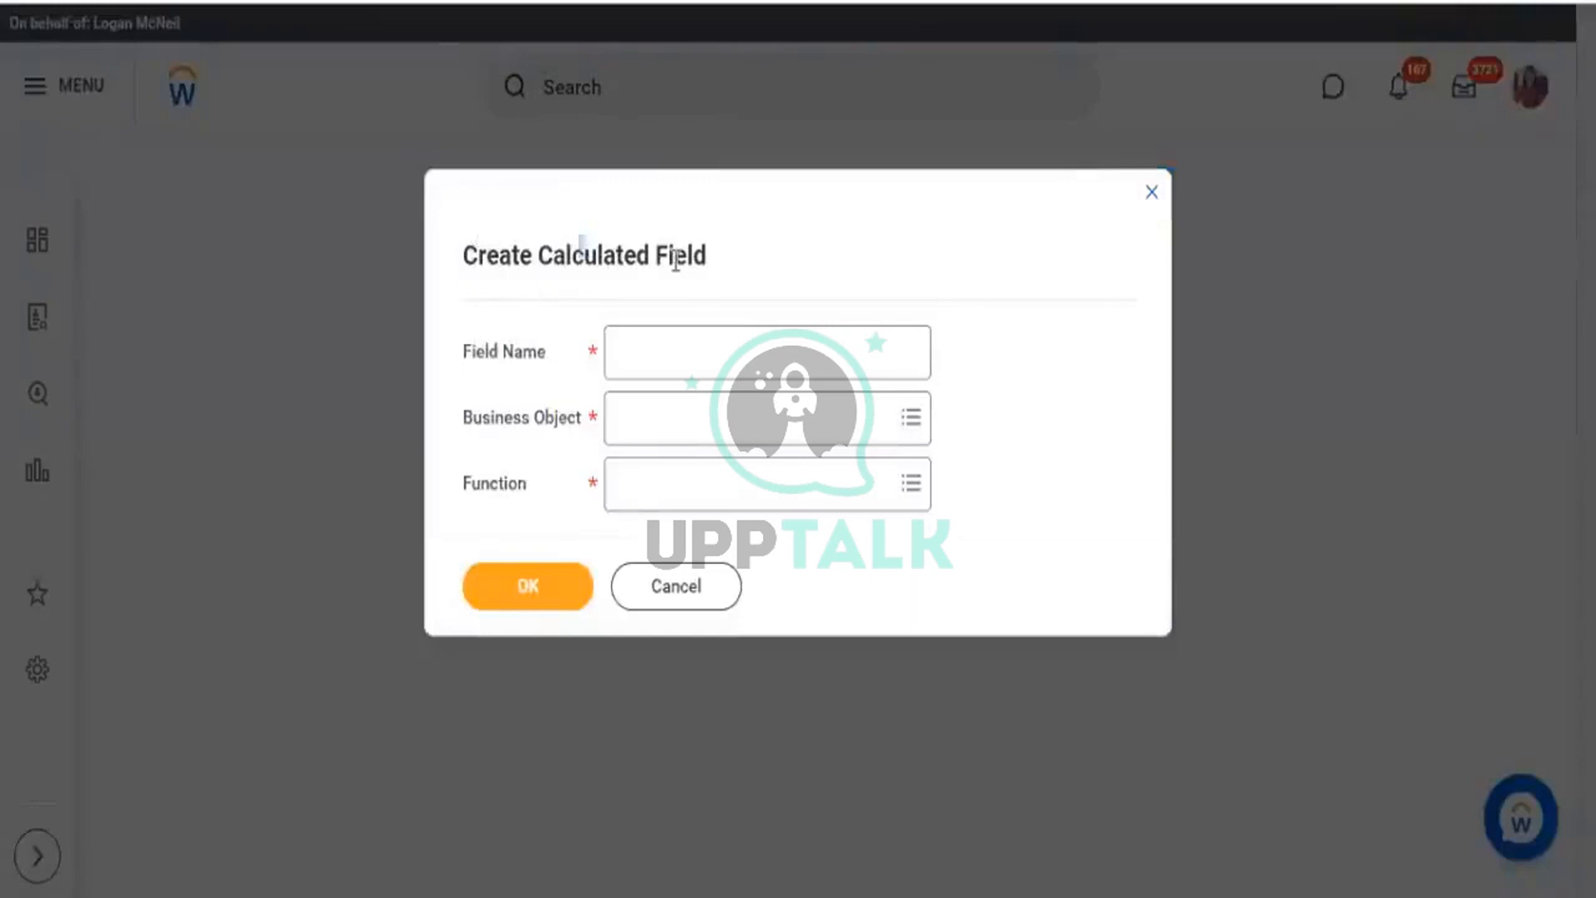
Clear the 2099 value from Specific Year and reopen its value list.
{"action": "left_click_drag", "start_coordinate": [479, 254], "coordinate": [674, 252]}
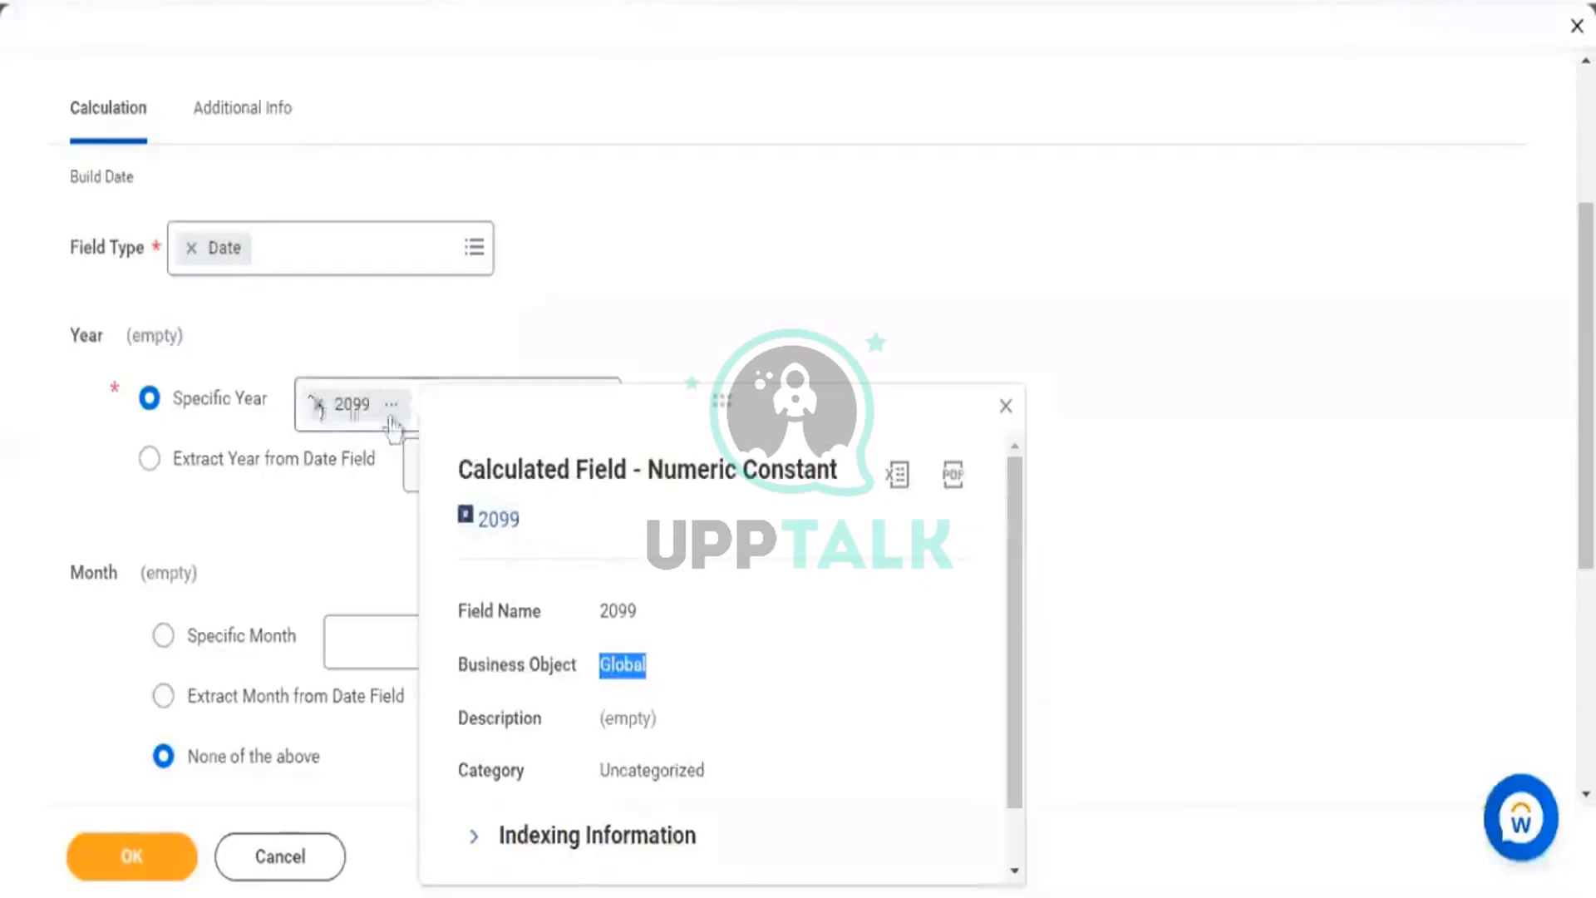
{"action": "left_click", "coordinate": [377, 406]}
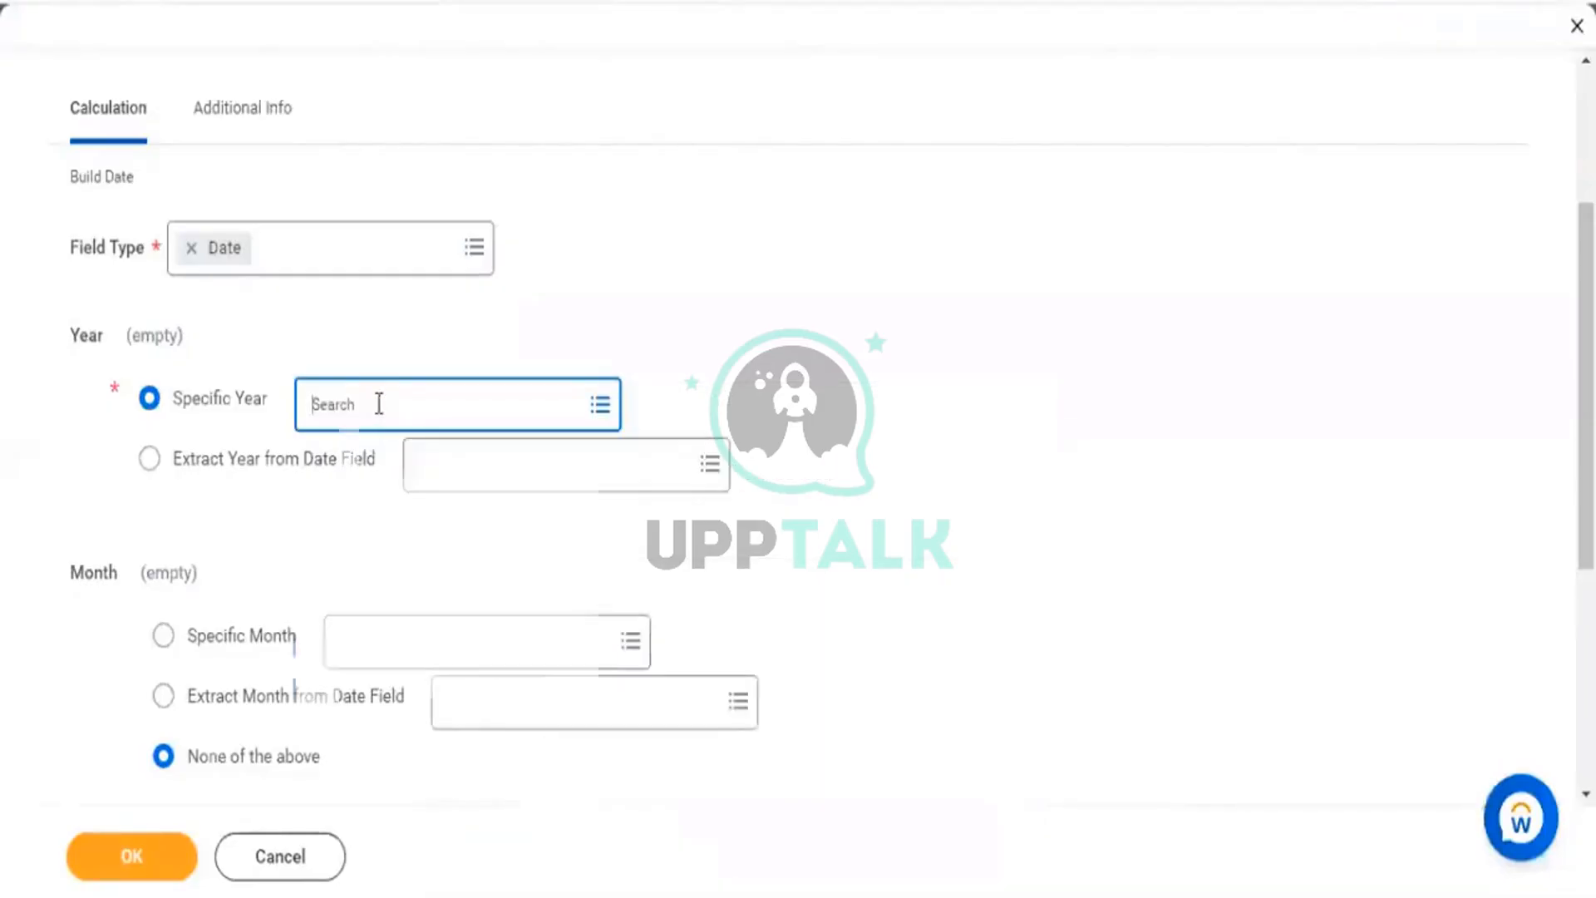
{"action": "left_click", "coordinate": [377, 405]}
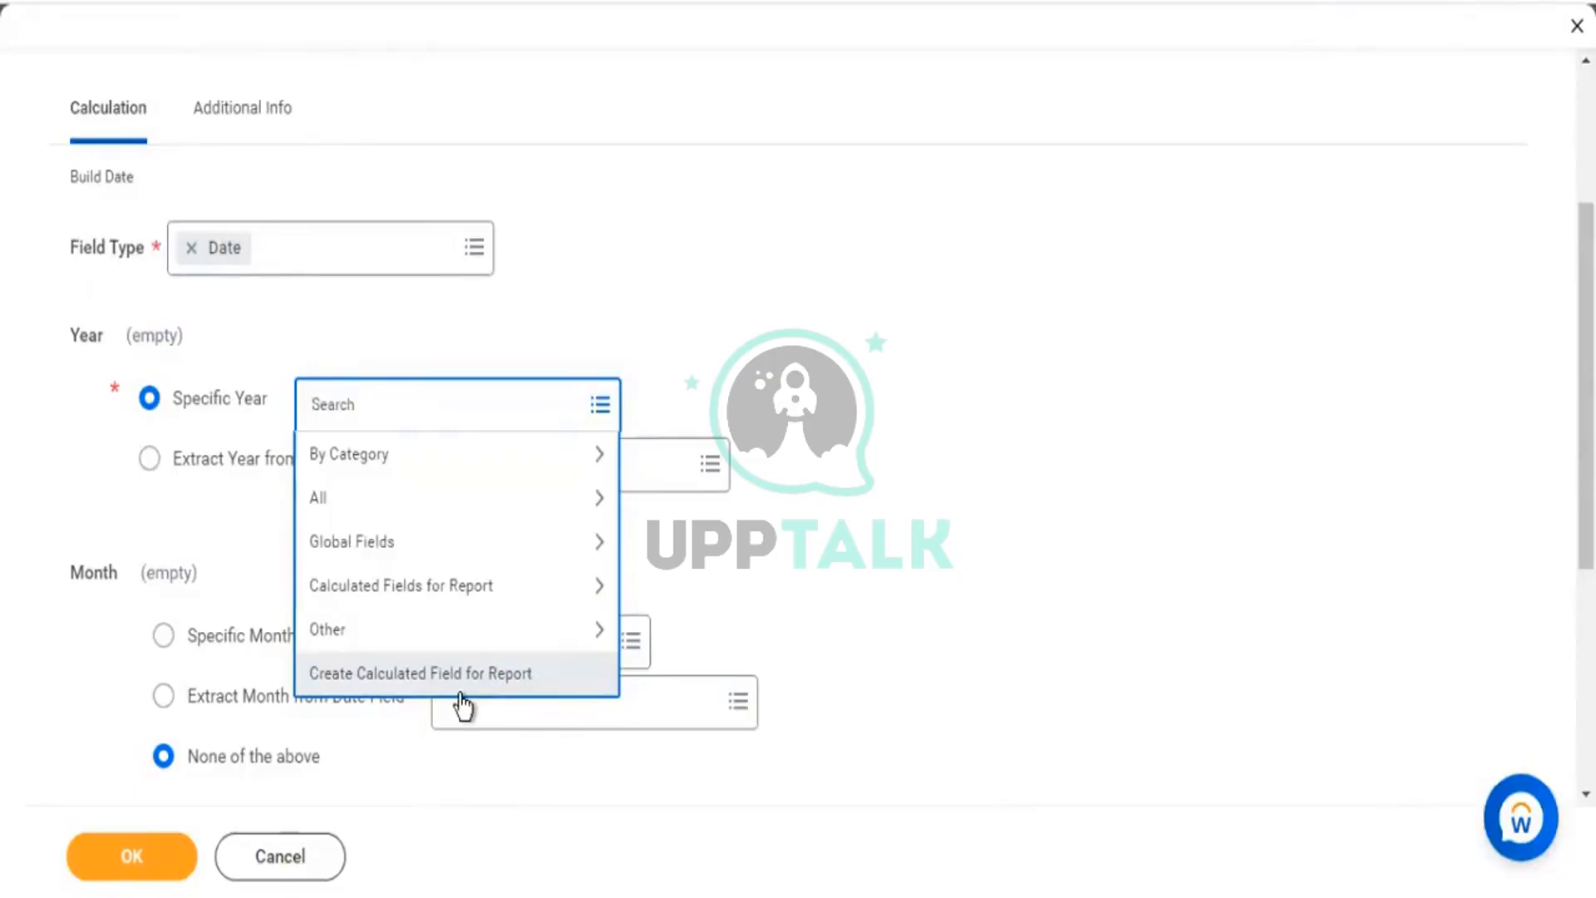
{"action": "scroll", "coordinate": [1114, 377], "scroll_direction": "up", "scroll_amount": 3}
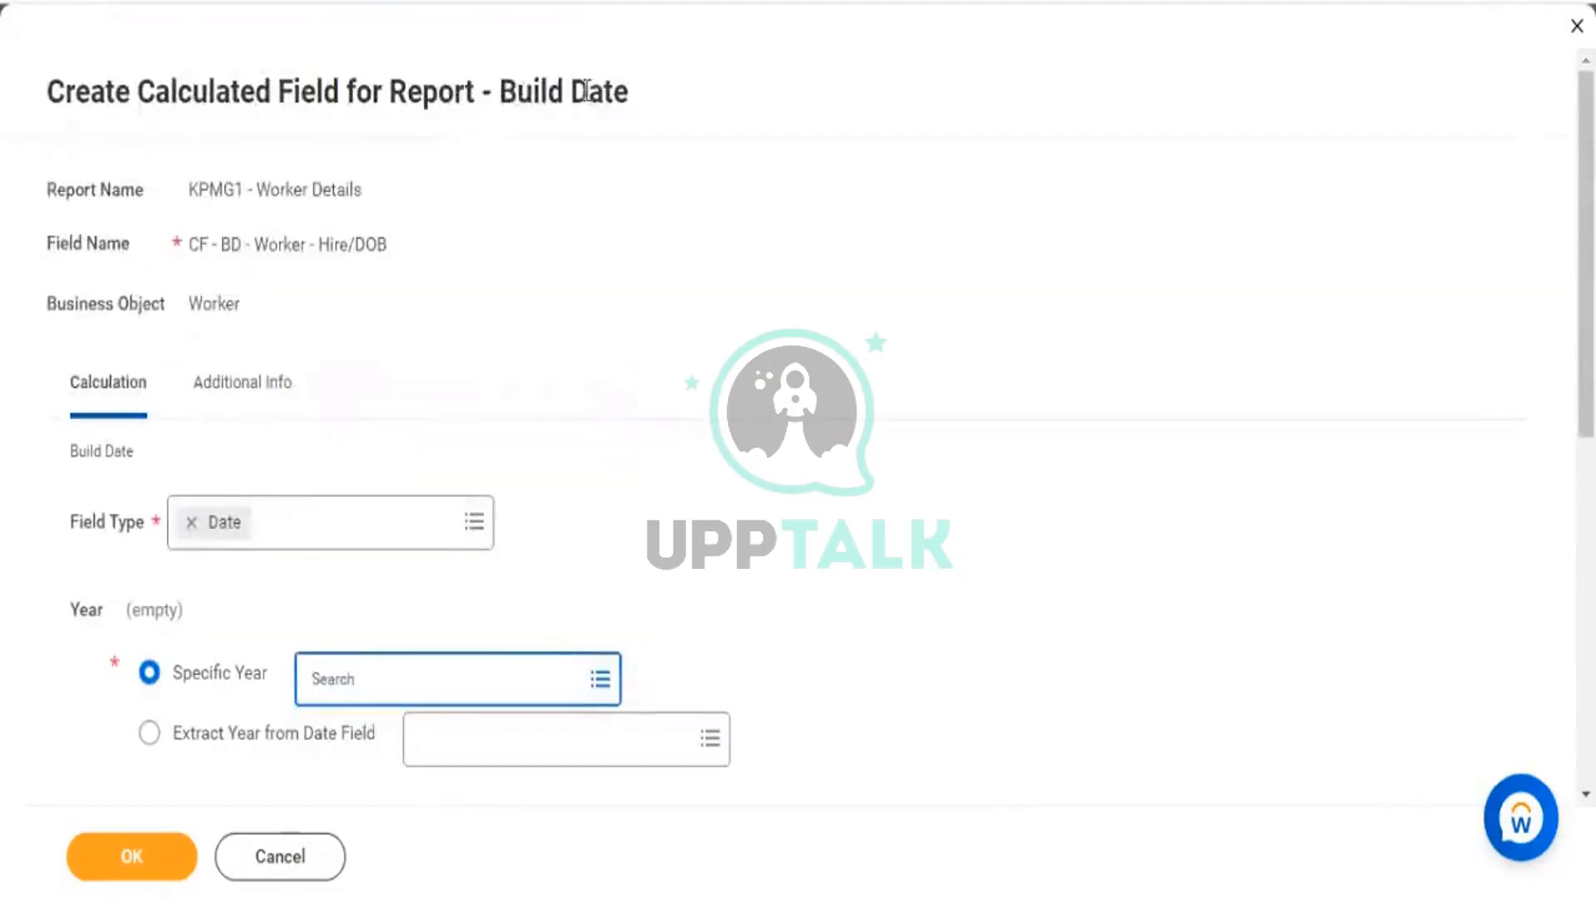
{"action": "left_click_drag", "start_coordinate": [587, 91], "coordinate": [580, 231]}
{"action": "scroll", "coordinate": [455, 545], "scroll_direction": "down", "scroll_amount": 3}
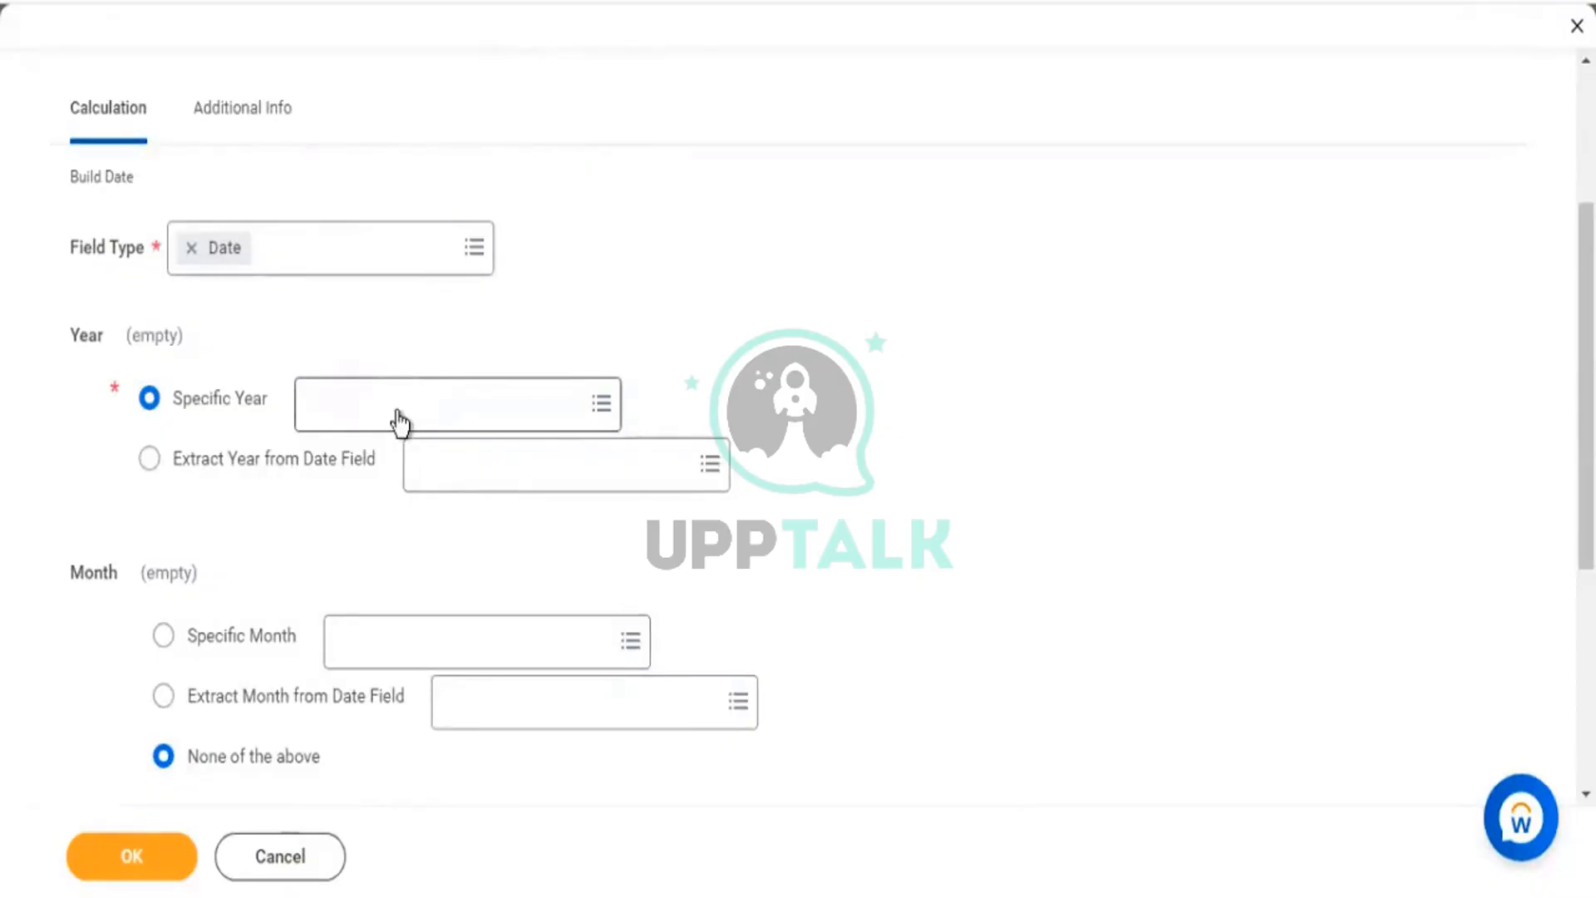
{"action": "left_click", "coordinate": [474, 426]}
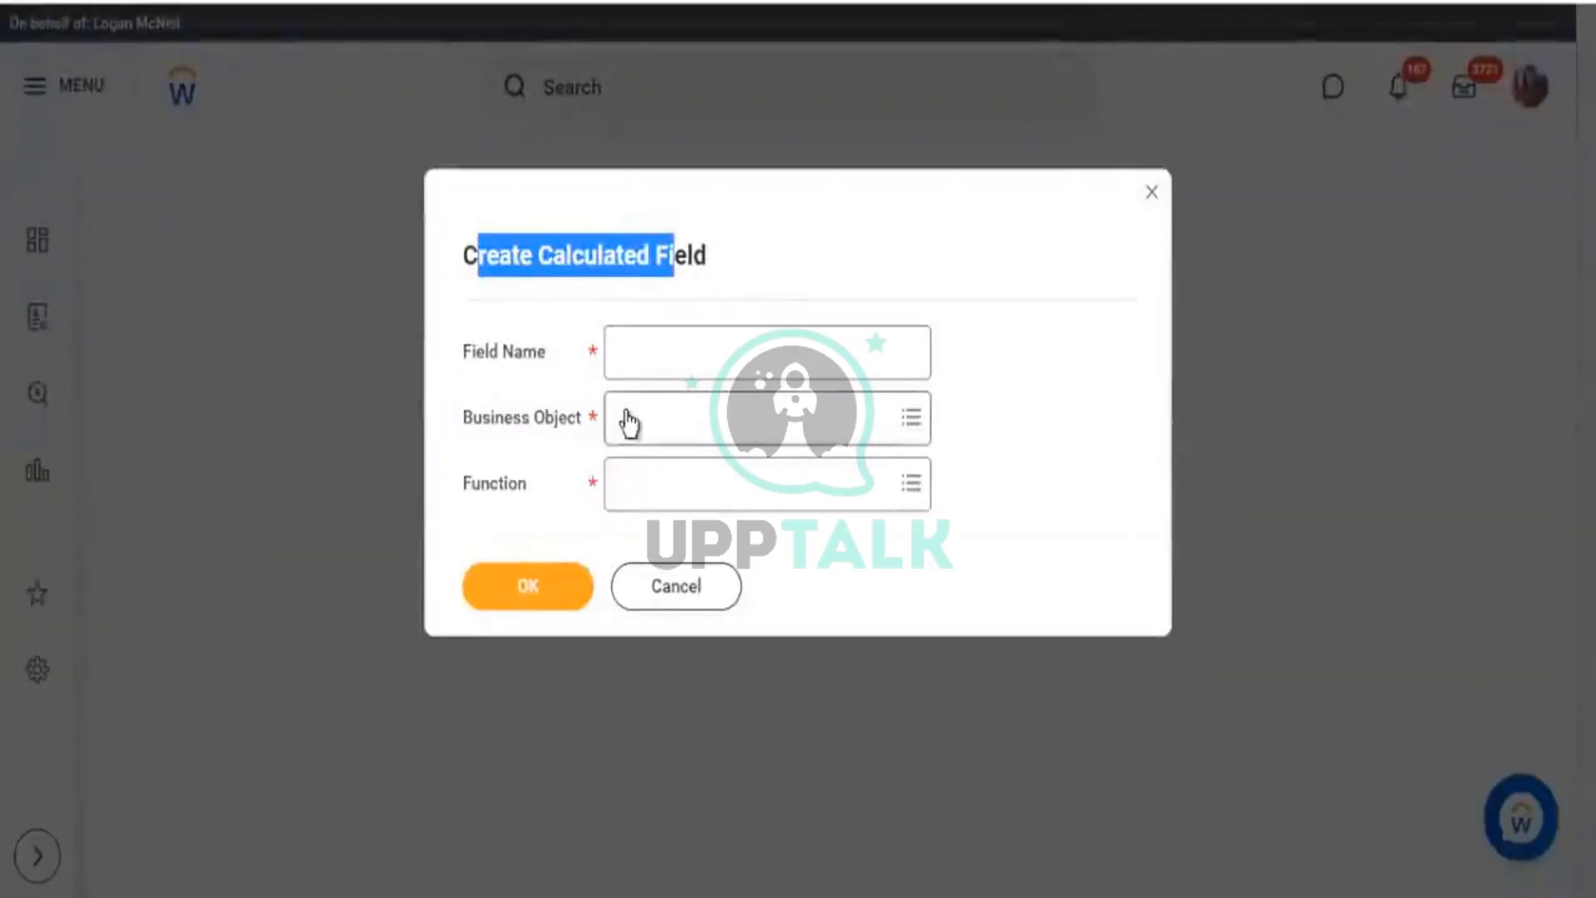
Set the new field's business object to Global and its function to Numeric Constant.
{"action": "left_click", "coordinate": [585, 453]}
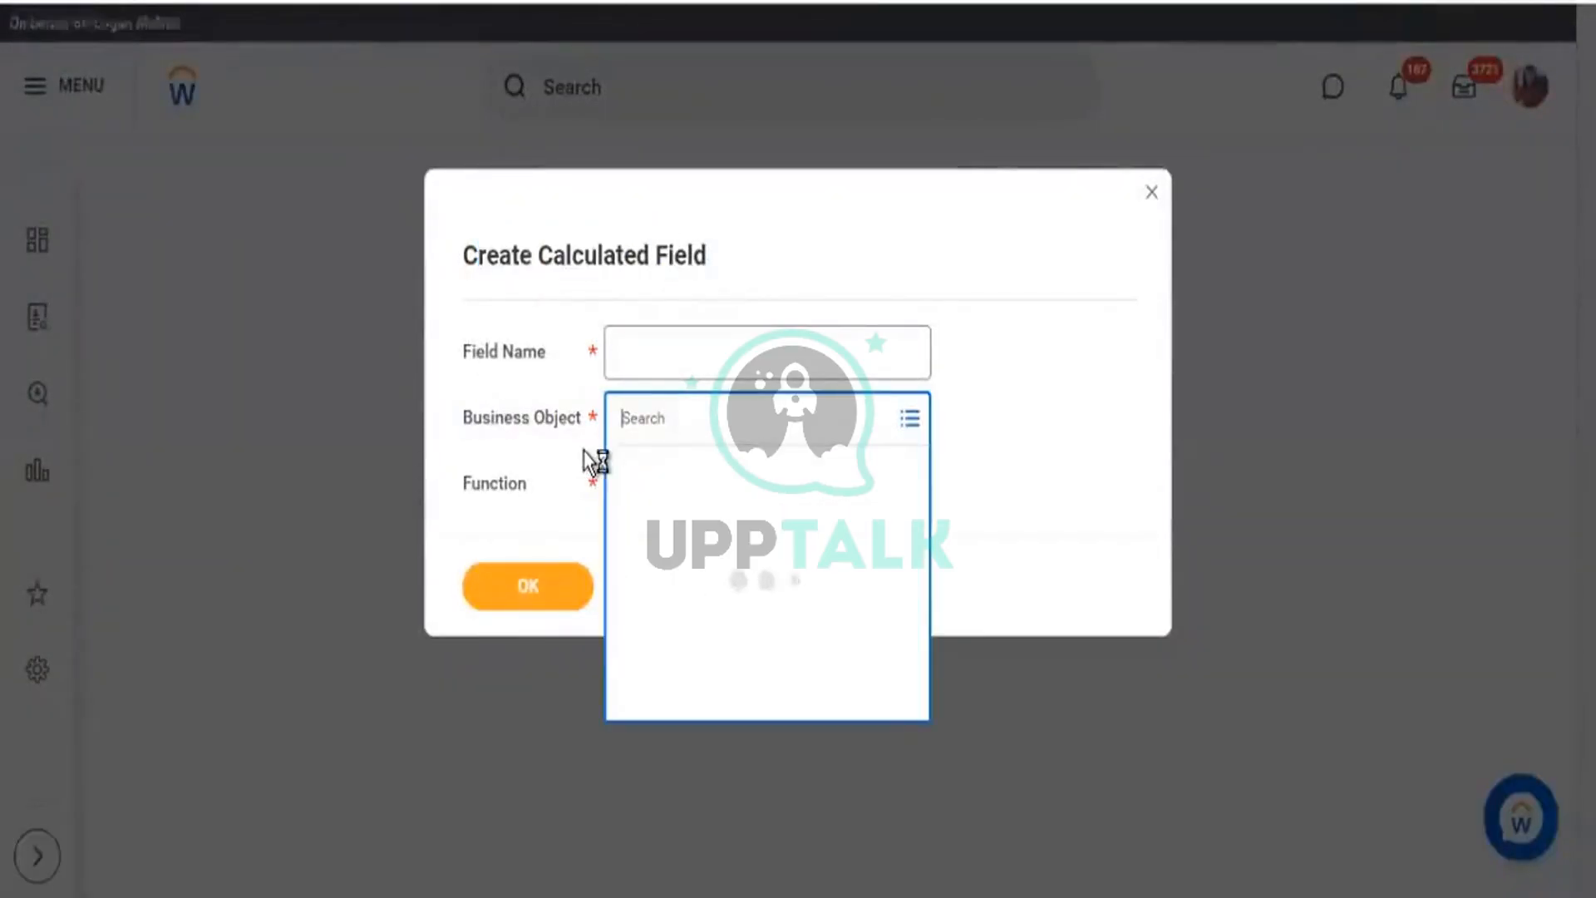
{"action": "type", "text": "global"}
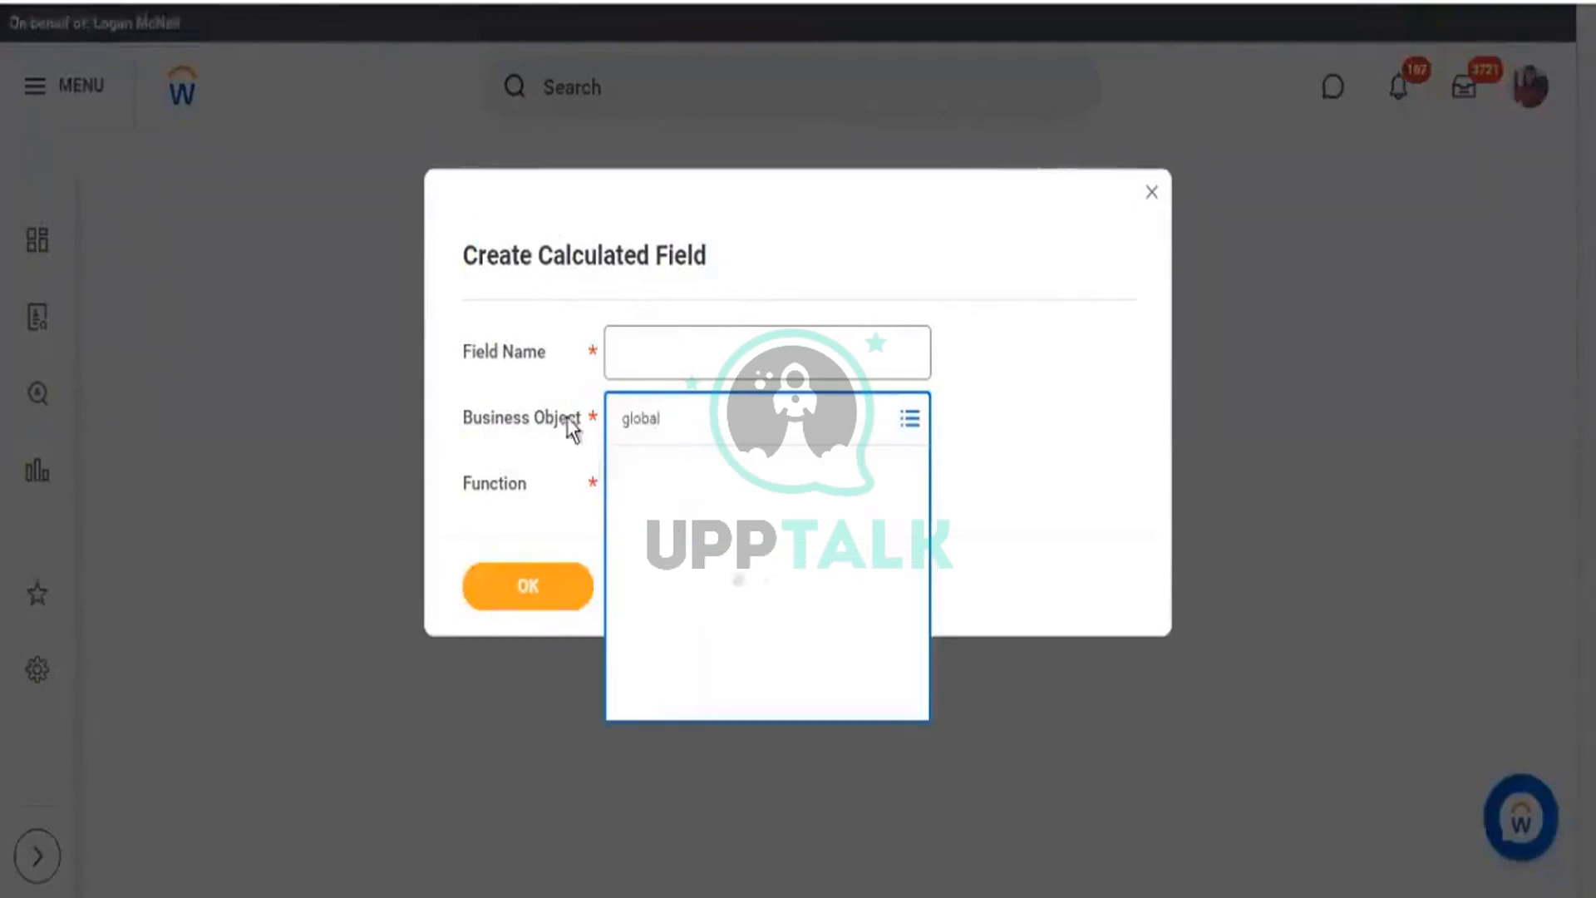
{"action": "left_click", "coordinate": [675, 532]}
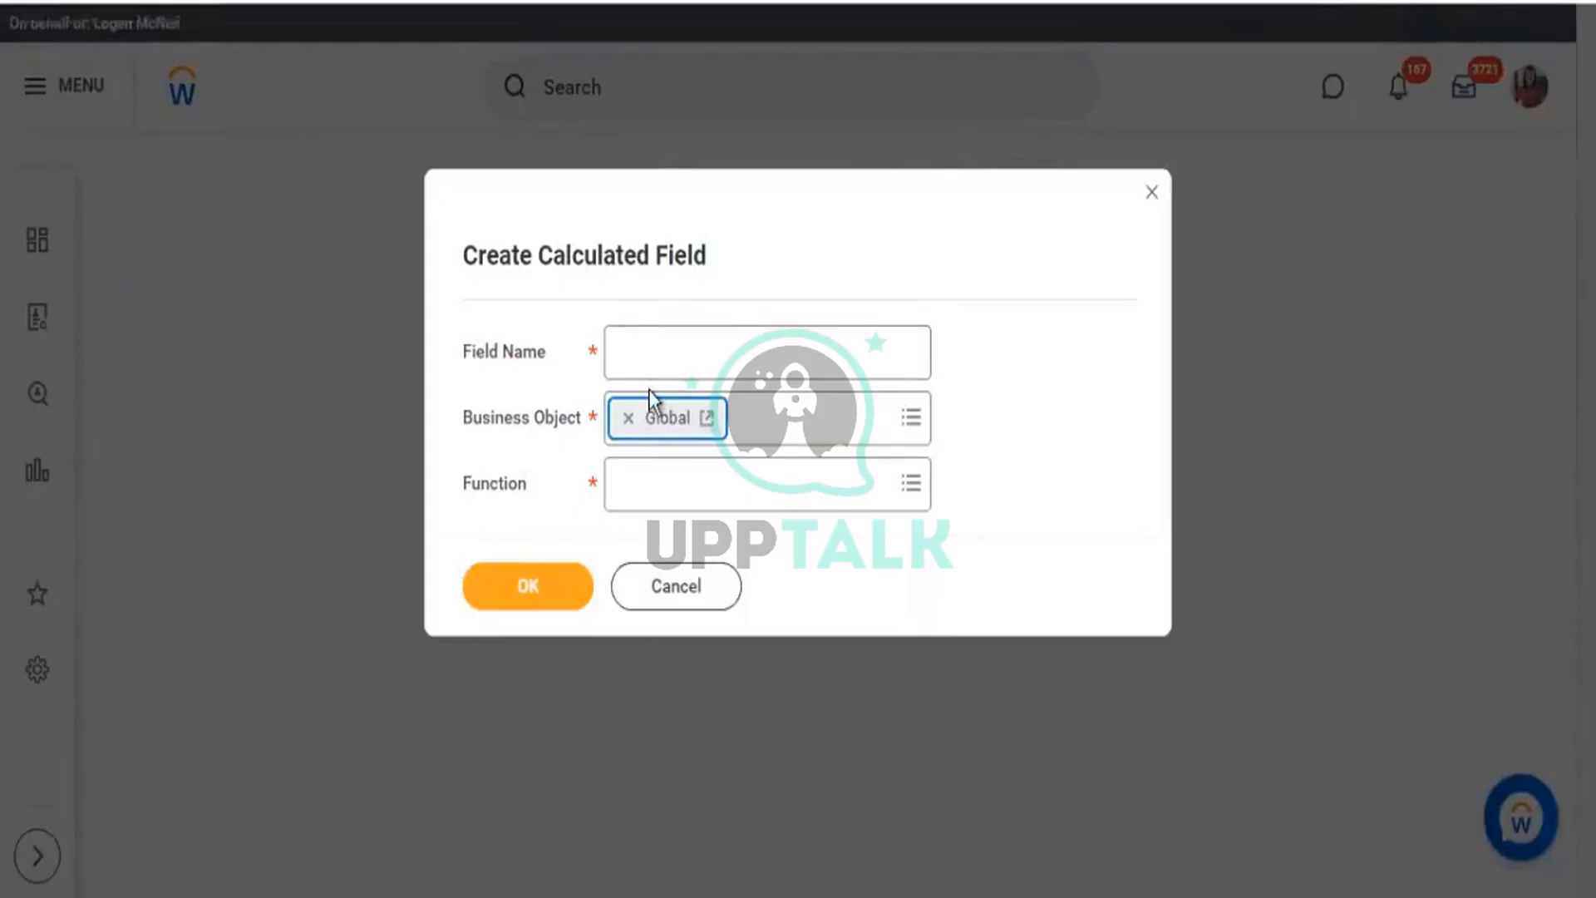
{"action": "left_click", "coordinate": [648, 495]}
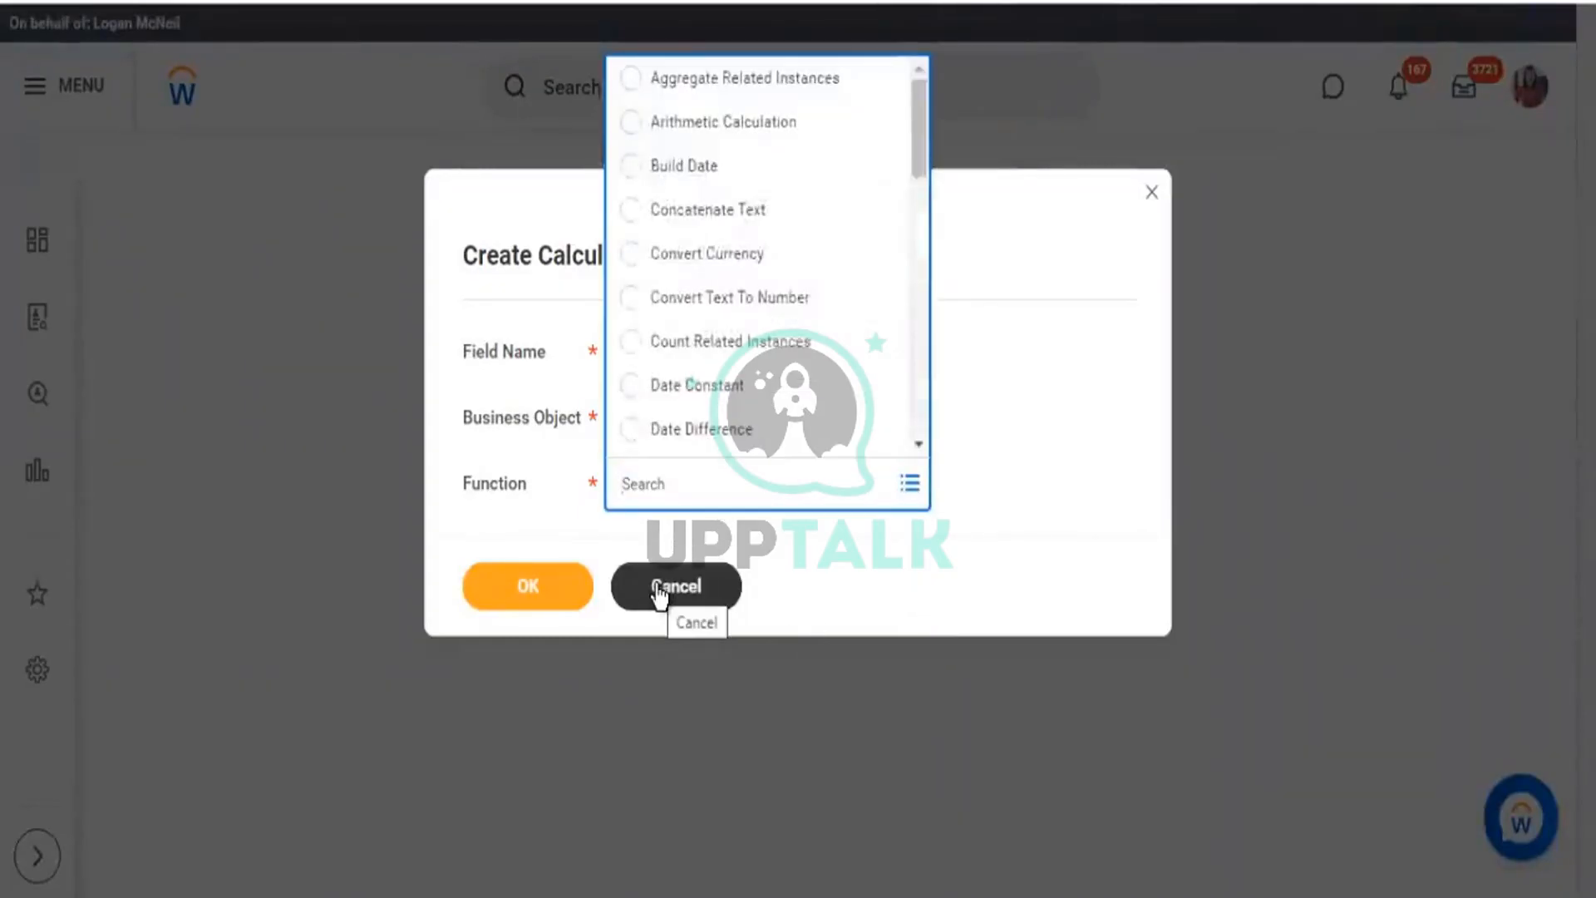
{"action": "type", "text": "co"}
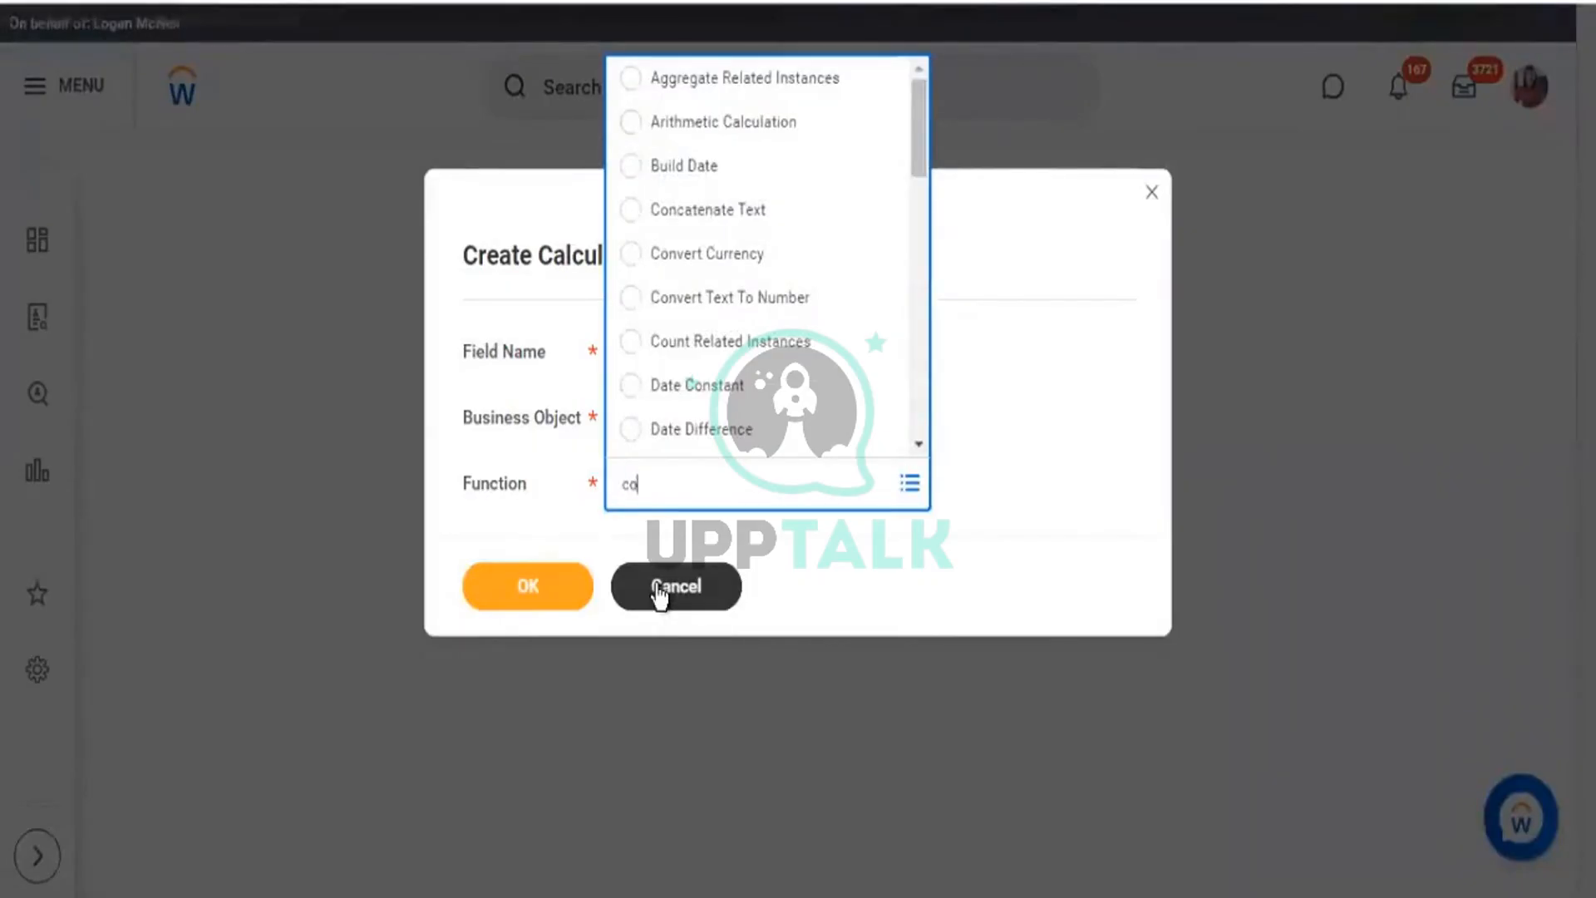
{"action": "type", "text": "nstant"}
{"action": "key", "text": "Return"}
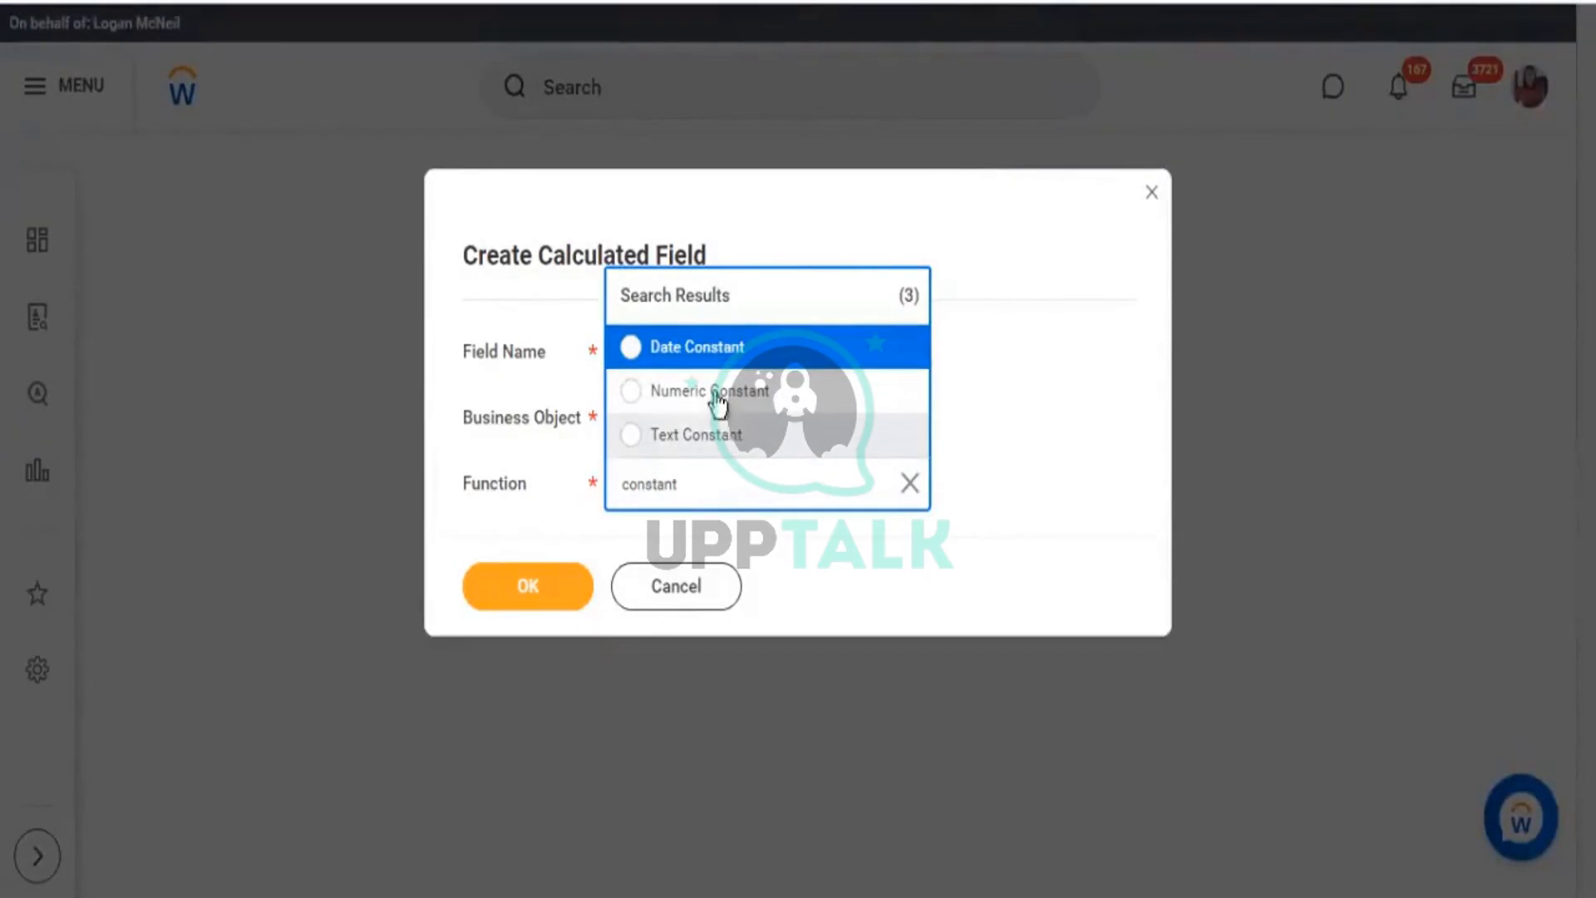
{"action": "left_click", "coordinate": [720, 357]}
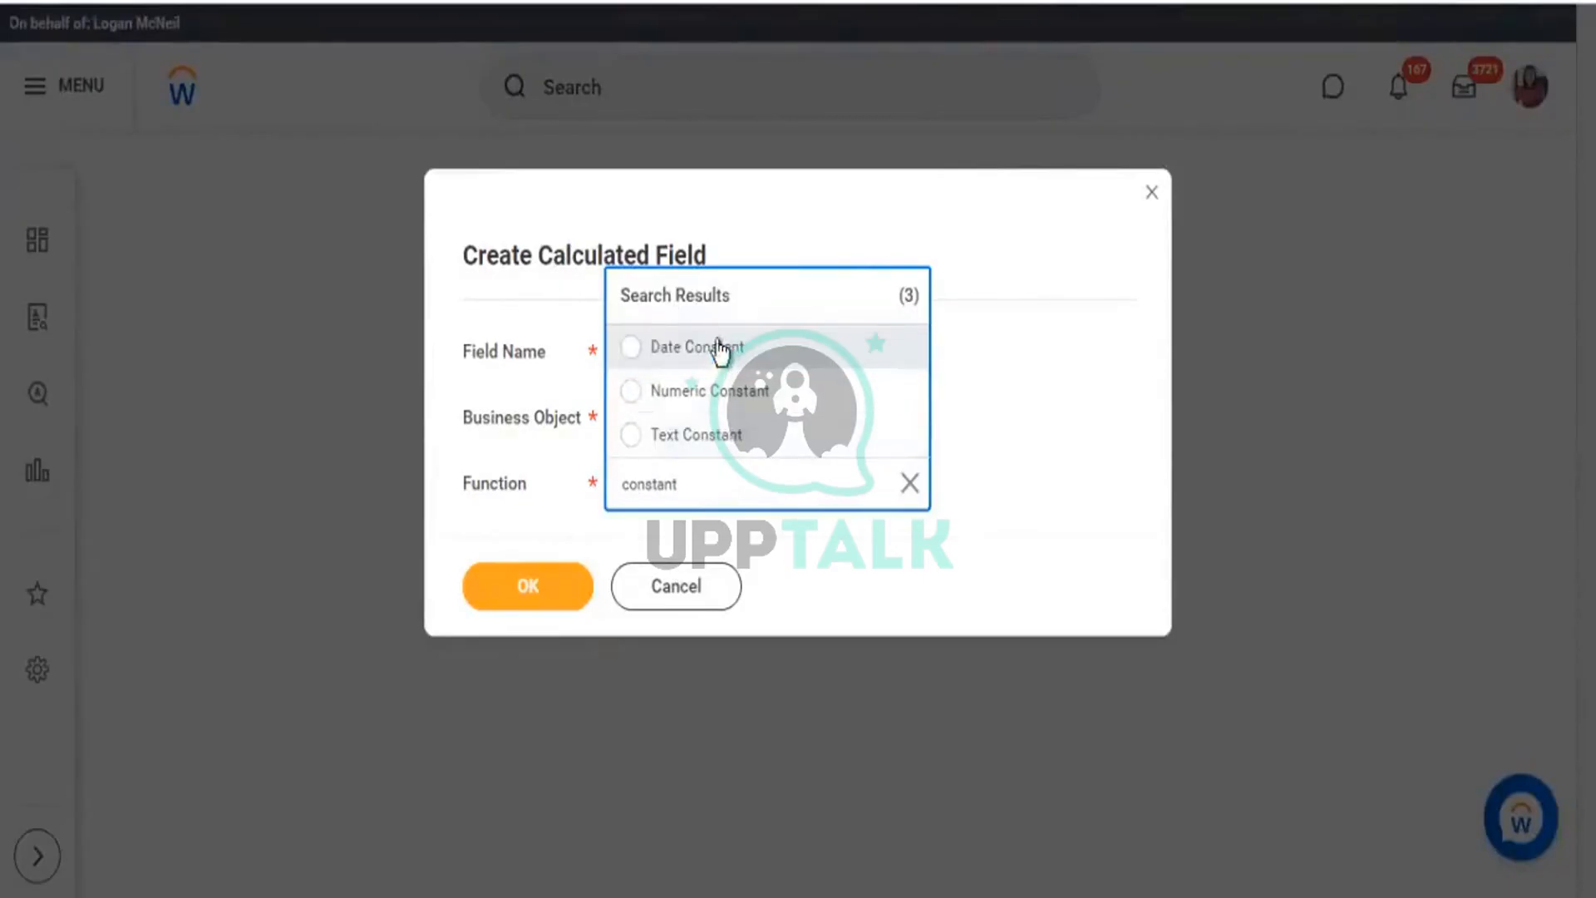
{"action": "left_click", "coordinate": [733, 333]}
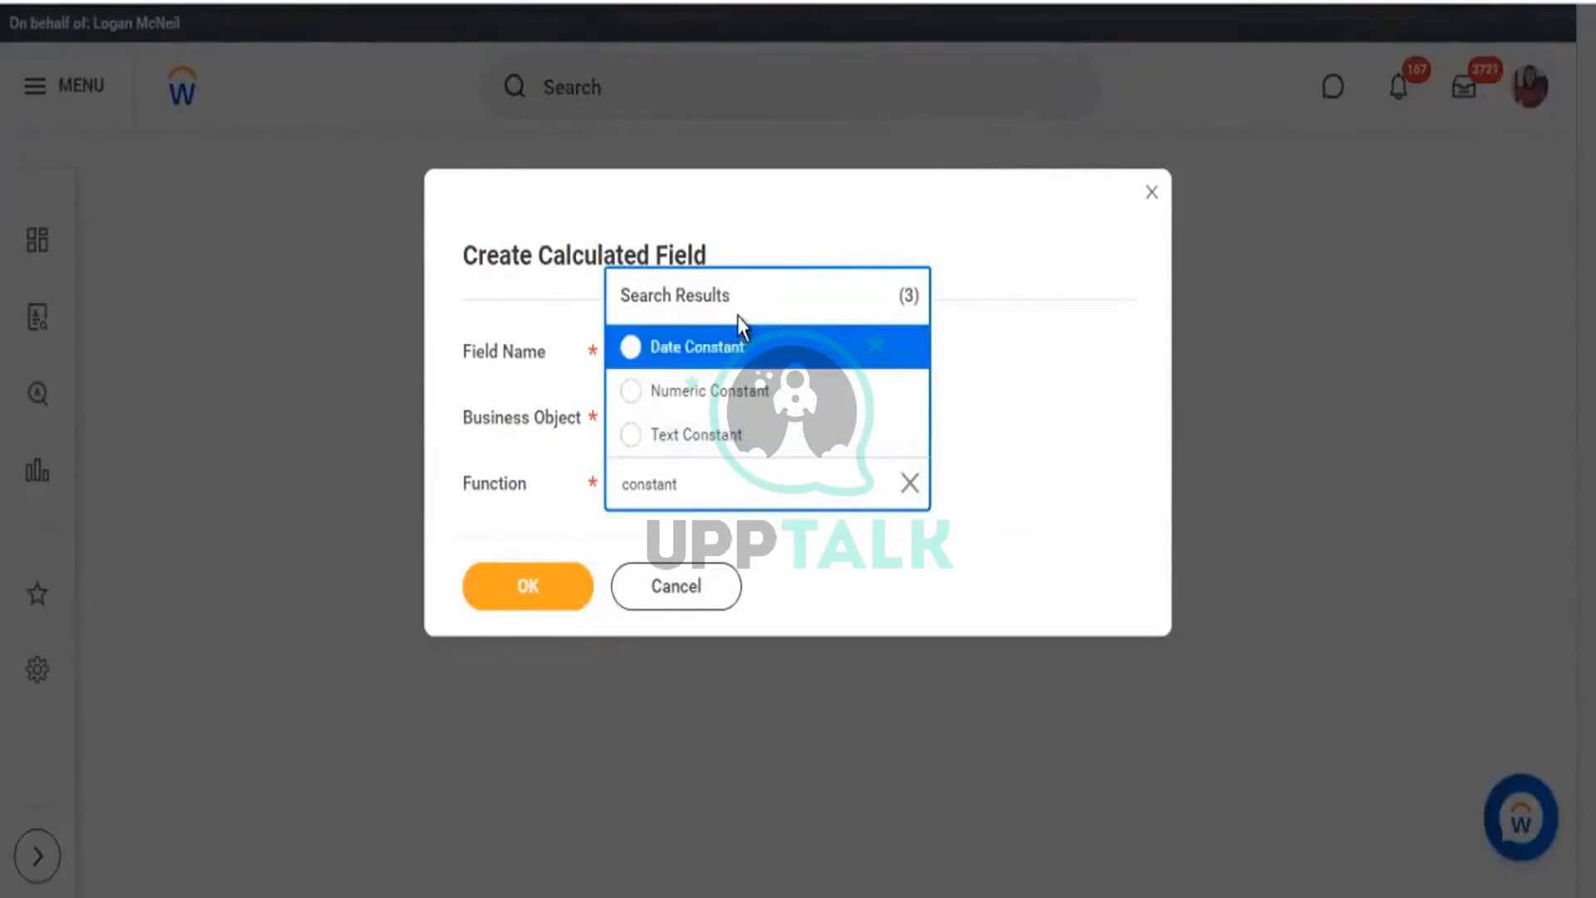
{"action": "left_click", "coordinate": [723, 390]}
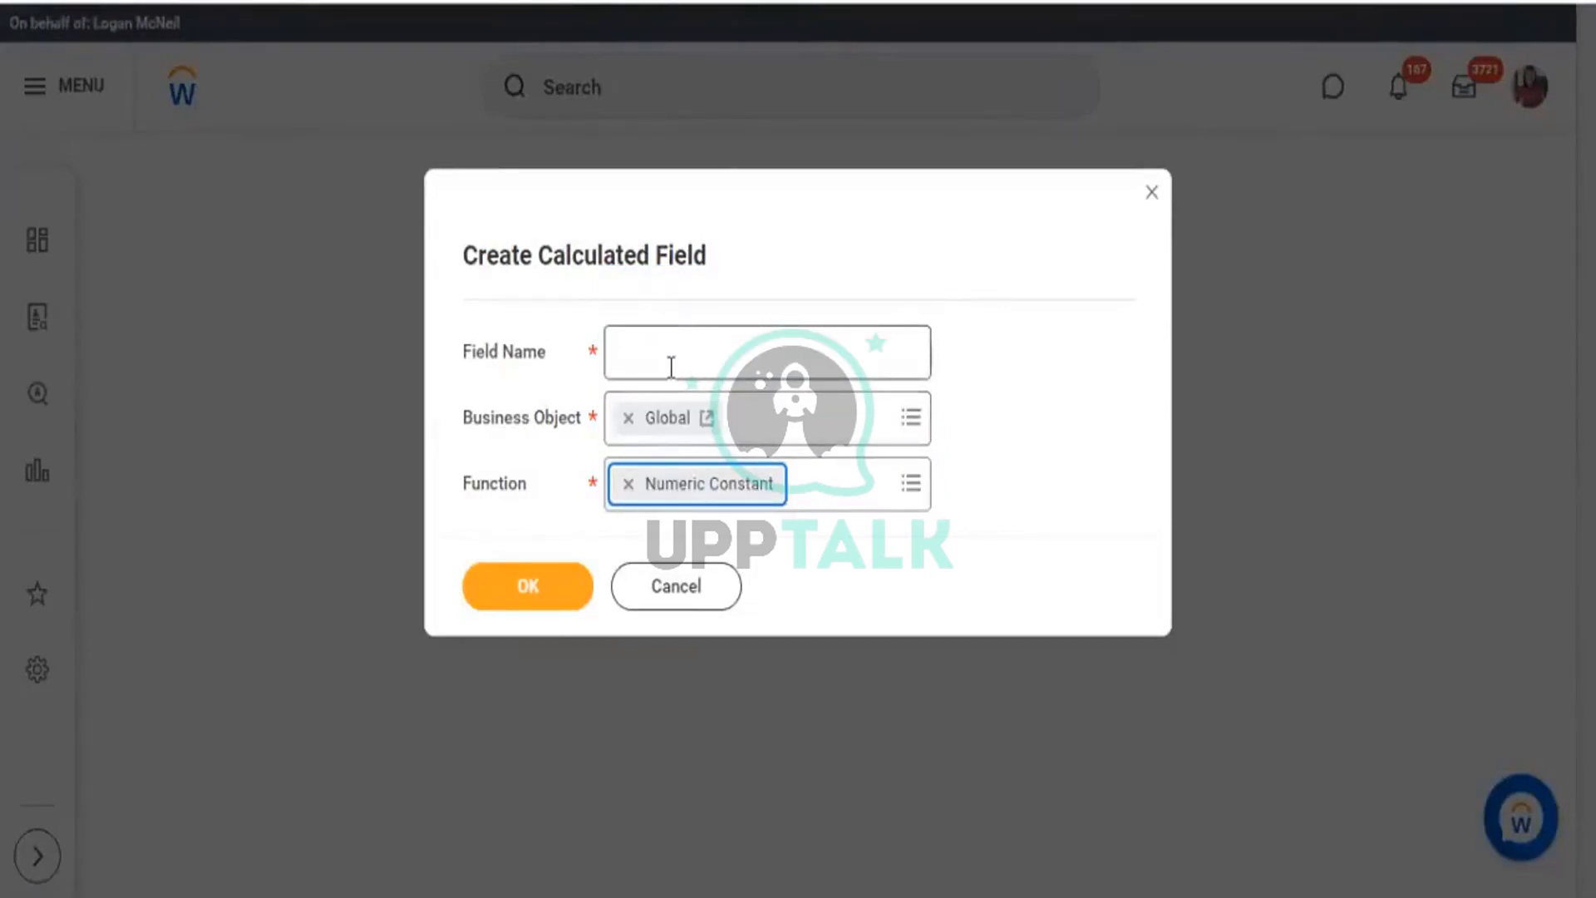
{"action": "left_click_drag", "start_coordinate": [458, 366], "coordinate": [541, 371]}
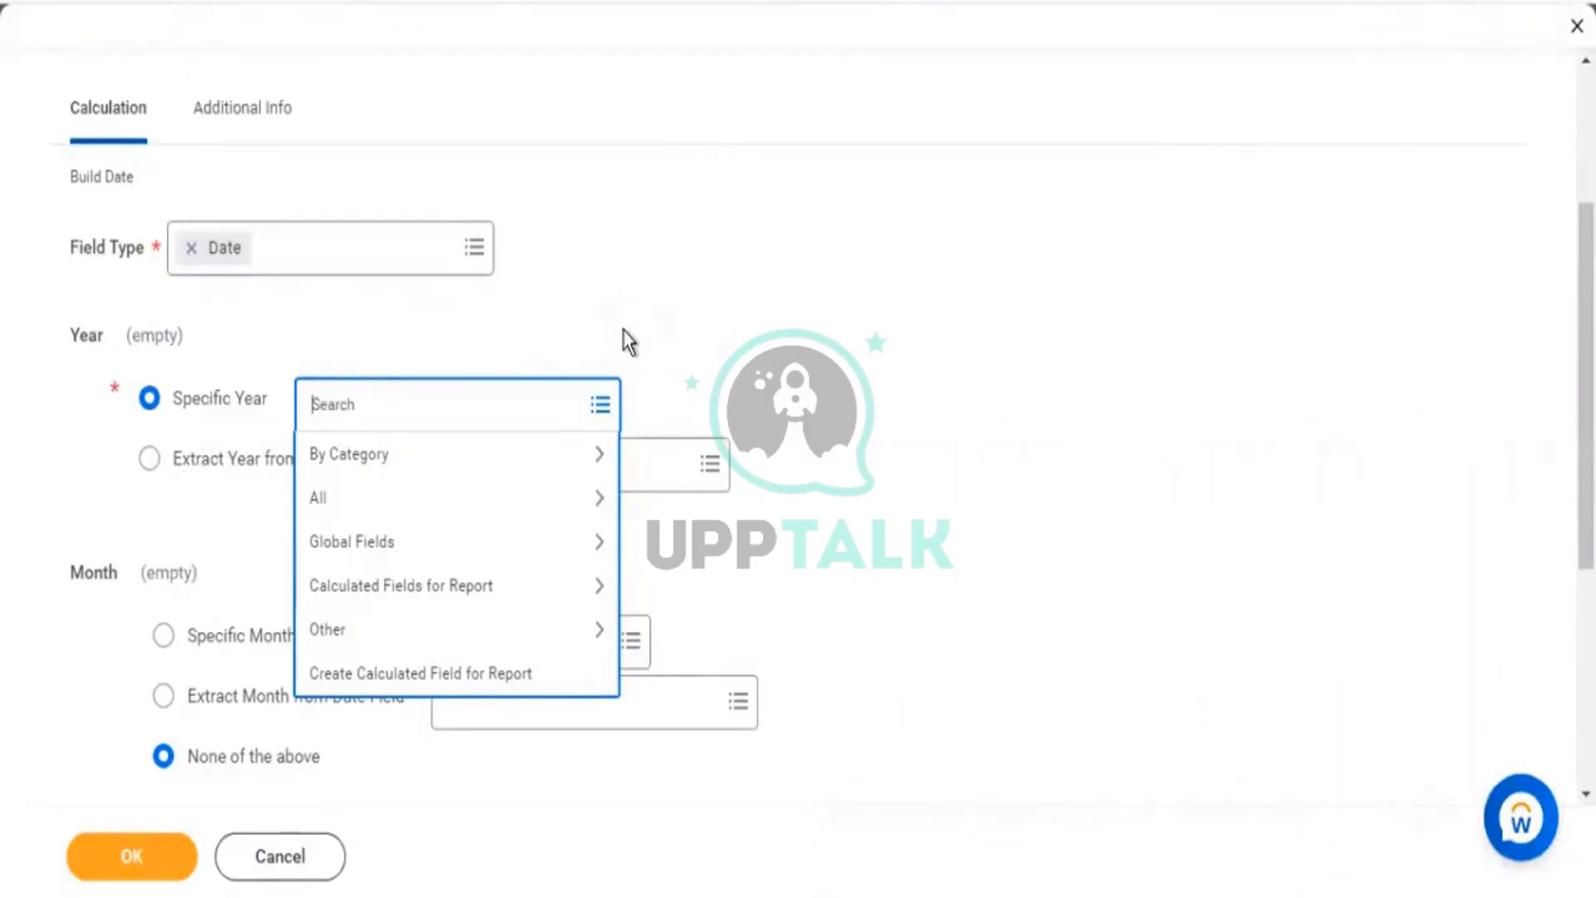
Search the Build Date's Specific Year prompt for 2099.
{"action": "scroll", "coordinate": [751, 203], "scroll_direction": "up", "scroll_amount": 3}
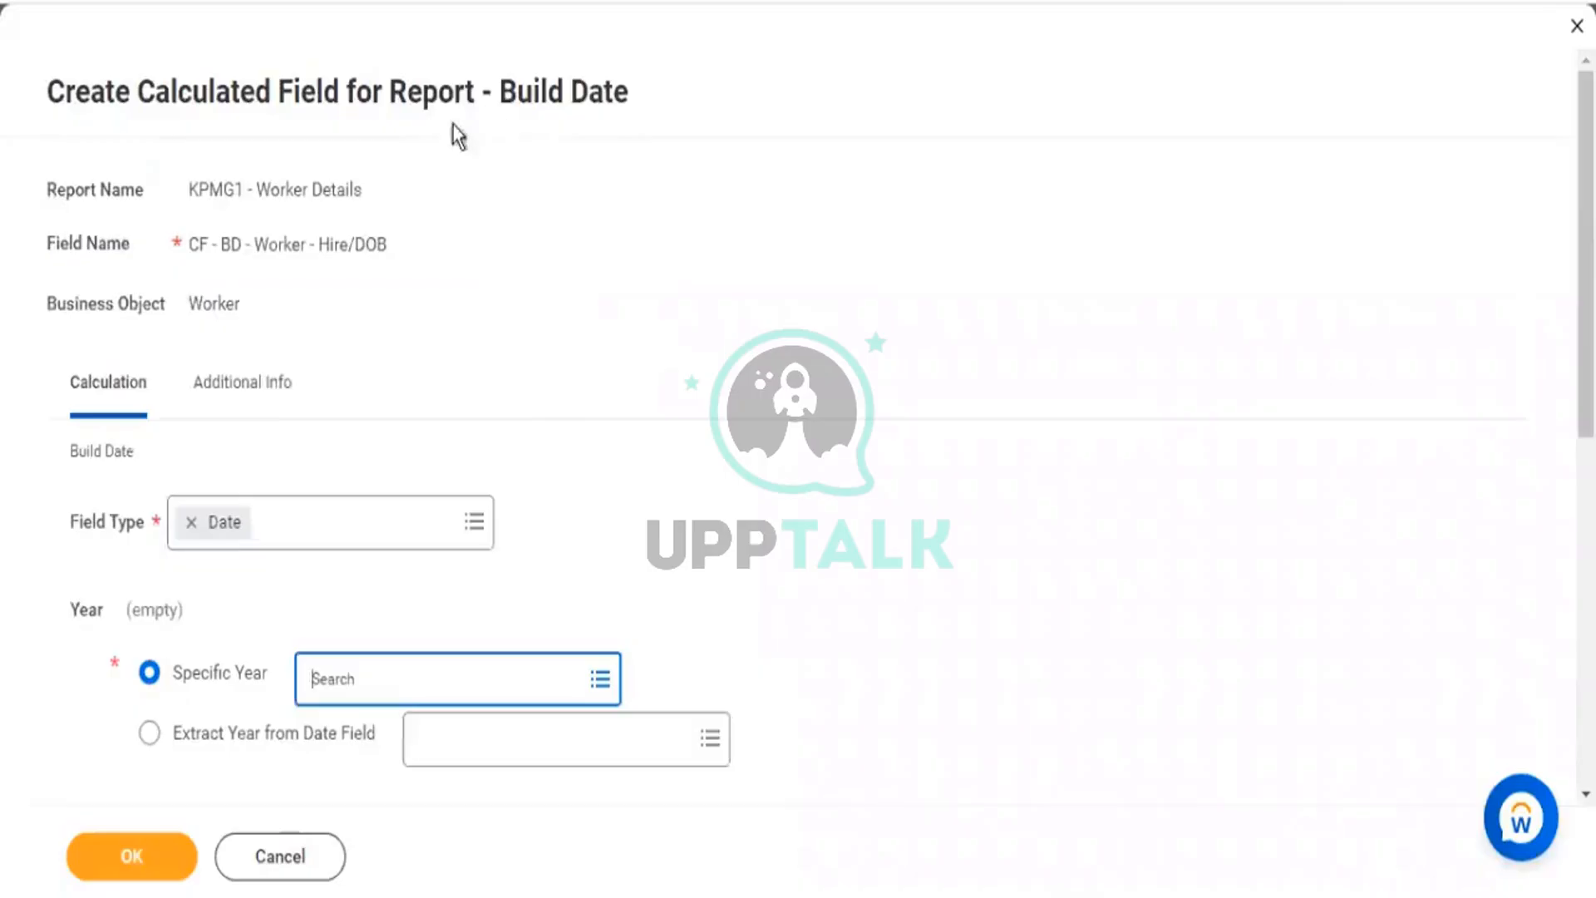
{"action": "left_click_drag", "start_coordinate": [221, 244], "coordinate": [402, 247]}
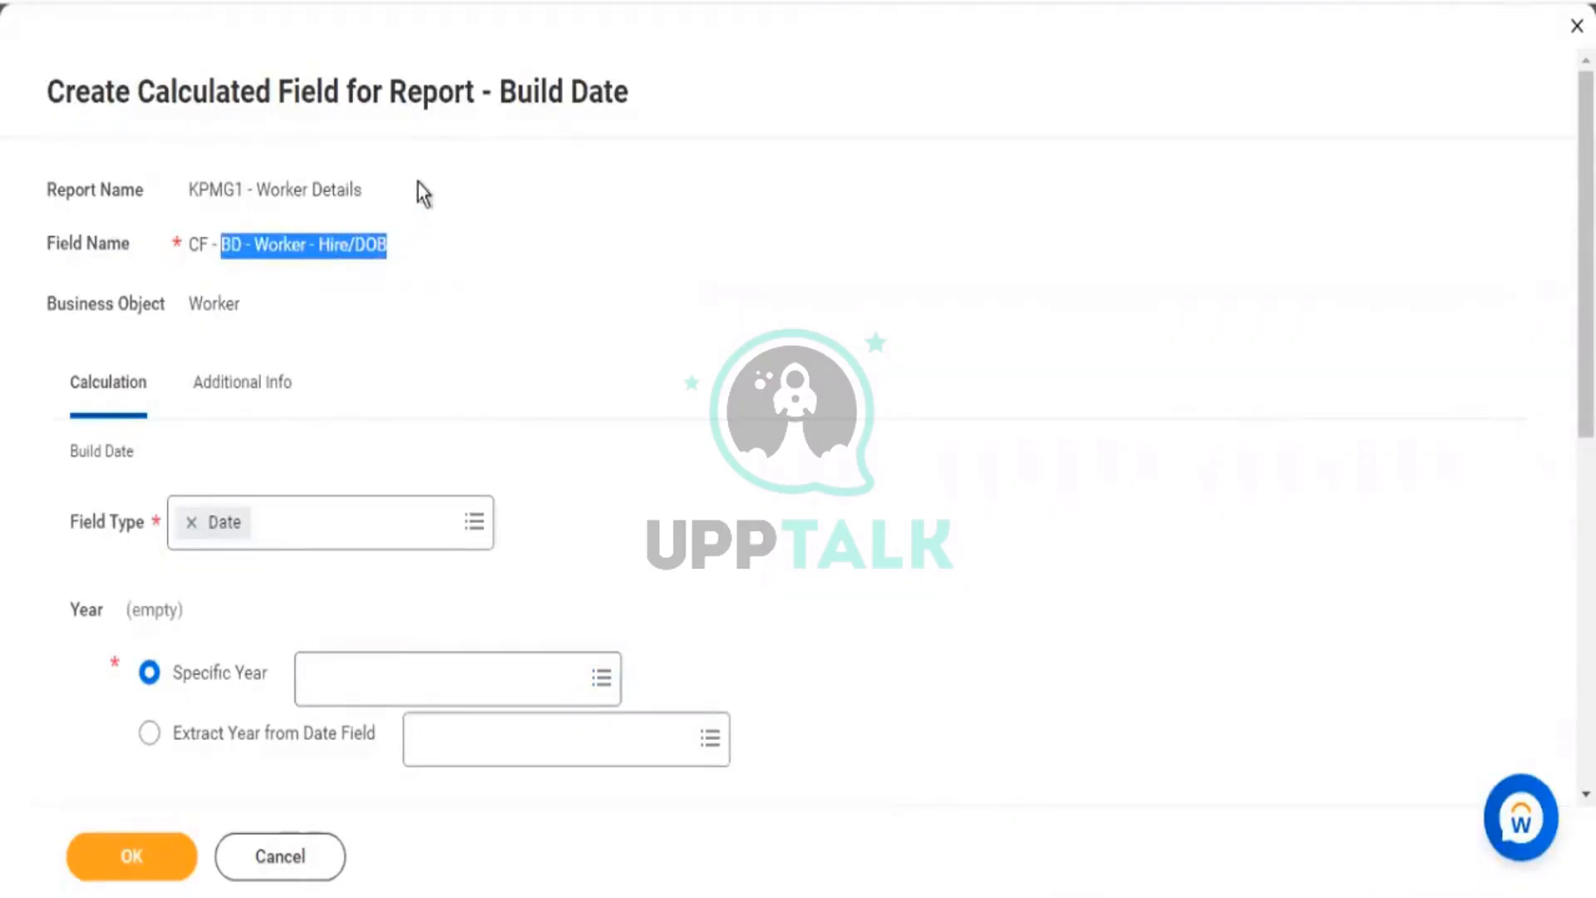
{"action": "scroll", "coordinate": [517, 308], "scroll_direction": "down", "scroll_amount": 3}
{"action": "left_click", "coordinate": [372, 420]}
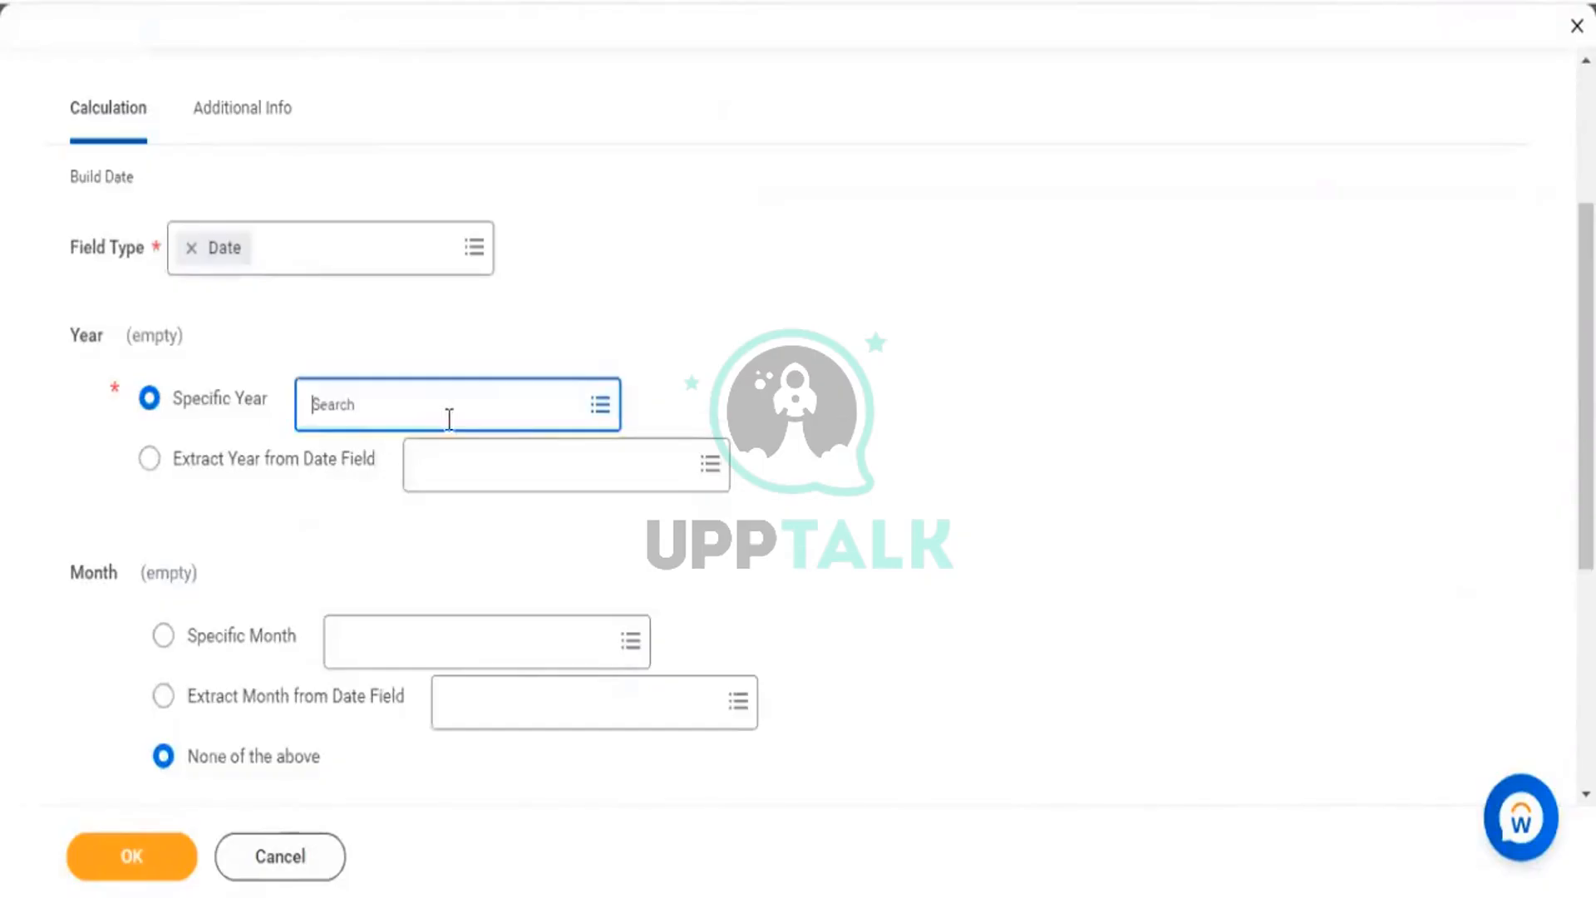
{"action": "type", "text": "20"}
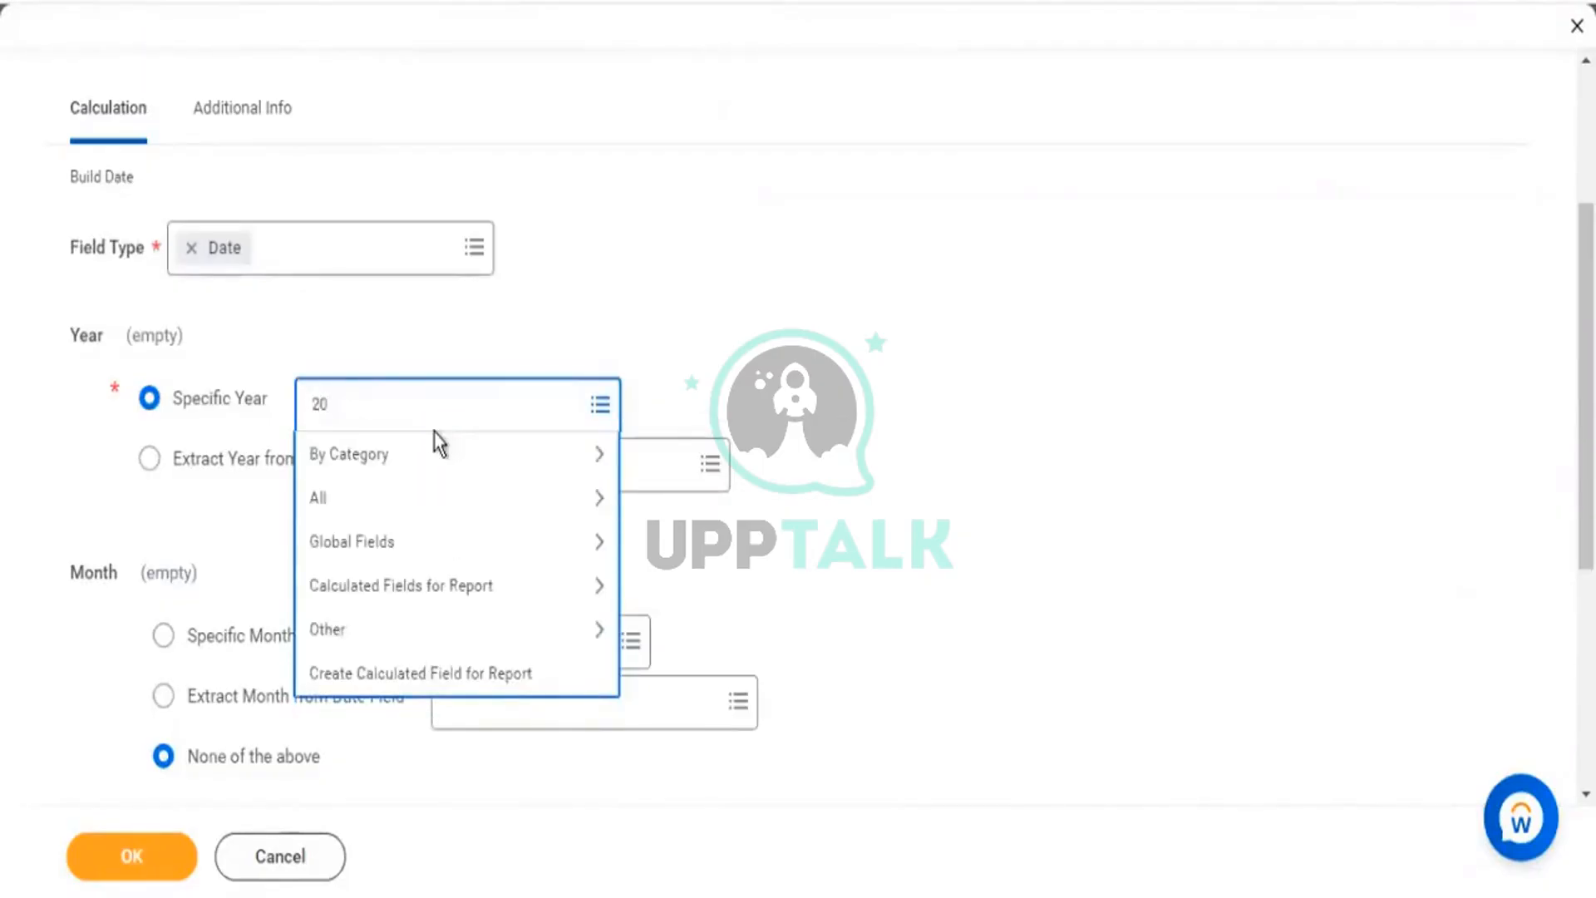
{"action": "type", "text": "99"}
{"action": "key", "text": "Return"}
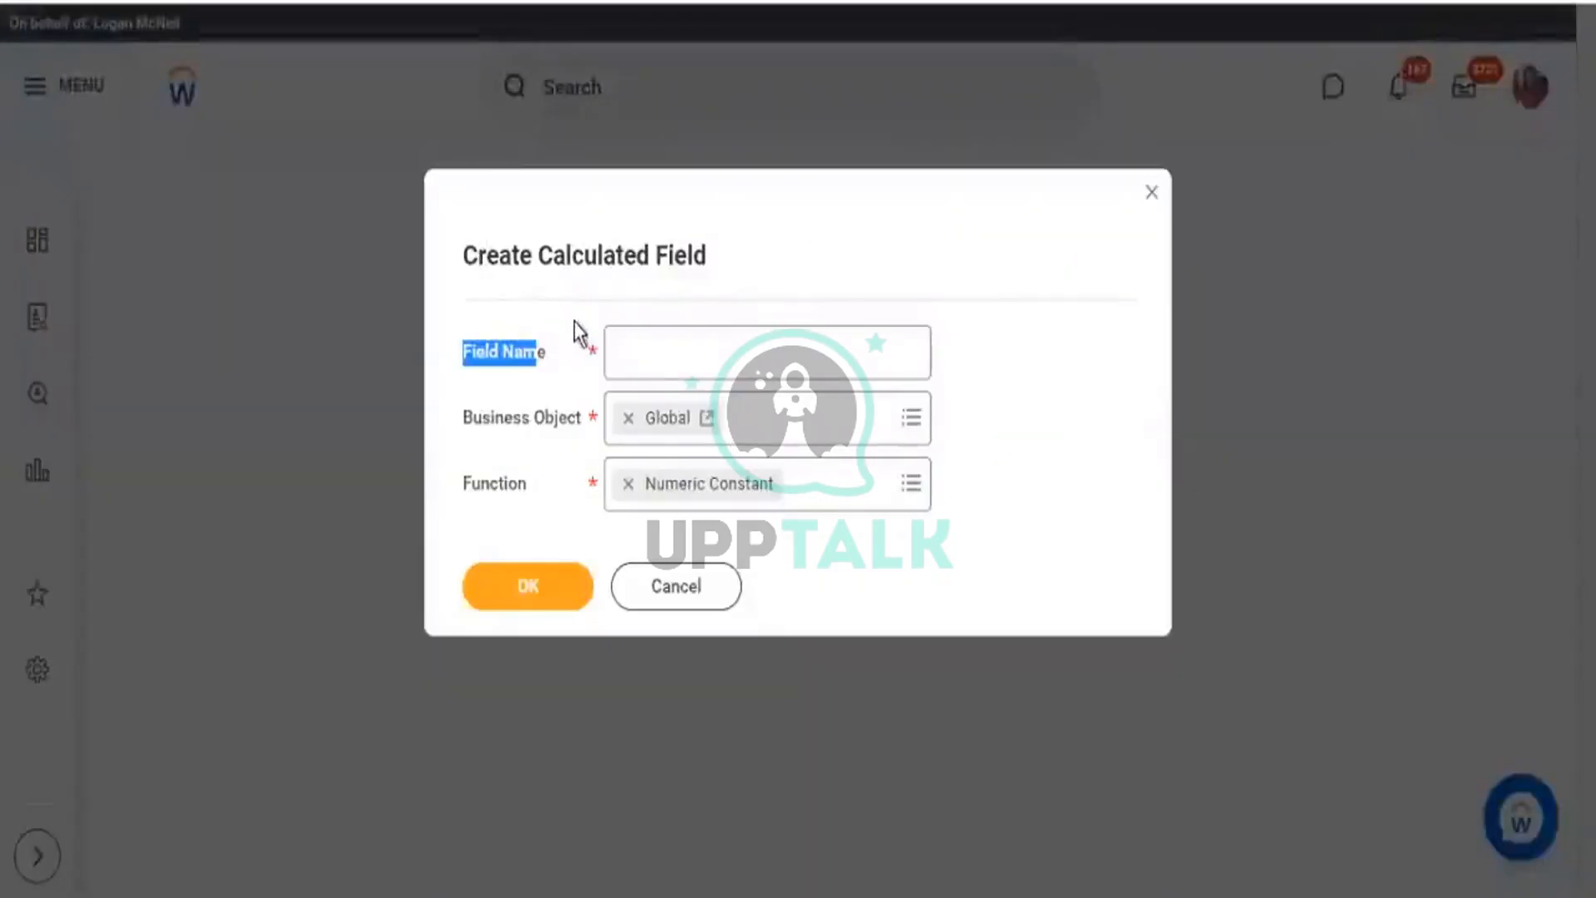
Name the Global numeric constant 2053 and give it the value 2053.
{"action": "left_click", "coordinate": [655, 349]}
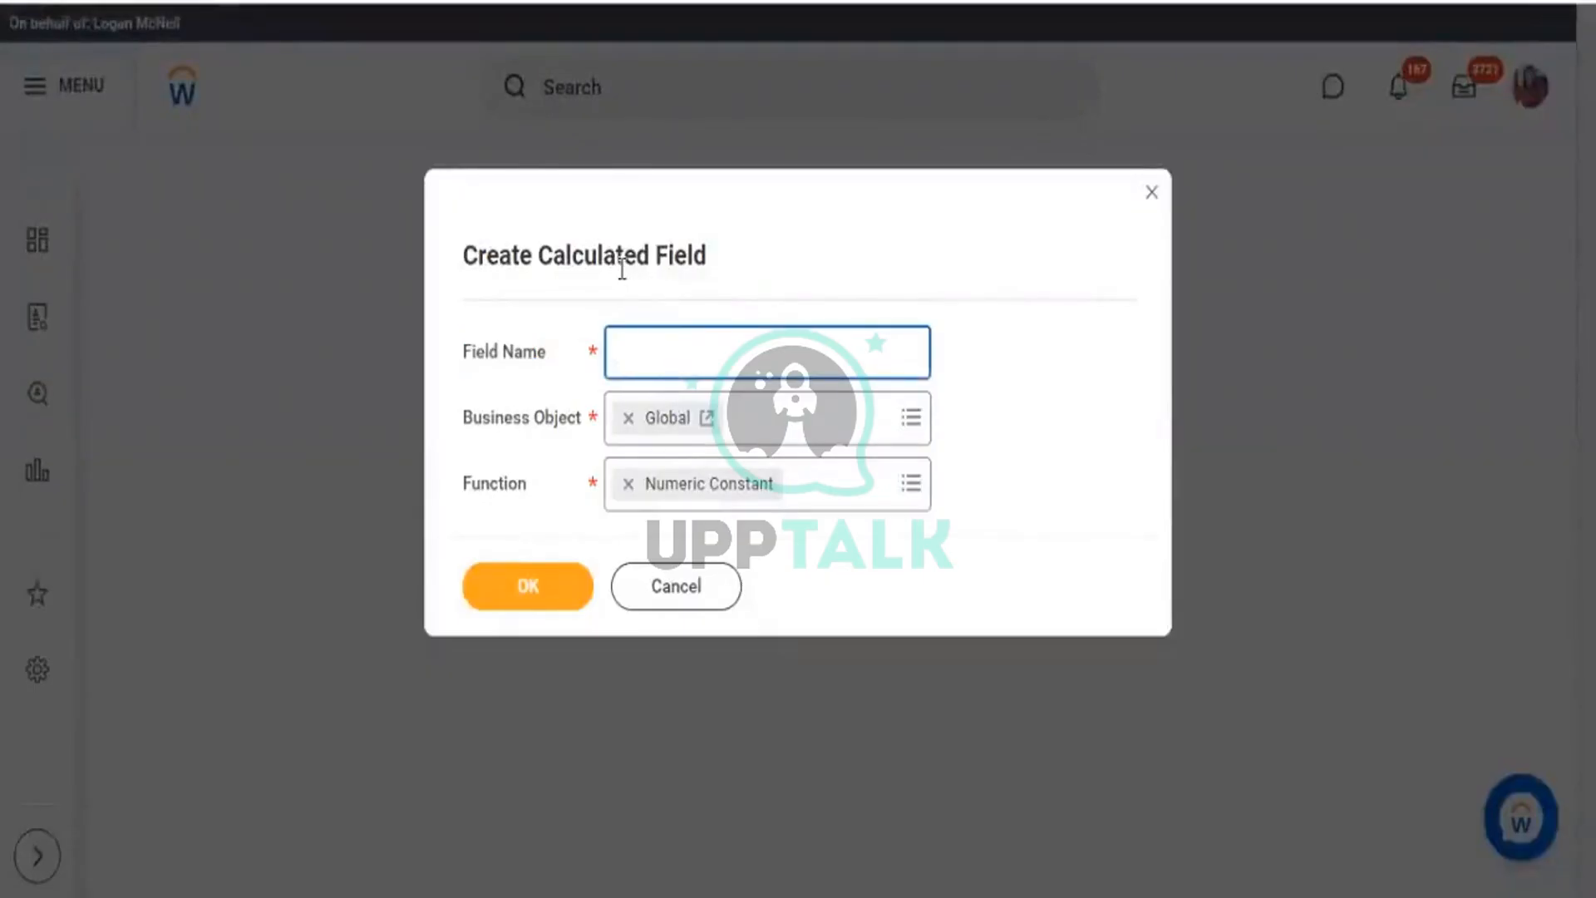
{"action": "type", "text": "2099"}
{"action": "type", "text": "3"}
{"action": "left_click", "coordinate": [552, 599]}
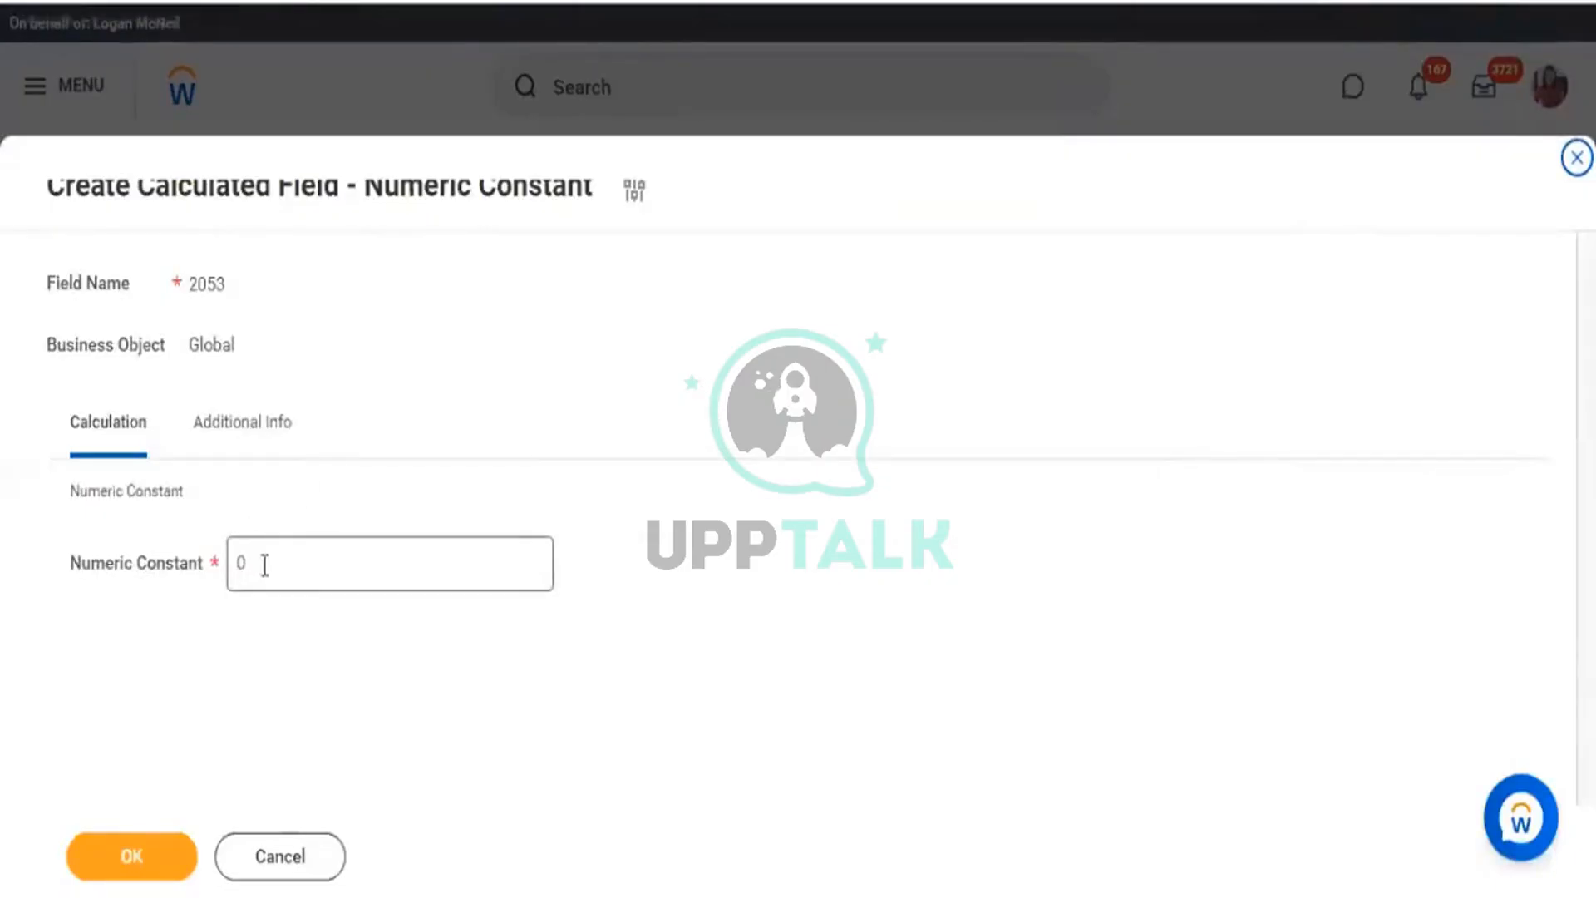
{"action": "left_click", "coordinate": [264, 565]}
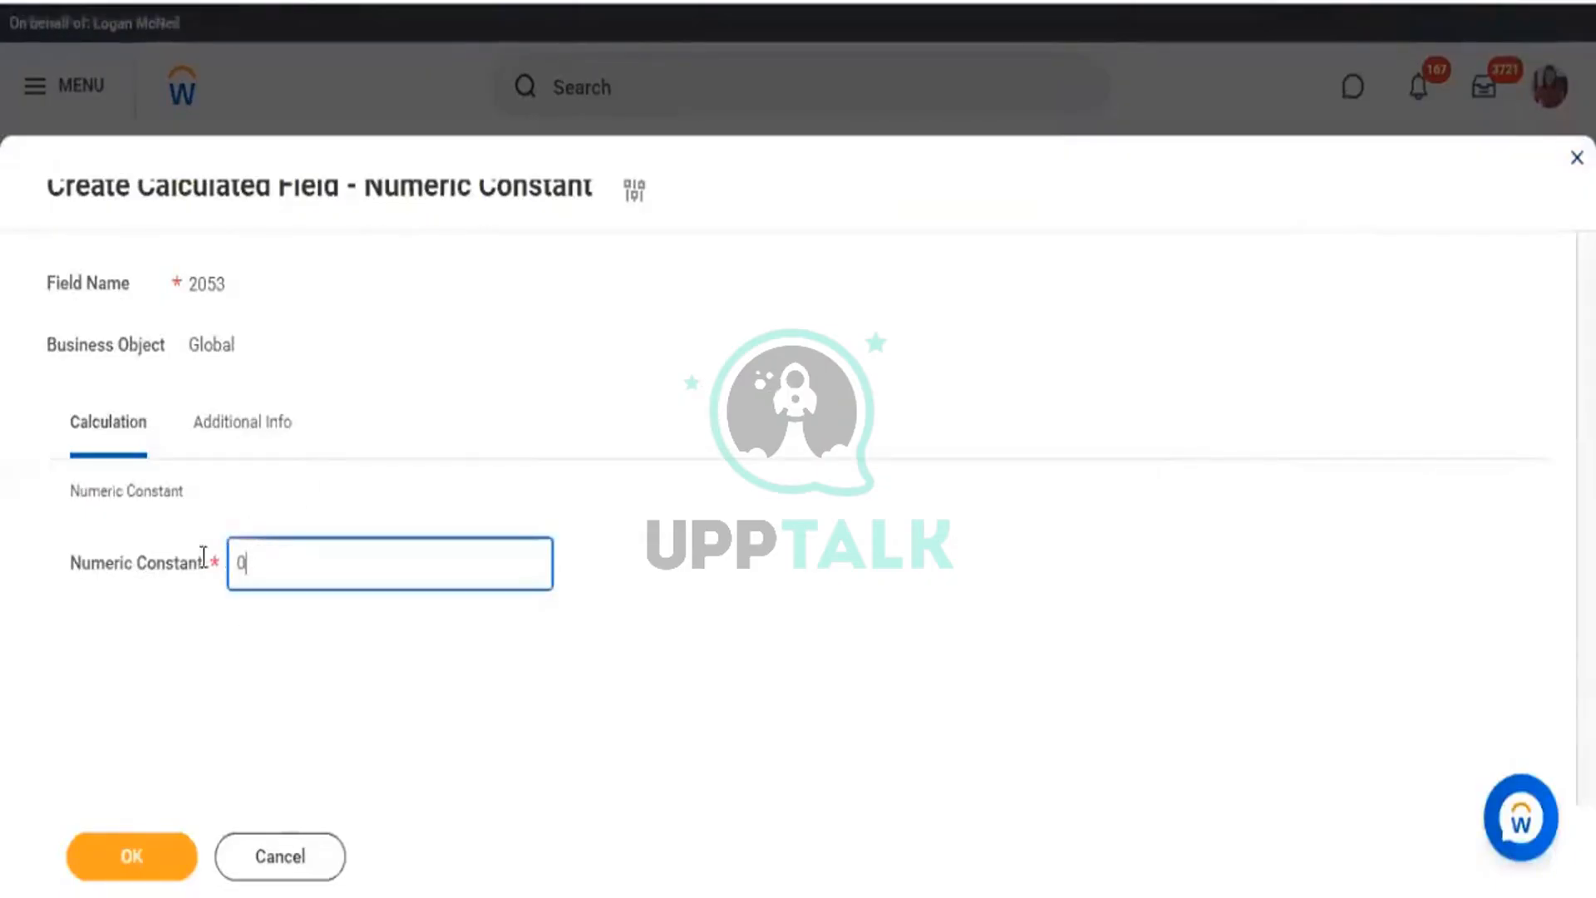
{"action": "type", "text": "2053"}
{"action": "left_click", "coordinate": [1098, 617]}
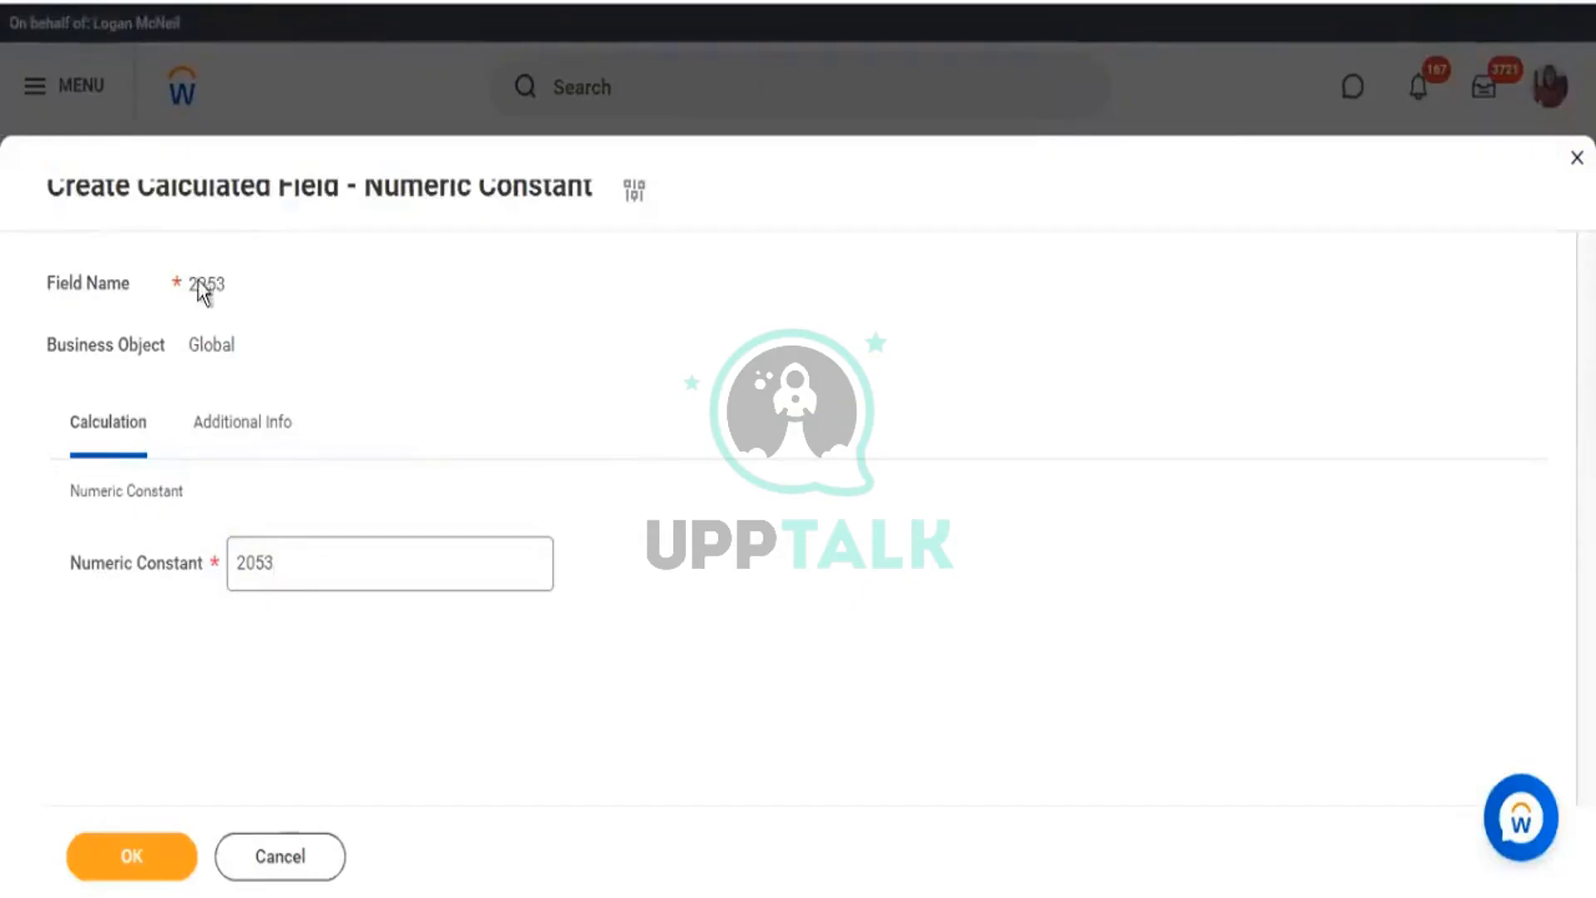
{"action": "double_click", "coordinate": [223, 285]}
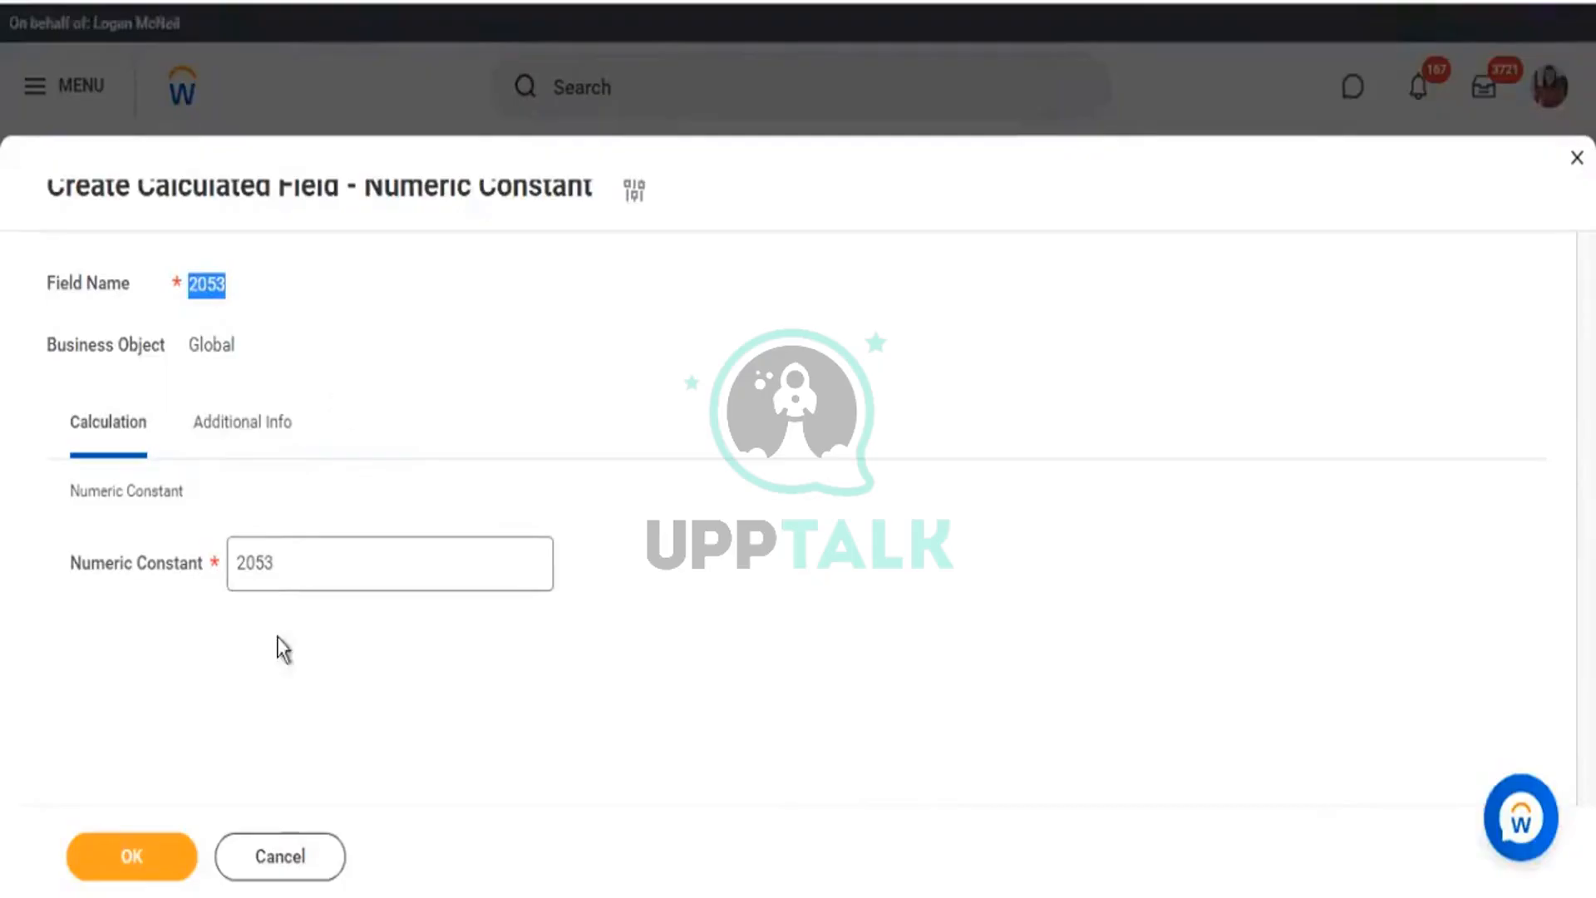
Save the 2053 constant and select it as the Specific Year.
{"action": "left_click", "coordinate": [139, 853]}
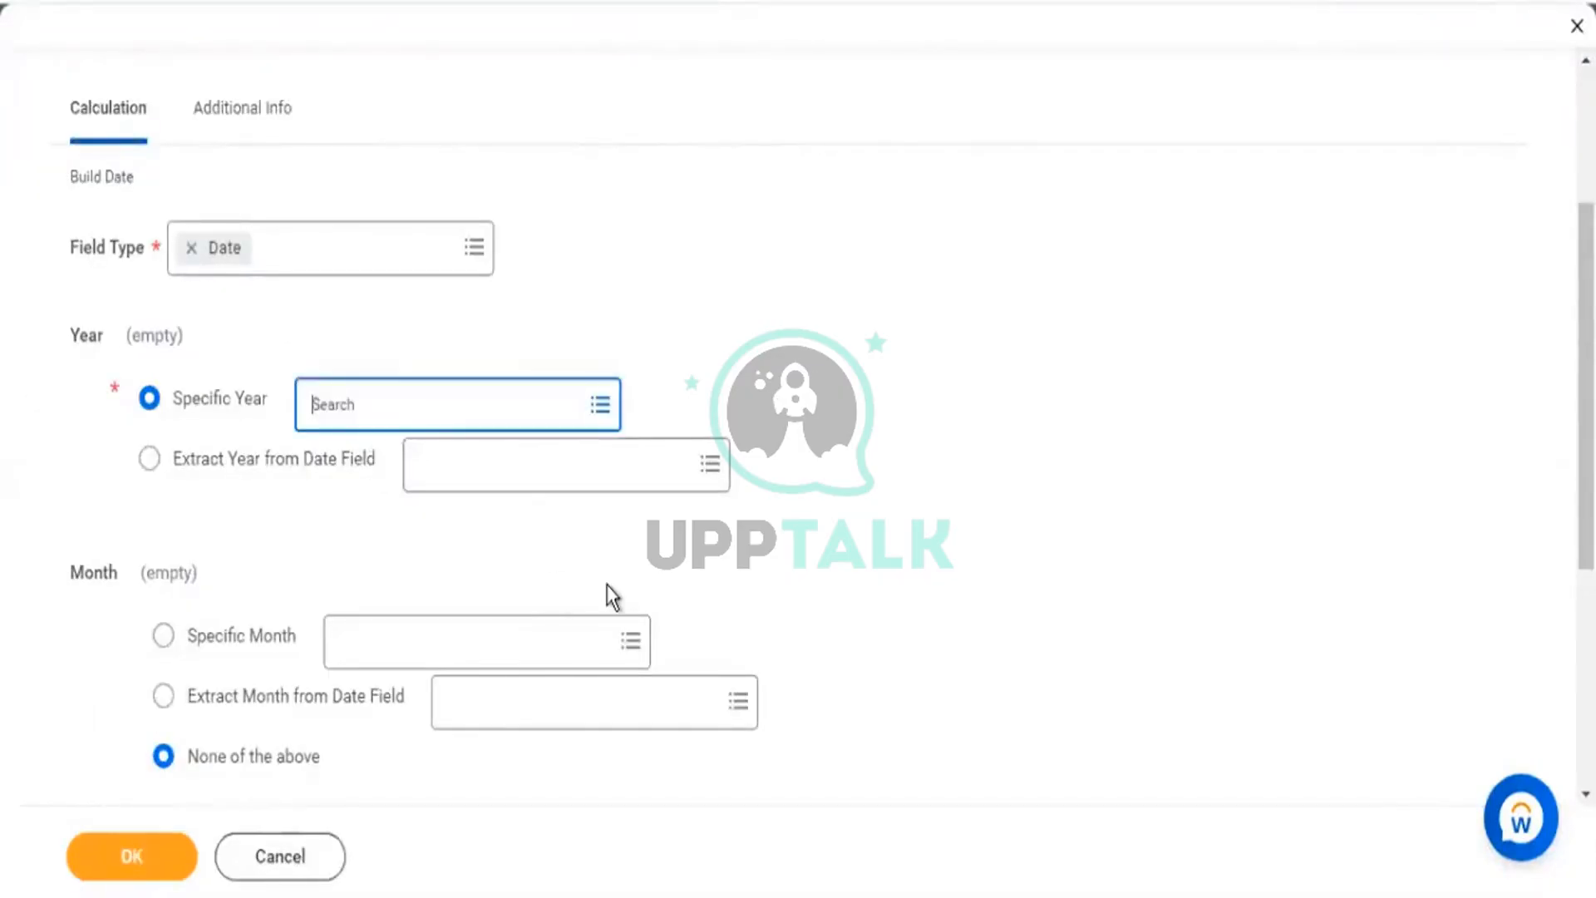
{"action": "type", "text": "2053"}
{"action": "key", "text": "Return"}
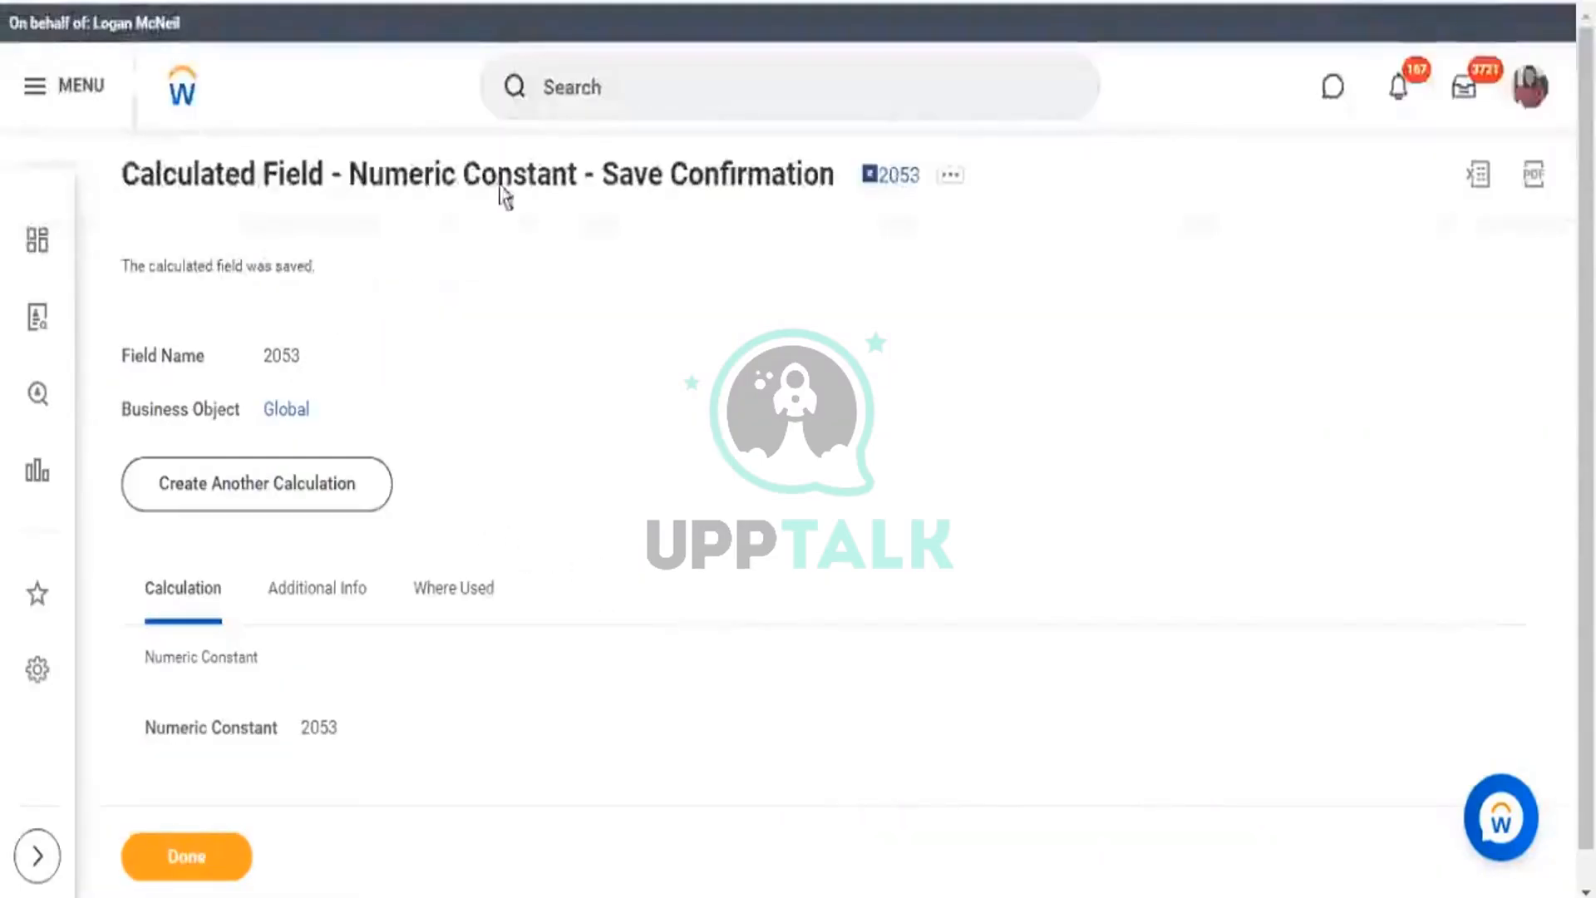
Review the Numeric Constant confirmation showing field name 2053 and value 2053.
{"action": "left_click_drag", "start_coordinate": [349, 179], "coordinate": [562, 179]}
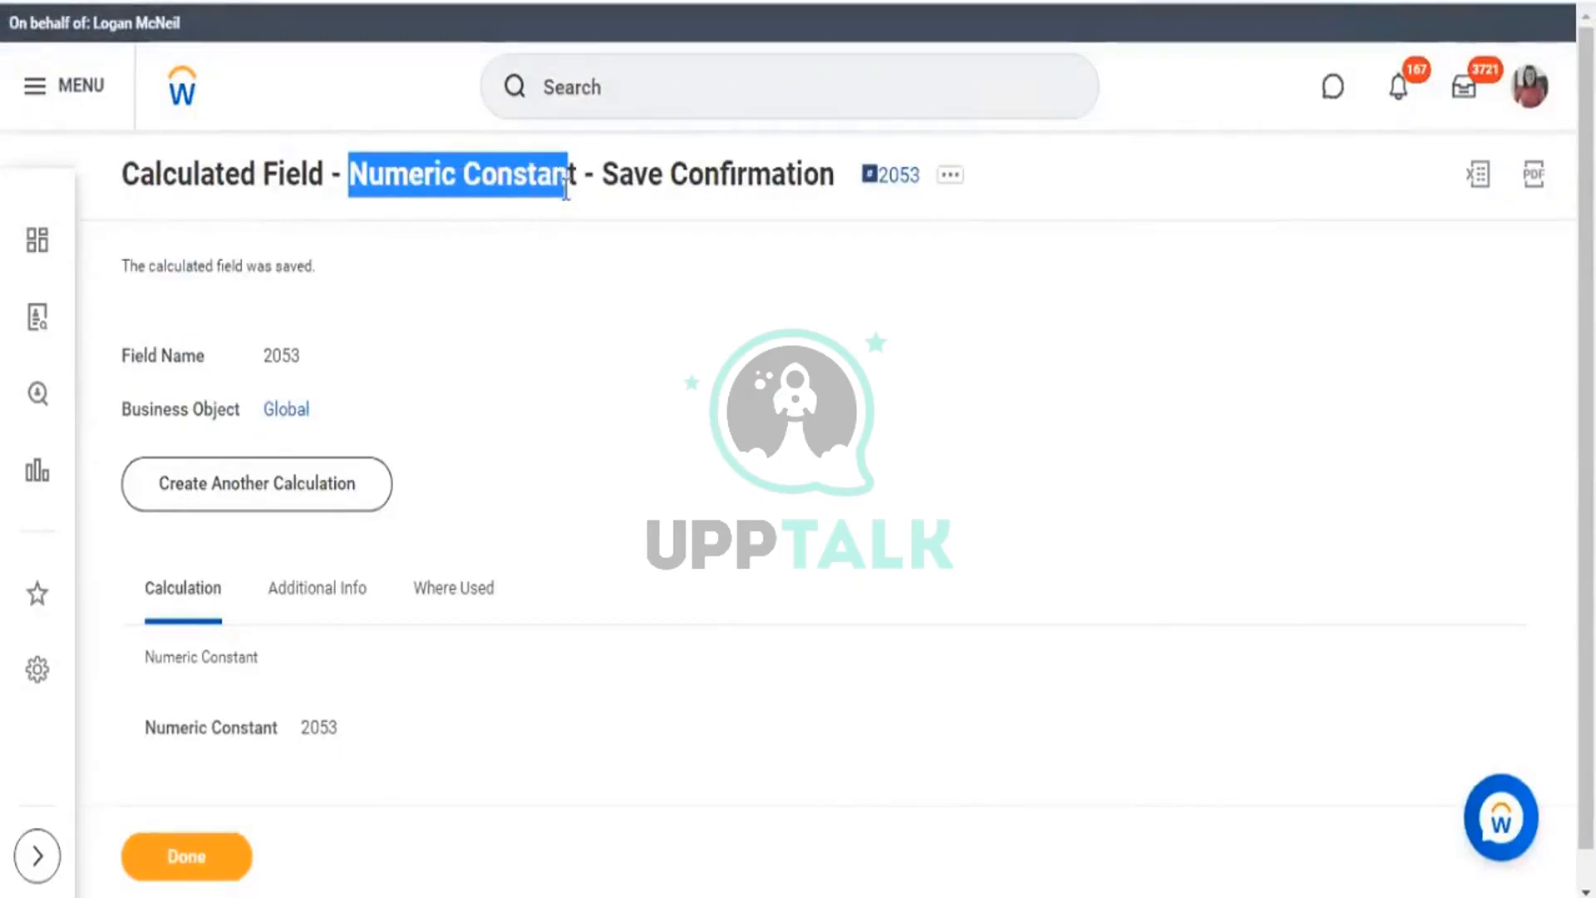
{"action": "double_click", "coordinate": [918, 192]}
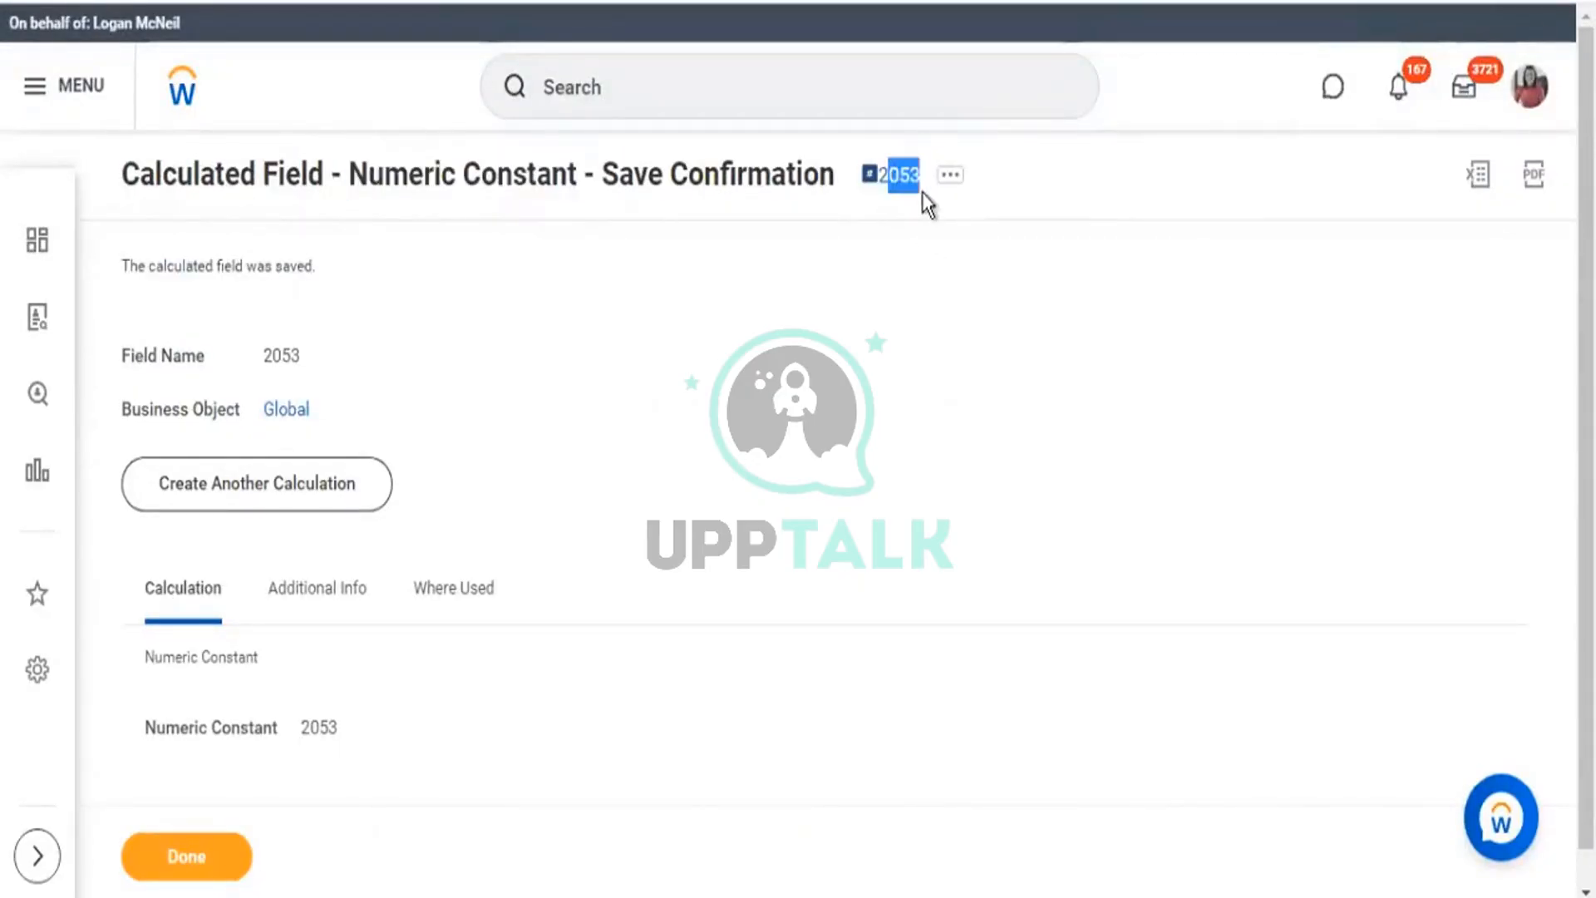
{"action": "scroll", "coordinate": [318, 689], "scroll_direction": "down", "scroll_amount": 1}
{"action": "left_click_drag", "start_coordinate": [300, 691], "coordinate": [337, 693]}
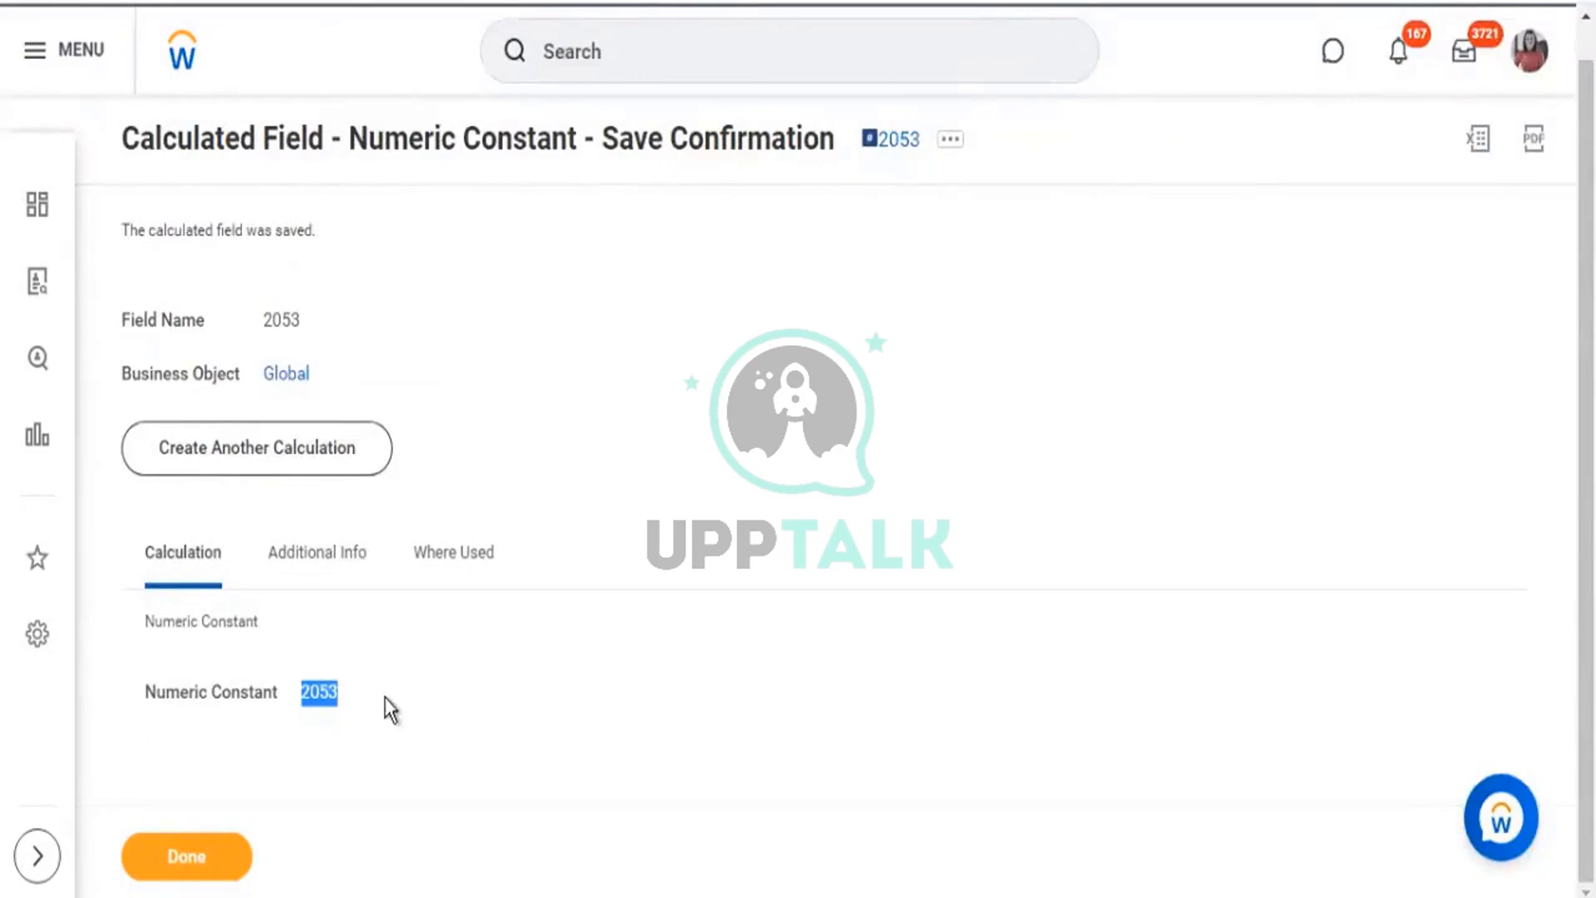
{"action": "left_click_drag", "start_coordinate": [338, 695], "coordinate": [292, 691]}
{"action": "left_click_drag", "start_coordinate": [920, 152], "coordinate": [864, 152]}
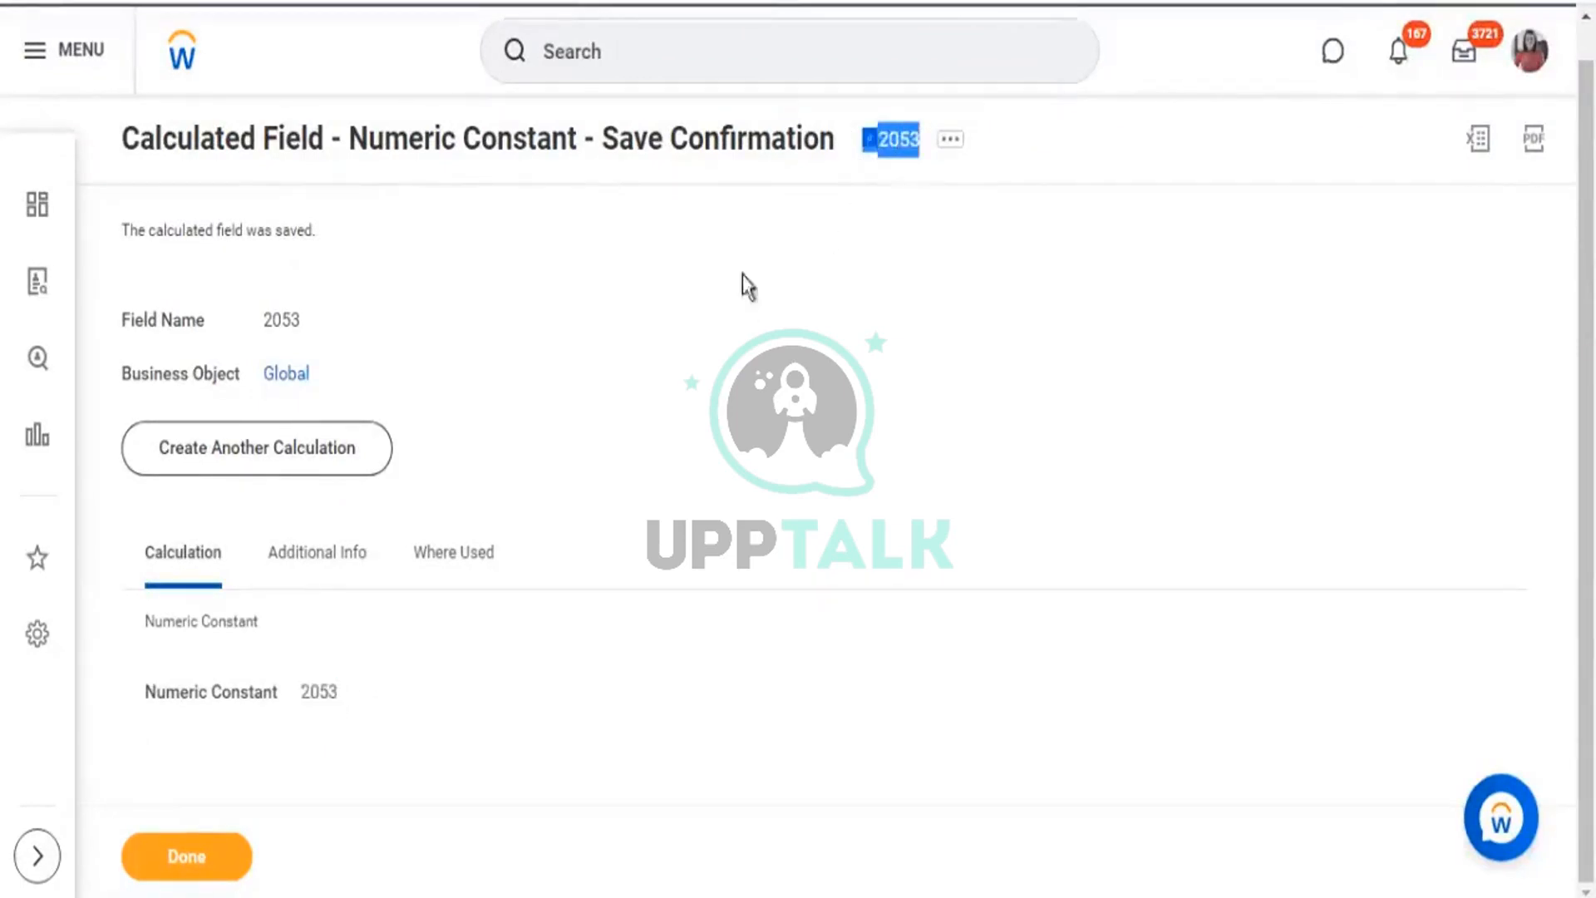
{"action": "left_click", "coordinate": [861, 252]}
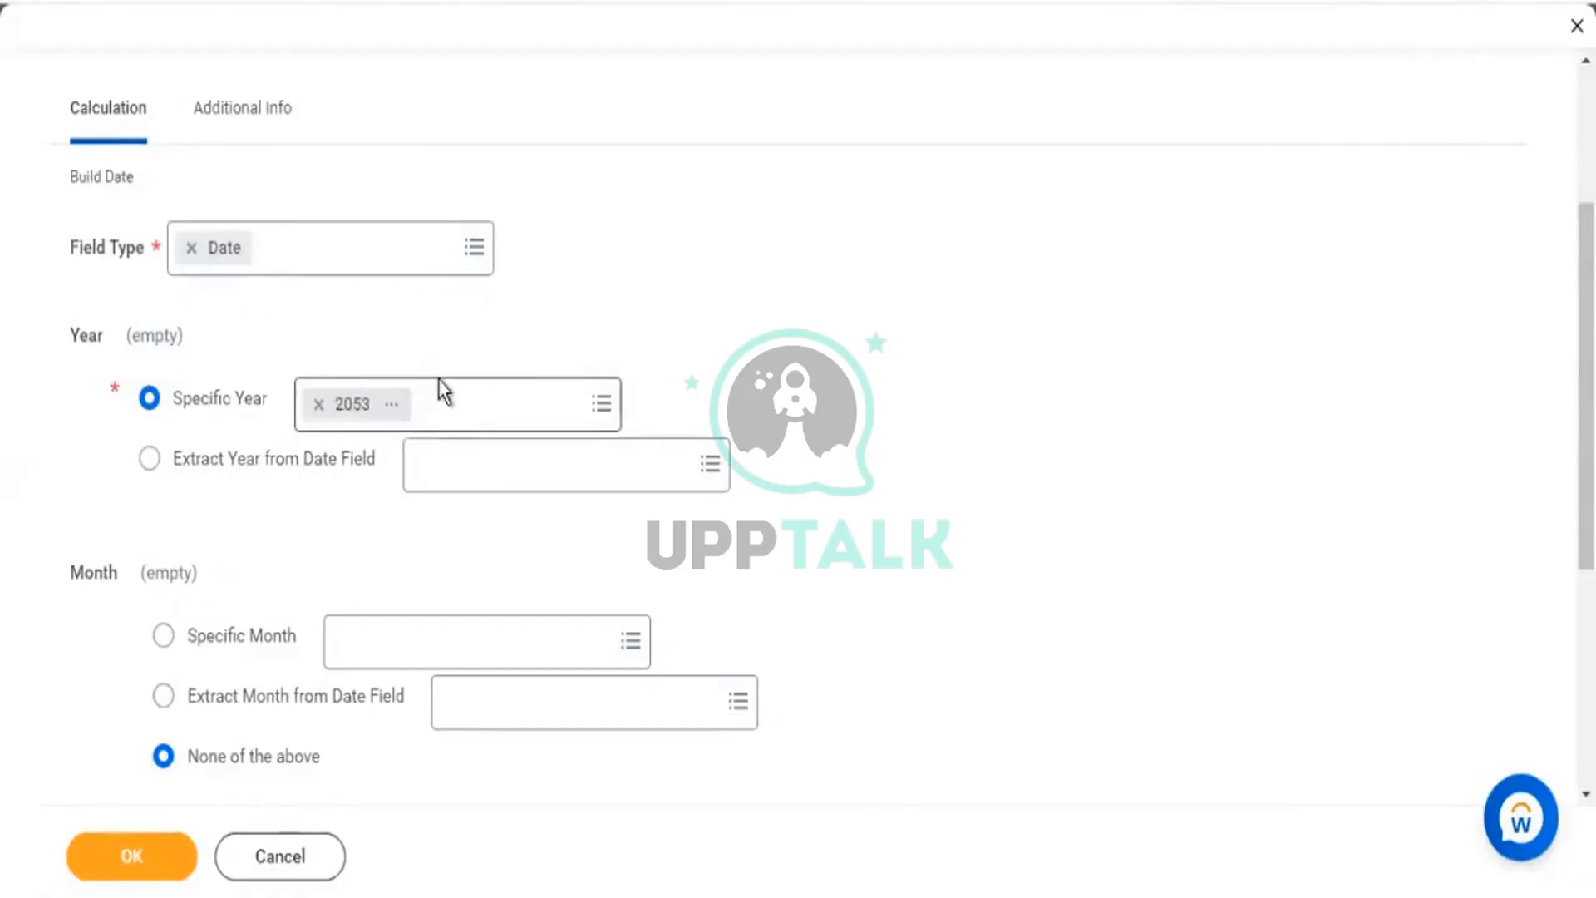
Try a specific month value of 11, then dismiss the search without choosing.
{"action": "scroll", "coordinate": [602, 203], "scroll_direction": "up", "scroll_amount": 3}
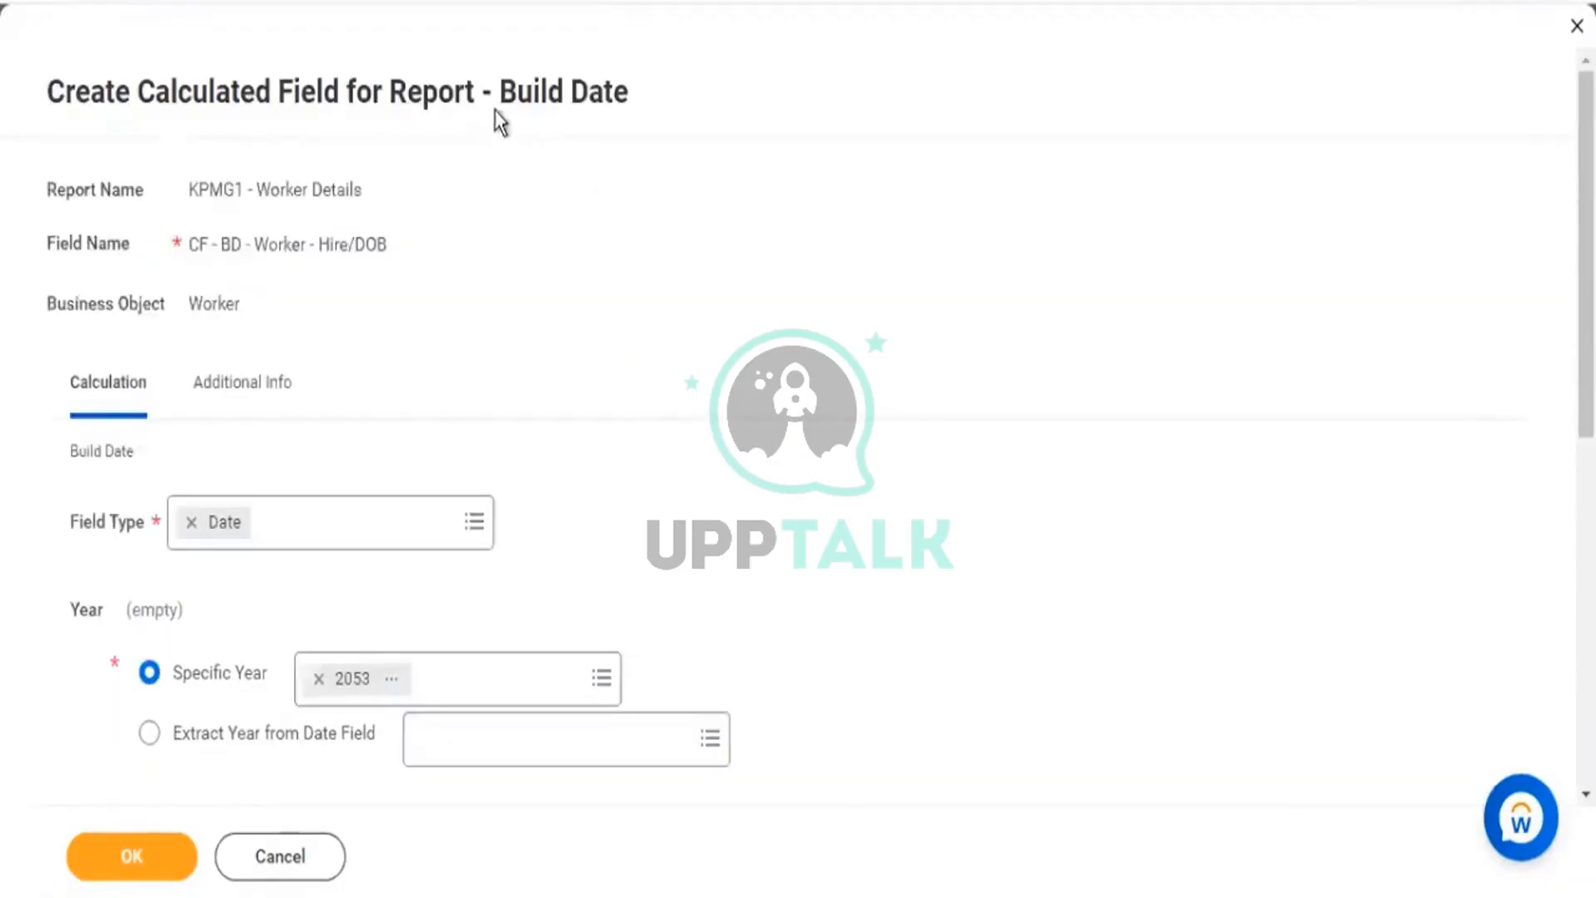
{"action": "left_click_drag", "start_coordinate": [495, 98], "coordinate": [596, 97]}
{"action": "scroll", "coordinate": [307, 513], "scroll_direction": "down", "scroll_amount": 5}
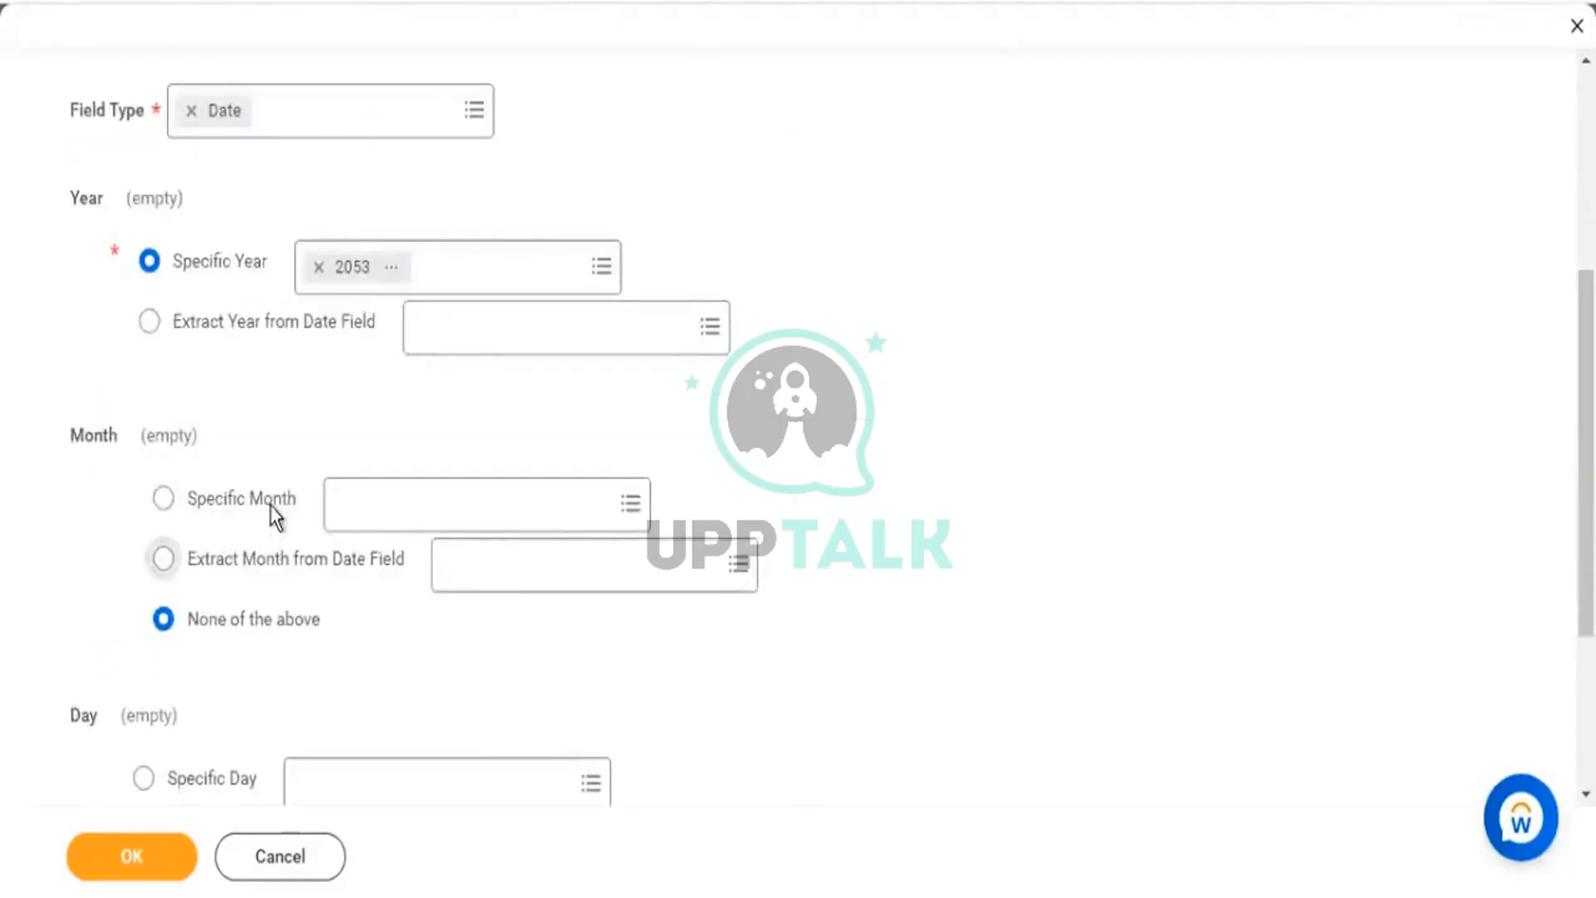
{"action": "left_click", "coordinate": [401, 523]}
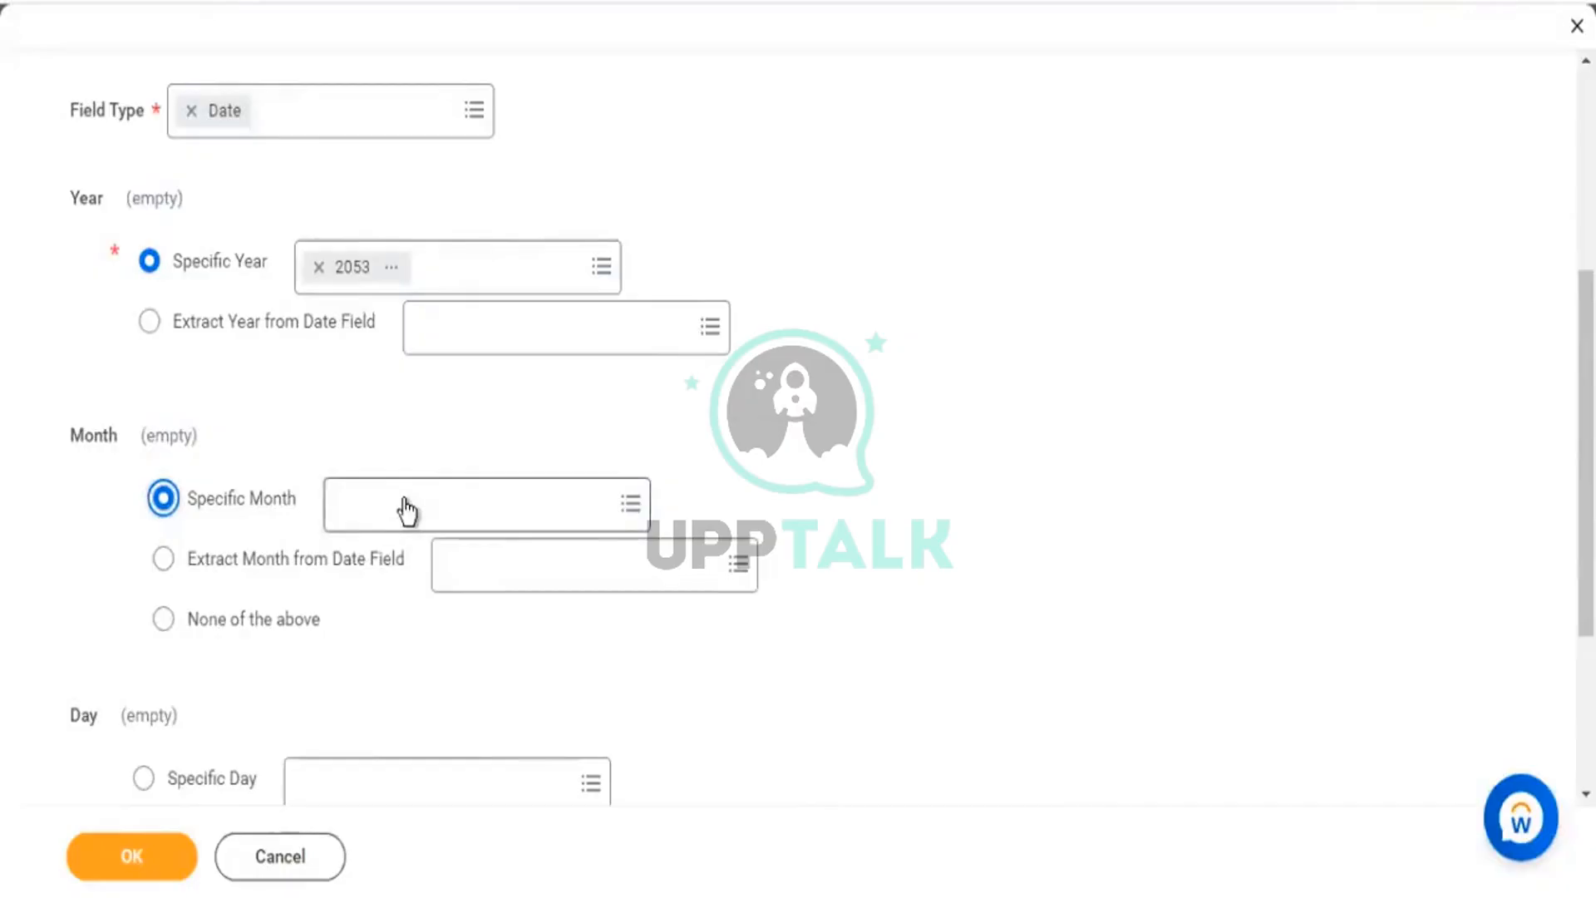
{"action": "left_click", "coordinate": [407, 514]}
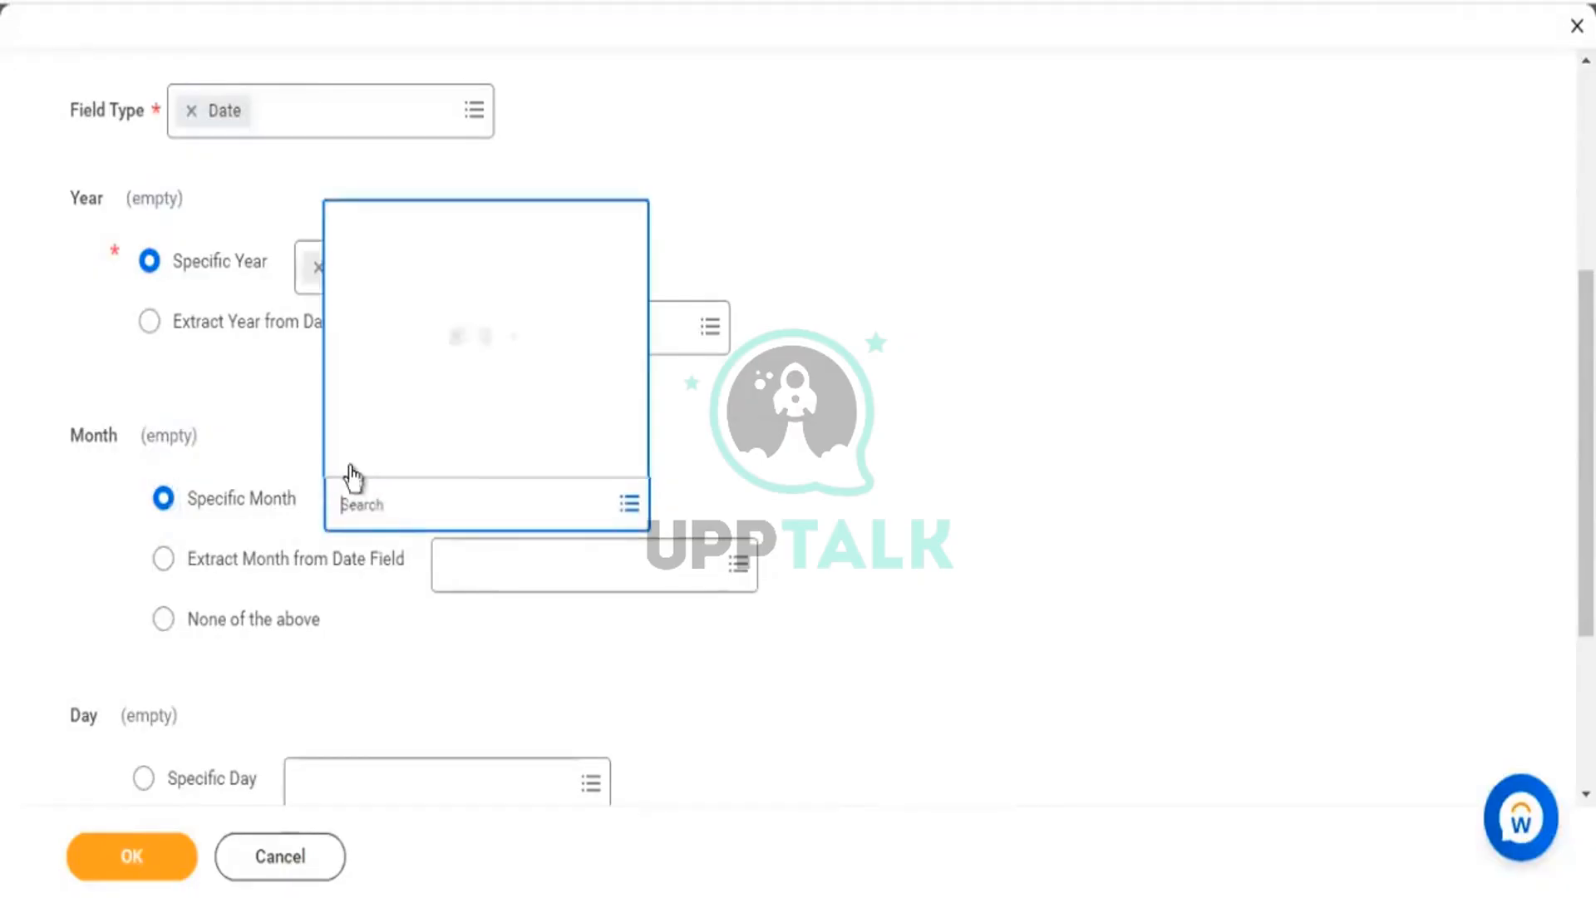
{"action": "type", "text": "11"}
{"action": "key", "text": "Return"}
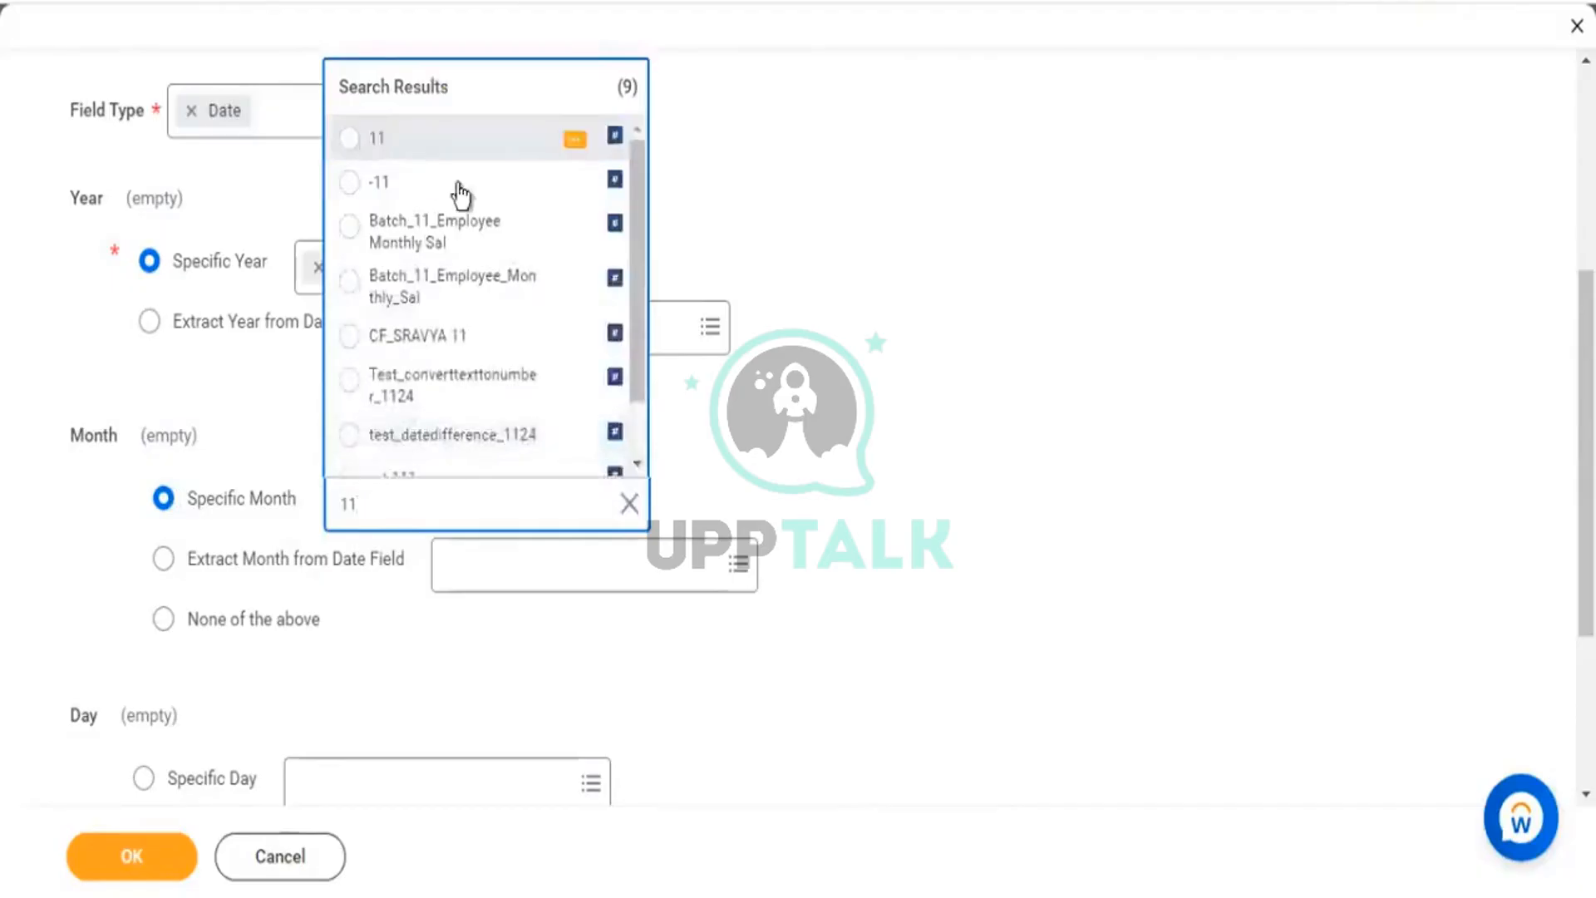
{"action": "left_click", "coordinate": [1022, 470]}
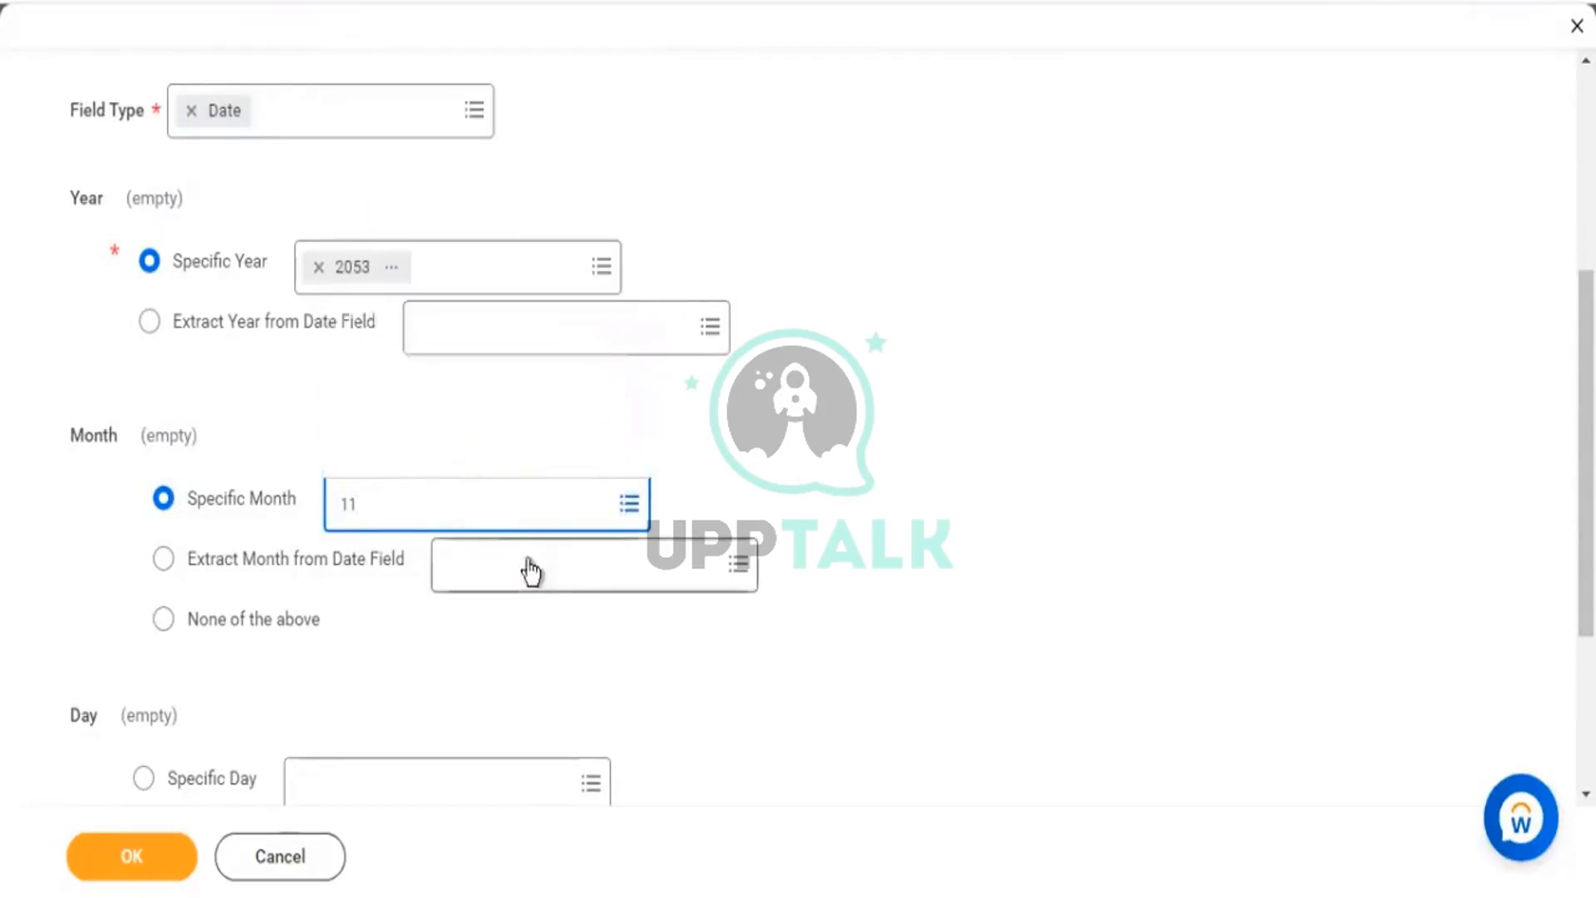
Extract the Build Date's month from the worker's Hire Date field.
{"action": "left_click", "coordinate": [301, 552]}
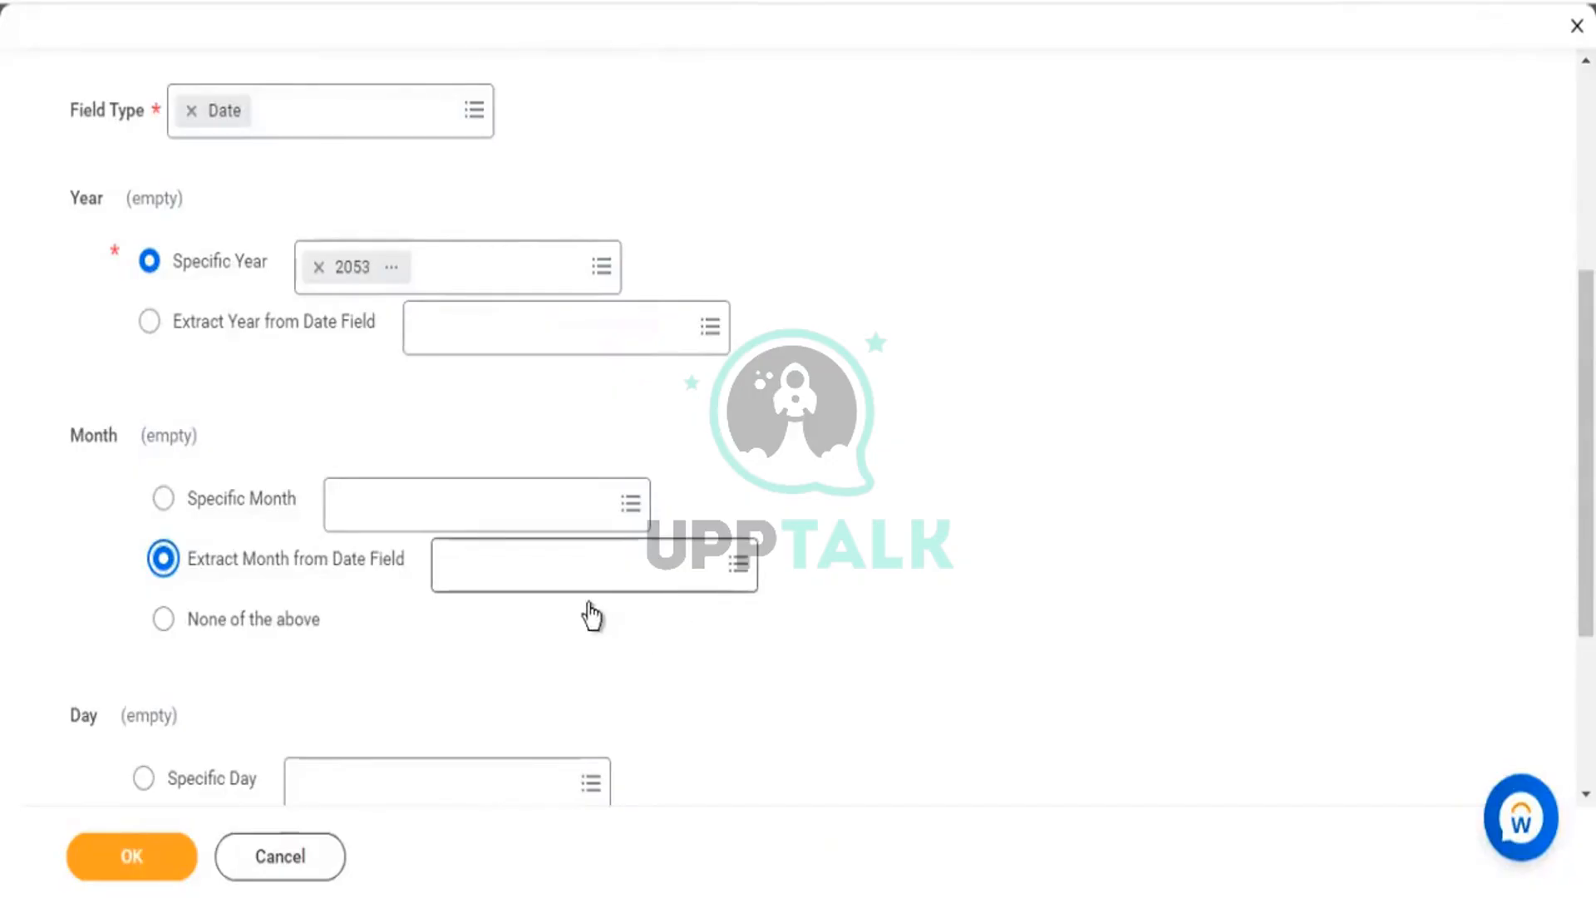
{"action": "left_click", "coordinate": [547, 591]}
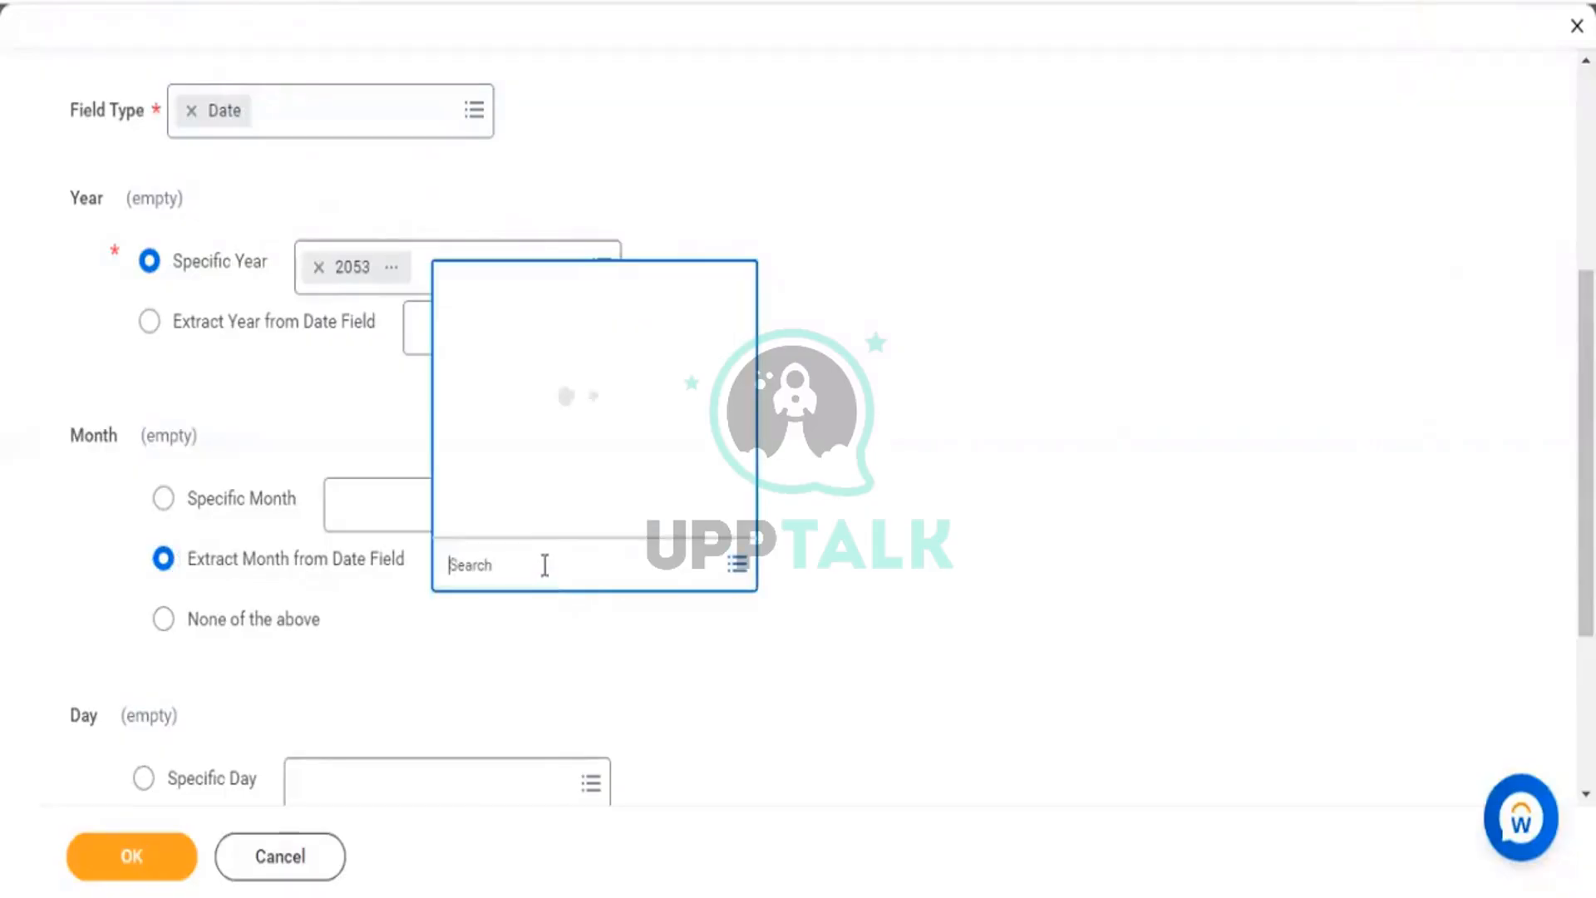
{"action": "type", "text": "hire date"}
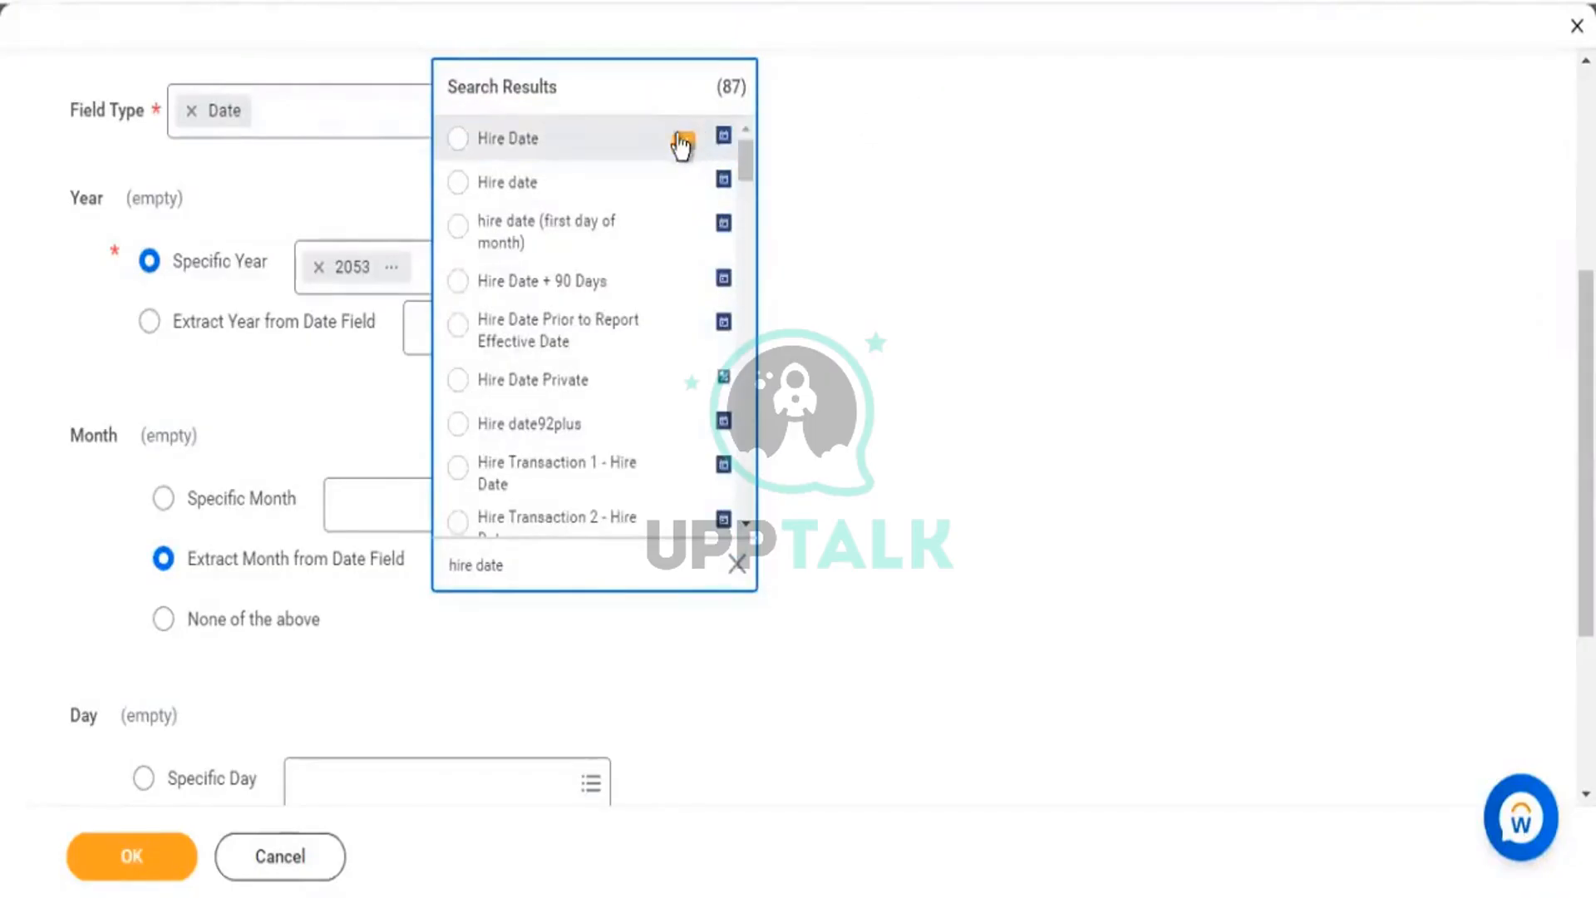
{"action": "left_click", "coordinate": [681, 141]}
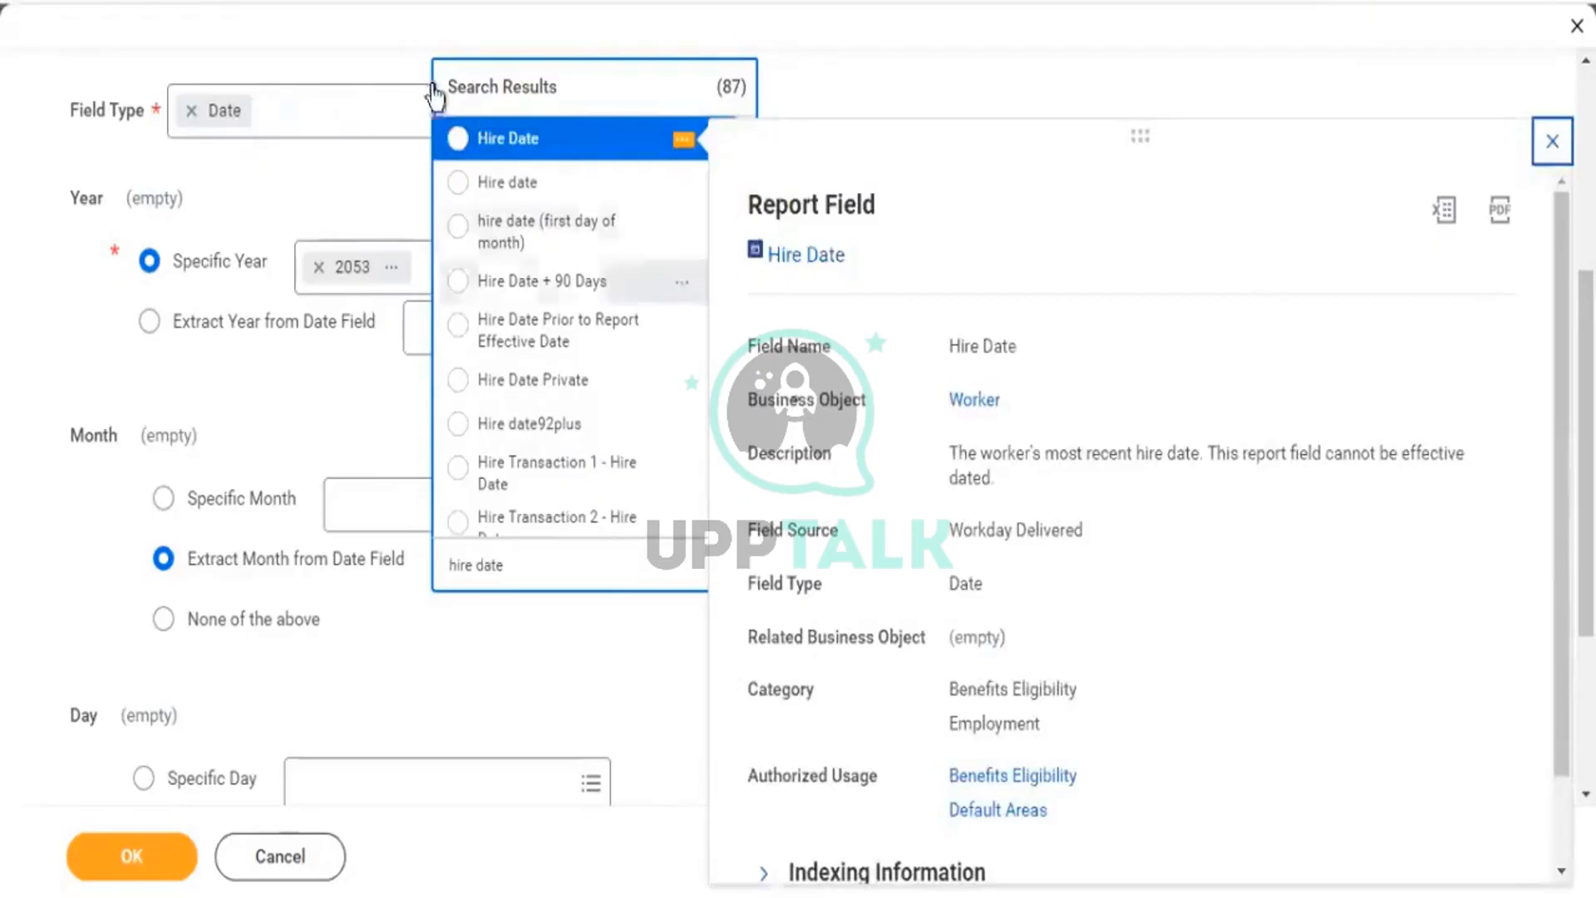
{"action": "left_click", "coordinate": [490, 133]}
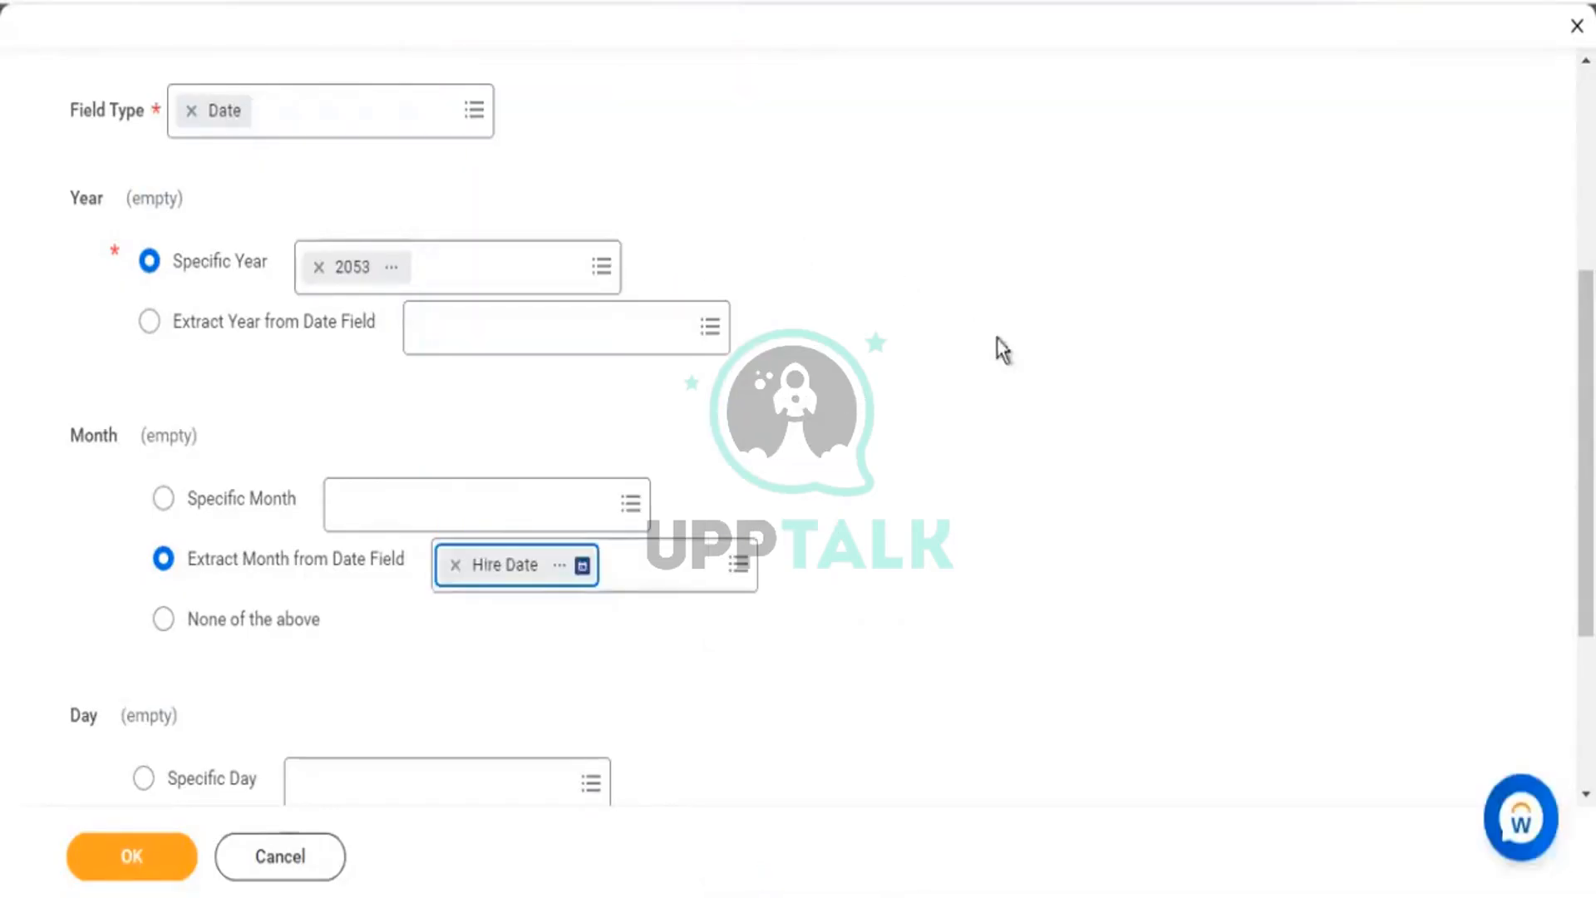
{"action": "scroll", "coordinate": [1015, 354], "scroll_direction": "down", "scroll_amount": 3}
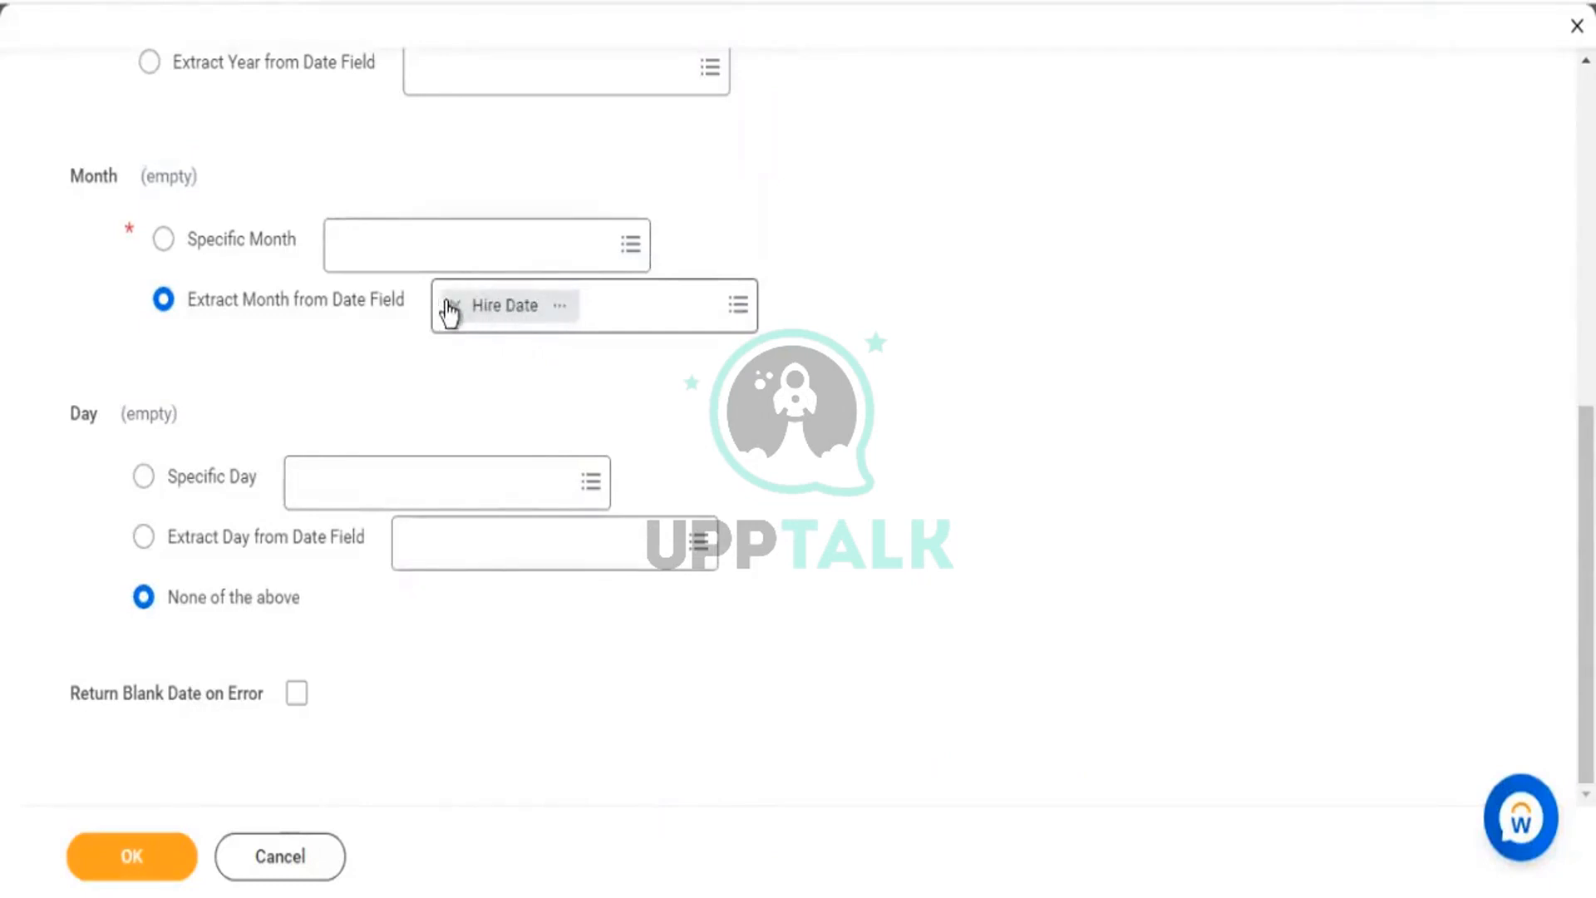
{"action": "scroll", "coordinate": [463, 242], "scroll_direction": "up", "scroll_amount": 8}
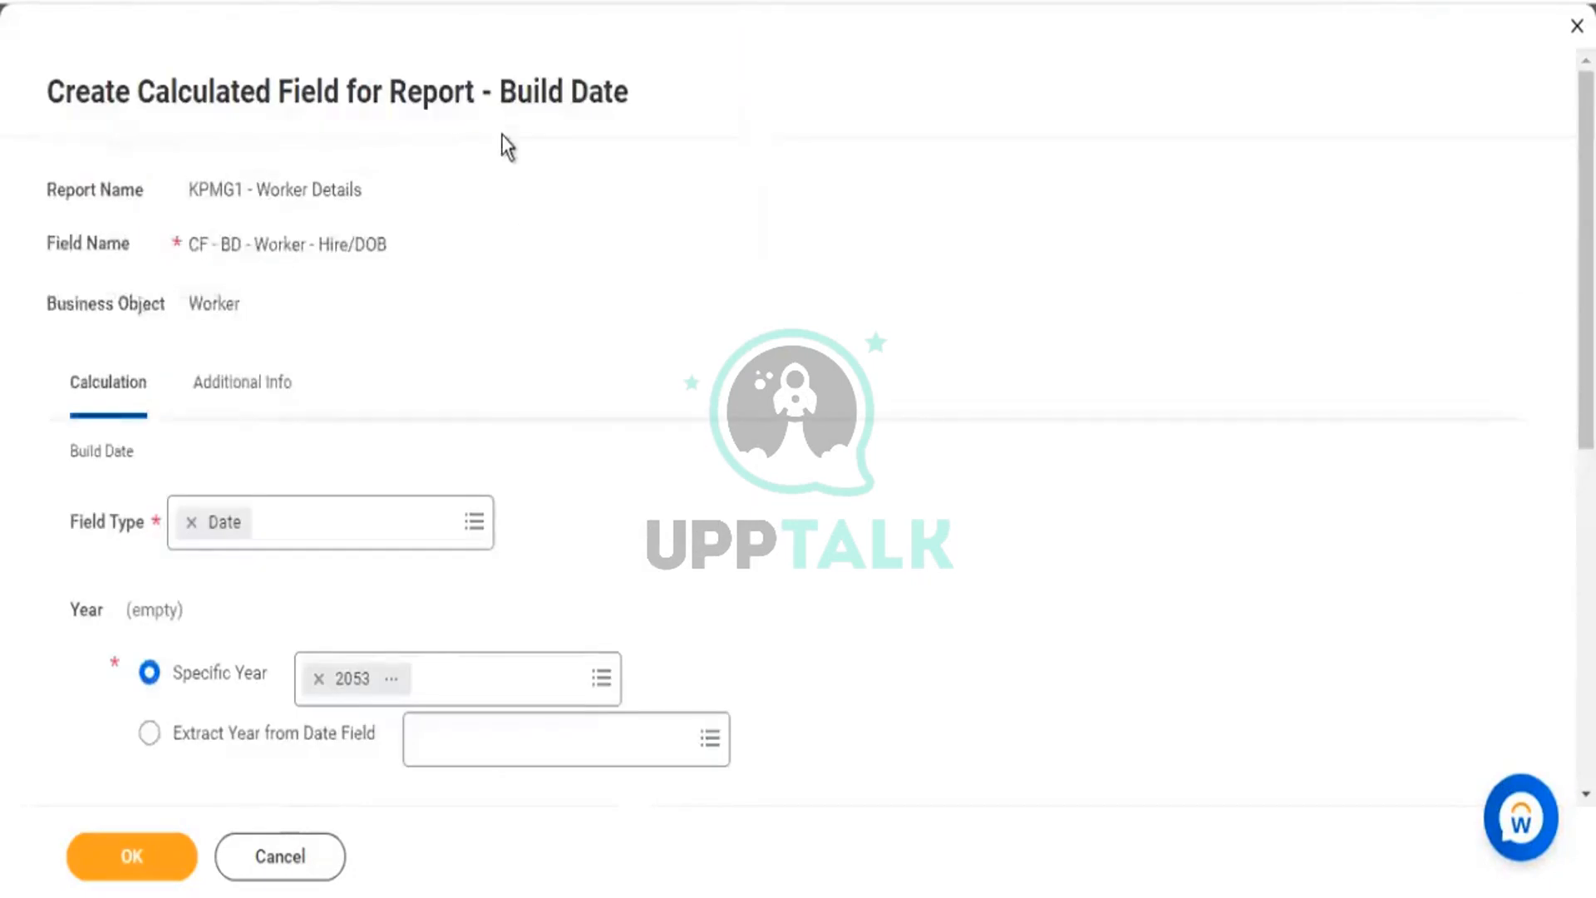
{"action": "left_click_drag", "start_coordinate": [536, 101], "coordinate": [618, 127]}
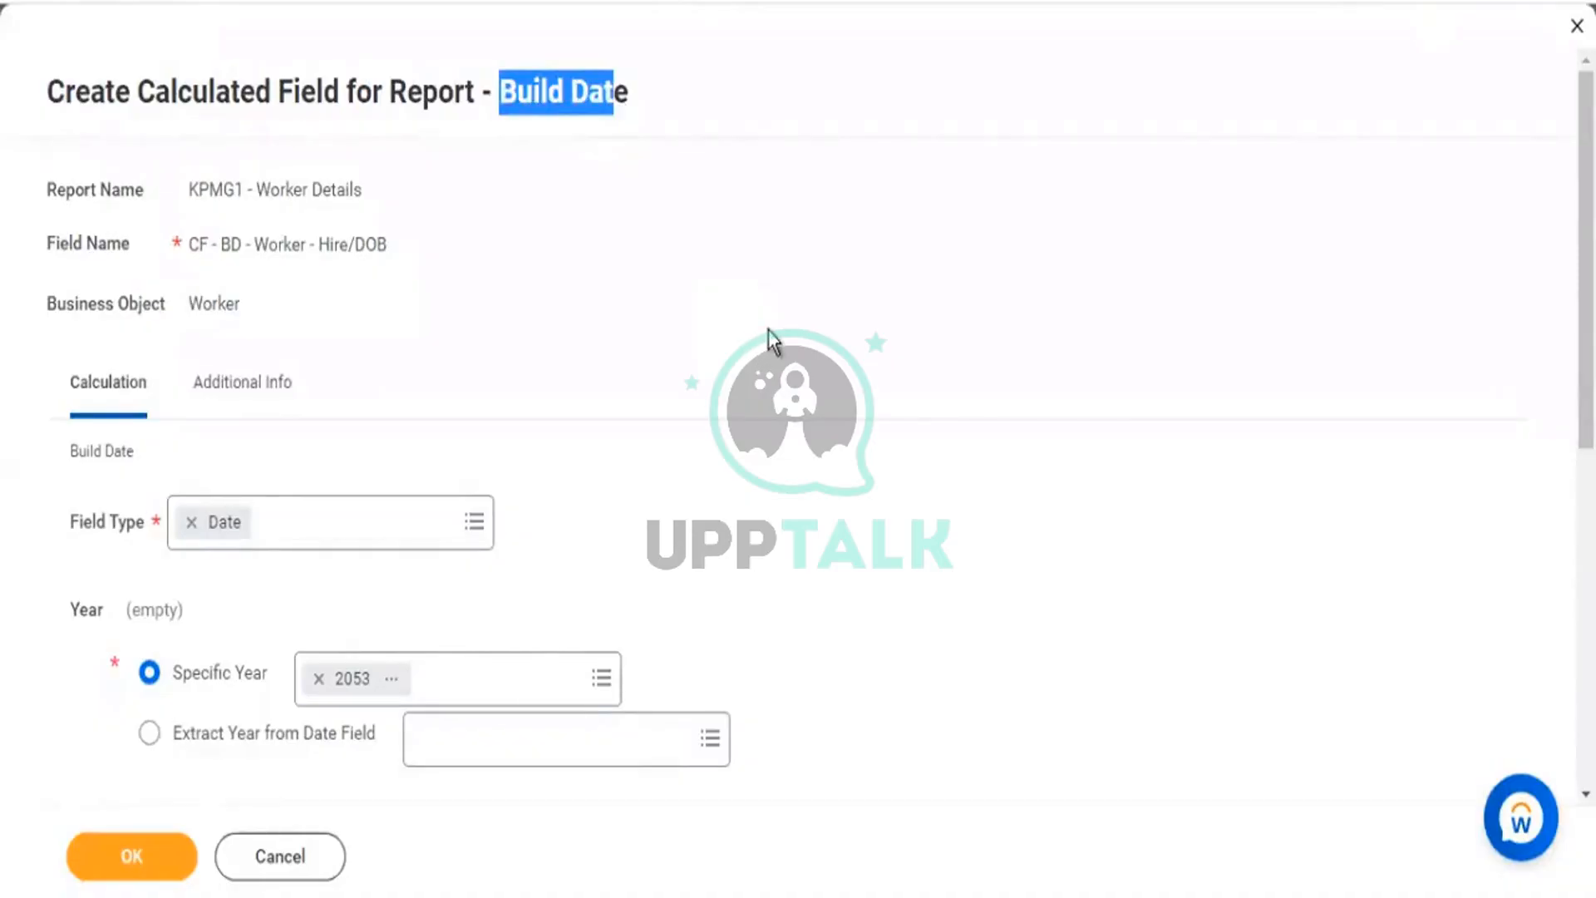
{"action": "scroll", "coordinate": [769, 341], "scroll_direction": "down", "scroll_amount": 6}
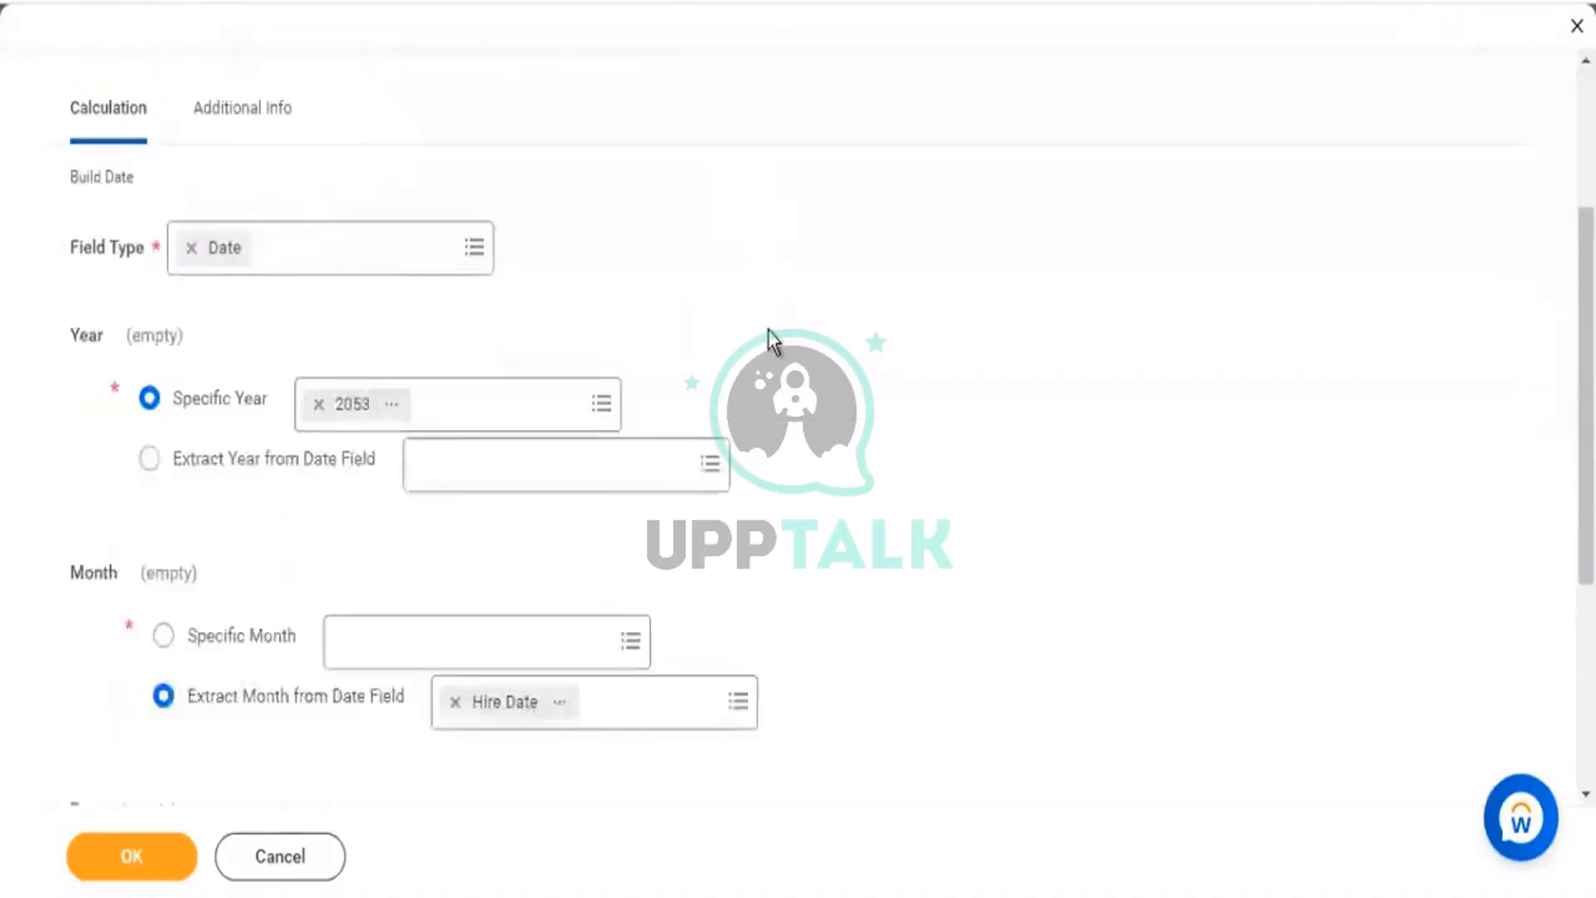
{"action": "scroll", "coordinate": [710, 360], "scroll_direction": "down", "scroll_amount": 2}
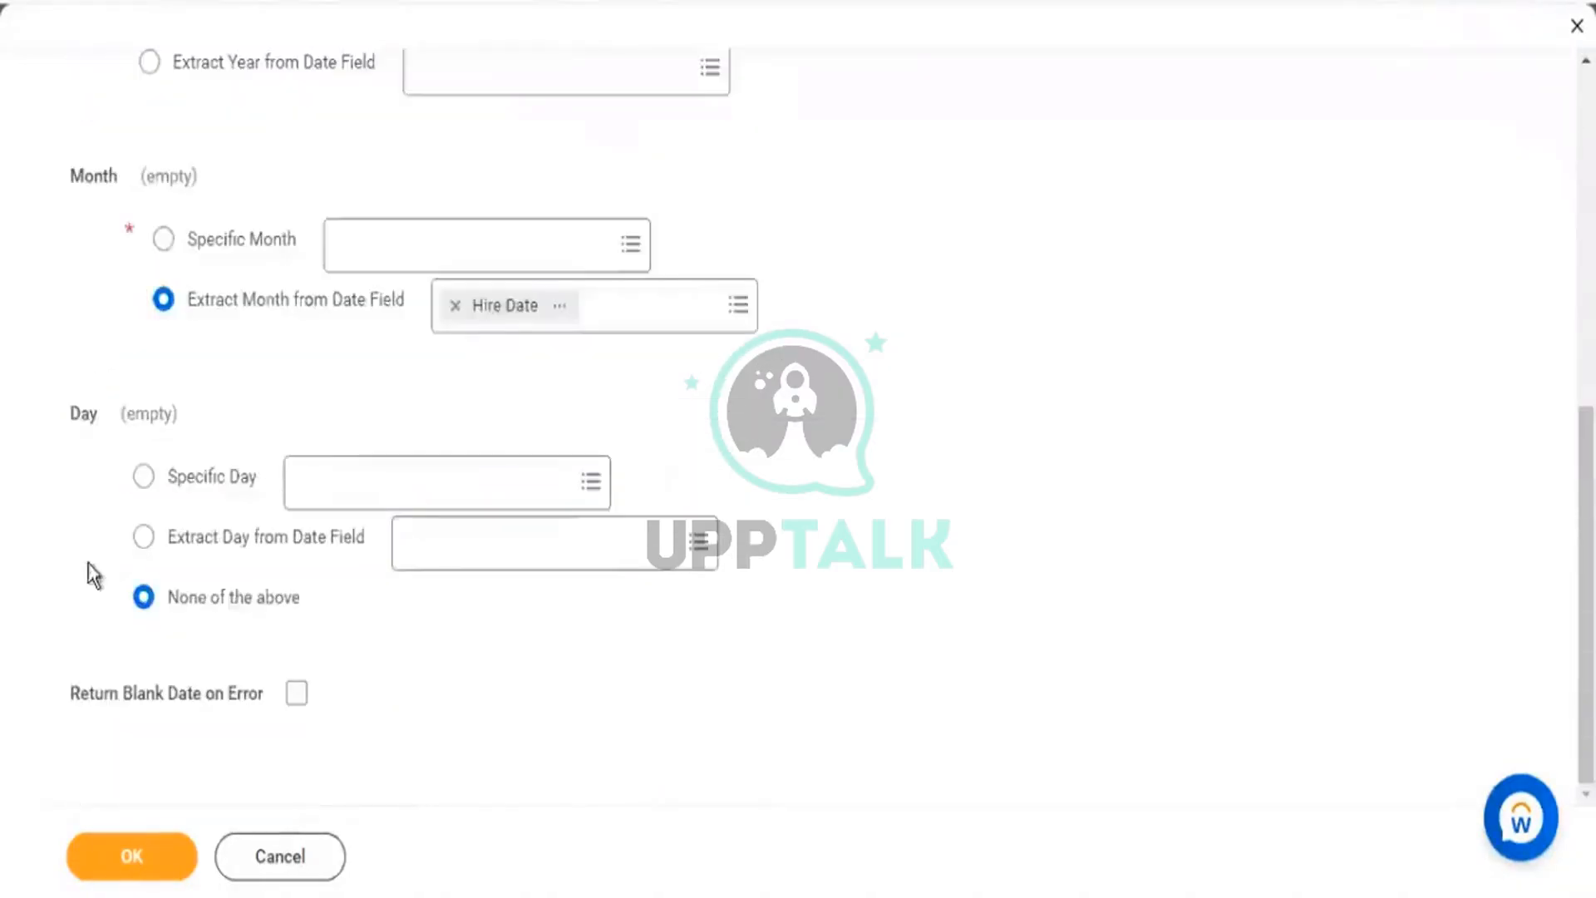
{"action": "double_click", "coordinate": [94, 415]}
Extract the Build Date's day from the Date of Birth field.
{"action": "left_click", "coordinate": [292, 540]}
{"action": "left_click", "coordinate": [477, 546]}
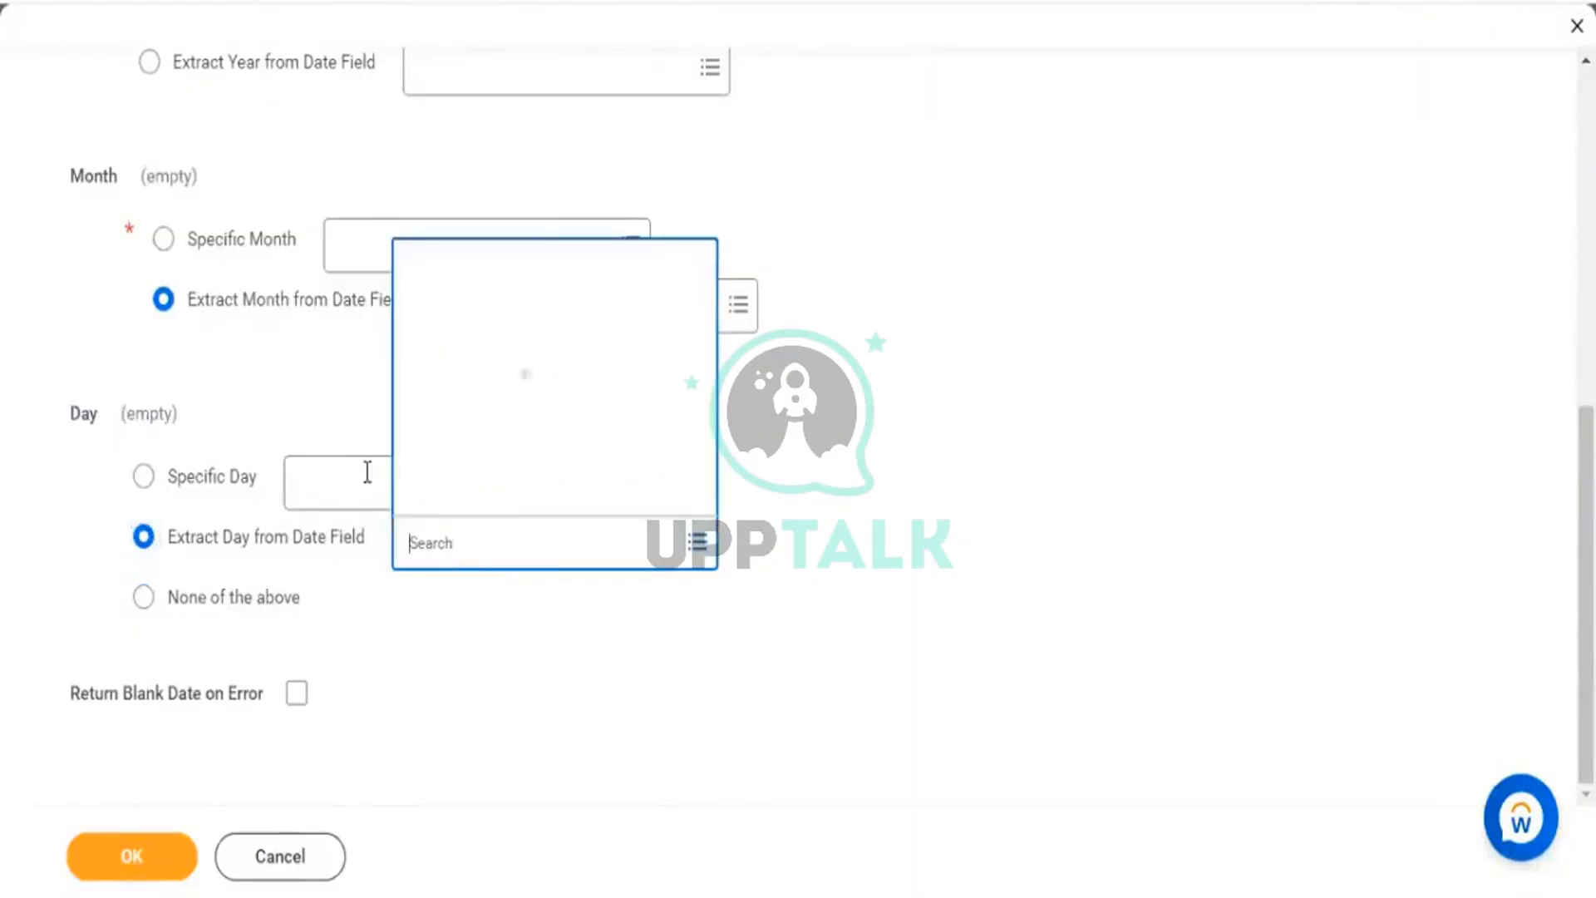
{"action": "type", "text": "date of birth"}
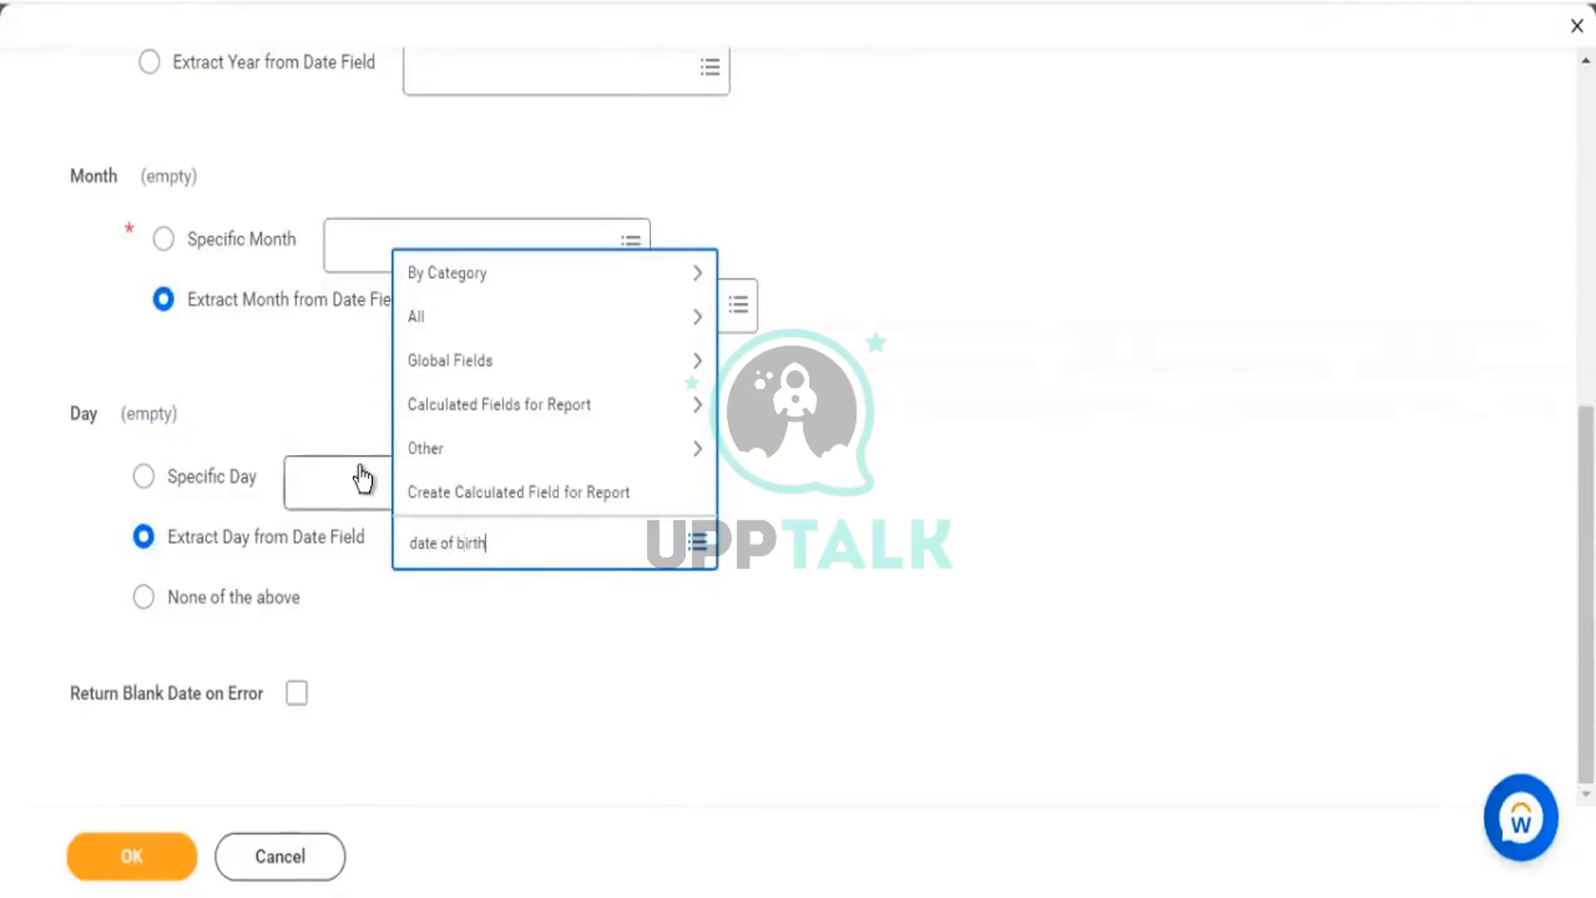
{"action": "key", "text": "Return"}
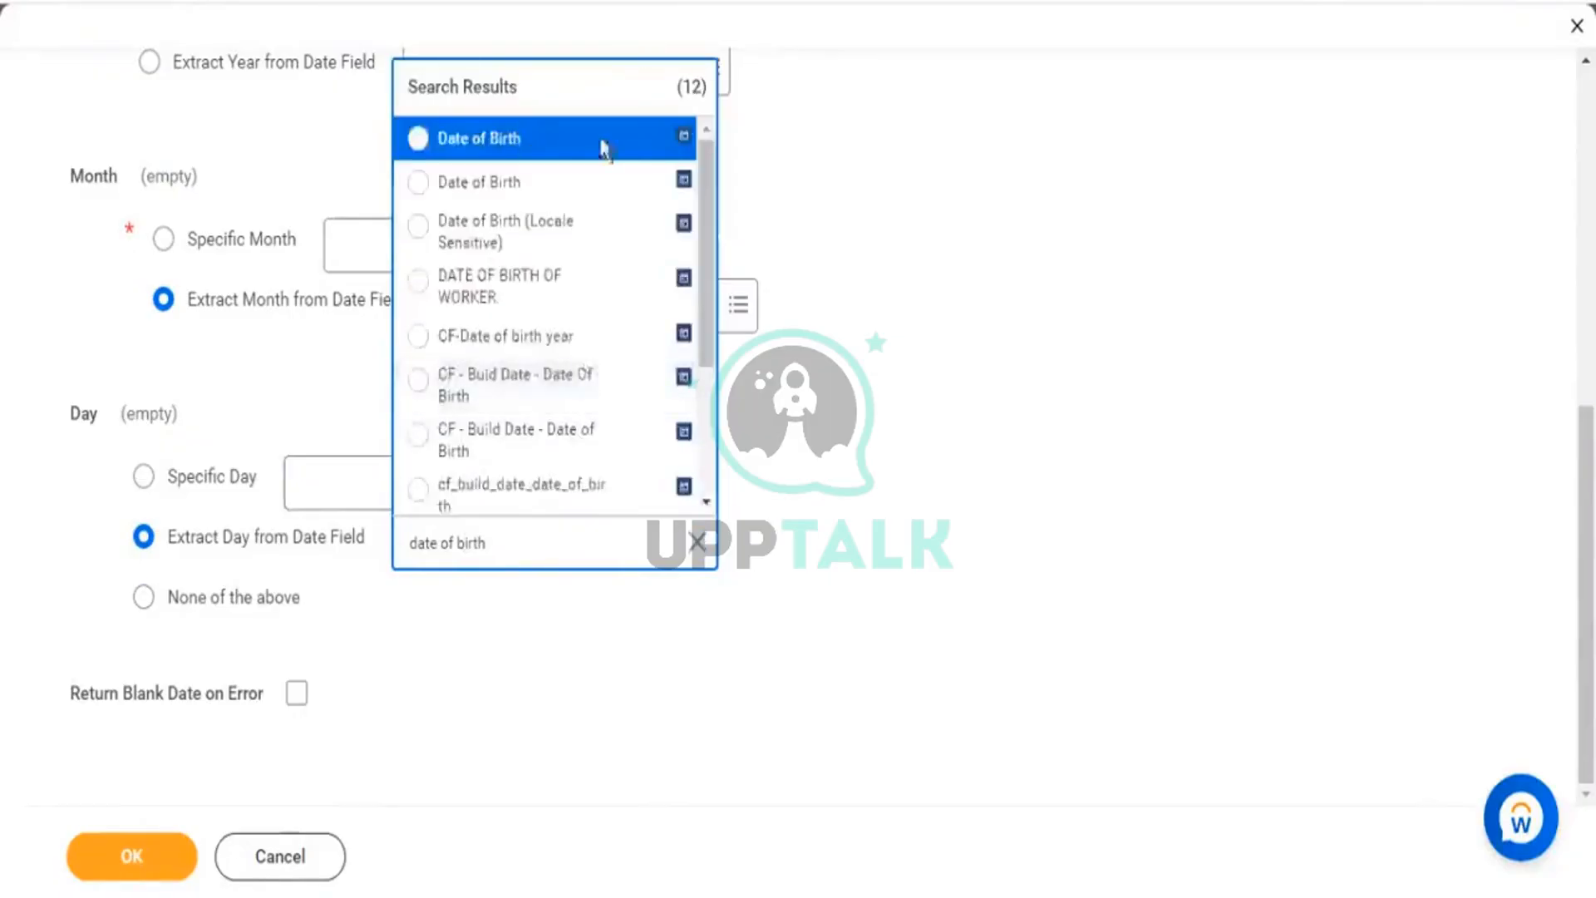
{"action": "left_click", "coordinate": [645, 140]}
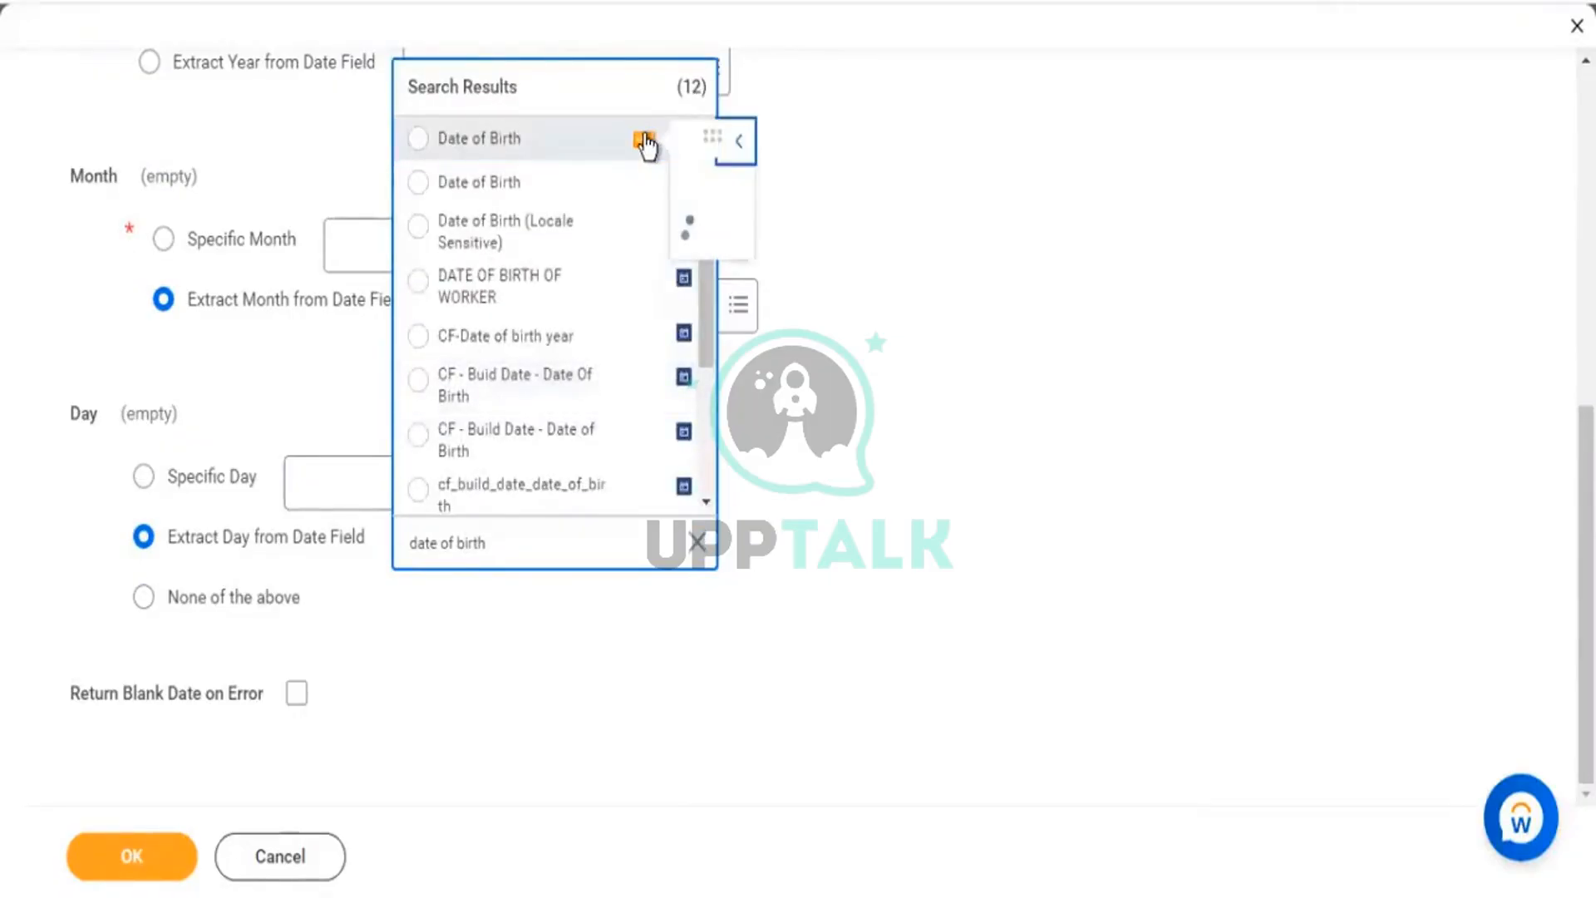
{"action": "left_click", "coordinate": [526, 147]}
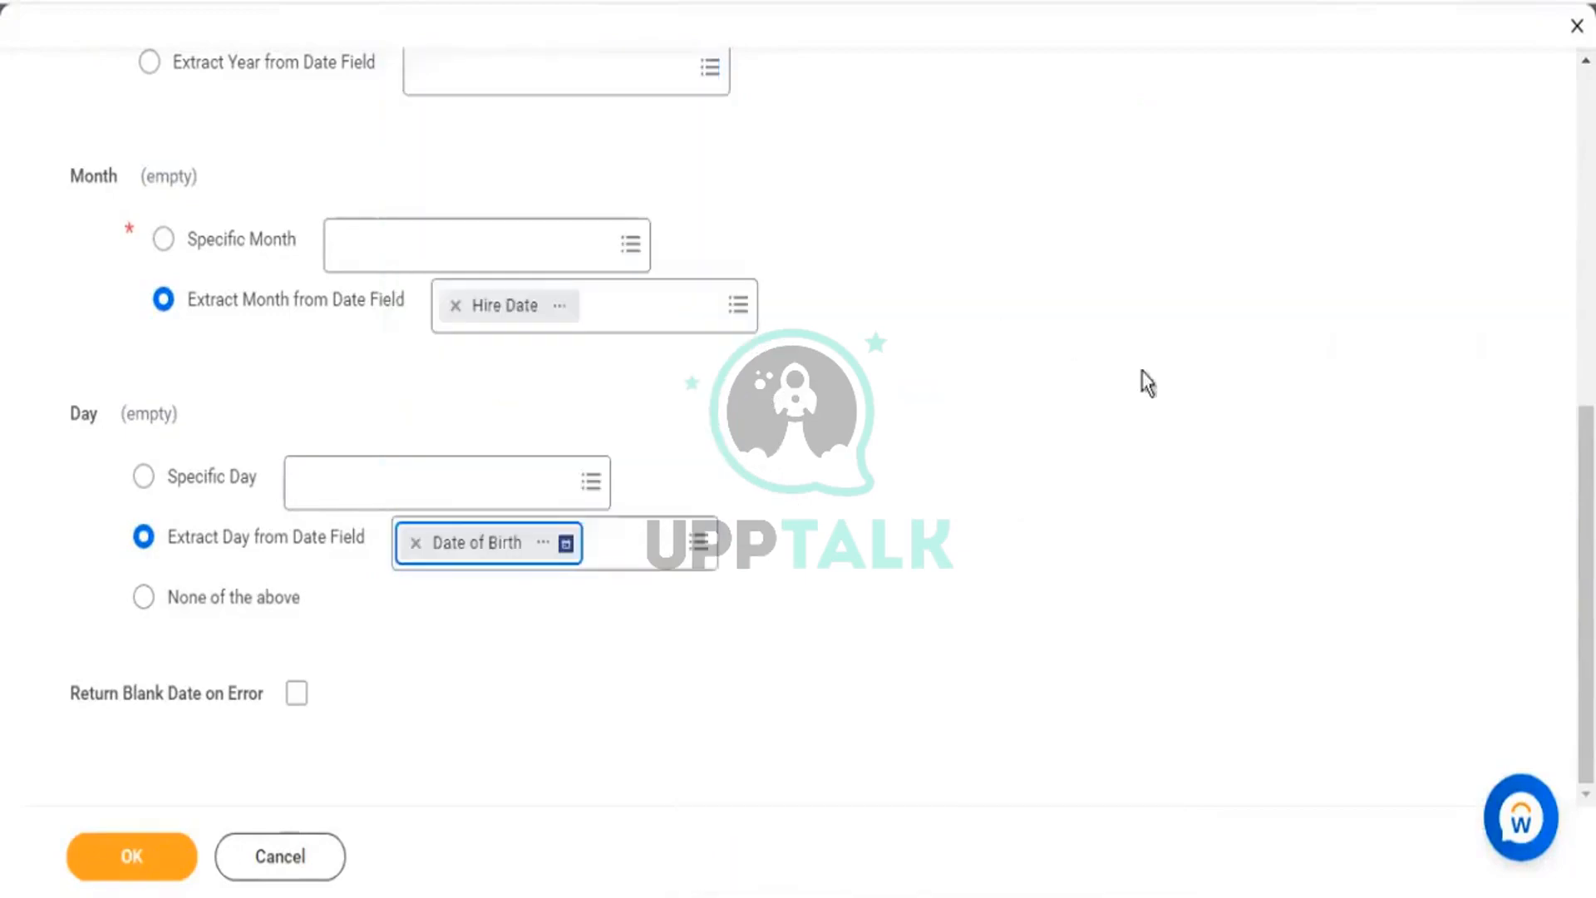
Enable Return Blank Date on Error and save the Build Date field.
{"action": "scroll", "coordinate": [373, 771], "scroll_direction": "up", "scroll_amount": 1}
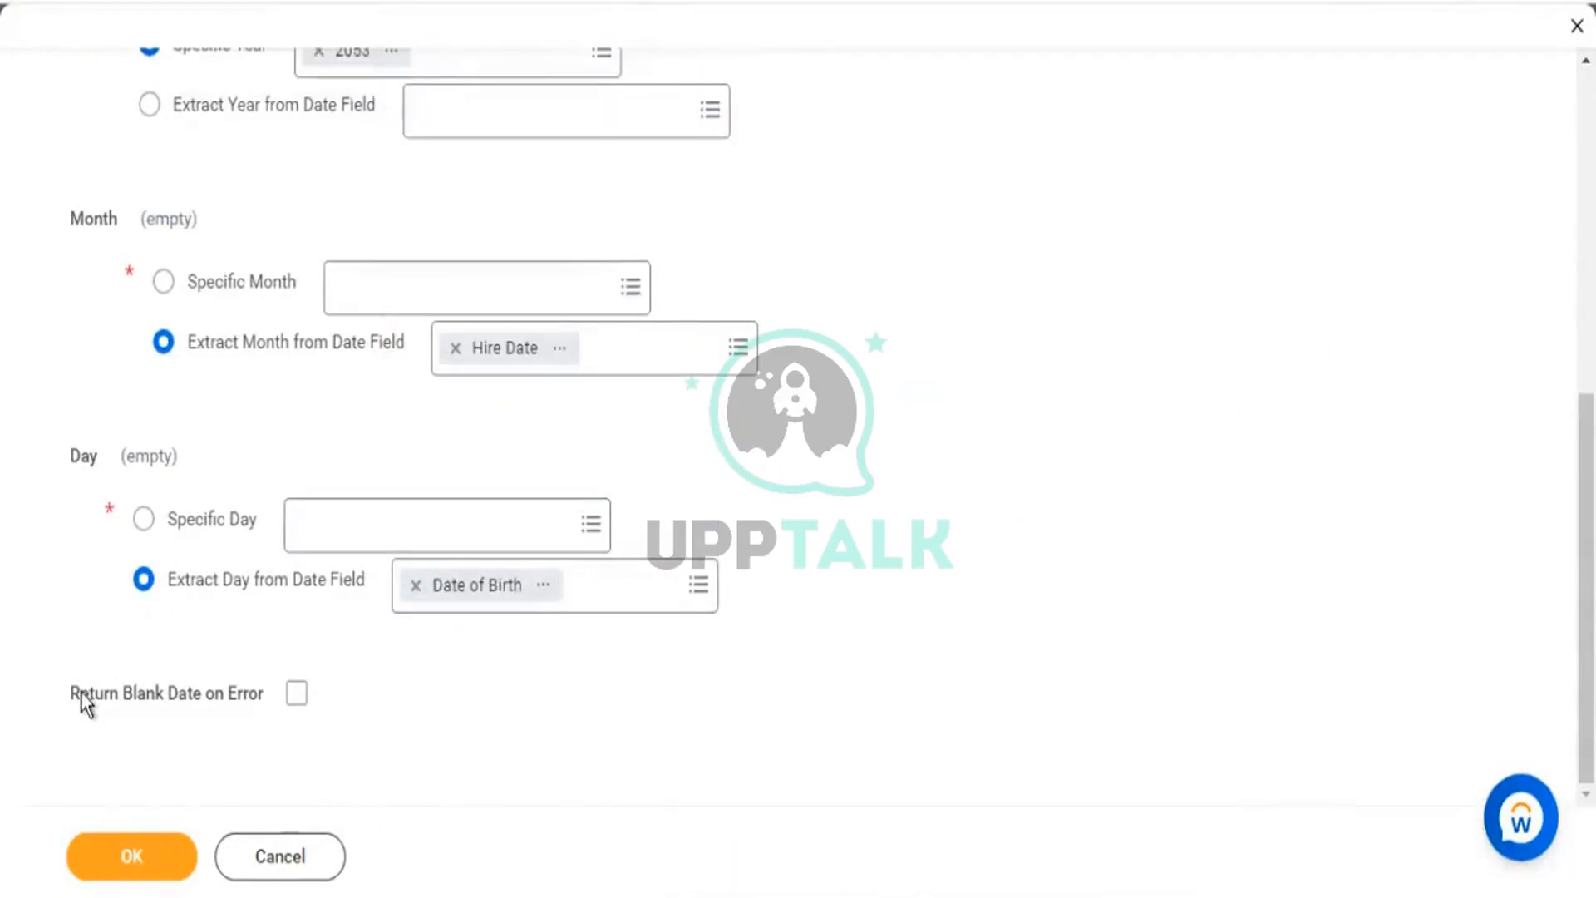
{"action": "left_click_drag", "start_coordinate": [81, 693], "coordinate": [228, 687]}
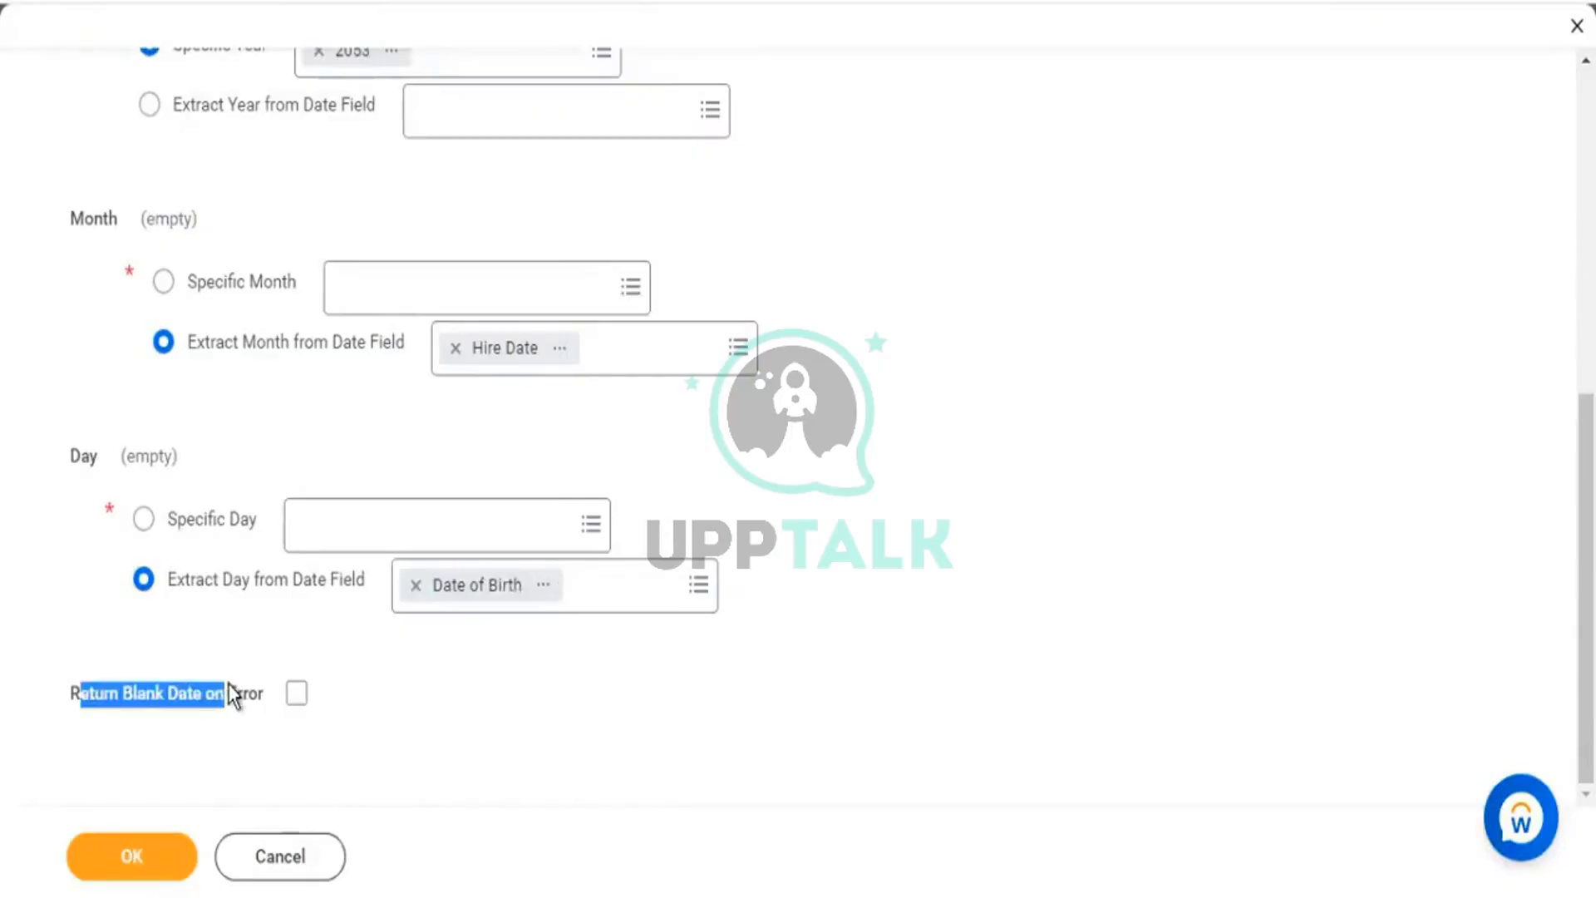
{"action": "left_click", "coordinate": [298, 693]}
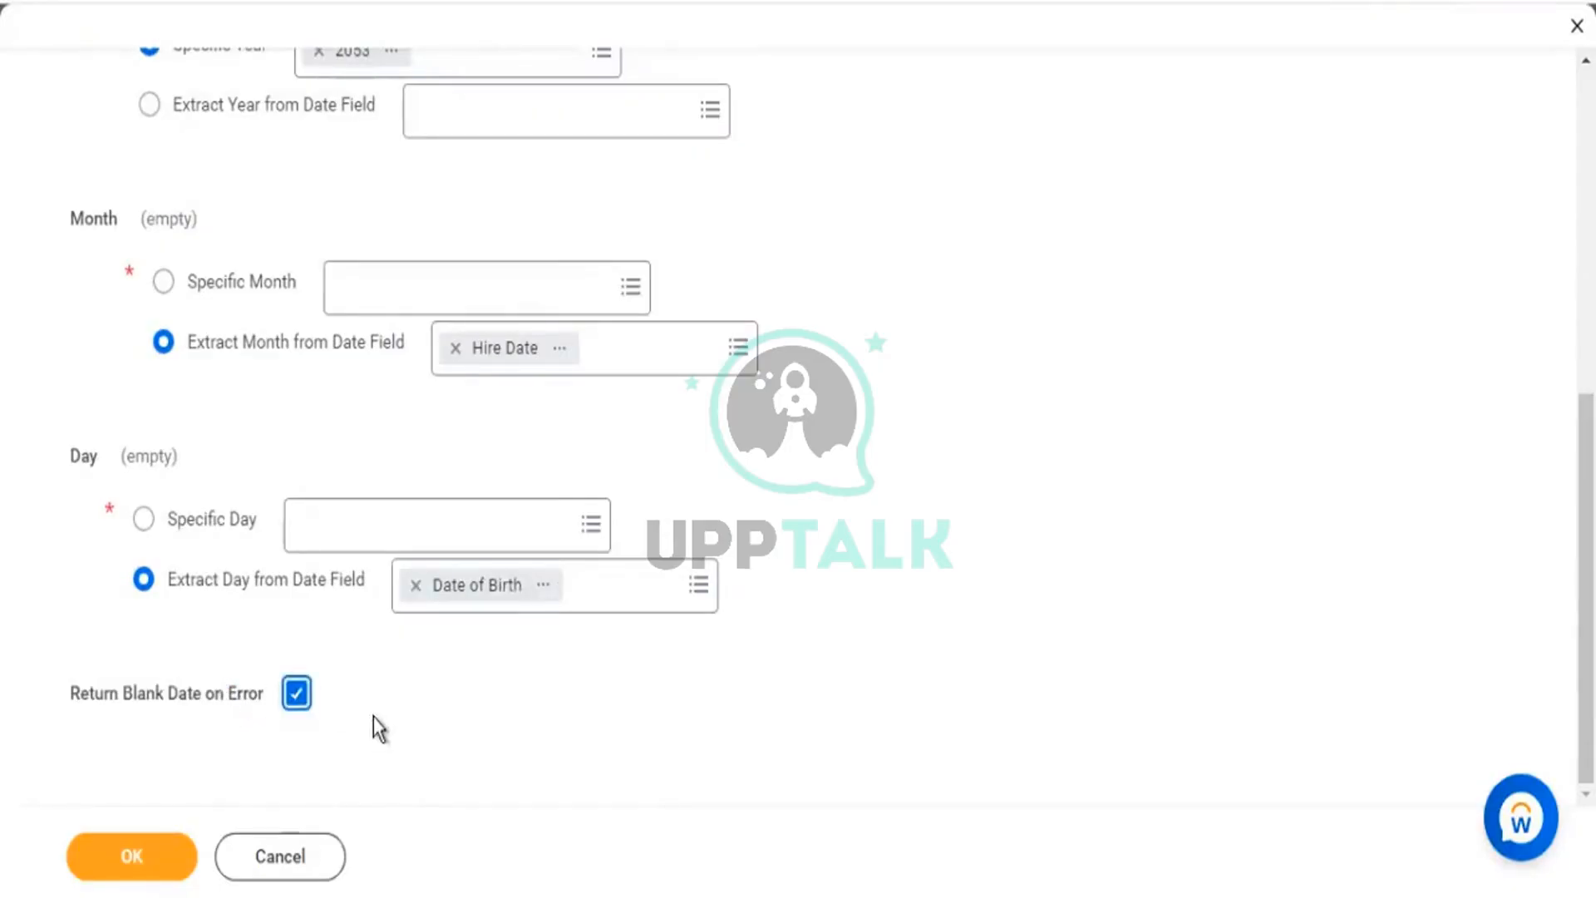
{"action": "left_click", "coordinate": [130, 847]}
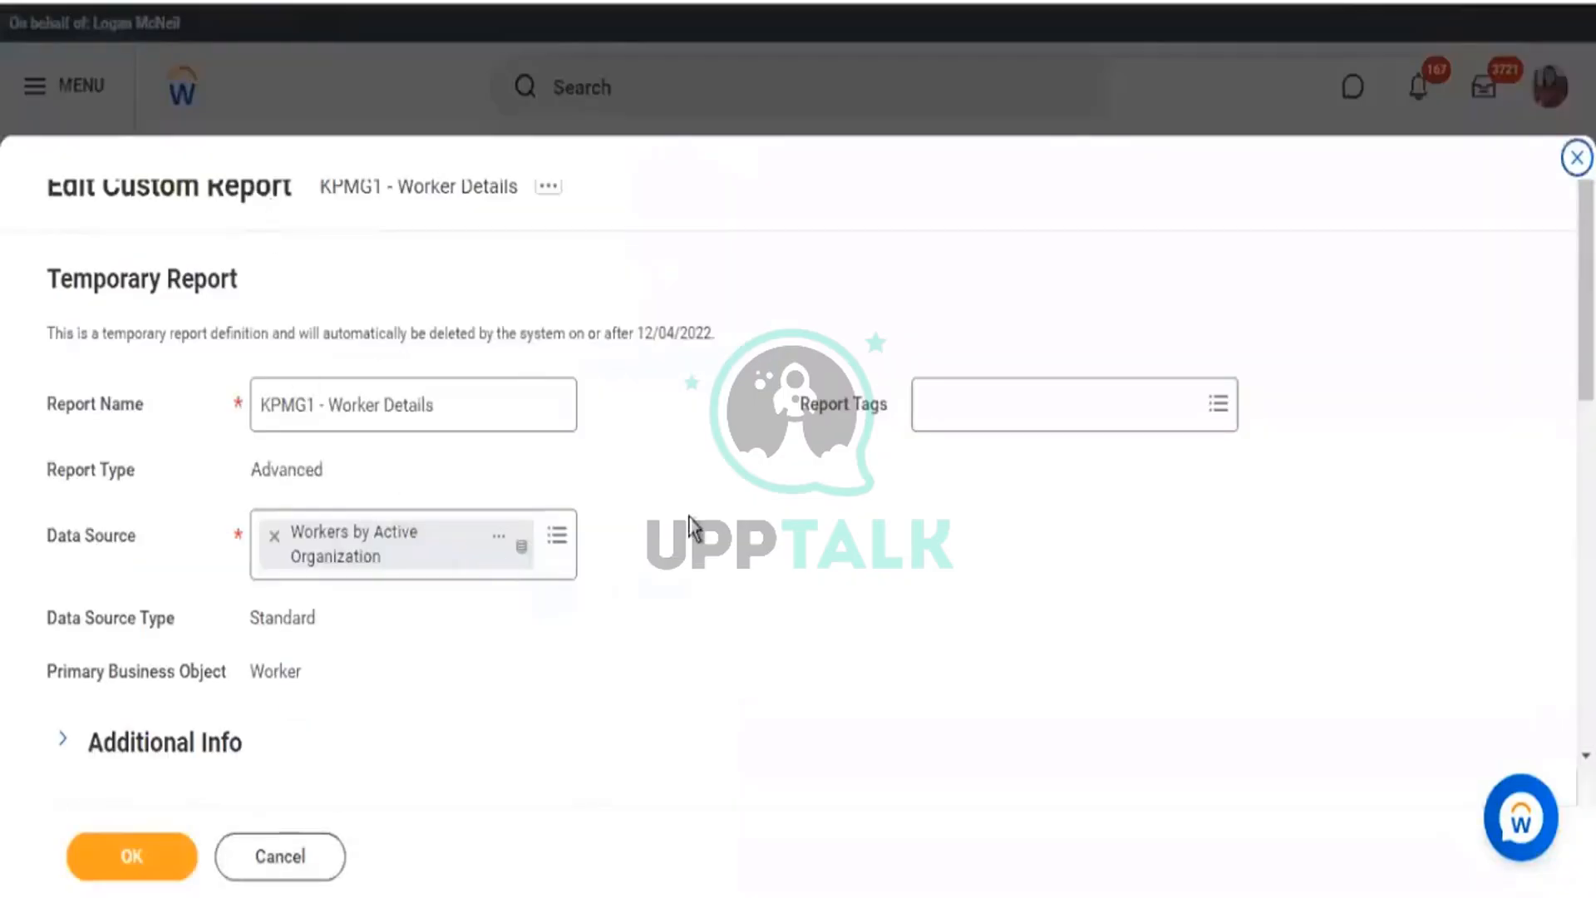
Head the CF - BD - Worker - Hire/DOB column 'Hire/DoB', save, and run the report.
{"action": "scroll", "coordinate": [690, 527], "scroll_direction": "down", "scroll_amount": 5}
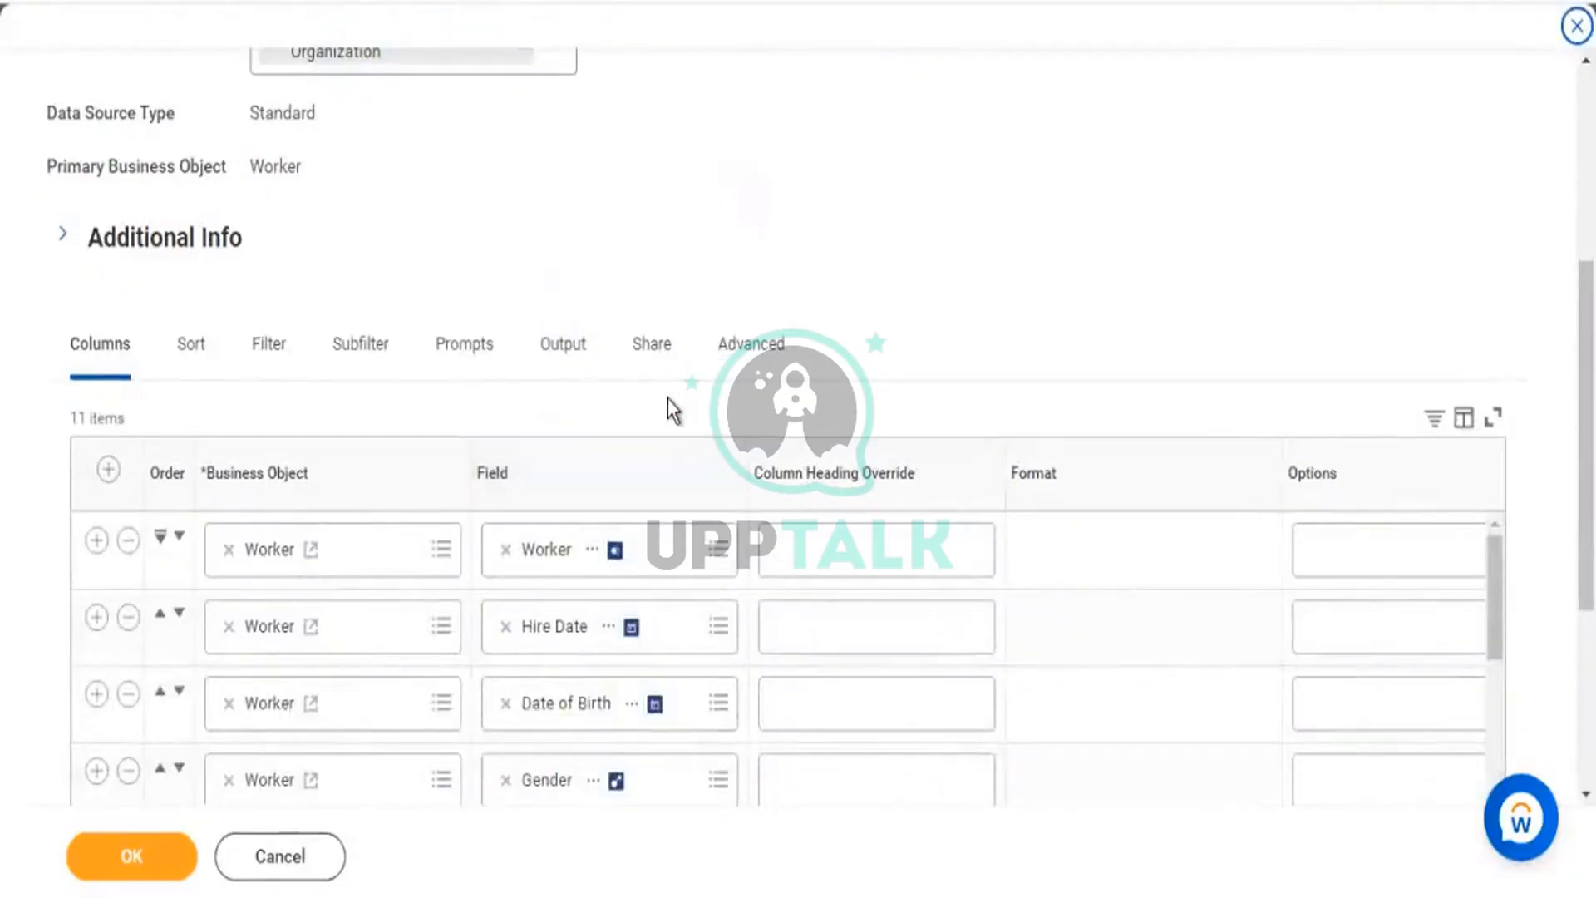
{"action": "scroll", "coordinate": [673, 399], "scroll_direction": "down", "scroll_amount": 3}
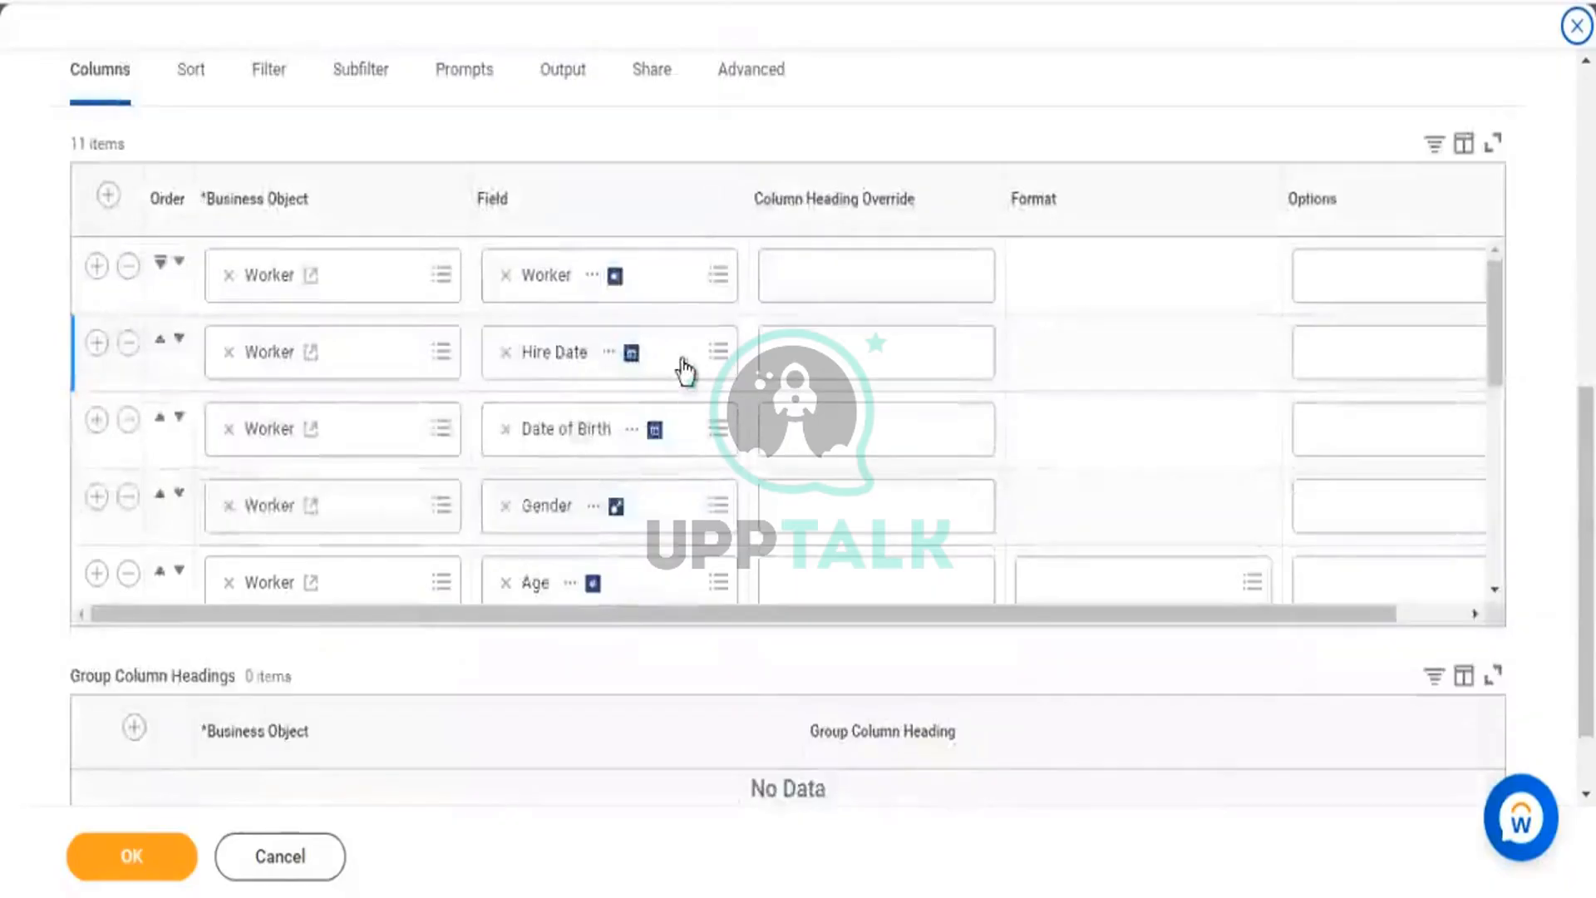
{"action": "scroll", "coordinate": [685, 370], "scroll_direction": "down", "scroll_amount": 2}
{"action": "scroll", "coordinate": [762, 402], "scroll_direction": "down", "scroll_amount": 2}
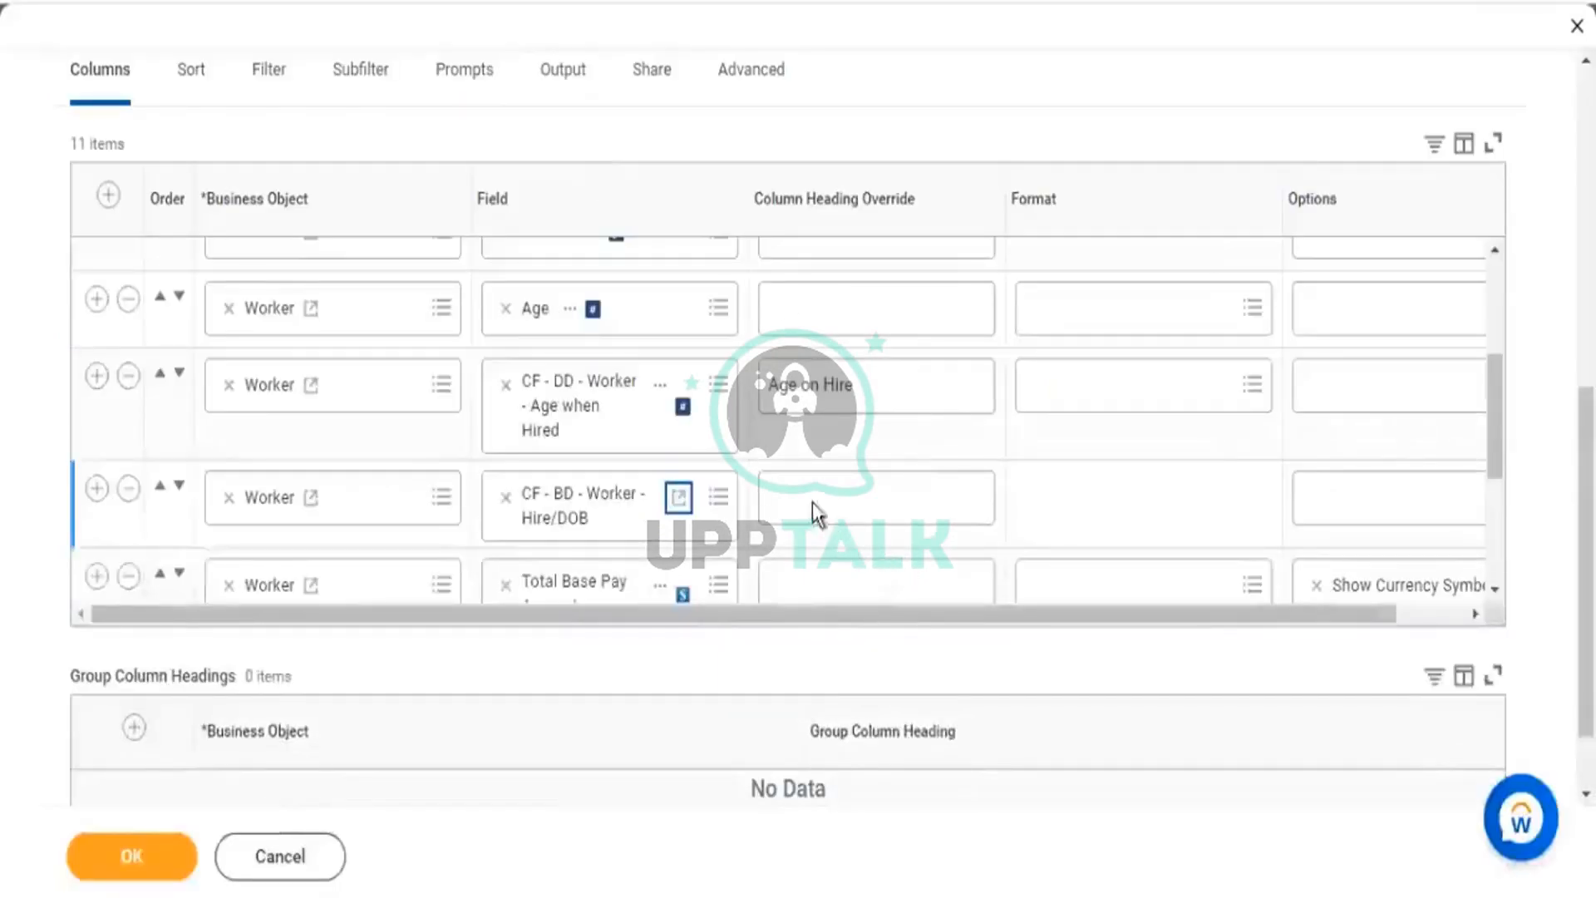
{"action": "left_click", "coordinate": [814, 501]}
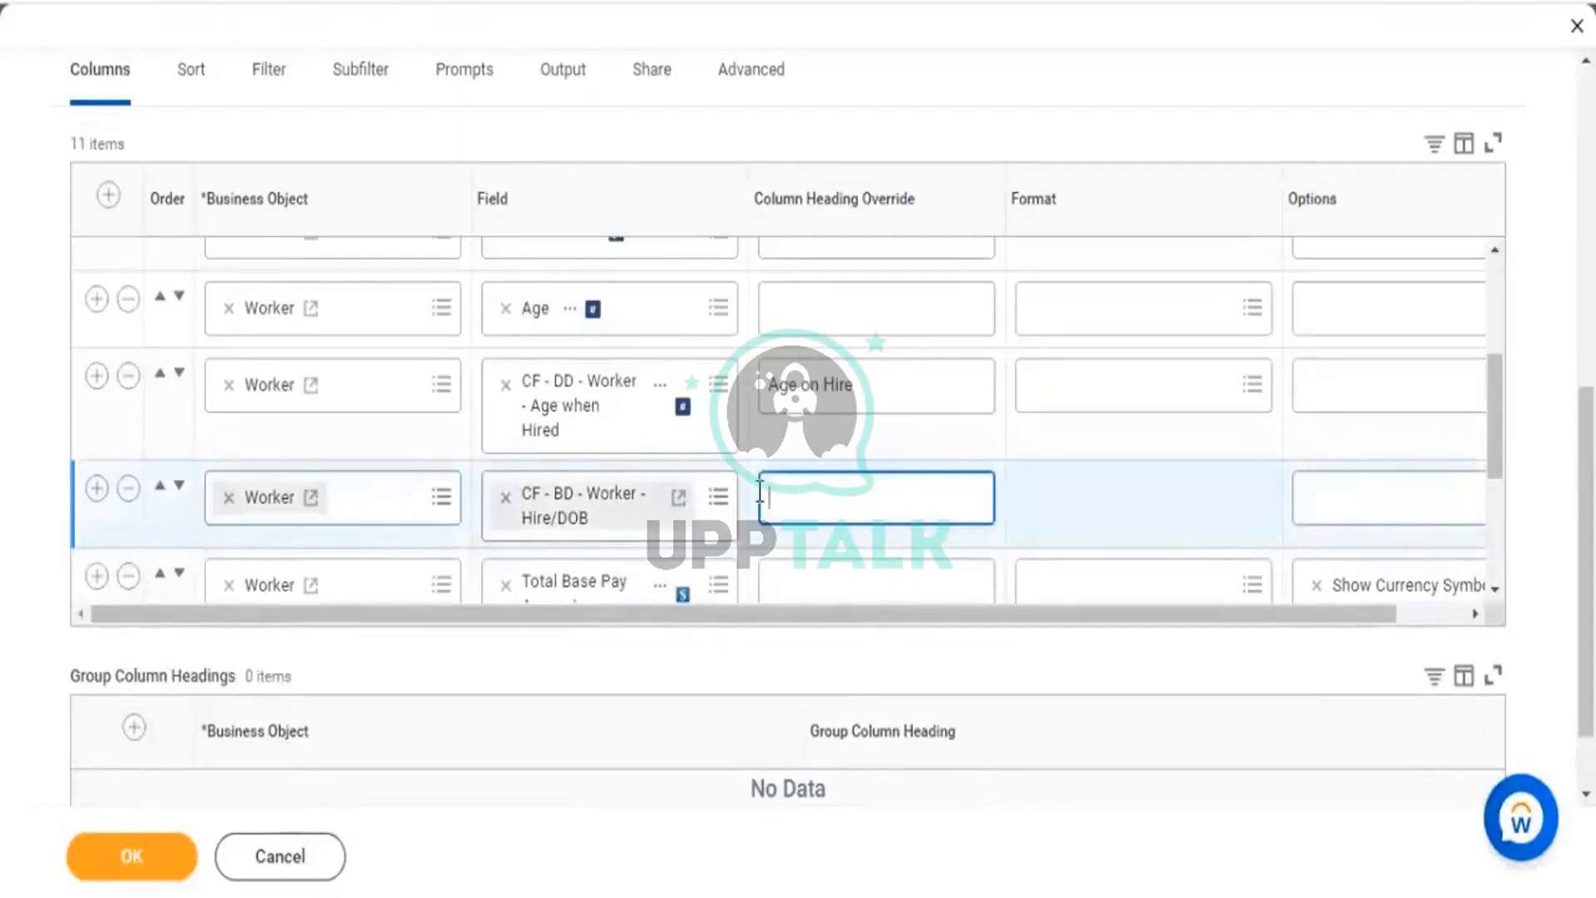
{"action": "type", "text": "Hire"}
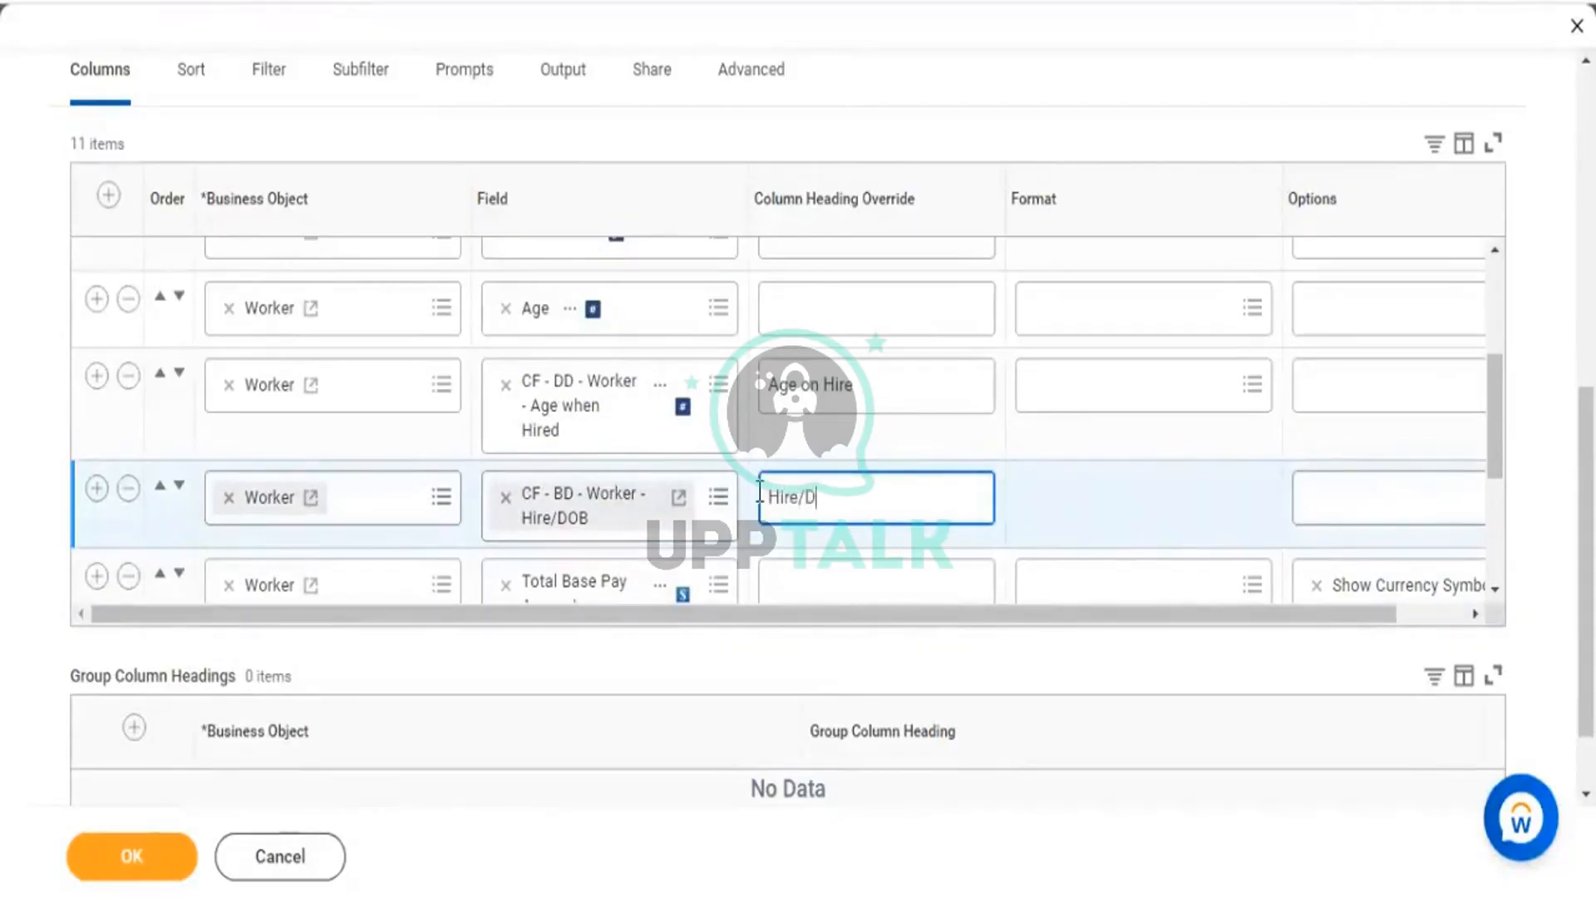
{"action": "type", "text": "/DoB"}
{"action": "left_click", "coordinate": [141, 856]}
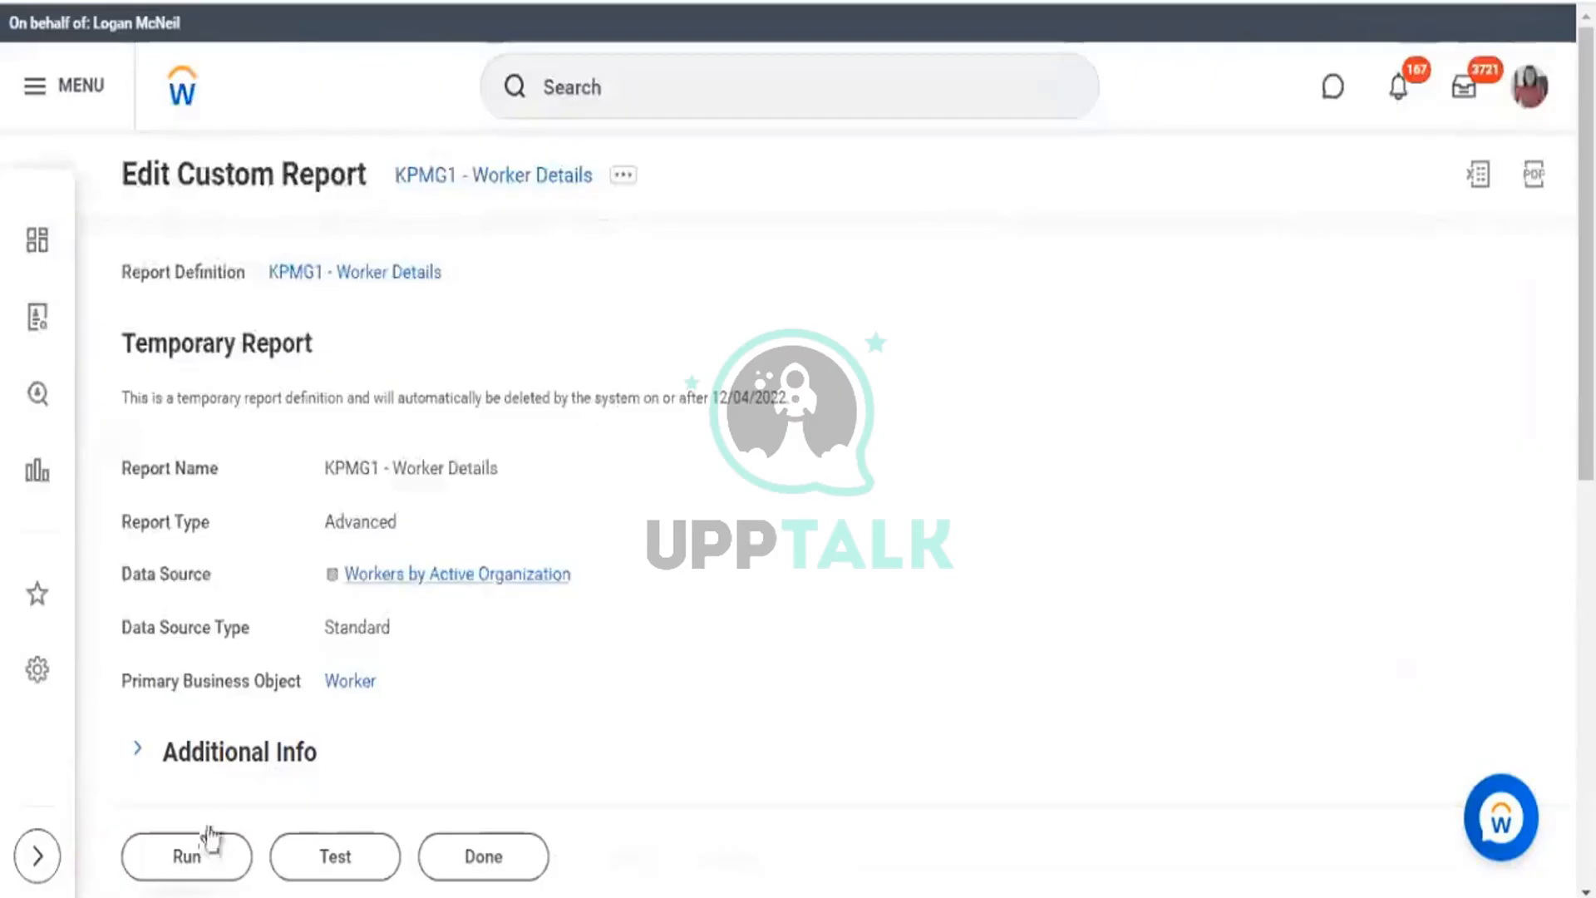
{"action": "left_click", "coordinate": [196, 859]}
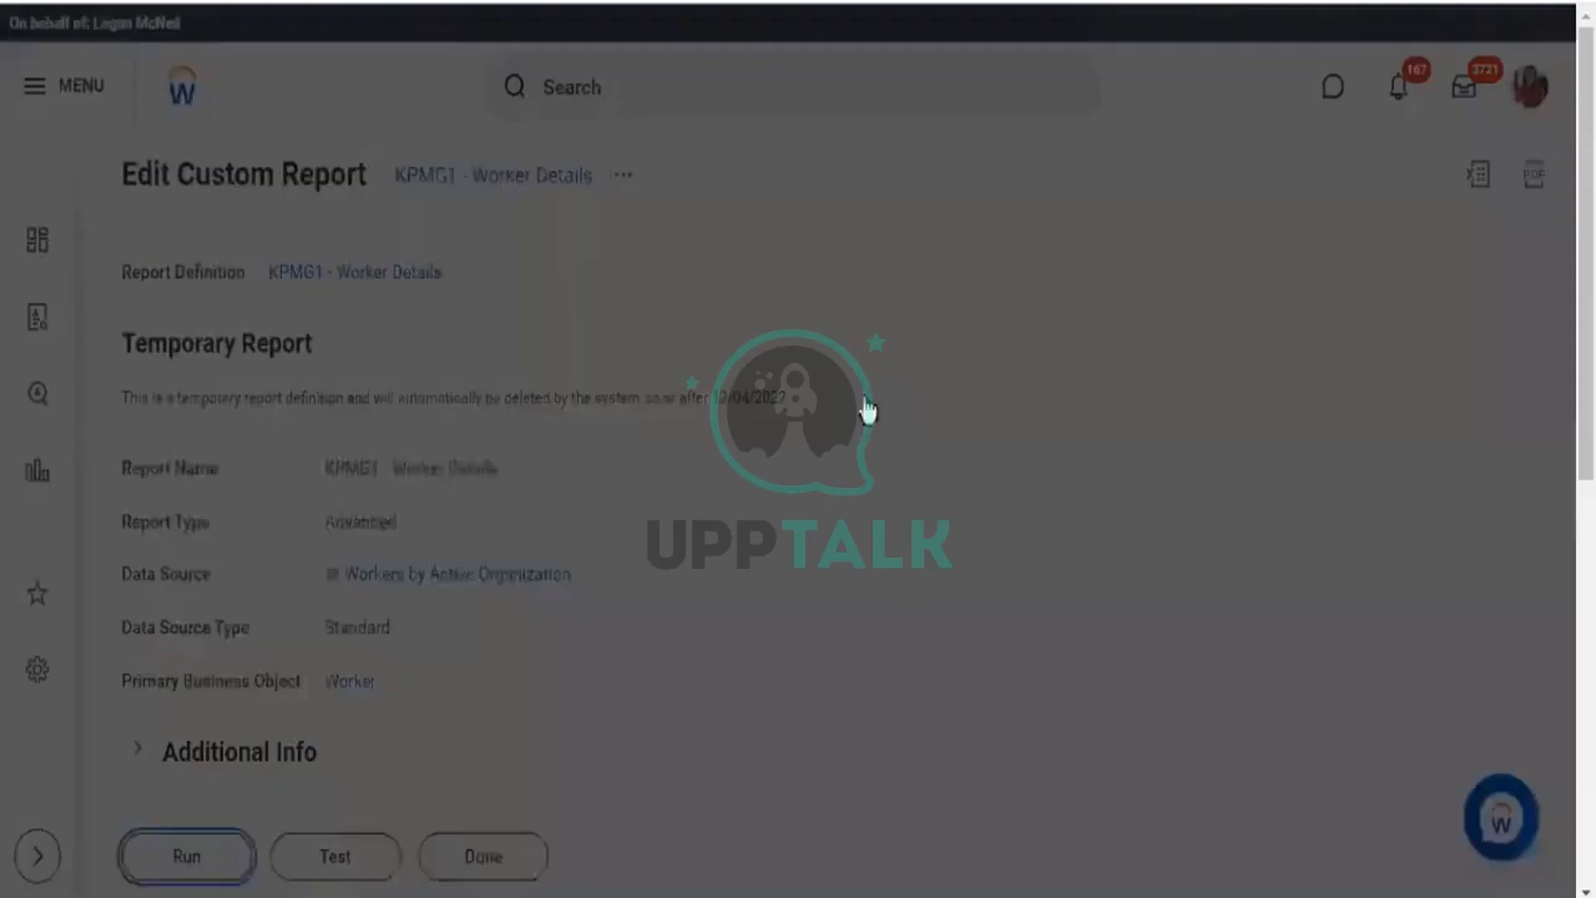
Run the report with the Starting Hire Date year changed from 2022 to 1990.
{"action": "scroll", "coordinate": [979, 632], "scroll_direction": "down", "scroll_amount": 2}
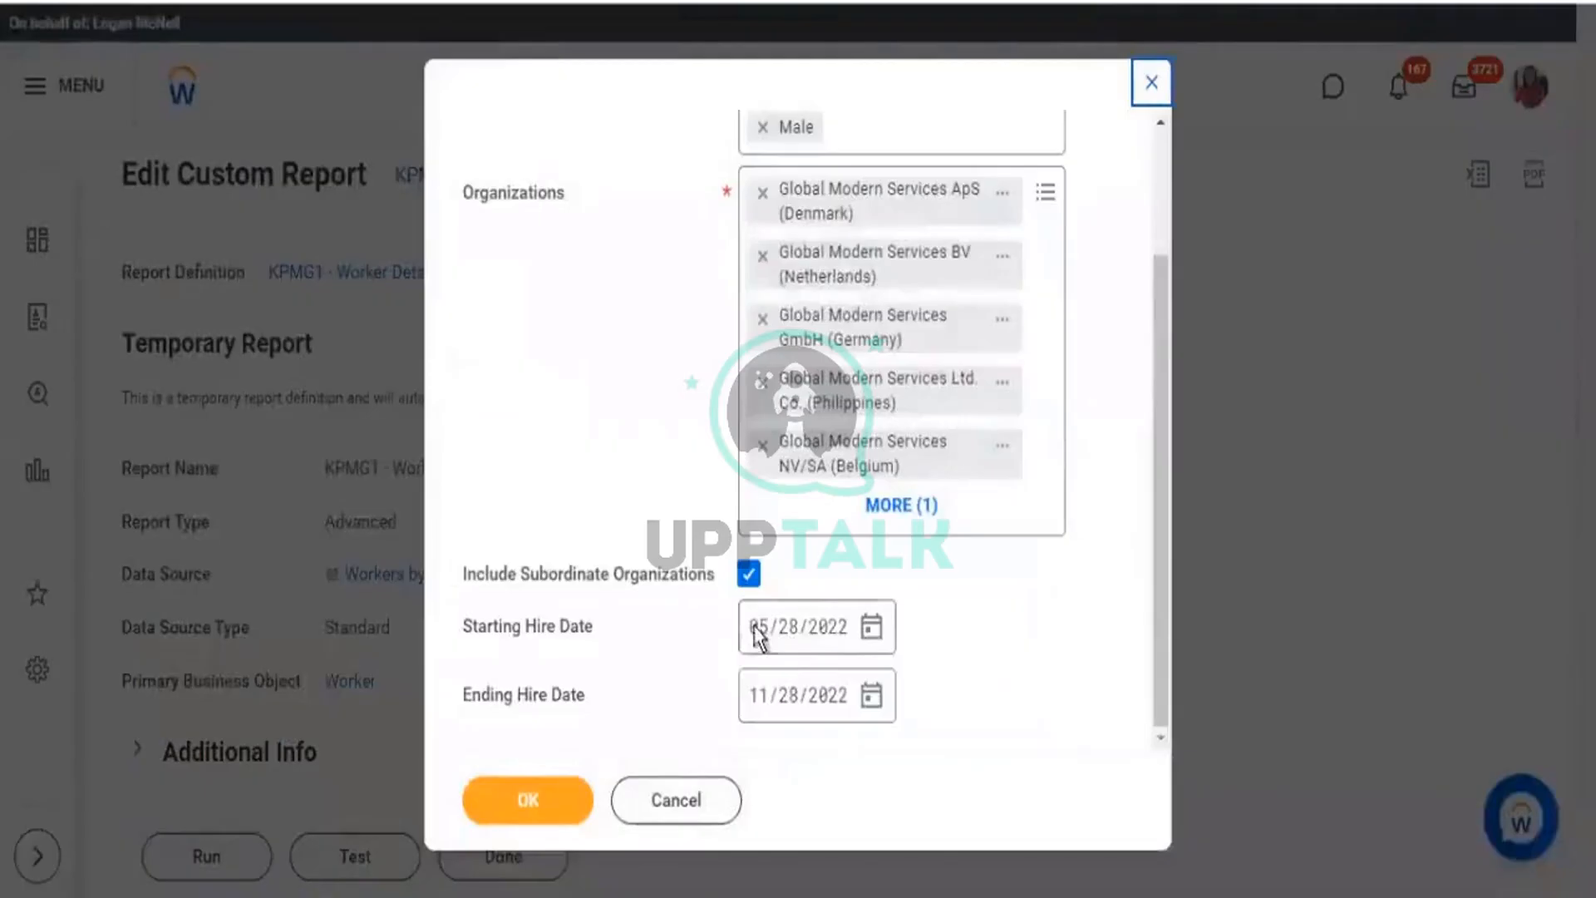
{"action": "left_click", "coordinate": [822, 627]}
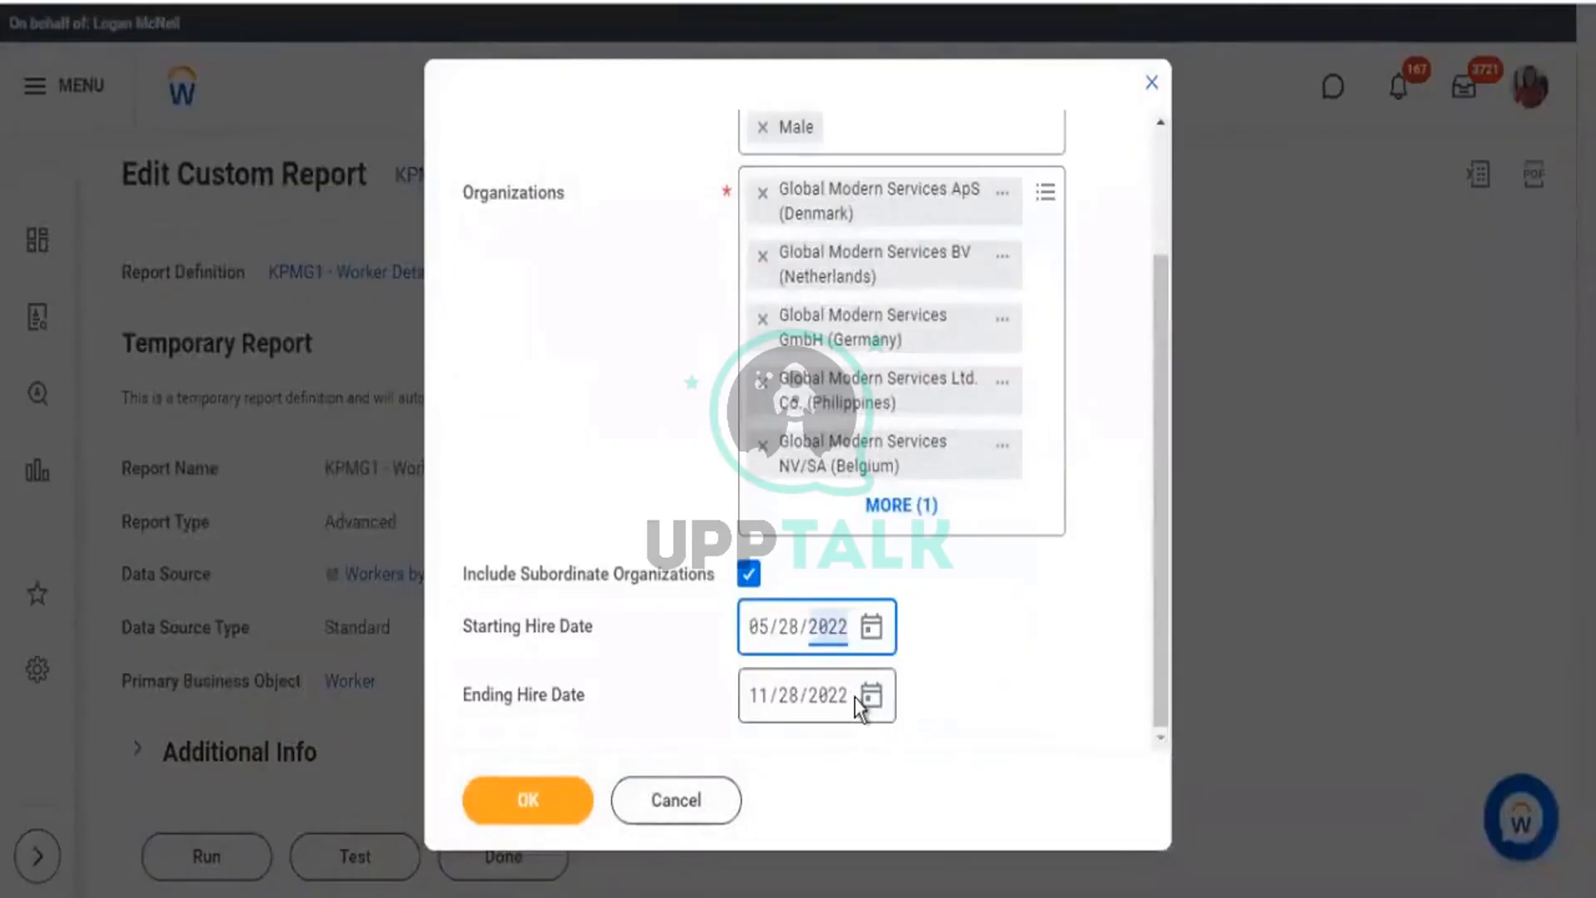
{"action": "type", "text": "1990"}
{"action": "left_click", "coordinate": [552, 798]}
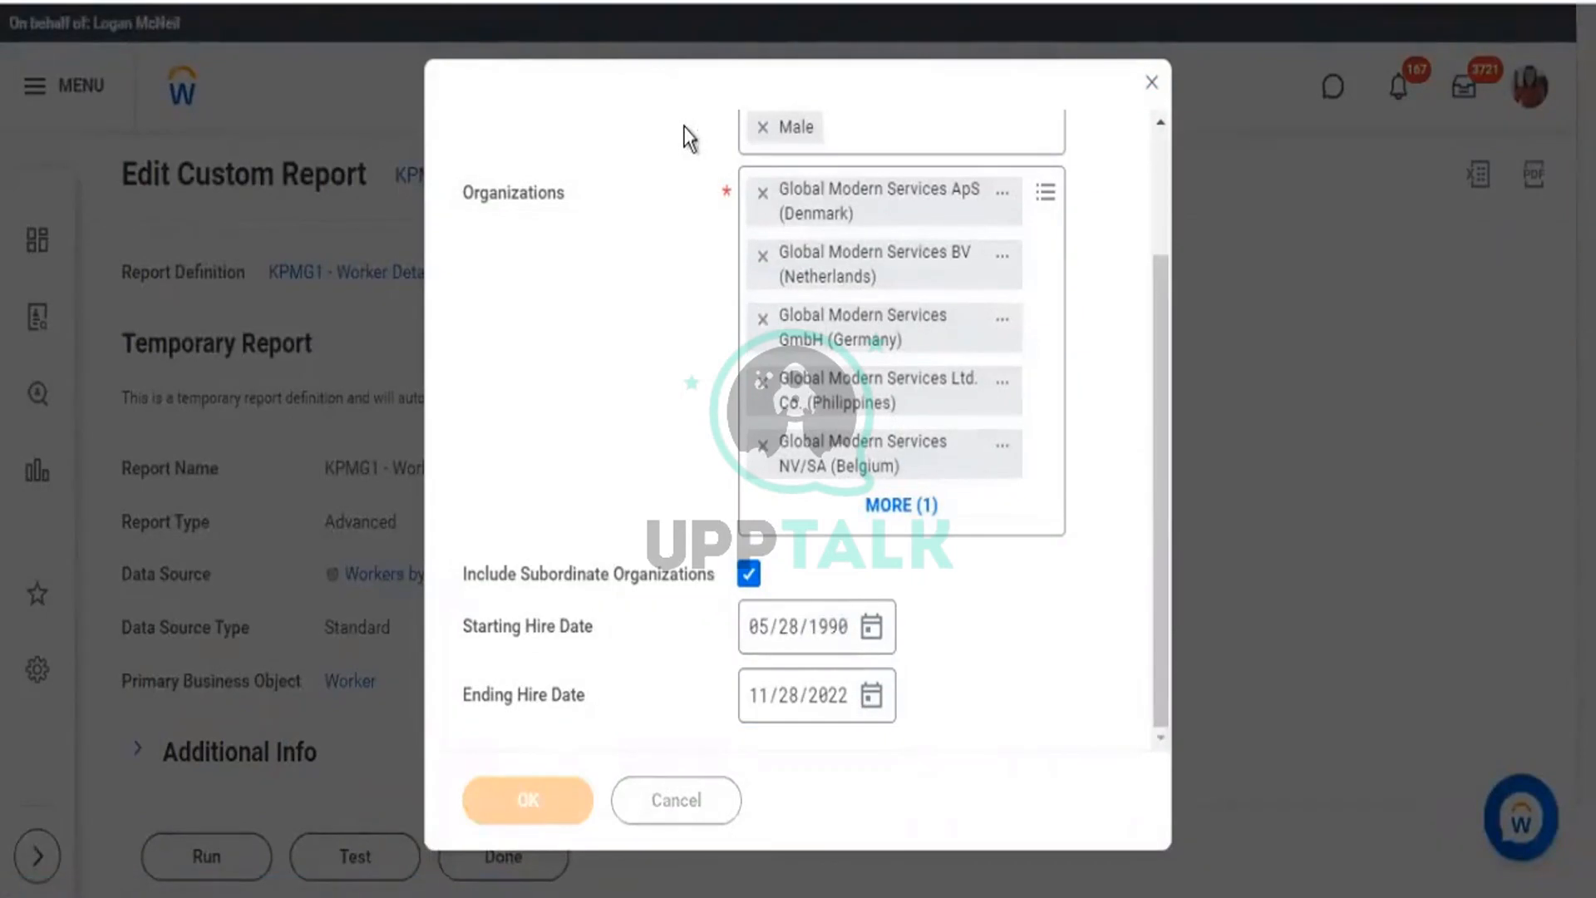
{"action": "scroll", "coordinate": [689, 136], "scroll_direction": "down", "scroll_amount": 1}
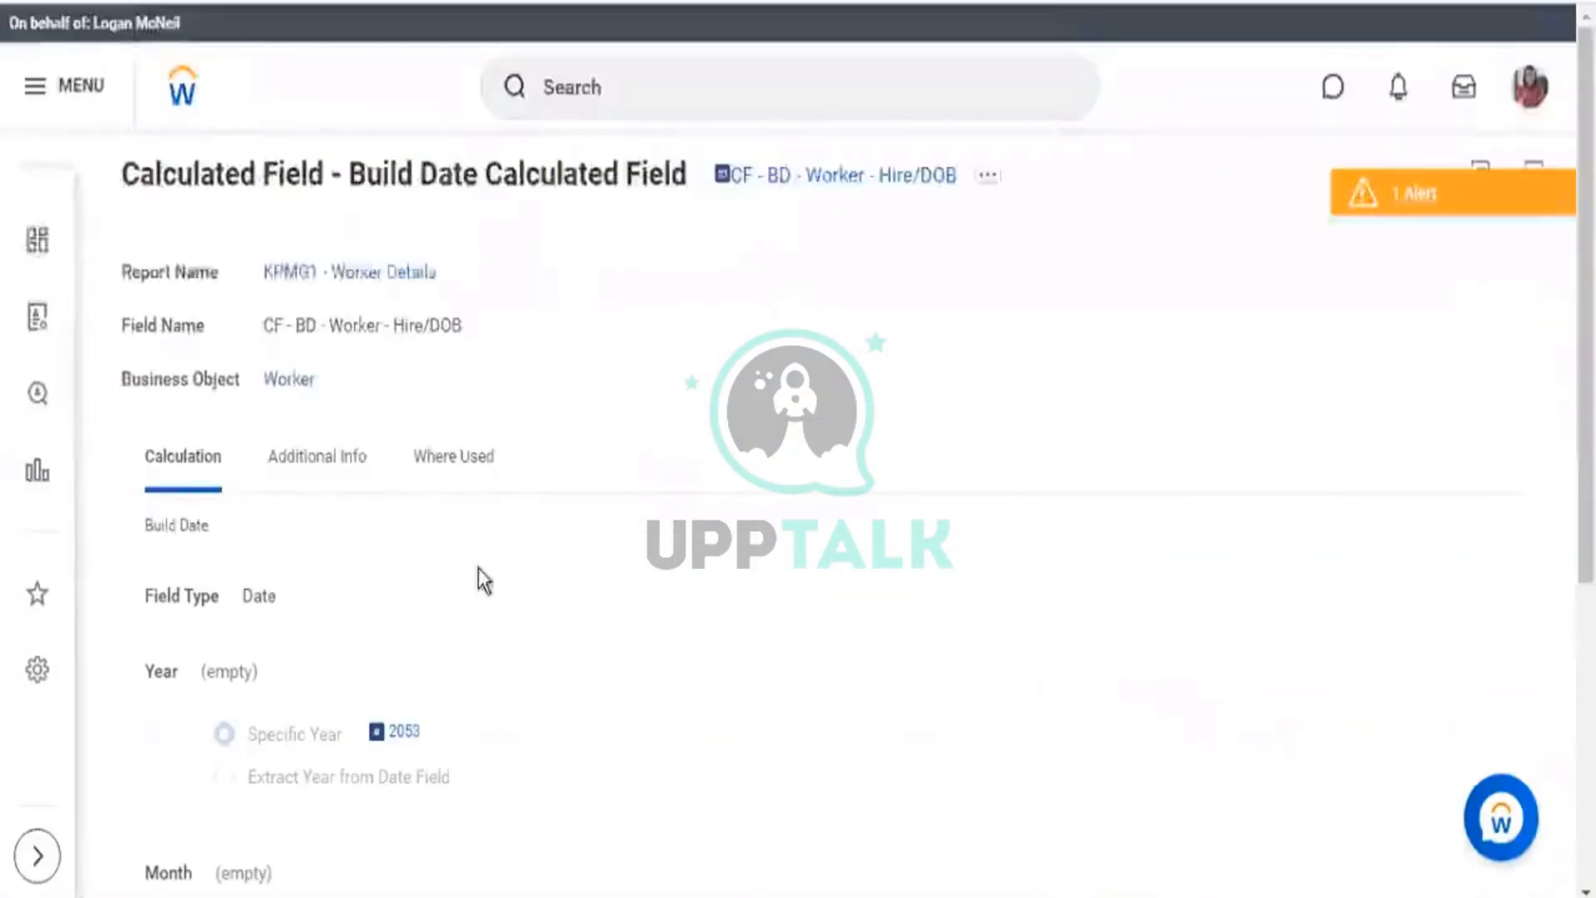
Confirm the Hire/DoB values all use the calculation's fixed year 2053.
{"action": "scroll", "coordinate": [474, 615], "scroll_direction": "down", "scroll_amount": 3}
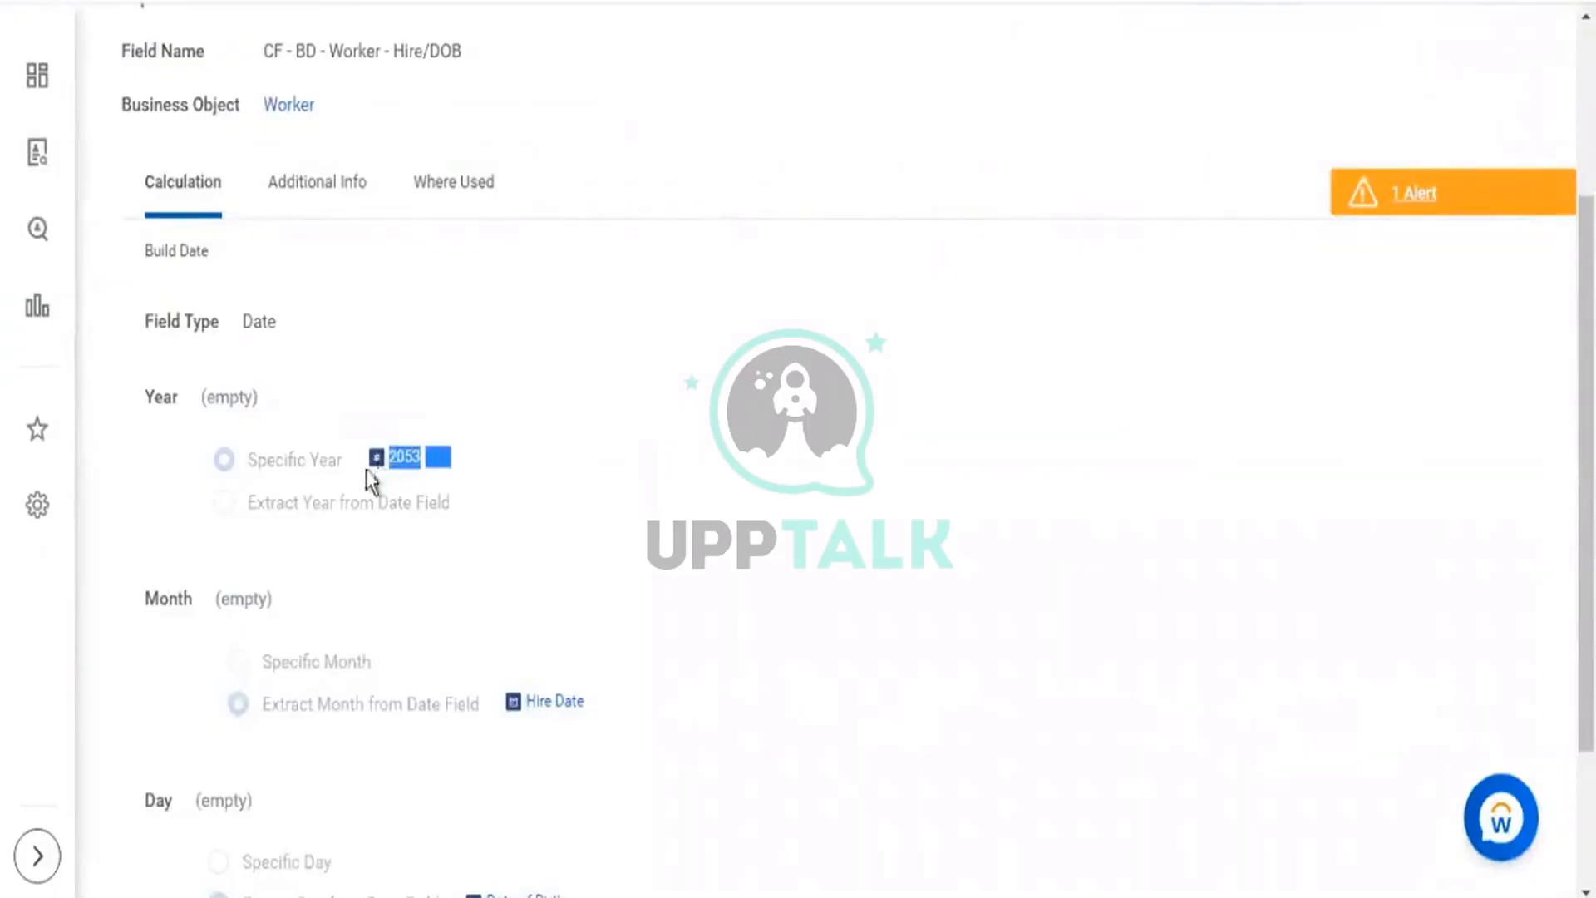
{"action": "left_click_drag", "start_coordinate": [366, 468], "coordinate": [276, 461]}
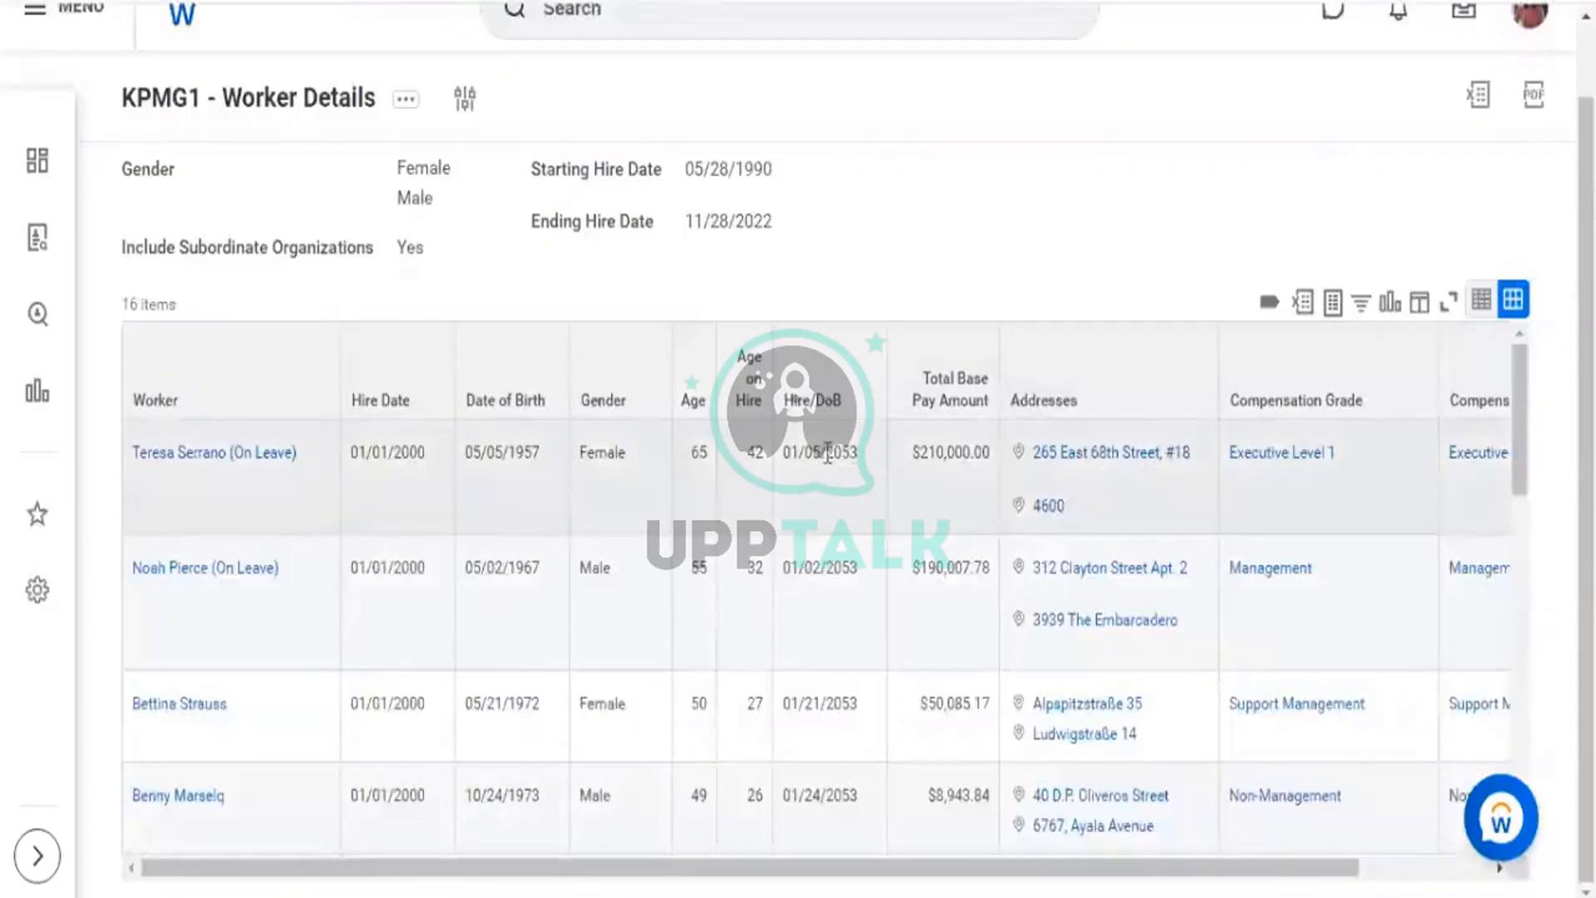
{"action": "double_click", "coordinate": [834, 453]}
{"action": "left_click_drag", "start_coordinate": [826, 565], "coordinate": [849, 562]}
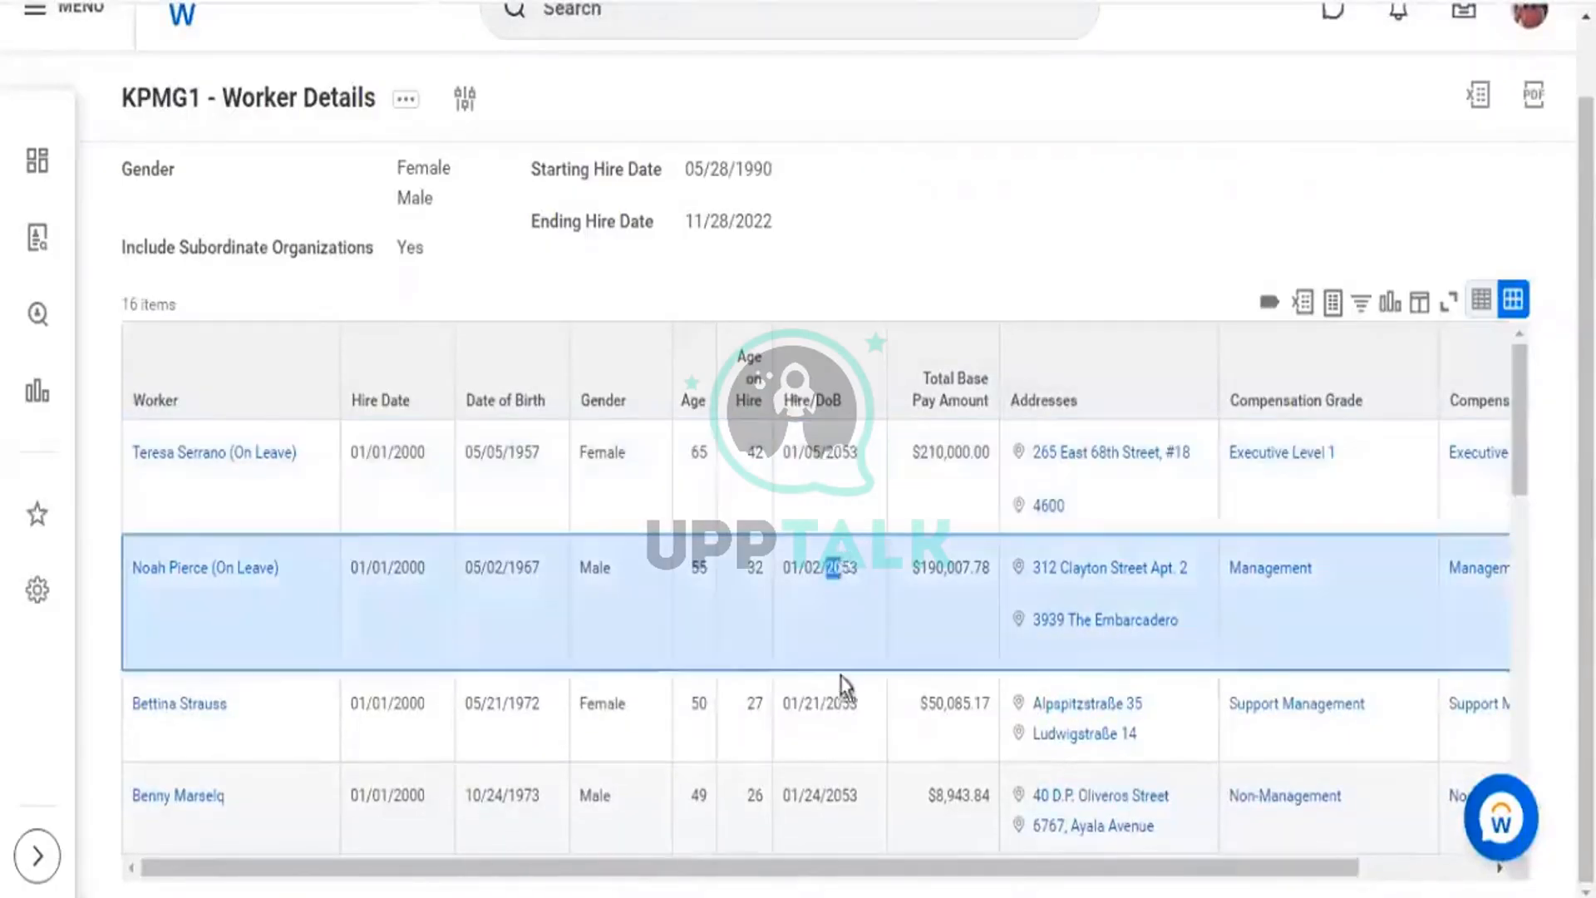
{"action": "left_click", "coordinate": [839, 705]}
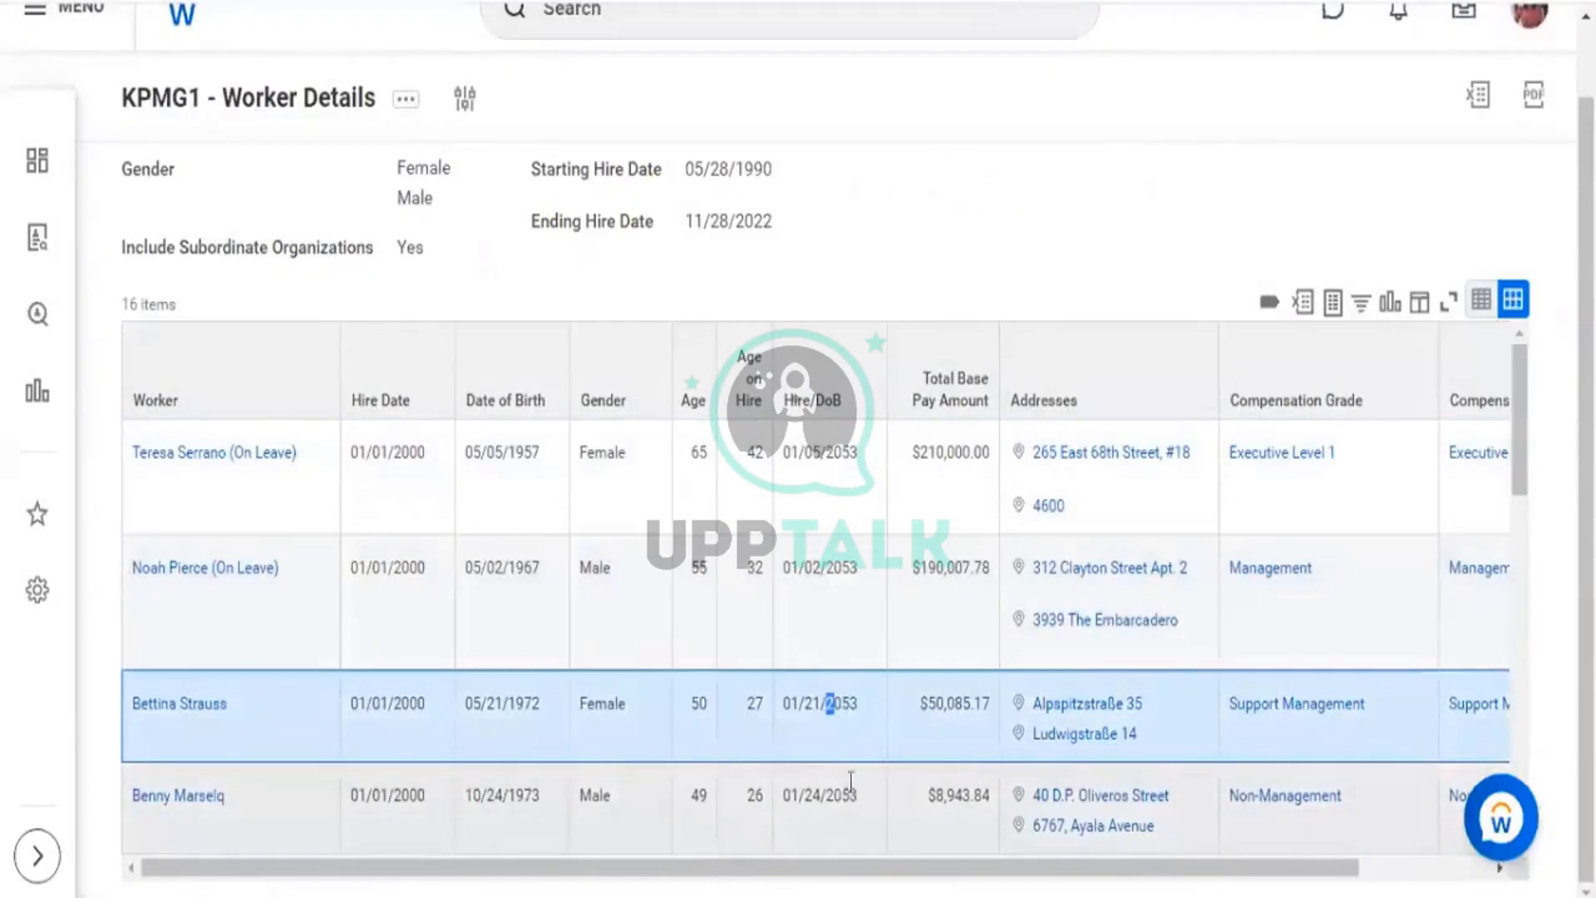
{"action": "left_click", "coordinate": [843, 796]}
{"action": "scroll", "coordinate": [851, 738], "scroll_direction": "down", "scroll_amount": 5}
{"action": "scroll", "coordinate": [852, 738], "scroll_direction": "down", "scroll_amount": 2}
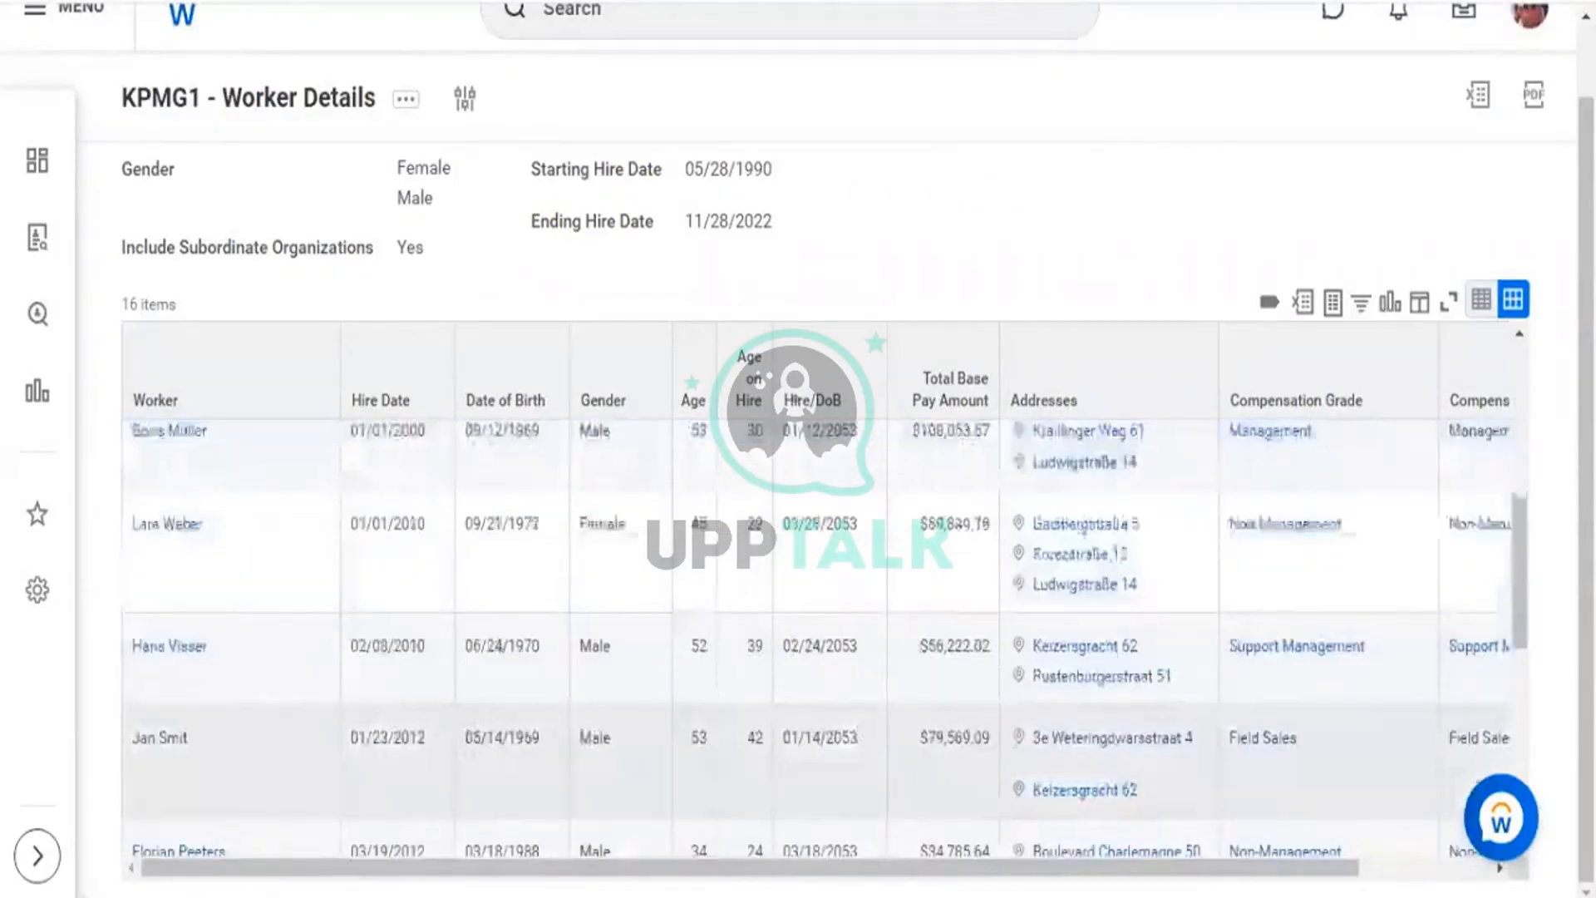
{"action": "scroll", "coordinate": [851, 738], "scroll_direction": "up", "scroll_amount": 8}
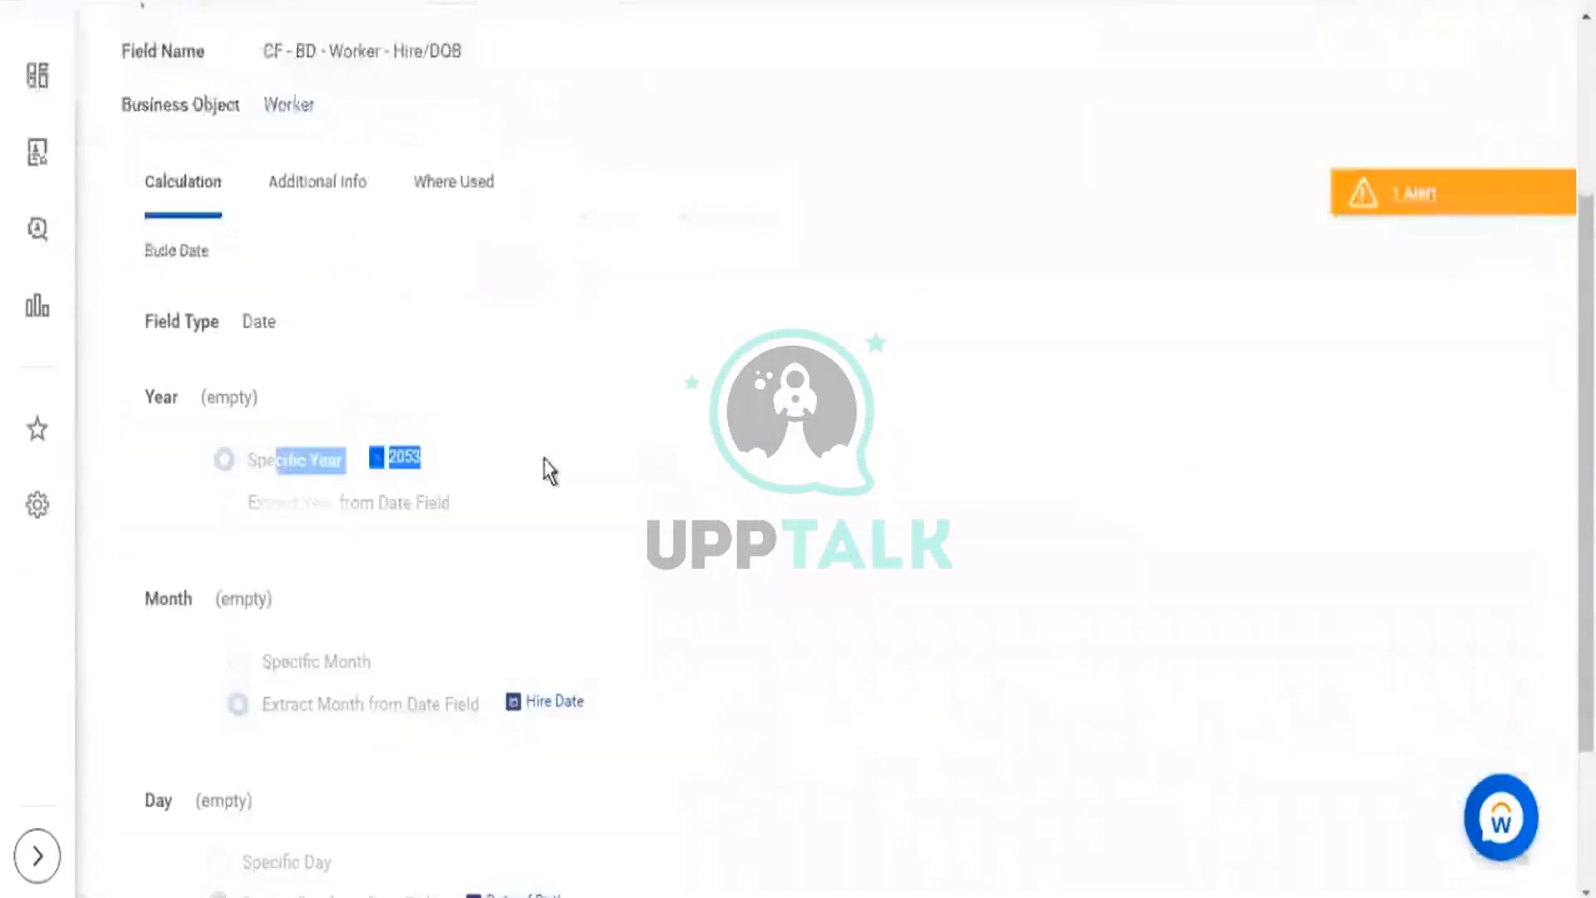
{"action": "scroll", "coordinate": [582, 399], "scroll_direction": "down", "scroll_amount": 3}
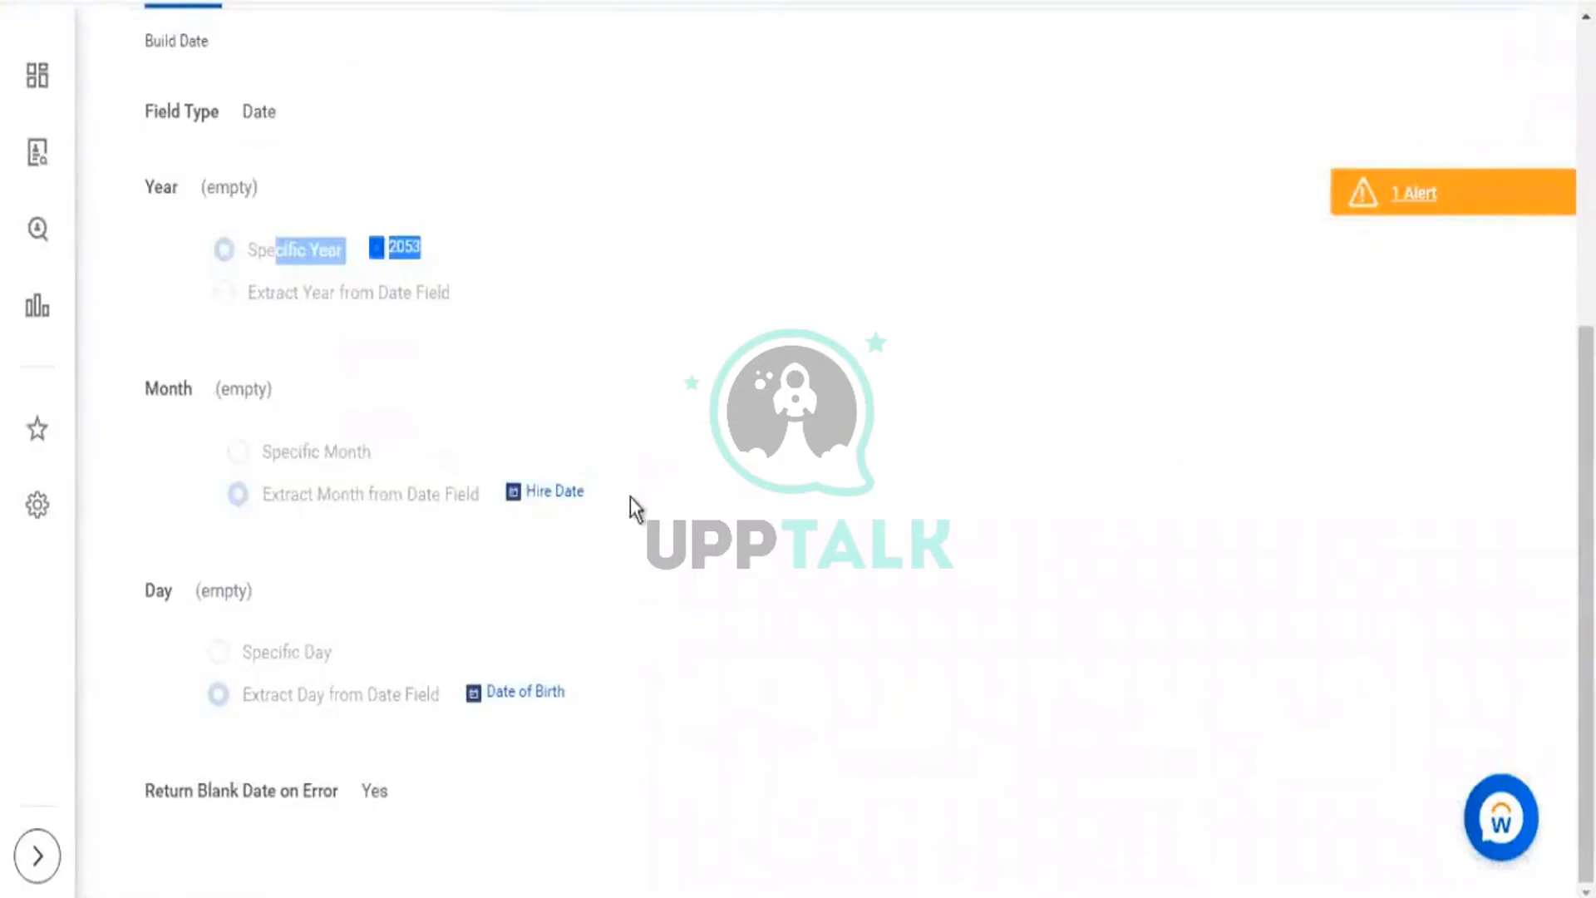
Match each worker's Hire Date month to the Hire/DoB month, e.g. 02.
{"action": "left_click_drag", "start_coordinate": [631, 505], "coordinate": [519, 499]}
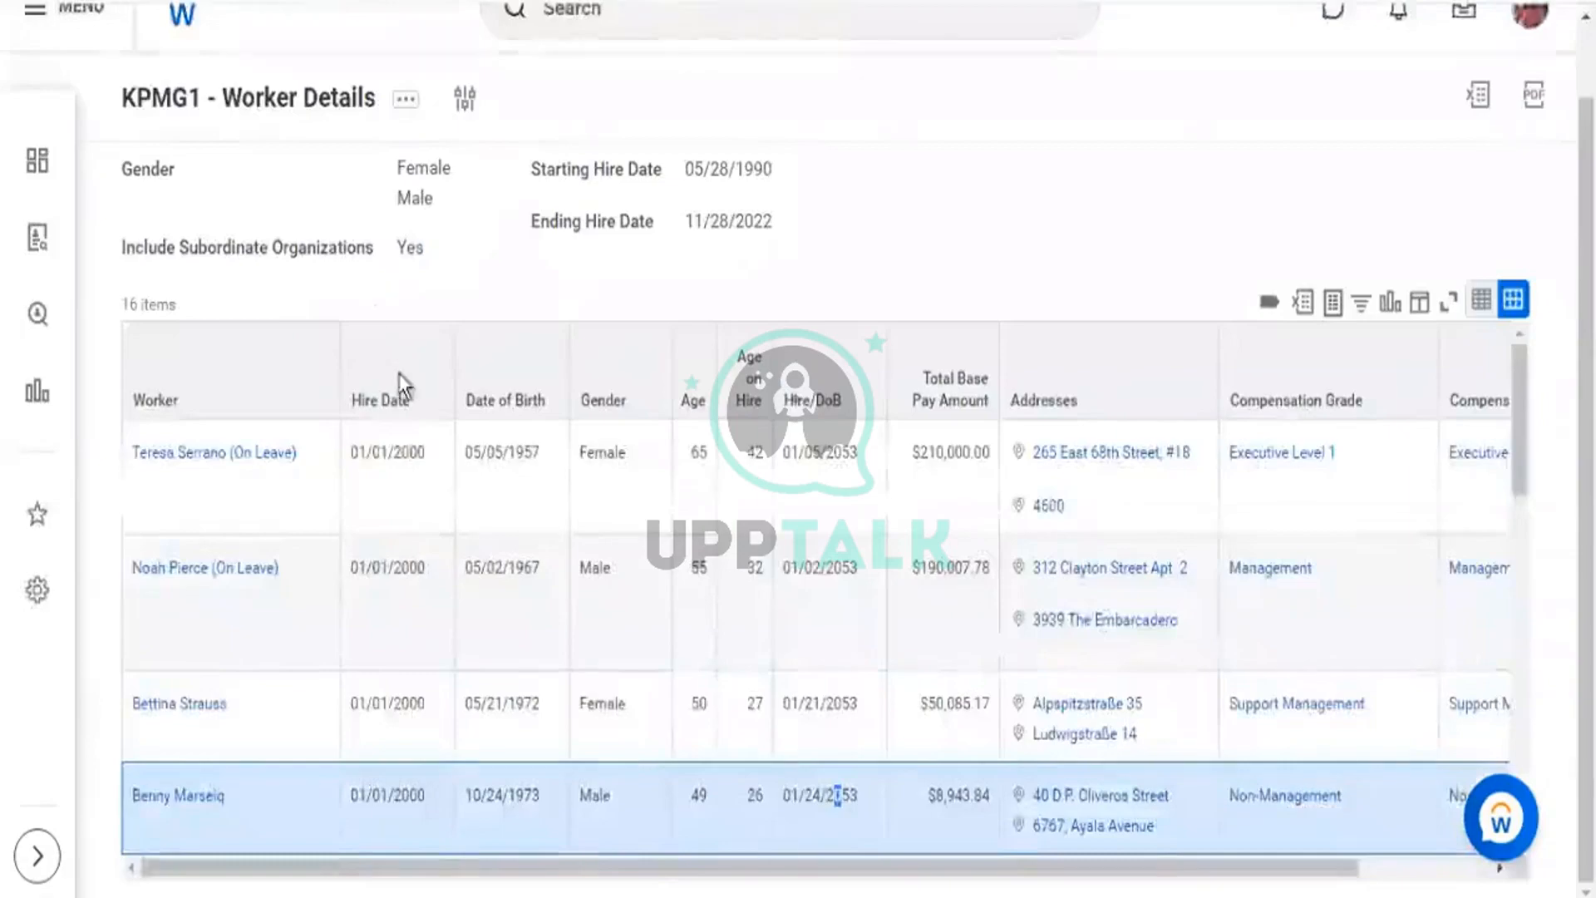
{"action": "left_click", "coordinate": [364, 453]}
{"action": "double_click", "coordinate": [351, 454]}
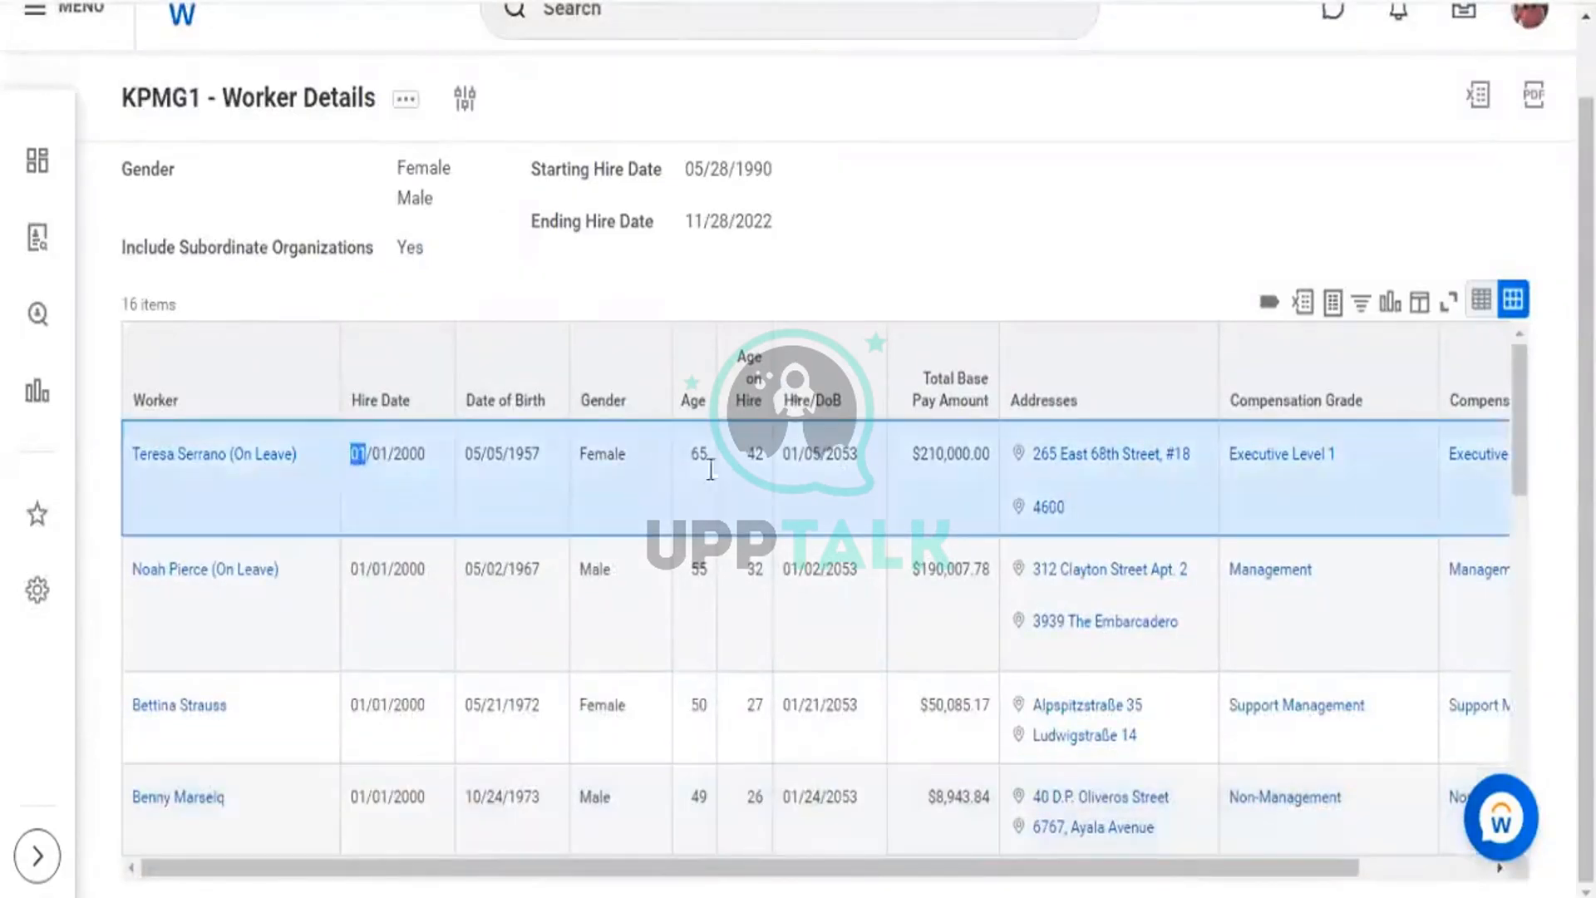
{"action": "left_click", "coordinate": [775, 452]}
{"action": "scroll", "coordinate": [490, 608], "scroll_direction": "down", "scroll_amount": 3}
{"action": "scroll", "coordinate": [491, 606], "scroll_direction": "down", "scroll_amount": 5}
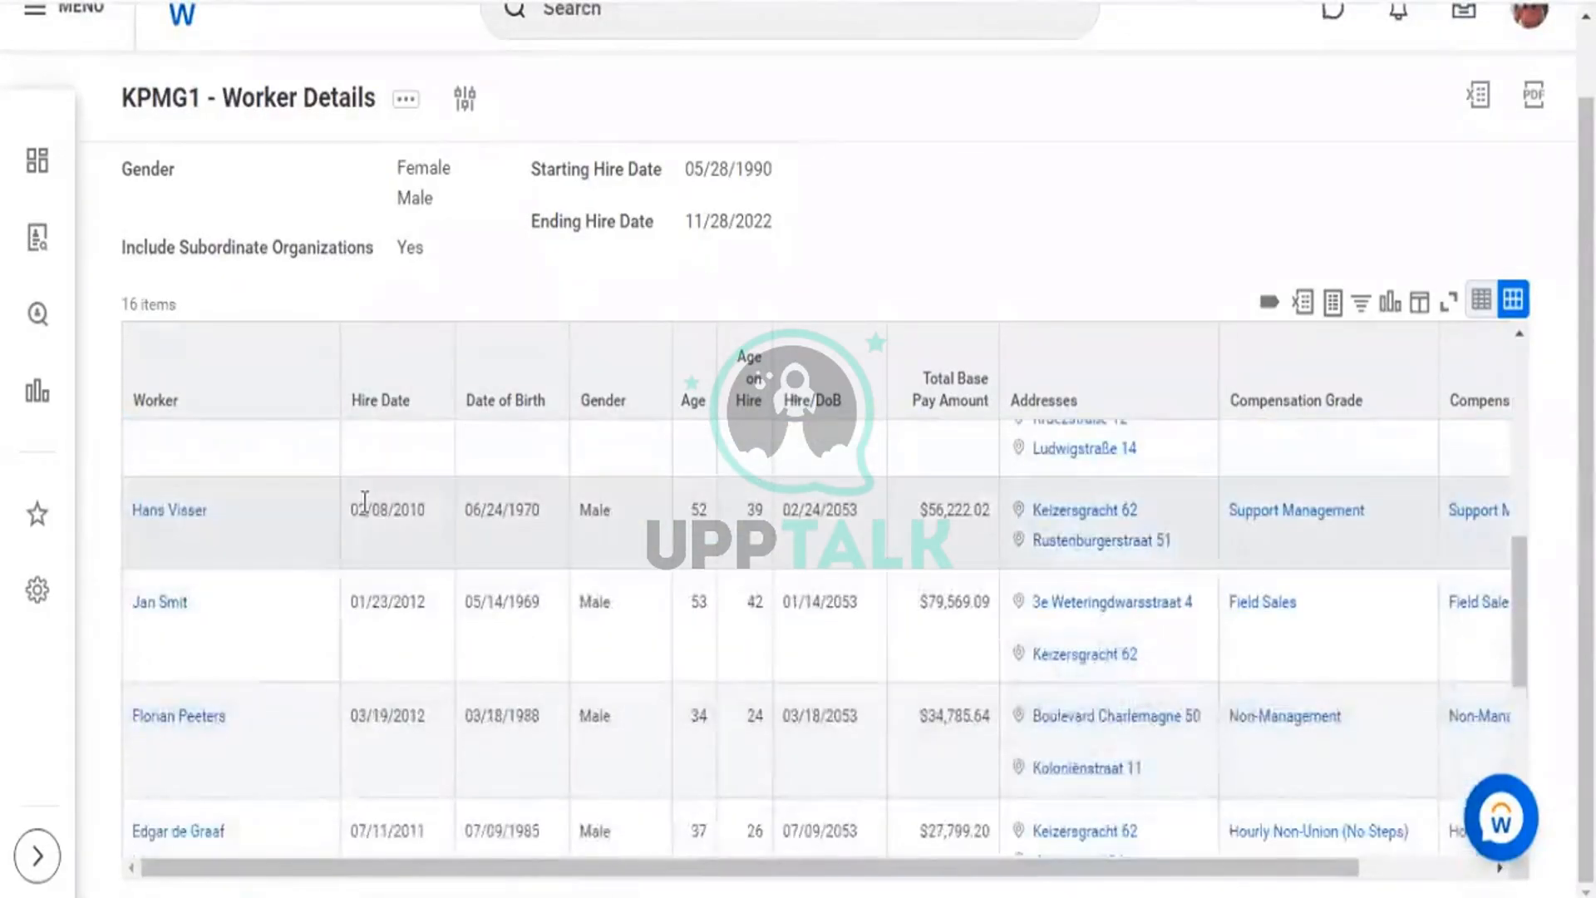
{"action": "left_click_drag", "start_coordinate": [364, 501], "coordinate": [353, 502]}
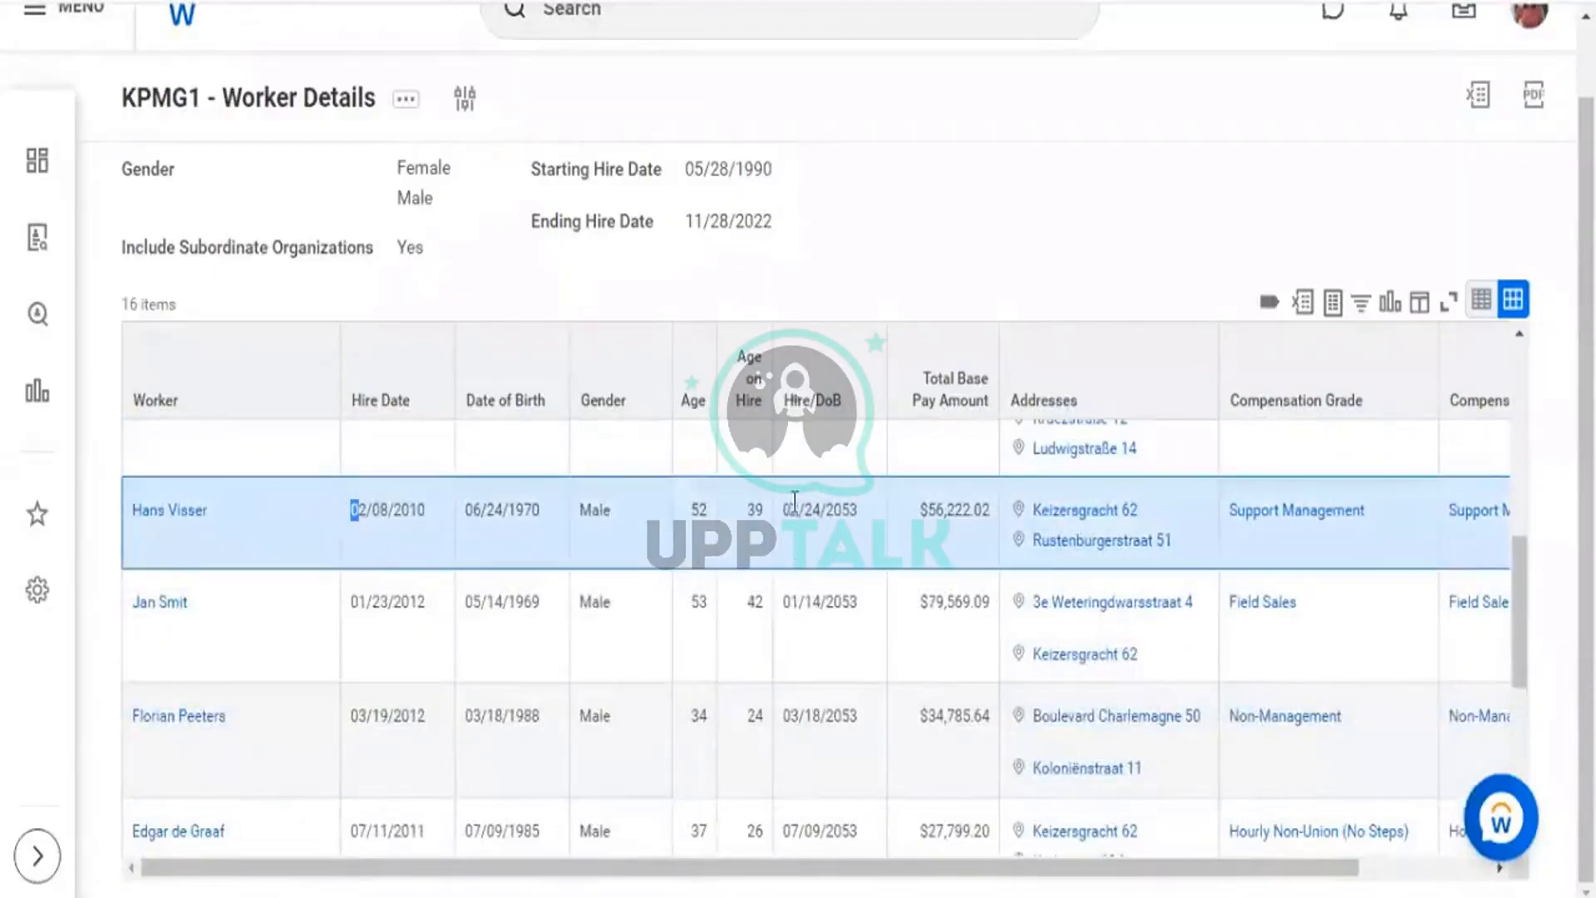
{"action": "left_click_drag", "start_coordinate": [762, 505], "coordinate": [797, 508]}
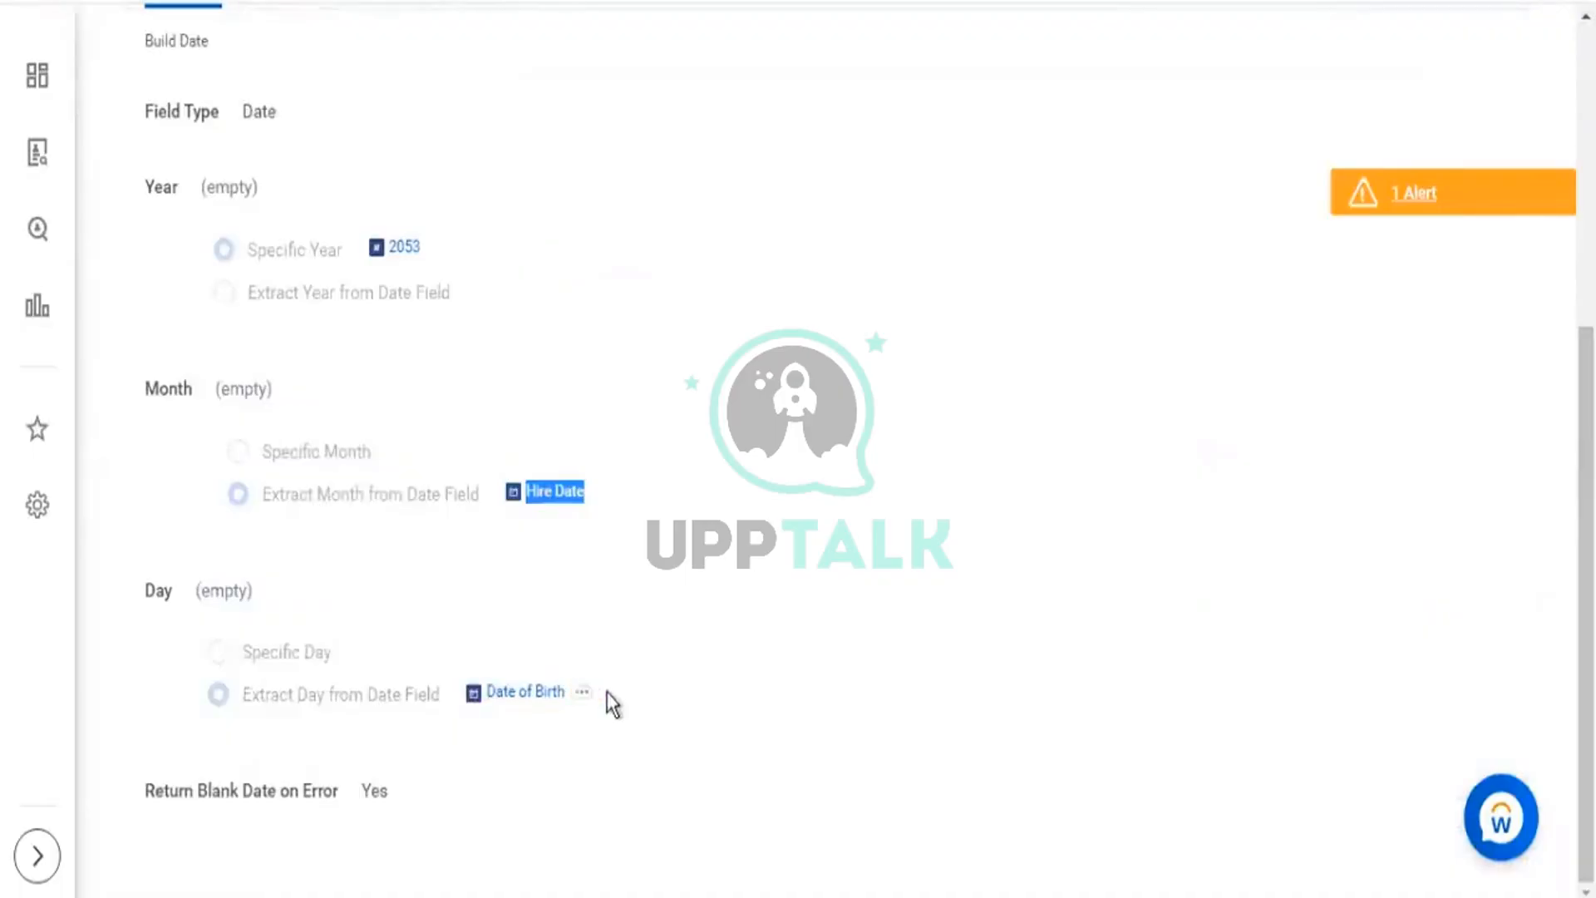
Match each worker's Date of Birth day to the Hire/DoB day, e.g. 24.
{"action": "triple_click", "coordinate": [463, 692]}
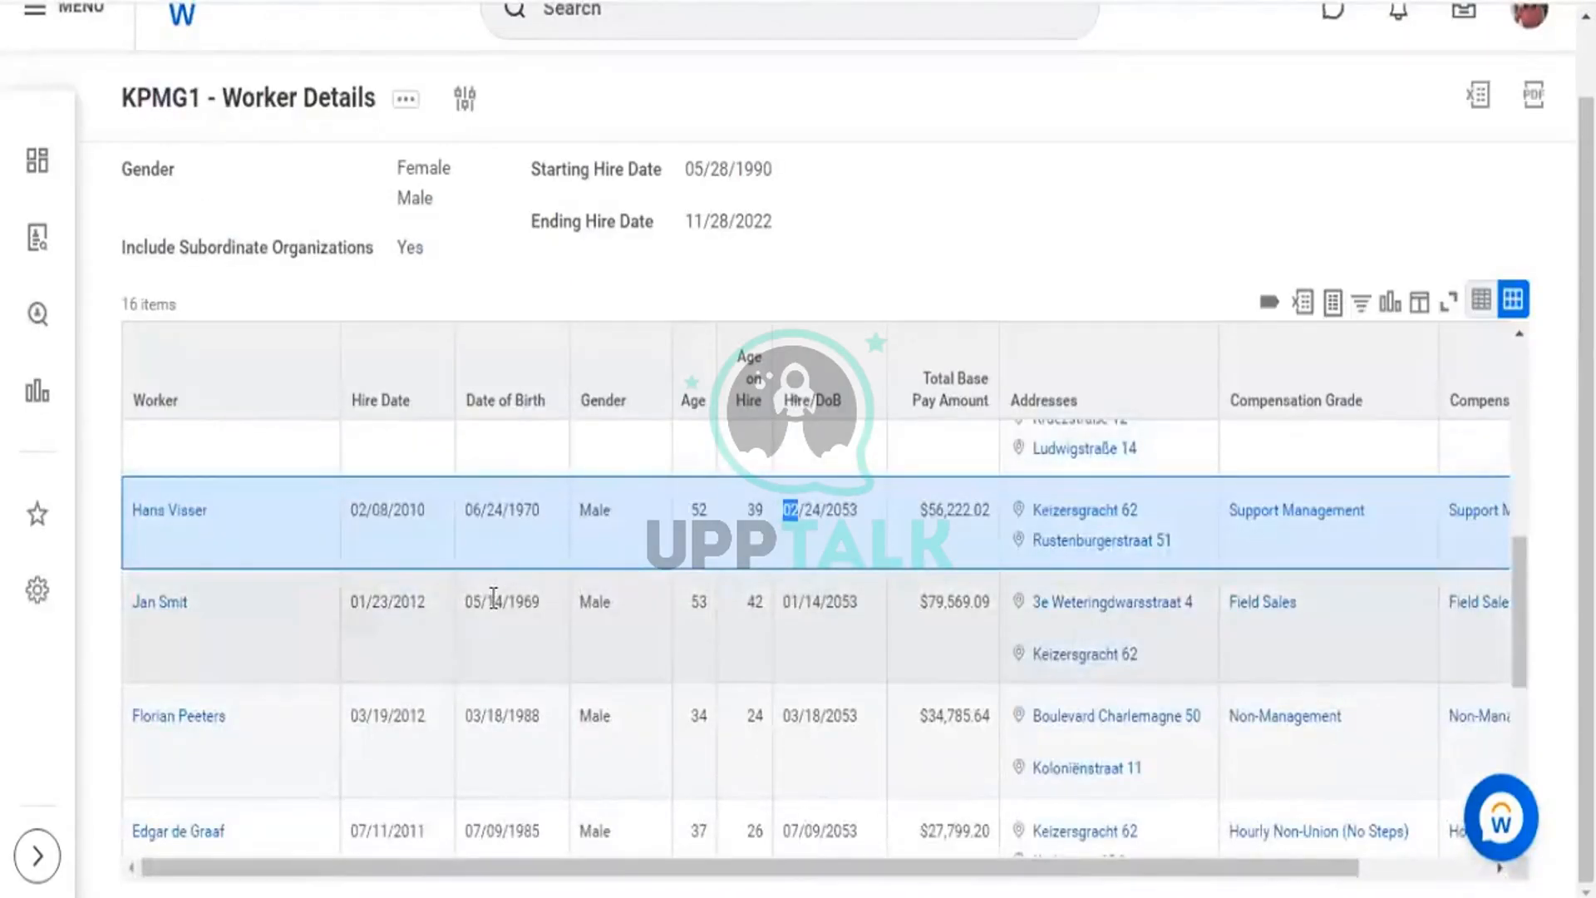
{"action": "left_click_drag", "start_coordinate": [480, 509], "coordinate": [507, 509]}
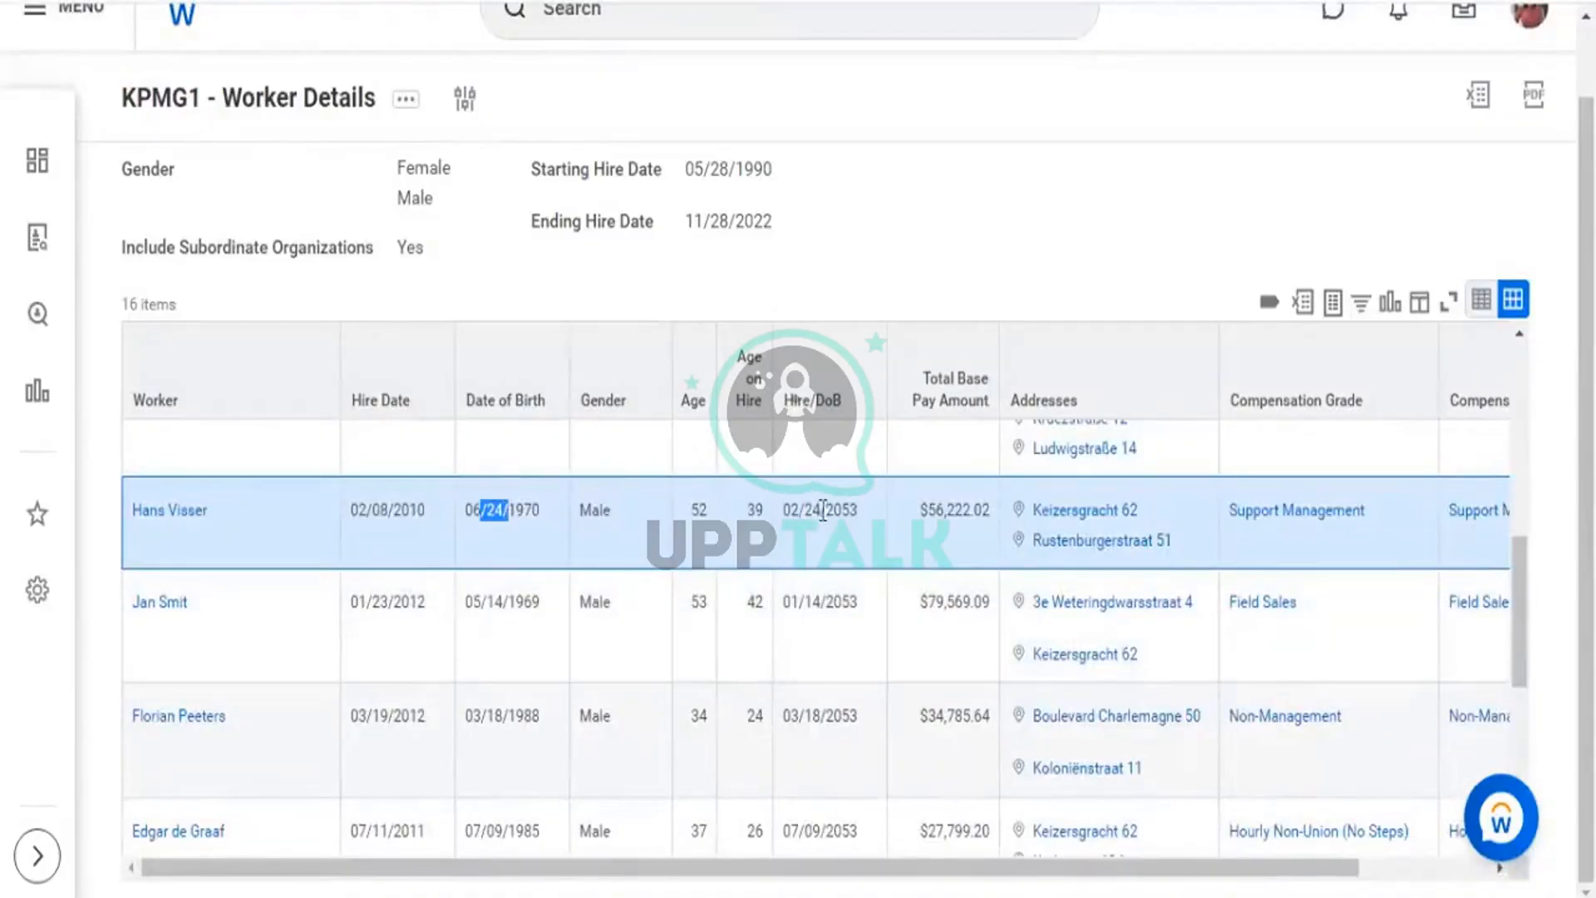
{"action": "left_click_drag", "start_coordinate": [804, 509], "coordinate": [820, 509]}
{"action": "left_click_drag", "start_coordinate": [497, 600], "coordinate": [516, 600]}
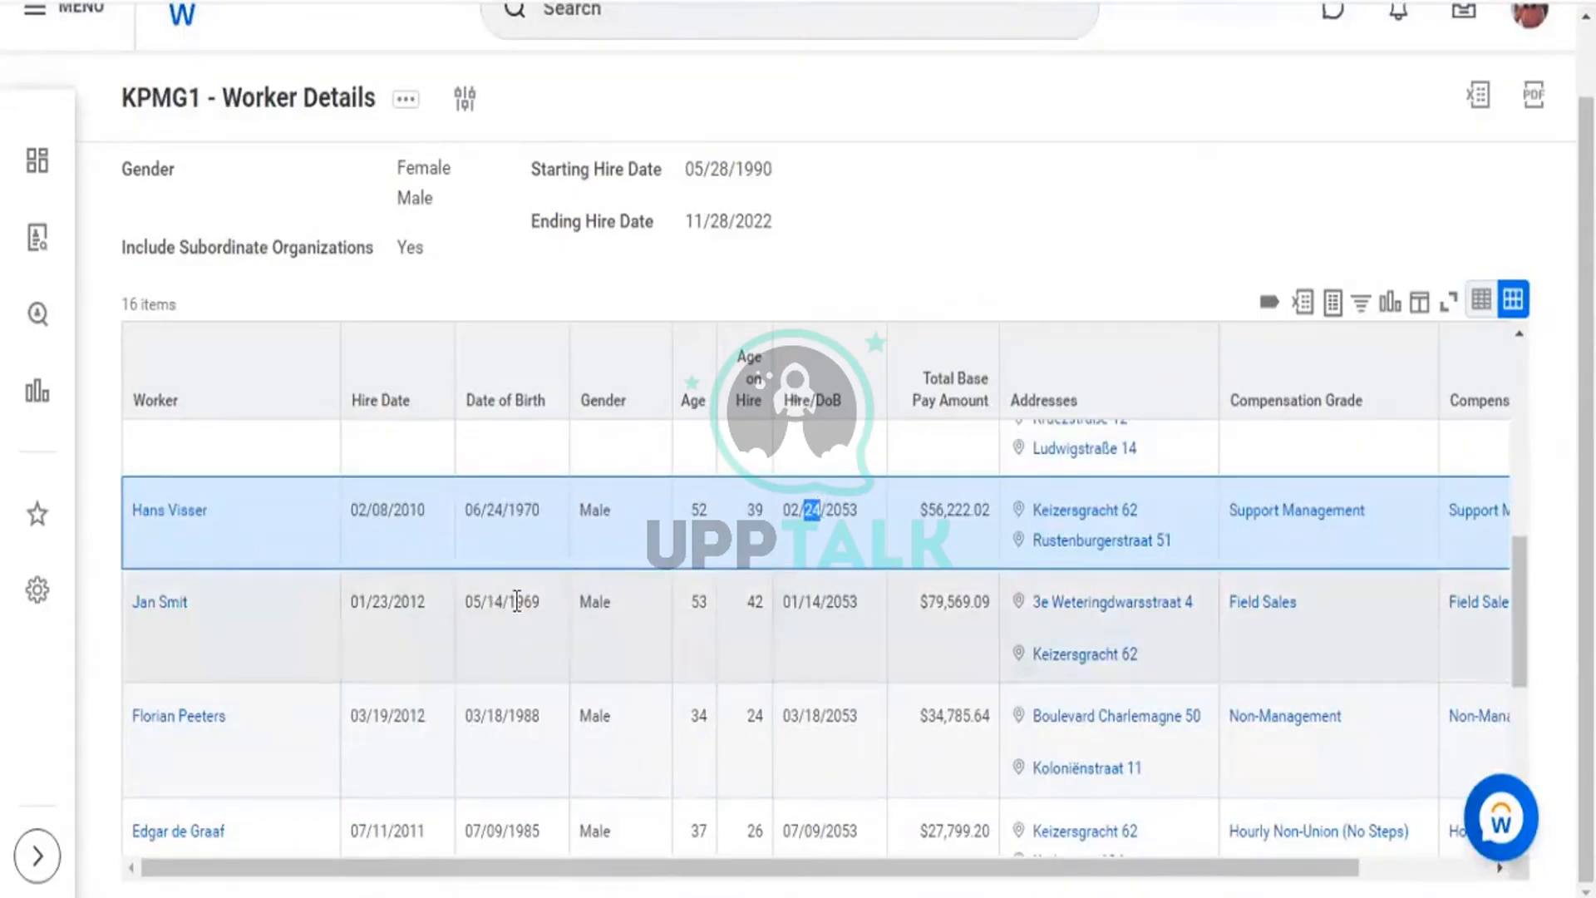
{"action": "left_click_drag", "start_coordinate": [804, 600], "coordinate": [826, 600]}
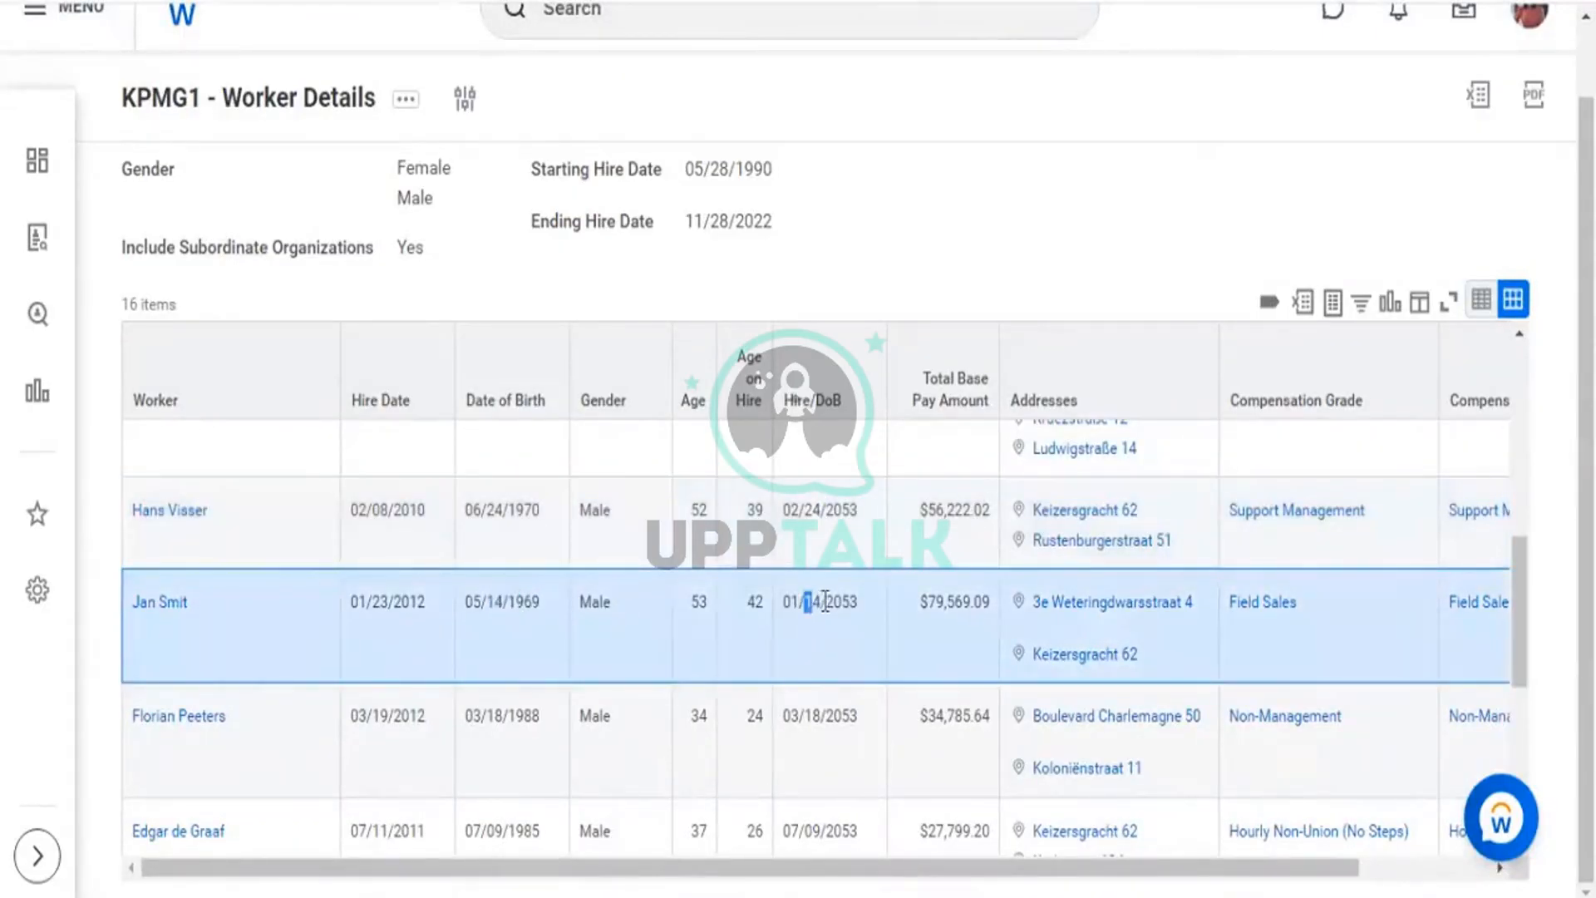
{"action": "left_click_drag", "start_coordinate": [357, 601], "coordinate": [367, 601]}
{"action": "left_click_drag", "start_coordinate": [781, 601], "coordinate": [834, 602]}
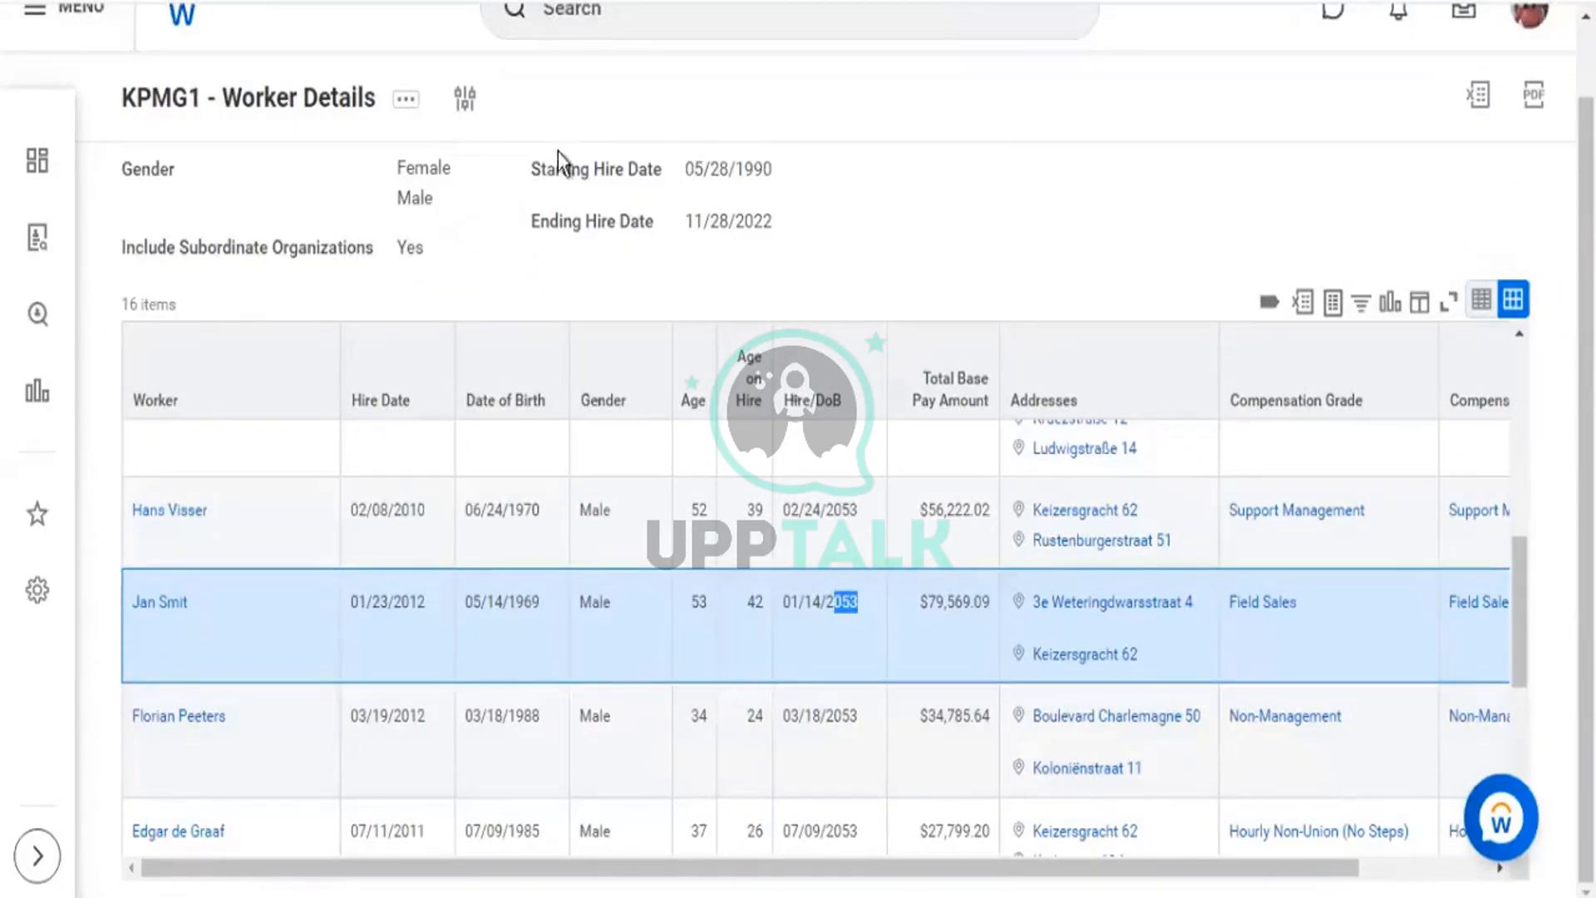
{"action": "scroll", "coordinate": [438, 146], "scroll_direction": "up", "scroll_amount": 1}
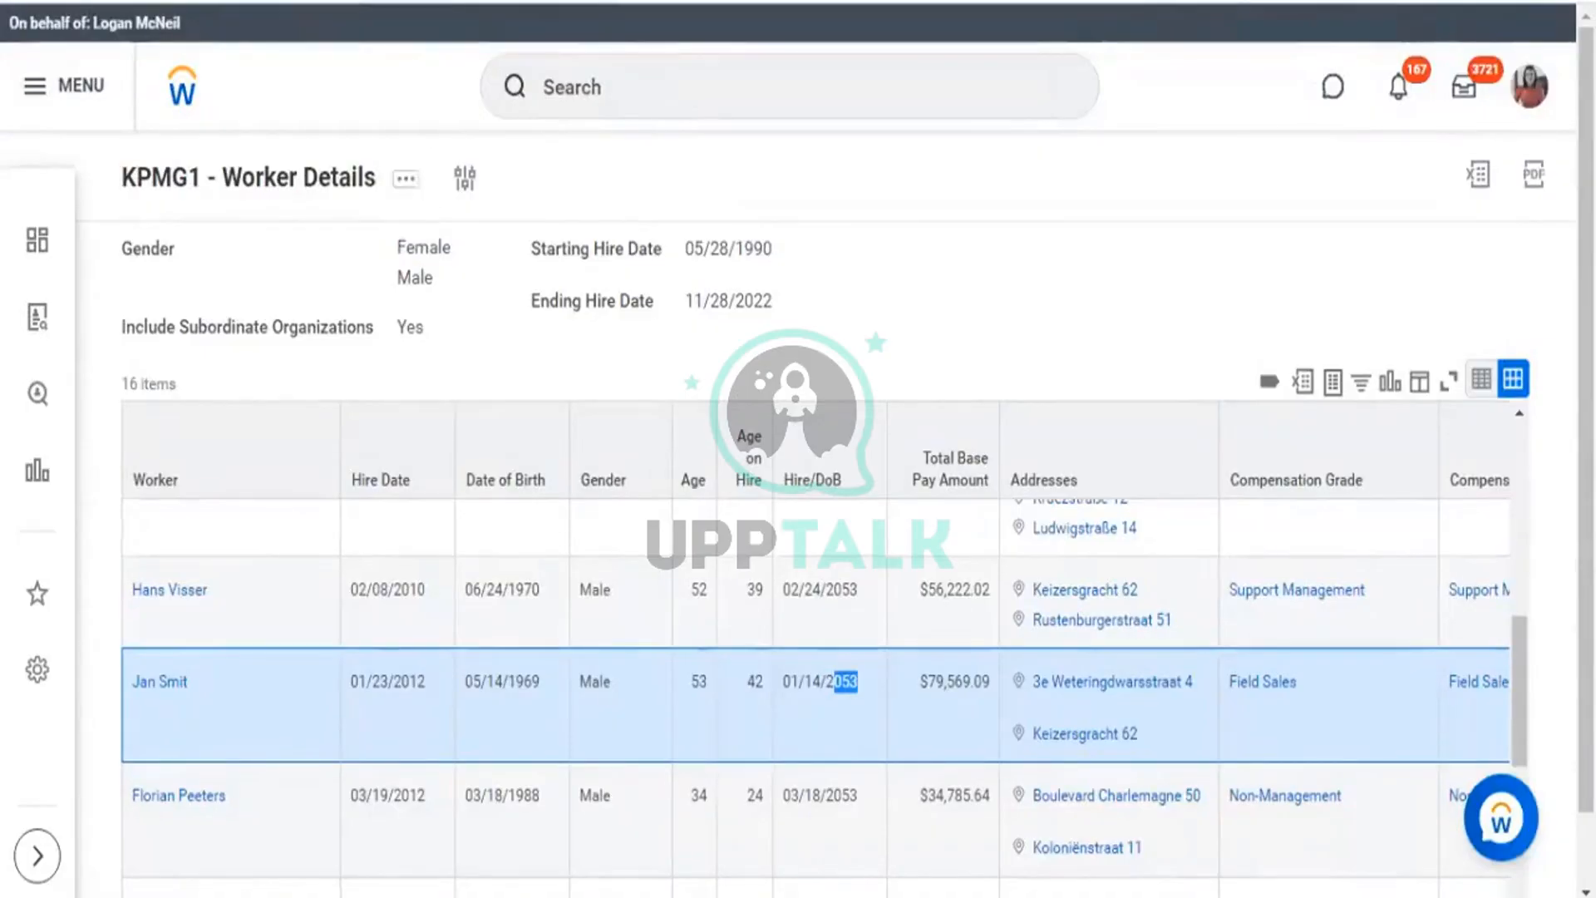
Choose Custom Report > Edit from the KPMG1 - Worker Details related actions.
{"action": "left_click", "coordinate": [408, 183]}
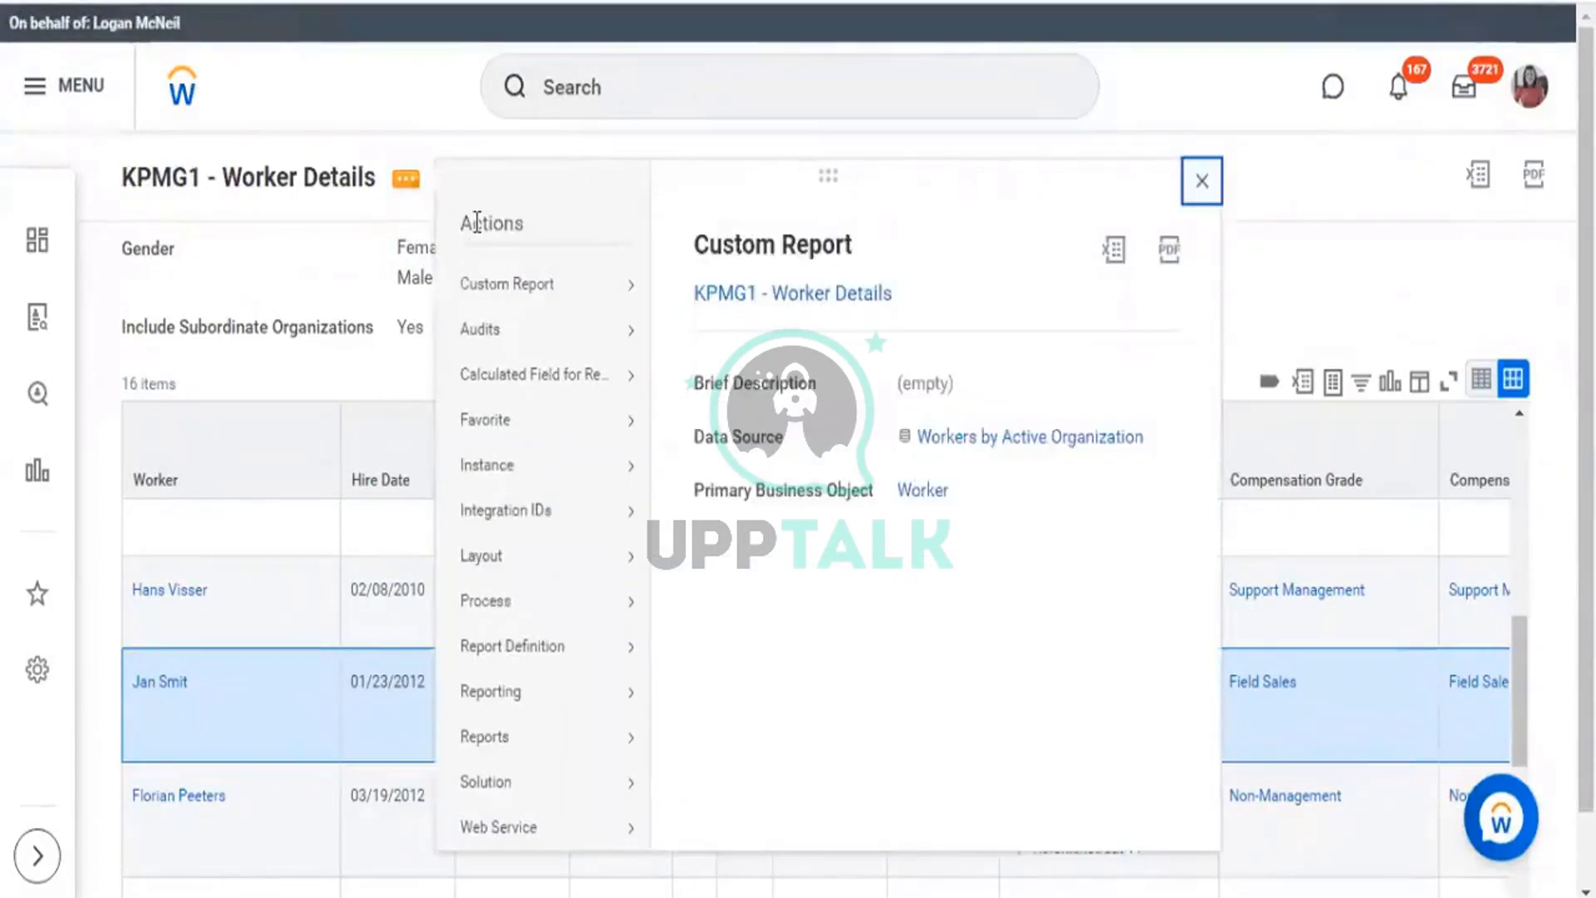
{"action": "mouse_move", "coordinate": [524, 286]}
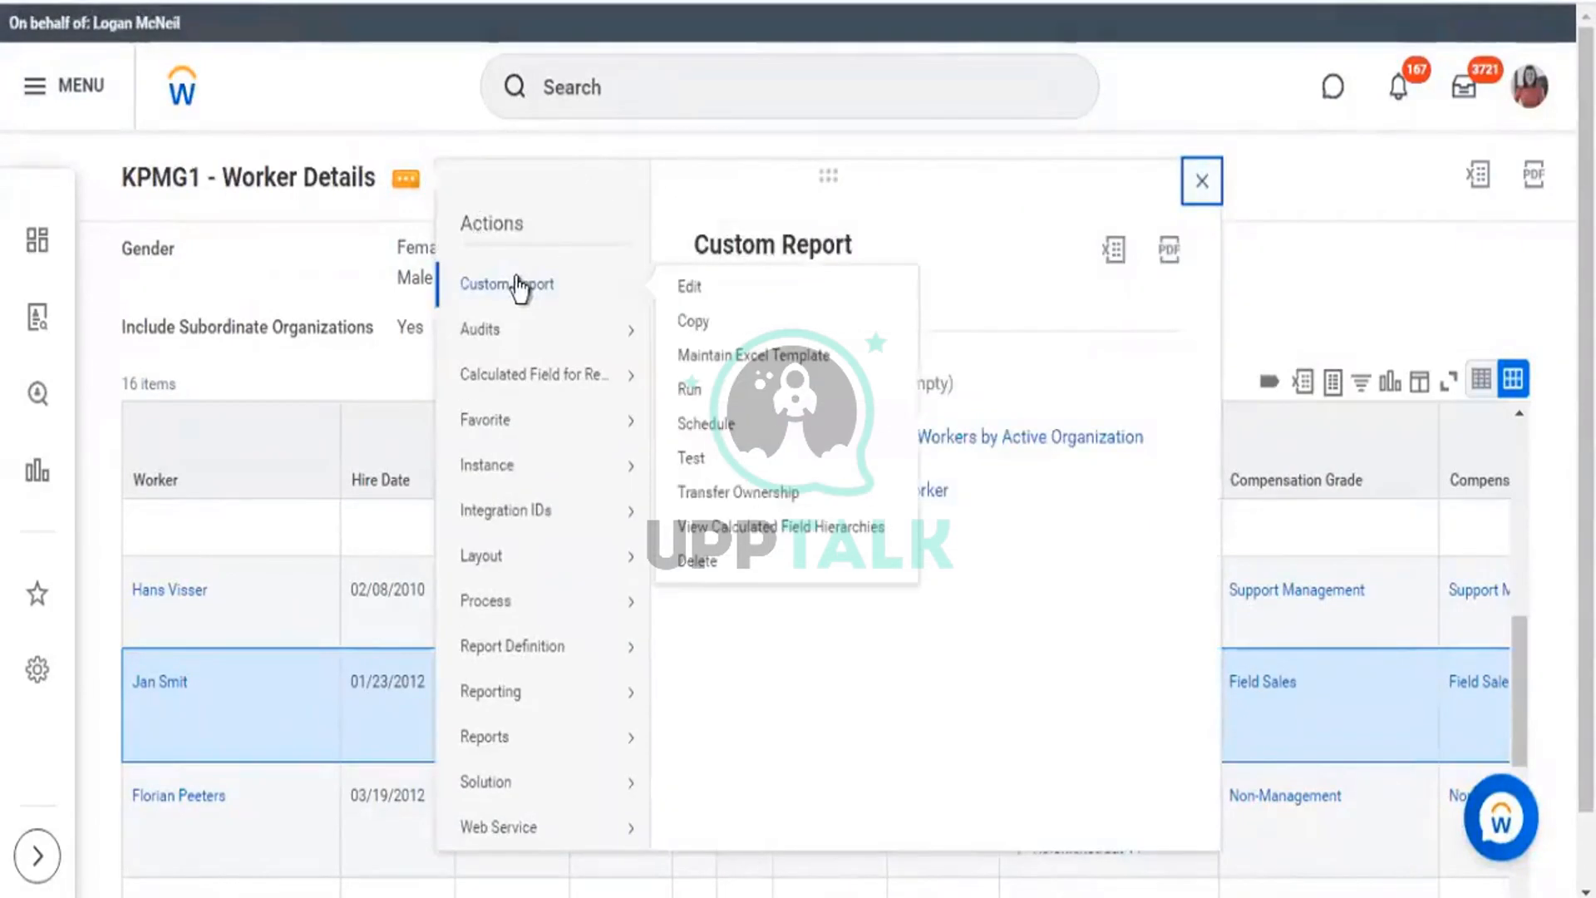
{"action": "left_click", "coordinate": [686, 291]}
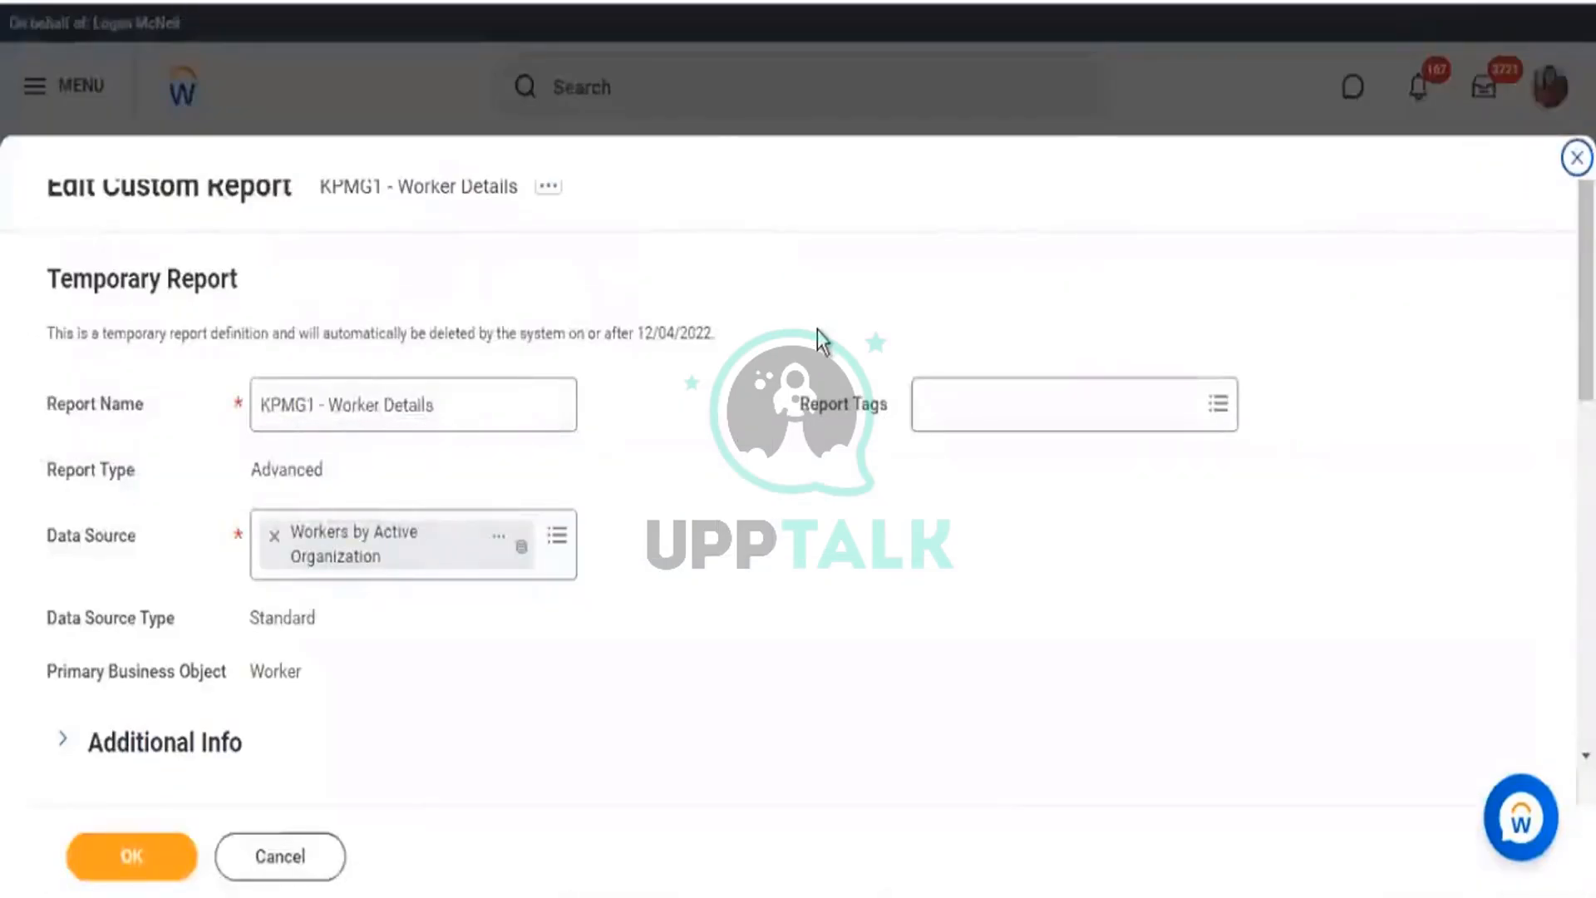
From the Starting Prompt default value in Prompt Defaults, begin a new report calculated field.
{"action": "scroll", "coordinate": [820, 346], "scroll_direction": "down", "scroll_amount": 10}
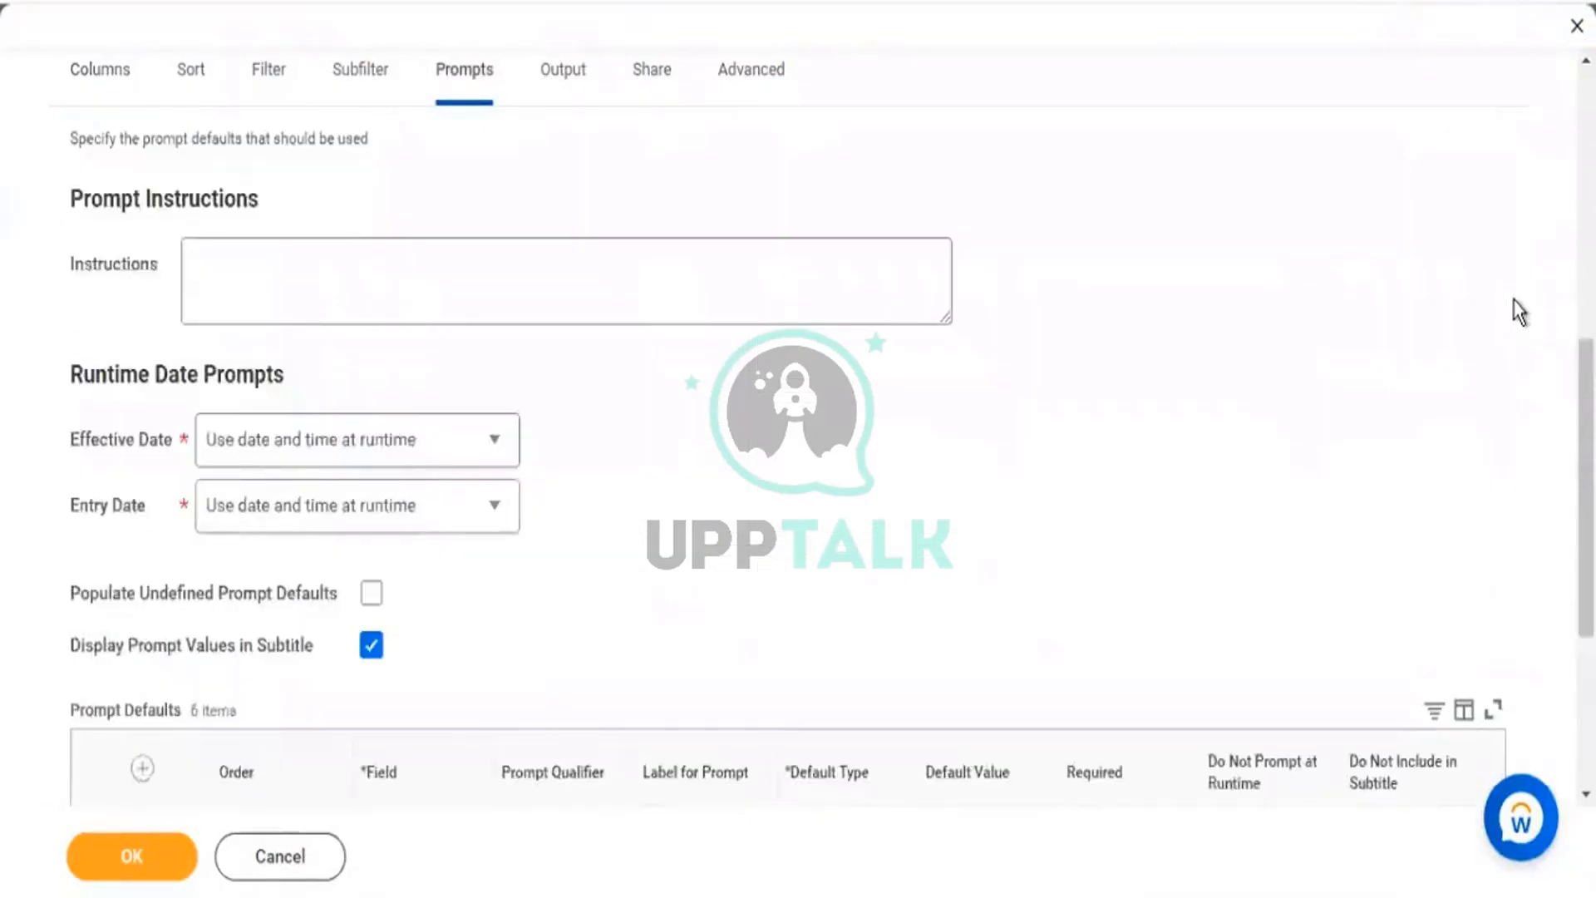
{"action": "scroll", "coordinate": [1519, 312], "scroll_direction": "down", "scroll_amount": 5}
{"action": "scroll", "coordinate": [1358, 563], "scroll_direction": "down", "scroll_amount": 5}
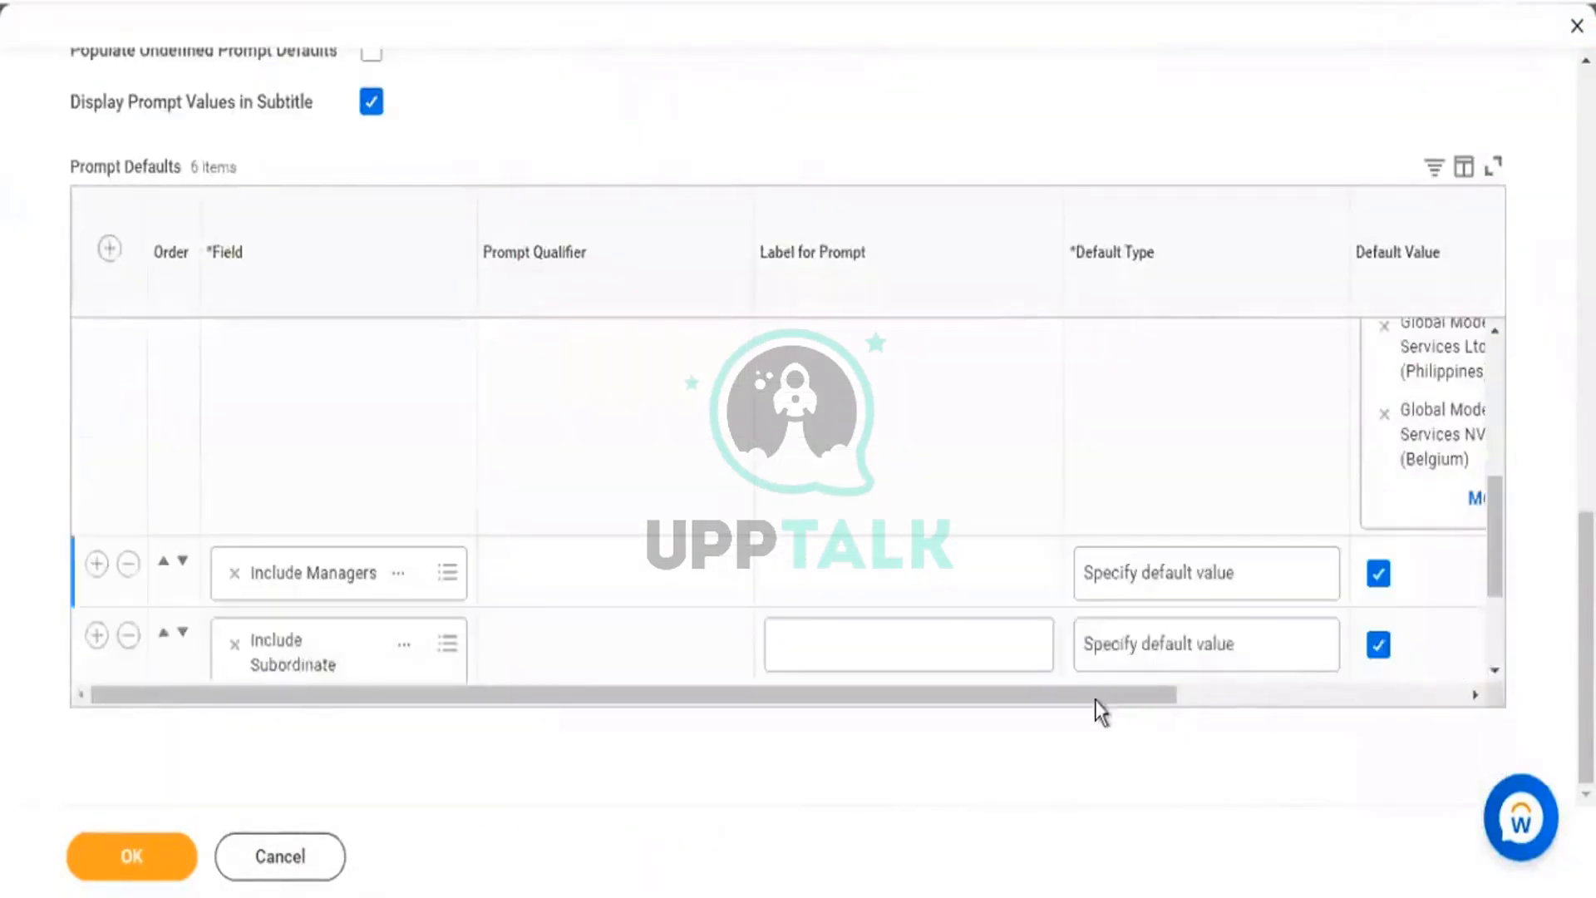
{"action": "scroll", "coordinate": [1336, 587], "scroll_direction": "right", "scroll_amount": 3}
{"action": "scroll", "coordinate": [1285, 603], "scroll_direction": "down", "scroll_amount": 3}
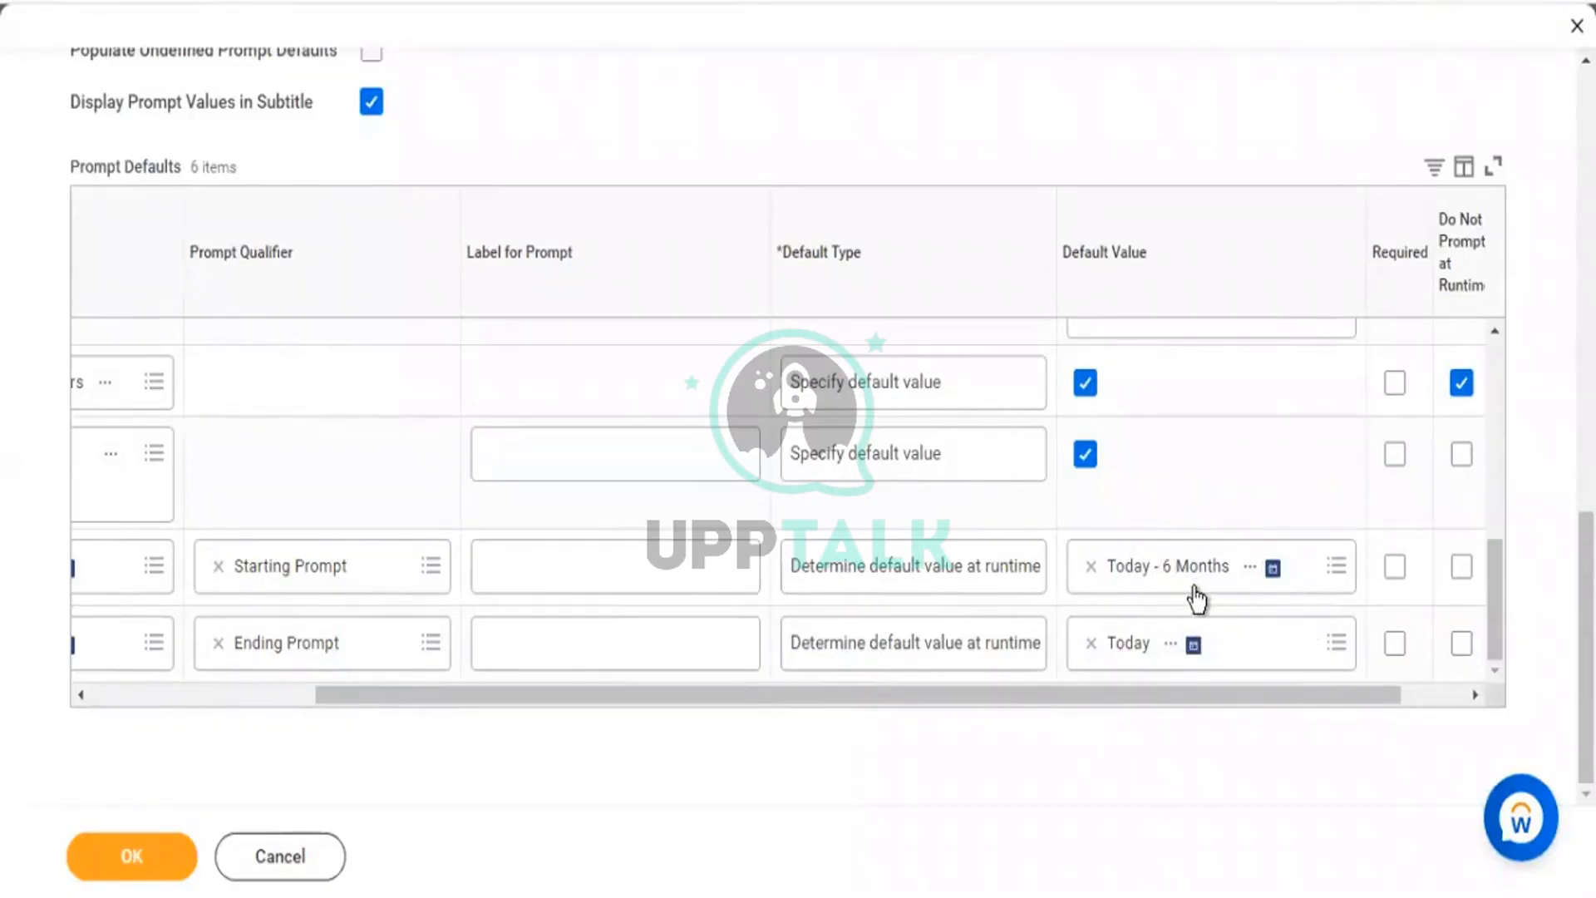
{"action": "left_click", "coordinate": [1336, 569]}
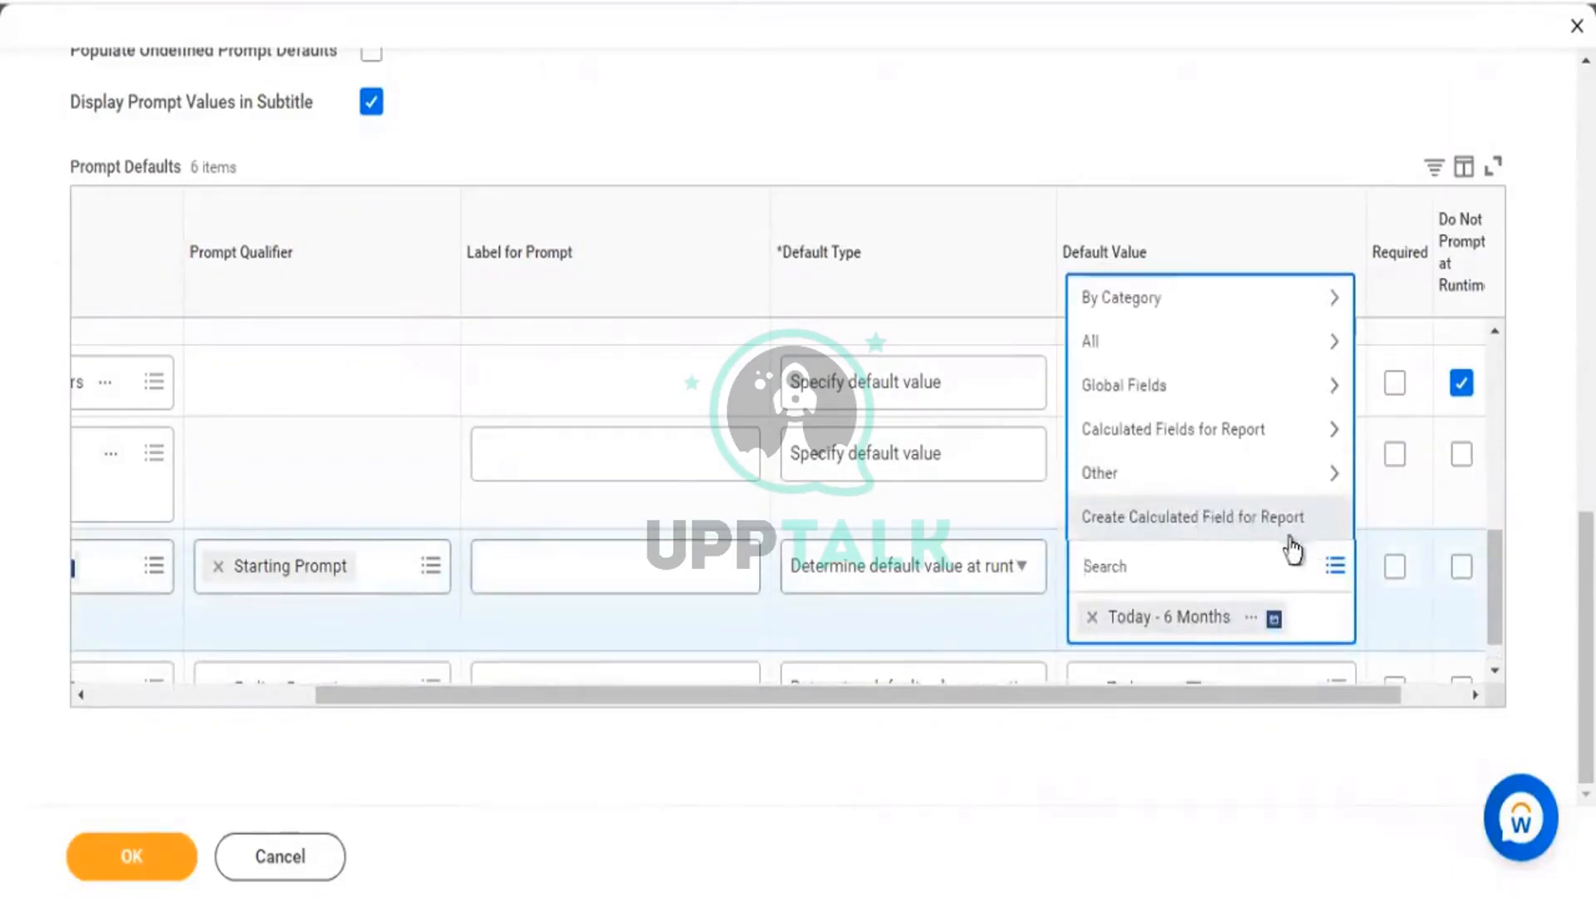
{"action": "left_click", "coordinate": [1325, 550]}
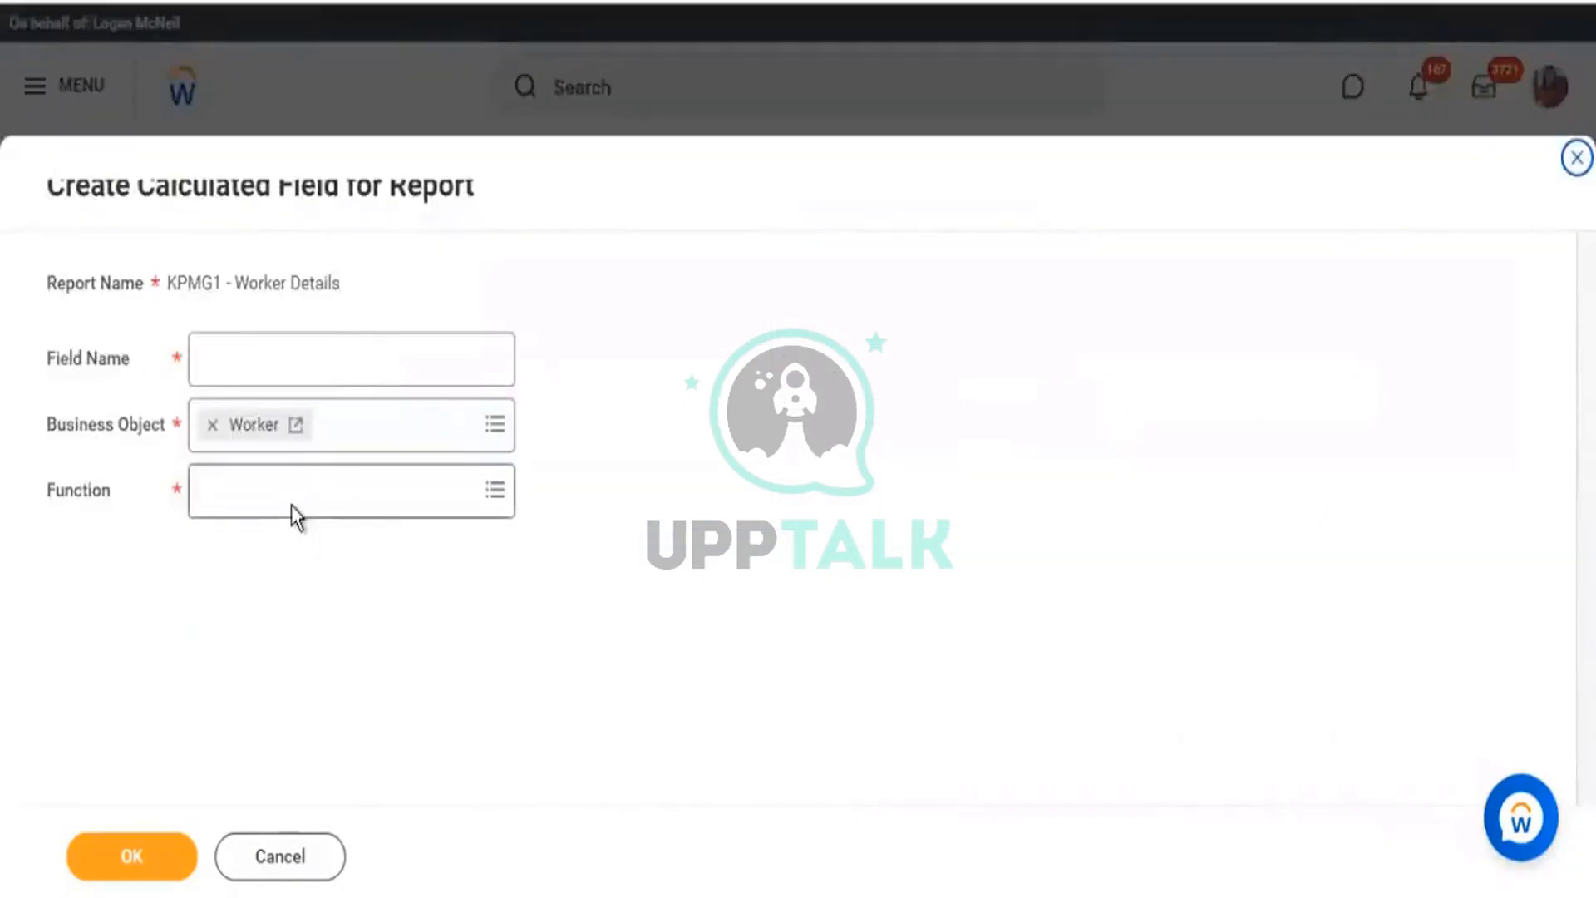
{"action": "left_click", "coordinate": [295, 507]}
Create the field 'Build Date - 20 Years' with the Increment or Decrement Date function.
{"action": "type", "text": "date"}
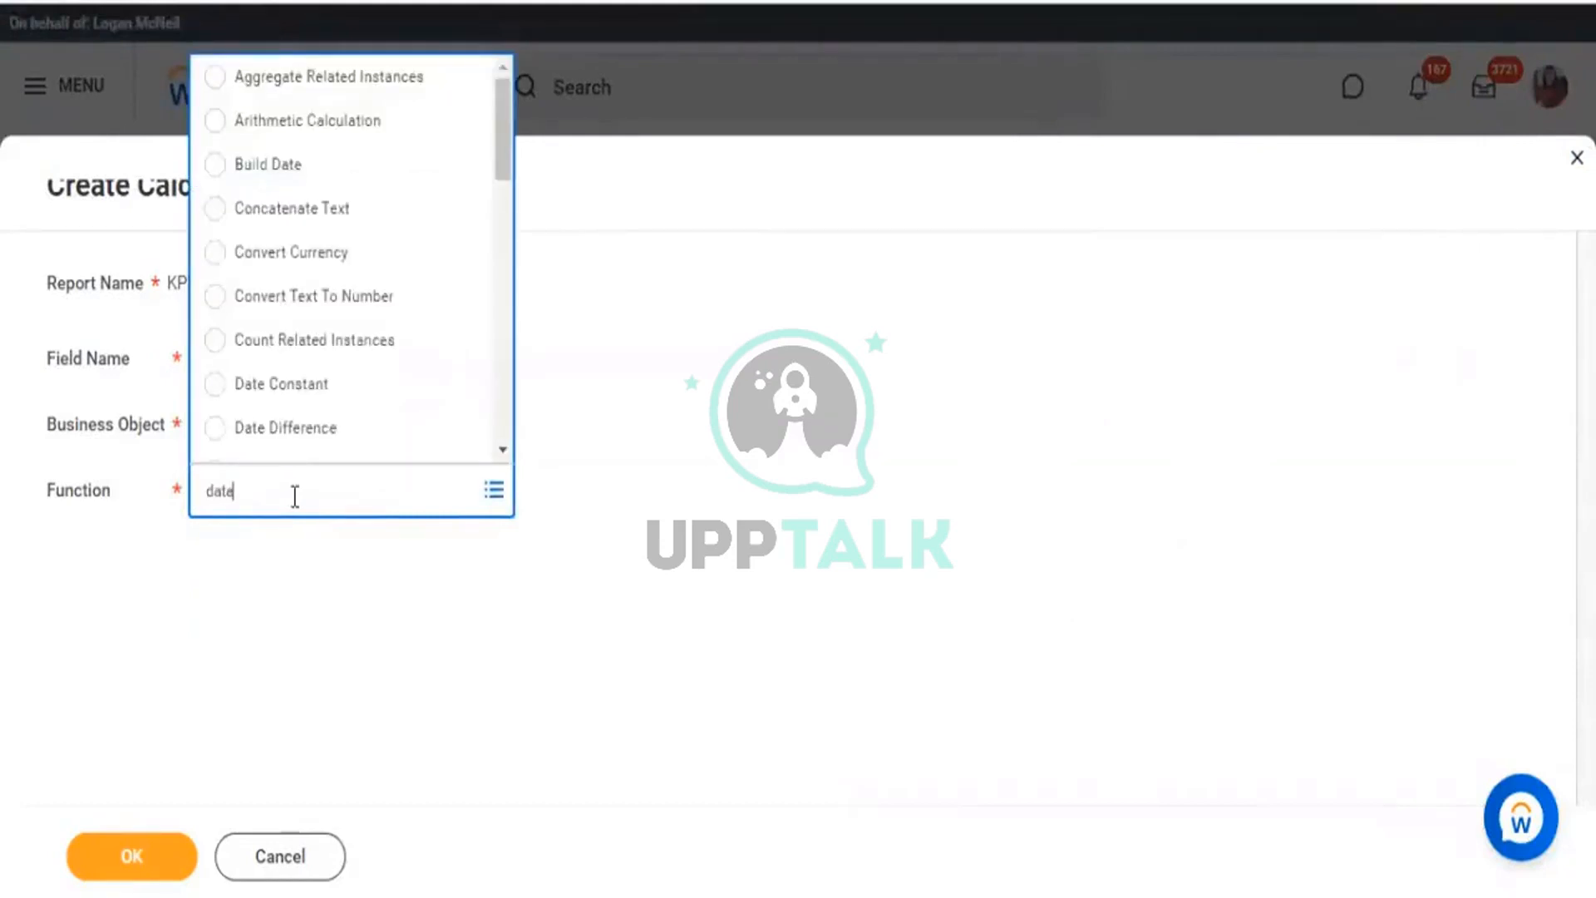
{"action": "key", "text": "Return"}
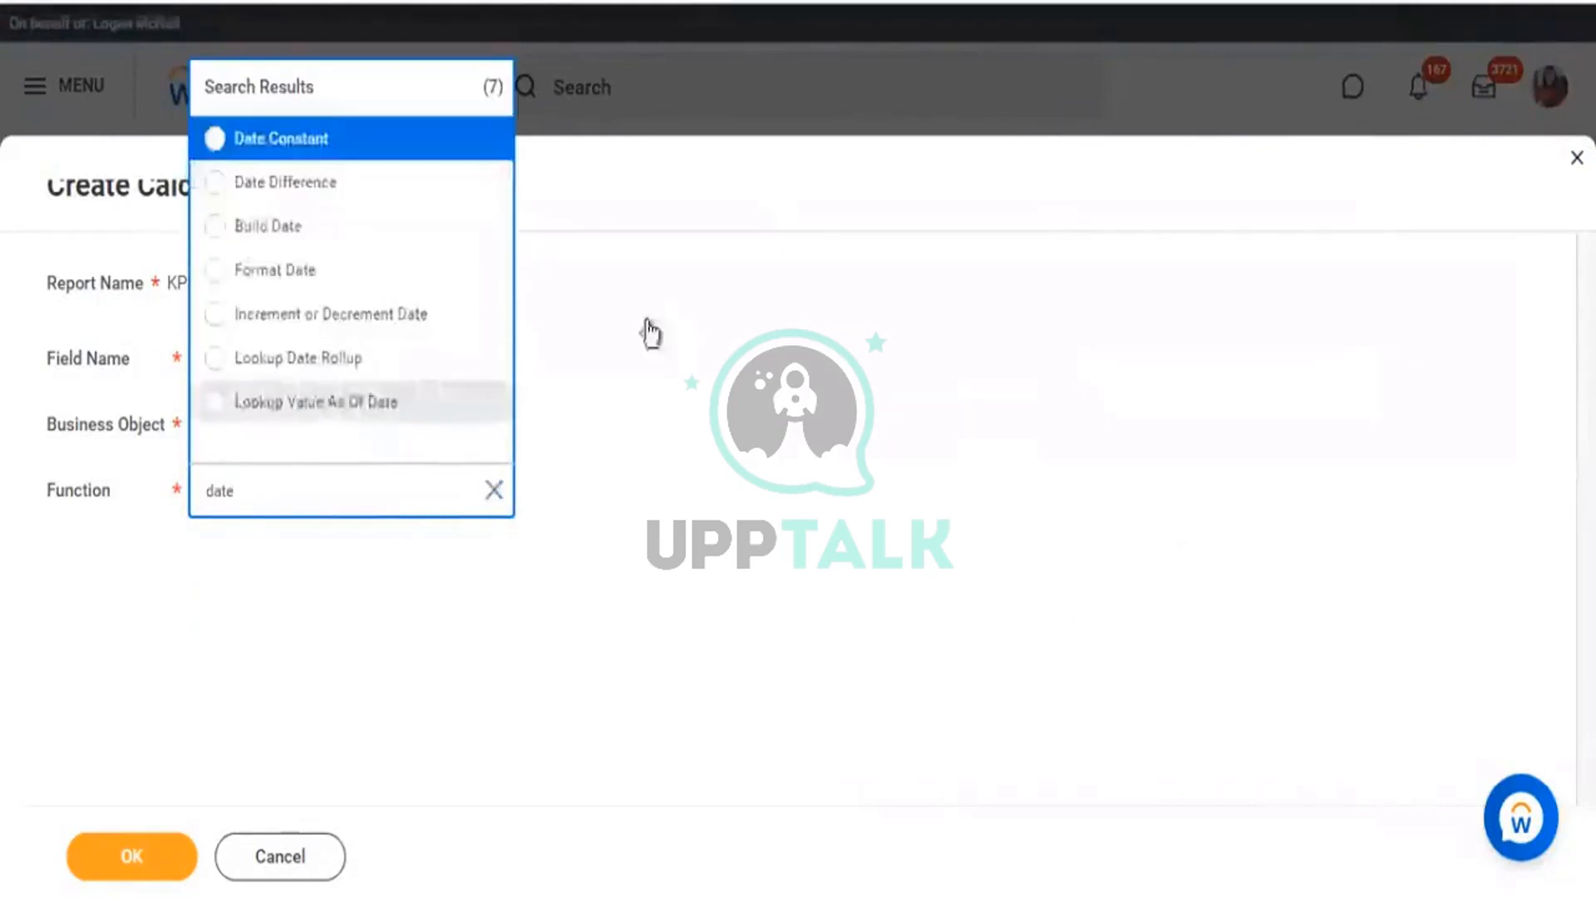
{"action": "left_click", "coordinate": [216, 318]}
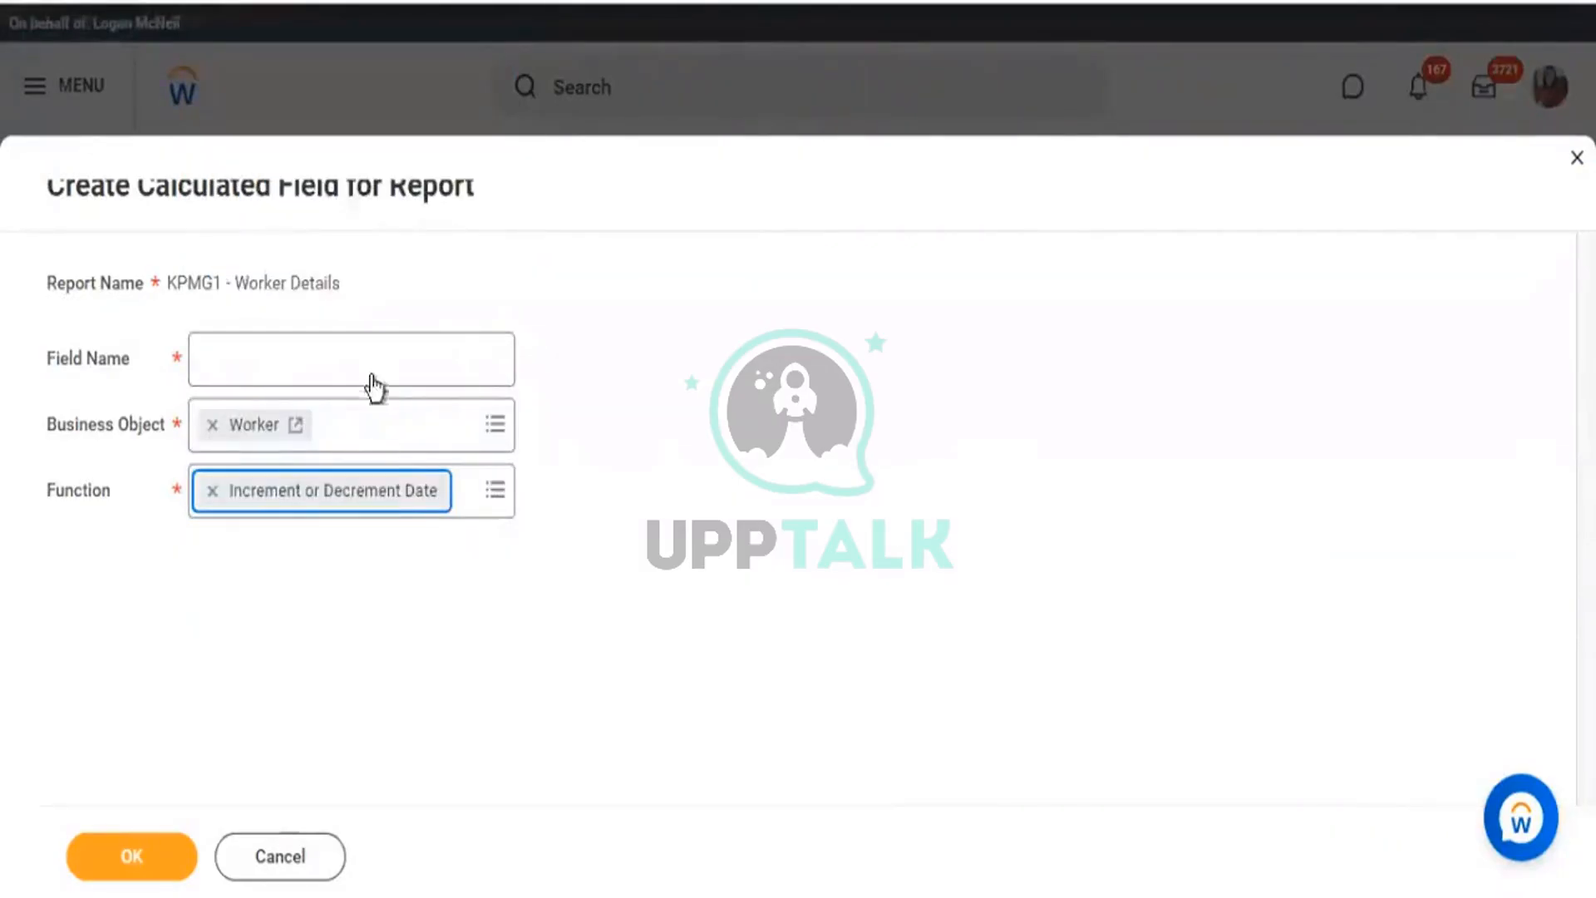
{"action": "left_click", "coordinate": [377, 367]}
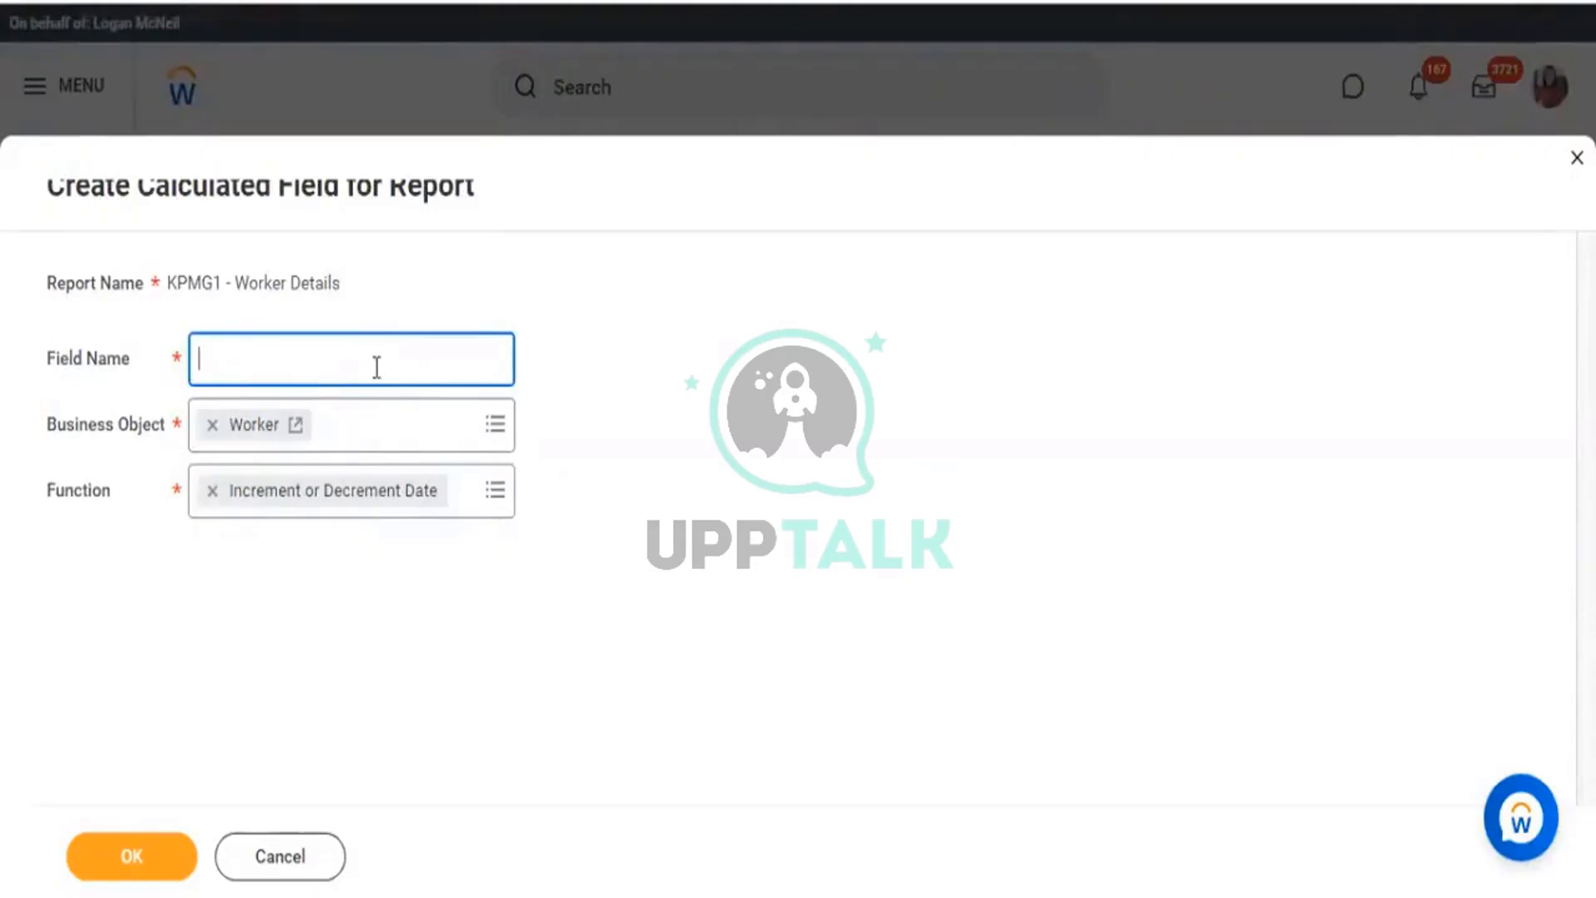
{"action": "type", "text": "Toda"}
{"action": "key", "text": "BackSpace"}
{"action": "key", "text": "BackSpace"}
{"action": "key", "text": "BackSpace"}
{"action": "type", "text": "Build Date - 20"}
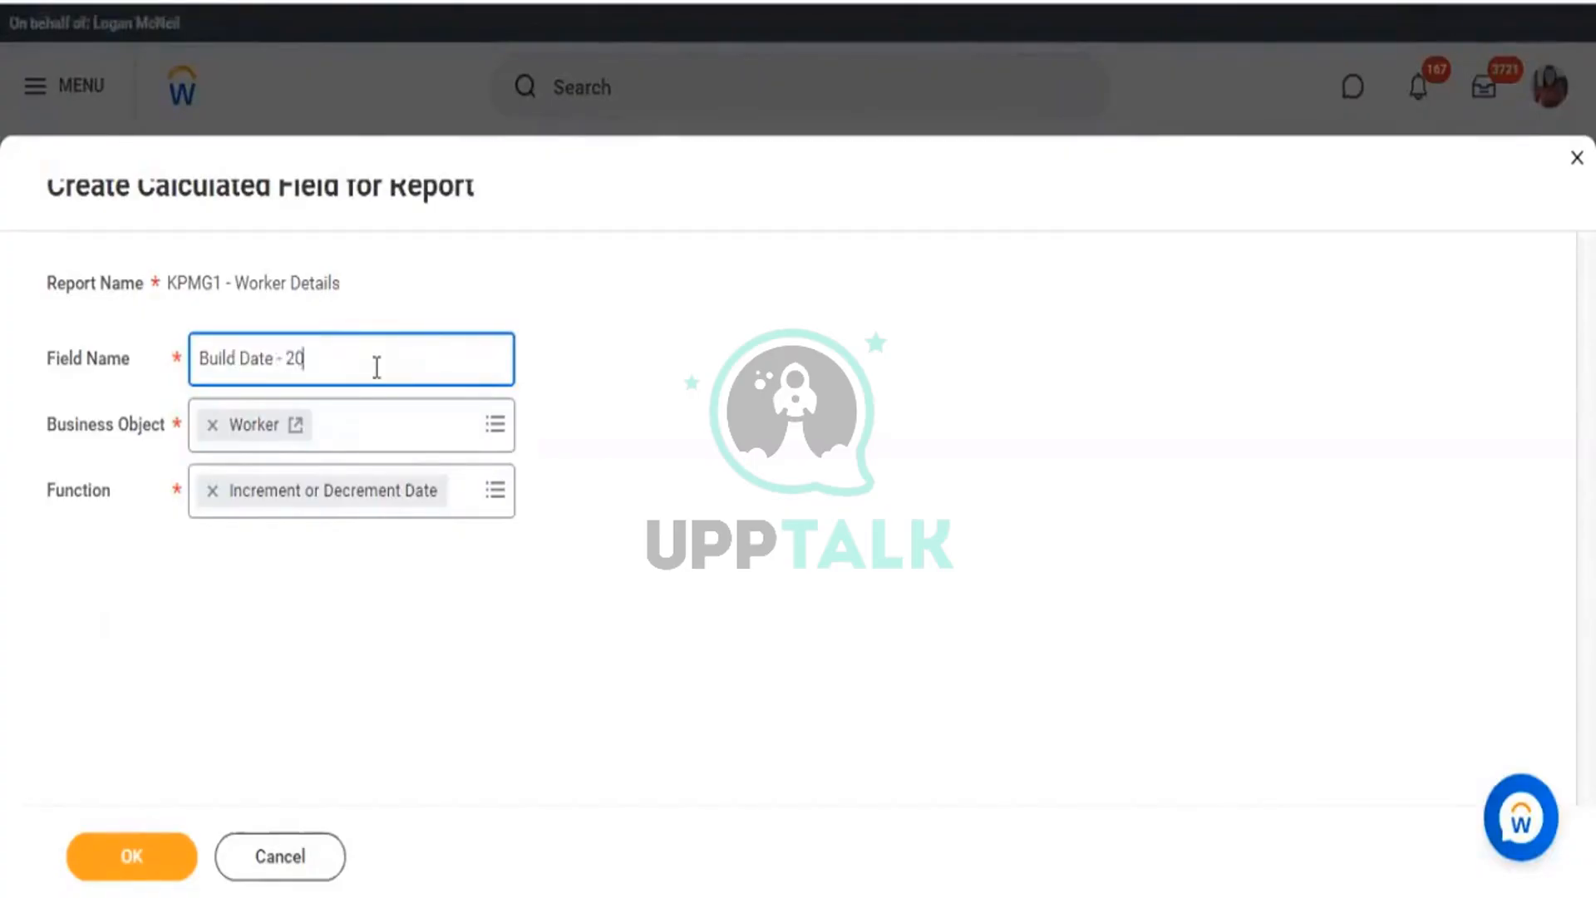
{"action": "type", "text": "Years"}
{"action": "left_click", "coordinate": [184, 847]}
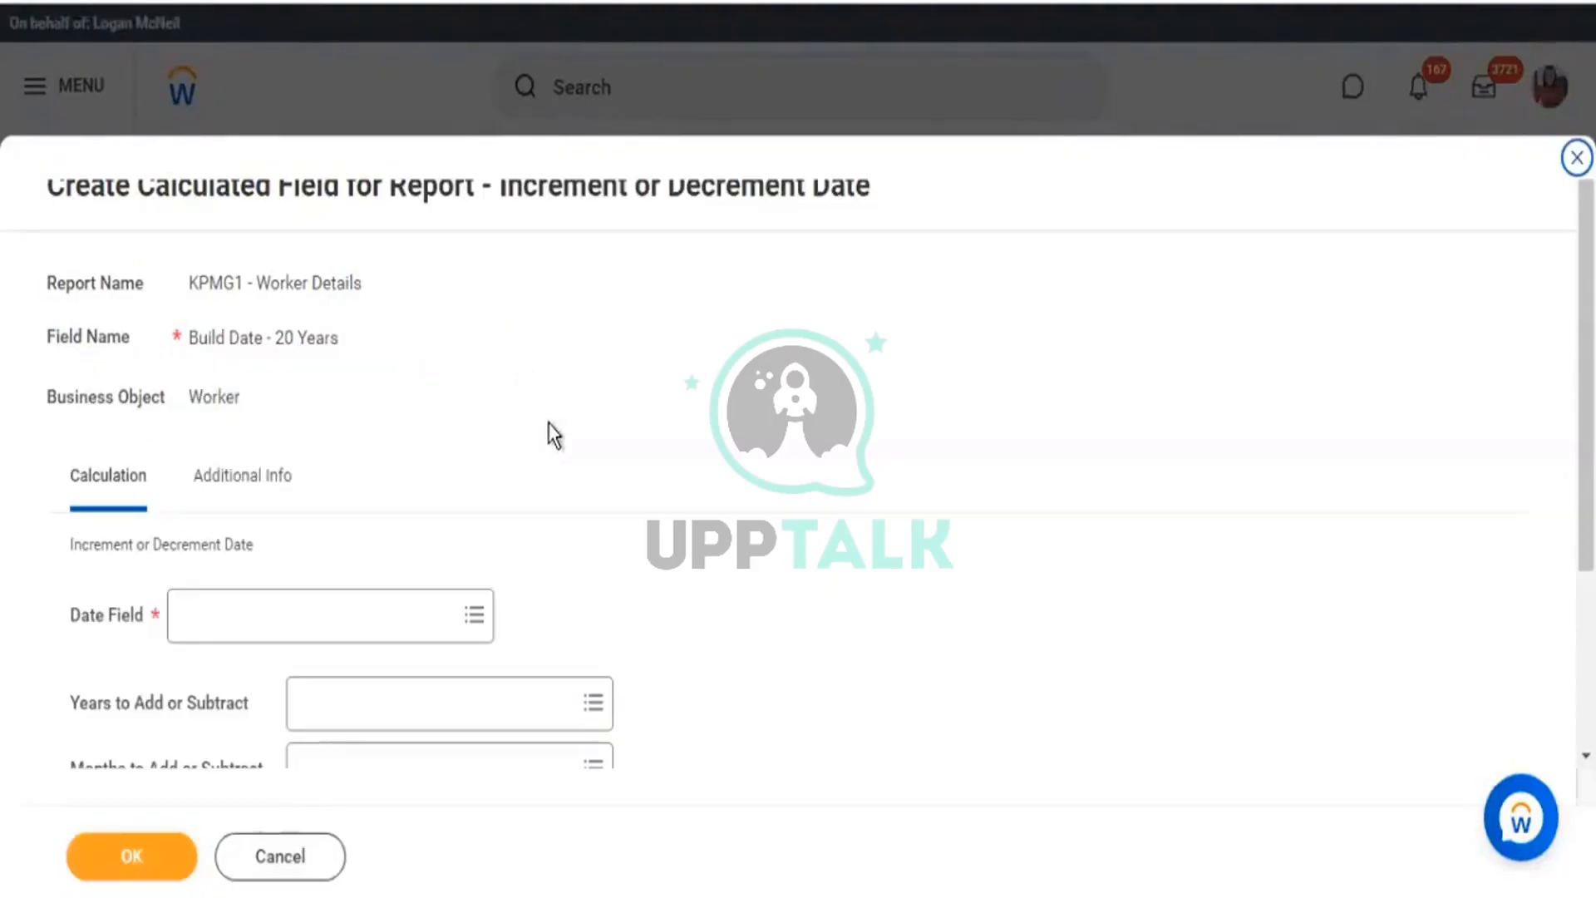
Use Today as the Date Field and -10 as Years to Add or Subtract.
{"action": "scroll", "coordinate": [547, 423], "scroll_direction": "down", "scroll_amount": 3}
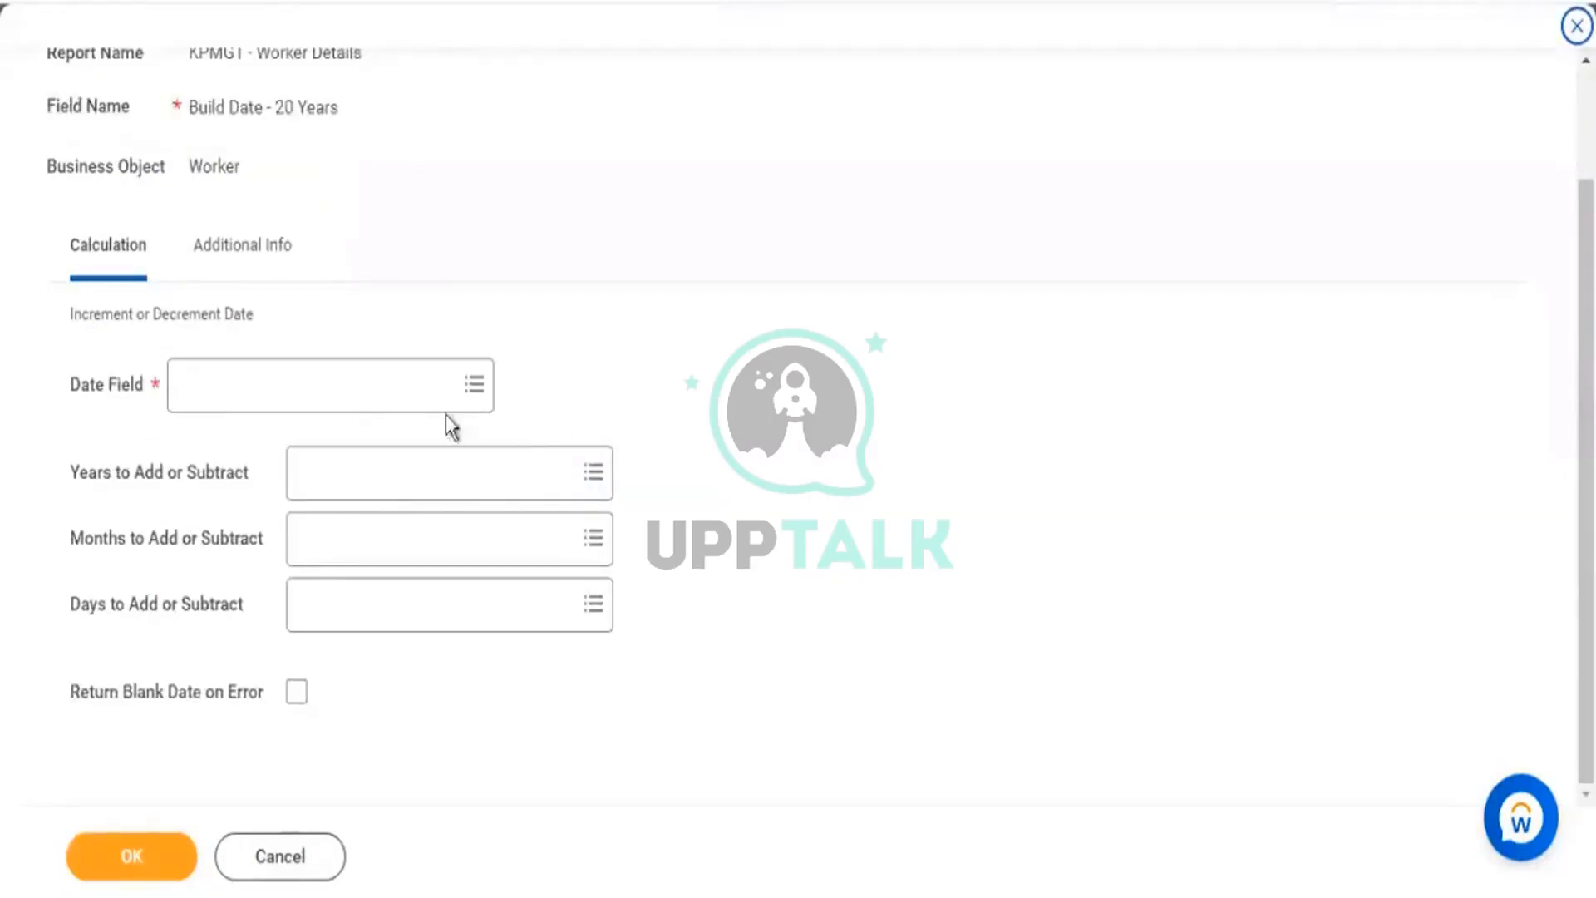
{"action": "left_click", "coordinate": [366, 410]}
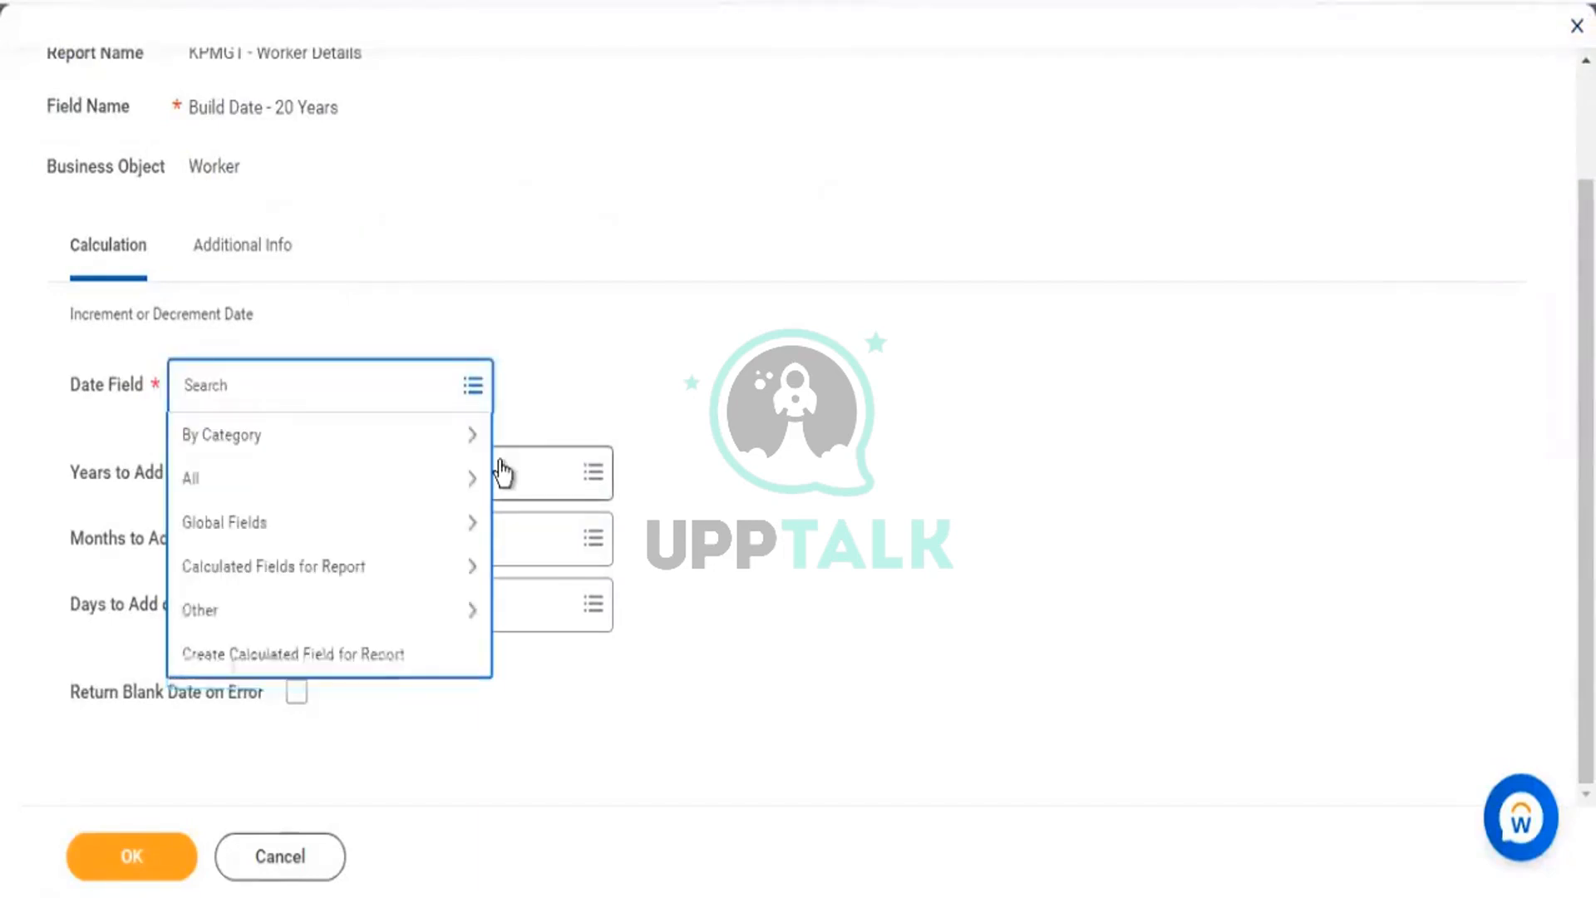
{"action": "type", "text": "today"}
{"action": "key", "text": "Return"}
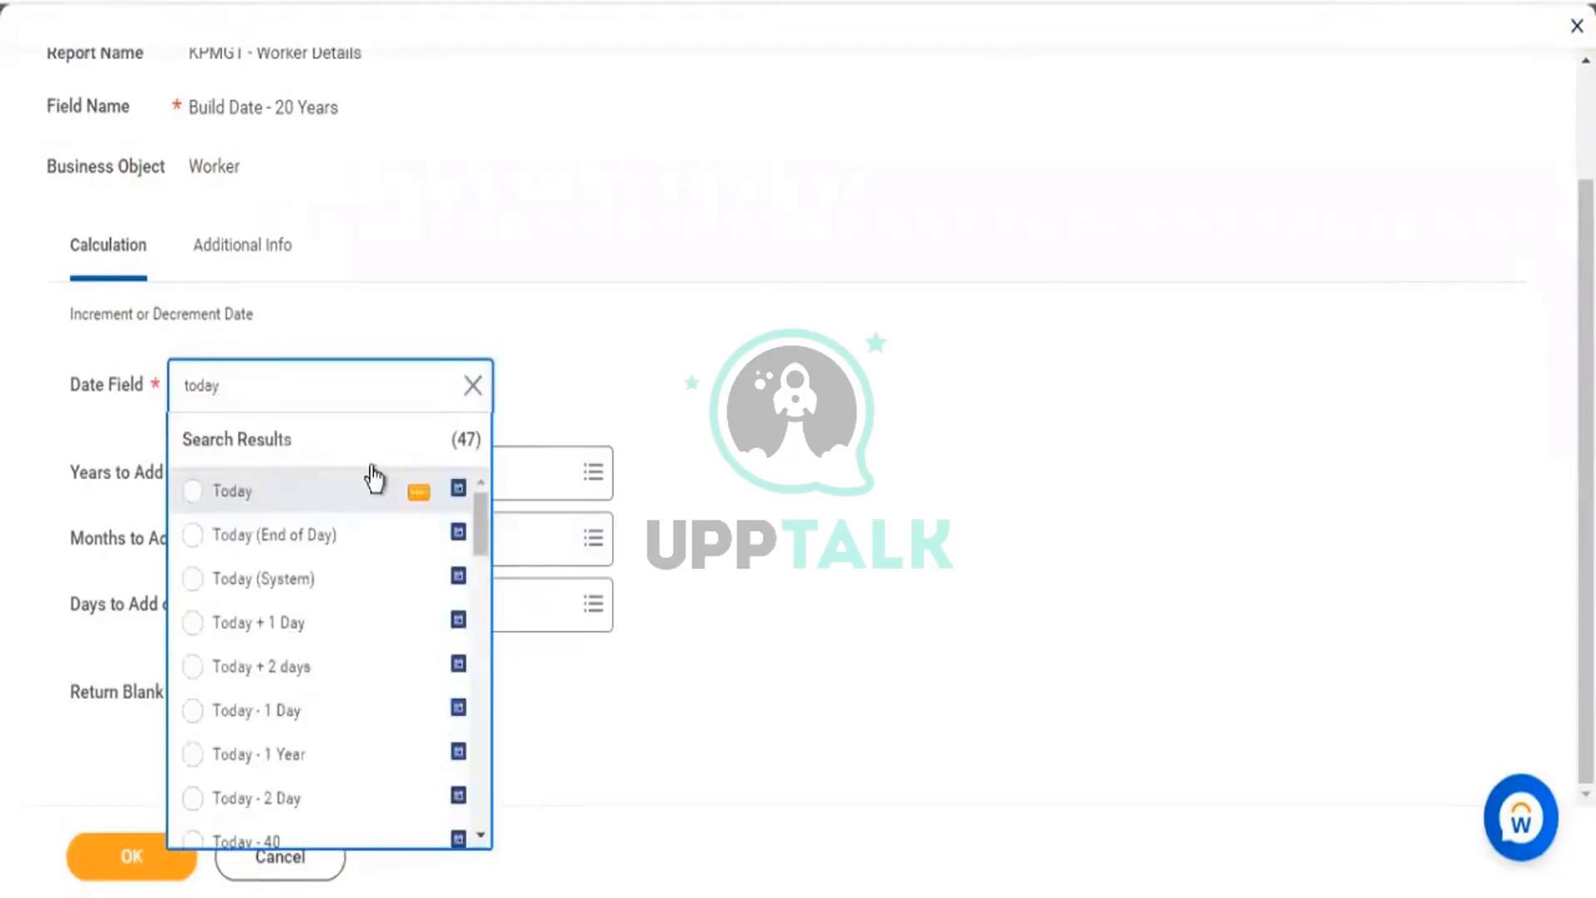
{"action": "left_click", "coordinate": [367, 481]}
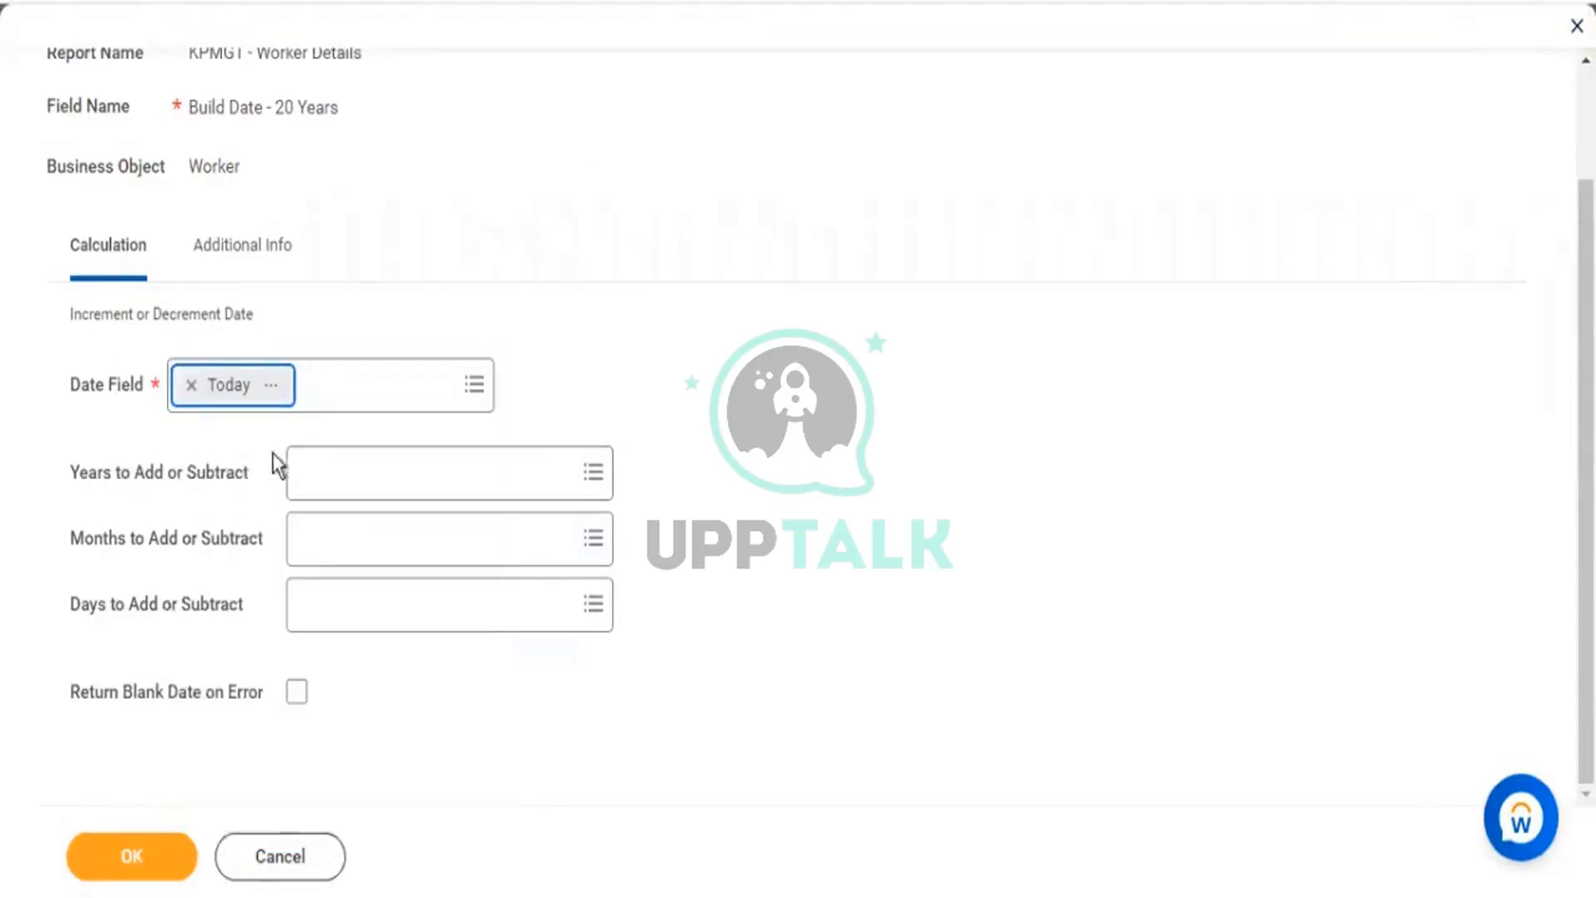
{"action": "left_click", "coordinate": [357, 482]}
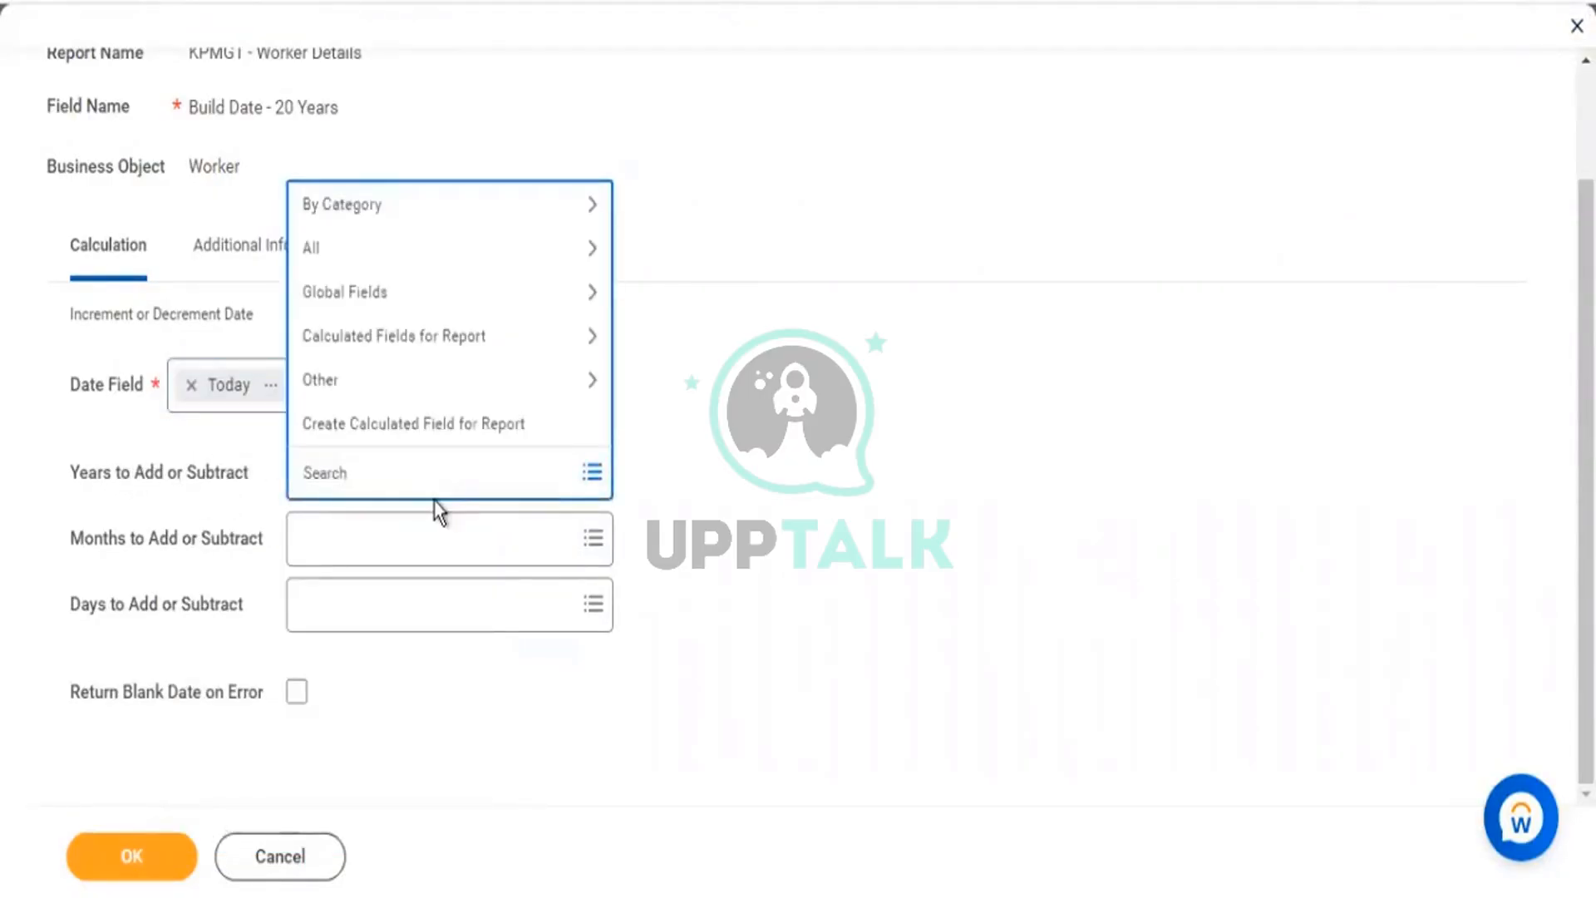
{"action": "type", "text": "10"}
{"action": "key", "text": "Return"}
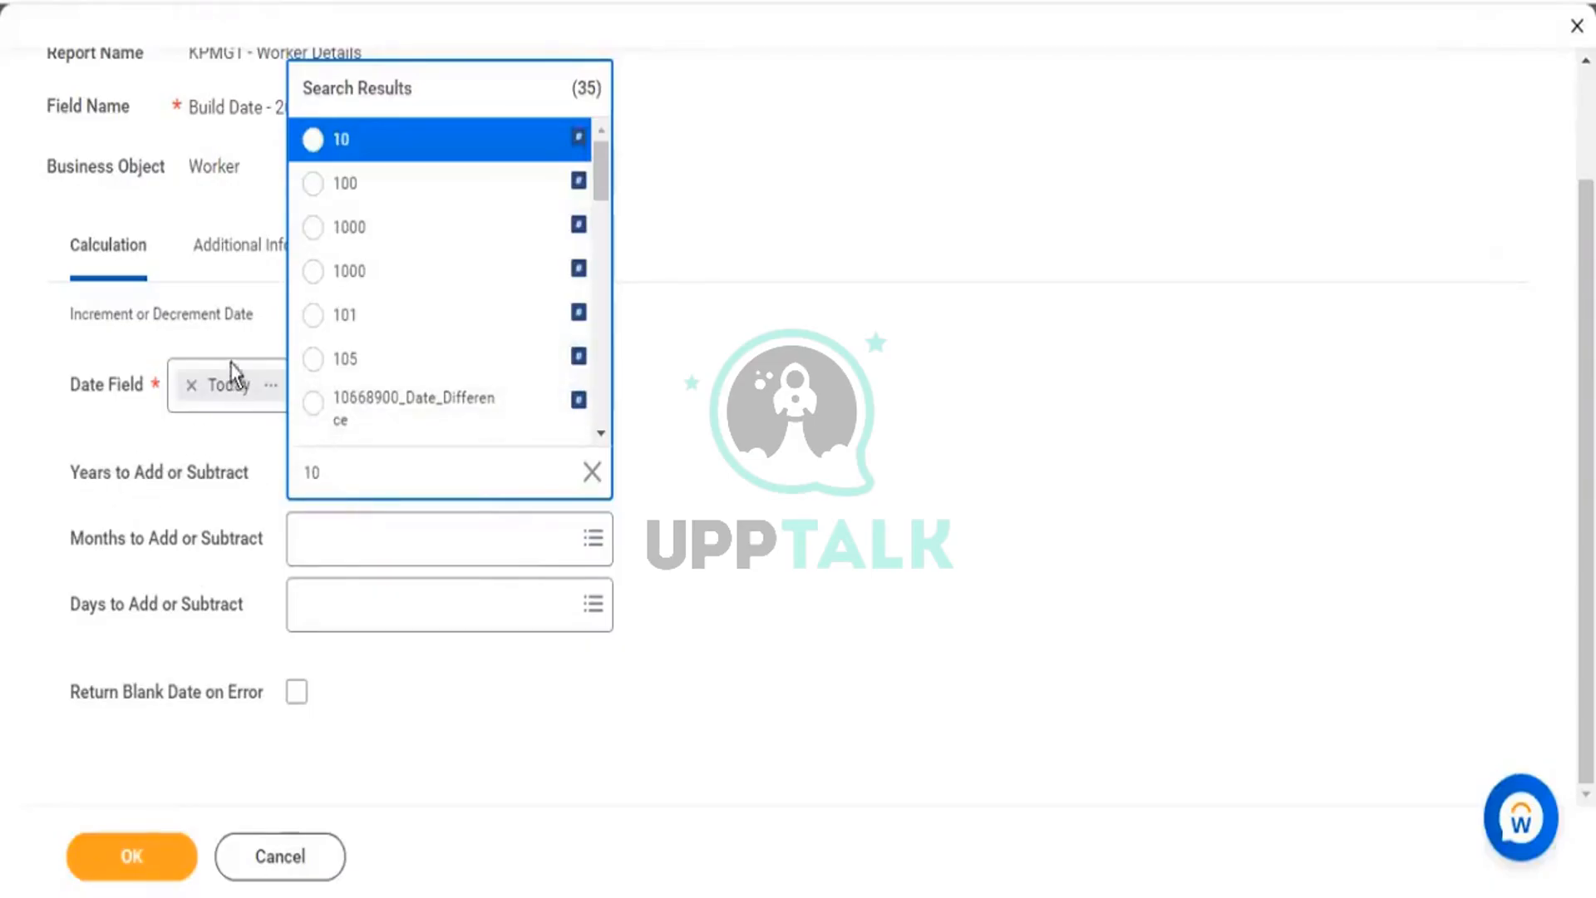
{"action": "scroll", "coordinate": [475, 265], "scroll_direction": "down", "scroll_amount": 3}
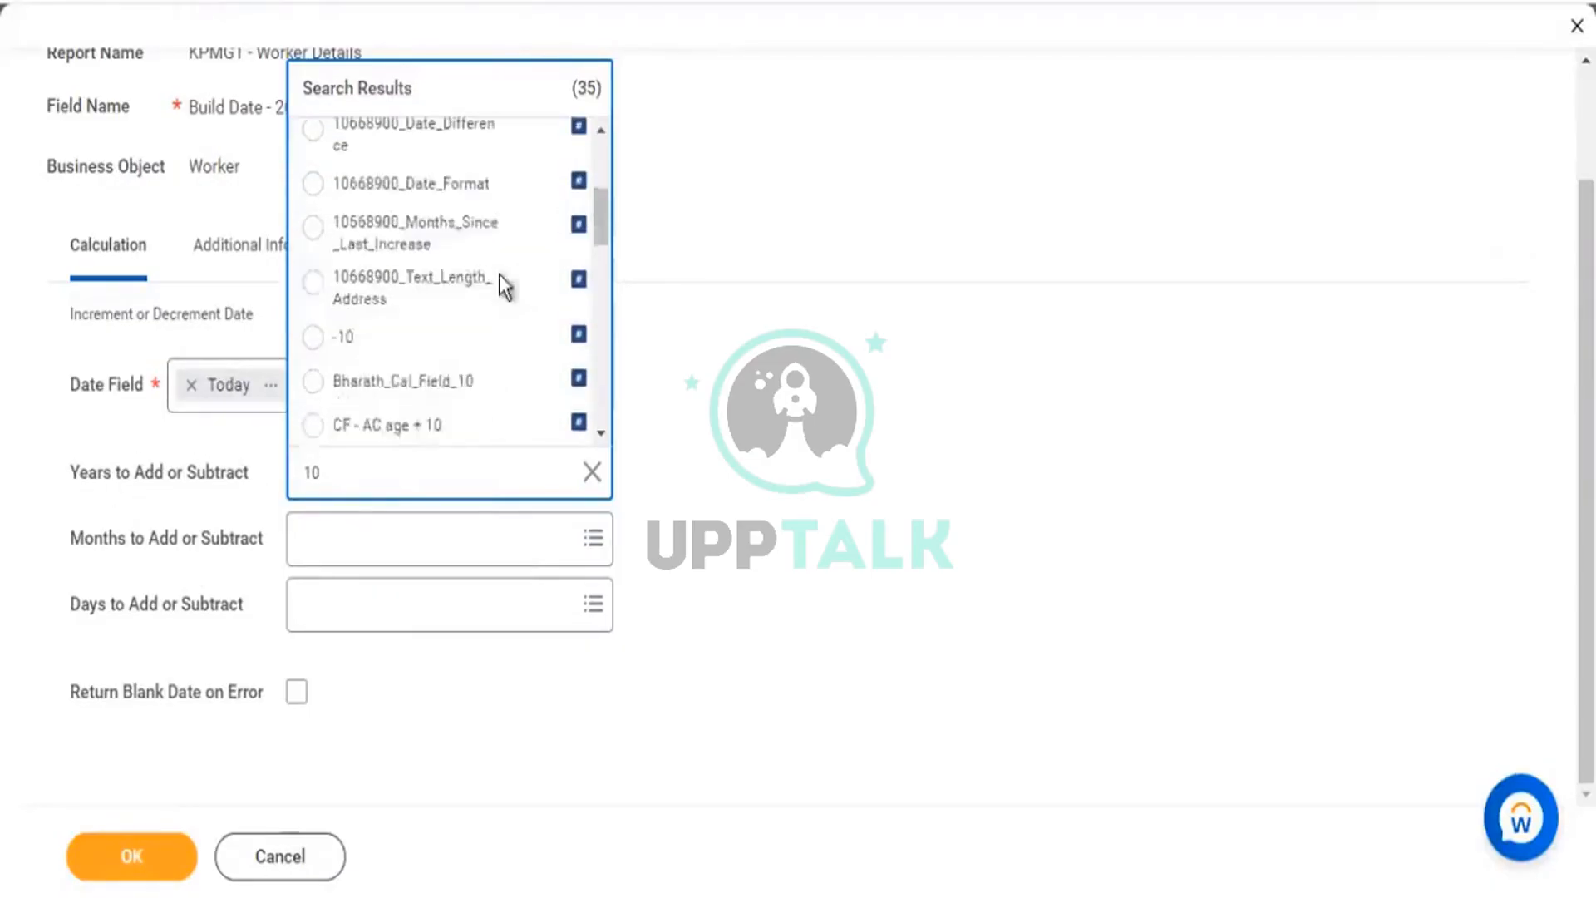
{"action": "scroll", "coordinate": [327, 308], "scroll_direction": "down", "scroll_amount": 3}
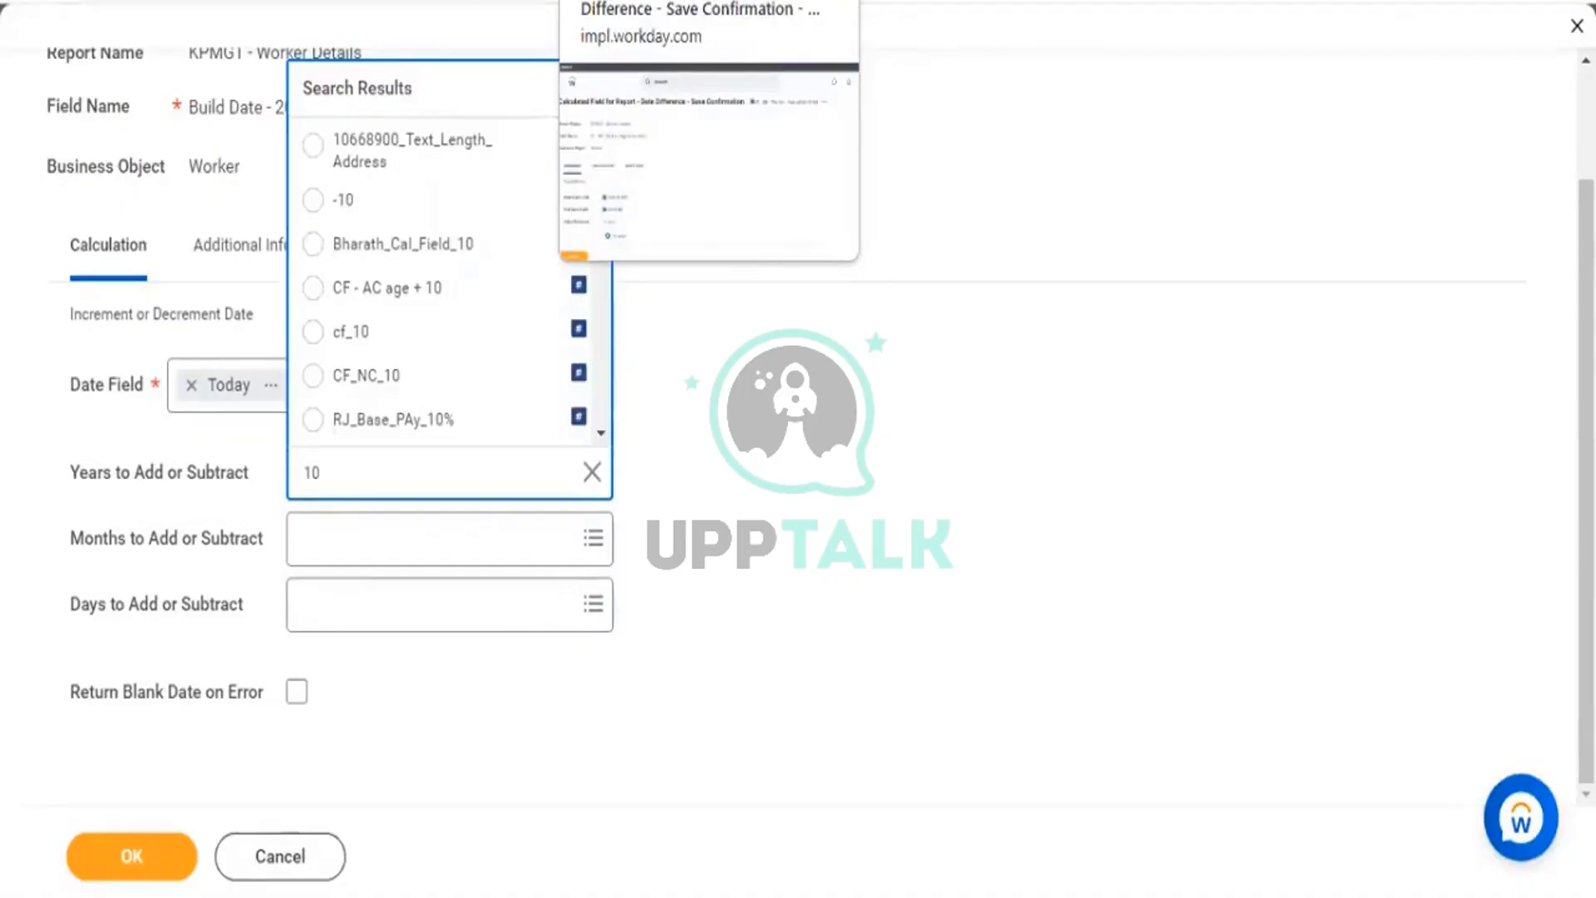
{"action": "left_click", "coordinate": [363, 202]}
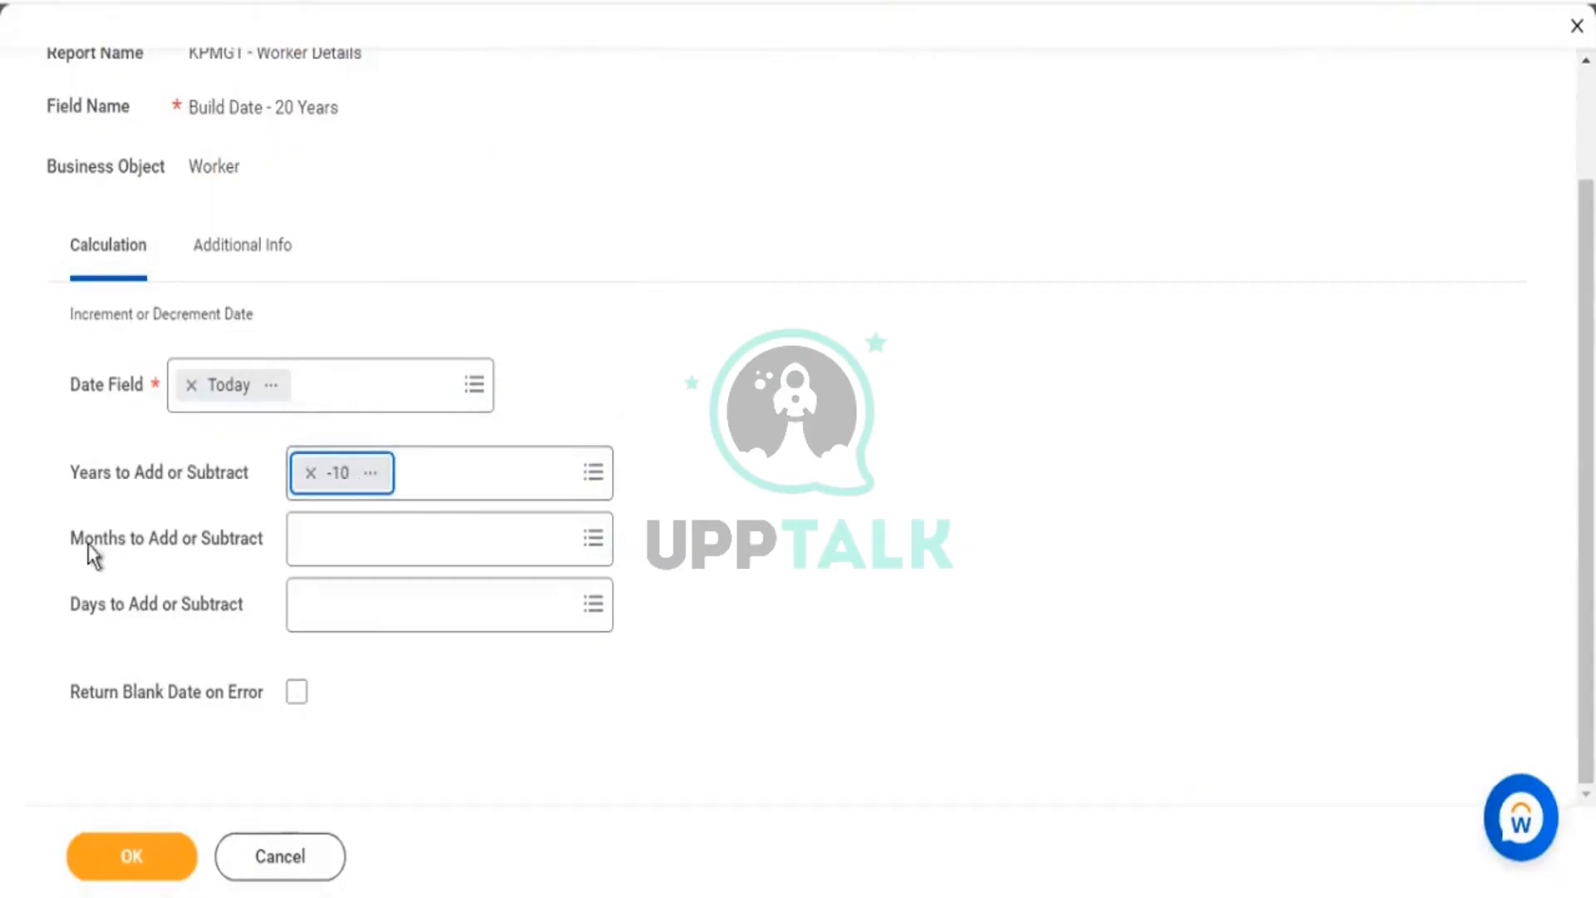
{"action": "left_click_drag", "start_coordinate": [83, 542], "coordinate": [178, 555]}
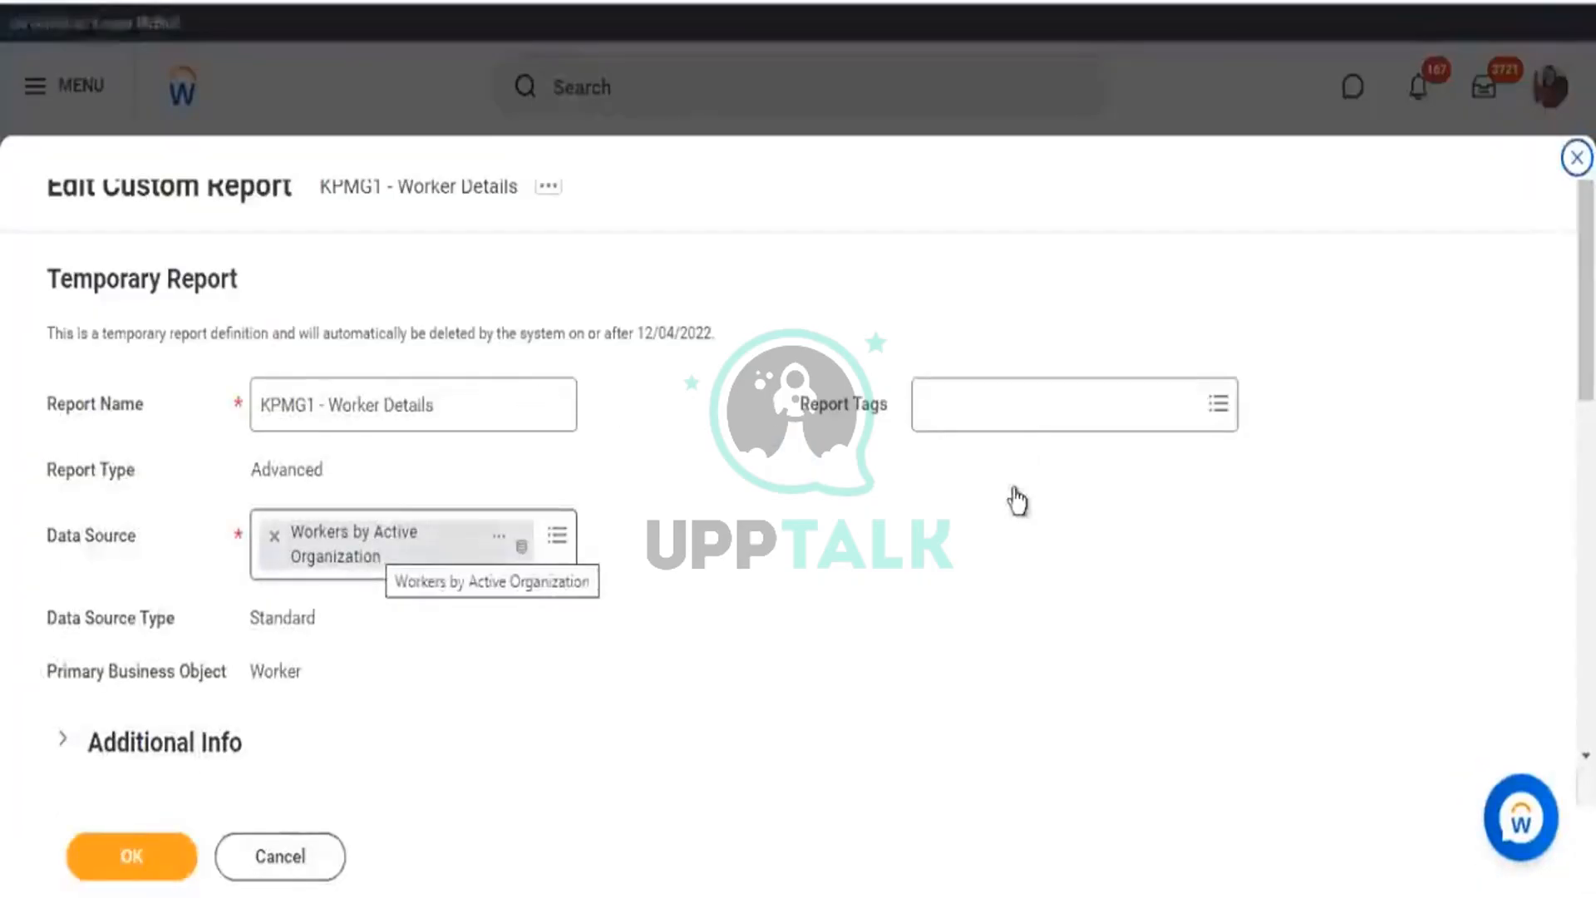
On the Prompts tab, open the Today - 6 Months value's calculated field details.
{"action": "scroll", "coordinate": [898, 463], "scroll_direction": "down", "scroll_amount": 5}
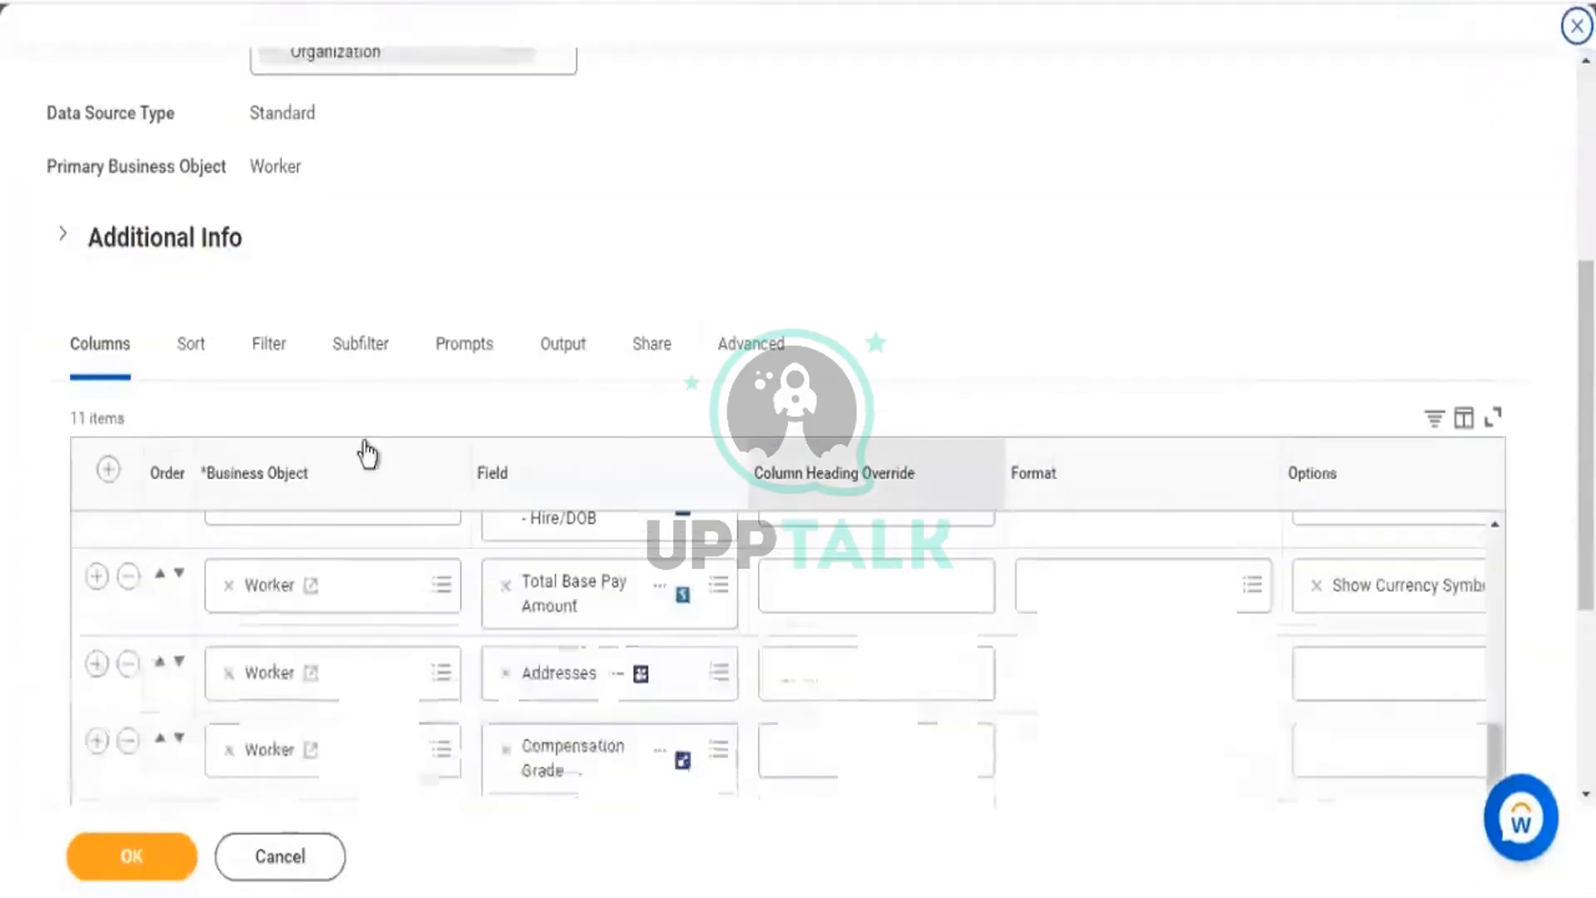
{"action": "left_click", "coordinate": [465, 345]}
{"action": "scroll", "coordinate": [1205, 316], "scroll_direction": "down", "scroll_amount": 5}
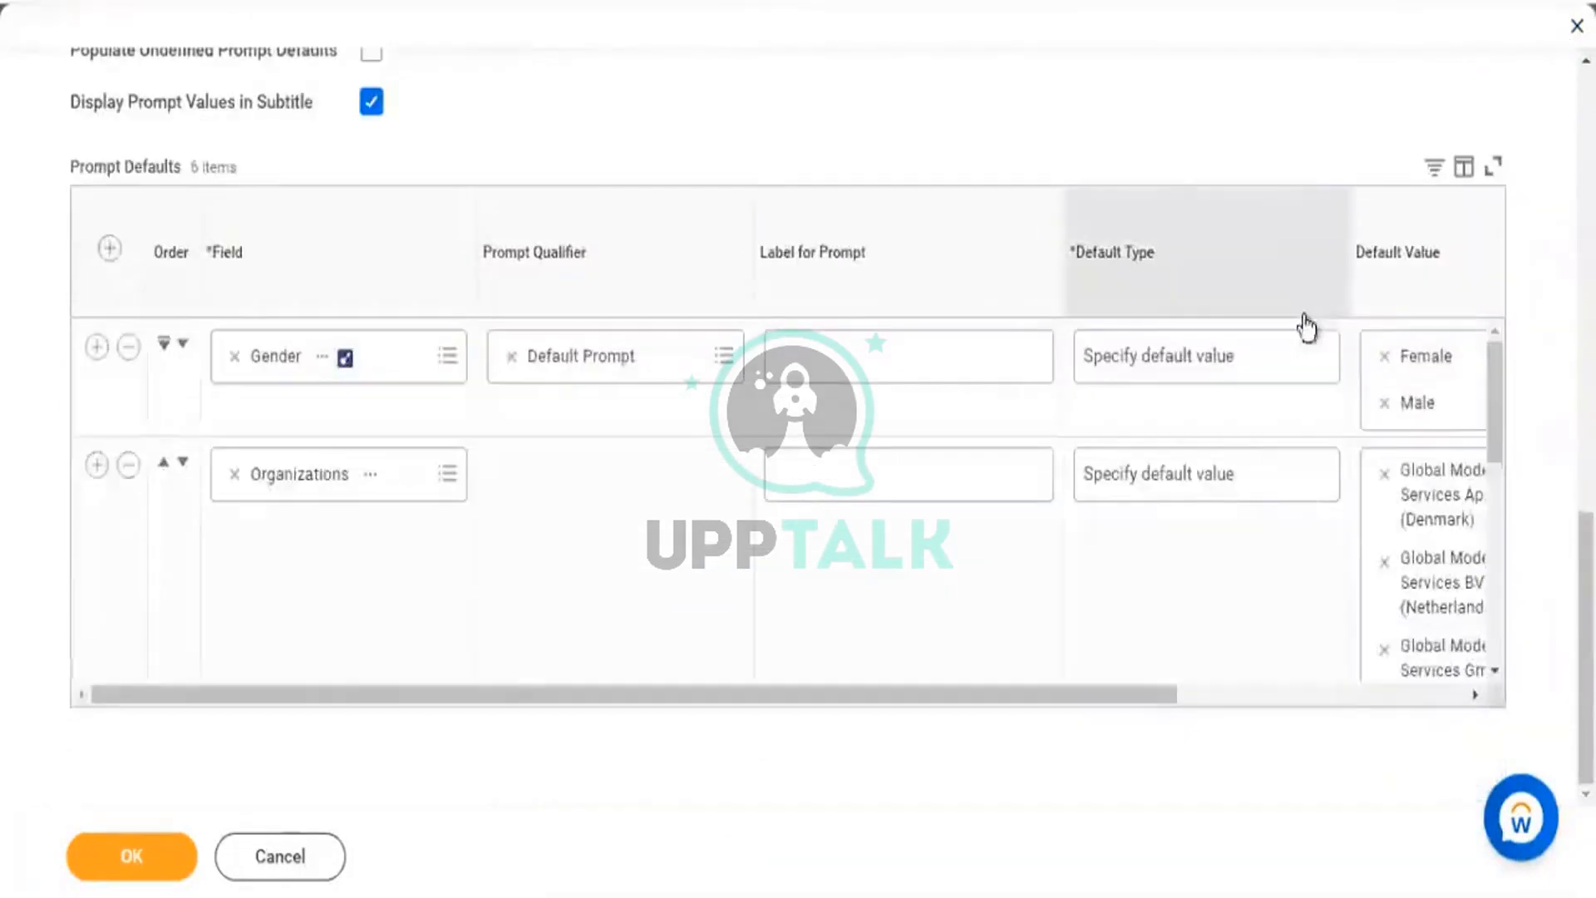
{"action": "scroll", "coordinate": [1172, 582], "scroll_direction": "down", "scroll_amount": 3}
{"action": "scroll", "coordinate": [1105, 662], "scroll_direction": "down", "scroll_amount": 2}
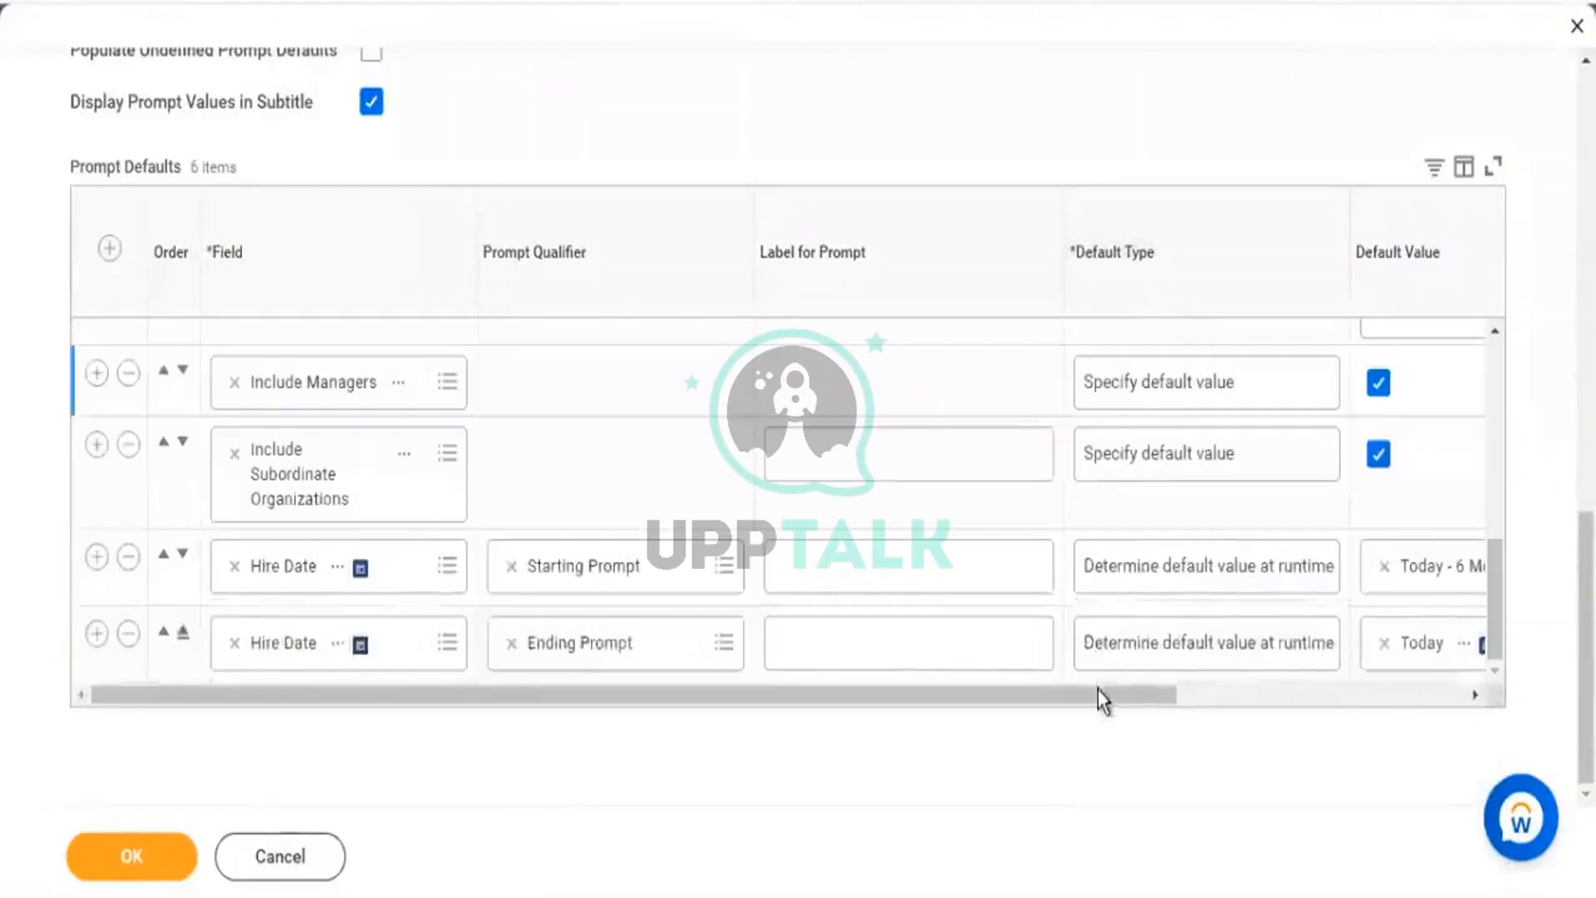
{"action": "left_click", "coordinate": [1262, 697]}
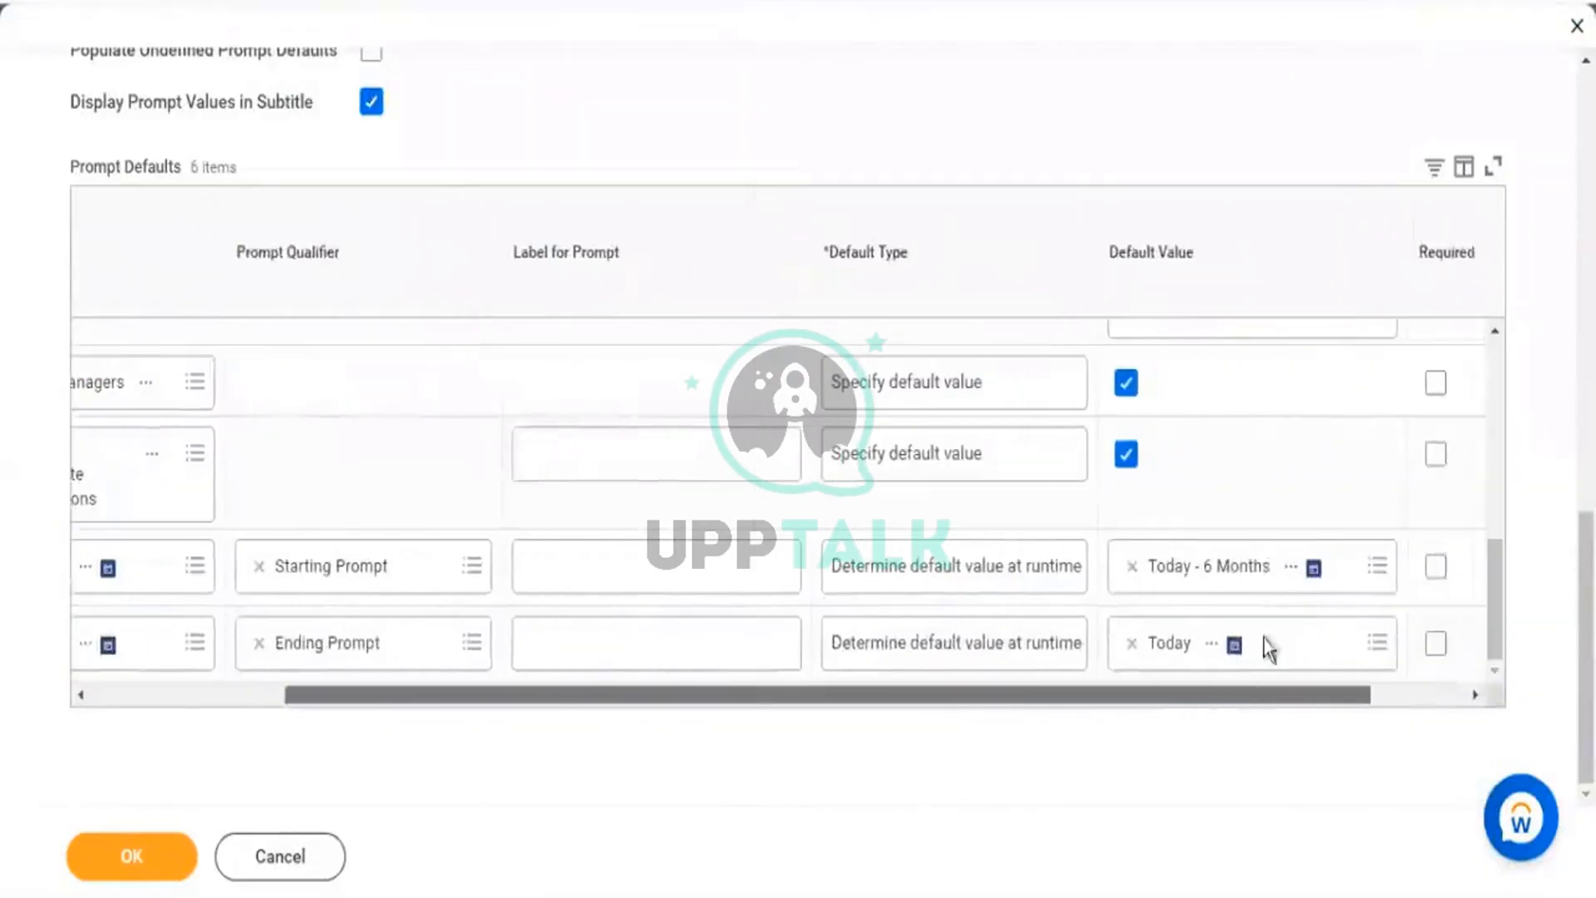
{"action": "left_click", "coordinate": [1317, 582]}
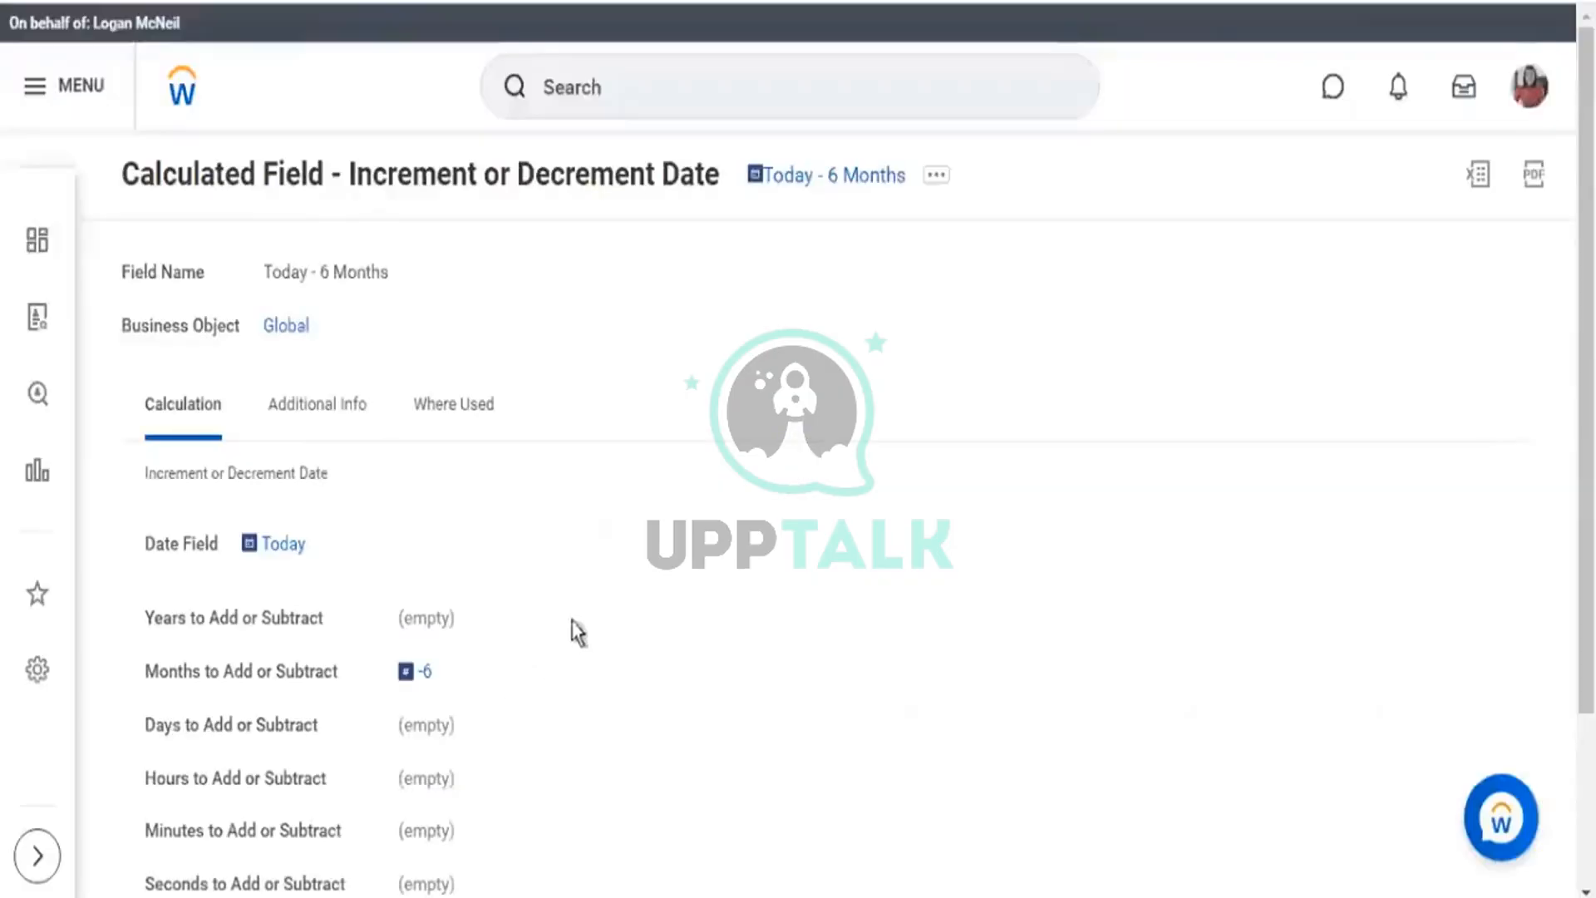
Review that Today - 6 Months uses Today as base date with a -6 months offset.
{"action": "scroll", "coordinate": [570, 634], "scroll_direction": "down", "scroll_amount": 3}
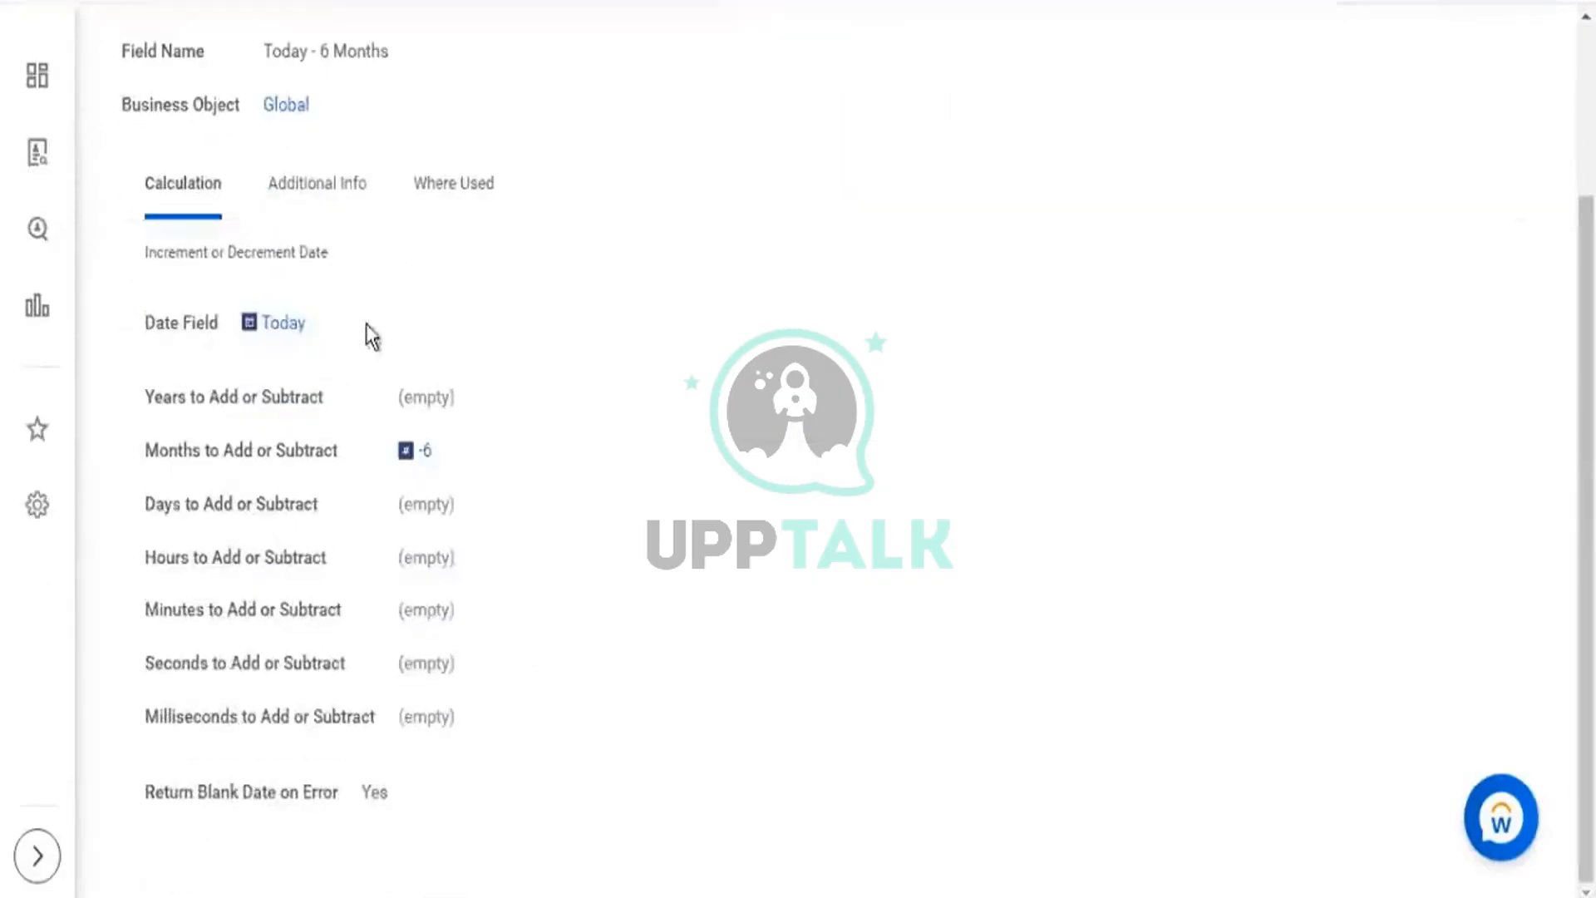
{"action": "double_click", "coordinate": [264, 326]}
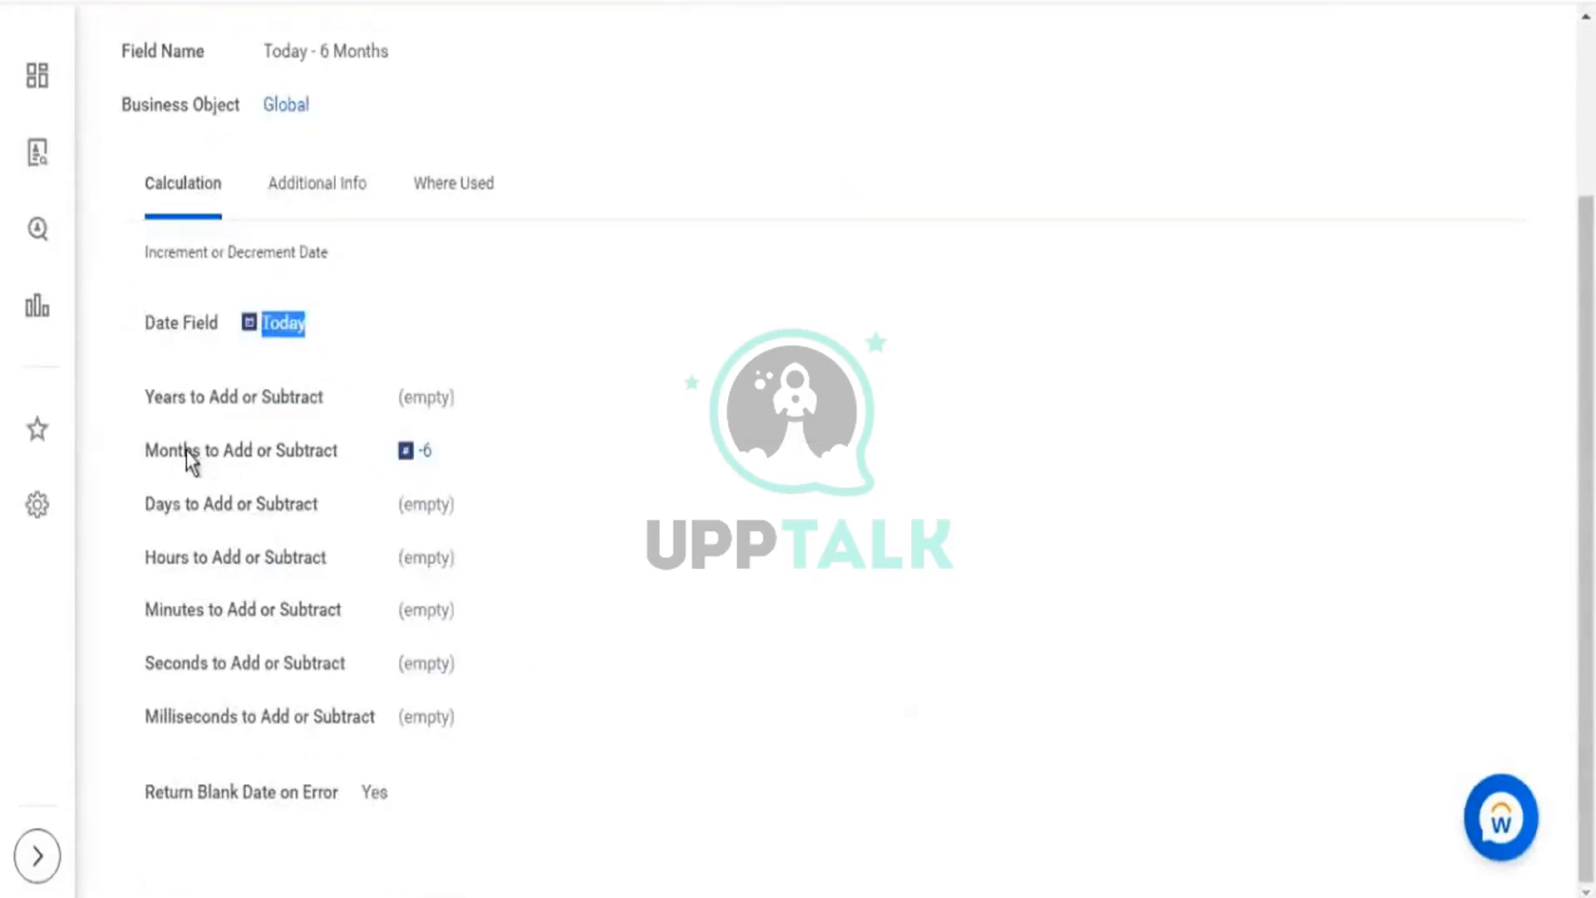
{"action": "left_click_drag", "start_coordinate": [187, 451], "coordinate": [242, 453]}
{"action": "double_click", "coordinate": [423, 453]}
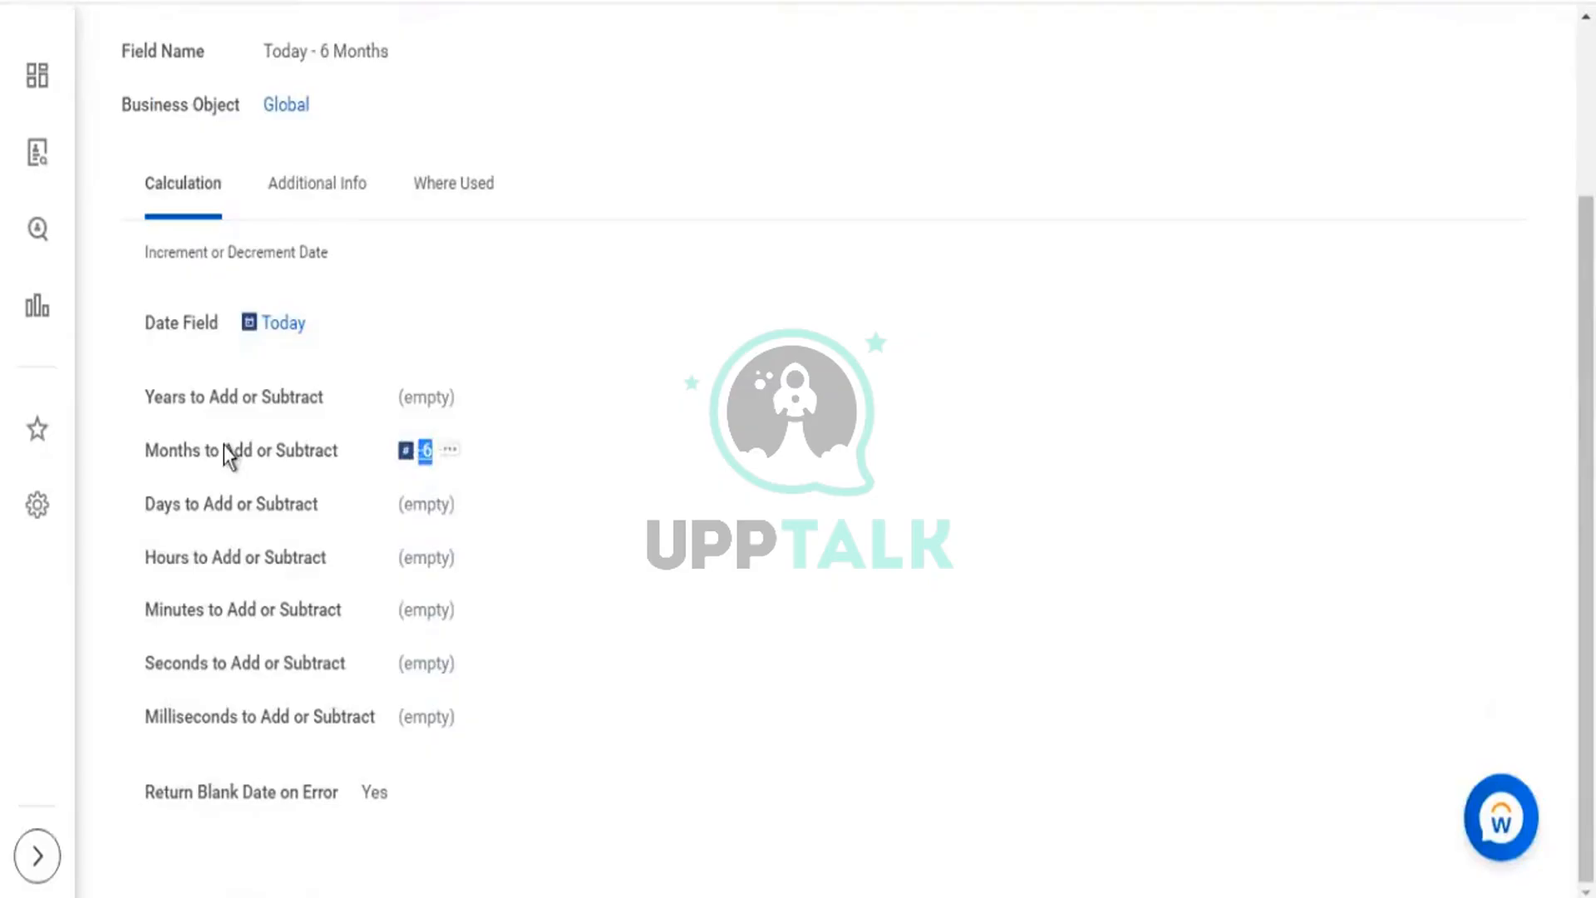
{"action": "left_click_drag", "start_coordinate": [191, 454], "coordinate": [199, 453]}
{"action": "left_click_drag", "start_coordinate": [343, 332], "coordinate": [243, 326]}
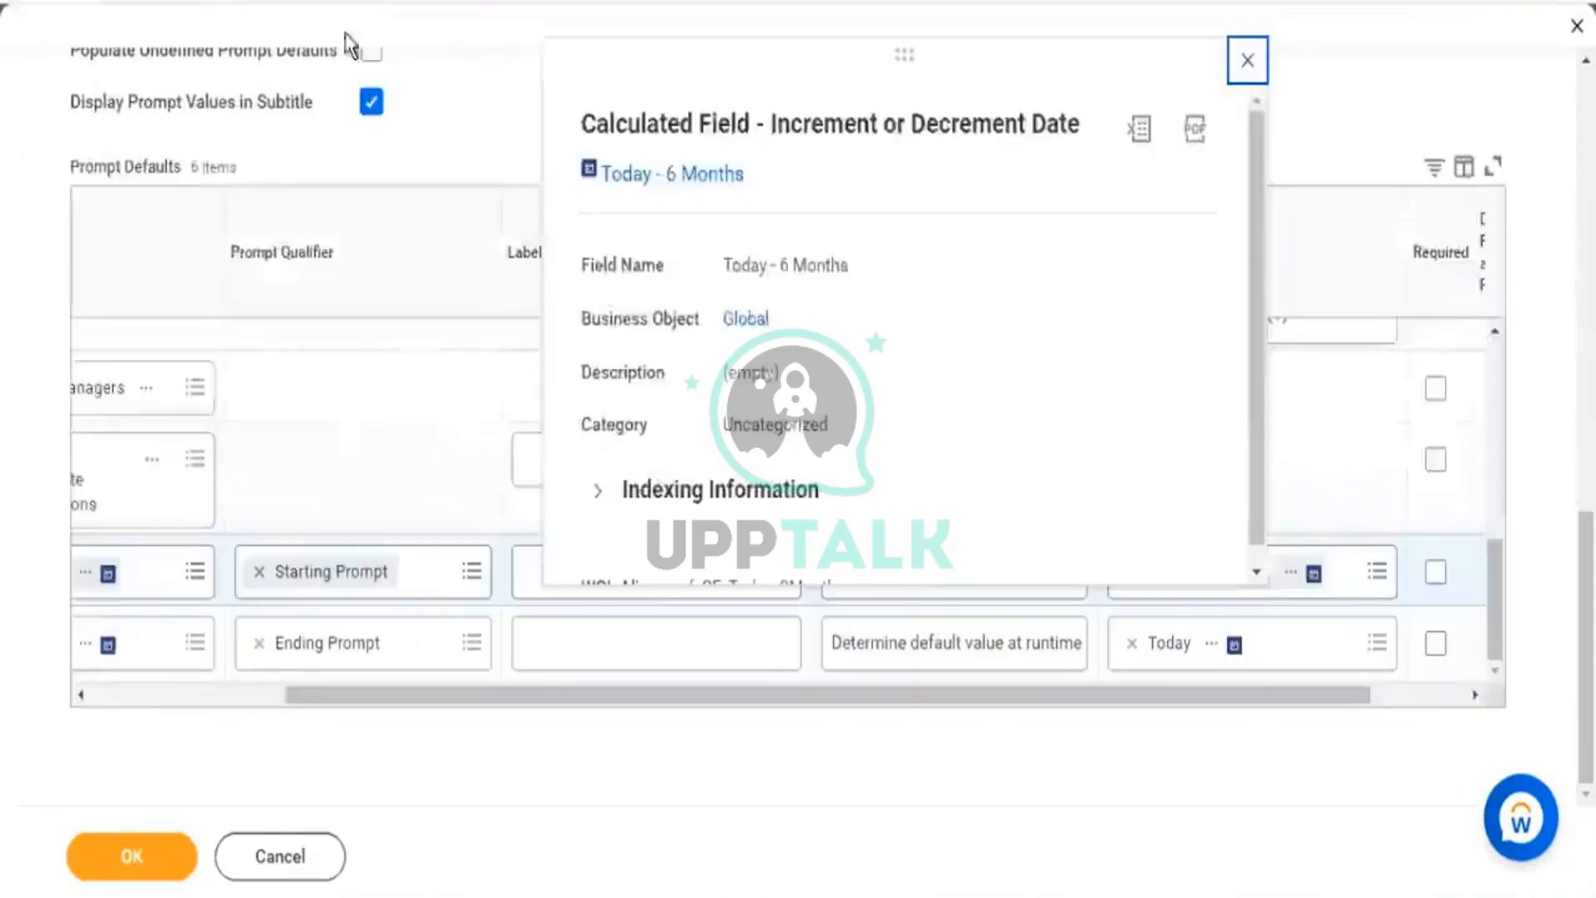
Start another report calculated field using Increment or Decrement Date, named 'Build Date - 20 Years'.
{"action": "left_click", "coordinate": [1377, 574]}
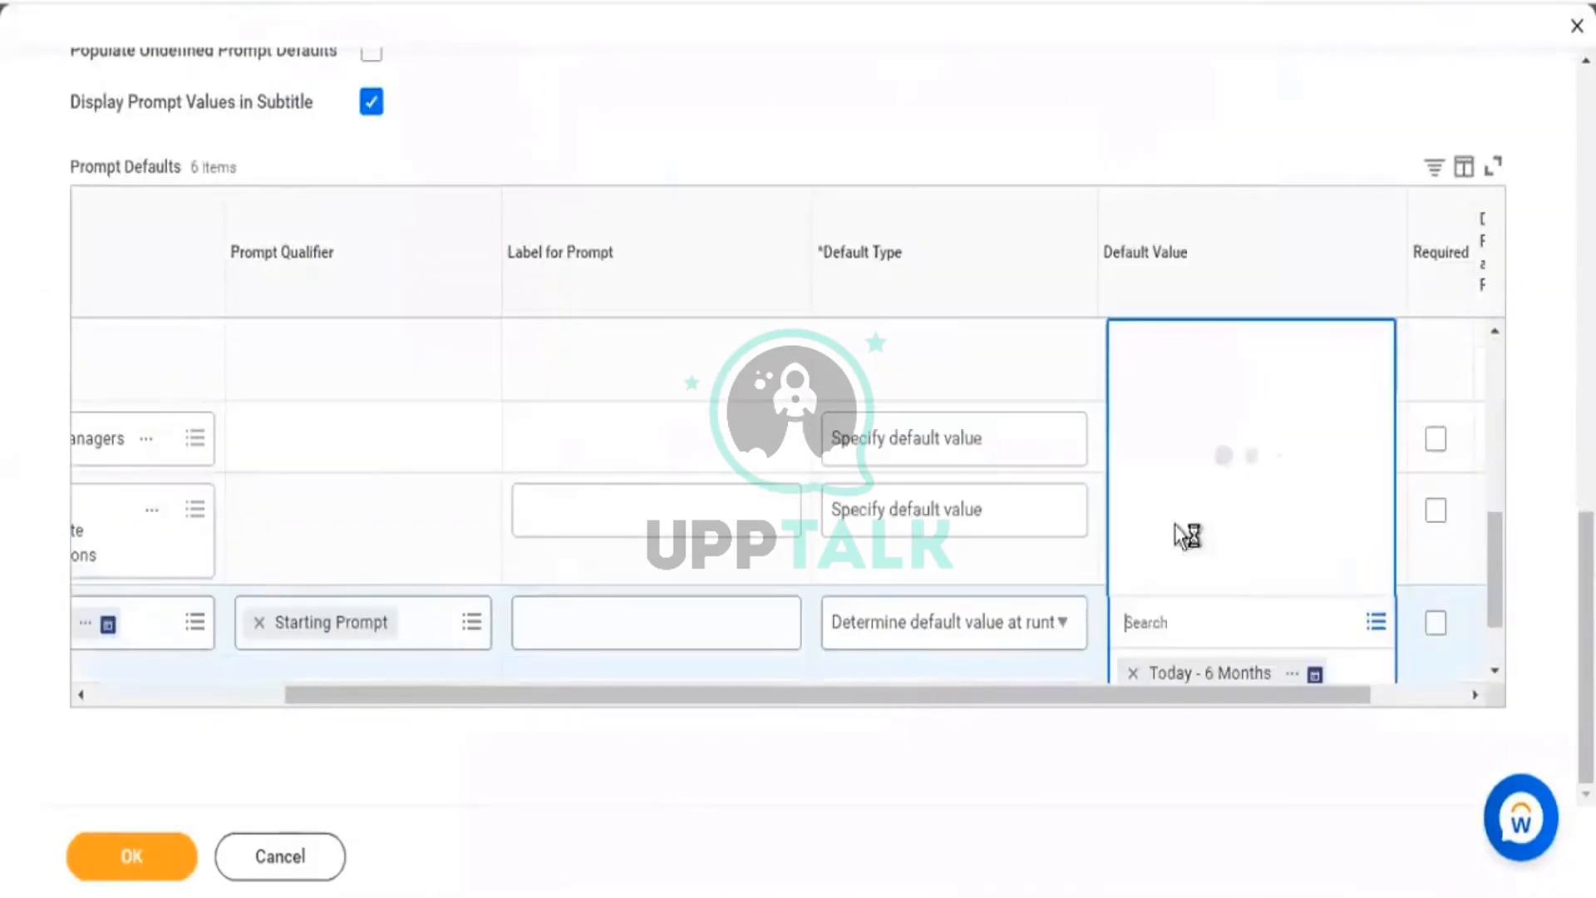
{"action": "left_click", "coordinate": [1195, 573]}
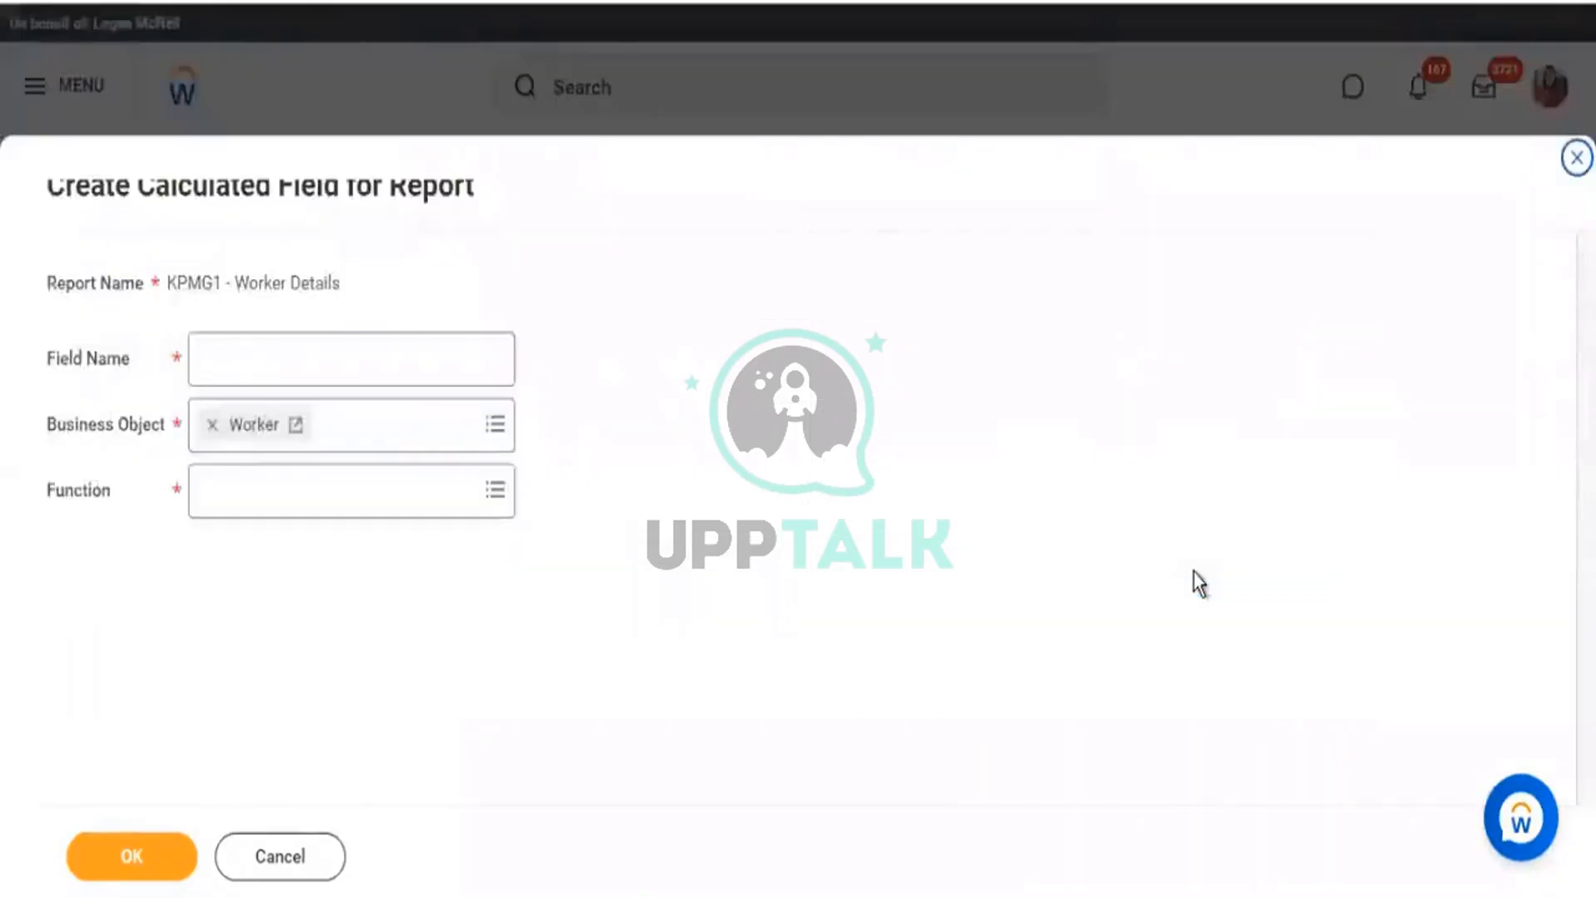
{"action": "left_click", "coordinate": [306, 489]}
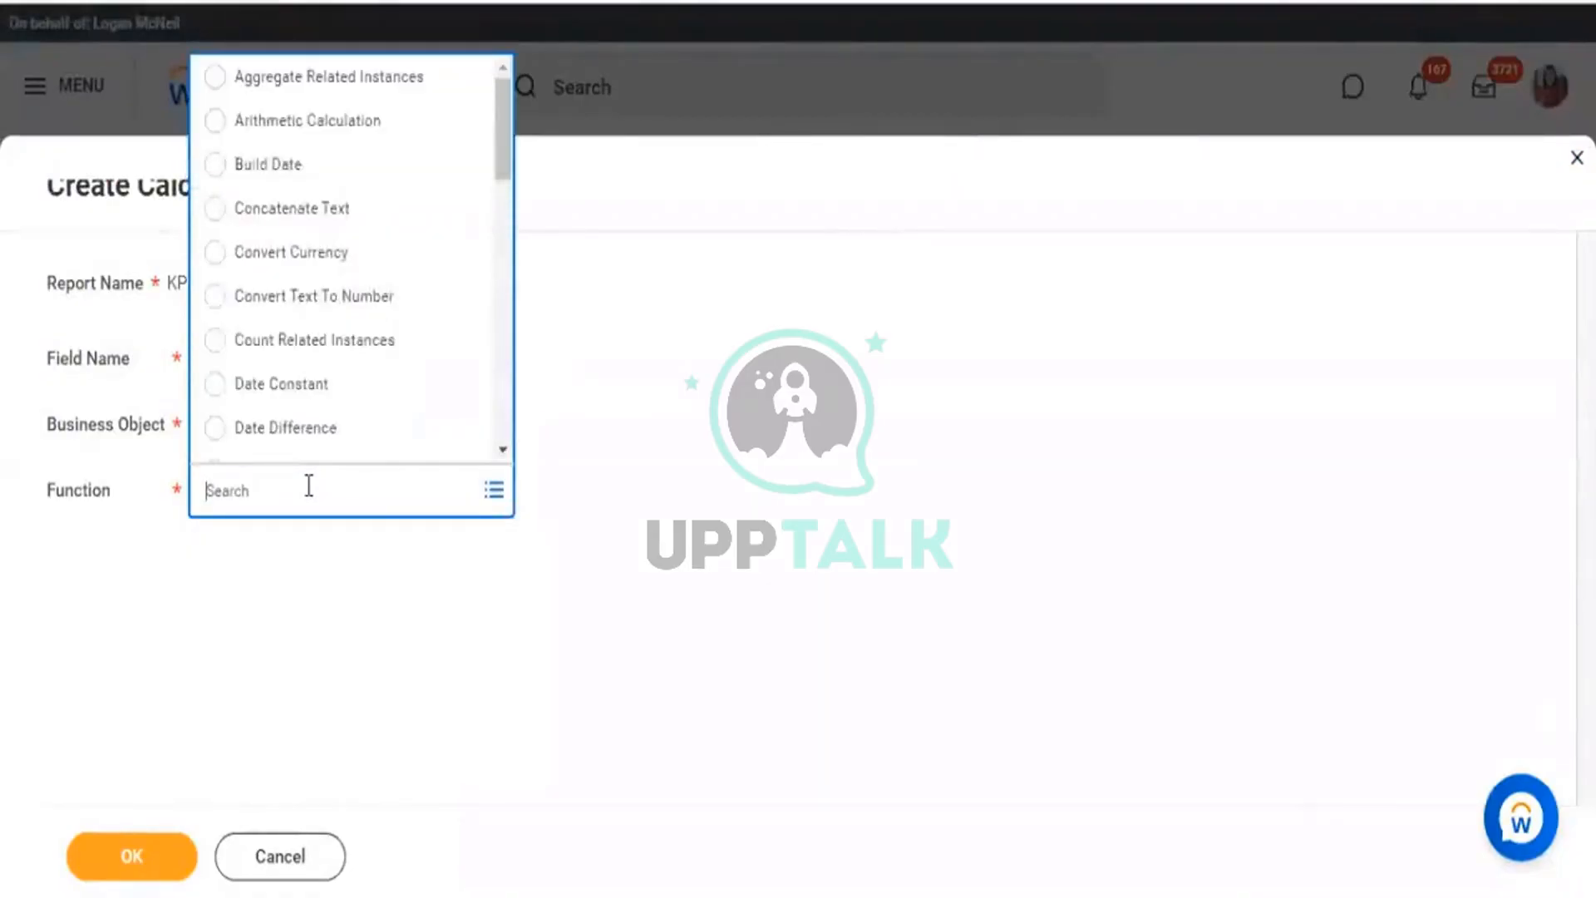
{"action": "key", "text": "Return"}
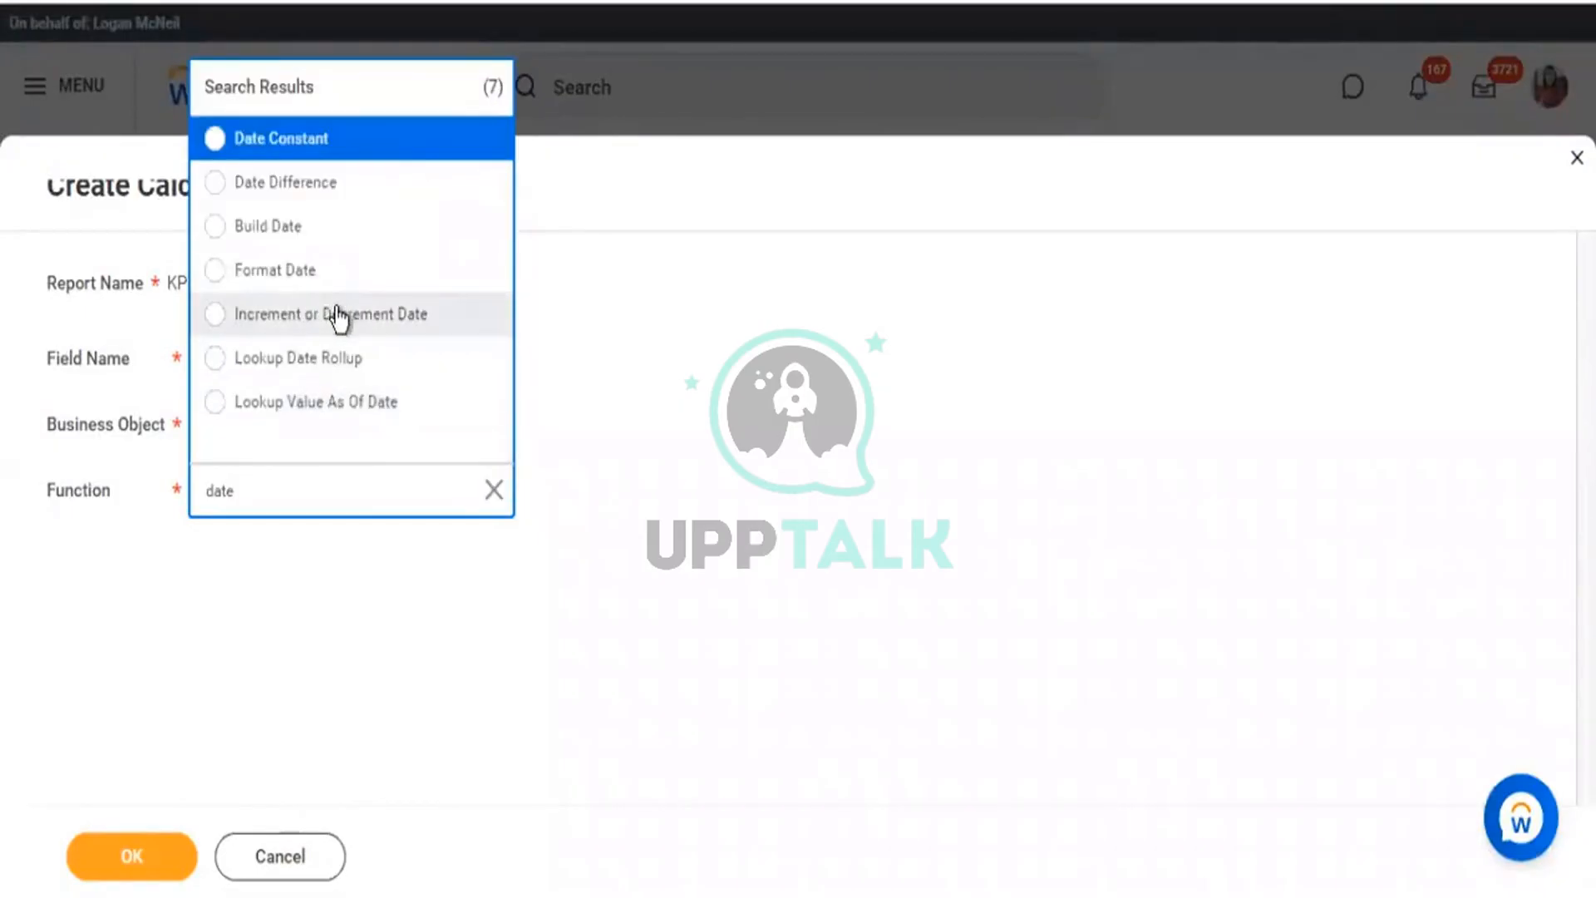
{"action": "left_click", "coordinate": [332, 314]}
{"action": "left_click", "coordinate": [255, 360]}
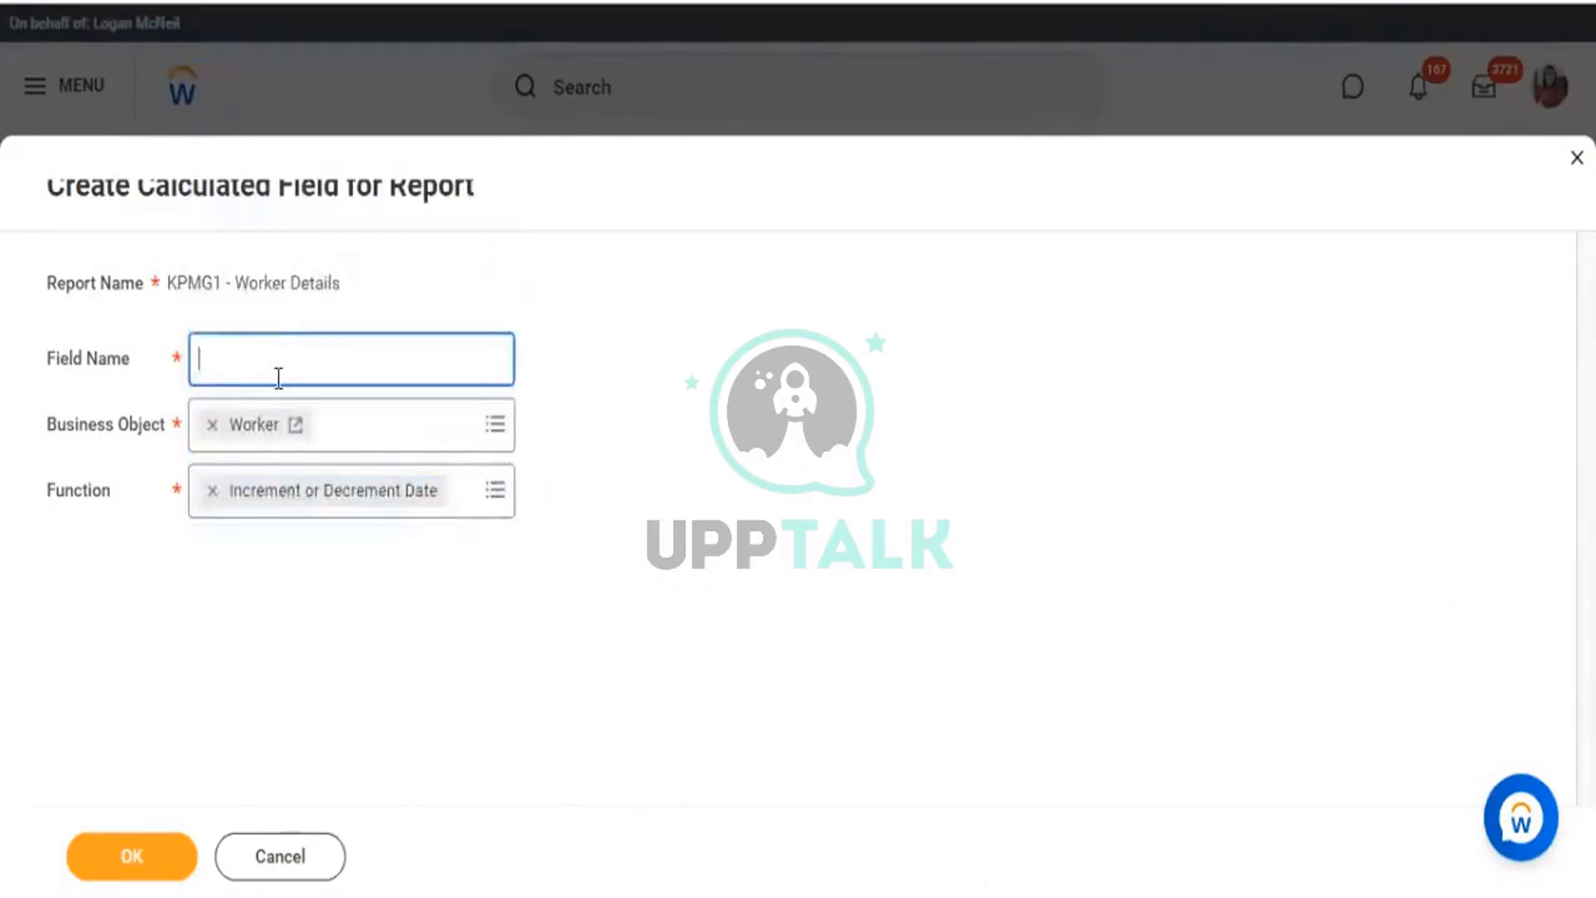
{"action": "type", "text": "Build Date -"}
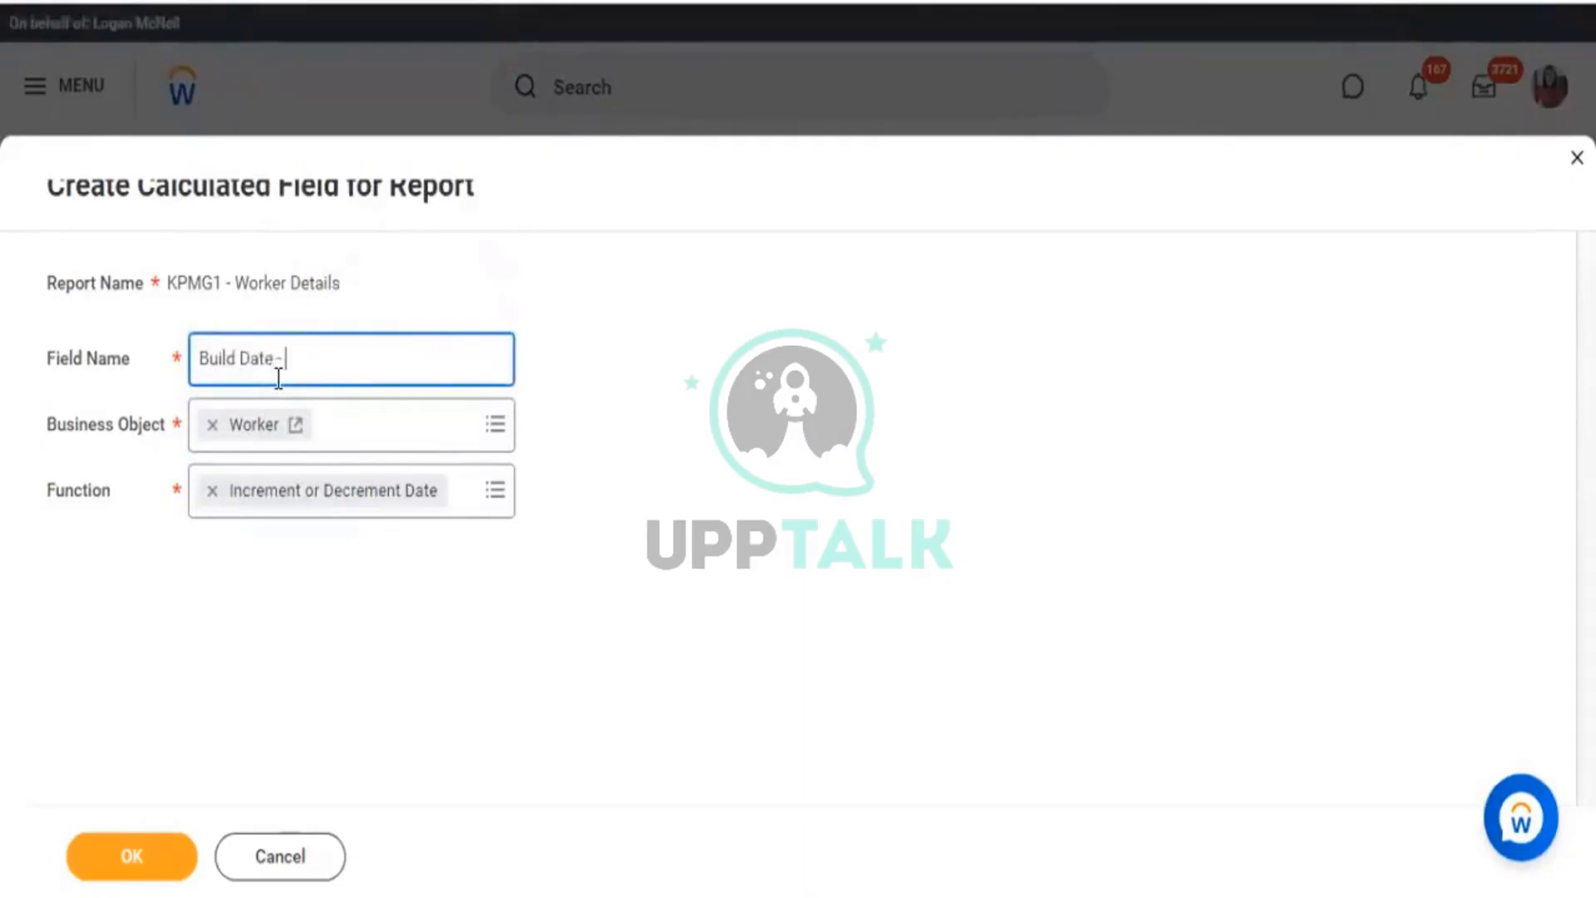
{"action": "type", "text": " 20 Years"}
Confirm the new field and copy the text 'CF - BD - Worker - Hire/DOB'.
{"action": "left_click", "coordinate": [129, 856]}
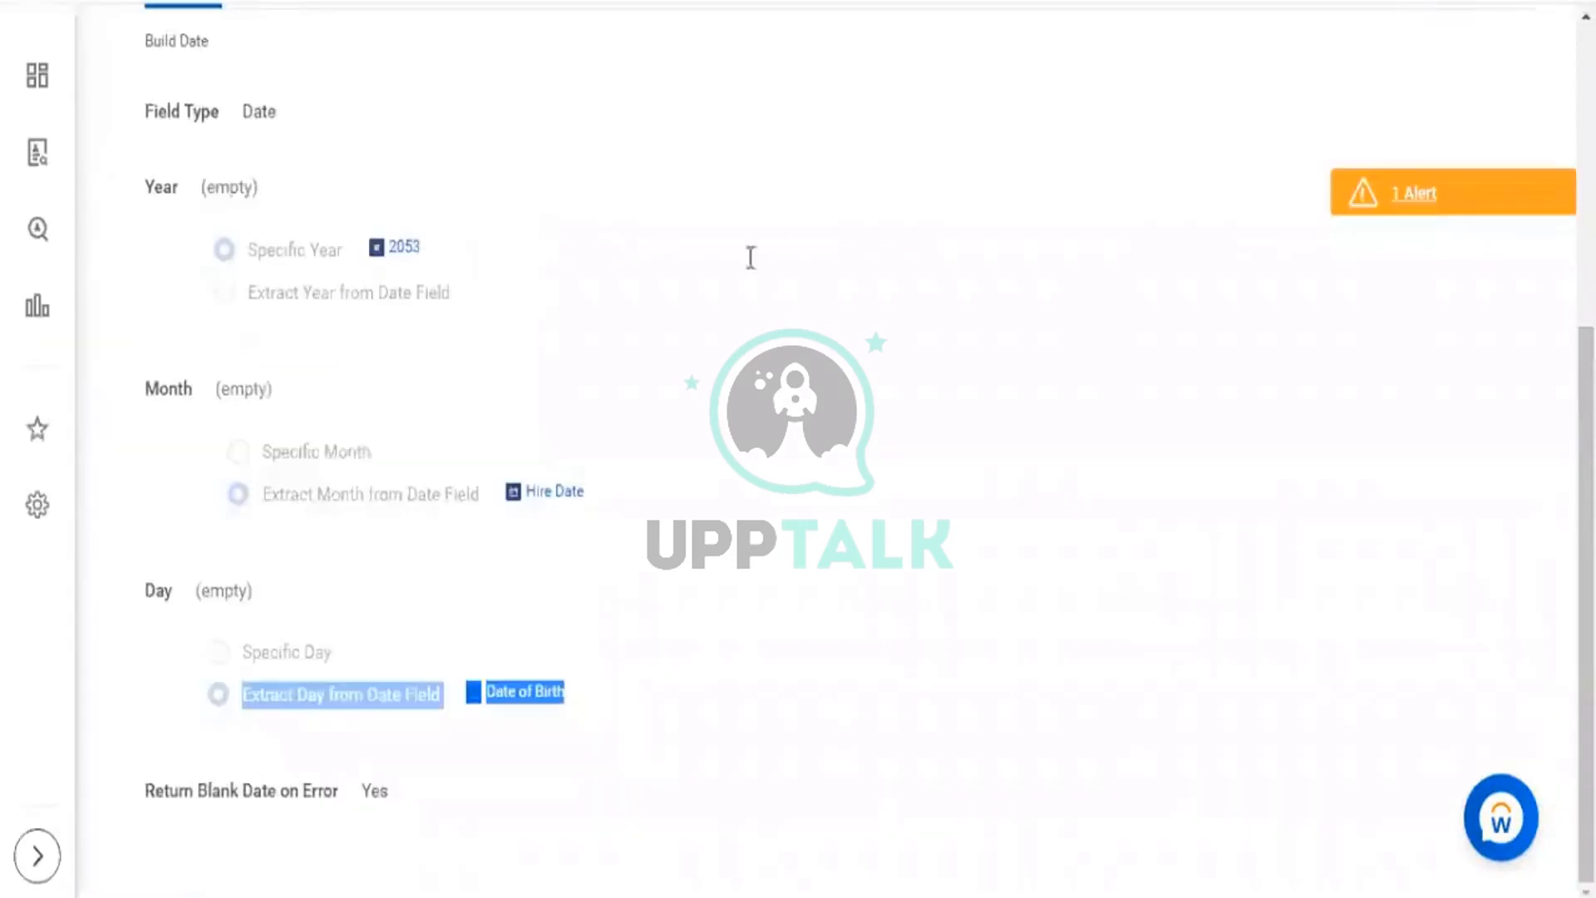
{"action": "scroll", "coordinate": [736, 241], "scroll_direction": "up", "scroll_amount": 5}
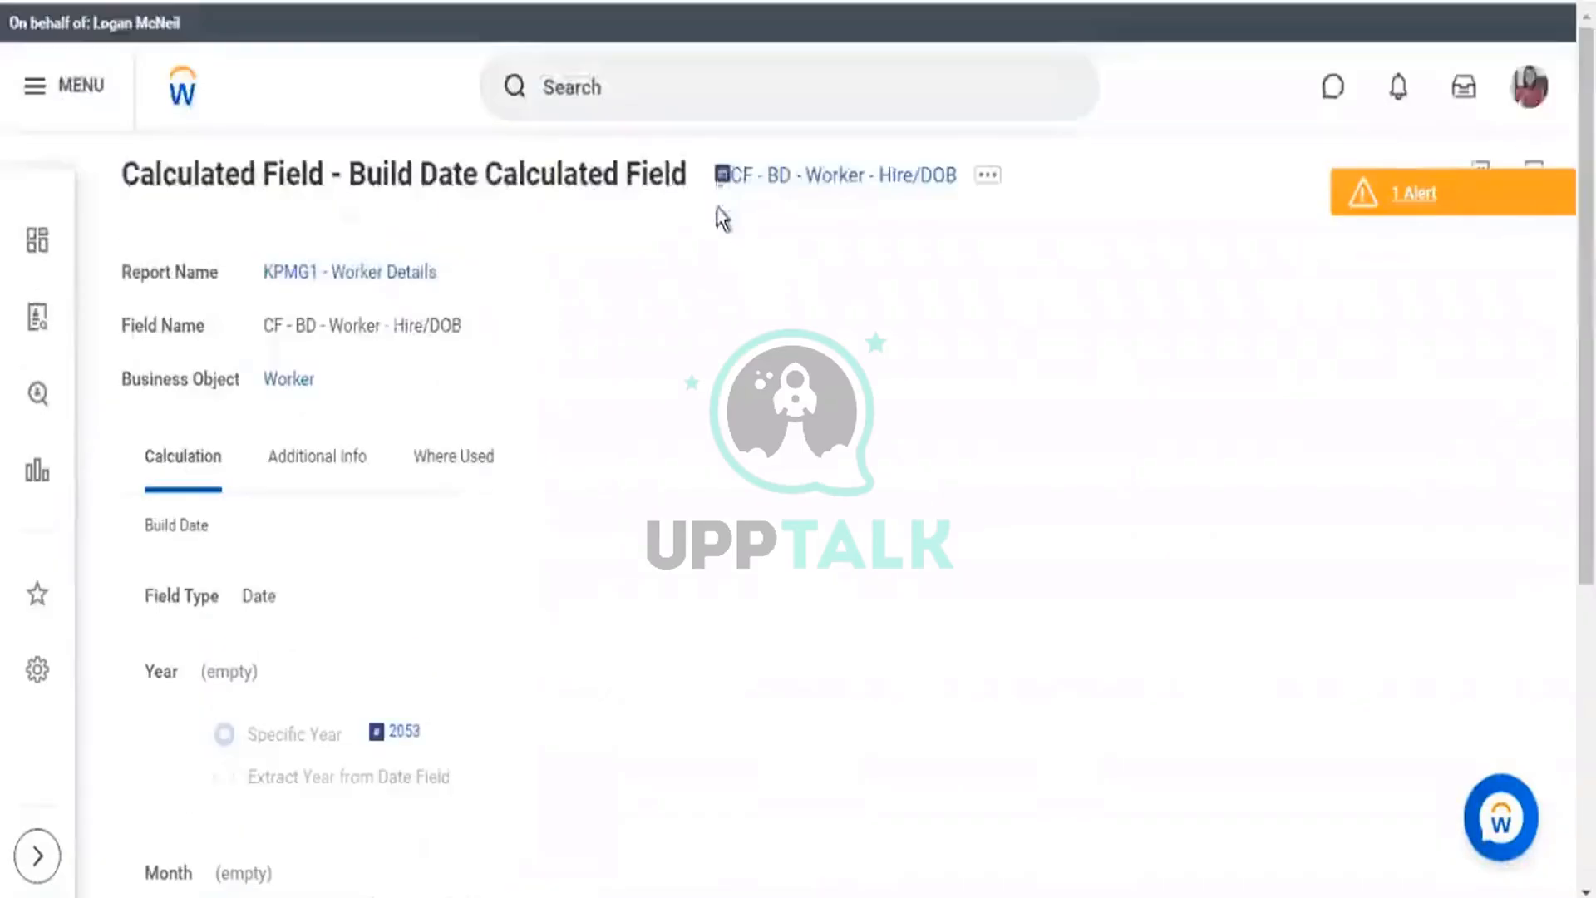
{"action": "left_click", "coordinate": [987, 175]}
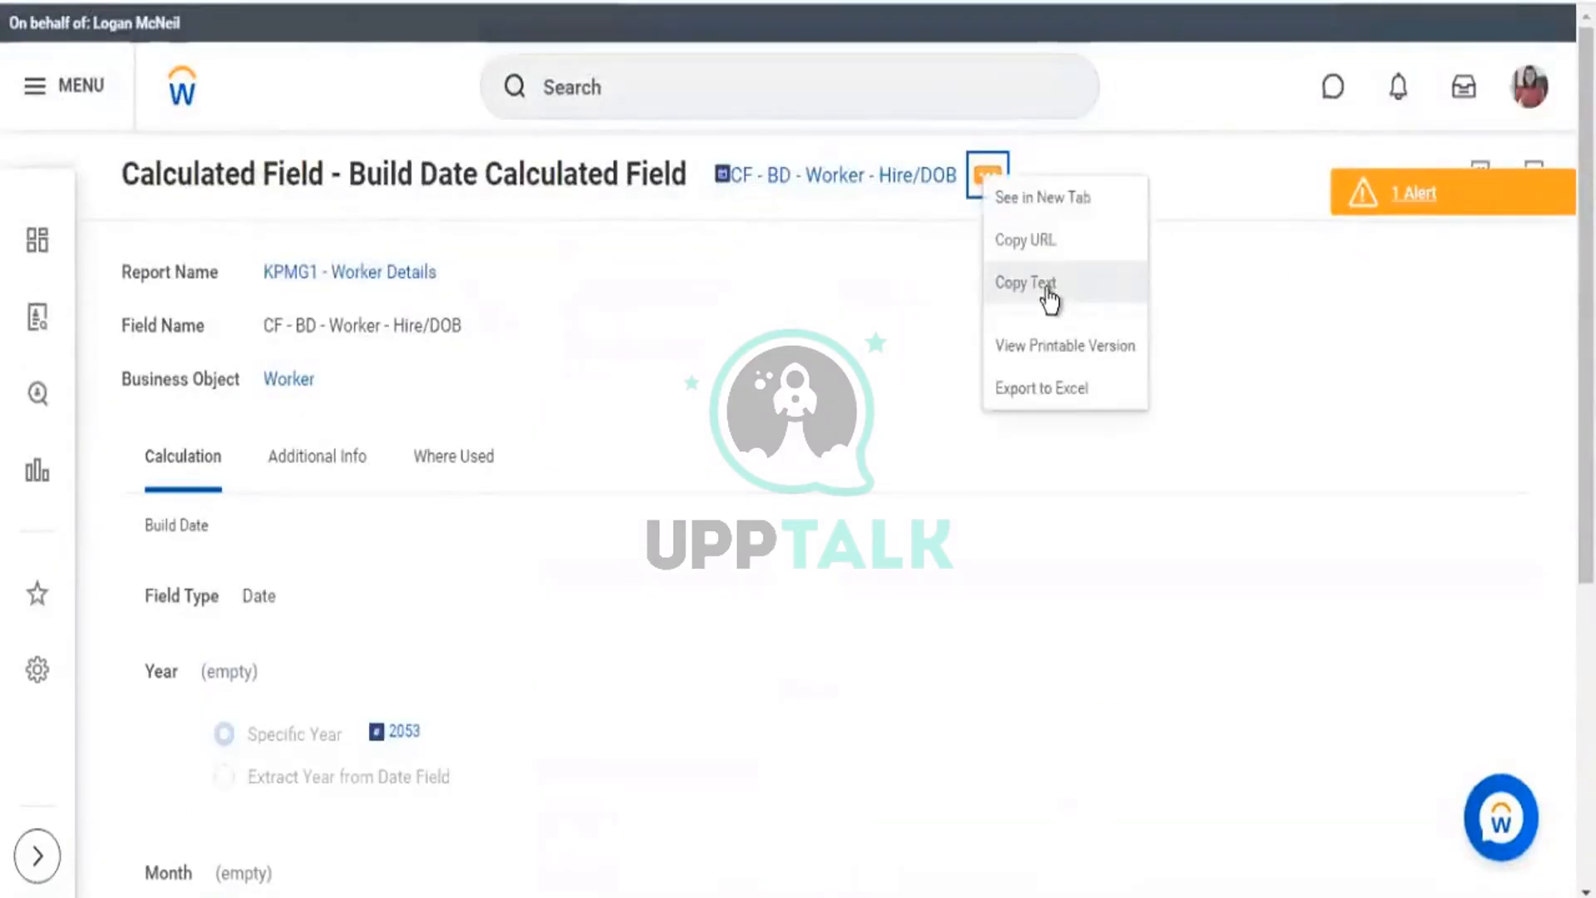
{"action": "left_click", "coordinate": [1063, 296]}
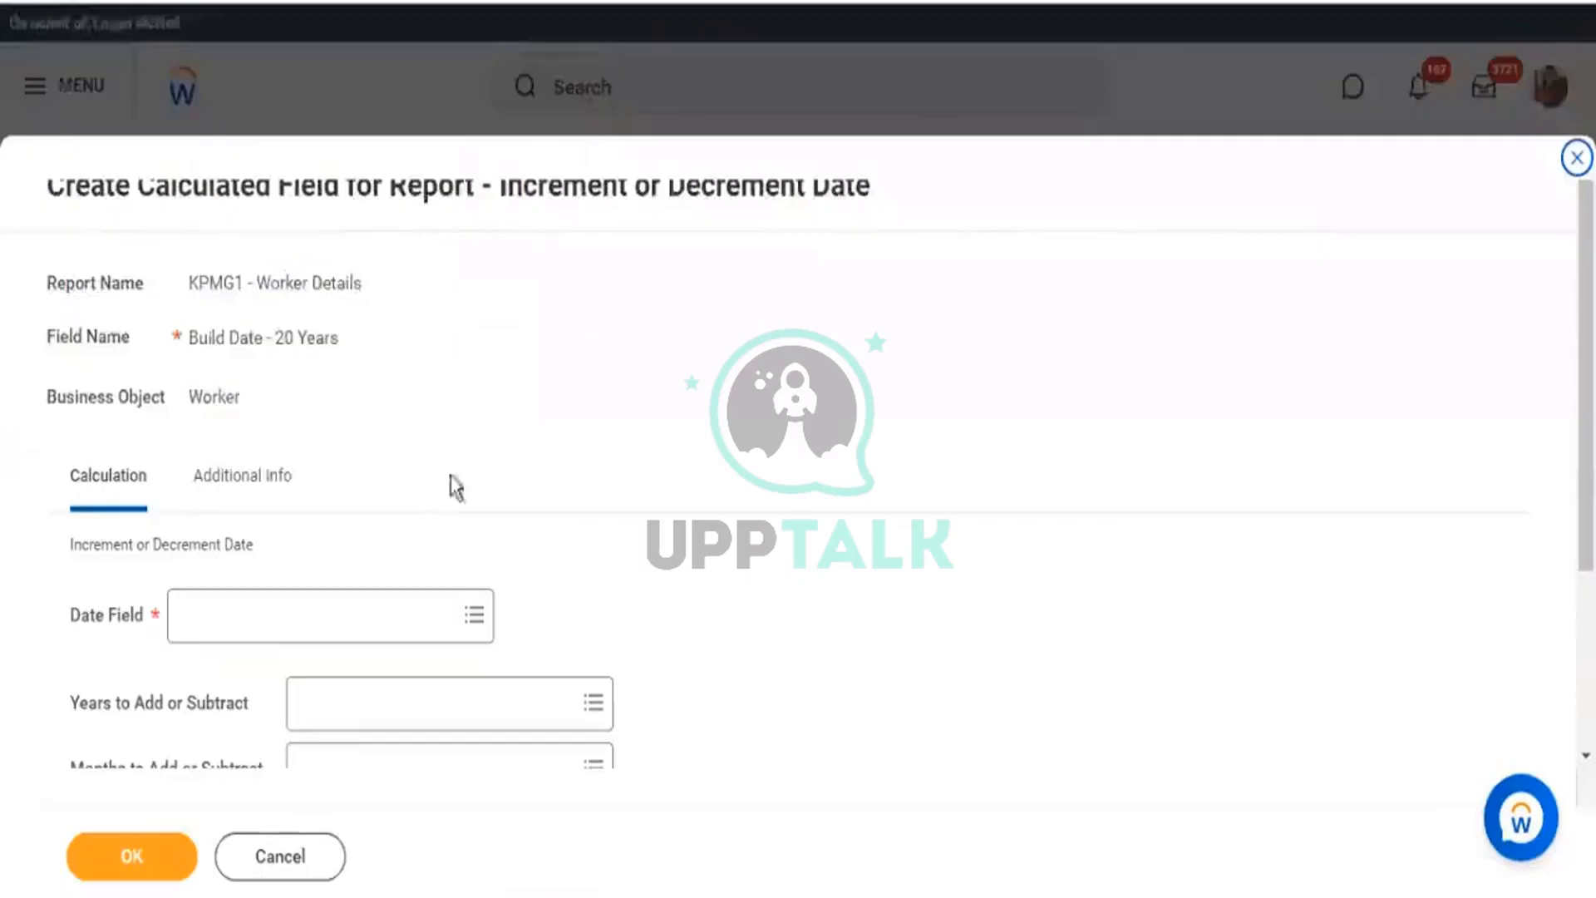
{"action": "scroll", "coordinate": [451, 476], "scroll_direction": "down", "scroll_amount": 3}
Set Date Field to CF - BD - Worker - Hire/DOB and Years to Add or Subtract to -20.
{"action": "left_click", "coordinate": [330, 384]}
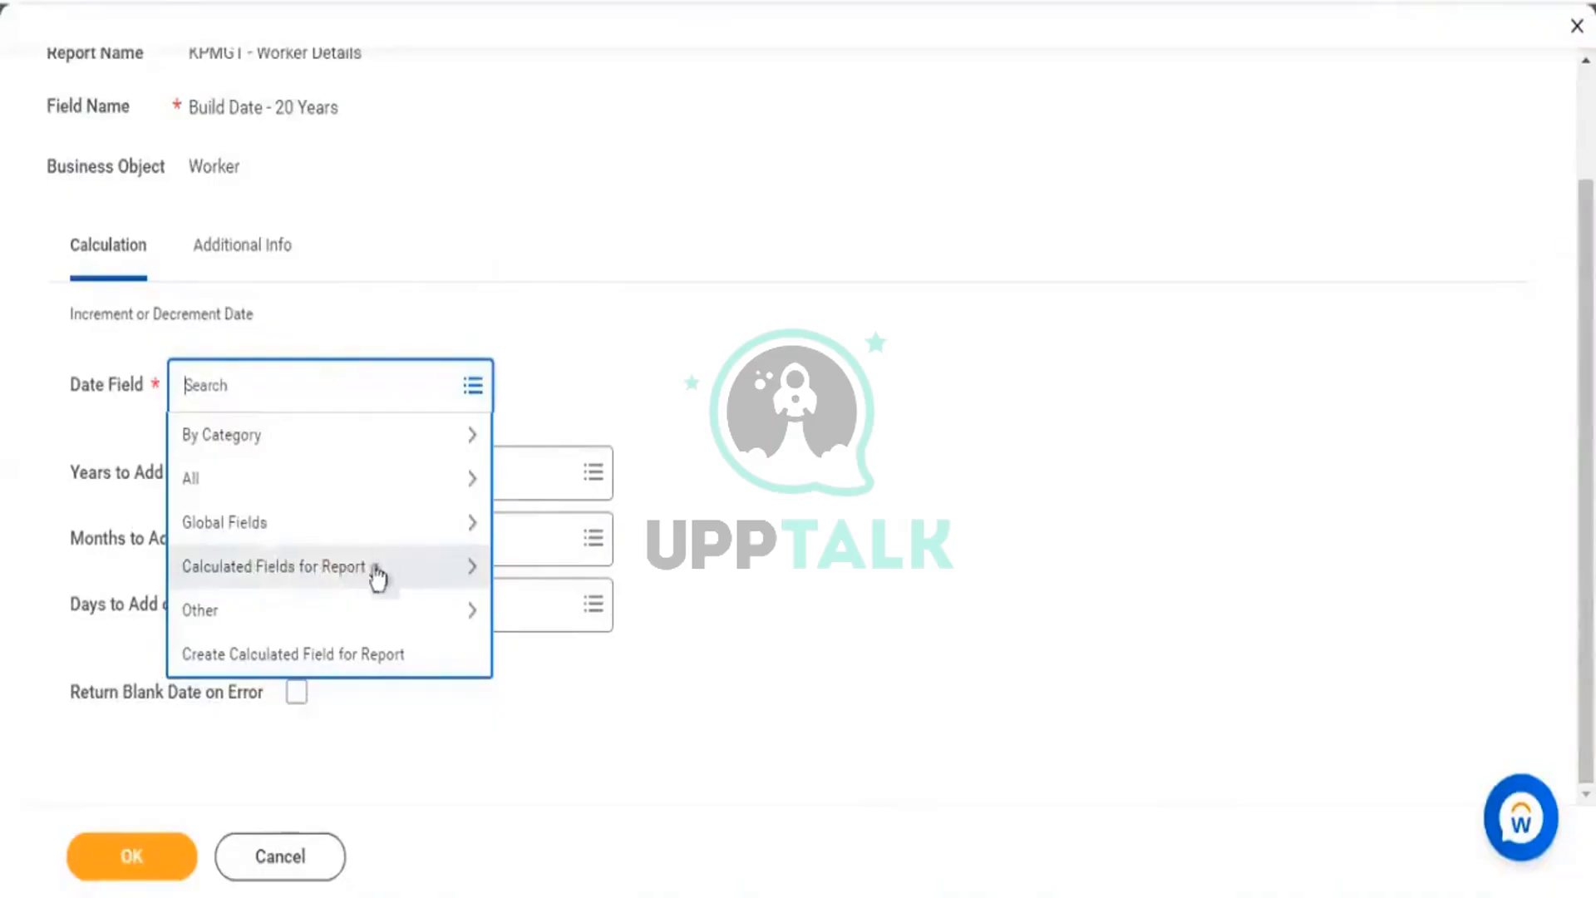
{"action": "left_click", "coordinate": [467, 572]}
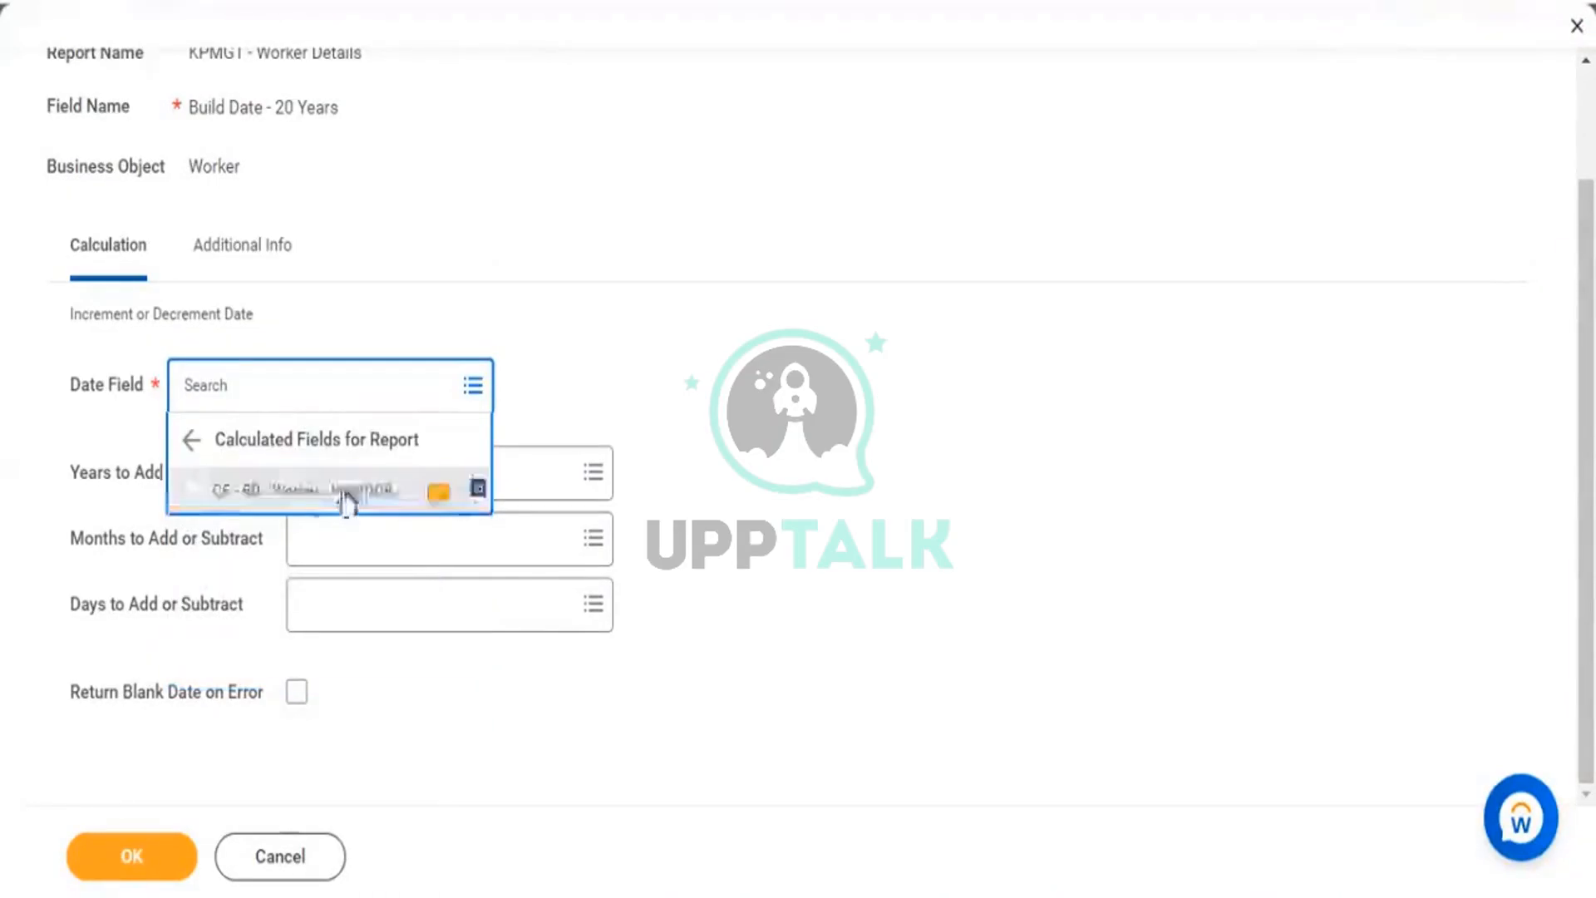
{"action": "left_click", "coordinate": [439, 492]}
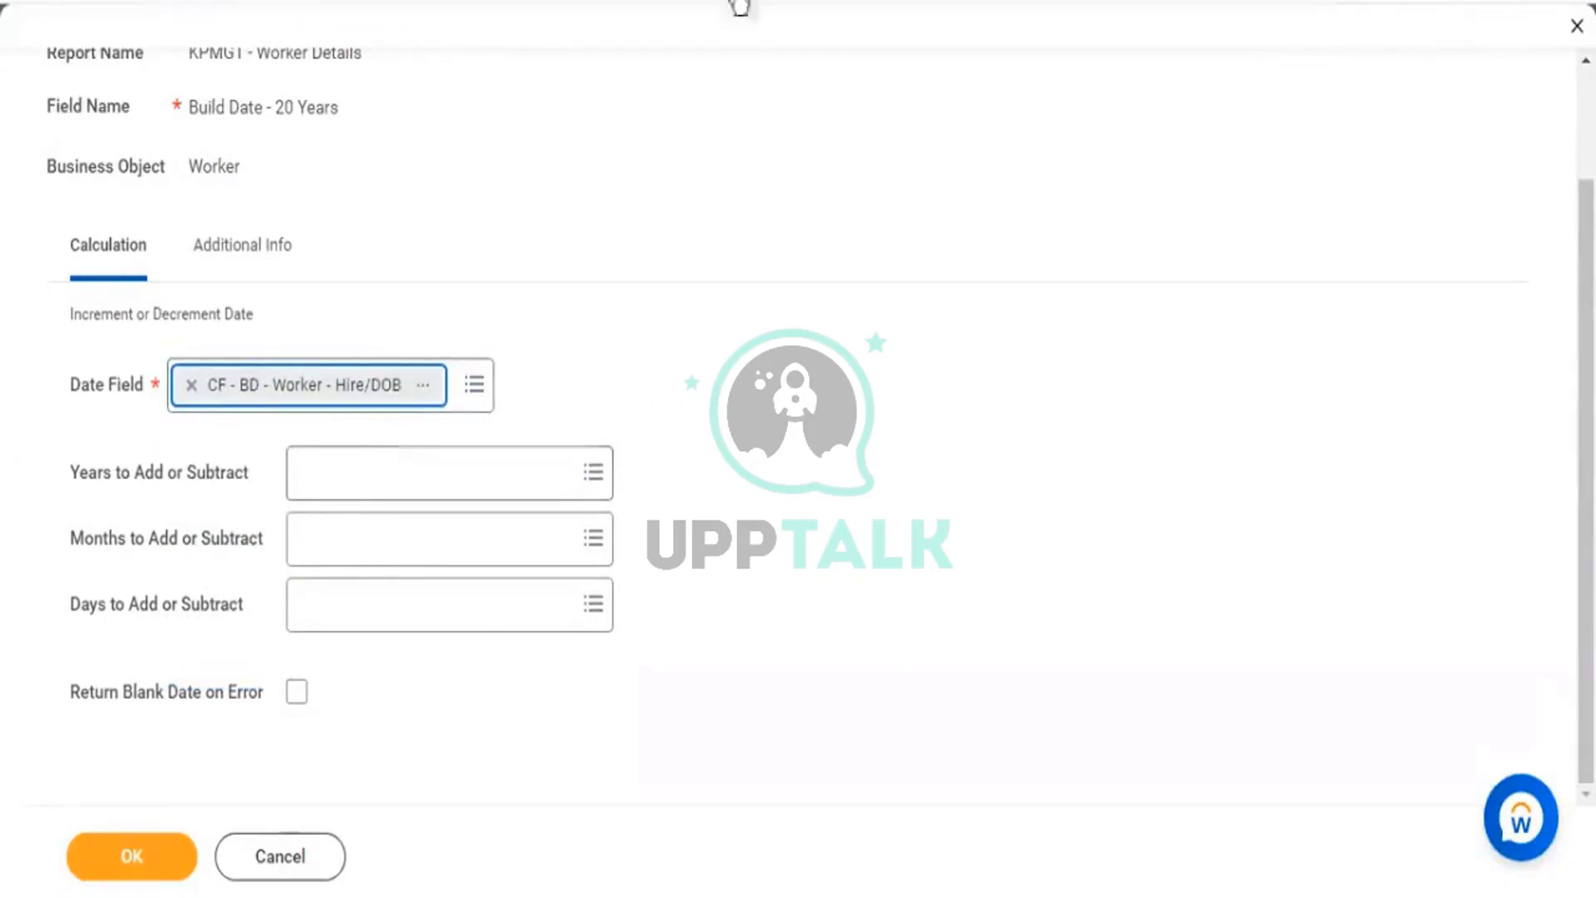
{"action": "left_click", "coordinate": [400, 474]}
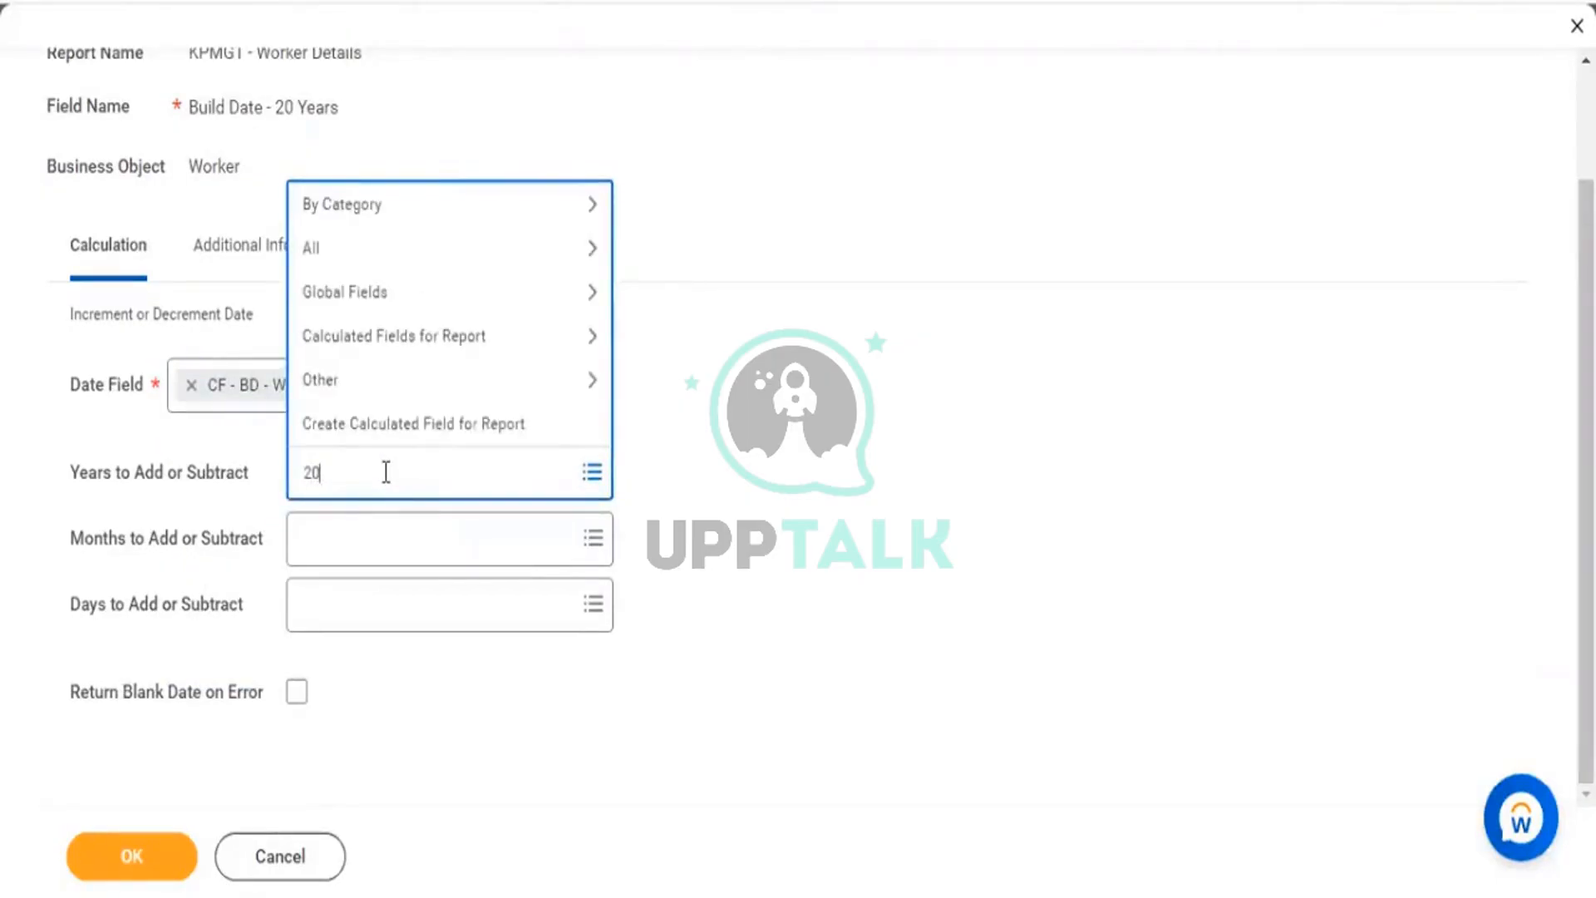
{"action": "key", "text": "Return"}
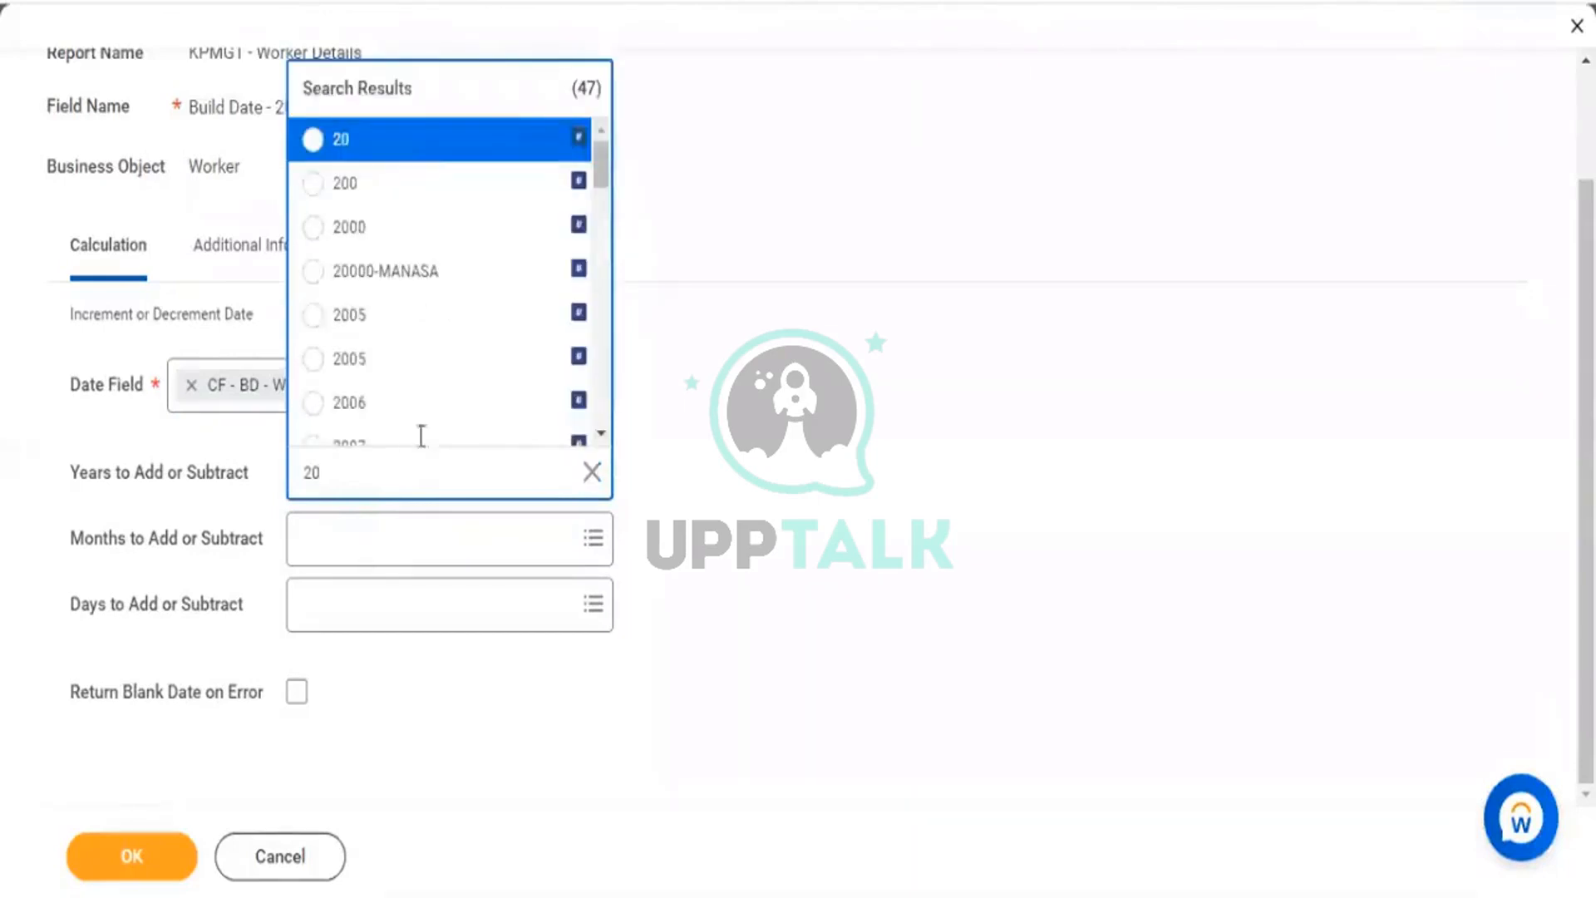
{"action": "scroll", "coordinate": [366, 159], "scroll_direction": "down", "scroll_amount": 3}
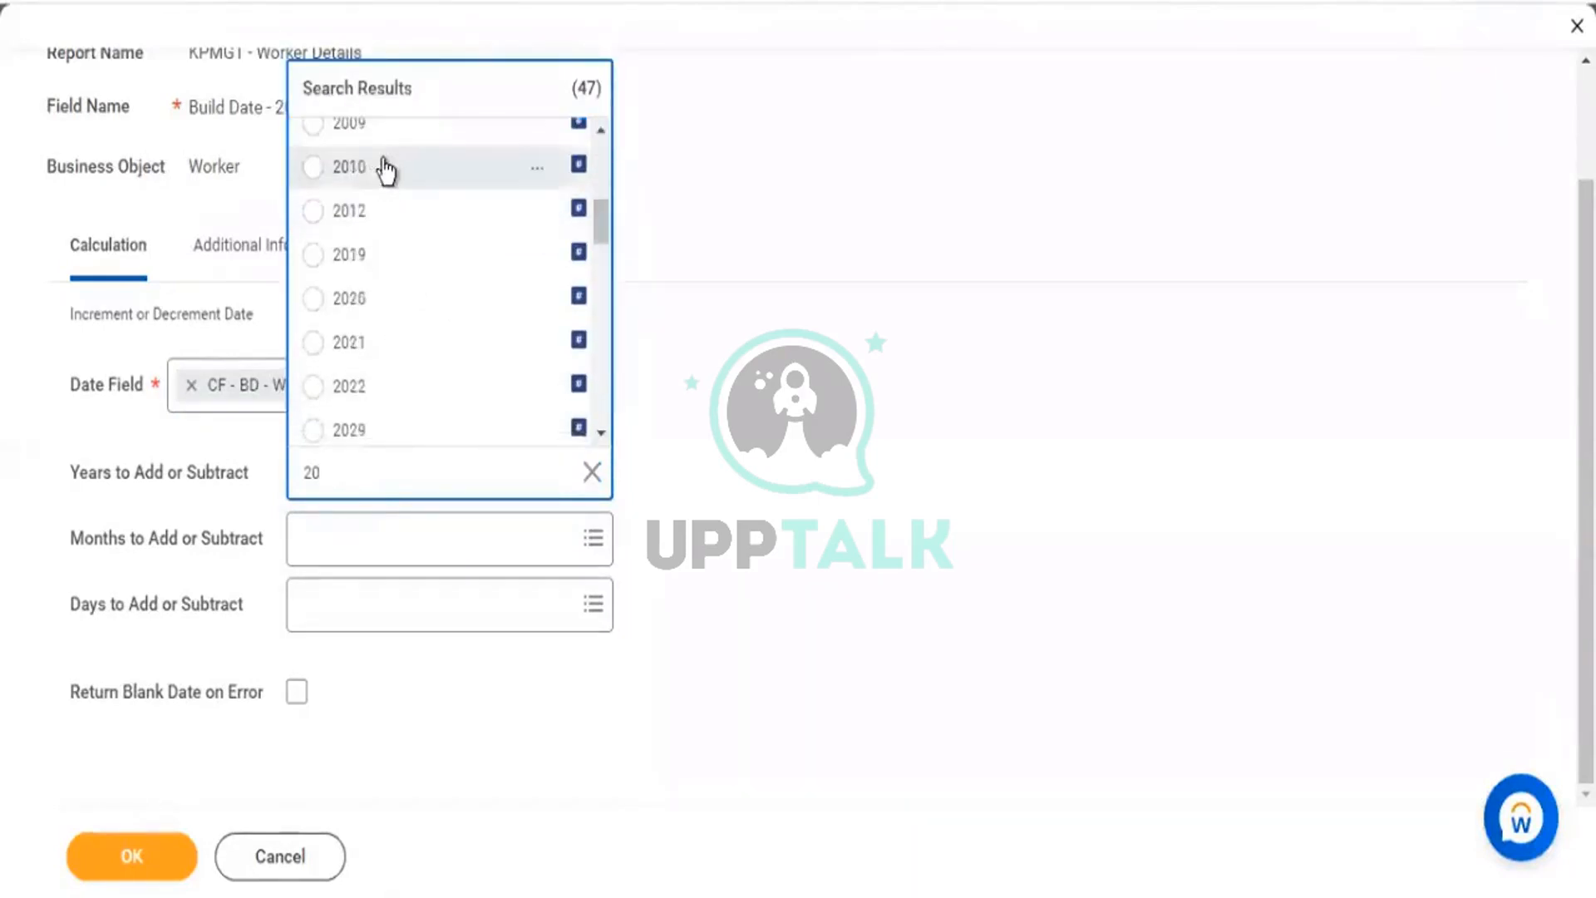
{"action": "scroll", "coordinate": [437, 212], "scroll_direction": "down", "scroll_amount": 3}
{"action": "scroll", "coordinate": [449, 239], "scroll_direction": "down", "scroll_amount": 5}
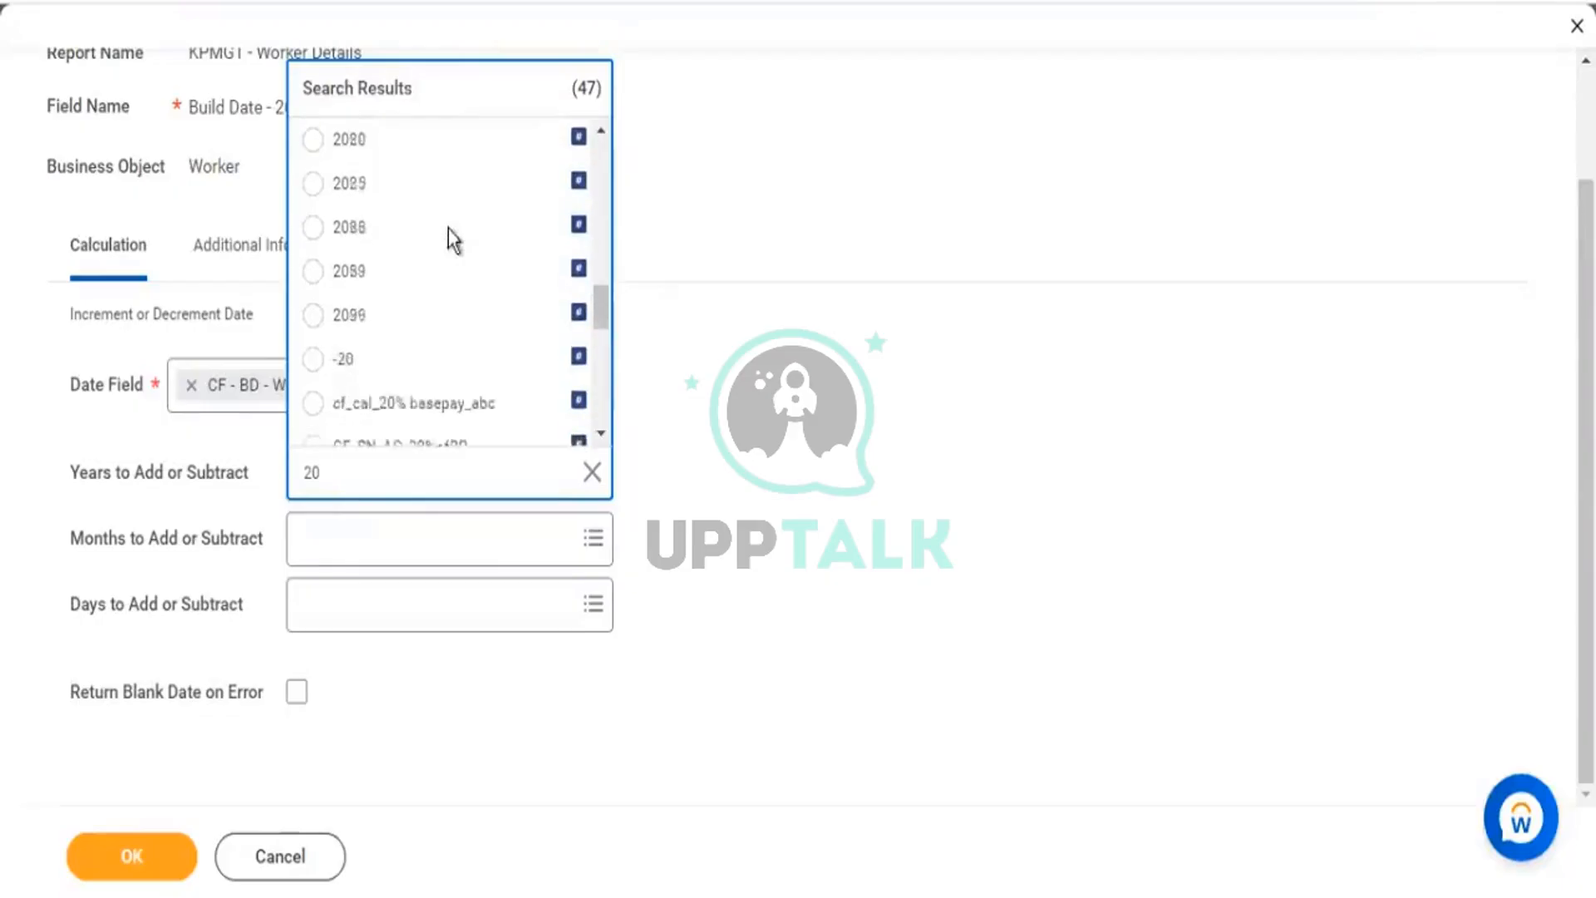
{"action": "scroll", "coordinate": [520, 312], "scroll_direction": "up", "scroll_amount": 3}
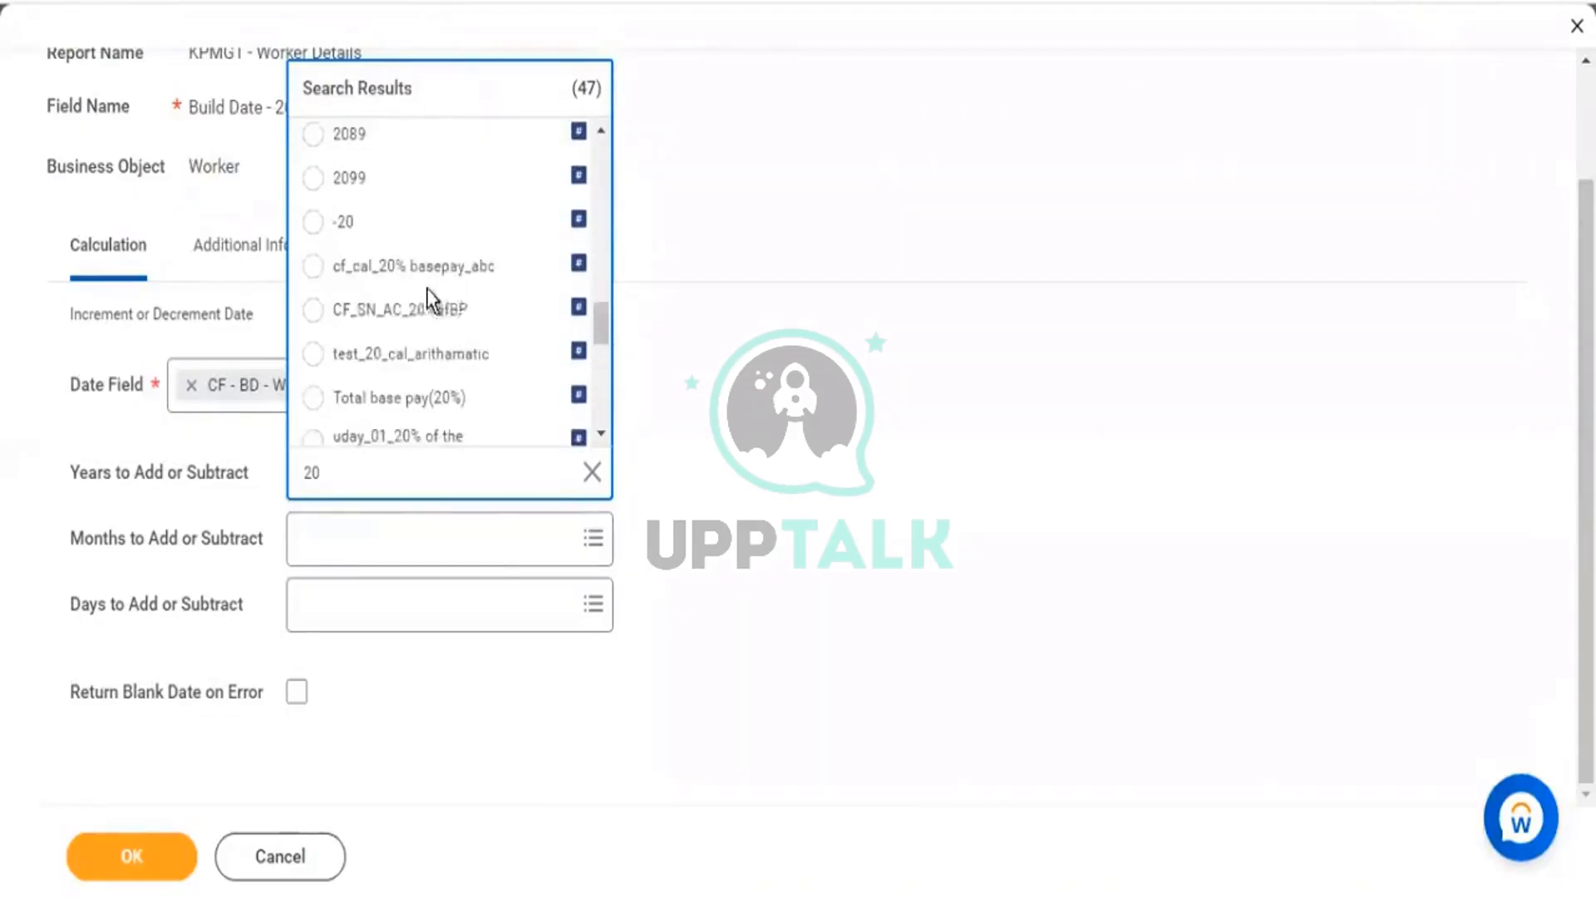
{"action": "left_click", "coordinate": [313, 223]}
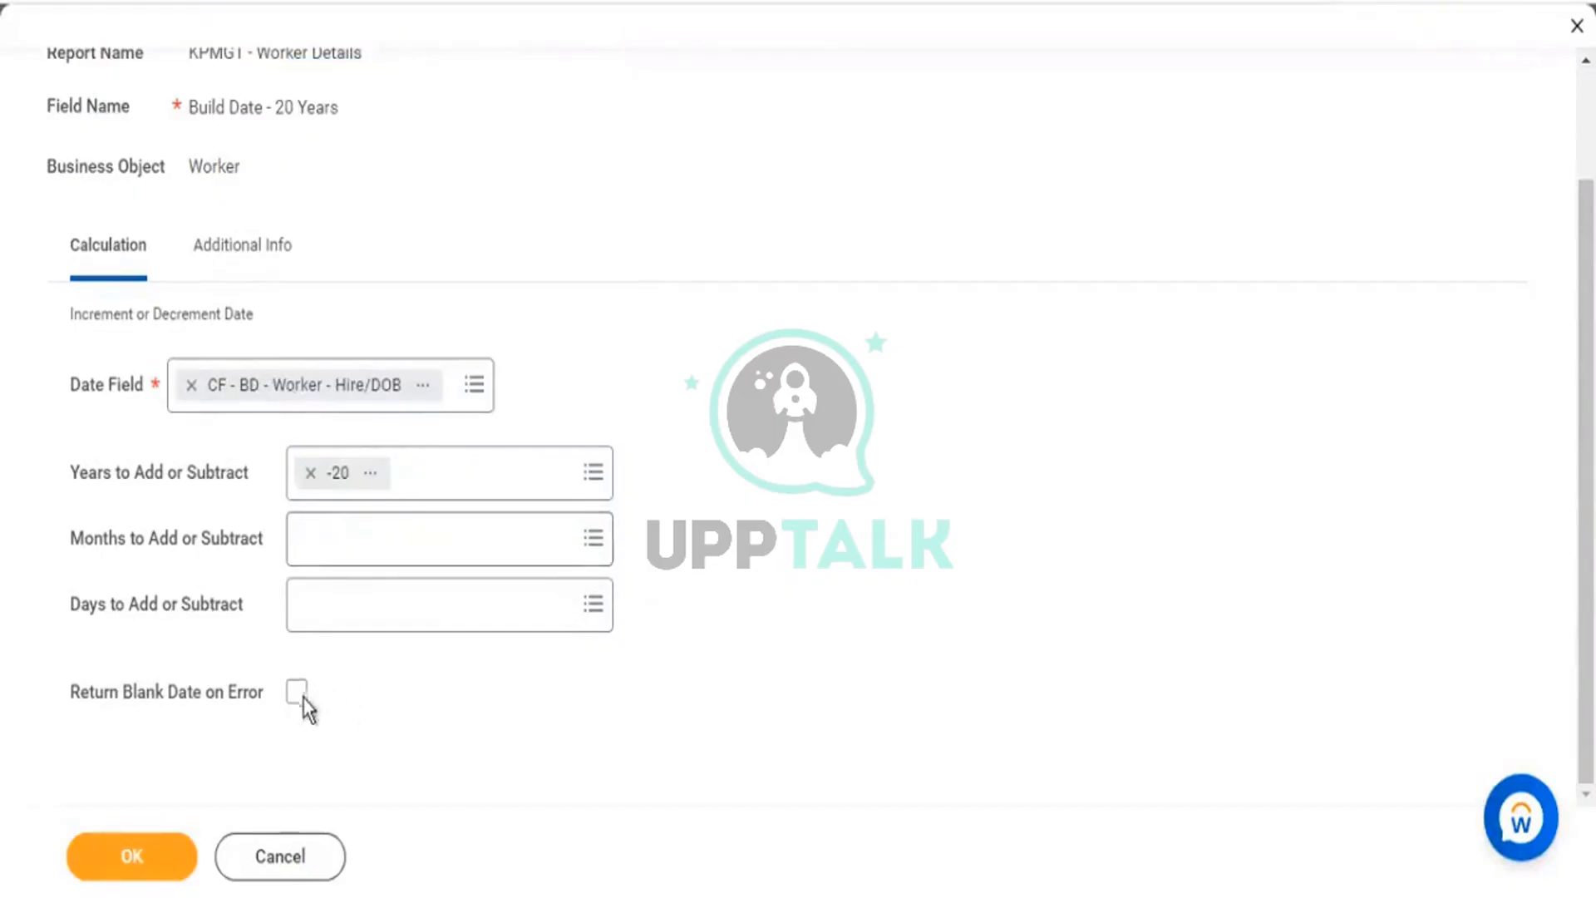
Enable Return Blank Date on Error and save the Build Date - 20 Years field.
{"action": "key", "text": "space"}
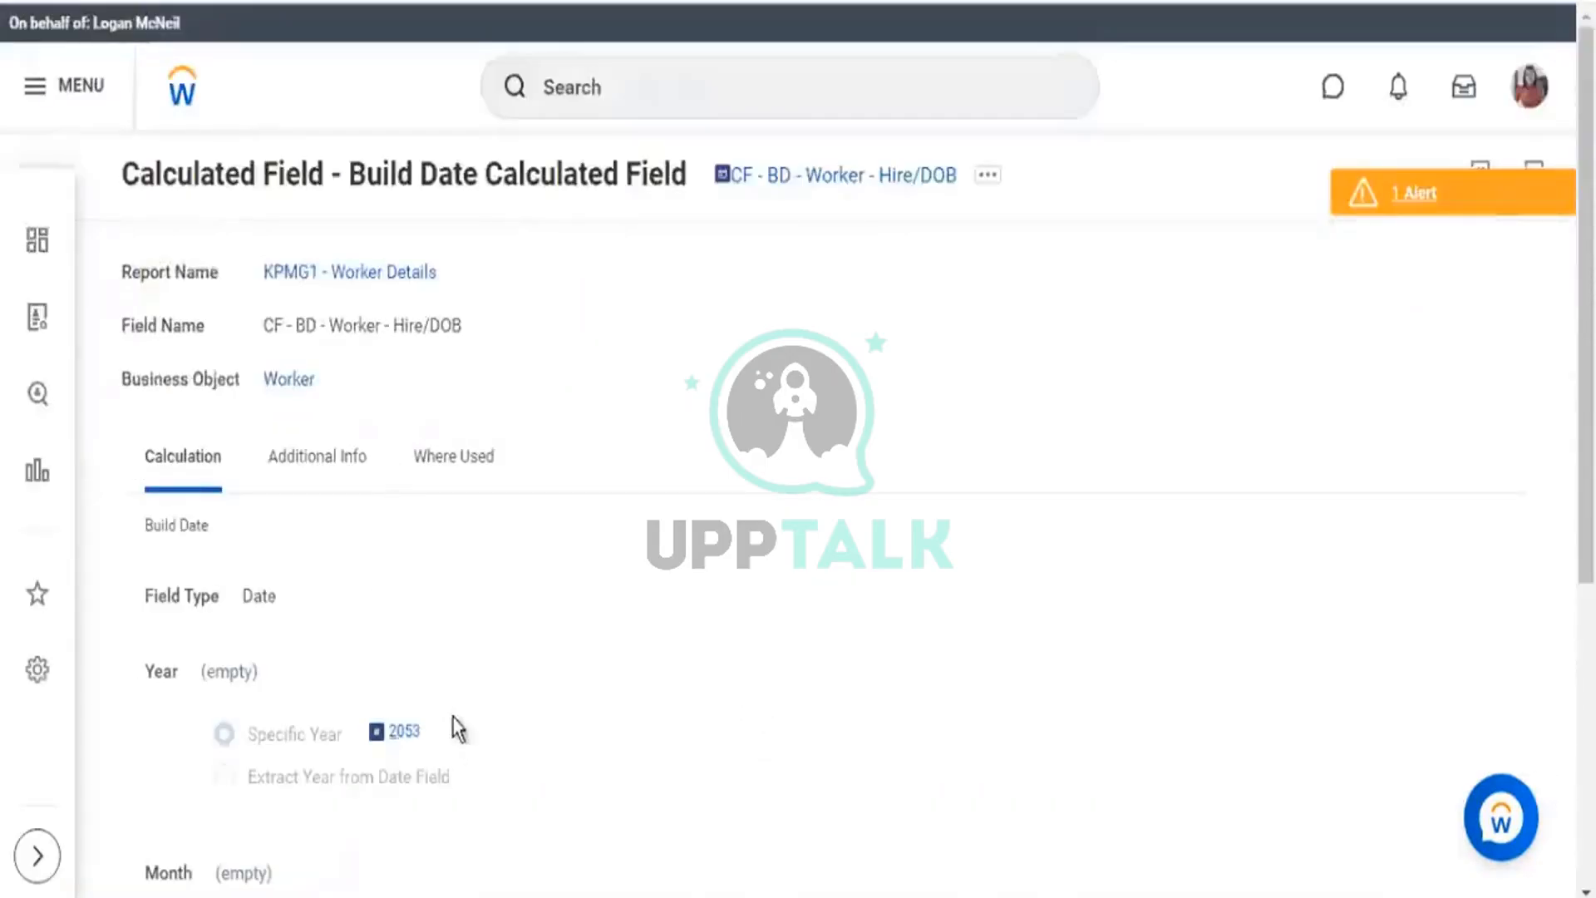
{"action": "left_click_drag", "start_coordinate": [502, 740], "coordinate": [376, 737]}
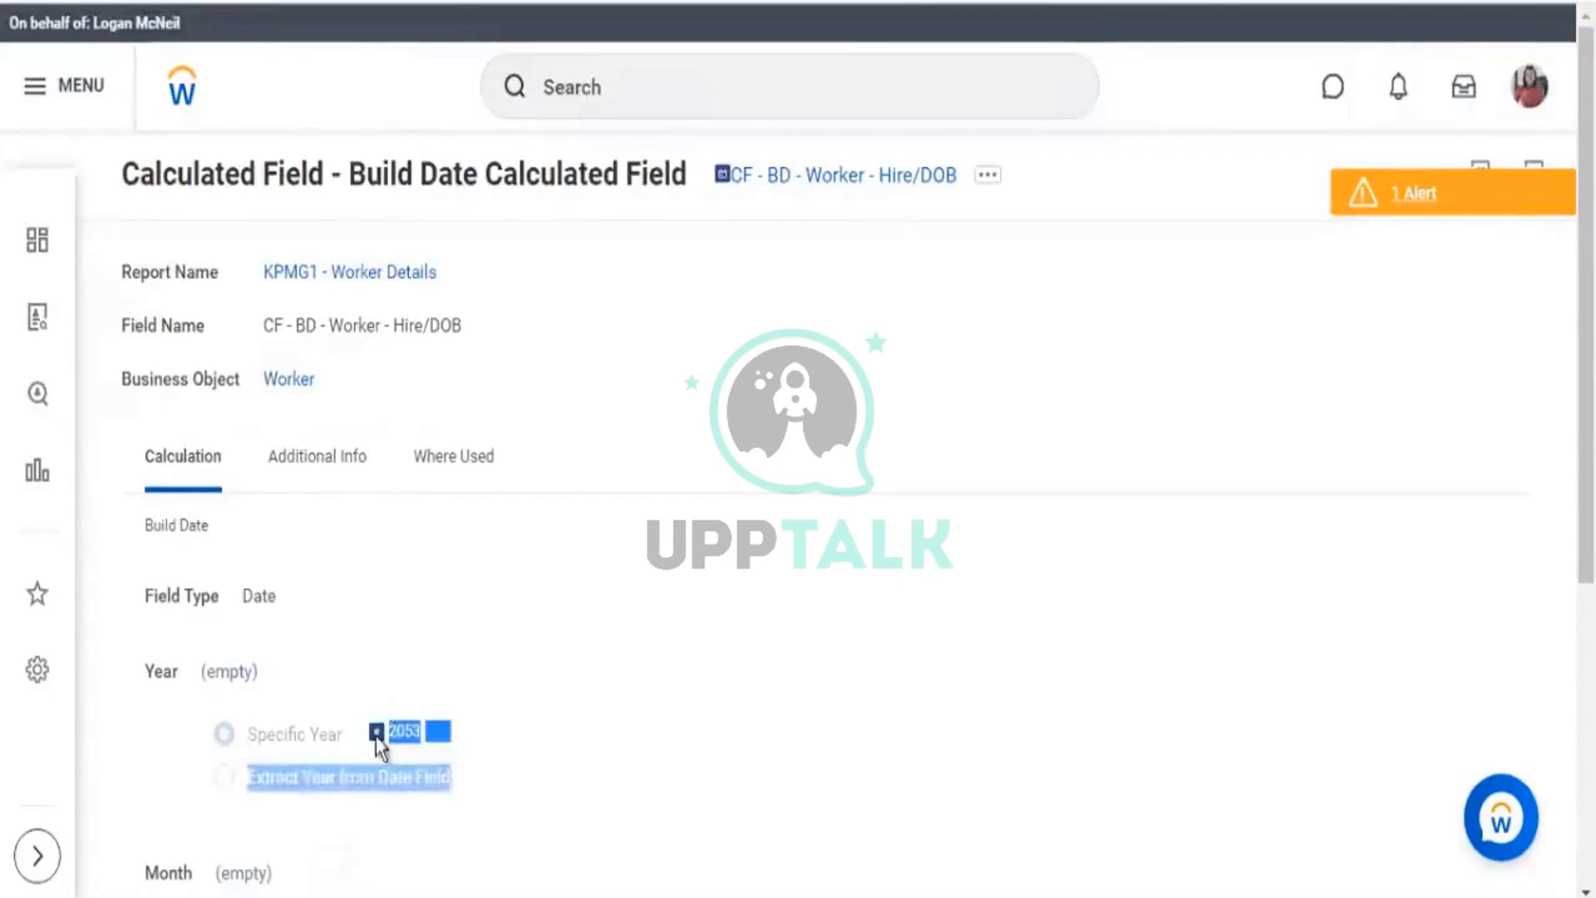
{"action": "left_click_drag", "start_coordinate": [1068, 159], "coordinate": [720, 182]}
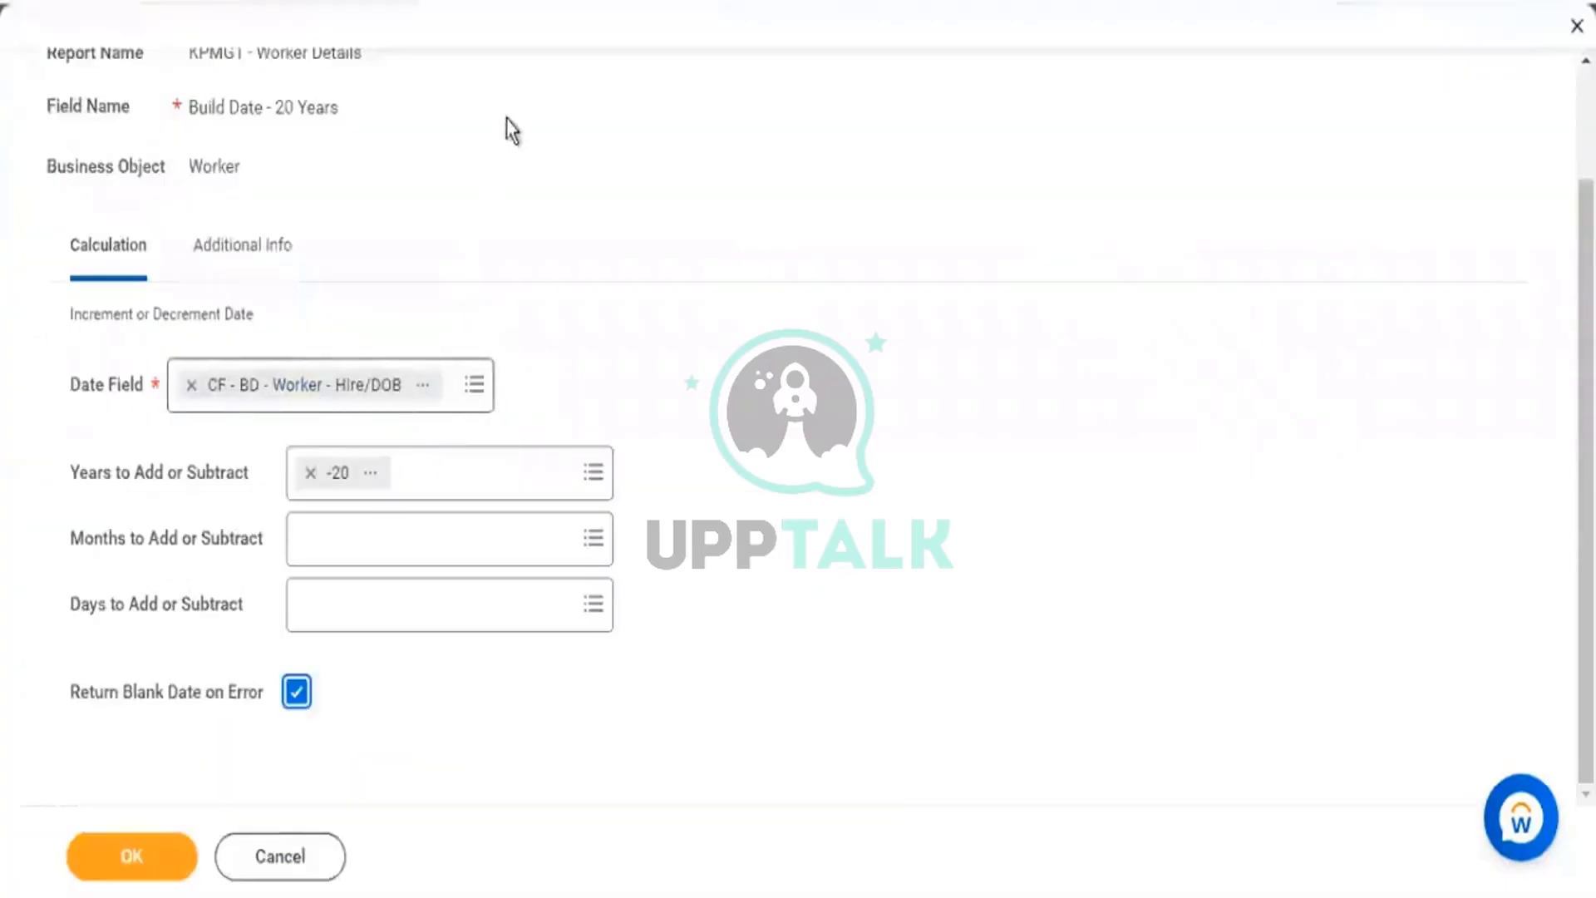
{"action": "scroll", "coordinate": [548, 91], "scroll_direction": "up", "scroll_amount": 2}
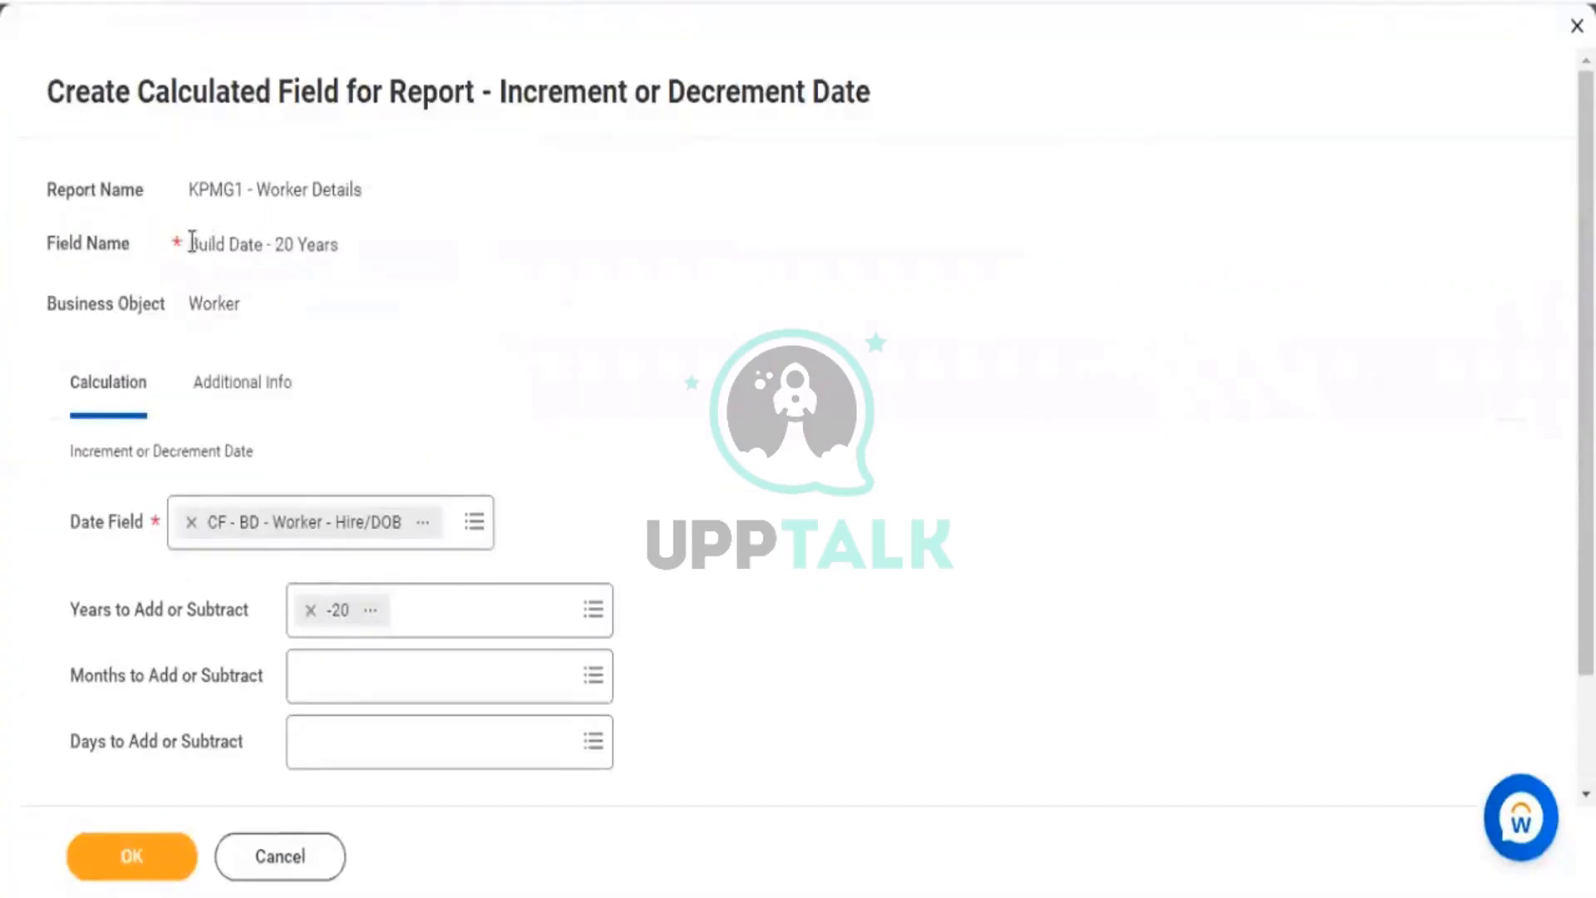
{"action": "left_click_drag", "start_coordinate": [189, 243], "coordinate": [308, 246]}
{"action": "scroll", "coordinate": [357, 403], "scroll_direction": "down", "scroll_amount": 2}
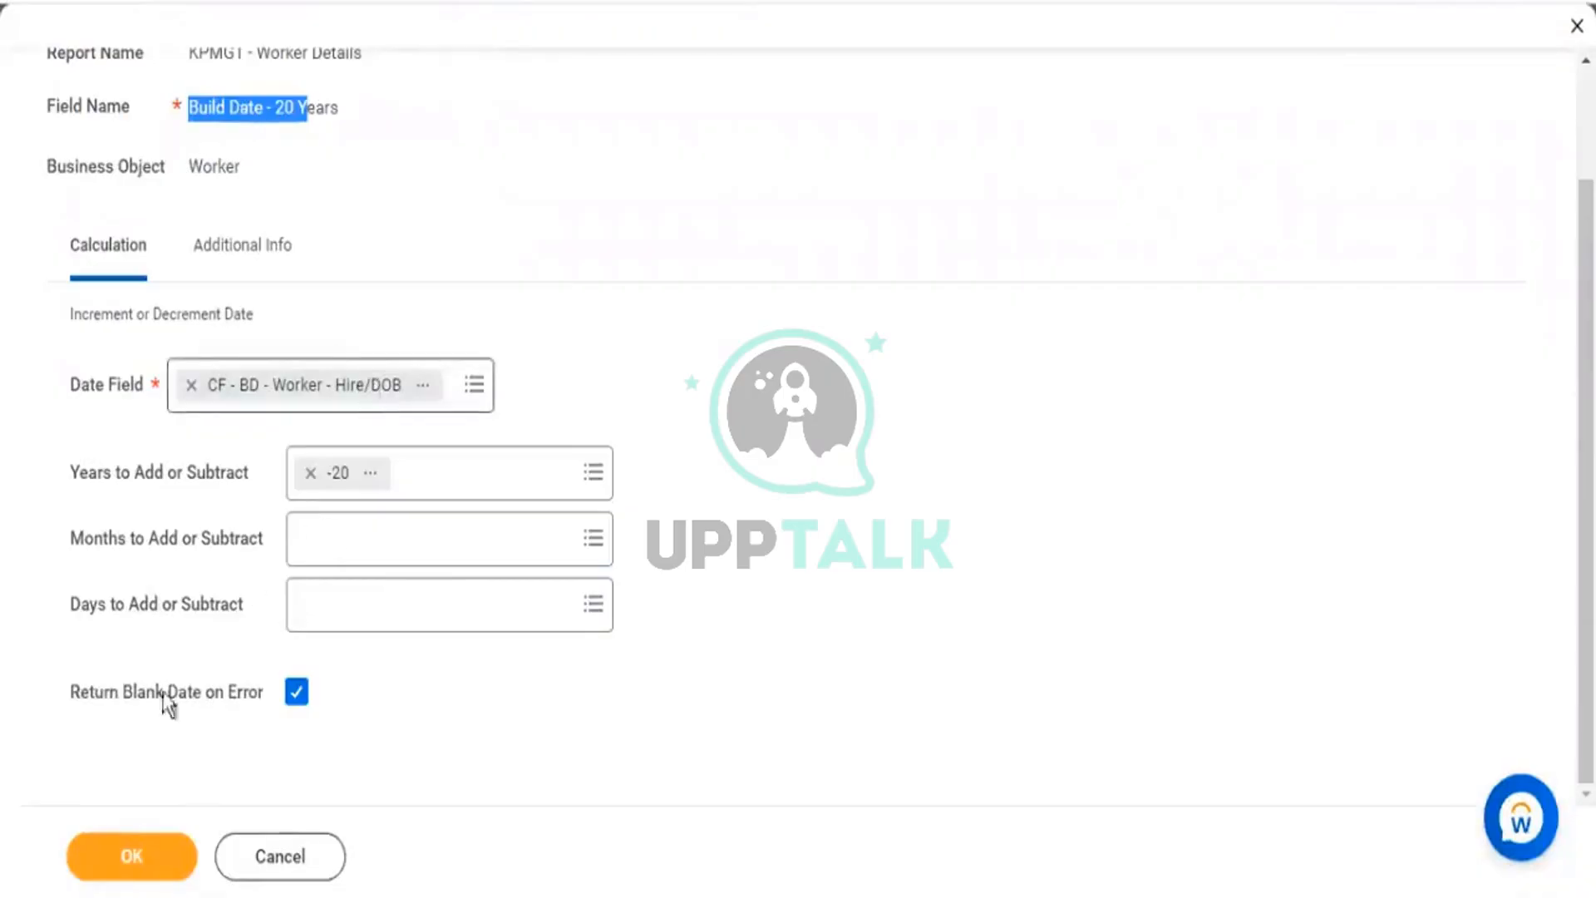
{"action": "left_click", "coordinate": [153, 855]}
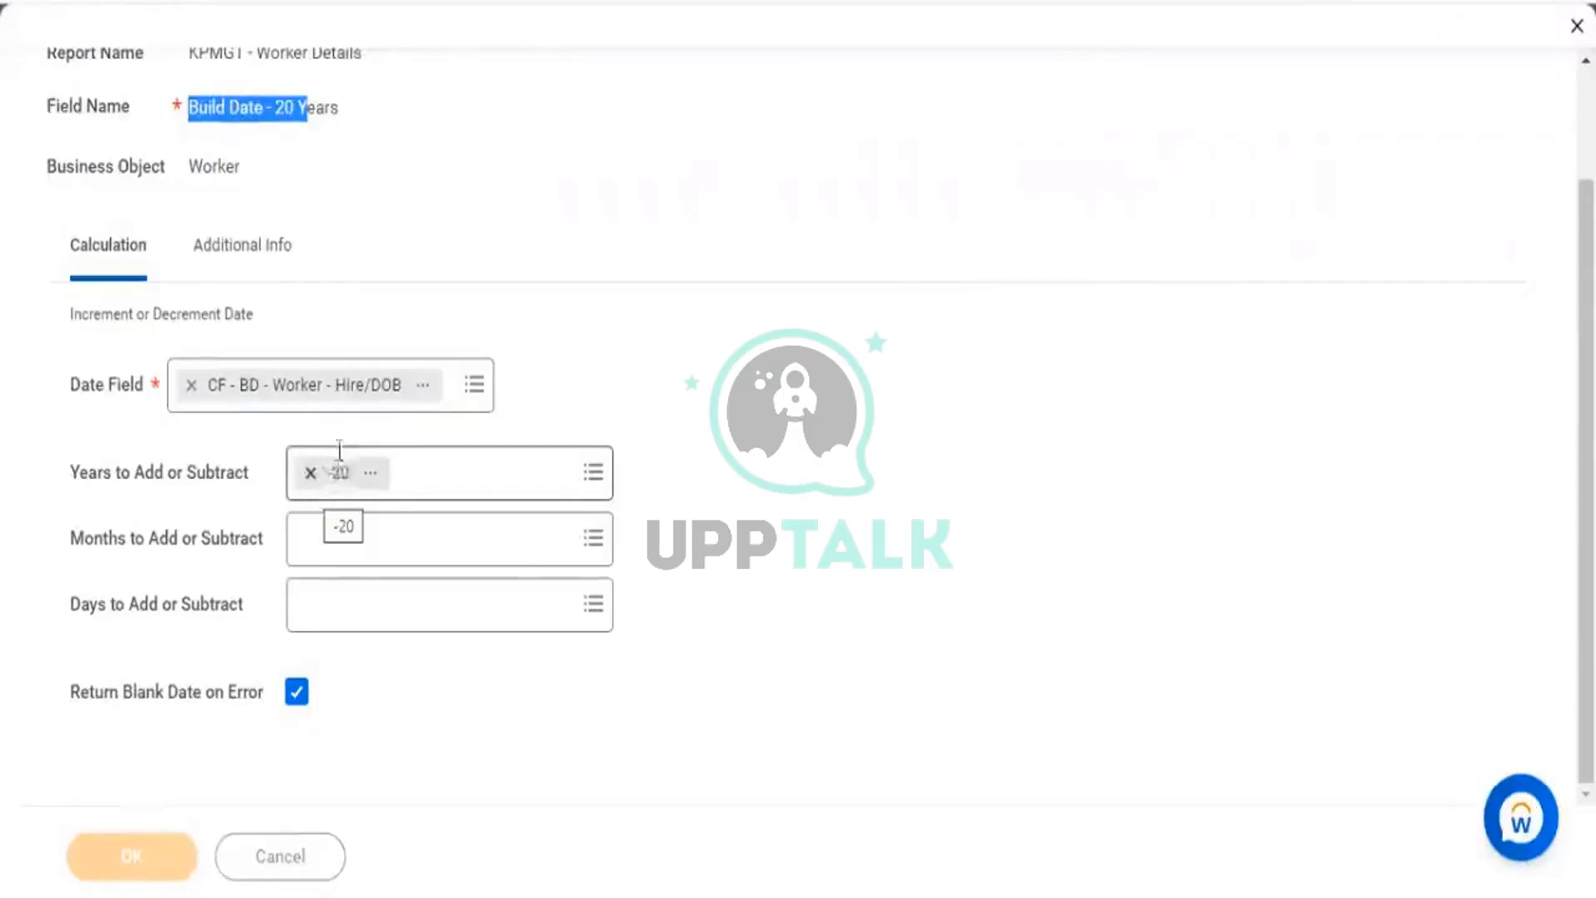
{"action": "scroll", "coordinate": [957, 400], "scroll_direction": "down", "scroll_amount": 10}
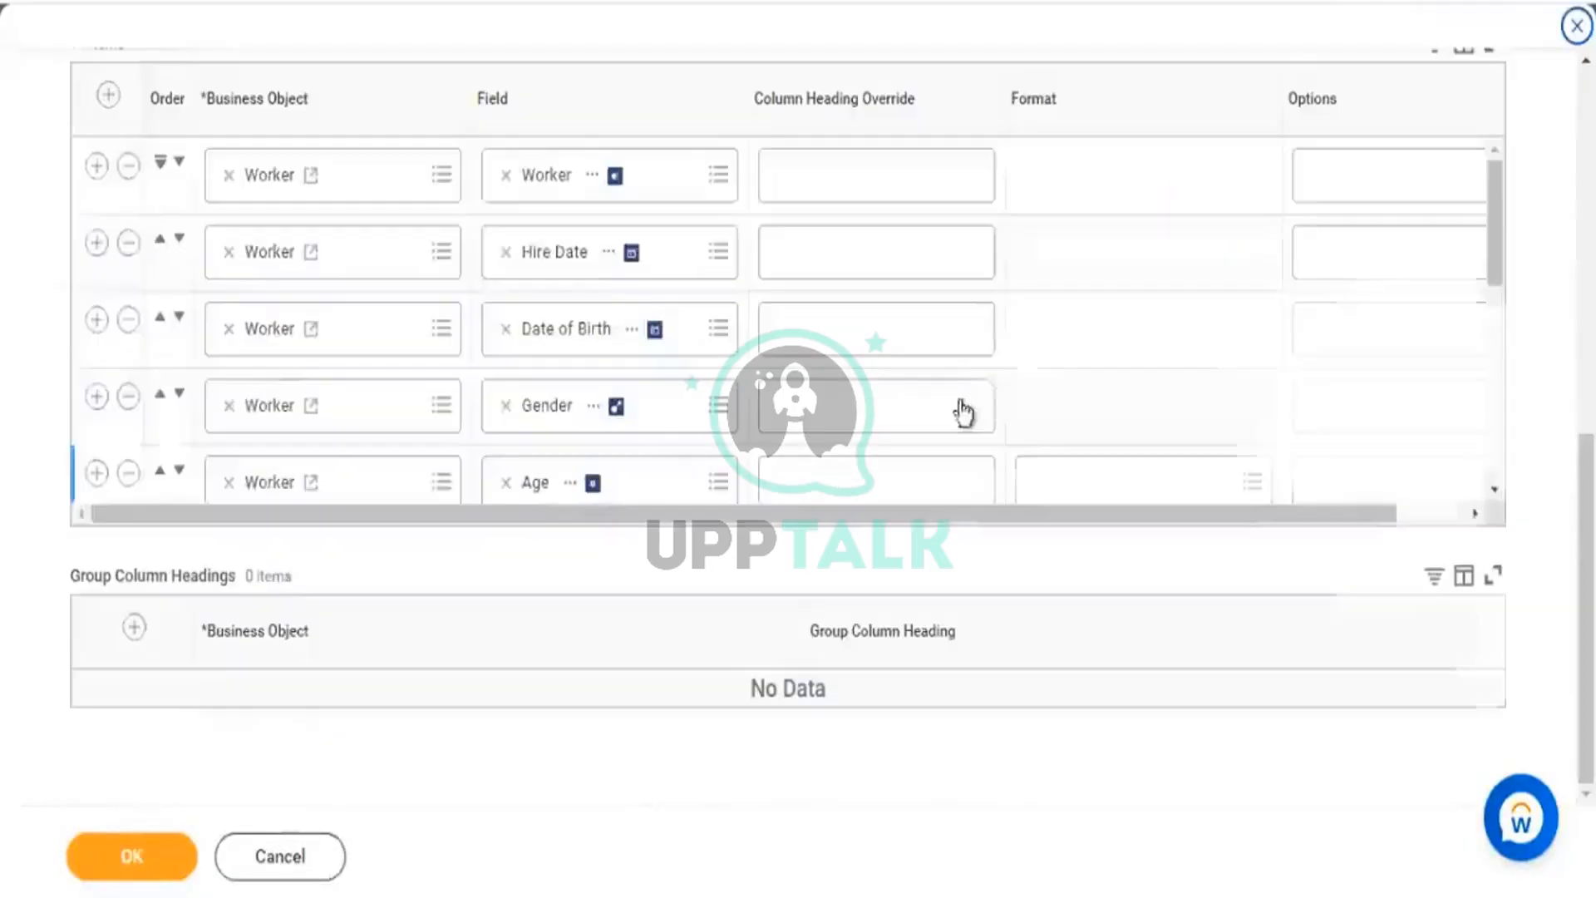
Save the report with Starting Prompt defaulting to Build Date - 20 Years, then view the error.
{"action": "scroll", "coordinate": [642, 82], "scroll_direction": "up", "scroll_amount": 5}
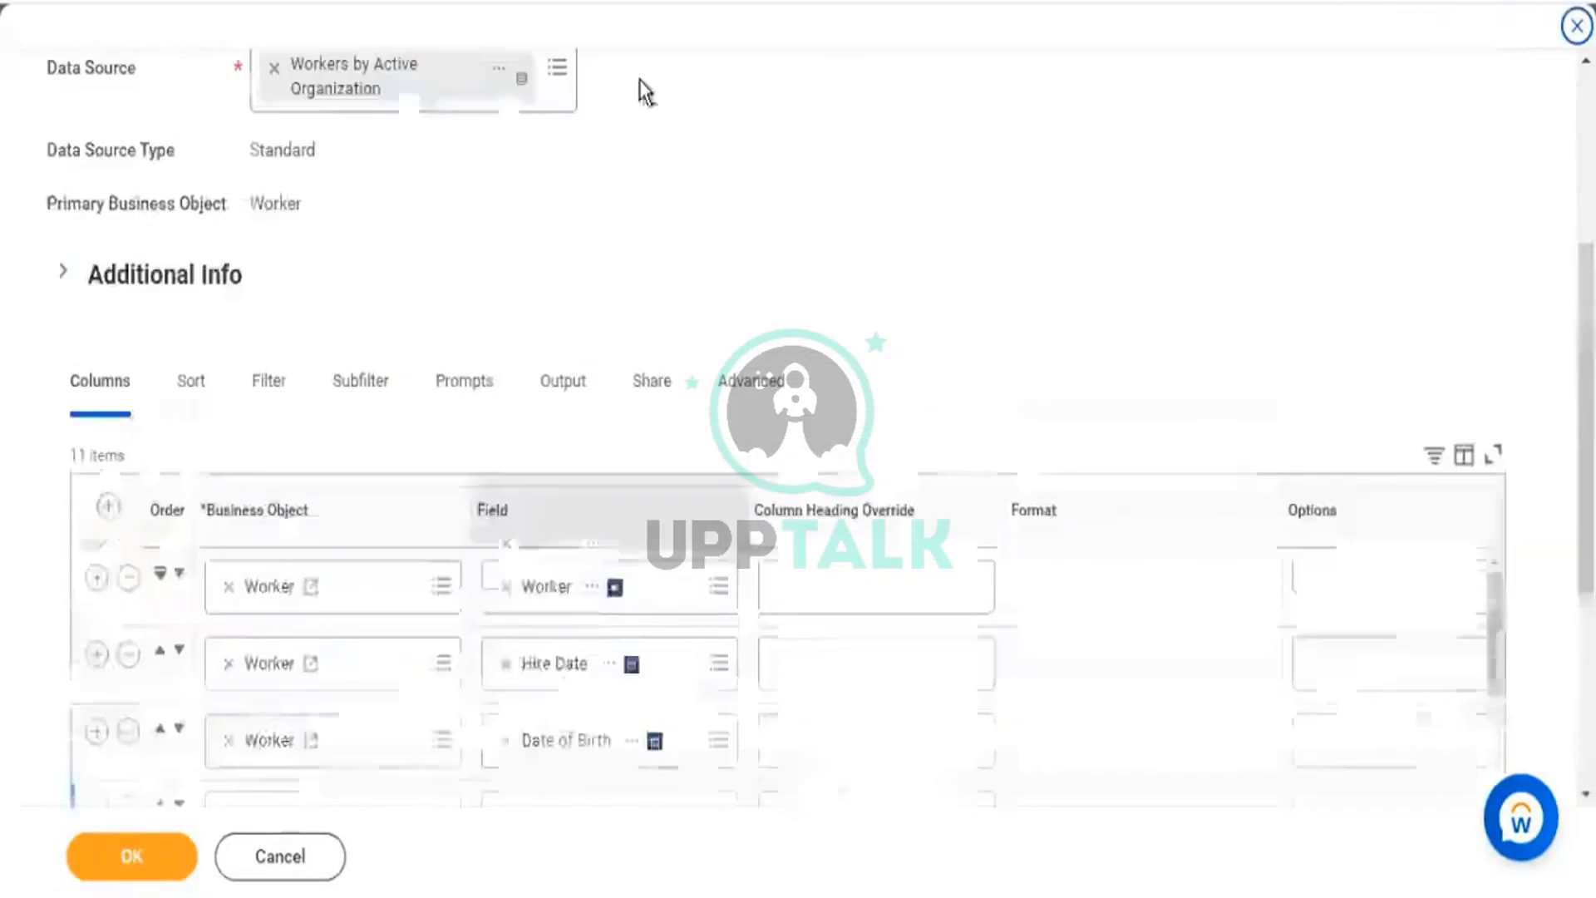
{"action": "left_click", "coordinate": [490, 399]}
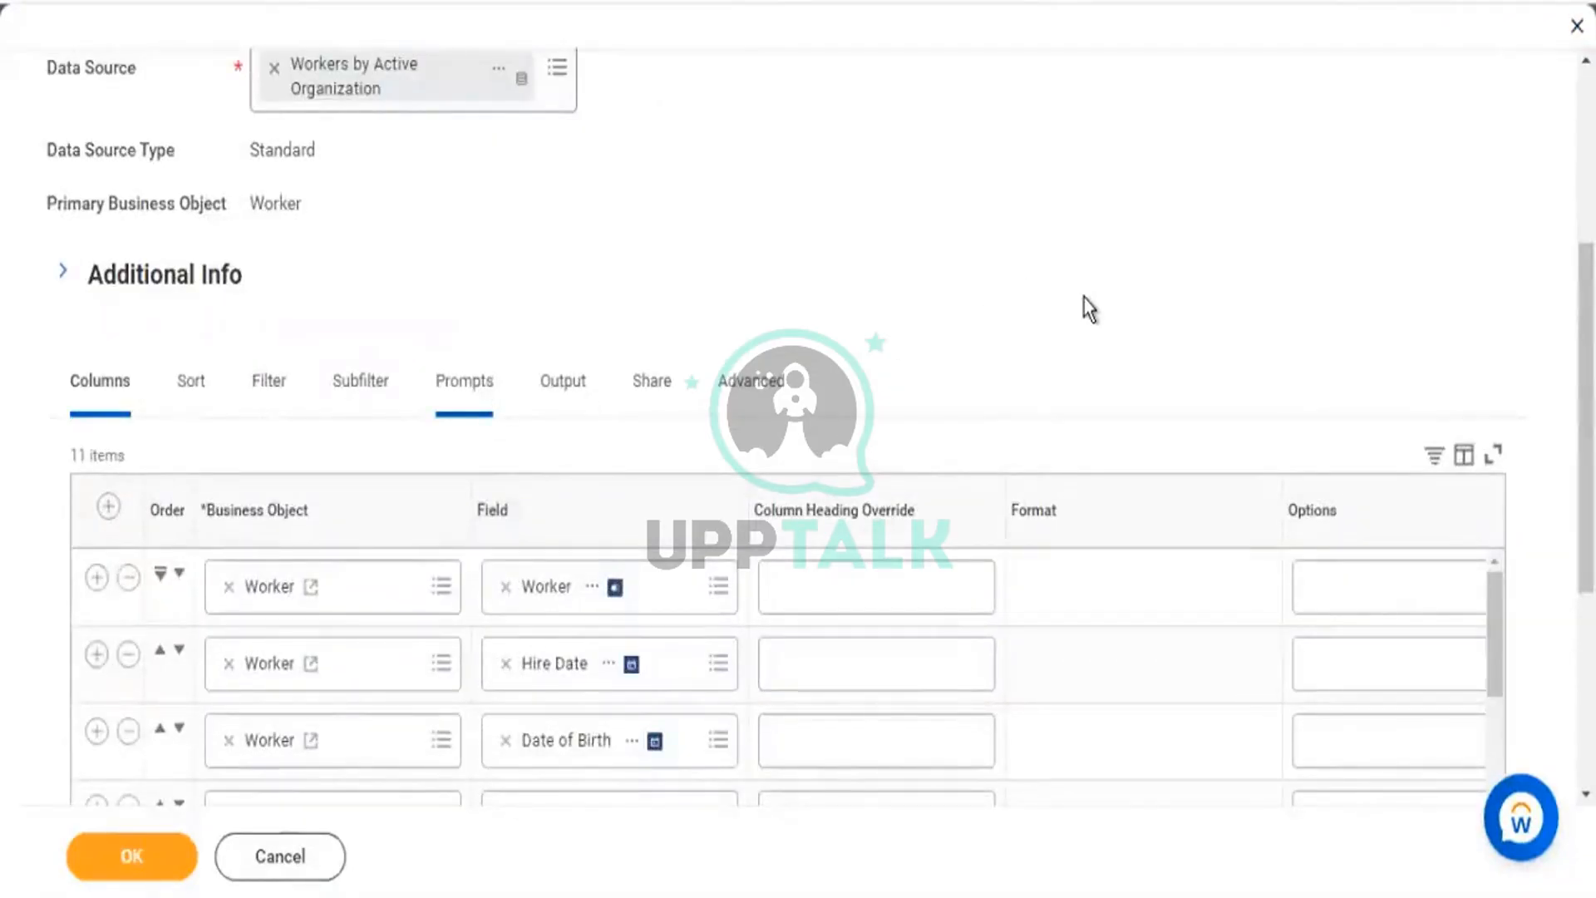
{"action": "scroll", "coordinate": [1246, 380], "scroll_direction": "down", "scroll_amount": 10}
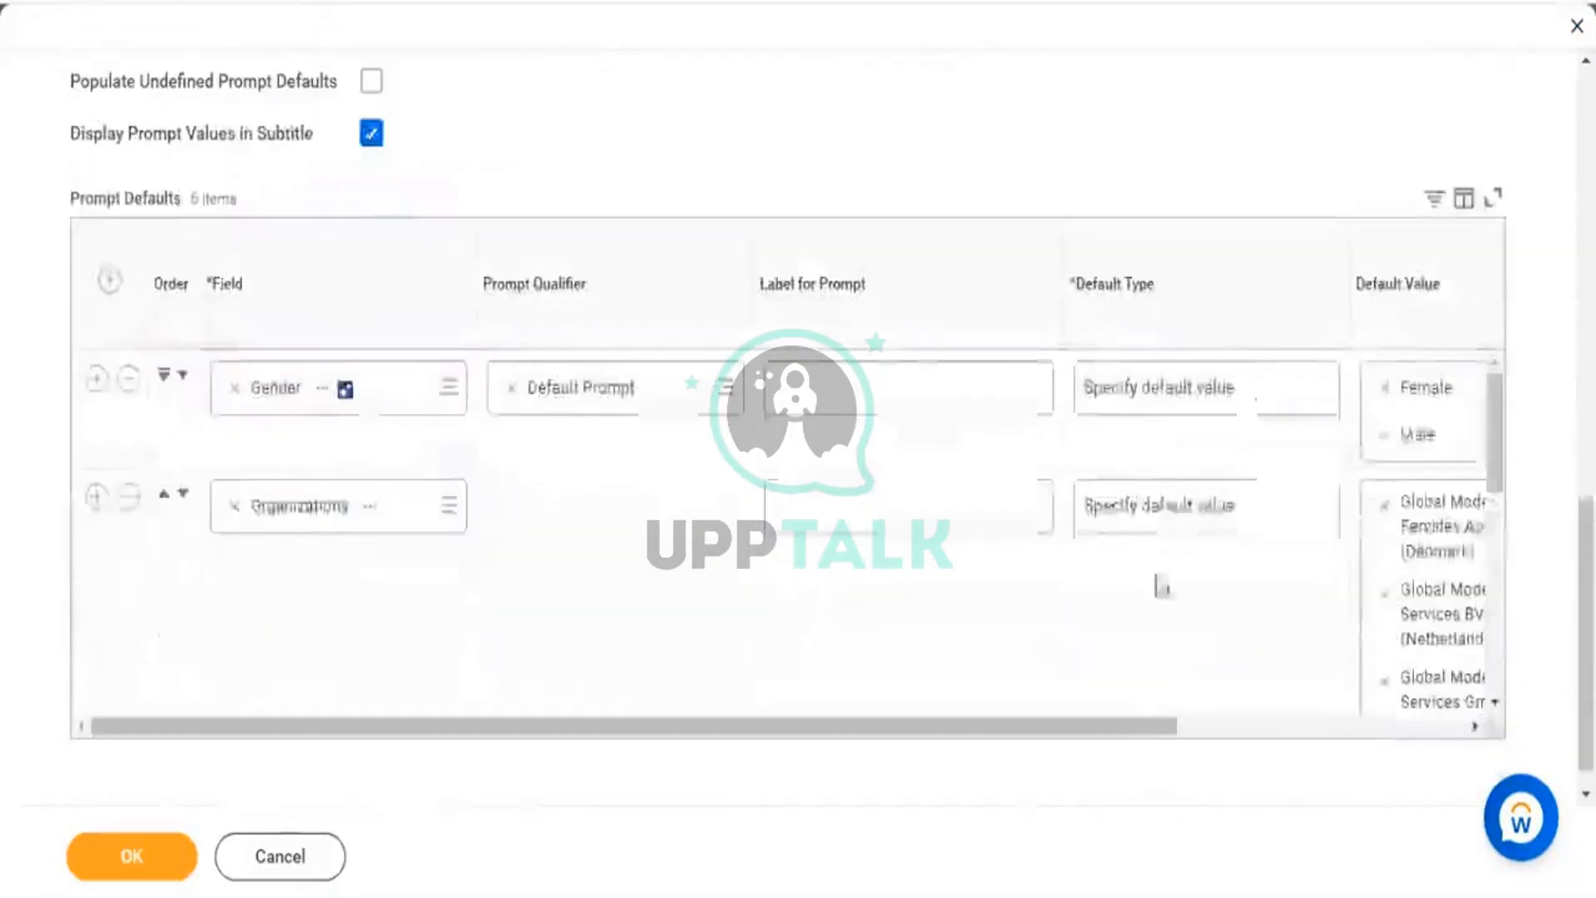
{"action": "scroll", "coordinate": [1155, 576], "scroll_direction": "down", "scroll_amount": 1}
{"action": "left_click_drag", "start_coordinate": [1215, 698], "coordinate": [1488, 695]}
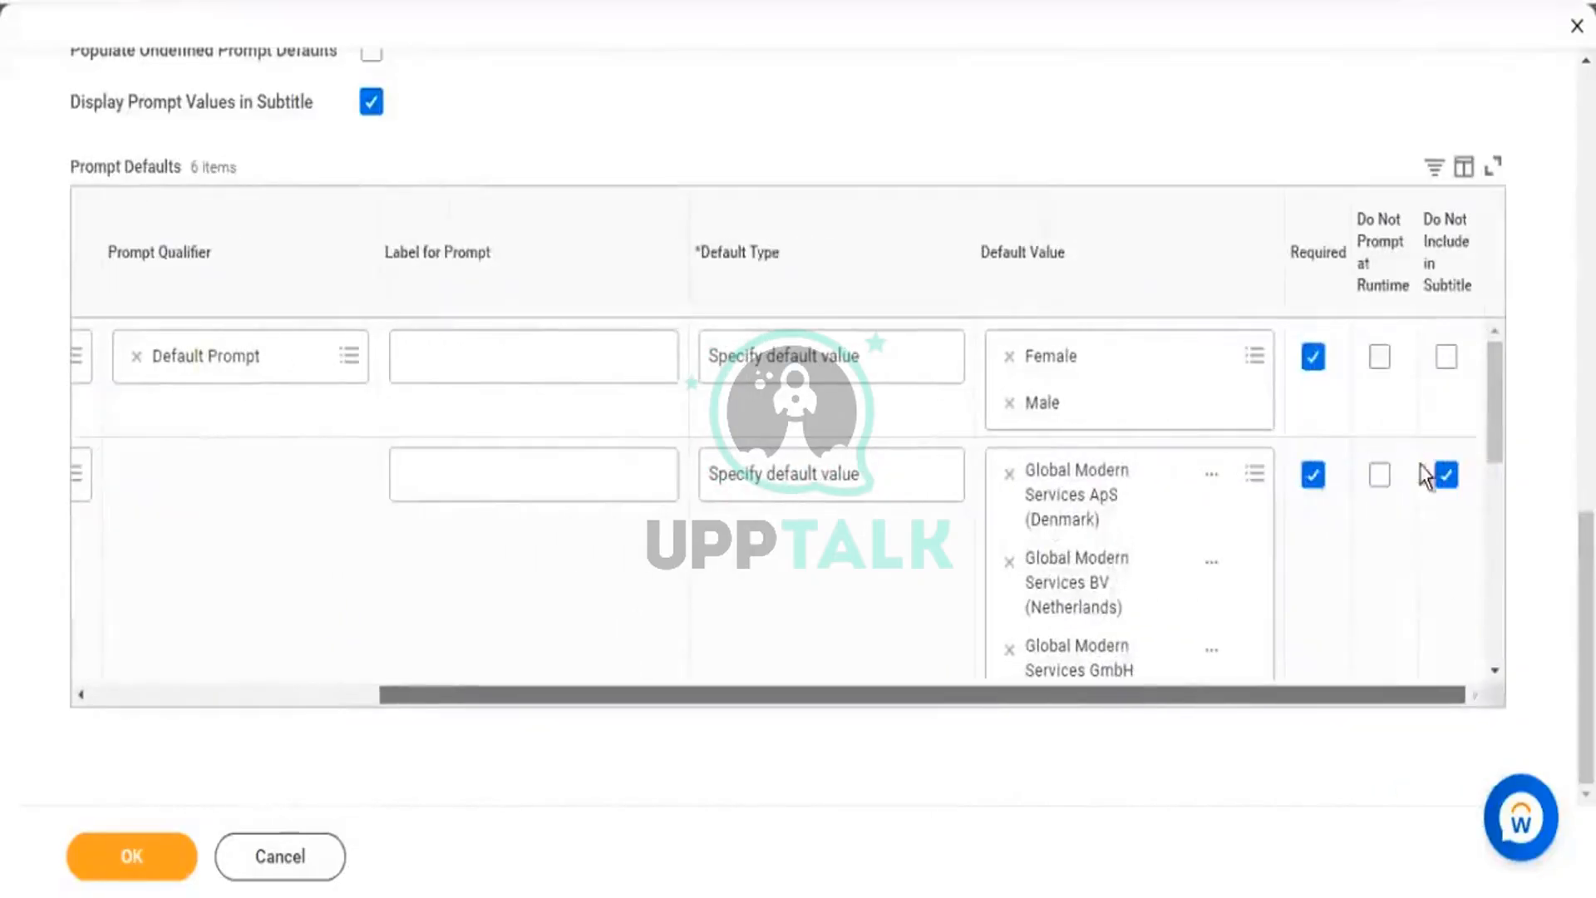
{"action": "scroll", "coordinate": [1413, 485], "scroll_direction": "down", "scroll_amount": 3}
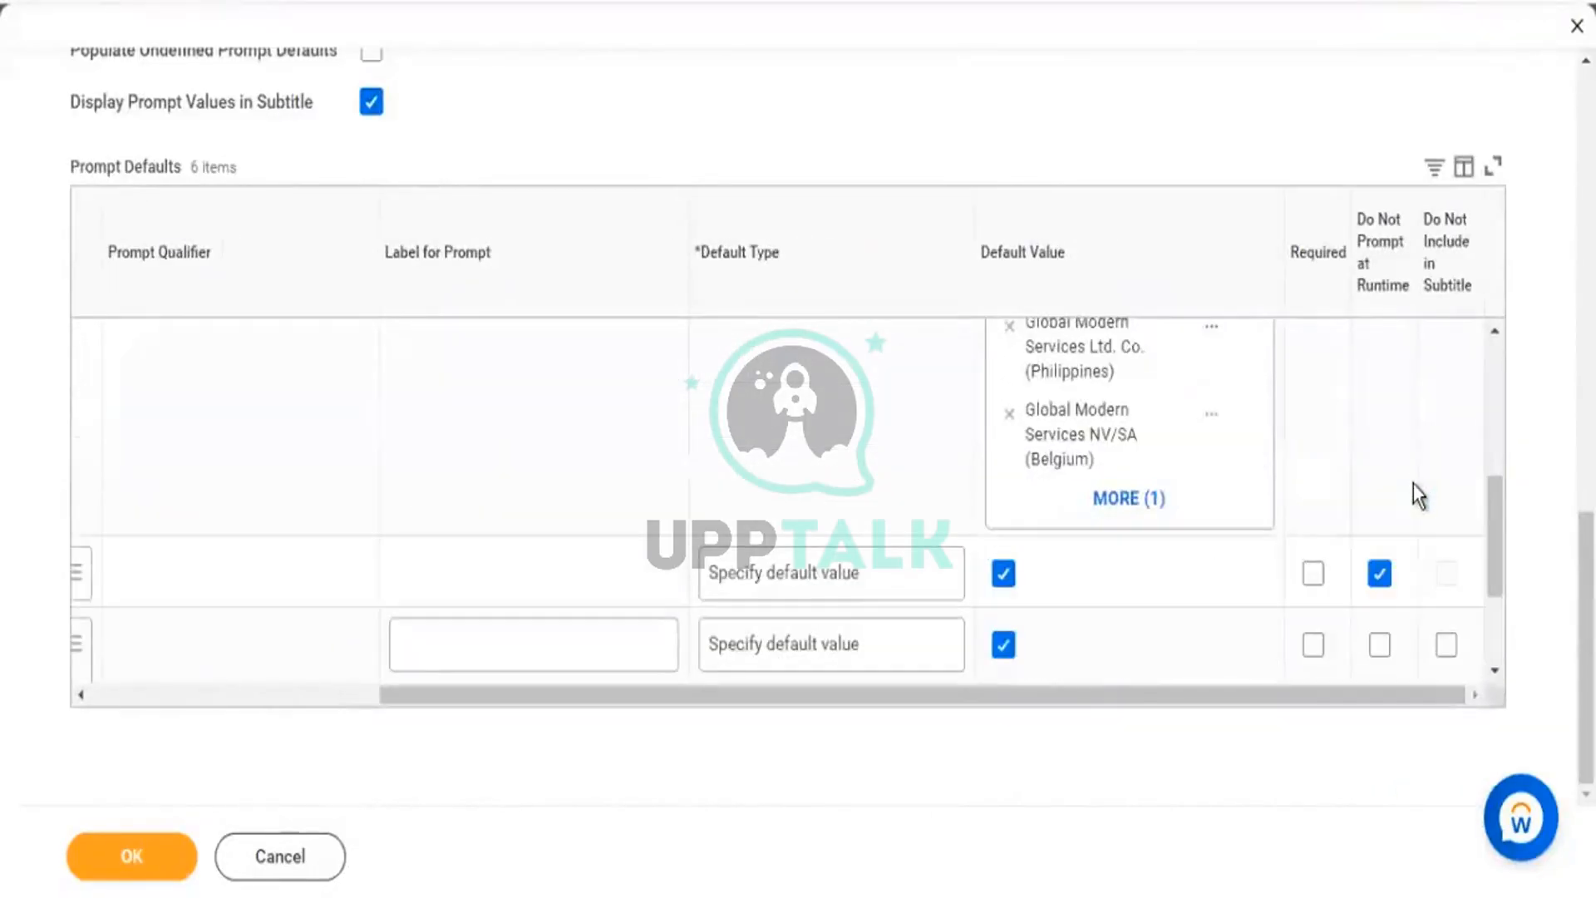
{"action": "scroll", "coordinate": [1408, 491], "scroll_direction": "down", "scroll_amount": 2}
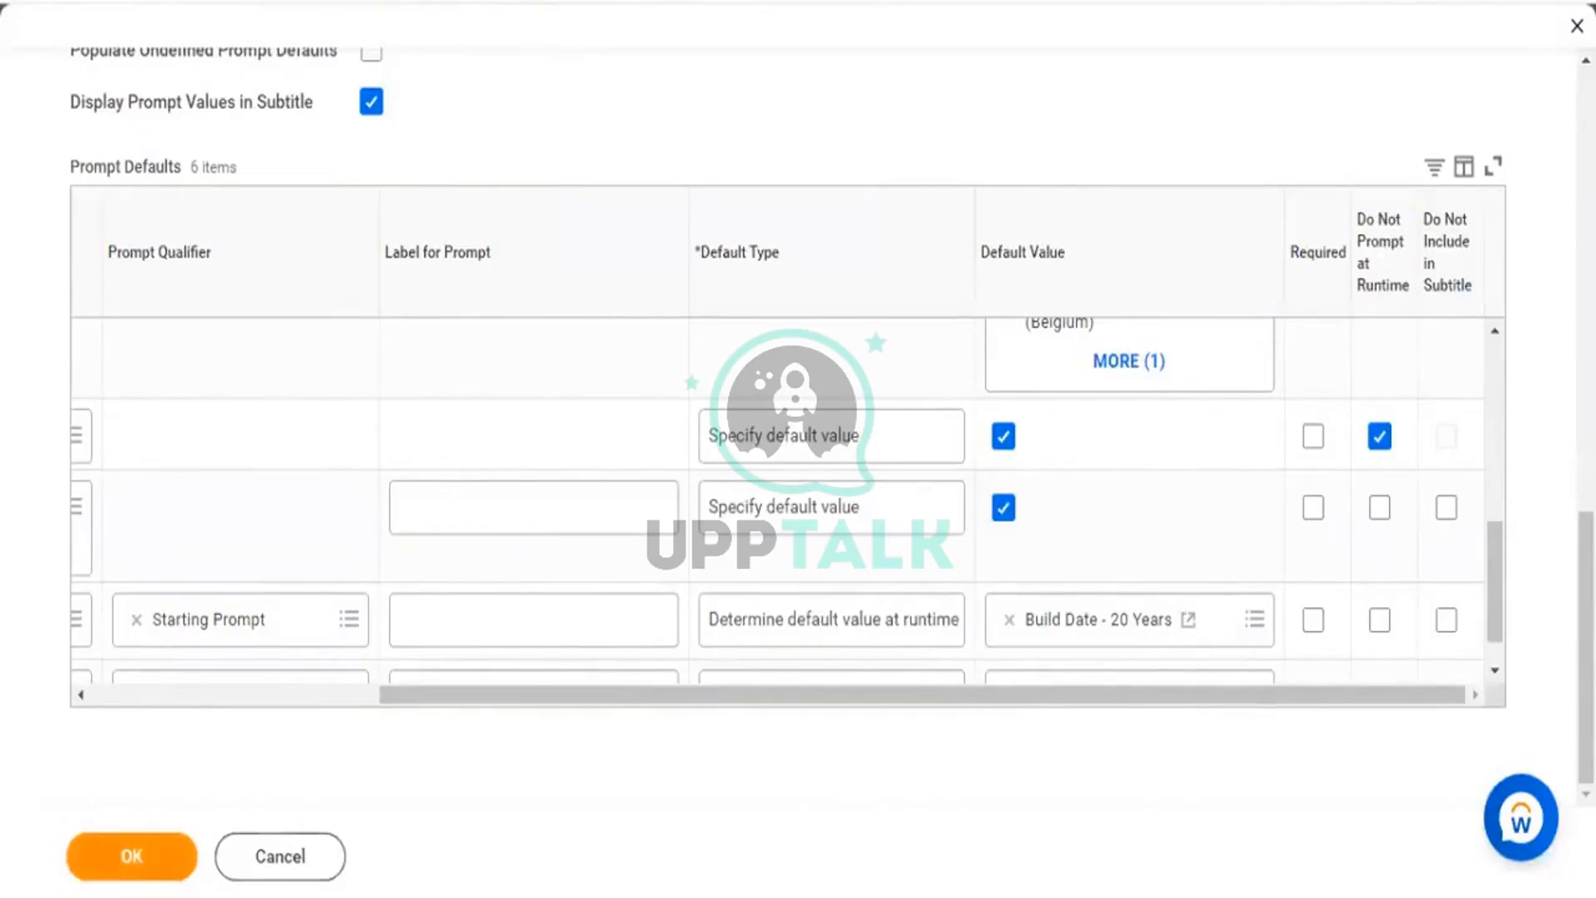
{"action": "left_click", "coordinate": [170, 873]}
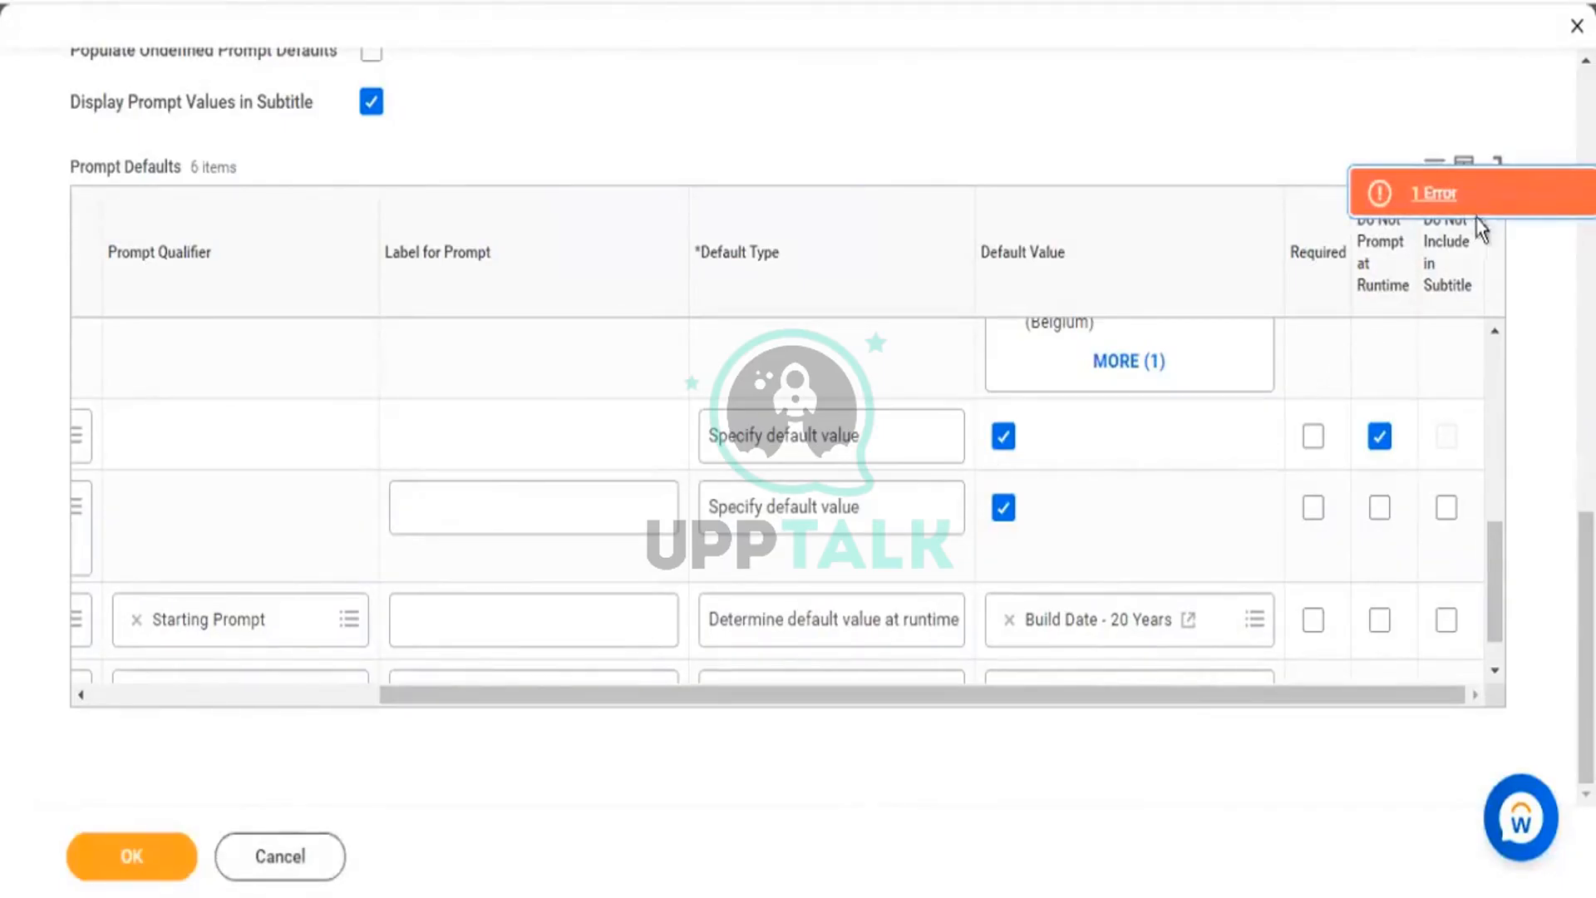
{"action": "left_click", "coordinate": [1438, 203]}
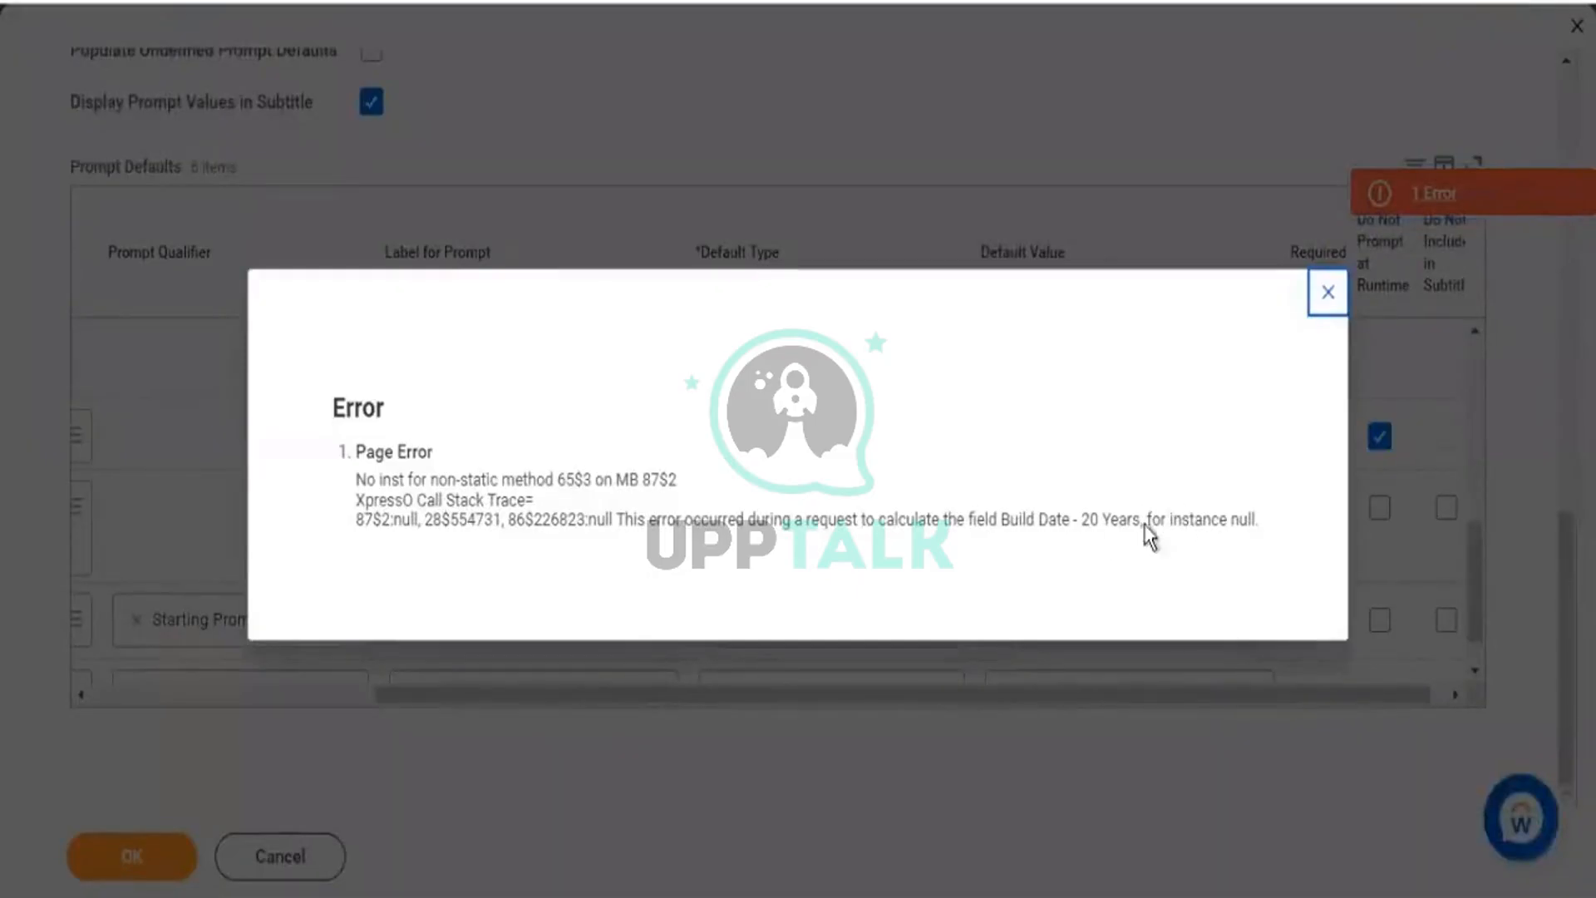
Dismiss the error details and preview the CF - BD - Worker - Hire/DOB field from the column list.
{"action": "left_click", "coordinate": [1323, 301]}
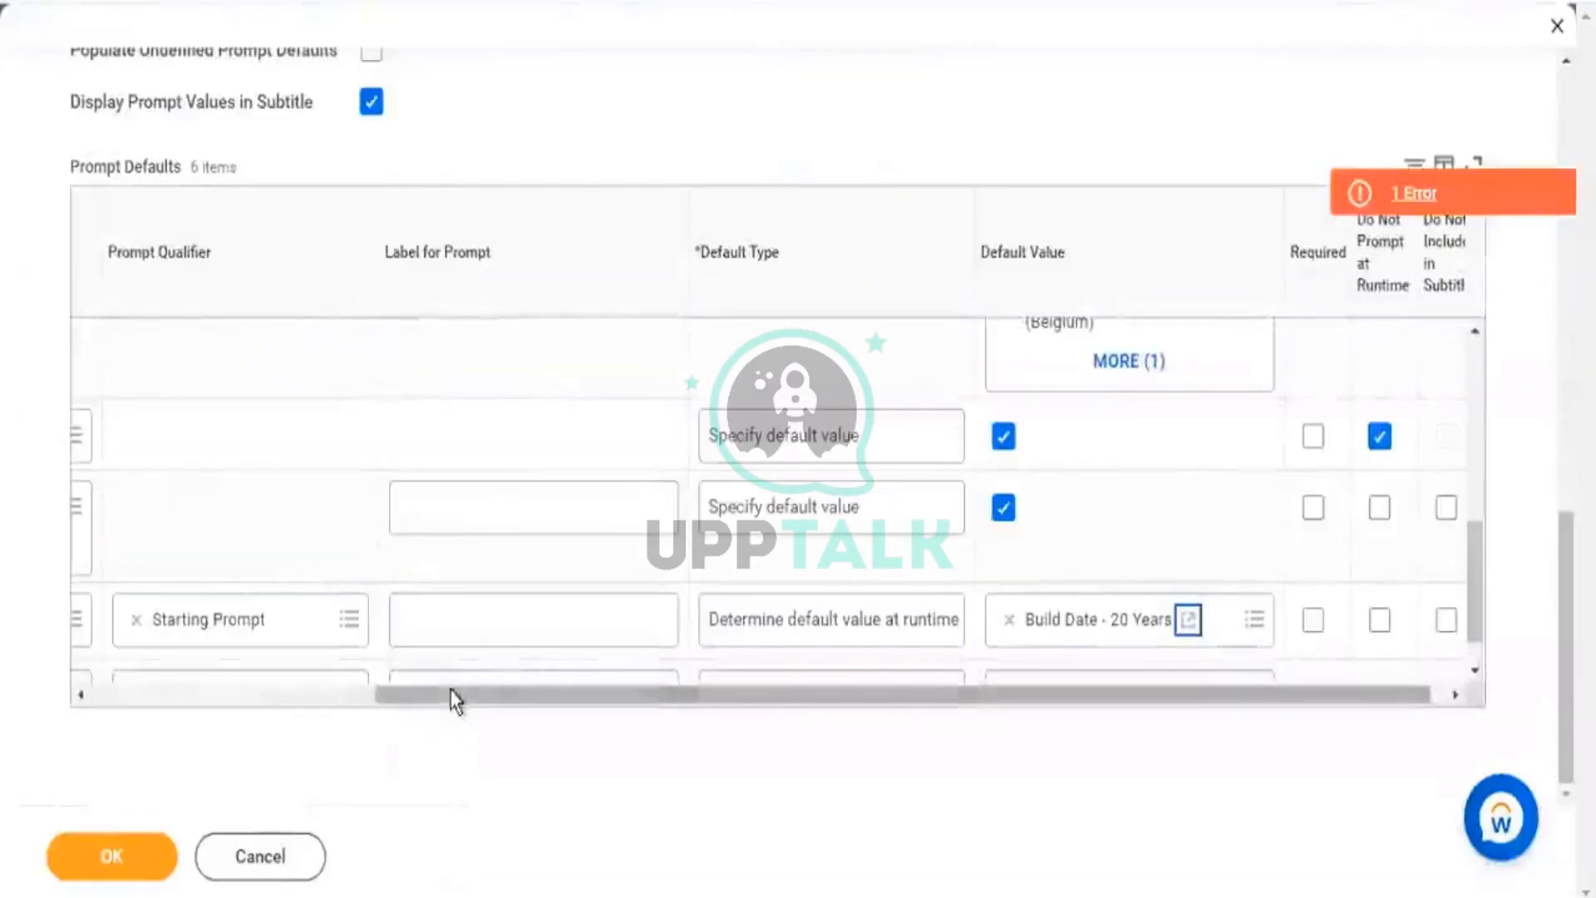
{"action": "left_click_drag", "start_coordinate": [450, 690], "coordinate": [189, 680]}
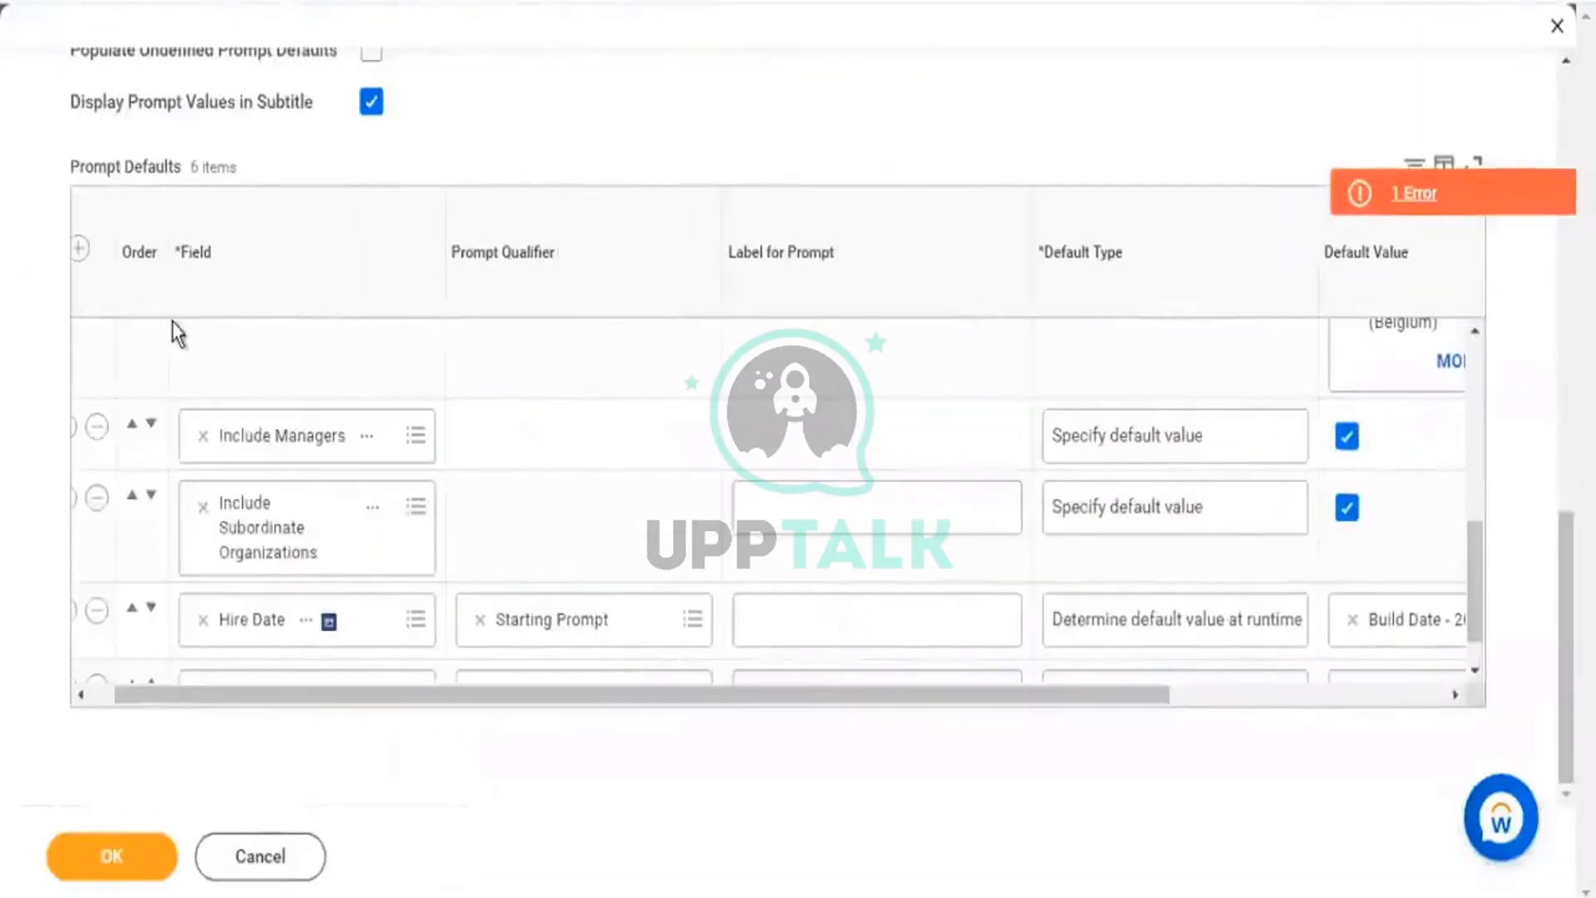
{"action": "scroll", "coordinate": [434, 235], "scroll_direction": "up", "scroll_amount": 6}
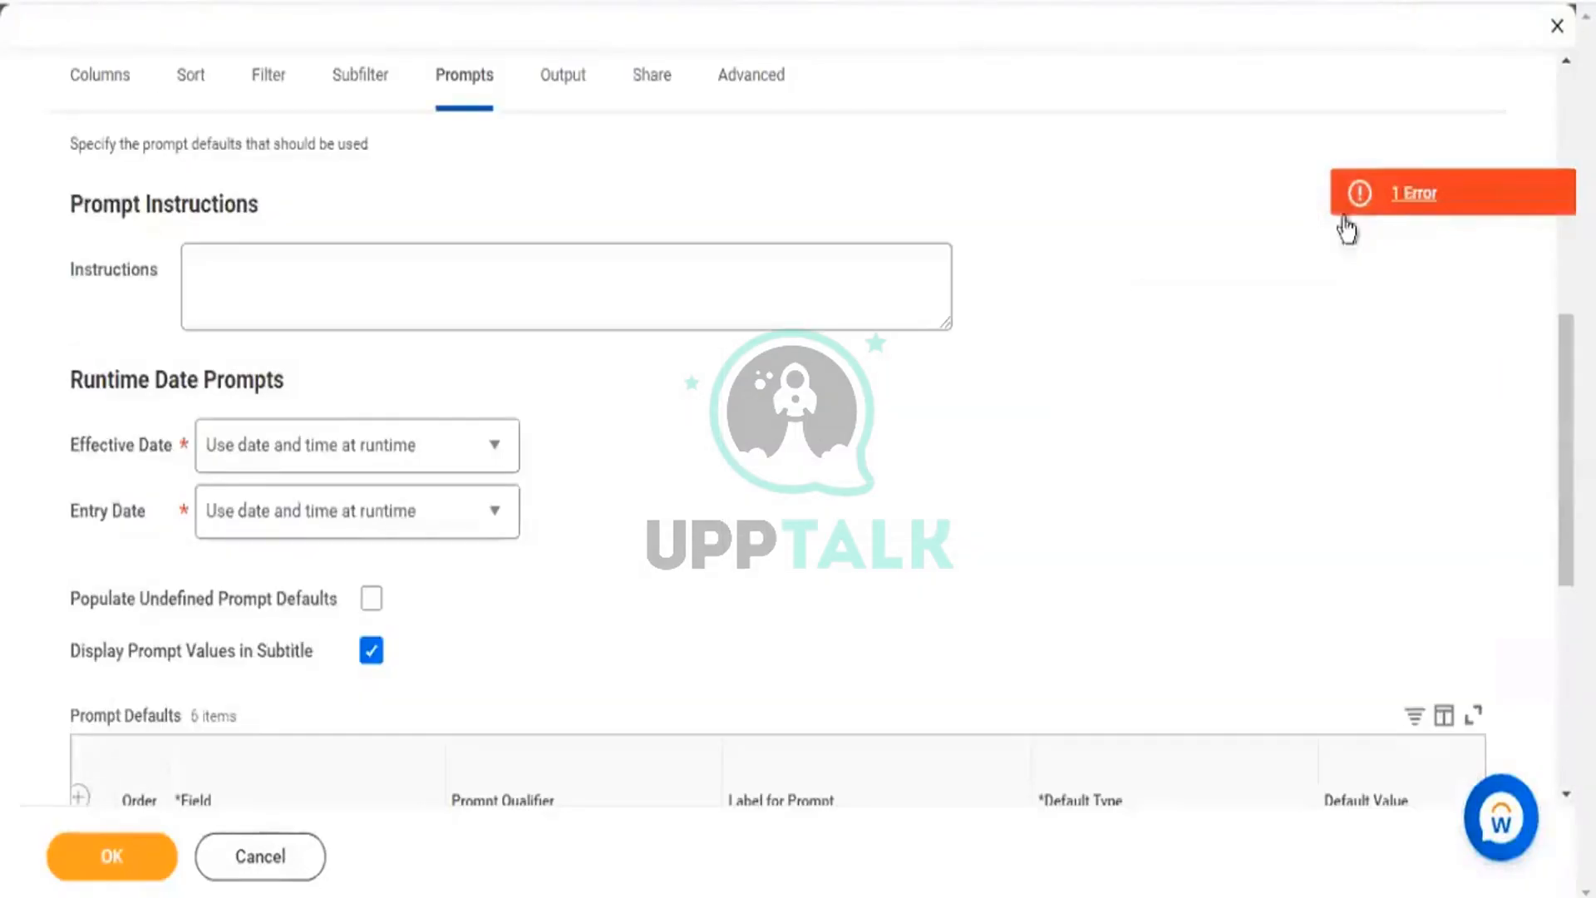
{"action": "left_click", "coordinate": [125, 103]}
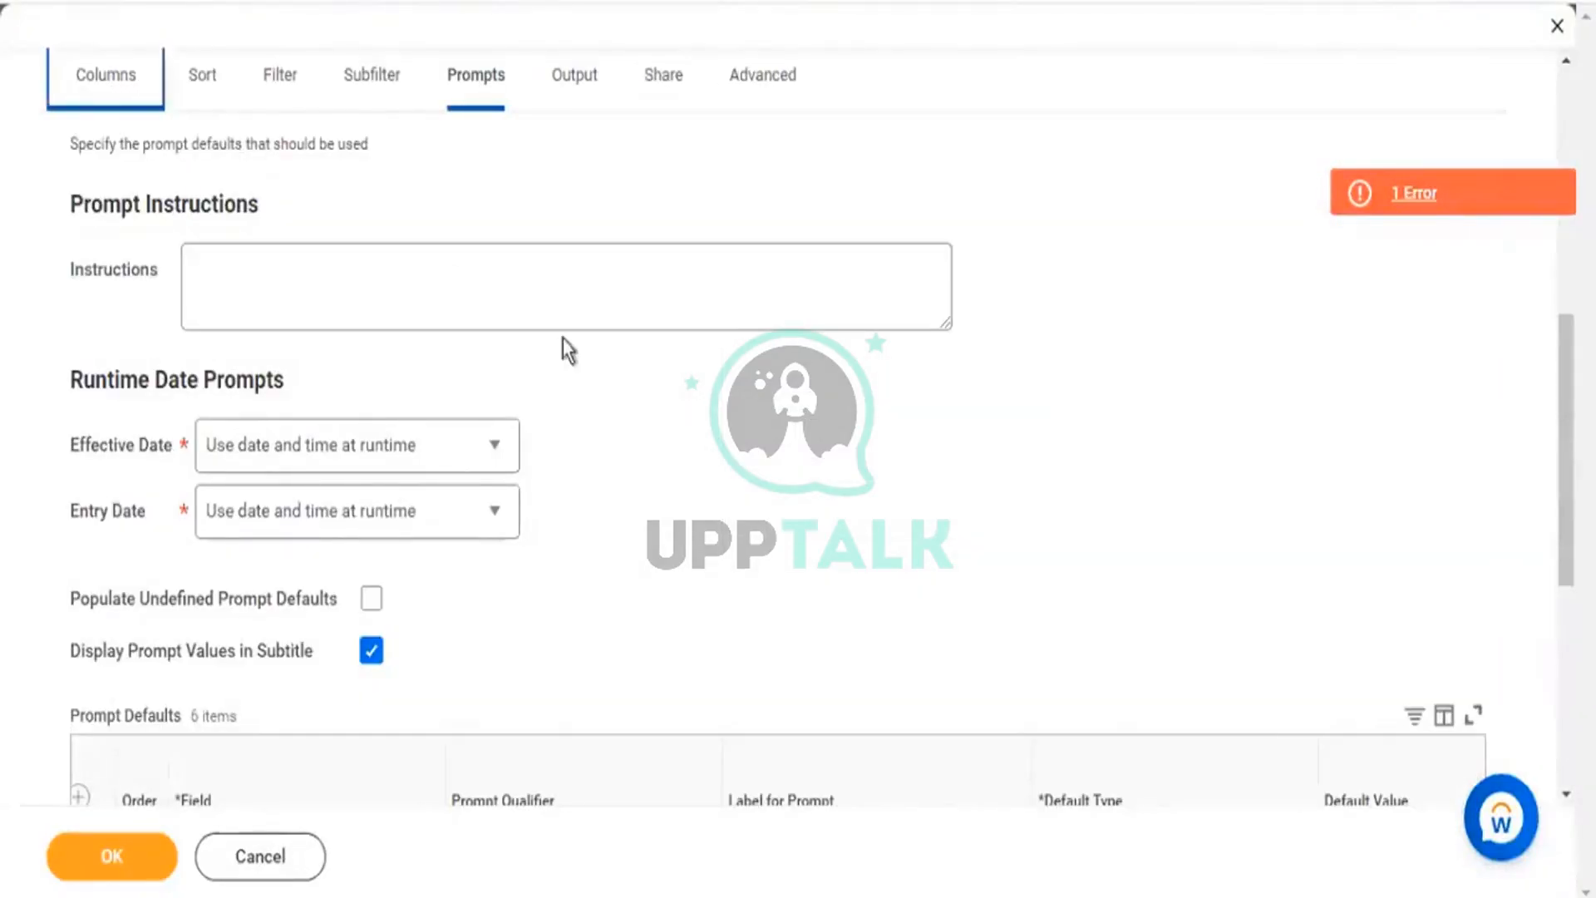
{"action": "scroll", "coordinate": [665, 428], "scroll_direction": "down", "scroll_amount": 3}
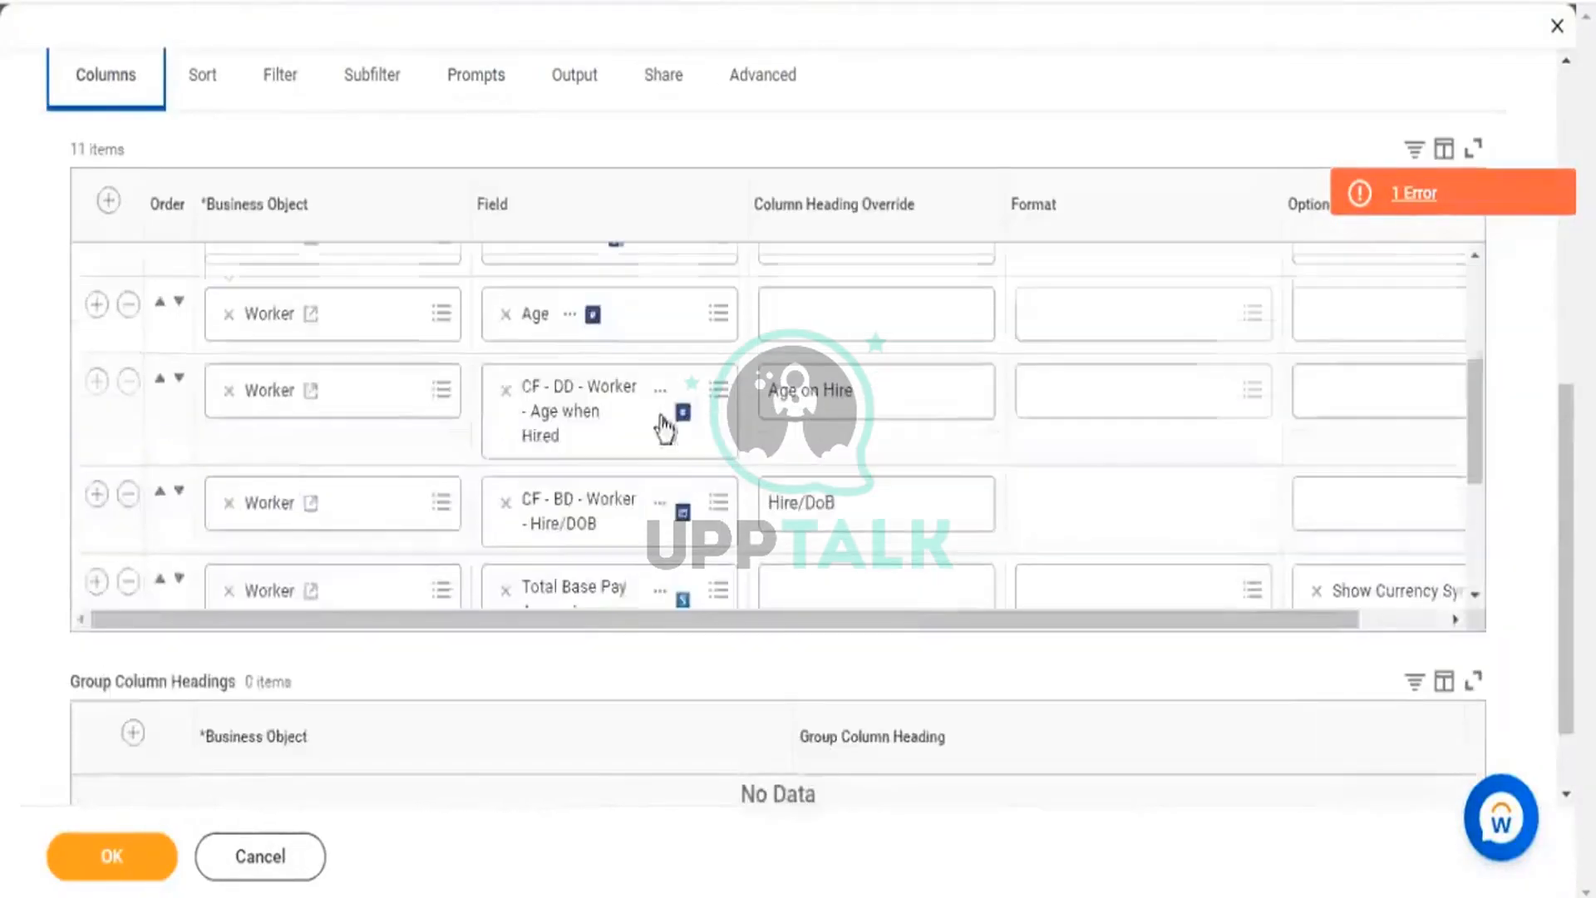
{"action": "left_click", "coordinate": [662, 504]}
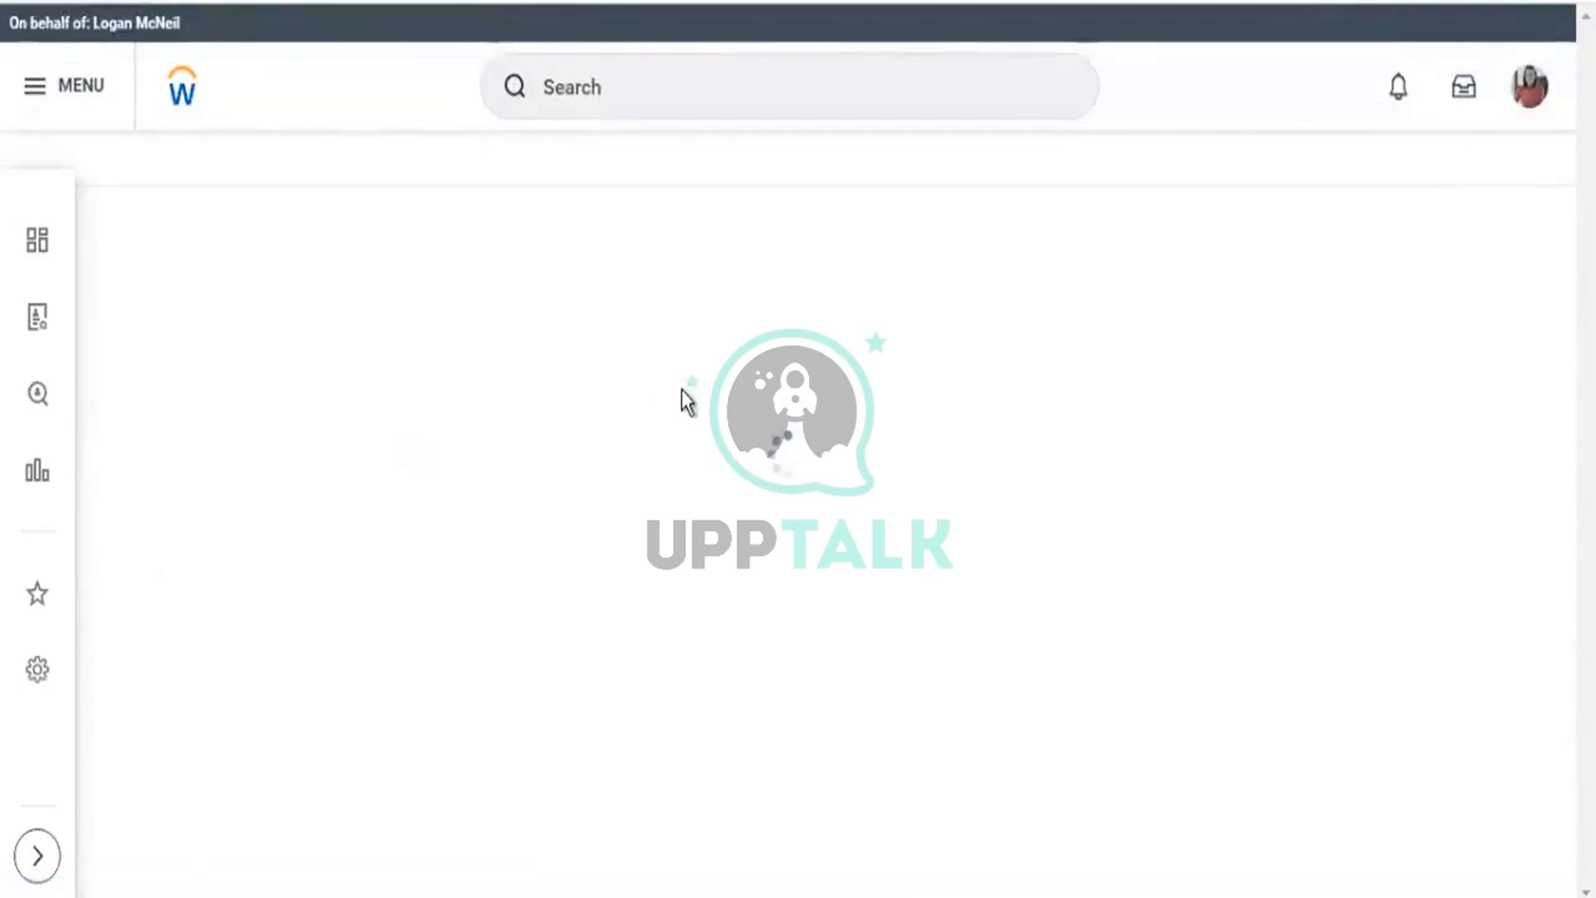
Scroll through the Hire/DOB field's Year, Month and Day settings, highlighting Hire Date as the month source.
{"action": "scroll", "coordinate": [481, 448], "scroll_direction": "down", "scroll_amount": 3}
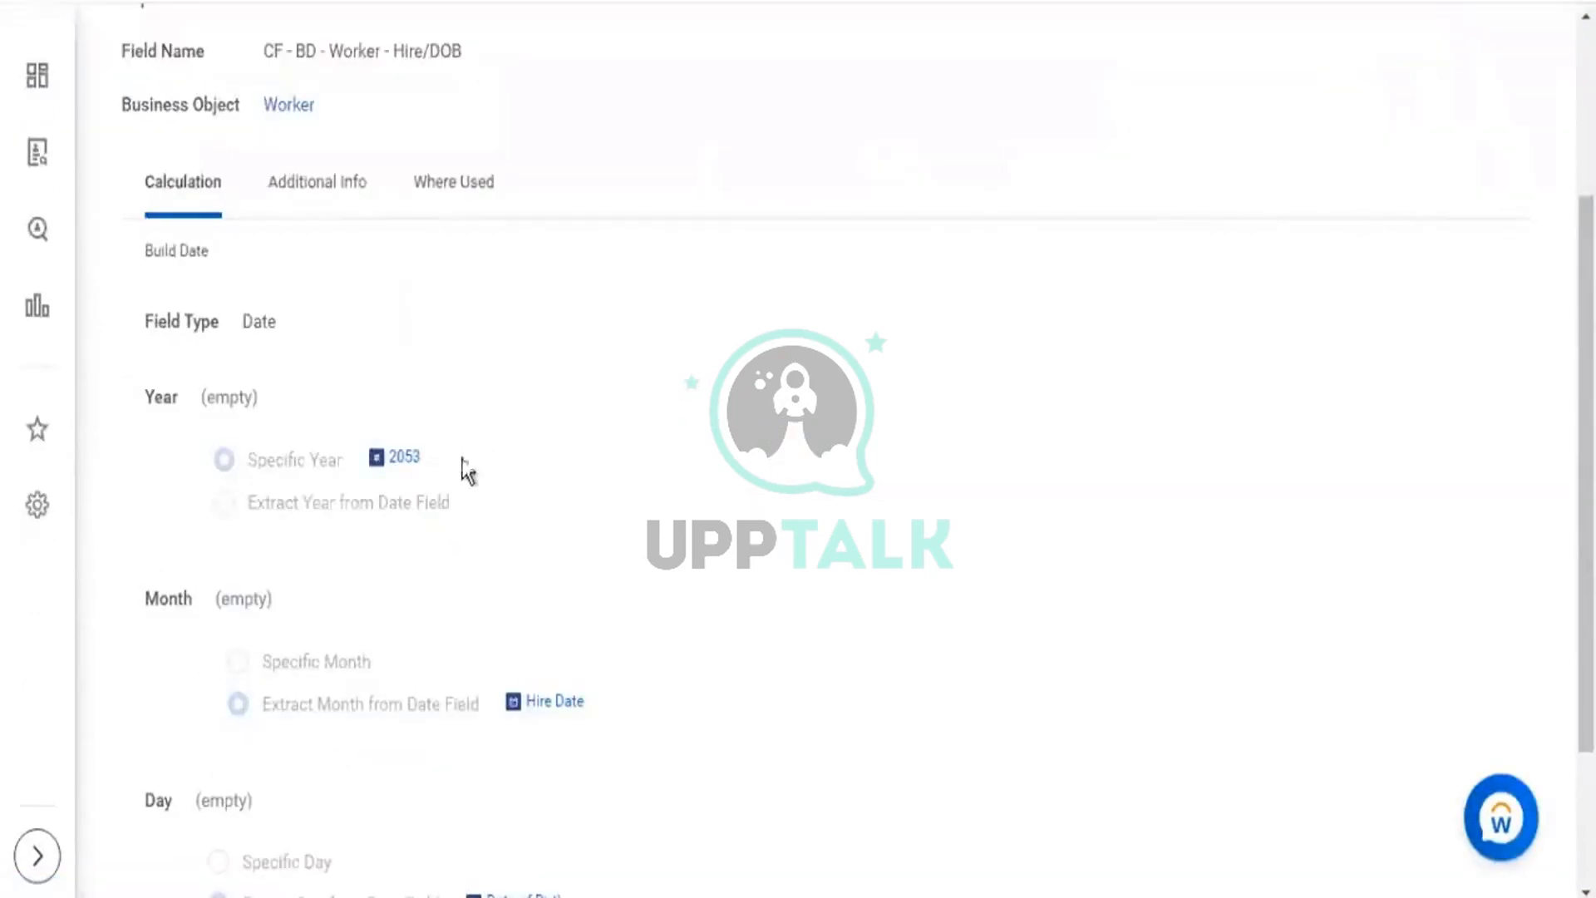
{"action": "left_click_drag", "start_coordinate": [462, 459], "coordinate": [358, 444]}
{"action": "scroll", "coordinate": [644, 629], "scroll_direction": "down", "scroll_amount": 3}
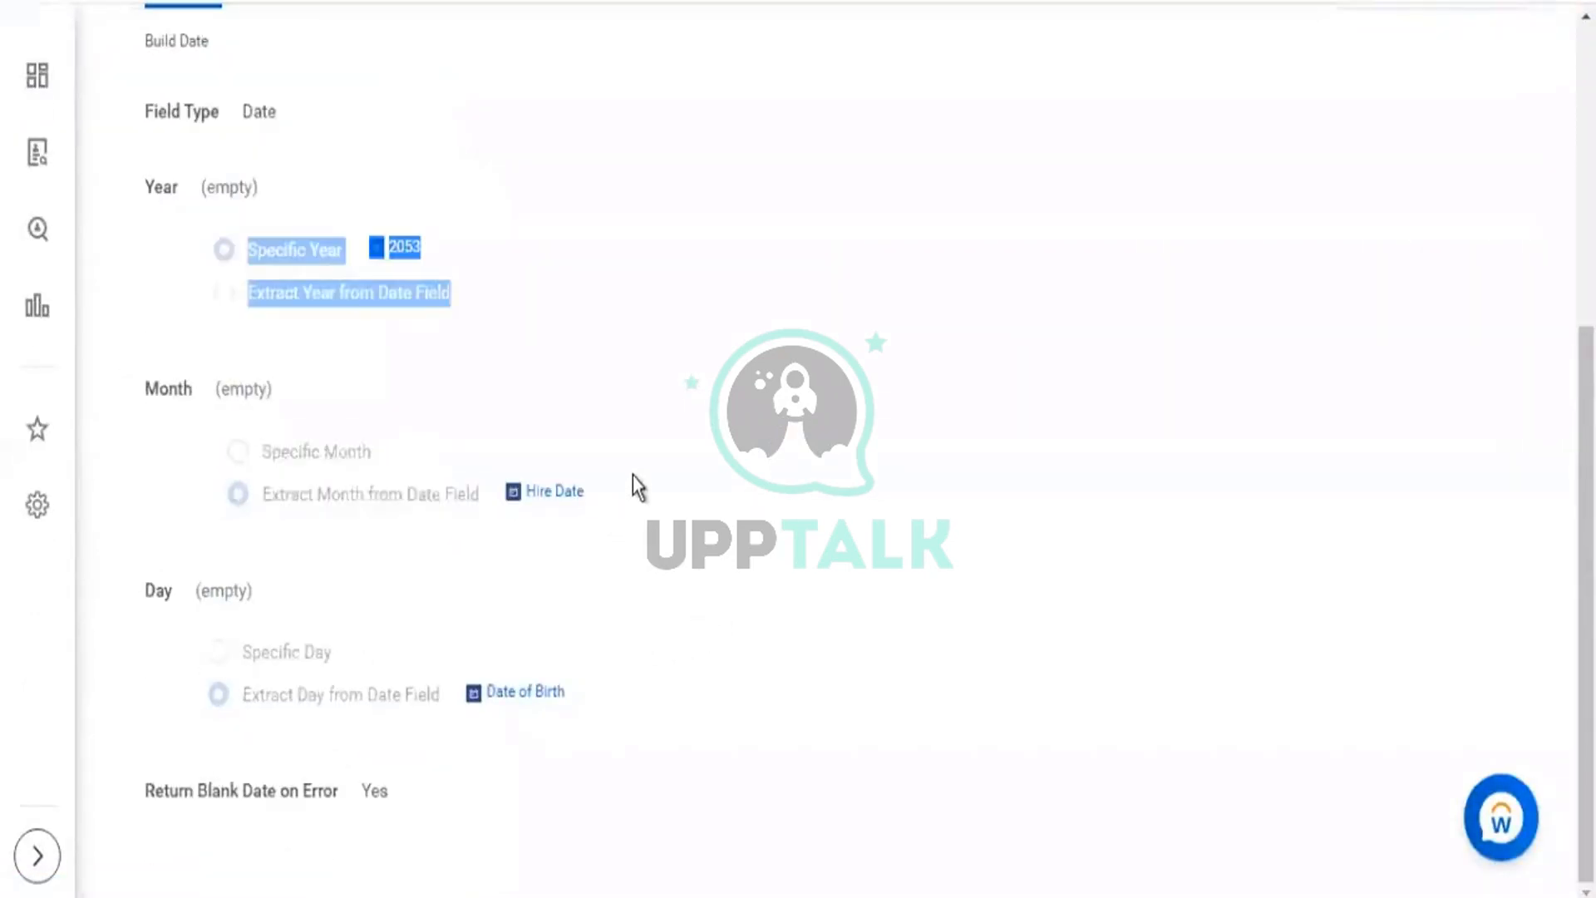
{"action": "left_click", "coordinate": [678, 499]}
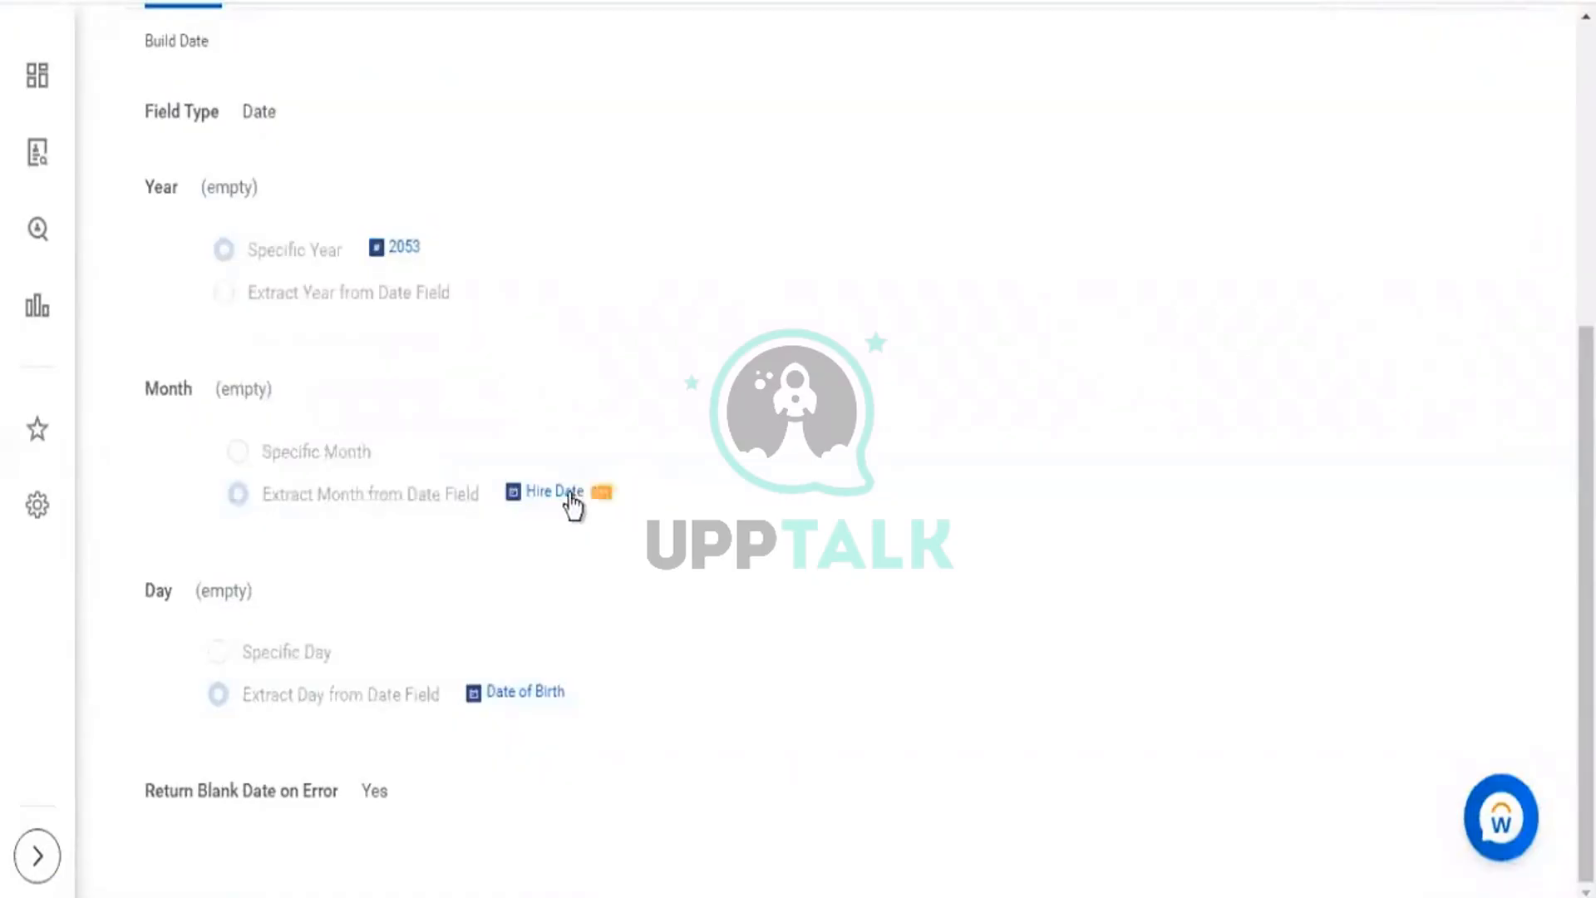
{"action": "left_click_drag", "start_coordinate": [574, 497], "coordinate": [516, 494]}
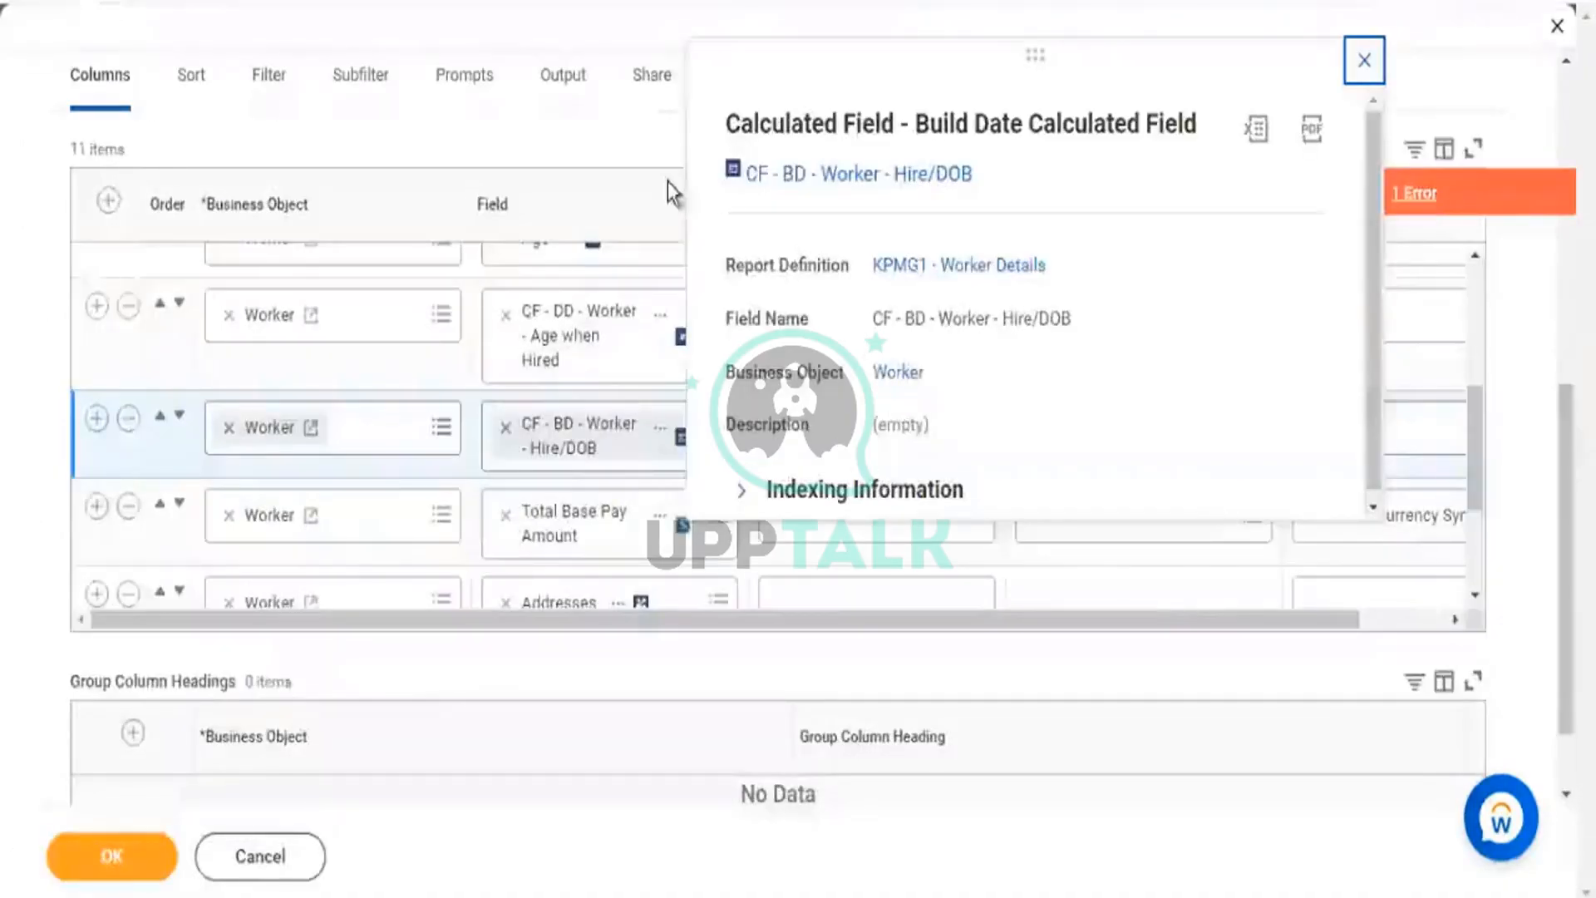
Bring up the Prompts settings and scroll the Prompt Defaults grid to view the Hire Date default values.
{"action": "left_click", "coordinate": [480, 95]}
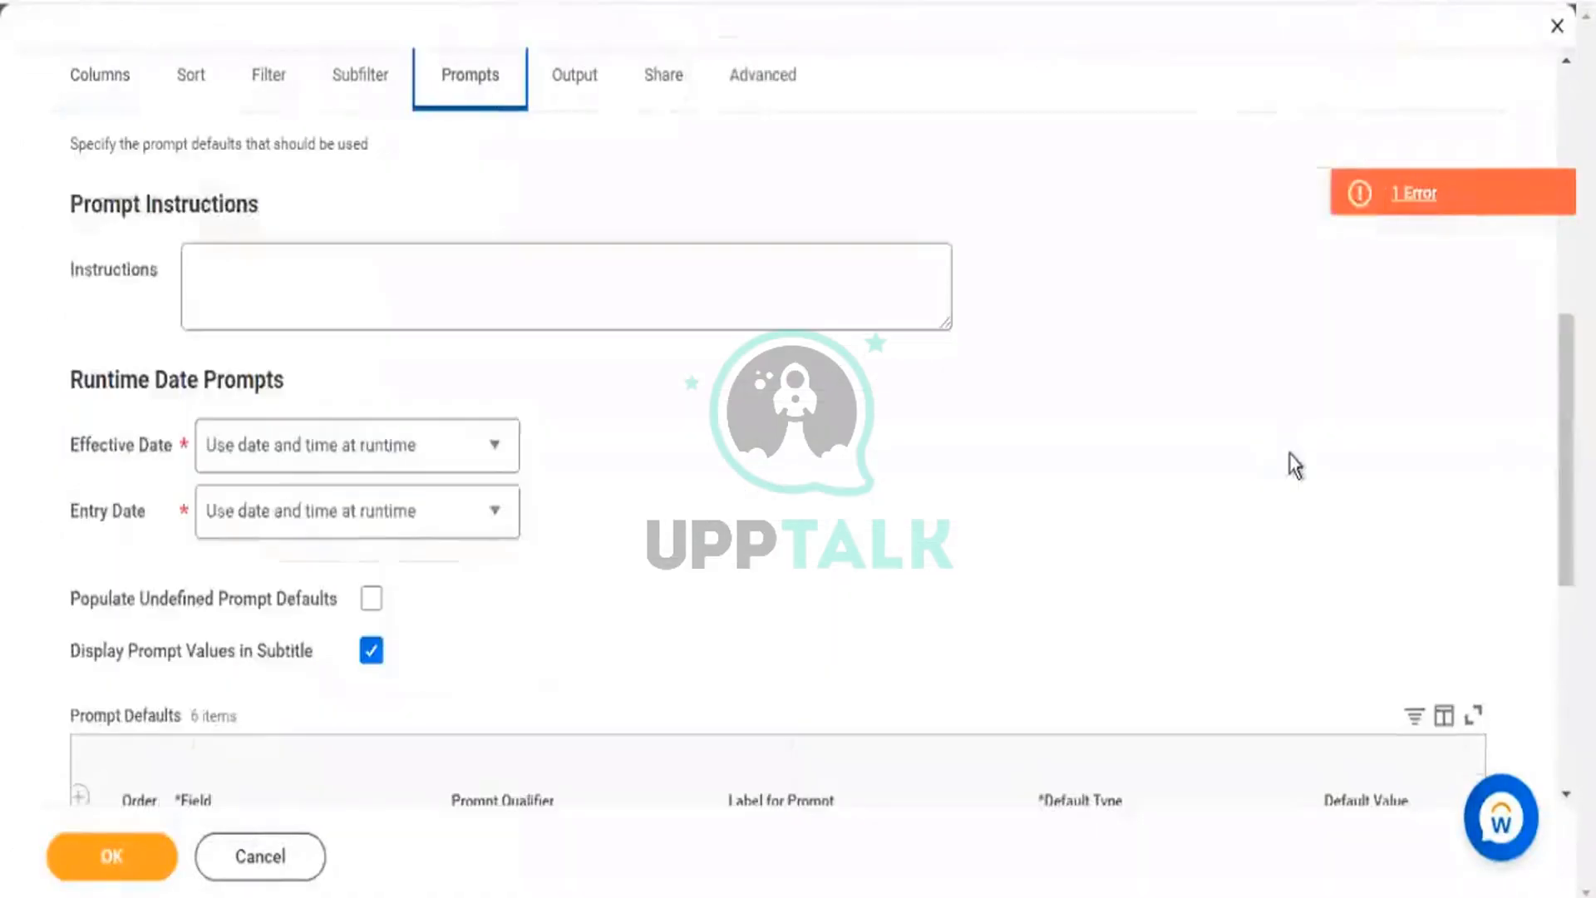
{"action": "scroll", "coordinate": [1294, 463], "scroll_direction": "down", "scroll_amount": 3}
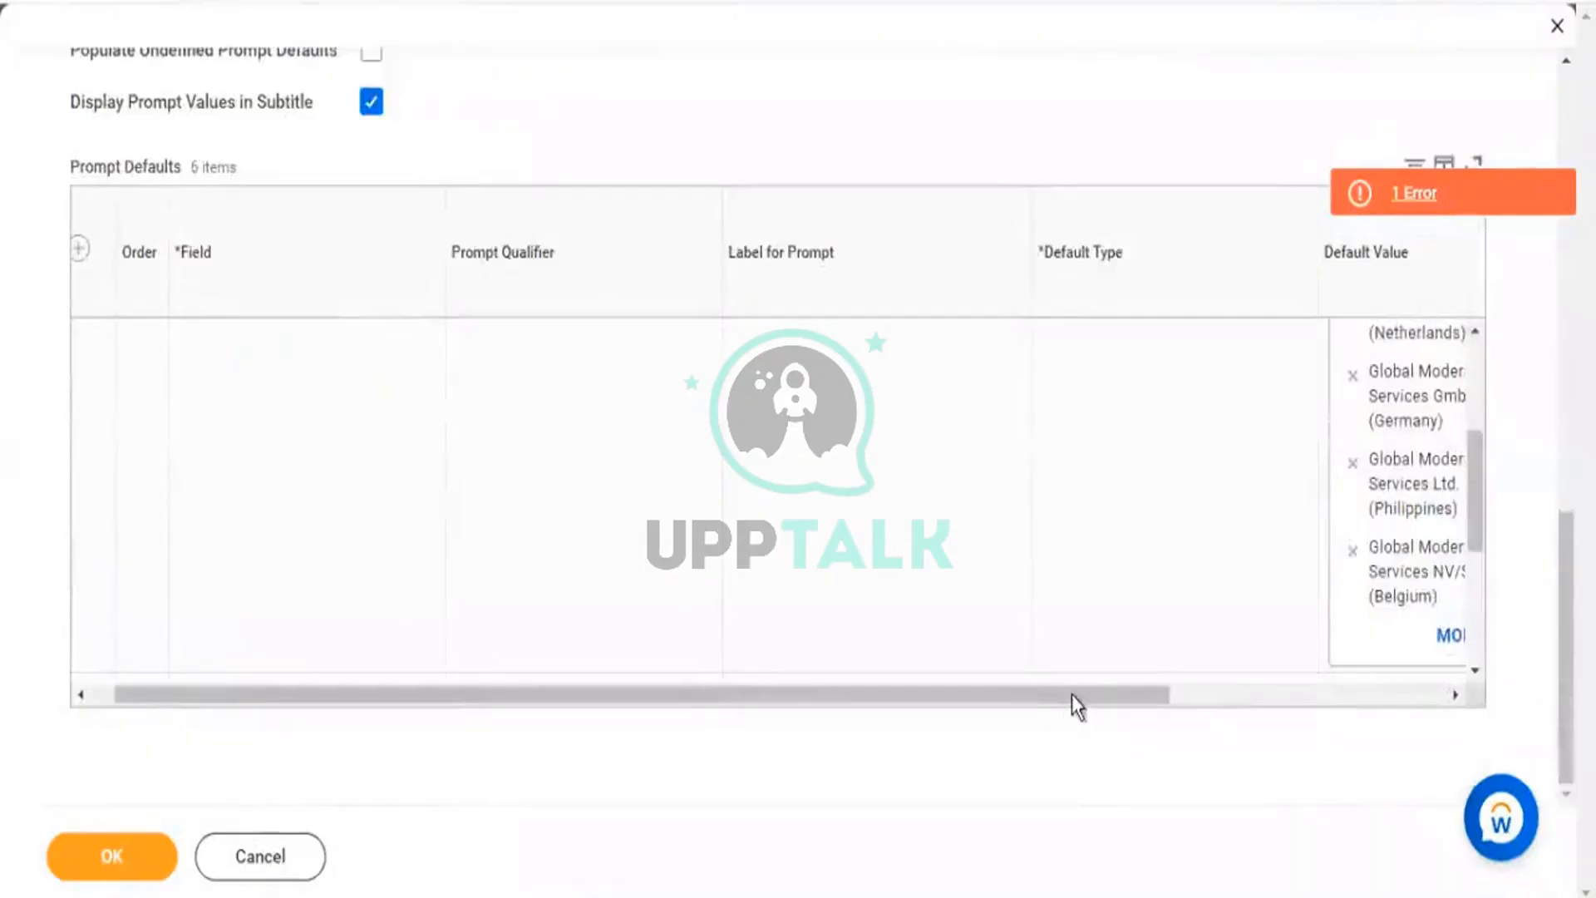
{"action": "left_click_drag", "start_coordinate": [1073, 697], "coordinate": [1417, 731]}
{"action": "scroll", "coordinate": [1322, 556], "scroll_direction": "down", "scroll_amount": 5}
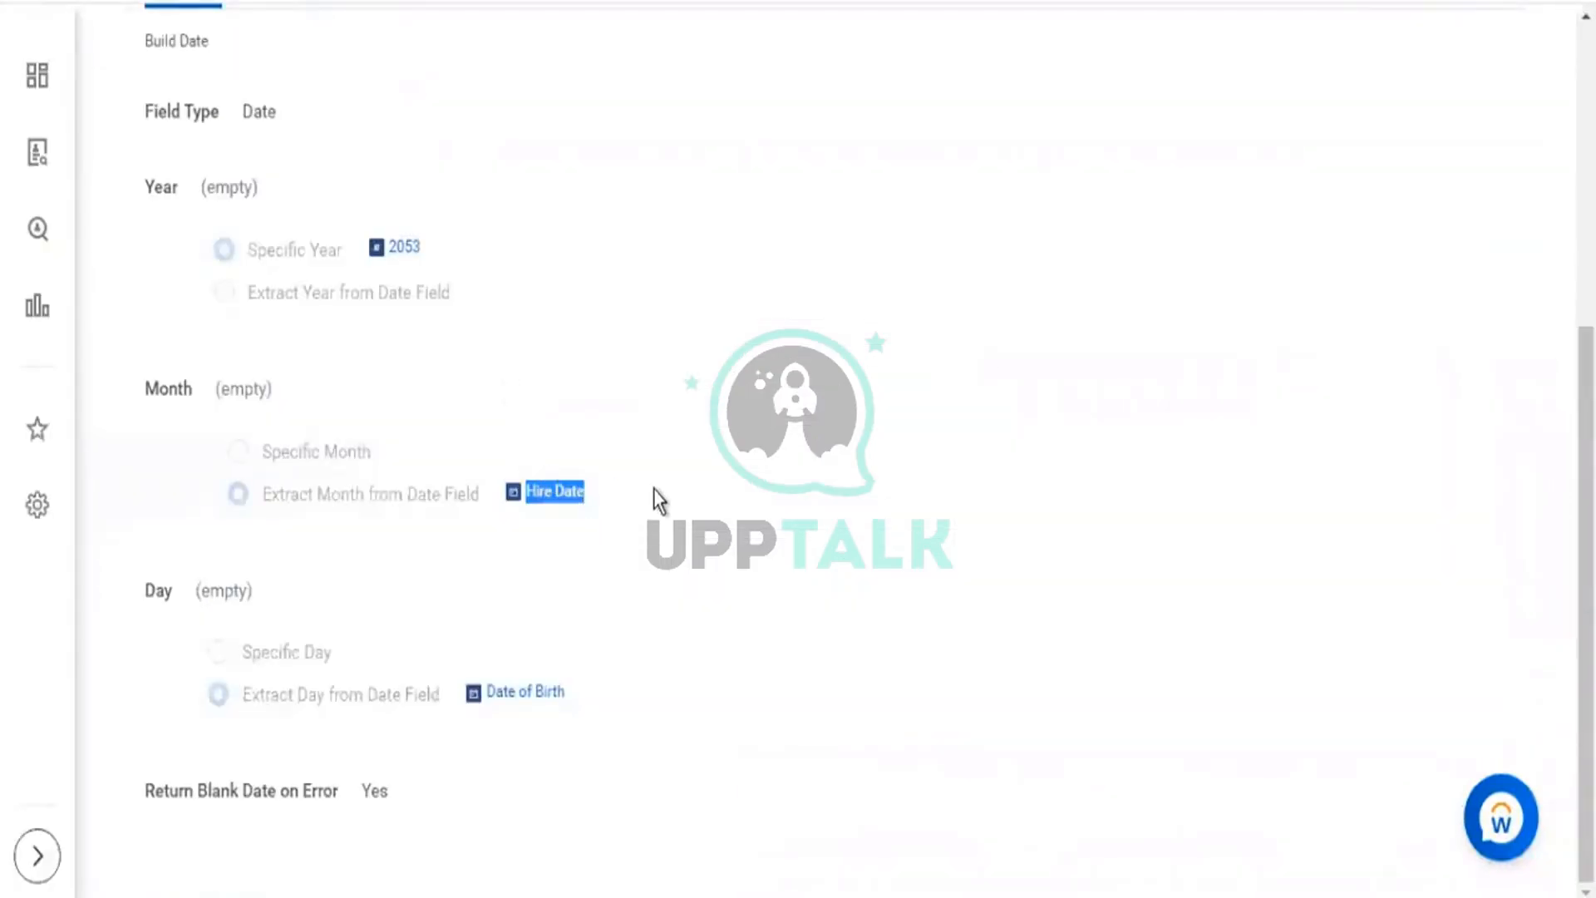
Highlight Hire Date as the month source and Date of Birth as the day source.
{"action": "left_click_drag", "start_coordinate": [651, 490], "coordinate": [526, 485]}
{"action": "left_click", "coordinate": [654, 476]}
{"action": "left_click_drag", "start_coordinate": [574, 497], "coordinate": [524, 498]}
{"action": "left_click_drag", "start_coordinate": [607, 702], "coordinate": [487, 711]}
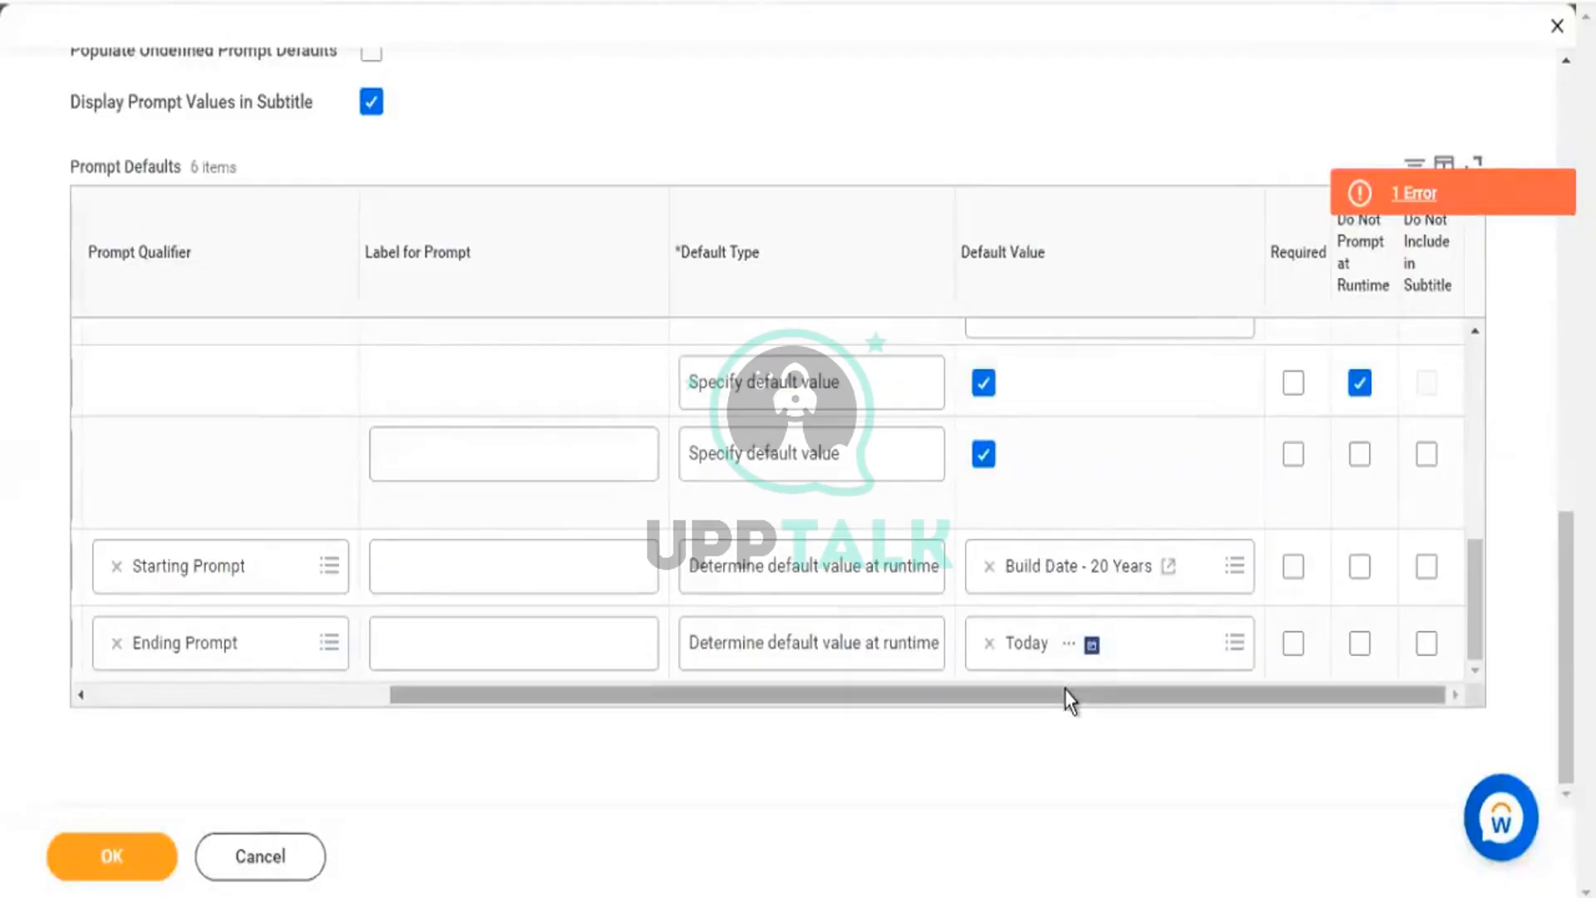
{"action": "left_click_drag", "start_coordinate": [1065, 699], "coordinate": [485, 662]}
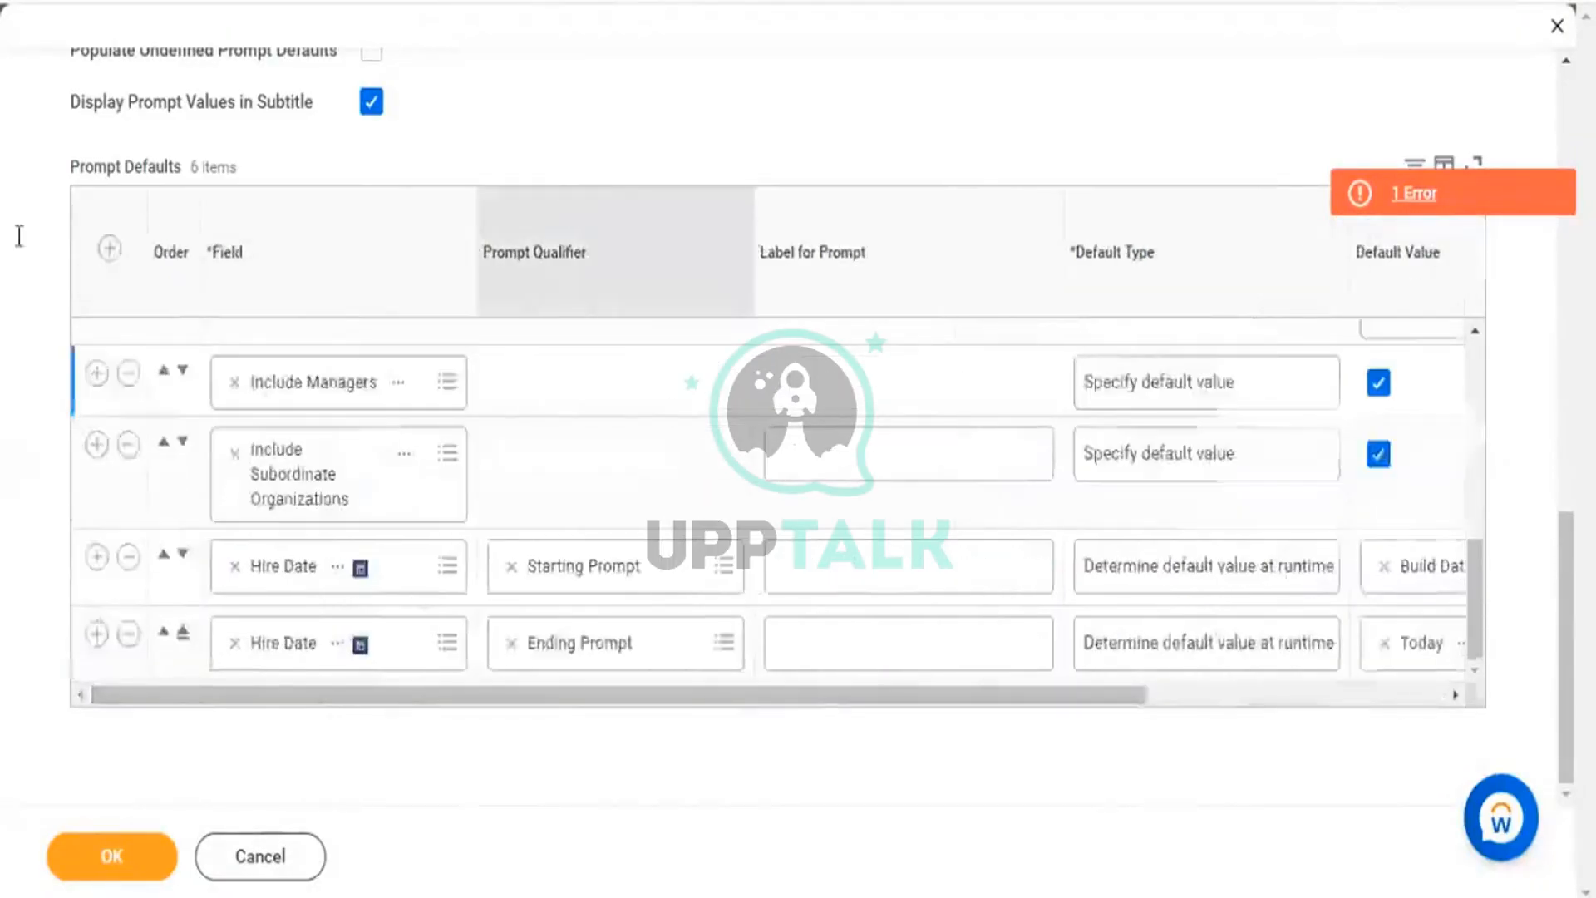
{"action": "scroll", "coordinate": [191, 233], "scroll_direction": "up", "scroll_amount": 5}
{"action": "scroll", "coordinate": [125, 349], "scroll_direction": "up", "scroll_amount": 5}
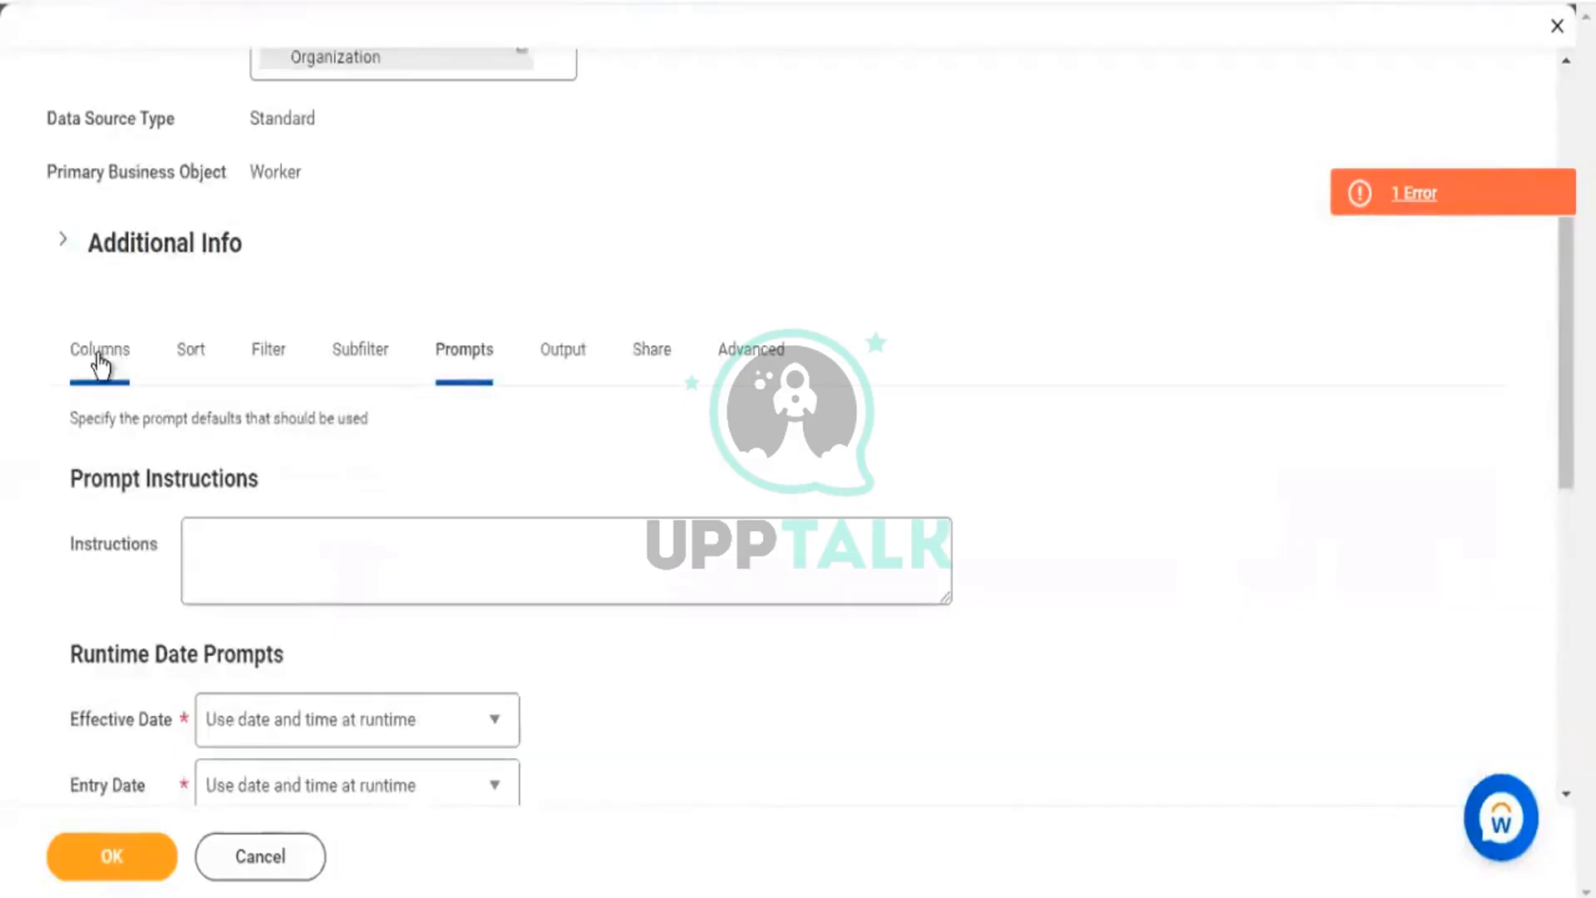
Insert a Build Date - 20 Years column from the report's calculated fields after the Hire/DOB column.
{"action": "left_click", "coordinate": [100, 360]}
{"action": "scroll", "coordinate": [346, 435], "scroll_direction": "down", "scroll_amount": 5}
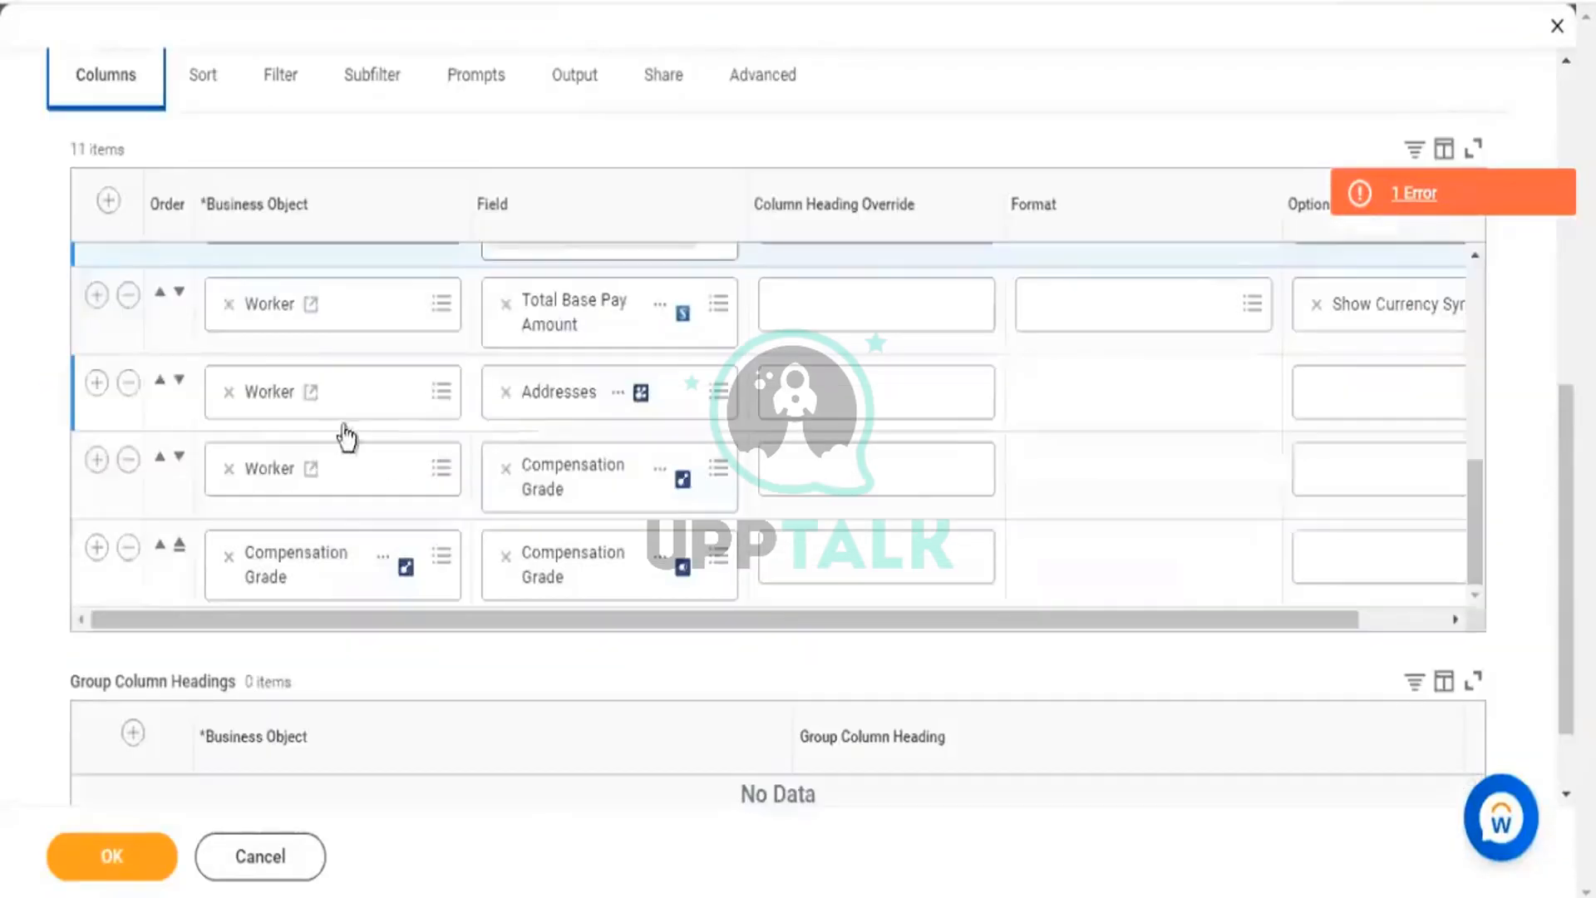
{"action": "scroll", "coordinate": [247, 413], "scroll_direction": "up", "scroll_amount": 2}
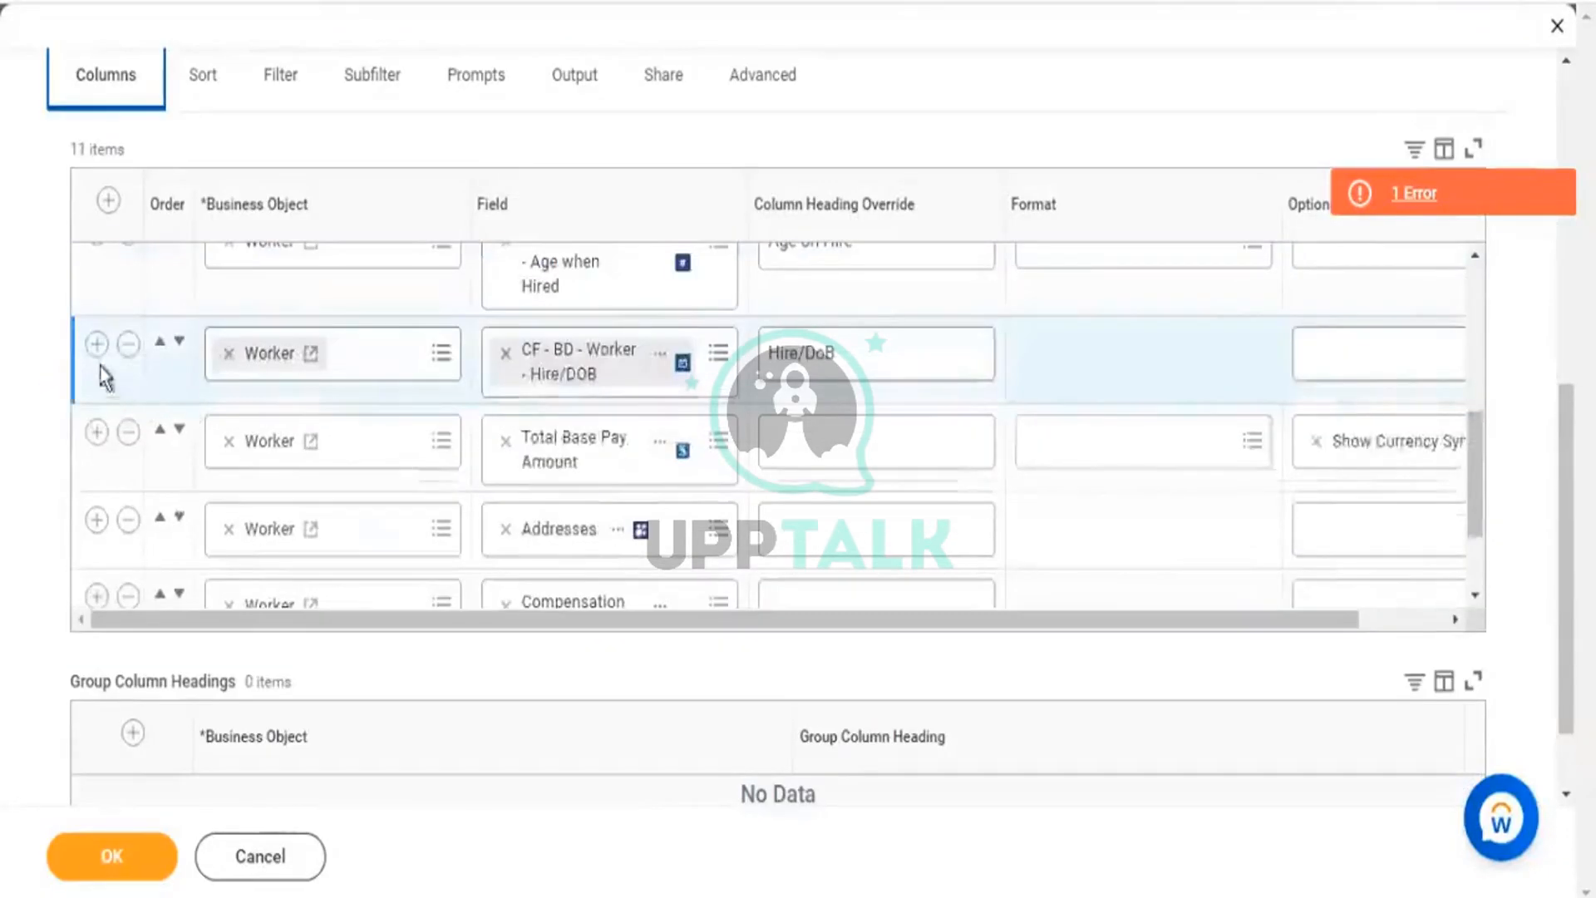
{"action": "left_click", "coordinate": [98, 344]}
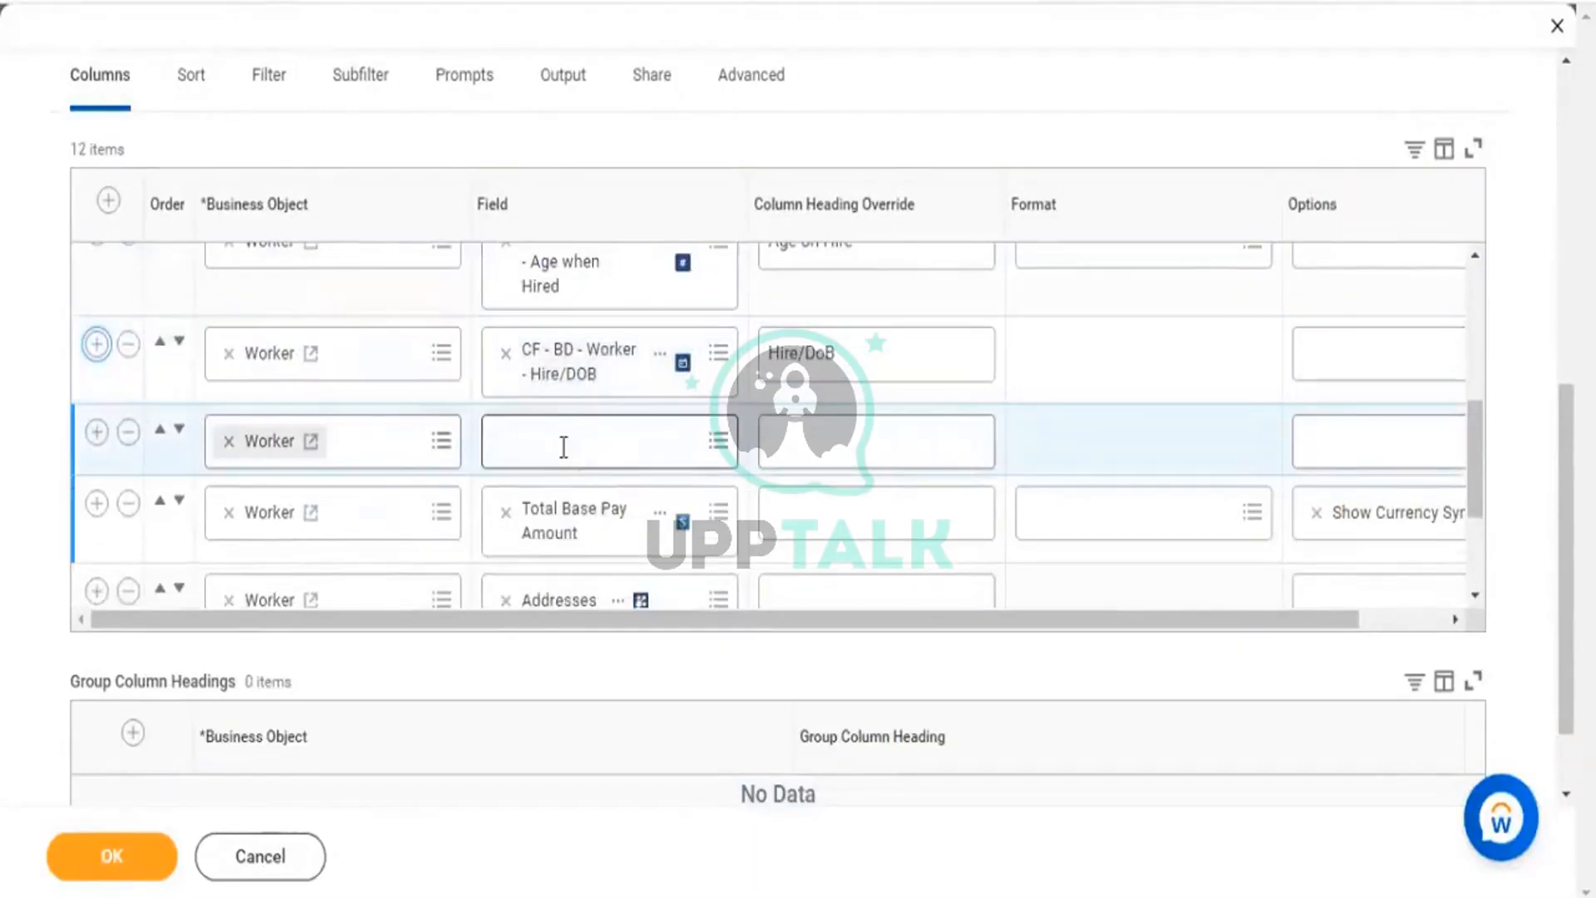
{"action": "left_click", "coordinate": [564, 447]}
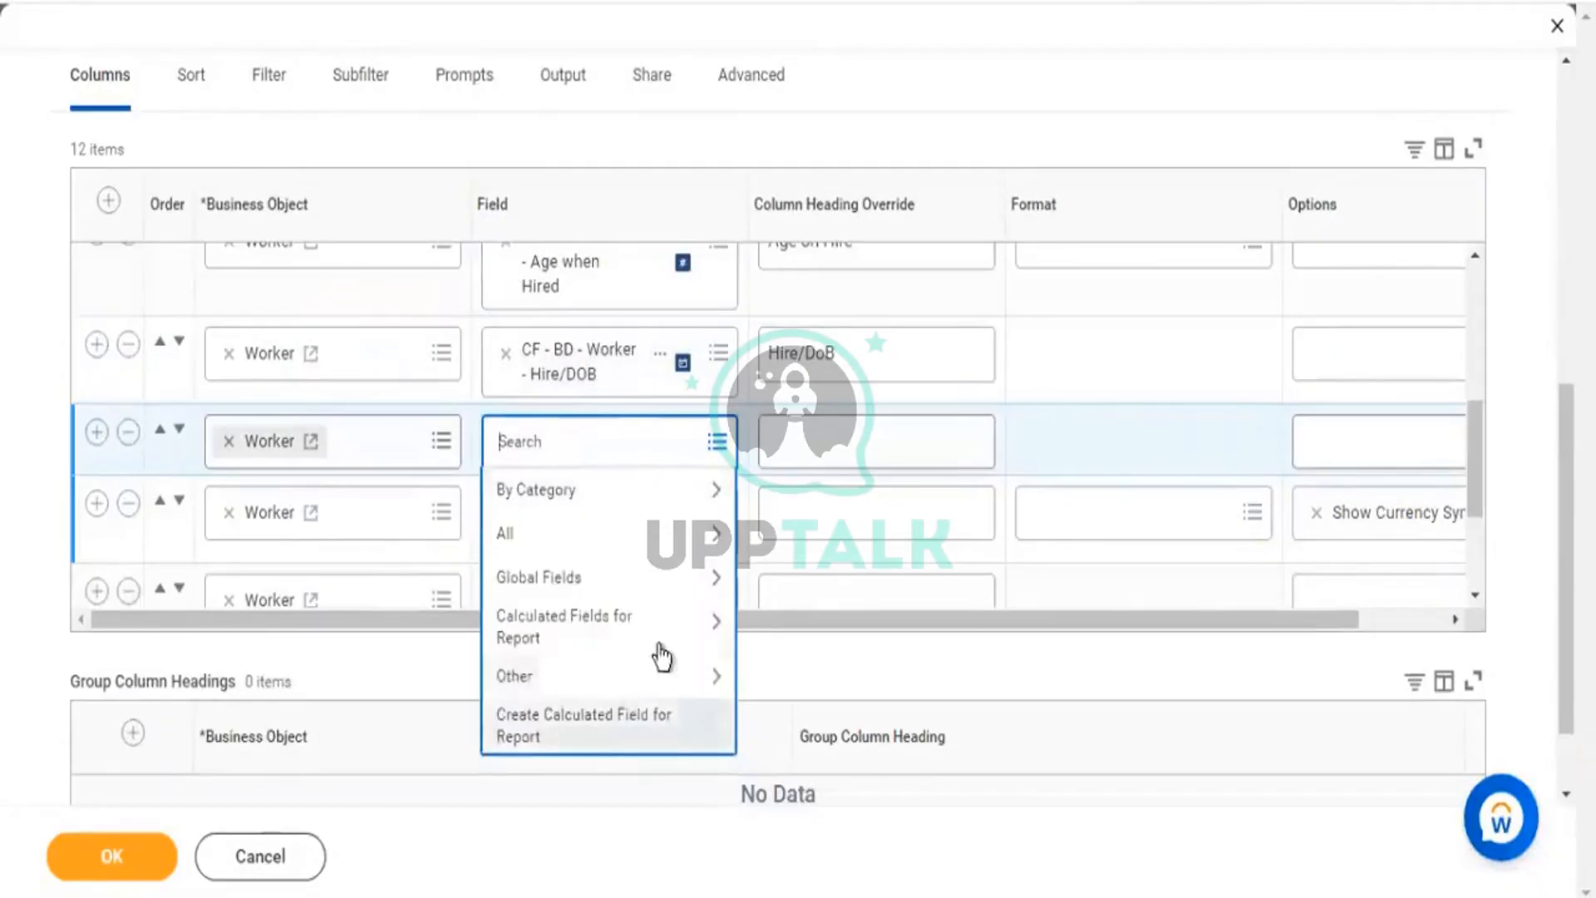
{"action": "left_click", "coordinate": [656, 641]}
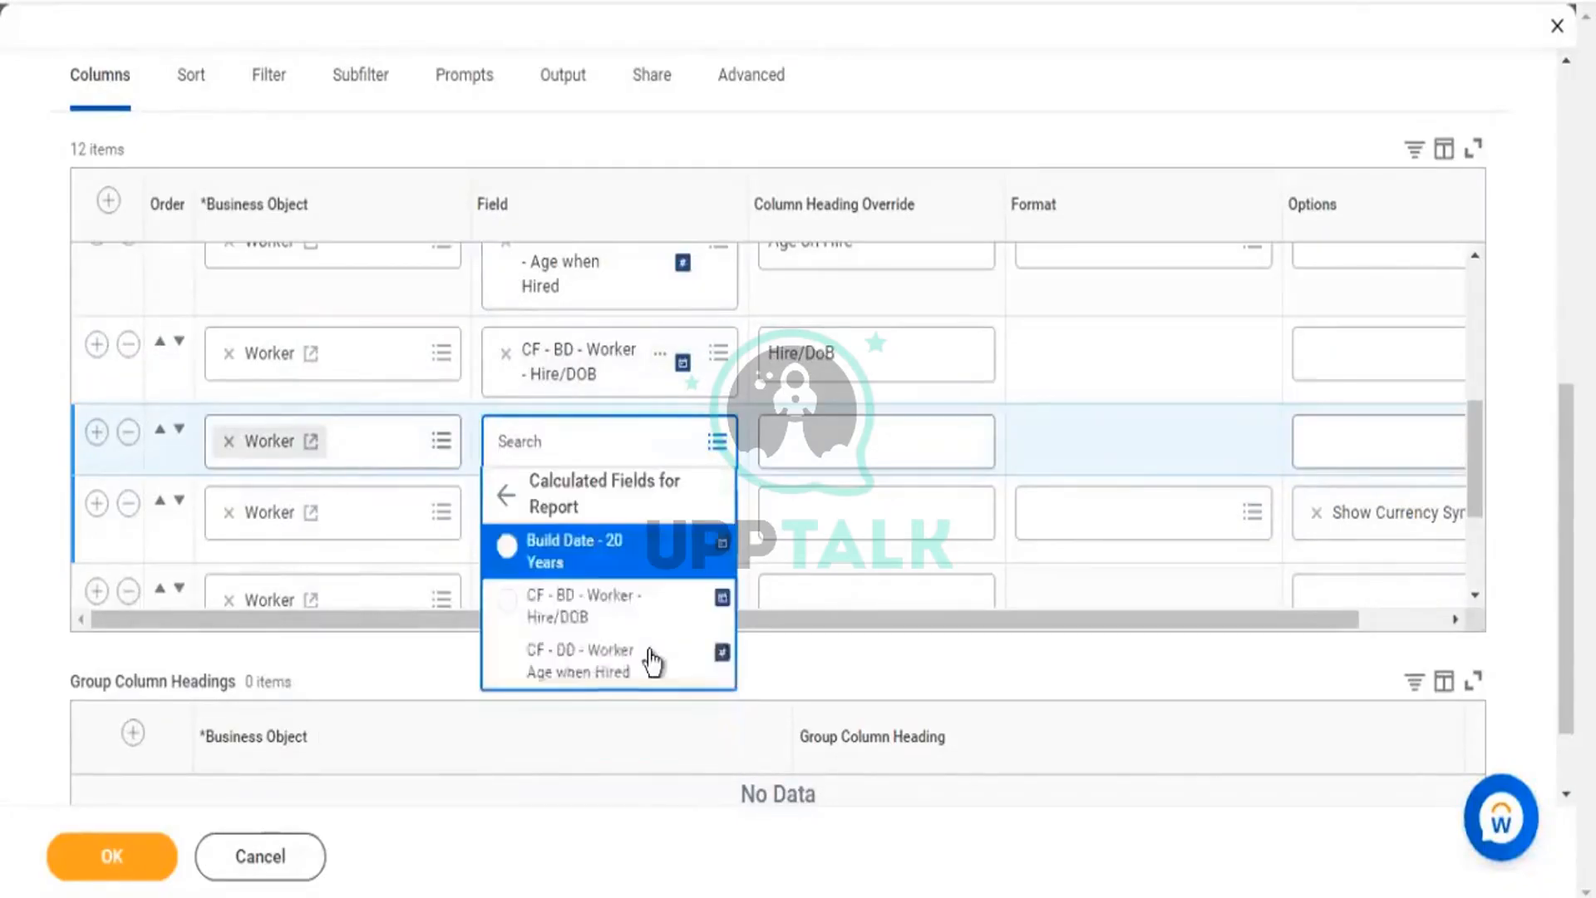
{"action": "left_click", "coordinate": [571, 548]}
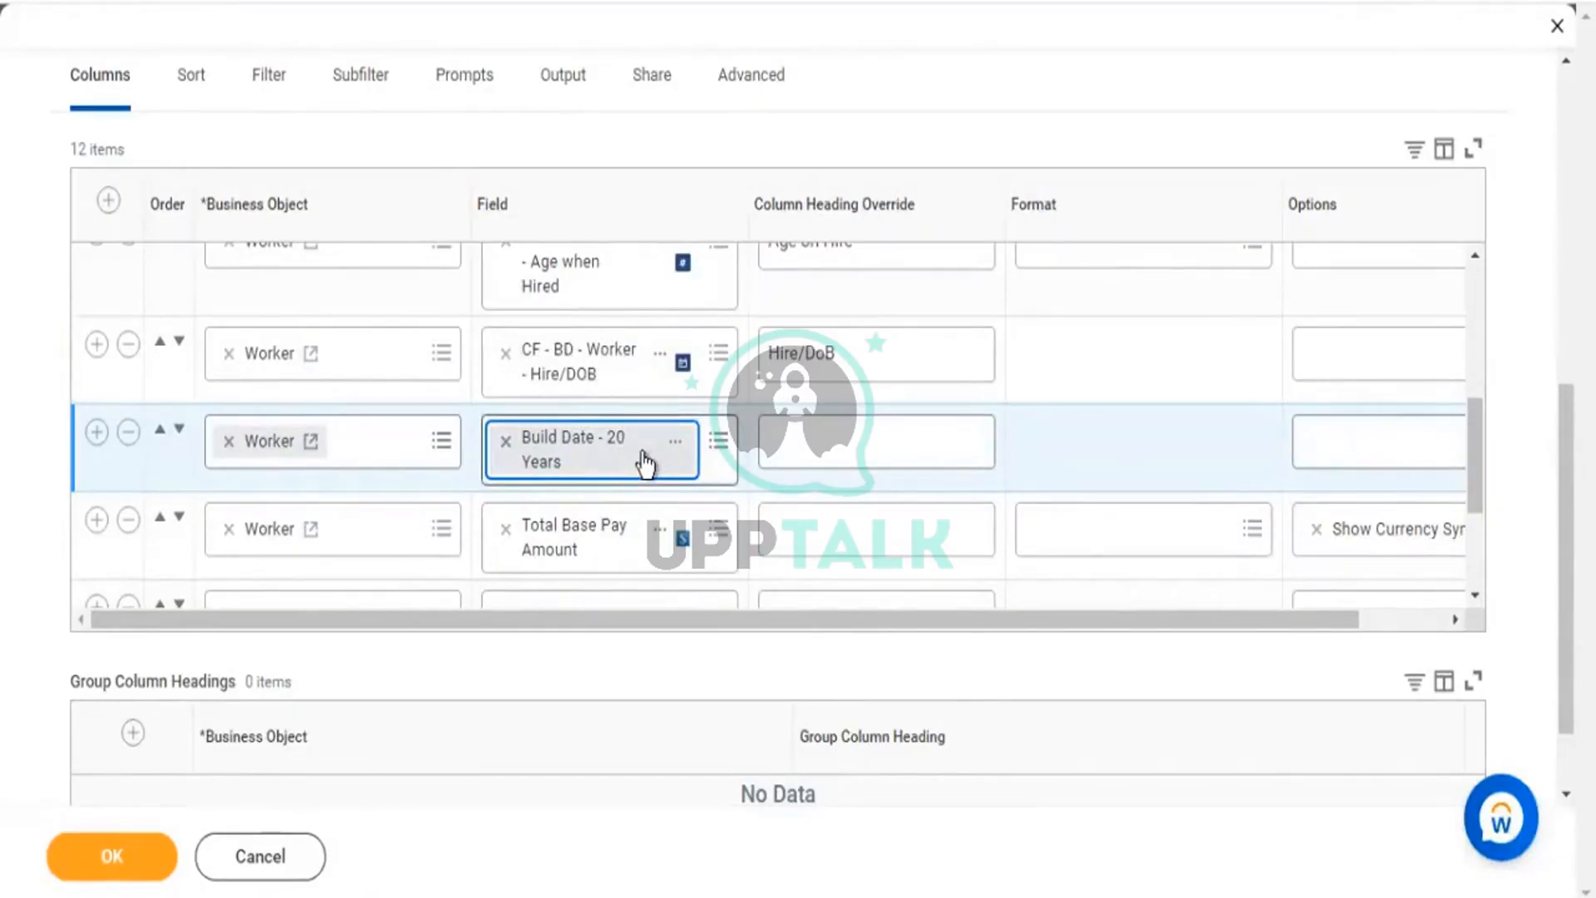
{"action": "left_click", "coordinate": [471, 81]}
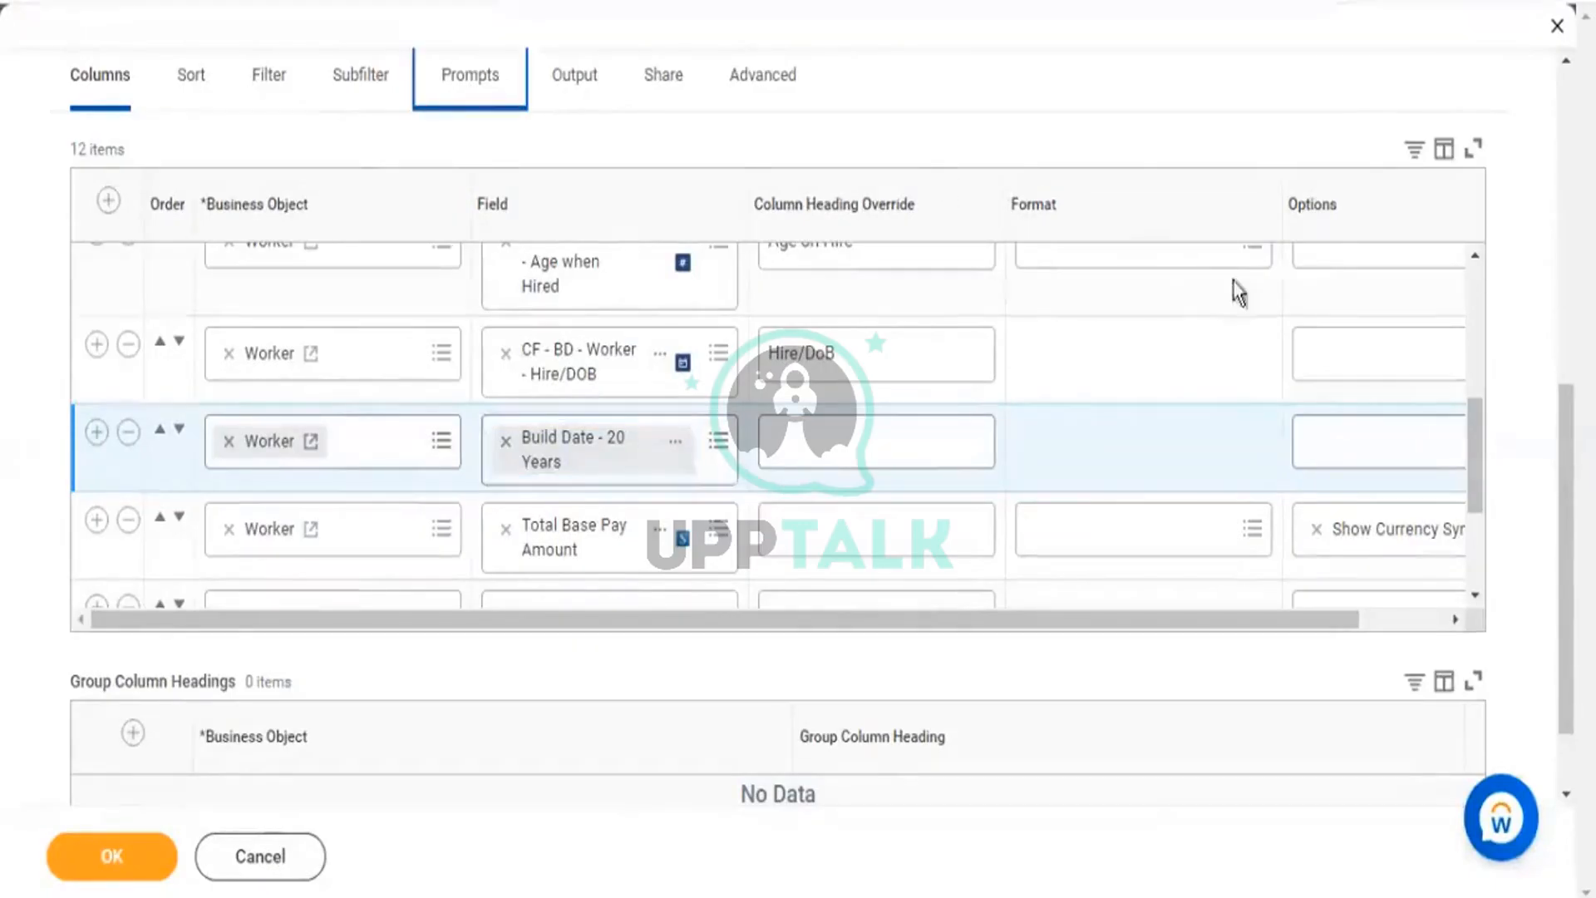
Replace the Starting Prompt default Build Date - 20 Years with Today - 6 Months and save the report.
{"action": "scroll", "coordinate": [1206, 315], "scroll_direction": "down", "scroll_amount": 5}
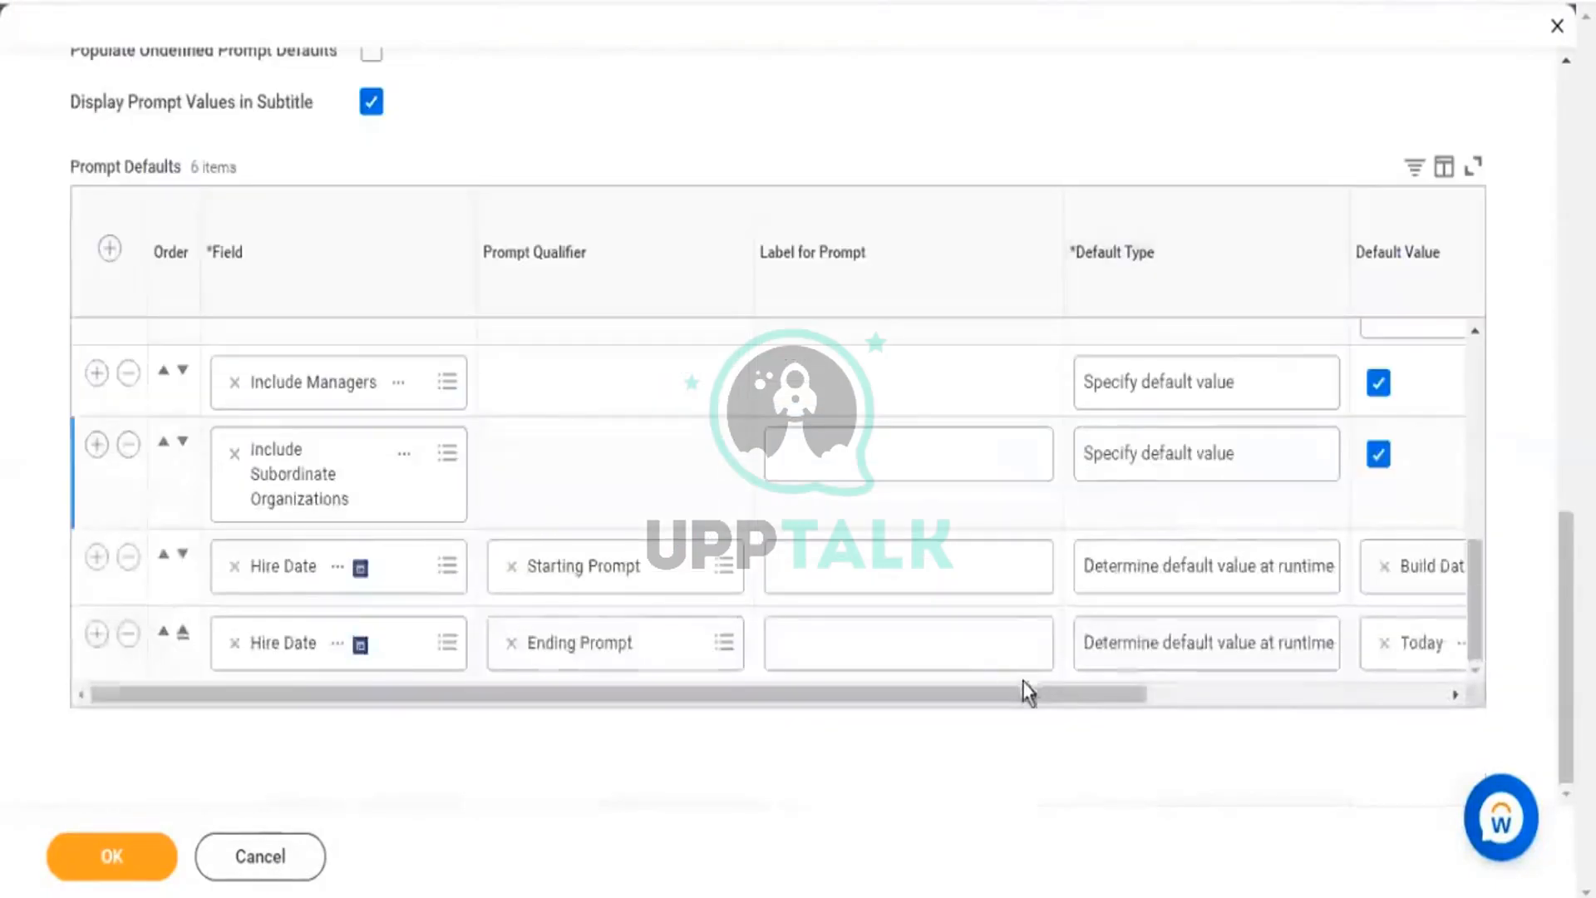
{"action": "left_click_drag", "start_coordinate": [1061, 697], "coordinate": [1330, 706]}
{"action": "left_click", "coordinate": [992, 572]}
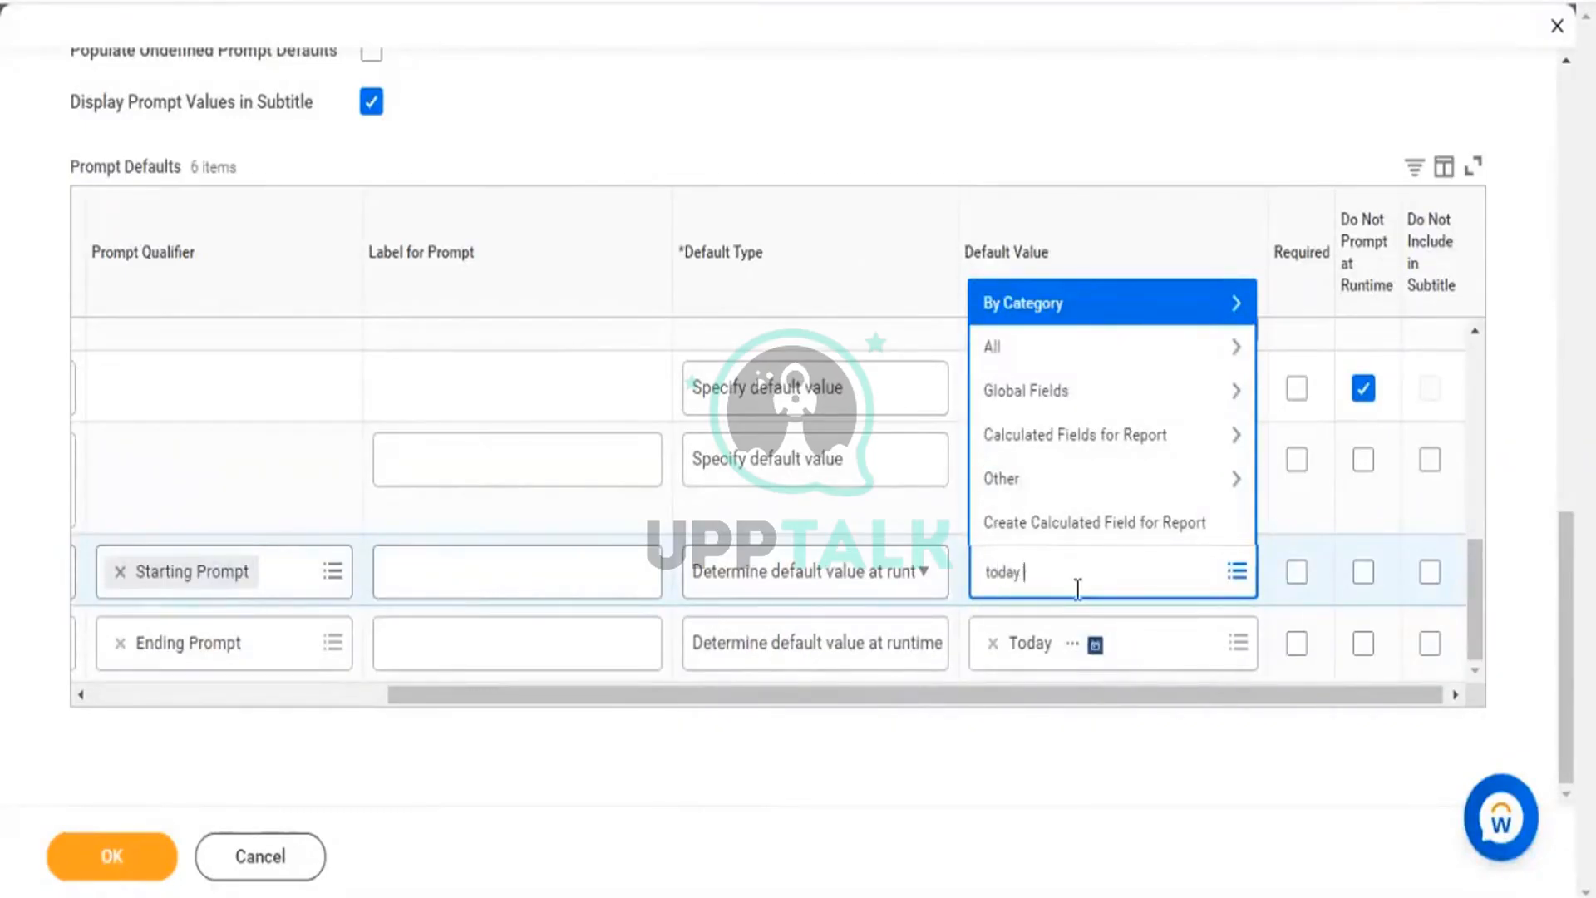
{"action": "key", "text": "Return"}
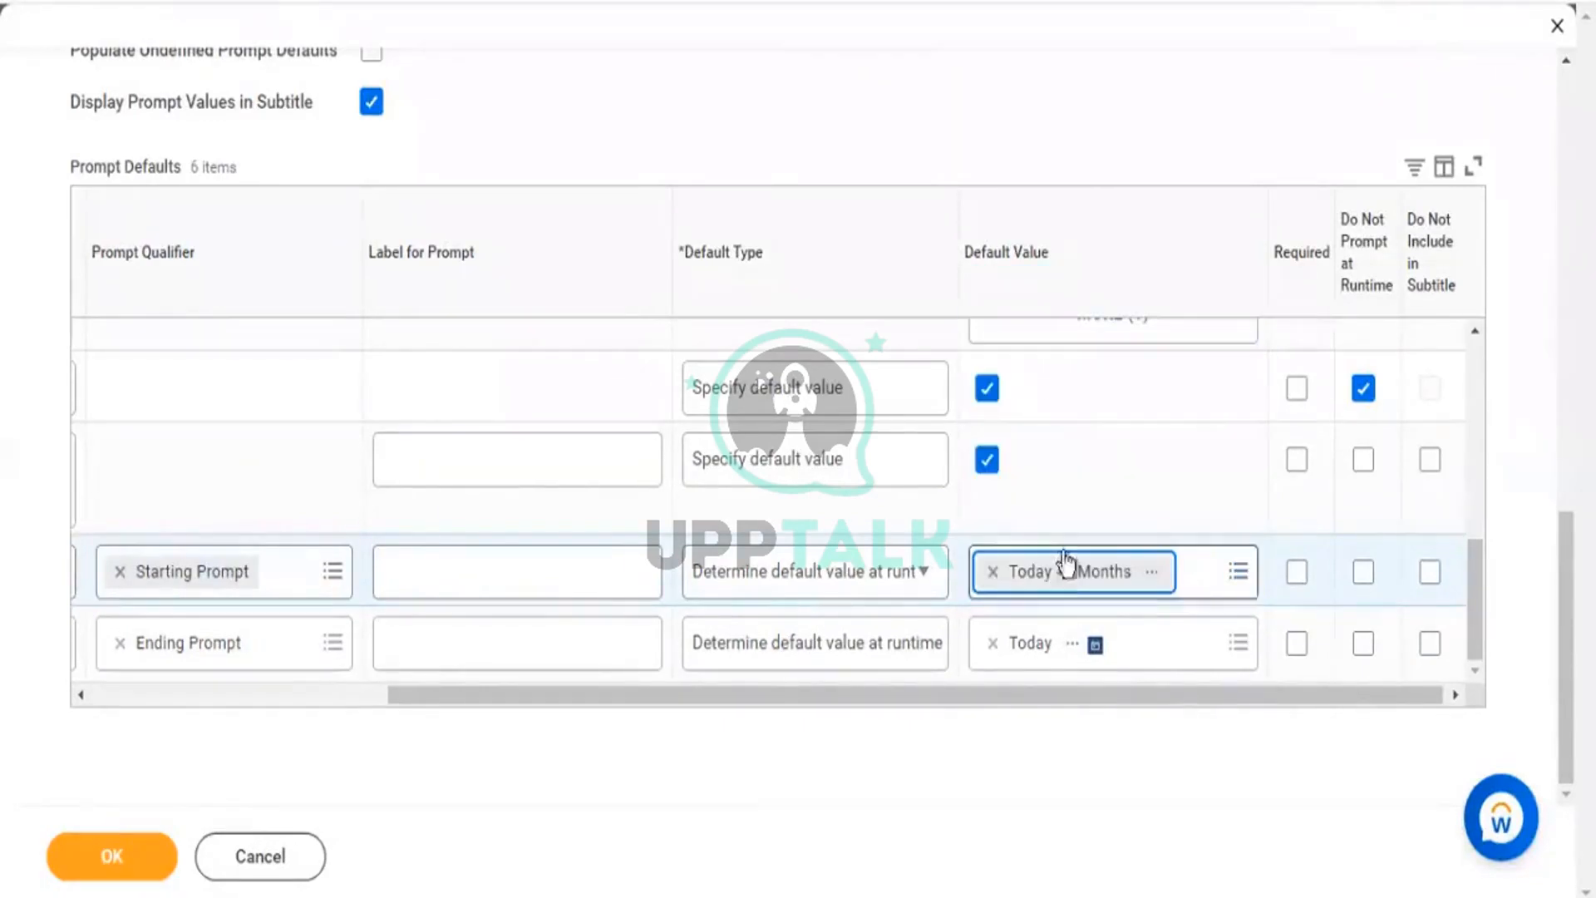
{"action": "left_click", "coordinate": [164, 859]}
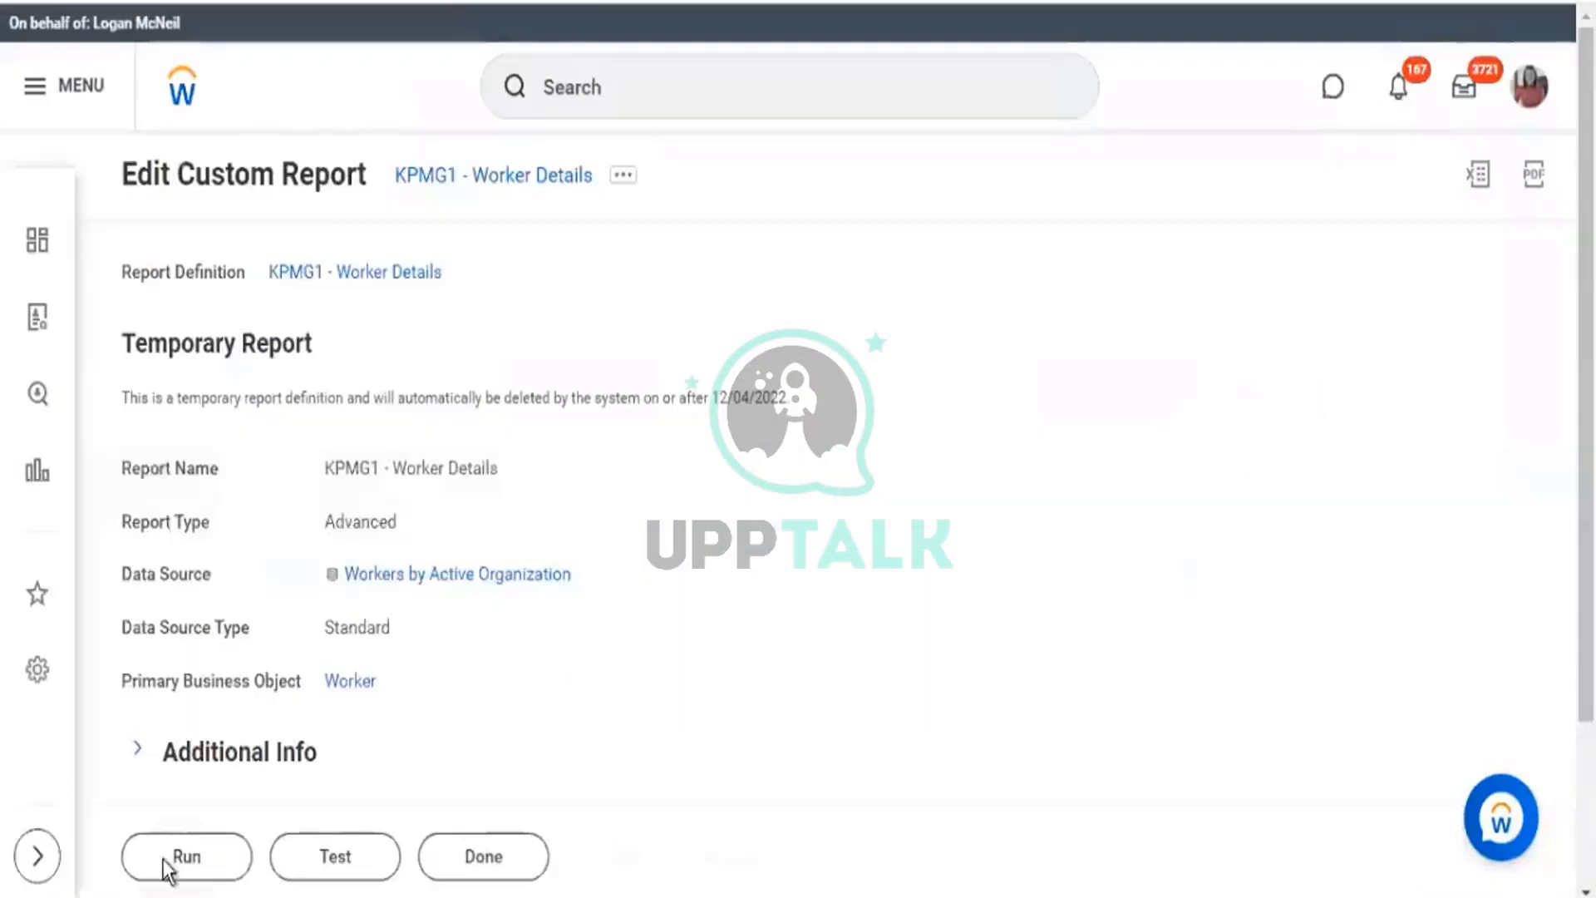
{"action": "left_click", "coordinate": [200, 873]}
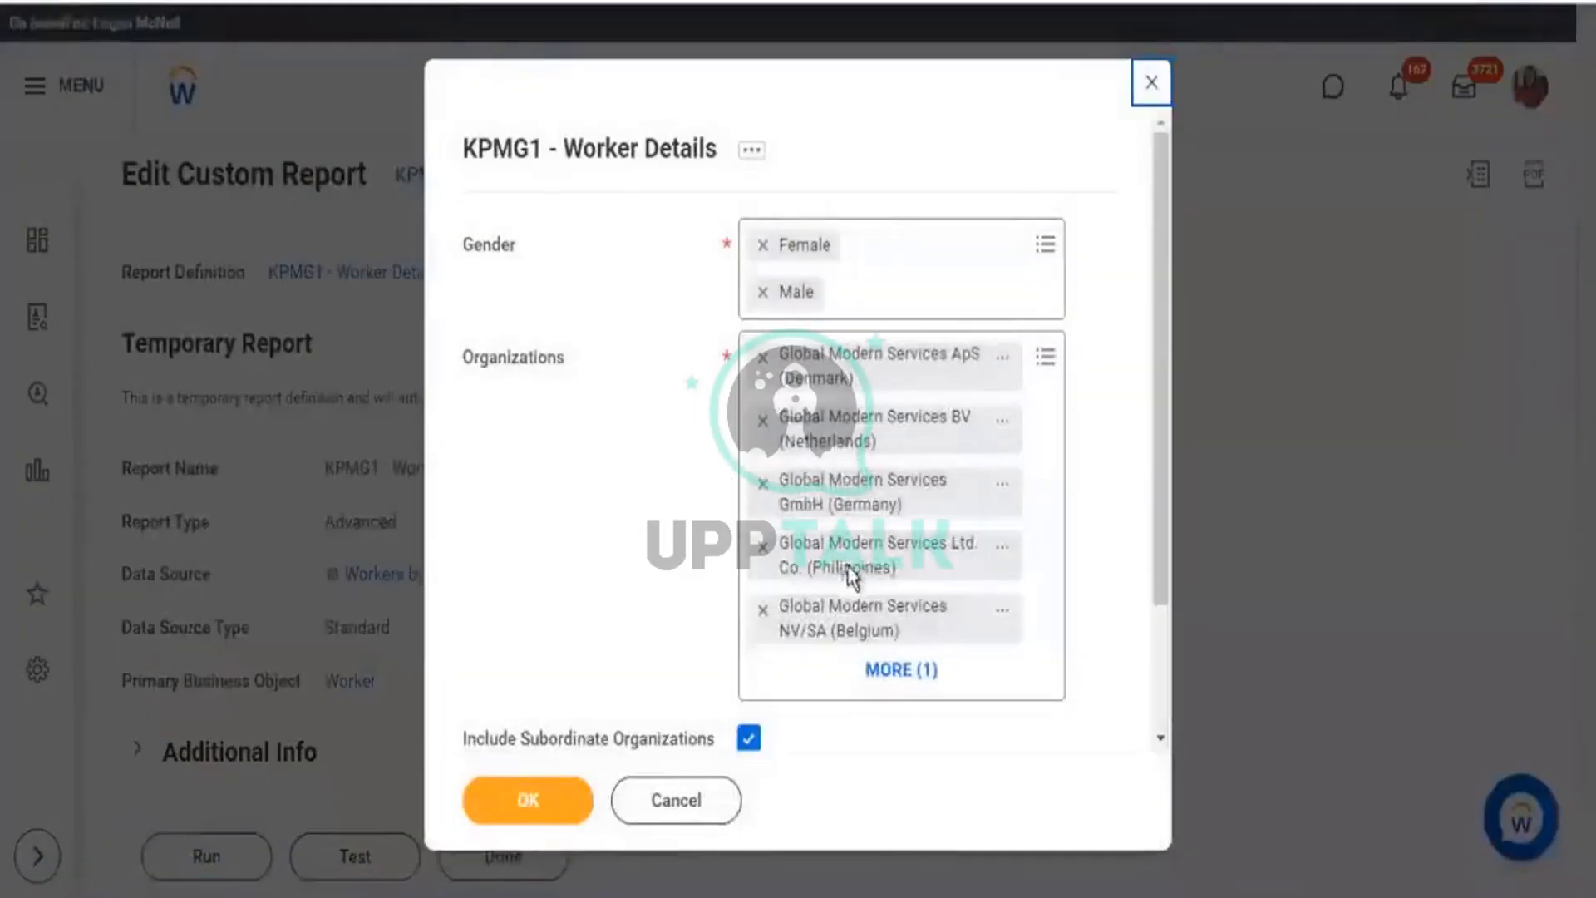
{"action": "scroll", "coordinate": [852, 574], "scroll_direction": "down", "scroll_amount": 2}
{"action": "left_click", "coordinate": [823, 629]}
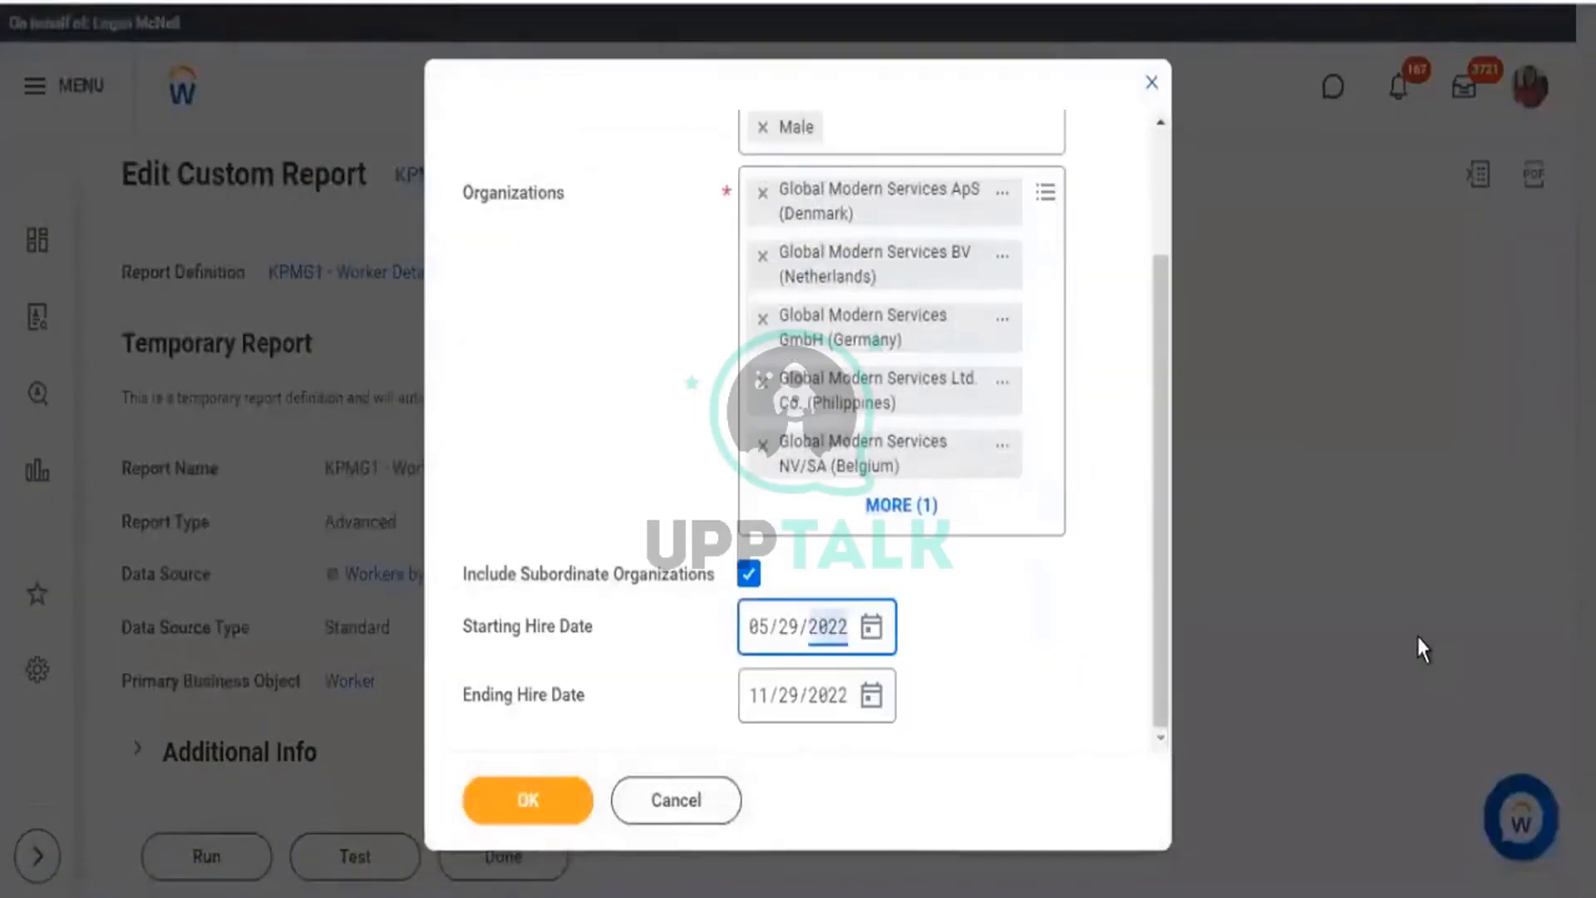
{"action": "type", "text": "1990"}
{"action": "left_click", "coordinate": [557, 800]}
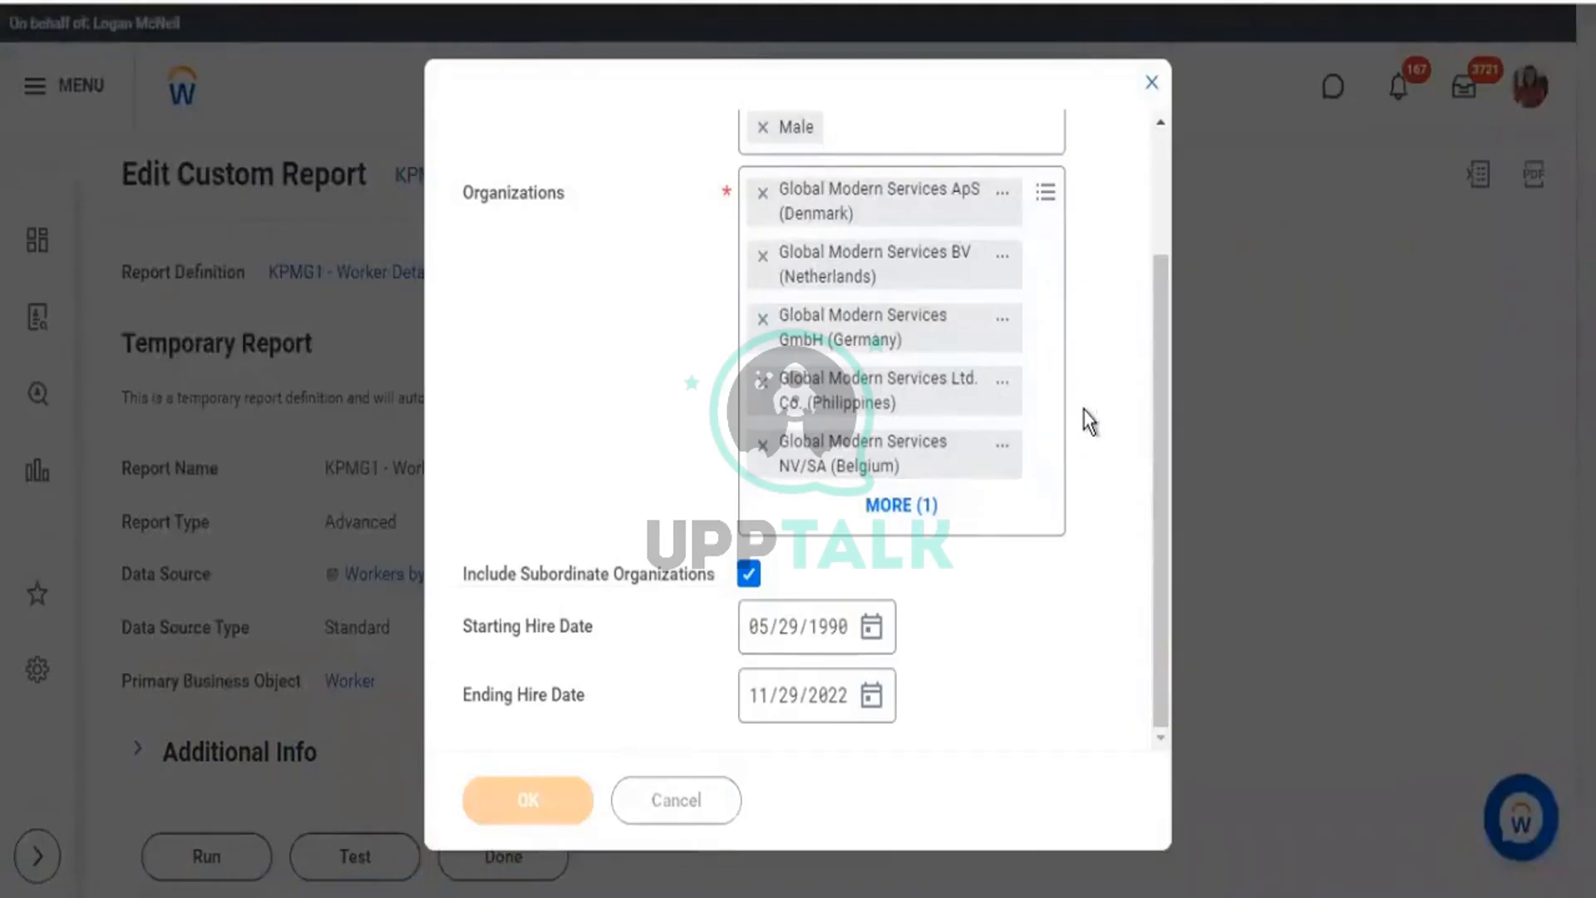
{"action": "scroll", "coordinate": [1164, 516], "scroll_direction": "down", "scroll_amount": 3}
{"action": "scroll", "coordinate": [1145, 248], "scroll_direction": "down", "scroll_amount": 1}
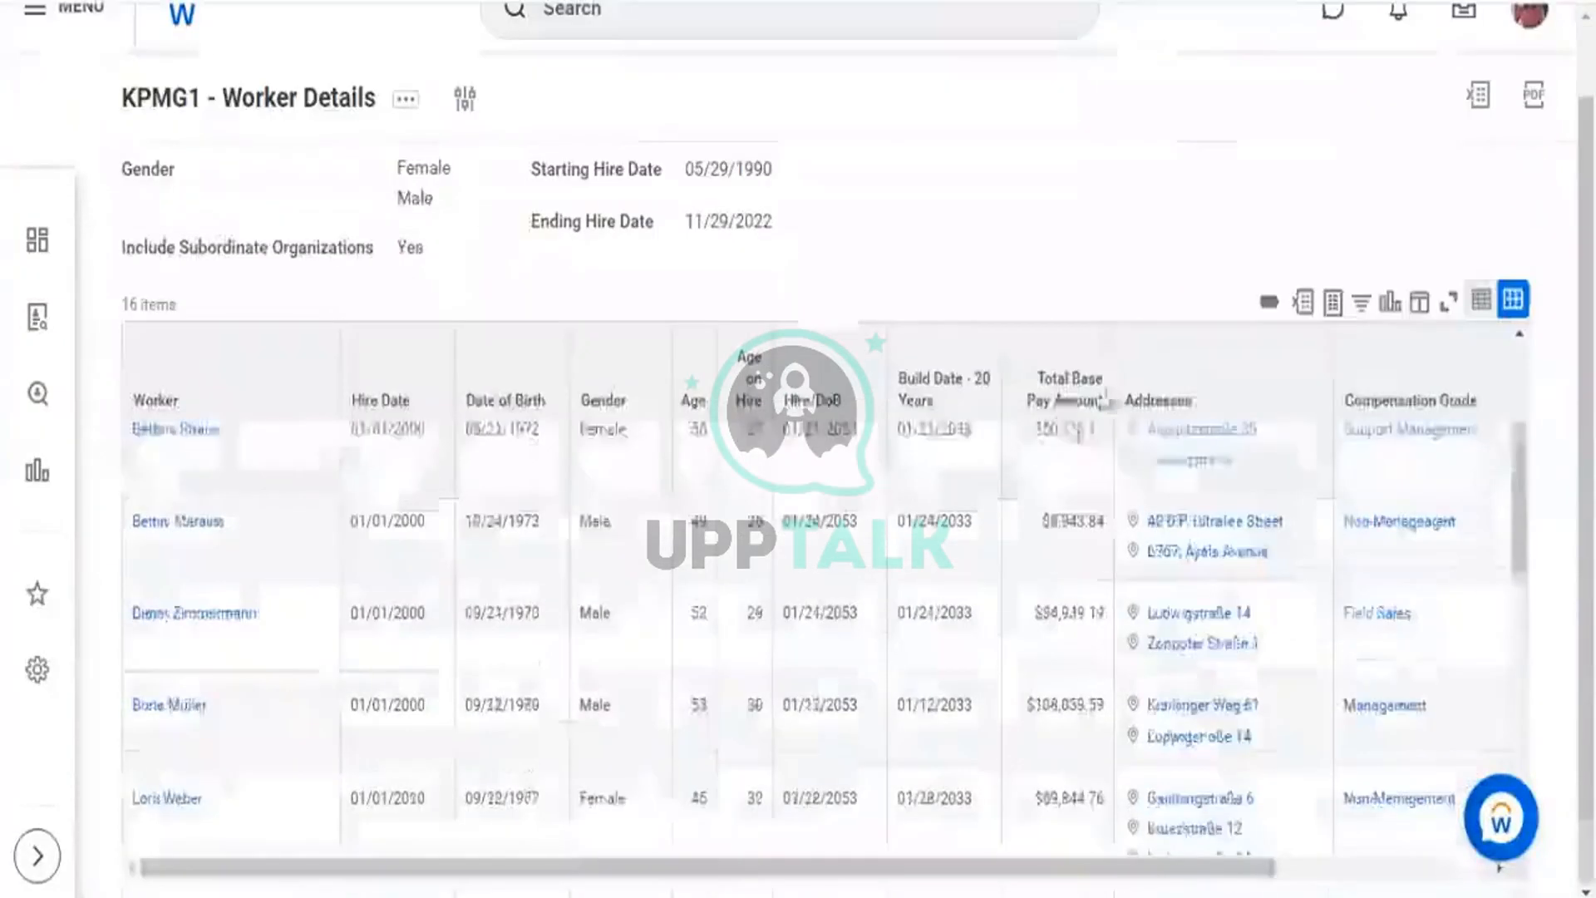
{"action": "scroll", "coordinate": [898, 503], "scroll_direction": "up", "scroll_amount": 2}
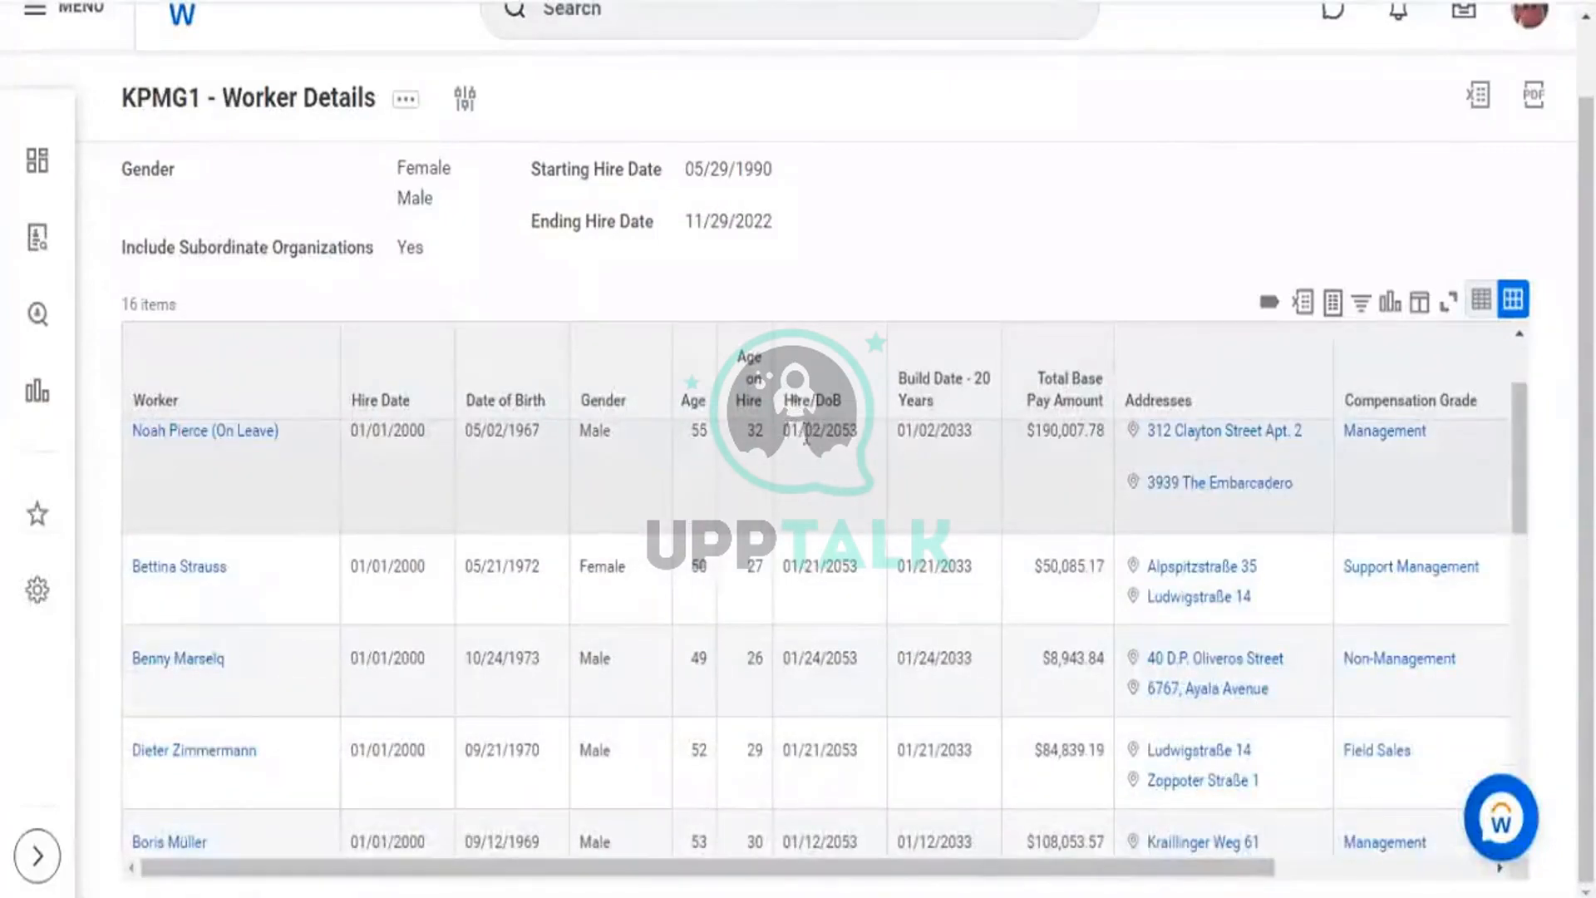
{"action": "left_click_drag", "start_coordinate": [783, 431], "coordinate": [856, 438]}
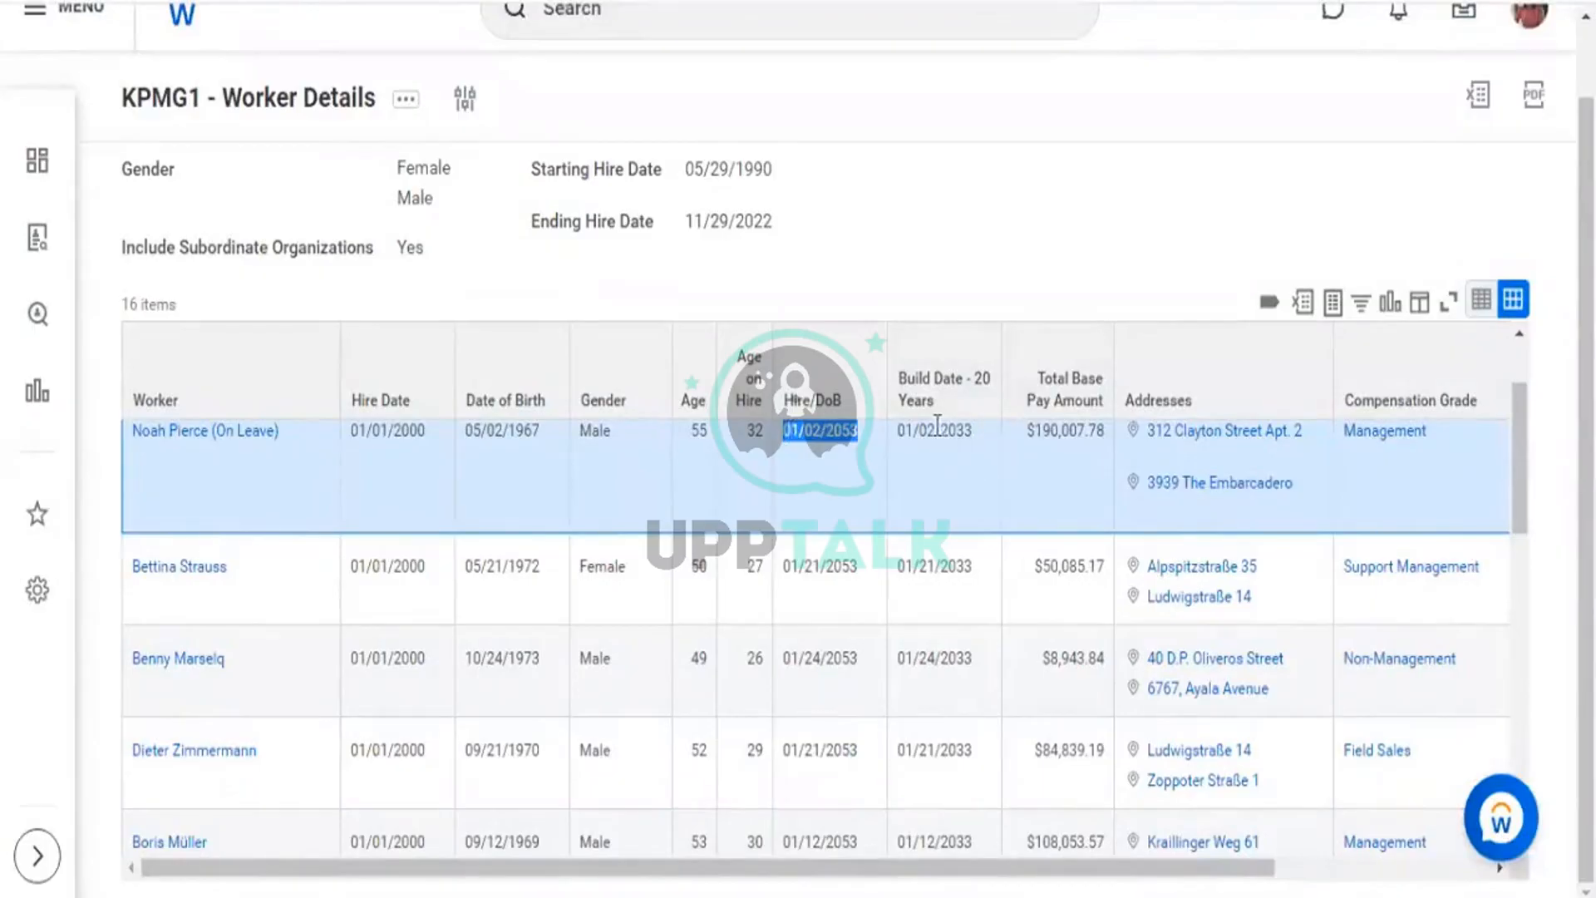
{"action": "left_click_drag", "start_coordinate": [936, 430], "coordinate": [973, 432]}
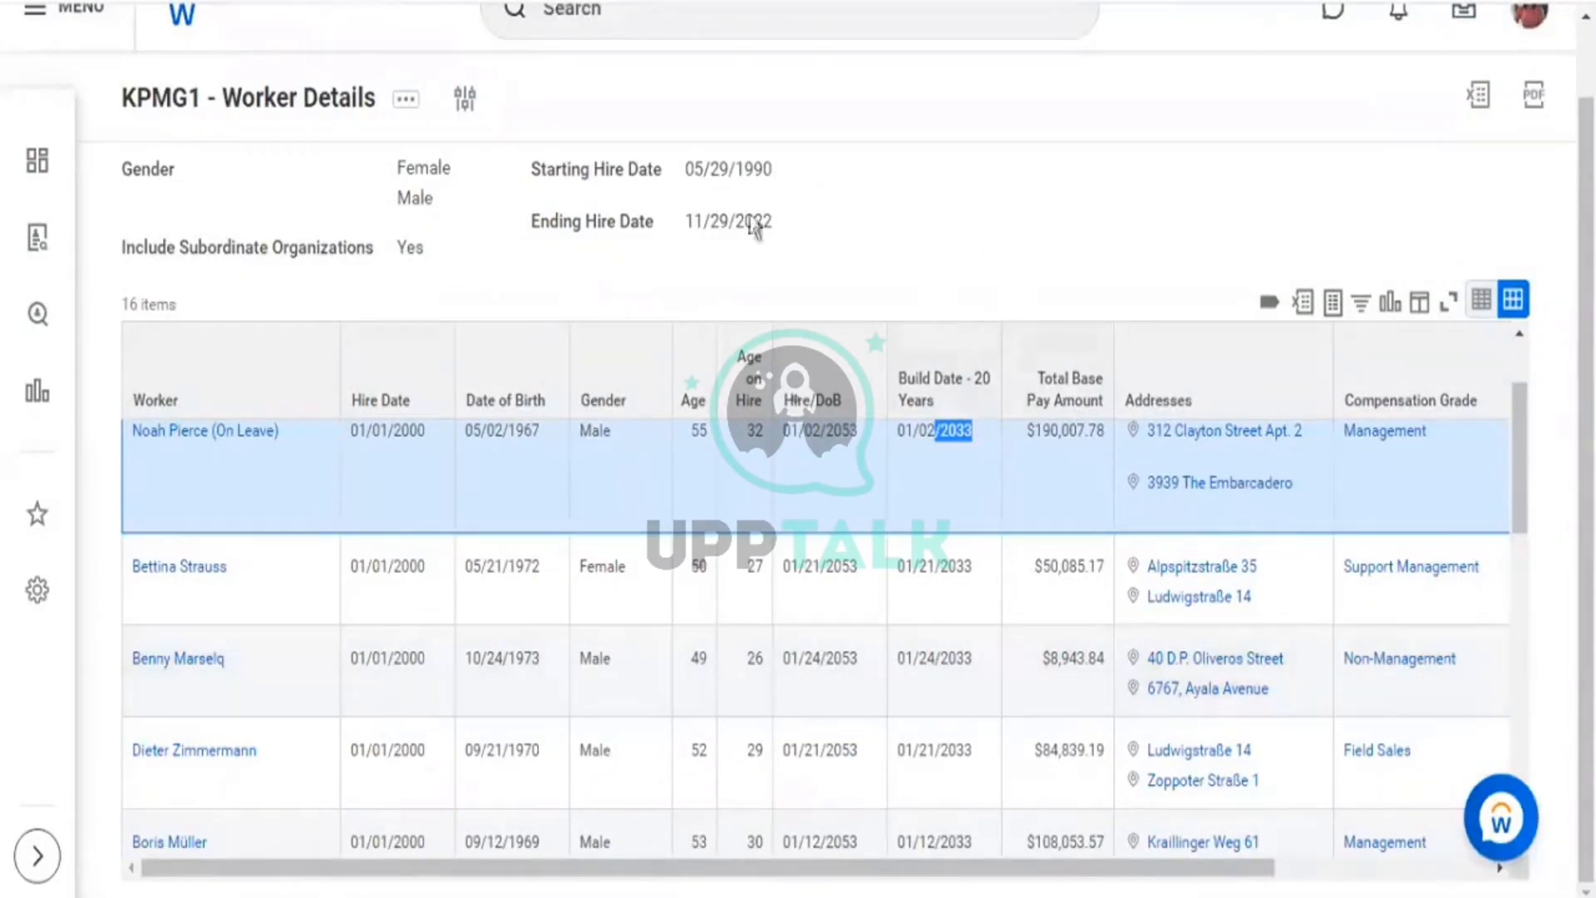
{"action": "left_click", "coordinate": [819, 436]}
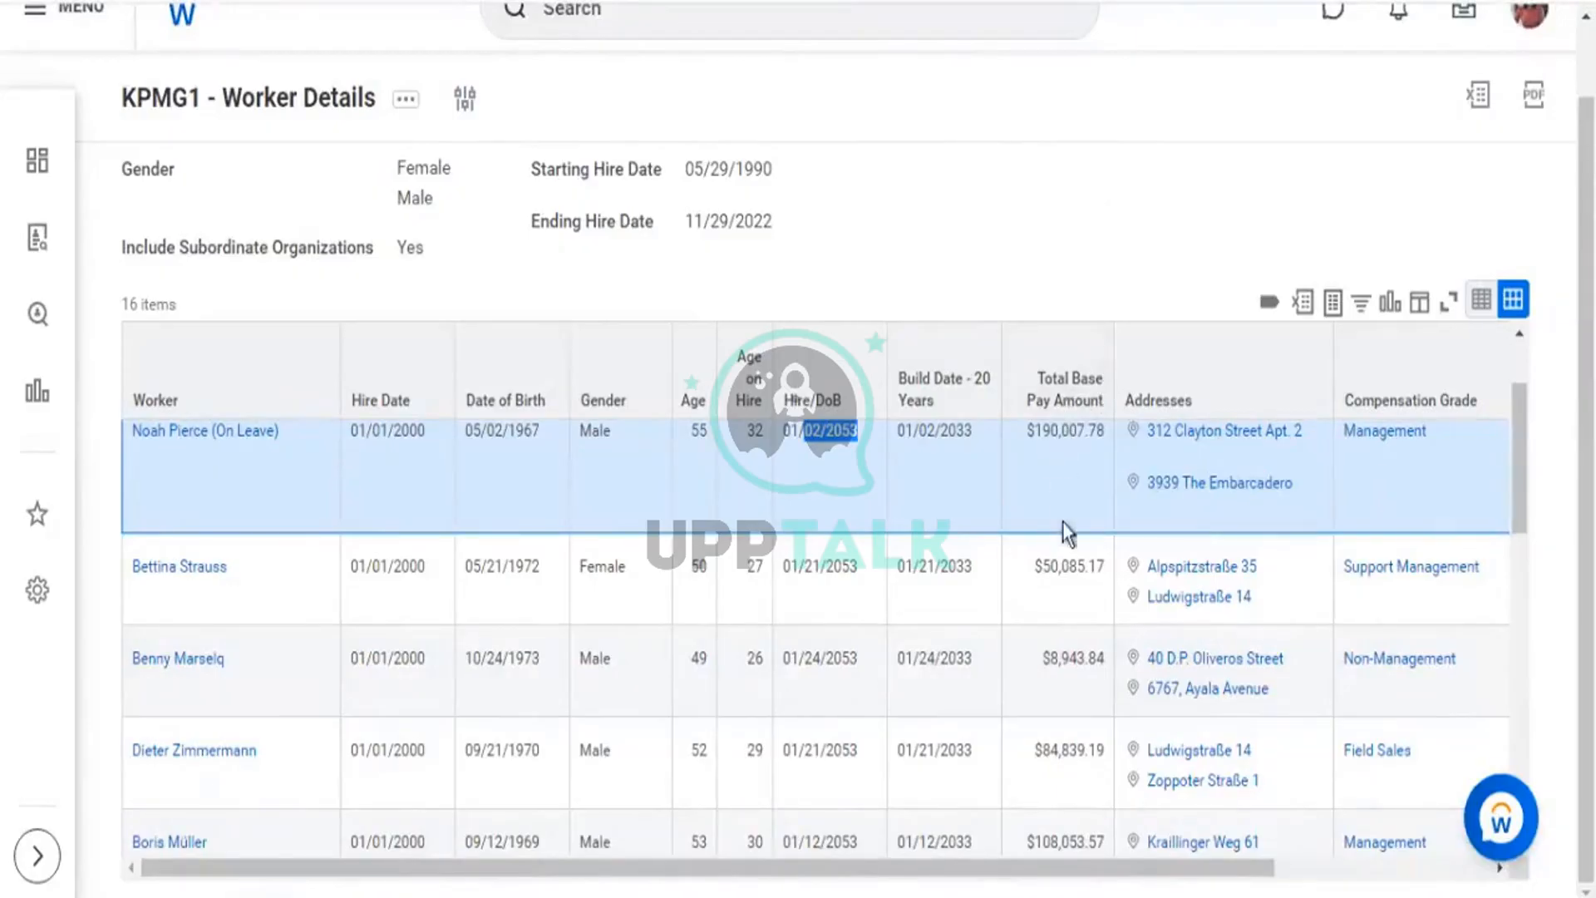
{"action": "scroll", "coordinate": [1074, 515], "scroll_direction": "down", "scroll_amount": 2}
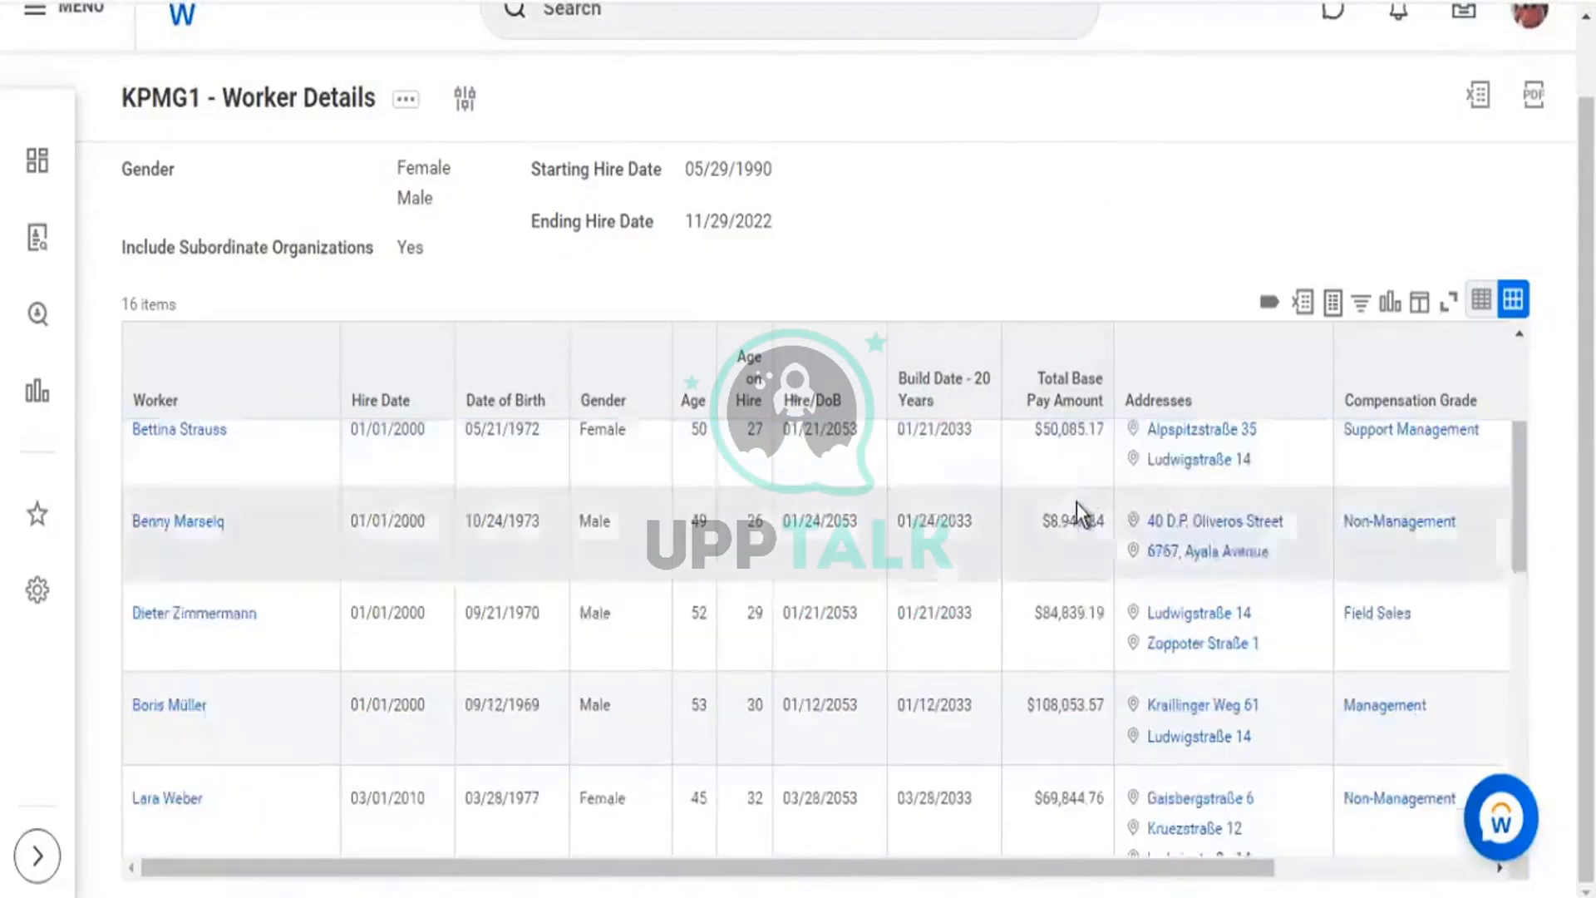
{"action": "scroll", "coordinate": [1079, 497], "scroll_direction": "down", "scroll_amount": 3}
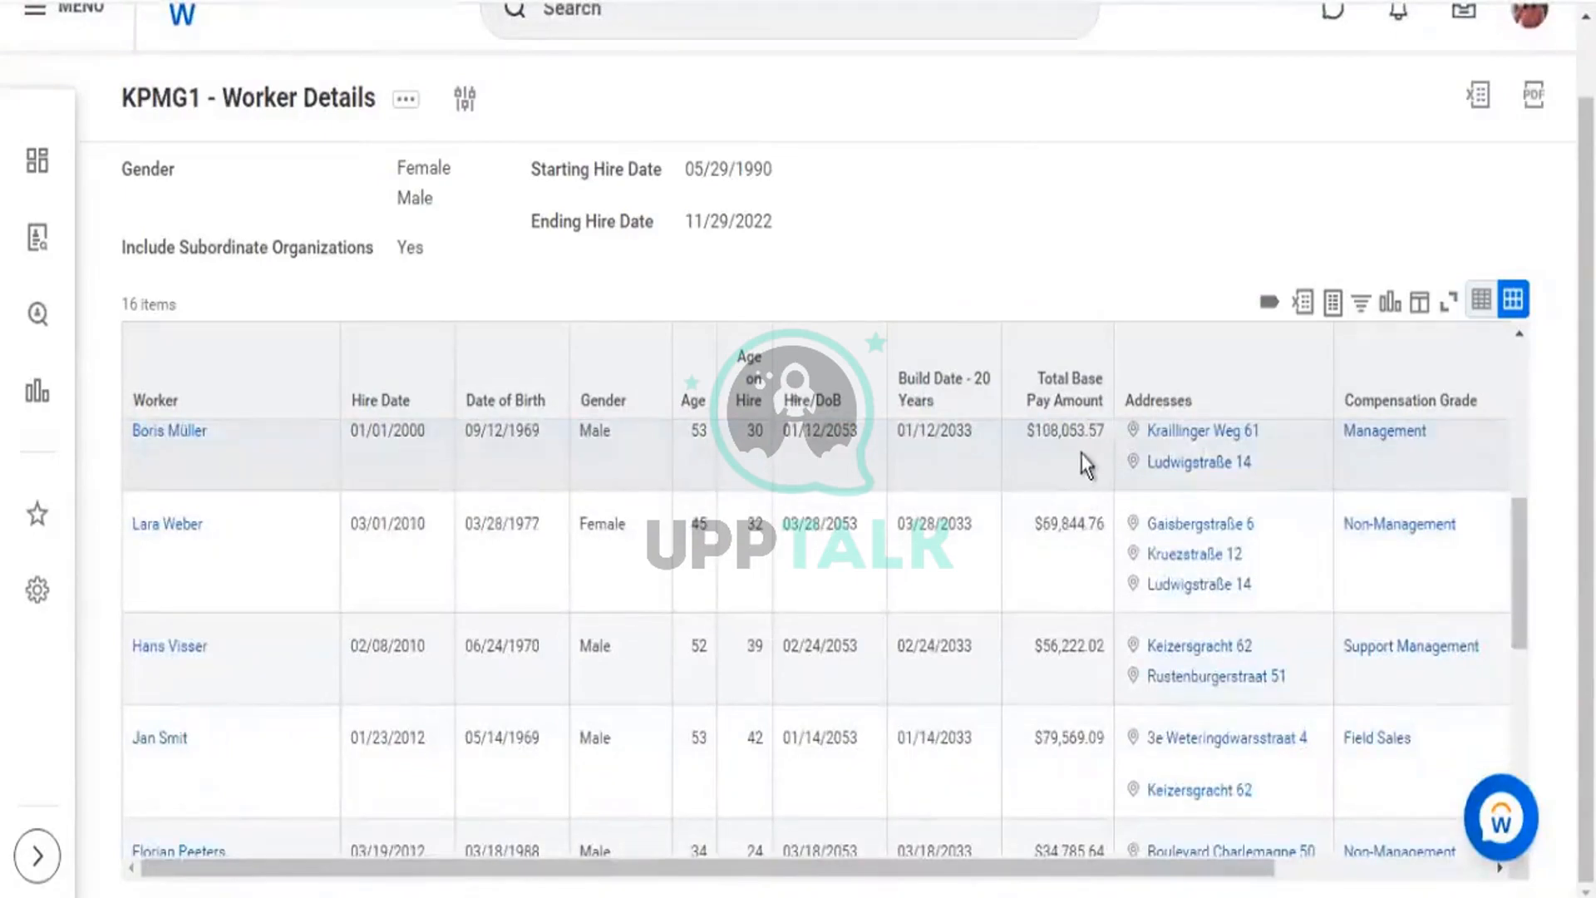
{"action": "scroll", "coordinate": [1079, 467], "scroll_direction": "down", "scroll_amount": 3}
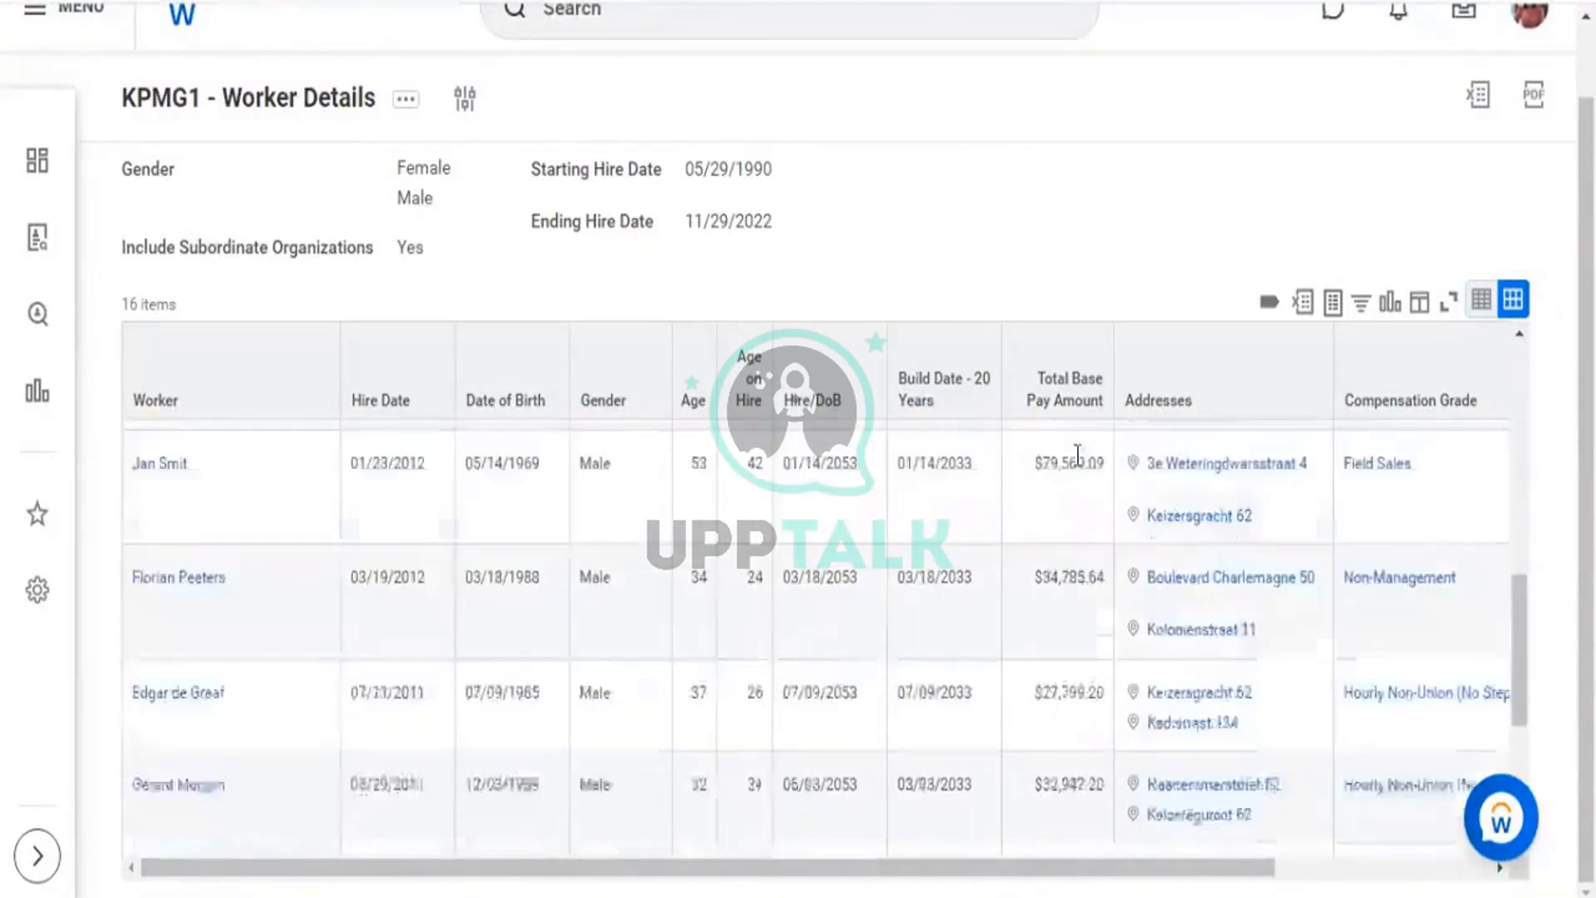
{"action": "scroll", "coordinate": [1079, 461], "scroll_direction": "down", "scroll_amount": 3}
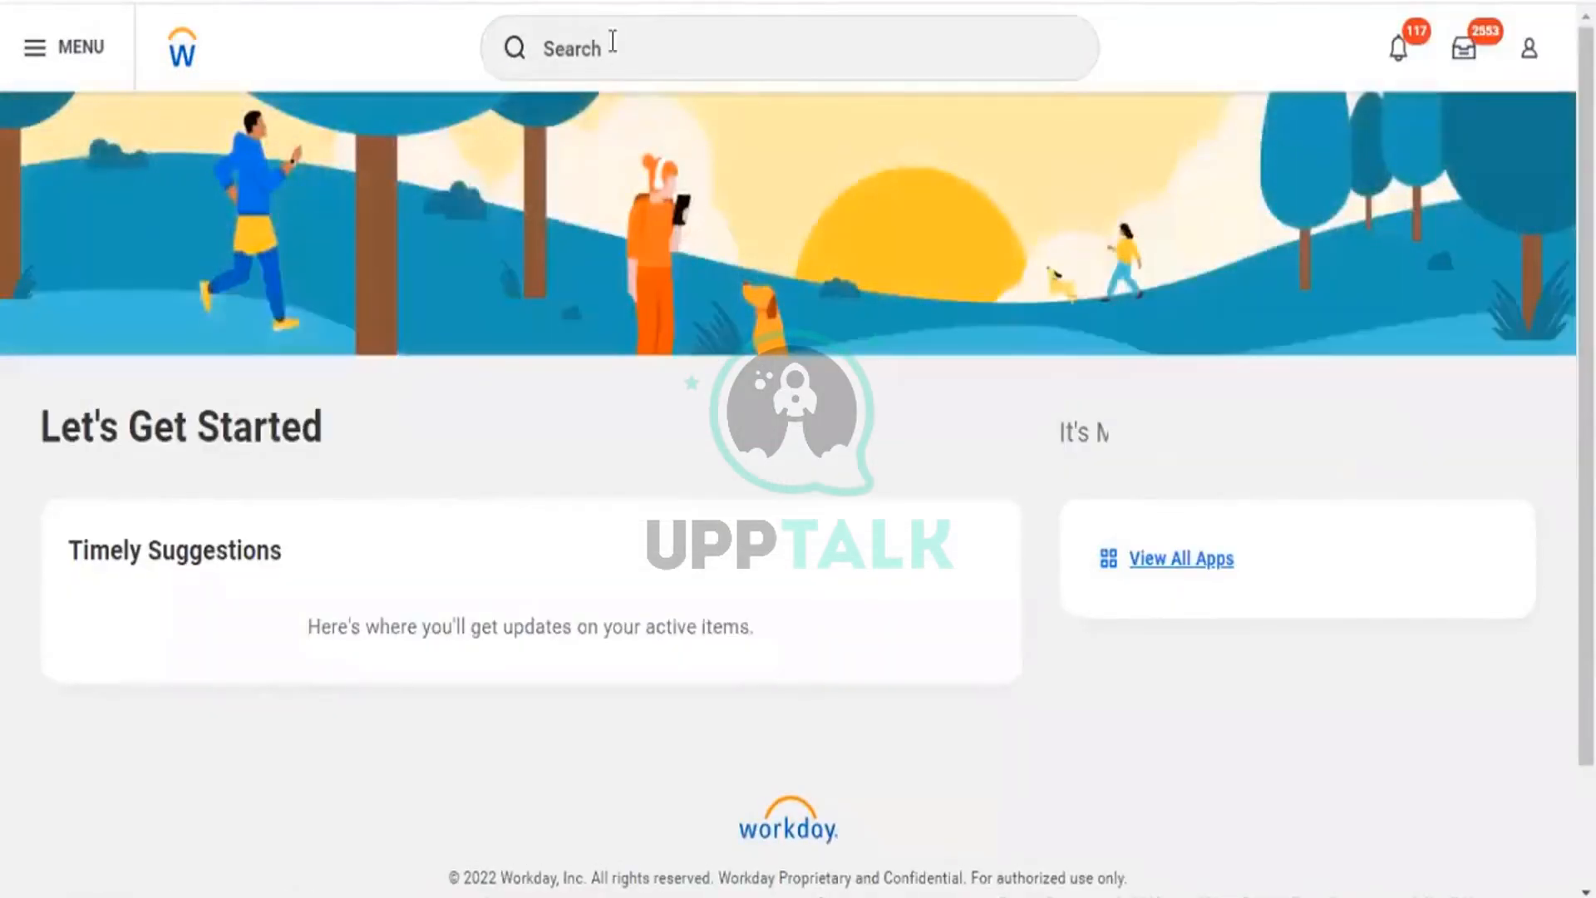
Search rd:kpmg2 for the KPMG2 report, which finds nothing, and check the profile menu.
{"action": "left_click", "coordinate": [612, 42]}
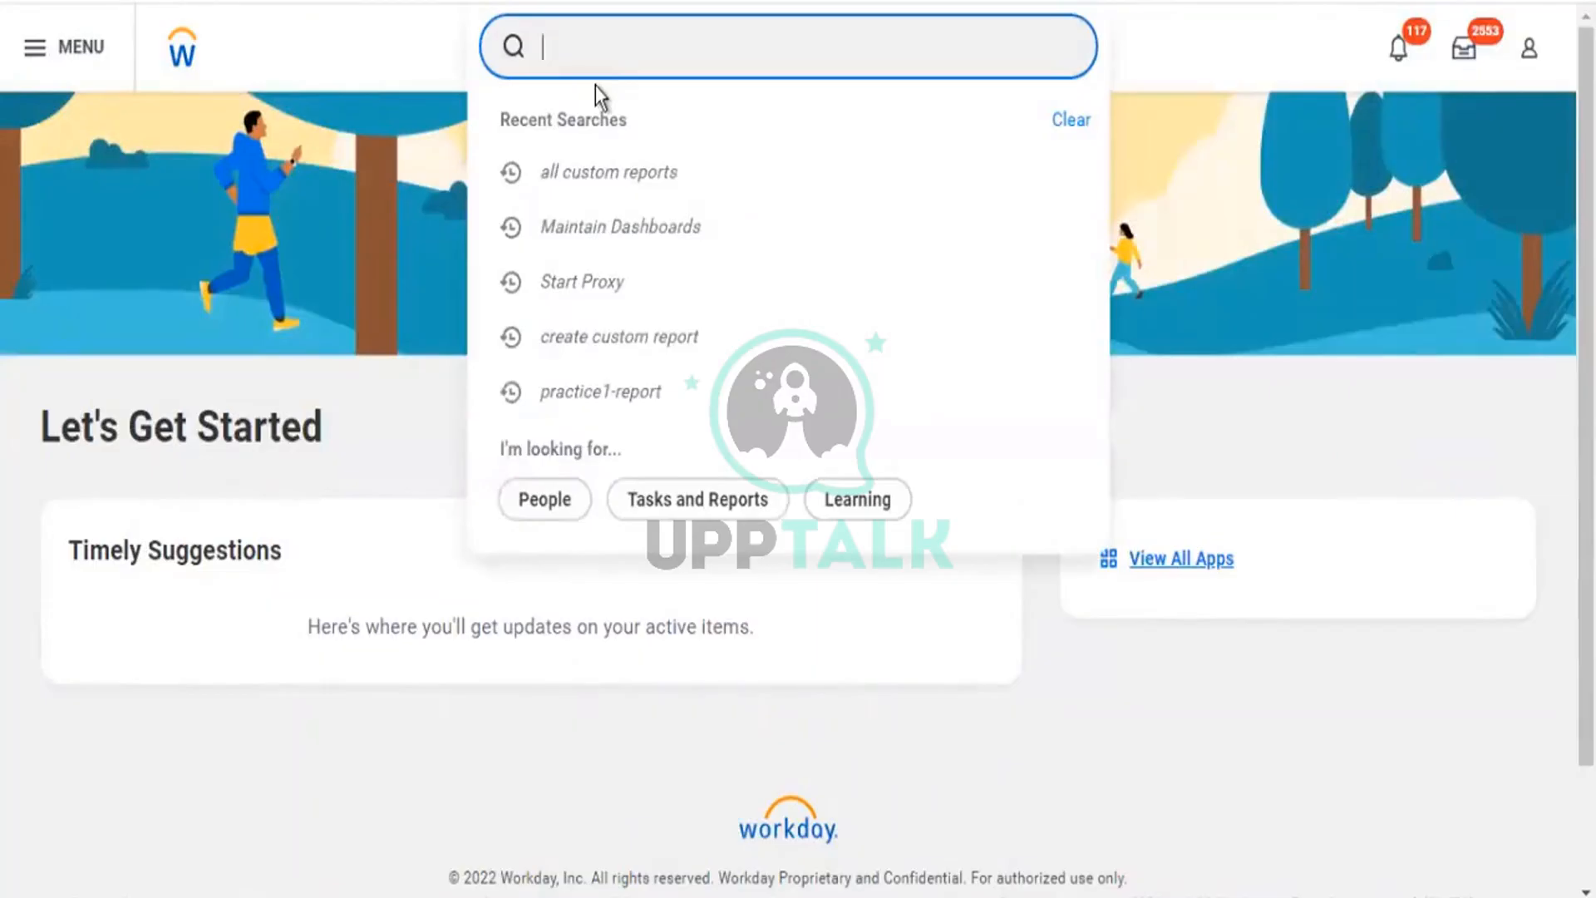
{"action": "type", "text": "rd:kpmg2"}
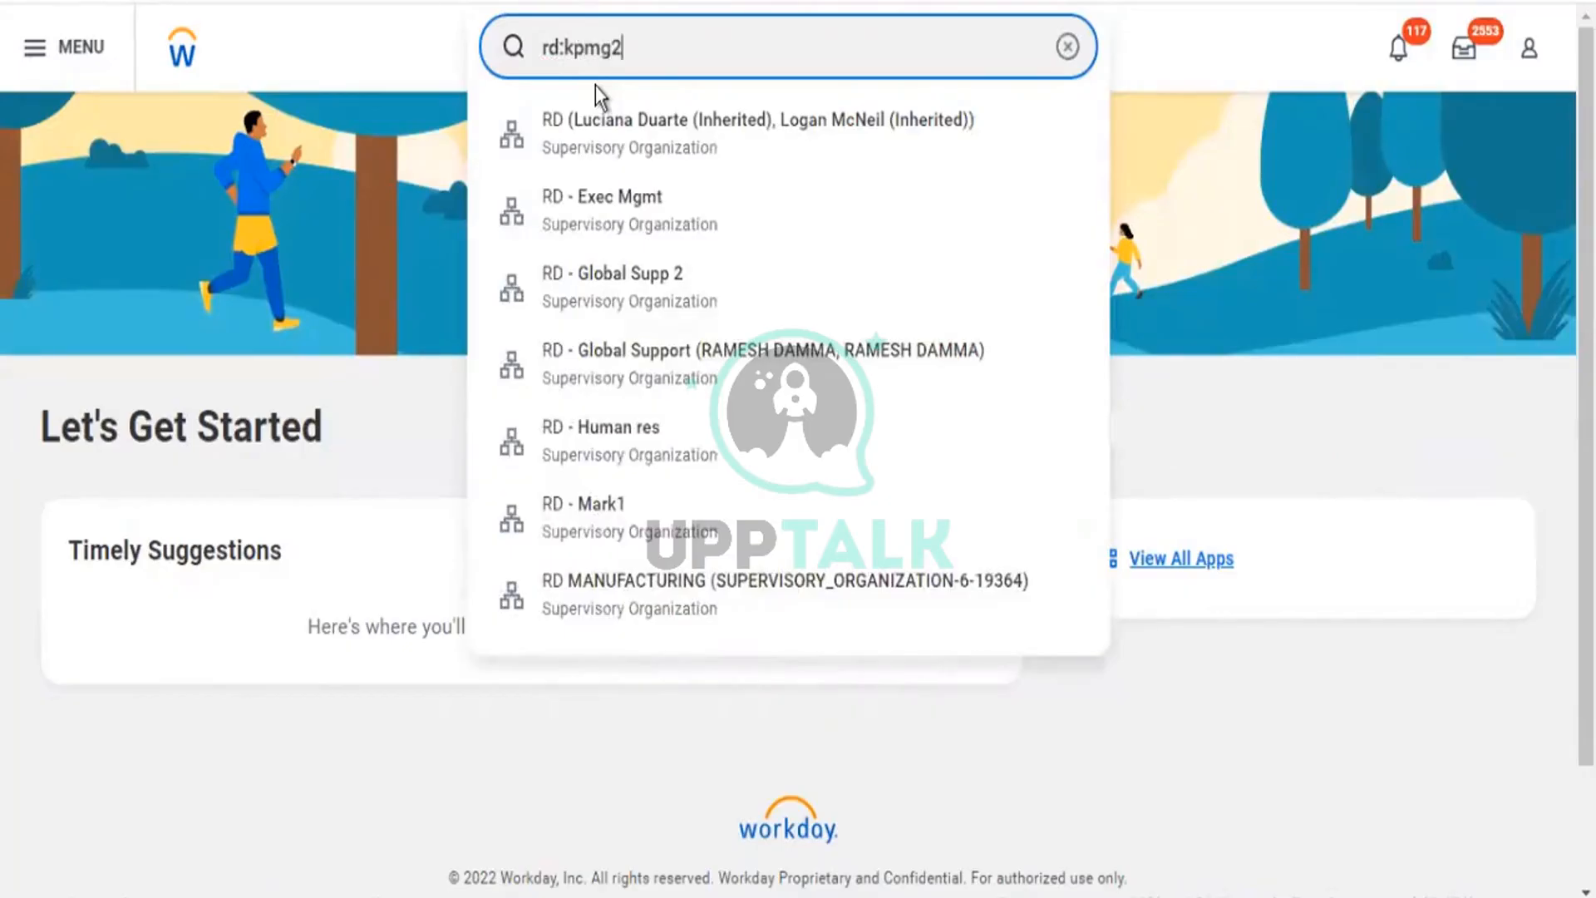
{"action": "key", "text": "Return"}
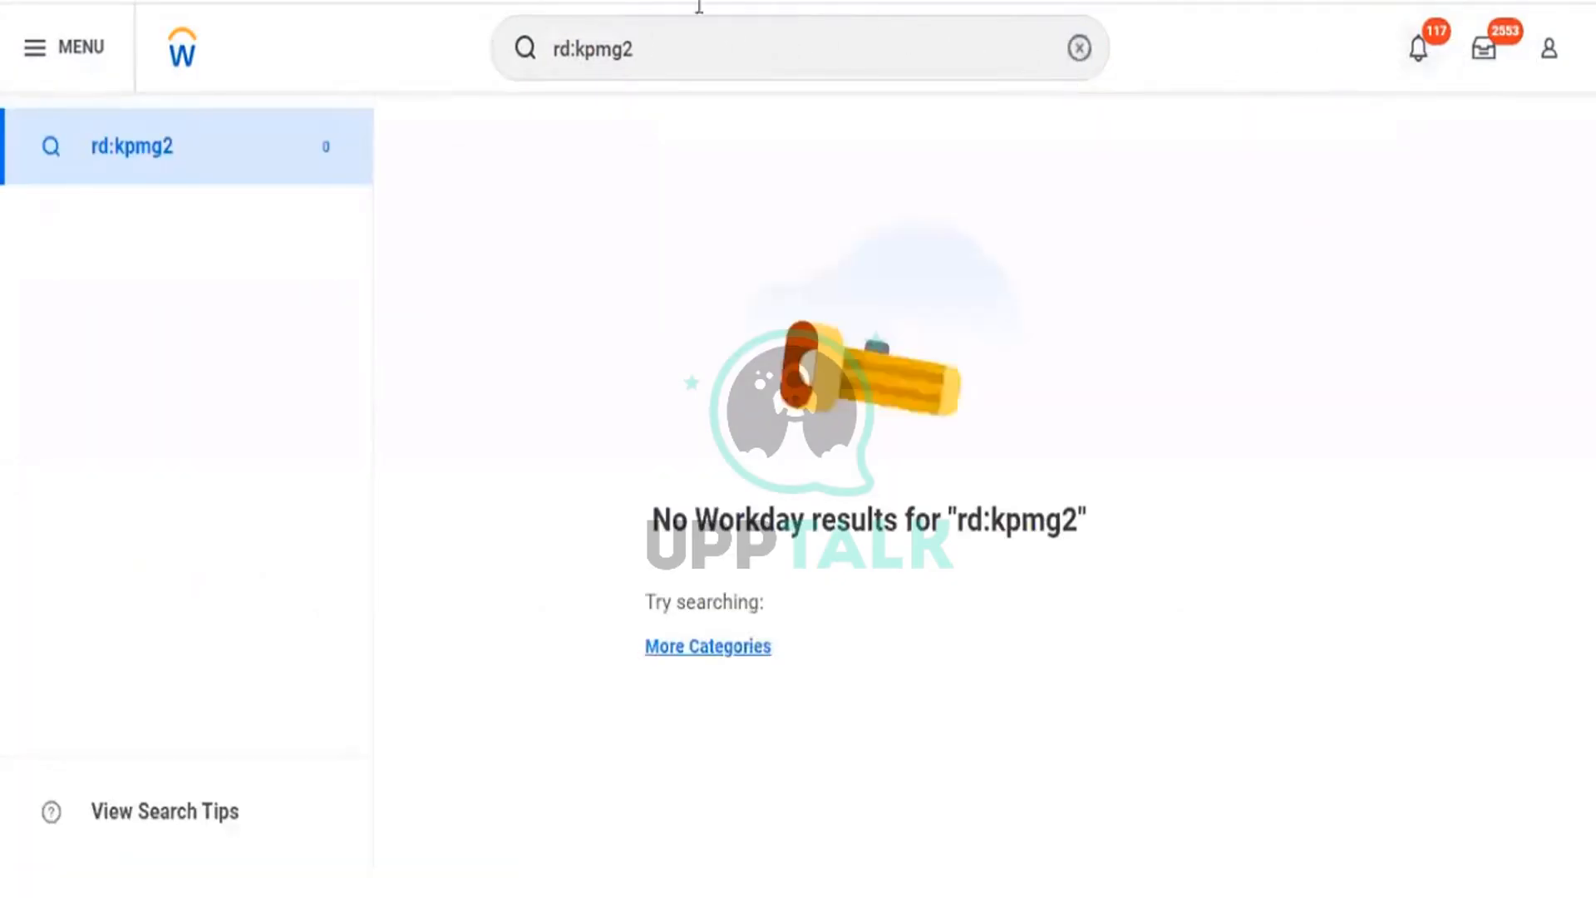
{"action": "left_click", "coordinate": [1549, 52]}
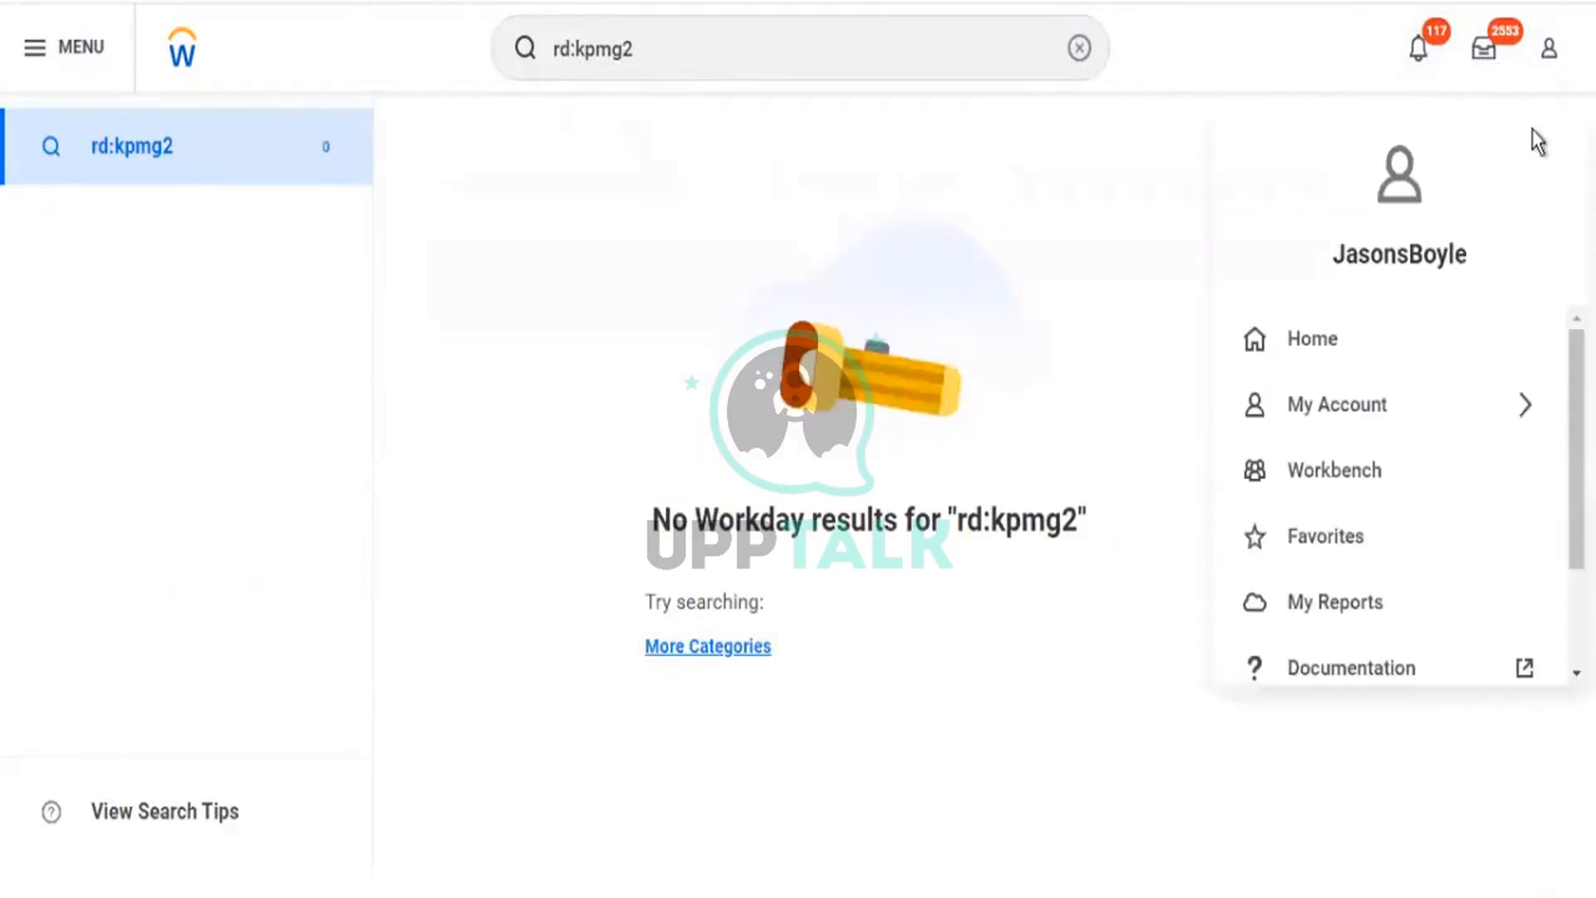
{"action": "double_click", "coordinate": [1456, 256]}
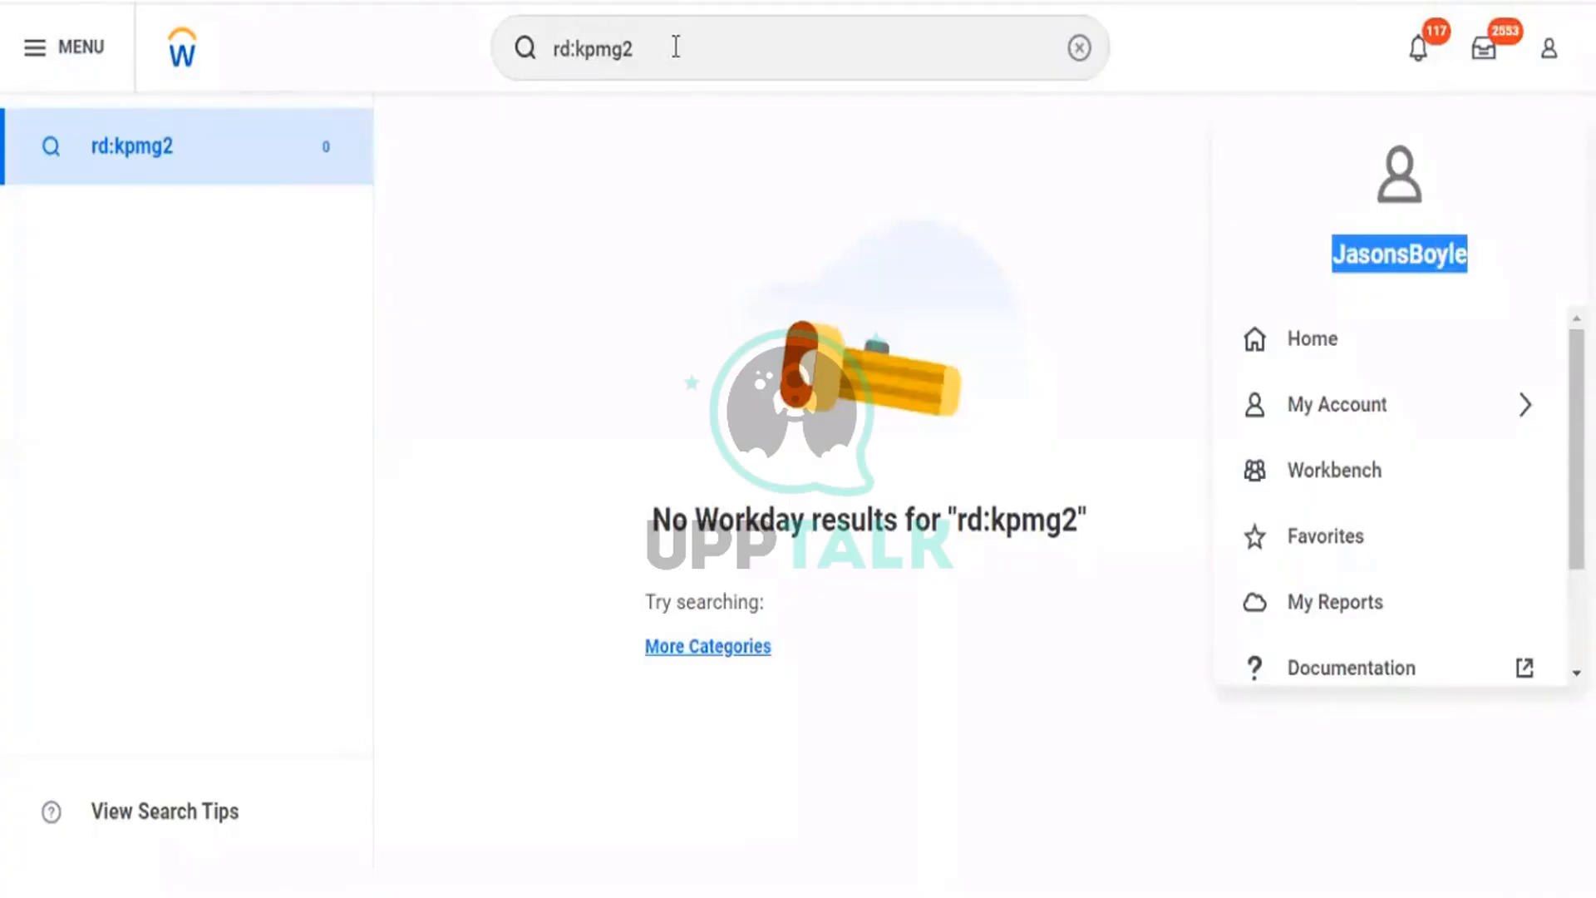
Search 'start proxy' and open the Start Proxy task.
{"action": "left_click", "coordinate": [615, 65]}
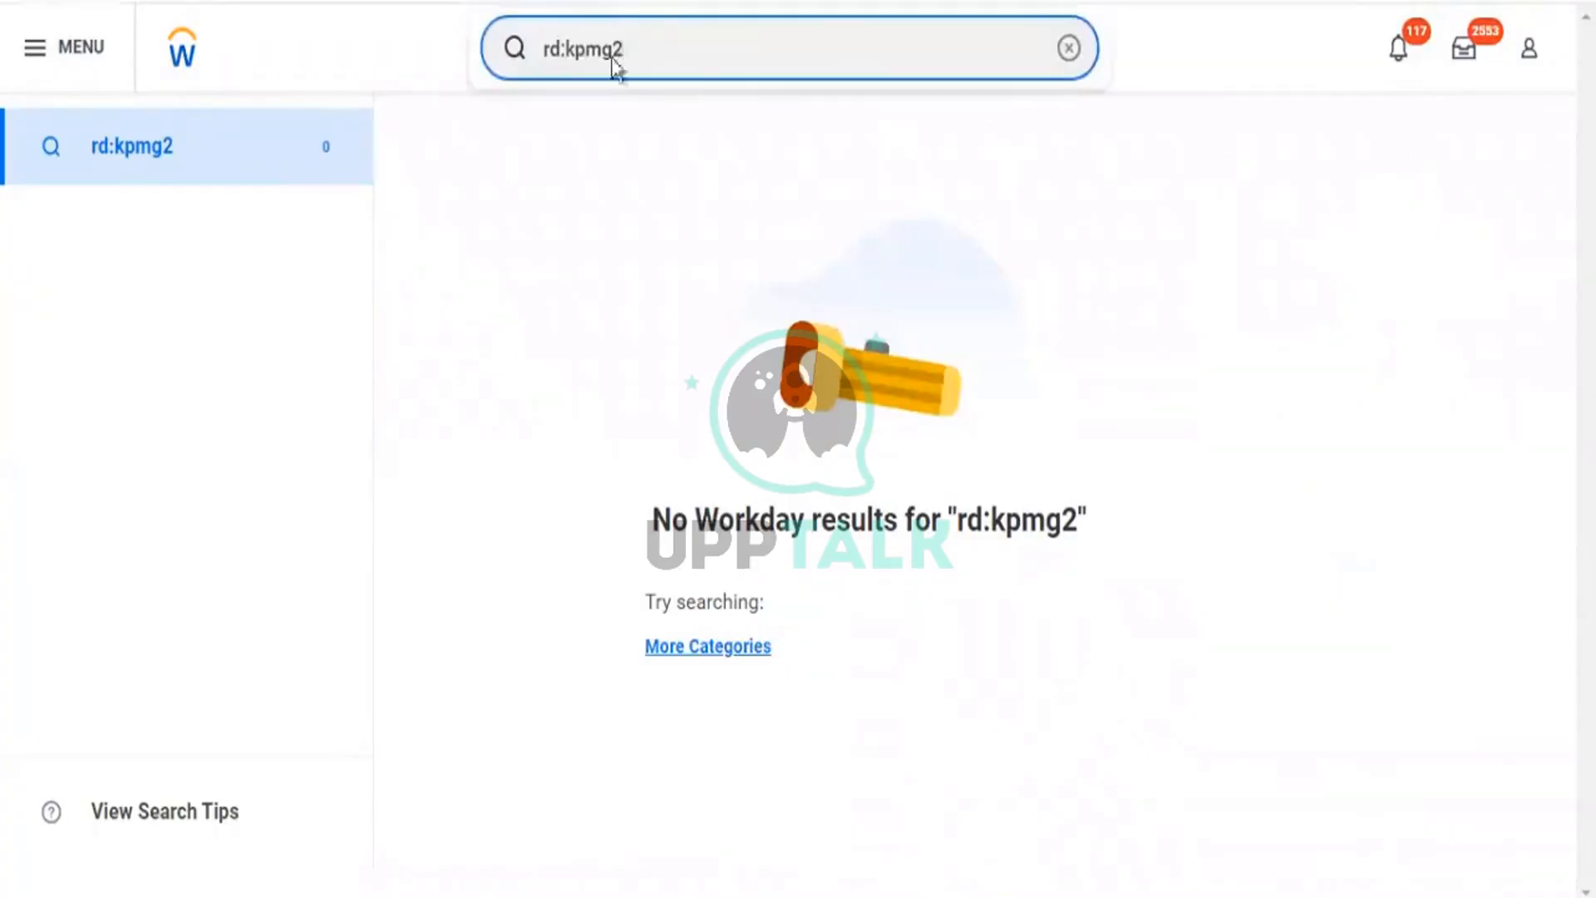
{"action": "left_click", "coordinate": [1070, 48]}
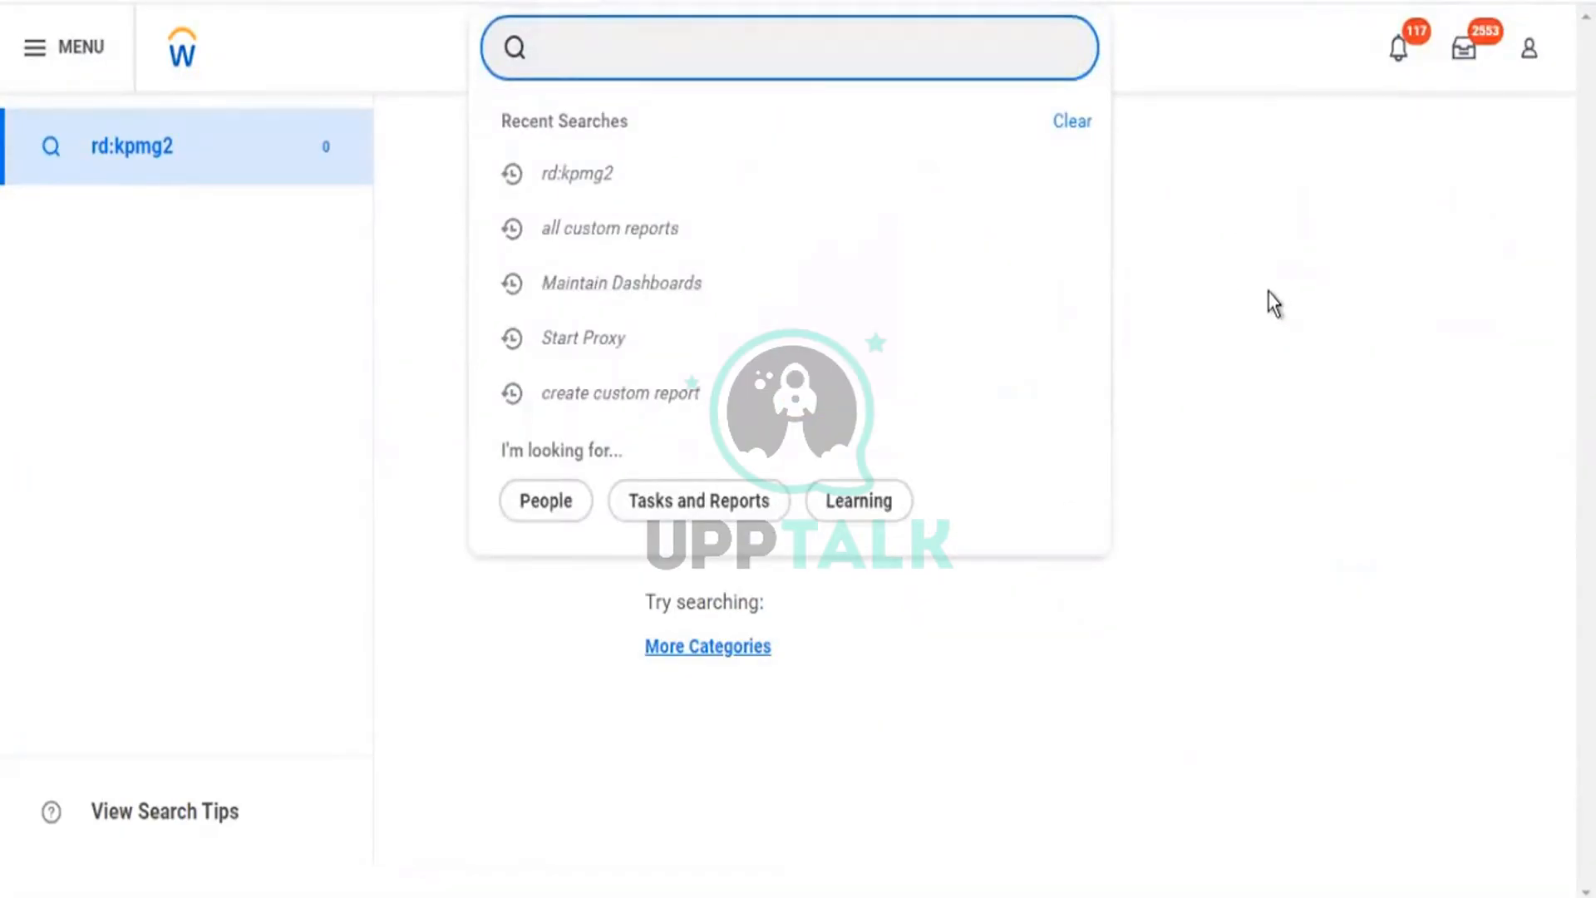
{"action": "type", "text": "l"}
{"action": "key", "text": "BackSpace"}
{"action": "type", "text": "start prox"}
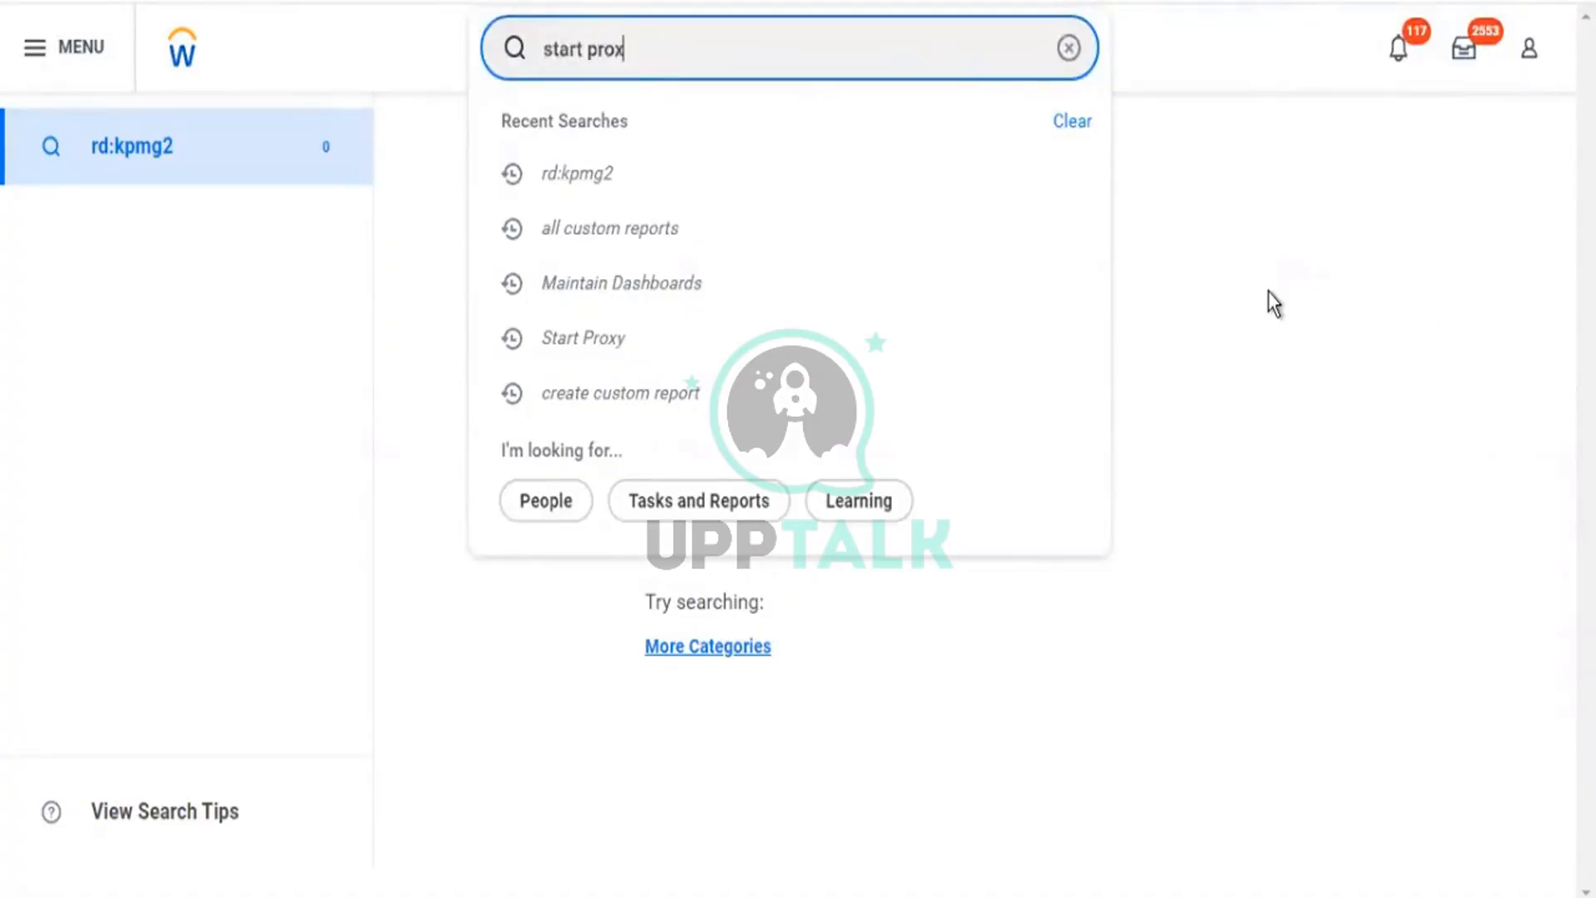
{"action": "type", "text": "y"}
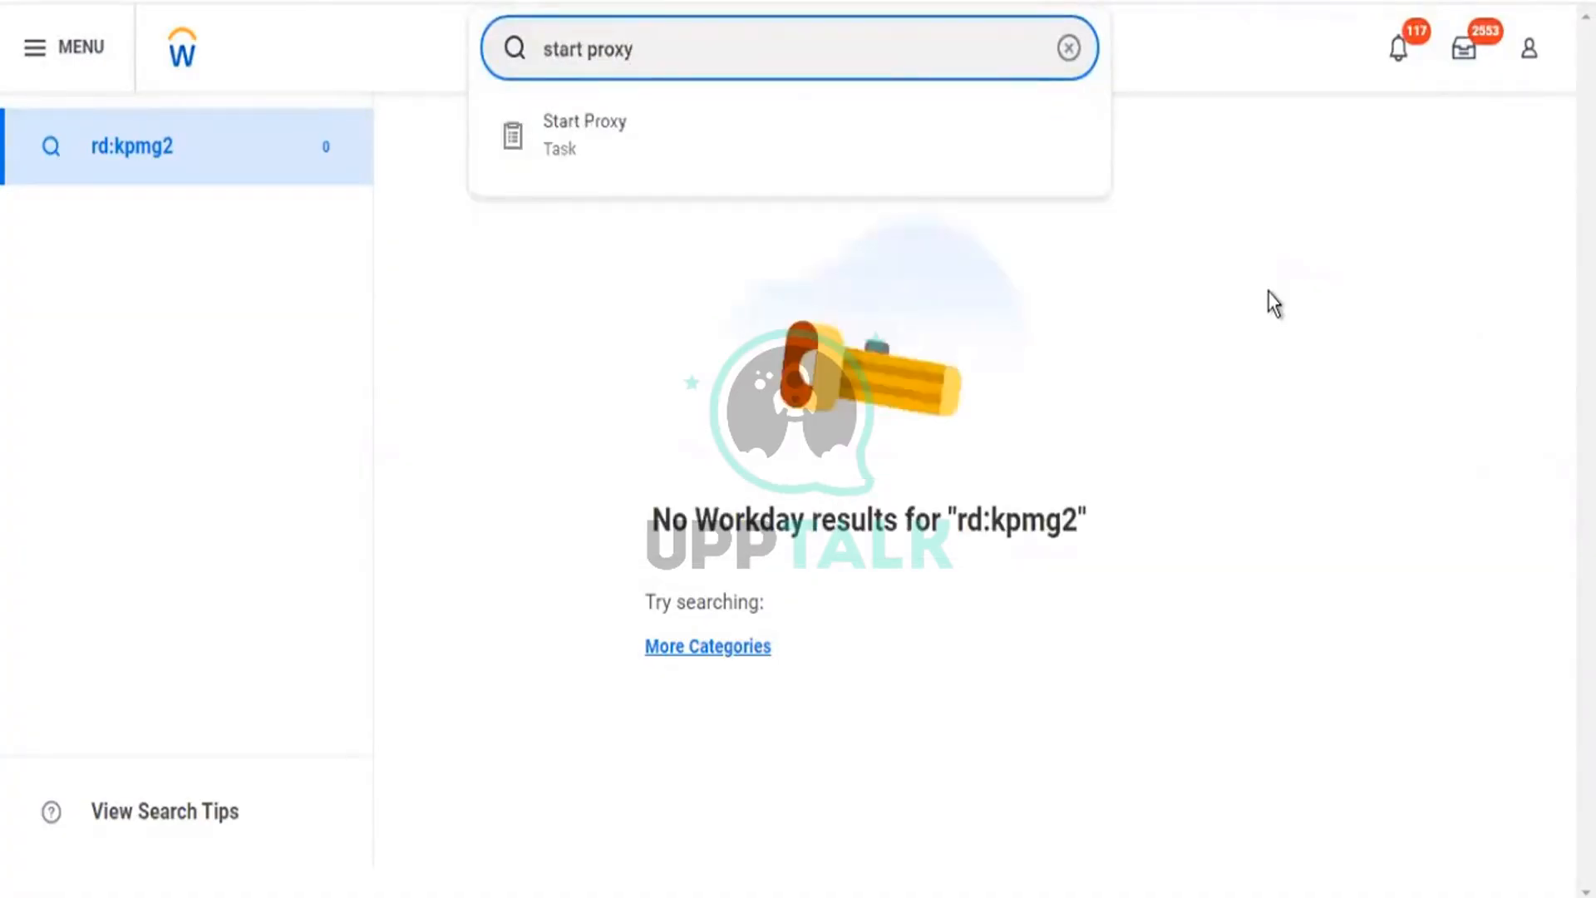
{"action": "key", "text": "Down"}
{"action": "key", "text": "Return"}
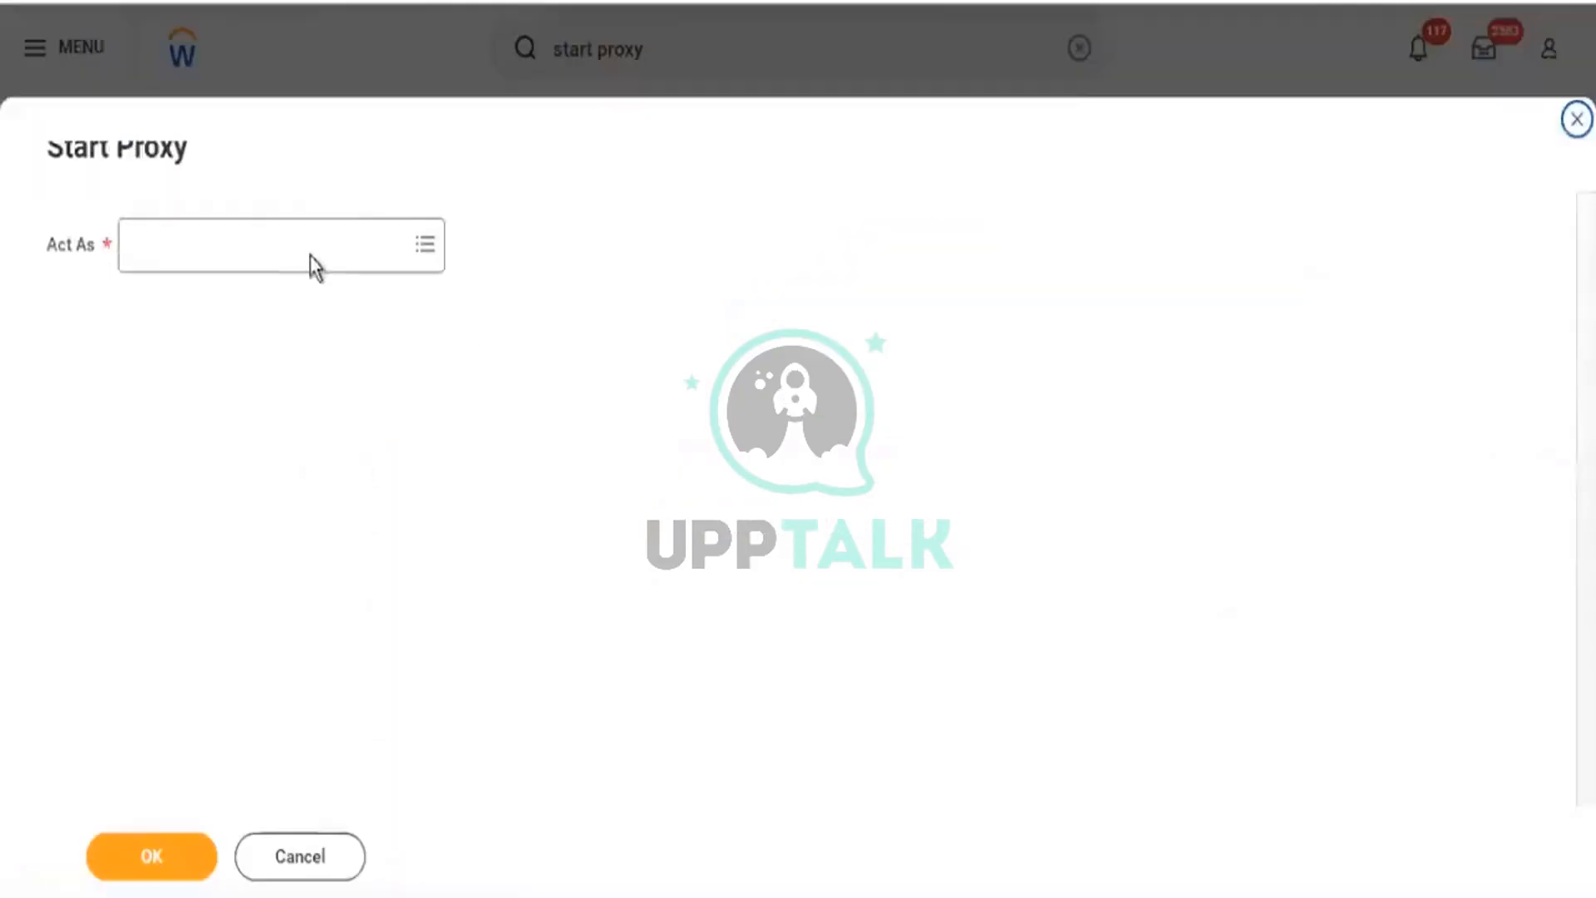
Start a proxy session acting as the Executive Management HR officer found in the Act As prompt.
{"action": "left_click", "coordinate": [281, 258]}
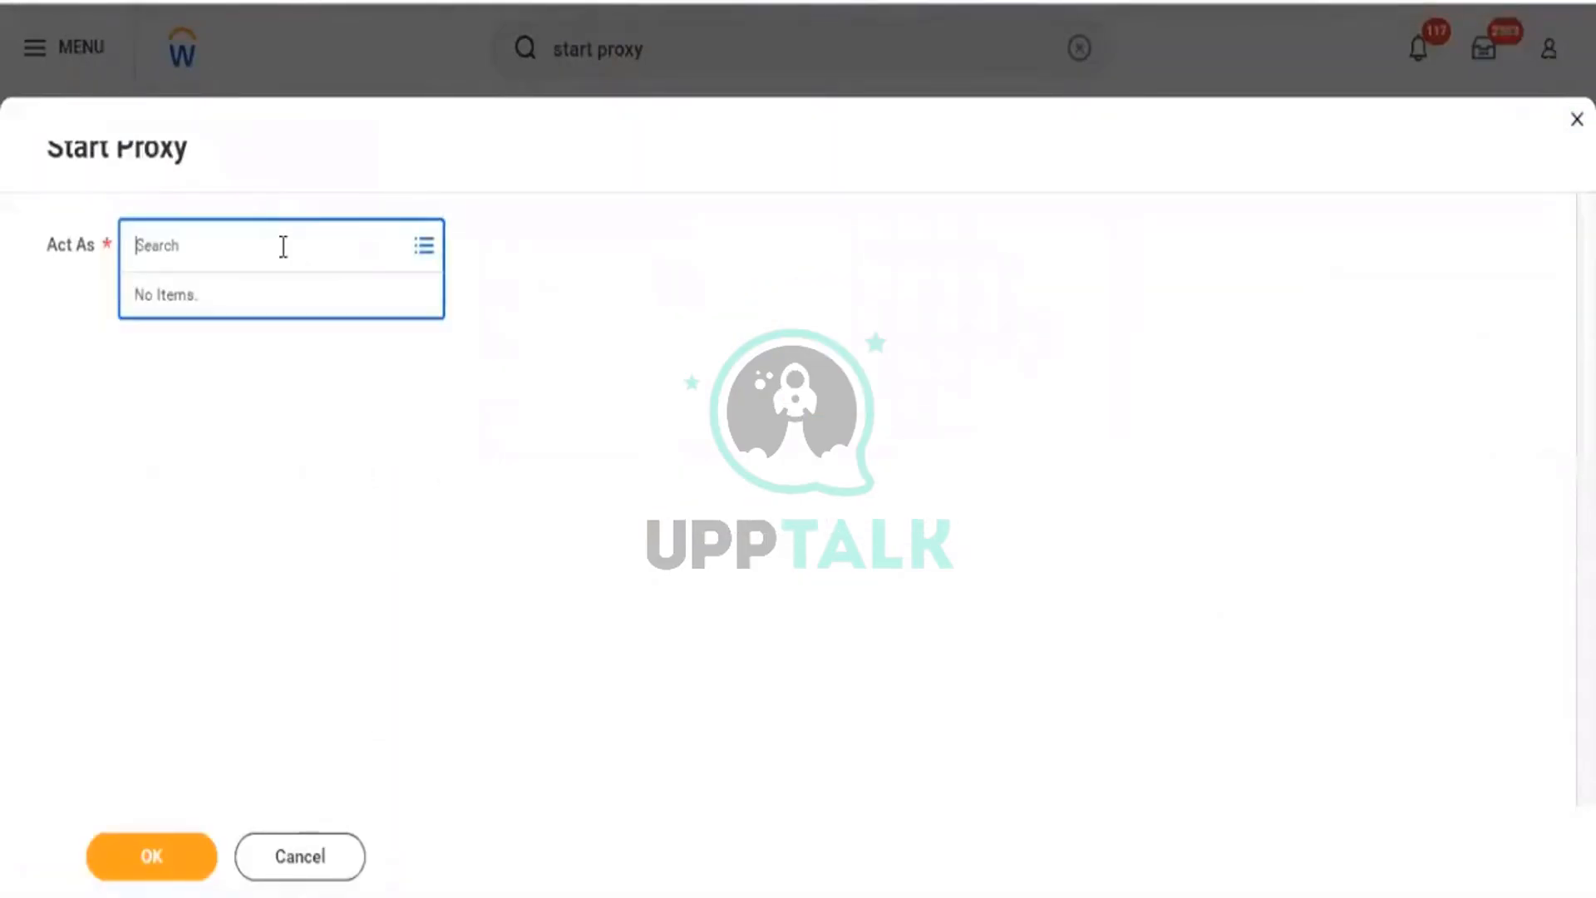
{"action": "type", "text": "logan mcneil"}
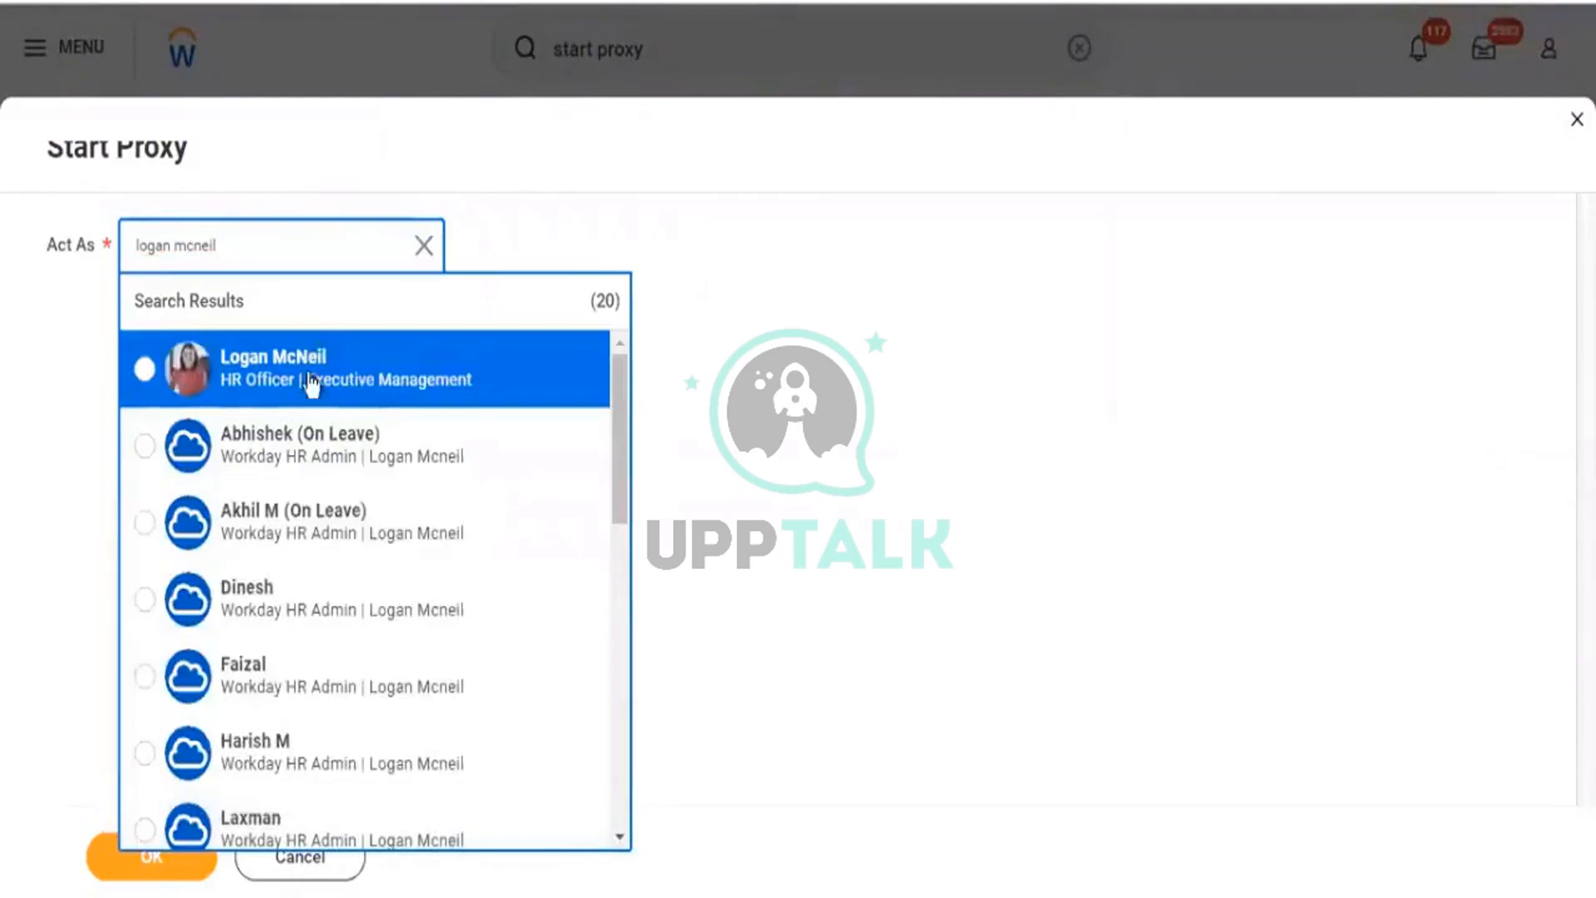
{"action": "left_click", "coordinate": [312, 384]}
{"action": "left_click", "coordinate": [151, 856]}
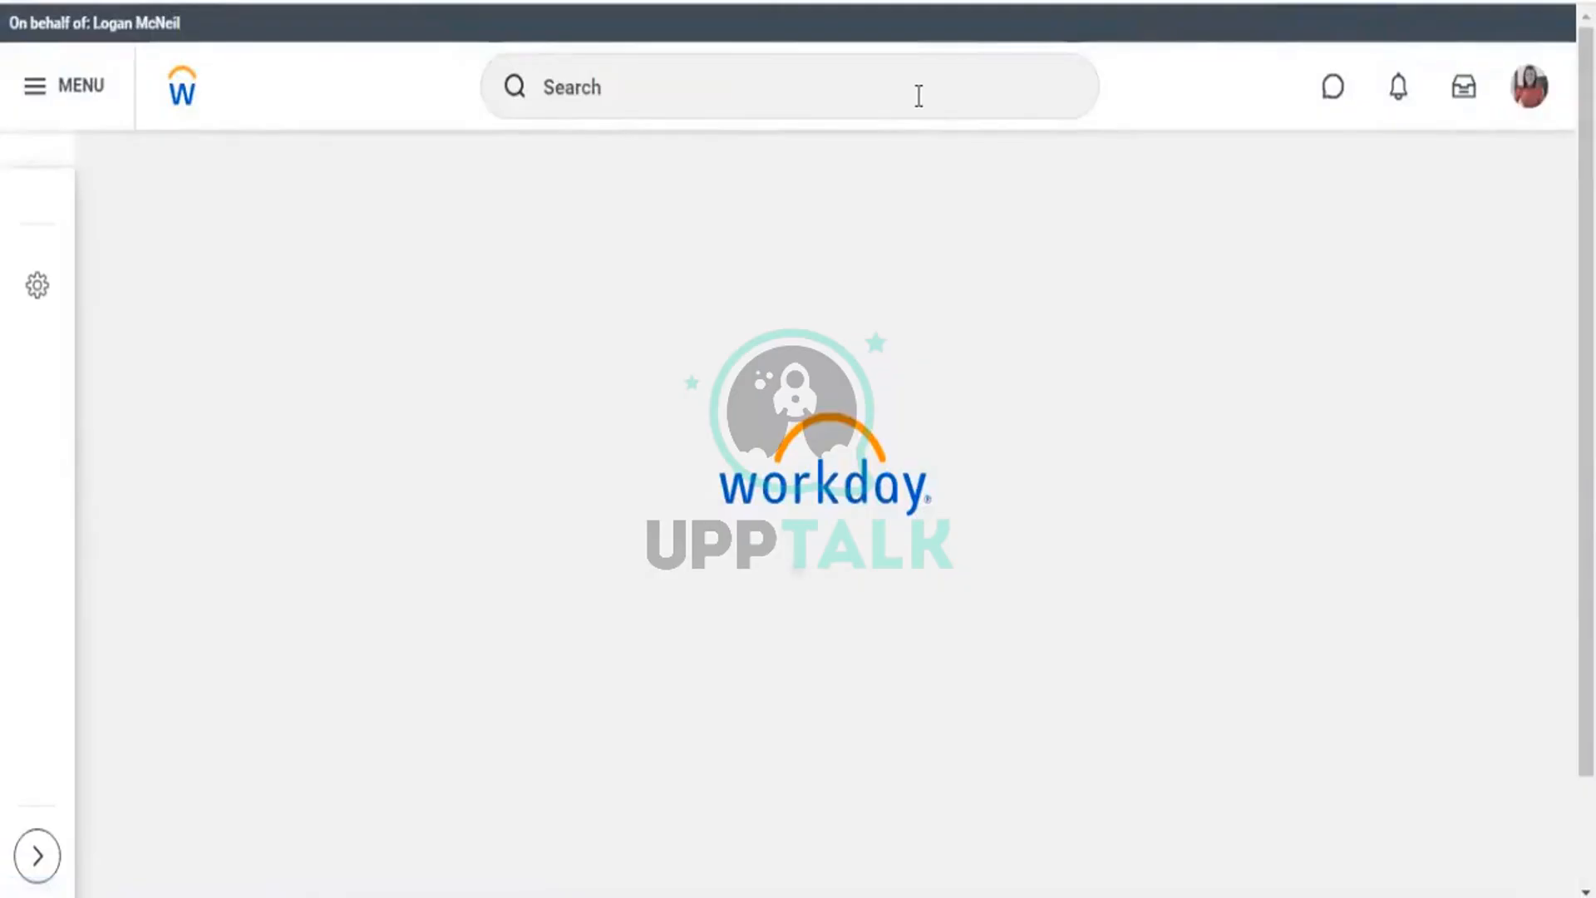
{"action": "left_click", "coordinate": [918, 93]}
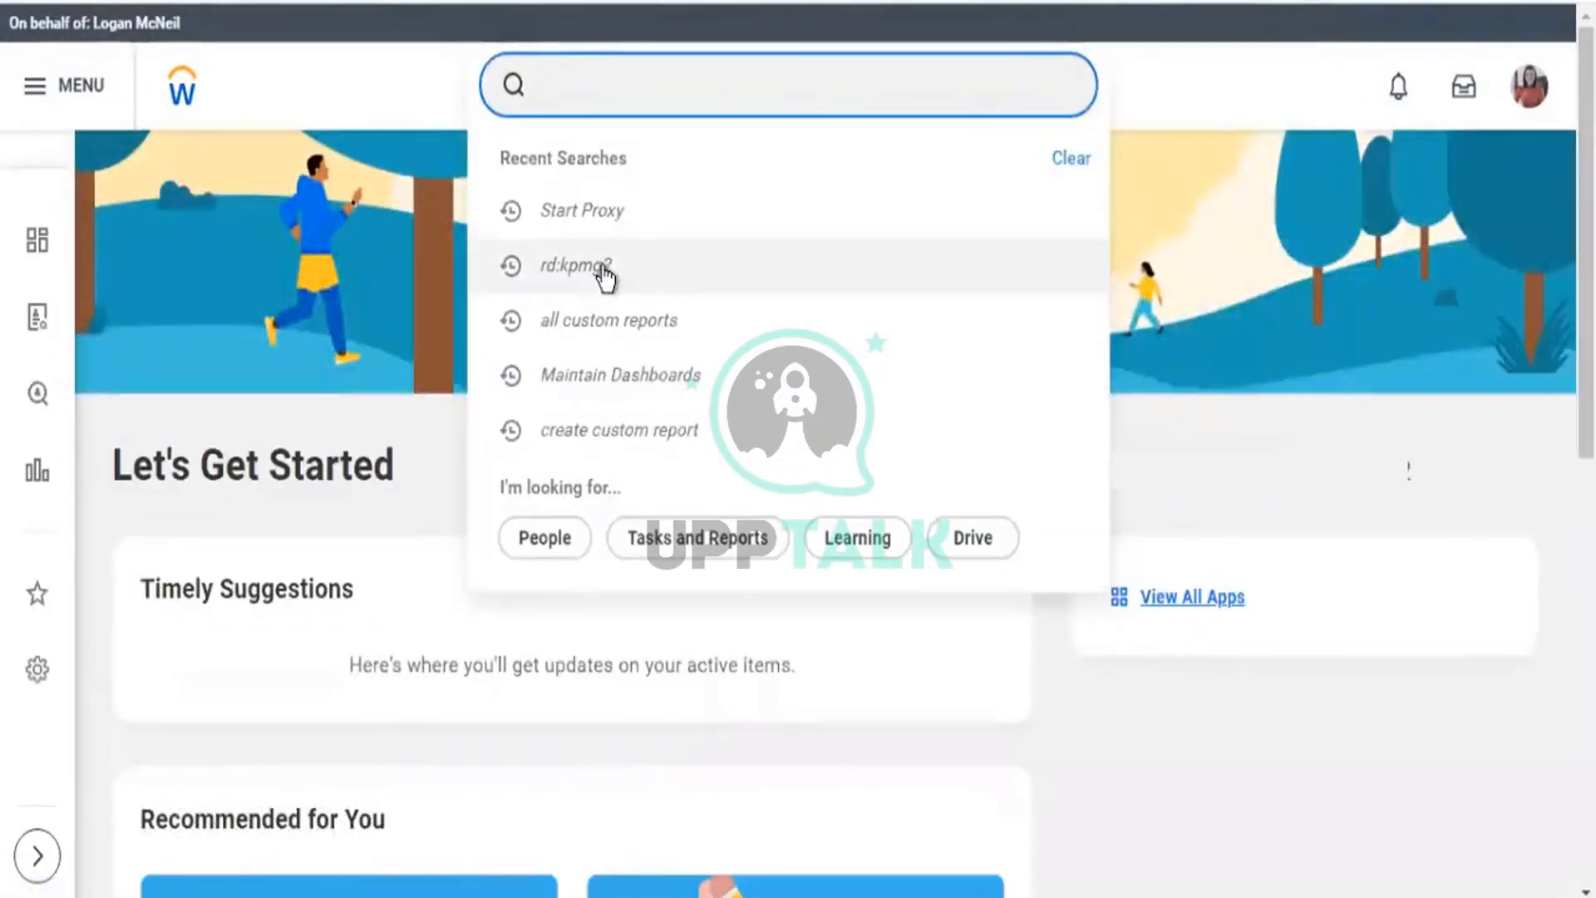
Open the KPMG2 - Worker Details definition and review its seven columns and All Active and Terminated Workers source.
{"action": "left_click", "coordinate": [600, 268]}
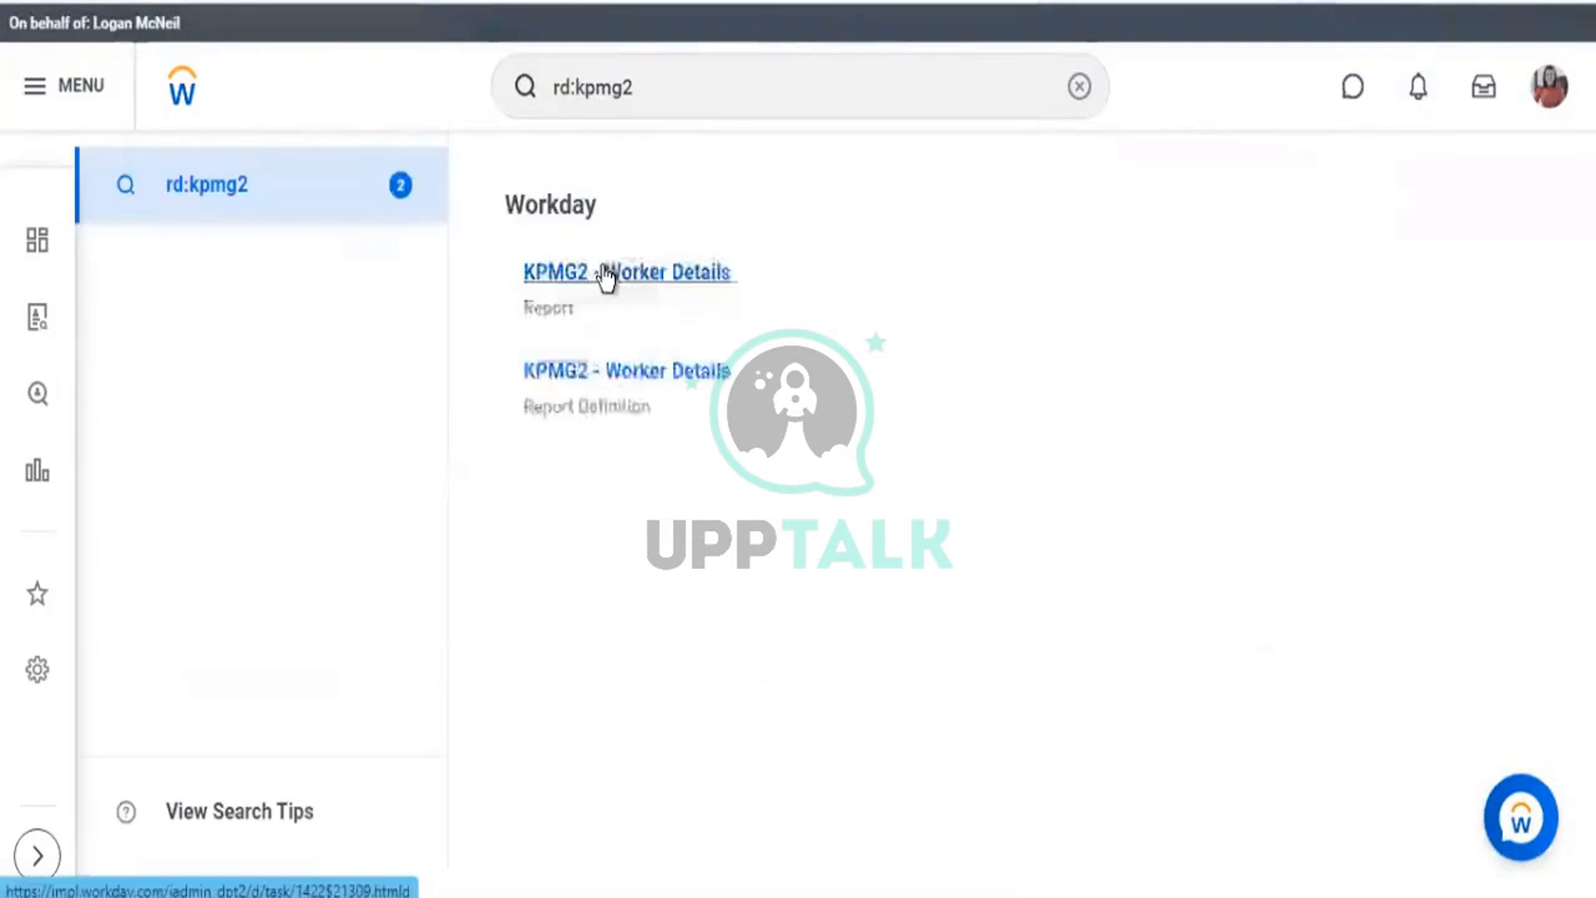
{"action": "left_click", "coordinate": [651, 371]}
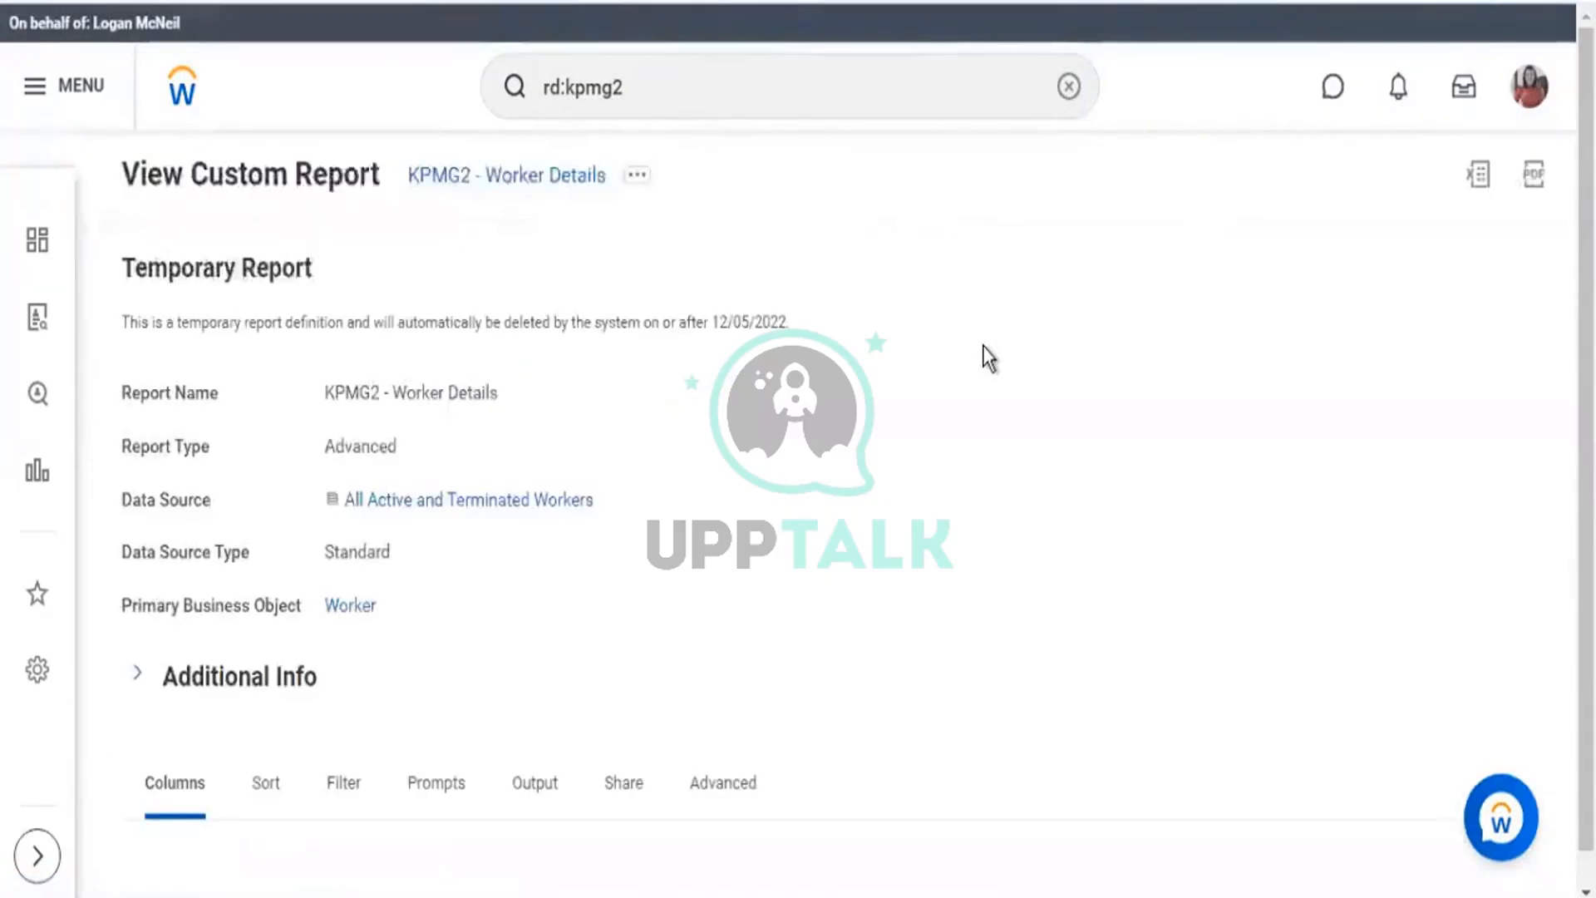
{"action": "scroll", "coordinate": [987, 357], "scroll_direction": "down", "scroll_amount": 3}
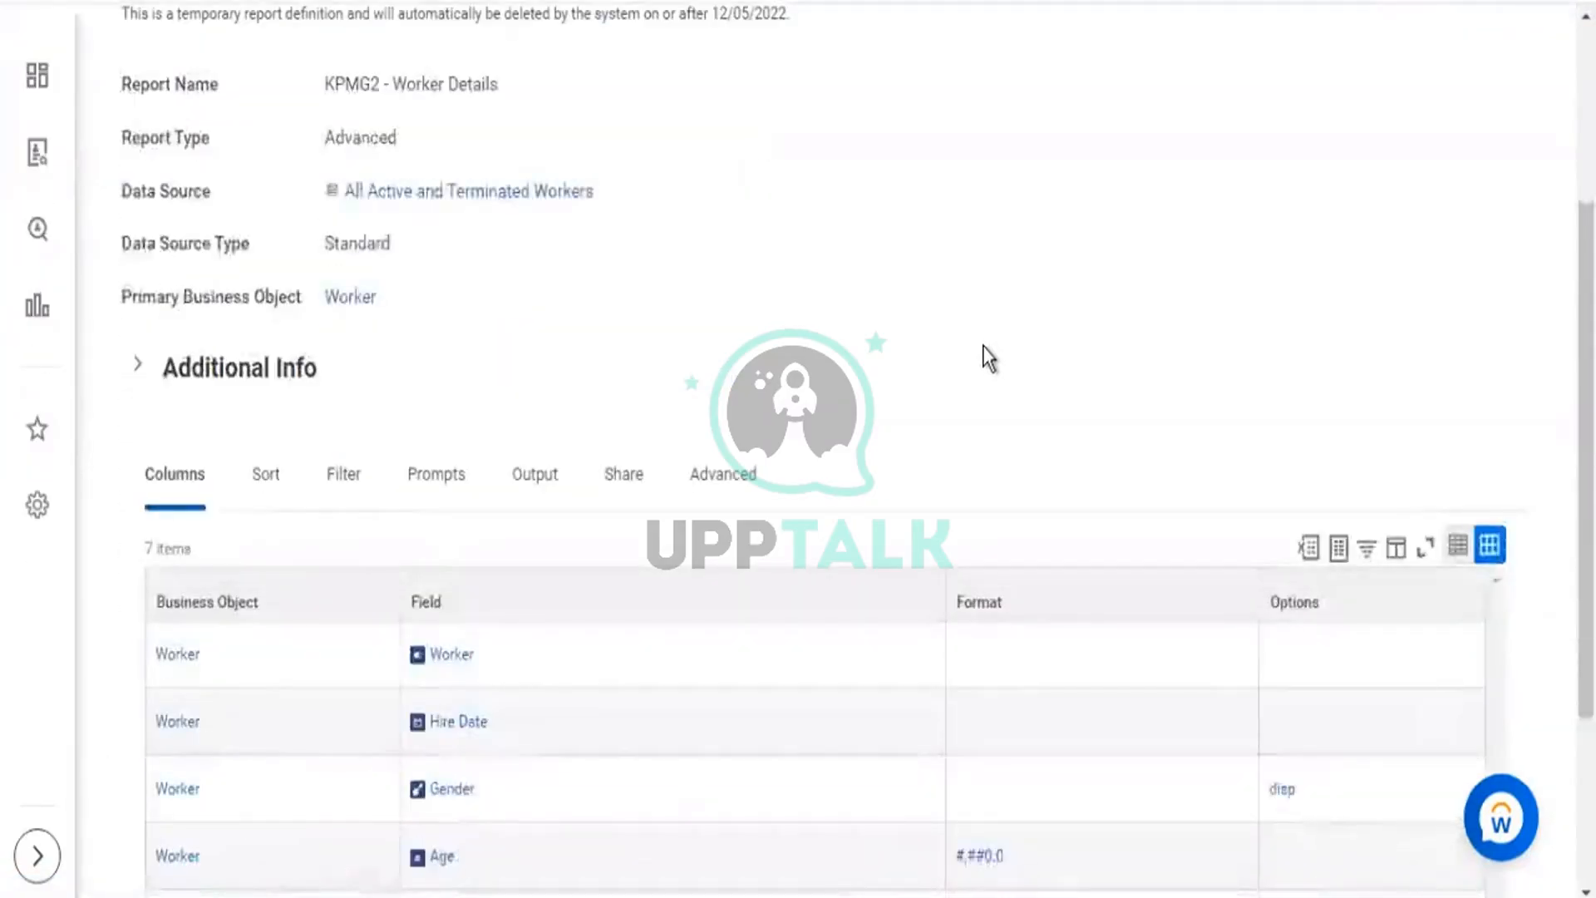
{"action": "scroll", "coordinate": [987, 357], "scroll_direction": "down", "scroll_amount": 2}
{"action": "scroll", "coordinate": [986, 357], "scroll_direction": "down", "scroll_amount": 2}
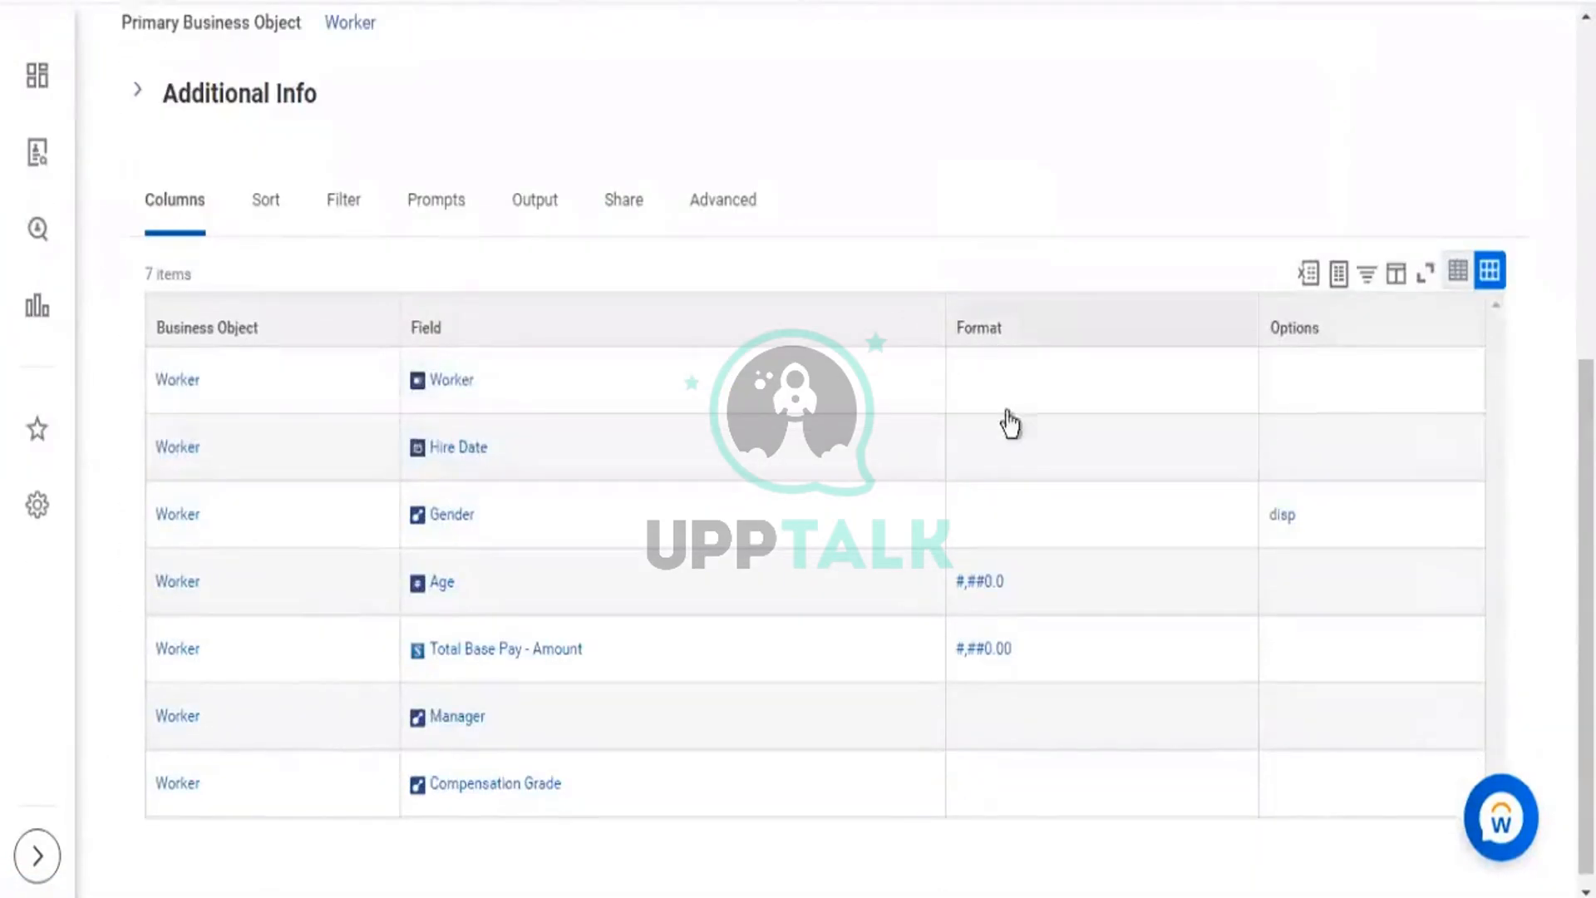
{"action": "scroll", "coordinate": [998, 531], "scroll_direction": "down", "scroll_amount": 1}
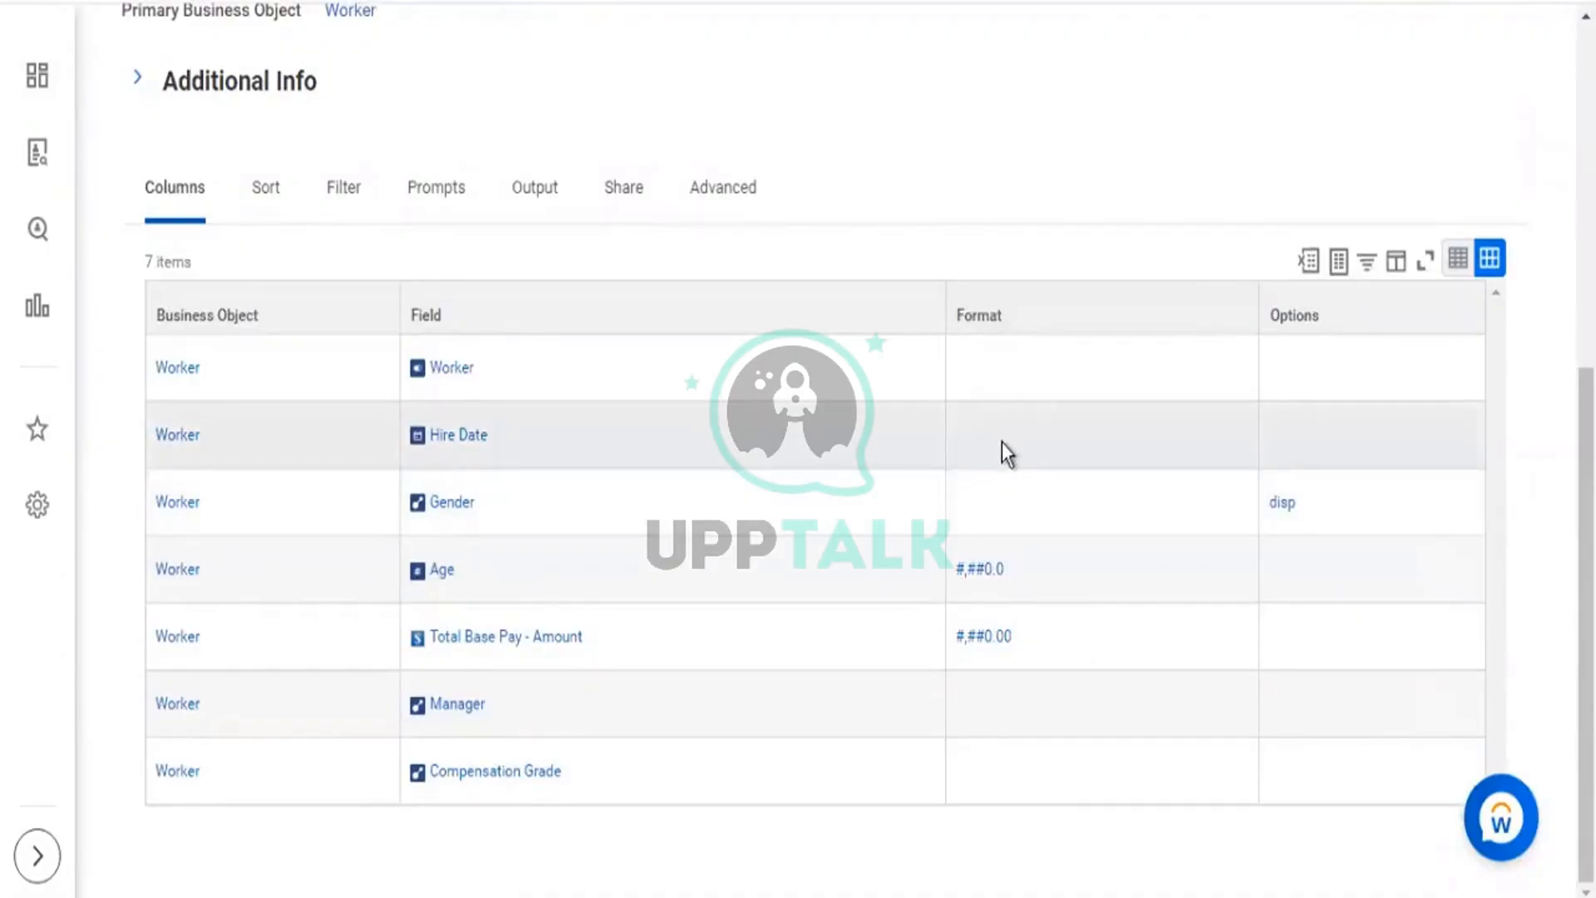
{"action": "scroll", "coordinate": [1001, 453], "scroll_direction": "up", "scroll_amount": 7}
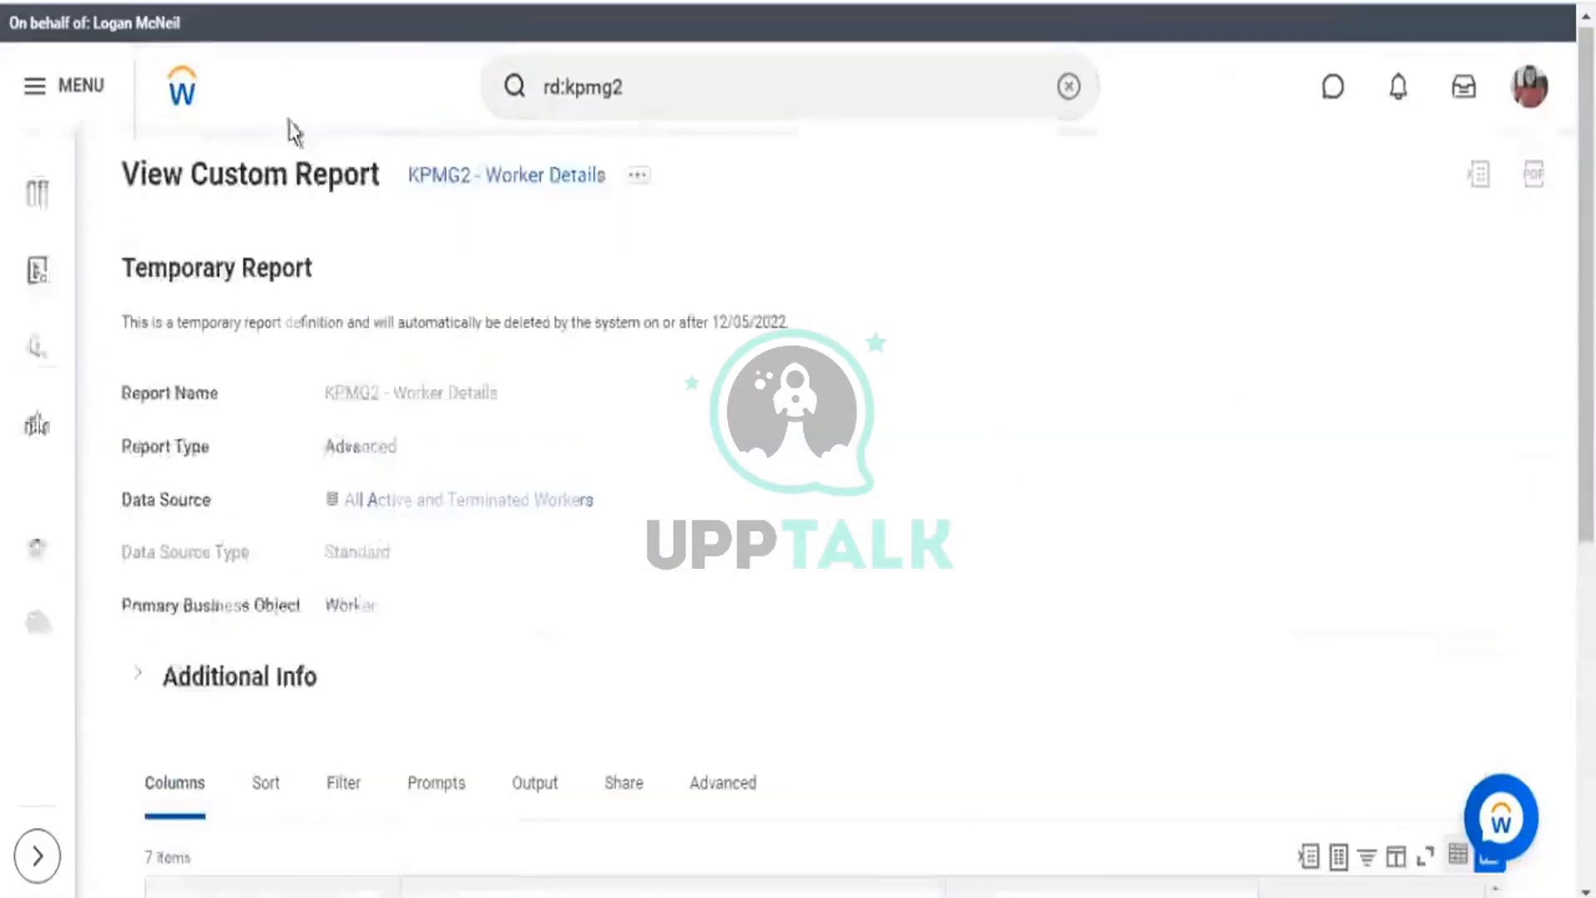
{"action": "left_click", "coordinate": [638, 179]}
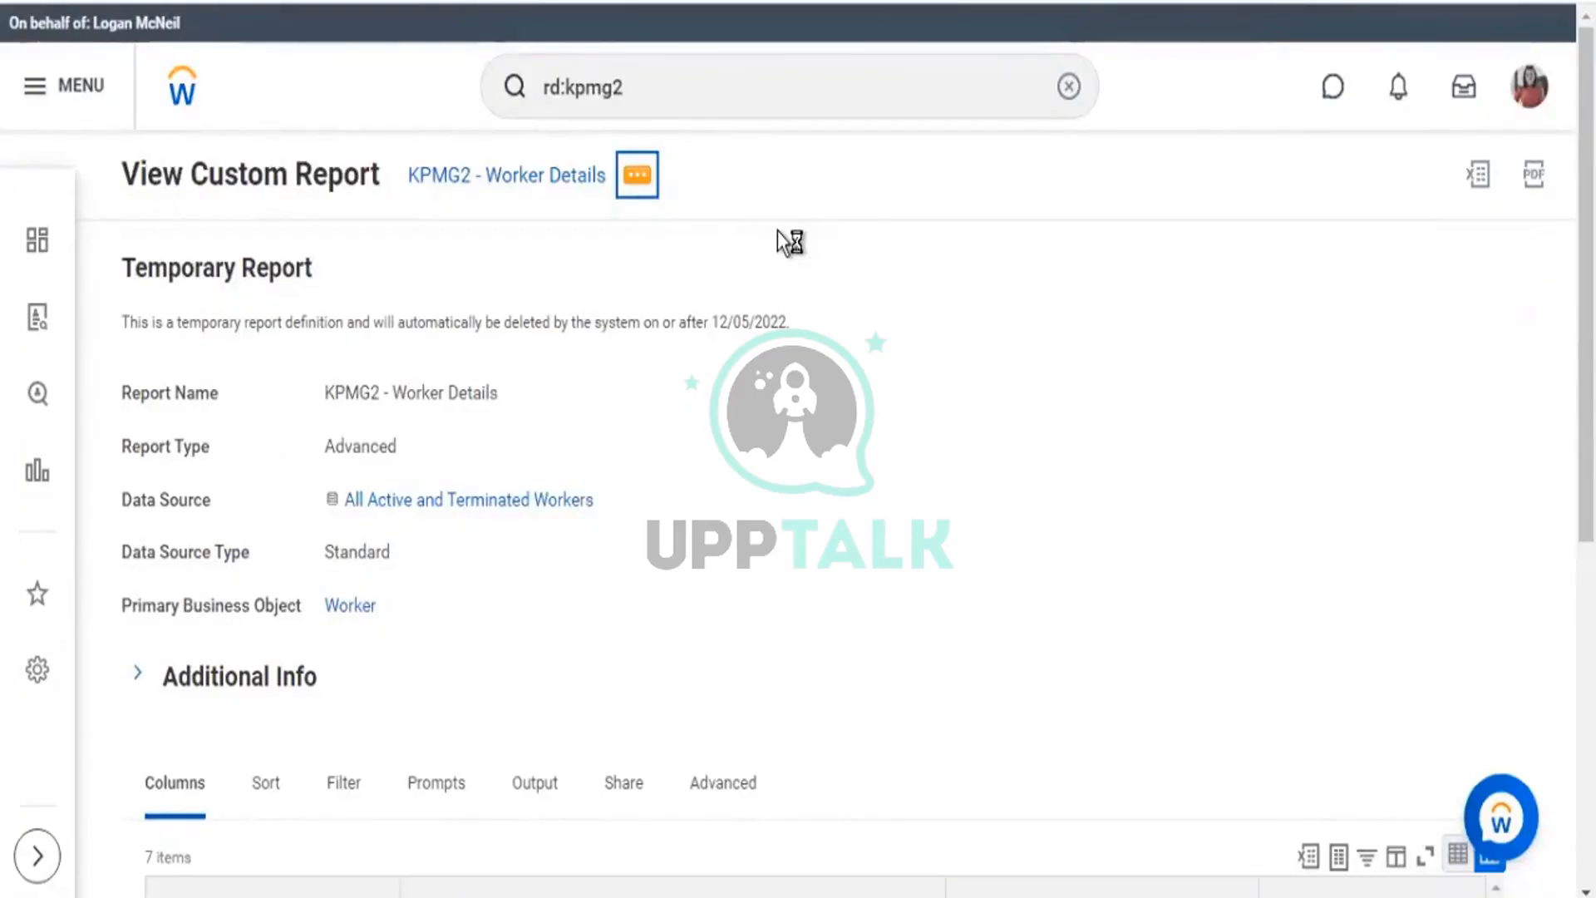
Search rd:kpmg1 and open the KPMG1 - Worker Details report definition for editing.
{"action": "left_click", "coordinate": [673, 85]}
{"action": "key", "text": "BackSpace"}
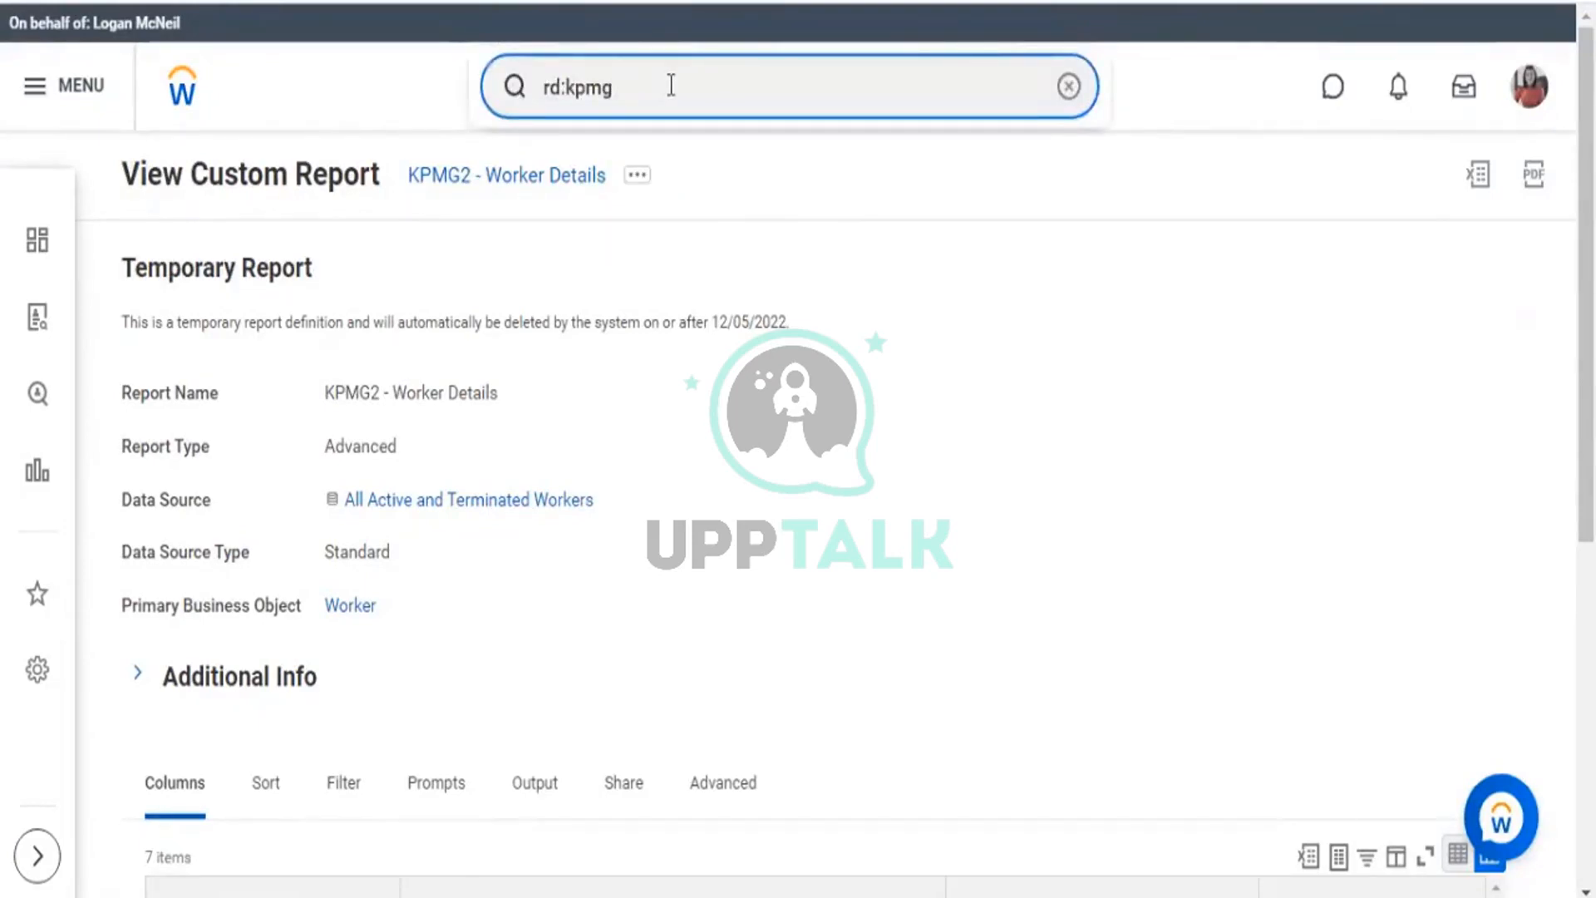
{"action": "type", "text": "1"}
{"action": "key", "text": "Return"}
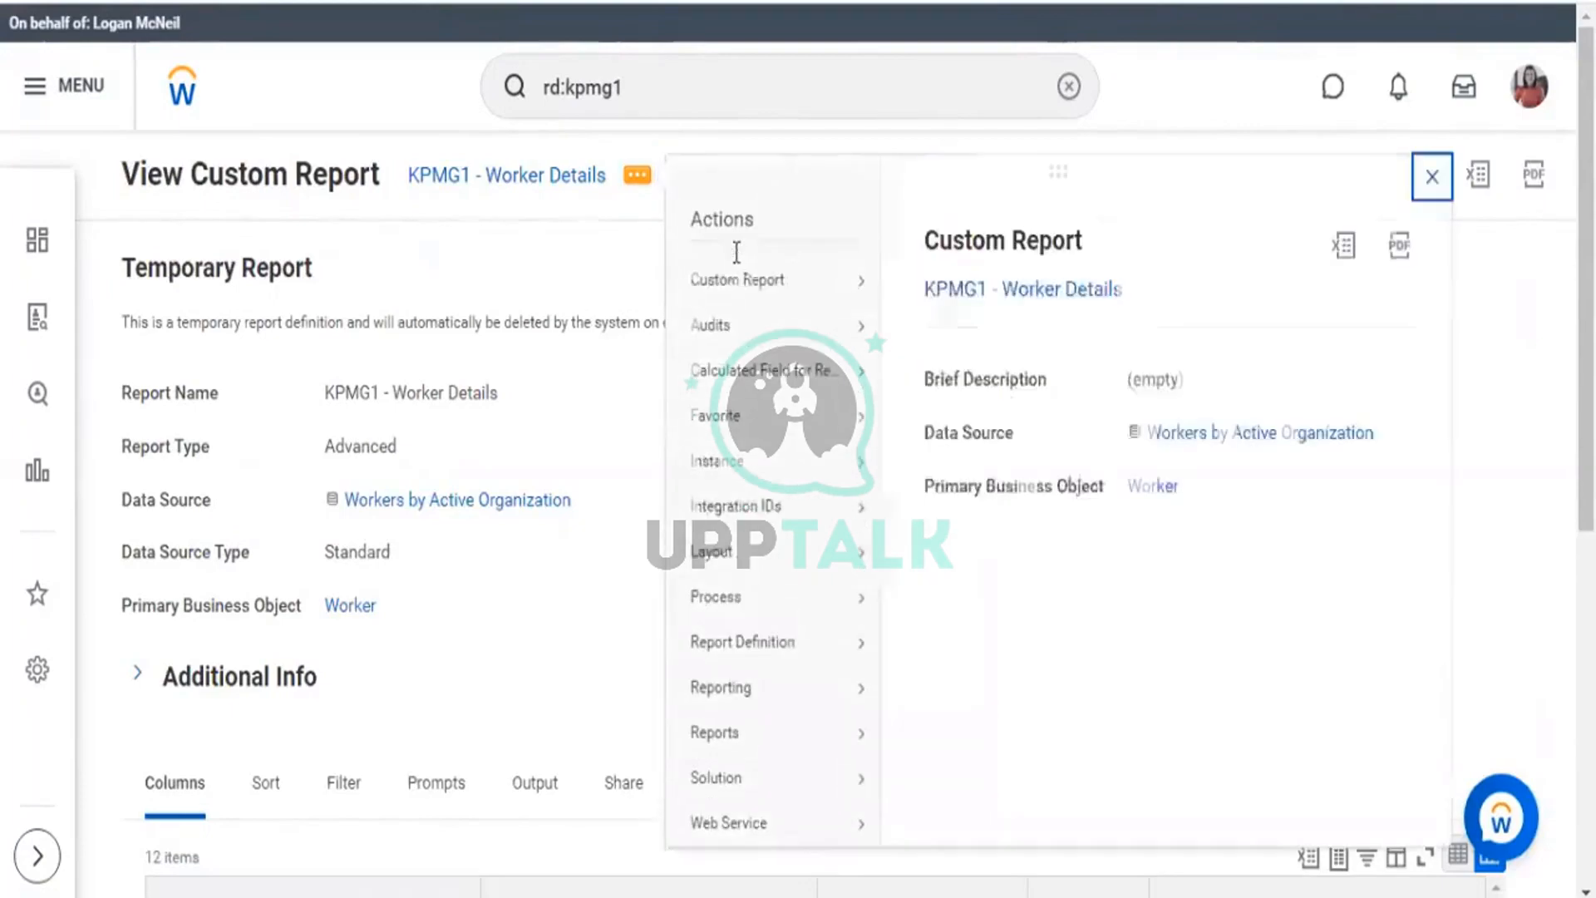
{"action": "left_click", "coordinate": [738, 281]}
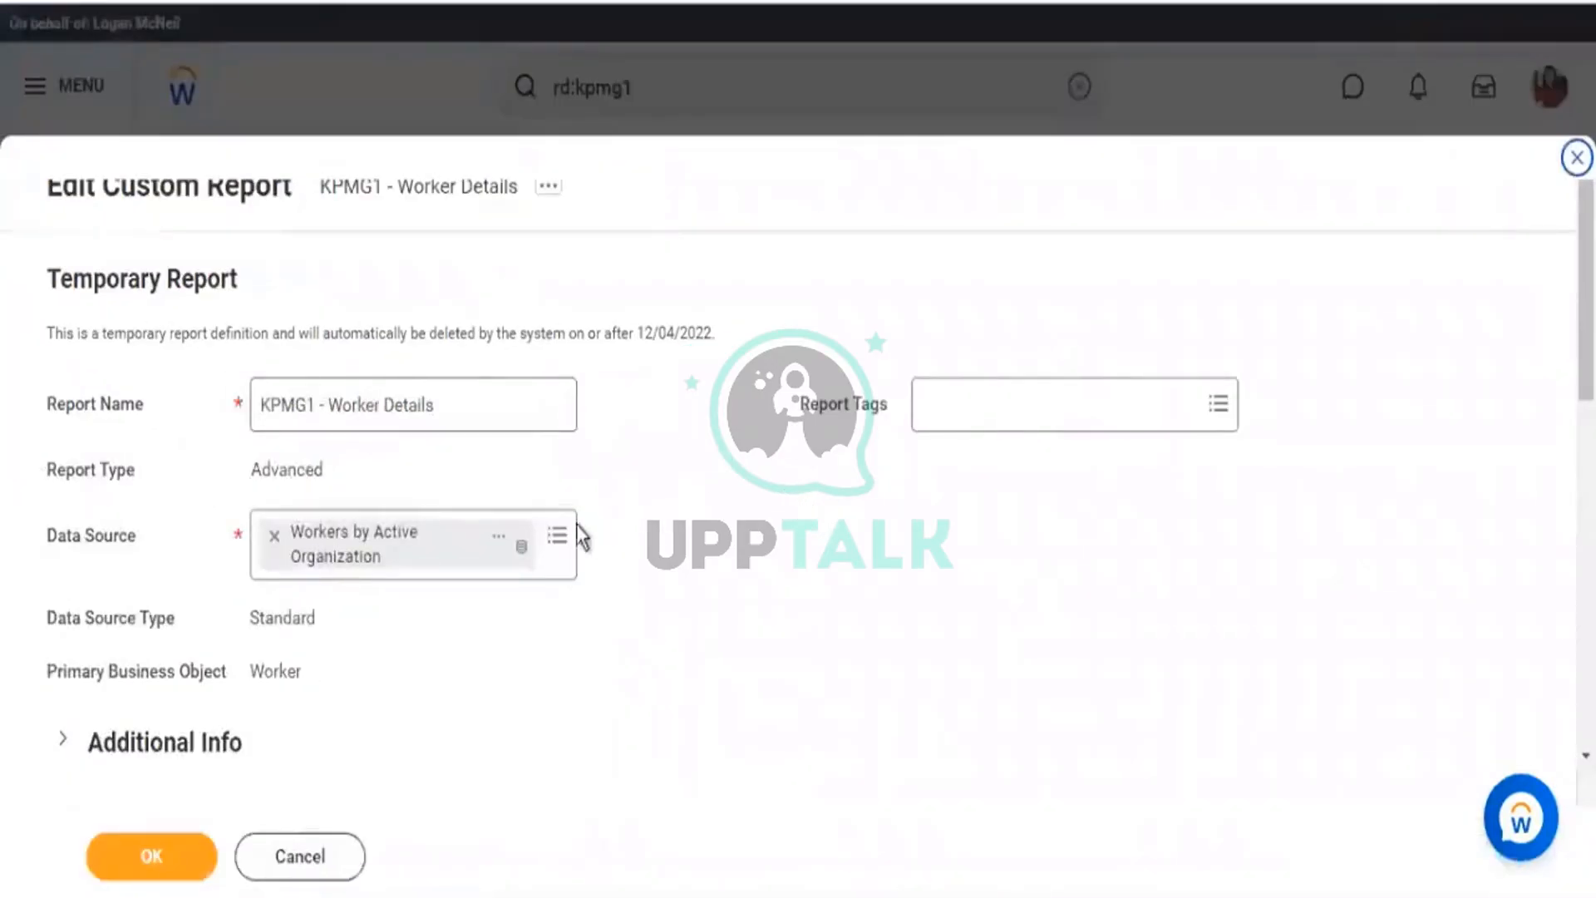
{"action": "left_click", "coordinate": [557, 535]}
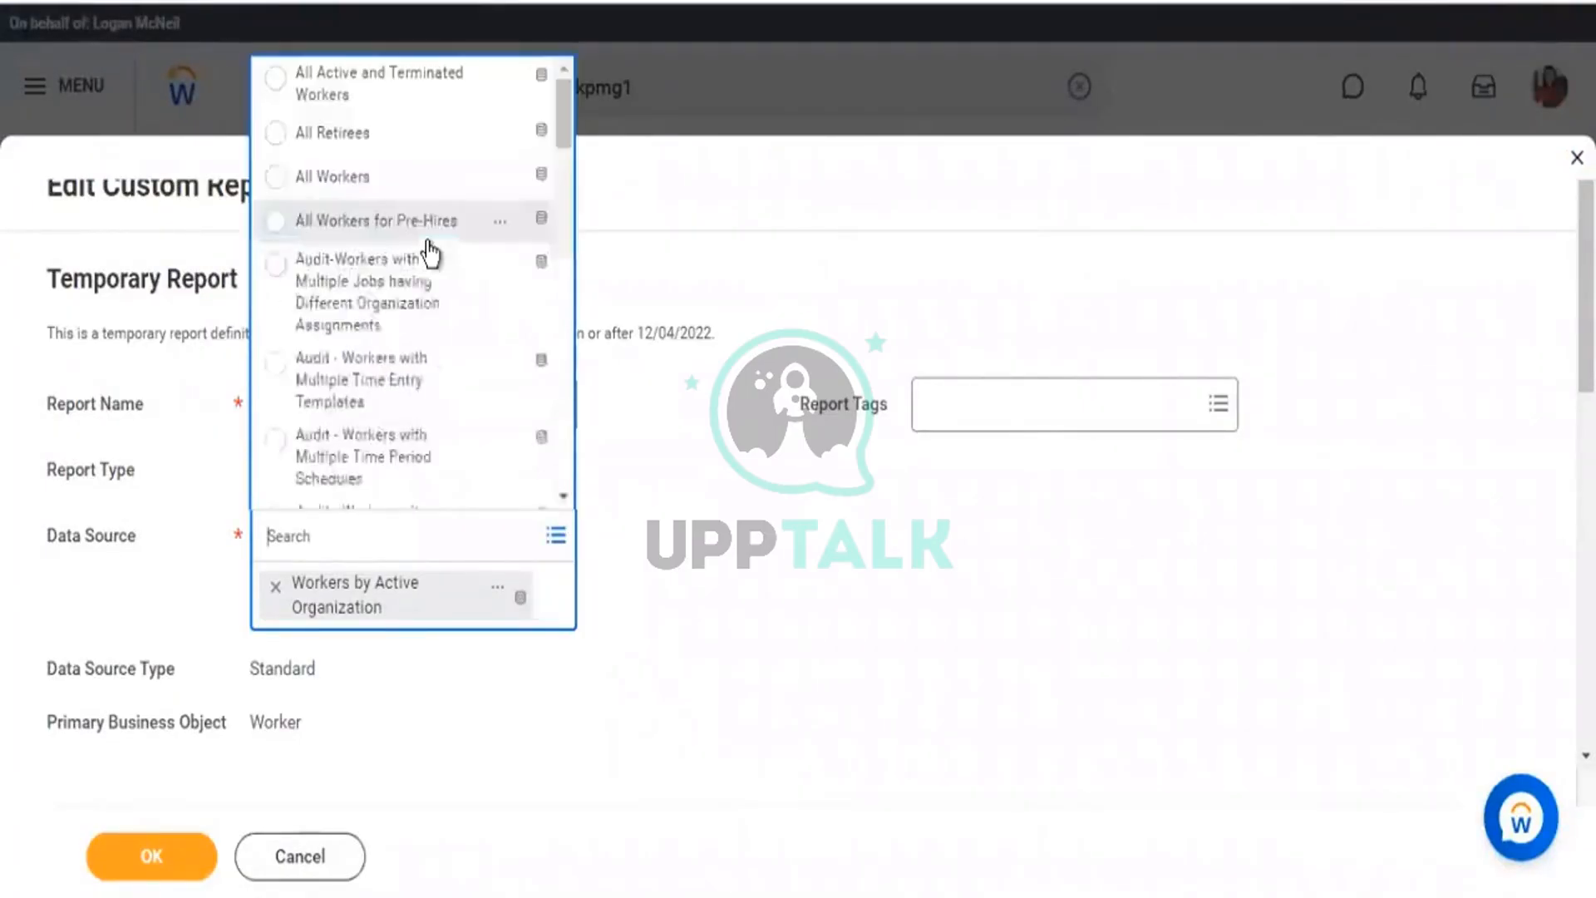
Switch the data source to All Active and Terminated Workers and remove the Age, Required Info and disp column options.
{"action": "left_click", "coordinate": [396, 78]}
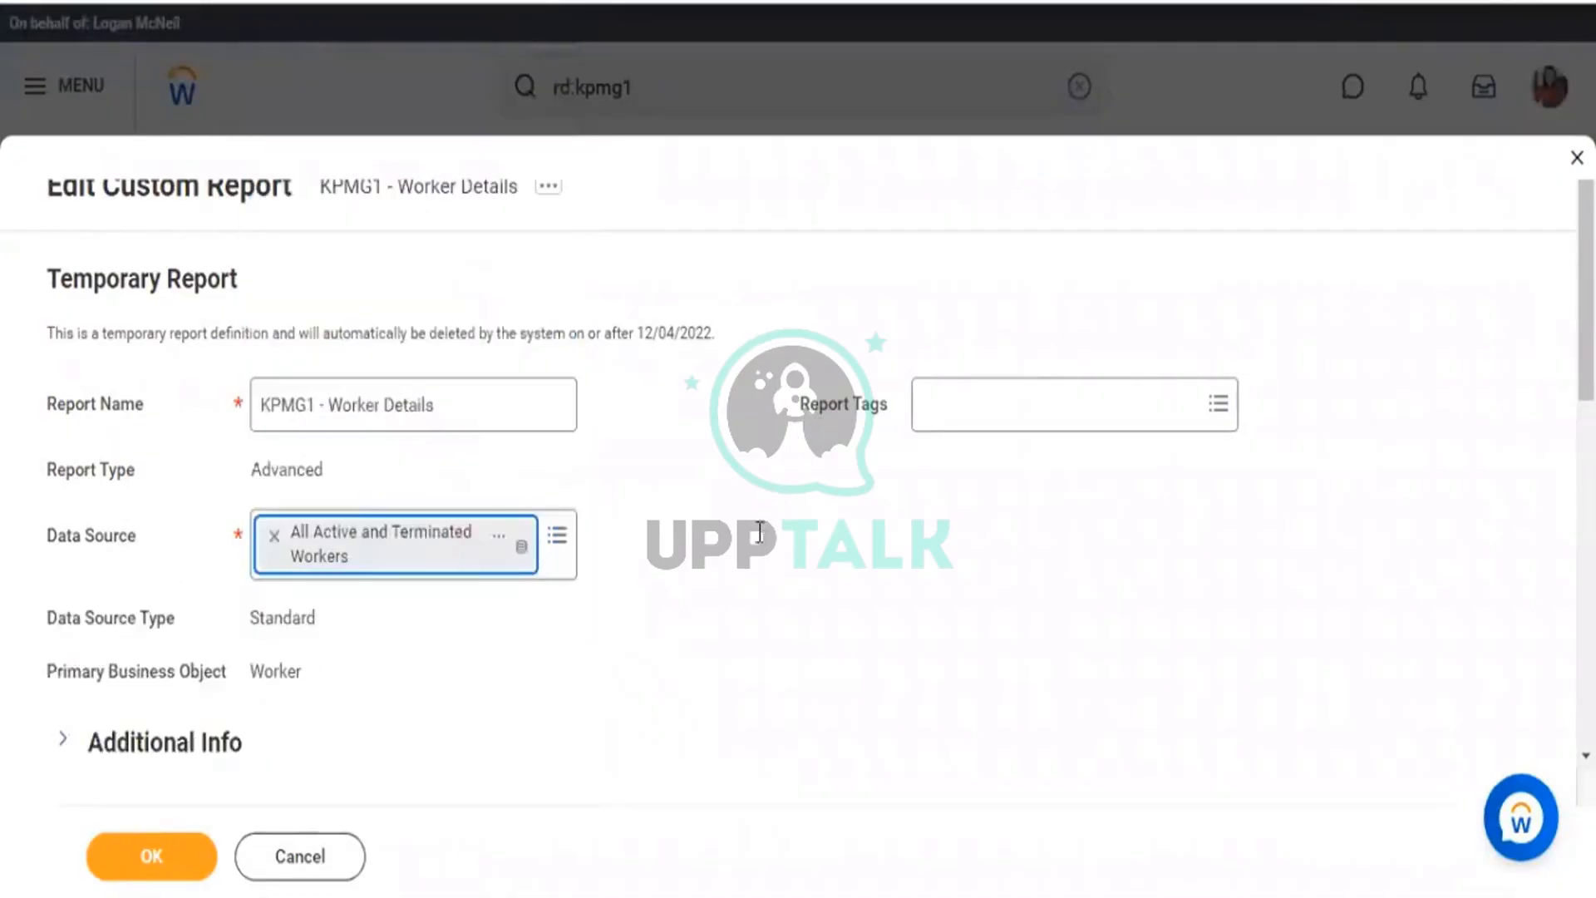
{"action": "scroll", "coordinate": [613, 507], "scroll_direction": "down", "scroll_amount": 8}
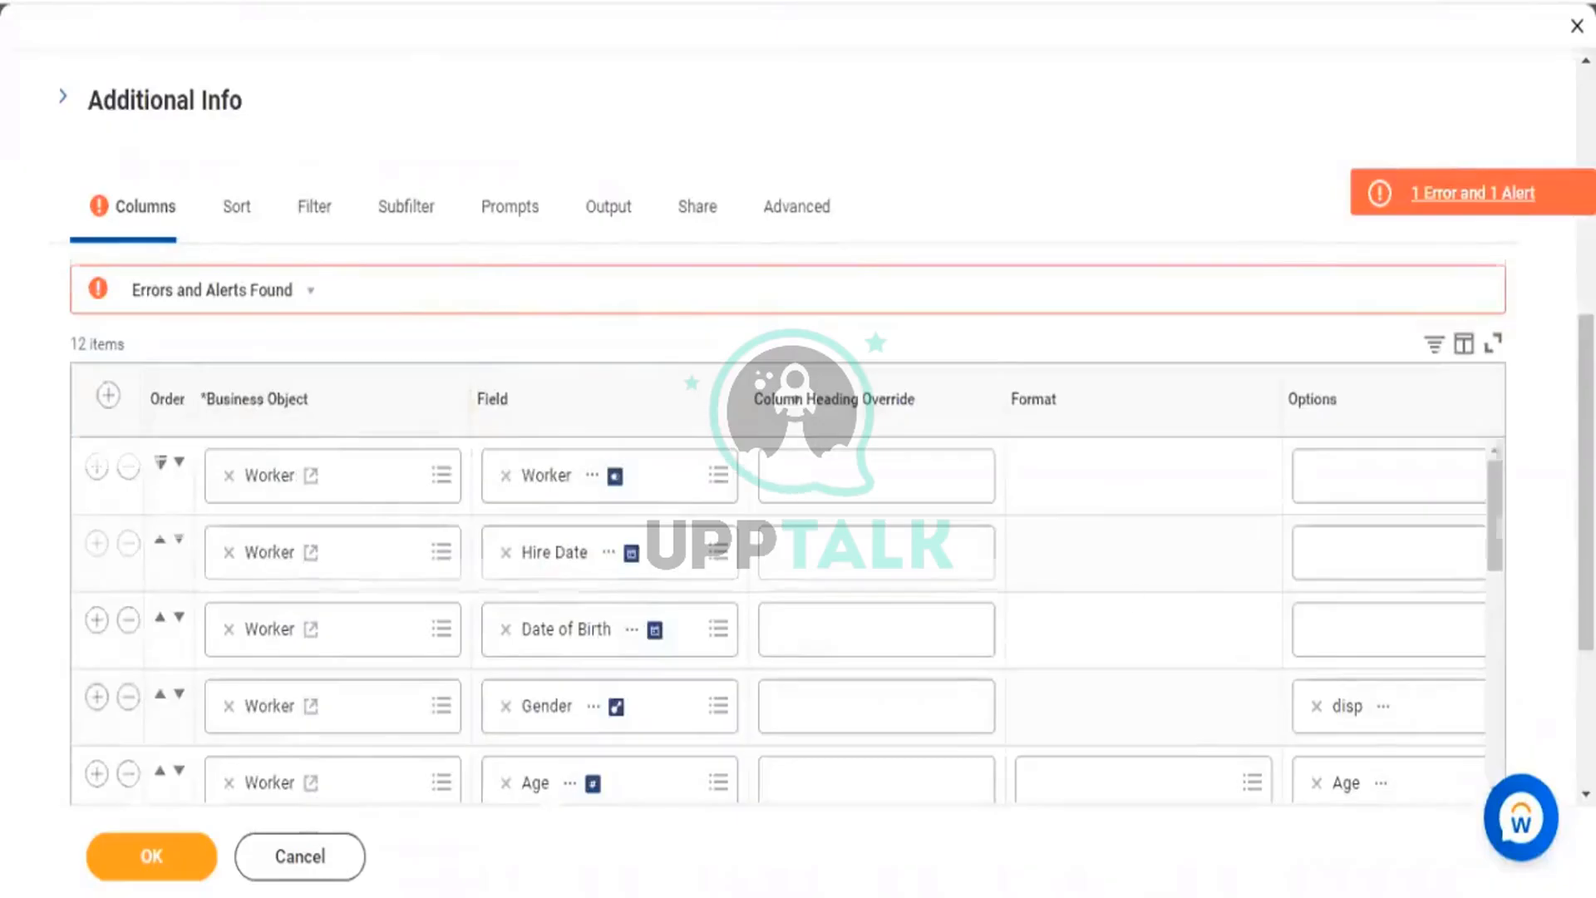
{"action": "scroll", "coordinate": [1339, 527], "scroll_direction": "down", "scroll_amount": 4}
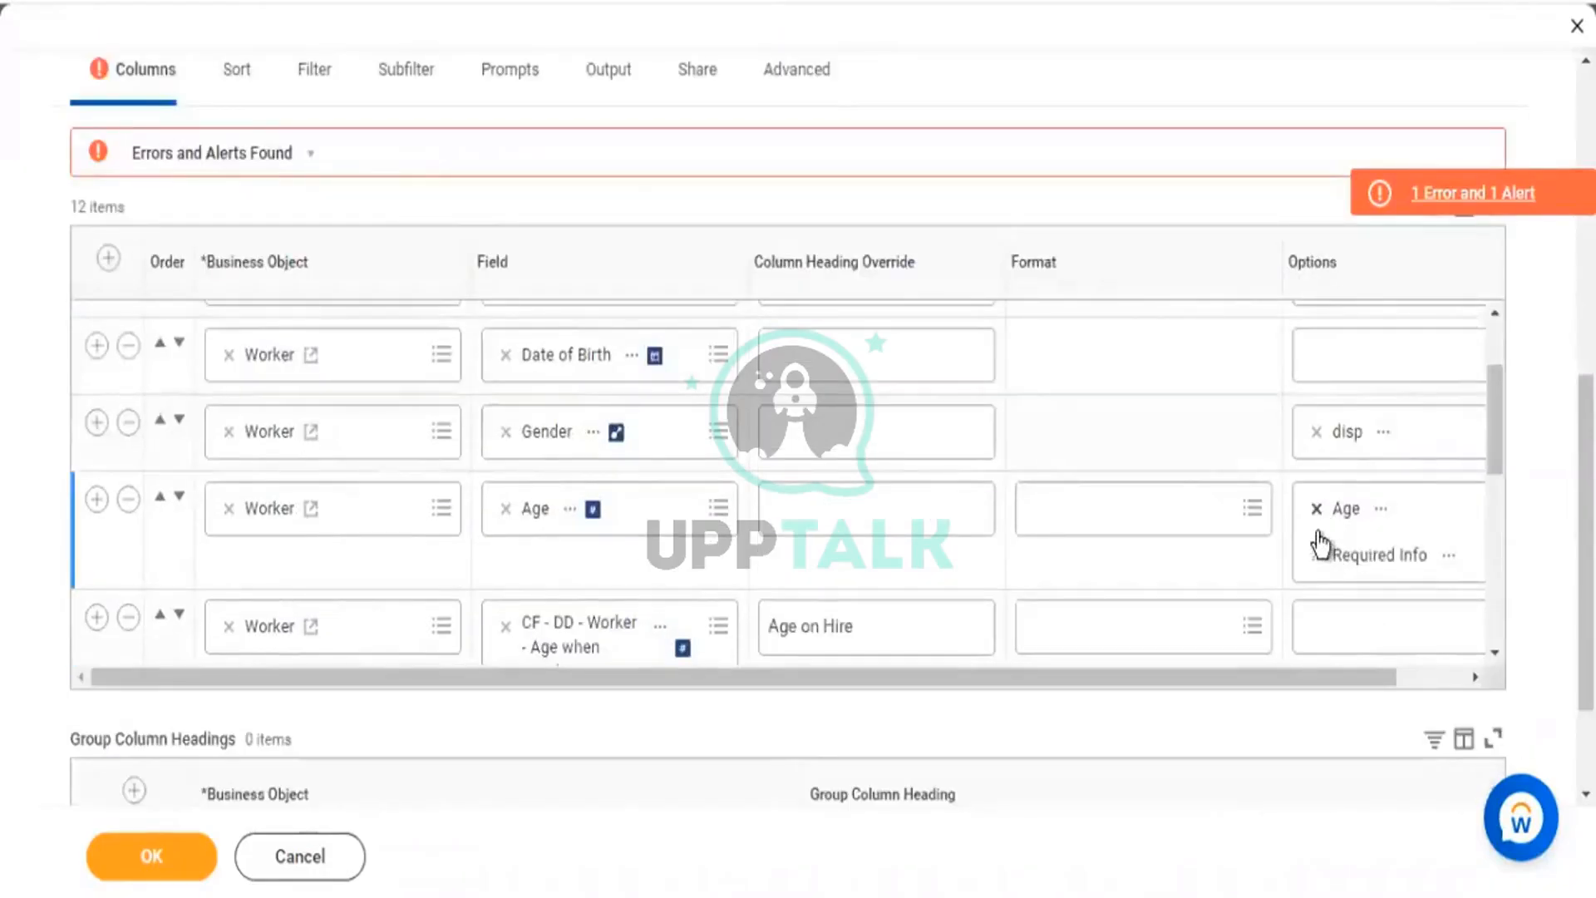
{"action": "left_click", "coordinate": [1319, 532]}
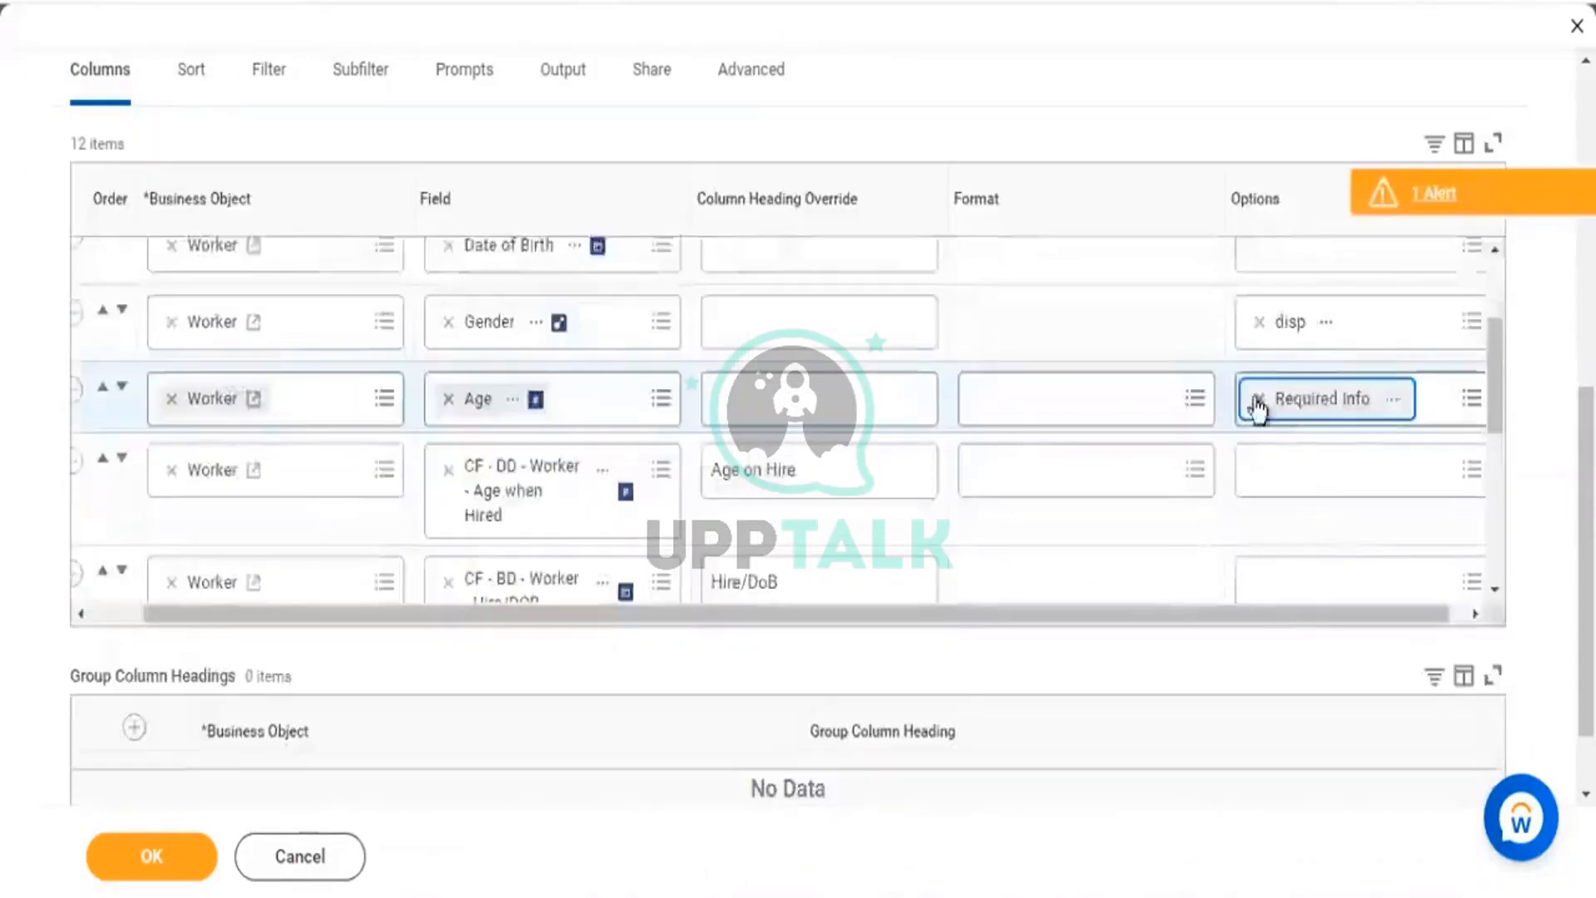
{"action": "left_click", "coordinate": [1258, 402]}
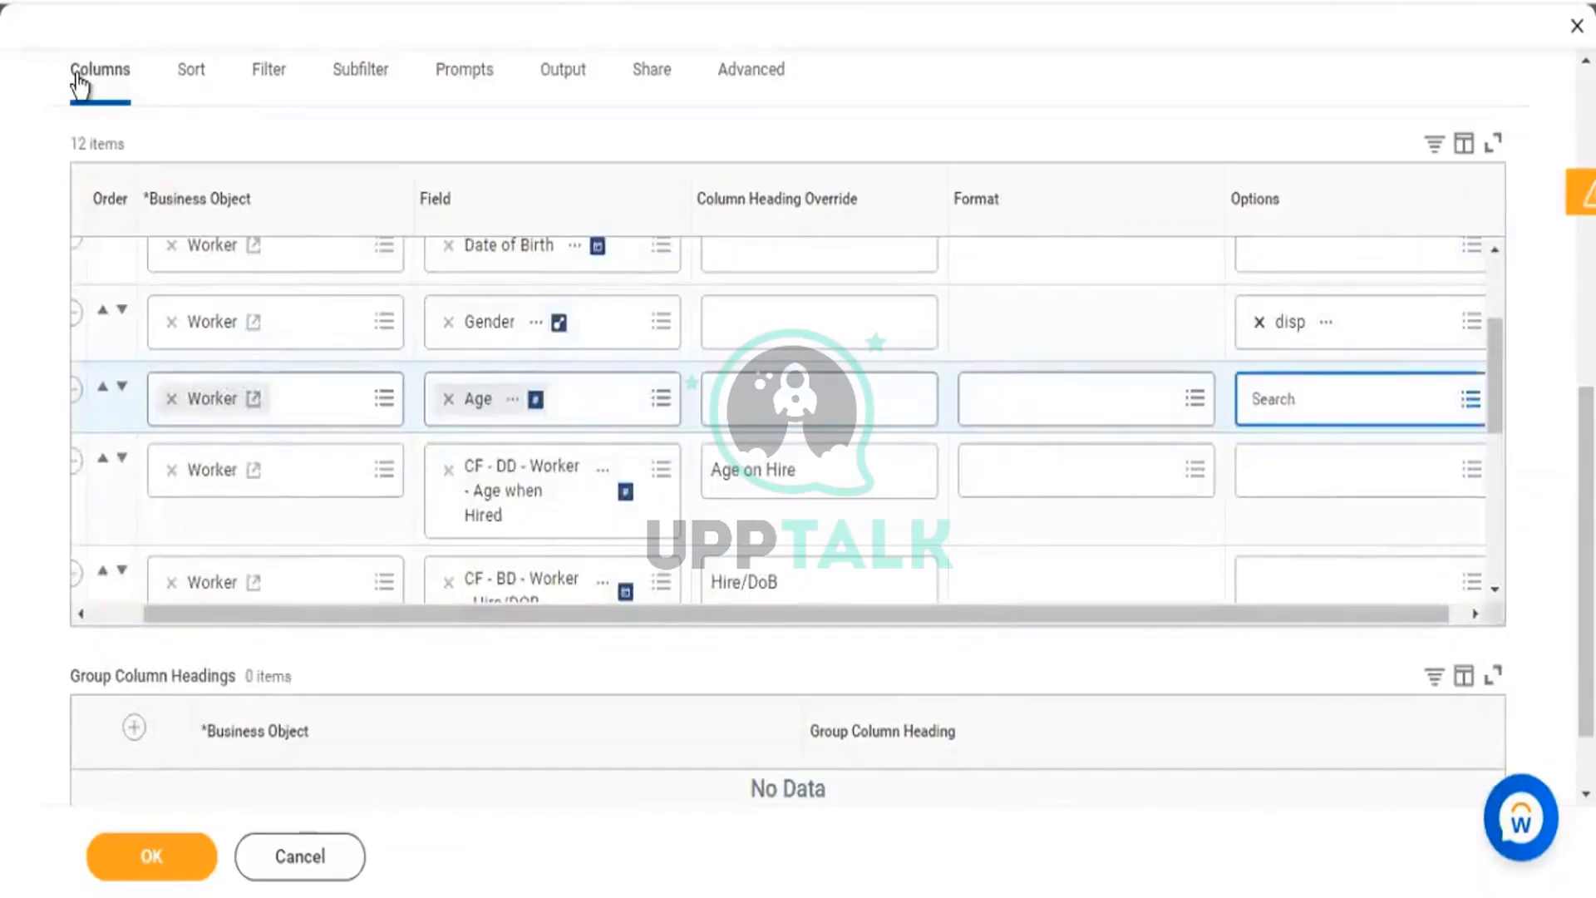
{"action": "left_click", "coordinate": [1259, 322]}
{"action": "left_click", "coordinate": [174, 858]}
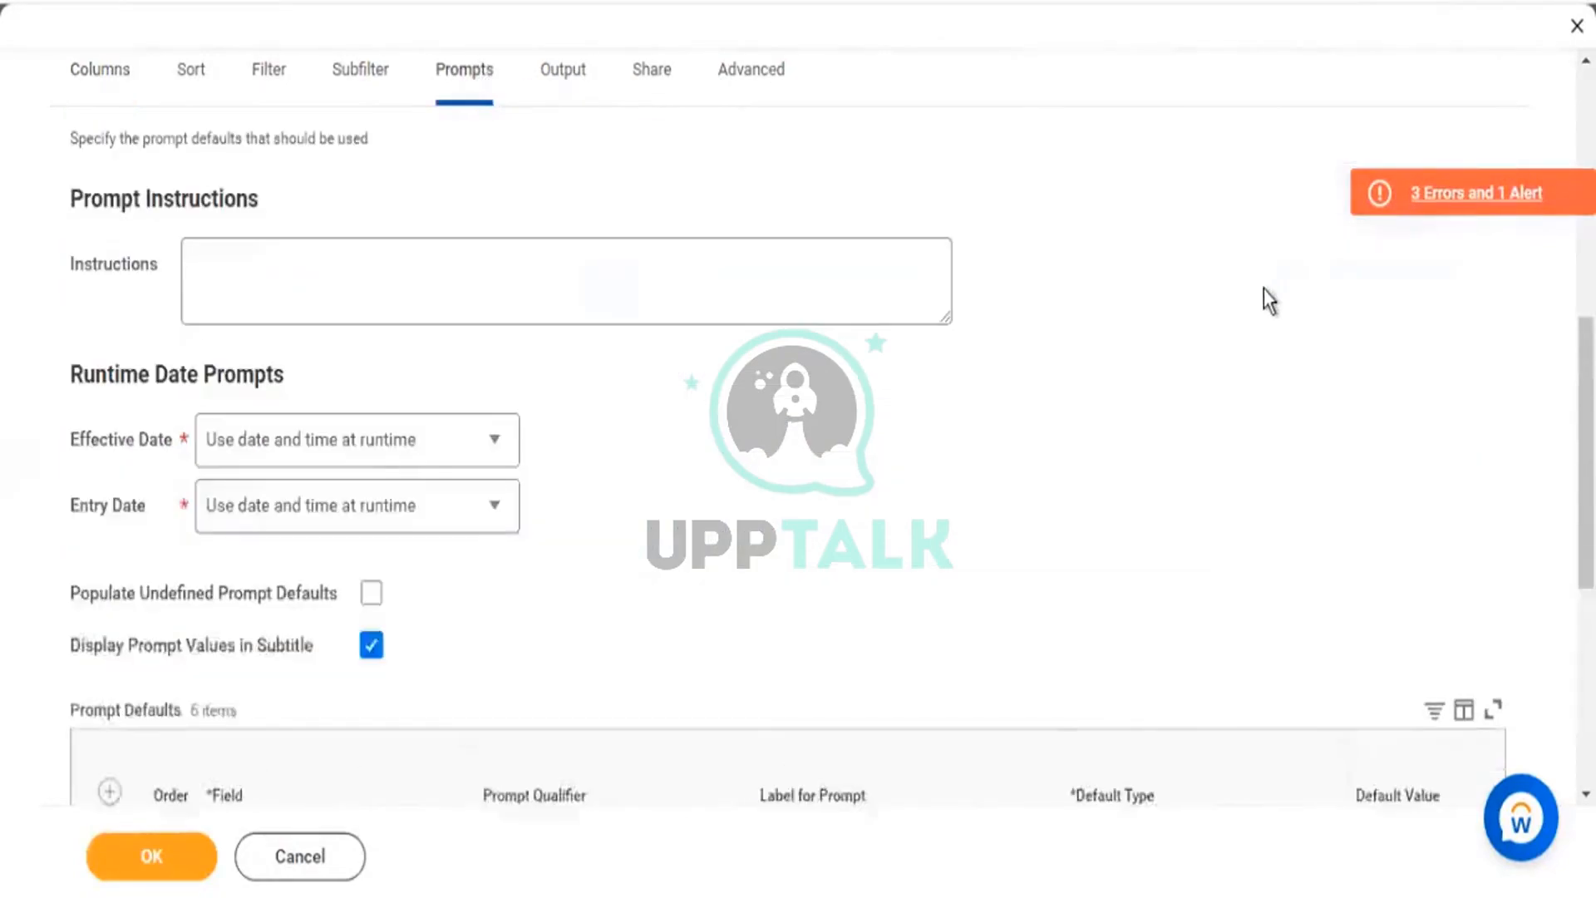
{"action": "scroll", "coordinate": [1259, 291], "scroll_direction": "down", "scroll_amount": 5}
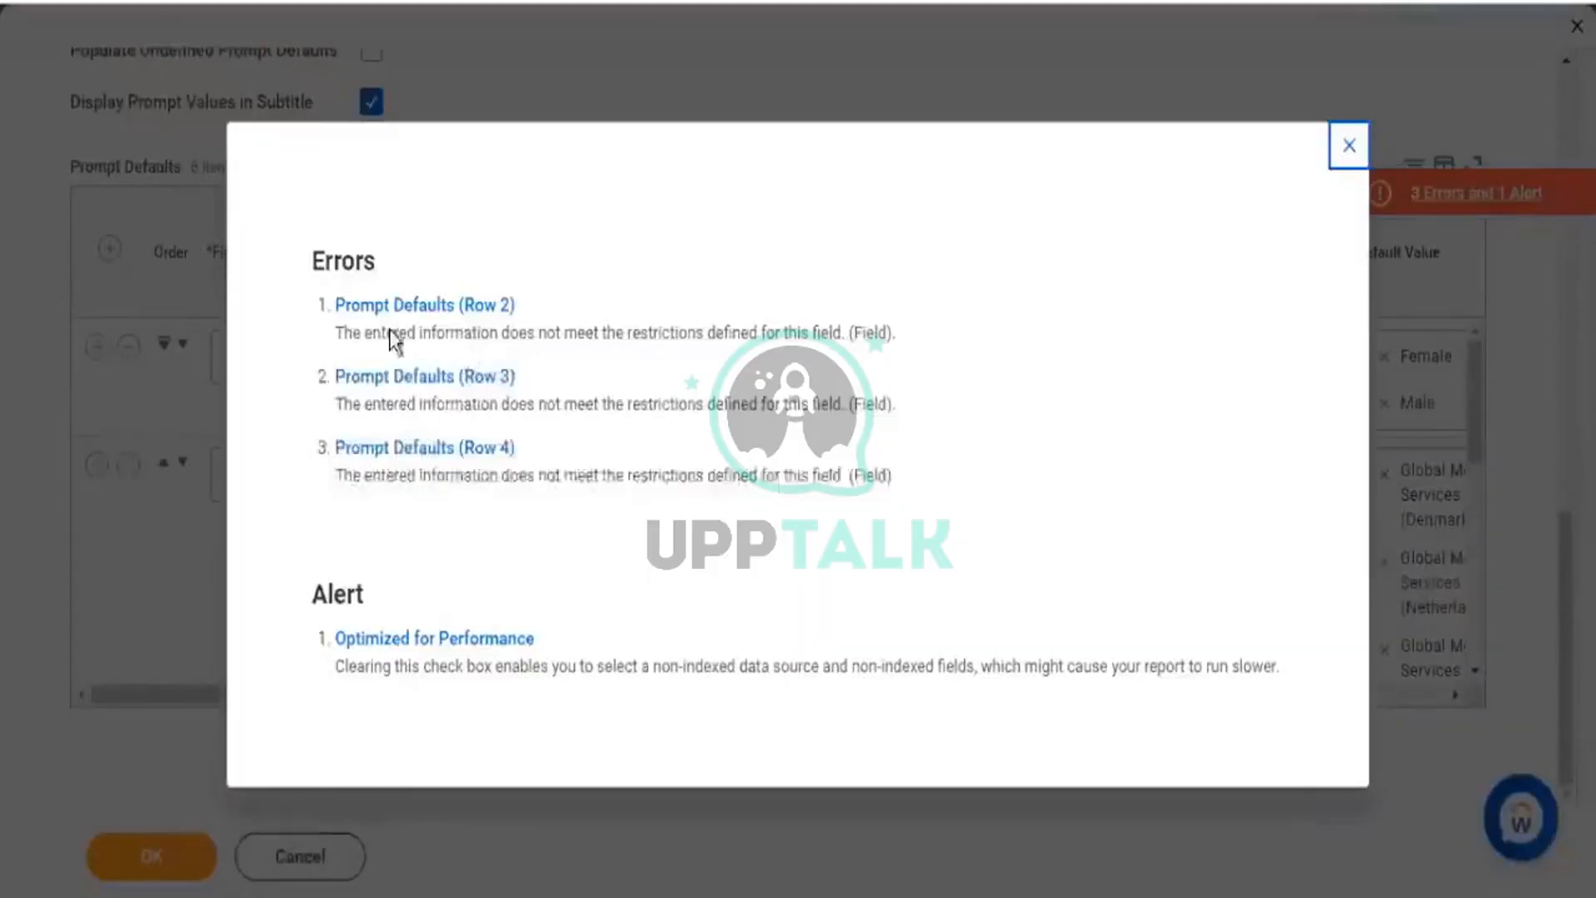
{"action": "left_click_drag", "start_coordinate": [381, 333], "coordinate": [547, 332]}
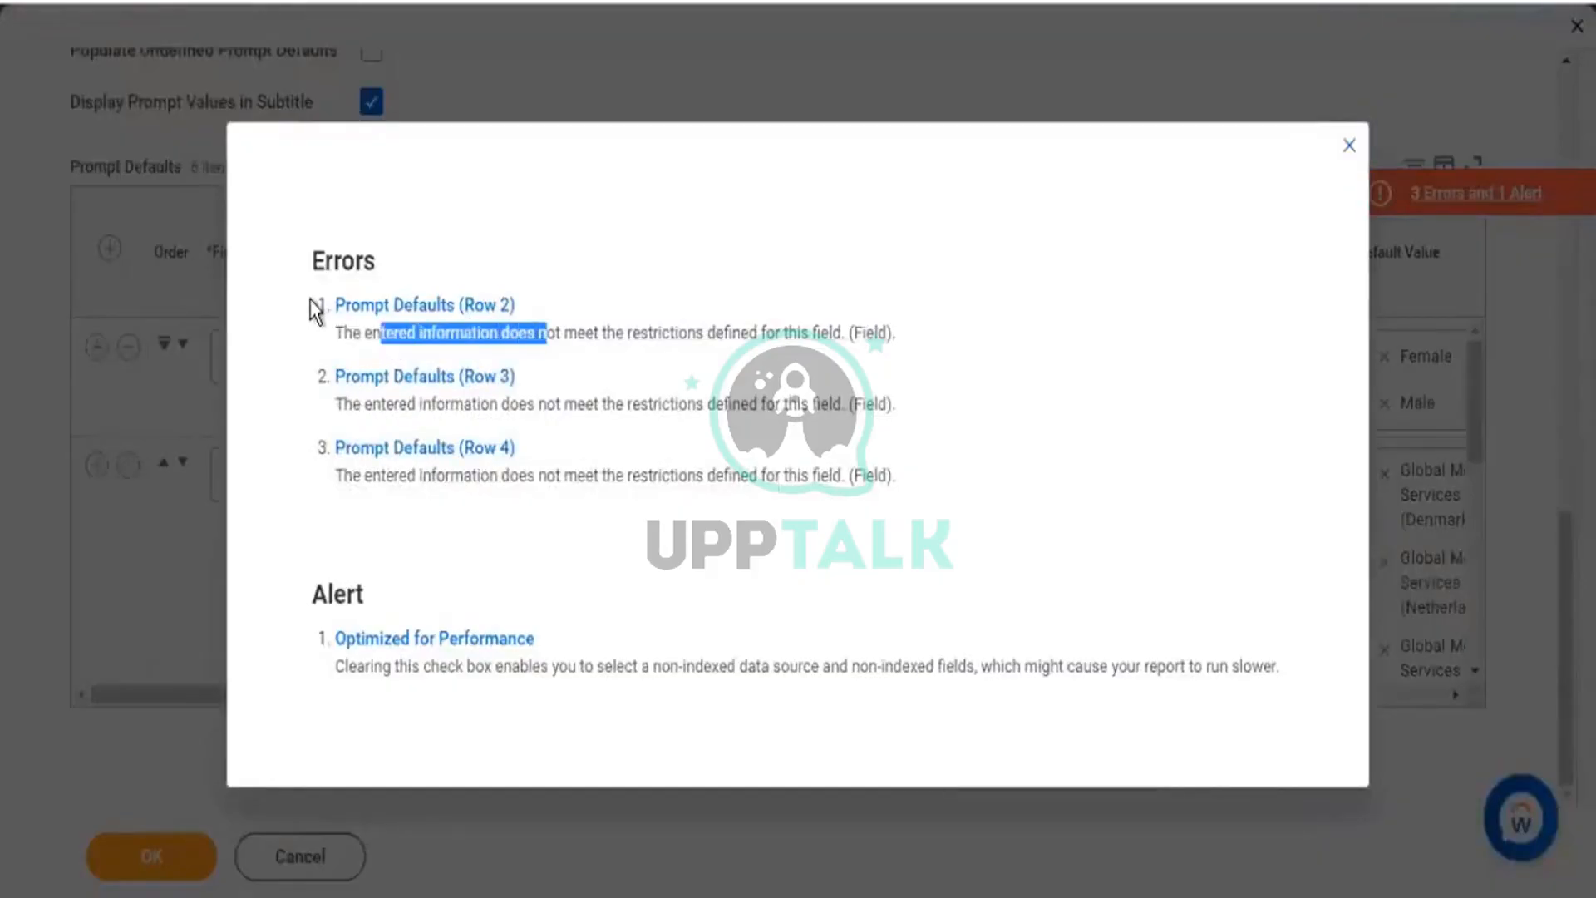
{"action": "left_click_drag", "start_coordinate": [312, 310], "coordinate": [522, 456]}
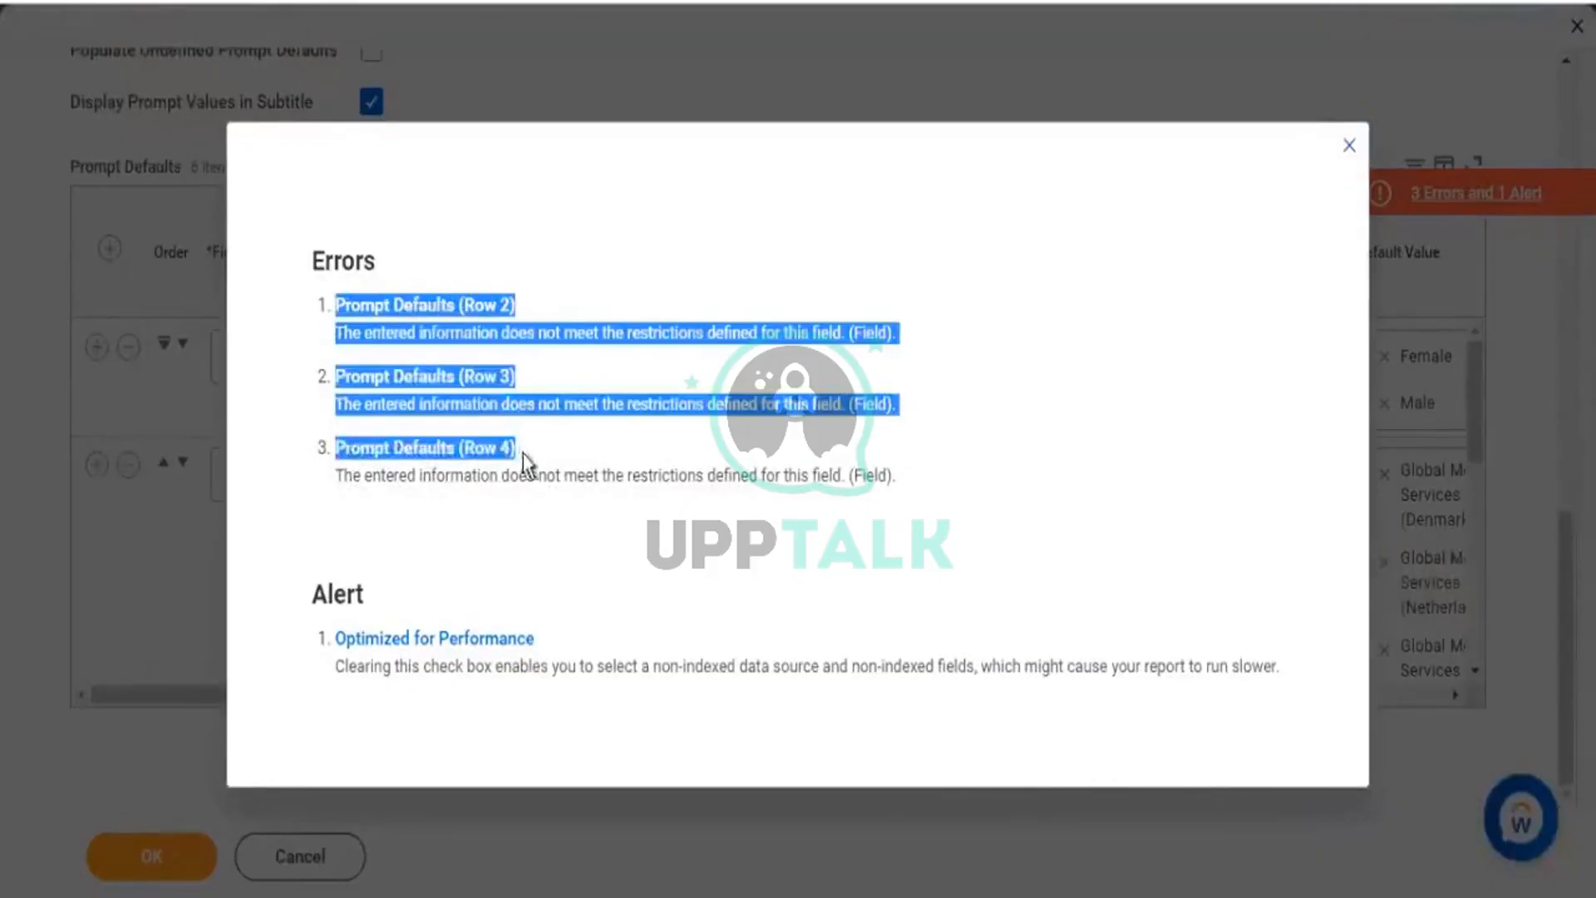
{"action": "left_click", "coordinate": [1348, 156]}
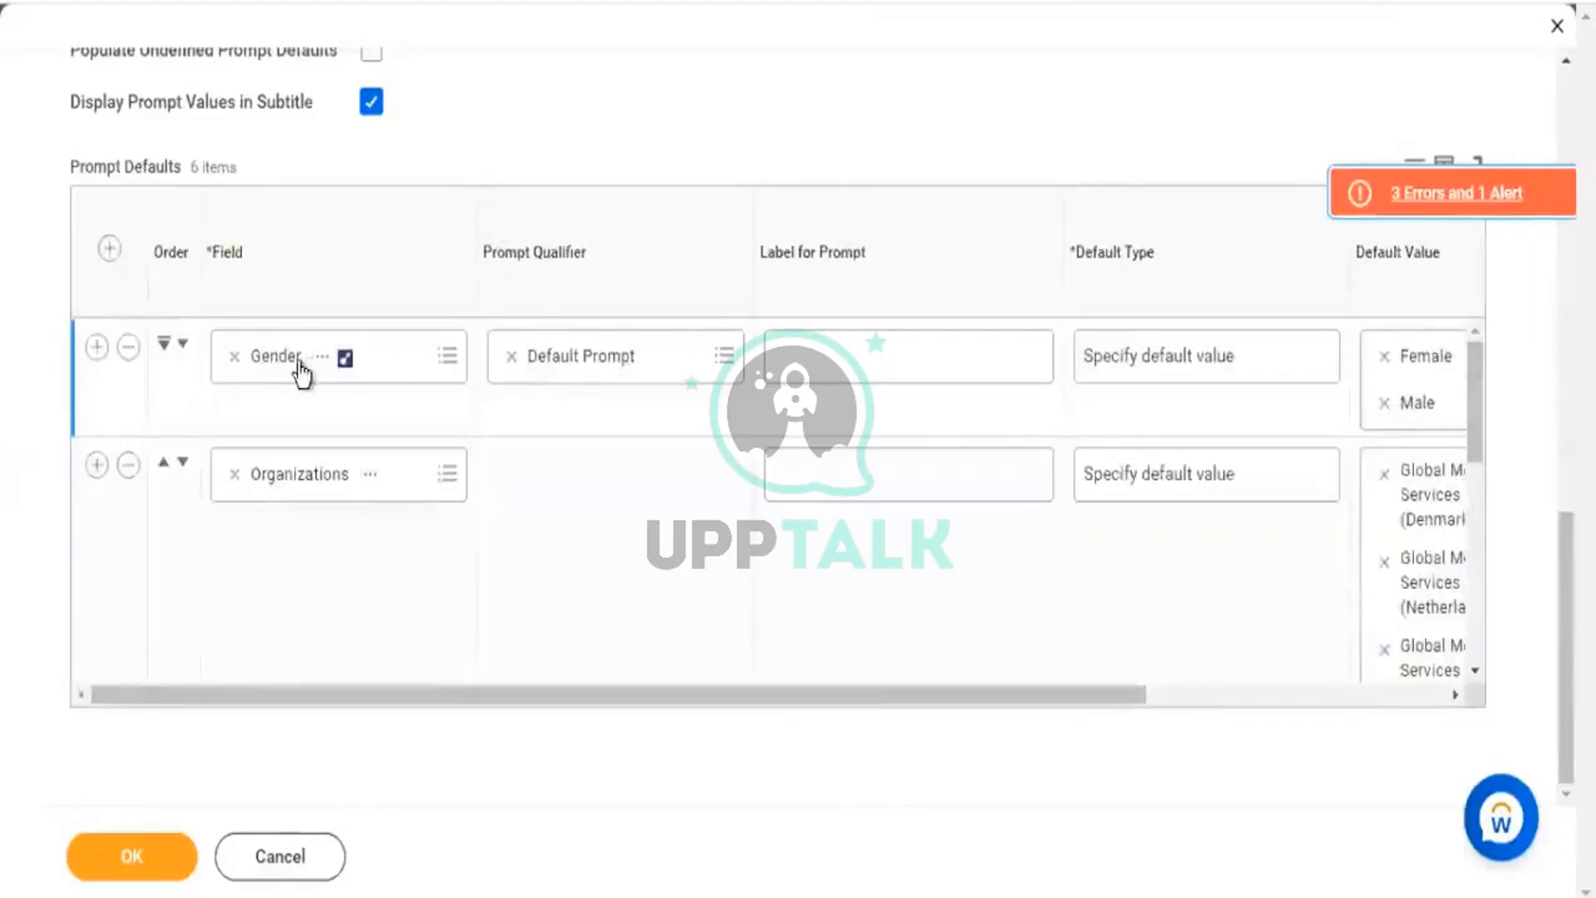
{"action": "left_click", "coordinate": [487, 522]}
{"action": "scroll", "coordinate": [541, 560], "scroll_direction": "down", "scroll_amount": 3}
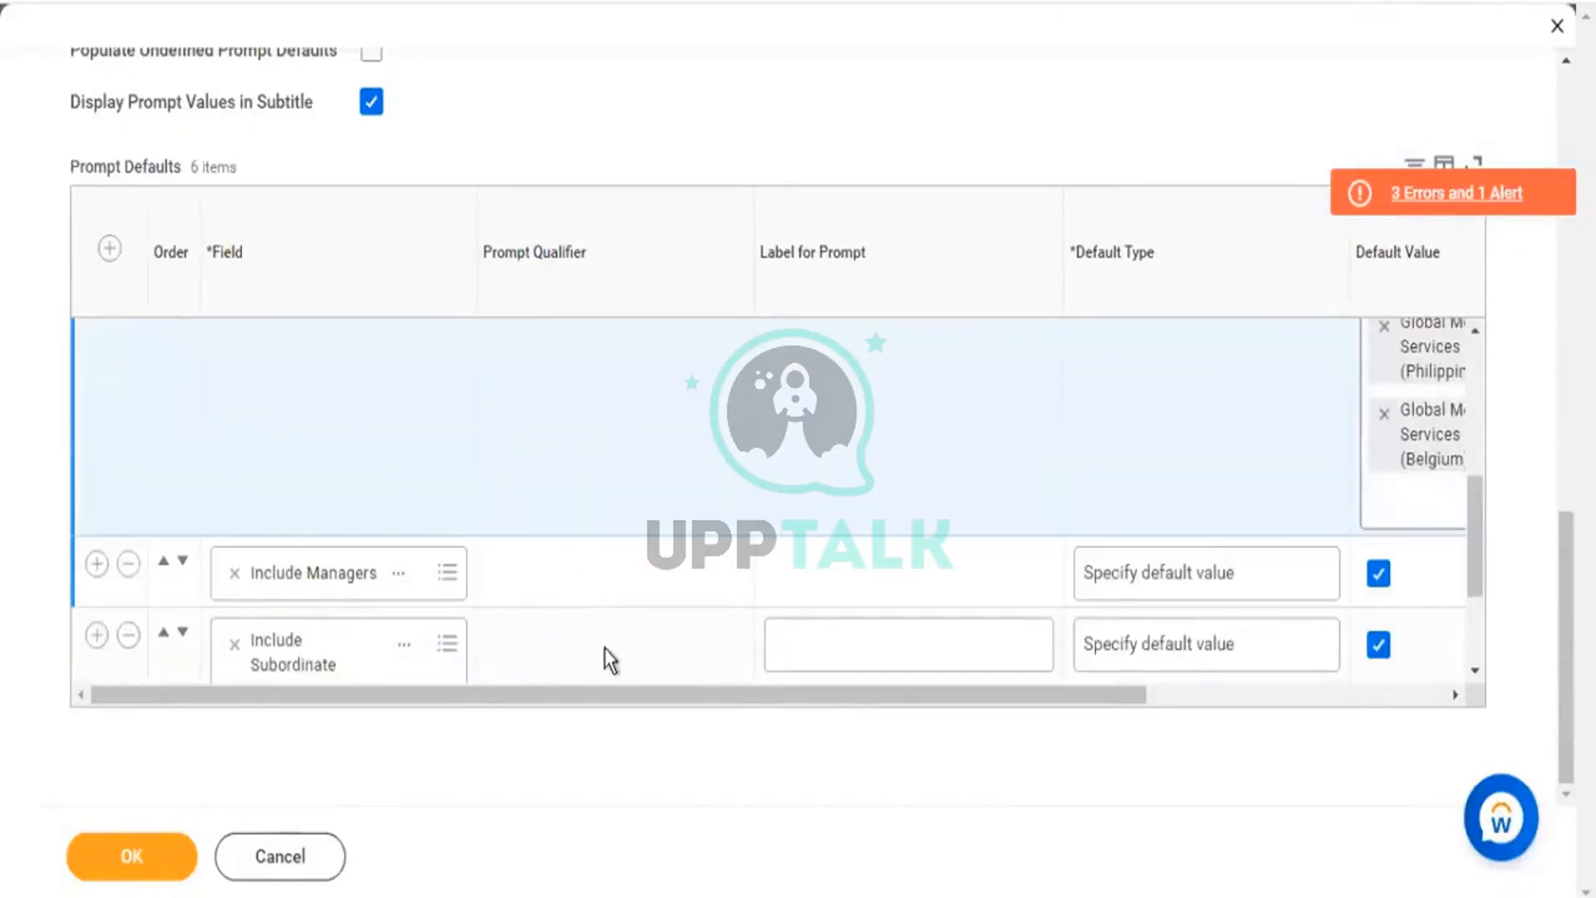
{"action": "left_click", "coordinate": [565, 633]}
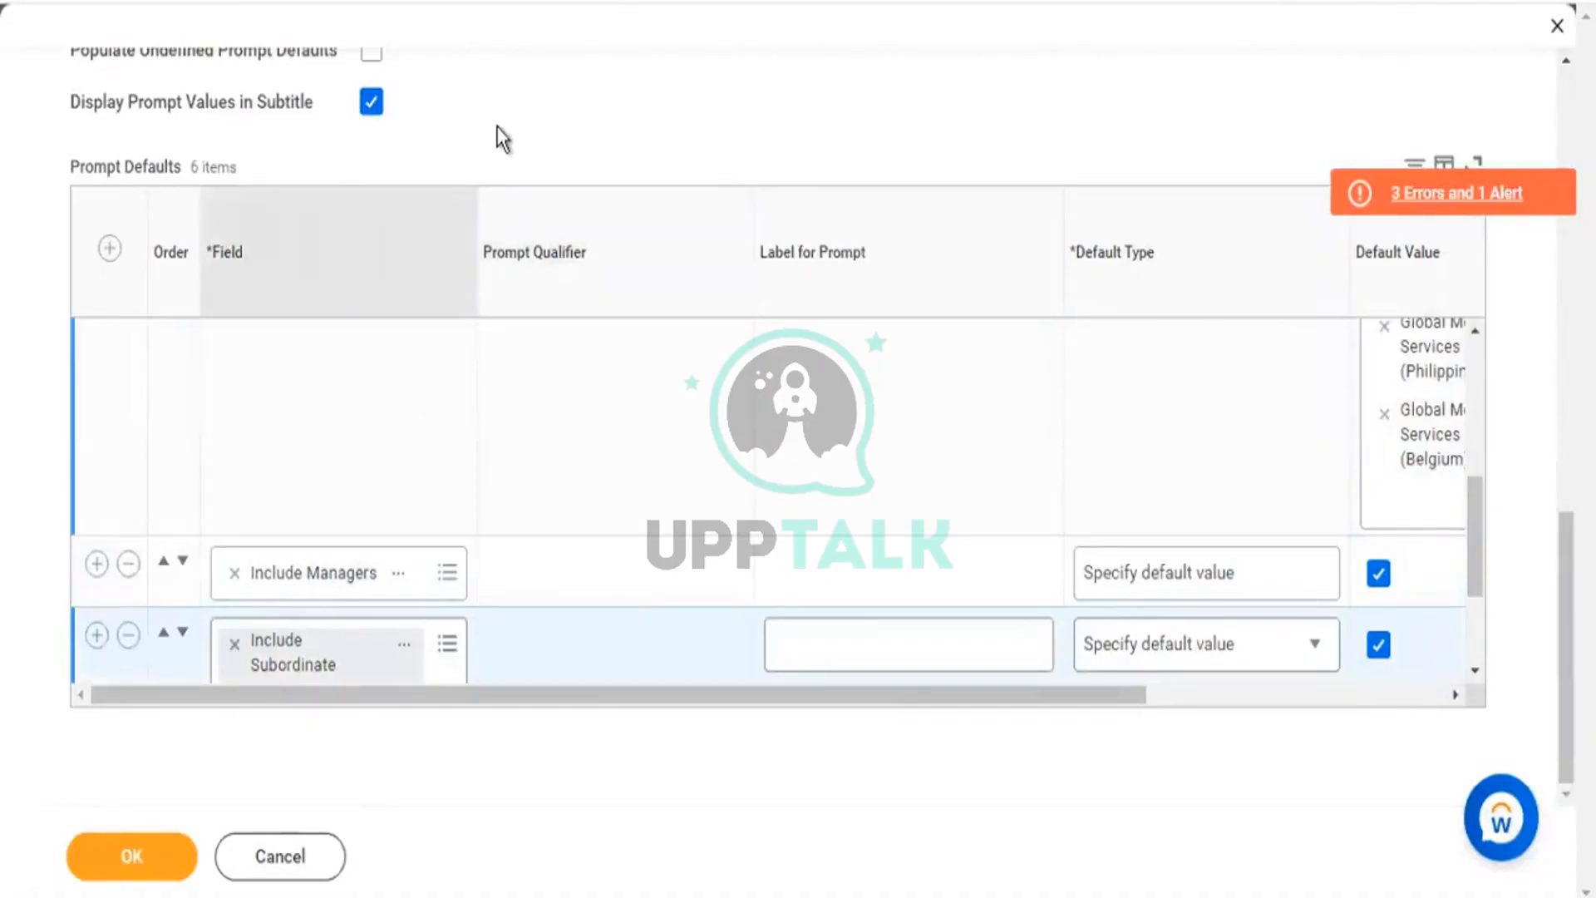
{"action": "scroll", "coordinate": [321, 153], "scroll_direction": "up", "scroll_amount": 5}
{"action": "scroll", "coordinate": [329, 250], "scroll_direction": "up", "scroll_amount": 5}
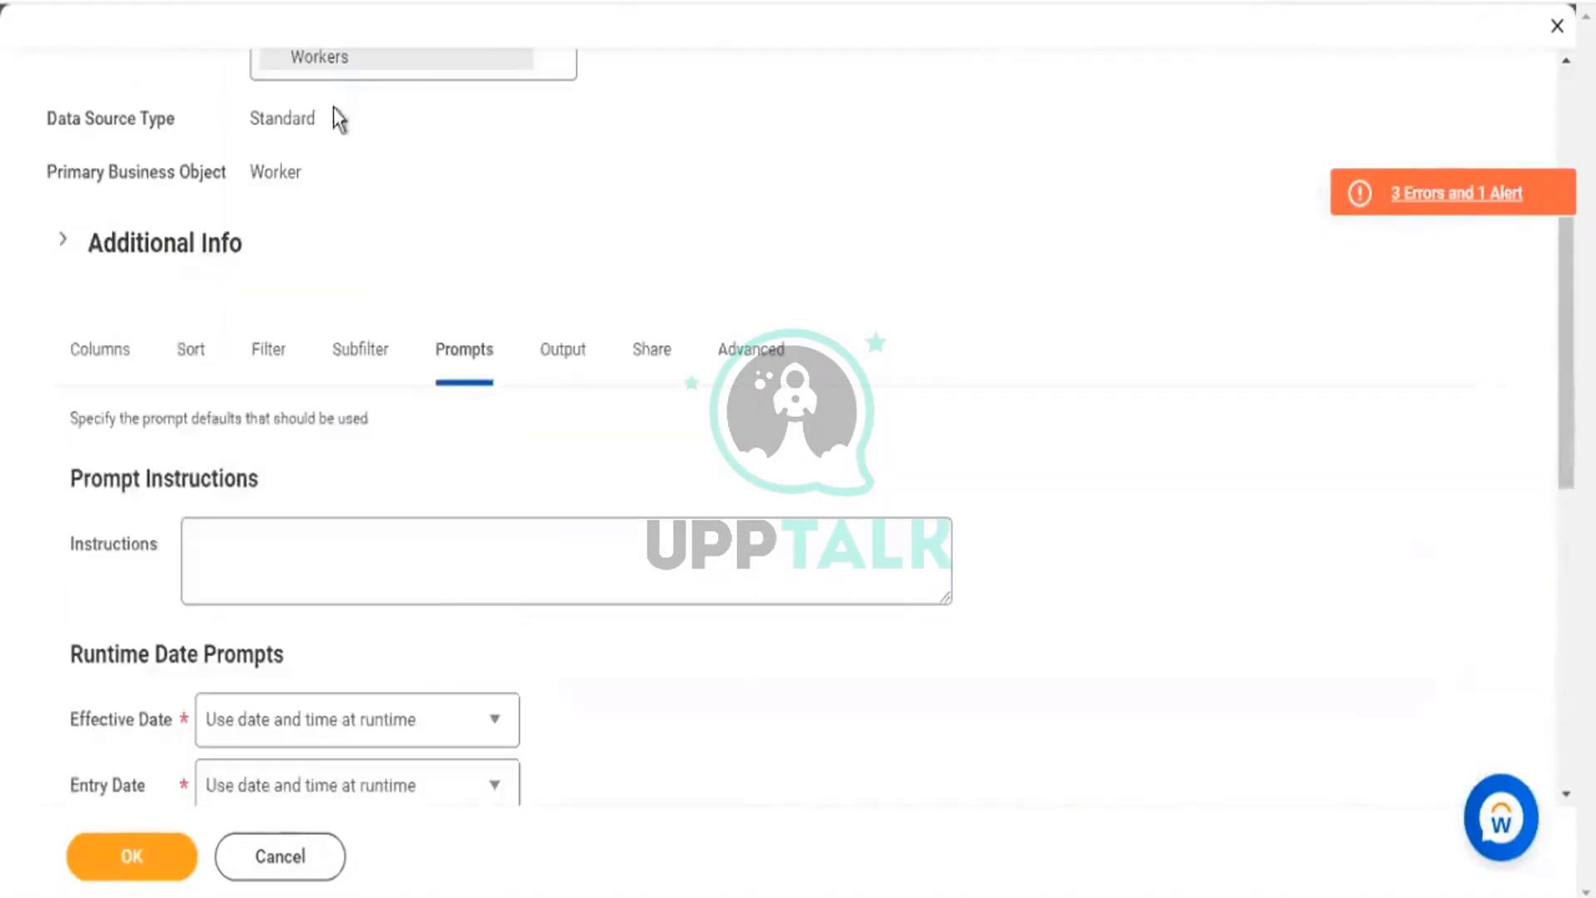
{"action": "scroll", "coordinate": [765, 354], "scroll_direction": "down", "scroll_amount": 5}
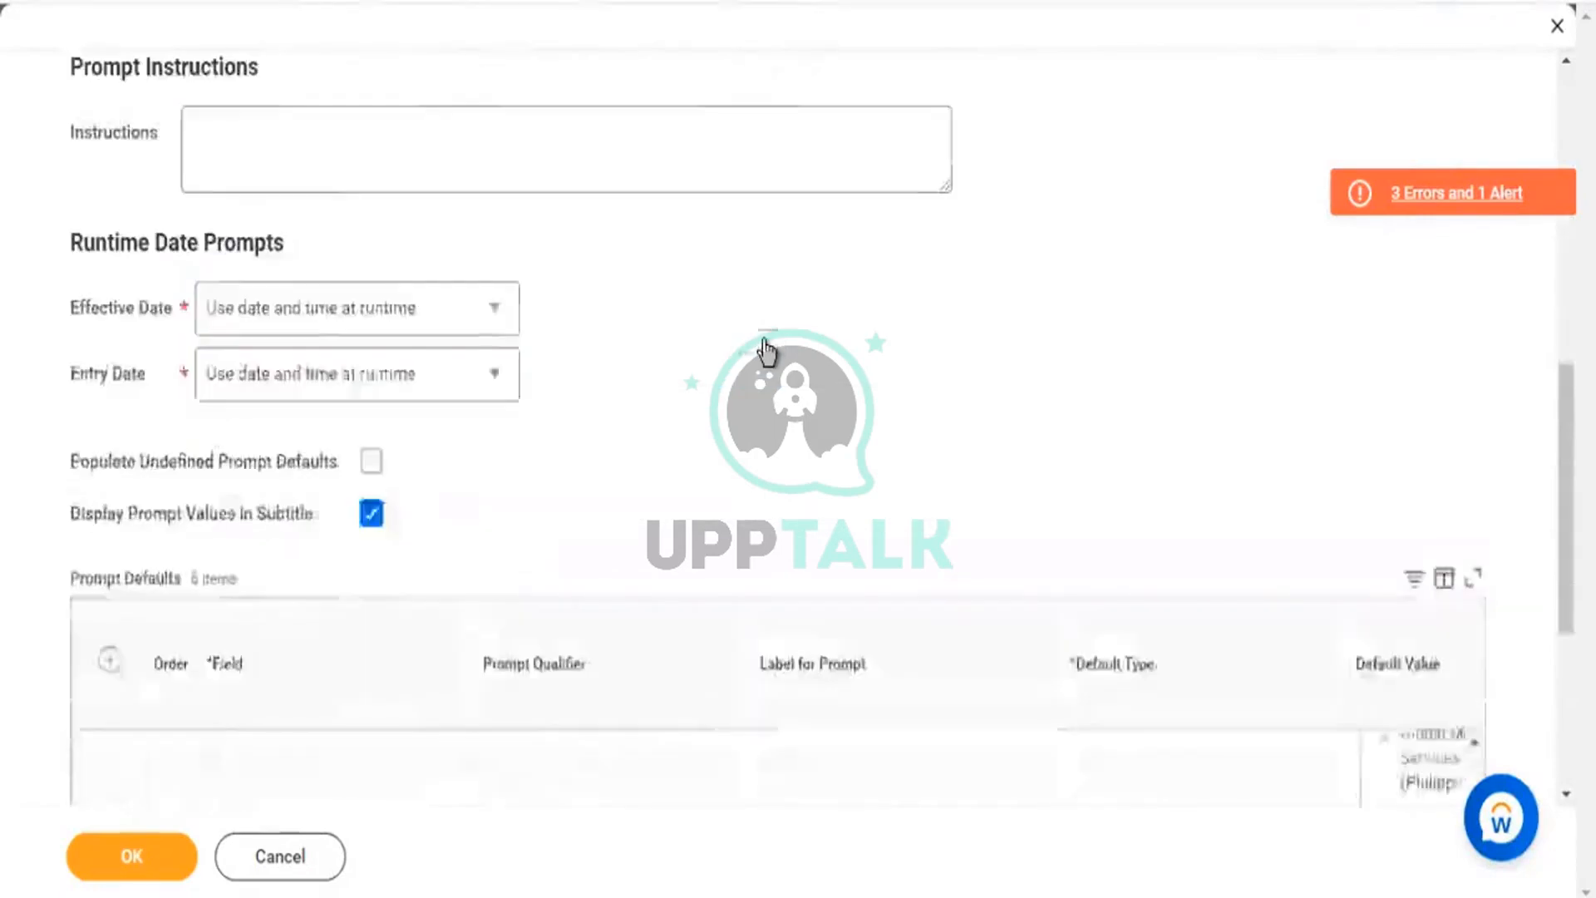
{"action": "scroll", "coordinate": [896, 252], "scroll_direction": "down", "scroll_amount": 5}
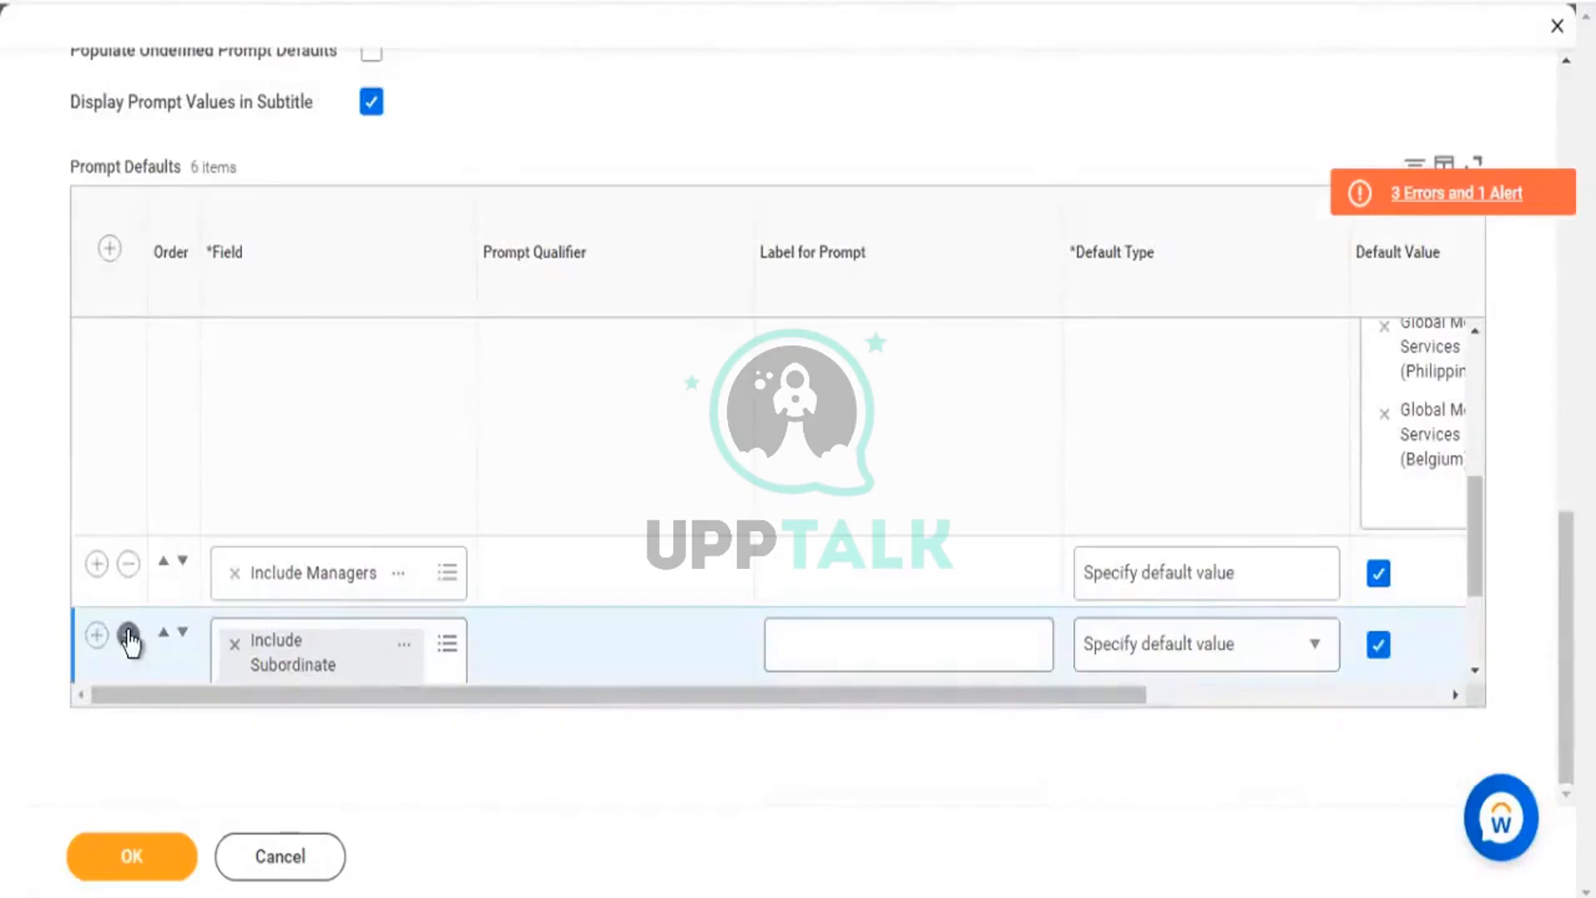
Delete the Include Subordinate, Include Managers and Organizations prompt defaults, leaving Gender and two Hire Date prompts.
{"action": "left_click", "coordinate": [128, 636]}
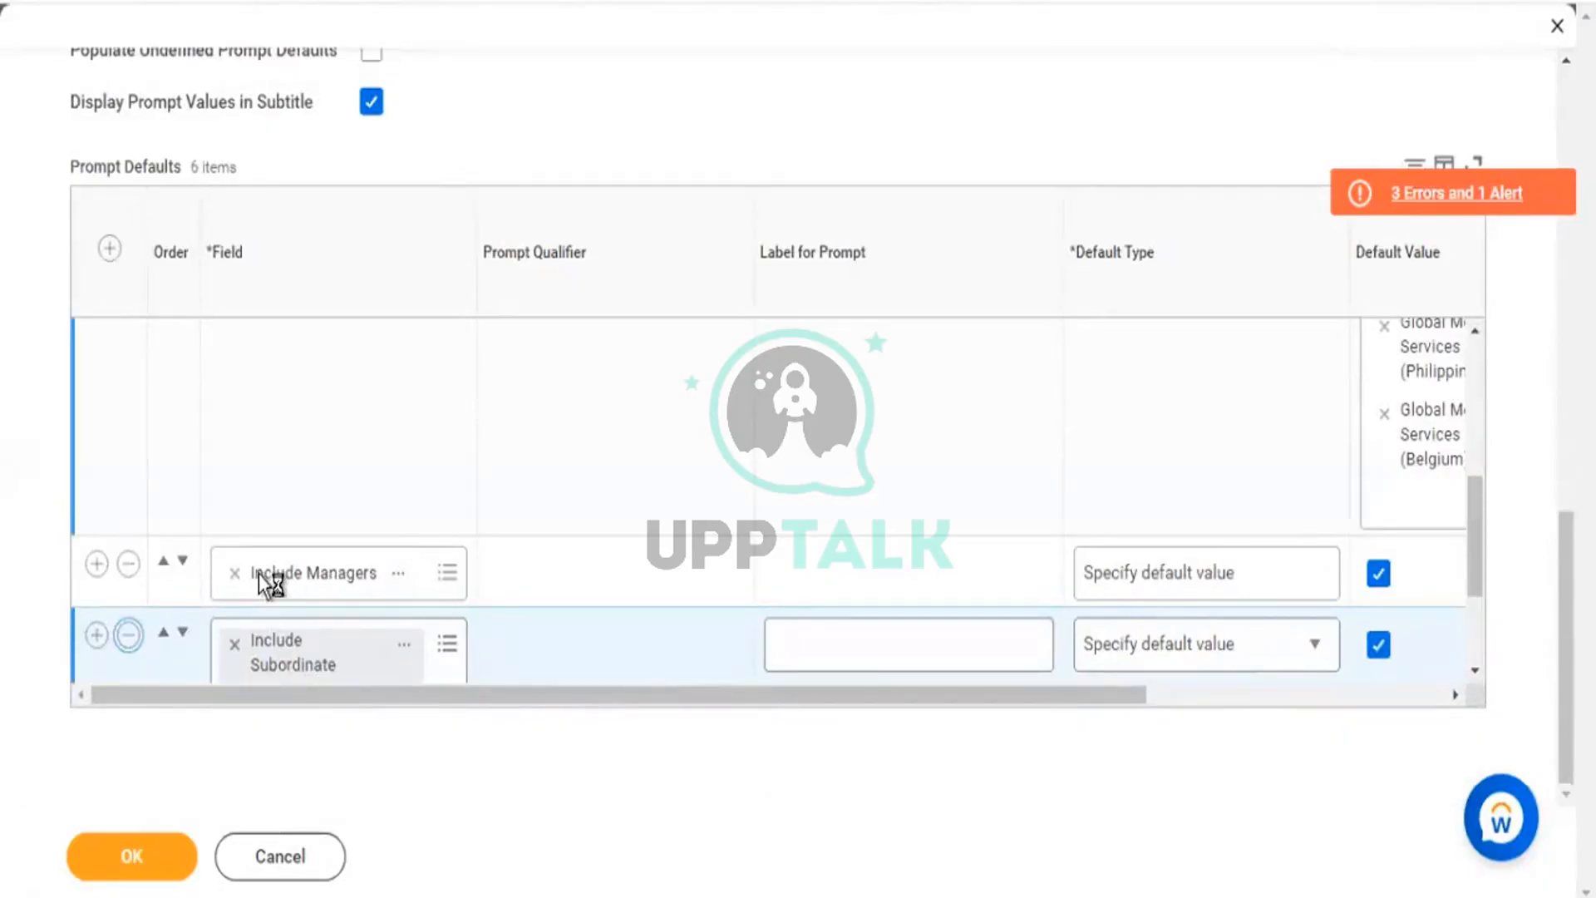
{"action": "left_click", "coordinate": [129, 565]}
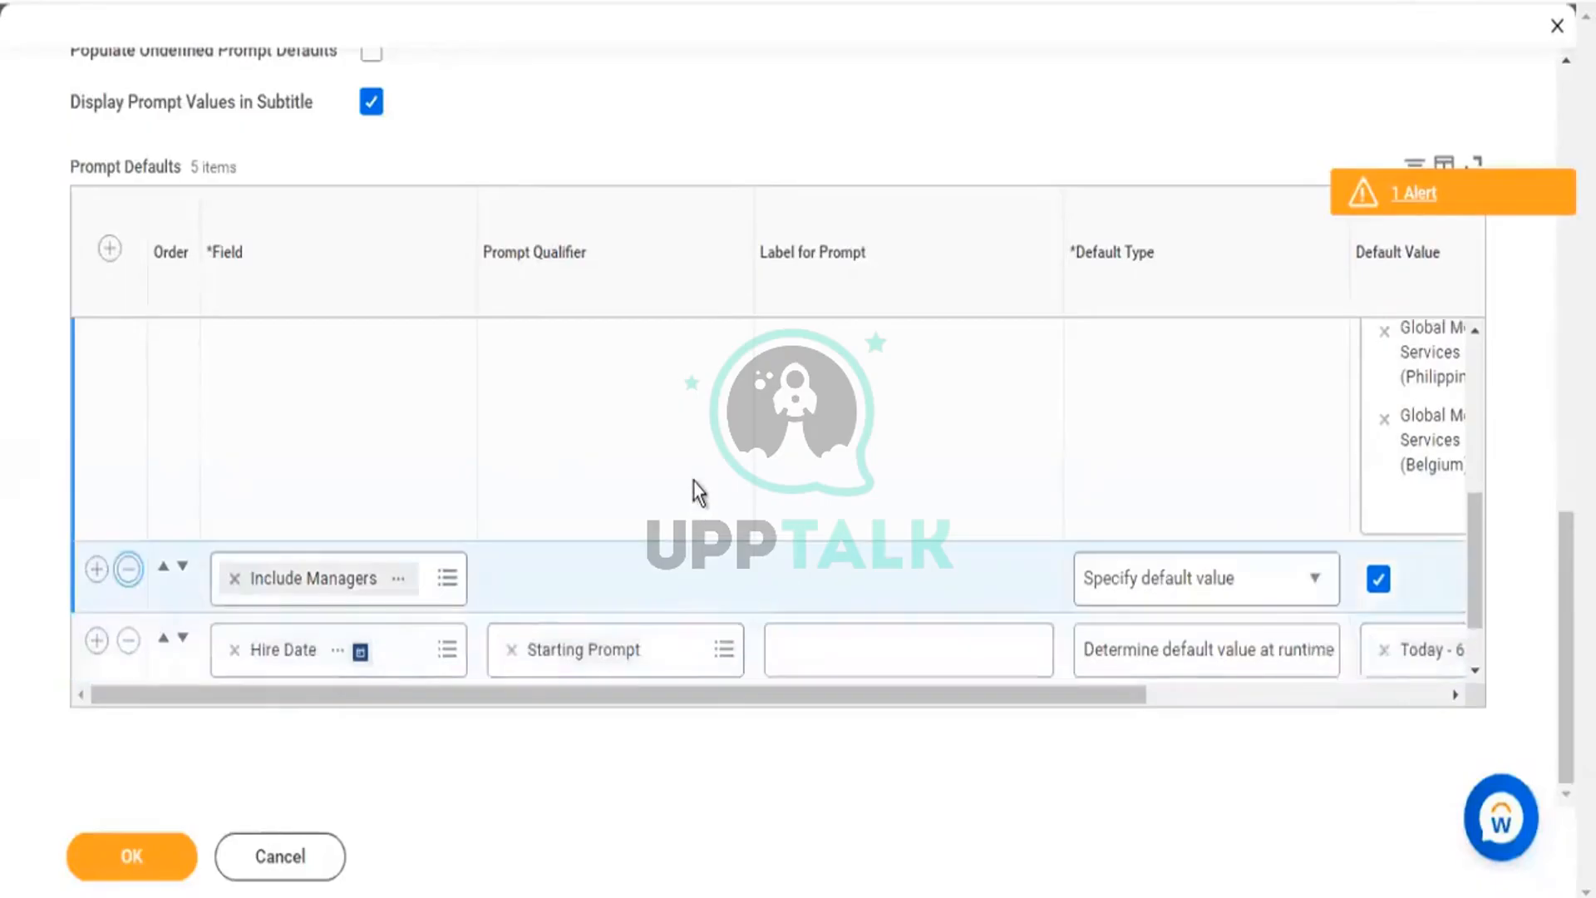
{"action": "scroll", "coordinate": [233, 446], "scroll_direction": "up", "scroll_amount": 3}
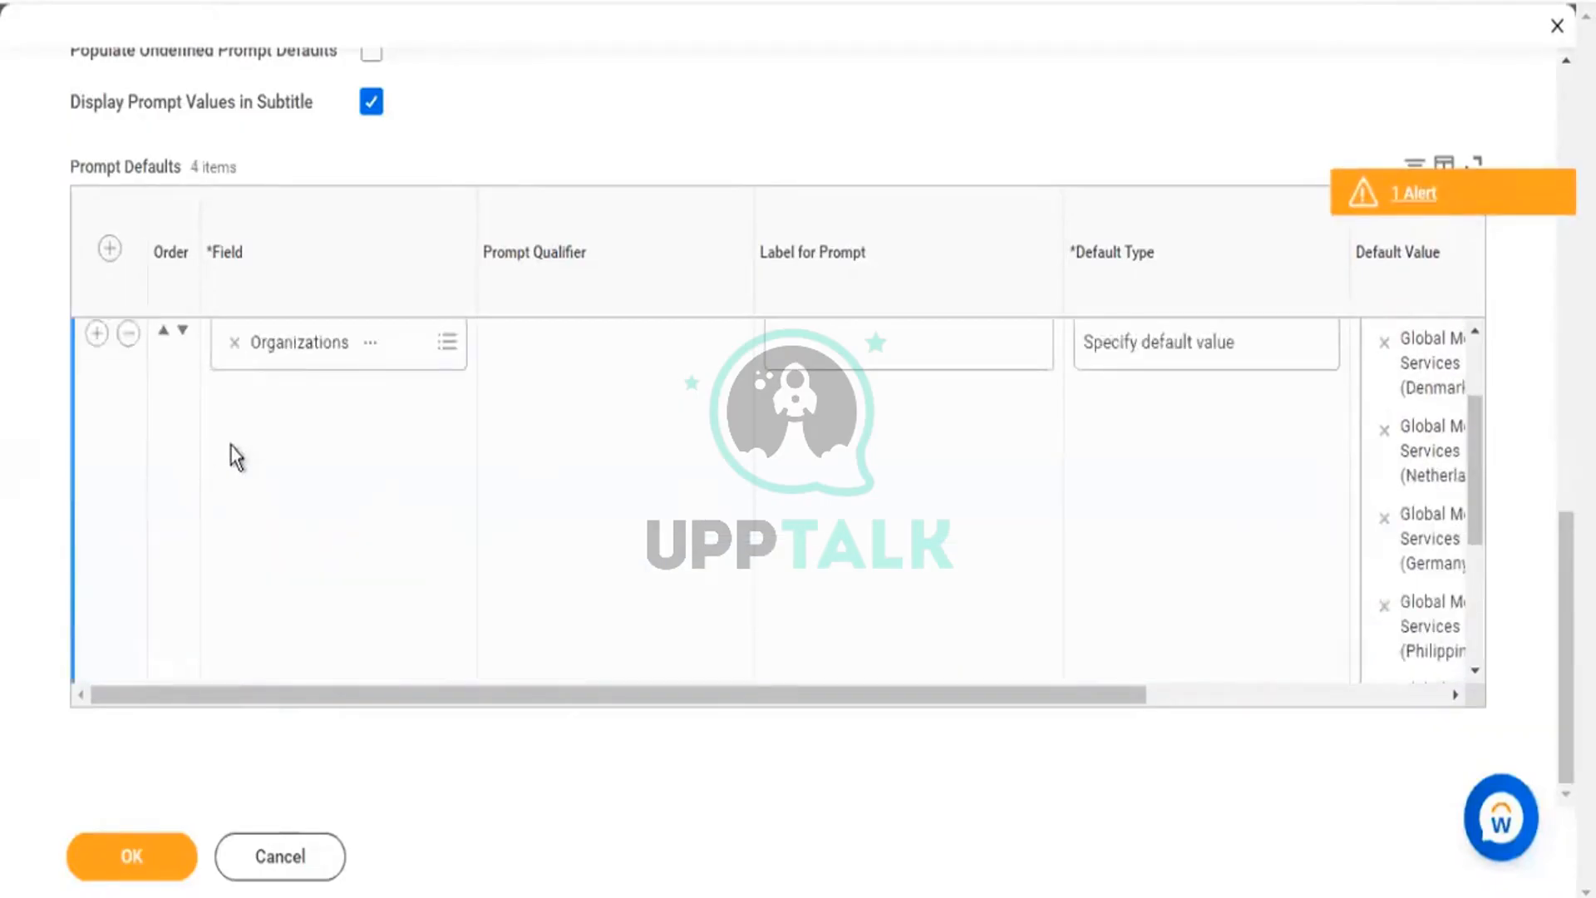
{"action": "left_click", "coordinate": [128, 333]}
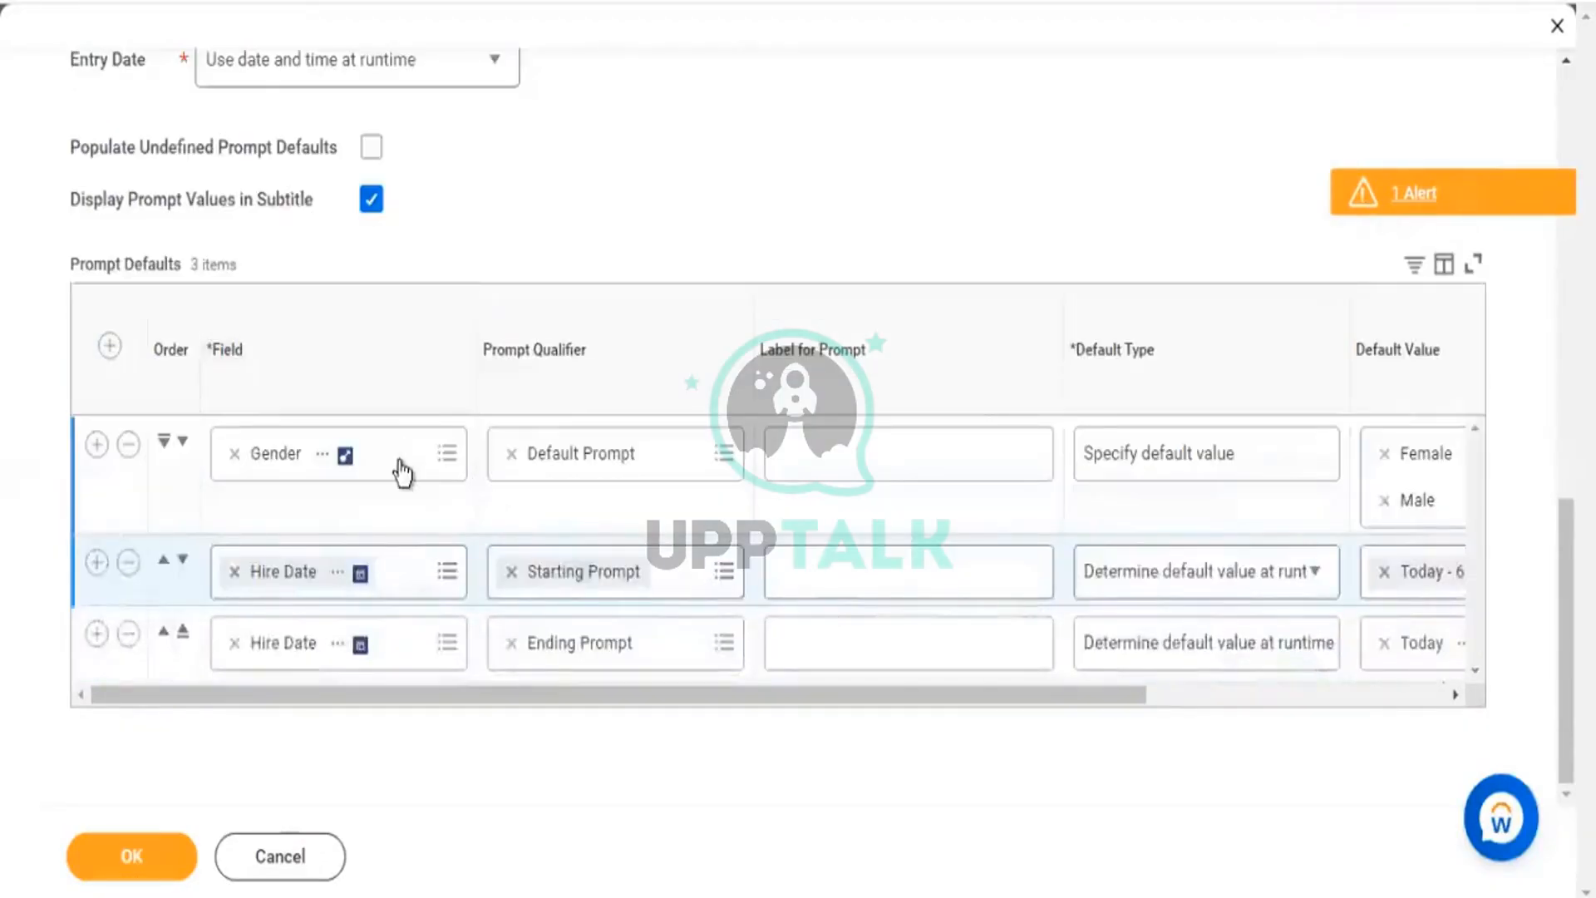
{"action": "scroll", "coordinate": [399, 195], "scroll_direction": "up", "scroll_amount": 2}
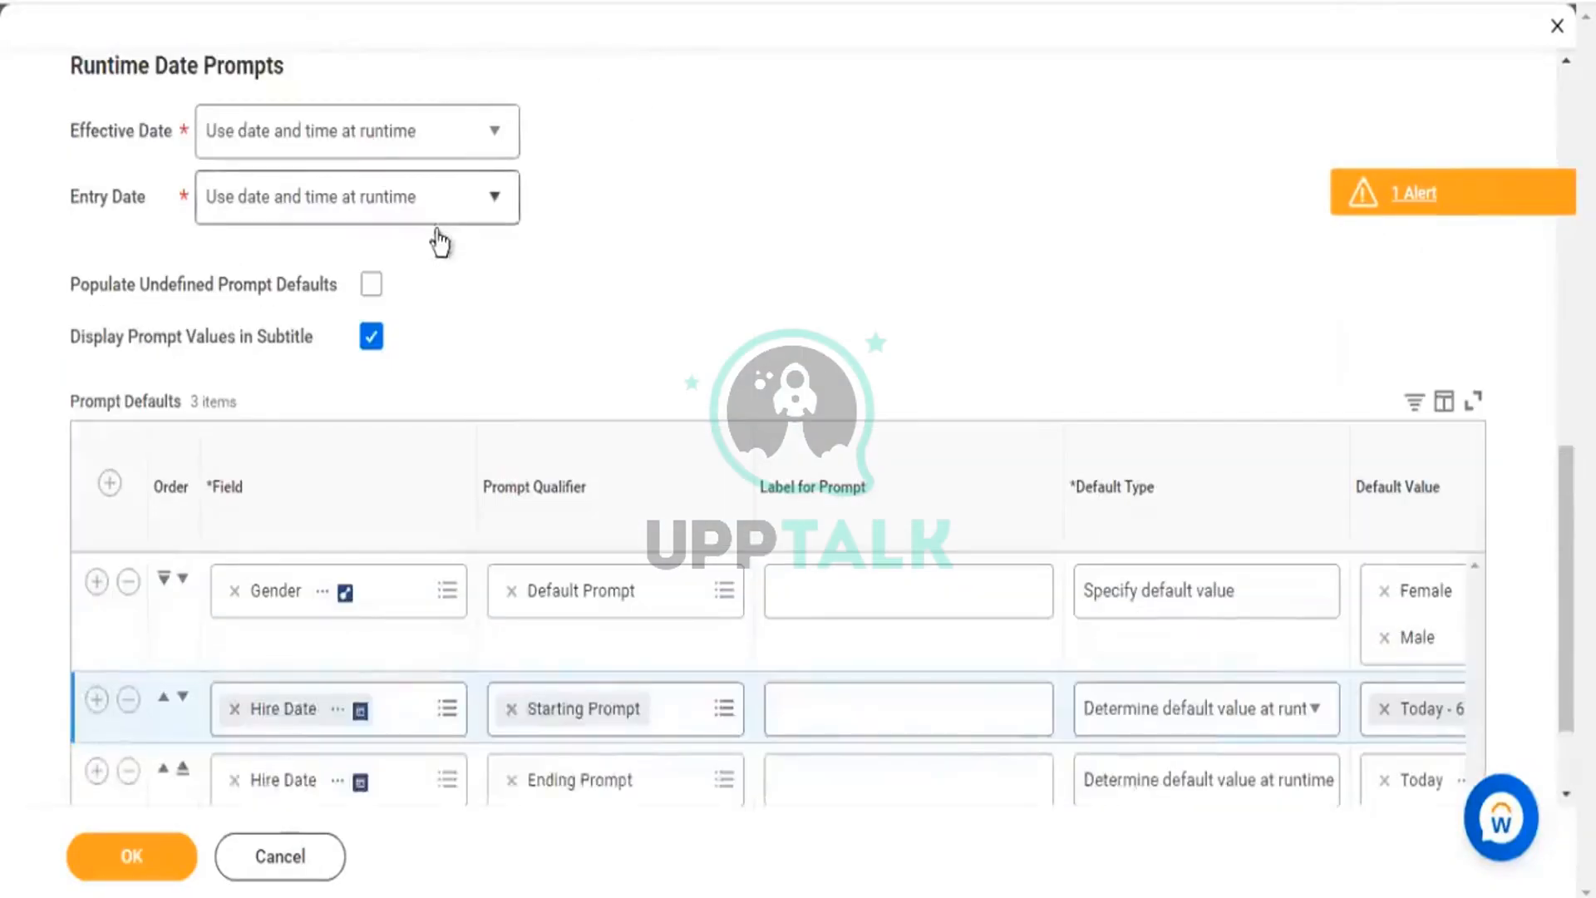
{"action": "scroll", "coordinate": [438, 242], "scroll_direction": "up", "scroll_amount": 5}
{"action": "scroll", "coordinate": [198, 108], "scroll_direction": "up", "scroll_amount": 3}
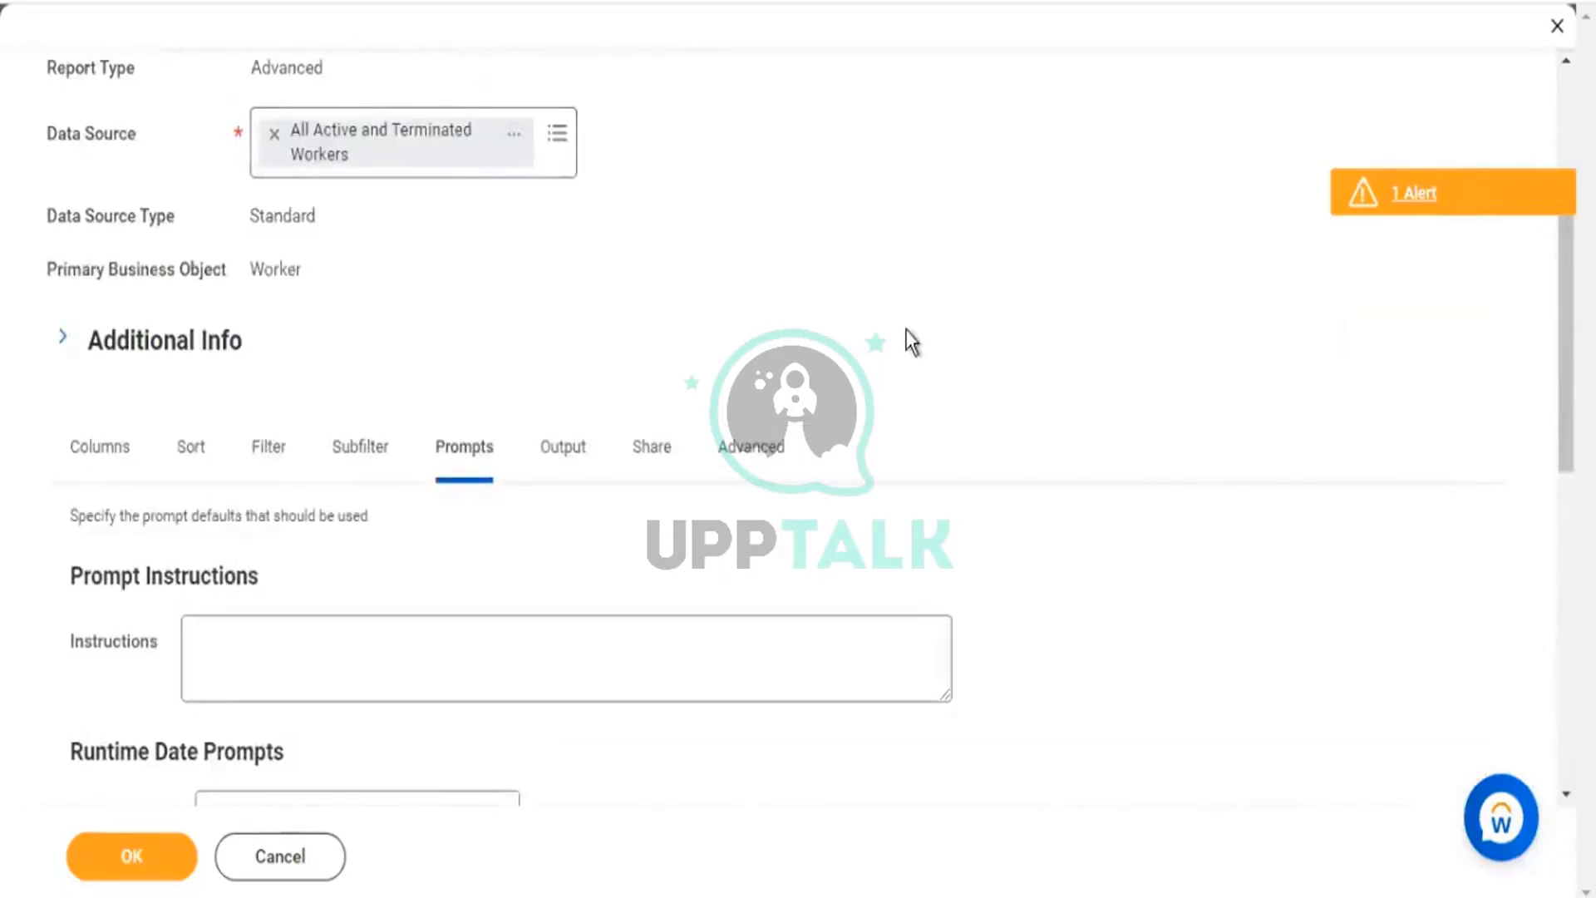
{"action": "scroll", "coordinate": [911, 341], "scroll_direction": "down", "scroll_amount": 9}
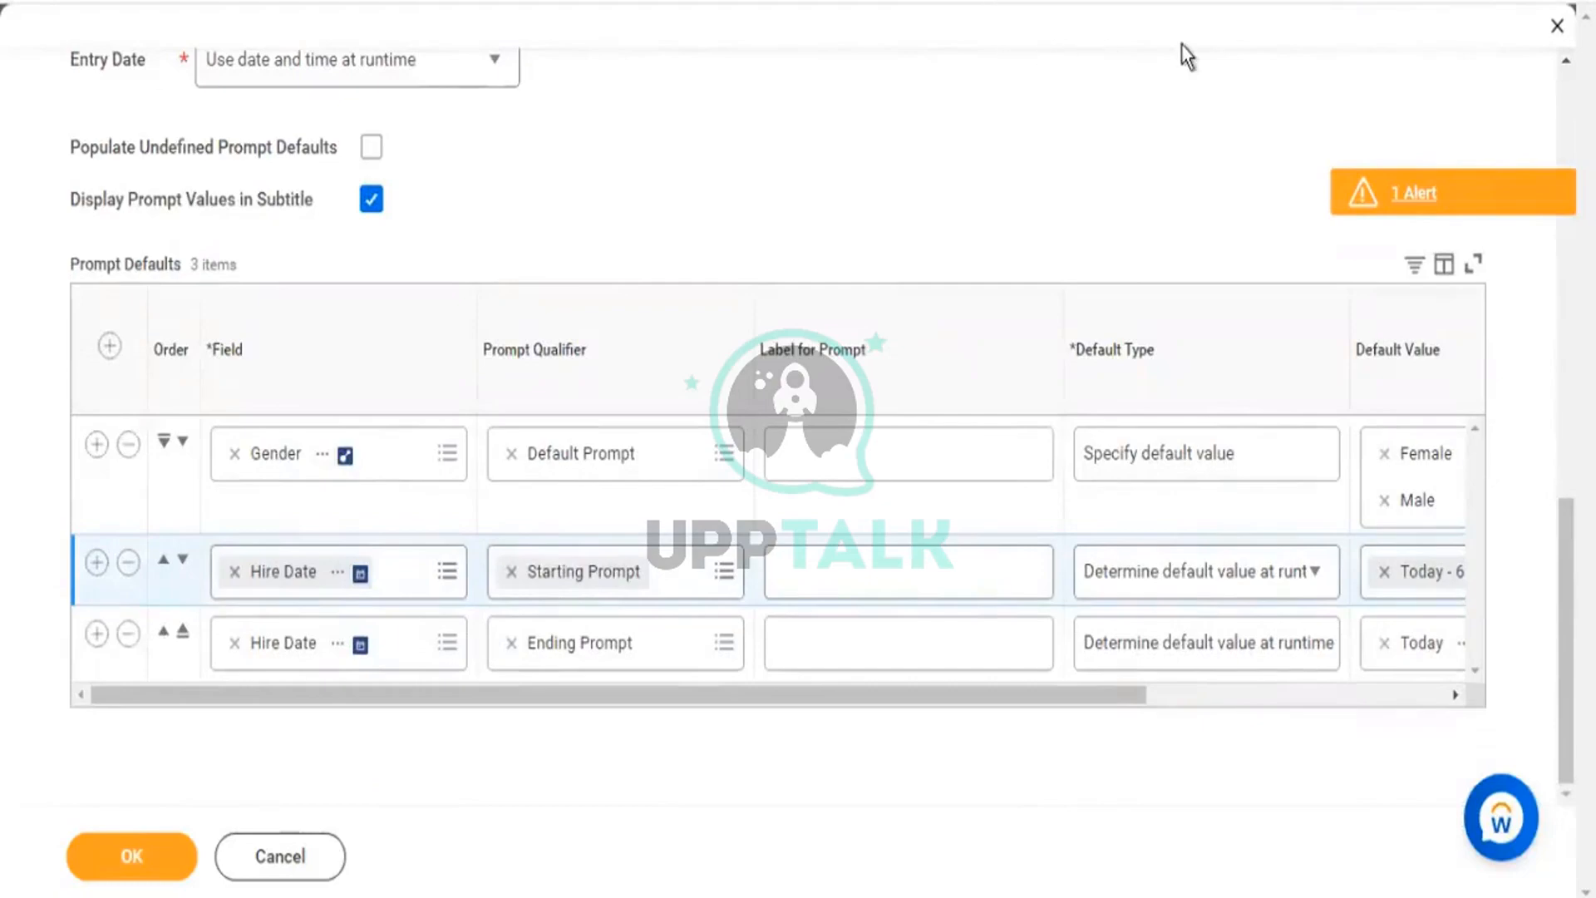
{"action": "scroll", "coordinate": [951, 241], "scroll_direction": "up", "scroll_amount": 5}
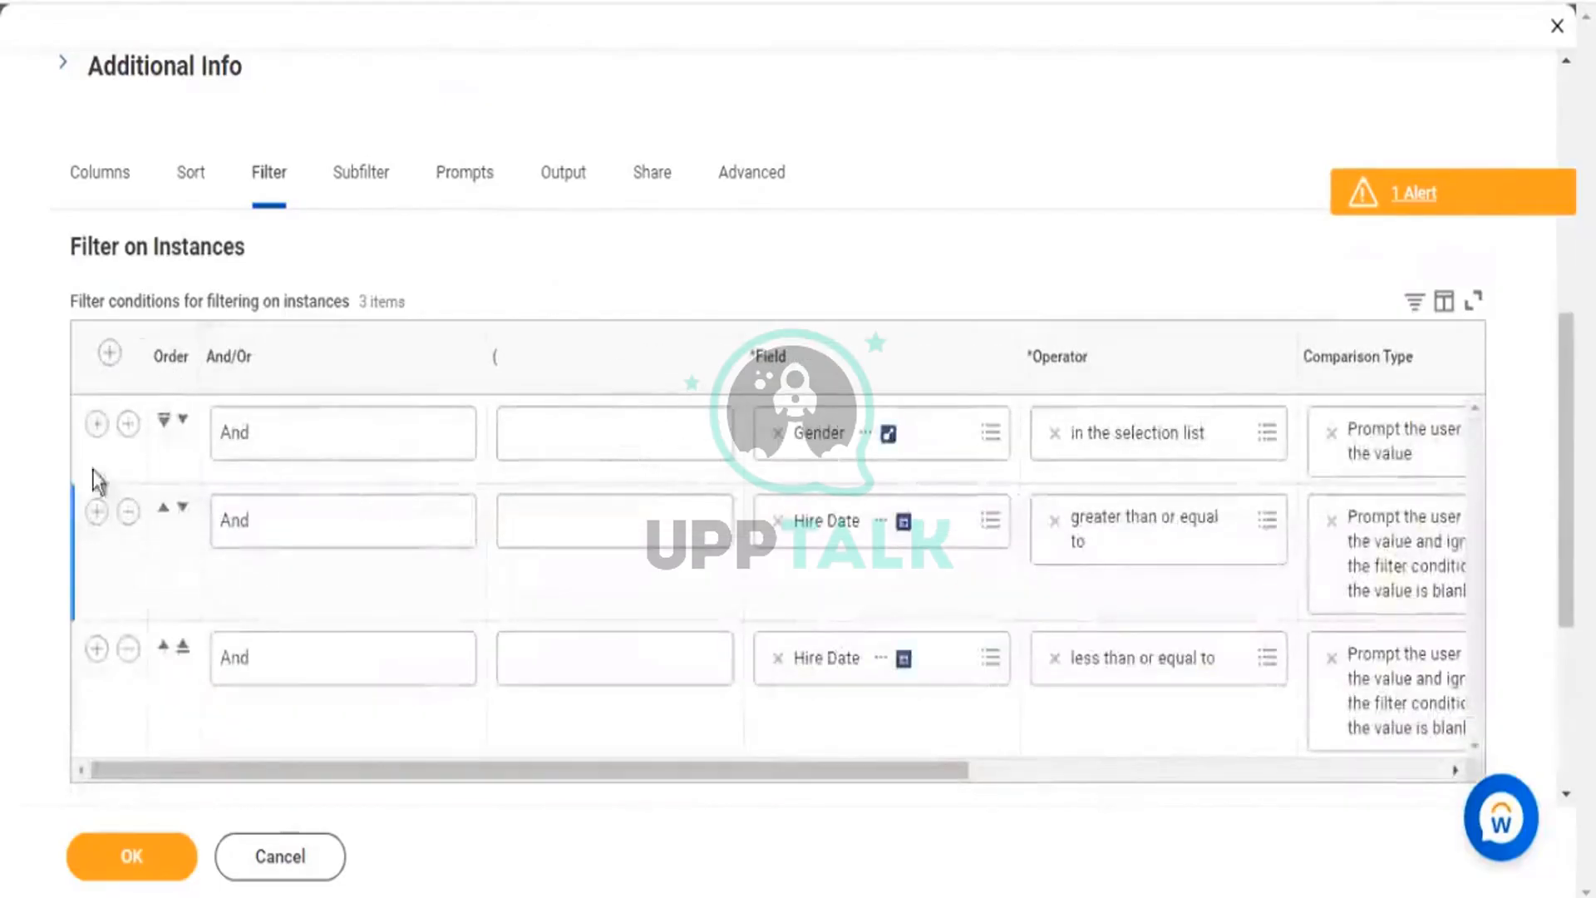
Add and discard a blank filter row, keeping only the Gender and Hire Date filters, then return to Columns.
{"action": "left_click", "coordinate": [109, 353]}
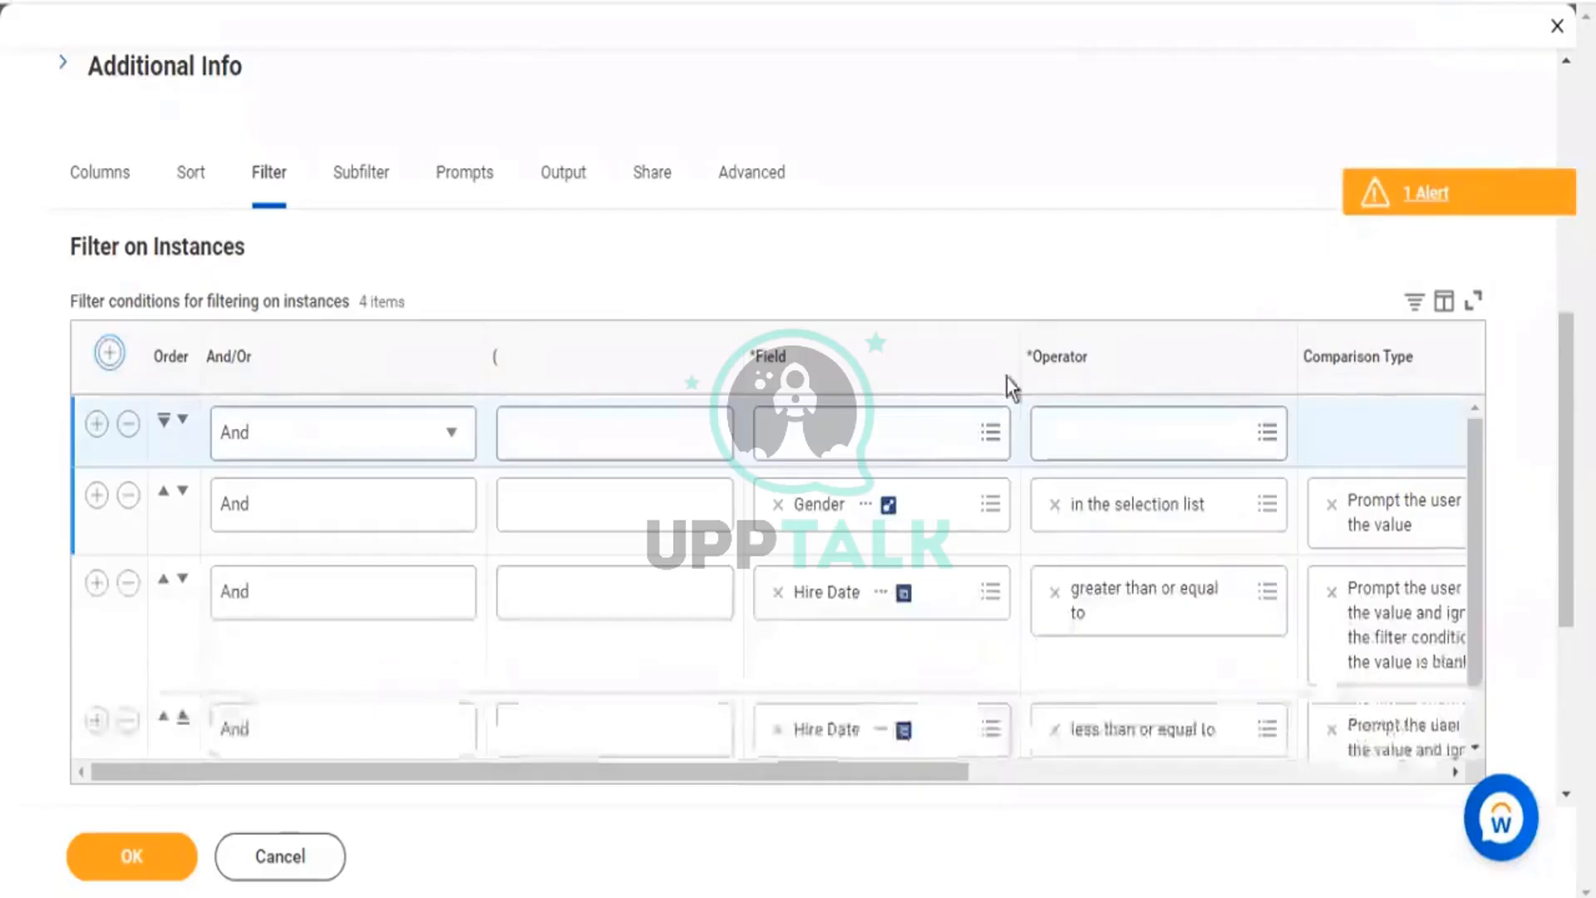
{"action": "left_click", "coordinate": [846, 439]}
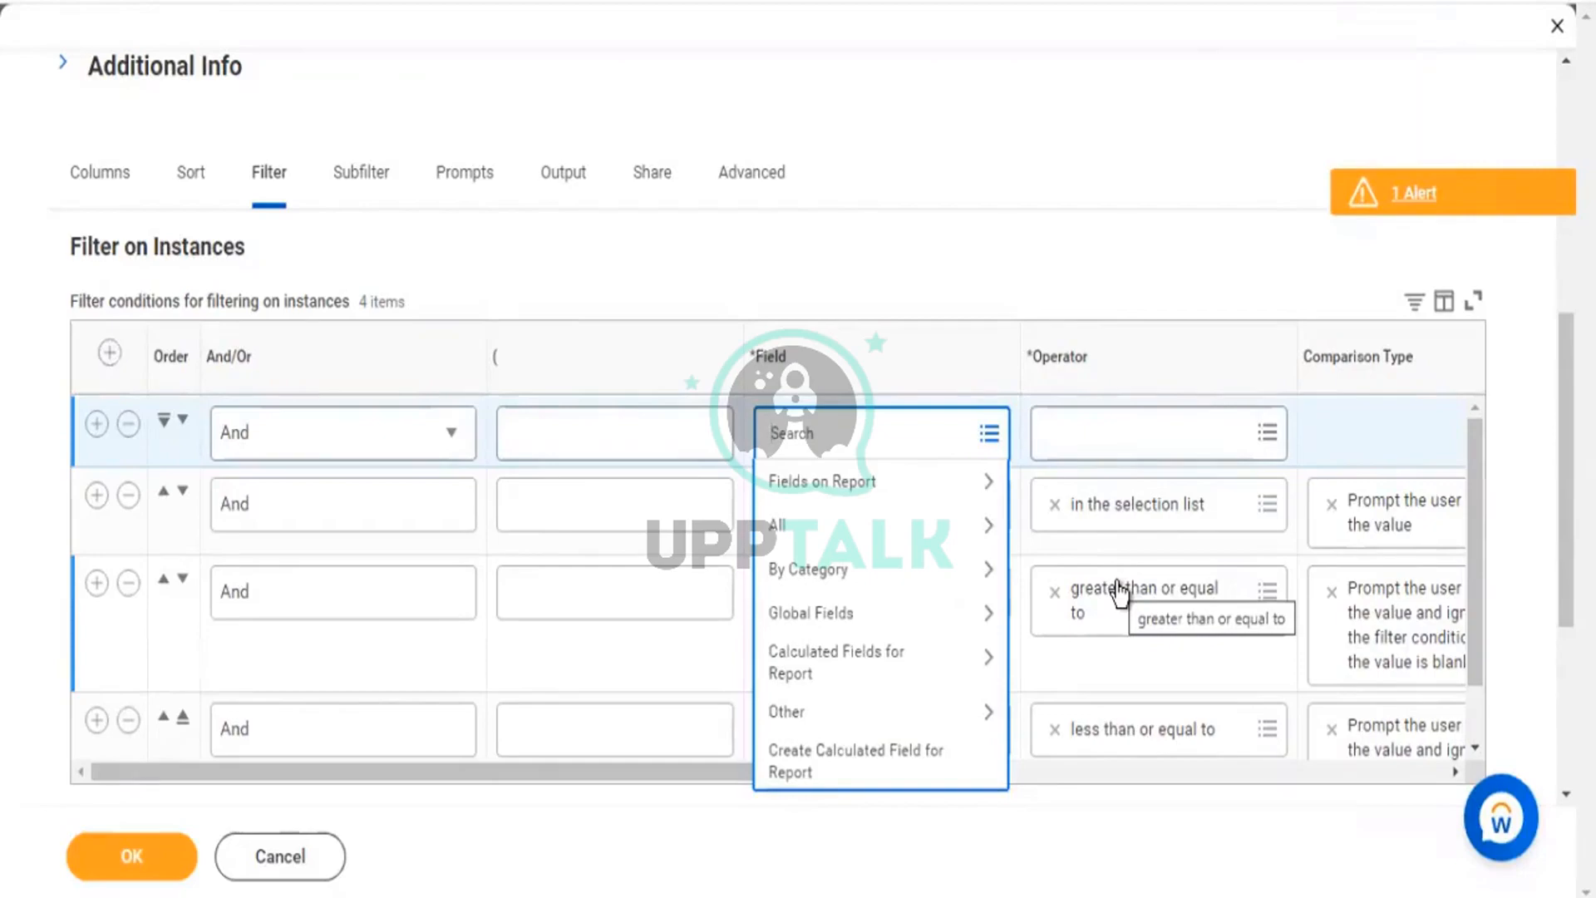
{"action": "left_click", "coordinate": [127, 426]}
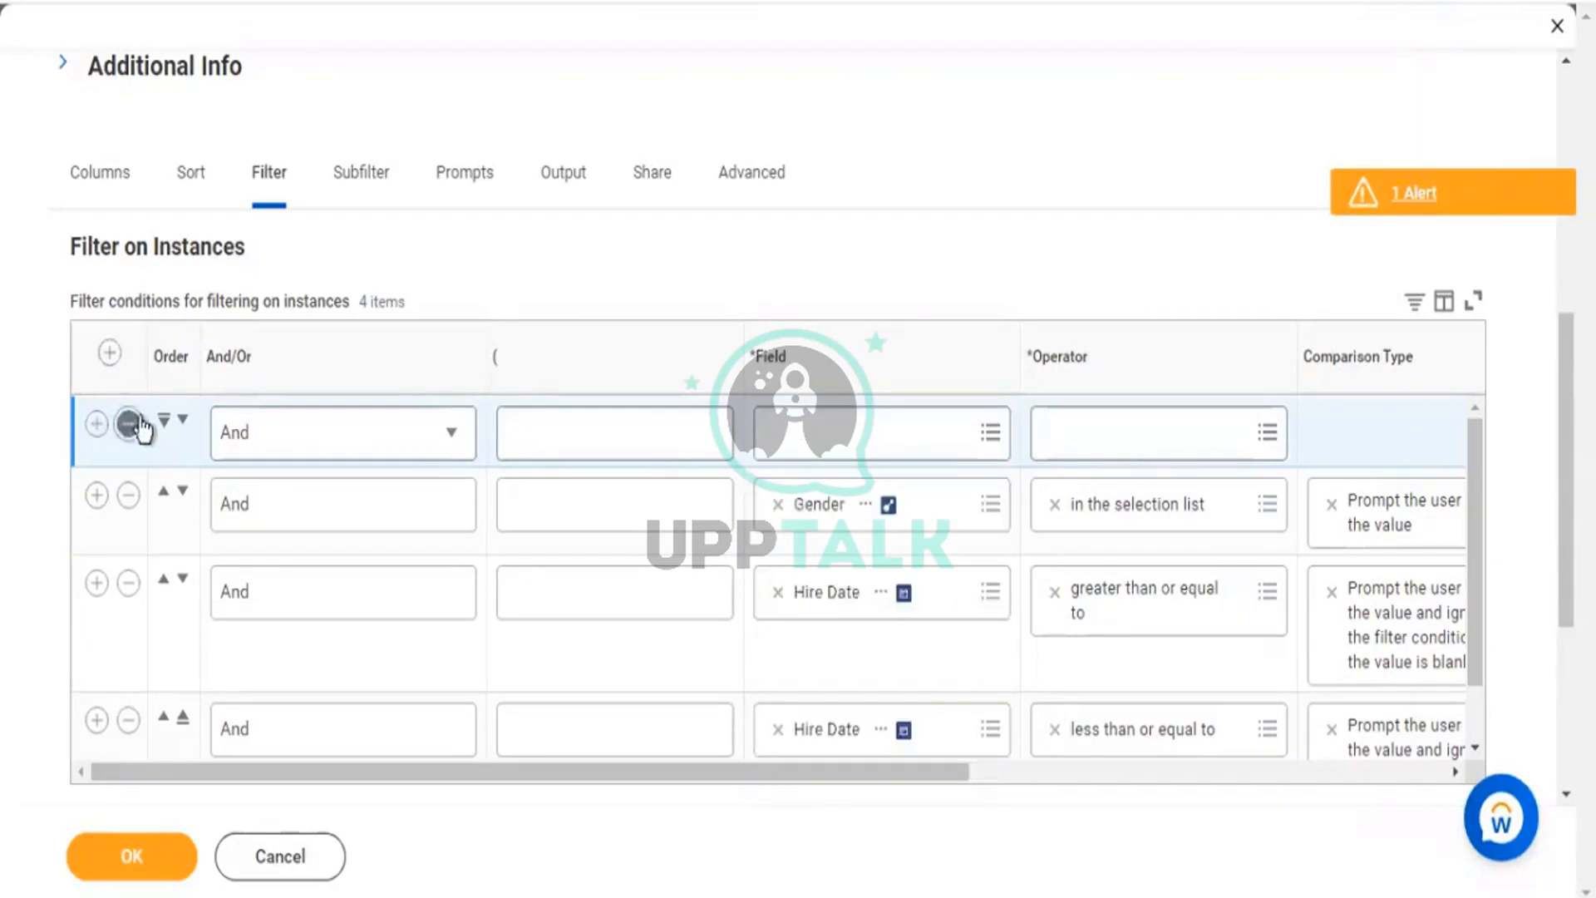
{"action": "left_click", "coordinate": [86, 194]}
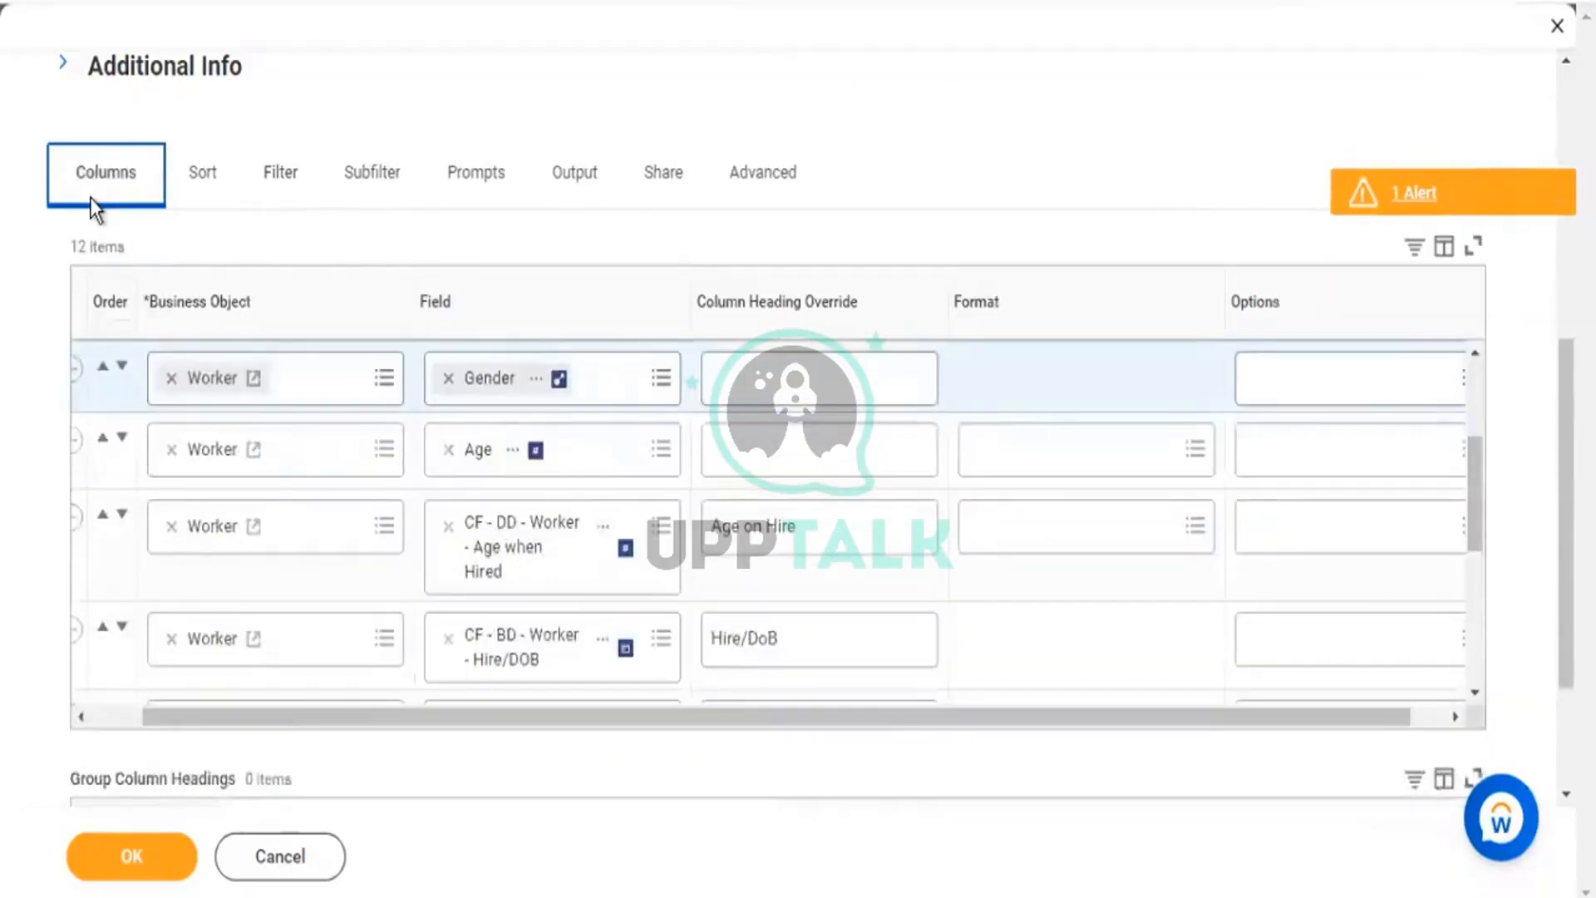
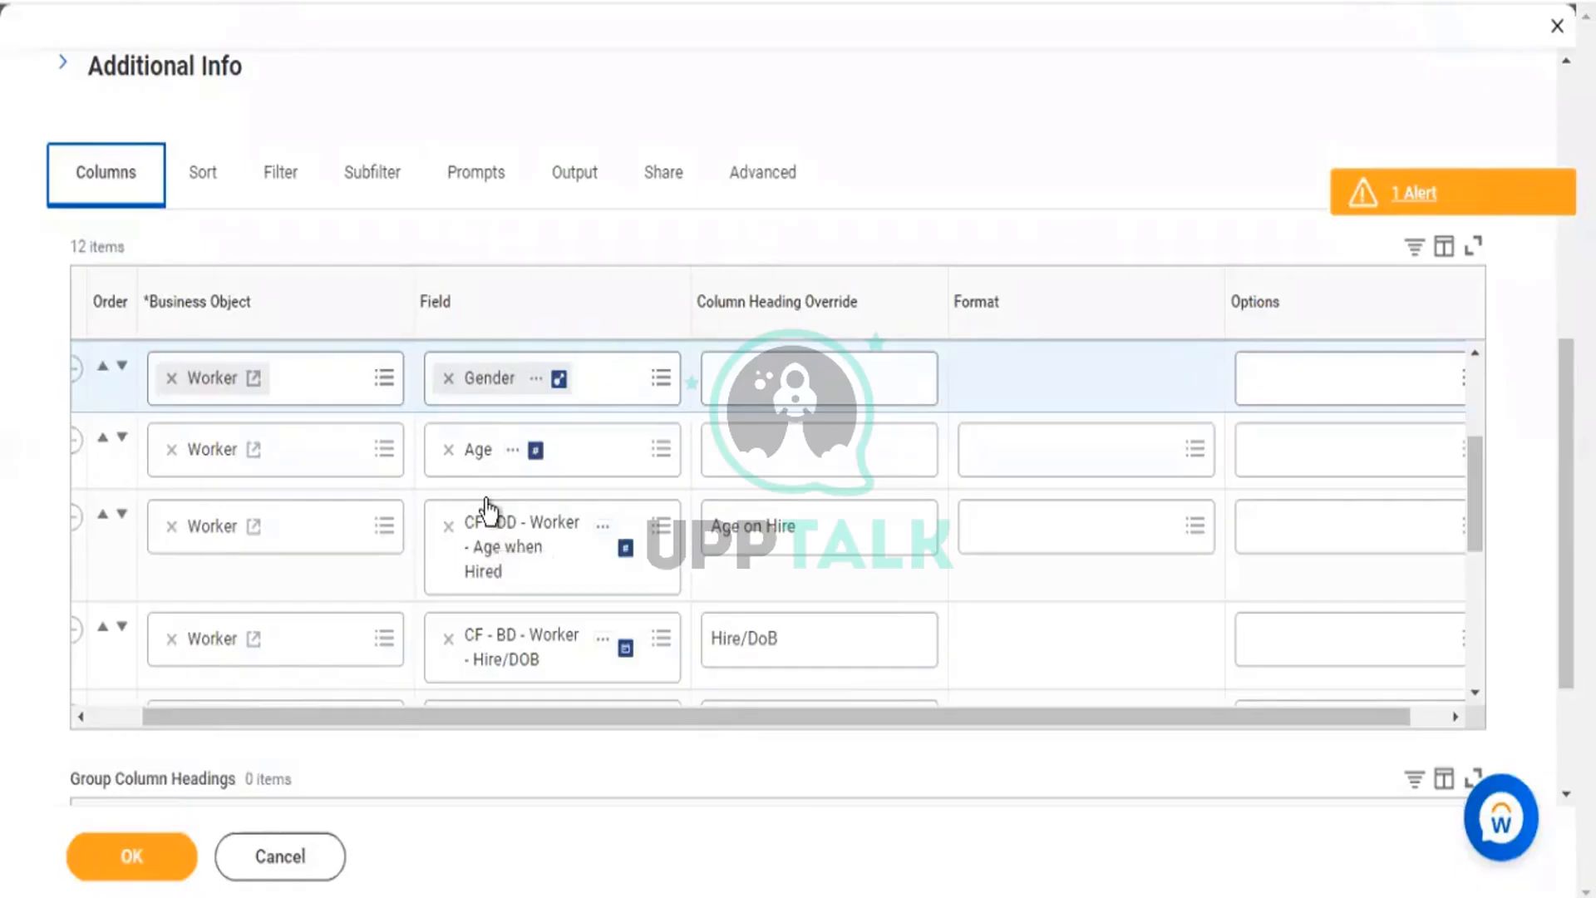
Delete the Addresses row from the Columns list, leaving 12 columns.
{"action": "scroll", "coordinate": [489, 509], "scroll_direction": "down", "scroll_amount": 5}
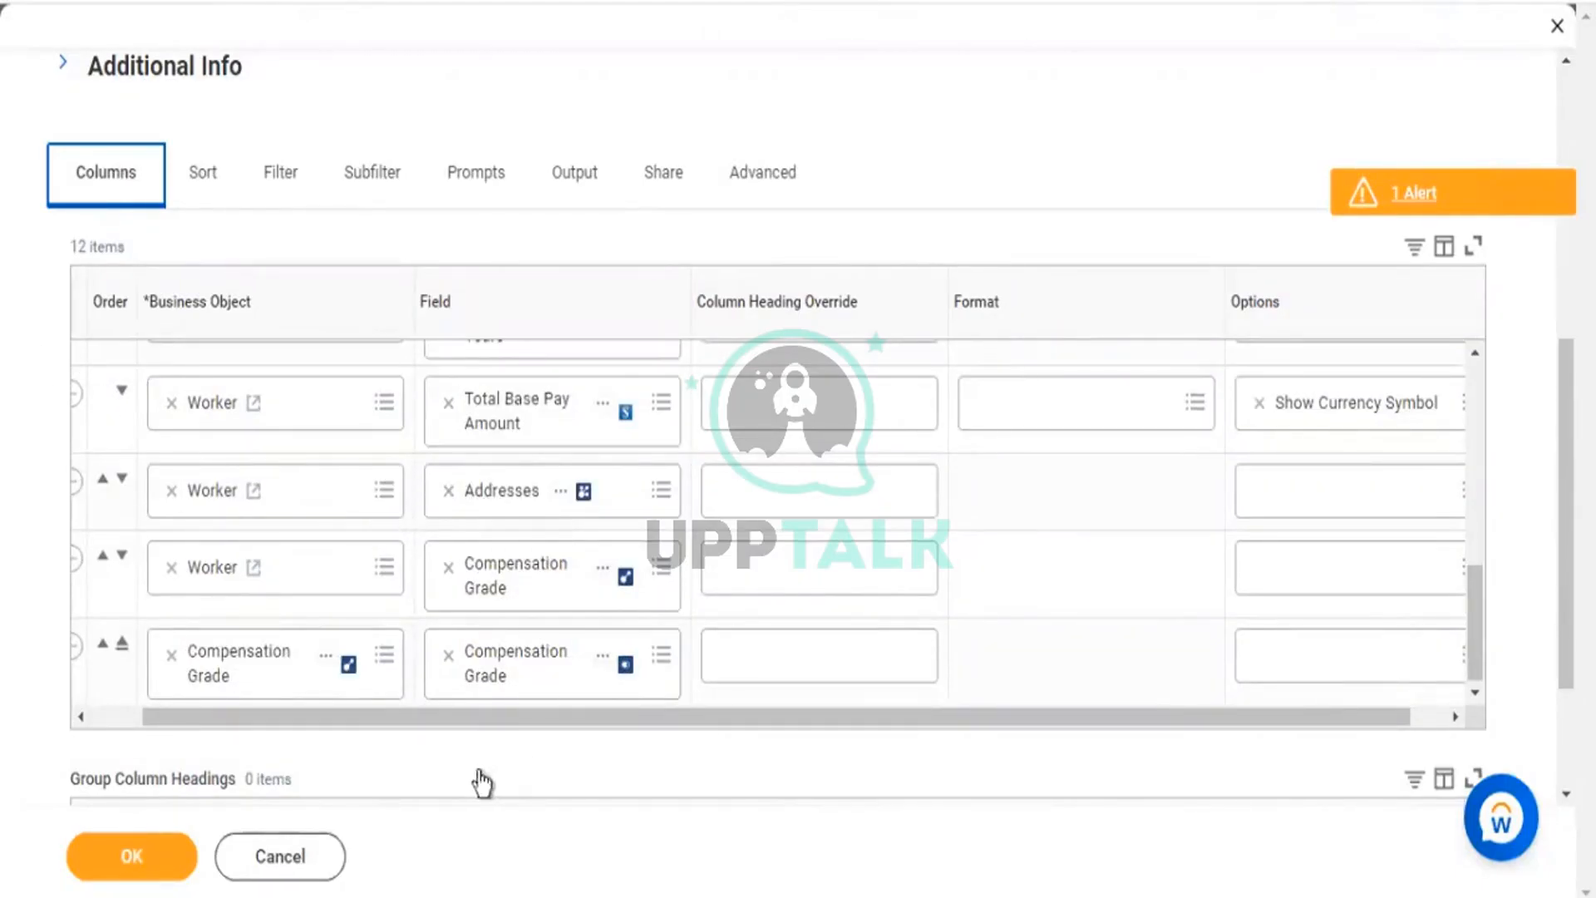
{"action": "left_click_drag", "start_coordinate": [371, 719], "coordinate": [292, 595]}
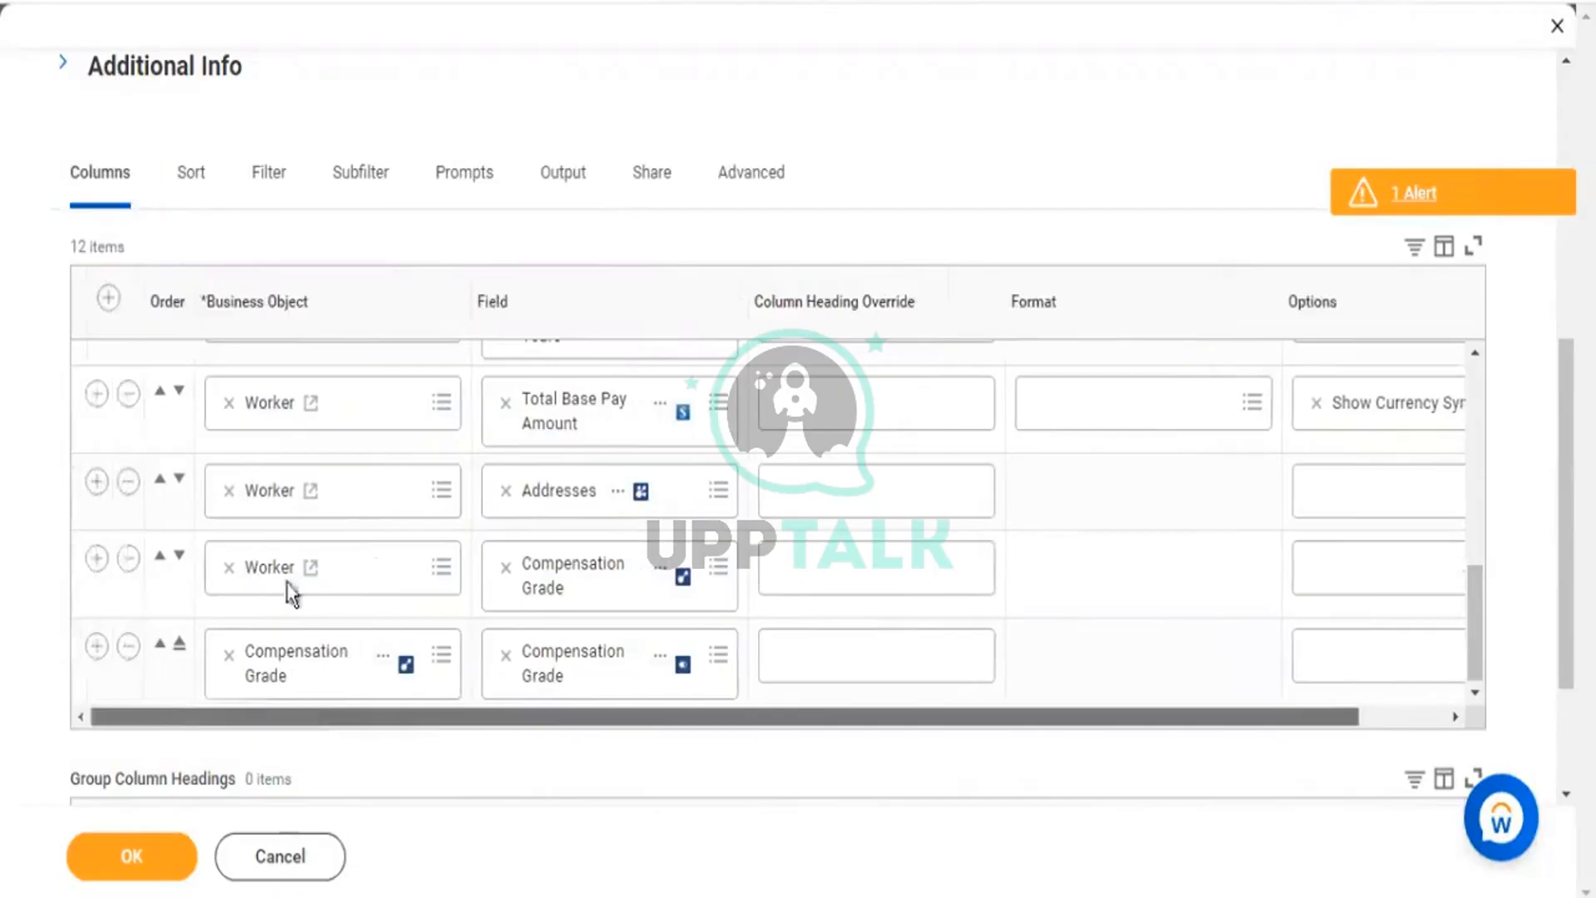
{"action": "left_click", "coordinate": [127, 490]}
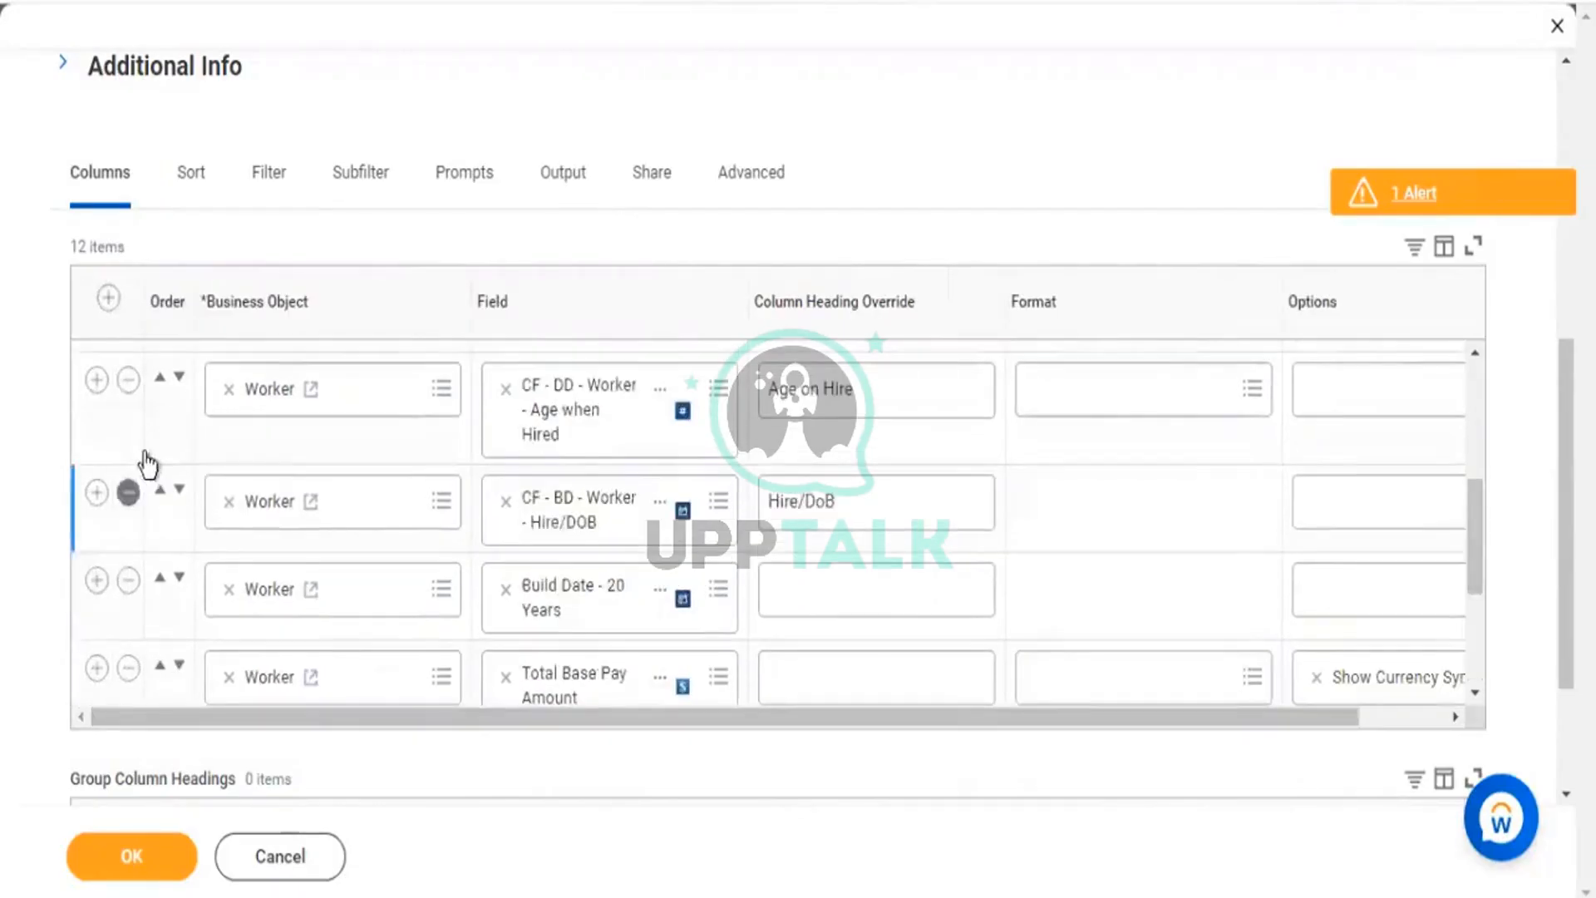
Insert a new column row below Hire/DOB and move Build Date - 20 Years above it.
{"action": "left_click", "coordinate": [95, 497]}
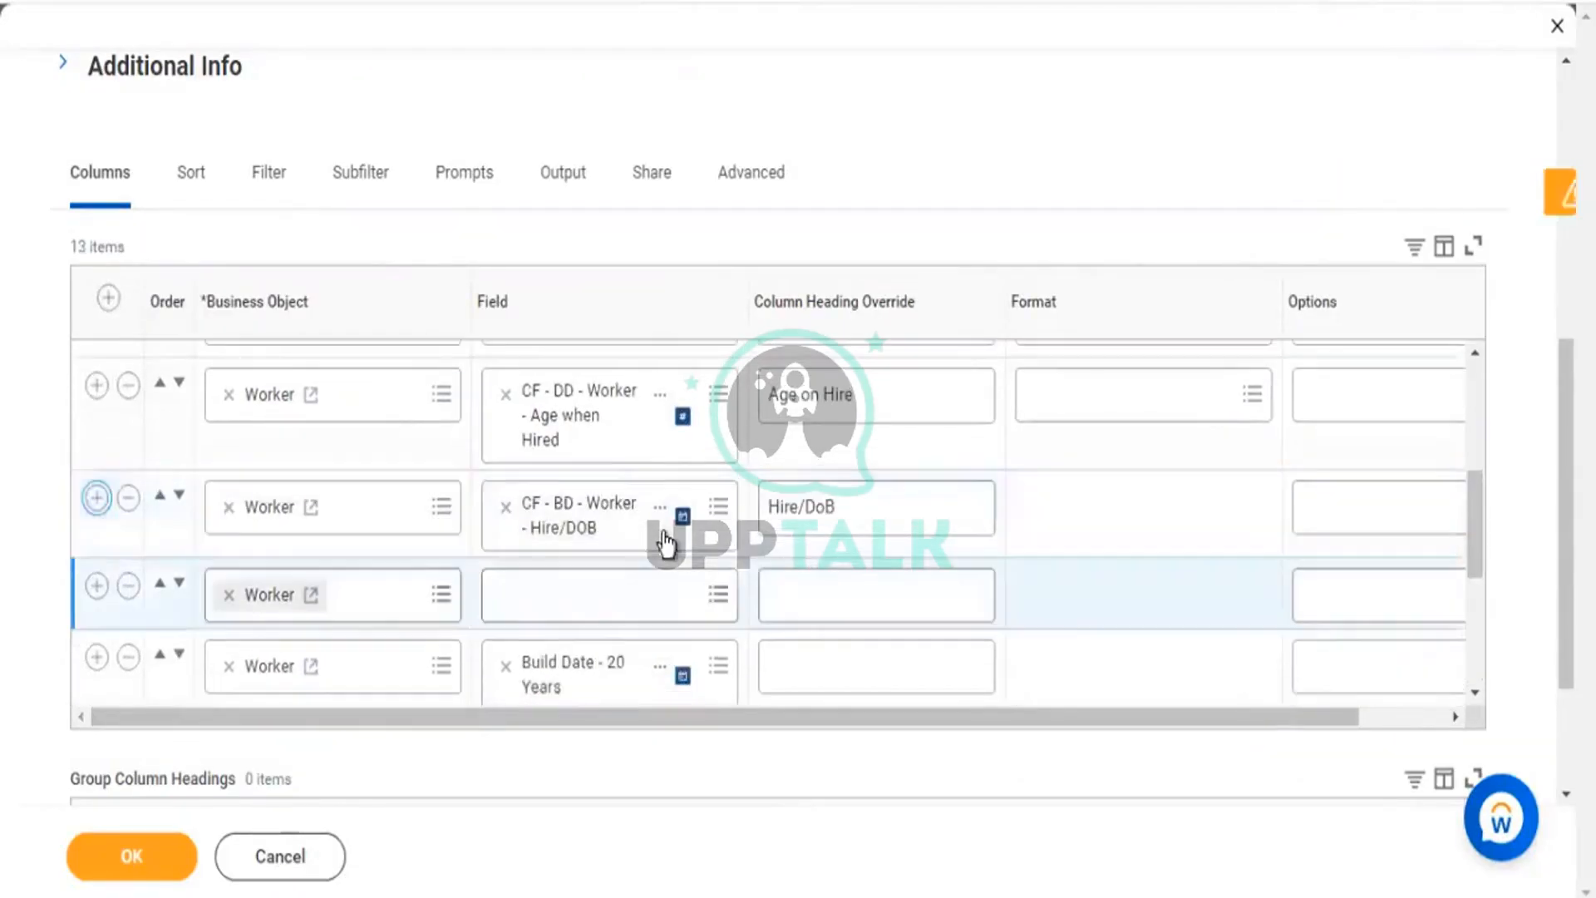
{"action": "scroll", "coordinate": [662, 545], "scroll_direction": "down", "scroll_amount": 2}
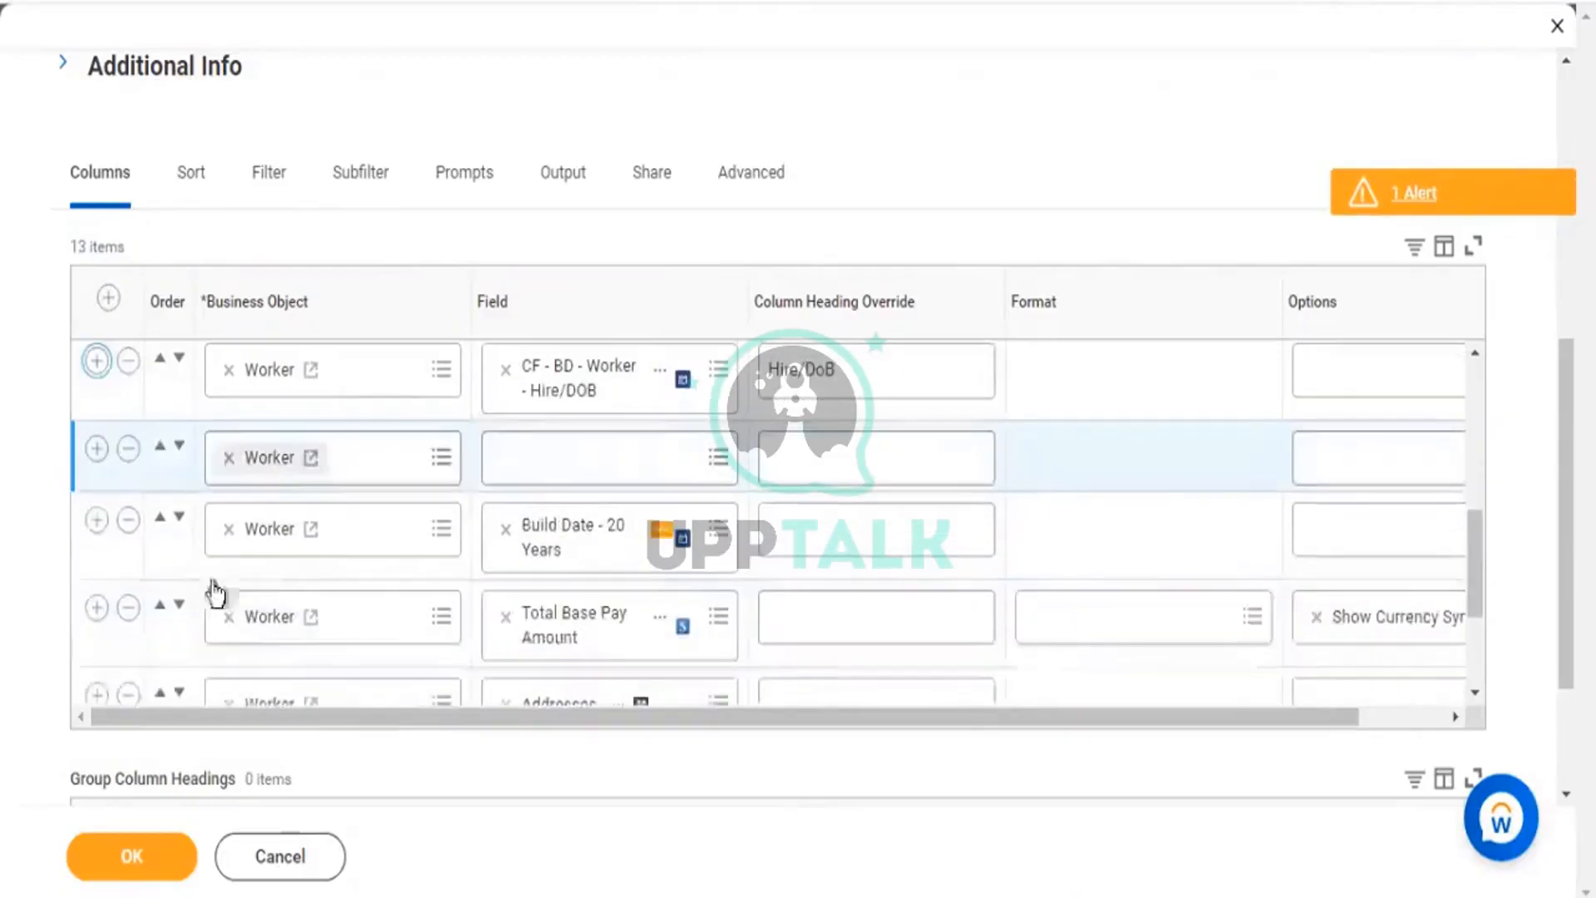
{"action": "left_click", "coordinate": [159, 522]}
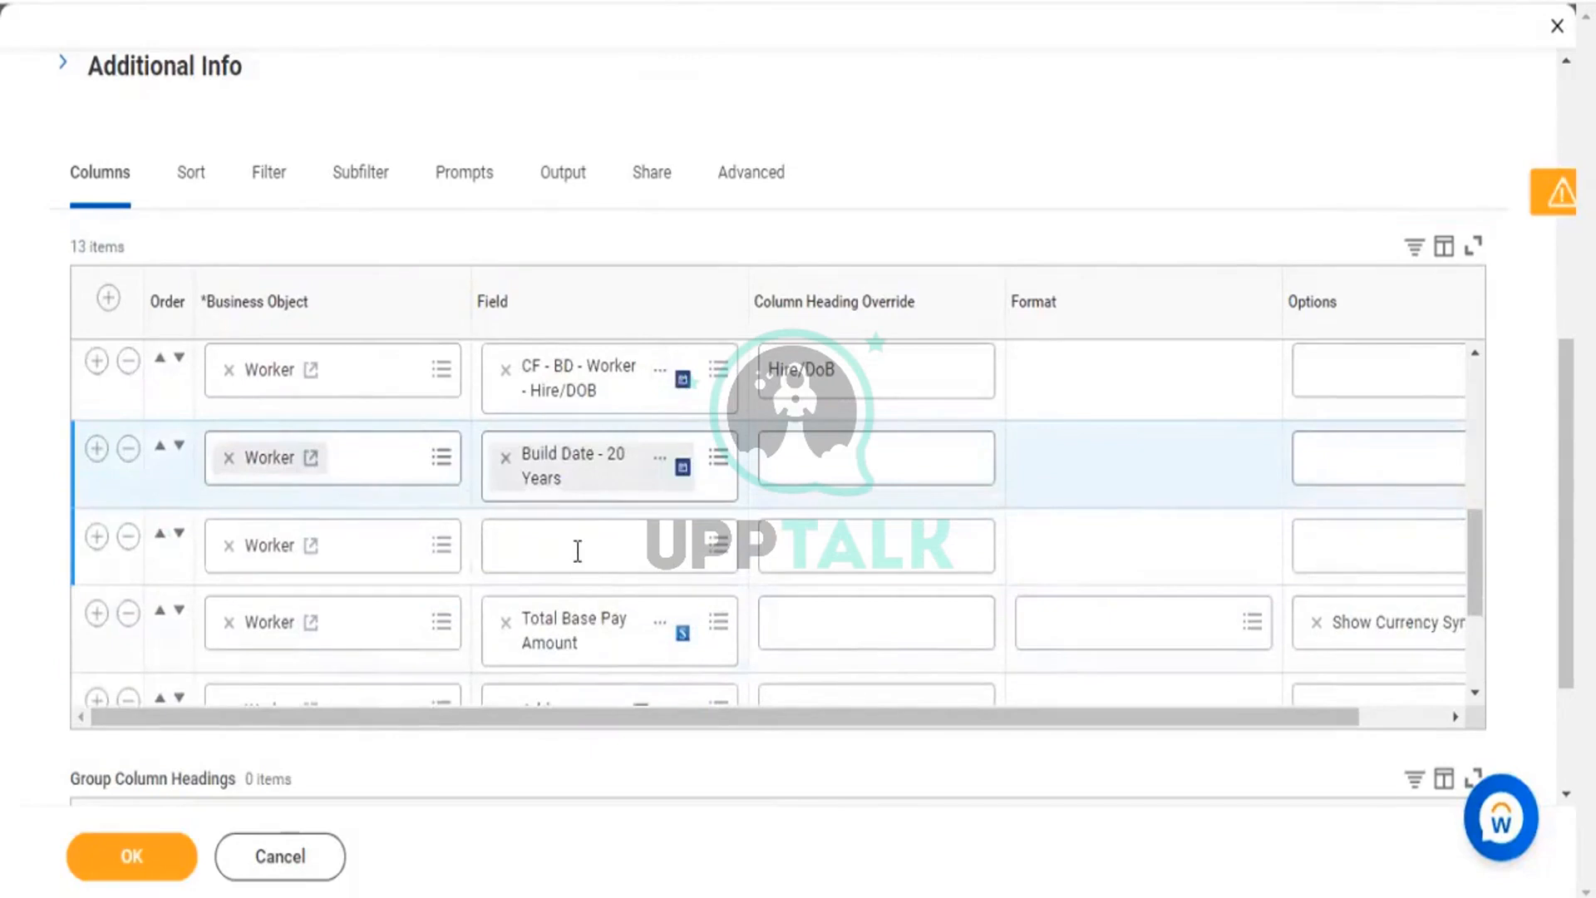
Set the new column's field to Position, then add another empty row below it.
{"action": "left_click", "coordinate": [577, 549]}
{"action": "type", "text": "position"}
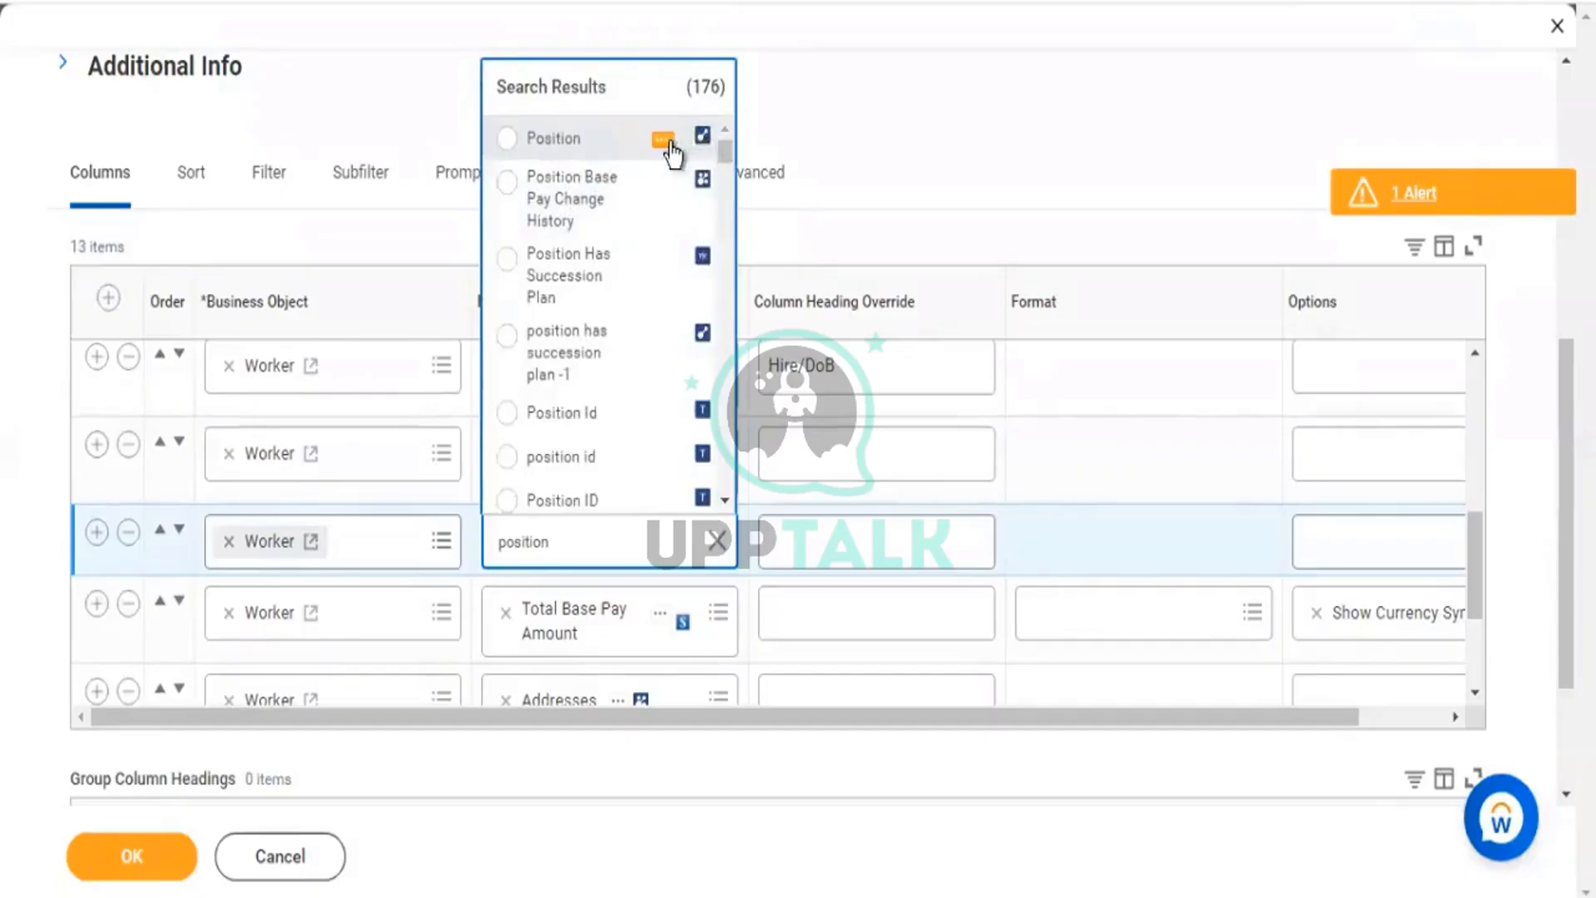
{"action": "left_click", "coordinate": [663, 140]}
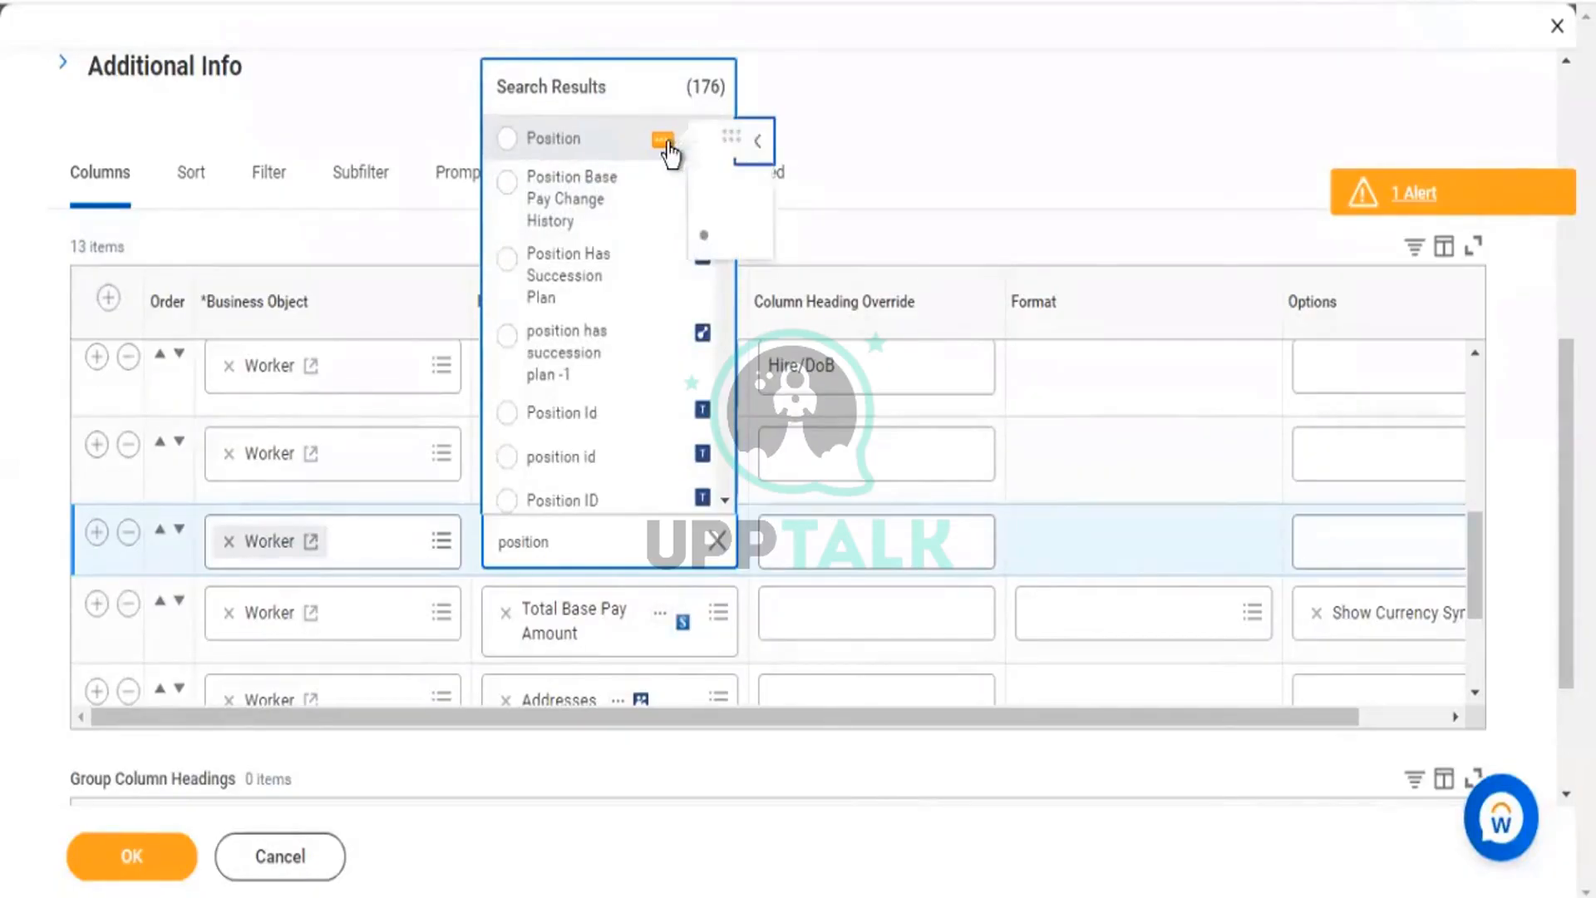
{"action": "left_click_drag", "start_coordinate": [995, 455], "coordinate": [1152, 468]}
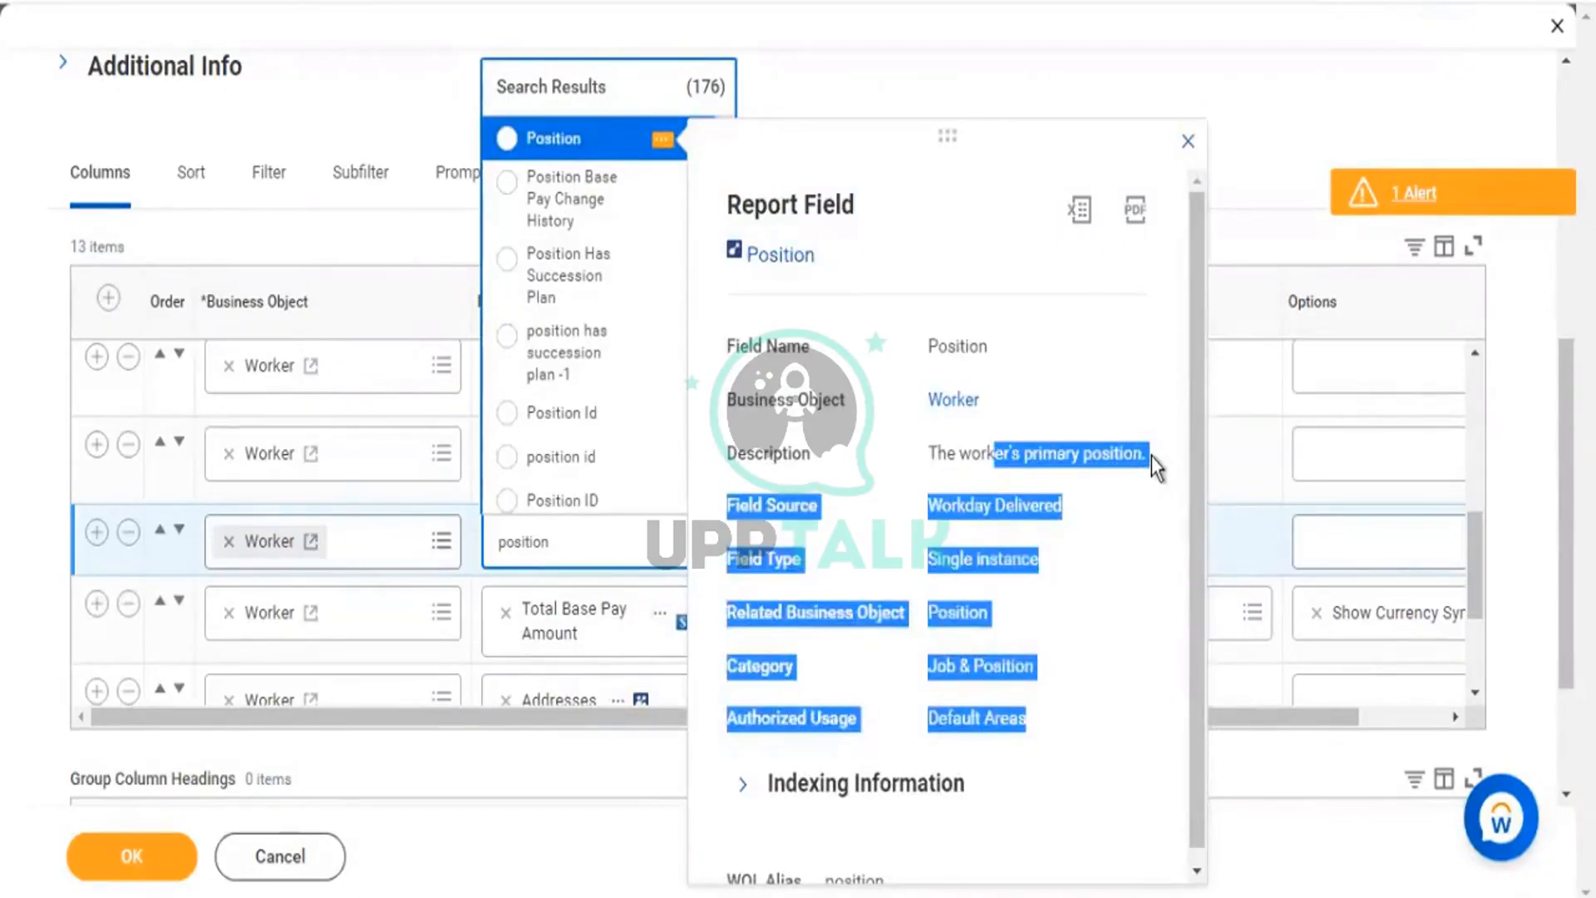
{"action": "left_click", "coordinate": [544, 143]}
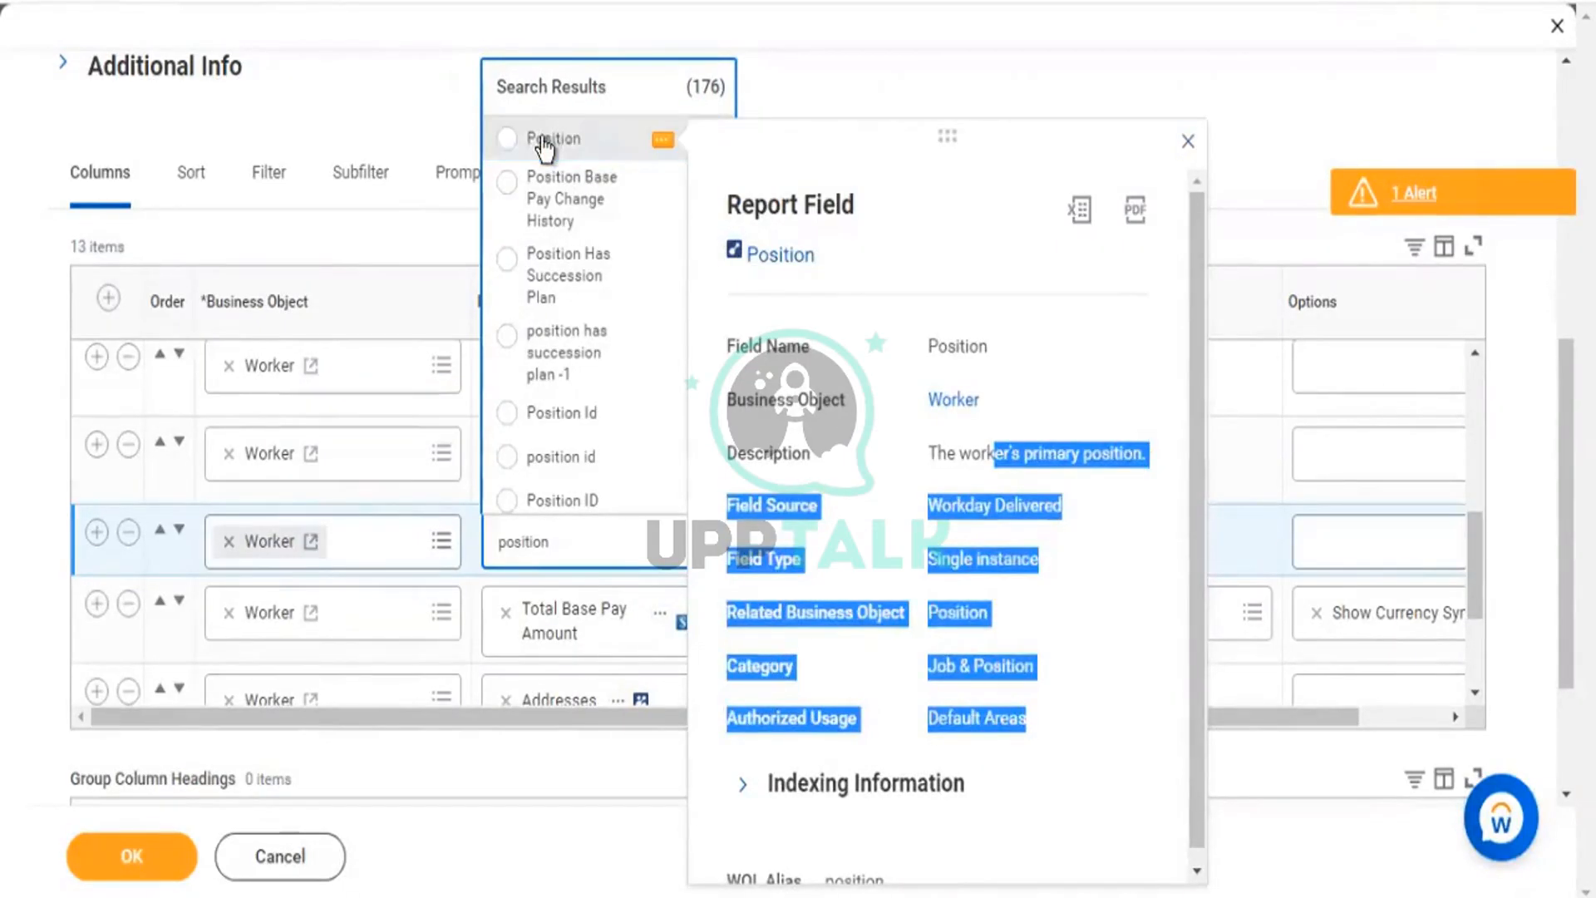
{"action": "left_click", "coordinate": [545, 141]}
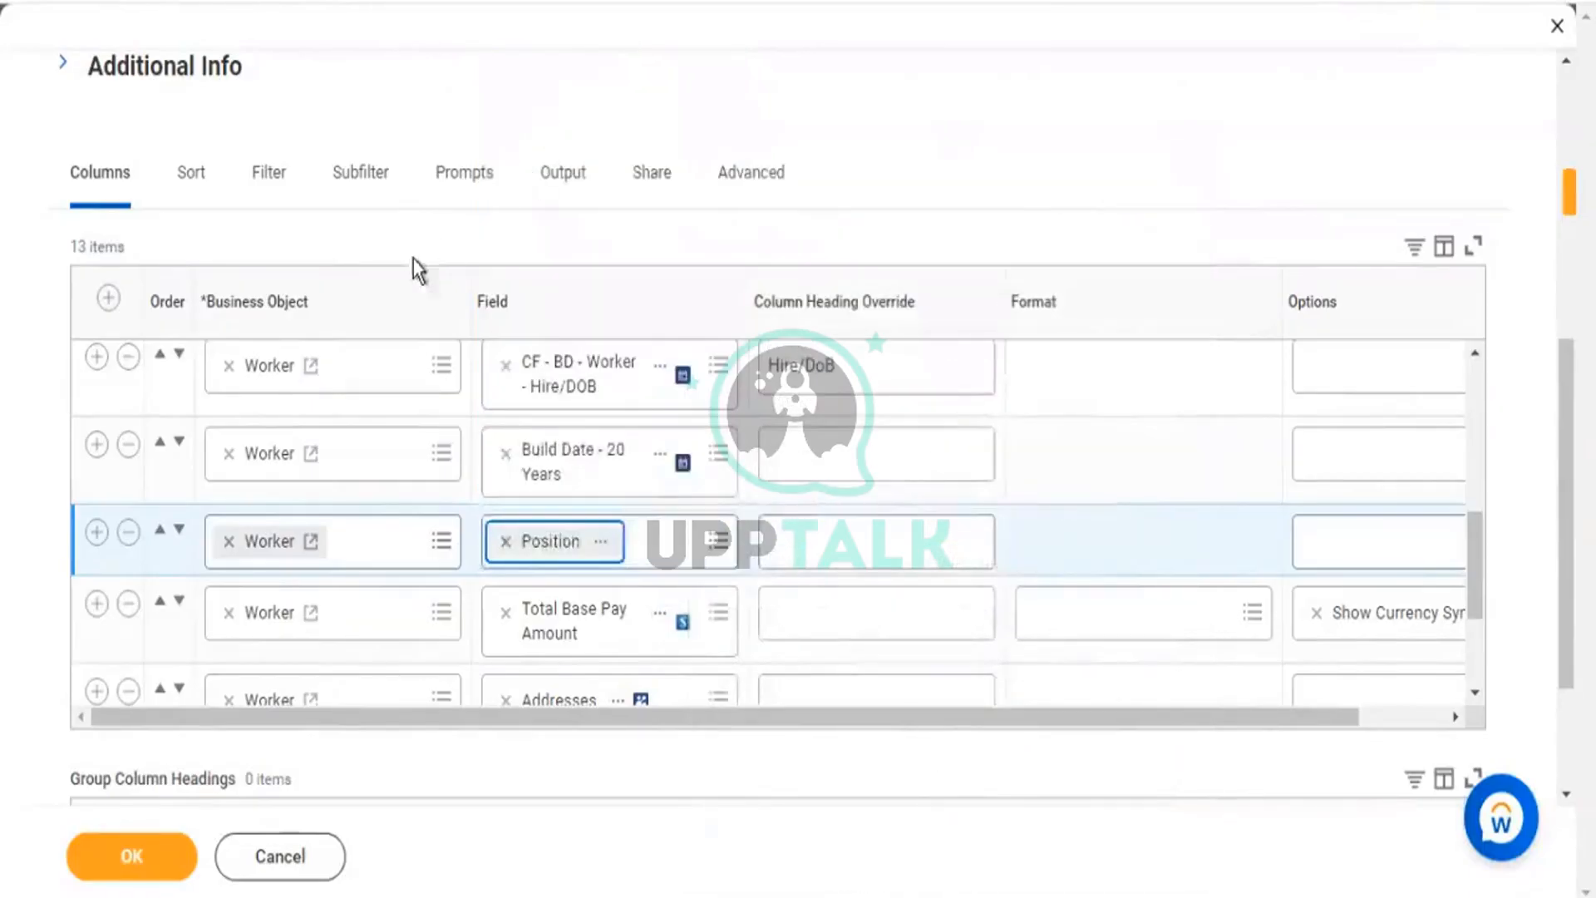
{"action": "left_click", "coordinate": [97, 532]}
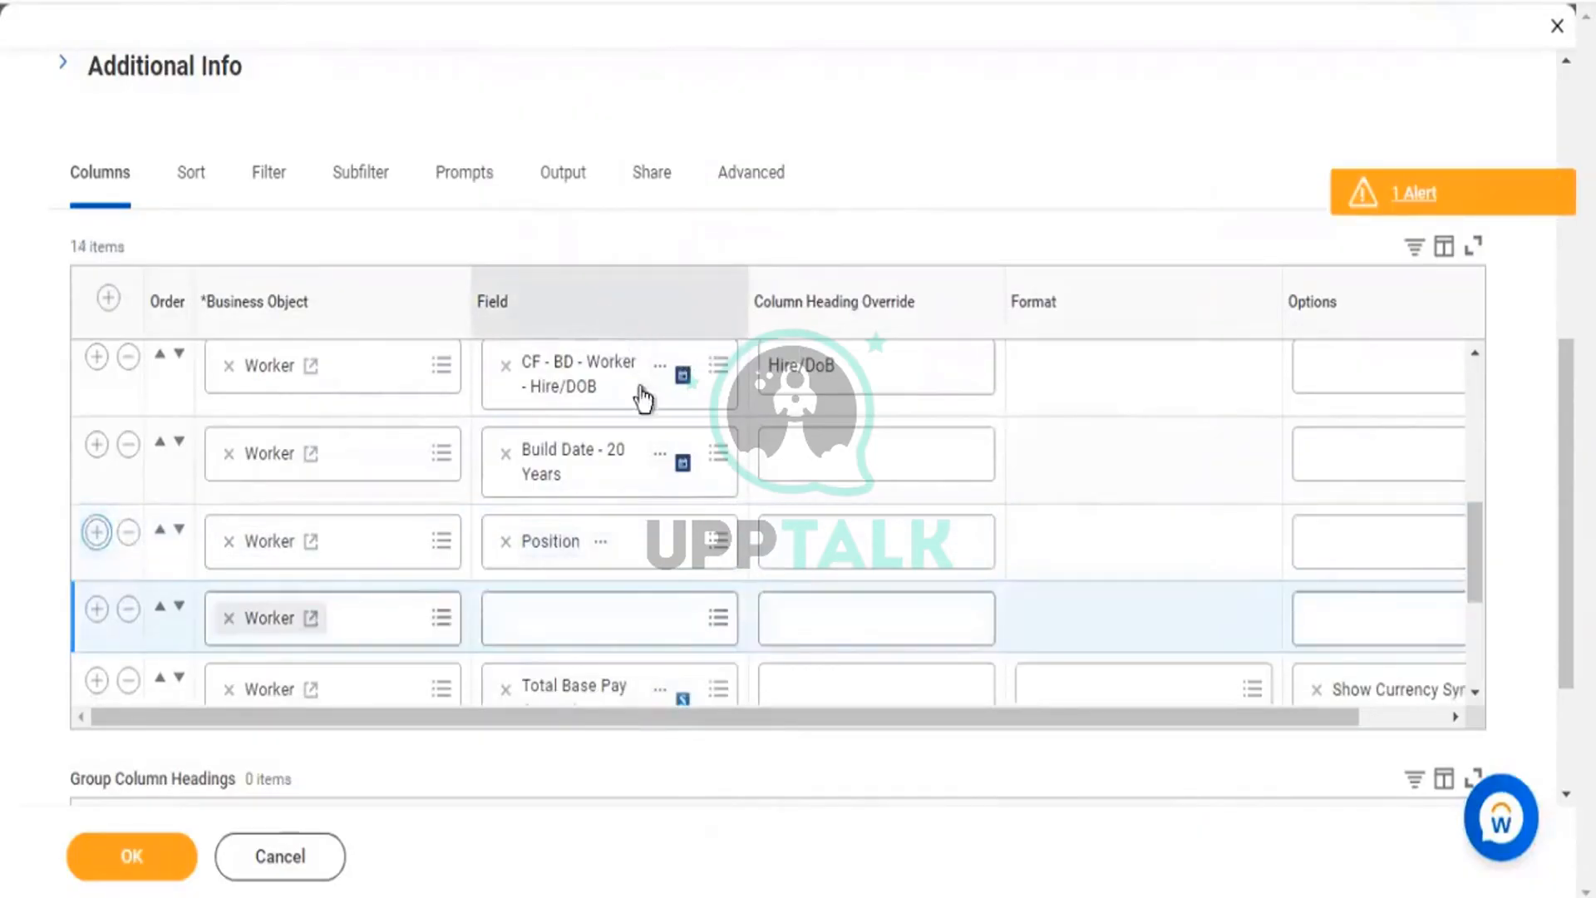
Search 'position' in the newest row's Field prompt, browse the results, then search 'position job'.
{"action": "left_click", "coordinate": [568, 623]}
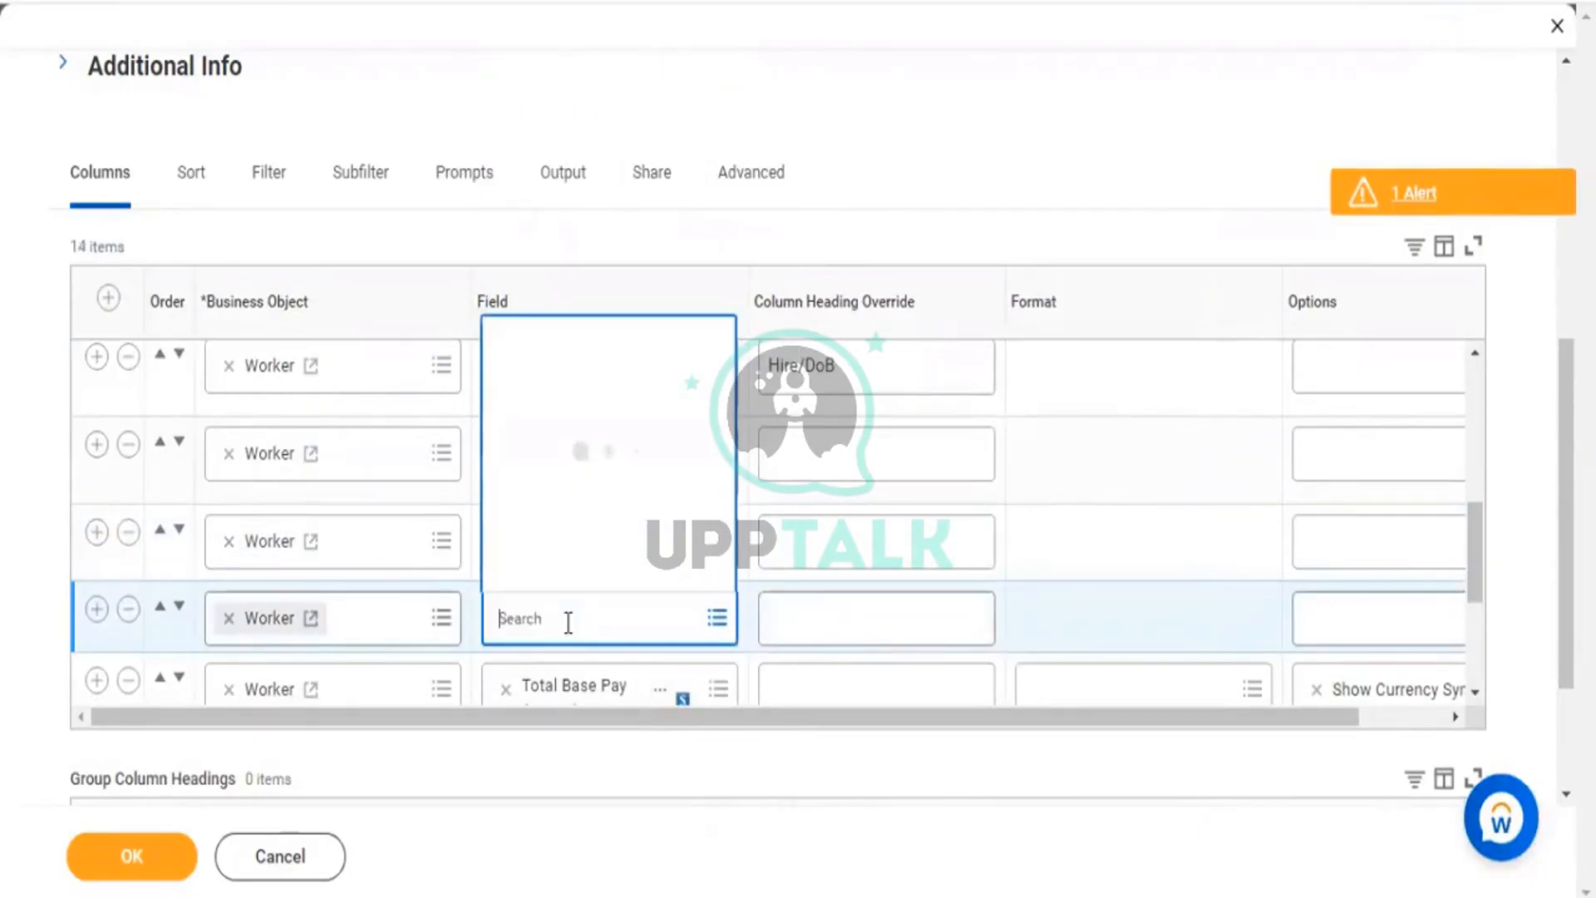
{"action": "type", "text": "position"}
{"action": "scroll", "coordinate": [611, 322], "scroll_direction": "down", "scroll_amount": 6}
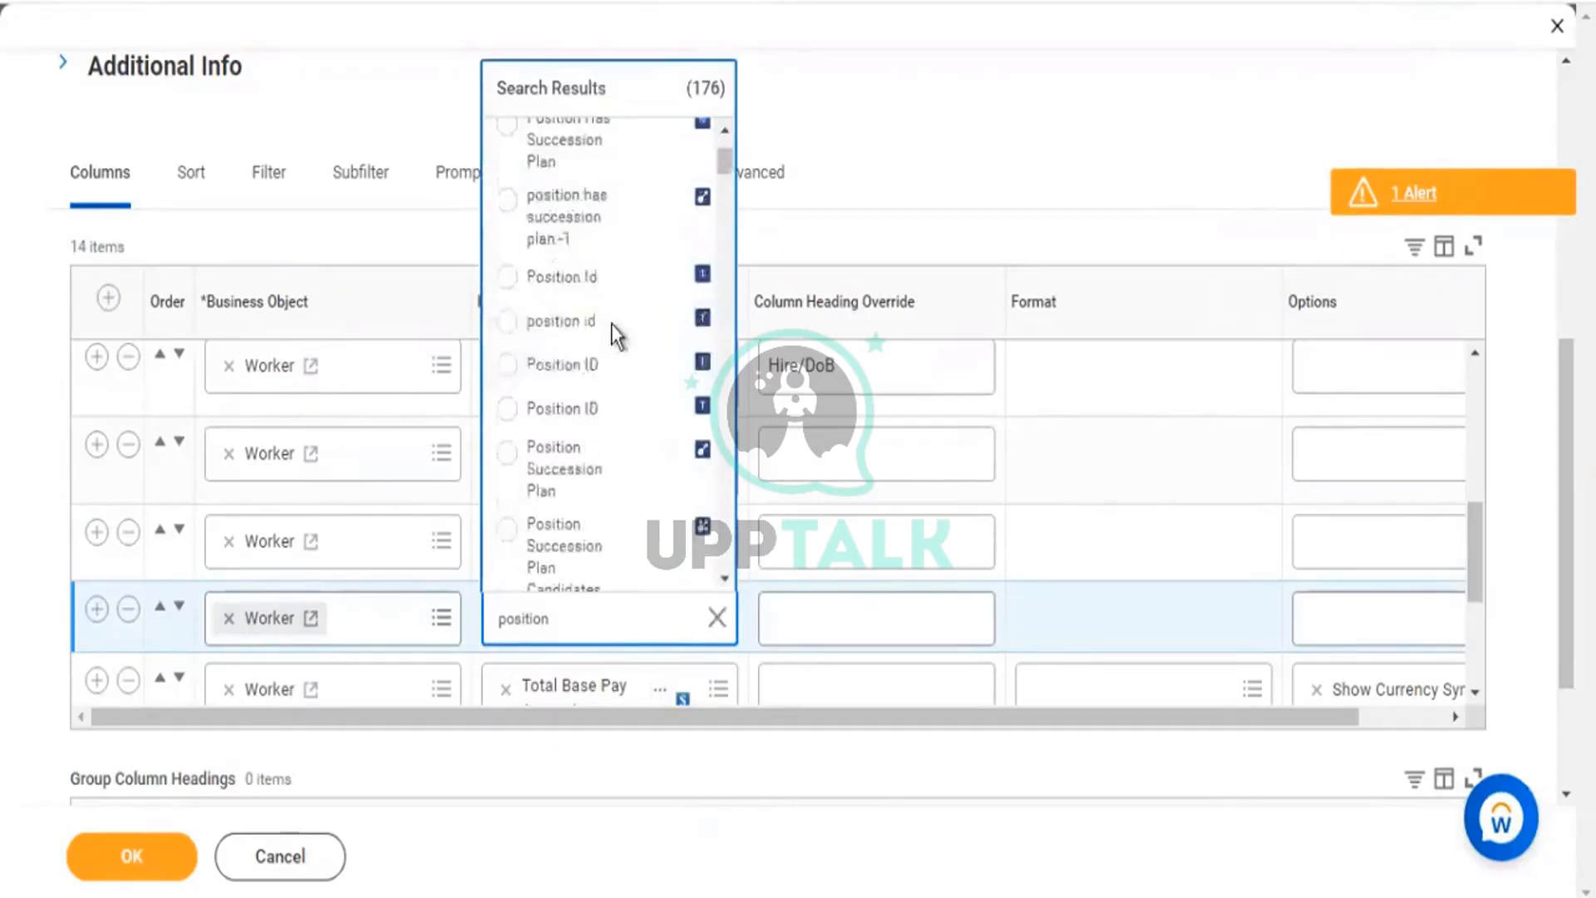
{"action": "scroll", "coordinate": [611, 335], "scroll_direction": "down", "scroll_amount": 3}
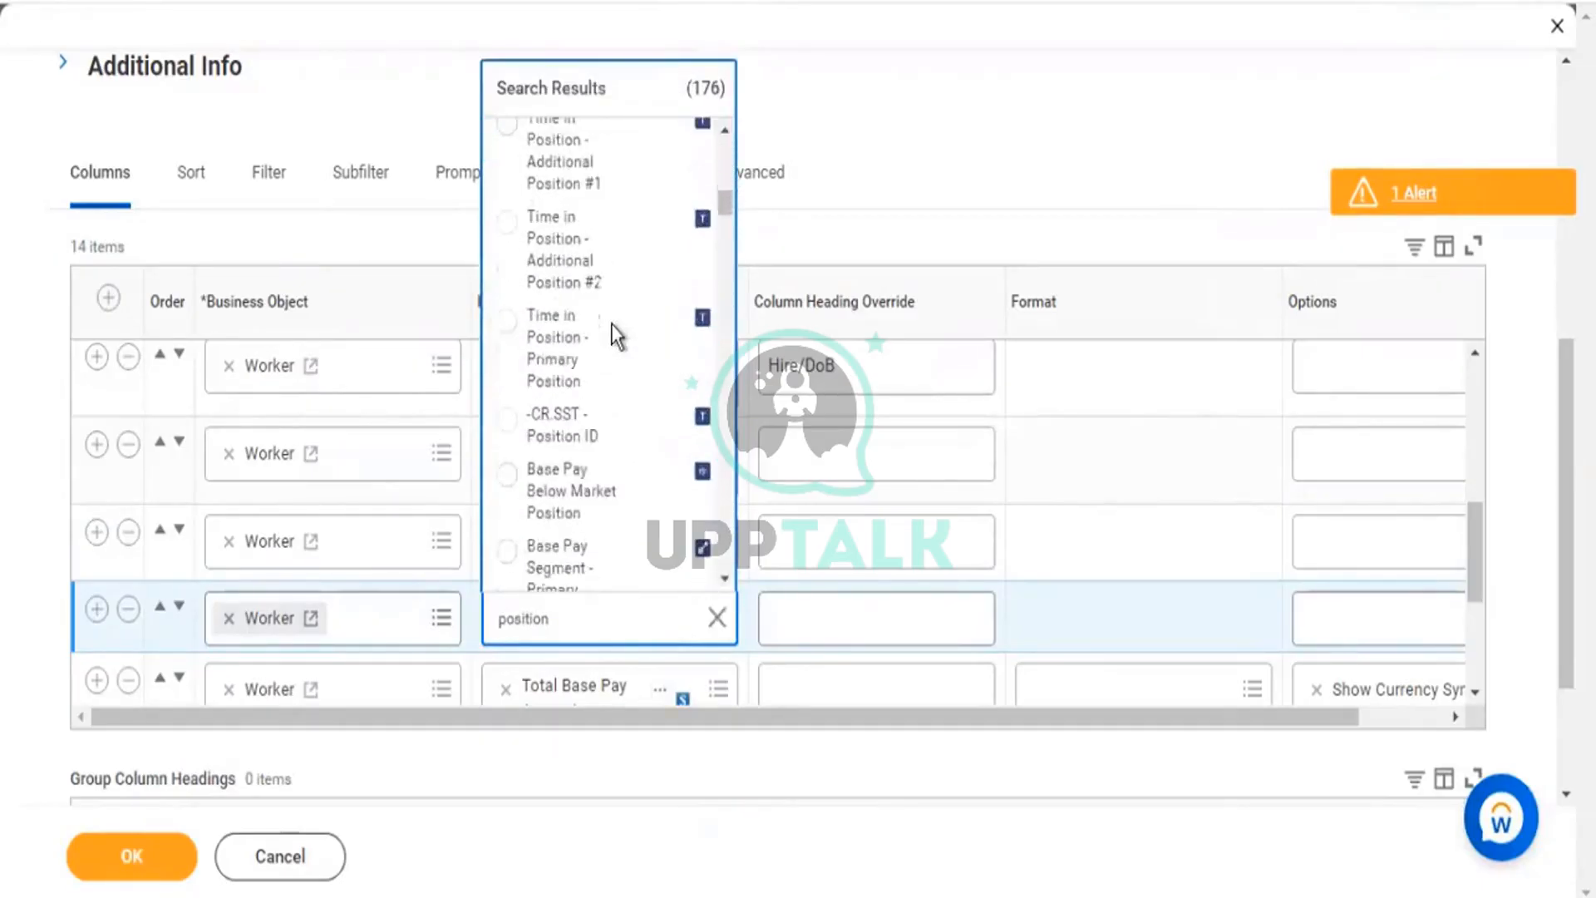
{"action": "scroll", "coordinate": [613, 332], "scroll_direction": "down", "scroll_amount": 3}
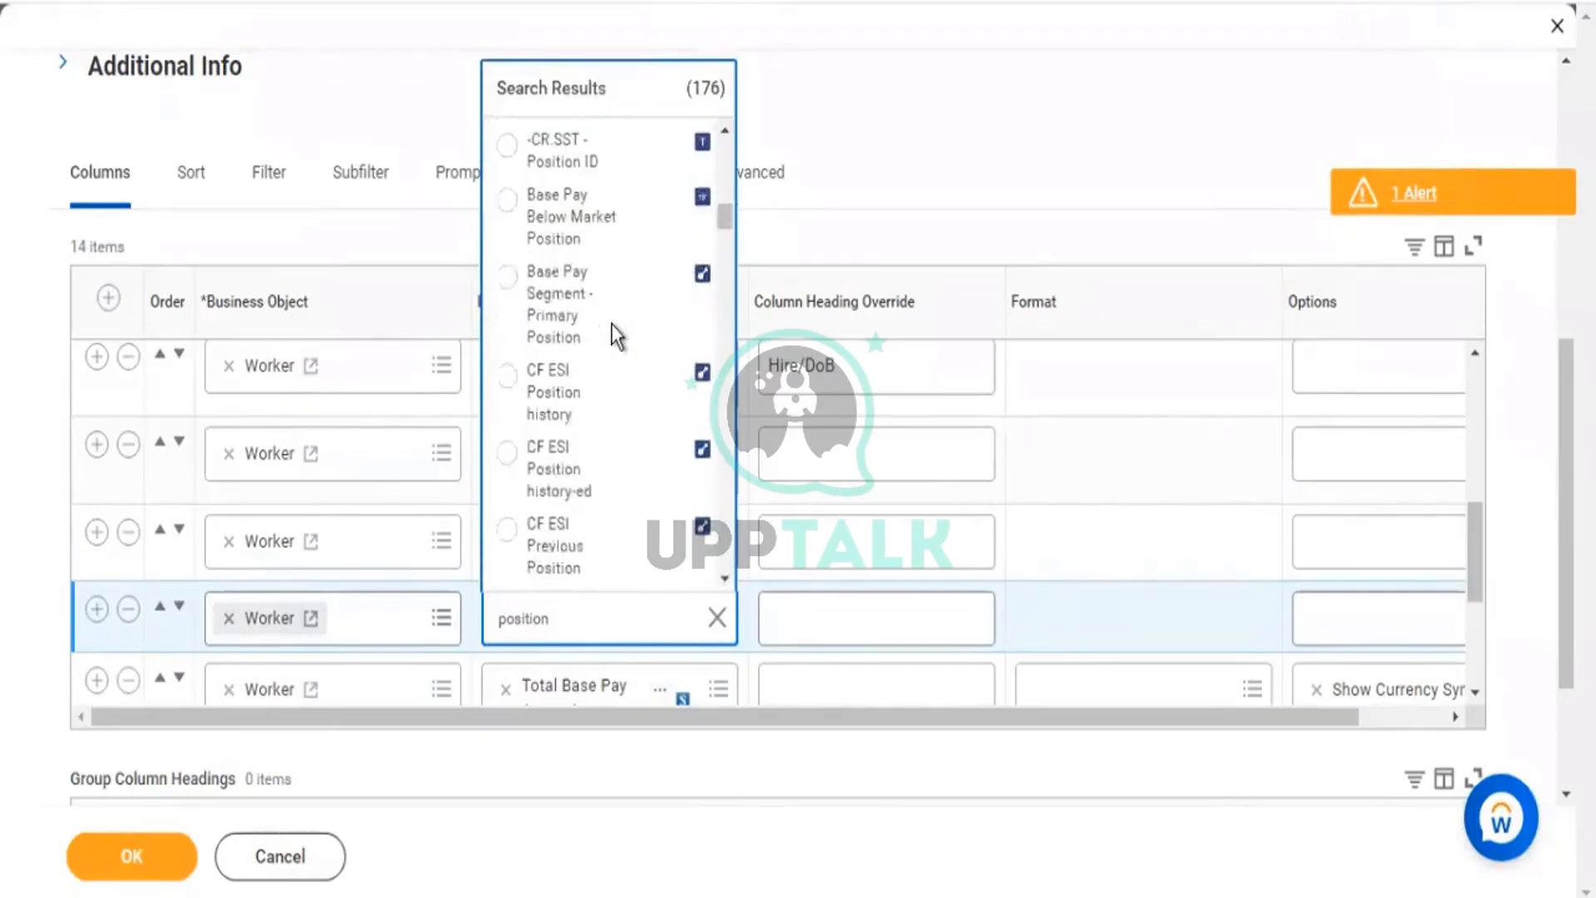
{"action": "scroll", "coordinate": [612, 332], "scroll_direction": "down", "scroll_amount": 4}
{"action": "scroll", "coordinate": [615, 463], "scroll_direction": "down", "scroll_amount": 5}
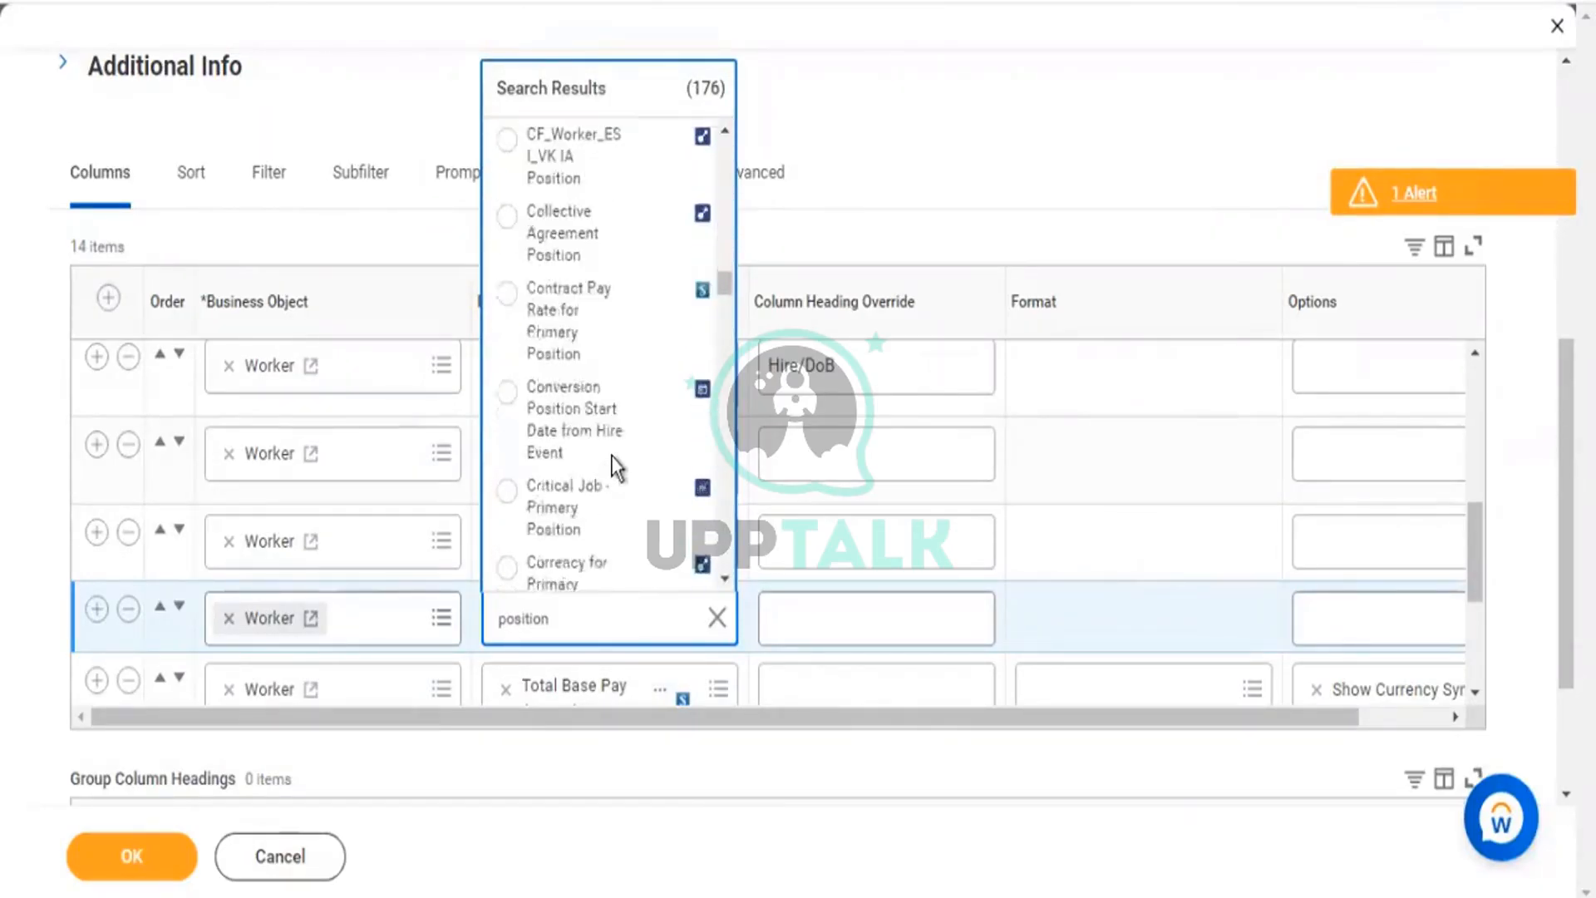
{"action": "scroll", "coordinate": [619, 468], "scroll_direction": "down", "scroll_amount": 3}
{"action": "scroll", "coordinate": [619, 468], "scroll_direction": "down", "scroll_amount": 3}
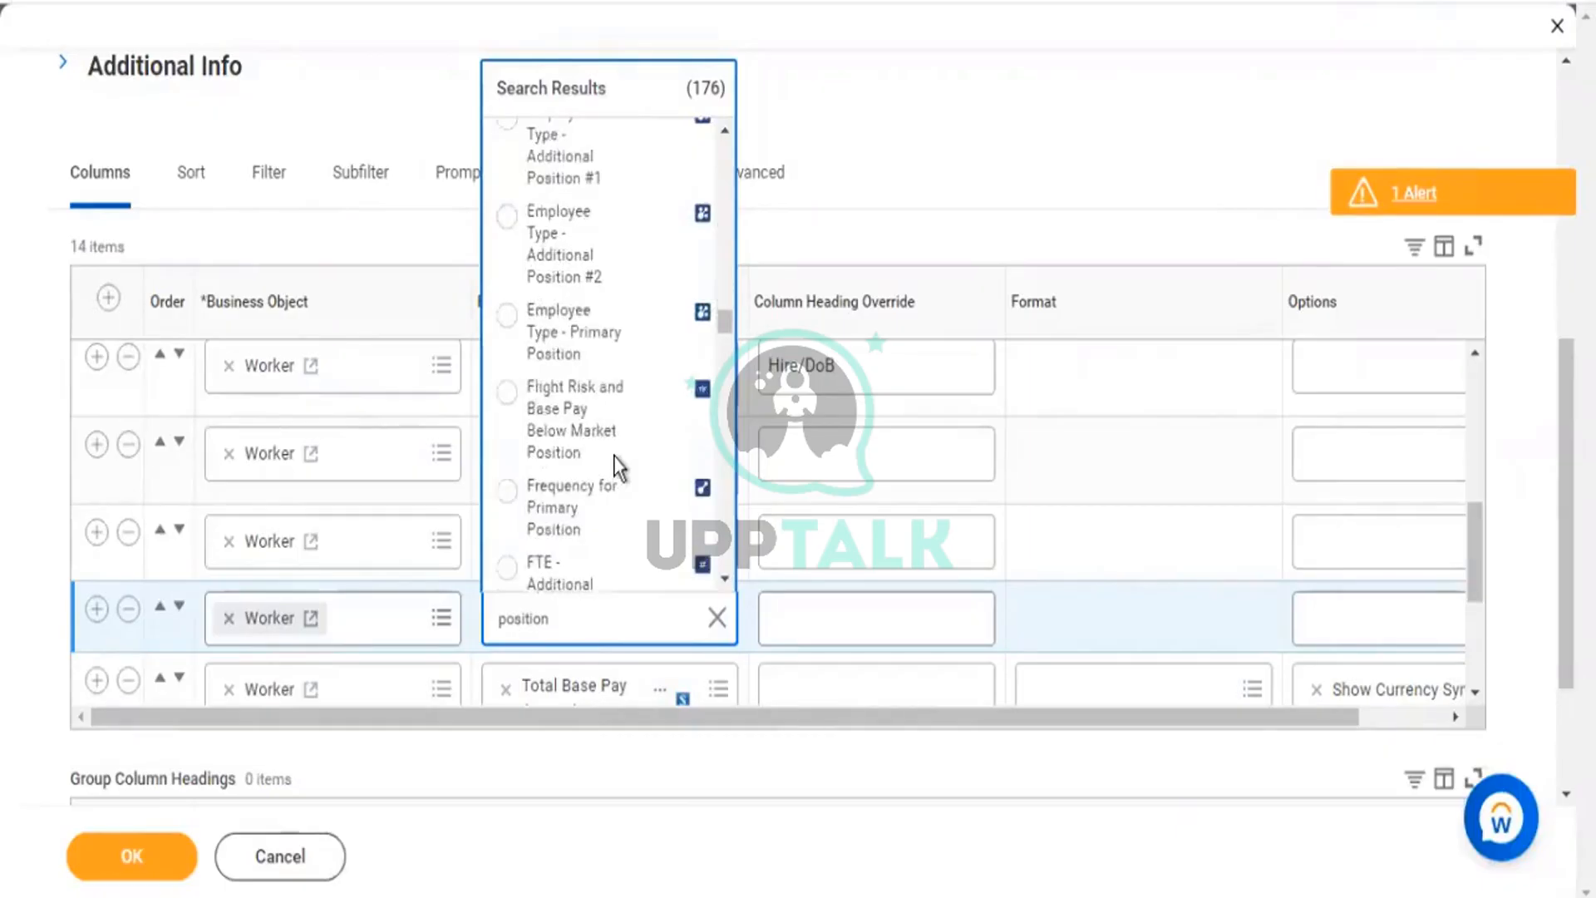
{"action": "scroll", "coordinate": [620, 468], "scroll_direction": "down", "scroll_amount": 2}
{"action": "scroll", "coordinate": [620, 468], "scroll_direction": "down", "scroll_amount": 3}
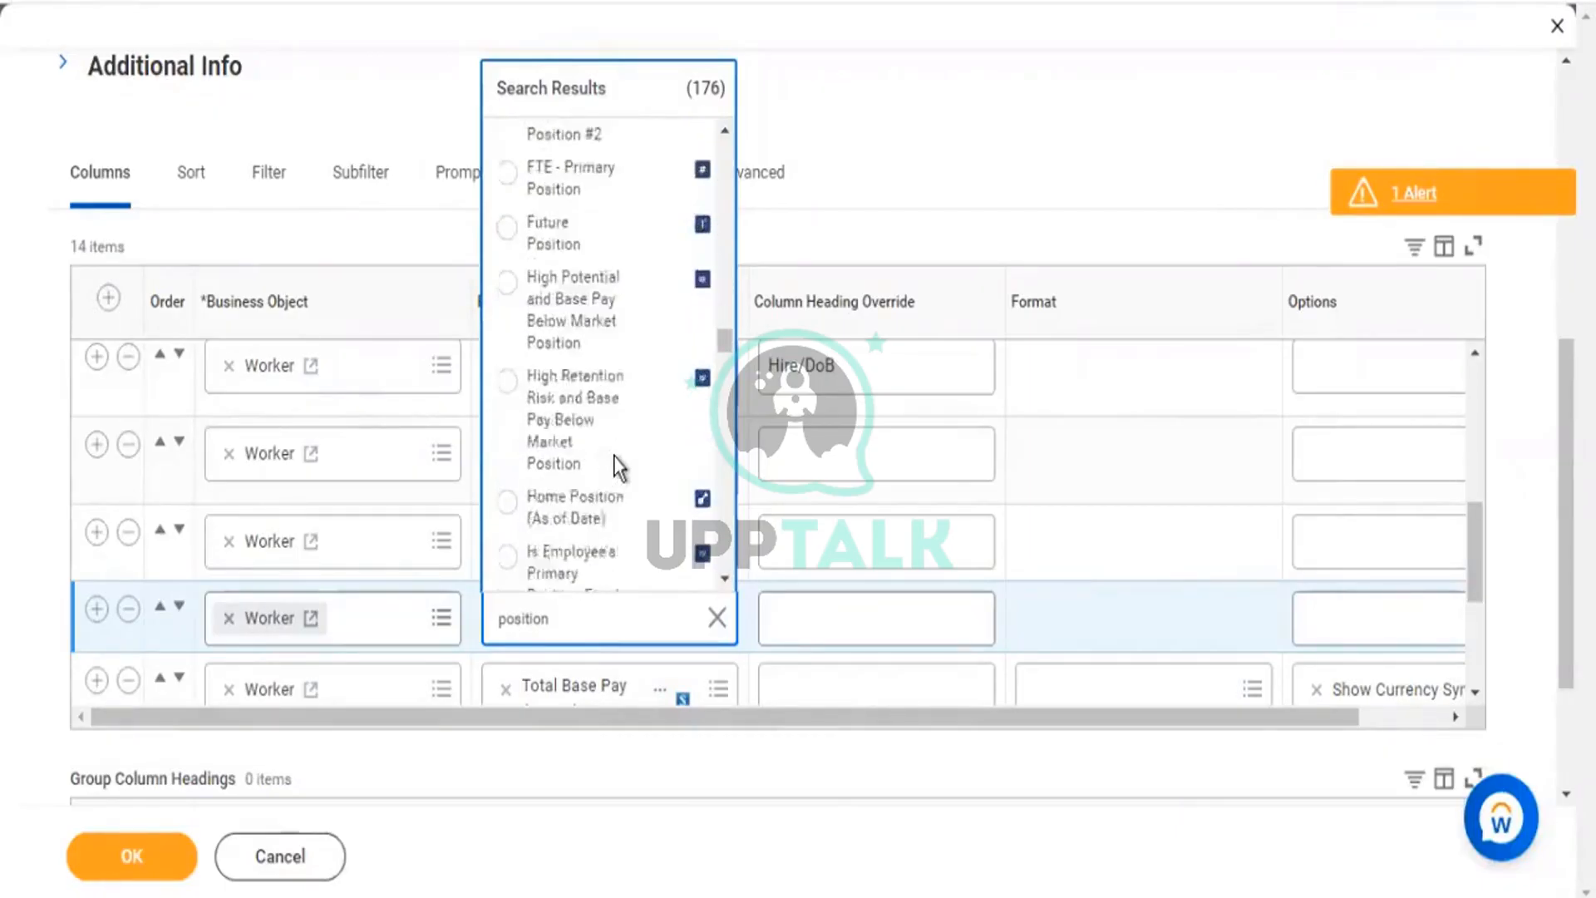
{"action": "scroll", "coordinate": [619, 468], "scroll_direction": "down", "scroll_amount": 2}
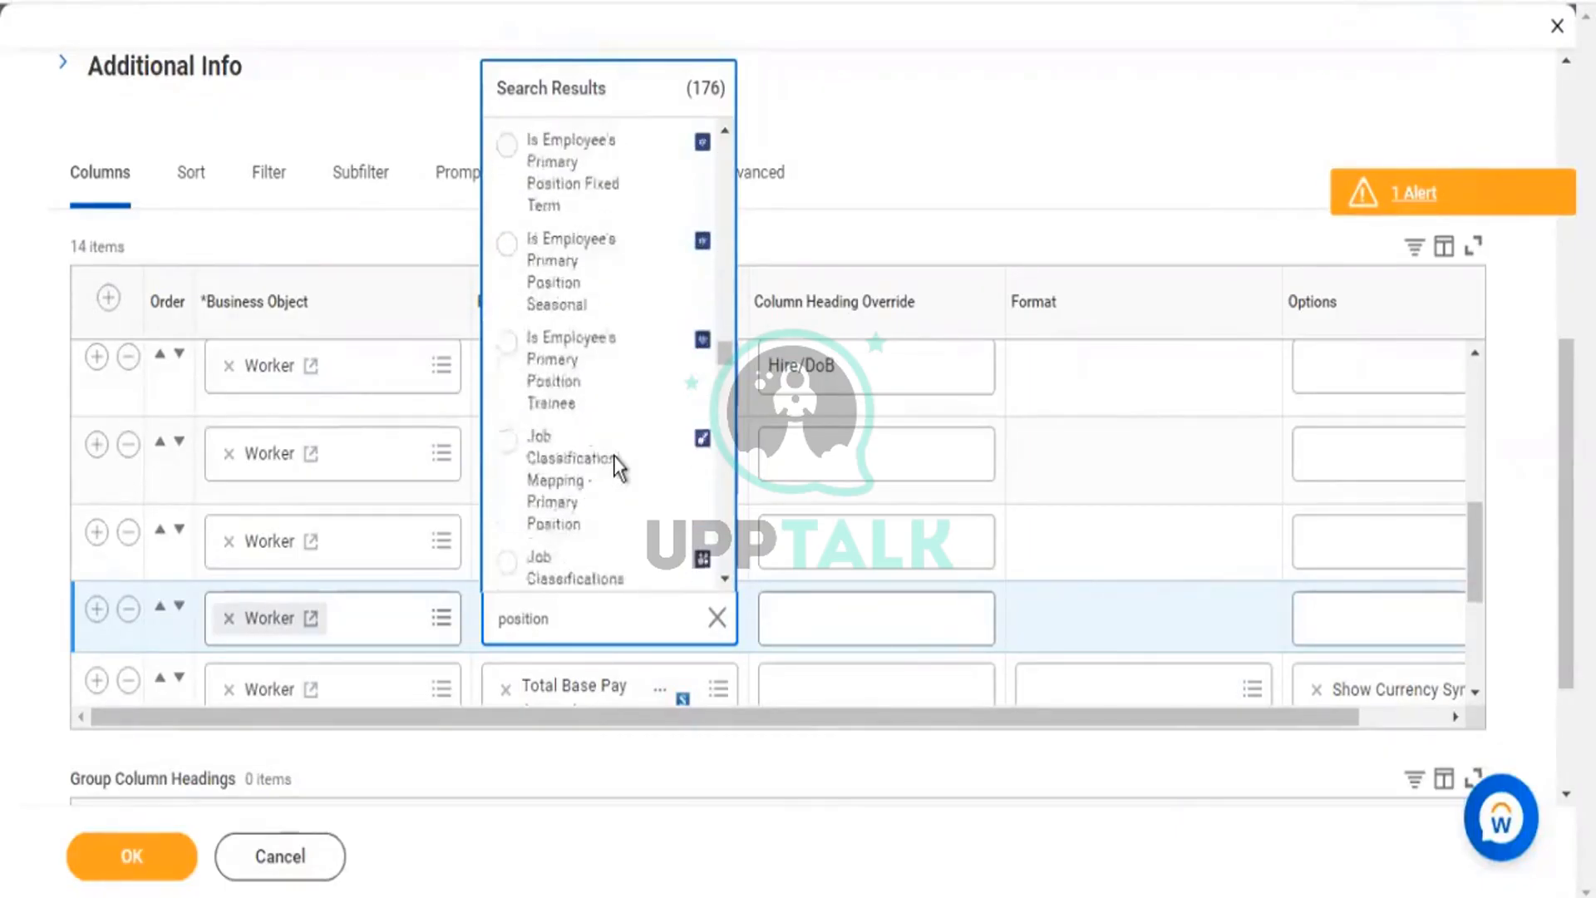
{"action": "scroll", "coordinate": [613, 456], "scroll_direction": "down", "scroll_amount": 5}
{"action": "scroll", "coordinate": [614, 456], "scroll_direction": "down", "scroll_amount": 2}
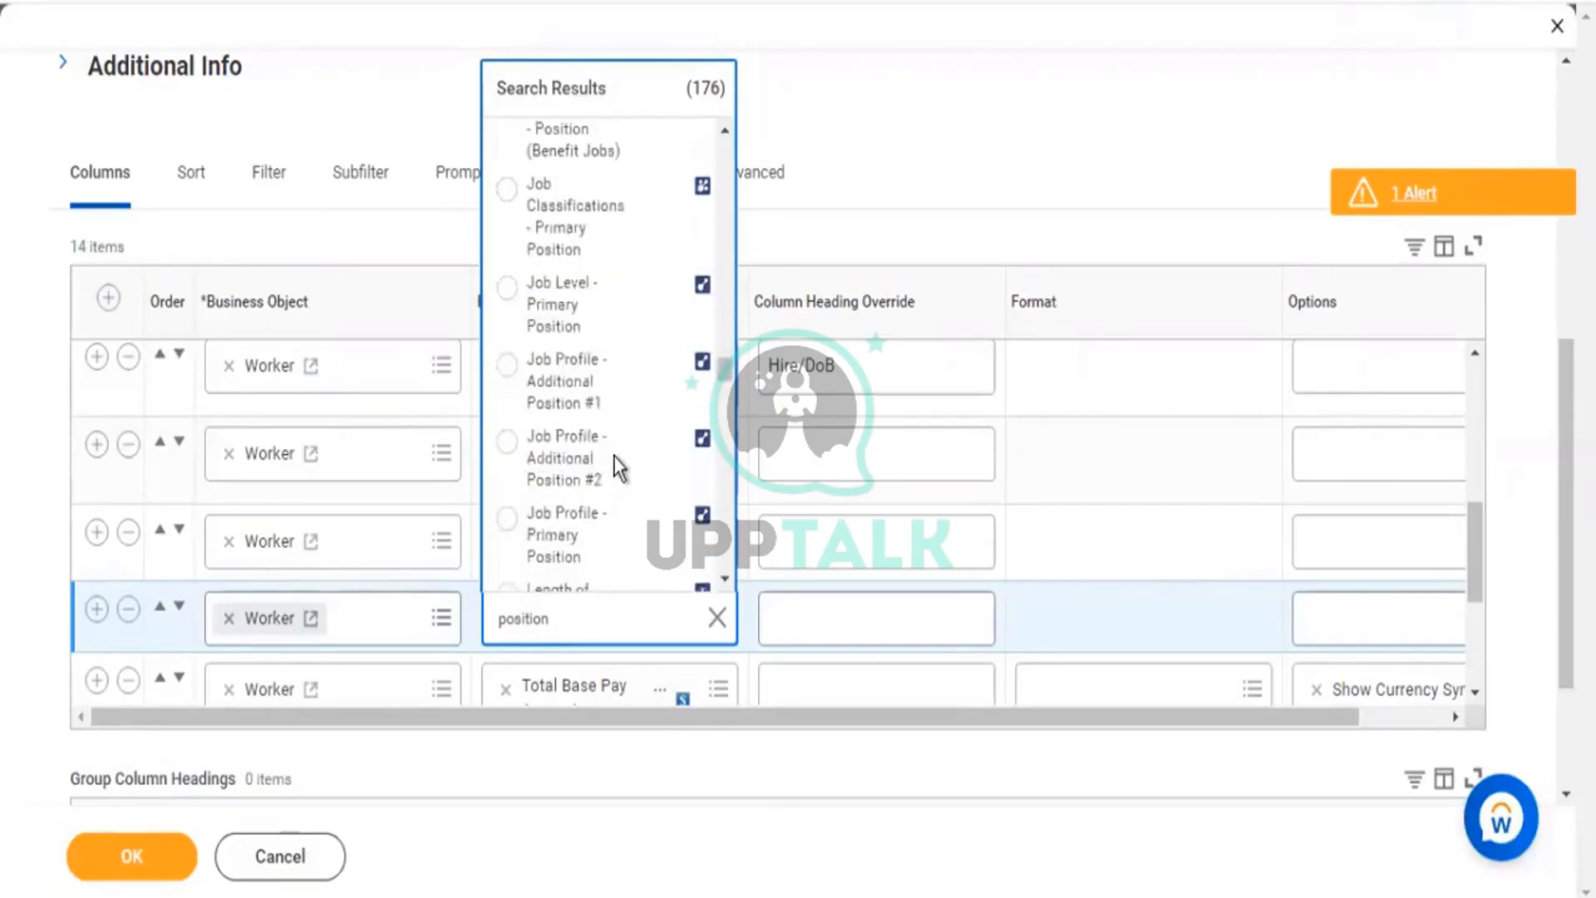
{"action": "scroll", "coordinate": [614, 455], "scroll_direction": "down", "scroll_amount": 4}
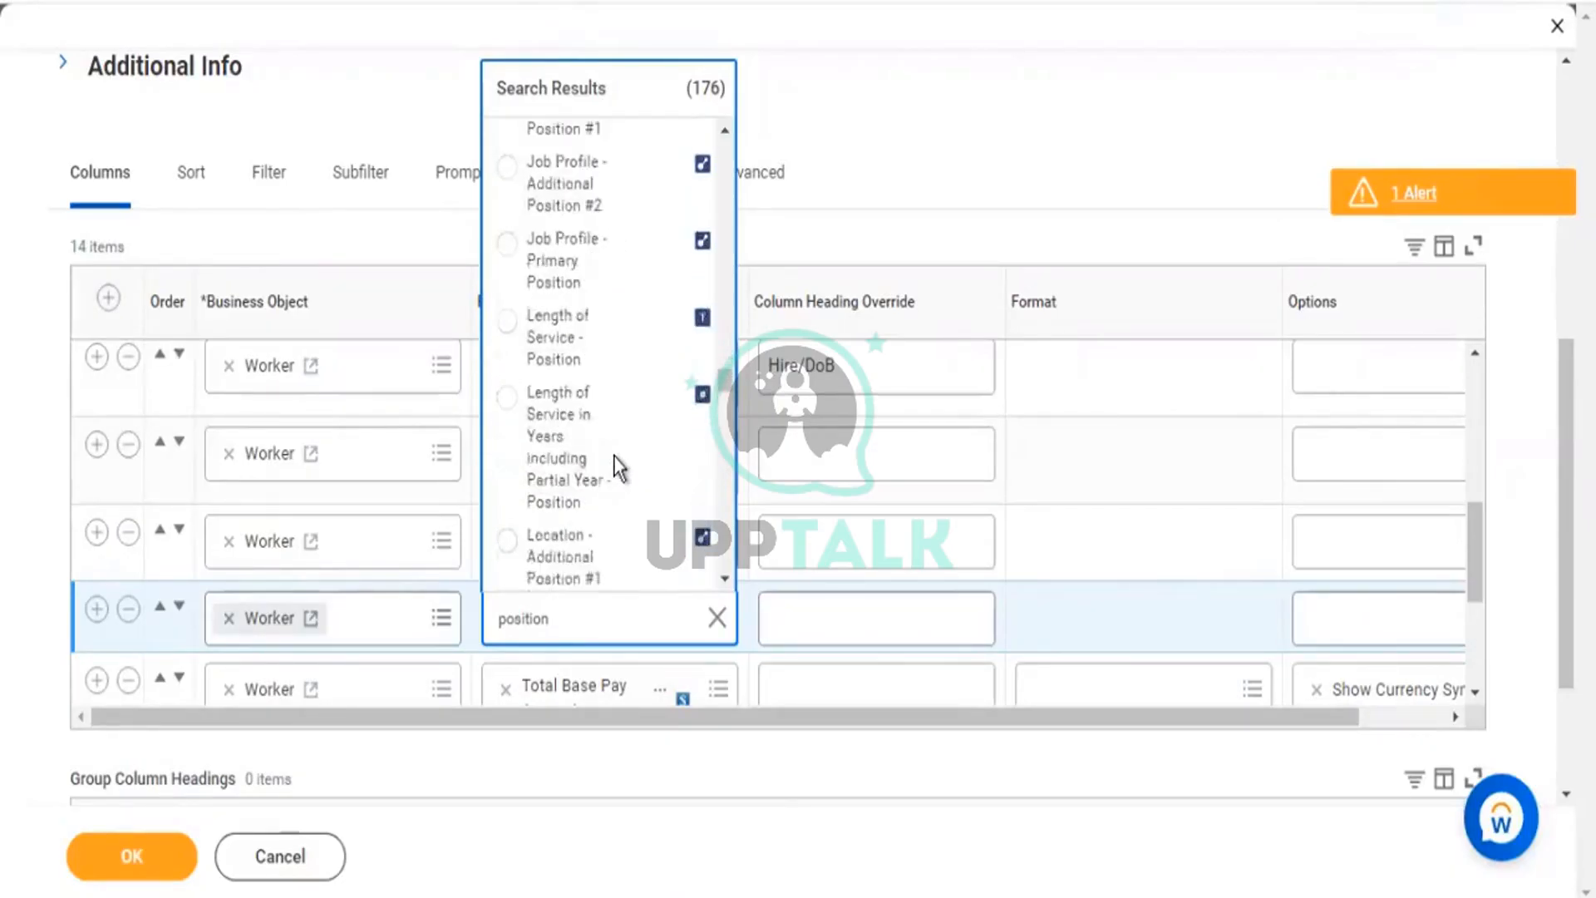
{"action": "scroll", "coordinate": [614, 455], "scroll_direction": "down", "scroll_amount": 6}
{"action": "scroll", "coordinate": [613, 455], "scroll_direction": "down", "scroll_amount": 5}
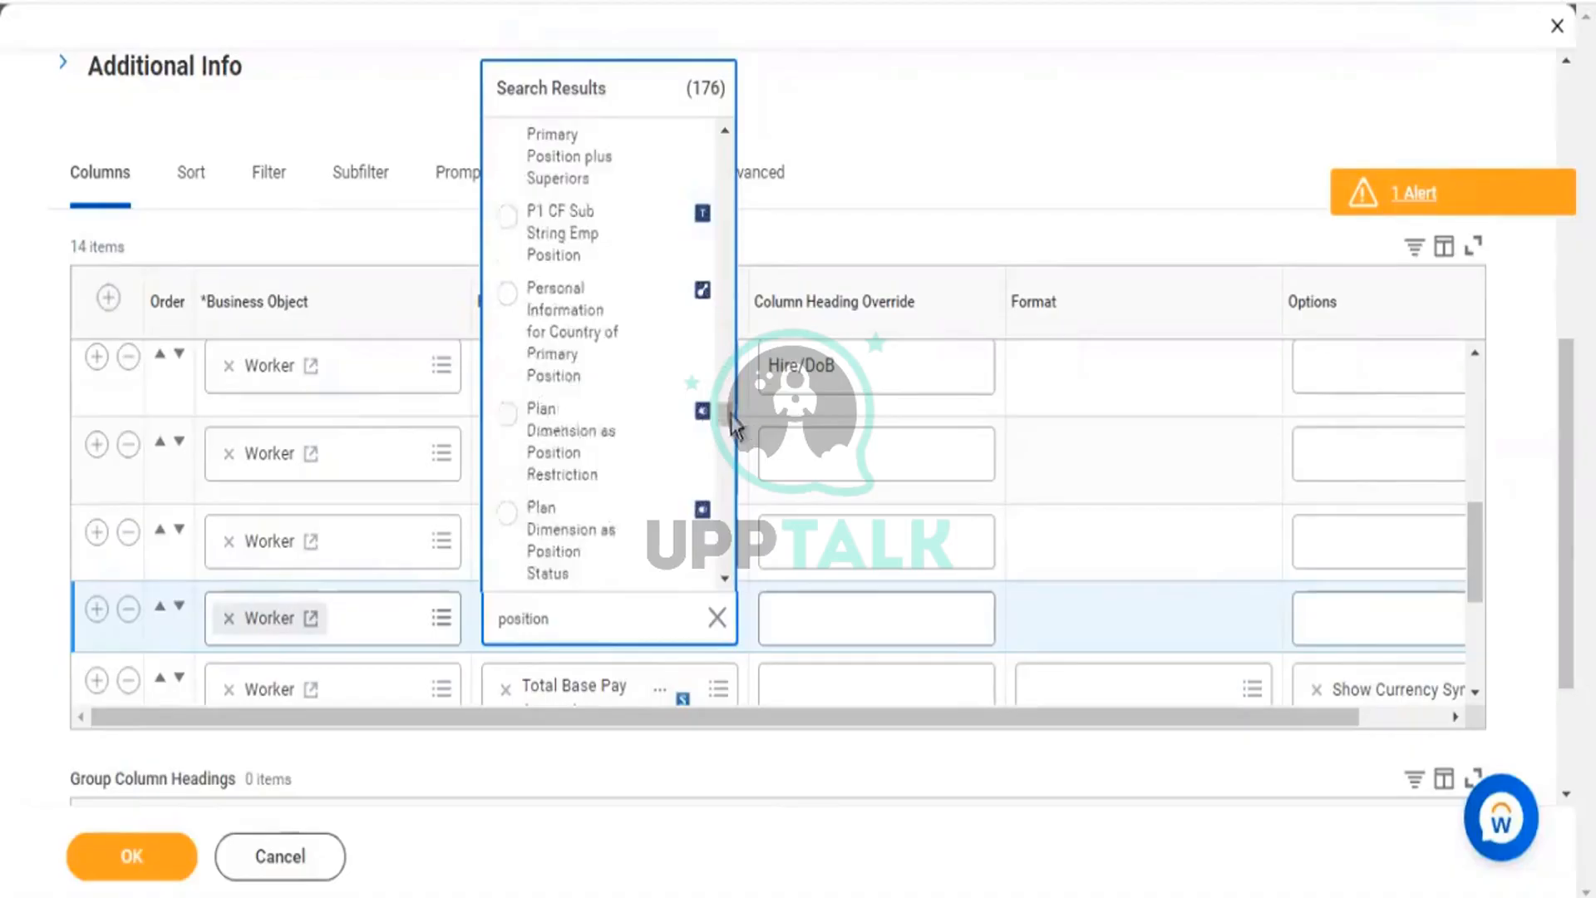
{"action": "left_click_drag", "start_coordinate": [721, 414], "coordinate": [720, 524]}
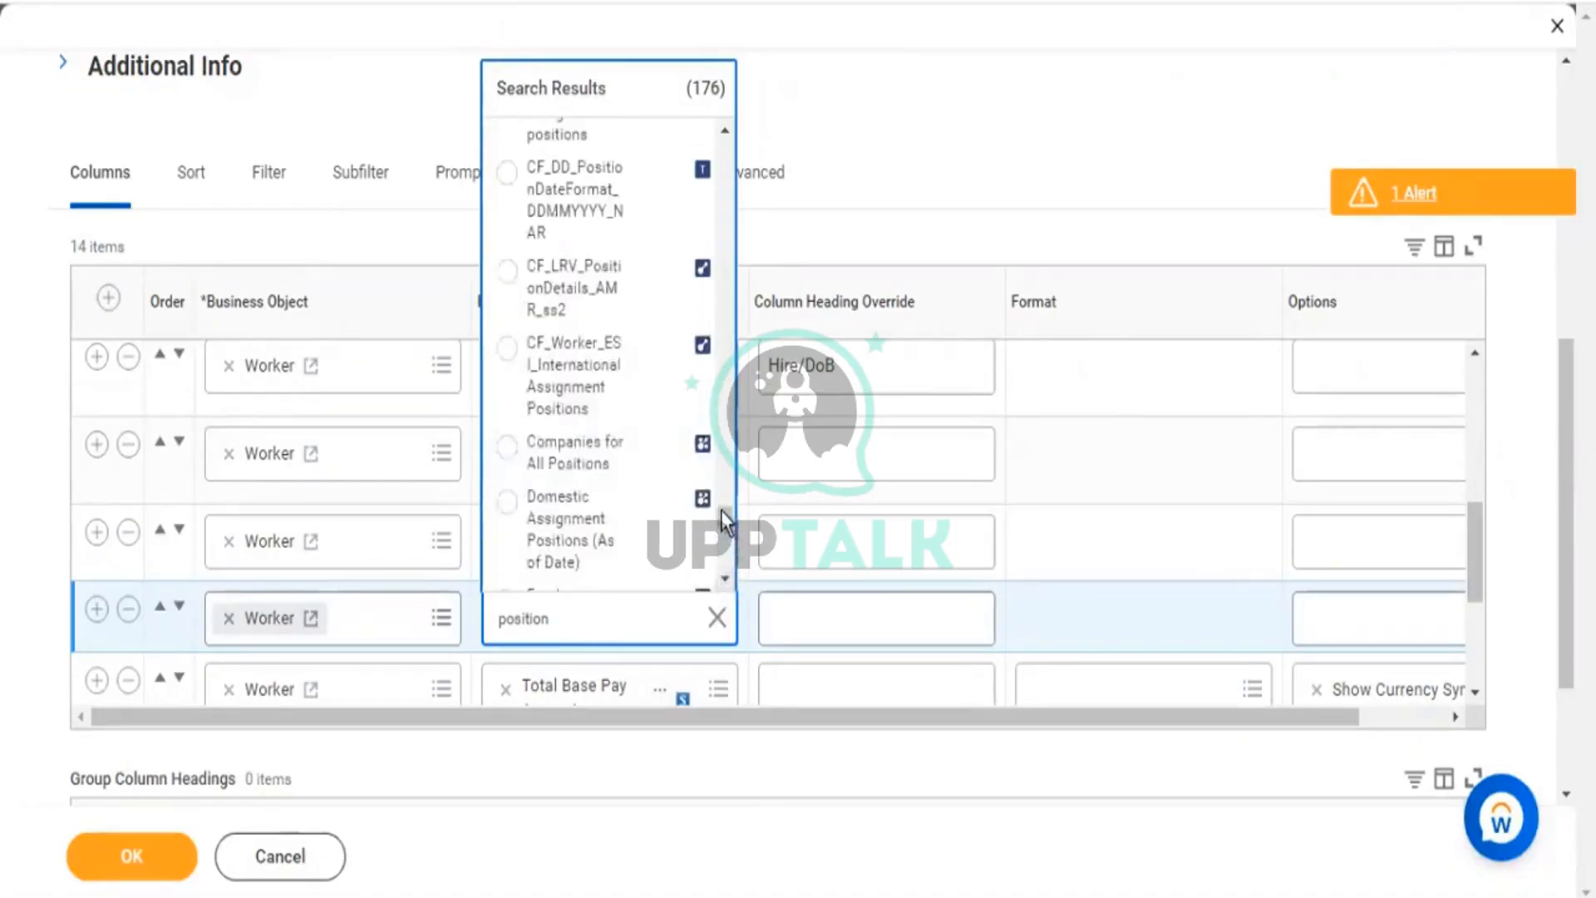
{"action": "scroll", "coordinate": [724, 564], "scroll_direction": "down", "scroll_amount": 1}
{"action": "scroll", "coordinate": [725, 572], "scroll_direction": "down", "scroll_amount": 3}
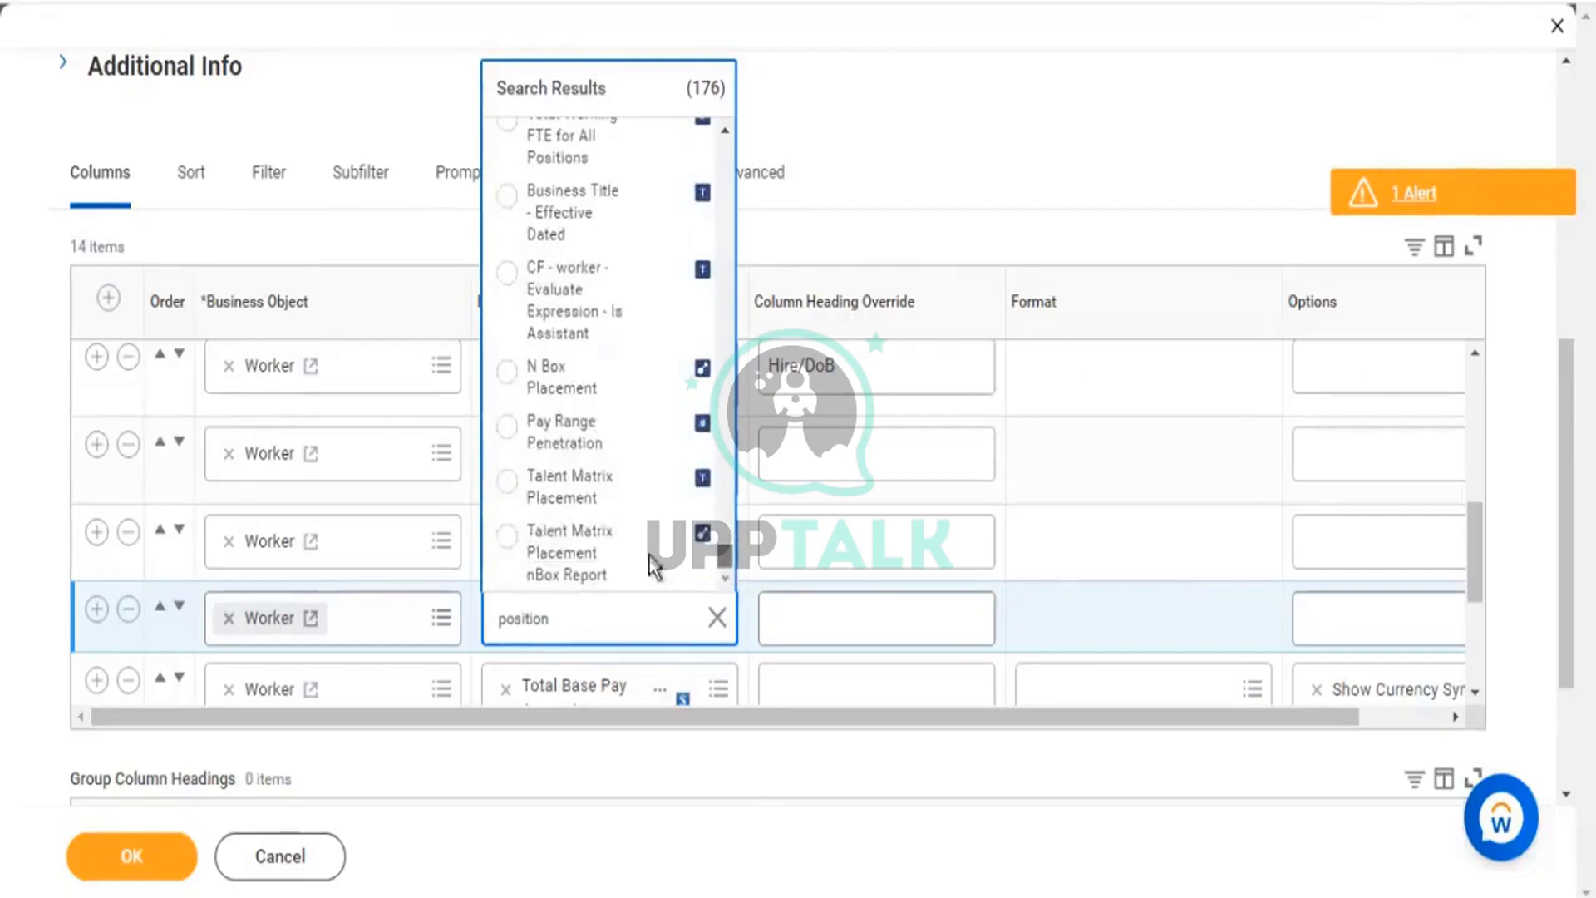
{"action": "scroll", "coordinate": [626, 472], "scroll_direction": "up", "scroll_amount": 3}
{"action": "scroll", "coordinate": [628, 467], "scroll_direction": "up", "scroll_amount": 5}
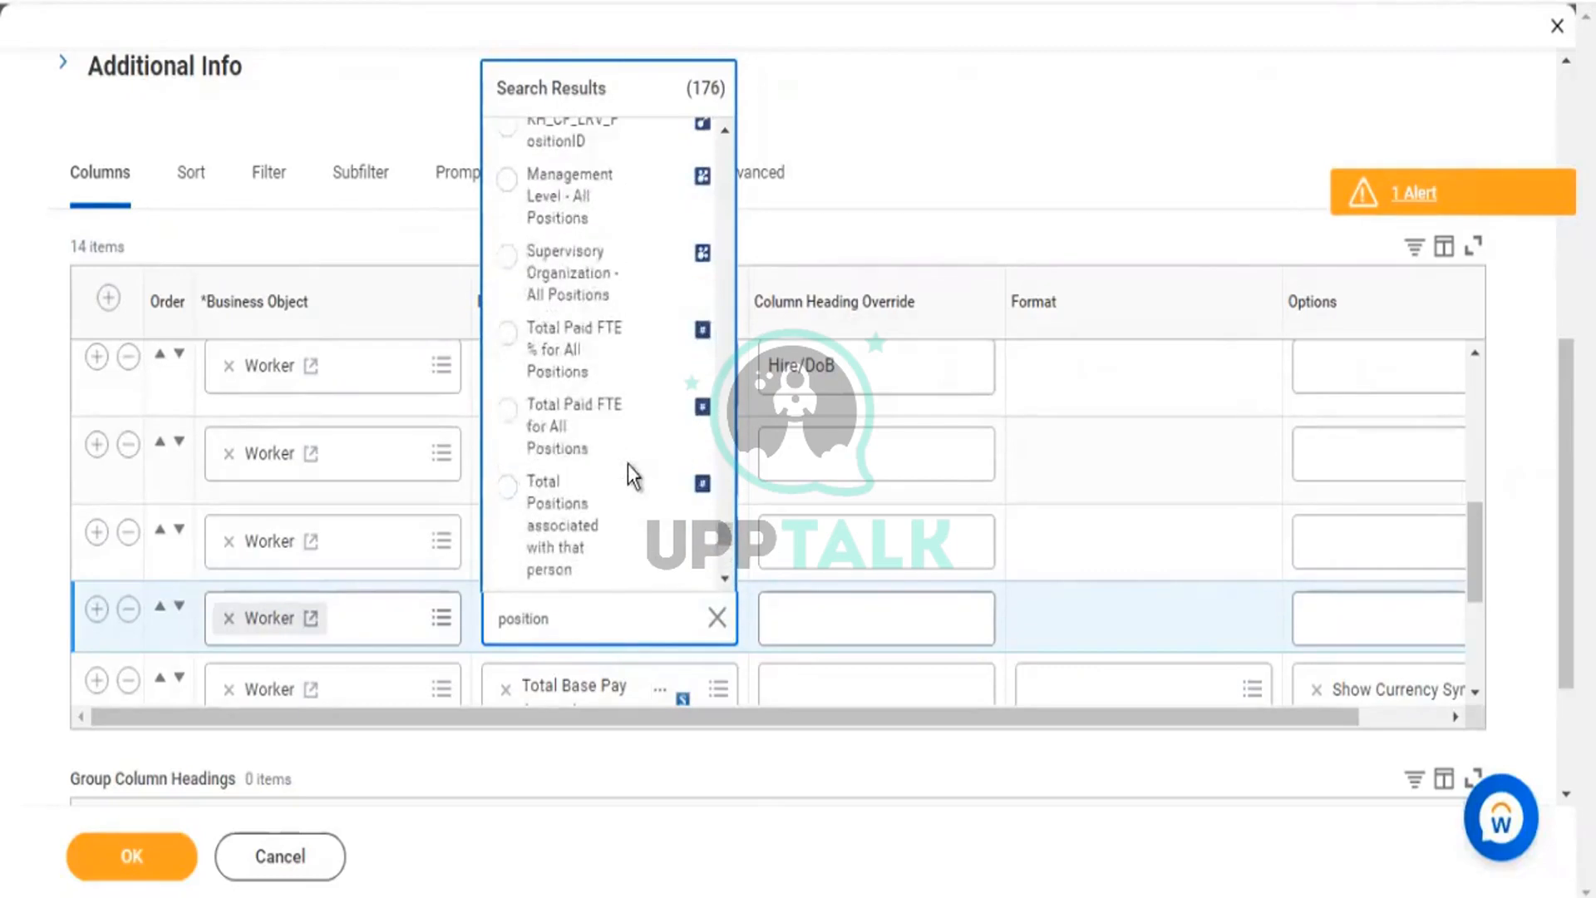
{"action": "scroll", "coordinate": [626, 464], "scroll_direction": "up", "scroll_amount": 5}
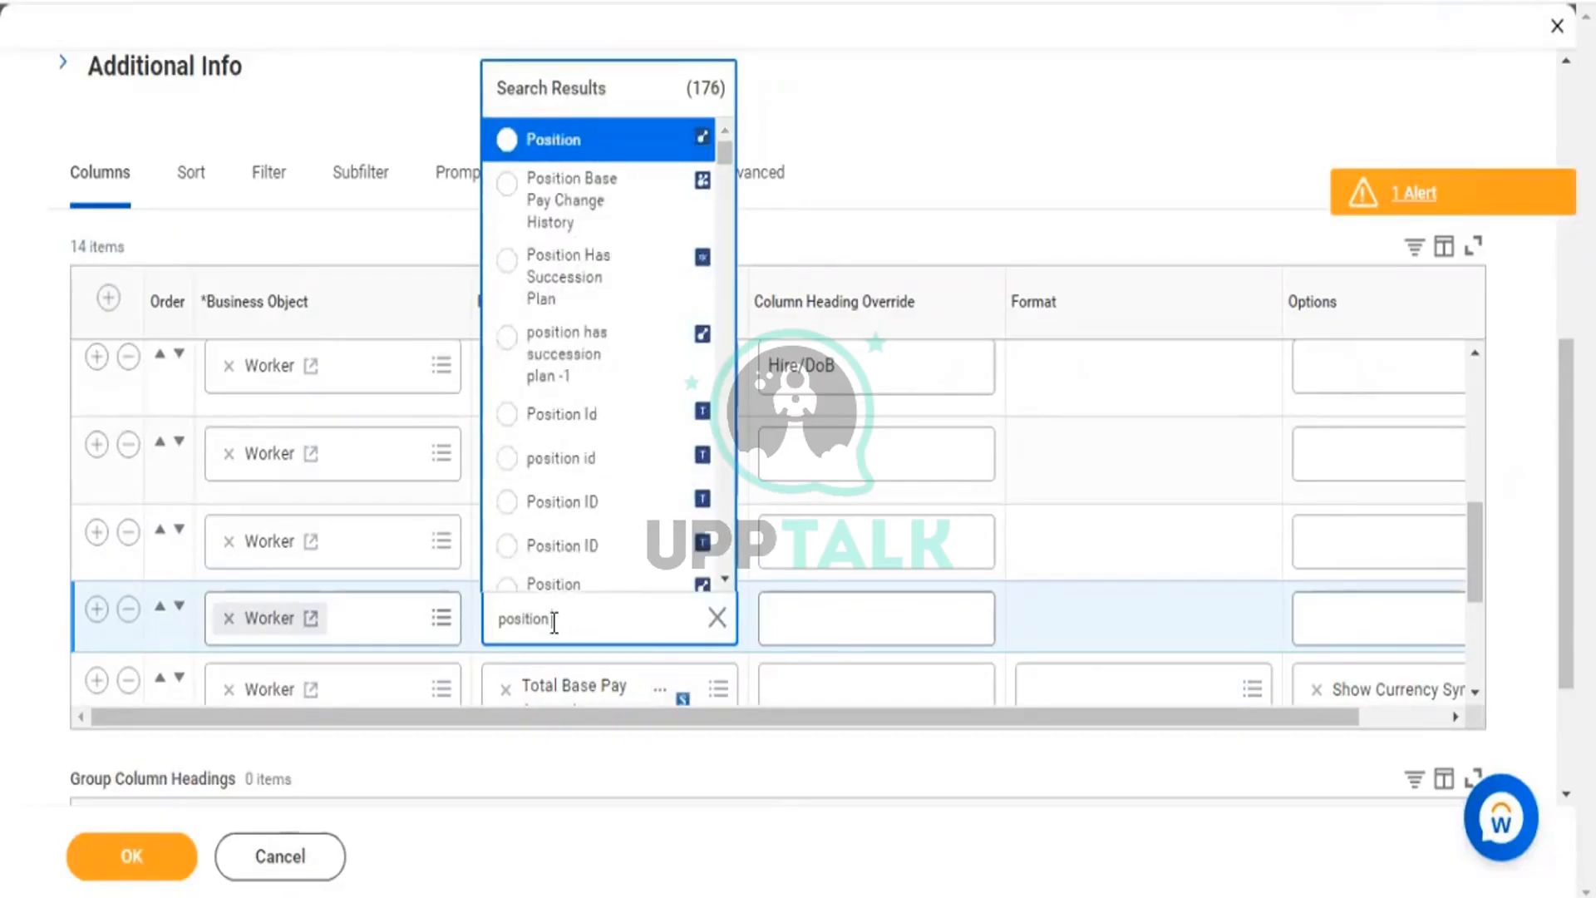
{"action": "key", "text": "Return"}
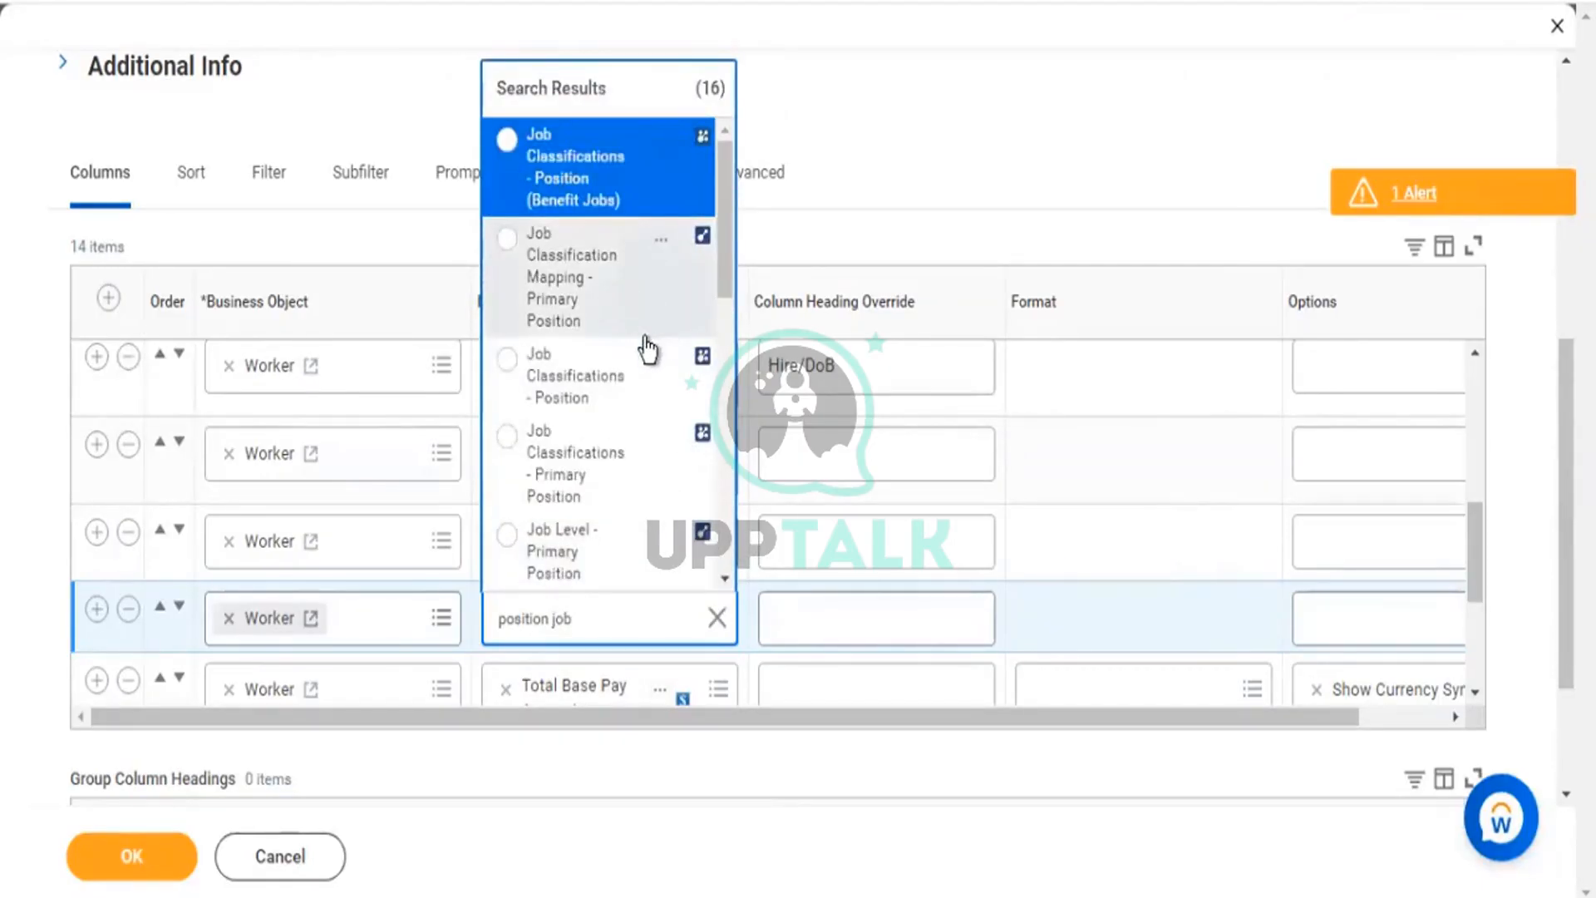
Review the All Positions / Jobs field details and select it as the new column's field.
{"action": "scroll", "coordinate": [646, 353], "scroll_direction": "down", "scroll_amount": 5}
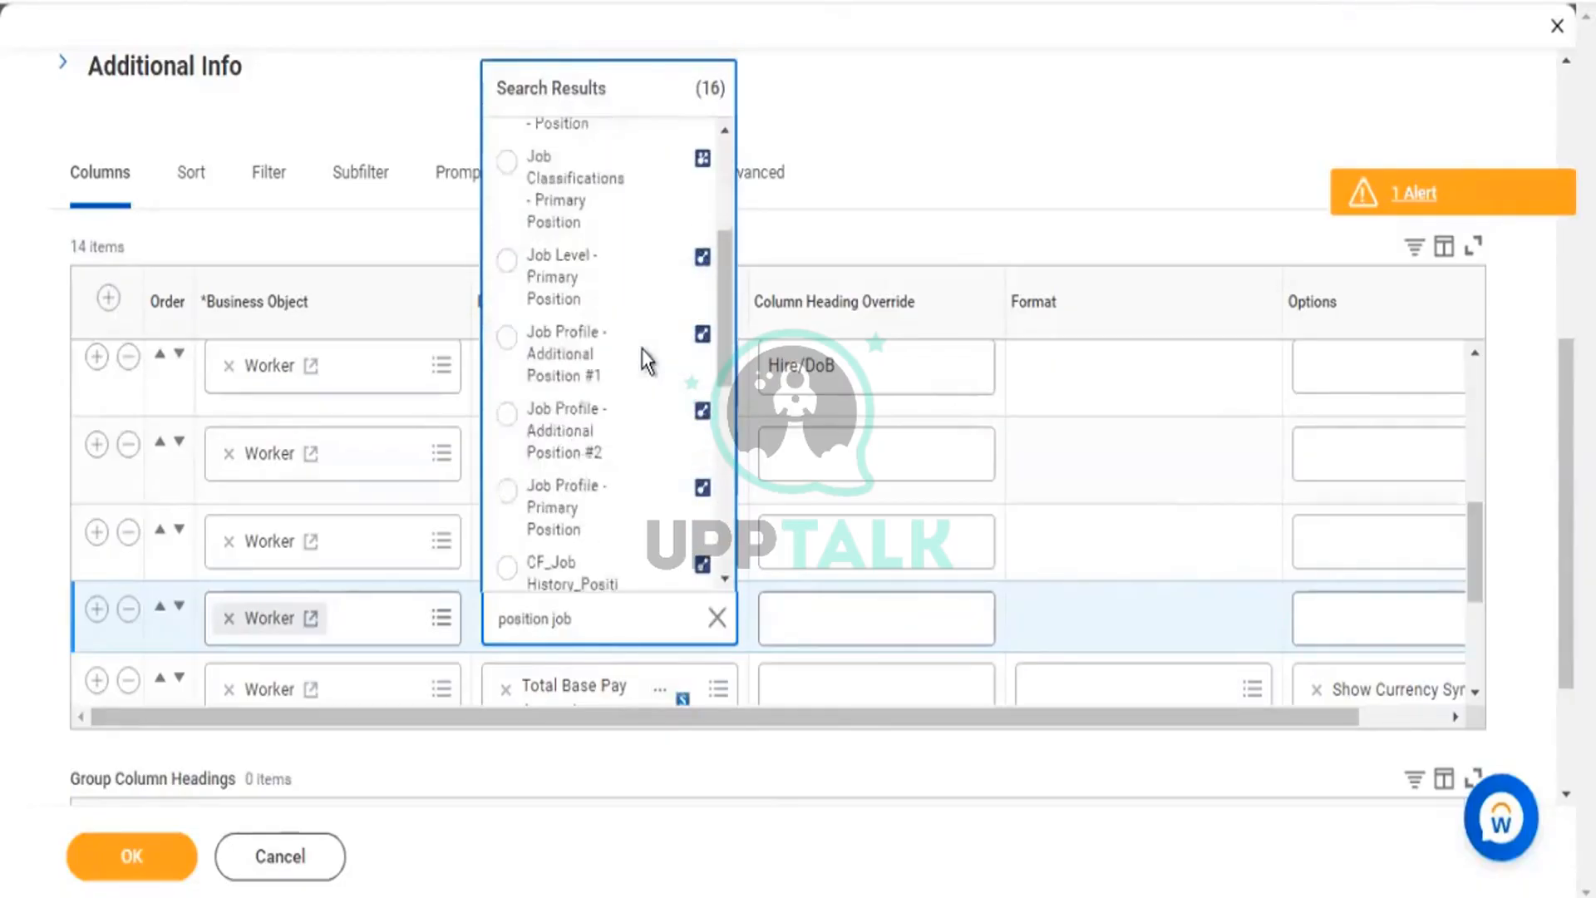
{"action": "scroll", "coordinate": [647, 359], "scroll_direction": "down", "scroll_amount": 2}
{"action": "scroll", "coordinate": [647, 358], "scroll_direction": "down", "scroll_amount": 5}
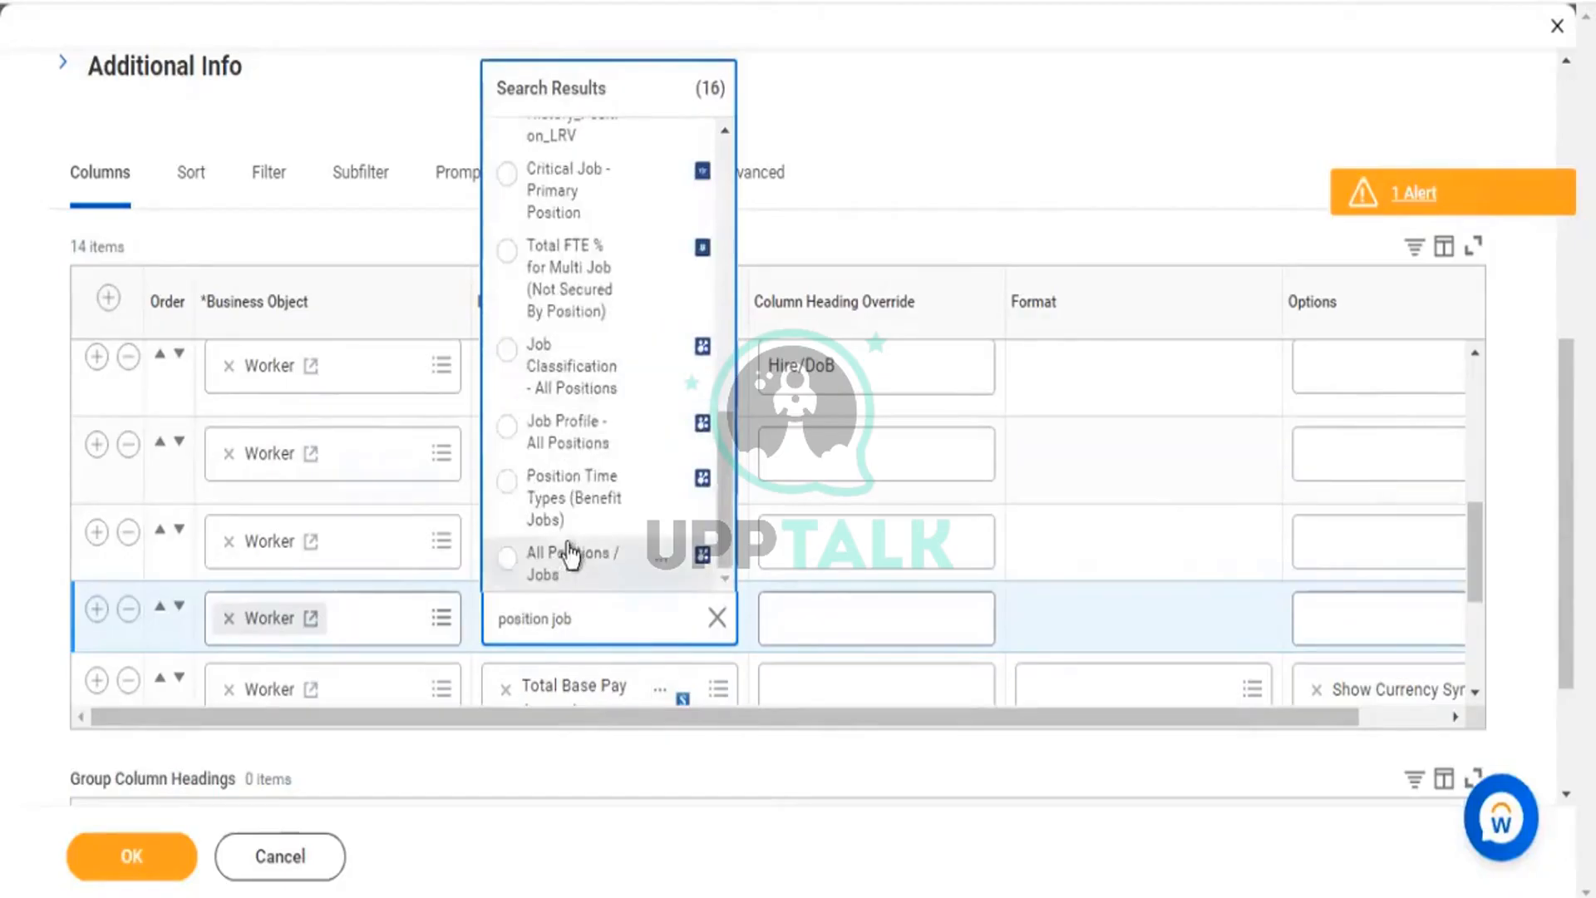
{"action": "left_click", "coordinate": [663, 562]}
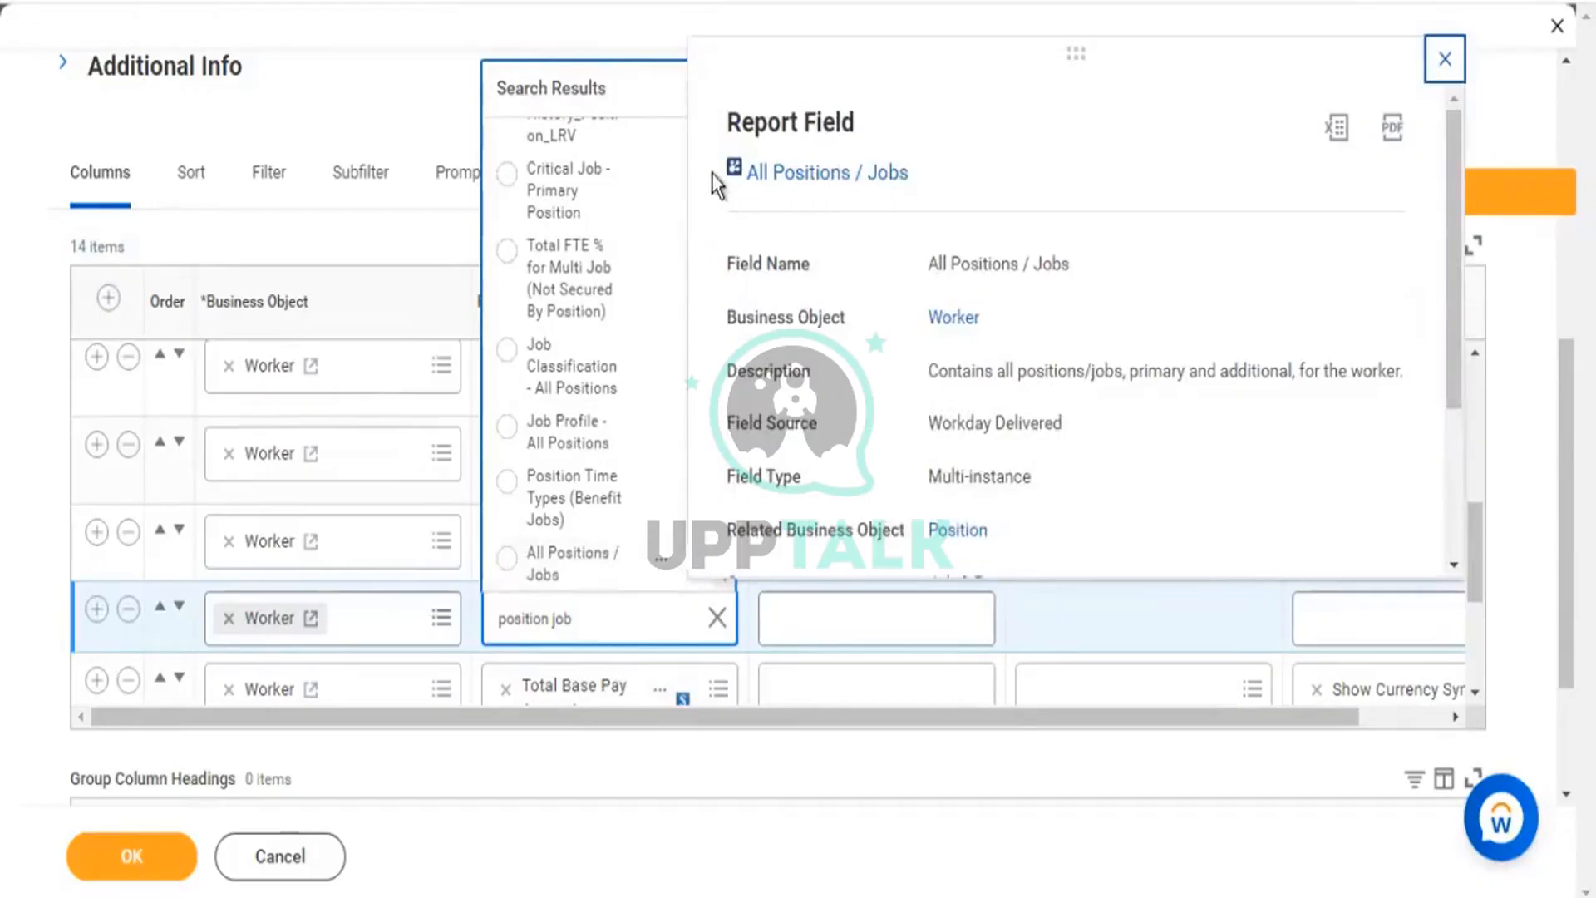
{"action": "left_click_drag", "start_coordinate": [714, 173], "coordinate": [751, 178]}
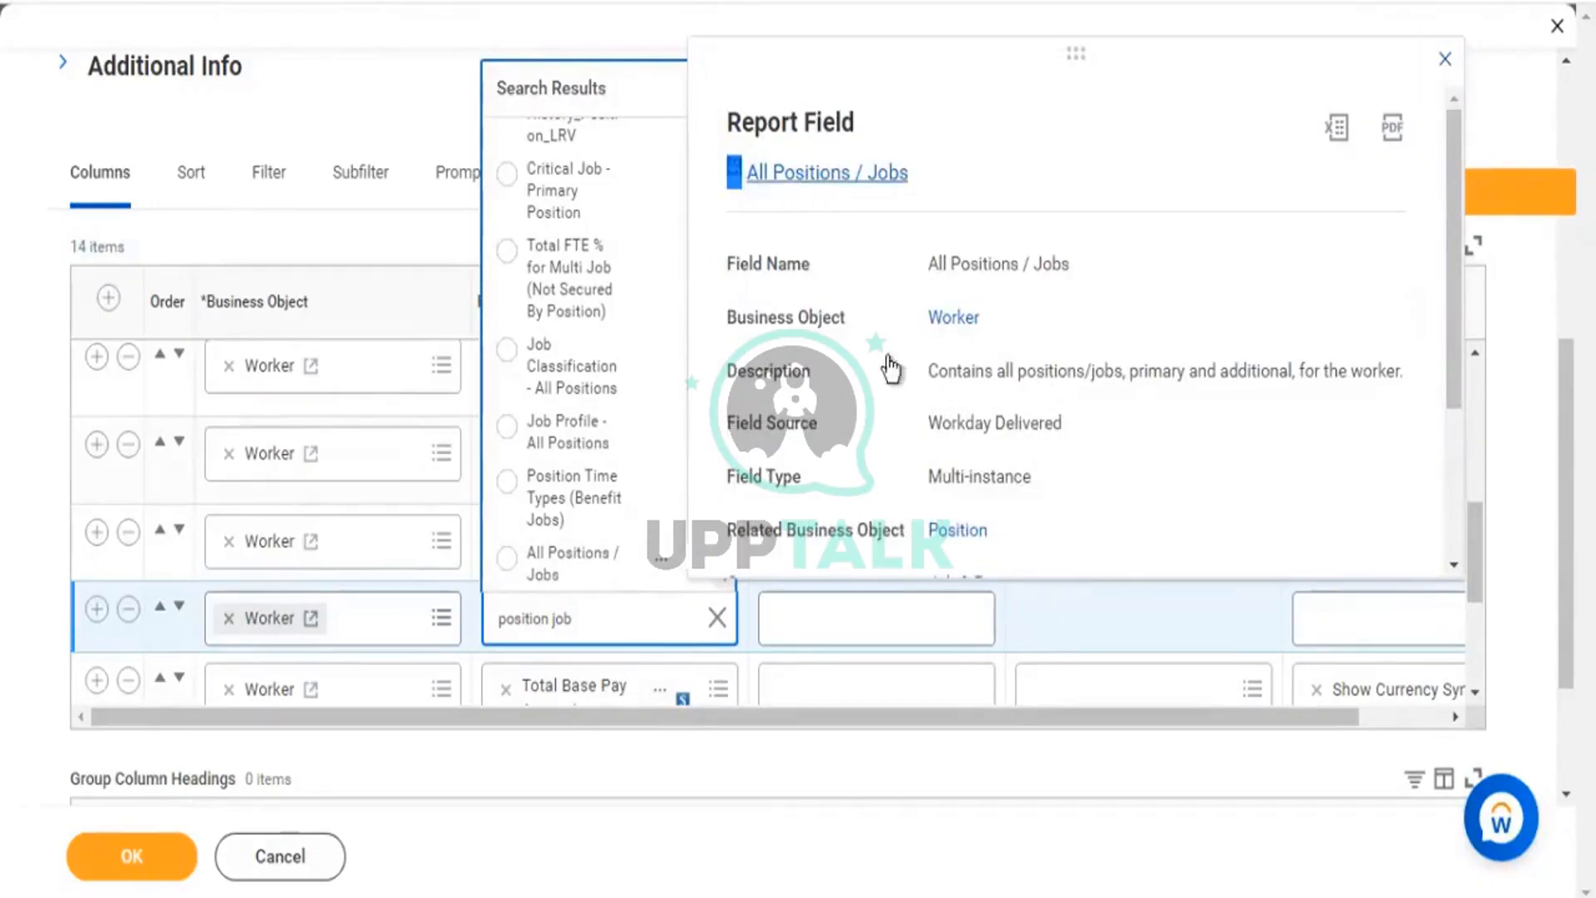
{"action": "left_click_drag", "start_coordinate": [990, 489], "coordinate": [1086, 421]}
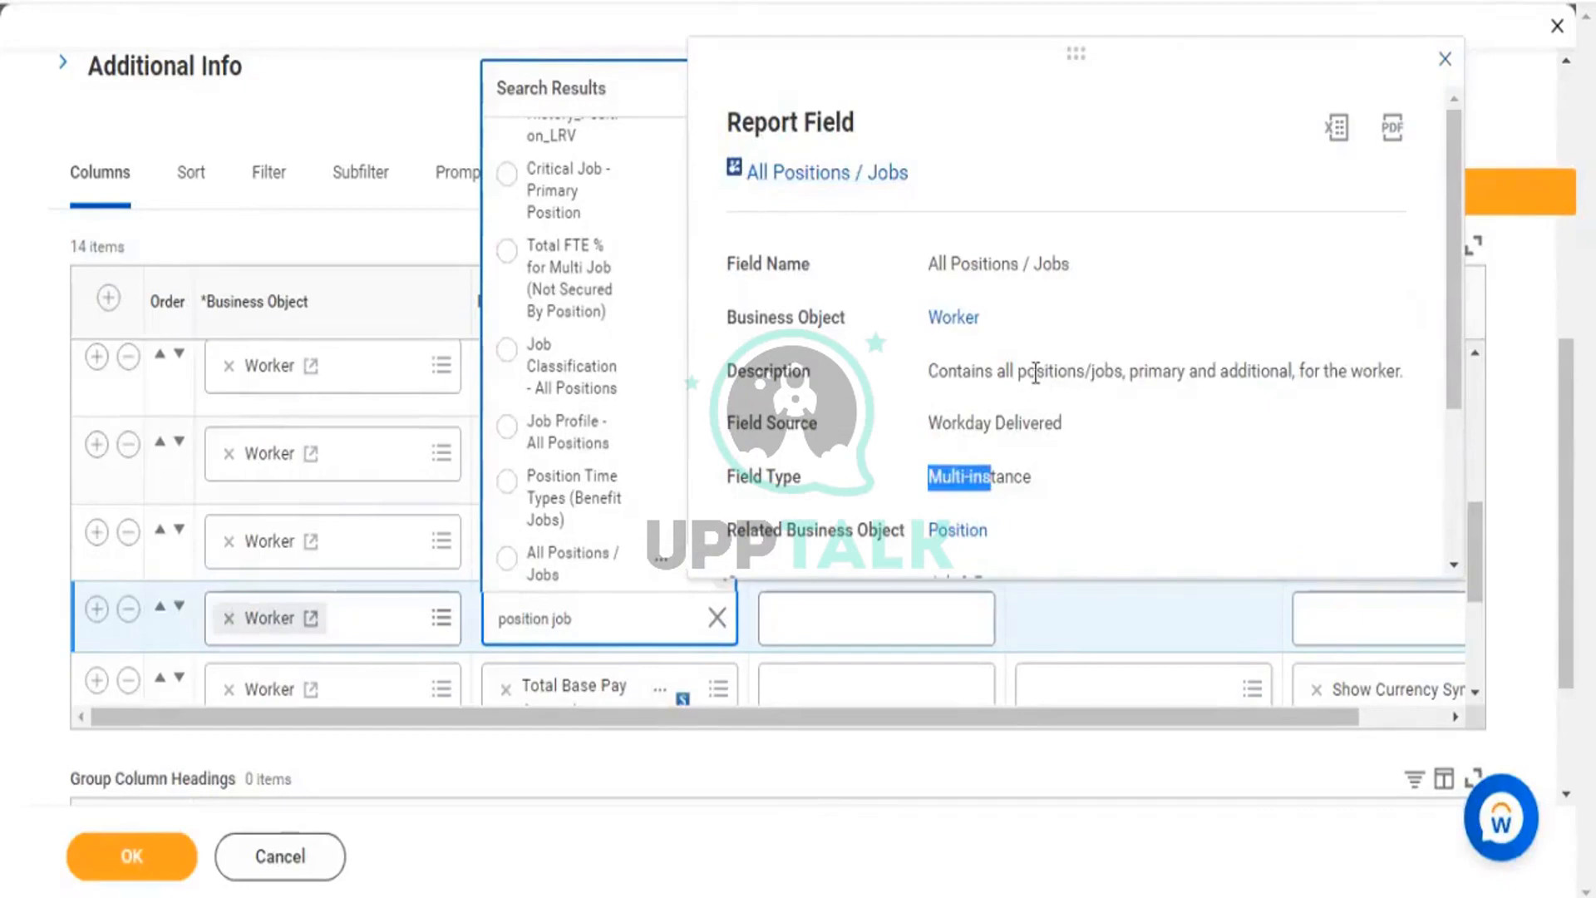
{"action": "left_click_drag", "start_coordinate": [1035, 371], "coordinate": [1404, 366]}
{"action": "left_click", "coordinate": [1244, 366]}
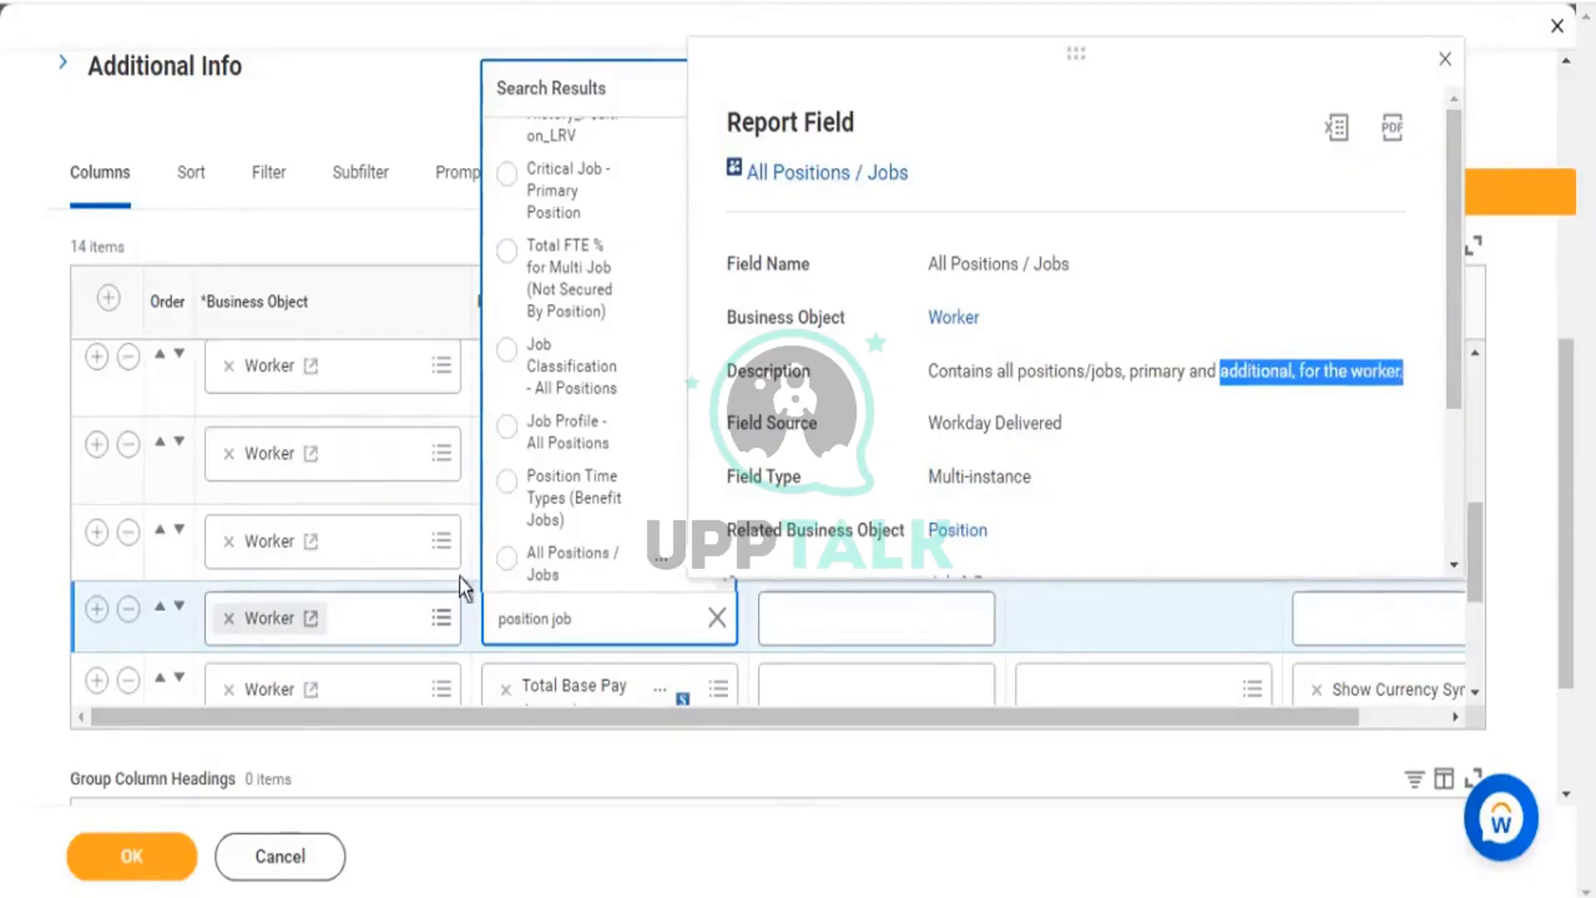
{"action": "left_click", "coordinate": [549, 565]}
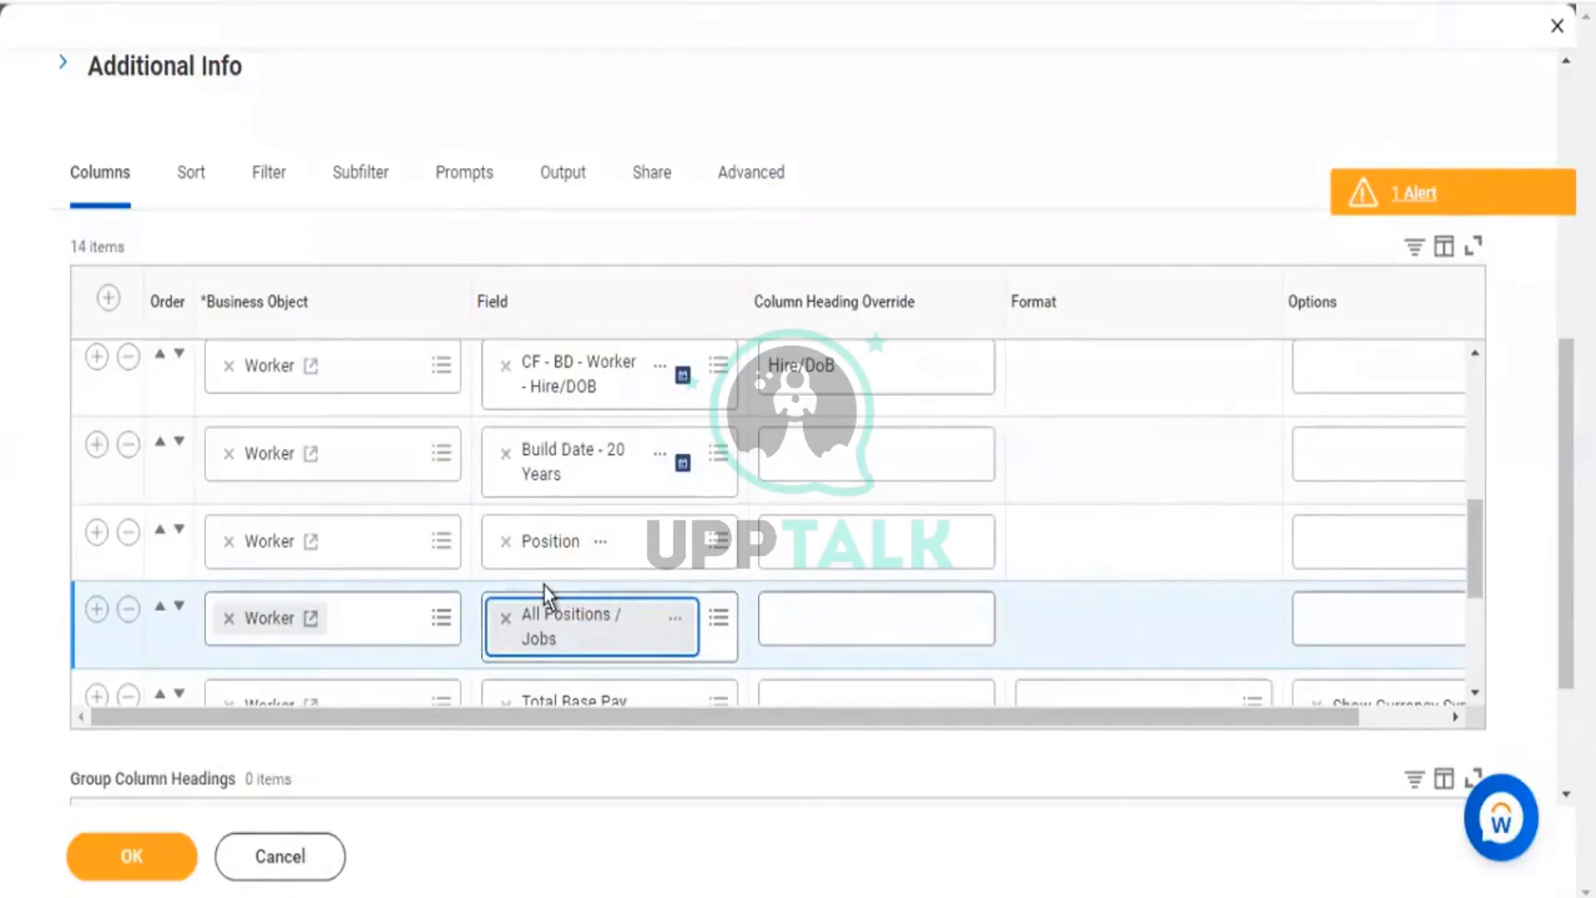
Copy the All Positions / Jobs field name from its related actions in the column list.
{"action": "left_click", "coordinate": [274, 179]}
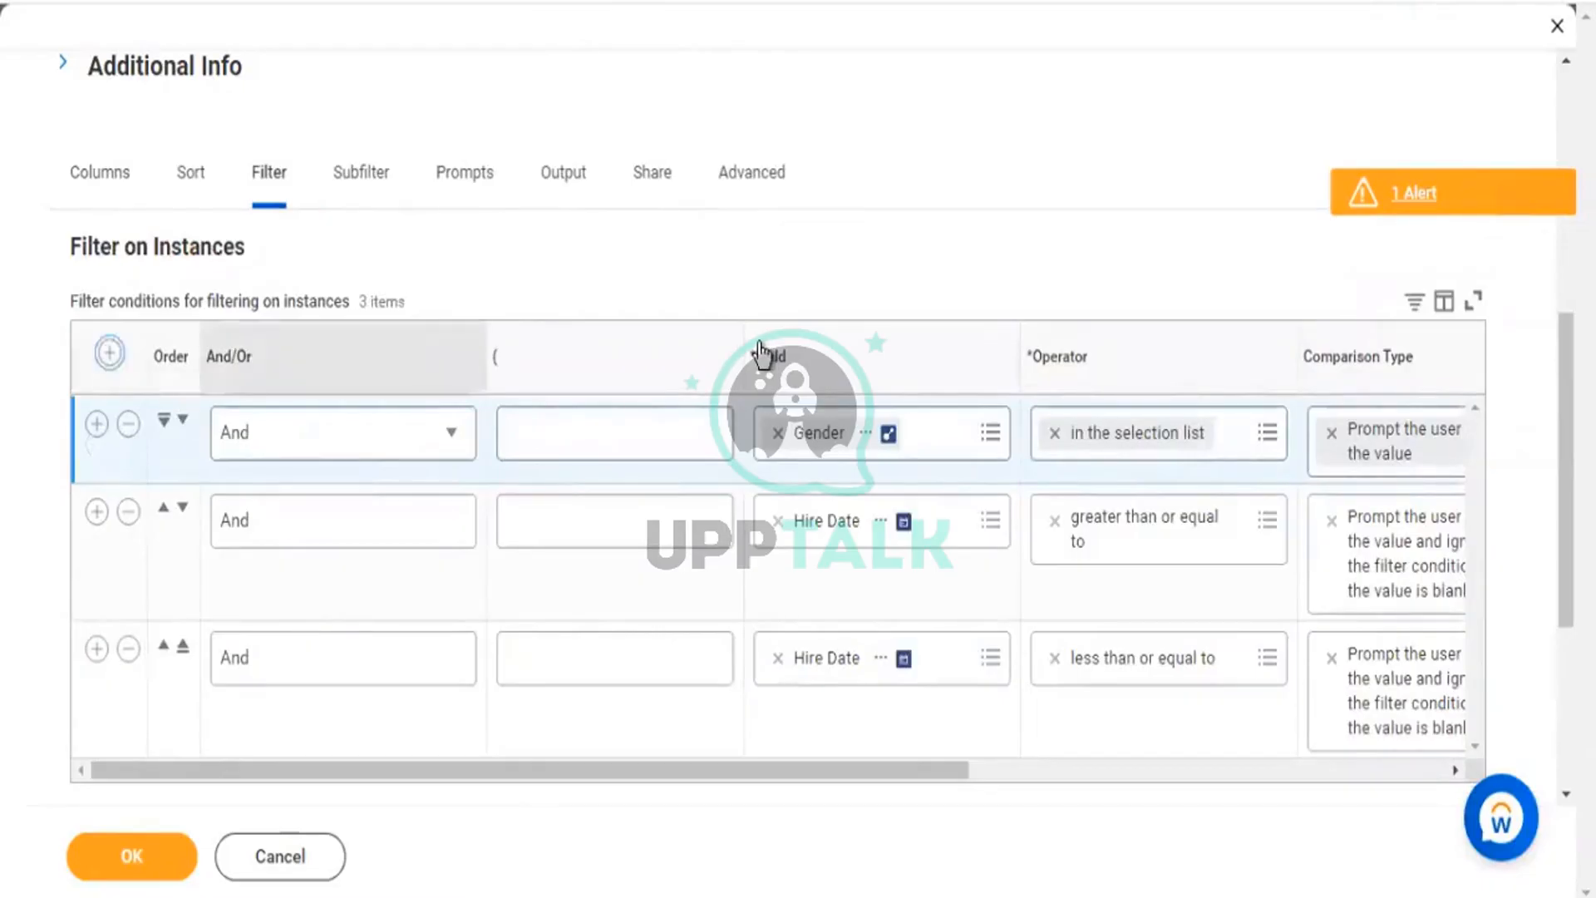
{"action": "left_click", "coordinate": [129, 177]}
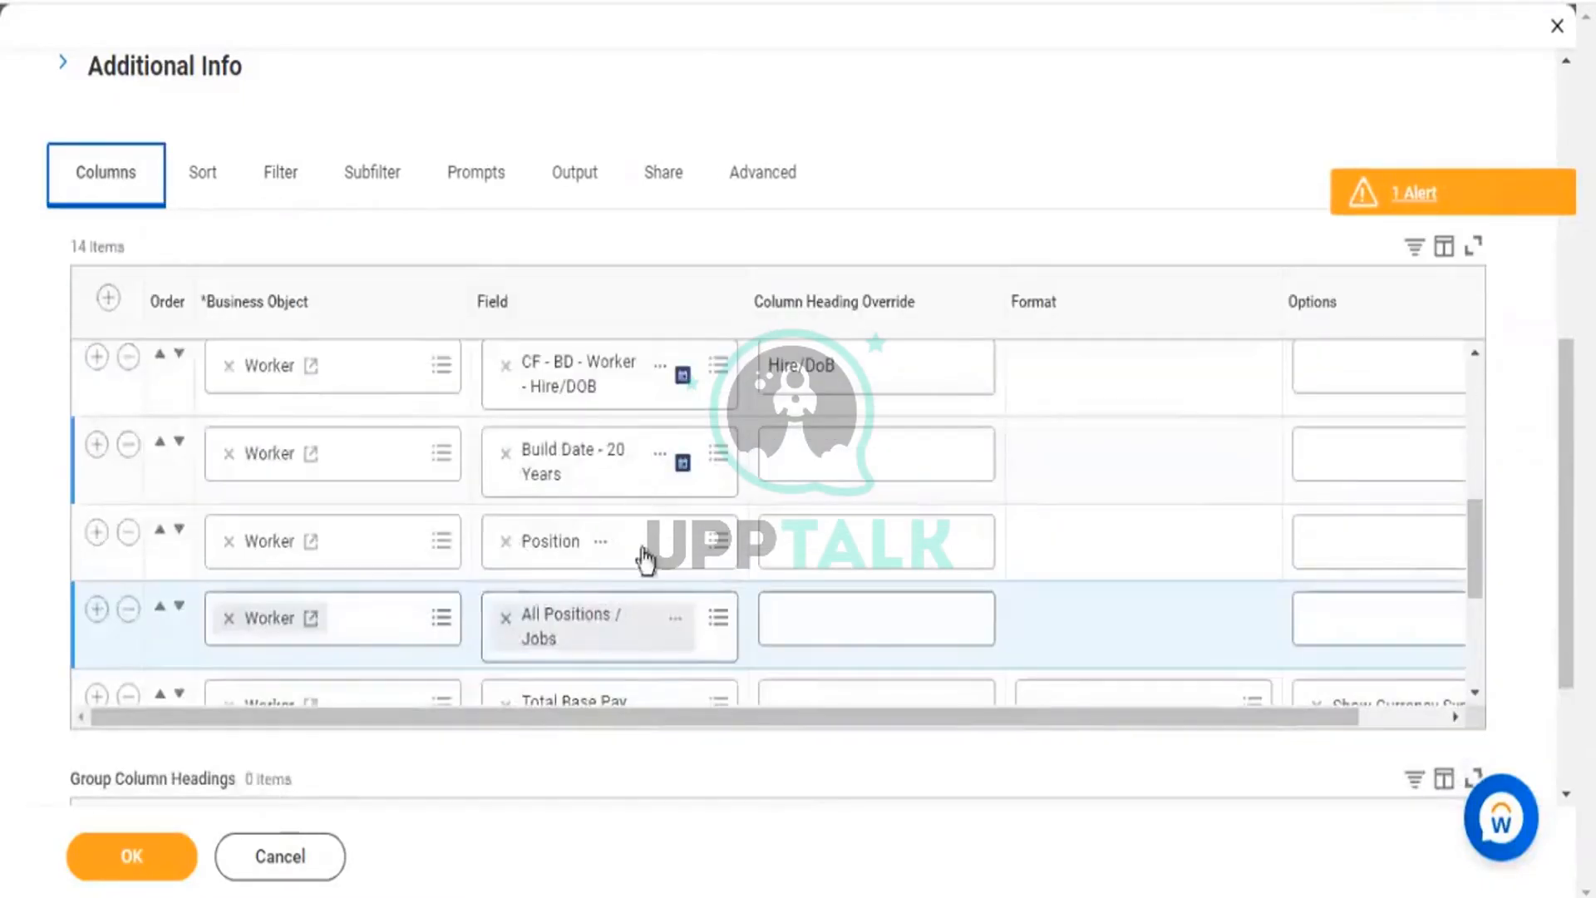
{"action": "left_click", "coordinate": [675, 621]}
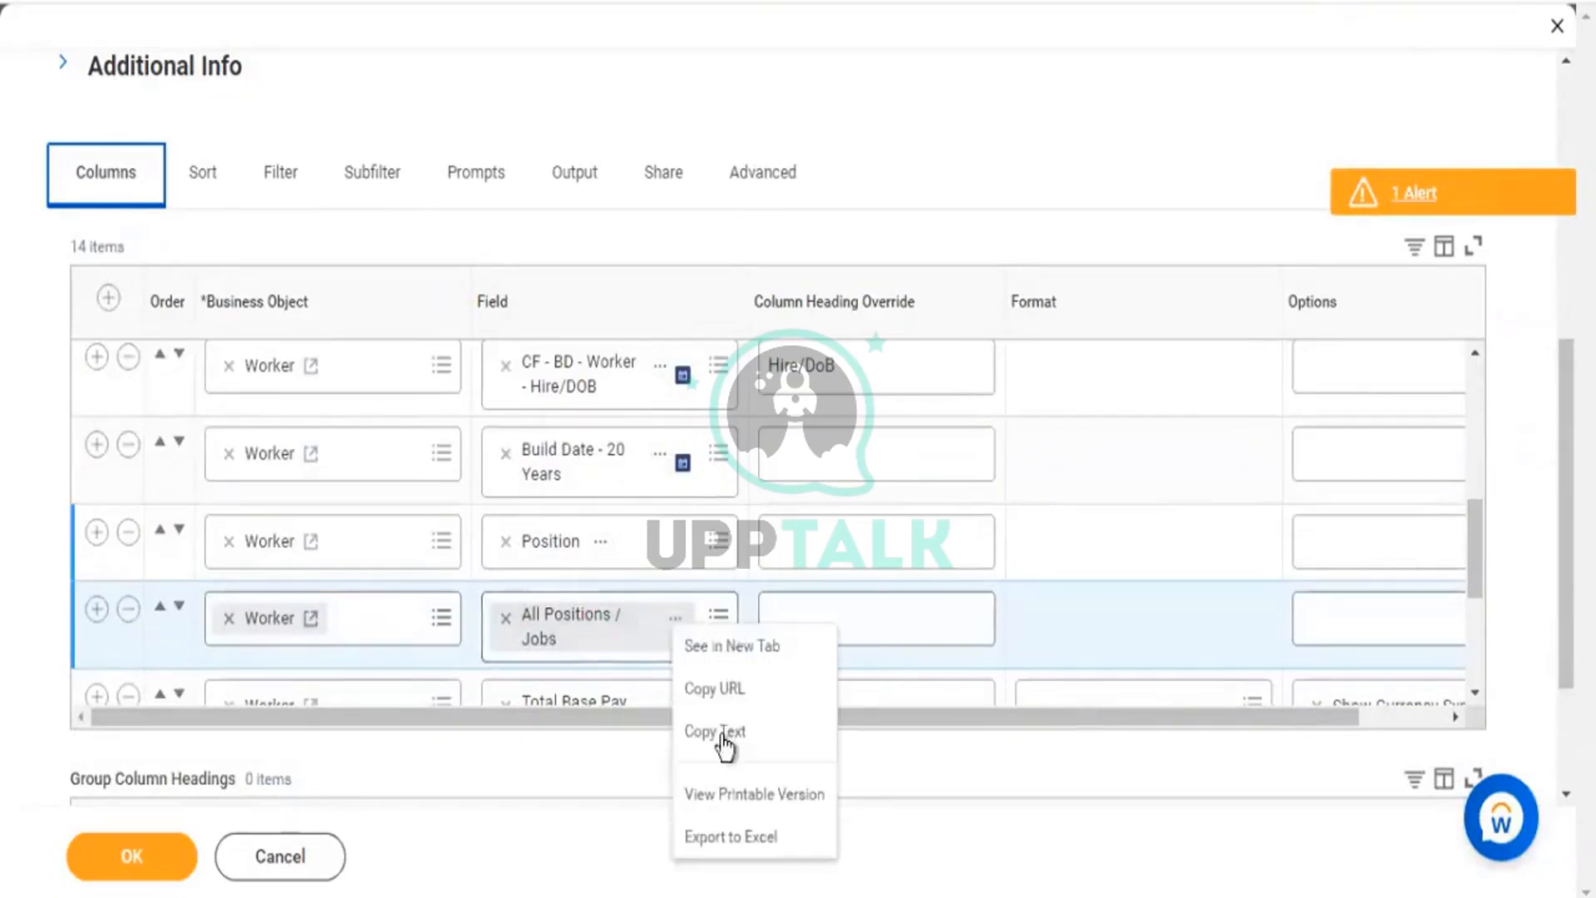
{"action": "left_click", "coordinate": [722, 734]}
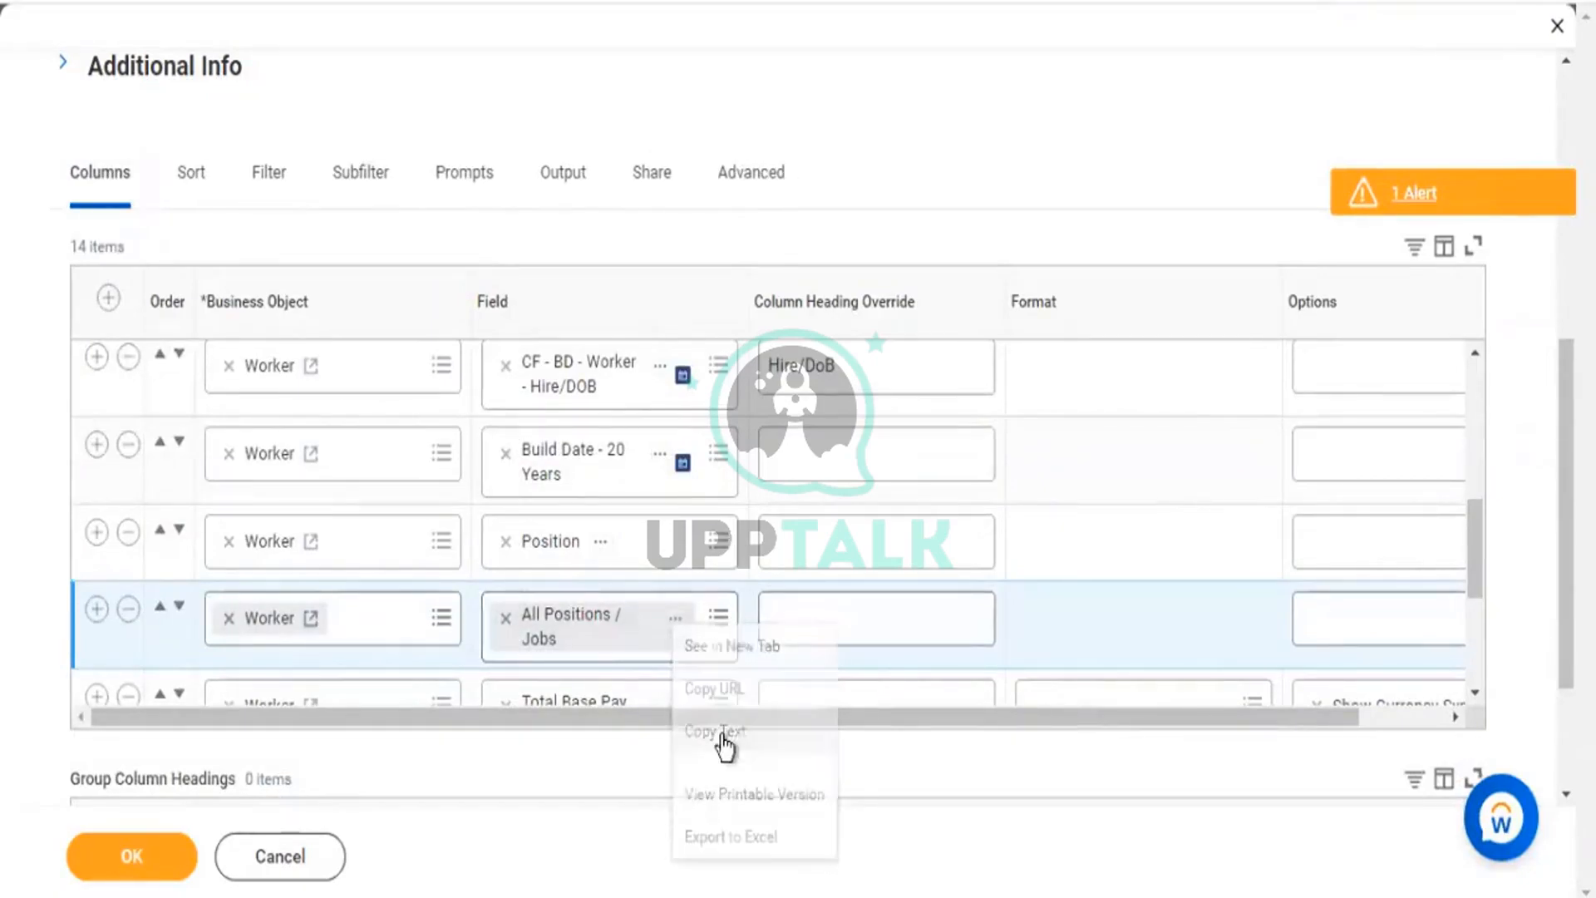
Add a new filter row and set its field to Additional Jobs.
{"action": "left_click", "coordinate": [273, 176]}
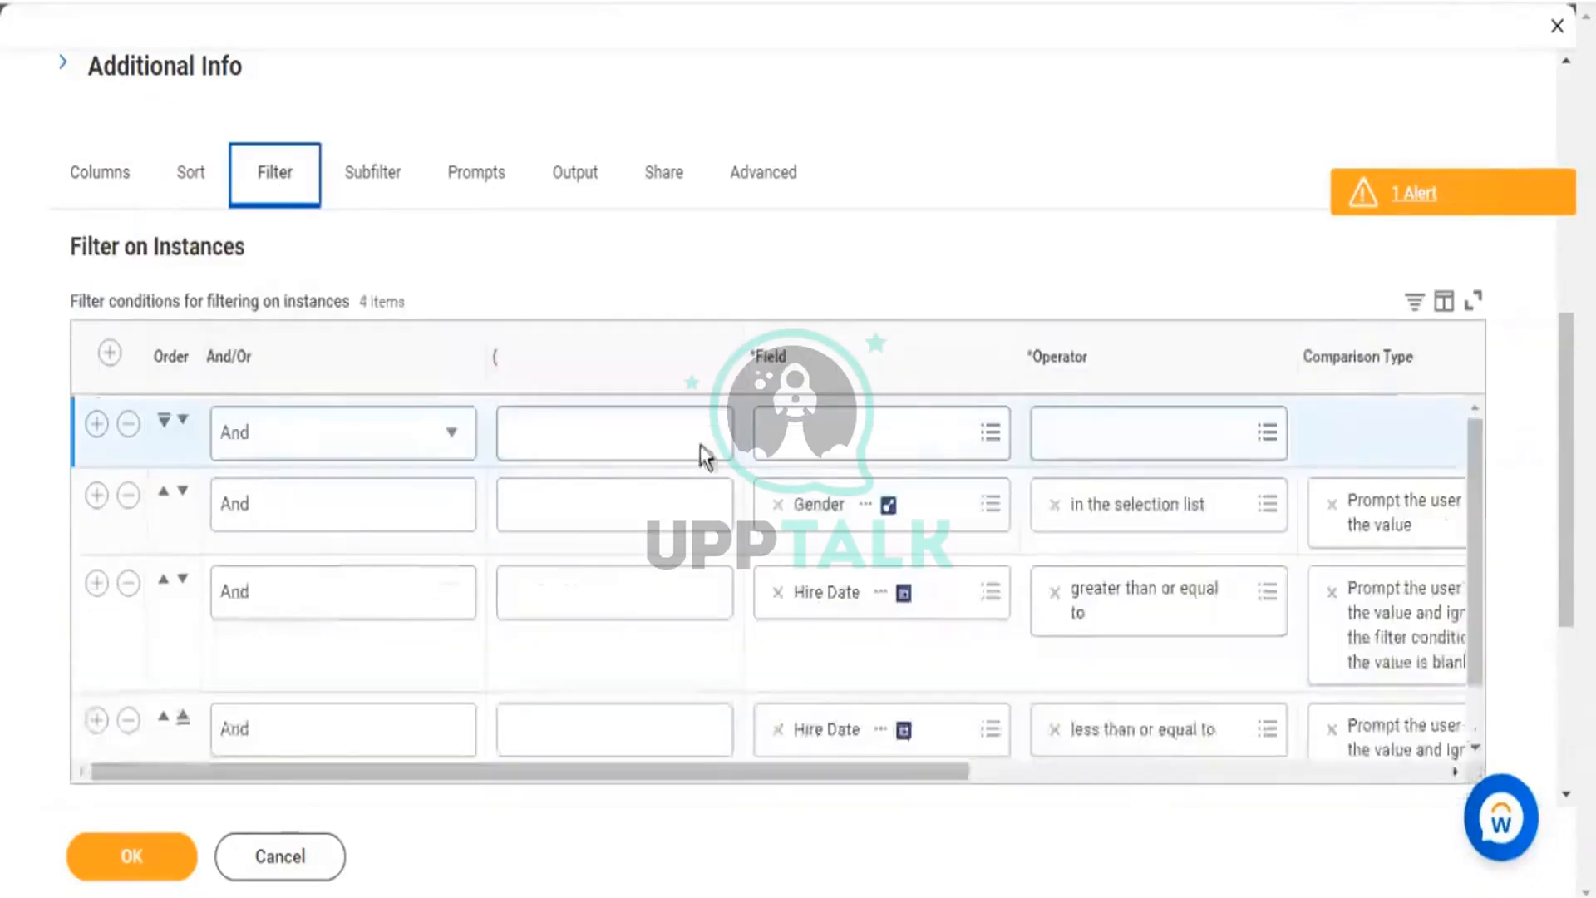
{"action": "left_click", "coordinate": [840, 457]}
{"action": "key", "text": "ctrl+v"}
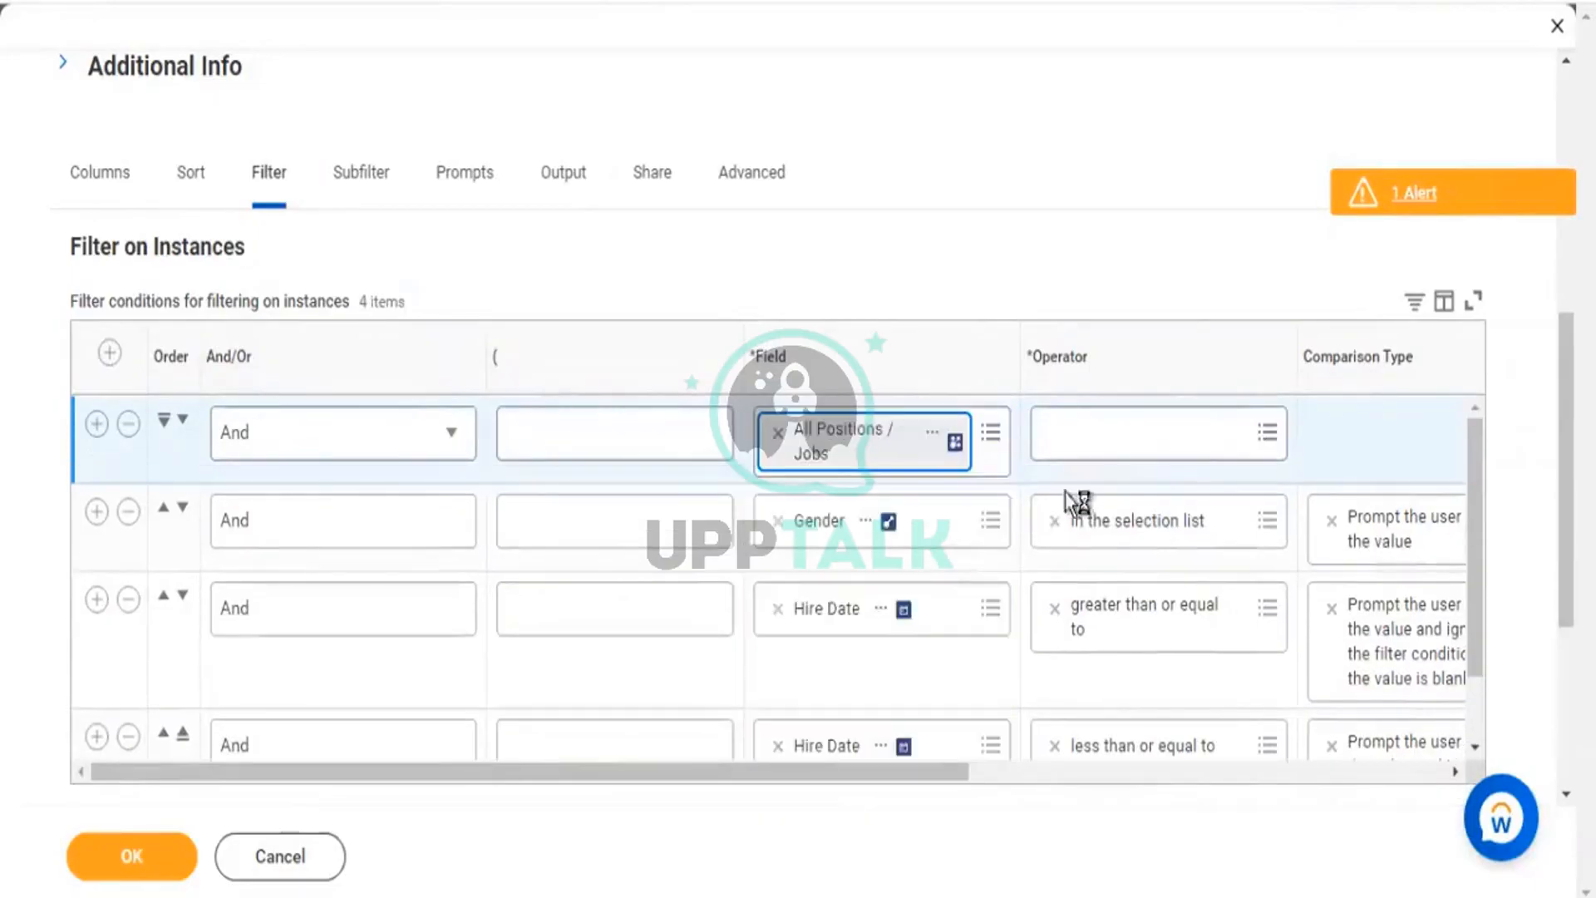
{"action": "left_click", "coordinate": [1171, 450]}
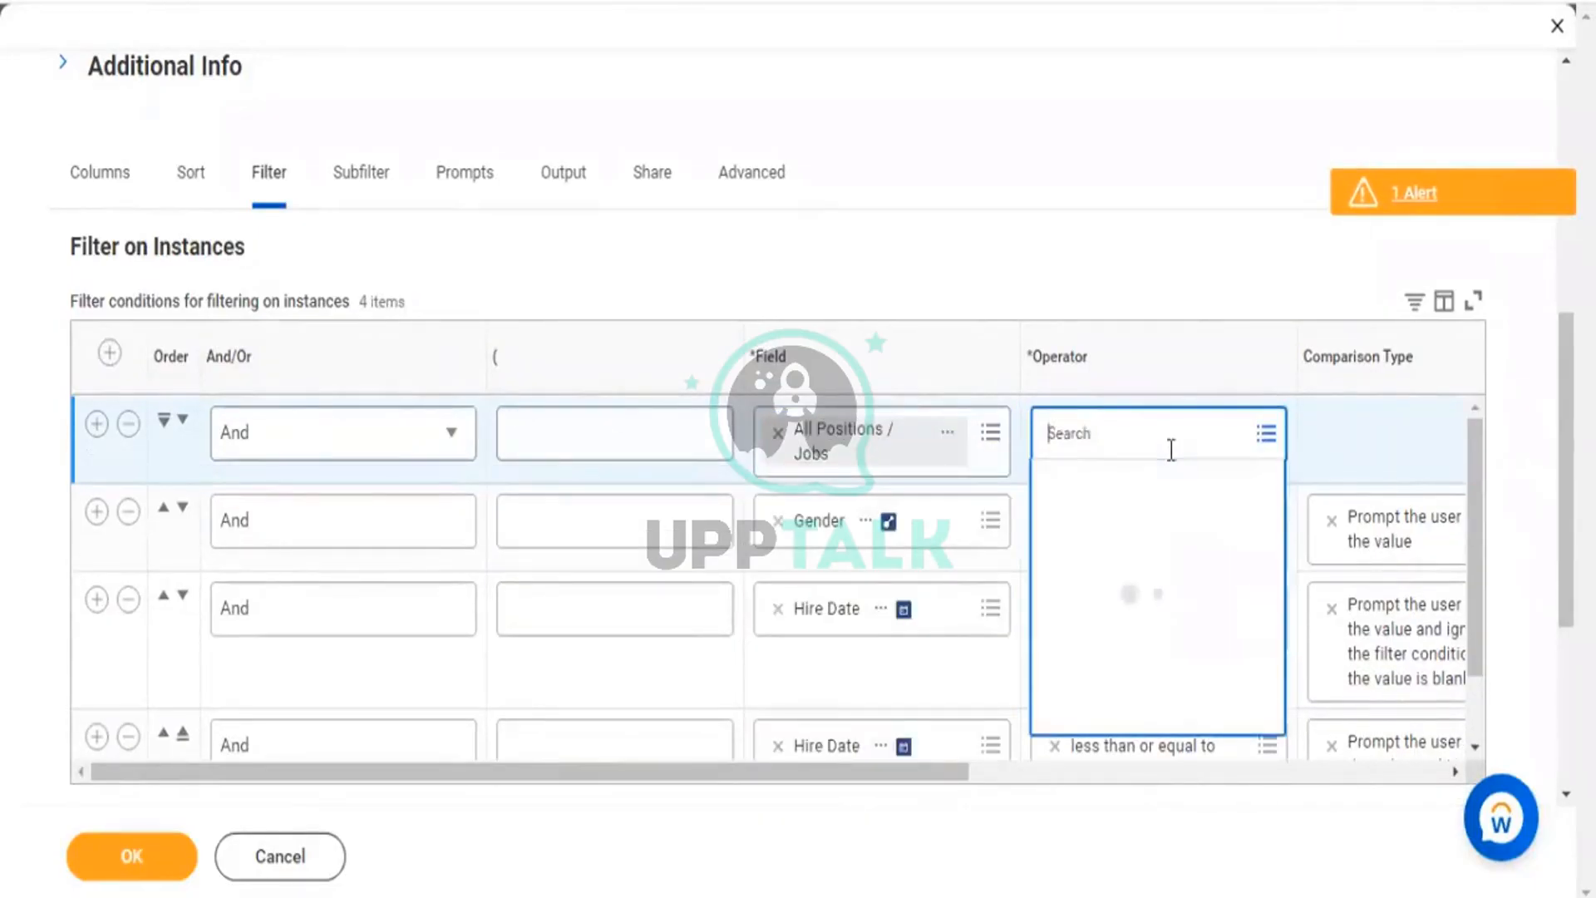
{"action": "left_click", "coordinate": [1133, 492]}
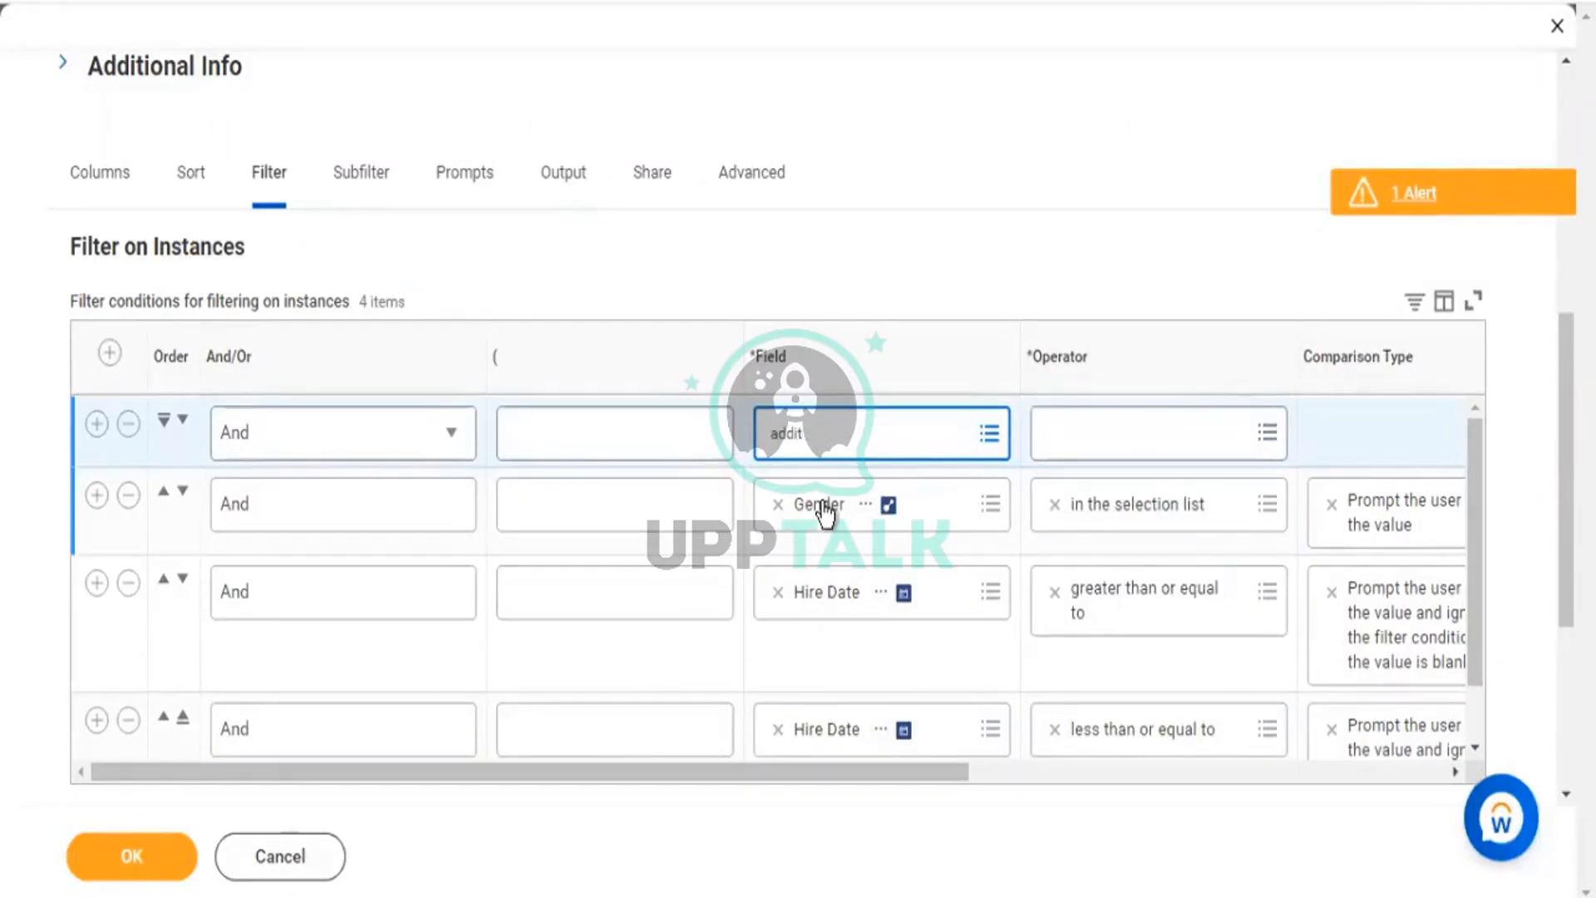
{"action": "key", "text": "Return"}
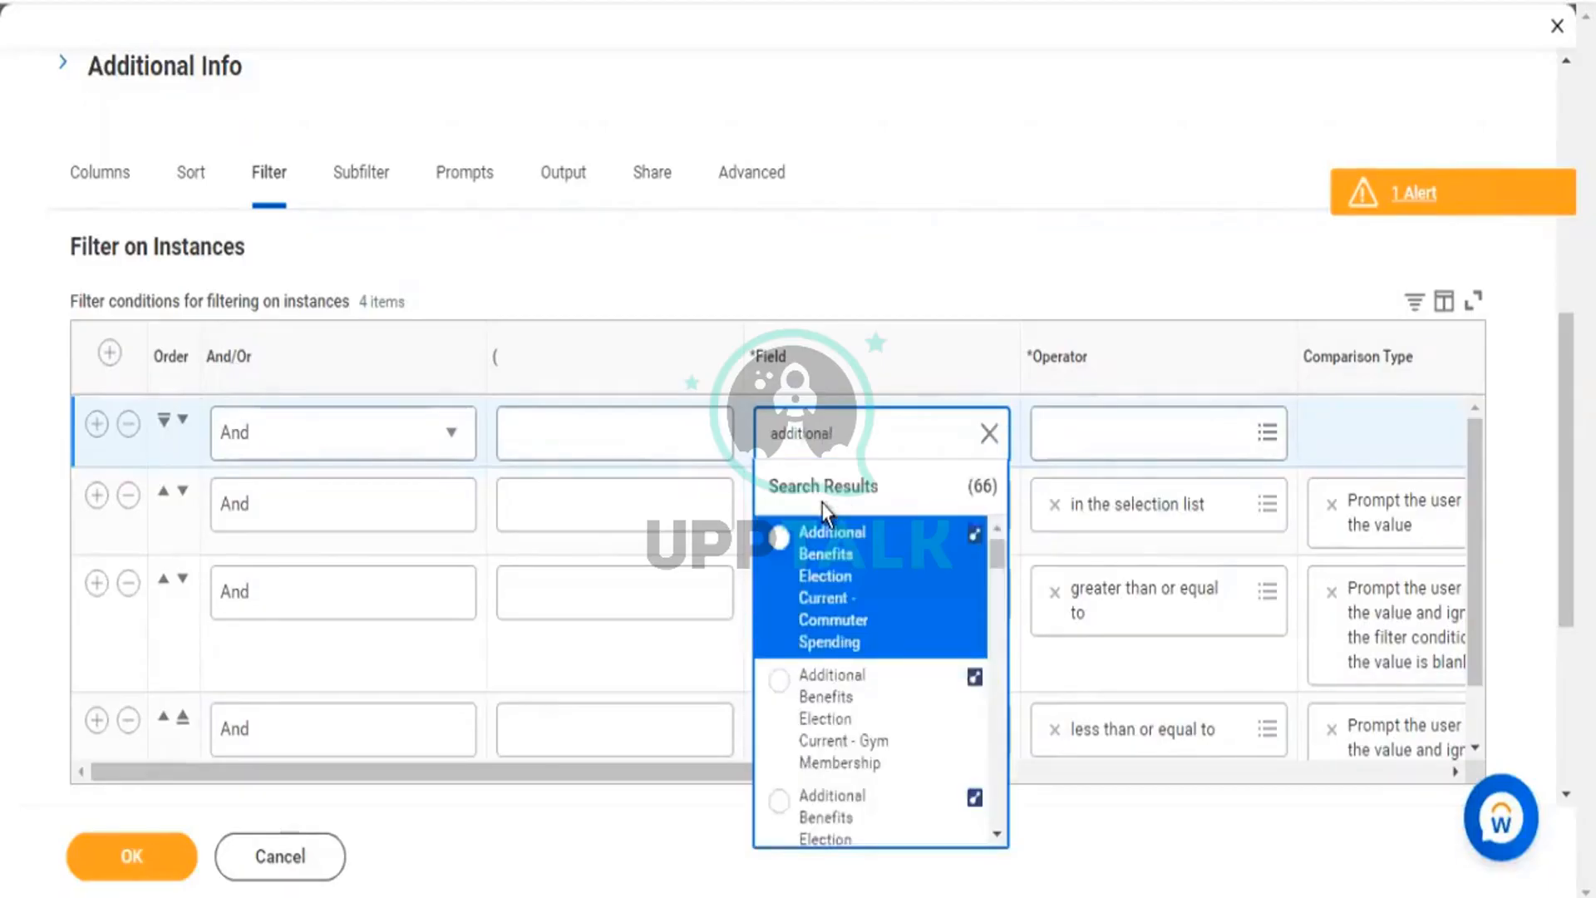
{"action": "key", "text": "Down"}
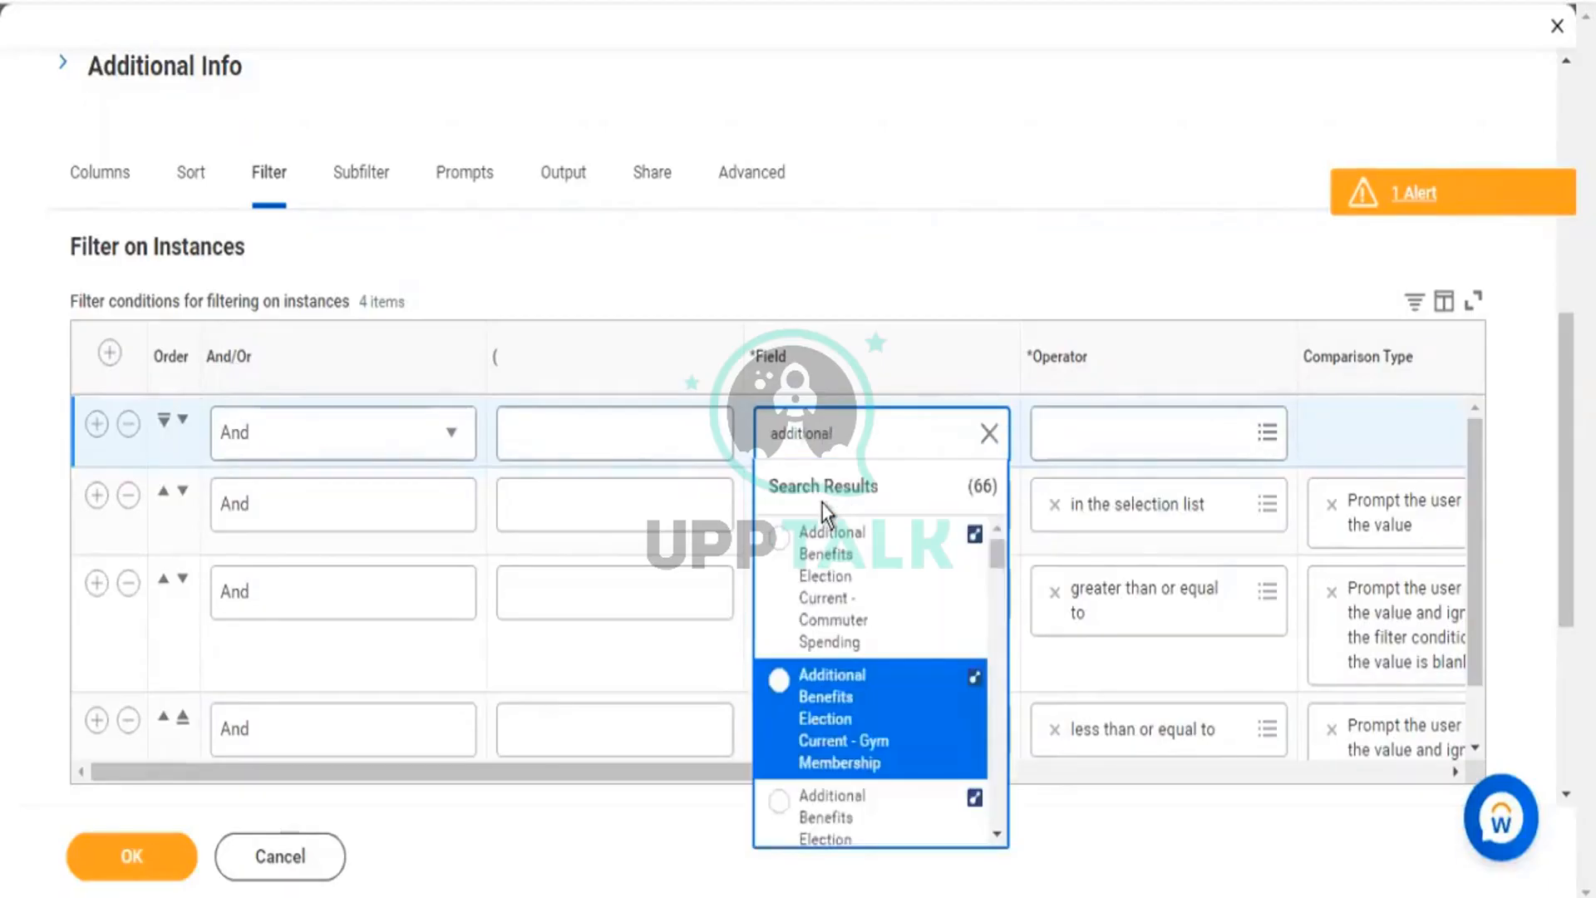
{"action": "key", "text": "Down"}
{"action": "key", "text": "Down"}
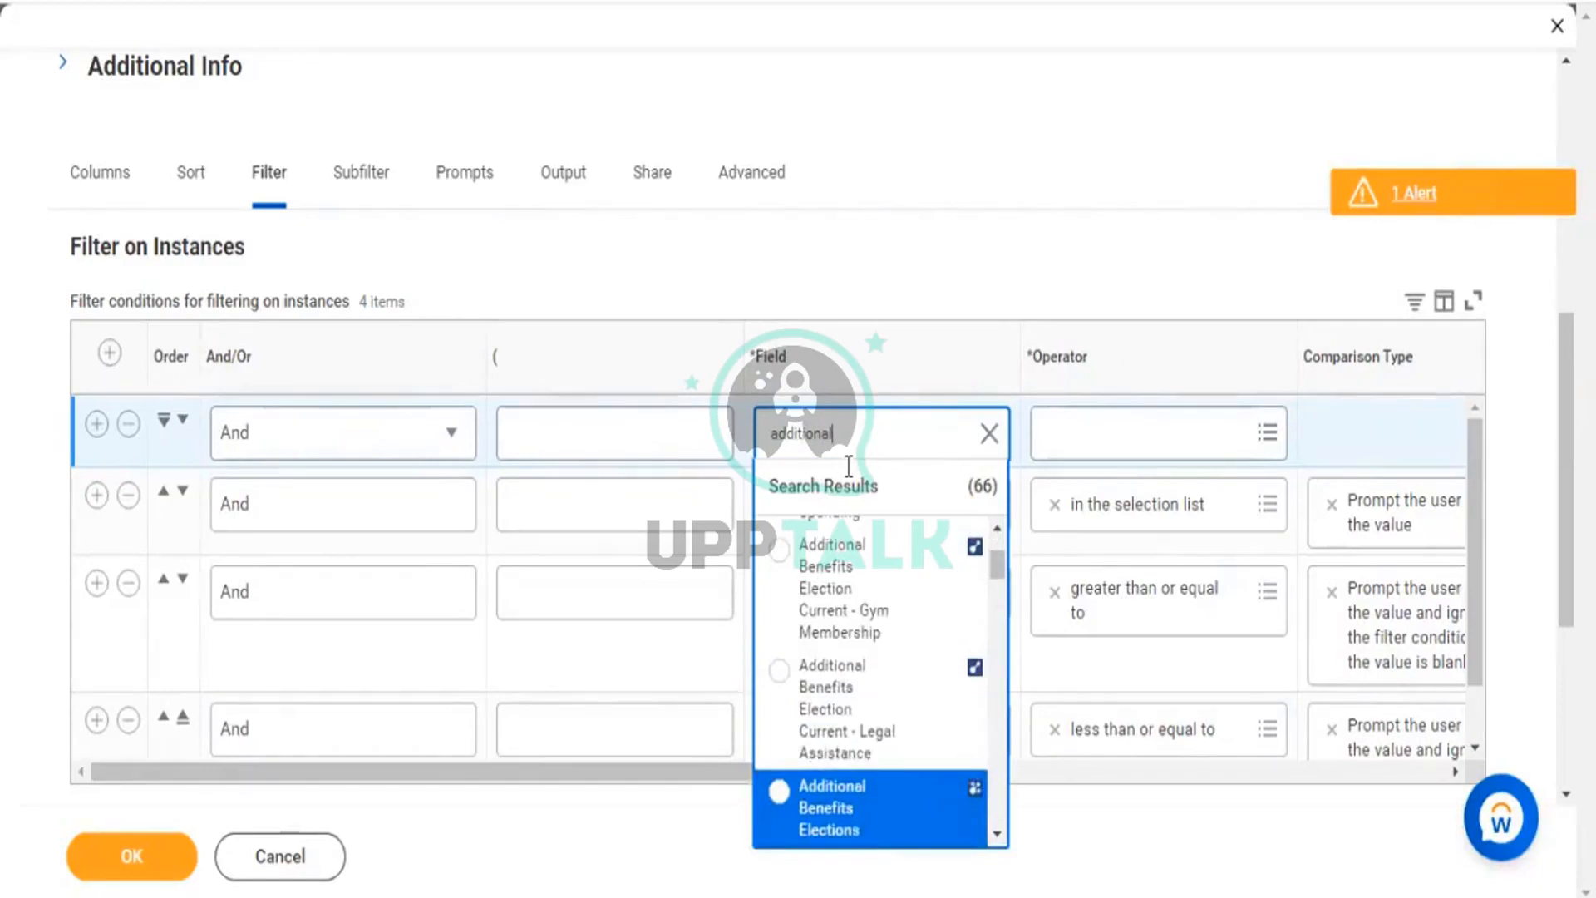
{"action": "key", "text": "Return"}
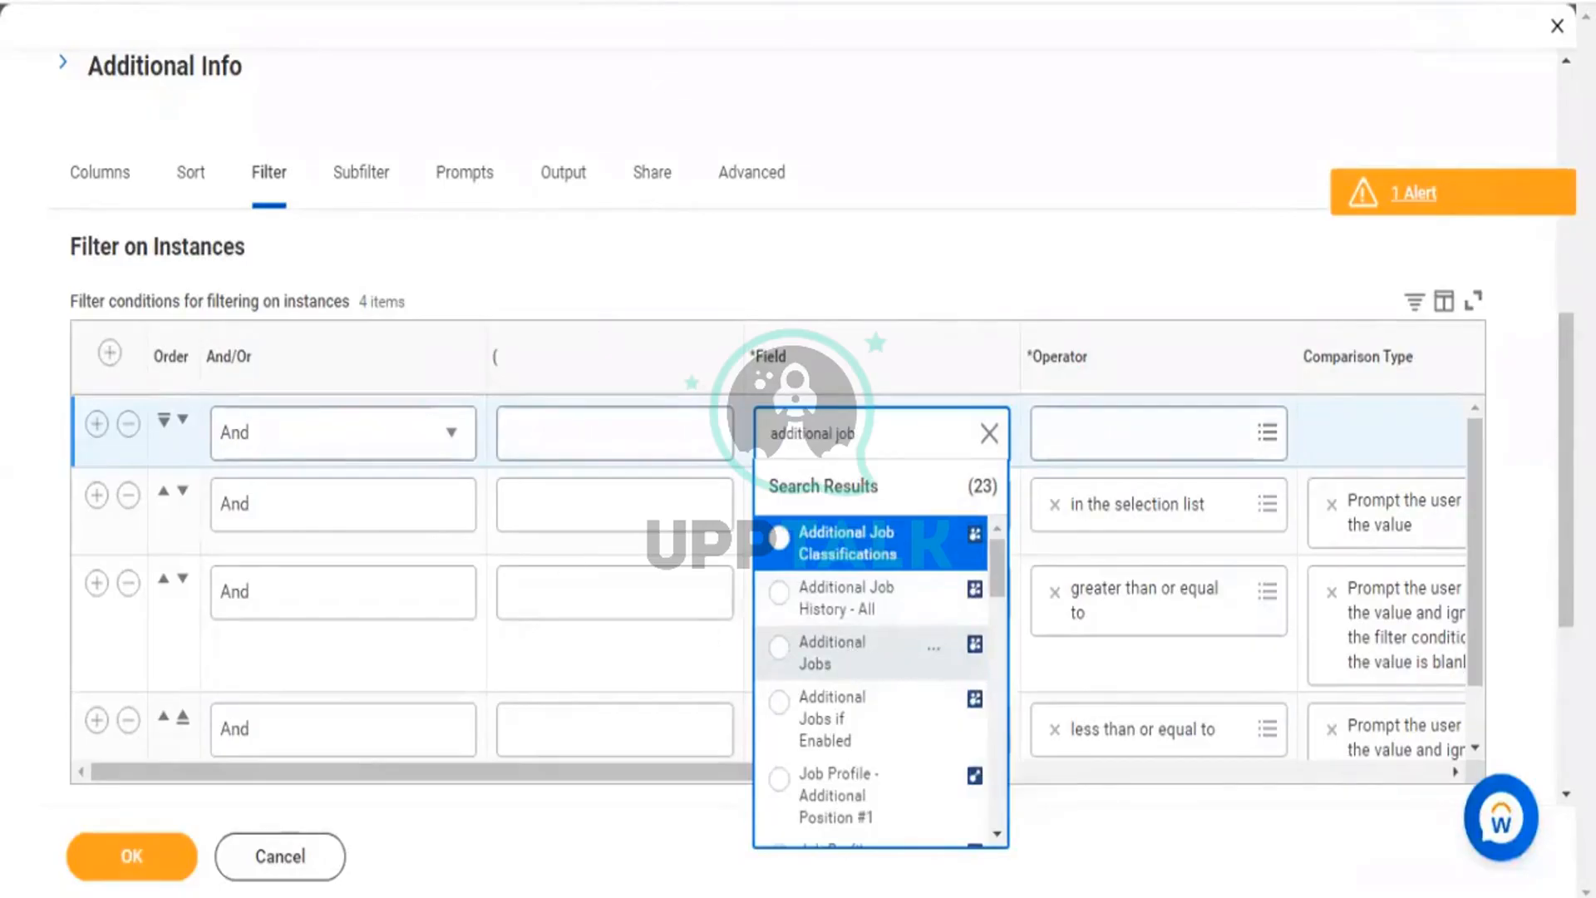
{"action": "left_click", "coordinate": [881, 652]}
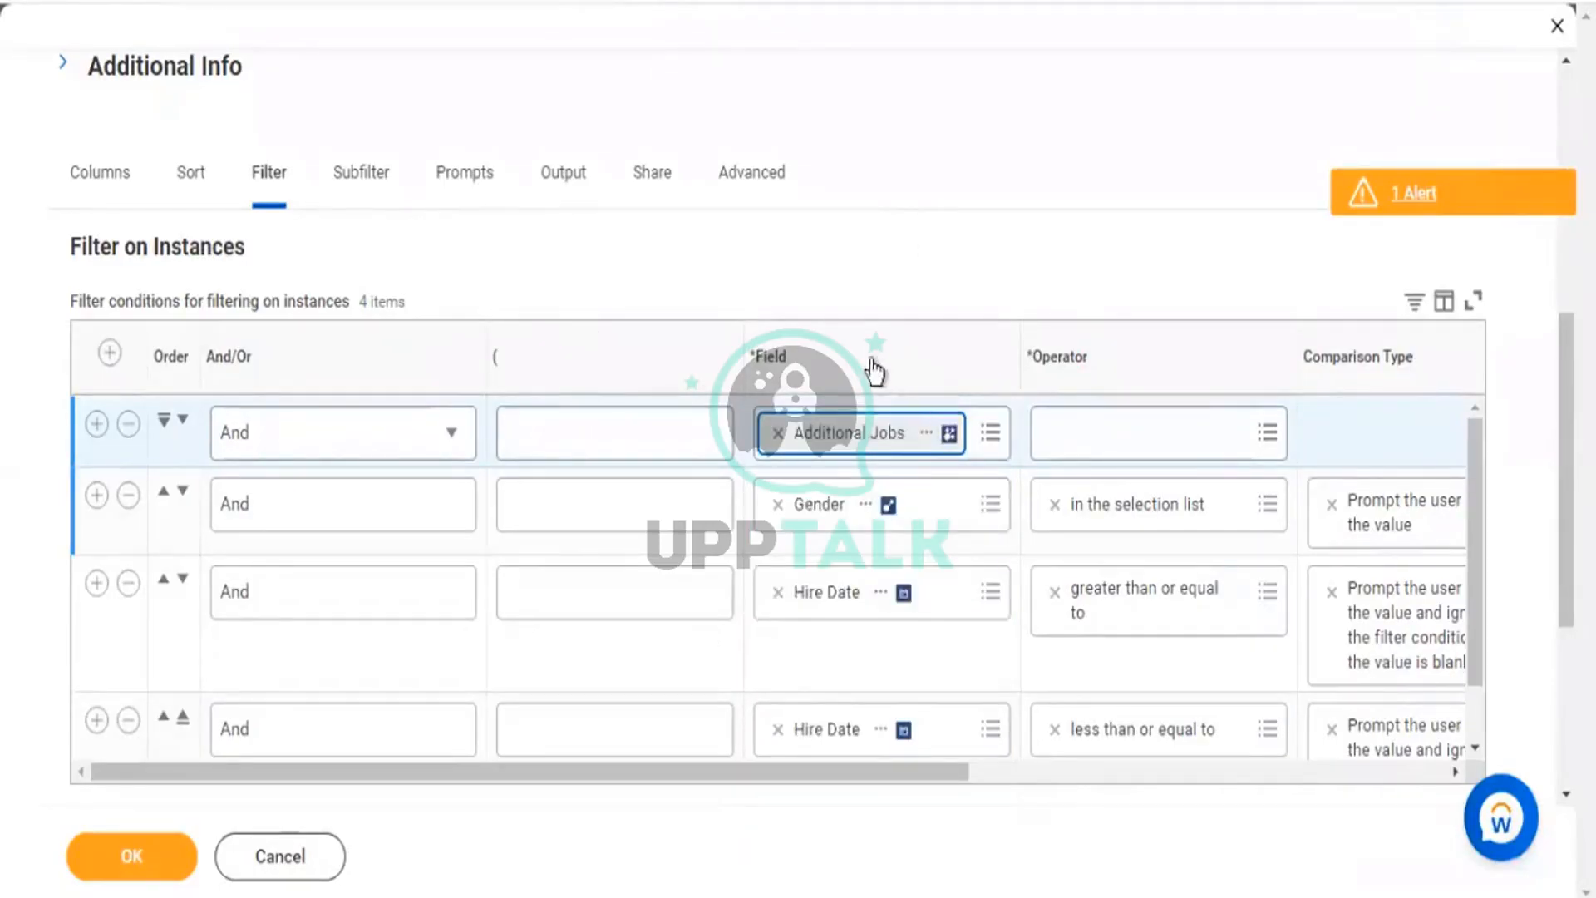
Set the Additional Jobs filter operator to is not empty and copy the field name.
{"action": "left_click", "coordinate": [1222, 434]}
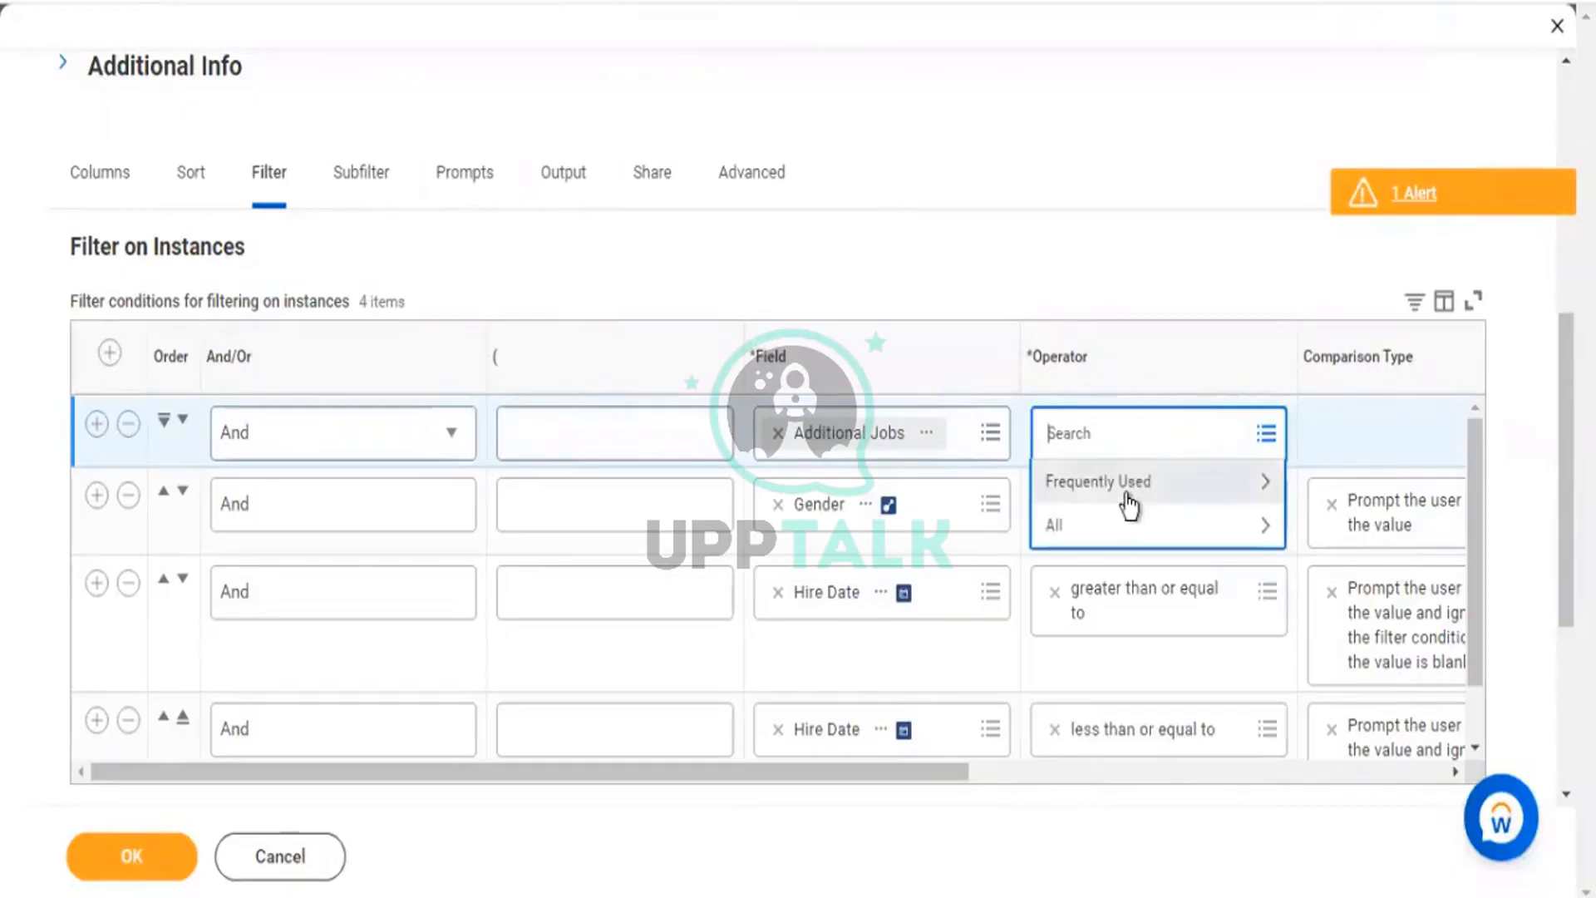
{"action": "left_click", "coordinate": [1127, 500]}
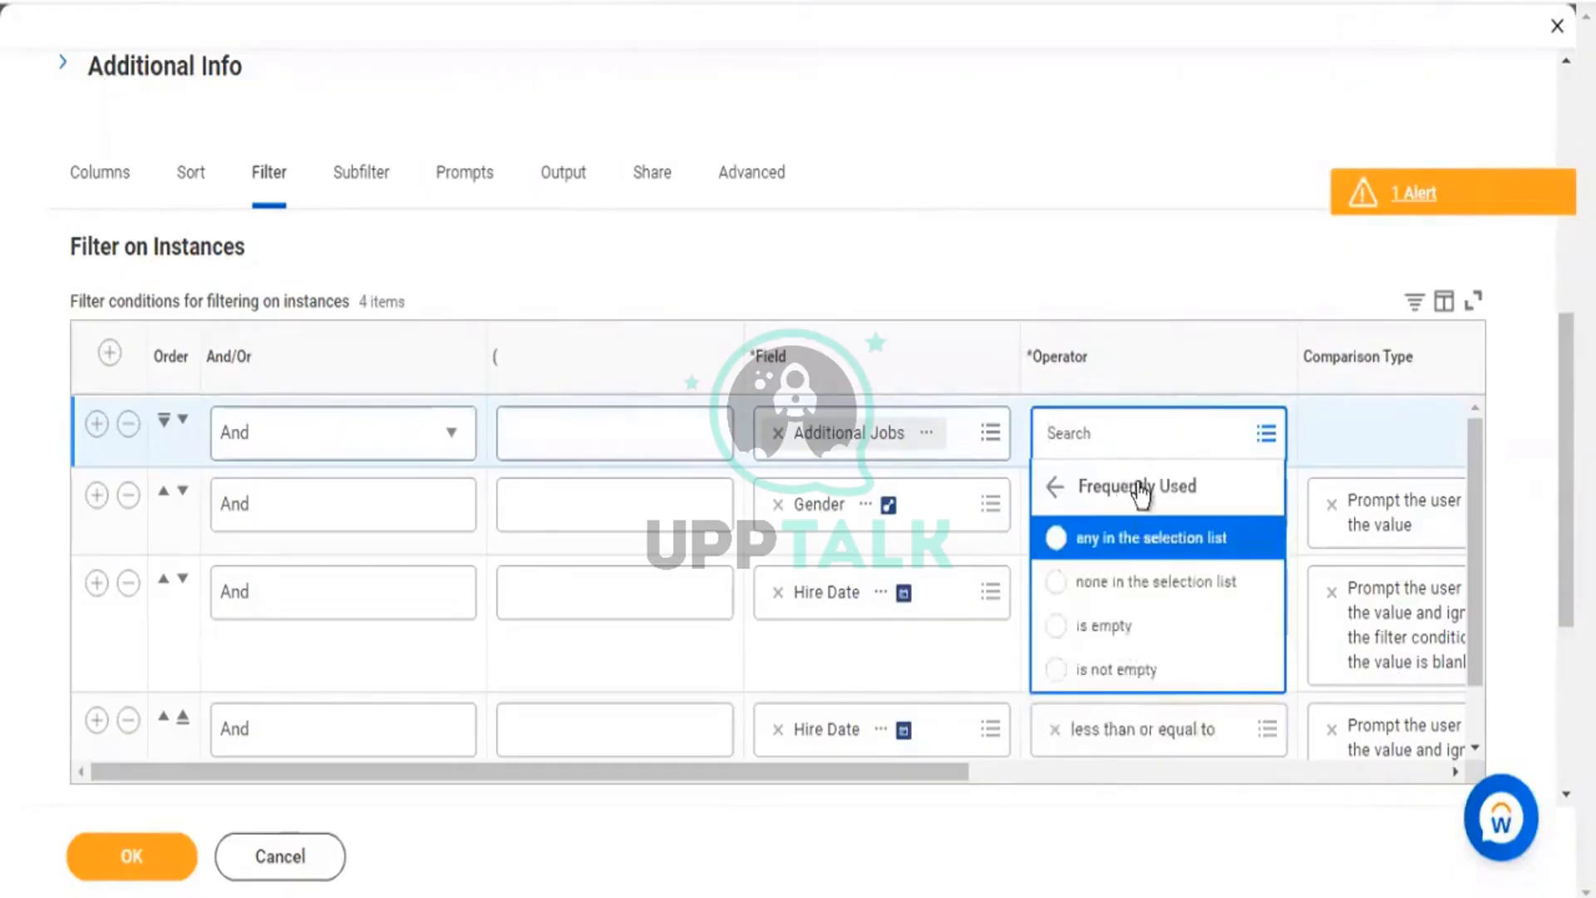
{"action": "left_click", "coordinate": [1114, 670]}
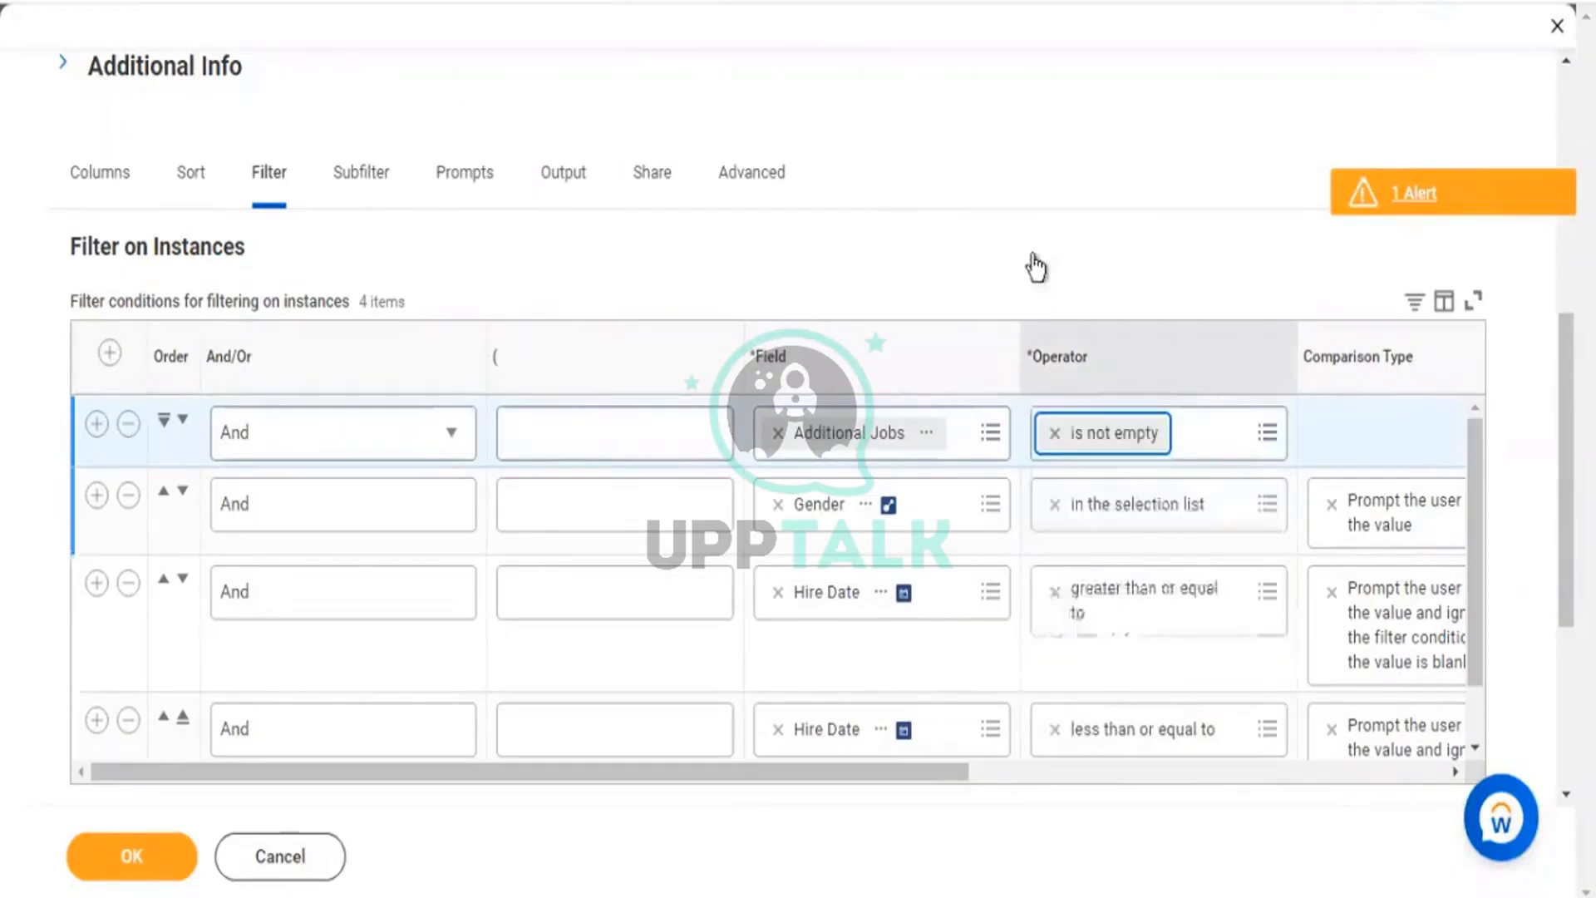
{"action": "left_click", "coordinate": [928, 432]}
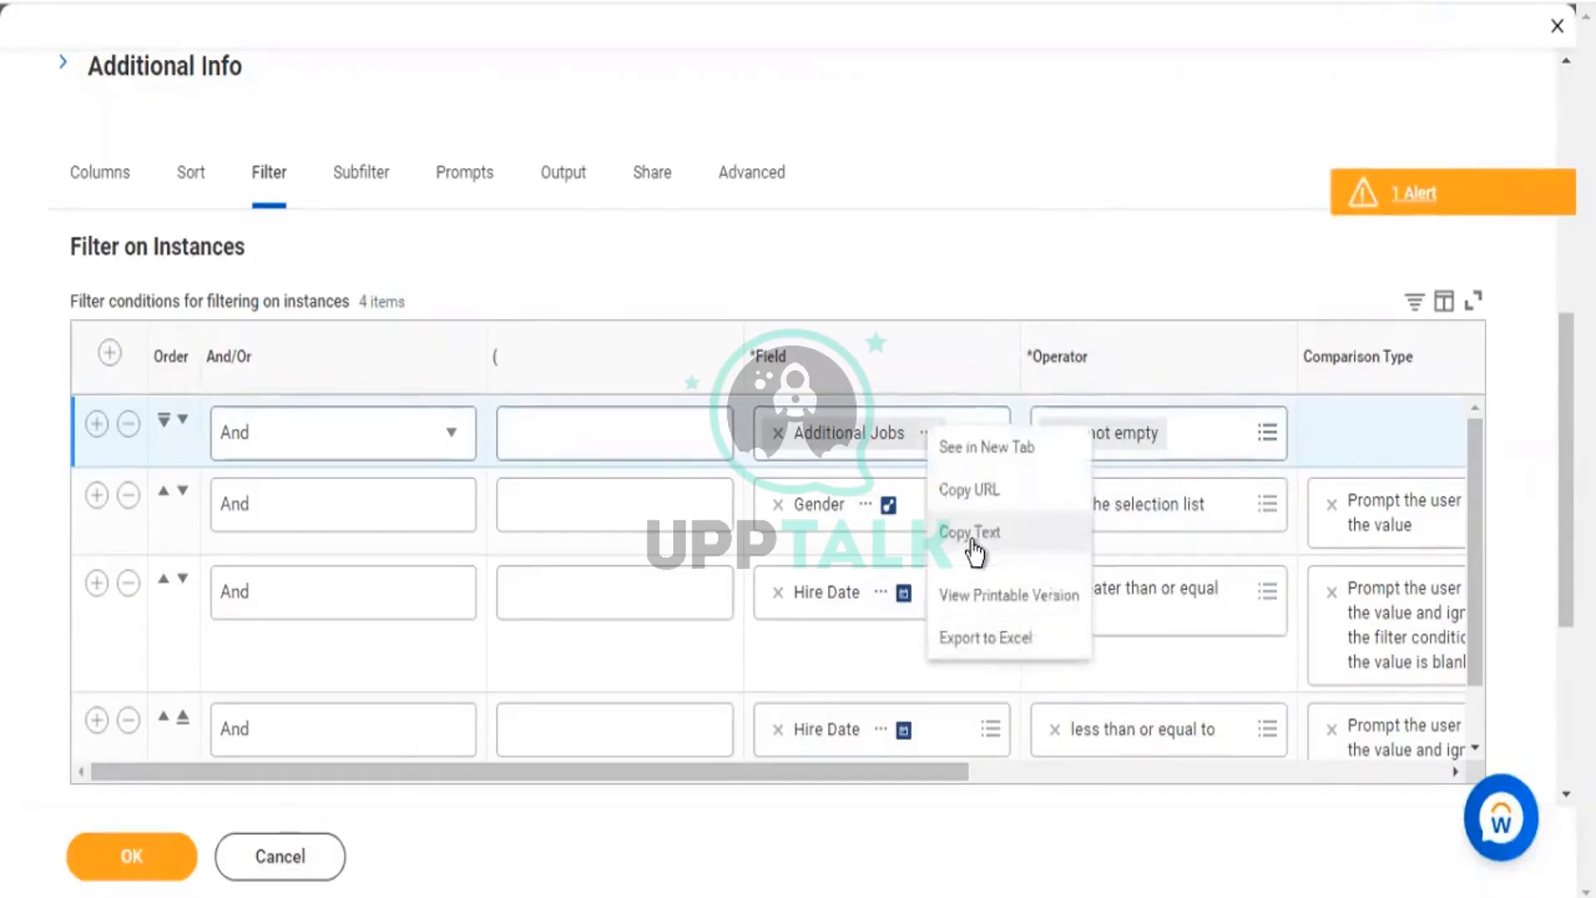
{"action": "left_click", "coordinate": [969, 532]}
{"action": "left_click", "coordinate": [111, 193]}
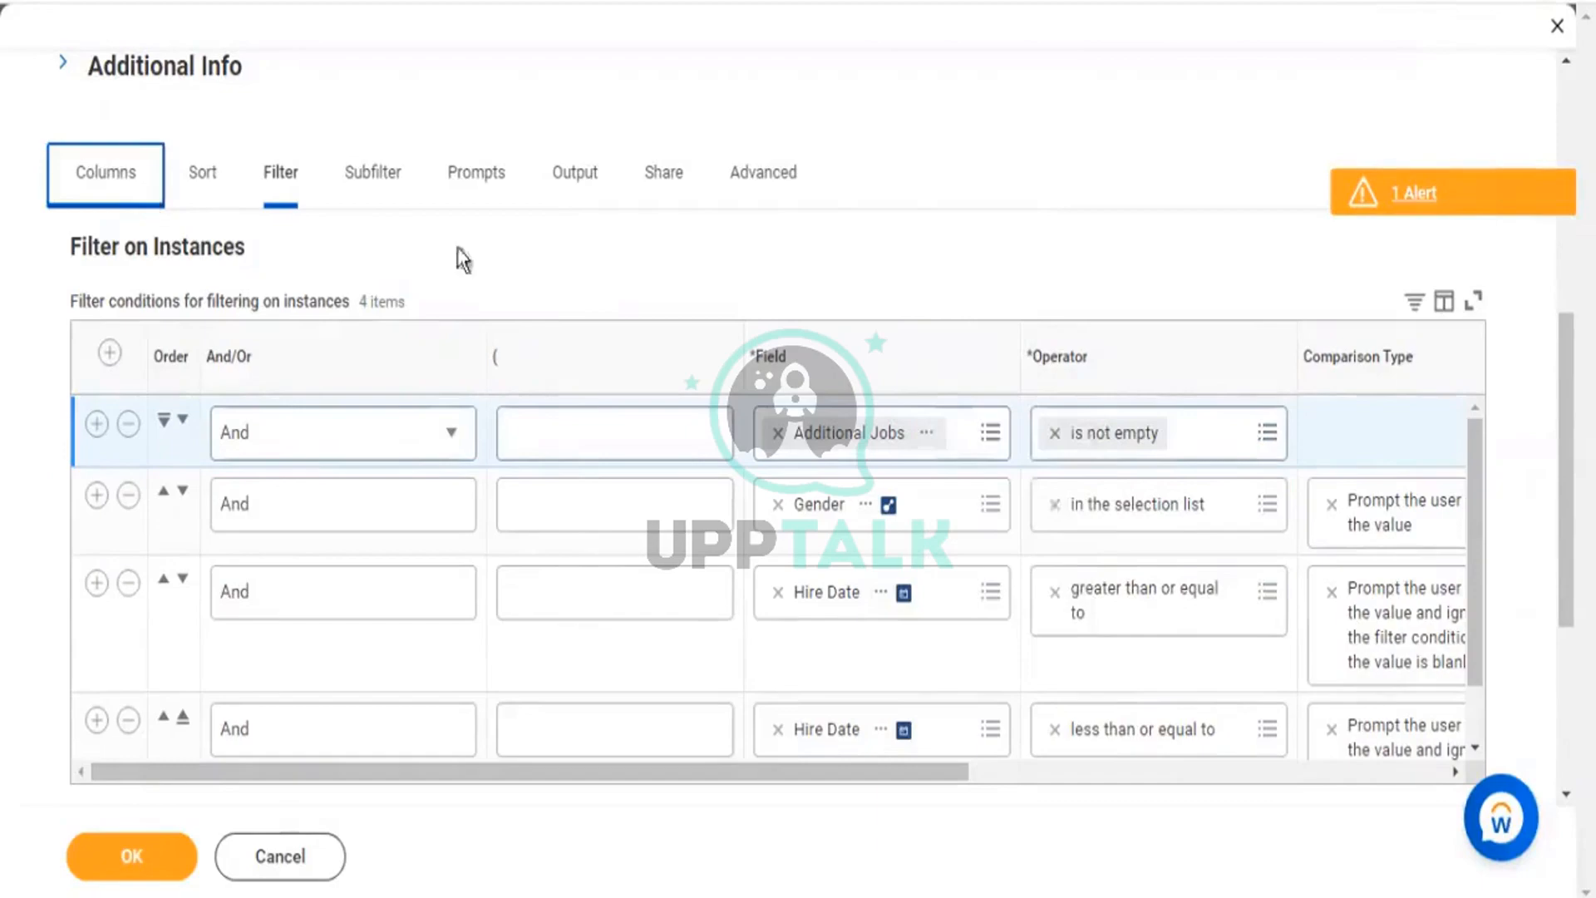
Insert an Additional Jobs column directly after All Positions / Jobs, making 15 columns.
{"action": "scroll", "coordinate": [623, 457], "scroll_direction": "down", "scroll_amount": 2}
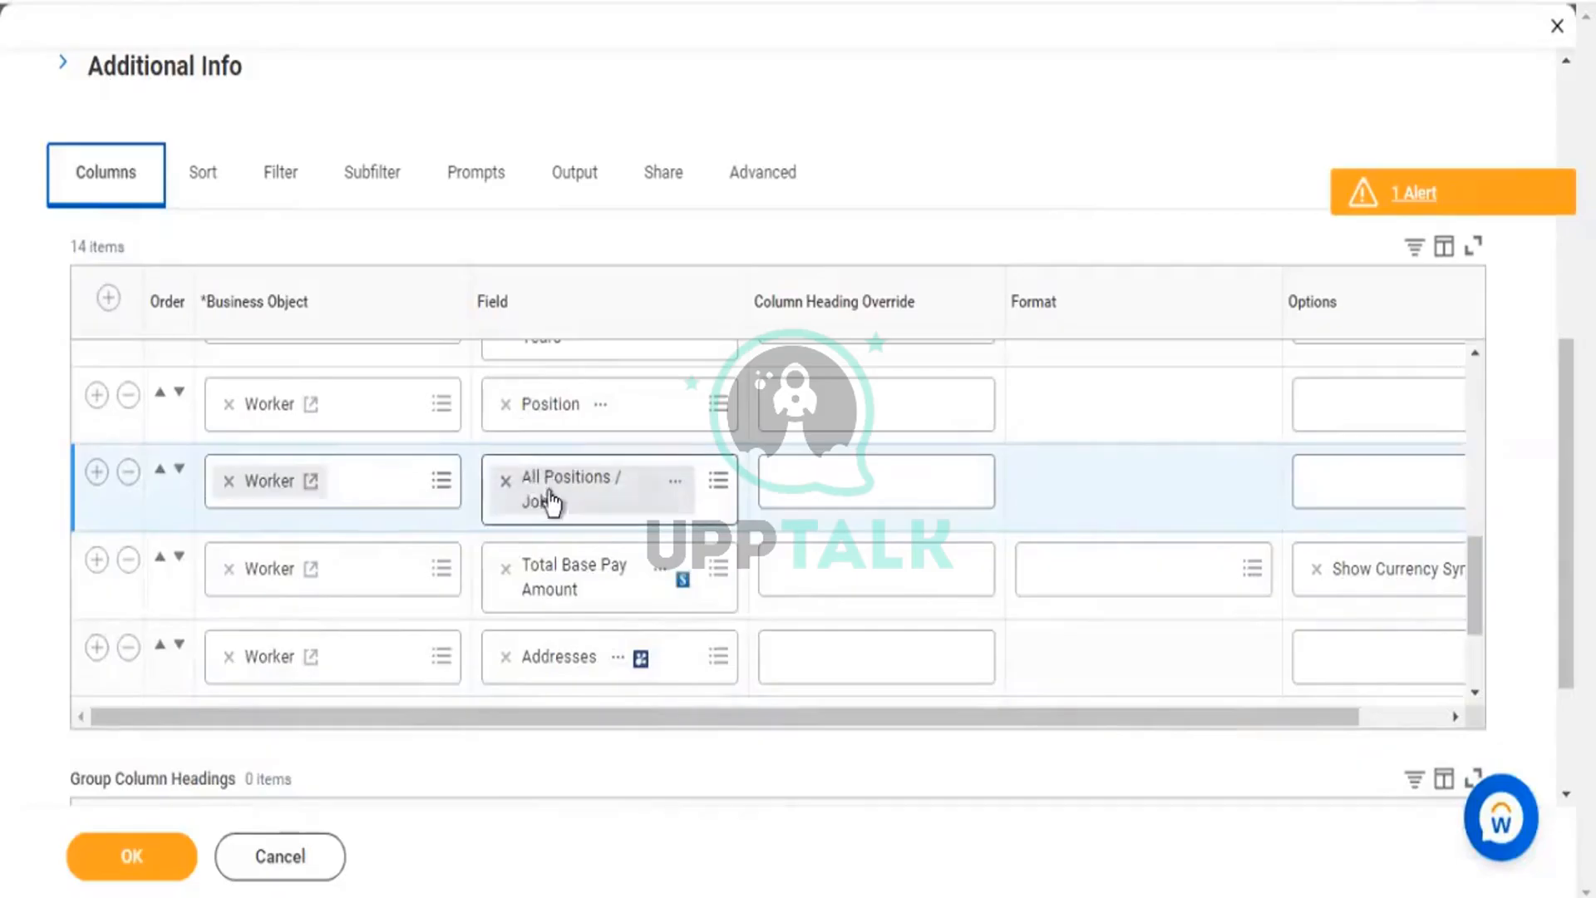
{"action": "left_click", "coordinate": [97, 471]}
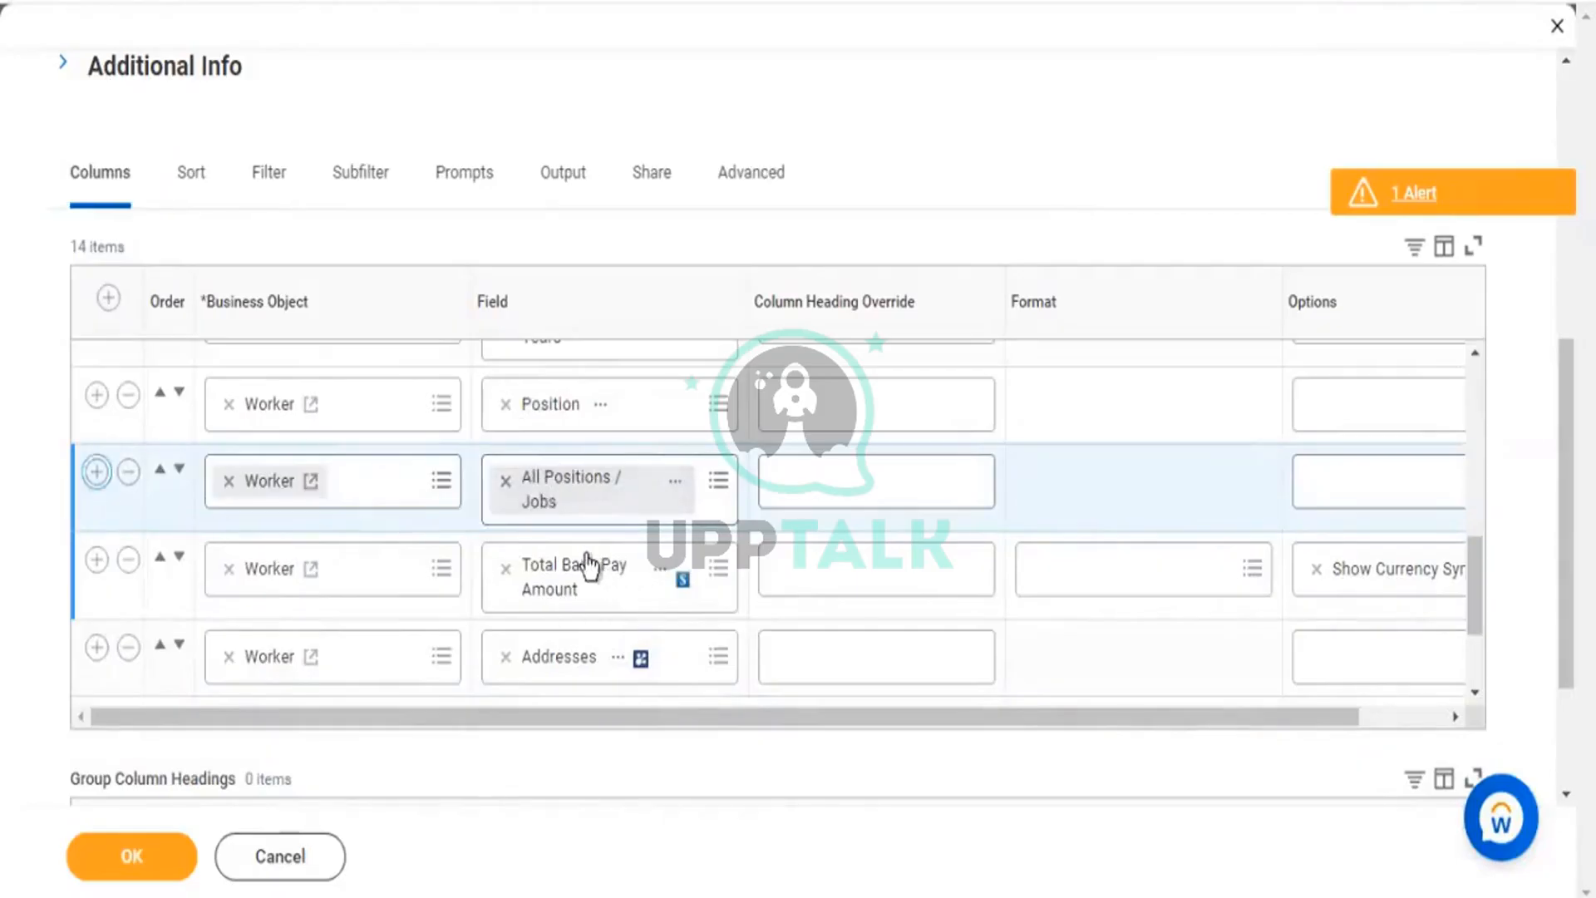
{"action": "left_click", "coordinate": [559, 580]}
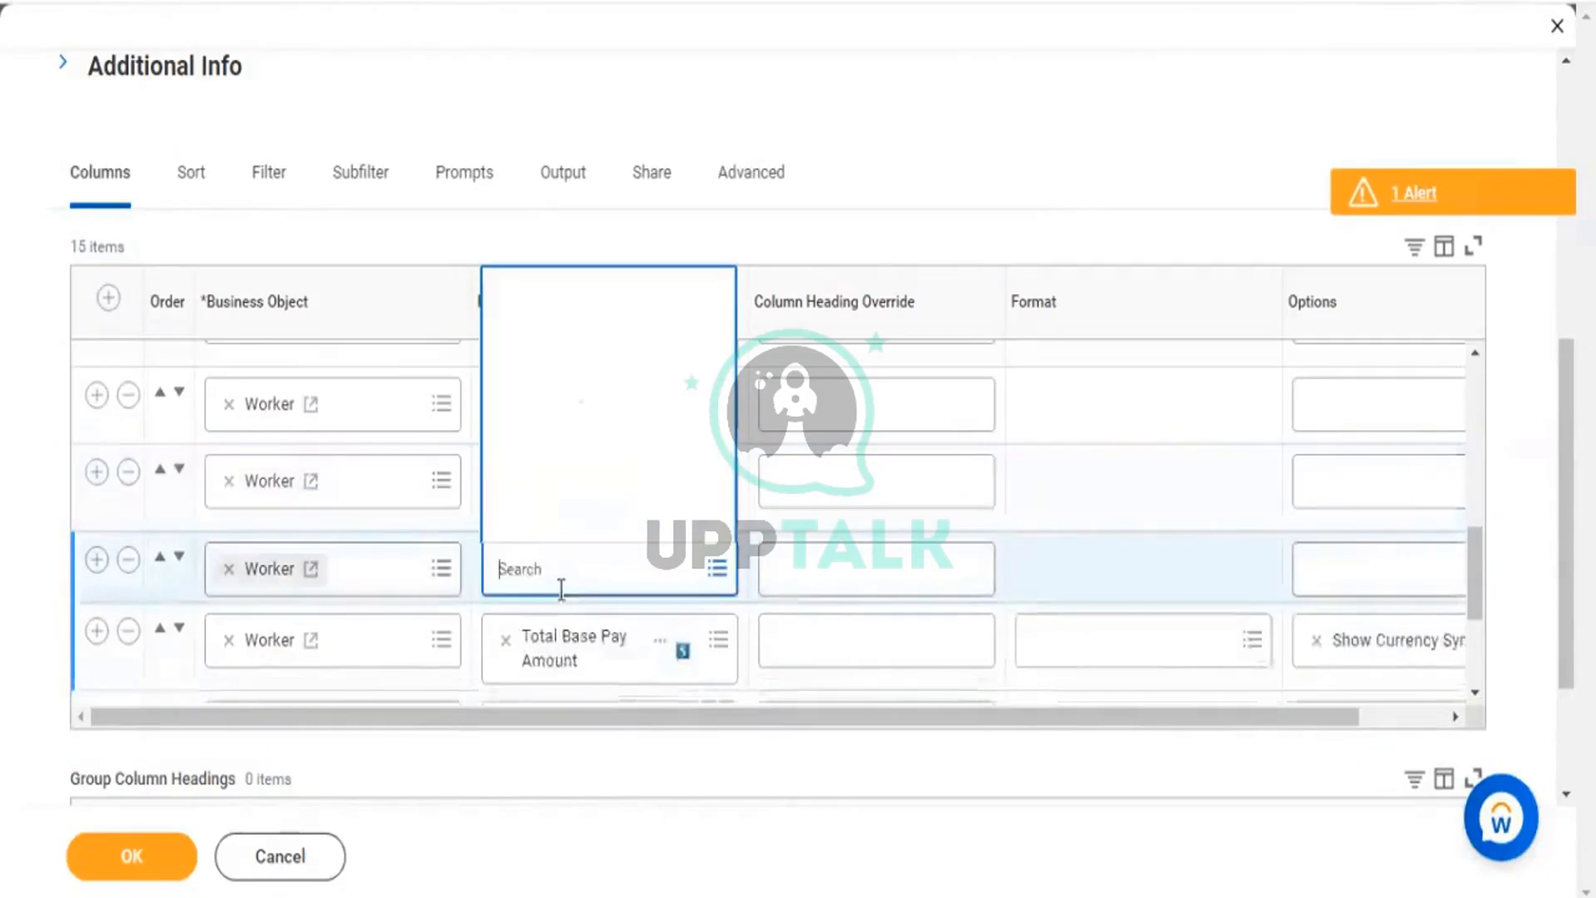
{"action": "type", "text": "Additional Jobs"}
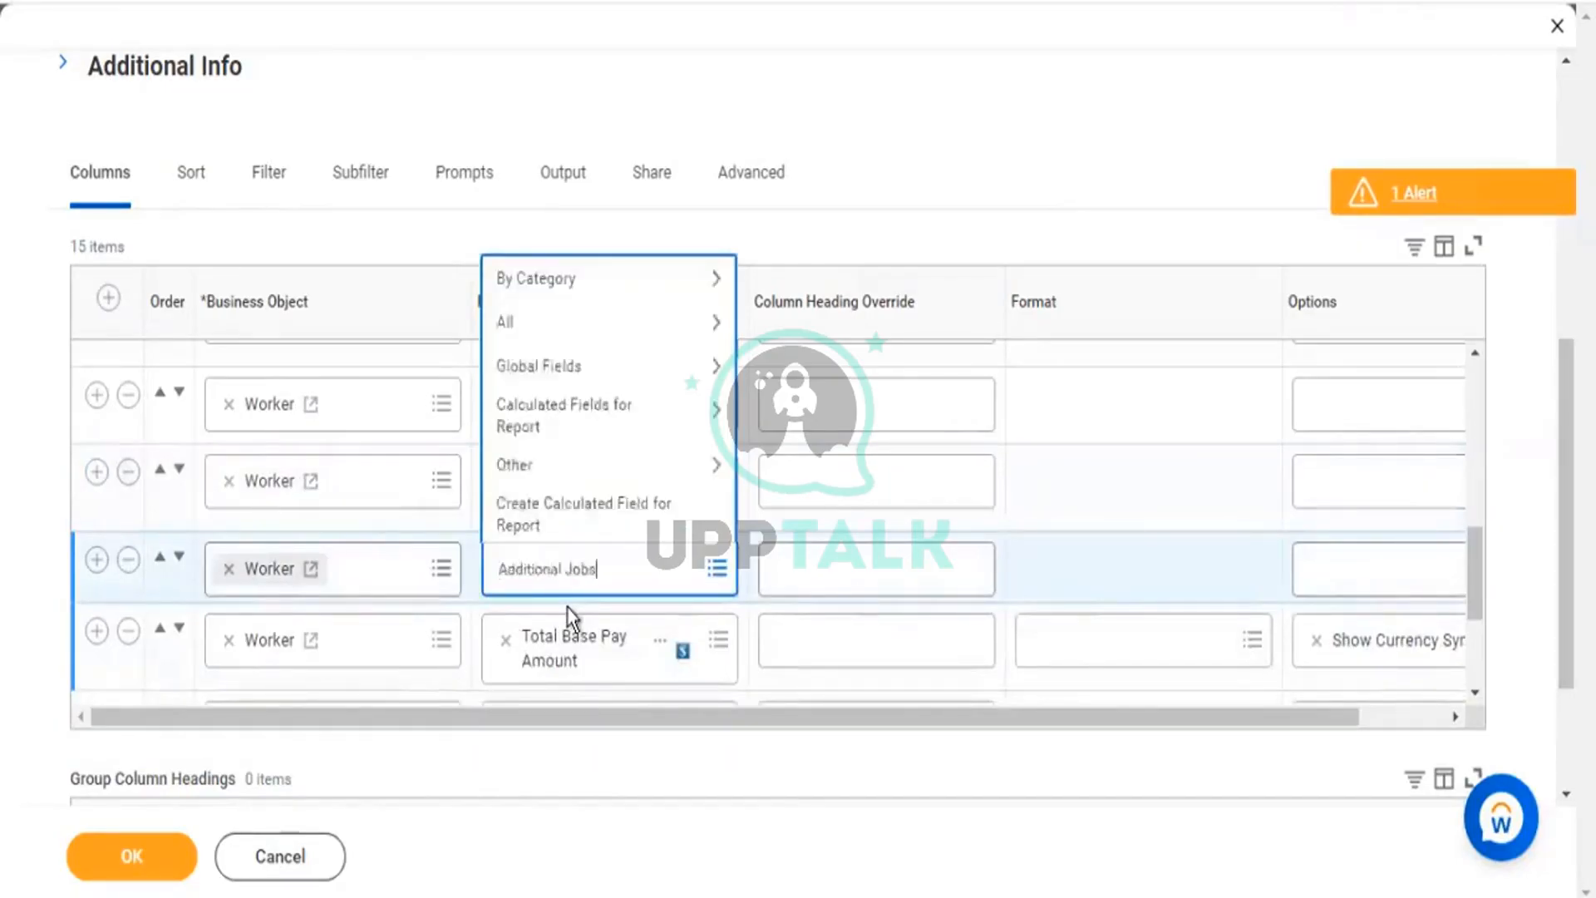
{"action": "key", "text": "Return"}
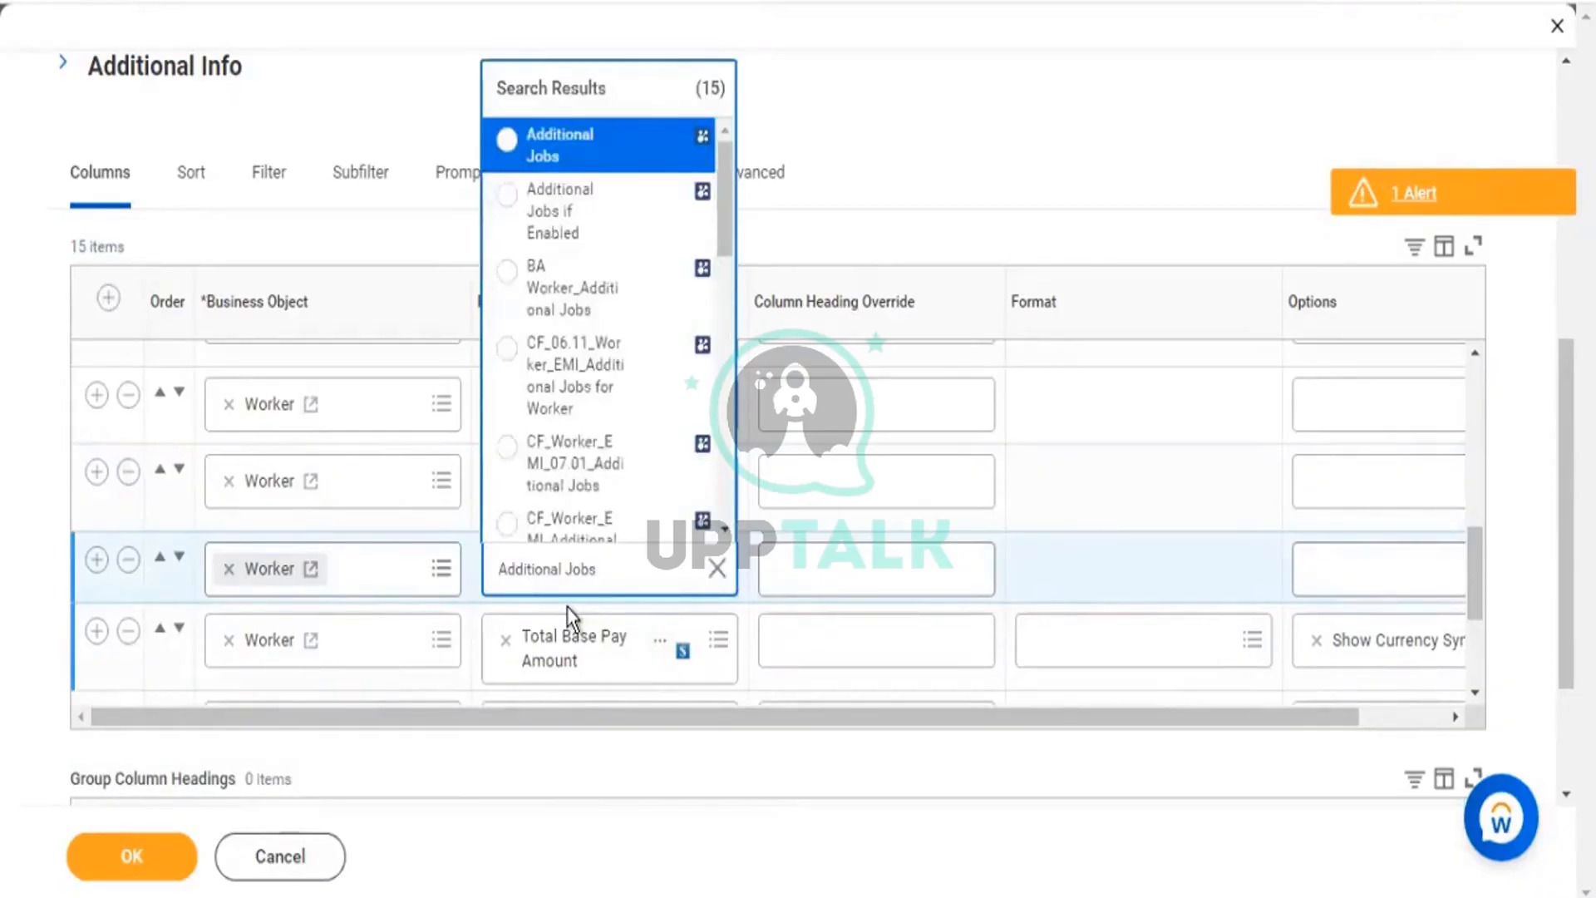
{"action": "key", "text": "Return"}
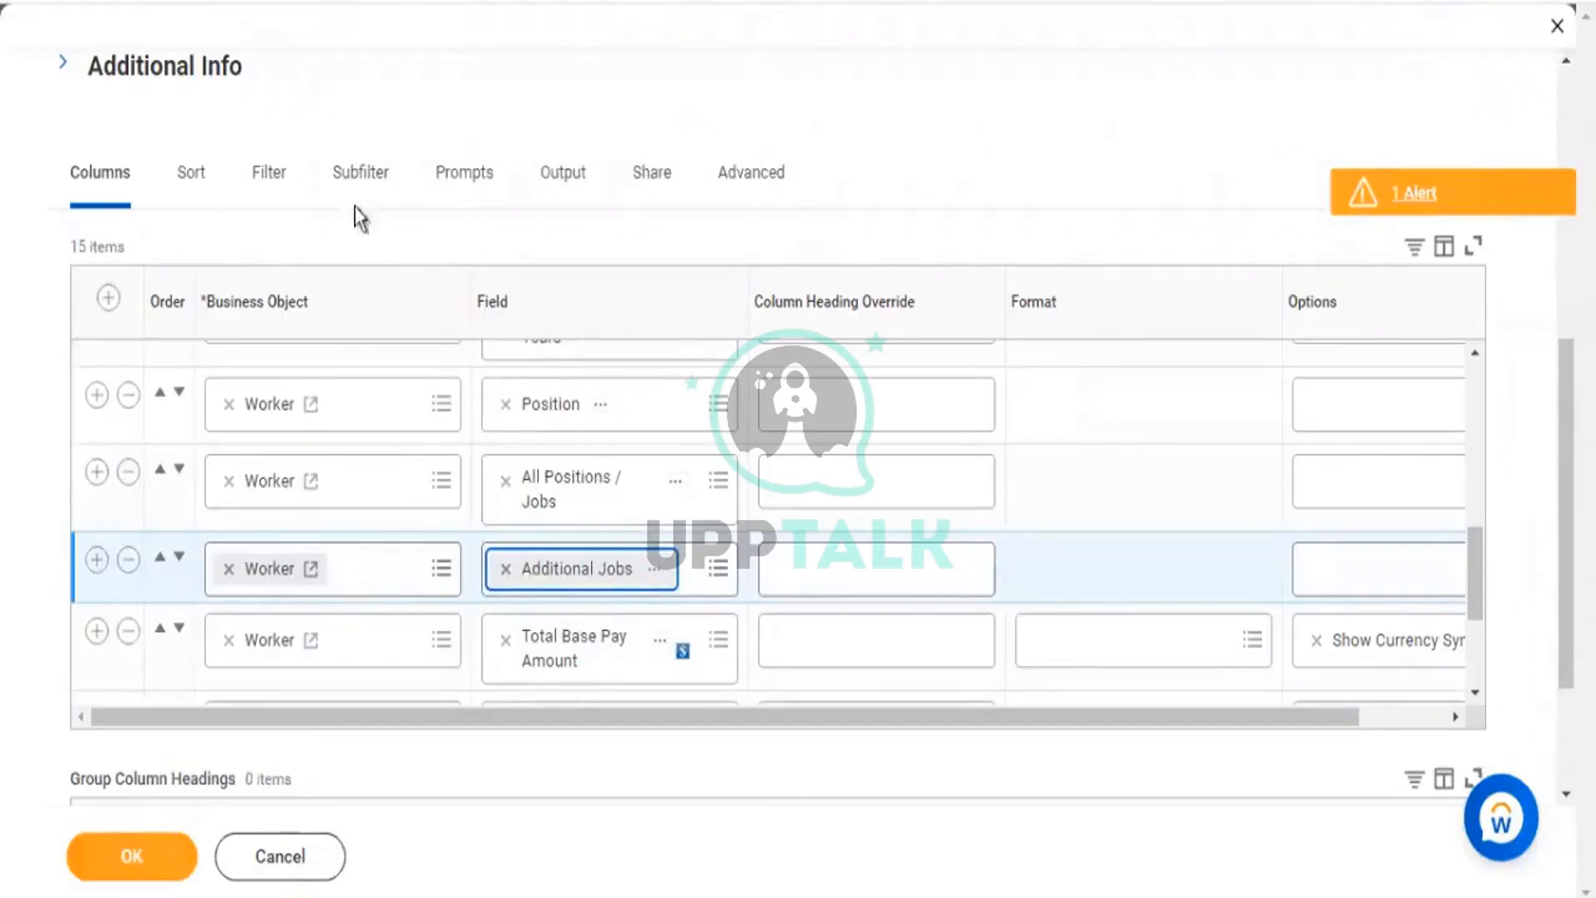
{"action": "left_click", "coordinate": [269, 193]}
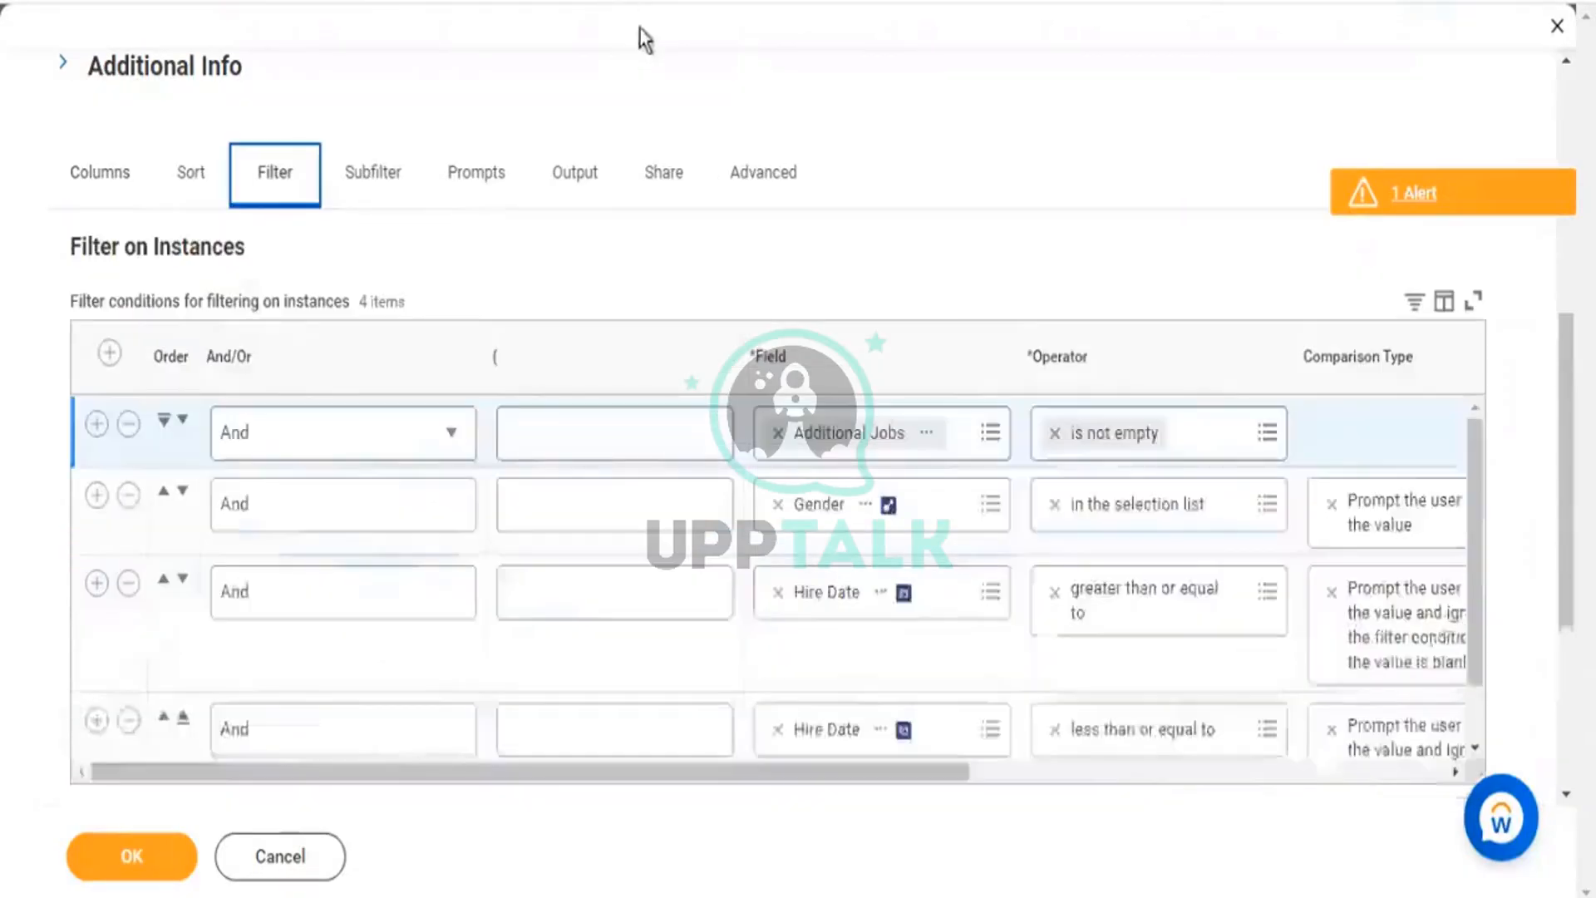
Delete the fourth filter condition and remove the Hire Date prompt defaults, leaving only Gender.
{"action": "scroll", "coordinate": [130, 583], "scroll_direction": "down", "scroll_amount": 2}
{"action": "left_click", "coordinate": [129, 583]}
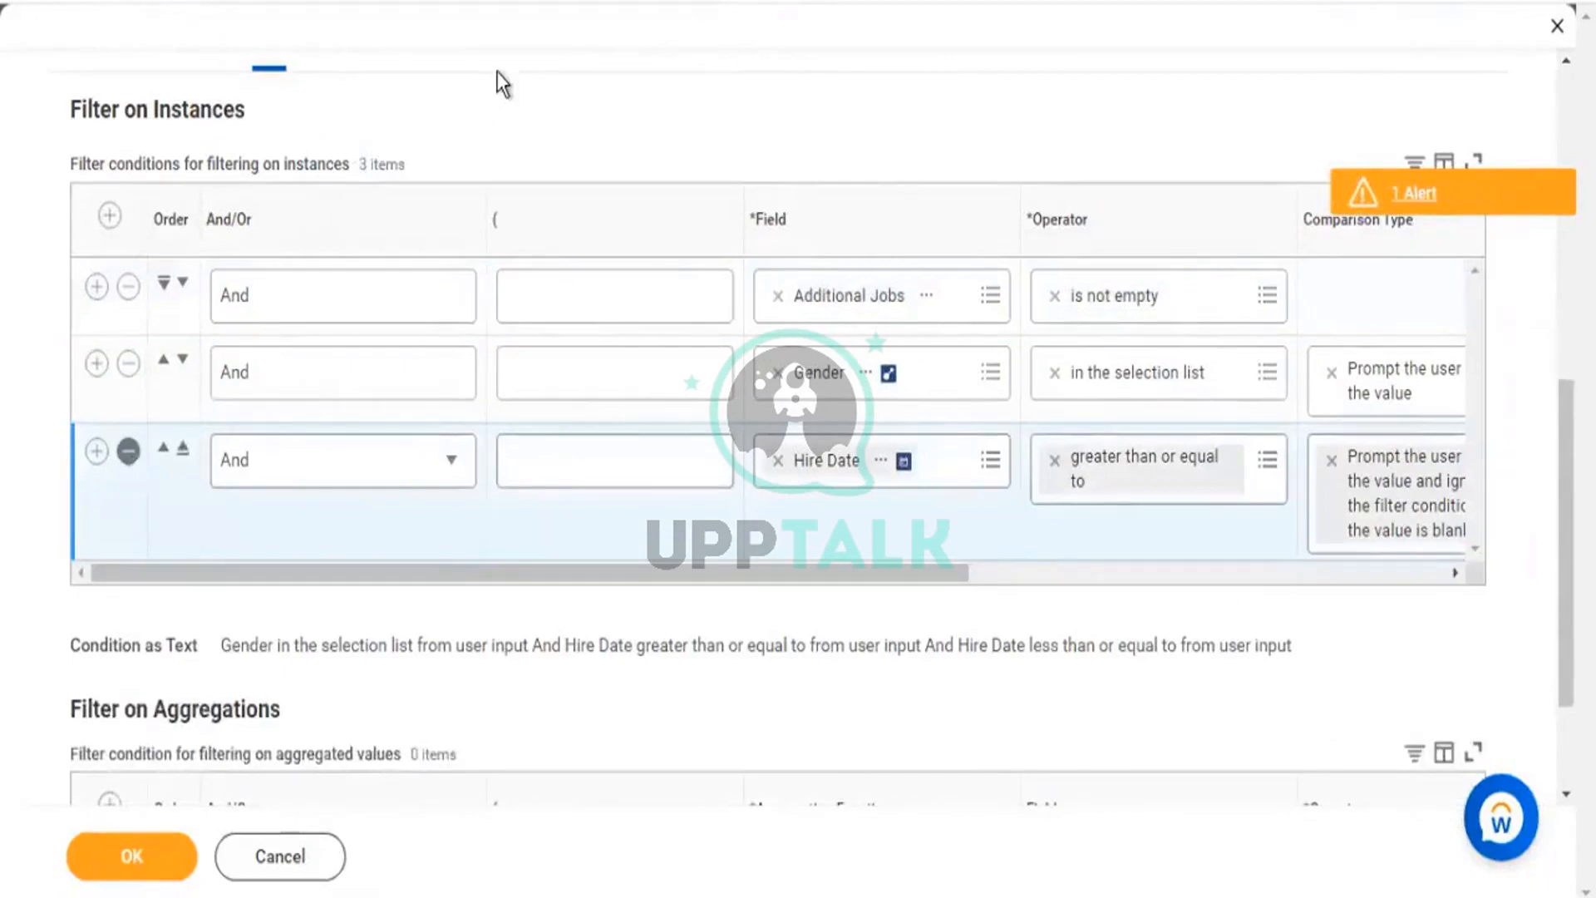
{"action": "scroll", "coordinate": [476, 144], "scroll_direction": "up", "scroll_amount": 5}
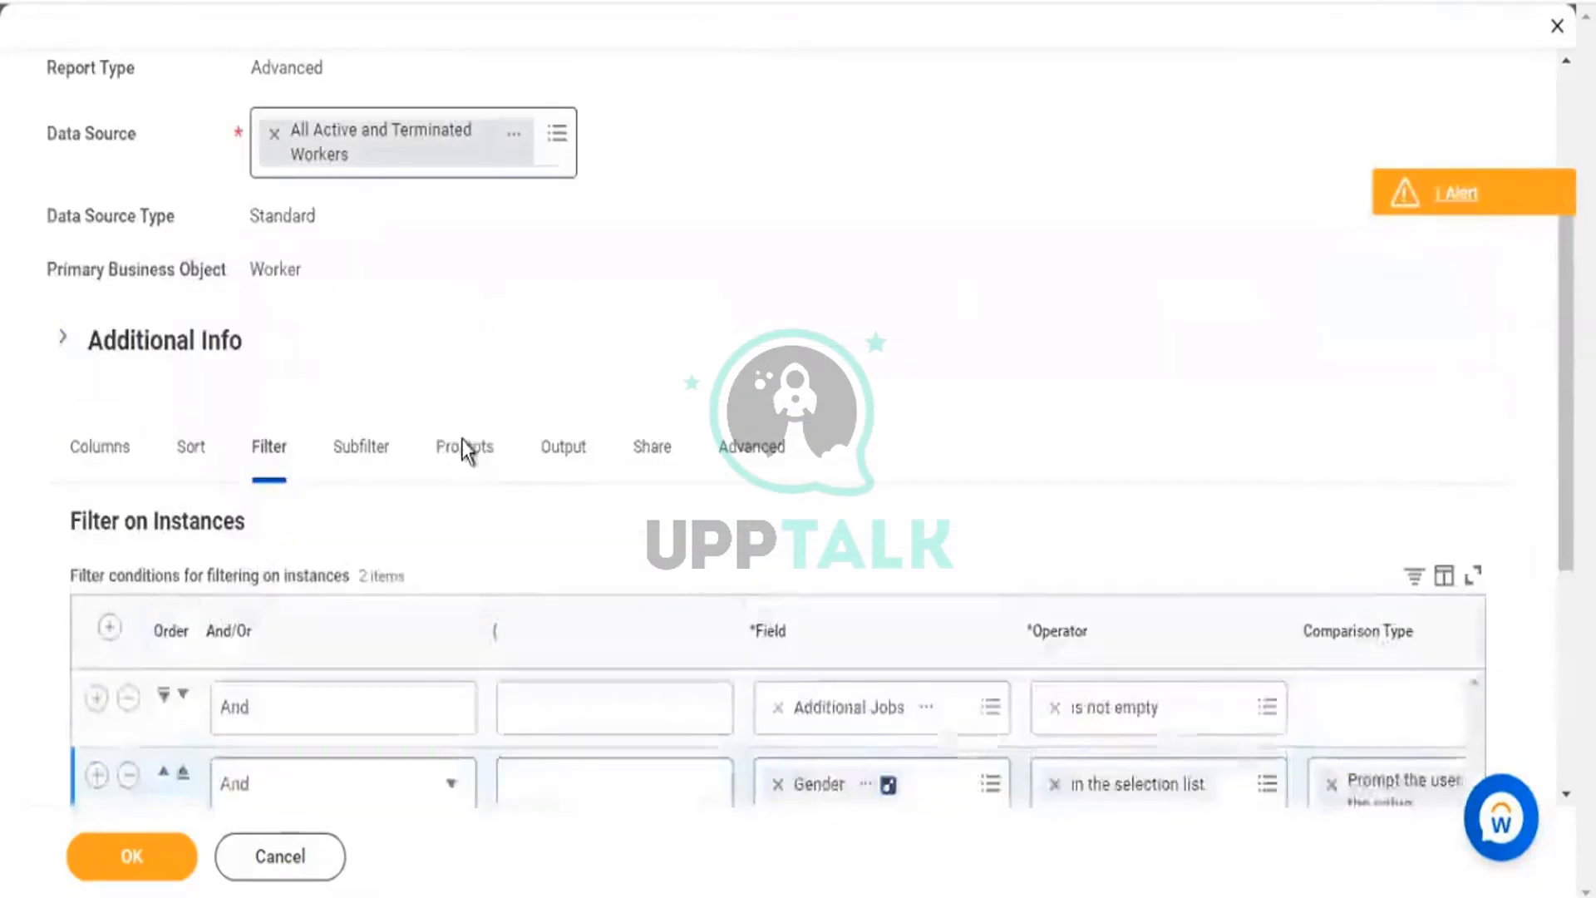
{"action": "left_click", "coordinate": [462, 445]}
{"action": "scroll", "coordinate": [710, 247], "scroll_direction": "down", "scroll_amount": 10}
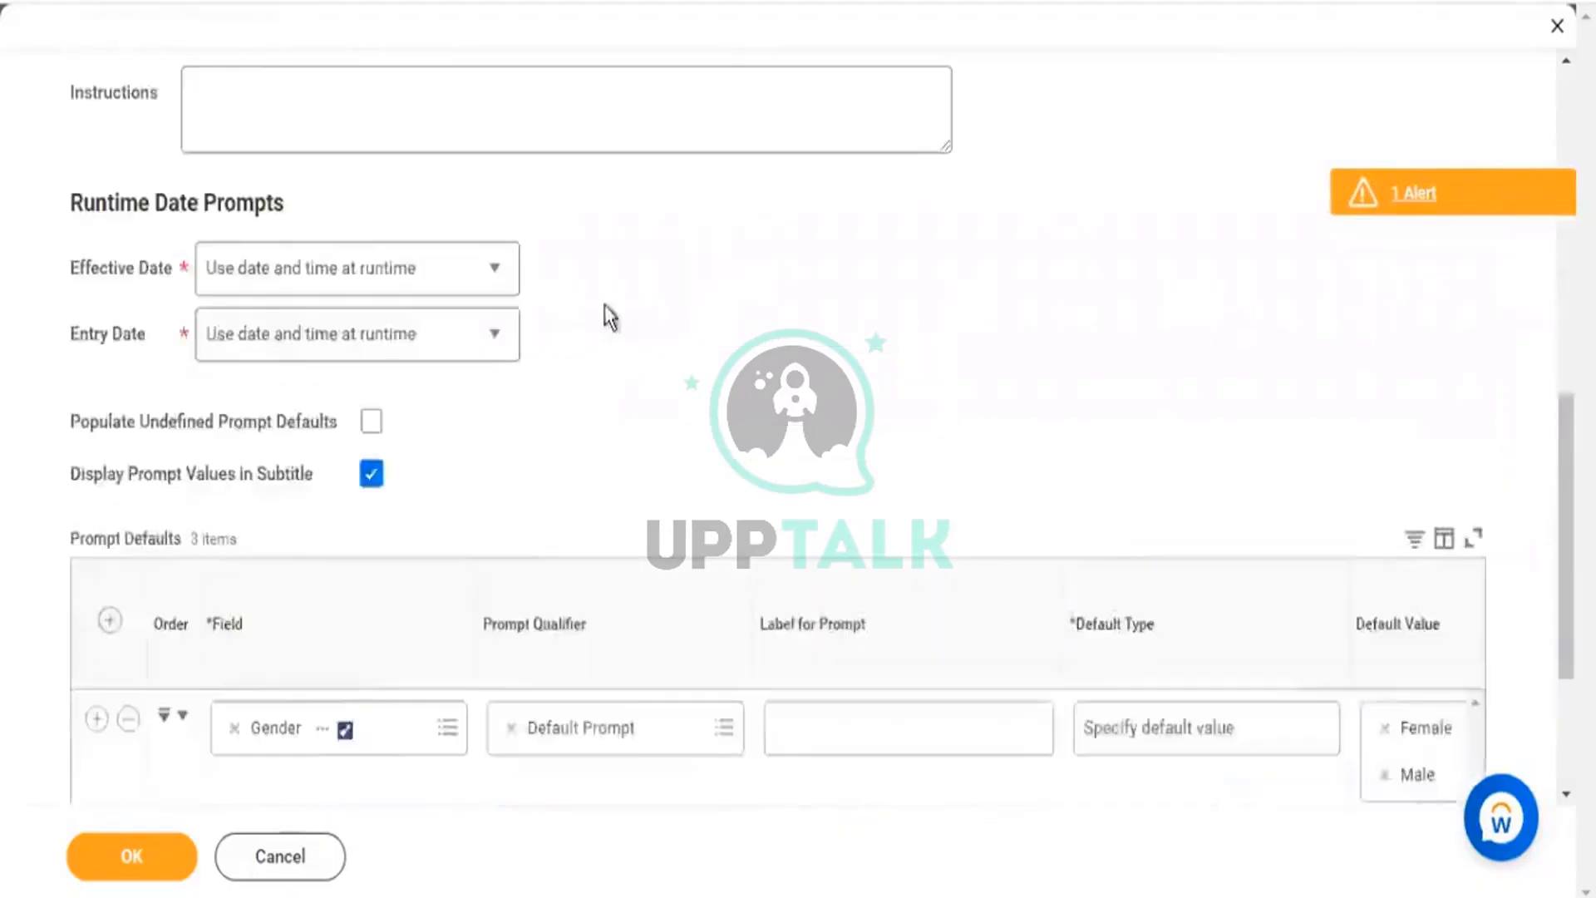
{"action": "left_click", "coordinate": [128, 639]}
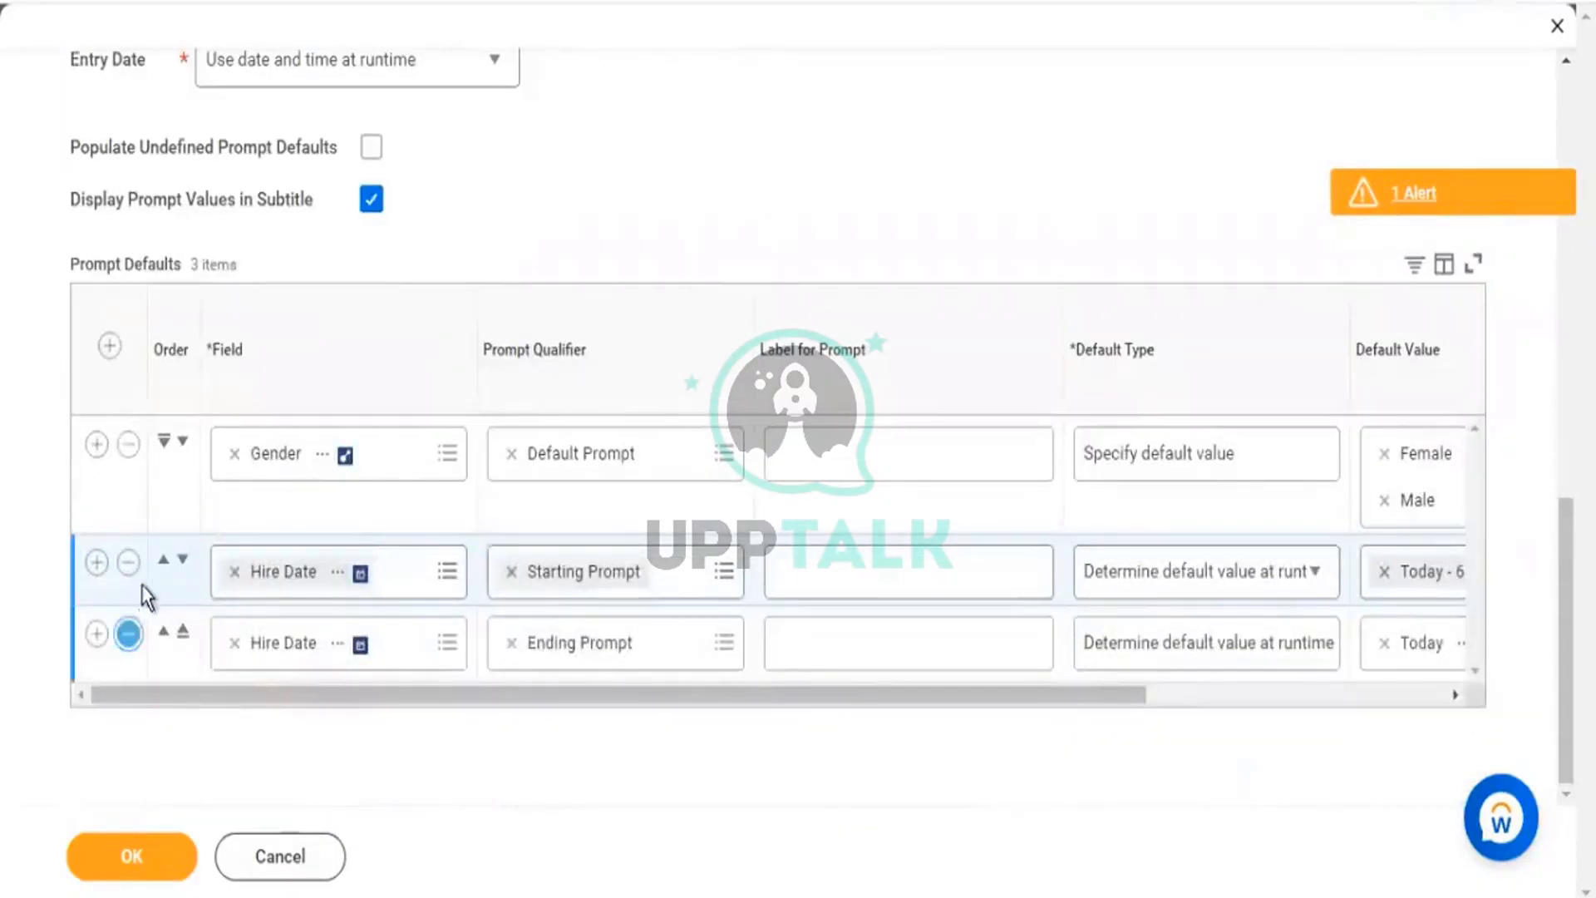
{"action": "left_click", "coordinate": [129, 563]}
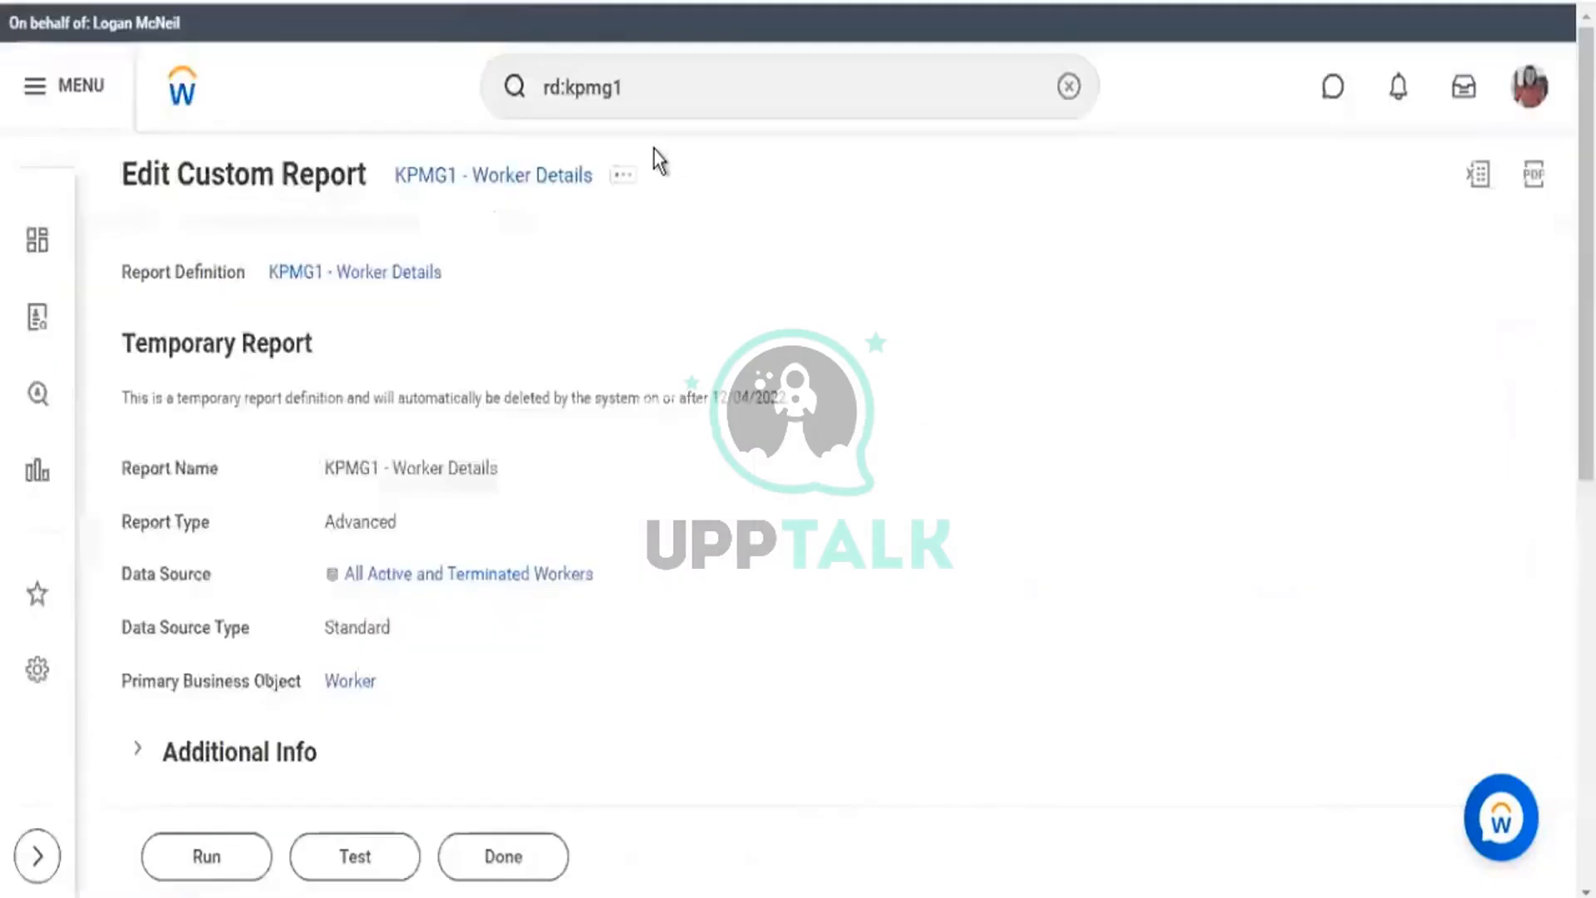
Check the Additional Jobs filter, then run the report with Female and Male for Gender.
{"action": "scroll", "coordinate": [446, 535], "scroll_direction": "down", "scroll_amount": 6}
{"action": "left_click", "coordinate": [344, 314]}
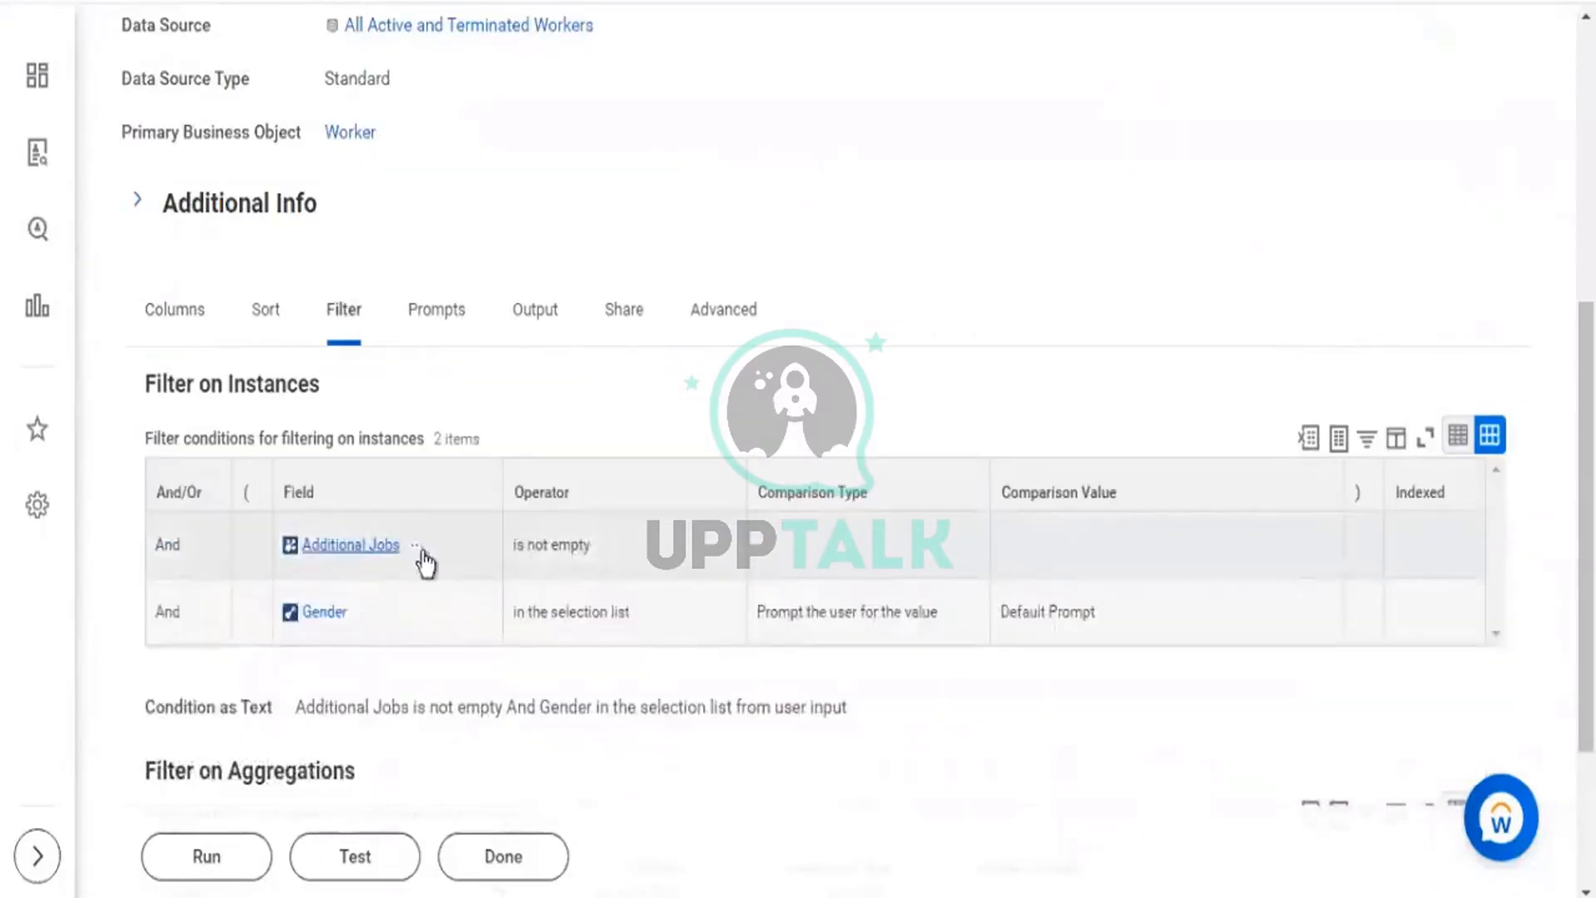
{"action": "left_click_drag", "start_coordinate": [432, 548], "coordinate": [305, 546]}
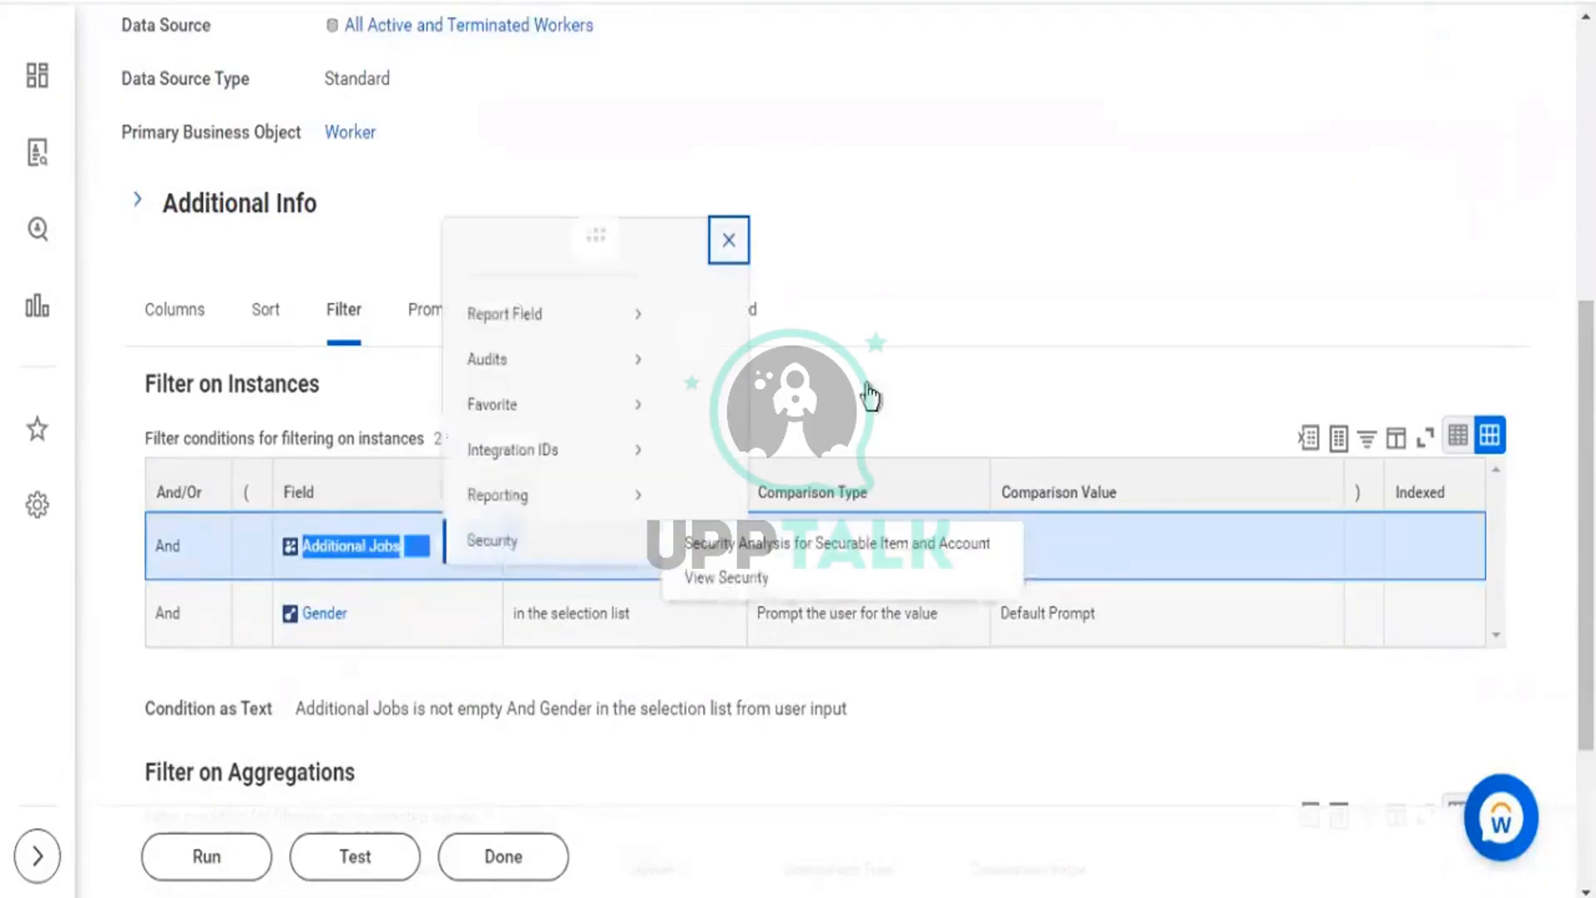
{"action": "left_click_drag", "start_coordinate": [912, 370], "coordinate": [1167, 399]}
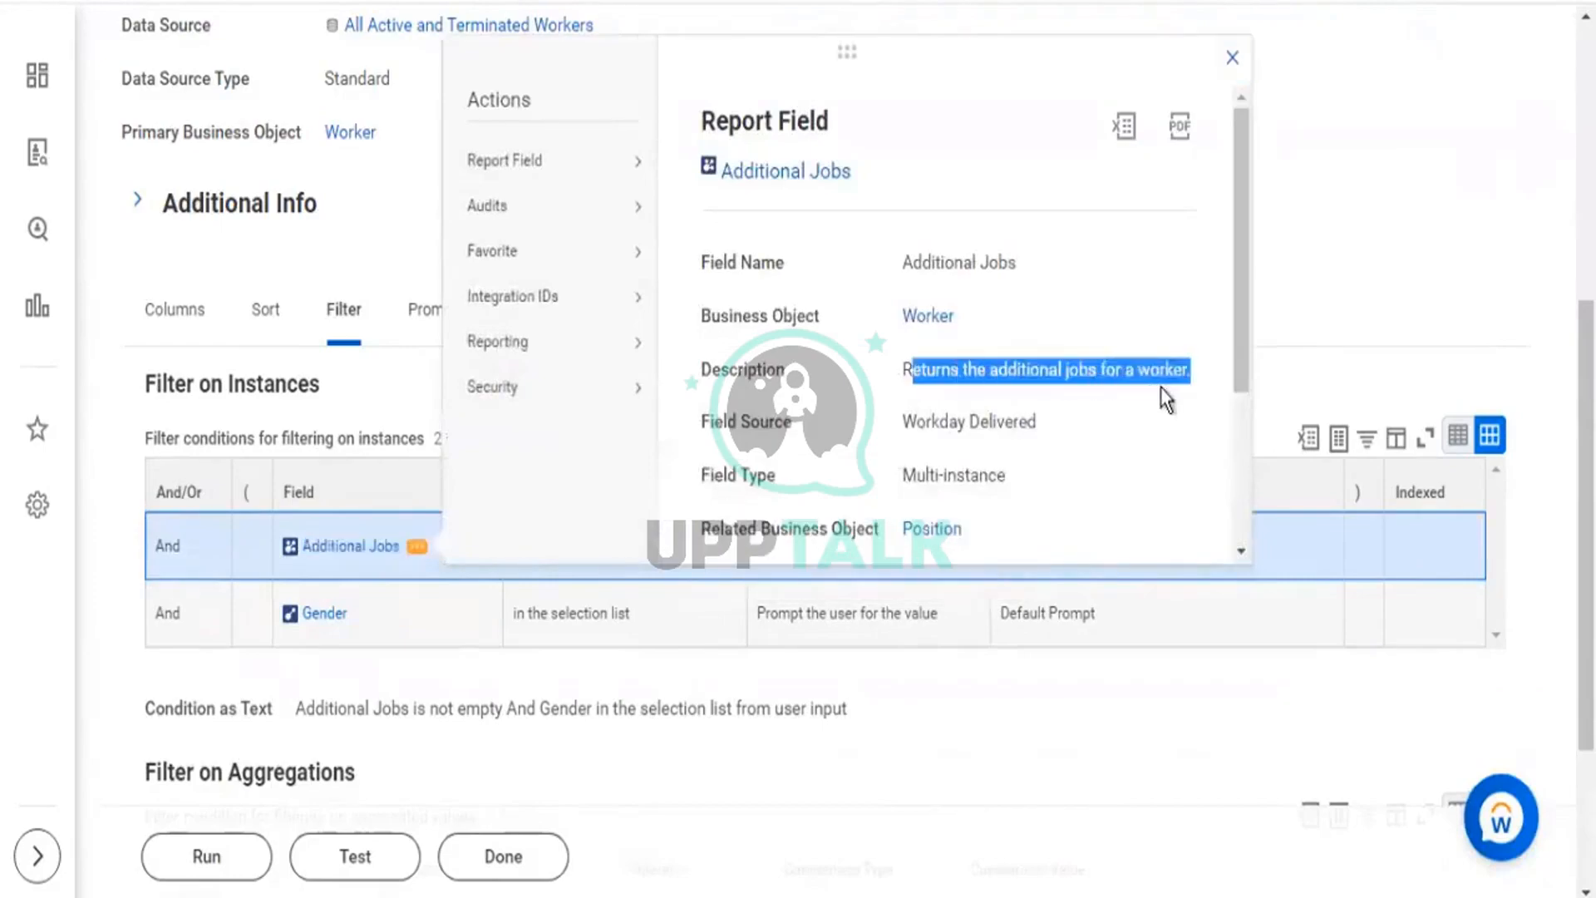
{"action": "left_click", "coordinate": [162, 859]}
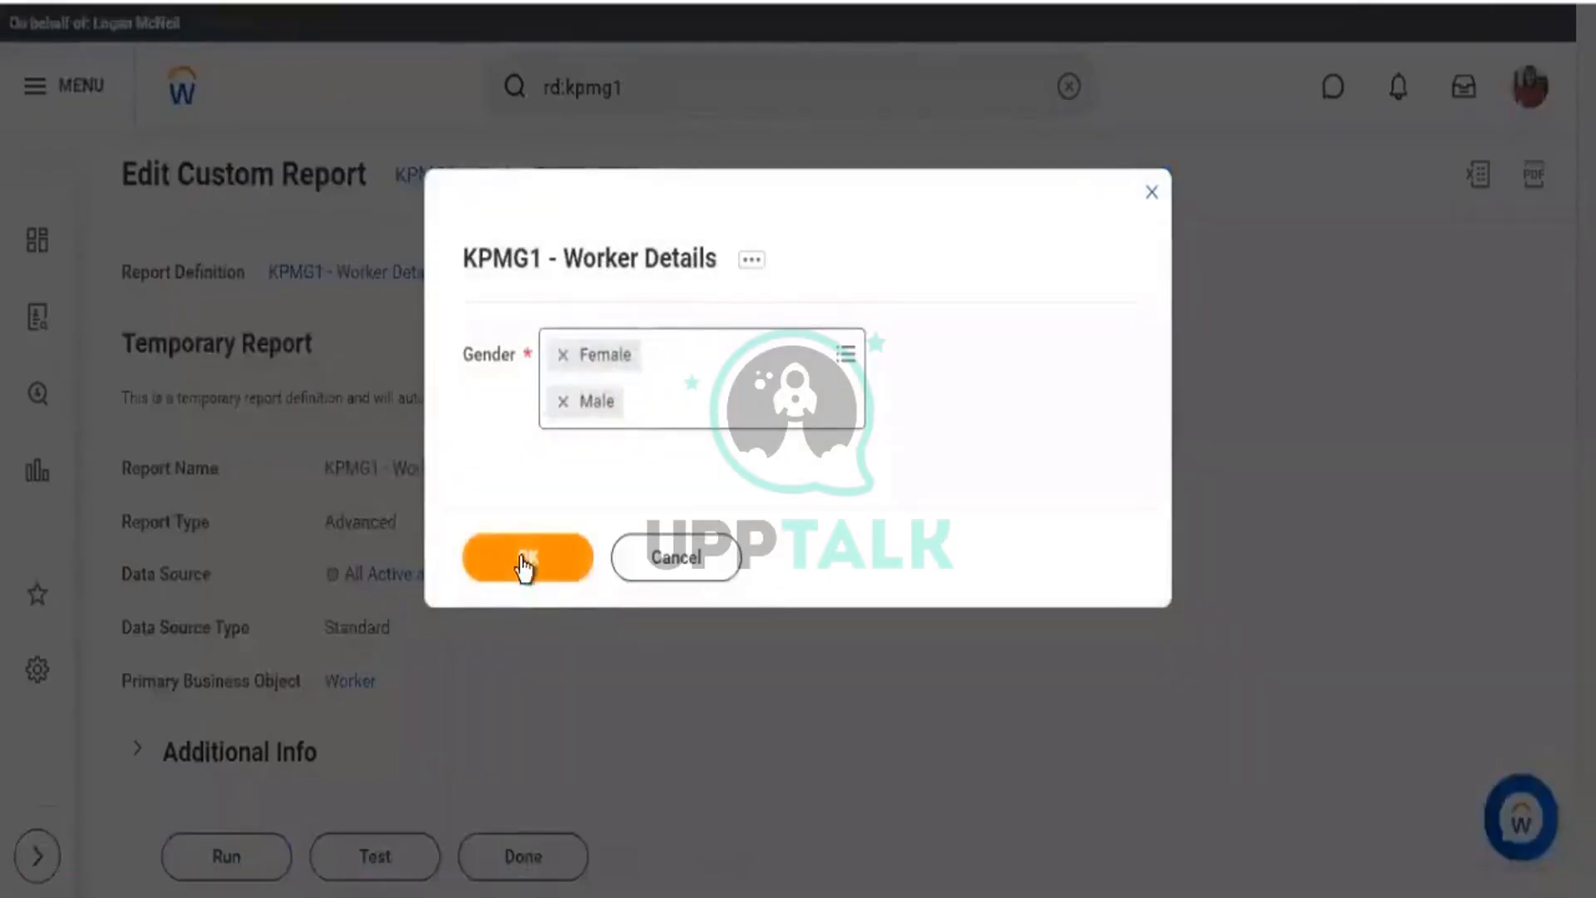
{"action": "left_click", "coordinate": [521, 559]}
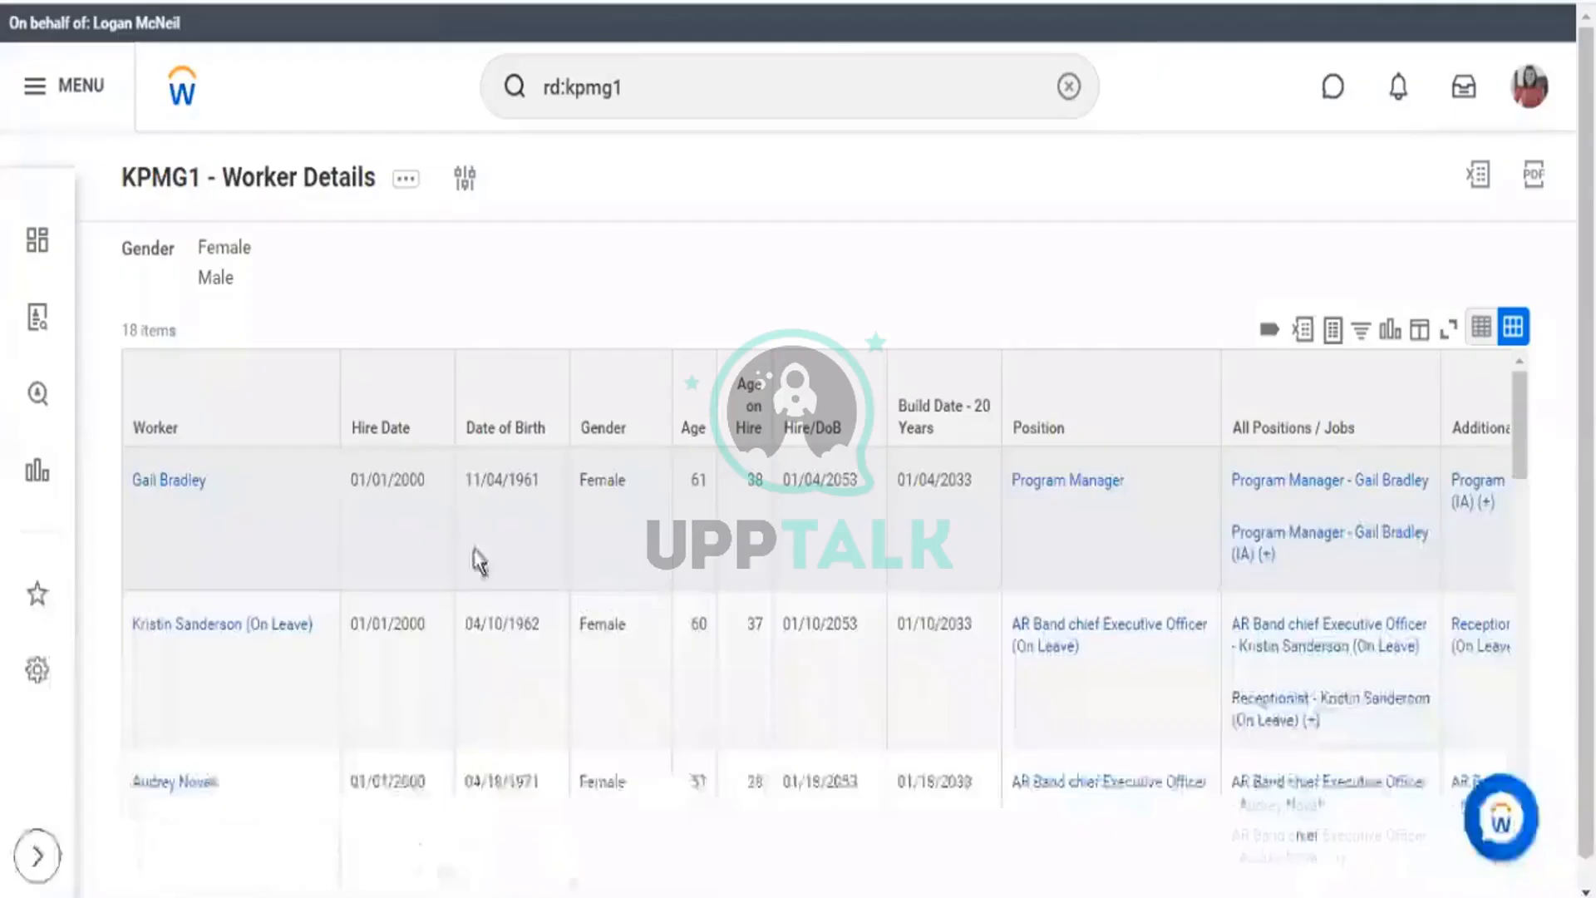
{"action": "scroll", "coordinate": [1309, 494], "scroll_direction": "down", "scroll_amount": 1}
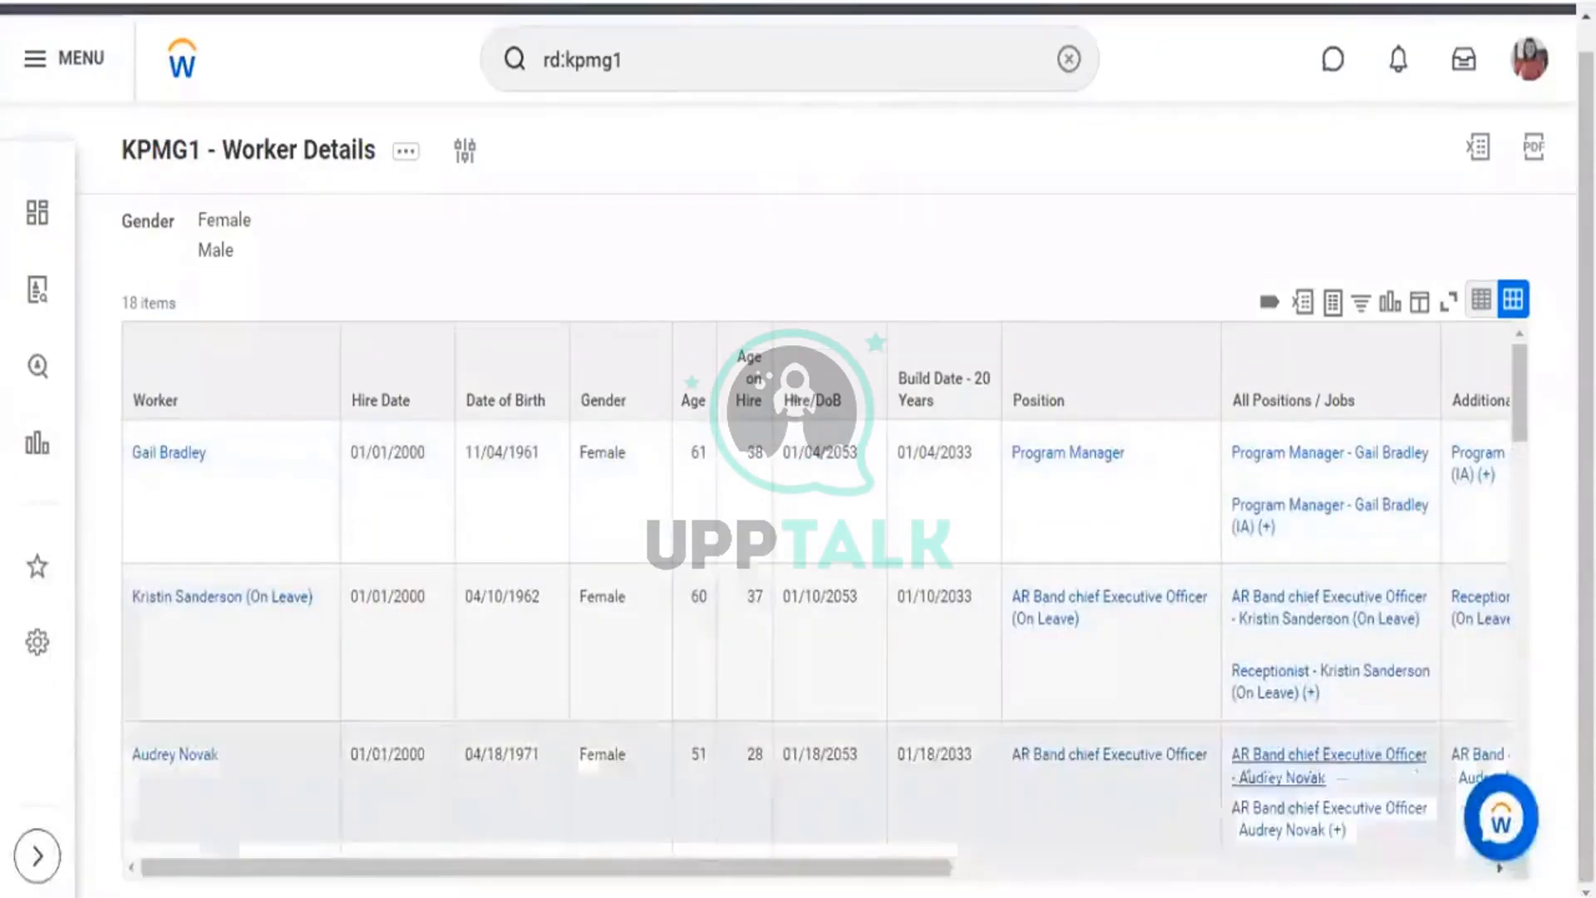
{"action": "left_click_drag", "start_coordinate": [887, 869], "coordinate": [1408, 870]}
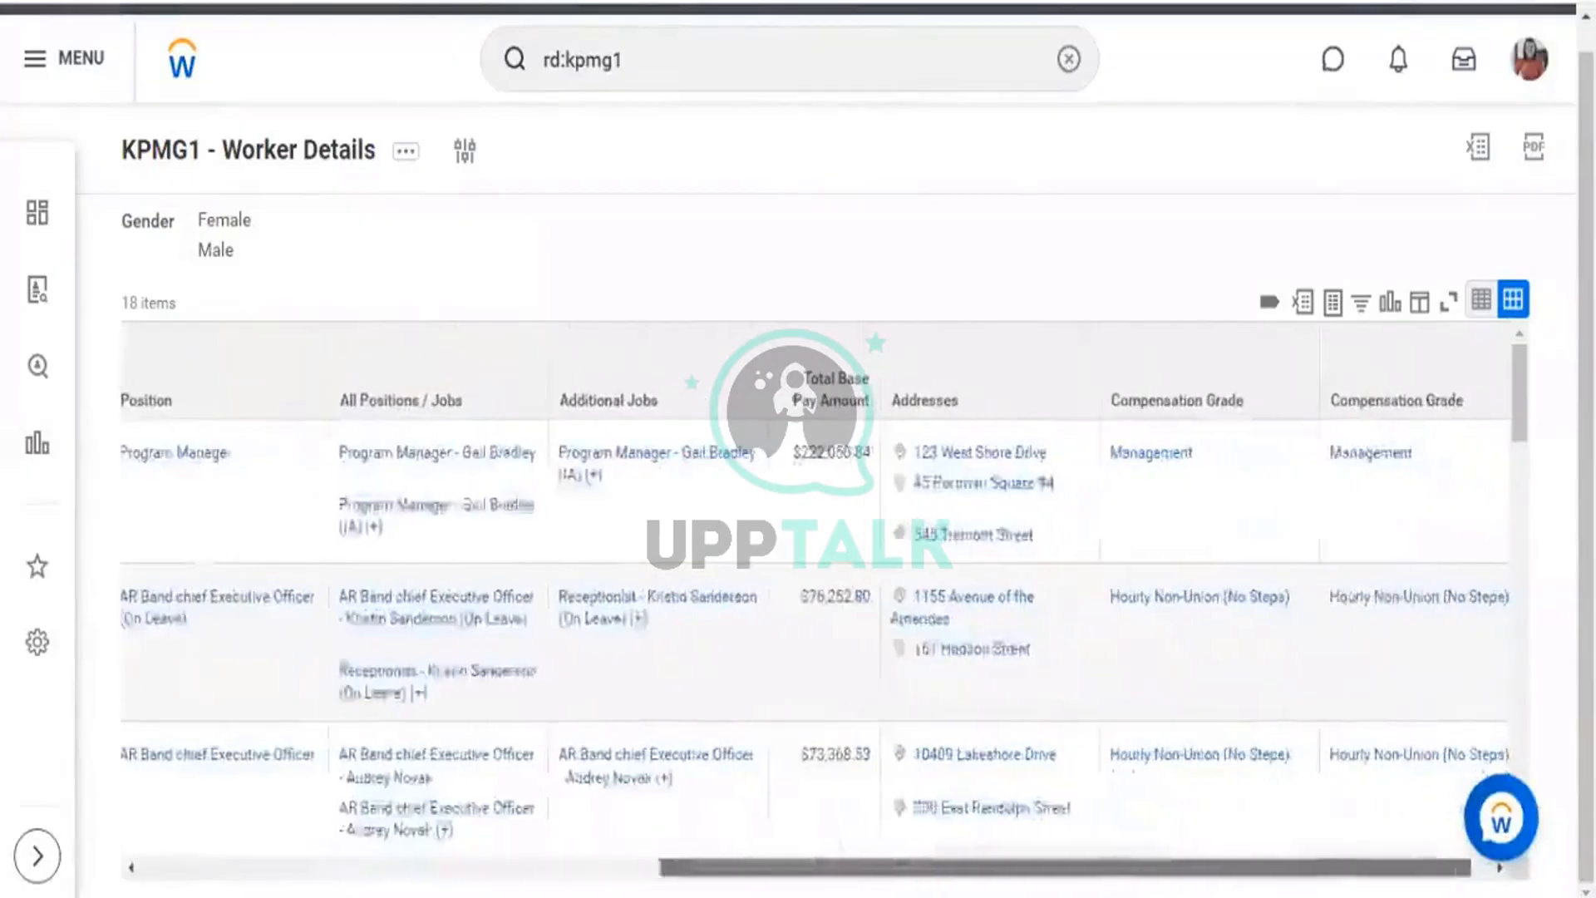
{"action": "left_click_drag", "start_coordinate": [781, 869], "coordinate": [638, 869]}
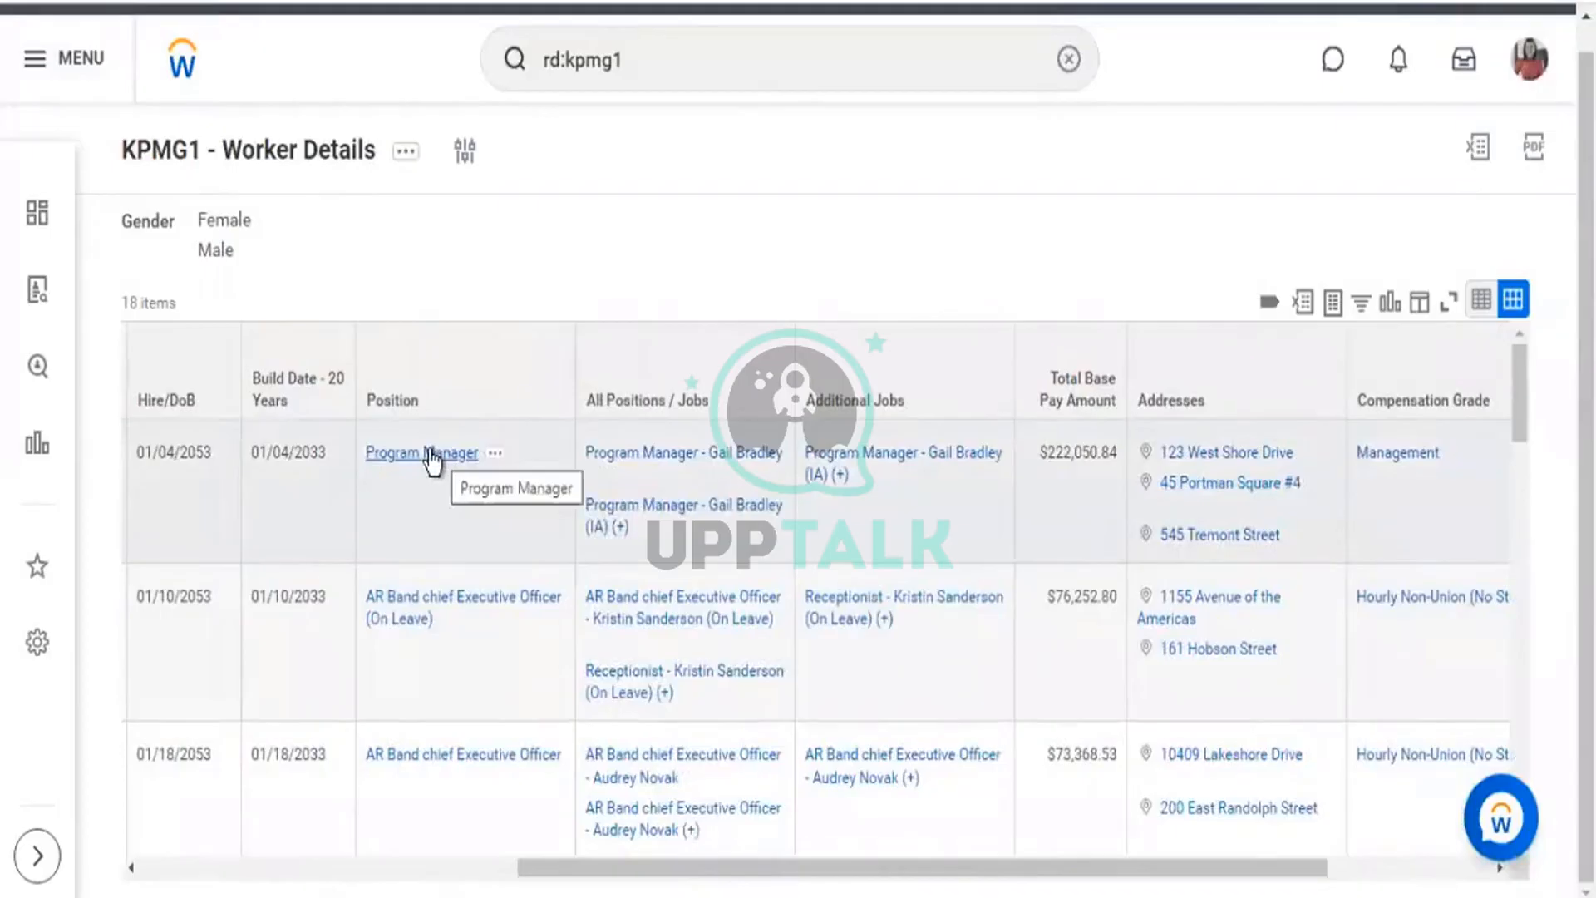
{"action": "double_click", "coordinate": [839, 402]}
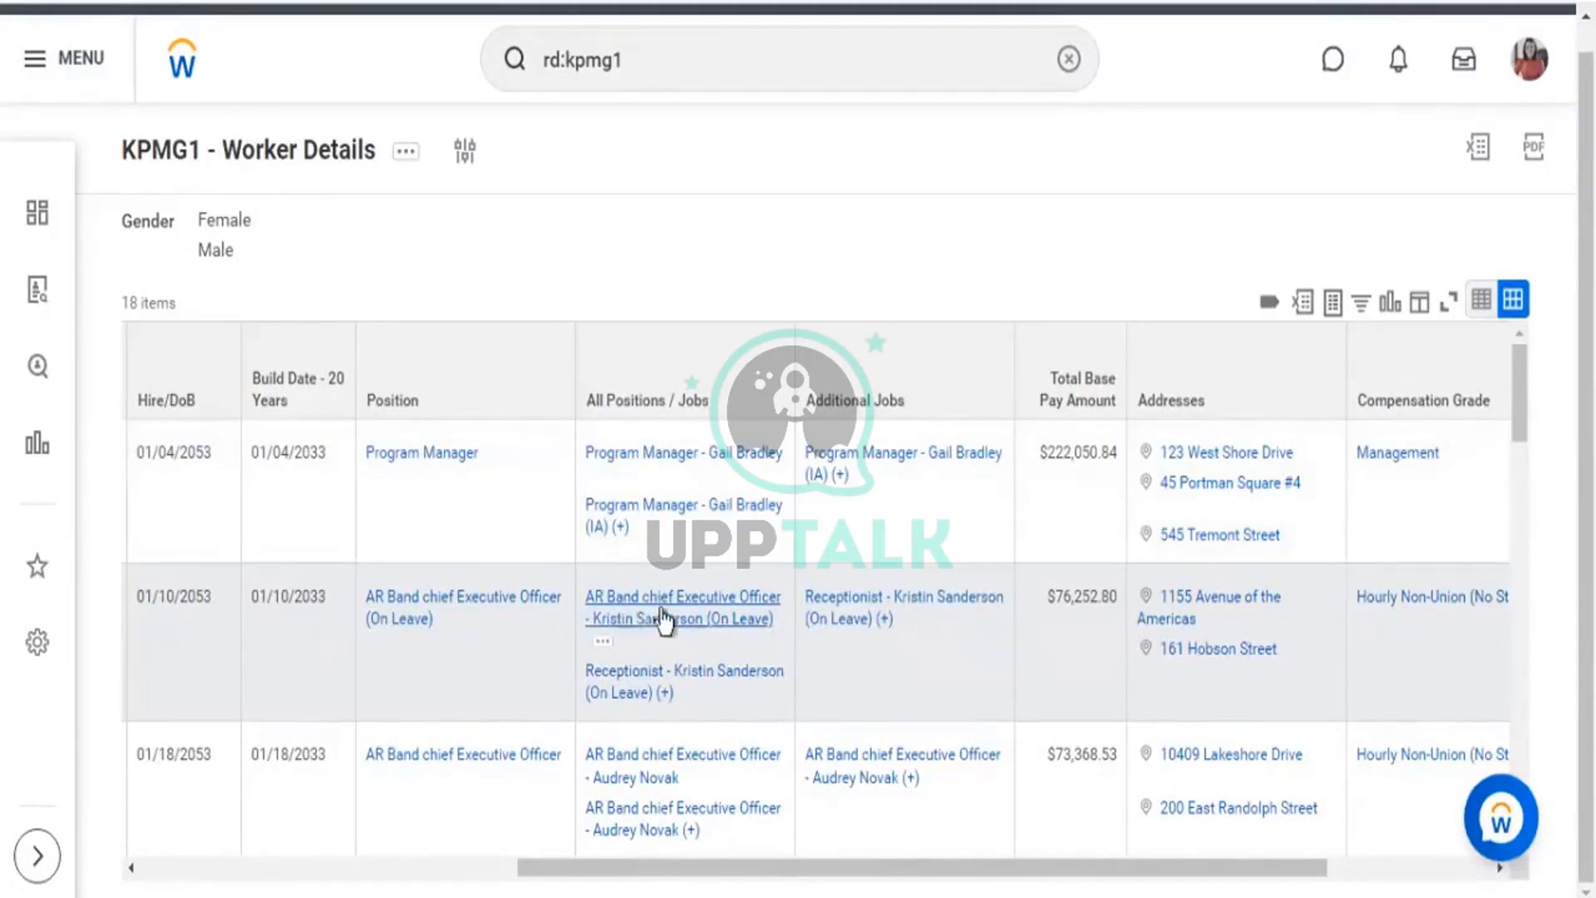
{"action": "scroll", "coordinate": [663, 619], "scroll_direction": "down", "scroll_amount": 2}
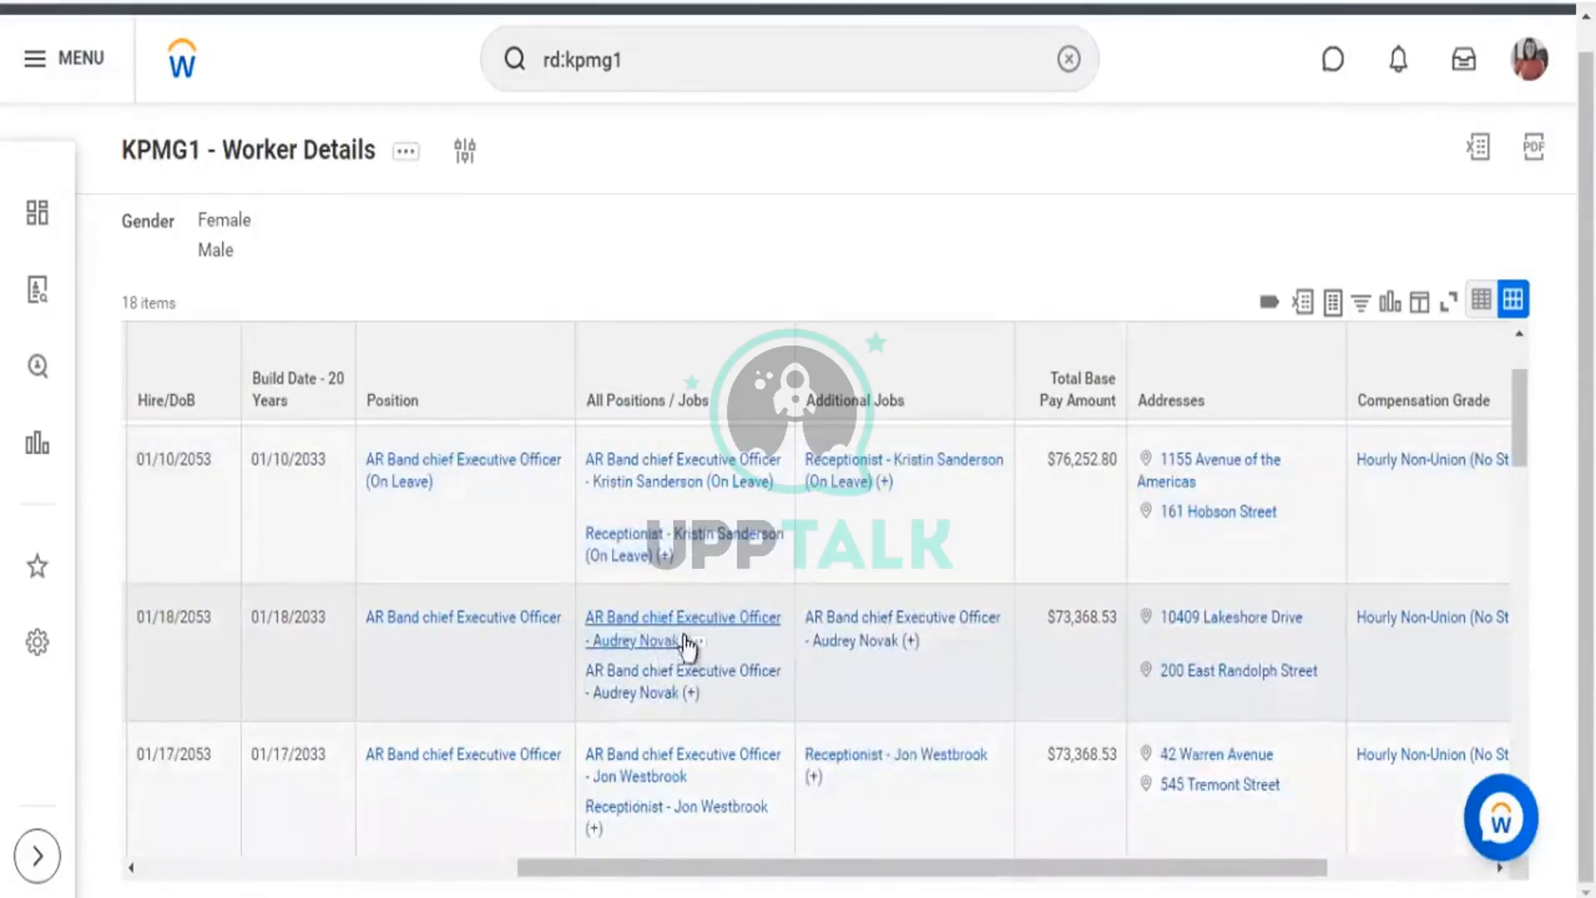
{"action": "scroll", "coordinate": [684, 645], "scroll_direction": "down", "scroll_amount": 4}
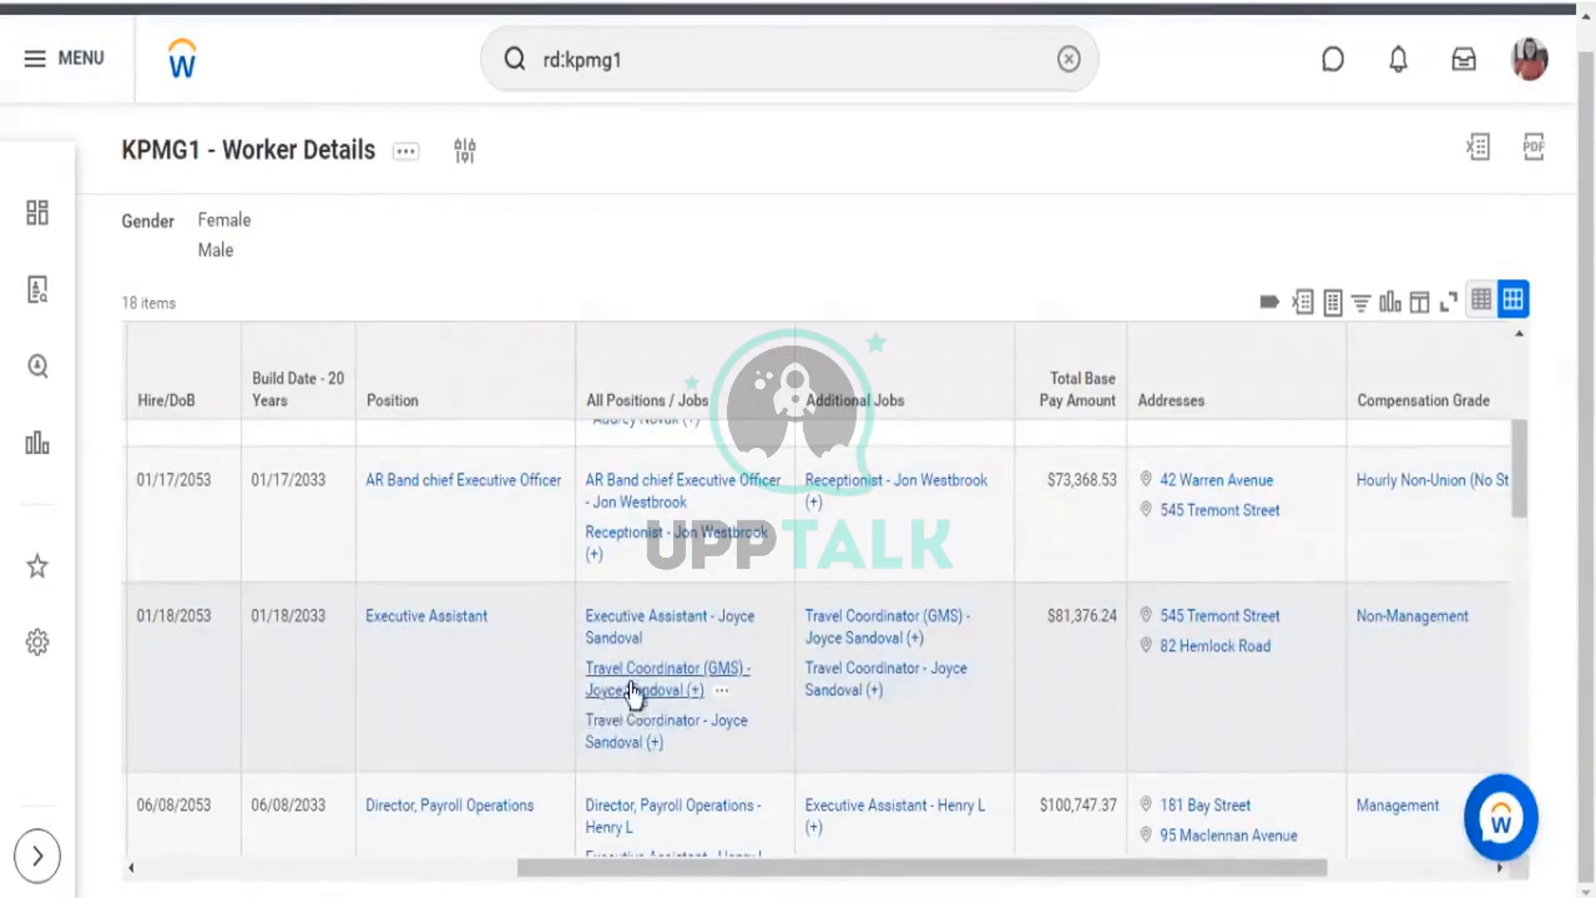
{"action": "scroll", "coordinate": [757, 694], "scroll_direction": "down", "scroll_amount": 3}
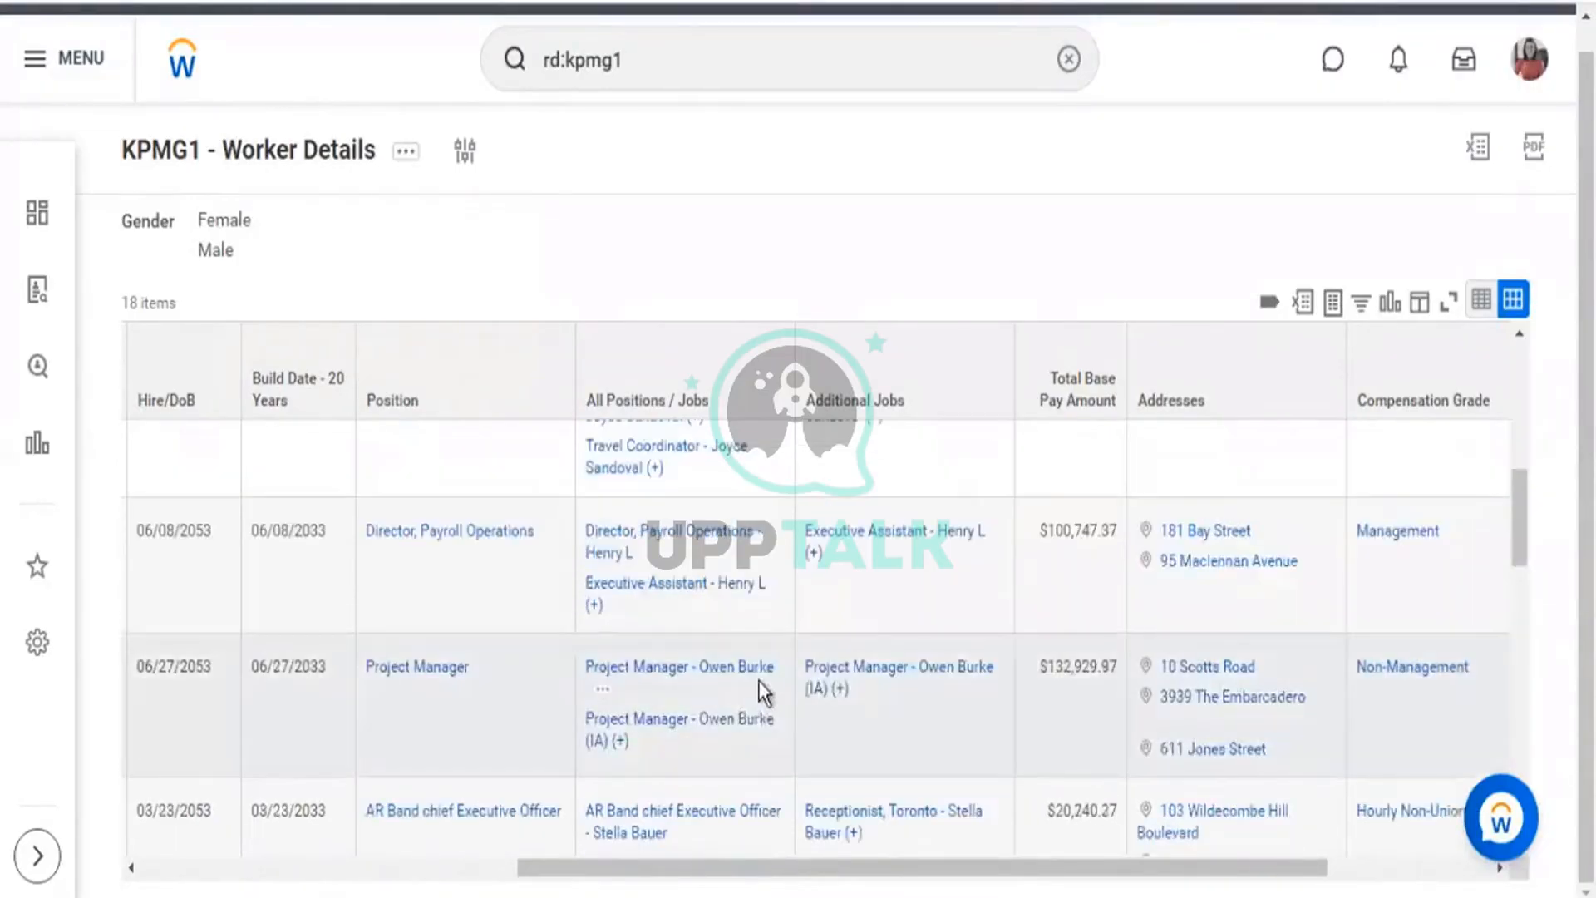
{"action": "scroll", "coordinate": [749, 735], "scroll_direction": "down", "scroll_amount": 2}
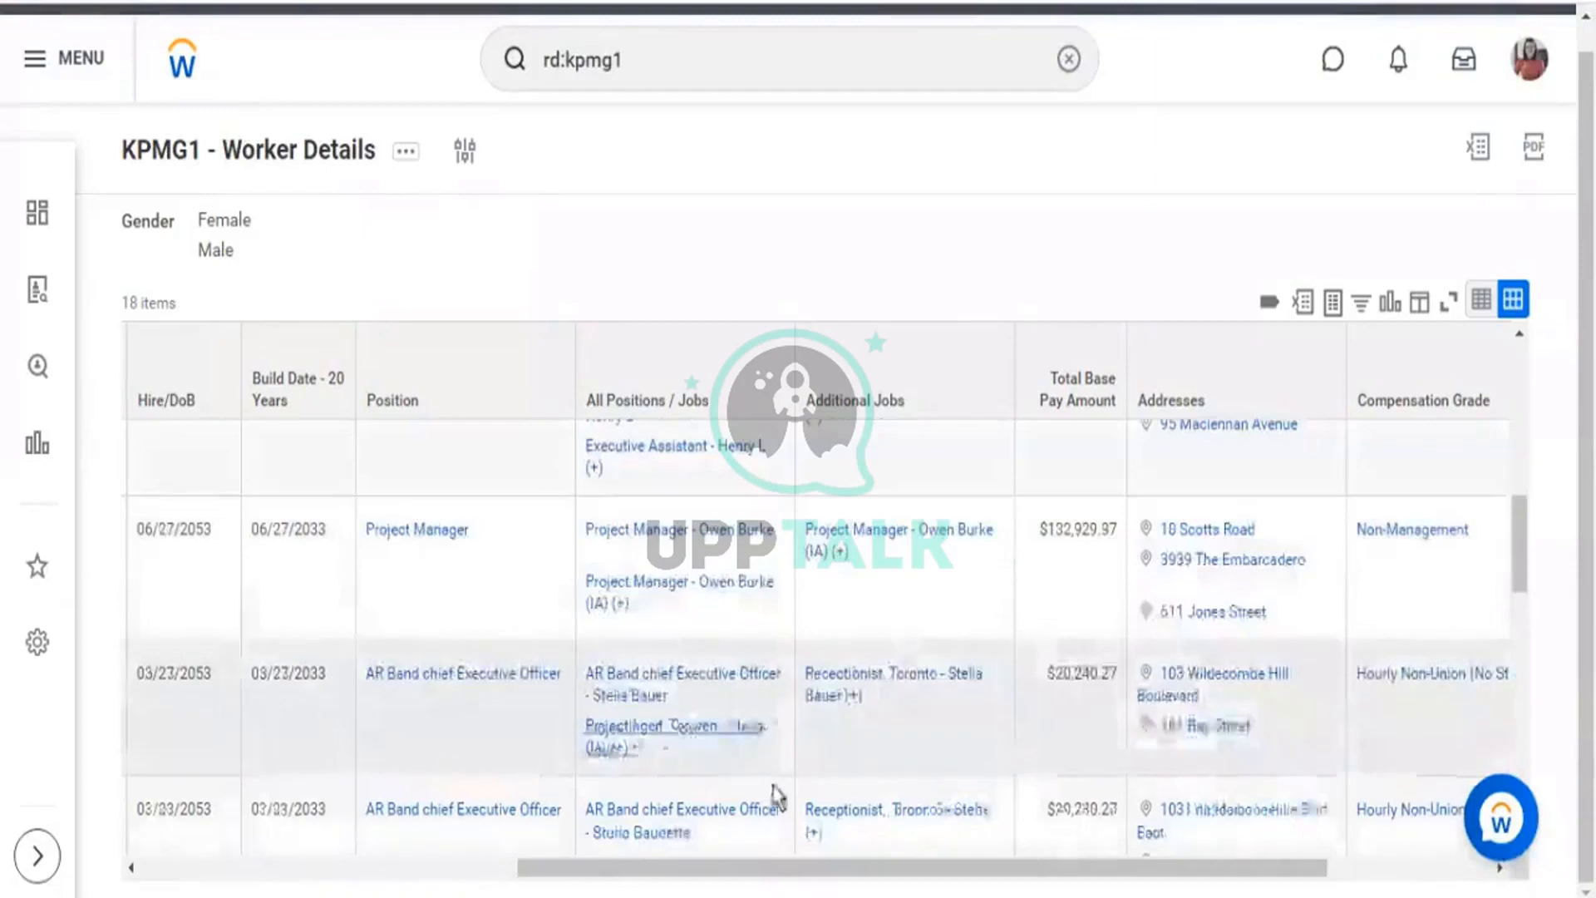
{"action": "scroll", "coordinate": [776, 791], "scroll_direction": "down", "scroll_amount": 2}
{"action": "scroll", "coordinate": [789, 765], "scroll_direction": "down", "scroll_amount": 3}
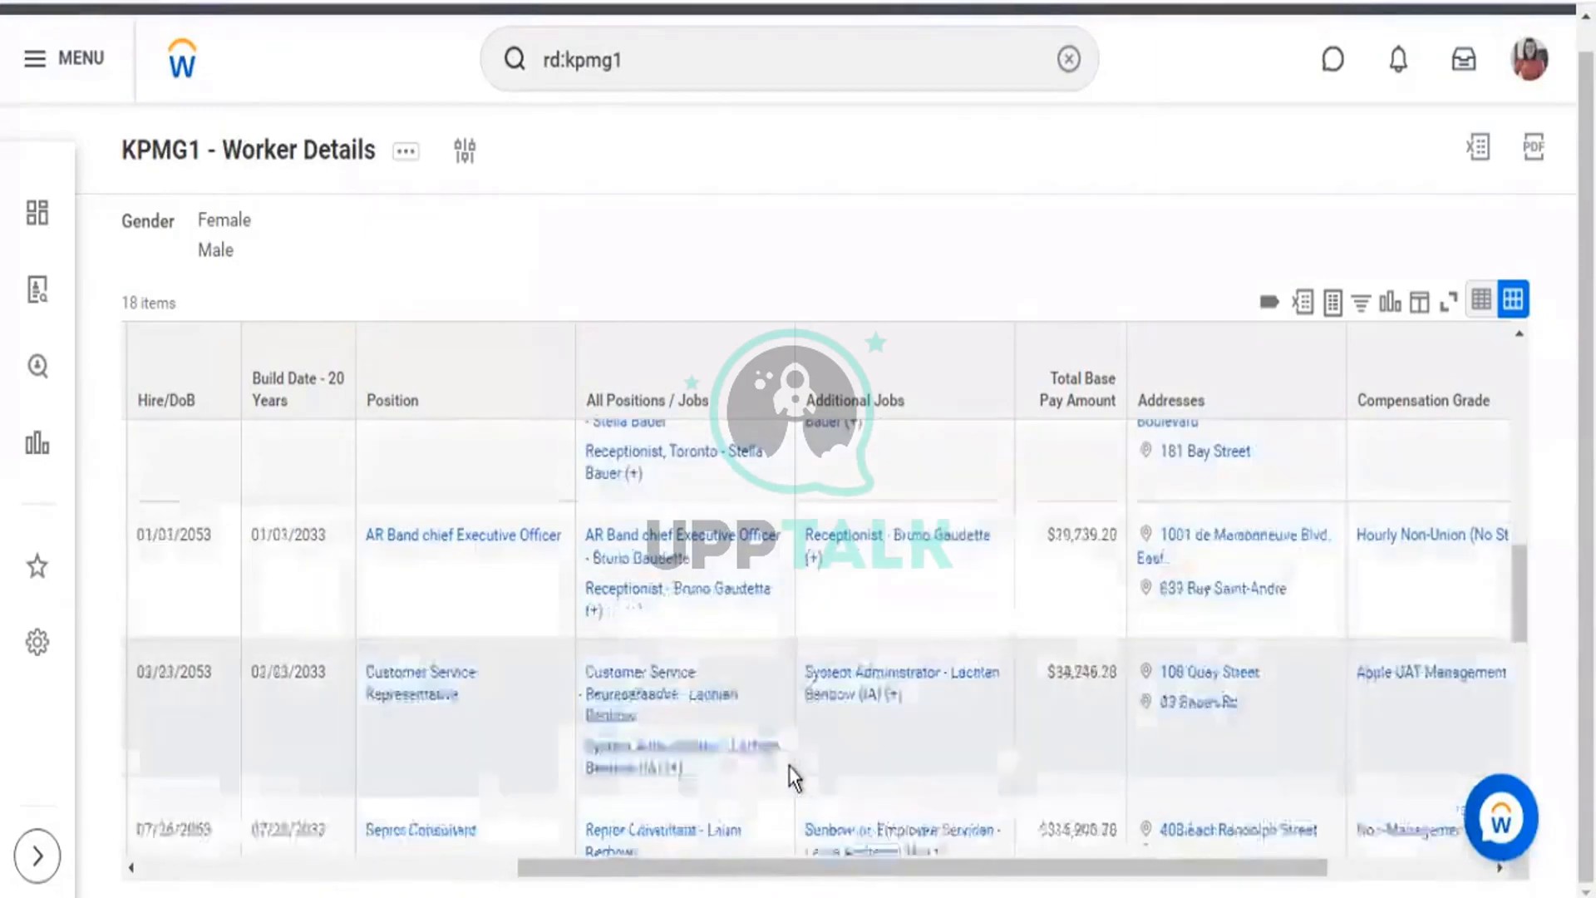
{"action": "scroll", "coordinate": [868, 756], "scroll_direction": "down", "scroll_amount": 2}
{"action": "scroll", "coordinate": [869, 756], "scroll_direction": "down", "scroll_amount": 6}
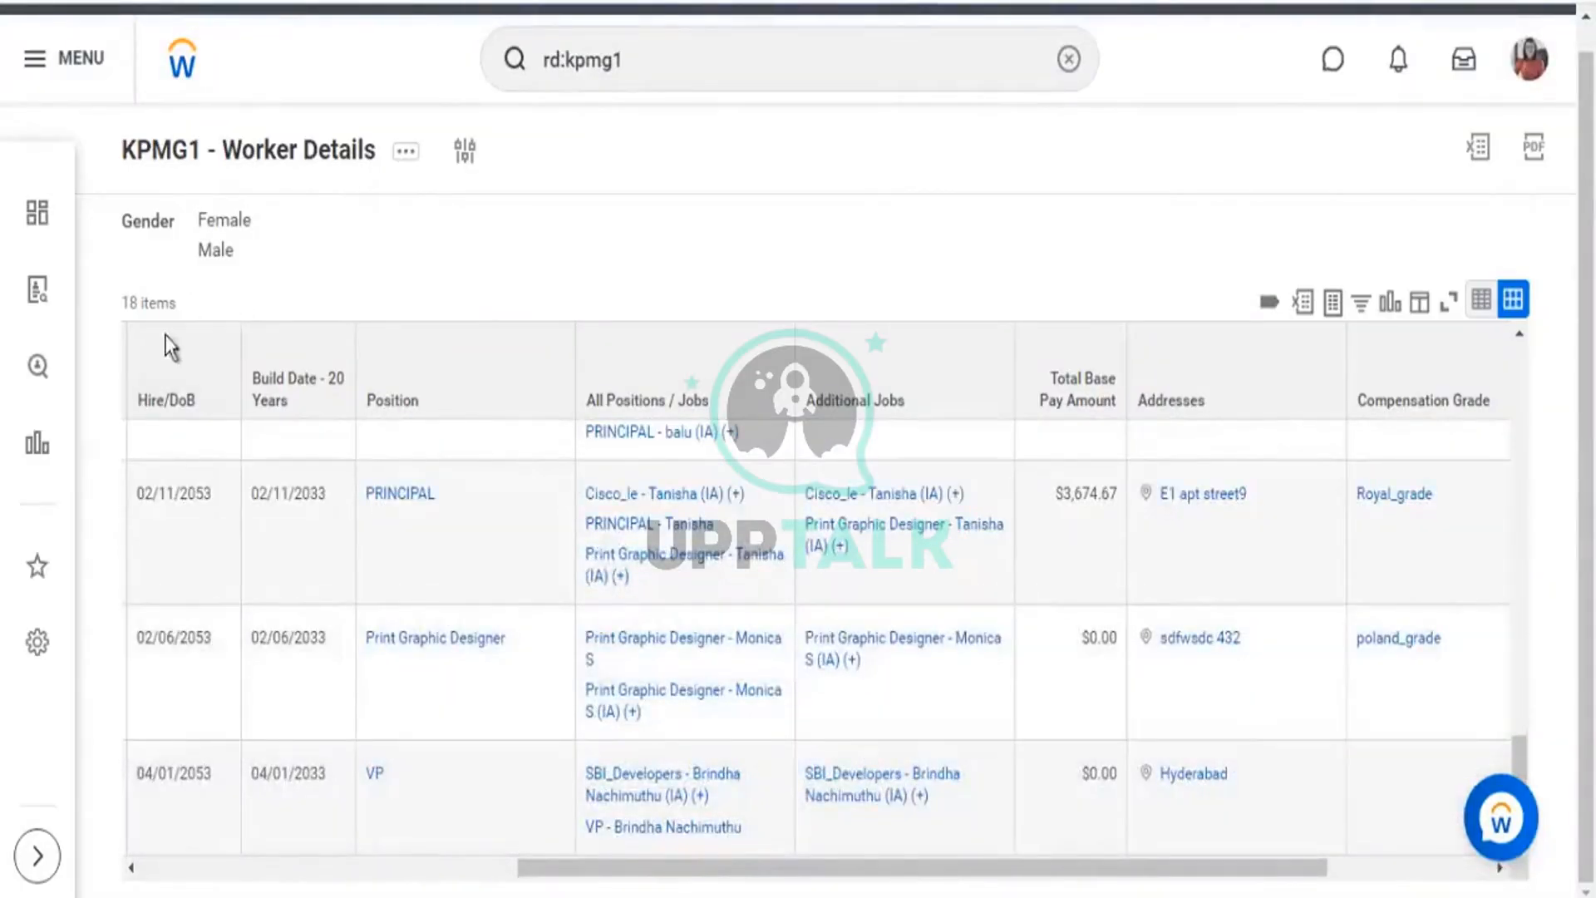
{"action": "left_click_drag", "start_coordinate": [192, 320], "coordinate": [158, 306]}
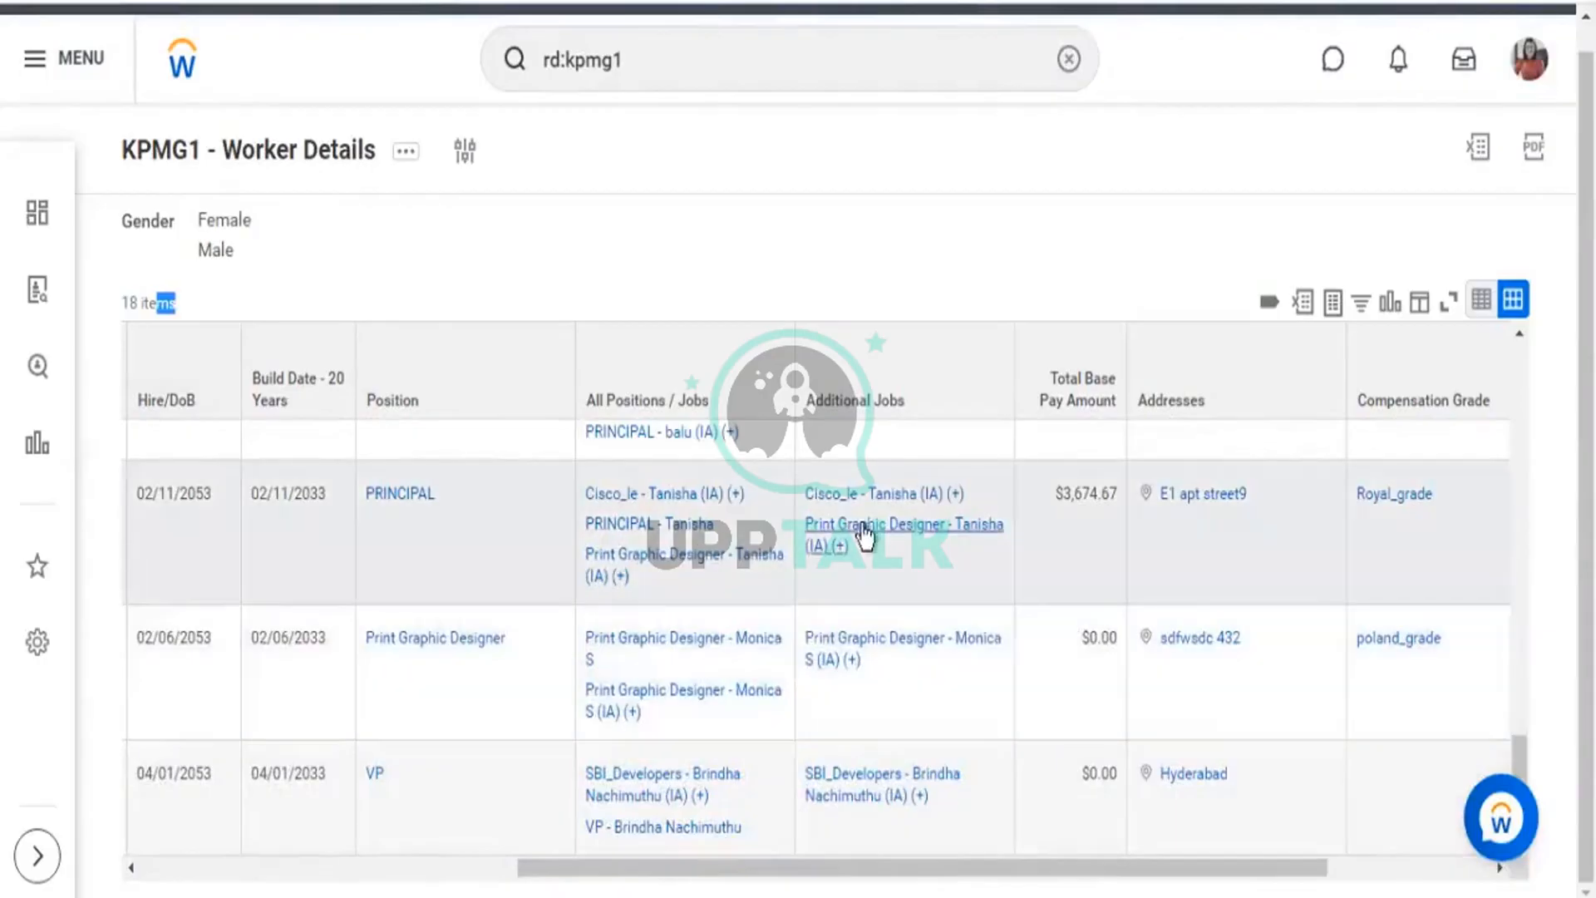
{"action": "mouse_move", "coordinate": [950, 804]}
{"action": "scroll", "coordinate": [950, 804], "scroll_direction": "up", "scroll_amount": 10}
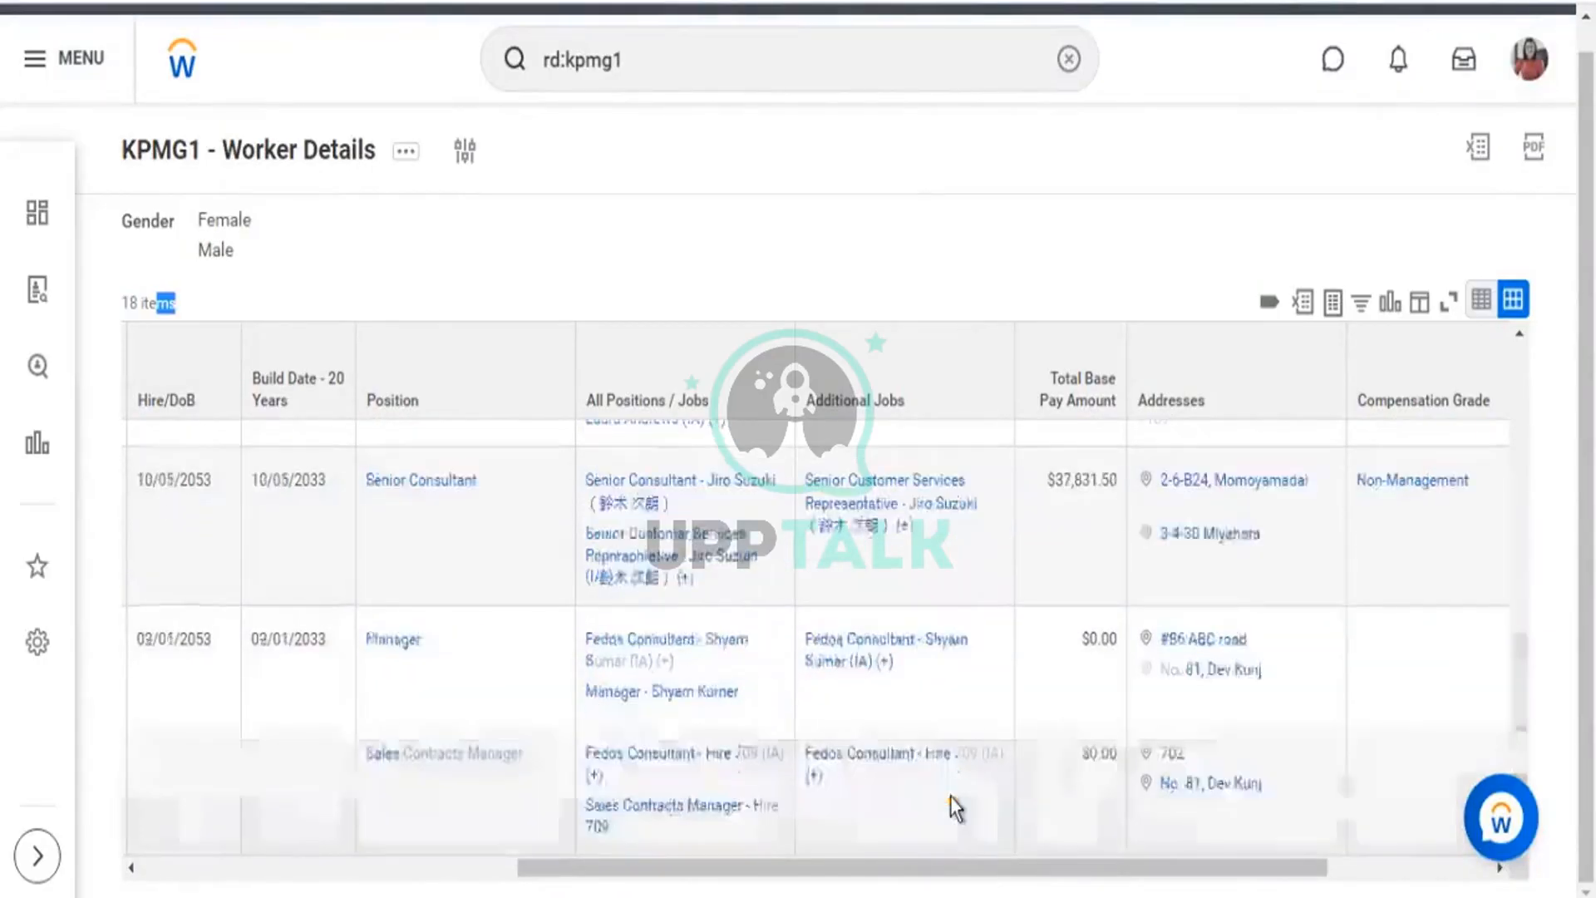
{"action": "scroll", "coordinate": [872, 470], "scroll_direction": "up", "scroll_amount": 3}
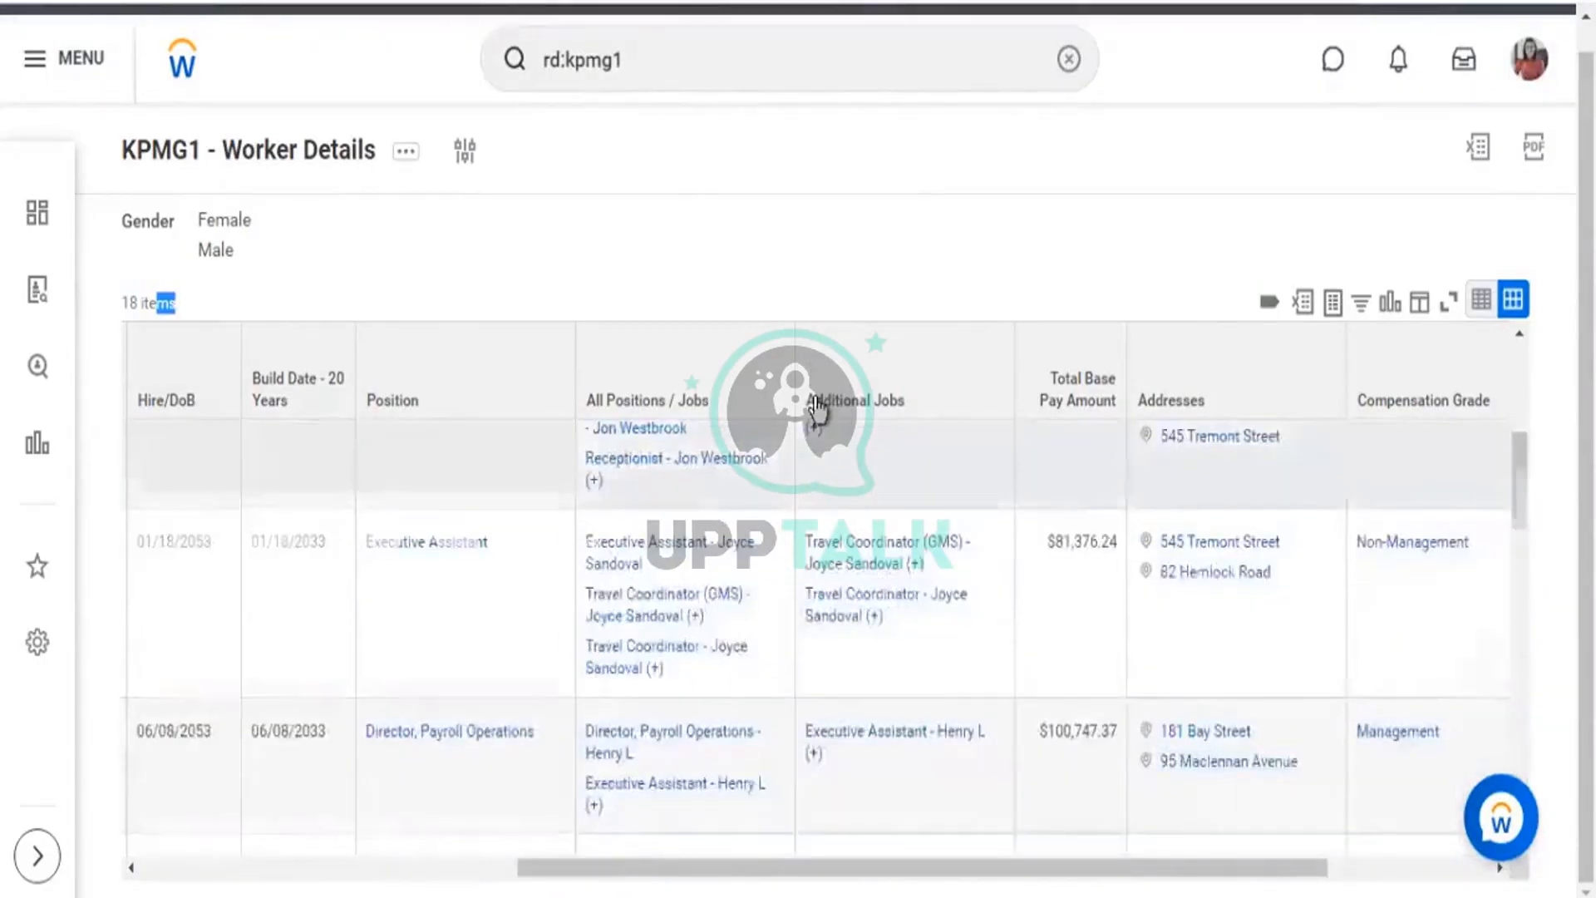
{"action": "left_click_drag", "start_coordinate": [815, 403], "coordinate": [901, 419]}
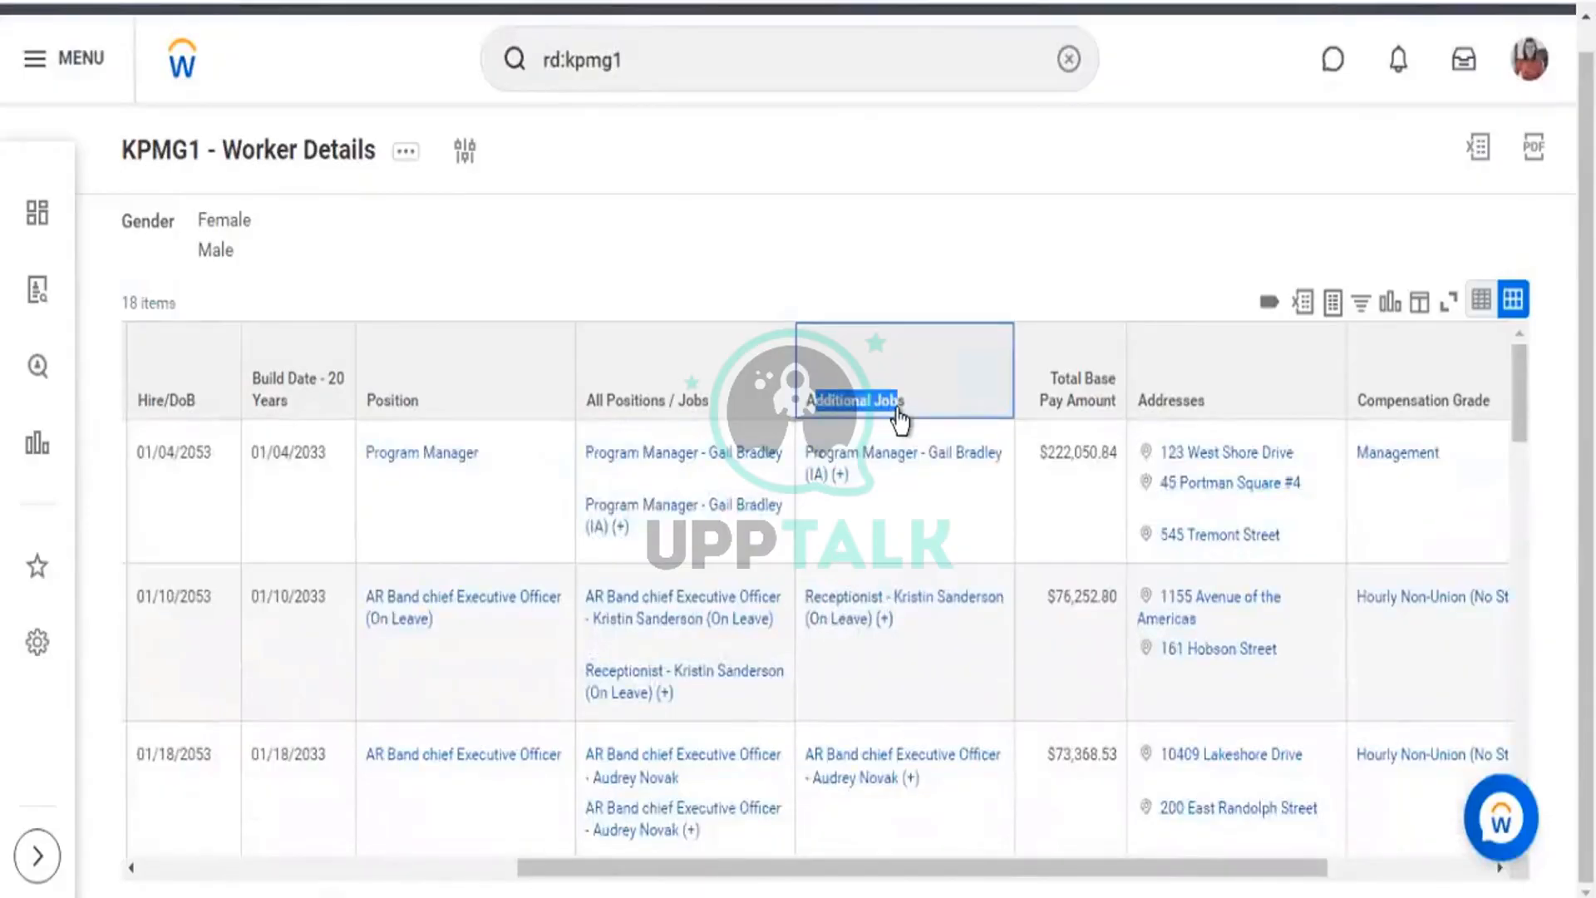
{"action": "left_click", "coordinate": [896, 418]}
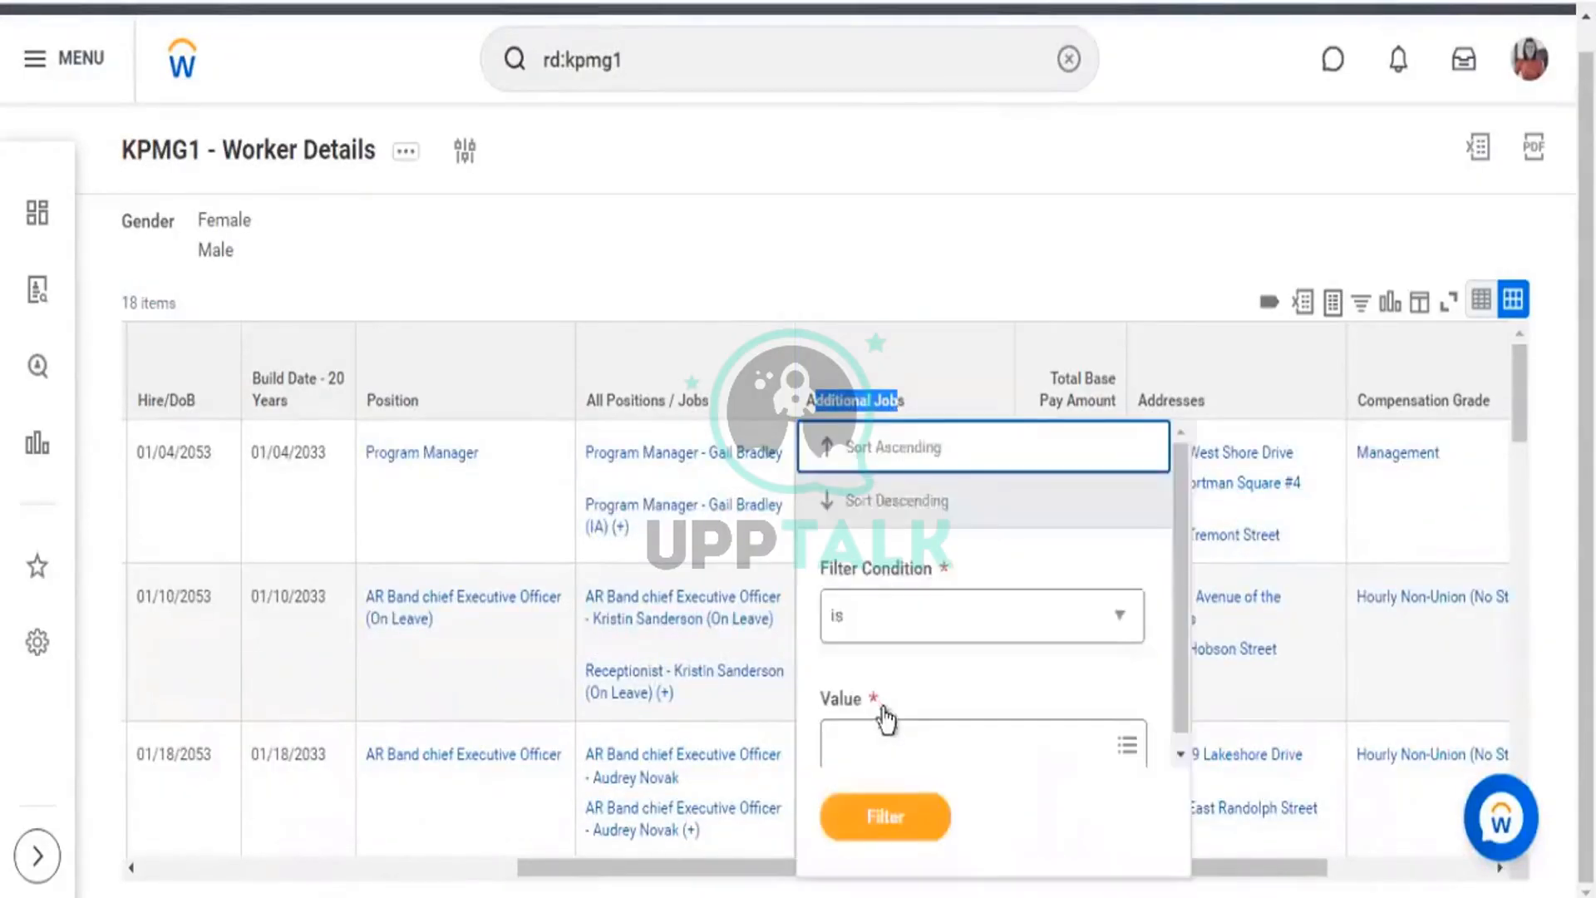
{"action": "left_click", "coordinate": [987, 262]}
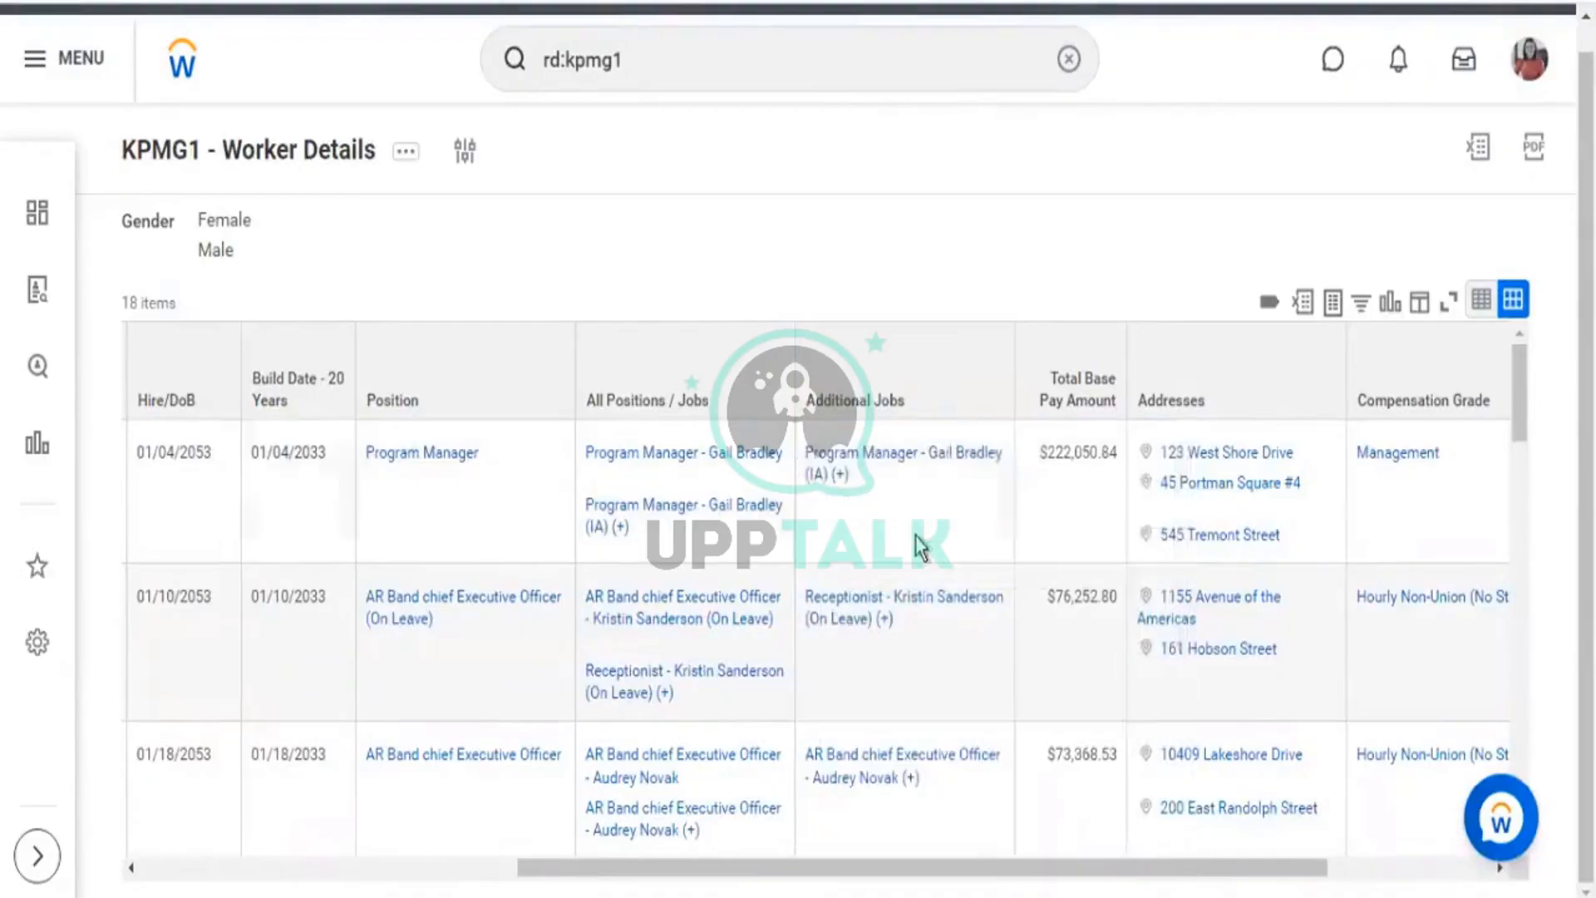
{"action": "scroll", "coordinate": [870, 524], "scroll_direction": "down", "scroll_amount": 5}
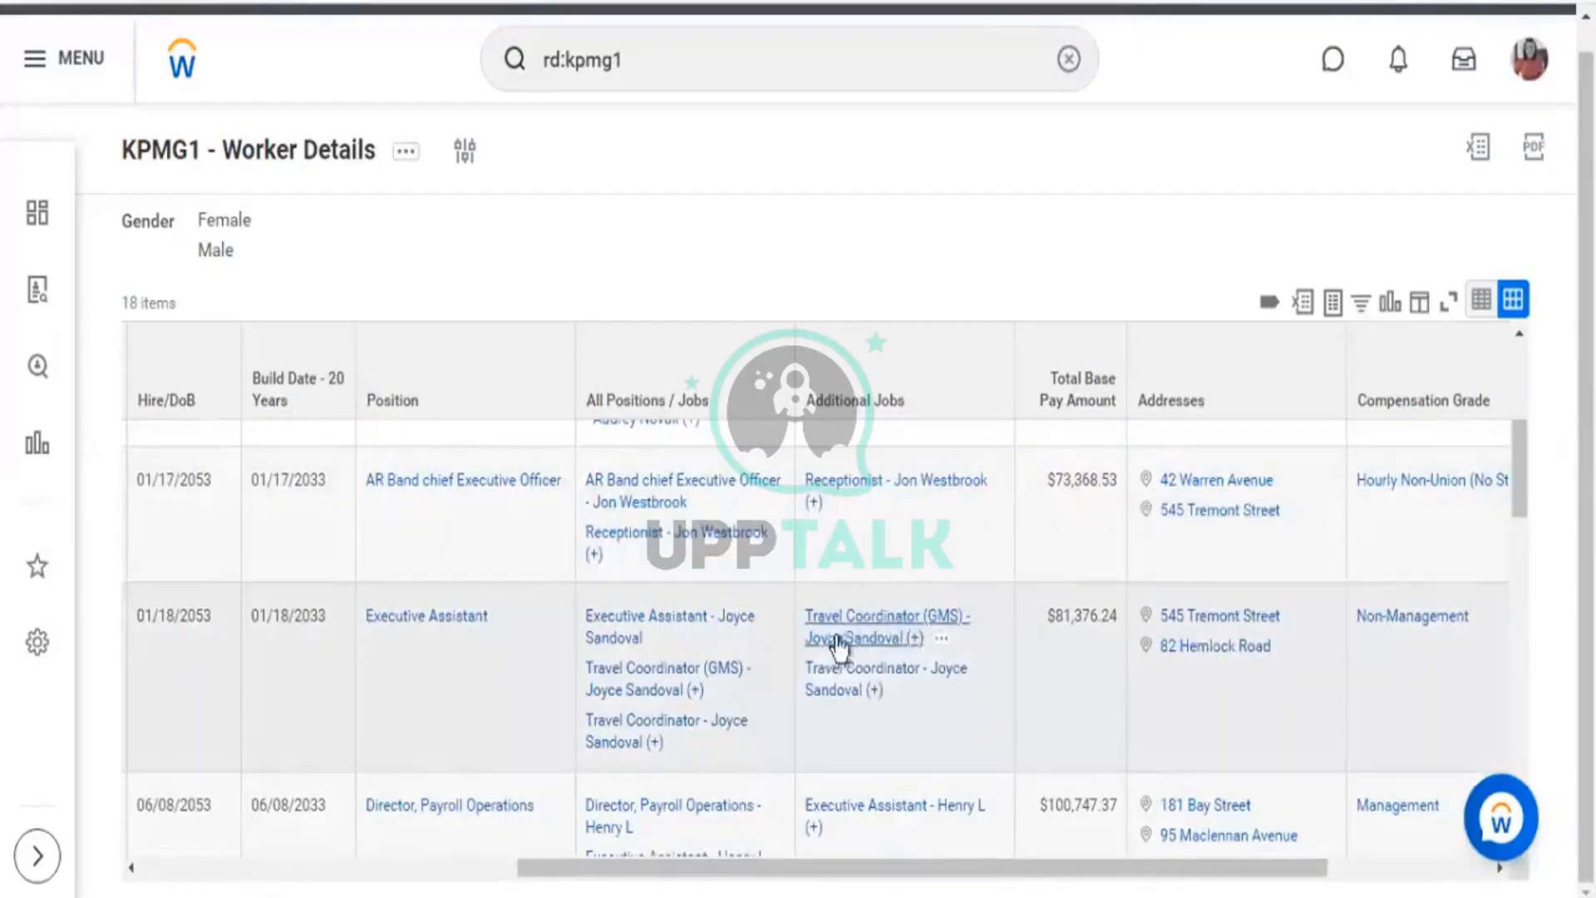
{"action": "scroll", "coordinate": [886, 625], "scroll_direction": "down", "scroll_amount": 5}
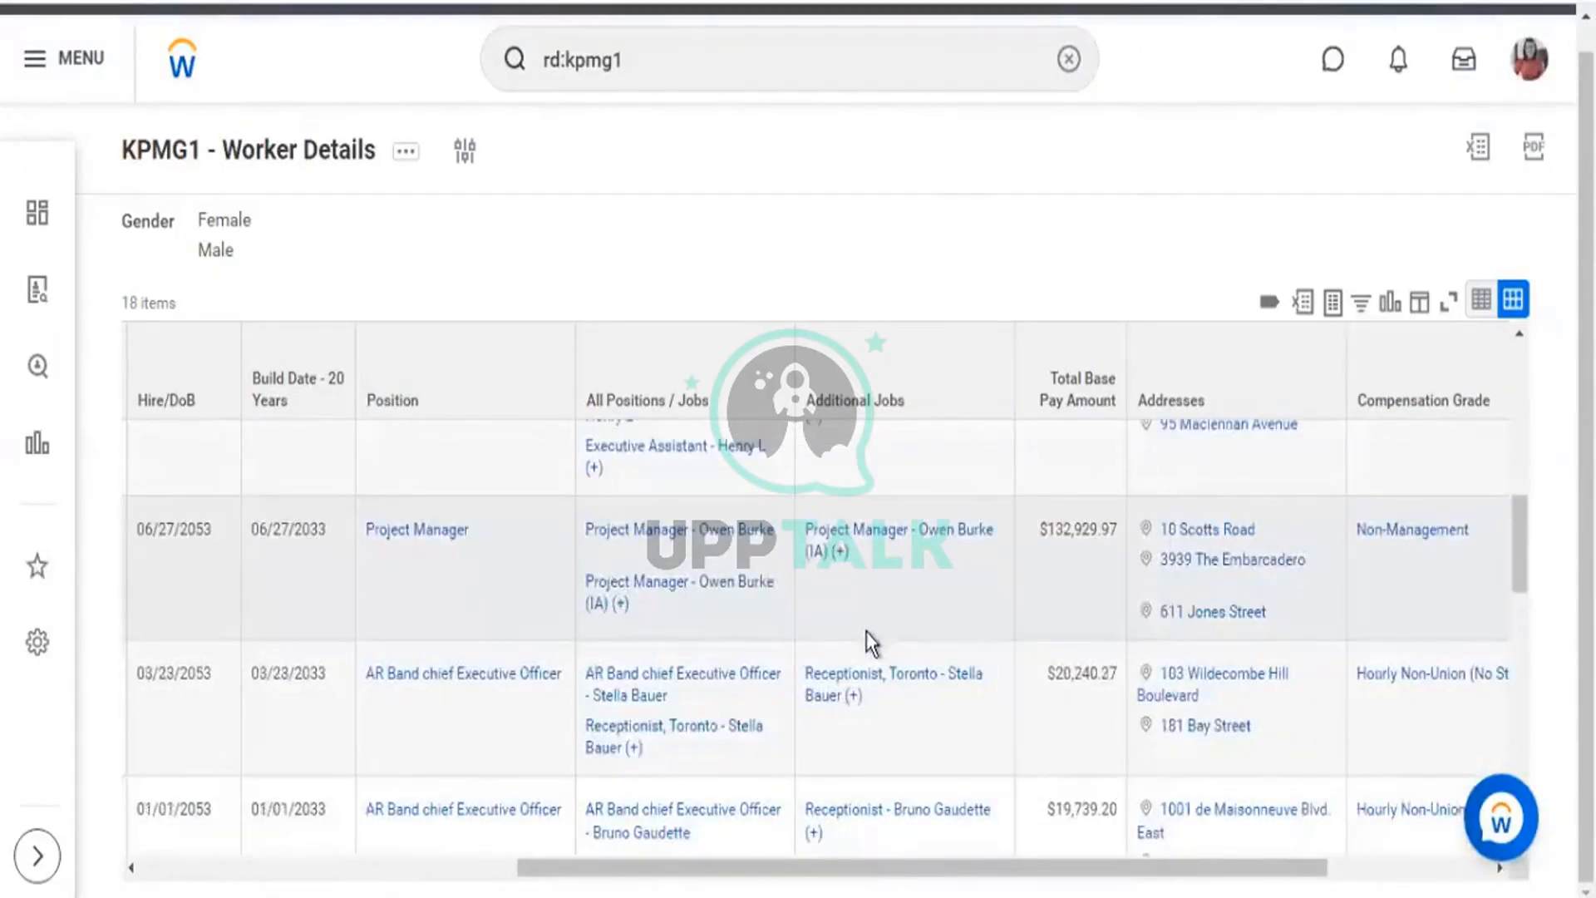
{"action": "scroll", "coordinate": [870, 628], "scroll_direction": "down", "scroll_amount": 2}
{"action": "scroll", "coordinate": [870, 628], "scroll_direction": "down", "scroll_amount": 3}
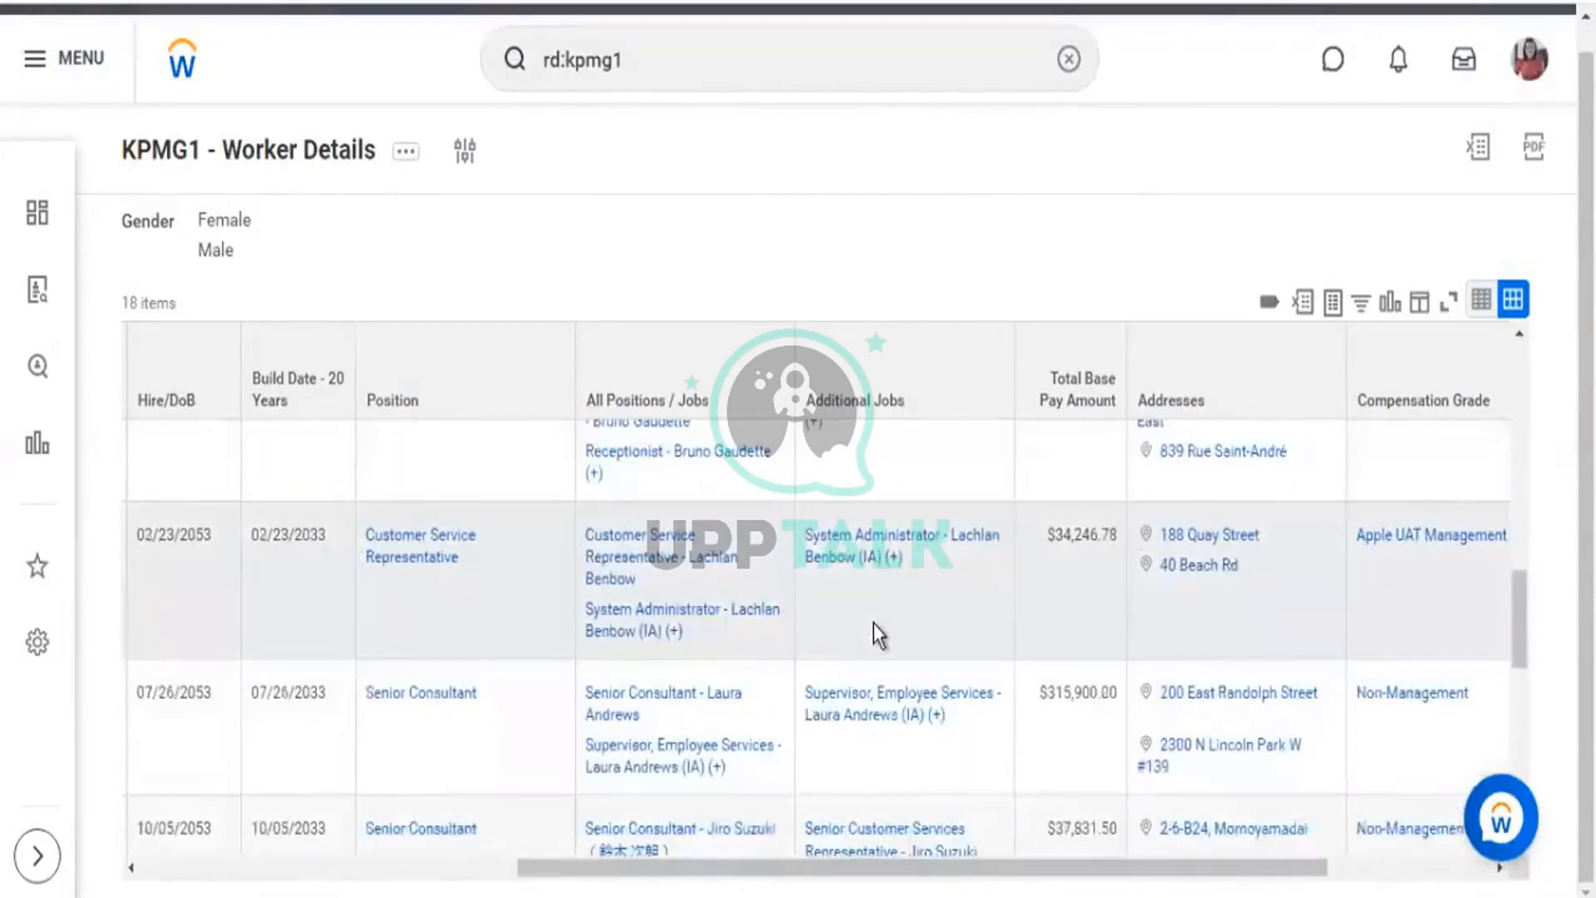
{"action": "scroll", "coordinate": [874, 624], "scroll_direction": "down", "scroll_amount": 2}
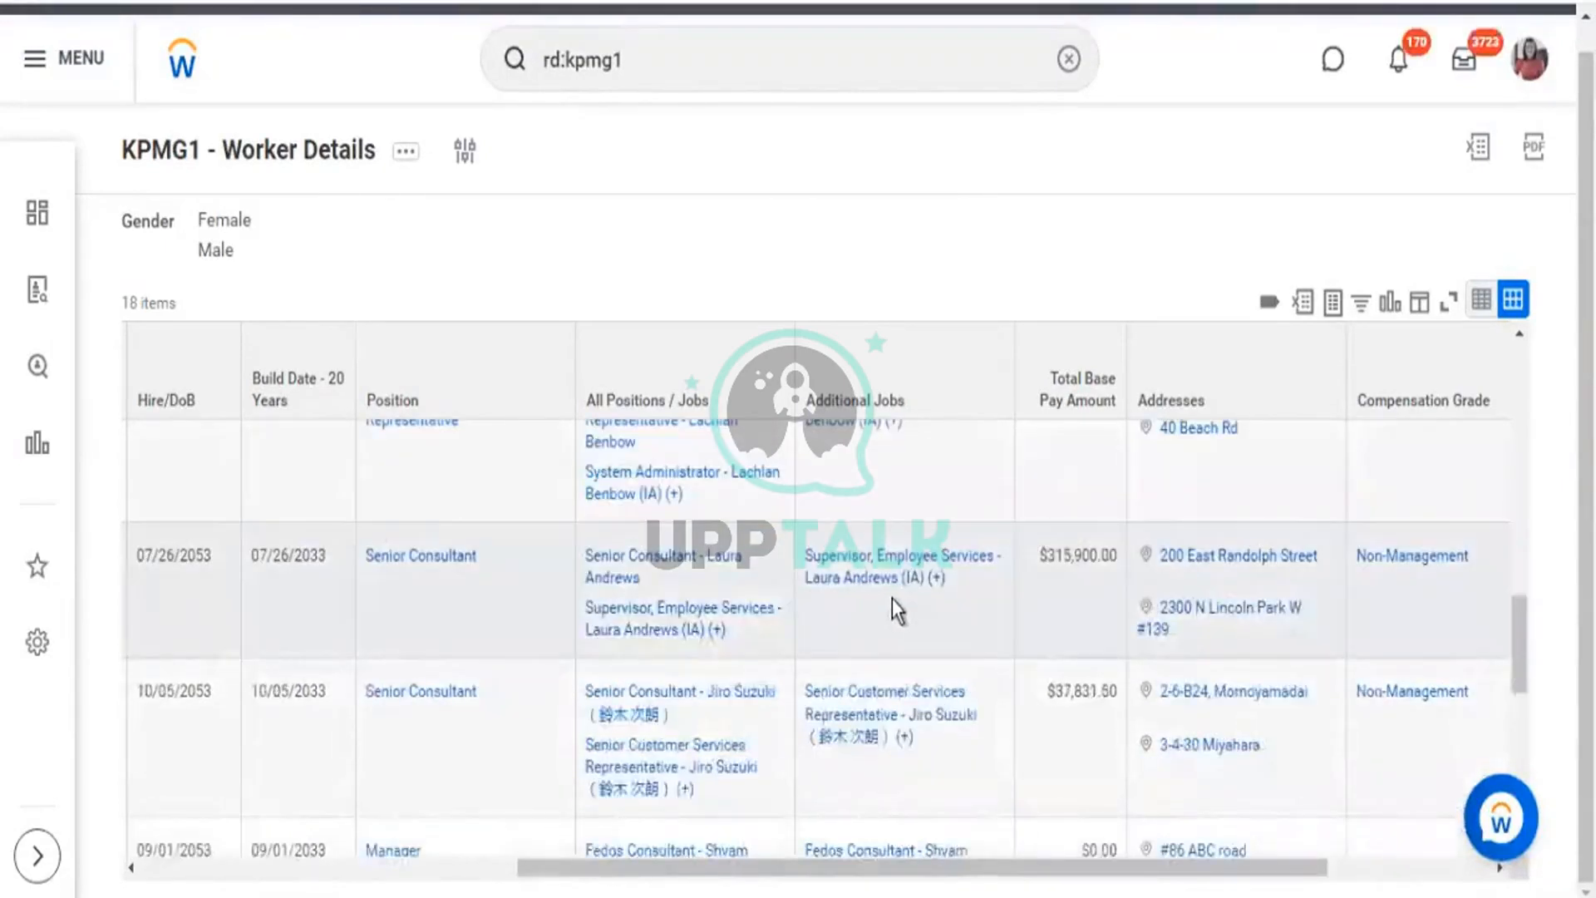
{"action": "scroll", "coordinate": [896, 630], "scroll_direction": "down", "scroll_amount": 2}
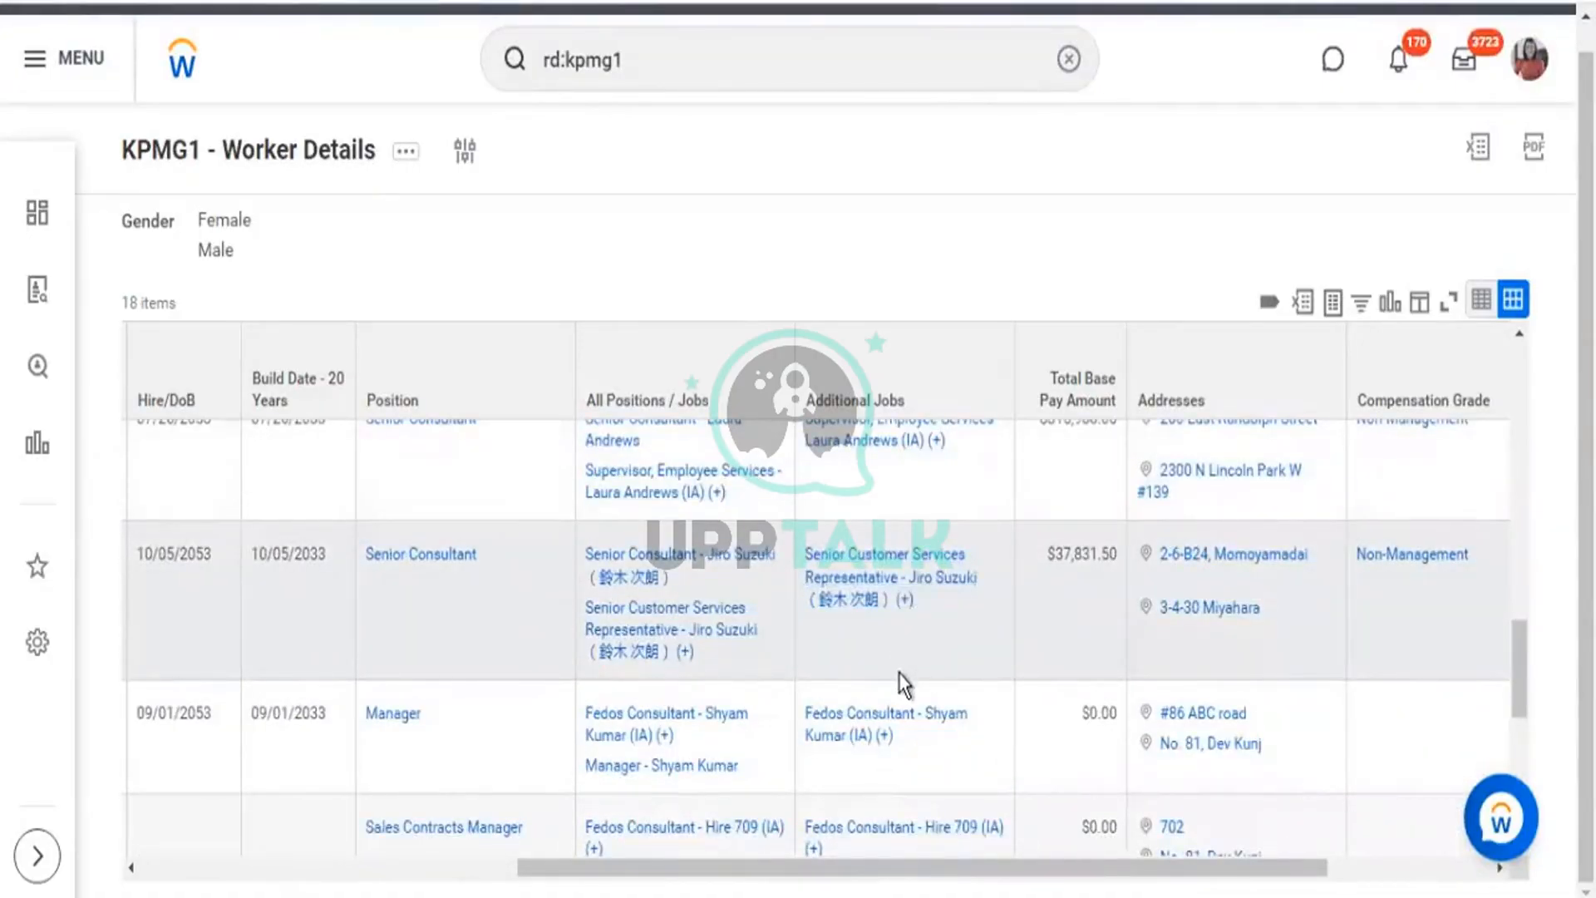
{"action": "scroll", "coordinate": [900, 672], "scroll_direction": "down", "scroll_amount": 3}
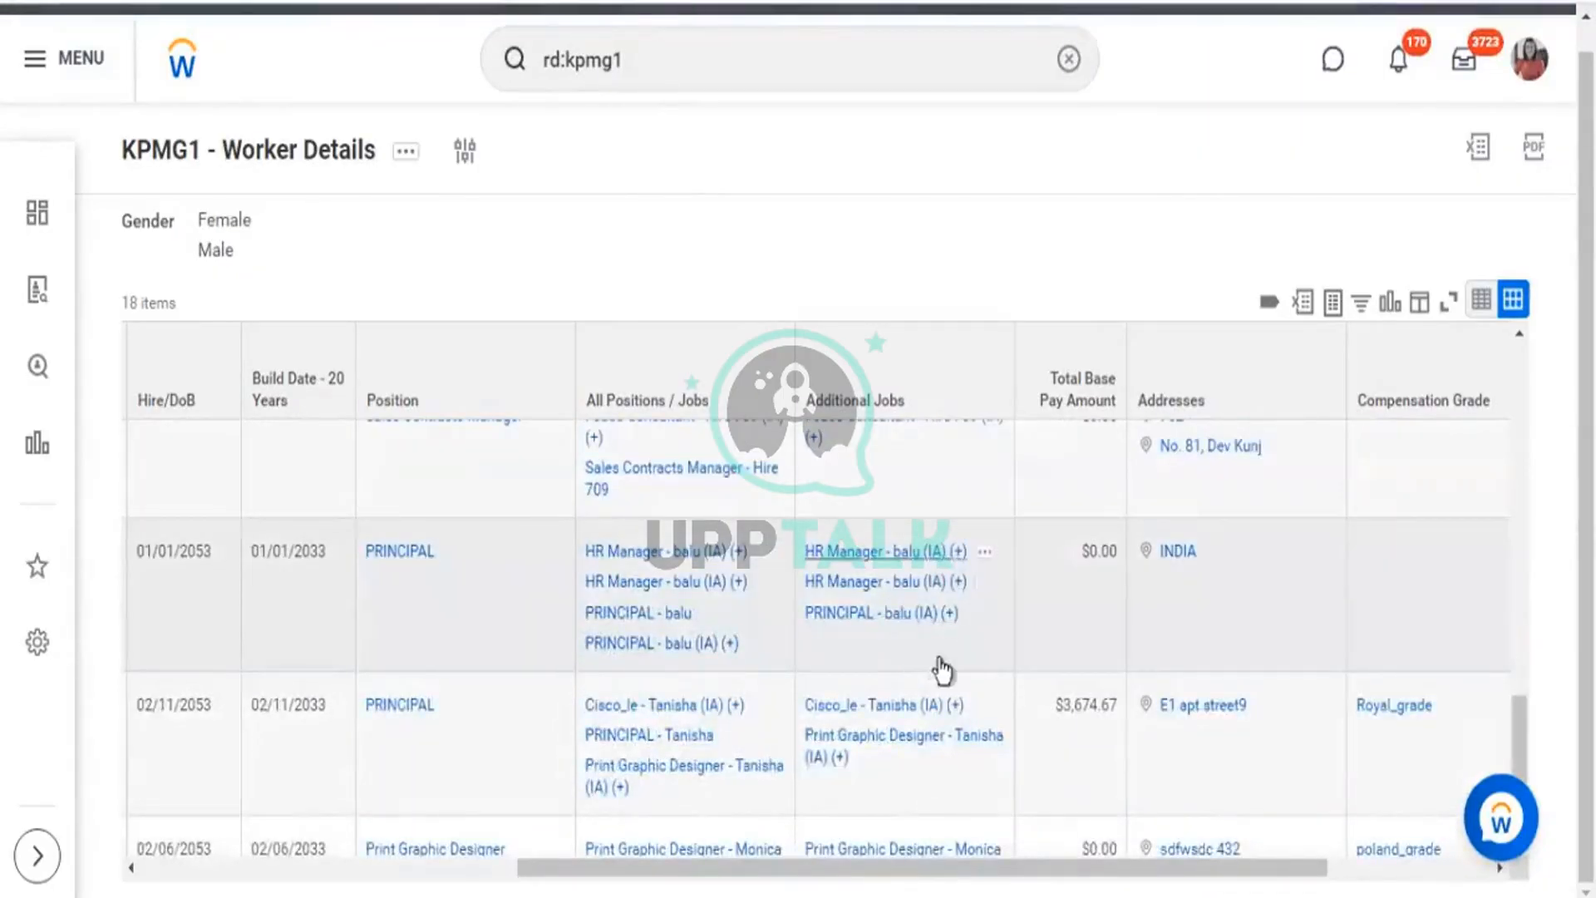
{"action": "scroll", "coordinate": [849, 713], "scroll_direction": "down", "scroll_amount": 2}
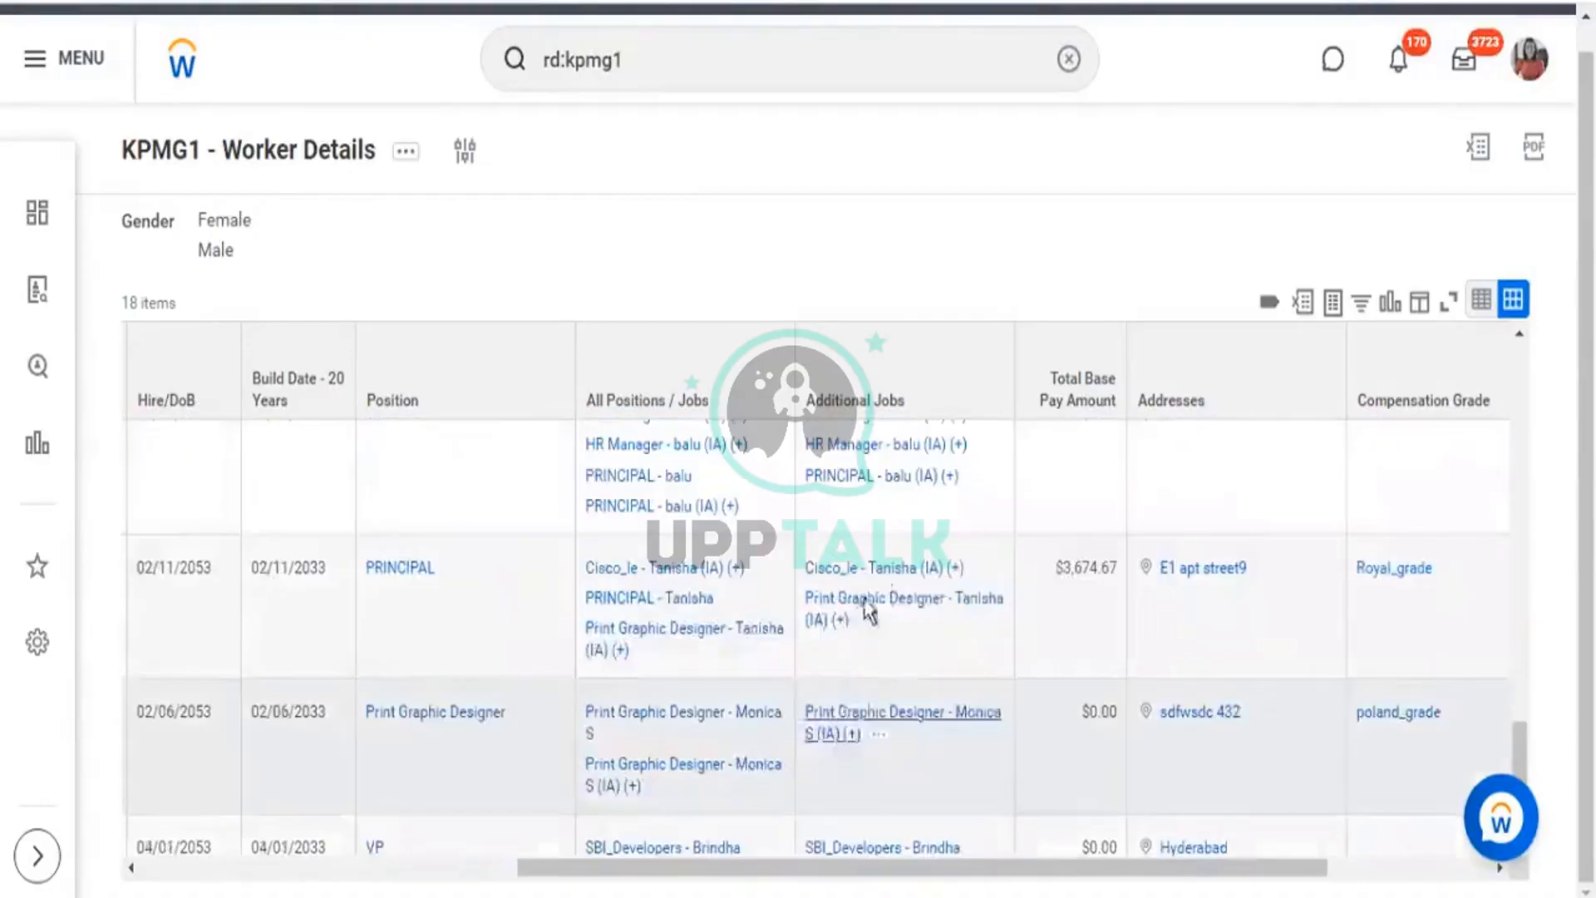
{"action": "left_click_drag", "start_coordinate": [842, 619], "coordinate": [800, 560]}
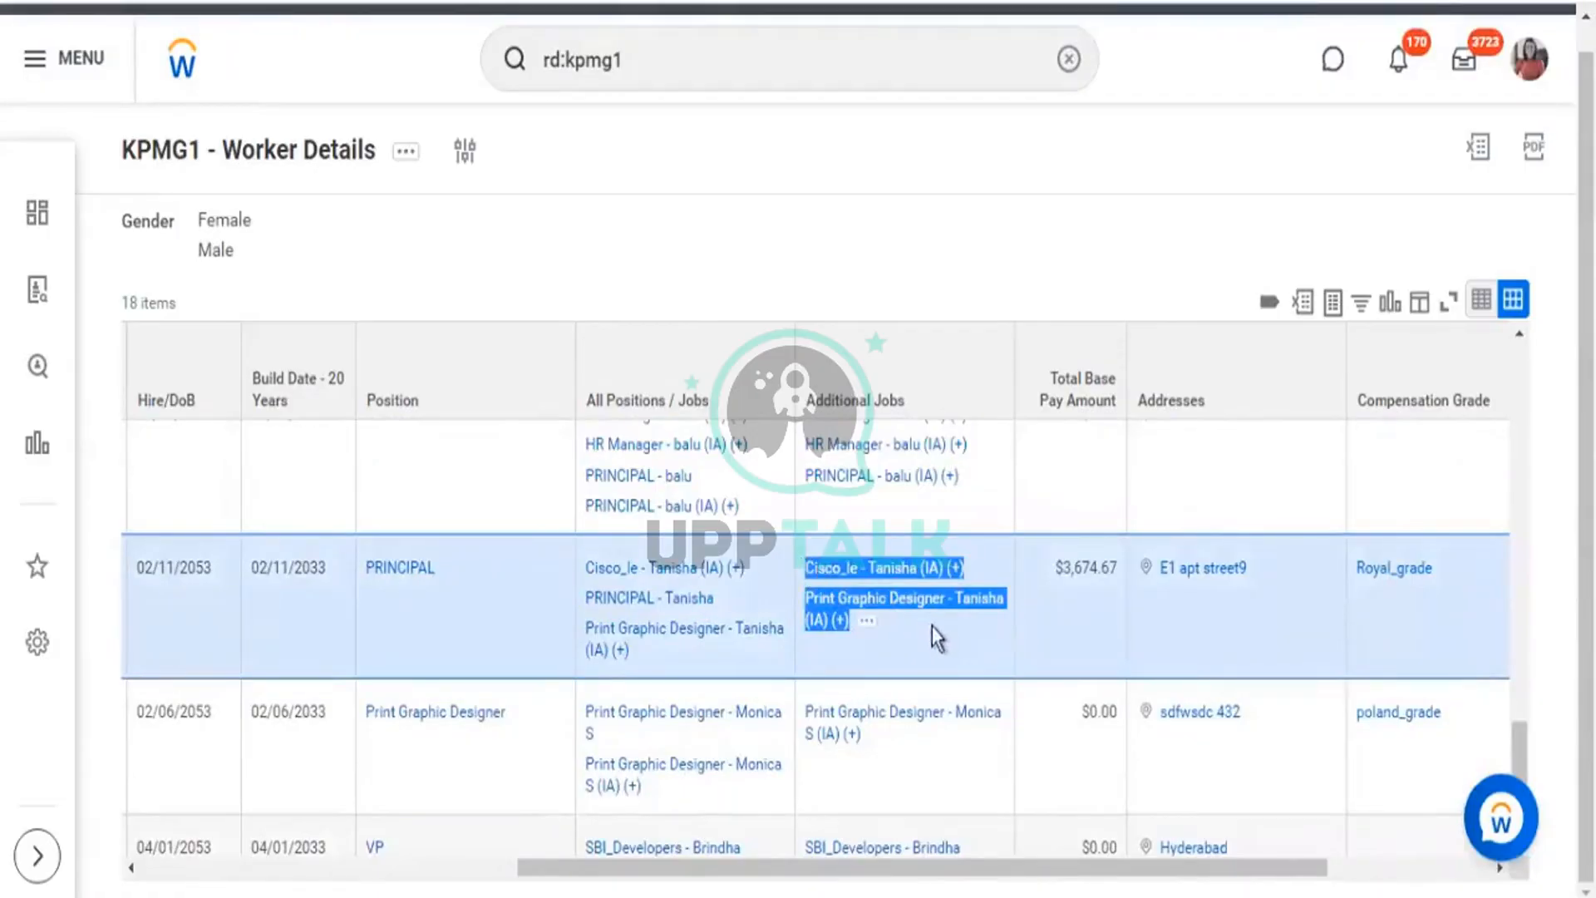
{"action": "scroll", "coordinate": [931, 628], "scroll_direction": "down", "scroll_amount": 1}
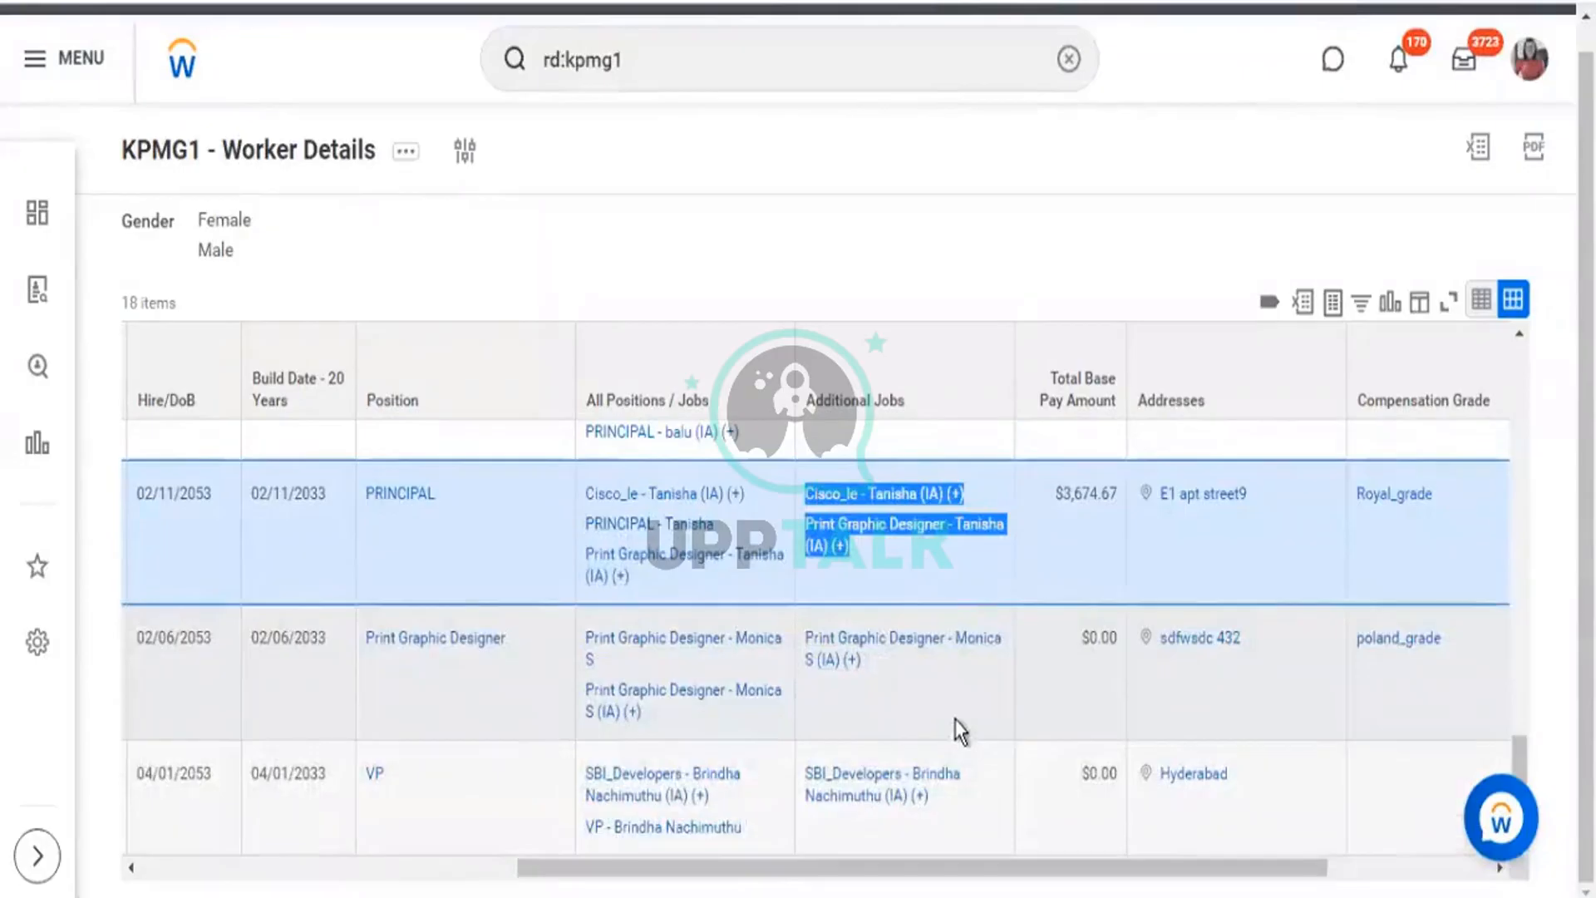
{"action": "scroll", "coordinate": [958, 707], "scroll_direction": "up", "scroll_amount": 5}
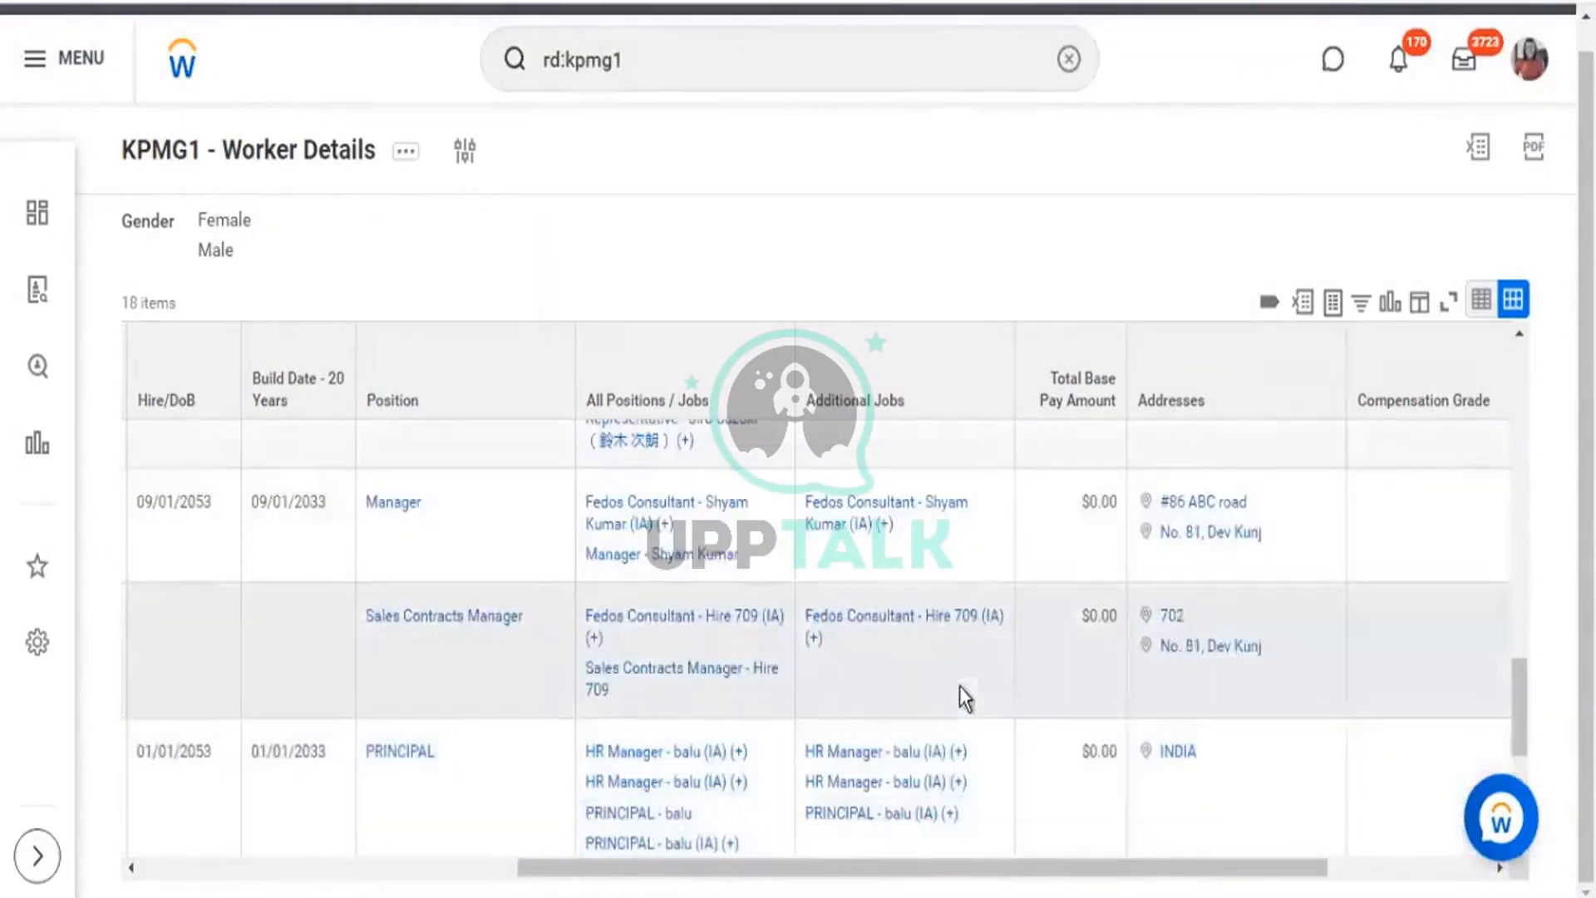
{"action": "scroll", "coordinate": [912, 651], "scroll_direction": "up", "scroll_amount": 3}
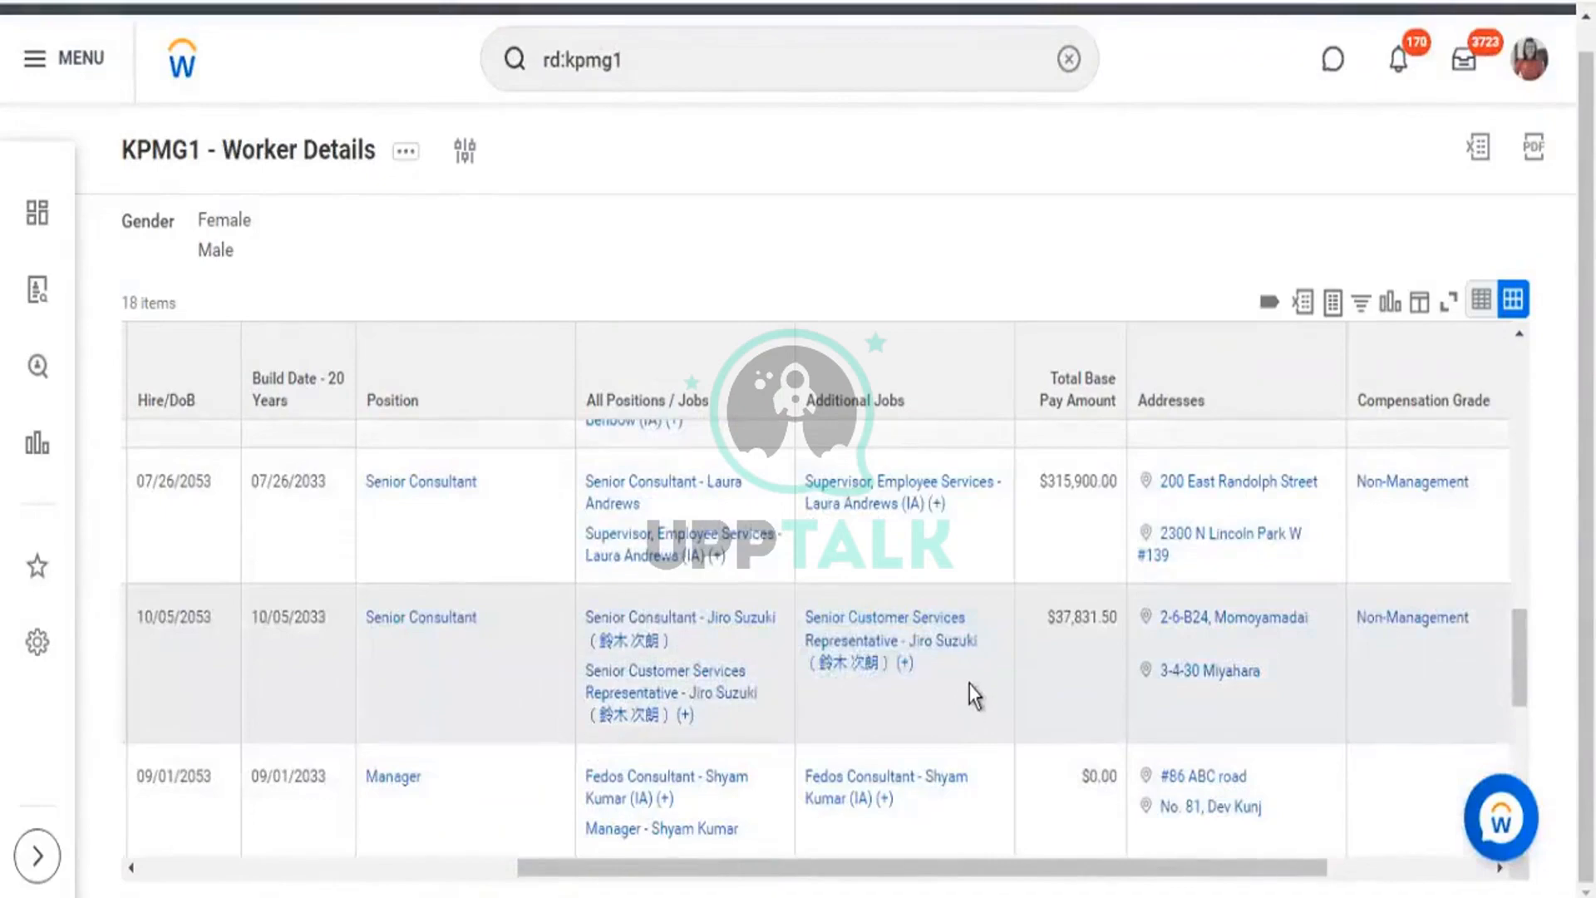
{"action": "scroll", "coordinate": [973, 691], "scroll_direction": "up", "scroll_amount": 2}
{"action": "scroll", "coordinate": [973, 692], "scroll_direction": "up", "scroll_amount": 3}
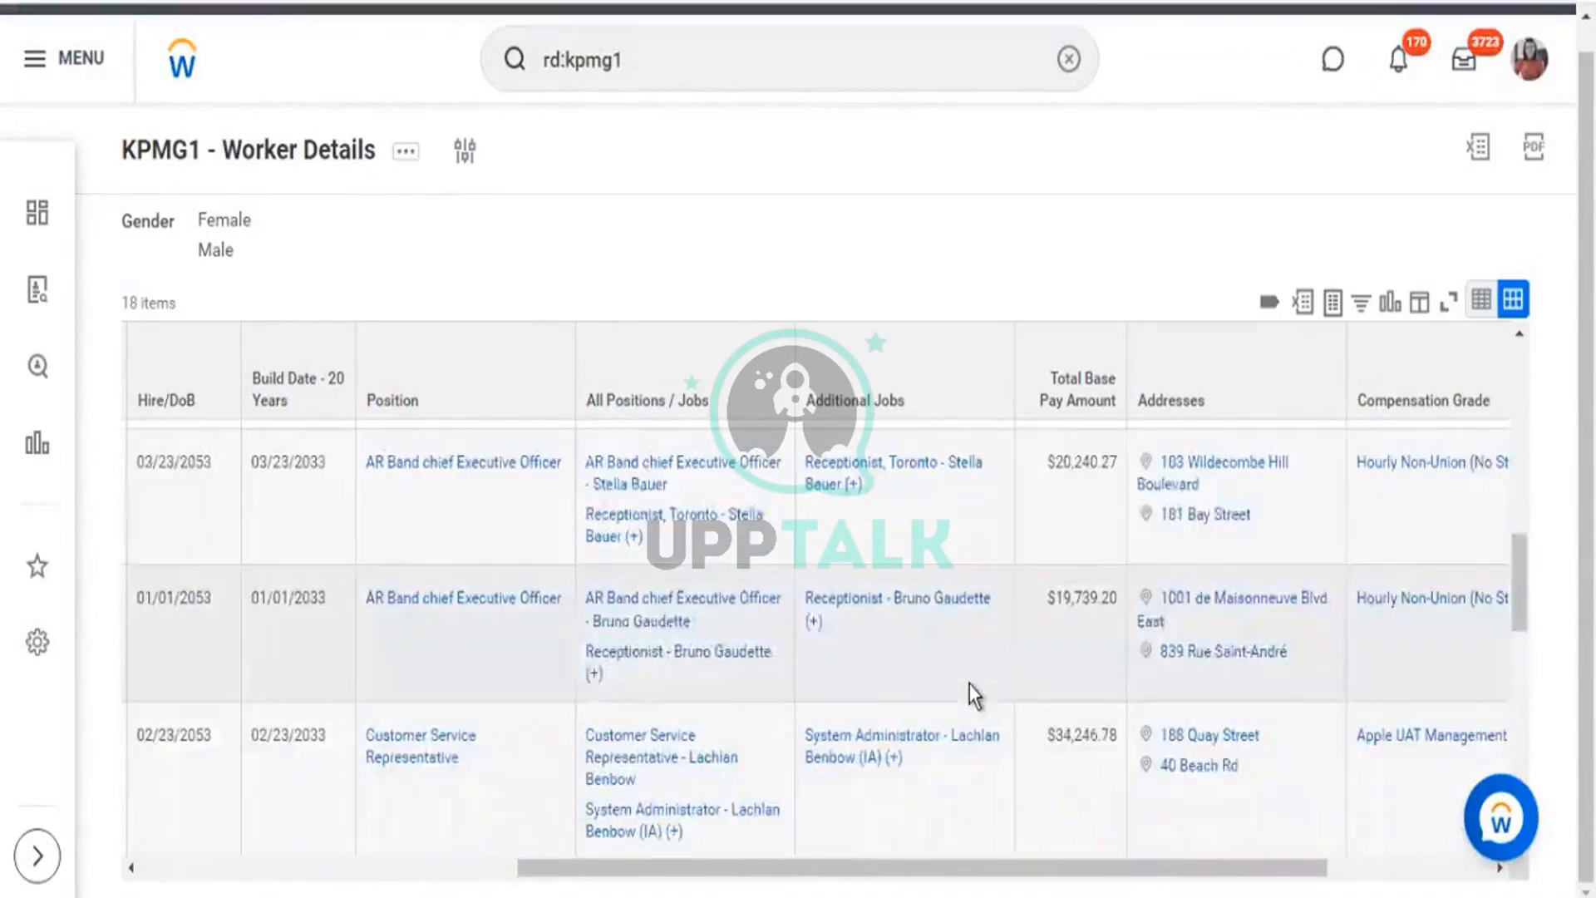
{"action": "scroll", "coordinate": [964, 665], "scroll_direction": "up", "scroll_amount": 2}
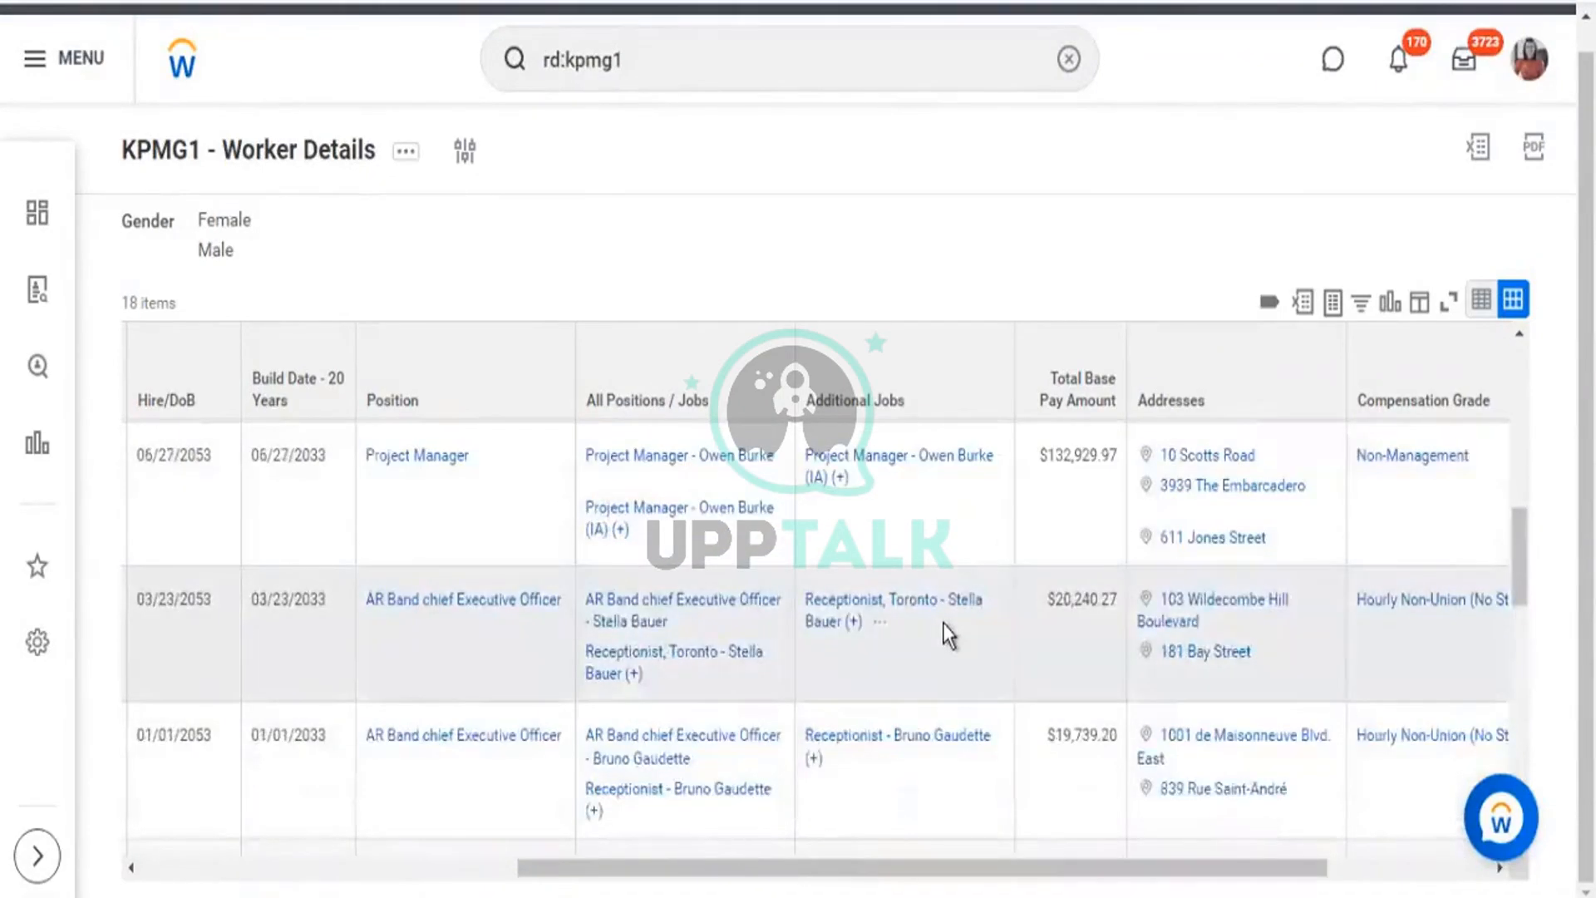
{"action": "scroll", "coordinate": [943, 622], "scroll_direction": "up", "scroll_amount": 3}
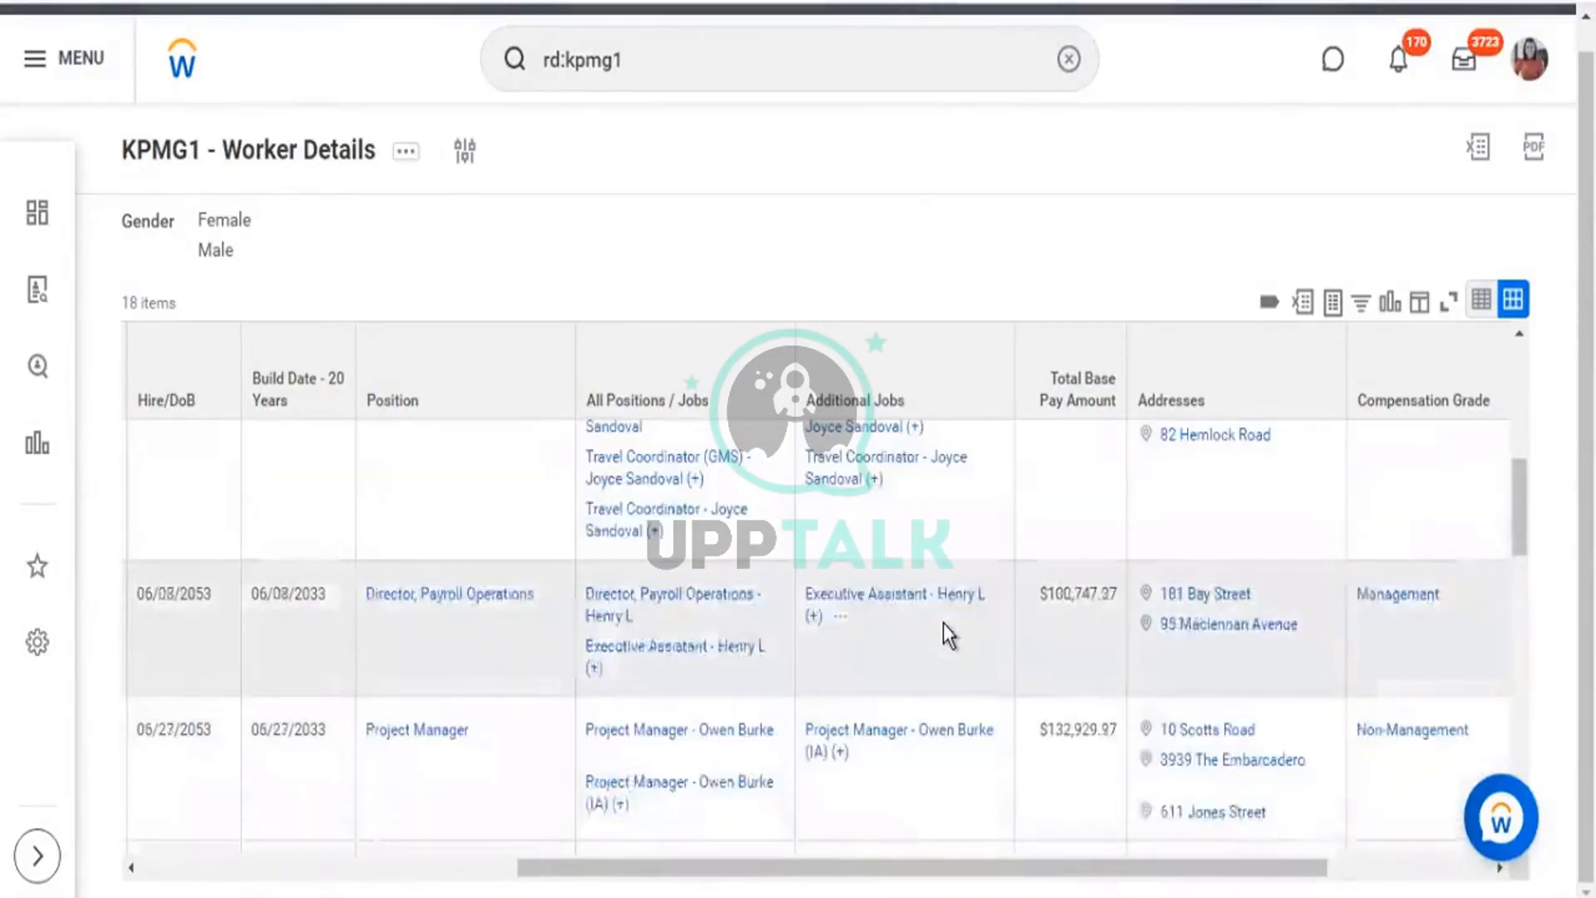
{"action": "scroll", "coordinate": [943, 622], "scroll_direction": "up", "scroll_amount": 2}
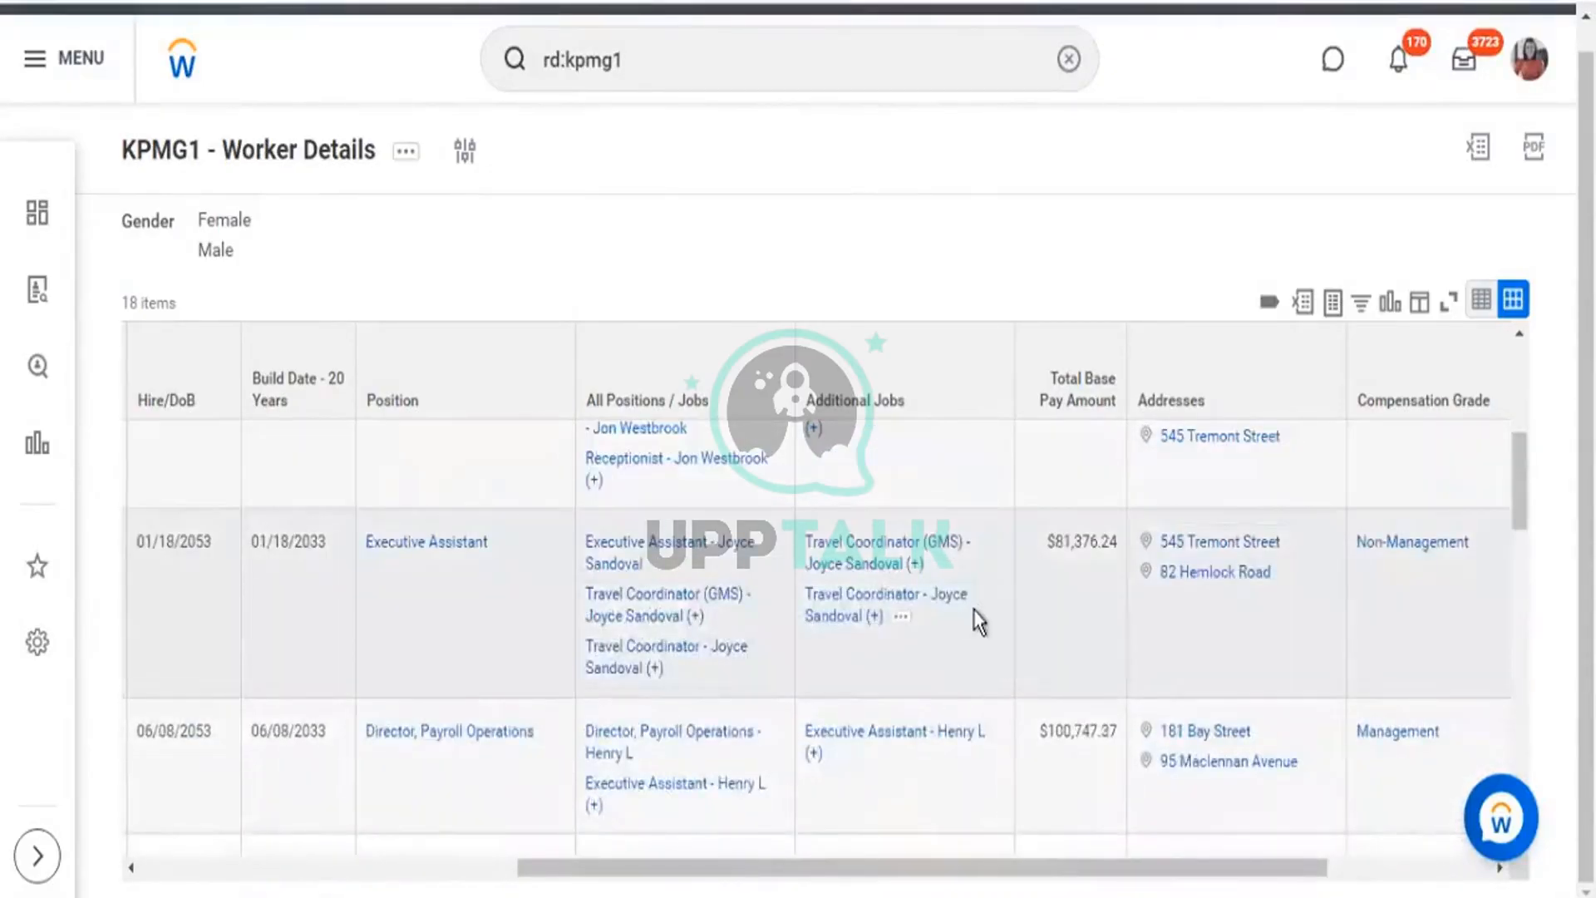
{"action": "scroll", "coordinate": [974, 610], "scroll_direction": "up", "scroll_amount": 2}
{"action": "scroll", "coordinate": [979, 620], "scroll_direction": "up", "scroll_amount": 2}
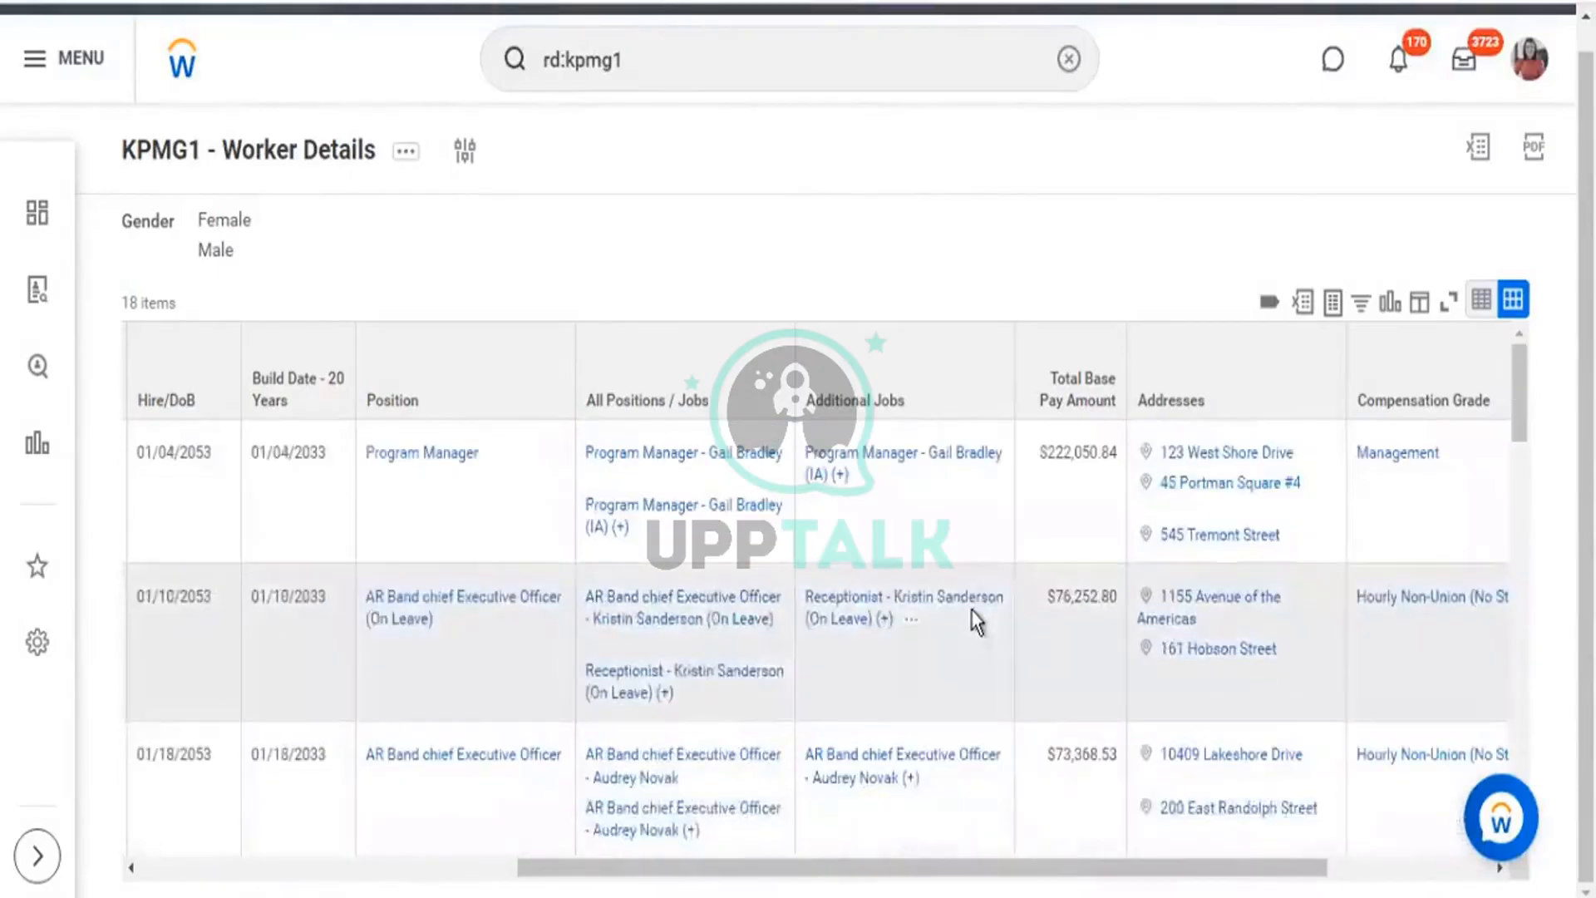
{"action": "scroll", "coordinate": [976, 621], "scroll_direction": "up", "scroll_amount": 1}
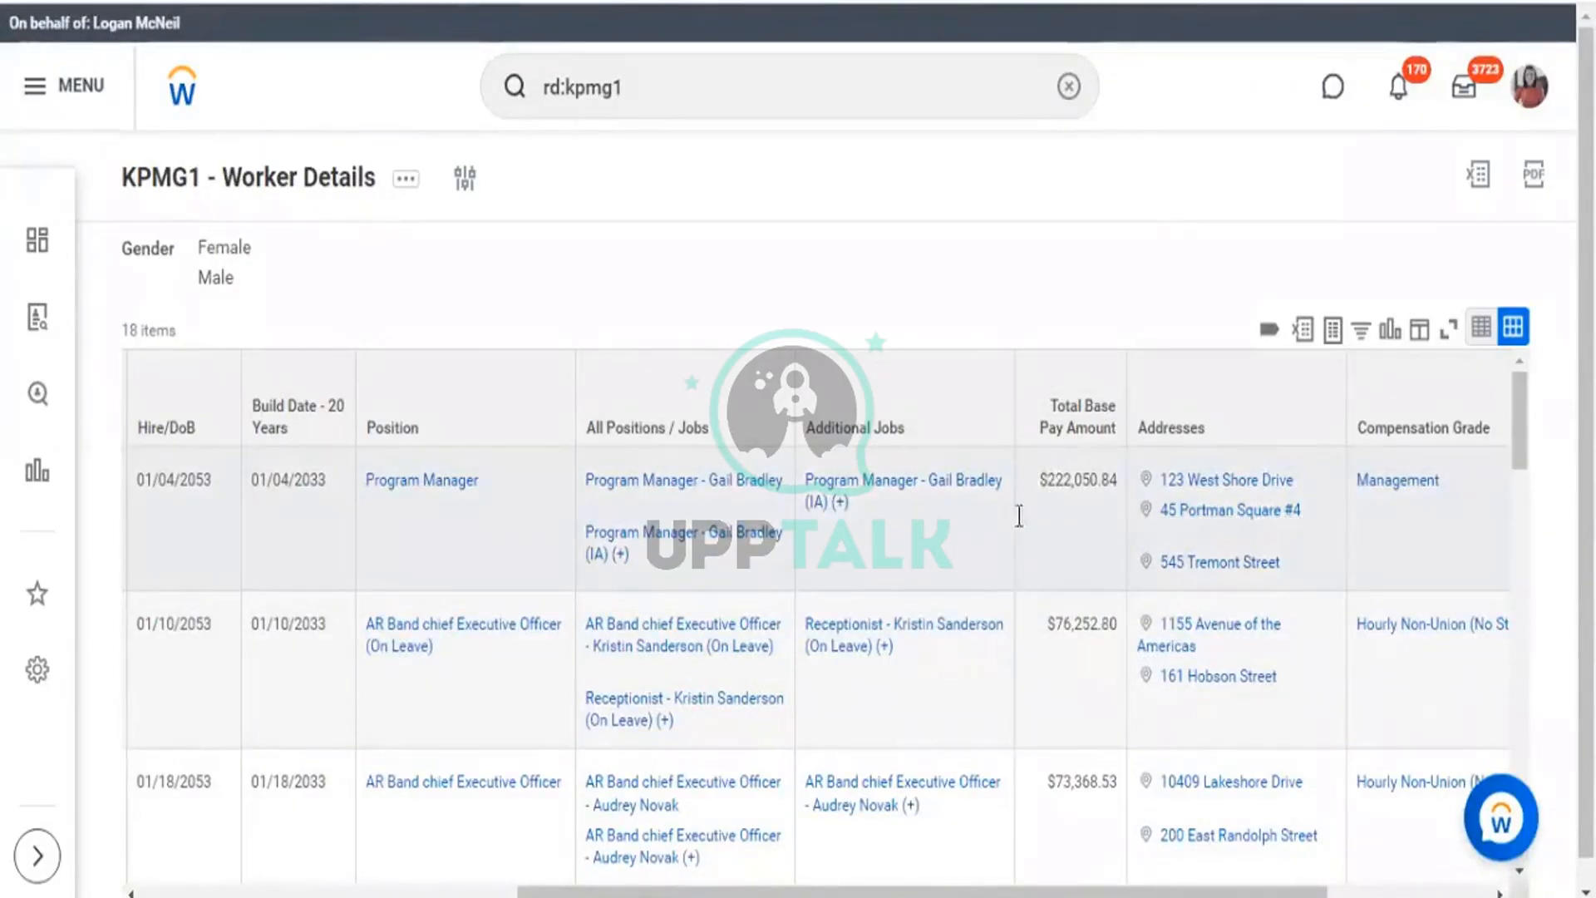
Open the report definition in View Custom Report and review its 15 columns, including Additional Jobs.
{"action": "left_click_drag", "start_coordinate": [813, 435], "coordinate": [881, 434]}
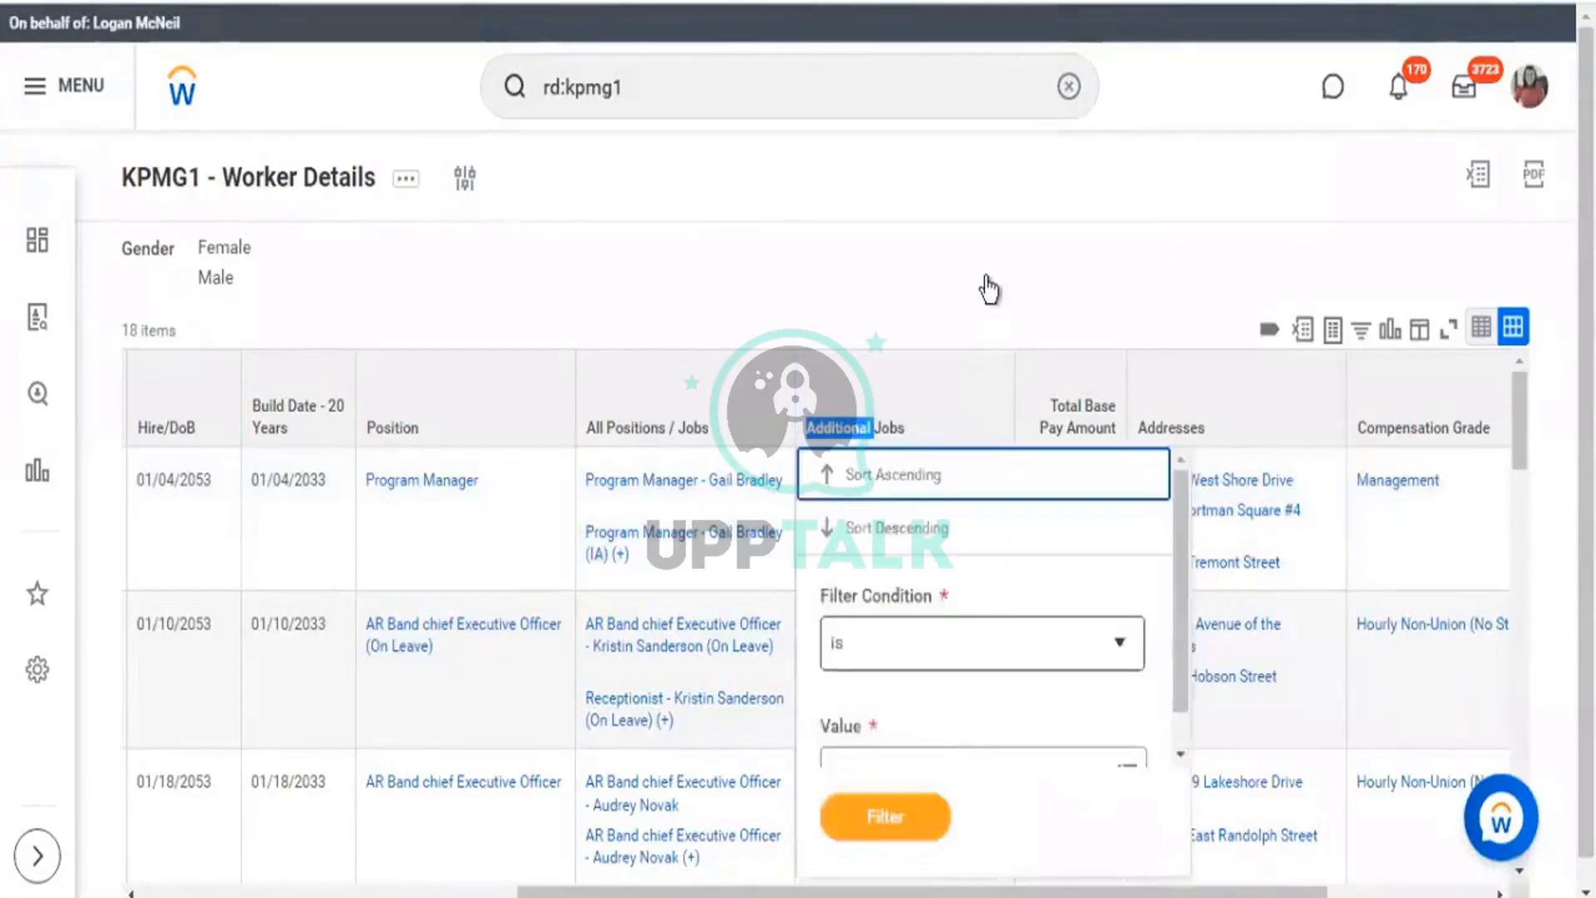
{"action": "left_click", "coordinate": [987, 281]}
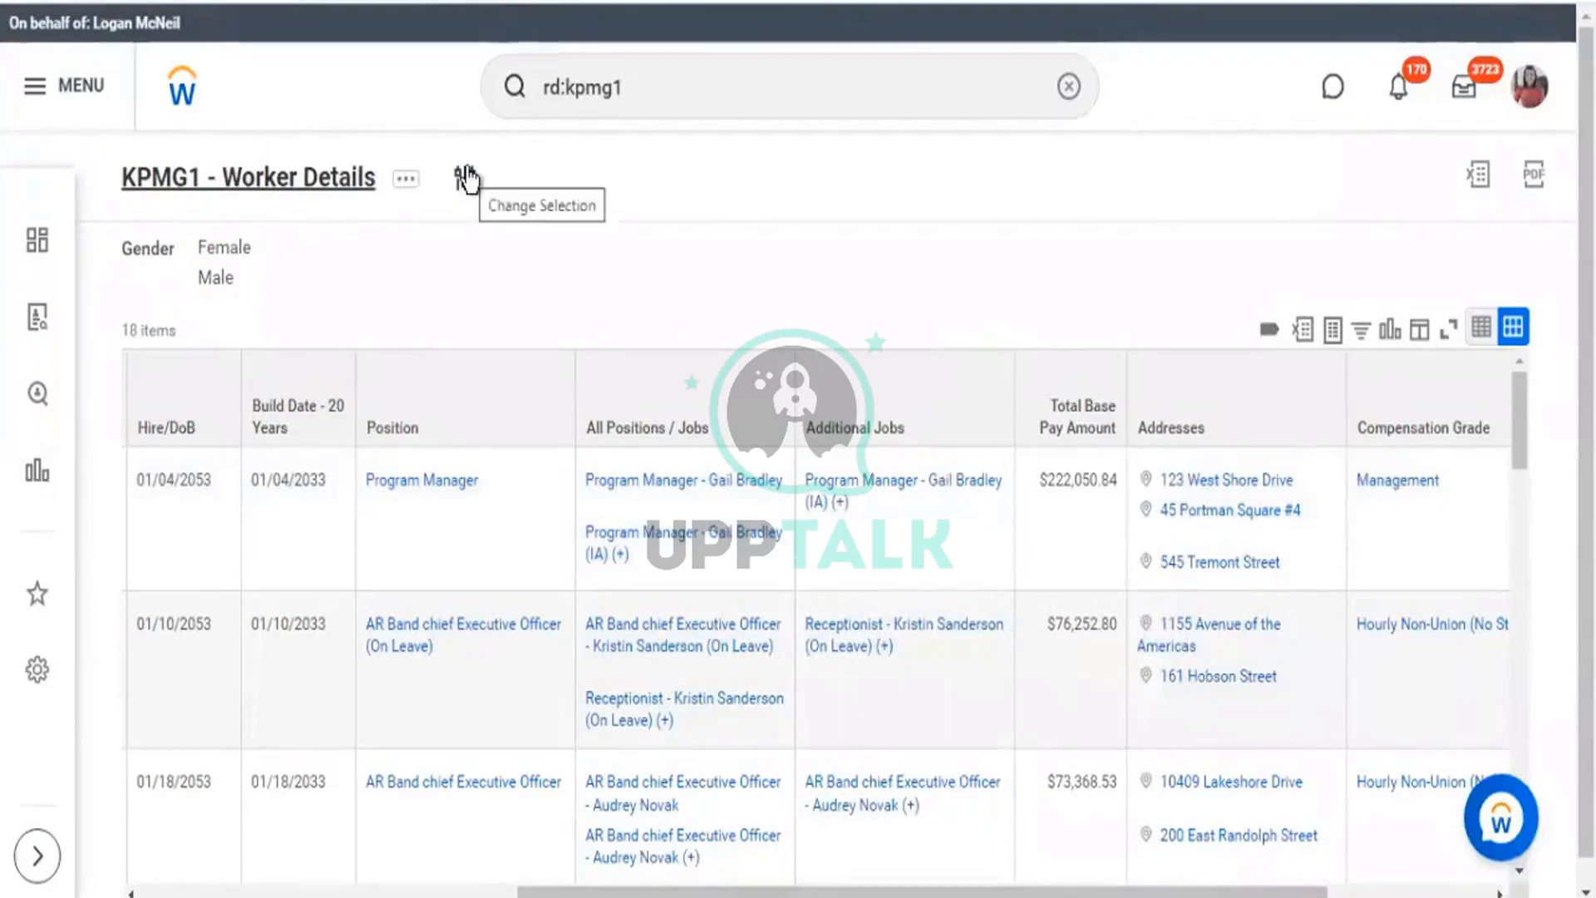
{"action": "left_click", "coordinate": [465, 178]}
{"action": "scroll", "coordinate": [1205, 461], "scroll_direction": "down", "scroll_amount": 6}
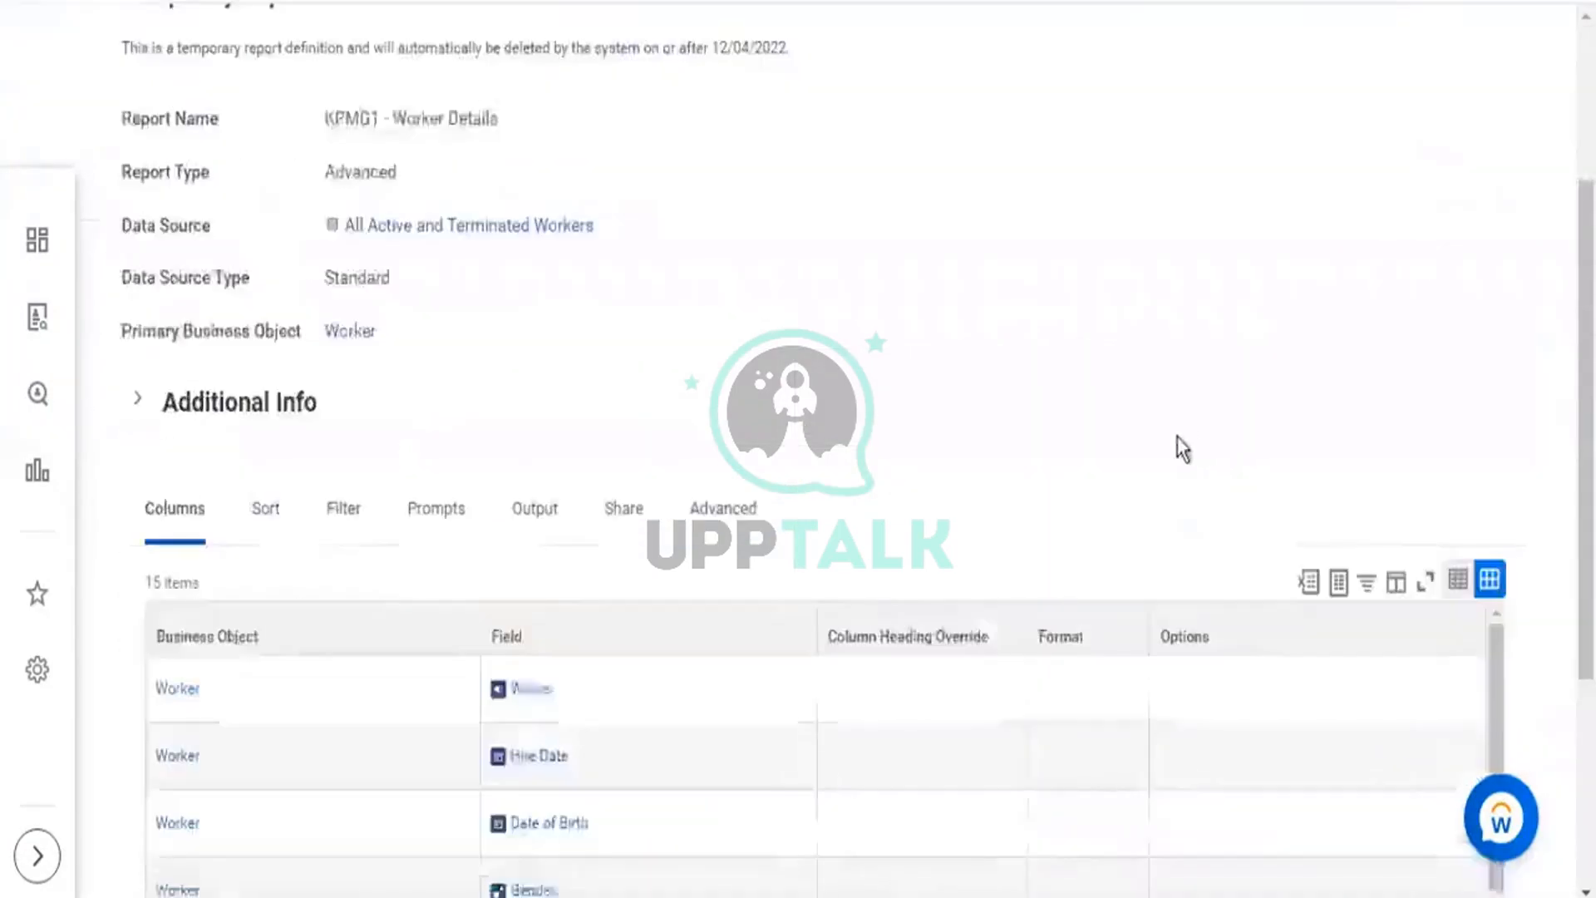
{"action": "scroll", "coordinate": [881, 428], "scroll_direction": "down", "scroll_amount": 2}
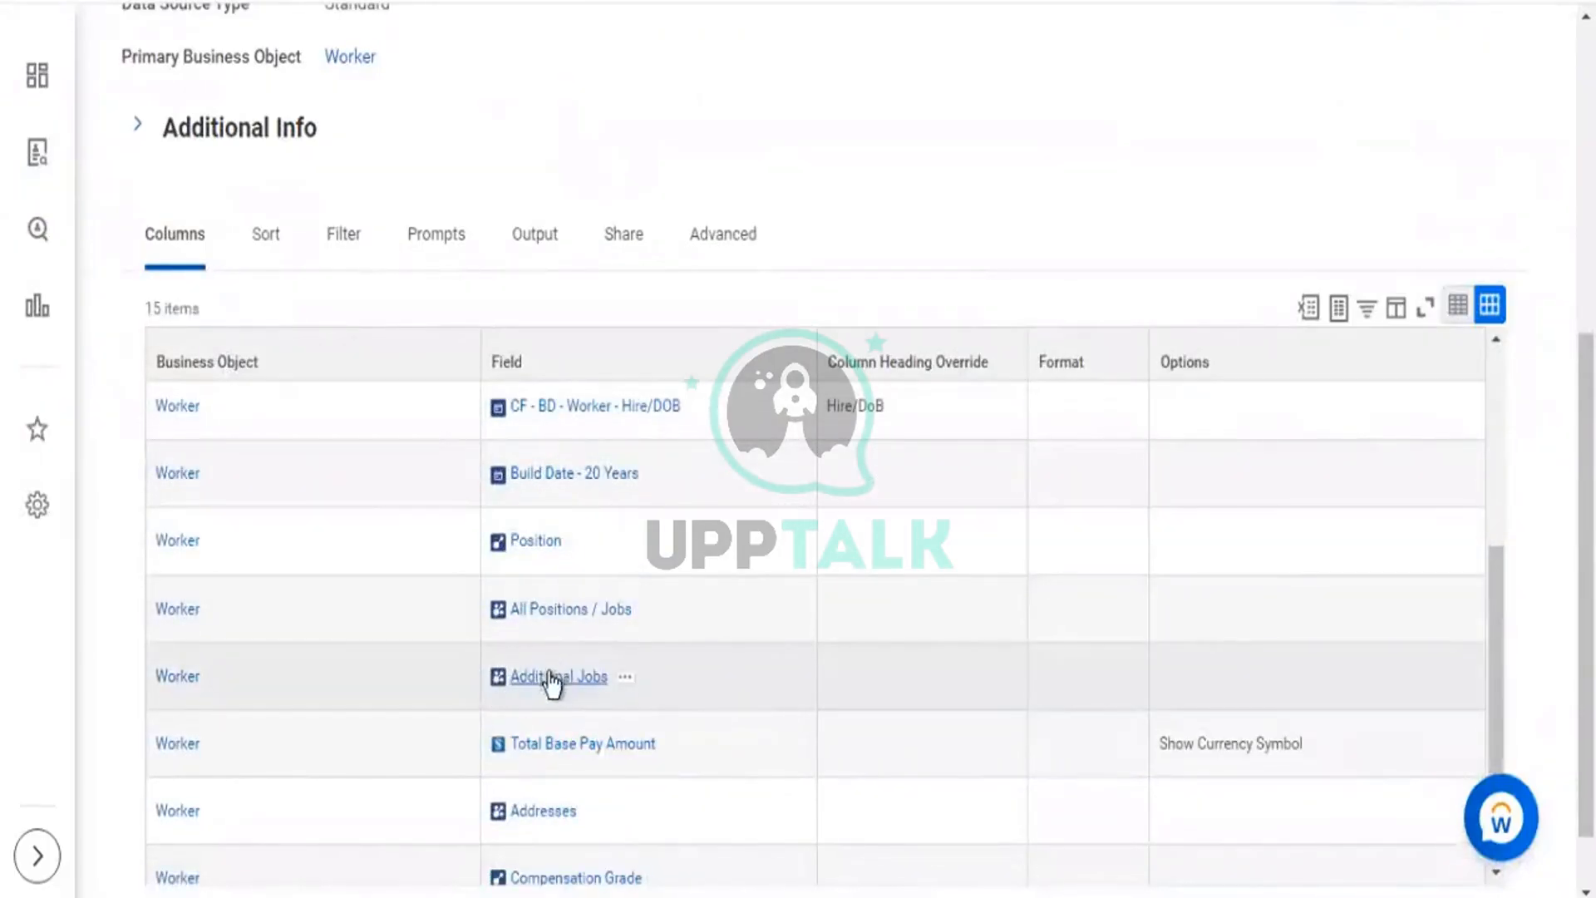
{"action": "left_click_drag", "start_coordinate": [656, 679], "coordinate": [504, 689]}
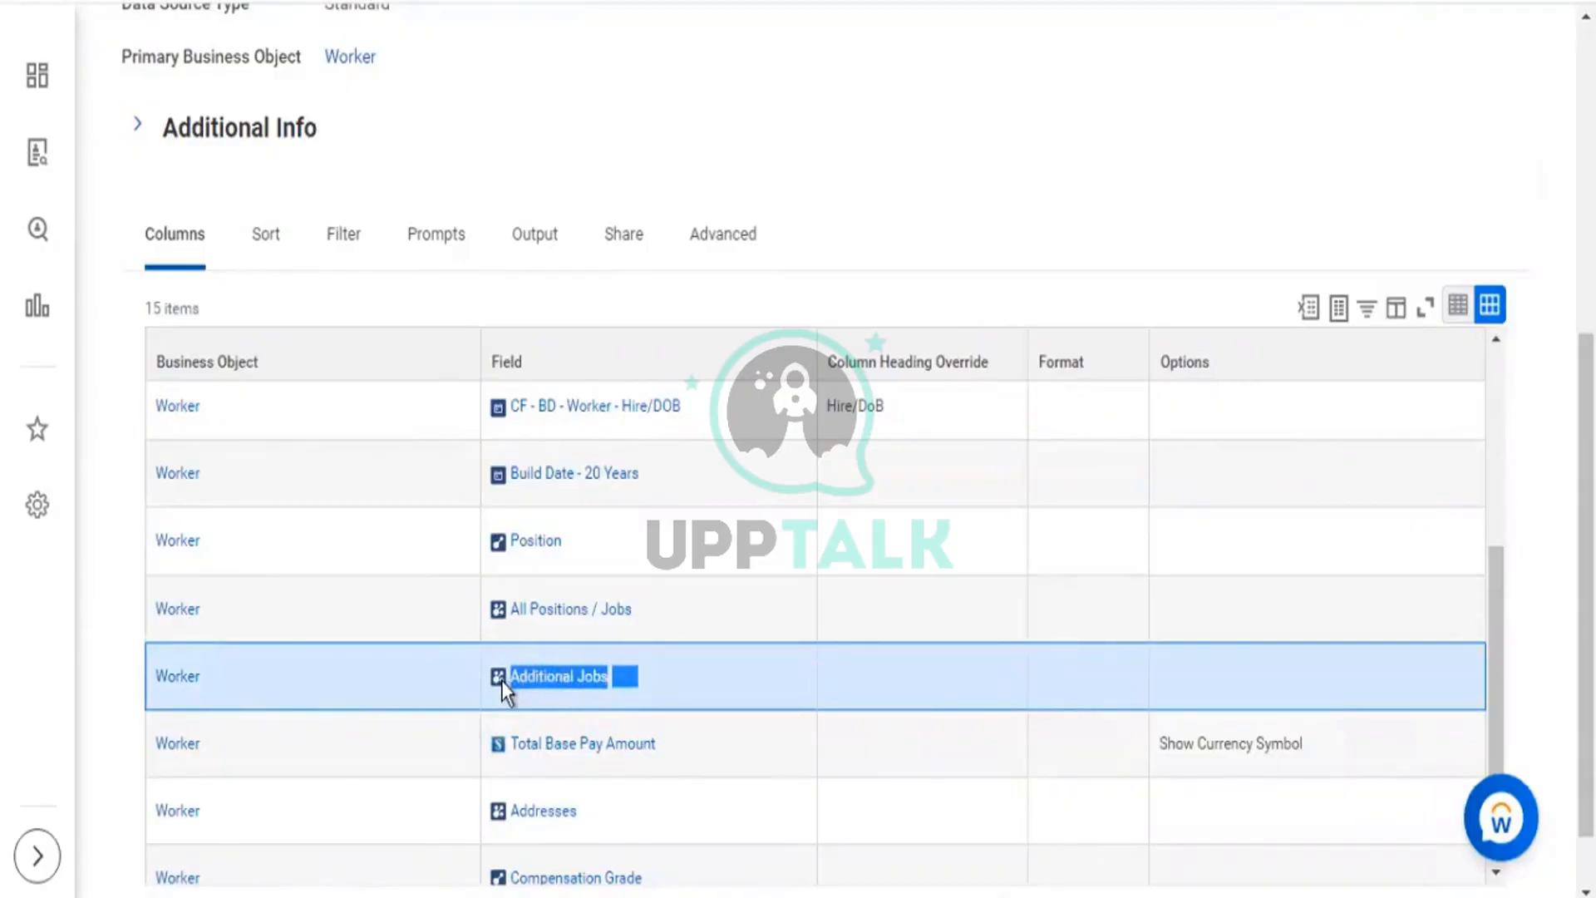
{"action": "scroll", "coordinate": [640, 125], "scroll_direction": "up", "scroll_amount": 7}
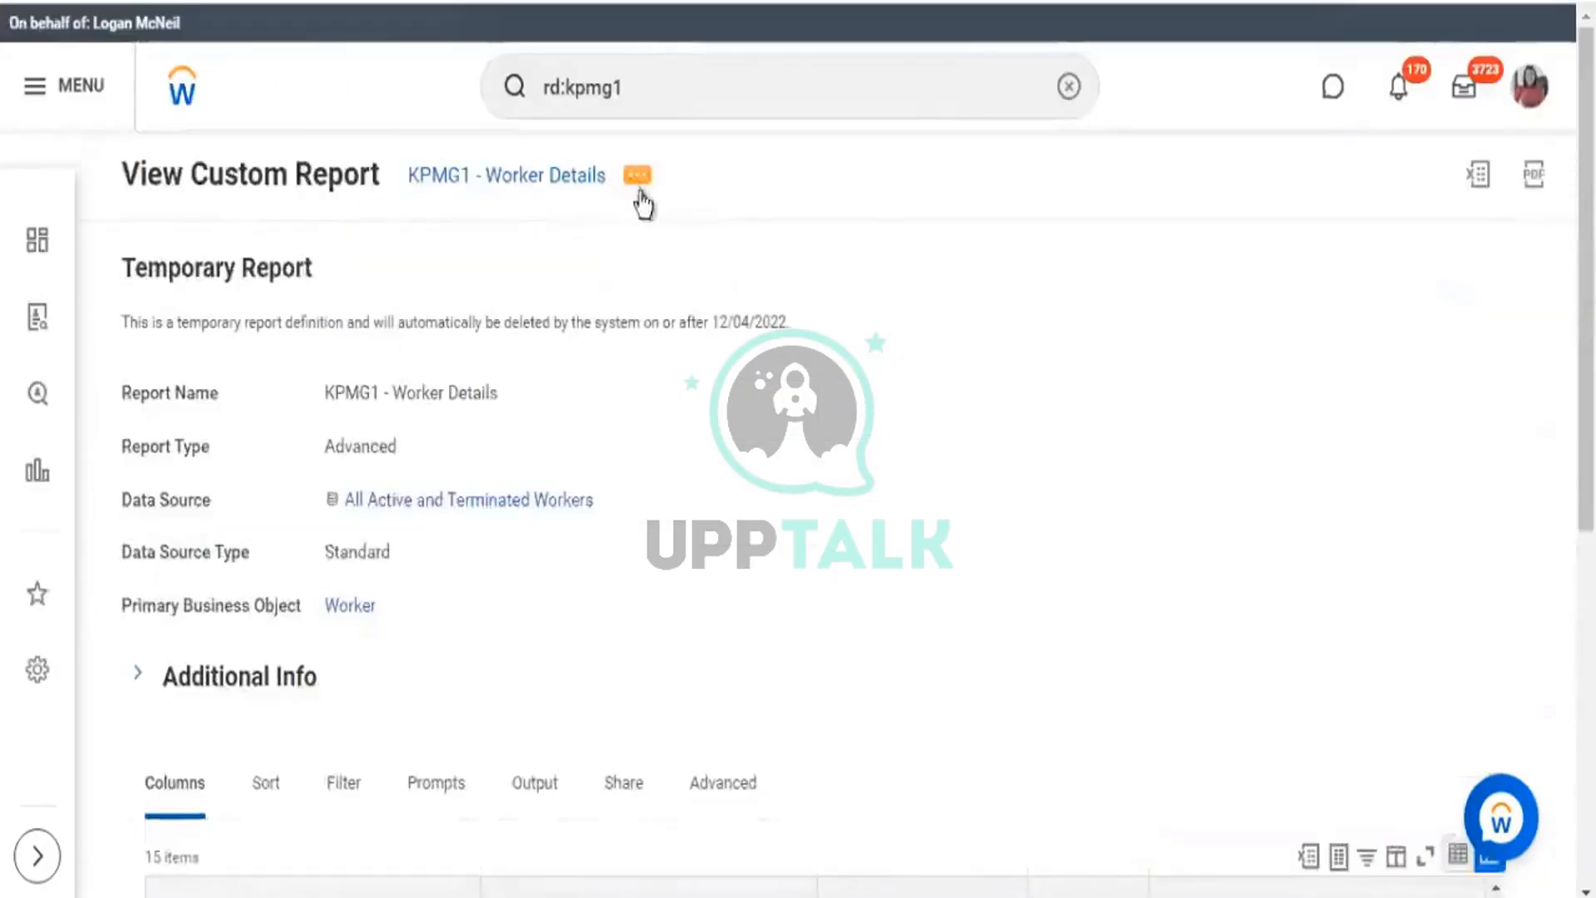
Choose Custom Report > Edit from the KPMG1 - Worker Details related actions menu.
{"action": "left_click", "coordinate": [639, 185]}
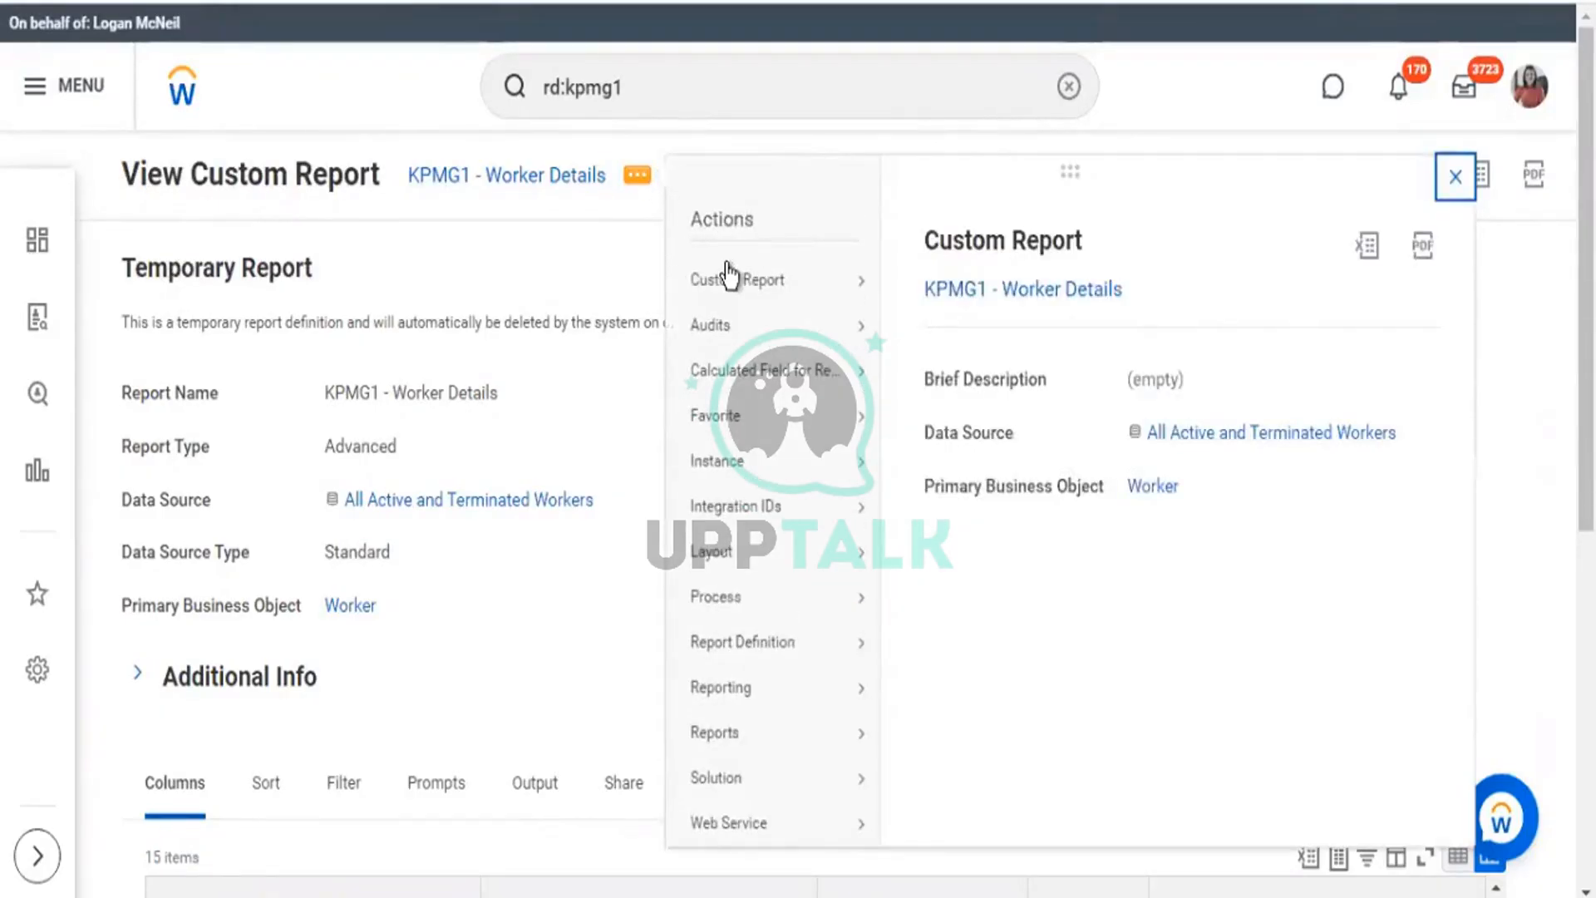
{"action": "mouse_move", "coordinate": [812, 281]}
{"action": "left_click", "coordinate": [918, 283]}
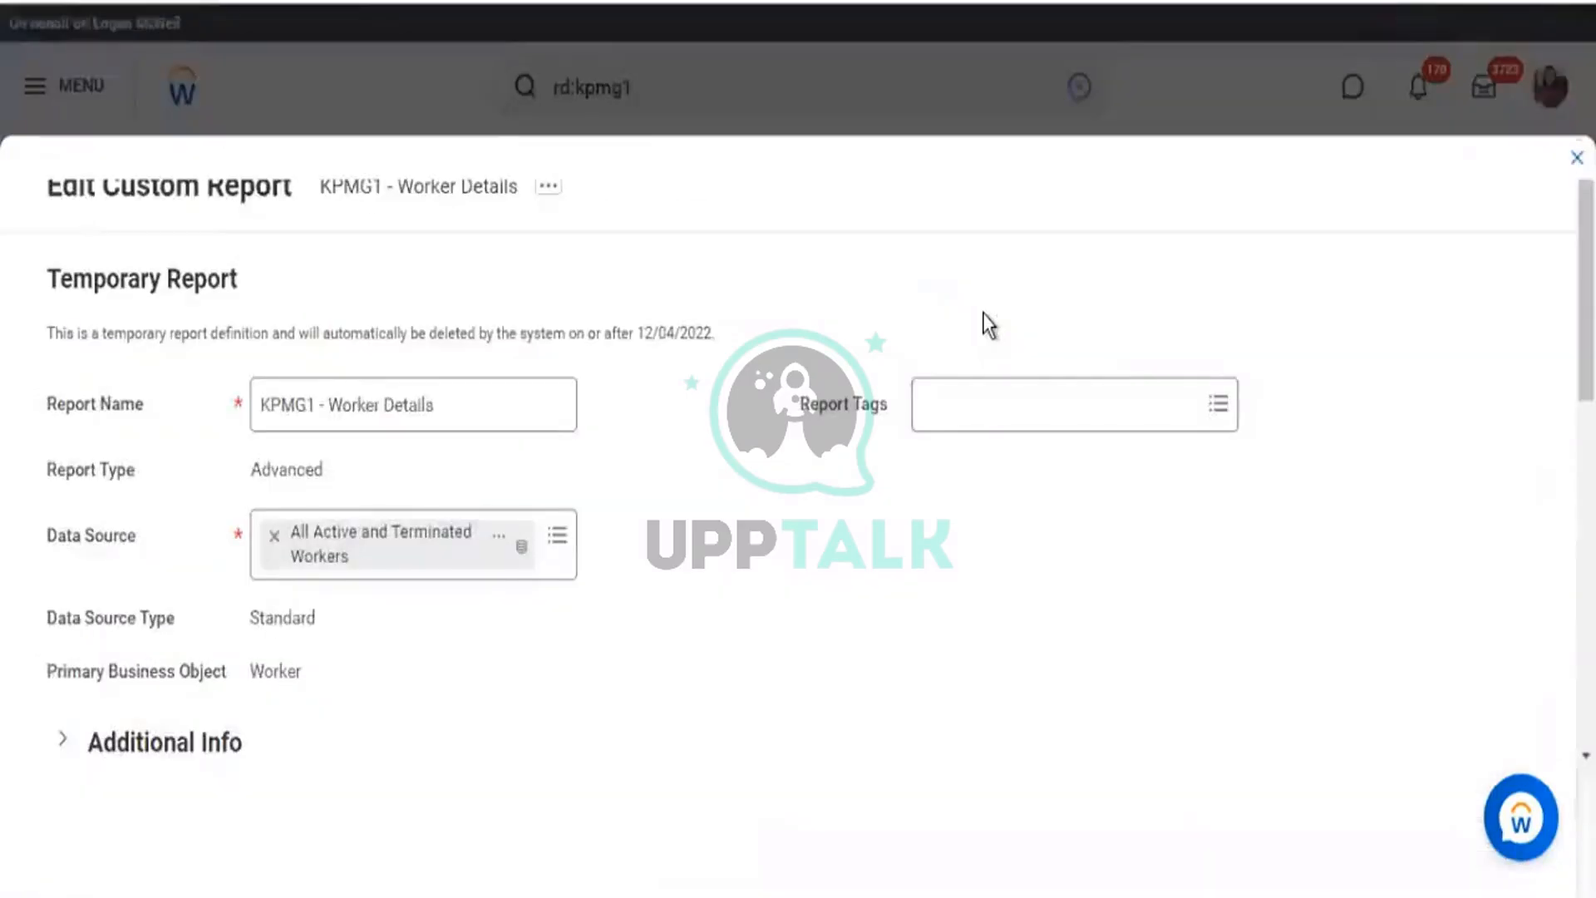
Insert a new column row after Additional Jobs in the report's Columns grid.
{"action": "scroll", "coordinate": [640, 436], "scroll_direction": "down", "scroll_amount": 10}
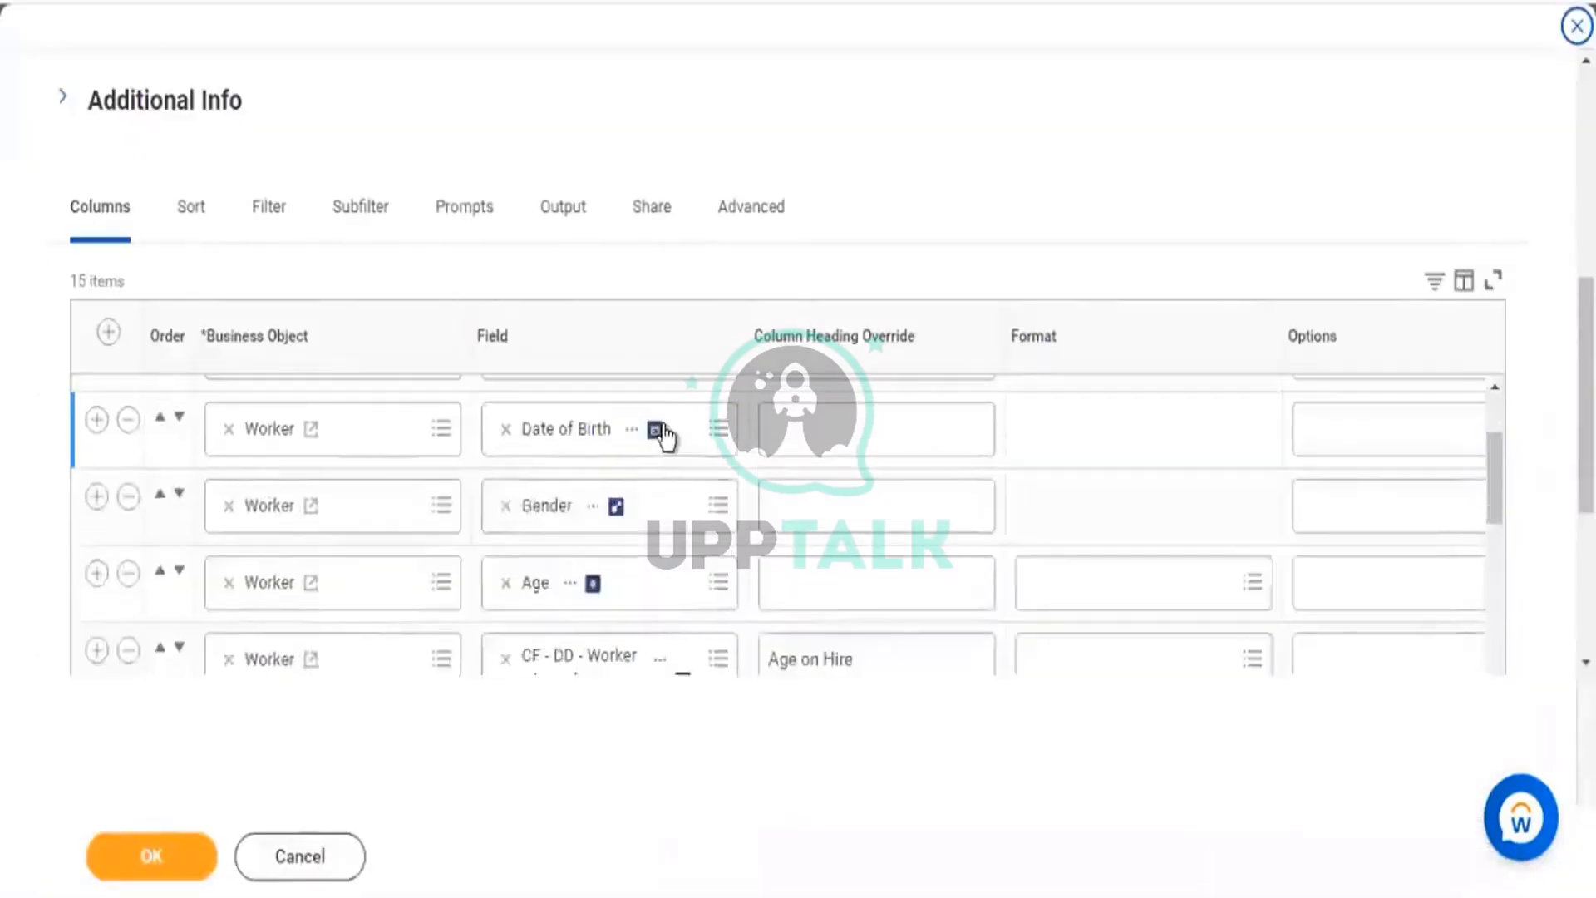
{"action": "scroll", "coordinate": [662, 432], "scroll_direction": "down", "scroll_amount": 10}
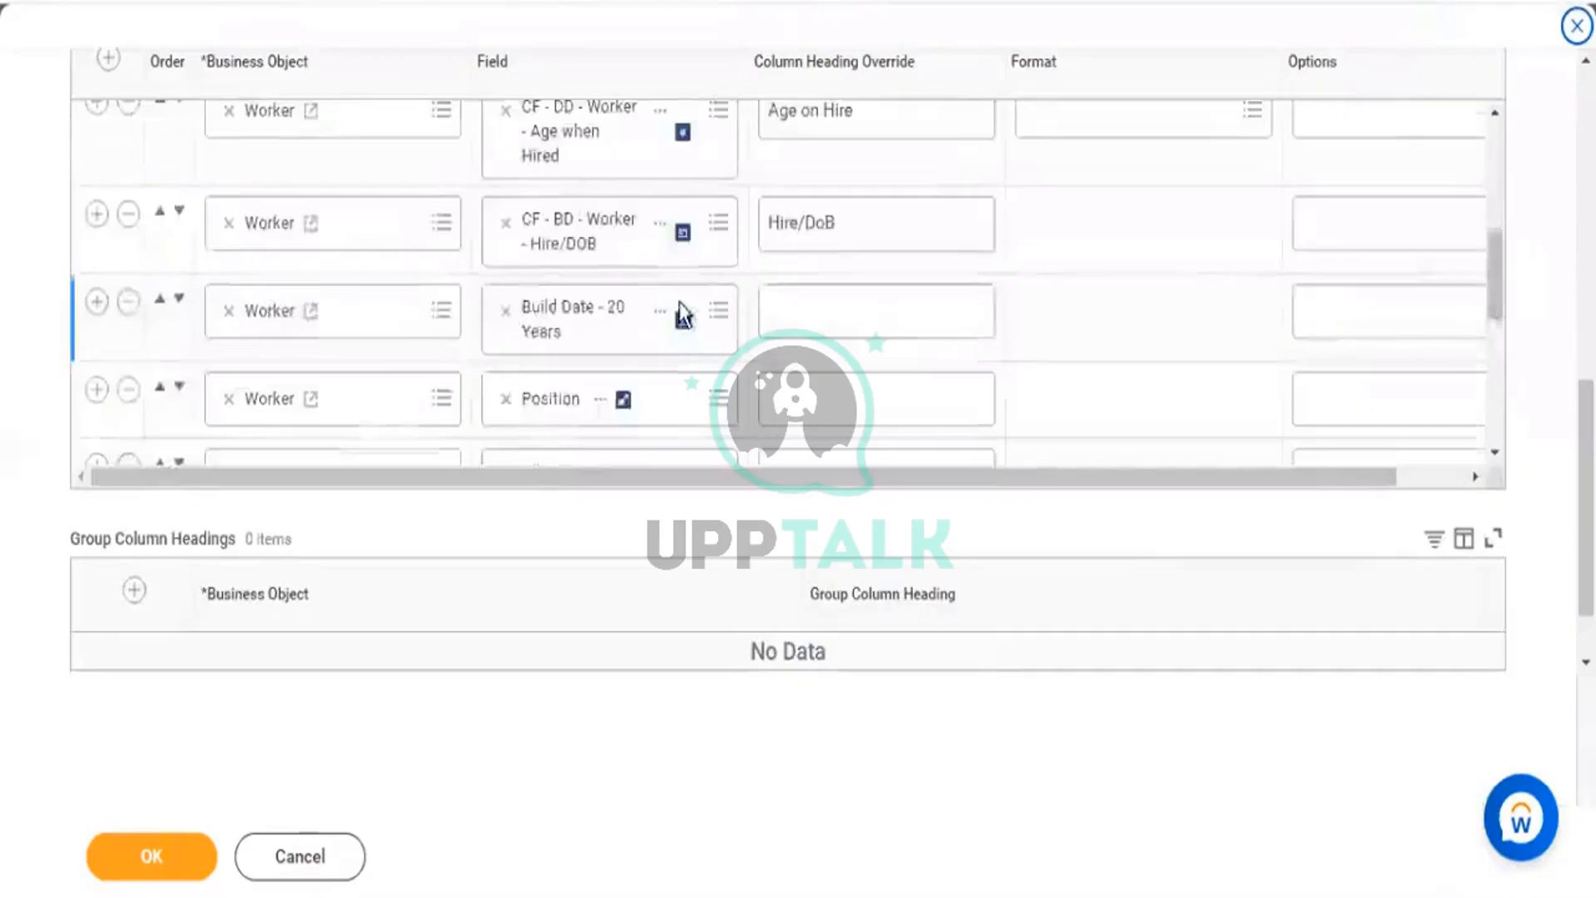
{"action": "scroll", "coordinate": [682, 314], "scroll_direction": "down", "scroll_amount": 2}
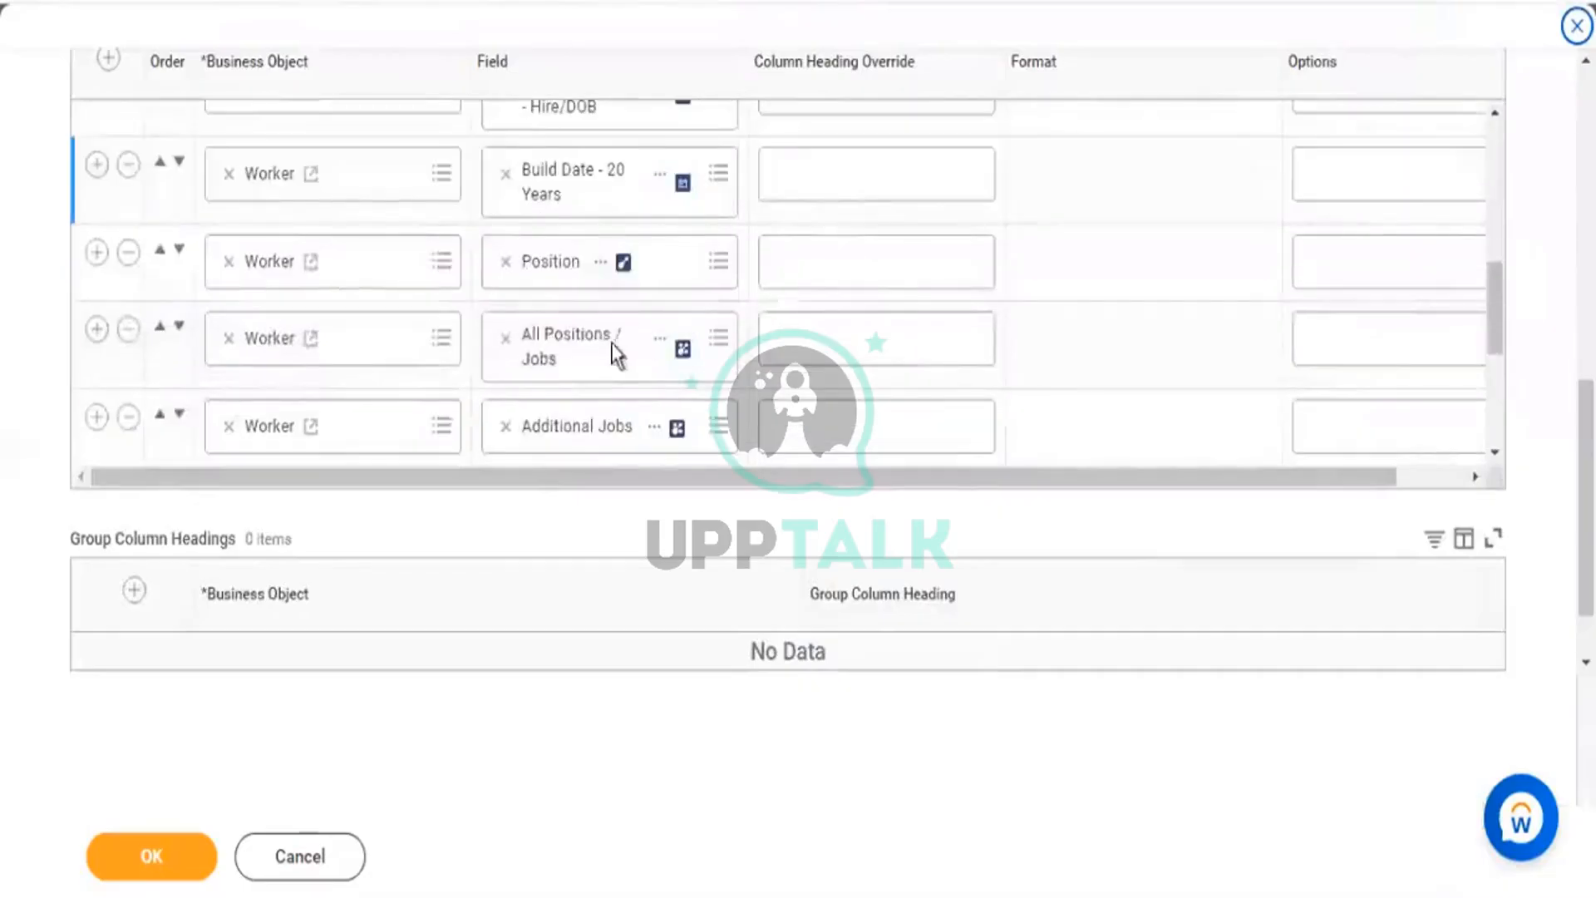
{"action": "left_click", "coordinate": [656, 432]}
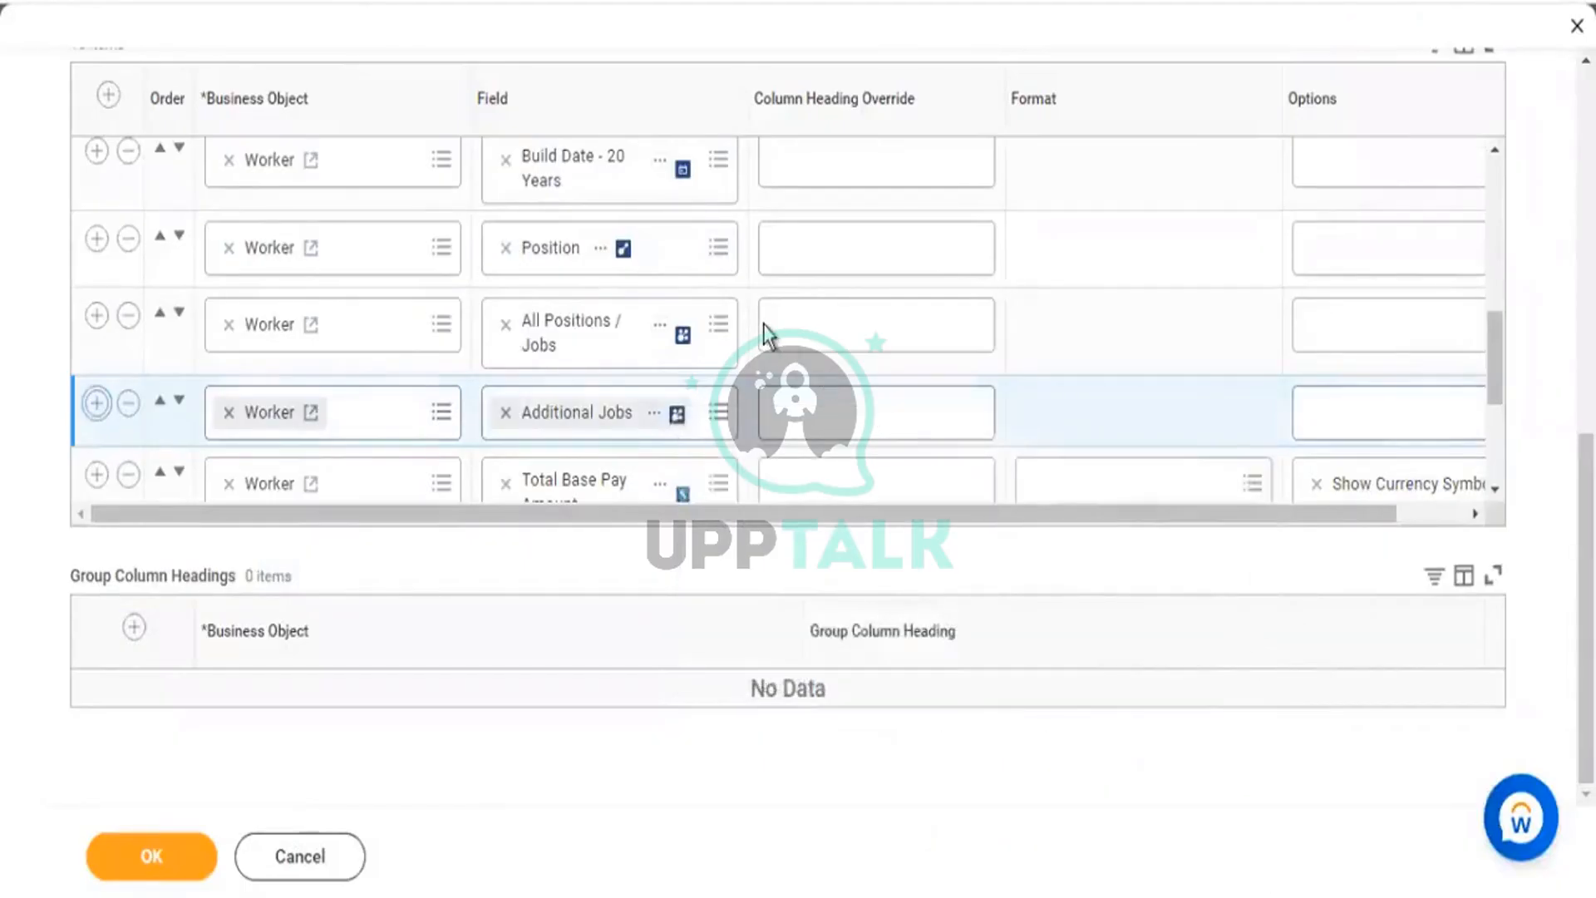
Start a new calculated field for the column from its Field prompt via Create Calculated Field for Report.
{"action": "scroll", "coordinate": [760, 333], "scroll_direction": "down", "scroll_amount": 2}
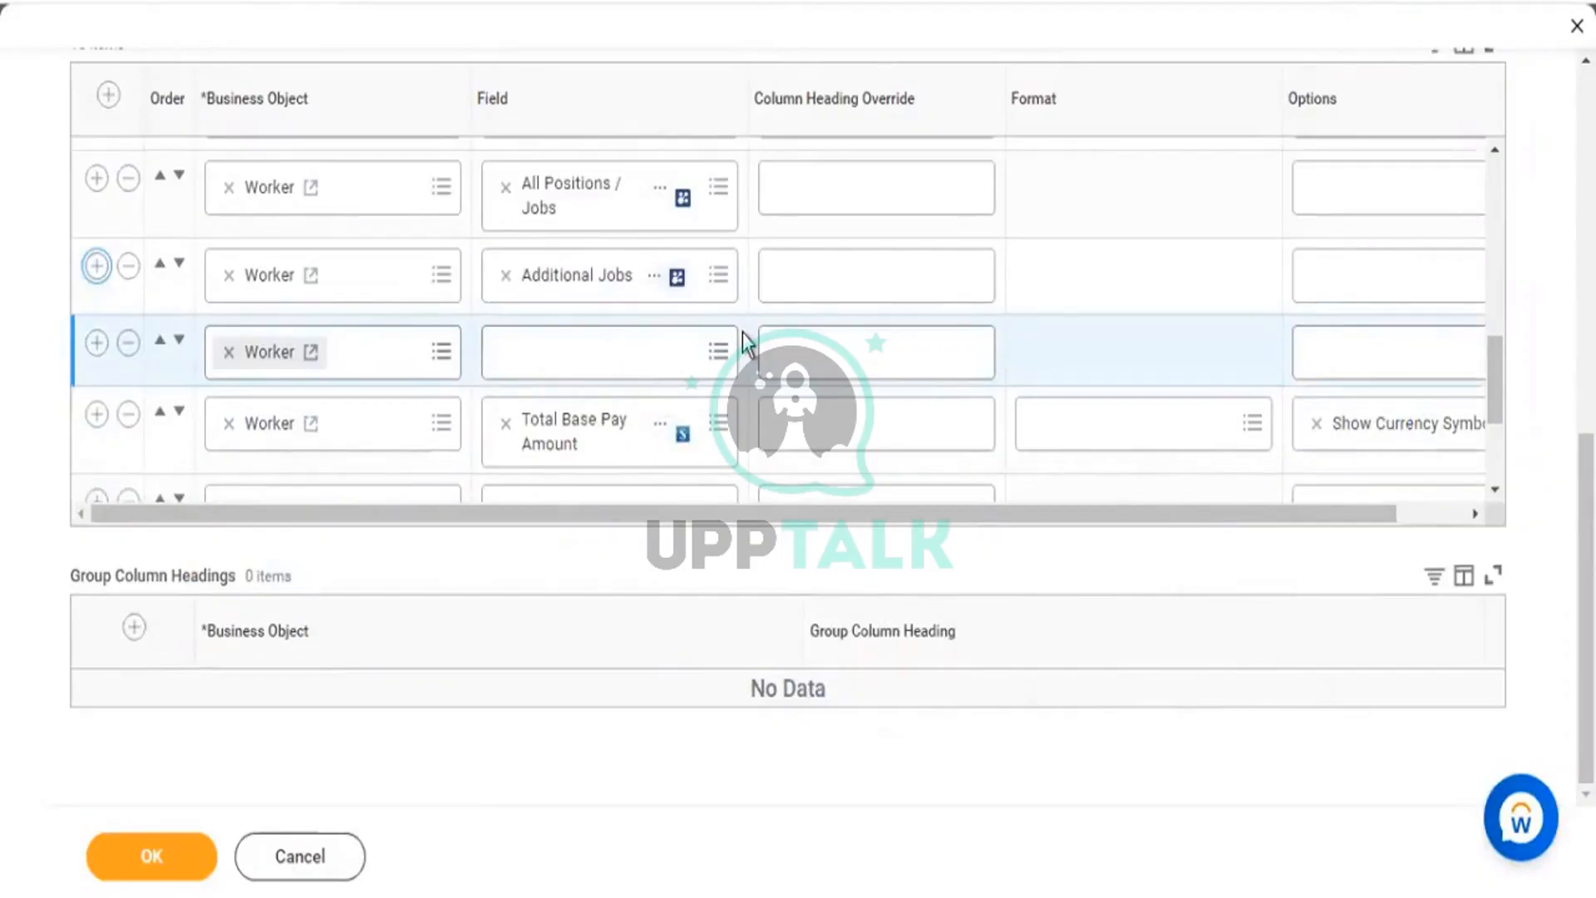
{"action": "left_click", "coordinate": [717, 352]}
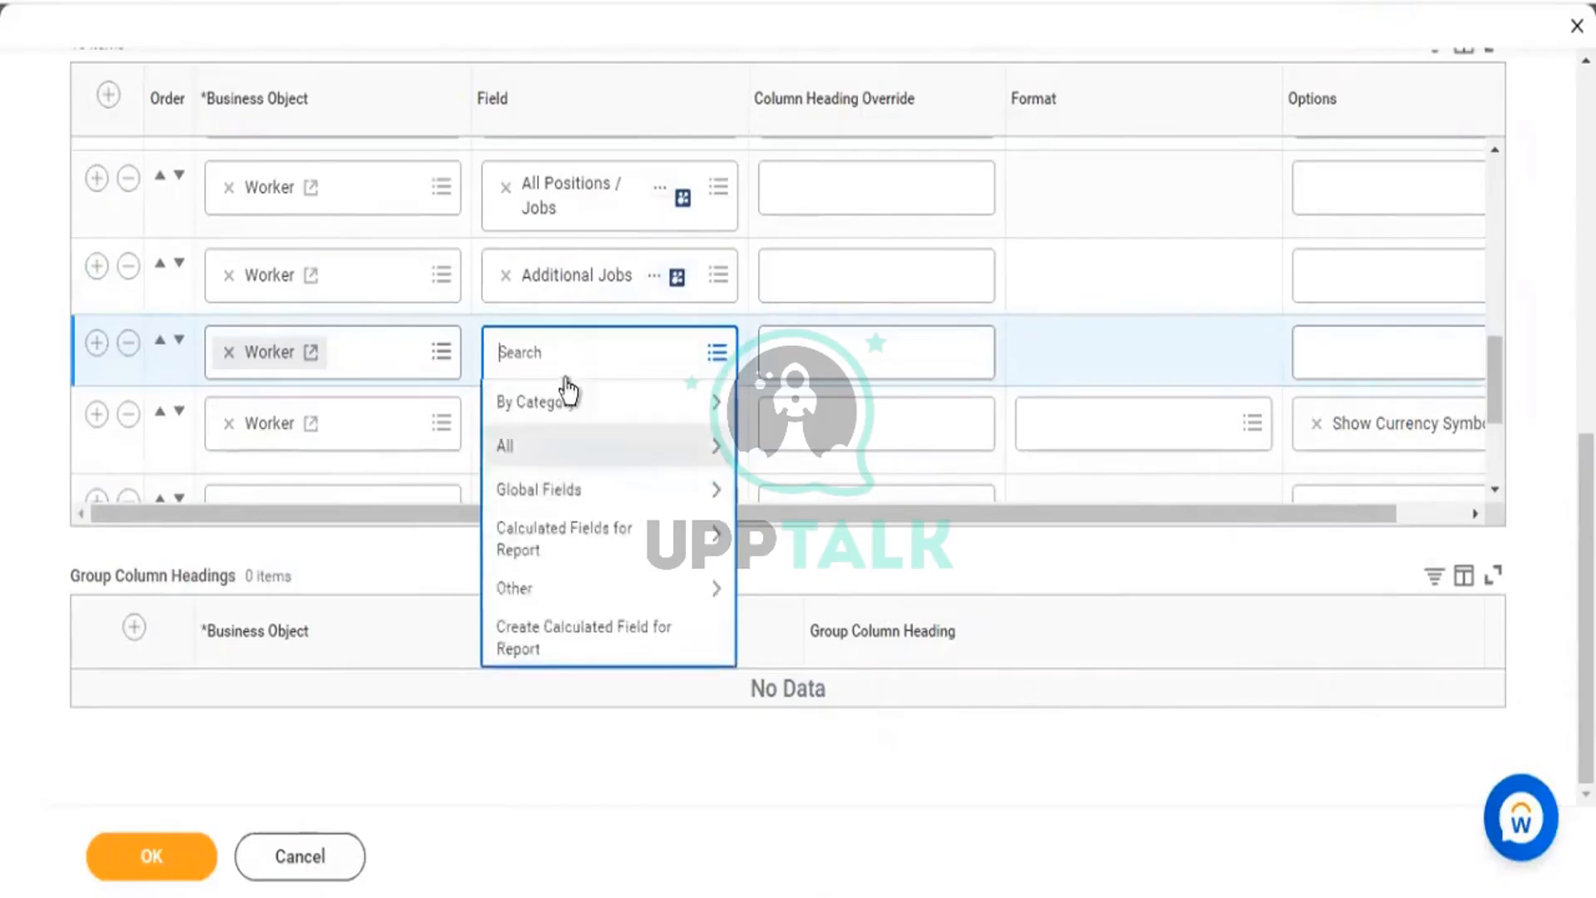
{"action": "left_click", "coordinate": [561, 538]}
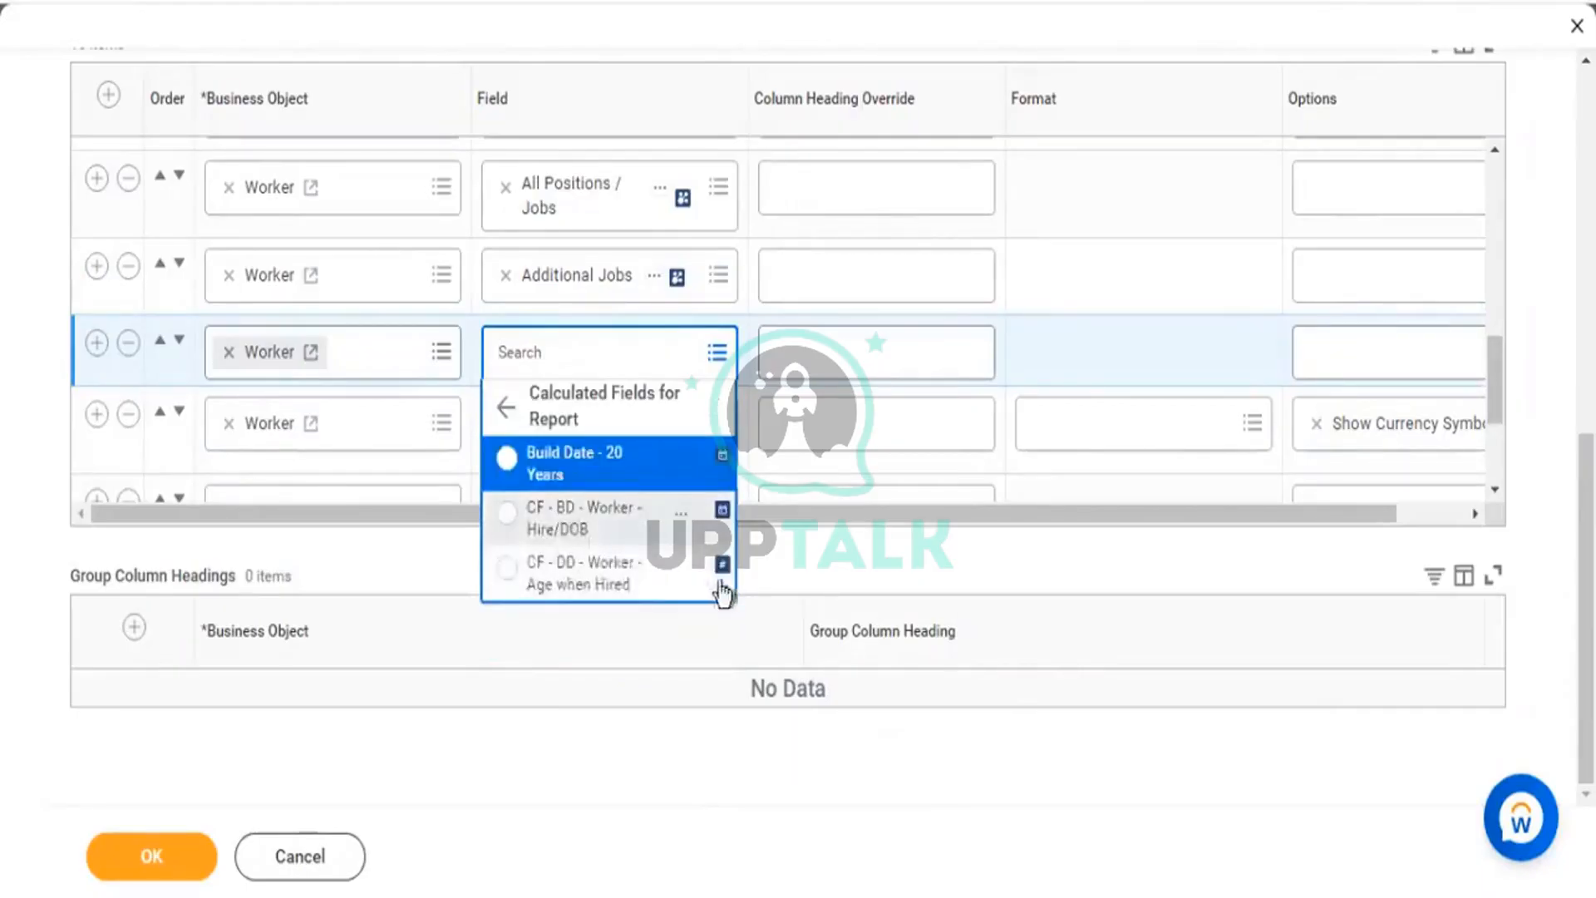
{"action": "left_click", "coordinate": [504, 410]}
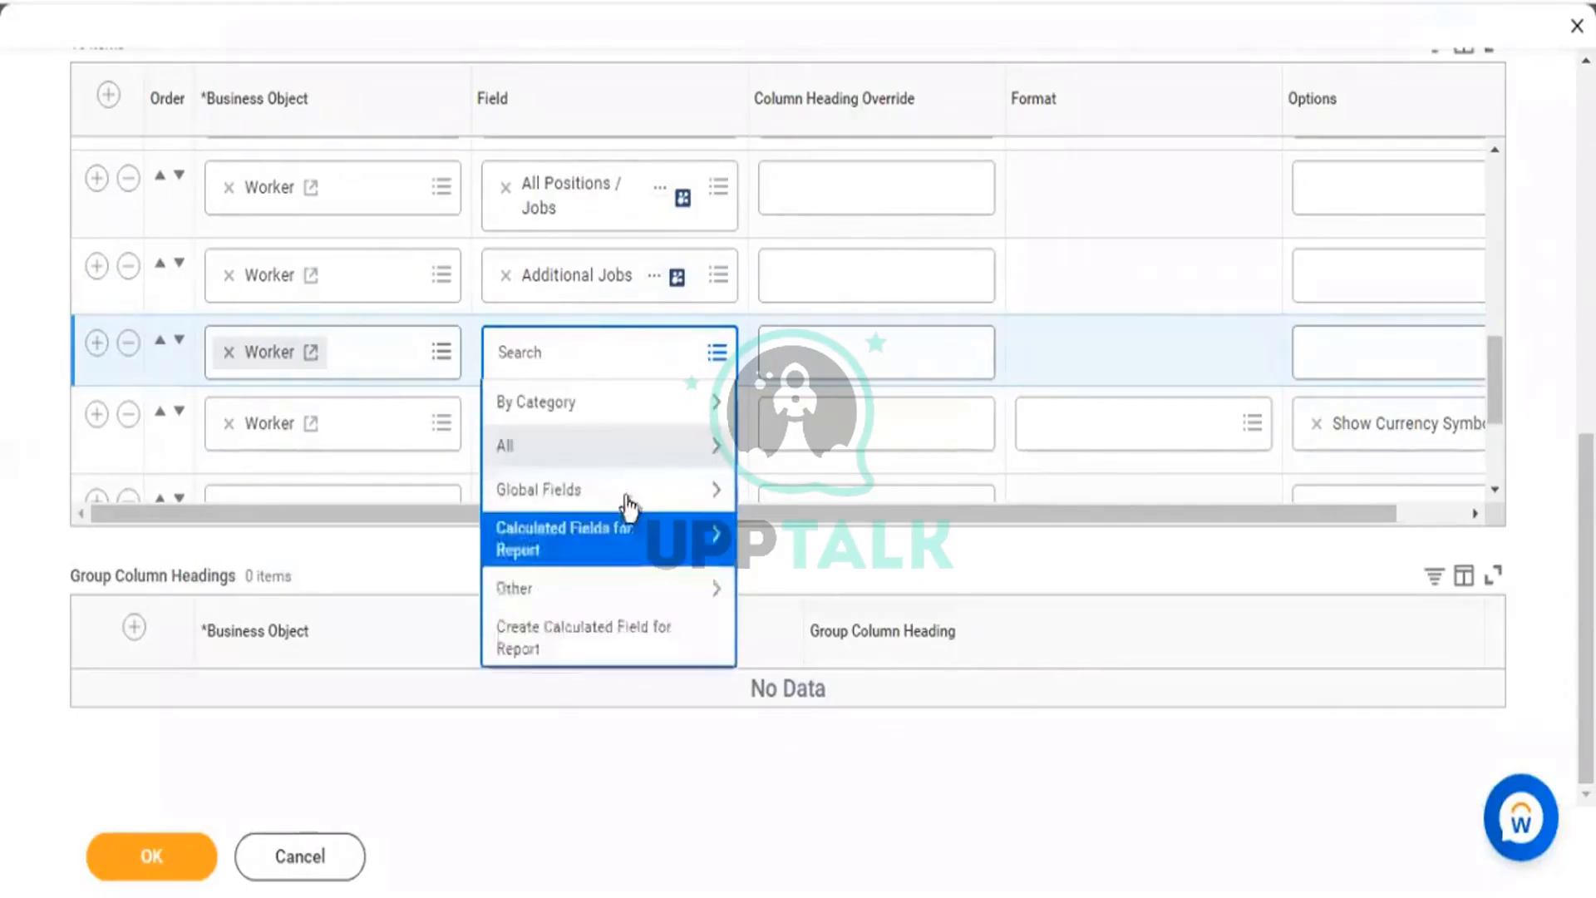
{"action": "left_click", "coordinate": [604, 642]}
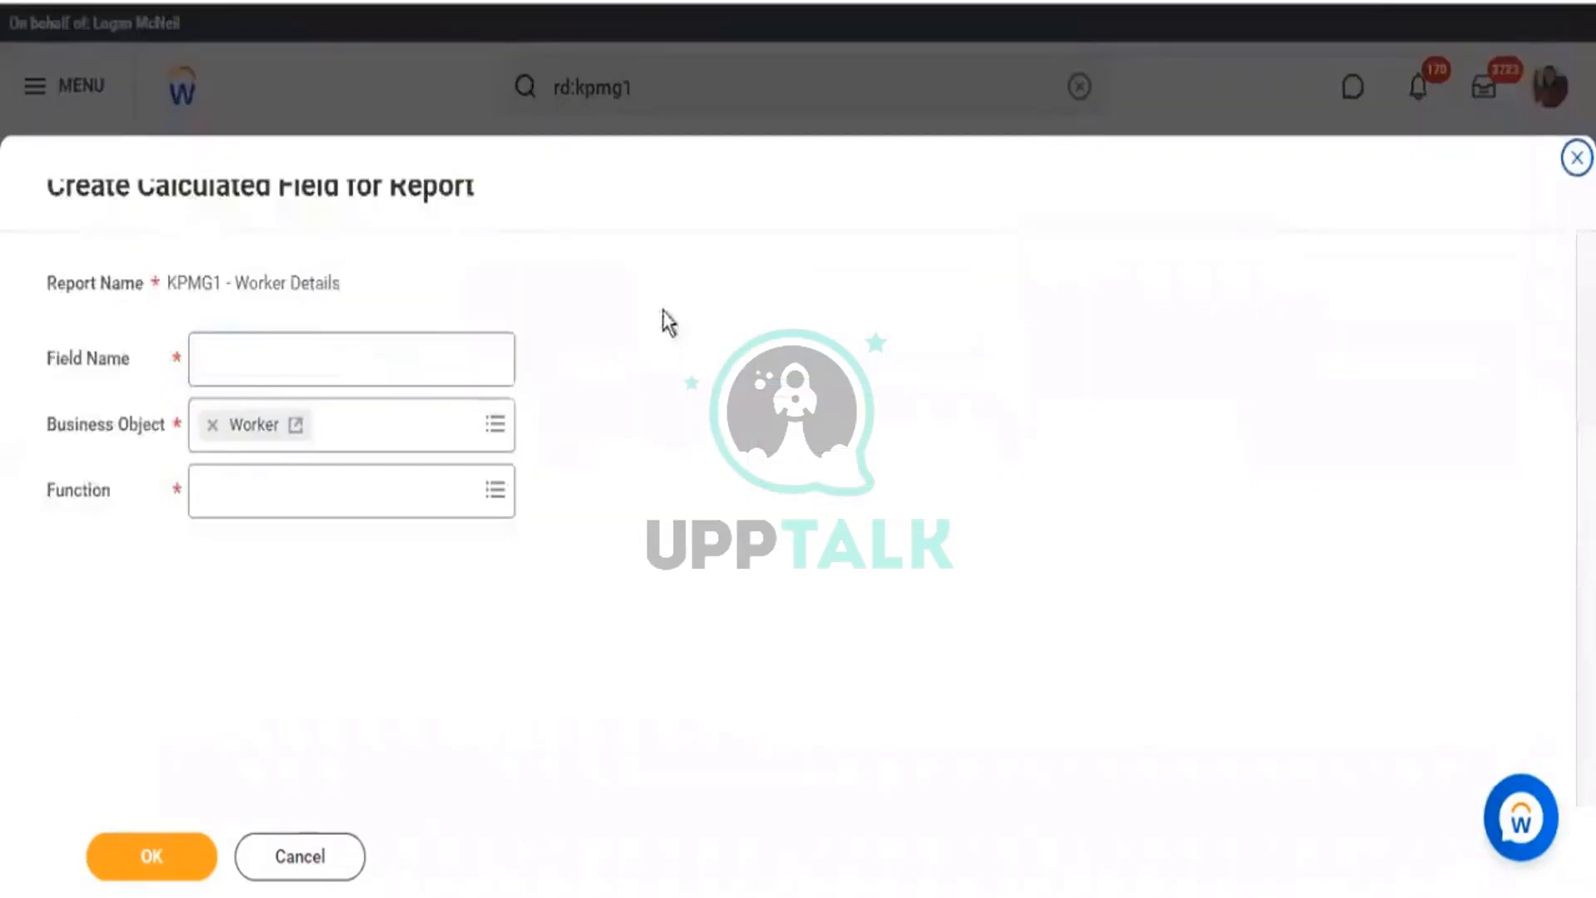
Return to the KPMG1 - Worker Details report and bring up its related actions.
{"action": "left_click", "coordinate": [359, 292]}
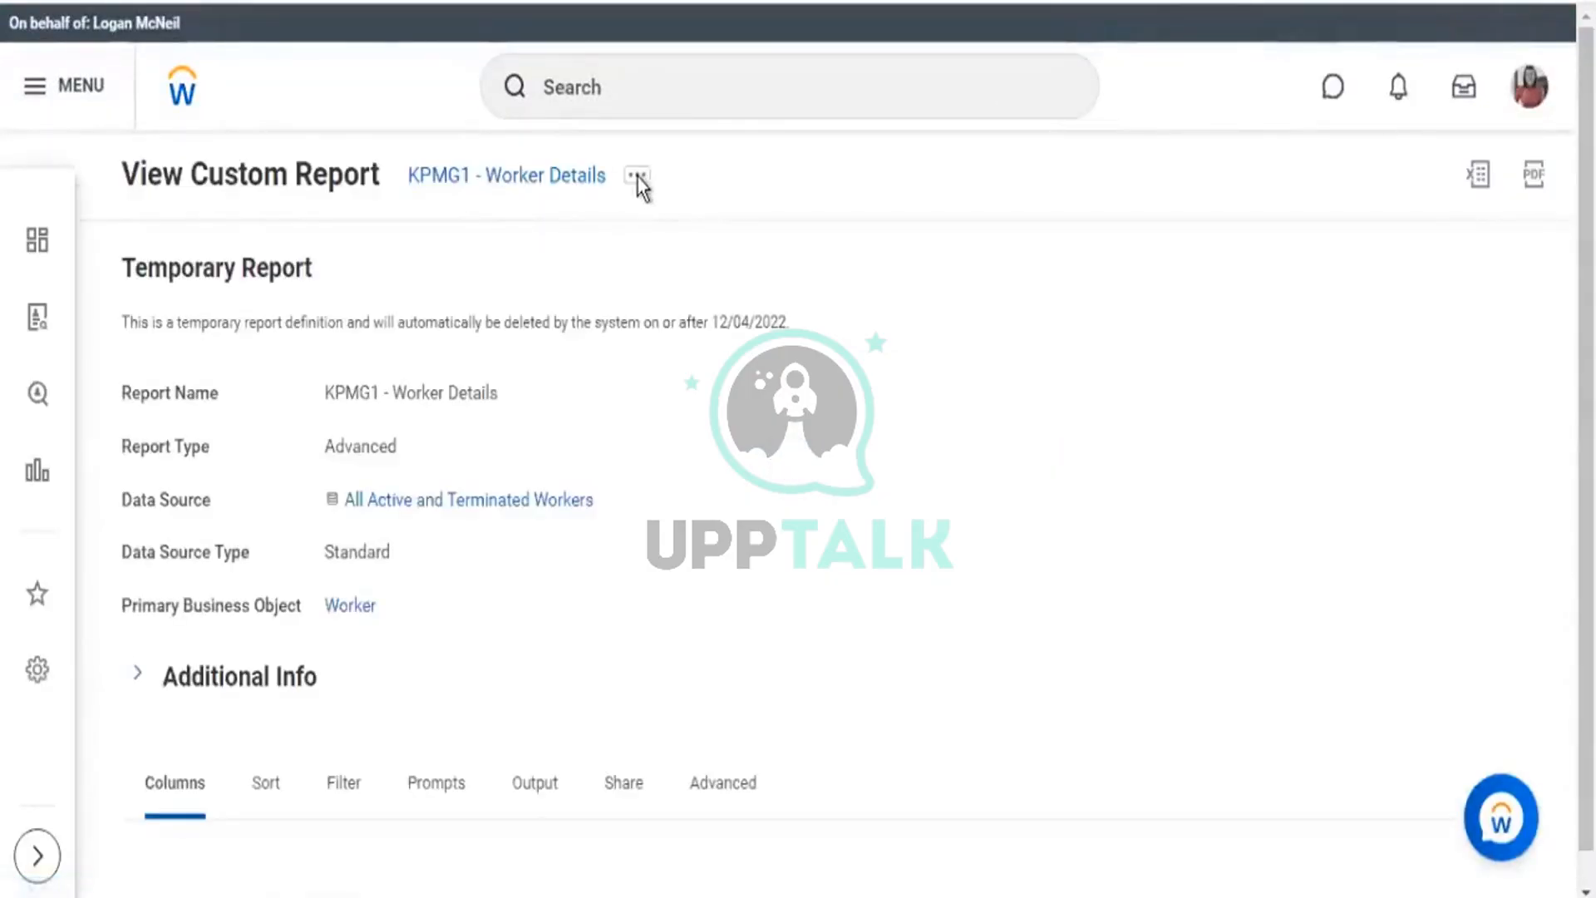
{"action": "left_click", "coordinate": [638, 177]}
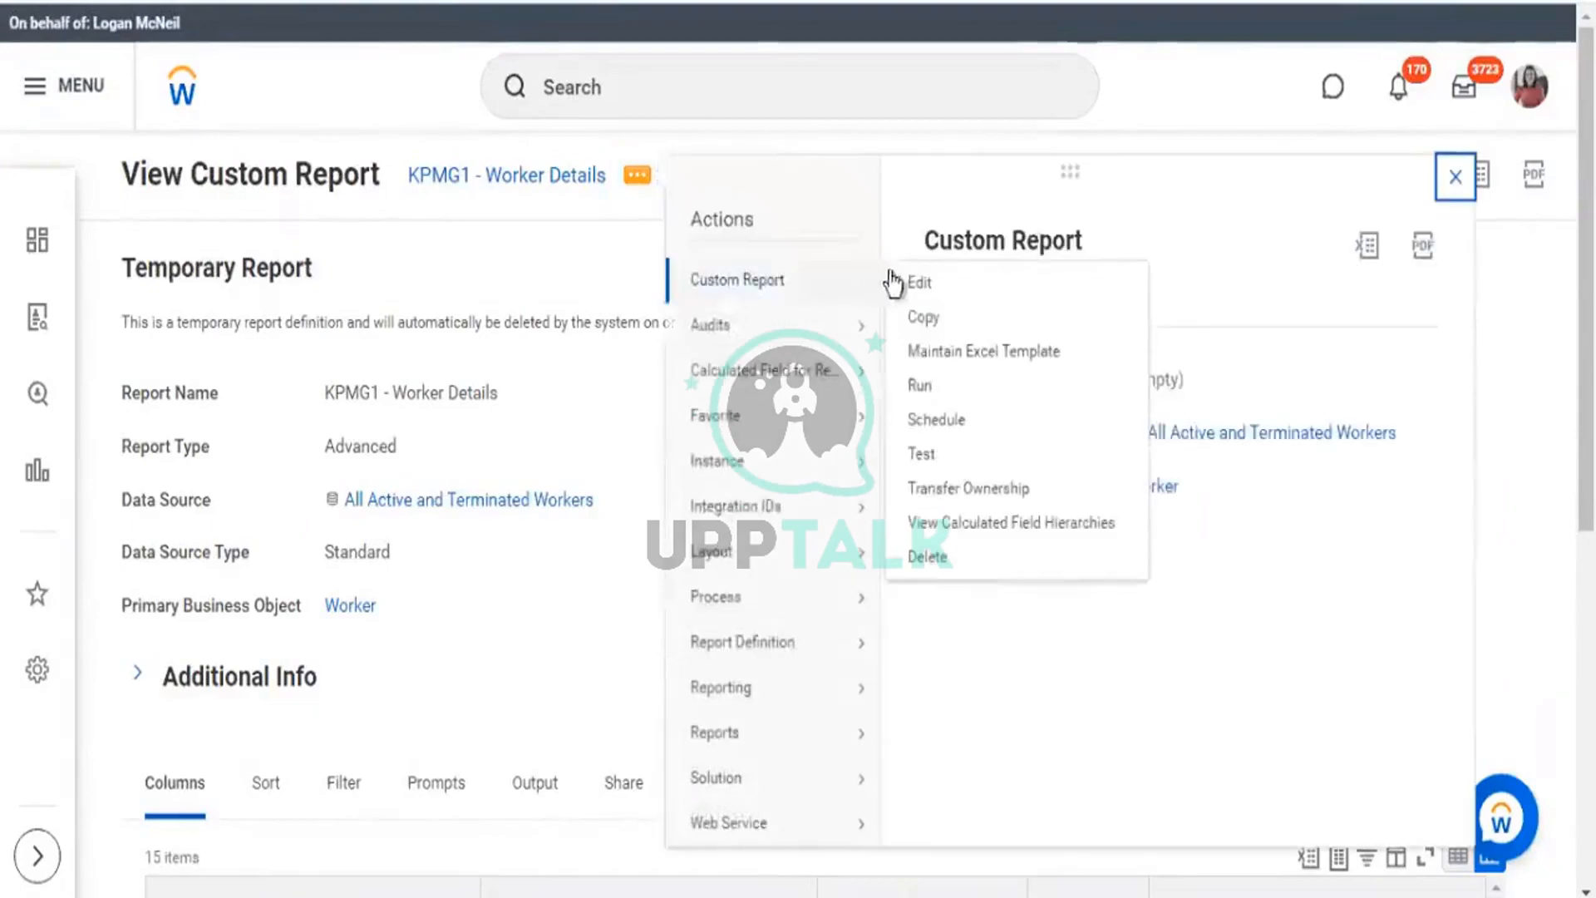
Run KPMG1 - Worker Details for Female and Male, then set the calculated field's function to Extract Multi-Instance.
{"action": "left_click", "coordinate": [292, 373]}
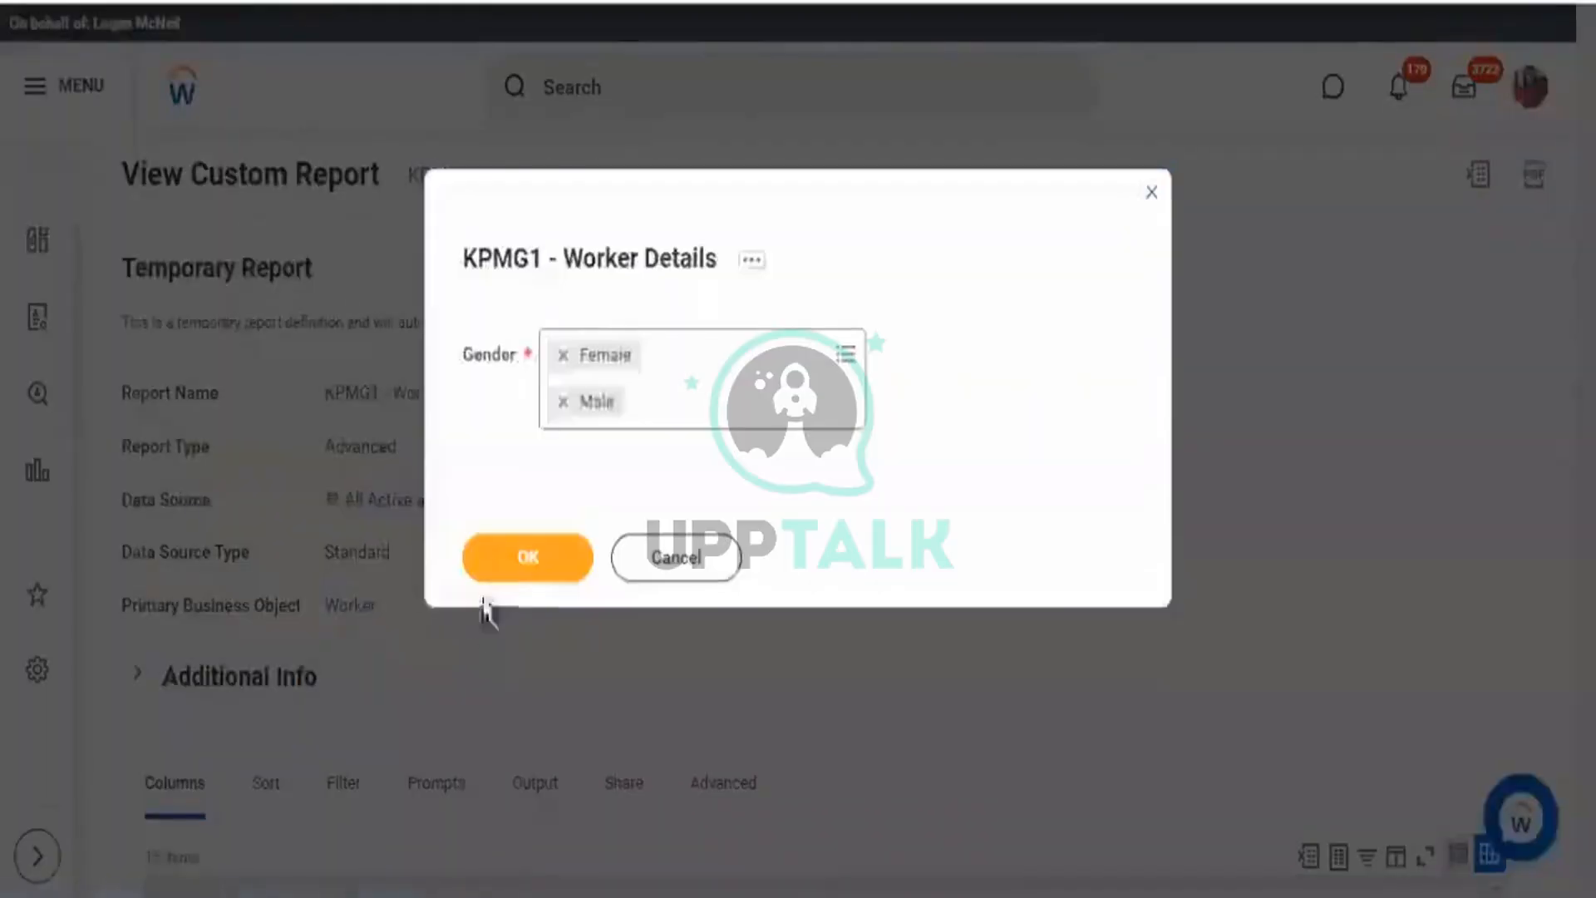
{"action": "left_click", "coordinate": [505, 572]}
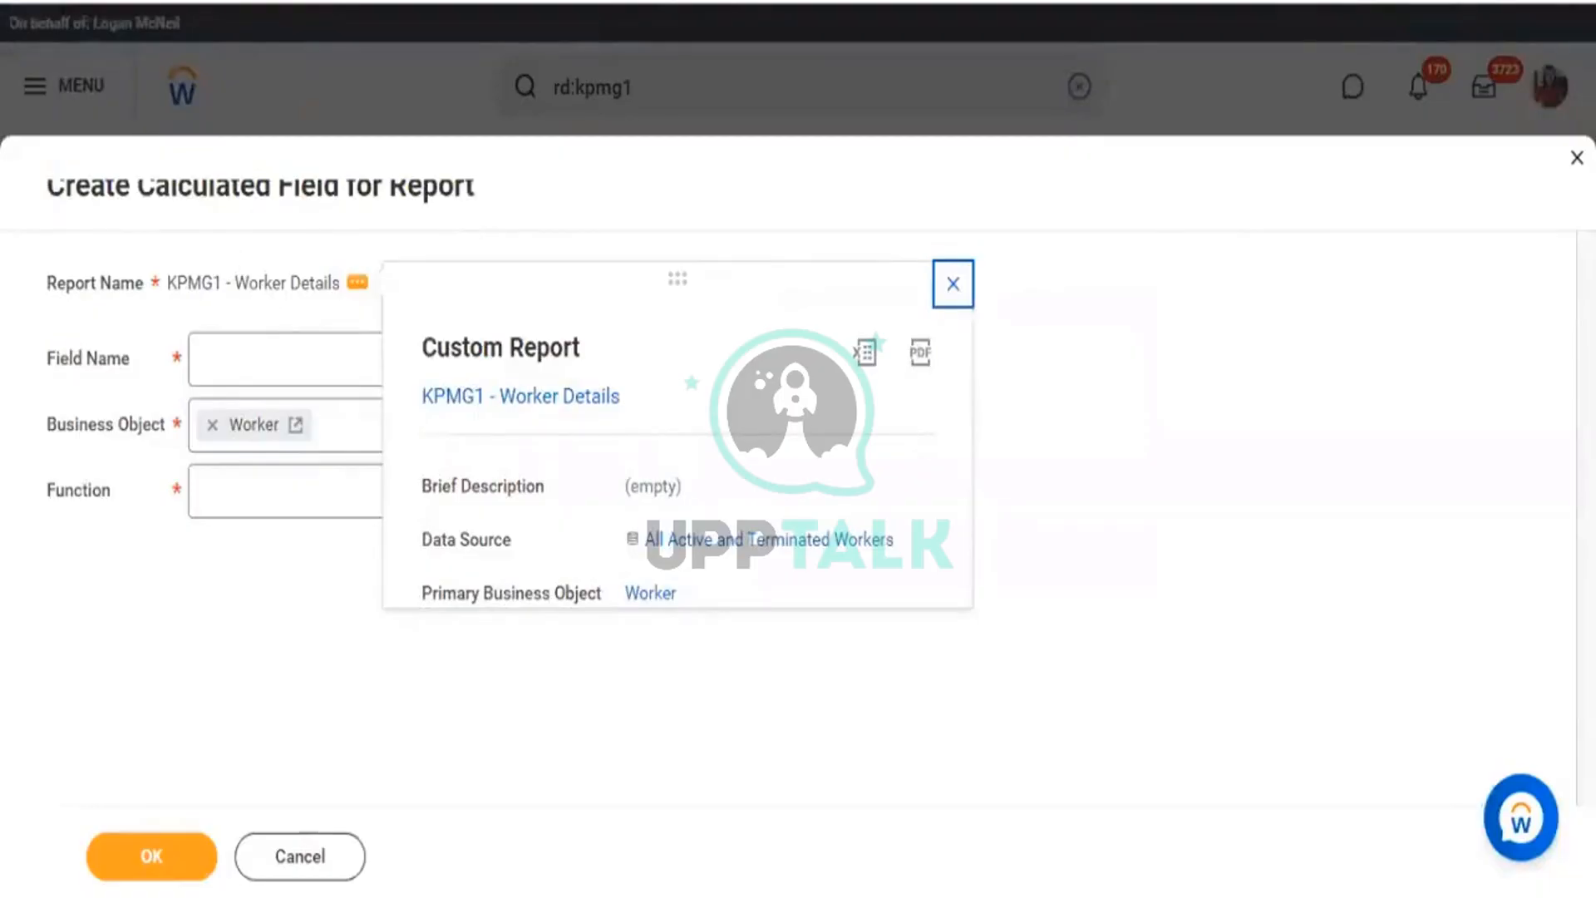
{"action": "left_click", "coordinate": [264, 484]}
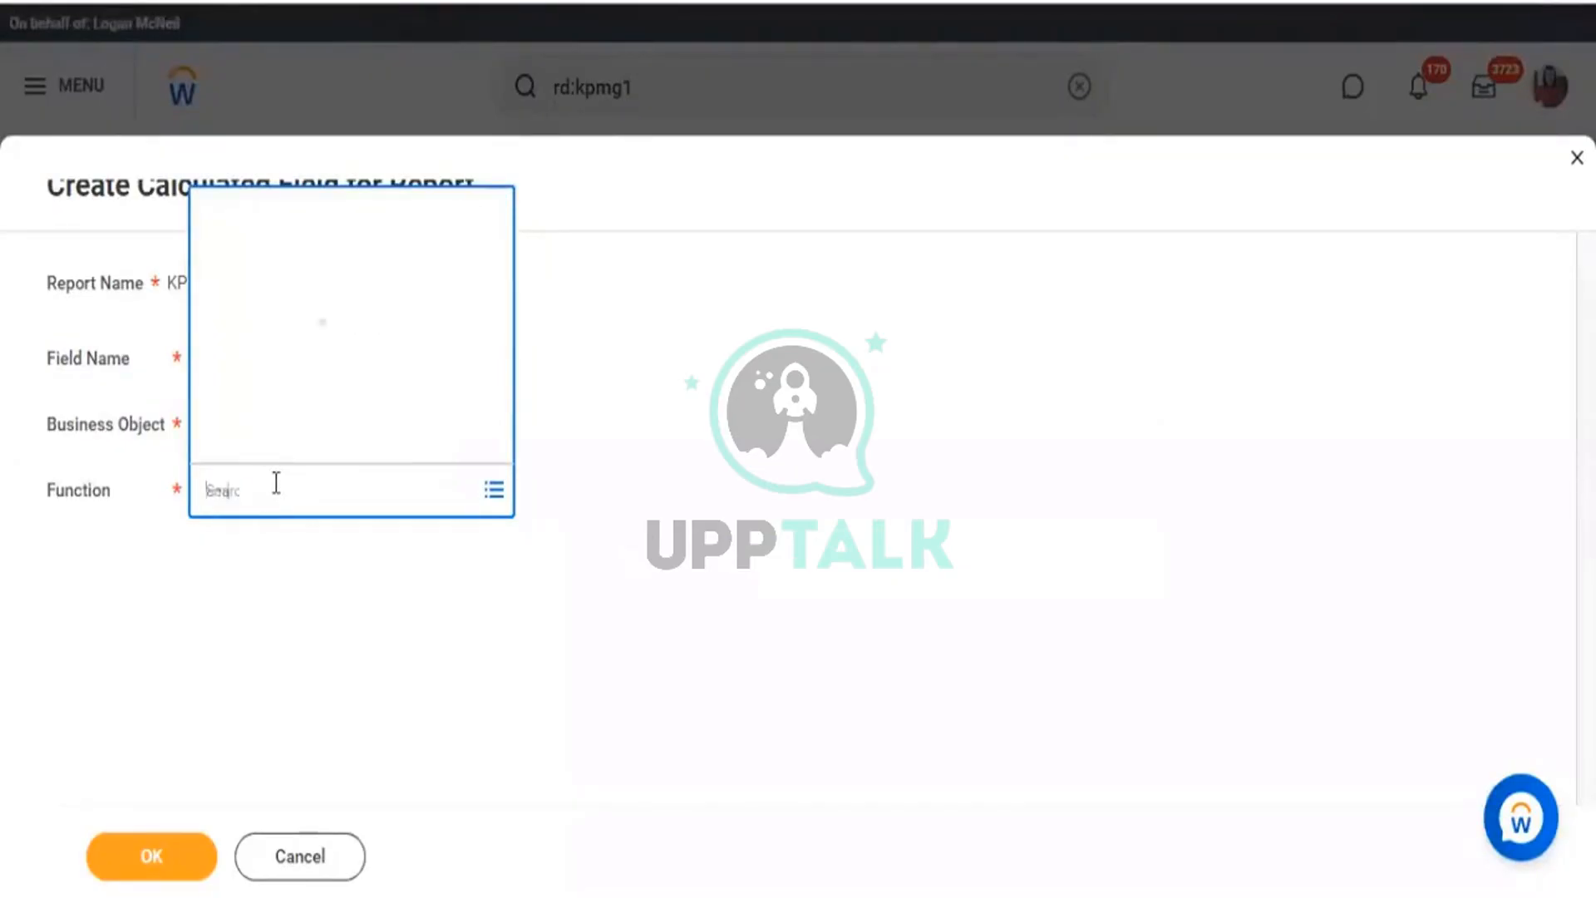
{"action": "type", "text": "em"}
{"action": "key", "text": "Return"}
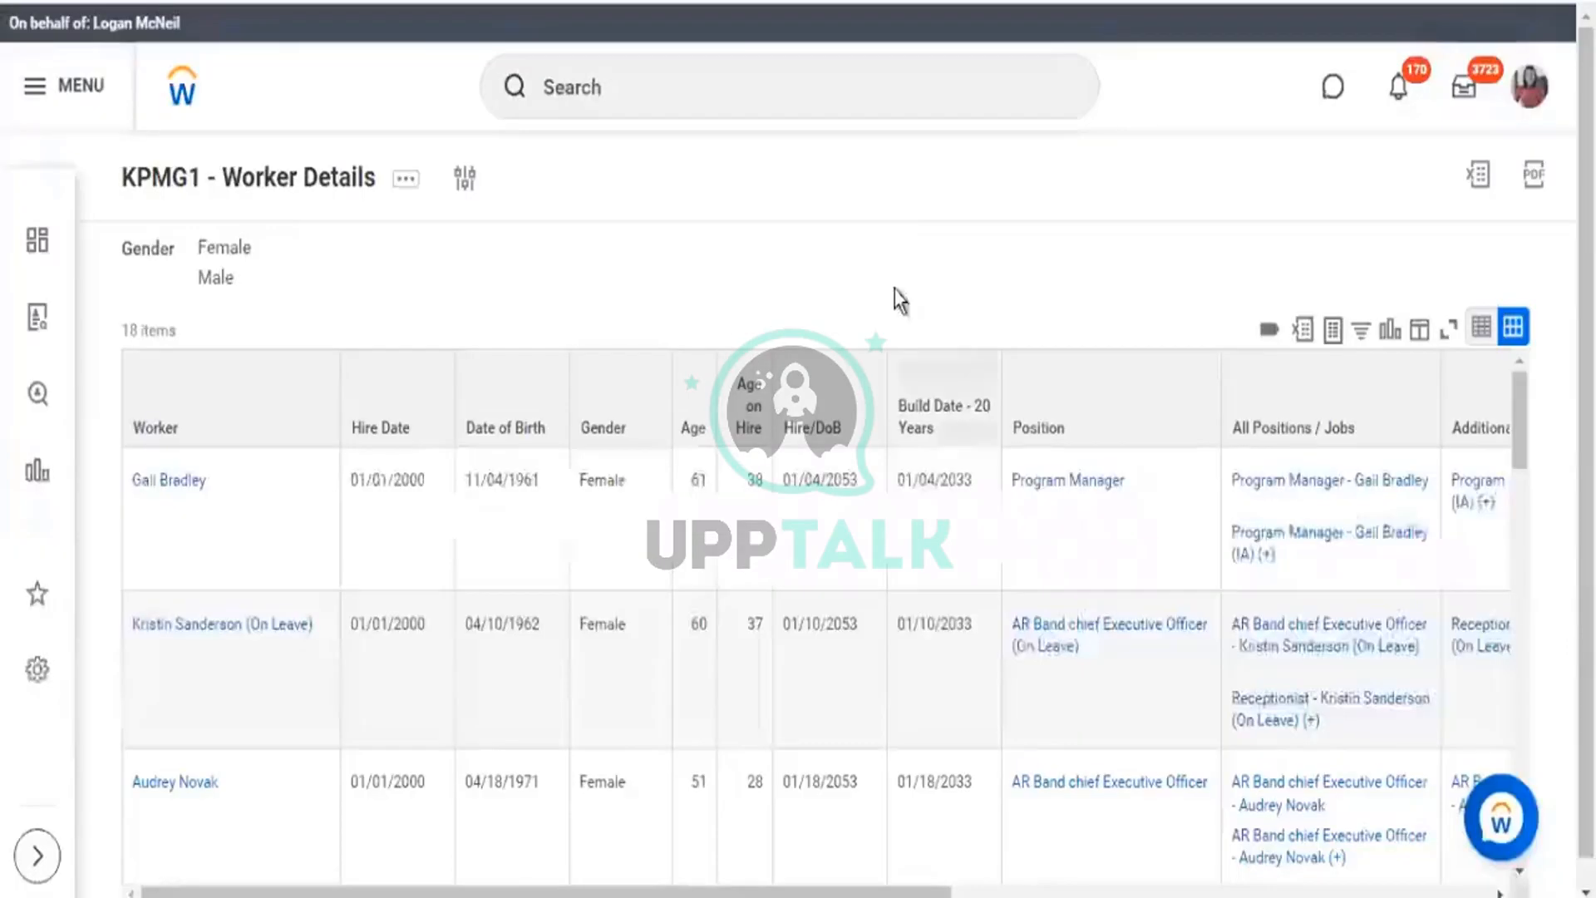
Scroll the report output to review Additional Jobs entries, highlighting row 31's jobs, and check the column's sort menu.
{"action": "scroll", "coordinate": [948, 873], "scroll_direction": "down", "scroll_amount": 3}
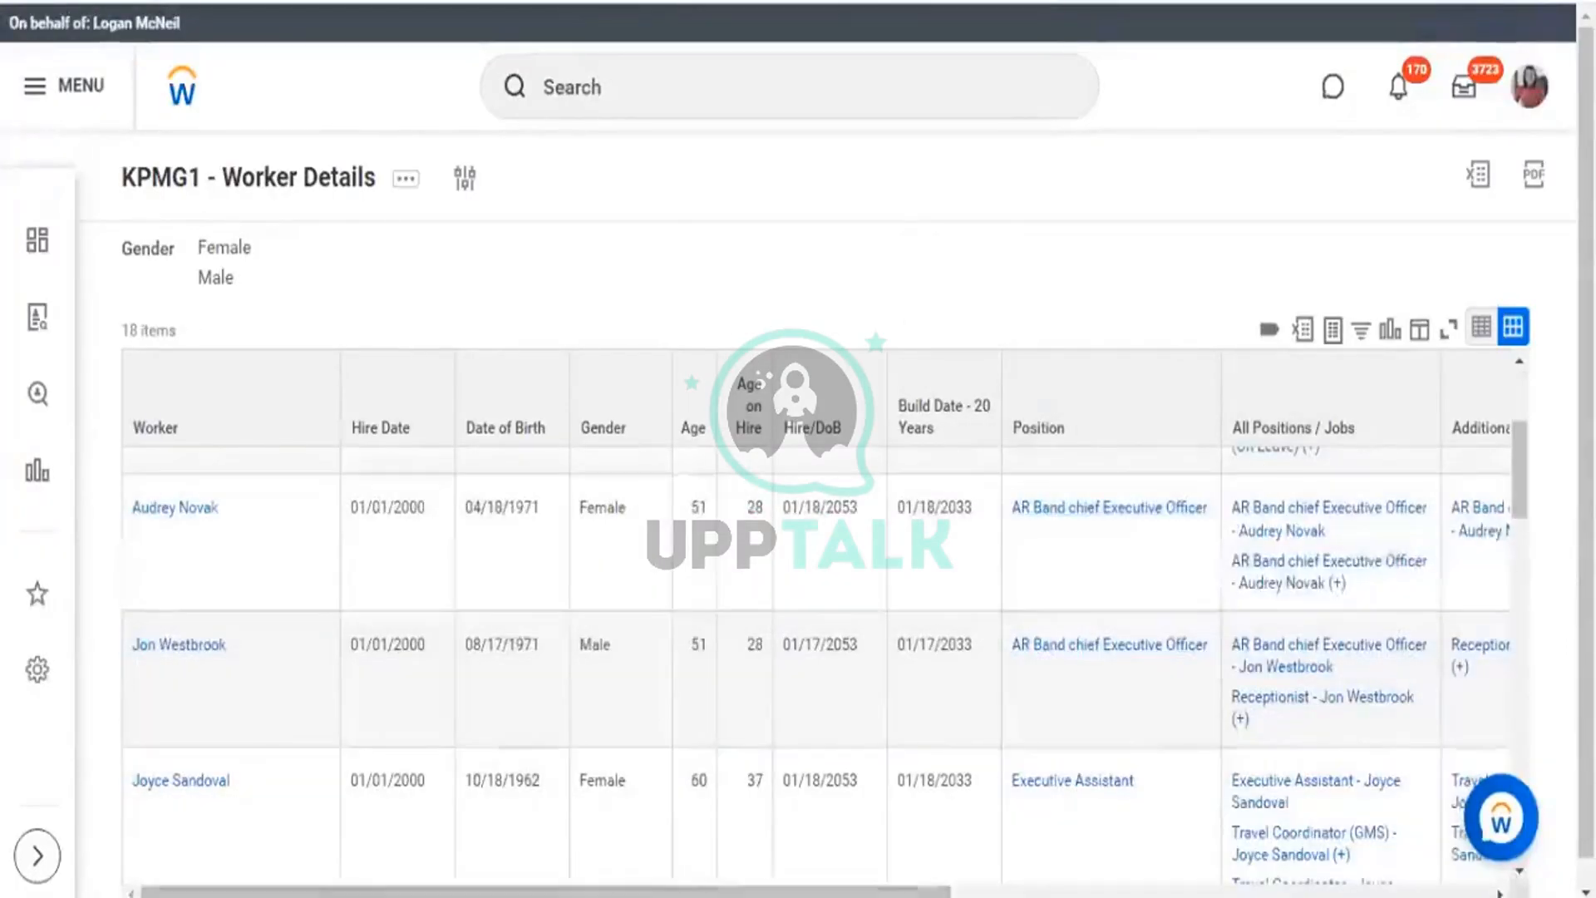
{"action": "scroll", "coordinate": [947, 883], "scroll_direction": "right", "scroll_amount": 5}
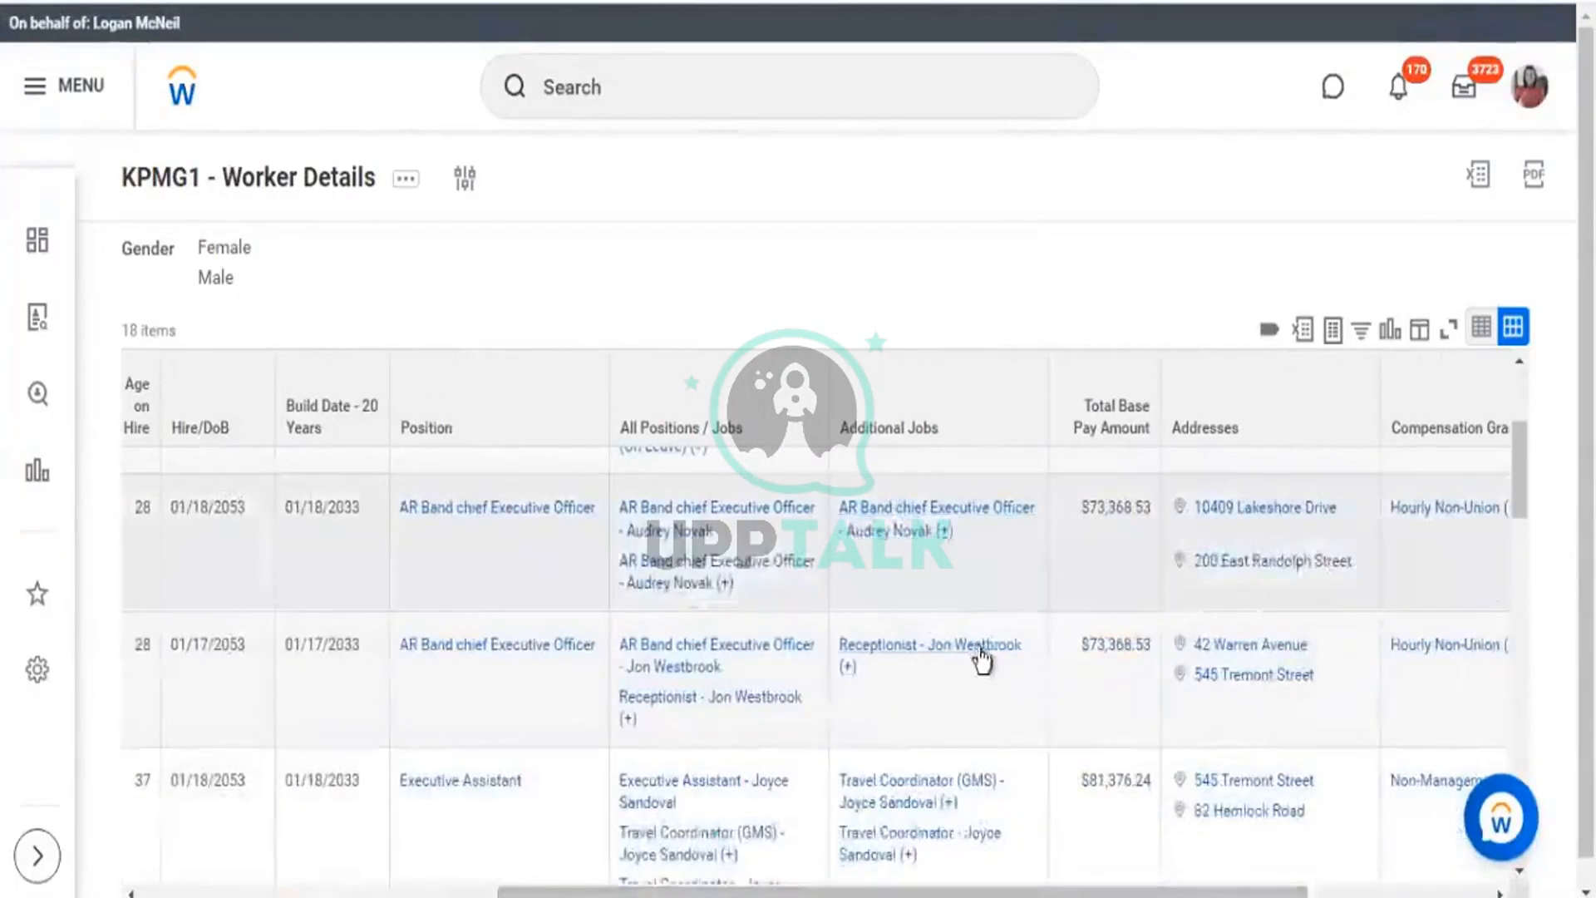
{"action": "scroll", "coordinate": [894, 602], "scroll_direction": "down", "scroll_amount": 2}
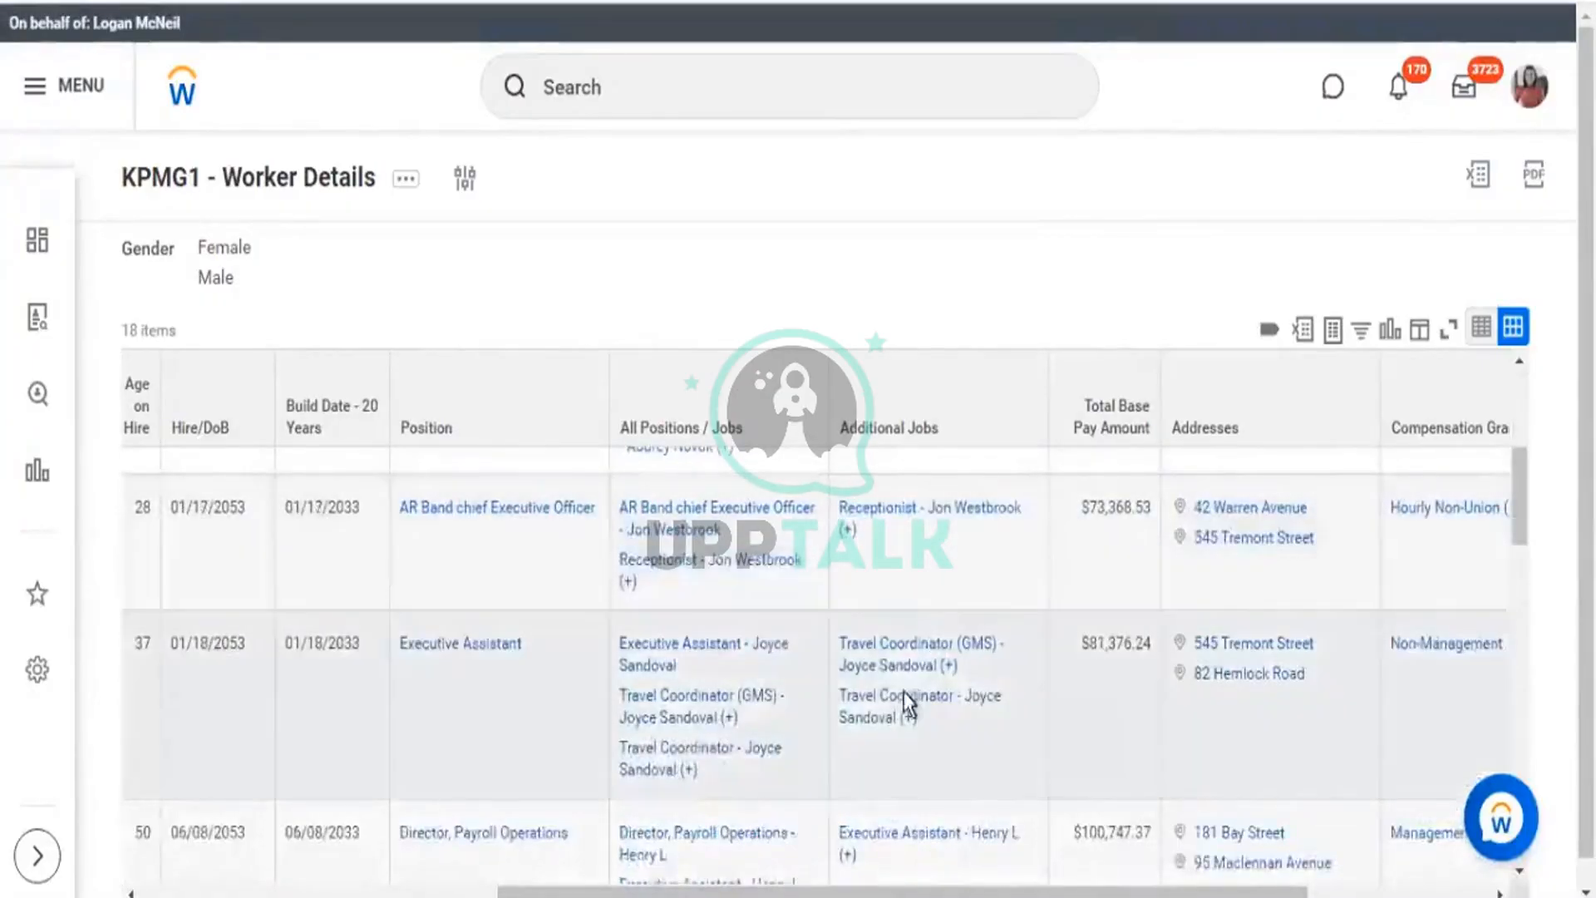
{"action": "scroll", "coordinate": [904, 692], "scroll_direction": "down", "scroll_amount": 2}
{"action": "scroll", "coordinate": [970, 302], "scroll_direction": "down", "scroll_amount": 1}
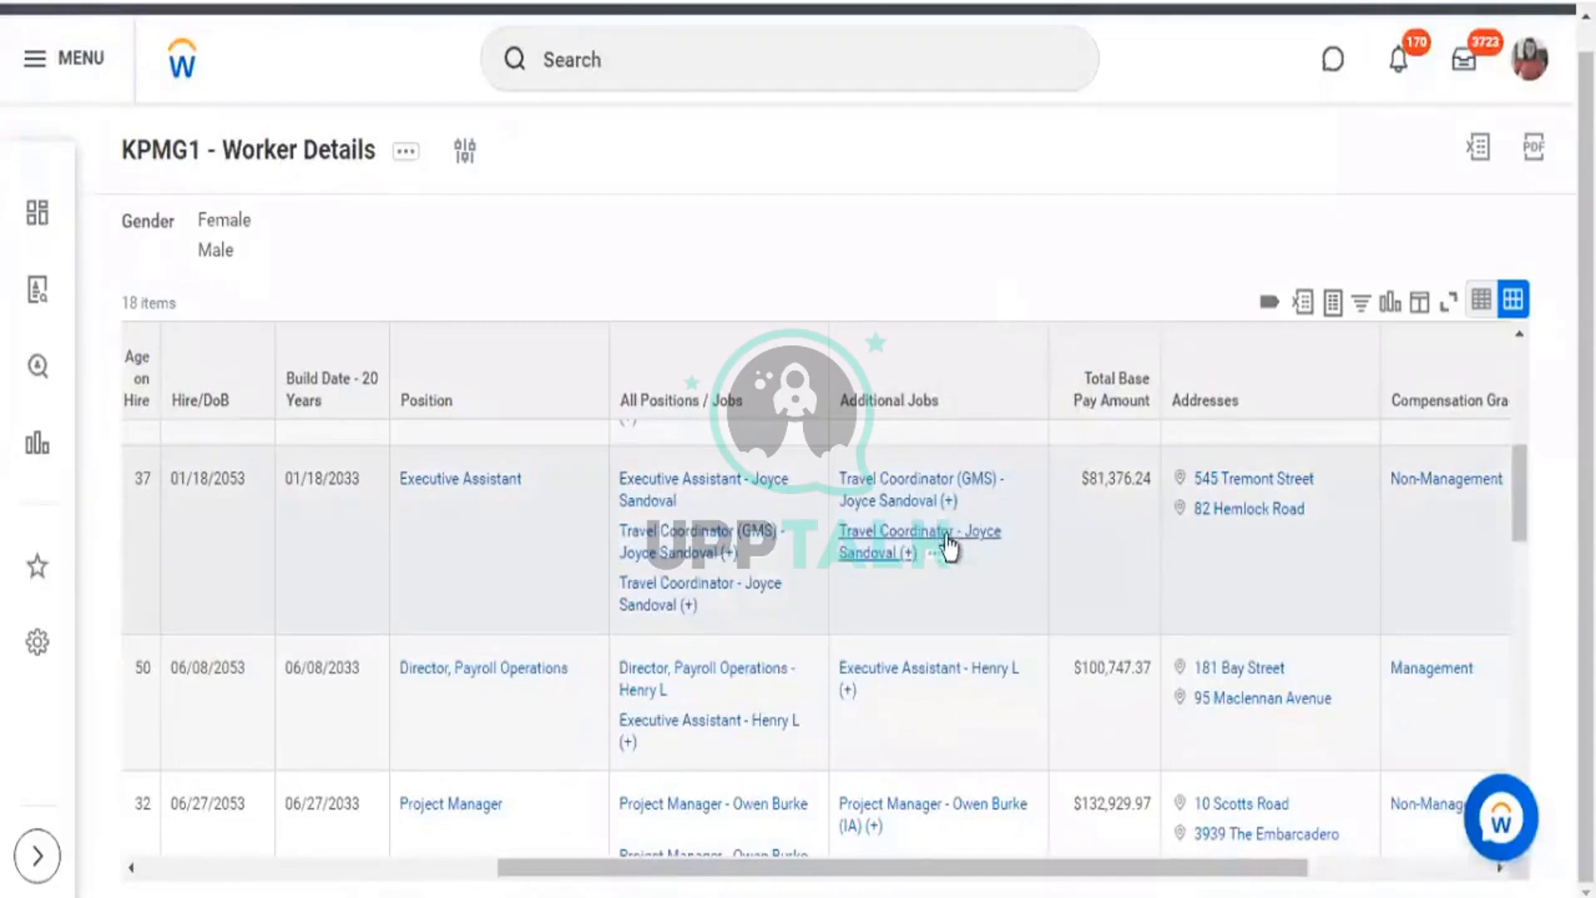
{"action": "scroll", "coordinate": [939, 648], "scroll_direction": "down", "scroll_amount": 2}
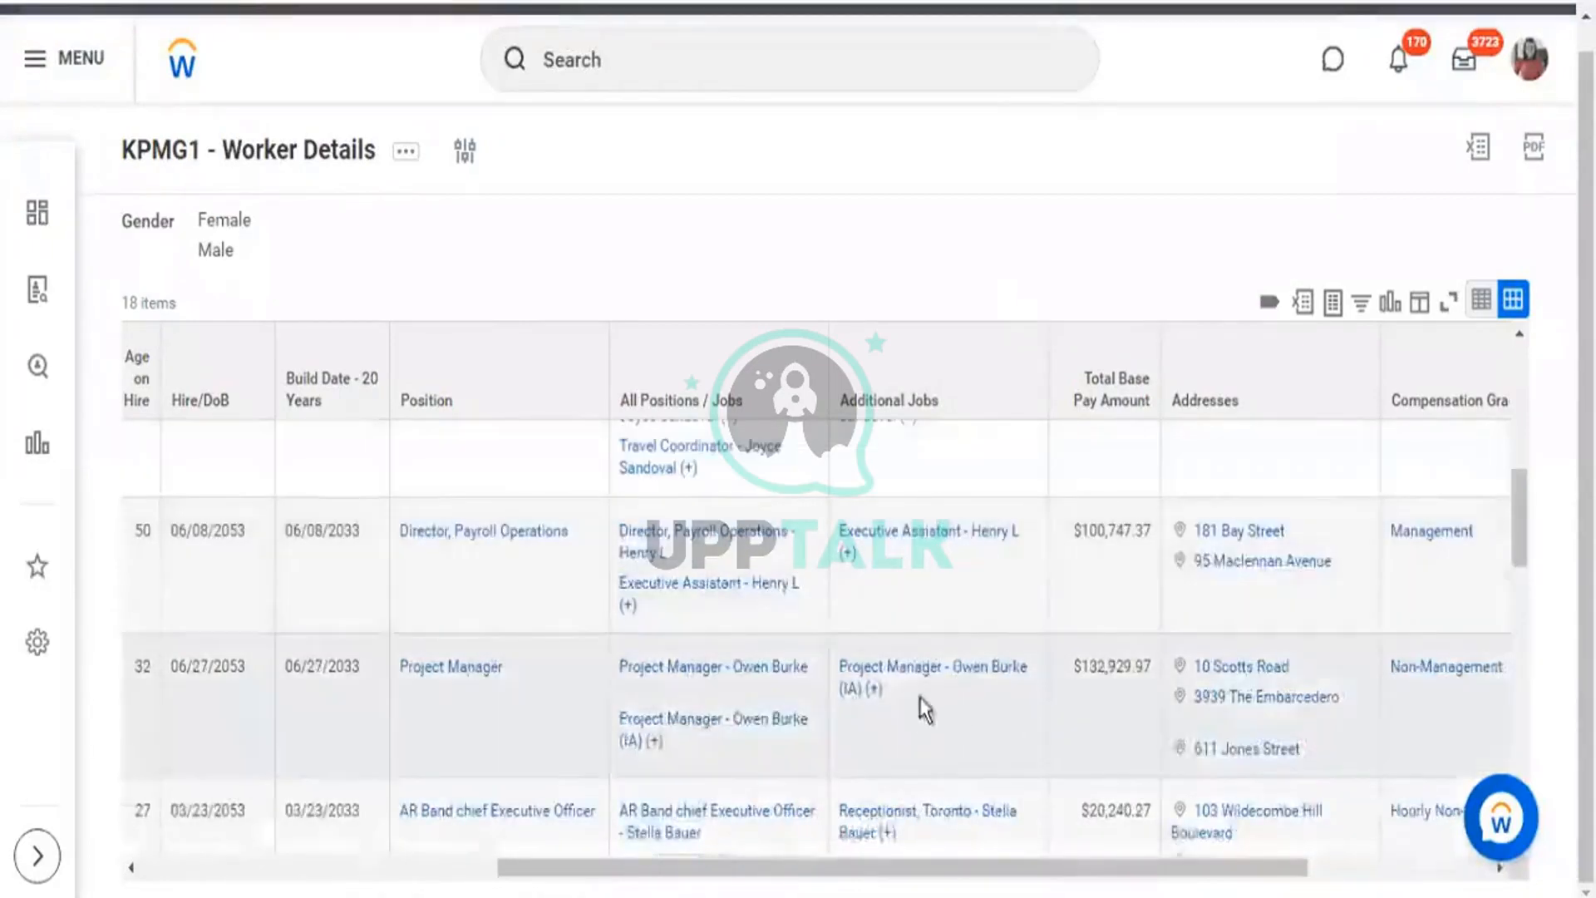
{"action": "scroll", "coordinate": [922, 665], "scroll_direction": "down", "scroll_amount": 2}
{"action": "scroll", "coordinate": [973, 673], "scroll_direction": "down", "scroll_amount": 2}
{"action": "scroll", "coordinate": [976, 683], "scroll_direction": "down", "scroll_amount": 4}
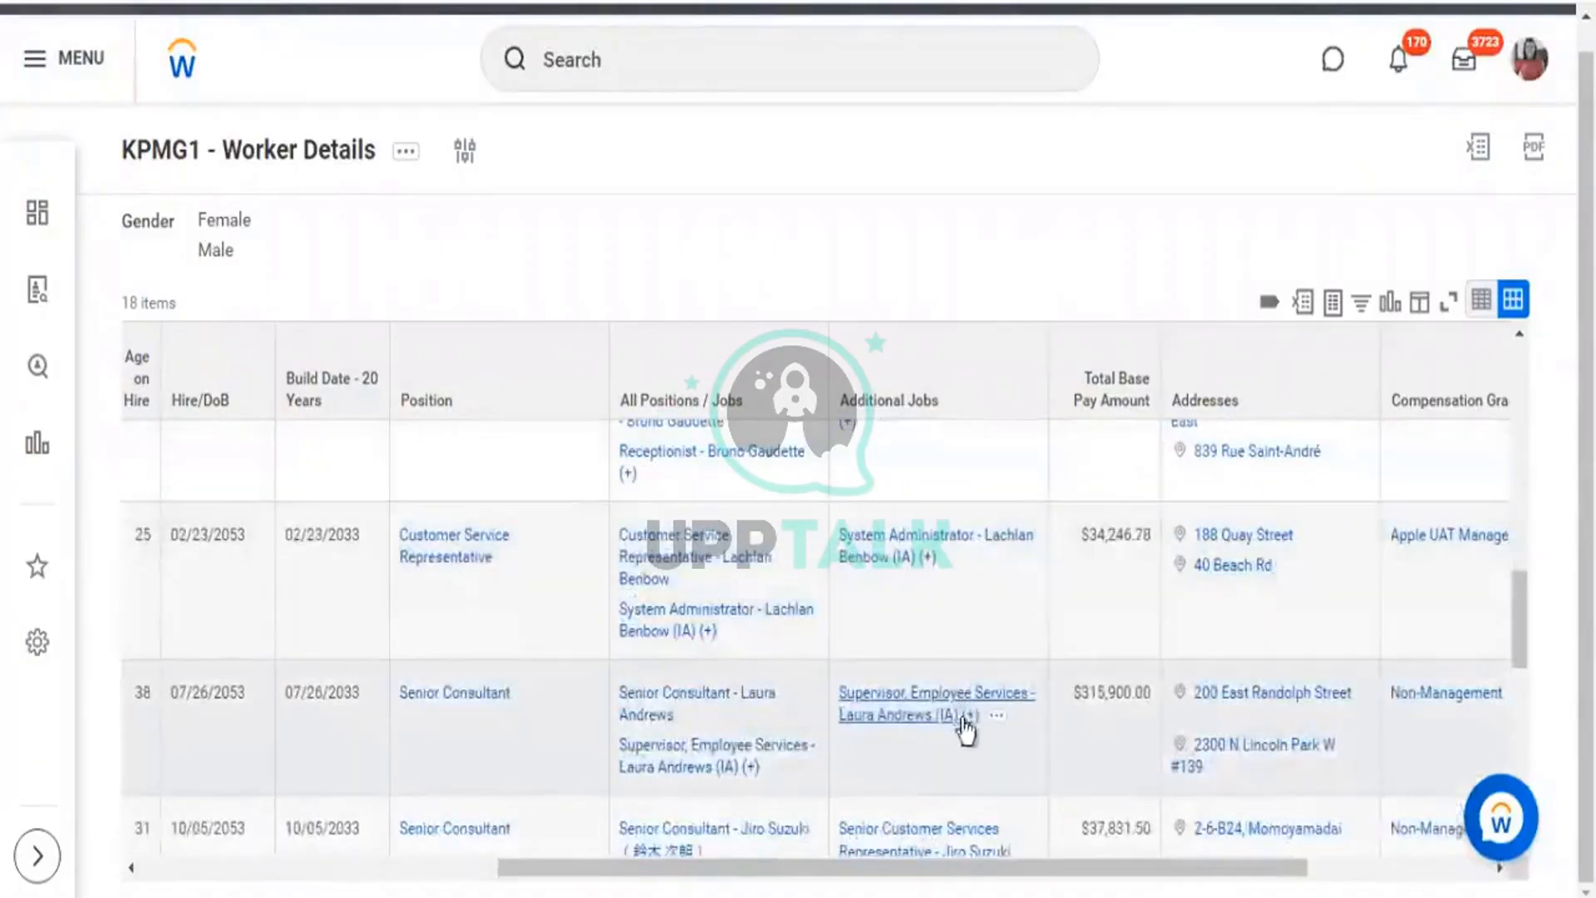
{"action": "scroll", "coordinate": [994, 730], "scroll_direction": "down", "scroll_amount": 3}
{"action": "scroll", "coordinate": [968, 707], "scroll_direction": "down", "scroll_amount": 2}
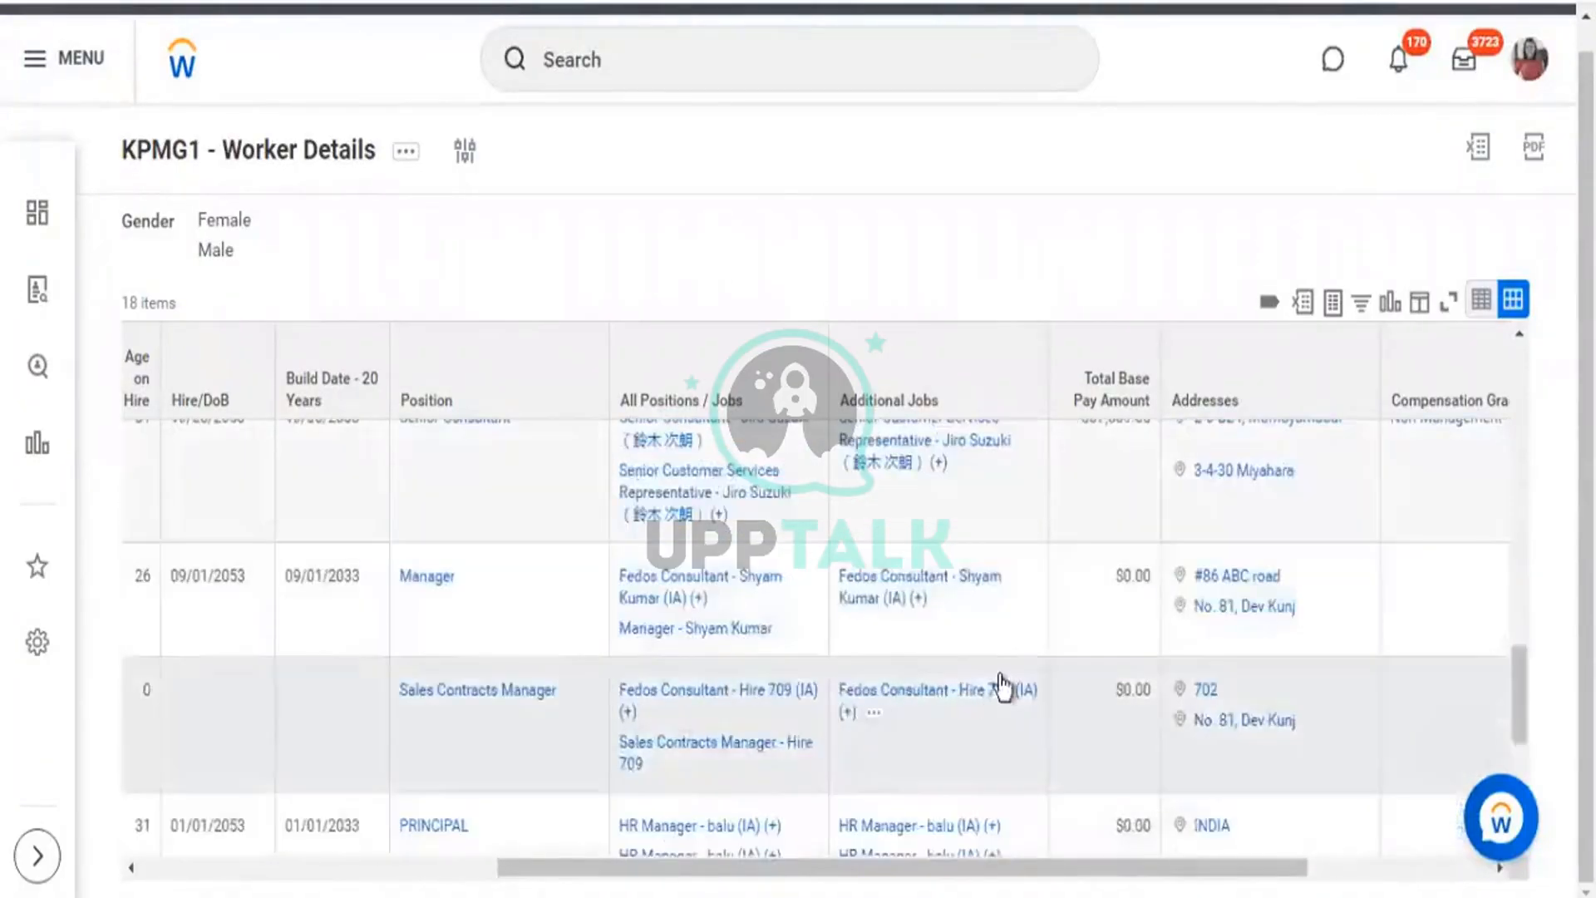
{"action": "scroll", "coordinate": [999, 677], "scroll_direction": "down", "scroll_amount": 2}
{"action": "scroll", "coordinate": [1037, 701], "scroll_direction": "down", "scroll_amount": 2}
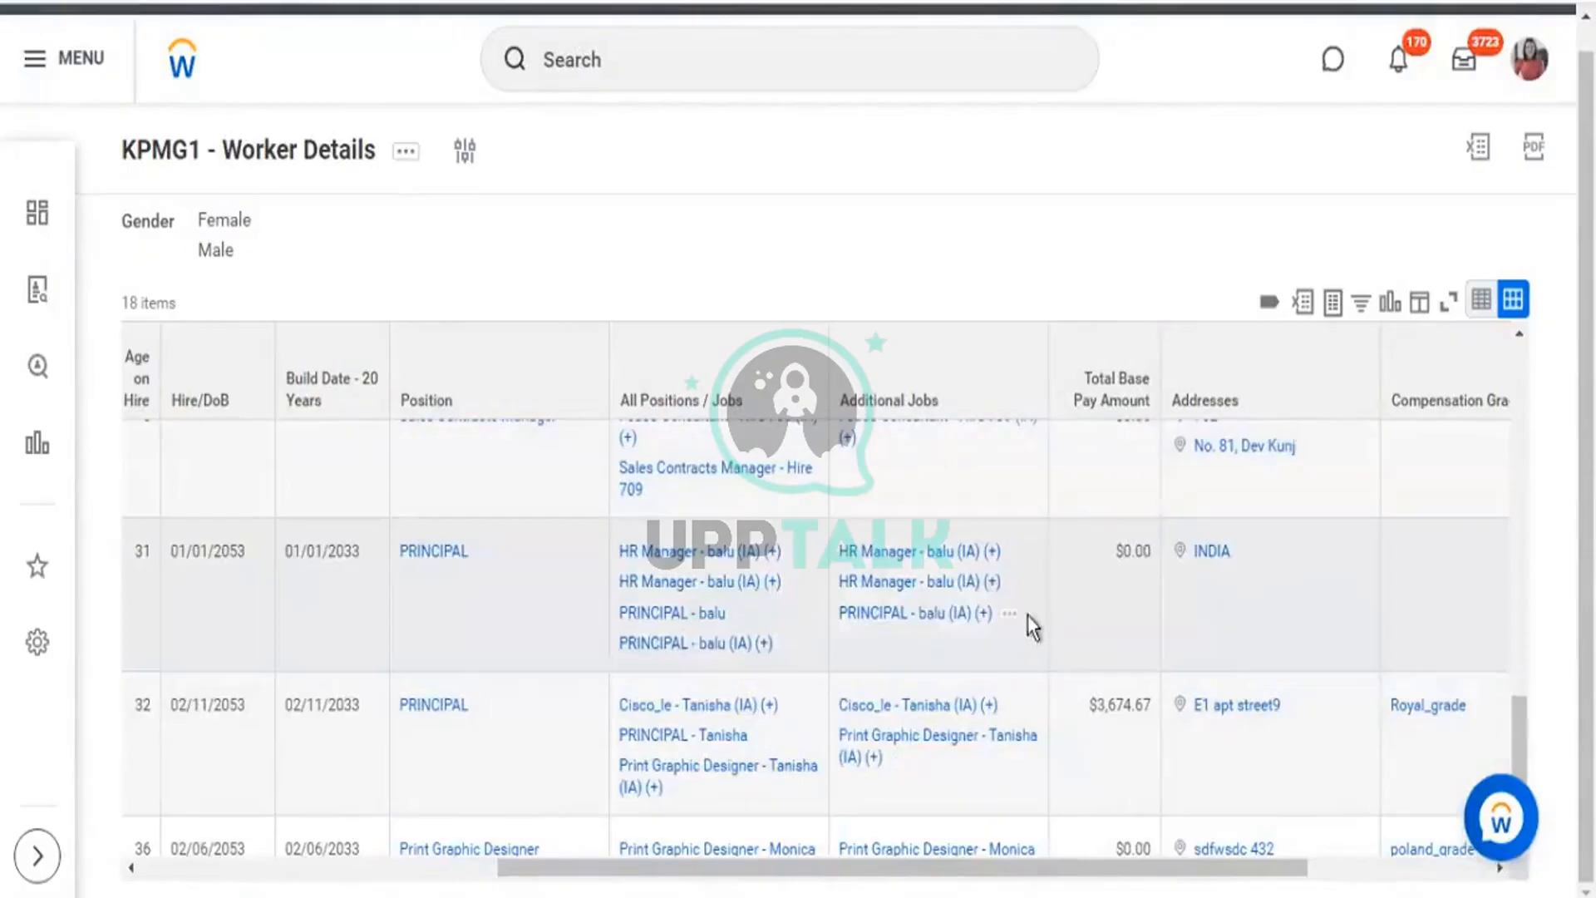
{"action": "left_click_drag", "start_coordinate": [985, 616], "coordinate": [830, 546]}
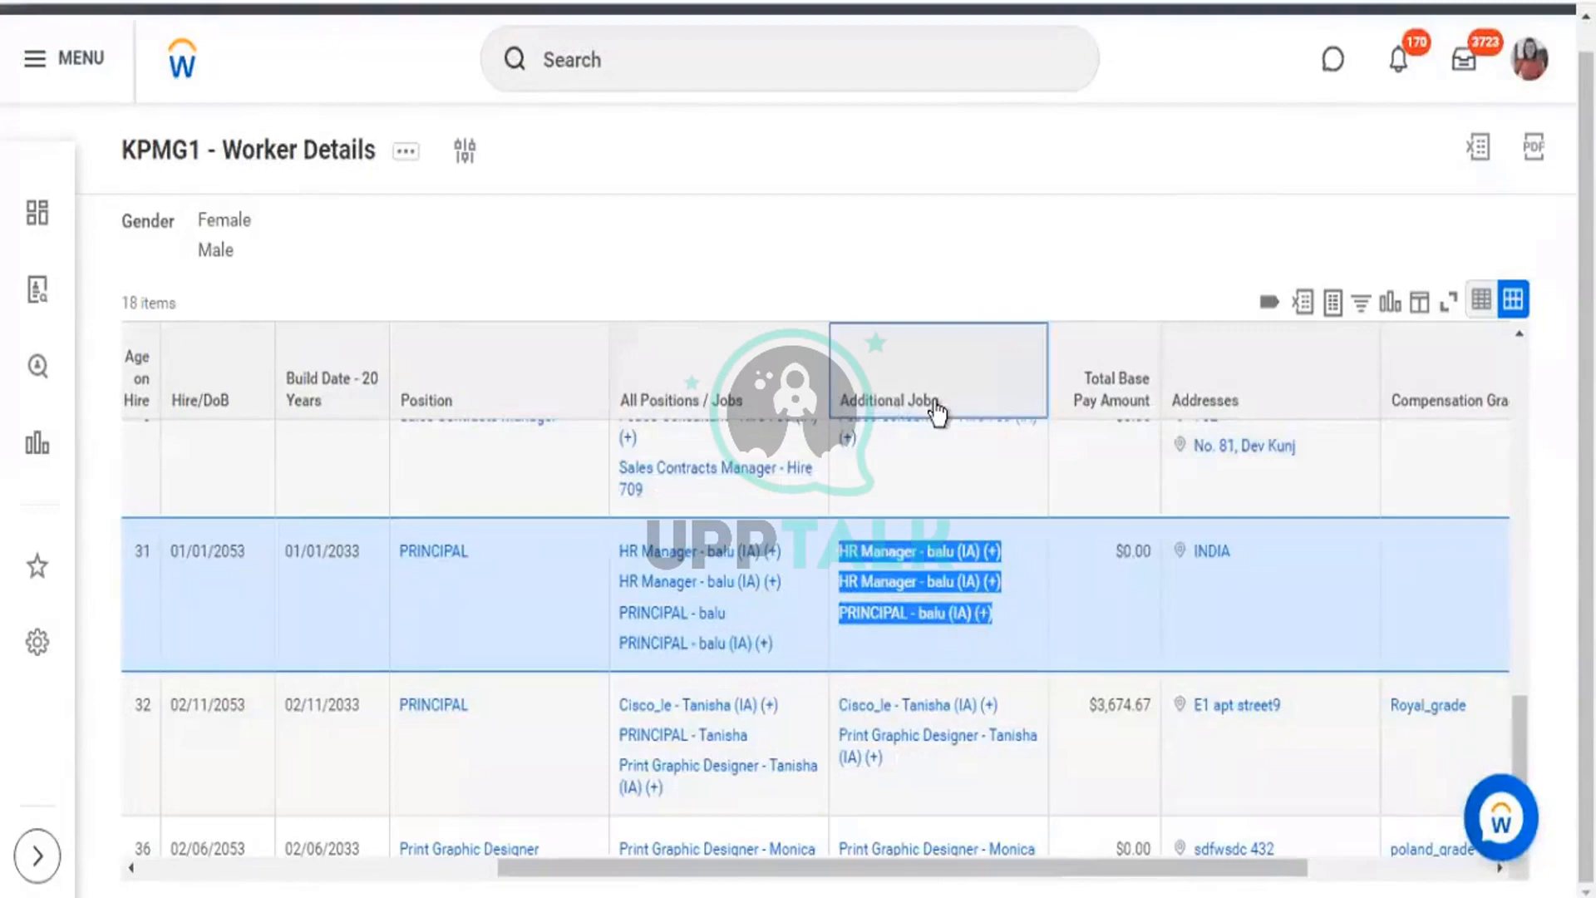
{"action": "left_click", "coordinate": [1054, 398]}
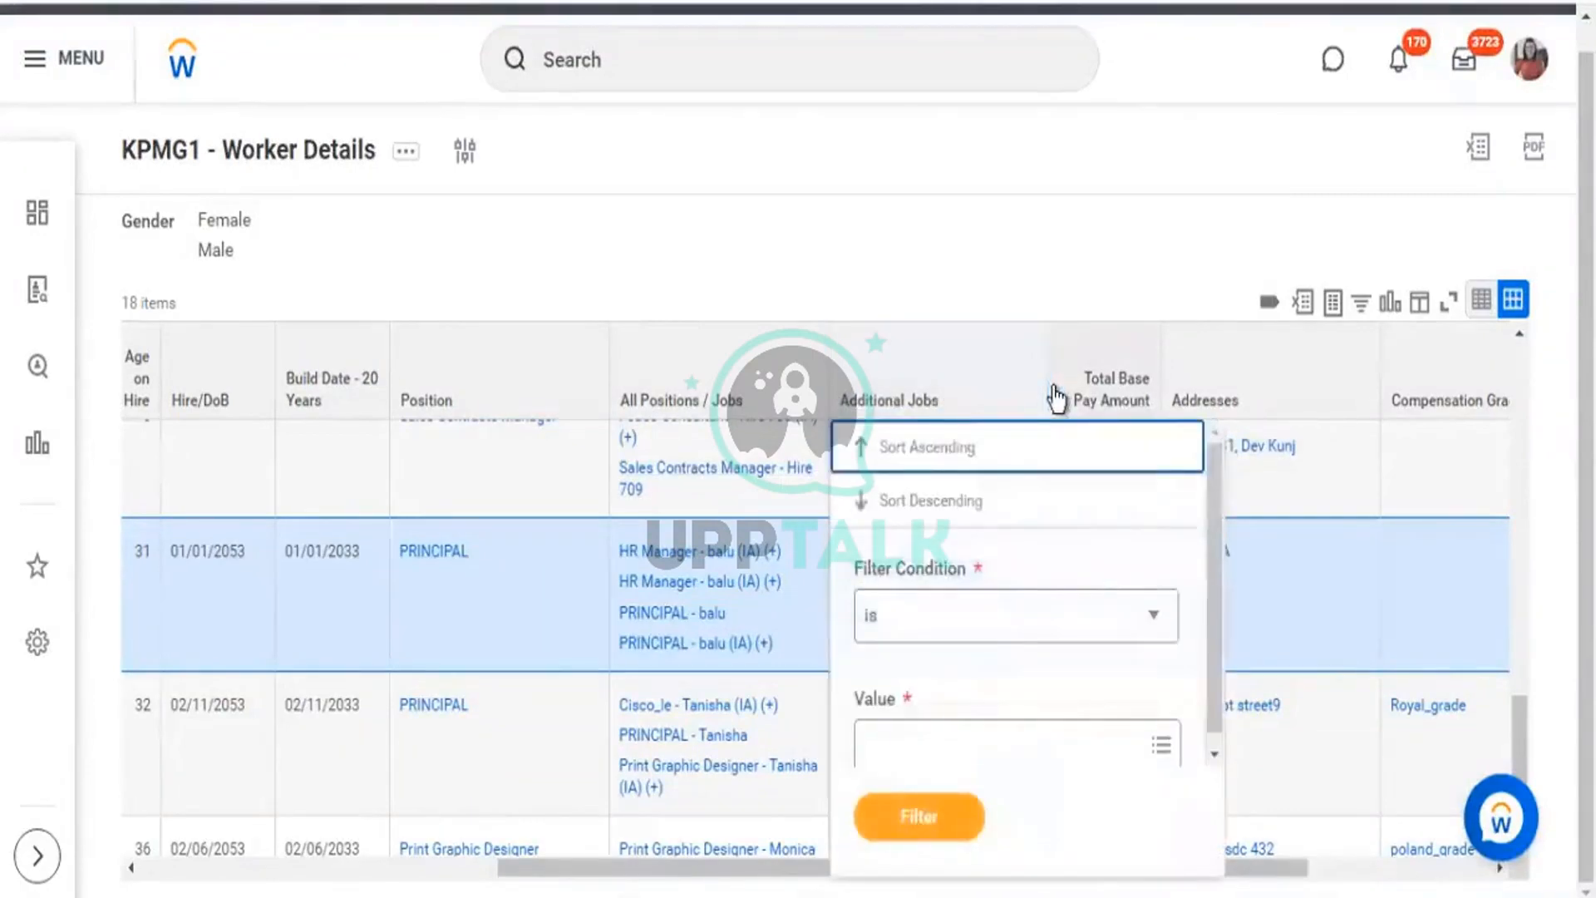
{"action": "left_click", "coordinate": [1105, 216]}
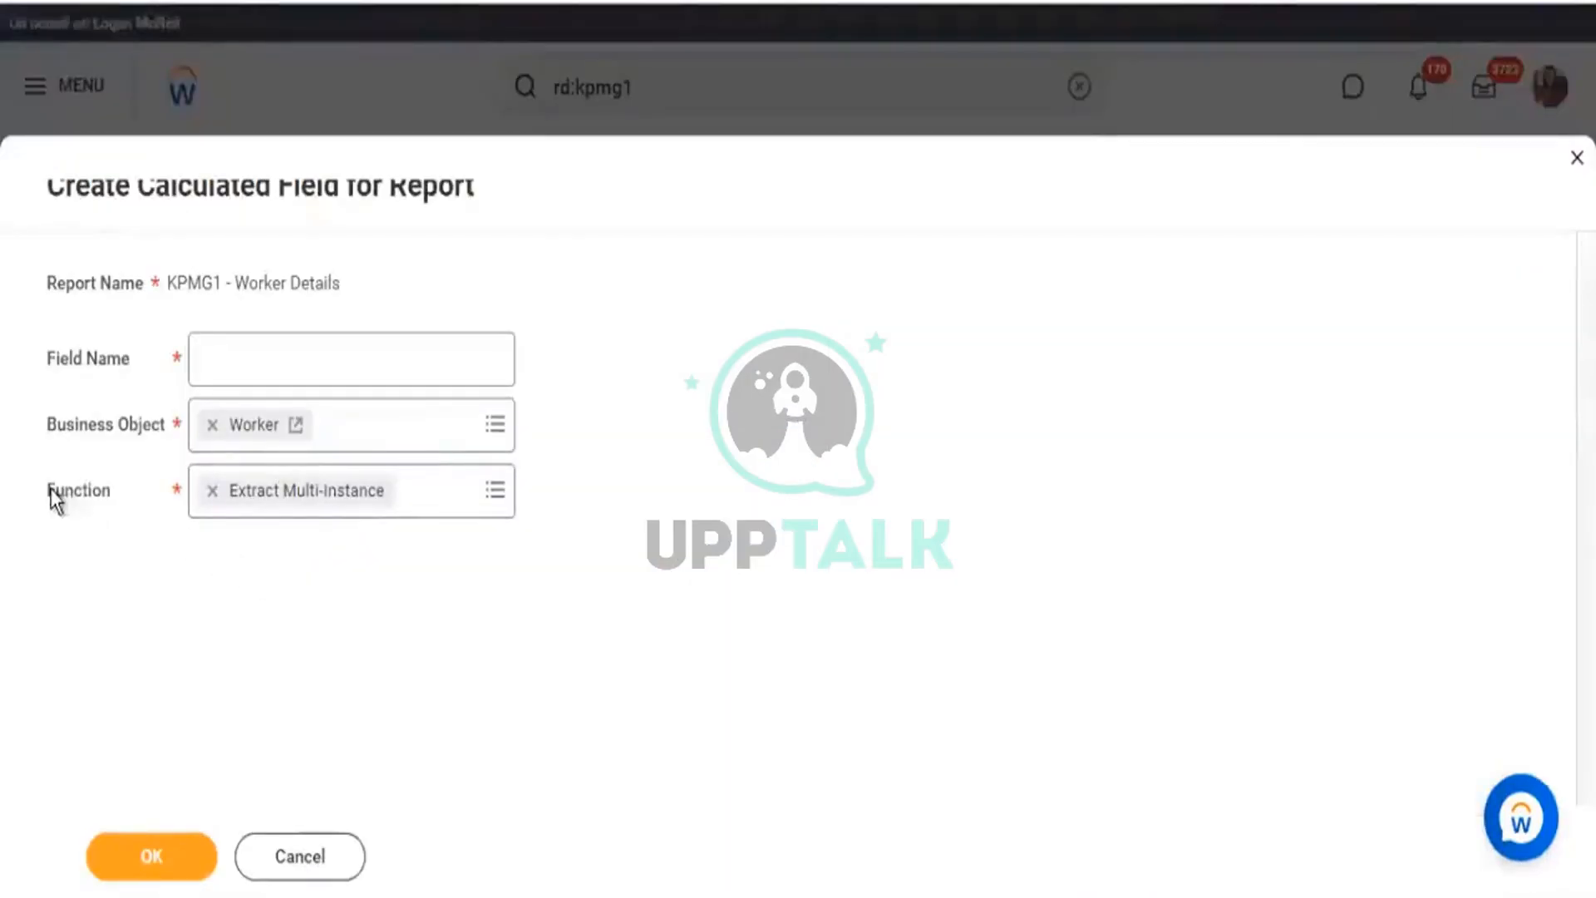
Name the Extract Multi-Instance field 'CF - EMI - Worker - IA Jobs' and confirm it.
{"action": "left_click_drag", "start_coordinate": [54, 494], "coordinate": [106, 497]}
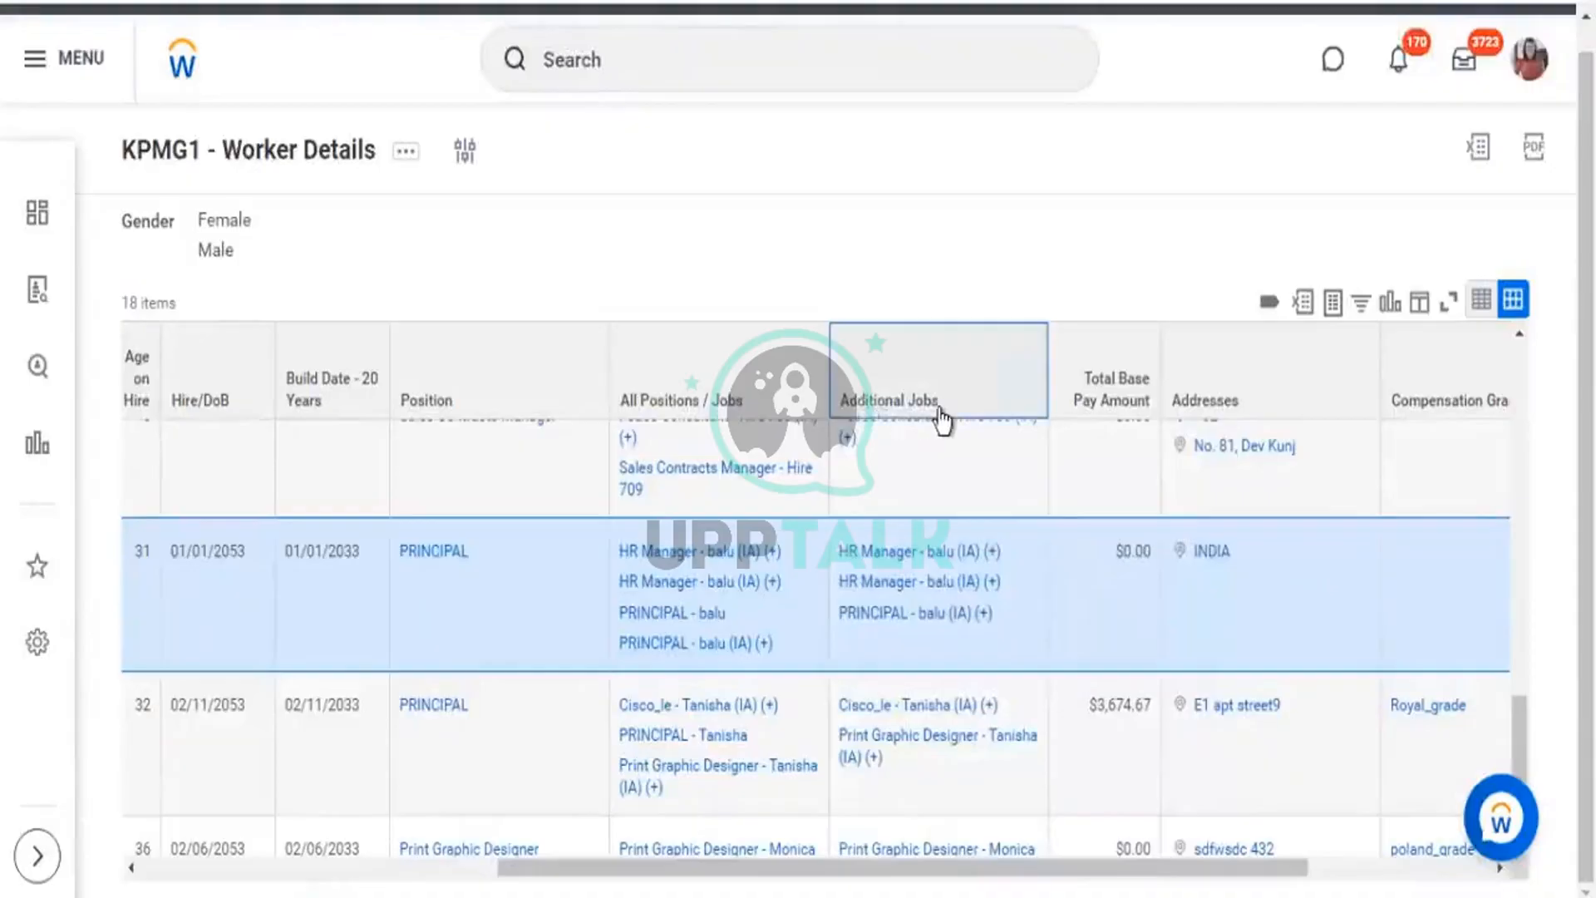
{"action": "left_click_drag", "start_coordinate": [848, 401], "coordinate": [946, 409]}
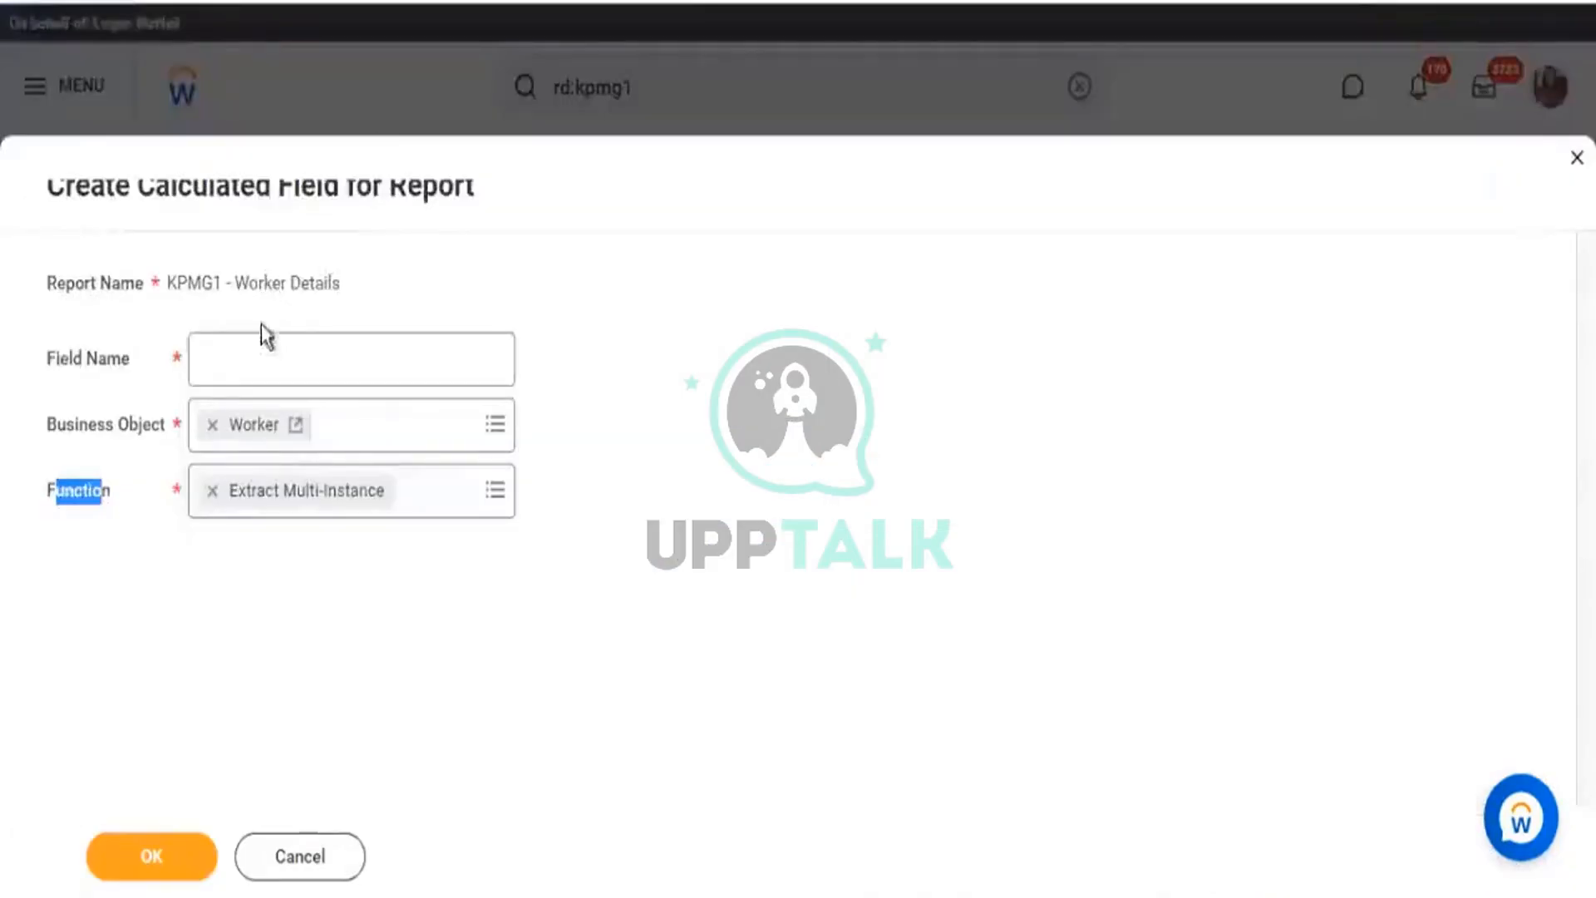
{"action": "left_click", "coordinate": [260, 346]}
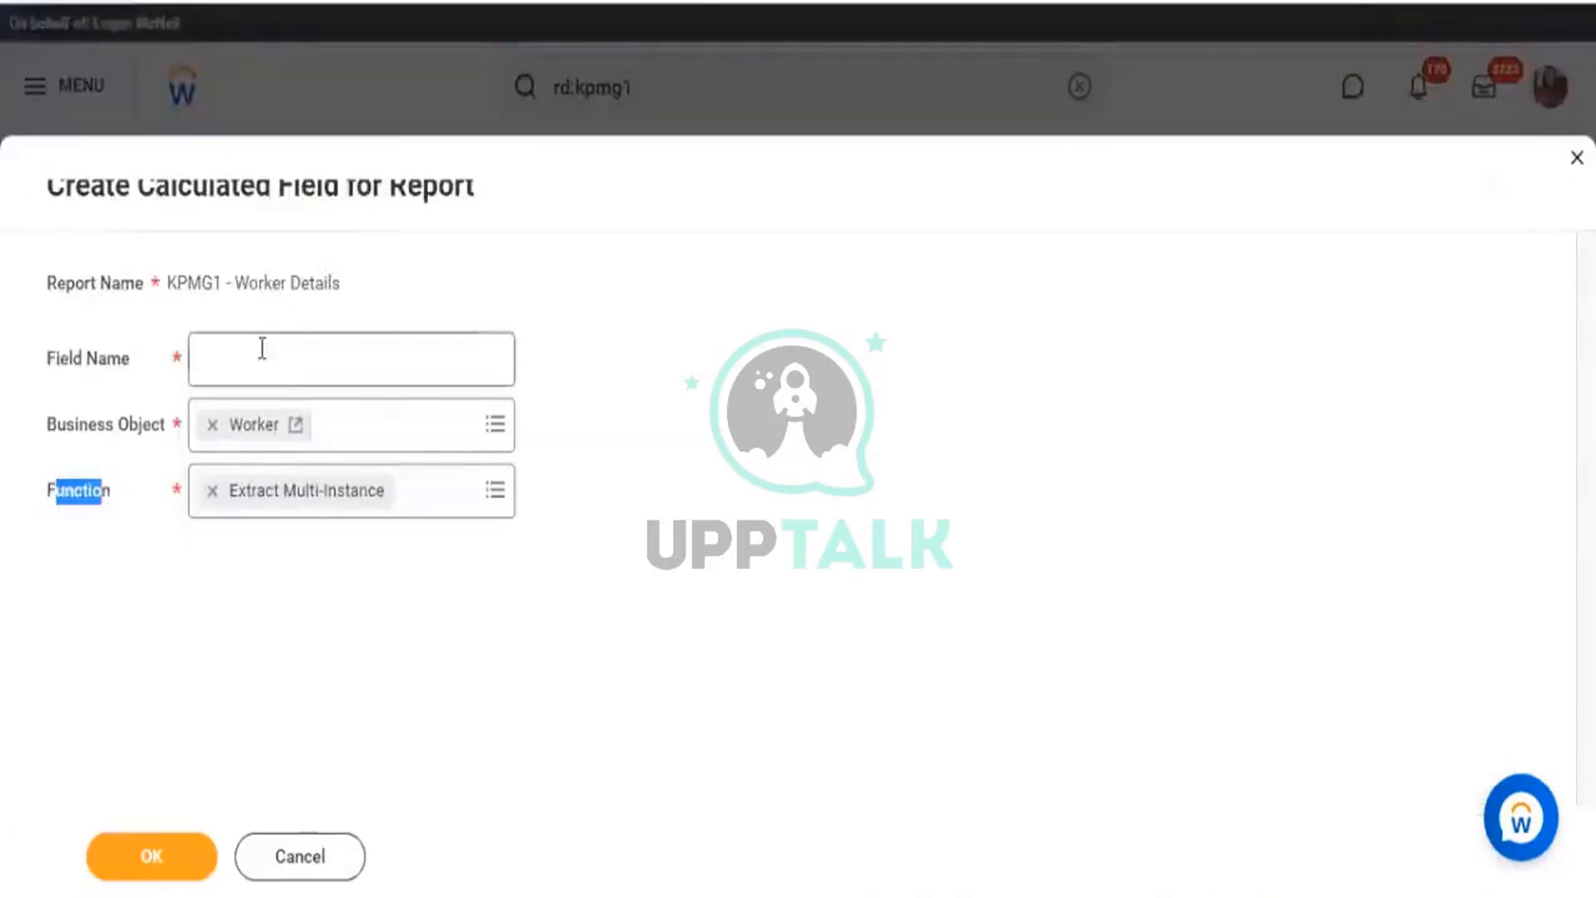
{"action": "type", "text": "CF - EMI -"}
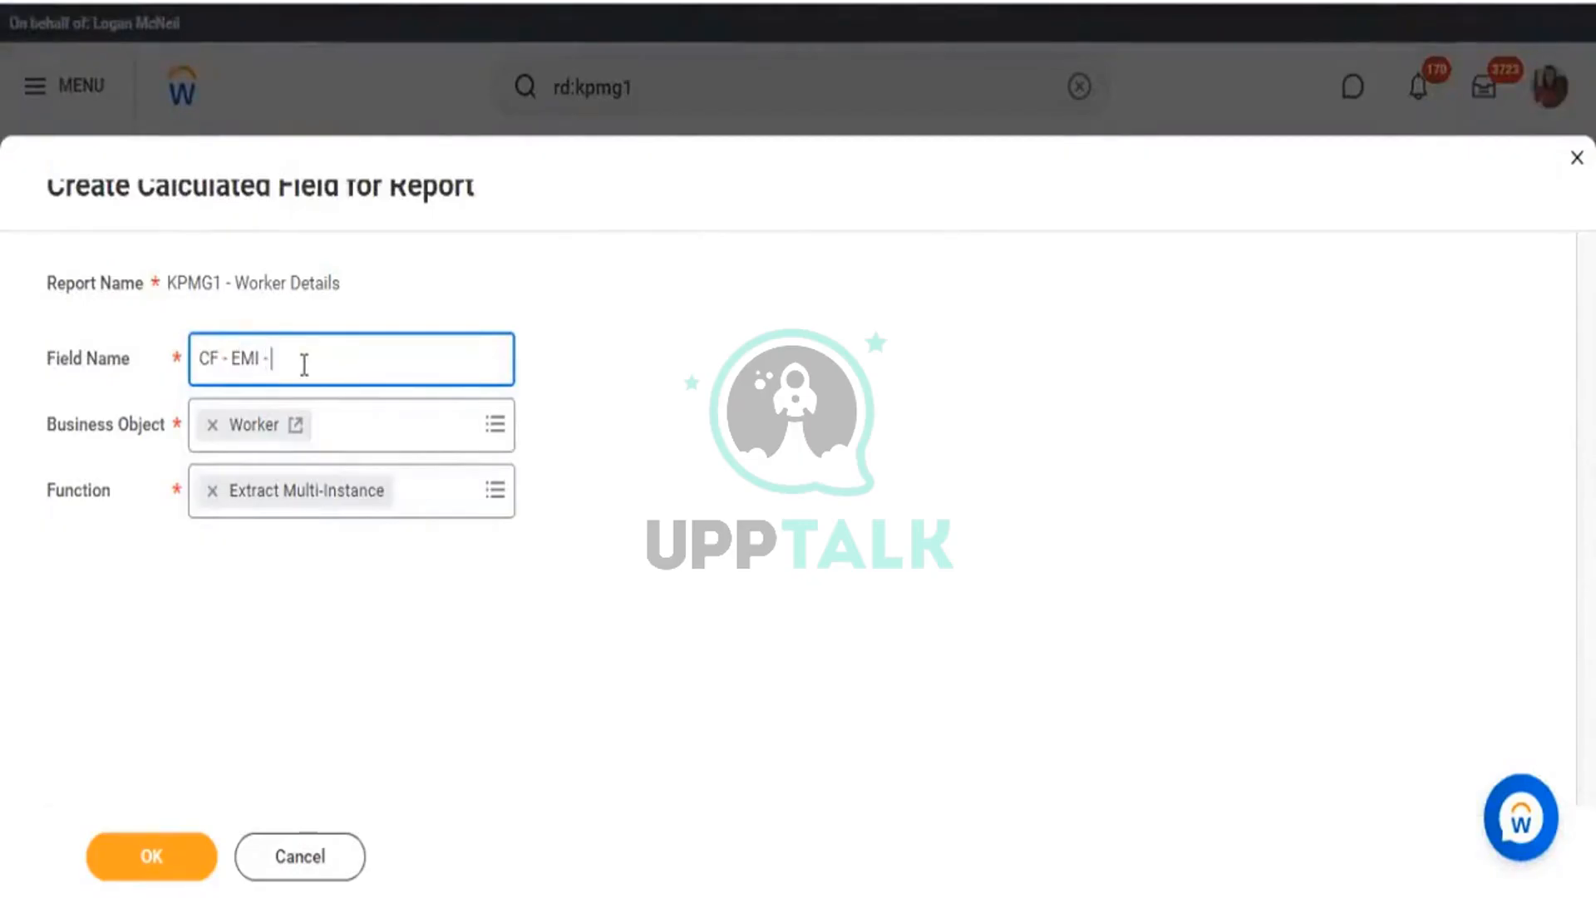
{"action": "type", "text": " Worker - I"}
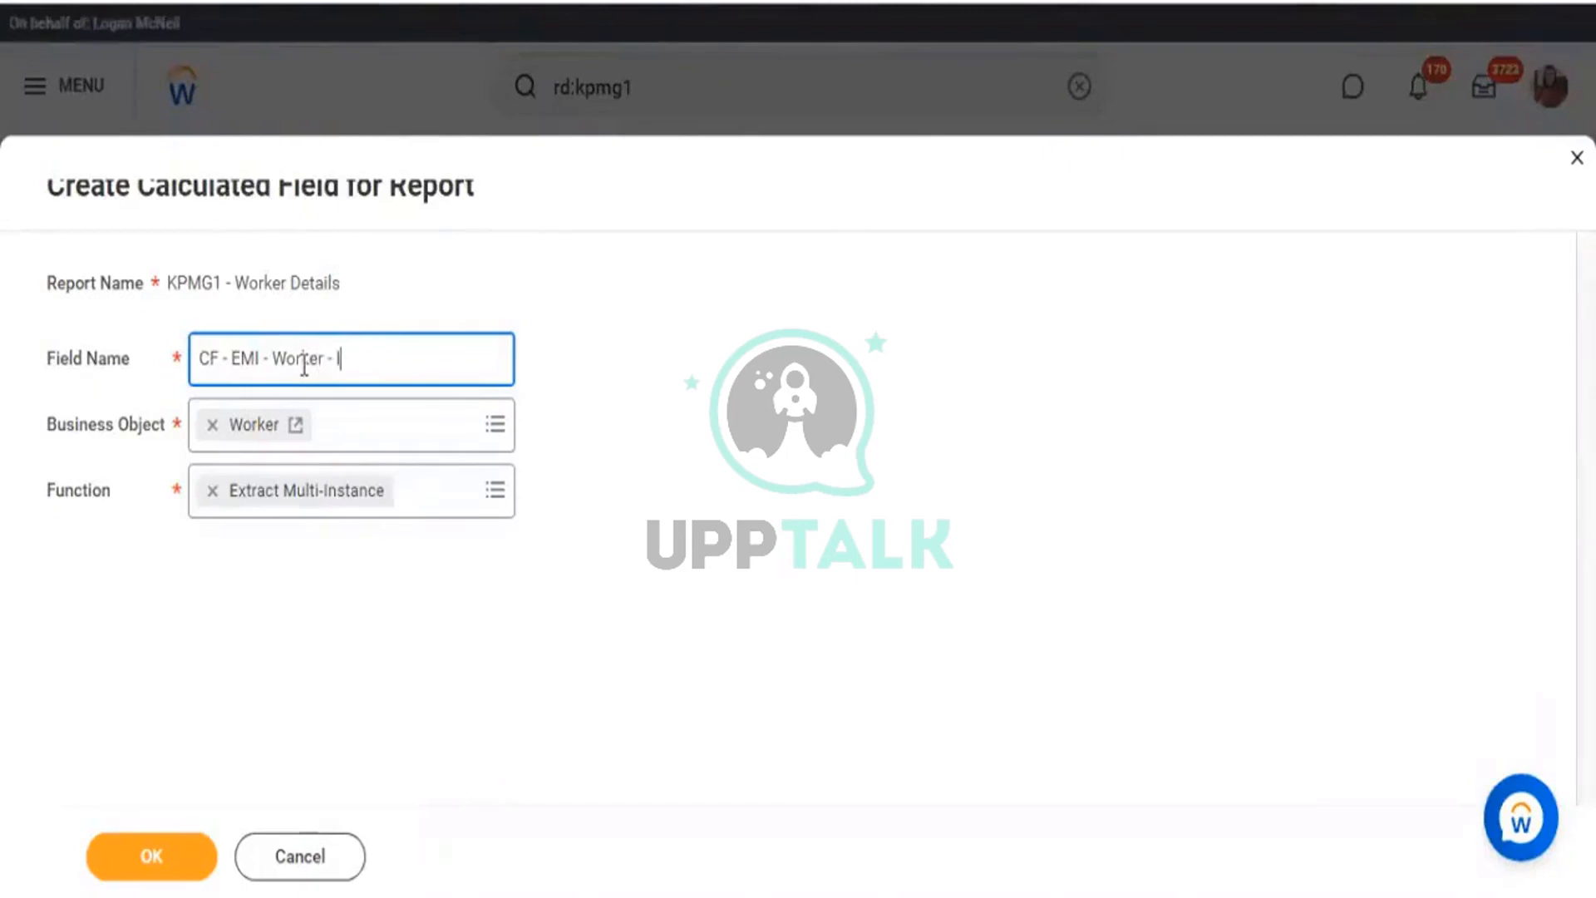
{"action": "type", "text": "A Jobs"}
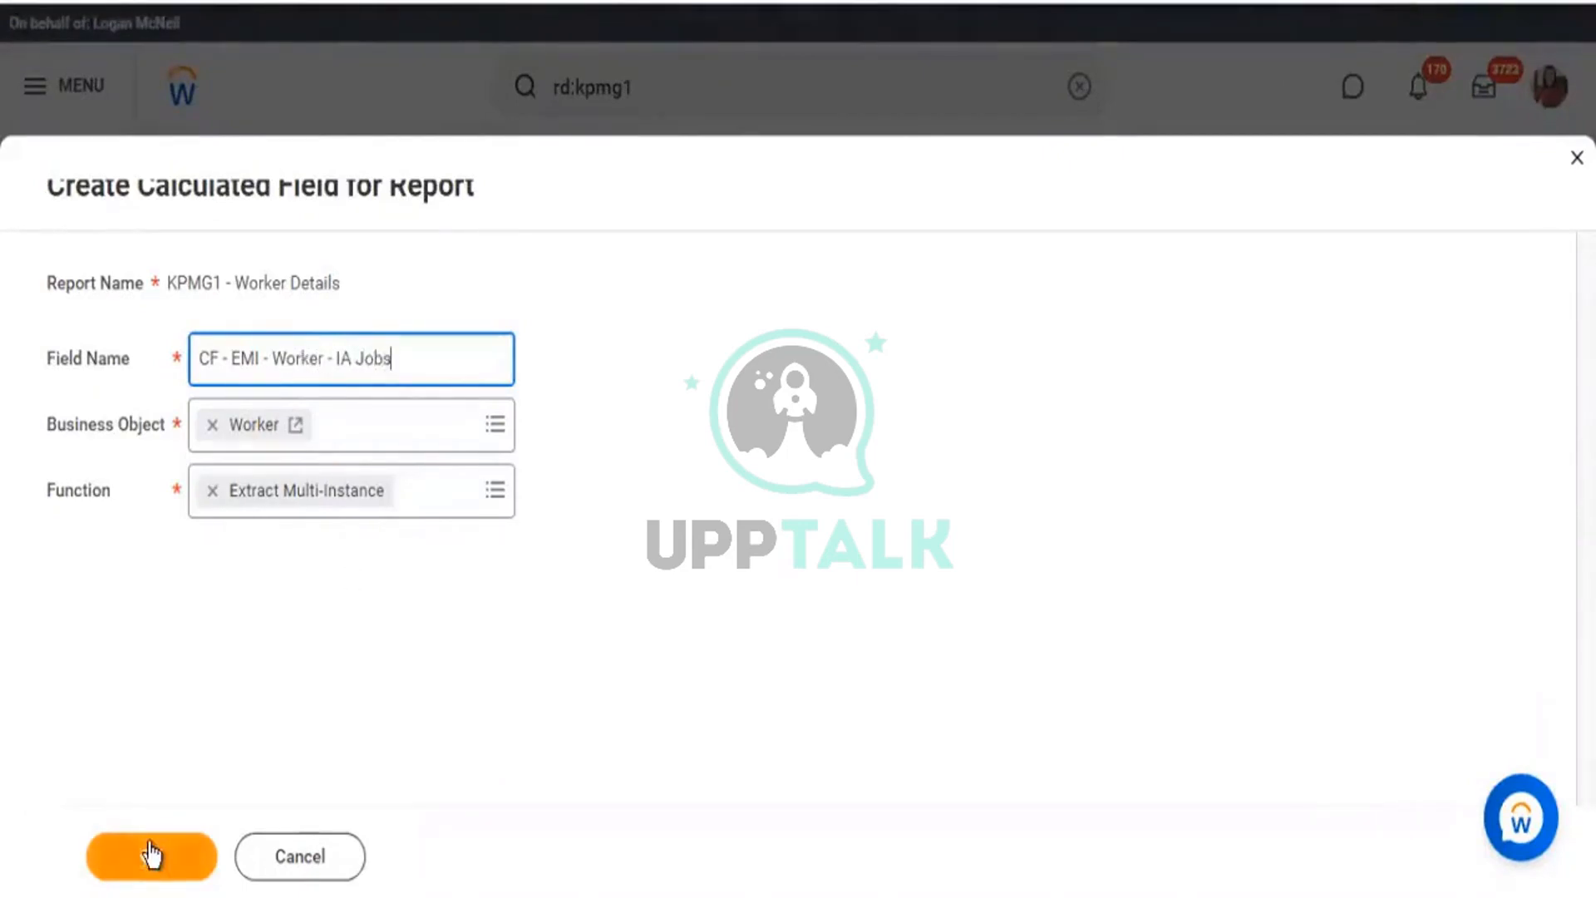
{"action": "left_click", "coordinate": [151, 854]}
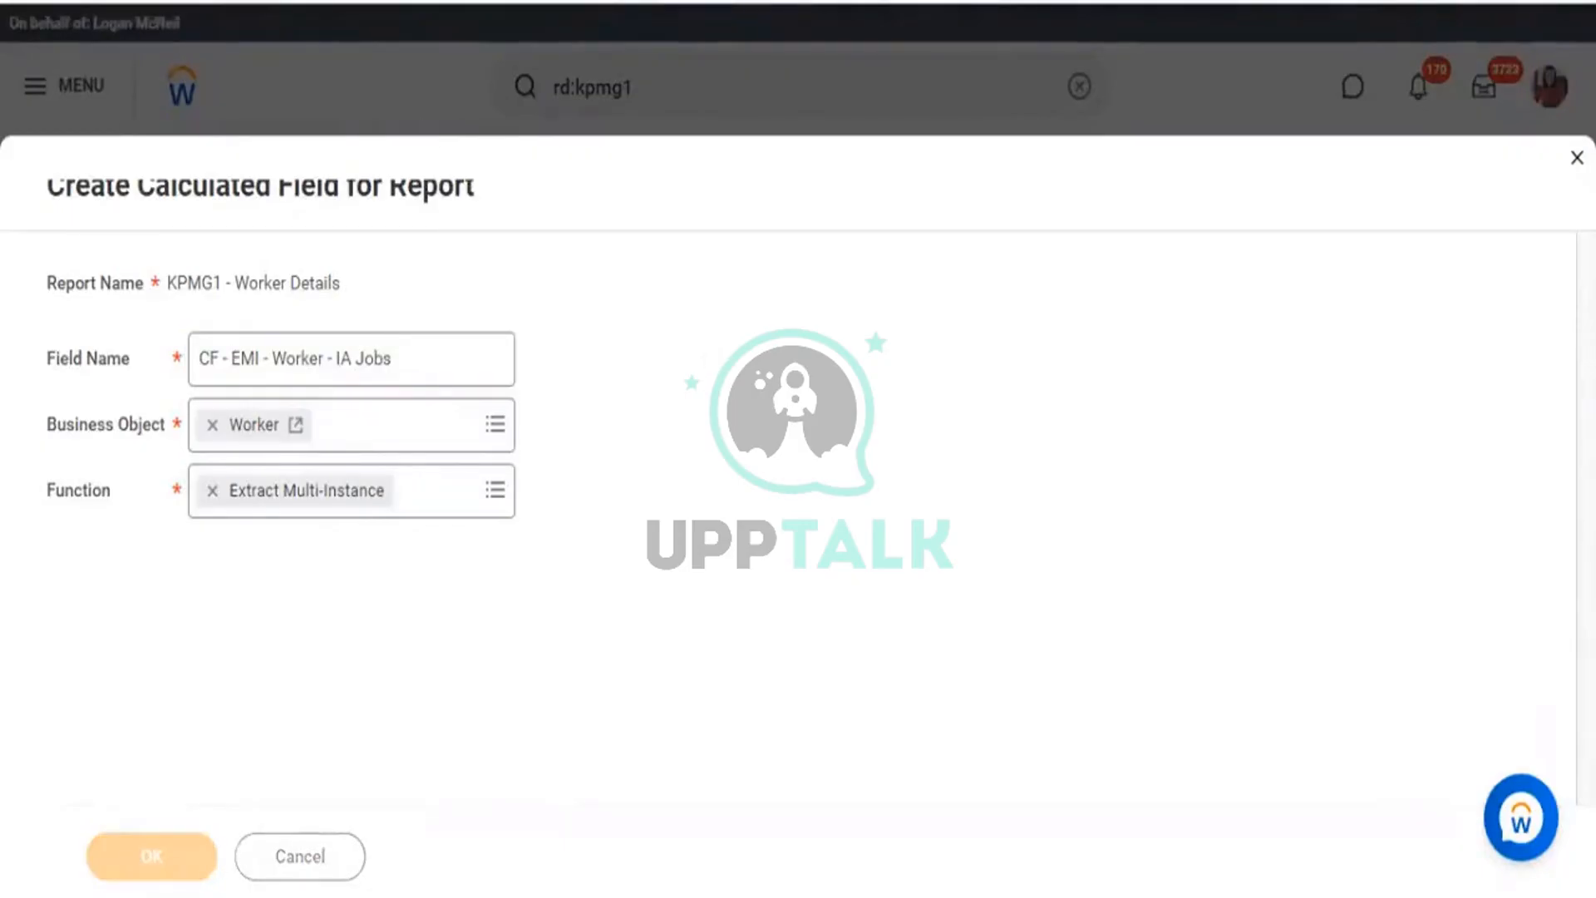
{"action": "scroll", "coordinate": [680, 490], "scroll_direction": "down", "scroll_amount": 3}
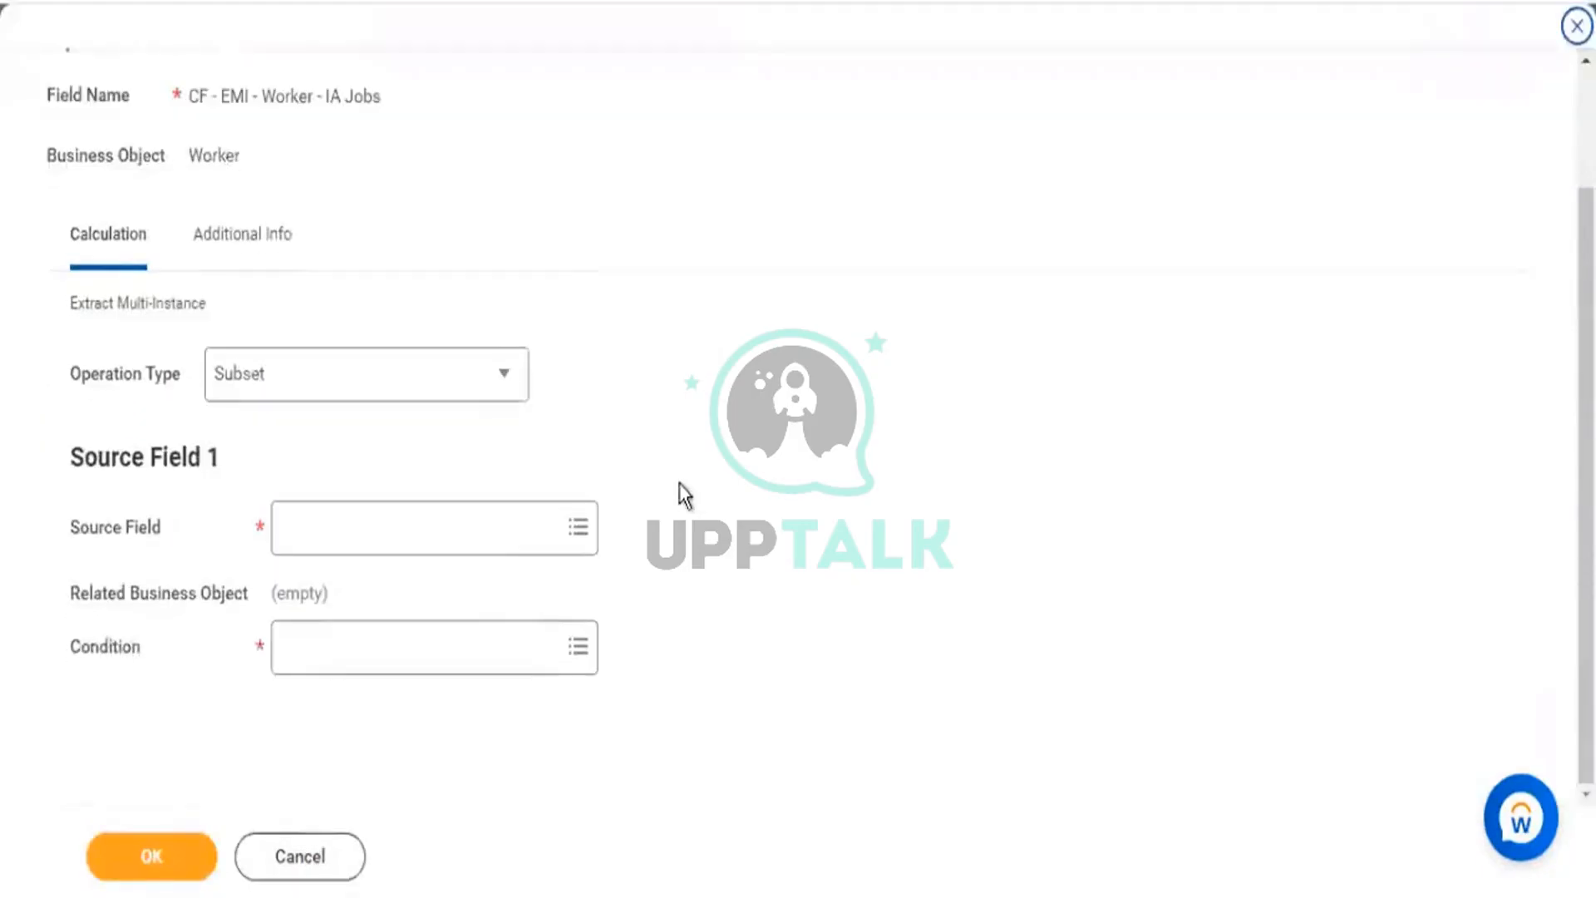
Search the Source Field prompt for 'additional jobs'.
{"action": "left_click_drag", "start_coordinate": [78, 529], "coordinate": [133, 530]}
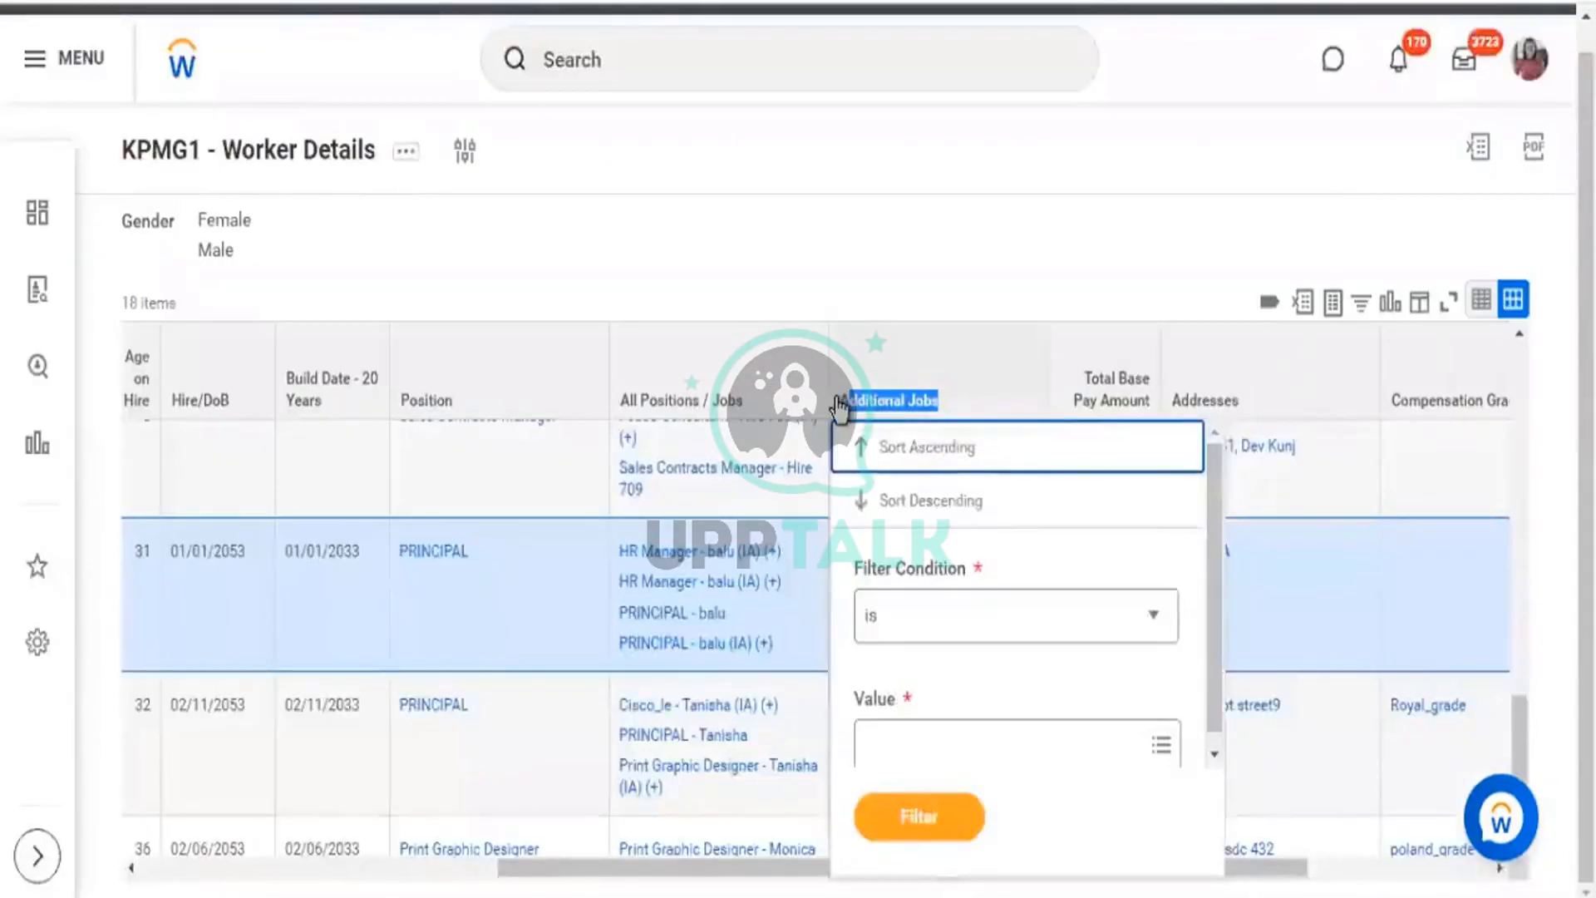
{"action": "left_click", "coordinate": [908, 404]}
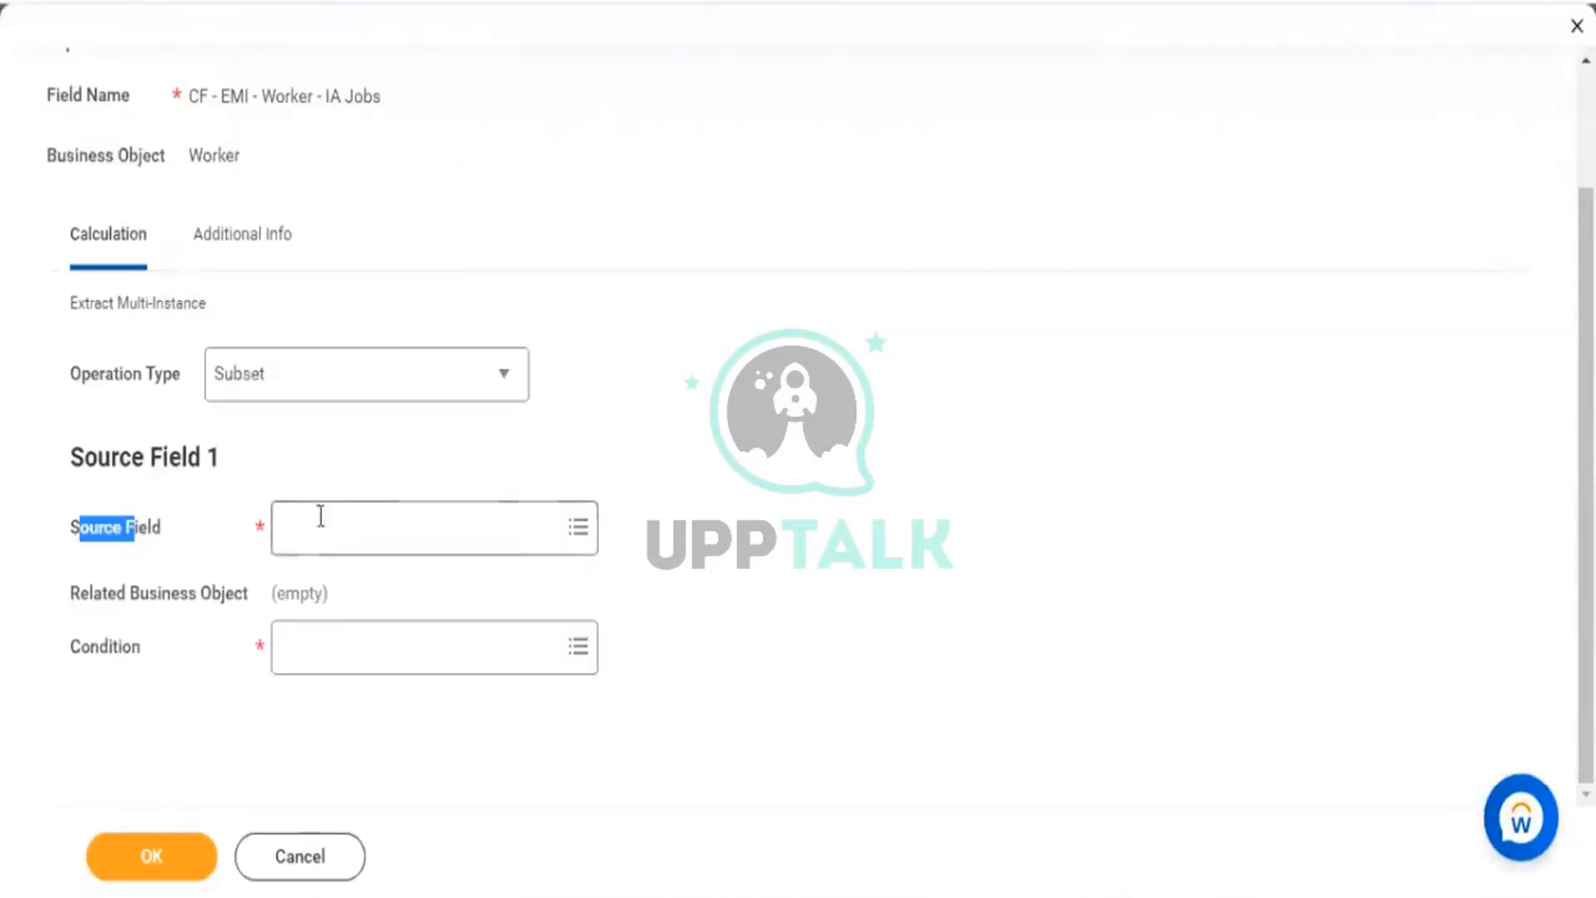
{"action": "left_click", "coordinate": [317, 520]}
{"action": "type", "text": "additoinal"}
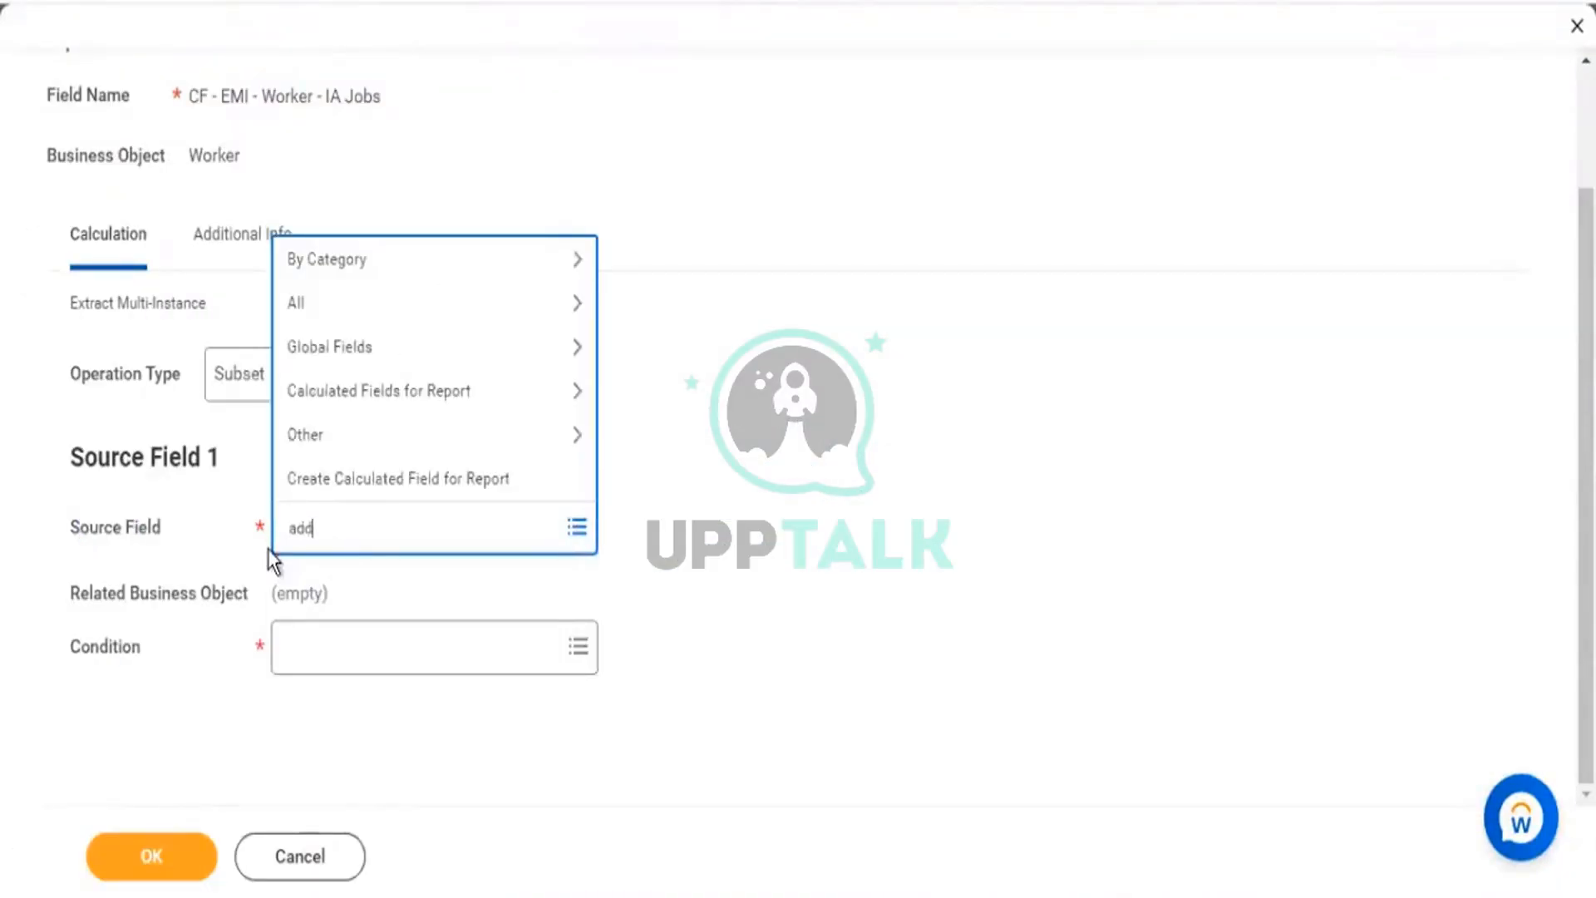
{"action": "key", "text": "BackSpace"}
{"action": "key", "text": "BackSpace"}
{"action": "key", "text": "BackSpace"}
{"action": "key", "text": "BackSpace"}
{"action": "key", "text": "BackSpace"}
{"action": "type", "text": "ional jobs"}
{"action": "key", "text": "Return"}
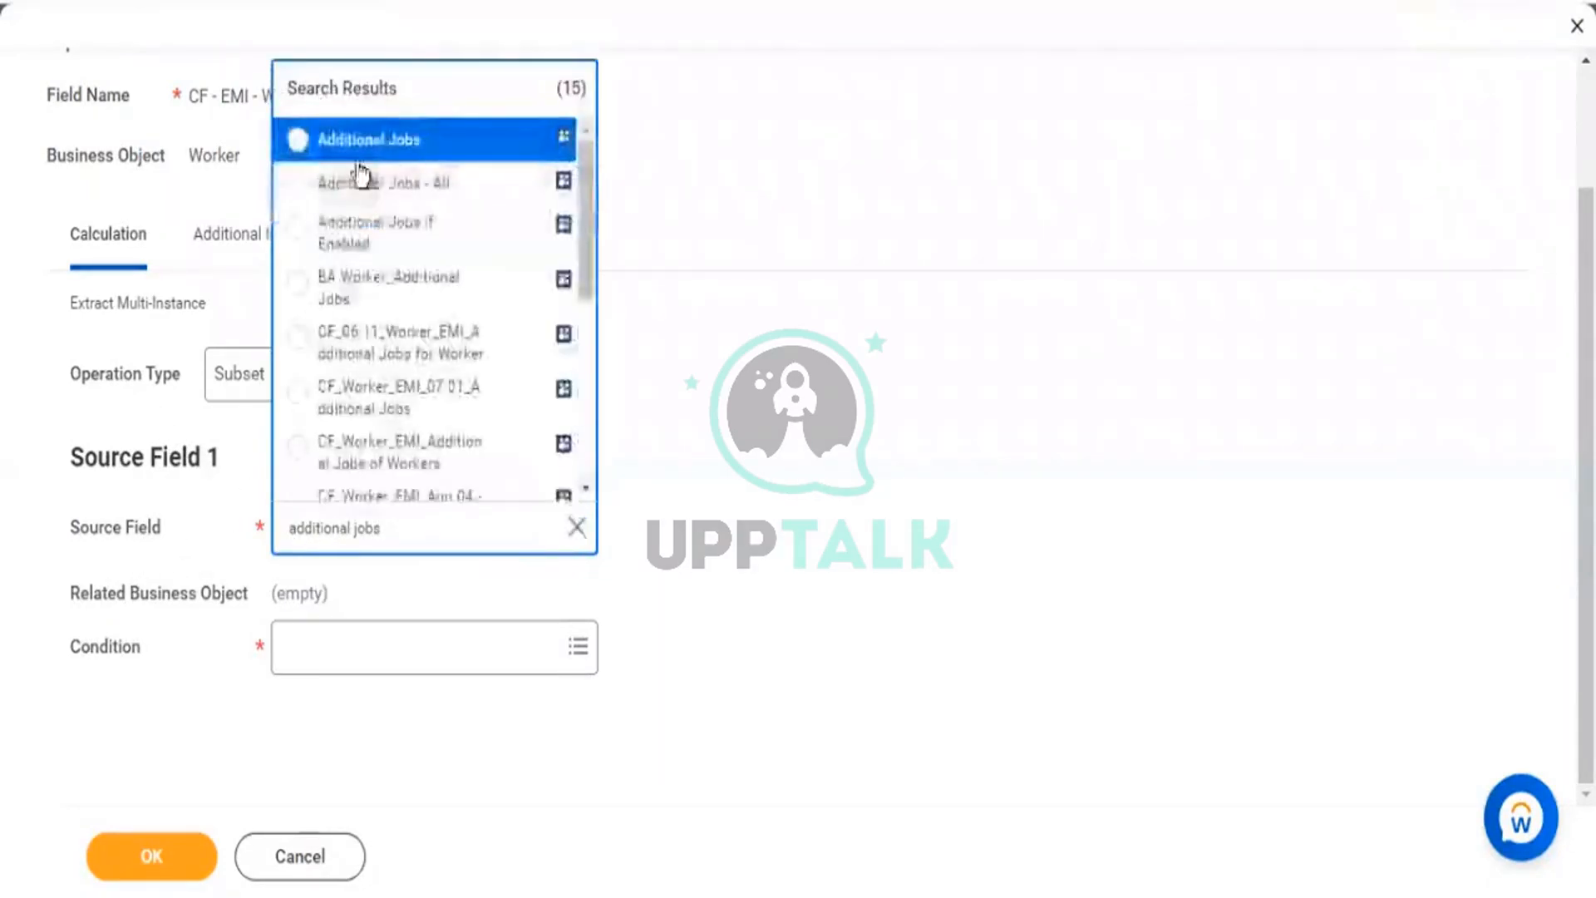
Select Additional Jobs as the source field, with Position as related business object, reviewing its details.
{"action": "left_click", "coordinate": [391, 143]}
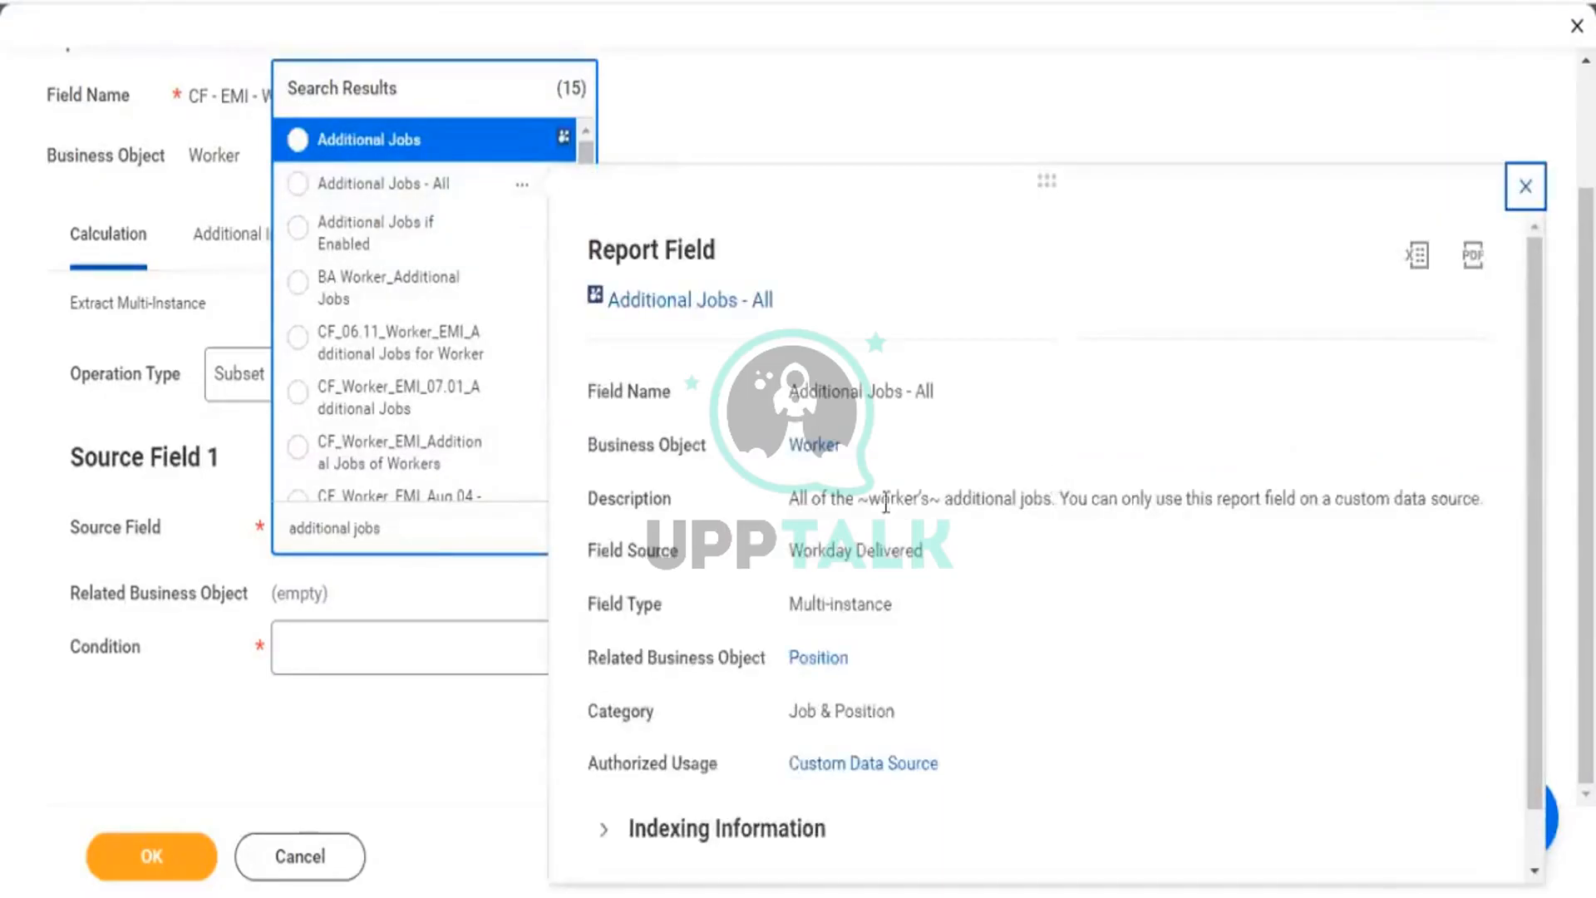
{"action": "left_click_drag", "start_coordinate": [882, 499], "coordinate": [1182, 500]}
{"action": "left_click", "coordinate": [395, 137]}
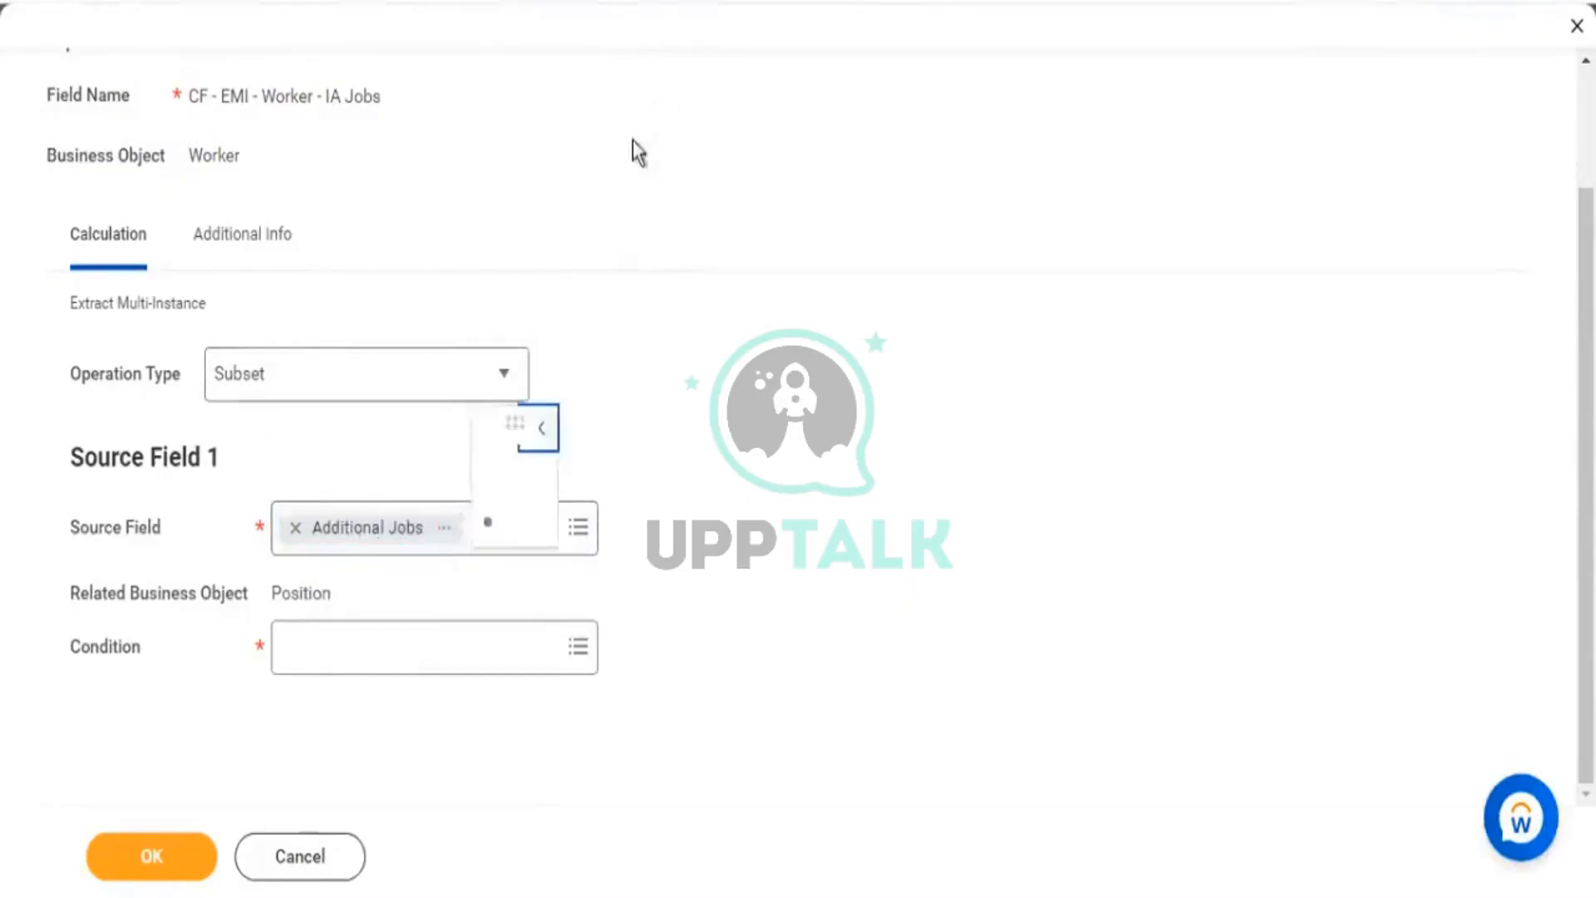
{"action": "left_click_drag", "start_coordinate": [504, 171], "coordinate": [532, 175]}
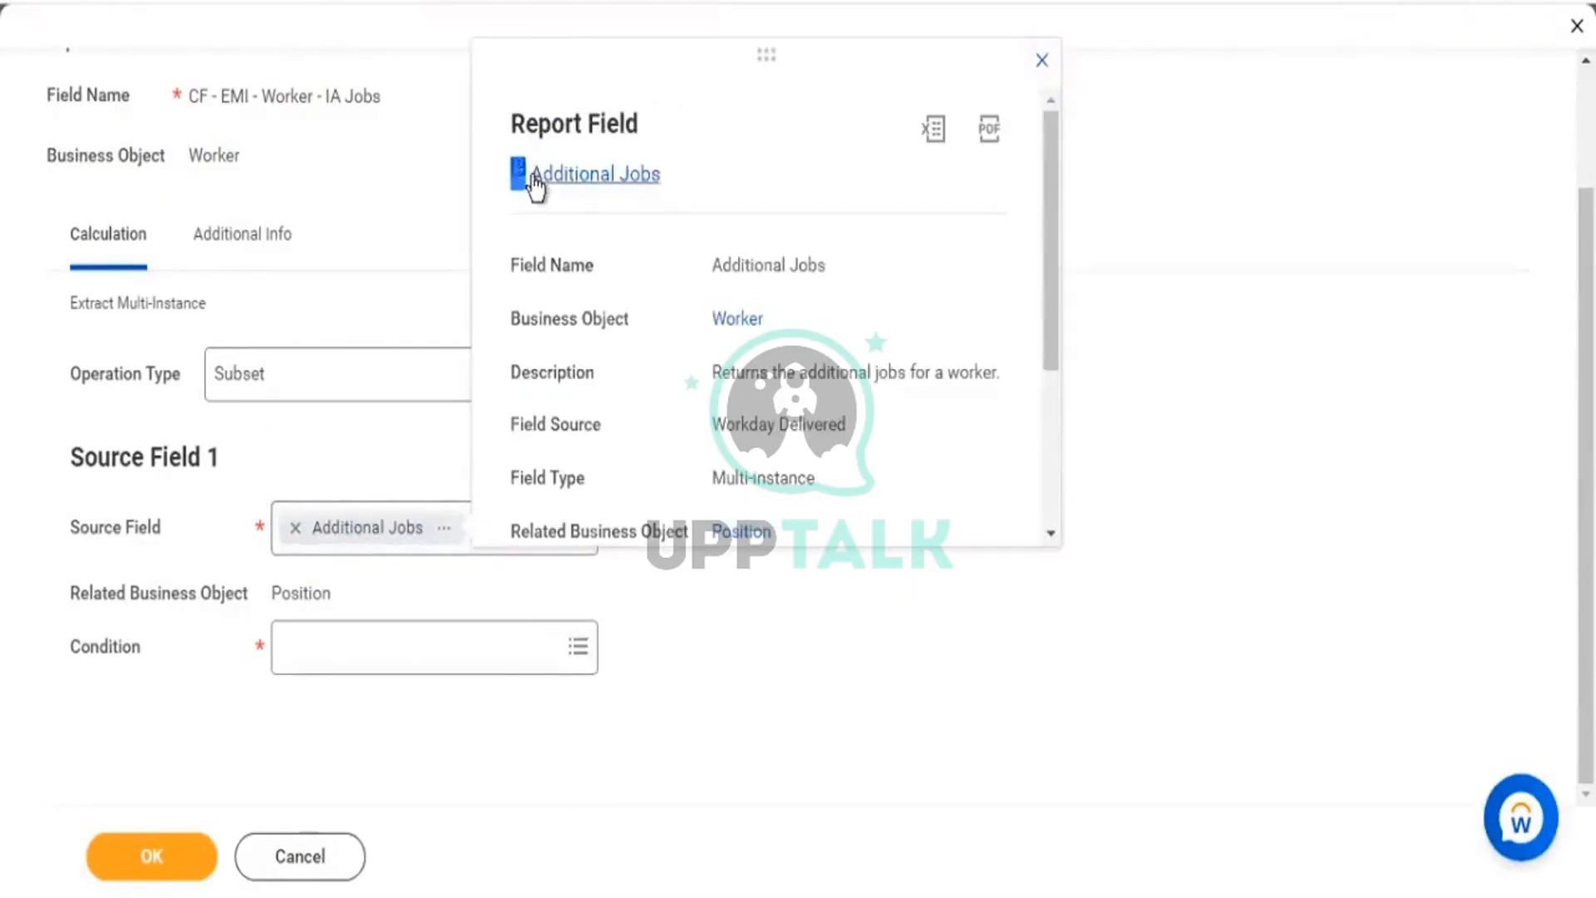
{"action": "left_click", "coordinate": [1190, 467]}
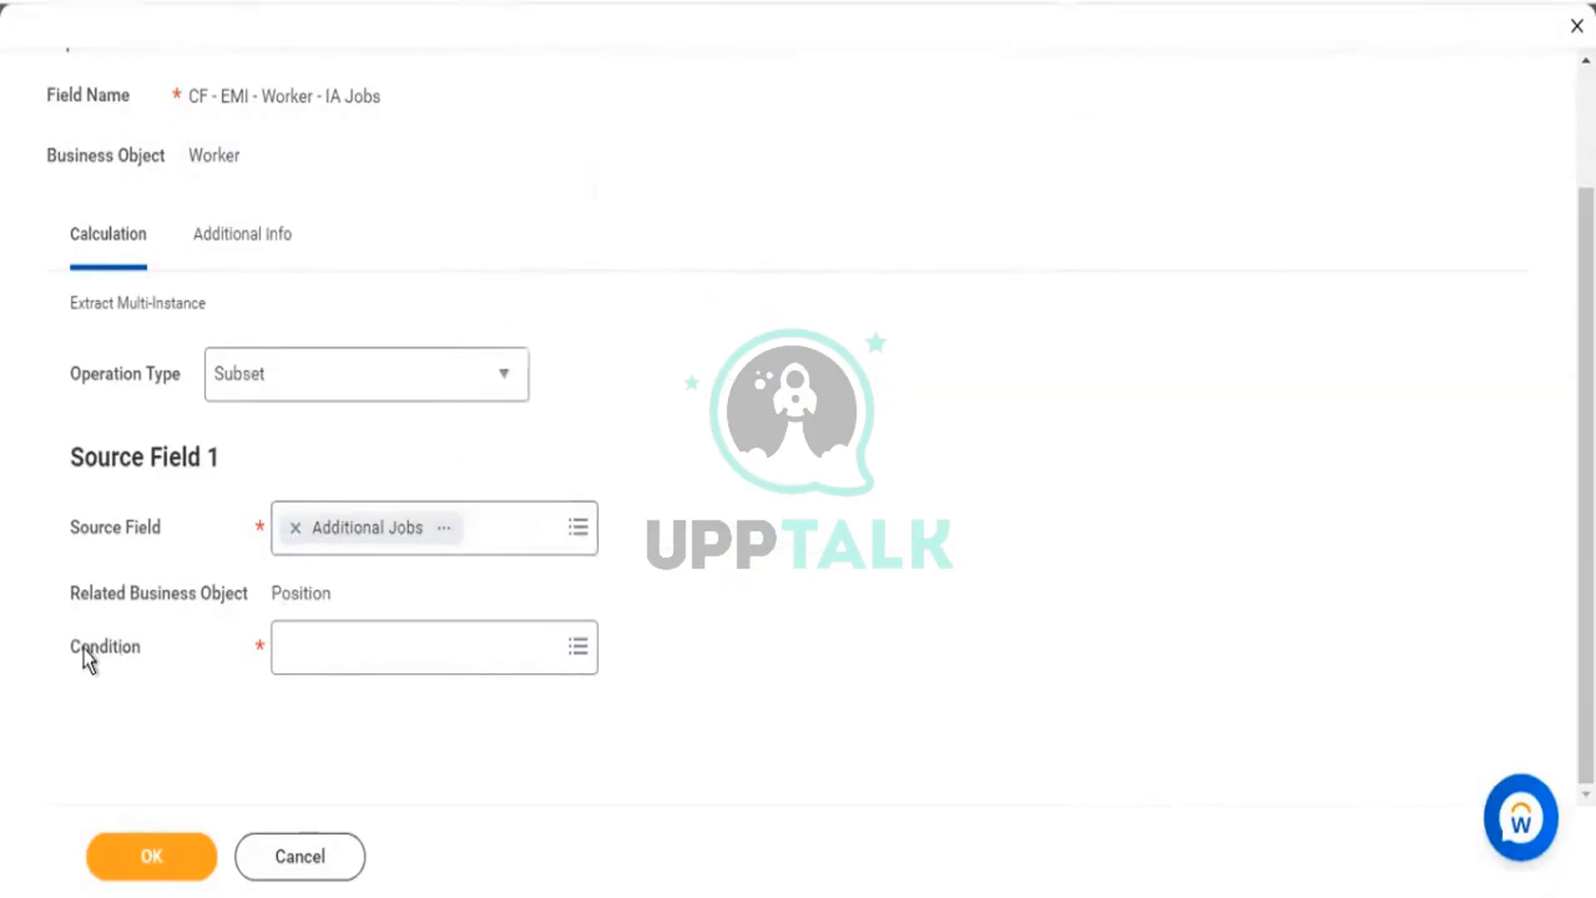
{"action": "left_click_drag", "start_coordinate": [72, 645], "coordinate": [134, 647]}
Set the condition to the Boolean field Is Ever International Assignment and save the IA Jobs calculated field.
{"action": "left_click", "coordinate": [359, 663]}
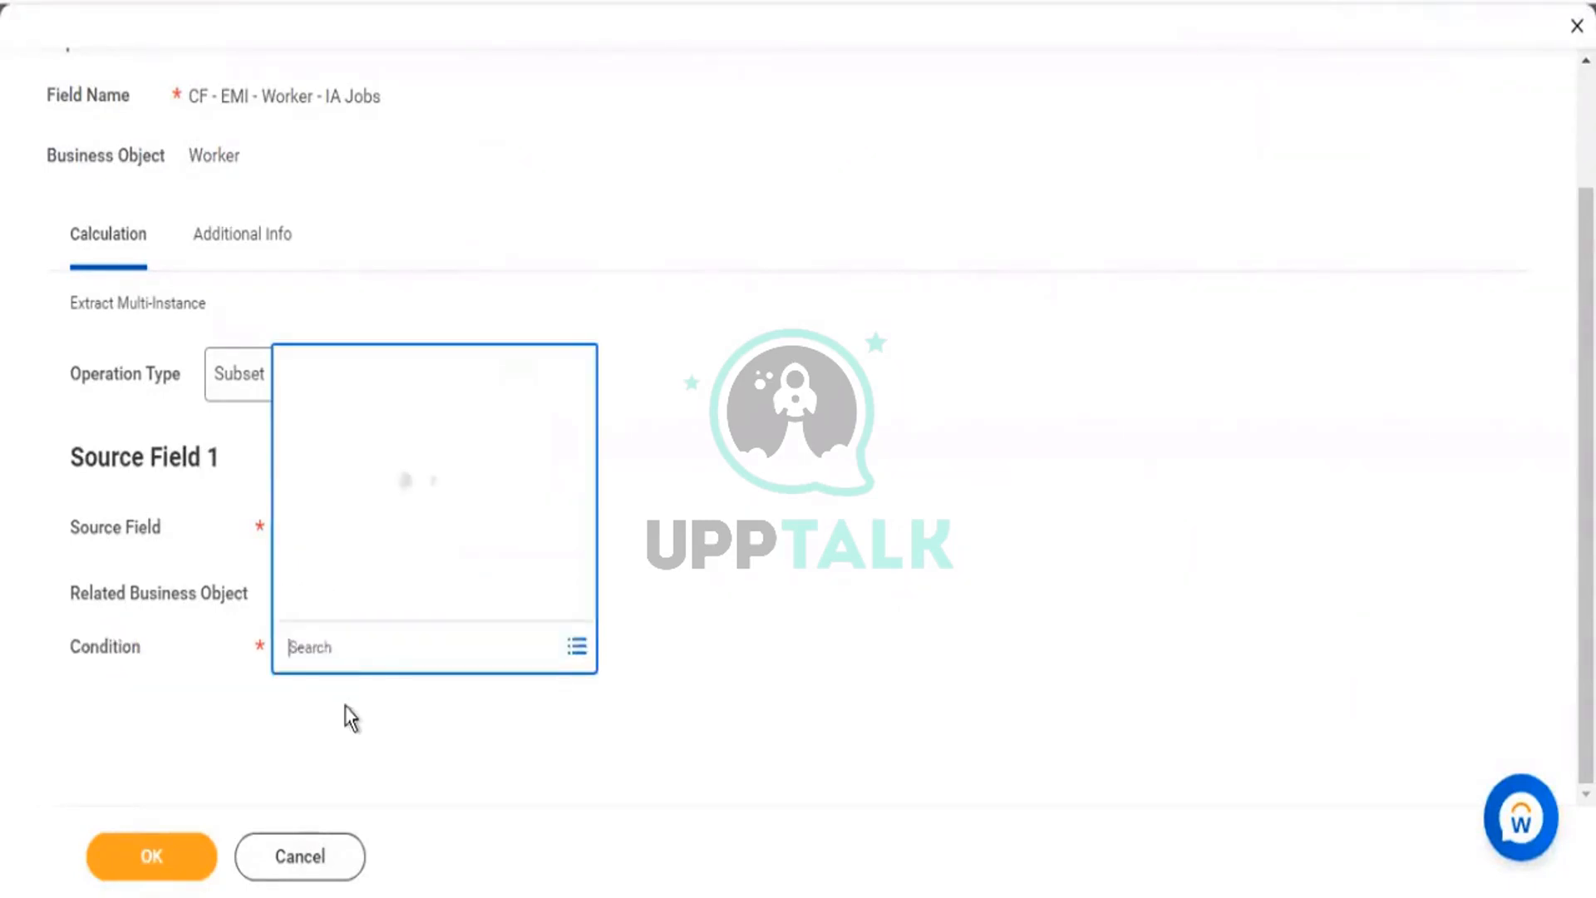
{"action": "type", "text": "internatio"}
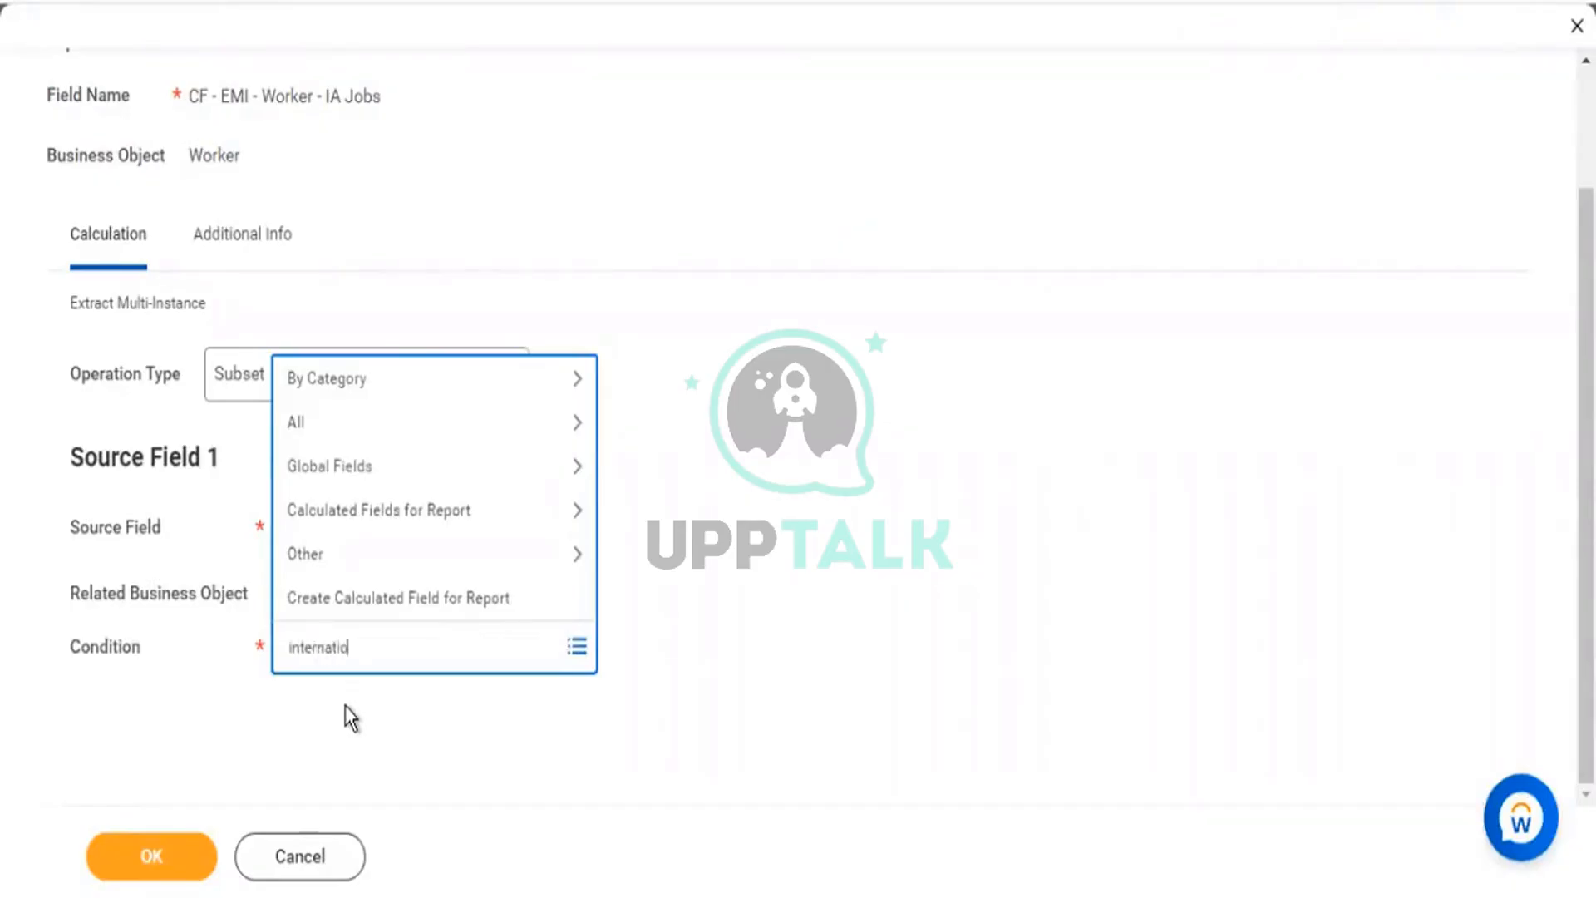
{"action": "type", "text": "nal"}
{"action": "key", "text": "Return"}
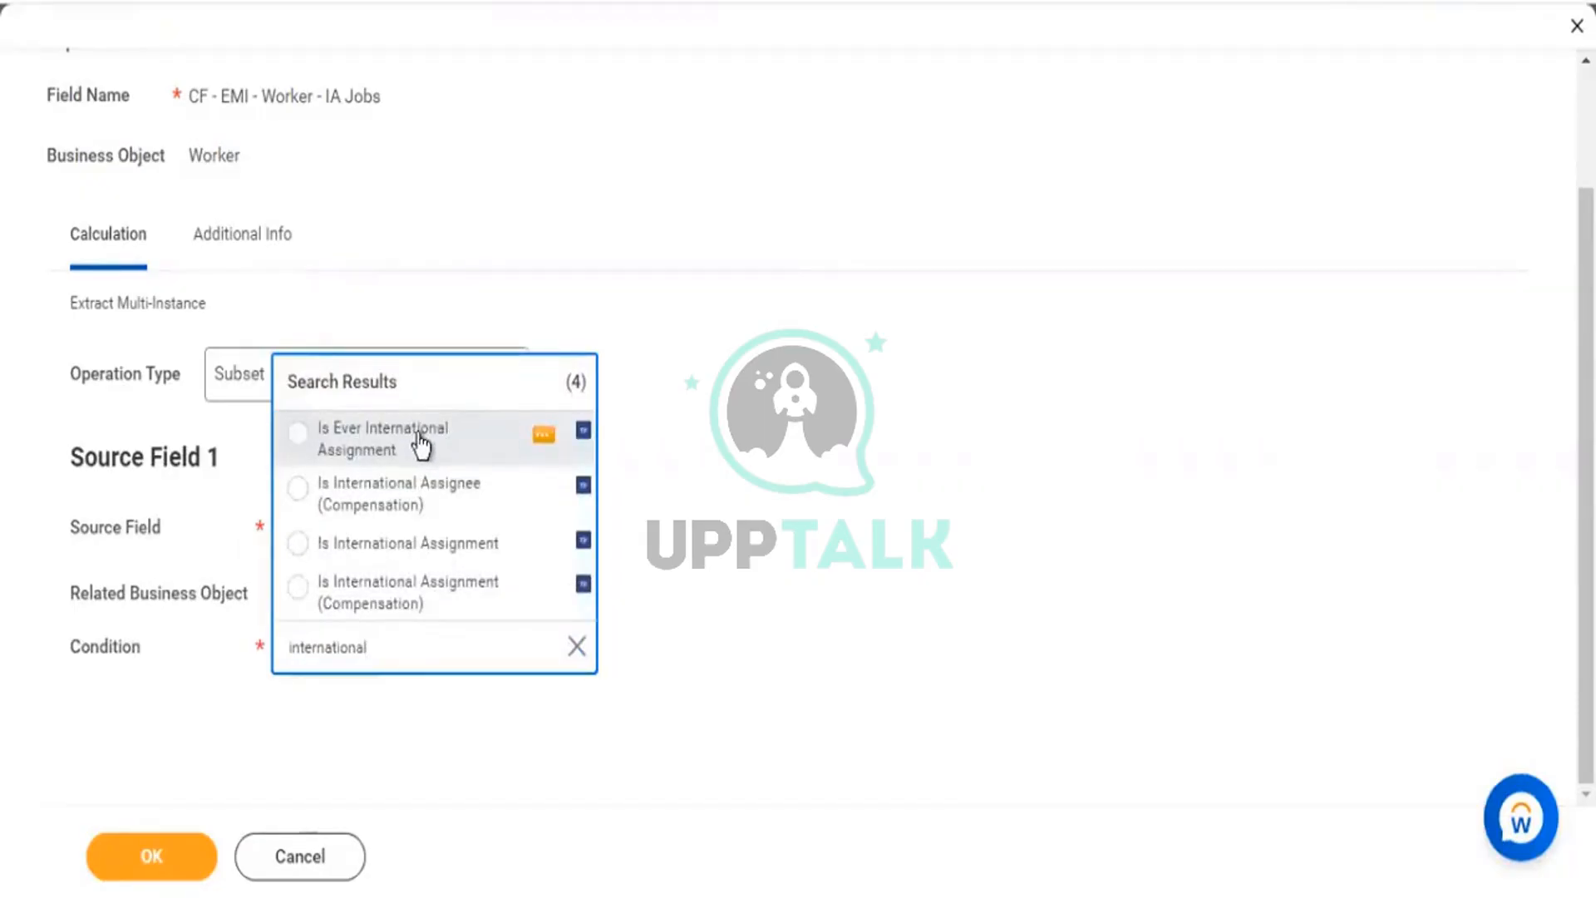
{"action": "left_click", "coordinate": [541, 440]}
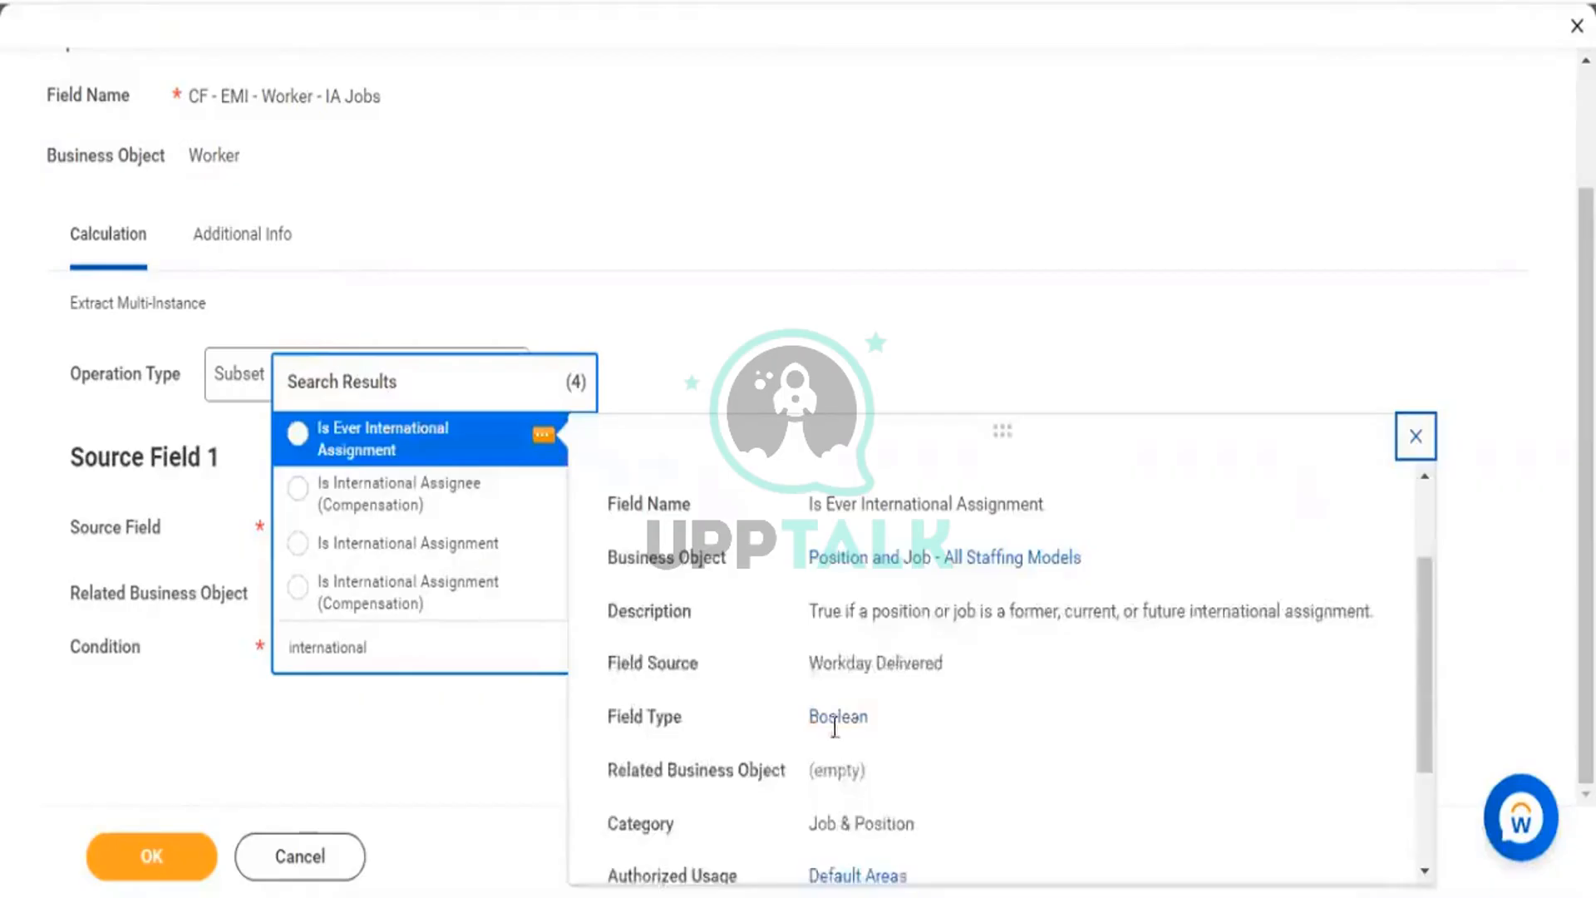
{"action": "left_click_drag", "start_coordinate": [820, 716], "coordinate": [864, 713]}
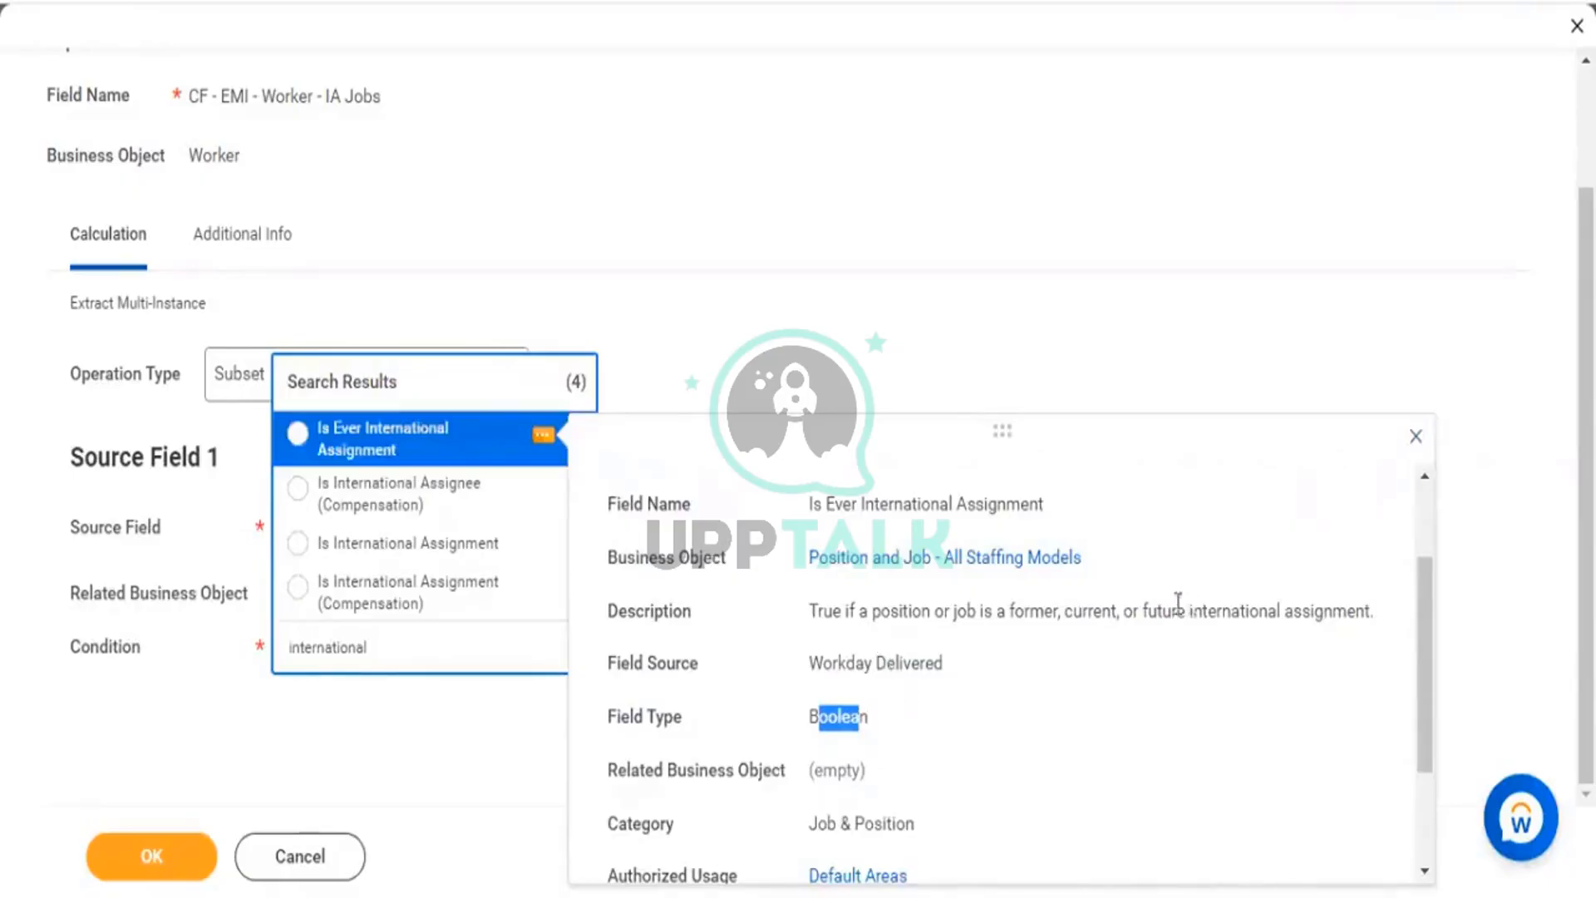
{"action": "left_click_drag", "start_coordinate": [1187, 611], "coordinate": [1376, 623]}
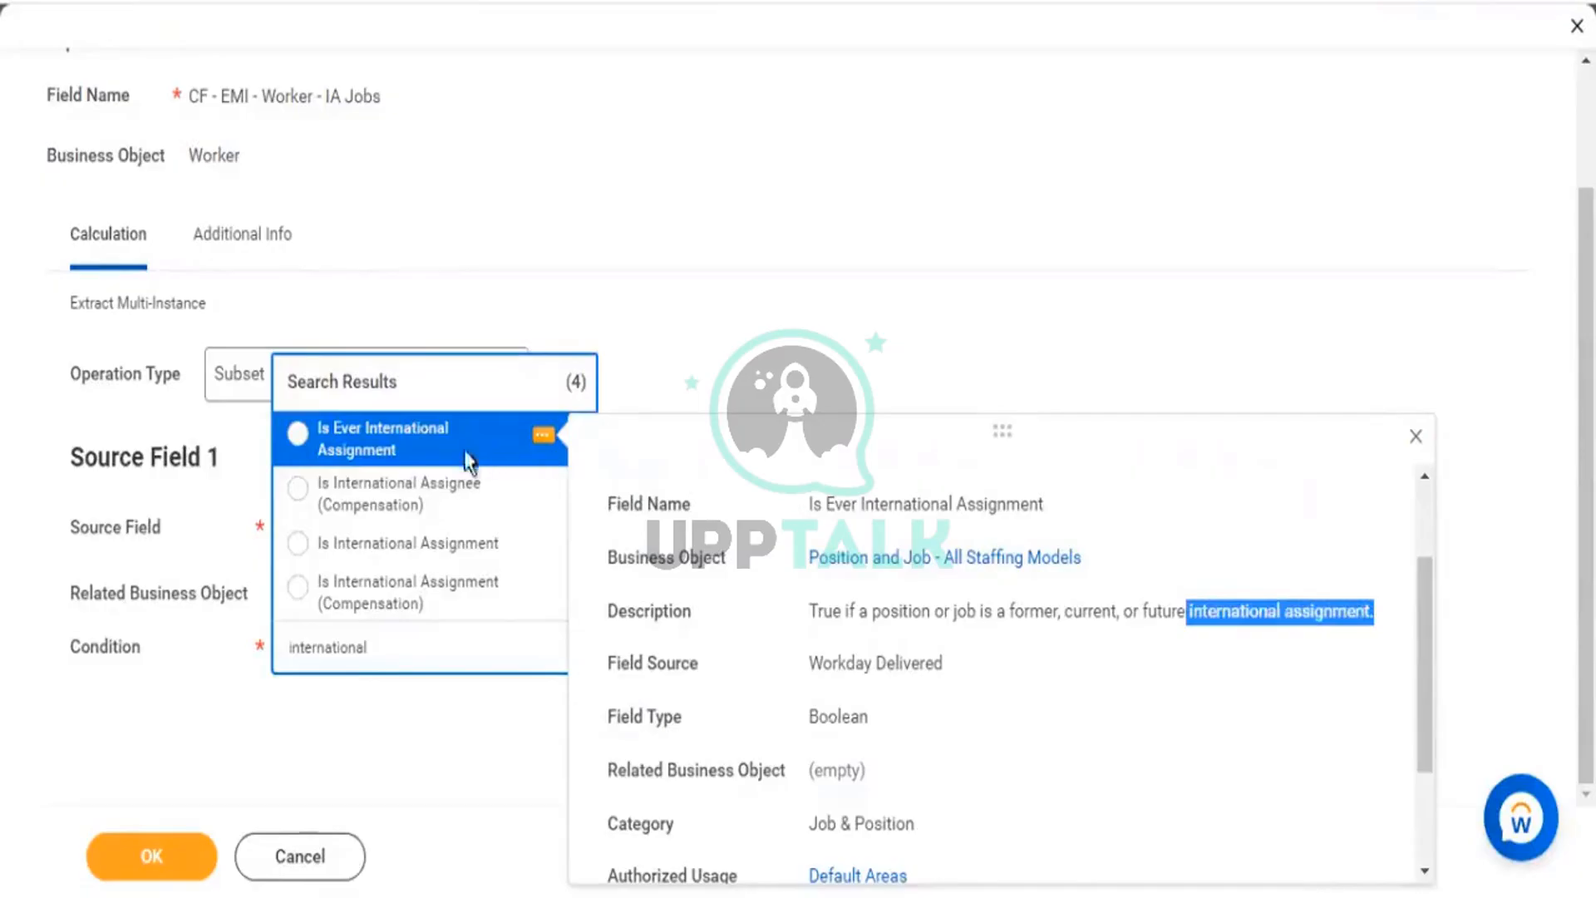
{"action": "left_click", "coordinate": [405, 444]}
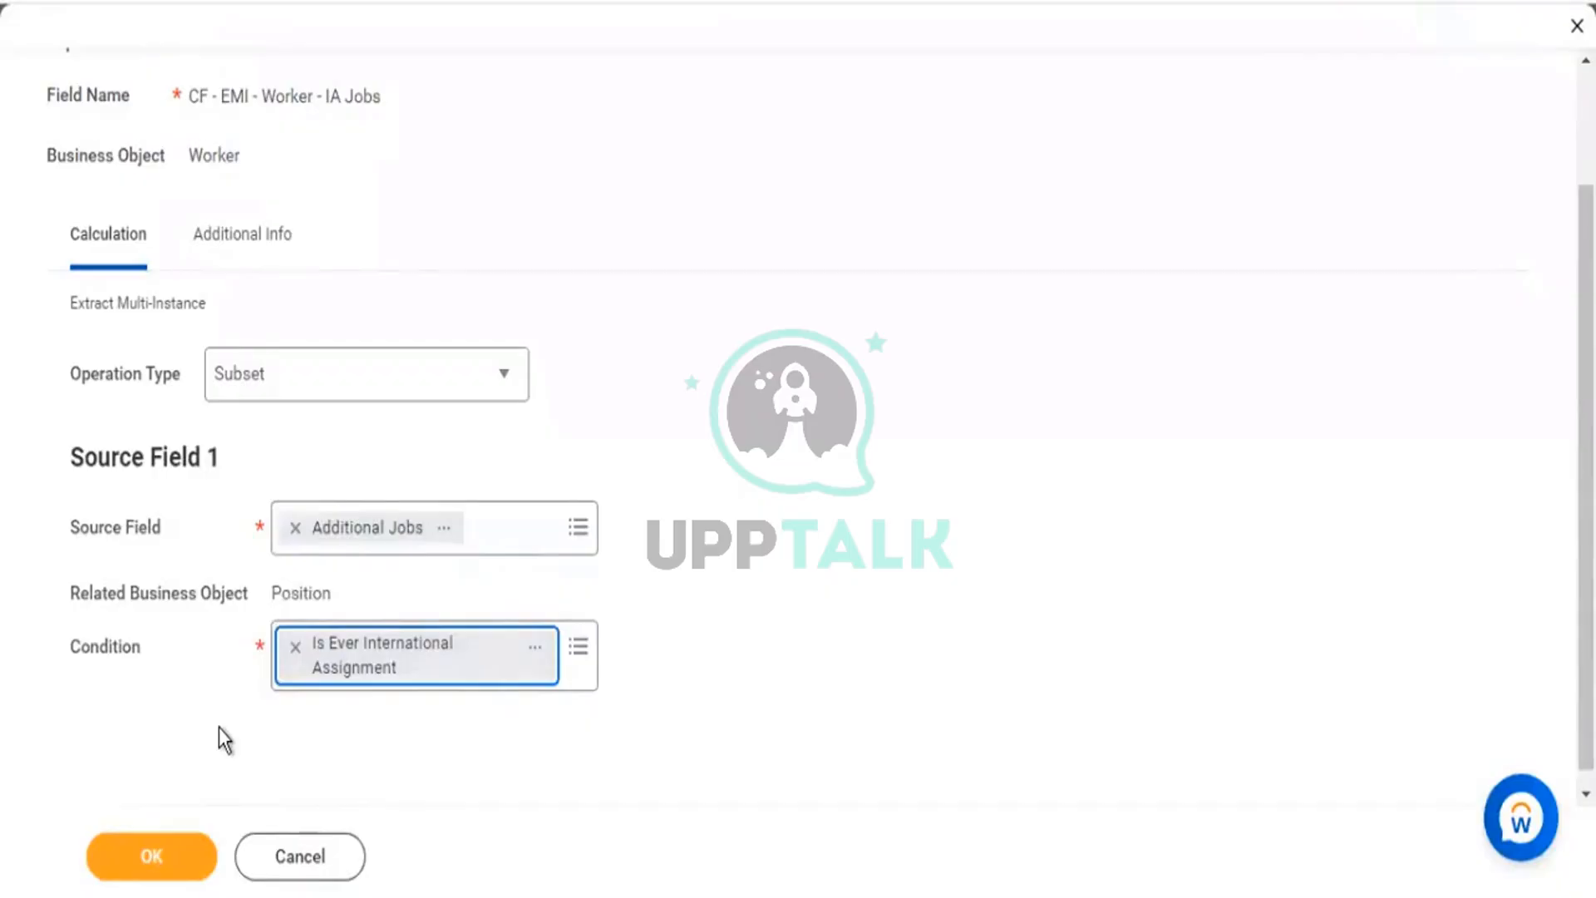
{"action": "left_click", "coordinate": [162, 857]}
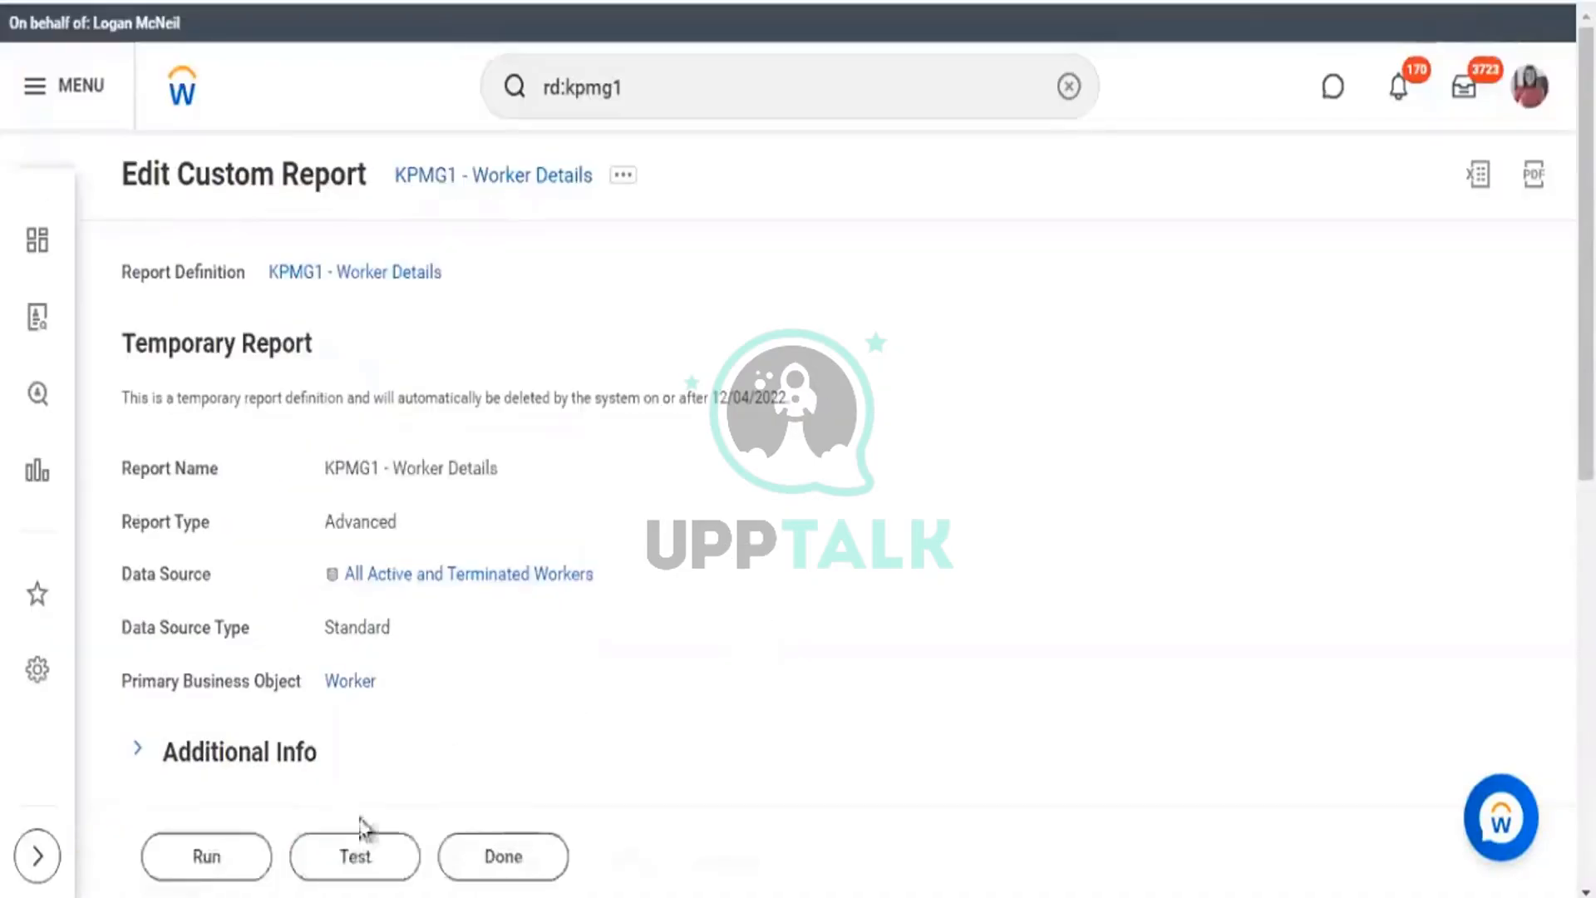
Run the KPMG1 - Worker Details report for Female and Male, returning 18 workers.
{"action": "left_click", "coordinate": [218, 862]}
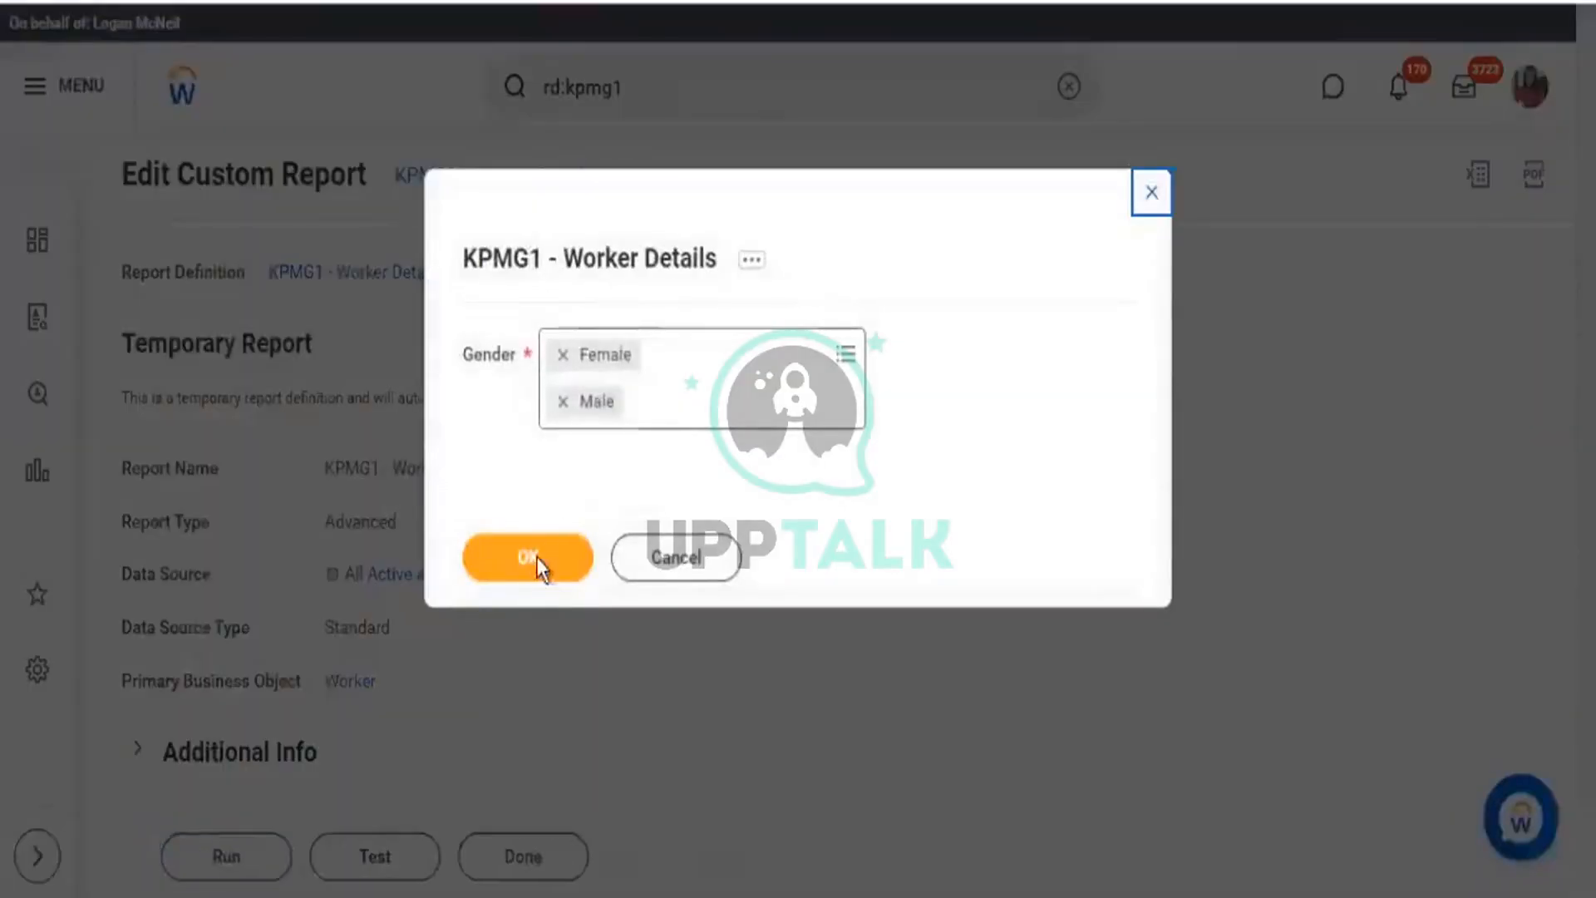
{"action": "left_click", "coordinate": [536, 558]}
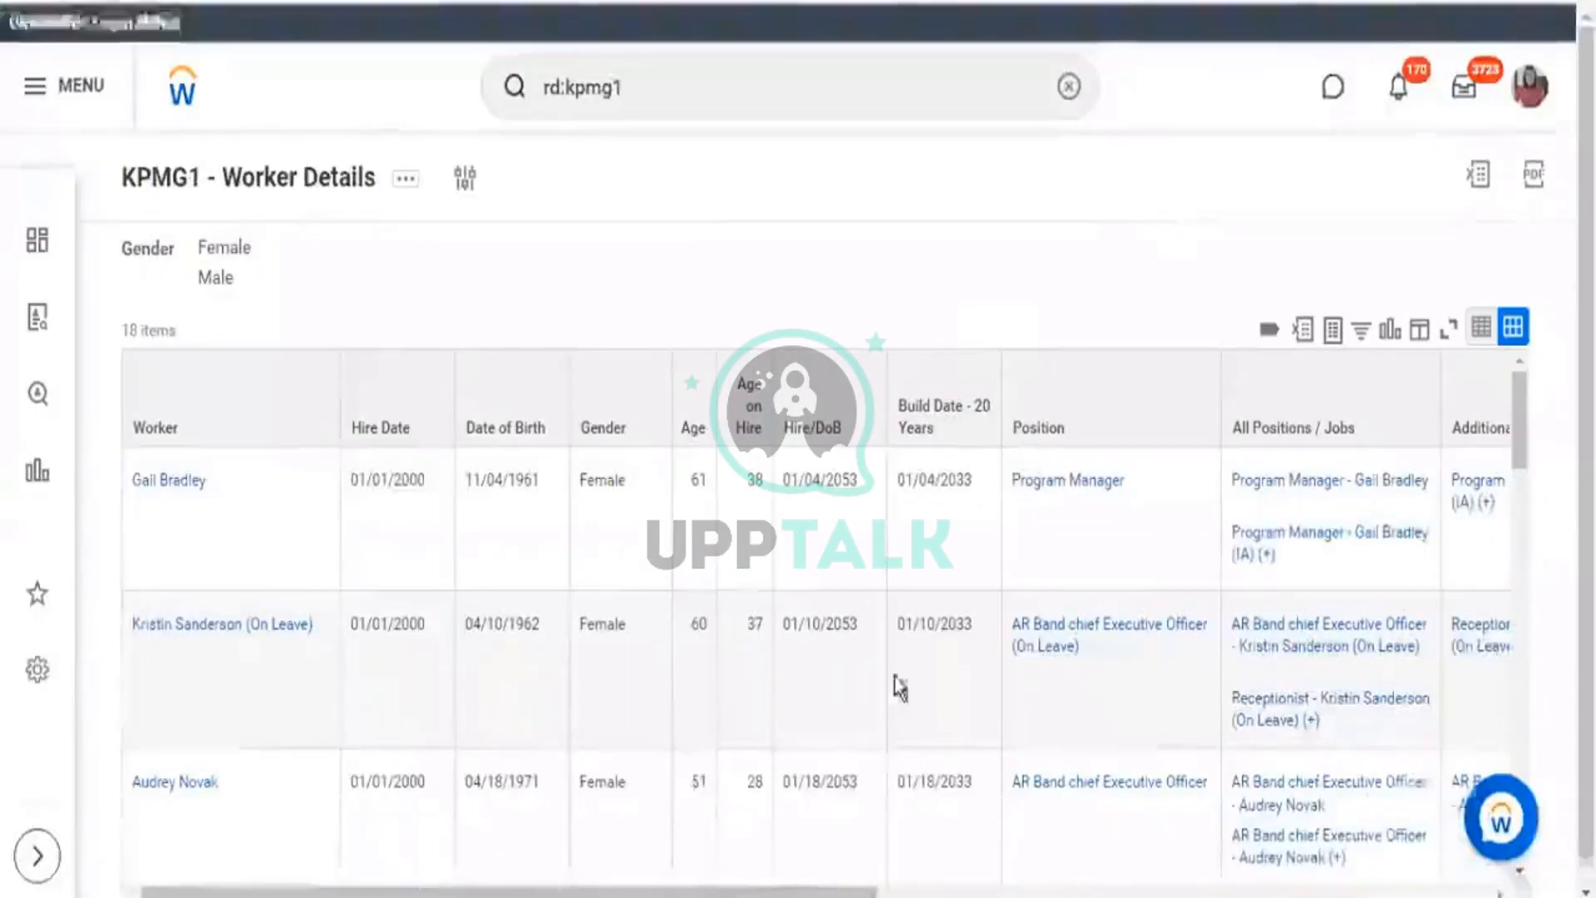
{"action": "scroll", "coordinate": [901, 684], "scroll_direction": "down", "scroll_amount": 1}
{"action": "scroll", "coordinate": [1072, 881], "scroll_direction": "right", "scroll_amount": 6}
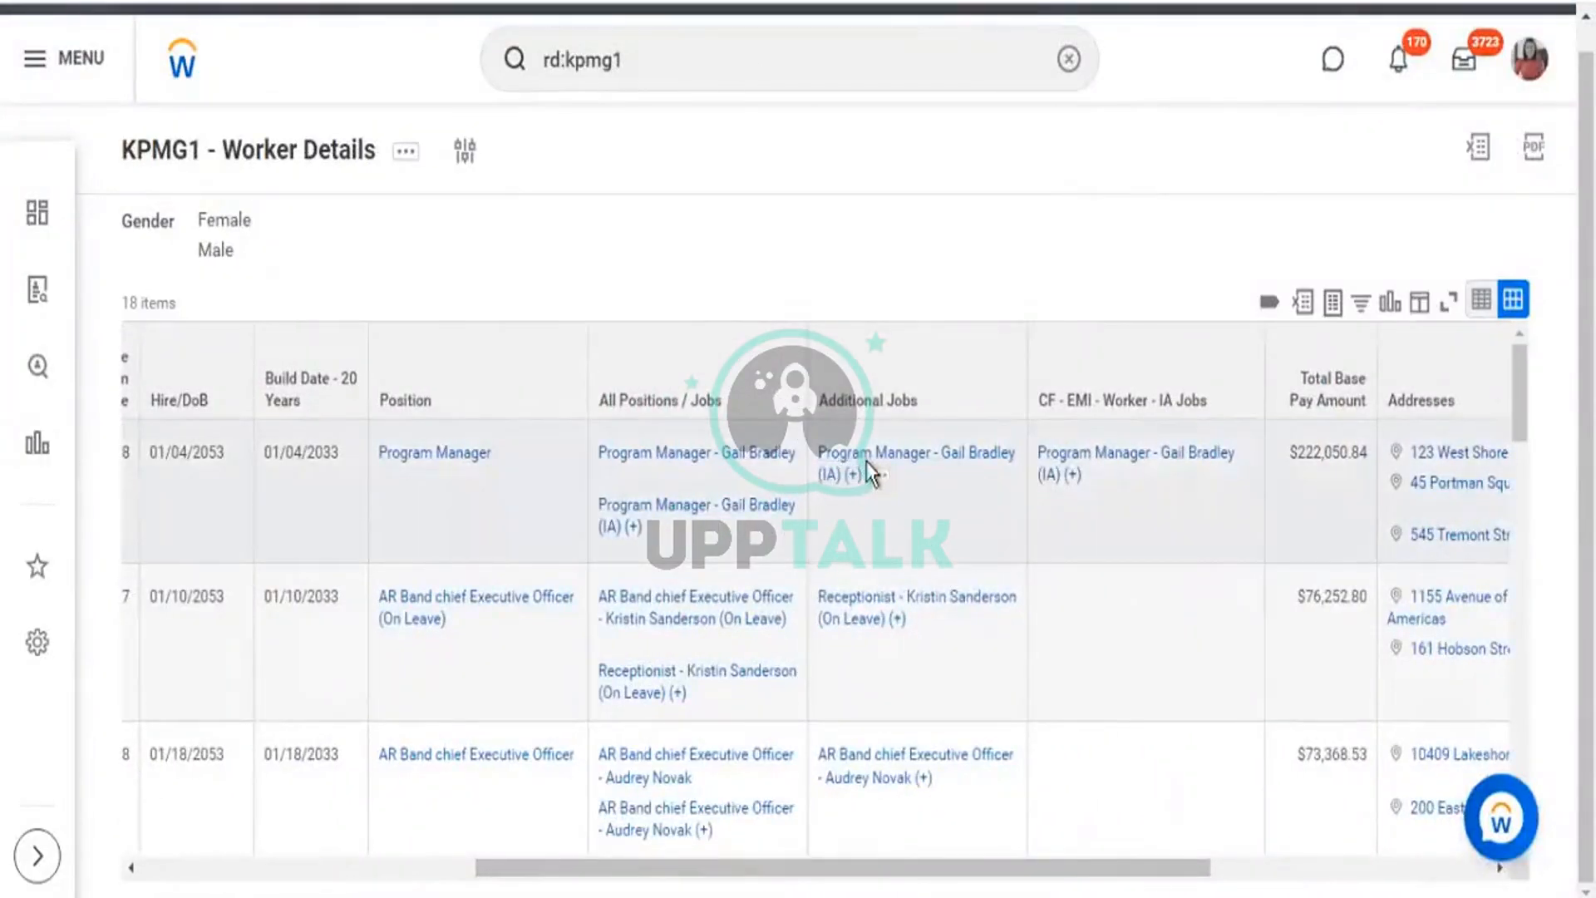
{"action": "mouse_move", "coordinate": [825, 487]}
{"action": "left_click_drag", "start_coordinate": [825, 487], "coordinate": [836, 482]}
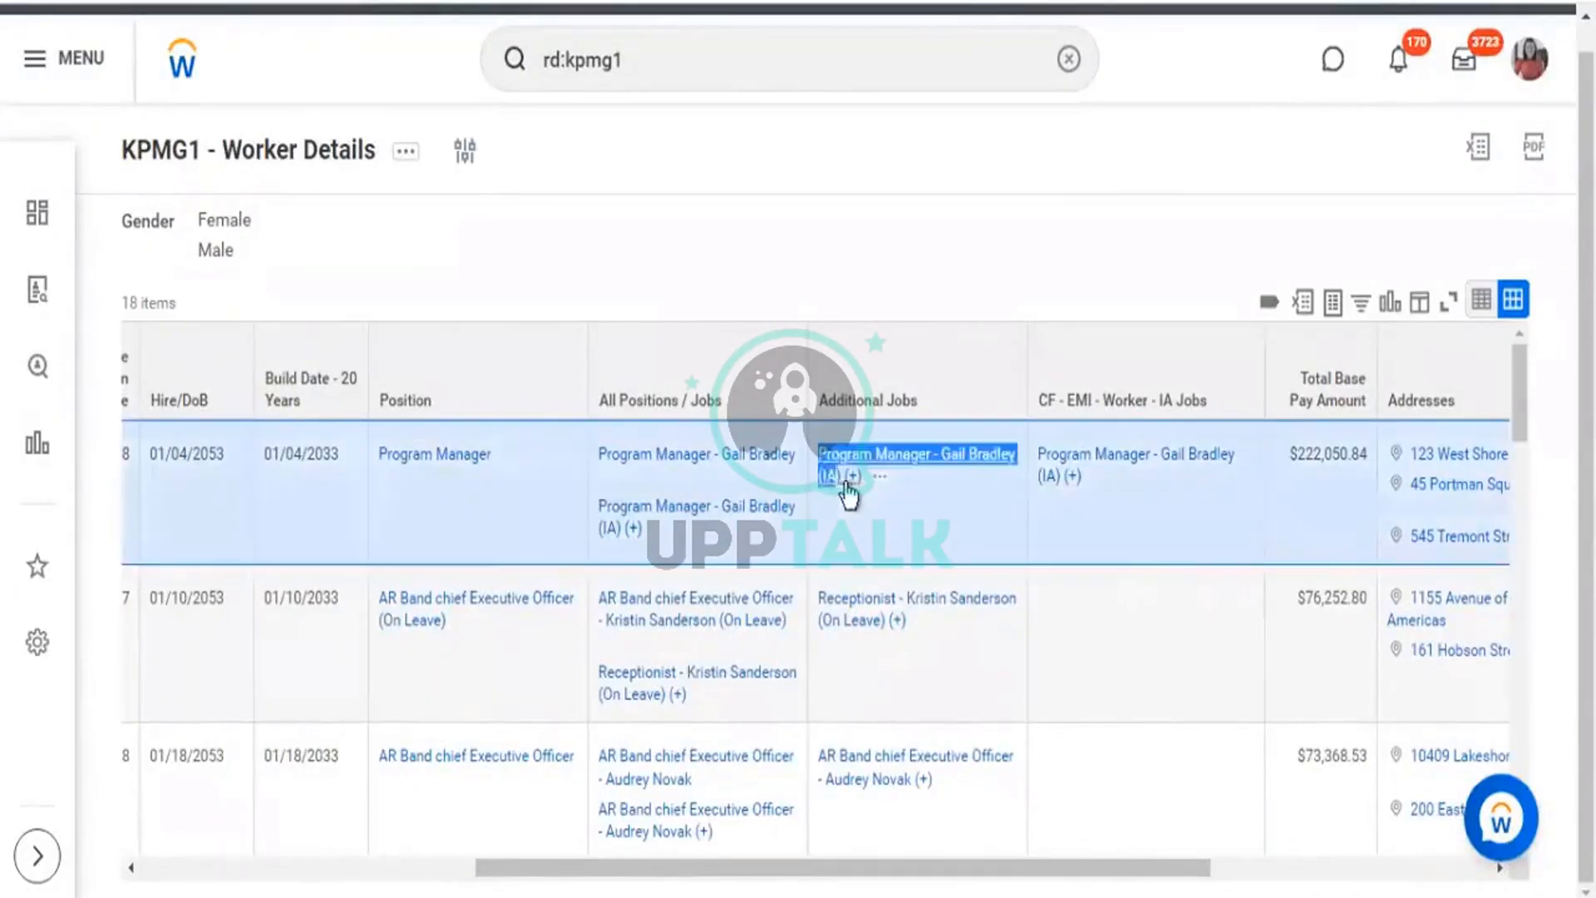
{"action": "left_click_drag", "start_coordinate": [1120, 488], "coordinate": [1033, 457]}
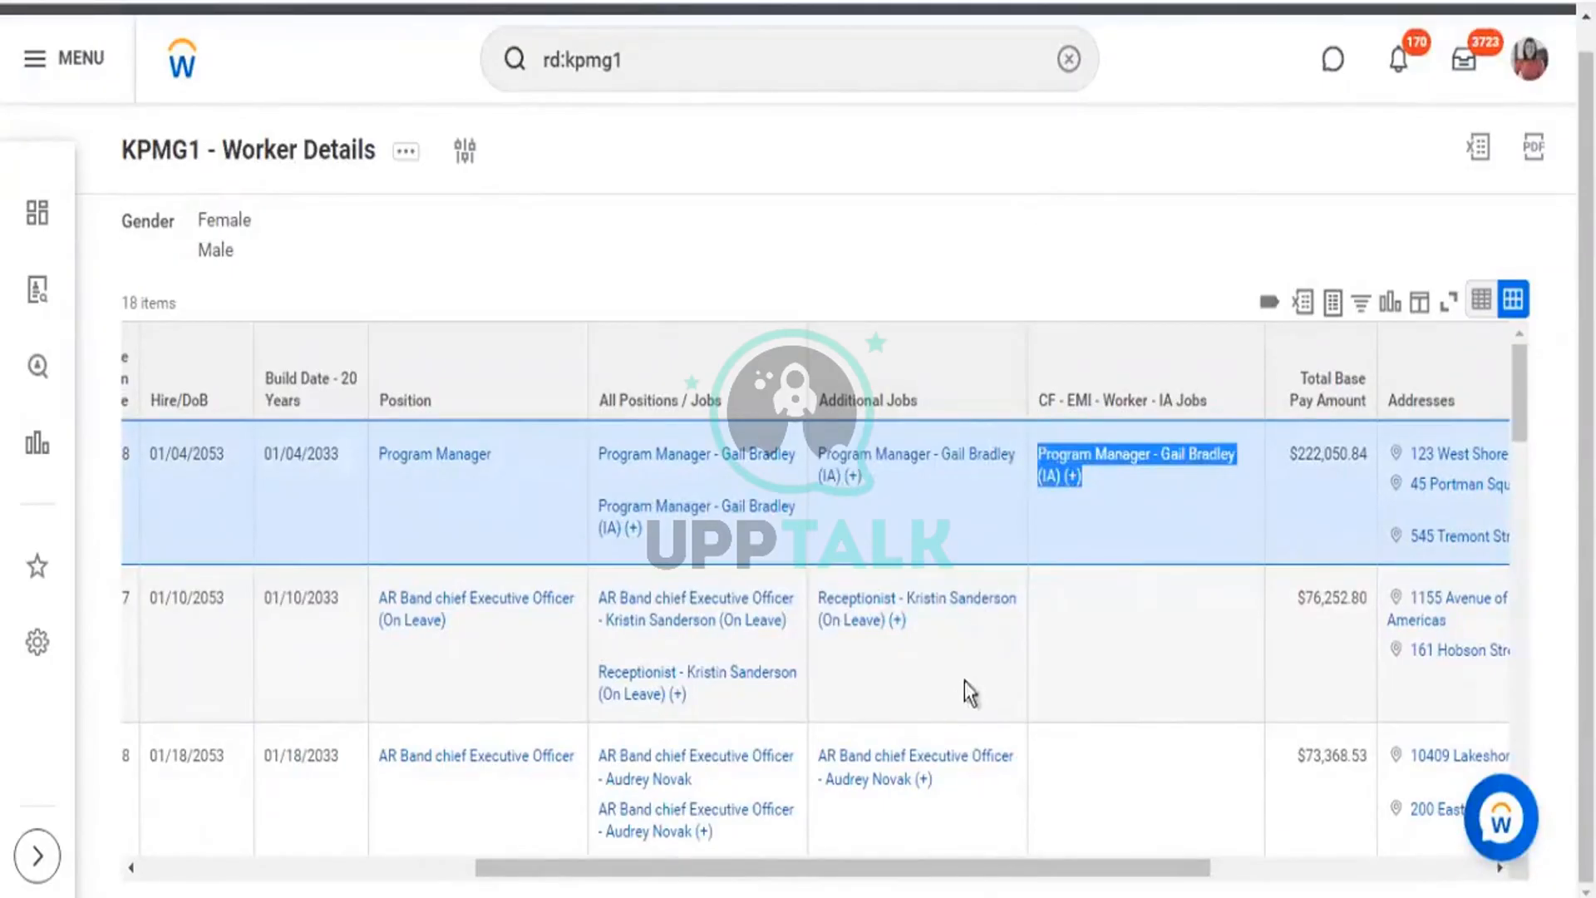
{"action": "left_click", "coordinate": [1018, 574]}
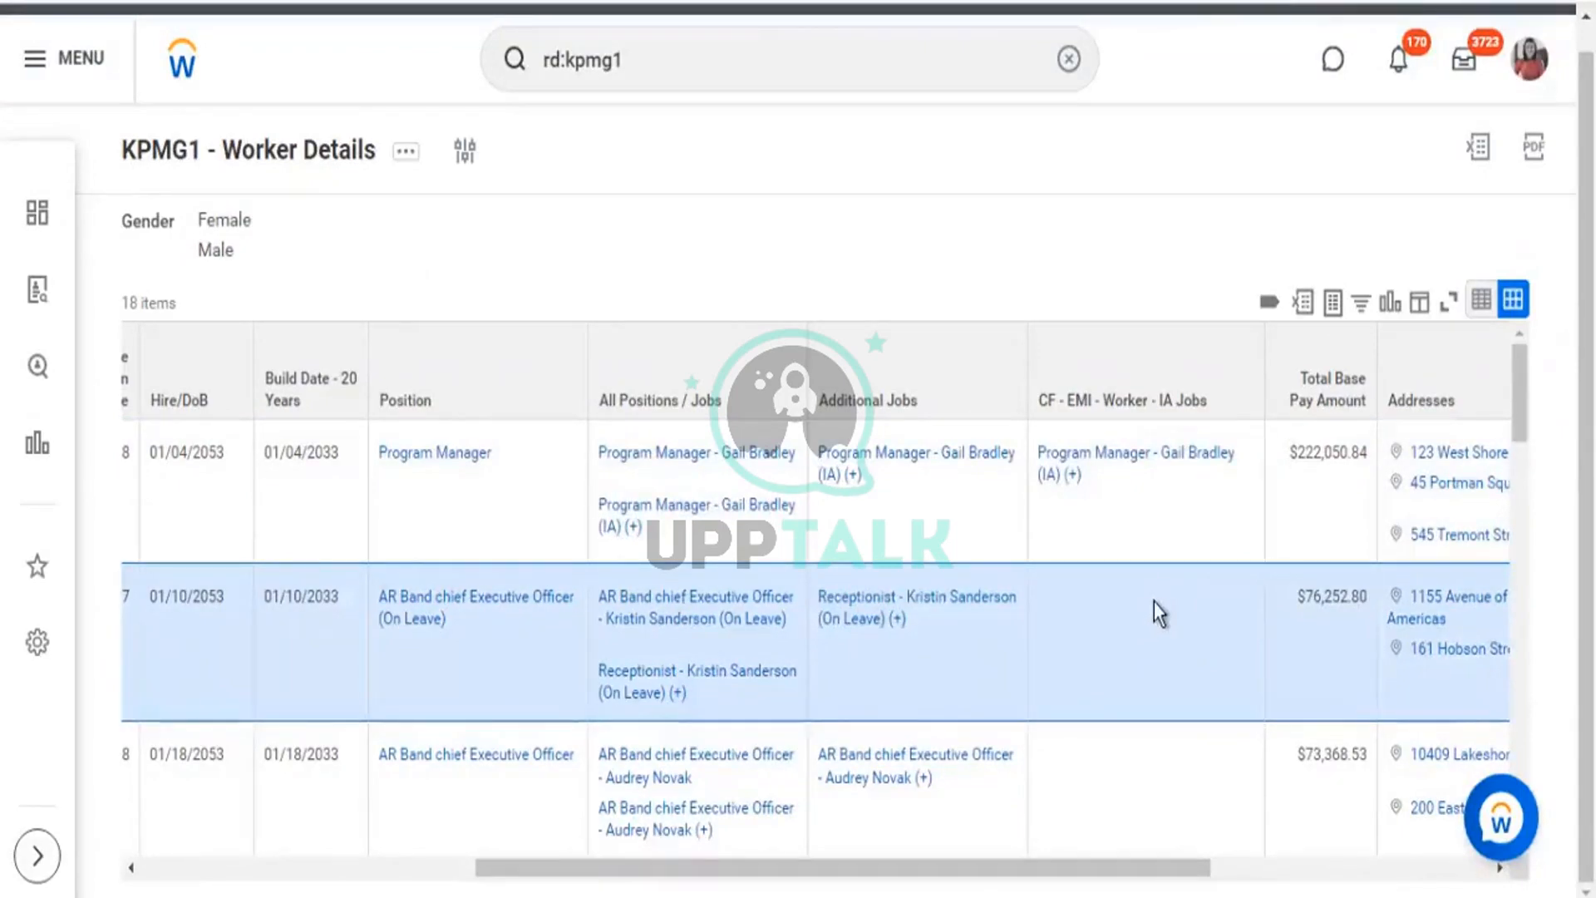
{"action": "scroll", "coordinate": [1154, 601], "scroll_direction": "down", "scroll_amount": 2}
{"action": "left_click", "coordinate": [961, 699]}
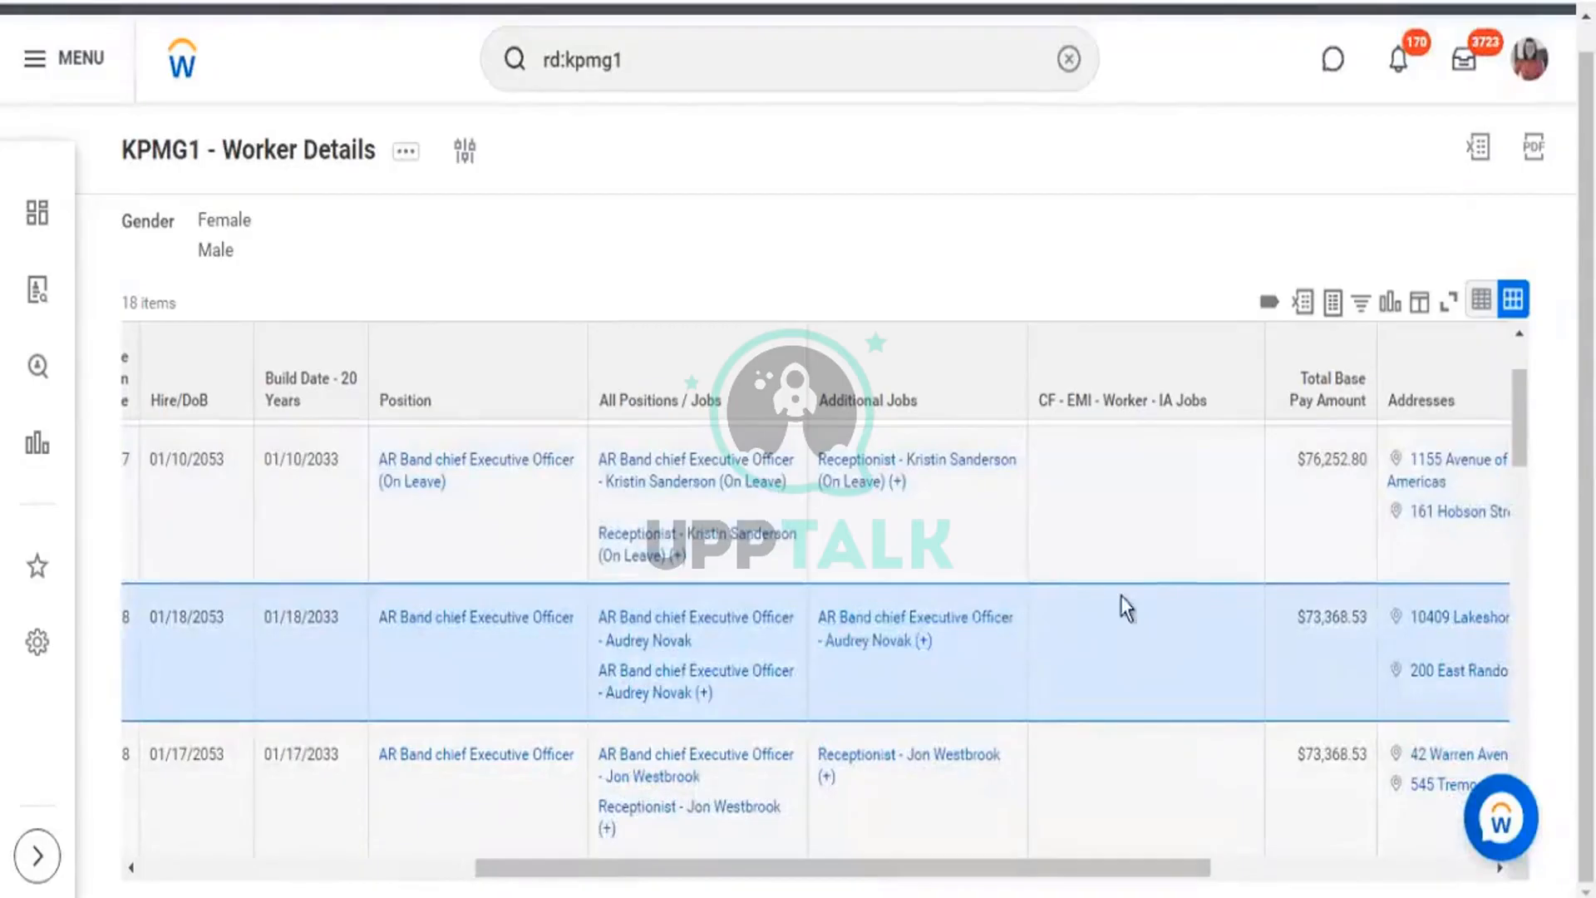
{"action": "scroll", "coordinate": [1120, 622], "scroll_direction": "down", "scroll_amount": 2}
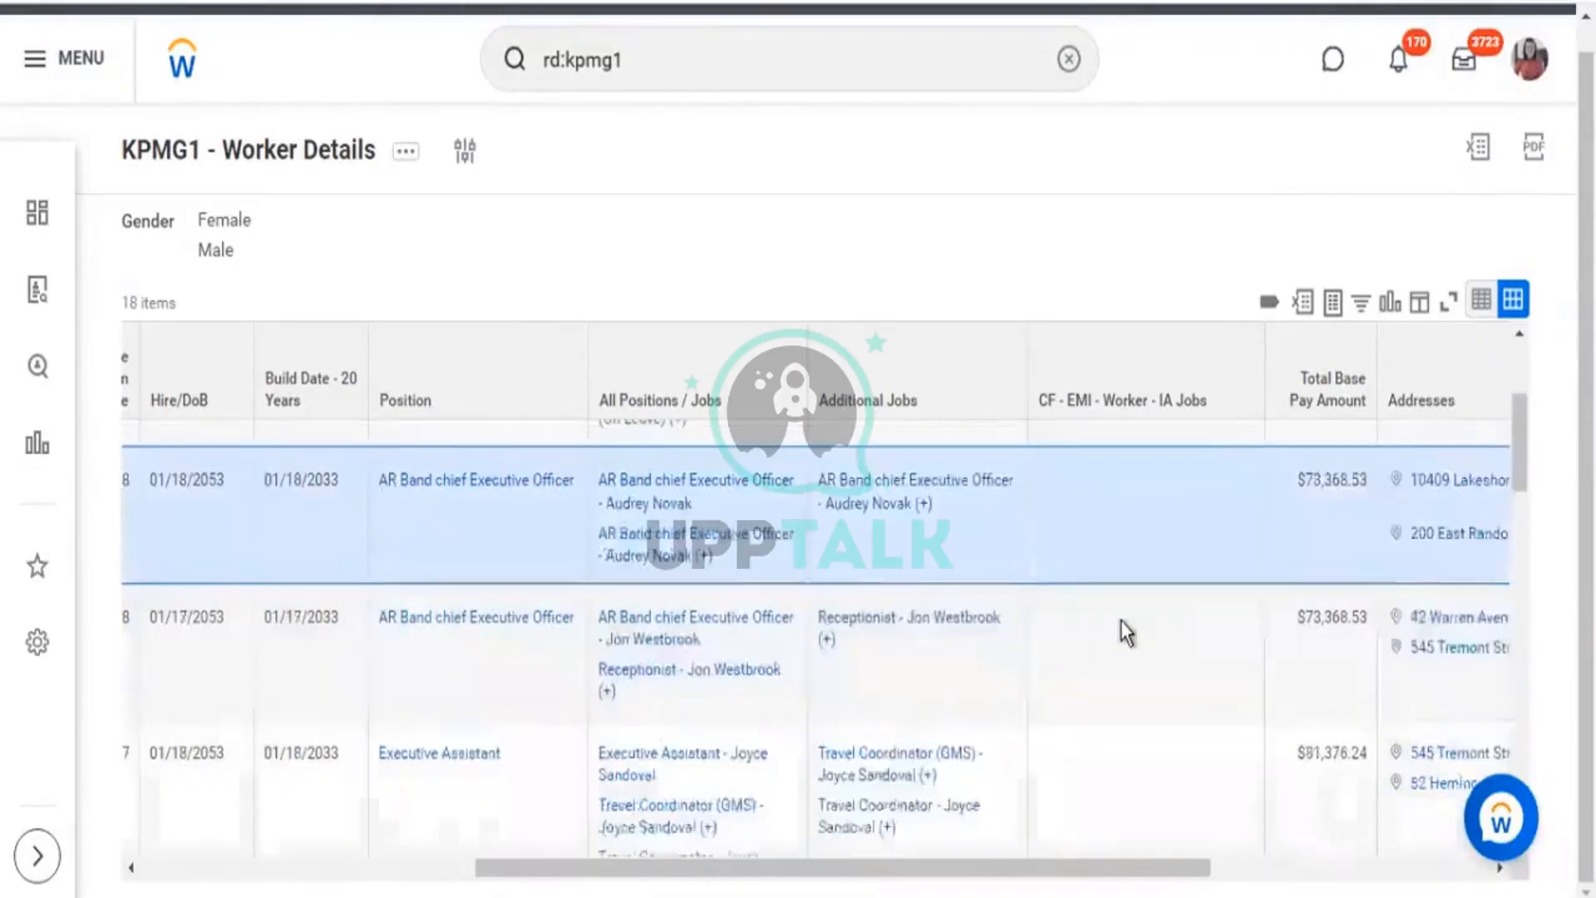
{"action": "left_click", "coordinate": [1100, 632]}
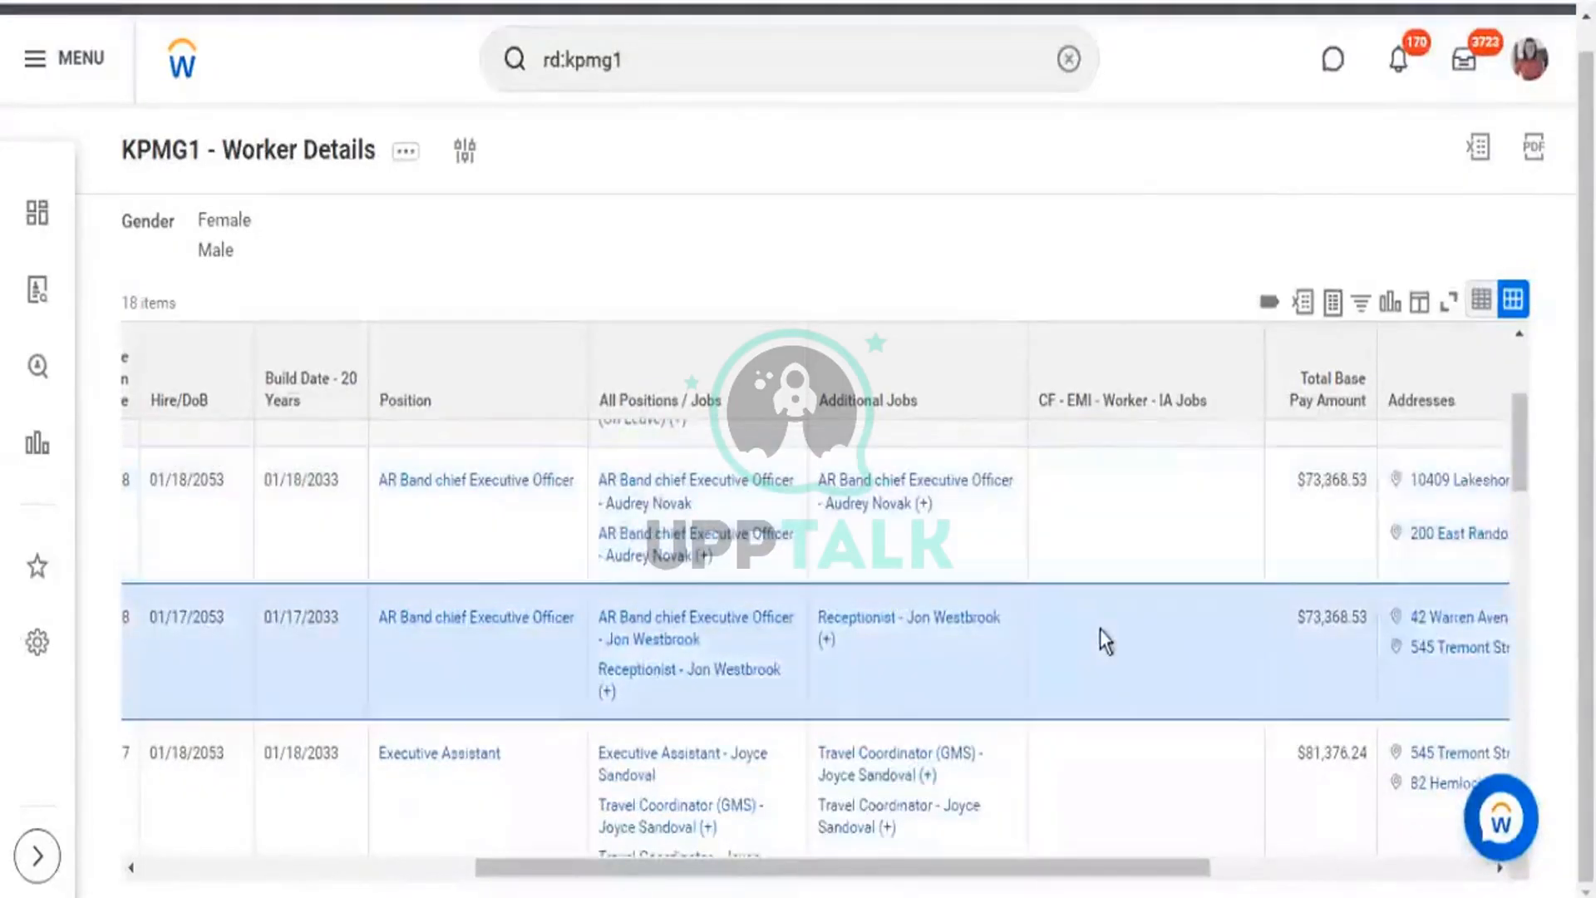
{"action": "scroll", "coordinate": [1110, 732], "scroll_direction": "down", "scroll_amount": 2}
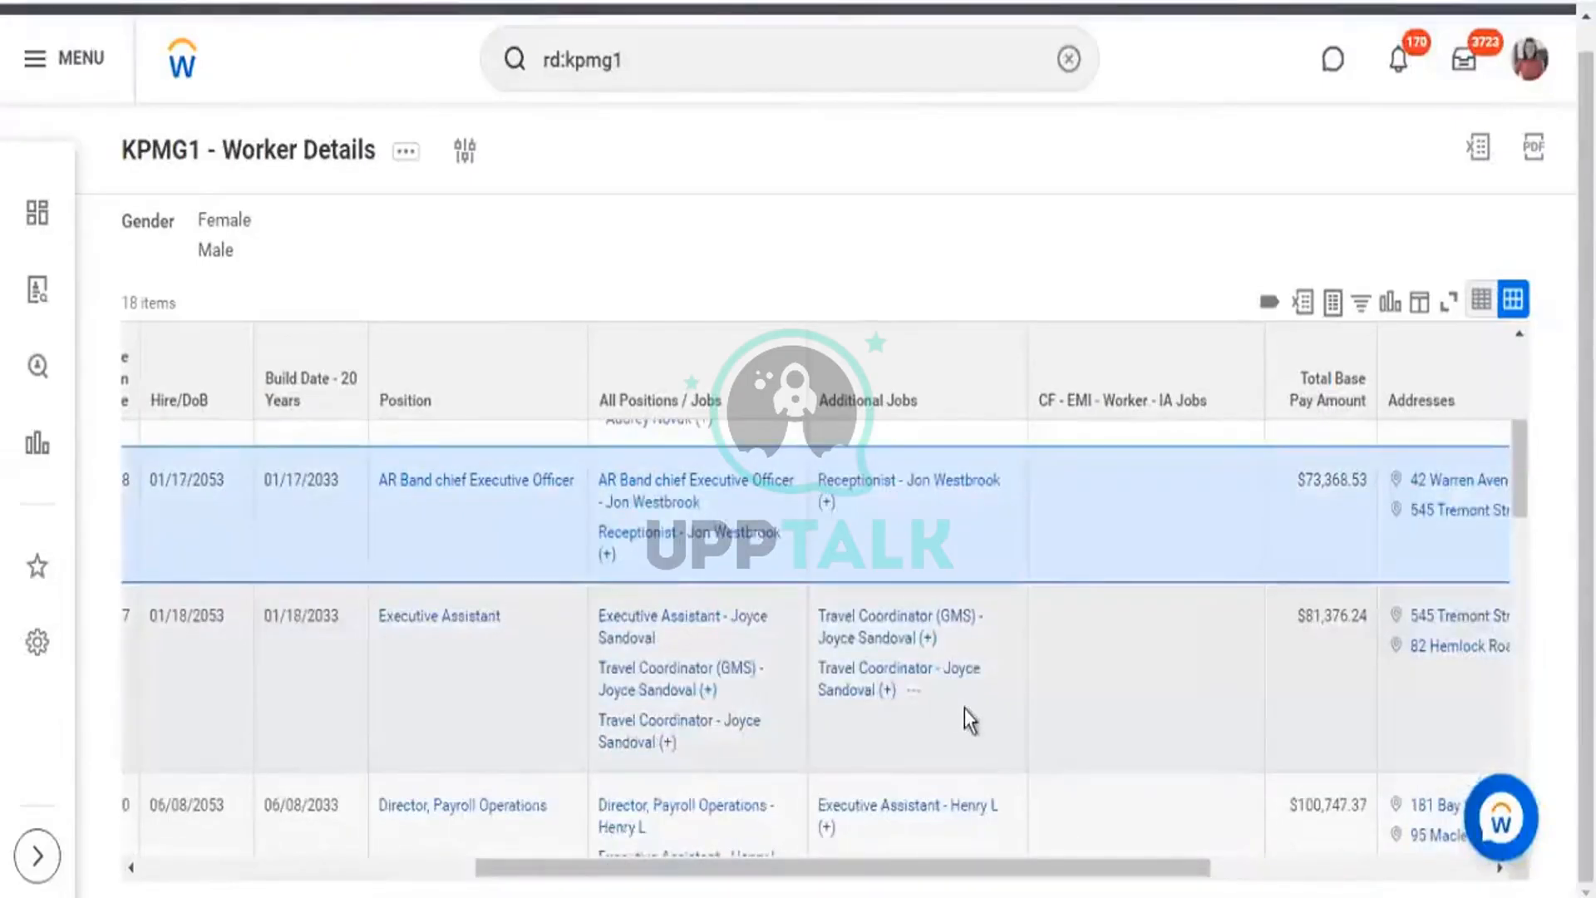
{"action": "left_click", "coordinate": [964, 708]}
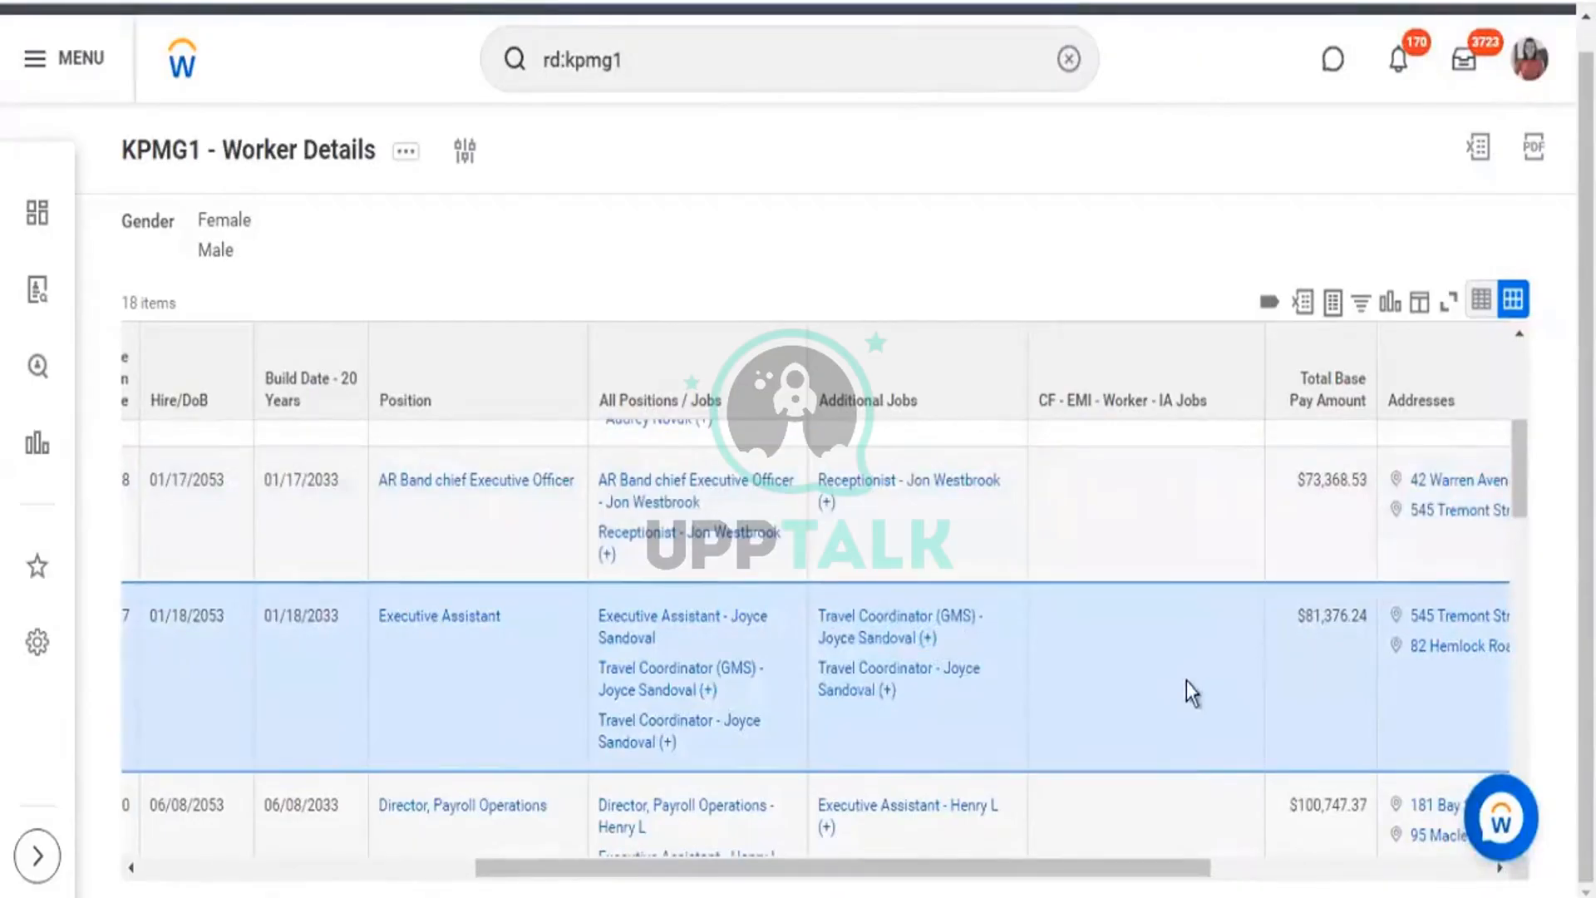
{"action": "scroll", "coordinate": [1185, 681], "scroll_direction": "down", "scroll_amount": 3}
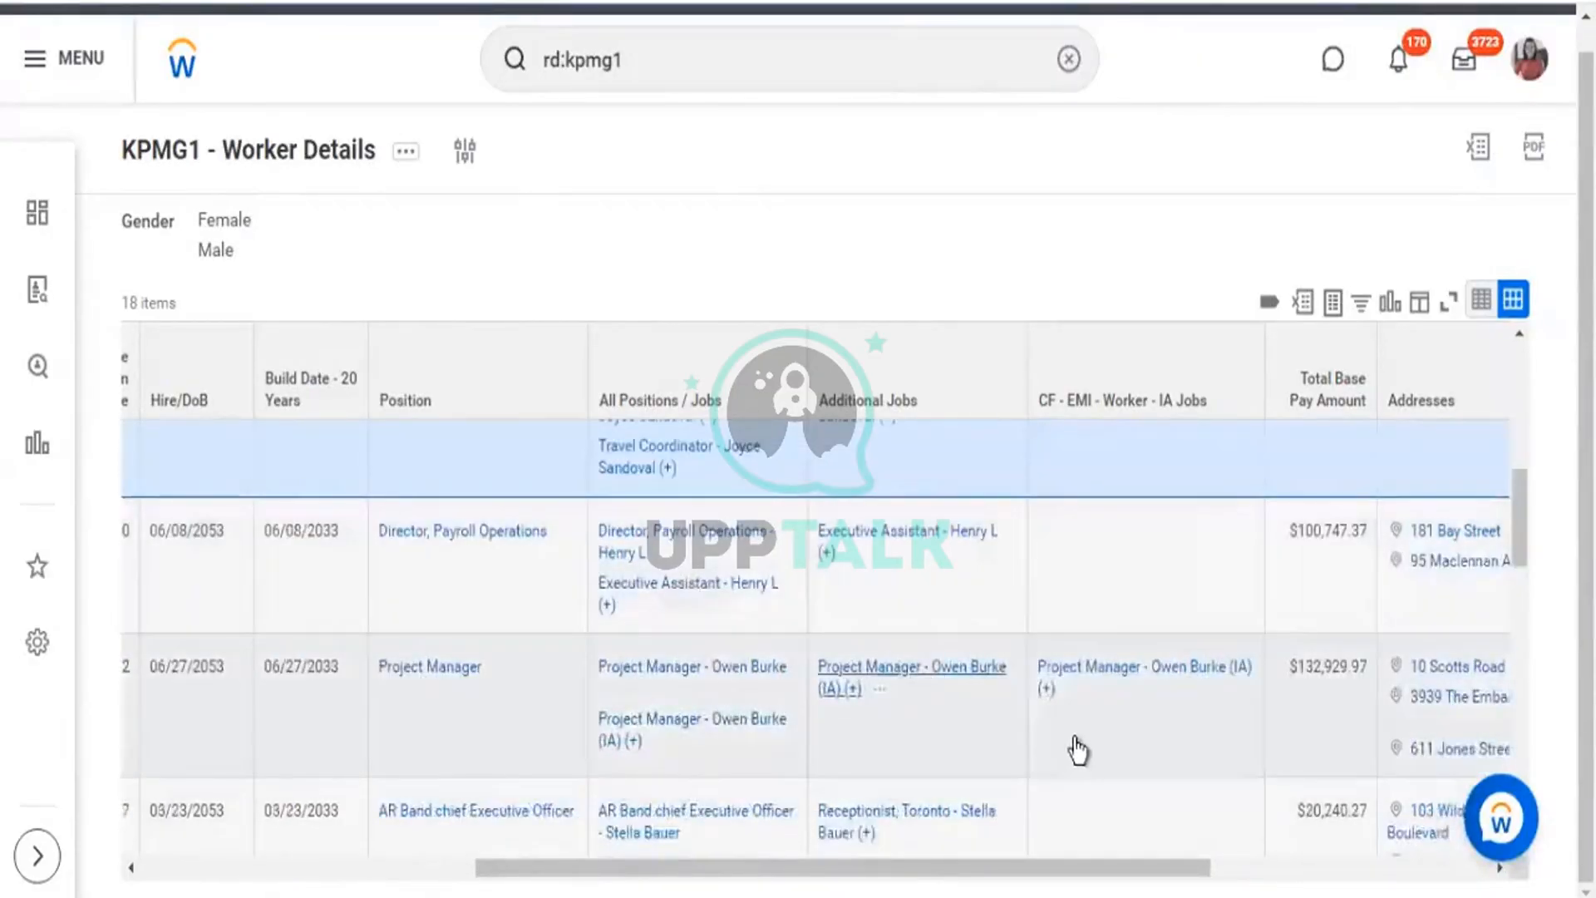
{"action": "left_click", "coordinate": [1120, 732]}
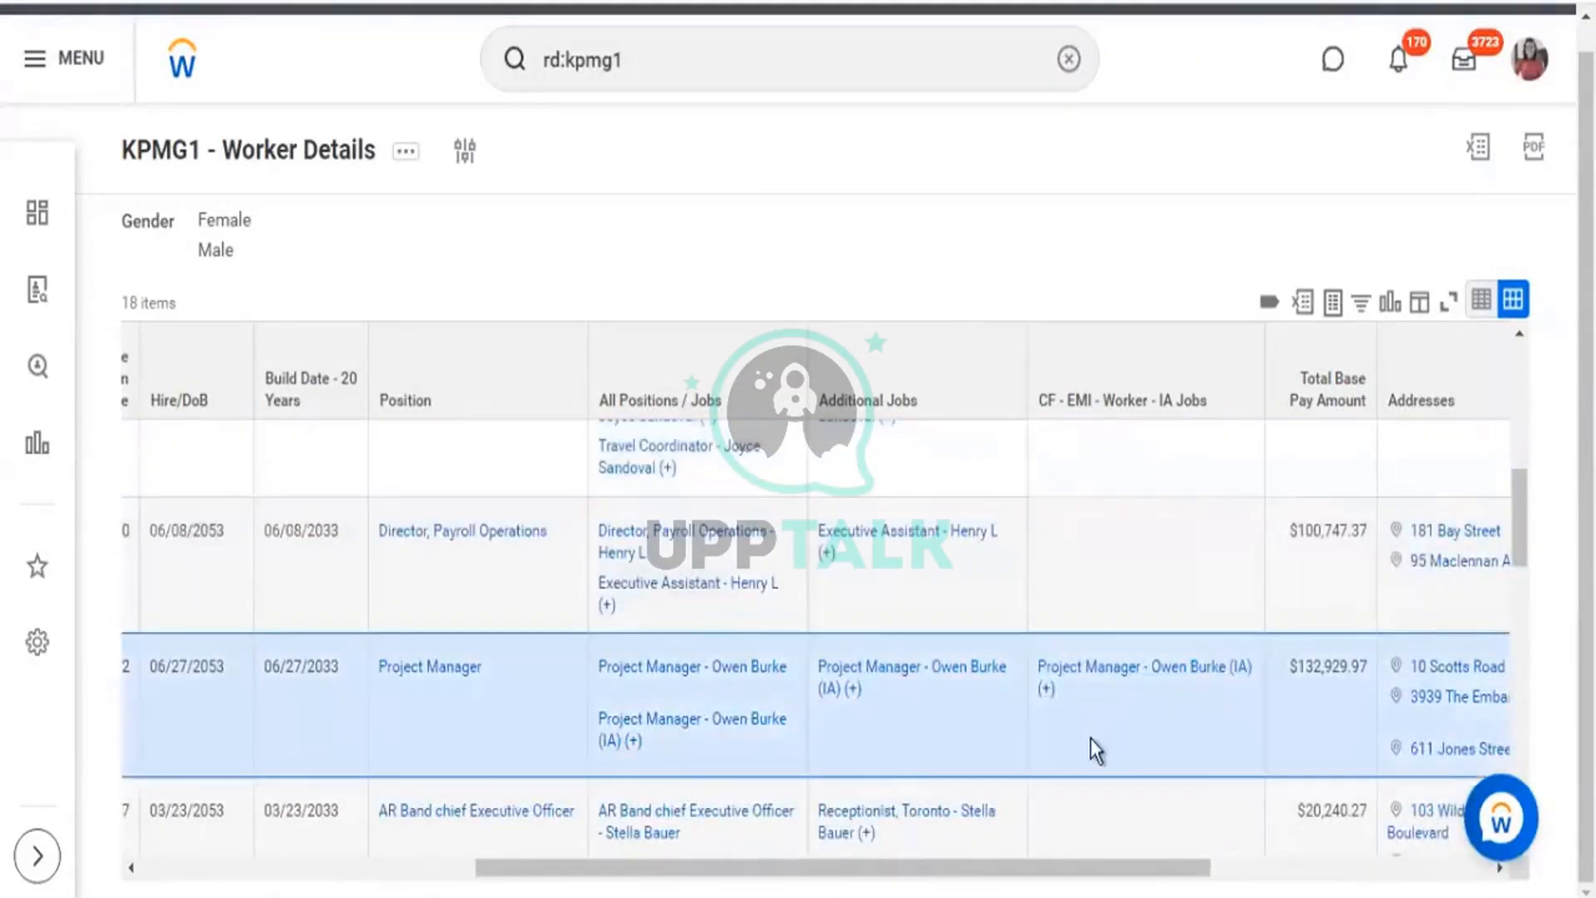
{"action": "scroll", "coordinate": [1105, 740], "scroll_direction": "down", "scroll_amount": 2}
{"action": "scroll", "coordinate": [1135, 723], "scroll_direction": "down", "scroll_amount": 2}
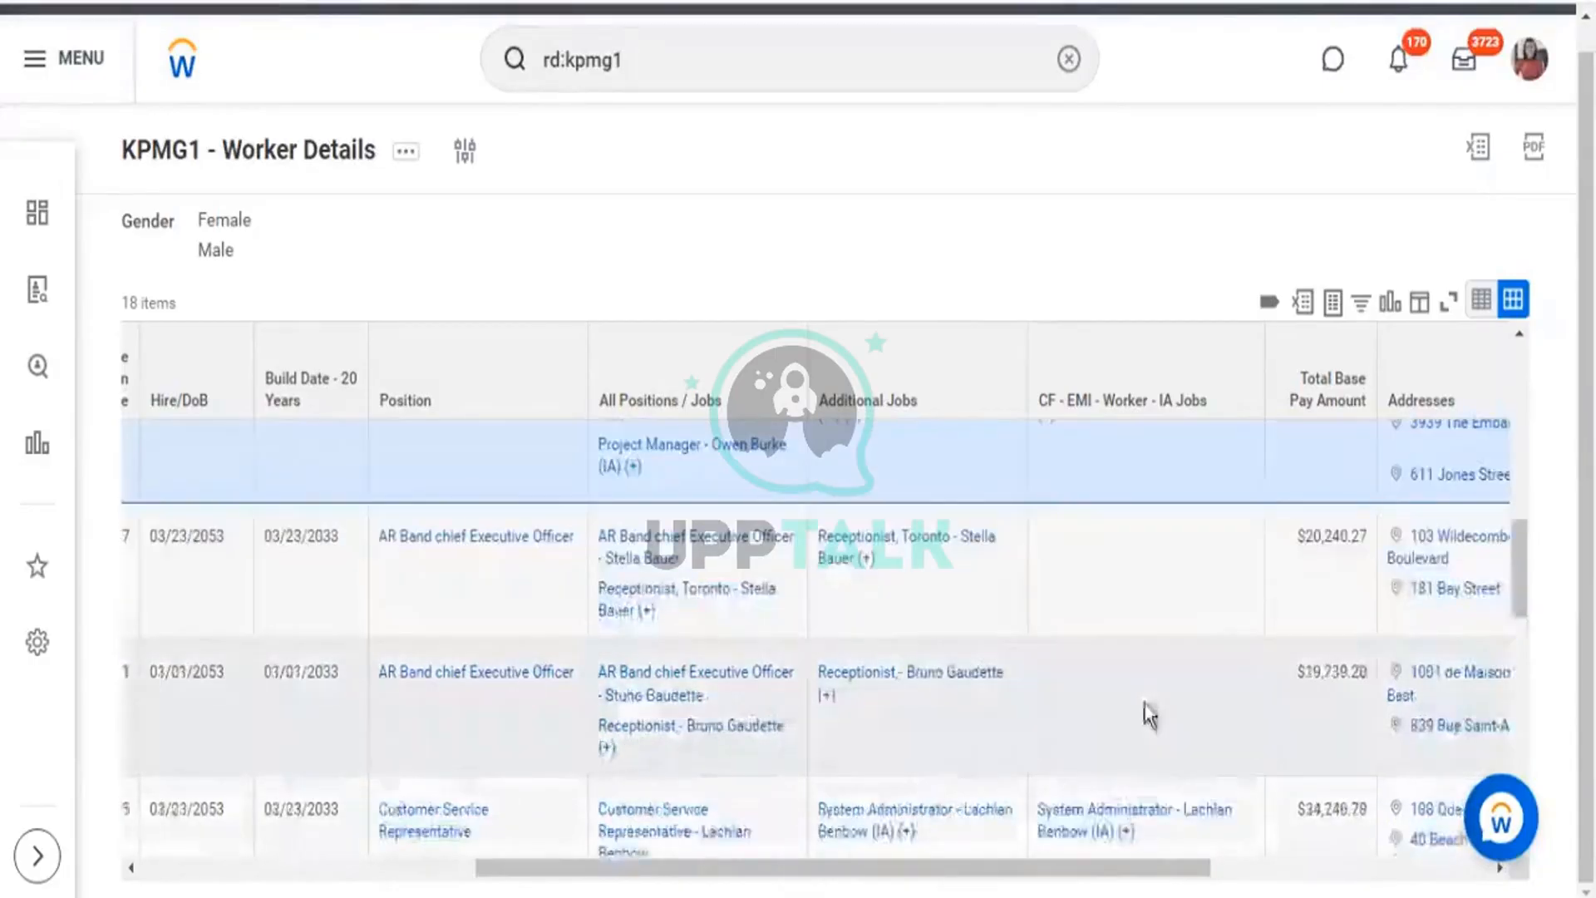
{"action": "scroll", "coordinate": [1200, 684], "scroll_direction": "down", "scroll_amount": 3}
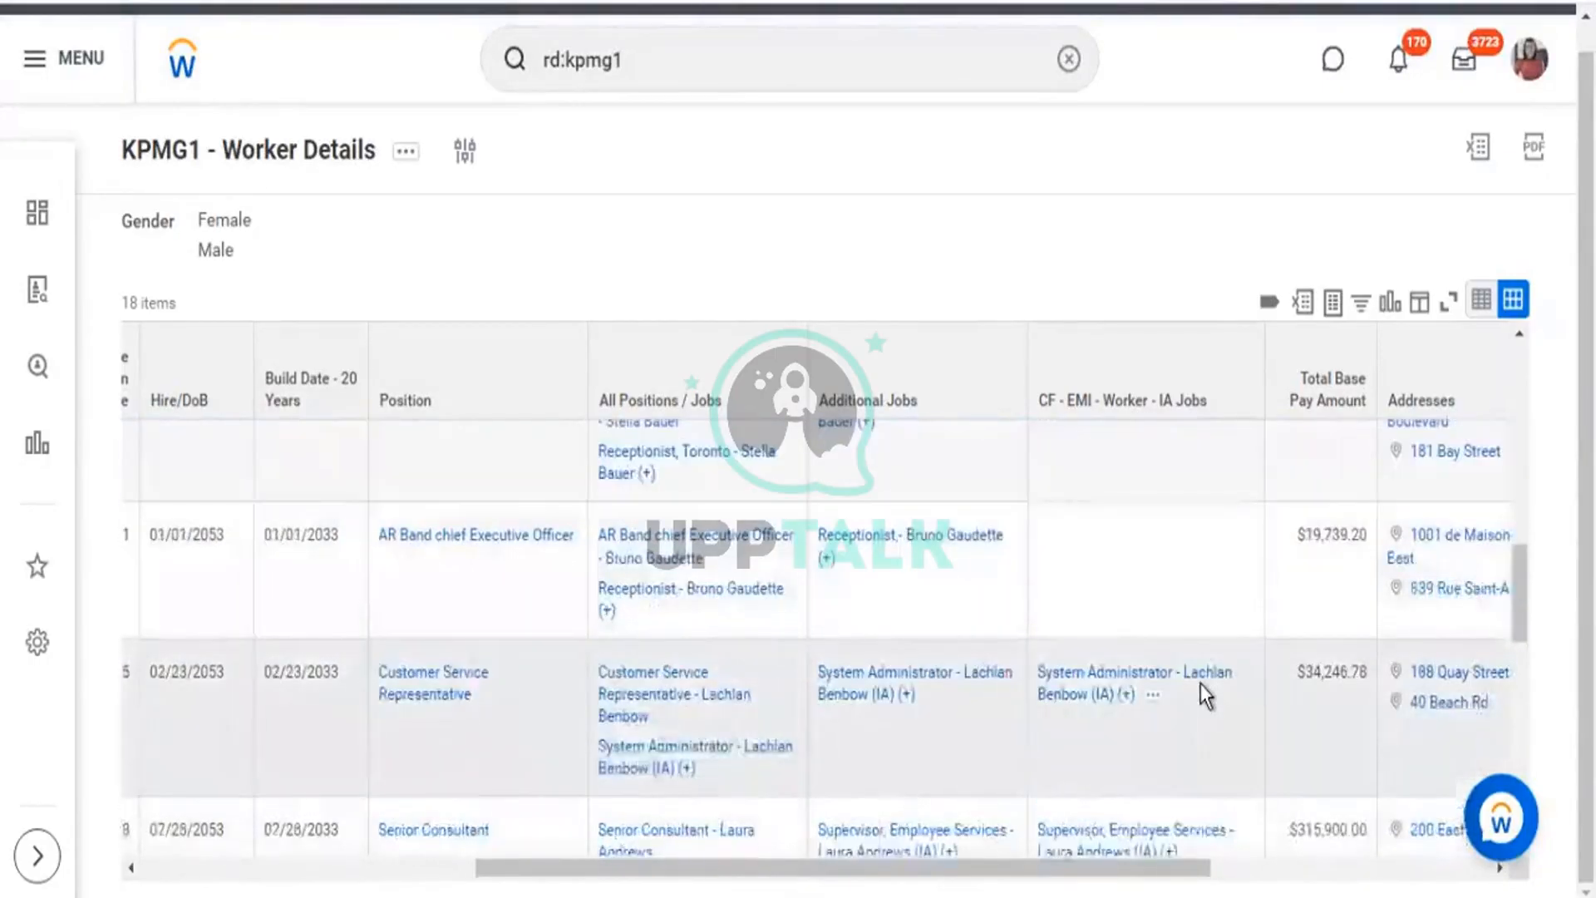
{"action": "scroll", "coordinate": [1143, 740], "scroll_direction": "down", "scroll_amount": 4}
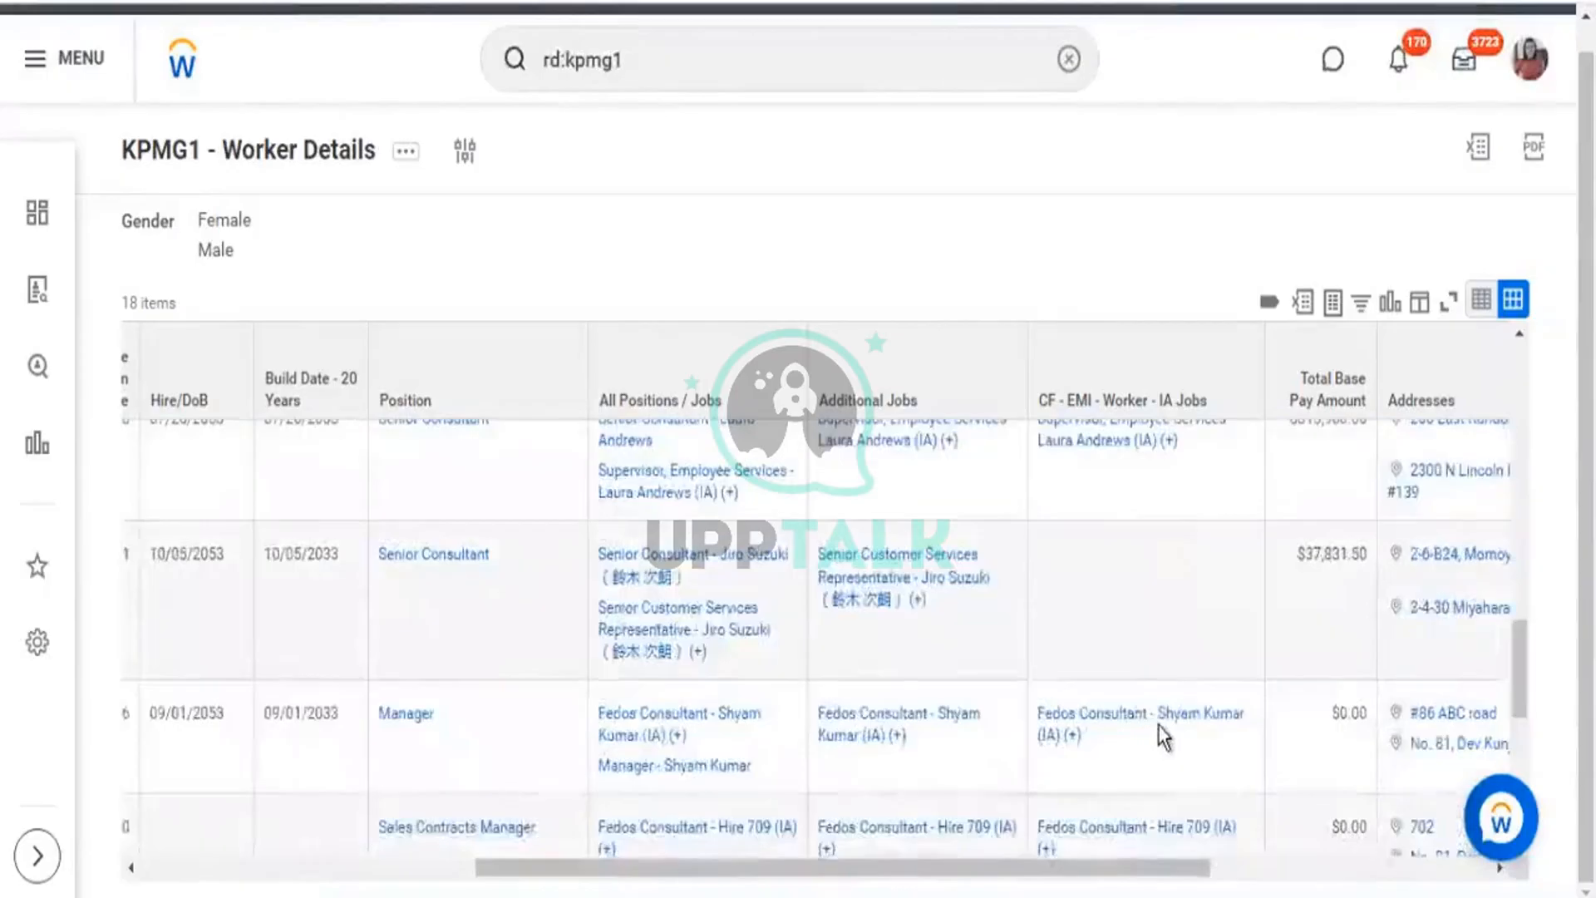
{"action": "scroll", "coordinate": [1171, 738], "scroll_direction": "down", "scroll_amount": 4}
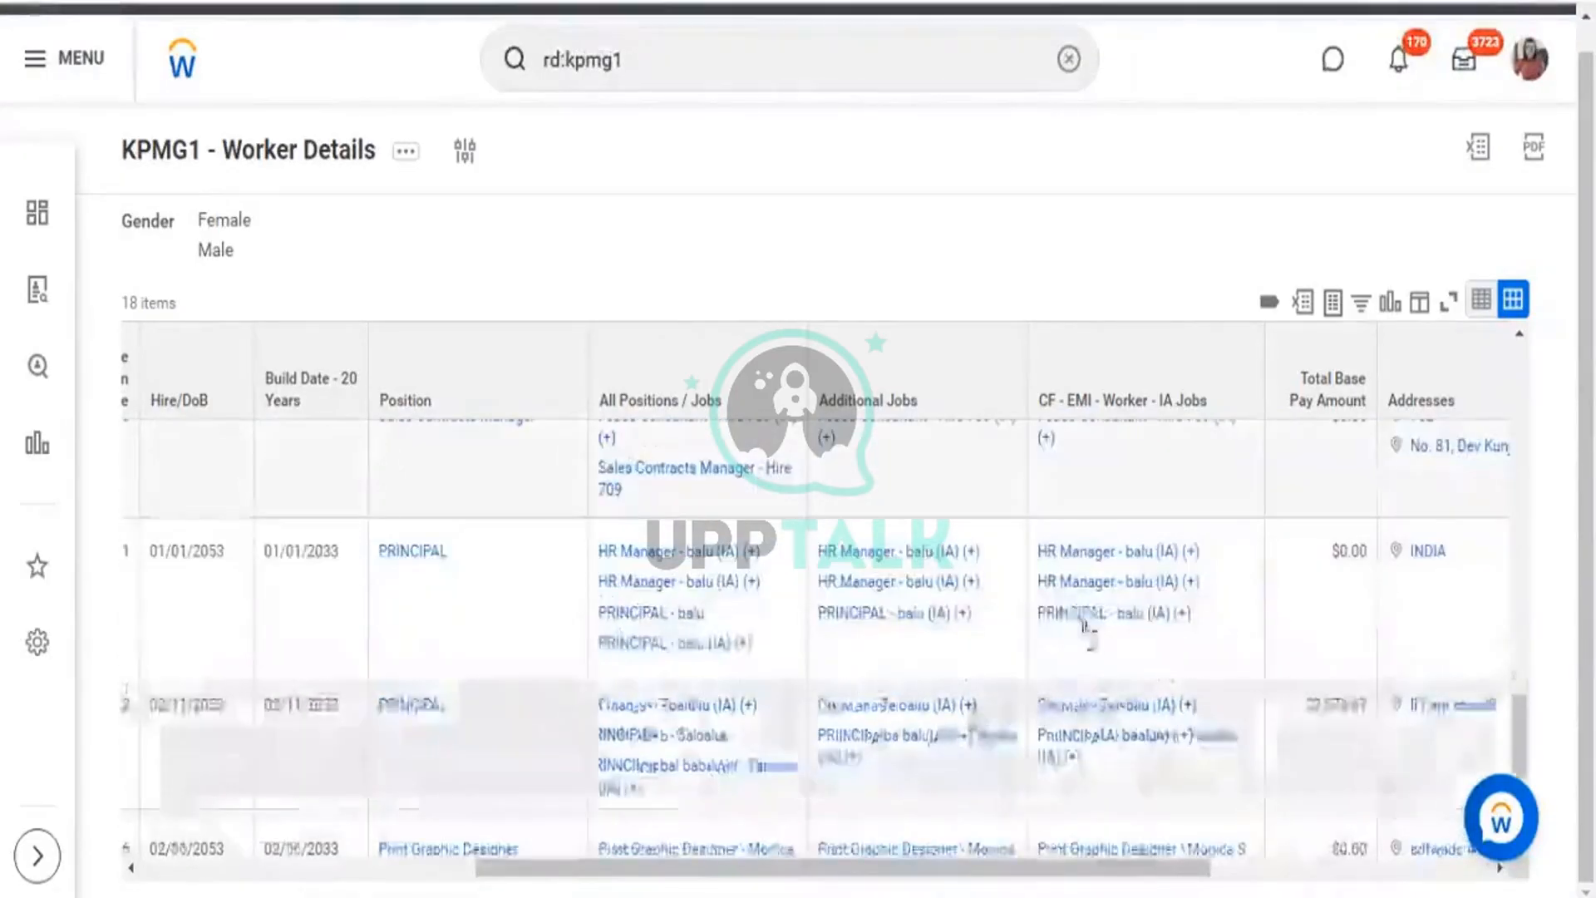
{"action": "left_click", "coordinate": [987, 614]}
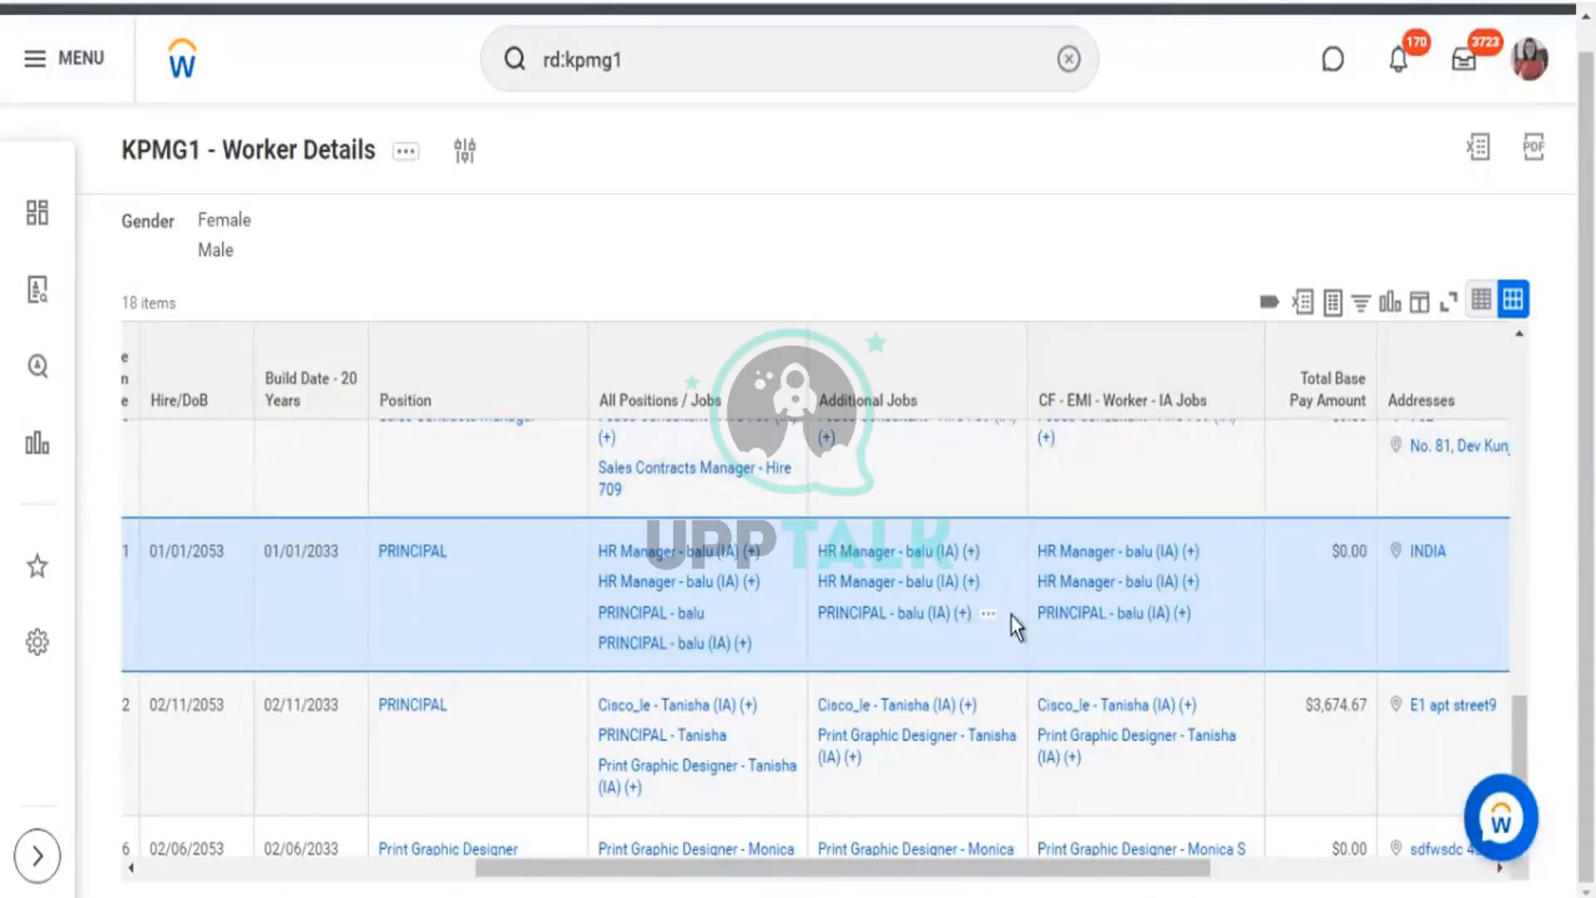
{"action": "left_click_drag", "start_coordinate": [1010, 628], "coordinate": [811, 548]}
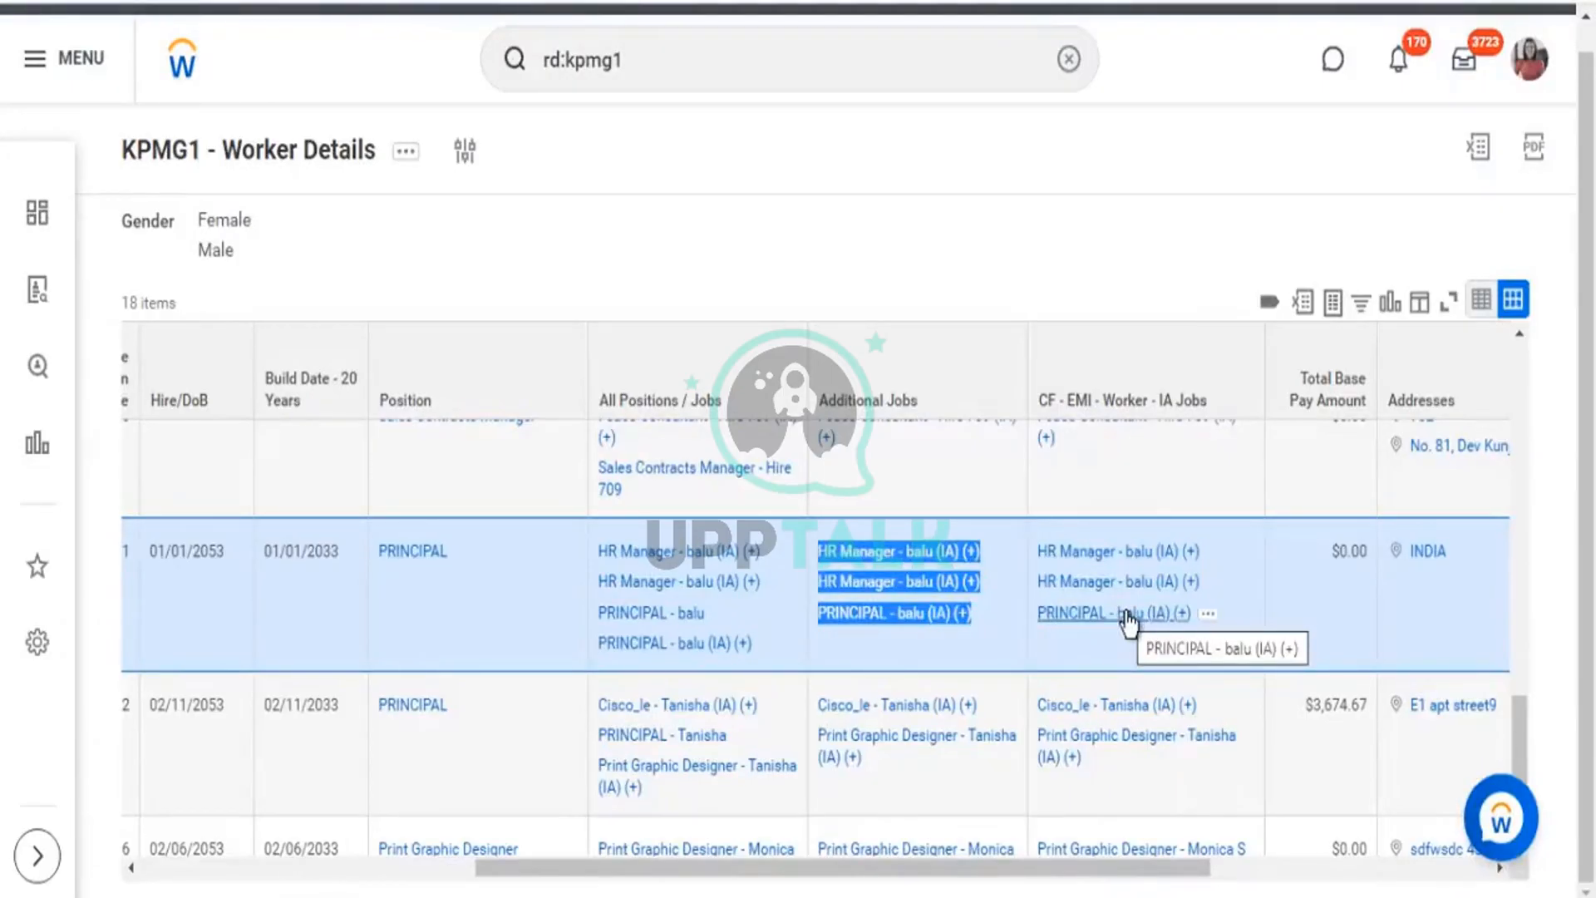
{"action": "scroll", "coordinate": [1132, 636], "scroll_direction": "down", "scroll_amount": 2}
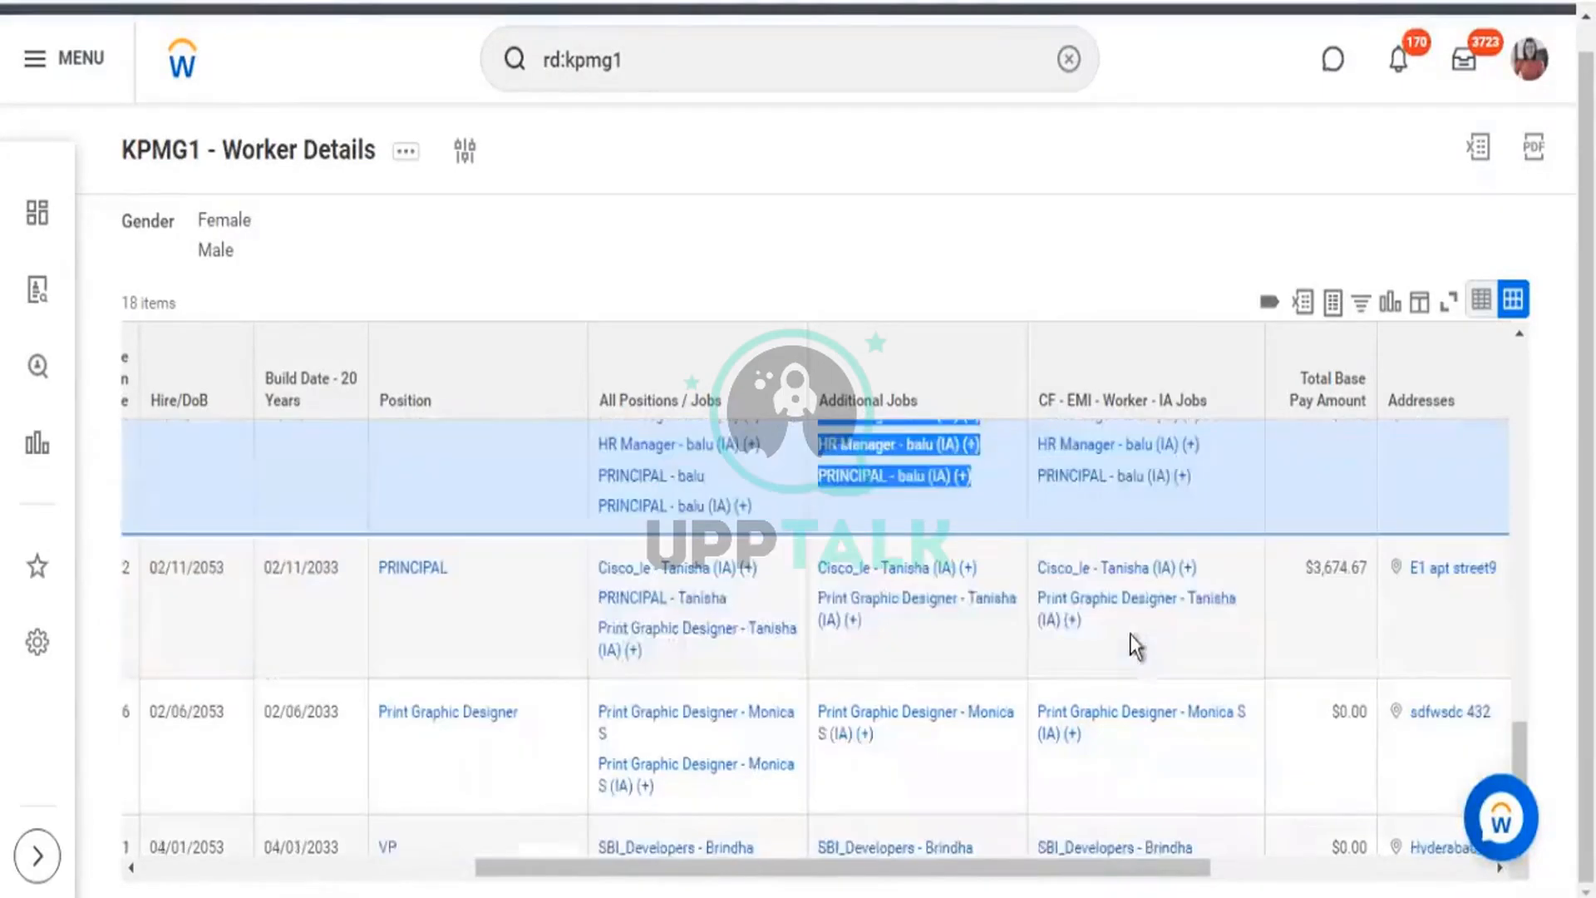
{"action": "scroll", "coordinate": [1130, 633], "scroll_direction": "down", "scroll_amount": 1}
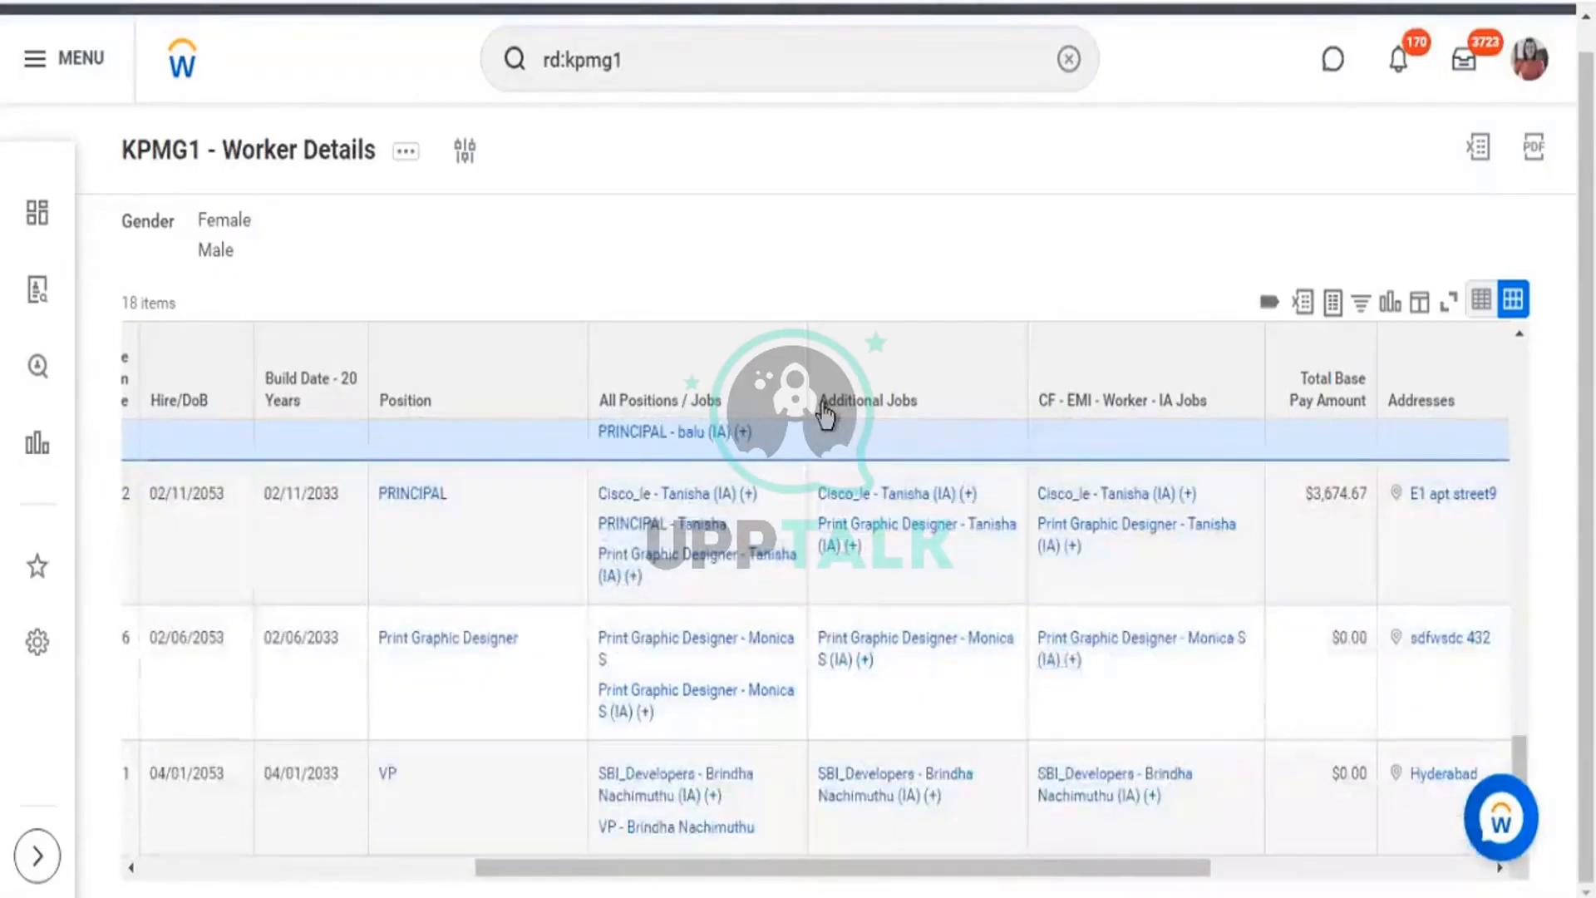
{"action": "left_click_drag", "start_coordinate": [822, 405], "coordinate": [921, 411]}
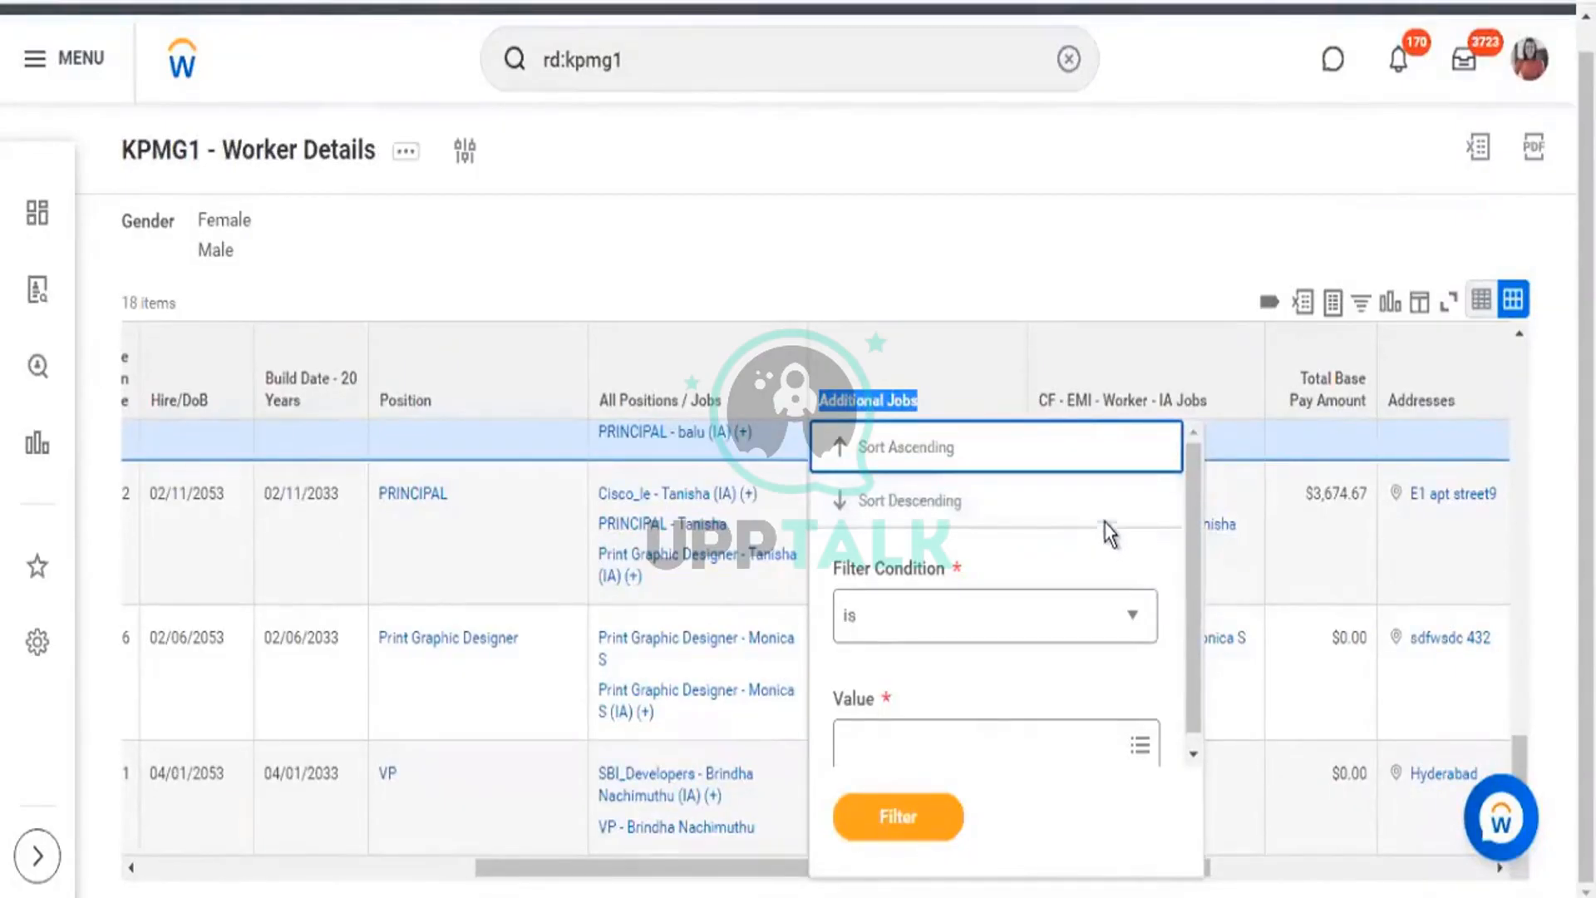
{"action": "left_click", "coordinate": [1172, 236]}
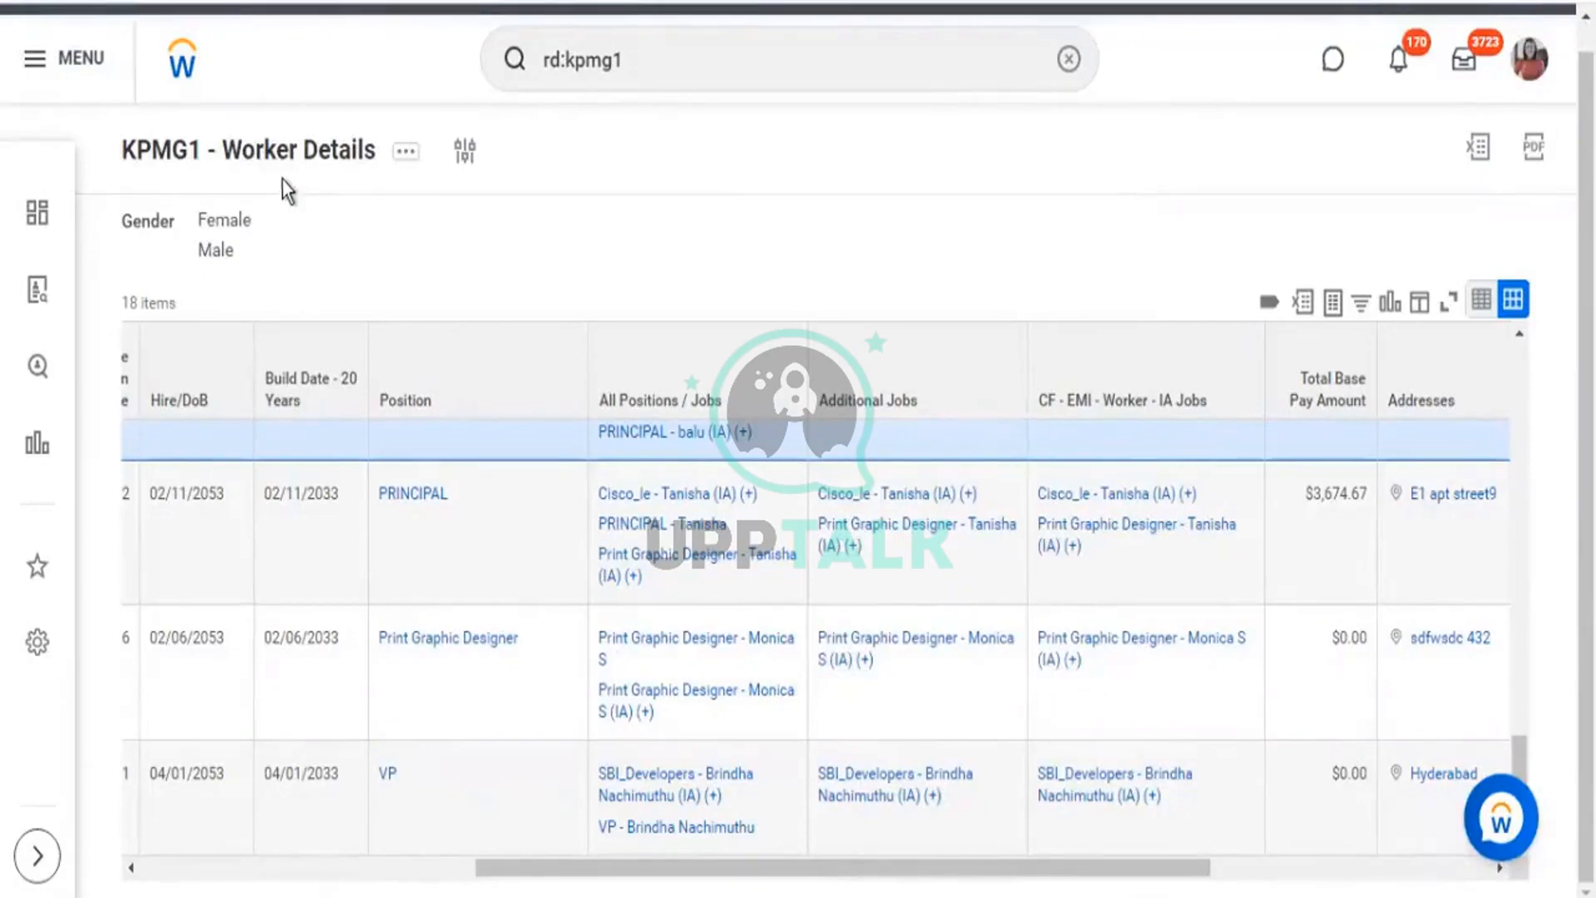
{"action": "left_click", "coordinate": [404, 153]}
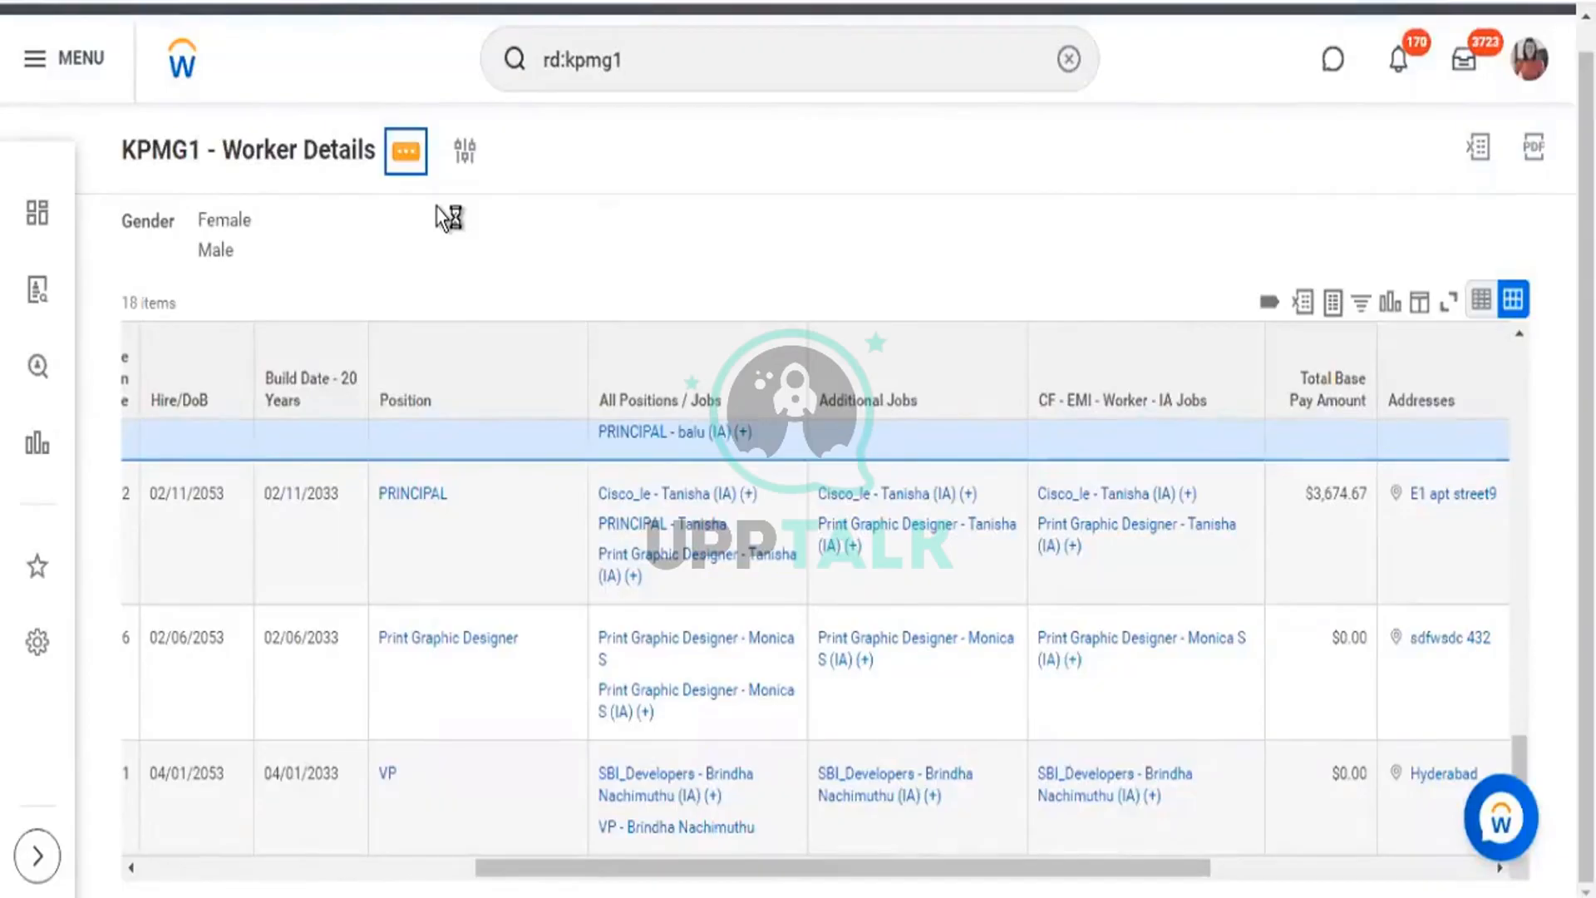
Edit the report, delete the Position and All Positions / Jobs columns, and add a row after IA Jobs.
{"action": "mouse_move", "coordinate": [499, 256]}
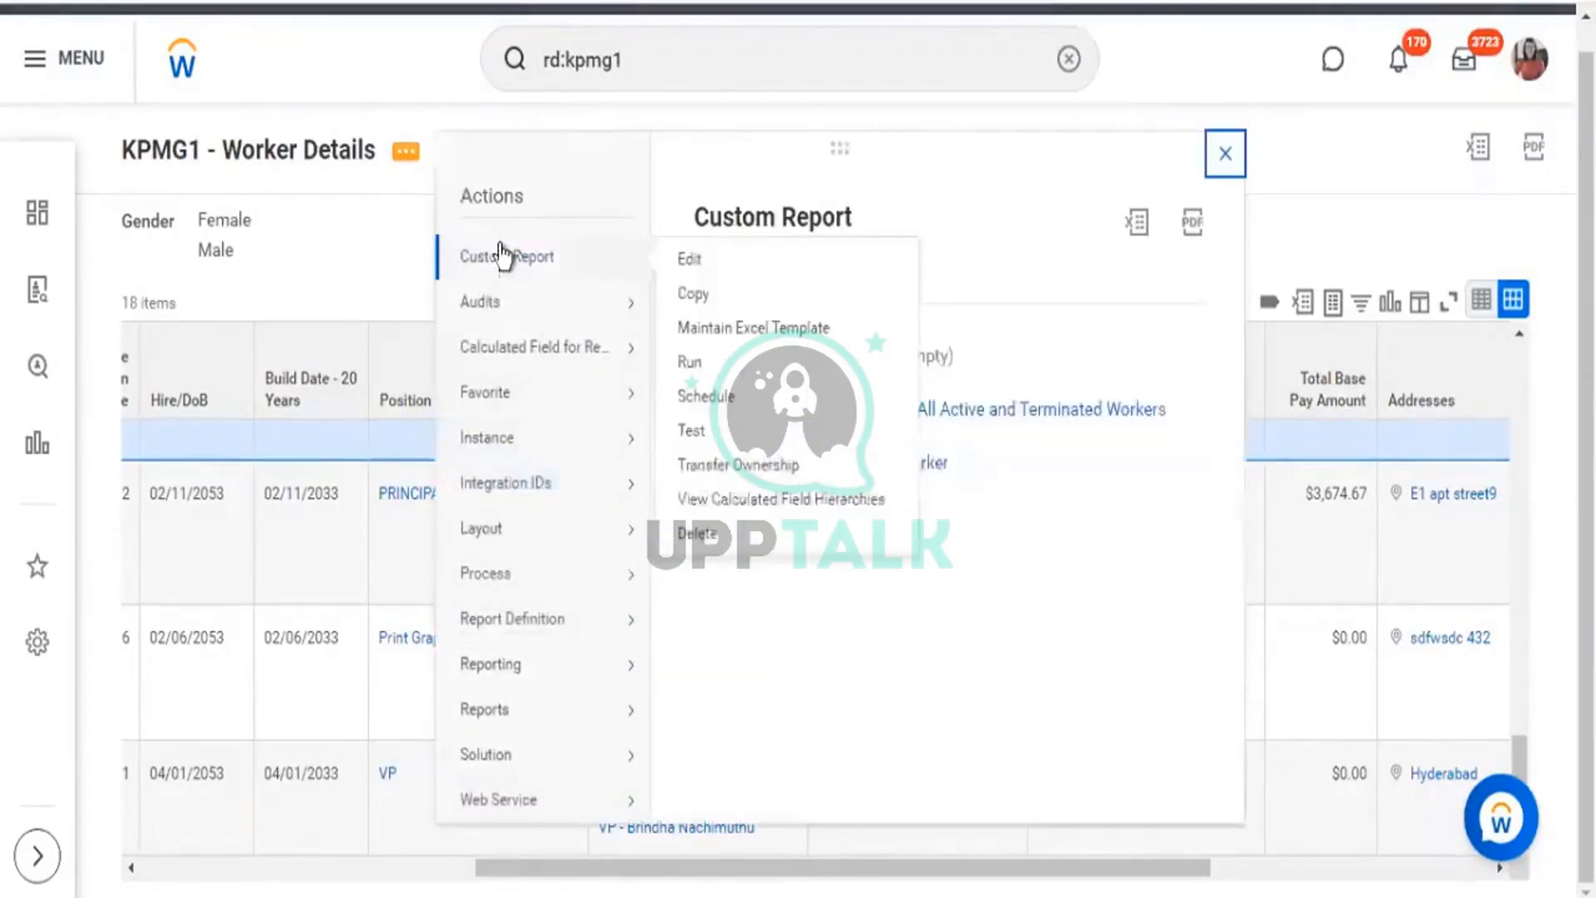
{"action": "left_click", "coordinate": [682, 261]}
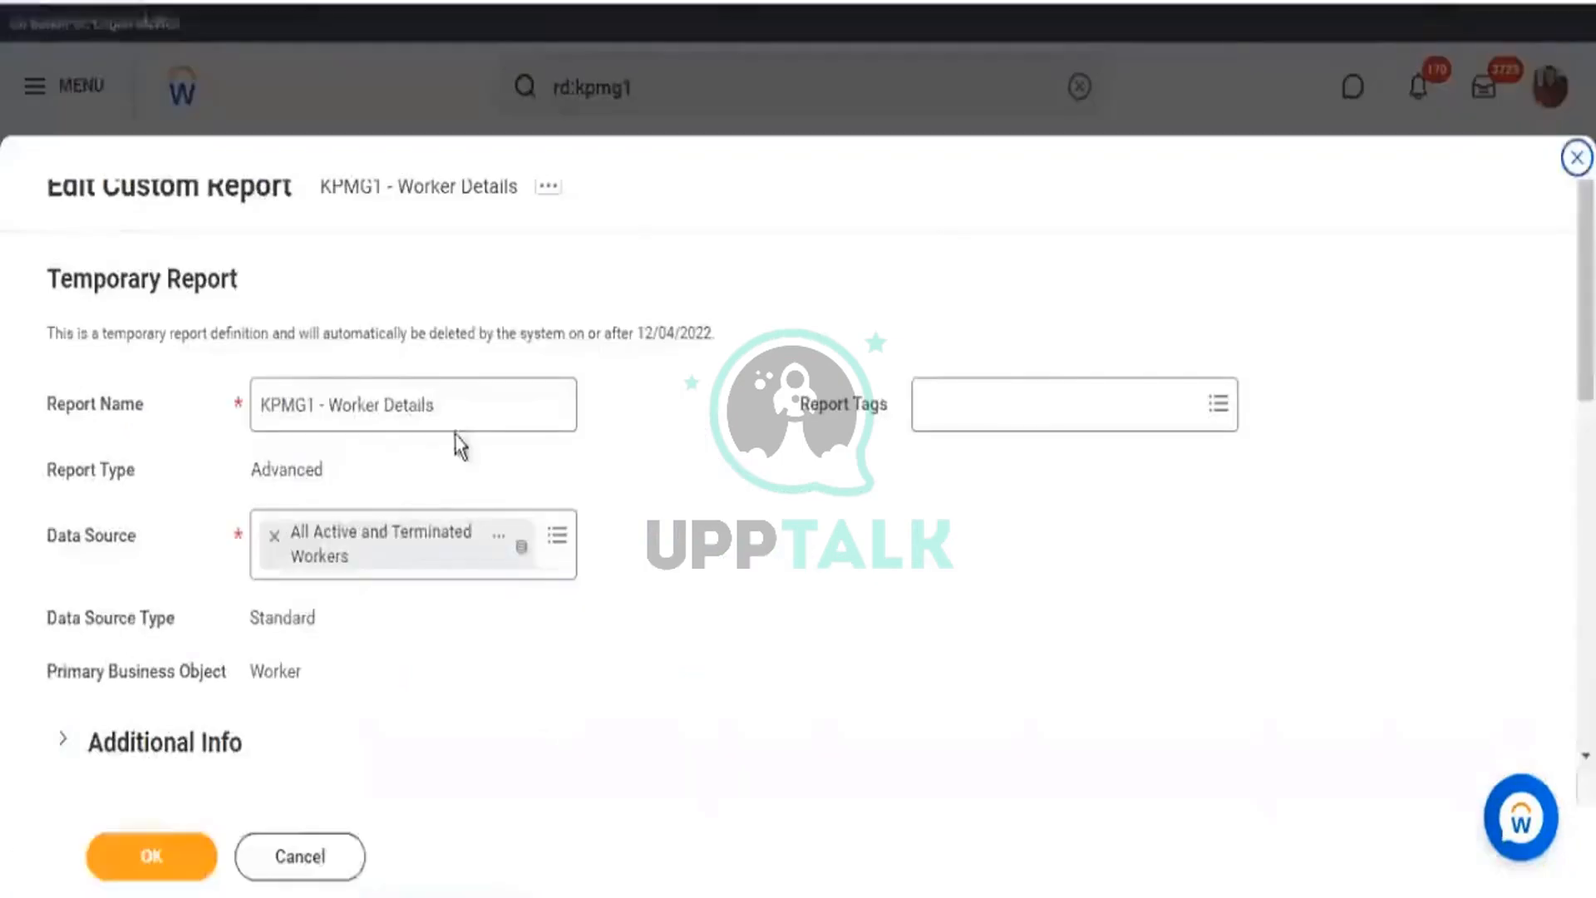
{"action": "scroll", "coordinate": [926, 243], "scroll_direction": "down", "scroll_amount": 6}
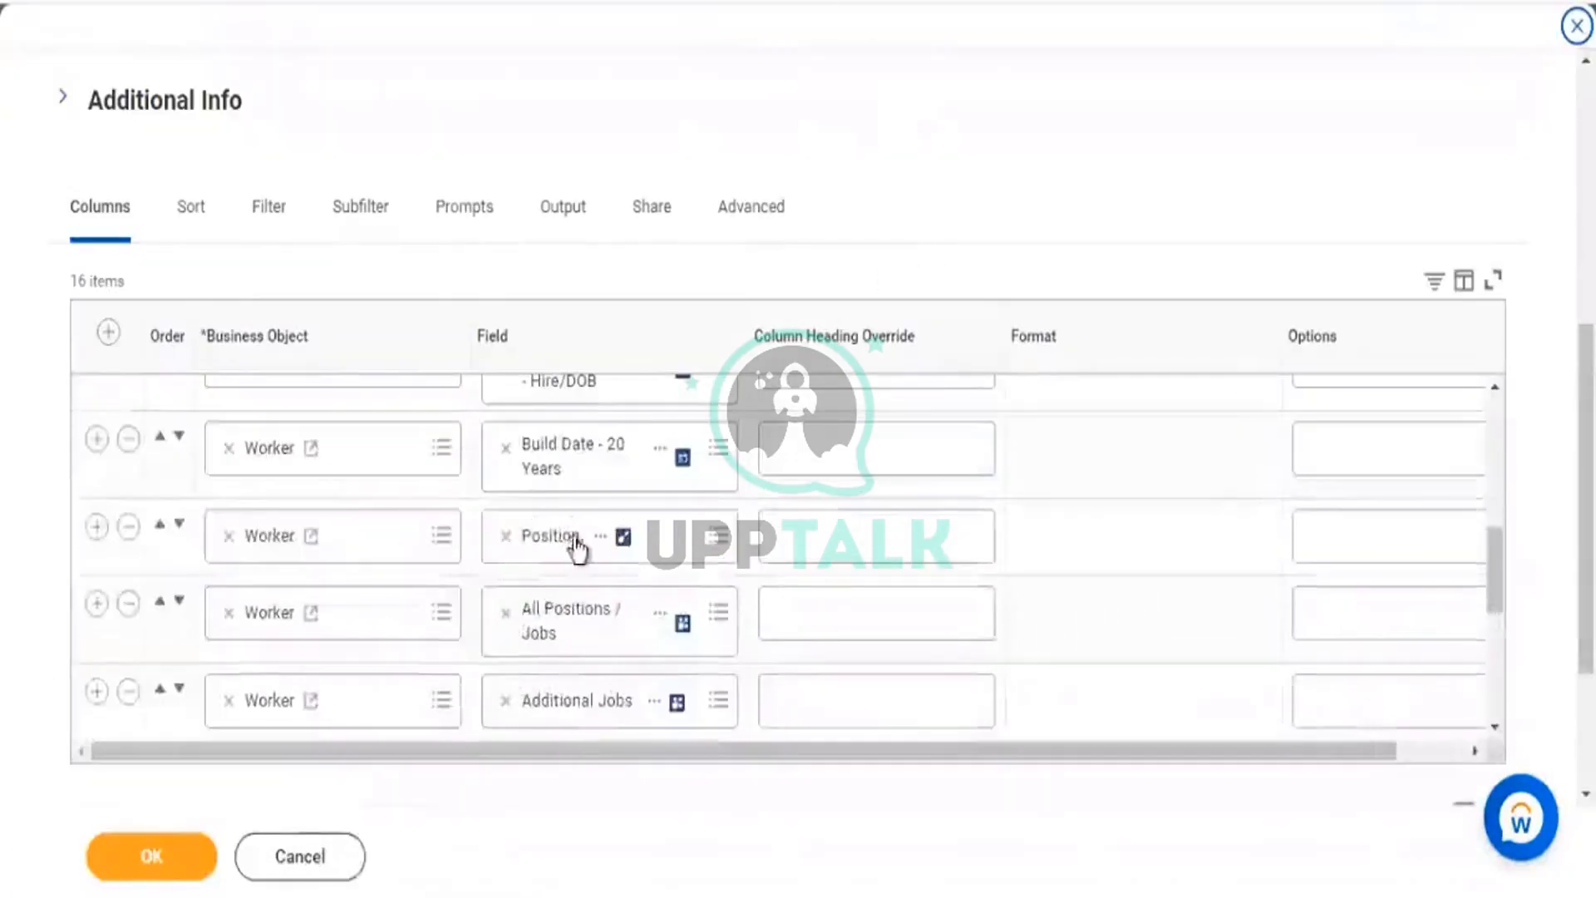
{"action": "left_click", "coordinate": [129, 527]}
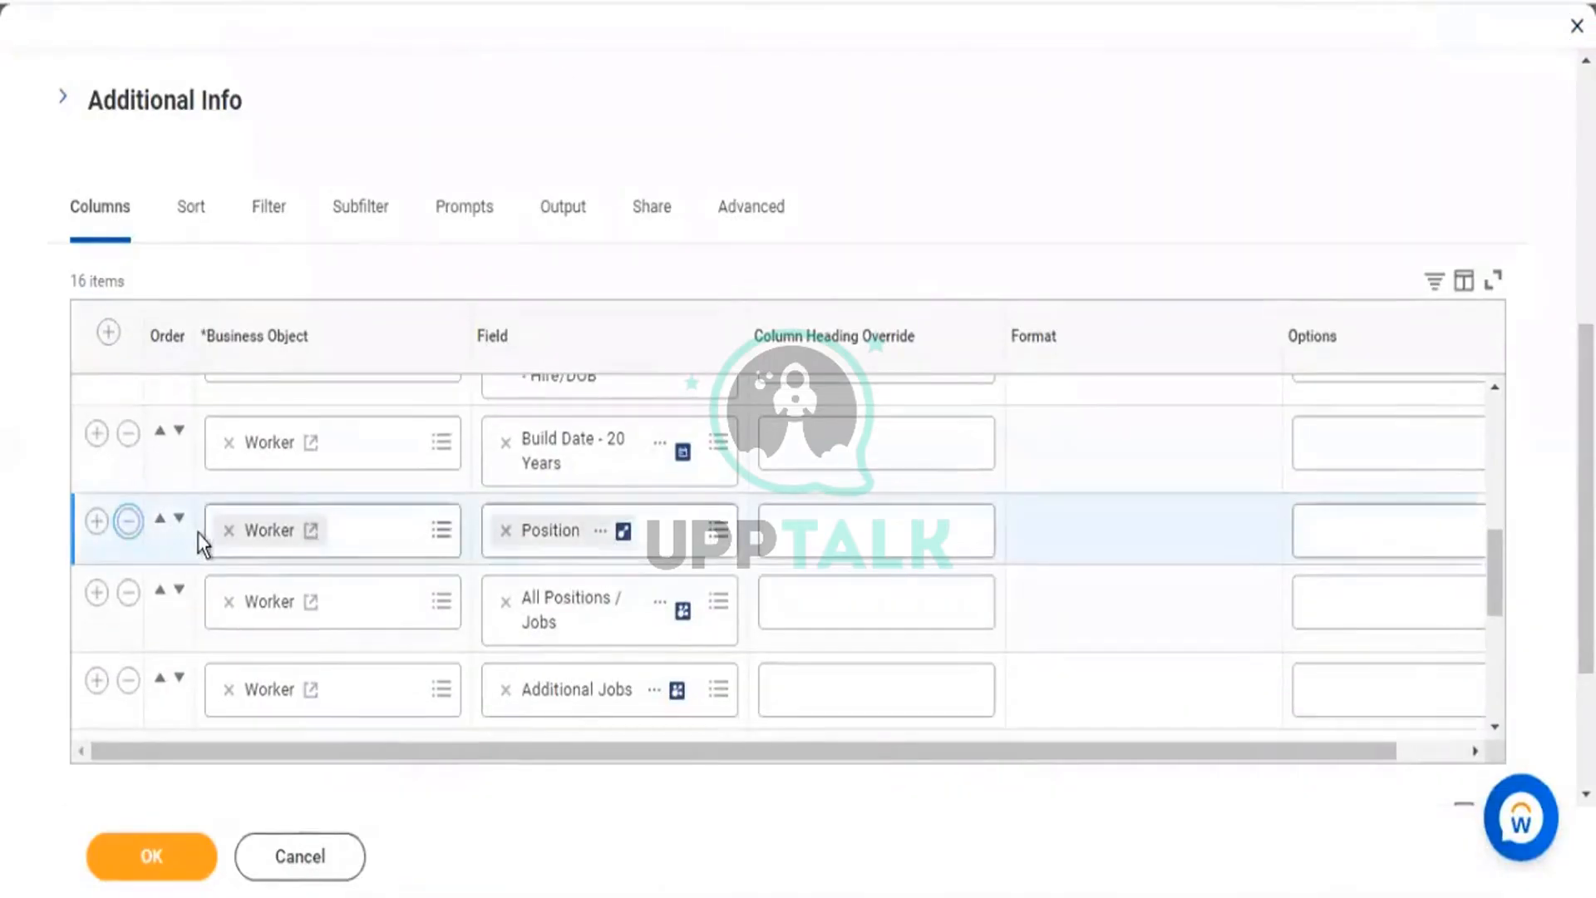
{"action": "left_click", "coordinate": [129, 526]}
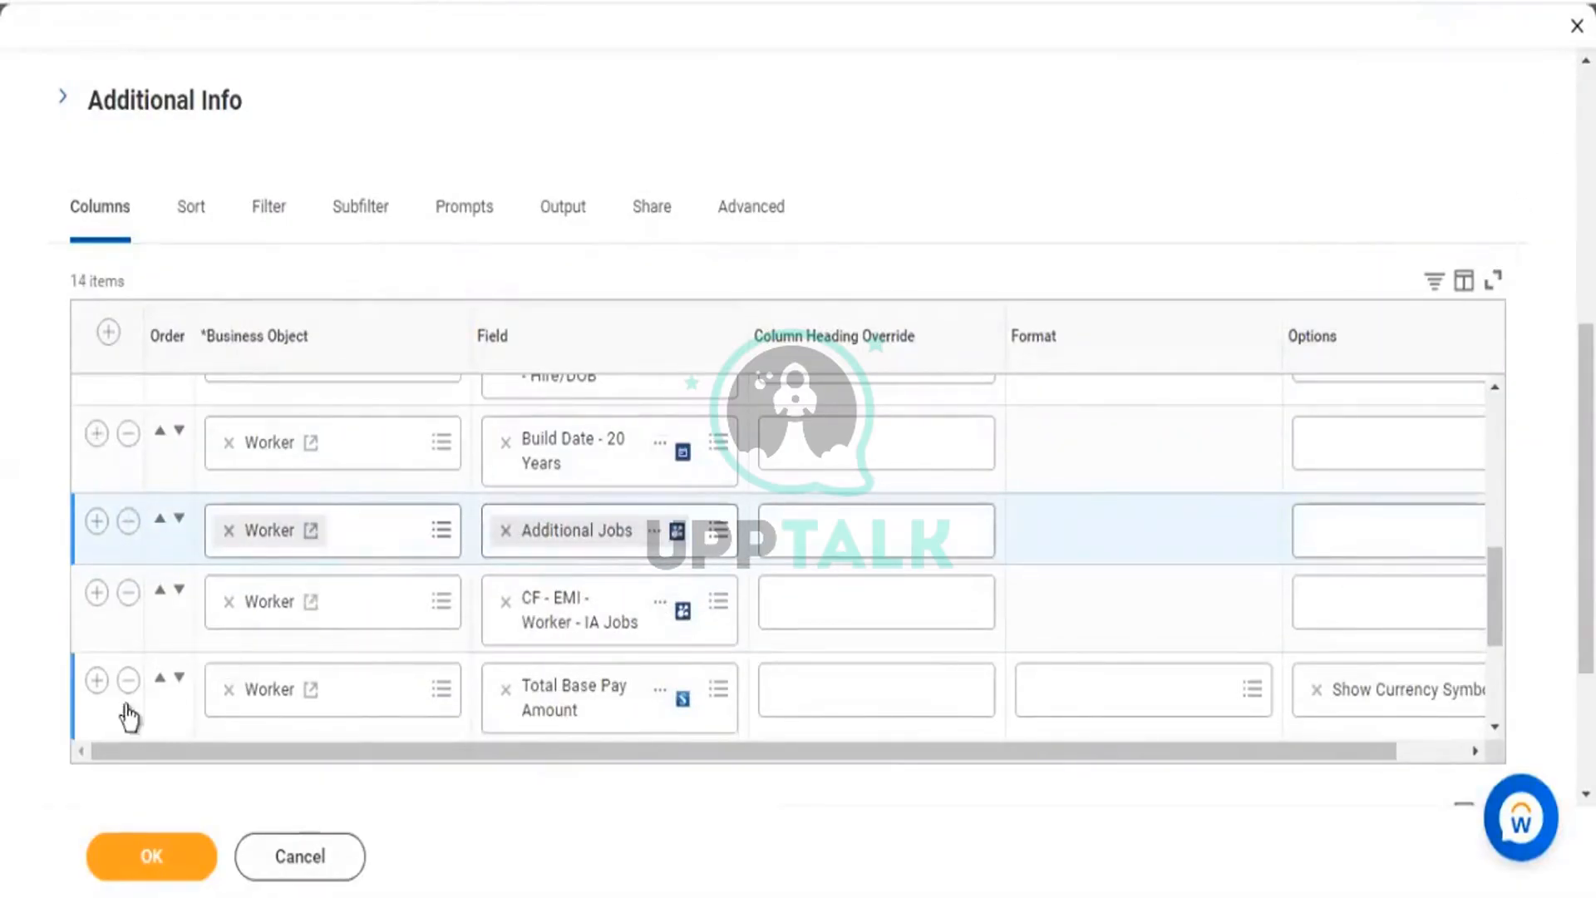
{"action": "left_click", "coordinate": [93, 595]}
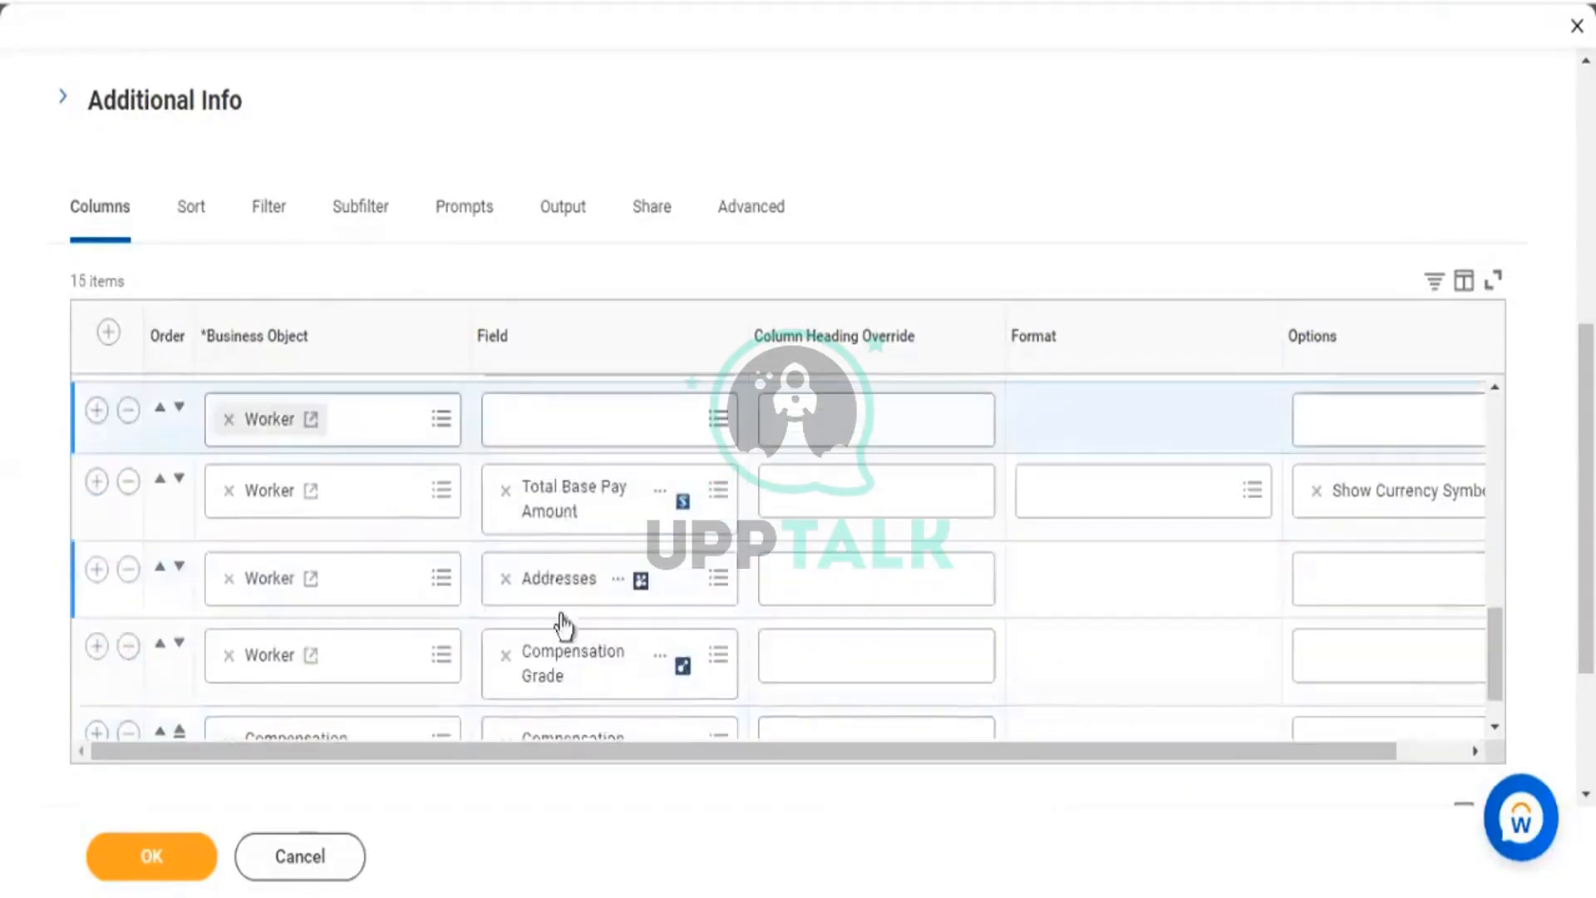
Search 'organization' and pick Organization Assignments as the new column's field.
{"action": "left_click", "coordinate": [556, 435]}
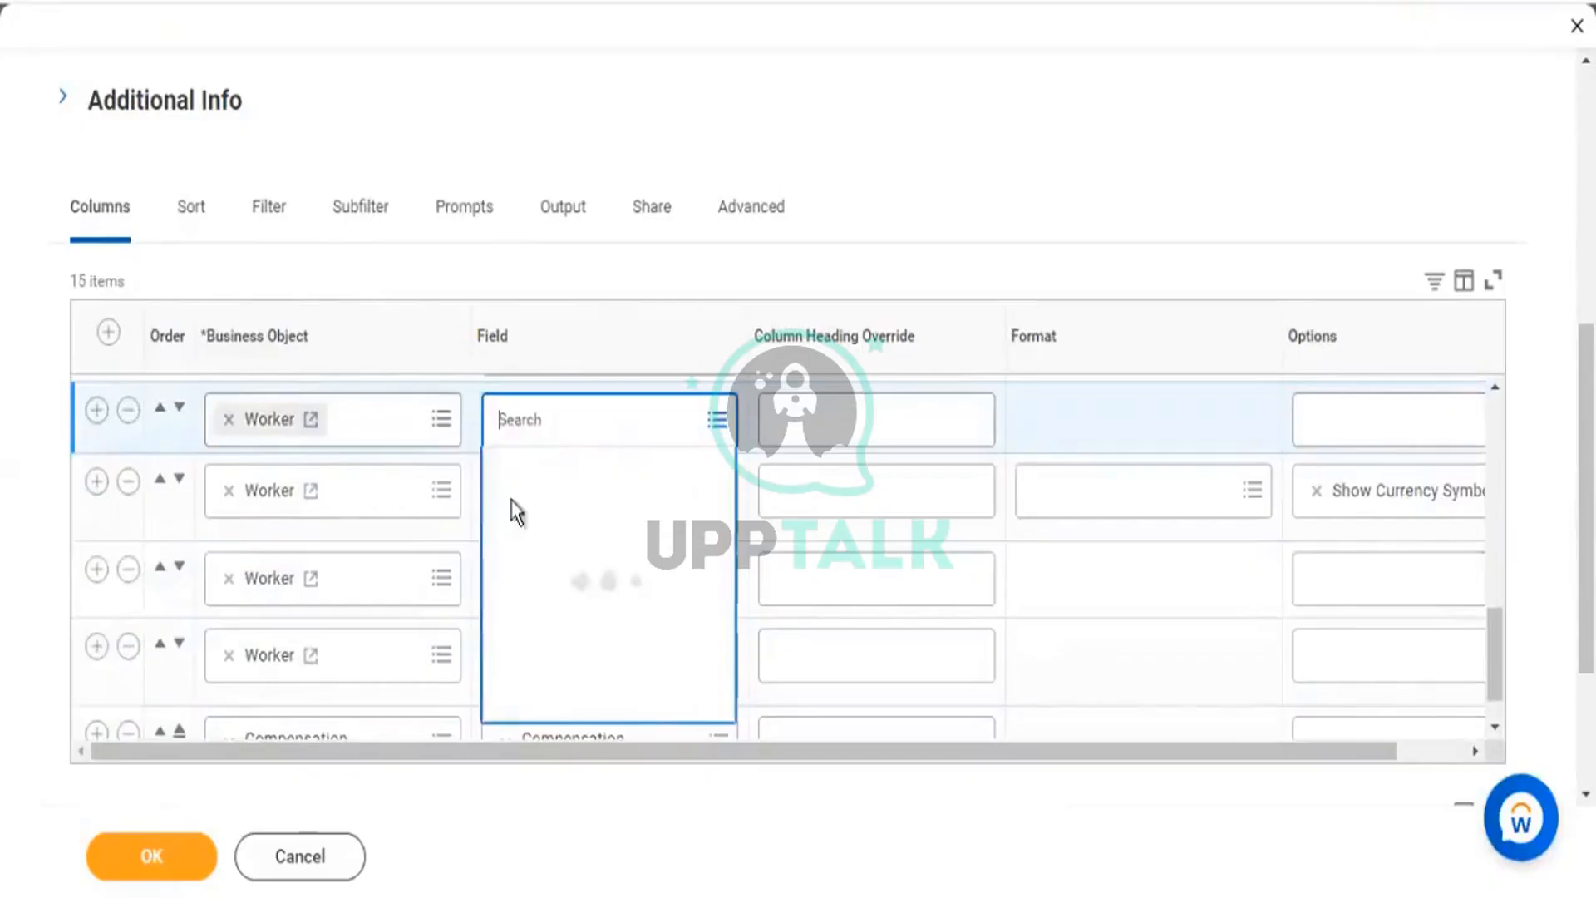
{"action": "type", "text": "organization"}
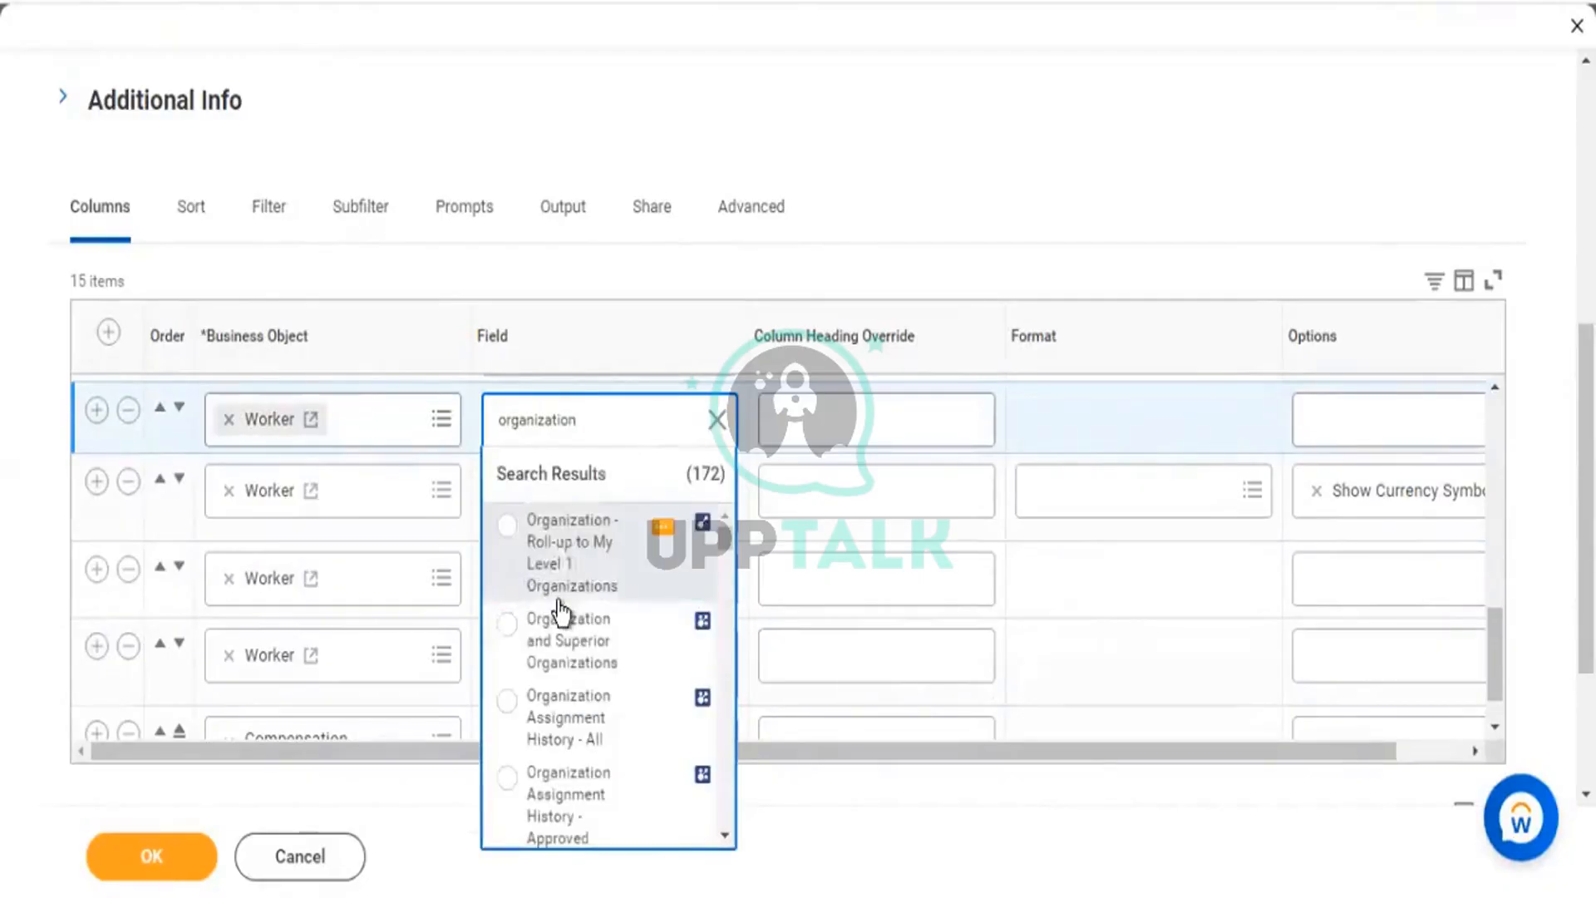
{"action": "key", "text": "Down"}
{"action": "key", "text": "Down"}
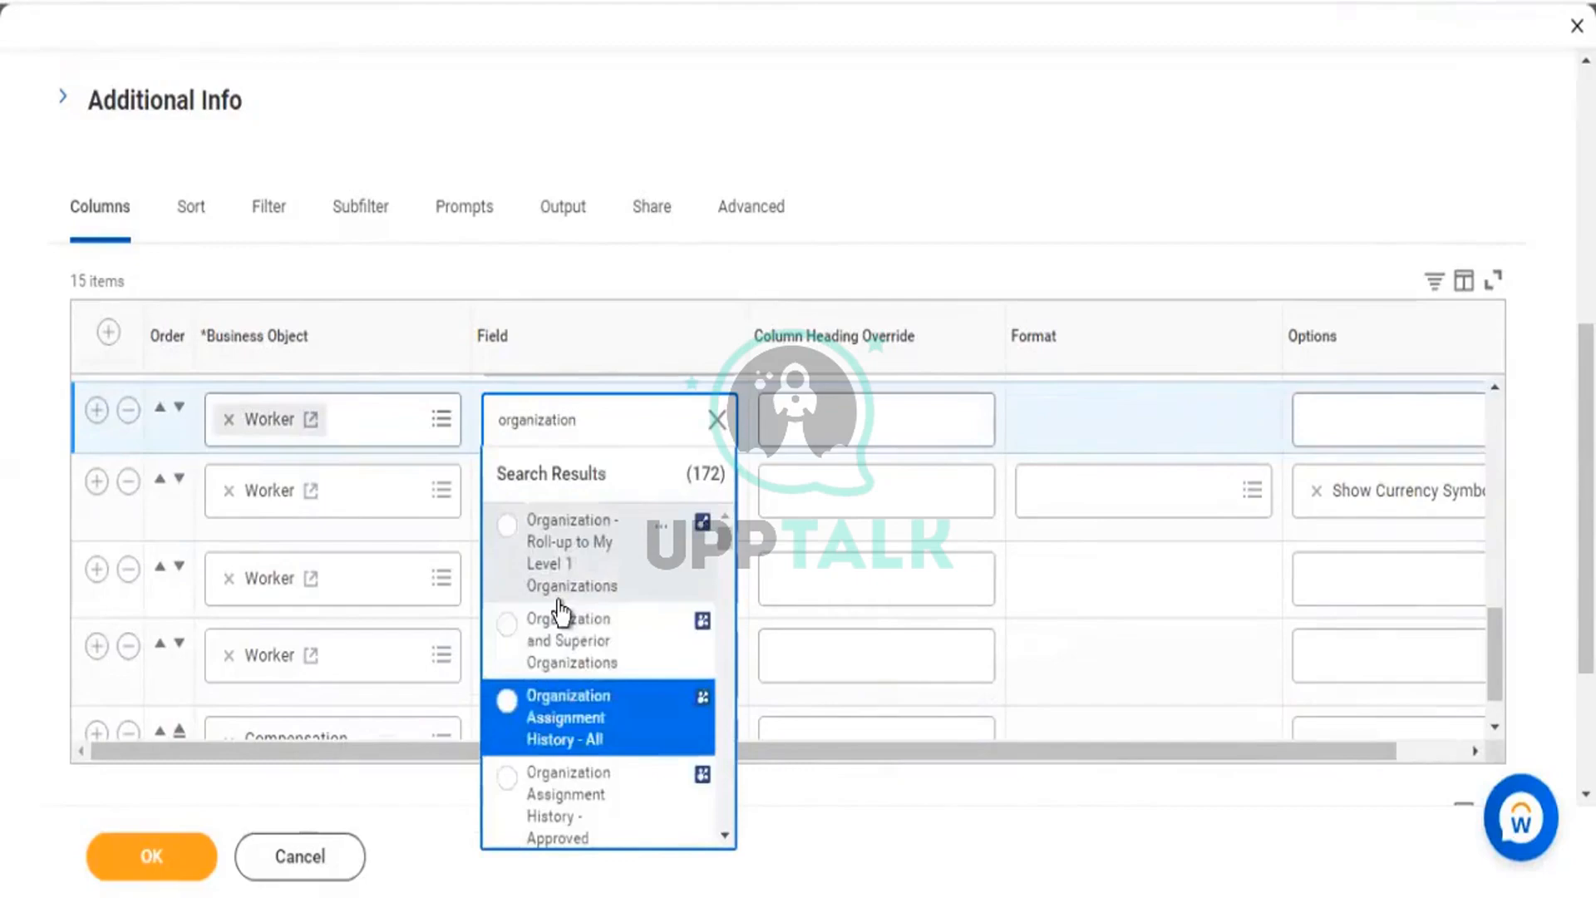
{"action": "key", "text": "Down"}
{"action": "key", "text": "Down"}
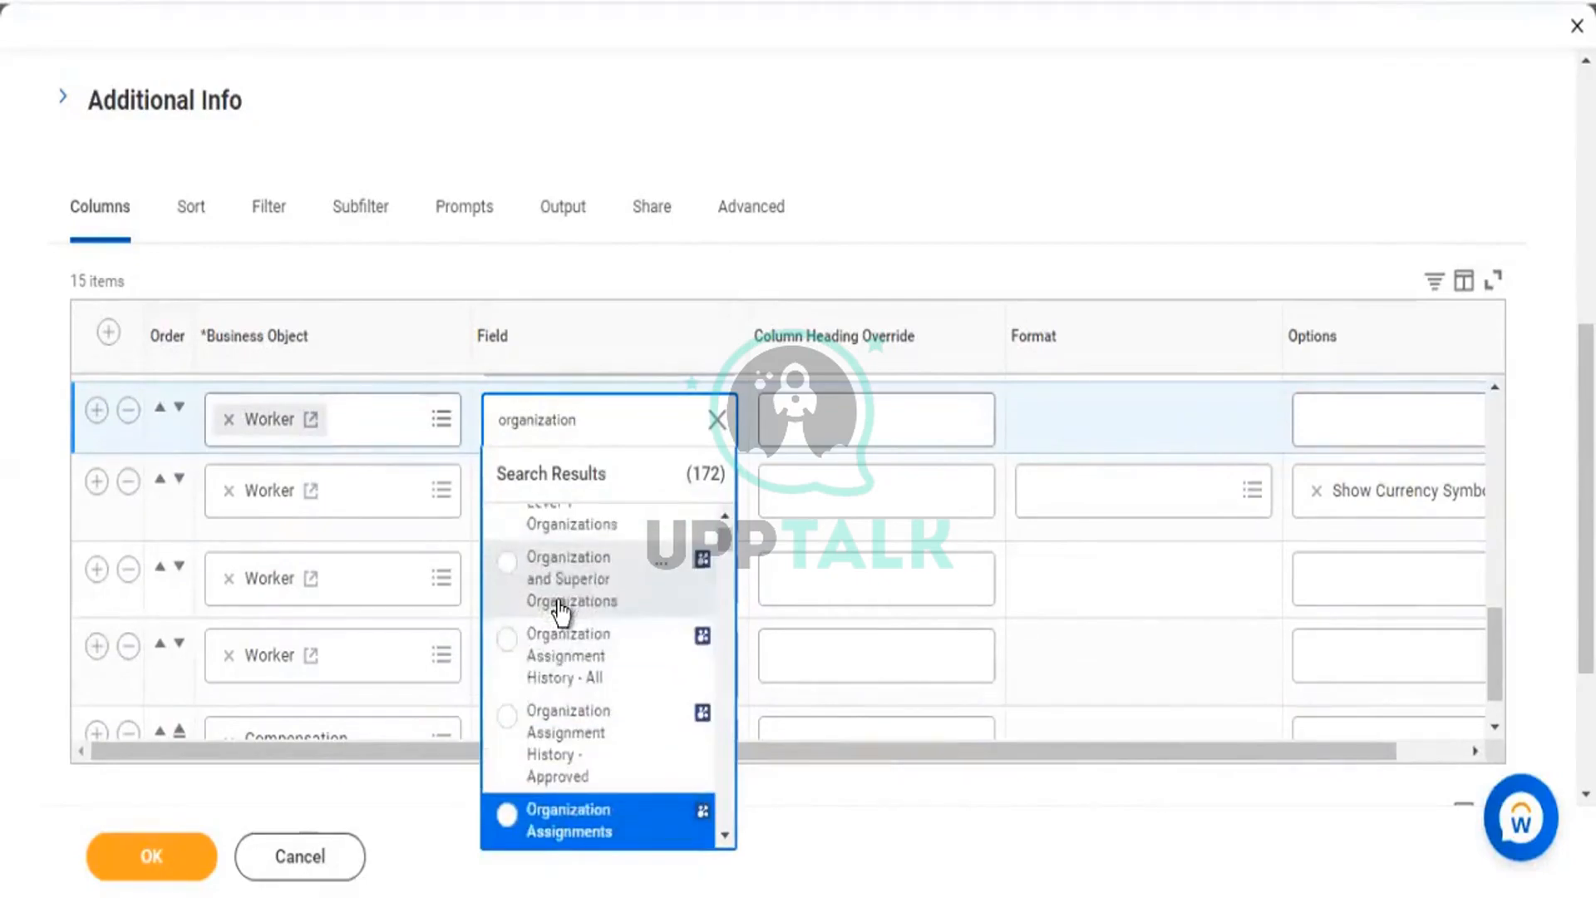
{"action": "key", "text": "Return"}
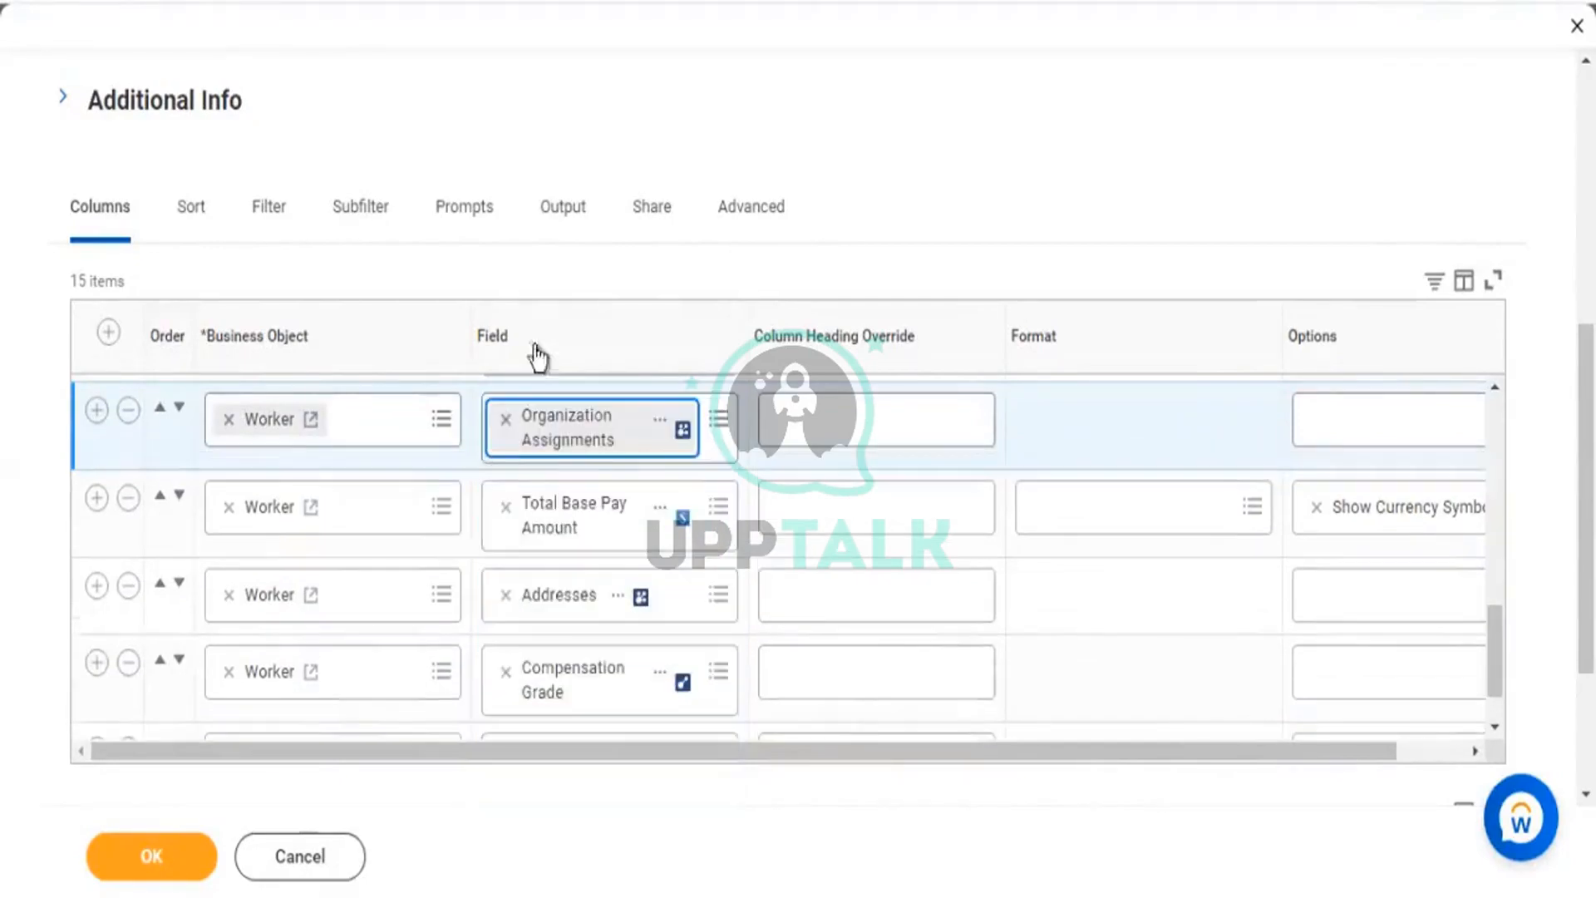
Review the Organization Assignments description, save the column changes, and run the report.
{"action": "left_click", "coordinate": [677, 422]}
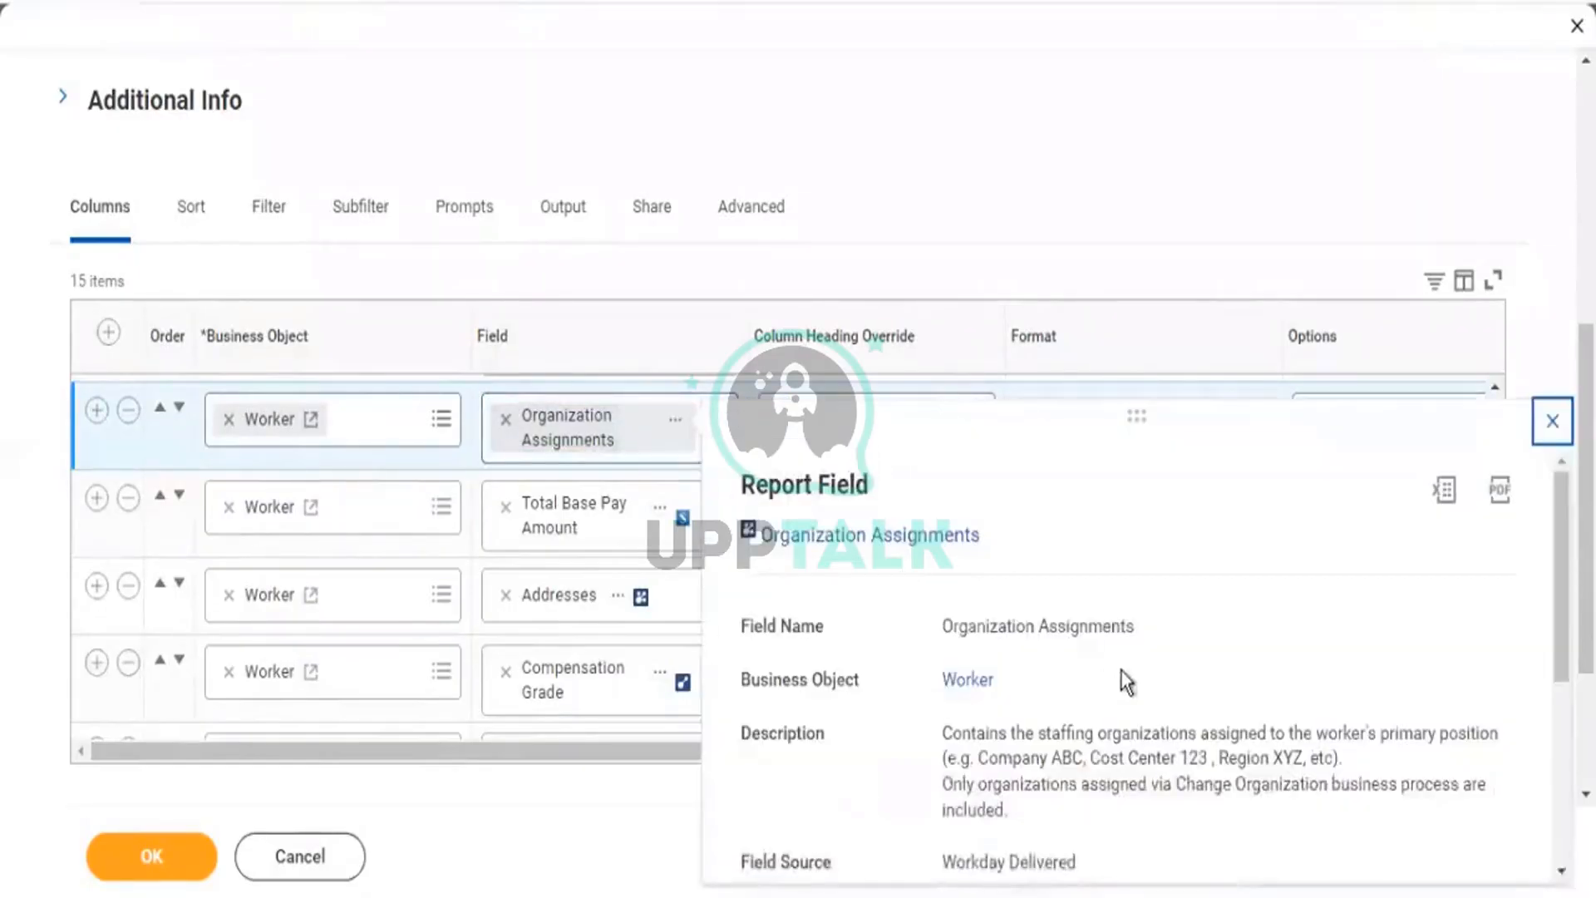
{"action": "scroll", "coordinate": [1125, 670], "scroll_direction": "down", "scroll_amount": 2}
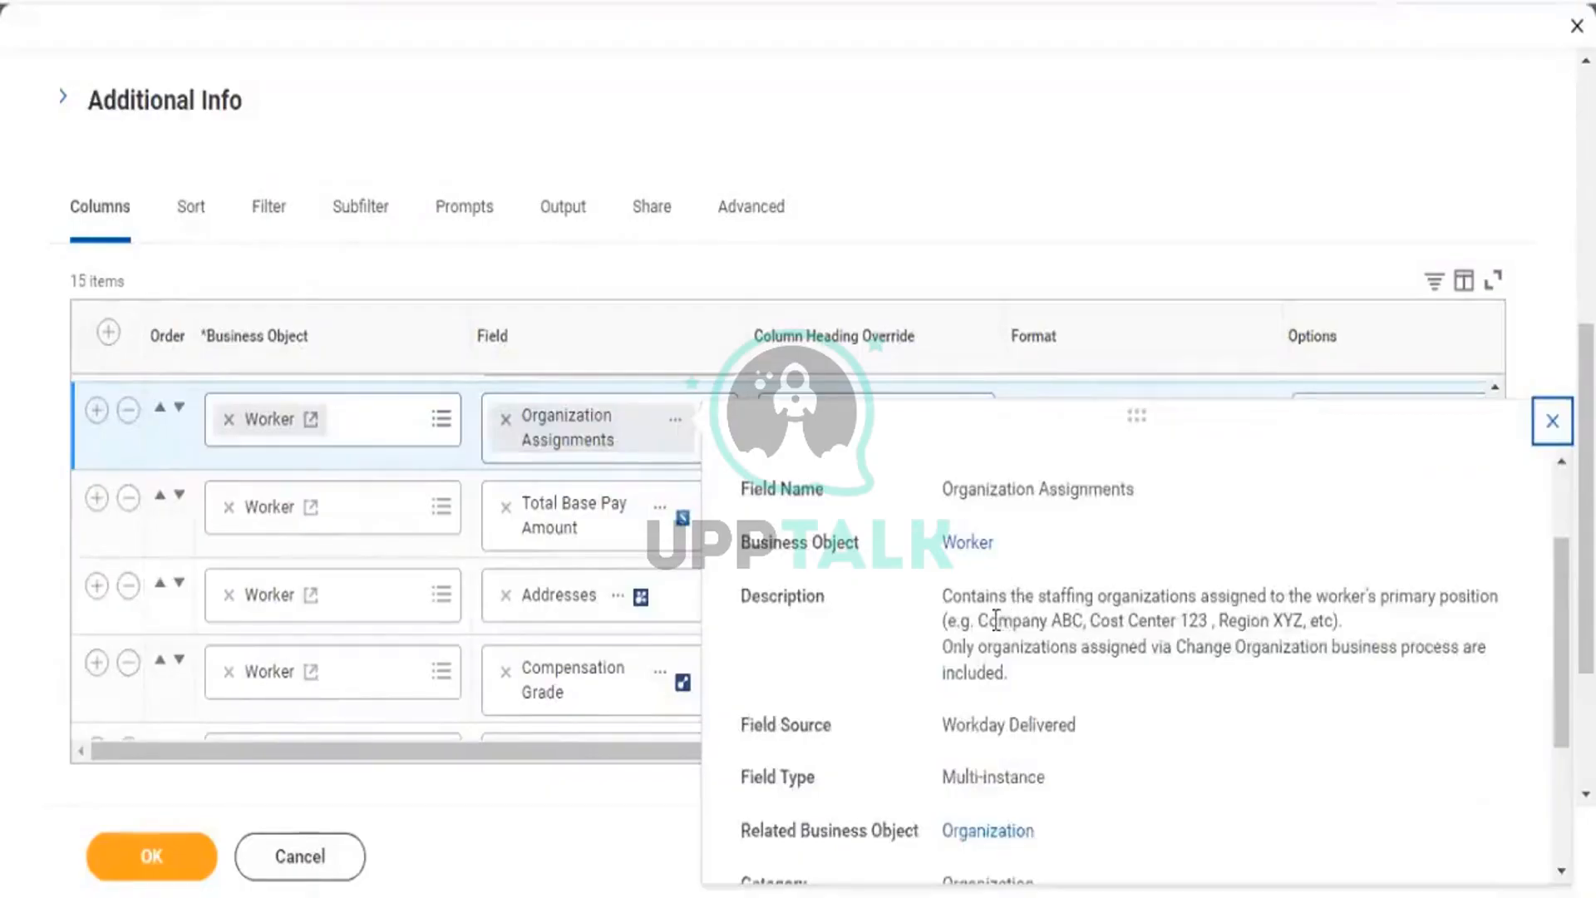
{"action": "left_click_drag", "start_coordinate": [996, 621], "coordinate": [1026, 617]}
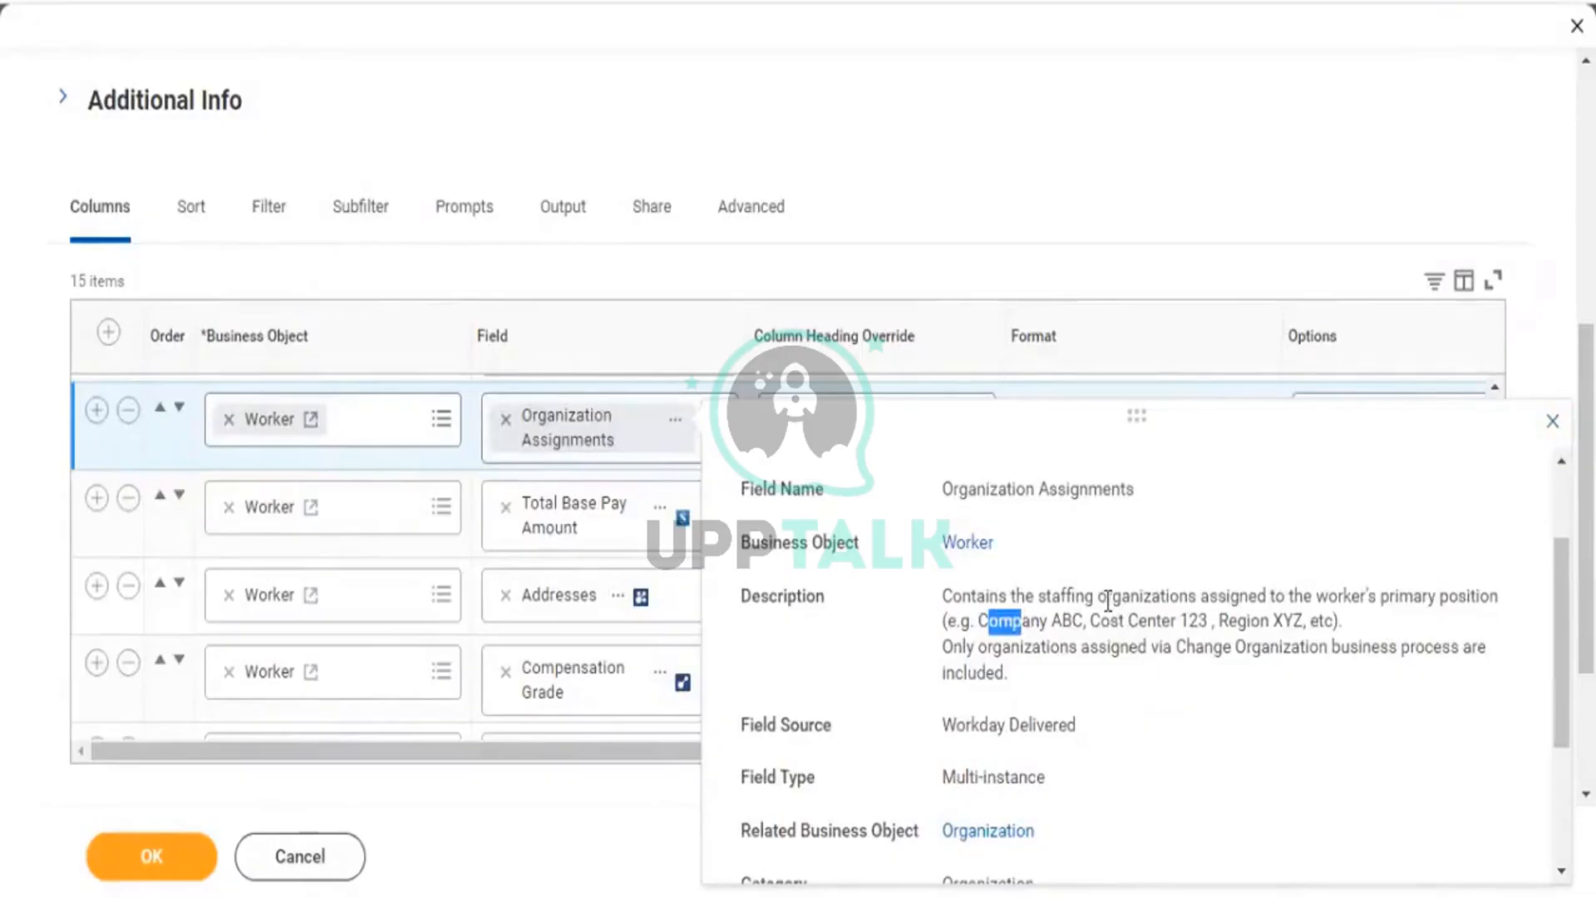
{"action": "scroll", "coordinate": [1108, 599], "scroll_direction": "down", "scroll_amount": 3}
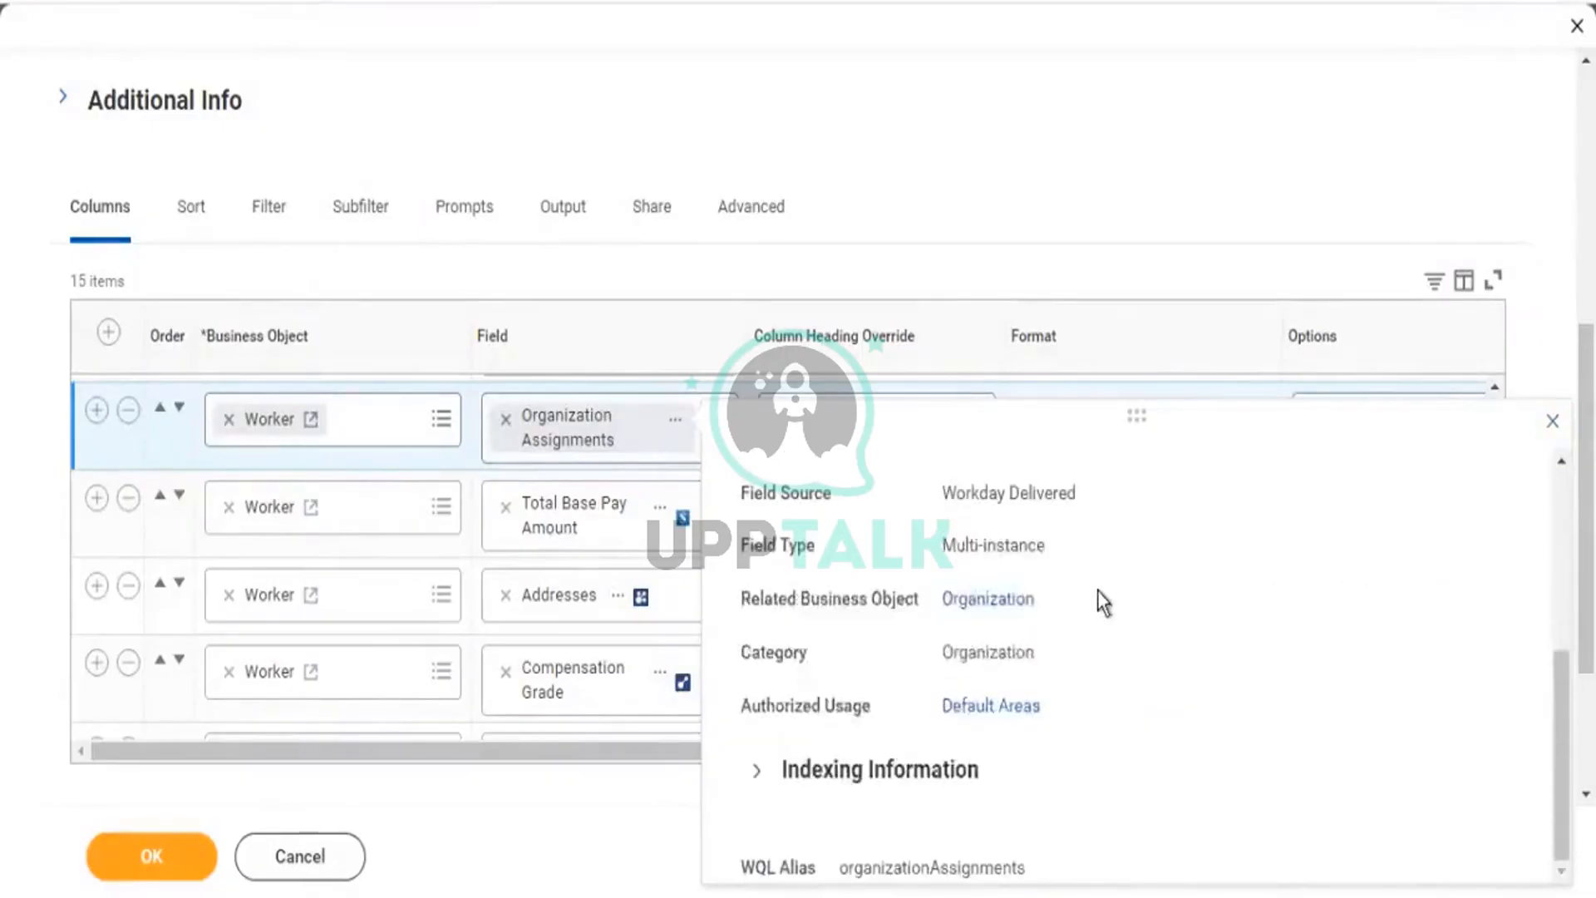
{"action": "scroll", "coordinate": [1103, 601], "scroll_direction": "up", "scroll_amount": 3}
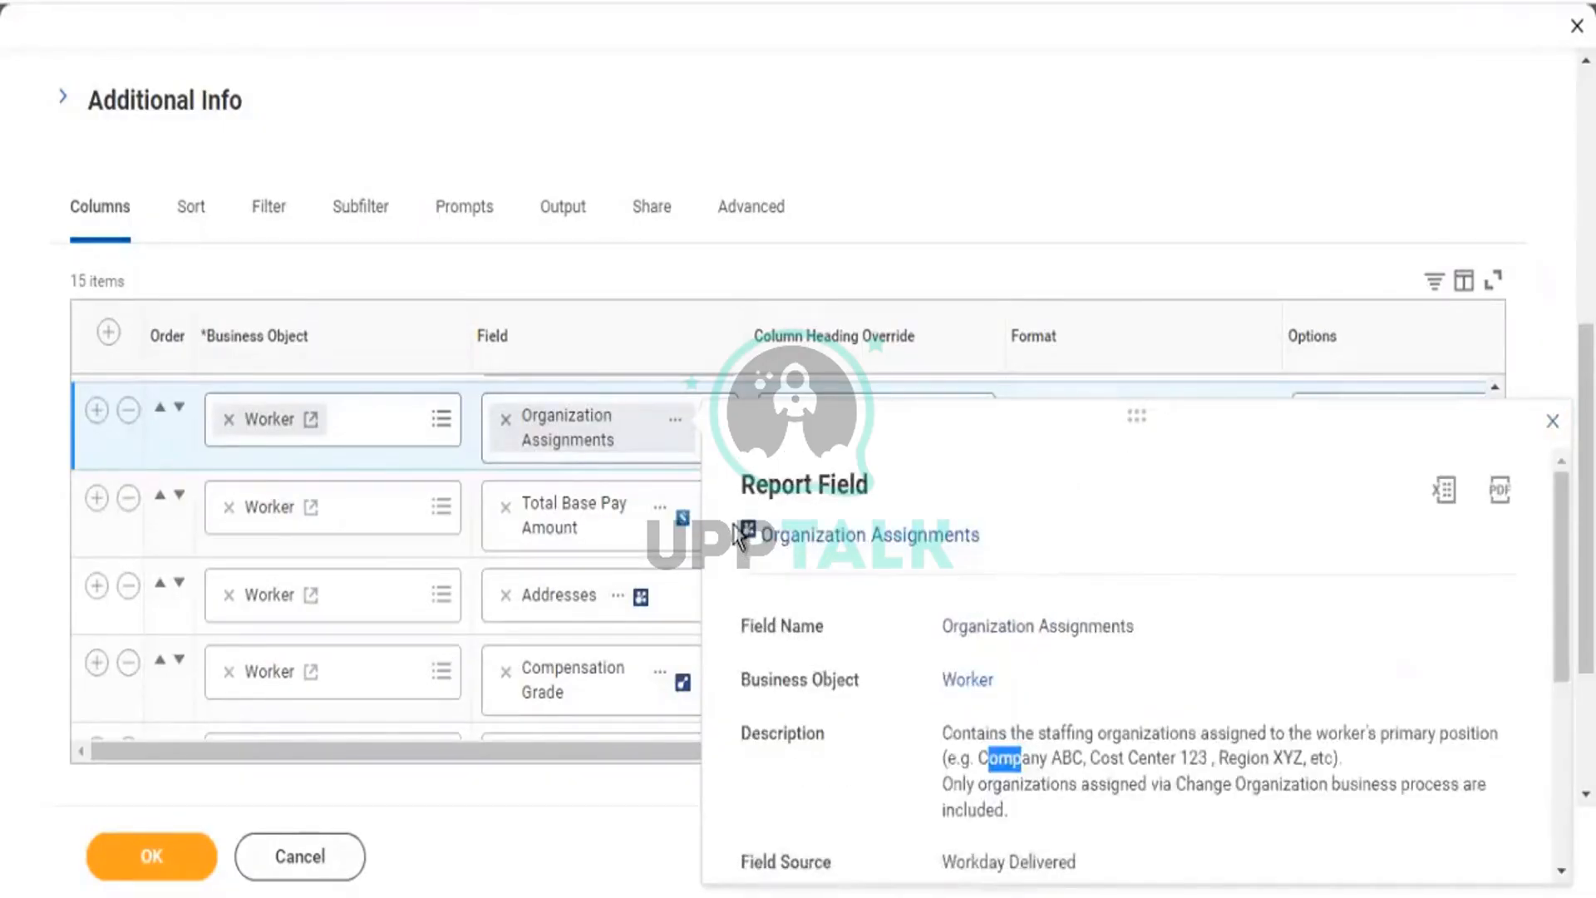
{"action": "left_click_drag", "start_coordinate": [743, 527], "coordinate": [758, 524]}
{"action": "left_click_drag", "start_coordinate": [1071, 731], "coordinate": [1483, 742]}
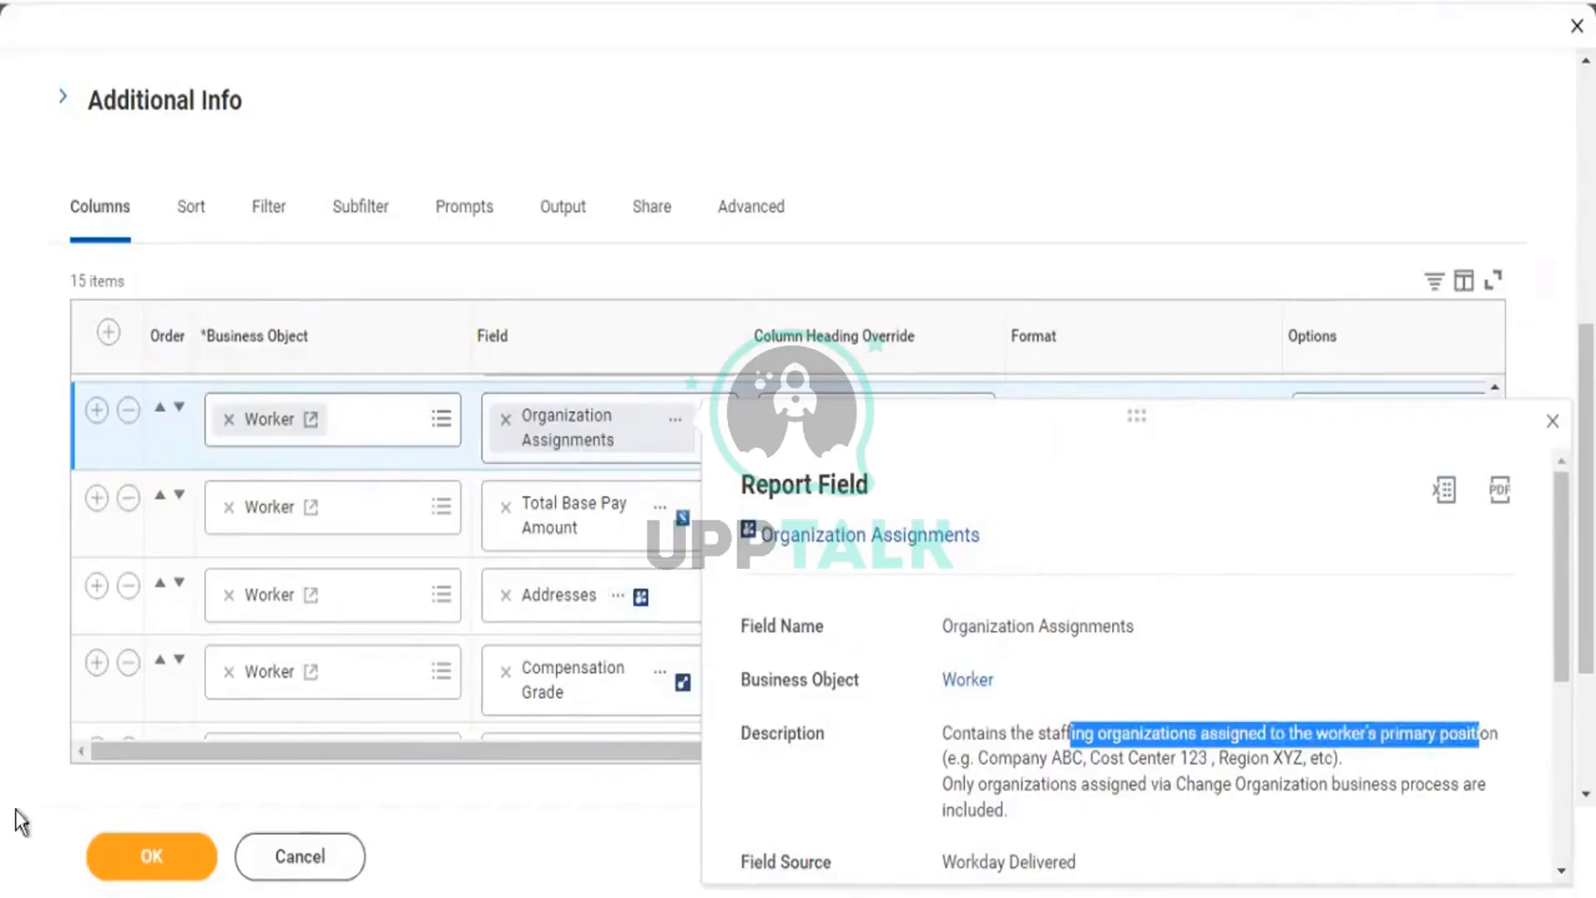
{"action": "left_click", "coordinate": [158, 860]}
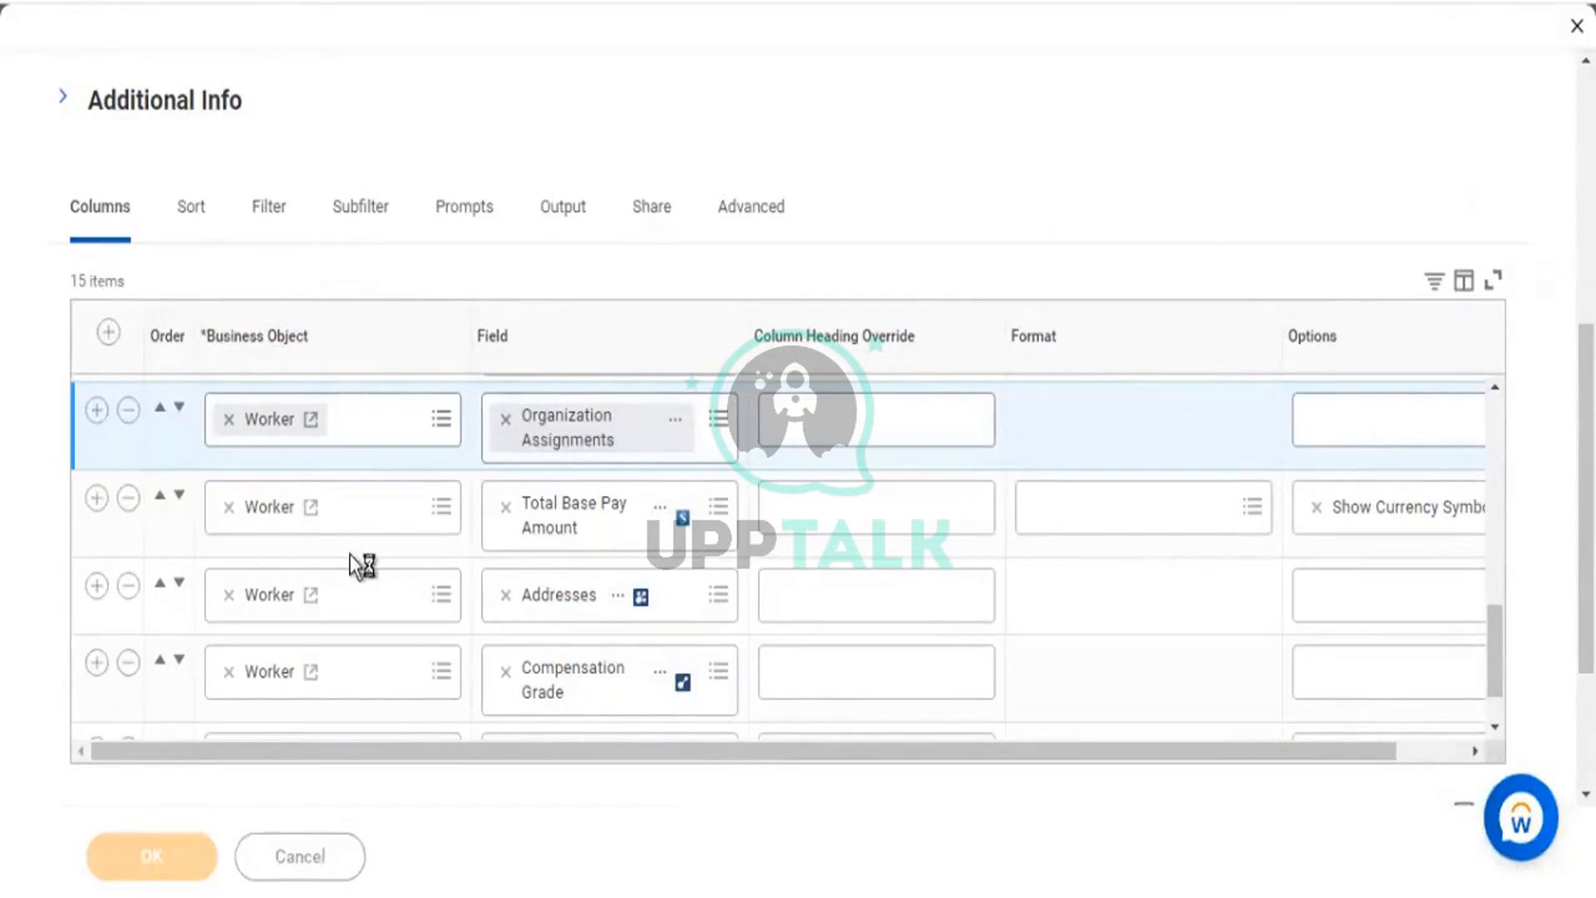
{"action": "left_click", "coordinate": [213, 854]}
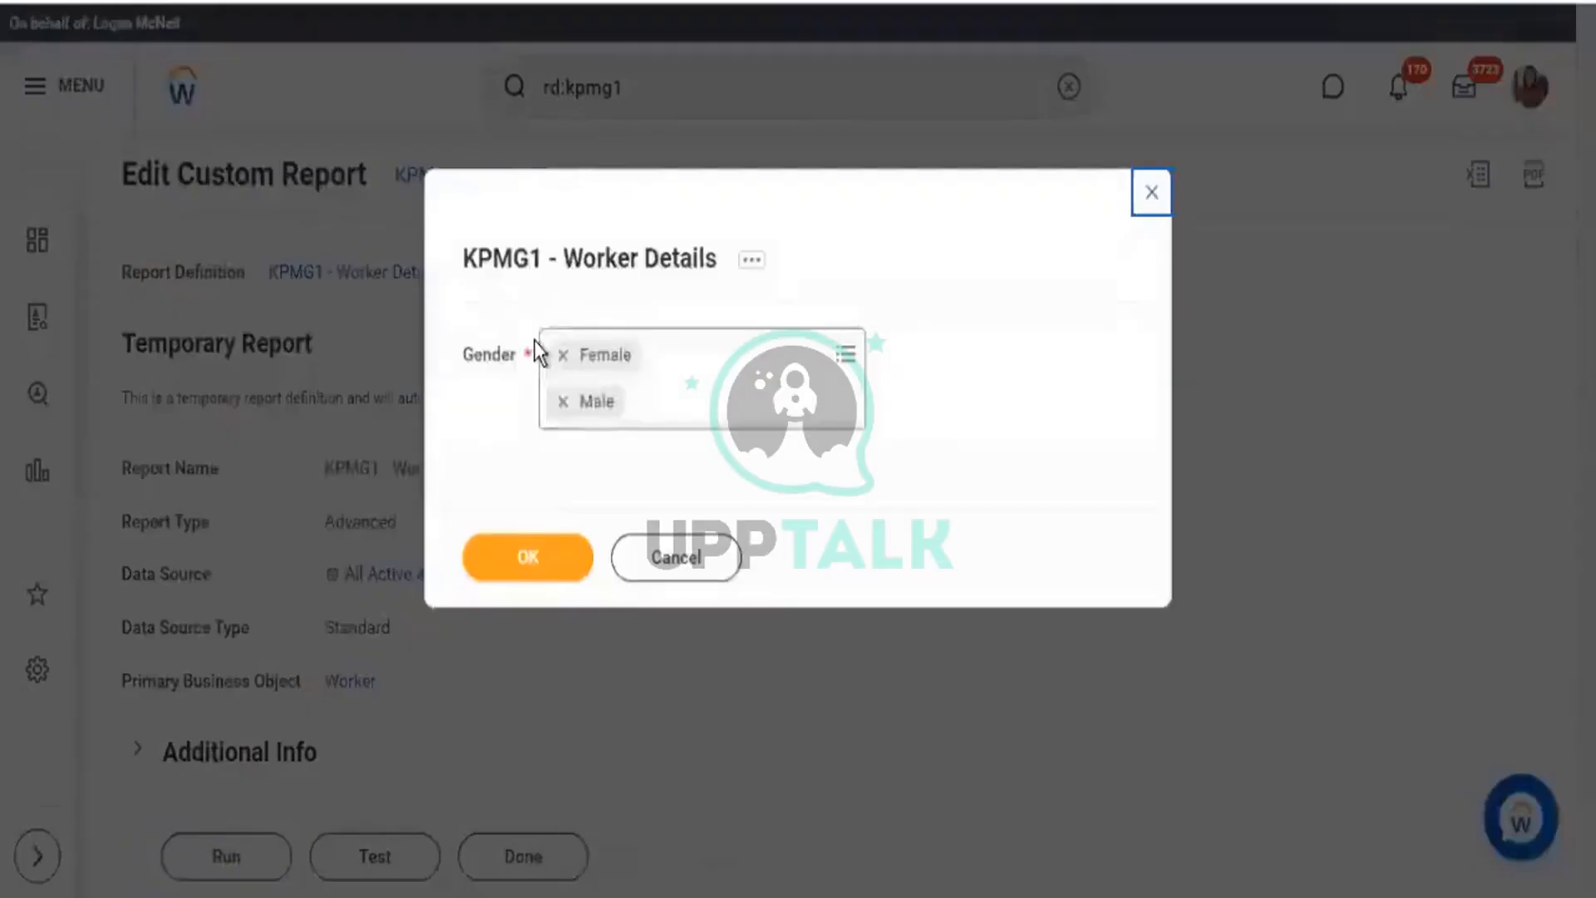
Run KPMG1 - Worker Details for Female and Male workers and scroll to Organization Assignments.
{"action": "left_click", "coordinate": [523, 560]}
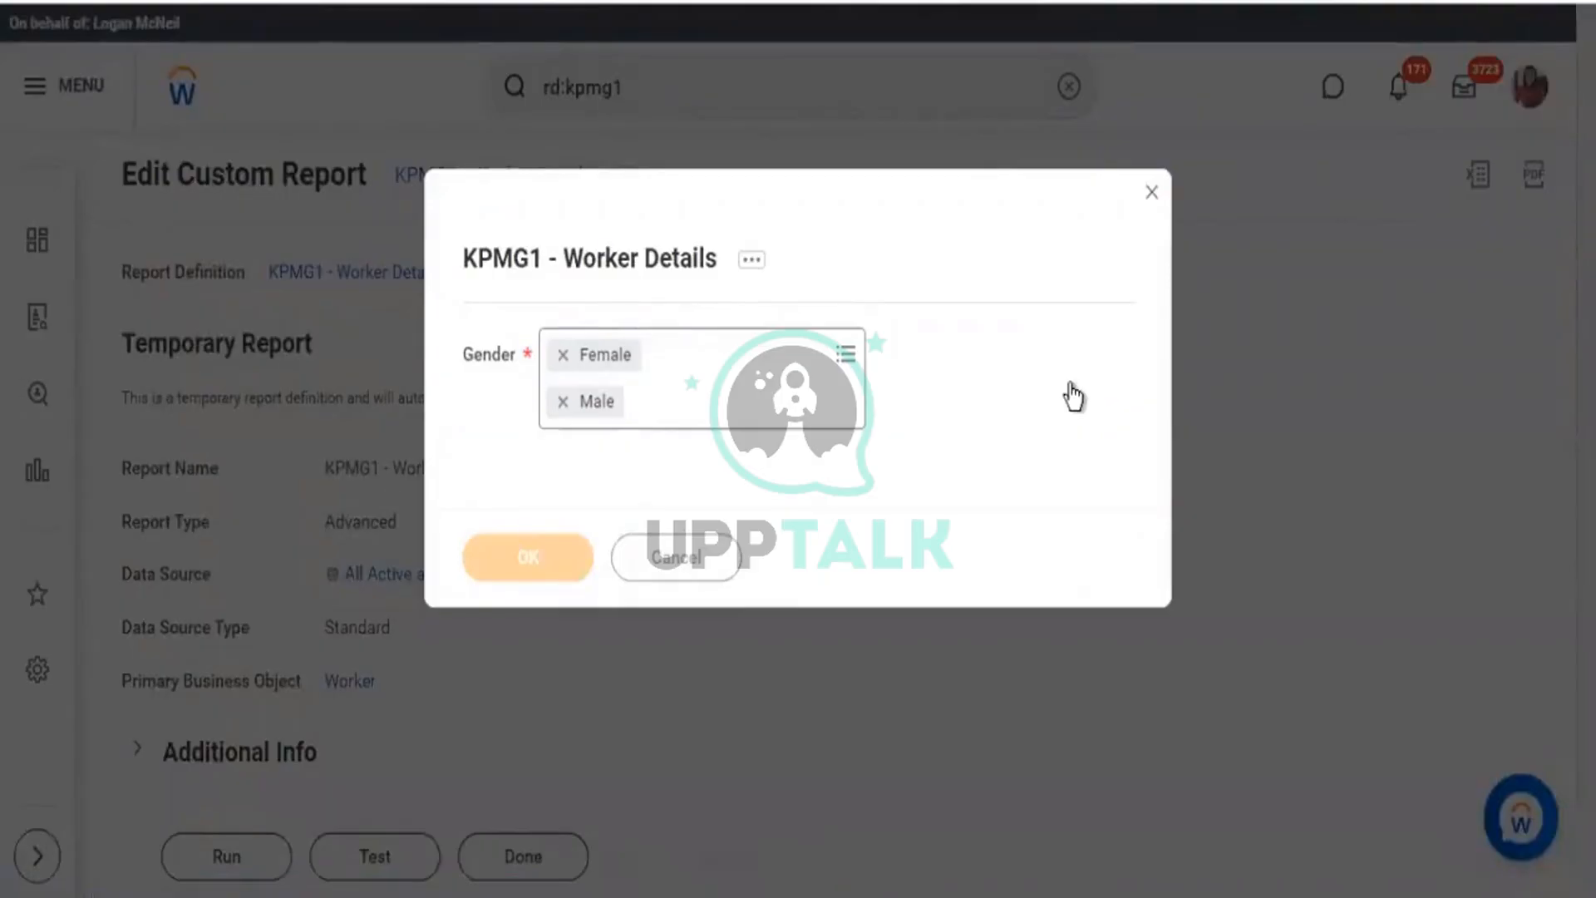
{"action": "scroll", "coordinate": [694, 810], "scroll_direction": "down", "scroll_amount": 1}
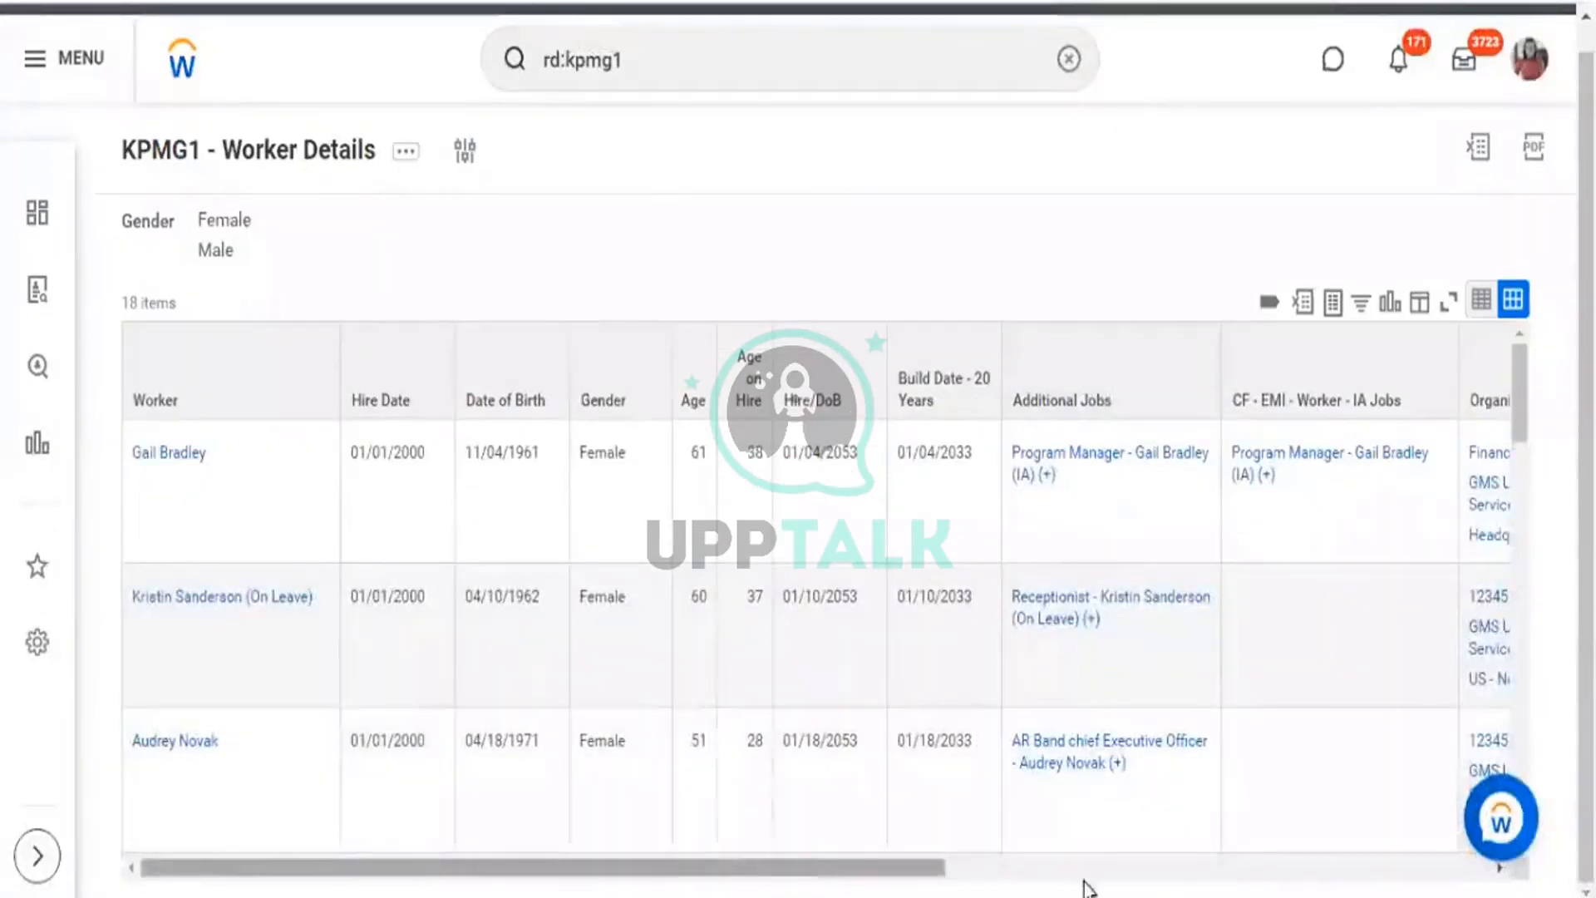
{"action": "scroll", "coordinate": [1086, 884], "scroll_direction": "right", "scroll_amount": 5}
{"action": "scroll", "coordinate": [1074, 751], "scroll_direction": "right", "scroll_amount": 2}
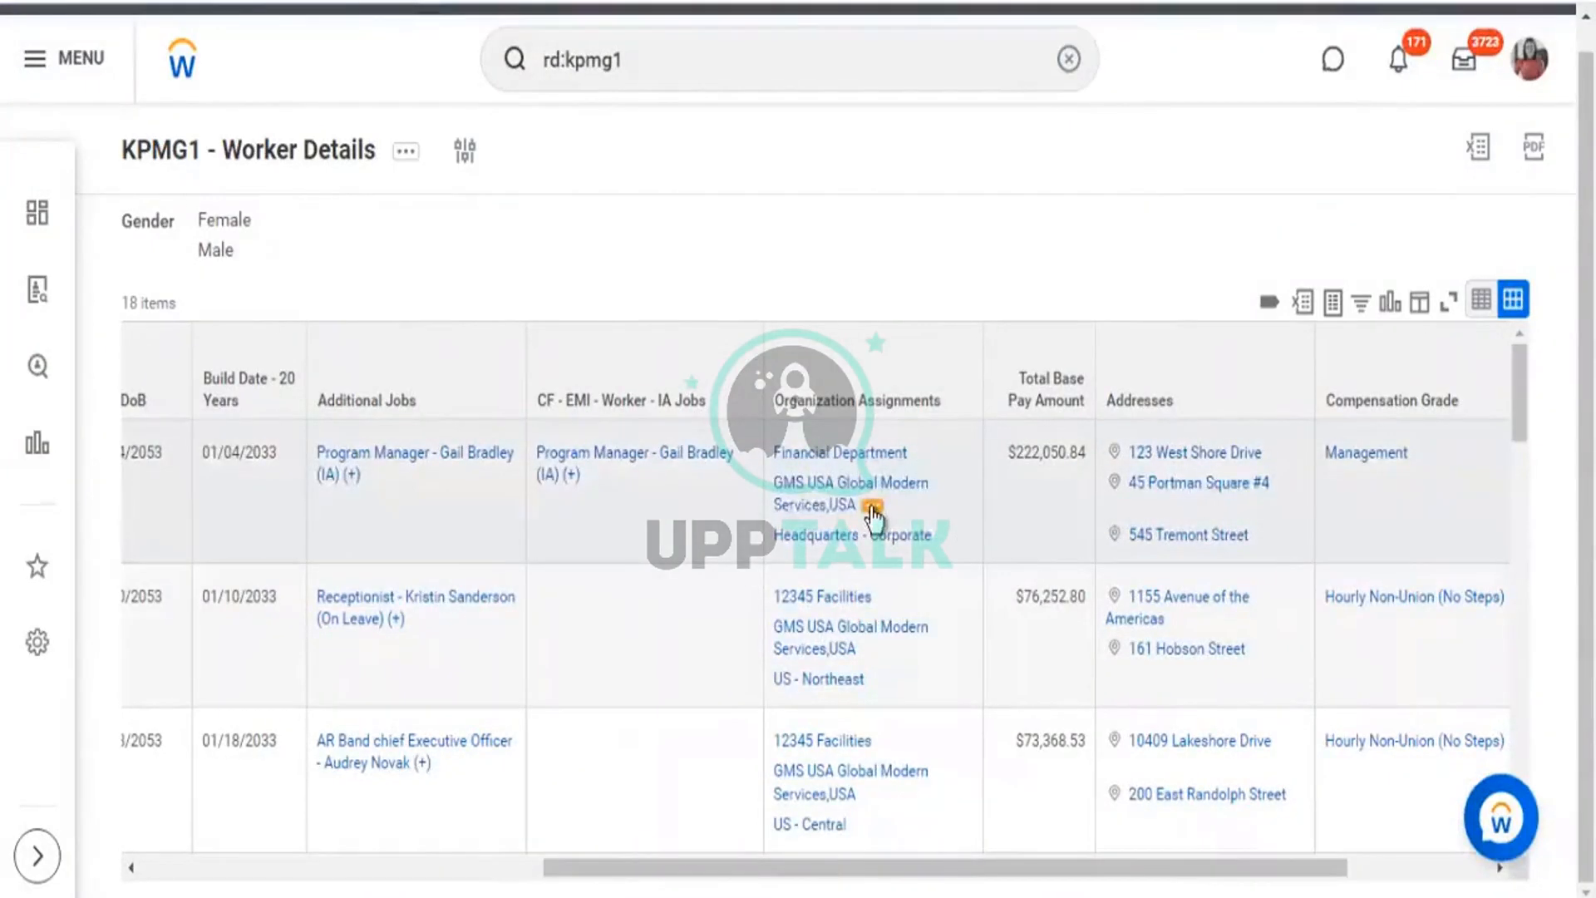
Inspect the GMS USA Global Modern Services company and Headquarters - Corporate region details.
{"action": "left_click", "coordinate": [871, 511]}
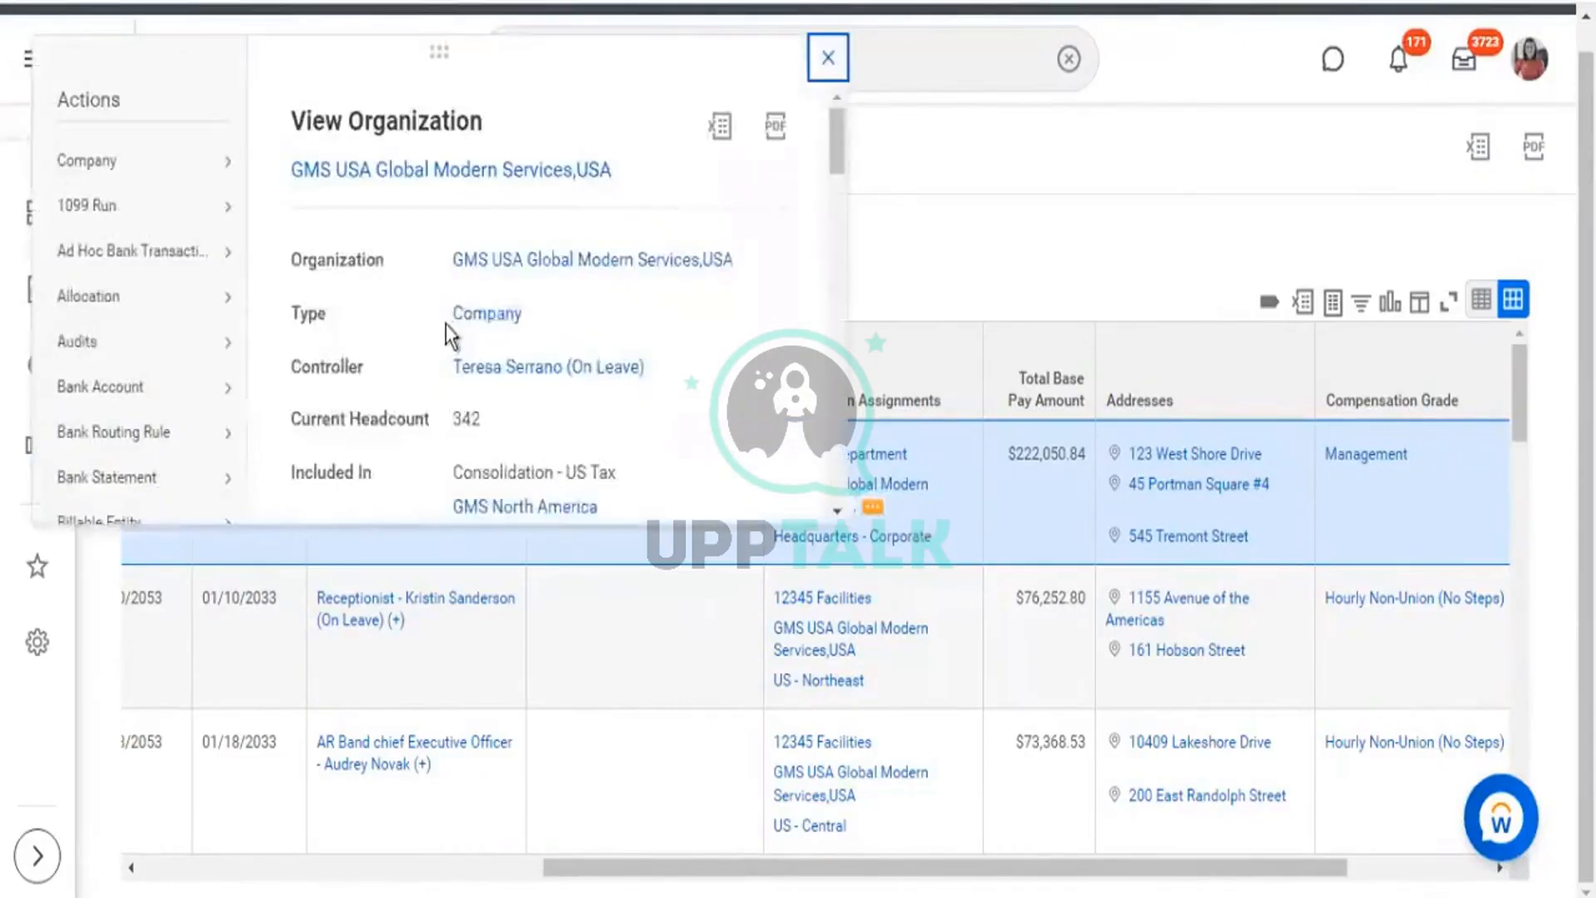
{"action": "double_click", "coordinate": [510, 327]}
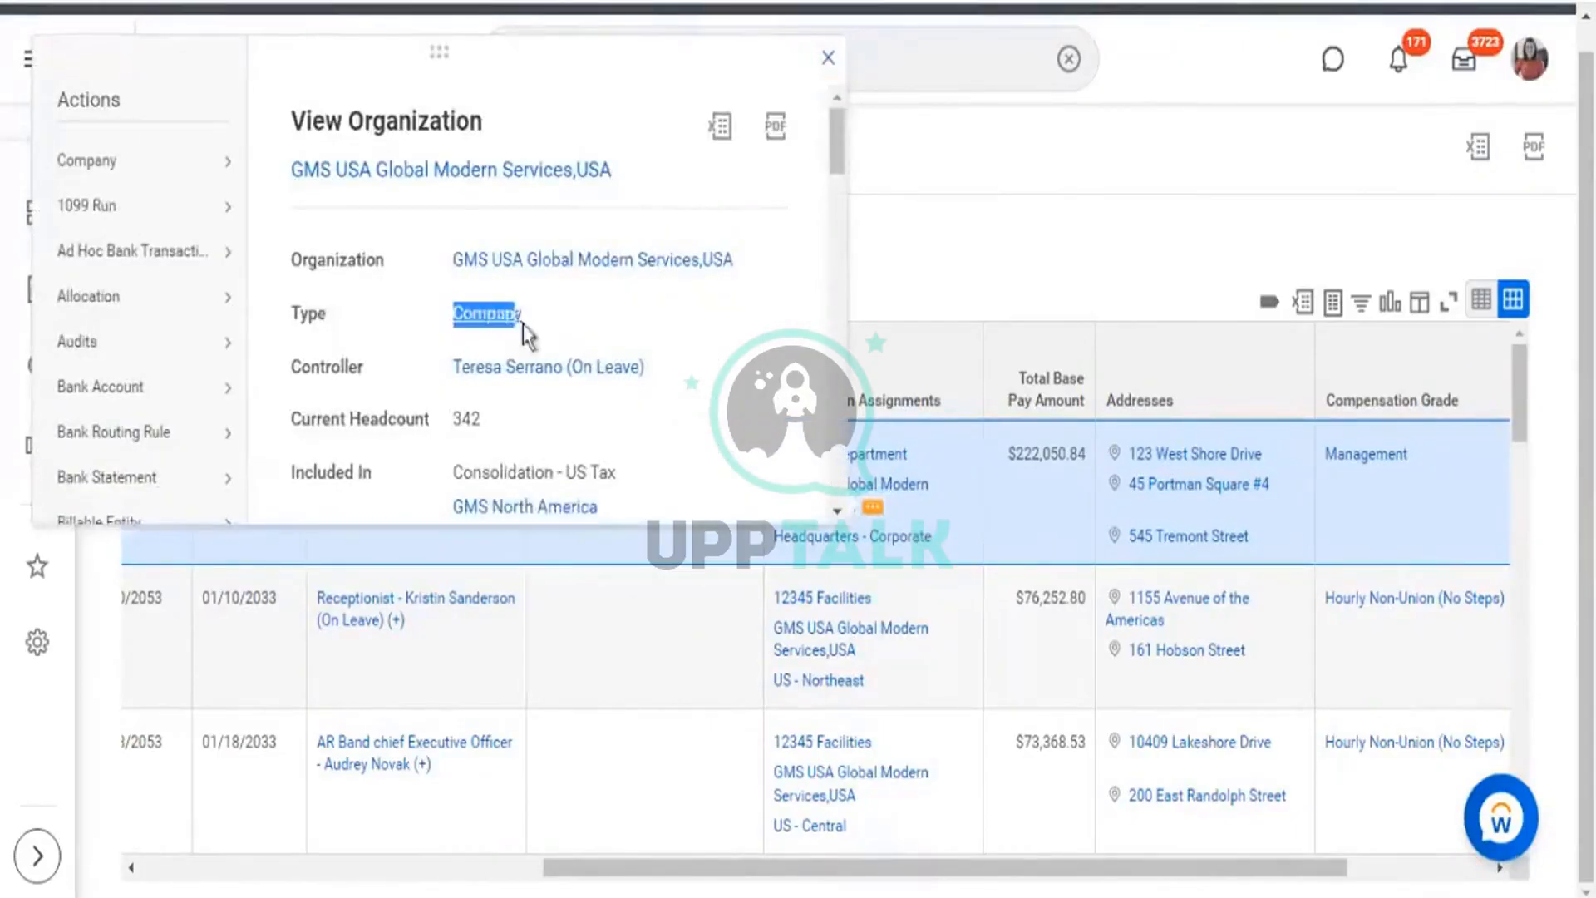
{"action": "left_click", "coordinate": [948, 300]}
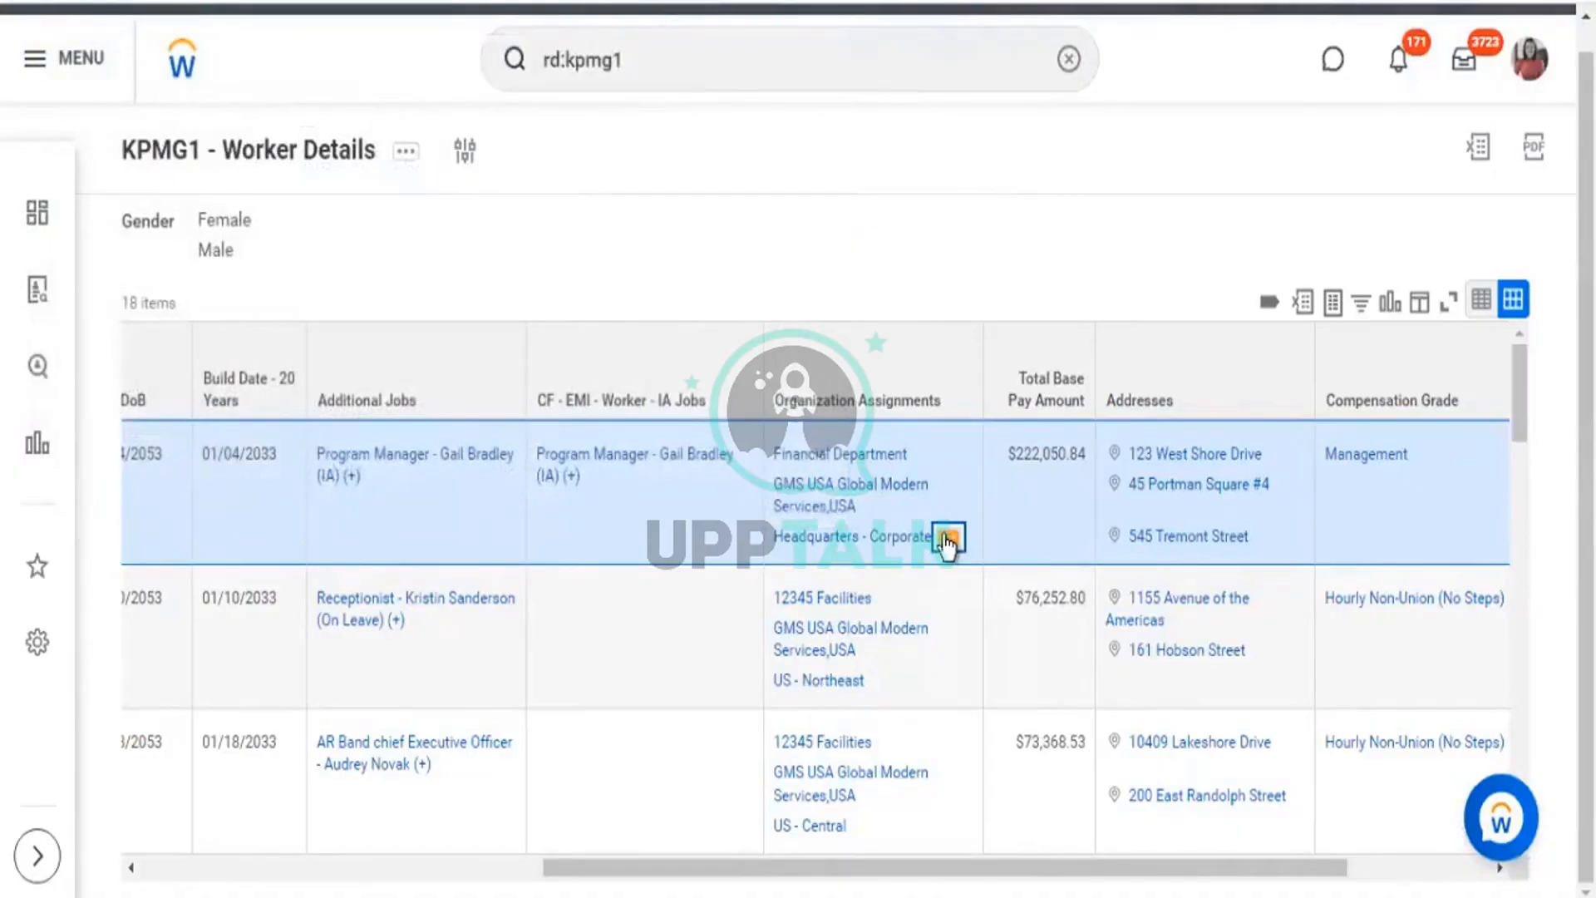
{"action": "left_click", "coordinate": [949, 540]}
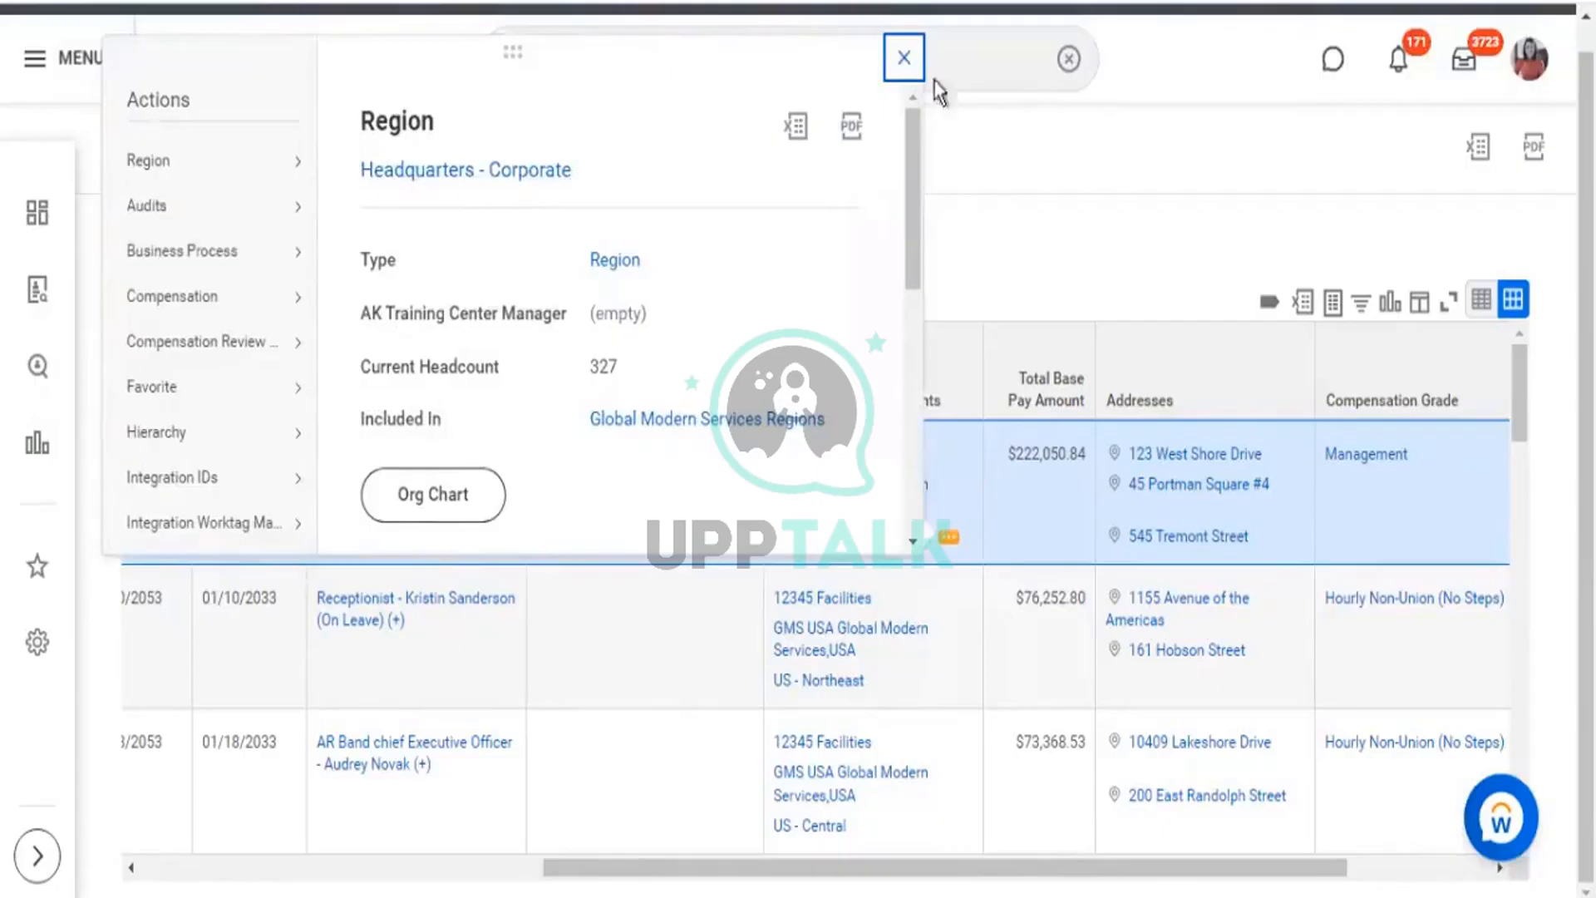
{"action": "left_click", "coordinate": [981, 481]}
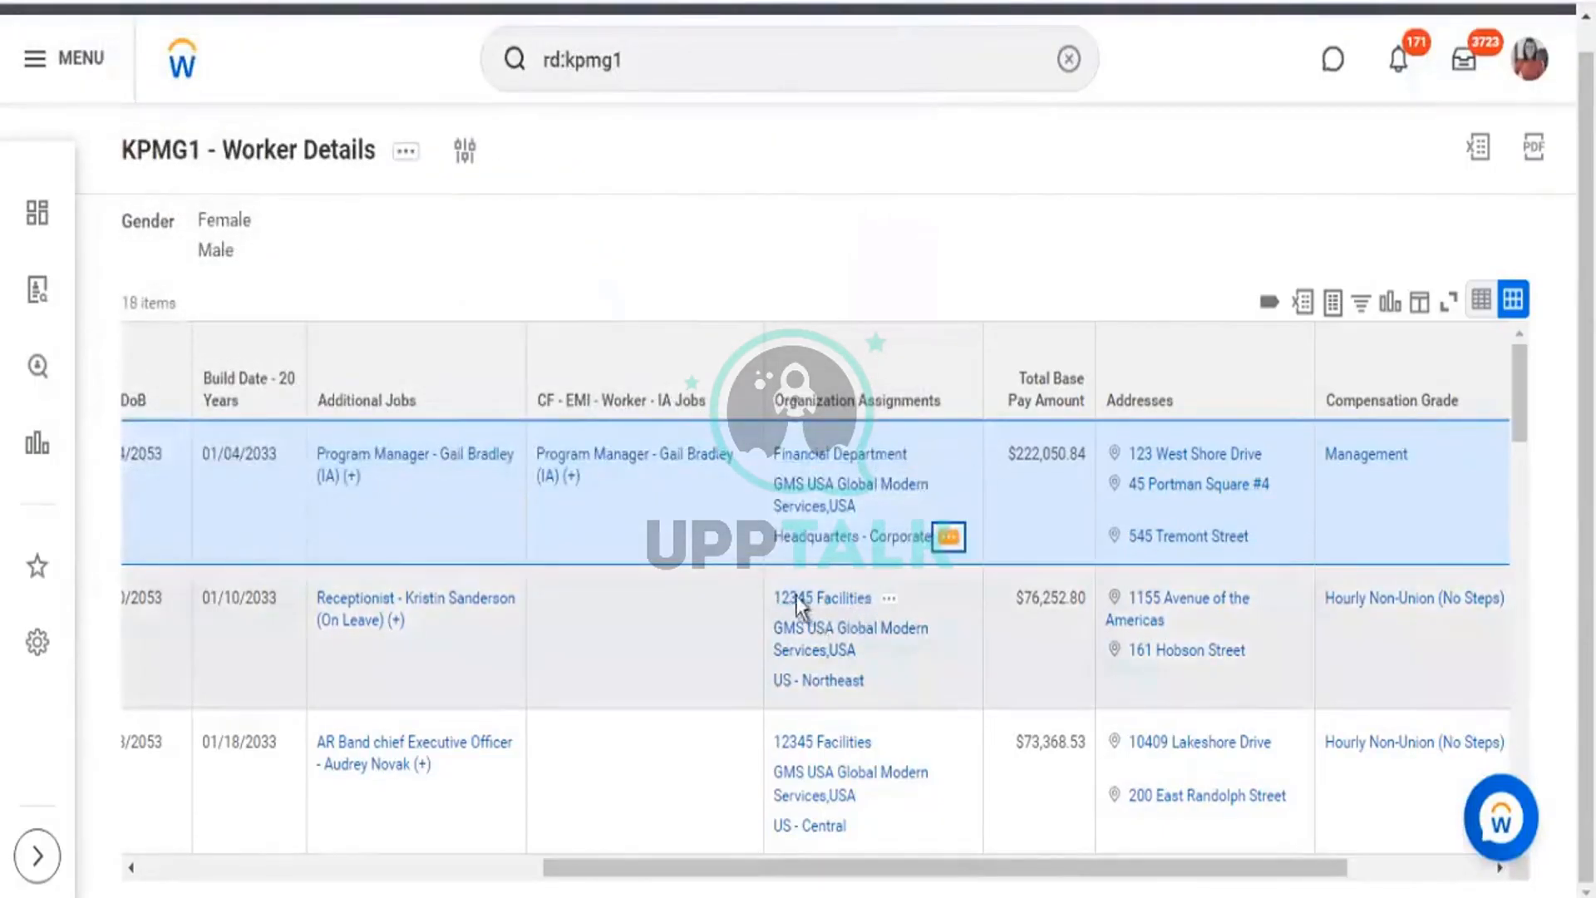
Review Organization Assignments for all 18 workers, then bring up that column's sort and filter options.
{"action": "scroll", "coordinate": [831, 599], "scroll_direction": "down", "scroll_amount": 5}
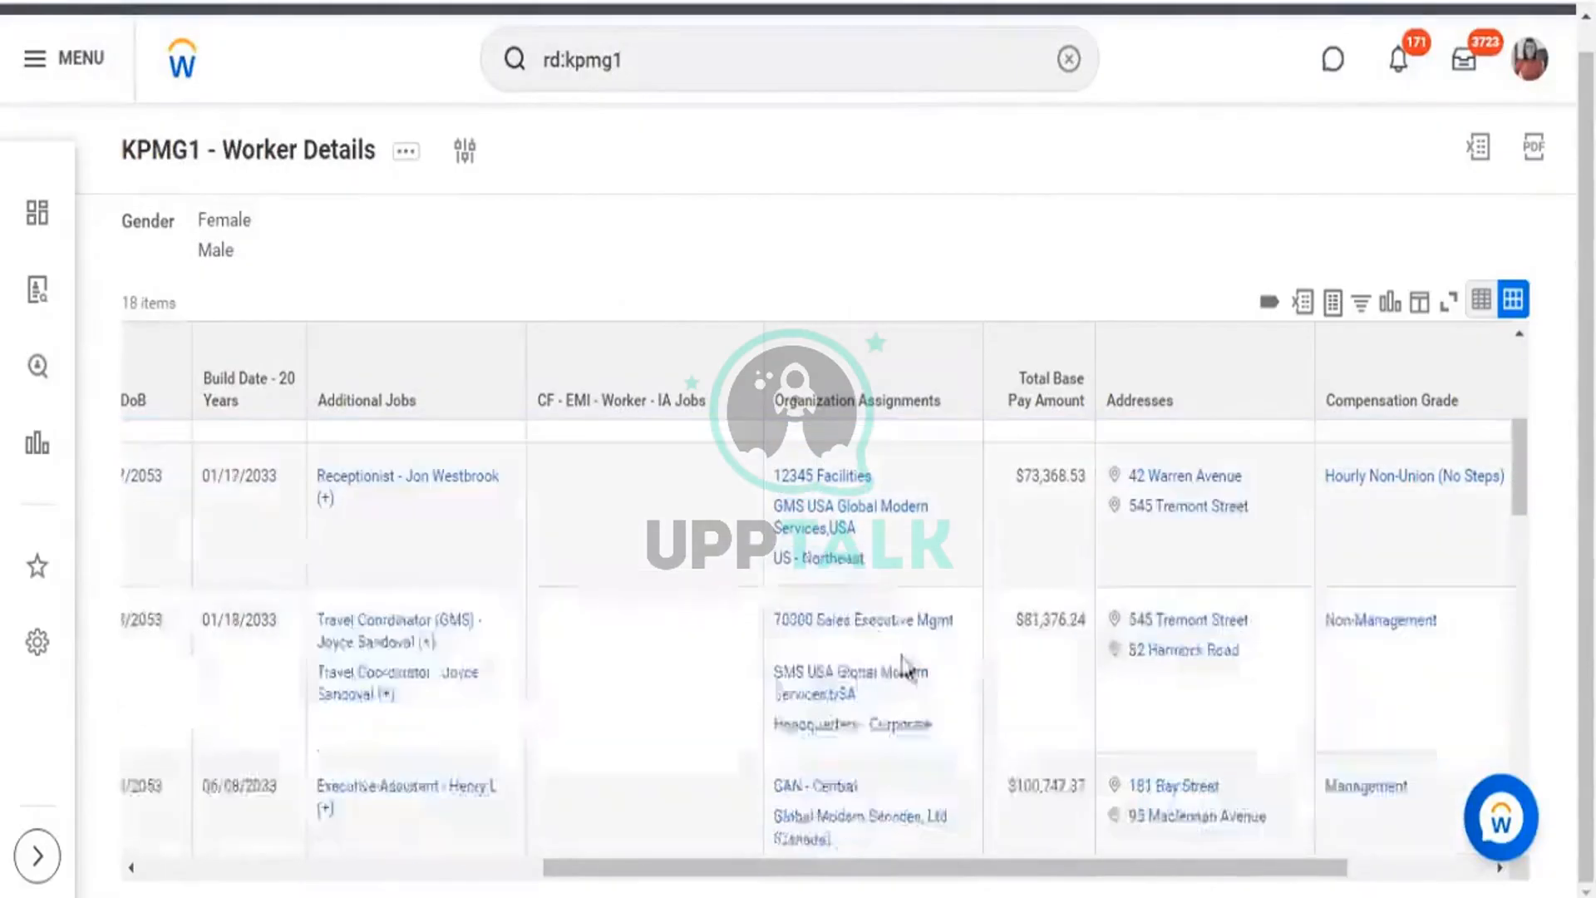
{"action": "scroll", "coordinate": [856, 592], "scroll_direction": "down", "scroll_amount": 5}
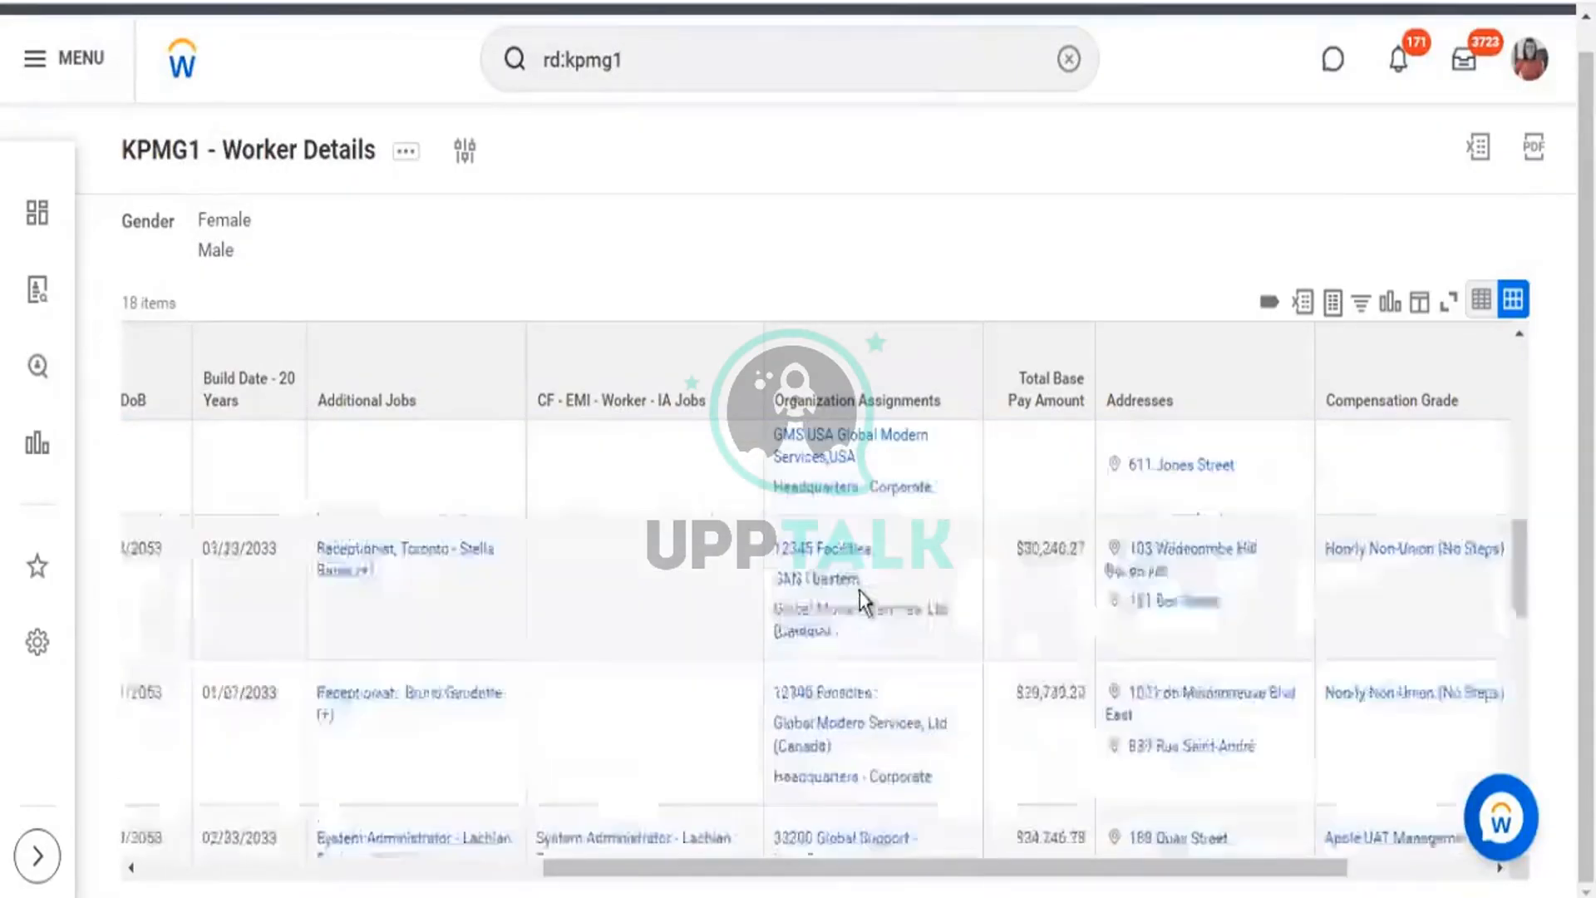
{"action": "scroll", "coordinate": [865, 590], "scroll_direction": "down", "scroll_amount": 5}
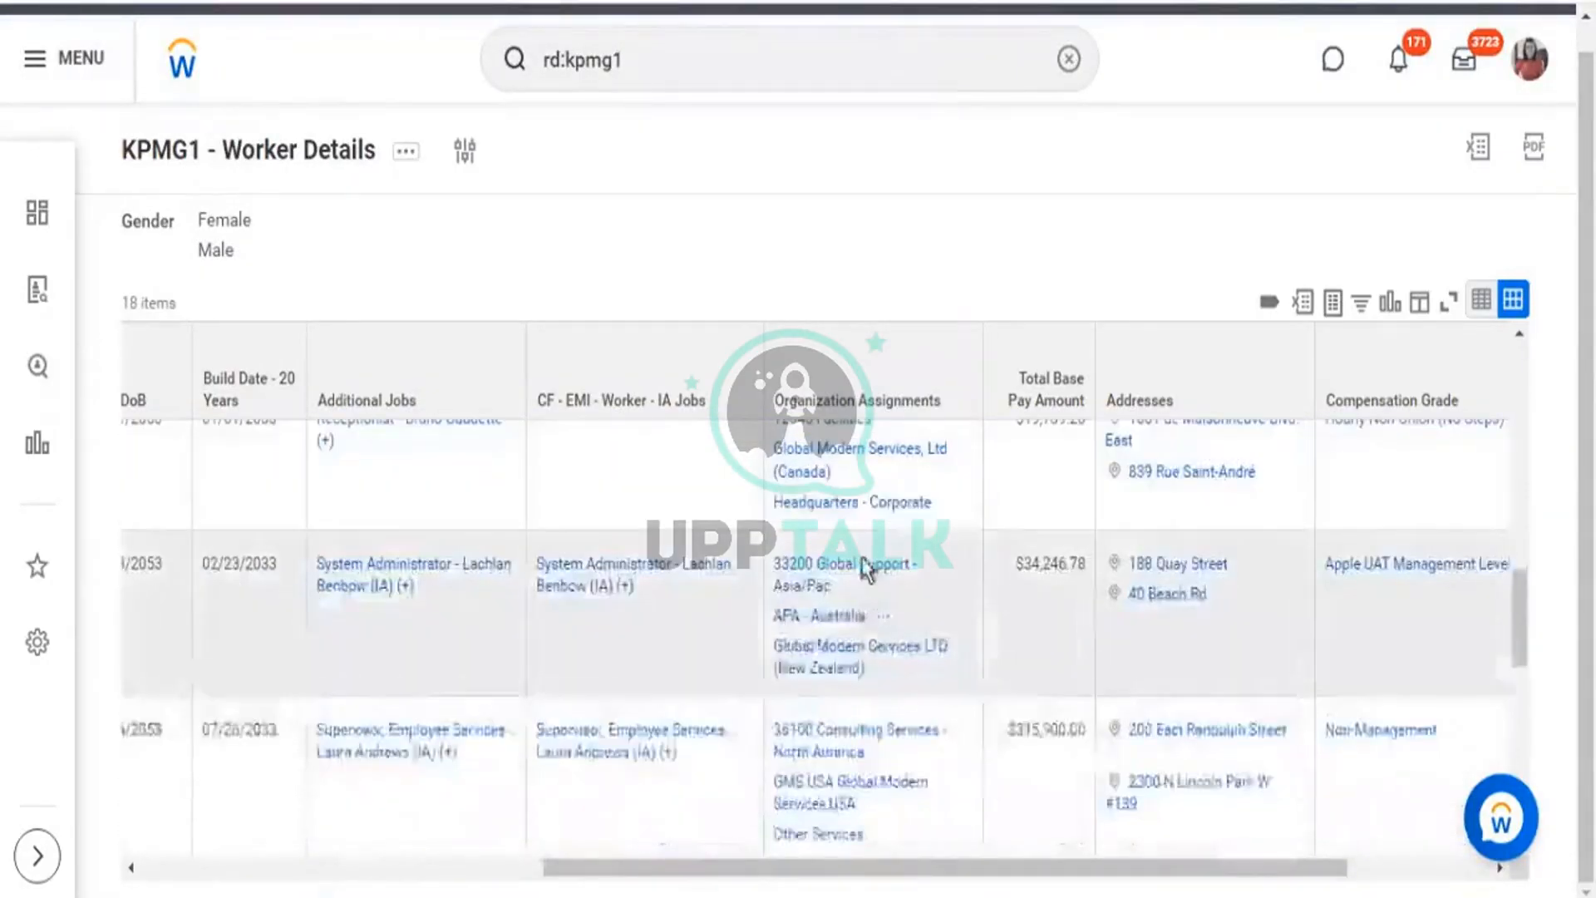
{"action": "scroll", "coordinate": [864, 574], "scroll_direction": "down", "scroll_amount": 3}
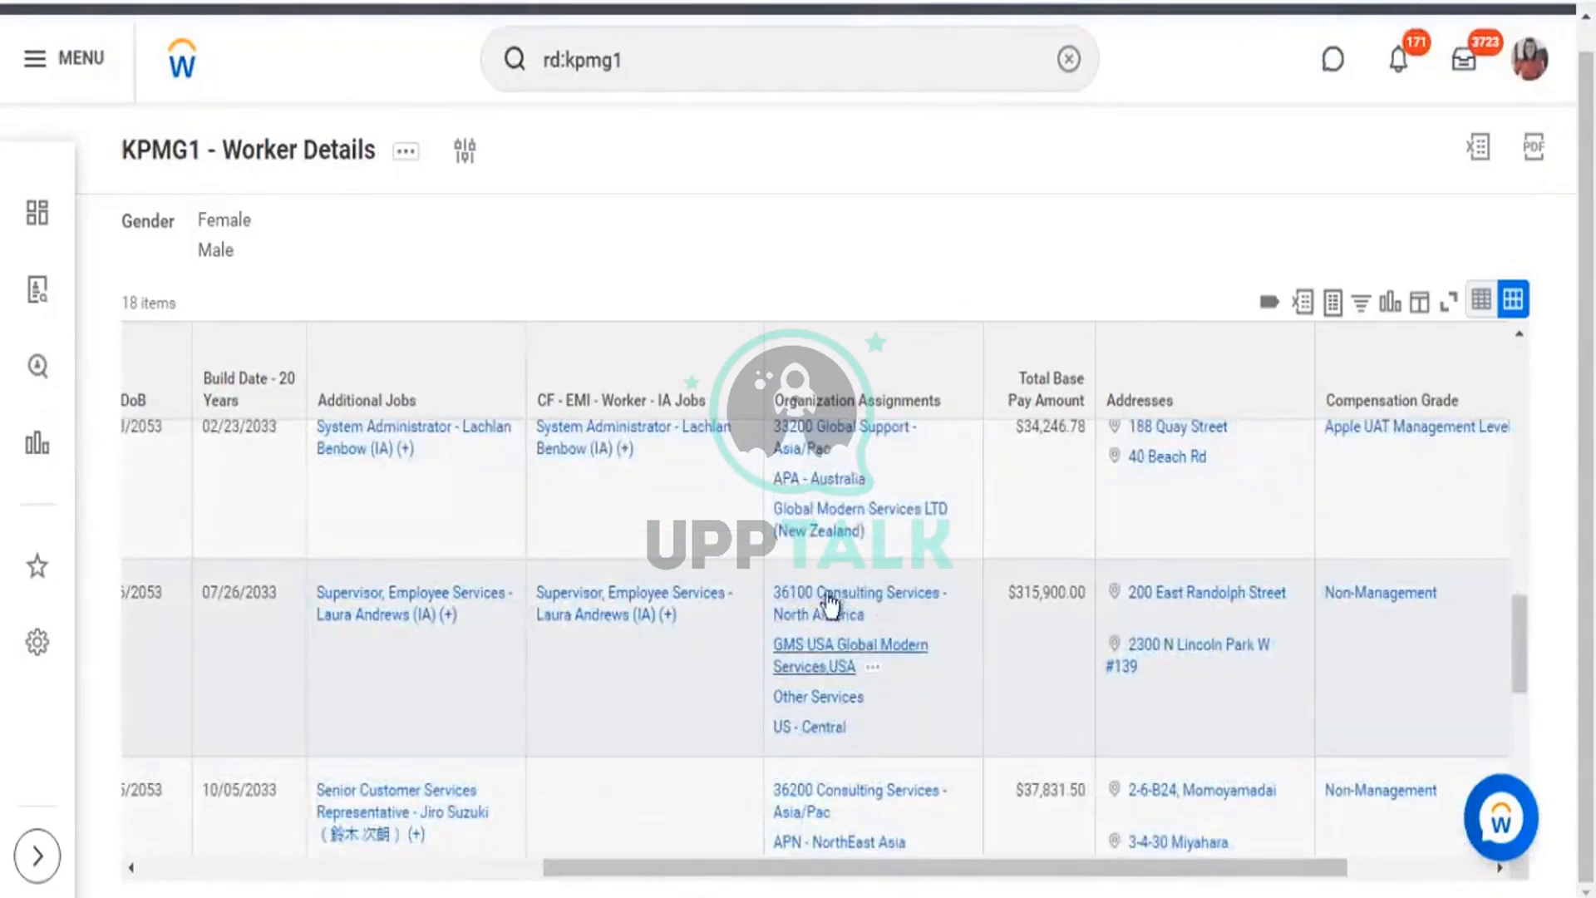
{"action": "scroll", "coordinate": [840, 690], "scroll_direction": "down", "scroll_amount": 2}
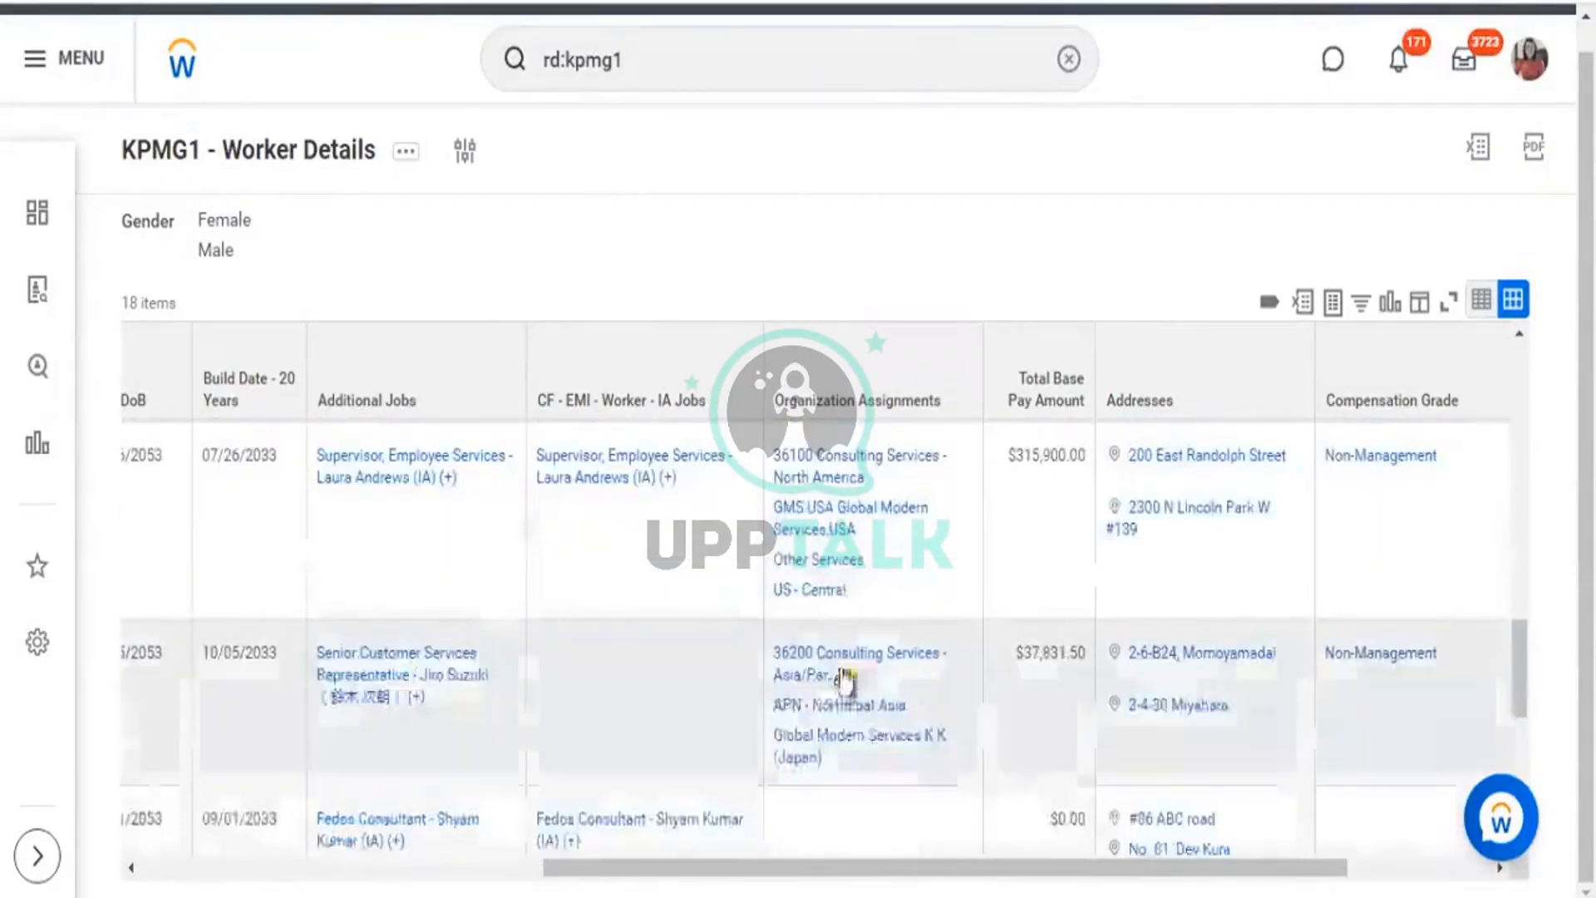
{"action": "scroll", "coordinate": [885, 642], "scroll_direction": "down", "scroll_amount": 2}
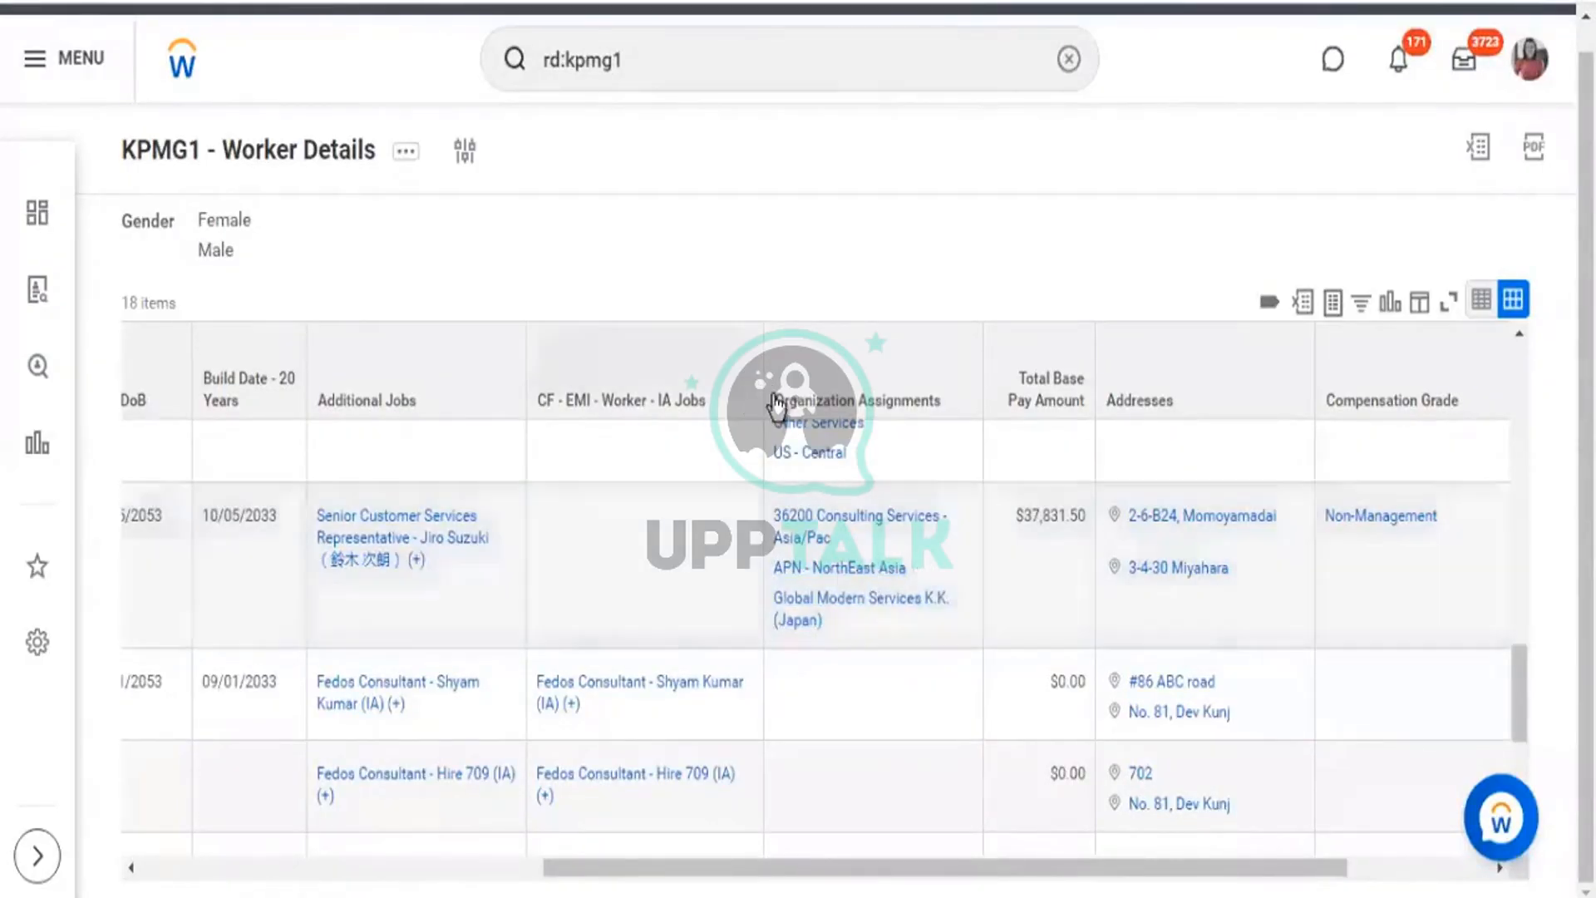
{"action": "left_click_drag", "start_coordinate": [774, 400], "coordinate": [935, 412]}
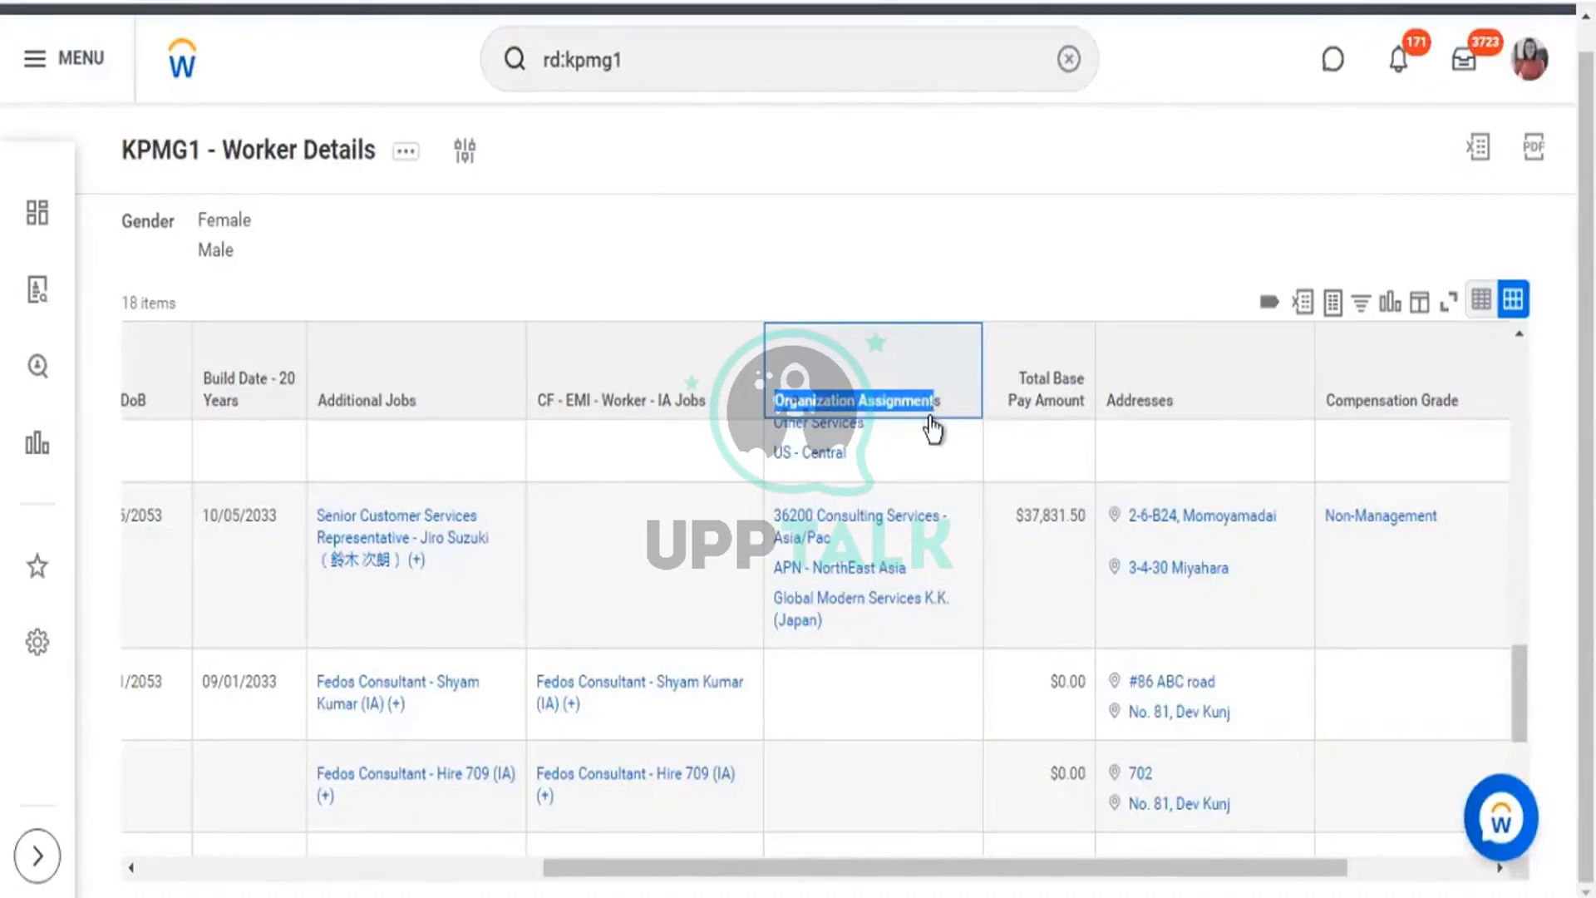
{"action": "left_click", "coordinate": [923, 421]}
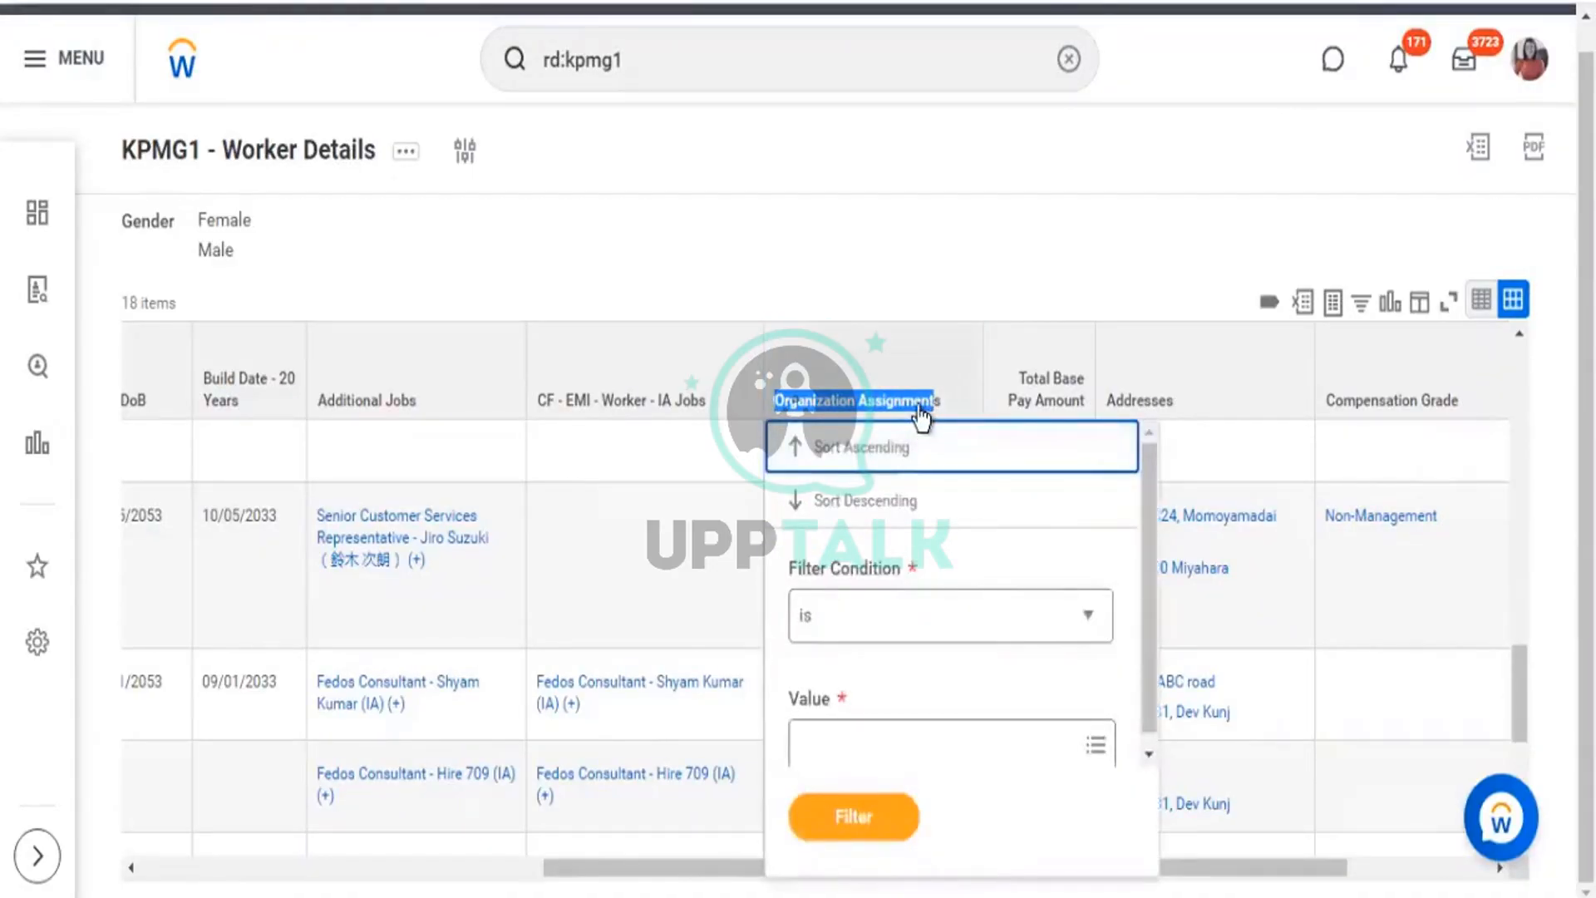
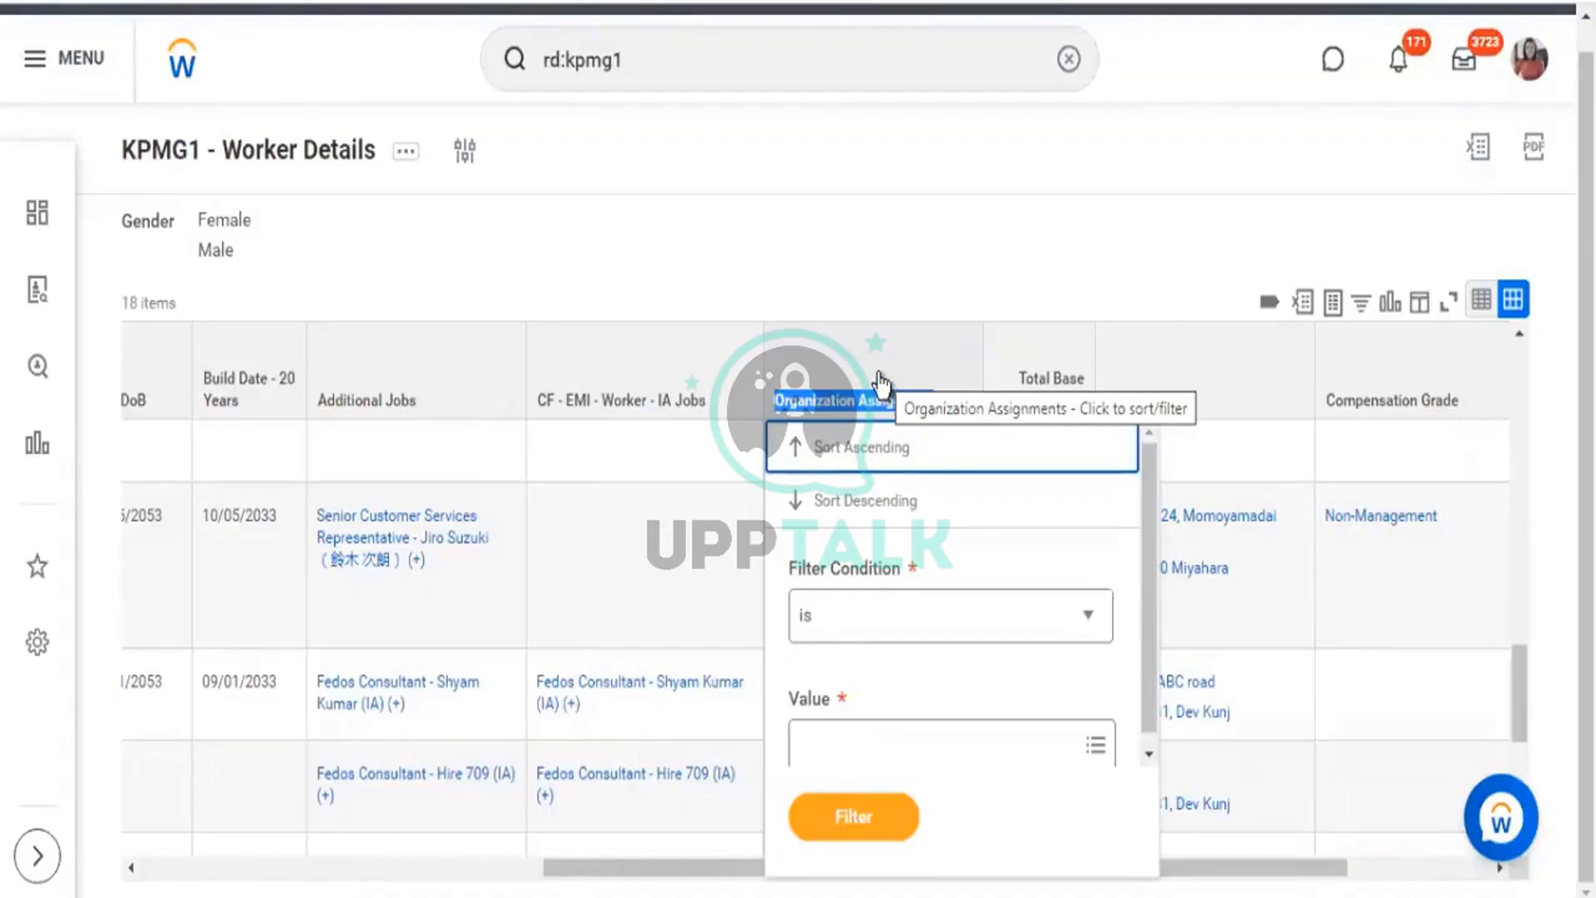
Dismiss the Organization Assignments column options and open the KPMG1 - Worker Details View Custom Report page.
{"action": "left_click", "coordinate": [955, 289]}
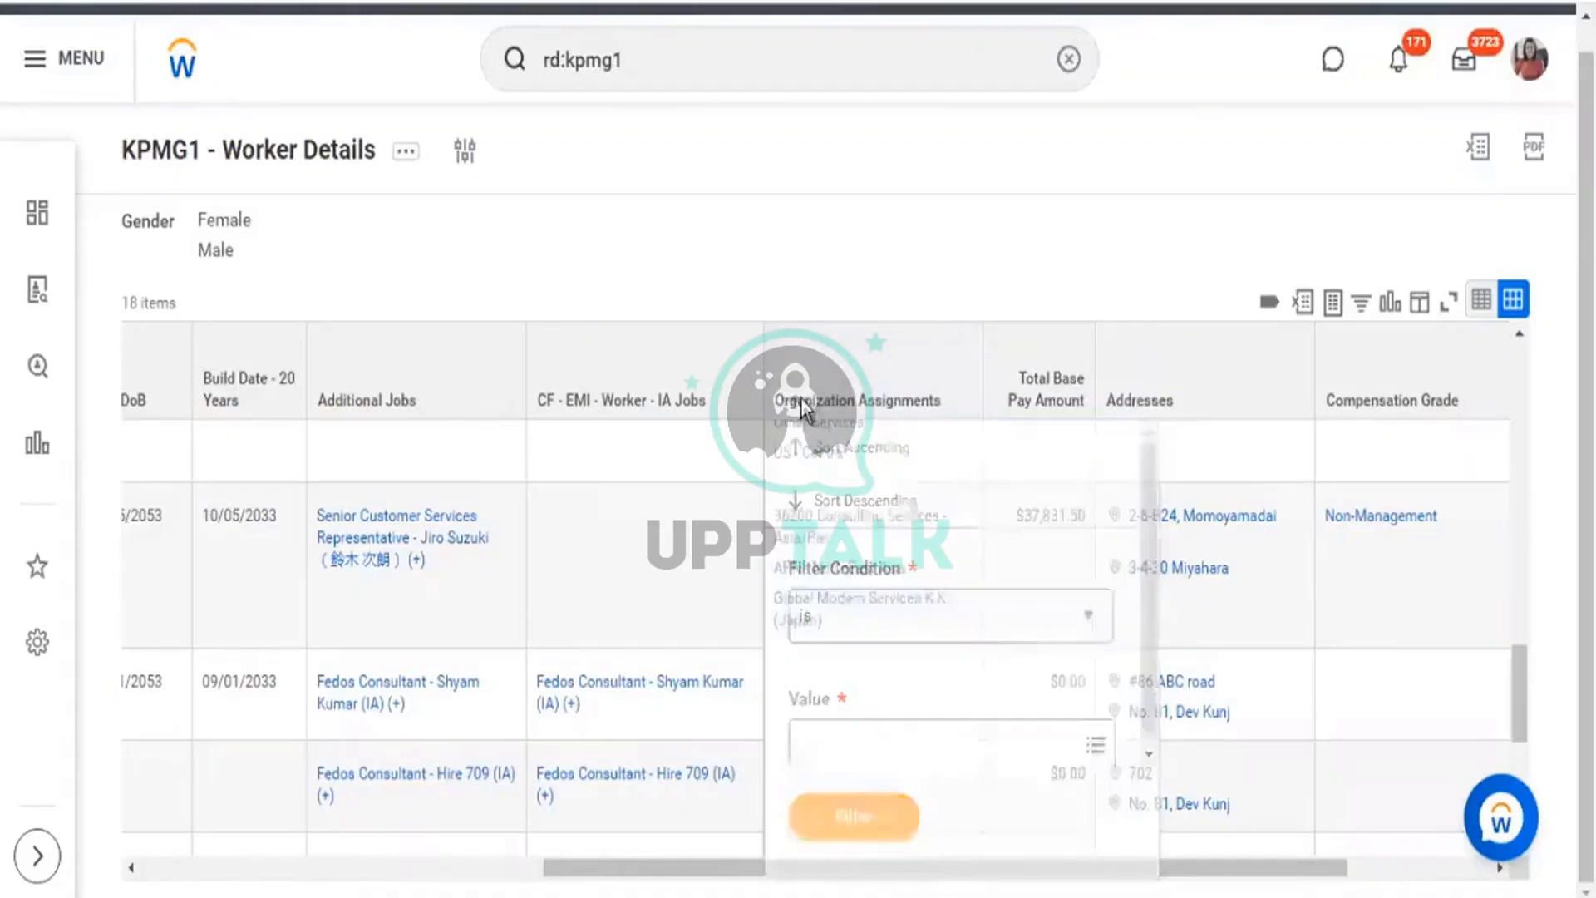
{"action": "left_click", "coordinate": [880, 415]}
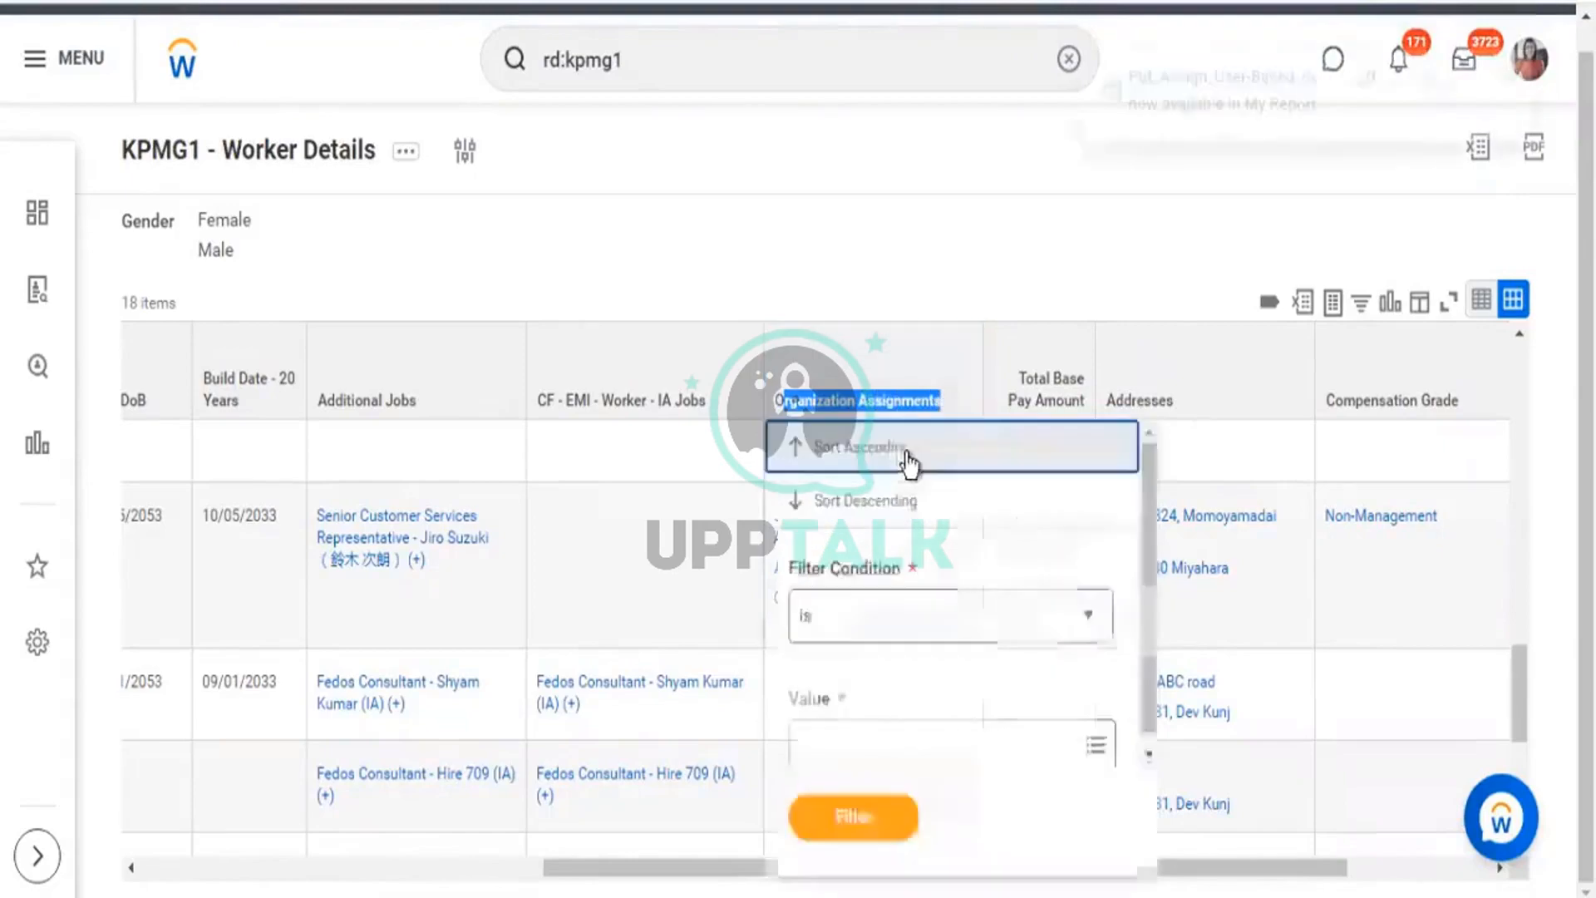
{"action": "left_click", "coordinate": [320, 146]}
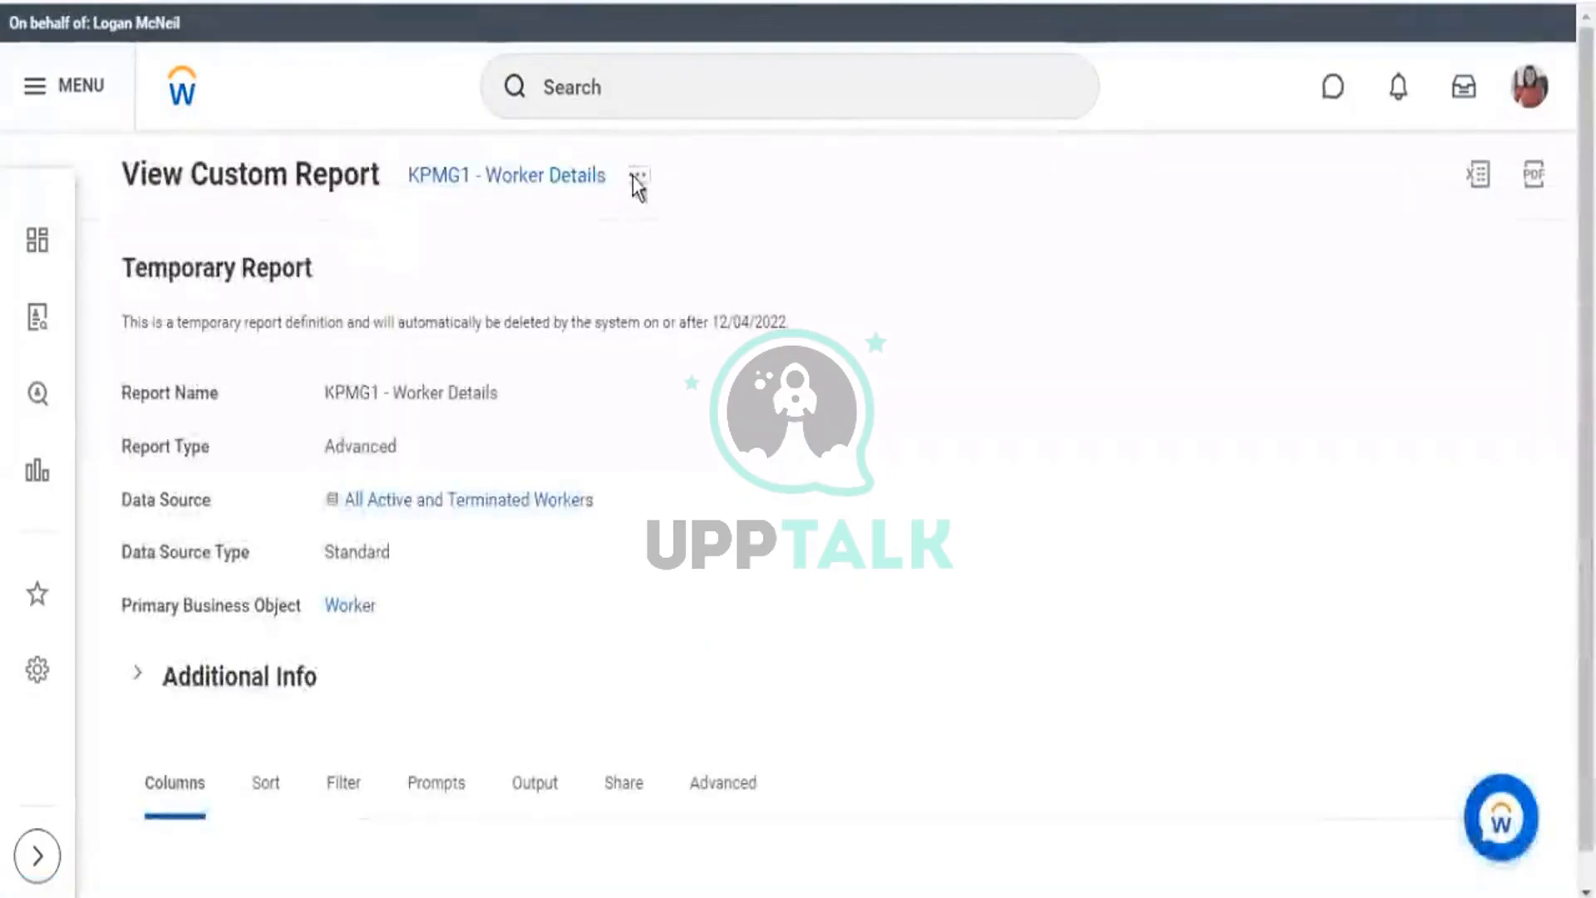
Edit the KPMG1 - Worker Details custom report from its related actions and view its columns.
{"action": "left_click", "coordinate": [637, 175]}
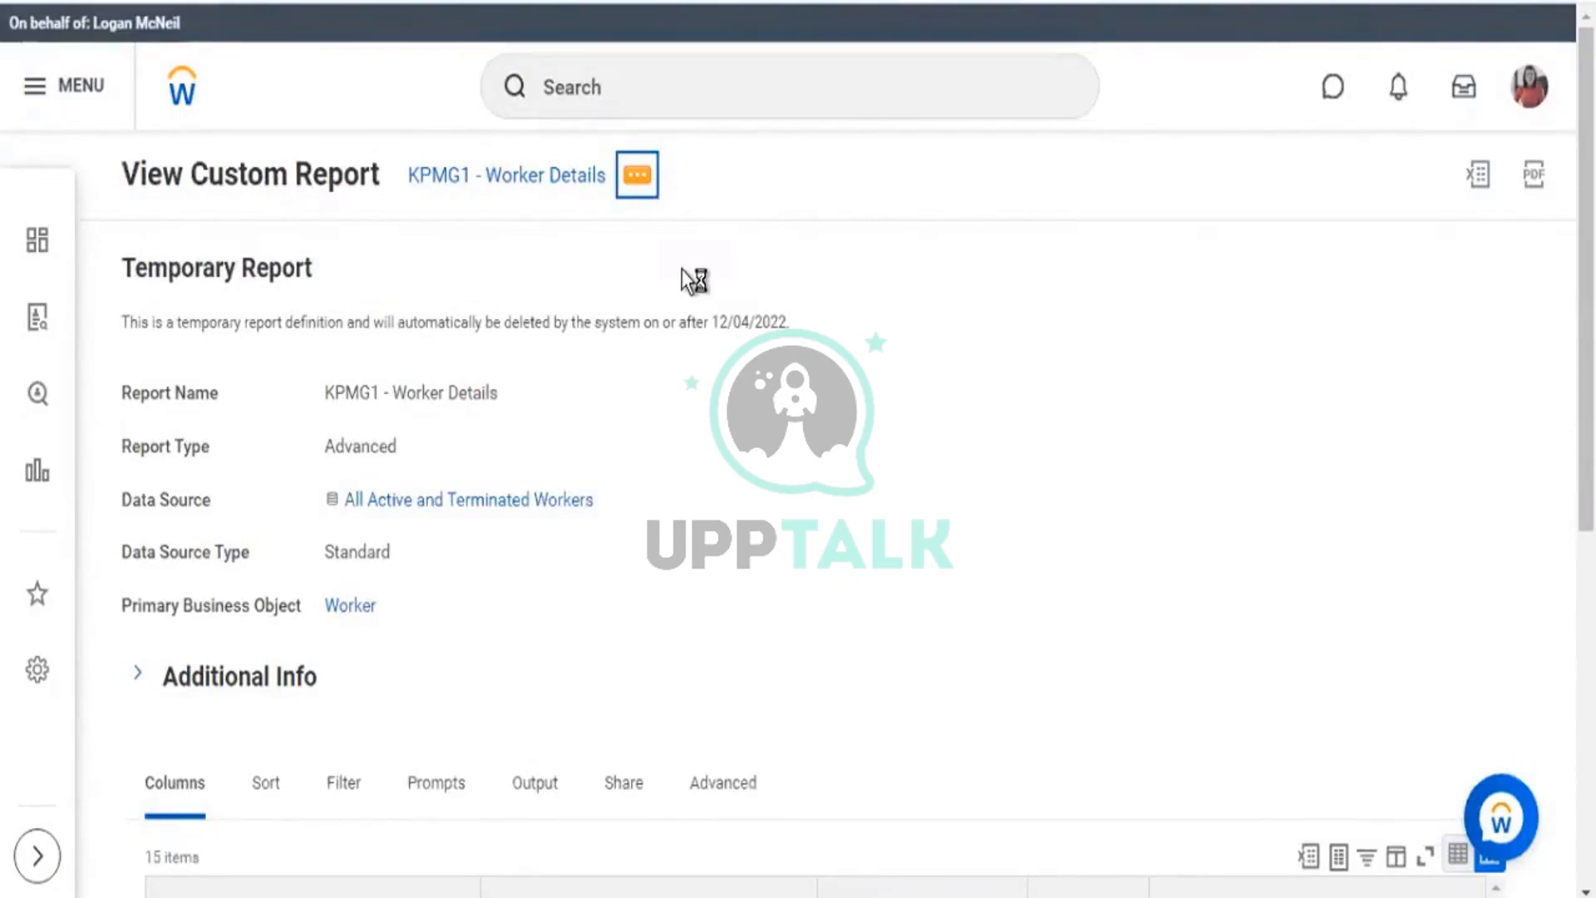
{"action": "mouse_move", "coordinate": [725, 297]}
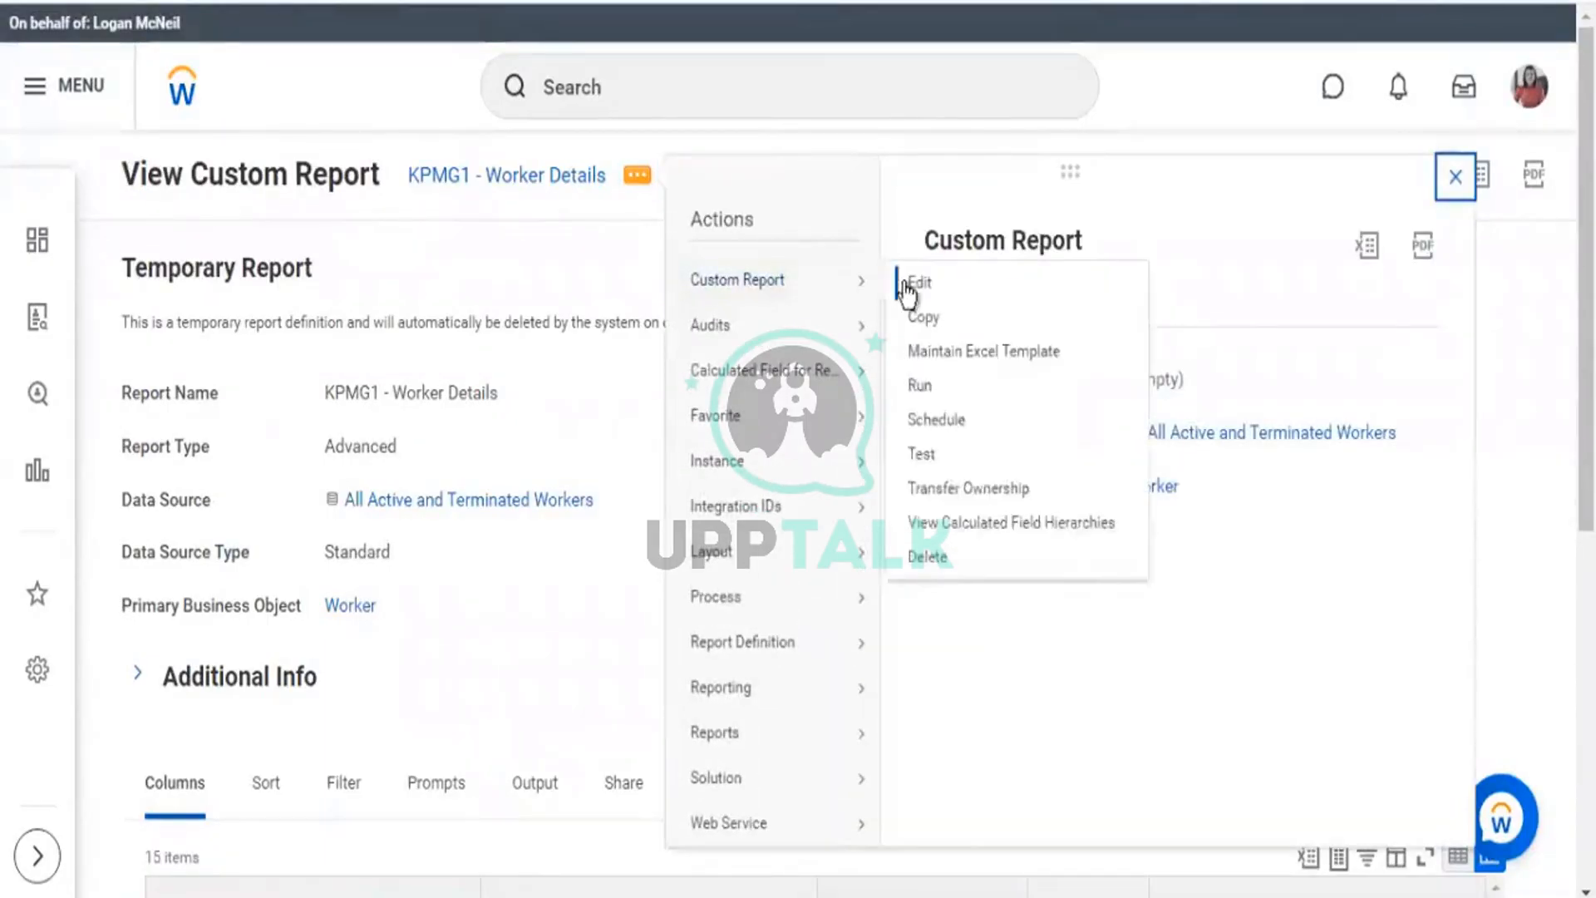
{"action": "left_click", "coordinate": [914, 283]}
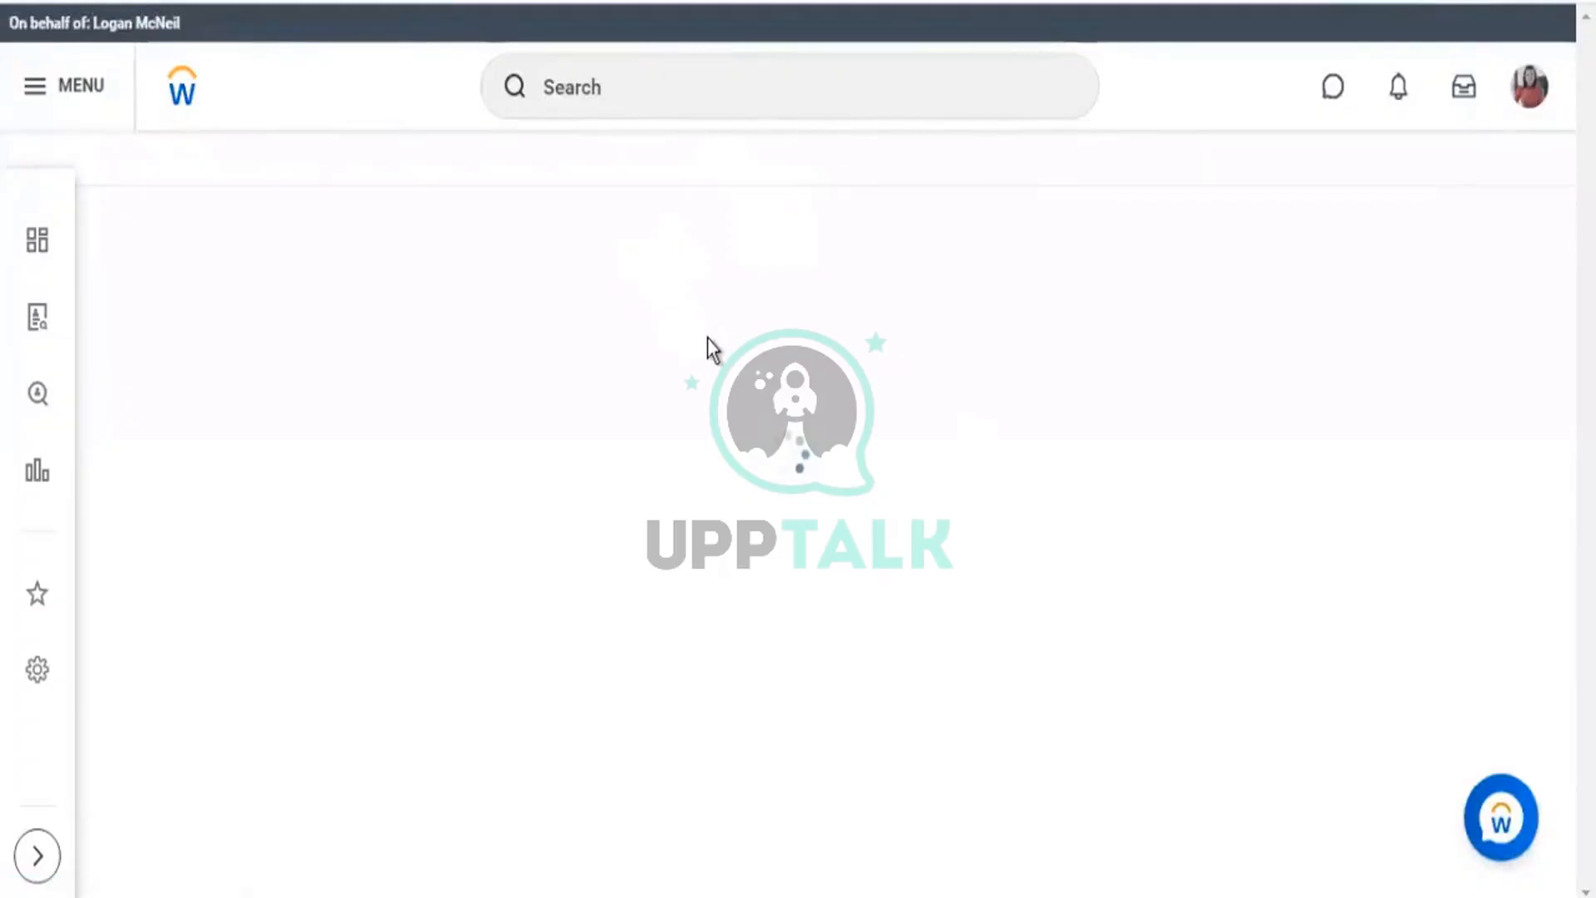
{"action": "scroll", "coordinate": [709, 340], "scroll_direction": "down", "scroll_amount": 8}
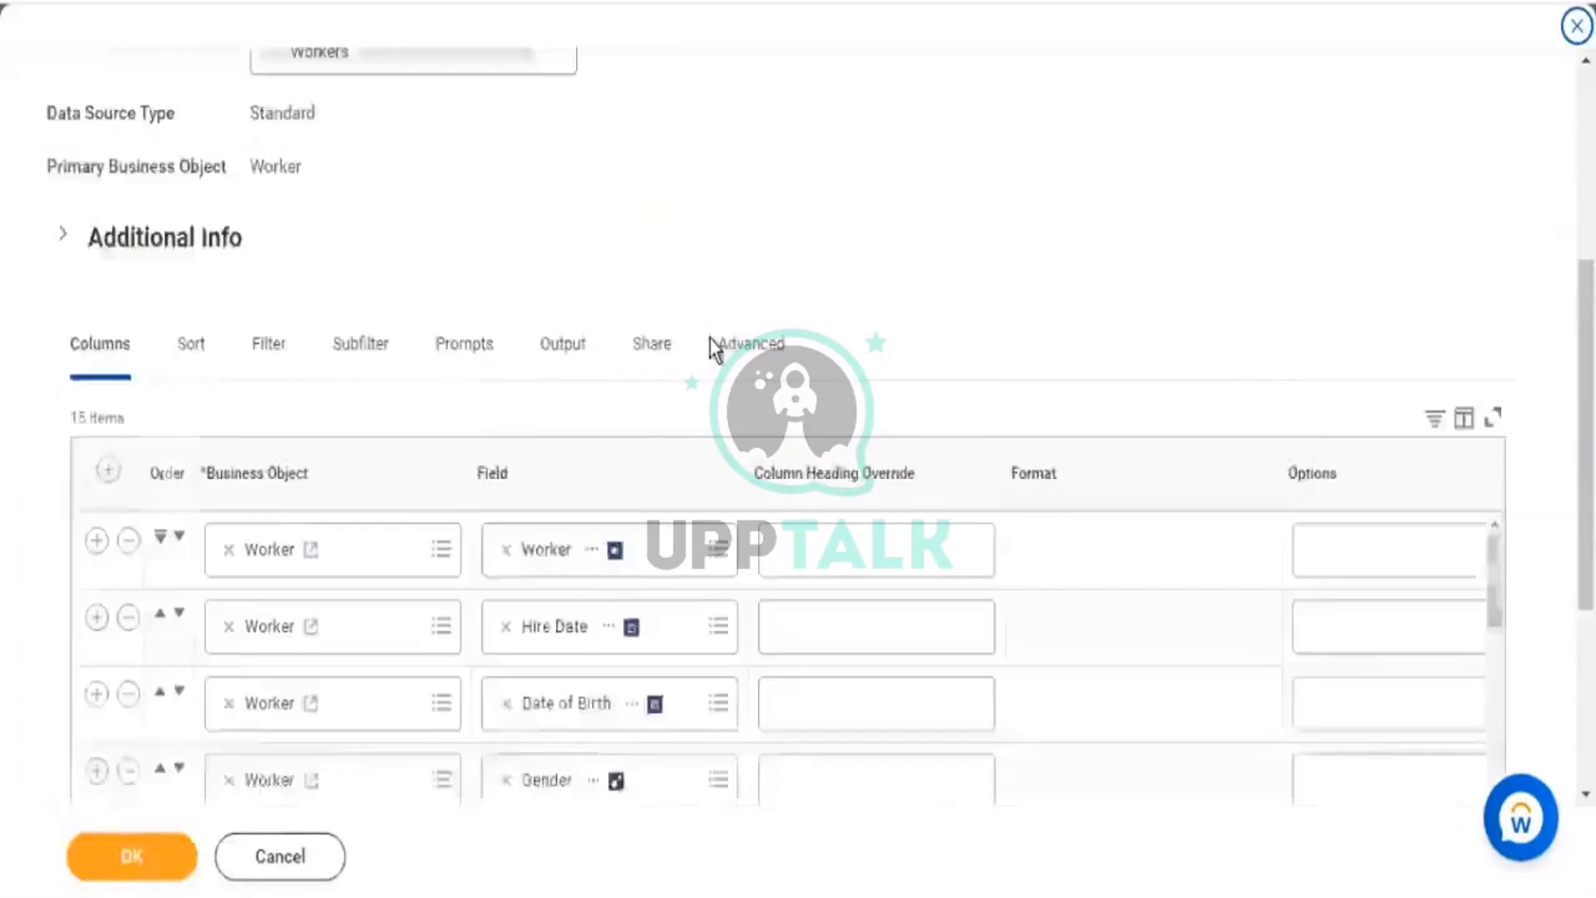
Insert a new column row after Organization Assignments in the Columns grid.
{"action": "scroll", "coordinate": [465, 499], "scroll_direction": "down", "scroll_amount": 2}
{"action": "scroll", "coordinate": [465, 497], "scroll_direction": "down", "scroll_amount": 5}
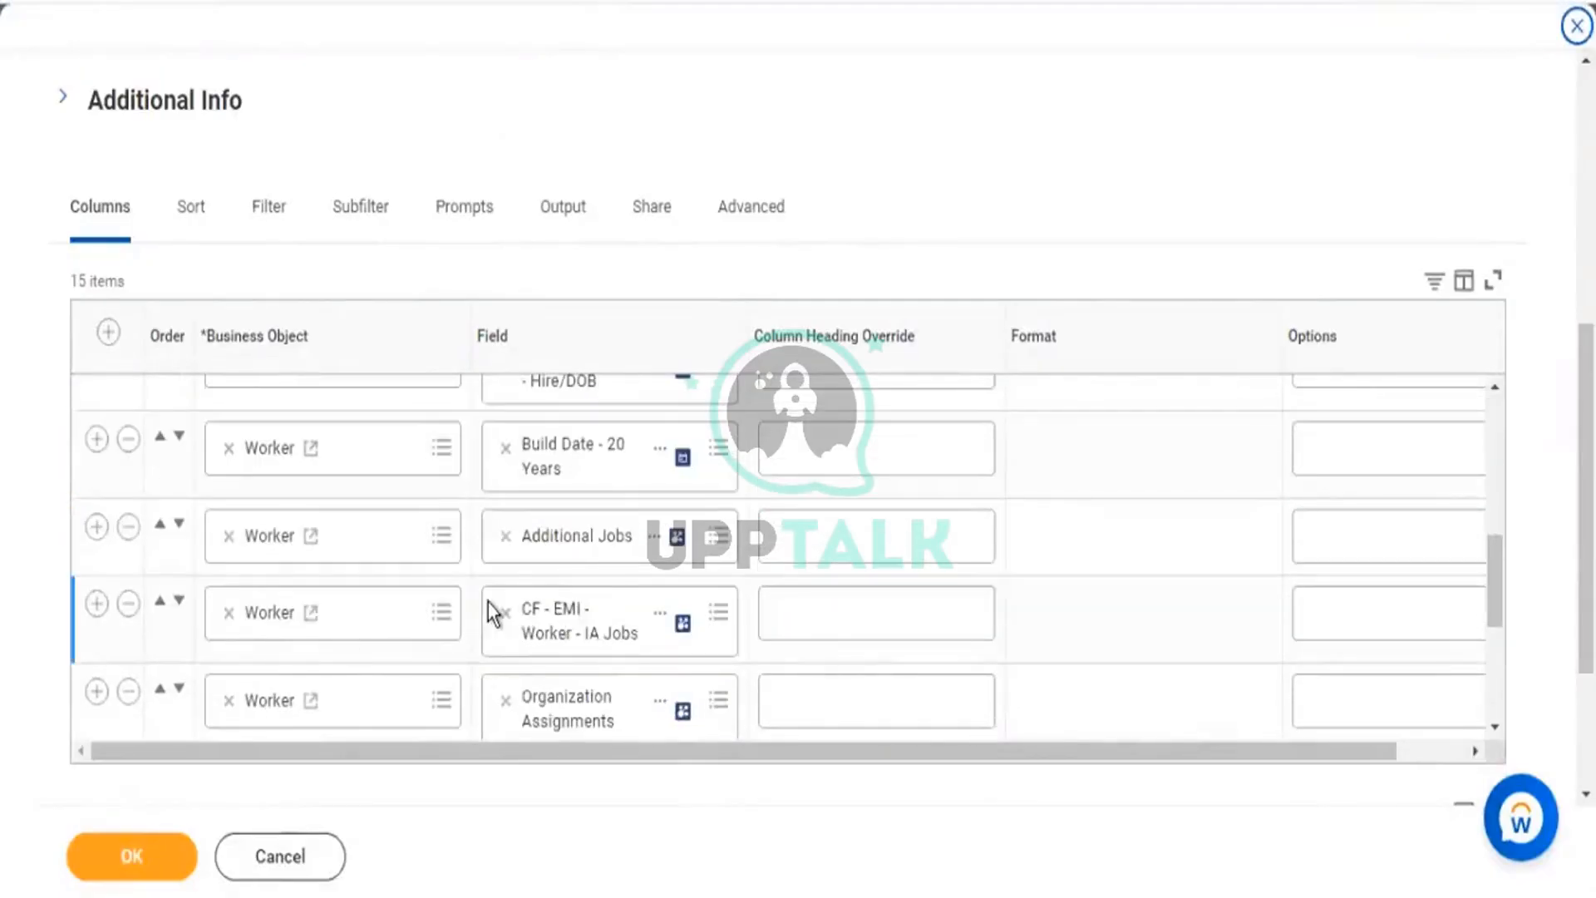
{"action": "scroll", "coordinate": [299, 673], "scroll_direction": "down", "scroll_amount": 2}
{"action": "left_click", "coordinate": [96, 555]}
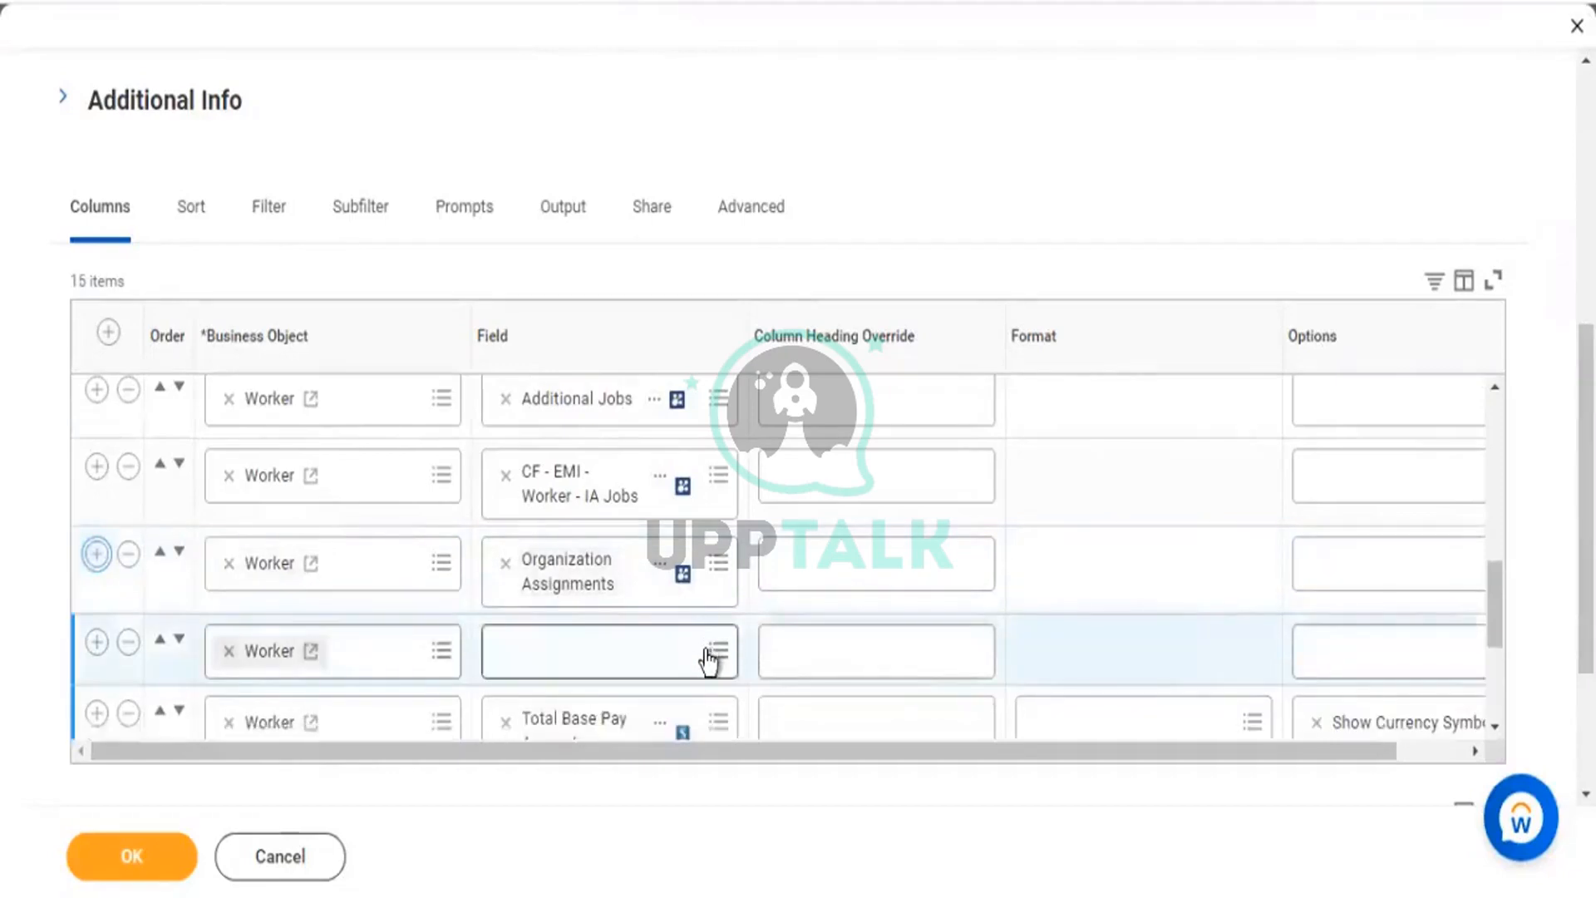
Start a calculated field for the new column using the Extract Single Instance function.
{"action": "left_click", "coordinate": [709, 663]}
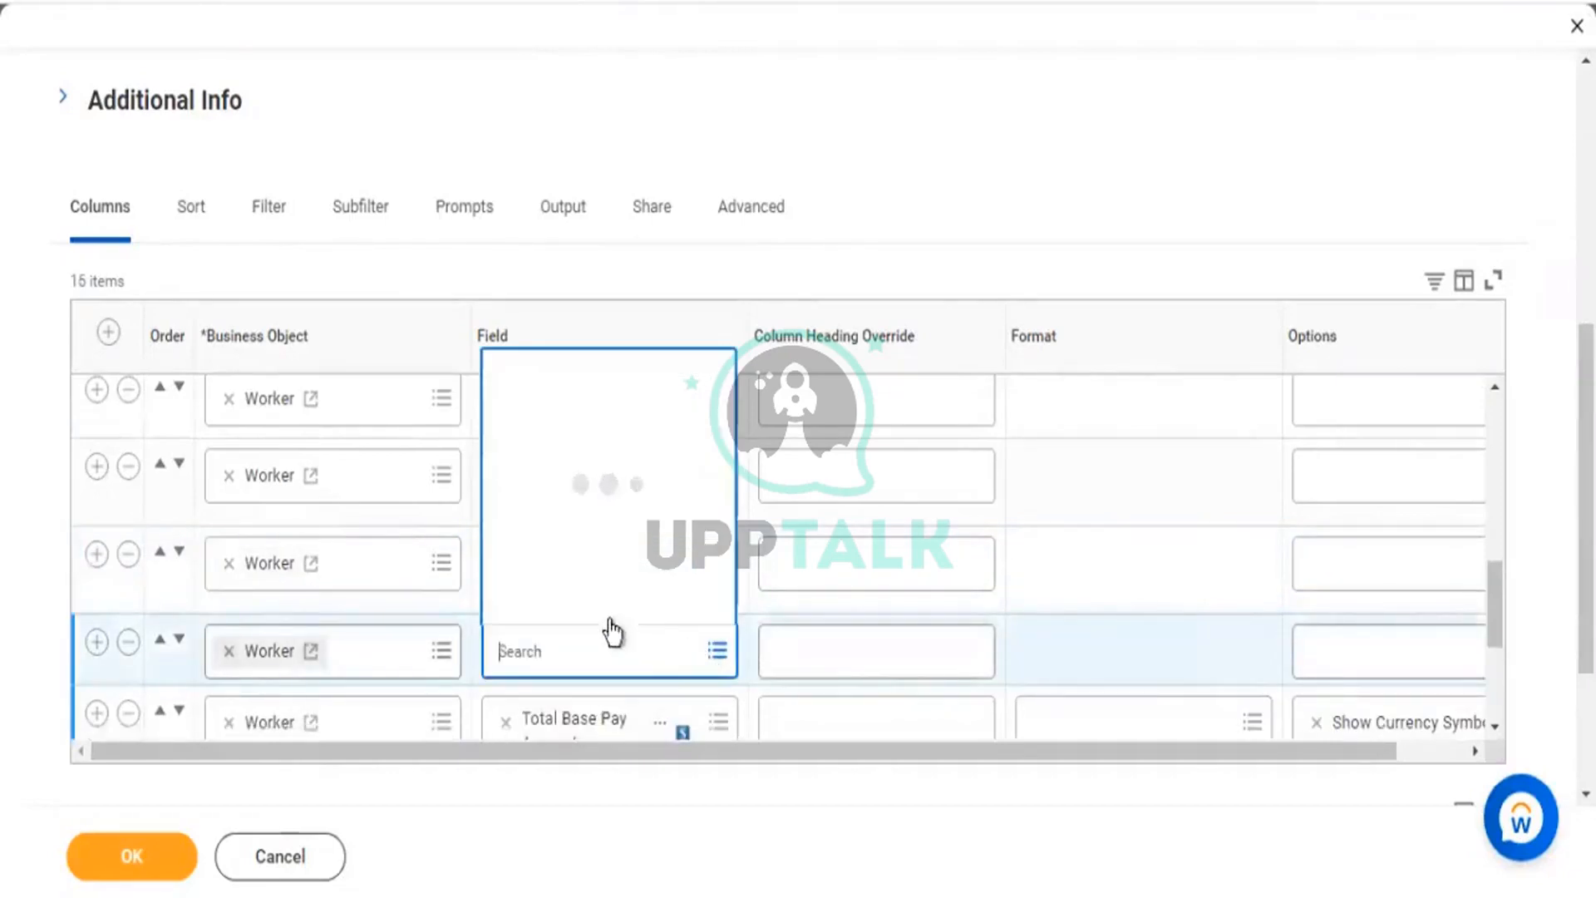
{"action": "key", "text": "Escape"}
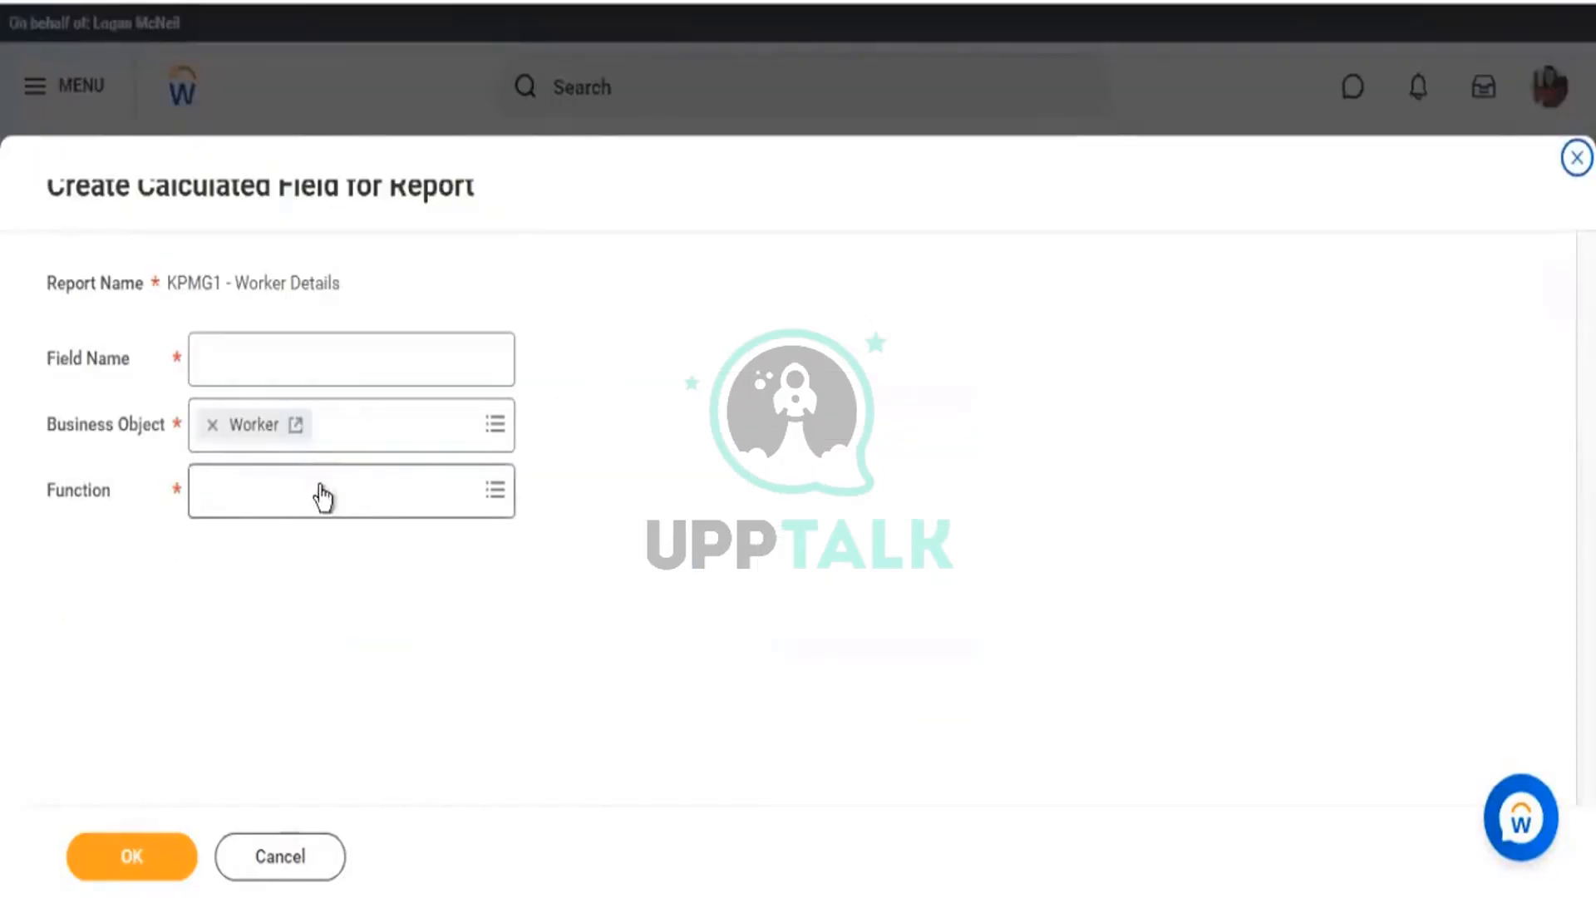
{"action": "left_click", "coordinate": [321, 489]}
{"action": "type", "text": "ea"}
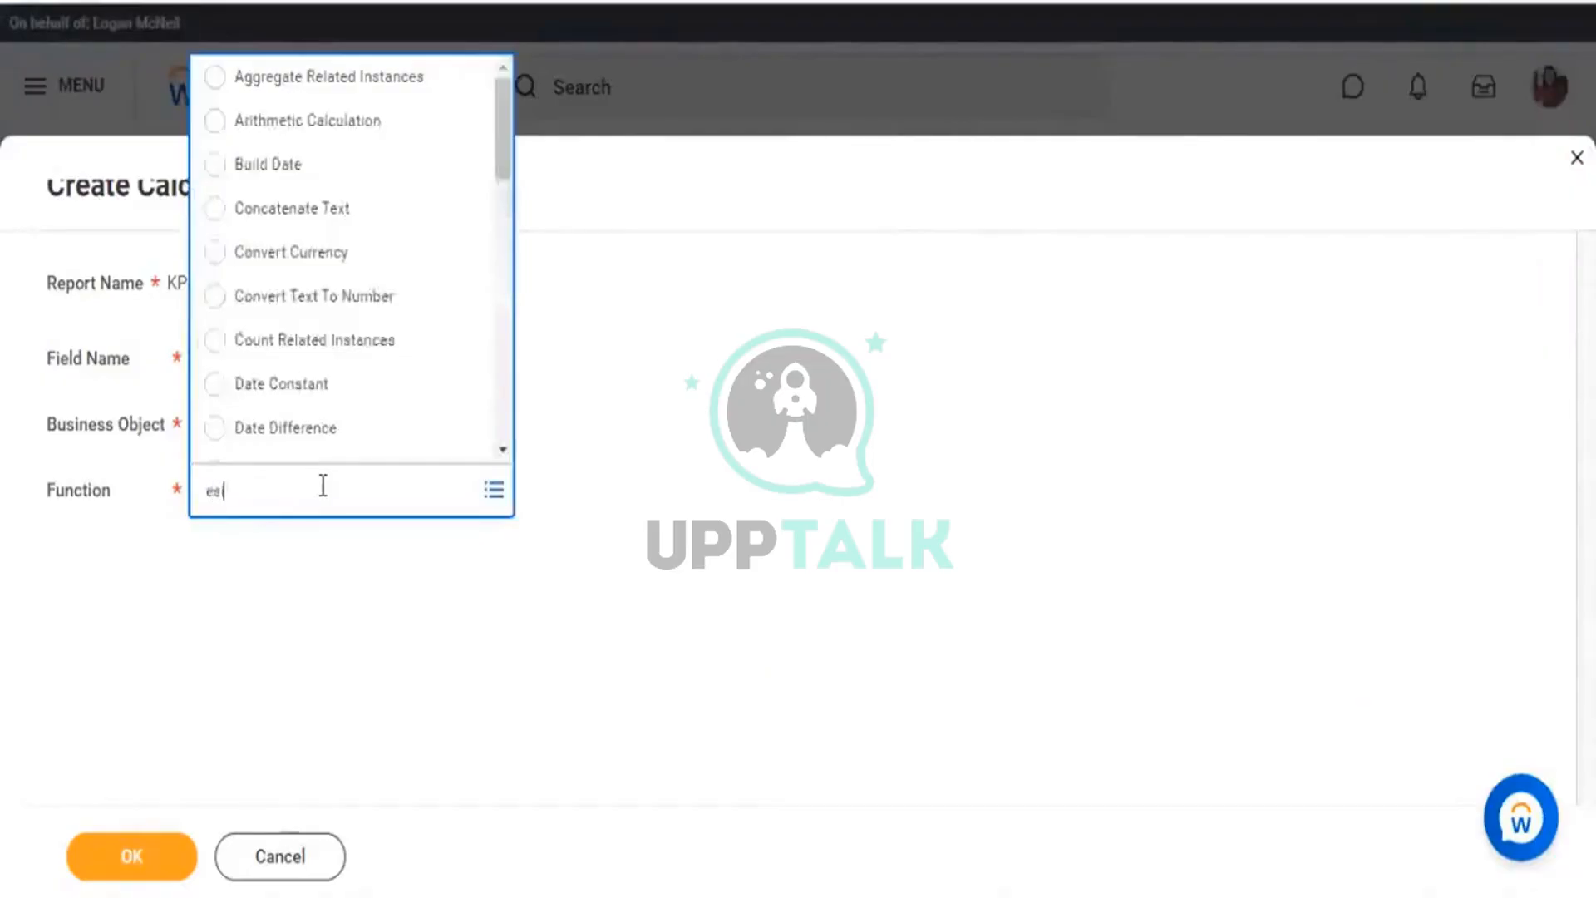
{"action": "key", "text": "Return"}
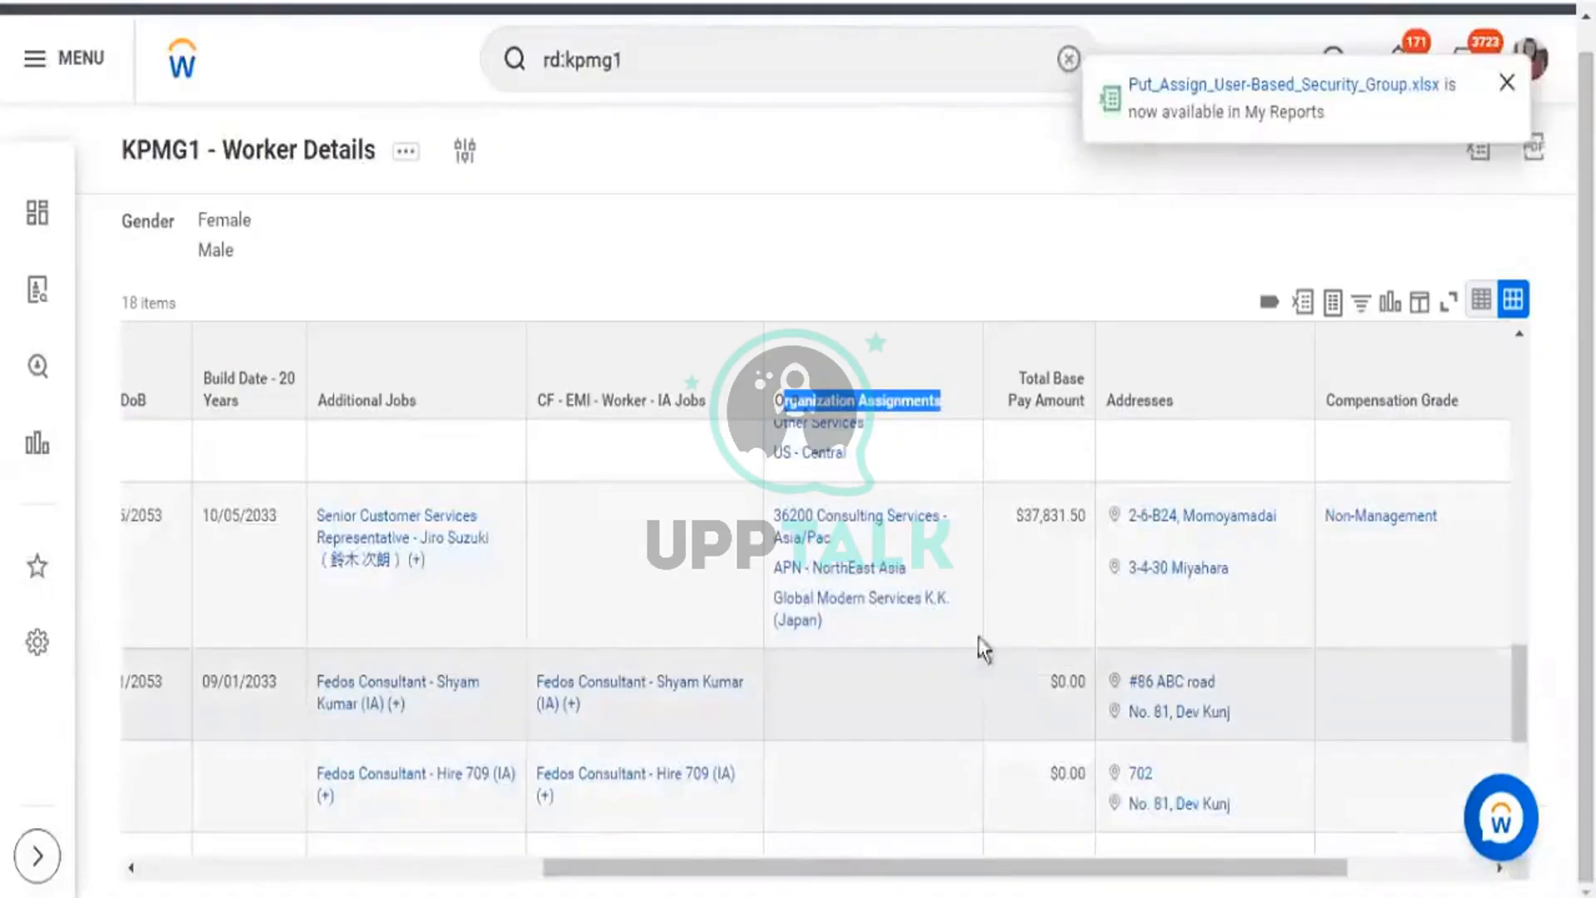
Check the multiple job values in the report's CF - EMI - Worker - IA Jobs cells.
{"action": "scroll", "coordinate": [976, 644], "scroll_direction": "up", "scroll_amount": 3}
{"action": "scroll", "coordinate": [652, 527], "scroll_direction": "up", "scroll_amount": 5}
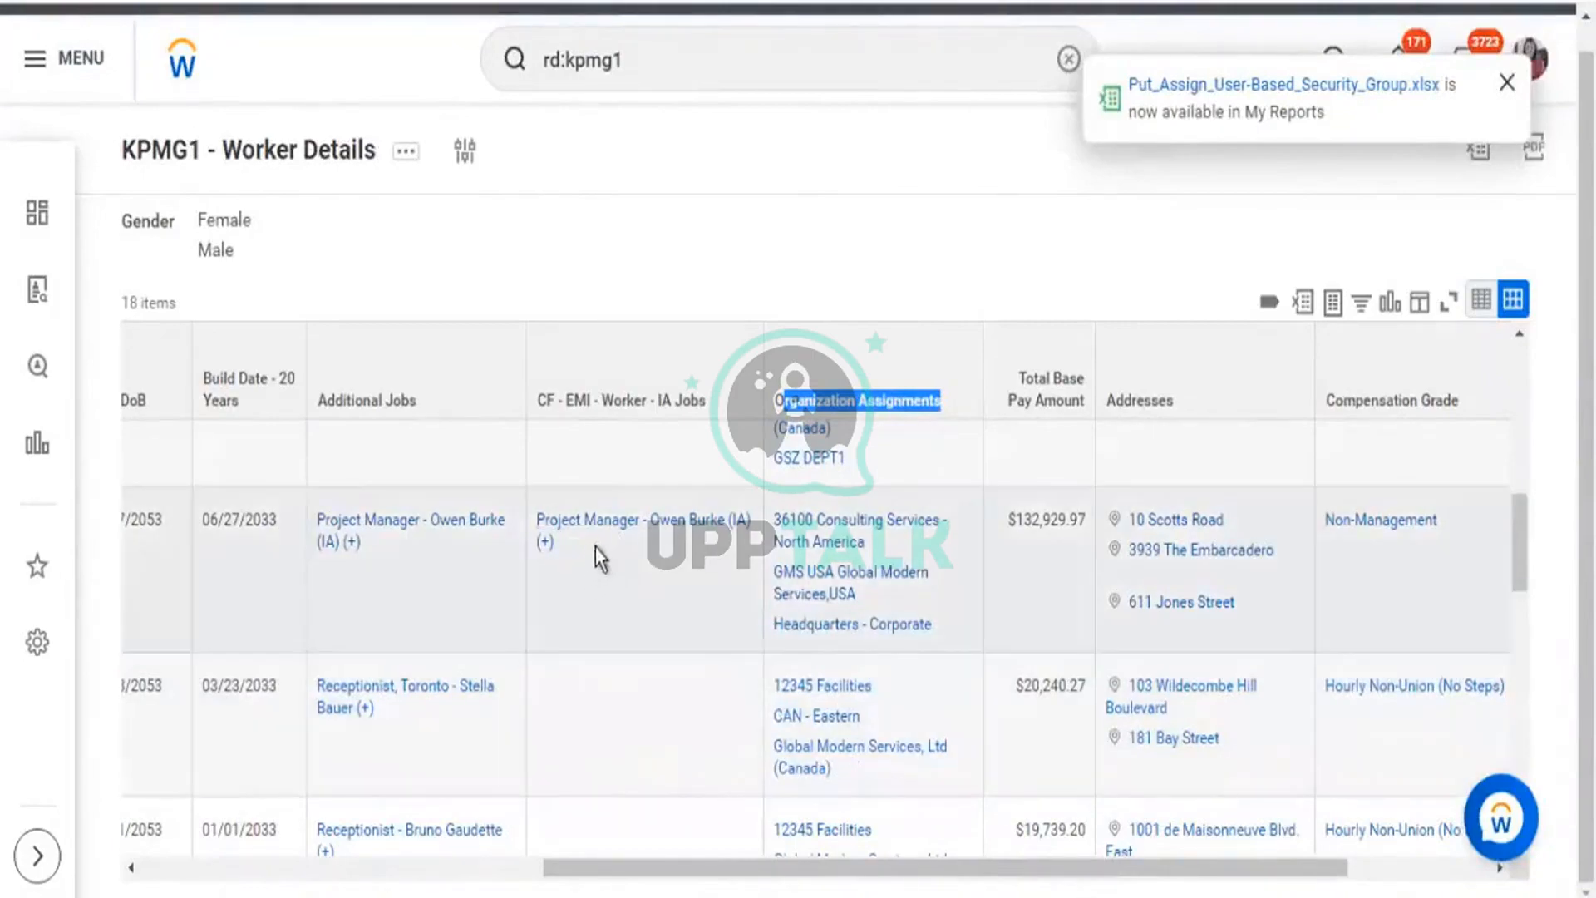
{"action": "triple_click", "coordinate": [535, 522]}
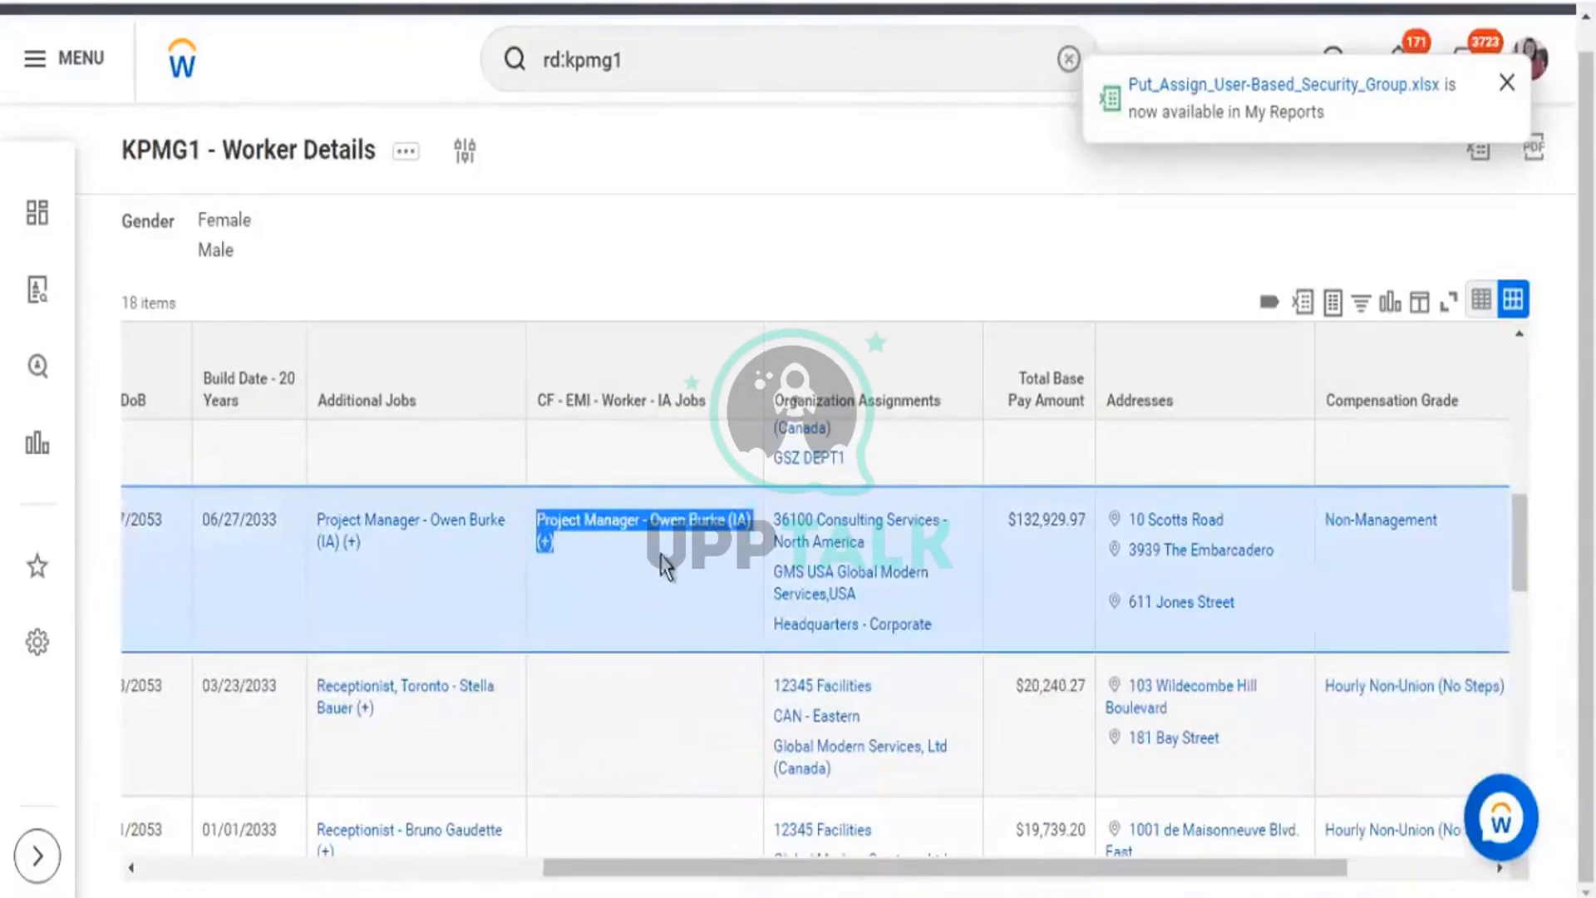
{"action": "scroll", "coordinate": [686, 612], "scroll_direction": "down", "scroll_amount": 5}
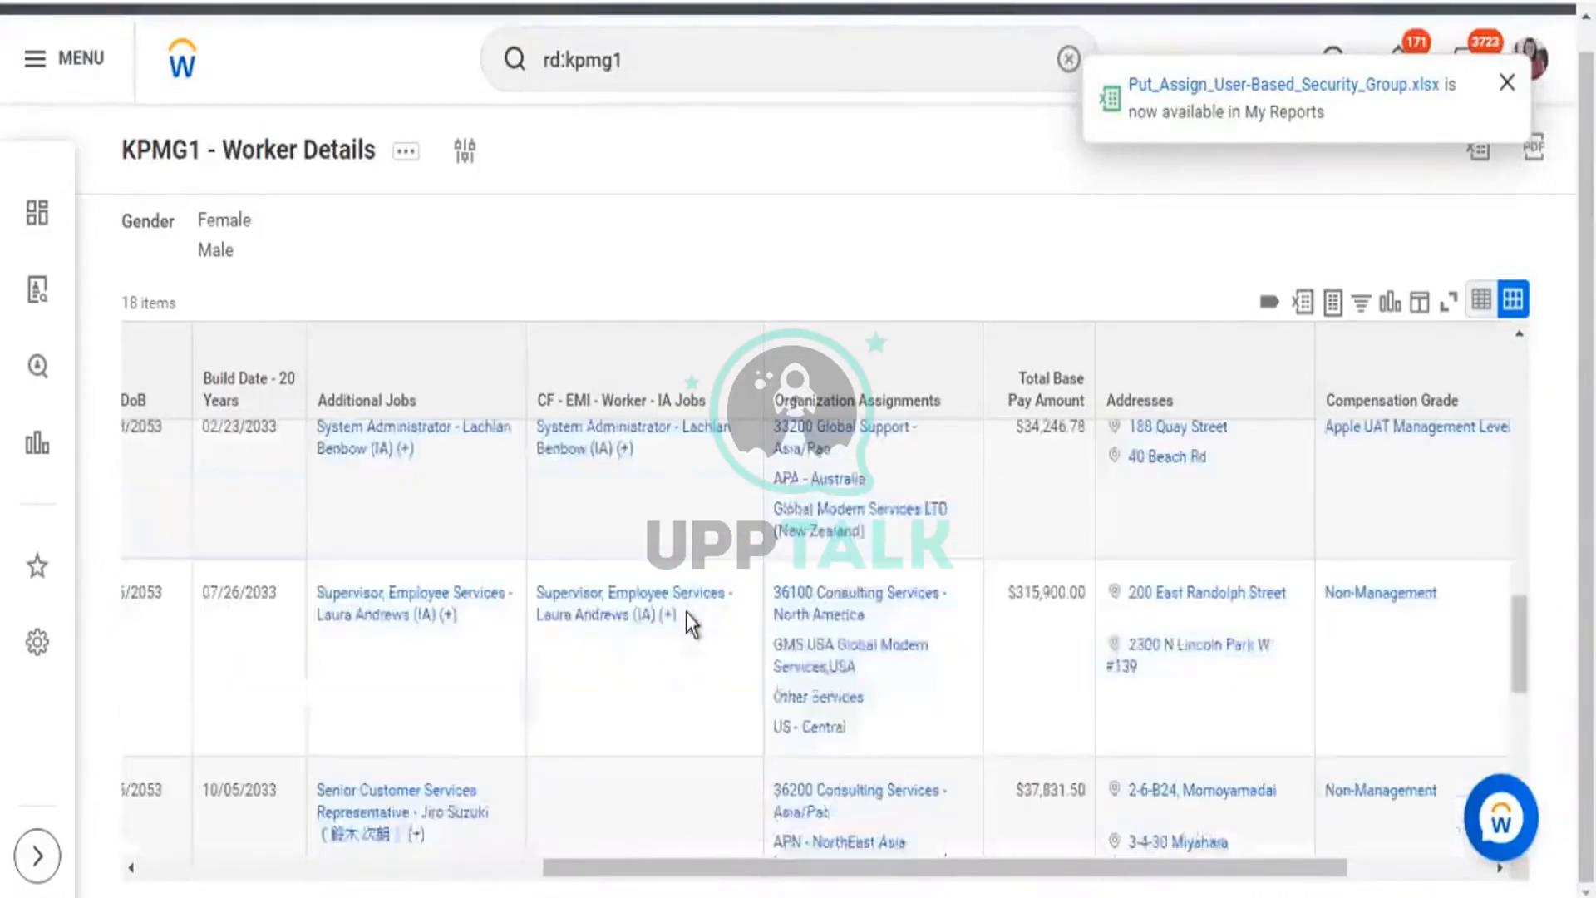
{"action": "scroll", "coordinate": [720, 757], "scroll_direction": "down", "scroll_amount": 3}
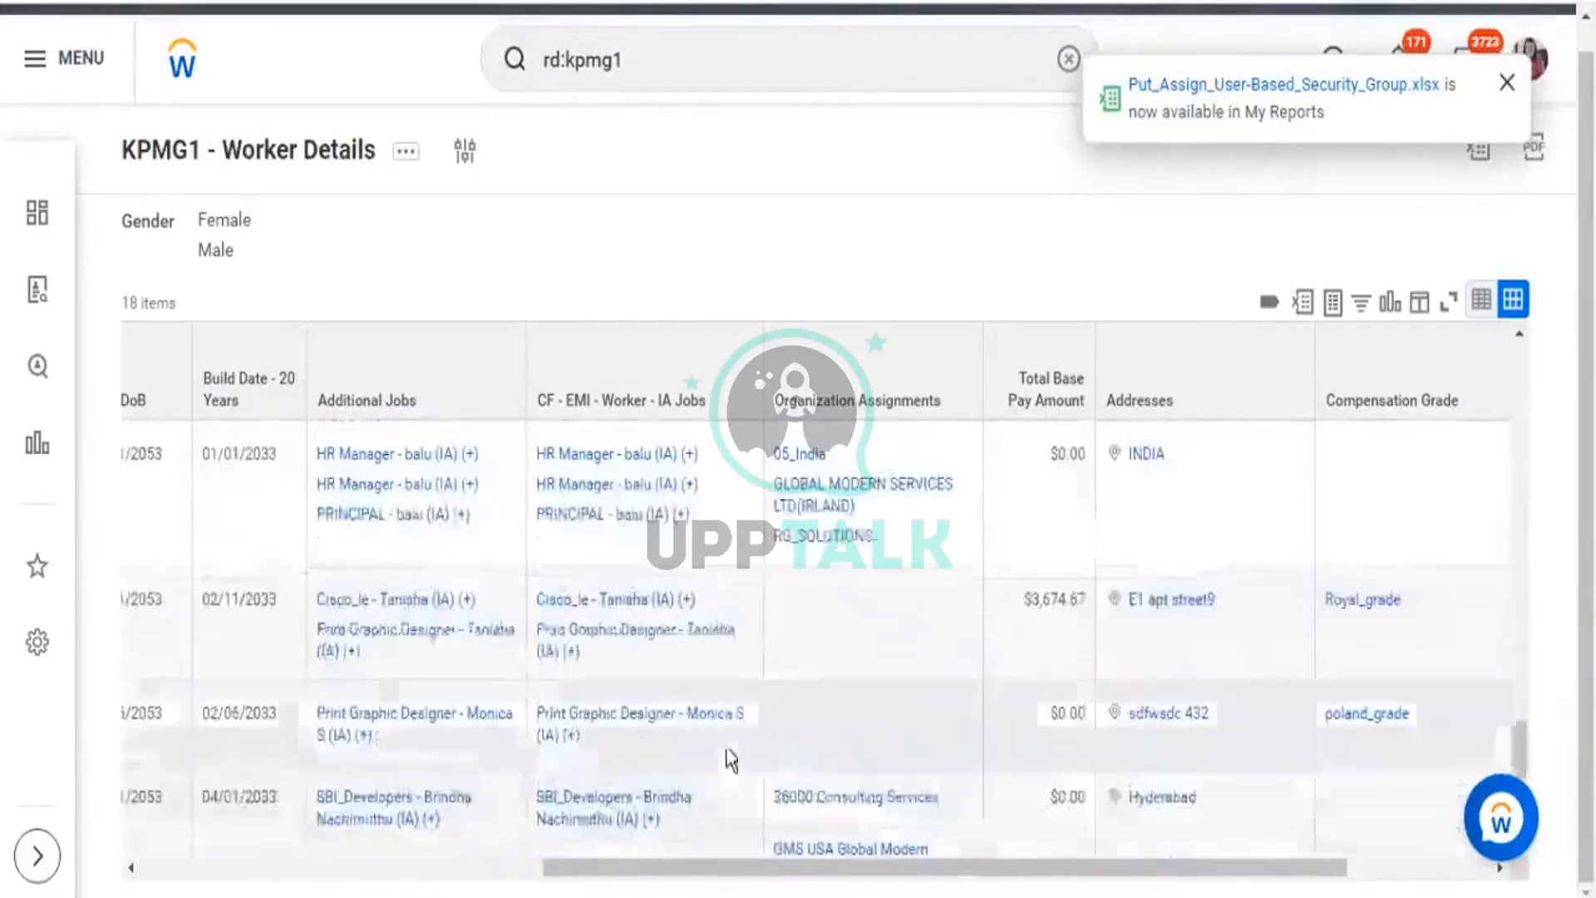
{"action": "left_click_drag", "start_coordinate": [546, 454], "coordinate": [684, 531]}
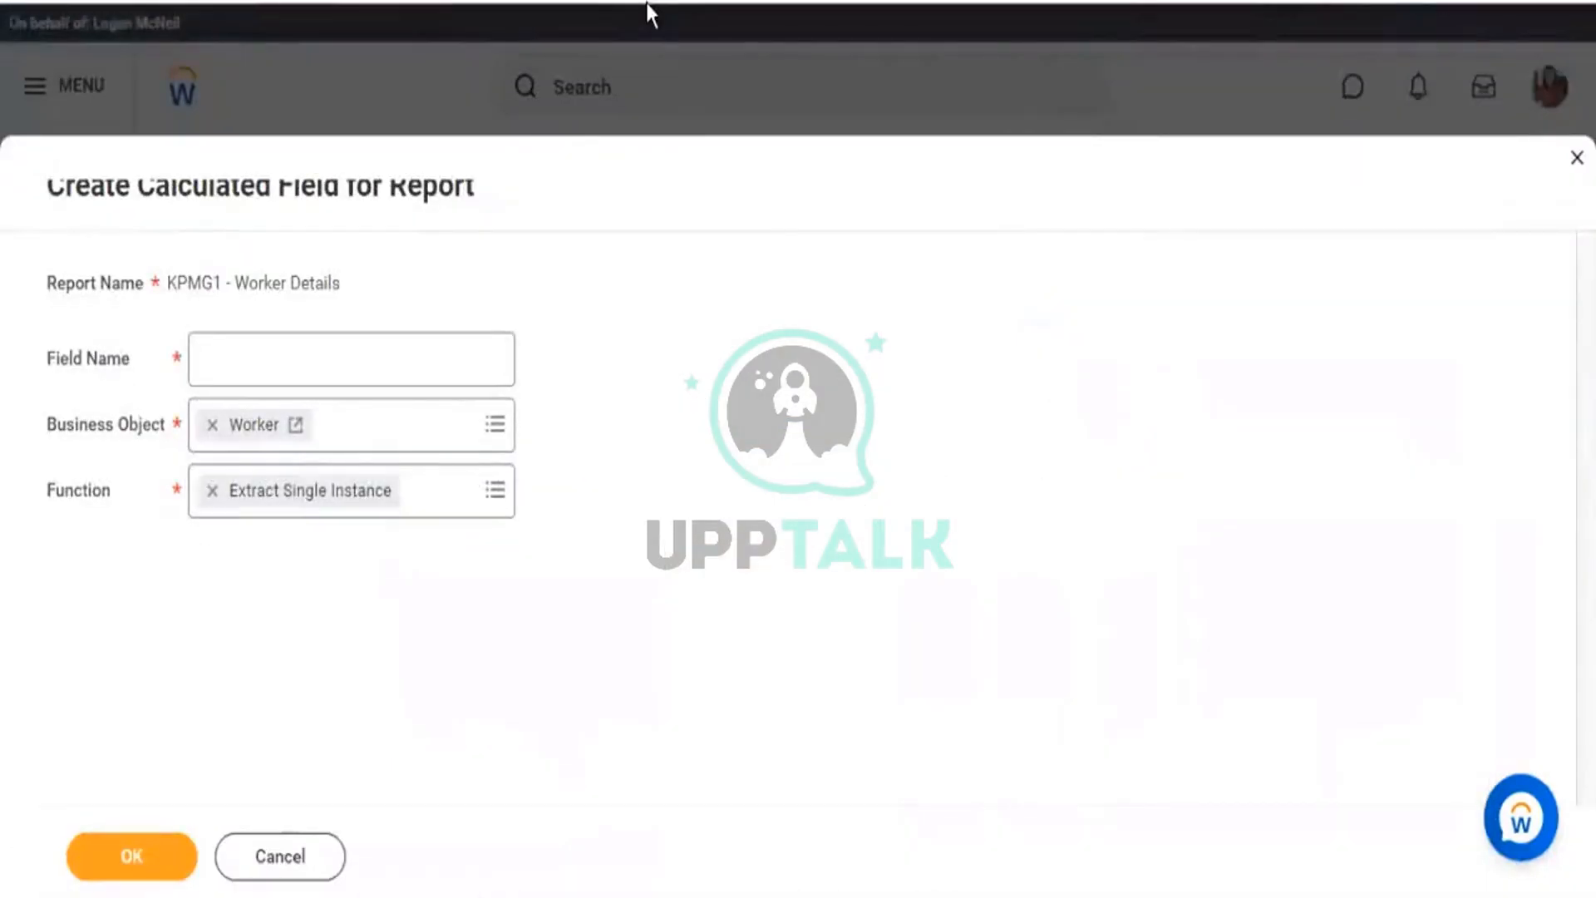
Name the calculated field 'CF - ESI - Worker - Organization' and confirm it with OK.
{"action": "left_click", "coordinate": [324, 358]}
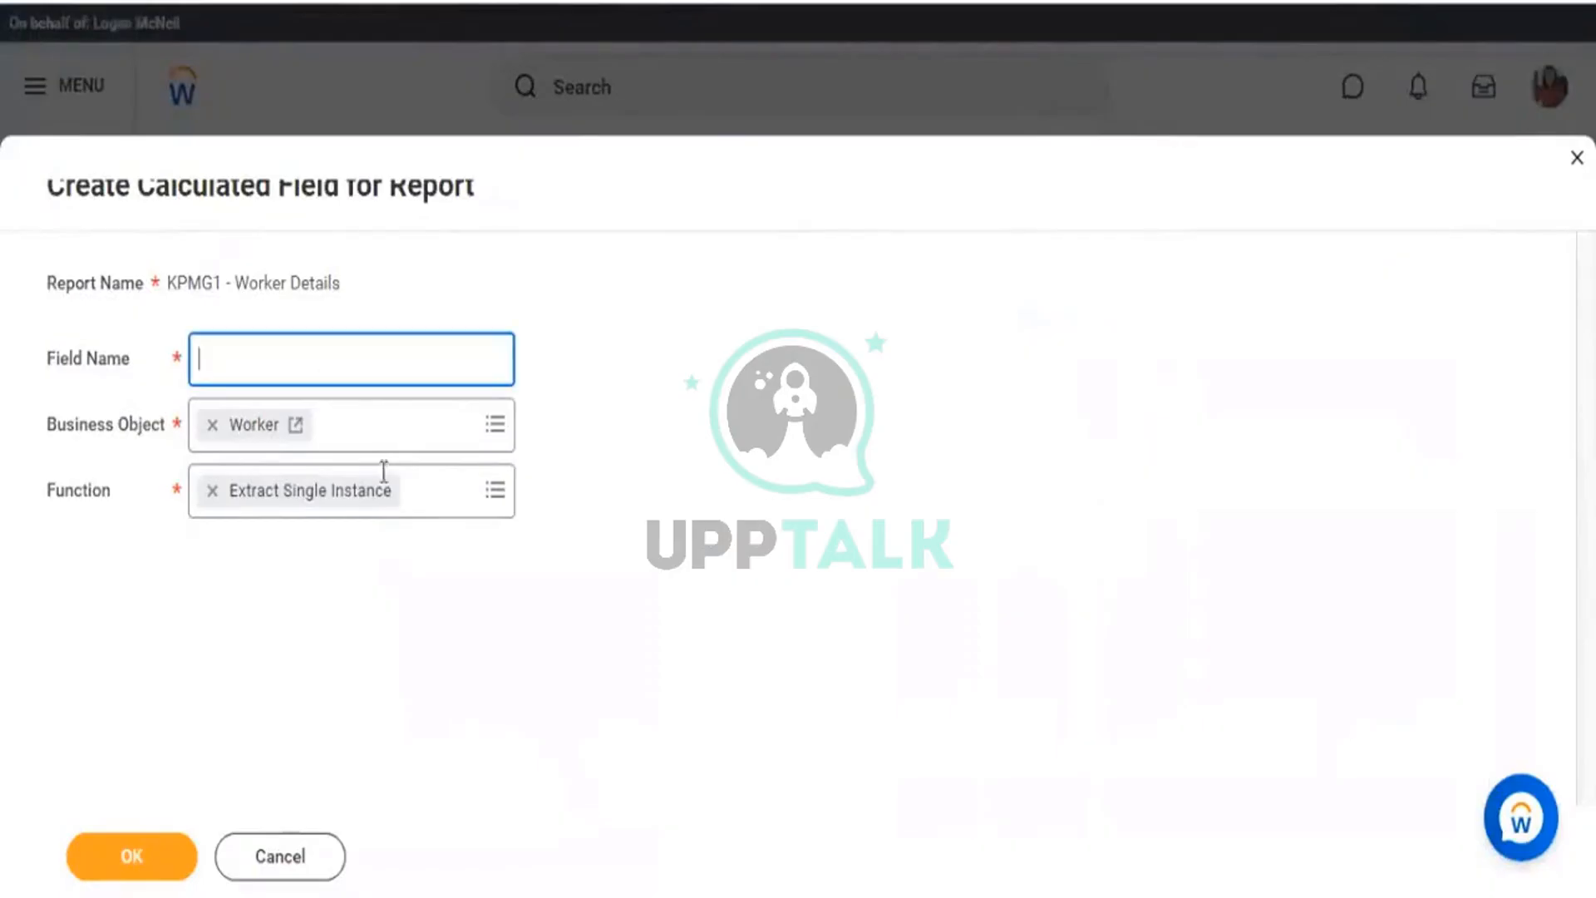
{"action": "type", "text": "CF -"}
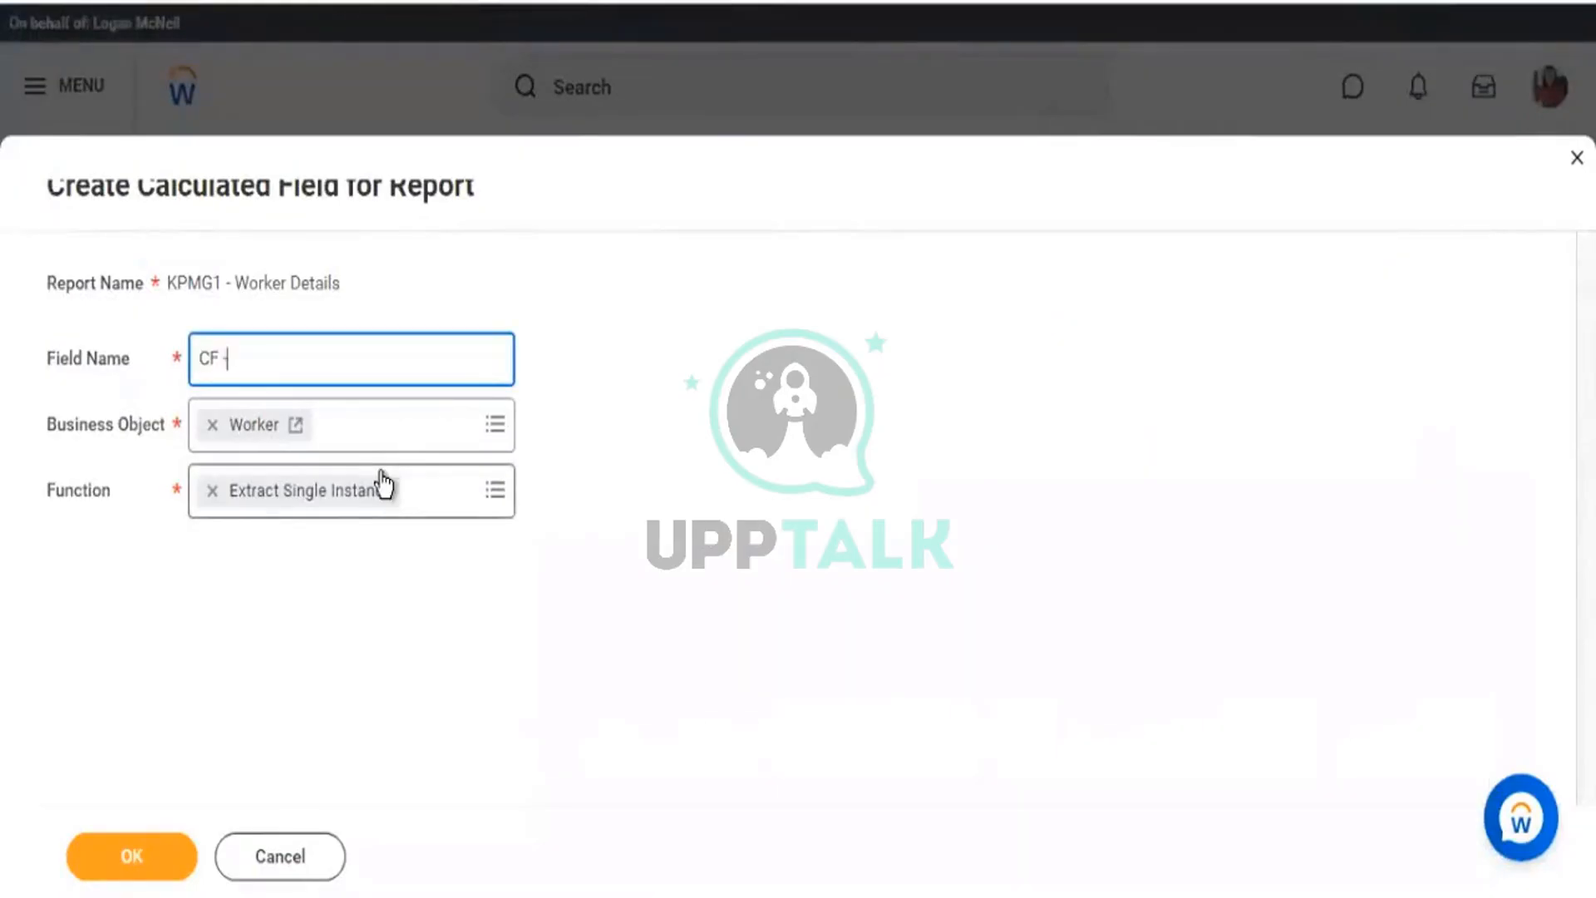
{"action": "type", "text": " ESI - Worker - Organization"}
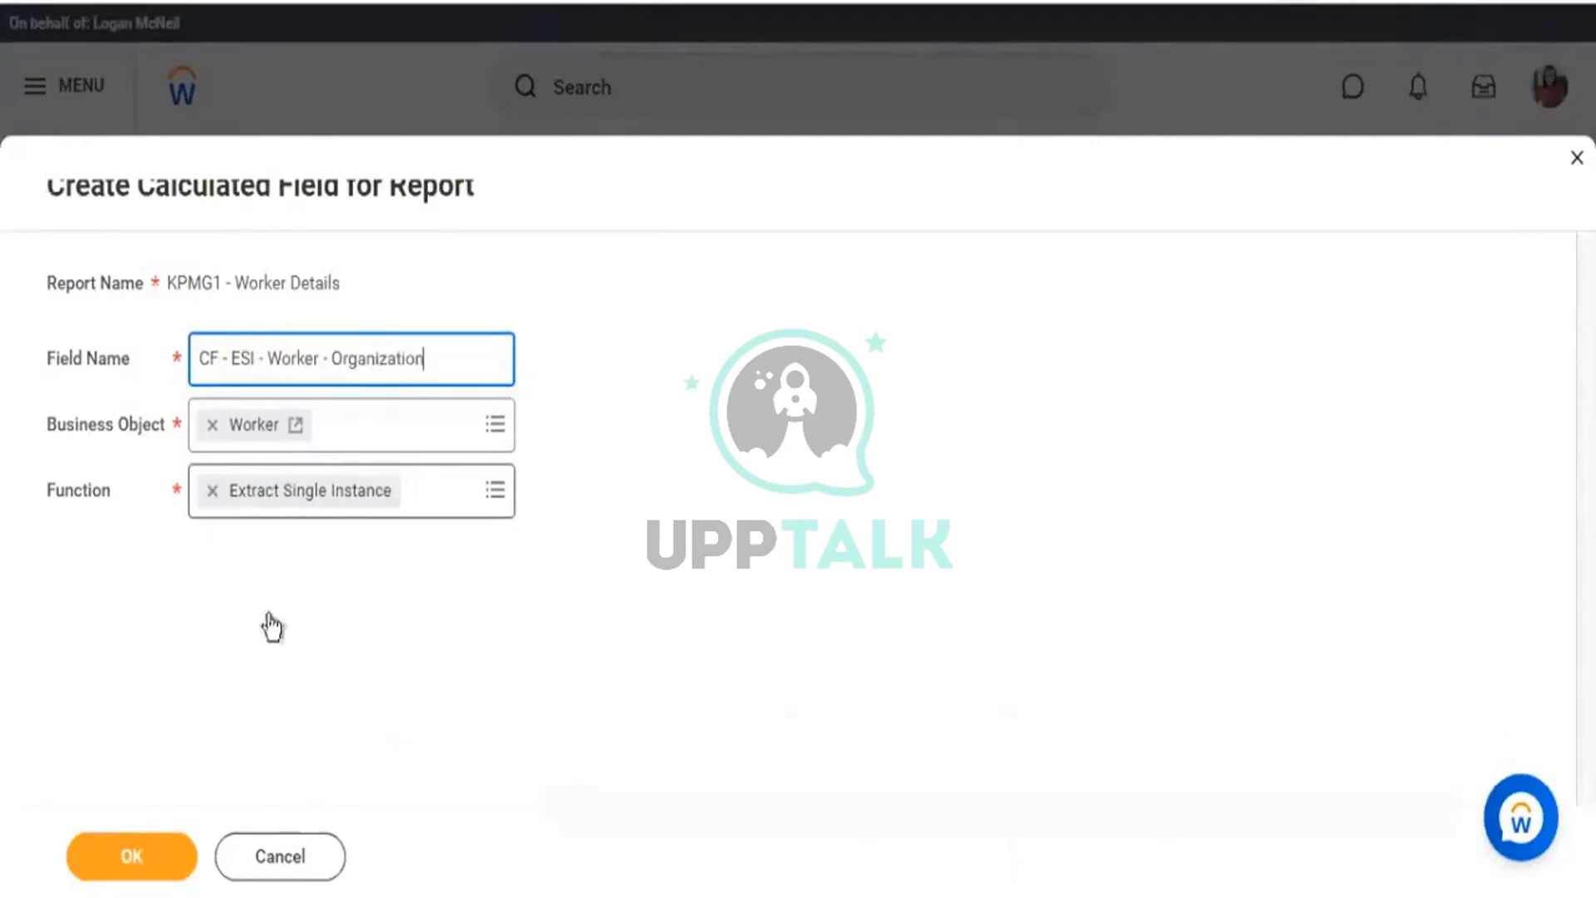
{"action": "left_click", "coordinate": [166, 873]}
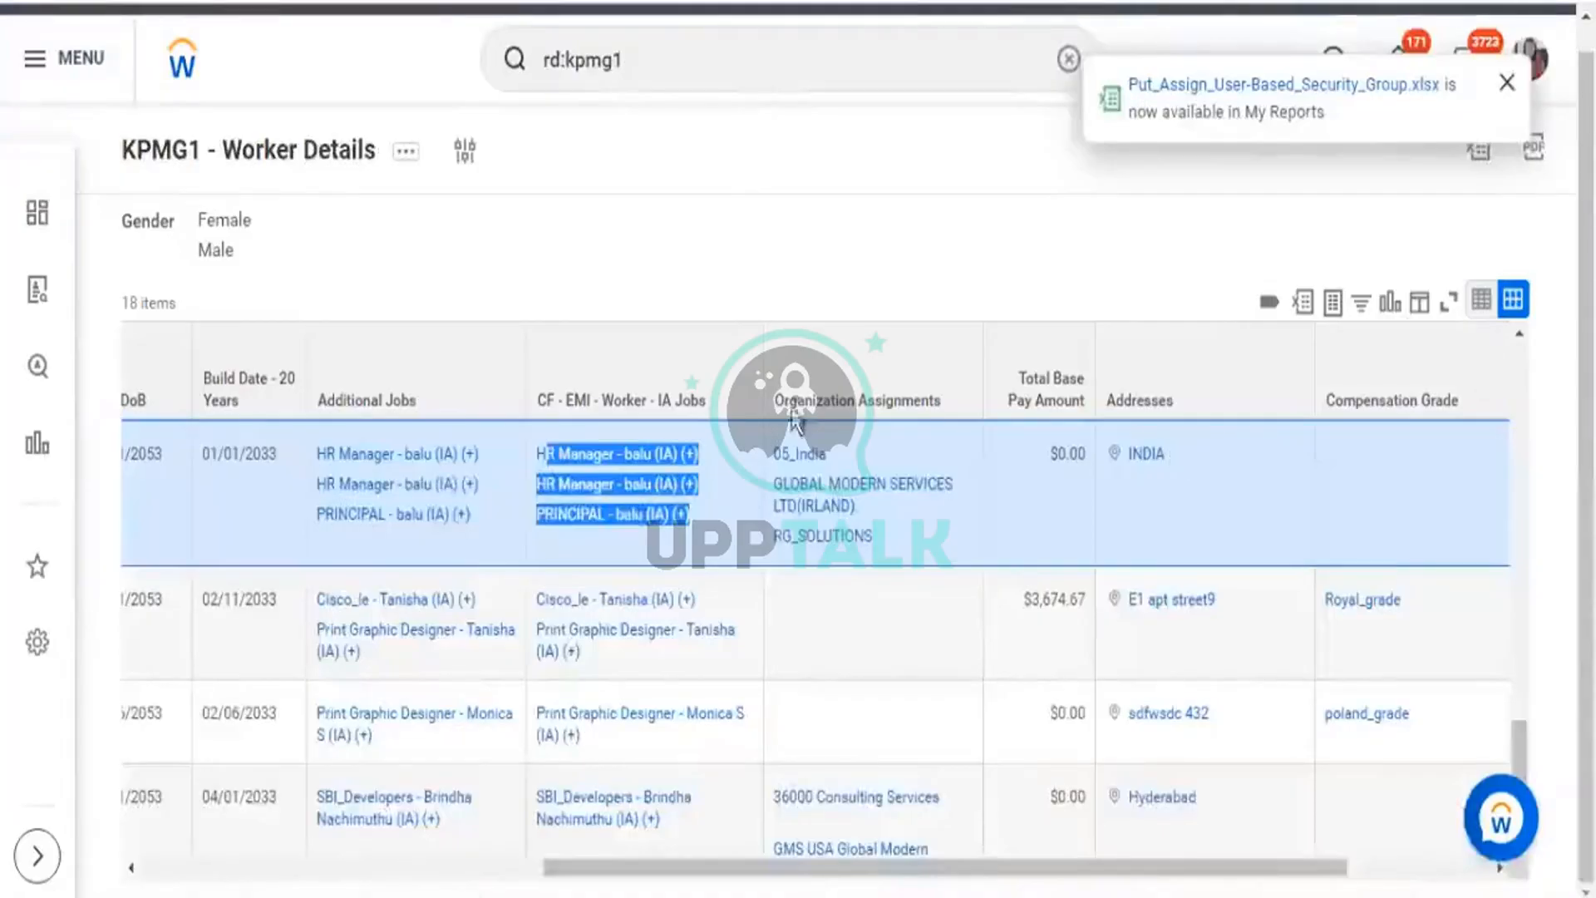
{"action": "left_click", "coordinate": [948, 415]}
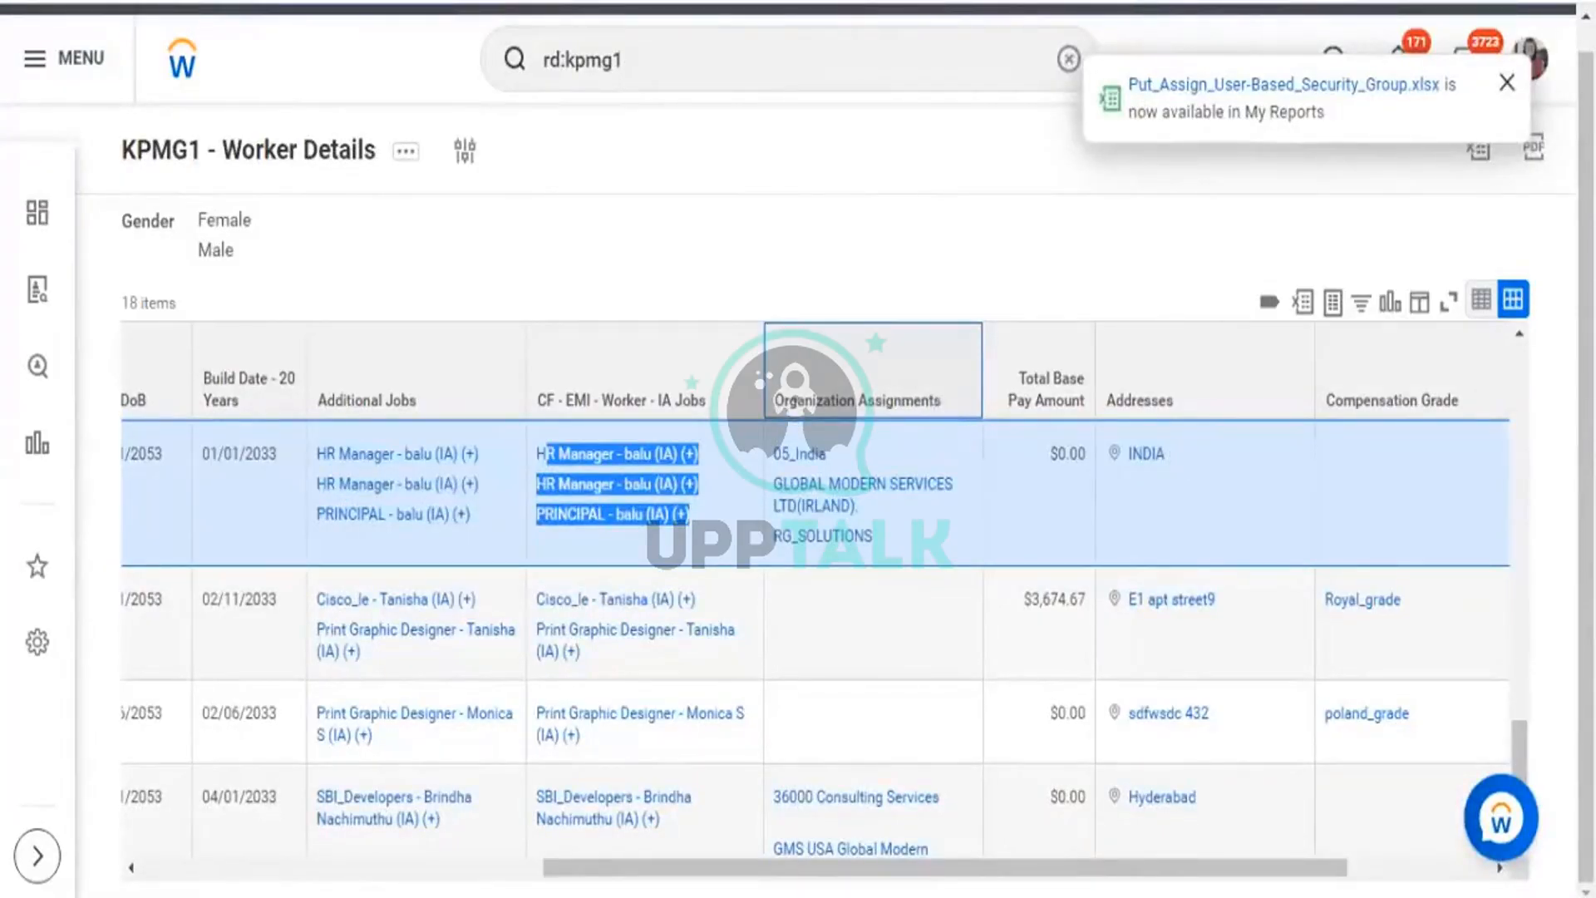
Copy the Organization Assignments field name from the report output.
{"action": "scroll", "coordinate": [640, 397], "scroll_direction": "down", "scroll_amount": 10}
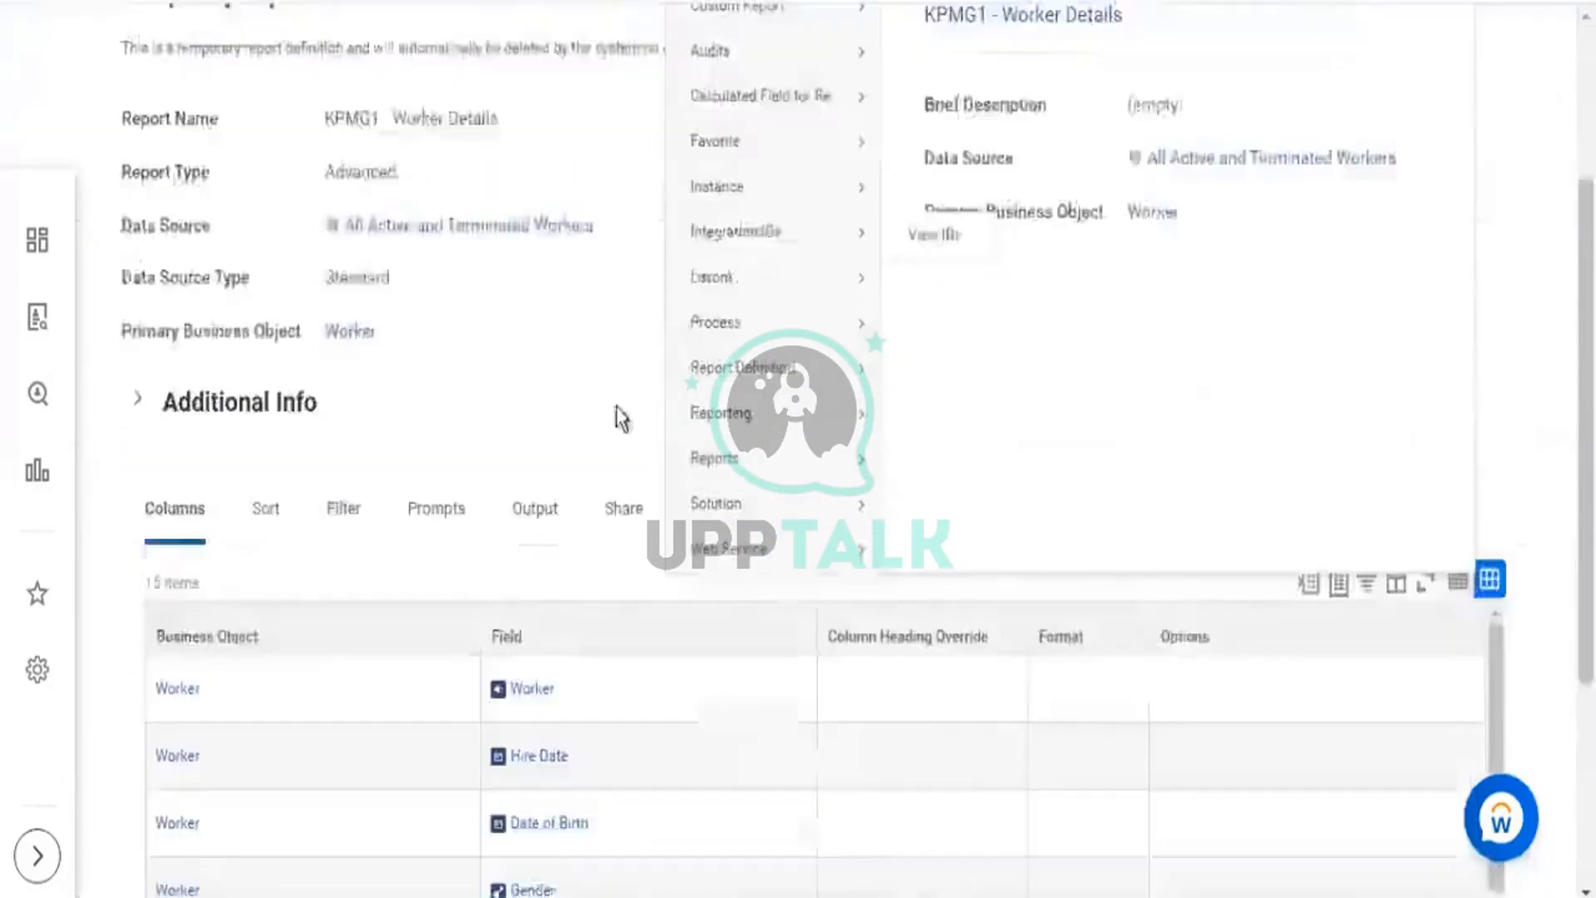
{"action": "scroll", "coordinate": [607, 460], "scroll_direction": "down", "scroll_amount": 1}
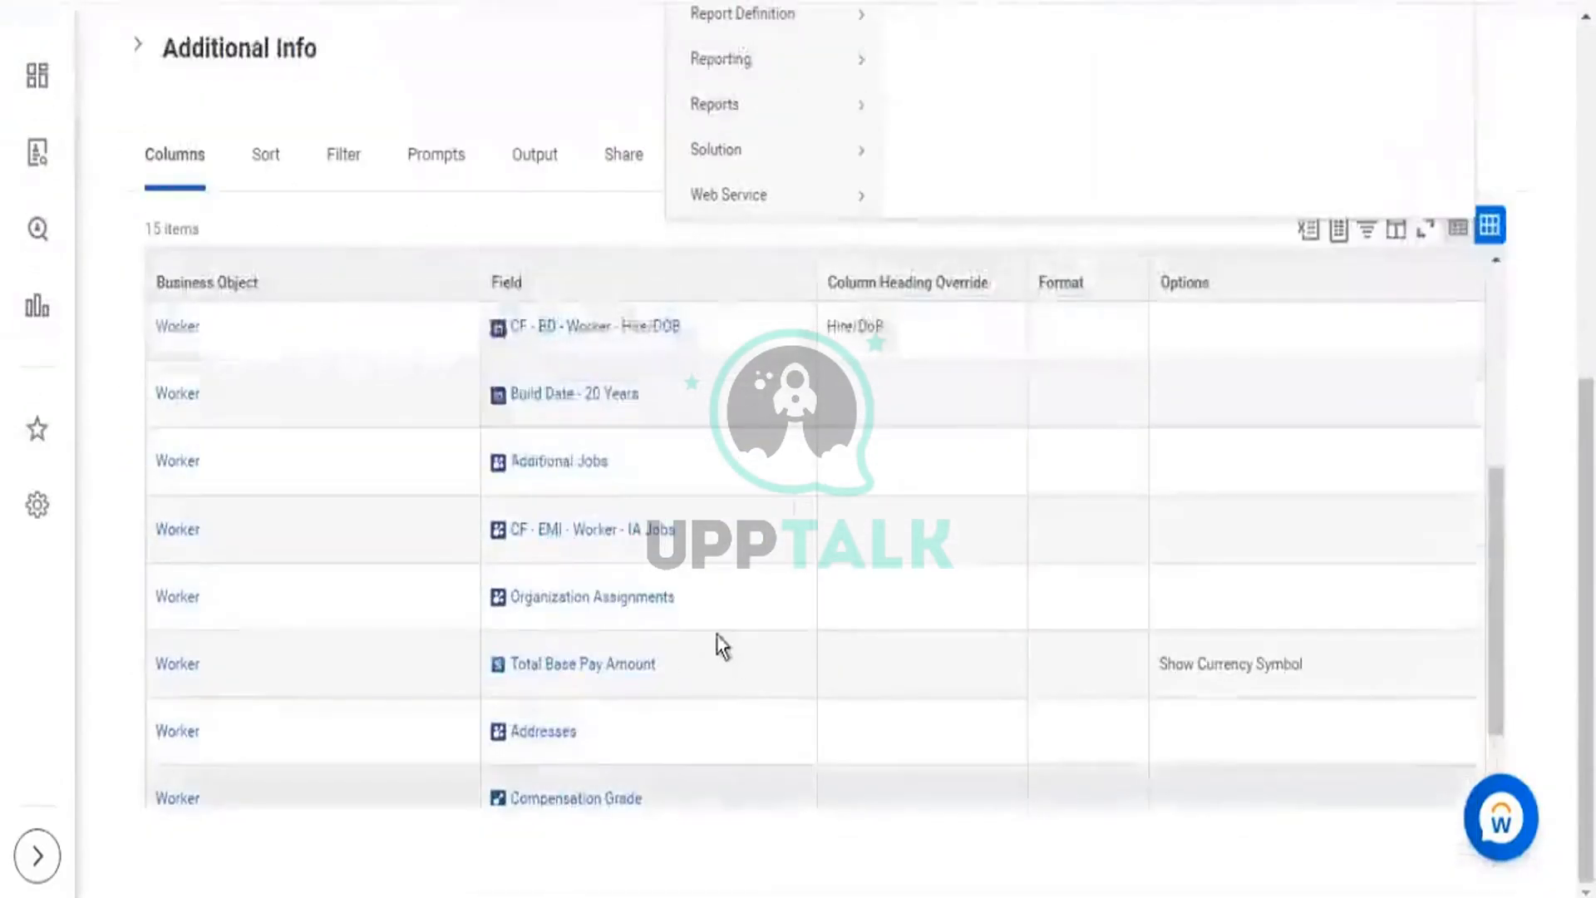
{"action": "mouse_move", "coordinate": [704, 604]}
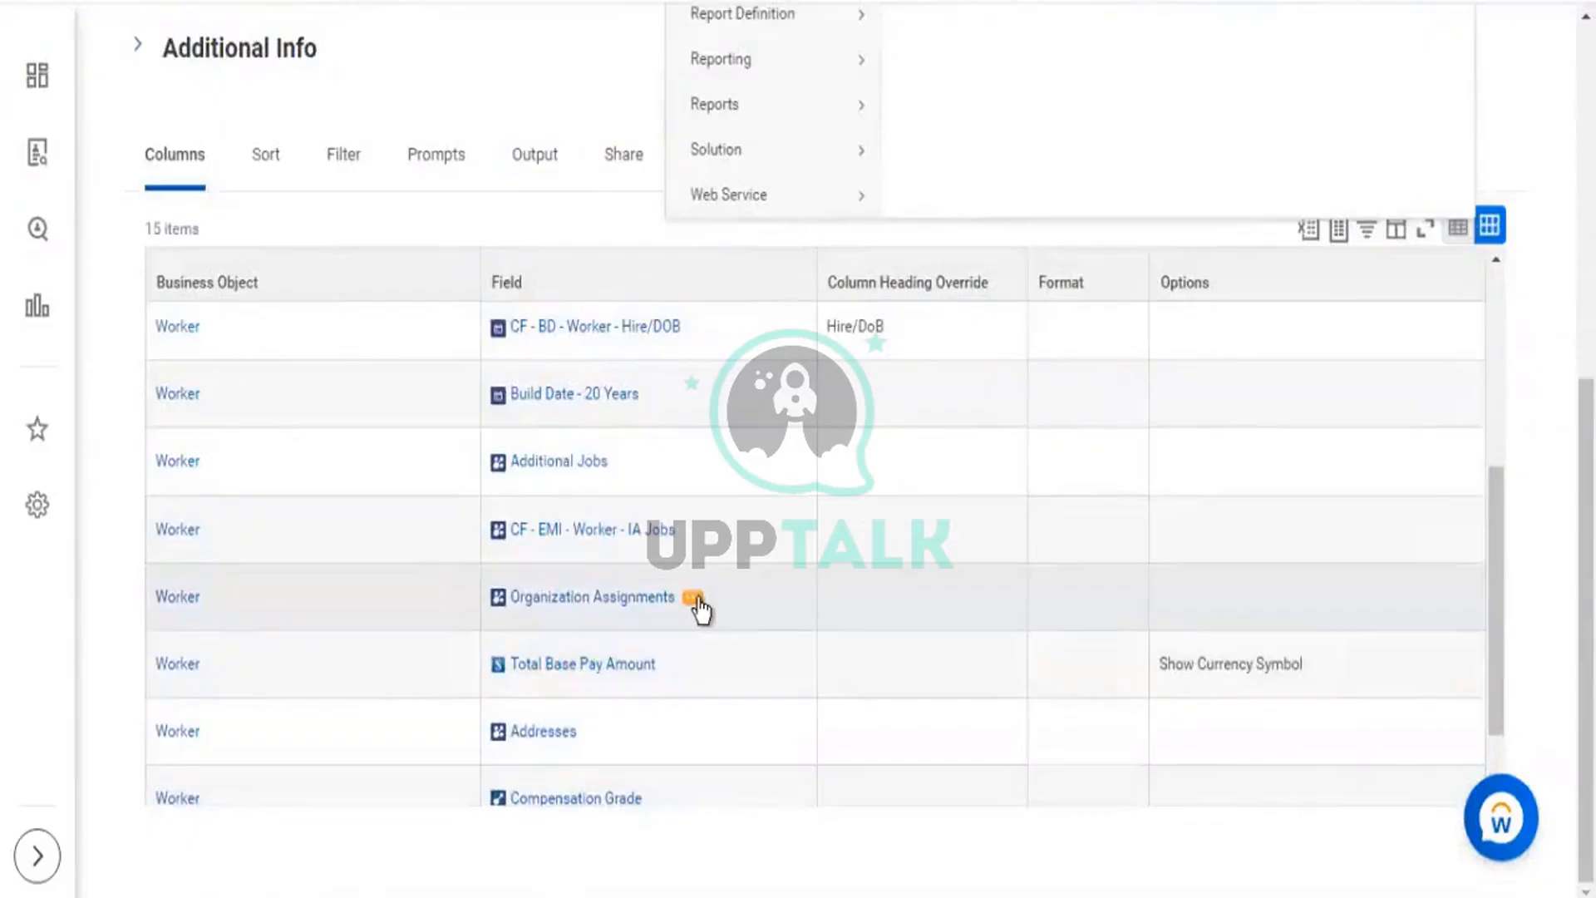
{"action": "right_click", "coordinate": [701, 610]}
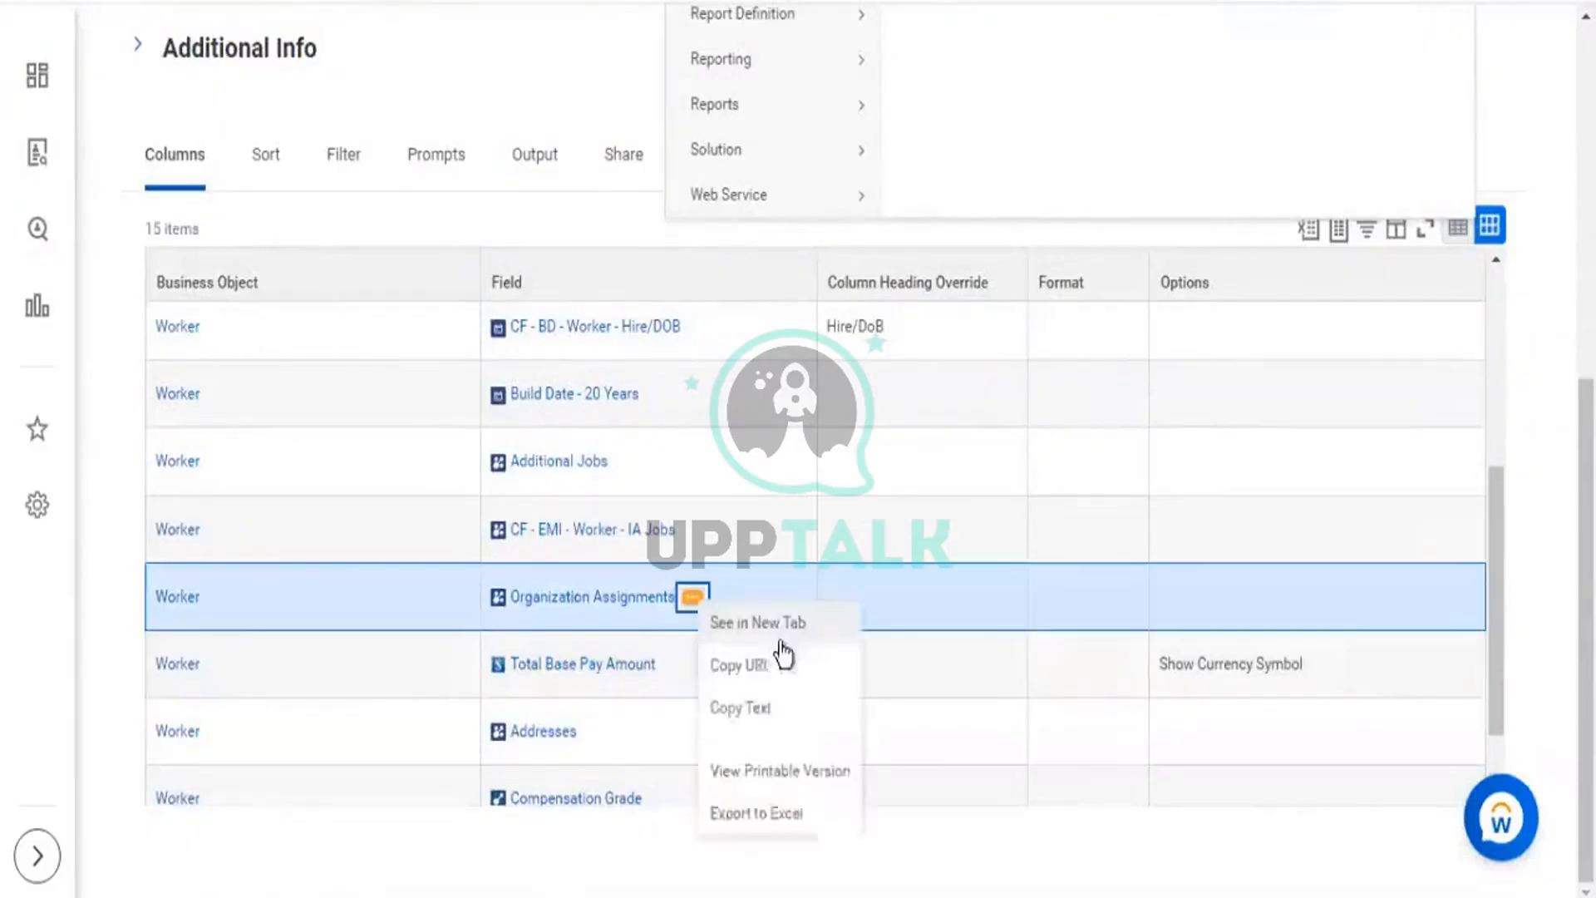
{"action": "left_click", "coordinate": [758, 719]}
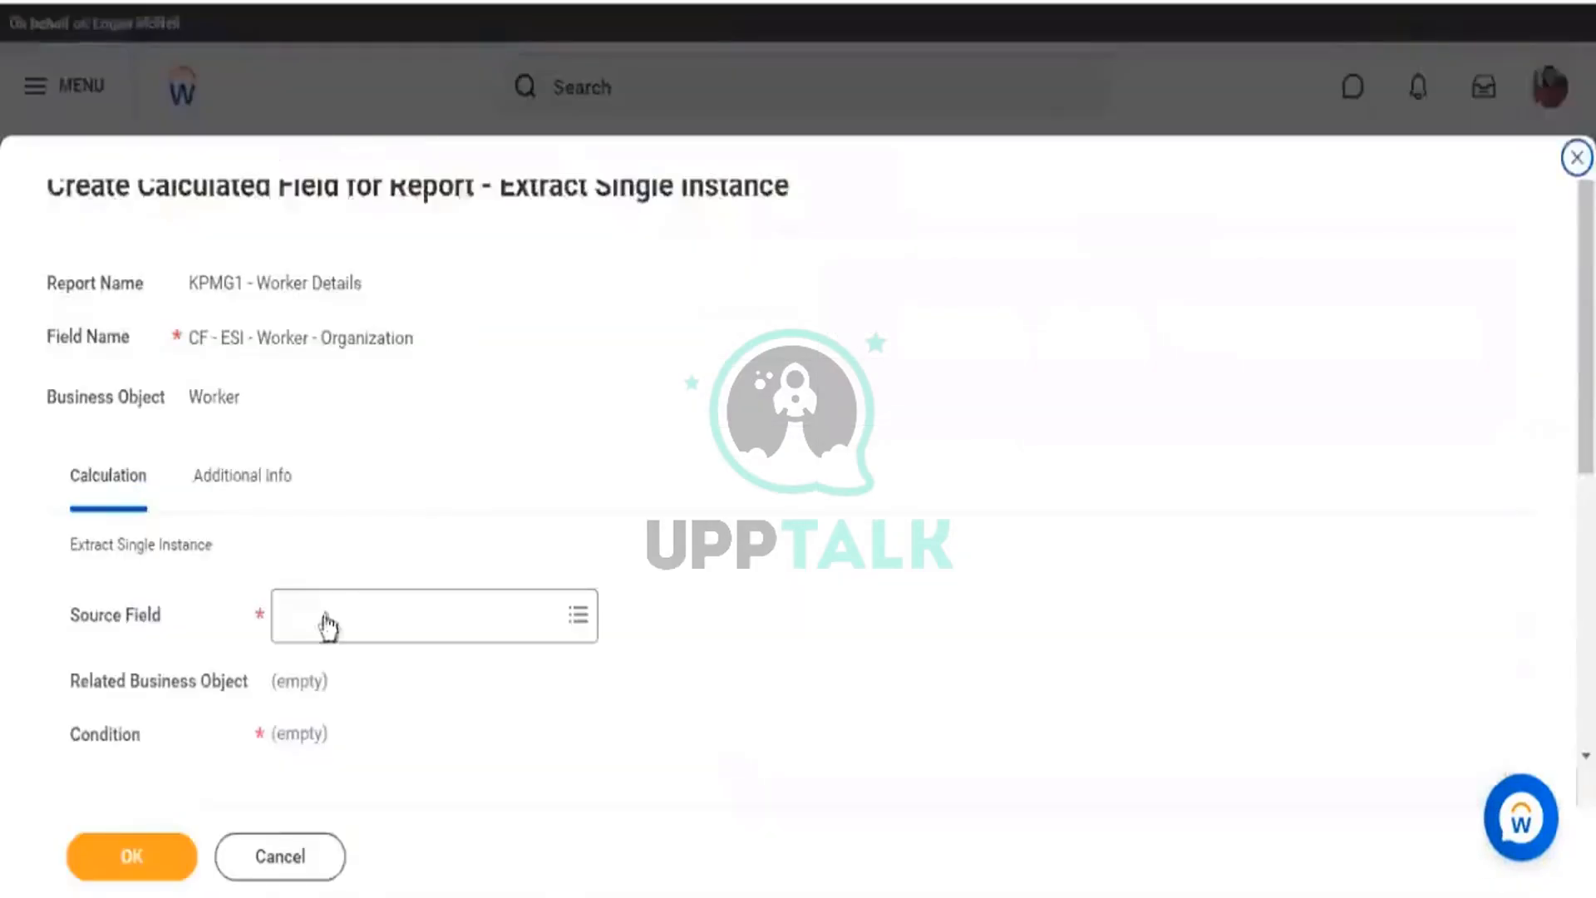
Set Organization Assignments as the source field, relating the calculation to the Organization object.
{"action": "left_click", "coordinate": [328, 625]}
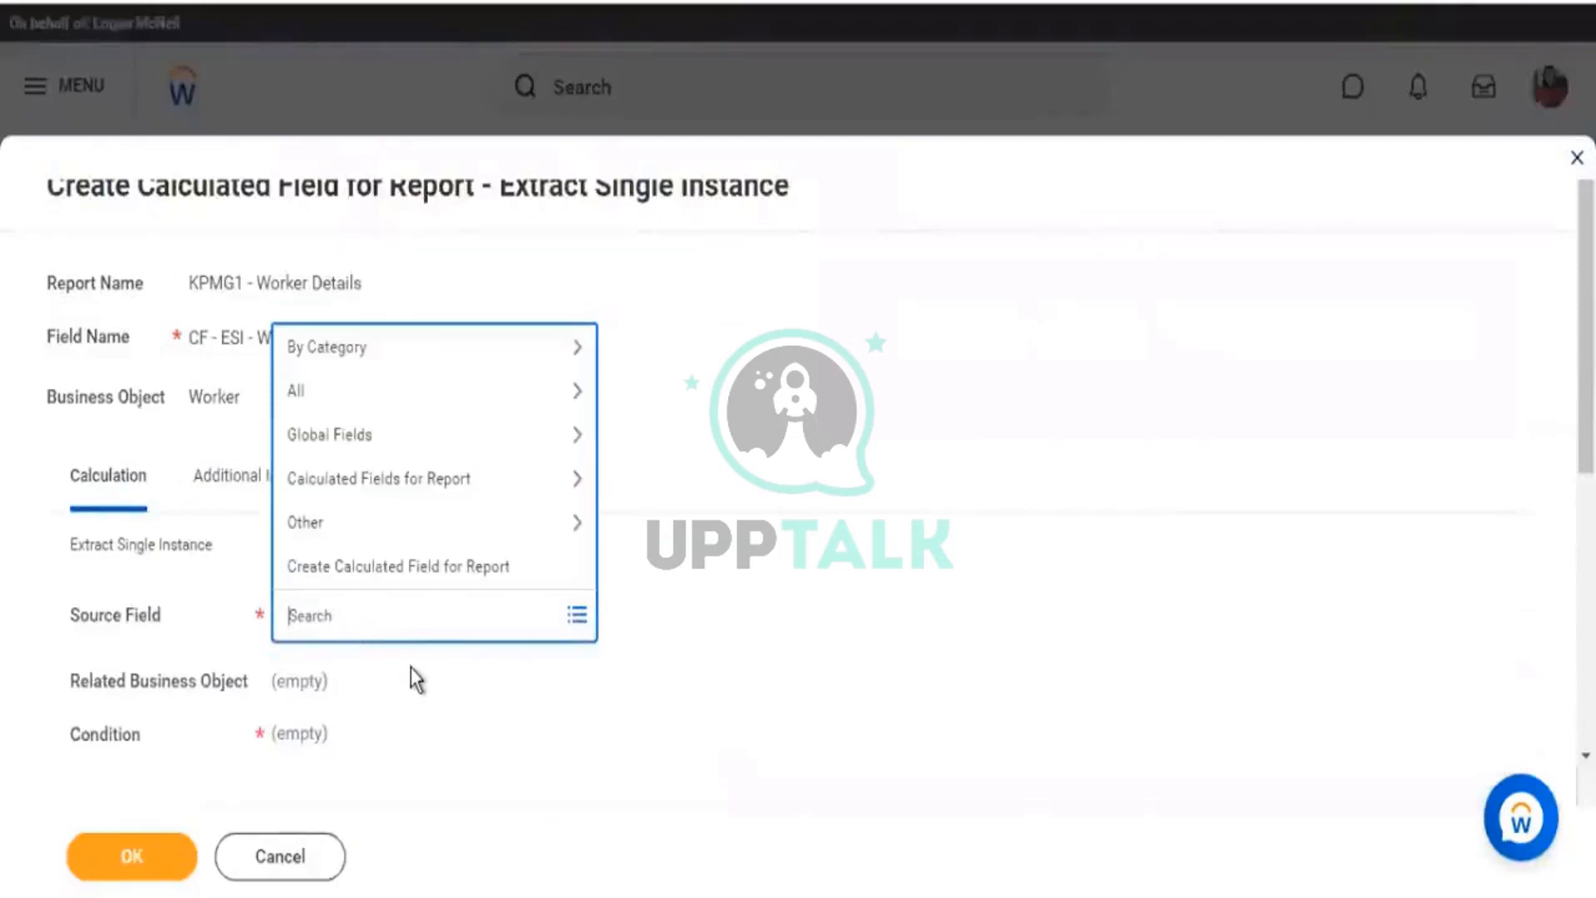
{"action": "key", "text": "ctrl+v"}
{"action": "key", "text": "Return"}
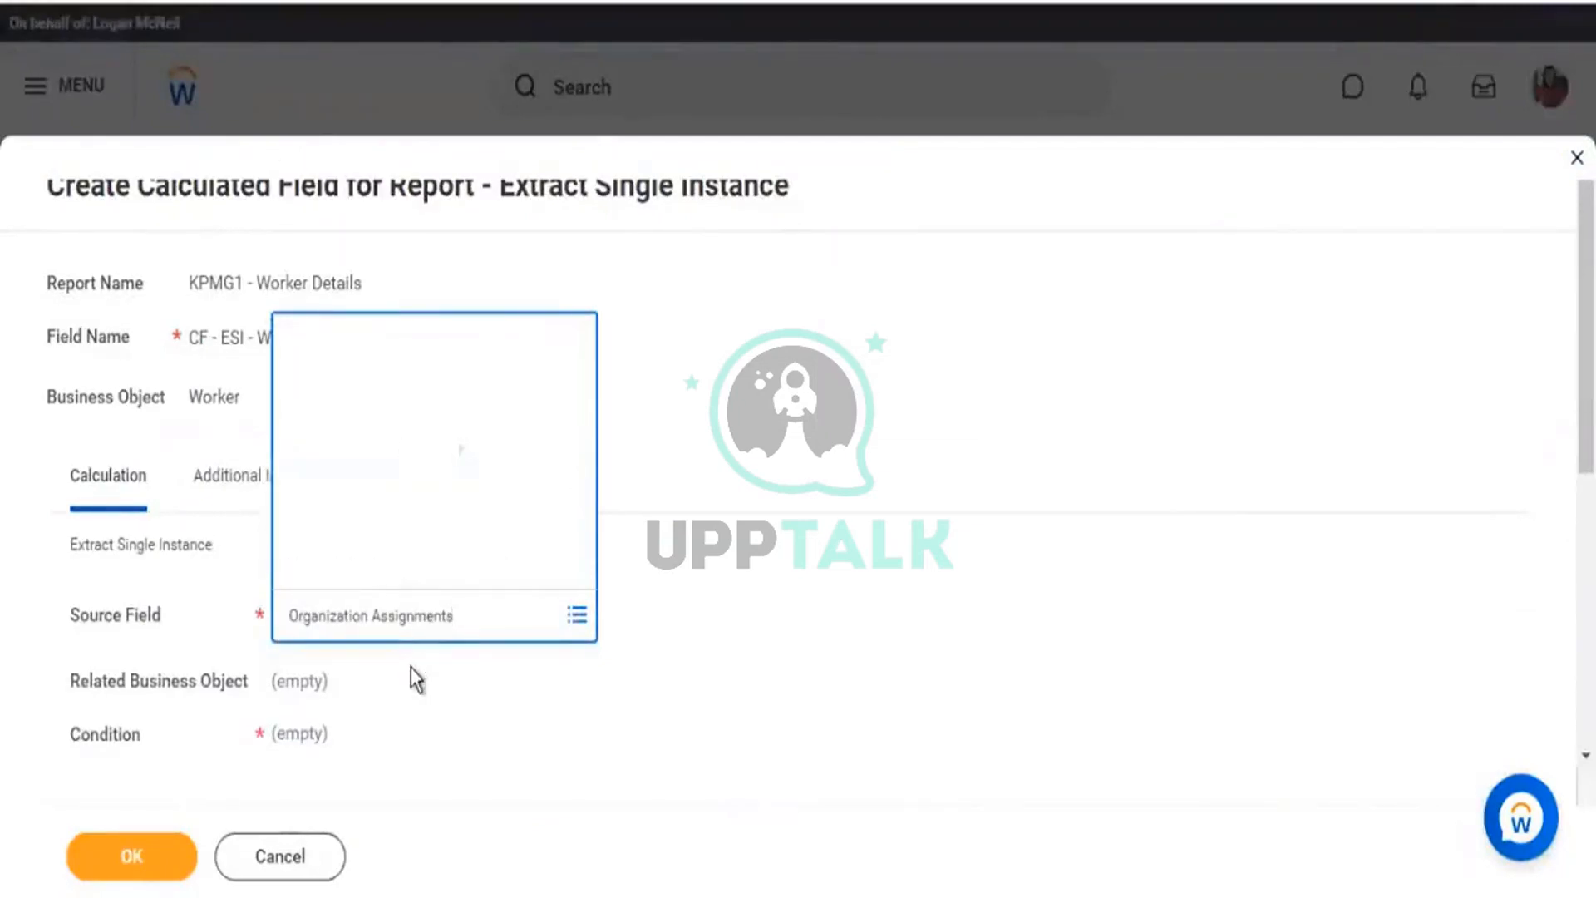
{"action": "left_click", "coordinate": [378, 146]}
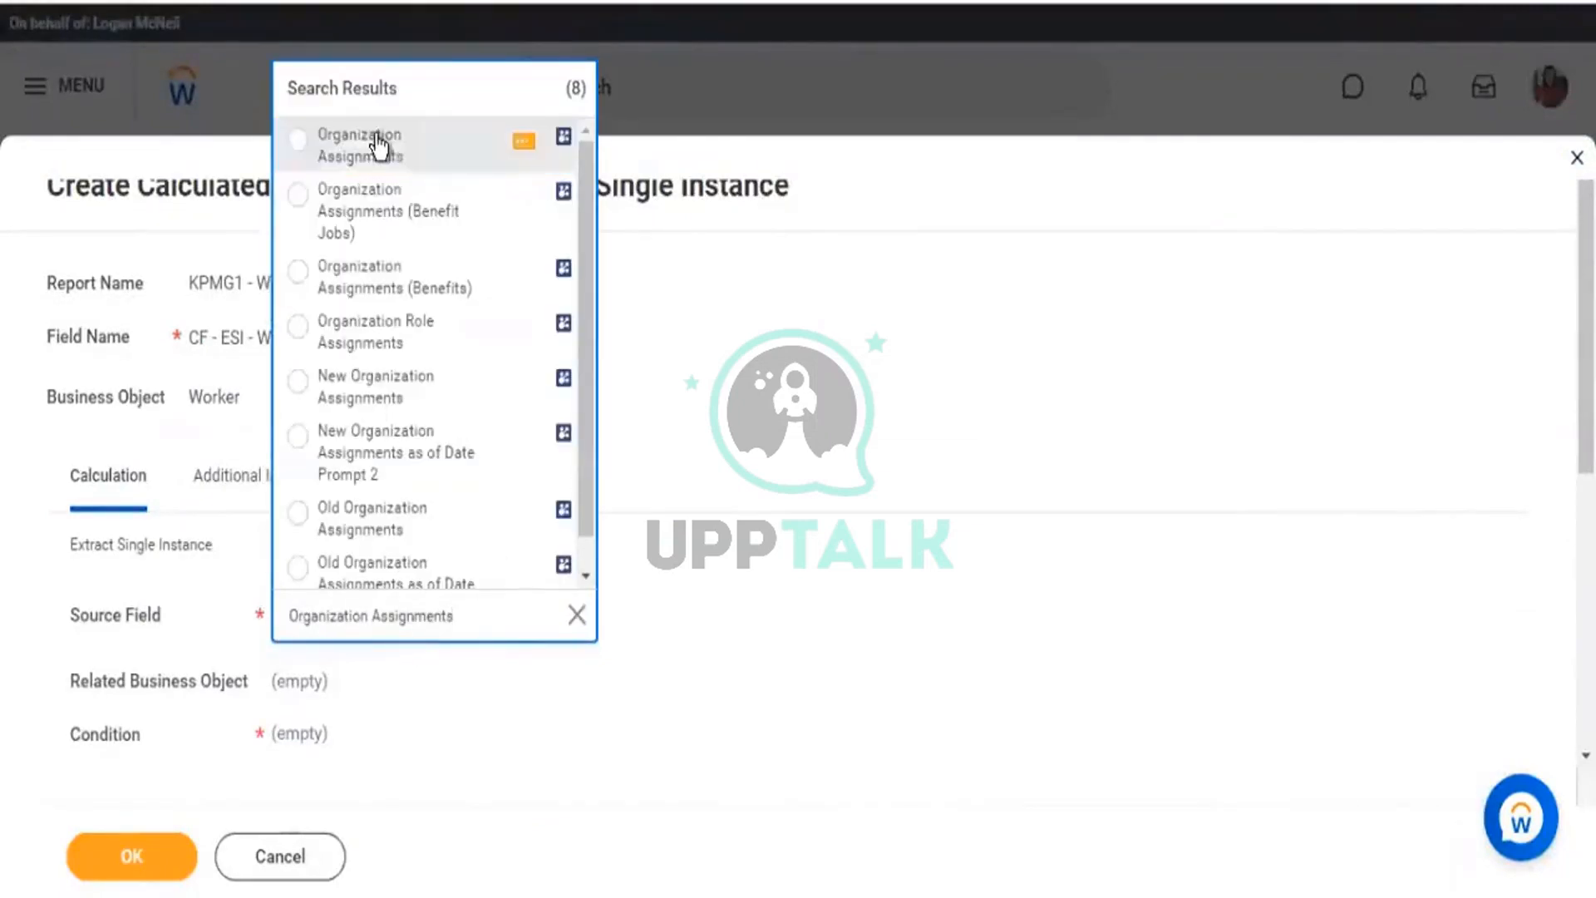
{"action": "left_click", "coordinate": [964, 493]}
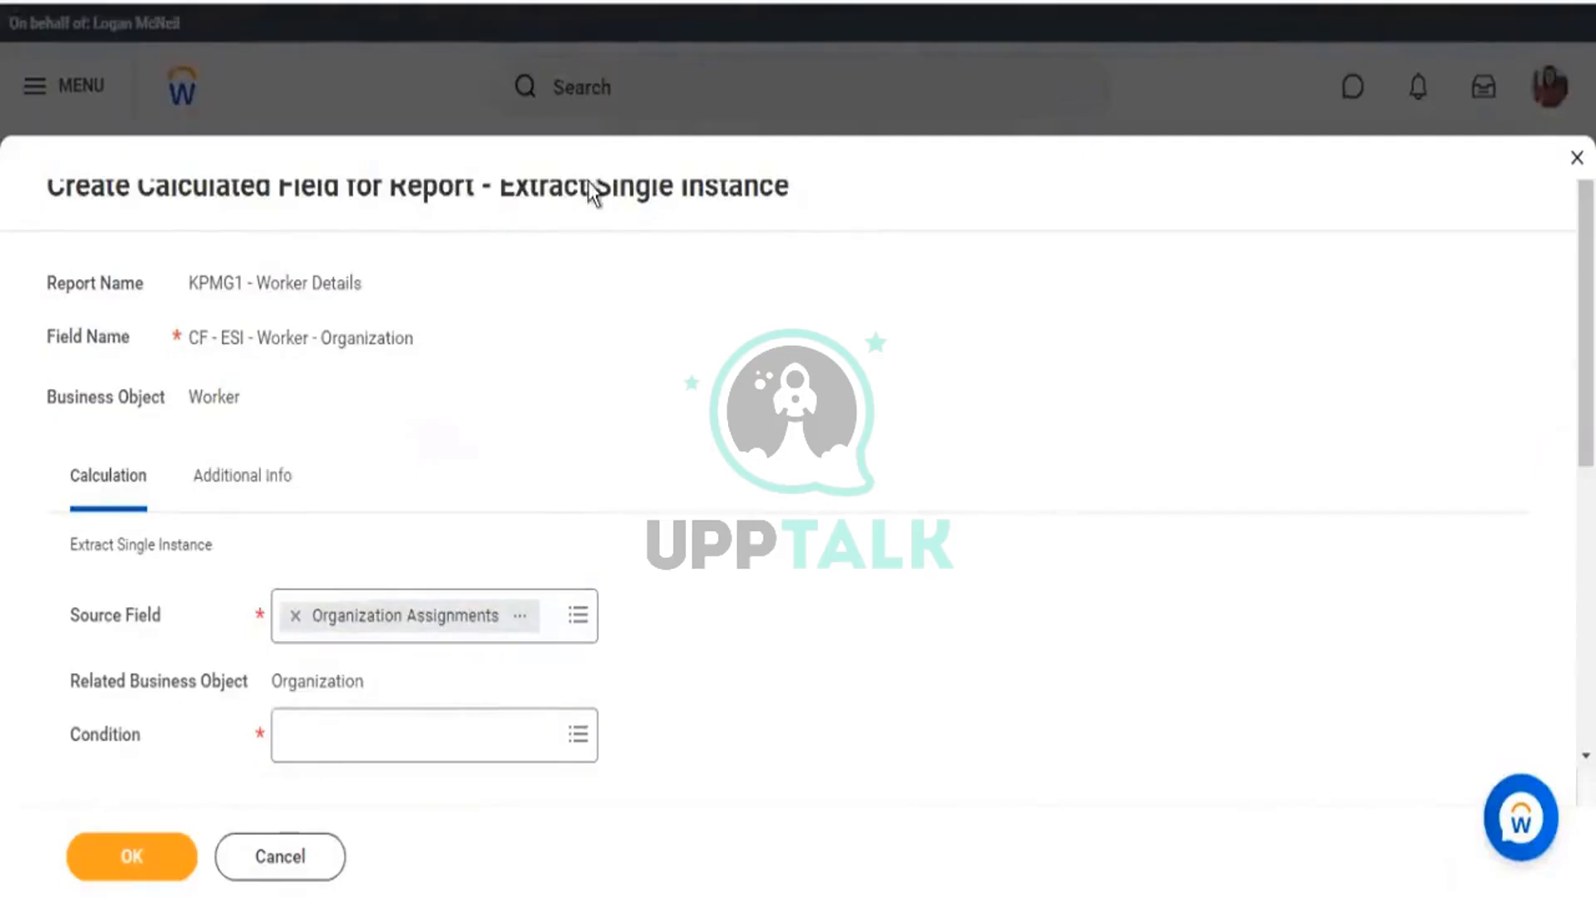
{"action": "left_click_drag", "start_coordinate": [588, 189], "coordinate": [771, 196]}
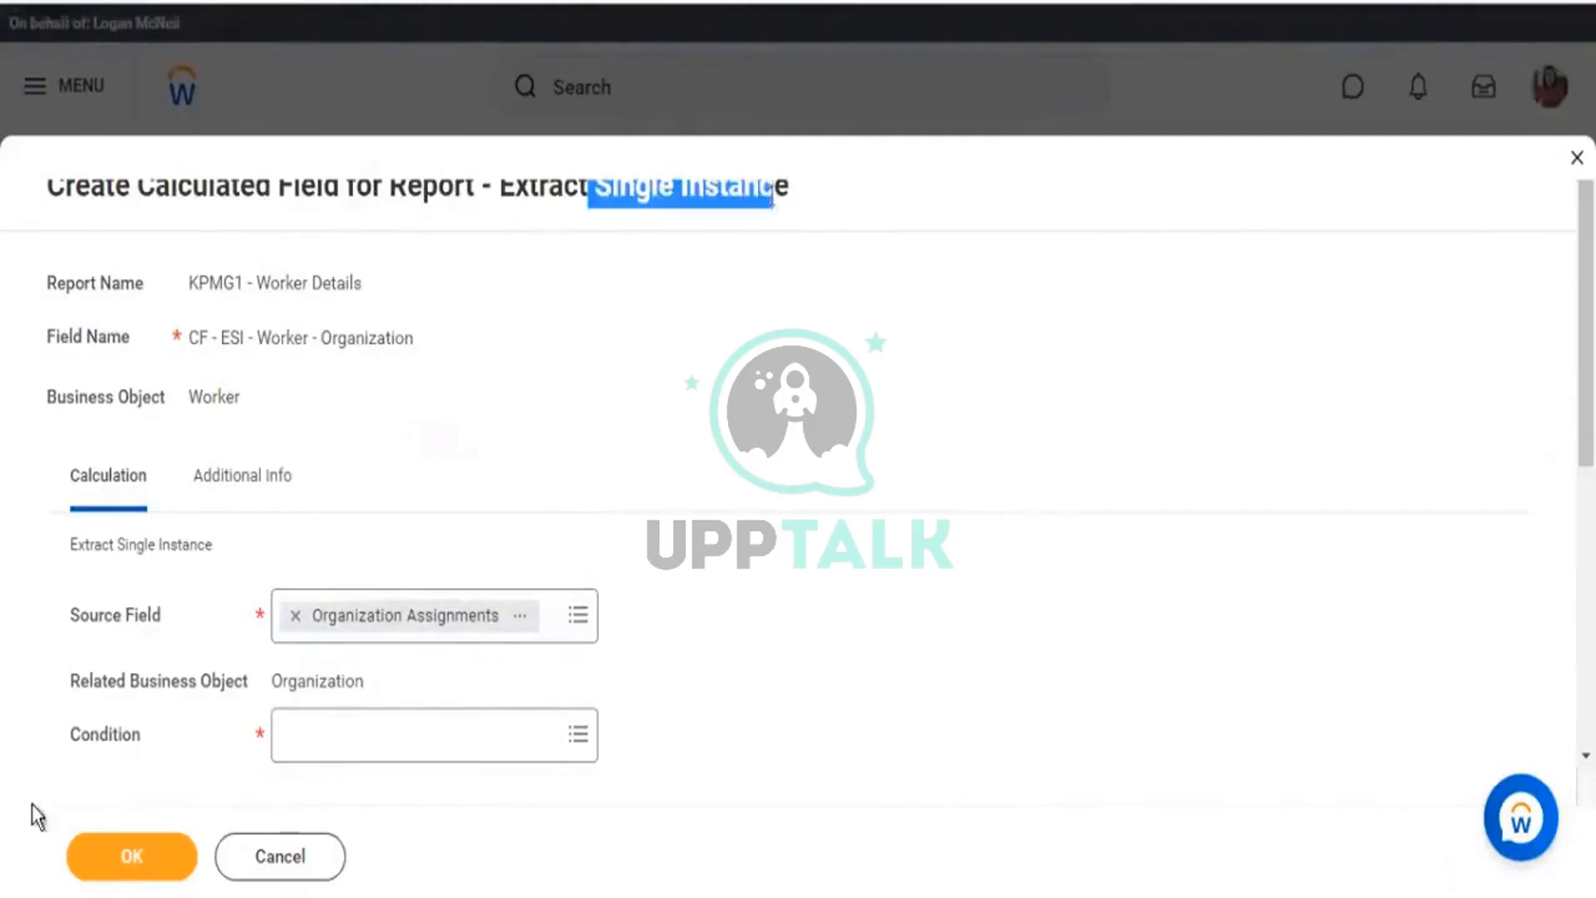
{"action": "left_click_drag", "start_coordinate": [80, 734], "coordinate": [129, 737]}
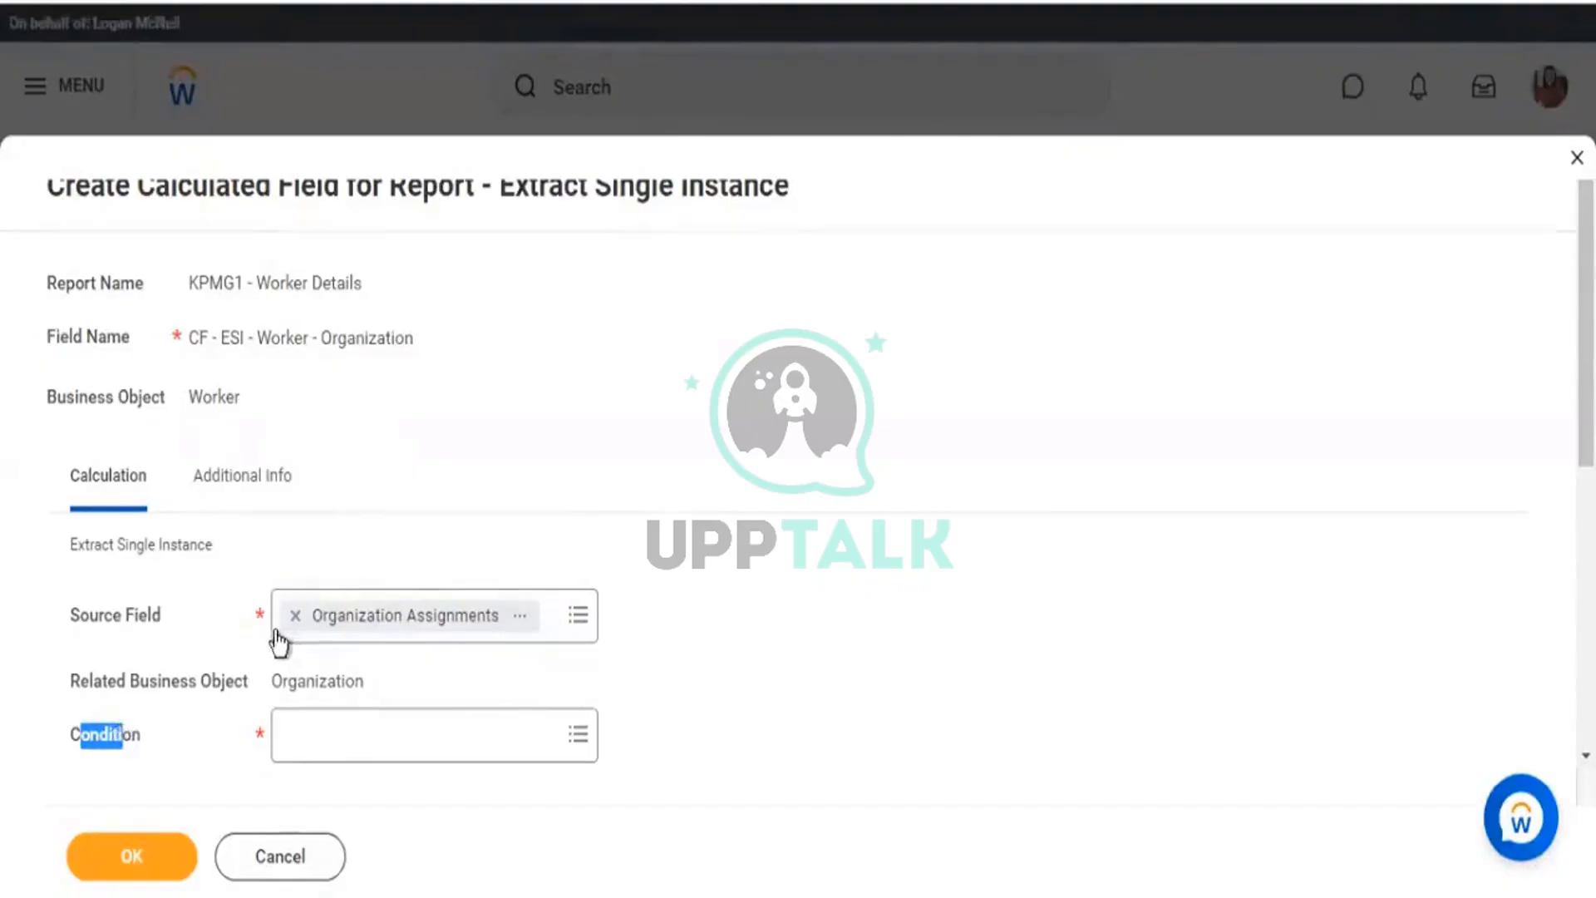
List all available conditions and browse through them to the if CC Location region condition.
{"action": "left_click", "coordinate": [323, 737]}
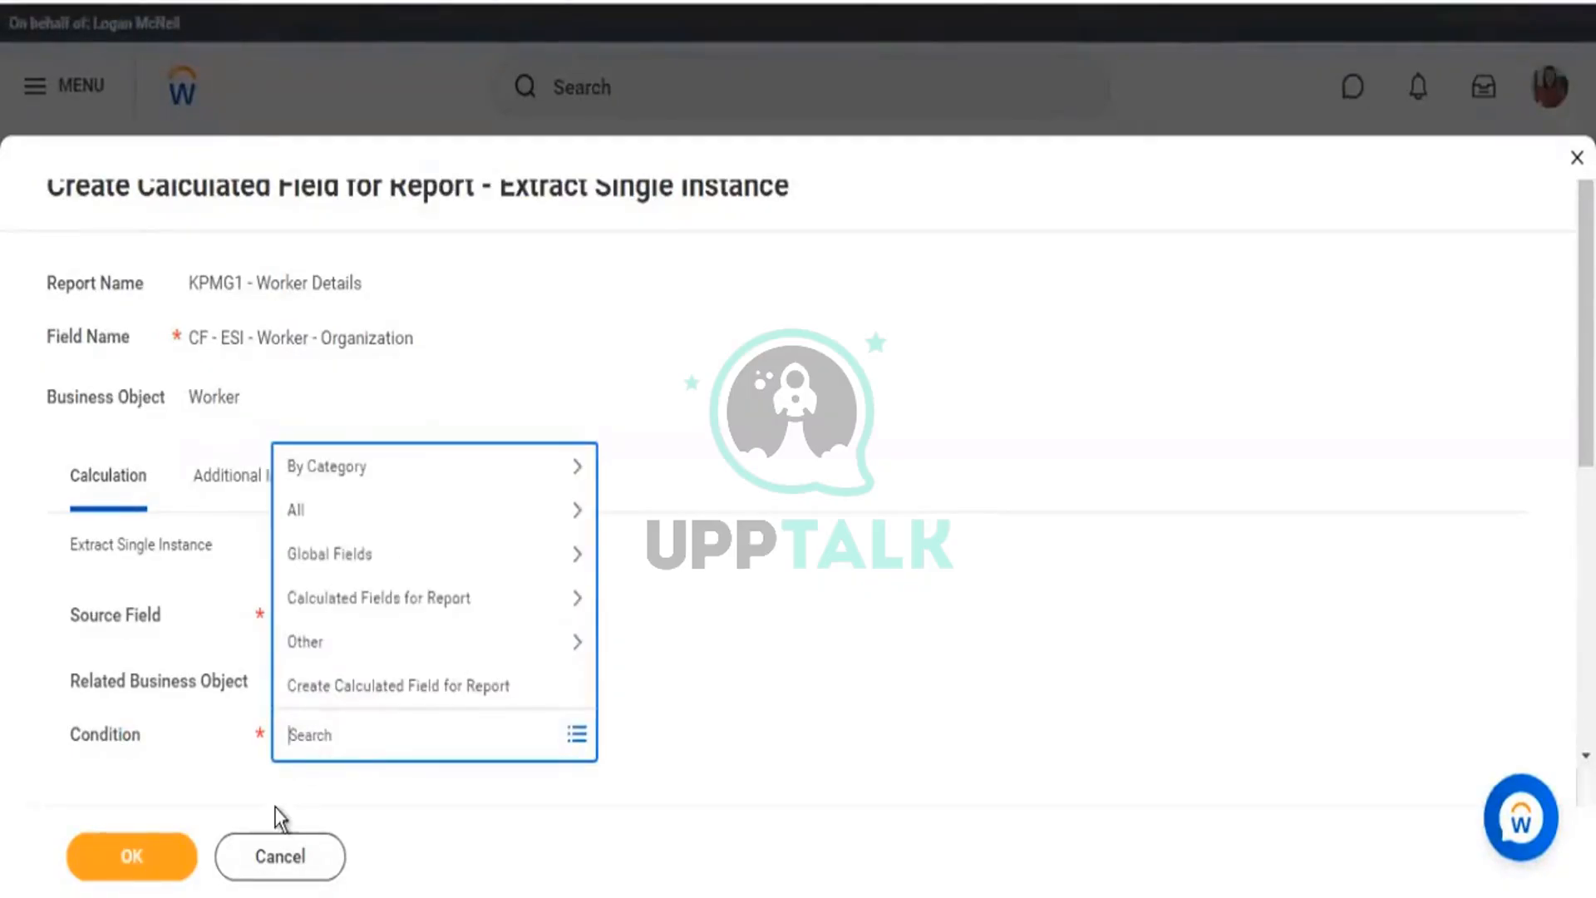
{"action": "key", "text": "Down"}
{"action": "key", "text": "Down"}
{"action": "key", "text": "Return"}
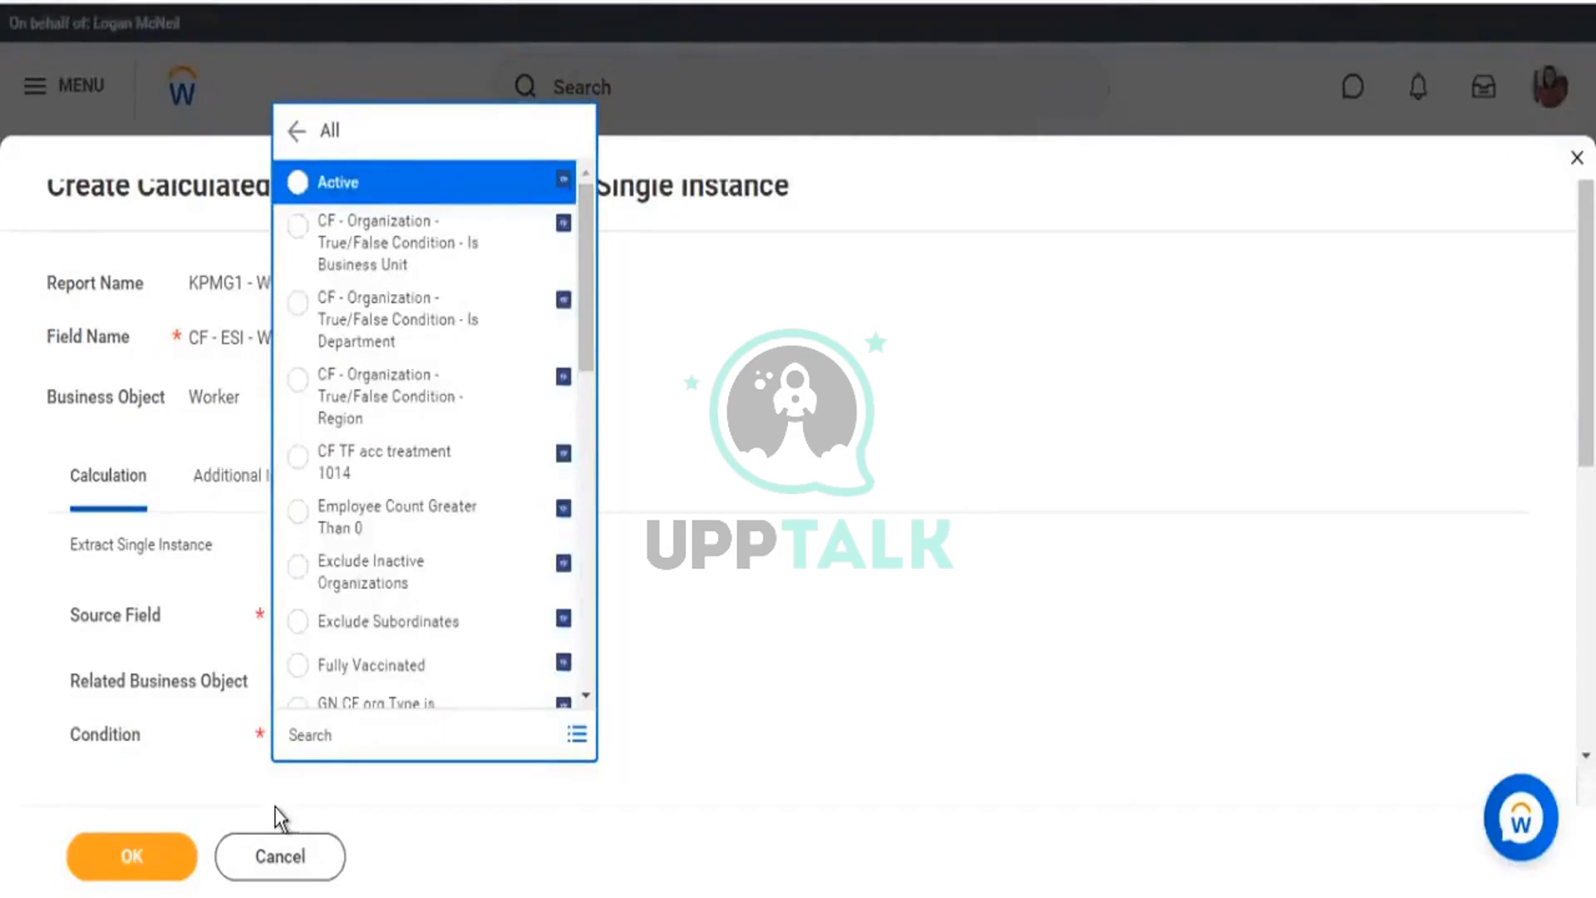
{"action": "key", "text": "Down"}
{"action": "key", "text": "Down"}
{"action": "key", "text": "Down"}
{"action": "key", "text": "Down"}
{"action": "key", "text": "Down"}
{"action": "key", "text": "Down"}
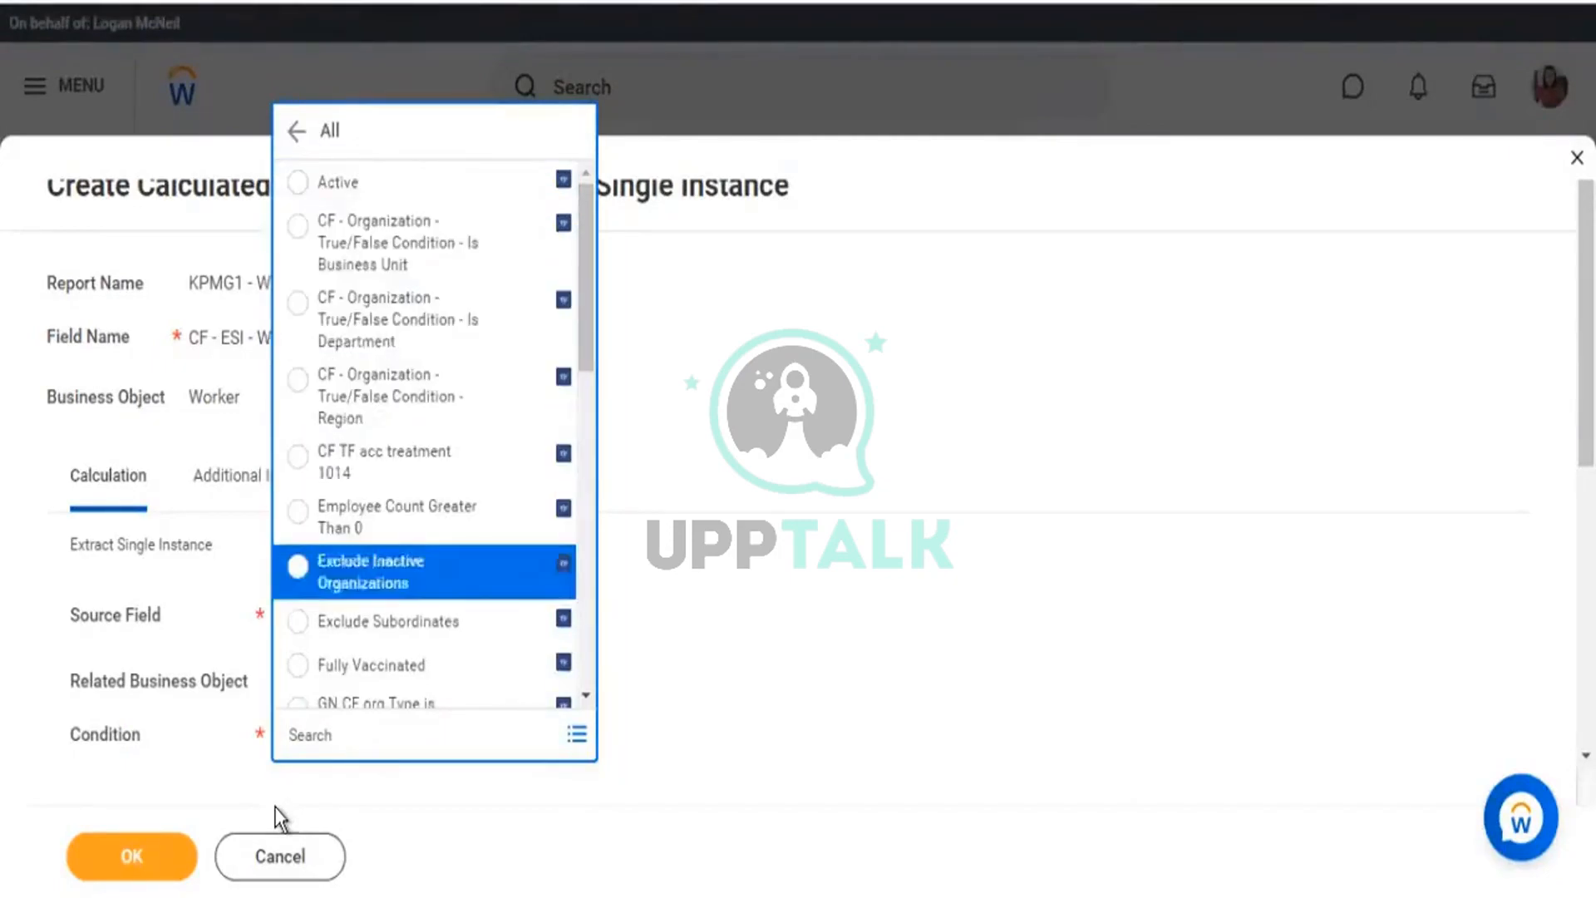
{"action": "key", "text": "Down"}
{"action": "key", "text": "Down"}
{"action": "key", "text": "Down"}
{"action": "key", "text": "Down"}
{"action": "key", "text": "Down"}
{"action": "key", "text": "Down"}
{"action": "key", "text": "Down"}
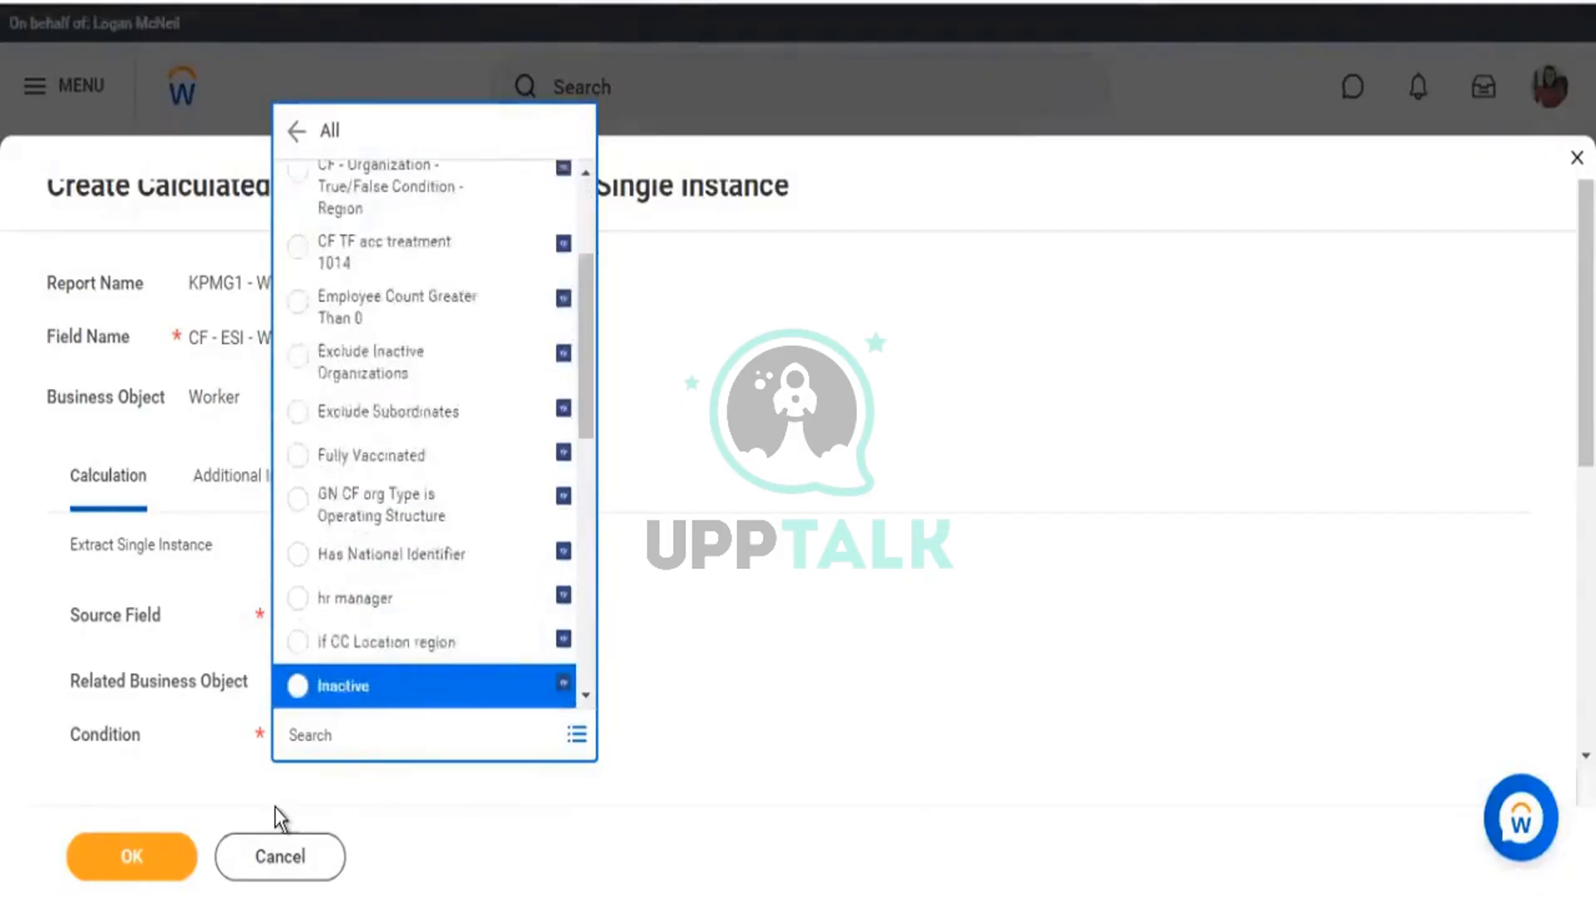
{"action": "key", "text": "Down"}
{"action": "key", "text": "Down"}
{"action": "key", "text": "Down"}
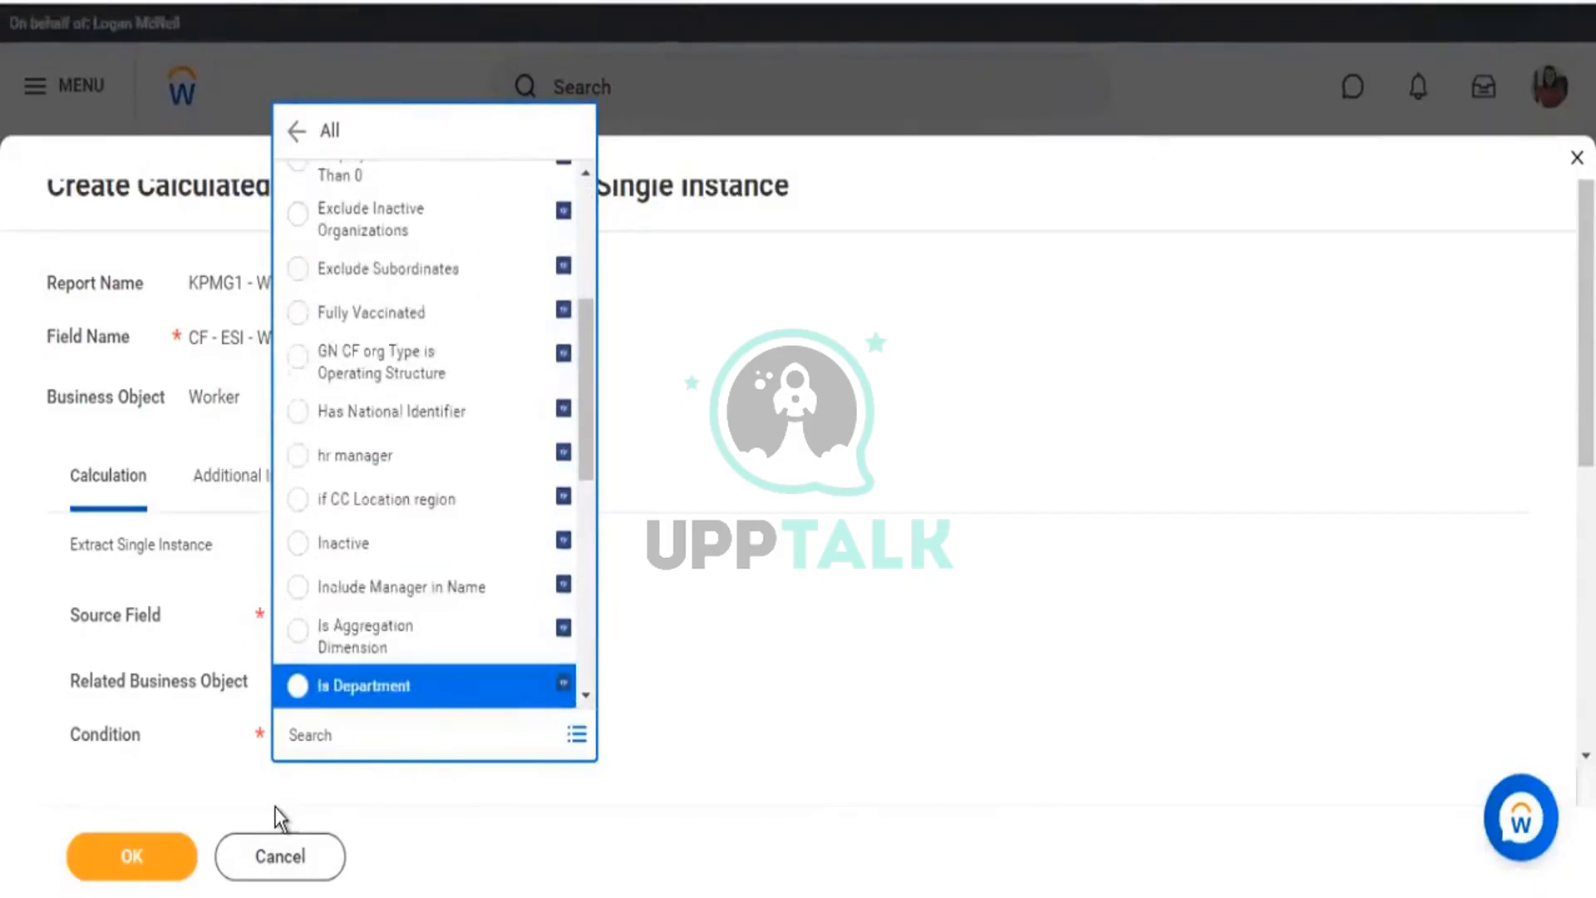
{"action": "key", "text": "Down"}
{"action": "key", "text": "Up"}
{"action": "key", "text": "Up"}
{"action": "key", "text": "Up"}
{"action": "key", "text": "Up"}
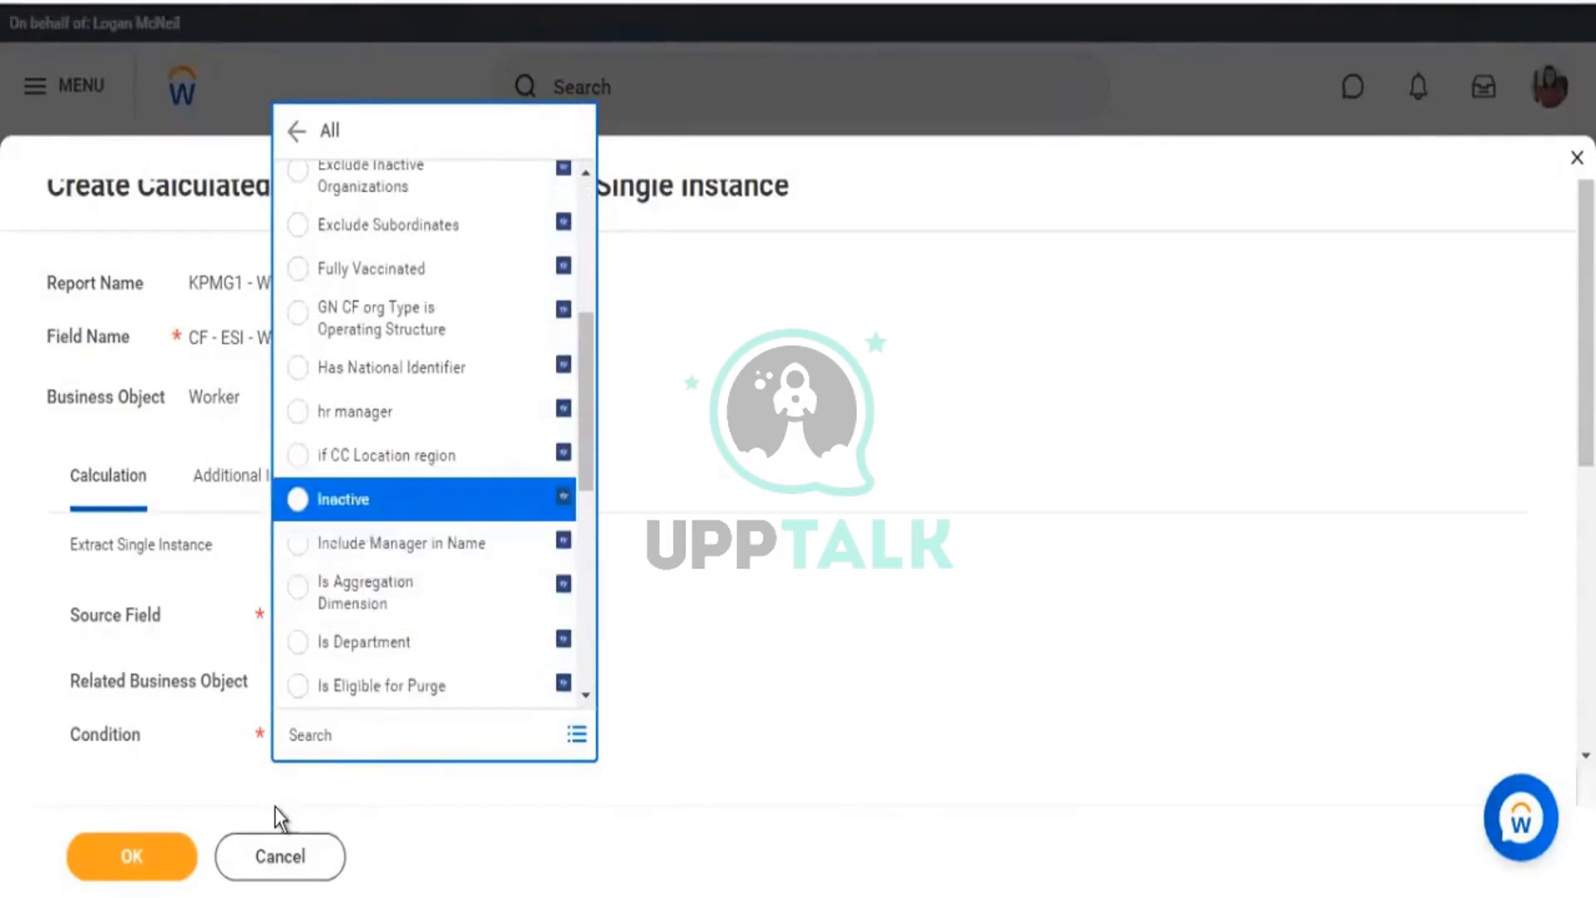
{"action": "key", "text": "Up"}
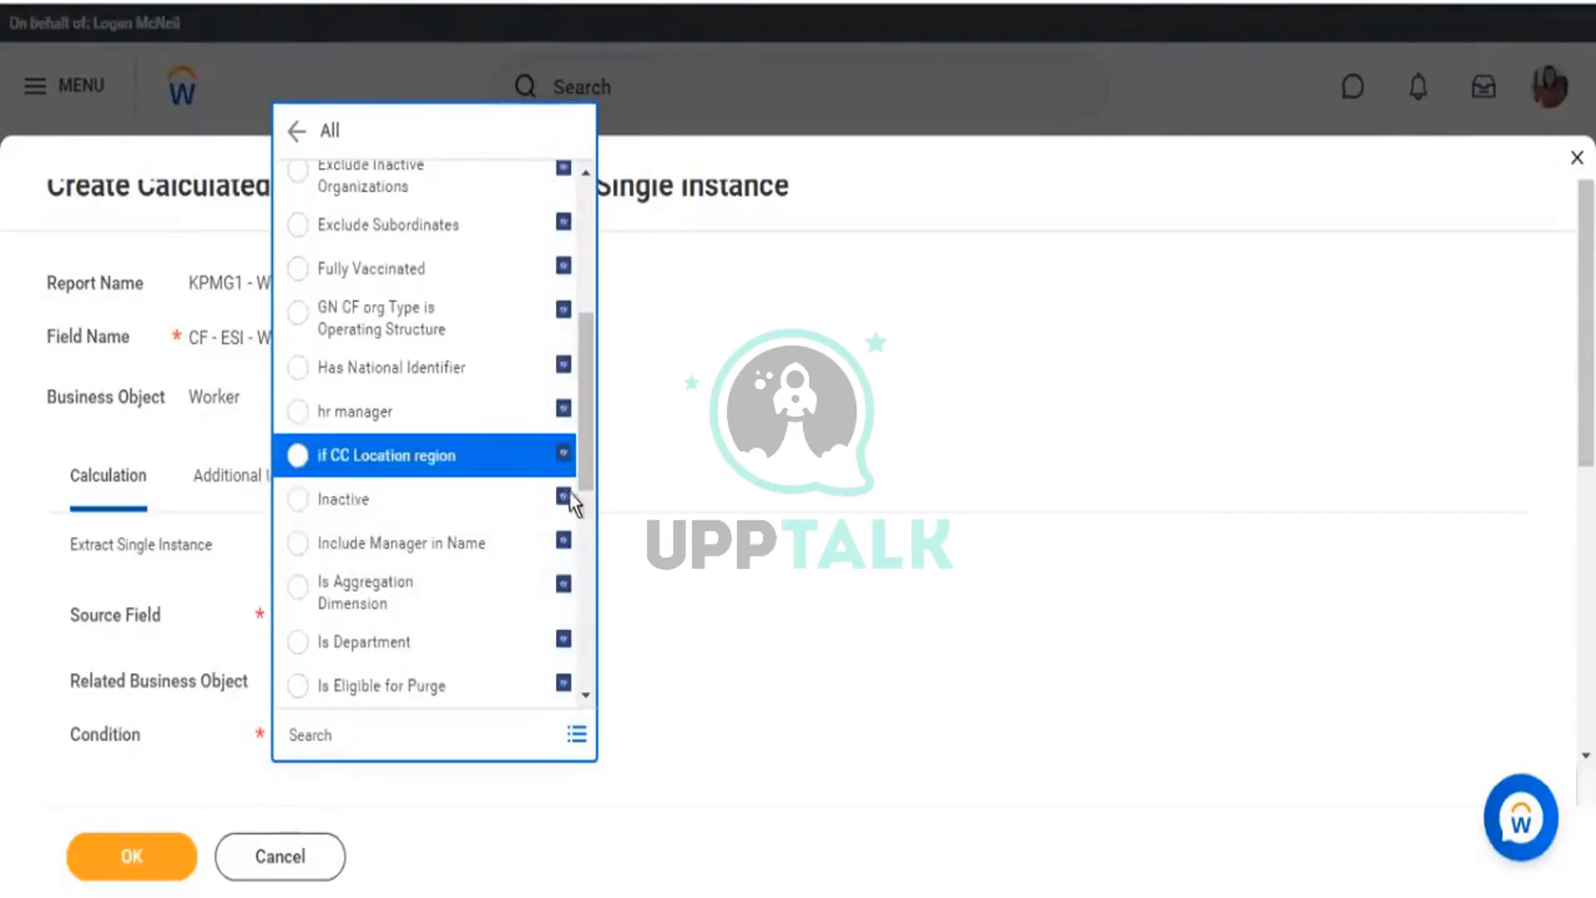
Preview the if CC Location region and Organization = Global Modern Services conditions.
{"action": "left_click", "coordinate": [524, 458]}
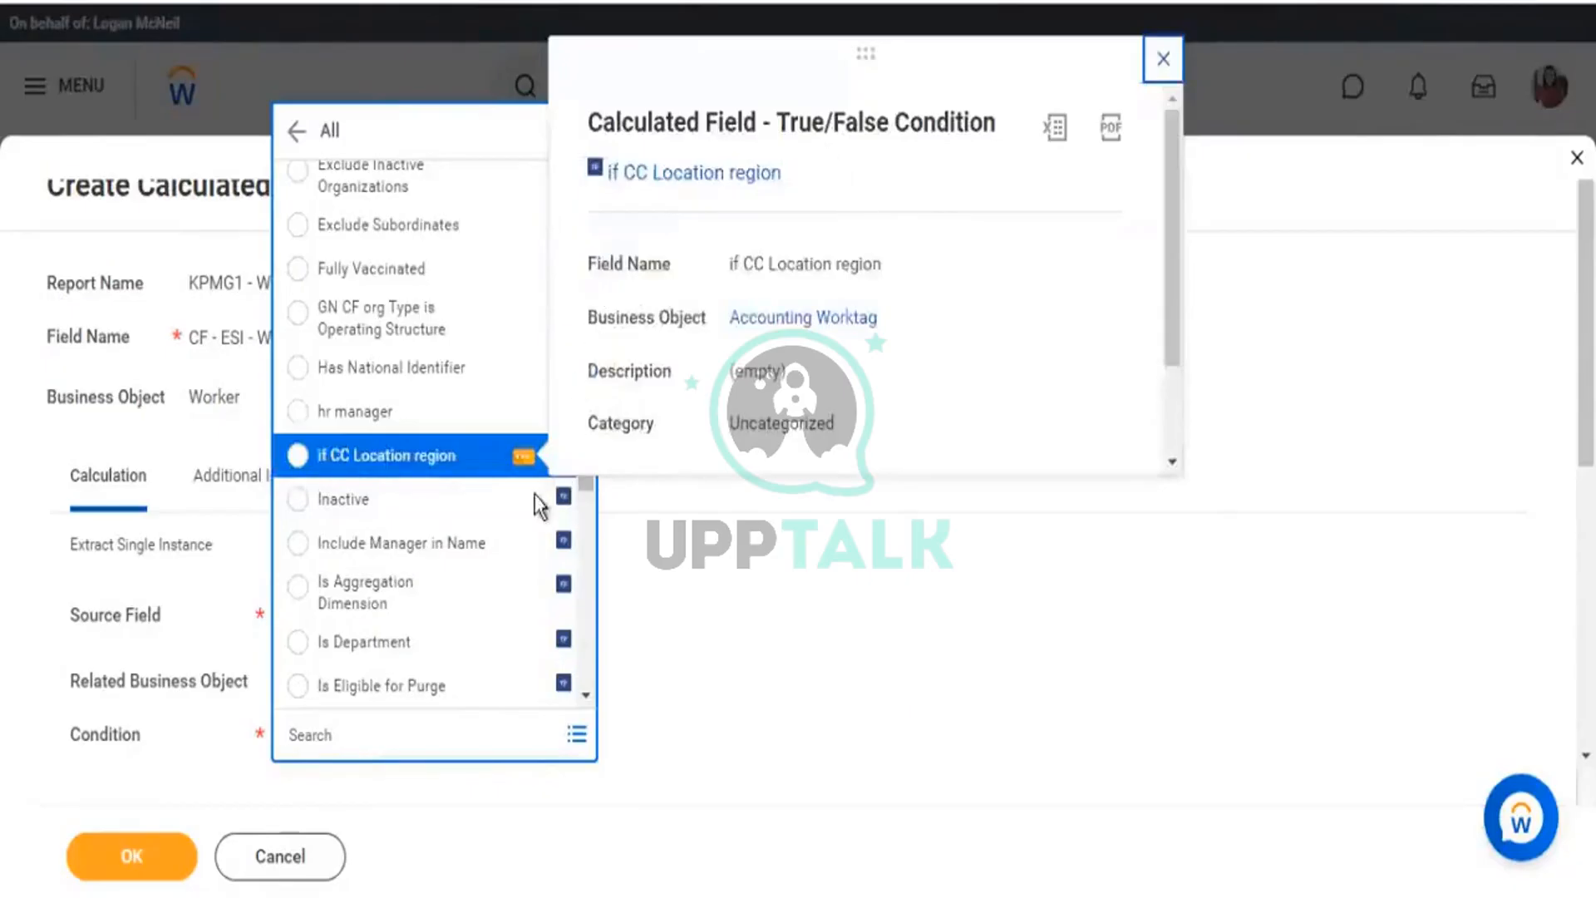
{"action": "scroll", "coordinate": [471, 563], "scroll_direction": "down", "scroll_amount": 5}
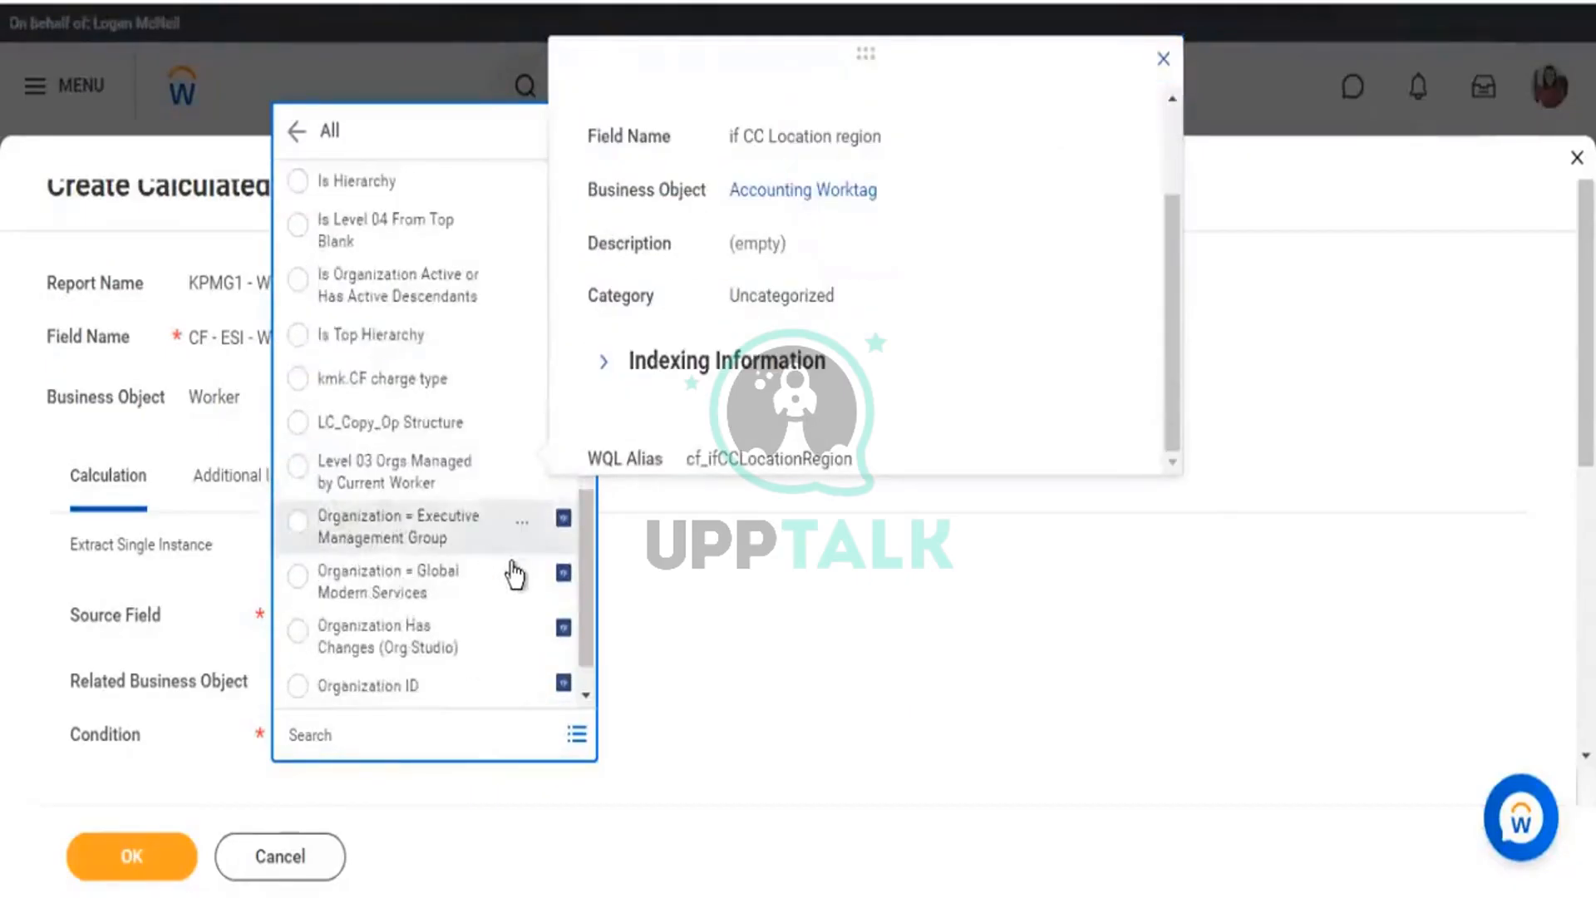
{"action": "scroll", "coordinate": [499, 575], "scroll_direction": "down", "scroll_amount": 1}
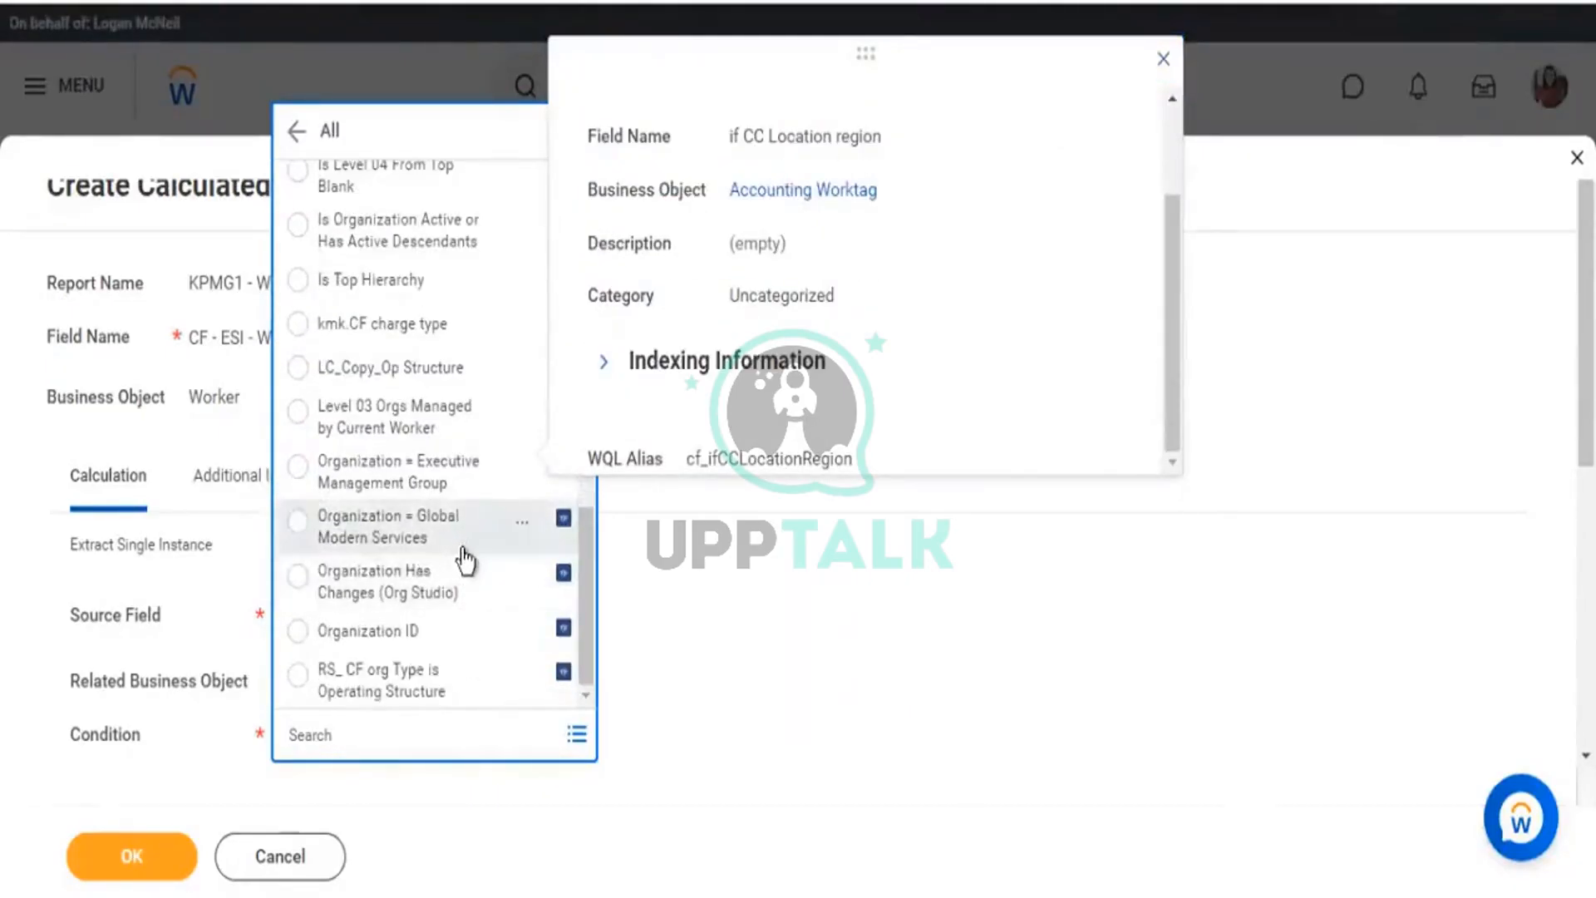
{"action": "left_click", "coordinate": [524, 526]}
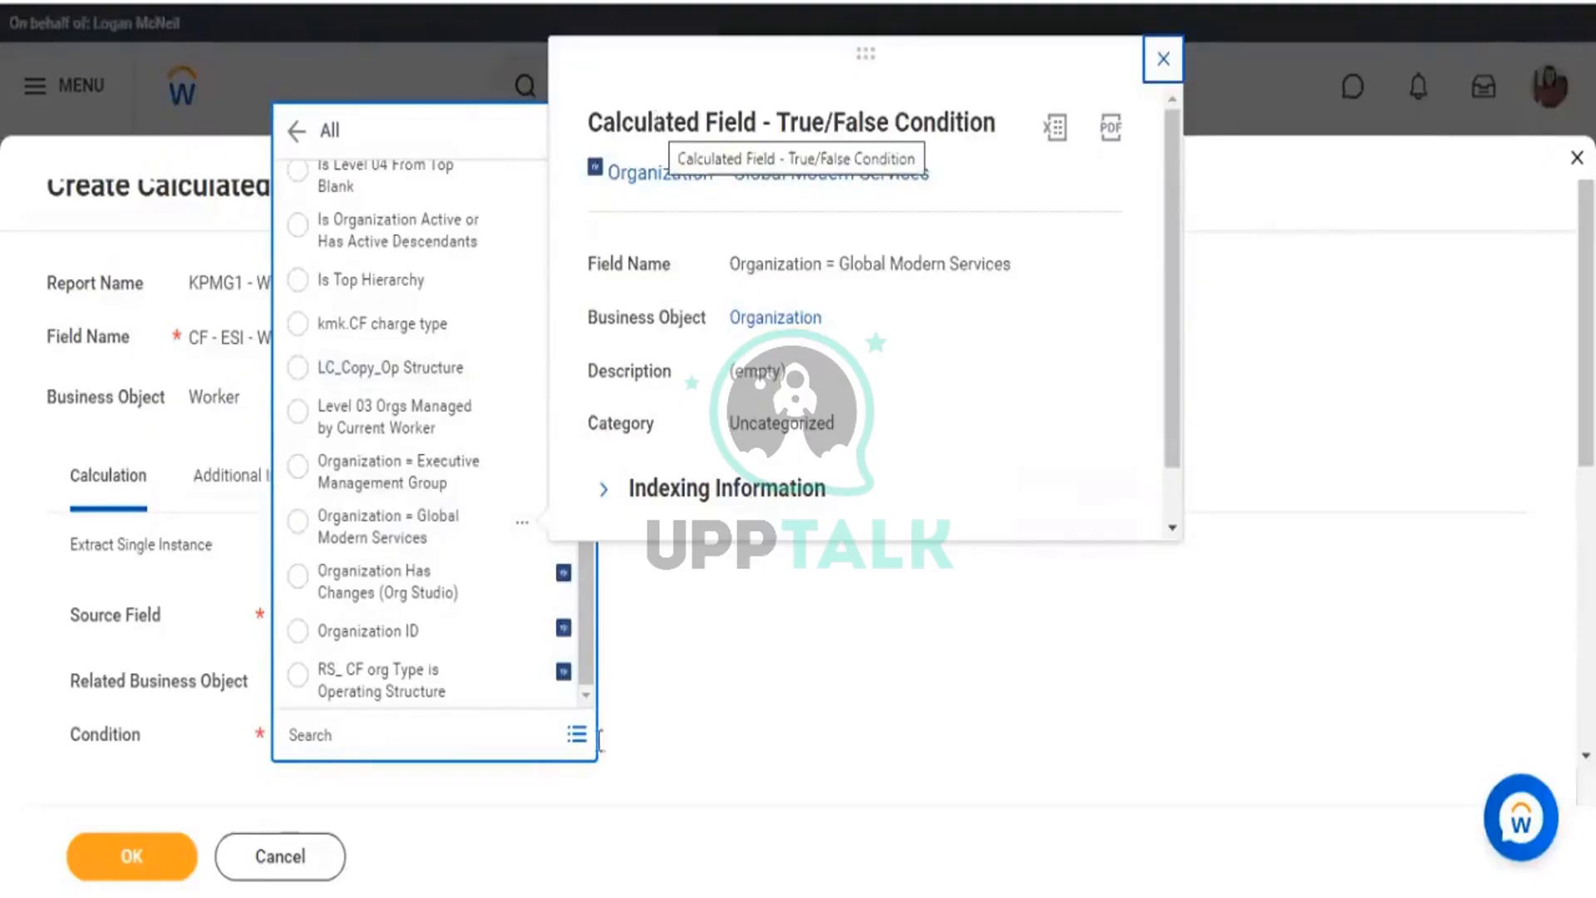
{"action": "left_click_drag", "start_coordinate": [578, 585], "coordinate": [590, 241]}
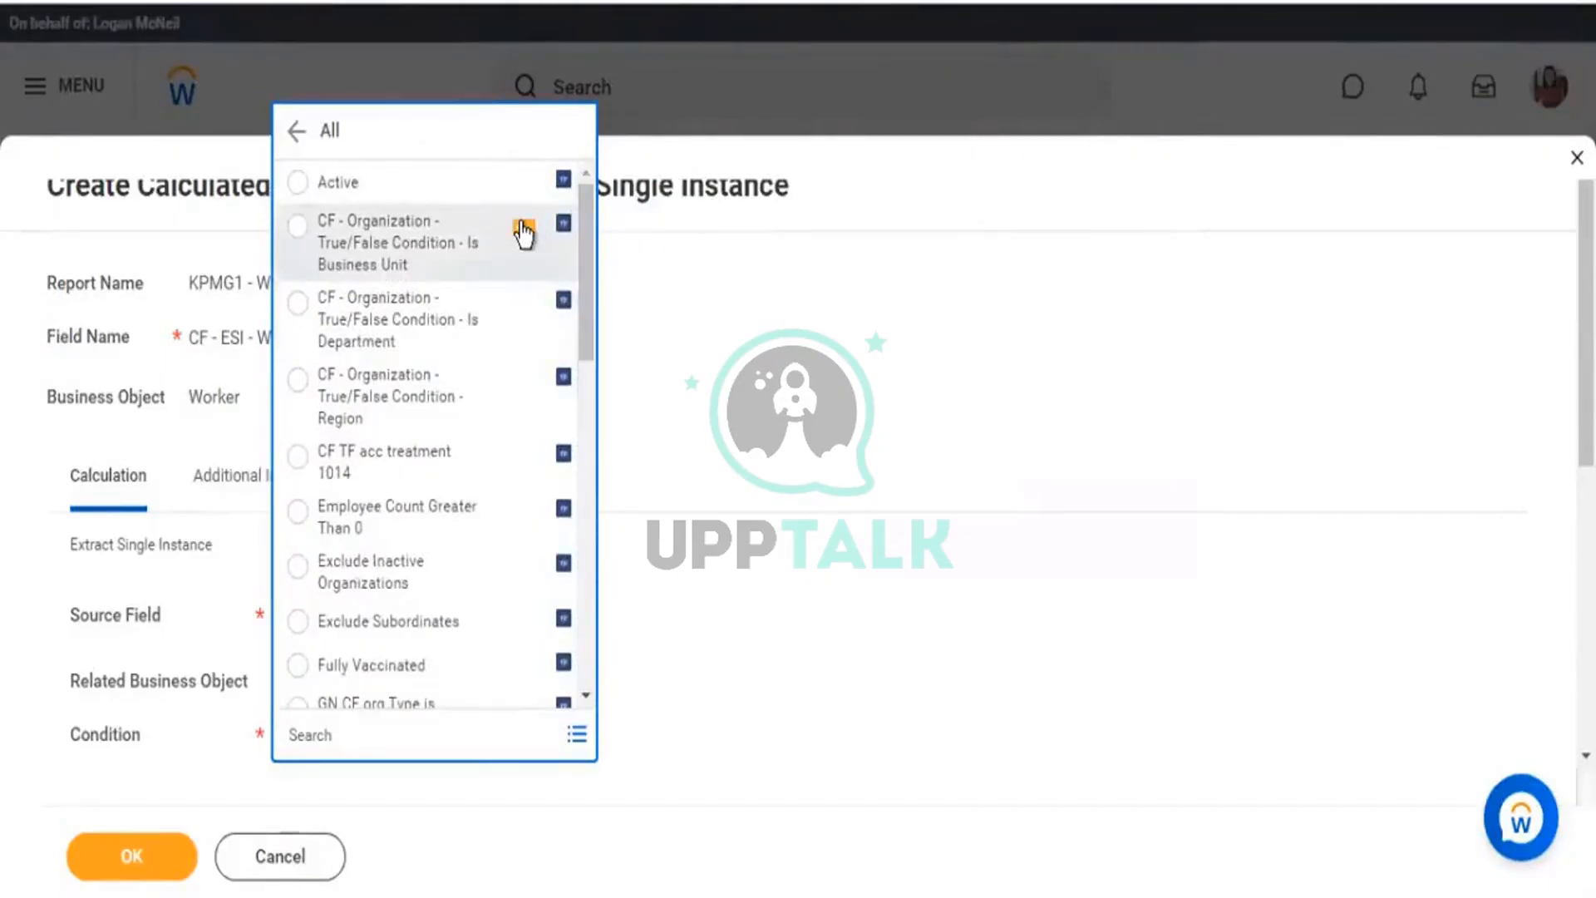
Review the Is Business Unit condition's details and copy its calculated field name.
{"action": "left_click", "coordinate": [523, 228]}
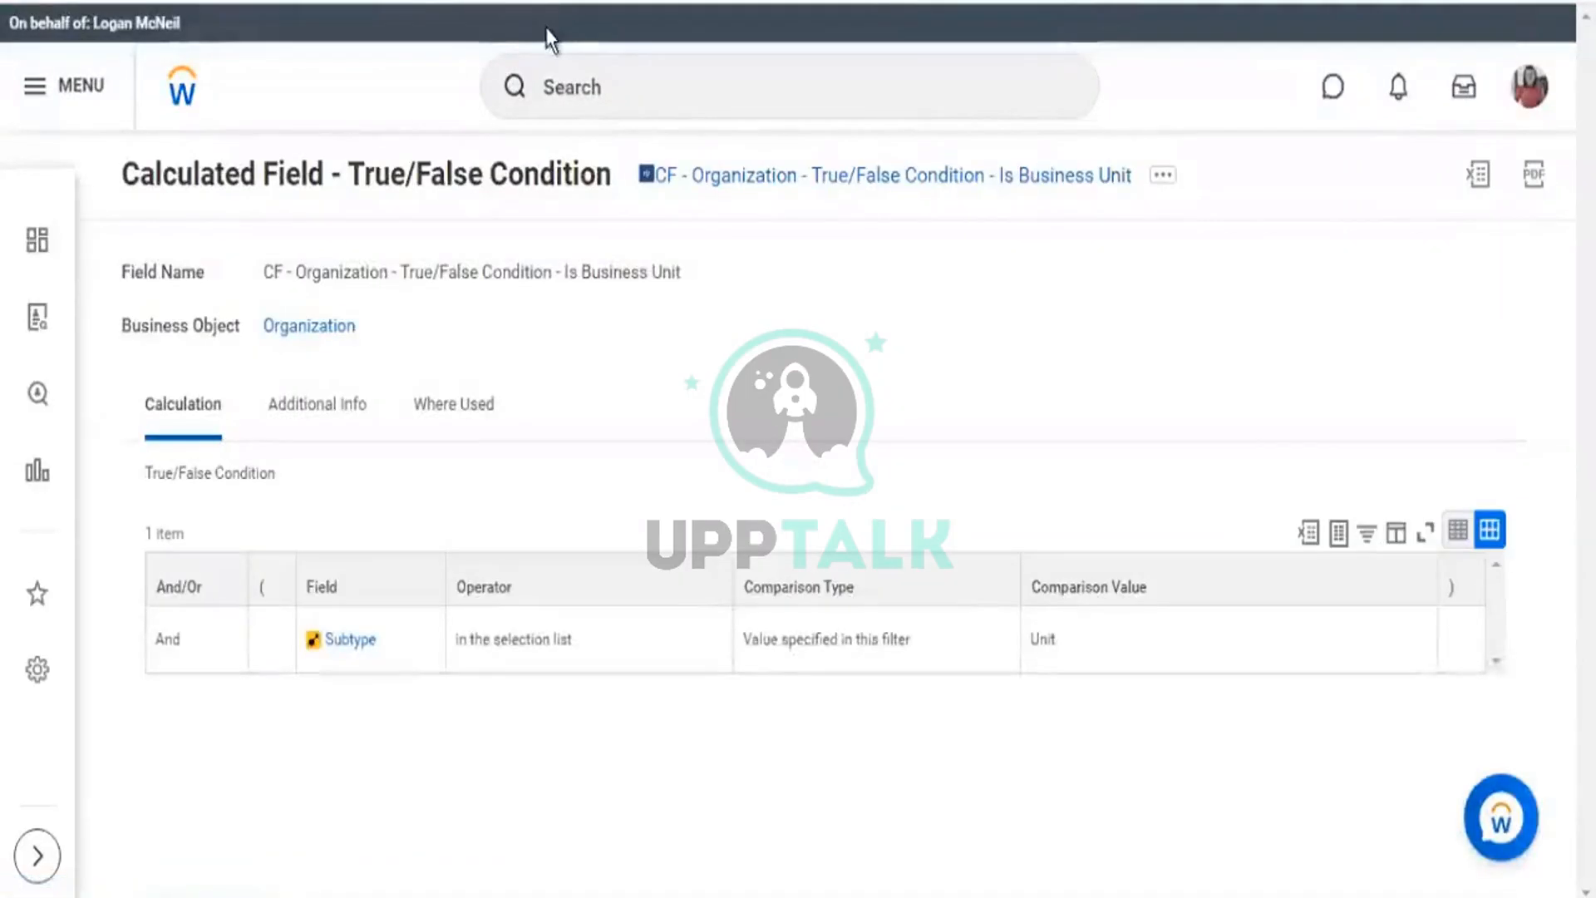
{"action": "left_click", "coordinate": [1160, 175]}
{"action": "left_click", "coordinate": [1162, 174]}
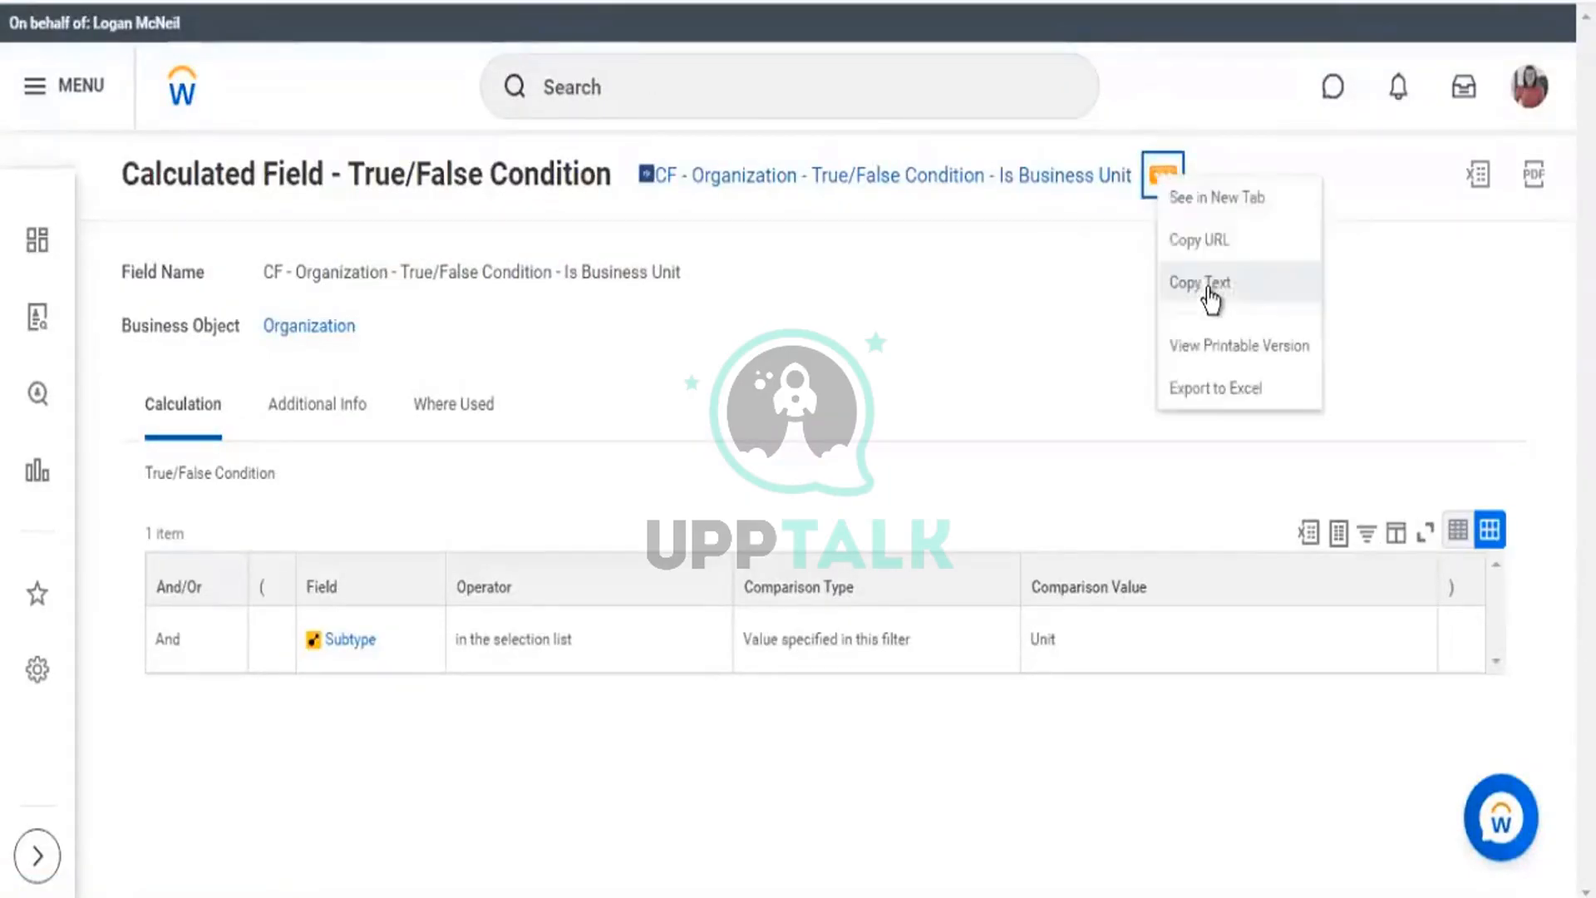
{"action": "left_click", "coordinate": [1207, 284]}
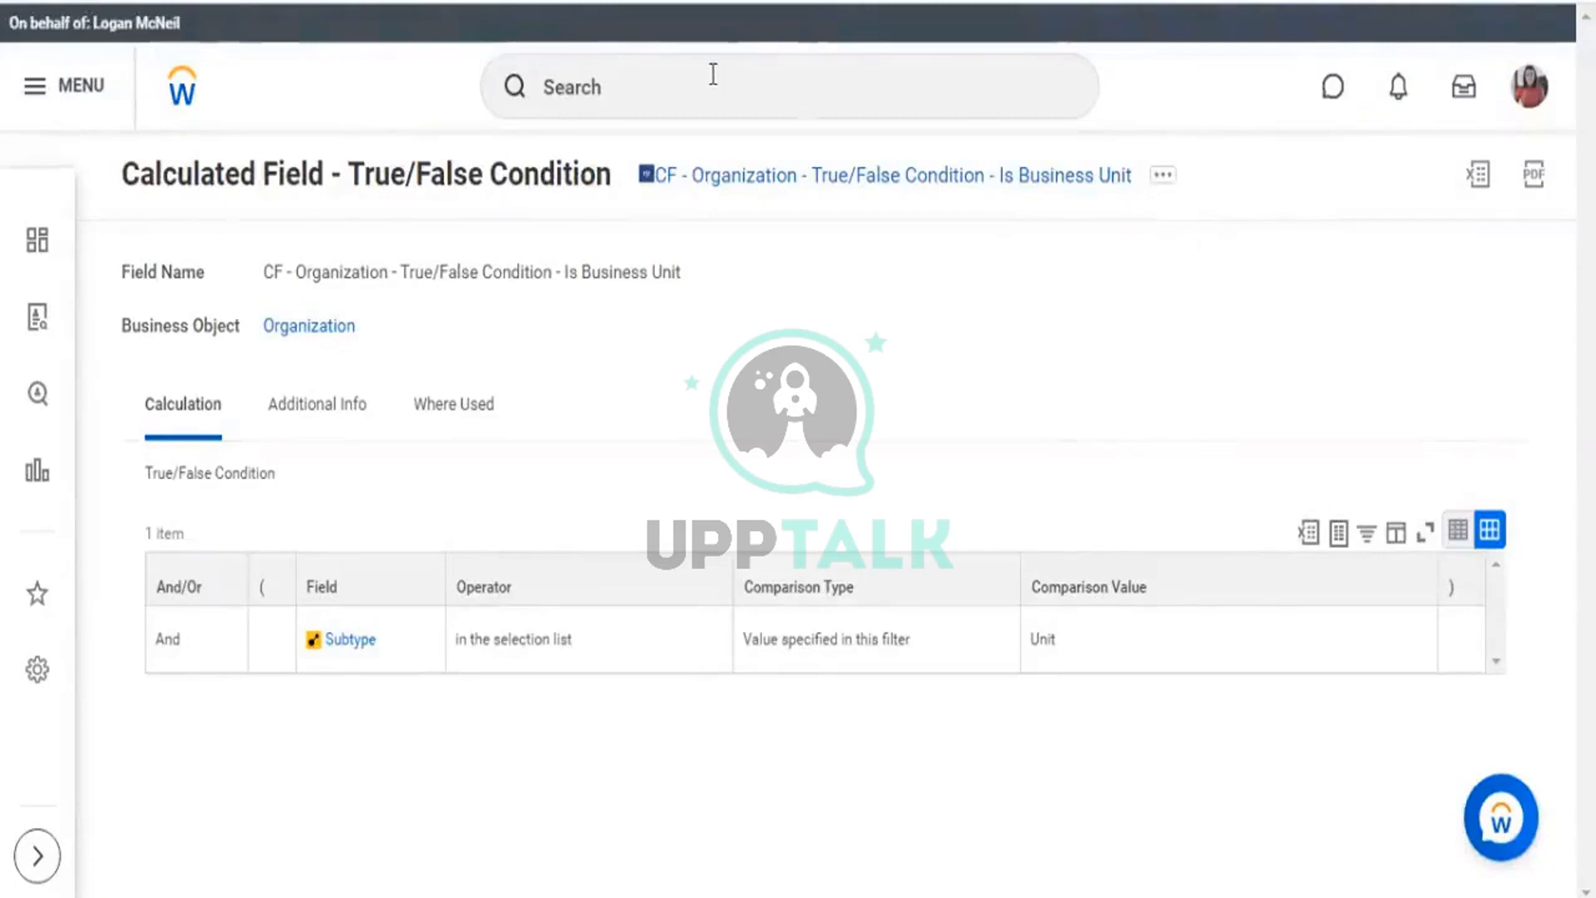
Search for the 'create cal' task and close the Condition list without selecting anything.
{"action": "left_click", "coordinate": [731, 99]}
{"action": "type", "text": "cr"}
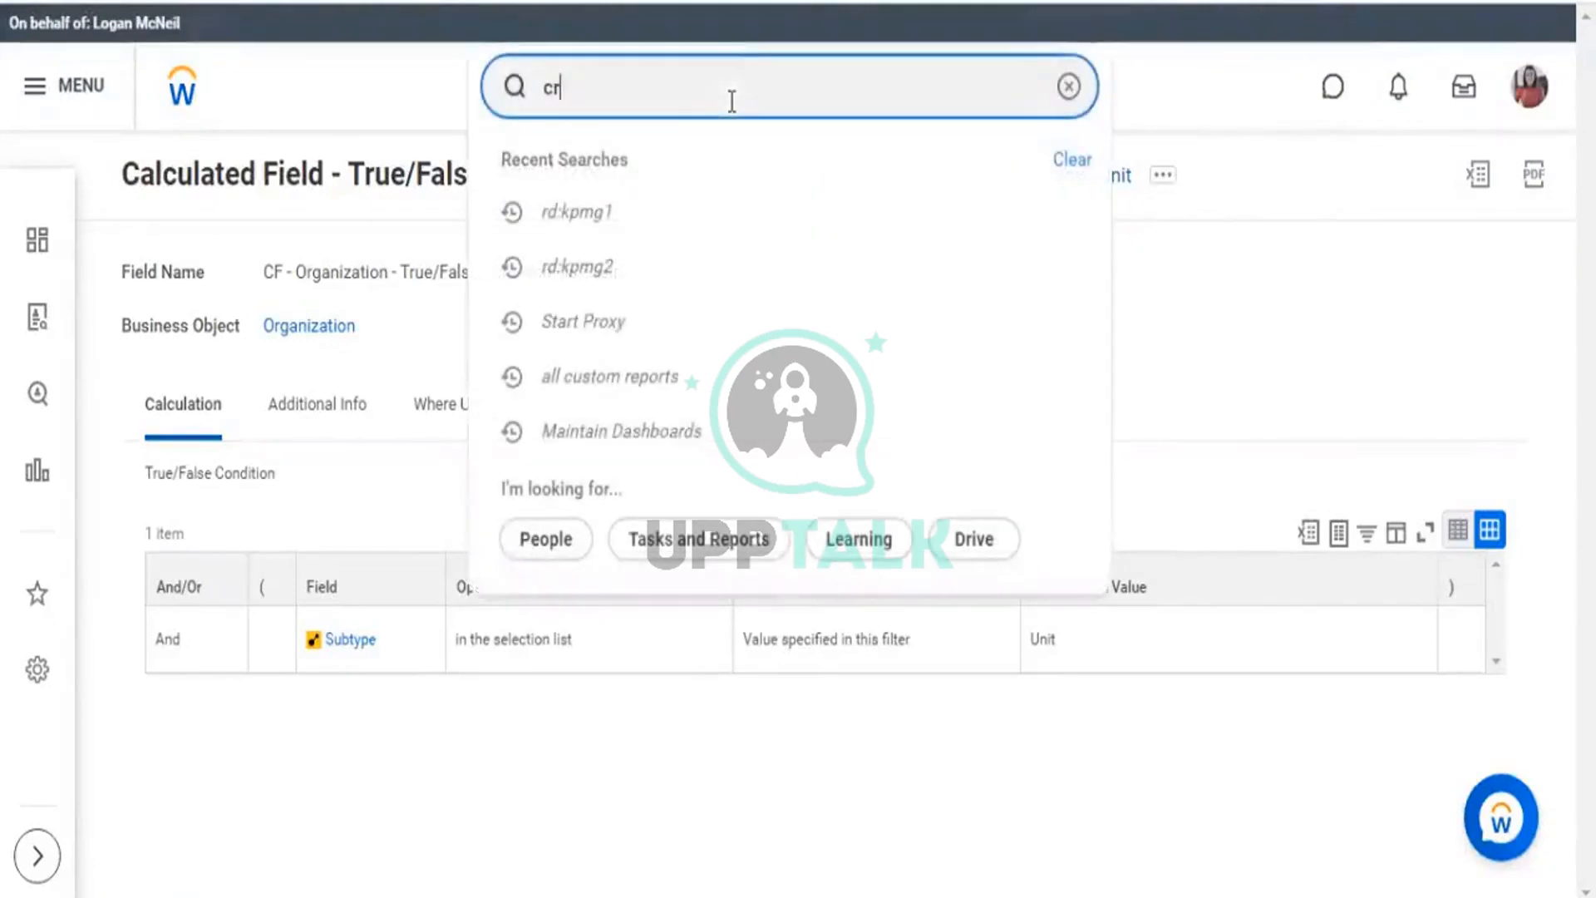
{"action": "type", "text": "eate cal"}
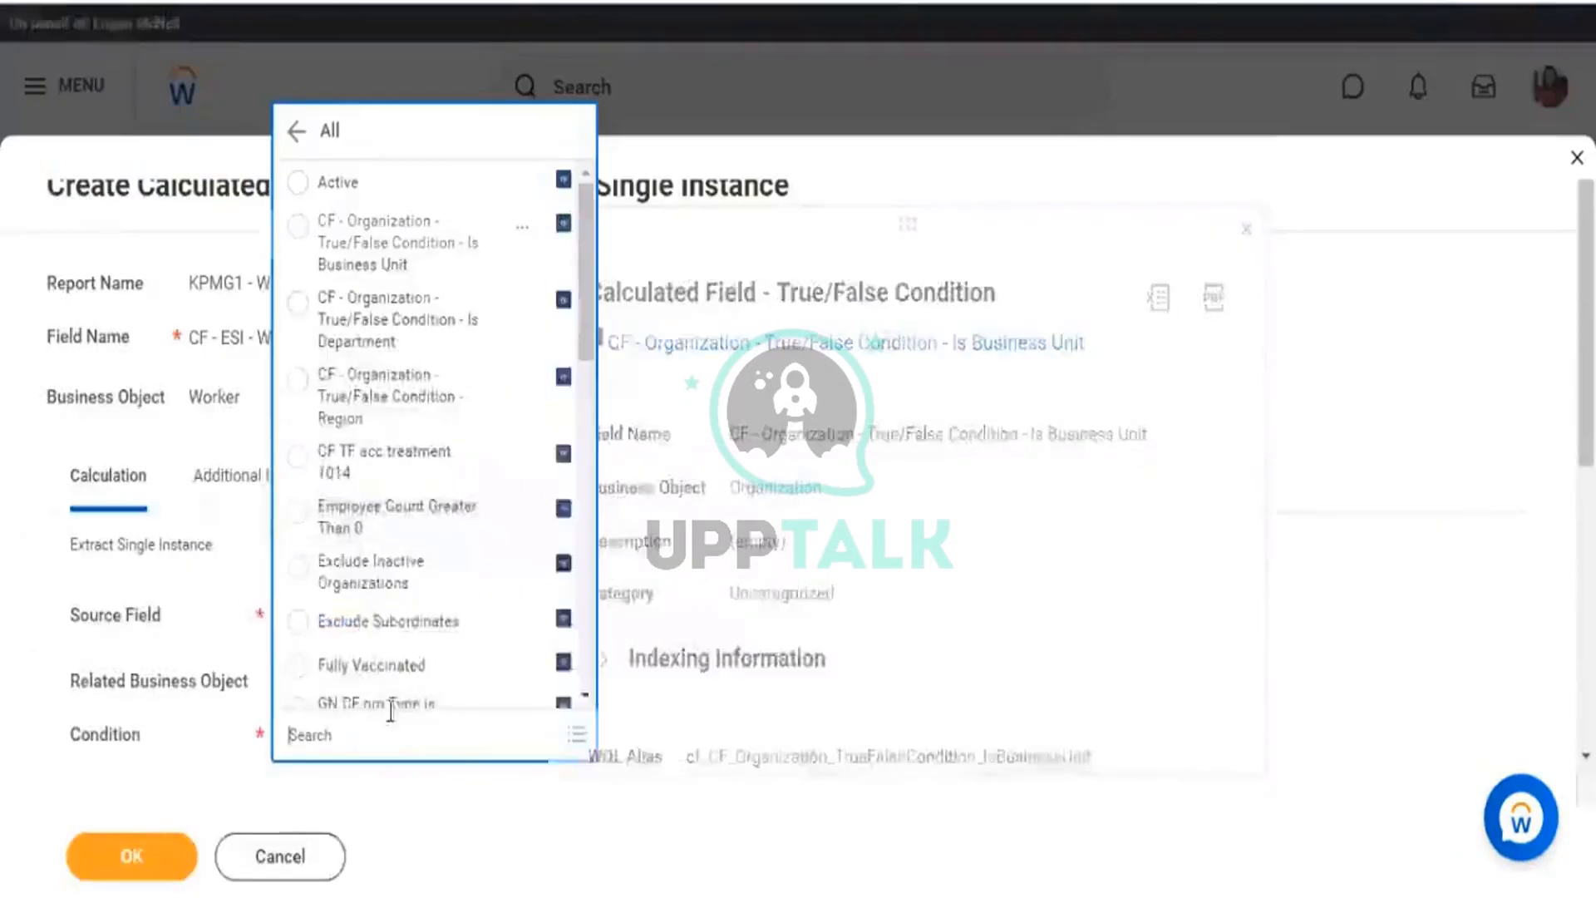
{"action": "left_click", "coordinate": [391, 713]}
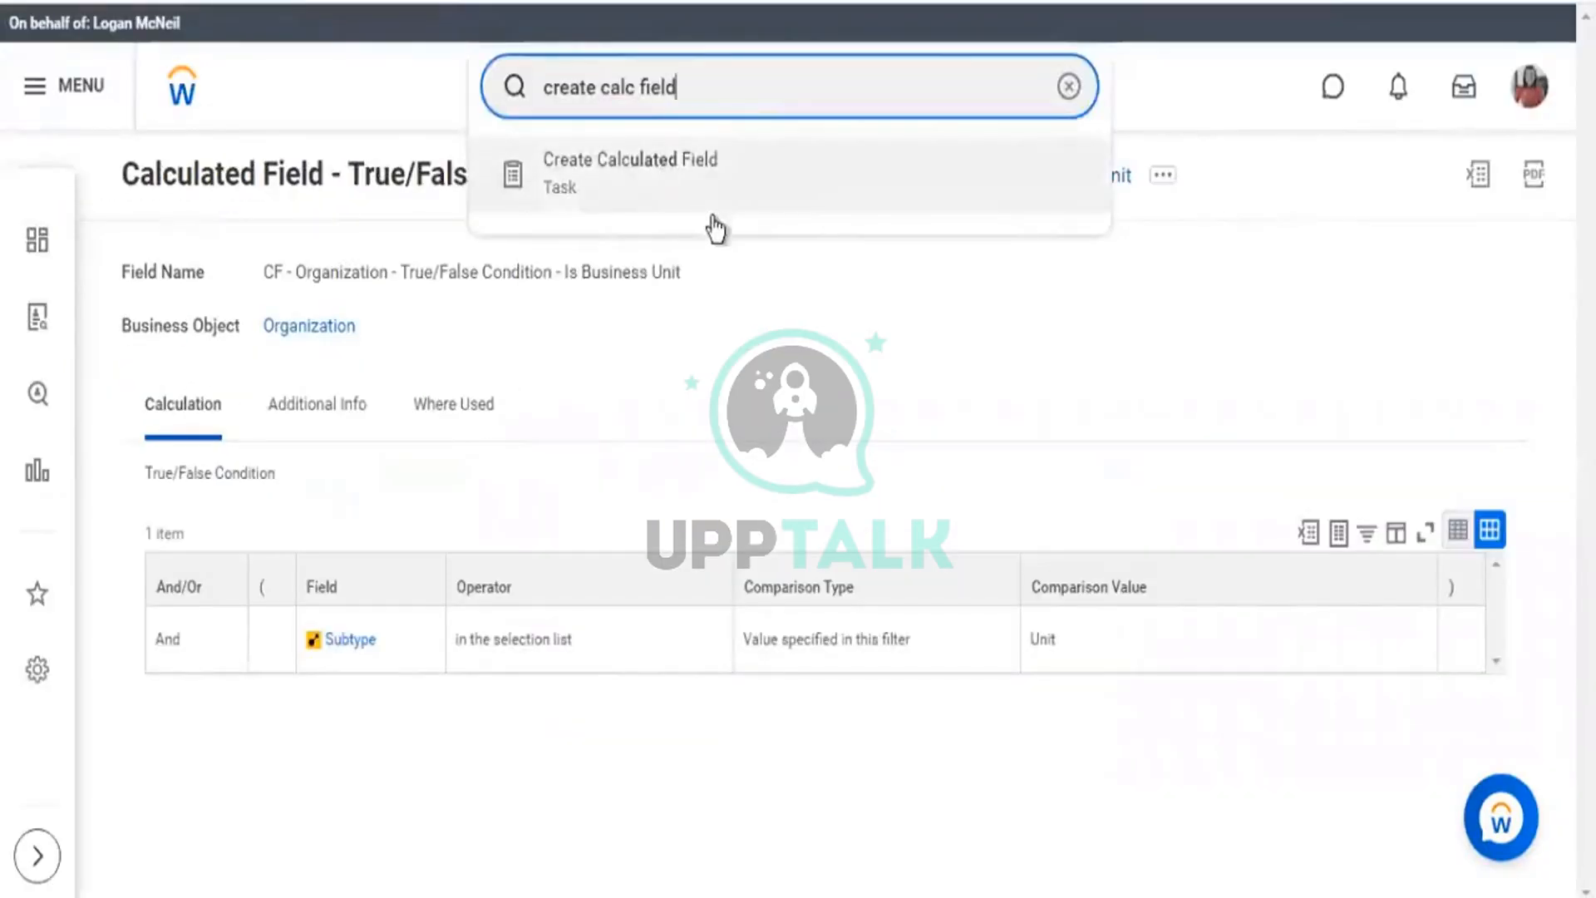
{"action": "left_click", "coordinate": [715, 226]}
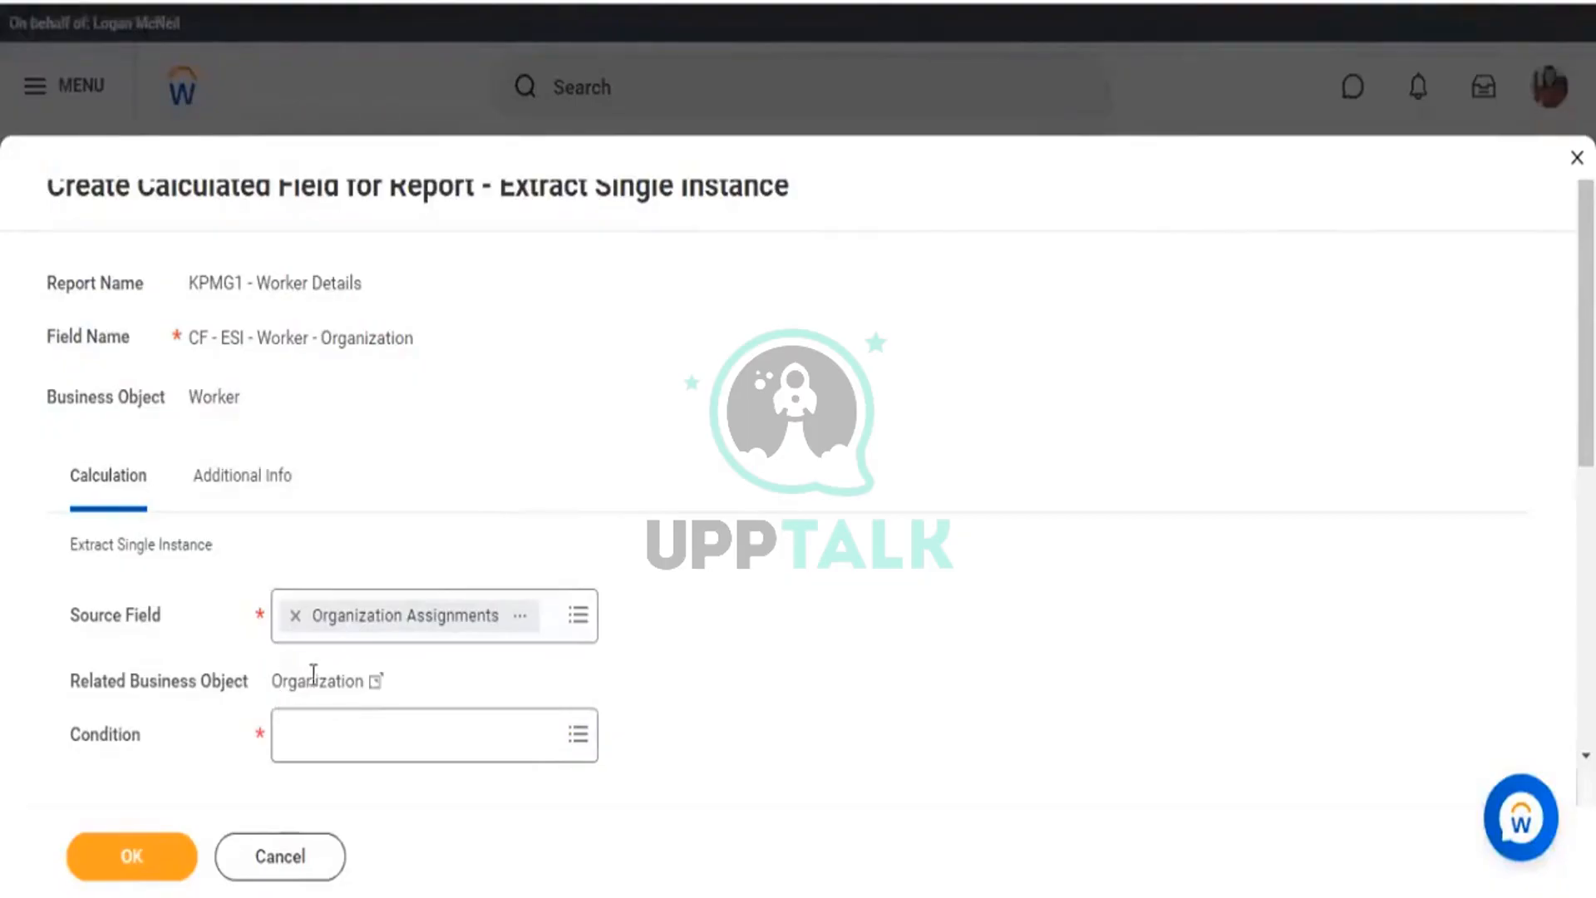
Inspect Organization Assignments' details: Worker business object, Organization related object, then close them.
{"action": "left_click_drag", "start_coordinate": [272, 681], "coordinate": [356, 682]}
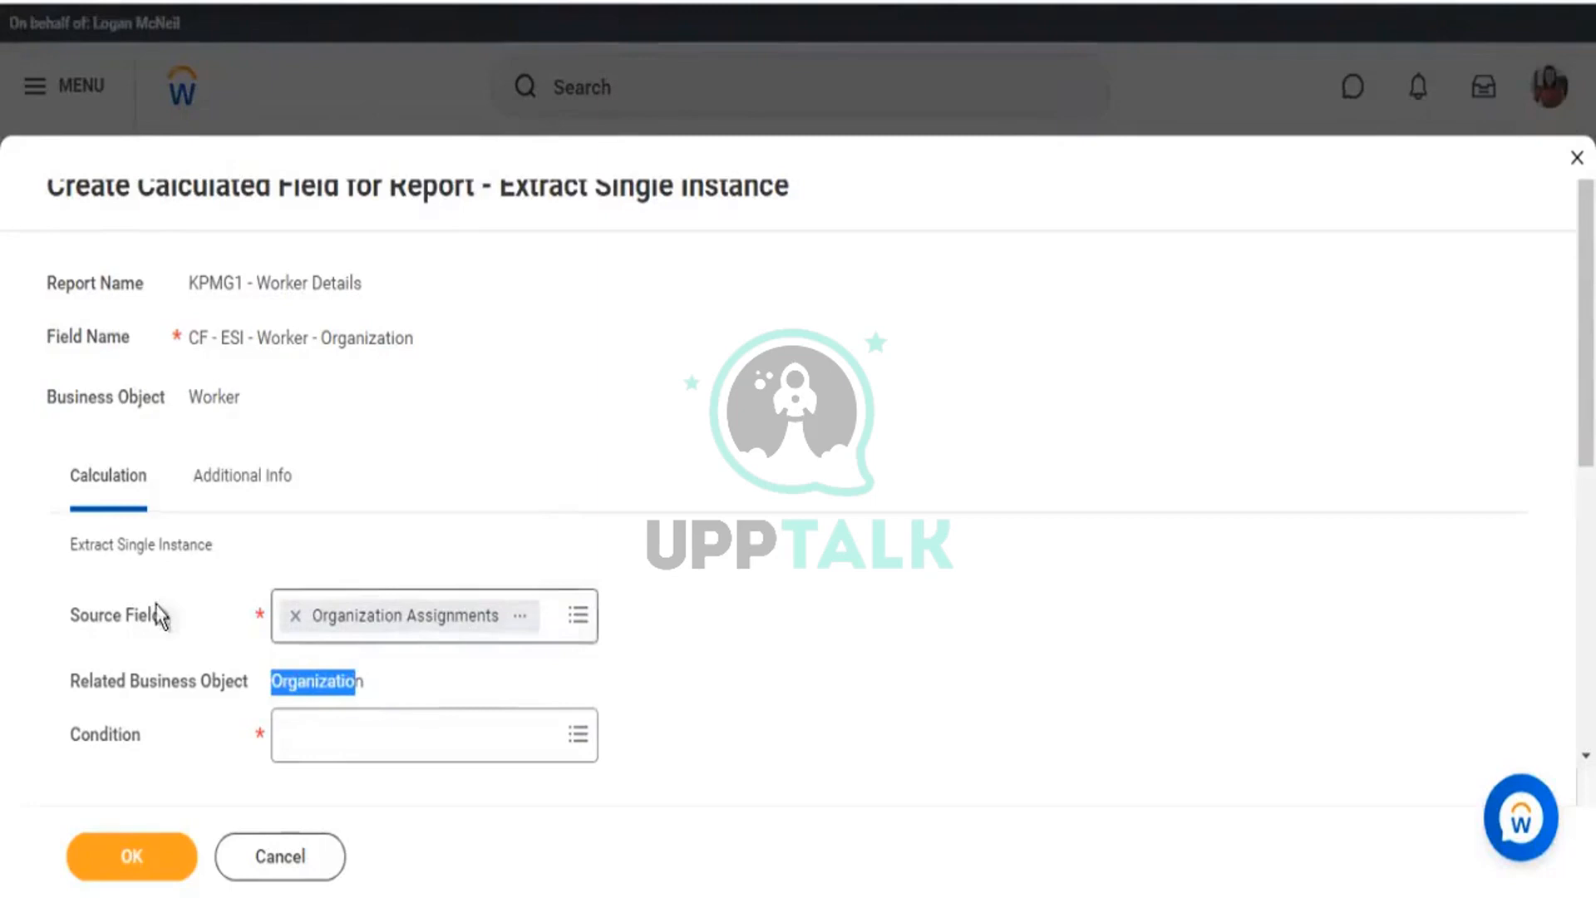
{"action": "left_click_drag", "start_coordinate": [108, 615], "coordinate": [180, 619]}
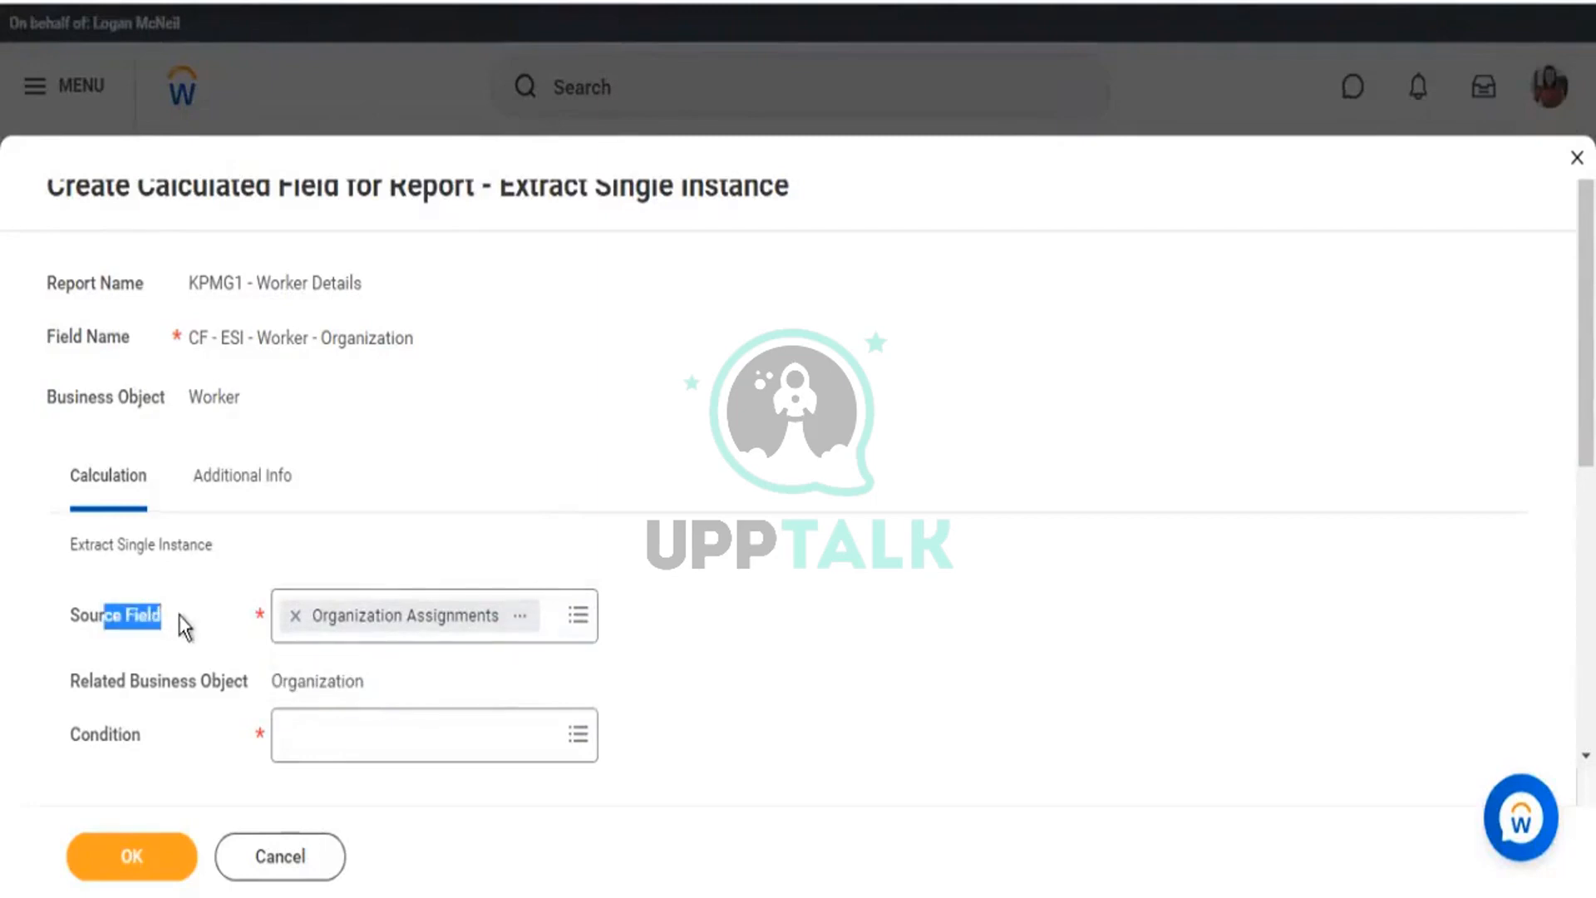
{"action": "left_click_drag", "start_coordinate": [276, 678], "coordinate": [353, 684]}
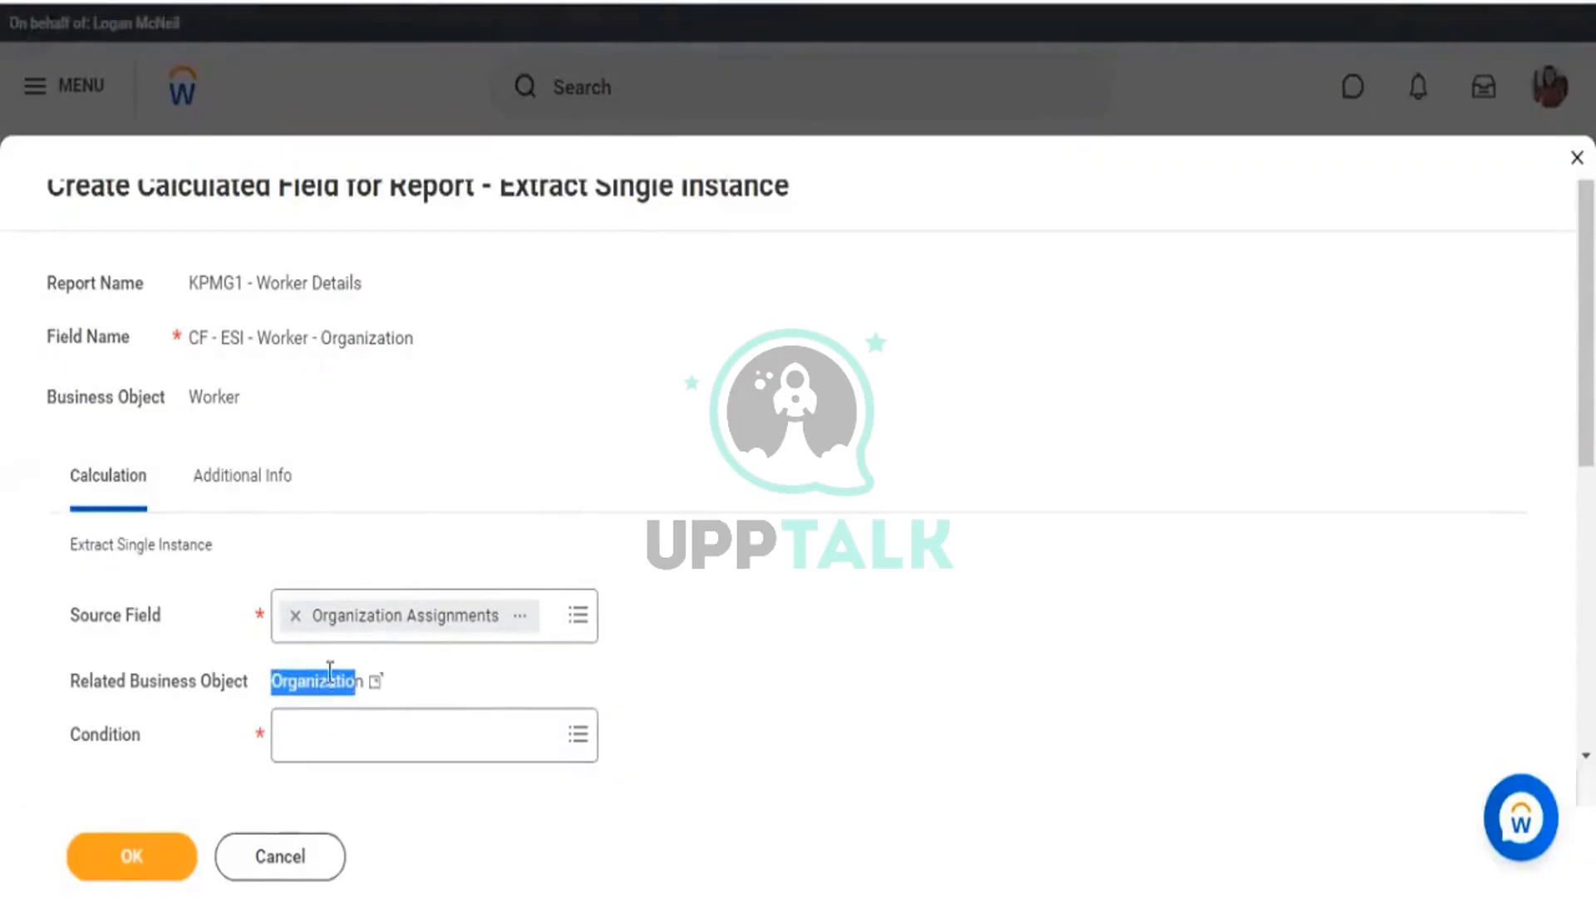
{"action": "left_click", "coordinate": [521, 619]}
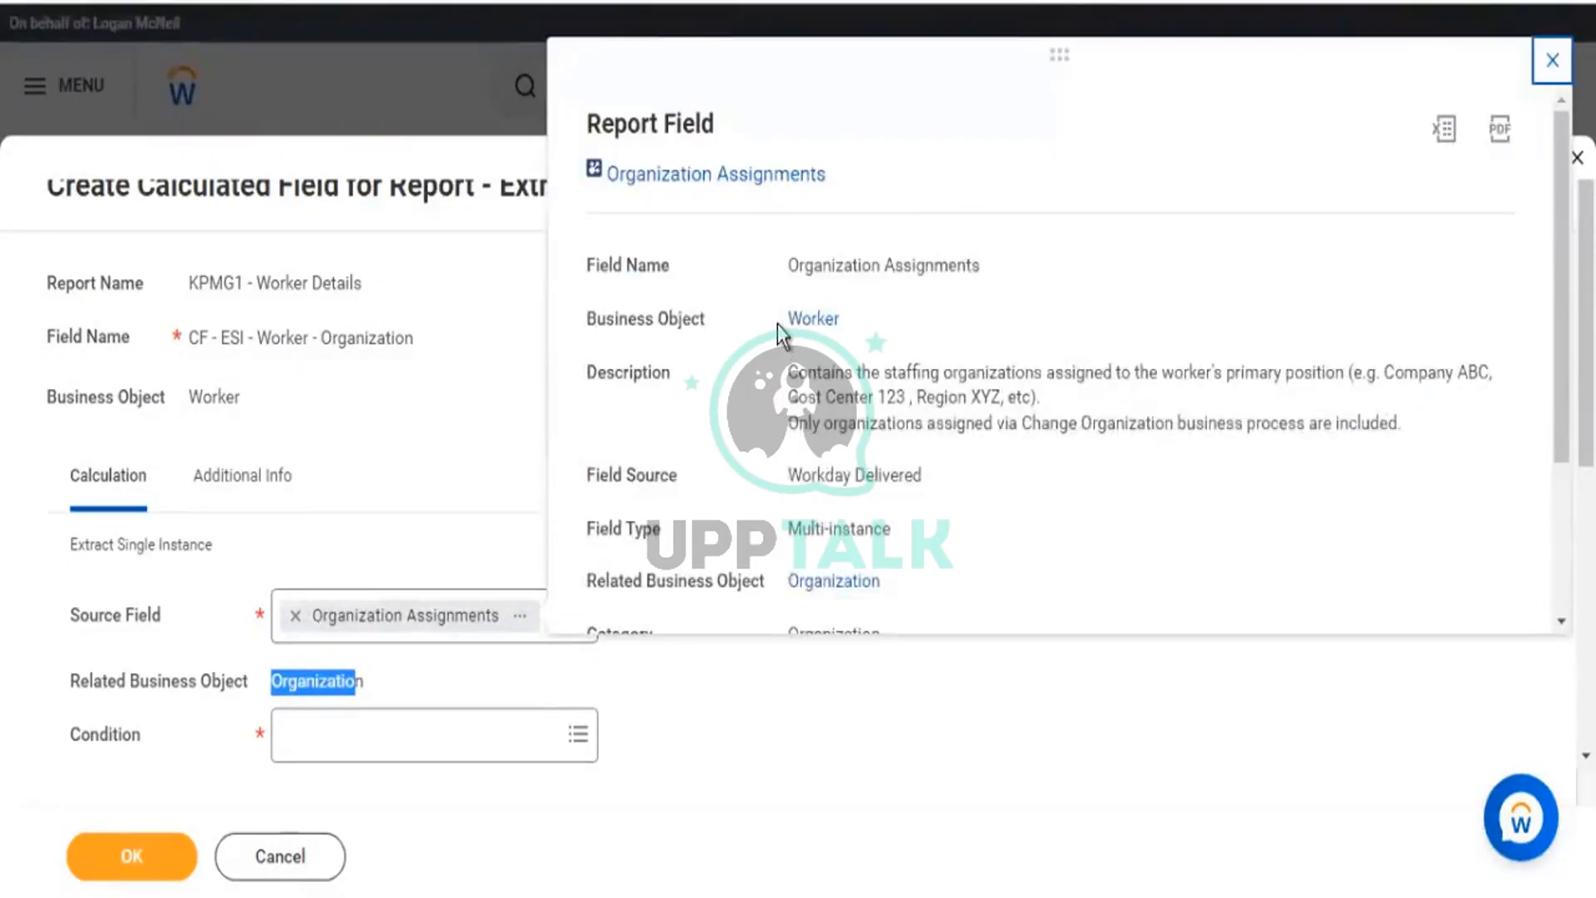
{"action": "left_click_drag", "start_coordinate": [881, 582], "coordinate": [798, 586]}
{"action": "left_click_drag", "start_coordinate": [786, 321], "coordinate": [831, 324]}
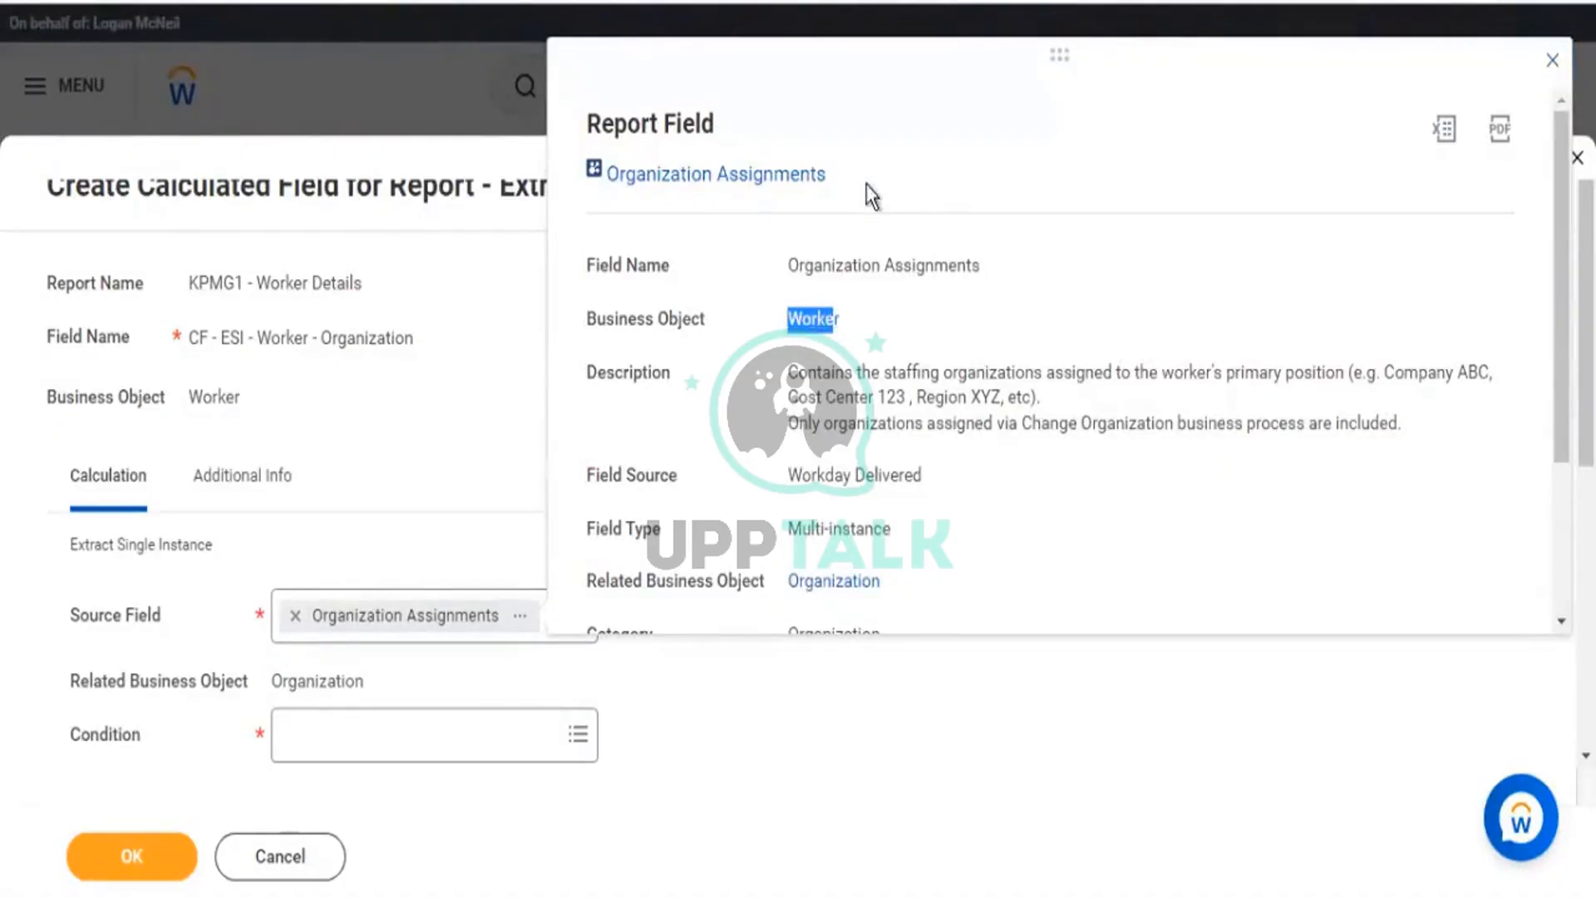
{"action": "left_click_drag", "start_coordinate": [830, 177], "coordinate": [672, 180]}
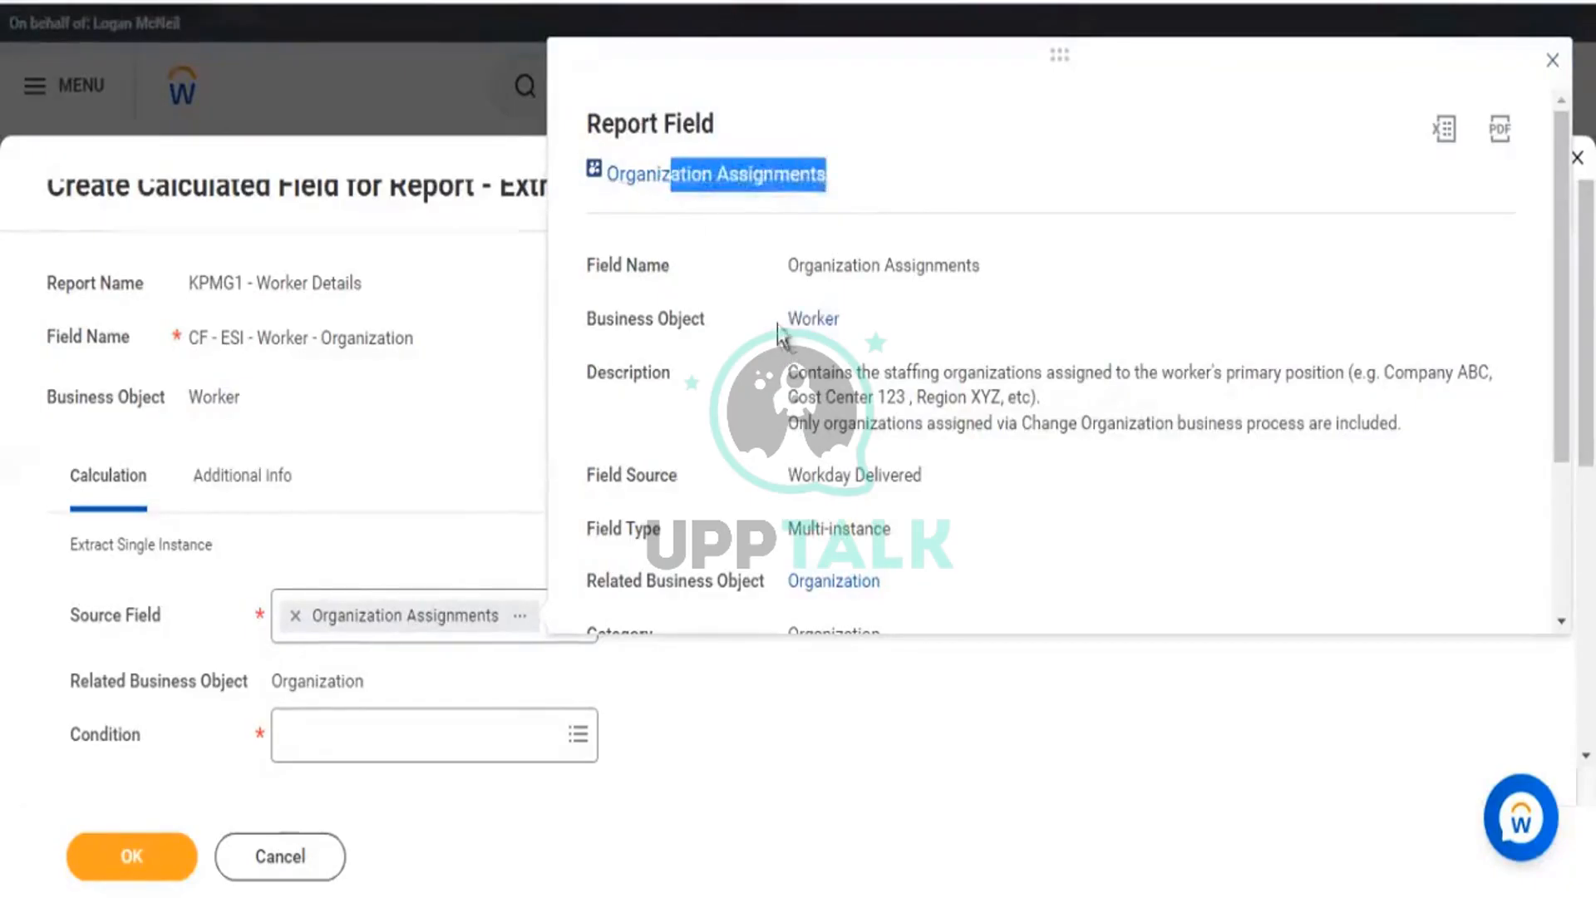
{"action": "left_click_drag", "start_coordinate": [786, 320], "coordinate": [851, 324]}
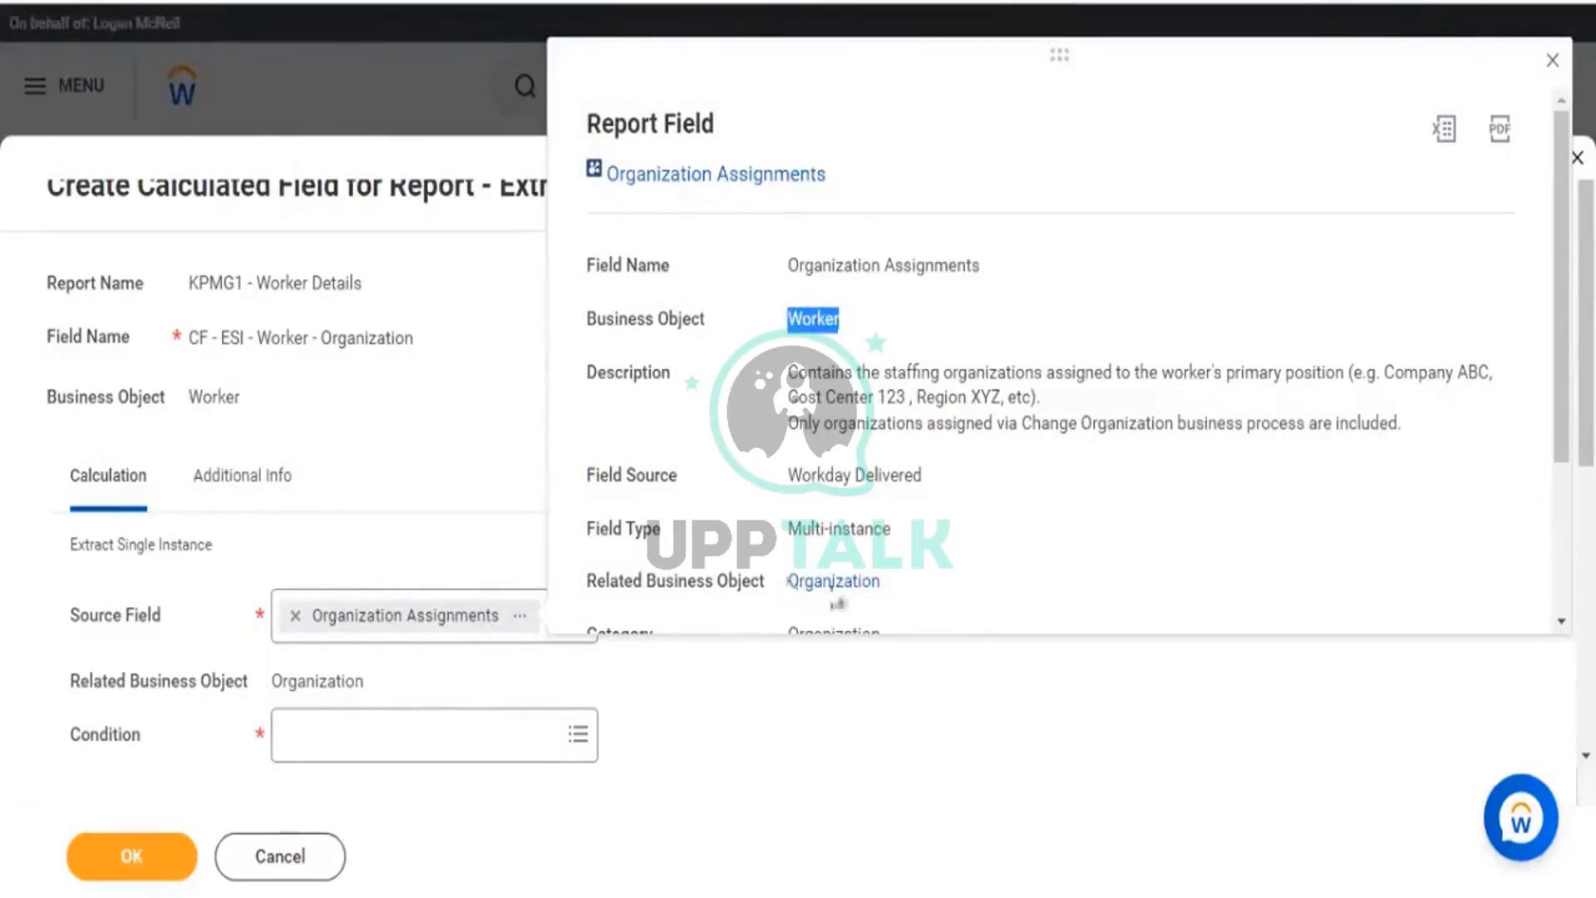
{"action": "double_click", "coordinate": [830, 584]}
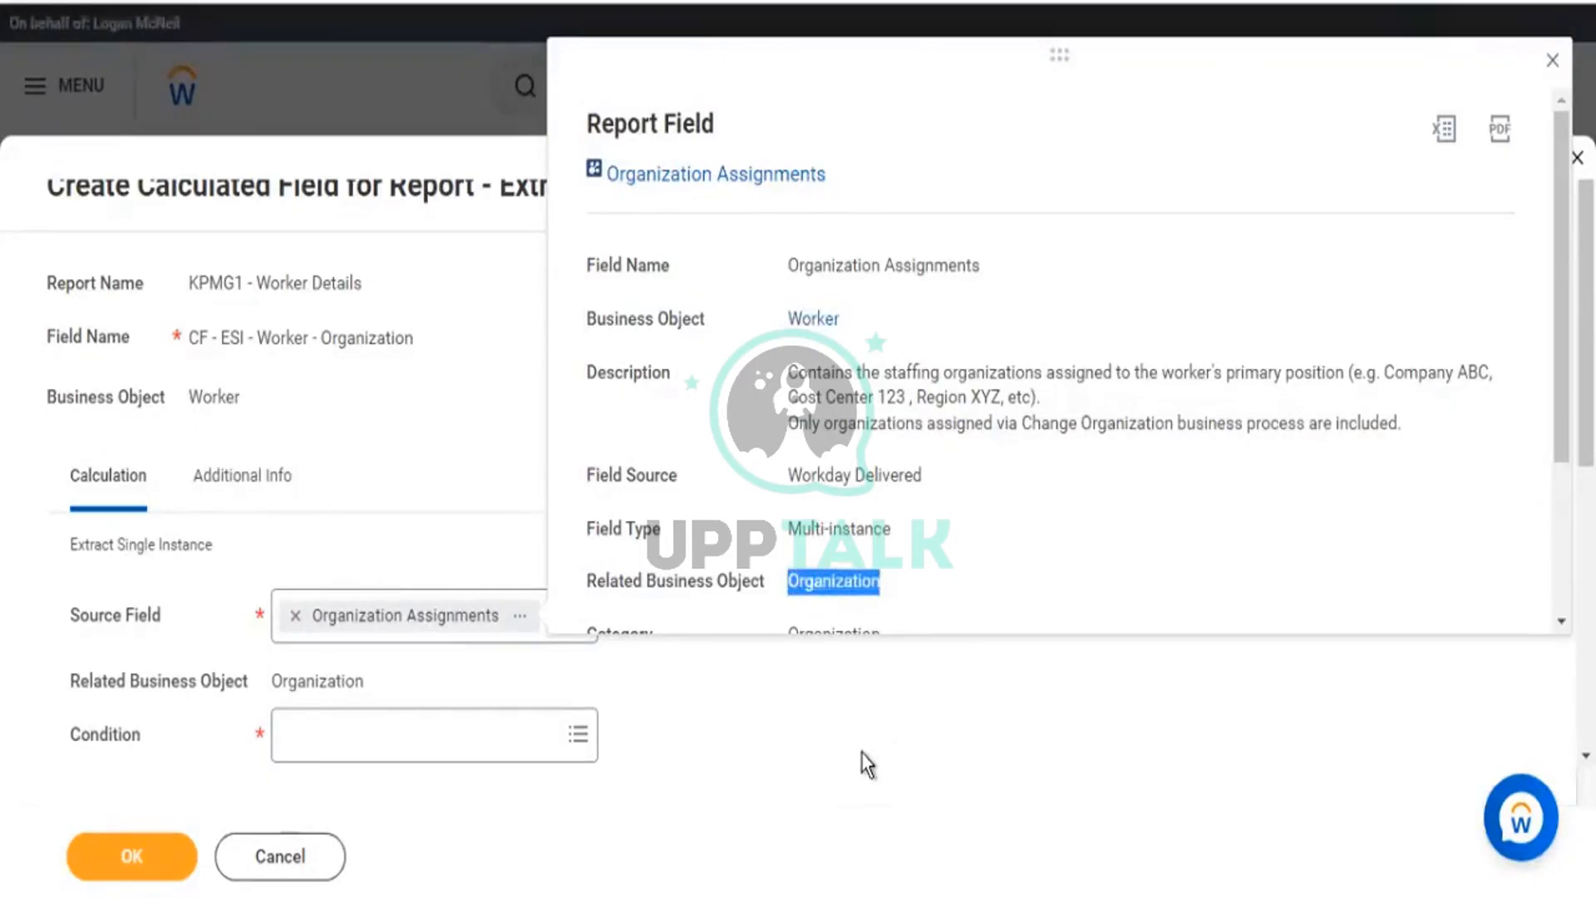
{"action": "left_click_drag", "start_coordinate": [878, 586], "coordinate": [799, 586]}
{"action": "left_click_drag", "start_coordinate": [865, 178], "coordinate": [691, 185]}
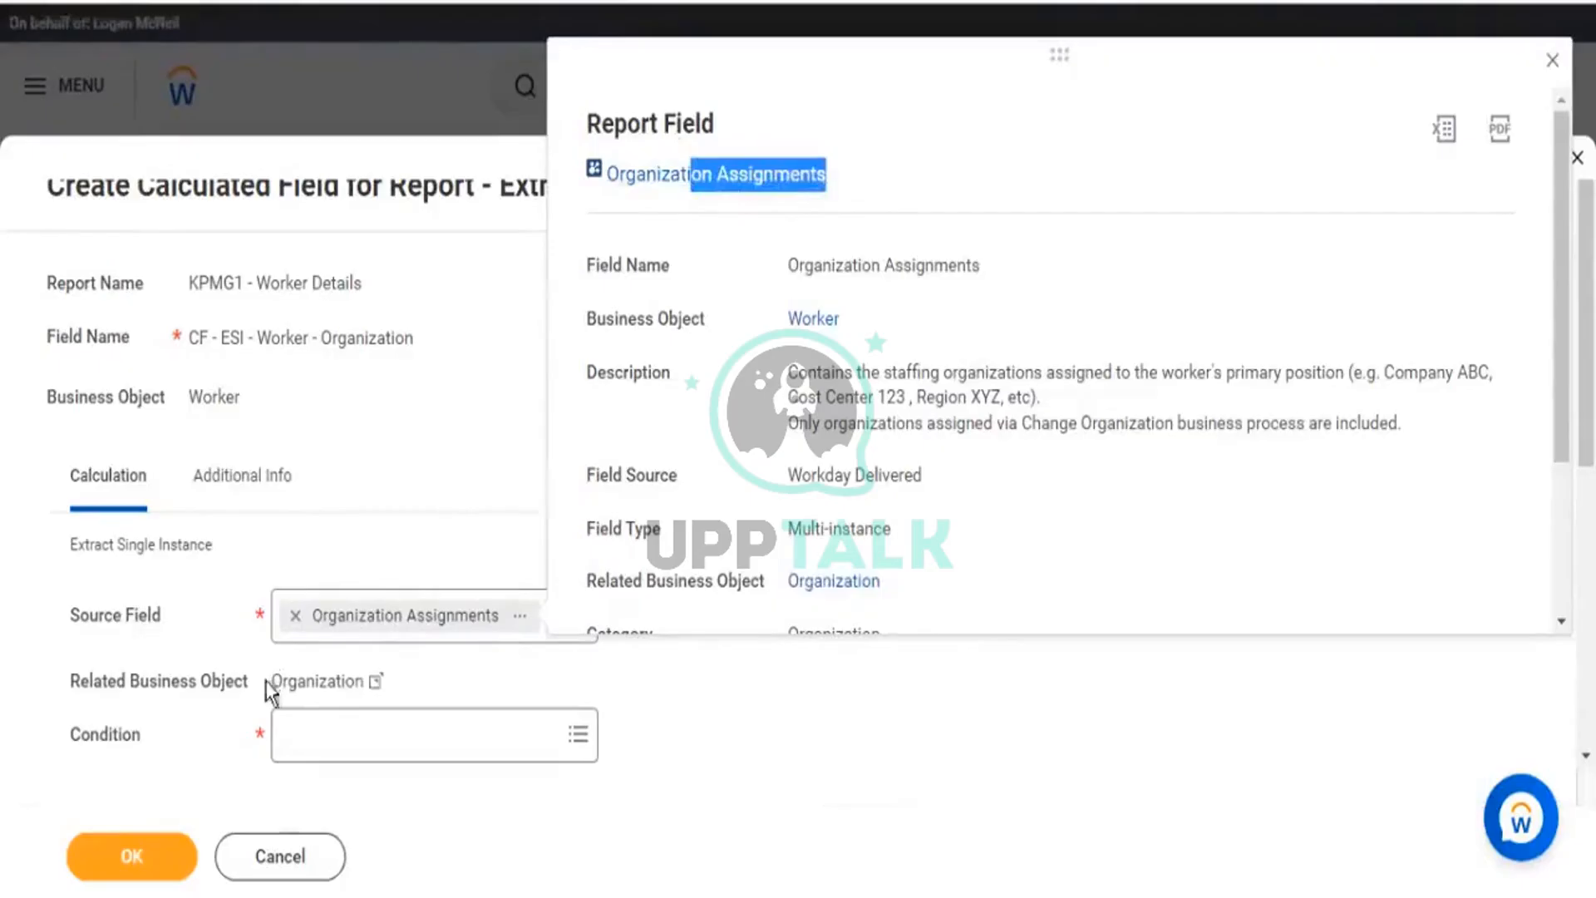
{"action": "left_click_drag", "start_coordinate": [274, 680], "coordinate": [346, 681]}
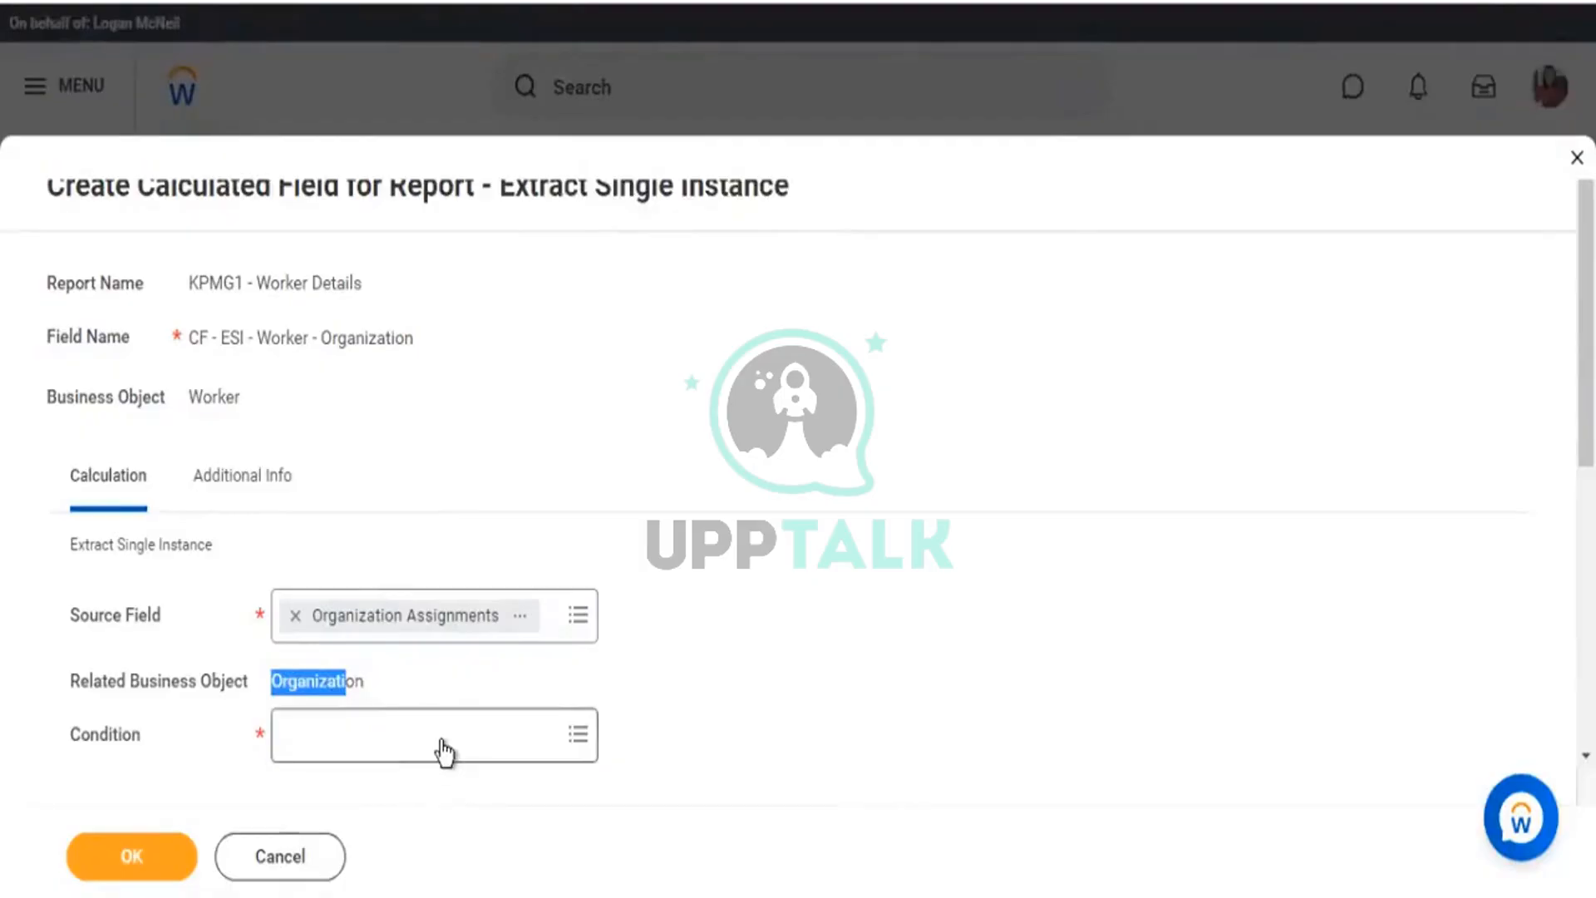
Point out the Worker business object and display all available conditions.
{"action": "left_click", "coordinate": [296, 688]}
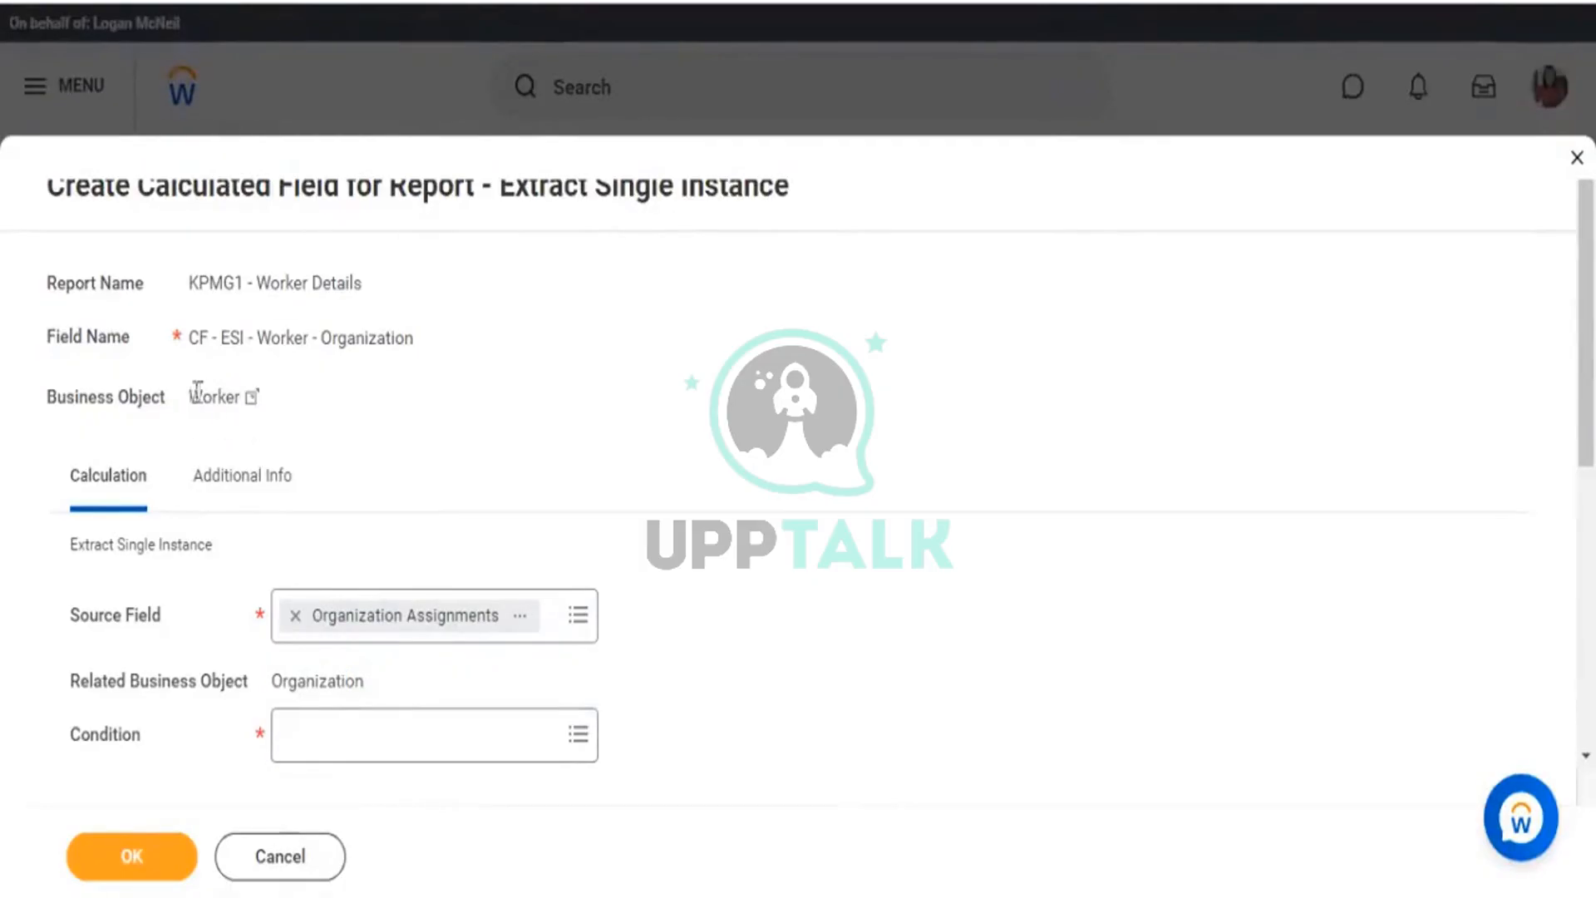
{"action": "left_click_drag", "start_coordinate": [224, 384], "coordinate": [188, 396]}
{"action": "left_click", "coordinate": [572, 740]}
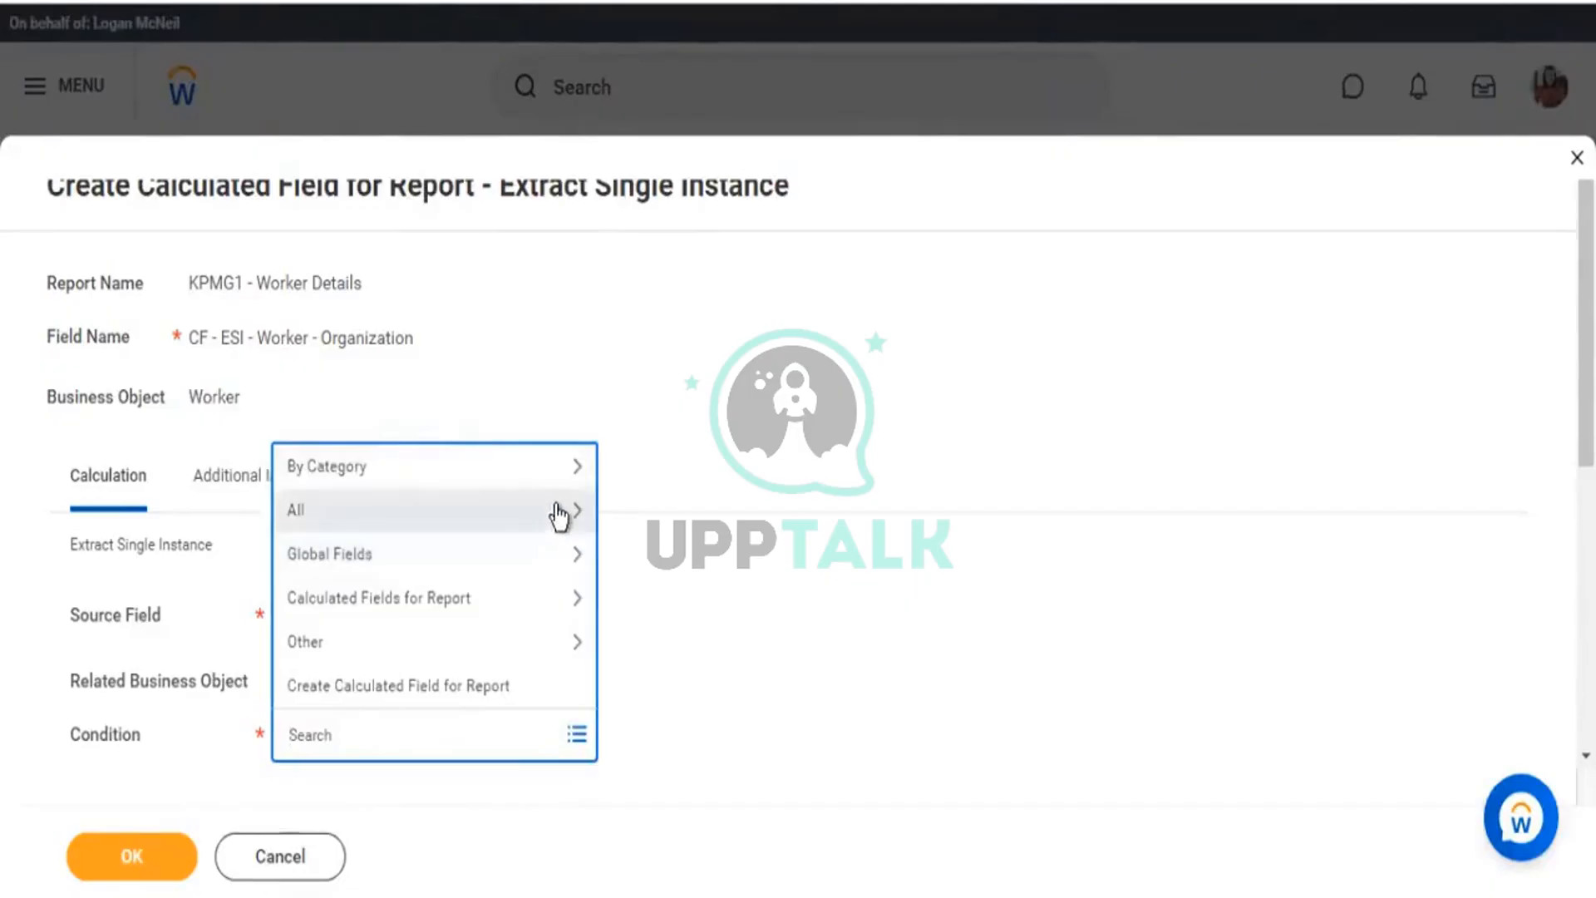
{"action": "left_click", "coordinate": [557, 514]}
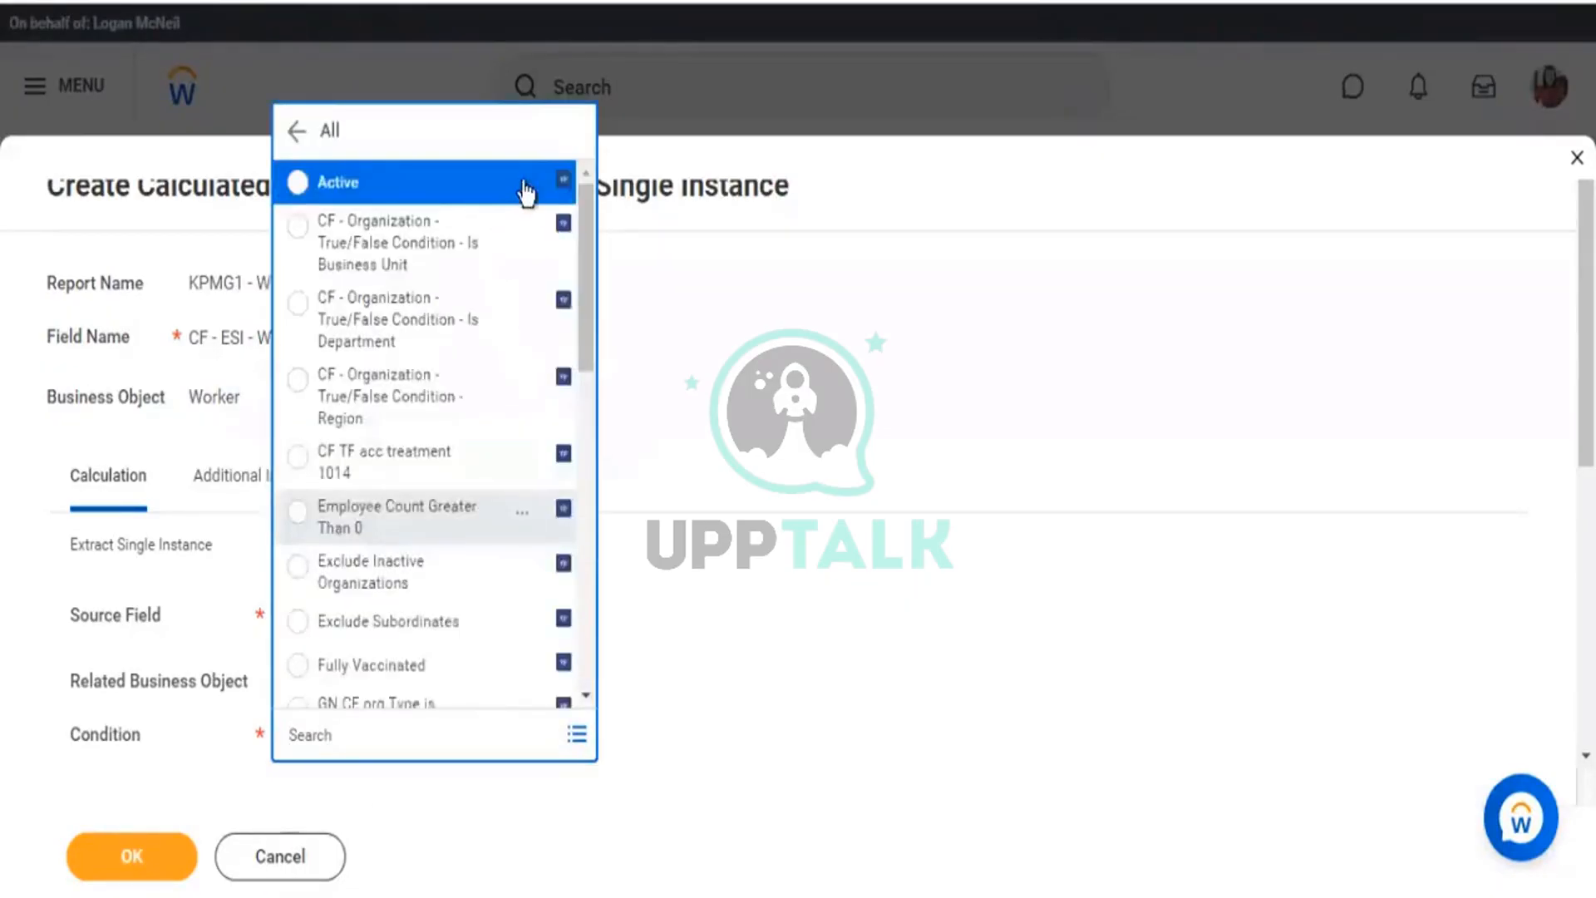
Inspect the Active condition's business object, close the list, and begin a new calculated field.
{"action": "left_click", "coordinate": [523, 184]}
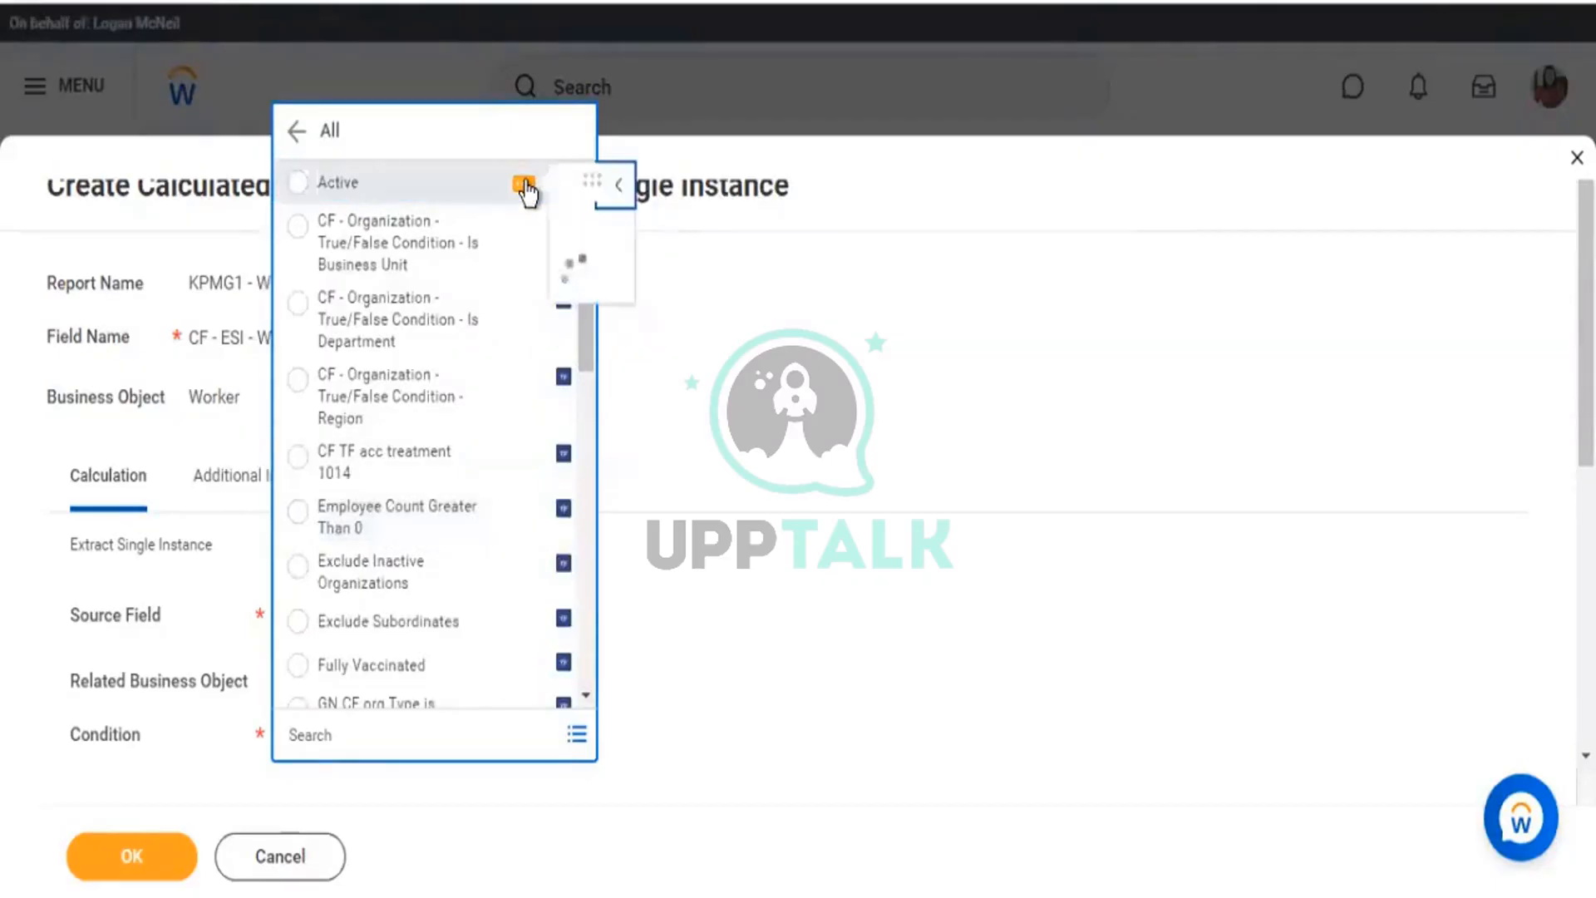
{"action": "double_click", "coordinate": [791, 445]}
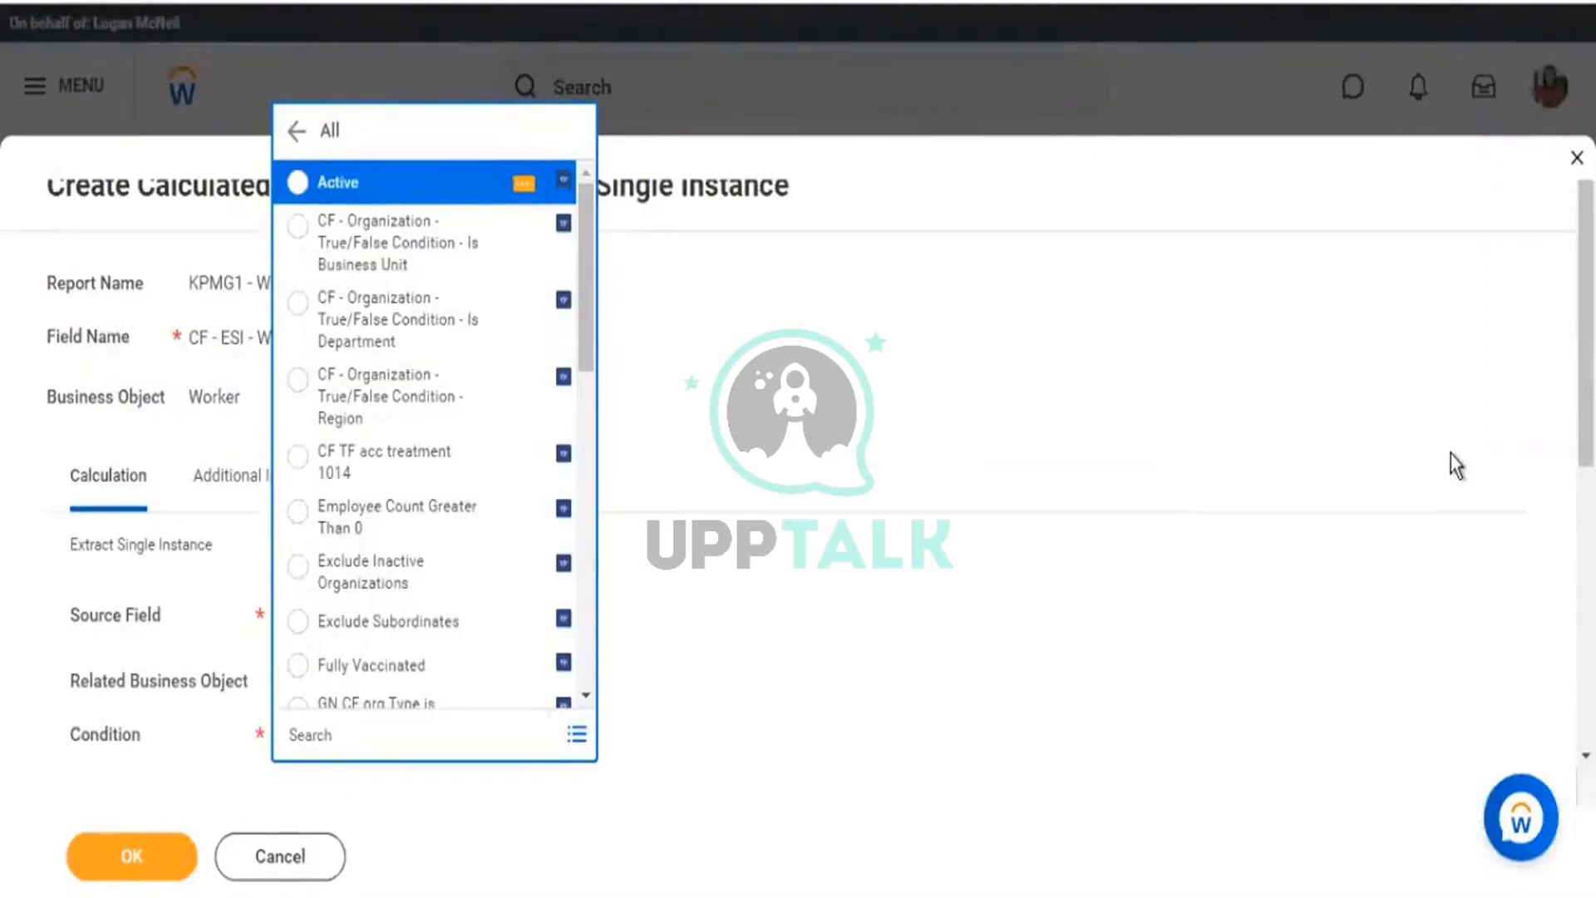
{"action": "left_click", "coordinate": [1449, 457]}
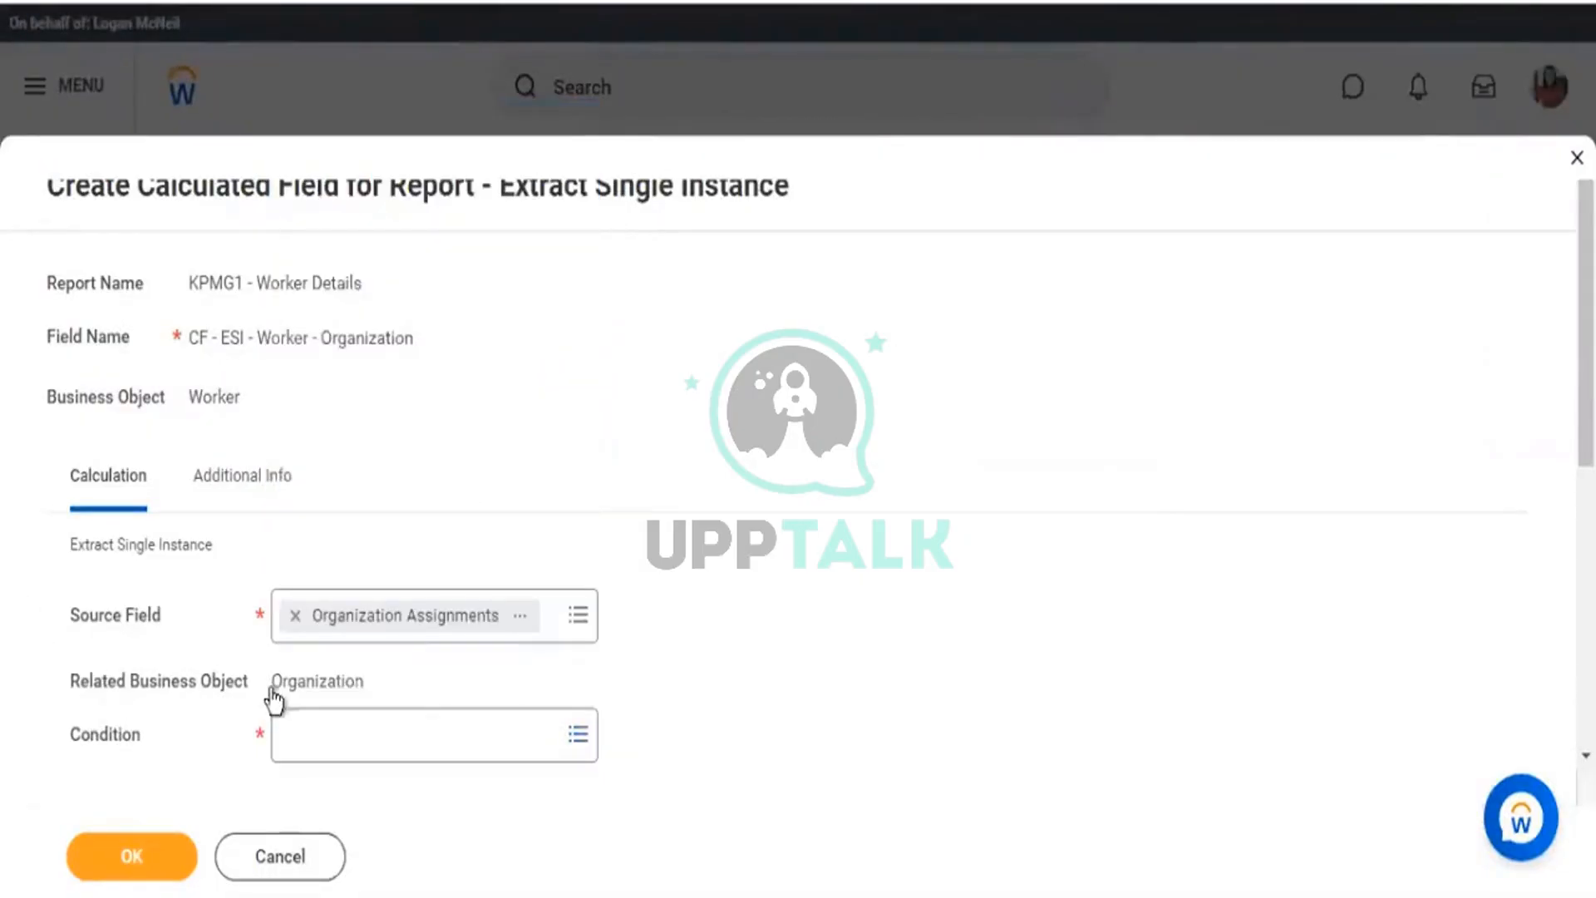
{"action": "left_click_drag", "start_coordinate": [70, 682], "coordinate": [350, 677]}
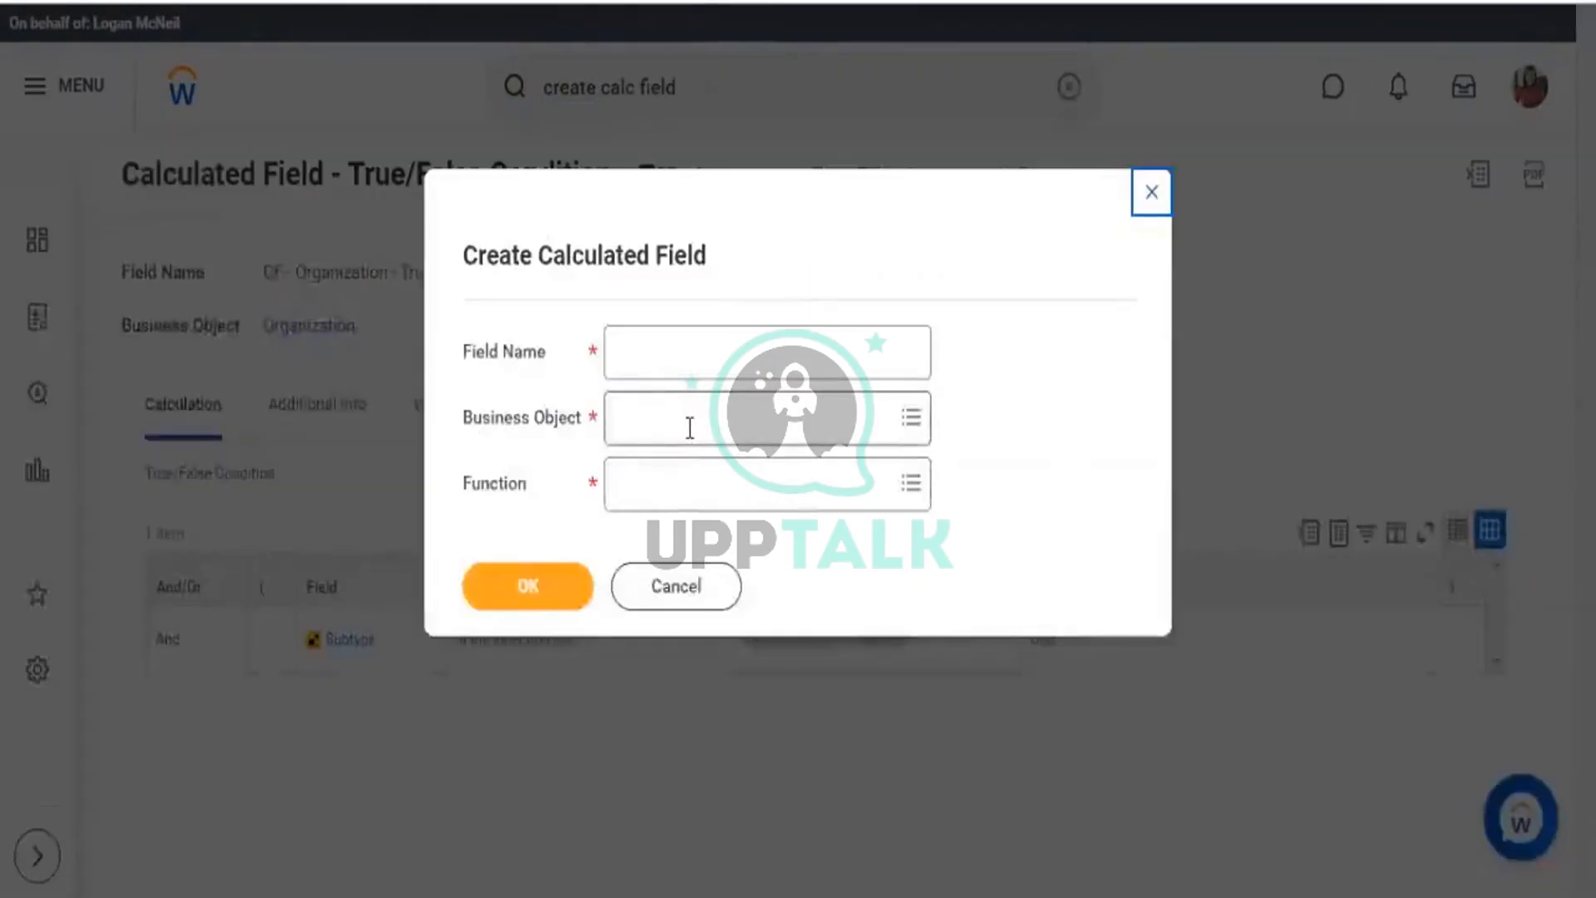
{"action": "left_click", "coordinate": [689, 428]}
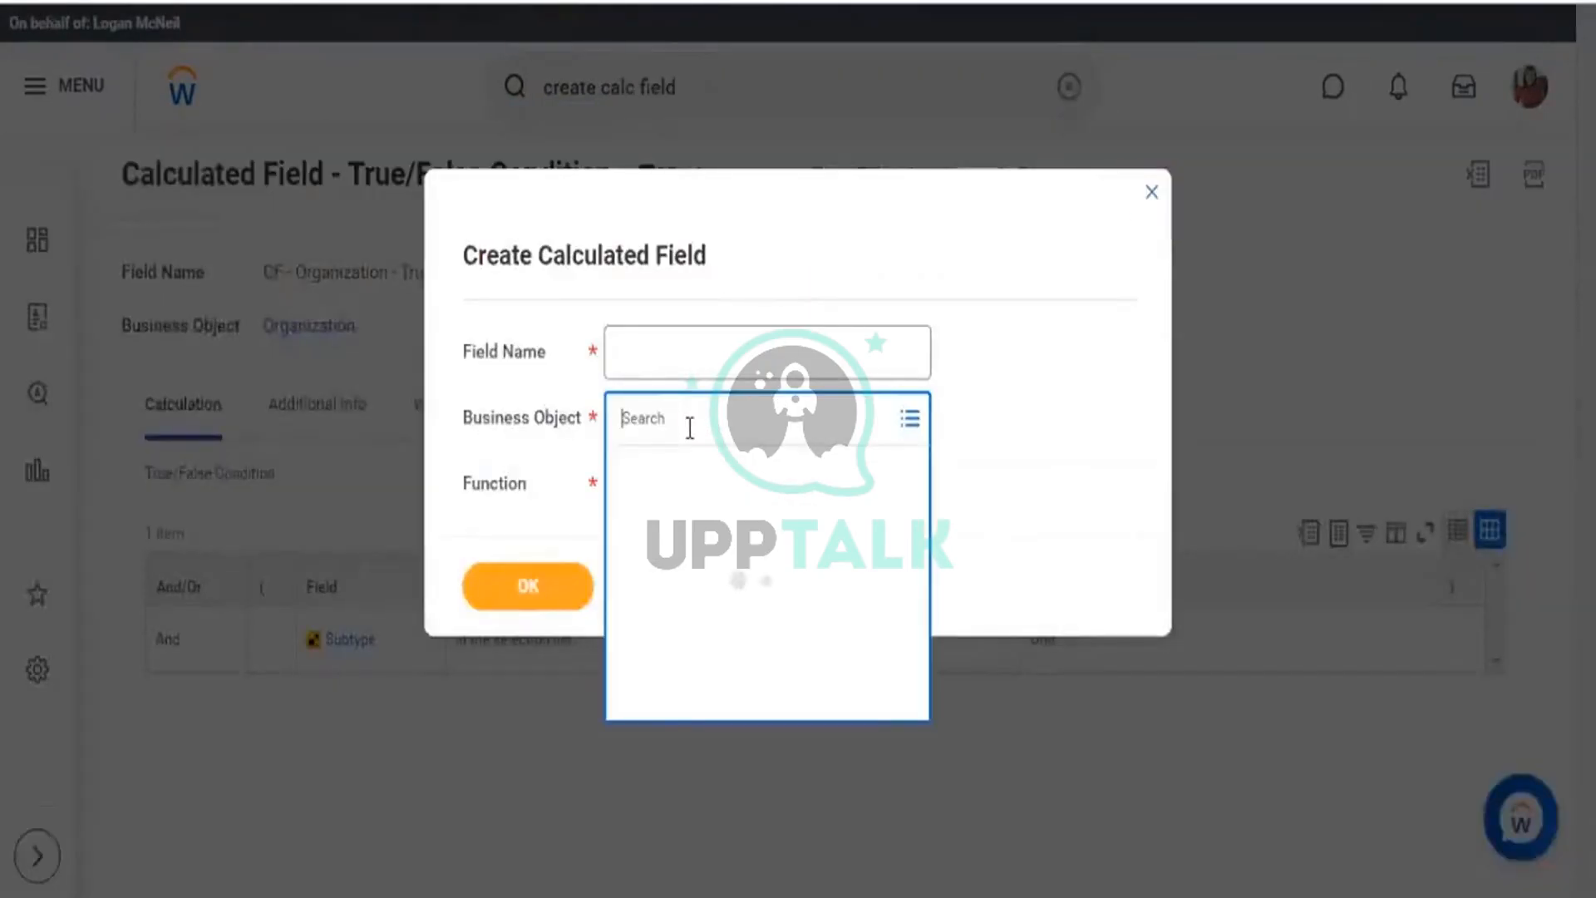
Choose Organization as the business object and True/False Condition as the function.
{"action": "type", "text": "organiza"}
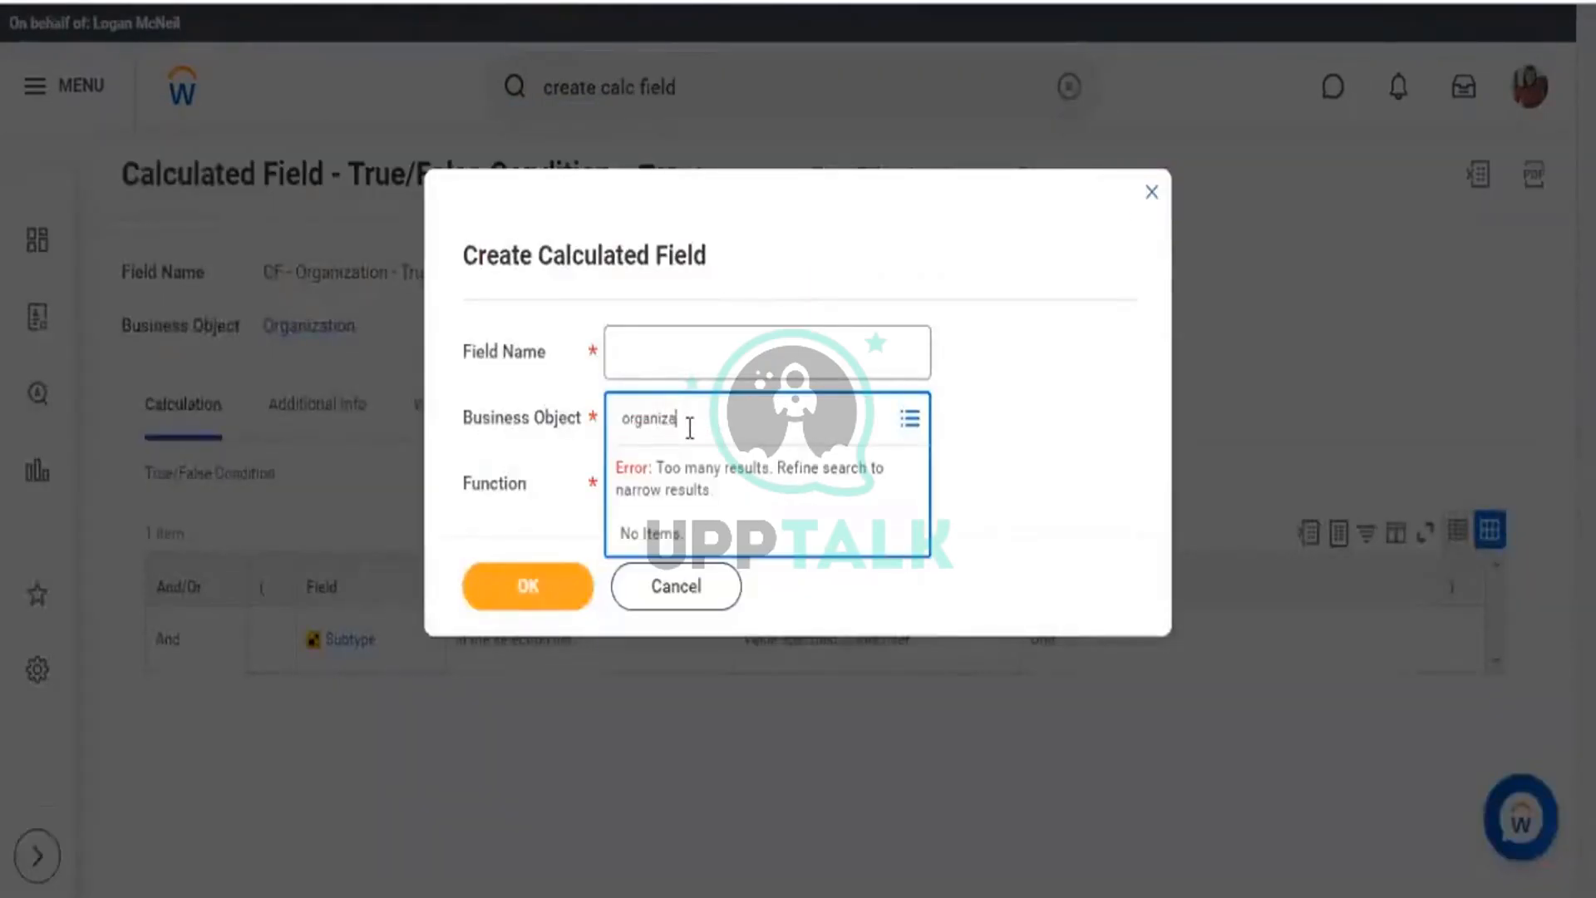
{"action": "type", "text": "tion"}
{"action": "key", "text": "Return"}
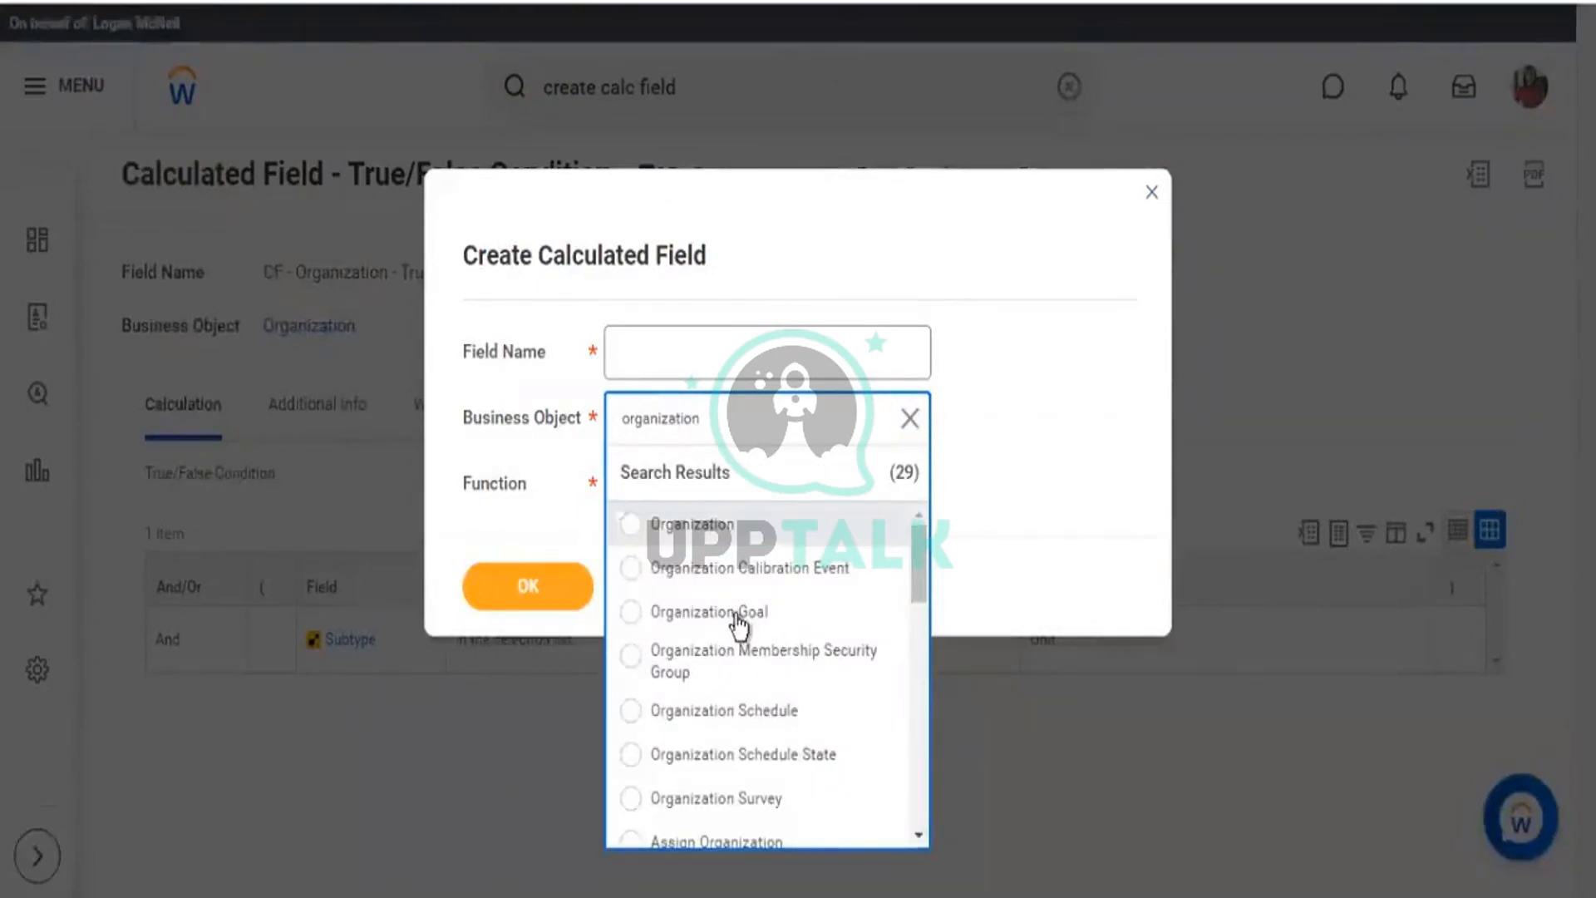
{"action": "left_click", "coordinate": [713, 524]}
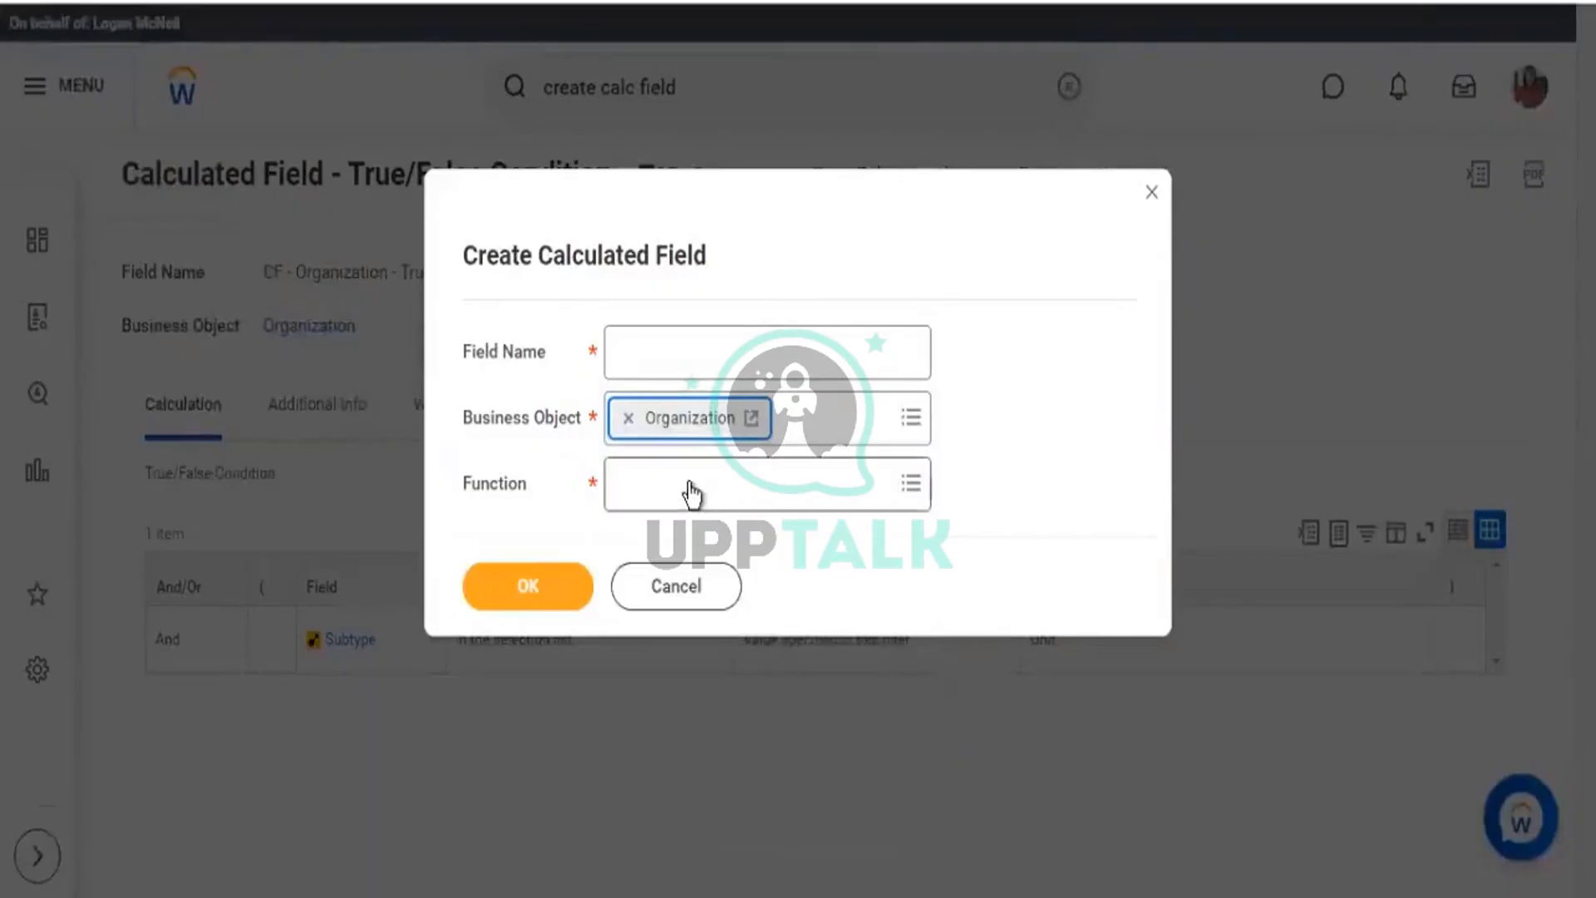
{"action": "left_click", "coordinate": [696, 493]}
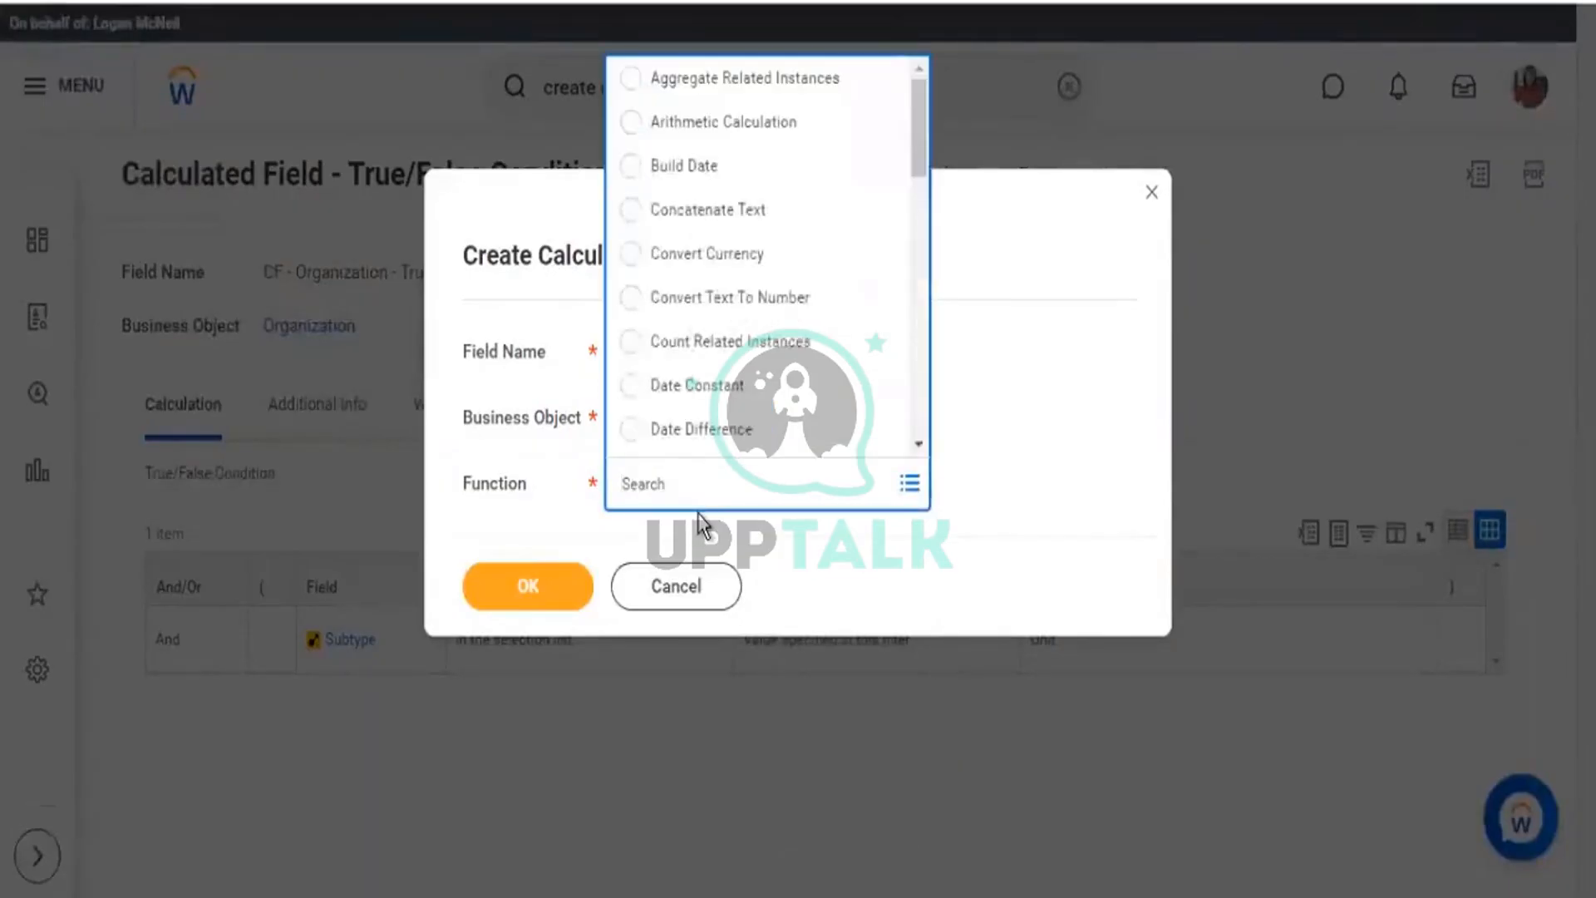
{"action": "key", "text": "Up"}
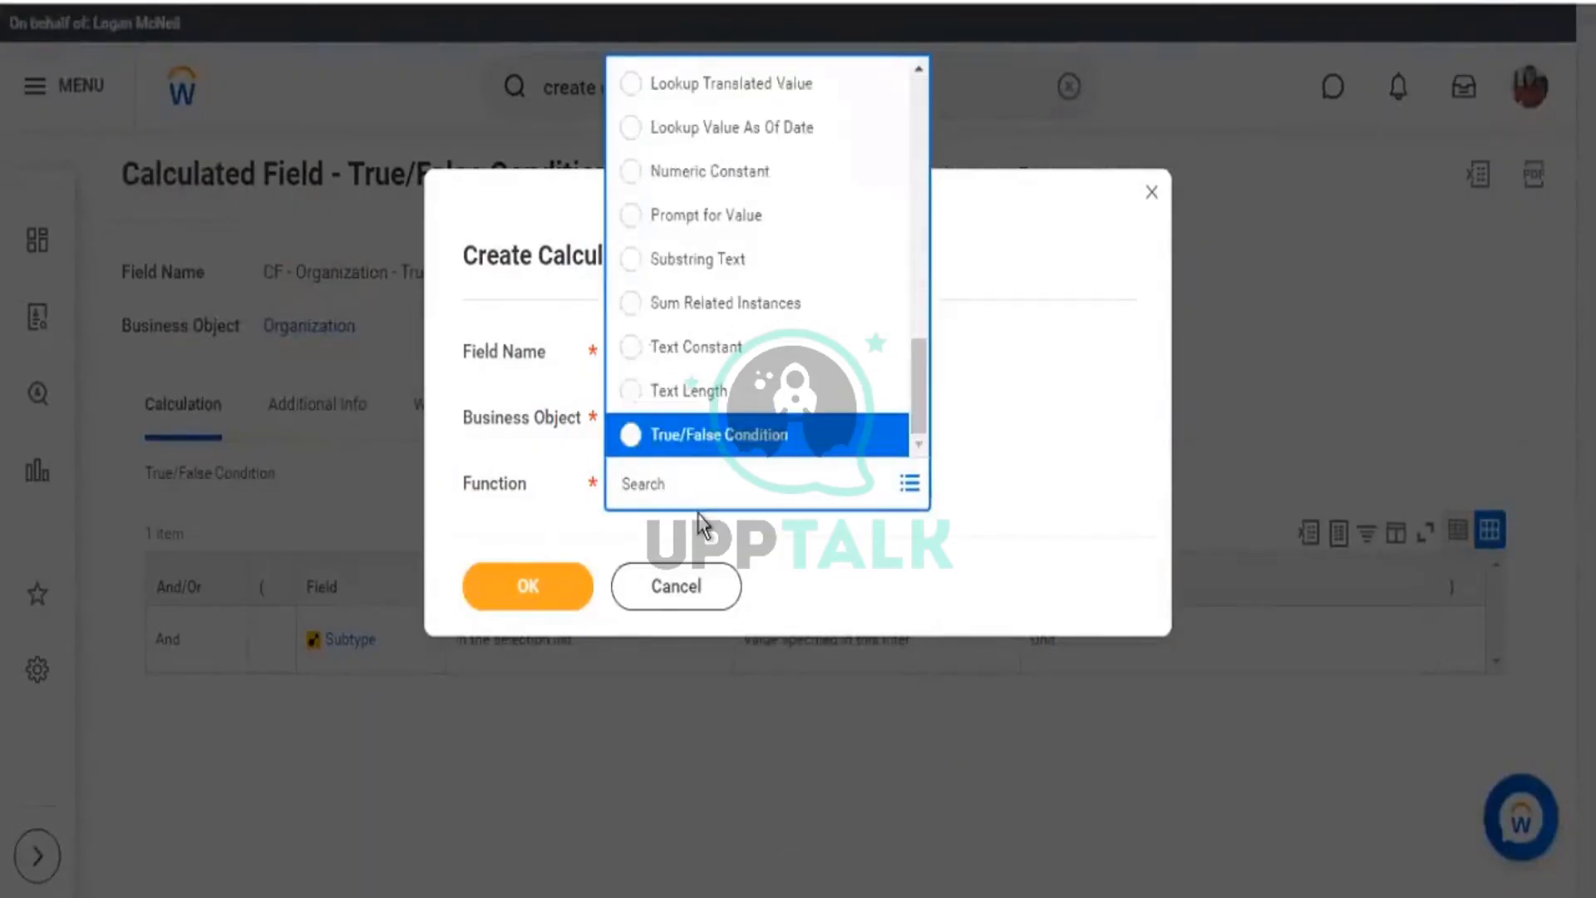
{"action": "key", "text": "Return"}
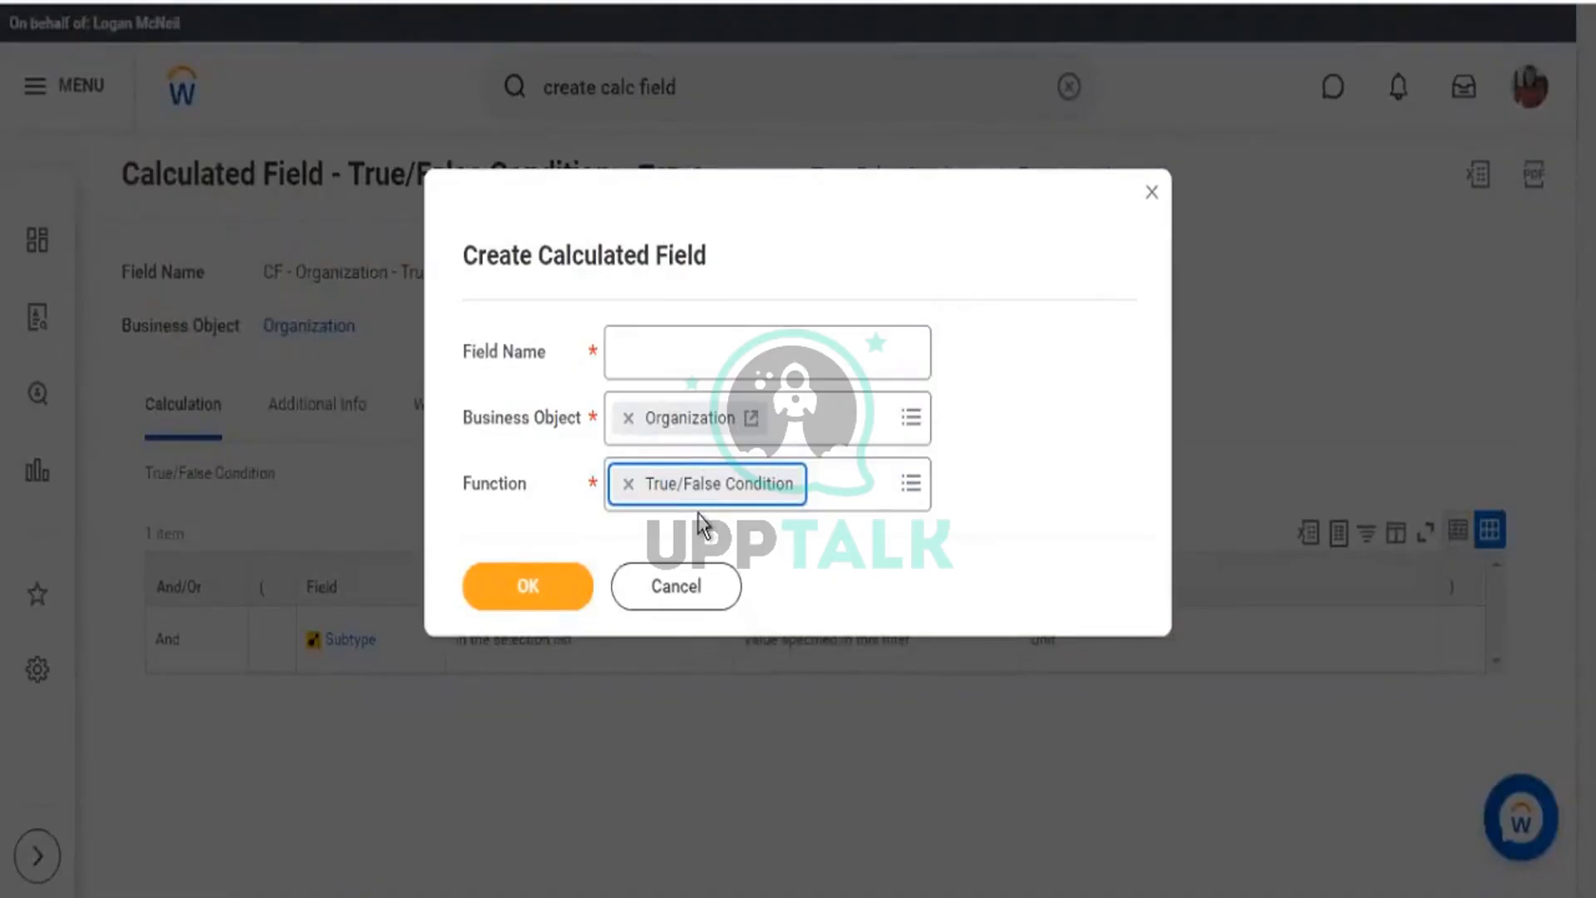
Name the new field 'CF - TF - Org - Is Company' and create it.
{"action": "left_click", "coordinate": [764, 366]}
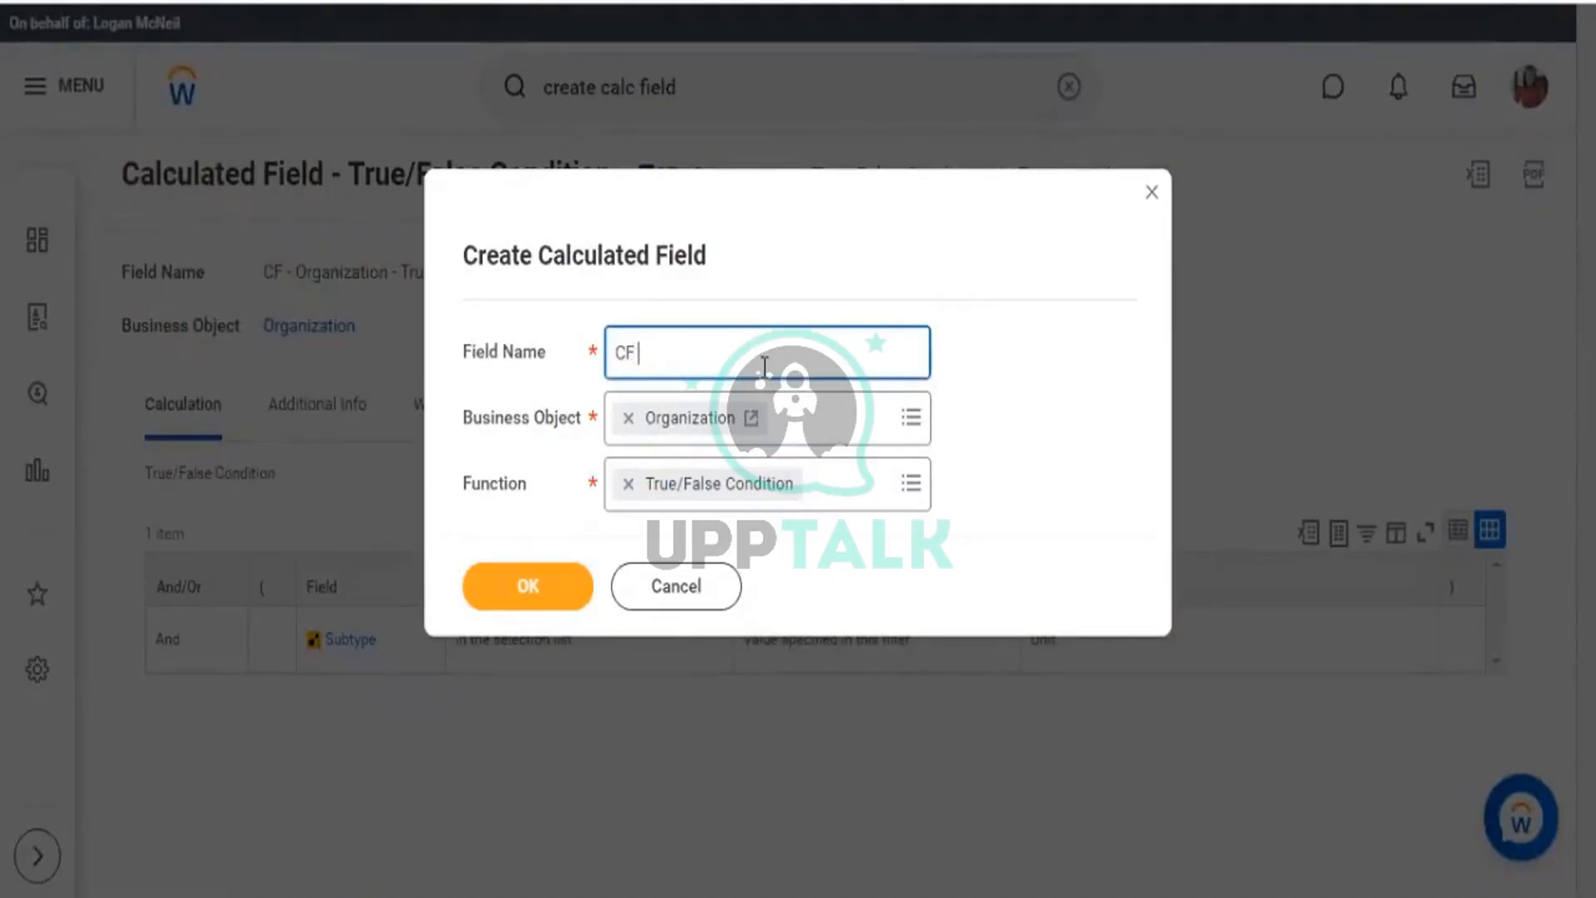
{"action": "type", "text": "CF - TF -"}
{"action": "type", "text": "Org - Is Company"}
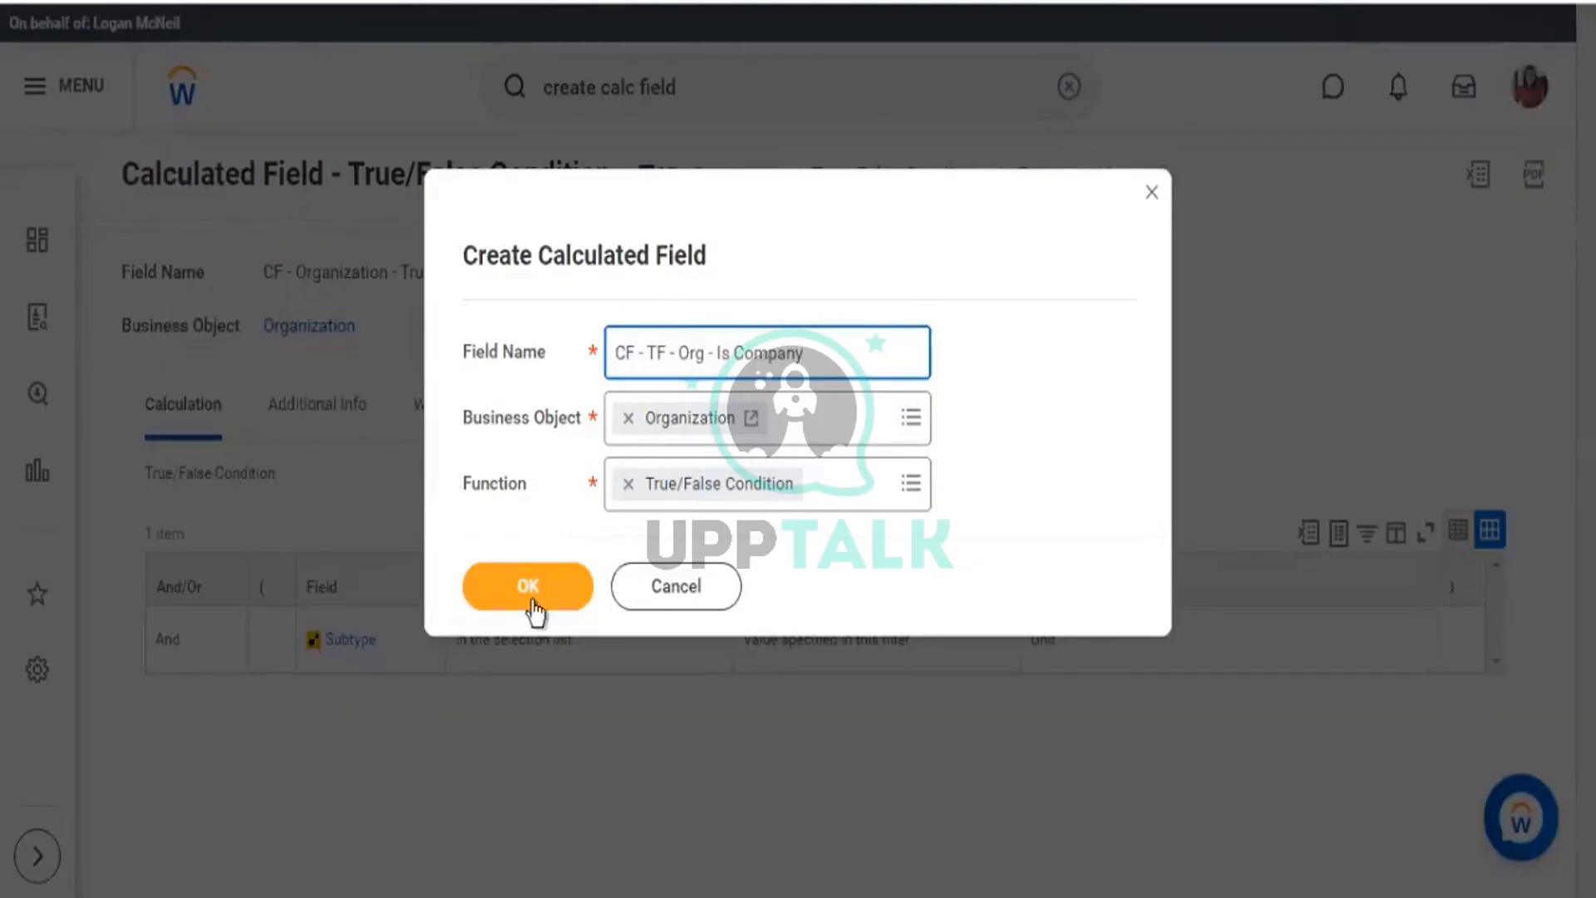
{"action": "left_click", "coordinate": [524, 594]}
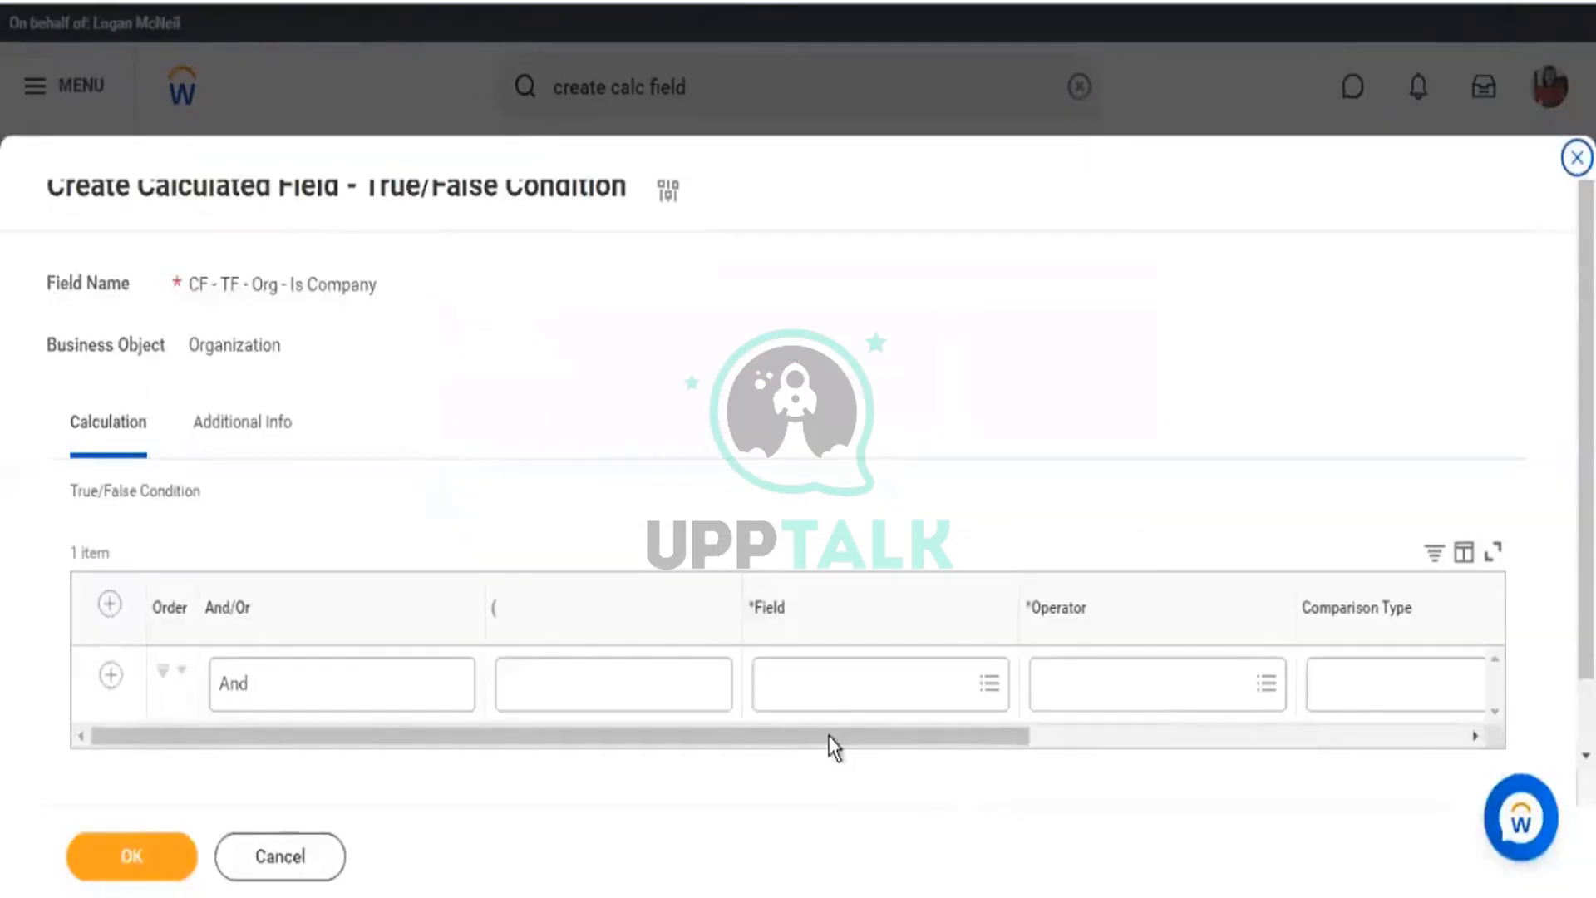
Search the first condition row's Field prompt for 'type' and select the Type field.
{"action": "left_click_drag", "start_coordinate": [829, 735], "coordinate": [1006, 742]}
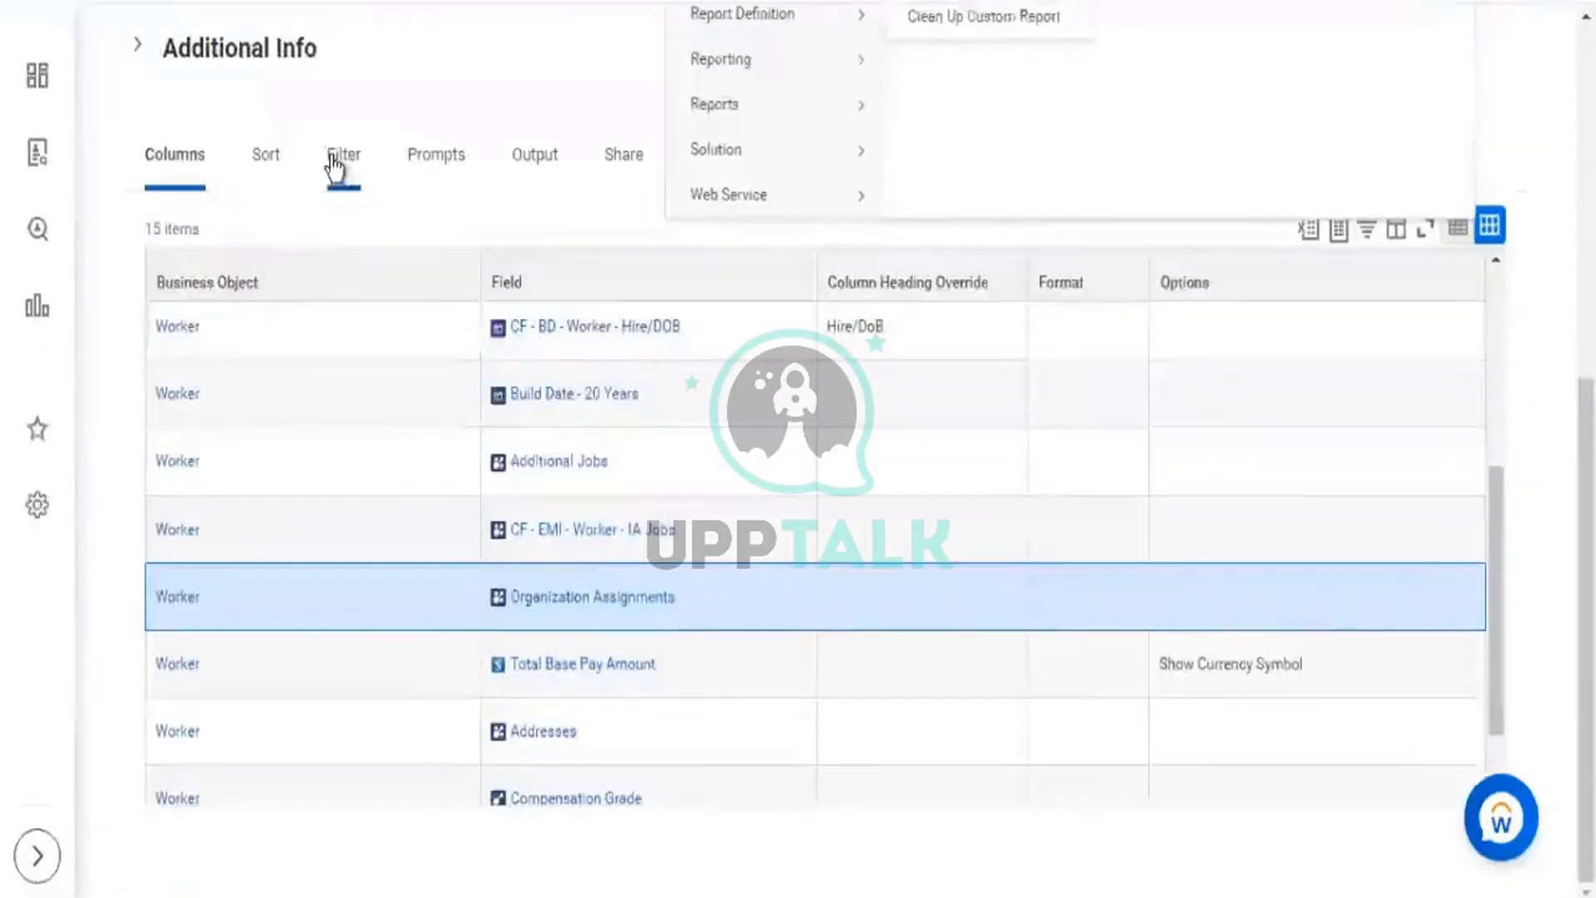
{"action": "left_click", "coordinate": [337, 158]}
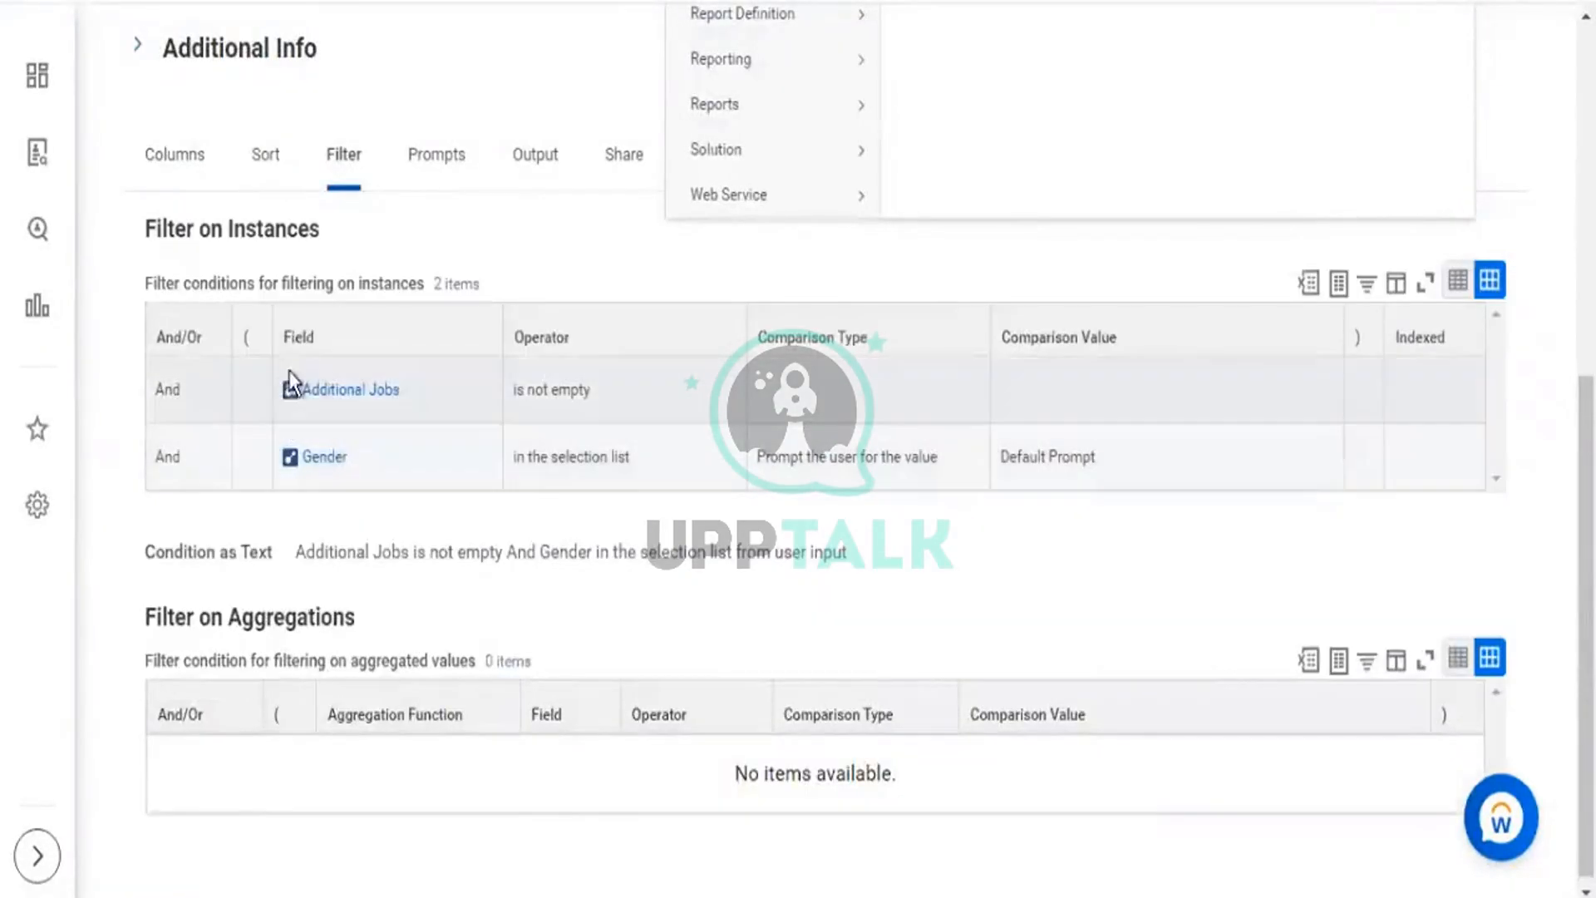
{"action": "left_click_drag", "start_coordinate": [297, 345], "coordinate": [552, 332]}
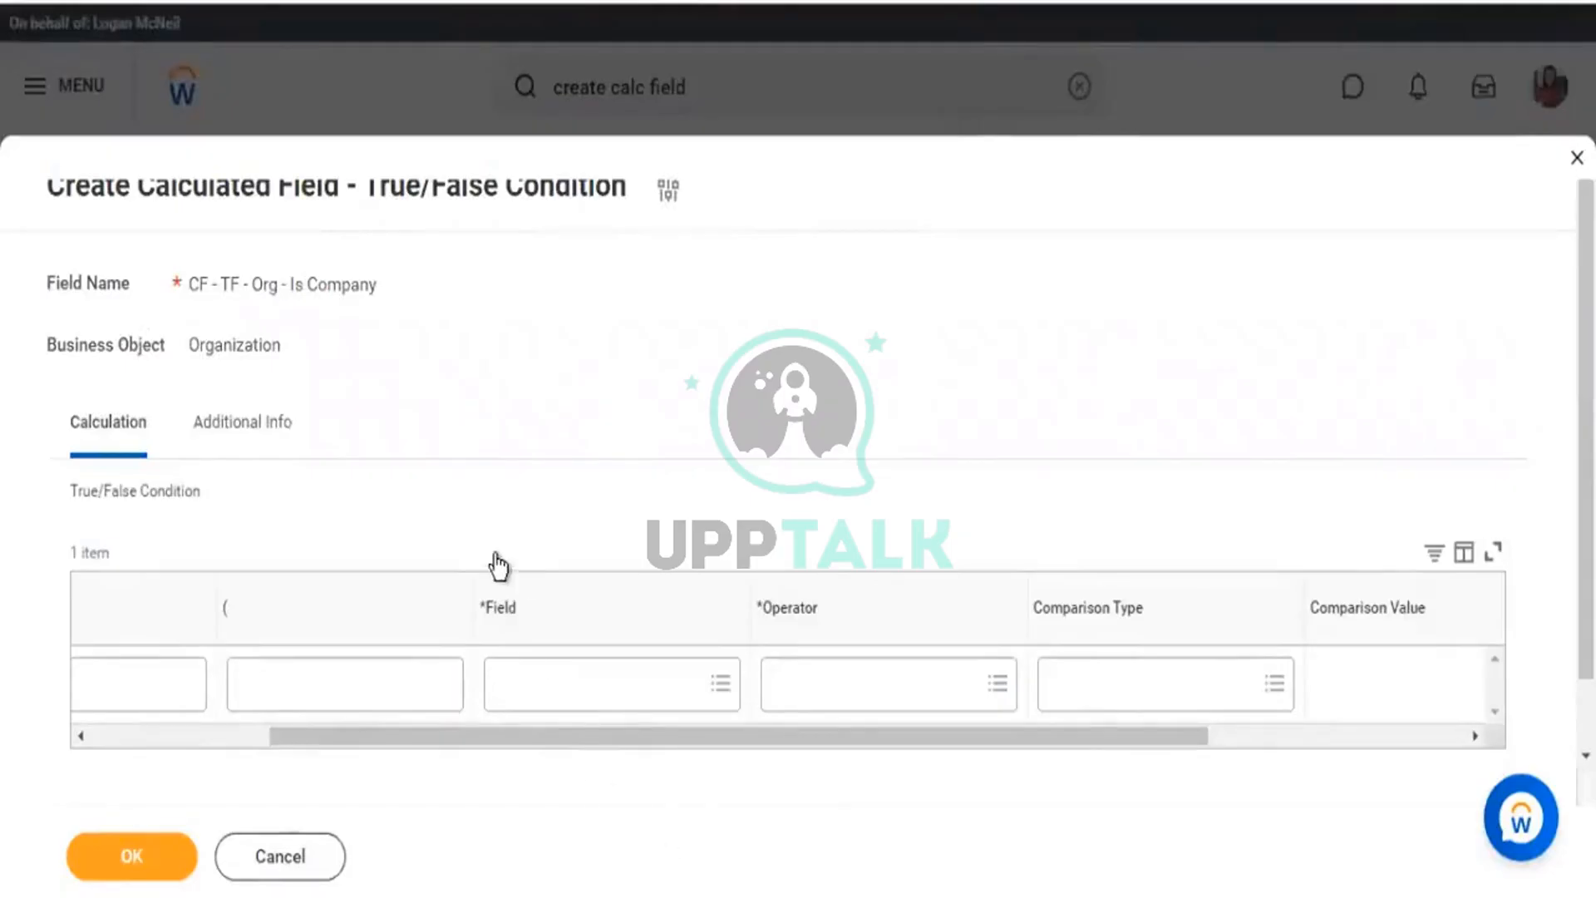
{"action": "left_click_drag", "start_coordinate": [493, 615], "coordinate": [1211, 702]}
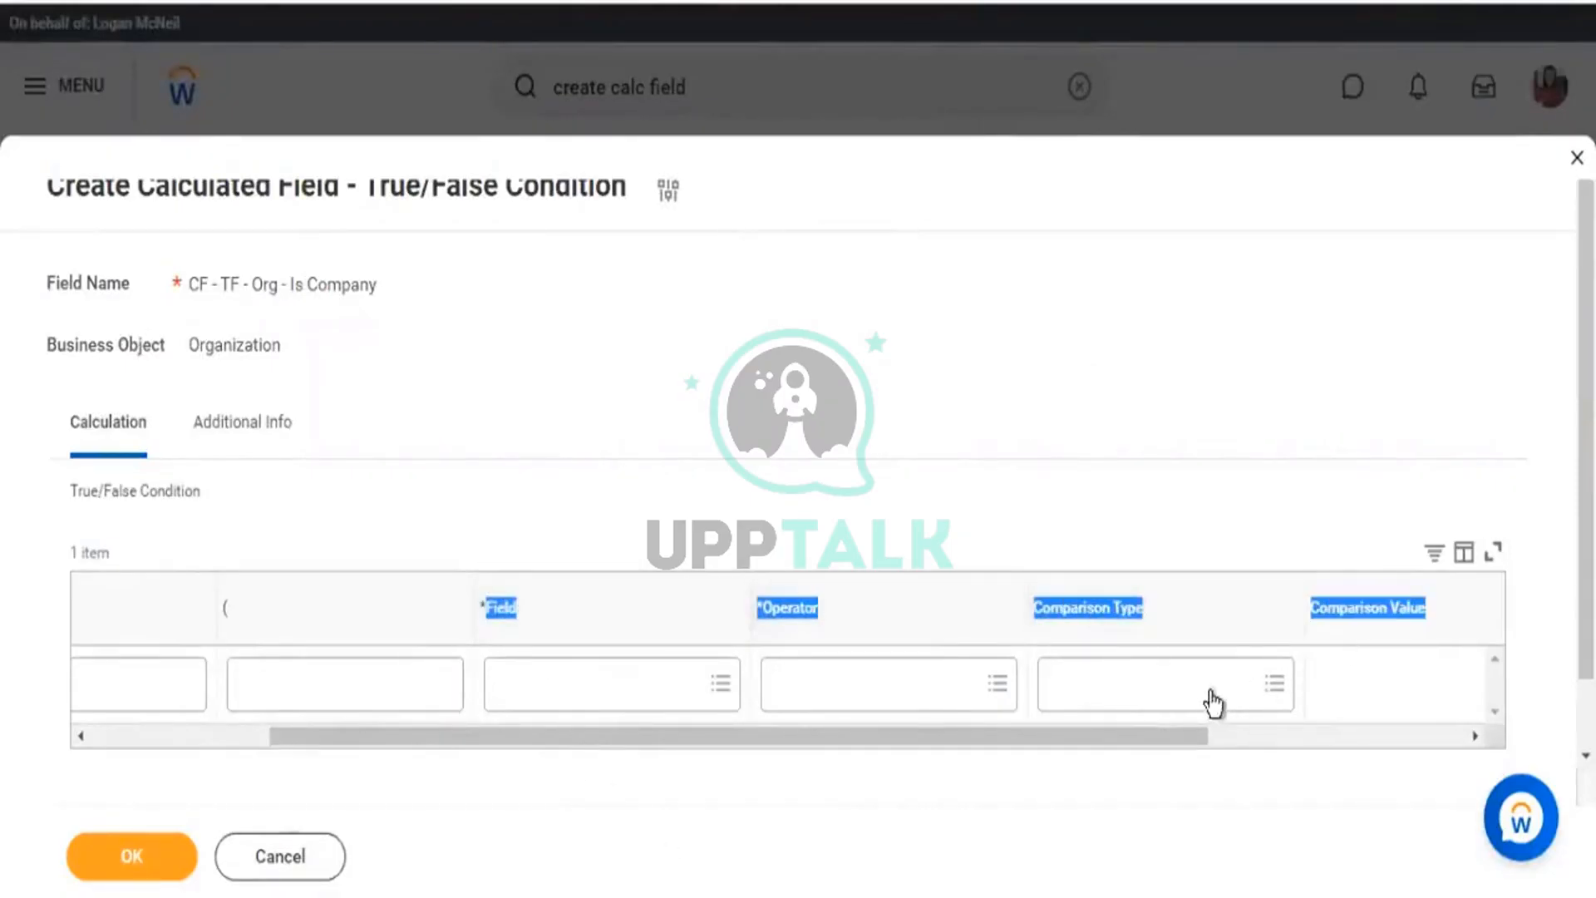
{"action": "left_click", "coordinate": [541, 698]}
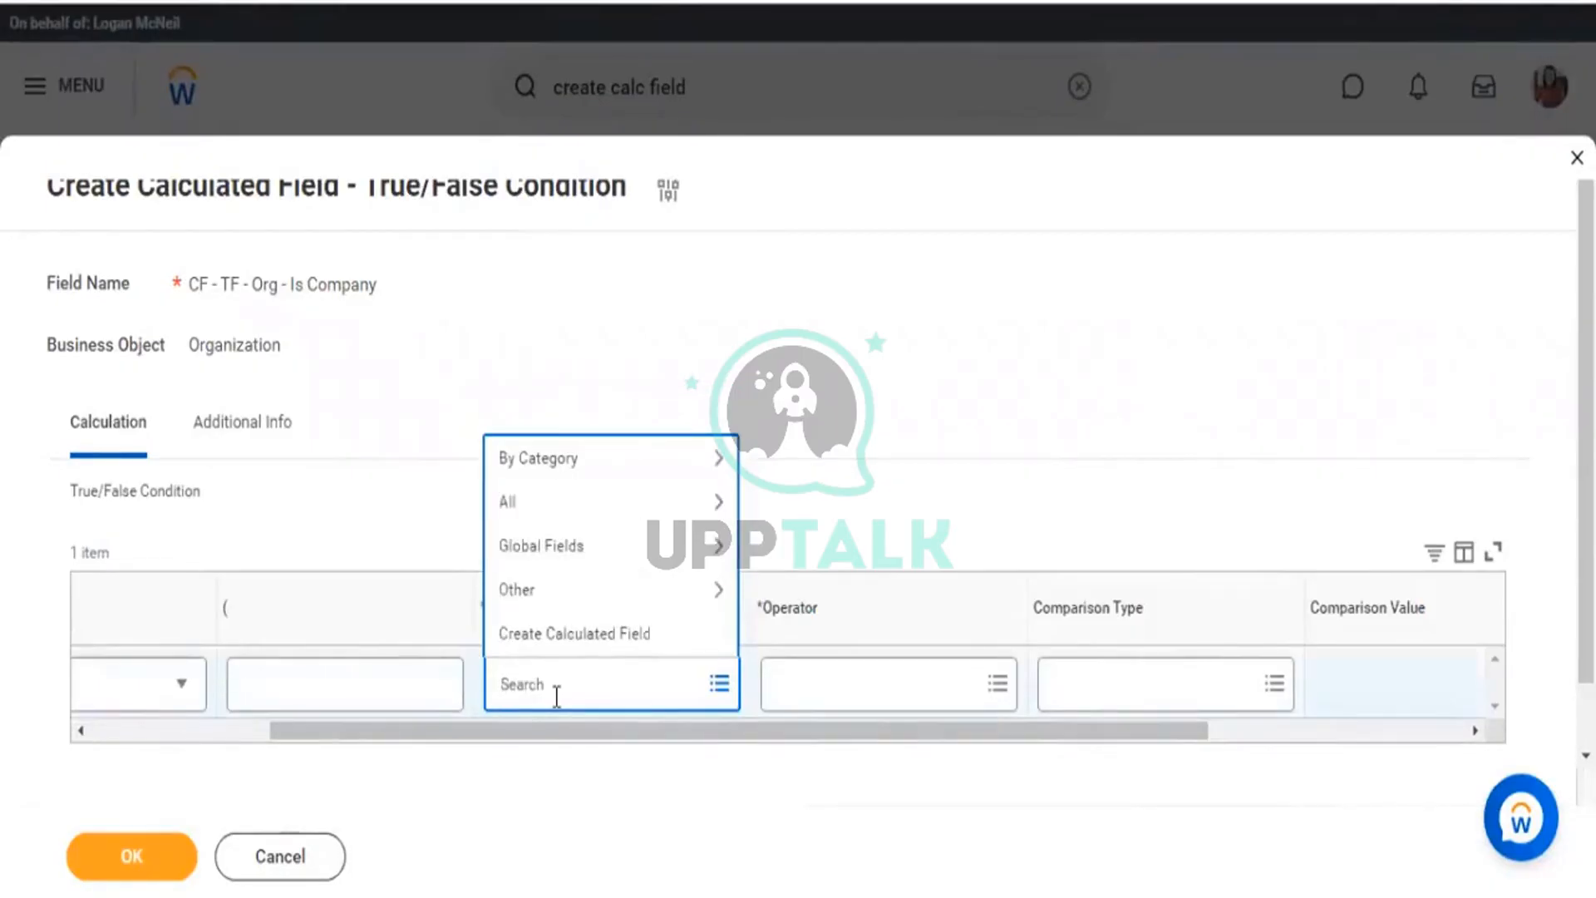
{"action": "type", "text": "type"}
{"action": "key", "text": "Return"}
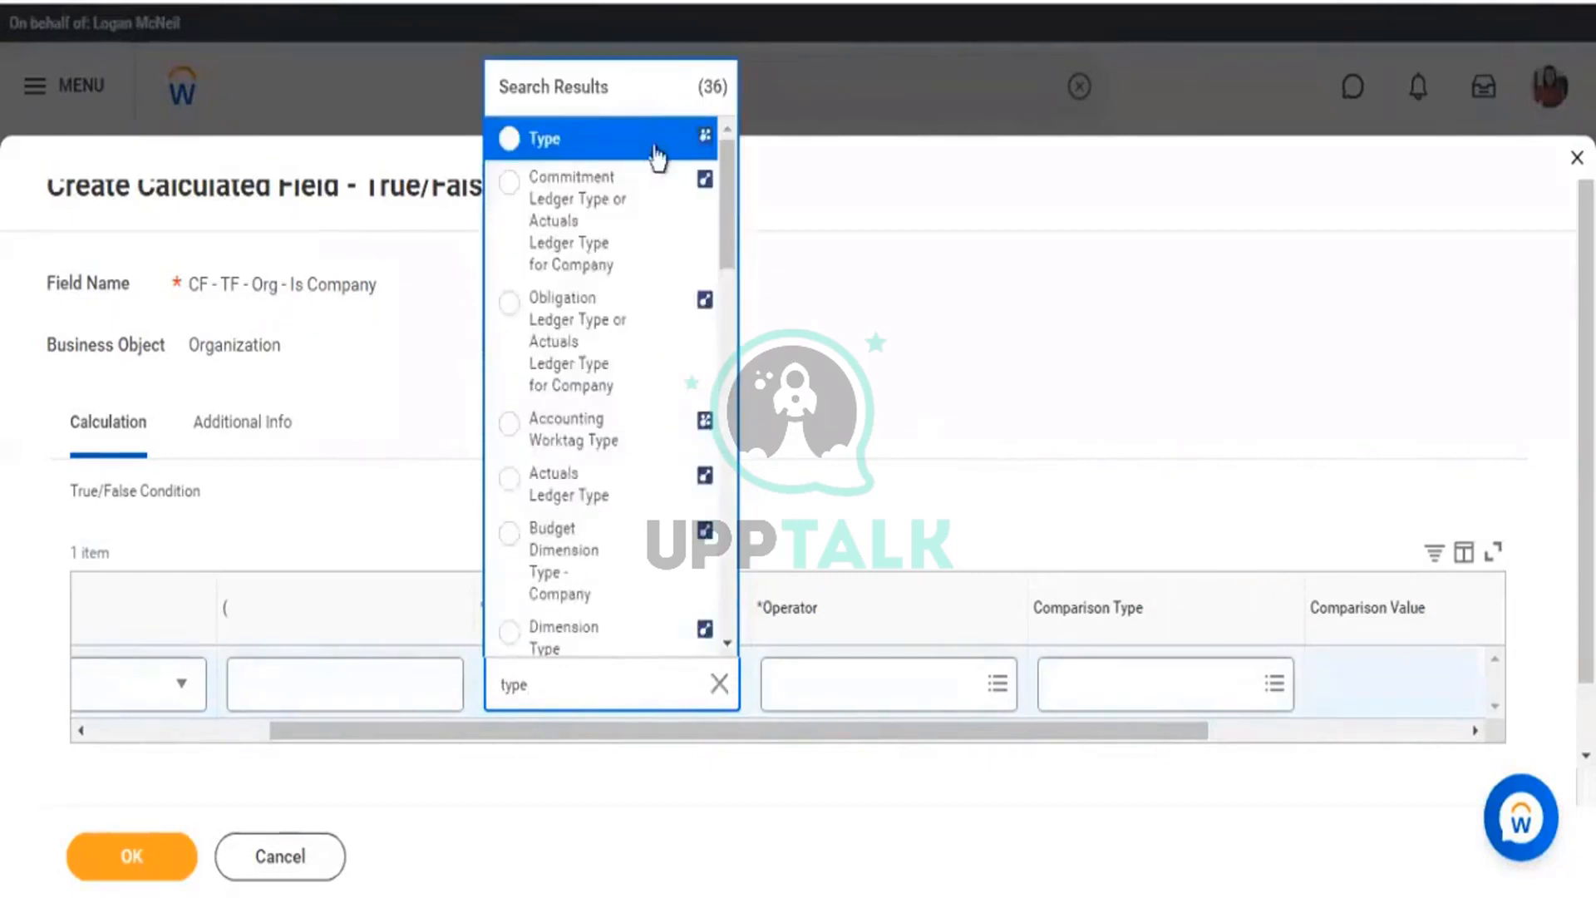
{"action": "left_click", "coordinate": [667, 140]}
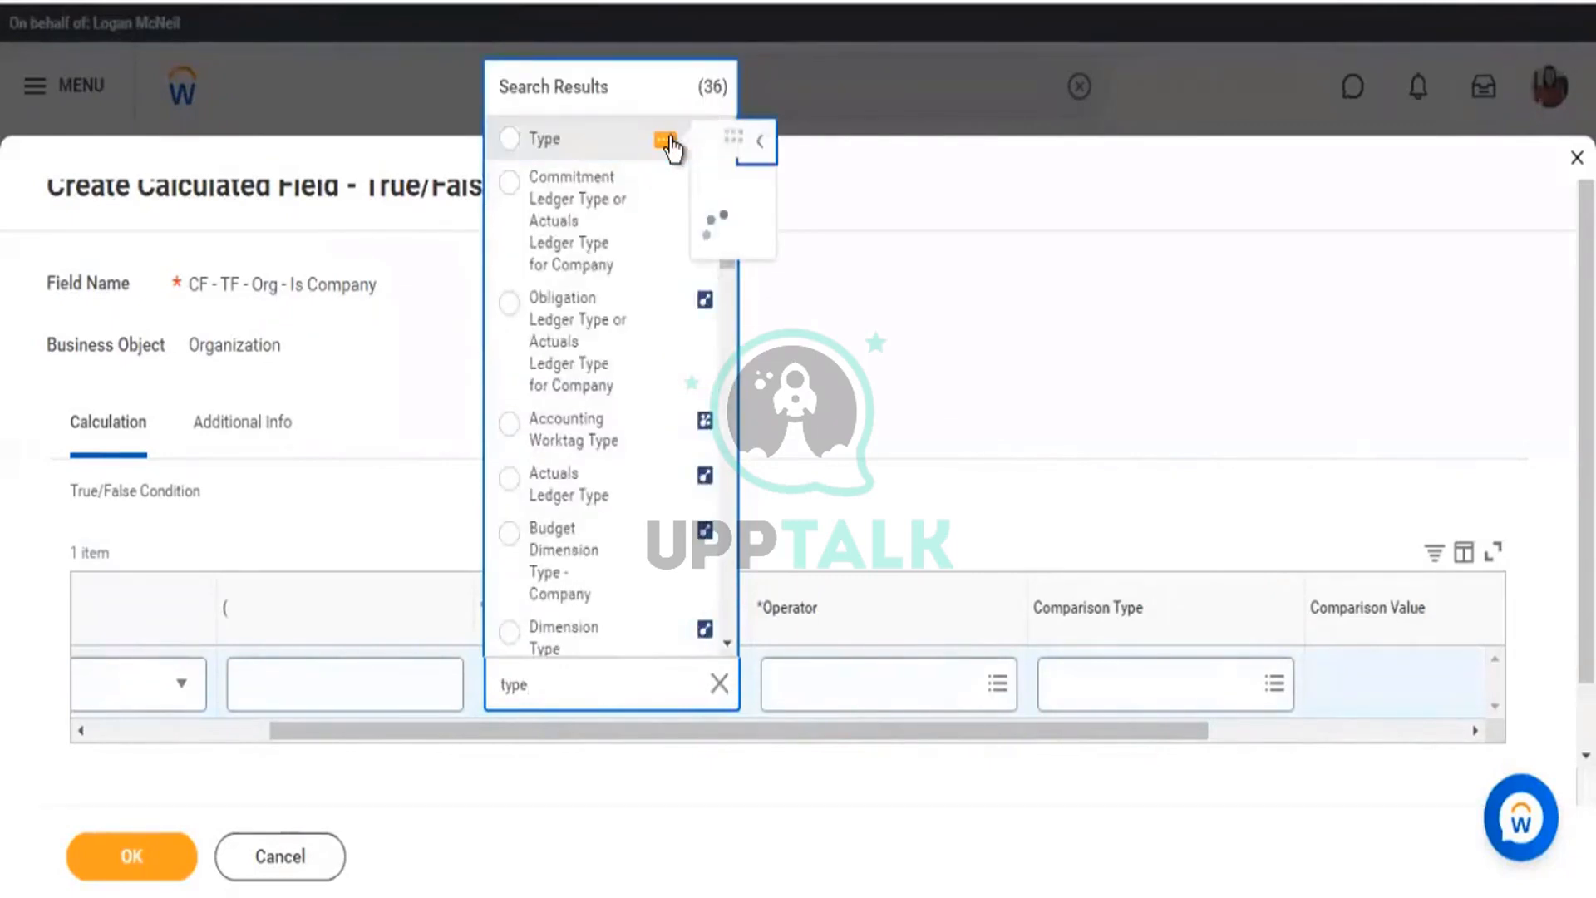
{"action": "left_click", "coordinate": [553, 148]}
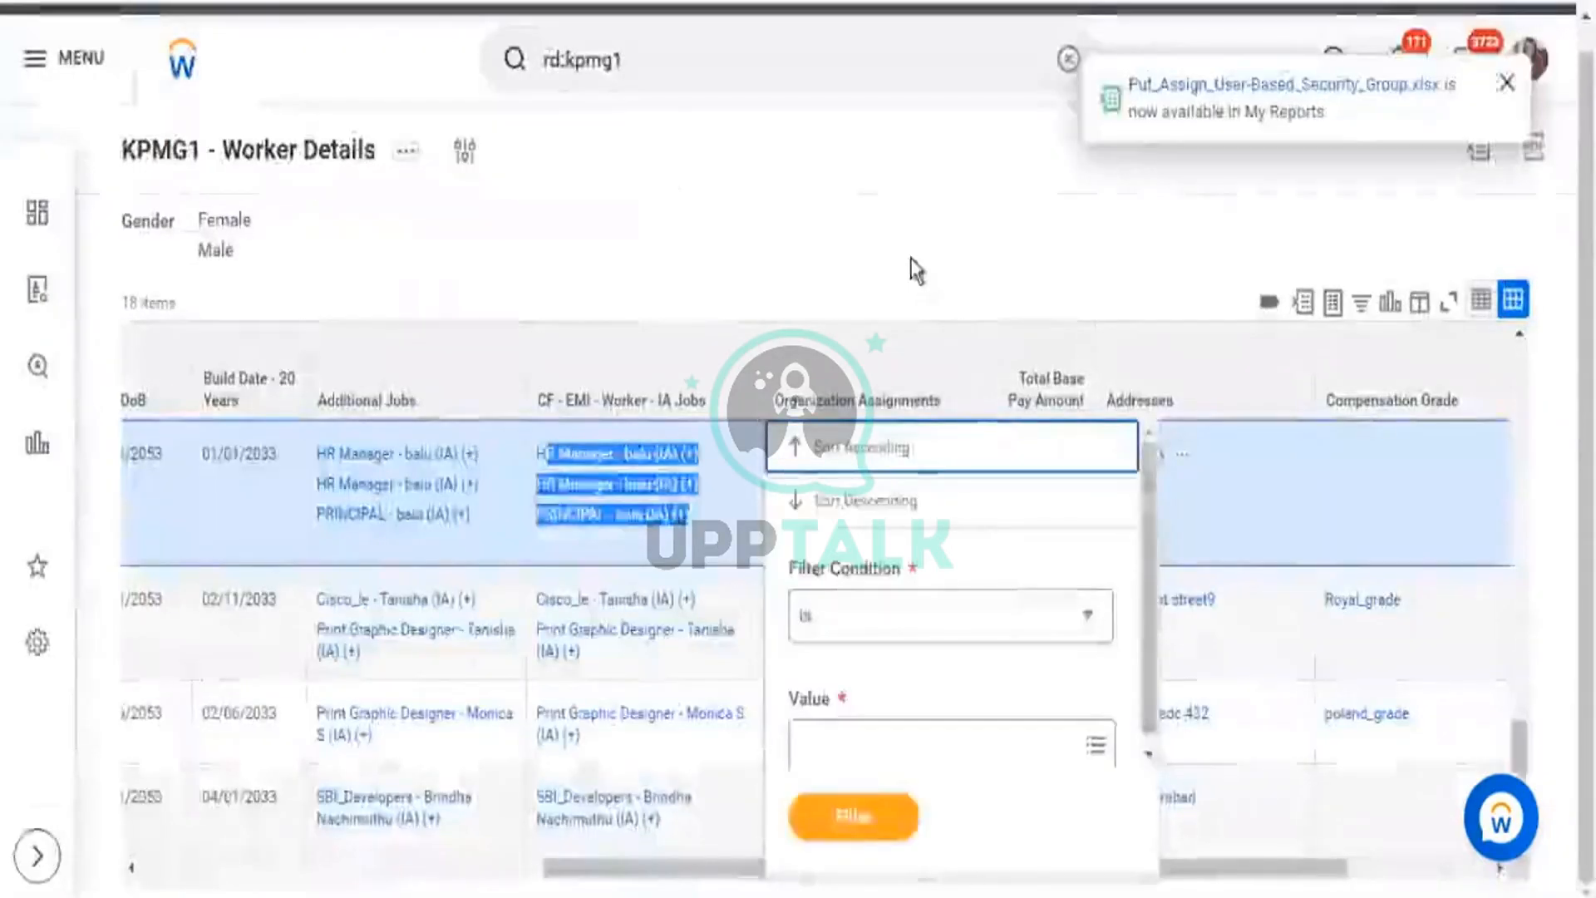
Dismiss the Organization Assignments column options and scroll down through the report rows.
{"action": "left_click", "coordinate": [750, 517]}
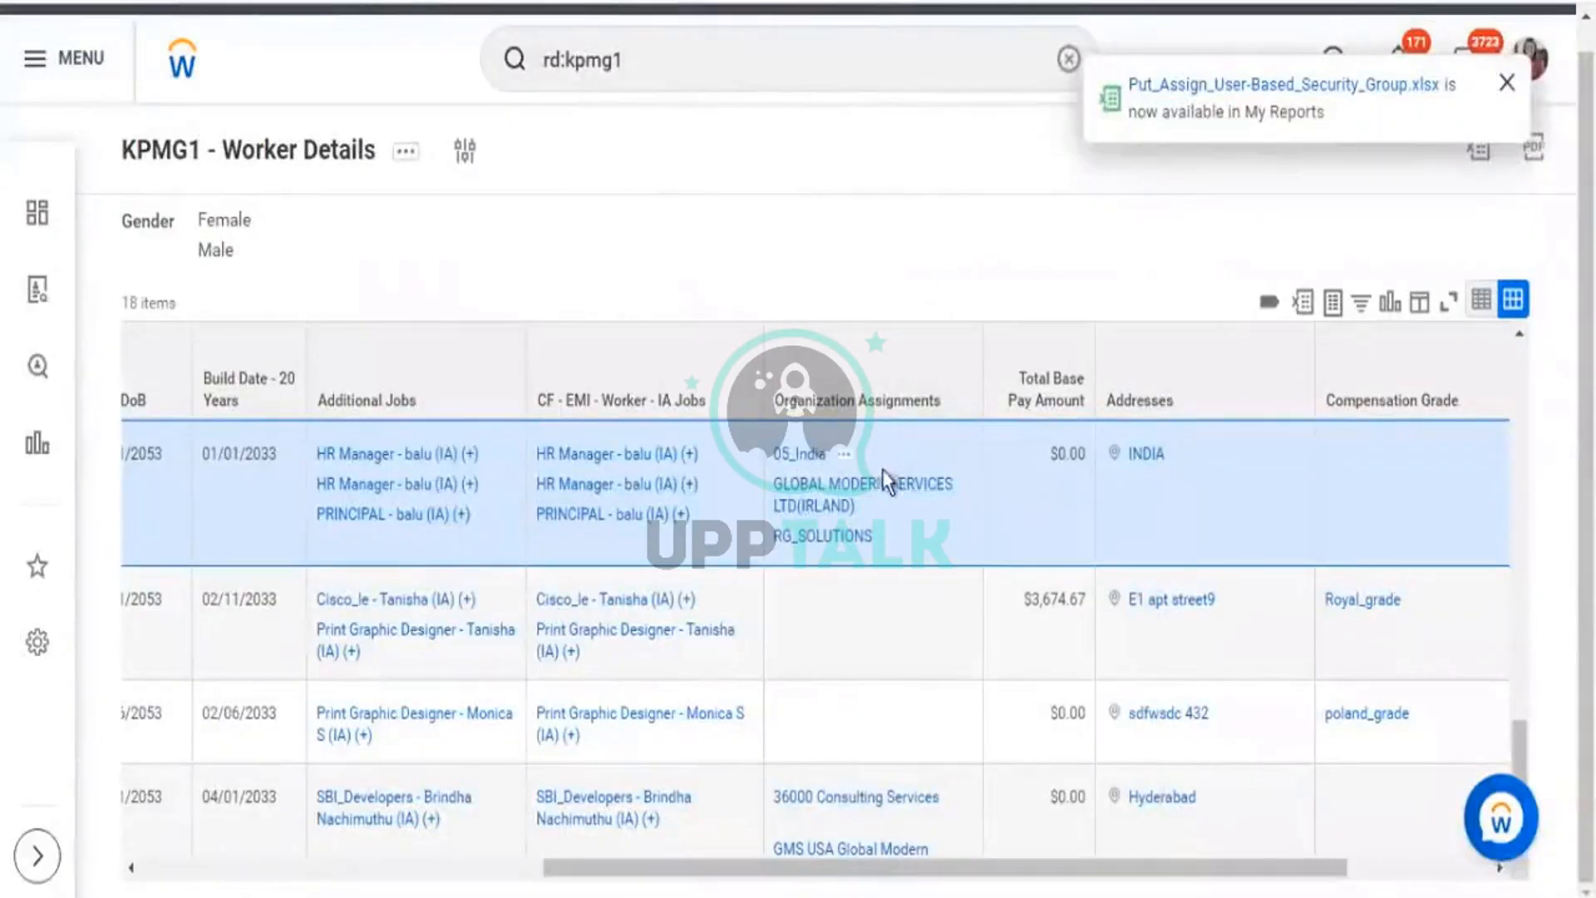
{"action": "scroll", "coordinate": [879, 605], "scroll_direction": "down", "scroll_amount": 1}
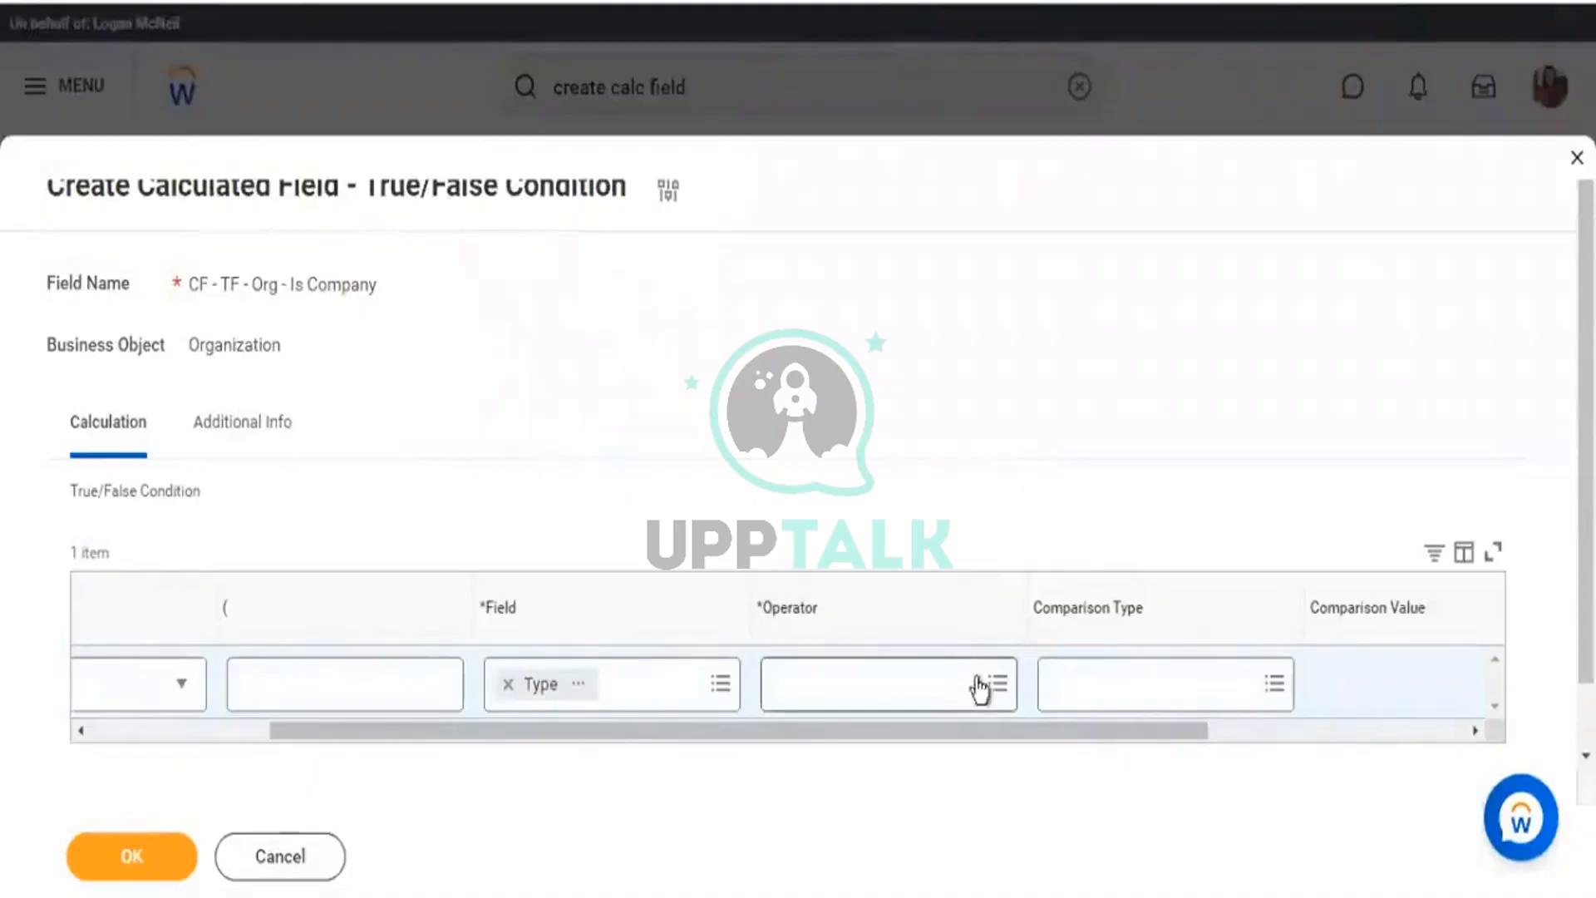
Set the condition operator to 'any in the selection list'.
{"action": "left_click", "coordinate": [919, 691]}
{"action": "left_click", "coordinate": [856, 584]}
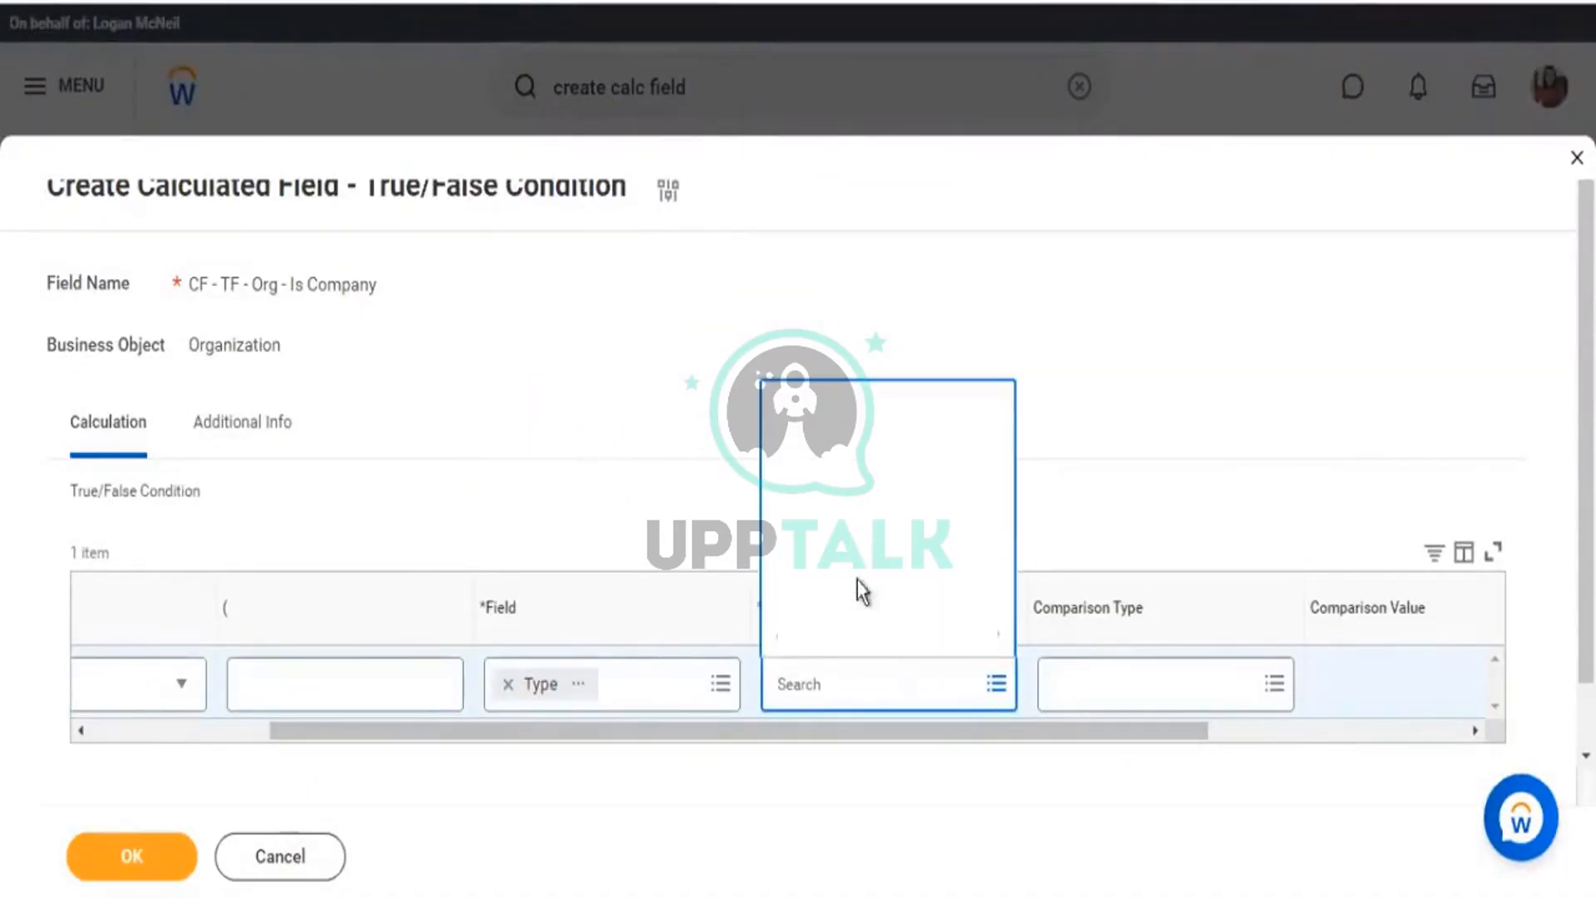
{"action": "left_click", "coordinate": [845, 504]}
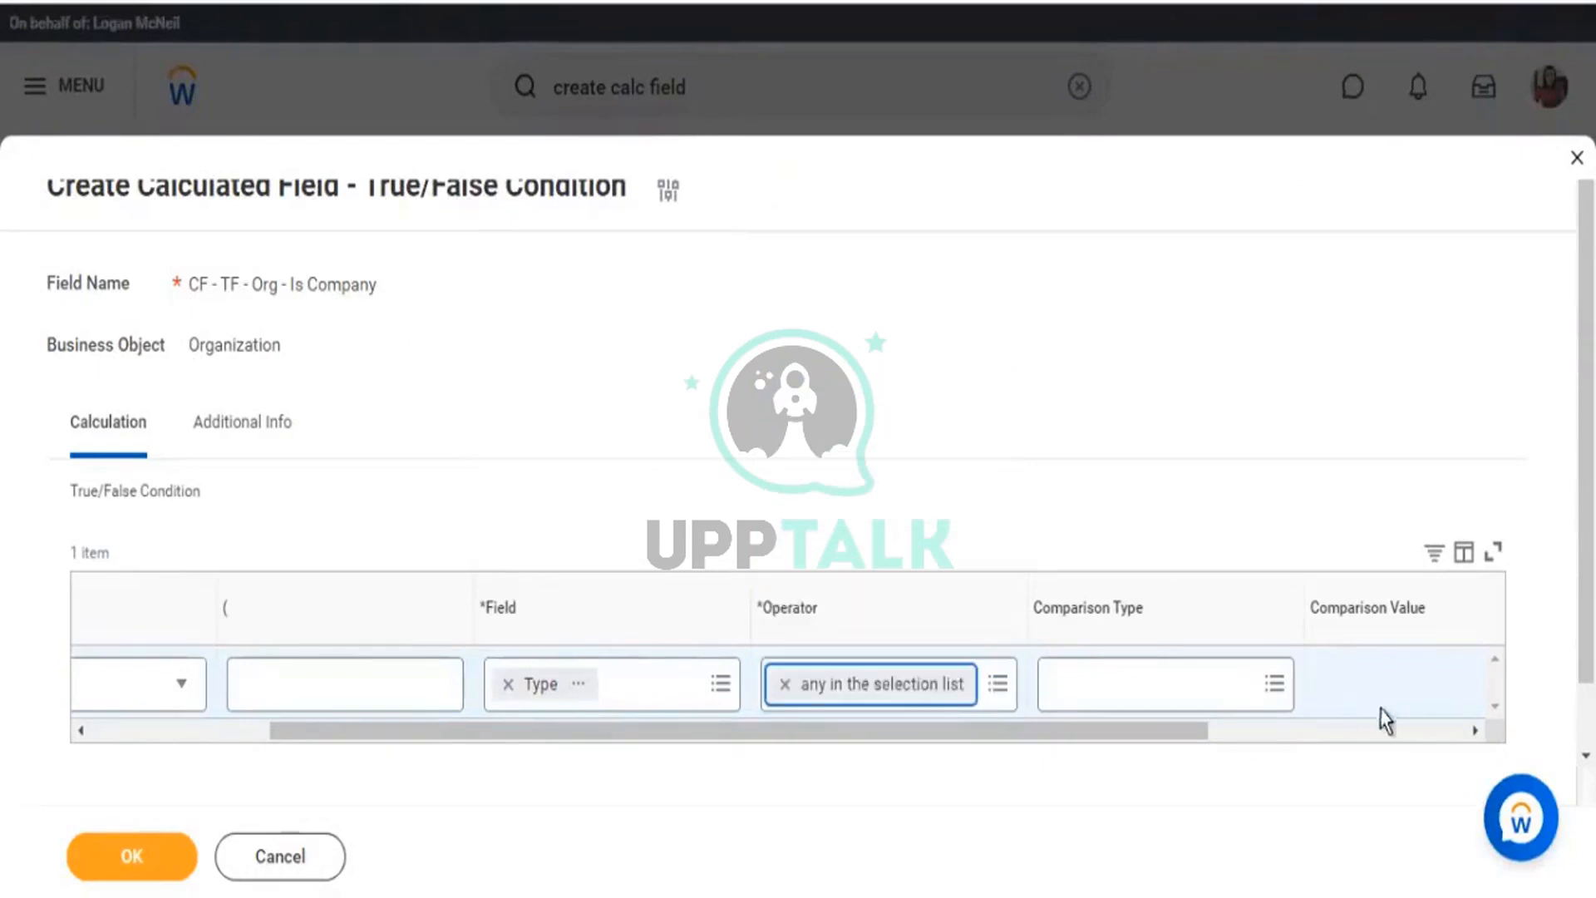
{"action": "scroll", "coordinate": [1297, 731], "scroll_direction": "right", "scroll_amount": 3}
Search for 'company', pick Company as the comparison value, and save the field.
{"action": "left_click", "coordinate": [1282, 681]}
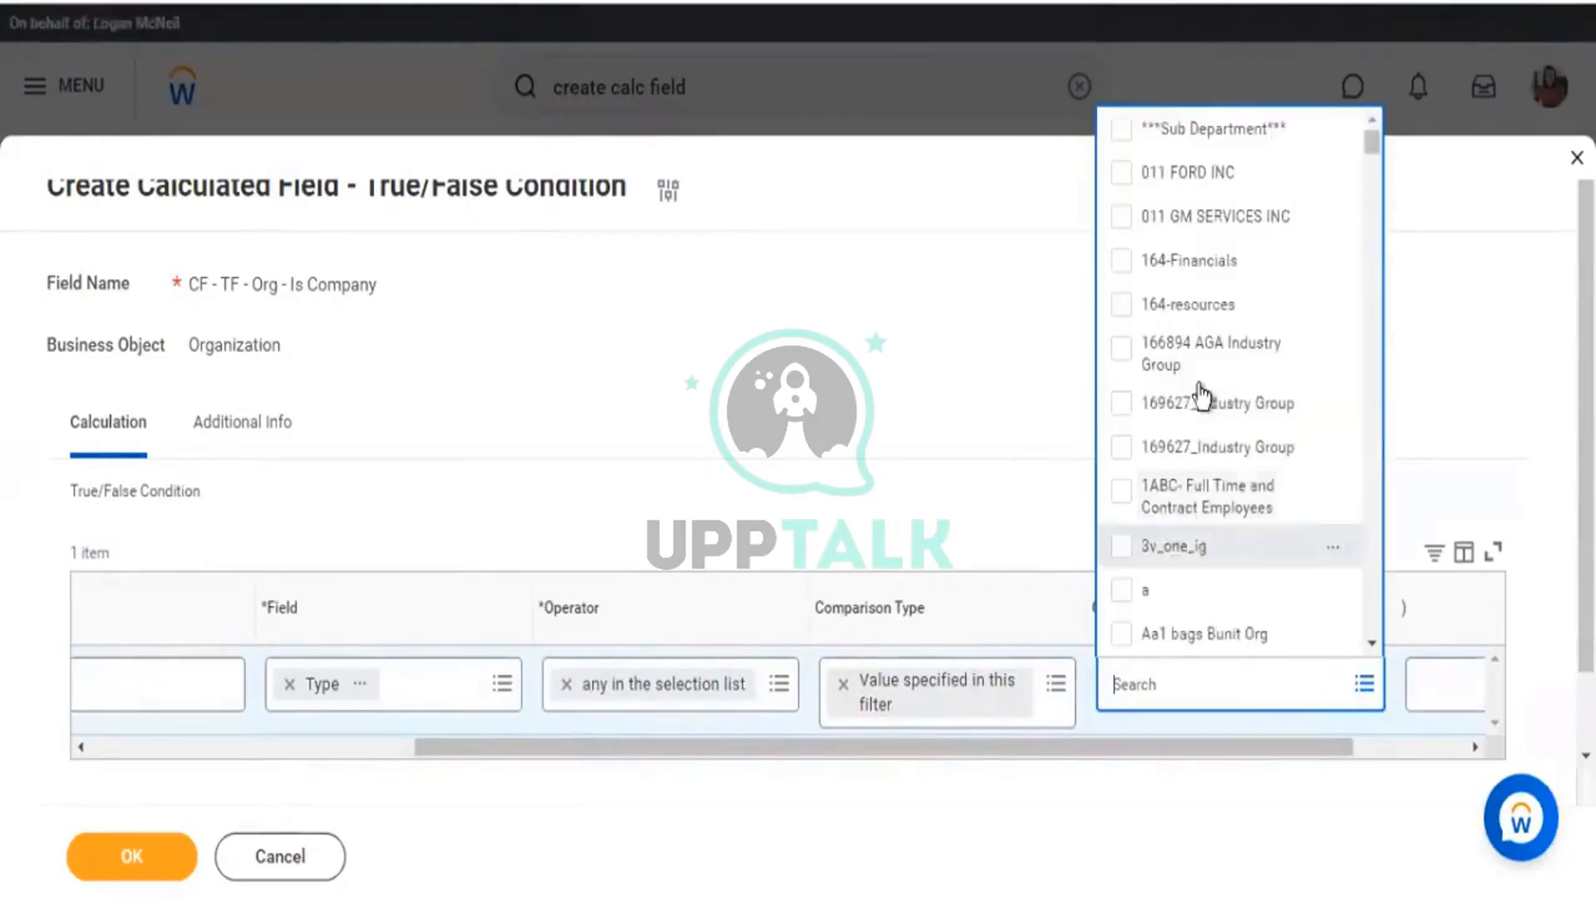
{"action": "scroll", "coordinate": [1228, 657], "scroll_direction": "down", "scroll_amount": 3}
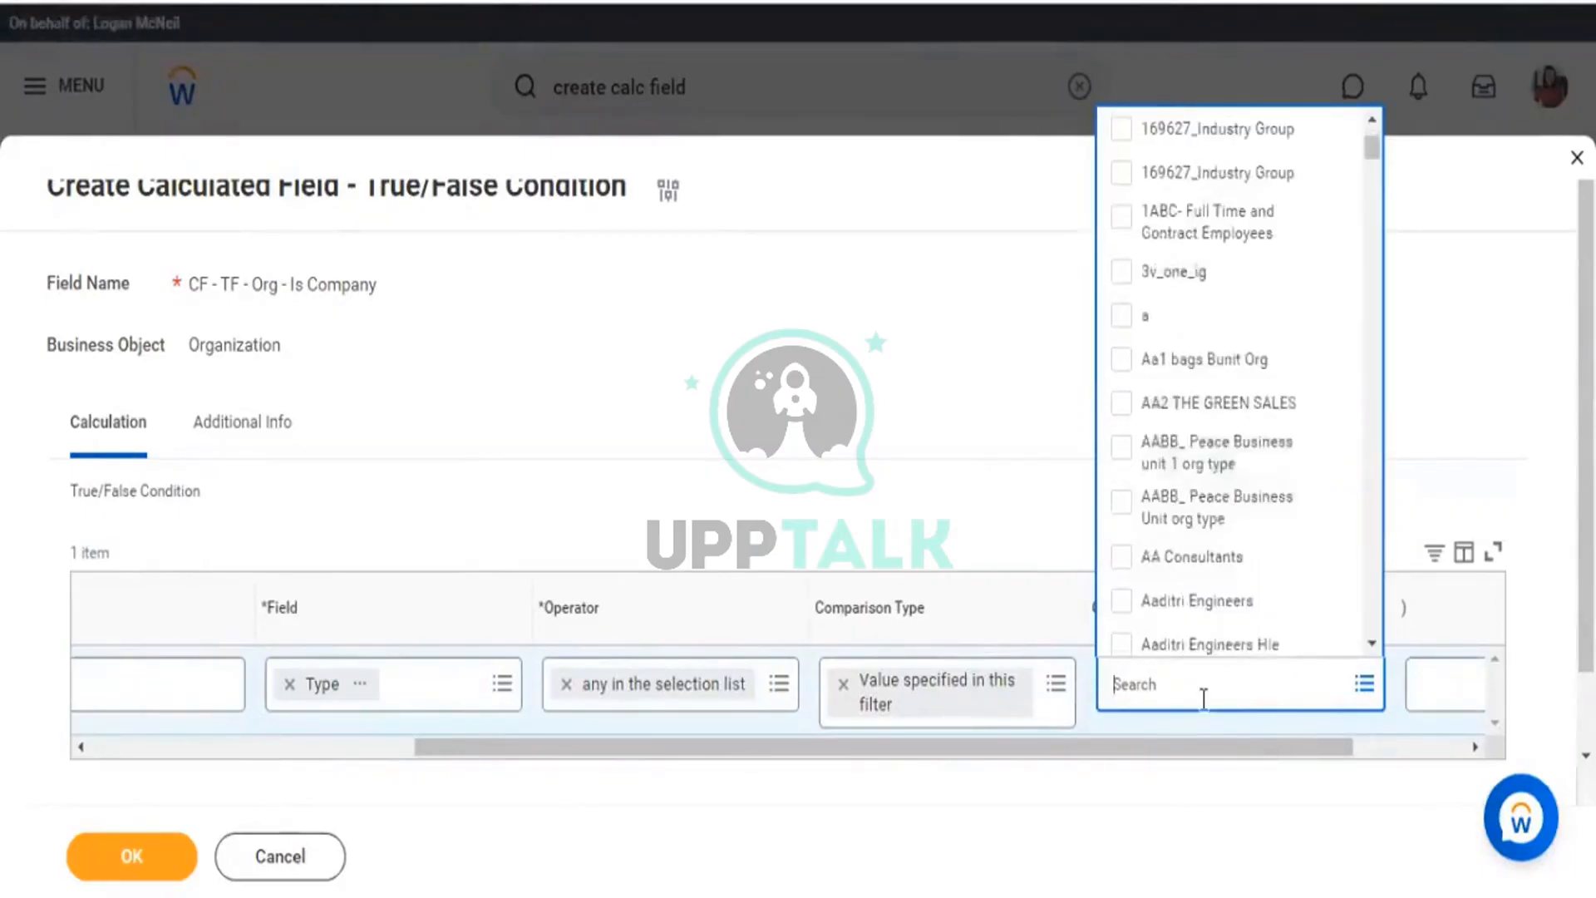
{"action": "type", "text": "company"}
{"action": "key", "text": "Return"}
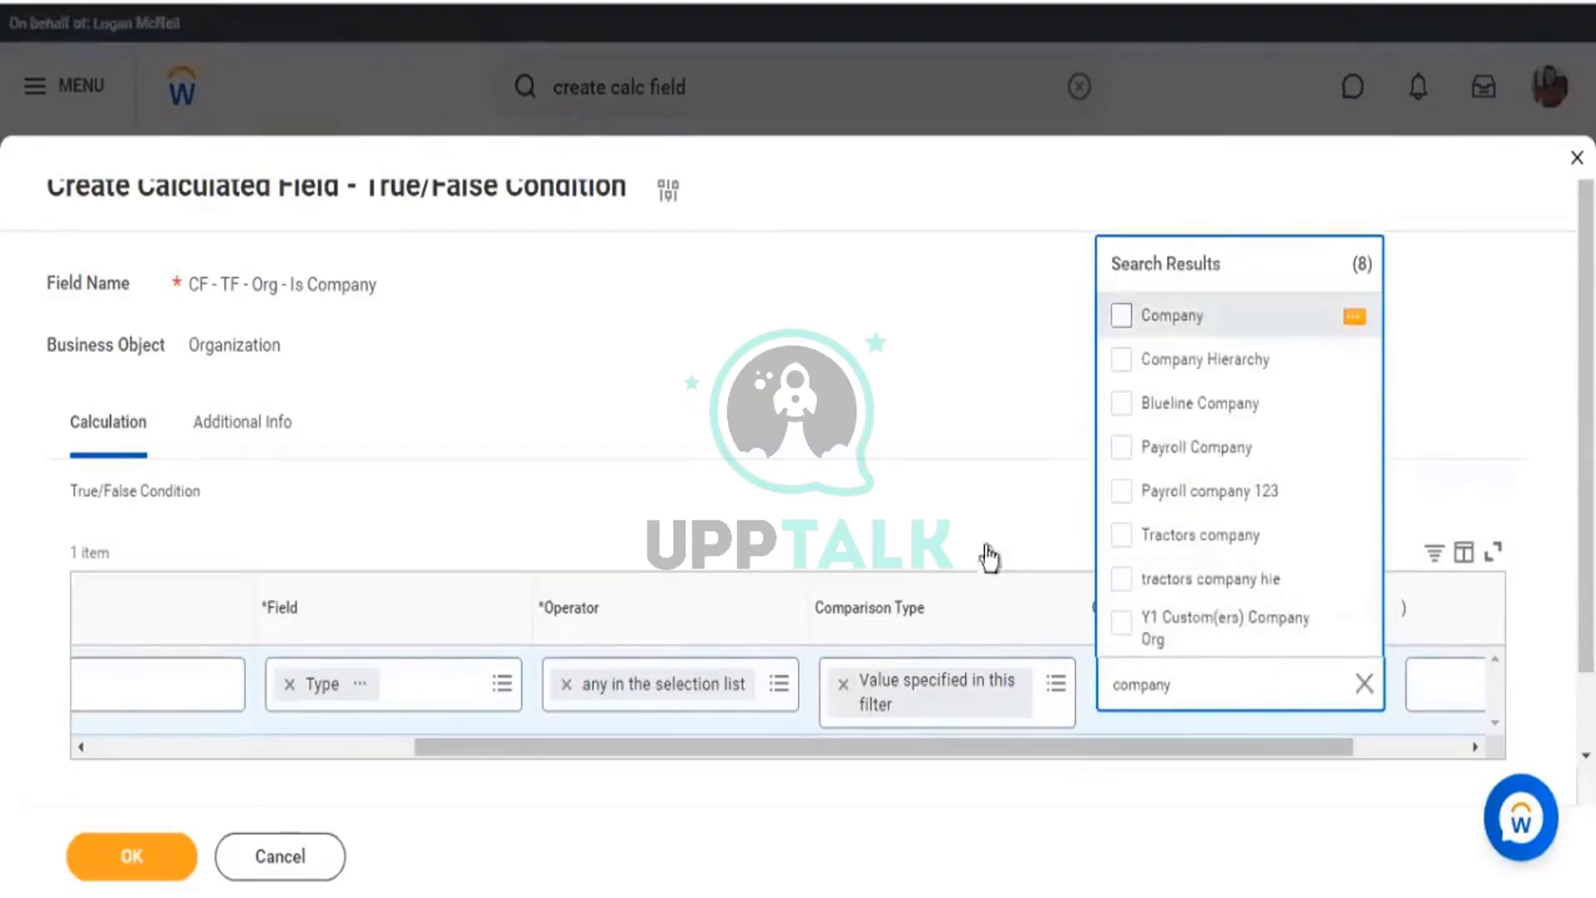
{"action": "key", "text": "Return"}
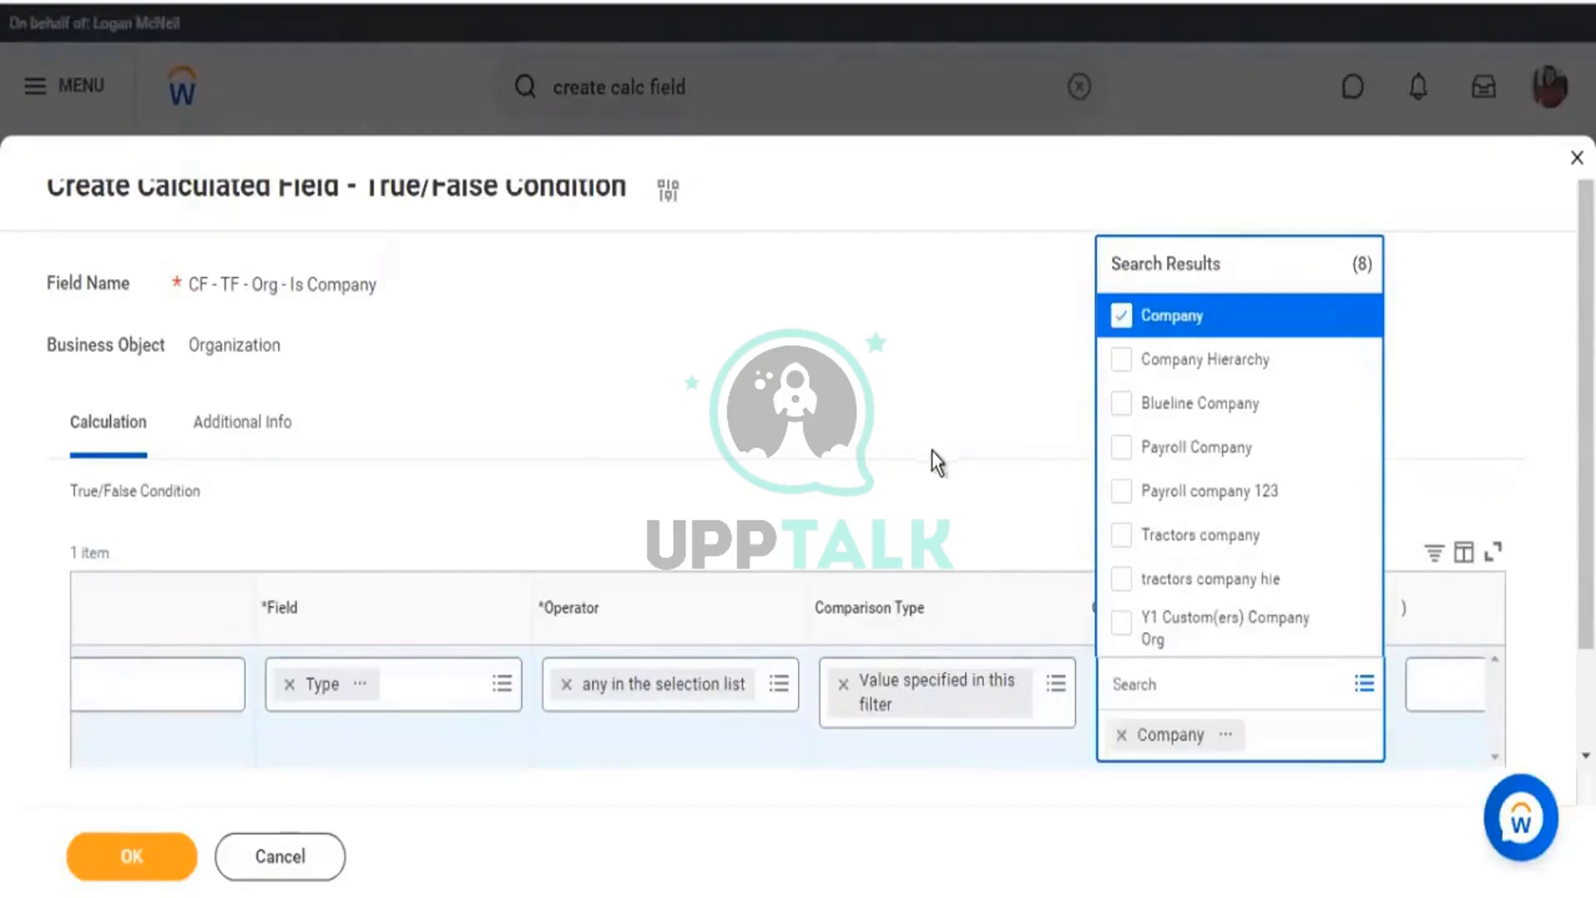
{"action": "left_click", "coordinate": [882, 389]}
{"action": "mouse_move", "coordinate": [50, 841]}
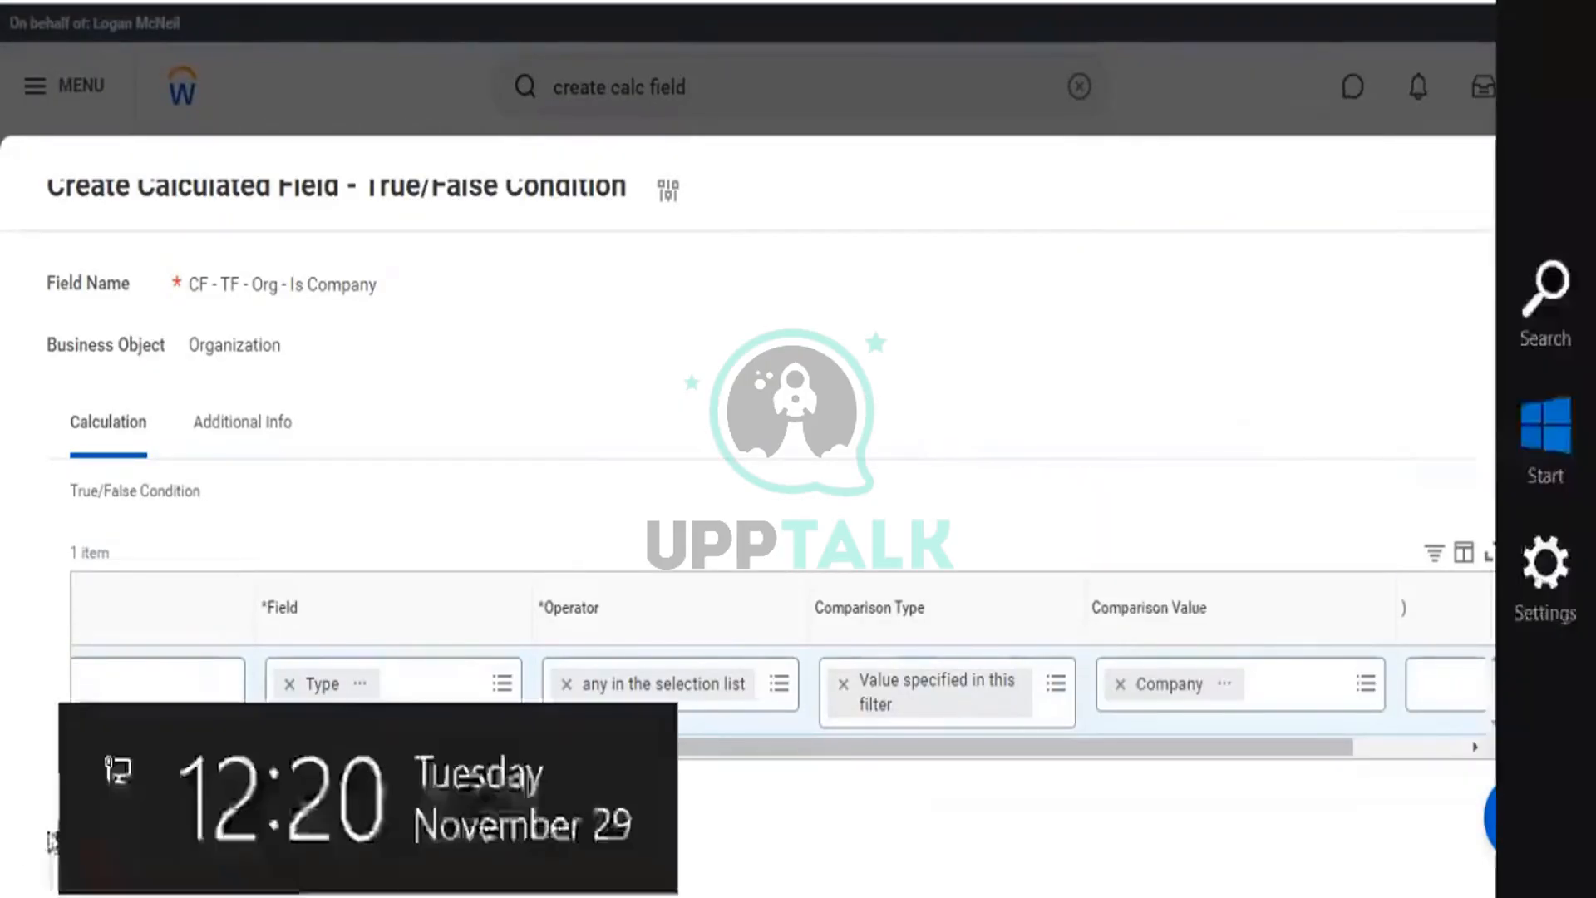
{"action": "left_click", "coordinate": [124, 858]}
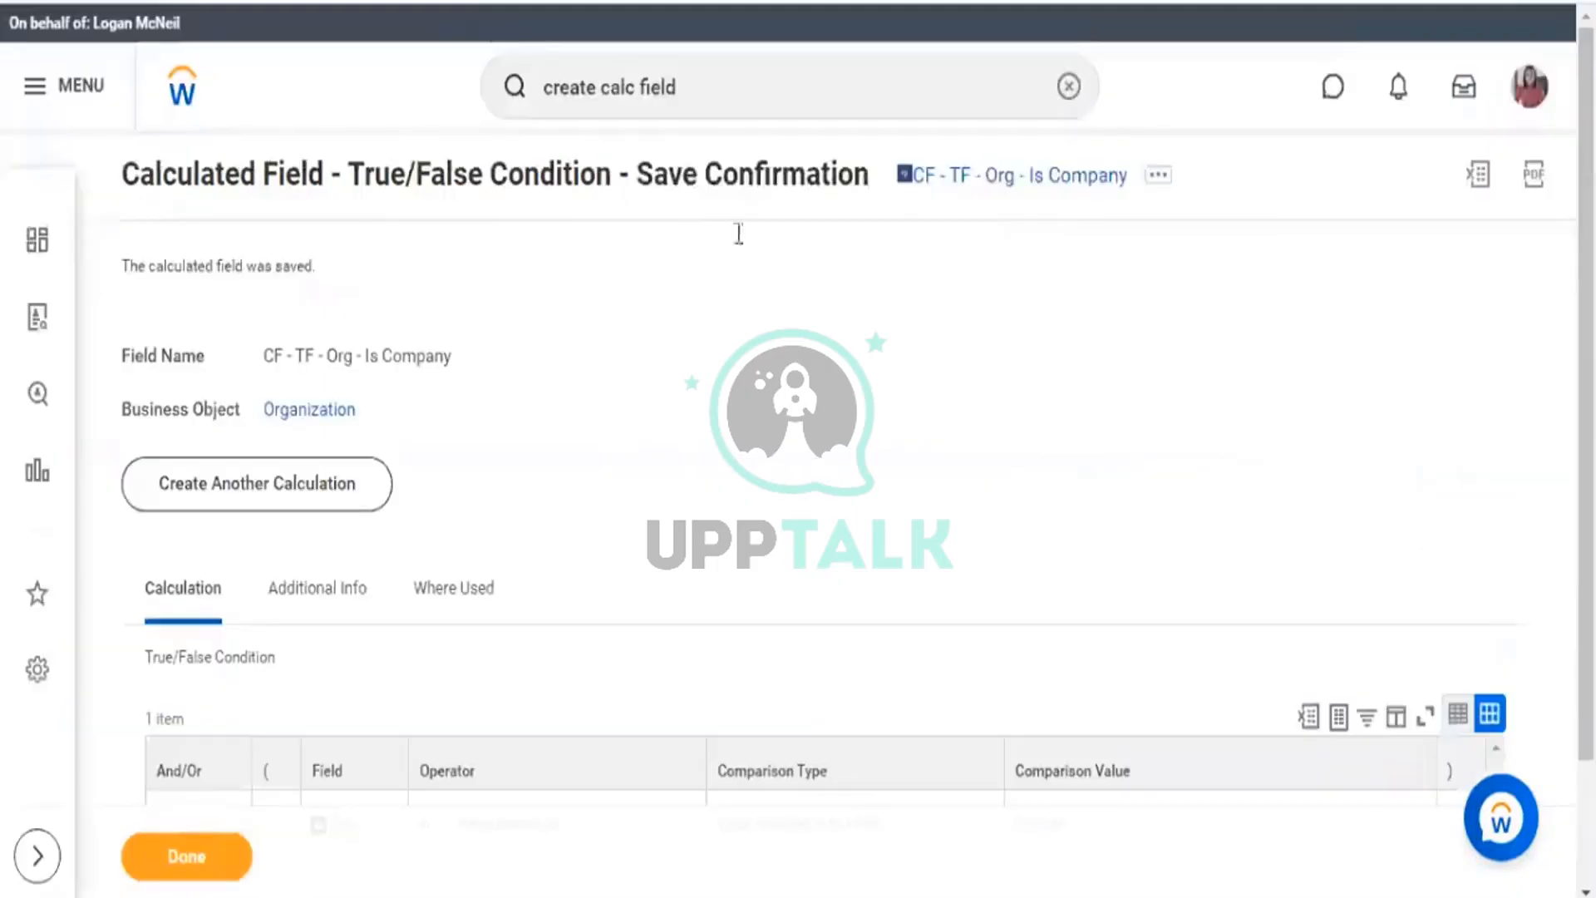
Copy the saved field's name and paste it to set CF - TF - Org - Is Company as Condition.
{"action": "left_click", "coordinate": [1159, 174]}
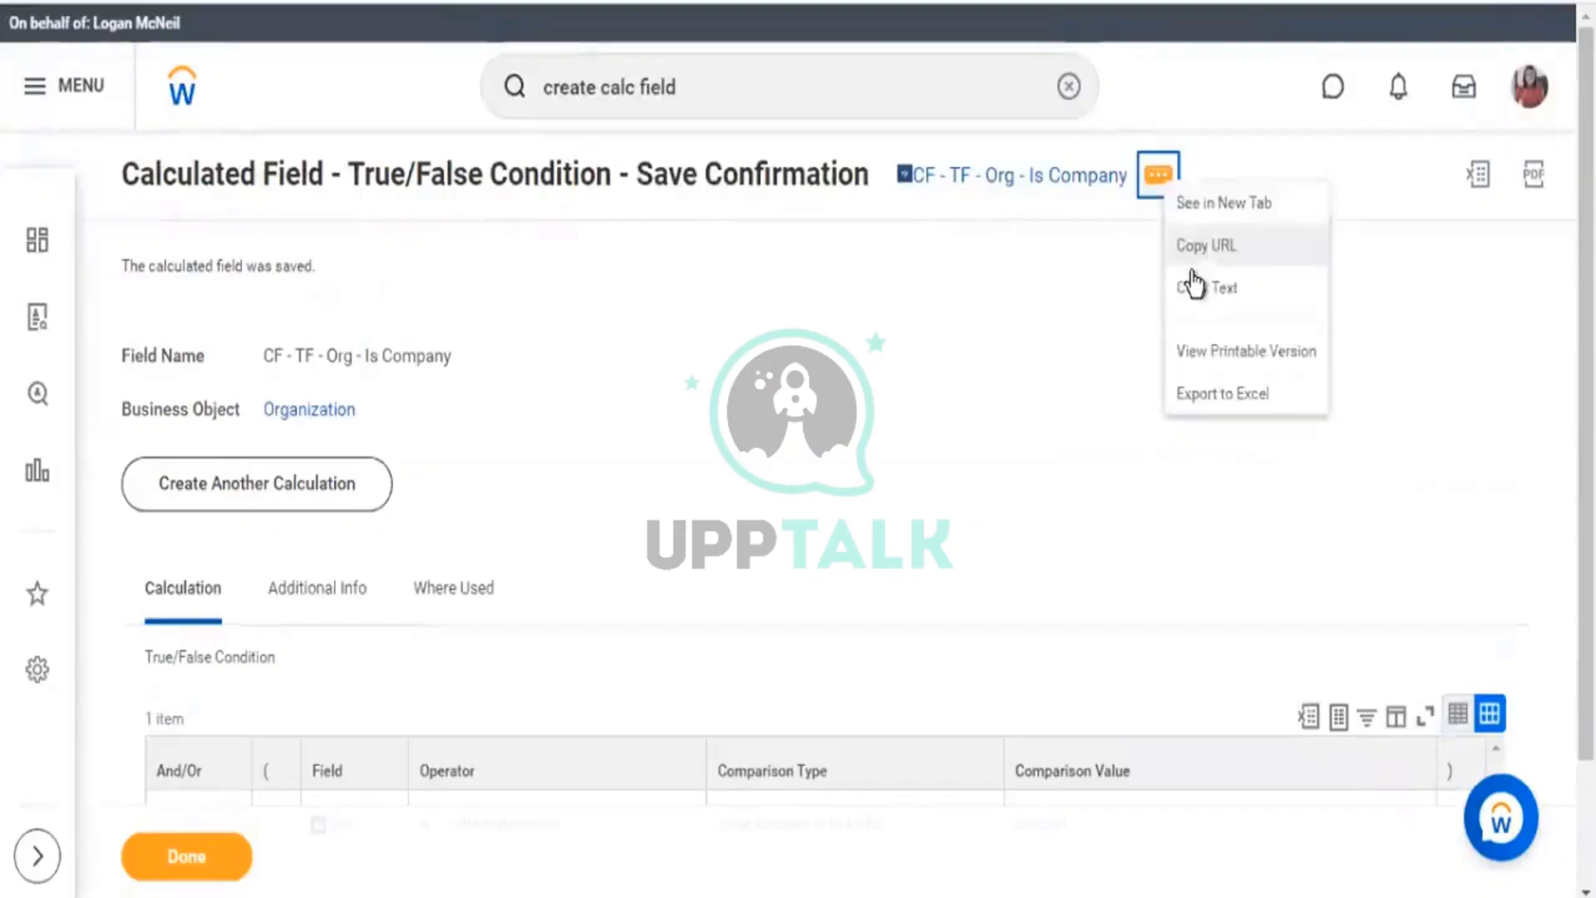
{"action": "left_click", "coordinate": [1197, 290]}
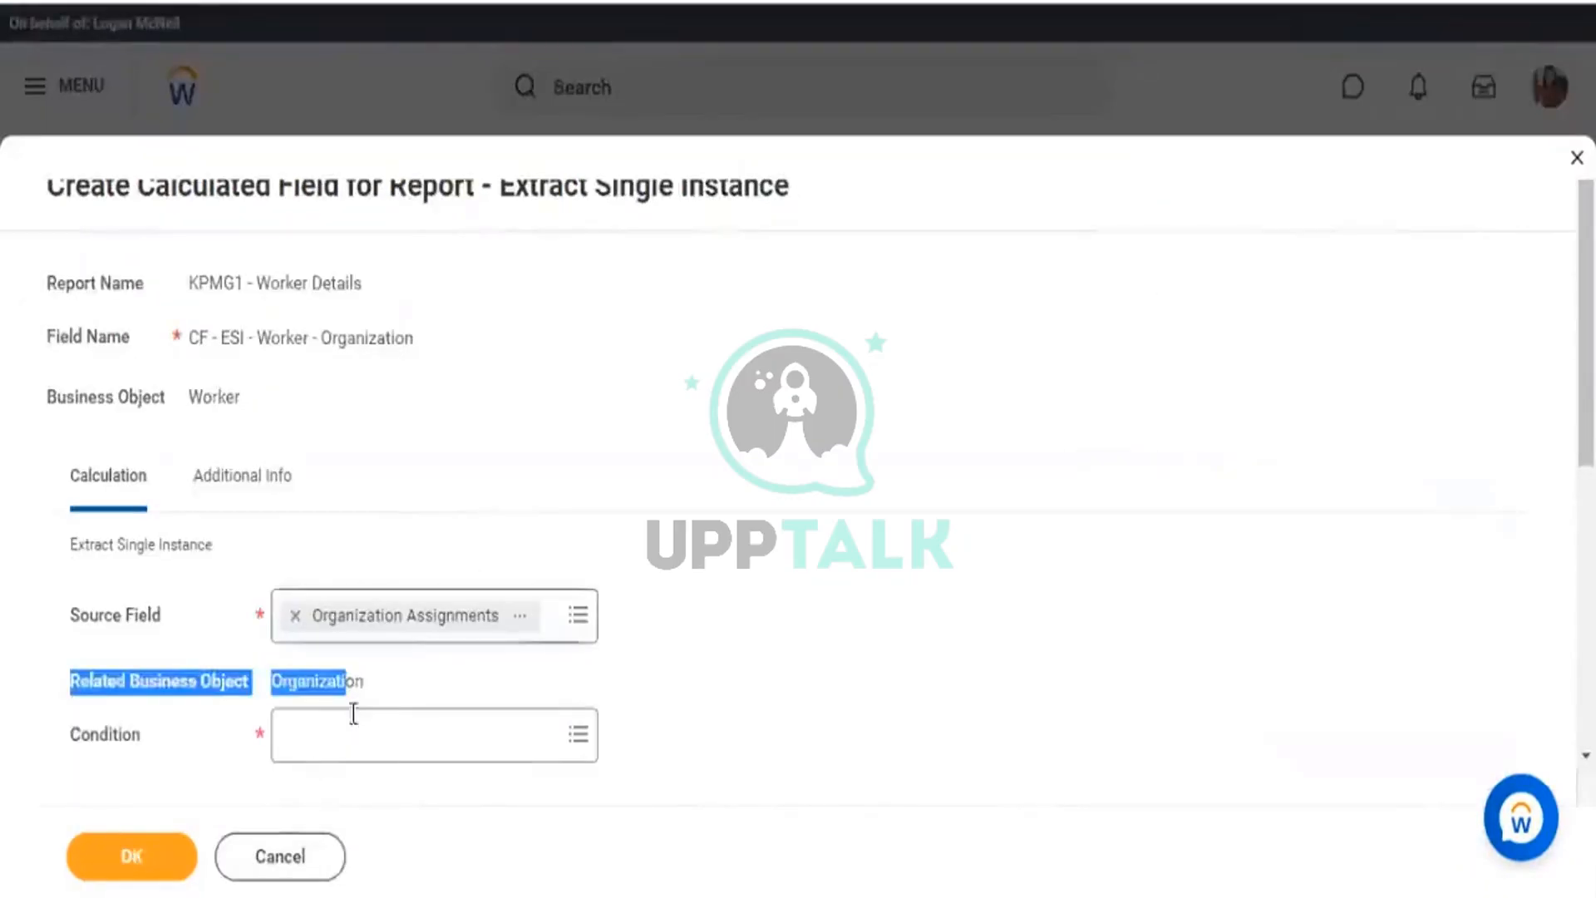
{"action": "left_click", "coordinate": [383, 713]}
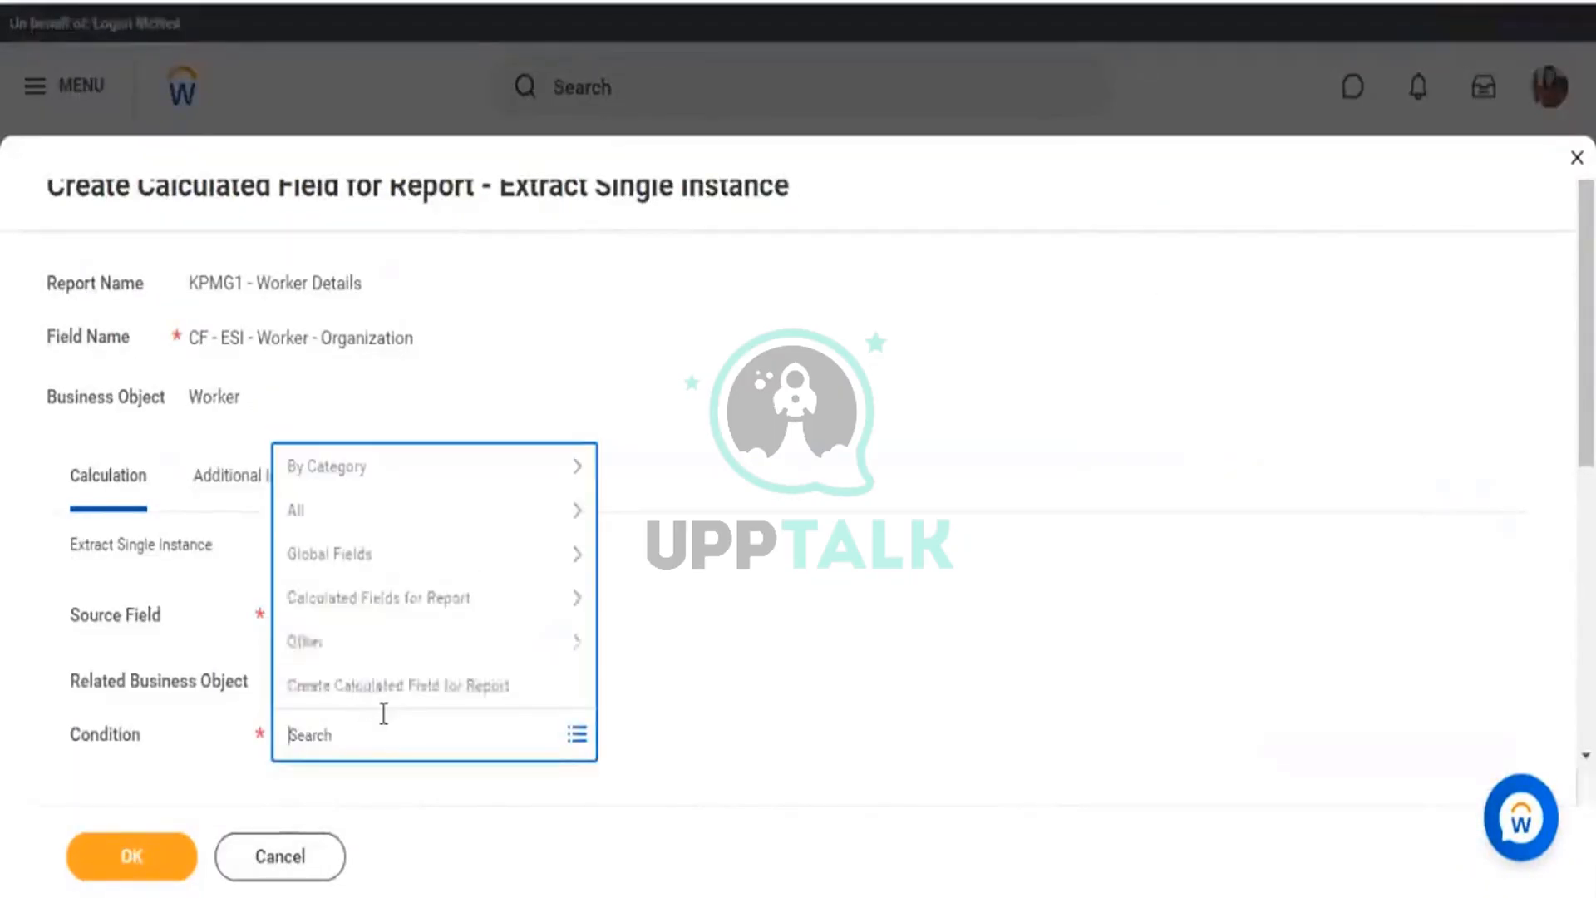
{"action": "key", "text": "ctrl+v"}
{"action": "key", "text": "Return"}
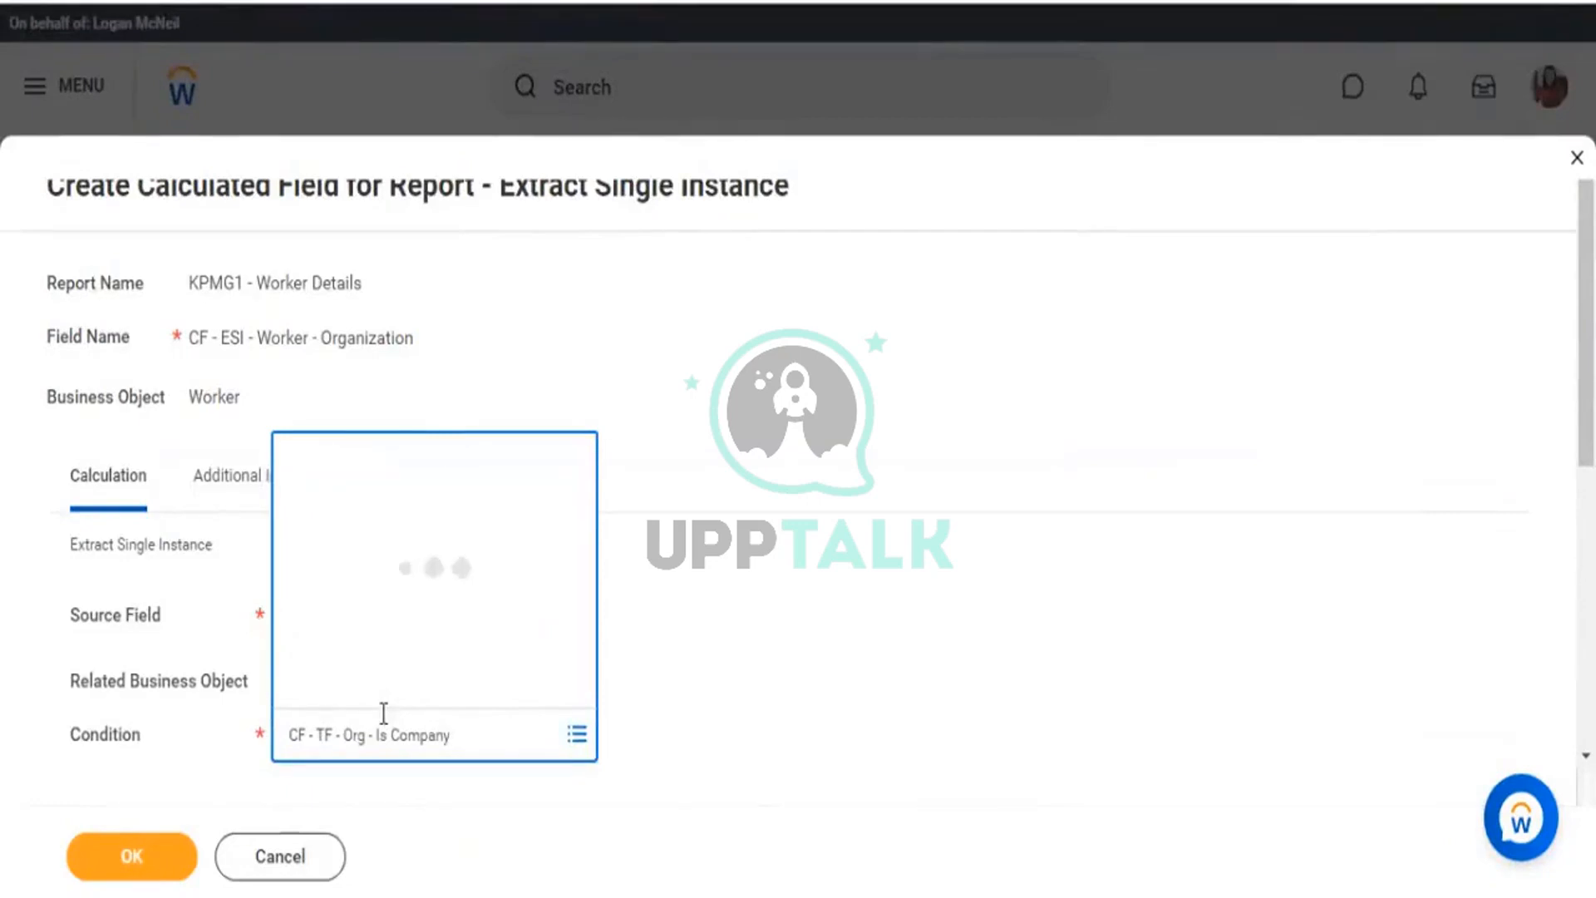
{"action": "left_click", "coordinate": [1124, 459]}
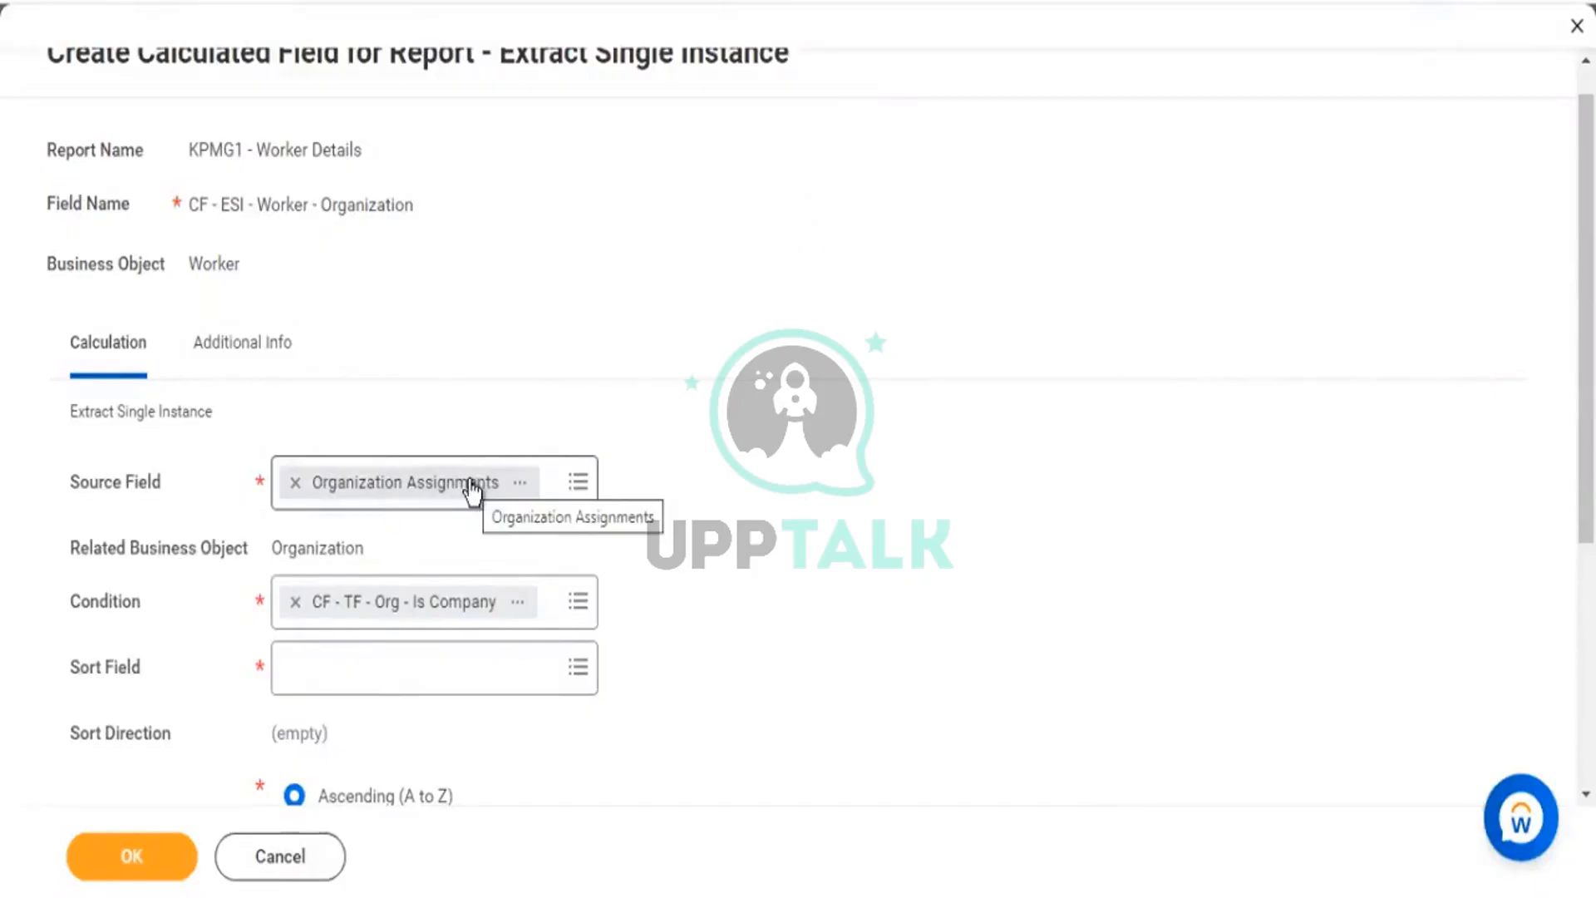
Highlight the Worker business object, Condition label and Extract Single Instance title while explaining.
{"action": "left_click_drag", "start_coordinate": [189, 263], "coordinate": [217, 264]}
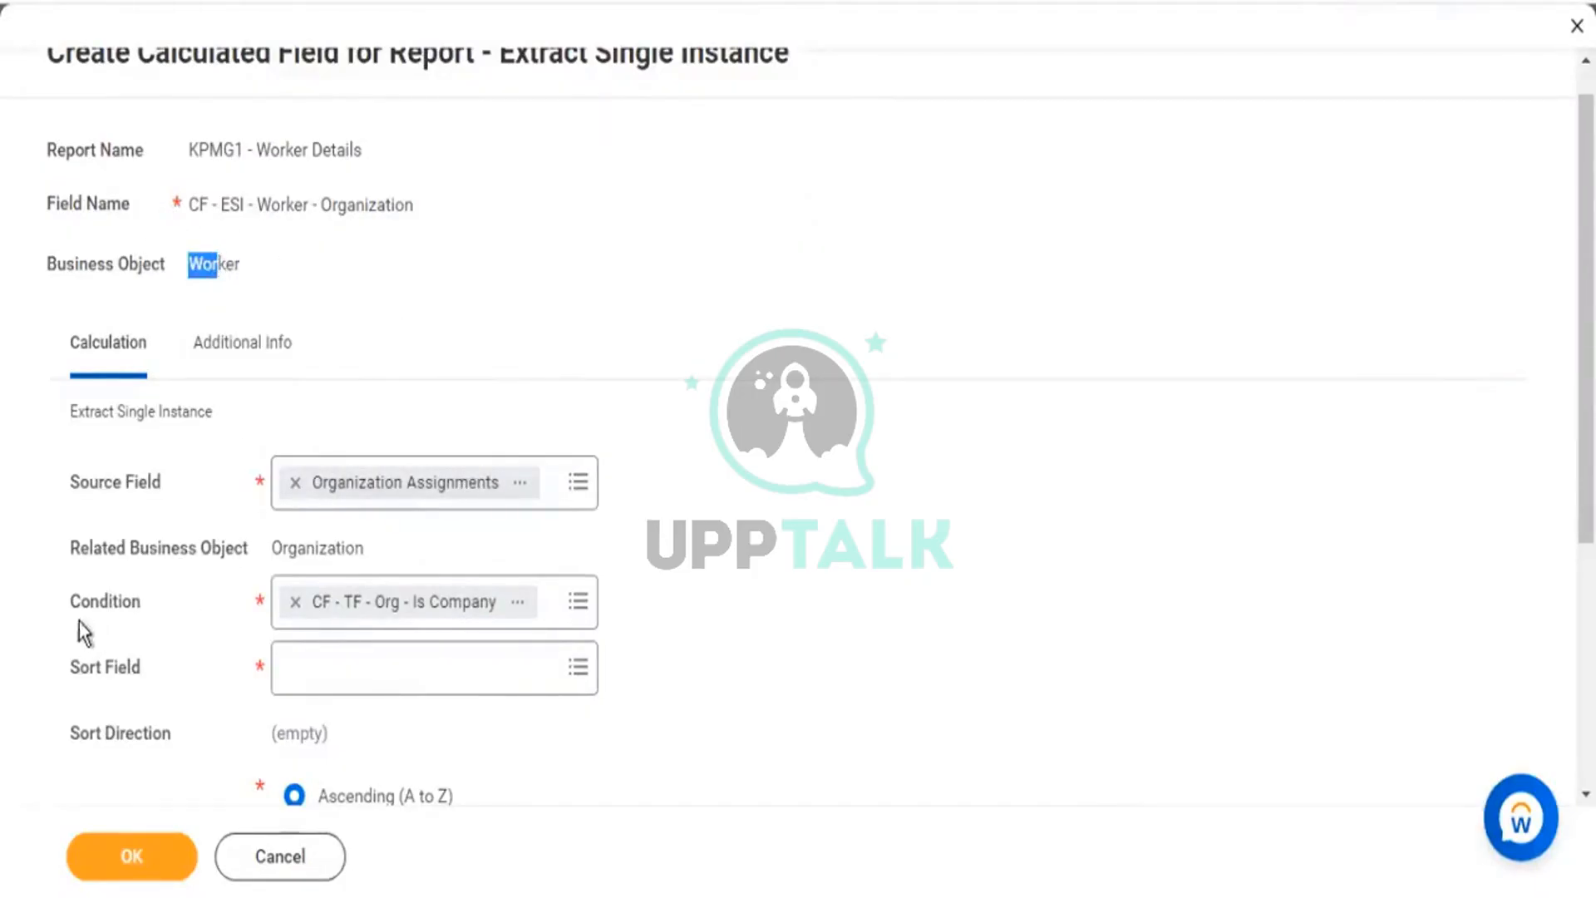
{"action": "left_click_drag", "start_coordinate": [89, 602], "coordinate": [409, 591]}
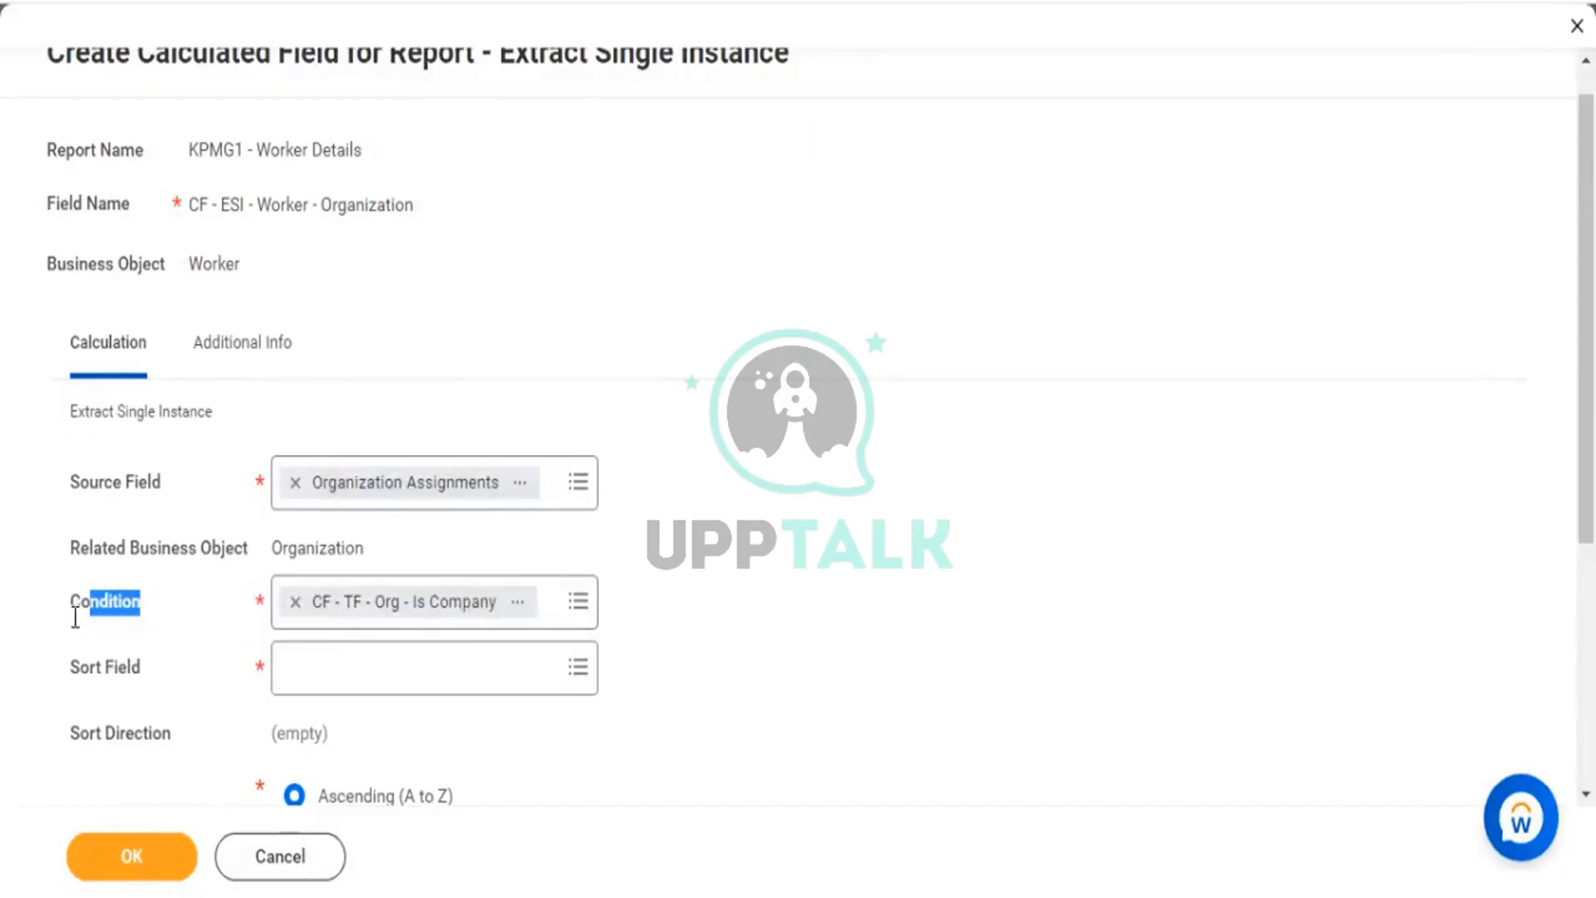
{"action": "double_click", "coordinate": [238, 617]}
{"action": "left_click_drag", "start_coordinate": [564, 63], "coordinate": [690, 99]}
{"action": "scroll", "coordinate": [655, 223], "scroll_direction": "down", "scroll_amount": 2}
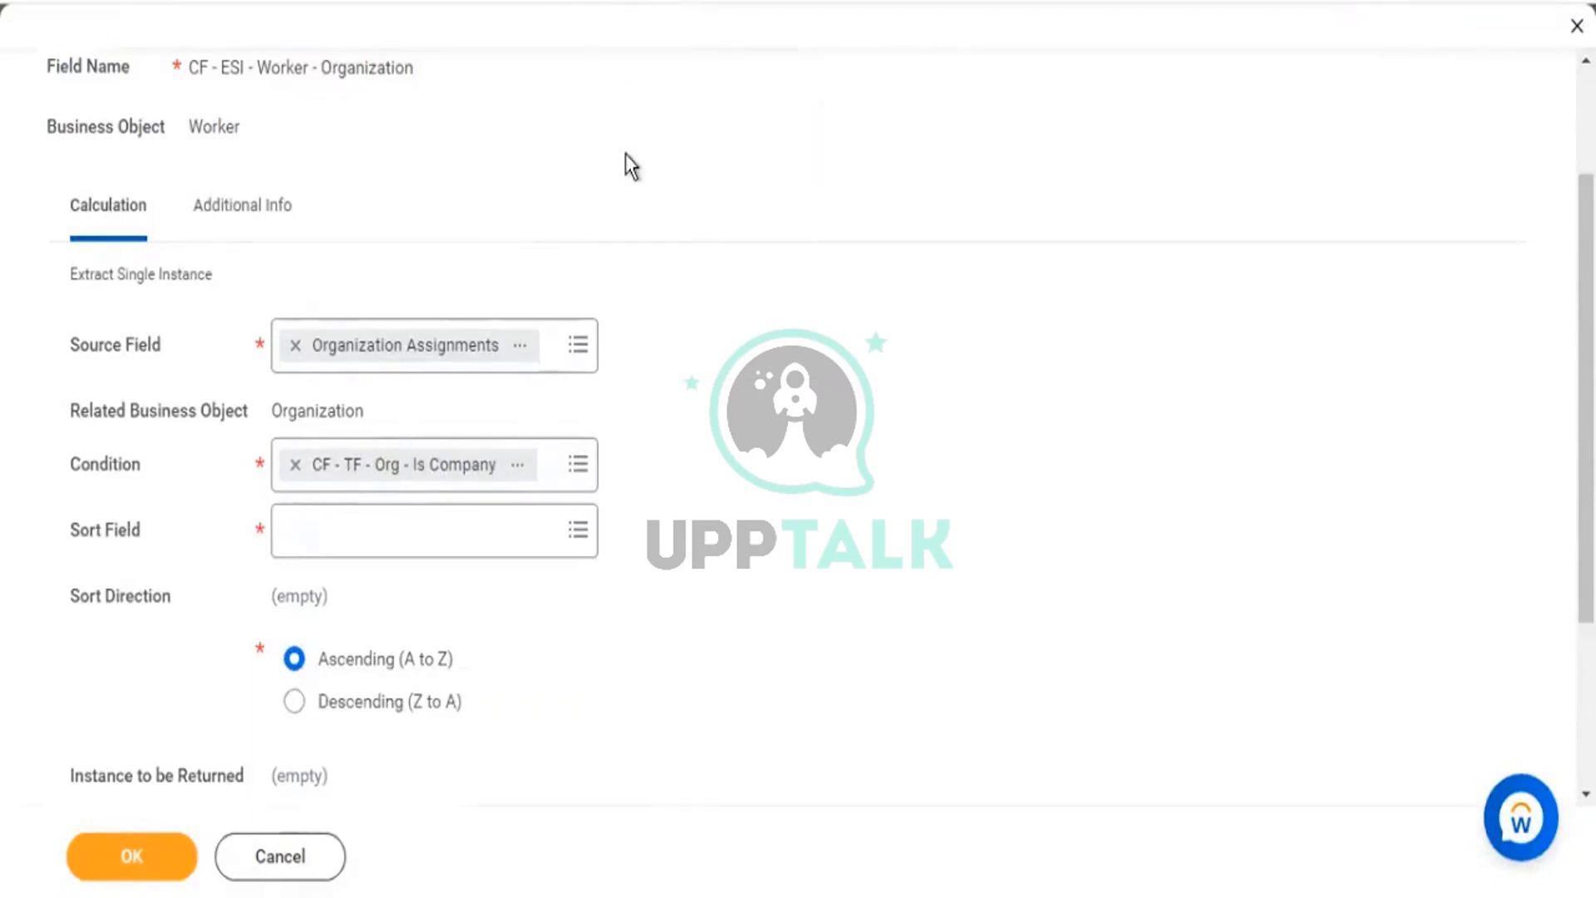
{"action": "scroll", "coordinate": [635, 147], "scroll_direction": "up", "scroll_amount": 2}
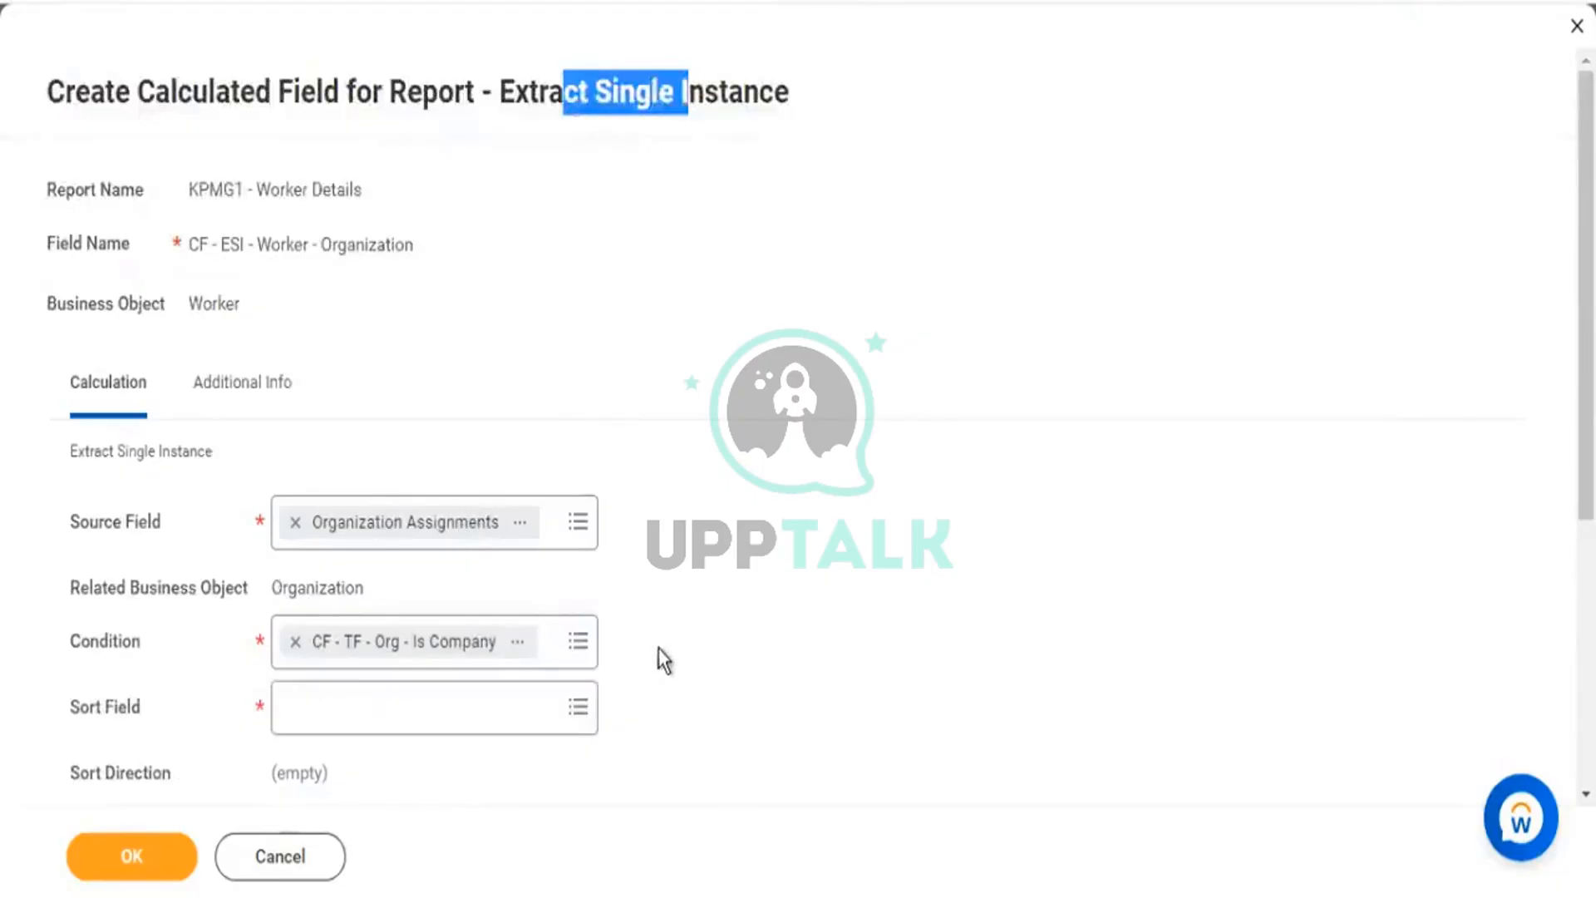
{"action": "left_click", "coordinate": [320, 628]}
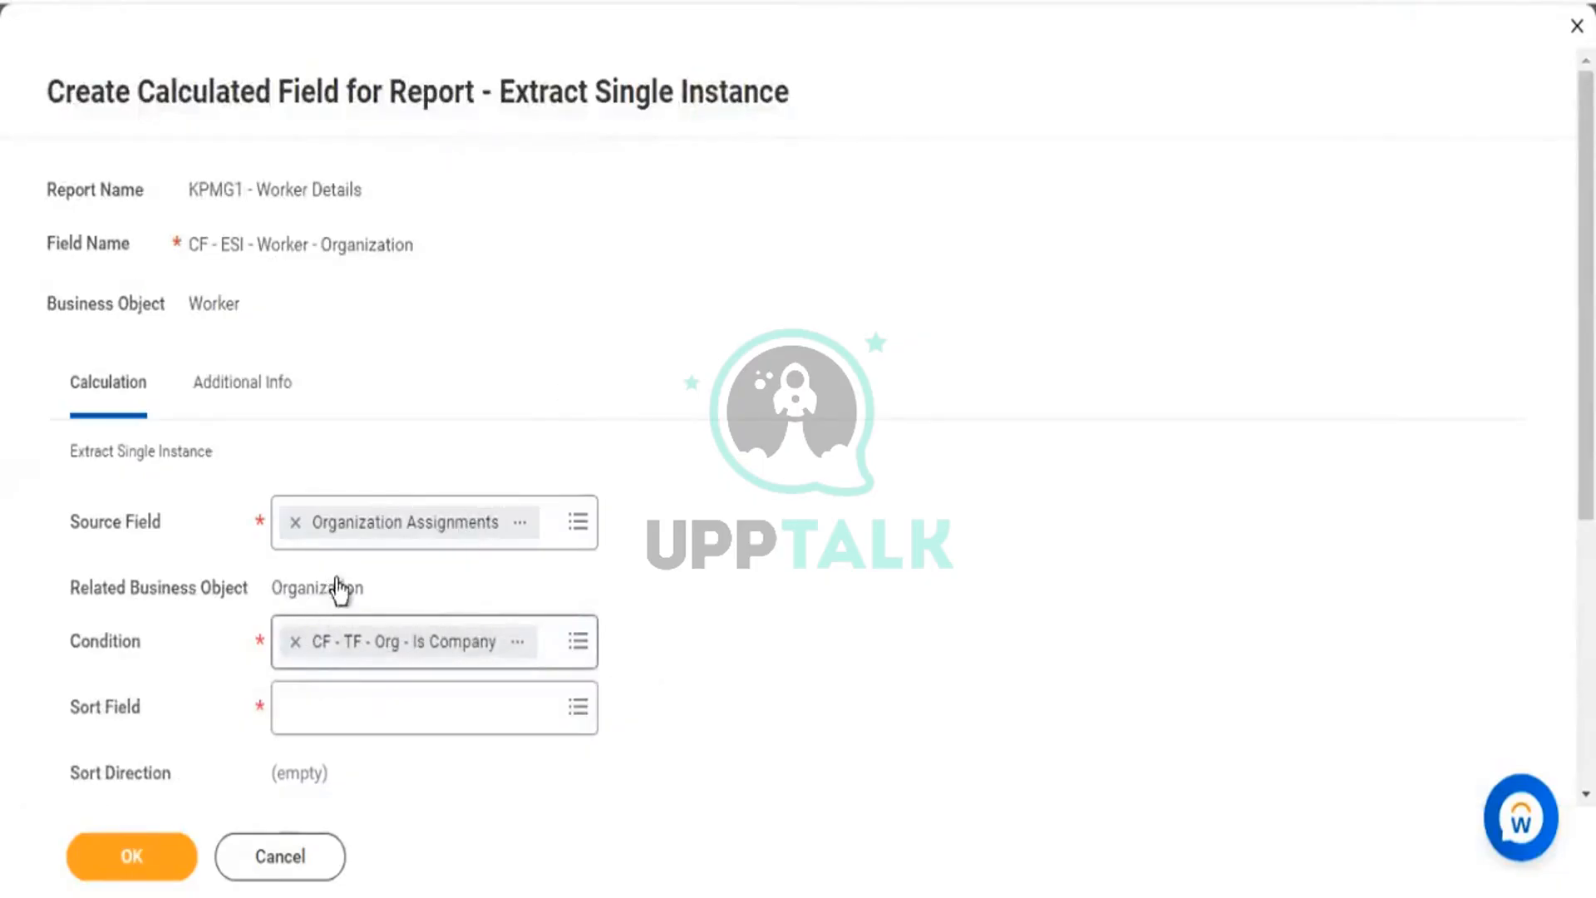
{"action": "left_click_drag", "start_coordinate": [336, 579], "coordinate": [344, 587]}
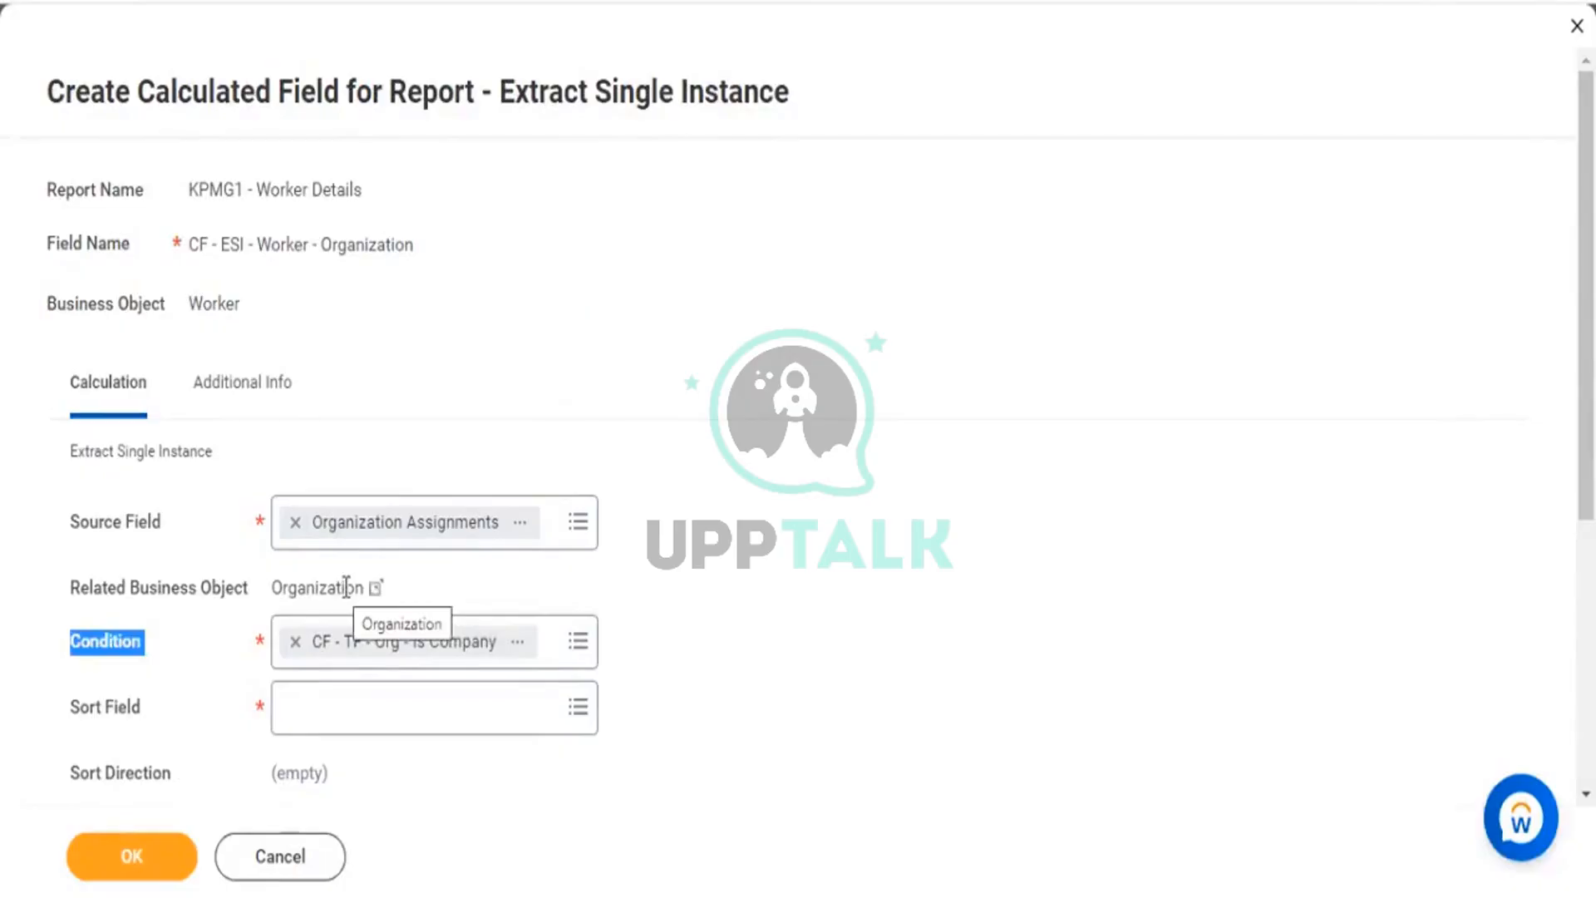
{"action": "scroll", "coordinate": [445, 571], "scroll_direction": "down", "scroll_amount": 2}
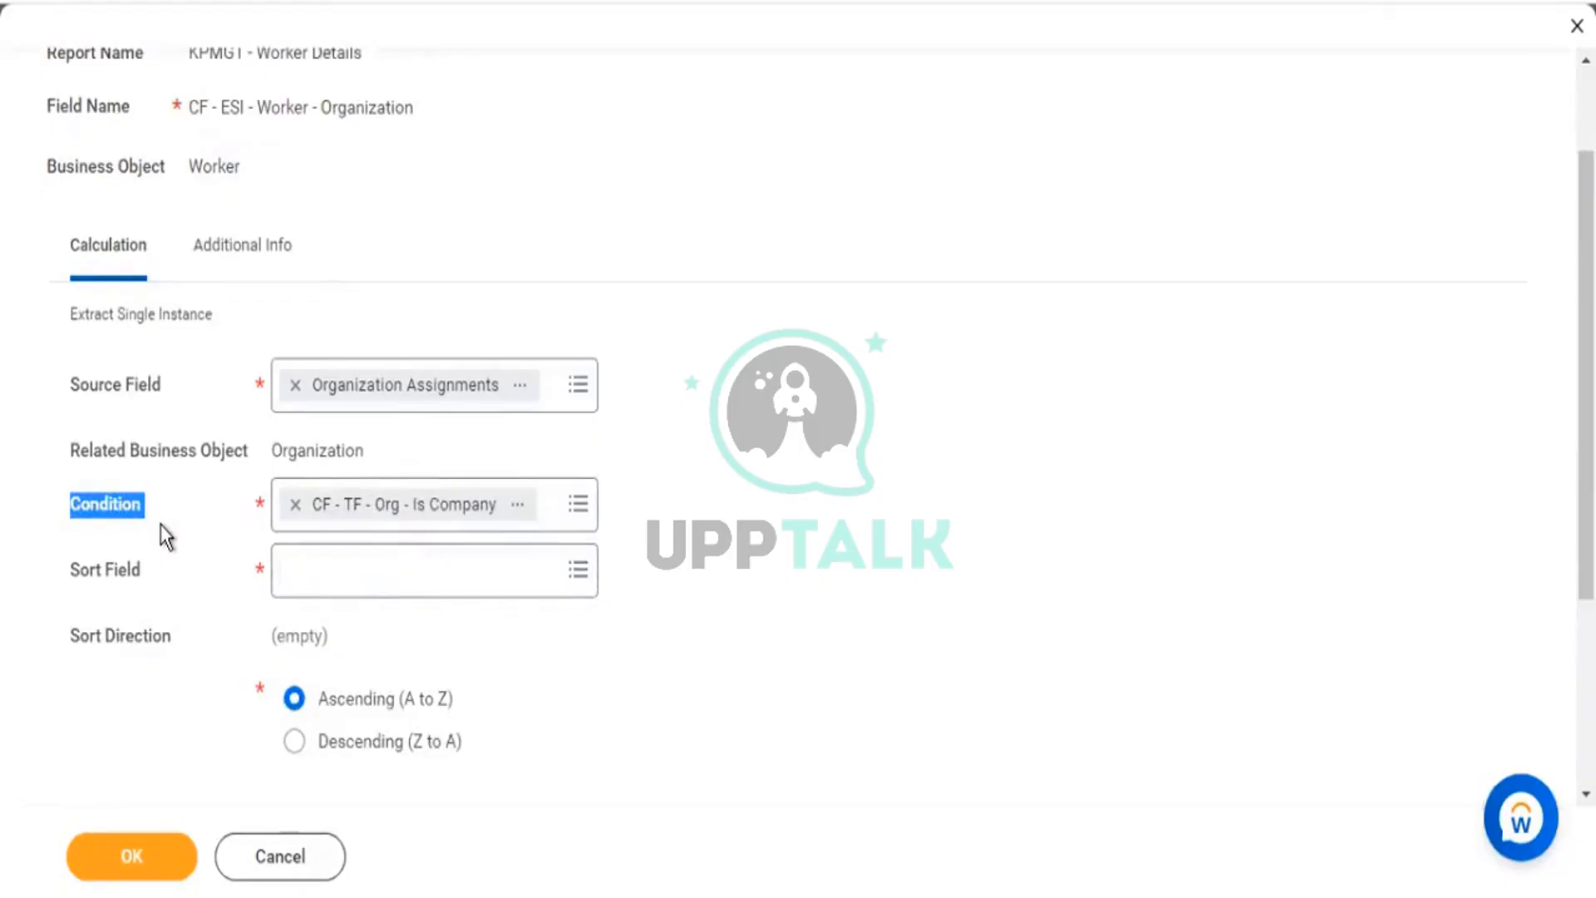
{"action": "scroll", "coordinate": [742, 34], "scroll_direction": "up", "scroll_amount": 2}
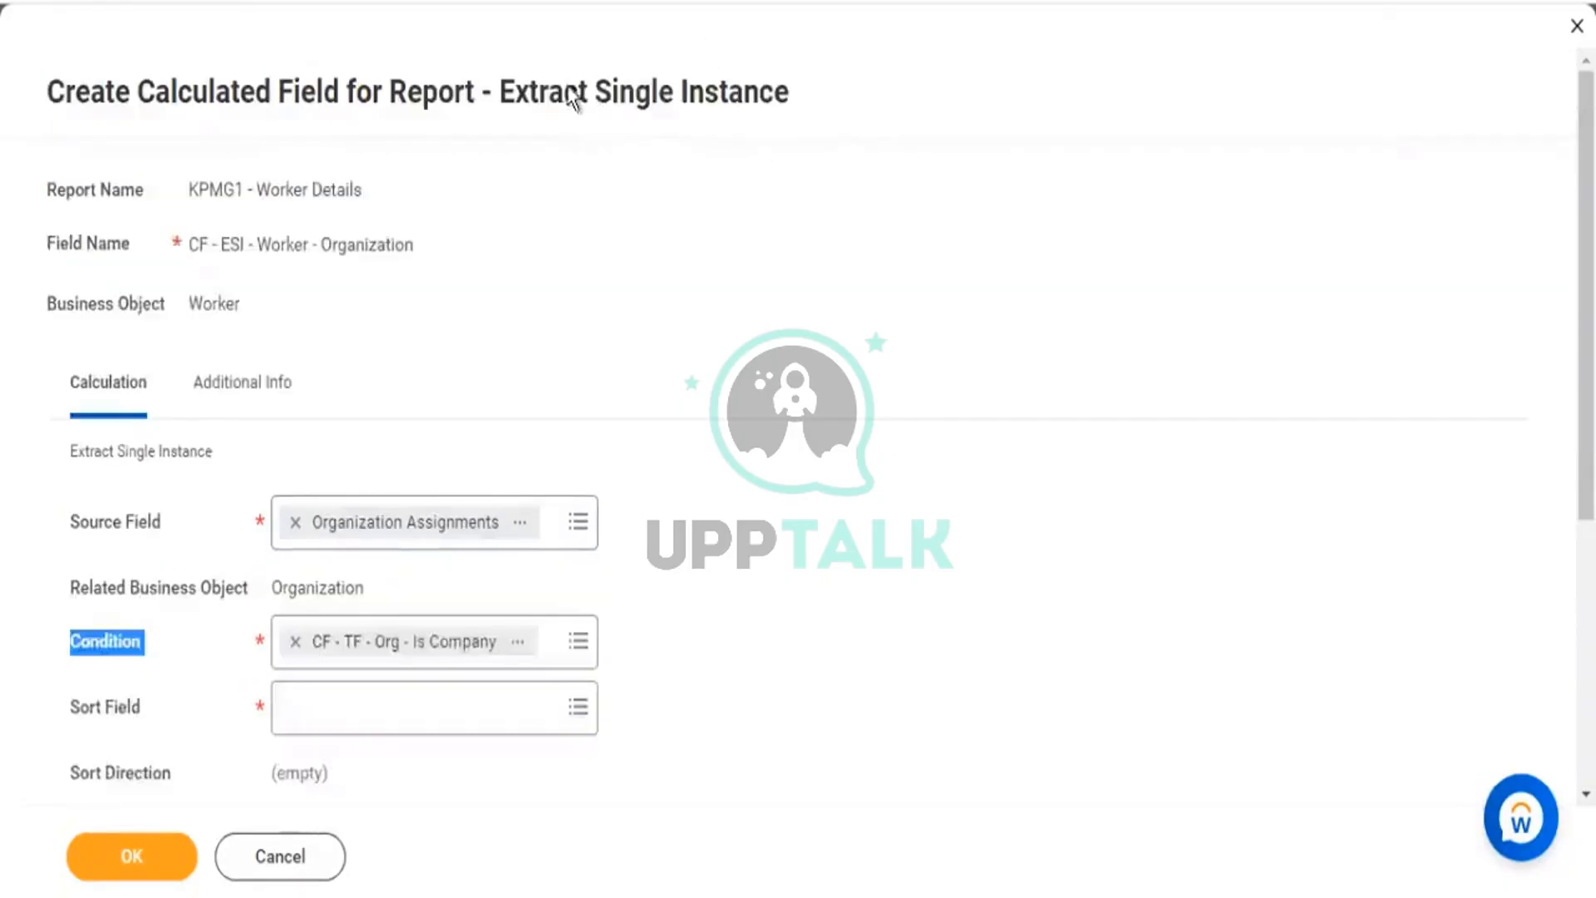
{"action": "left_click_drag", "start_coordinate": [574, 87], "coordinate": [788, 98]}
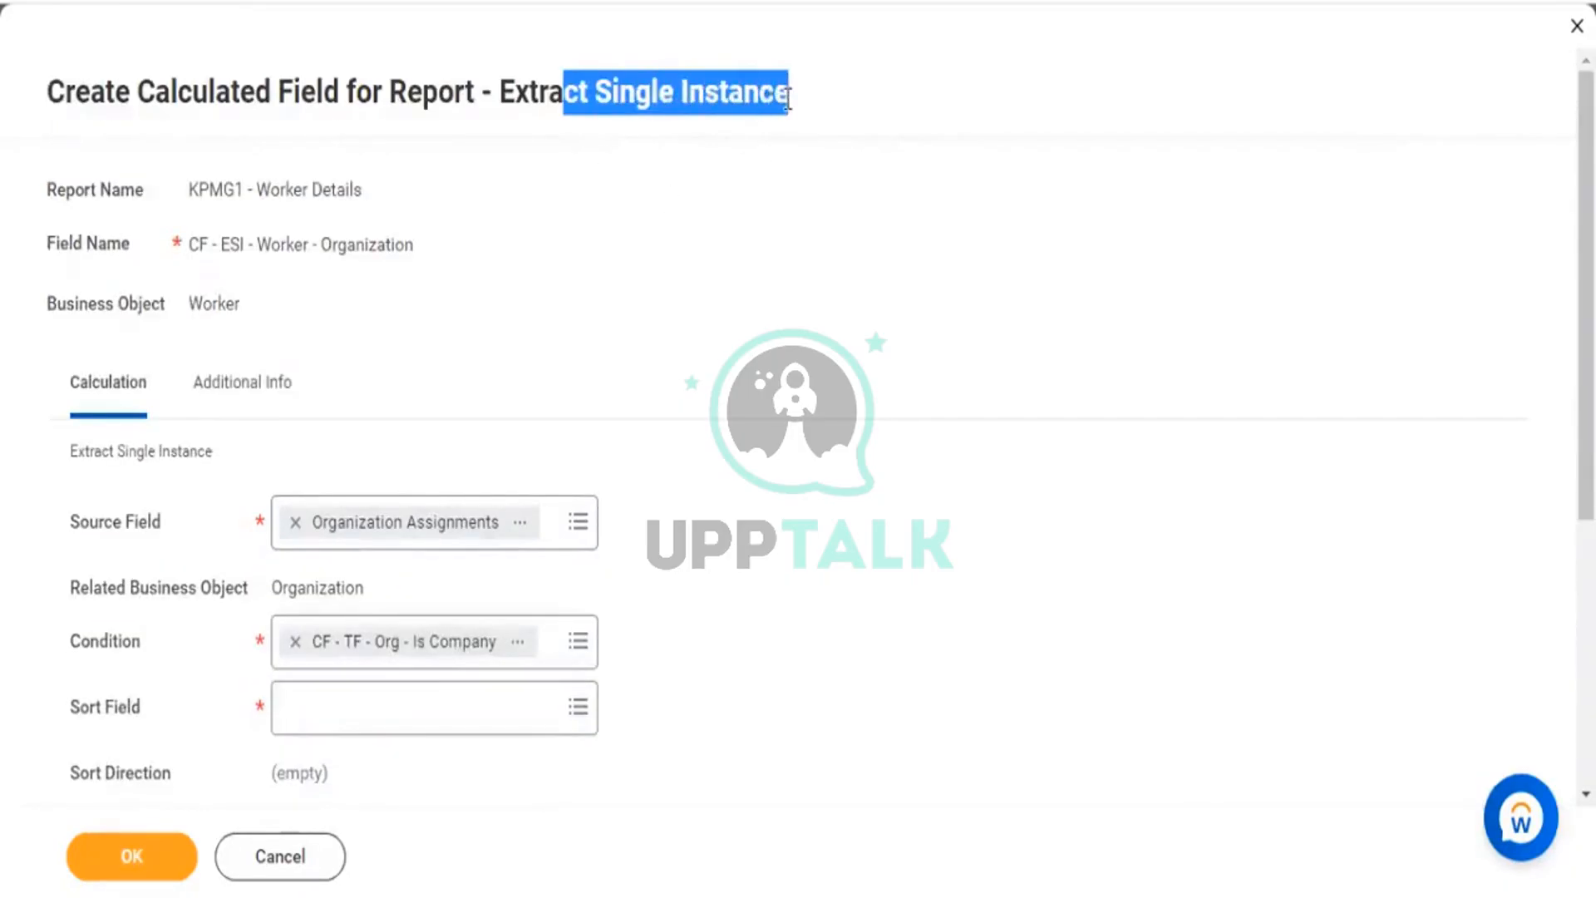
{"action": "left_click_drag", "start_coordinate": [597, 89], "coordinate": [782, 111]}
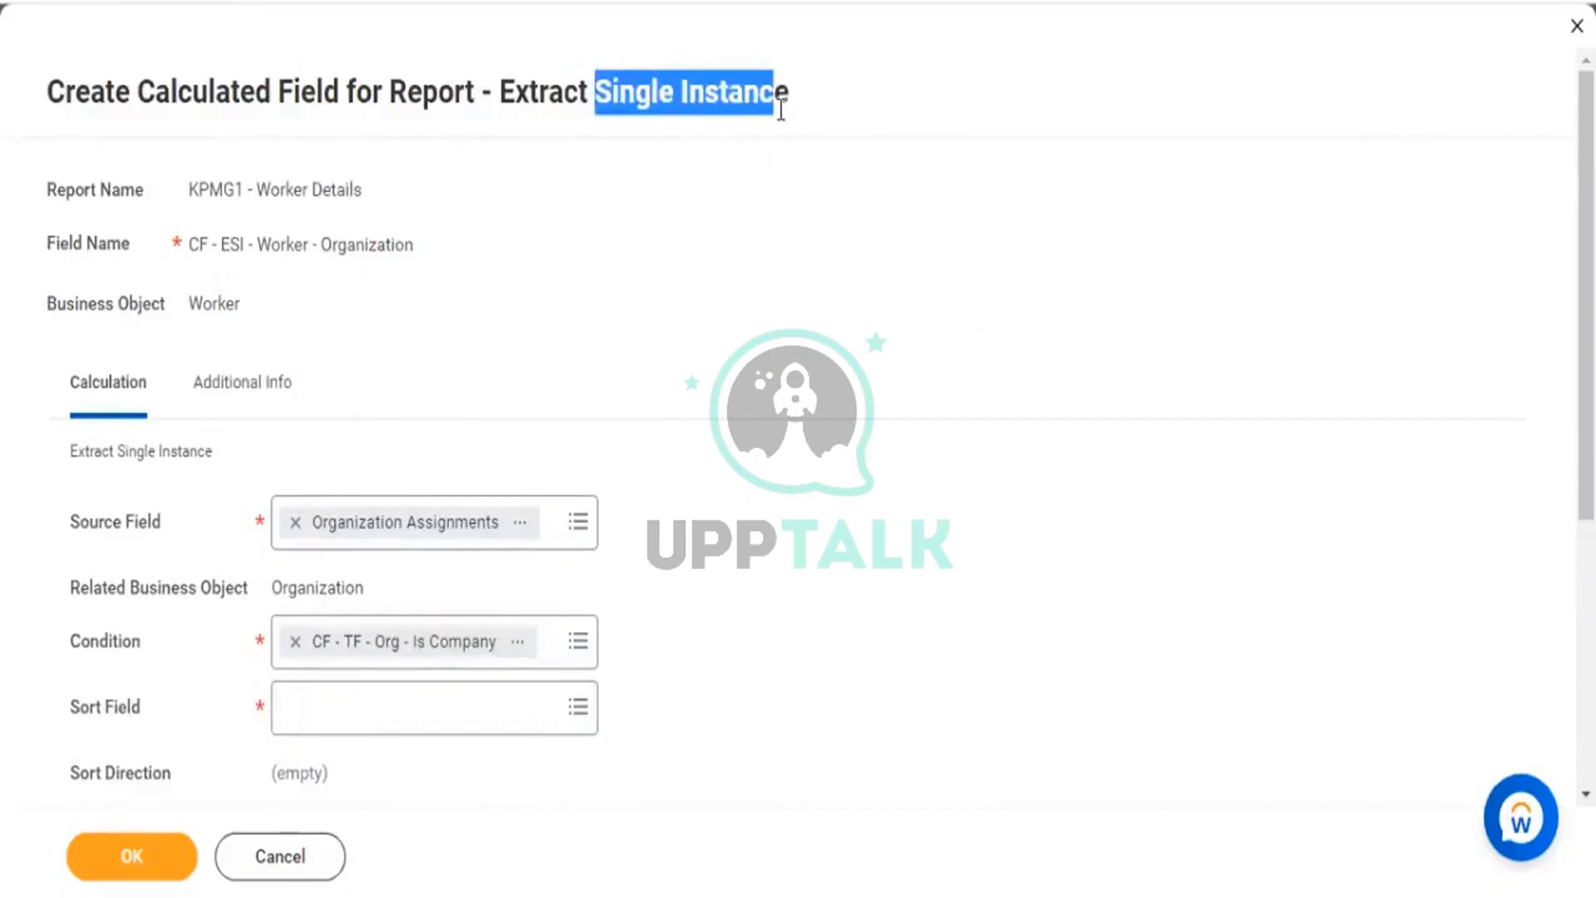
{"action": "scroll", "coordinate": [86, 570], "scroll_direction": "down", "scroll_amount": 3}
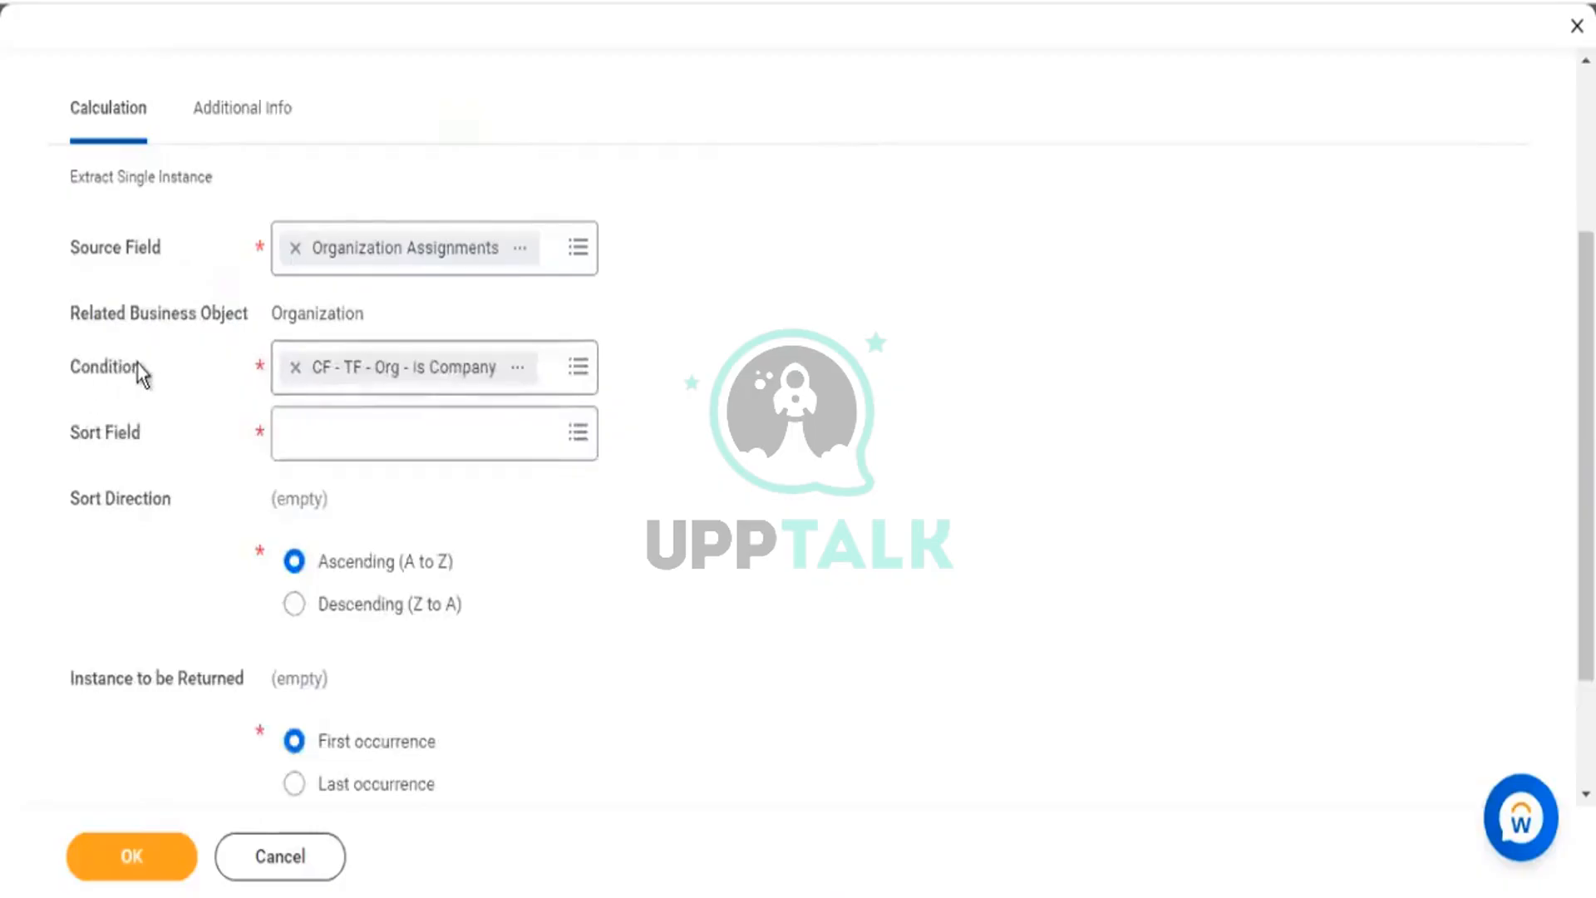
{"action": "left_click_drag", "start_coordinate": [80, 367], "coordinate": [147, 365]}
{"action": "left_click", "coordinate": [181, 507]}
{"action": "left_click_drag", "start_coordinate": [89, 433], "coordinate": [442, 731]}
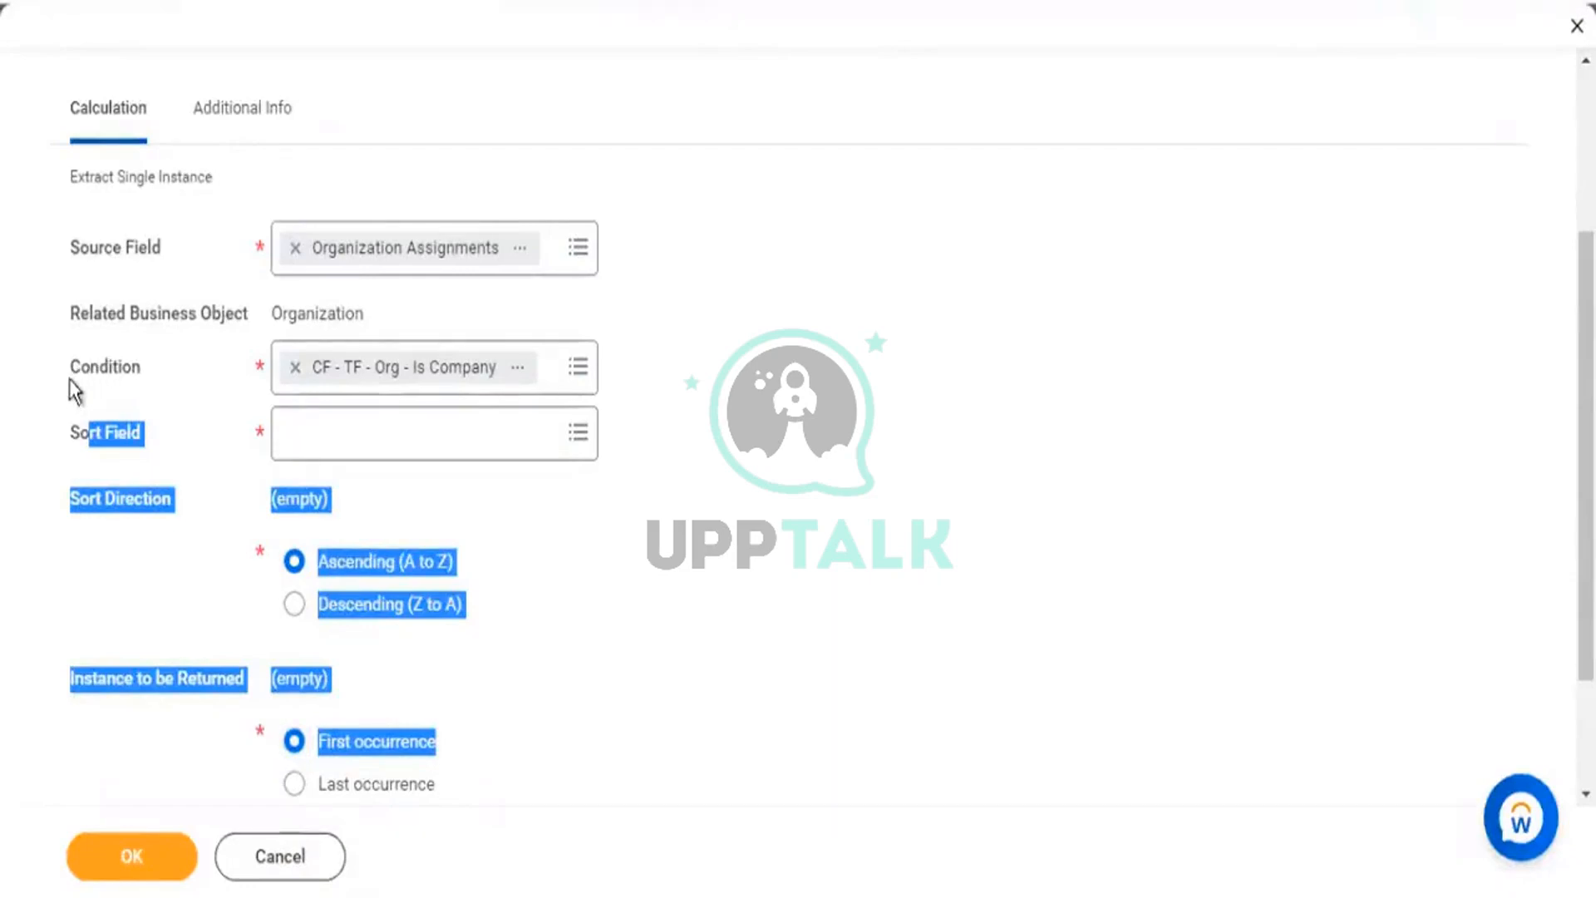
{"action": "left_click_drag", "start_coordinate": [70, 248], "coordinate": [140, 369]}
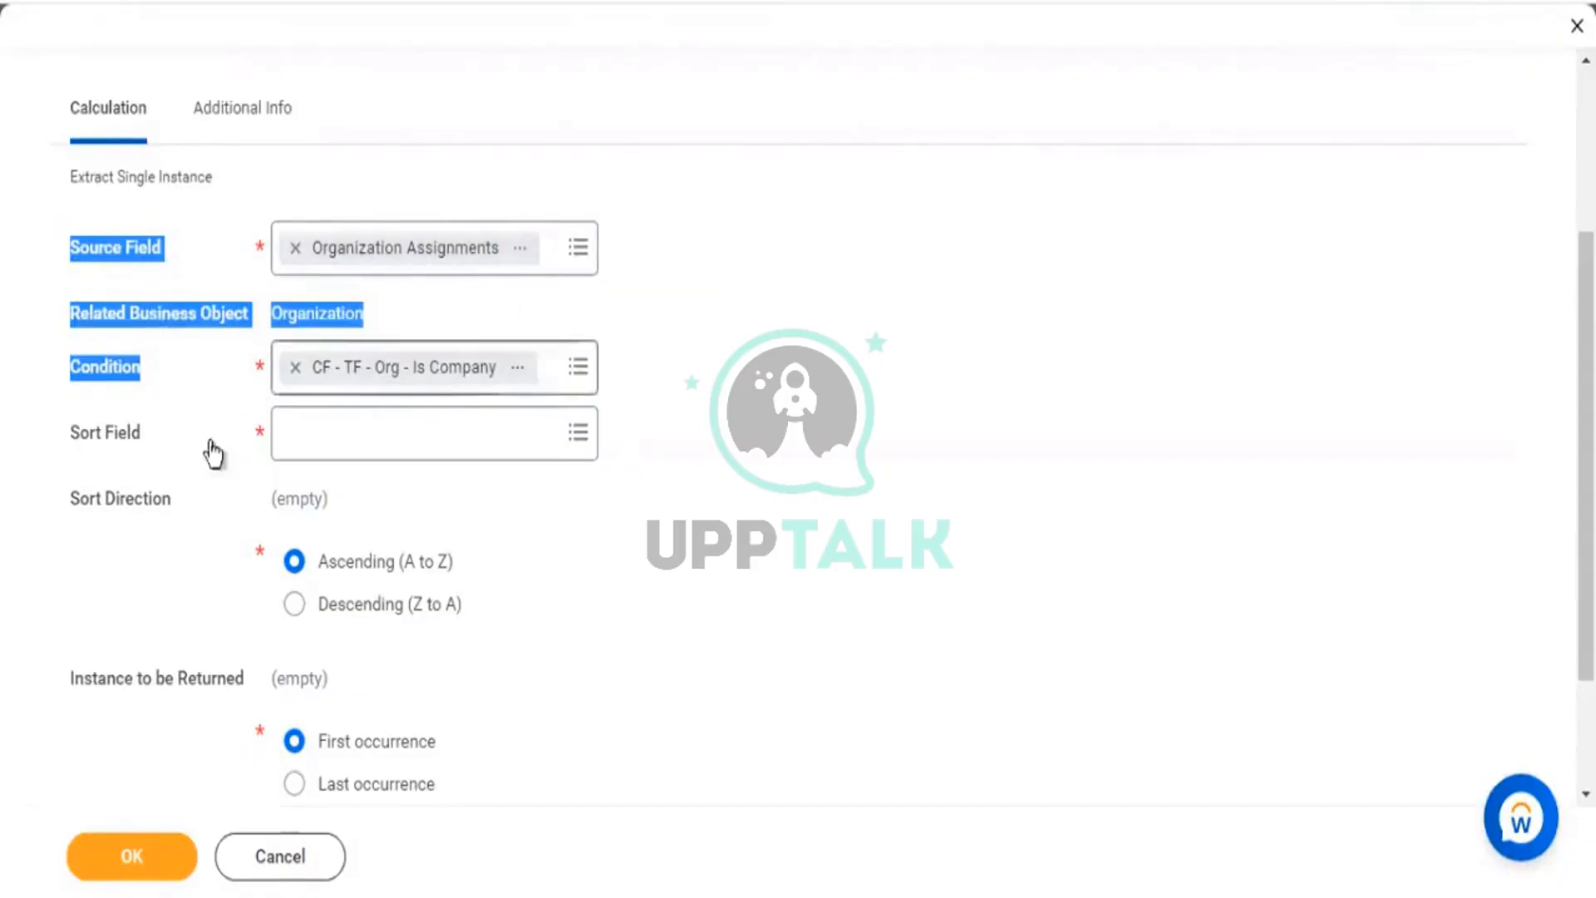
{"action": "left_click", "coordinate": [302, 442]}
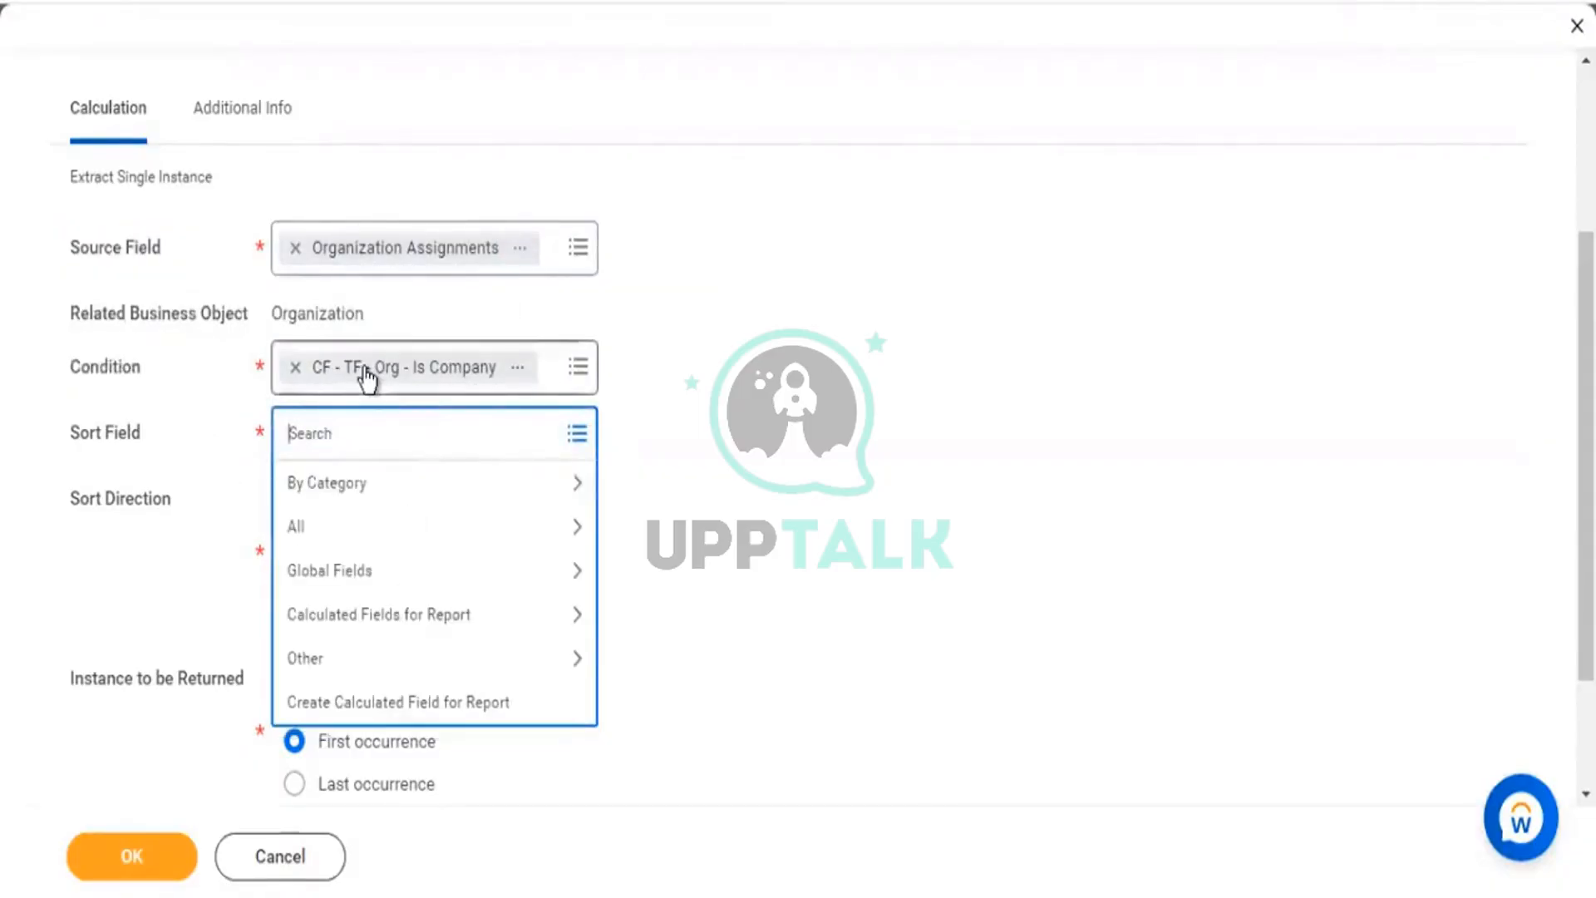
Sort by Current Effective Date in Descending (Z to A) order.
{"action": "type", "text": "effective"}
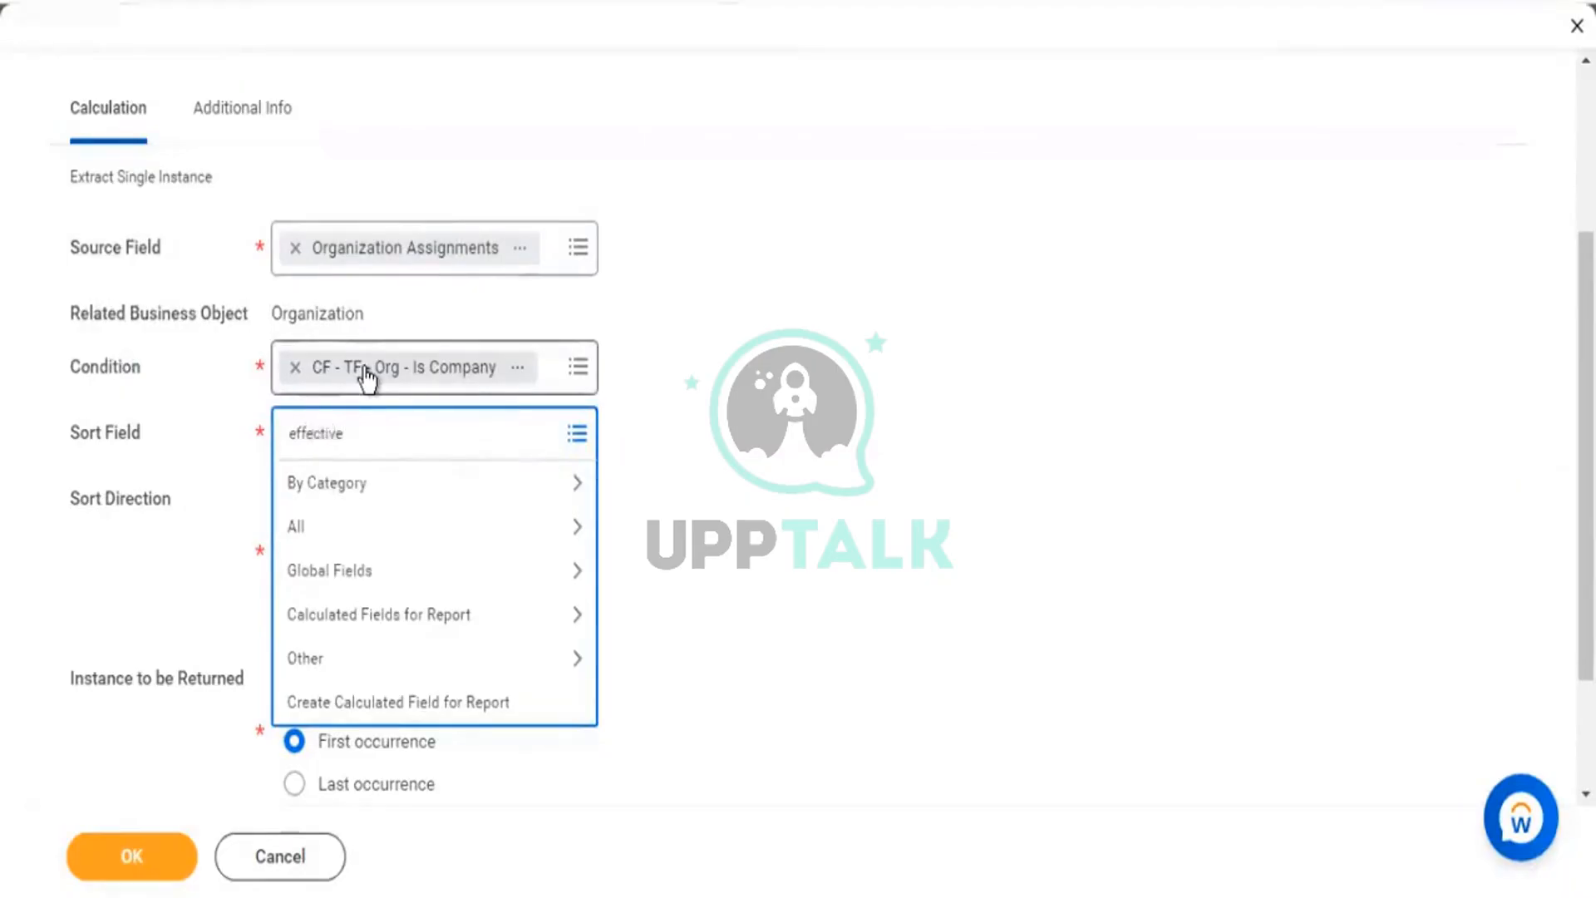
{"action": "type", "text": " date"}
{"action": "key", "text": "Return"}
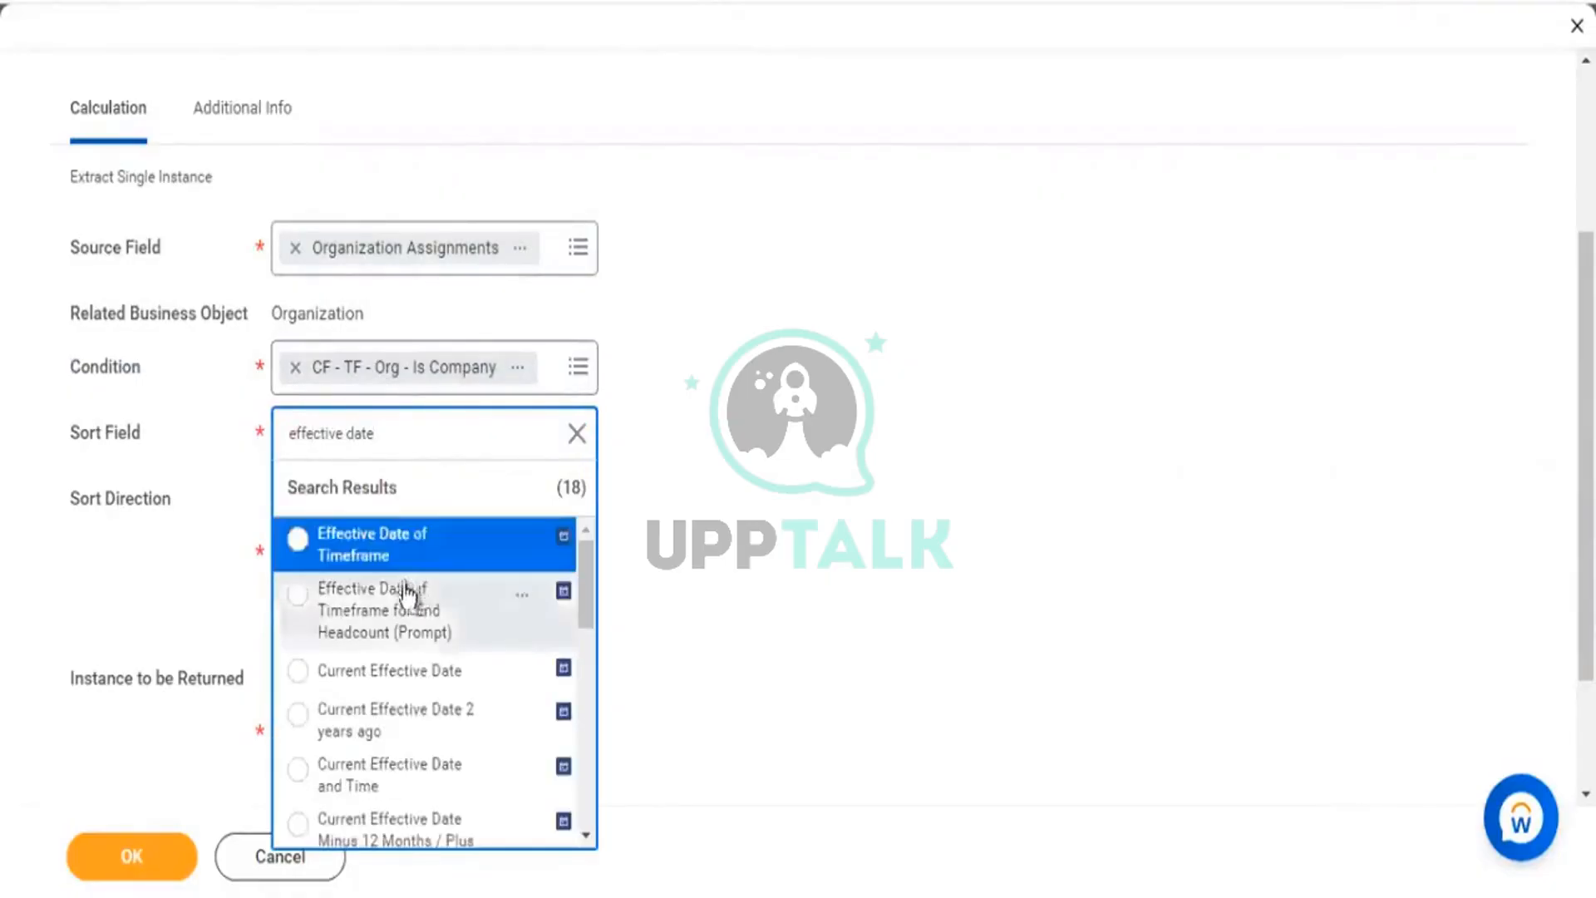
{"action": "left_click", "coordinate": [405, 670]}
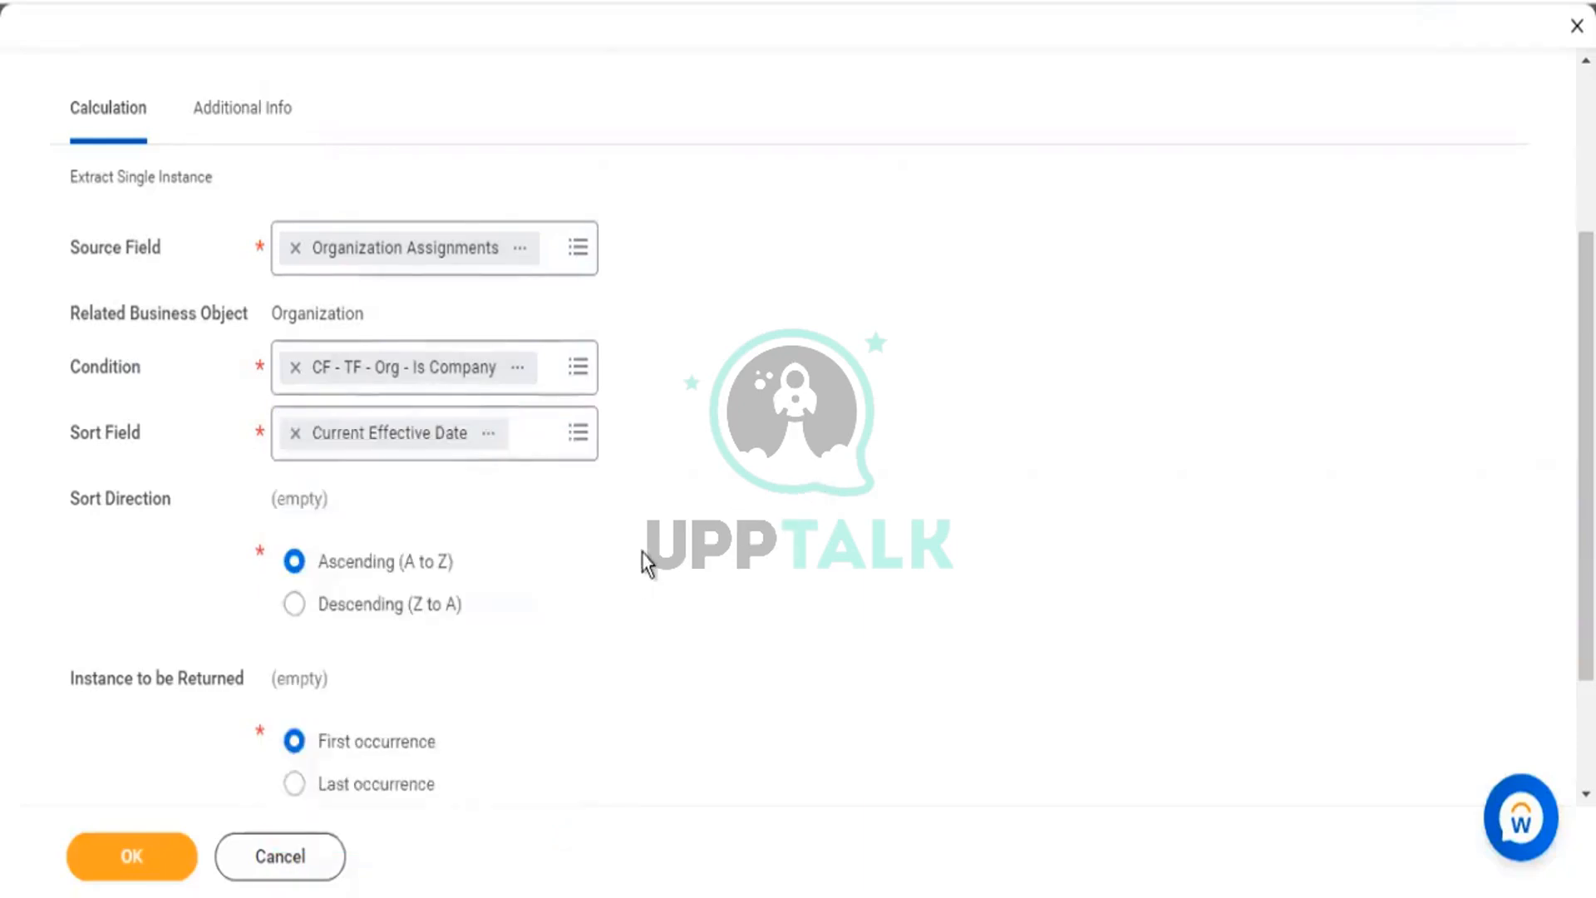
{"action": "scroll", "coordinate": [645, 560], "scroll_direction": "down", "scroll_amount": 2}
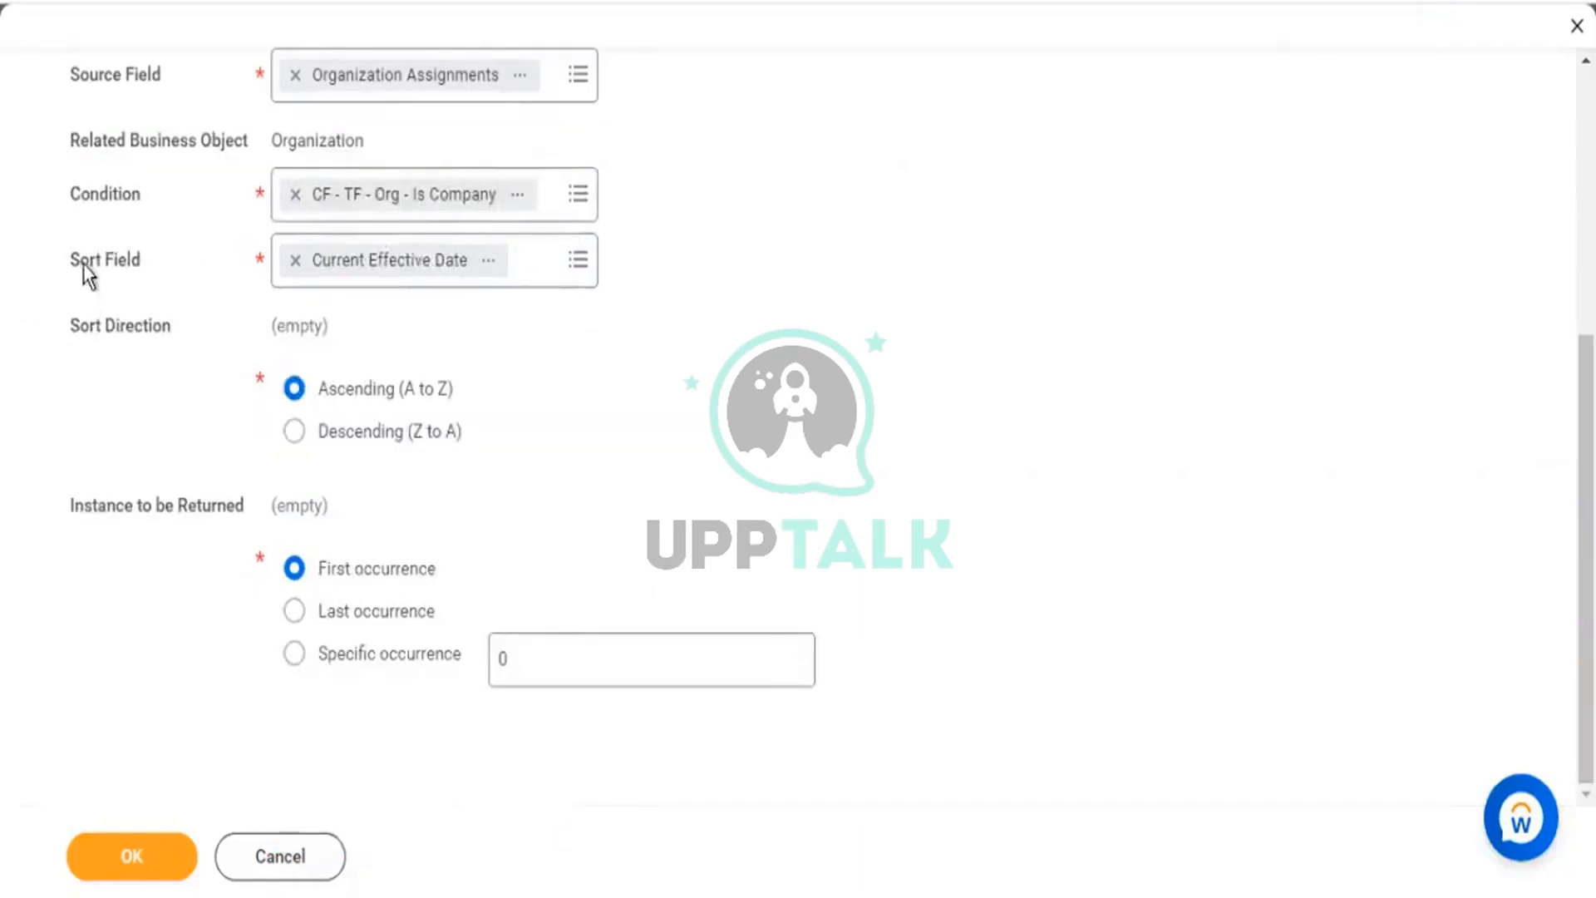
{"action": "left_click_drag", "start_coordinate": [83, 264], "coordinate": [141, 264]}
{"action": "left_click", "coordinate": [380, 431]}
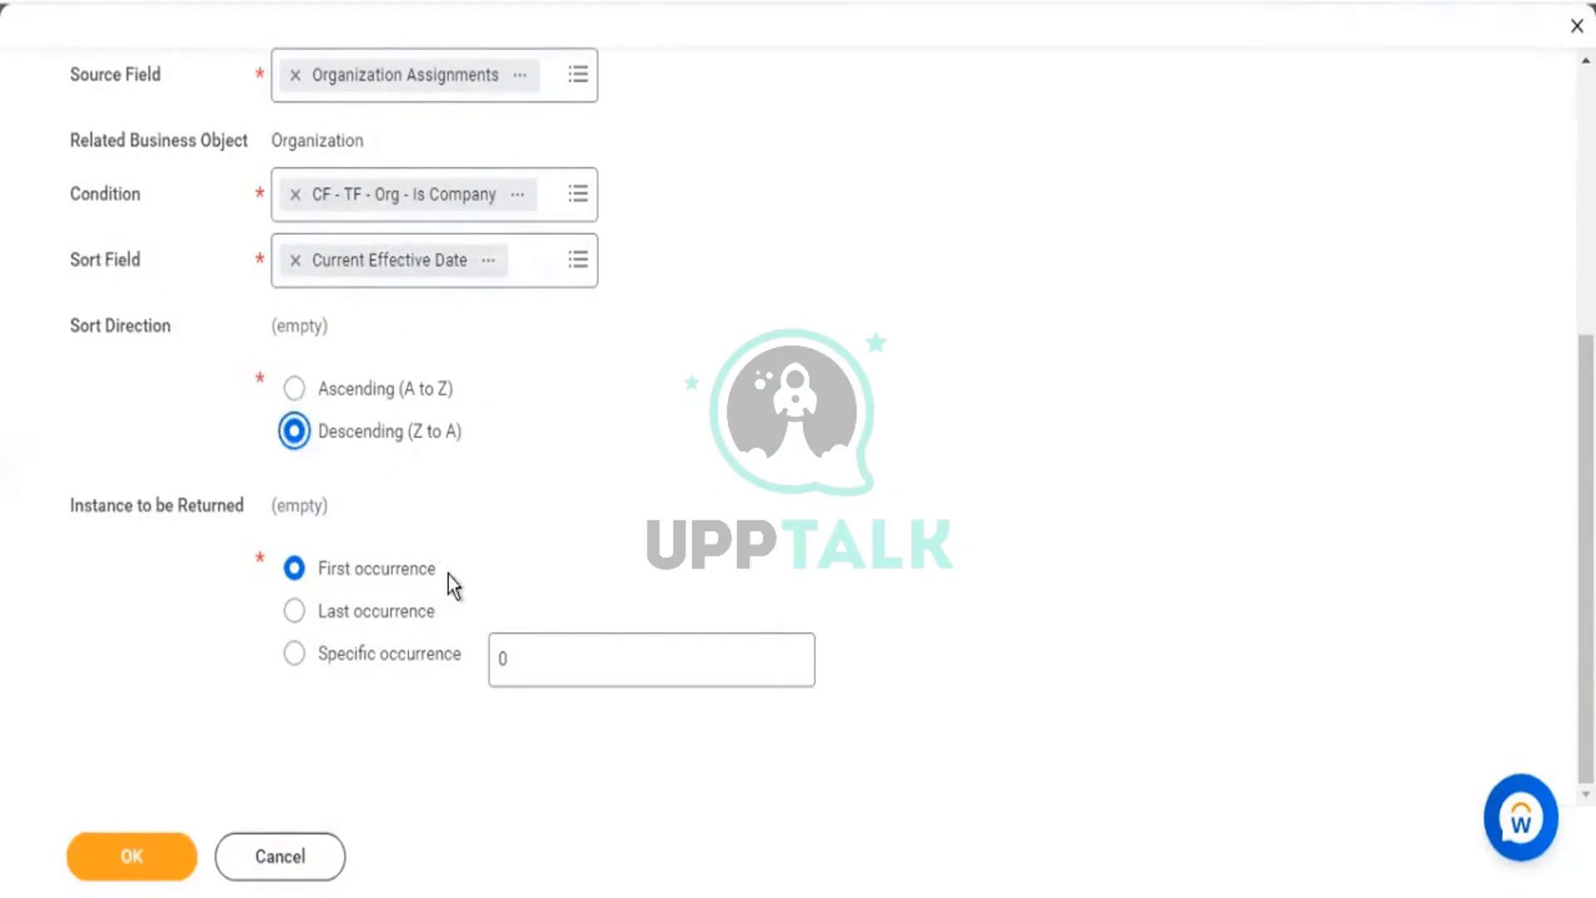
Highlight the First occurrence, Condition and sort settings and the Extract Single Instance type.
{"action": "left_click_drag", "start_coordinate": [447, 575], "coordinate": [332, 537]}
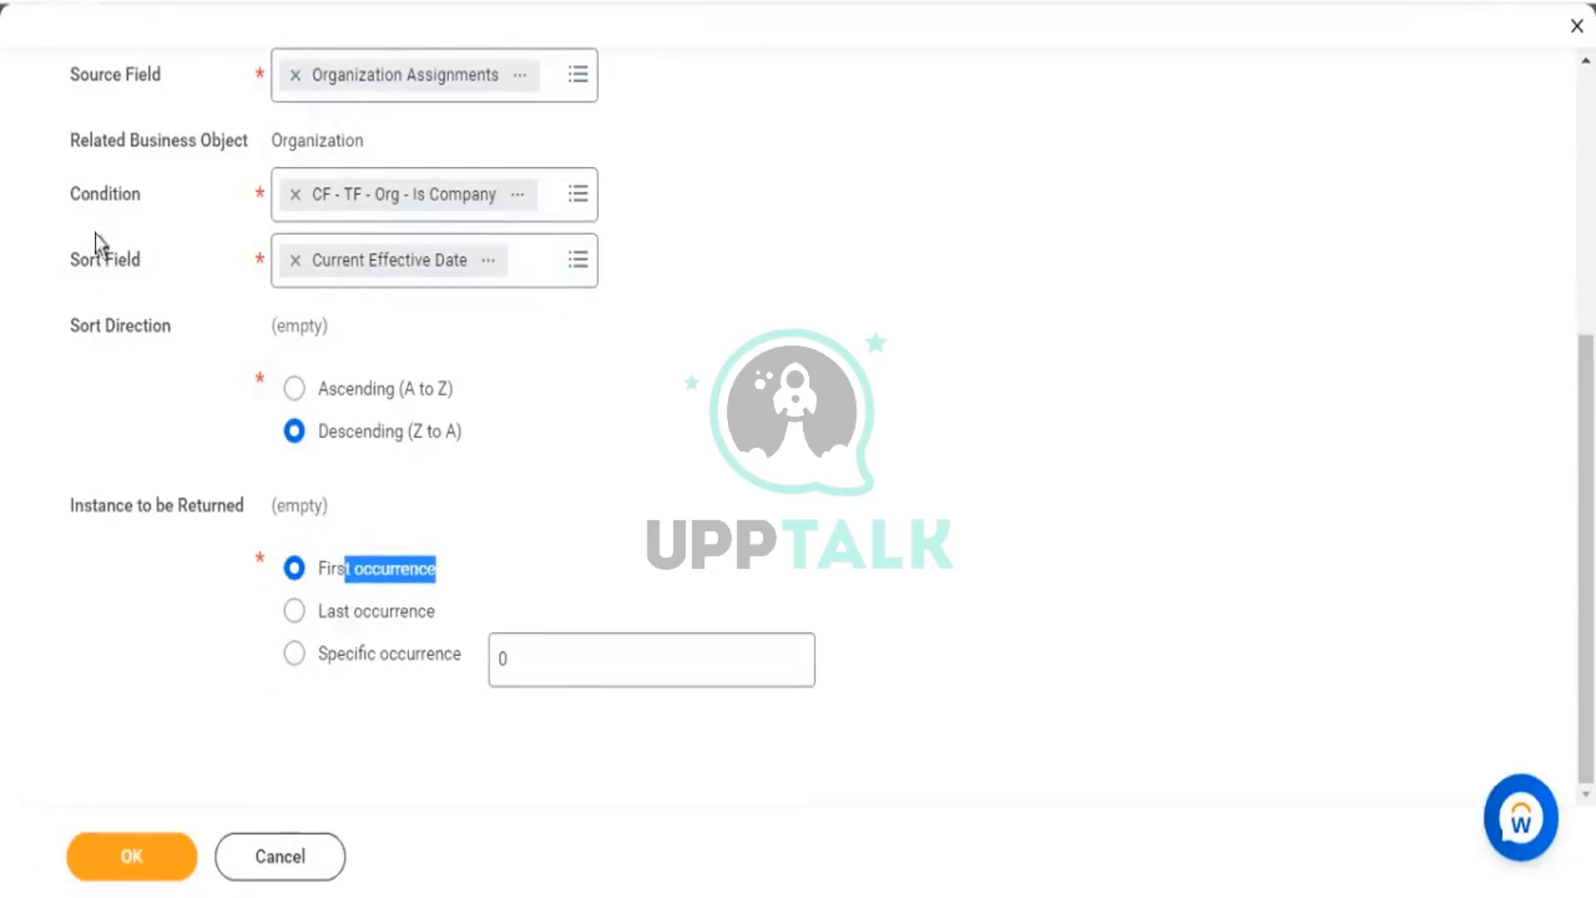
{"action": "left_click_drag", "start_coordinate": [144, 198], "coordinate": [99, 204]}
{"action": "left_click_drag", "start_coordinate": [68, 259], "coordinate": [625, 756]}
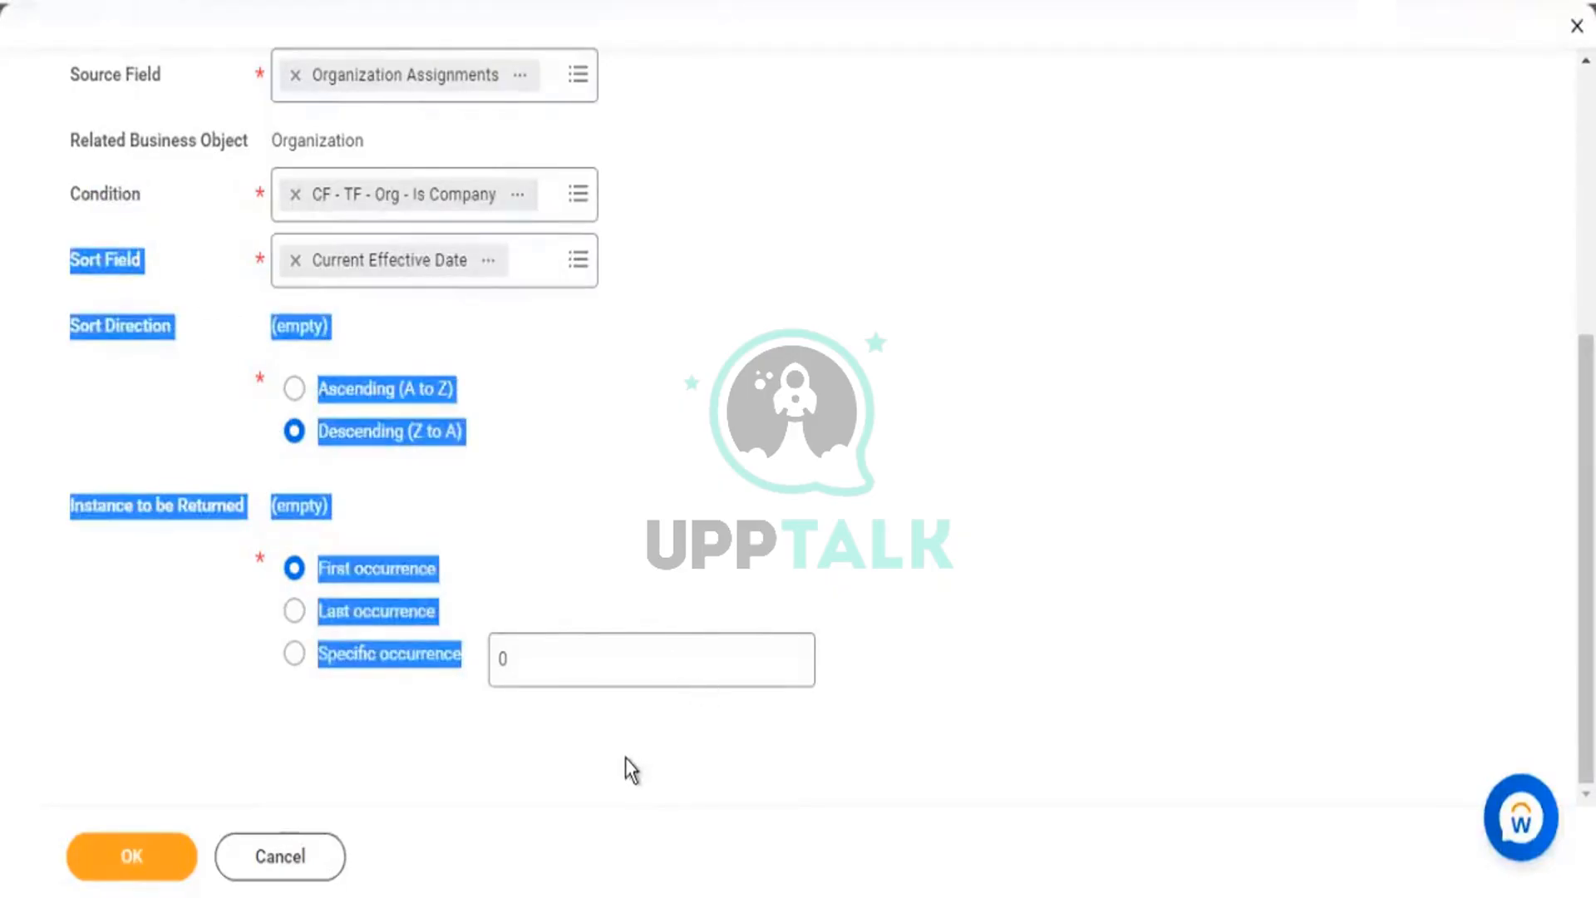
{"action": "left_click", "coordinate": [869, 680]}
{"action": "left_click_drag", "start_coordinate": [866, 684], "coordinate": [72, 263]}
{"action": "left_click_drag", "start_coordinate": [82, 194], "coordinate": [149, 196]}
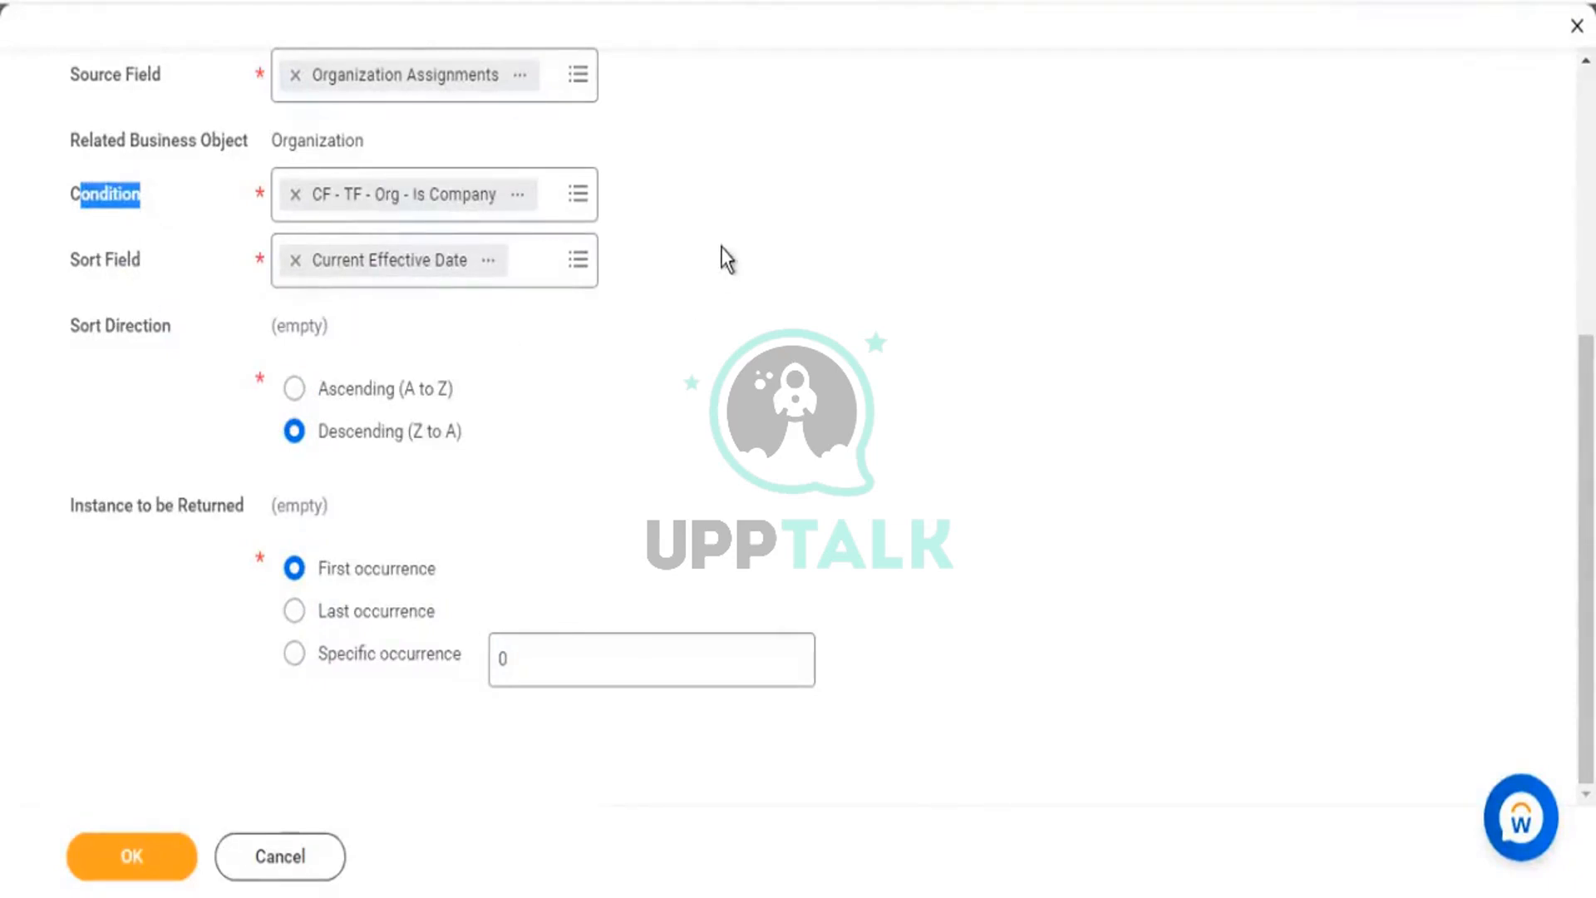
{"action": "scroll", "coordinate": [722, 249], "scroll_direction": "up", "scroll_amount": 5}
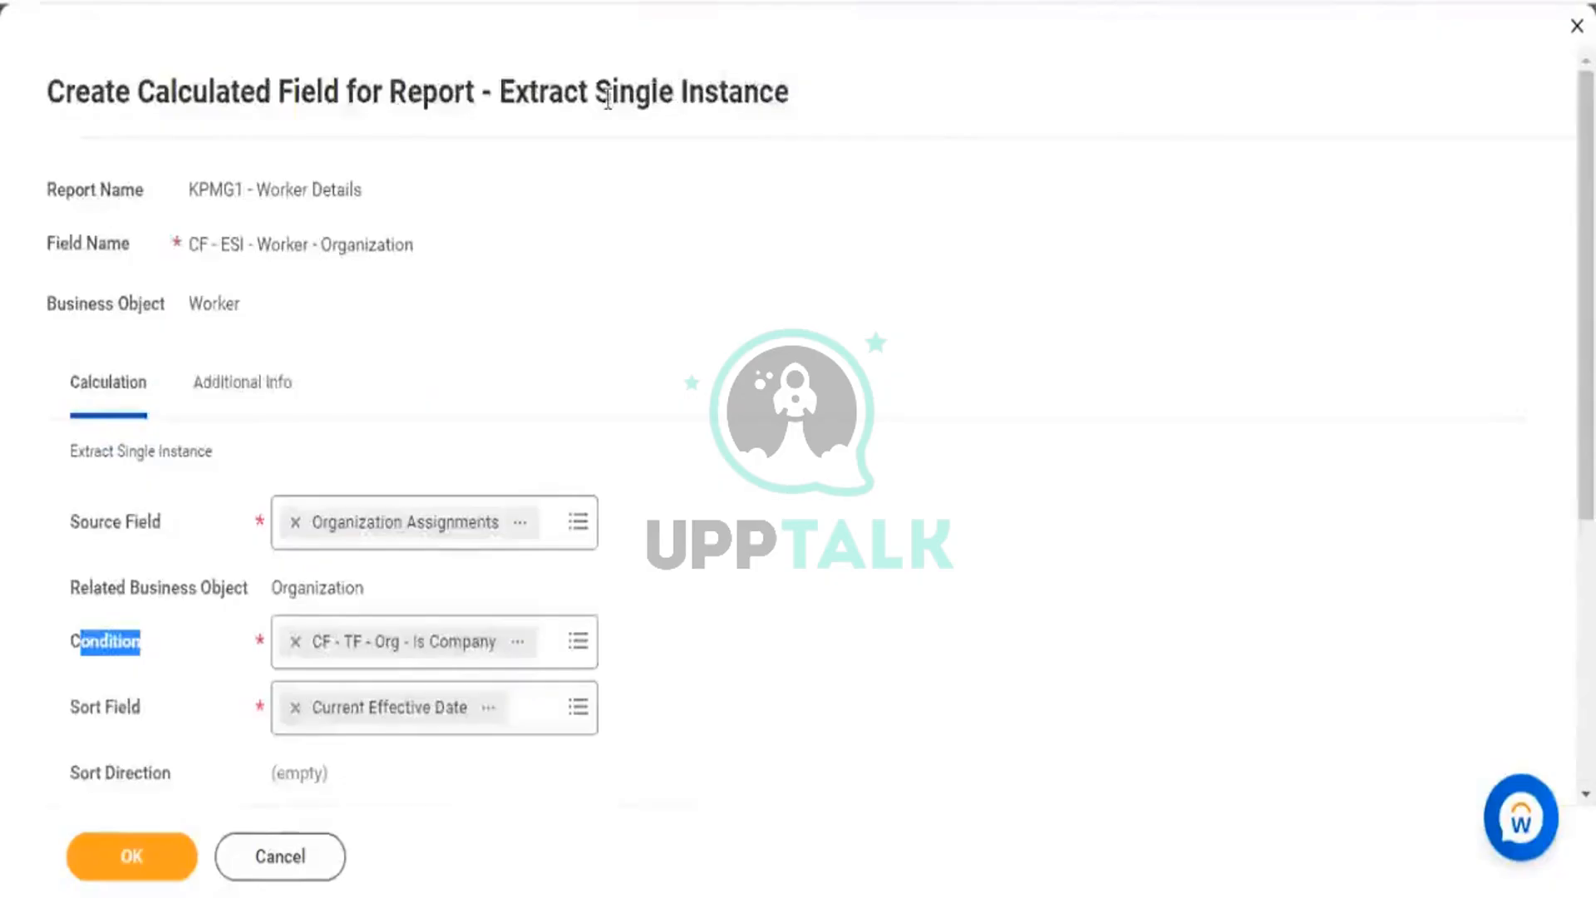
{"action": "left_click_drag", "start_coordinate": [534, 92], "coordinate": [798, 106]}
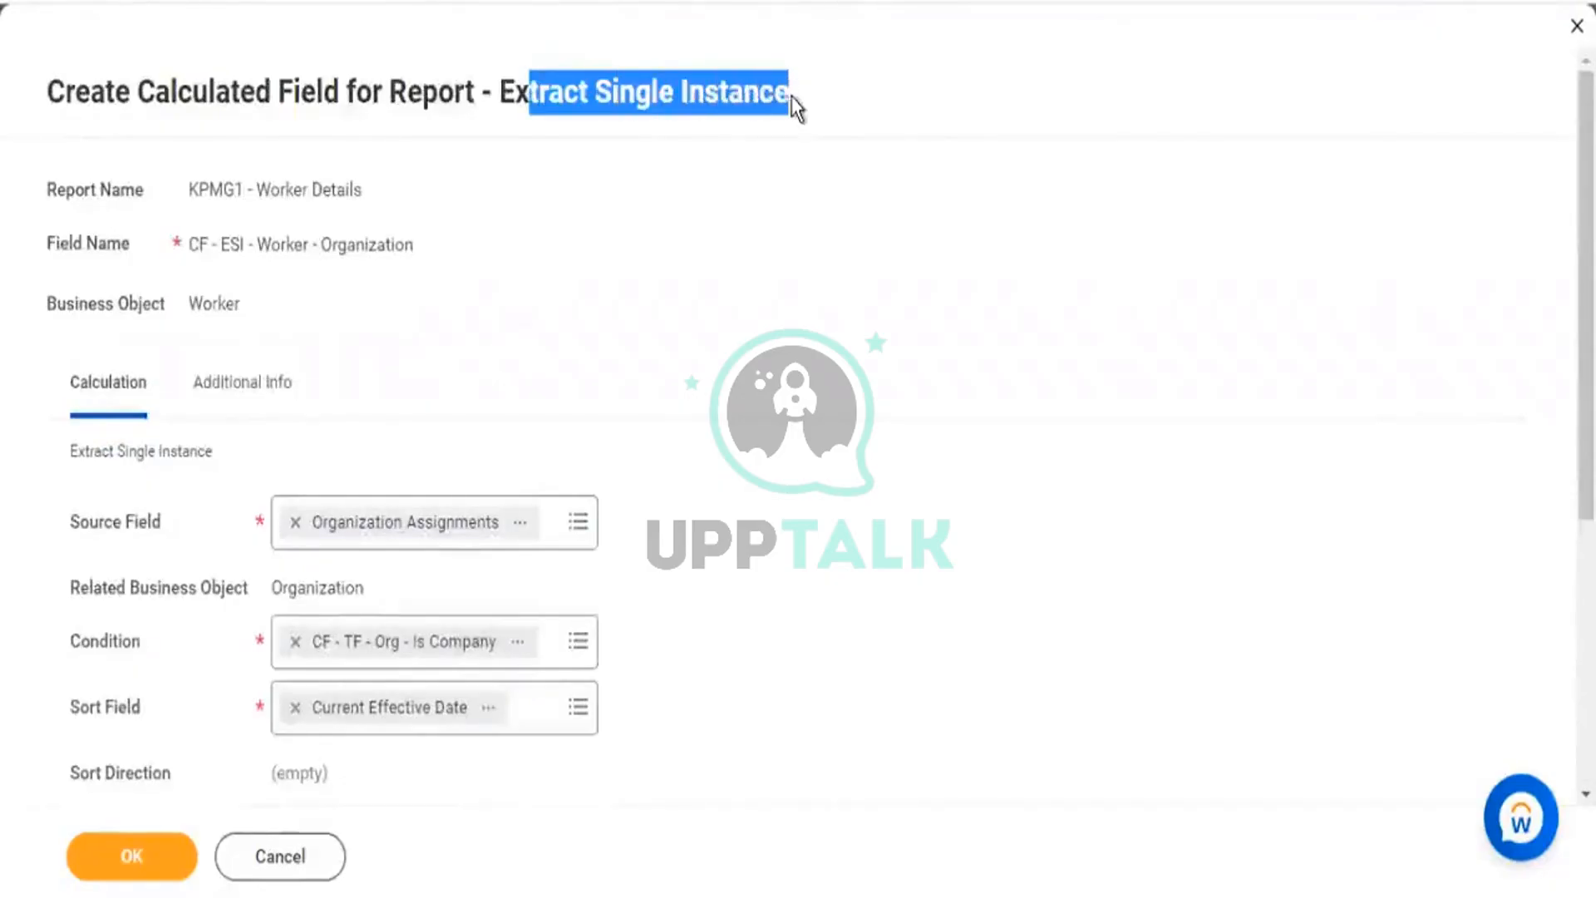
{"action": "double_click", "coordinate": [135, 648]}
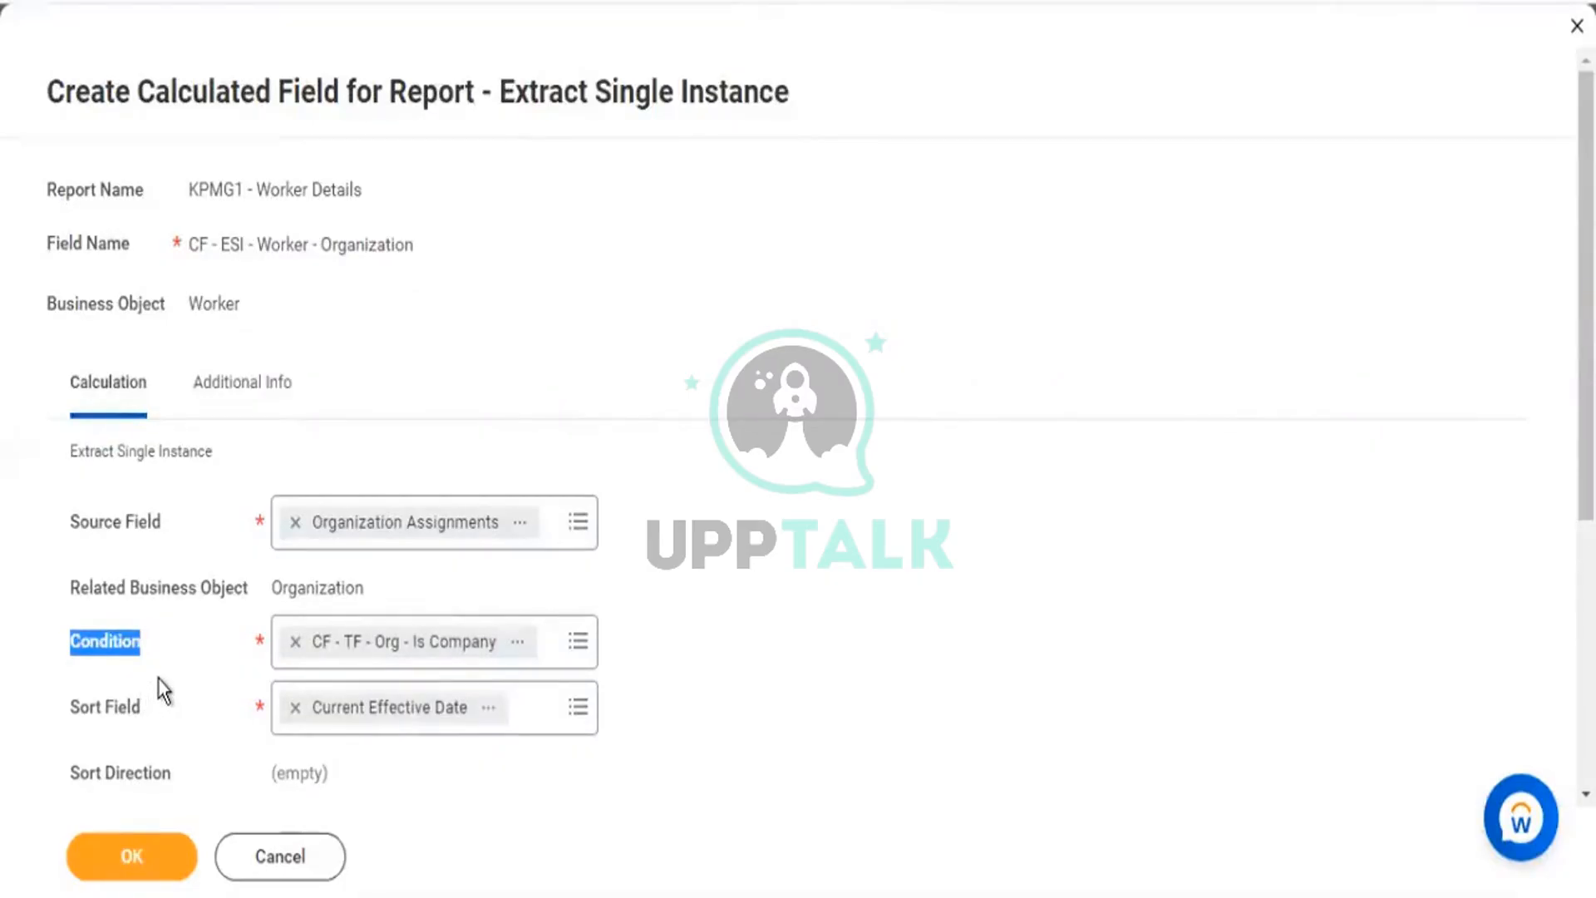
{"action": "scroll", "coordinate": [173, 670], "scroll_direction": "down", "scroll_amount": 2}
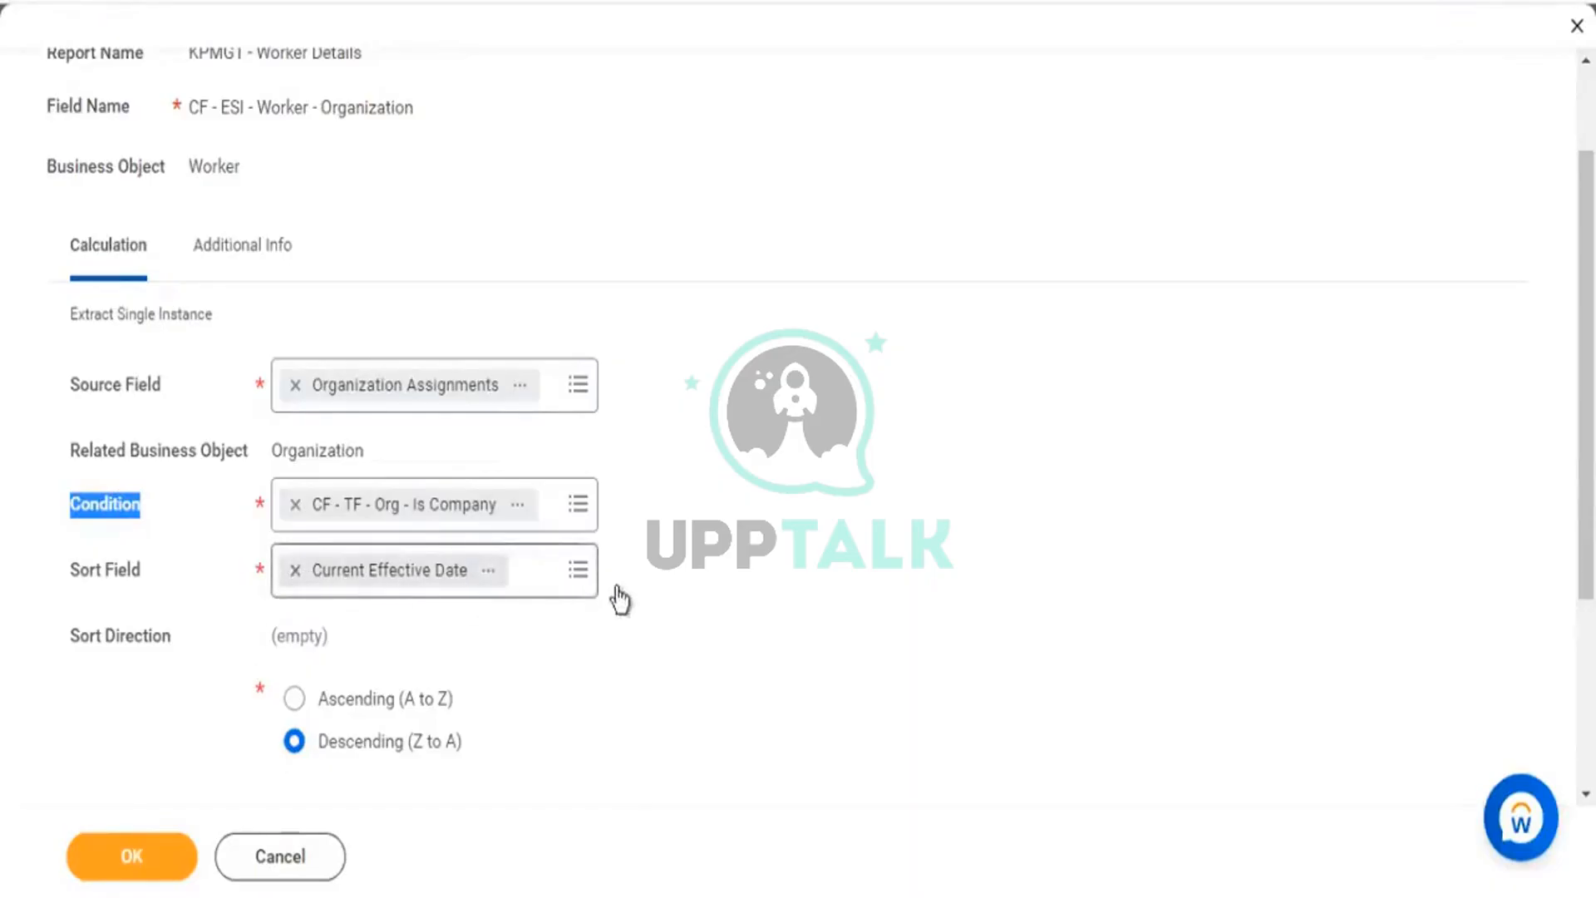
{"action": "left_click", "coordinate": [358, 579]}
Replace Current Effective Date with Any is True as the sort field and review its description.
{"action": "left_click", "coordinate": [296, 570]}
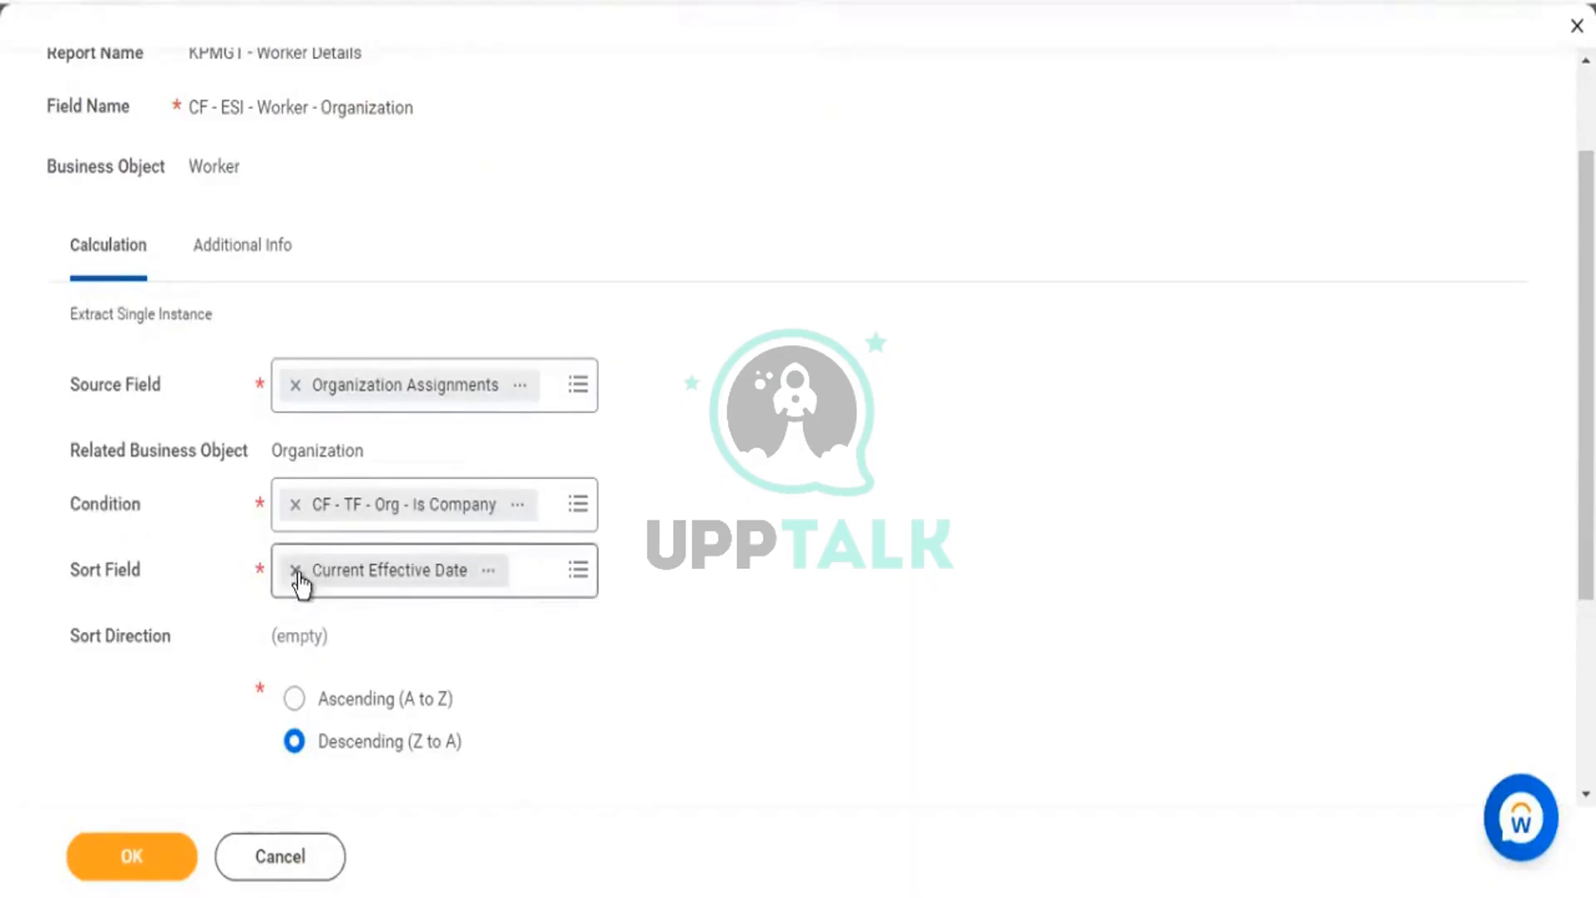
{"action": "type", "text": "true"}
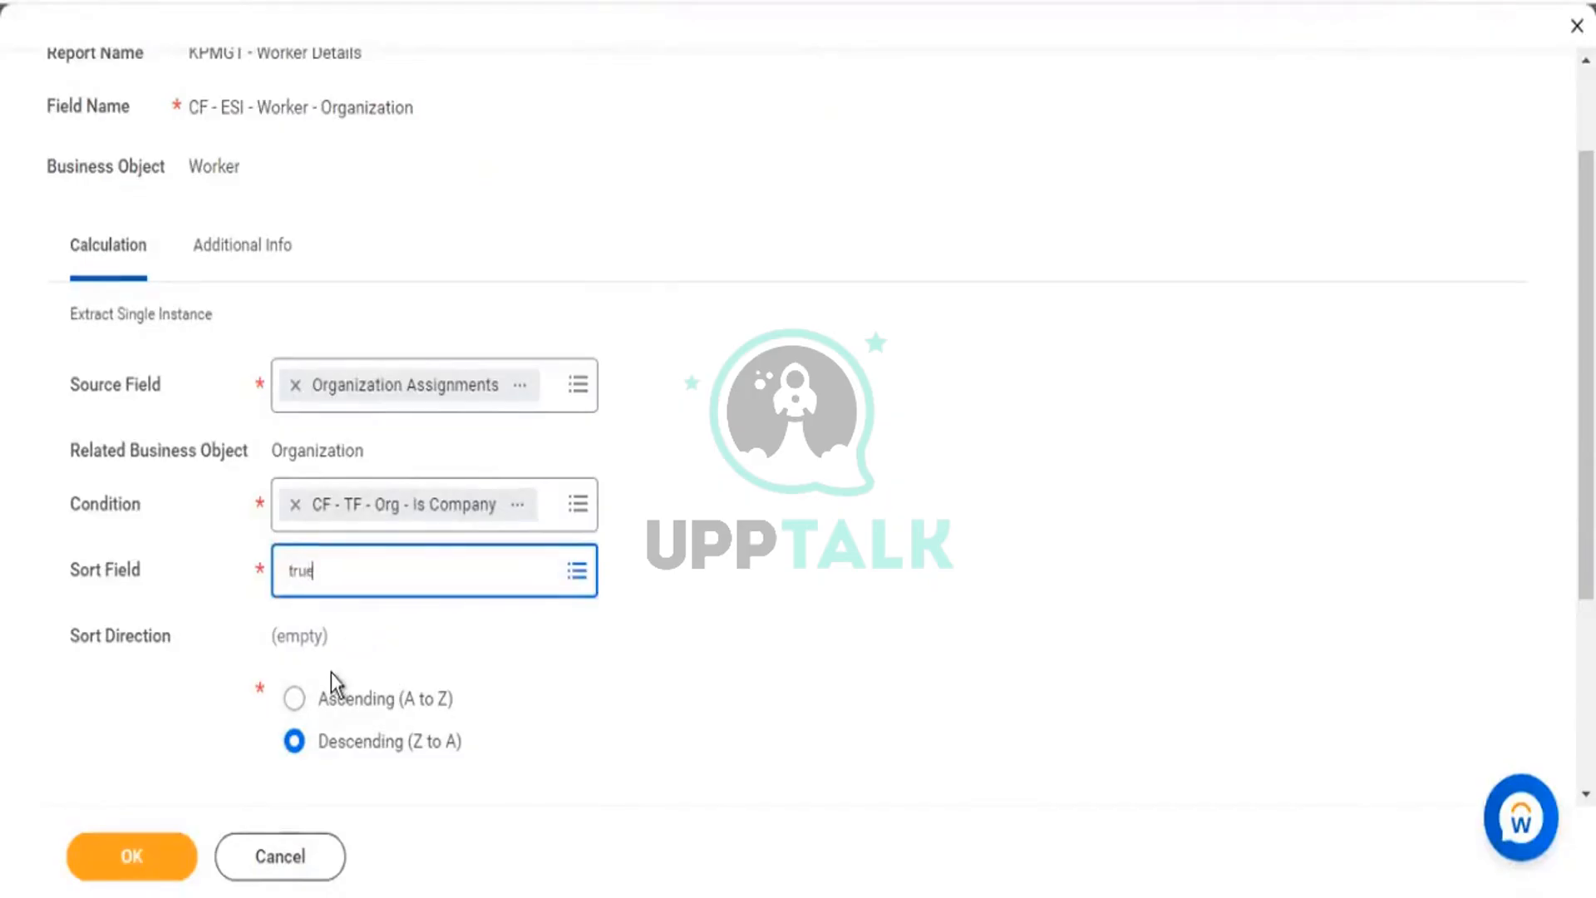
{"action": "key", "text": "Return"}
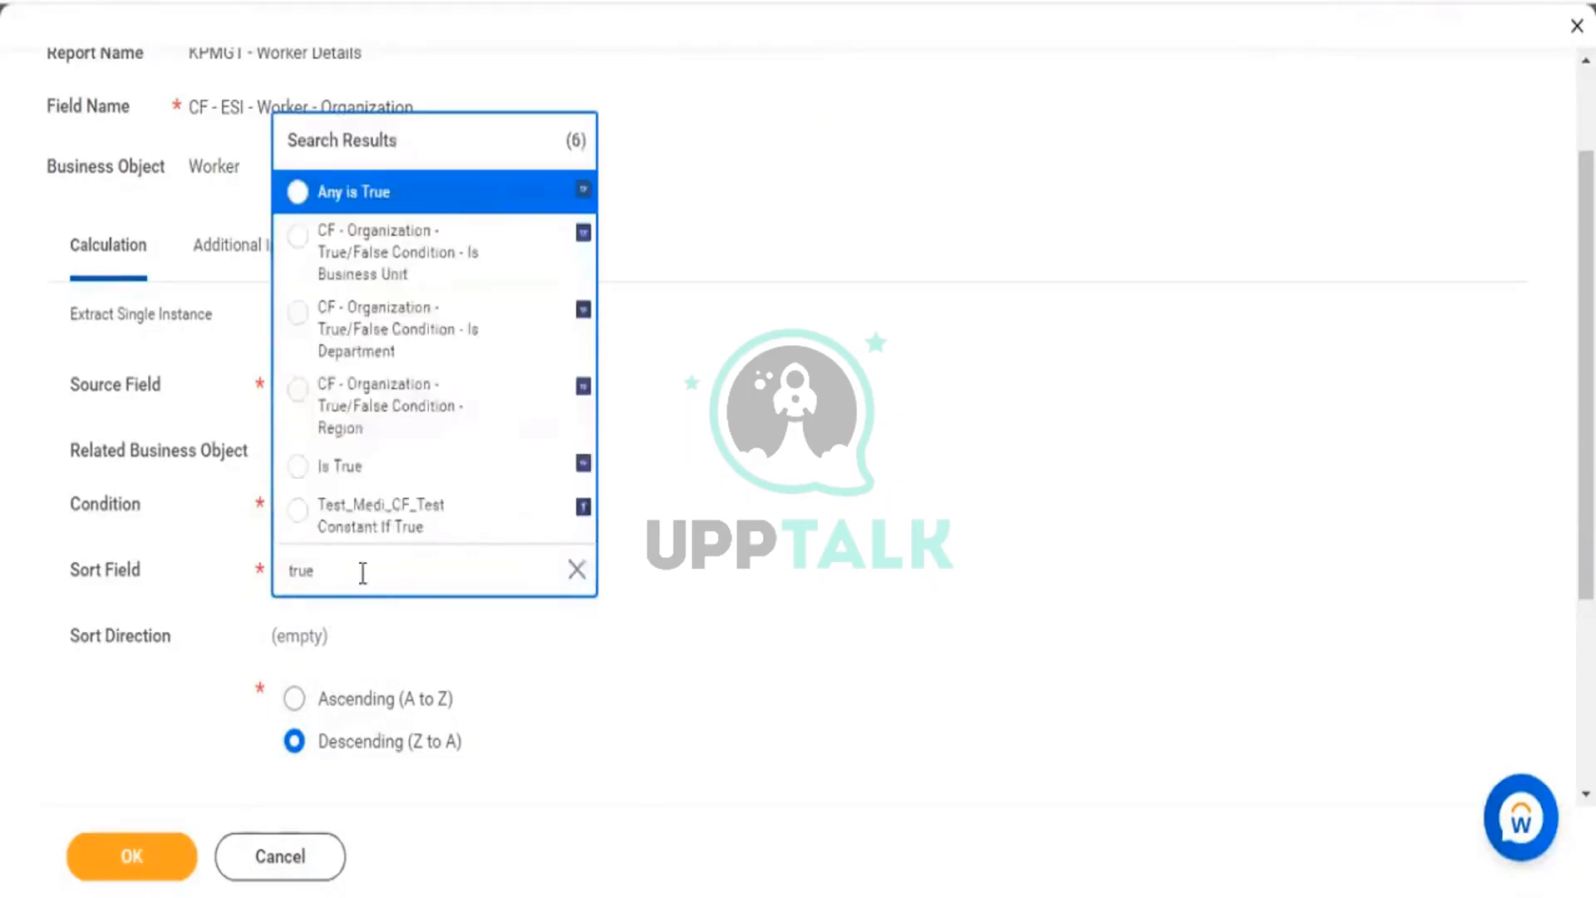
{"action": "left_click", "coordinate": [371, 193]}
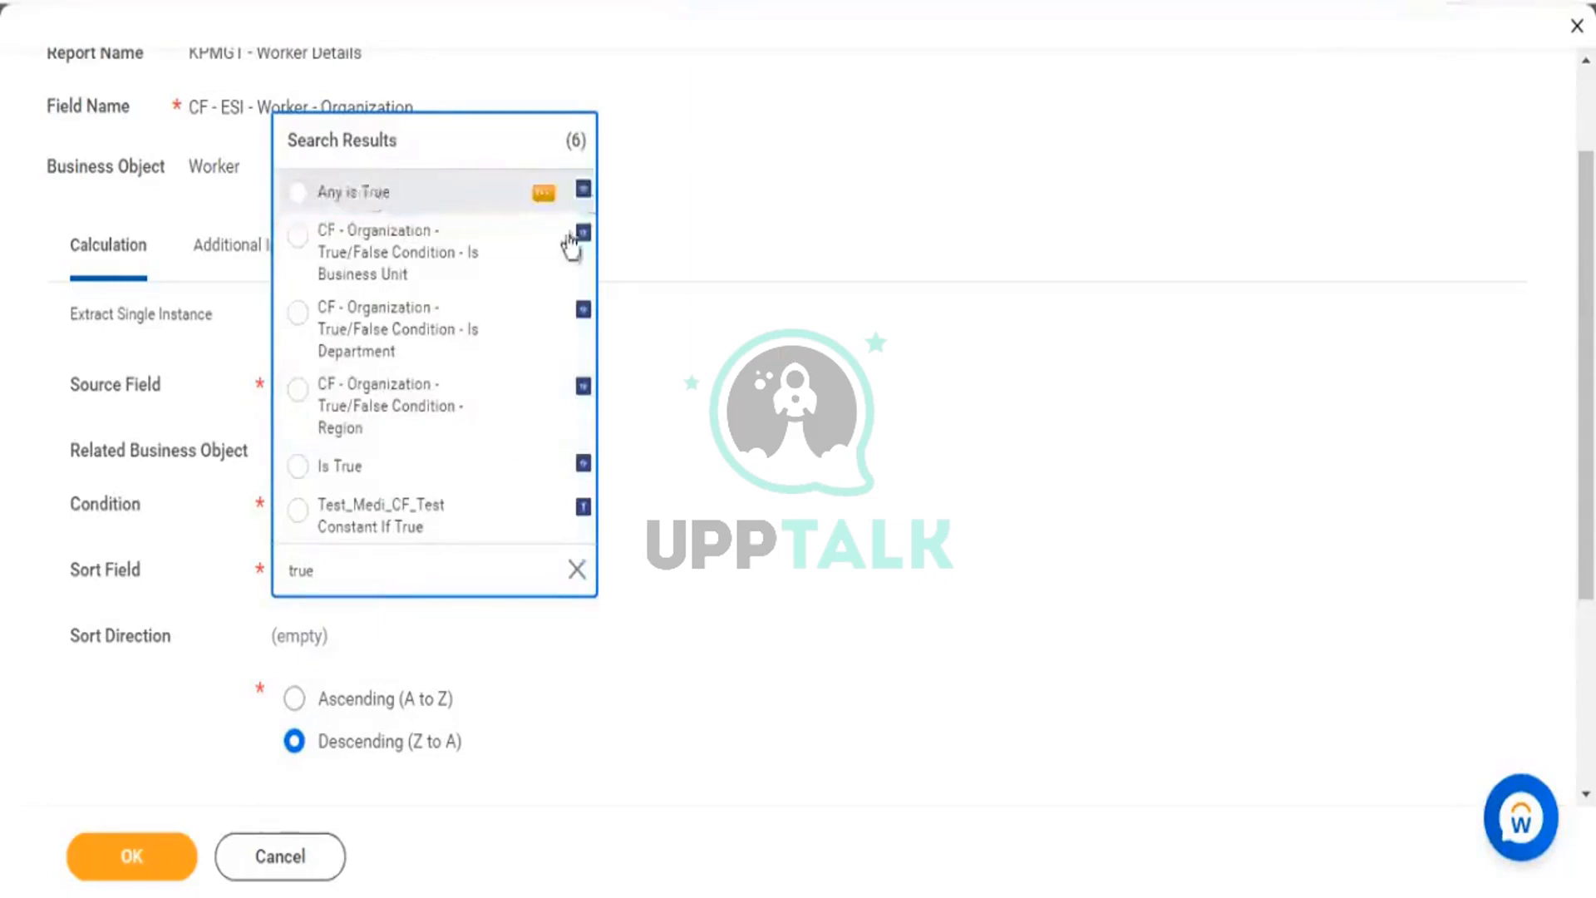
{"action": "left_click", "coordinate": [417, 573]}
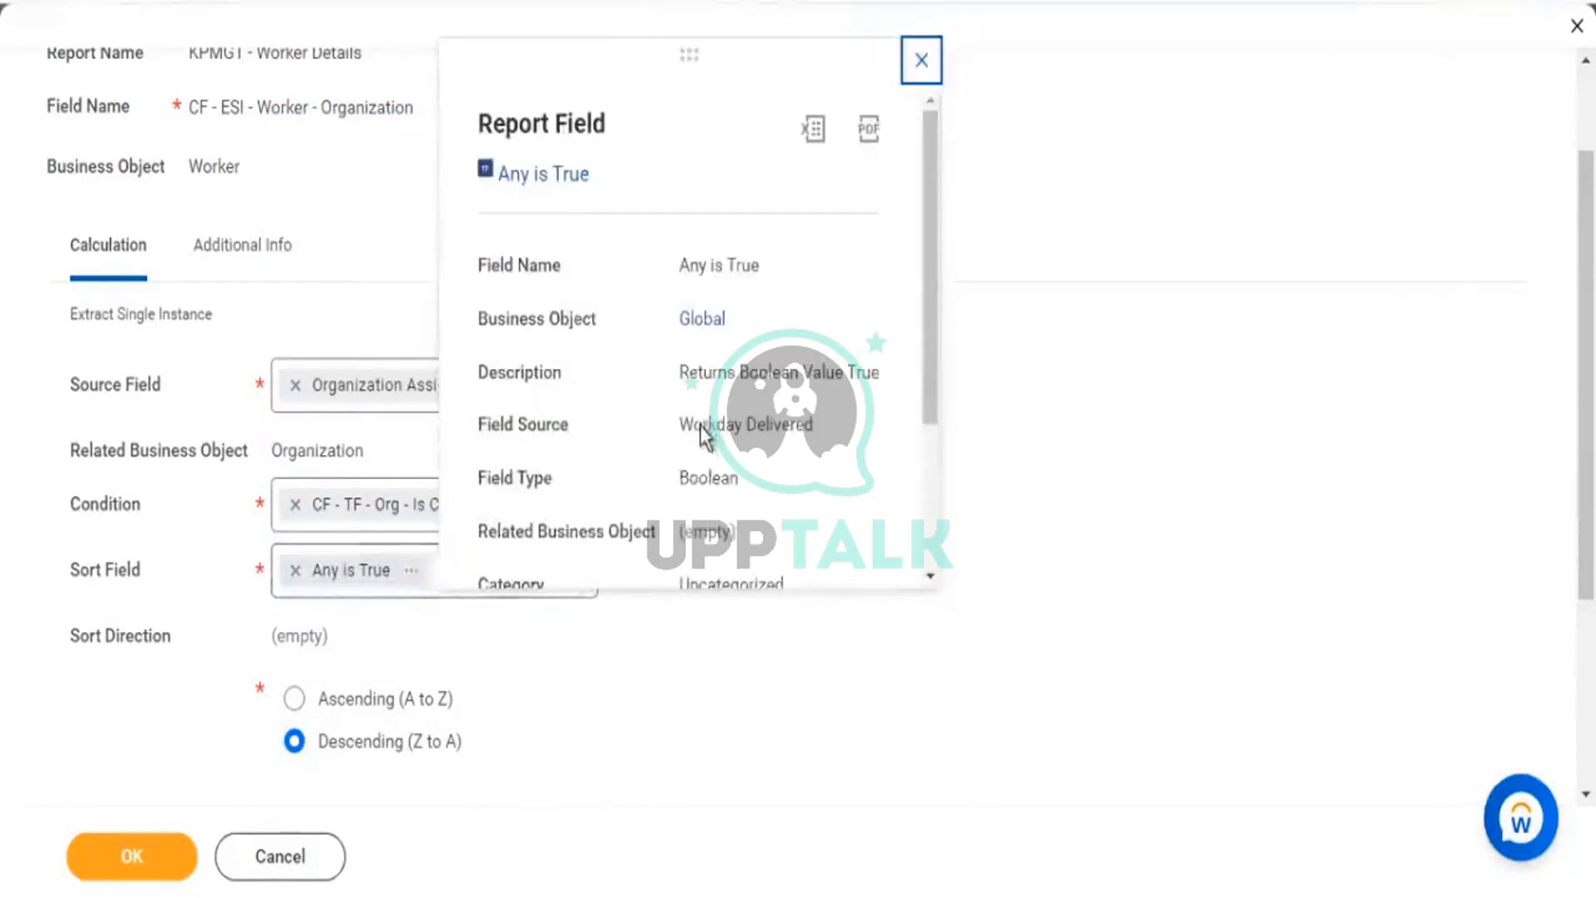
{"action": "left_click_drag", "start_coordinate": [710, 372], "coordinate": [892, 374]}
{"action": "left_click", "coordinate": [1109, 434]}
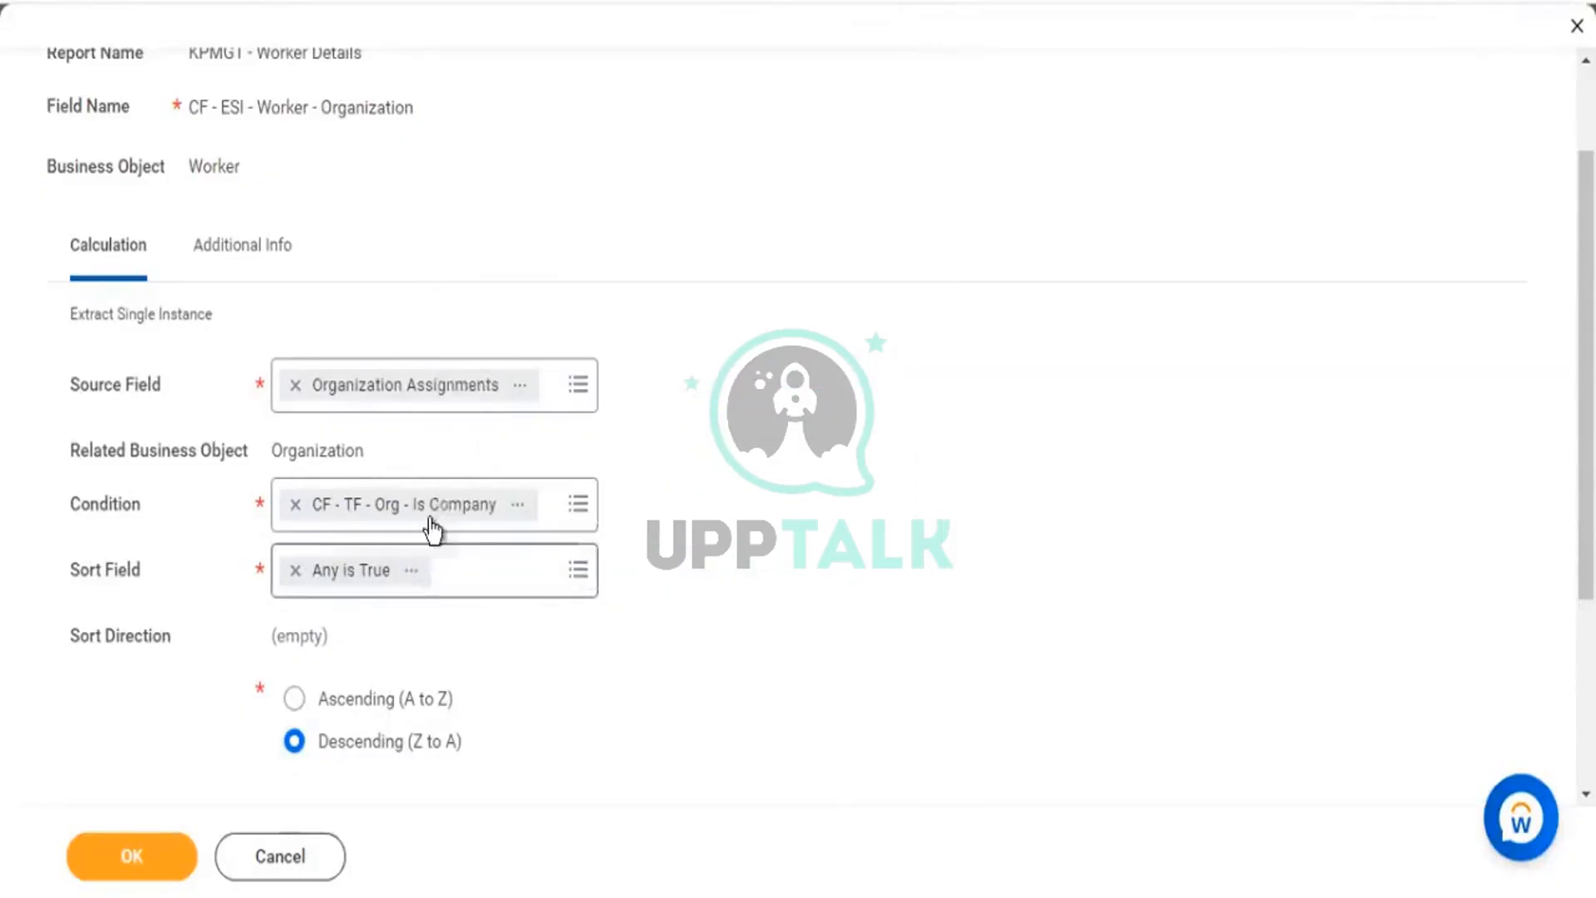
Switch the sort direction to Ascending (A to Z) and highlight the condition settings.
{"action": "left_click_drag", "start_coordinate": [203, 504], "coordinate": [58, 500]}
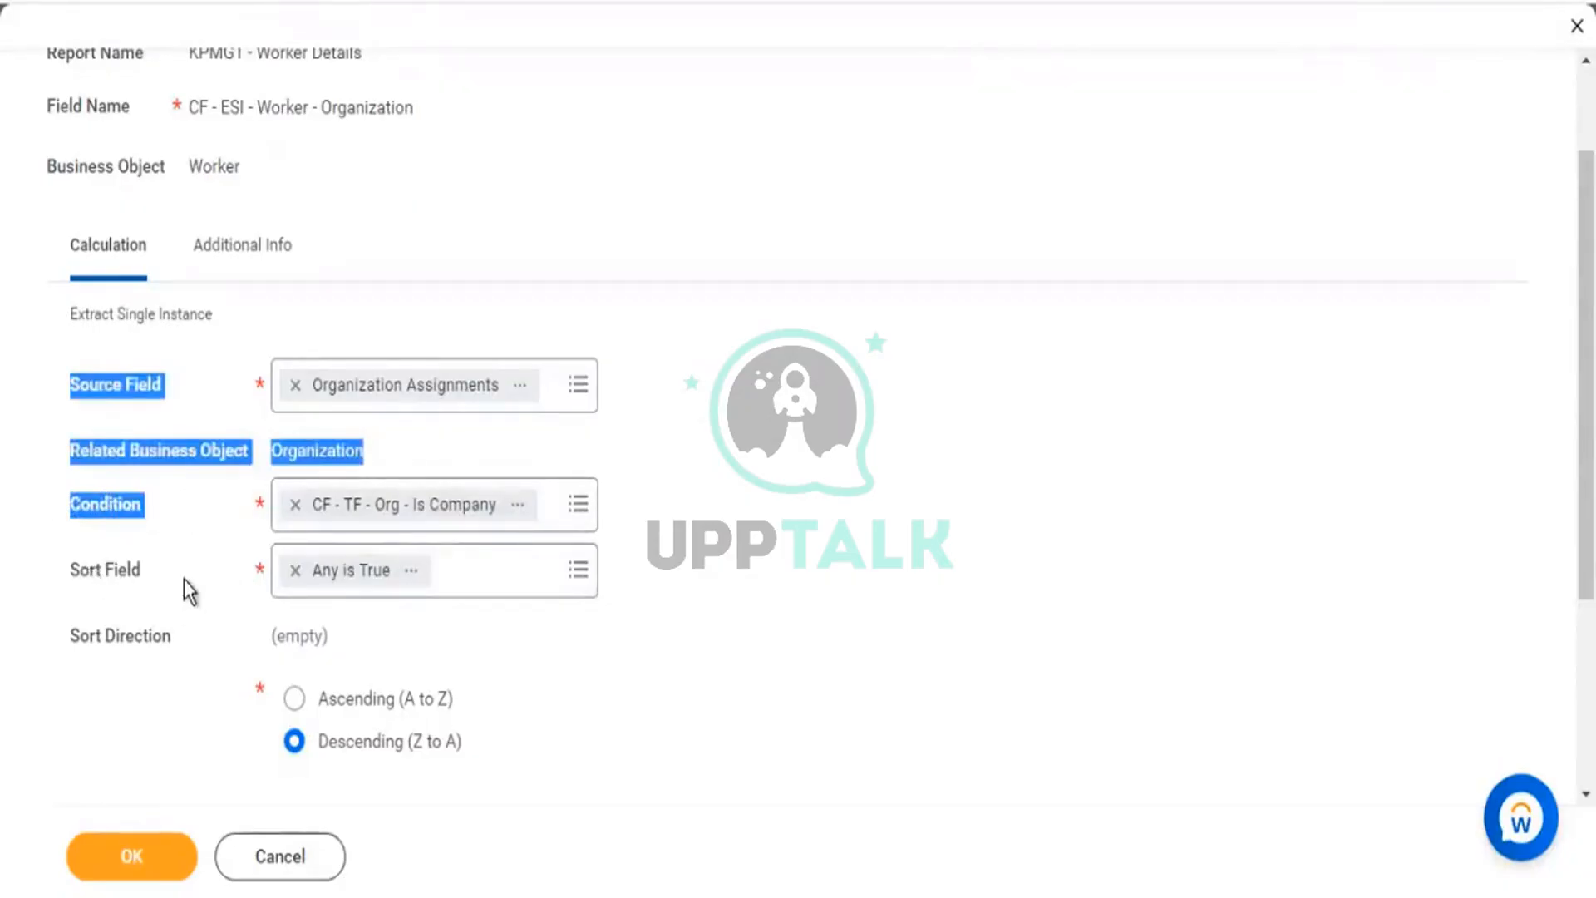
{"action": "left_click_drag", "start_coordinate": [185, 579], "coordinate": [89, 573]}
{"action": "scroll", "coordinate": [324, 402], "scroll_direction": "down", "scroll_amount": 3}
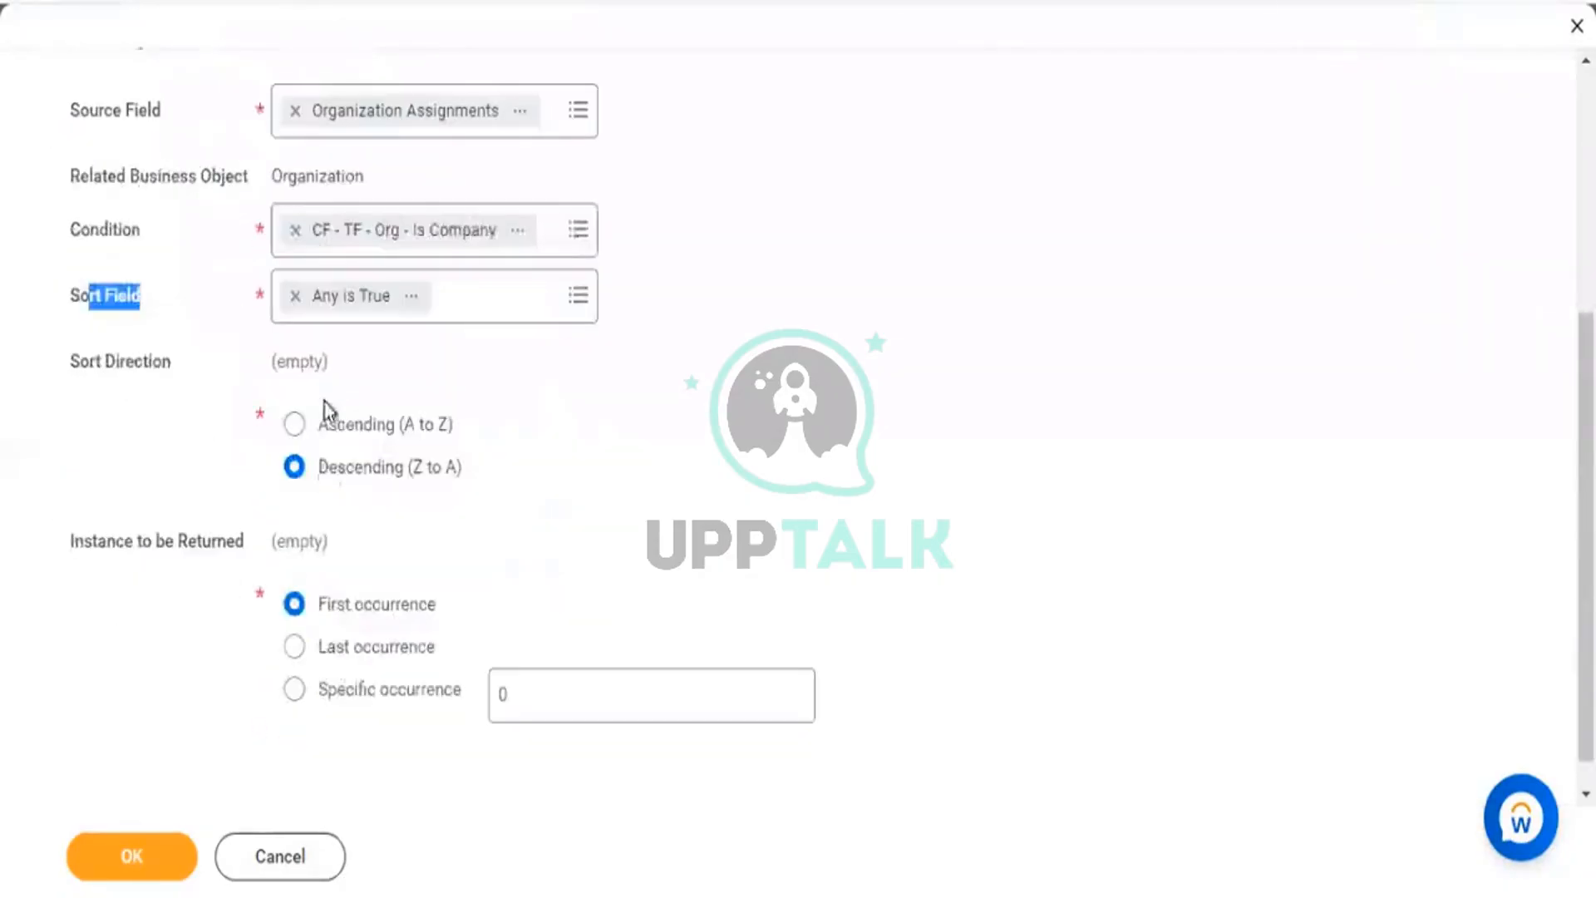
{"action": "left_click", "coordinate": [349, 434]}
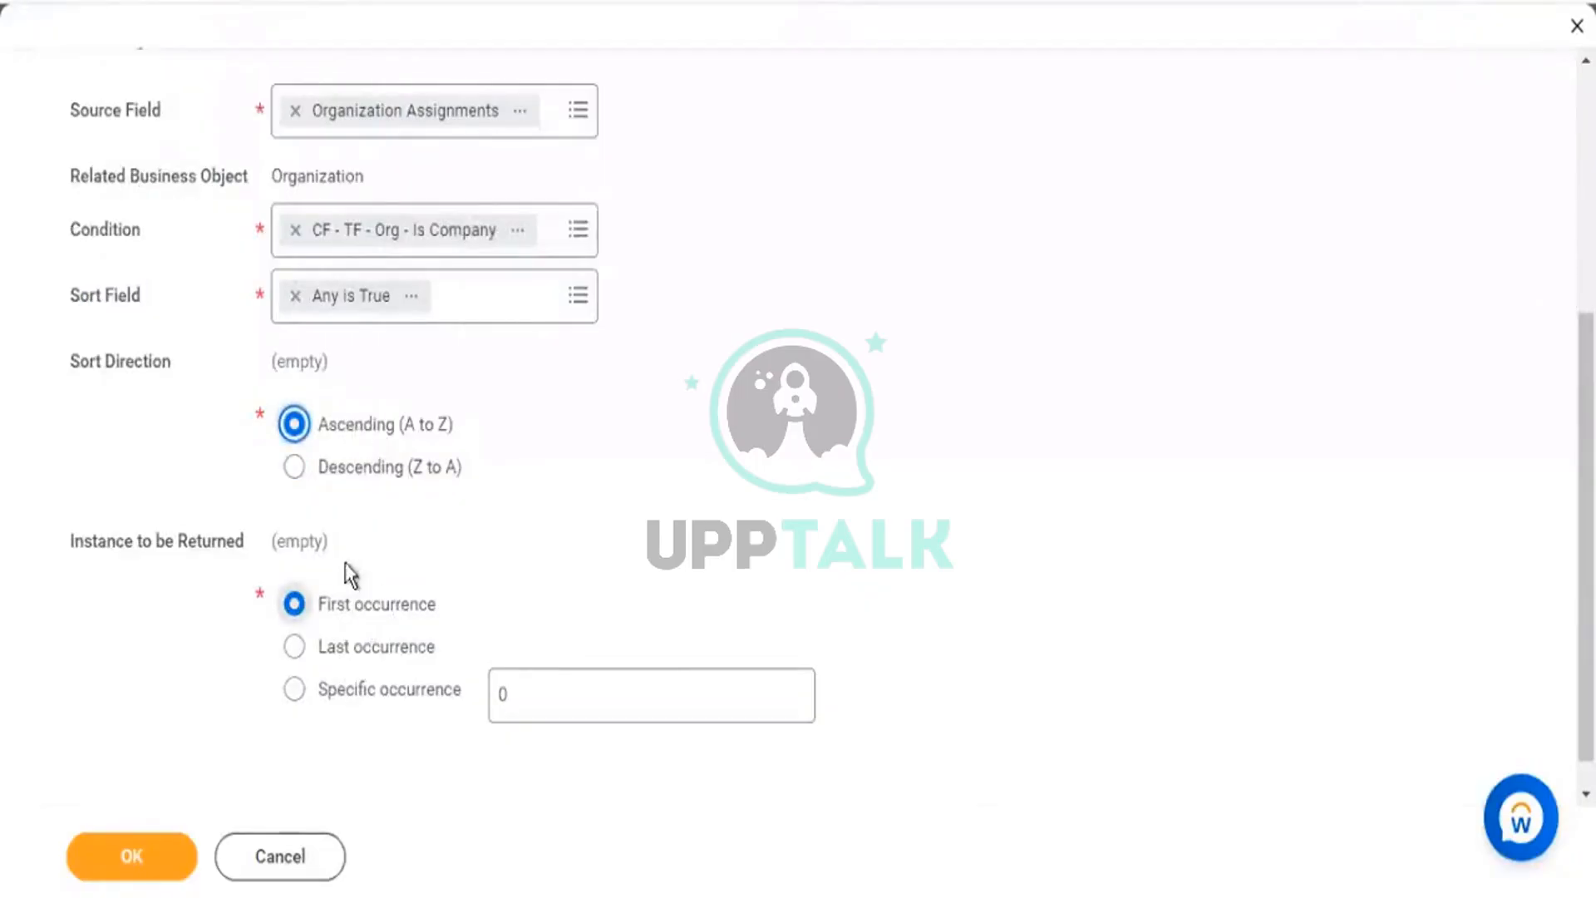
{"action": "left_click_drag", "start_coordinate": [293, 249], "coordinate": [635, 177]}
{"action": "scroll", "coordinate": [744, 133], "scroll_direction": "up", "scroll_amount": 5}
{"action": "left_click_drag", "start_coordinate": [596, 93], "coordinate": [727, 98]}
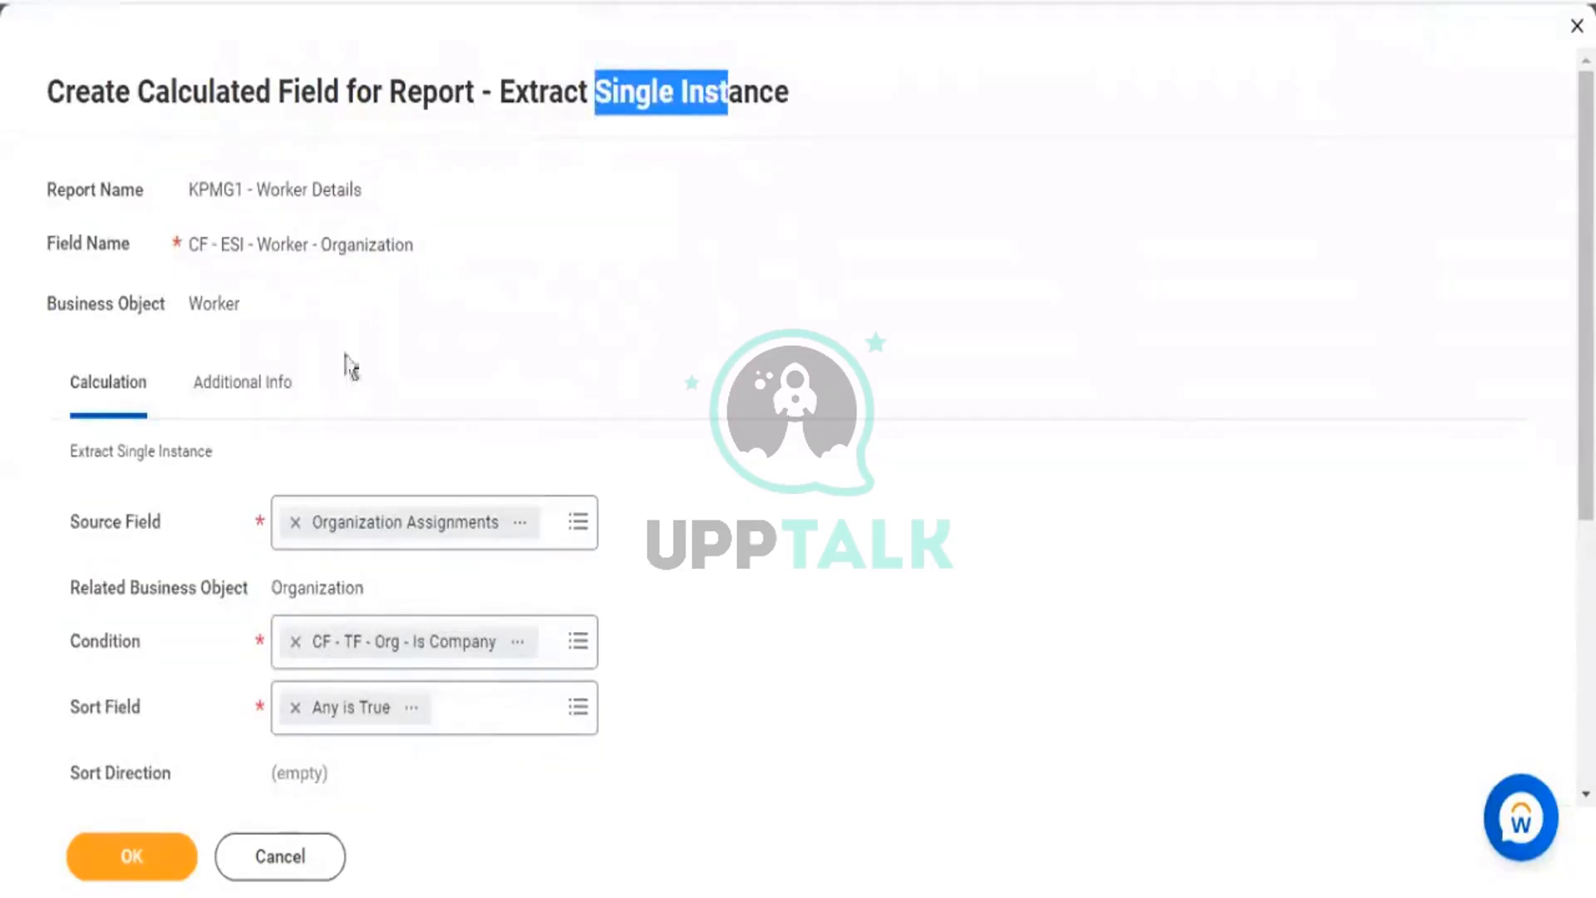
Scroll the report results and highlight the first worker's three IA jobs.
{"action": "scroll", "coordinate": [266, 324], "scroll_direction": "down", "scroll_amount": 5}
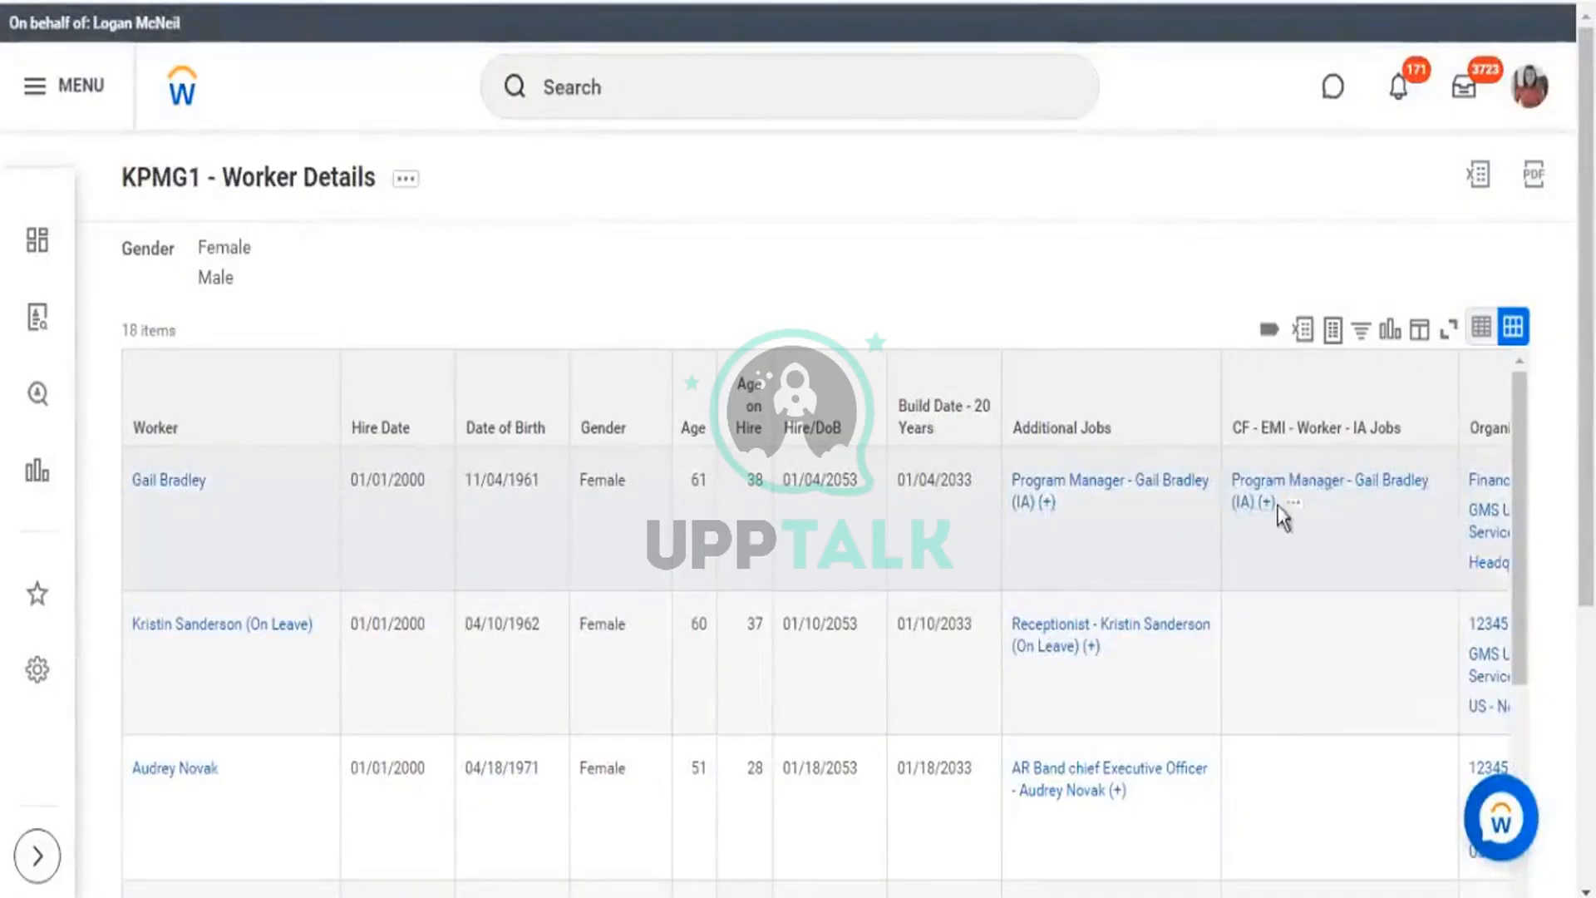
{"action": "triple_click", "coordinate": [1236, 496]}
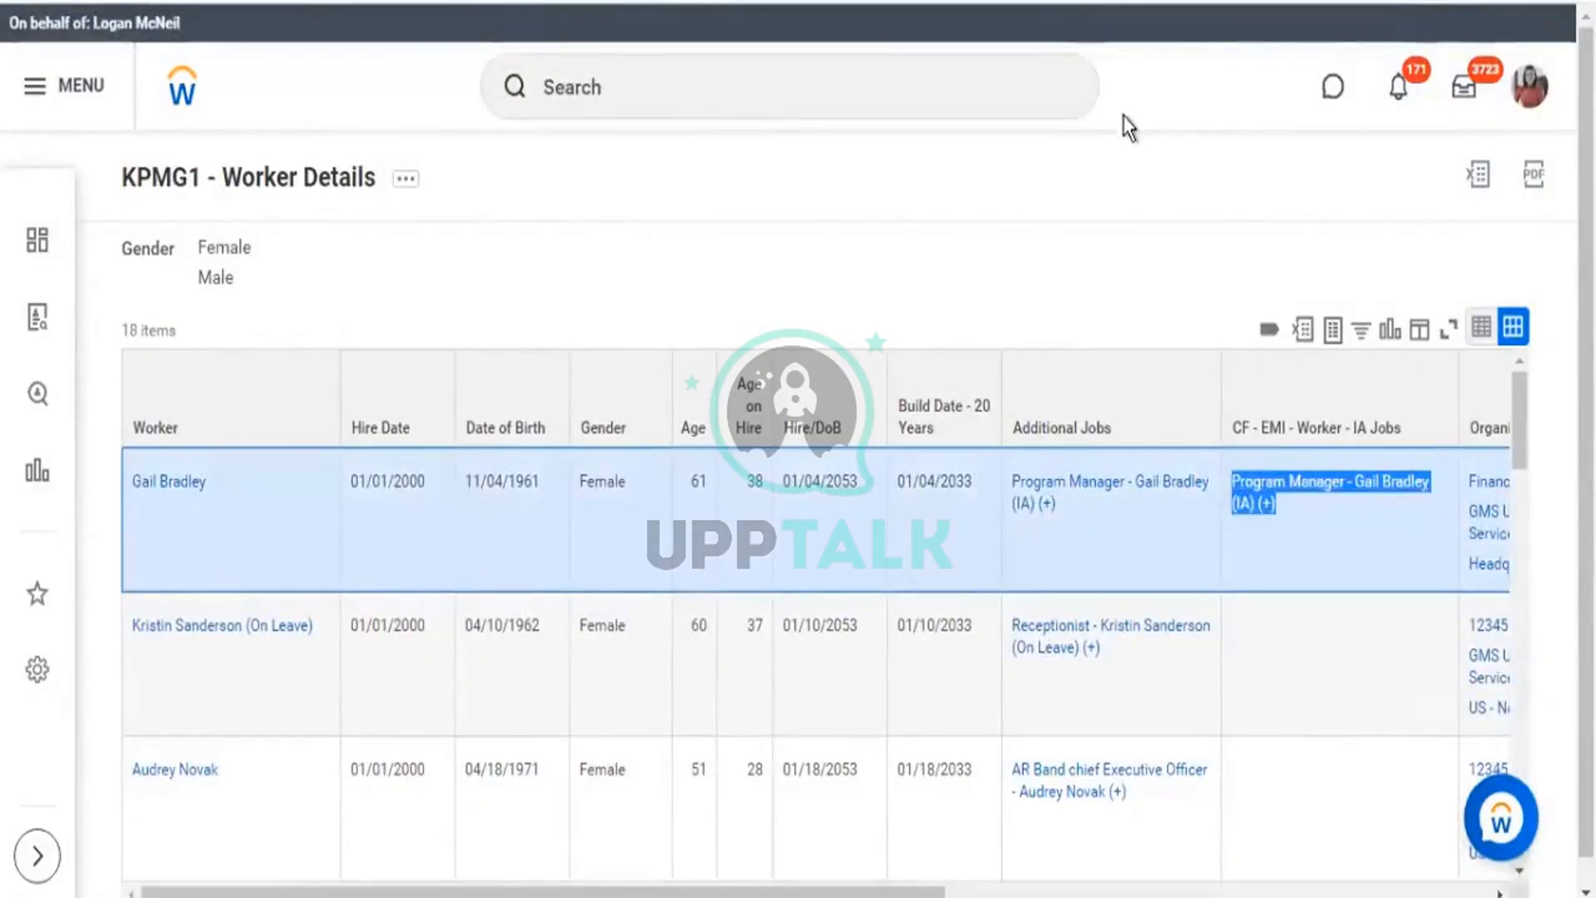
{"action": "scroll", "coordinate": [1124, 116], "scroll_direction": "down", "scroll_amount": 1}
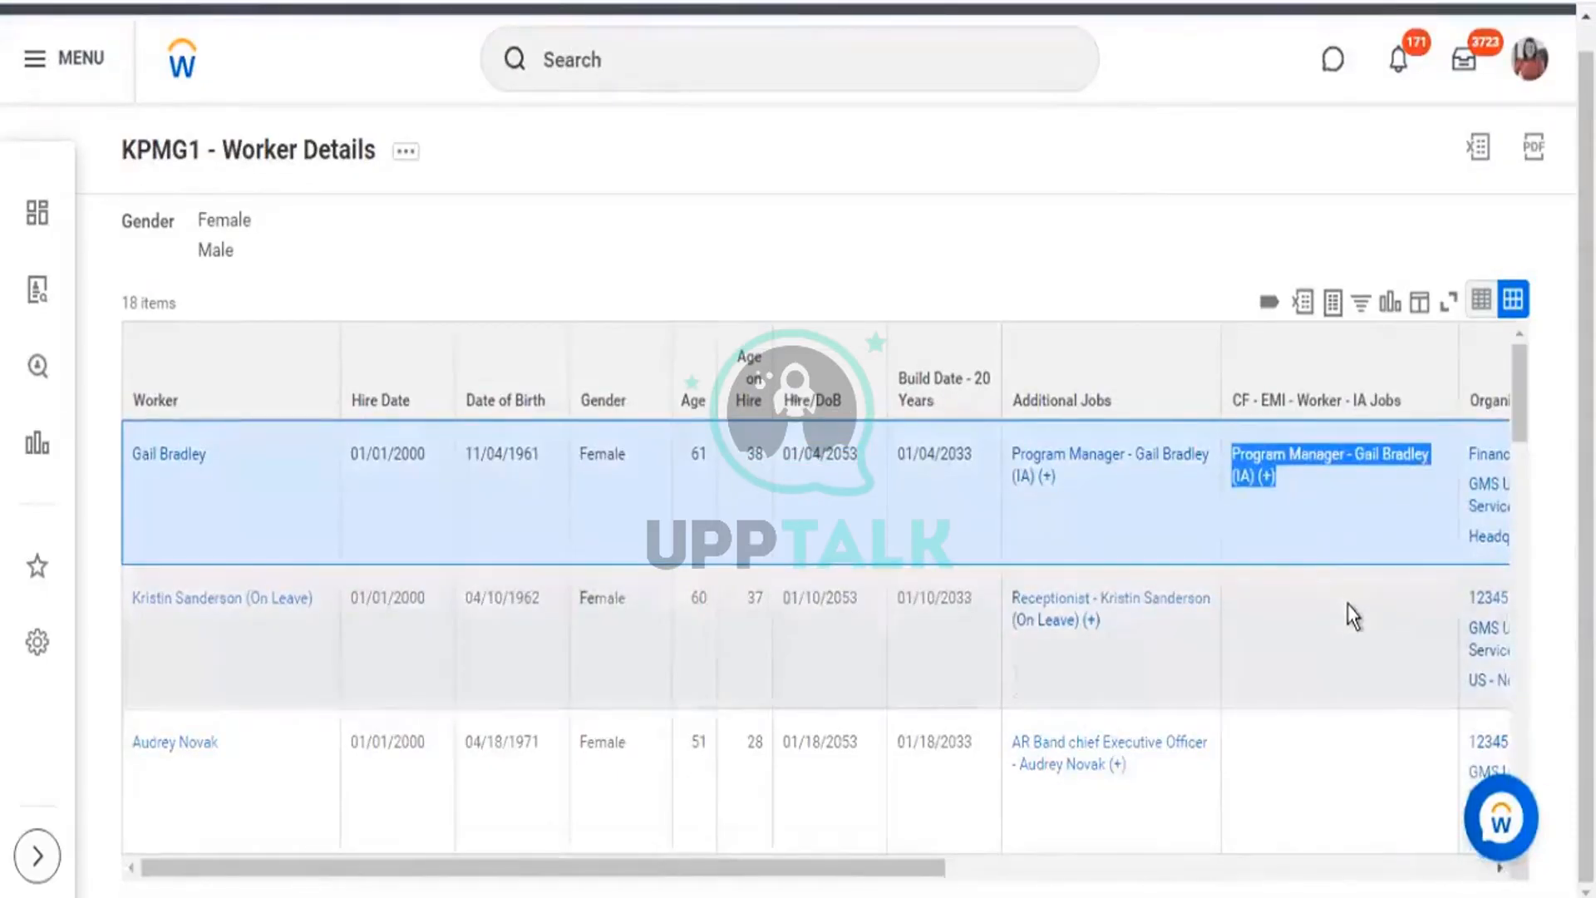
{"action": "scroll", "coordinate": [1347, 616], "scroll_direction": "down", "scroll_amount": 10}
{"action": "scroll", "coordinate": [1361, 622], "scroll_direction": "down", "scroll_amount": 5}
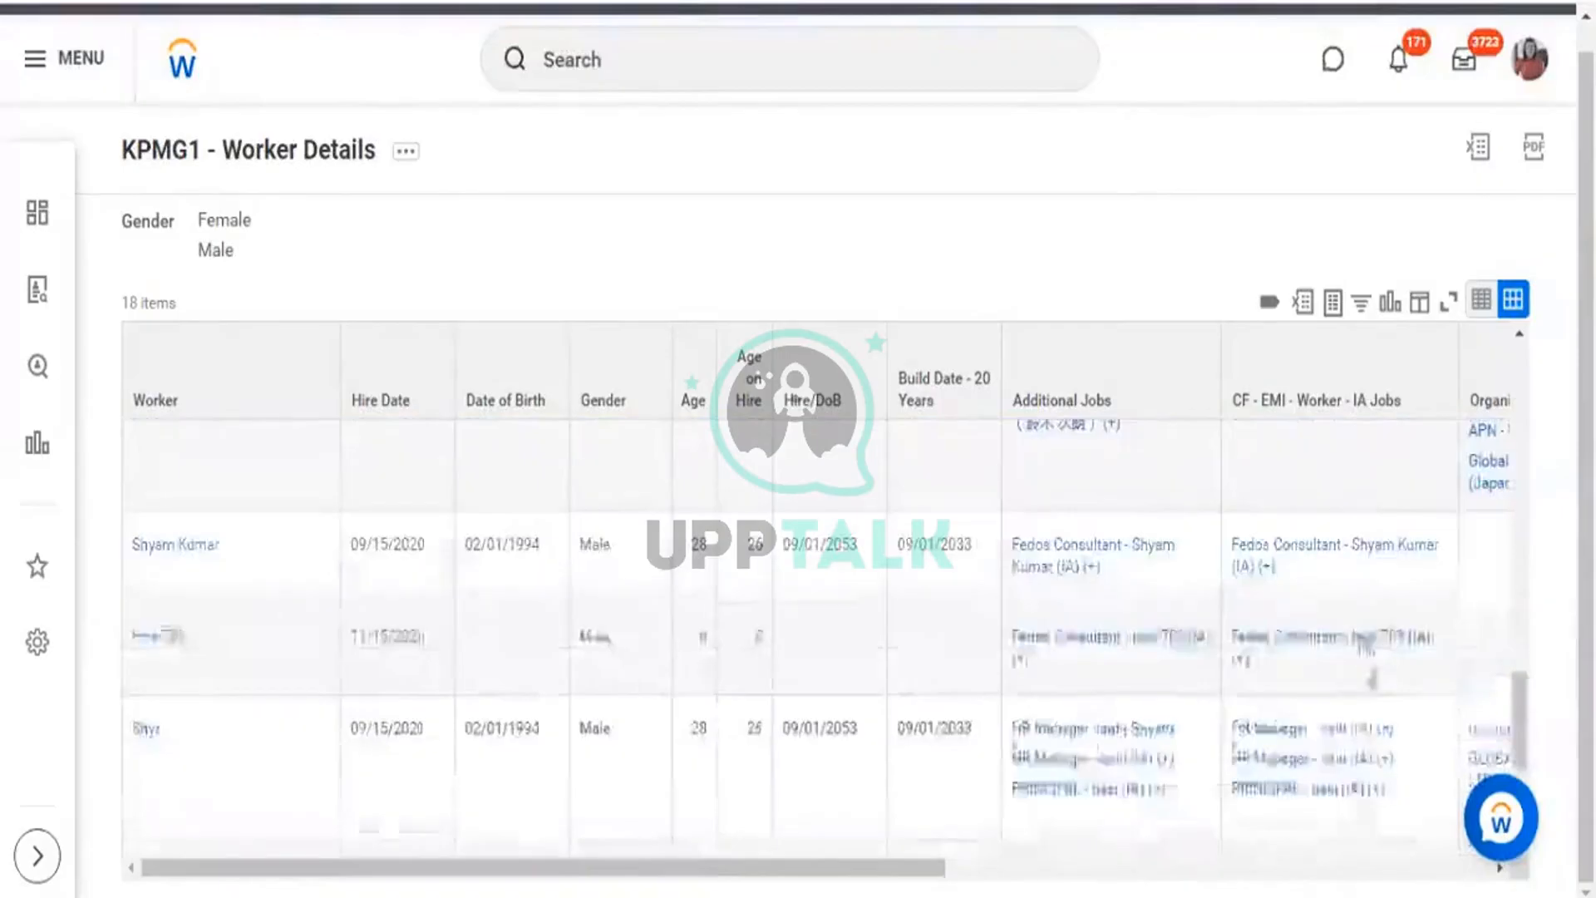
{"action": "scroll", "coordinate": [1370, 680], "scroll_direction": "down", "scroll_amount": 5}
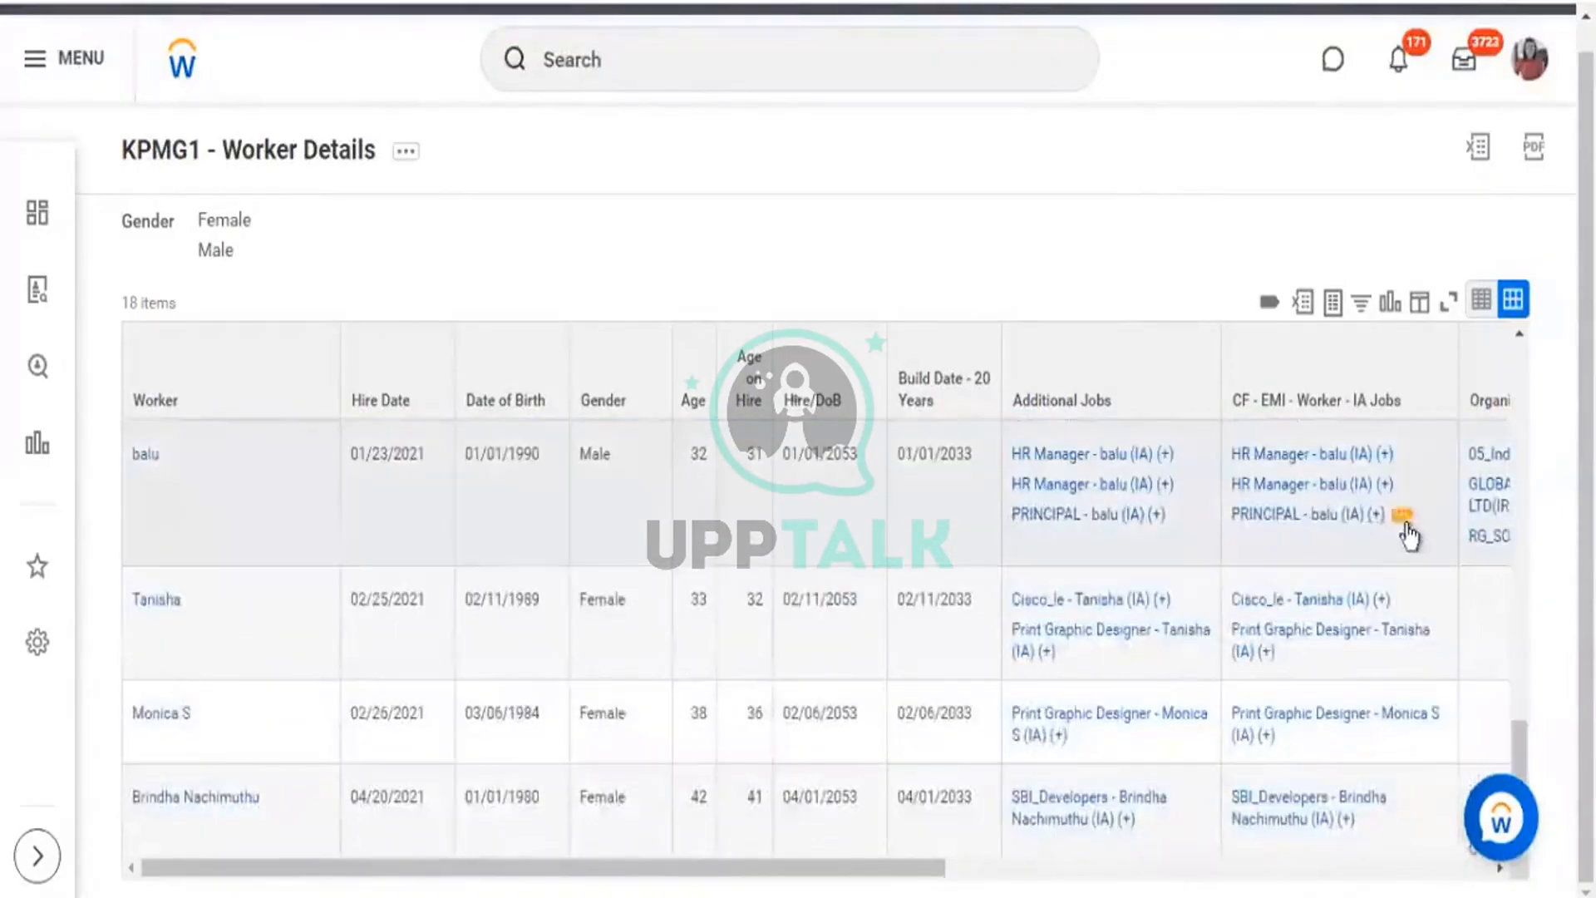
{"action": "left_click_drag", "start_coordinate": [1229, 459], "coordinate": [1388, 522]}
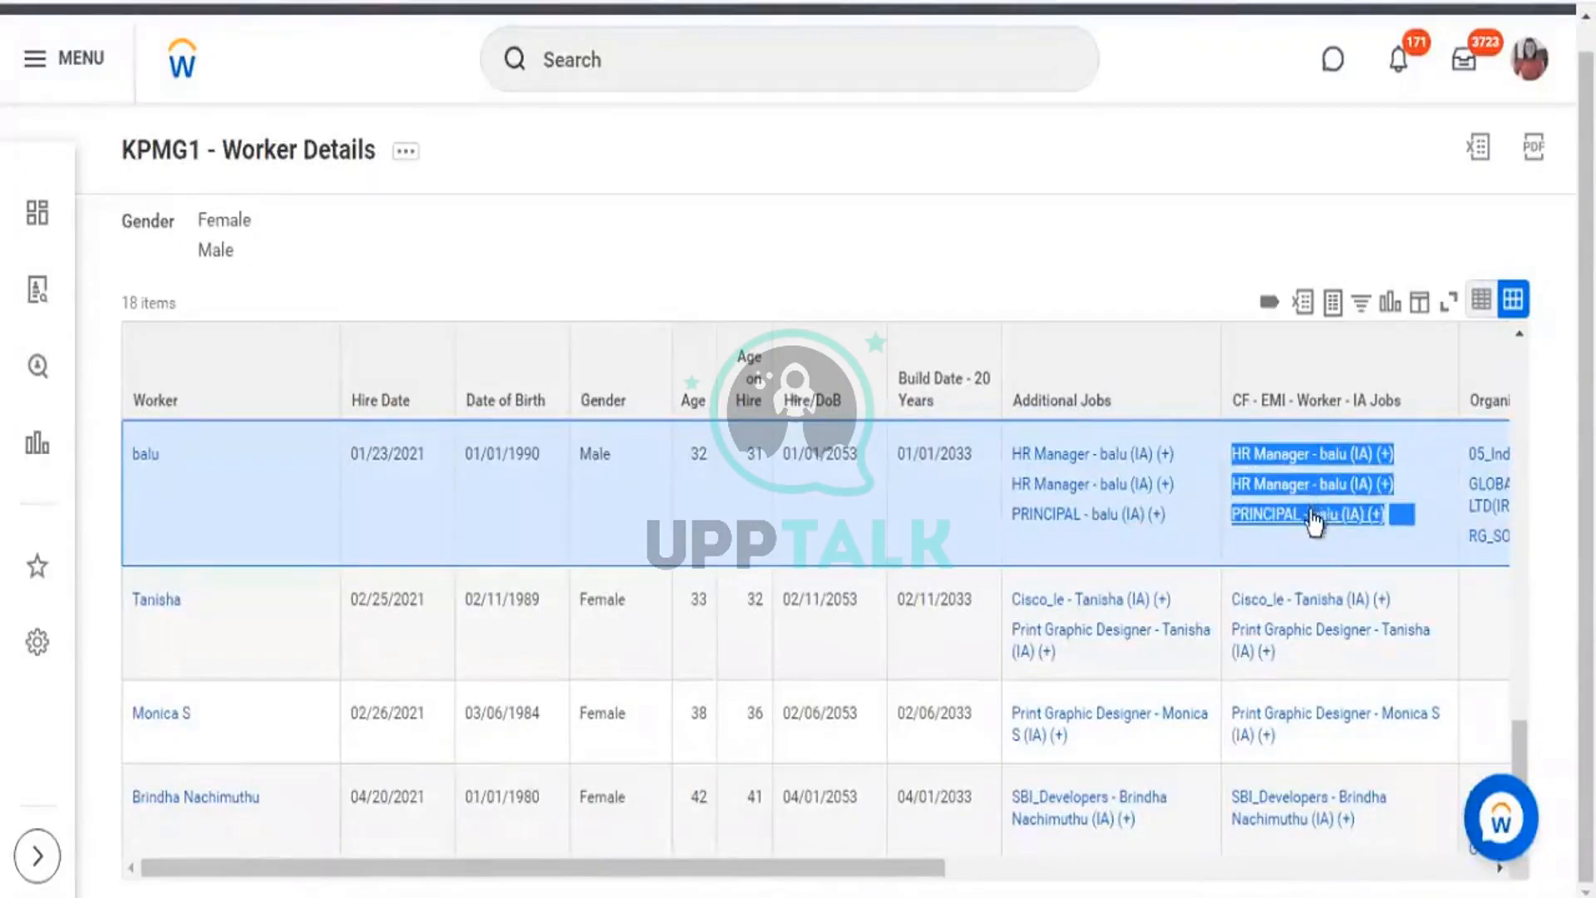
{"action": "left_click_drag", "start_coordinate": [1360, 519], "coordinate": [1330, 459]}
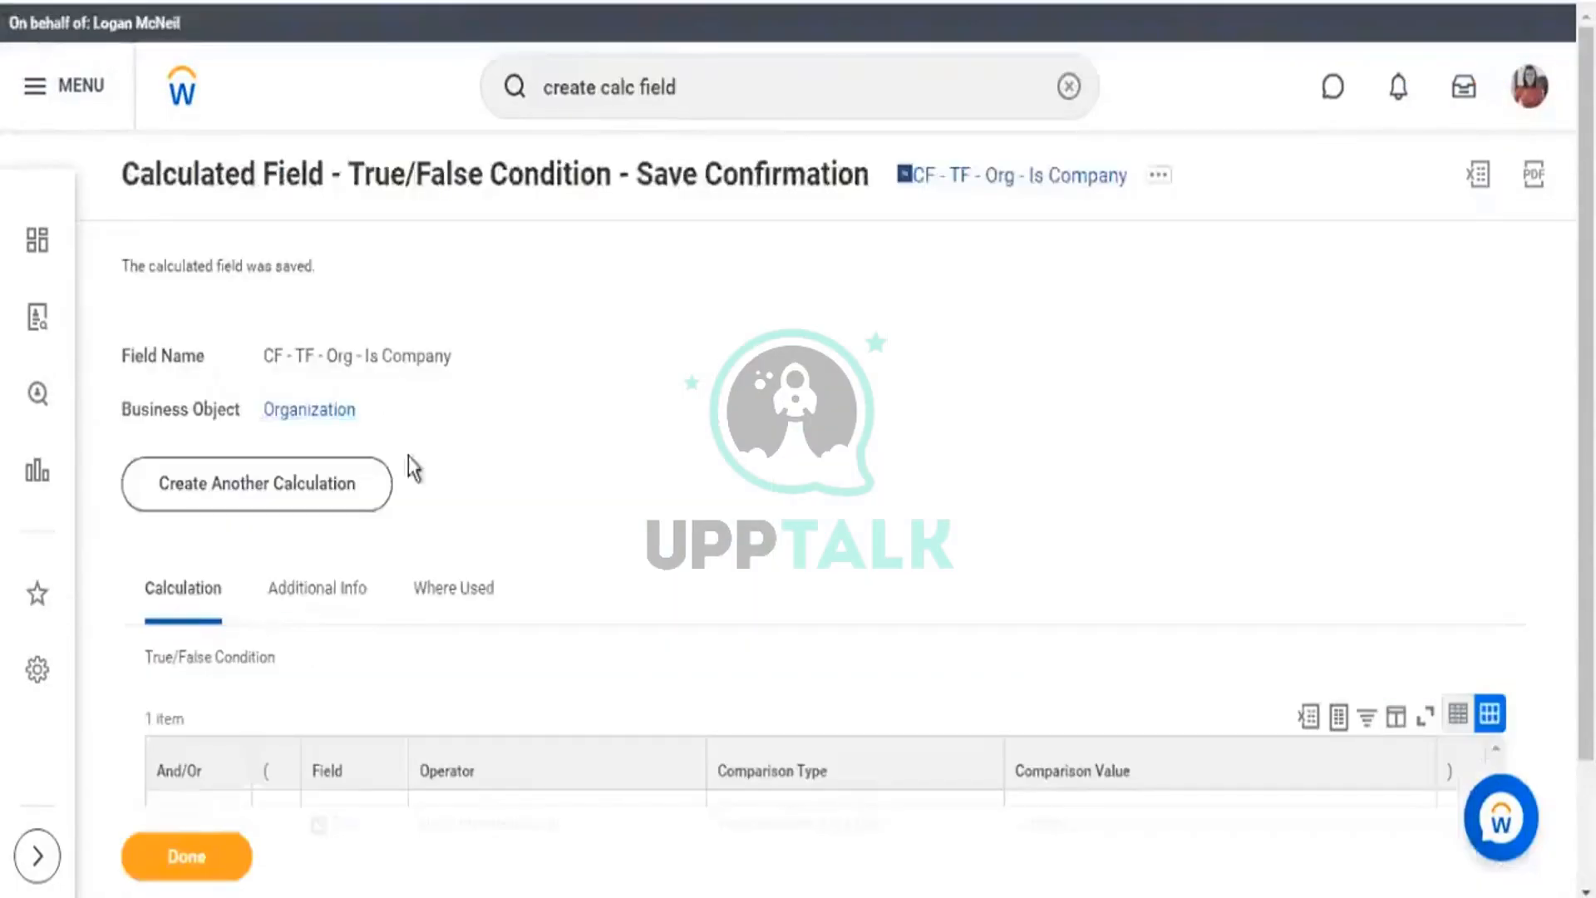
{"action": "scroll", "coordinate": [463, 386], "scroll_direction": "down", "scroll_amount": 2}
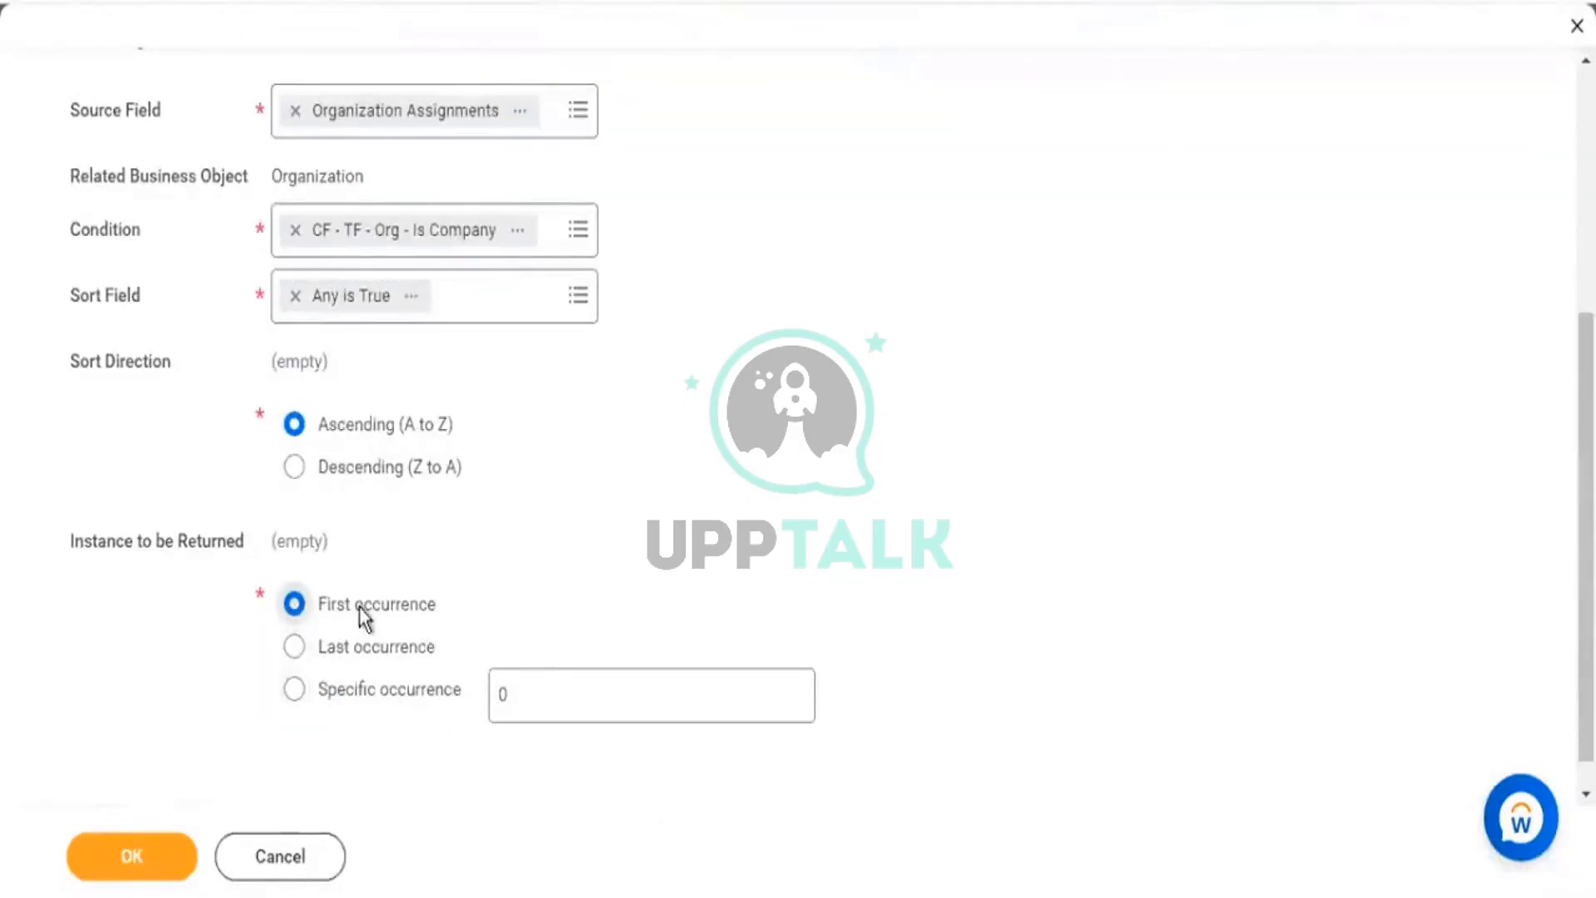
After trying Last and Specific occurrence 2, return the First occurrence and confirm with OK.
{"action": "left_click", "coordinate": [366, 645]}
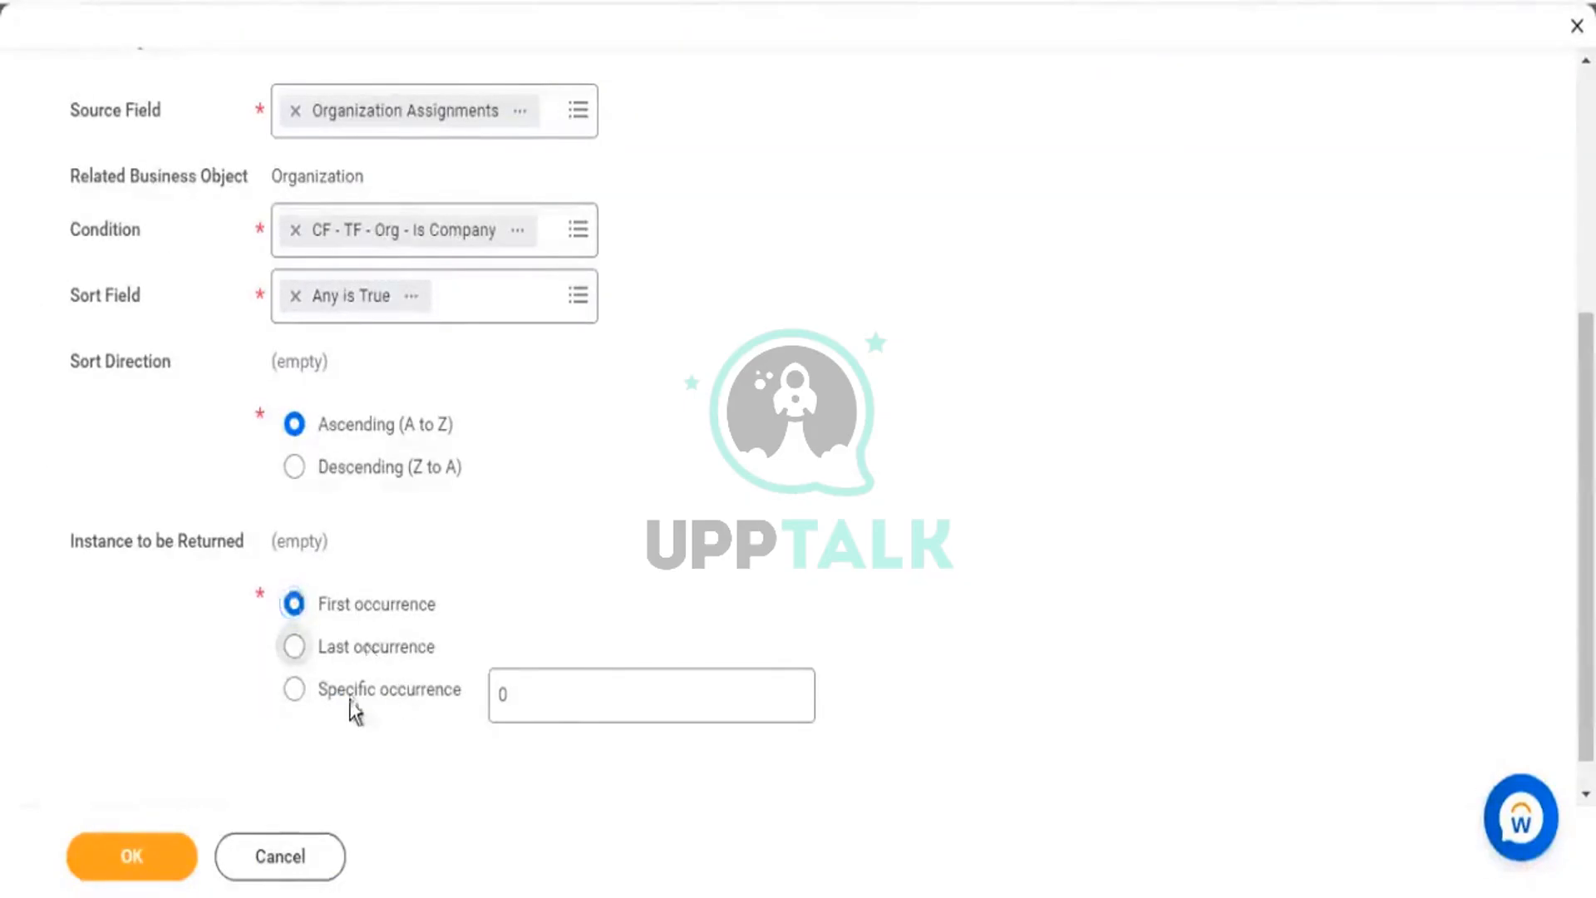
{"action": "left_click", "coordinate": [369, 682]}
{"action": "left_click_drag", "start_coordinate": [531, 688], "coordinate": [462, 695]}
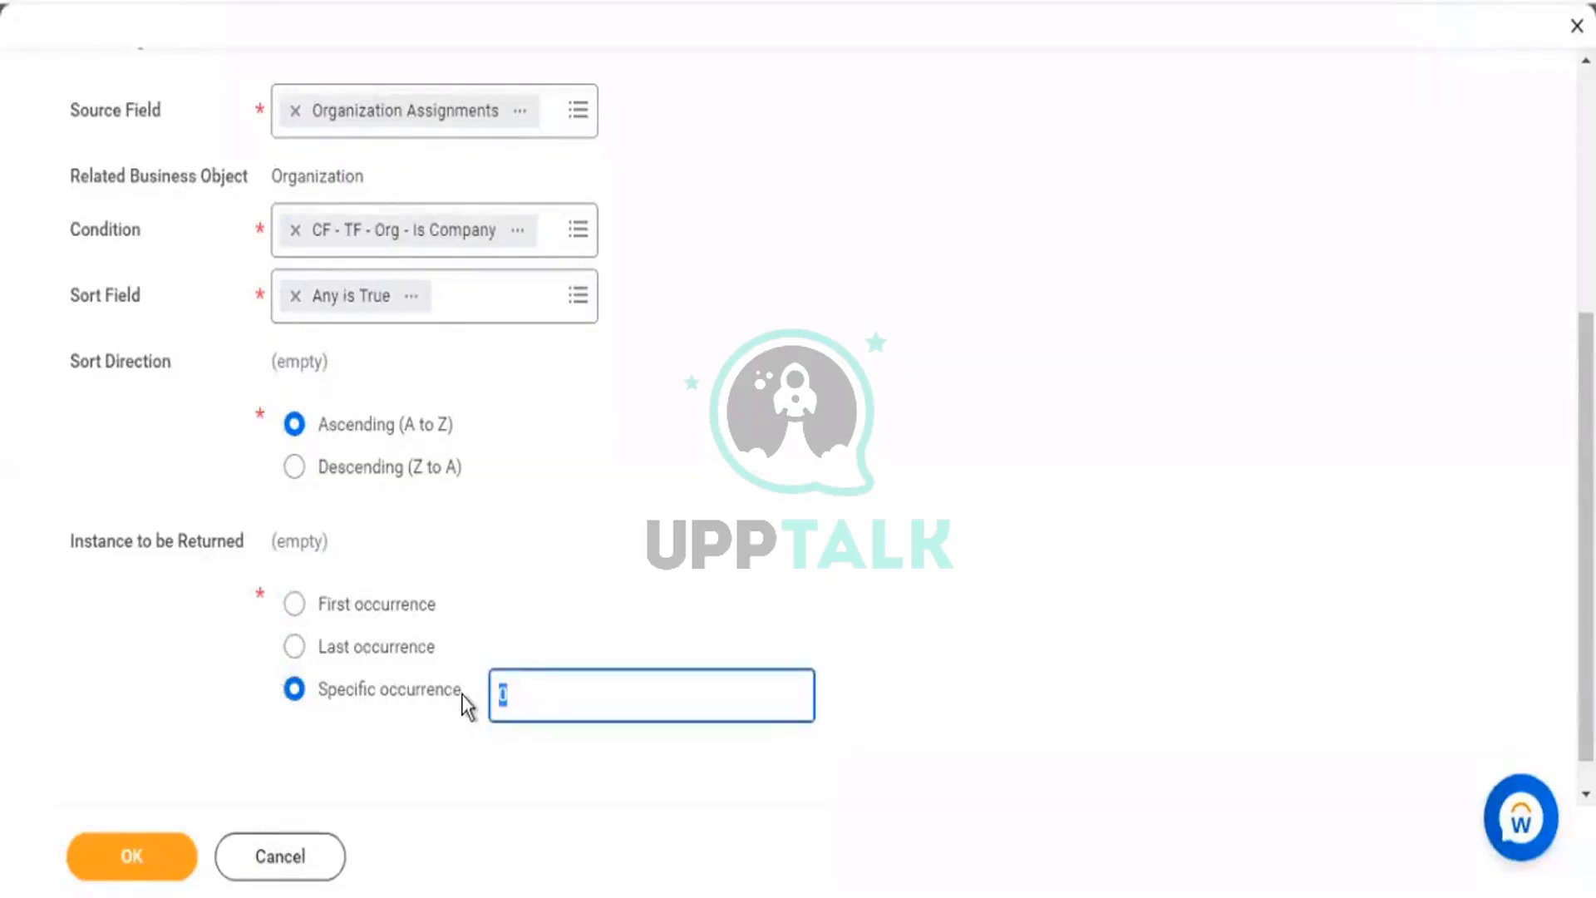
{"action": "type", "text": "2"}
{"action": "left_click", "coordinate": [498, 768]}
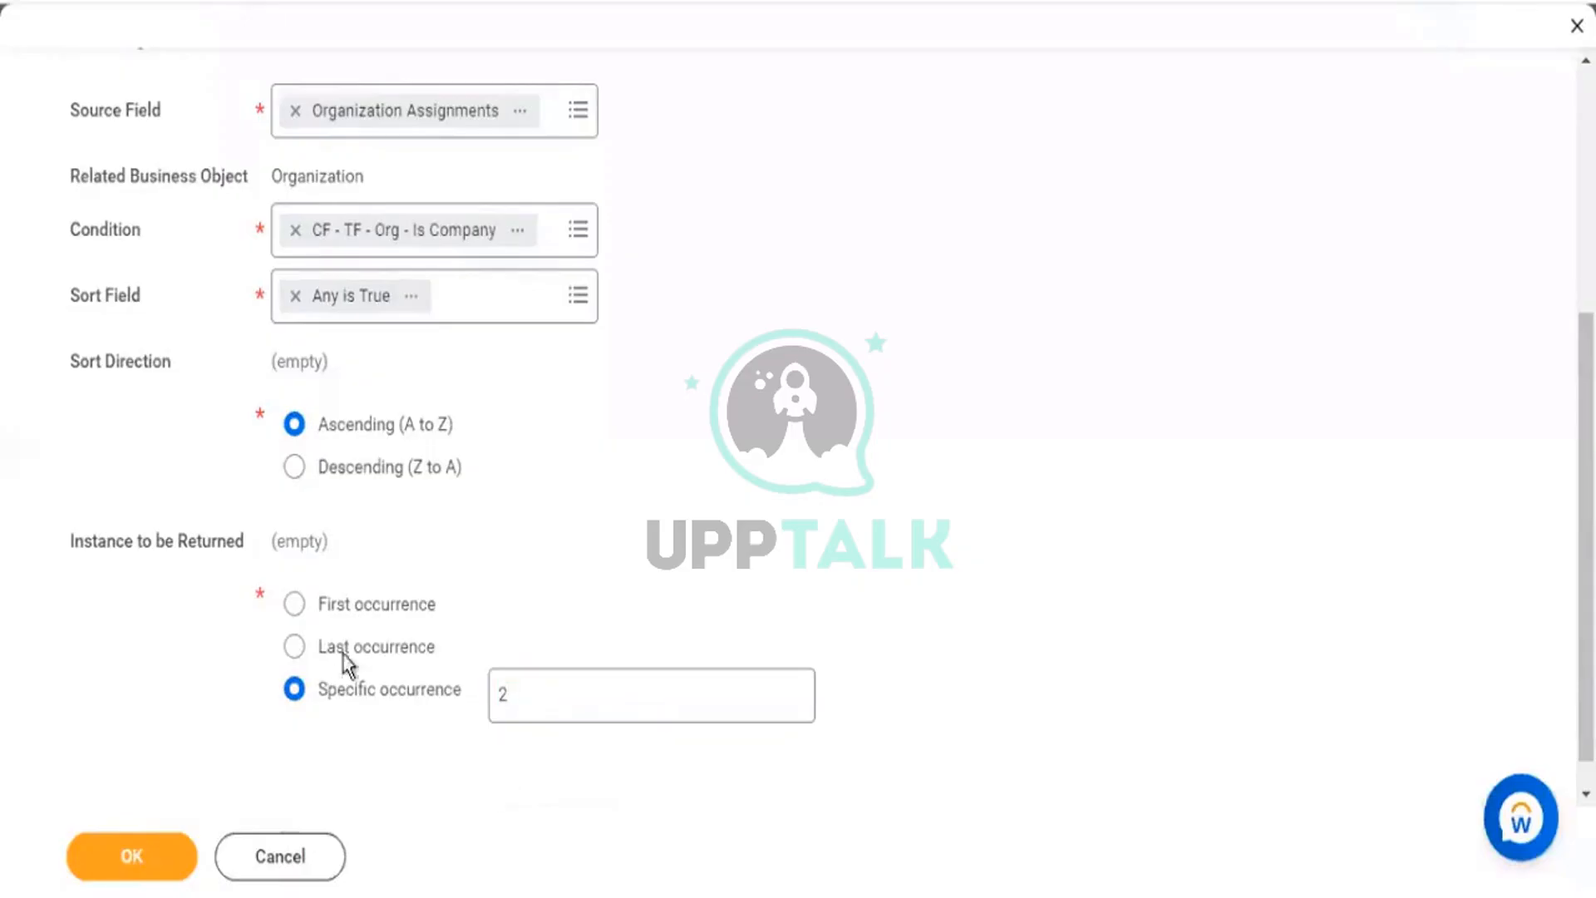
{"action": "left_click", "coordinate": [369, 606]}
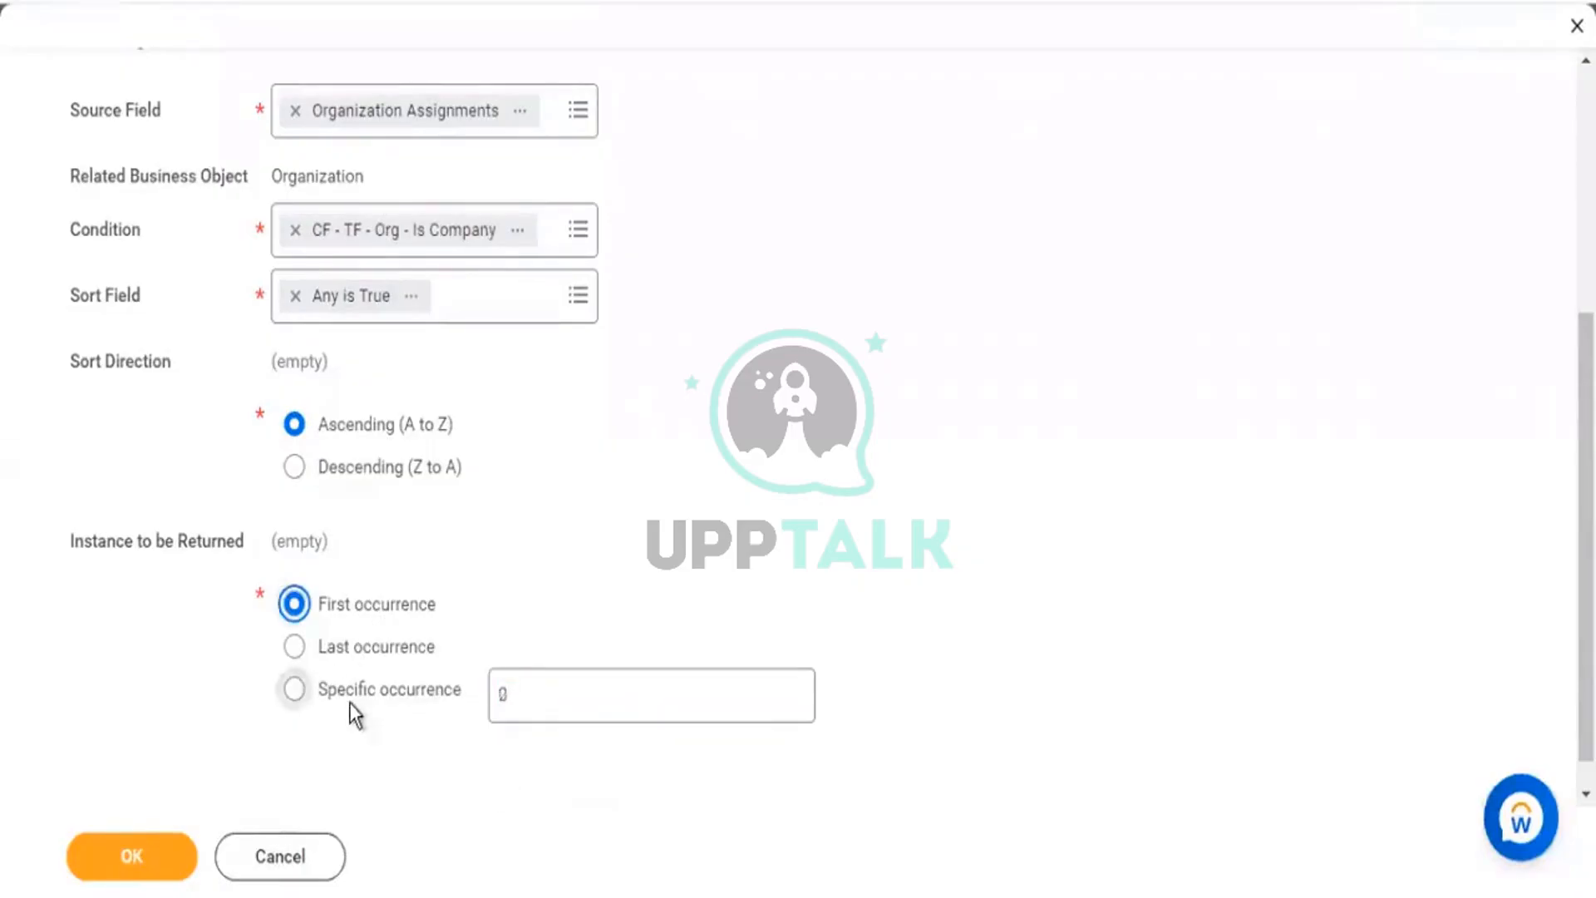
{"action": "left_click", "coordinate": [117, 857]}
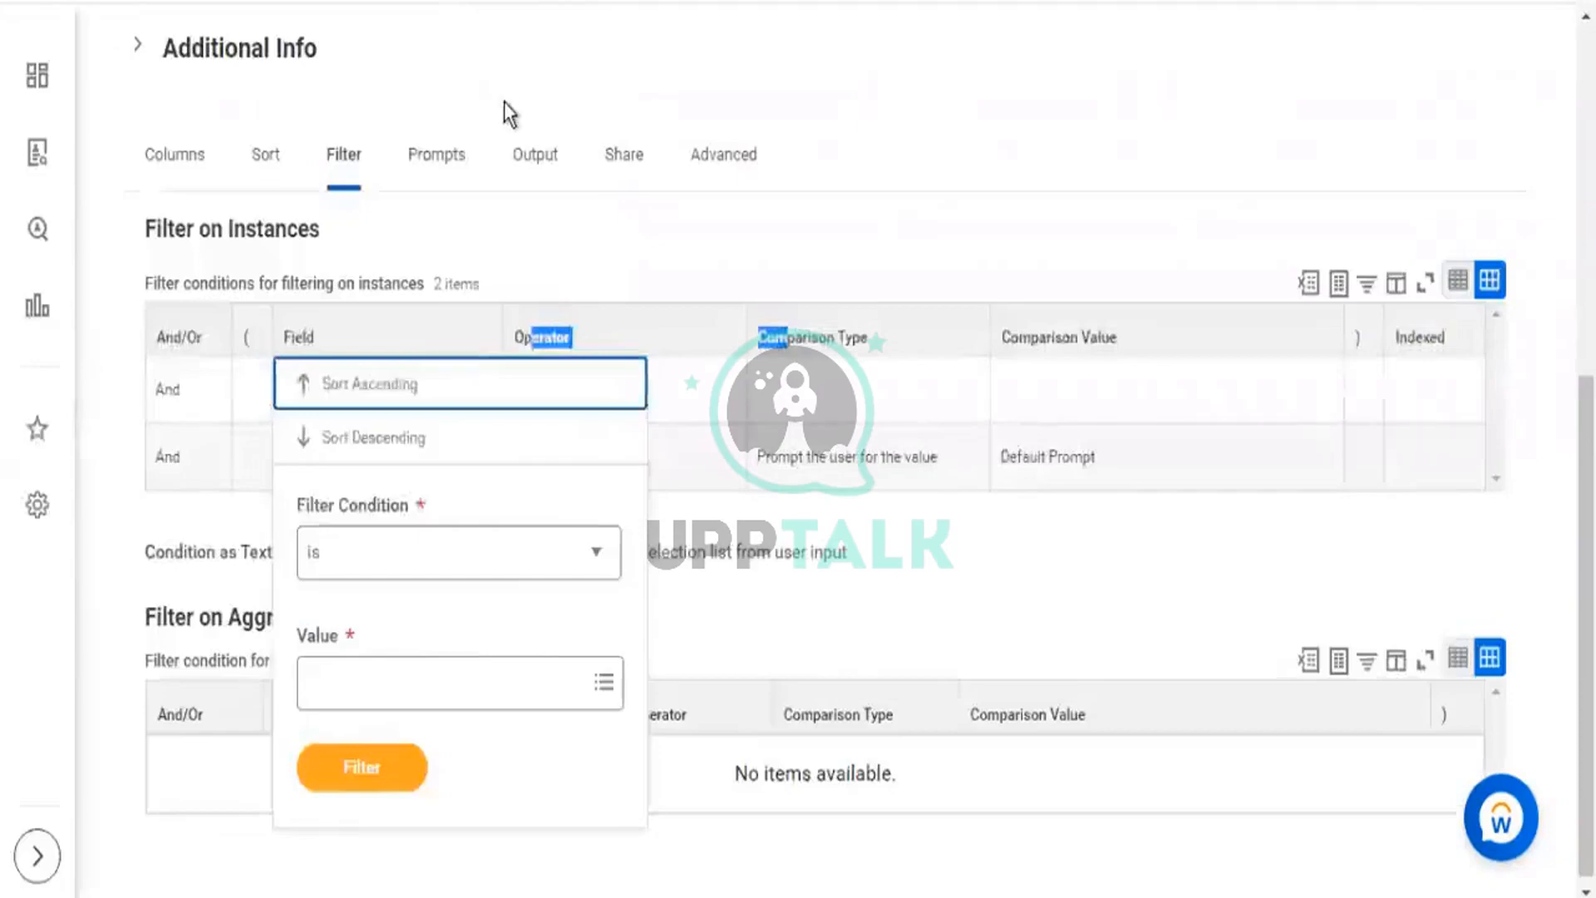
Choose Custom Report > Edit from the KPMG1 - Worker Details related actions.
{"action": "scroll", "coordinate": [515, 108], "scroll_direction": "up", "scroll_amount": 8}
{"action": "left_click", "coordinate": [638, 175]}
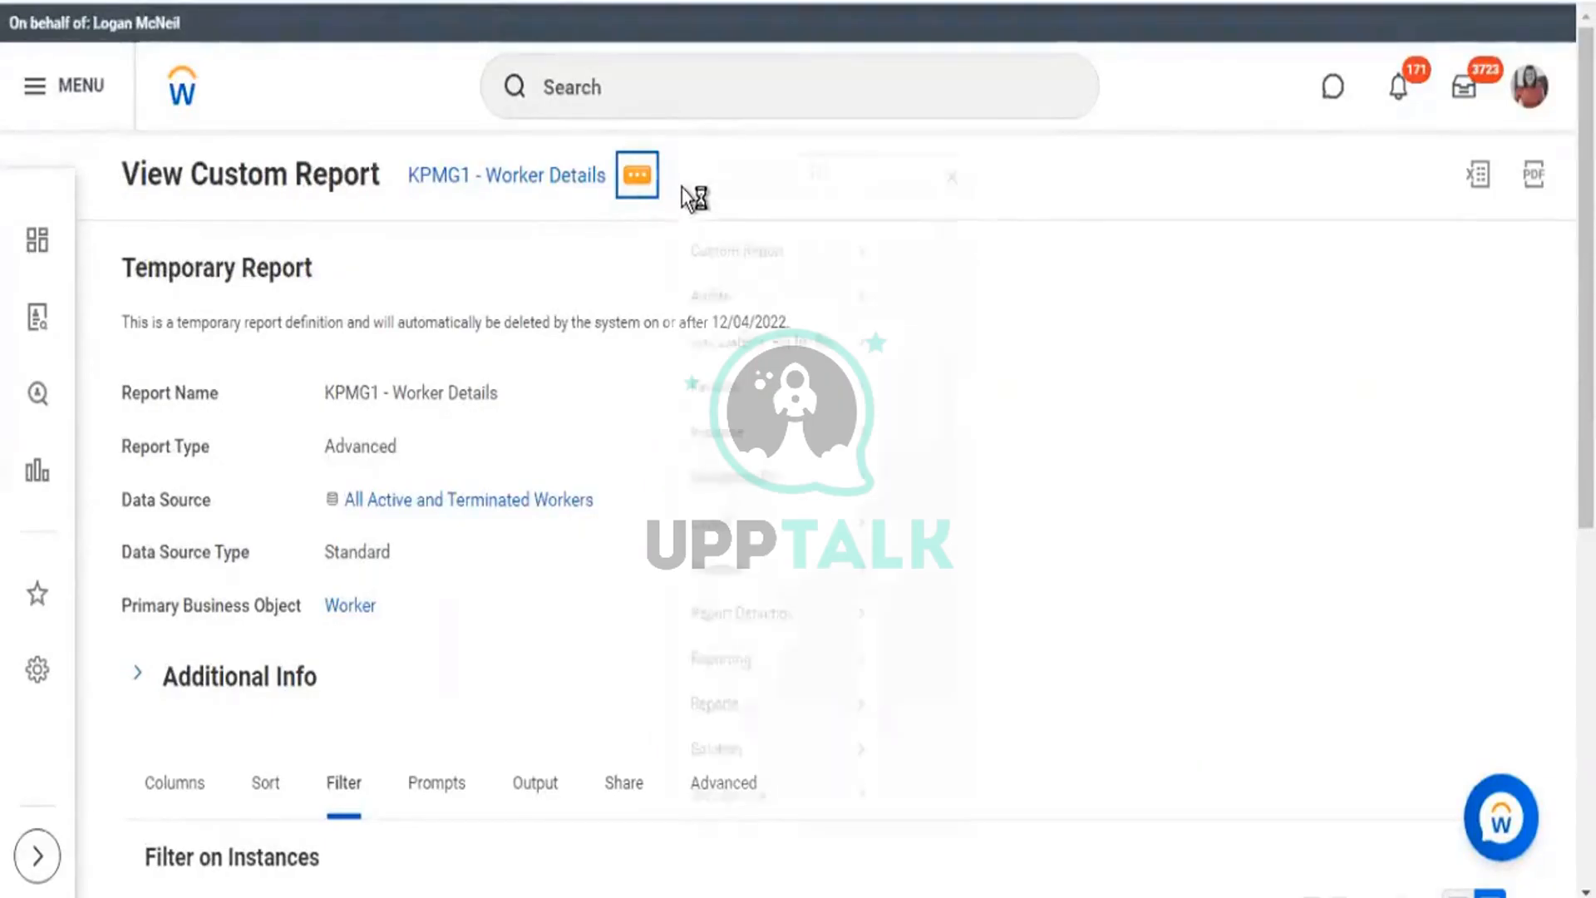
{"action": "mouse_move", "coordinate": [822, 281]}
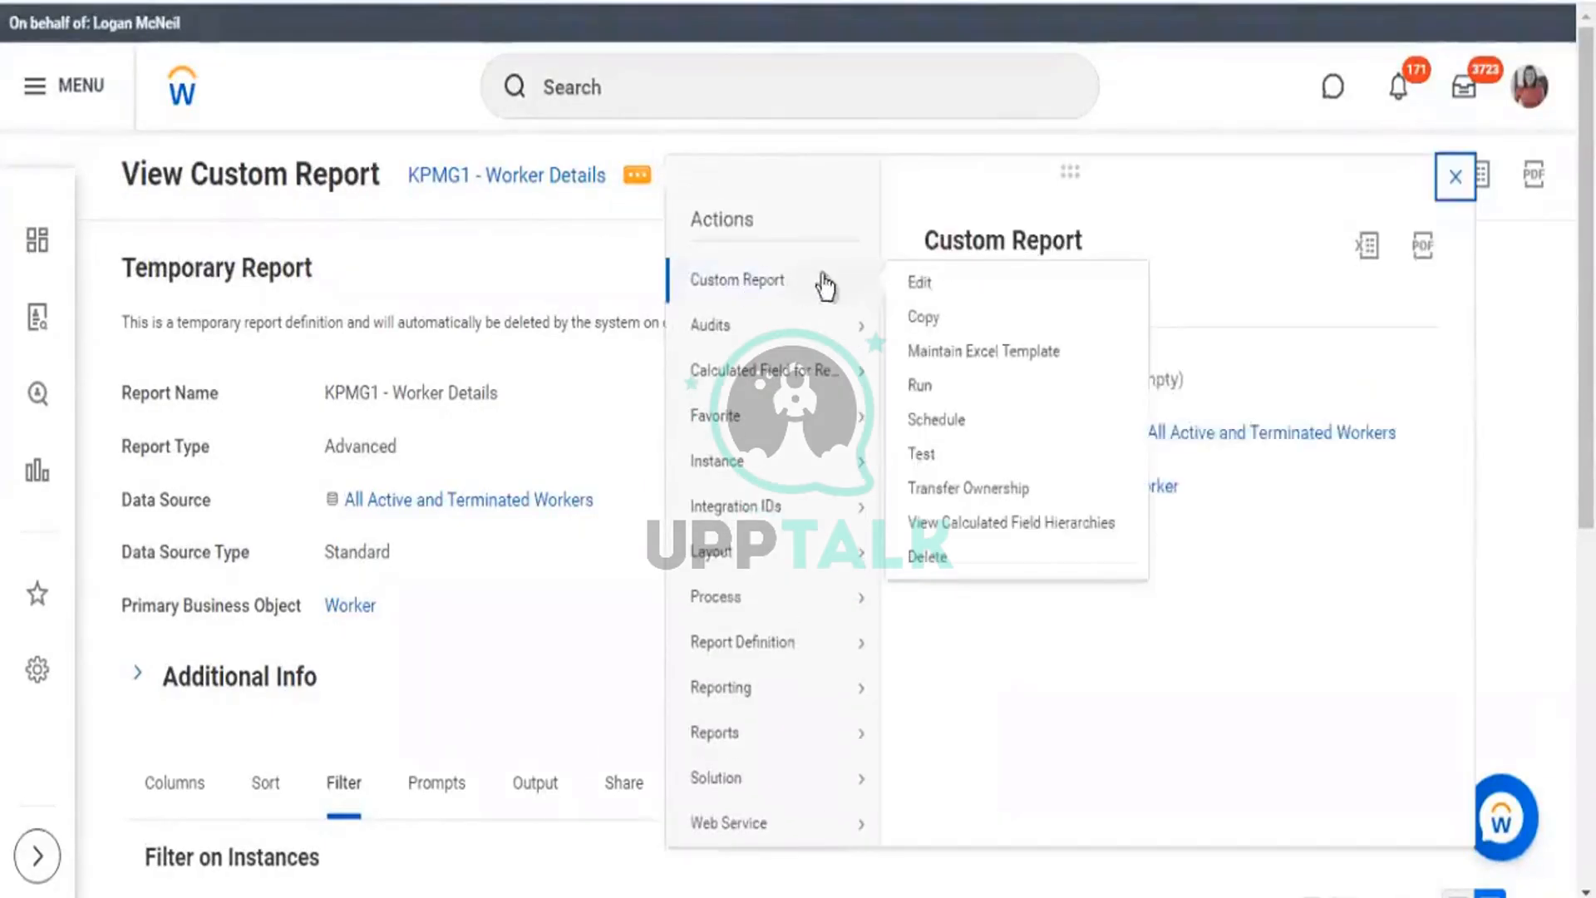
{"action": "left_click", "coordinate": [918, 284]}
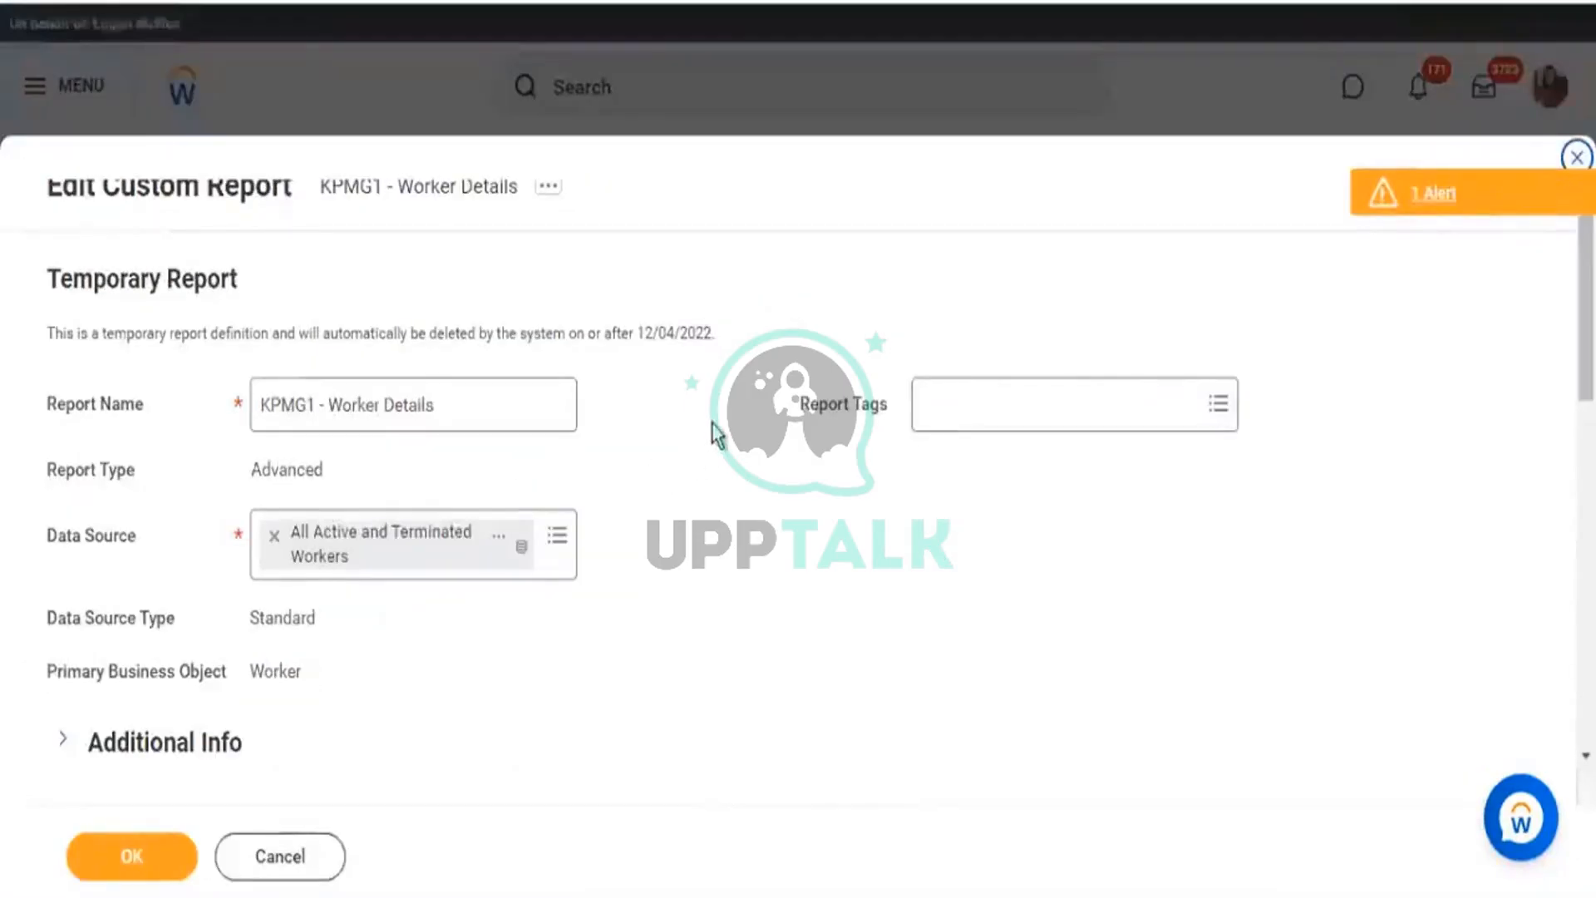
Insert a column row after Organization Assignments and set its field to CF - ESI - Worker - Organization.
{"action": "scroll", "coordinate": [707, 428], "scroll_direction": "down", "scroll_amount": 15}
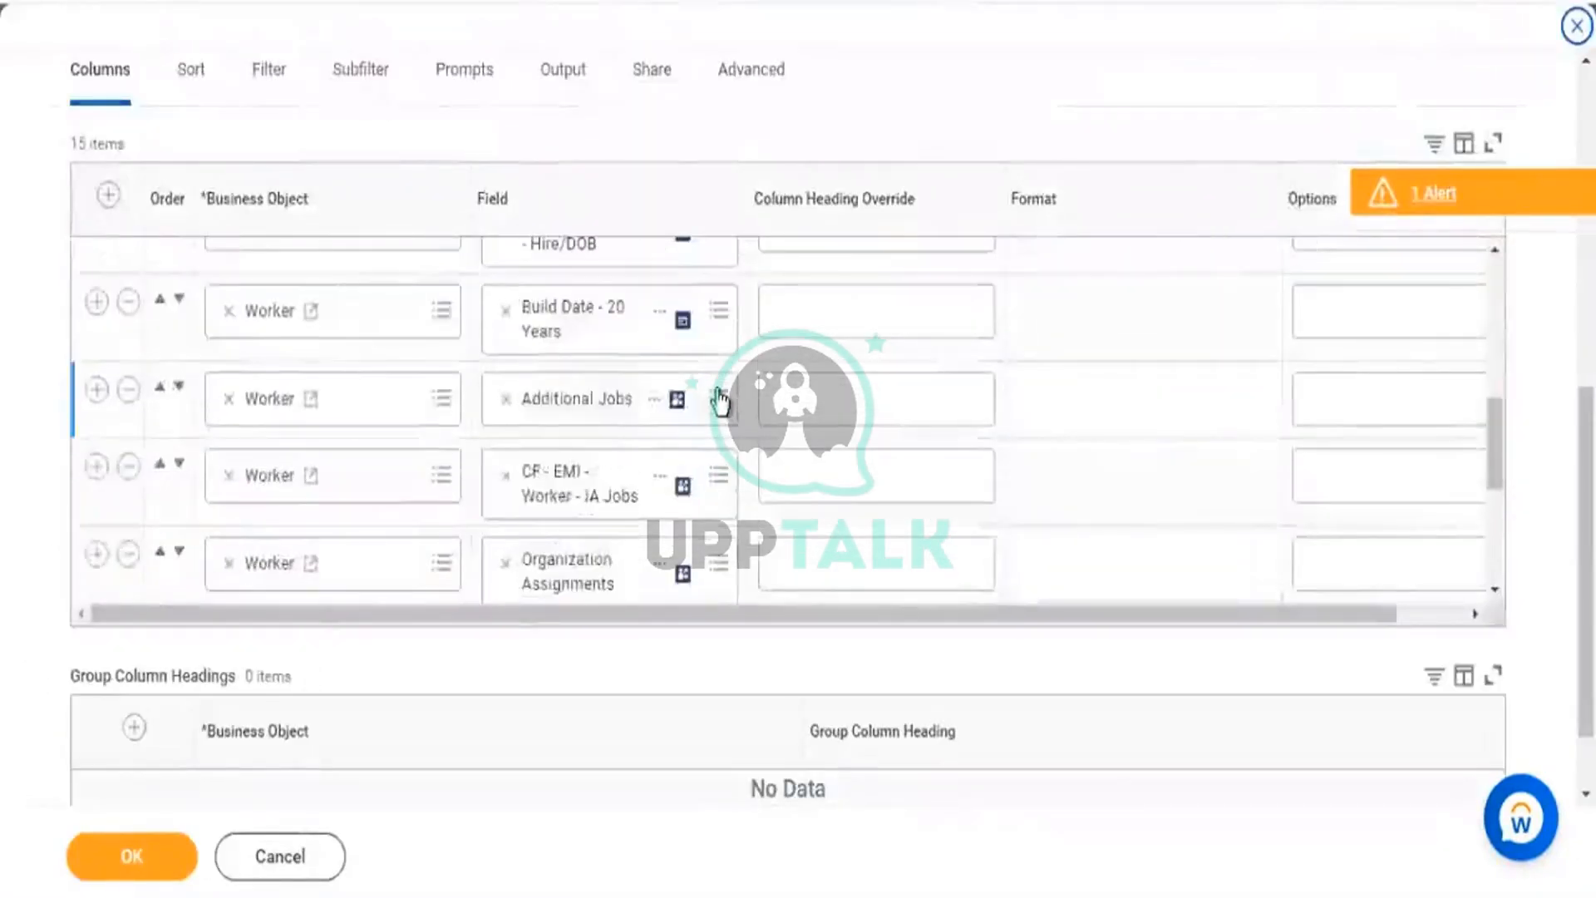
{"action": "scroll", "coordinate": [540, 424], "scroll_direction": "down", "scroll_amount": 1}
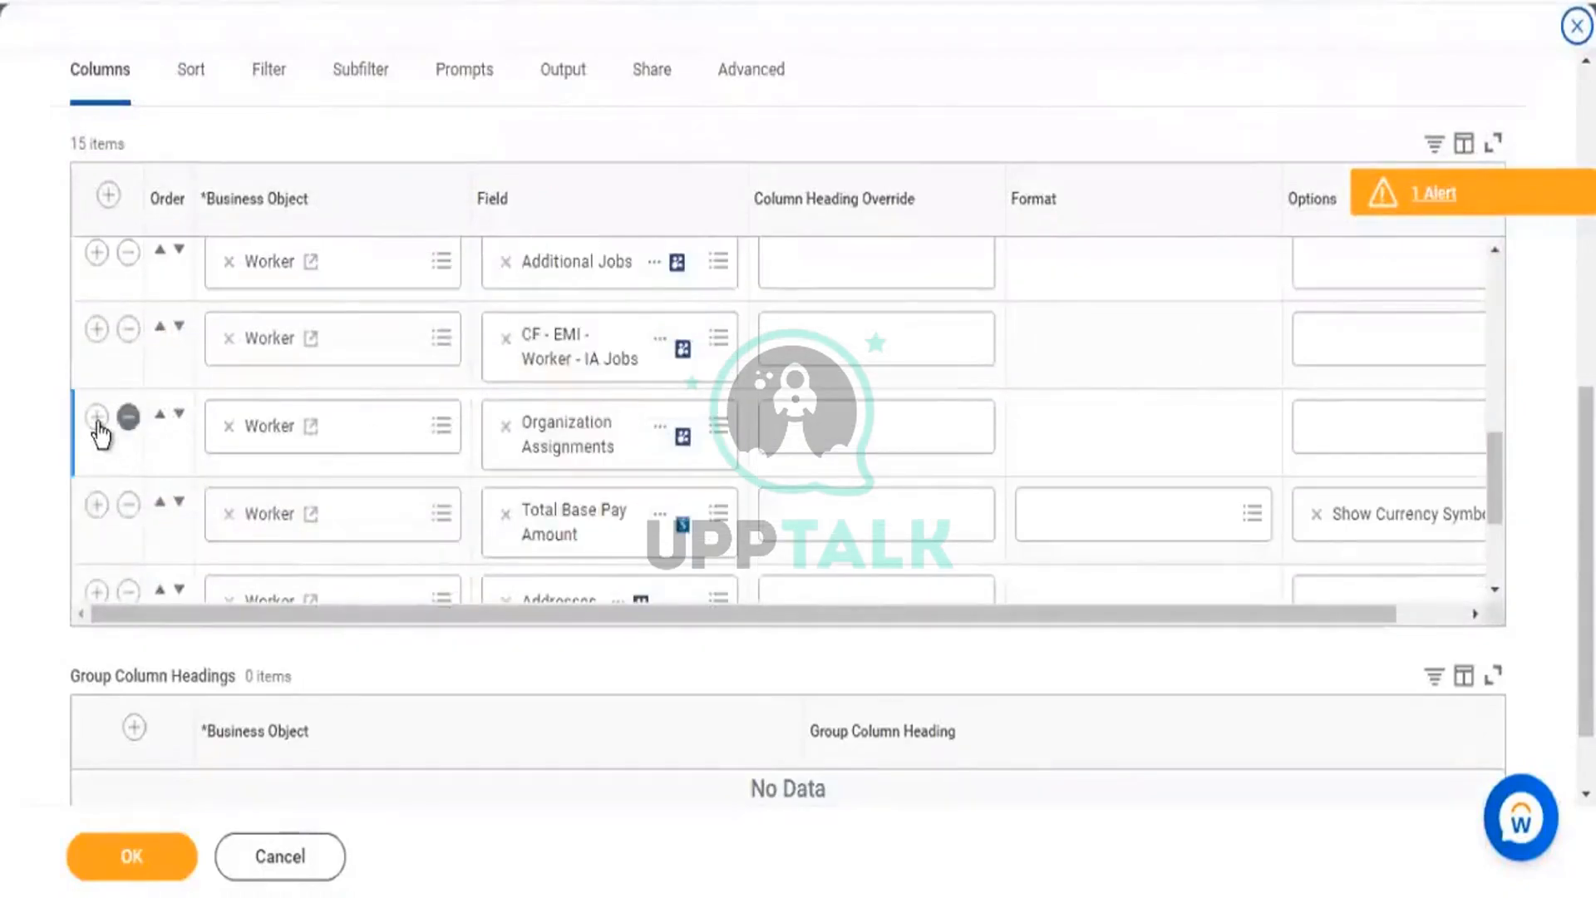
{"action": "left_click", "coordinate": [207, 427]}
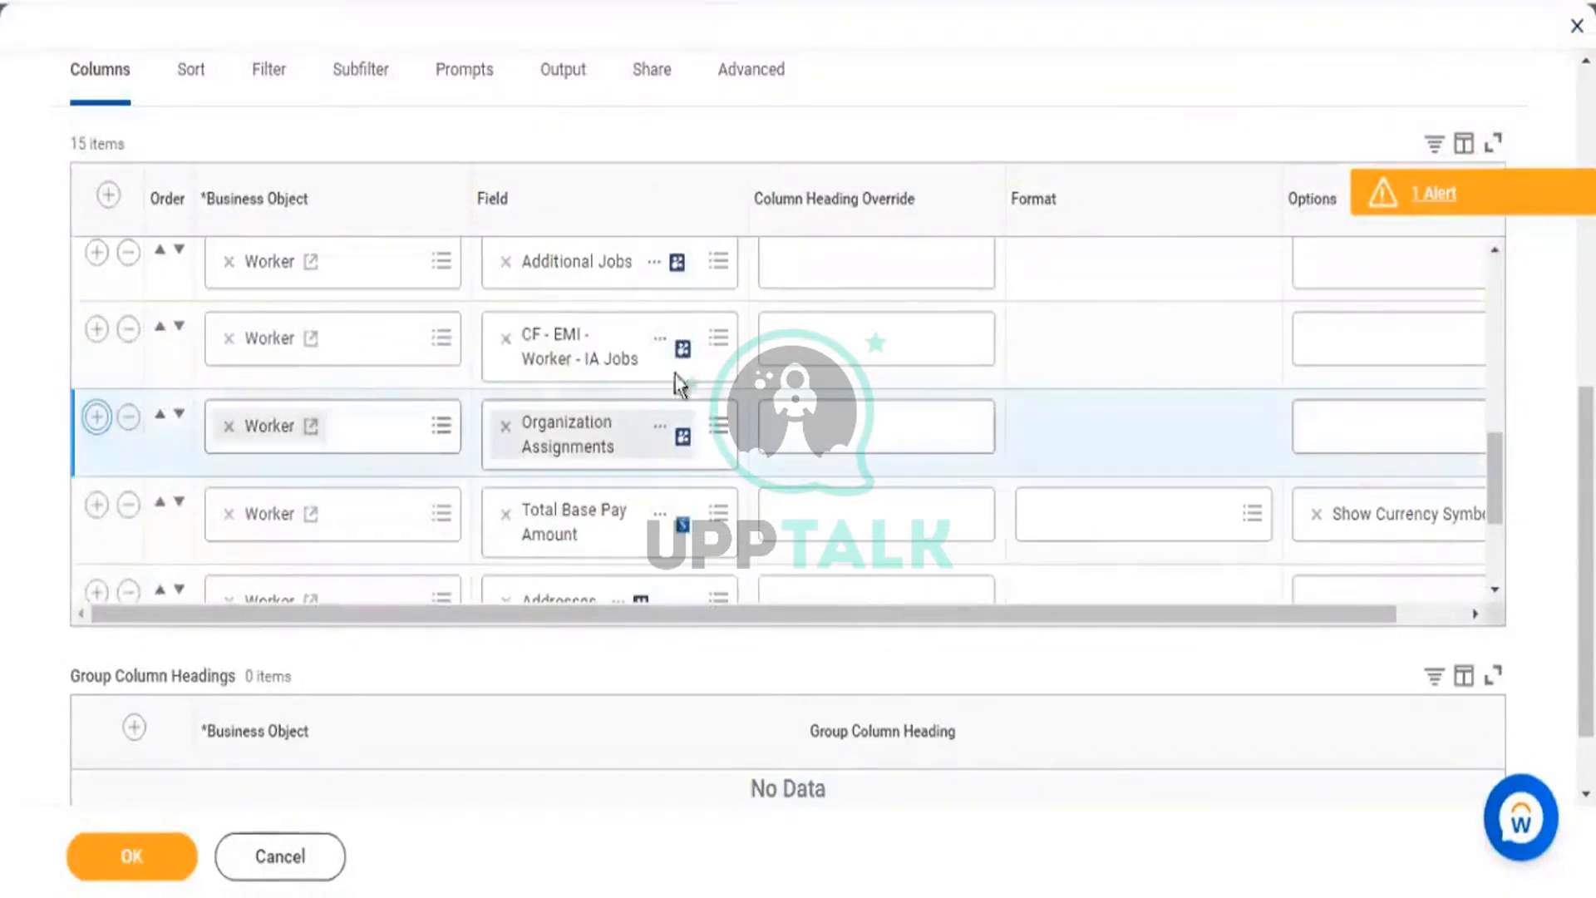
{"action": "key", "text": "Return"}
{"action": "left_click", "coordinate": [643, 502]}
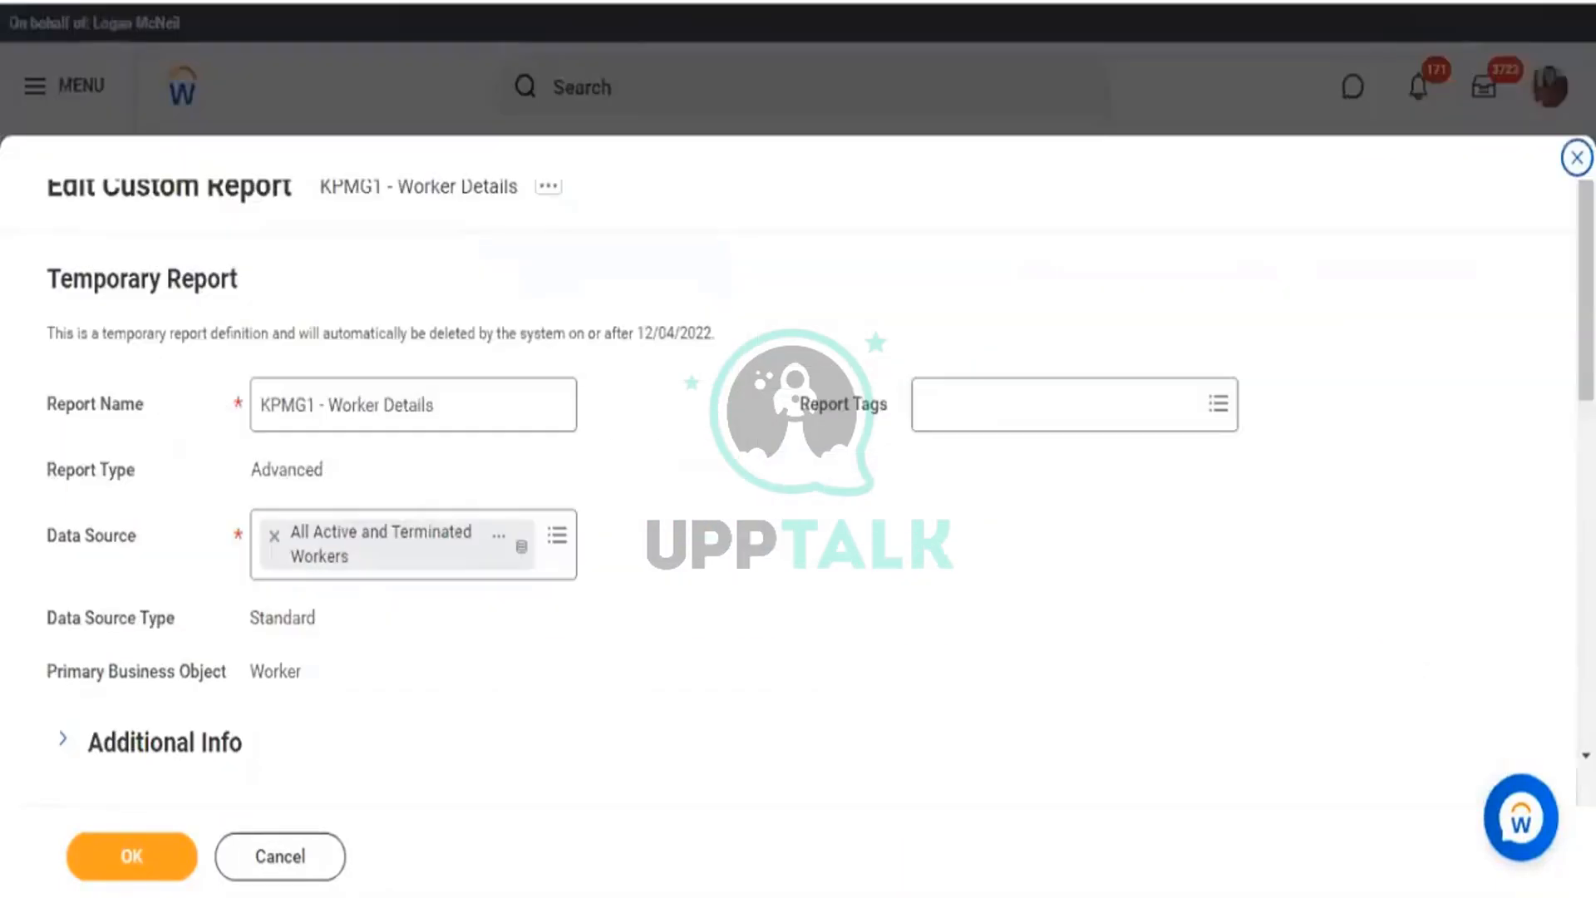
{"action": "scroll", "coordinate": [798, 491], "scroll_direction": "down", "scroll_amount": 6}
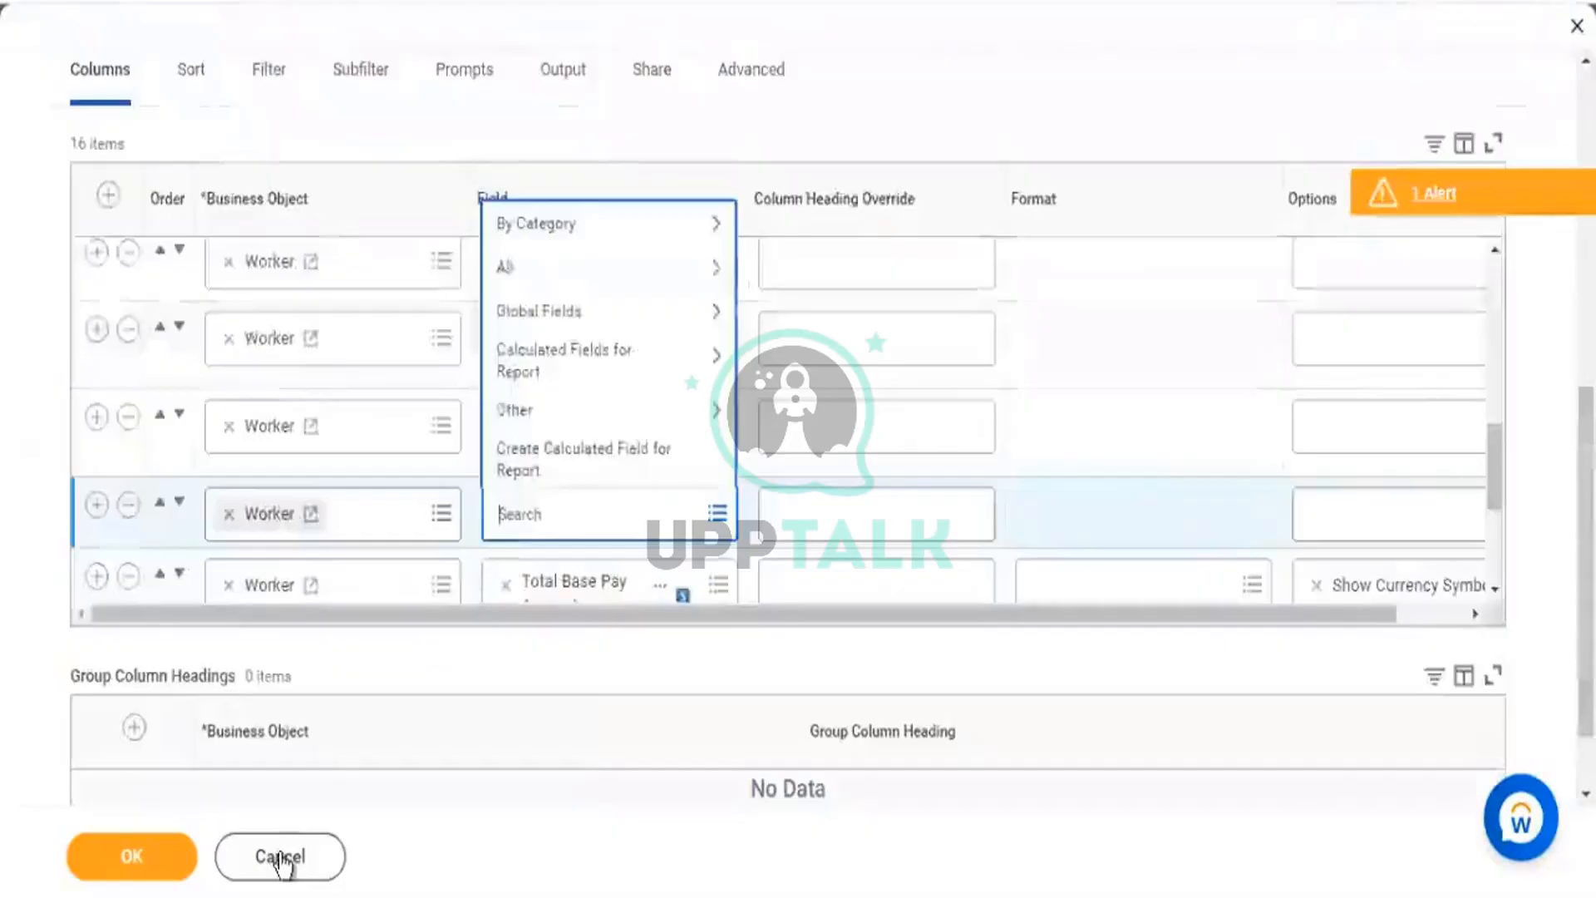
Save the KPMG1 - Worker Details definition with the new column and run it.
{"action": "left_click", "coordinate": [285, 862]}
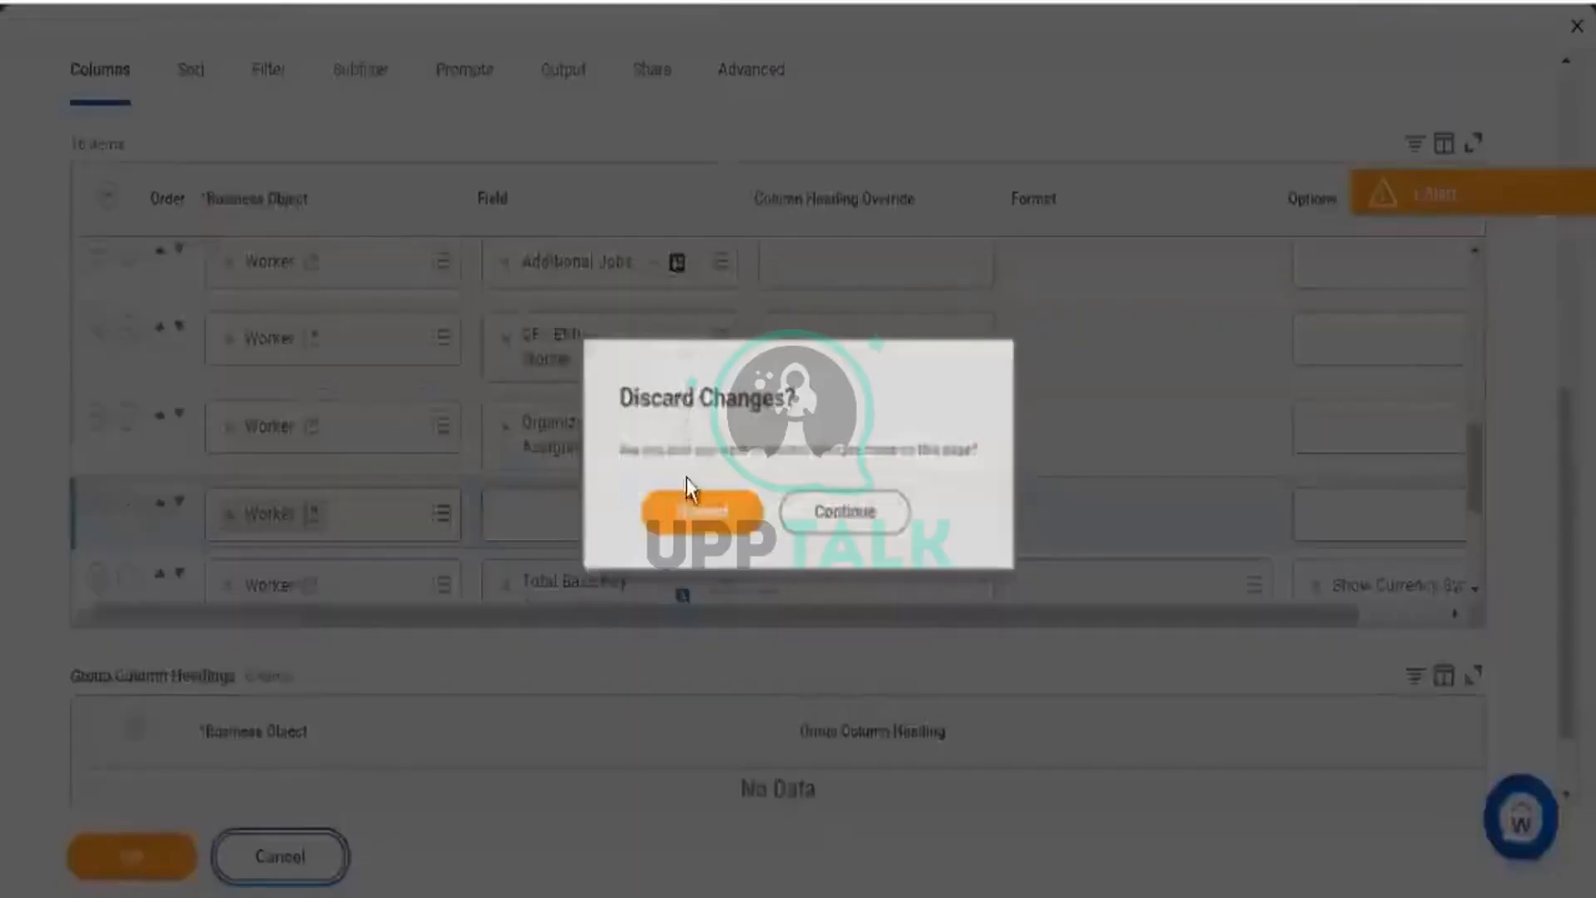
{"action": "left_click", "coordinate": [689, 505]}
{"action": "scroll", "coordinate": [791, 291], "scroll_direction": "down", "scroll_amount": 5}
{"action": "scroll", "coordinate": [701, 438], "scroll_direction": "down", "scroll_amount": 6}
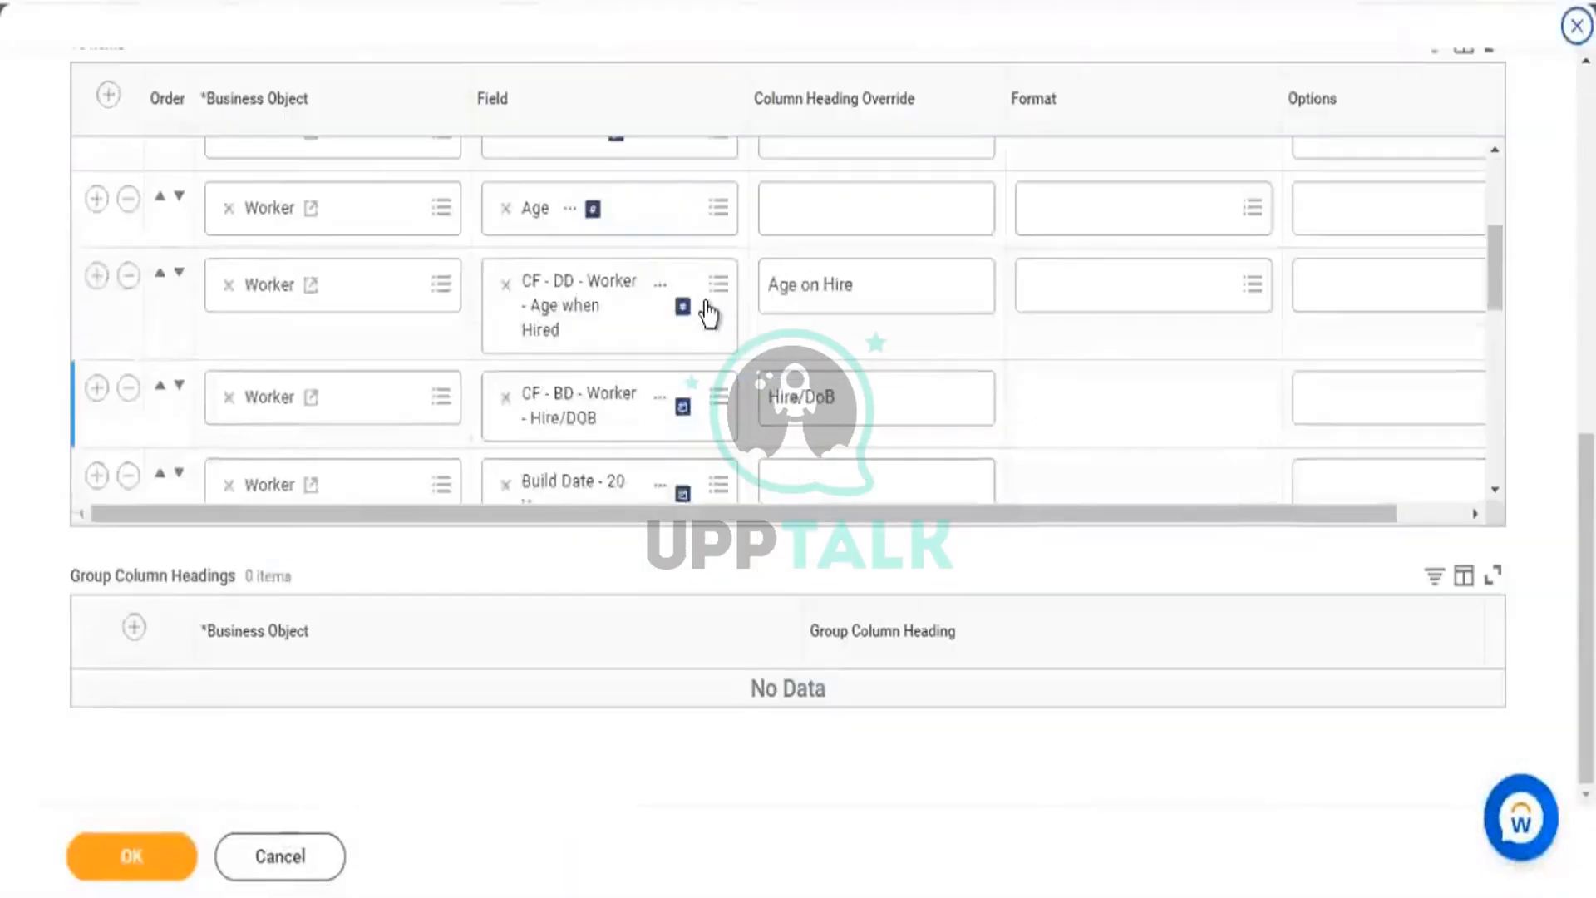
{"action": "scroll", "coordinate": [619, 430], "scroll_direction": "down", "scroll_amount": 2}
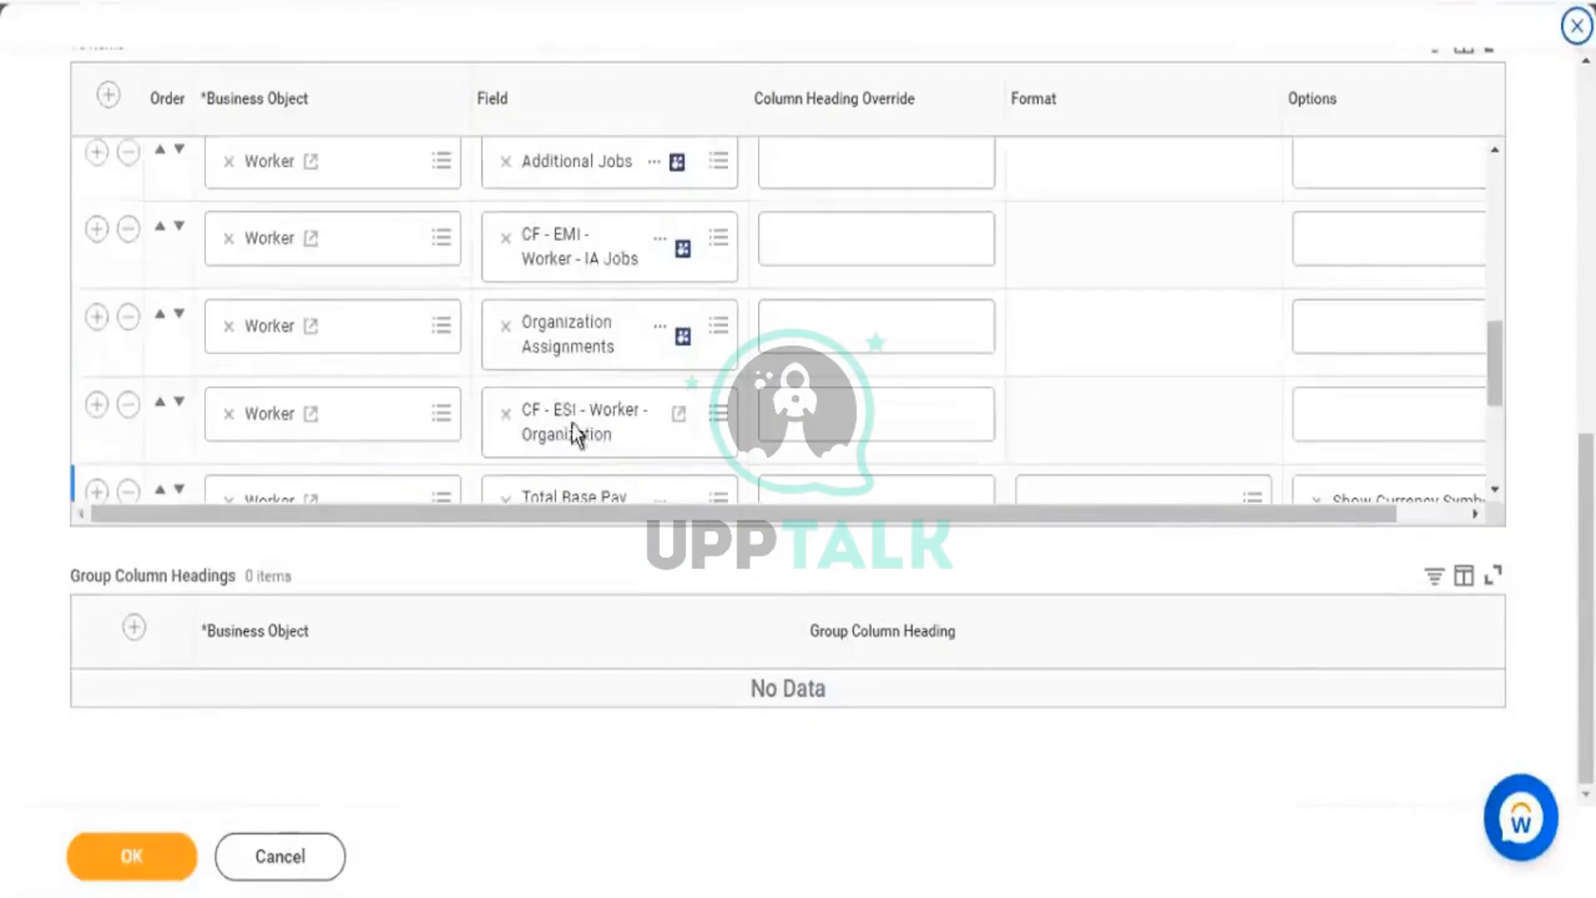
{"action": "left_click", "coordinate": [185, 861]}
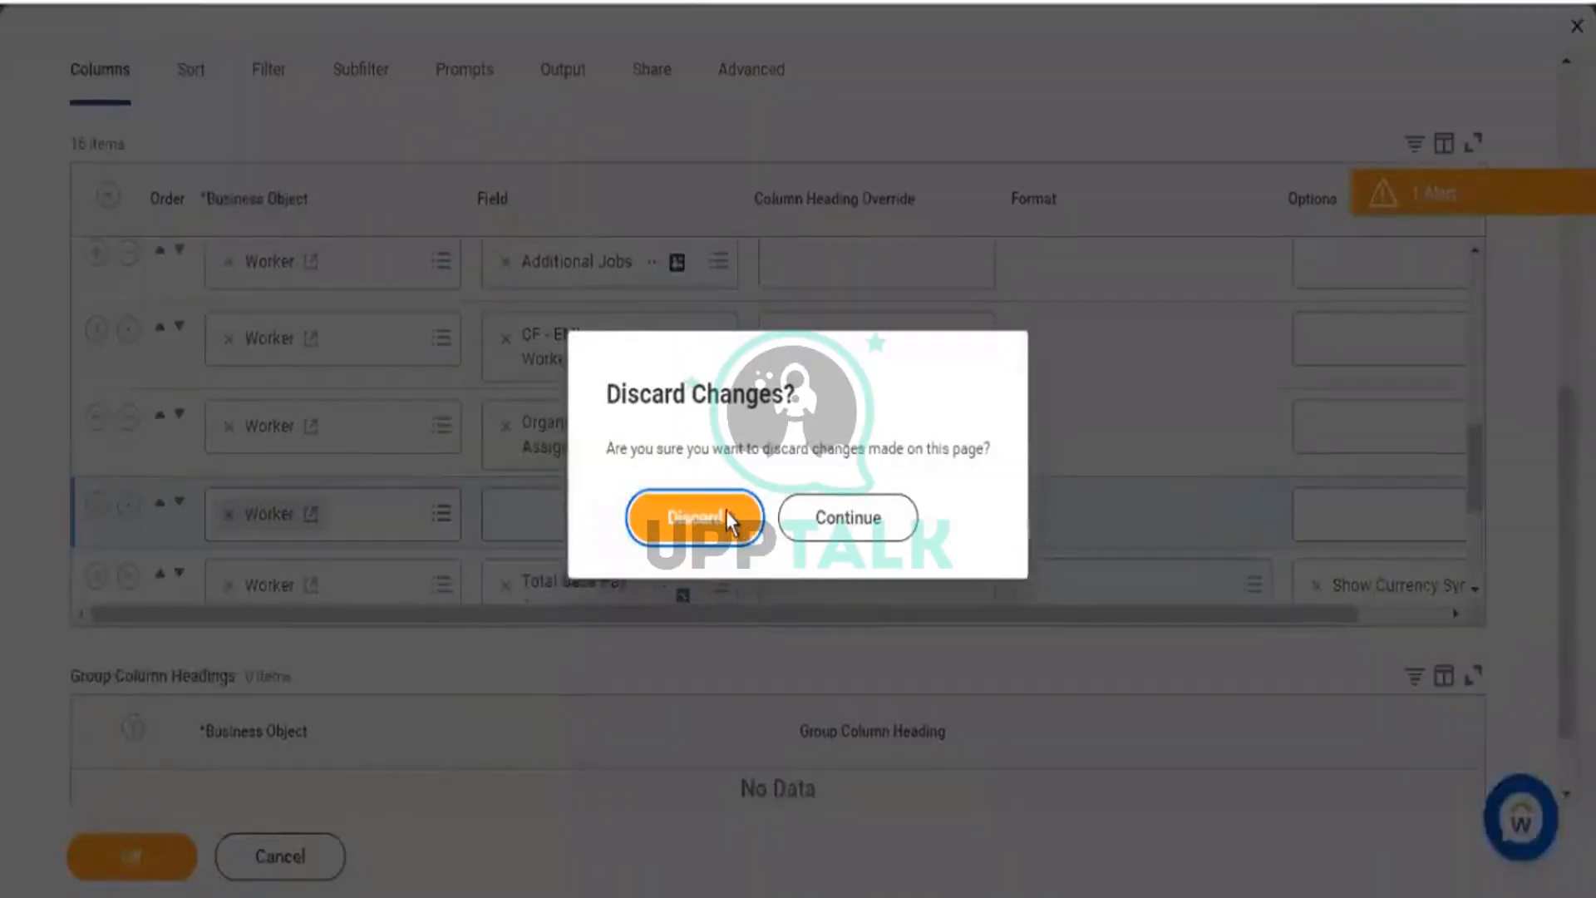
{"action": "left_click", "coordinate": [728, 513]}
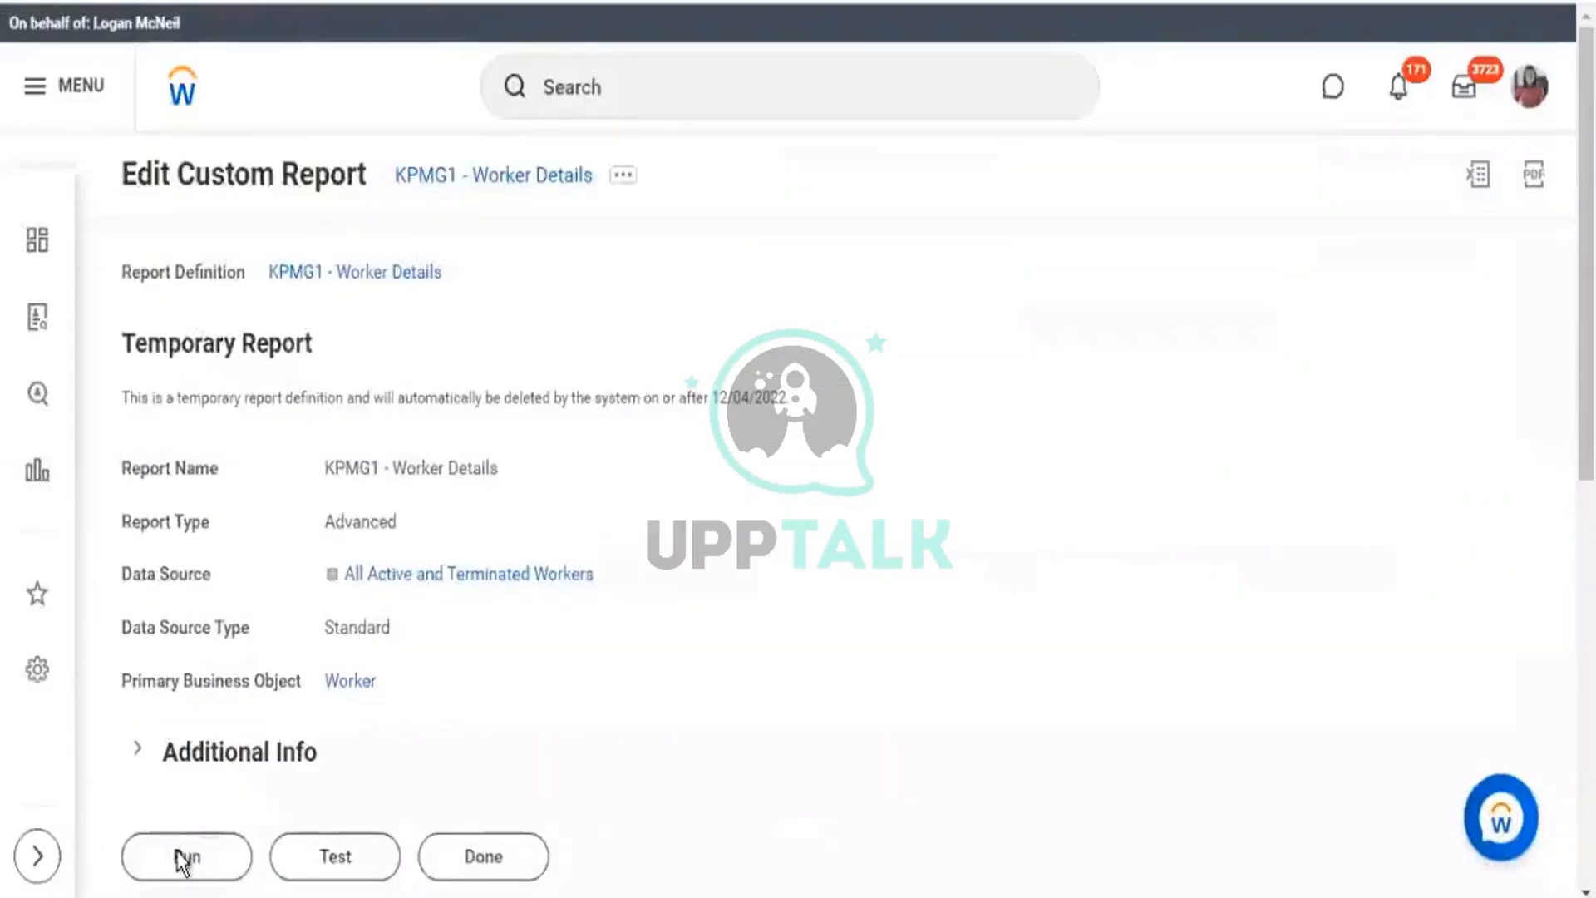
{"action": "left_click", "coordinate": [181, 858]}
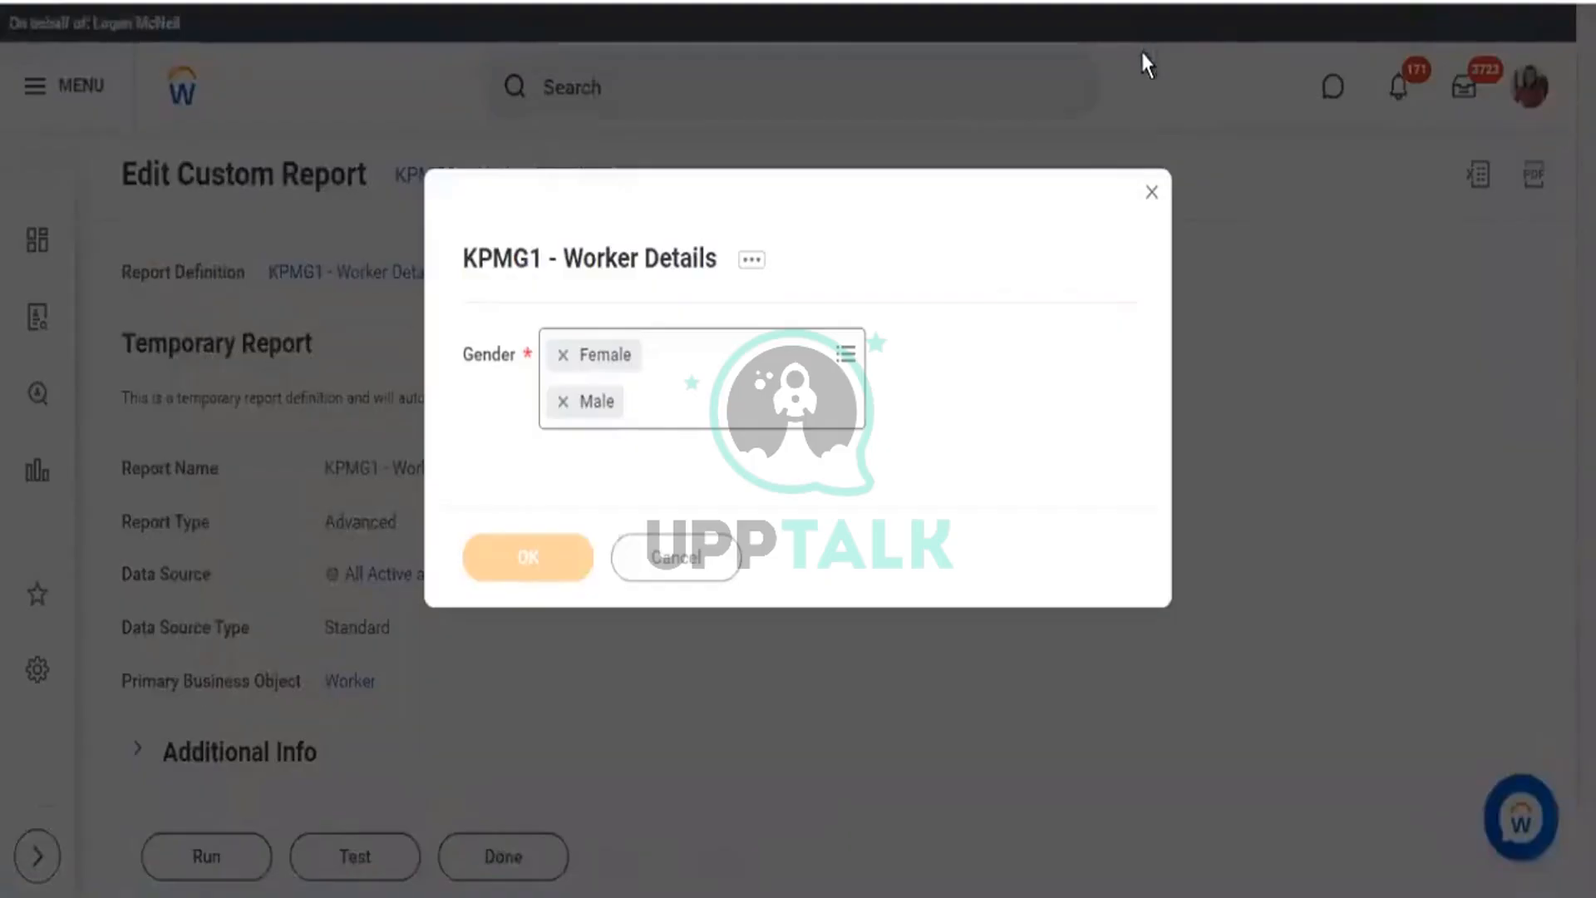
Scroll the Female and Male results right to the CF - ESI - Worker - Organization column.
{"action": "scroll", "coordinate": [568, 886], "scroll_direction": "down", "scroll_amount": 1}
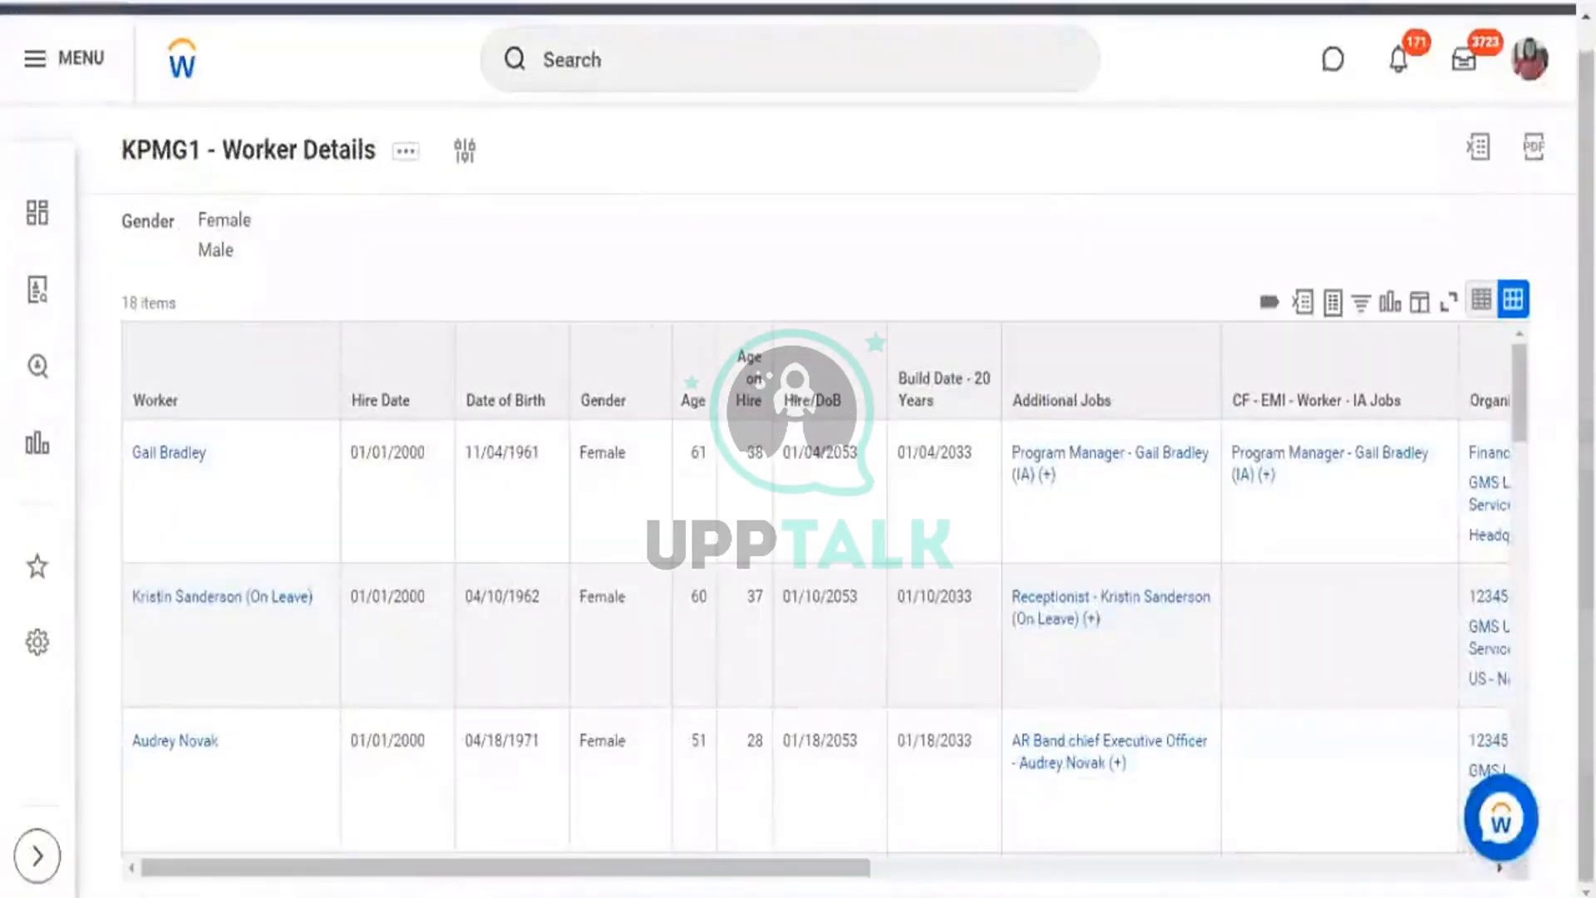
{"action": "left_click_drag", "start_coordinate": [822, 868], "coordinate": [1296, 879]}
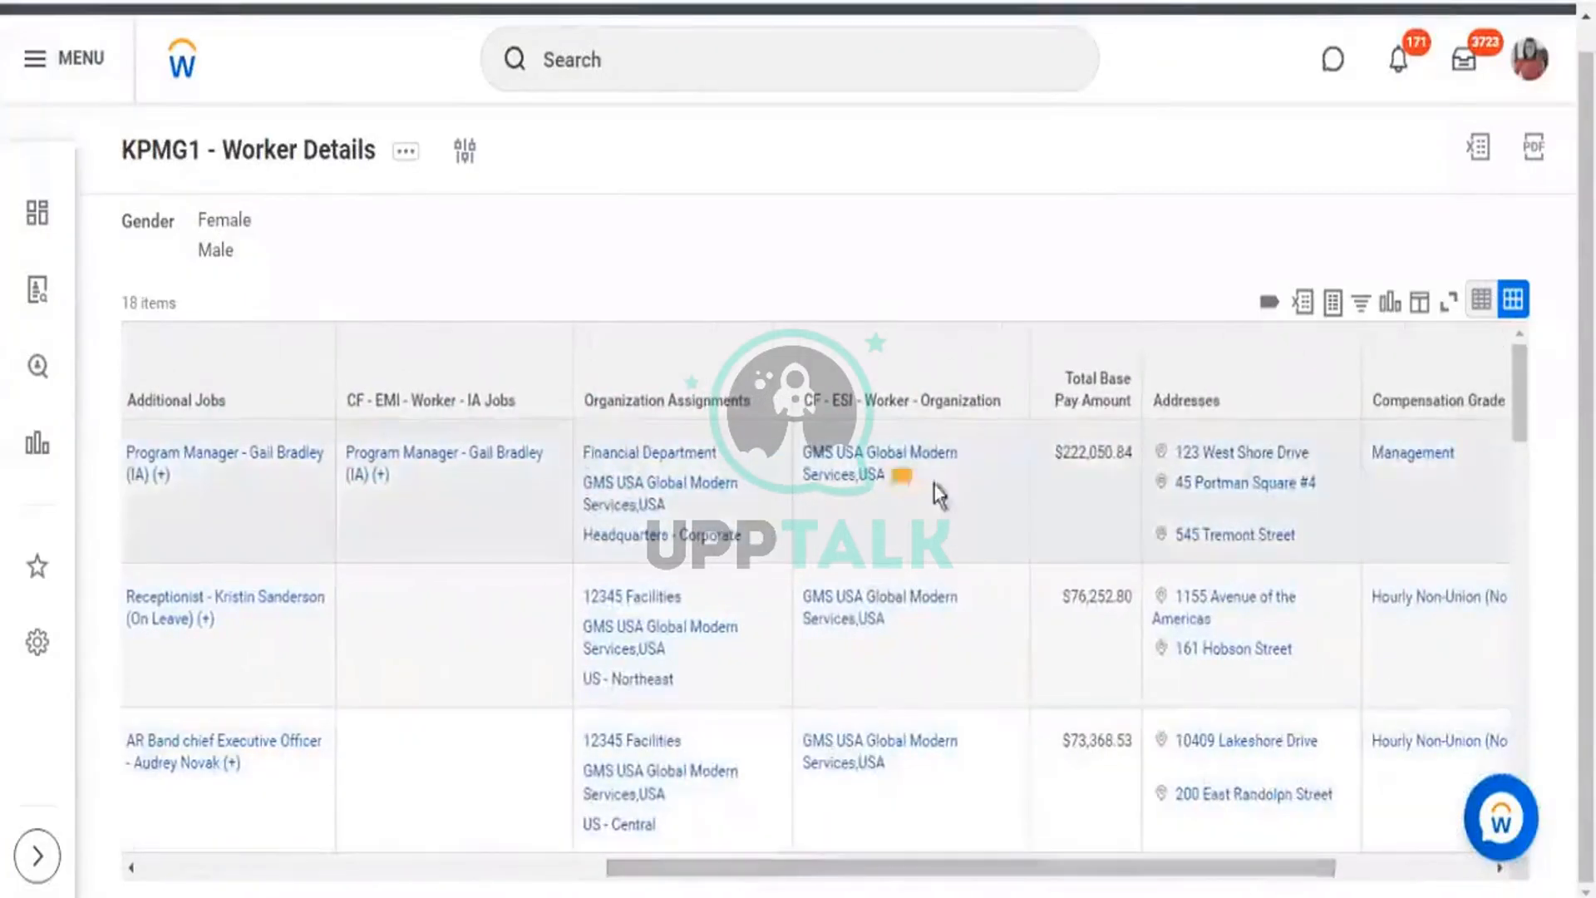
{"action": "left_click_drag", "start_coordinate": [831, 410], "coordinate": [921, 415]}
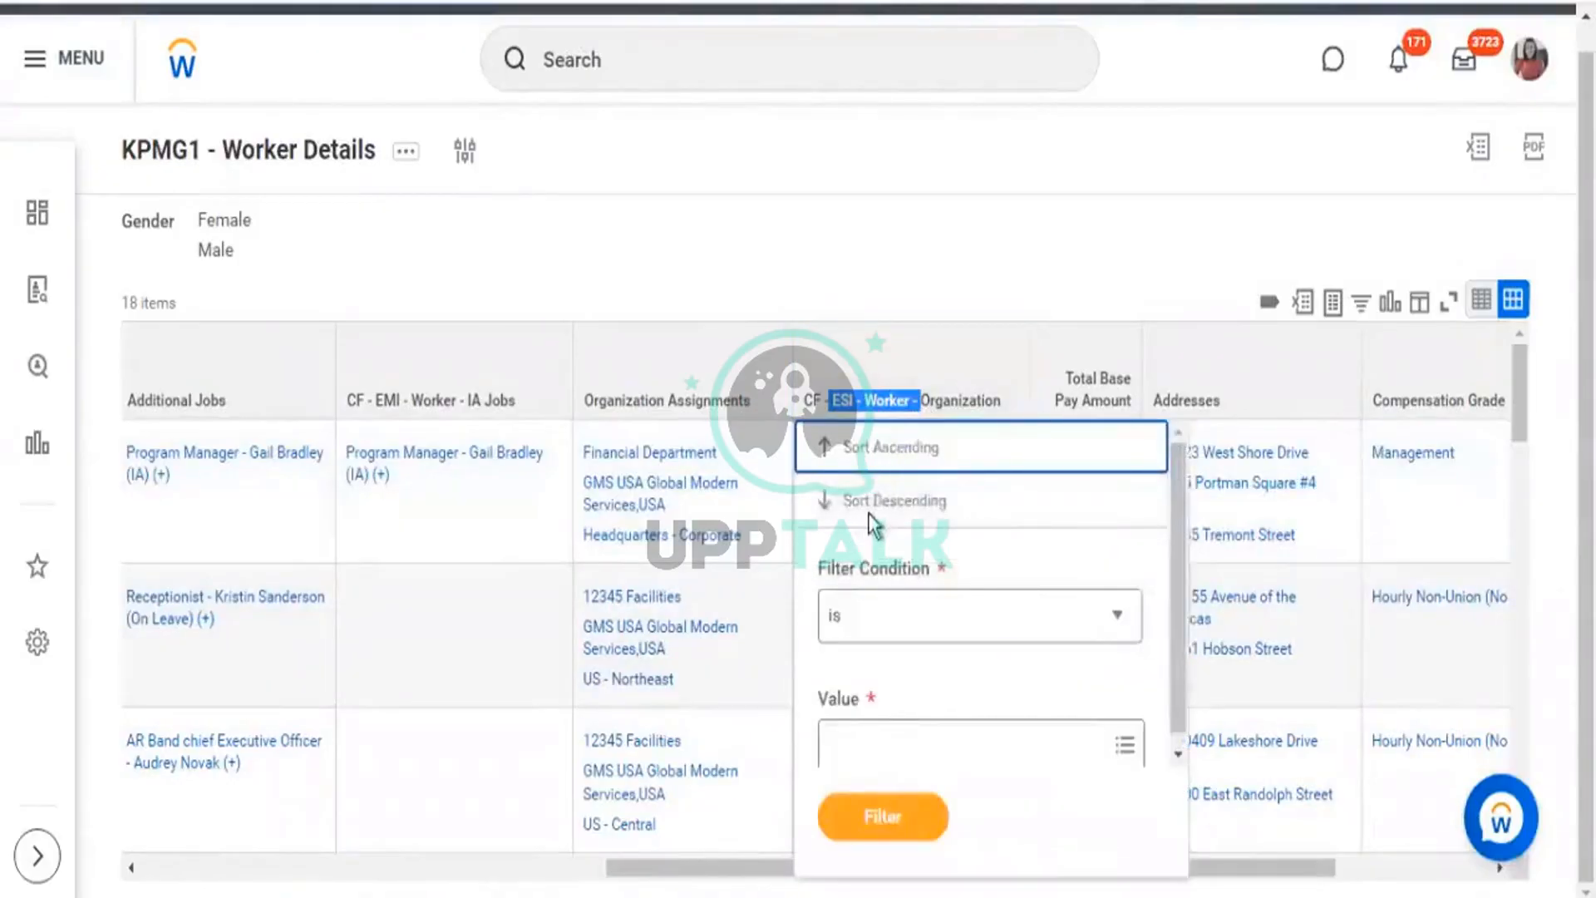
{"action": "left_click", "coordinate": [785, 503]}
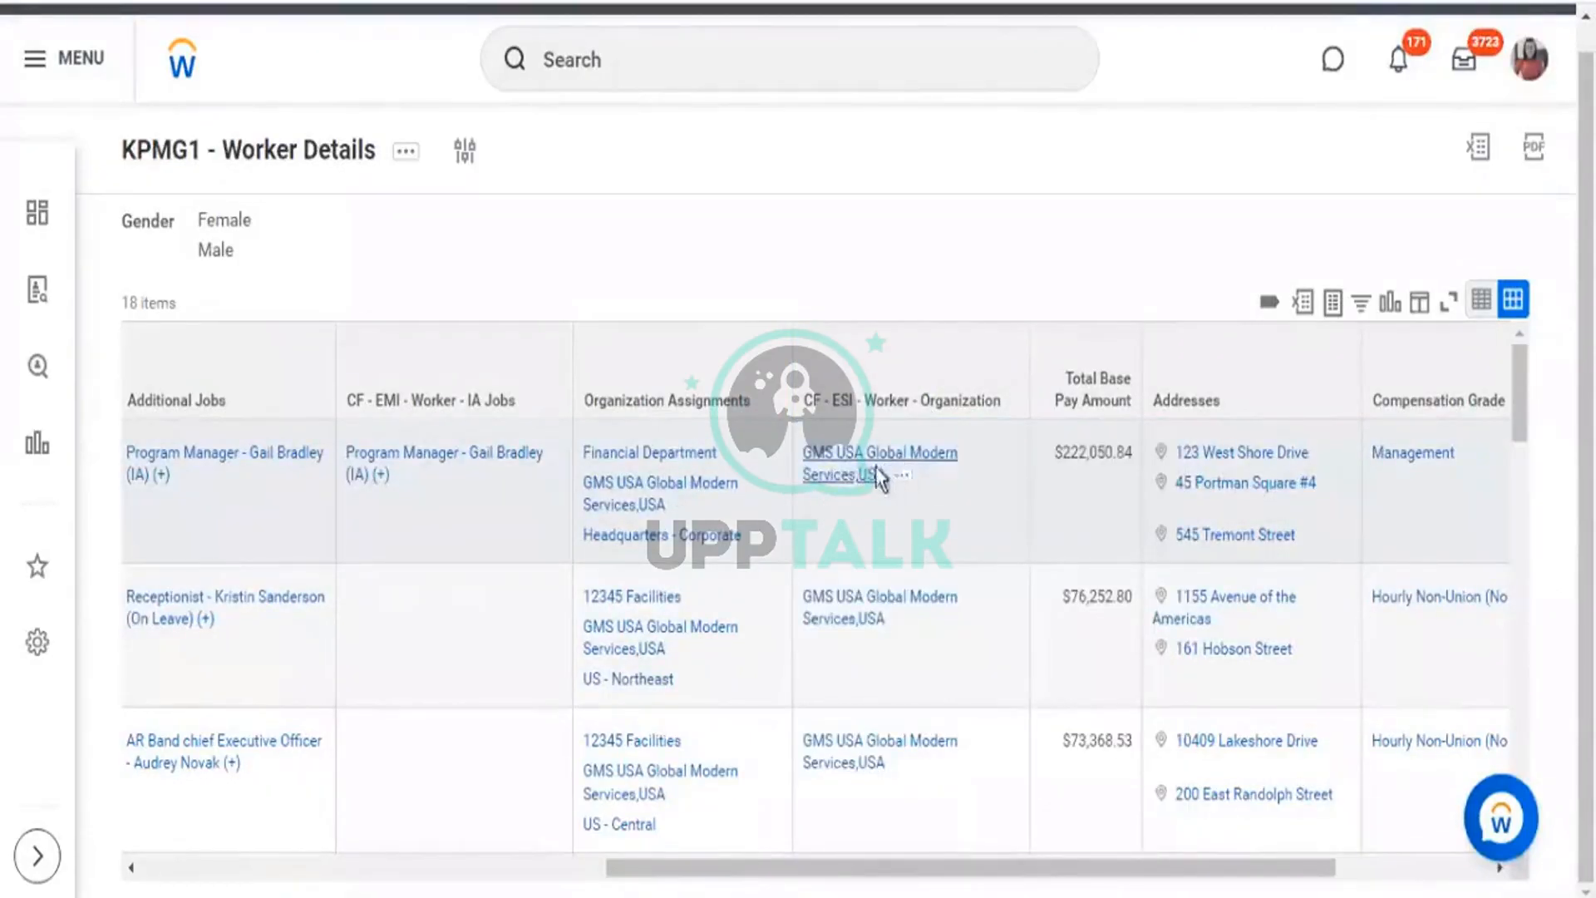
Review each worker's company, e.g. the Canadian and New Zealand companies for two workers.
{"action": "scroll", "coordinate": [902, 549], "scroll_direction": "down", "scroll_amount": 3}
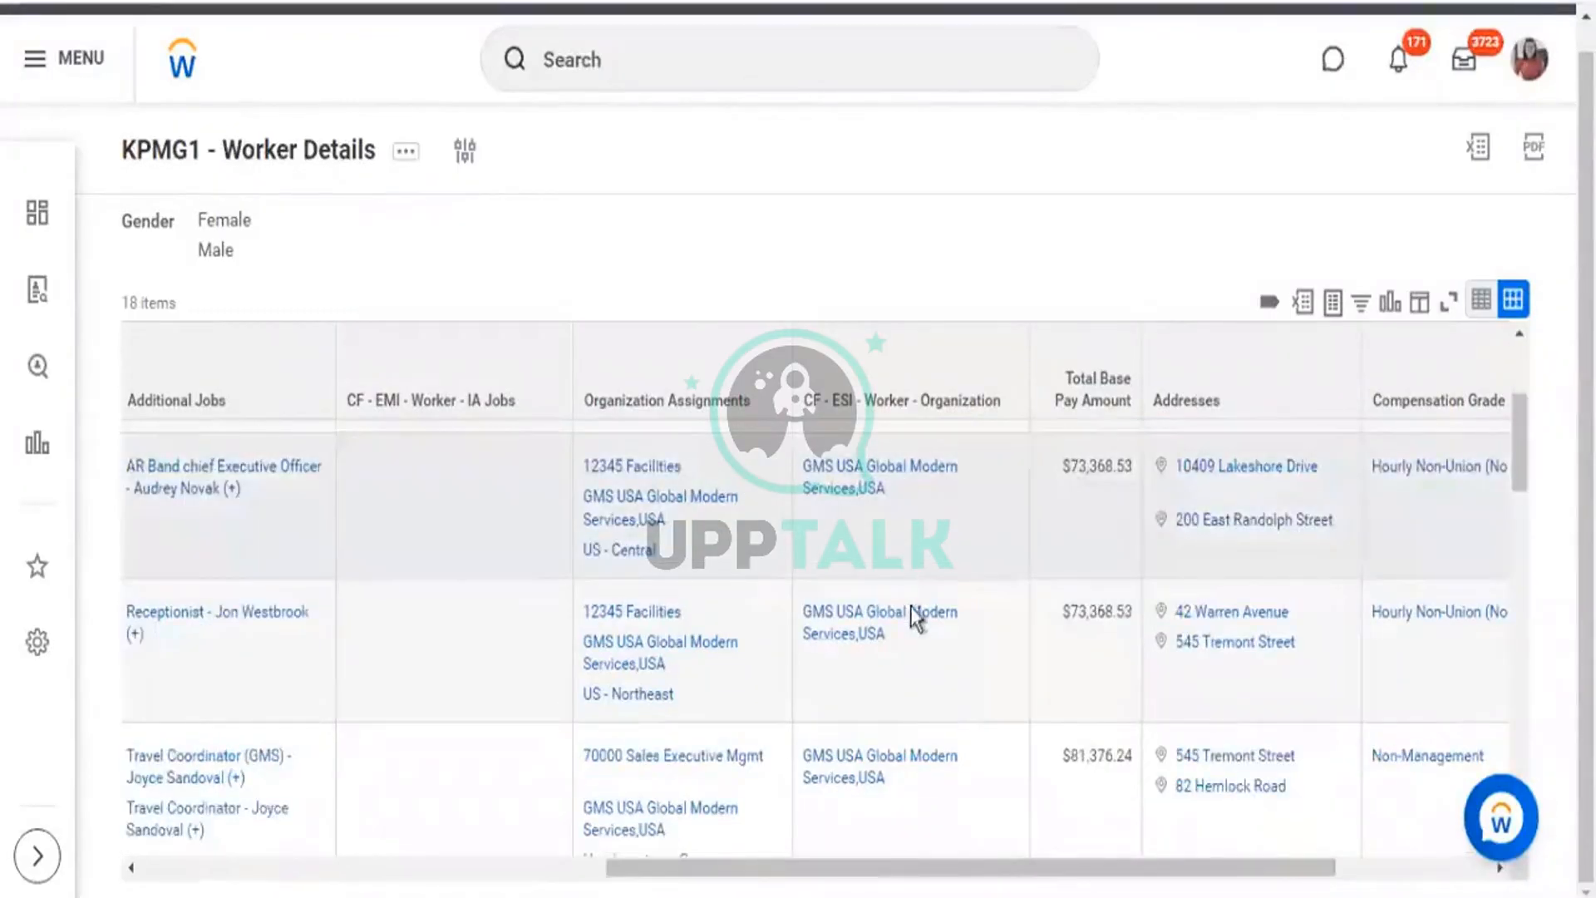
{"action": "scroll", "coordinate": [910, 606], "scroll_direction": "down", "scroll_amount": 3}
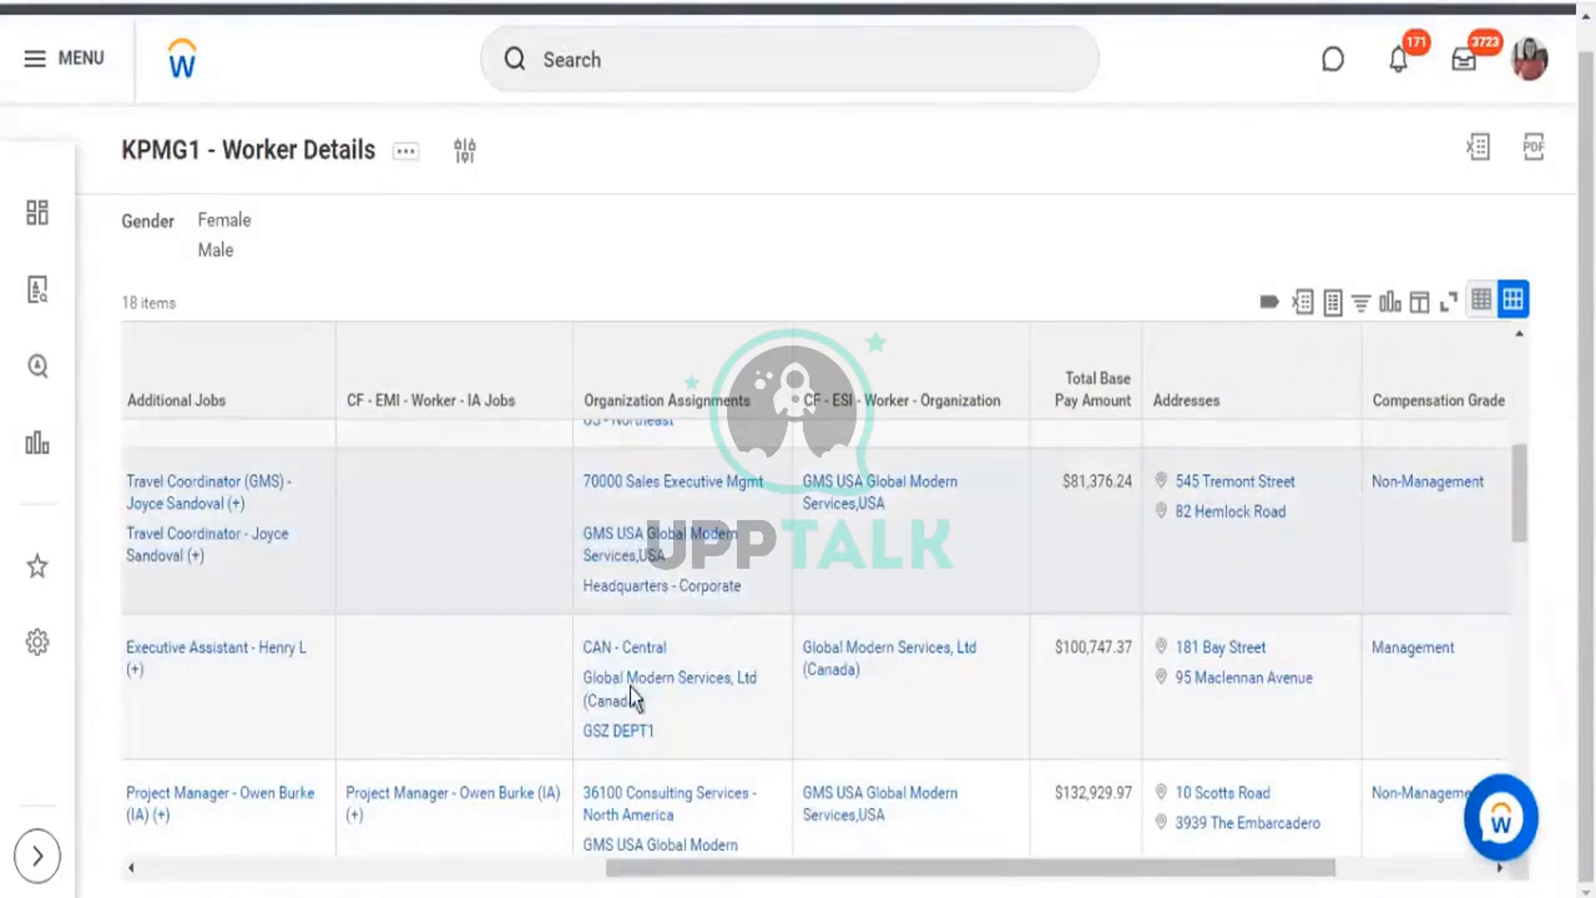
{"action": "scroll", "coordinate": [630, 686], "scroll_direction": "down", "scroll_amount": 2}
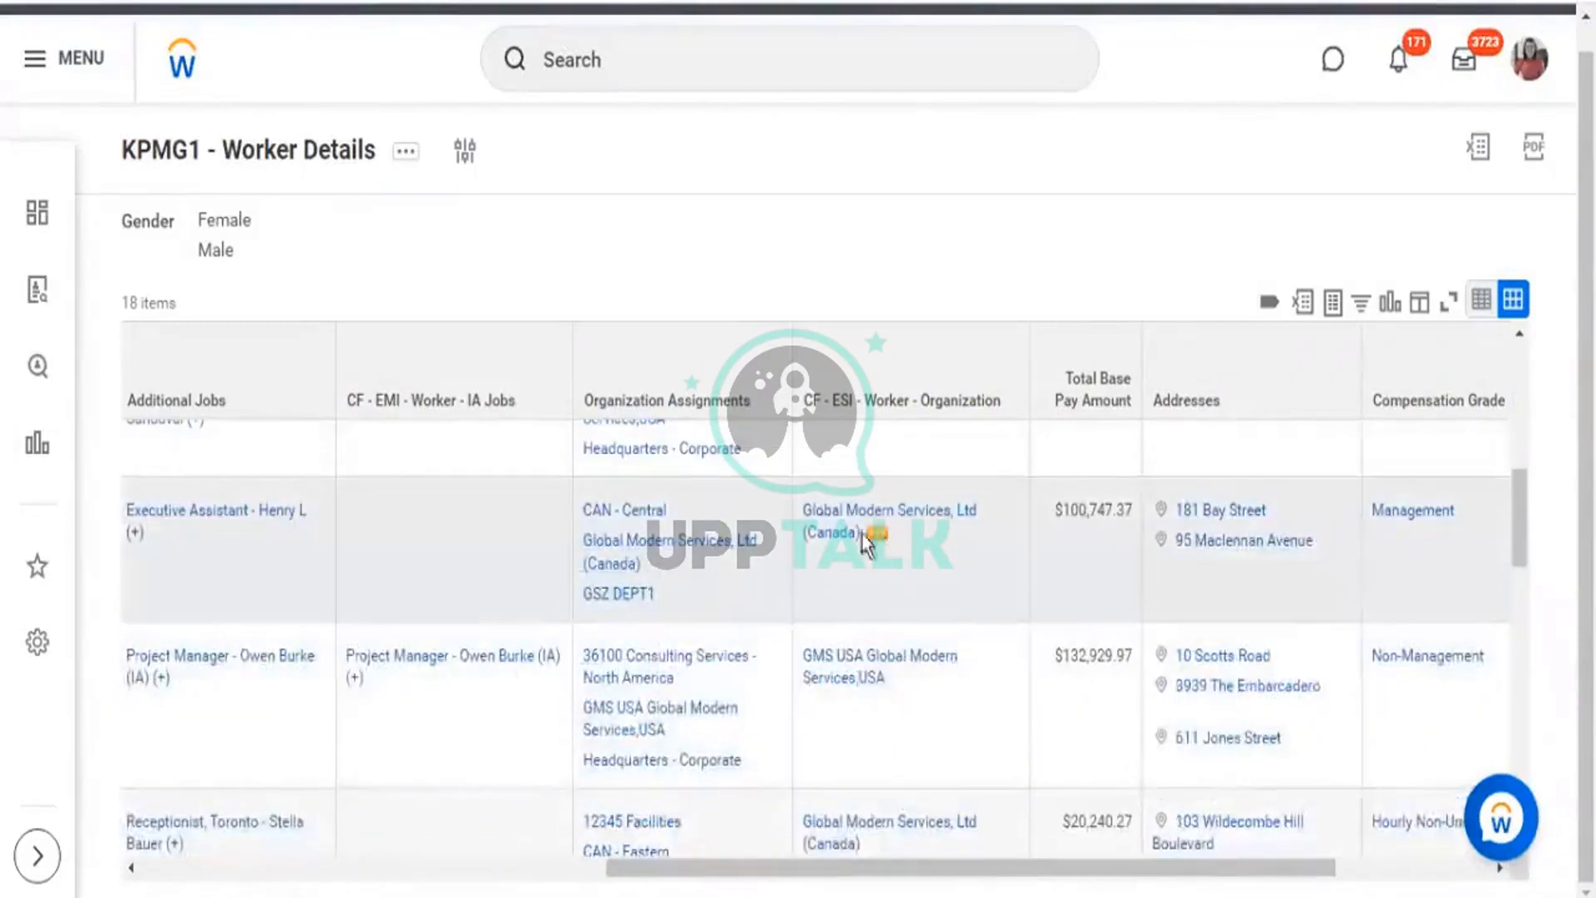
{"action": "left_click_drag", "start_coordinate": [800, 509], "coordinate": [905, 622]}
{"action": "scroll", "coordinate": [924, 590], "scroll_direction": "down", "scroll_amount": 2}
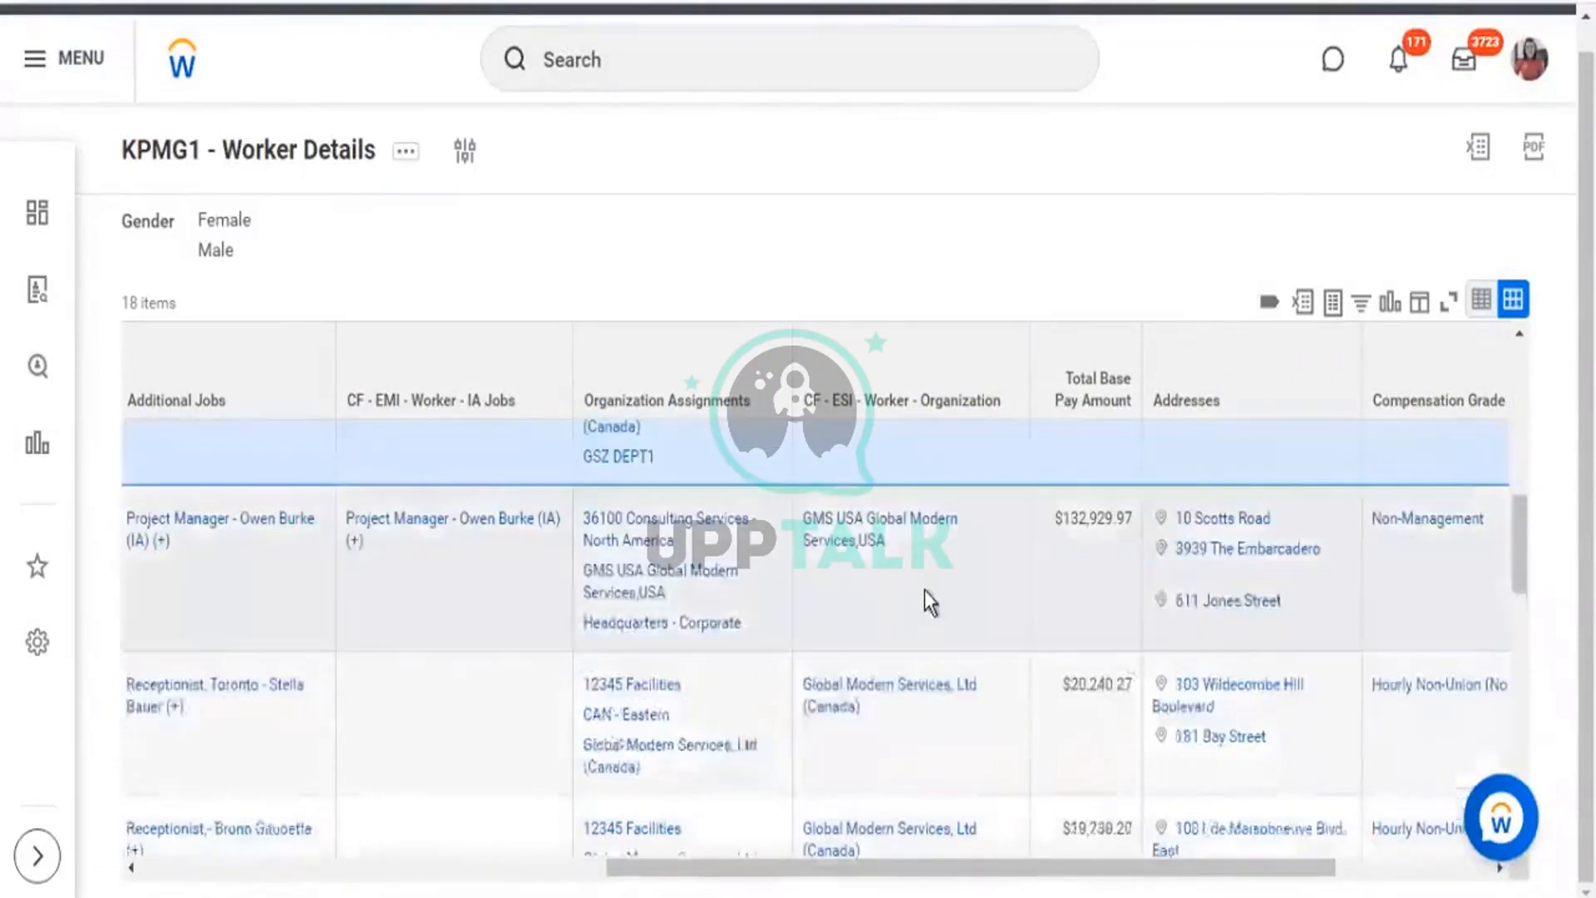
{"action": "scroll", "coordinate": [926, 590], "scroll_direction": "down", "scroll_amount": 3}
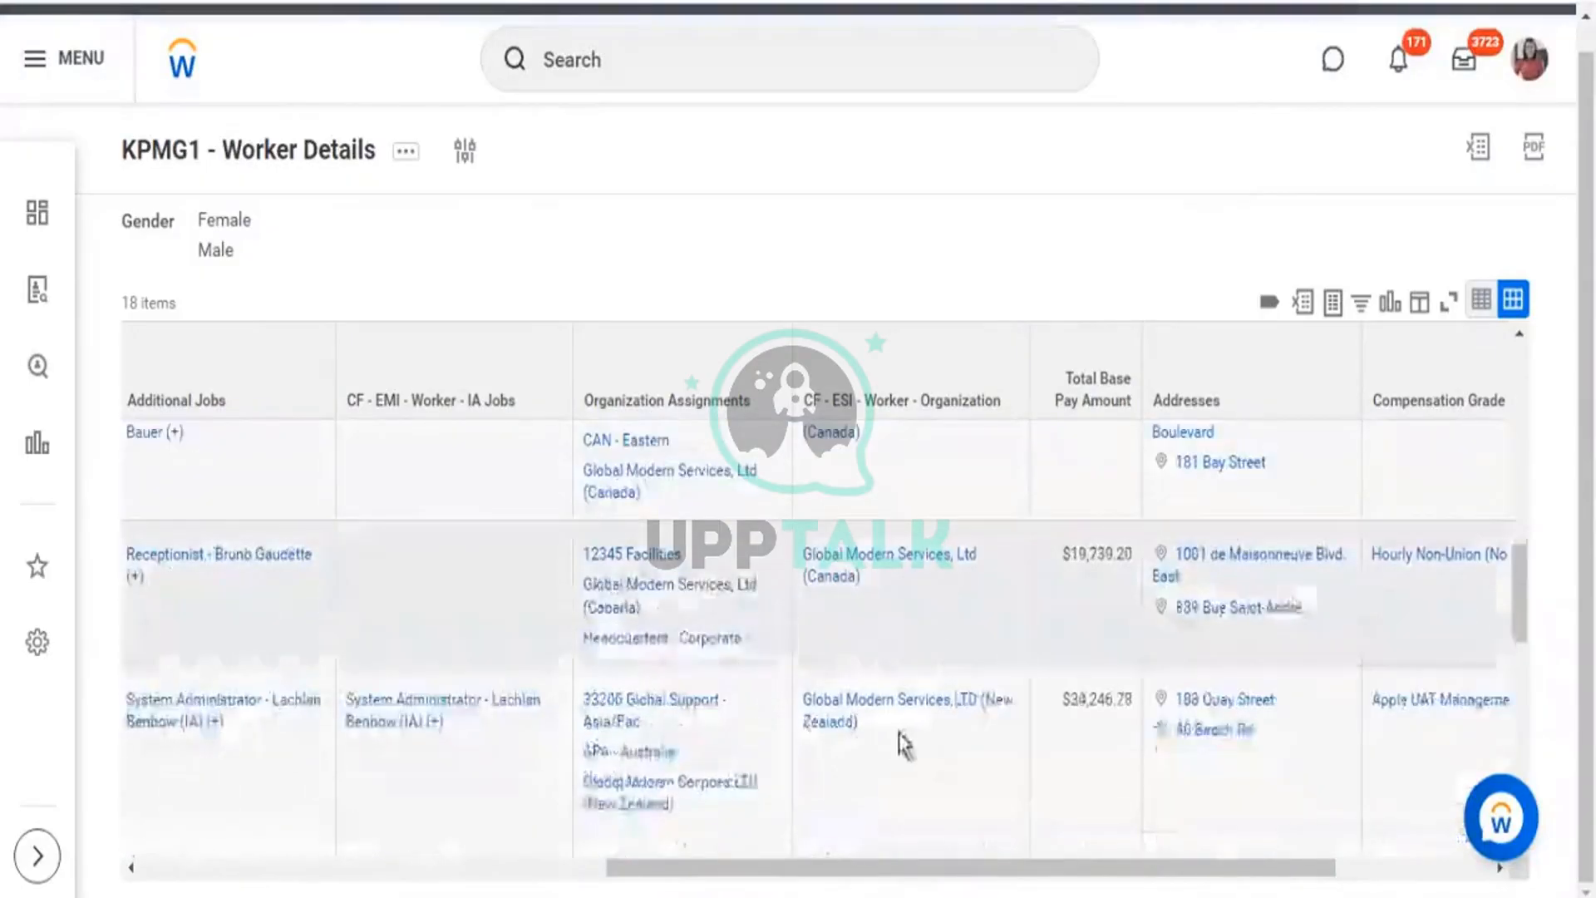
{"action": "left_click_drag", "start_coordinate": [829, 720], "coordinate": [834, 686]}
{"action": "scroll", "coordinate": [836, 669], "scroll_direction": "down", "scroll_amount": 5}
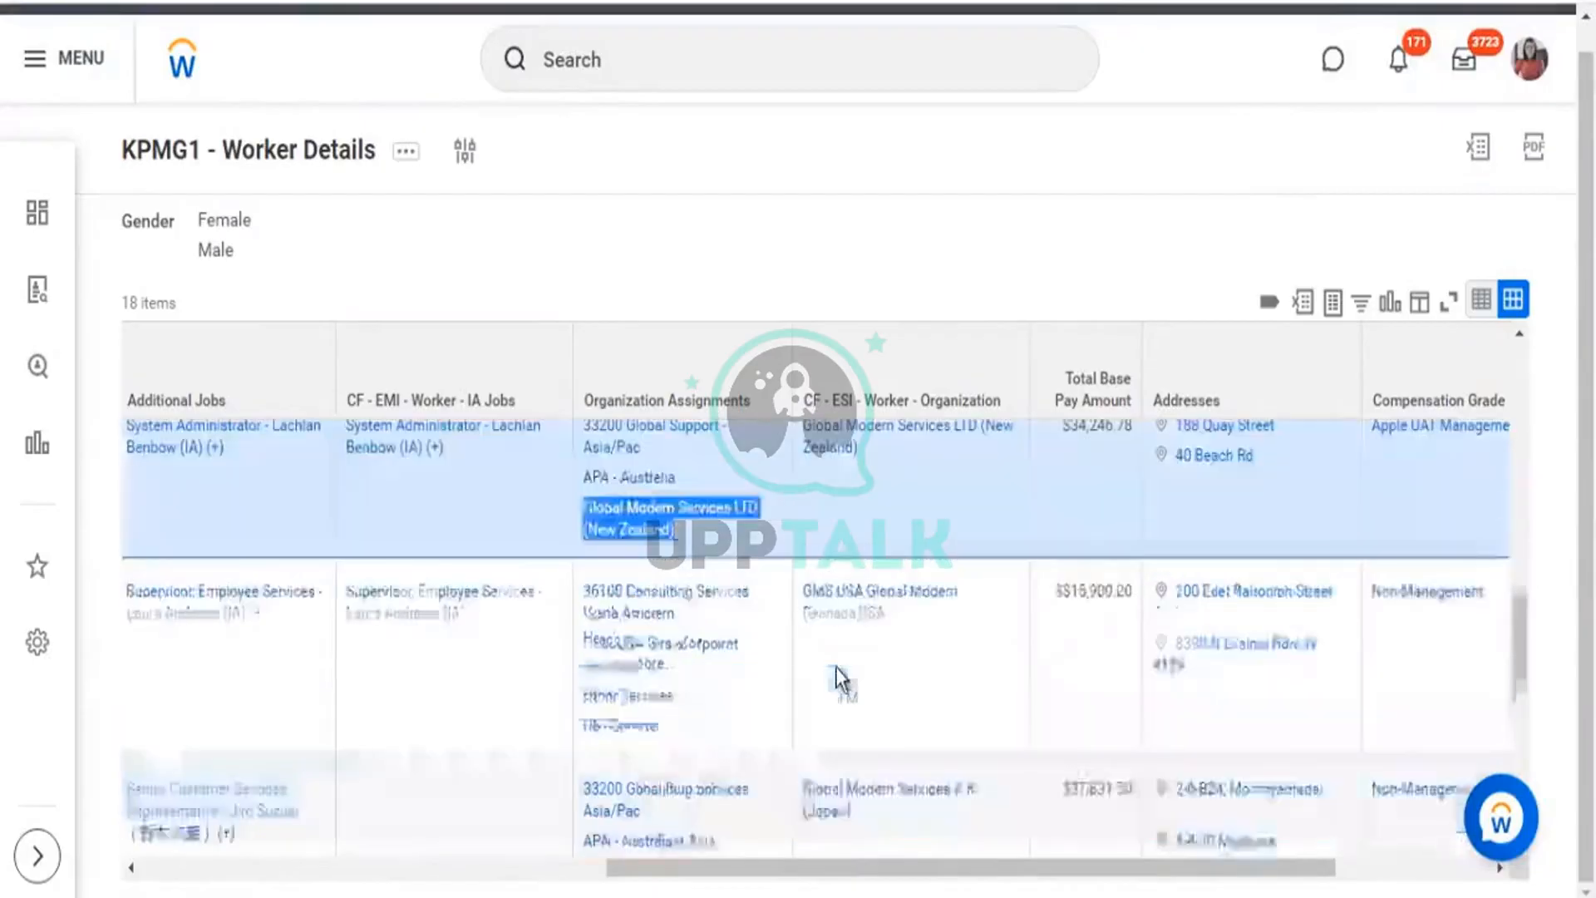
{"action": "scroll", "coordinate": [844, 660], "scroll_direction": "down", "scroll_amount": 5}
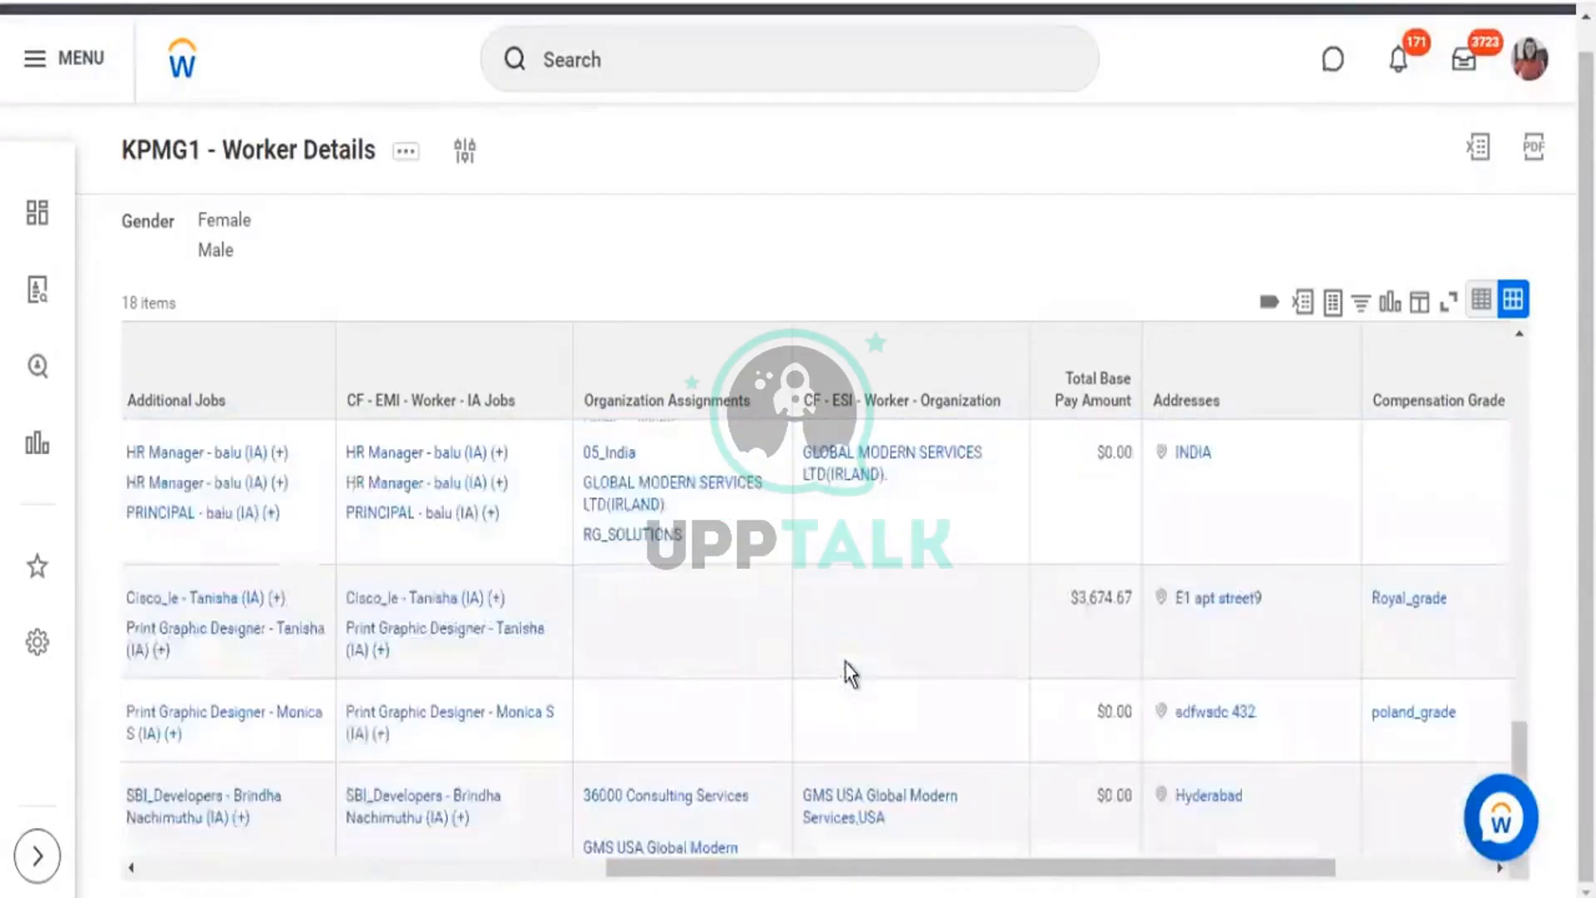
{"action": "scroll", "coordinate": [846, 658], "scroll_direction": "down", "scroll_amount": 2}
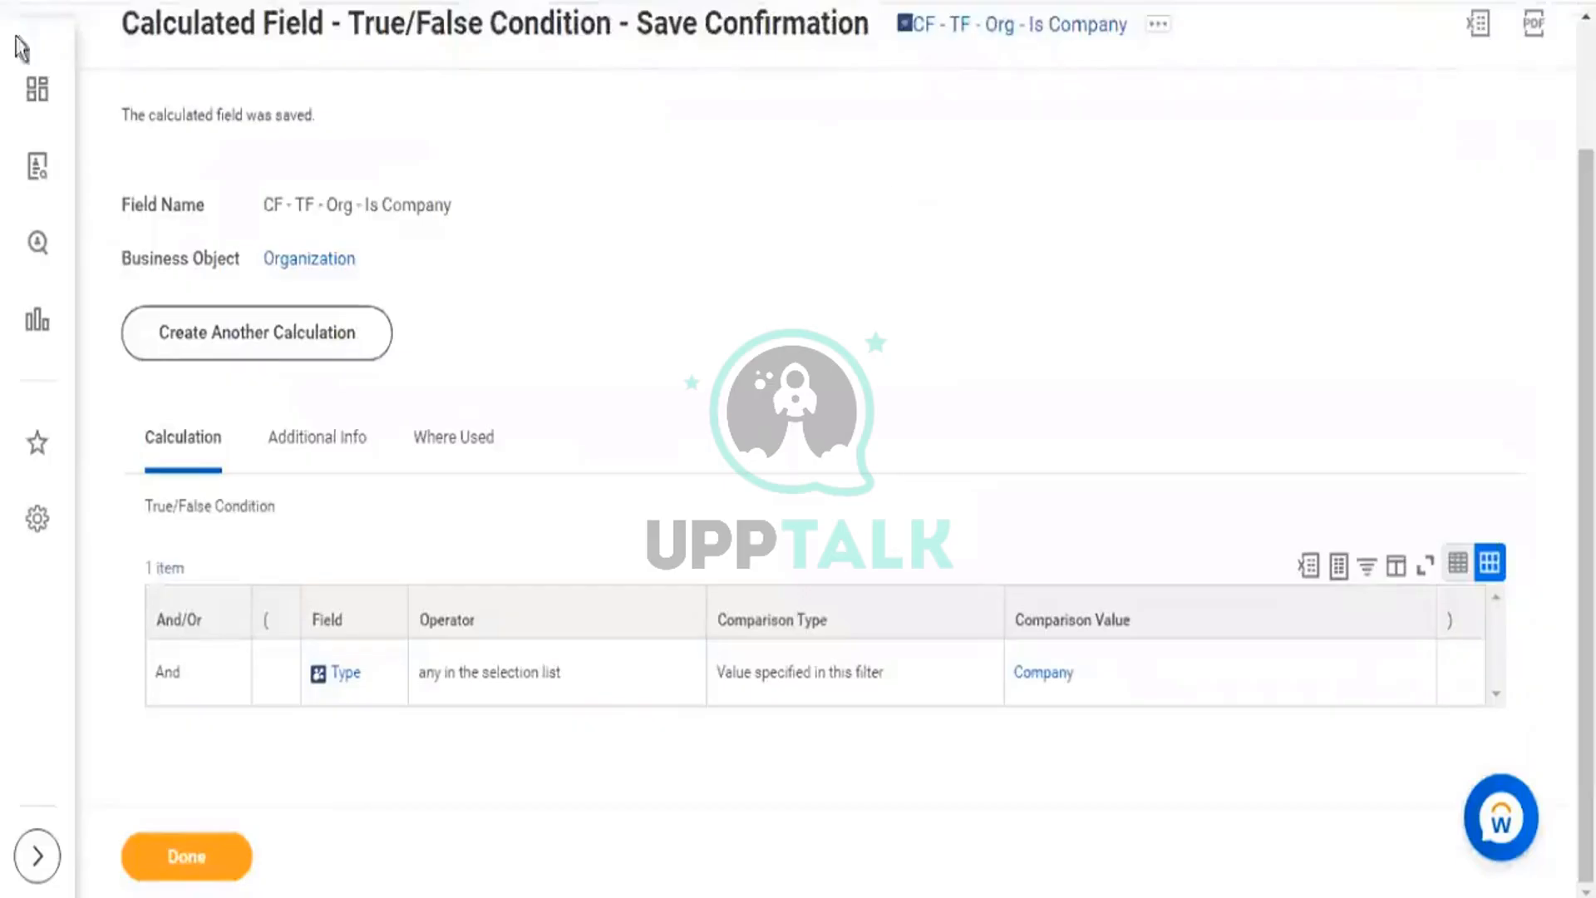
From the CF - TF - Org - Is Company save confirmation page, bring up the apps and shortcuts menu.
{"action": "scroll", "coordinate": [1529, 311], "scroll_direction": "up", "scroll_amount": 2}
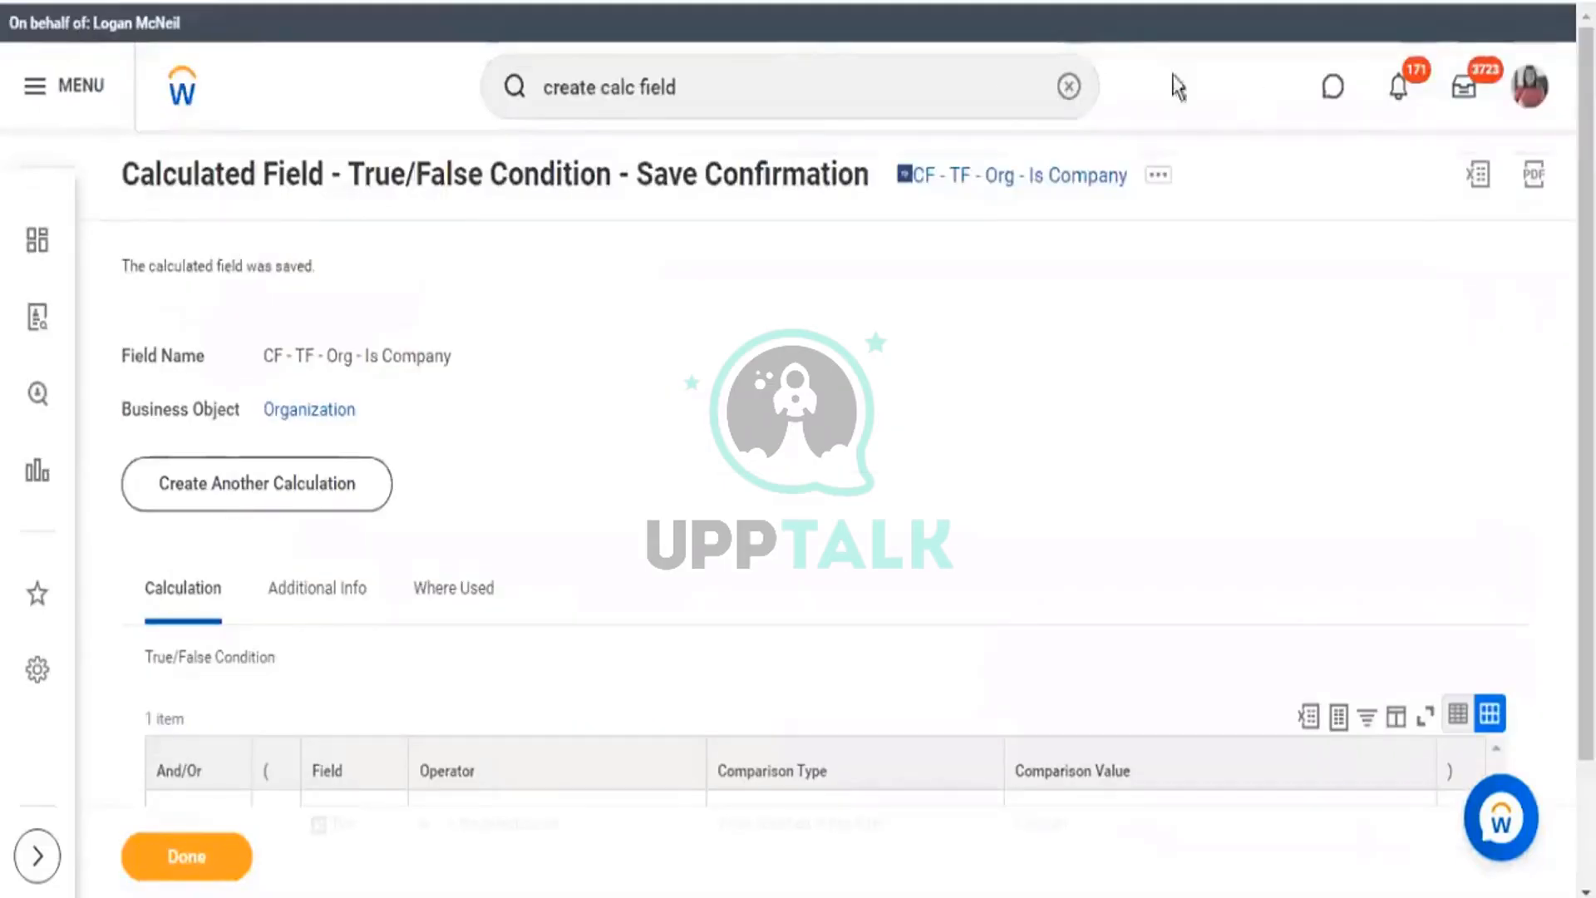
{"action": "left_click", "coordinate": [58, 100]}
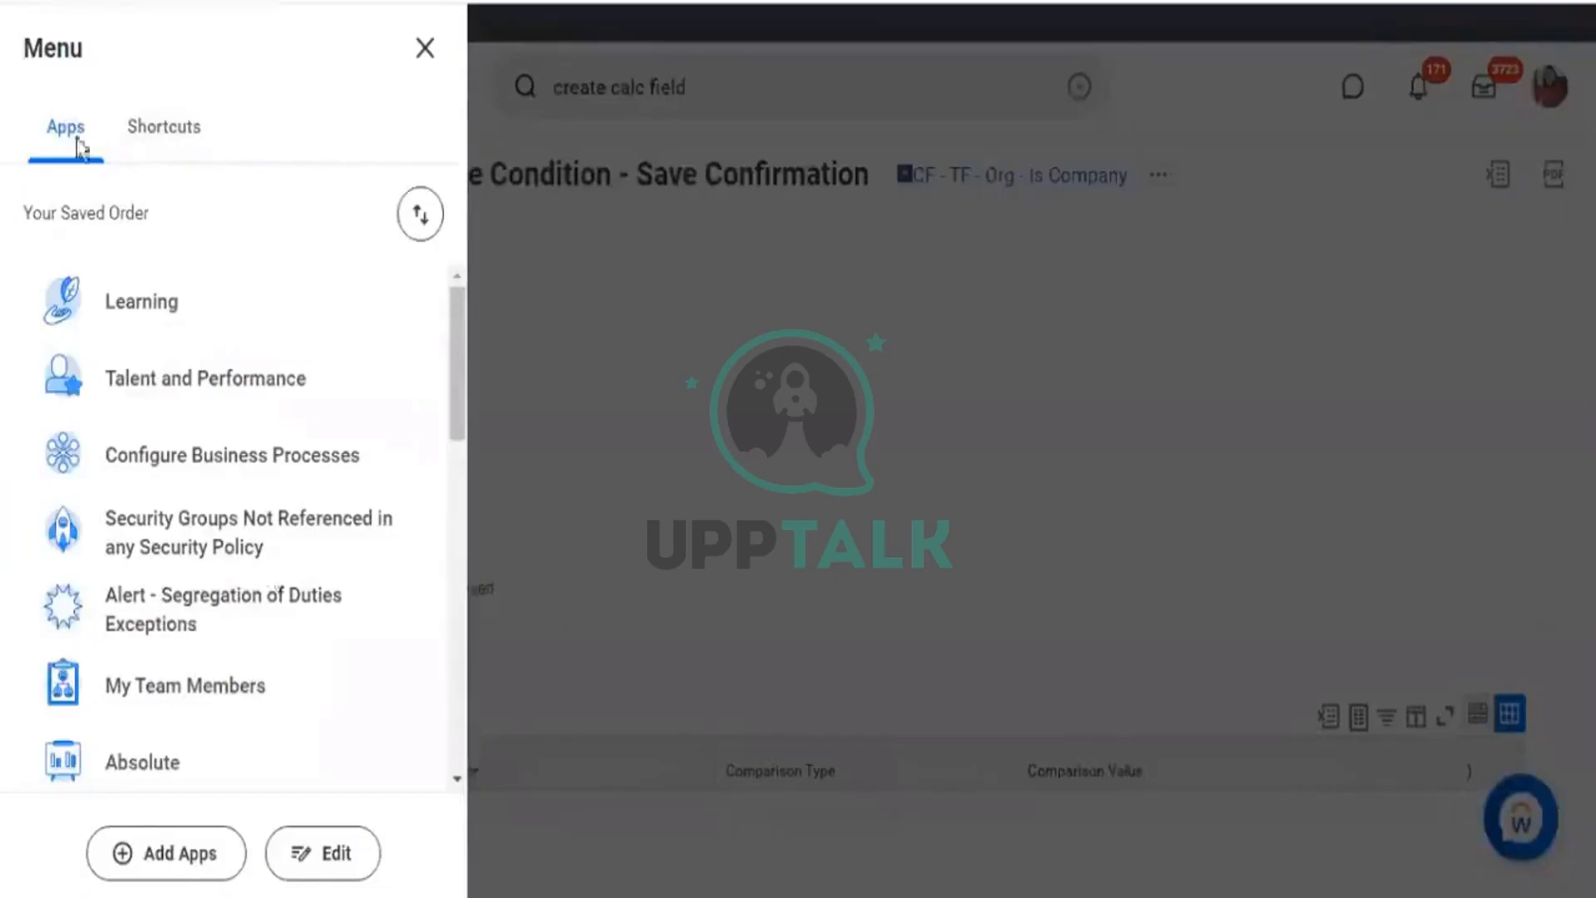
Open the Talent Management dashboard from Apps and scroll through its worklets.
{"action": "scroll", "coordinate": [329, 542], "scroll_direction": "down", "scroll_amount": 3}
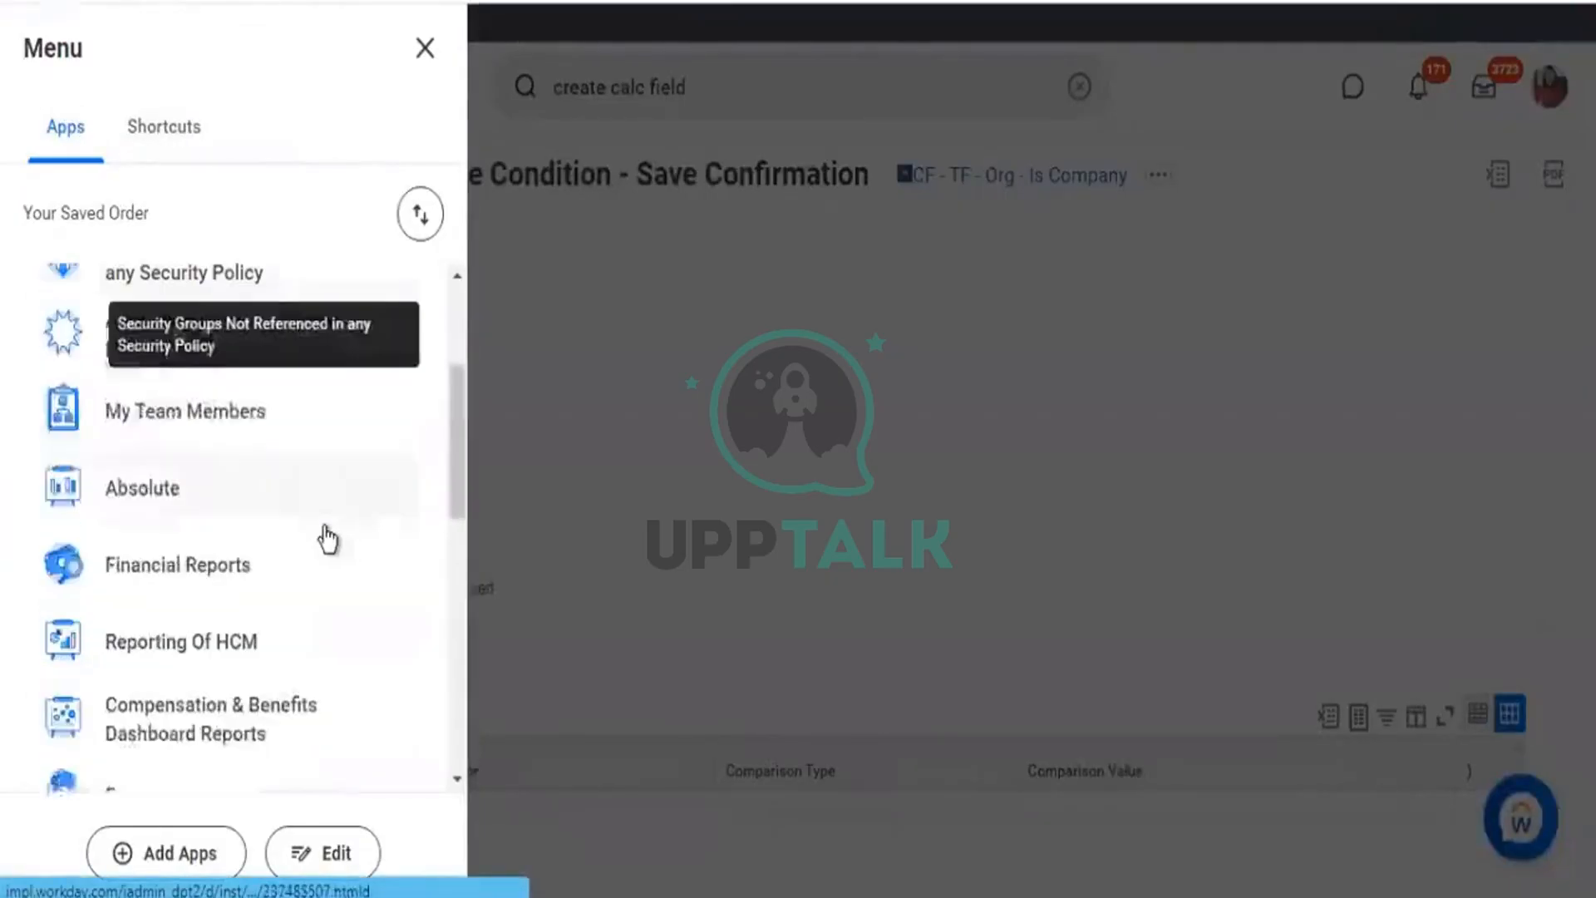
{"action": "scroll", "coordinate": [301, 565], "scroll_direction": "down", "scroll_amount": 2}
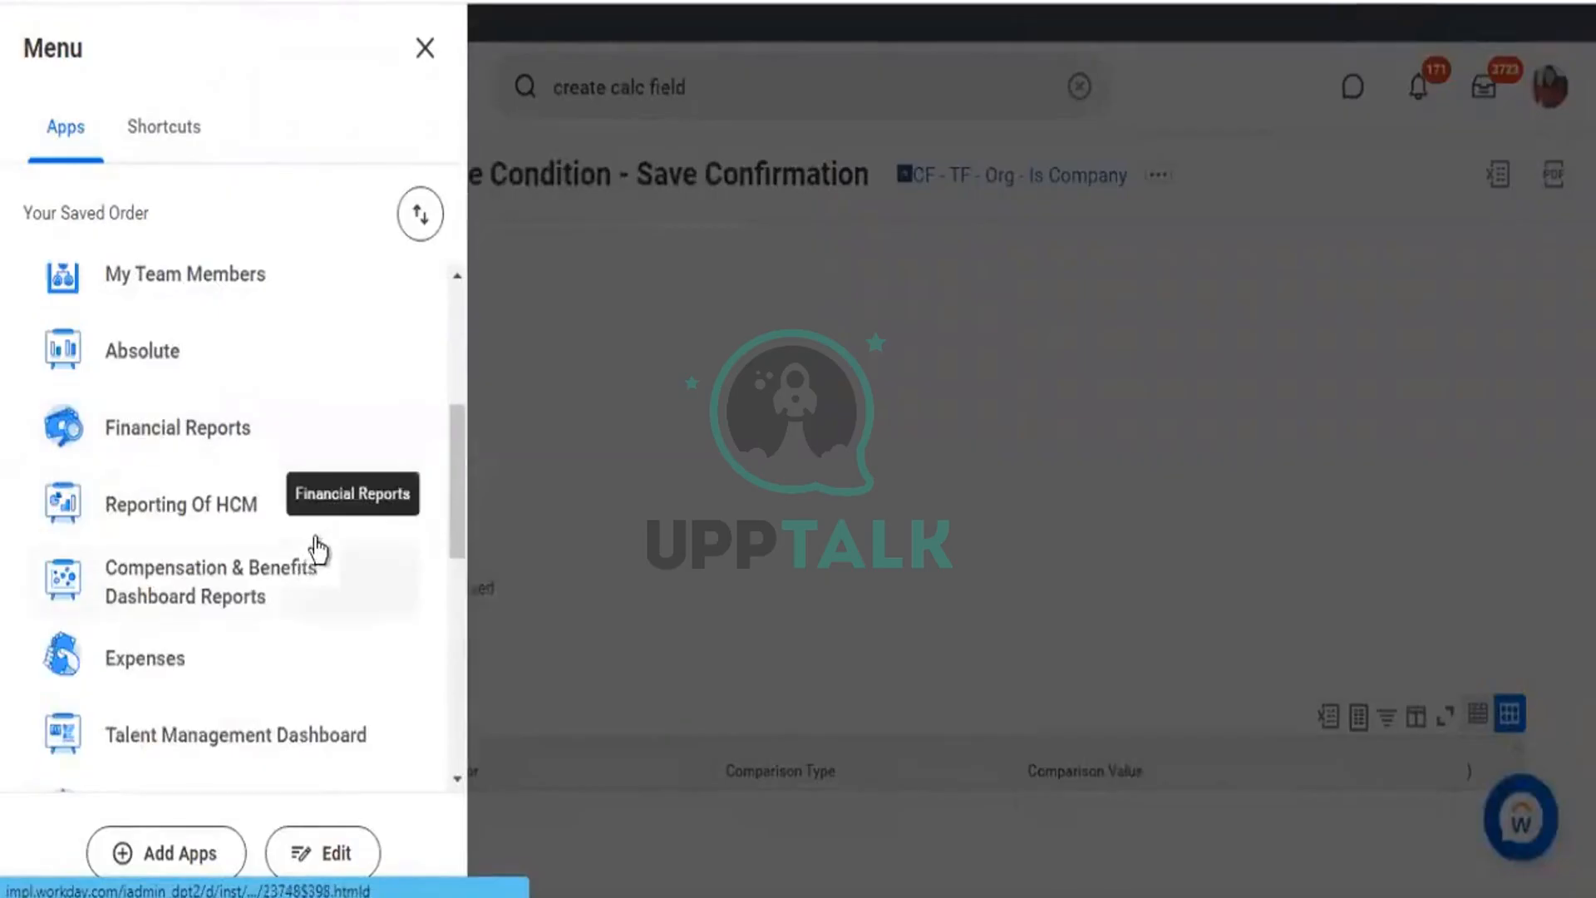
{"action": "left_click", "coordinate": [211, 748]}
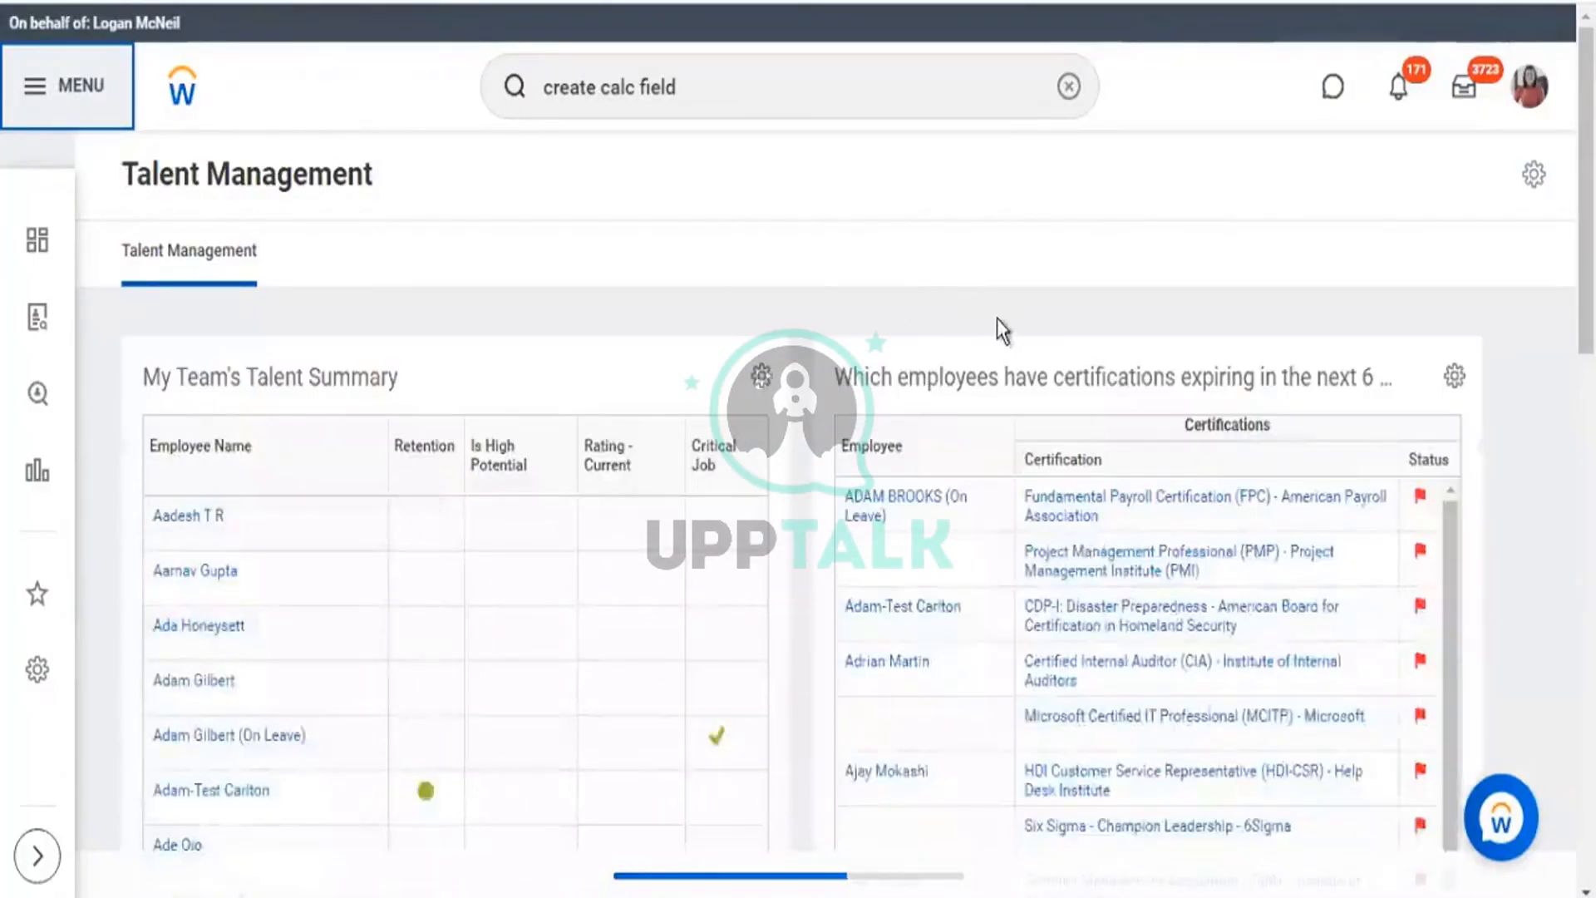
{"action": "scroll", "coordinate": [995, 318], "scroll_direction": "down", "scroll_amount": 8}
{"action": "scroll", "coordinate": [989, 356], "scroll_direction": "down", "scroll_amount": 3}
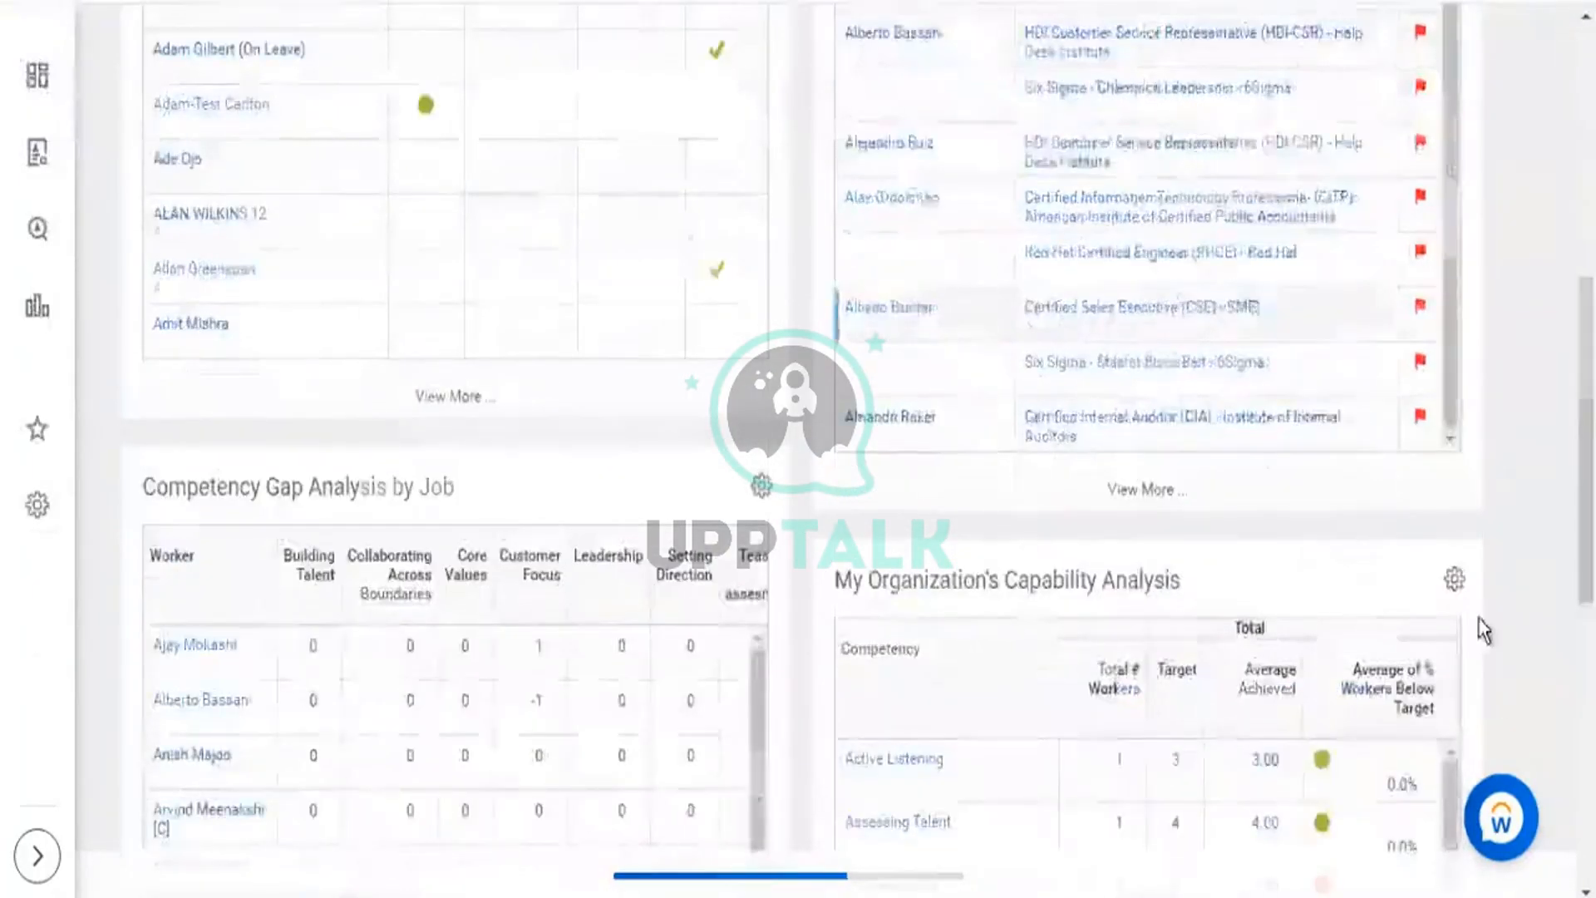
{"action": "scroll", "coordinate": [1472, 627], "scroll_direction": "down", "scroll_amount": 11}
{"action": "scroll", "coordinate": [1460, 623], "scroll_direction": "down", "scroll_amount": 6}
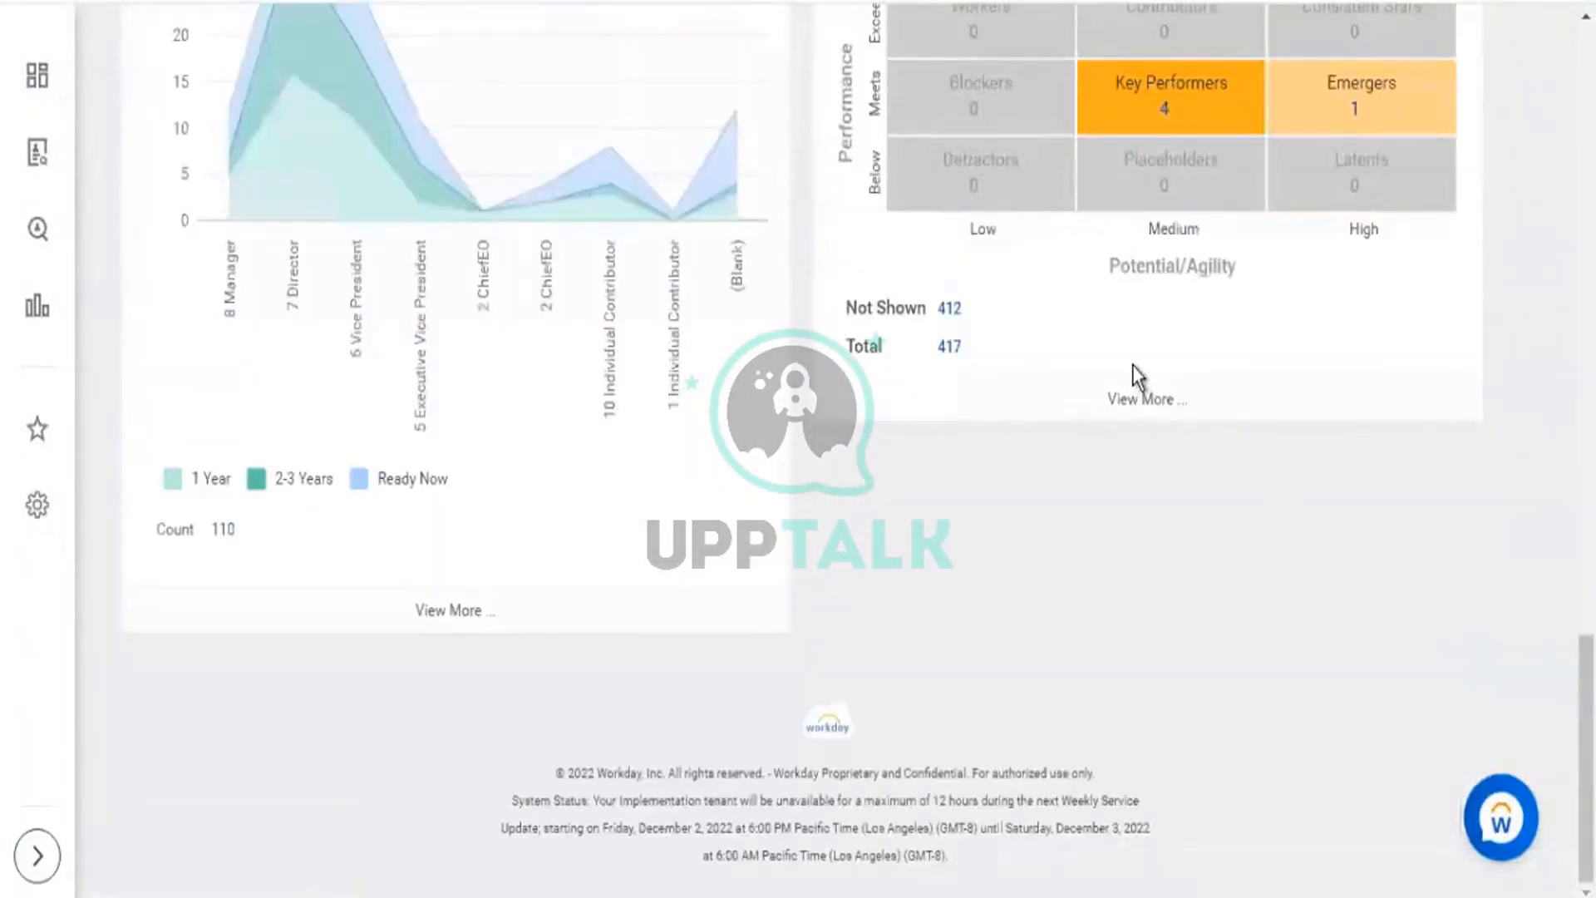
{"action": "scroll", "coordinate": [1112, 507], "scroll_direction": "up", "scroll_amount": 8}
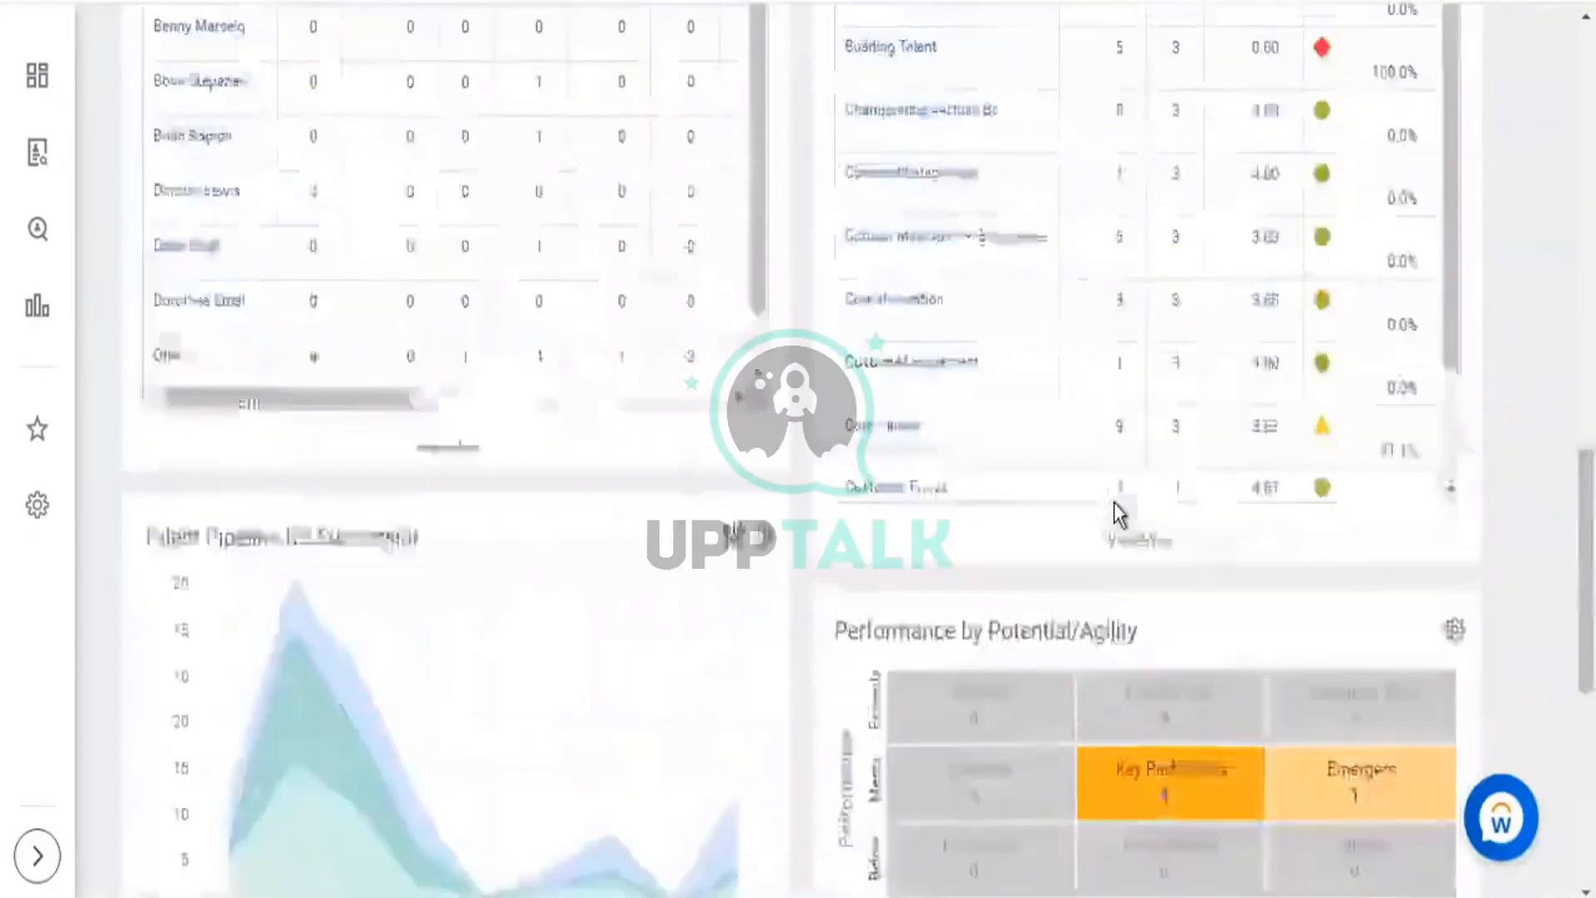
{"action": "scroll", "coordinate": [1113, 502], "scroll_direction": "up", "scroll_amount": 15}
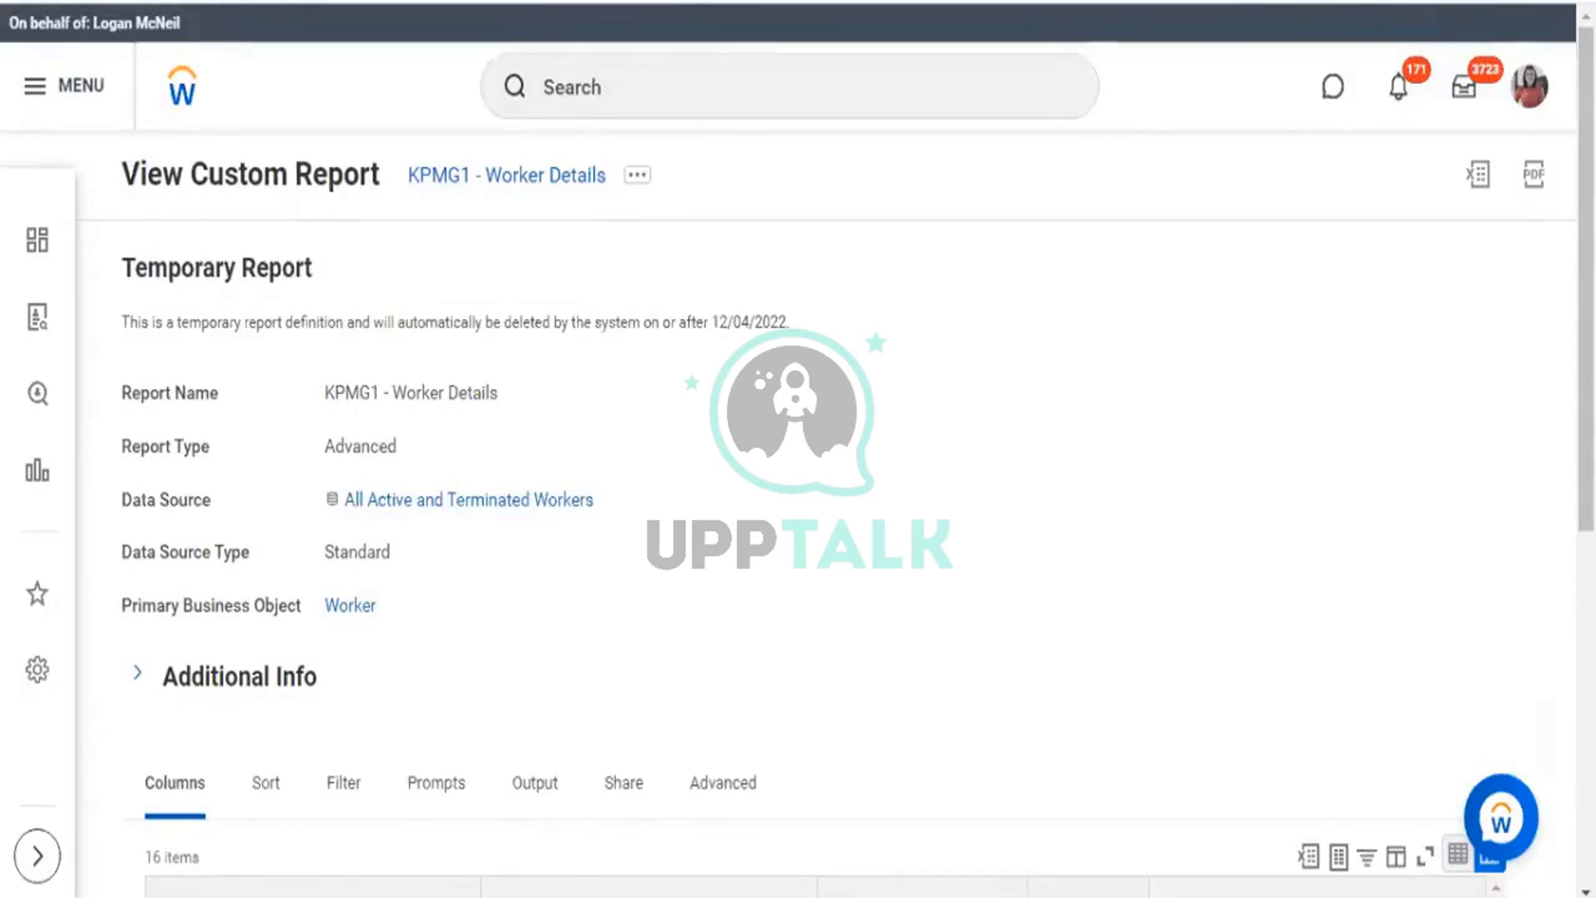
Edit KPMG1 - Worker Details and tick Enable As Worklet under the Output tab's Worklet Options.
{"action": "left_click", "coordinate": [642, 178]}
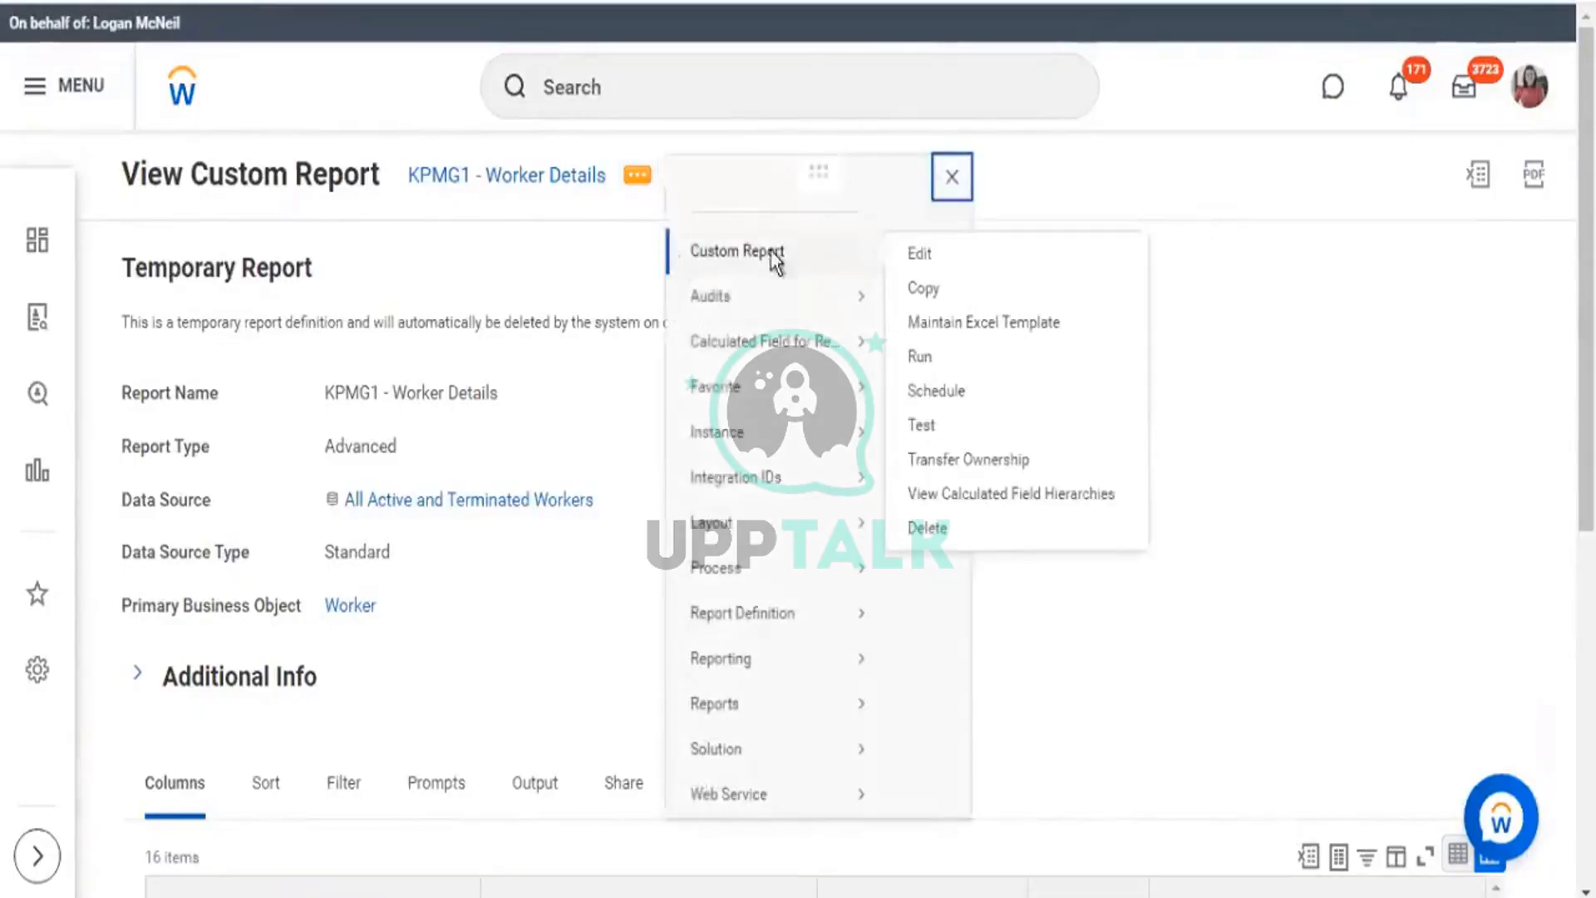
{"action": "left_click", "coordinate": [424, 166]}
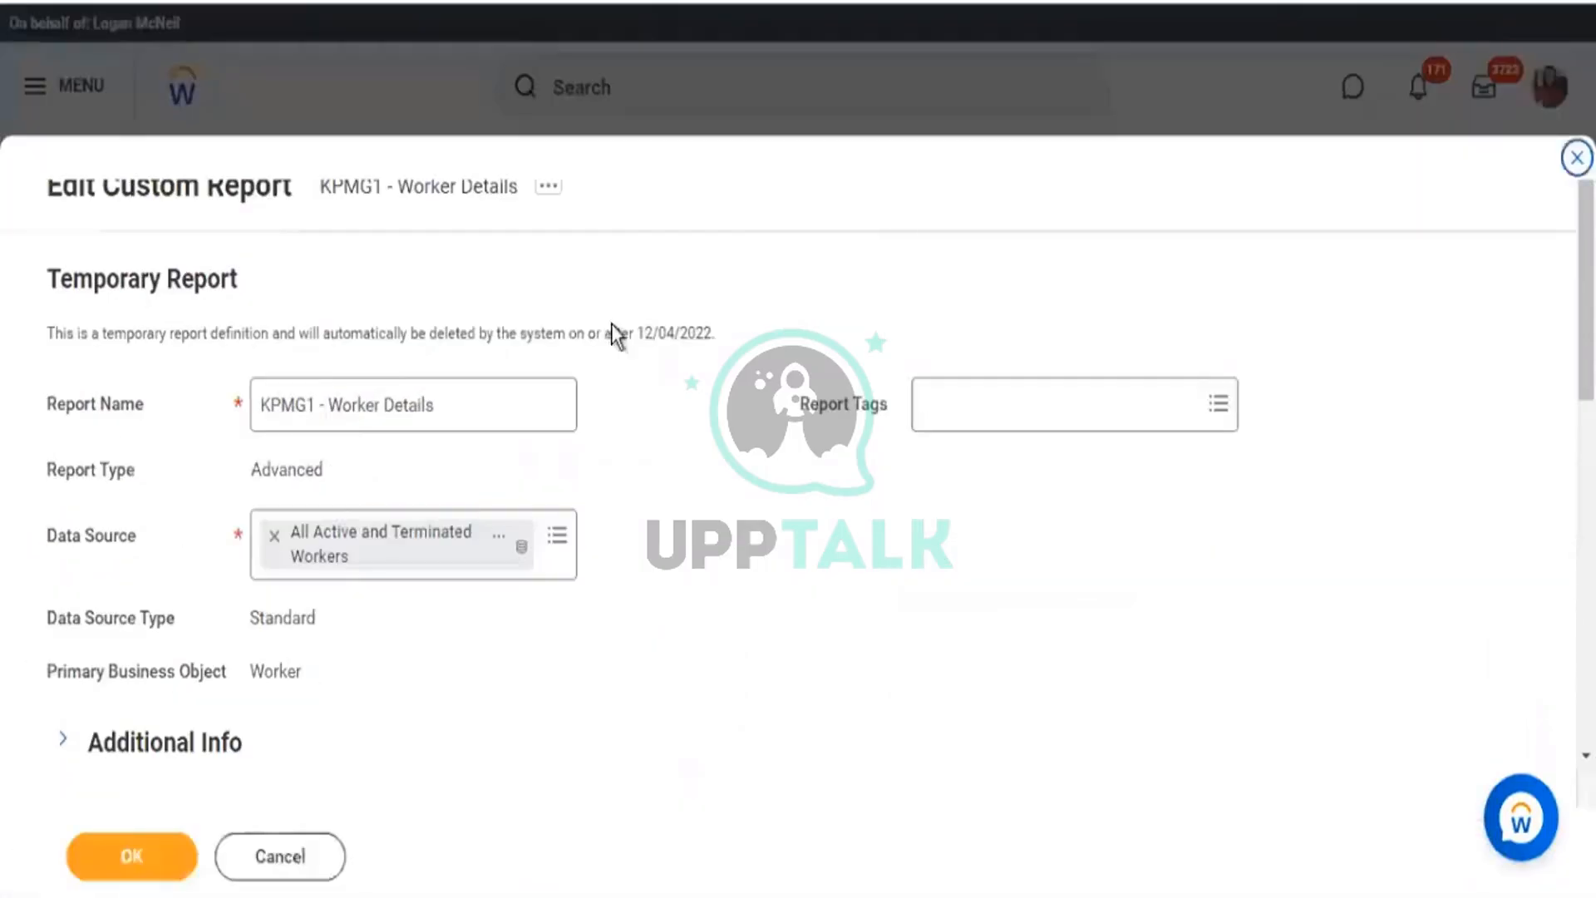
{"action": "scroll", "coordinate": [611, 323], "scroll_direction": "down", "scroll_amount": 3}
{"action": "scroll", "coordinate": [560, 467], "scroll_direction": "down", "scroll_amount": 2}
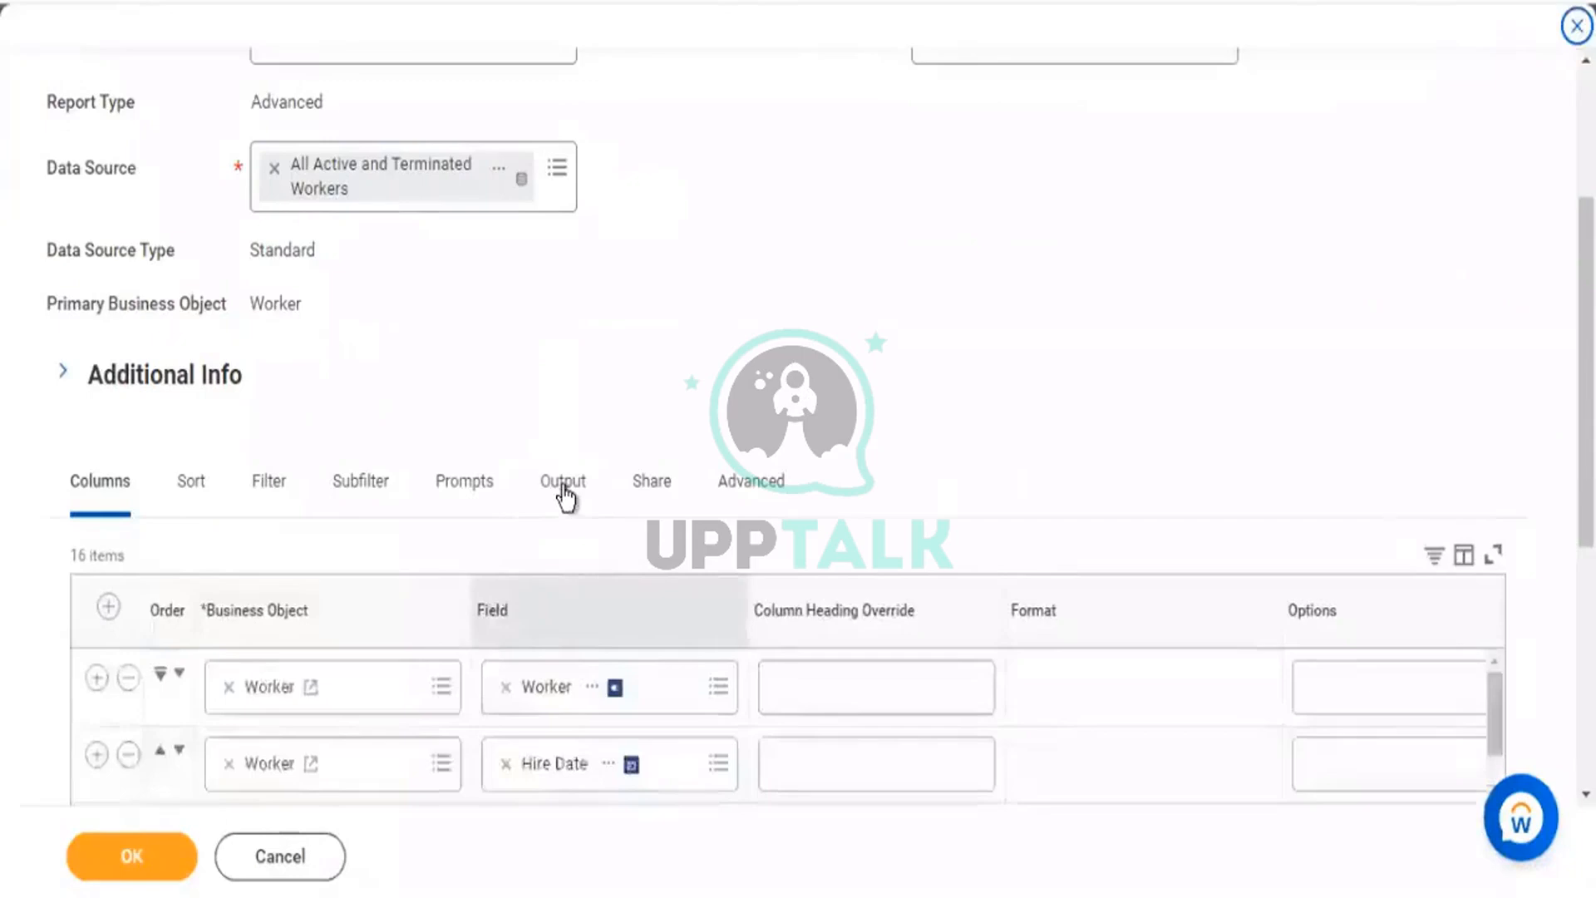
{"action": "scroll", "coordinate": [704, 296], "scroll_direction": "down", "scroll_amount": 2}
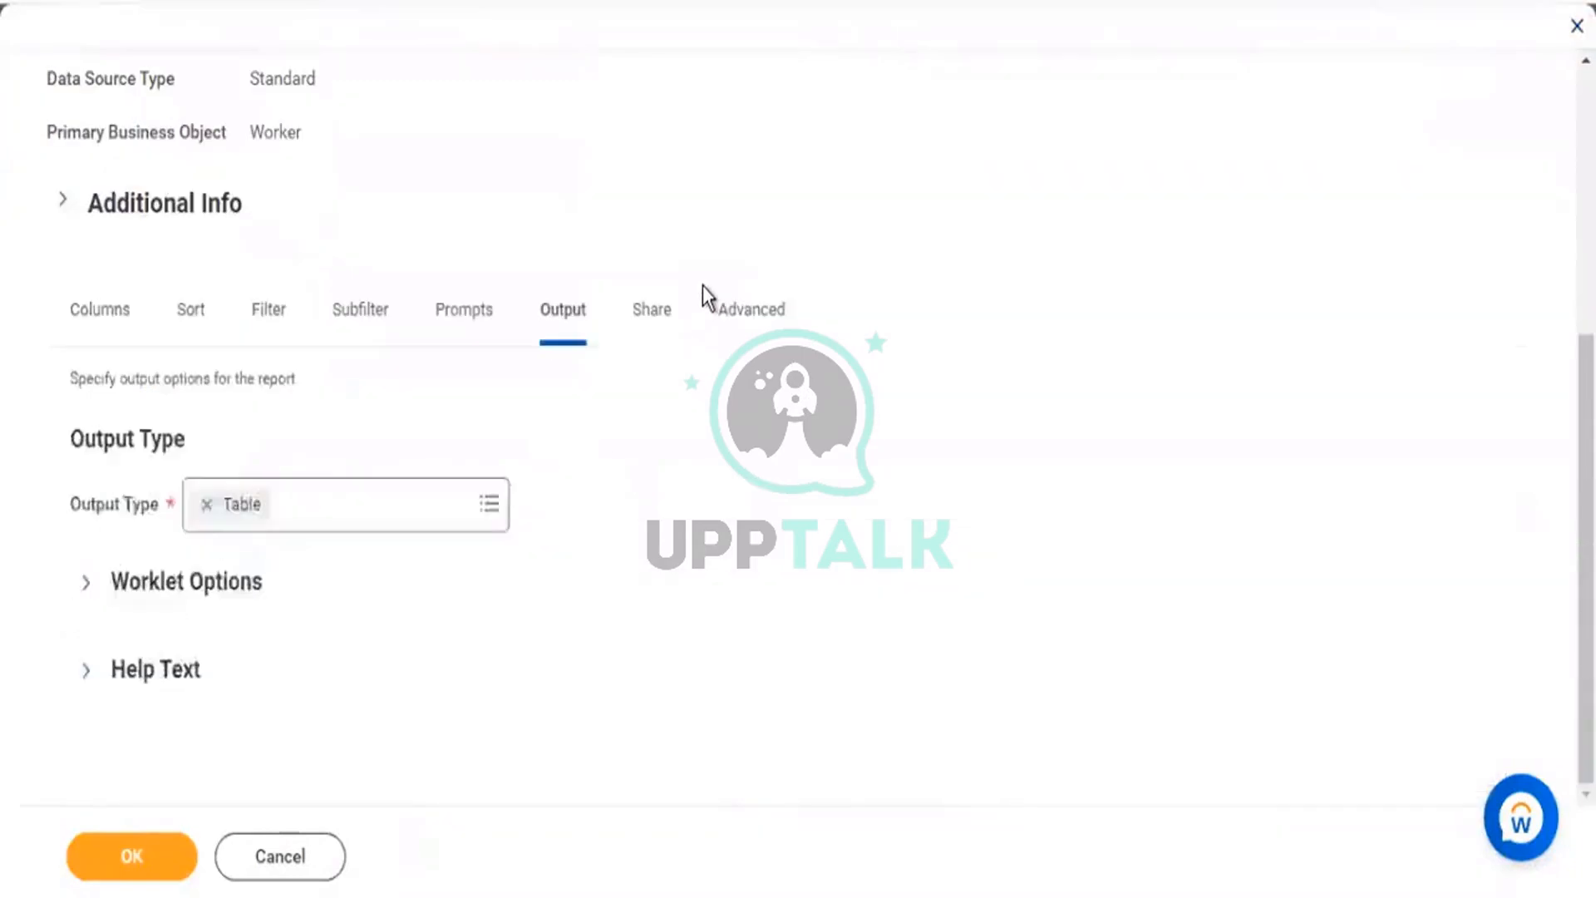
{"action": "left_click", "coordinate": [87, 584]}
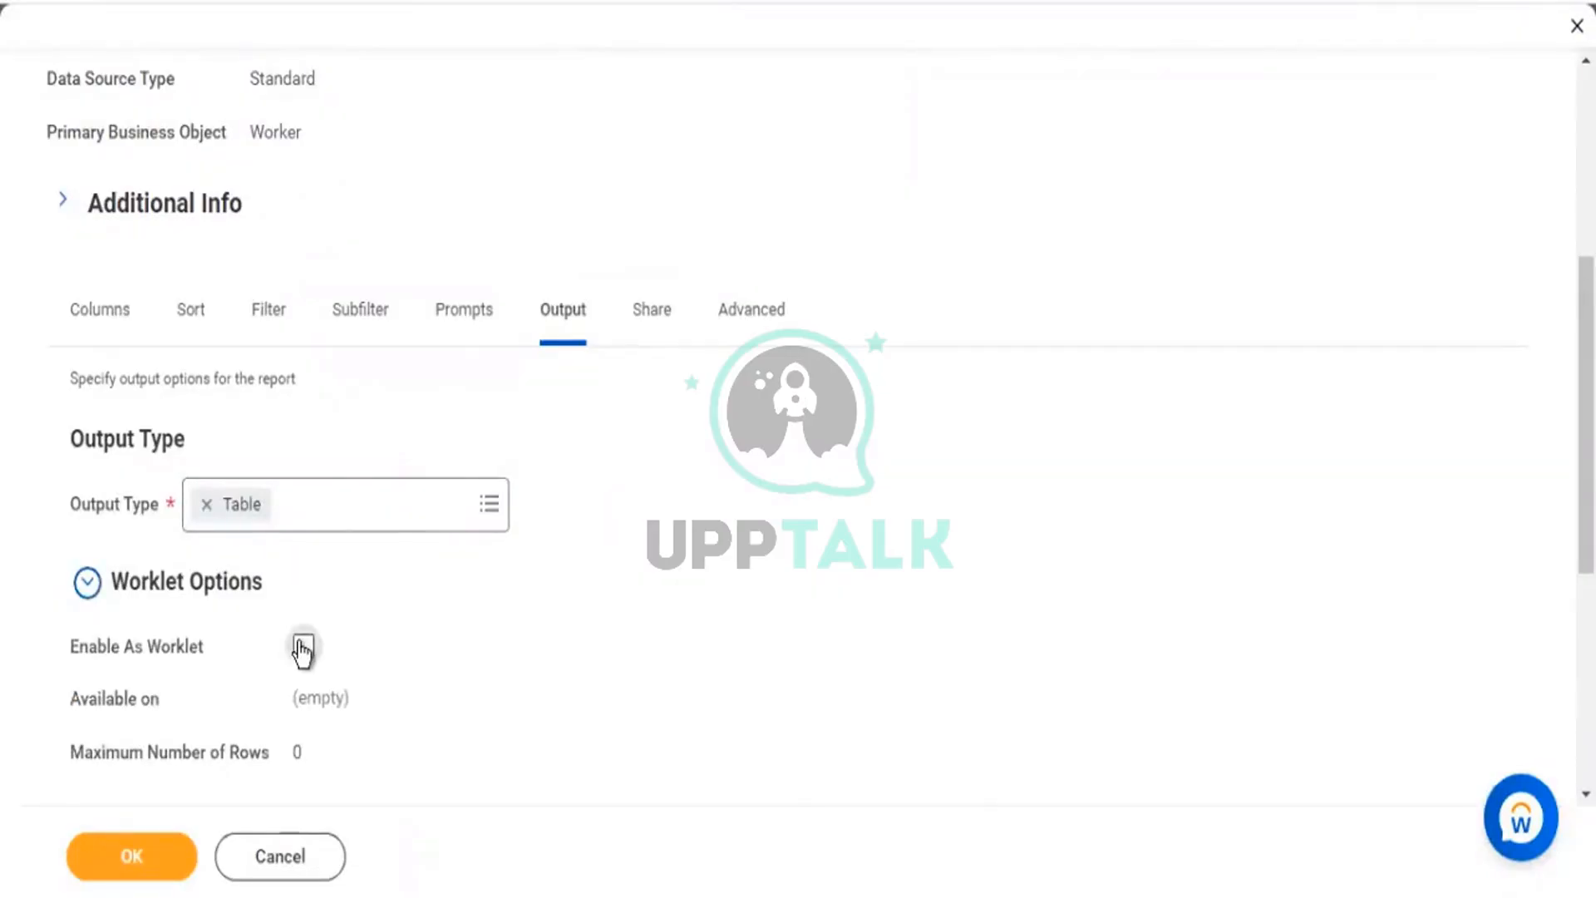
{"action": "left_click", "coordinate": [304, 647]}
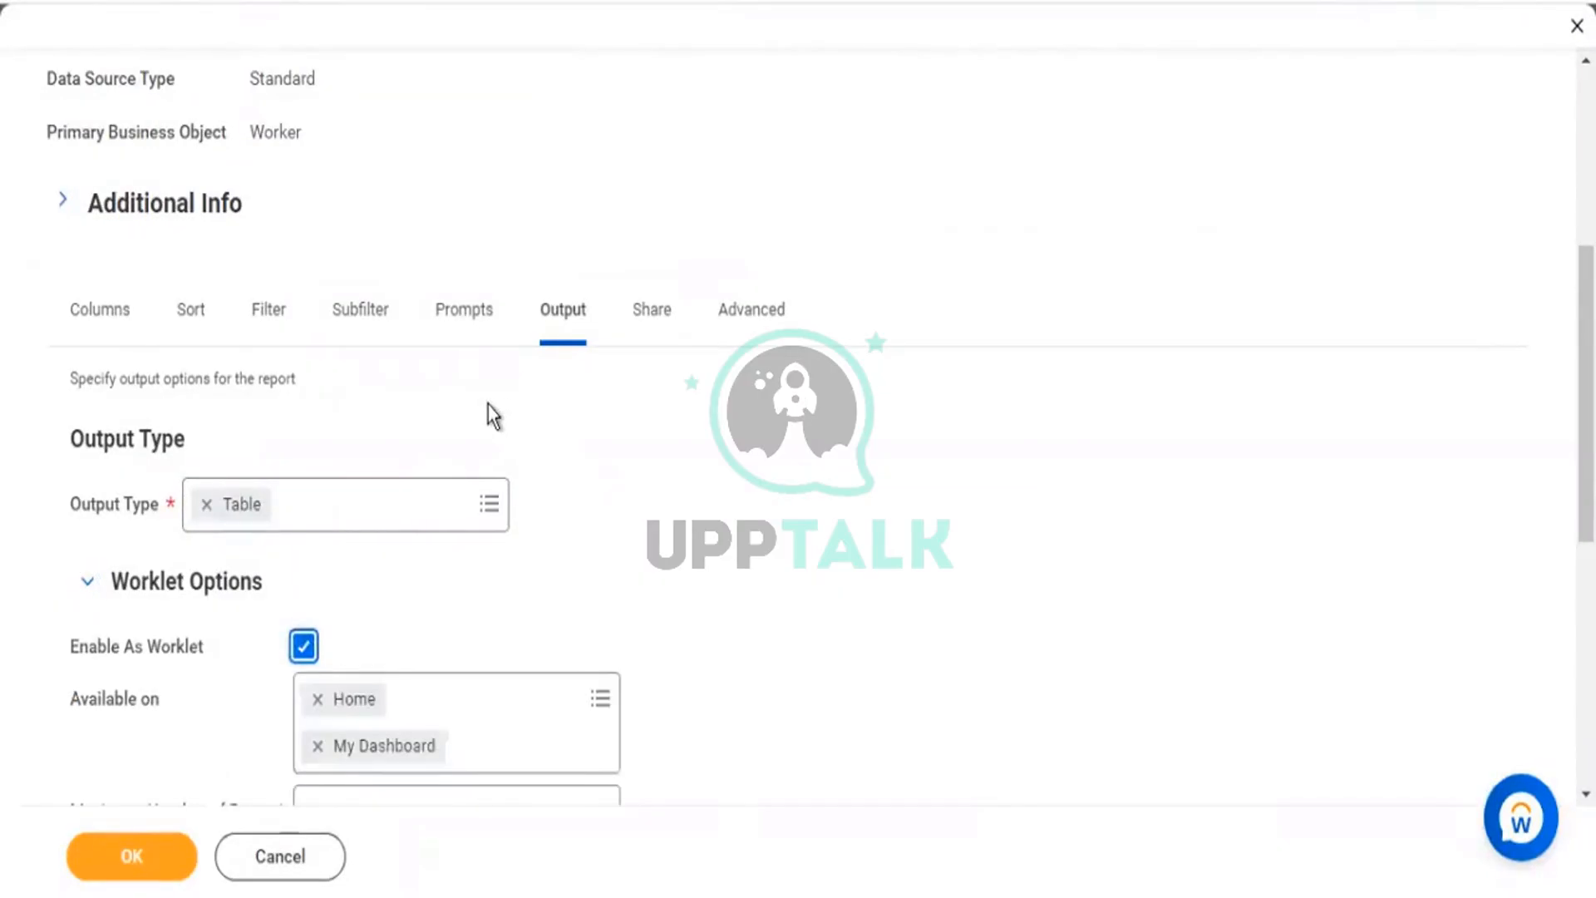
{"action": "scroll", "coordinate": [488, 407], "scroll_direction": "down", "scroll_amount": 2}
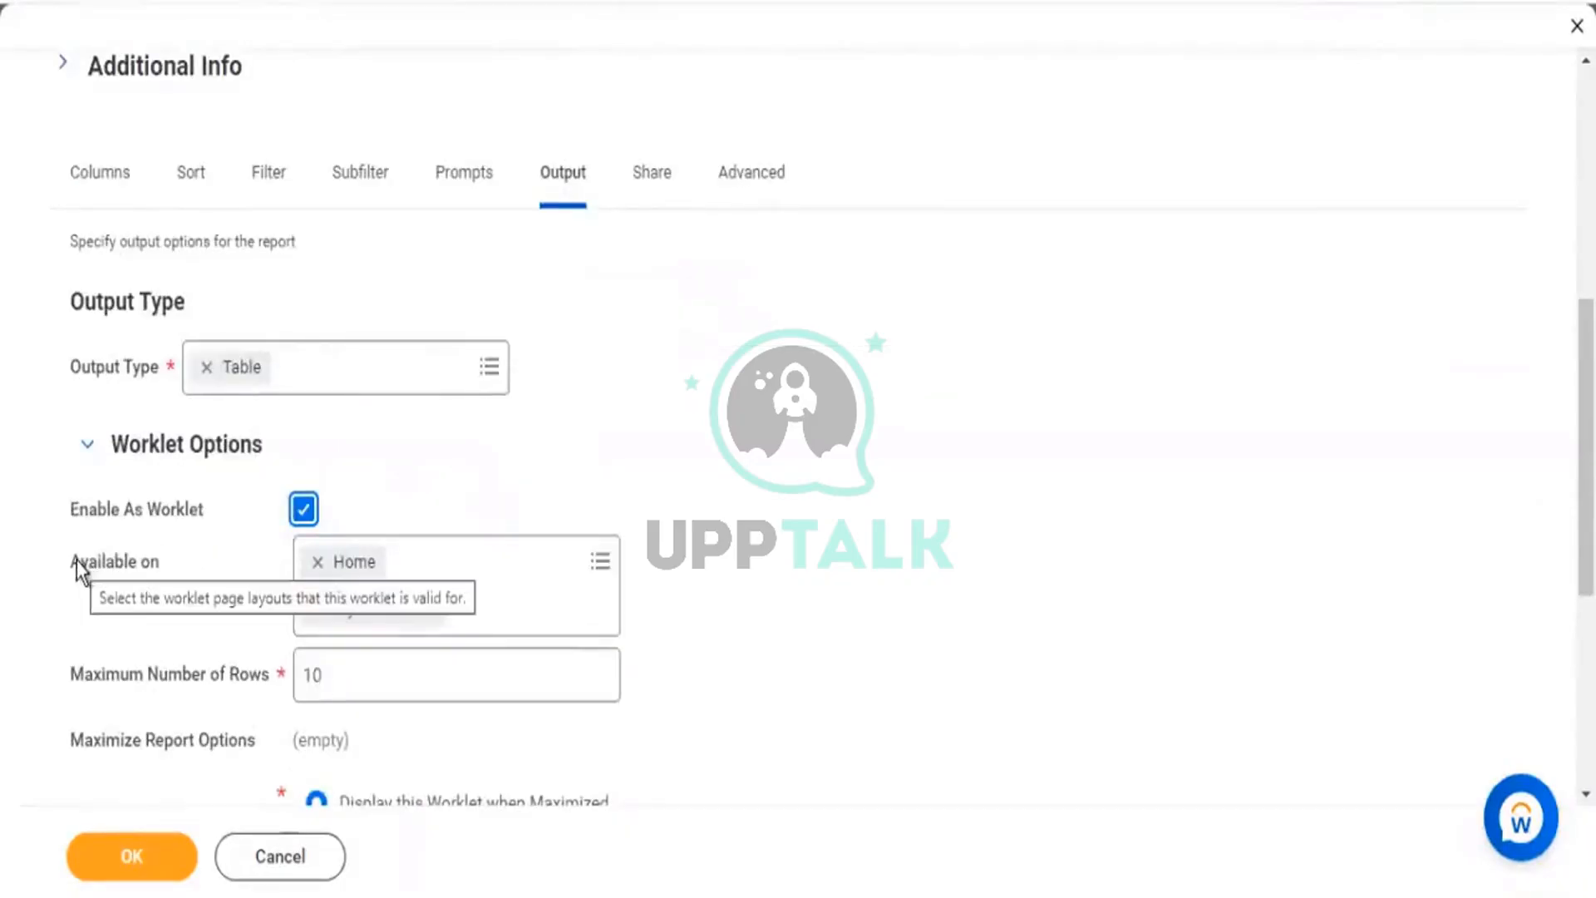
{"action": "left_click_drag", "start_coordinate": [81, 562], "coordinate": [131, 582]}
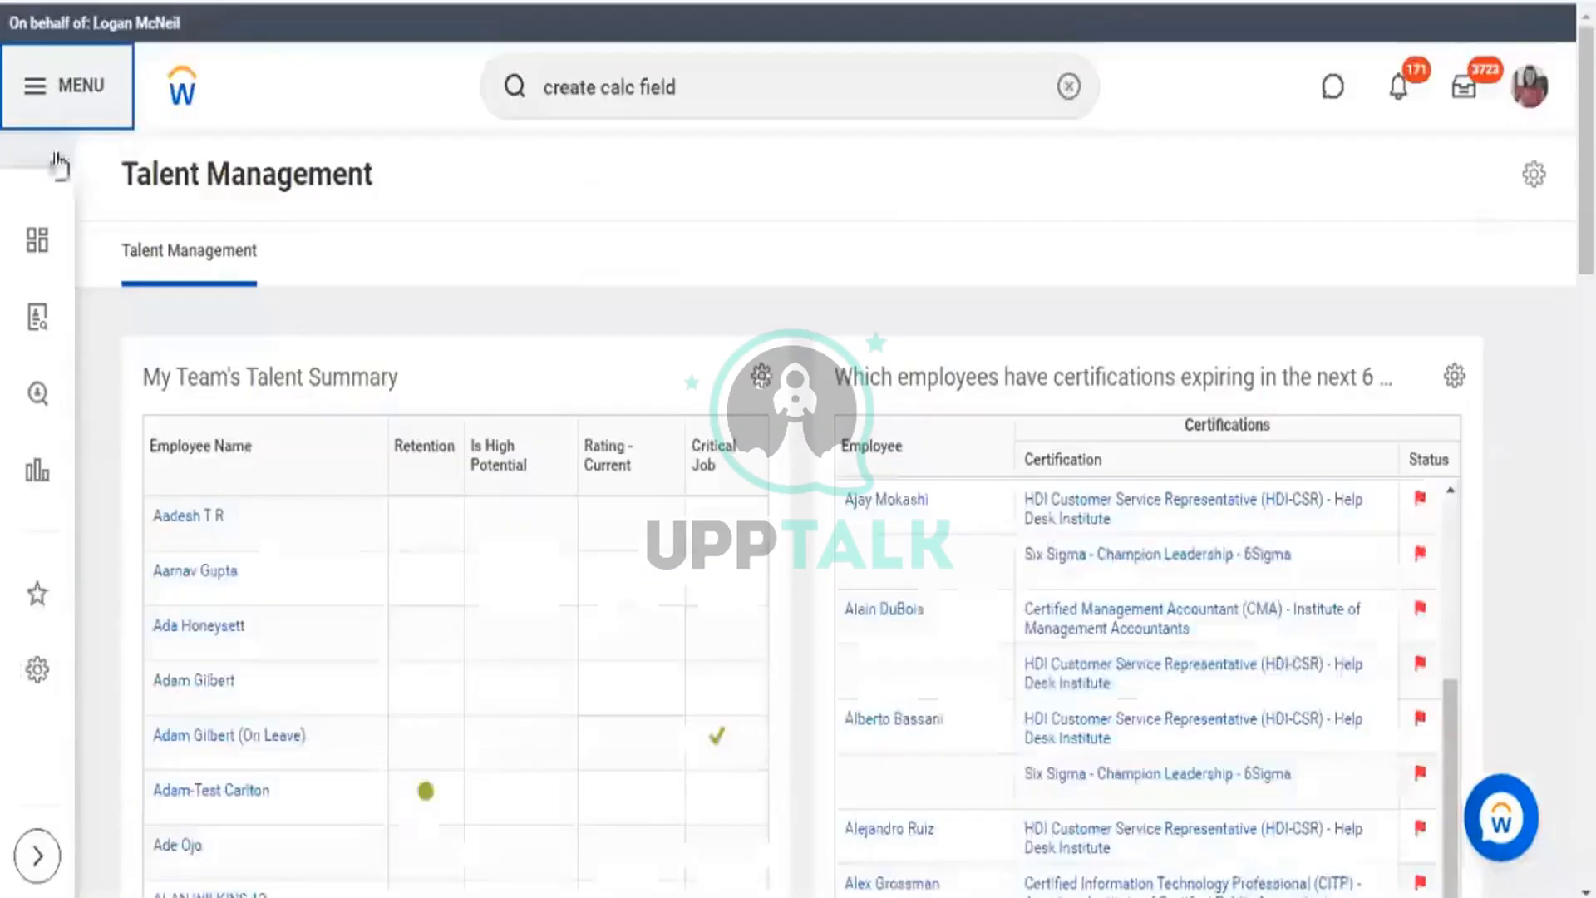
{"action": "left_click", "coordinate": [33, 96]}
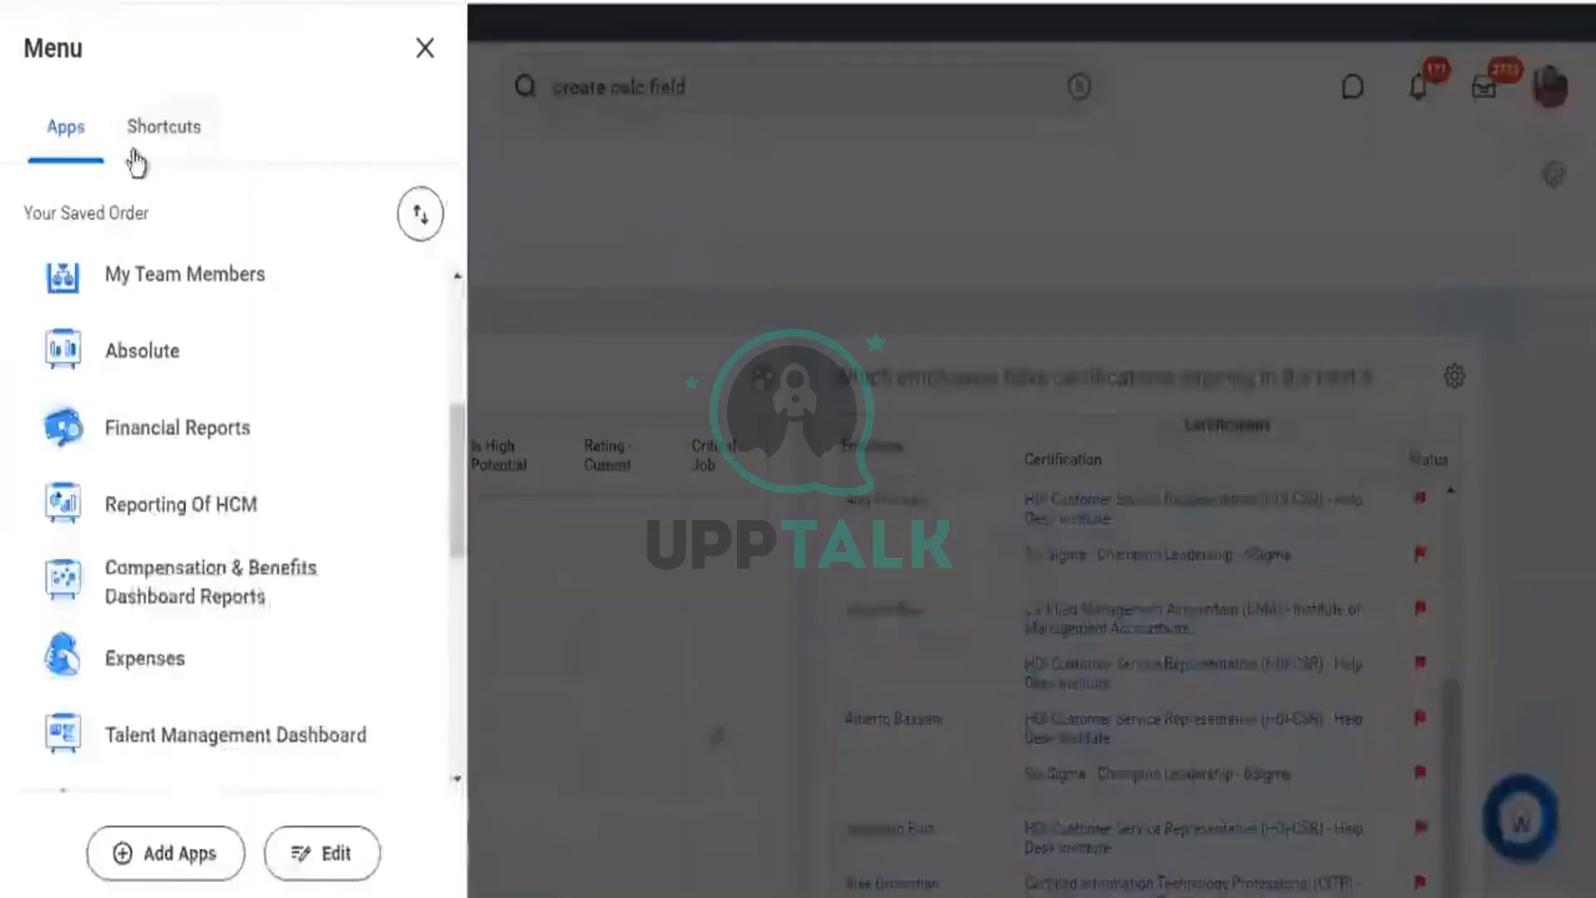
{"action": "scroll", "coordinate": [158, 416], "scroll_direction": "down", "scroll_amount": 2}
{"action": "scroll", "coordinate": [158, 449], "scroll_direction": "down", "scroll_amount": 6}
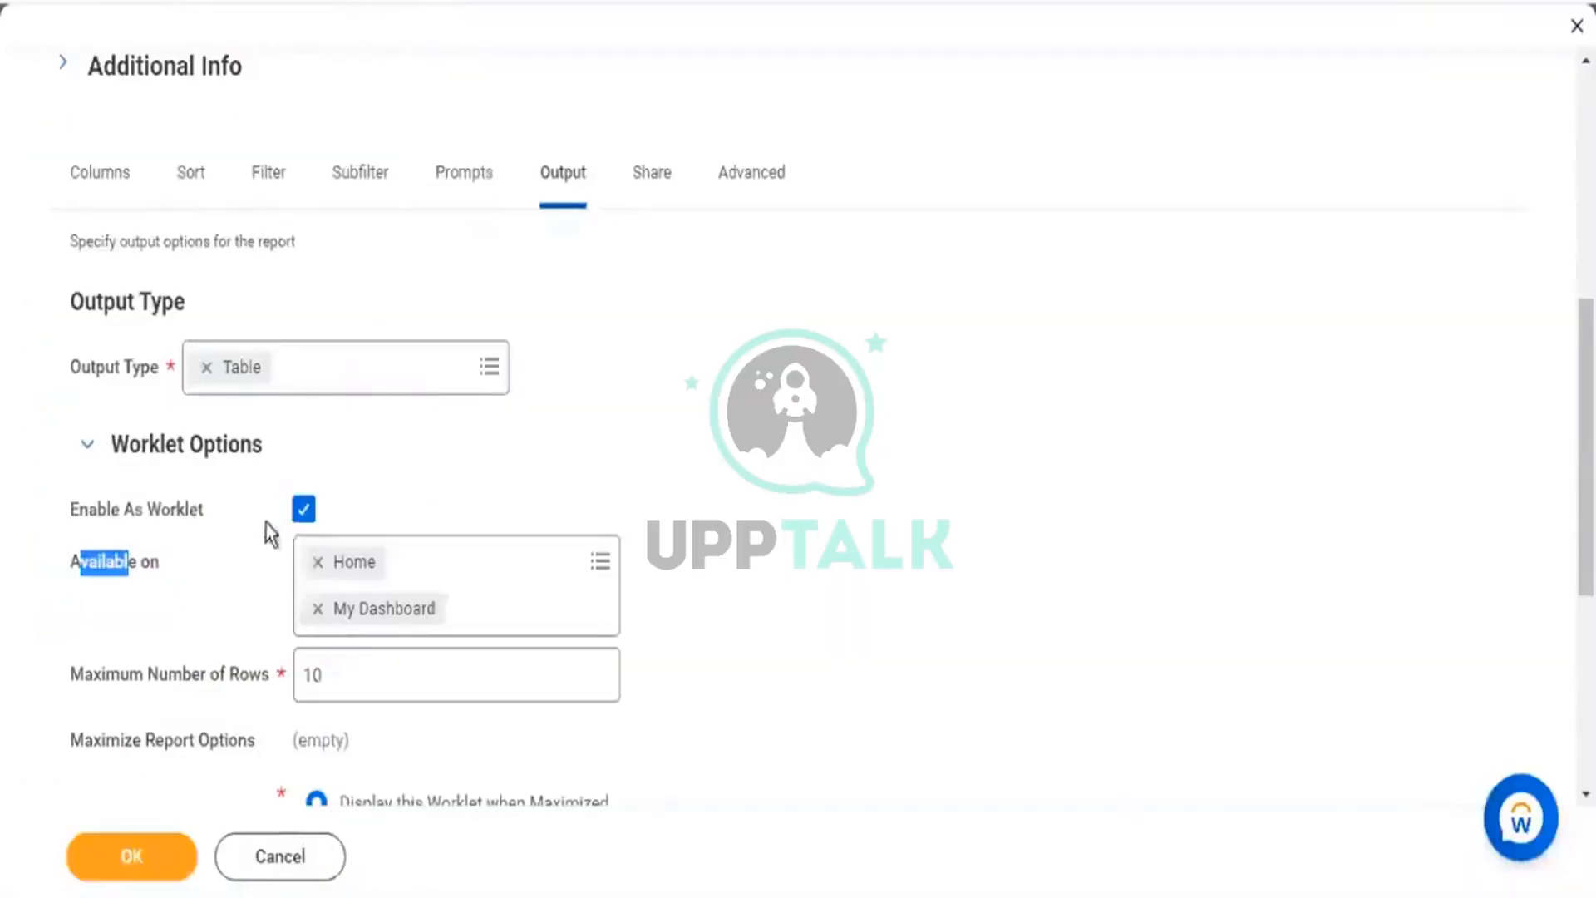
Remove Home and My Dashboard from the worklet's Available on pages.
{"action": "left_click_drag", "start_coordinate": [118, 504], "coordinate": [172, 503]}
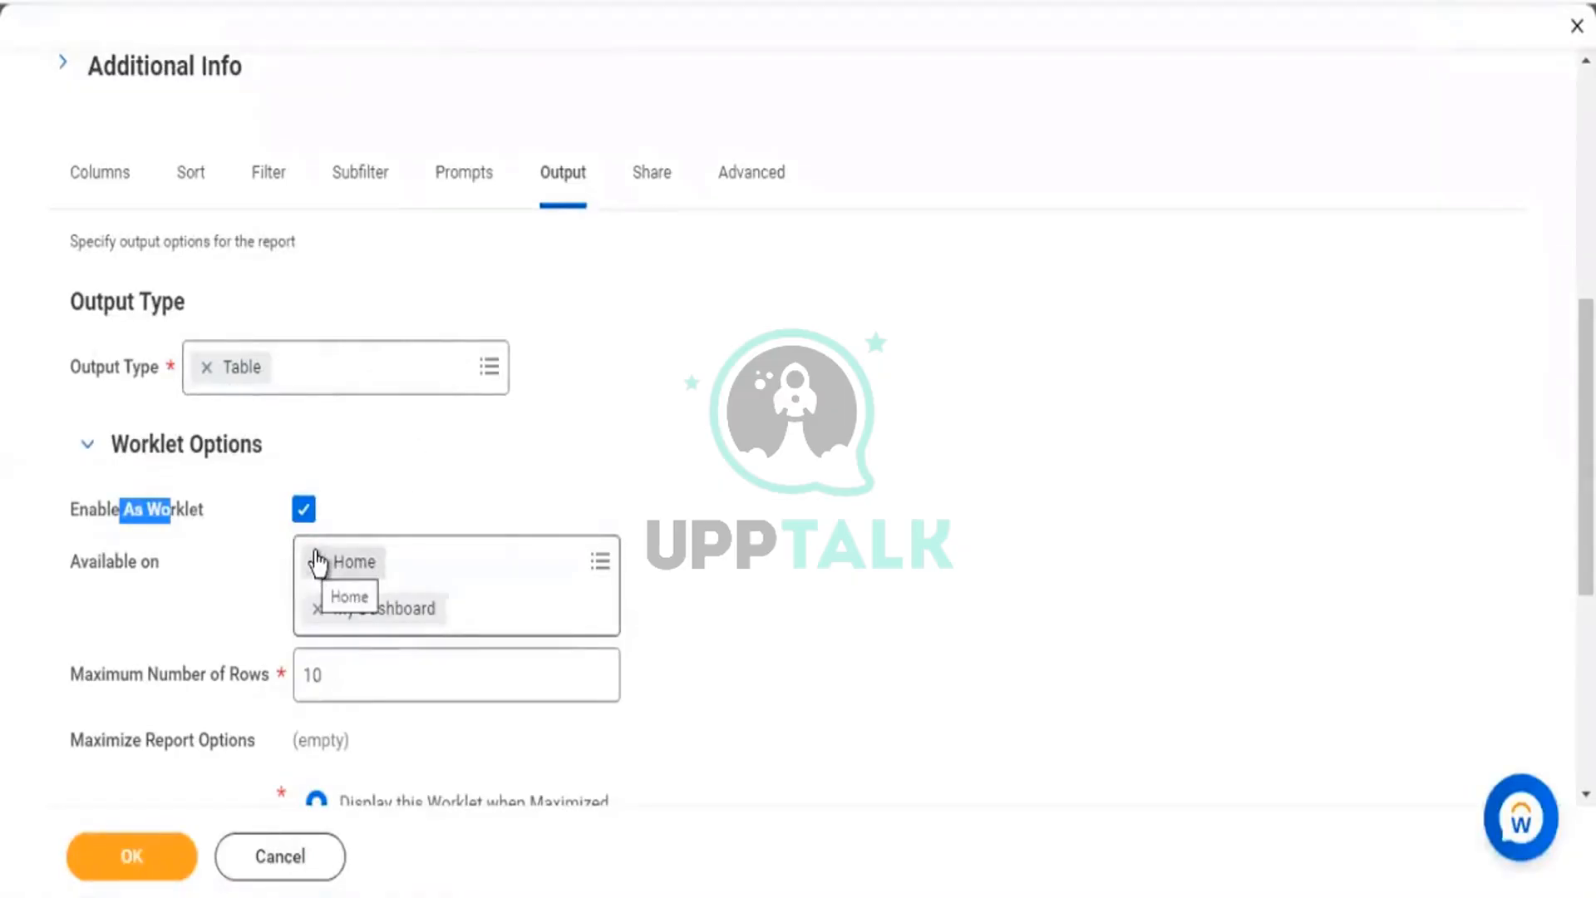
{"action": "left_click", "coordinate": [315, 562]}
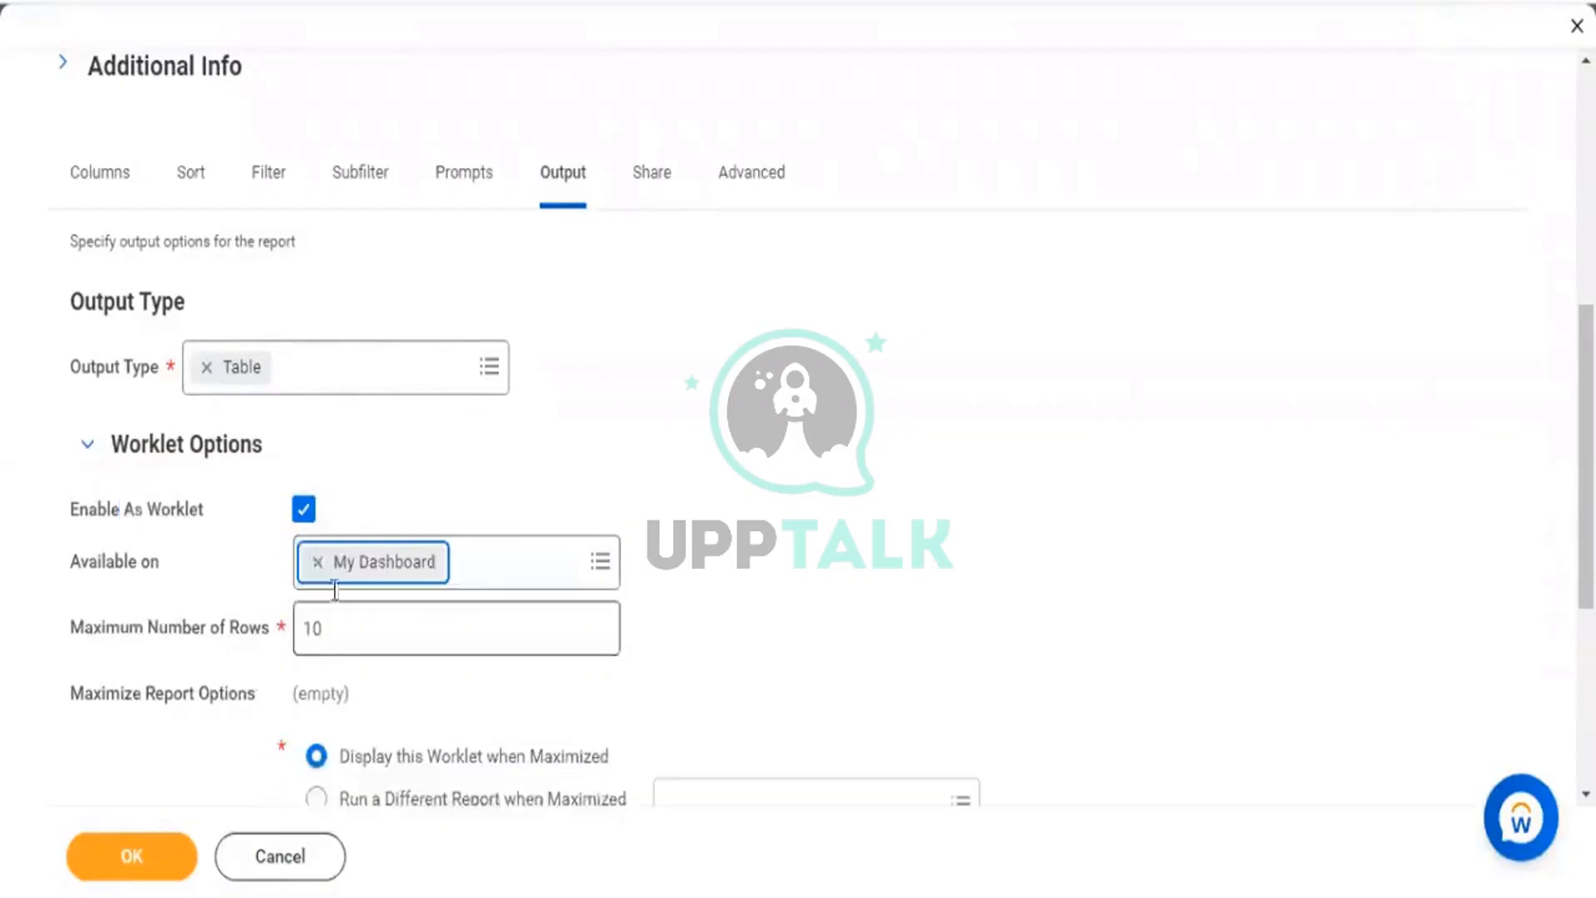
{"action": "left_click", "coordinate": [315, 562]}
{"action": "left_click", "coordinate": [592, 569]}
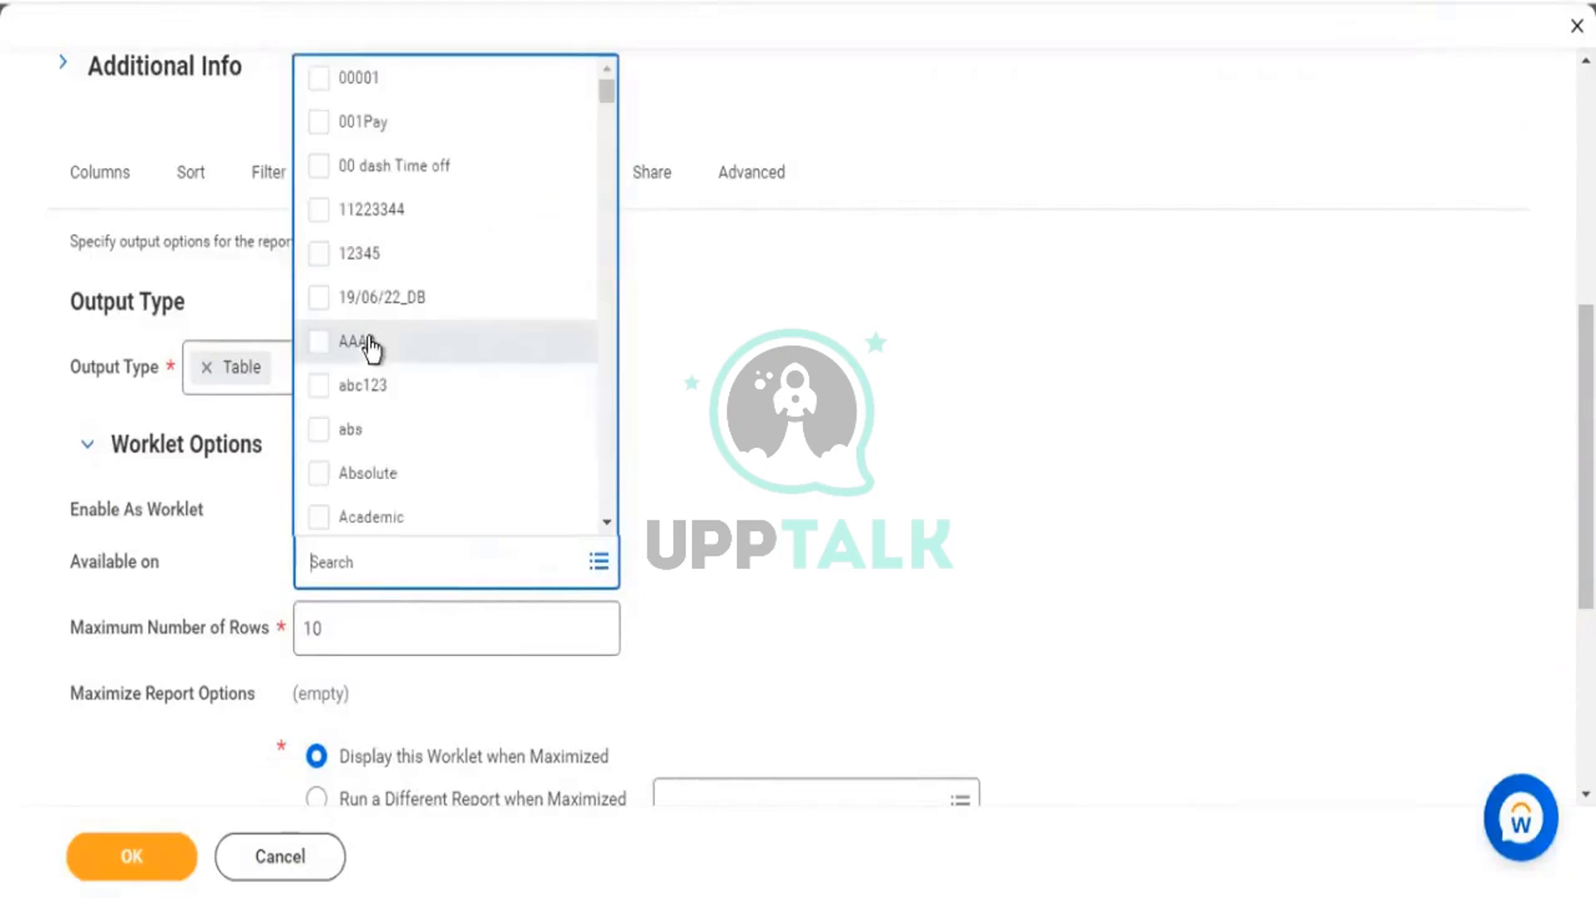
Scroll through the list of dashboards the worklet could be made available on, selecting none.
{"action": "scroll", "coordinate": [390, 311], "scroll_direction": "down", "scroll_amount": 2}
{"action": "scroll", "coordinate": [397, 200], "scroll_direction": "down", "scroll_amount": 3}
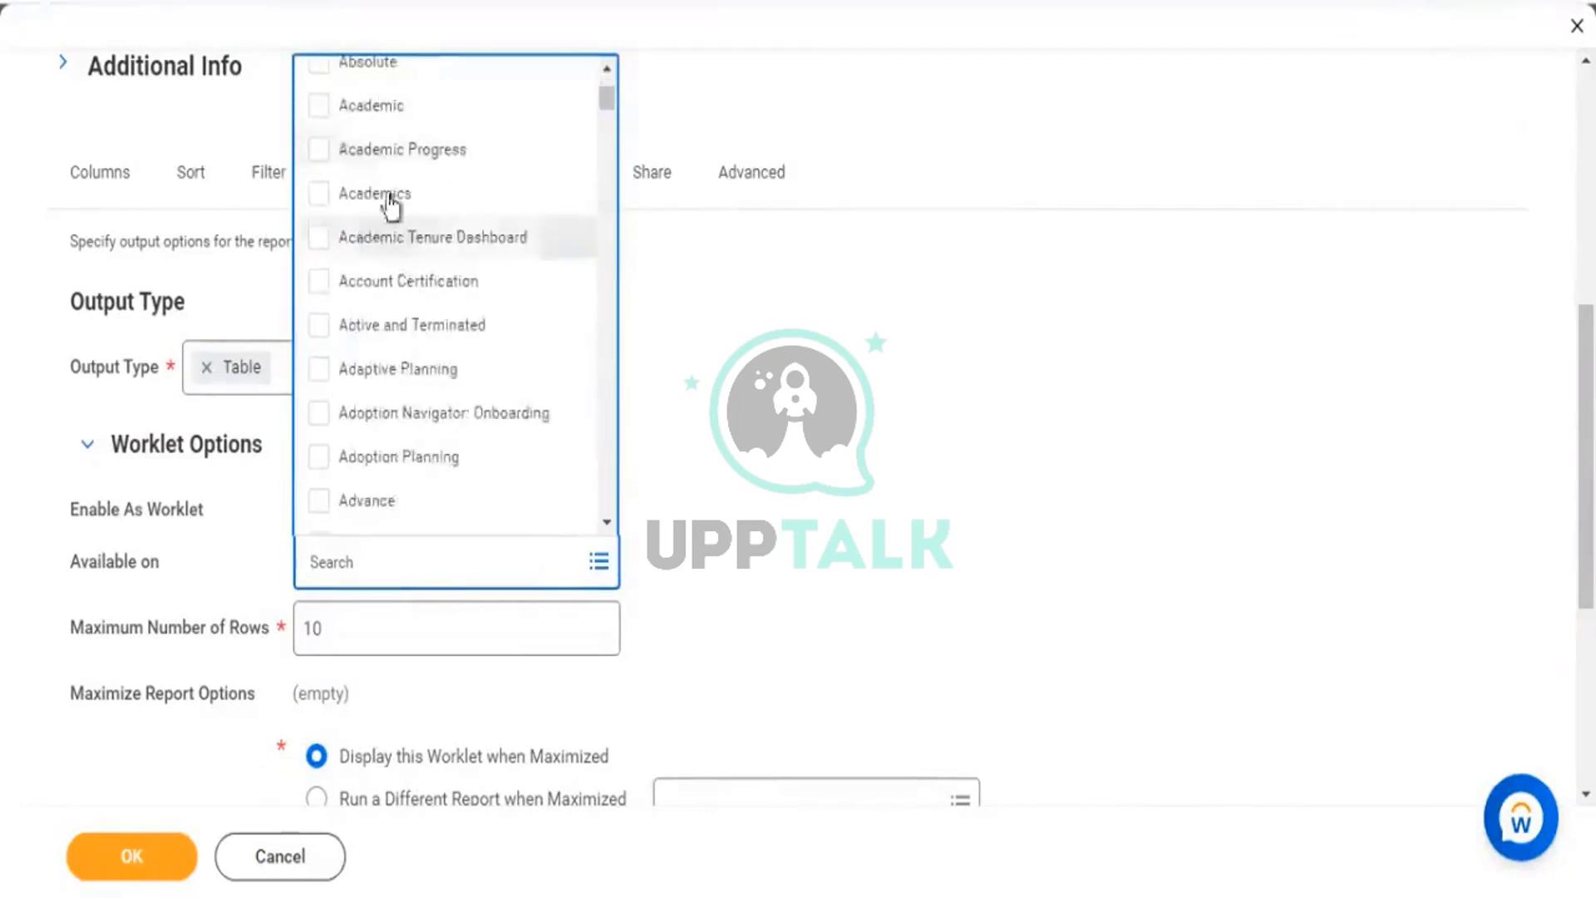
{"action": "scroll", "coordinate": [382, 175], "scroll_direction": "up", "scroll_amount": 4}
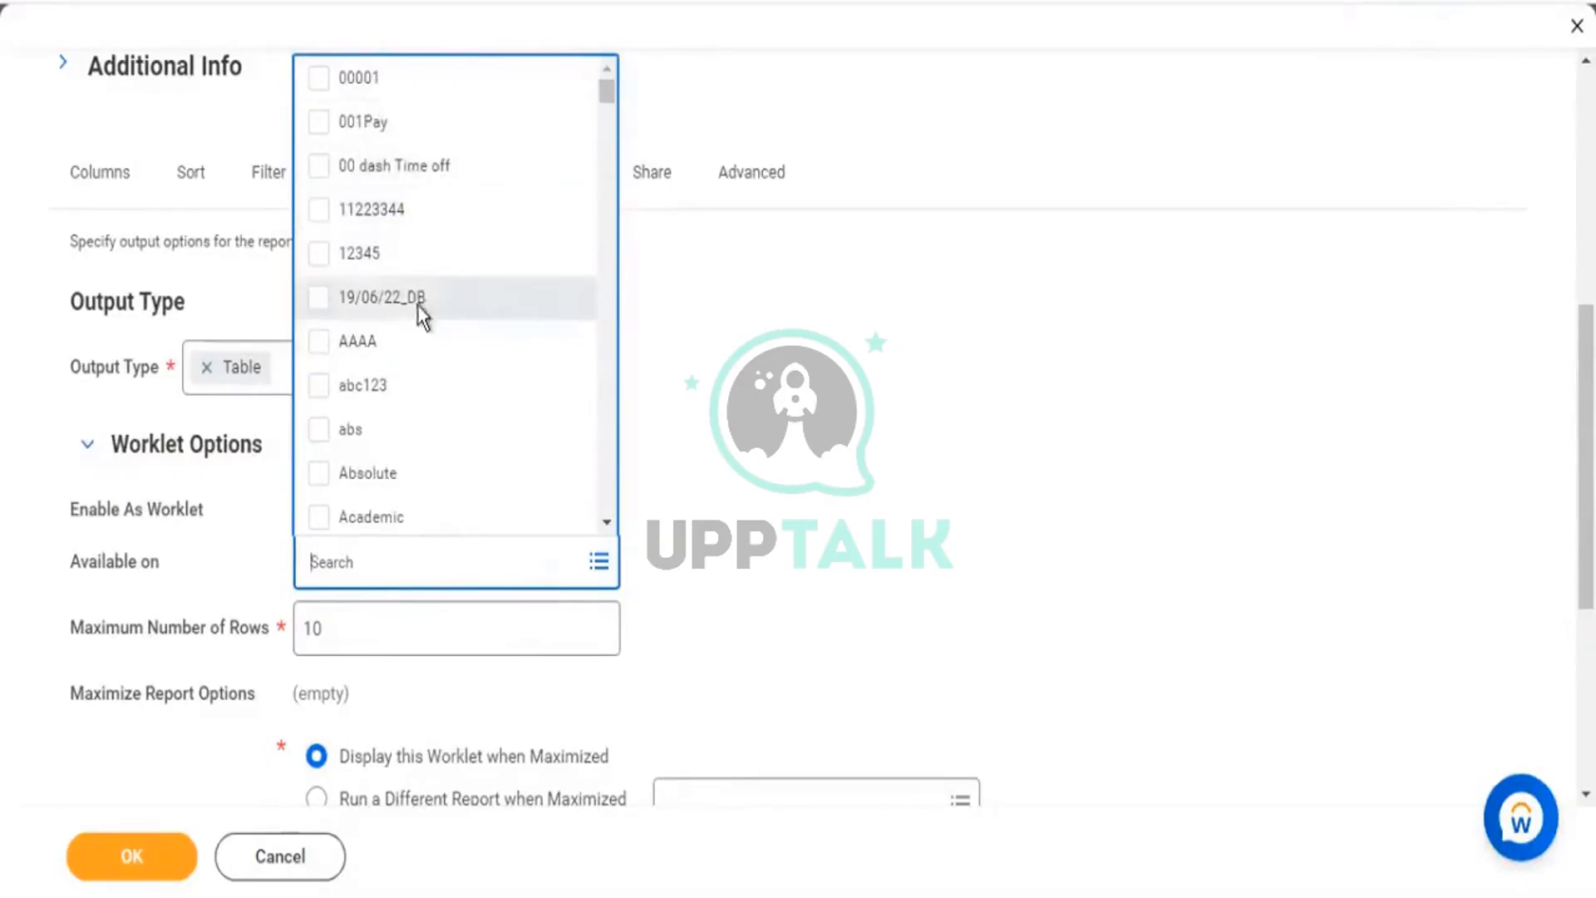
{"action": "scroll", "coordinate": [420, 314], "scroll_direction": "down", "scroll_amount": 6}
{"action": "scroll", "coordinate": [421, 324], "scroll_direction": "down", "scroll_amount": 2}
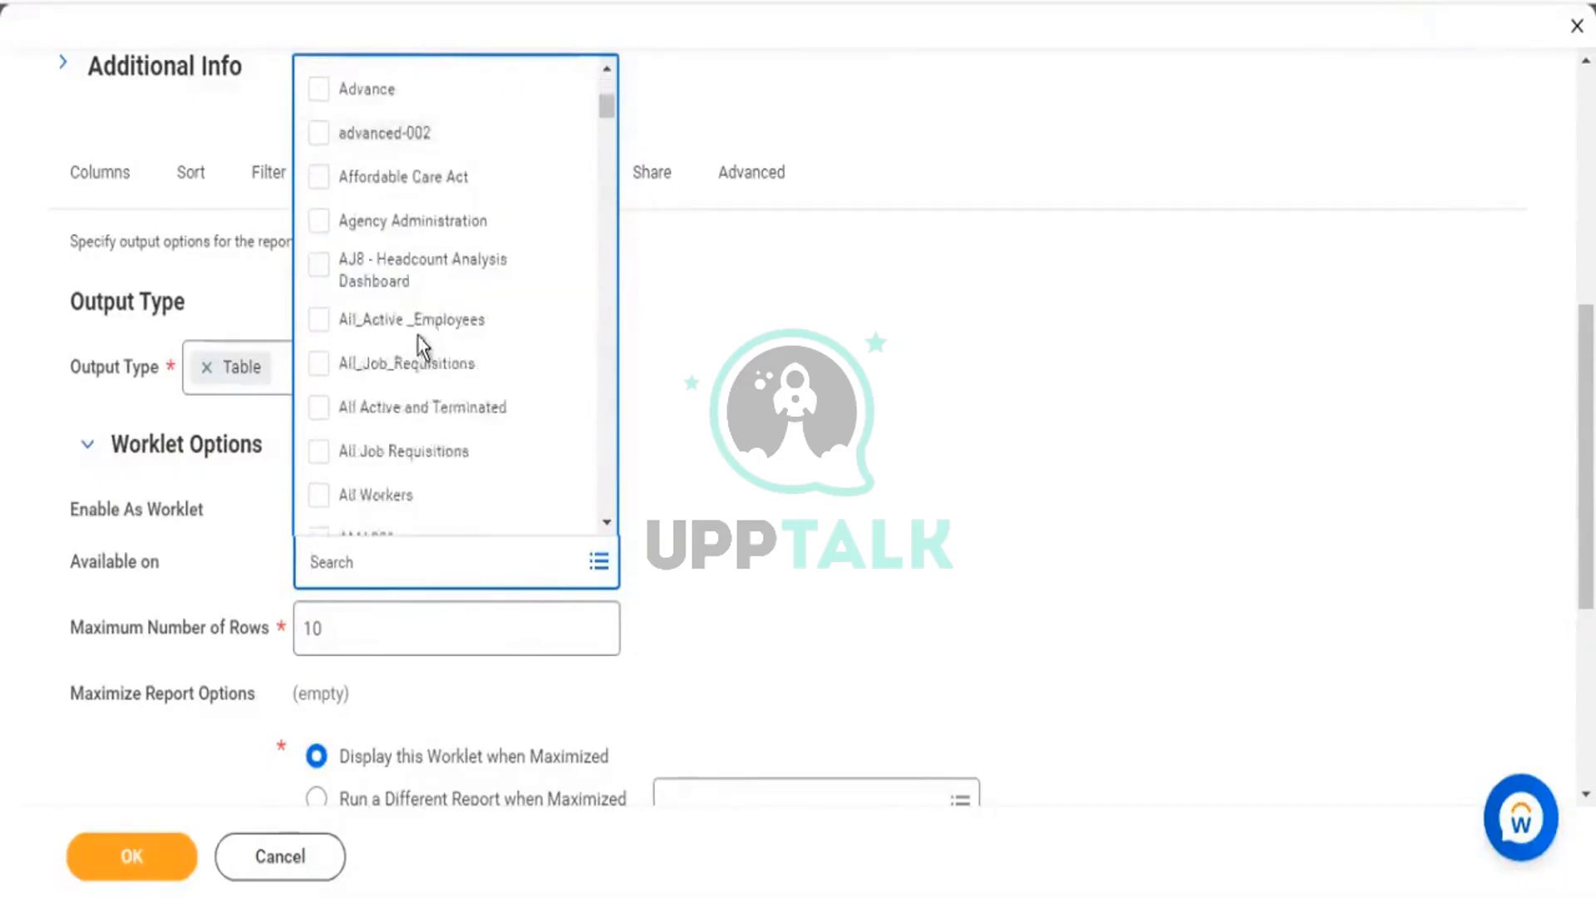
{"action": "scroll", "coordinate": [432, 316], "scroll_direction": "down", "scroll_amount": 2}
{"action": "scroll", "coordinate": [445, 317], "scroll_direction": "down", "scroll_amount": 2}
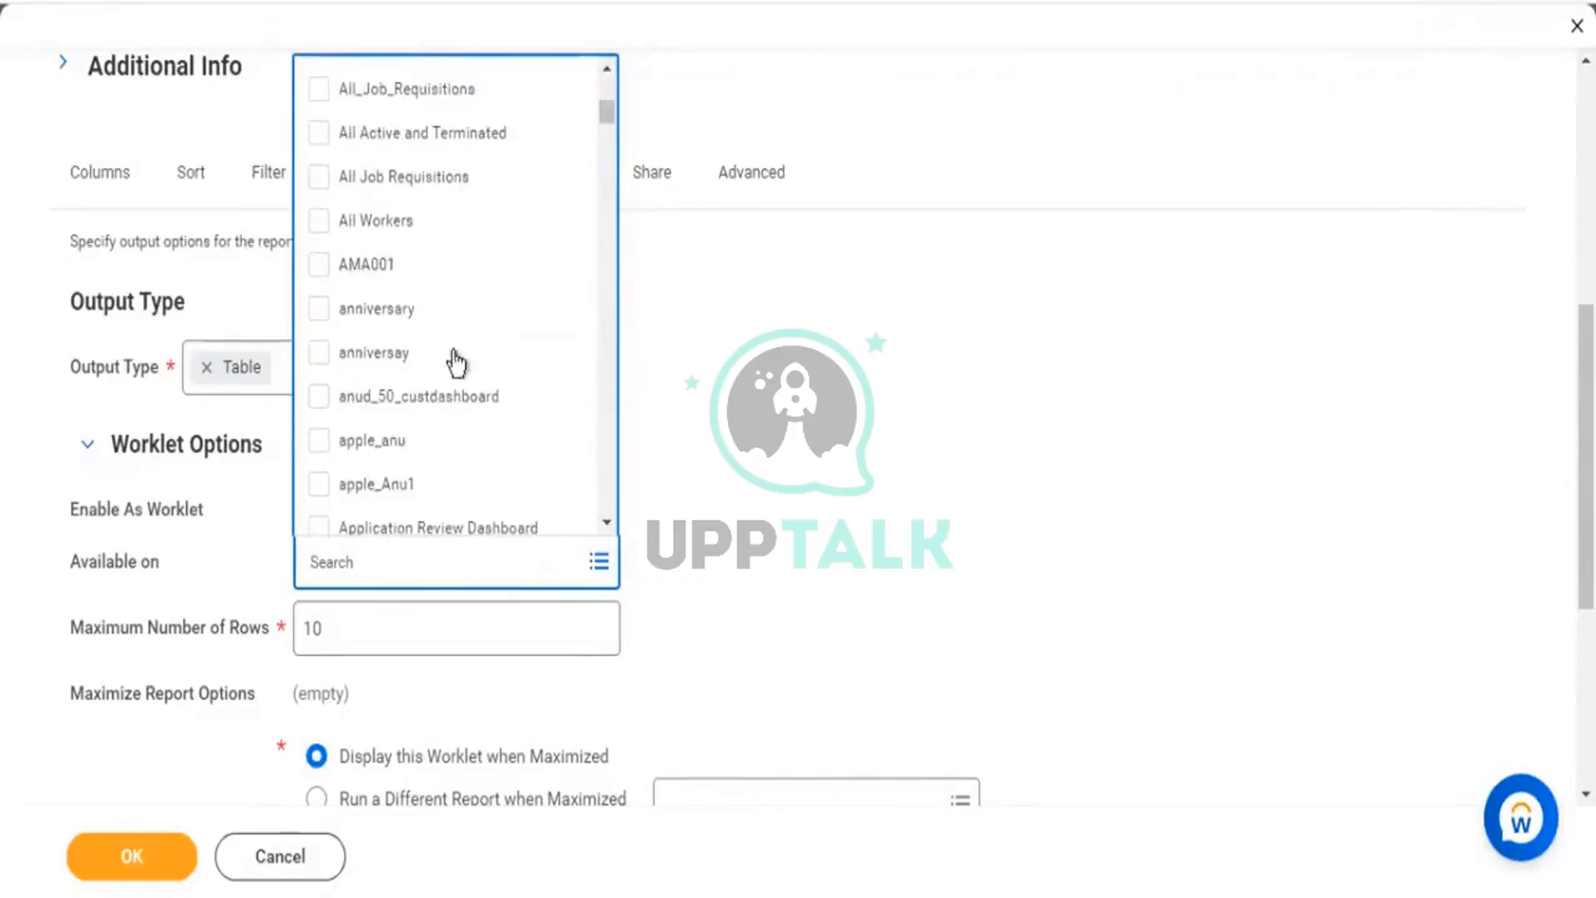
{"action": "scroll", "coordinate": [431, 363], "scroll_direction": "down", "scroll_amount": 3}
{"action": "scroll", "coordinate": [428, 364], "scroll_direction": "down", "scroll_amount": 3}
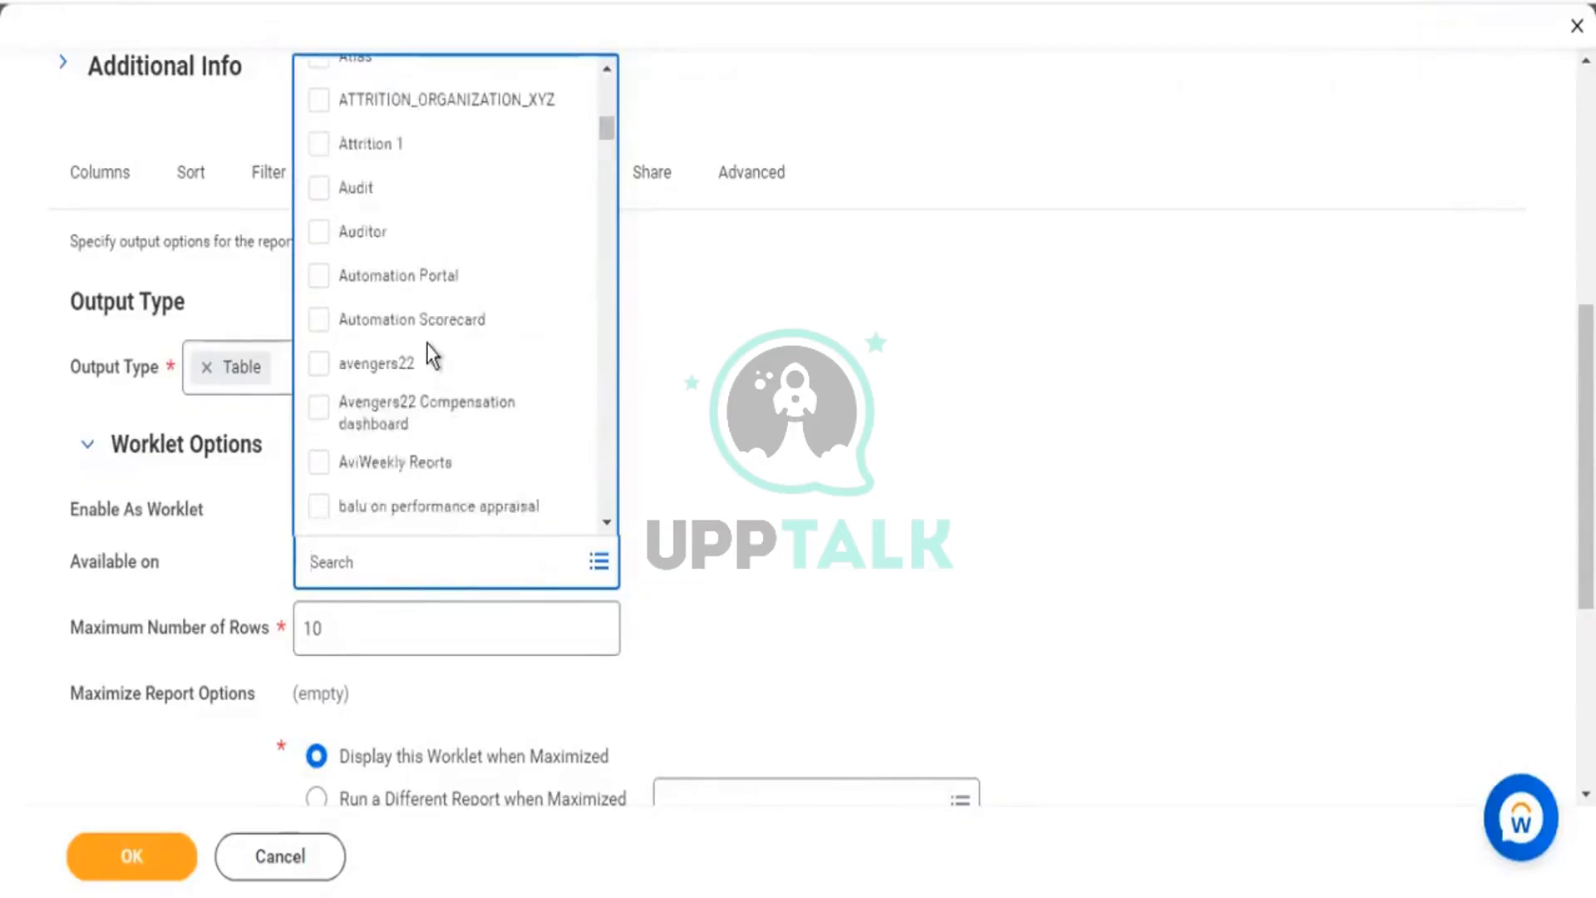
{"action": "scroll", "coordinate": [441, 316], "scroll_direction": "down", "scroll_amount": 3}
{"action": "scroll", "coordinate": [440, 332], "scroll_direction": "down", "scroll_amount": 3}
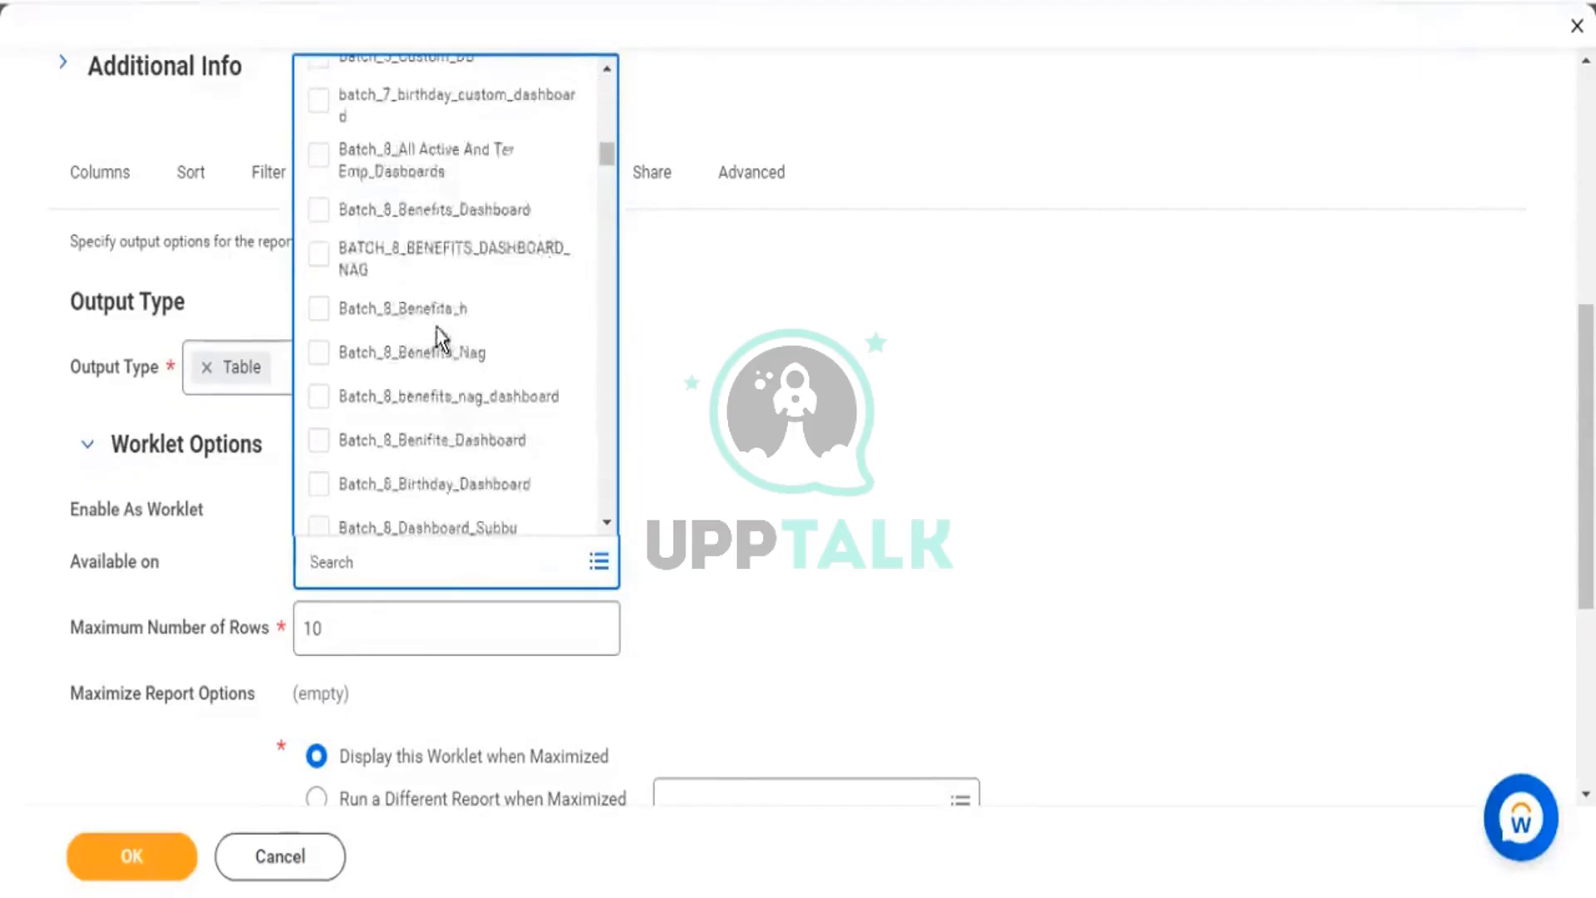
{"action": "scroll", "coordinate": [435, 337], "scroll_direction": "down", "scroll_amount": 3}
{"action": "scroll", "coordinate": [440, 335], "scroll_direction": "down", "scroll_amount": 2}
{"action": "scroll", "coordinate": [437, 320], "scroll_direction": "down", "scroll_amount": 9}
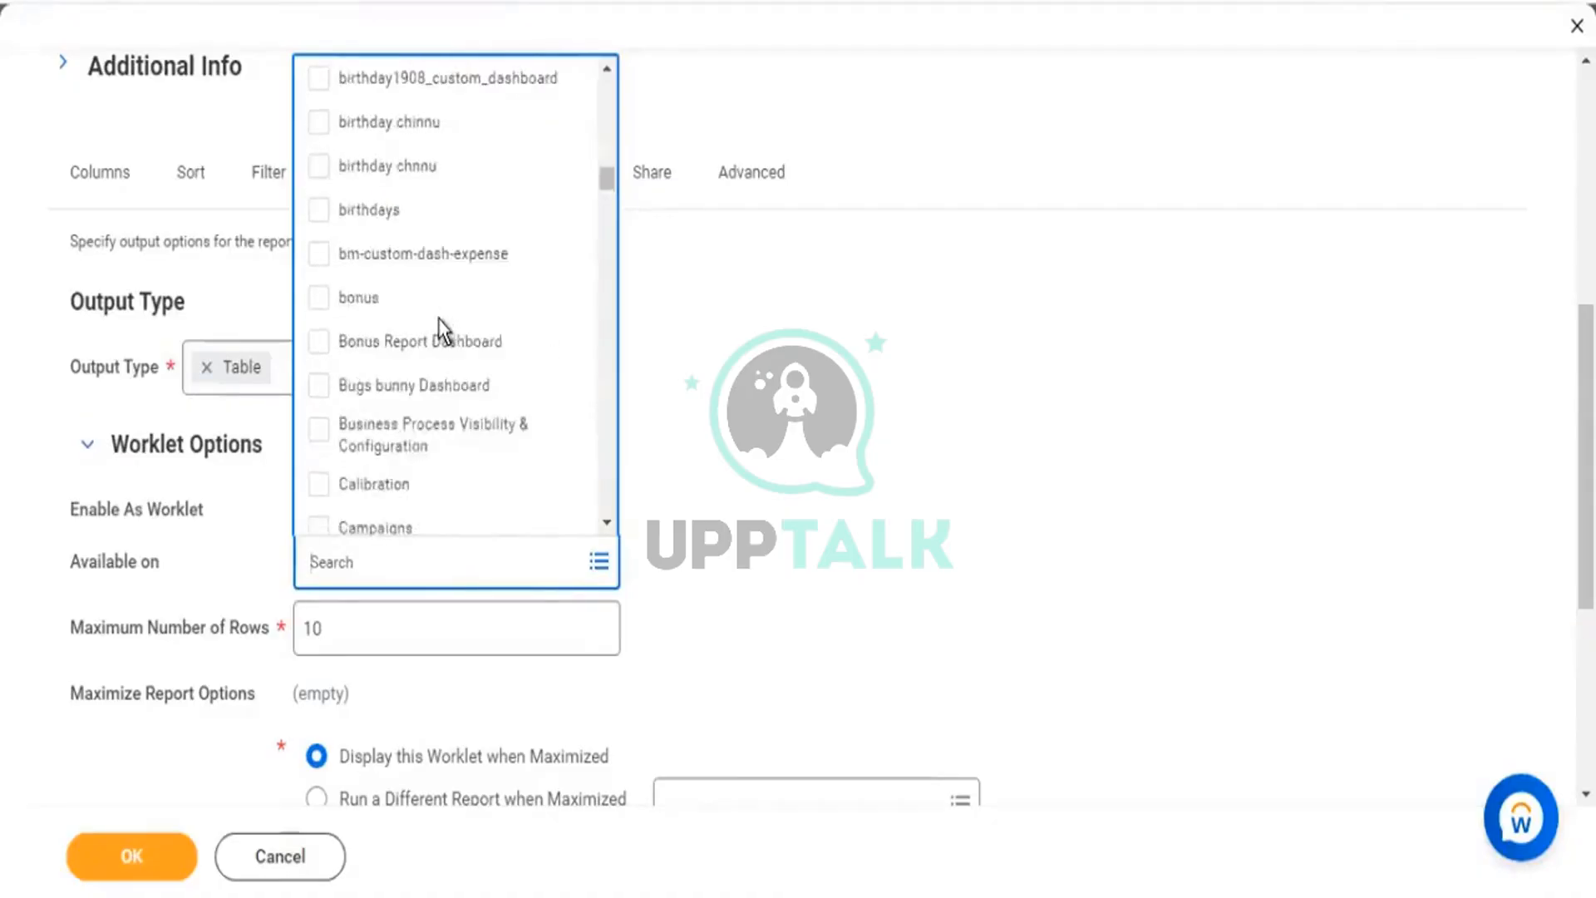
{"action": "scroll", "coordinate": [438, 316], "scroll_direction": "down", "scroll_amount": 3}
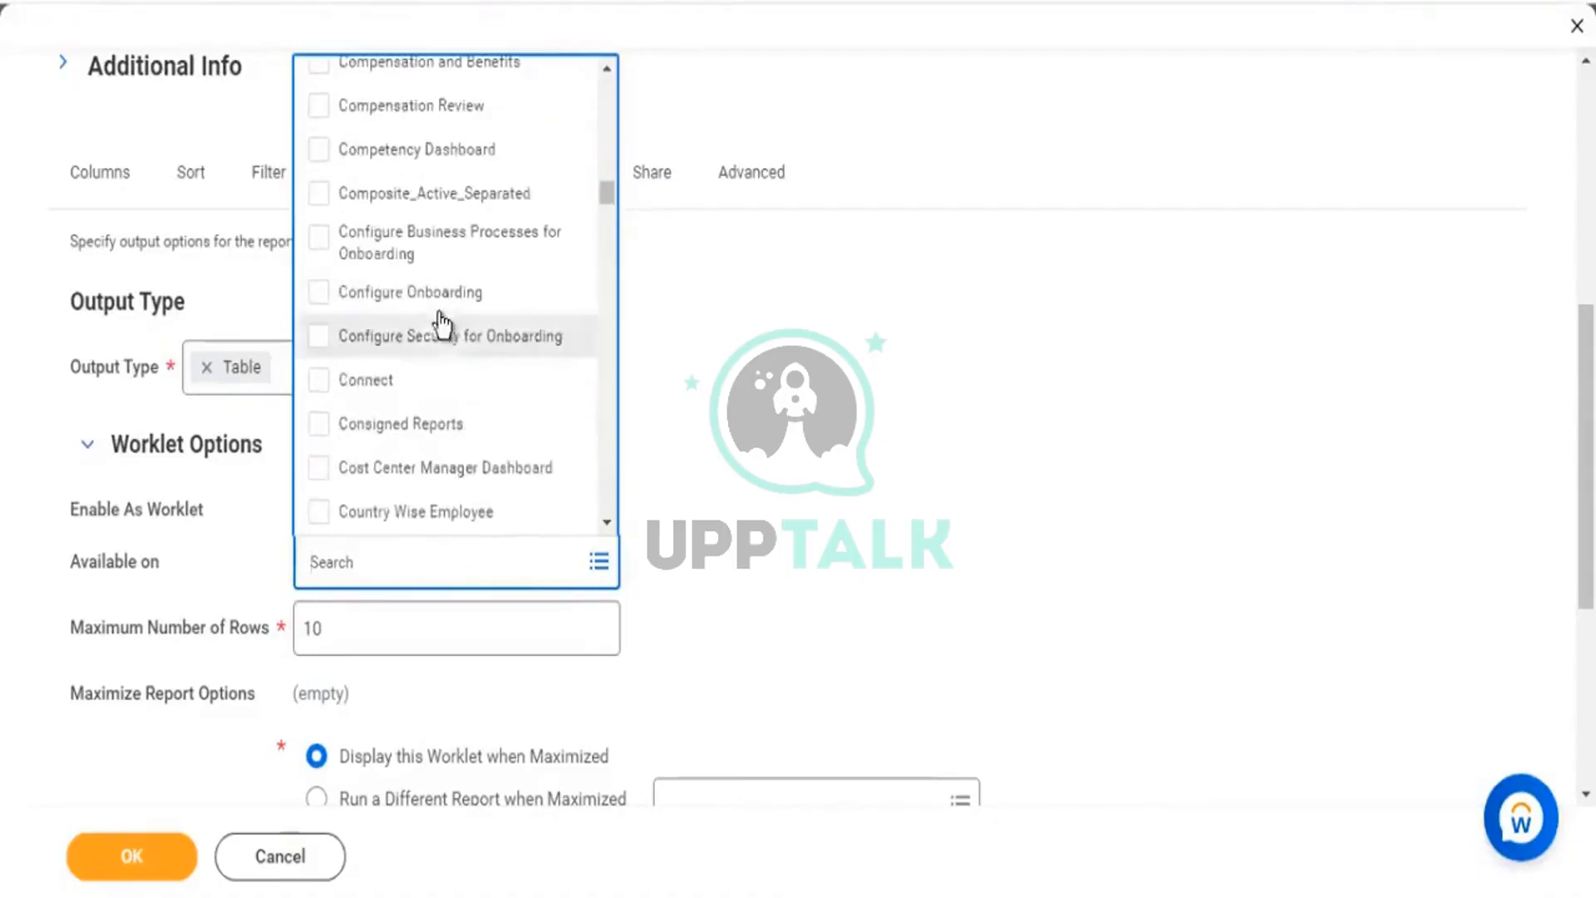
{"action": "scroll", "coordinate": [437, 315], "scroll_direction": "down", "scroll_amount": 3}
{"action": "scroll", "coordinate": [437, 312], "scroll_direction": "down", "scroll_amount": 8}
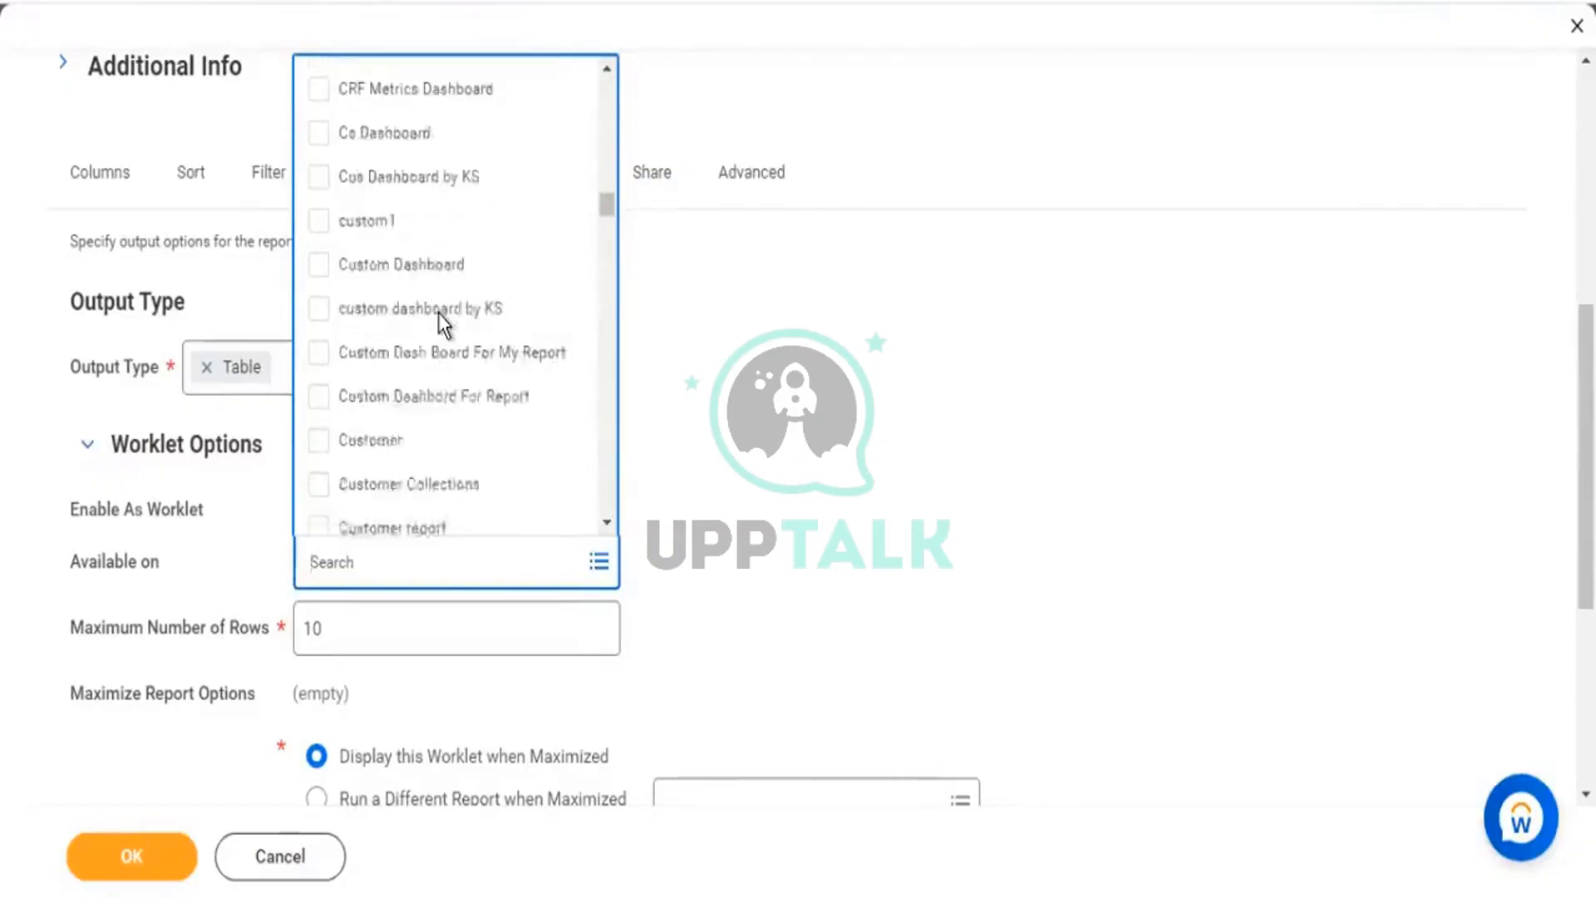
{"action": "scroll", "coordinate": [437, 312], "scroll_direction": "down", "scroll_amount": 3}
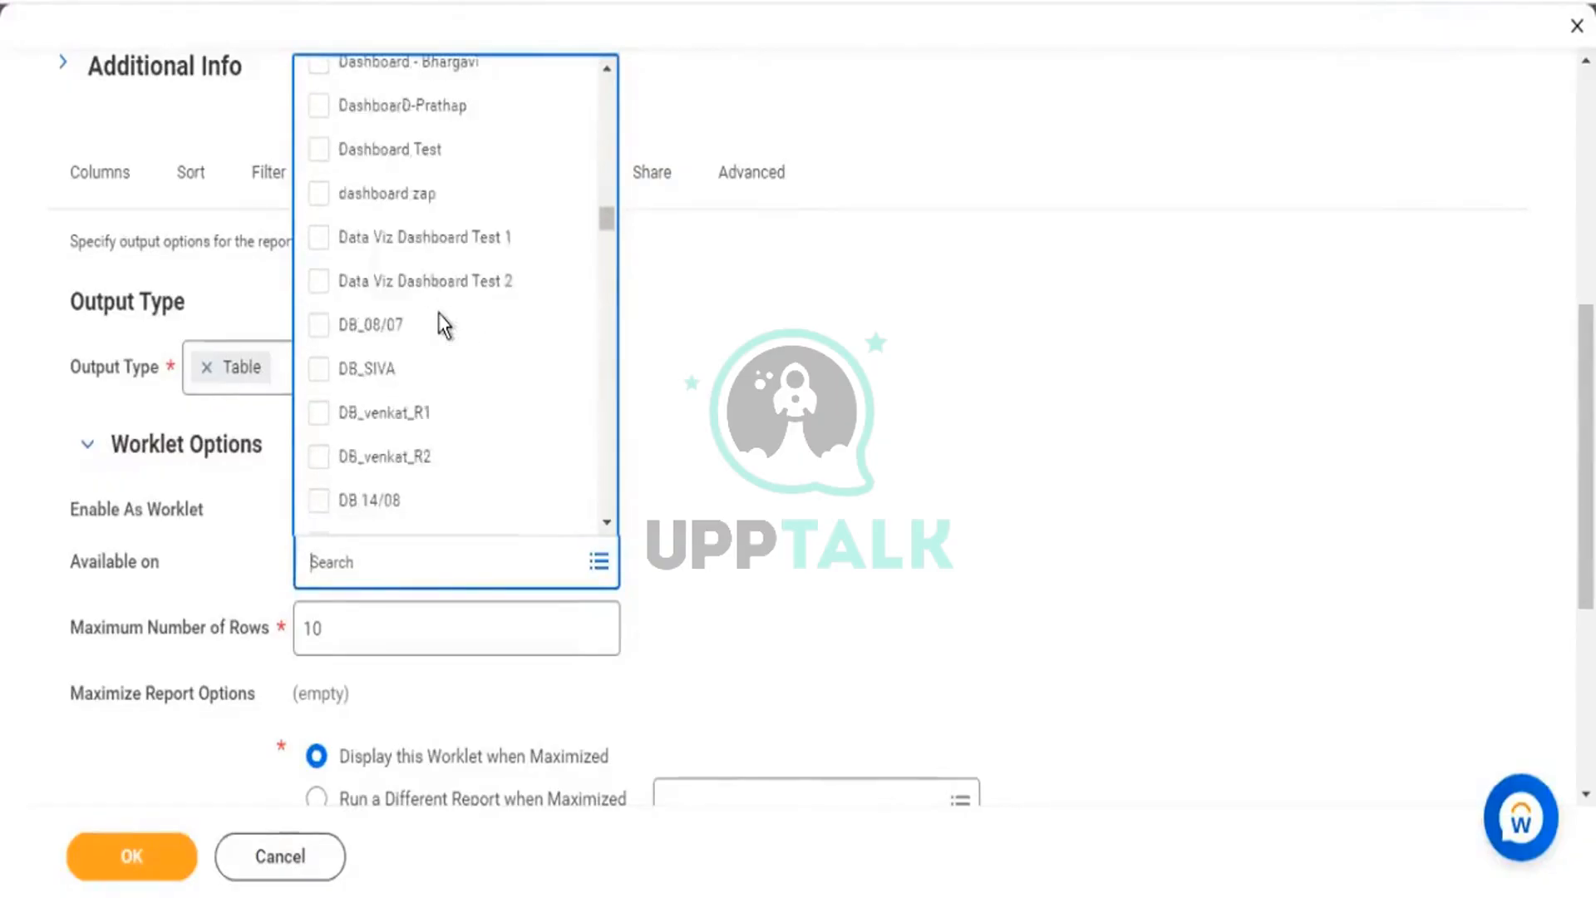
{"action": "scroll", "coordinate": [437, 313], "scroll_direction": "down", "scroll_amount": 8}
{"action": "scroll", "coordinate": [438, 314], "scroll_direction": "down", "scroll_amount": 8}
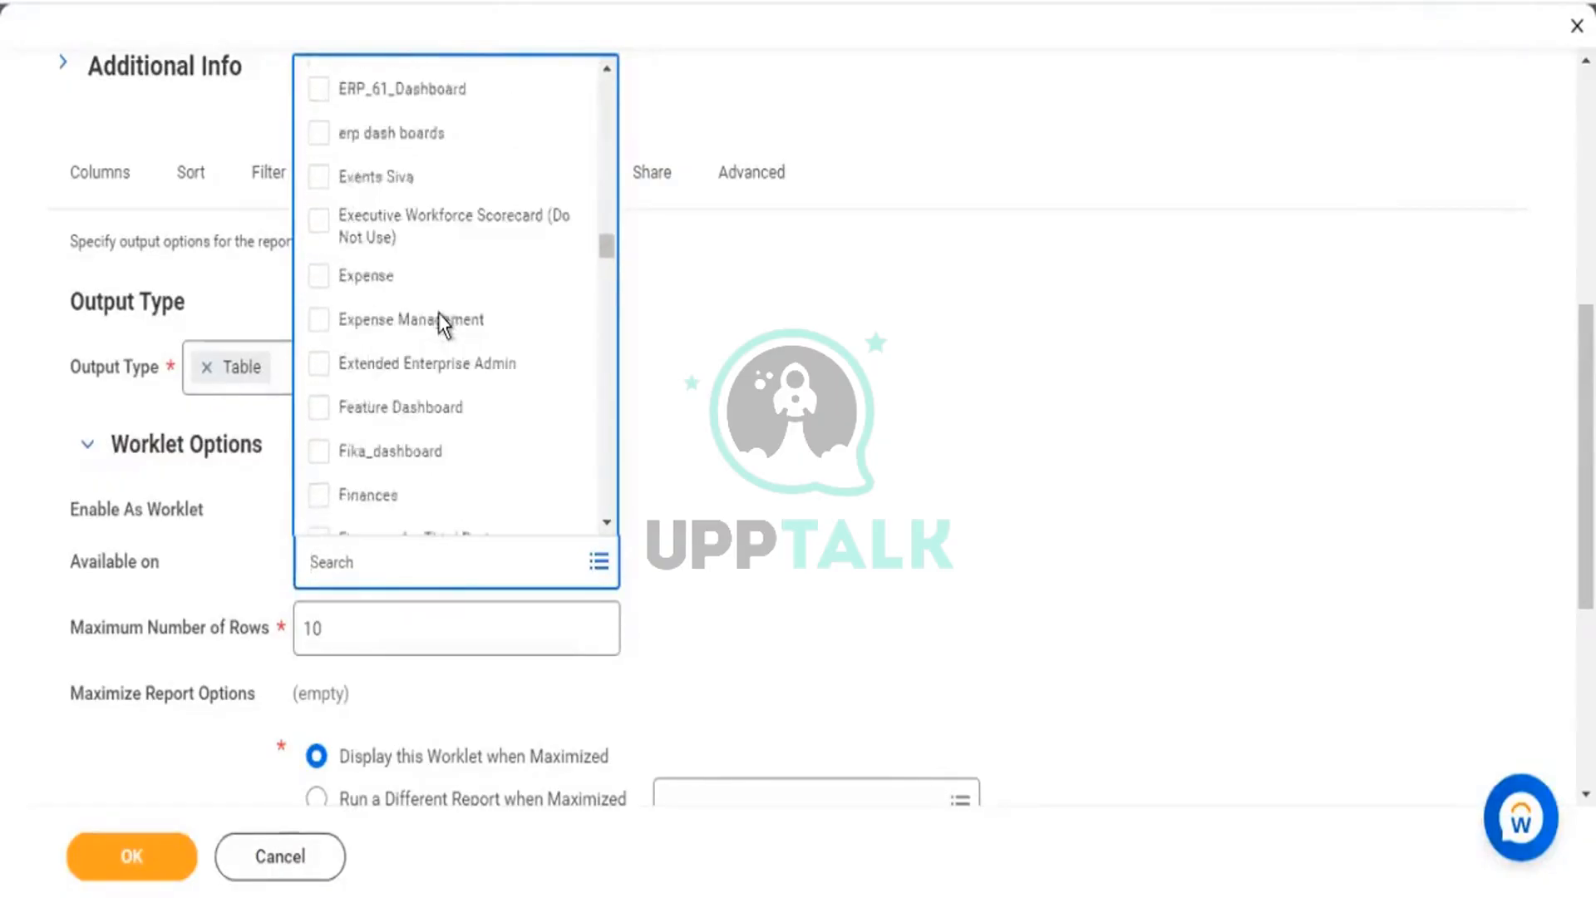
{"action": "scroll", "coordinate": [437, 313], "scroll_direction": "down", "scroll_amount": 10}
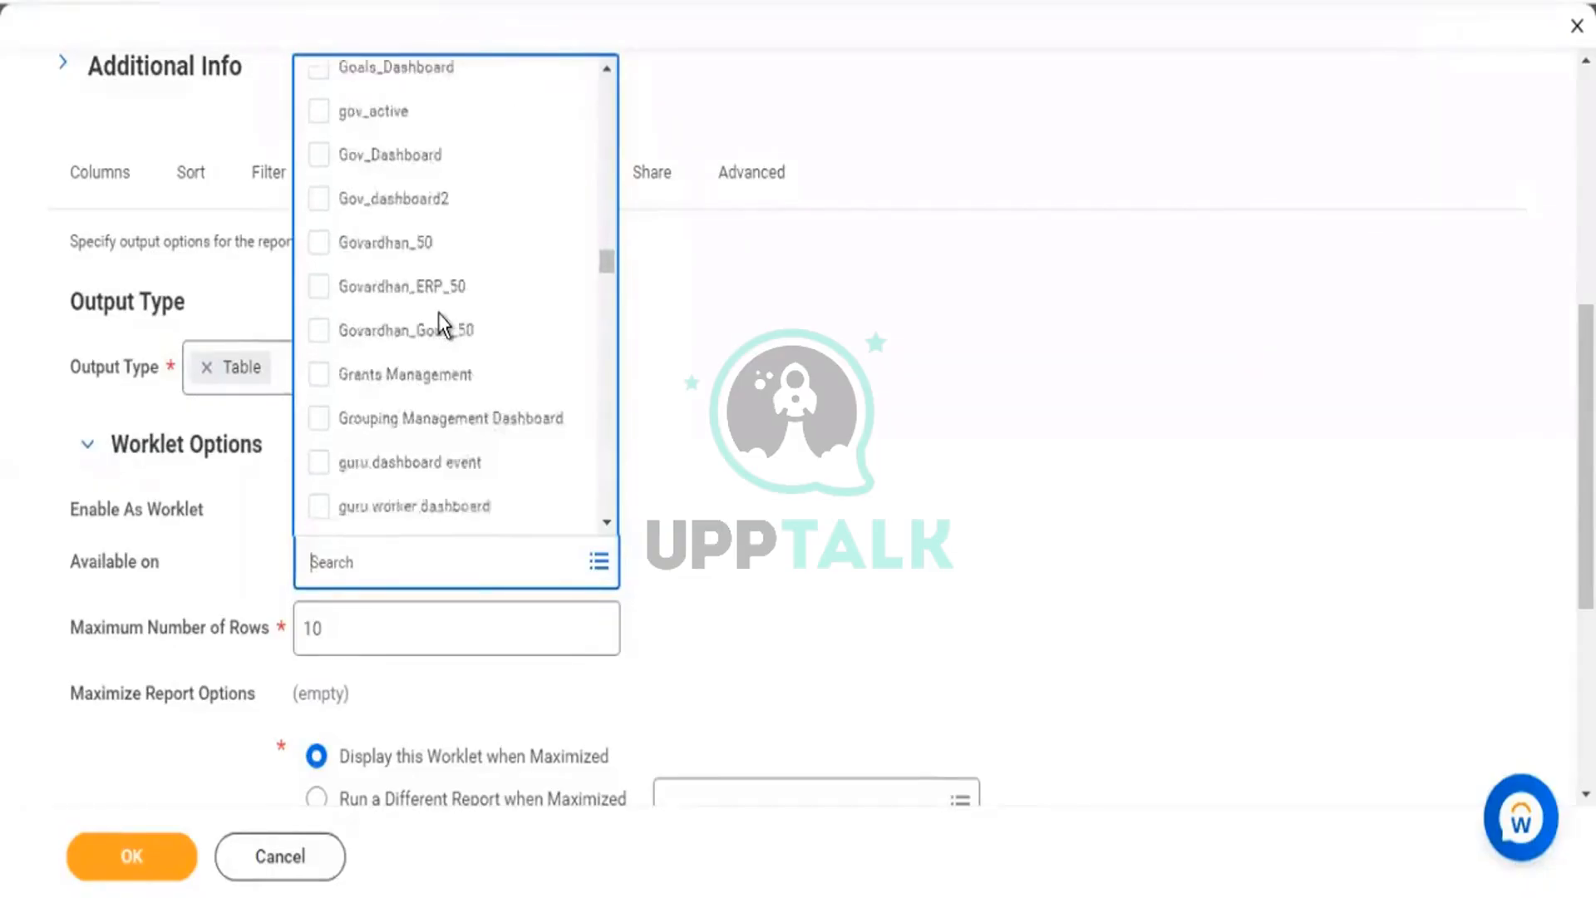
{"action": "scroll", "coordinate": [438, 312], "scroll_direction": "down", "scroll_amount": 5}
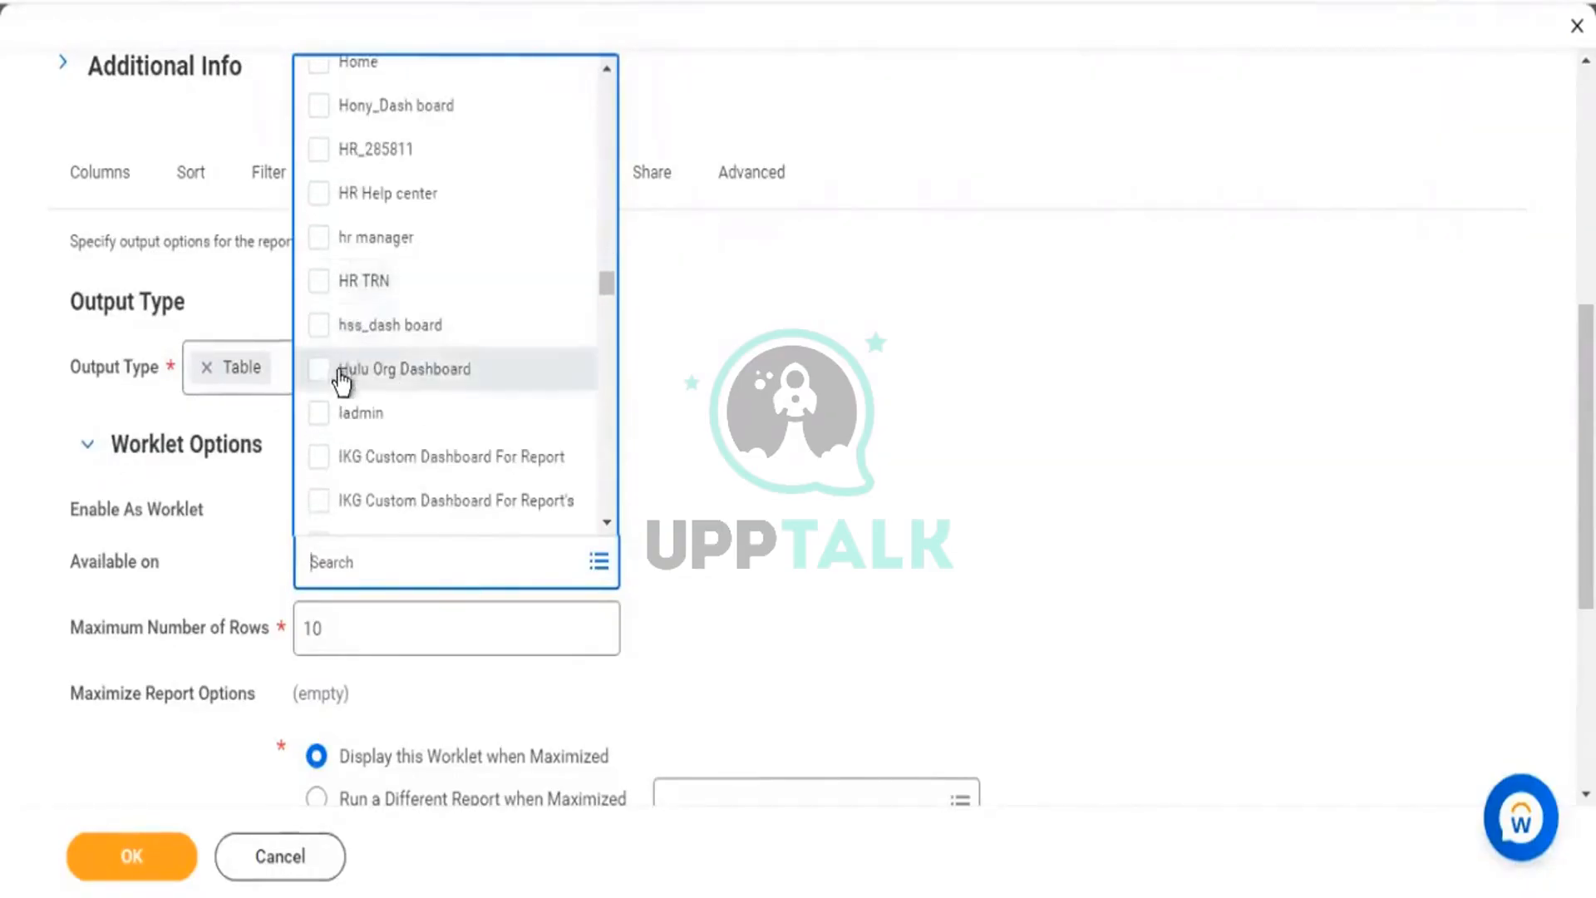
{"action": "scroll", "coordinate": [389, 411], "scroll_direction": "down", "scroll_amount": 3}
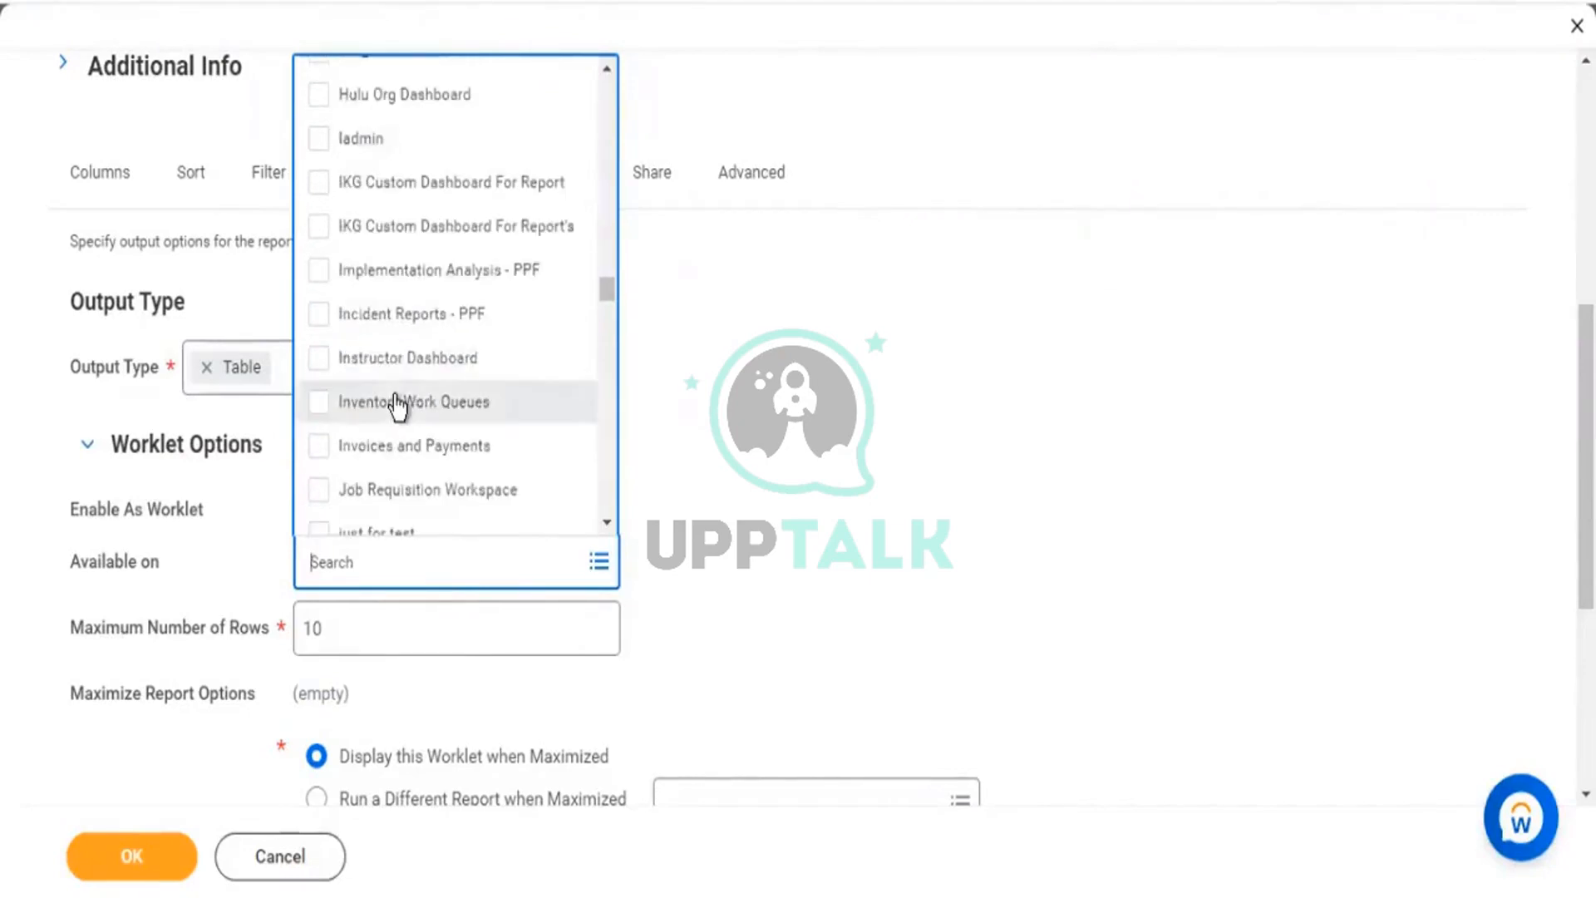
{"action": "scroll", "coordinate": [389, 397], "scroll_direction": "down", "scroll_amount": 5}
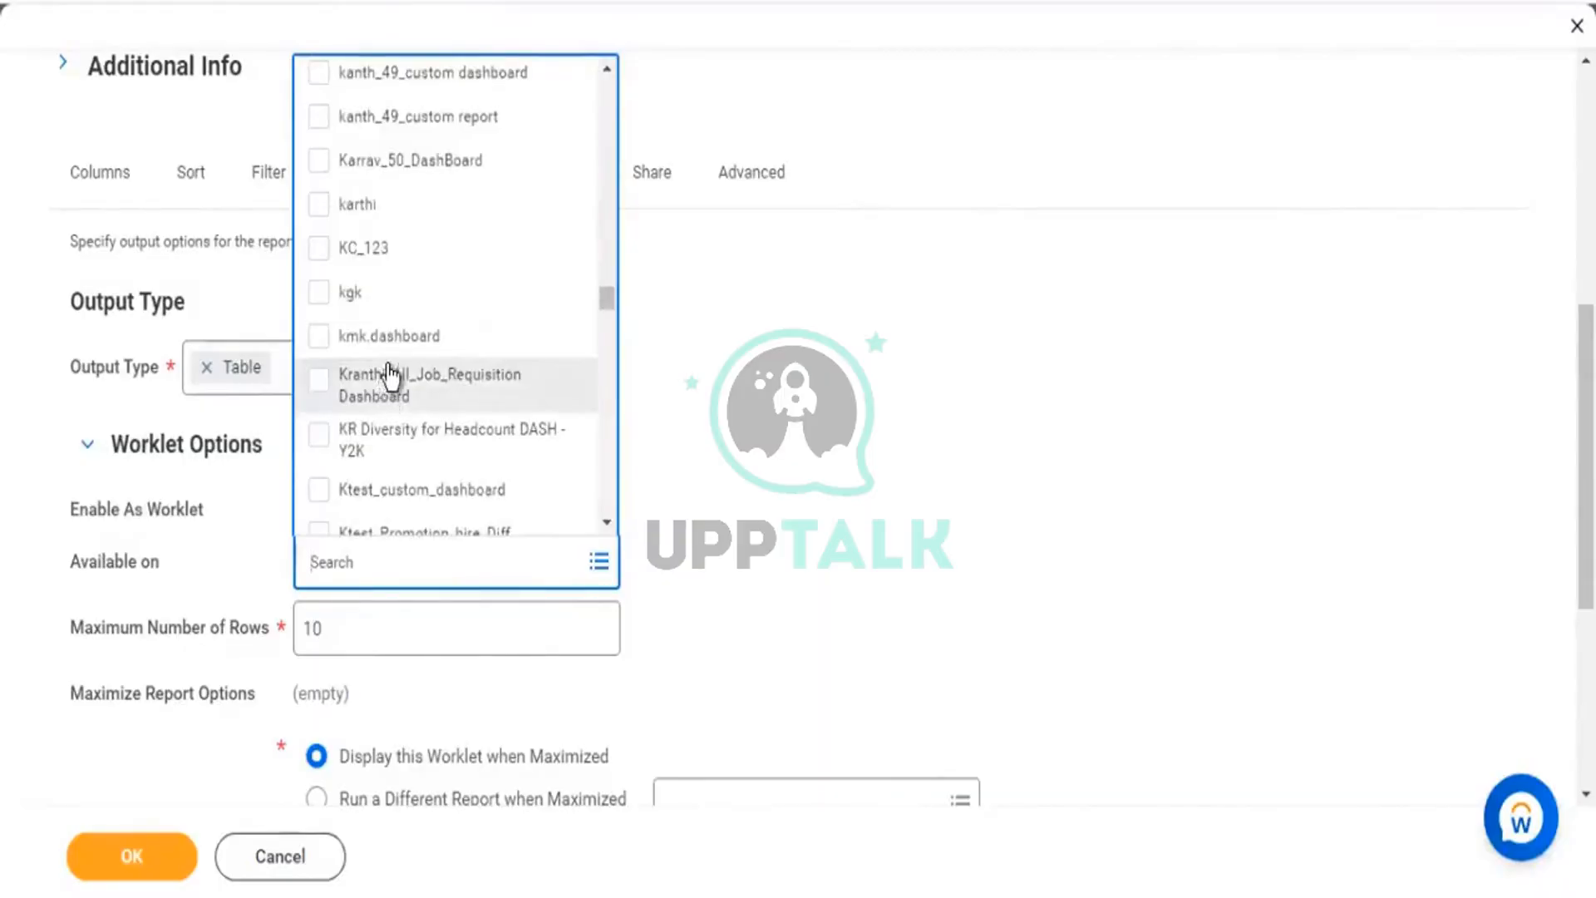
{"action": "scroll", "coordinate": [387, 381], "scroll_direction": "down", "scroll_amount": 10}
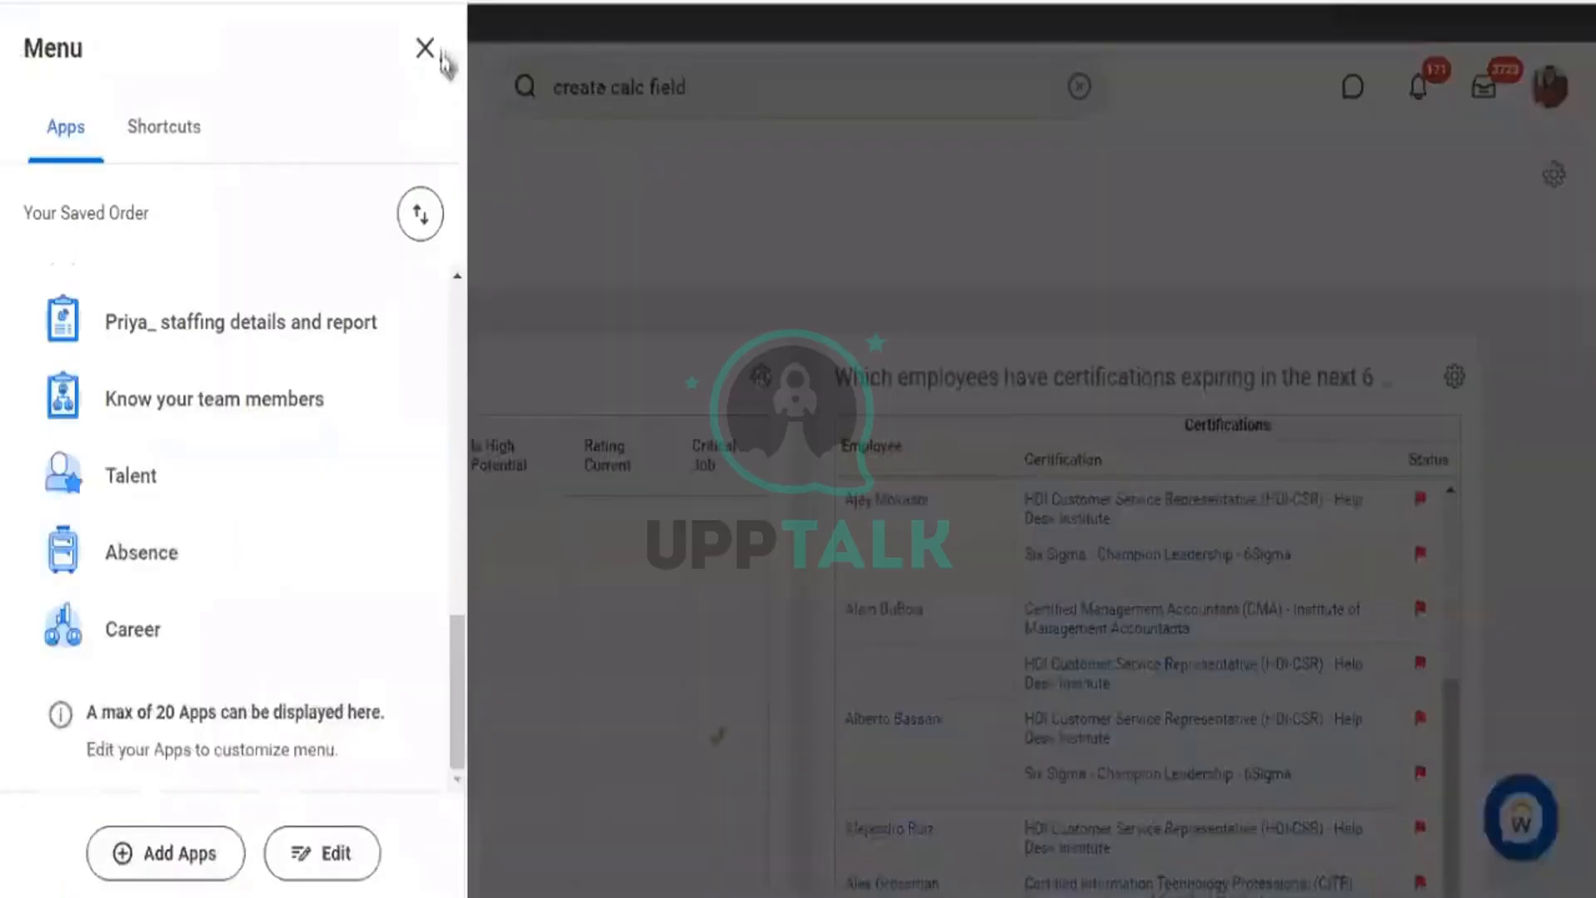
Search for 'create dashboard' and open the Create Custom Dashboard task.
{"action": "left_click", "coordinate": [666, 97]}
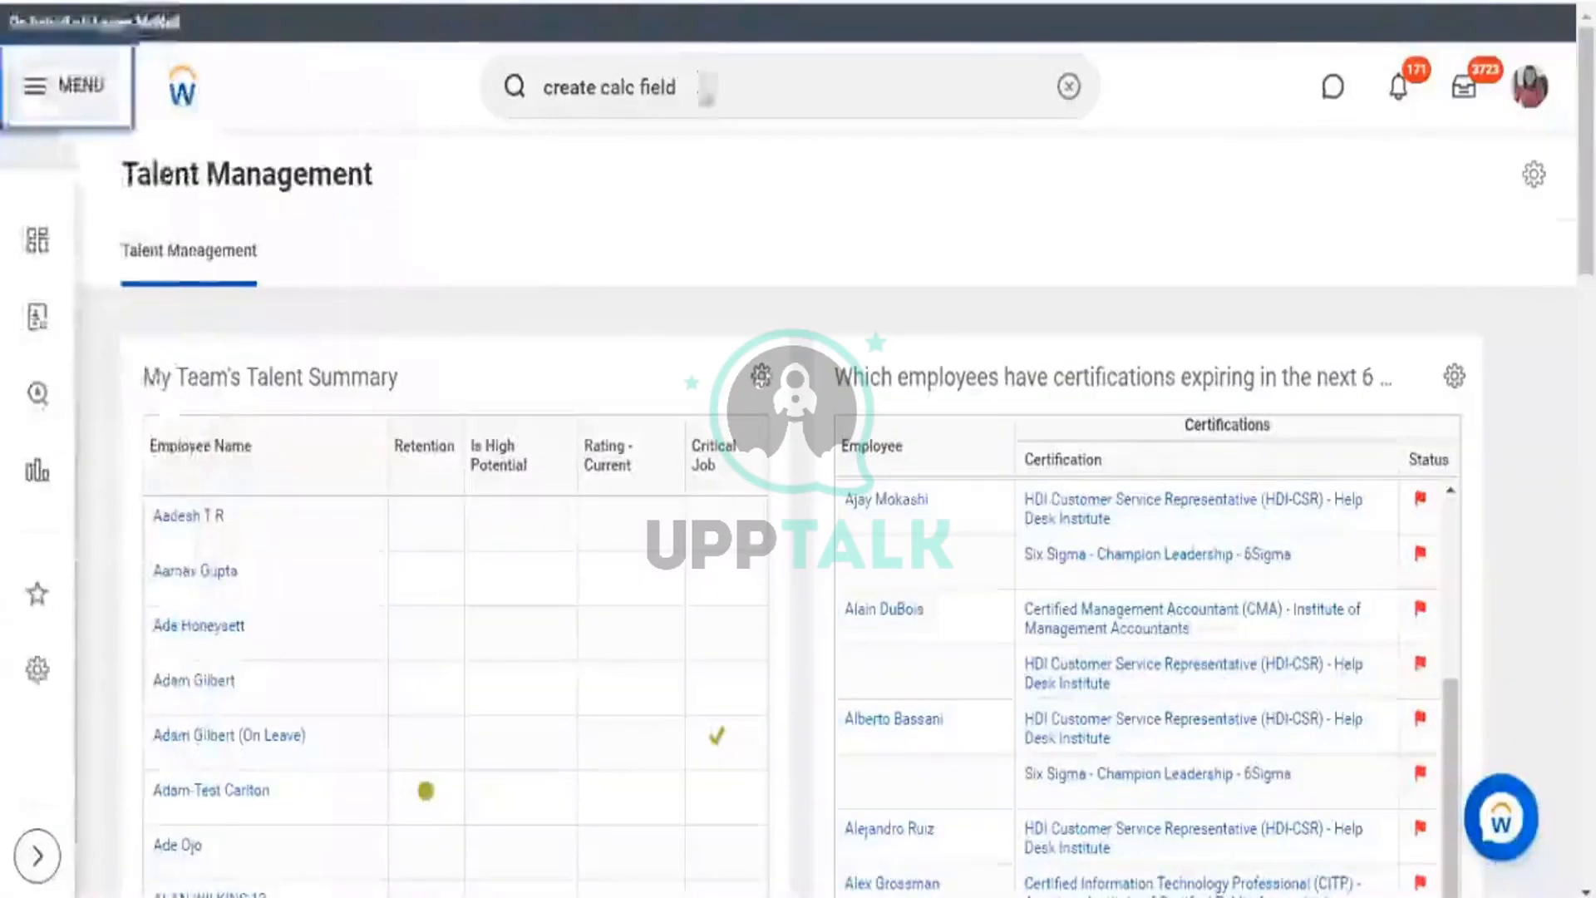
{"action": "left_click_drag", "start_coordinate": [704, 83], "coordinate": [515, 83]}
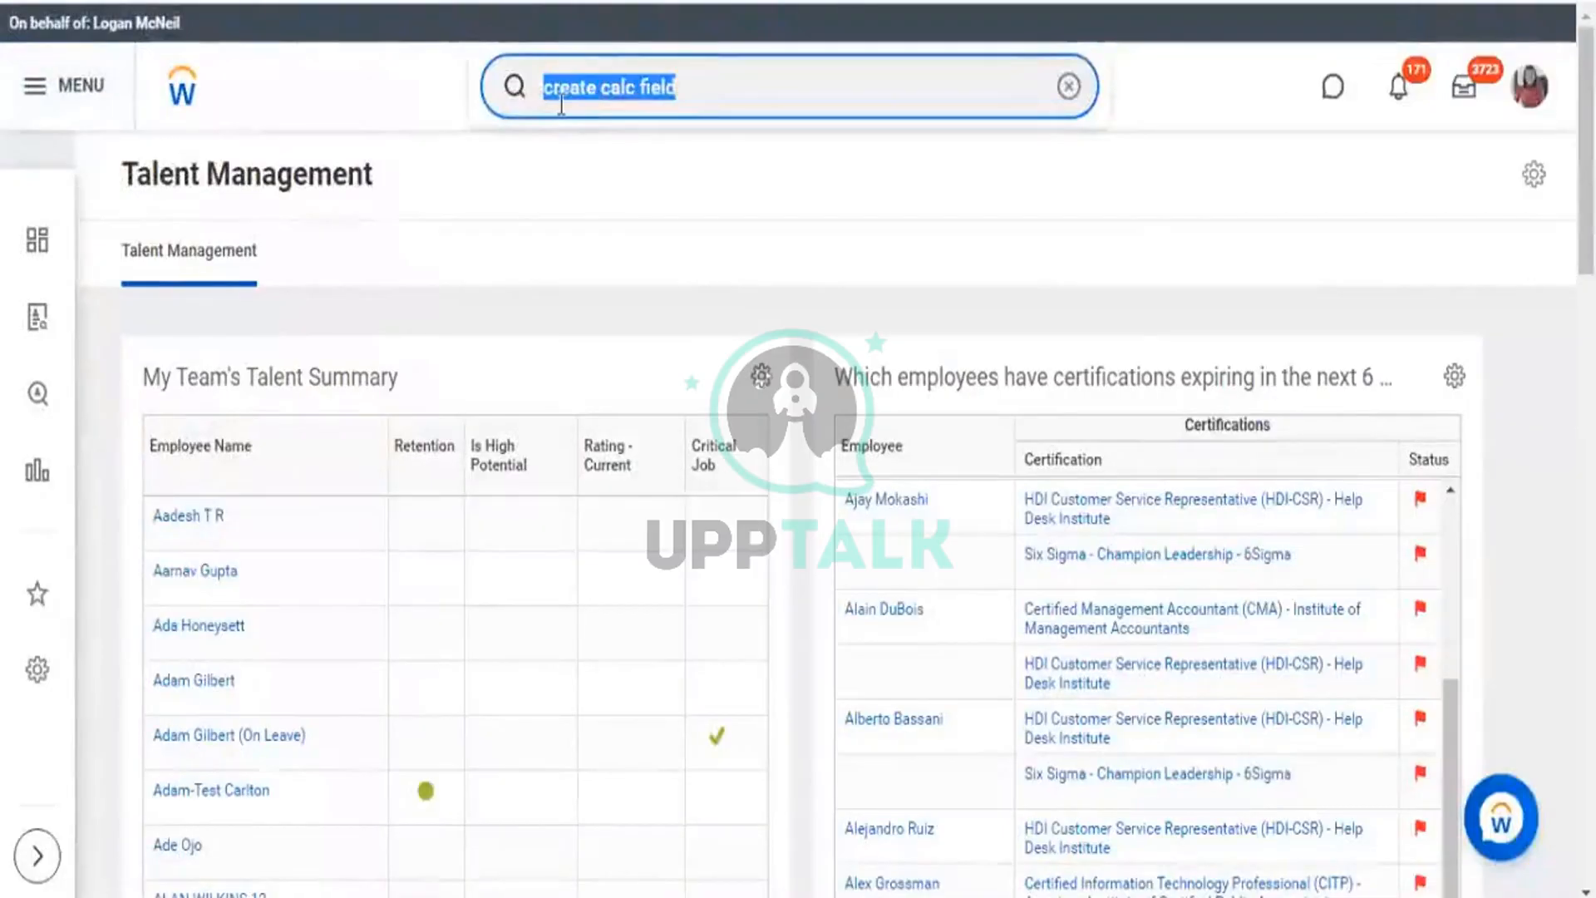
{"action": "type", "text": "crate"}
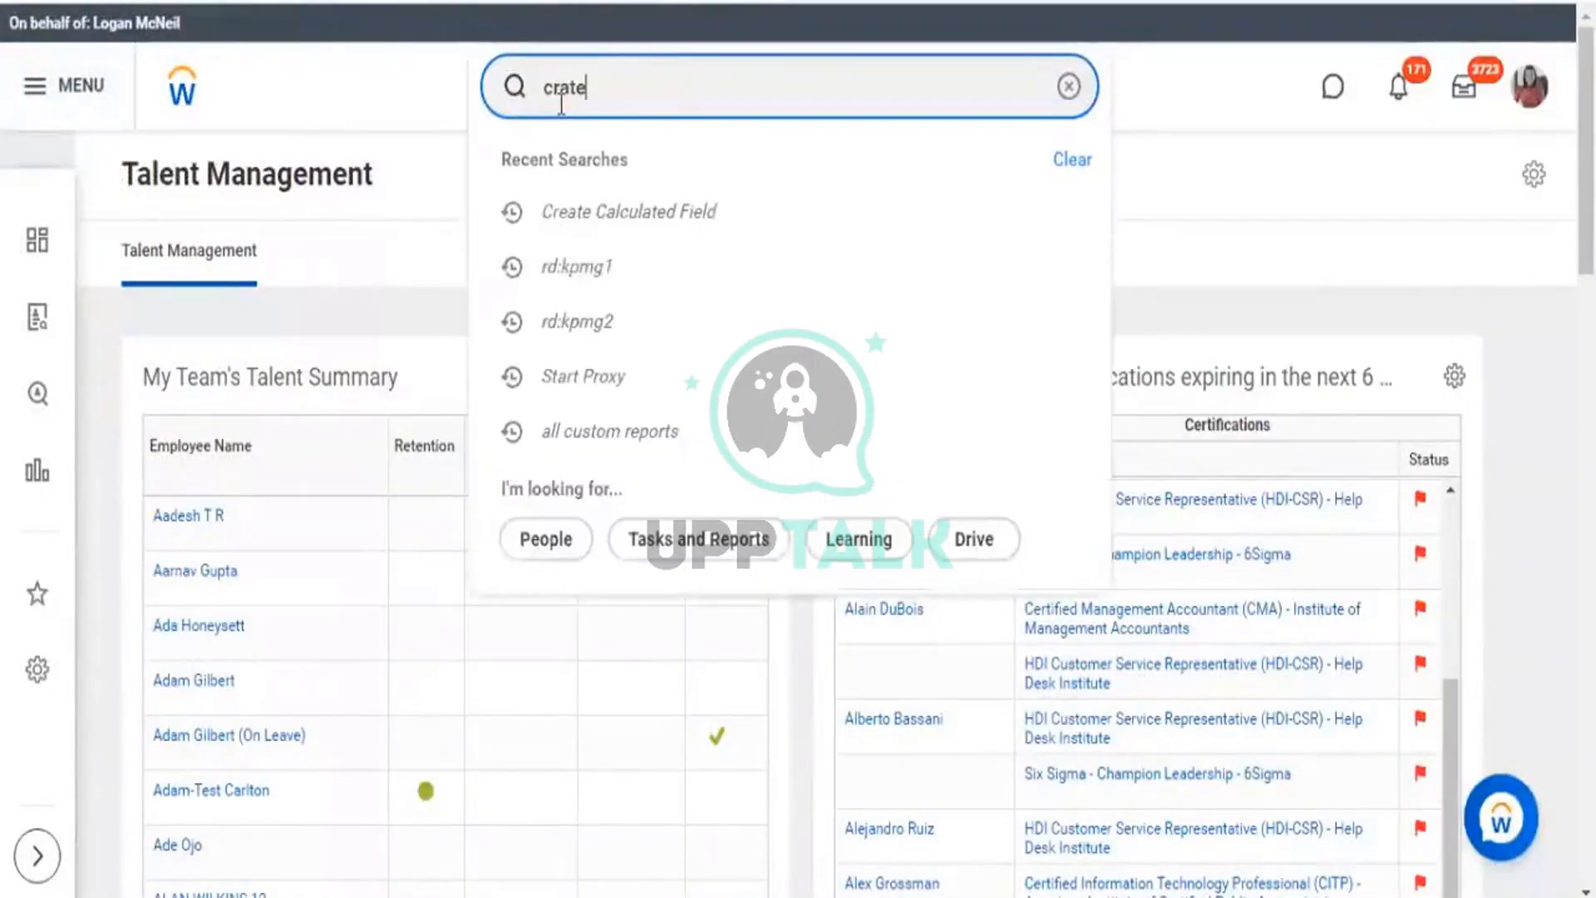
{"action": "type", "text": " dashb"}
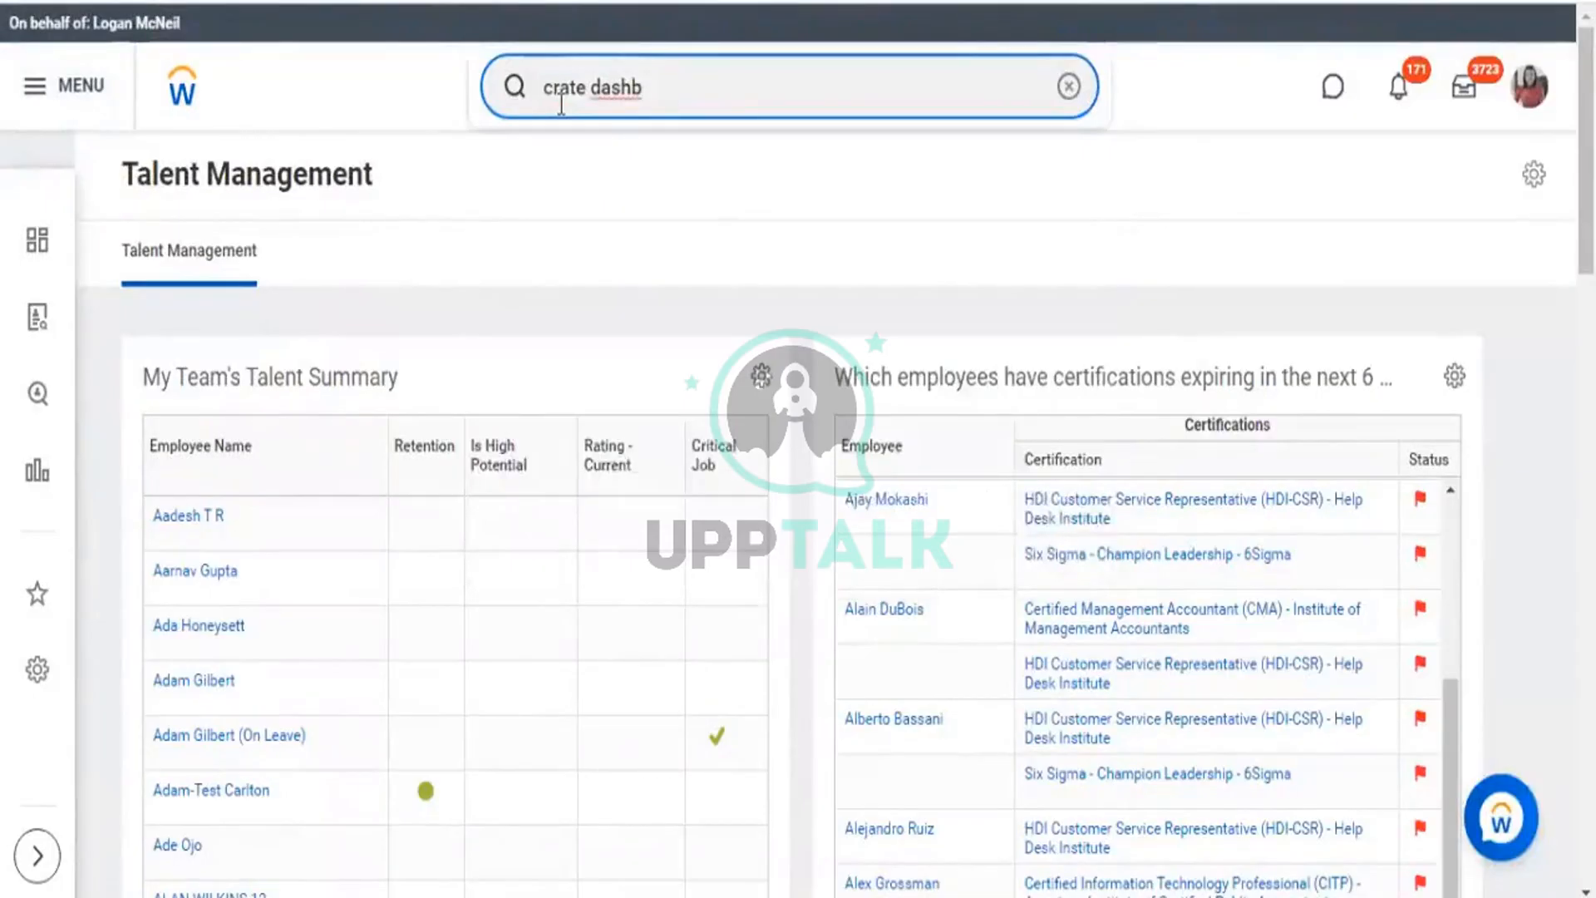
{"action": "type", "text": "oard"}
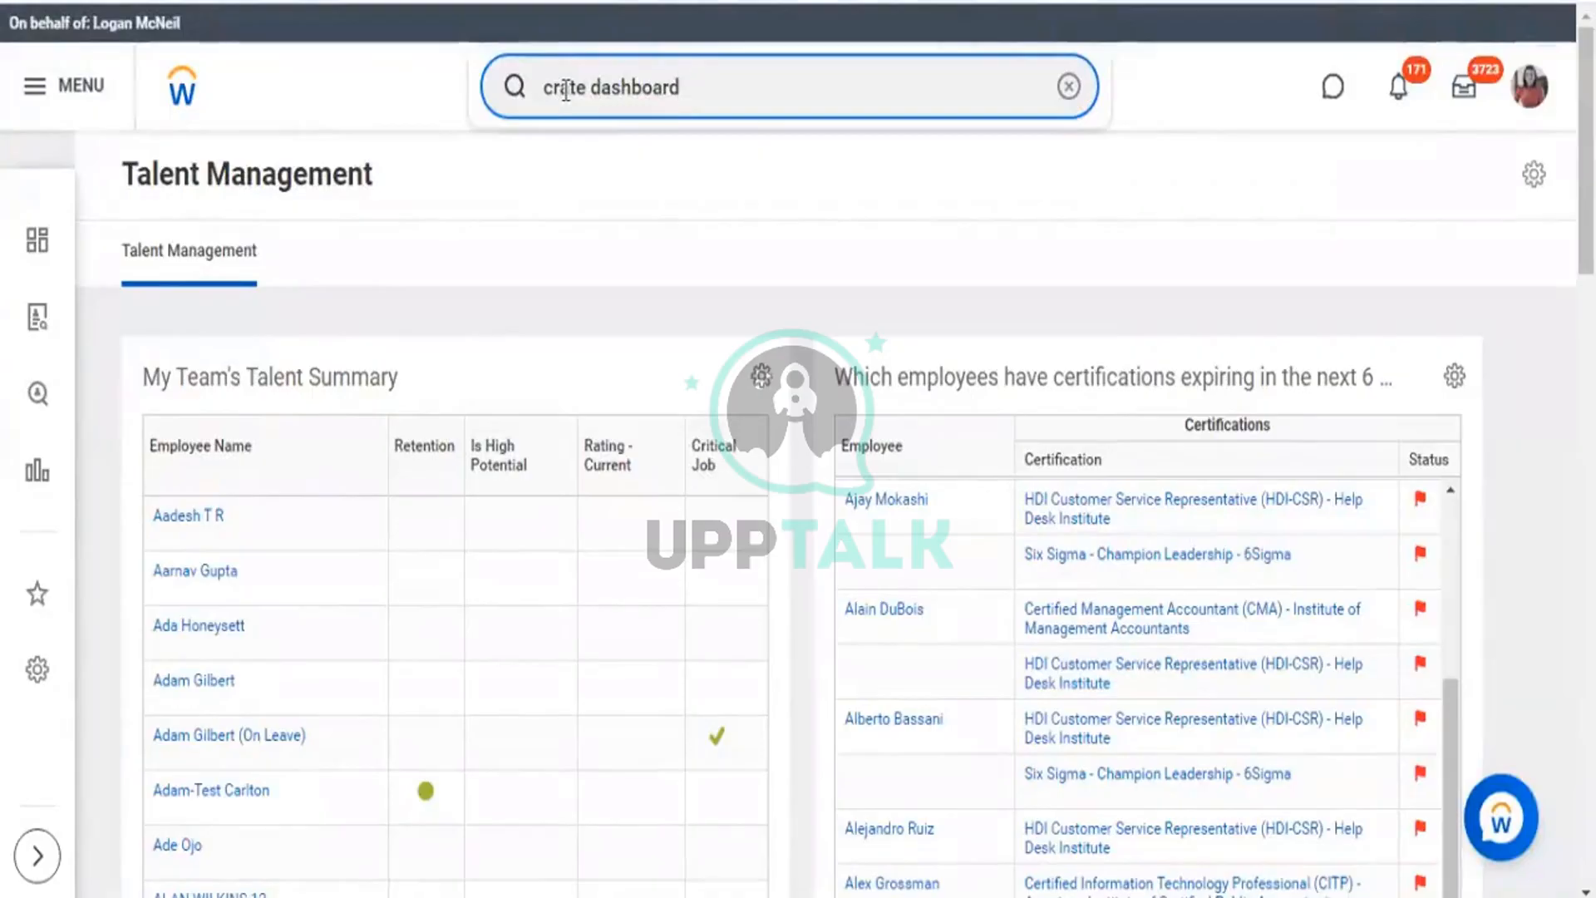
{"action": "left_click", "coordinate": [566, 89]}
{"action": "type", "text": "e"}
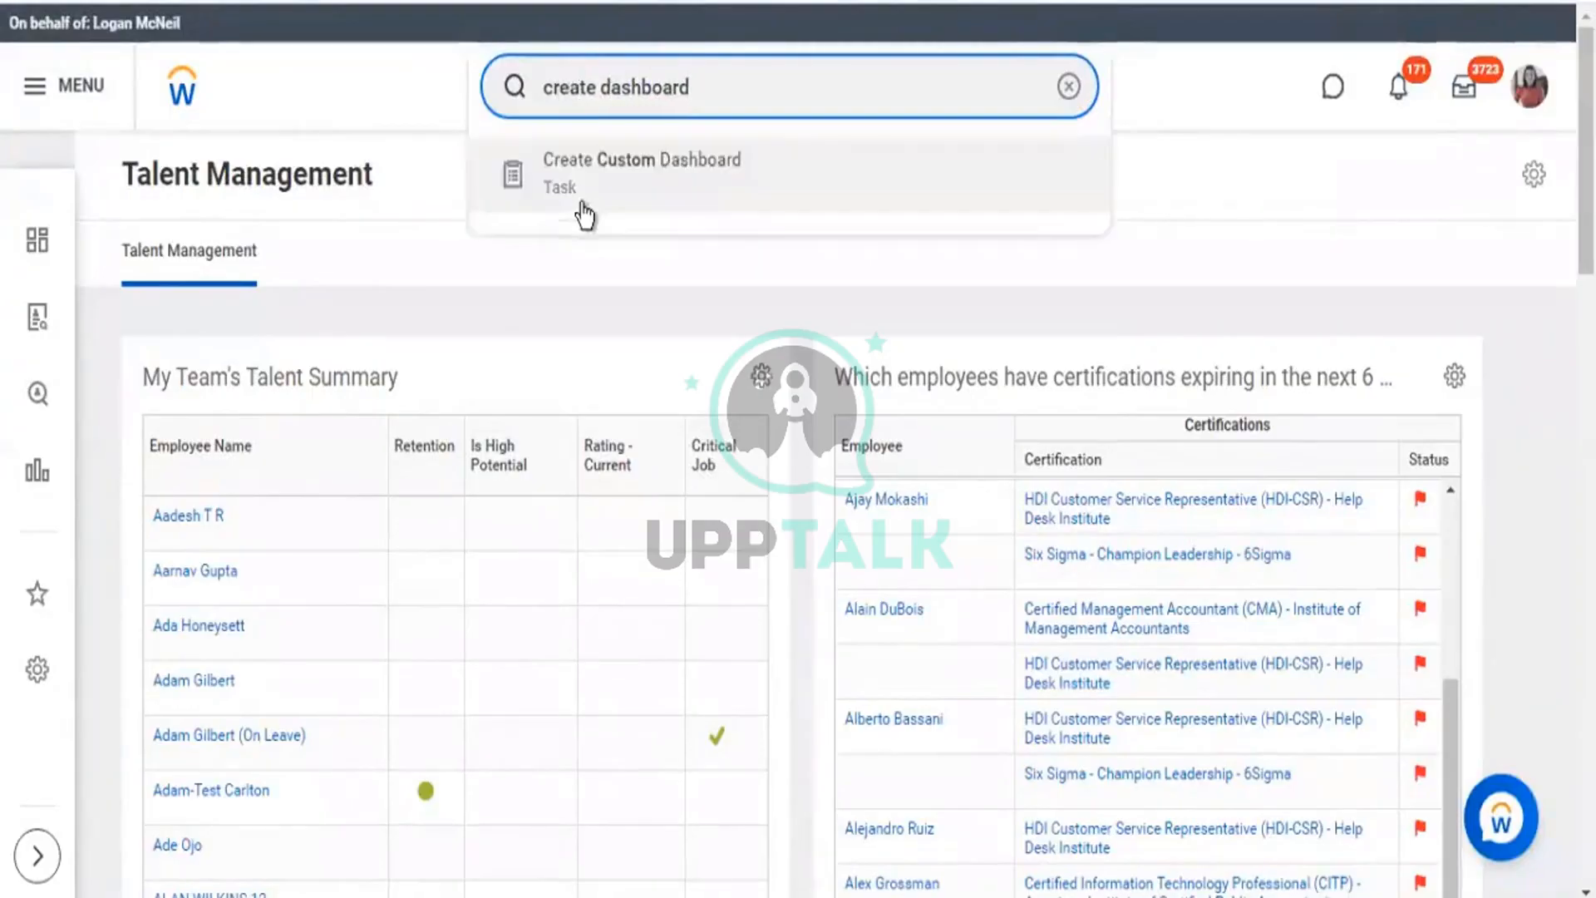
{"action": "left_click", "coordinate": [599, 178]}
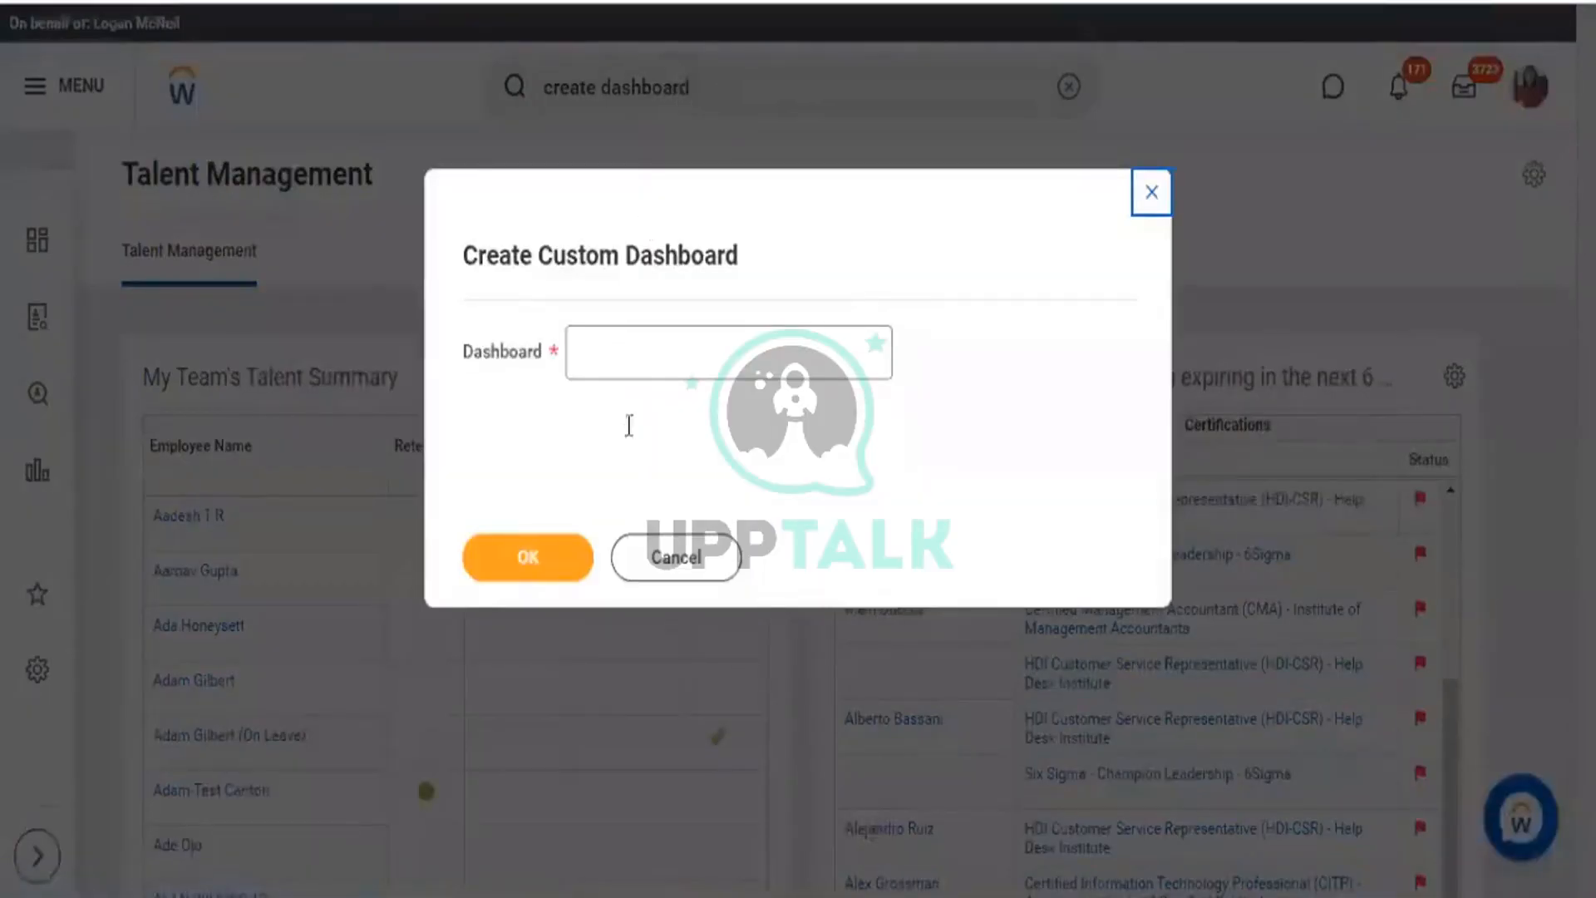
Name the new custom dashboard KPMG 1 and confirm it.
{"action": "left_click", "coordinate": [632, 363]}
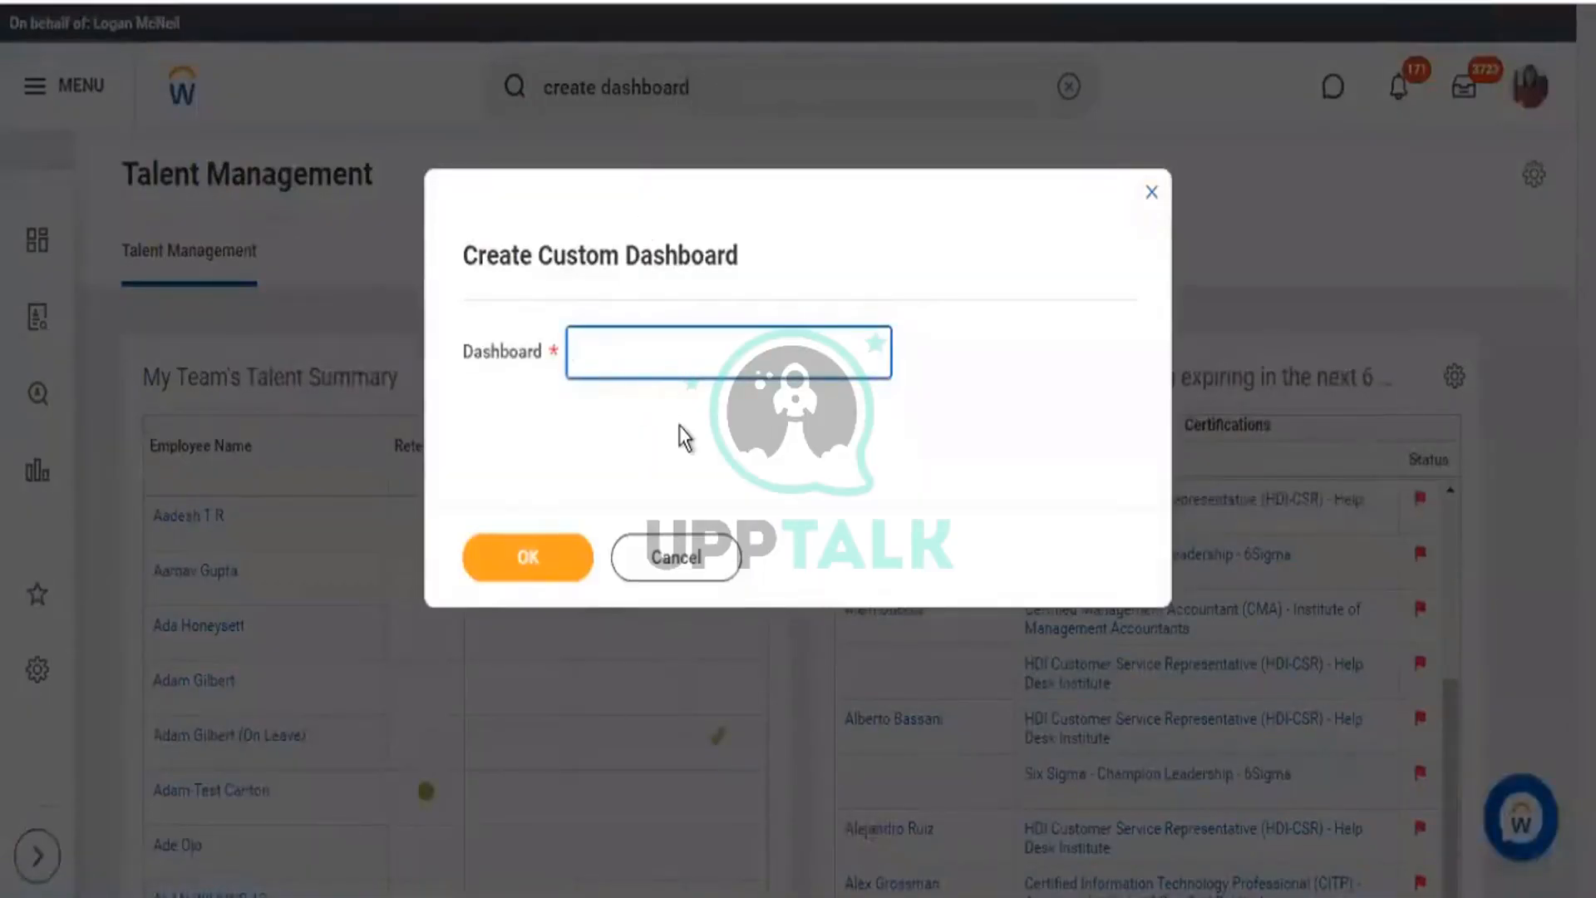
{"action": "type", "text": "KPMG 1"}
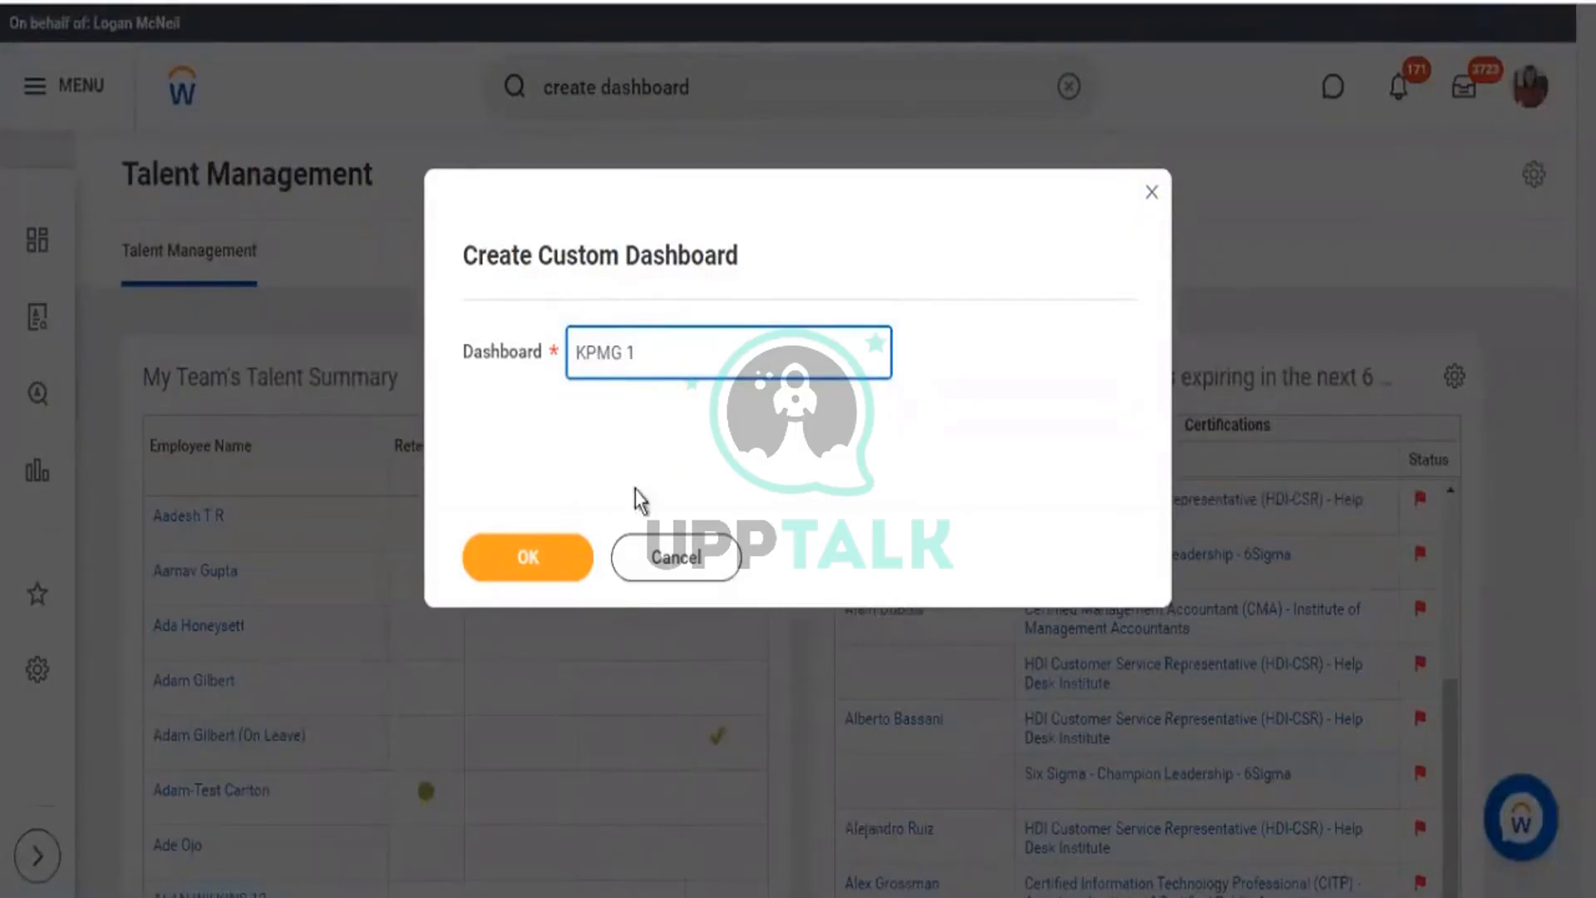
{"action": "left_click", "coordinate": [519, 558]}
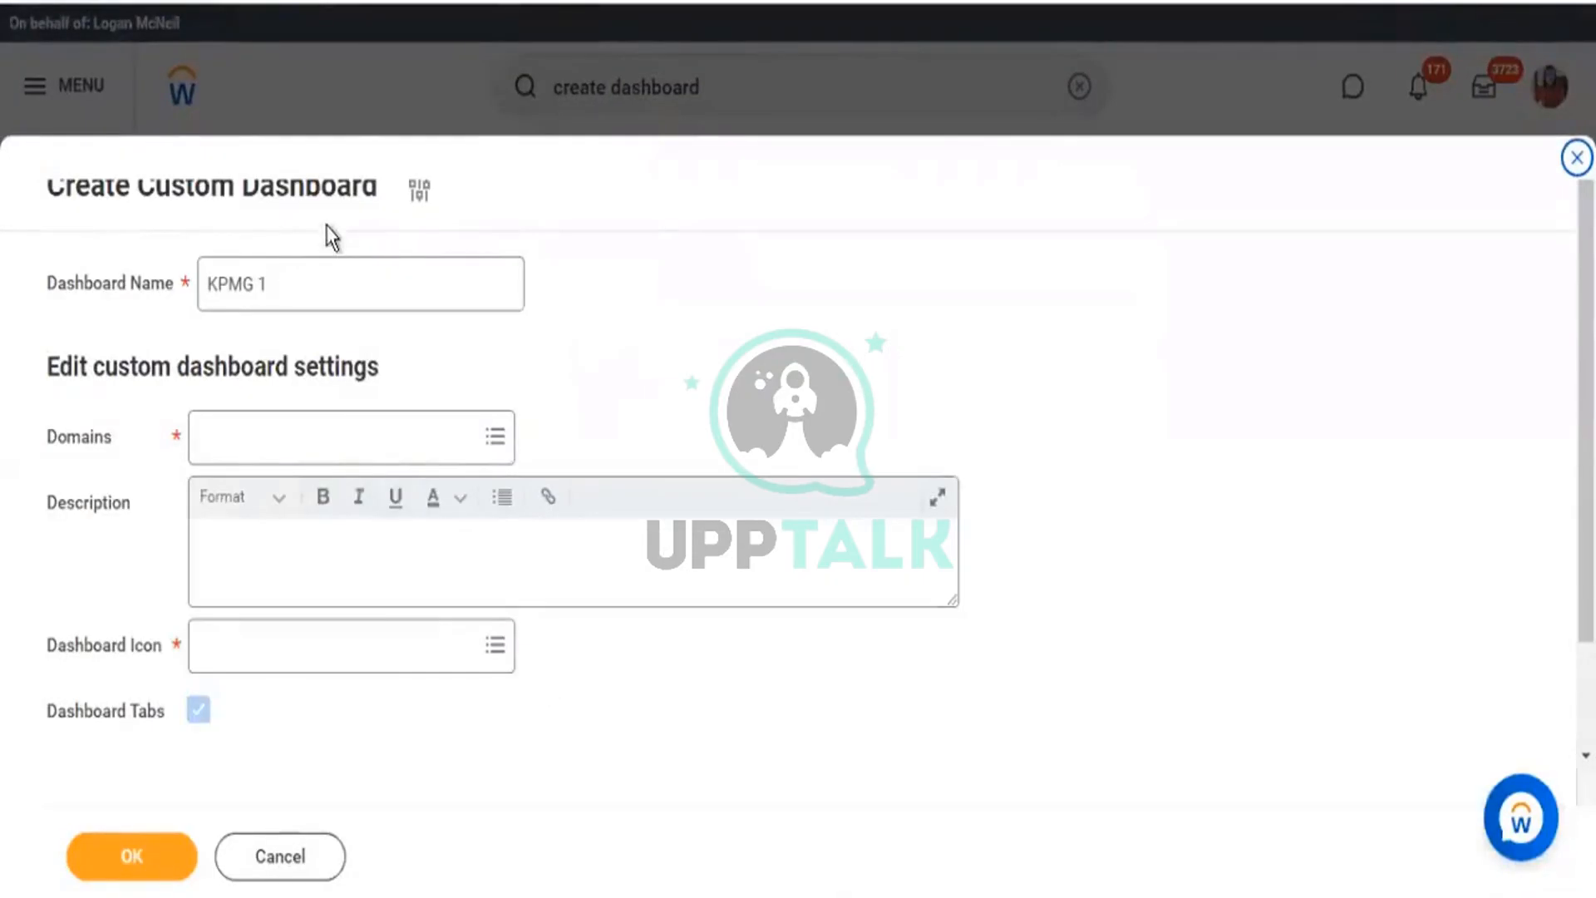
{"action": "left_click", "coordinate": [441, 641]}
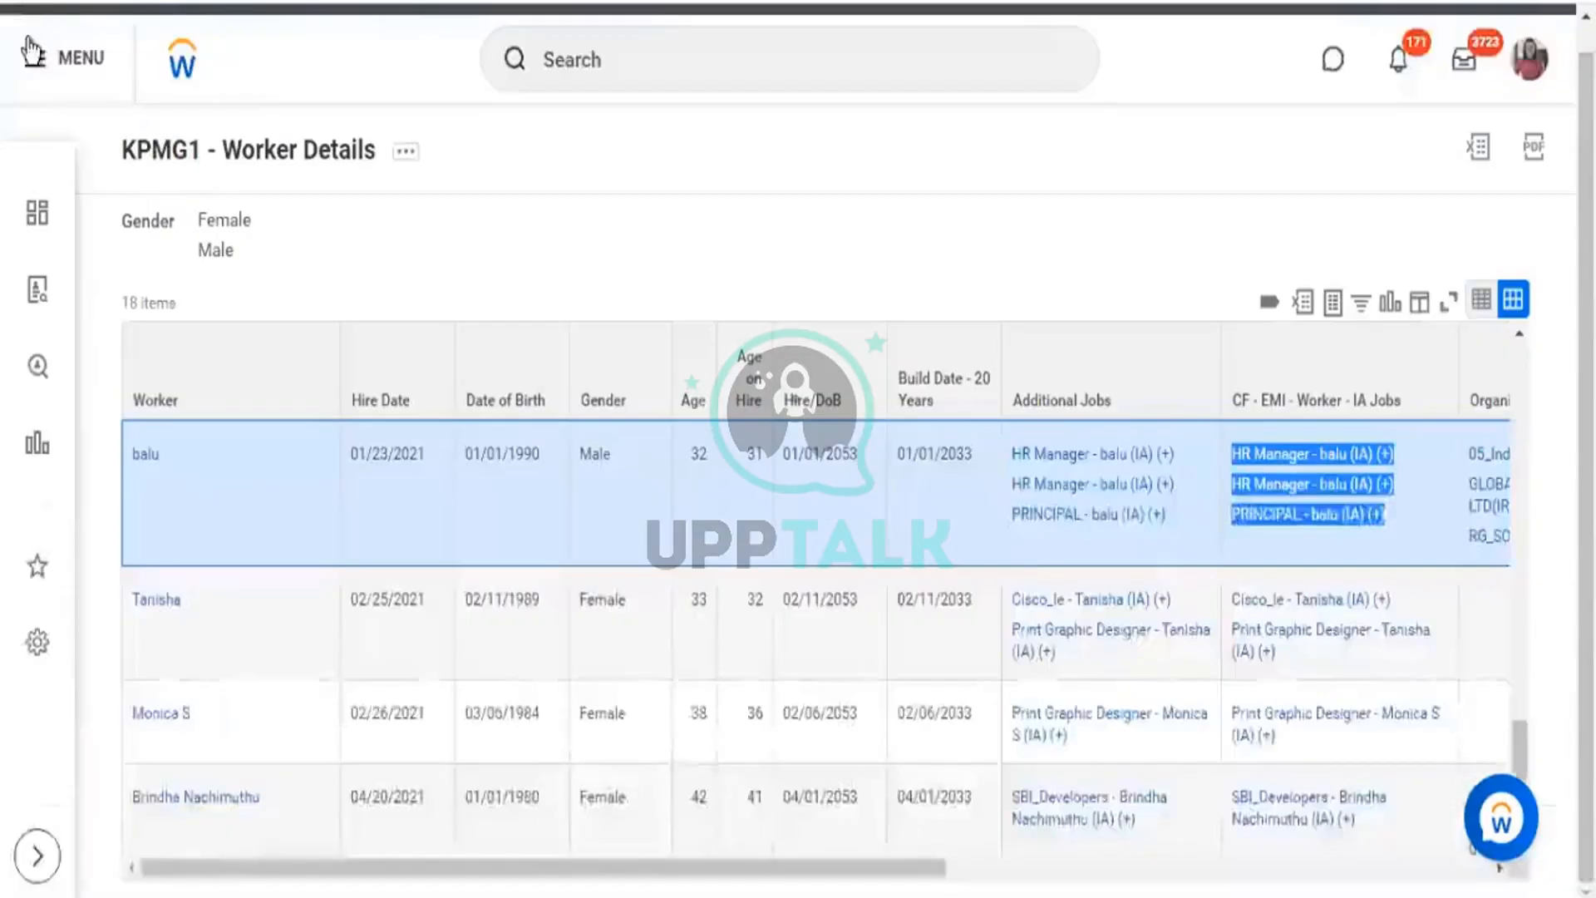
{"action": "left_click", "coordinate": [34, 55]}
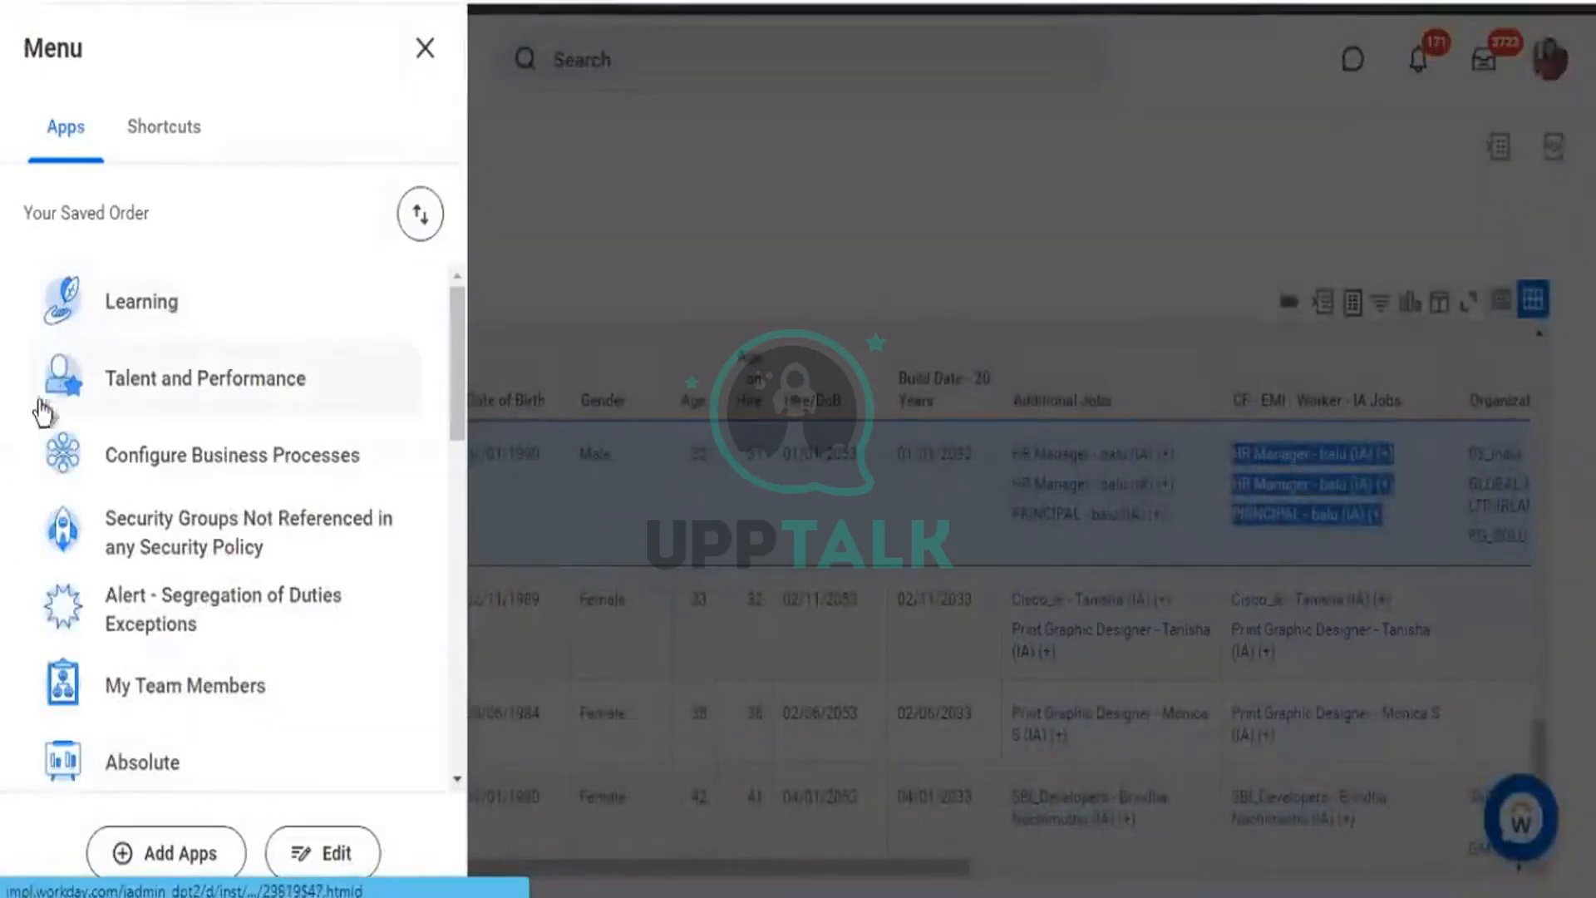
{"action": "scroll", "coordinate": [48, 637], "scroll_direction": "down", "scroll_amount": 3}
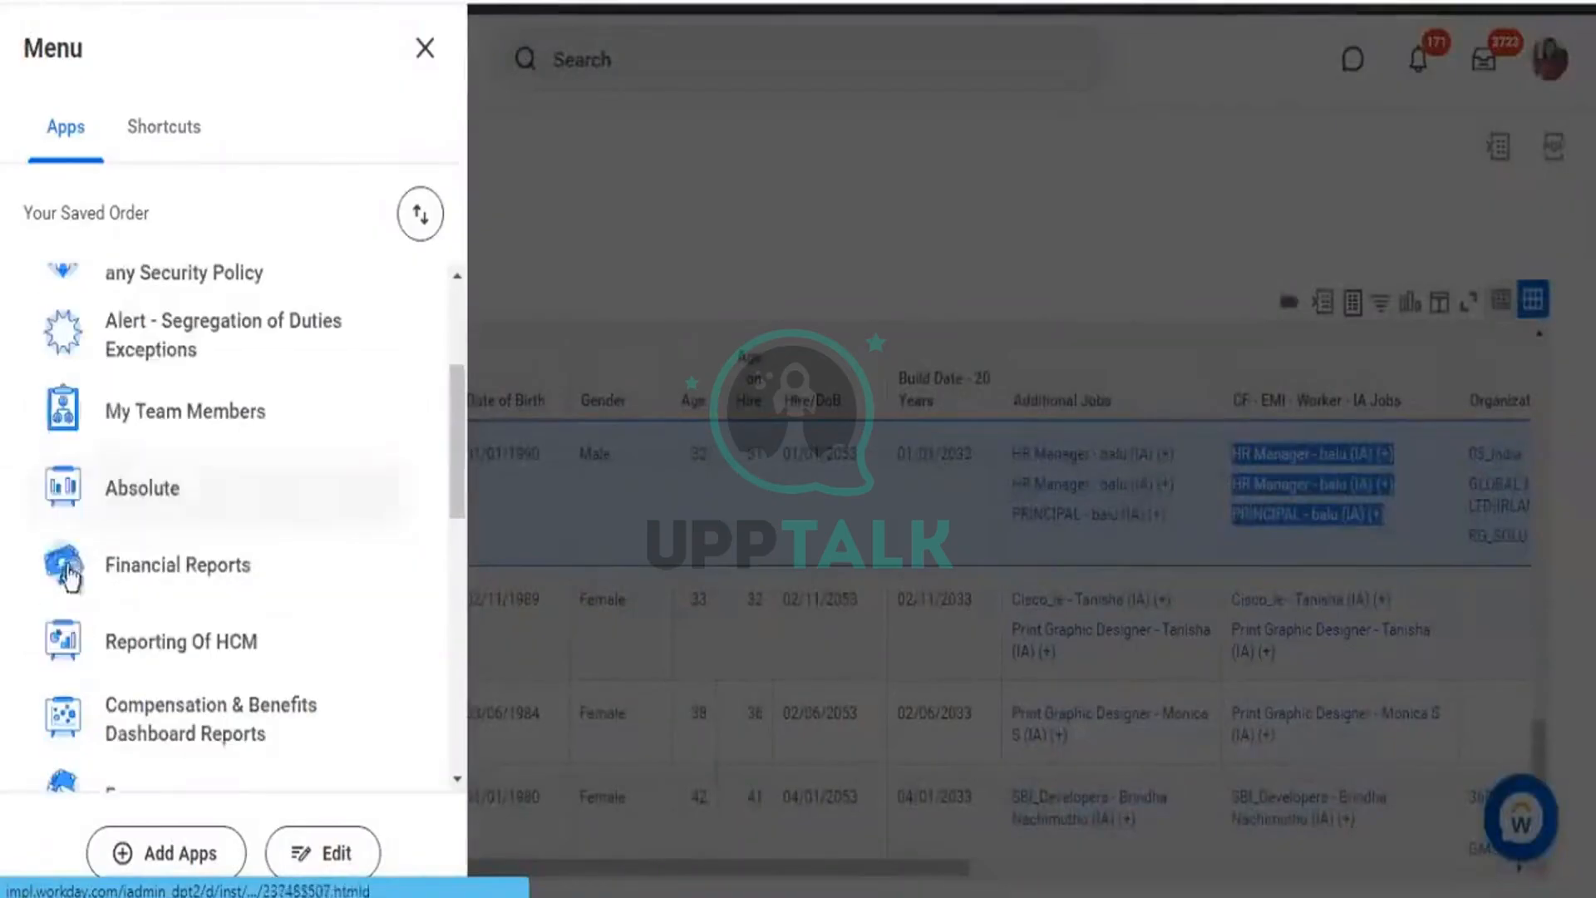
{"action": "scroll", "coordinate": [50, 637], "scroll_direction": "down", "scroll_amount": 10}
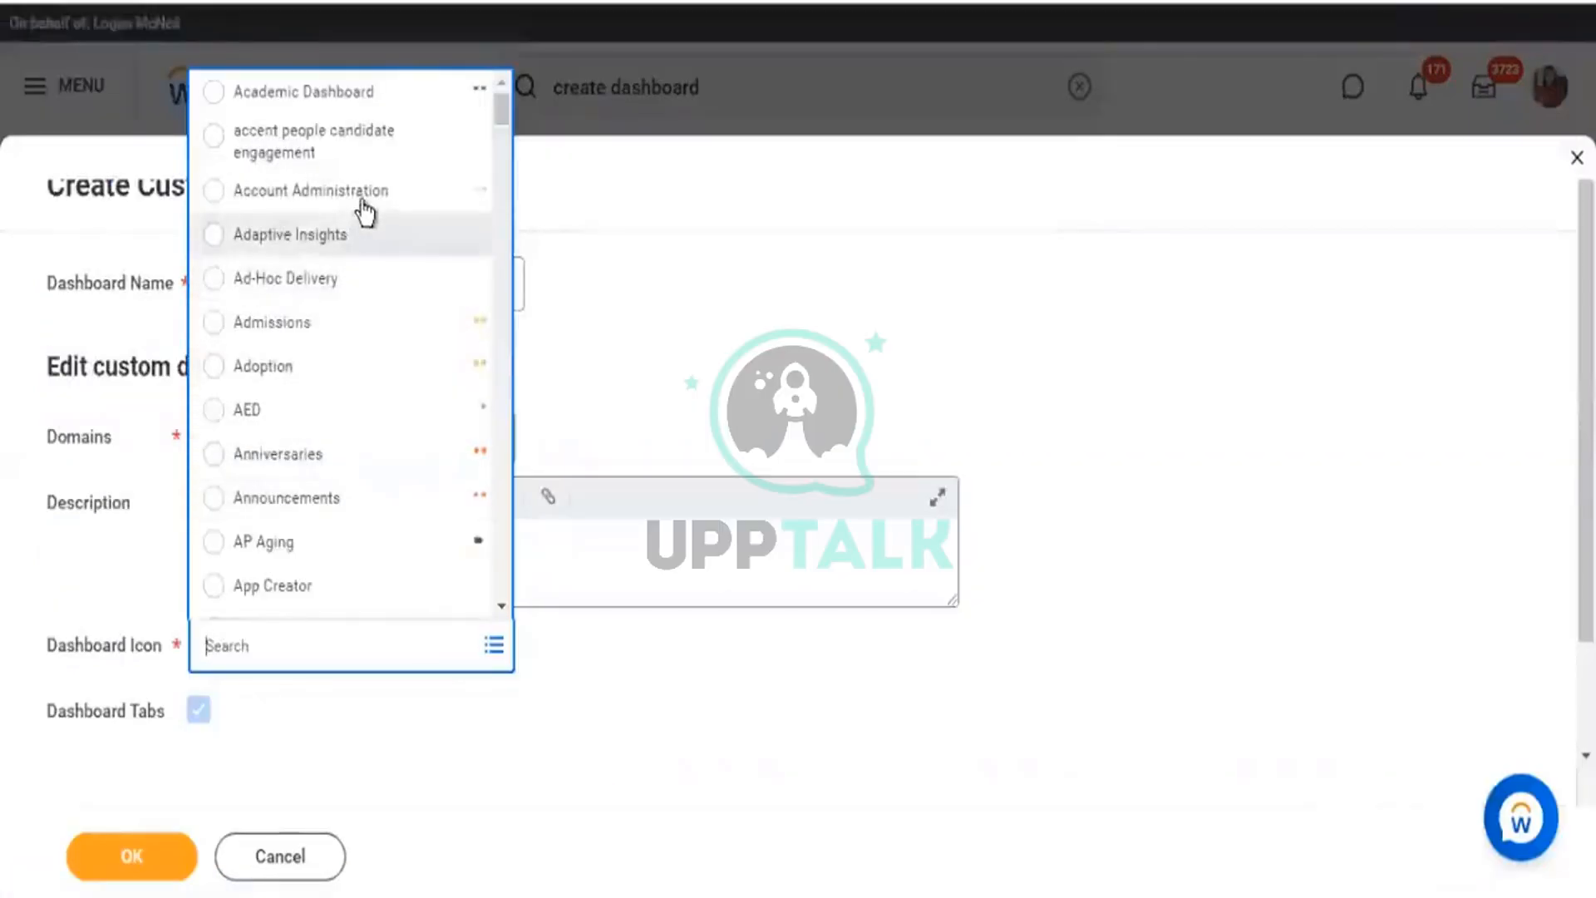
Pick Employee from the Dashboard Icon list for the KPMG 1 dashboard.
{"action": "scroll", "coordinate": [383, 275], "scroll_direction": "down", "scroll_amount": 3}
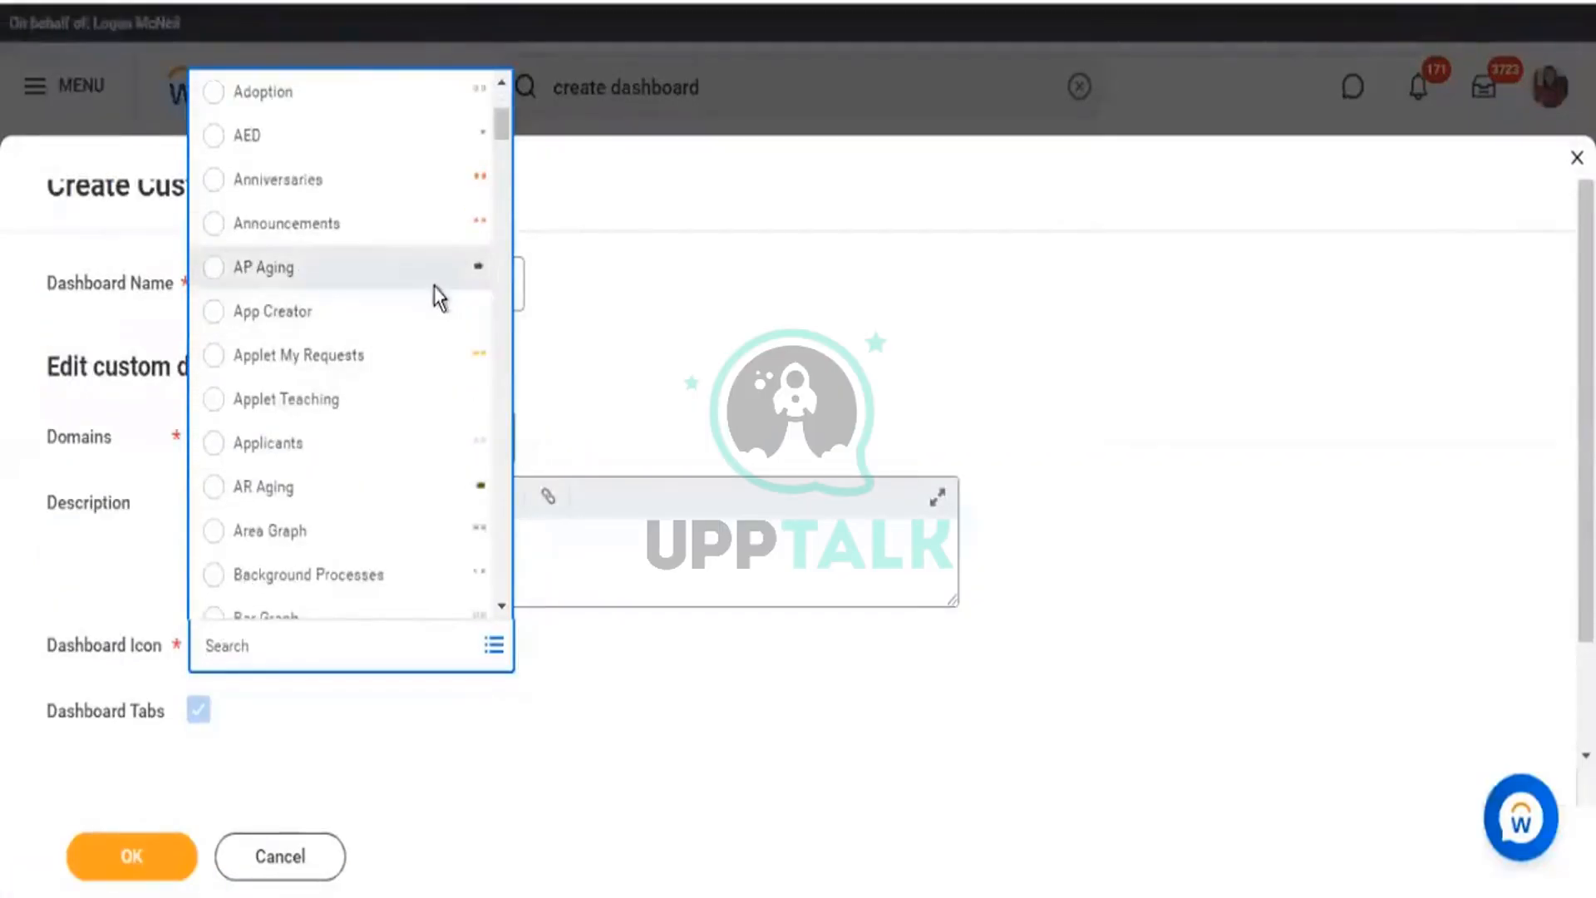
{"action": "scroll", "coordinate": [436, 299], "scroll_direction": "down", "scroll_amount": 9}
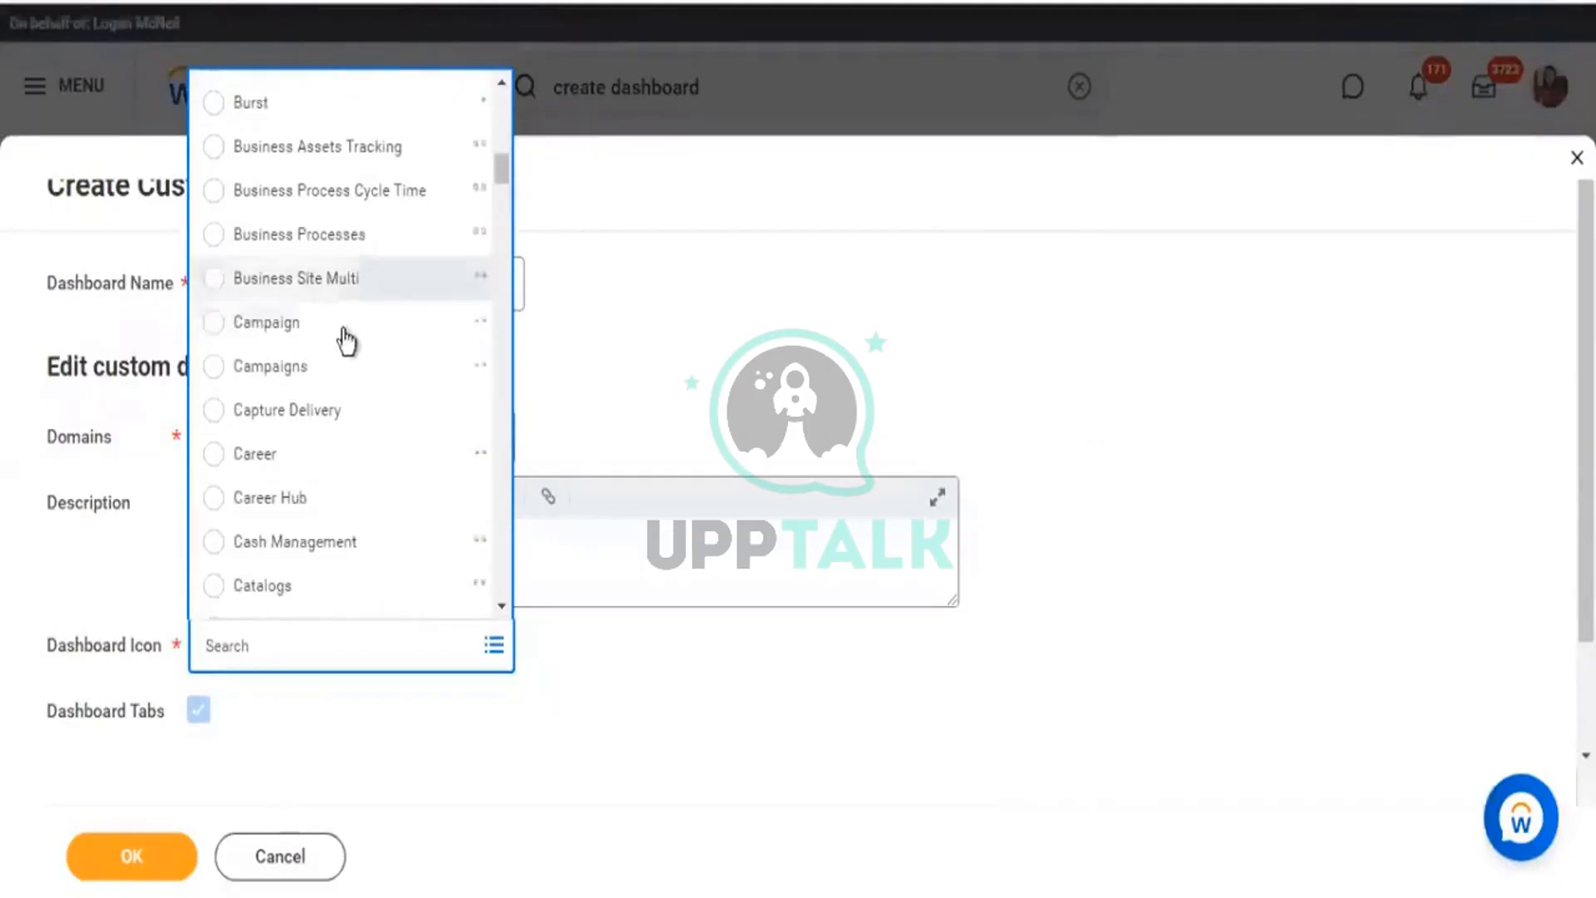
{"action": "scroll", "coordinate": [343, 337], "scroll_direction": "down", "scroll_amount": 3}
{"action": "scroll", "coordinate": [349, 333], "scroll_direction": "down", "scroll_amount": 2}
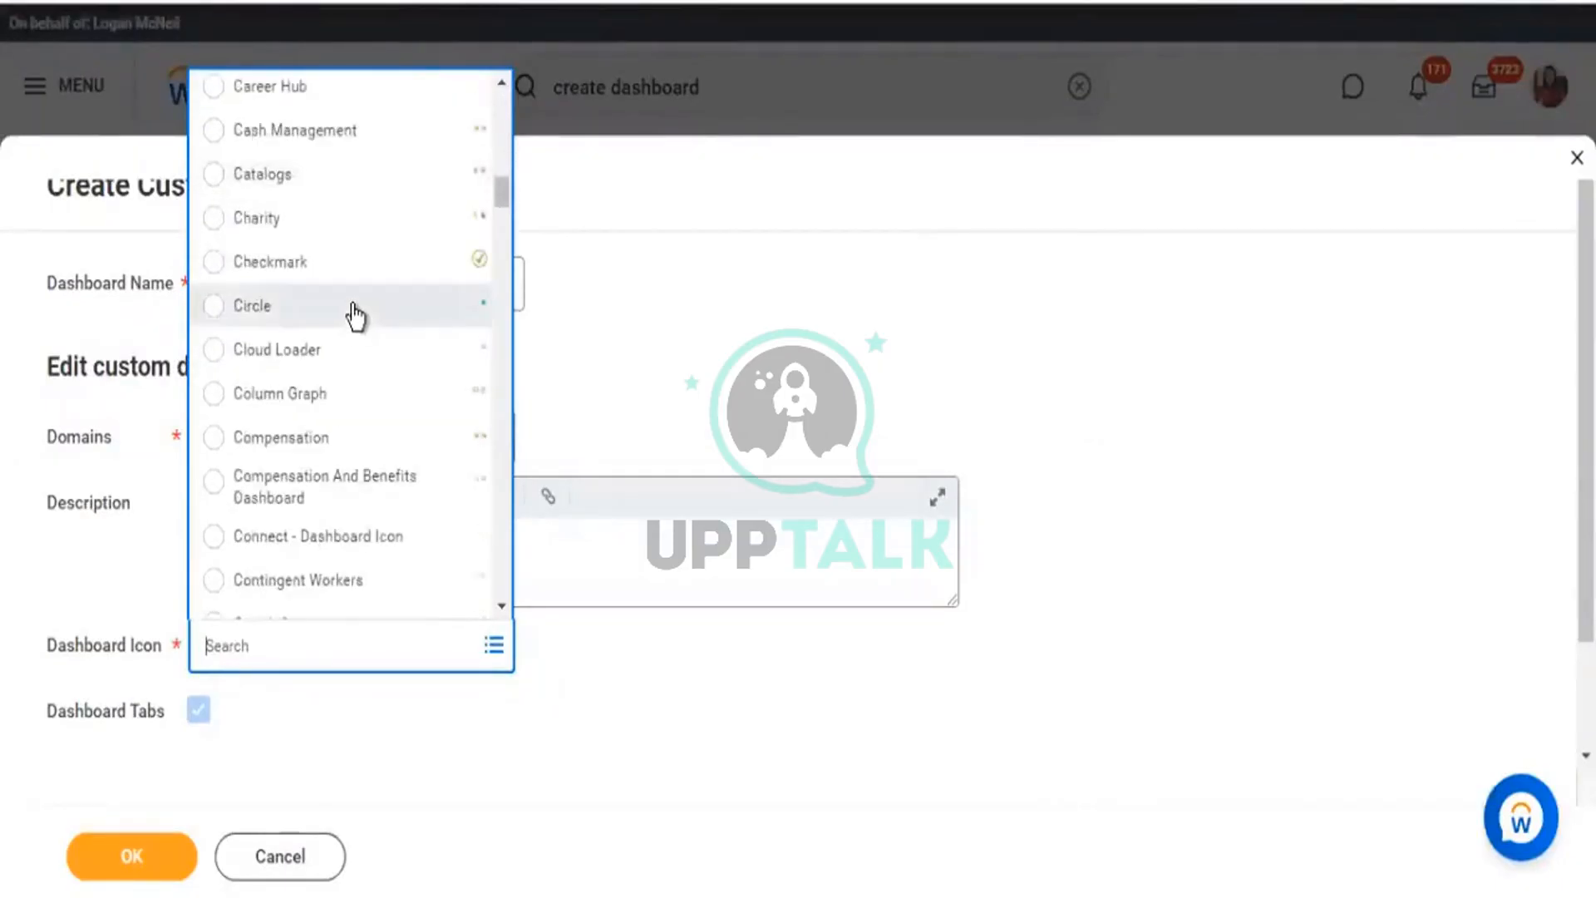
{"action": "scroll", "coordinate": [356, 331], "scroll_direction": "down", "scroll_amount": 2}
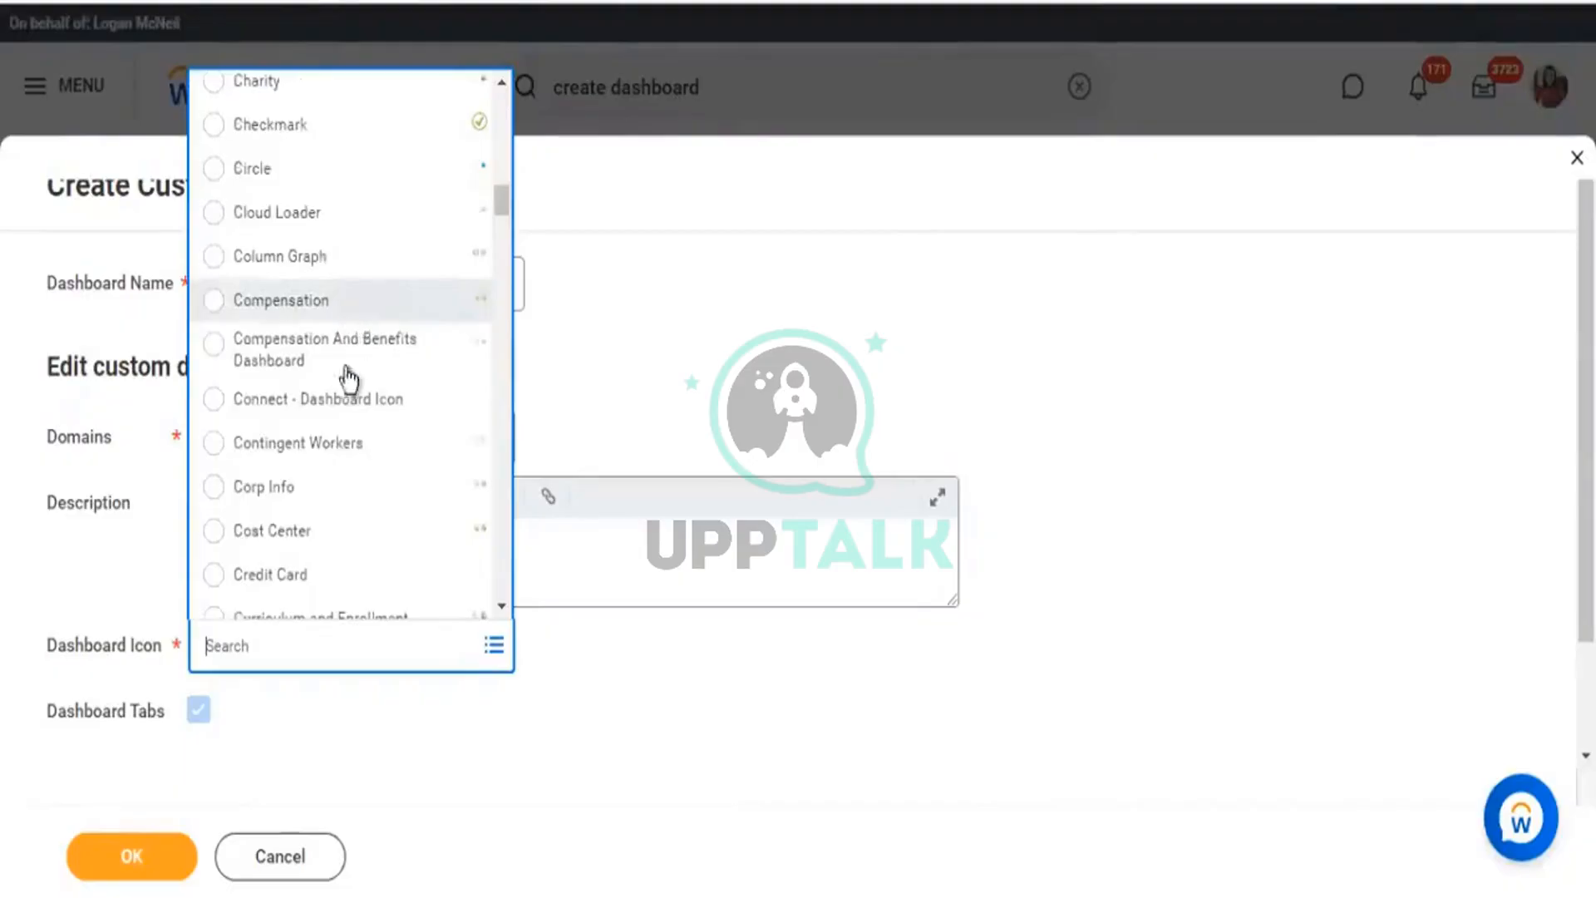
{"action": "scroll", "coordinate": [339, 445], "scroll_direction": "down", "scroll_amount": 4}
{"action": "scroll", "coordinate": [338, 437], "scroll_direction": "down", "scroll_amount": 5}
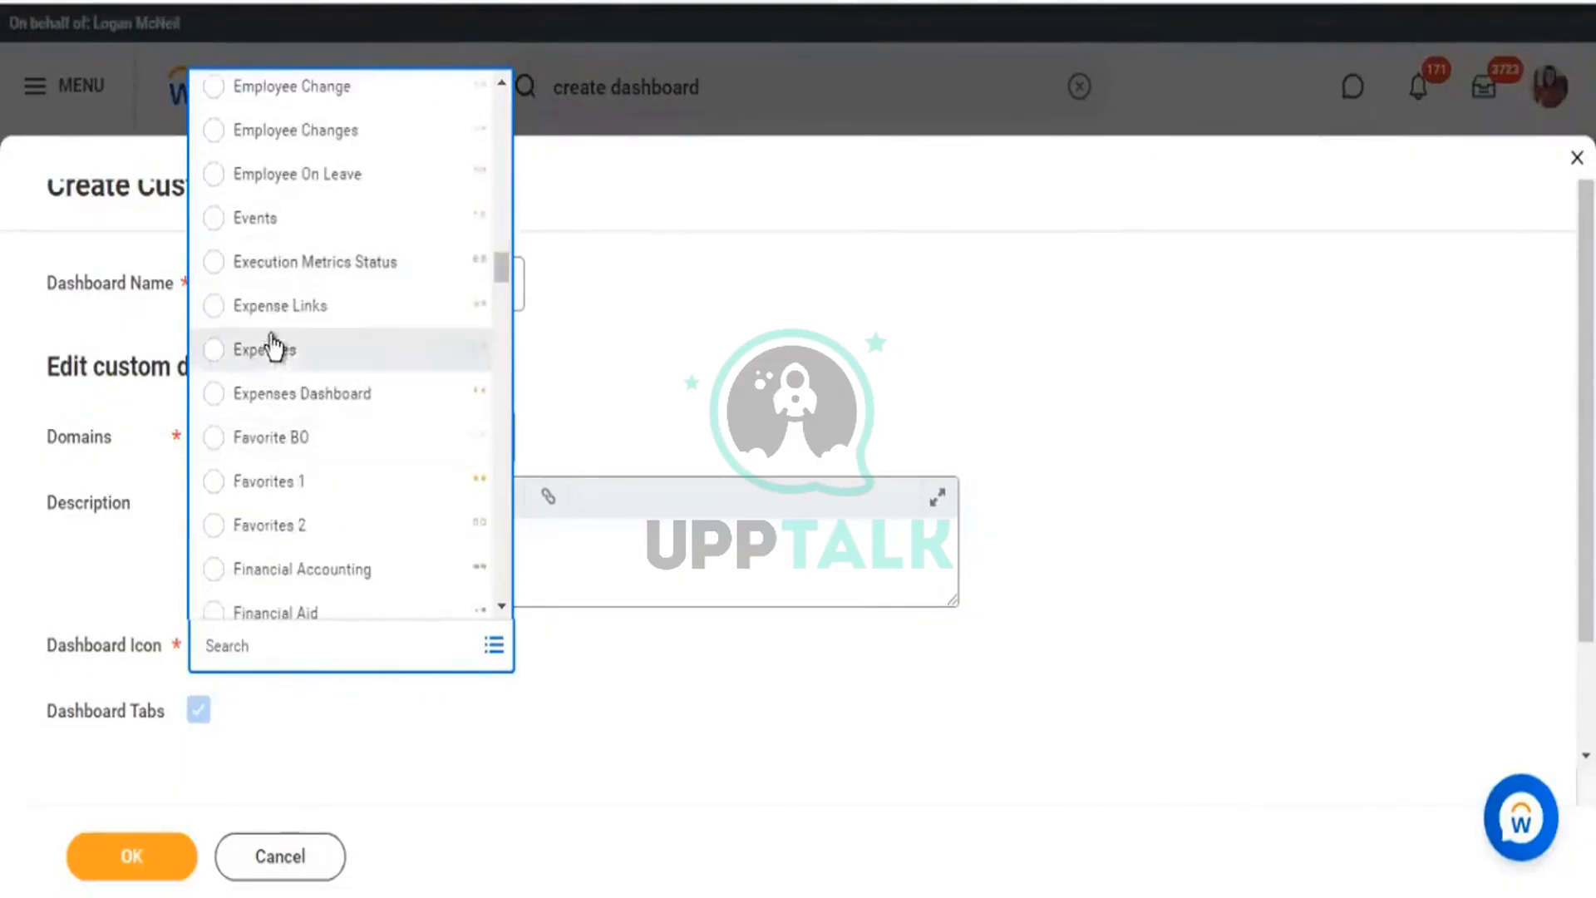
{"action": "scroll", "coordinate": [299, 312], "scroll_direction": "up", "scroll_amount": 1}
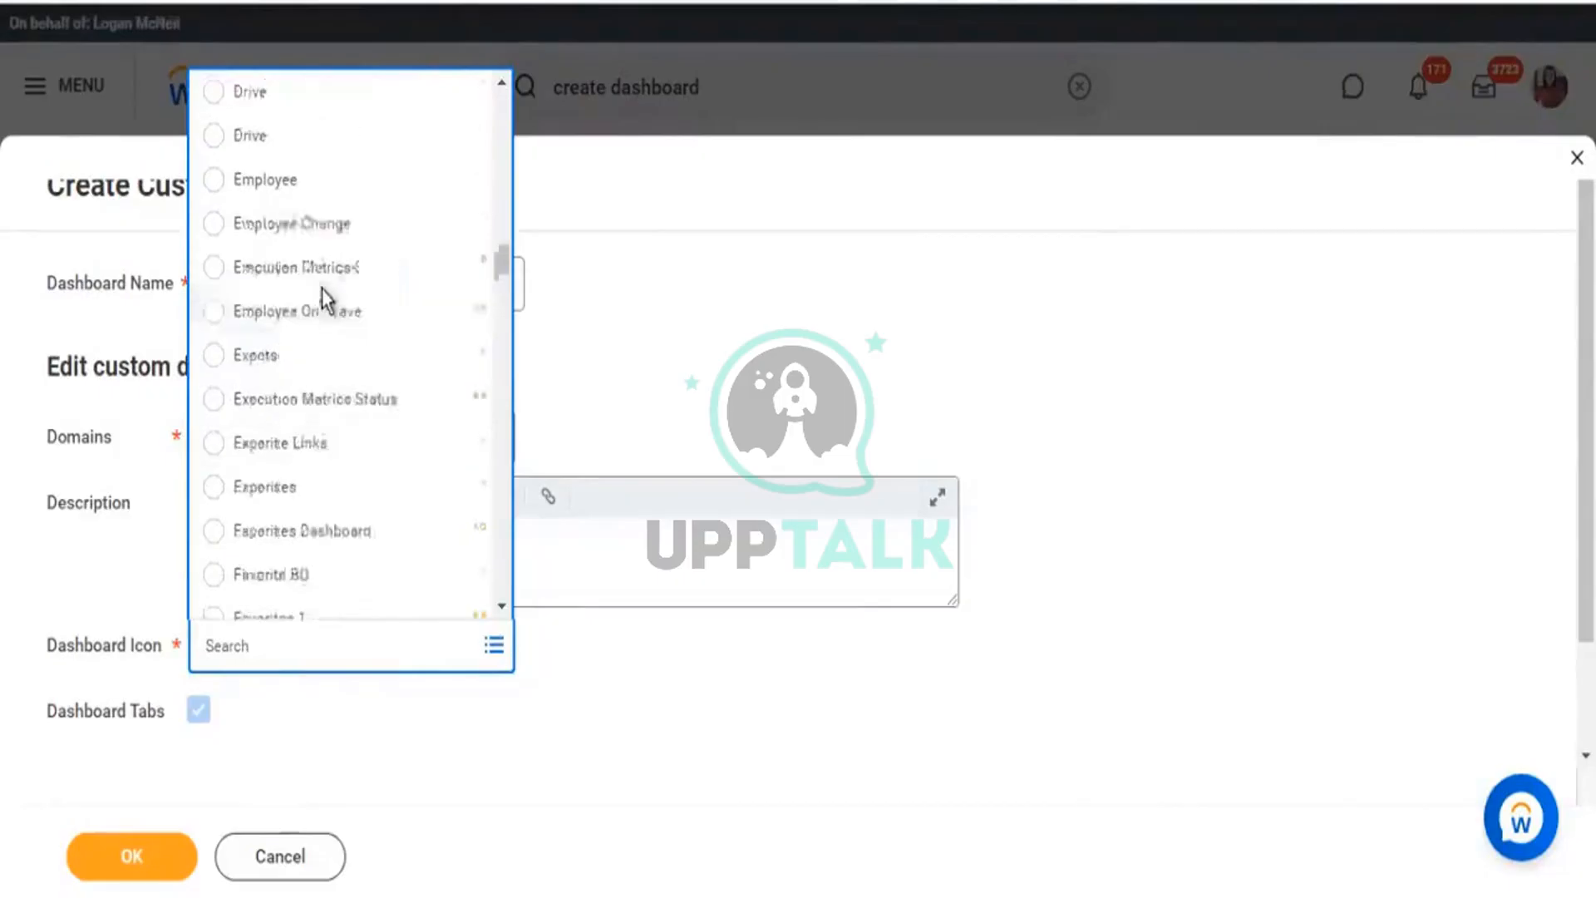
{"action": "left_click", "coordinate": [258, 180]}
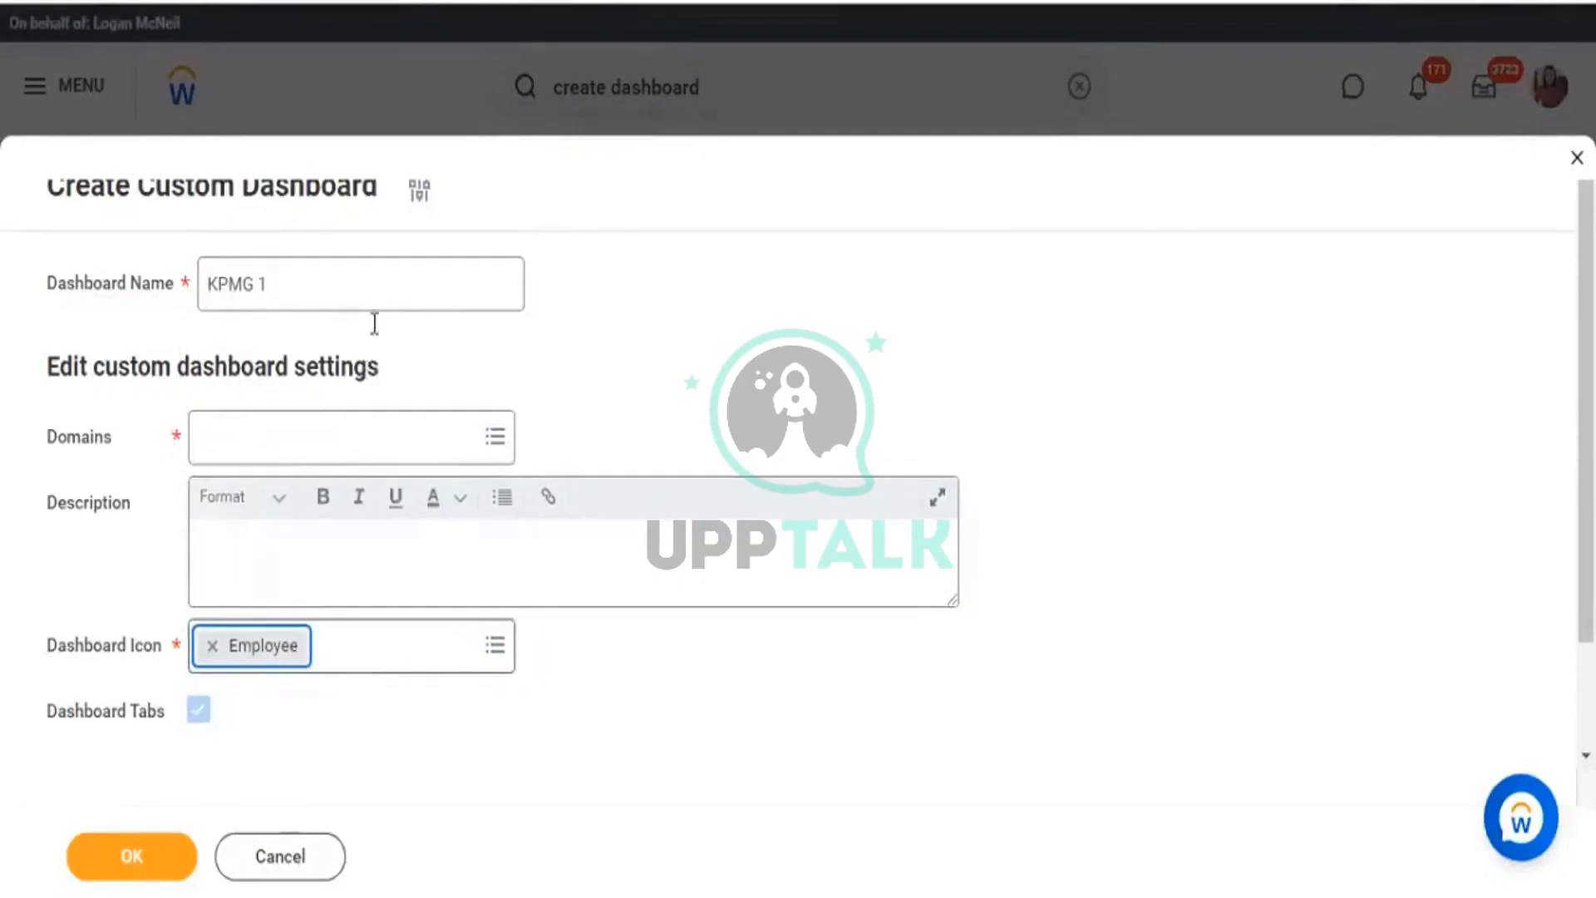
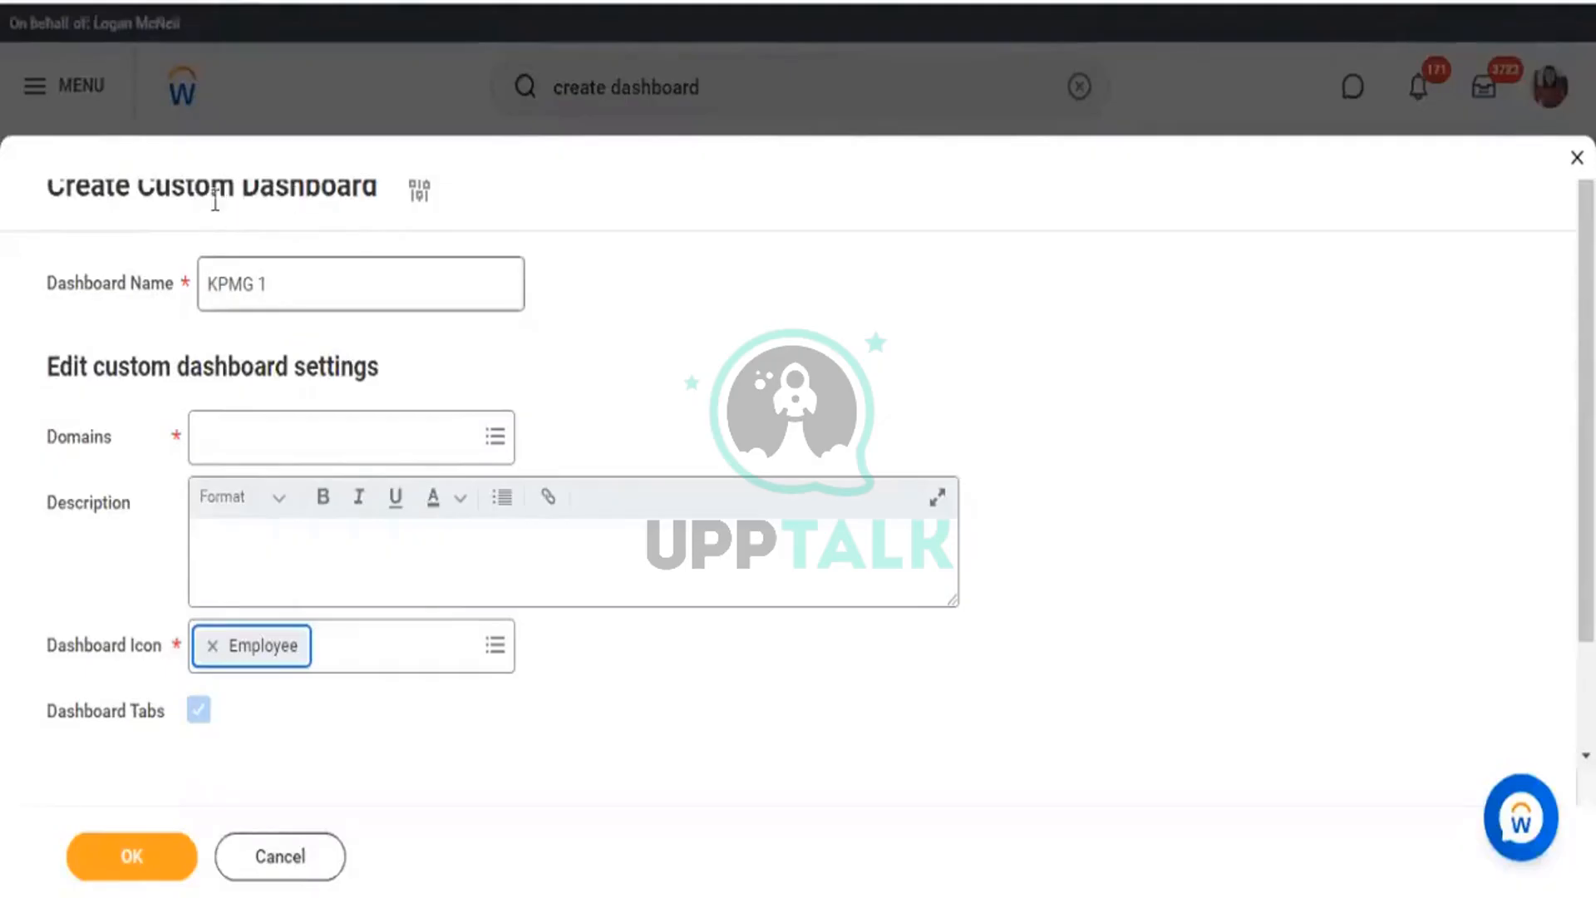
Search 'worker data' in Domains and add Worker Data: Worker Summary Reports to KPMG 1.
{"action": "left_click_drag", "start_coordinate": [168, 194], "coordinate": [329, 223]}
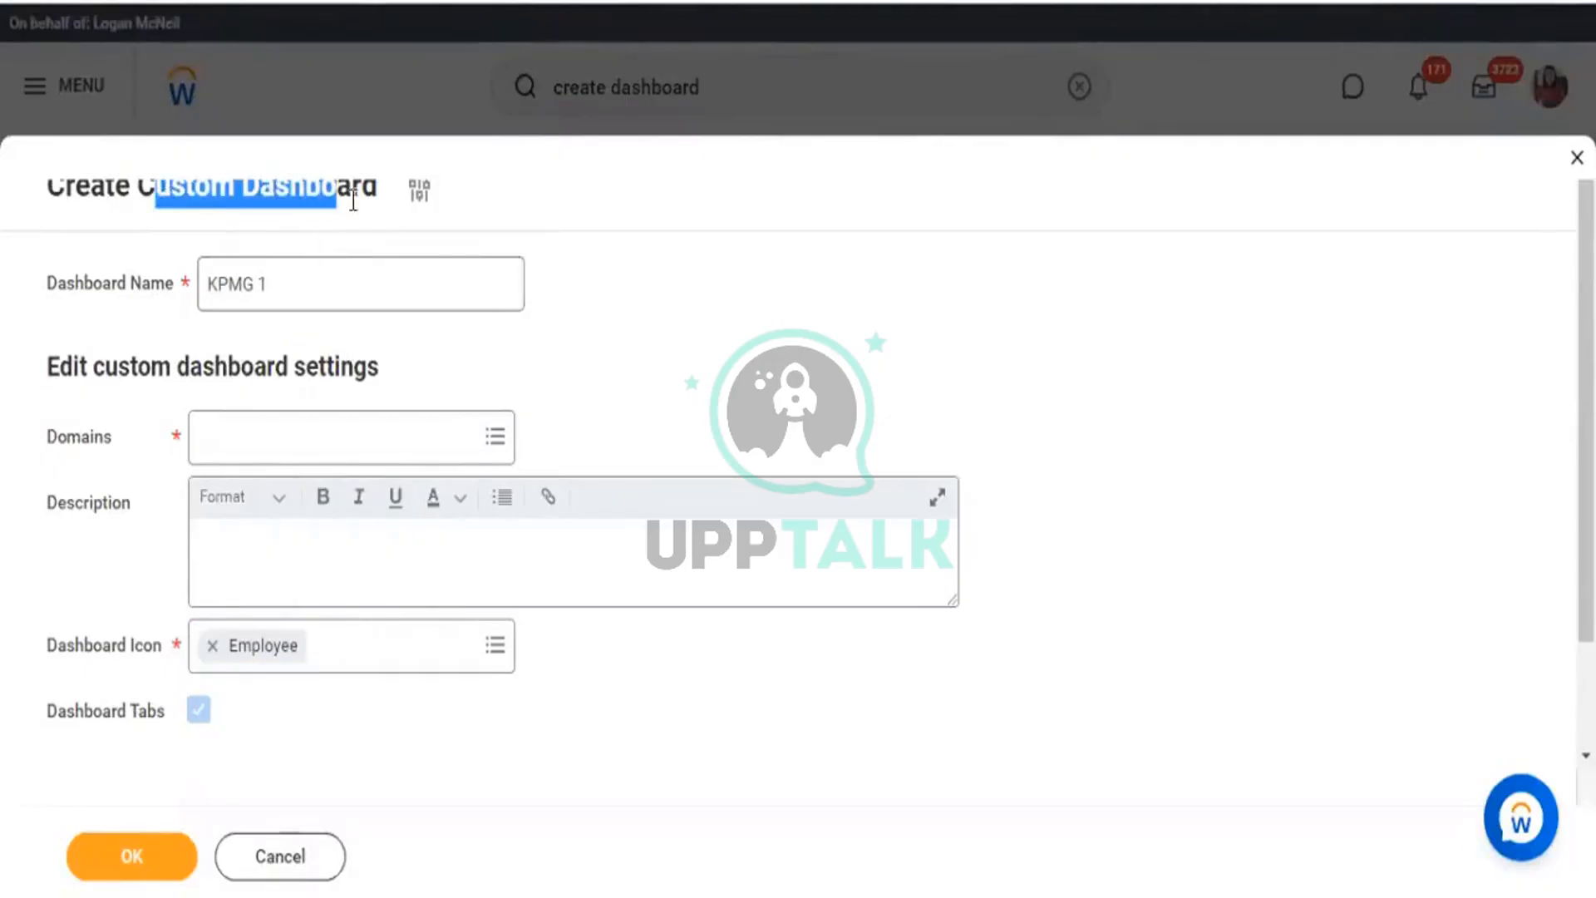
{"action": "left_click_drag", "start_coordinate": [94, 439], "coordinate": [56, 439]}
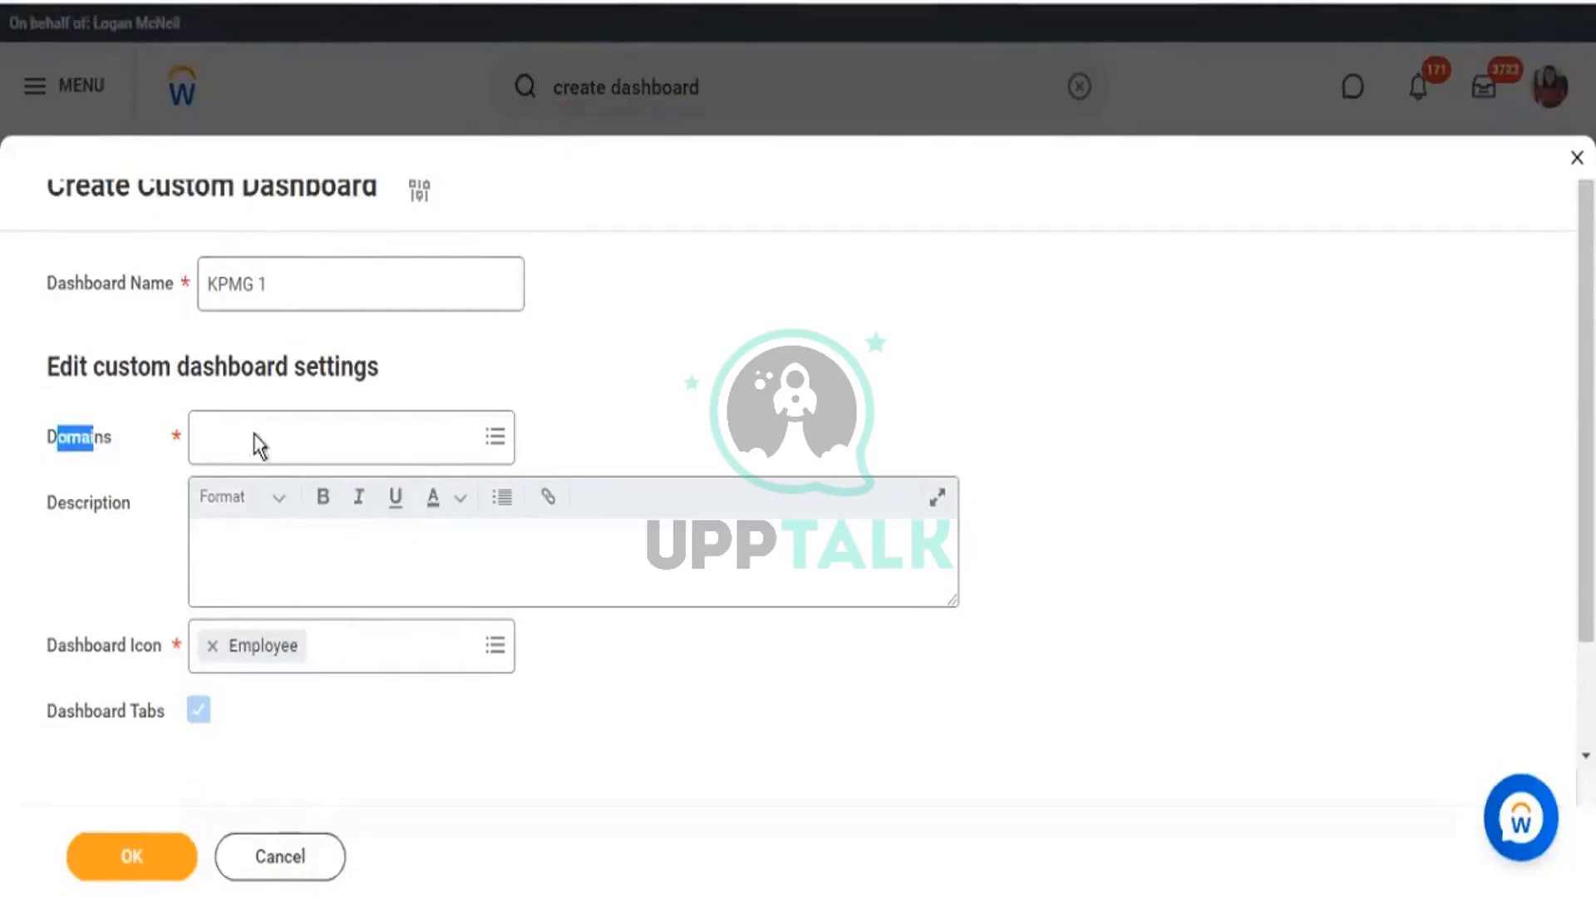
{"action": "left_click", "coordinate": [257, 439]}
{"action": "type", "text": "w"}
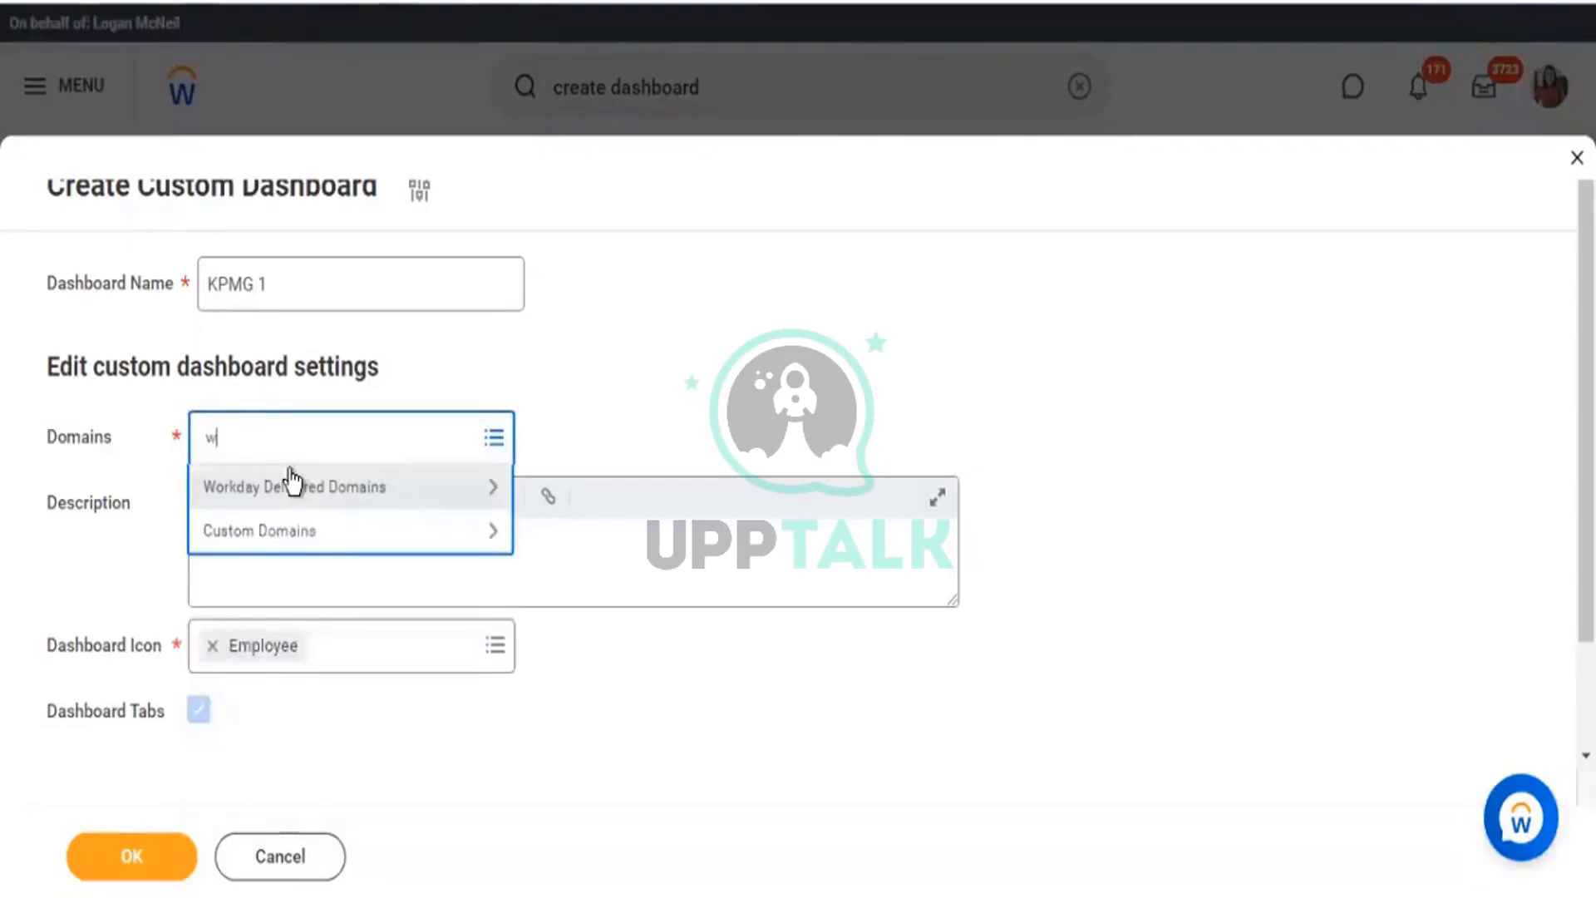
{"action": "type", "text": "orkder date"}
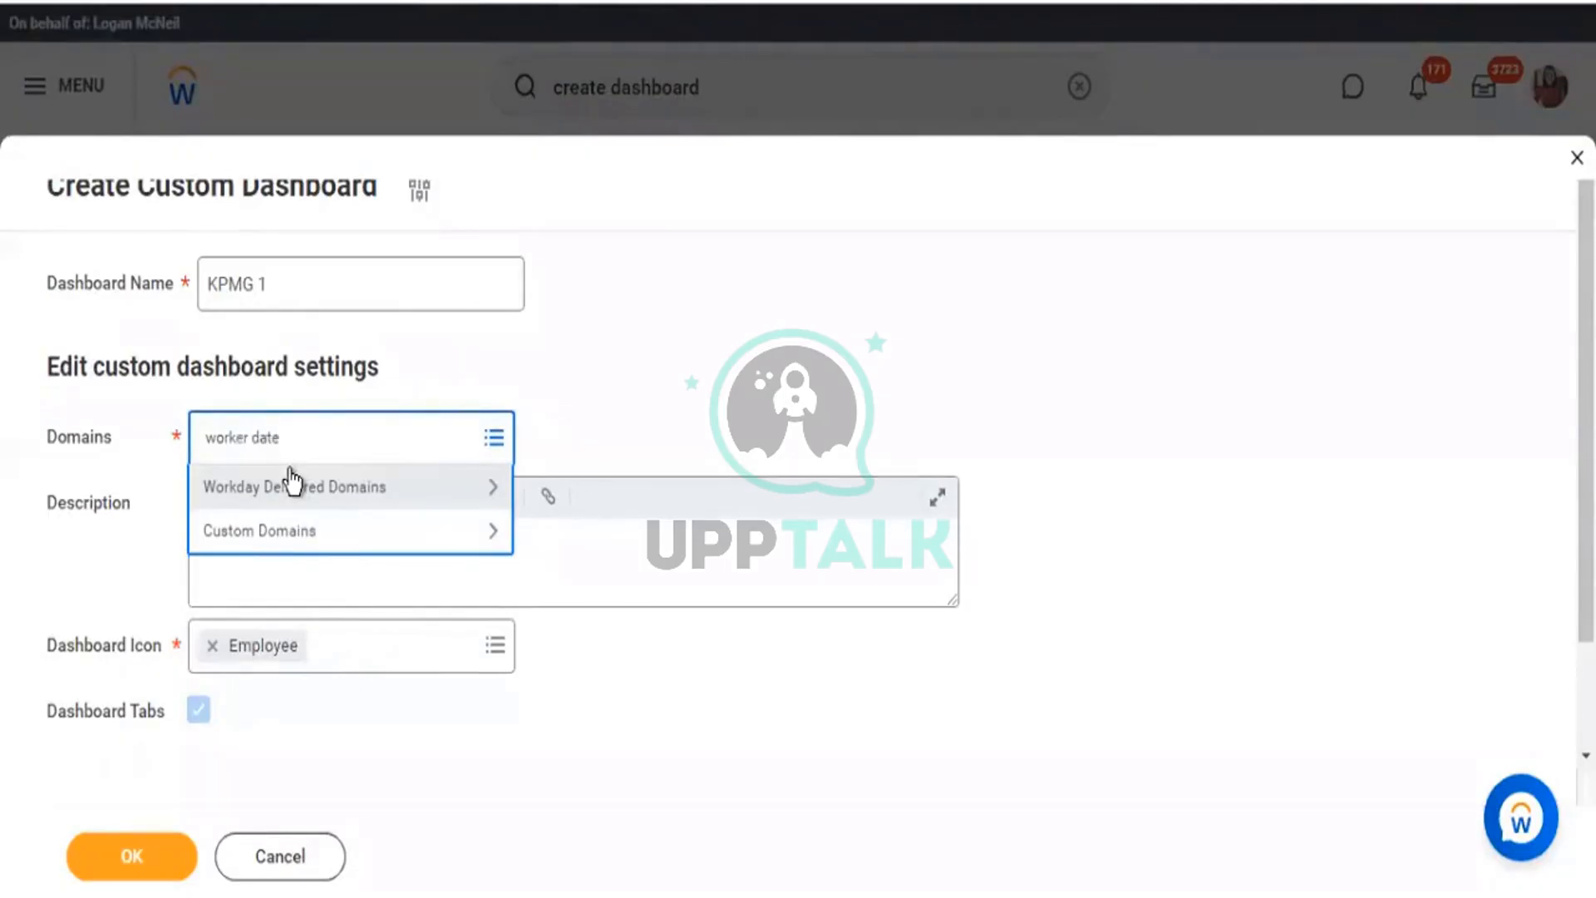
{"action": "key", "text": "BackSpace"}
{"action": "type", "text": "a"}
{"action": "key", "text": "Return"}
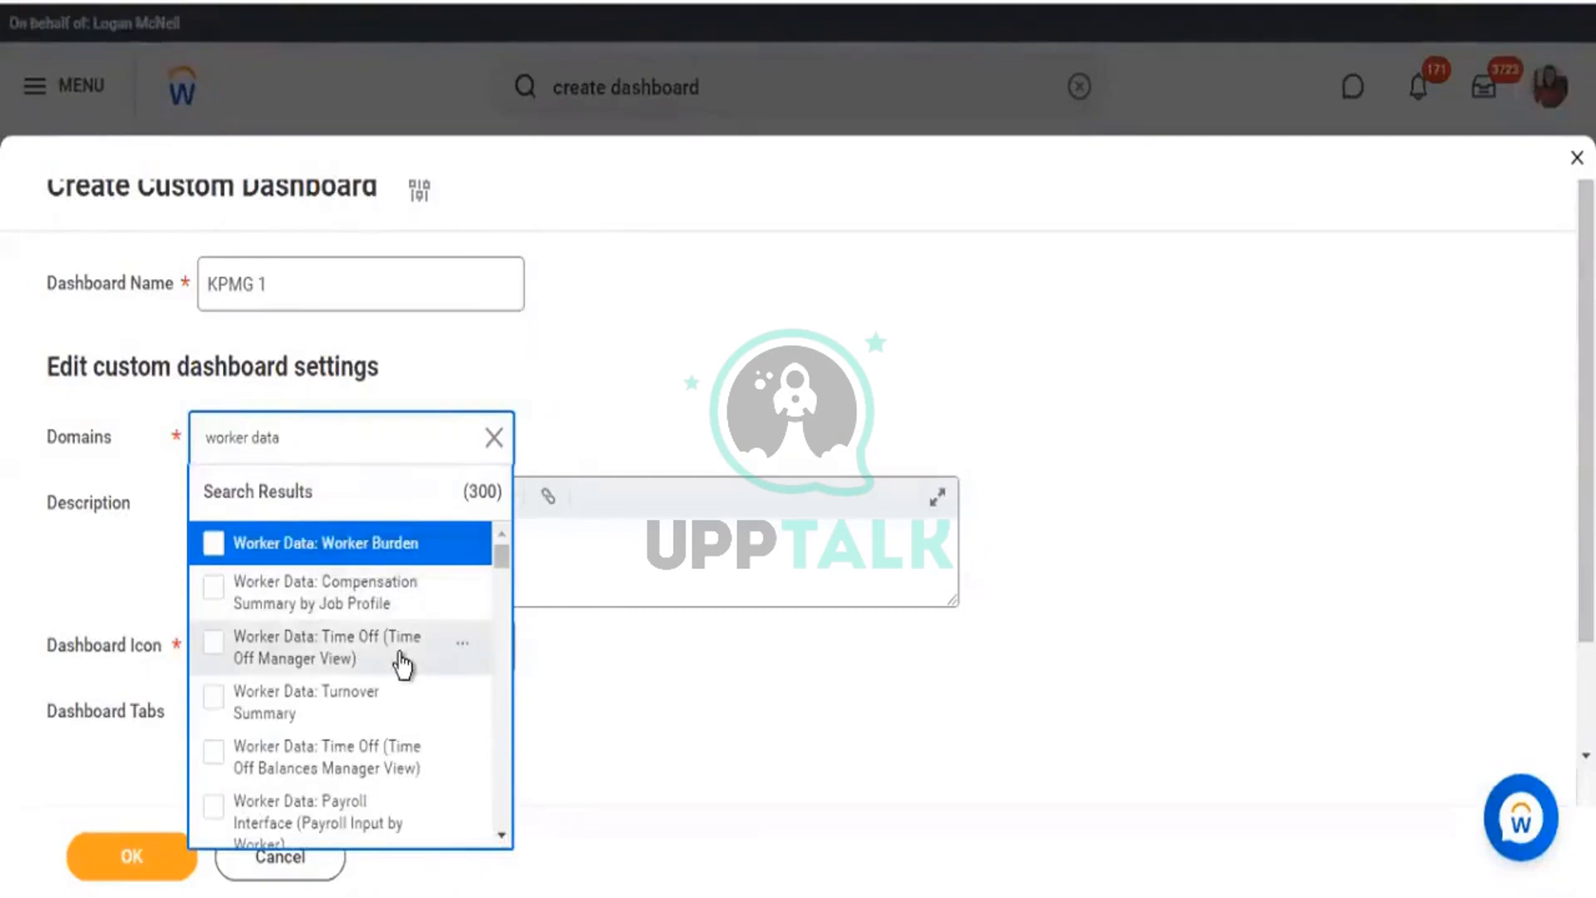
{"action": "scroll", "coordinate": [404, 661], "scroll_direction": "down", "scroll_amount": 4}
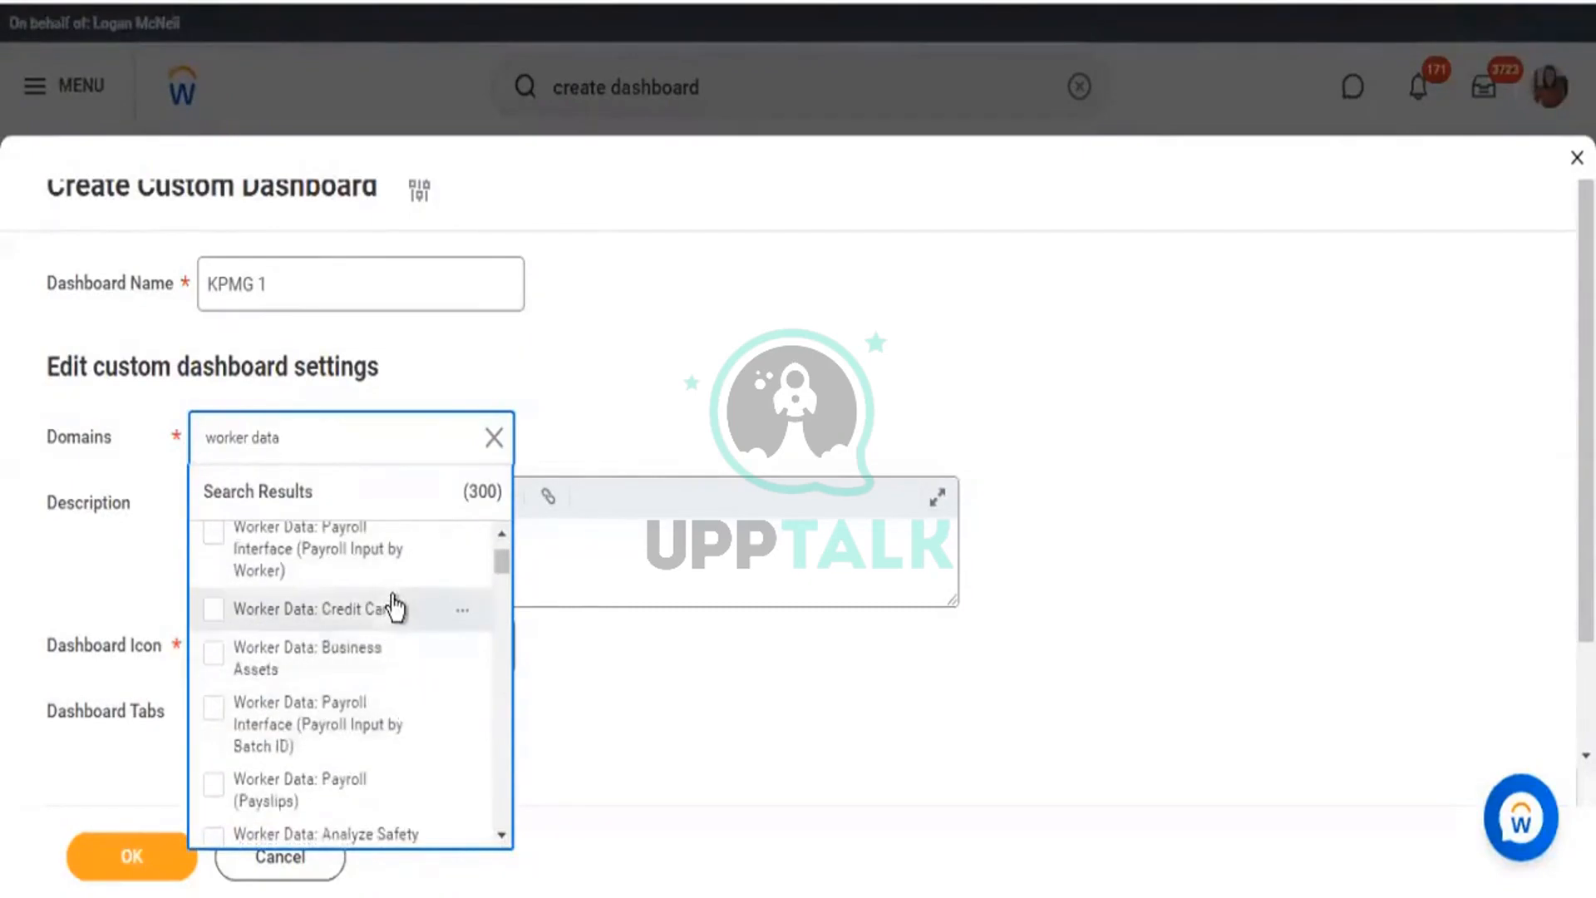
{"action": "scroll", "coordinate": [403, 623], "scroll_direction": "down", "scroll_amount": 2}
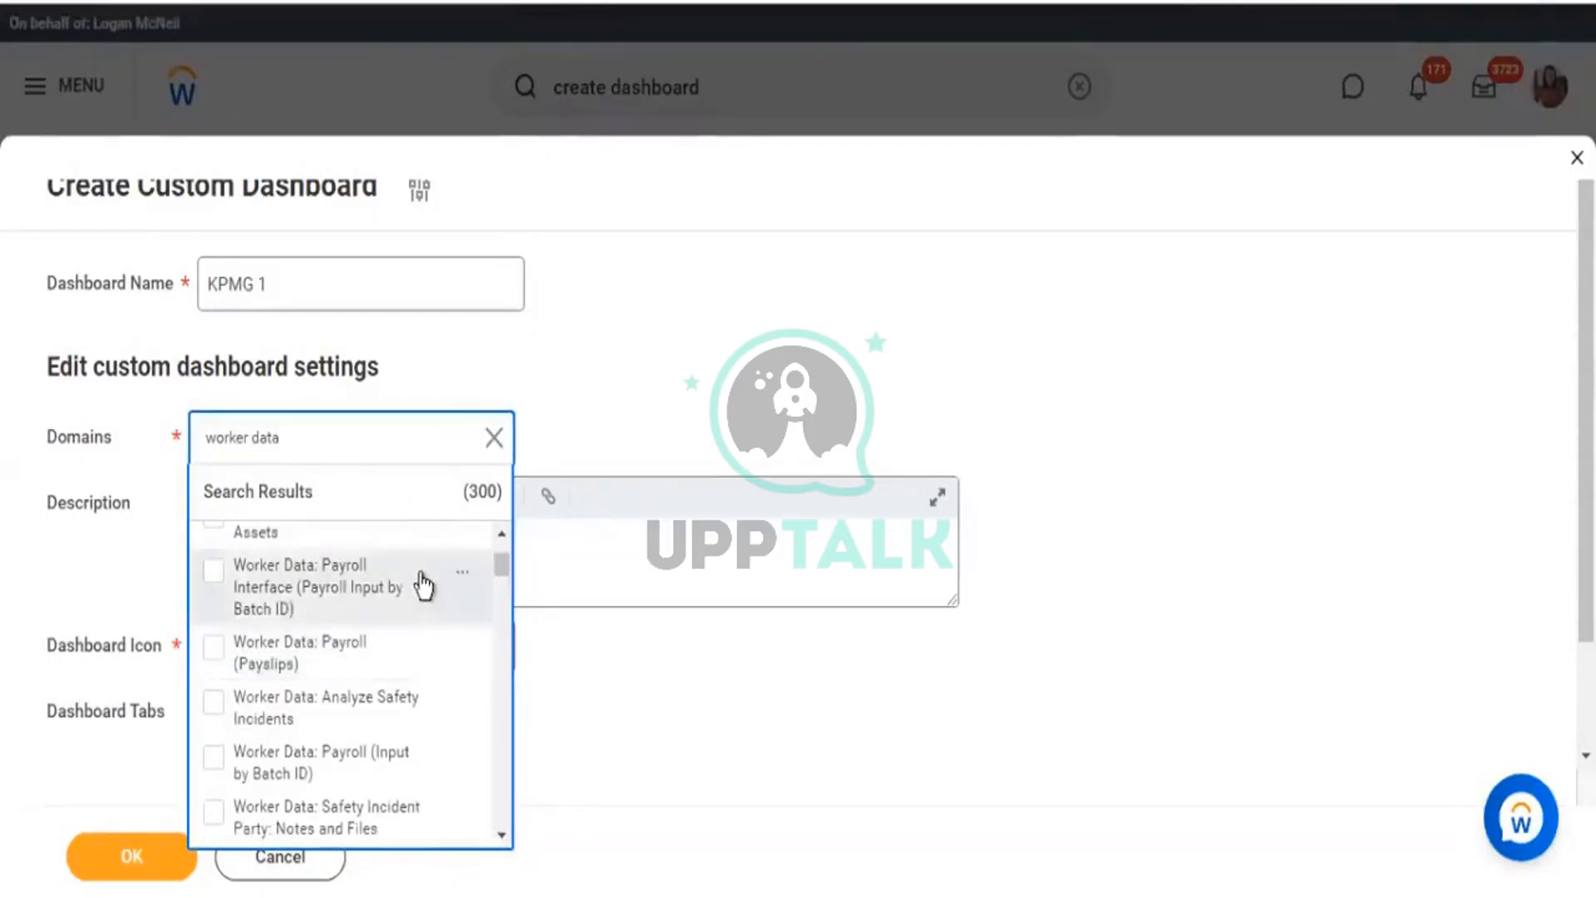
{"action": "scroll", "coordinate": [407, 628], "scroll_direction": "down", "scroll_amount": 2}
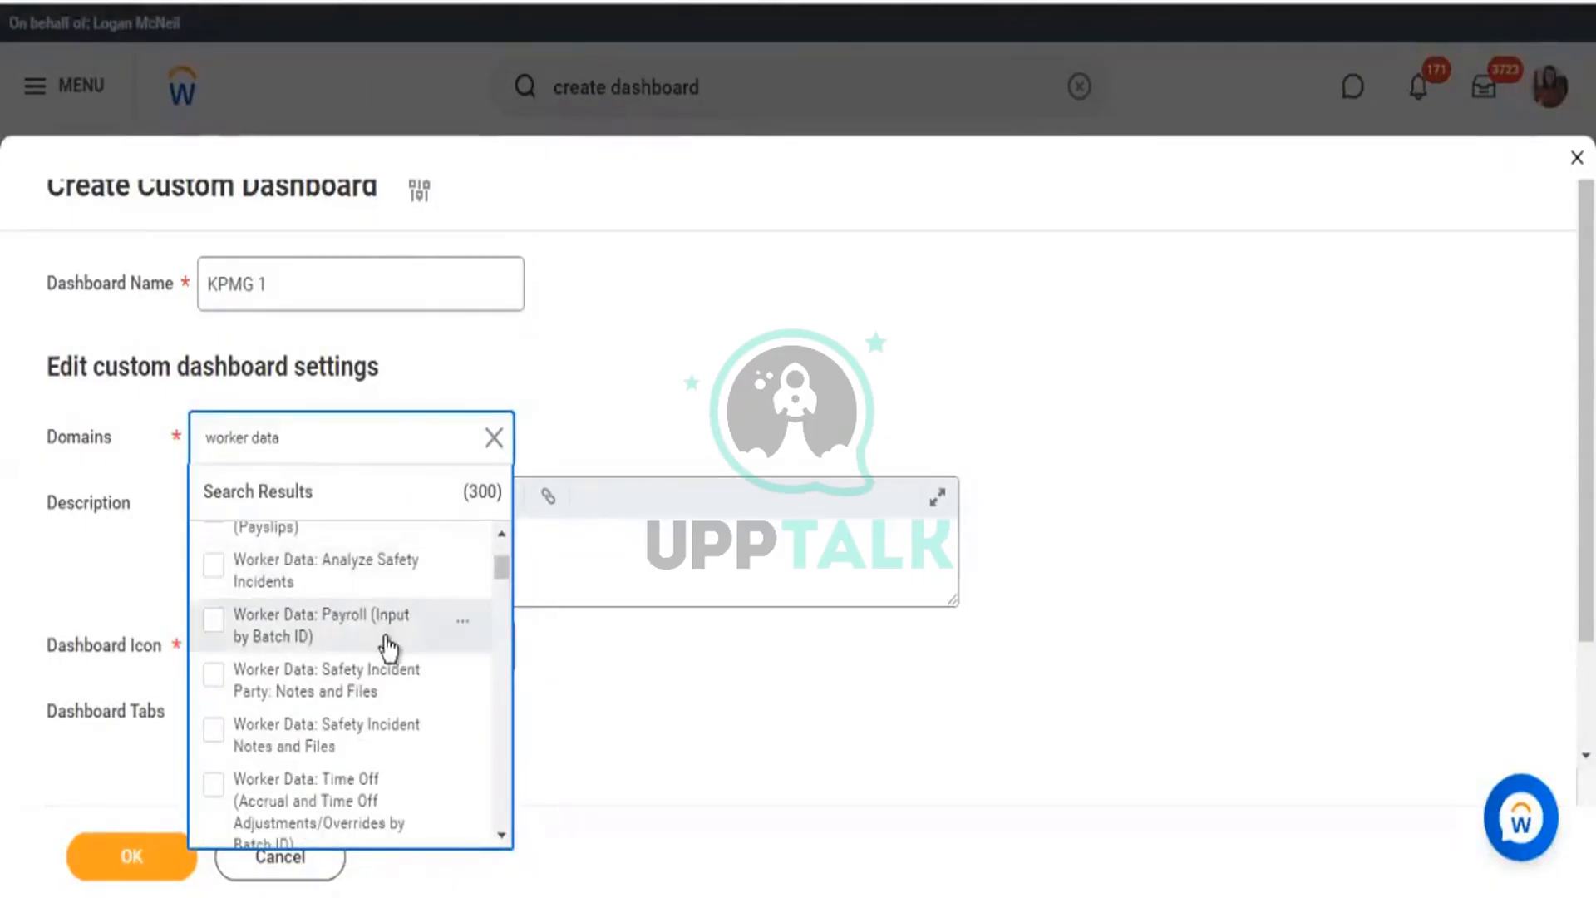
{"action": "scroll", "coordinate": [399, 627], "scroll_direction": "down", "scroll_amount": 4}
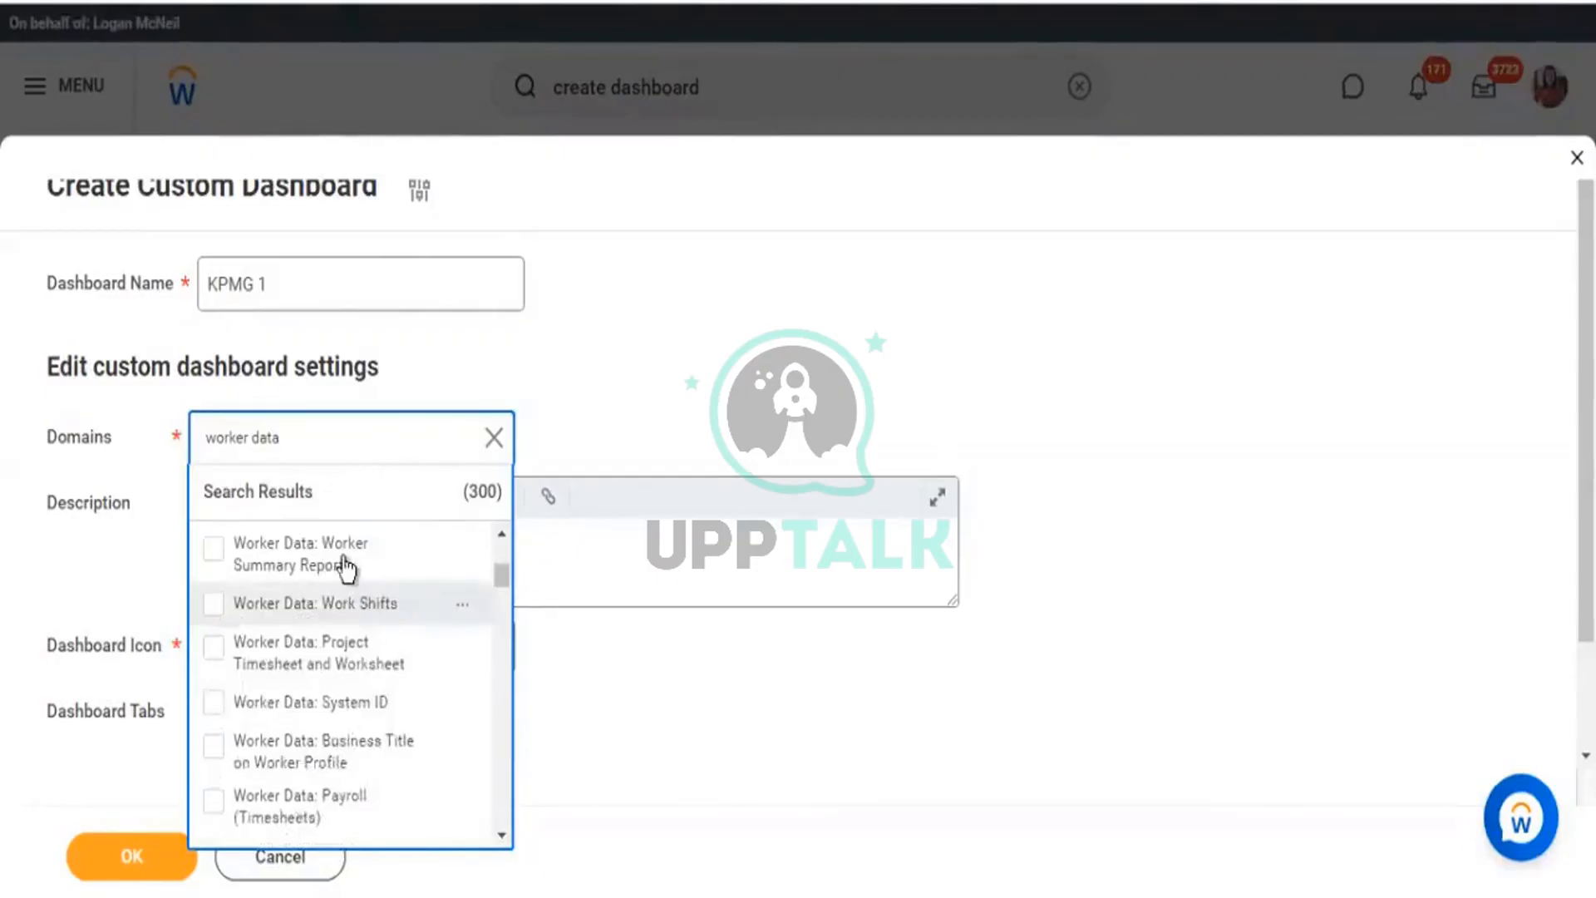
{"action": "left_click", "coordinate": [341, 566]}
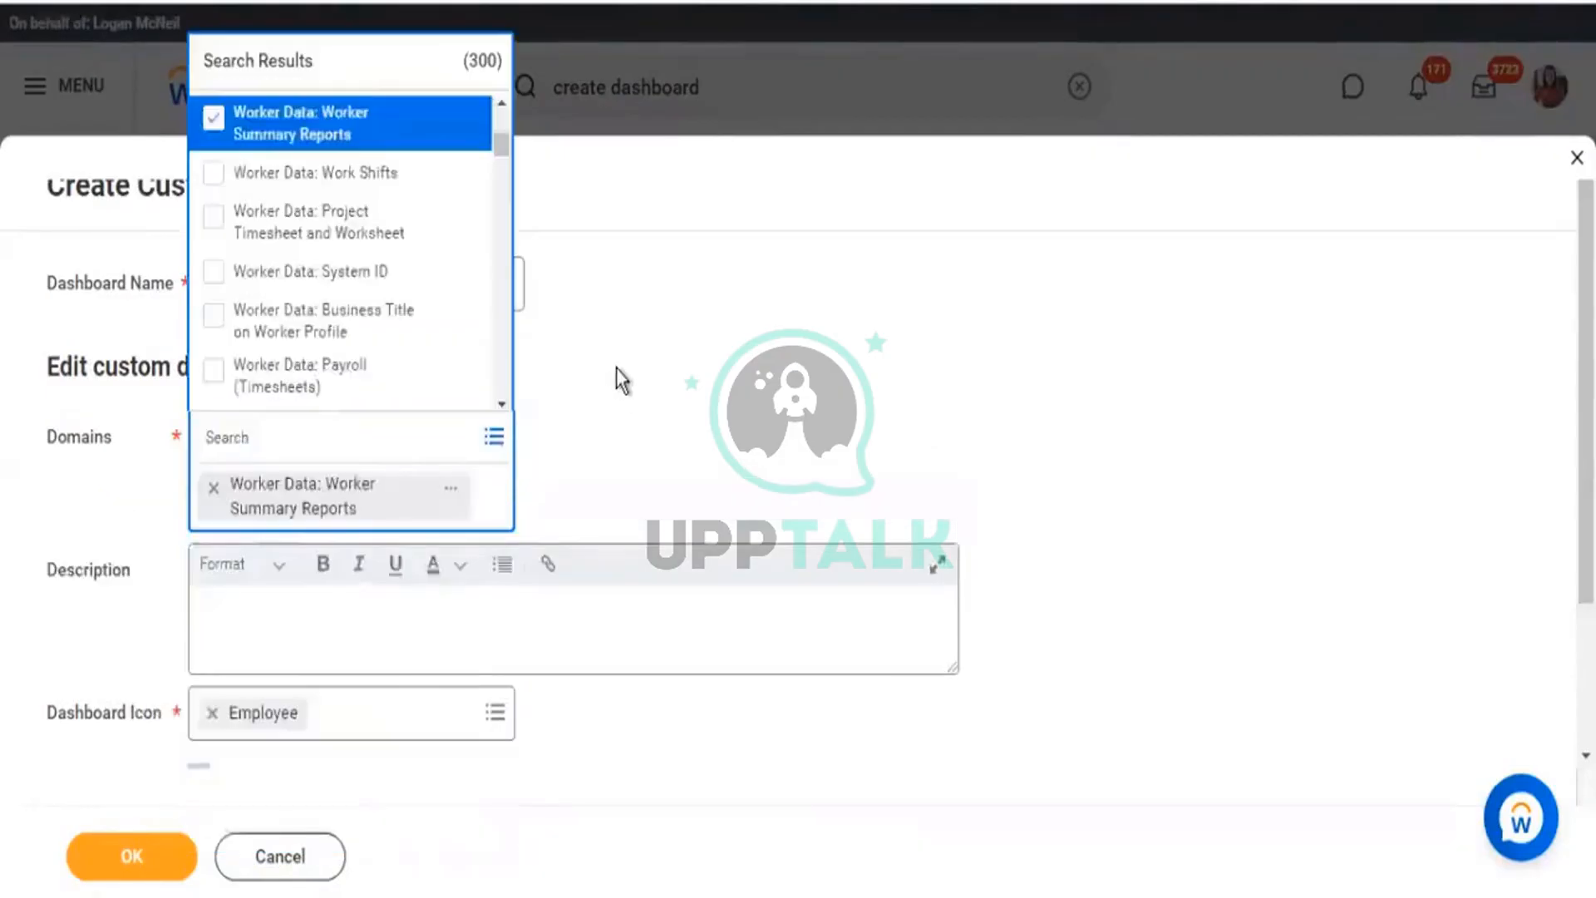
{"action": "left_click", "coordinate": [613, 385]}
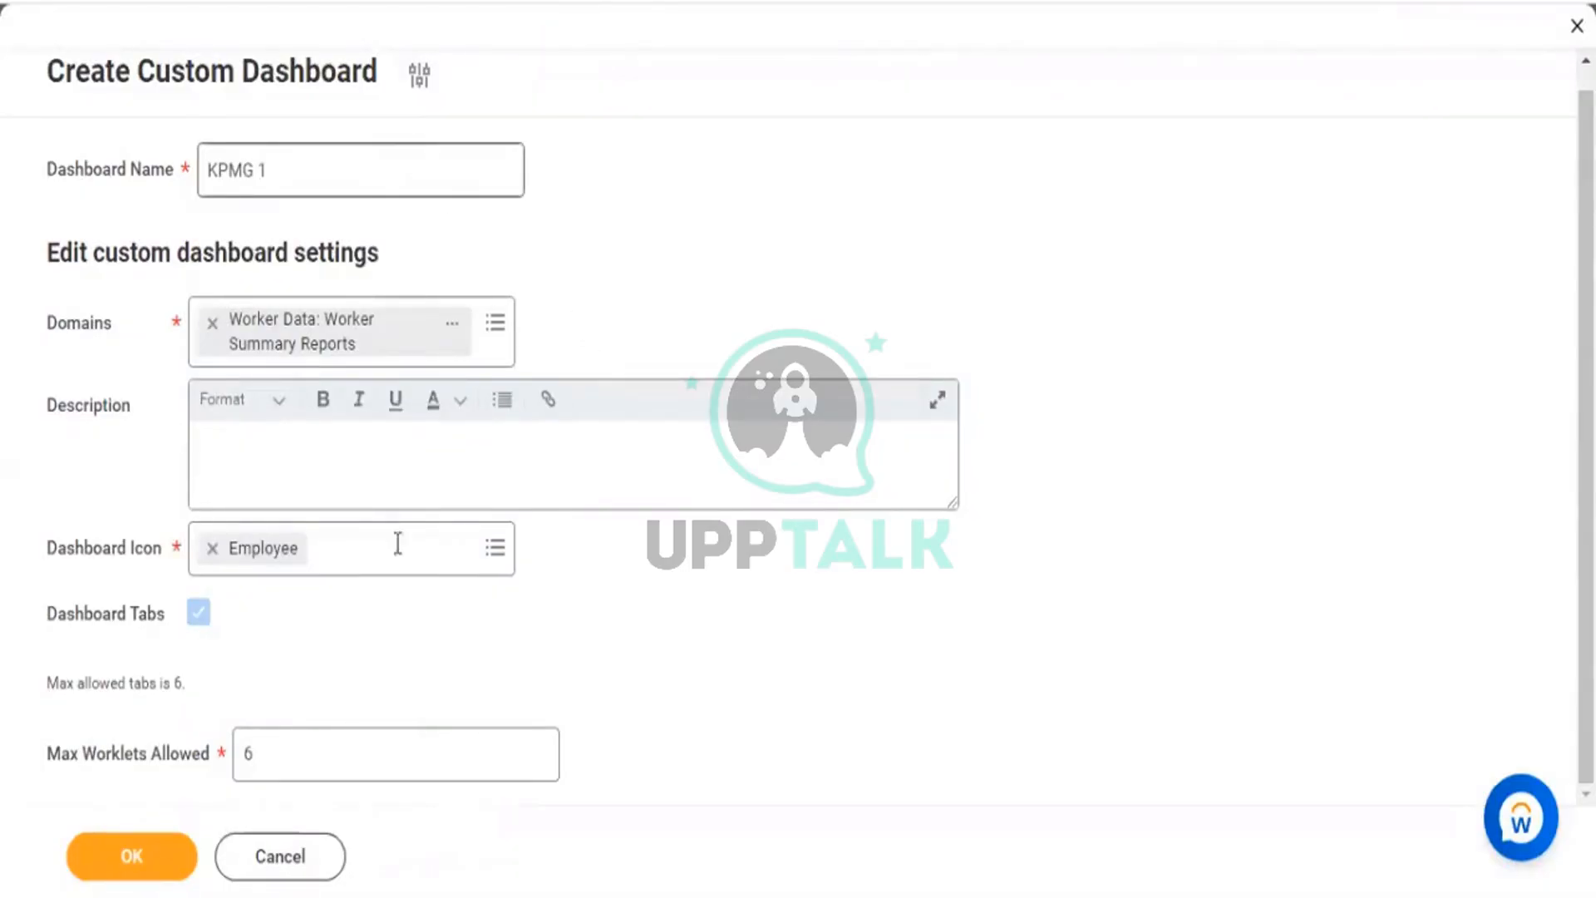
Replace the Max Worklets Allowed value 3 with 6 and create the KPMG 1 dashboard.
{"action": "left_click_drag", "start_coordinate": [276, 747], "coordinate": [241, 750]}
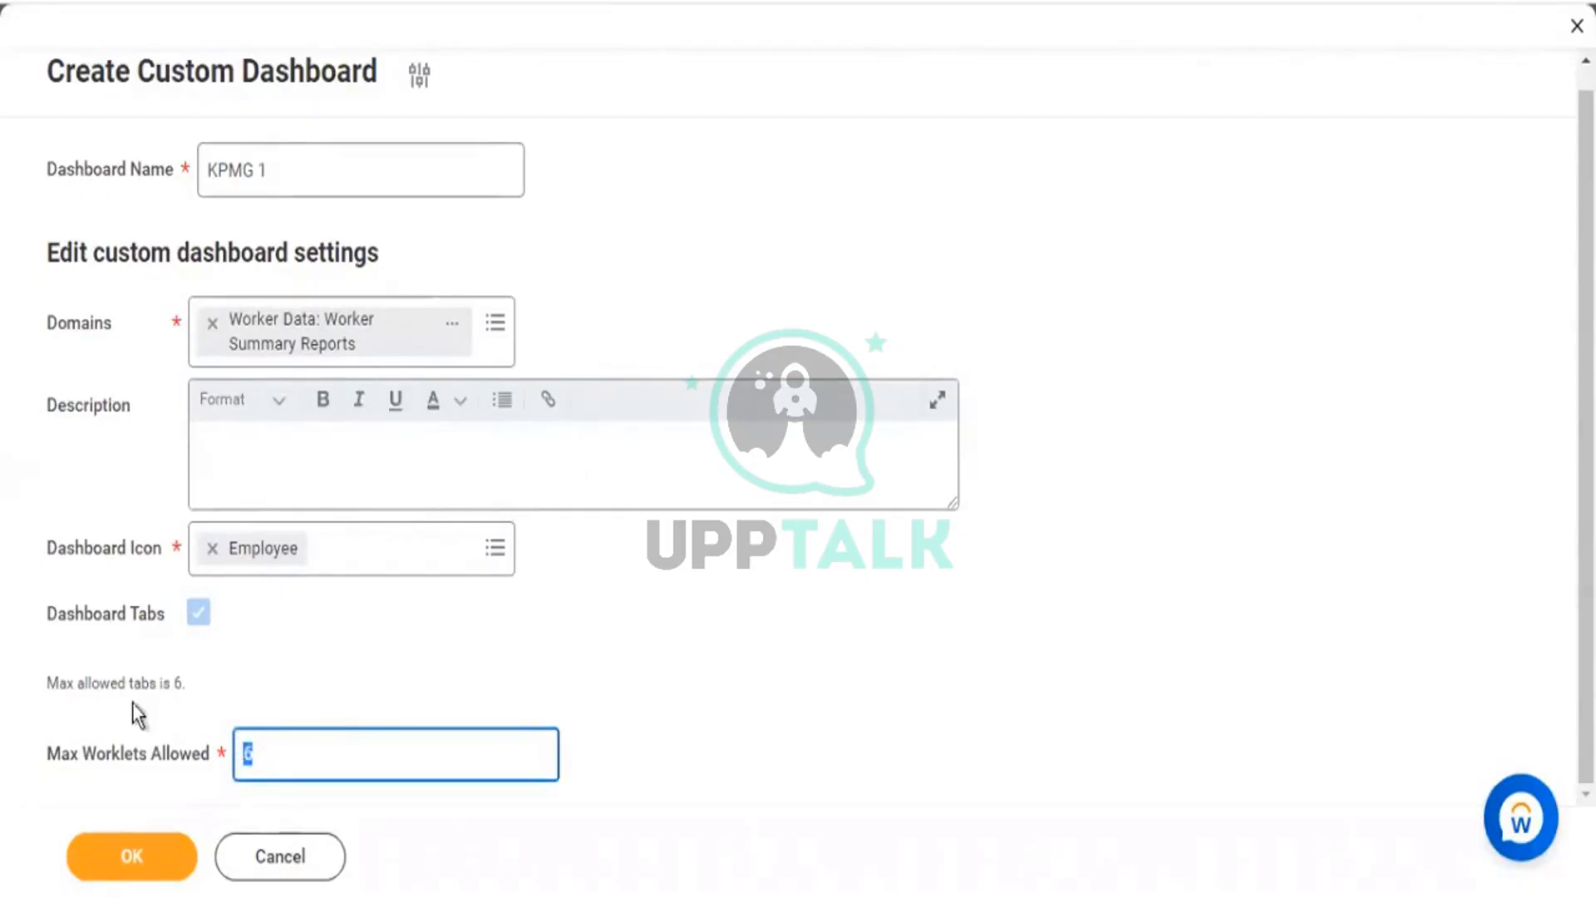
{"action": "left_click_drag", "start_coordinate": [127, 680], "coordinate": [190, 686]}
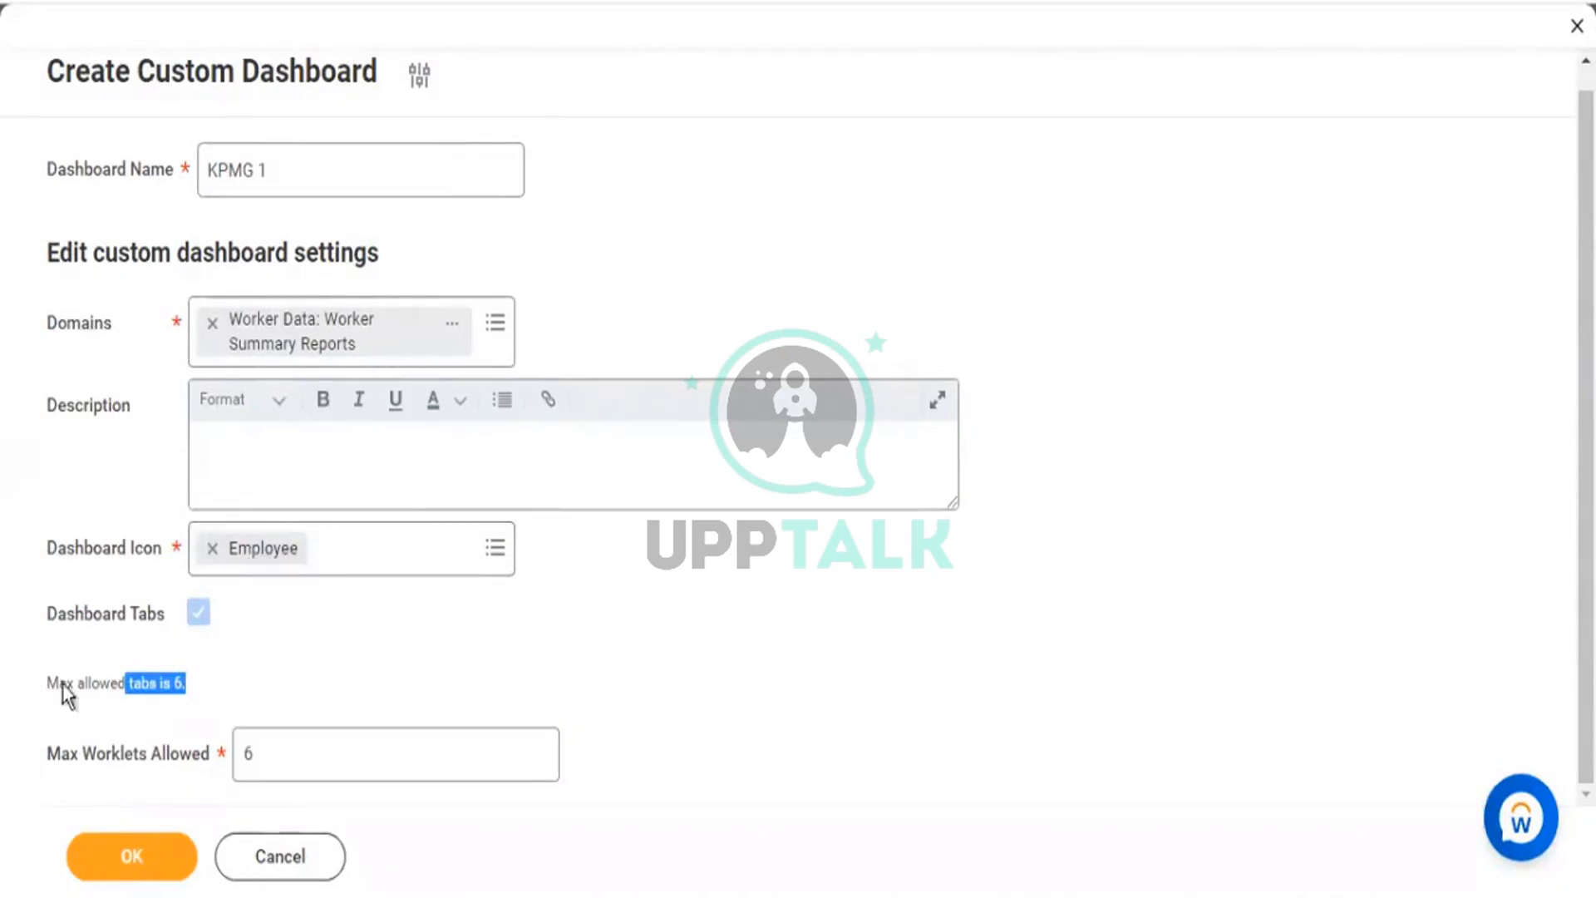
{"action": "left_click_drag", "start_coordinate": [75, 682], "coordinate": [159, 680]}
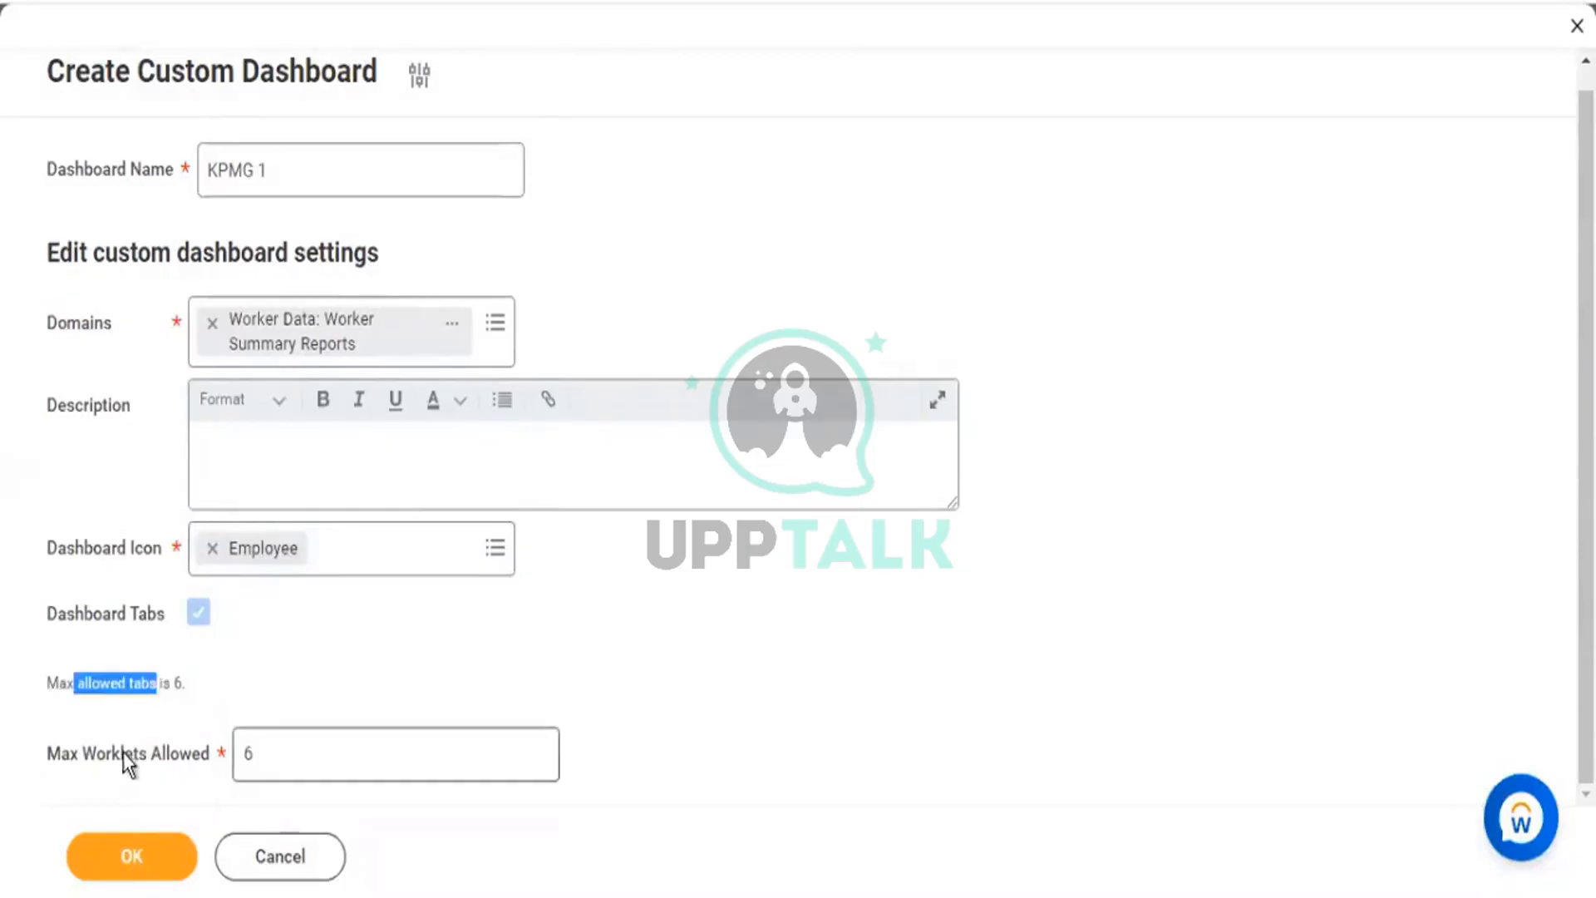
{"action": "left_click_drag", "start_coordinate": [123, 754], "coordinate": [171, 755]}
{"action": "left_click", "coordinate": [248, 753]}
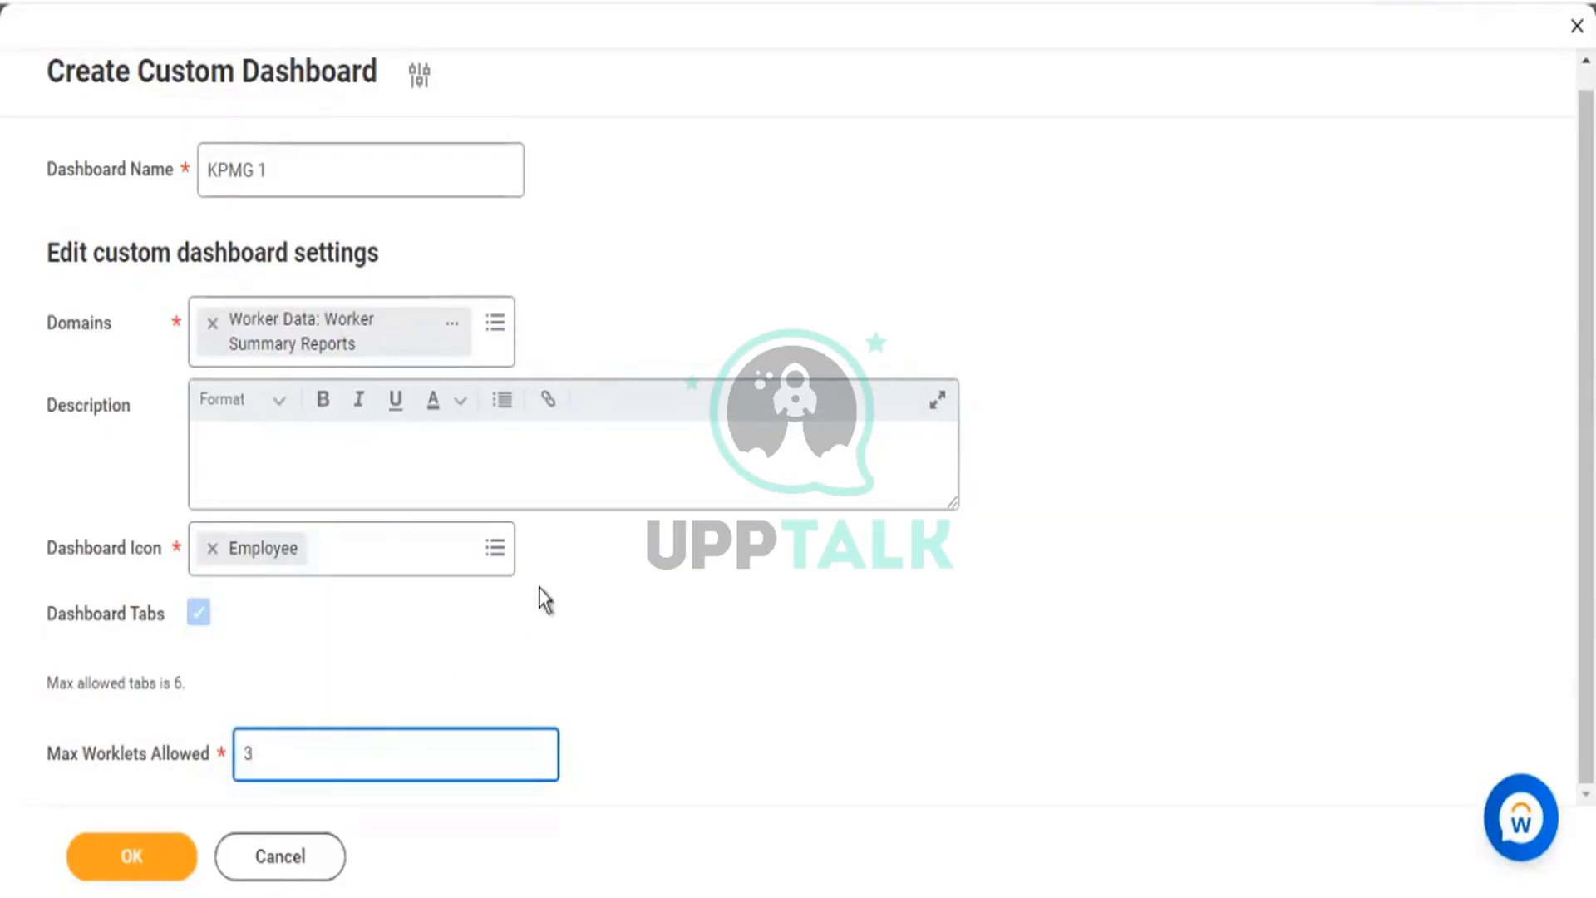
{"action": "left_click", "coordinate": [527, 613]}
{"action": "left_click_drag", "start_coordinate": [285, 742], "coordinate": [221, 751]}
{"action": "type", "text": "6"}
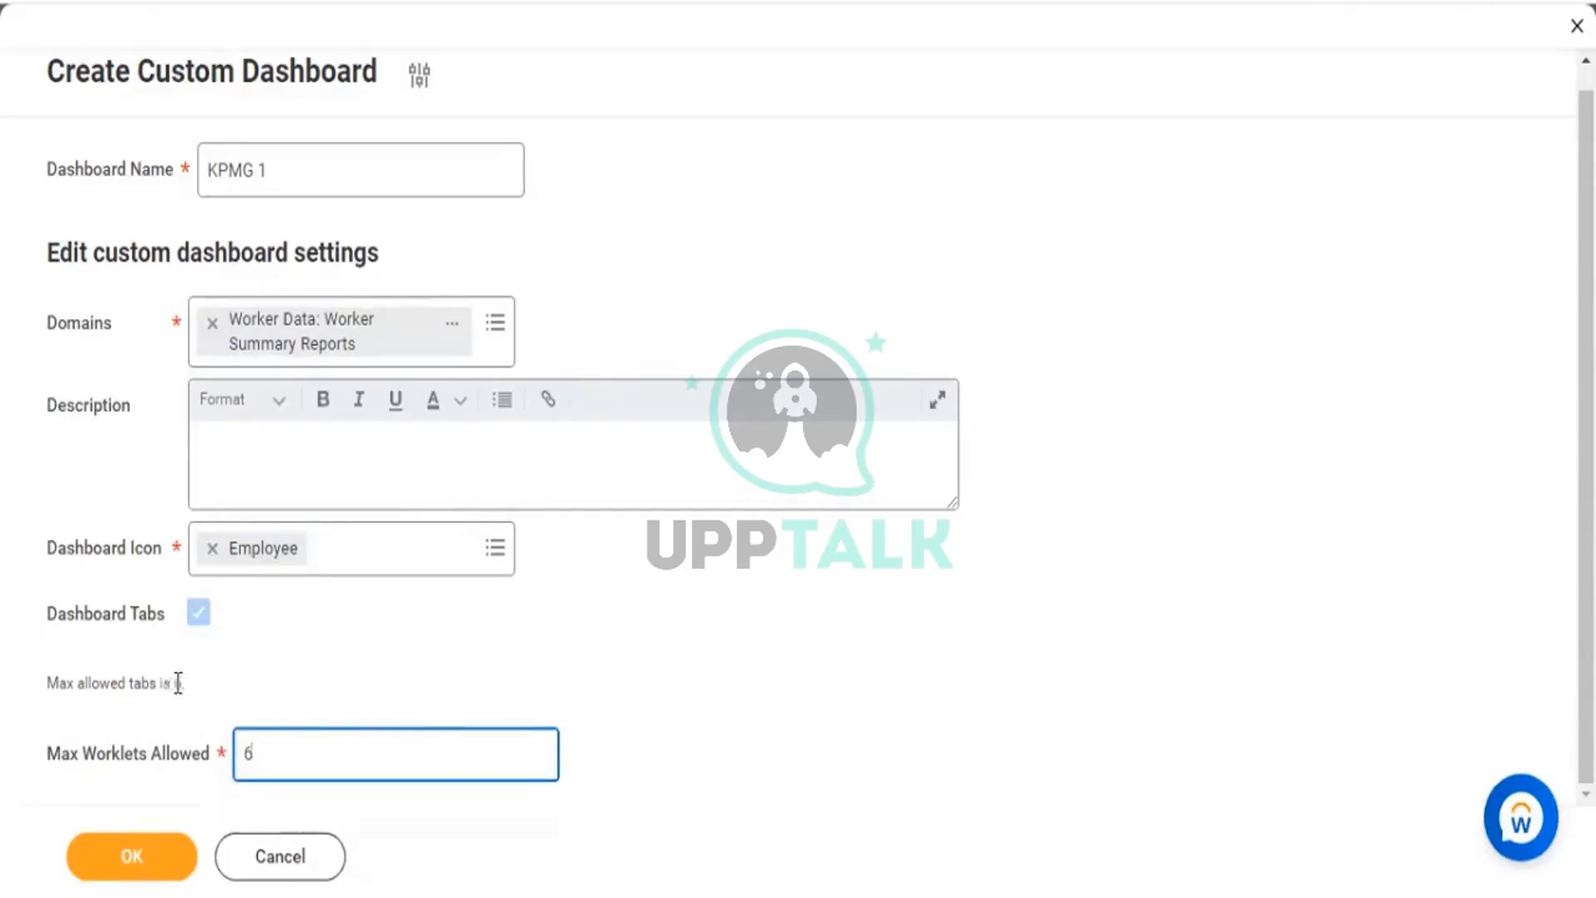
{"action": "left_click_drag", "start_coordinate": [164, 682], "coordinate": [186, 687]}
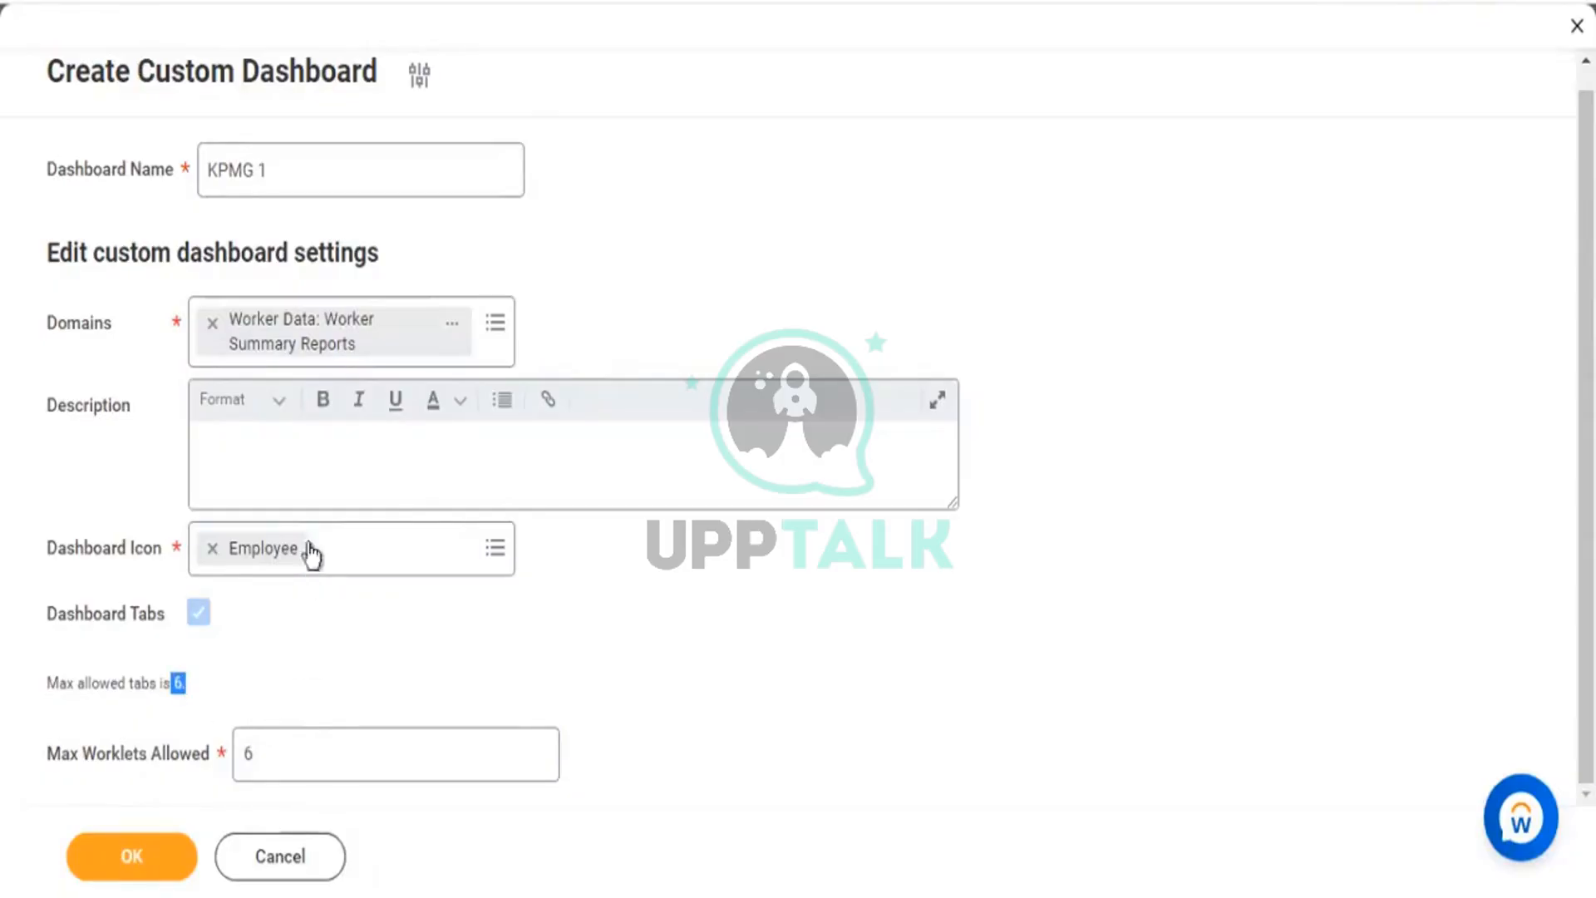
{"action": "left_click", "coordinate": [253, 422]}
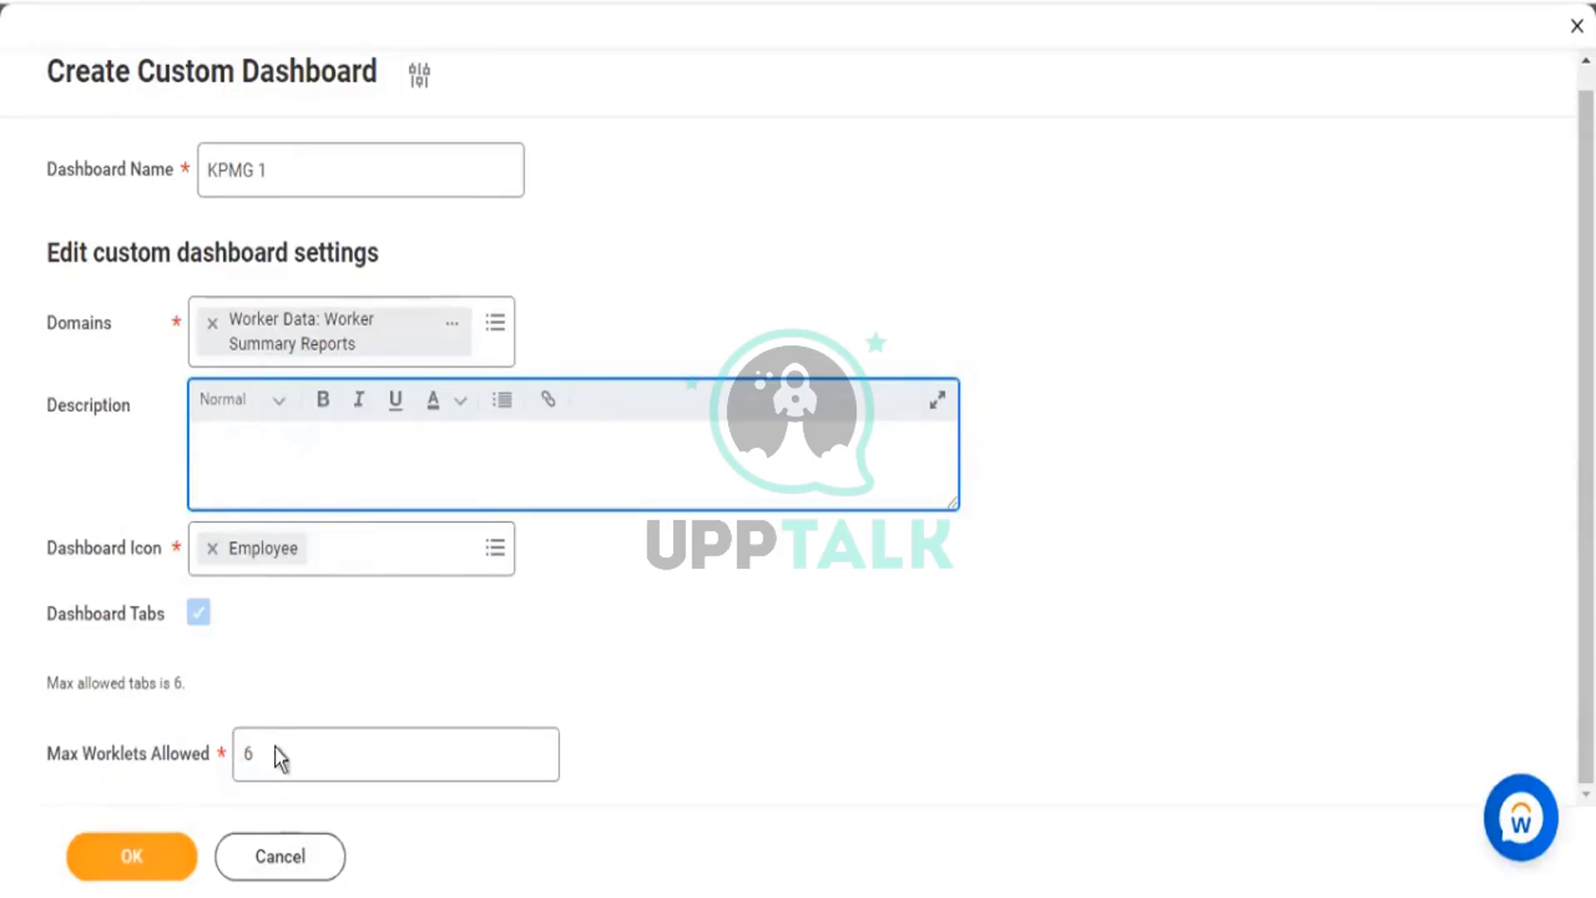
{"action": "left_click", "coordinate": [139, 866]}
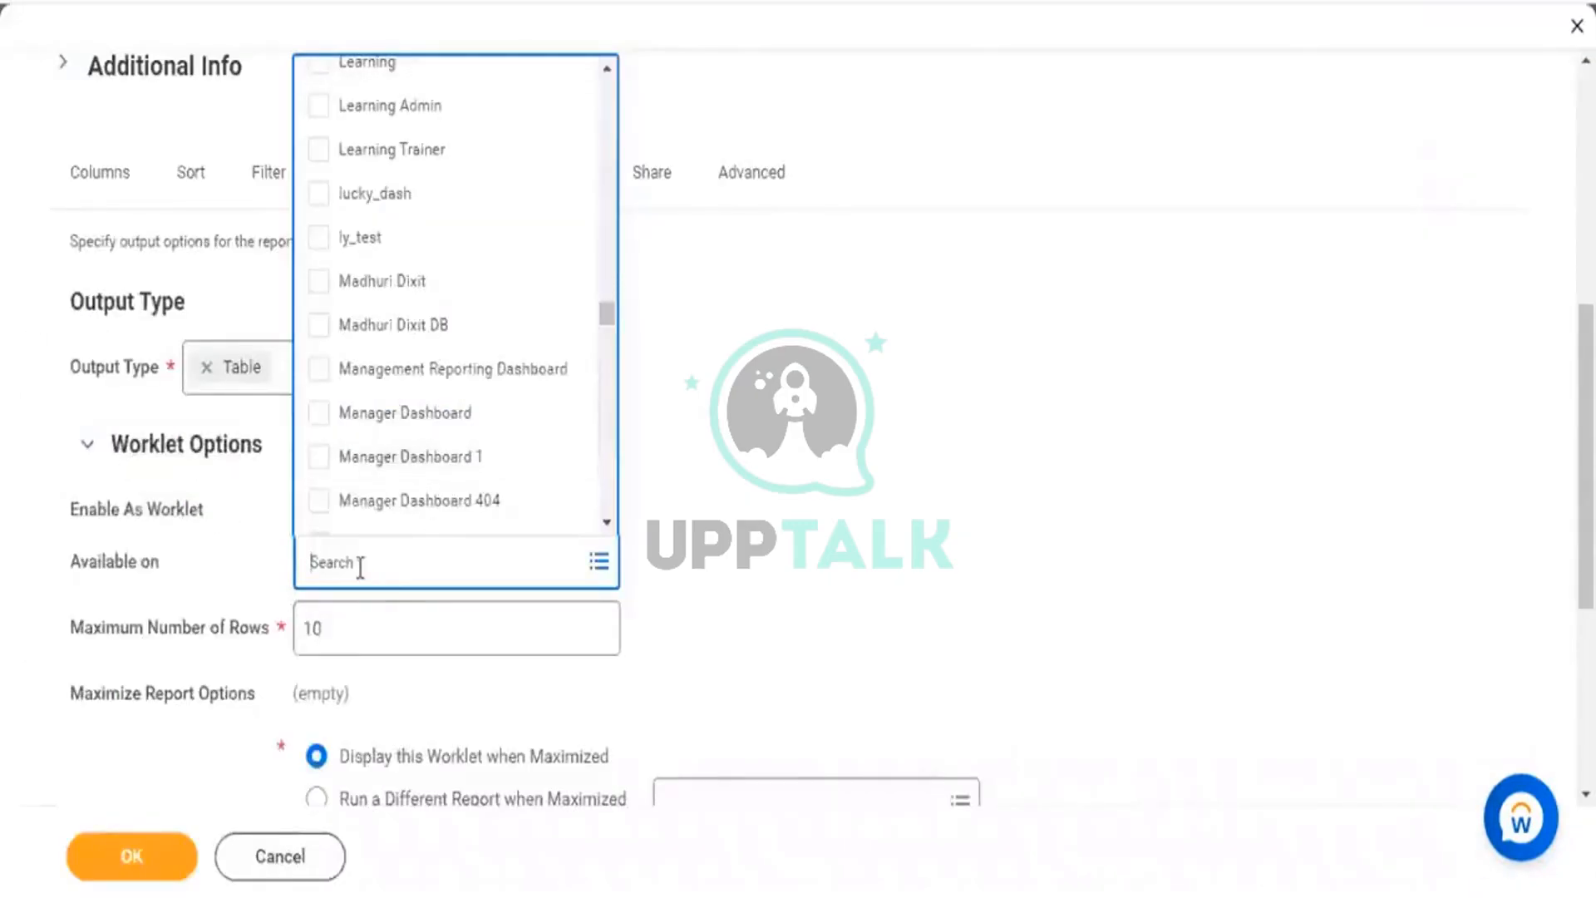
Search 'kpm' under Available on, check KPMG 1, and save the report's worklet settings.
{"action": "type", "text": "kpmg"}
{"action": "key", "text": "Return"}
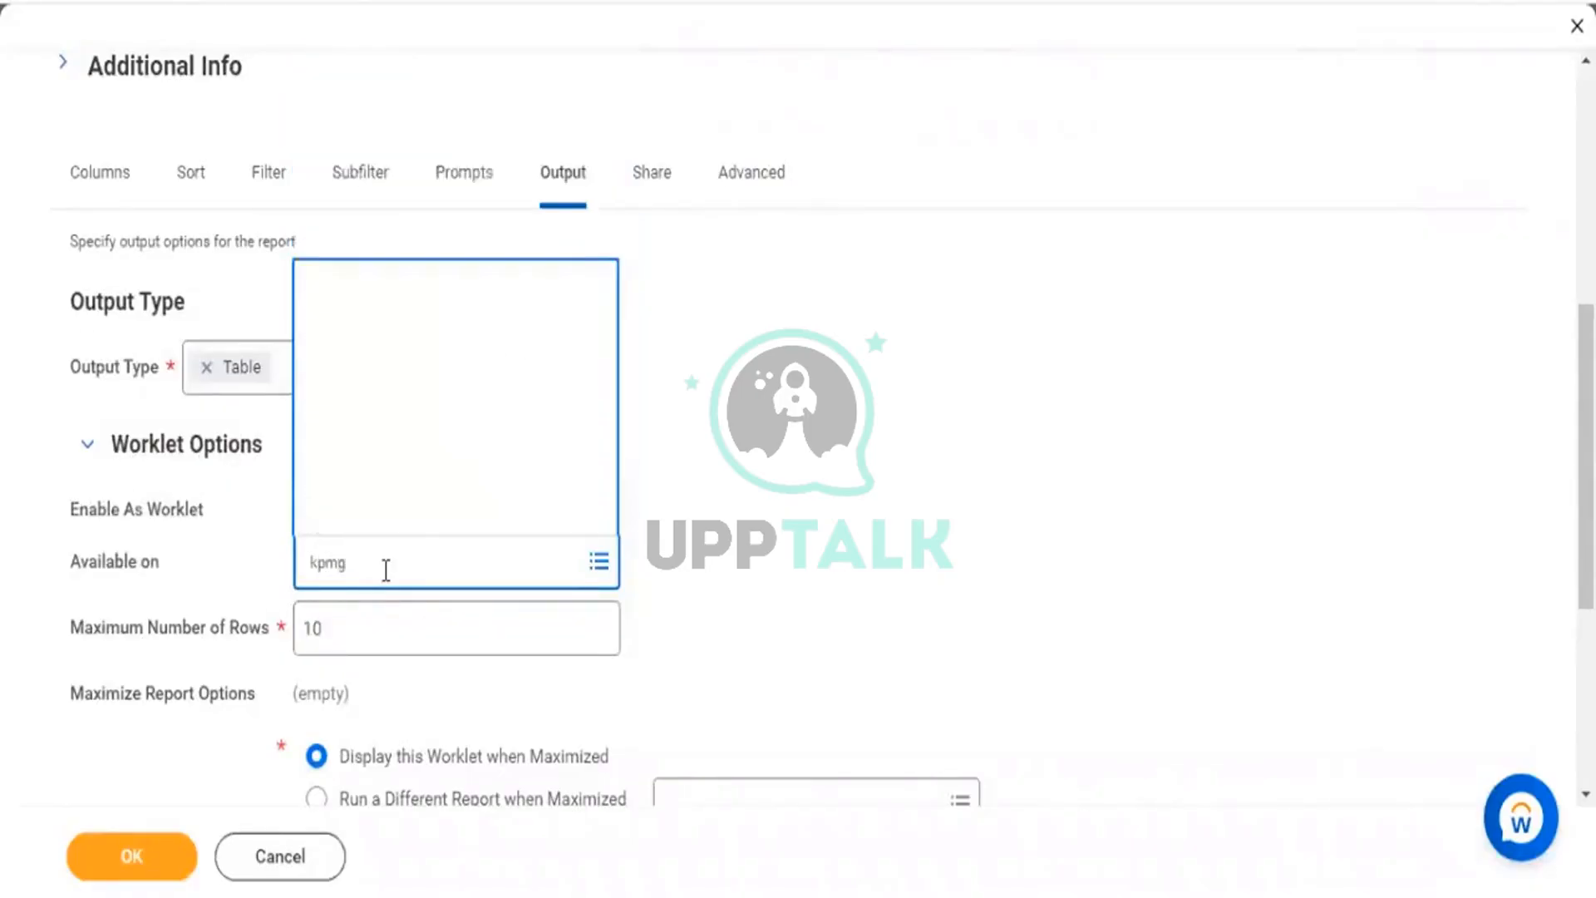
{"action": "left_click", "coordinate": [438, 513]}
{"action": "left_click", "coordinate": [881, 619]}
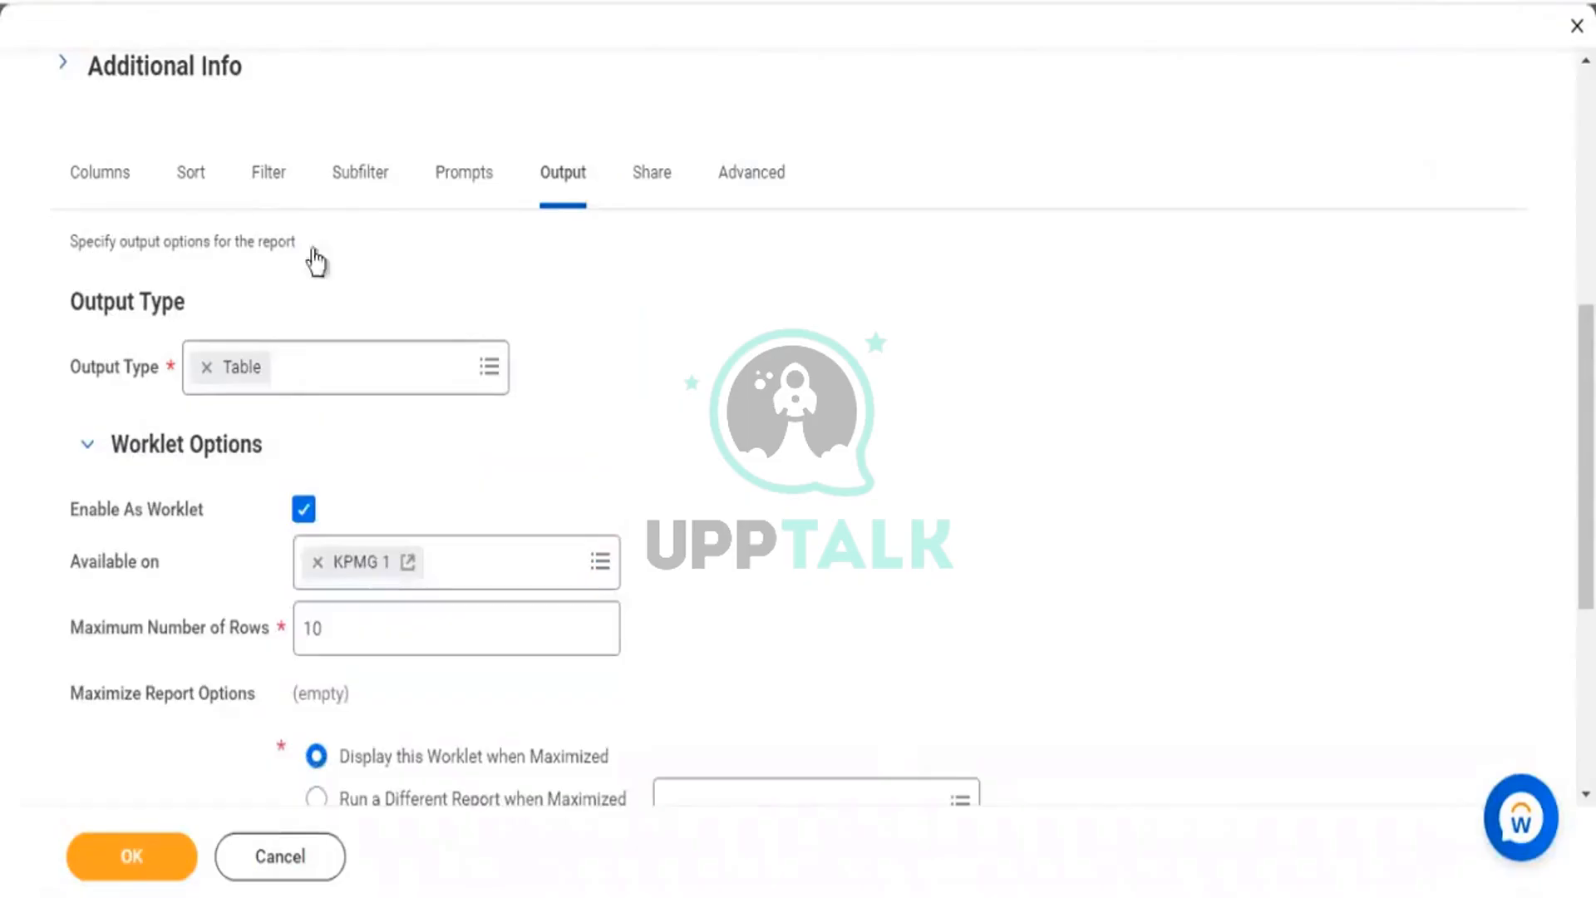
{"action": "scroll", "coordinate": [416, 42], "scroll_direction": "up", "scroll_amount": 5}
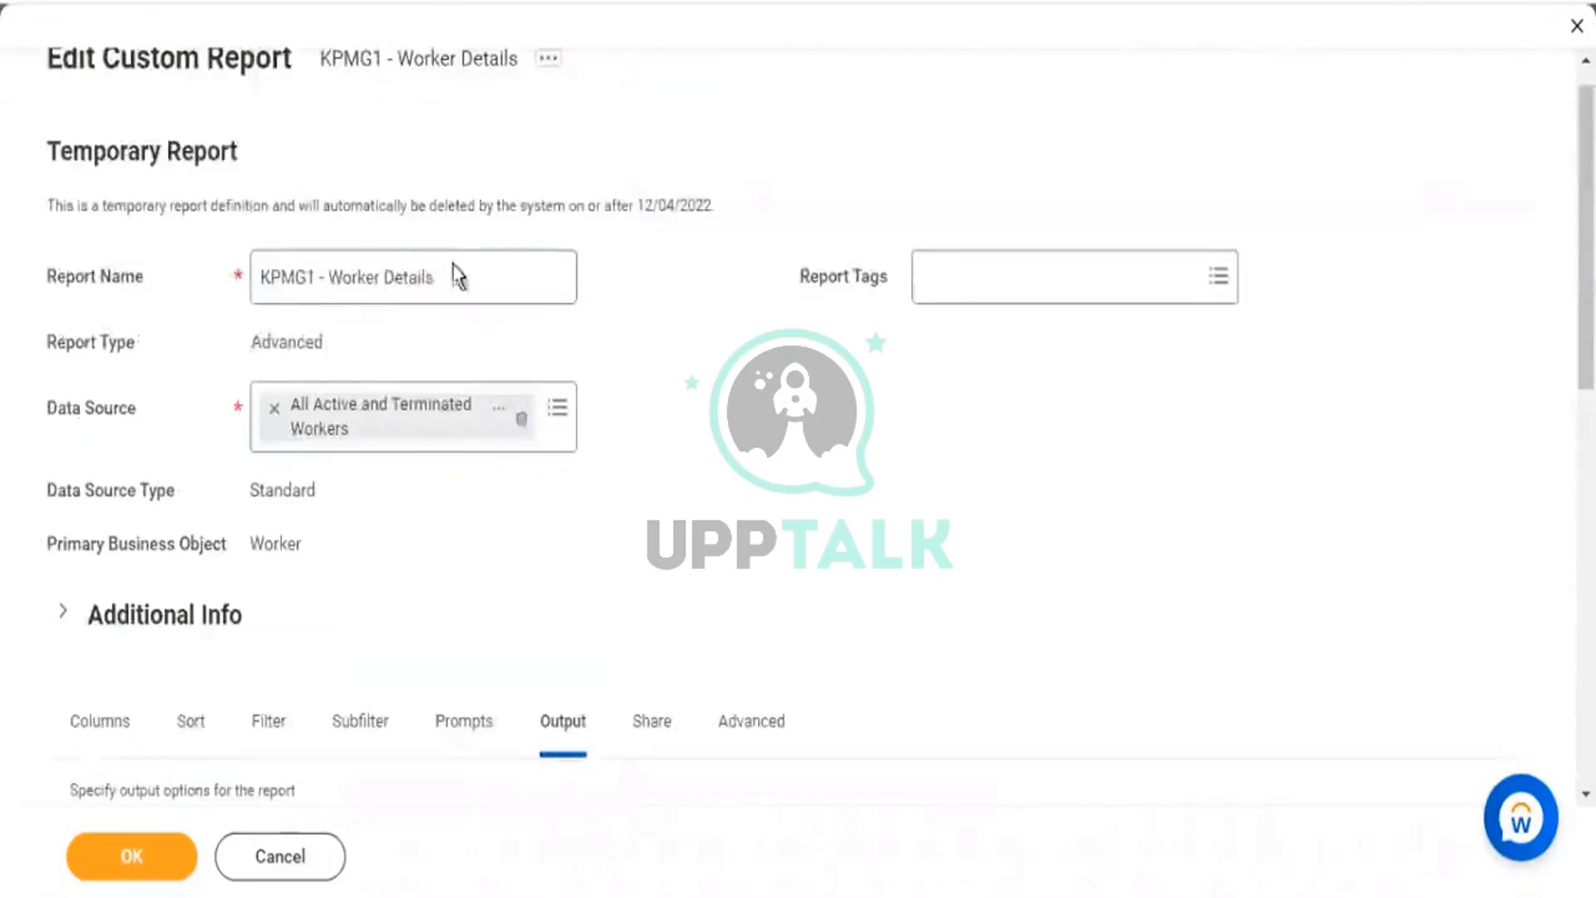
{"action": "left_click_drag", "start_coordinate": [435, 276], "coordinate": [277, 278]}
{"action": "scroll", "coordinate": [506, 338], "scroll_direction": "down", "scroll_amount": 5}
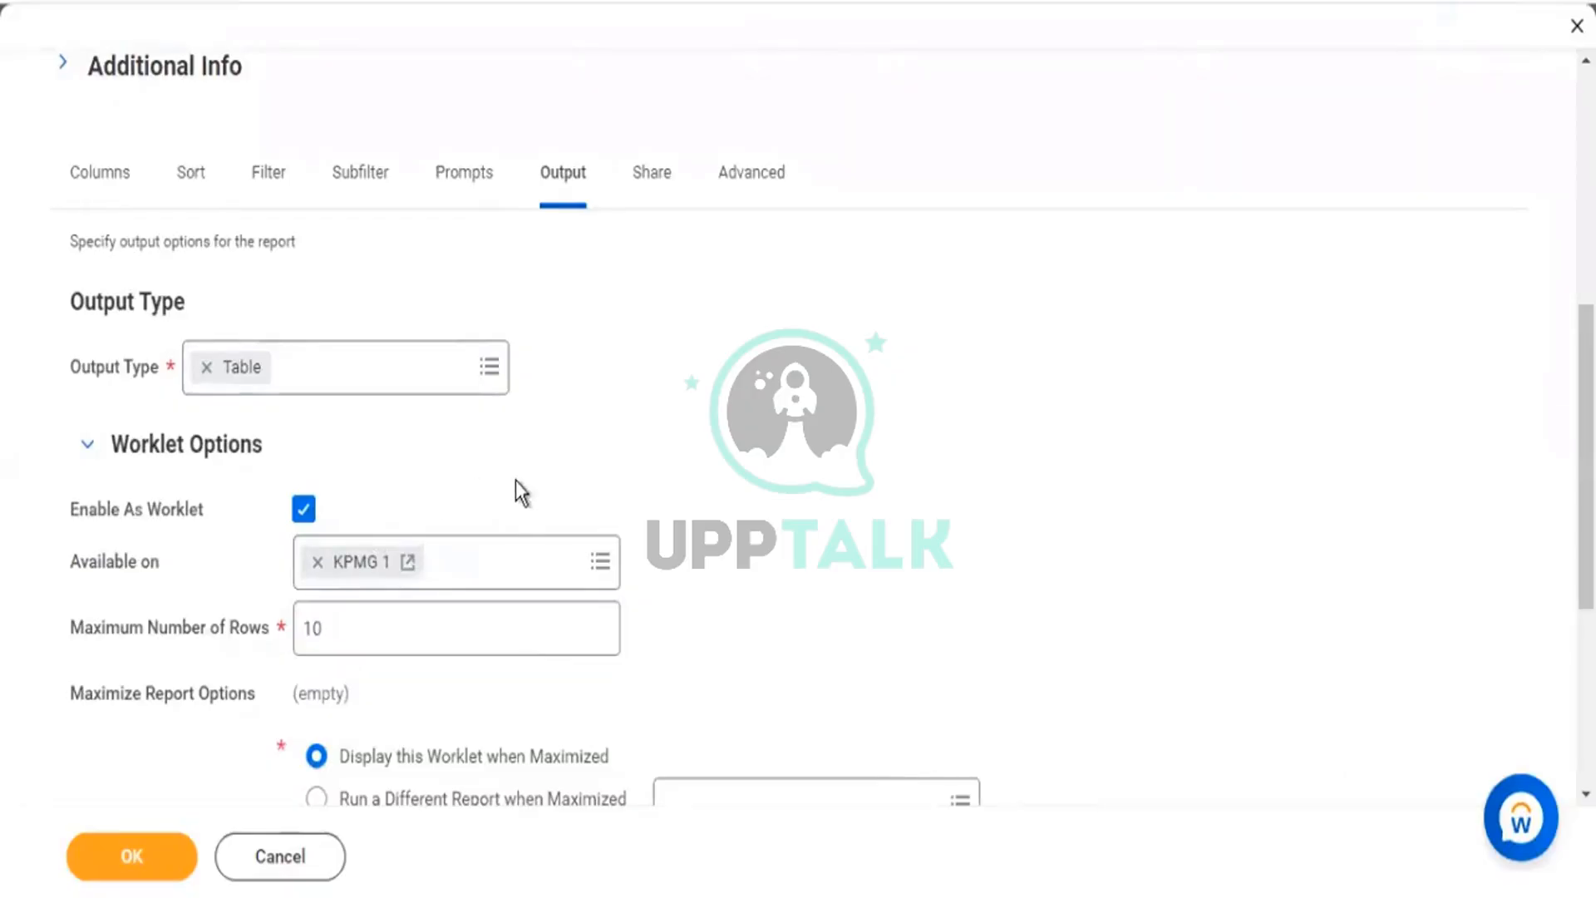
{"action": "scroll", "coordinate": [517, 472], "scroll_direction": "up", "scroll_amount": 2}
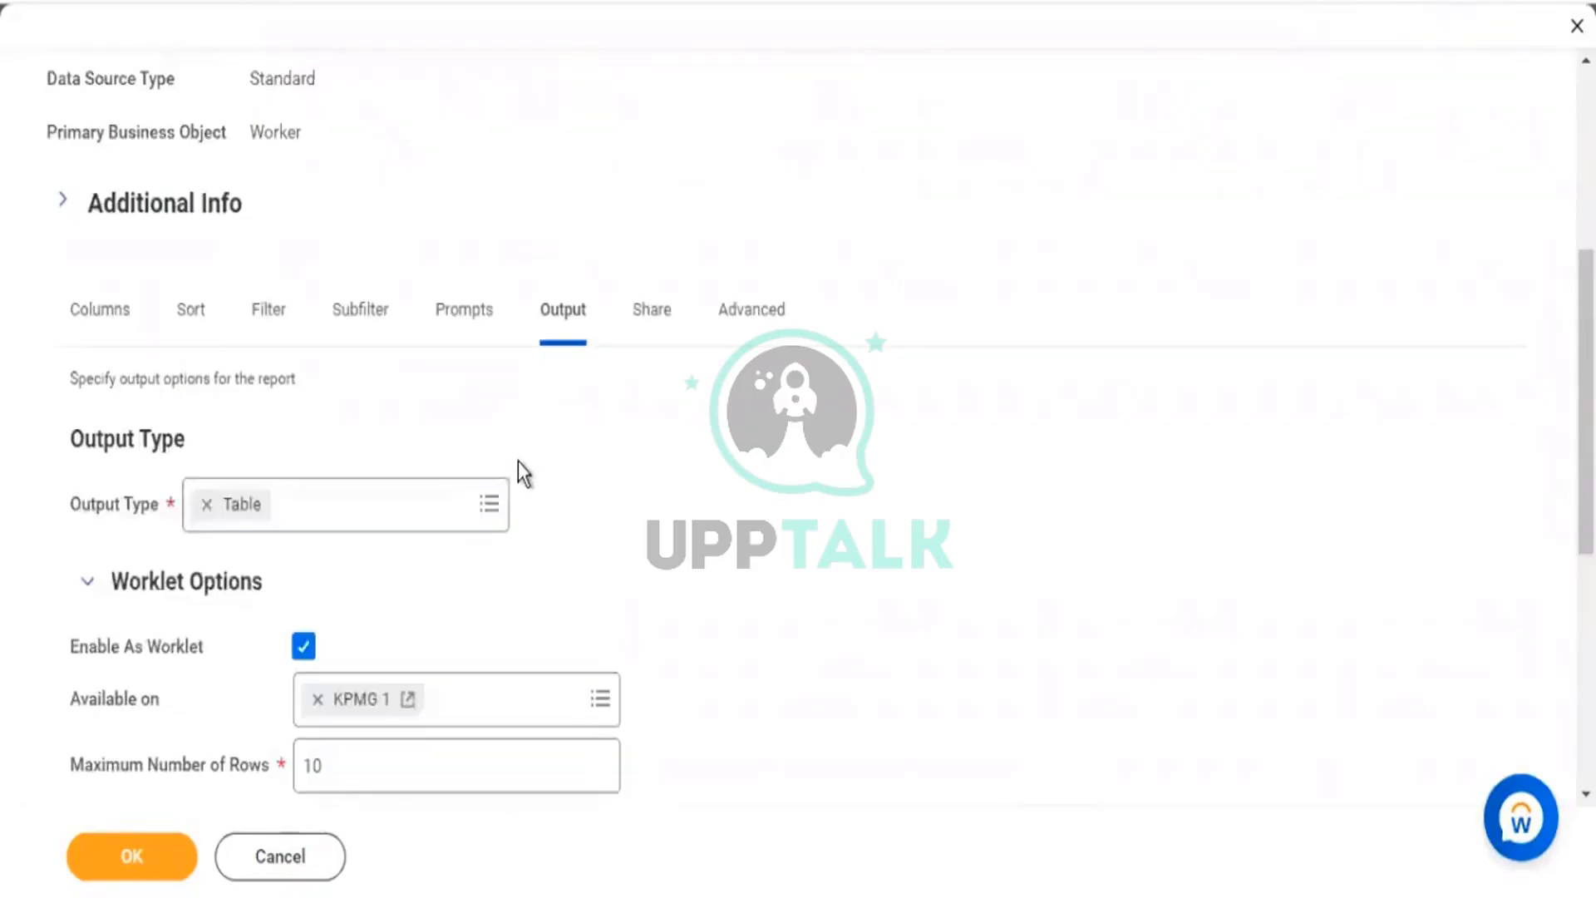
{"action": "scroll", "coordinate": [441, 246], "scroll_direction": "up", "scroll_amount": 5}
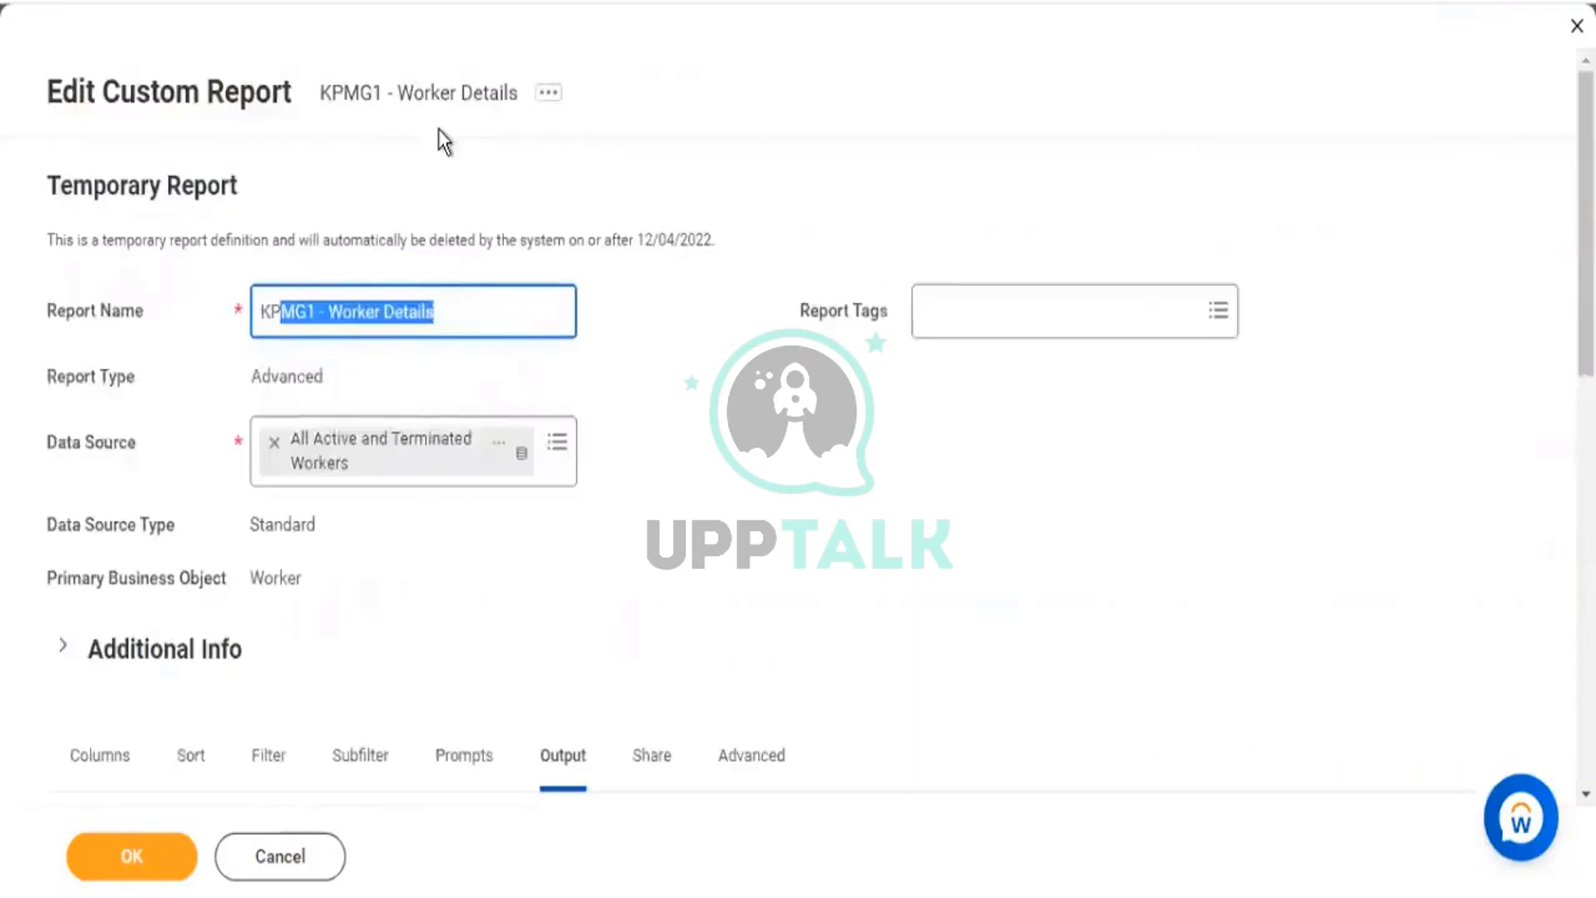
{"action": "scroll", "coordinate": [517, 464], "scroll_direction": "down", "scroll_amount": 3}
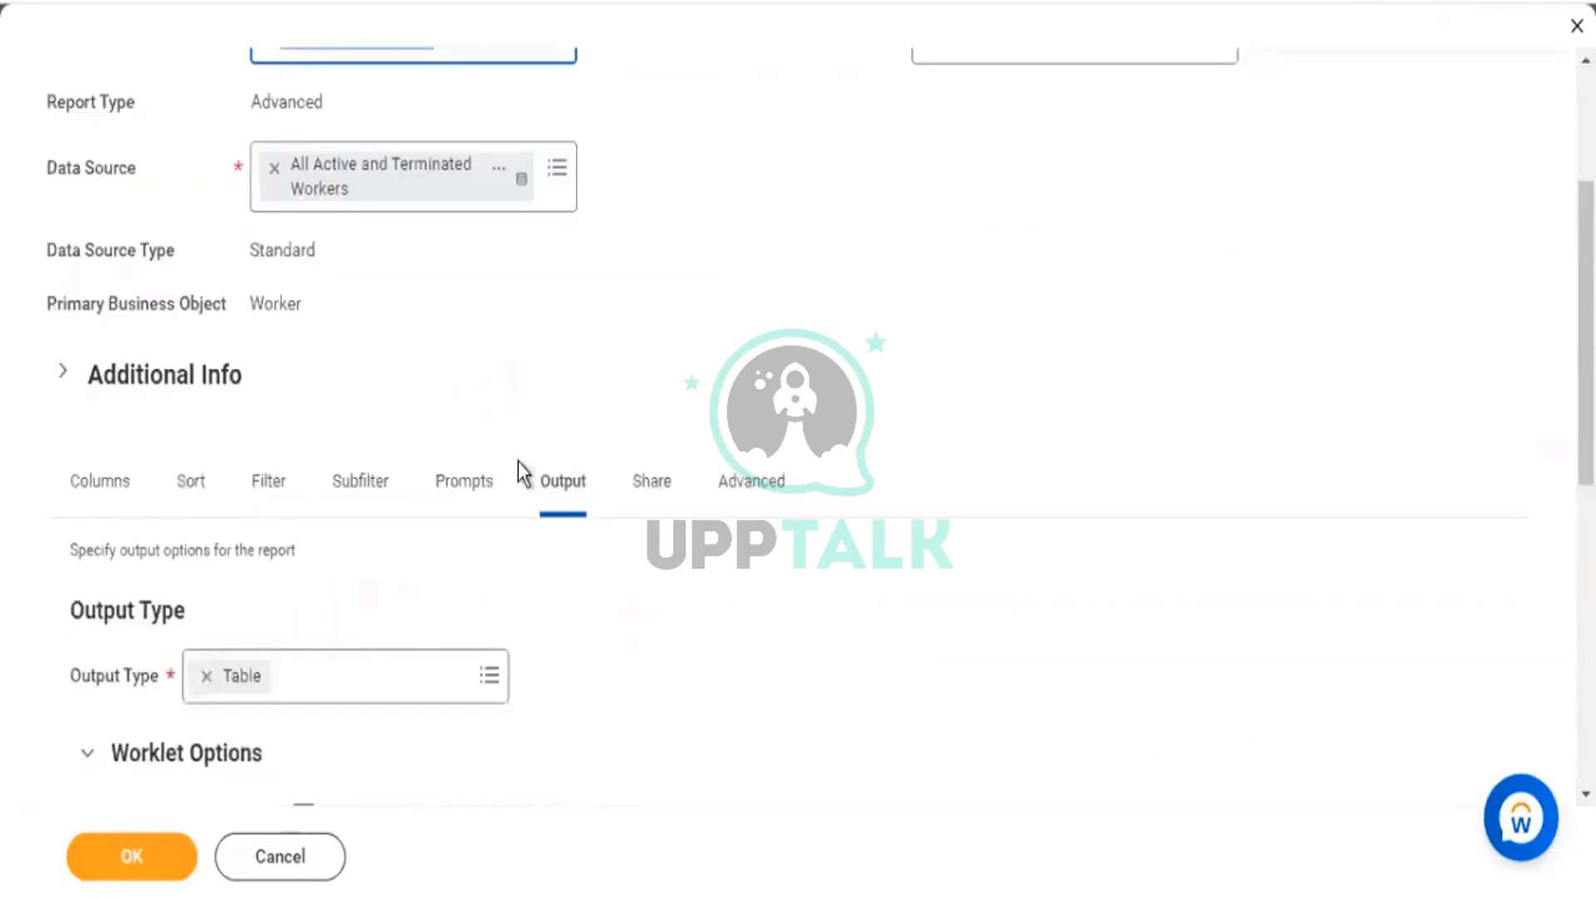
{"action": "left_click", "coordinate": [103, 861]}
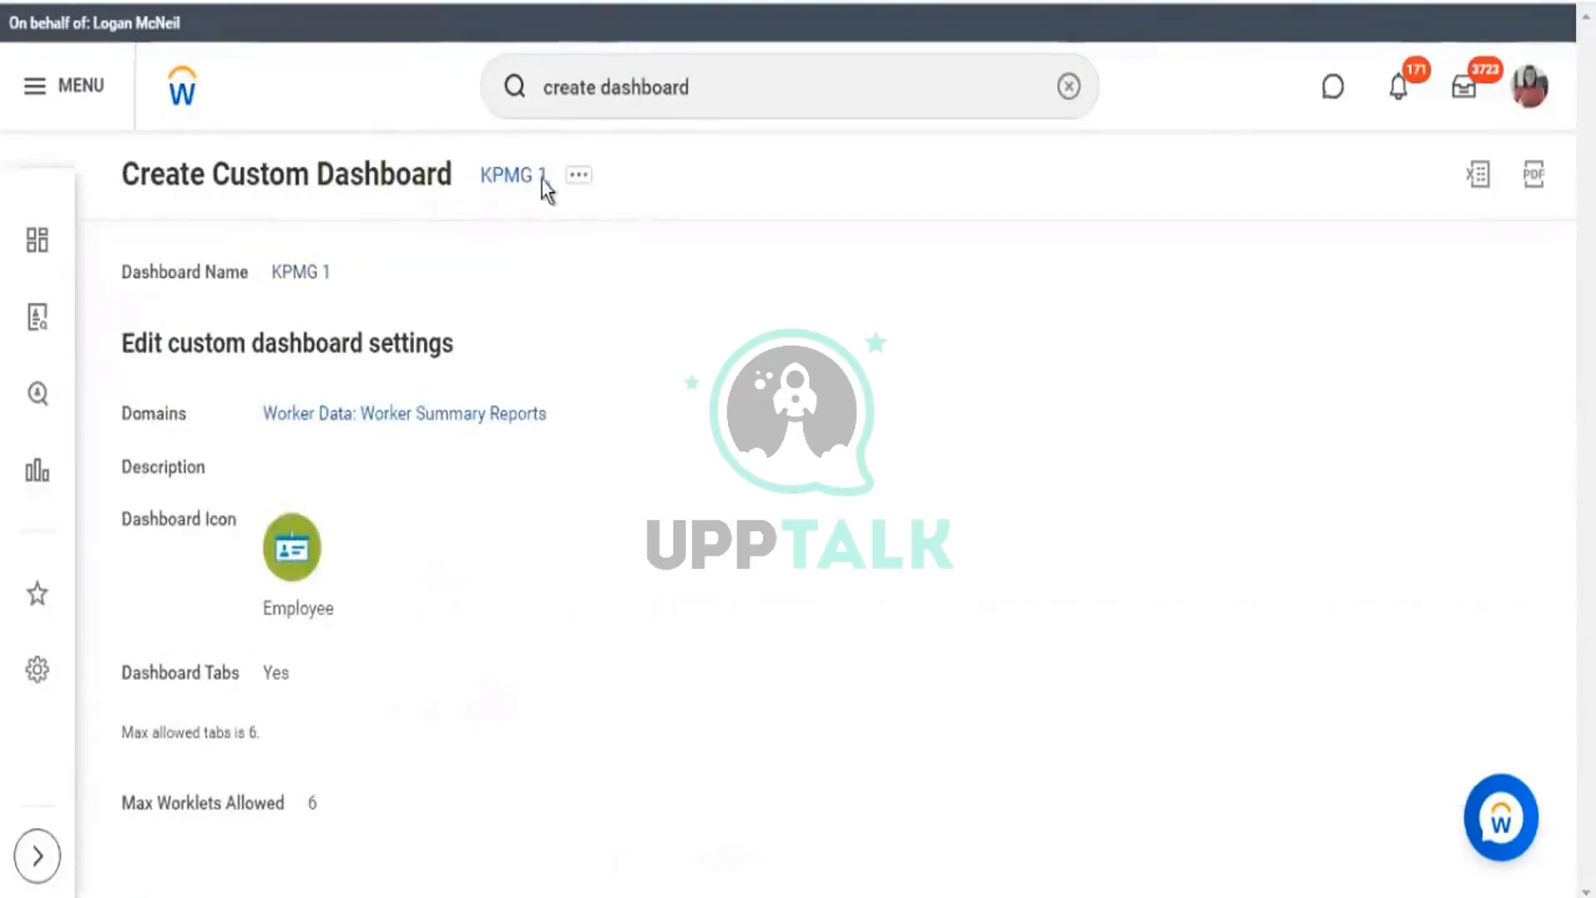
Confirm KPMG1 - Worker Details' Output worklet options show KPMG 1, then return to the dashboard.
{"action": "left_click_drag", "start_coordinate": [545, 189], "coordinate": [478, 189]}
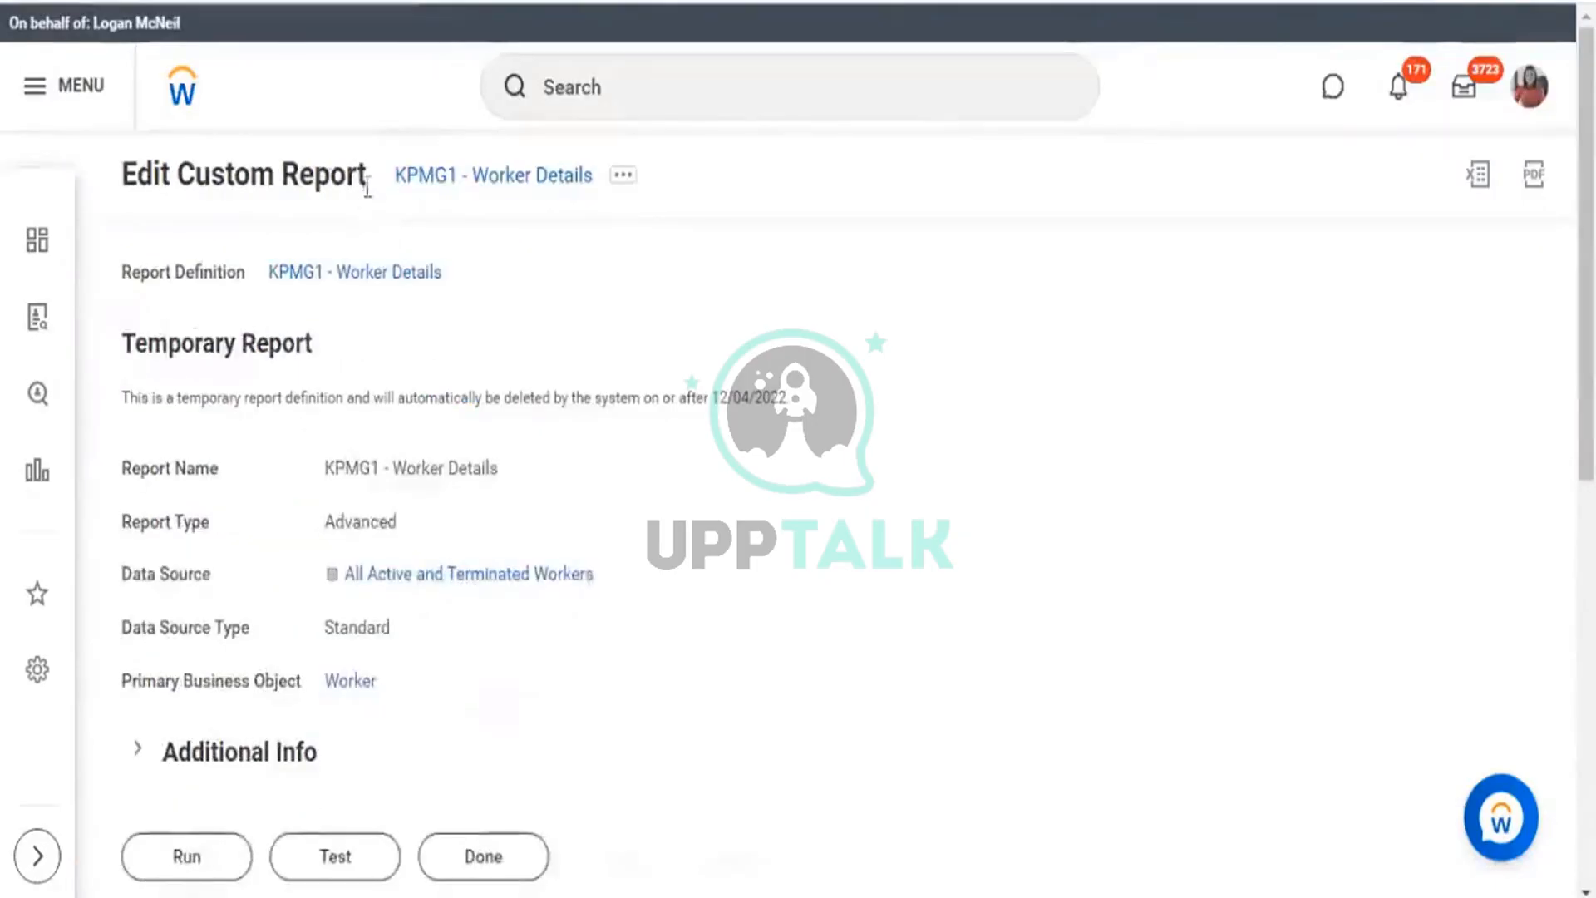
{"action": "left_click_drag", "start_coordinate": [392, 182], "coordinate": [507, 253]}
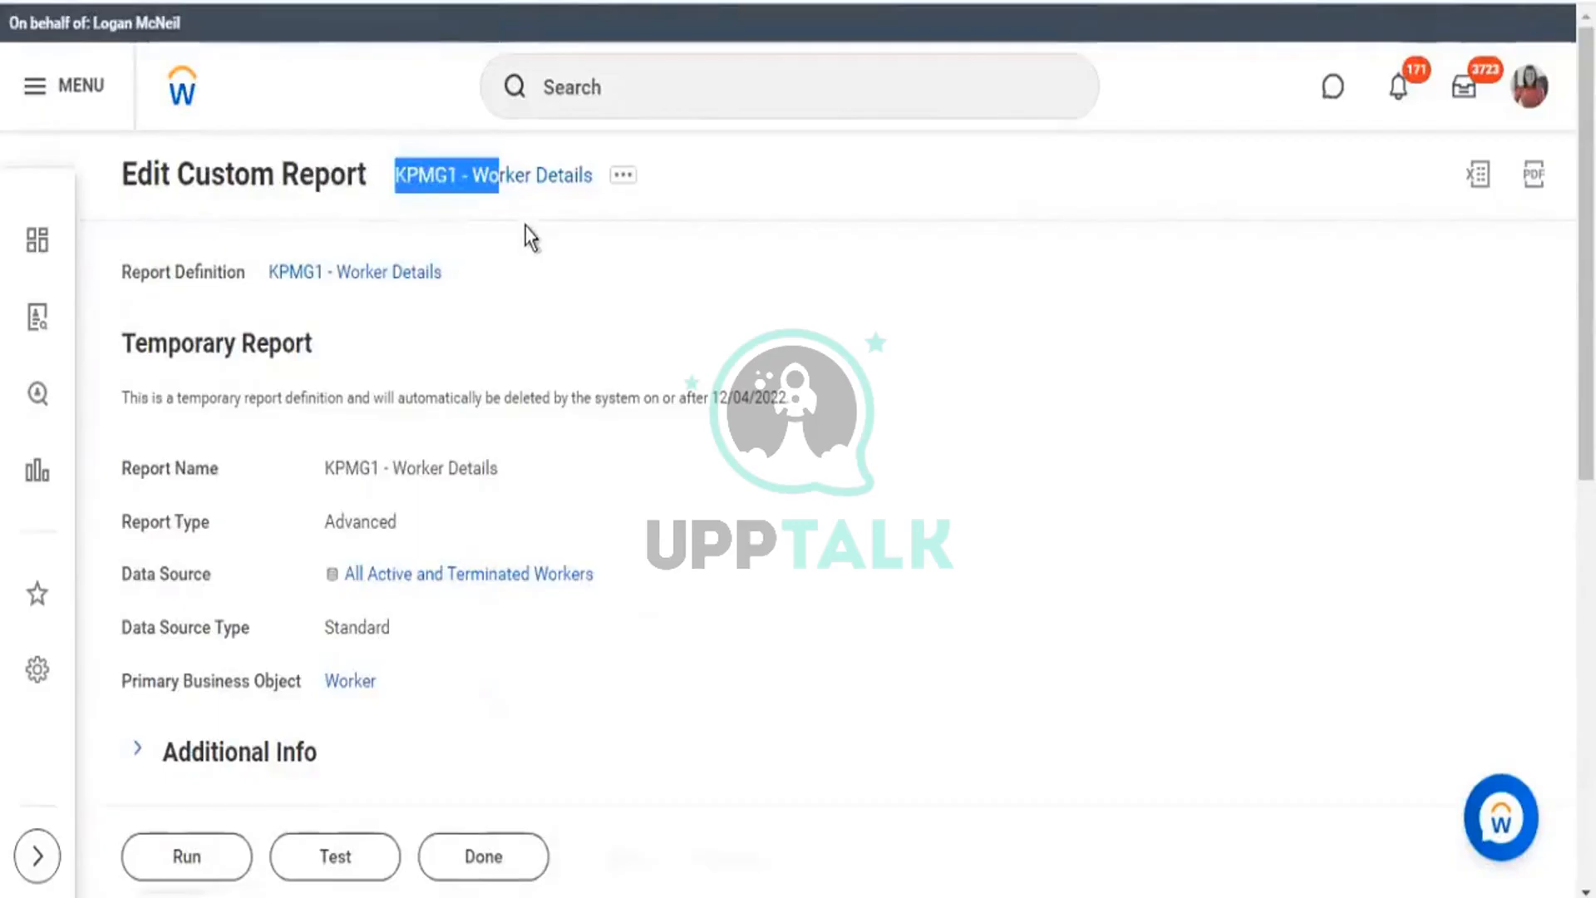
{"action": "scroll", "coordinate": [446, 635], "scroll_direction": "down", "scroll_amount": 2}
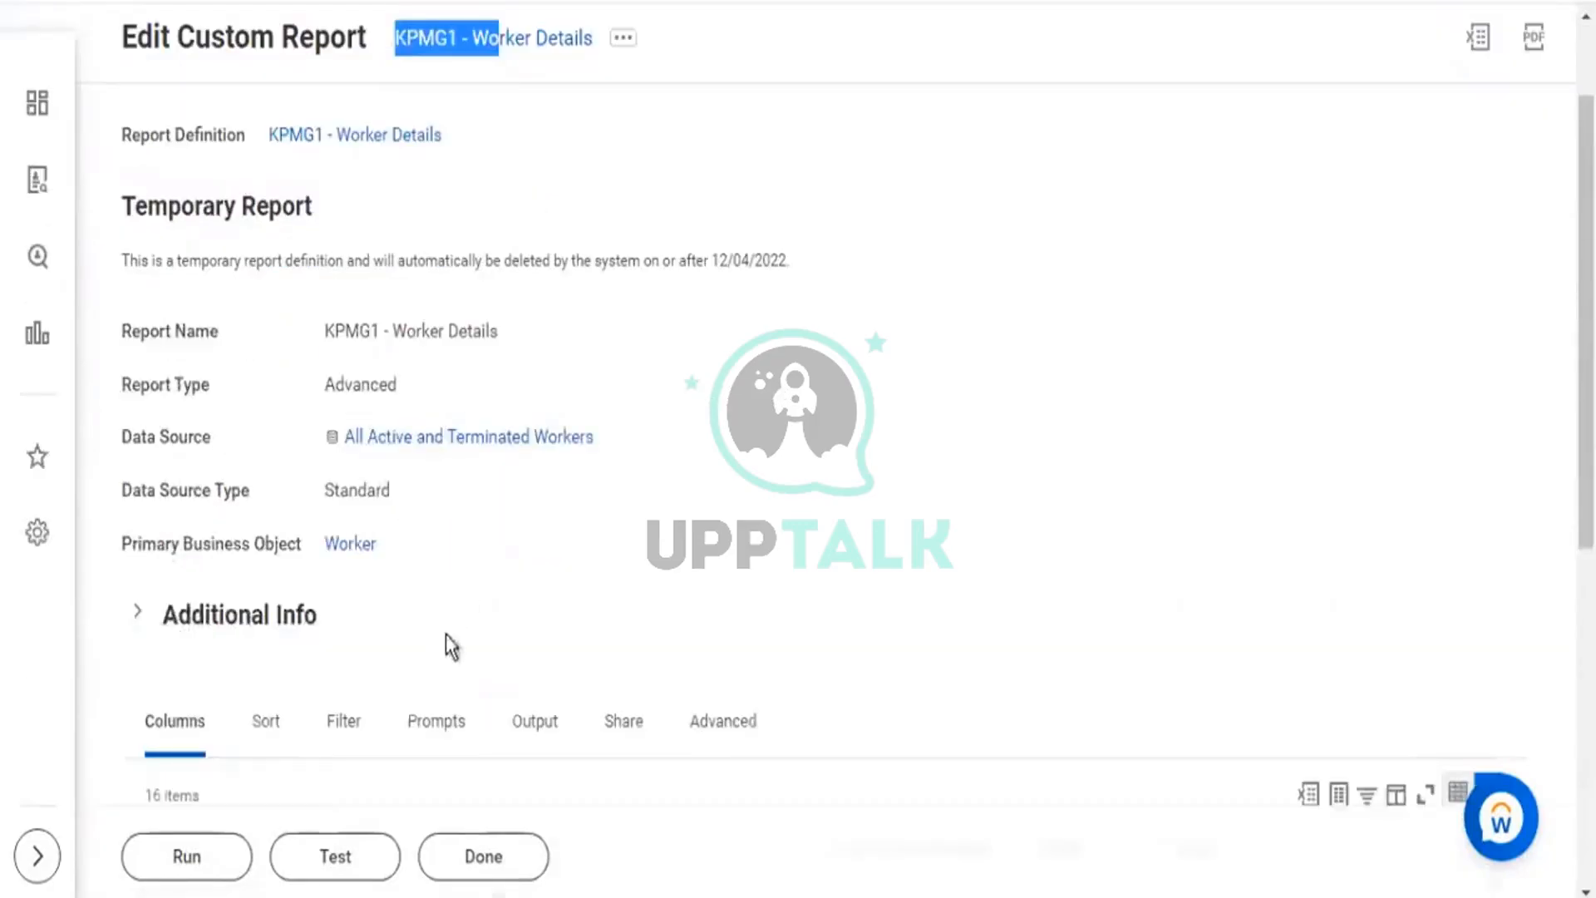
{"action": "left_click", "coordinate": [535, 718]}
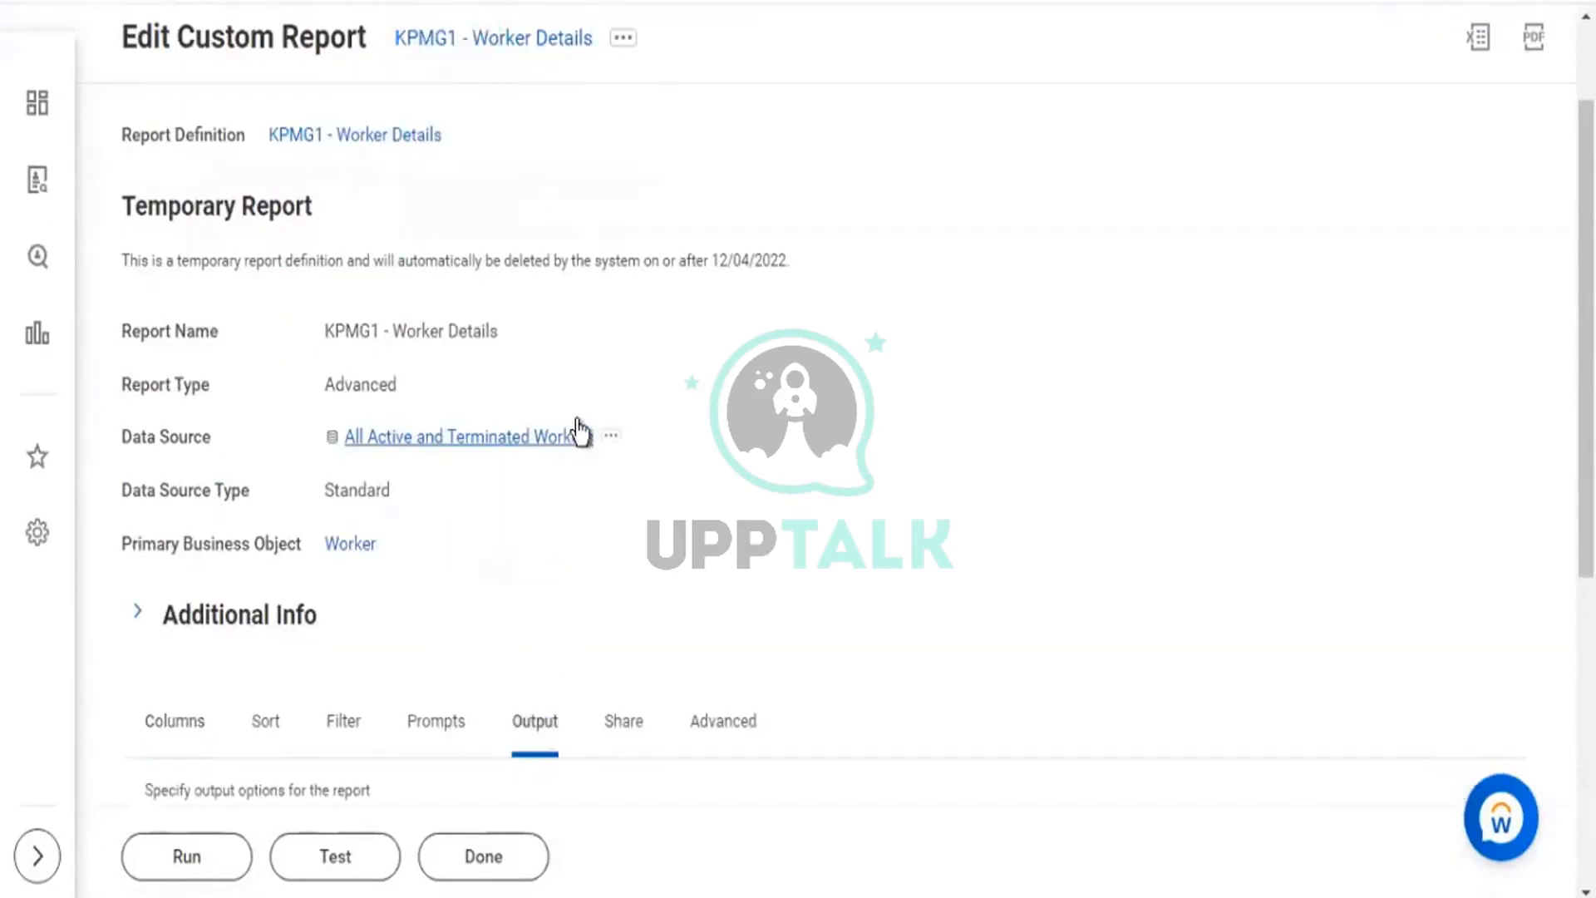
{"action": "scroll", "coordinate": [577, 420], "scroll_direction": "down", "scroll_amount": 5}
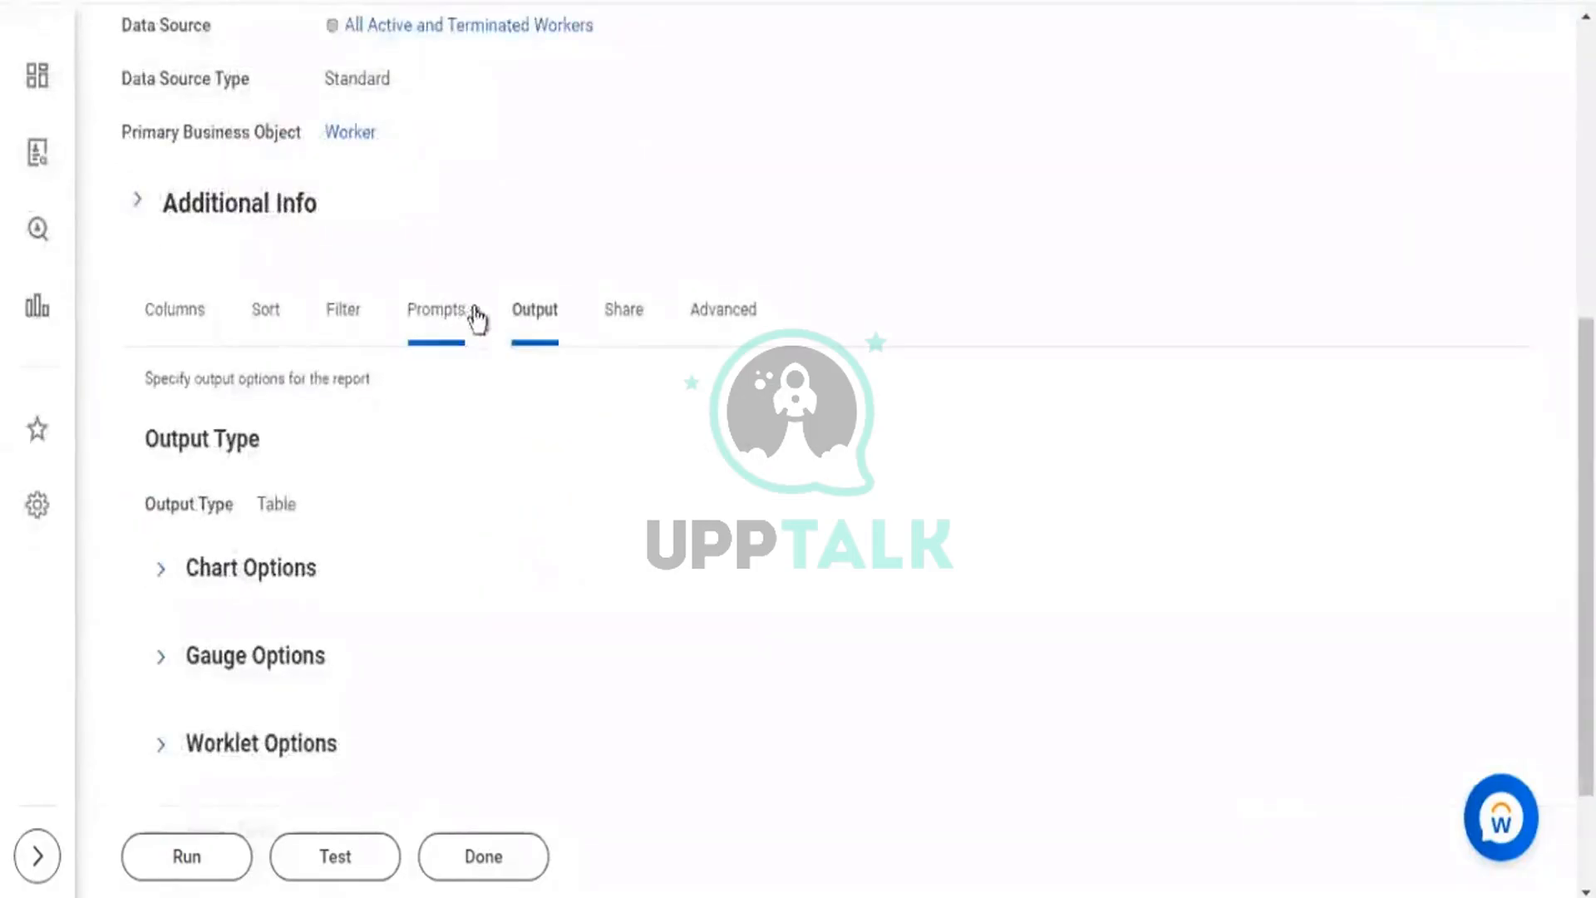
{"action": "left_click", "coordinate": [152, 745]}
{"action": "scroll", "coordinate": [391, 566], "scroll_direction": "down", "scroll_amount": 3}
{"action": "left_click_drag", "start_coordinate": [461, 602], "coordinate": [228, 495]}
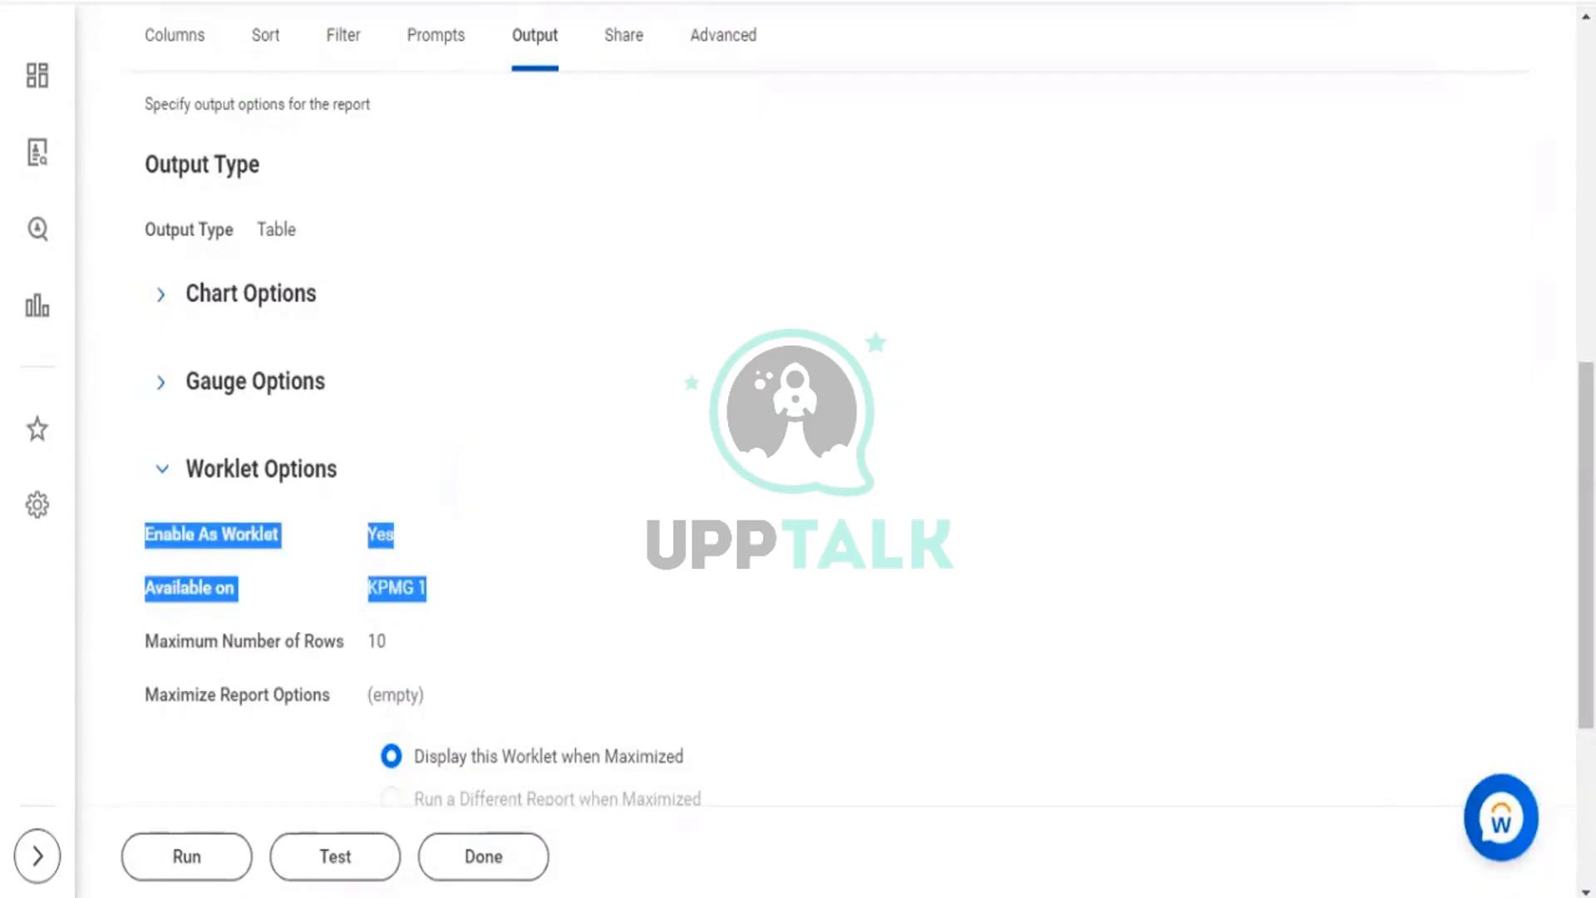
{"action": "left_click", "coordinate": [645, 3]}
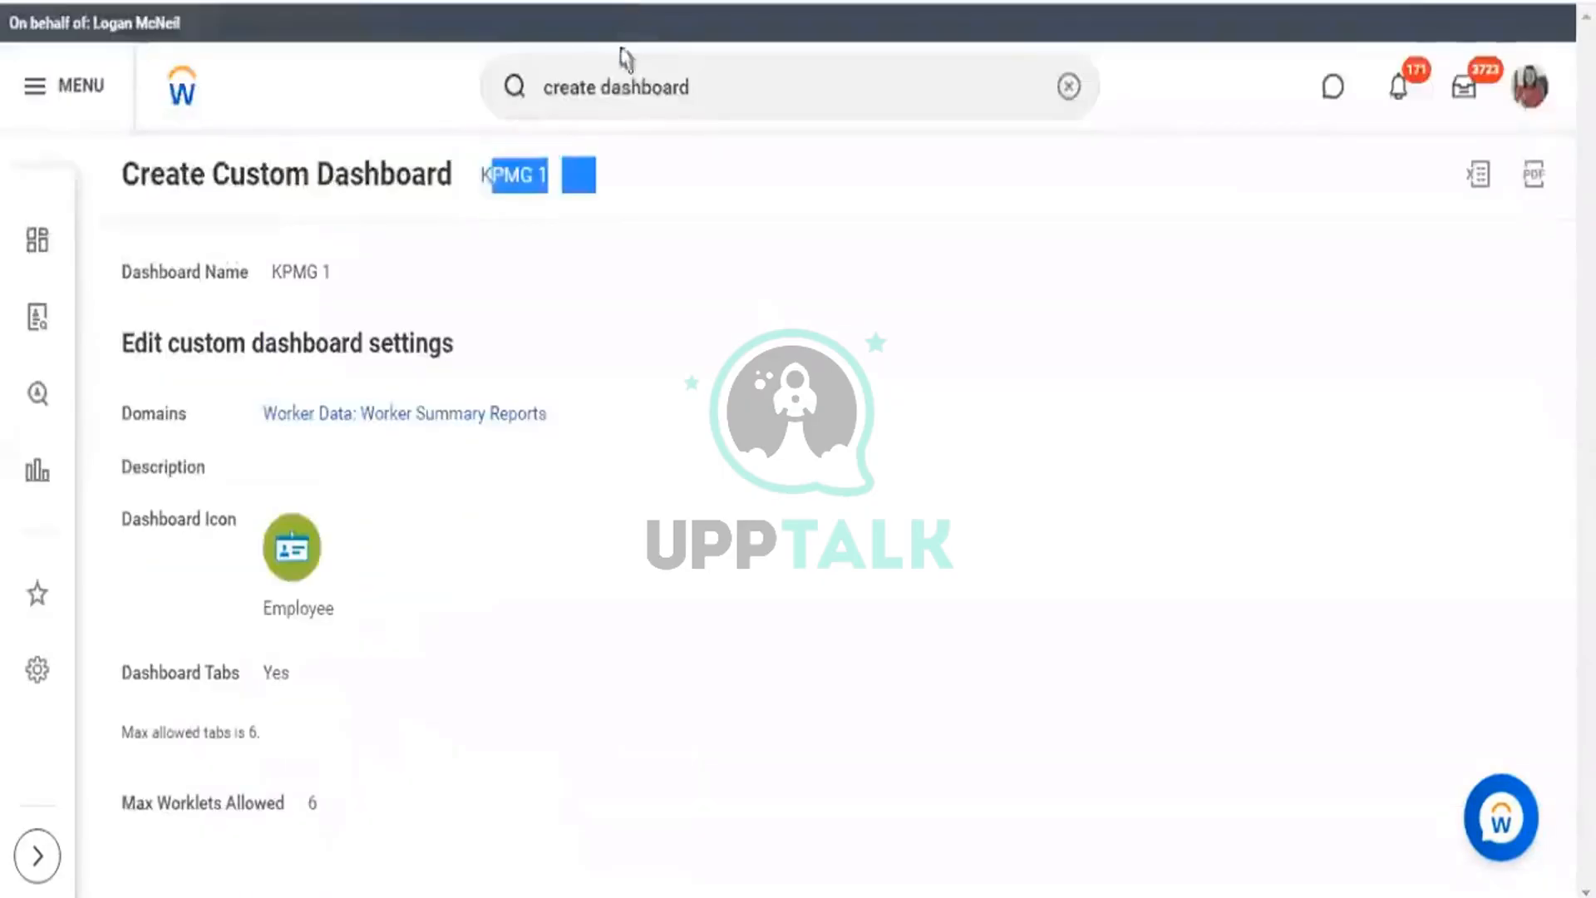
Search 'main' and open the Maintain Dashboards report.
{"action": "left_click", "coordinate": [594, 85]}
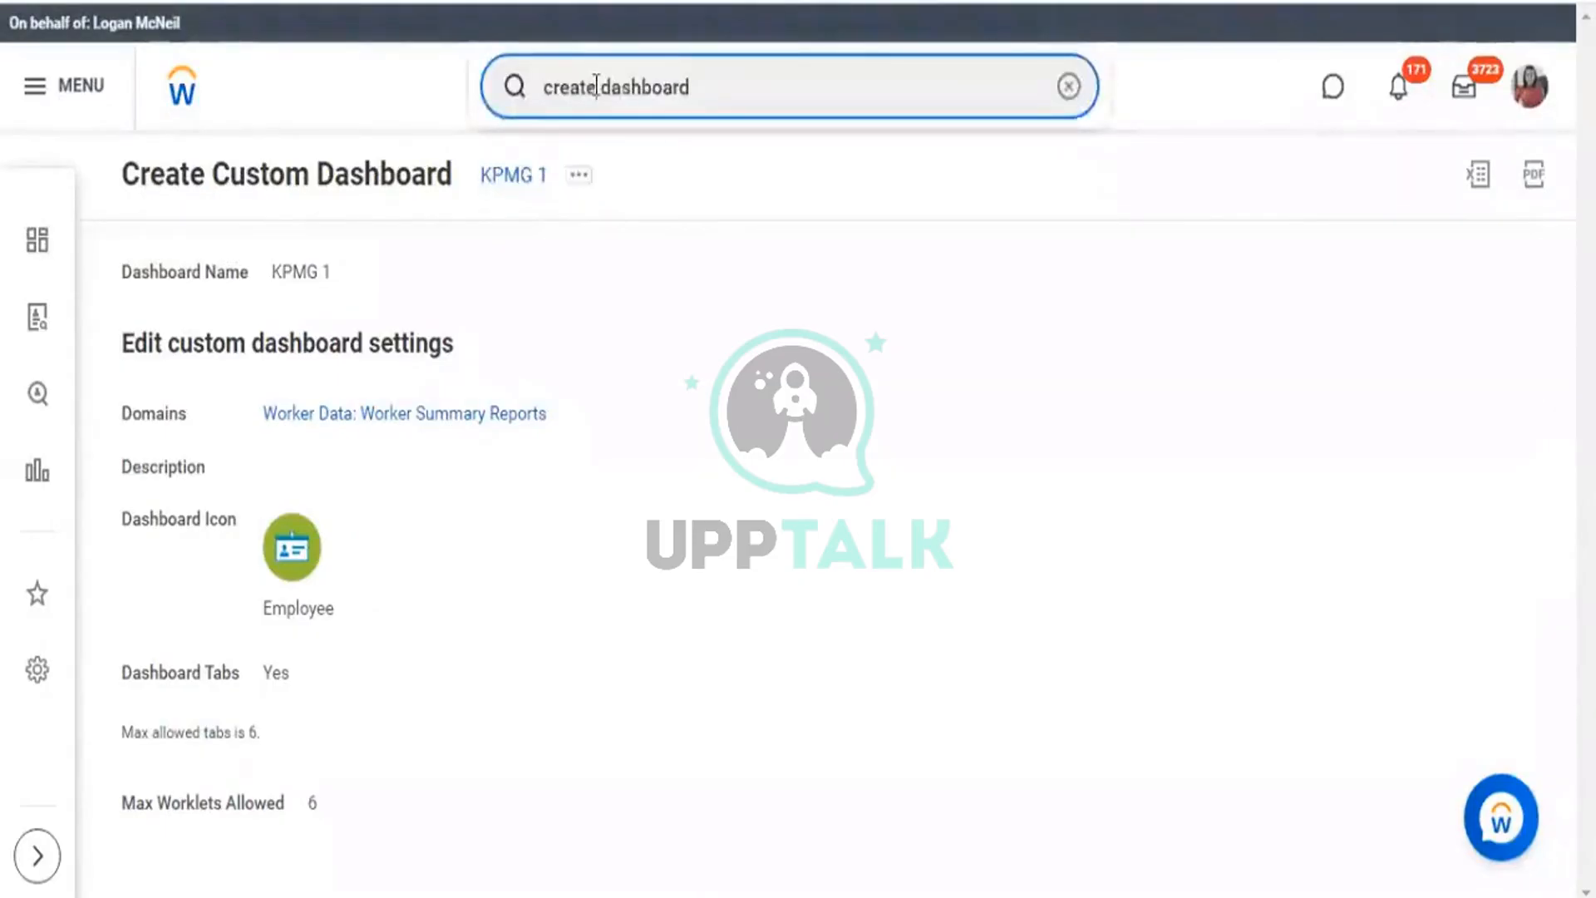
{"action": "key", "text": "ctrl+shift+Left"}
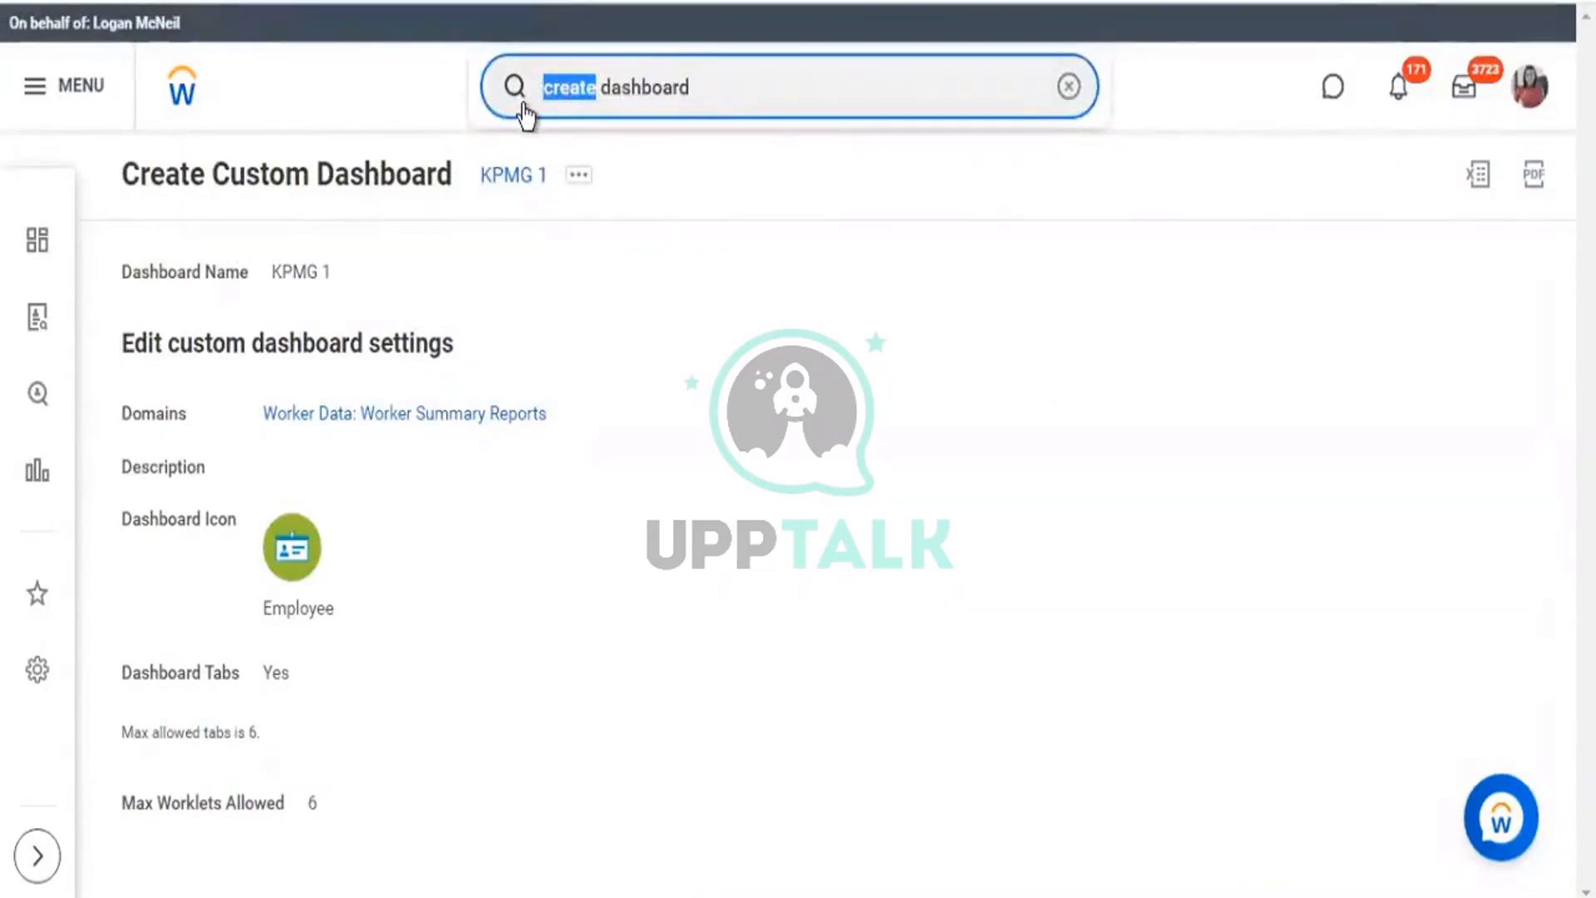
{"action": "type", "text": "main"}
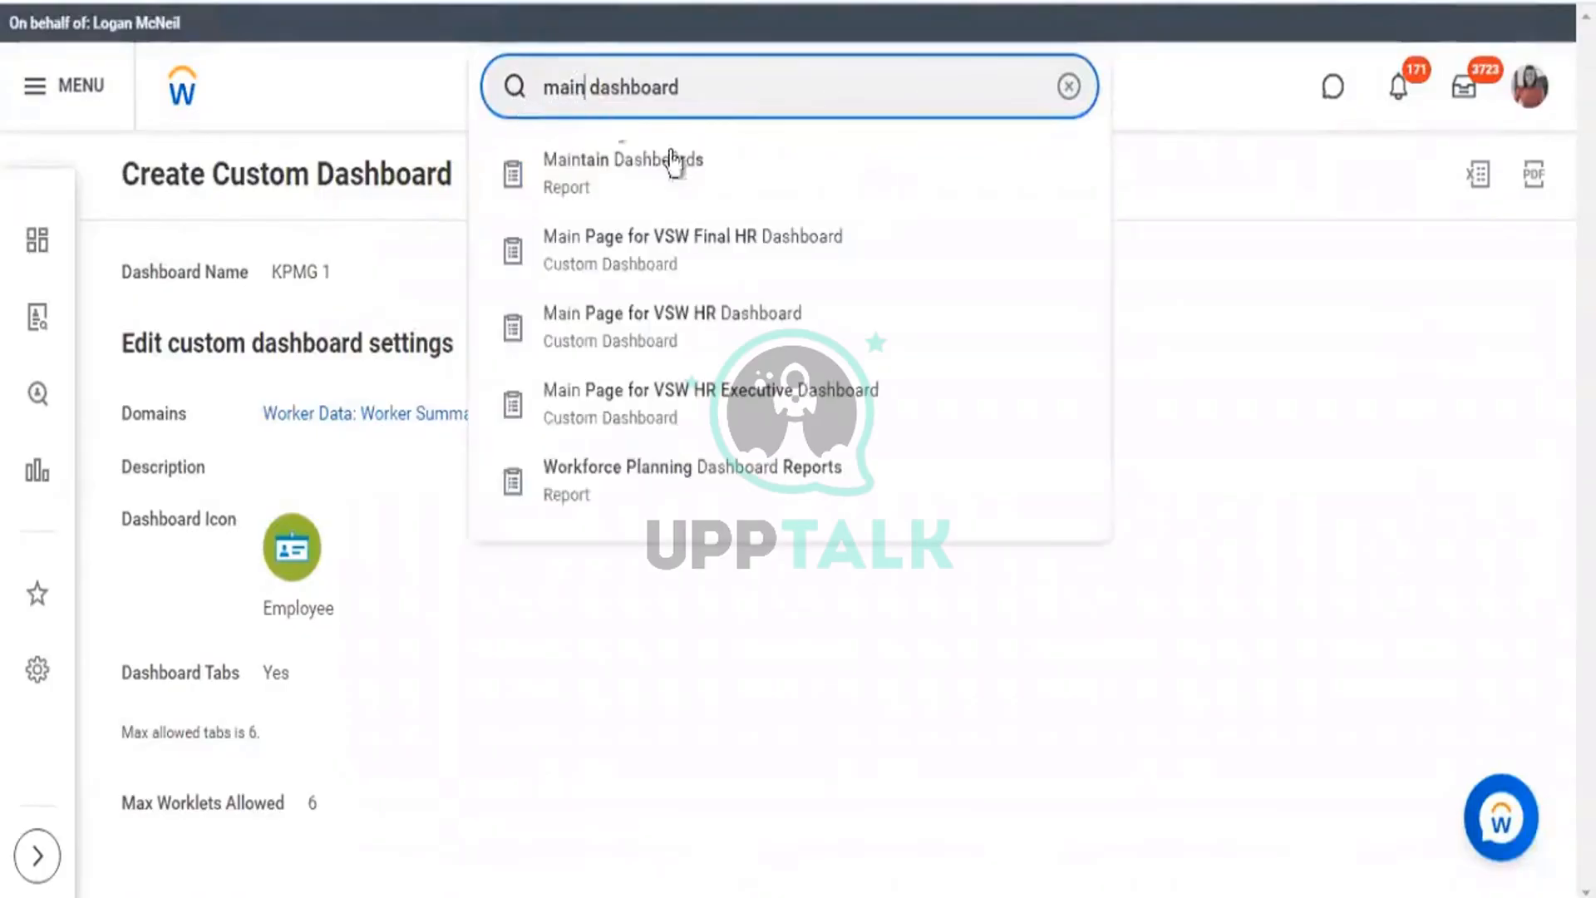
{"action": "left_click", "coordinate": [670, 170]}
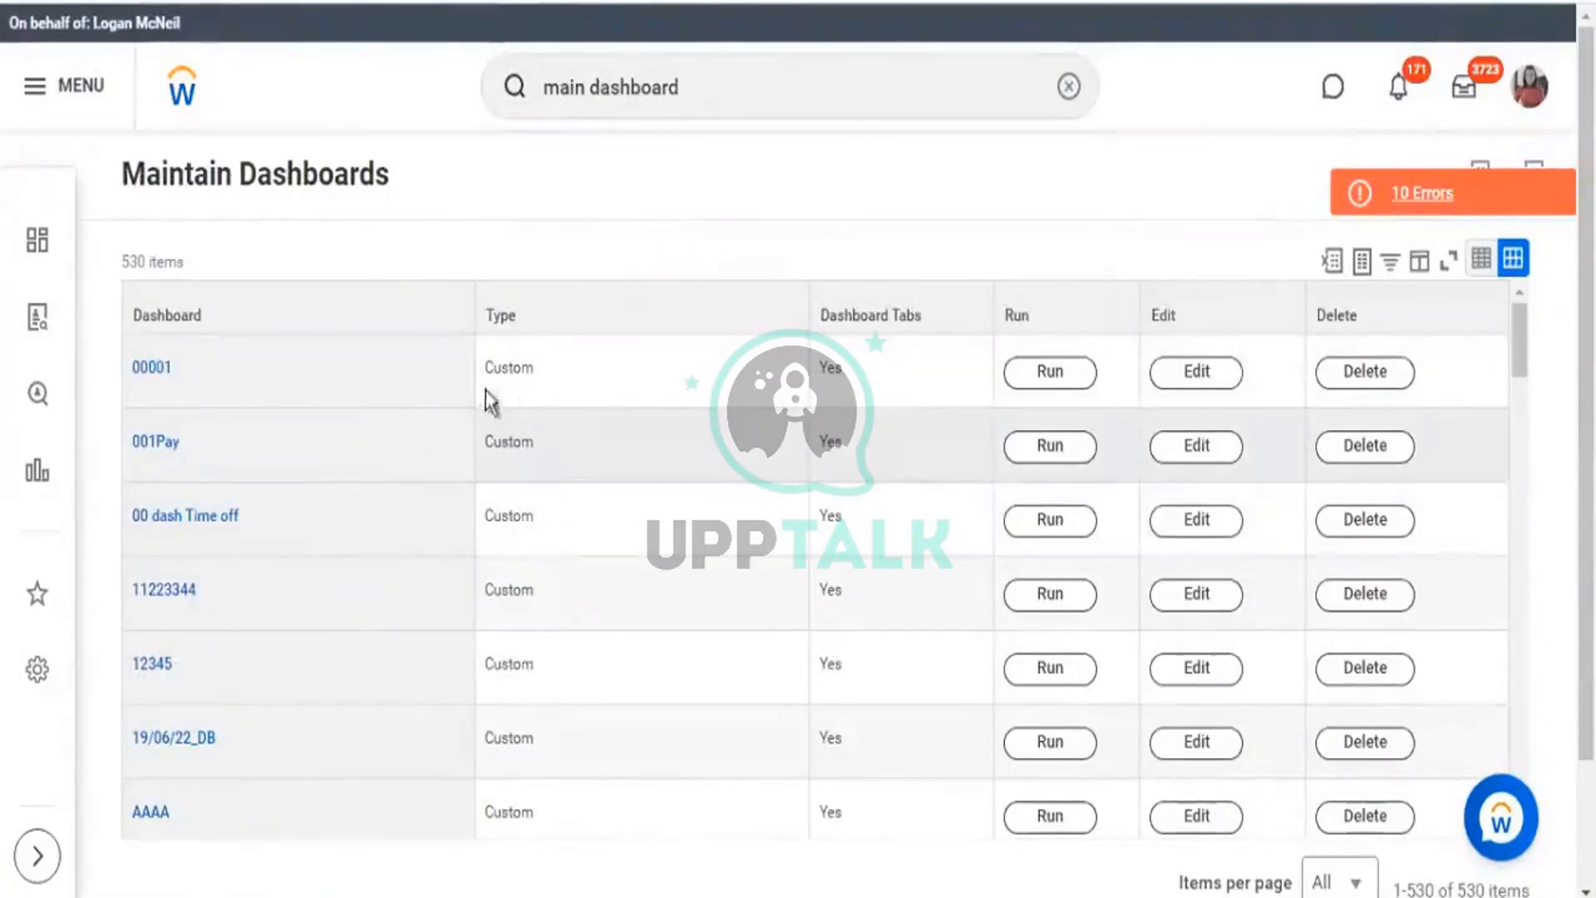
Compare dashboard types (00001 Custom, Academic Workday Delivered) and start deleting dashboard 00001.
{"action": "double_click", "coordinate": [522, 376]}
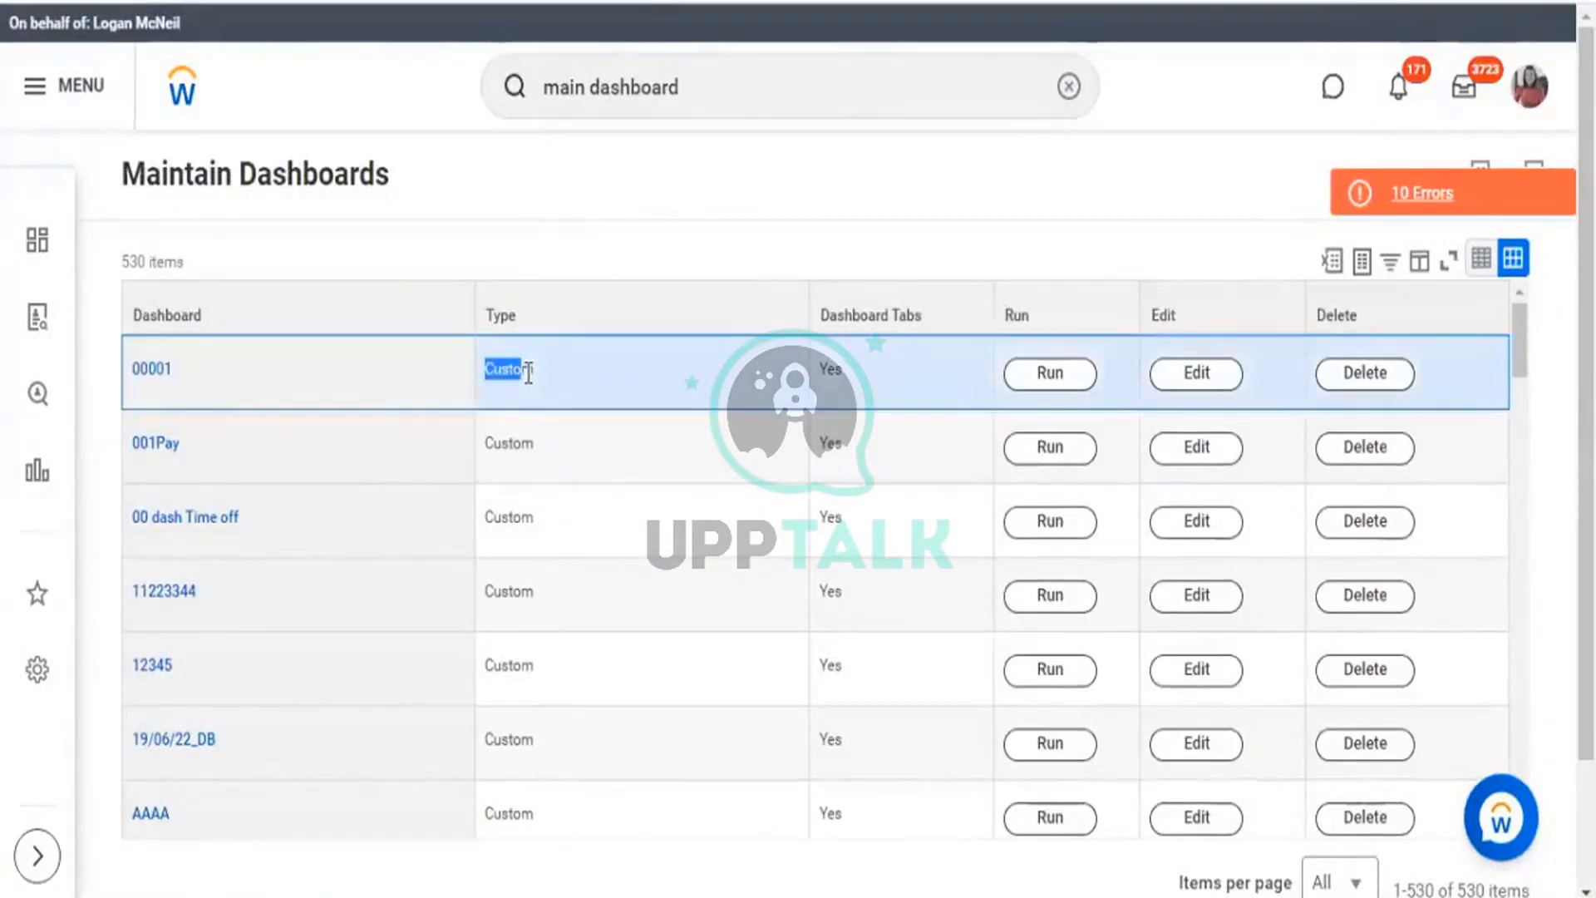
{"action": "scroll", "coordinate": [532, 580], "scroll_direction": "down", "scroll_amount": 5}
{"action": "scroll", "coordinate": [532, 580], "scroll_direction": "down", "scroll_amount": 2}
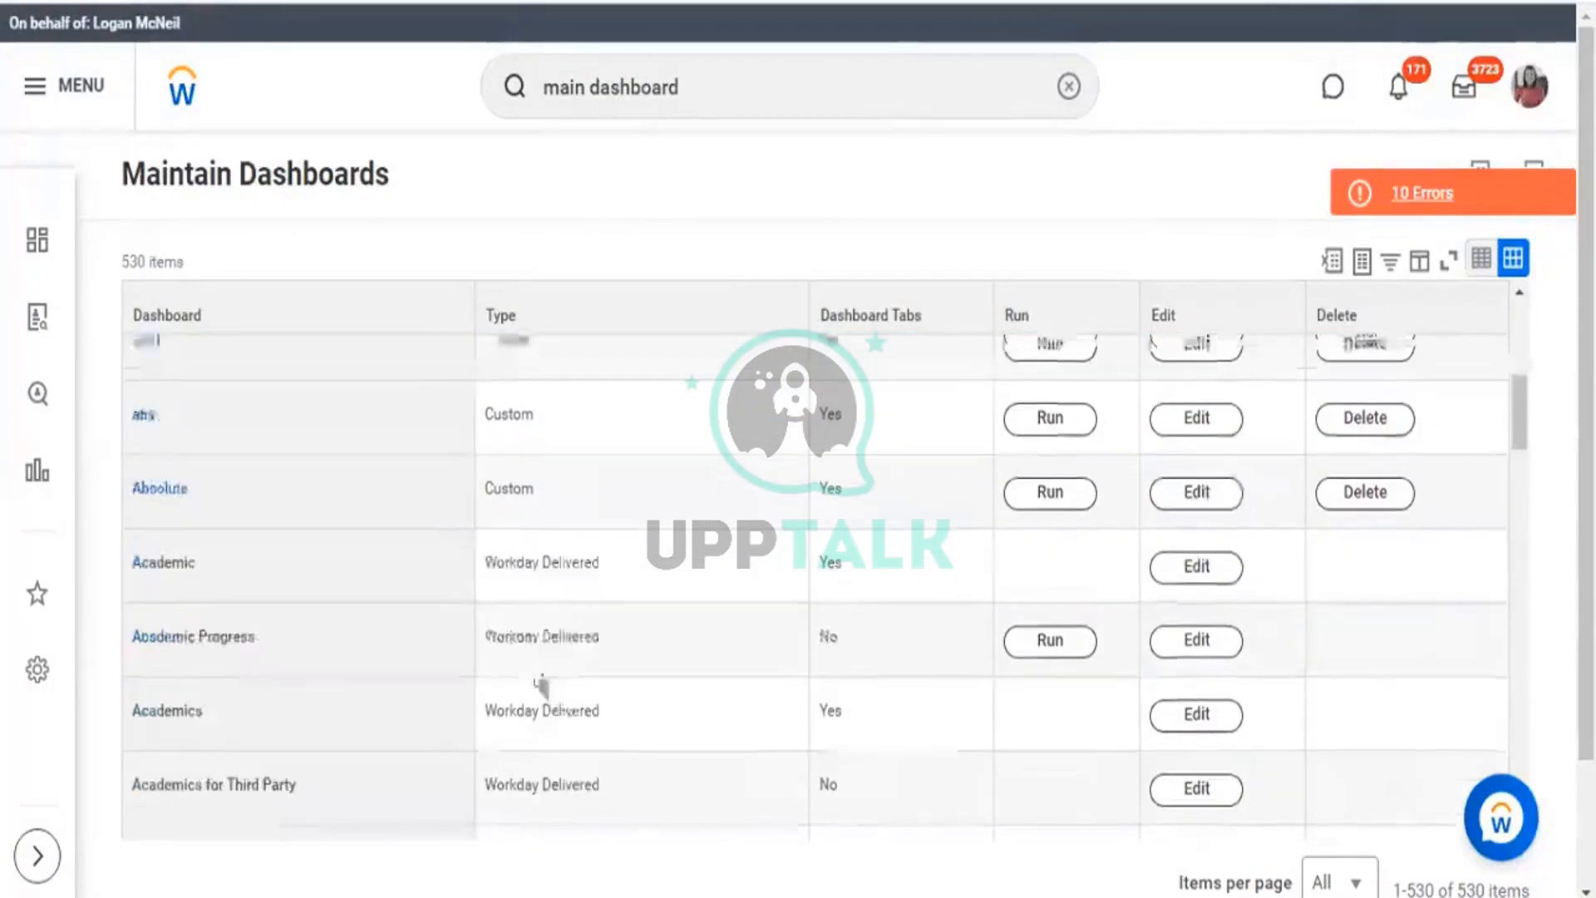
{"action": "double_click", "coordinate": [567, 574]}
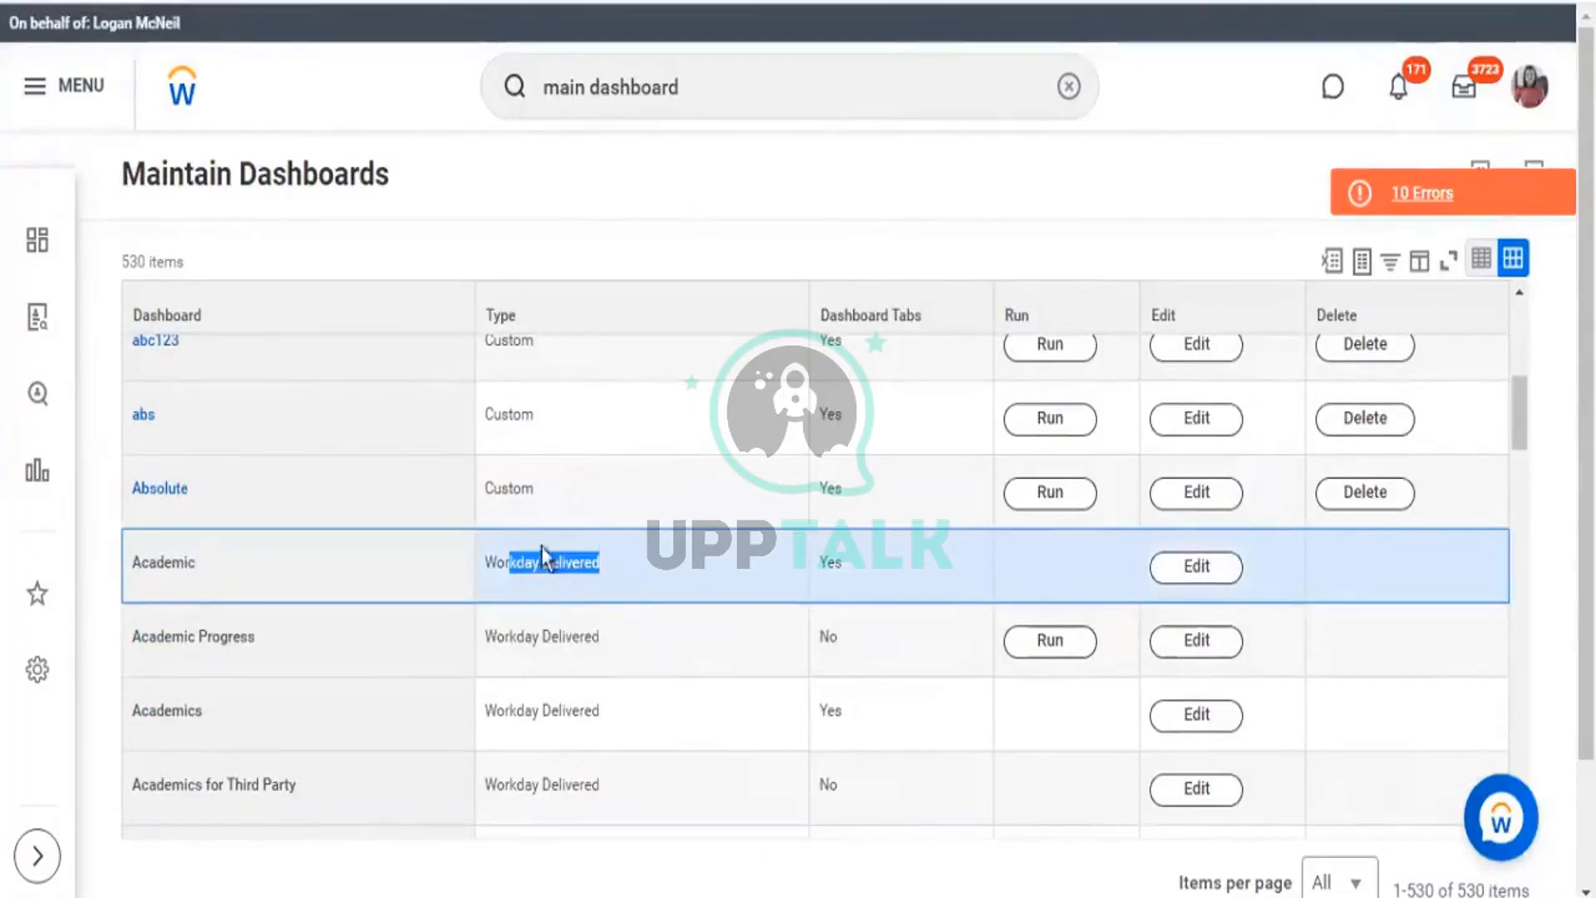
{"action": "left_click", "coordinate": [1209, 578]}
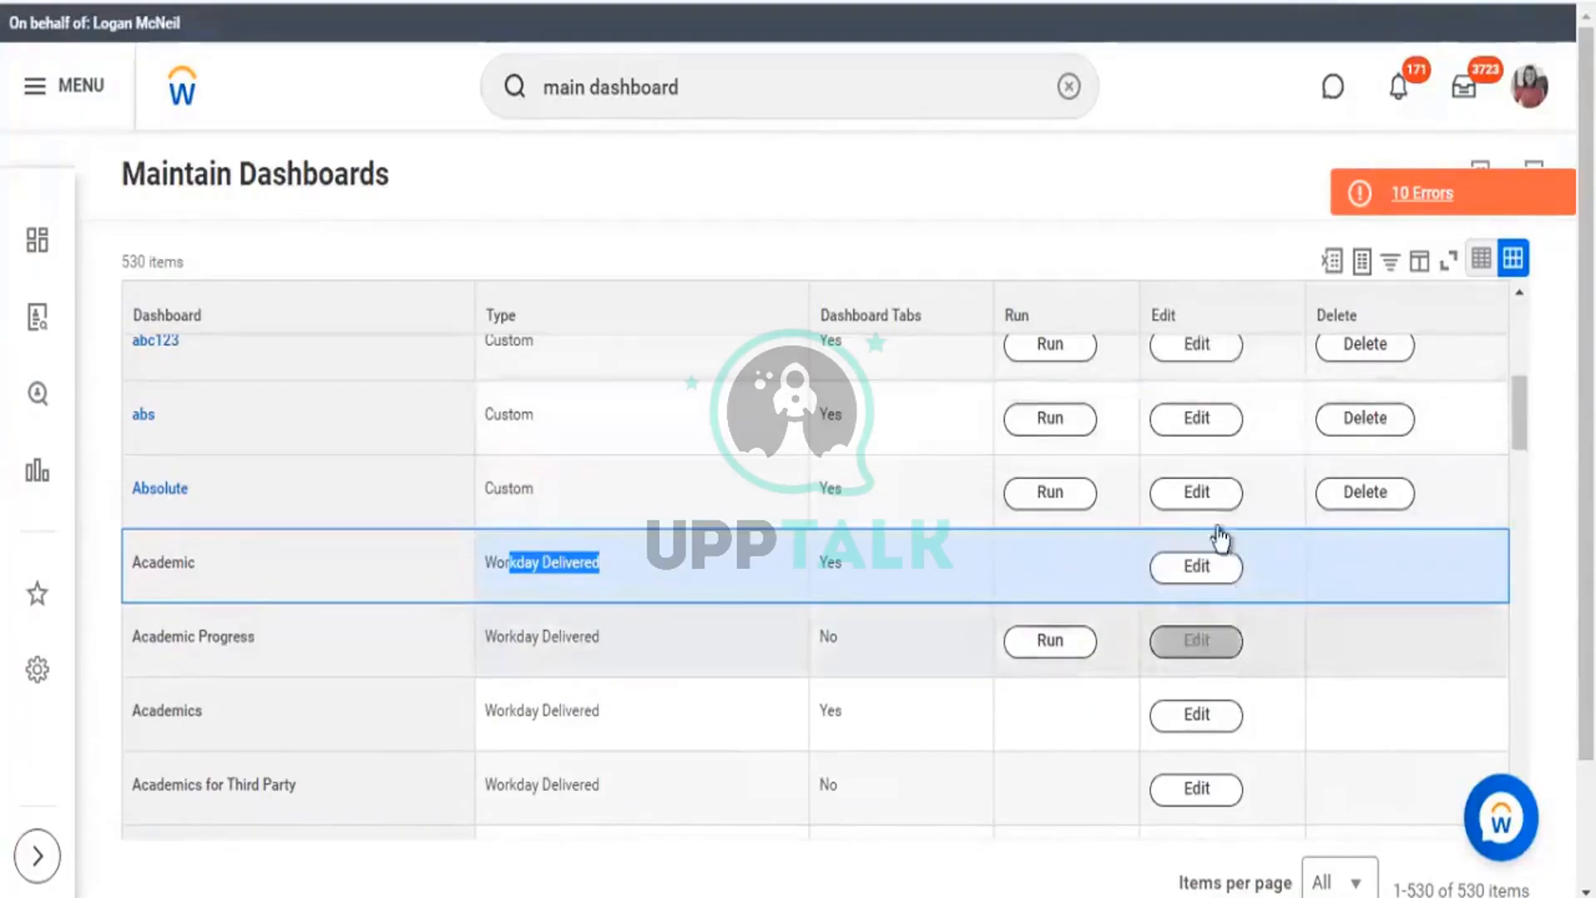
{"action": "scroll", "coordinate": [1219, 541], "scroll_direction": "down", "scroll_amount": 3}
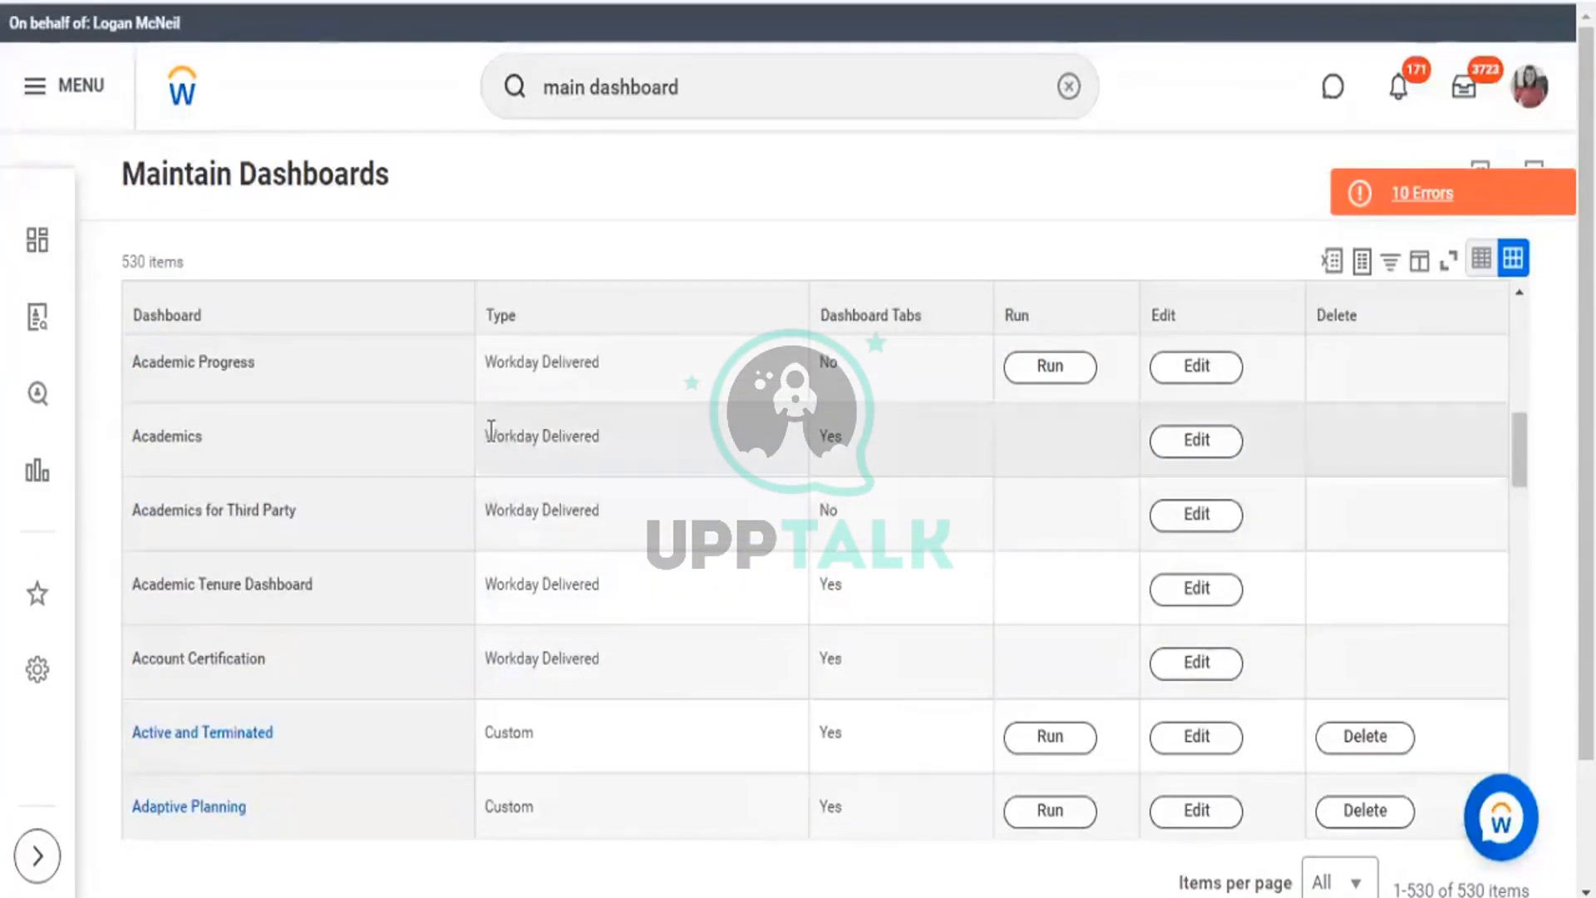
{"action": "left_click_drag", "start_coordinate": [485, 436], "coordinate": [562, 436]}
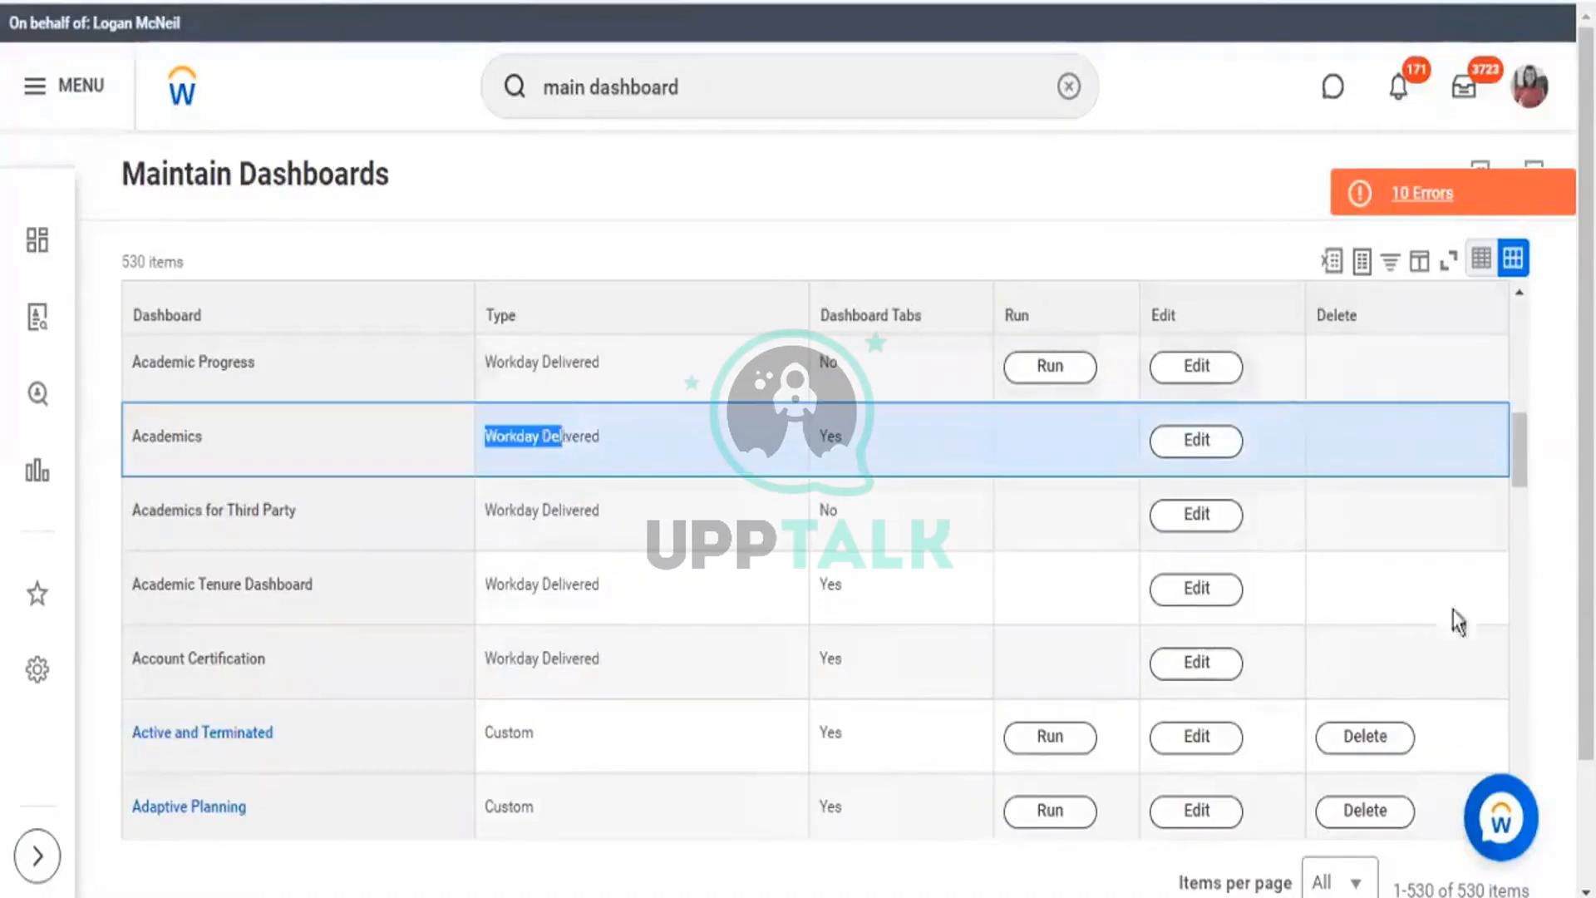
{"action": "scroll", "coordinate": [563, 510], "scroll_direction": "up", "scroll_amount": 5}
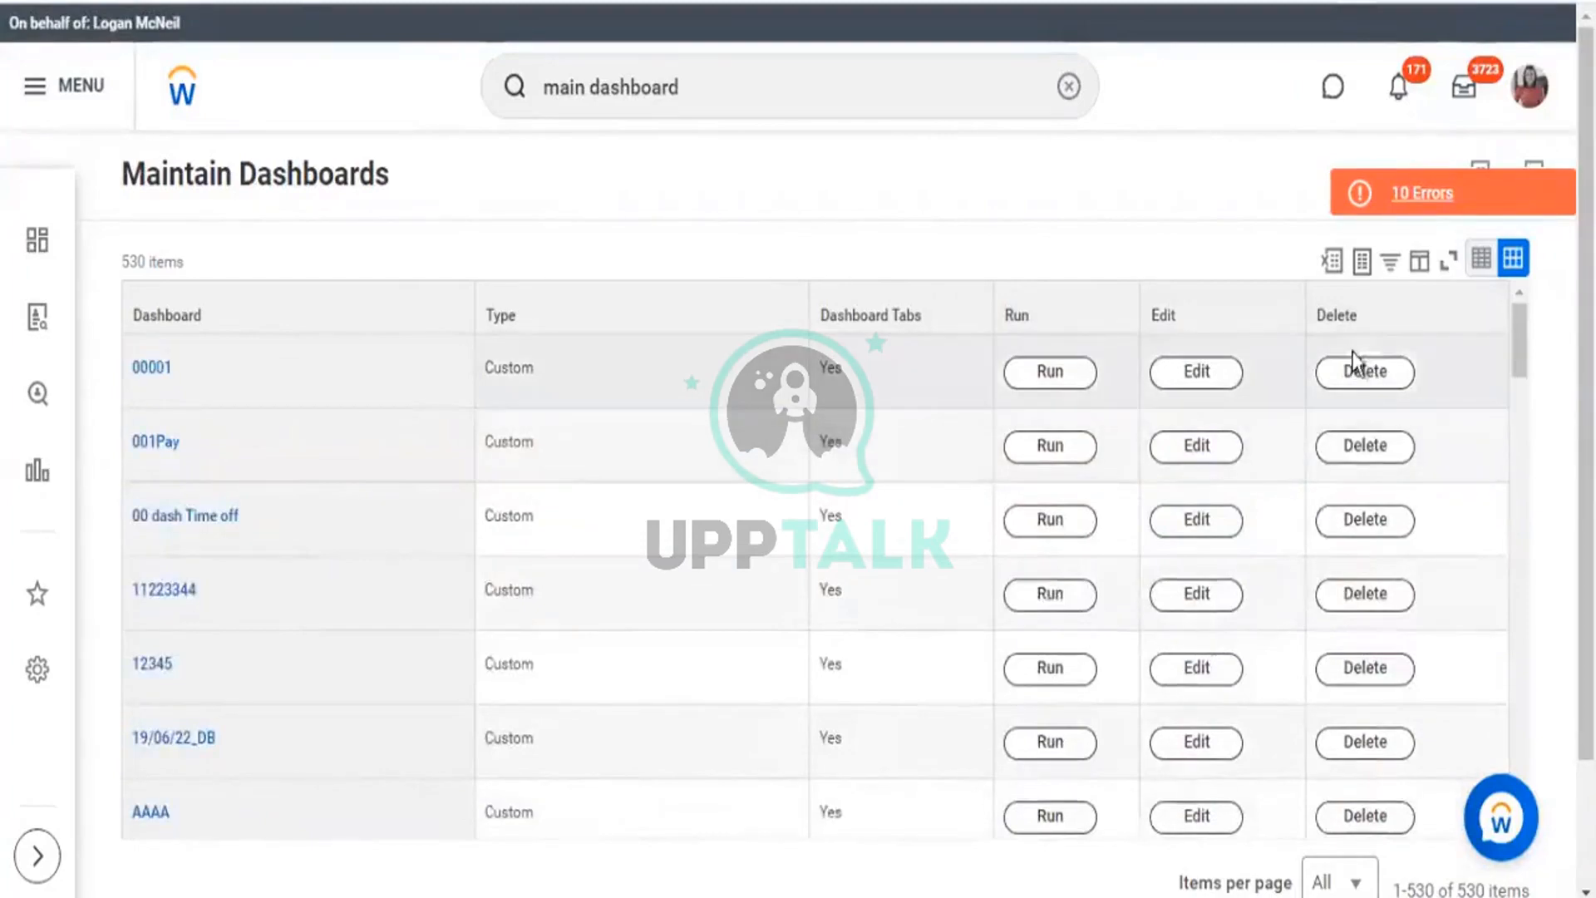
{"action": "left_click", "coordinate": [1363, 384]}
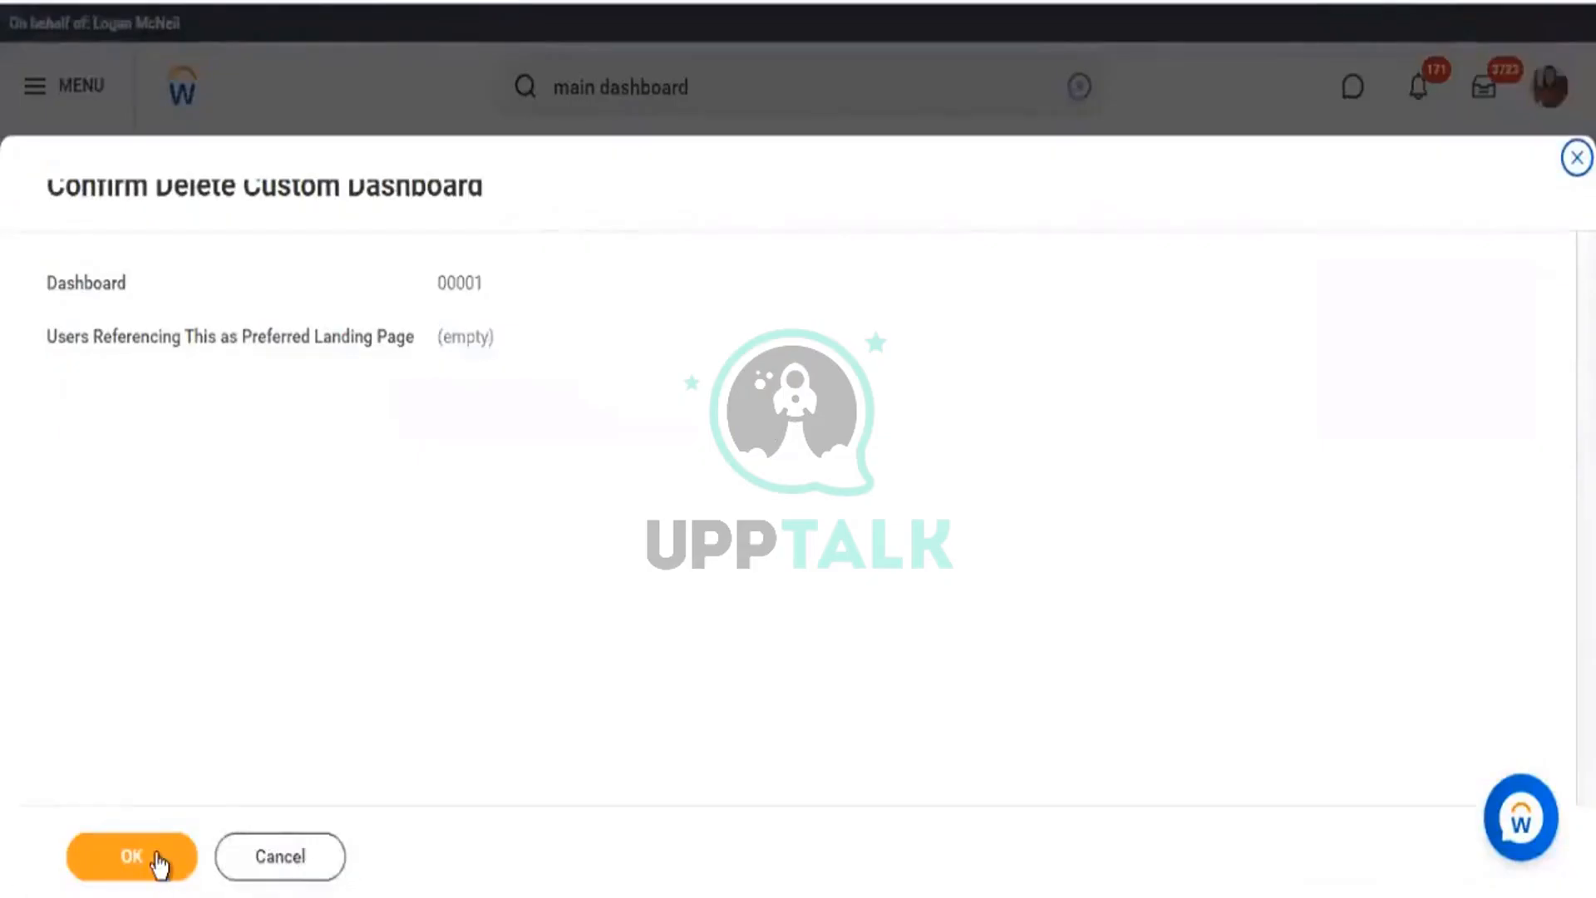
{"action": "left_click", "coordinate": [156, 858]}
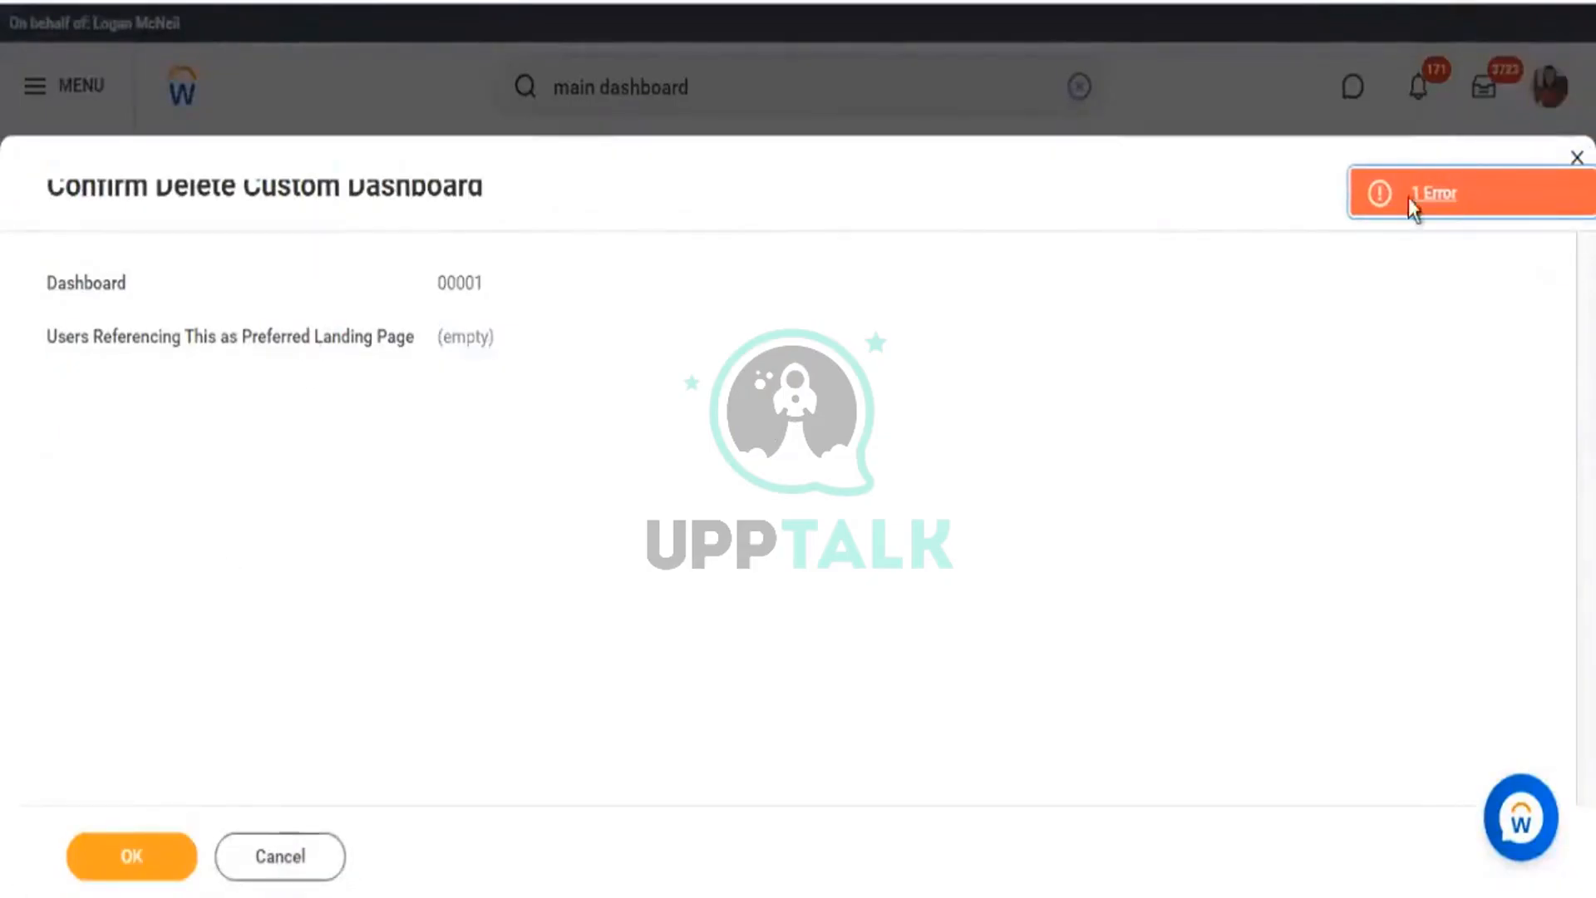
{"action": "left_click", "coordinate": [1490, 192]}
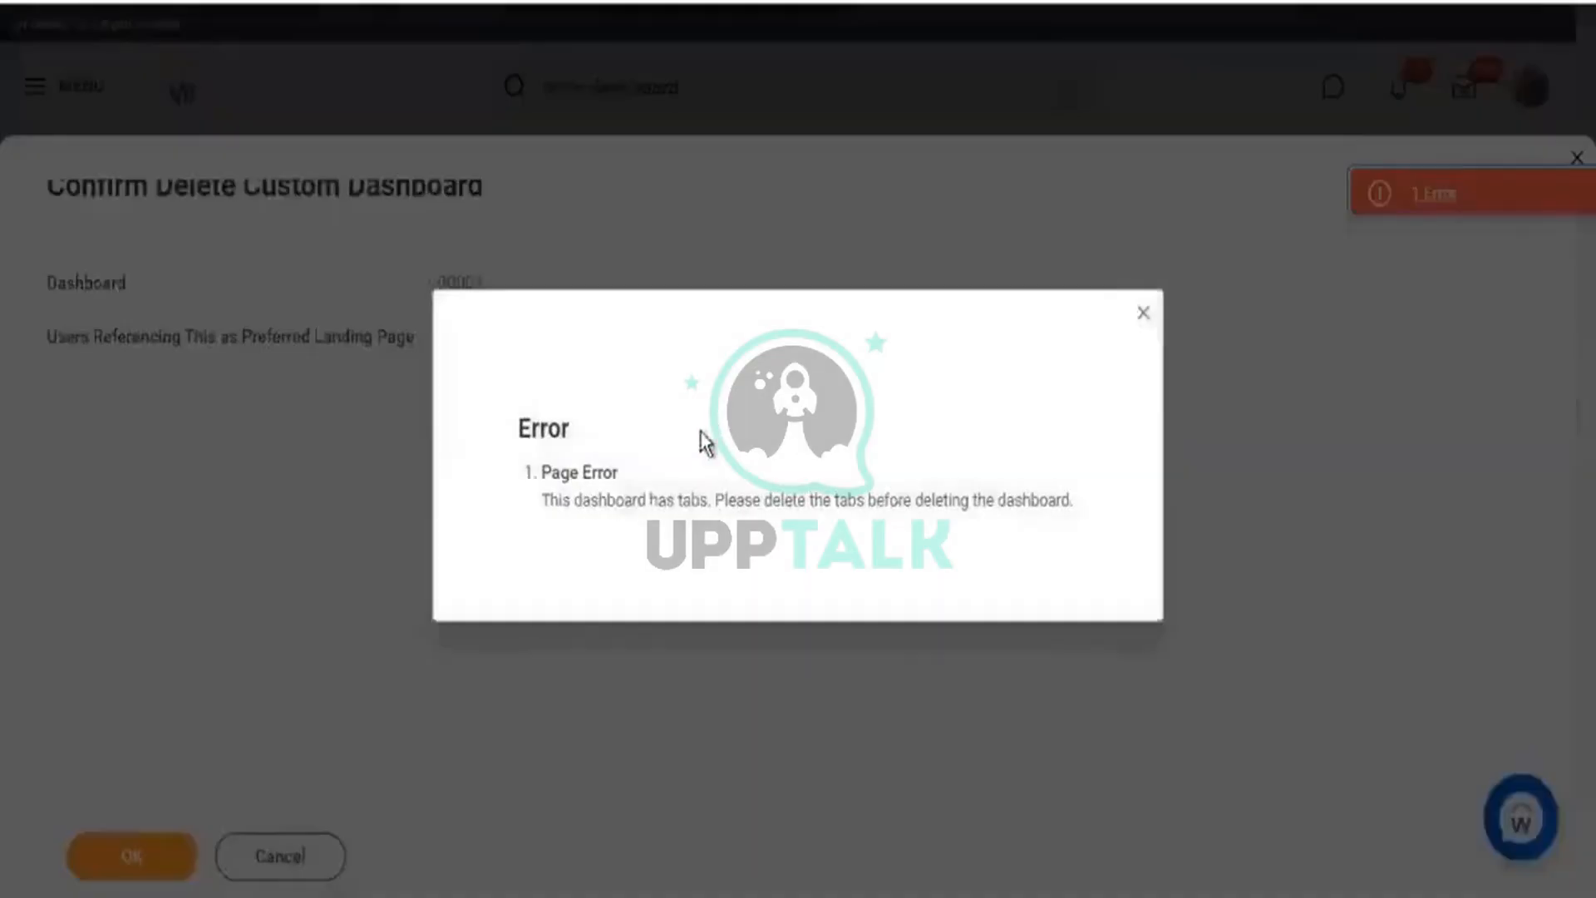
{"action": "left_click_drag", "start_coordinate": [624, 501], "coordinate": [753, 502]}
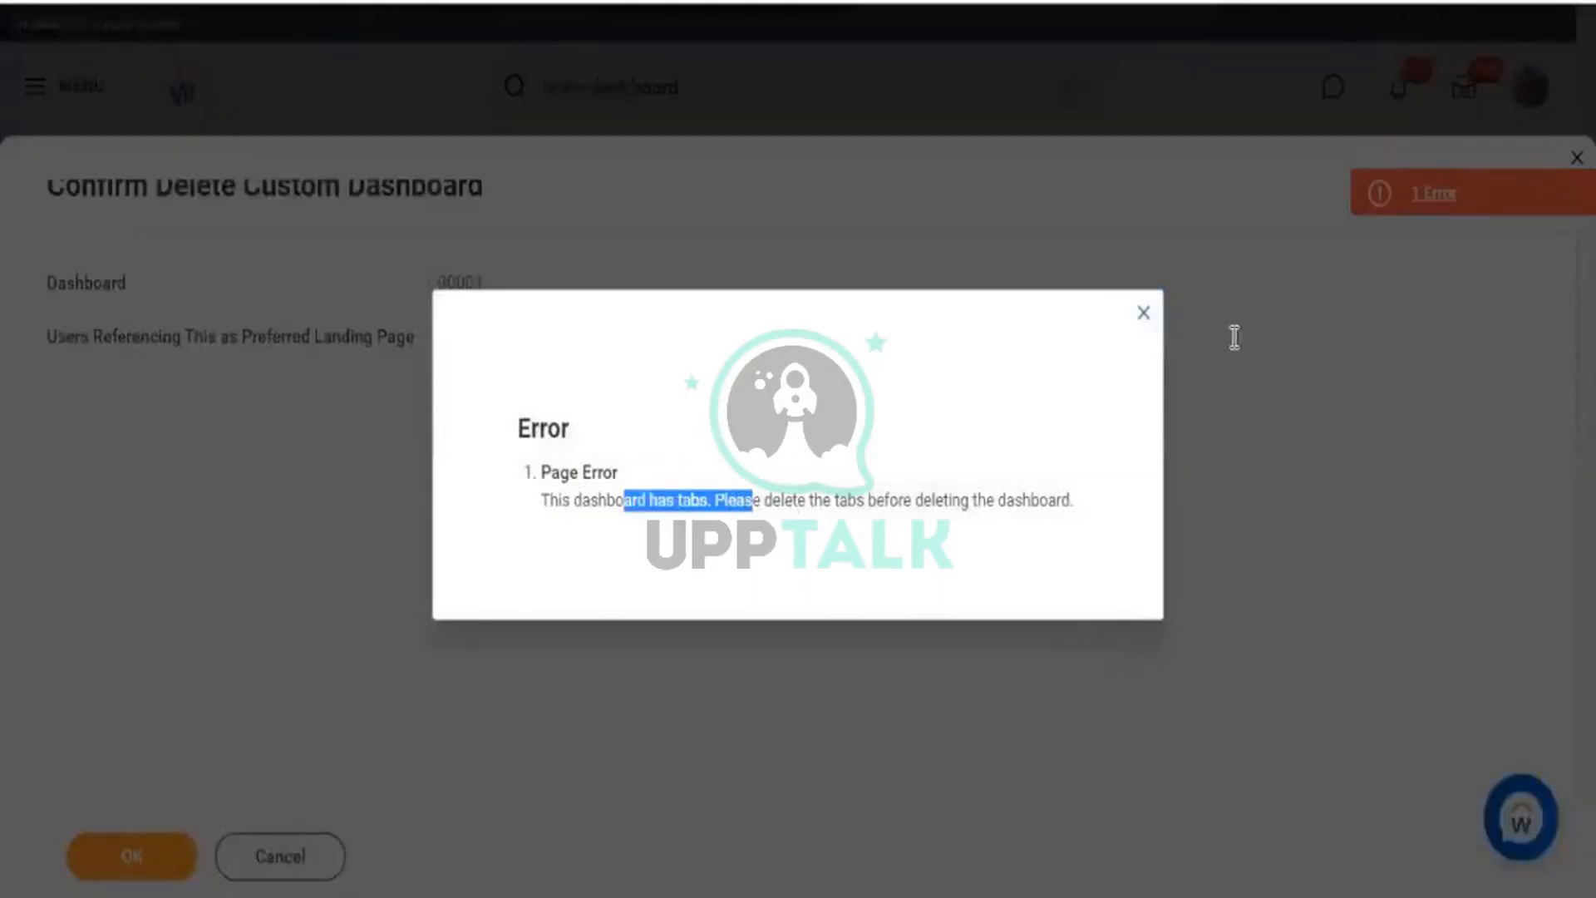
{"action": "left_click", "coordinate": [1147, 317]}
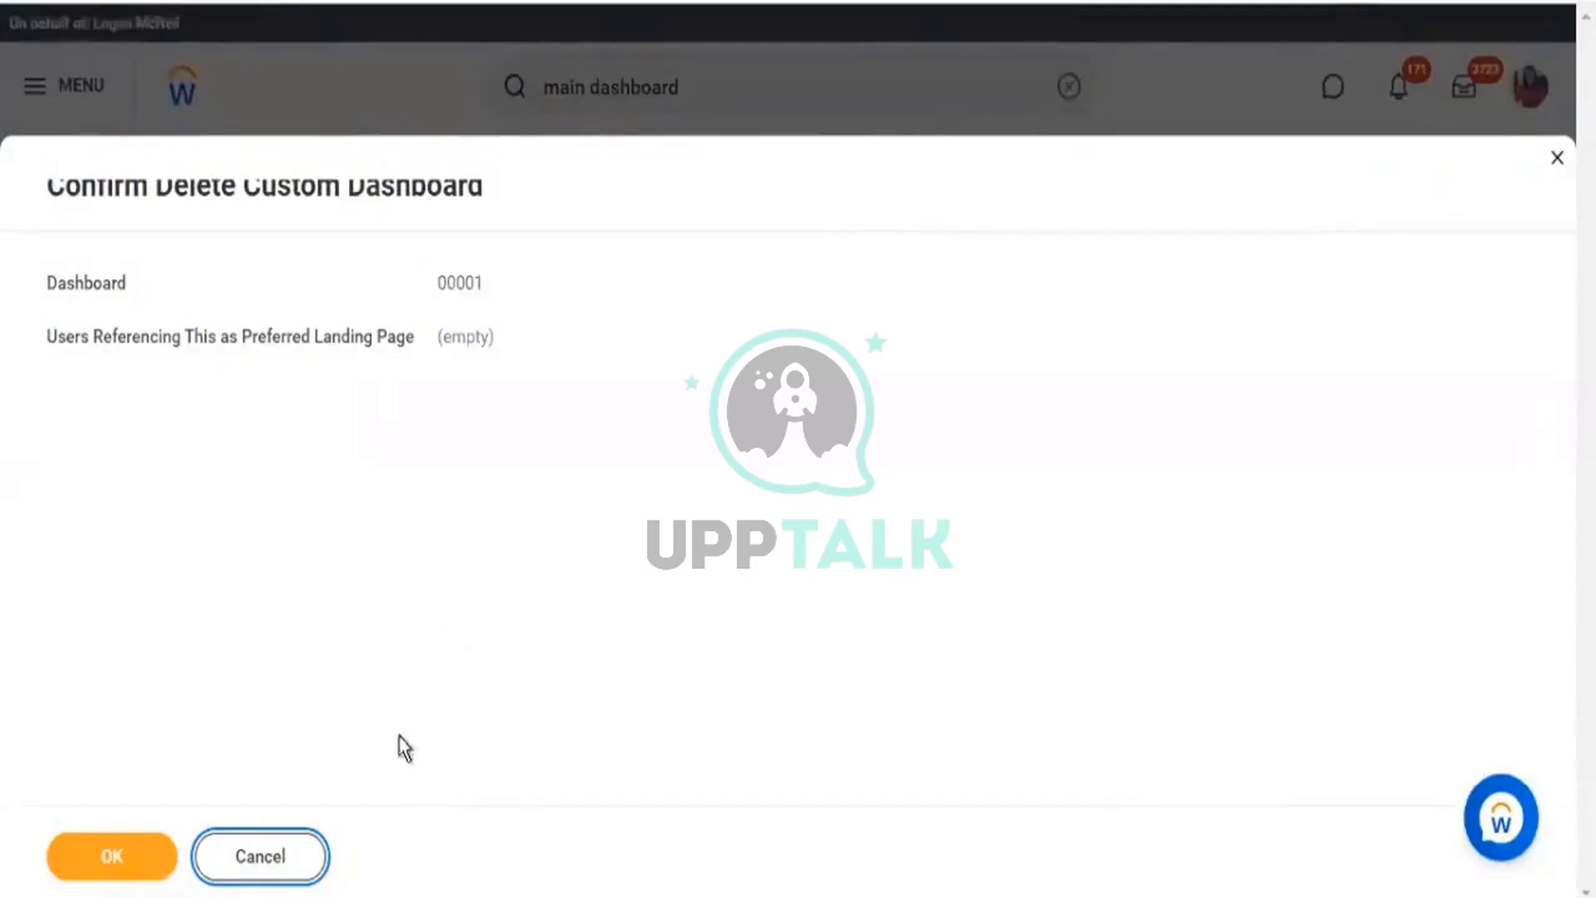
{"action": "left_click", "coordinate": [282, 856]}
{"action": "scroll", "coordinate": [680, 313], "scroll_direction": "down", "scroll_amount": 5}
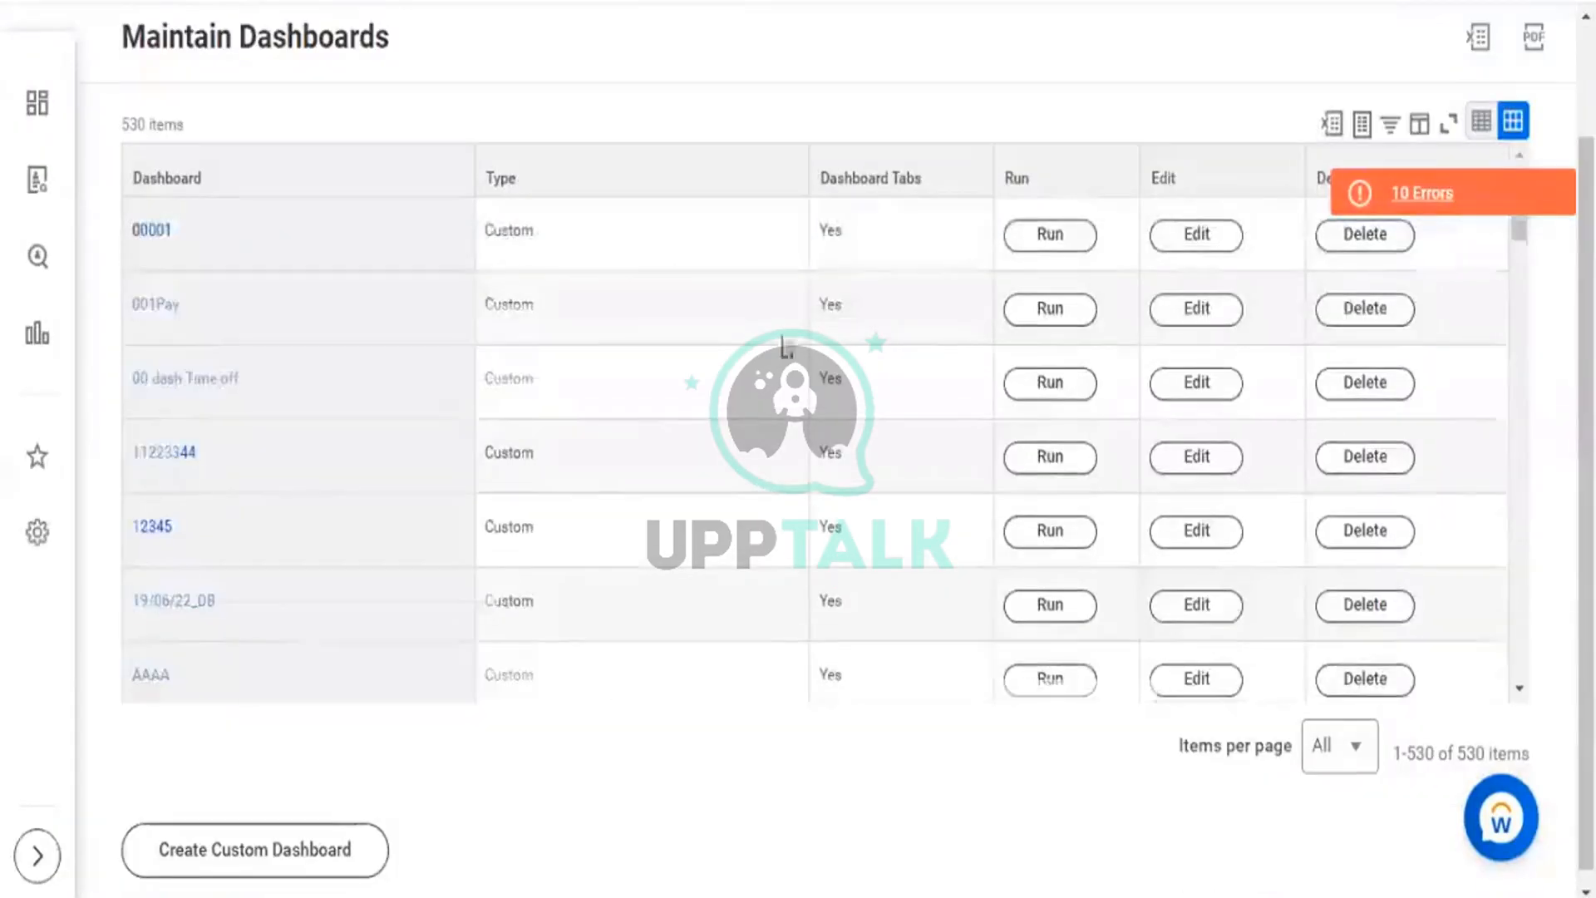
Filter the Dashboard column to KPMG 1, run it, then open KPMG 1 for editing.
{"action": "left_click", "coordinate": [305, 190]}
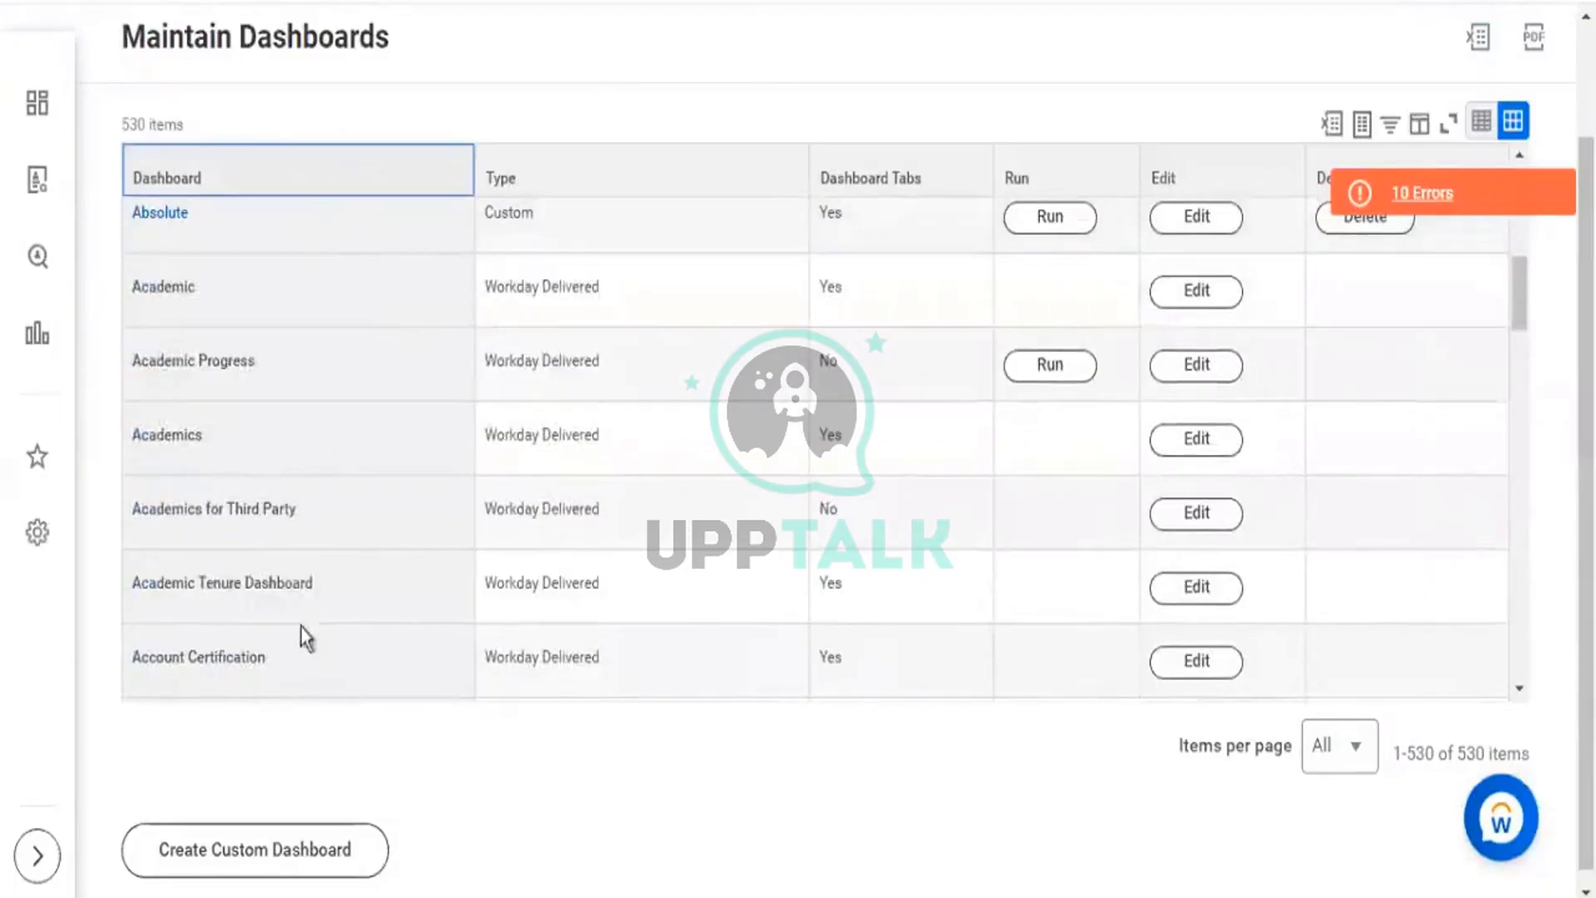
{"action": "left_click", "coordinate": [307, 529]}
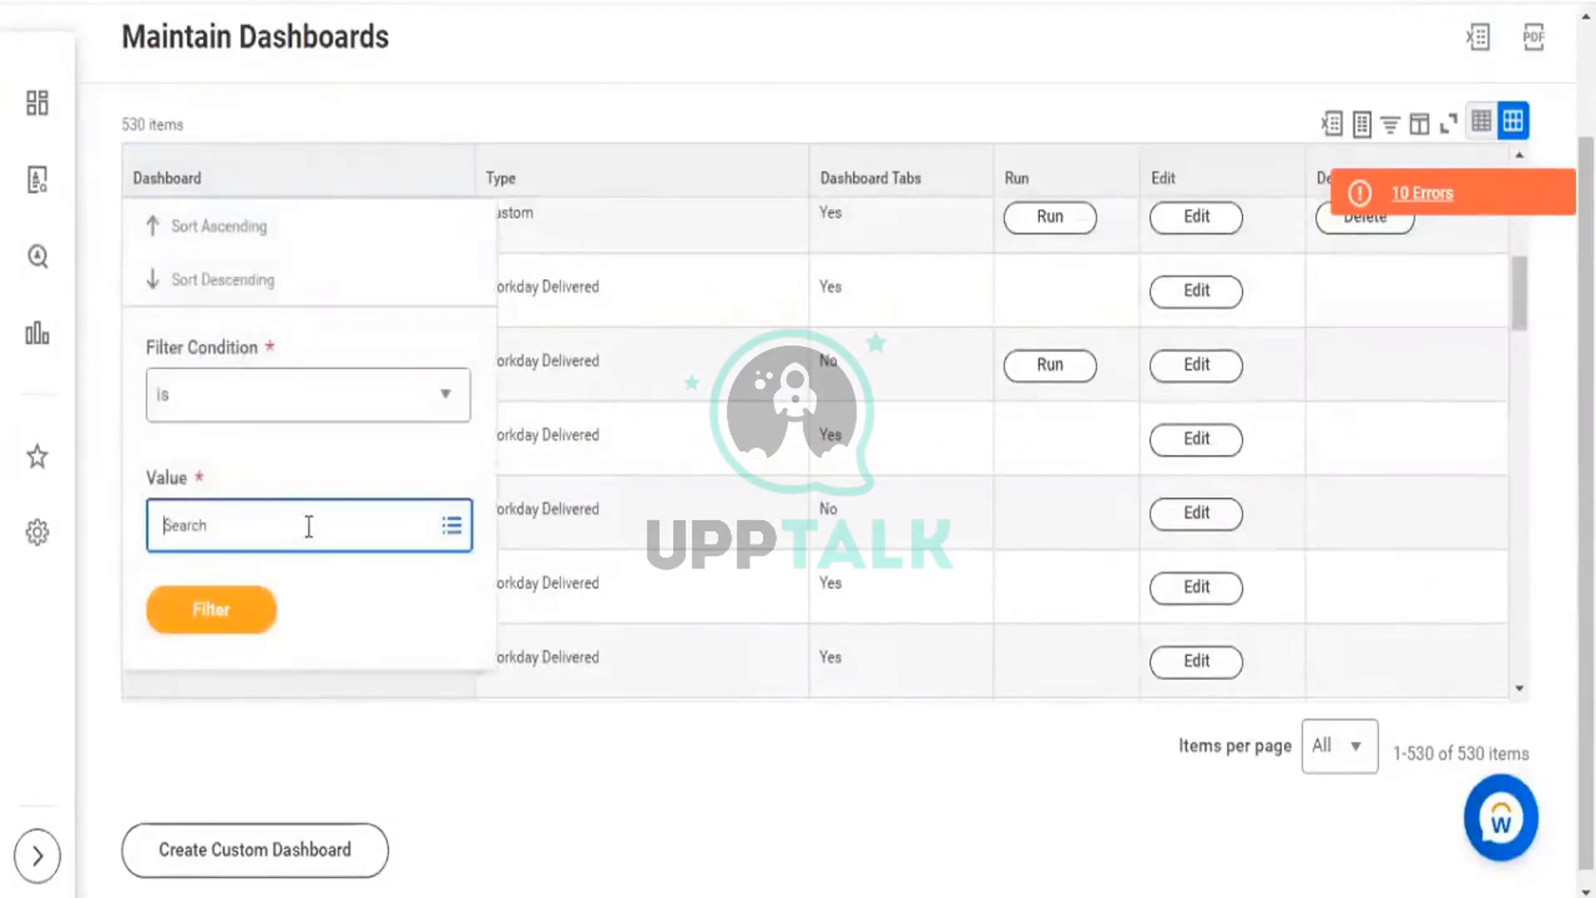
{"action": "type", "text": "kpmg"}
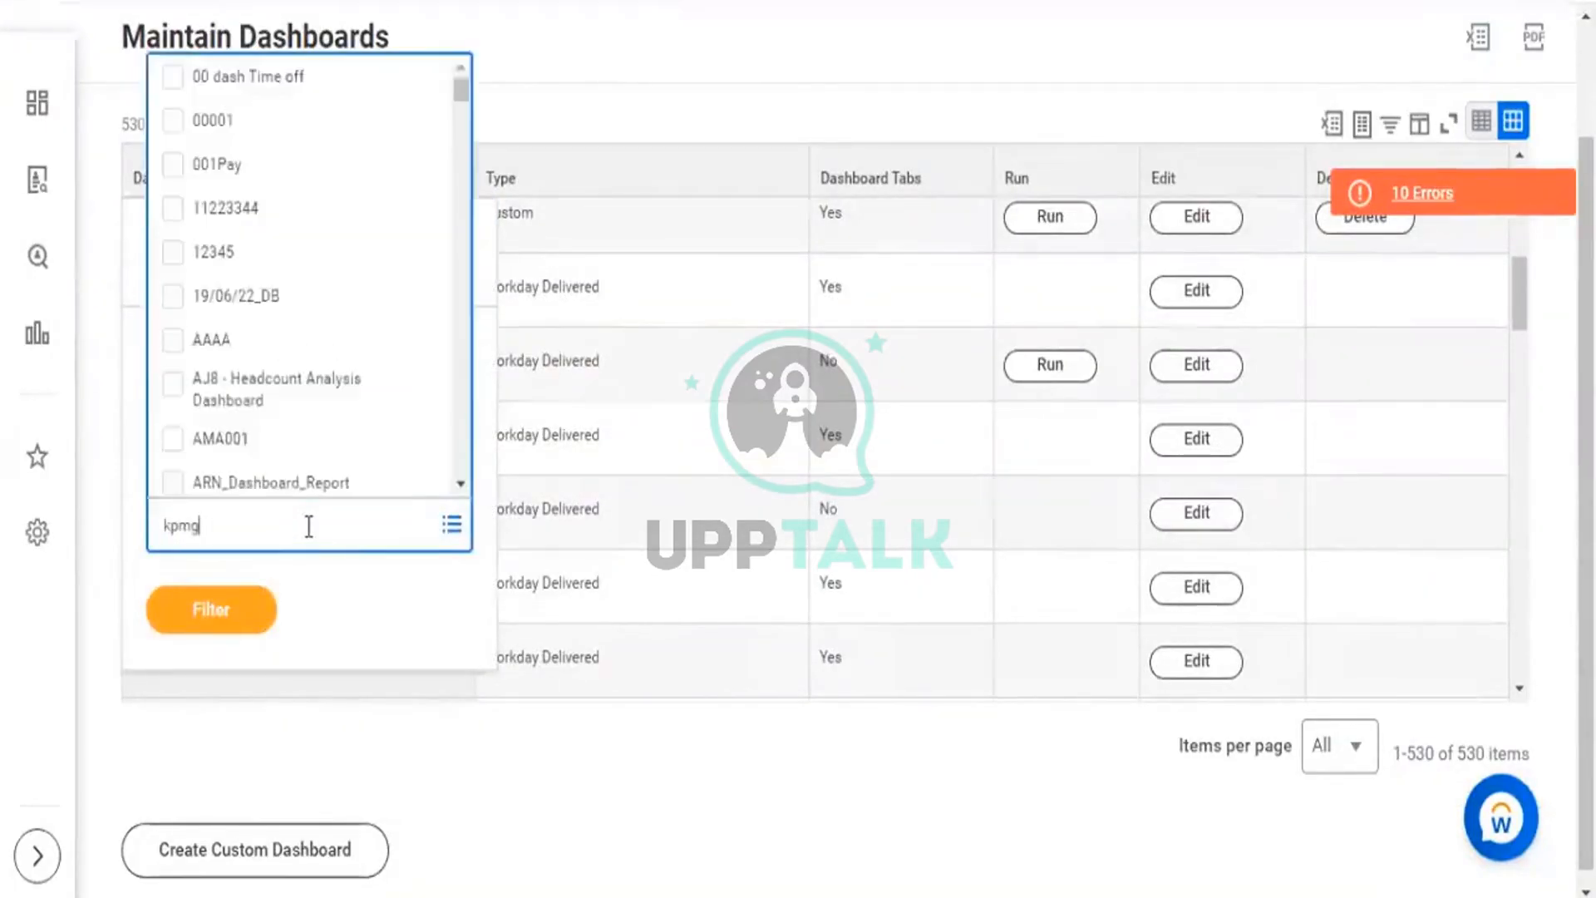
{"action": "key", "text": "Return"}
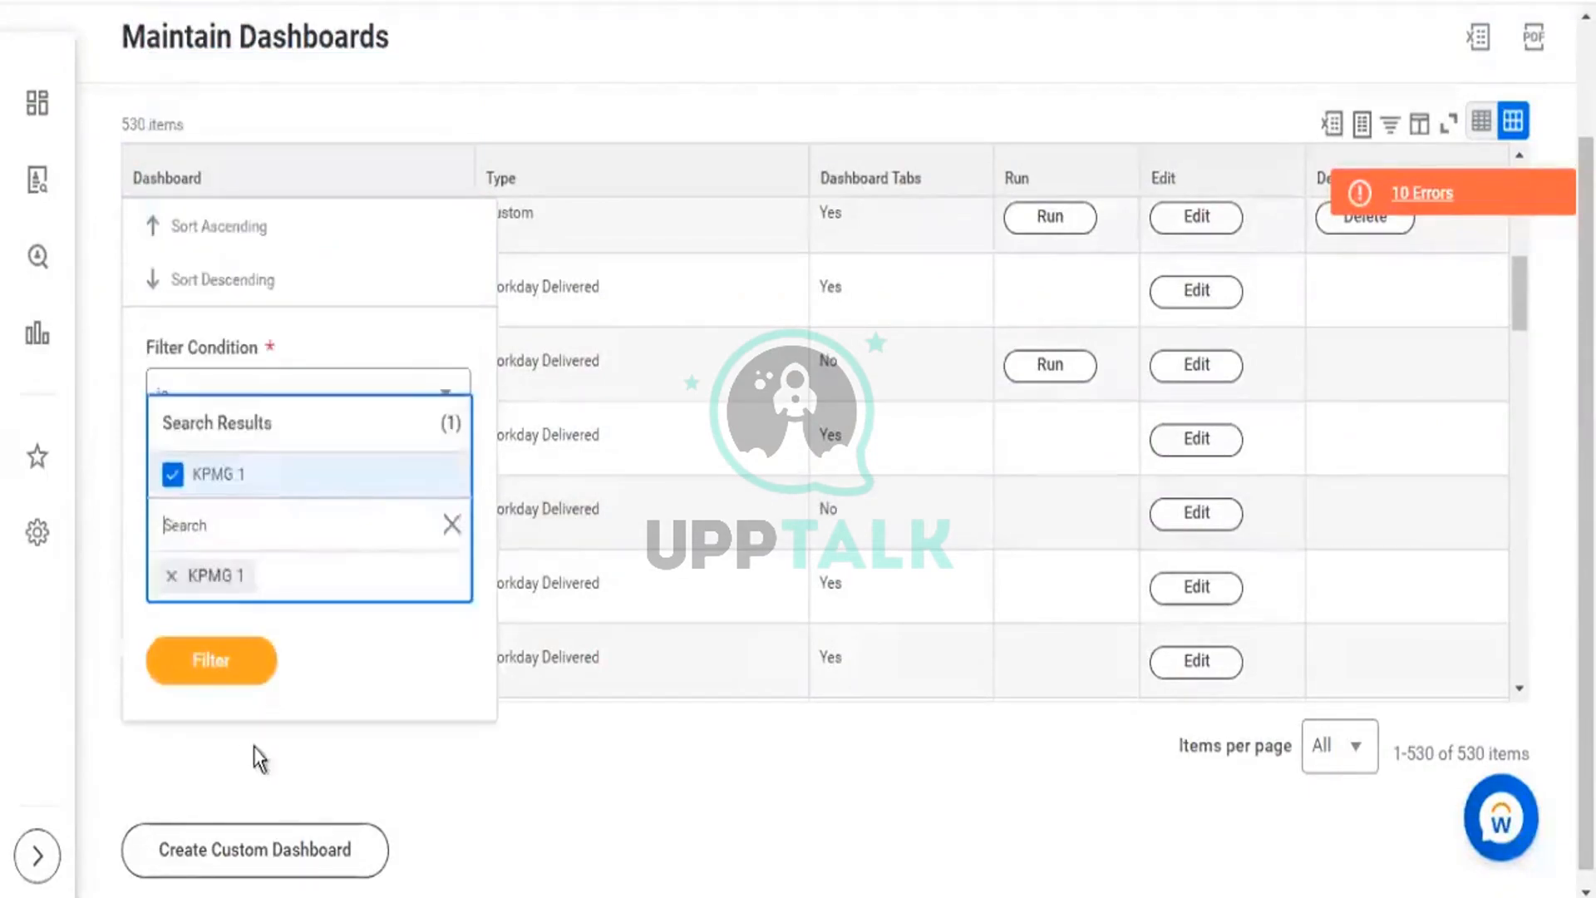
{"action": "left_click", "coordinate": [247, 660]}
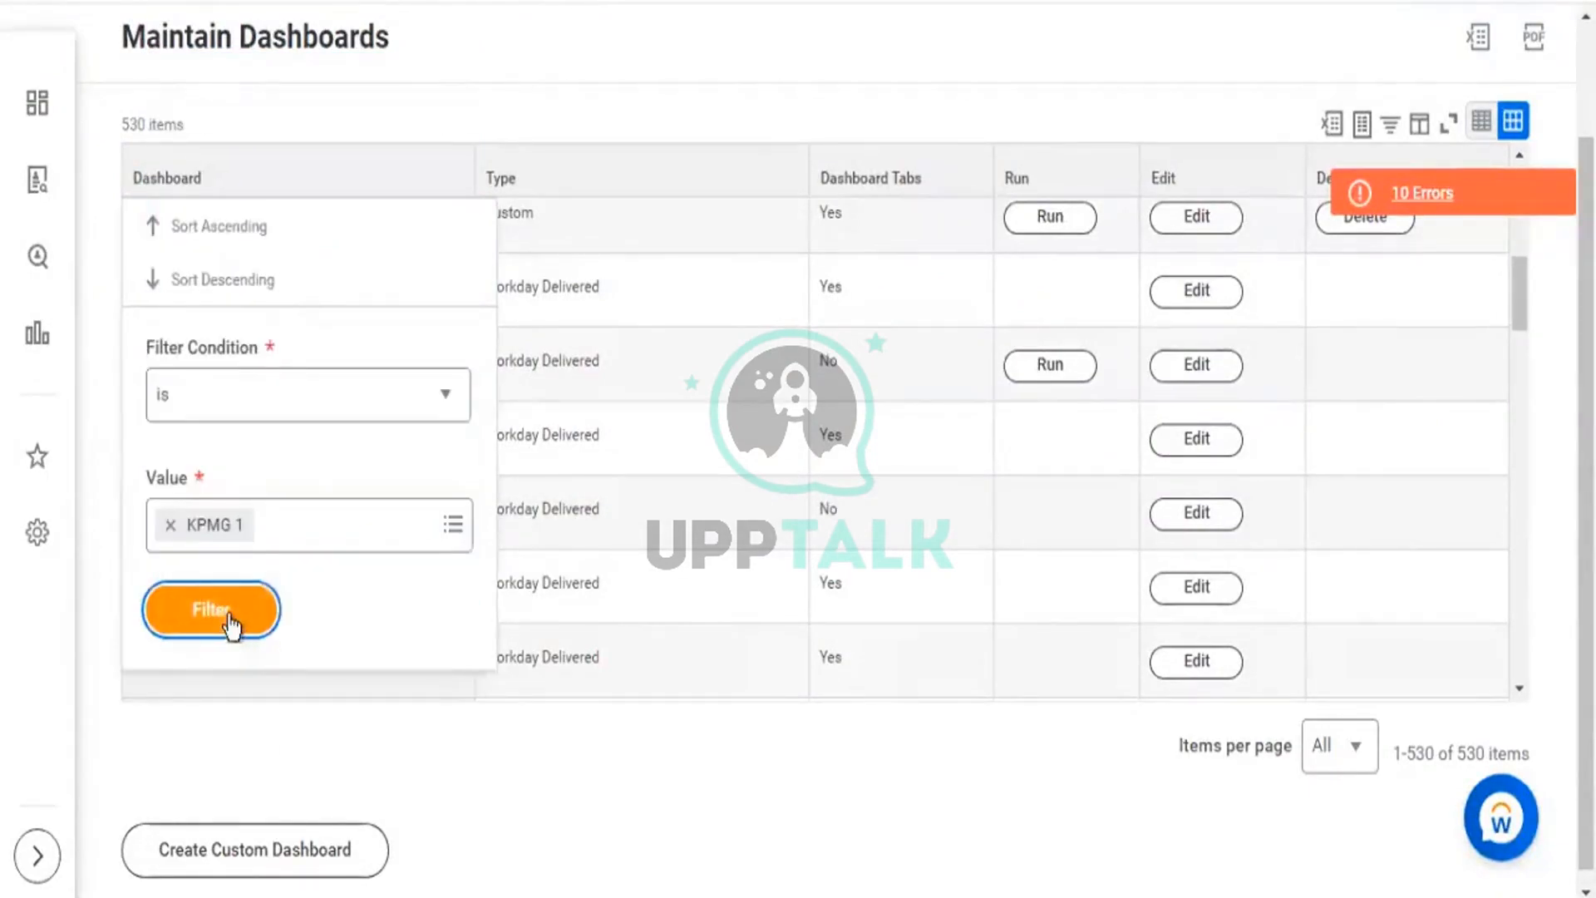
{"action": "left_click", "coordinate": [220, 605]}
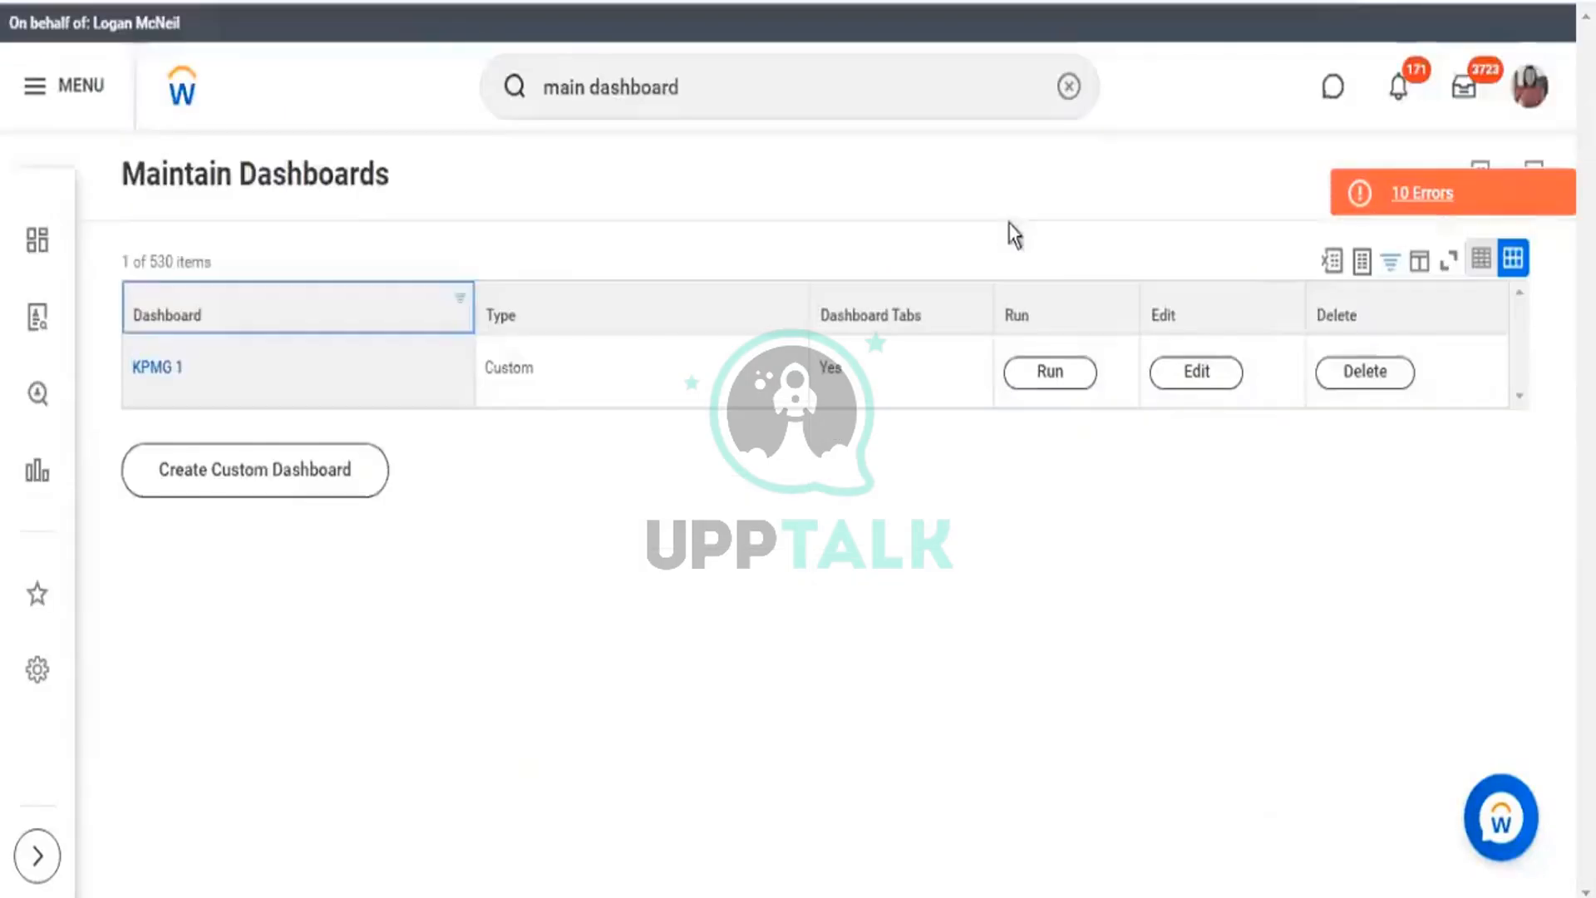
{"action": "left_click", "coordinate": [1047, 374]}
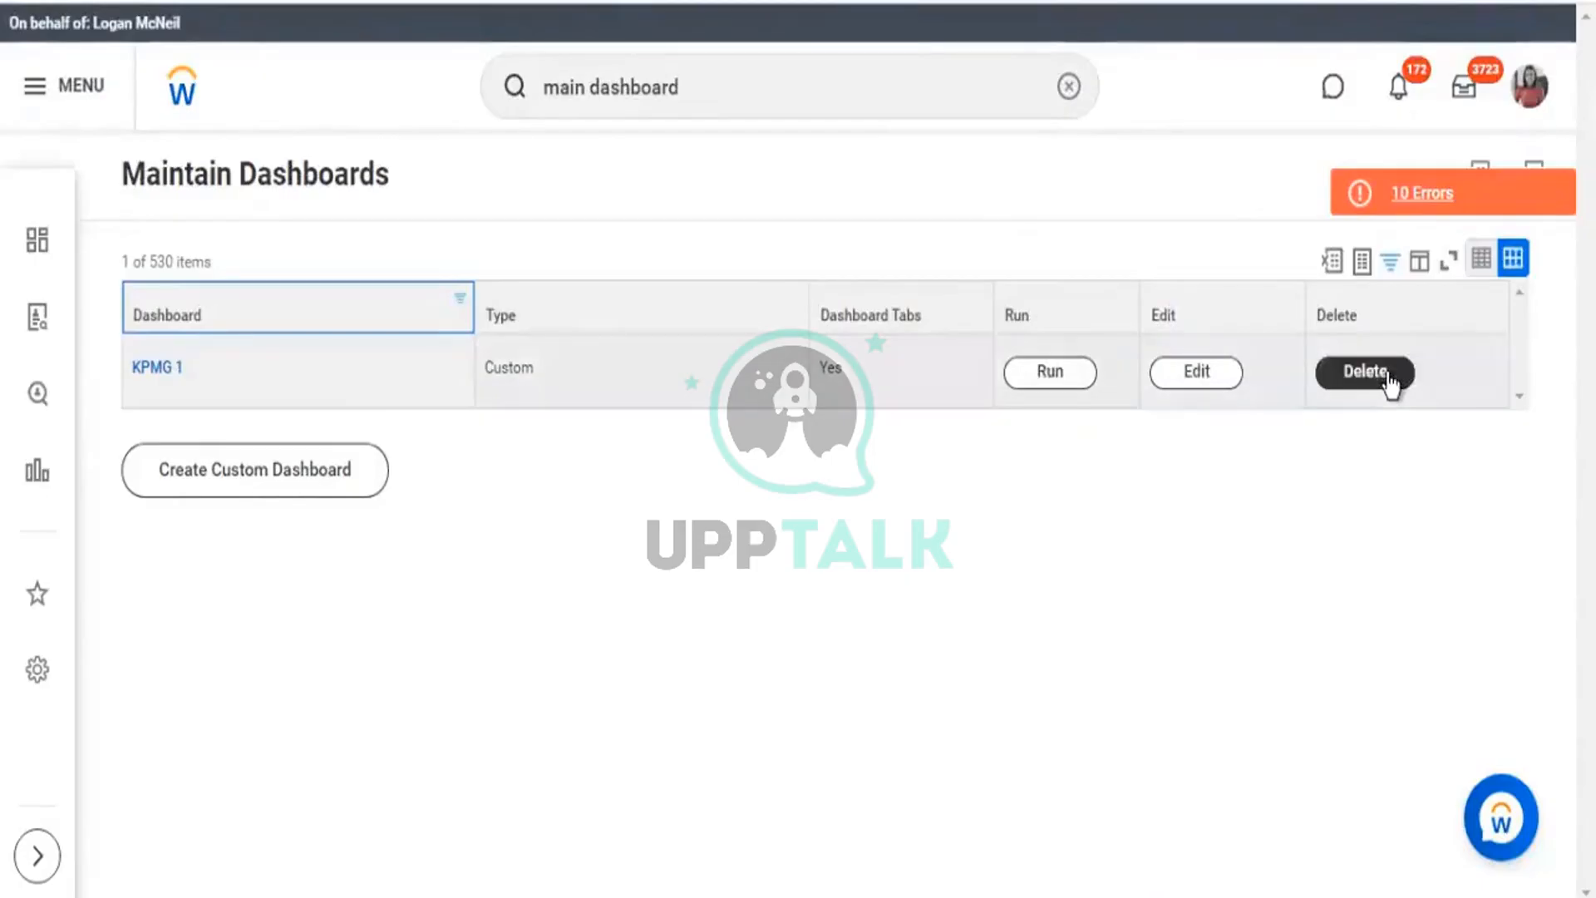
{"action": "left_click", "coordinate": [1209, 381]}
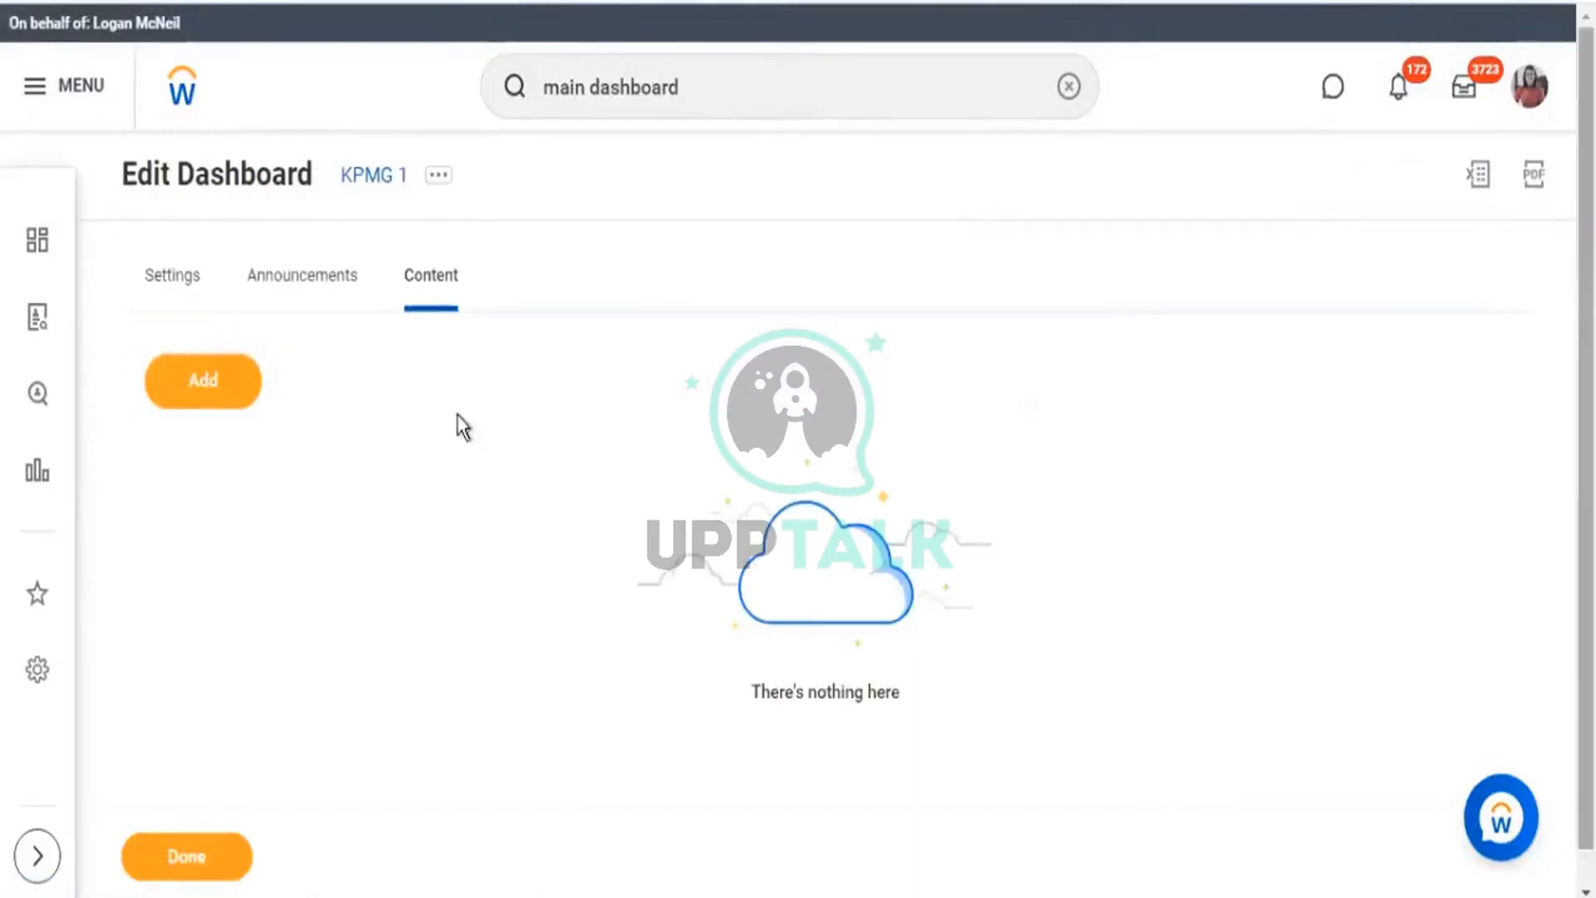
Review the KPMG 1 dashboard's settings details, then return to its Content section.
{"action": "double_click", "coordinate": [455, 286]}
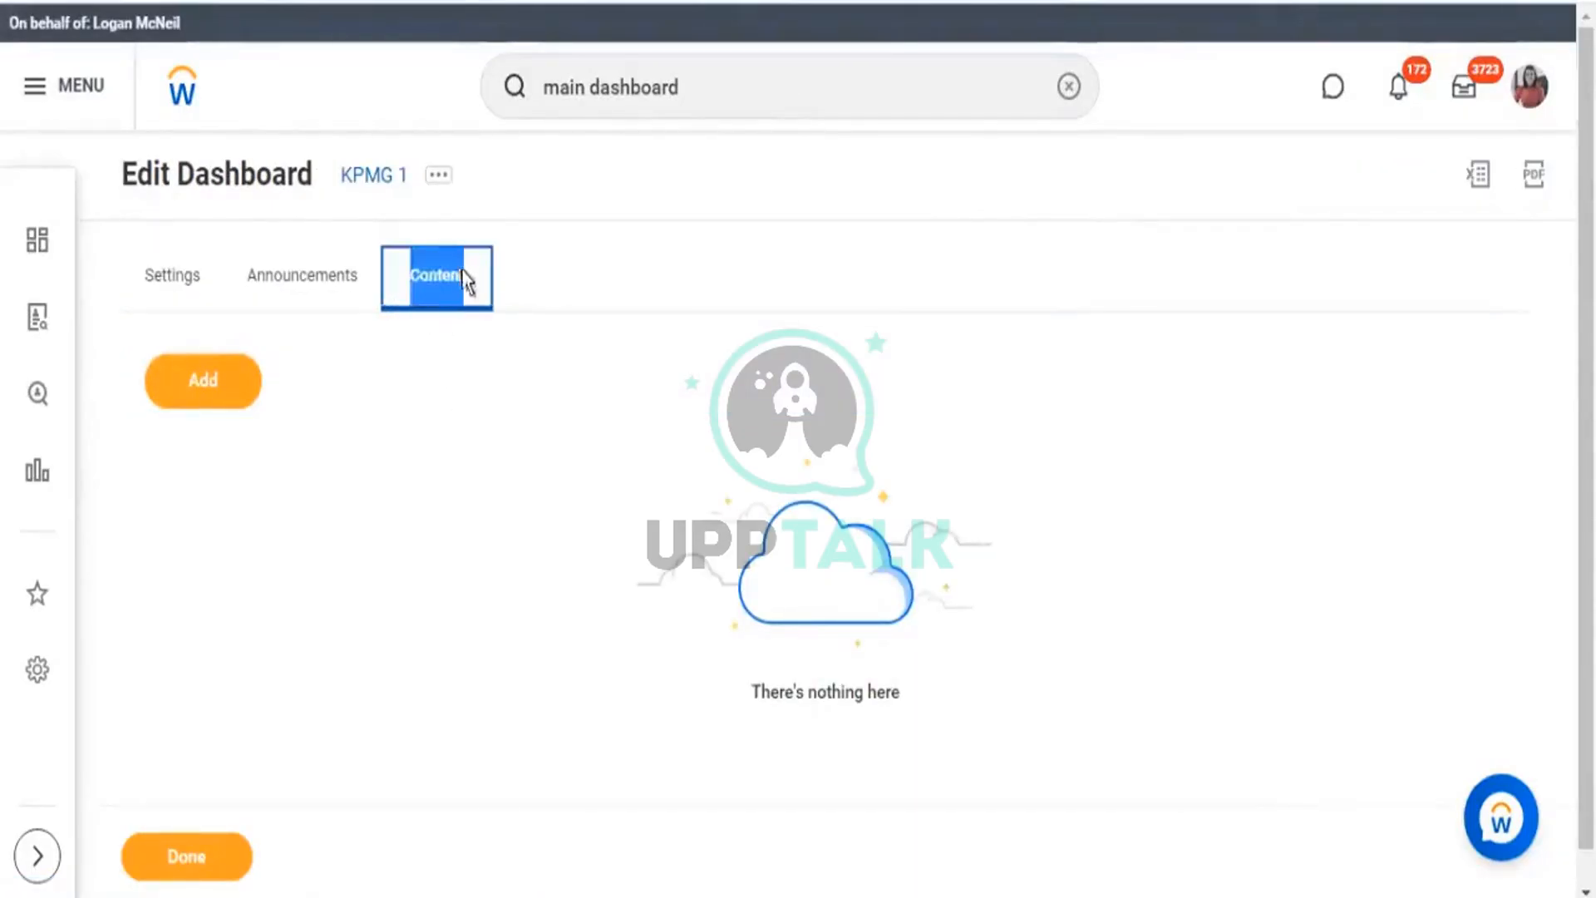
{"action": "left_click", "coordinate": [166, 291]}
{"action": "scroll", "coordinate": [845, 530], "scroll_direction": "down", "scroll_amount": 1}
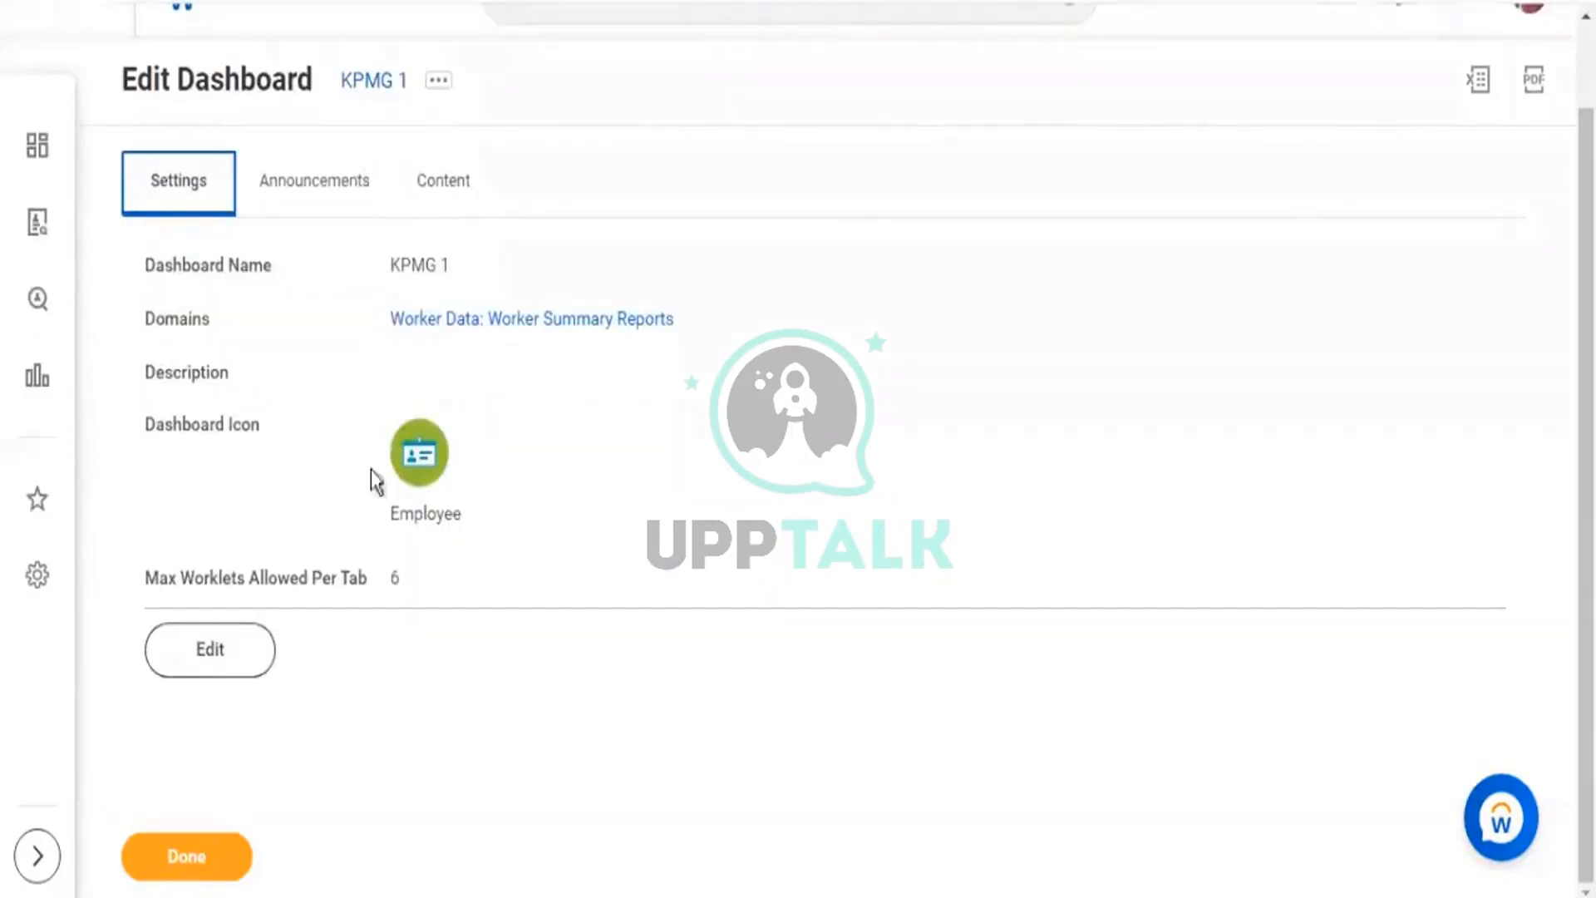
{"action": "left_click_drag", "start_coordinate": [370, 469], "coordinate": [309, 256]}
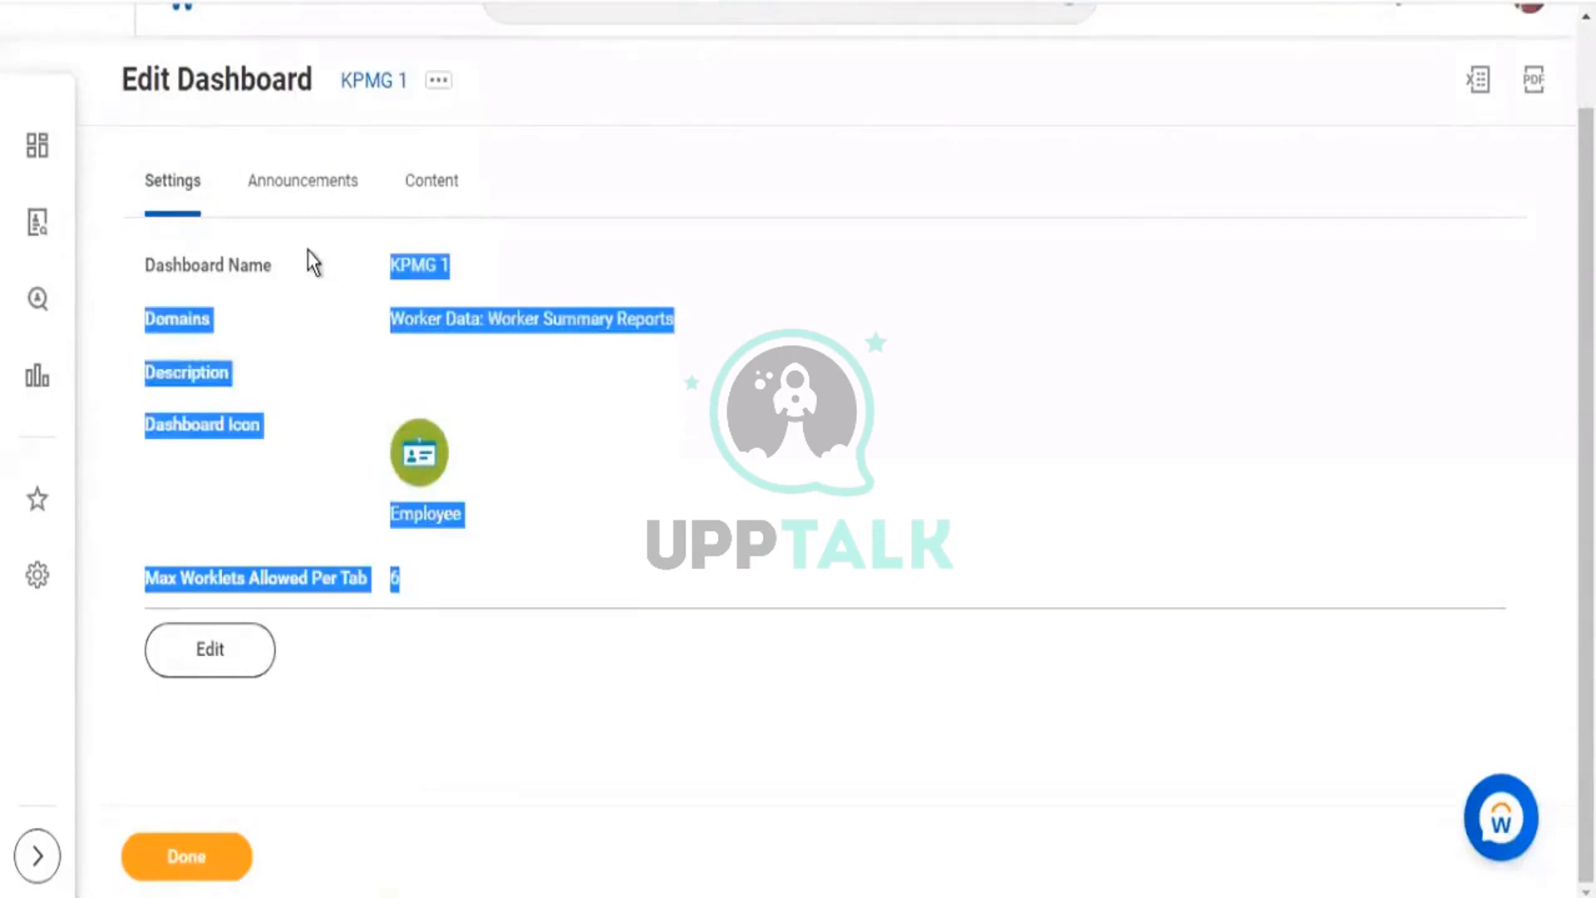
{"action": "left_click", "coordinate": [213, 661]}
{"action": "left_click", "coordinate": [533, 556]}
{"action": "left_click_drag", "start_coordinate": [522, 576], "coordinate": [359, 268]}
{"action": "left_click", "coordinate": [409, 188]}
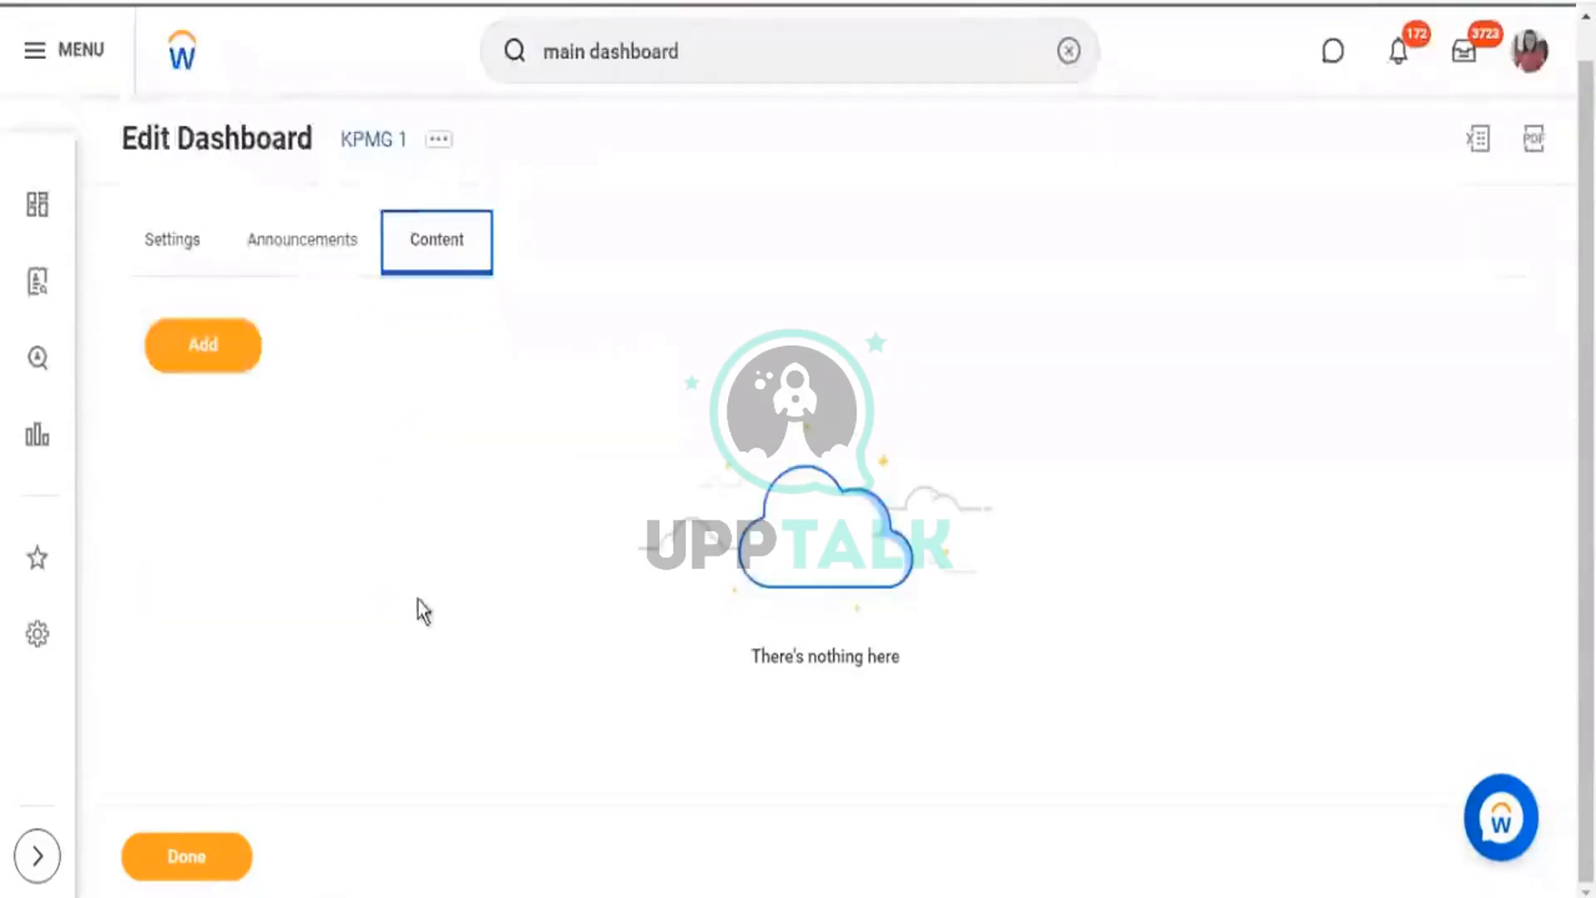
Add a new dashboard tab and rename it Tab1.
{"action": "left_click", "coordinate": [229, 348]}
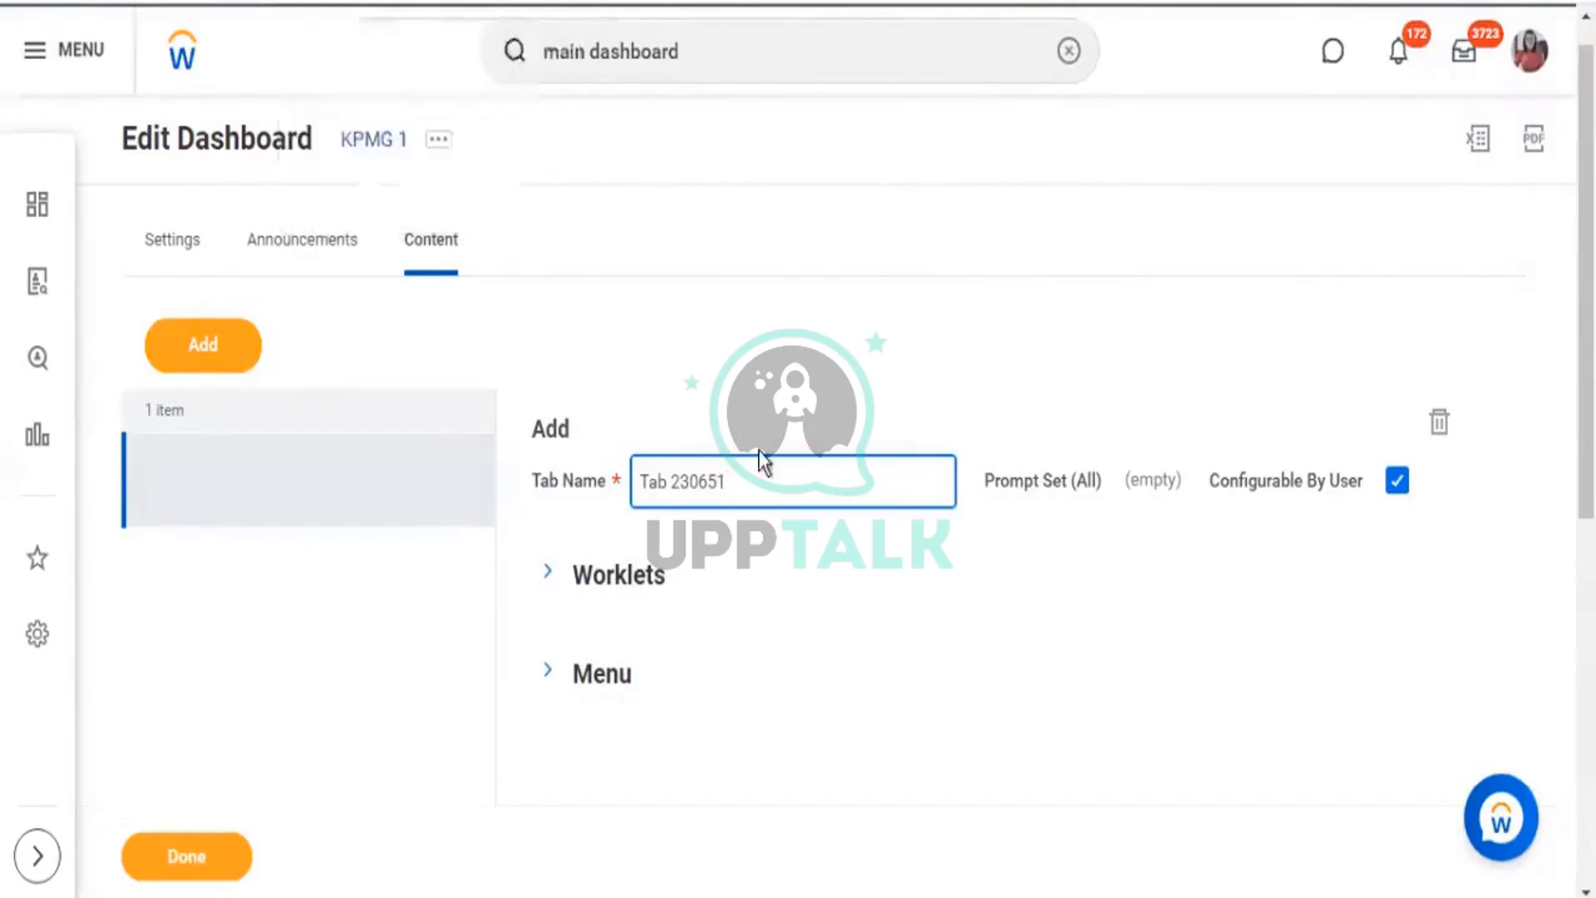
{"action": "key", "text": "ctrl+a"}
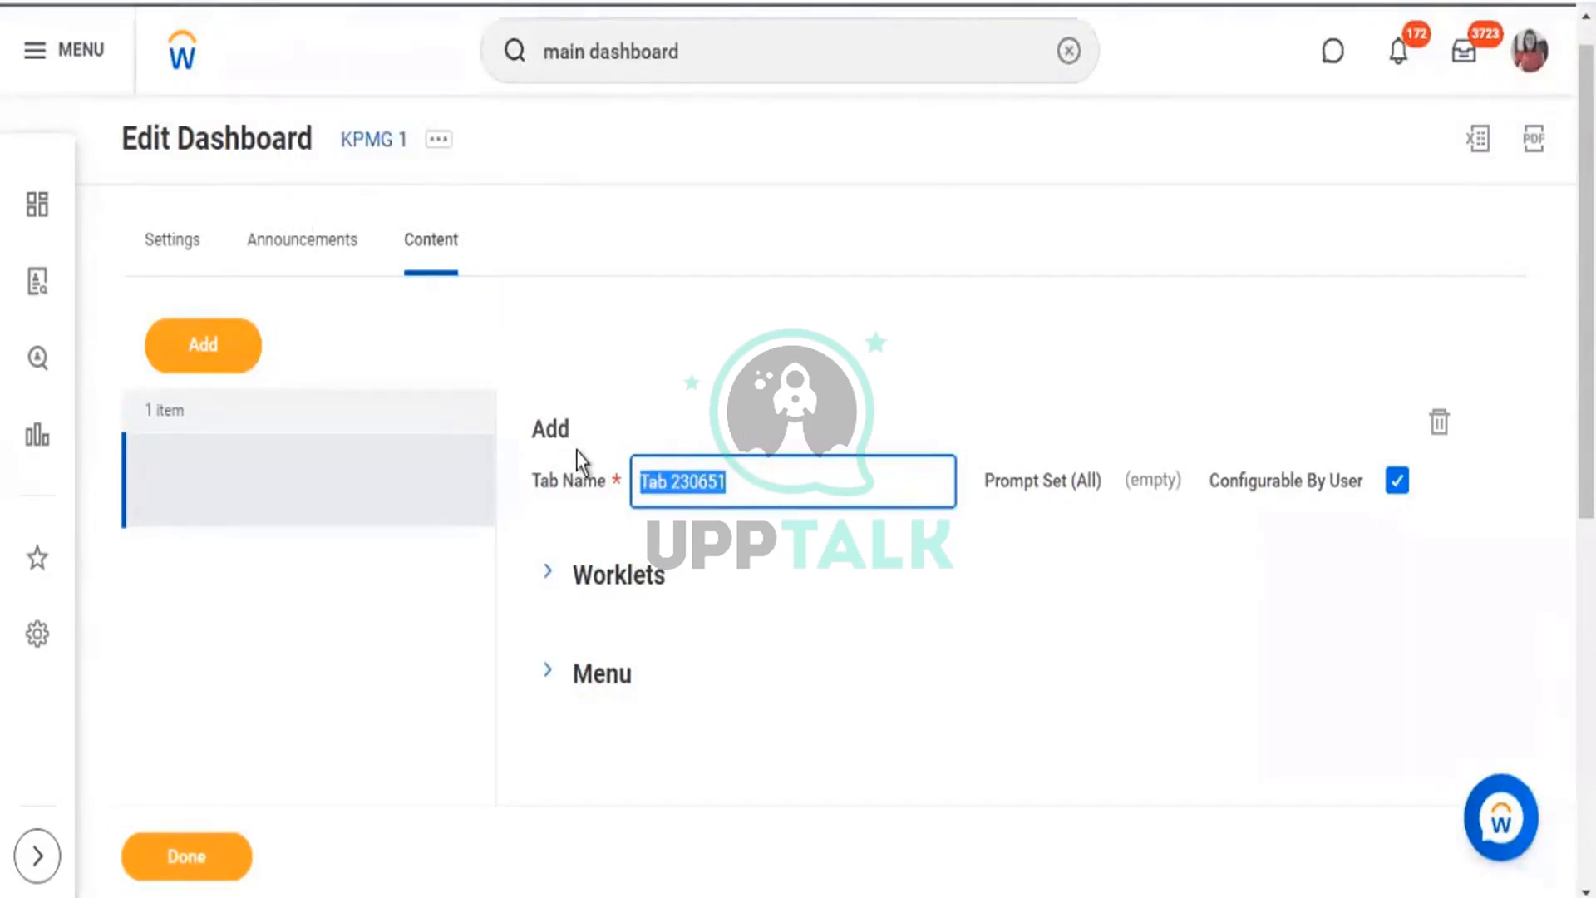
{"action": "type", "text": "##"}
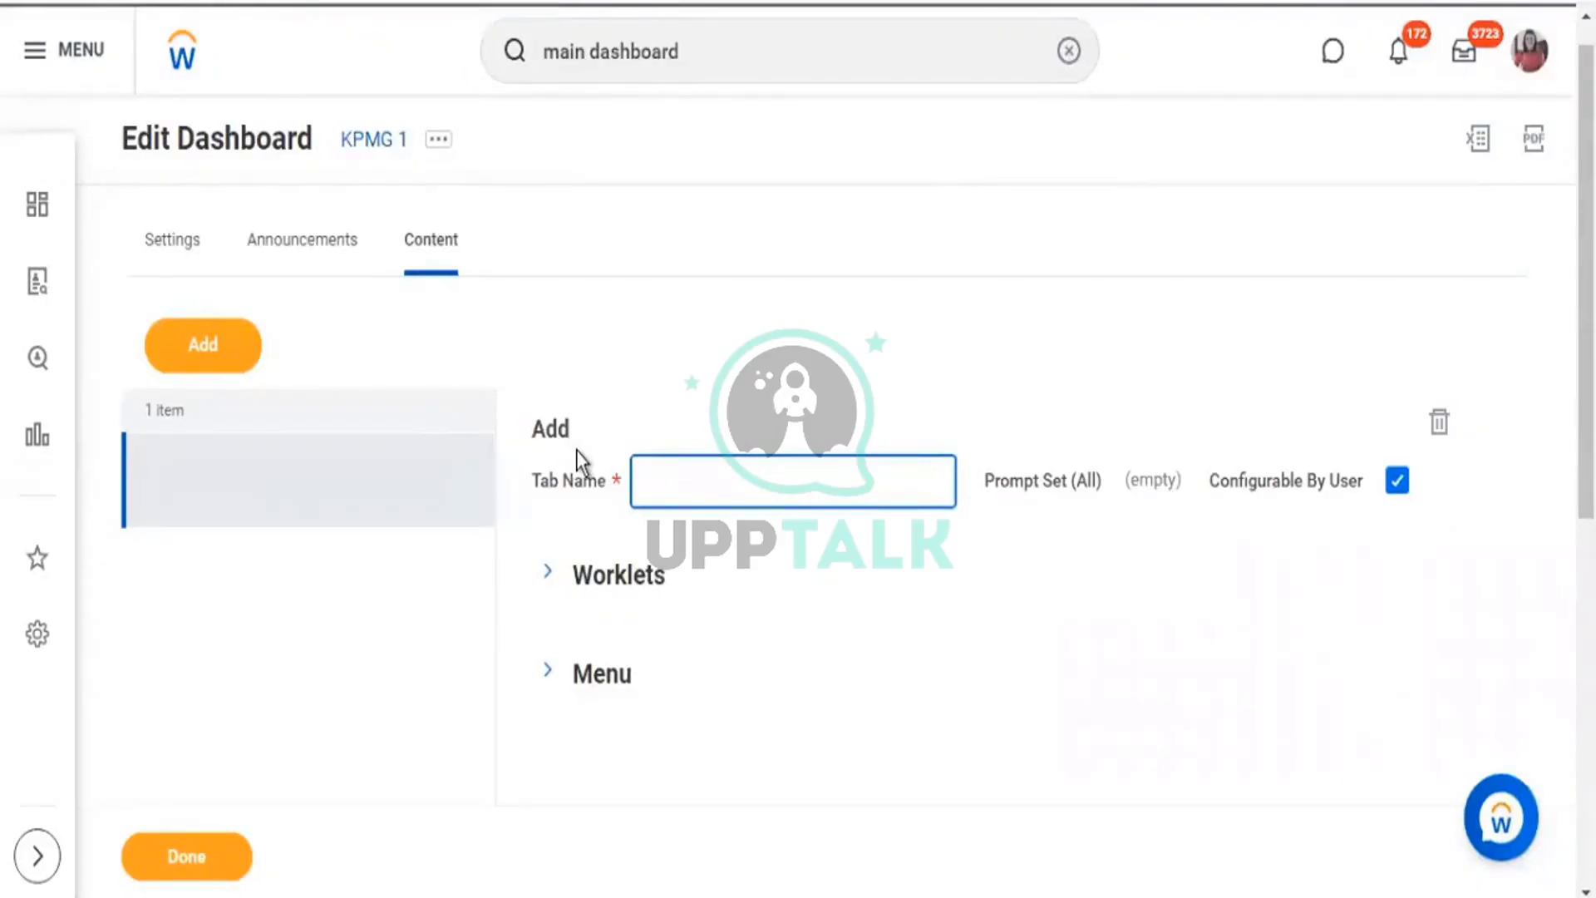
{"action": "type", "text": "Tab1"}
Add an empty worklet row under Tab1's Worklets and browse all available worklets.
{"action": "left_click", "coordinate": [547, 572]}
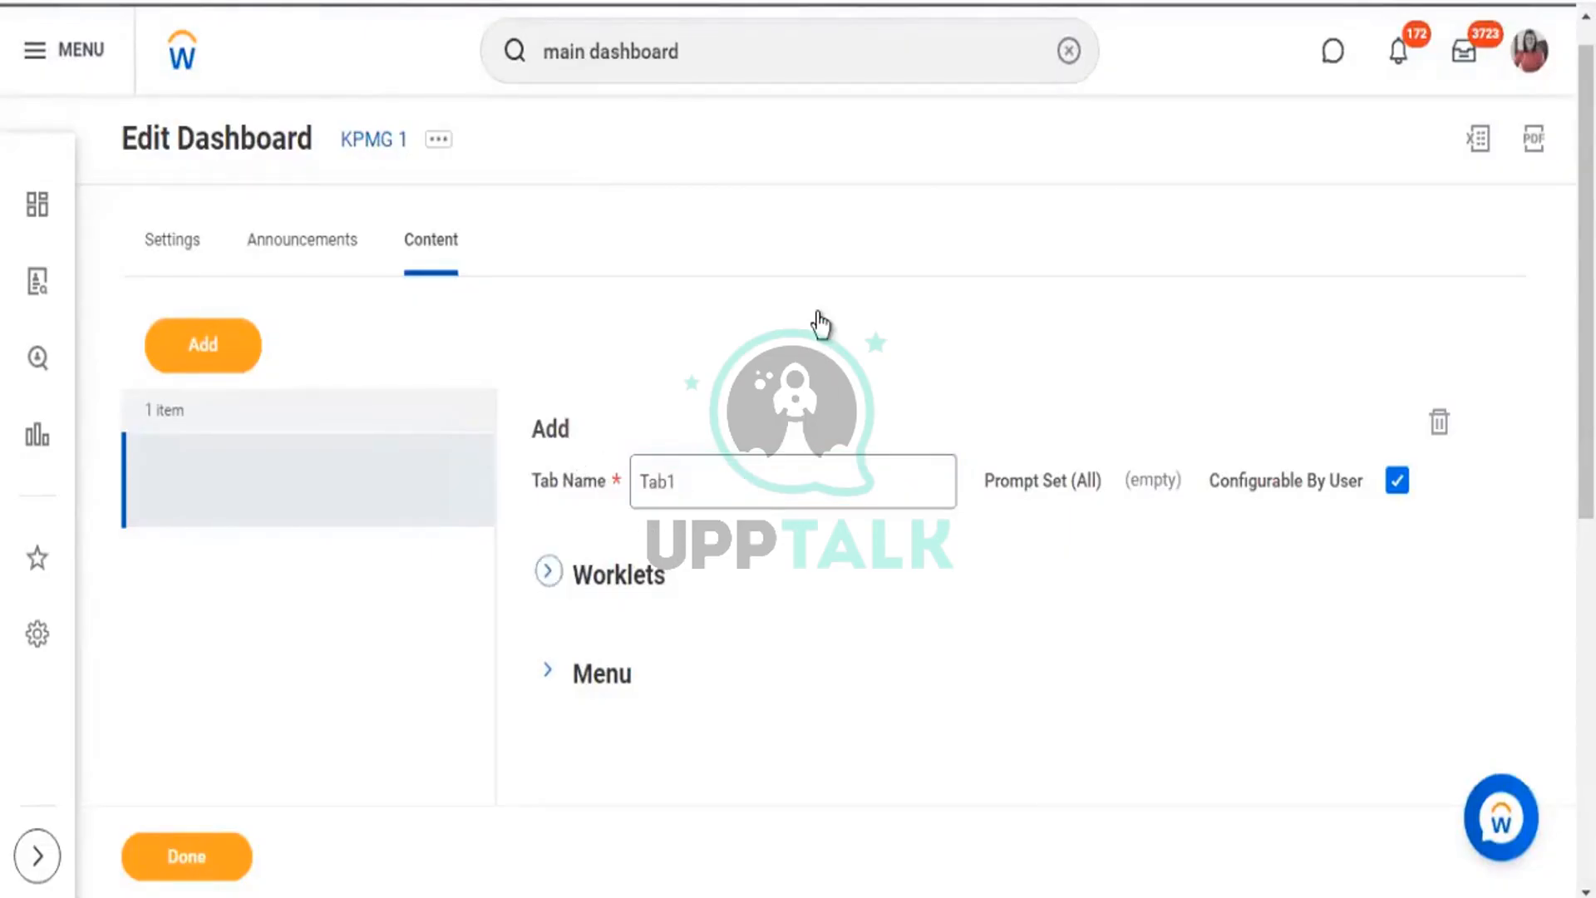
{"action": "scroll", "coordinate": [830, 297], "scroll_direction": "down", "scroll_amount": 3}
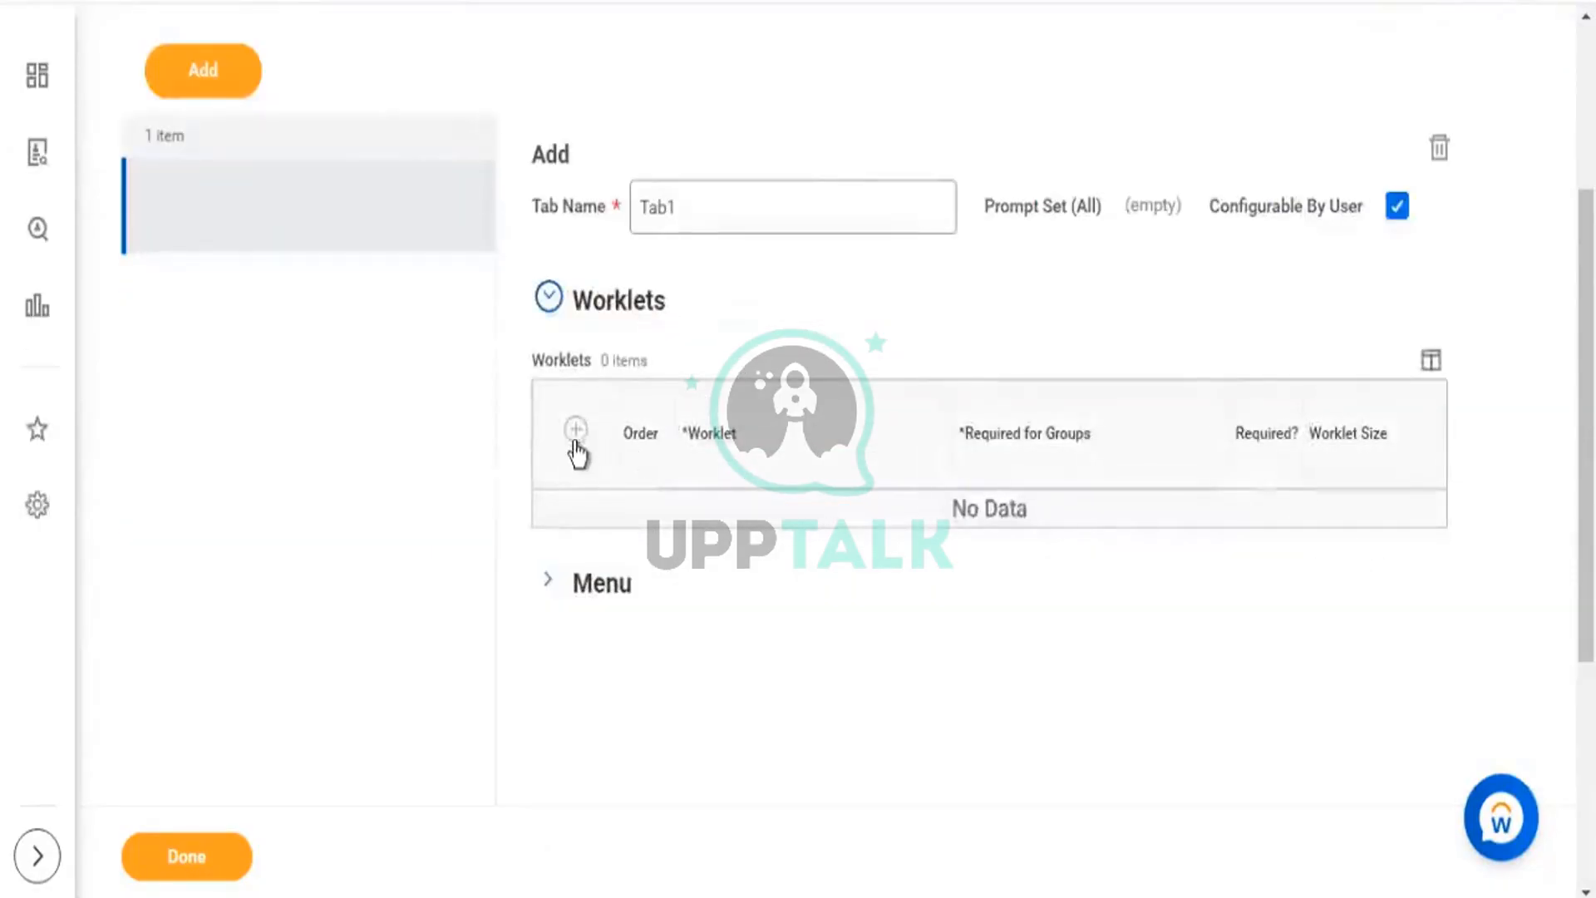
{"action": "left_click", "coordinate": [548, 304]}
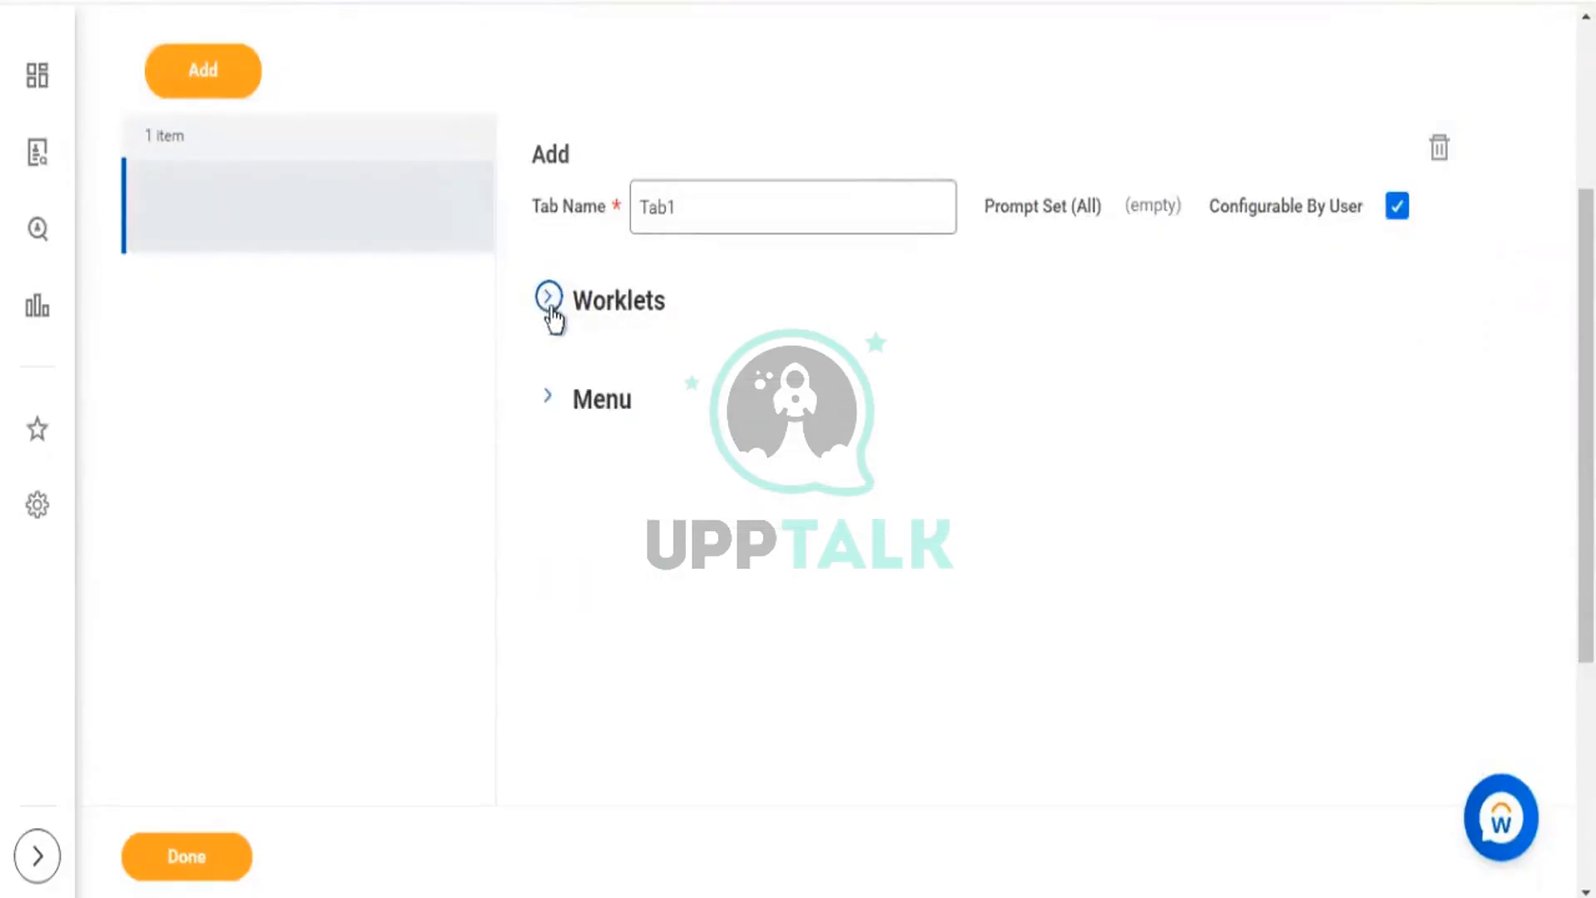
{"action": "left_click", "coordinate": [550, 309]}
{"action": "left_click", "coordinate": [575, 432]}
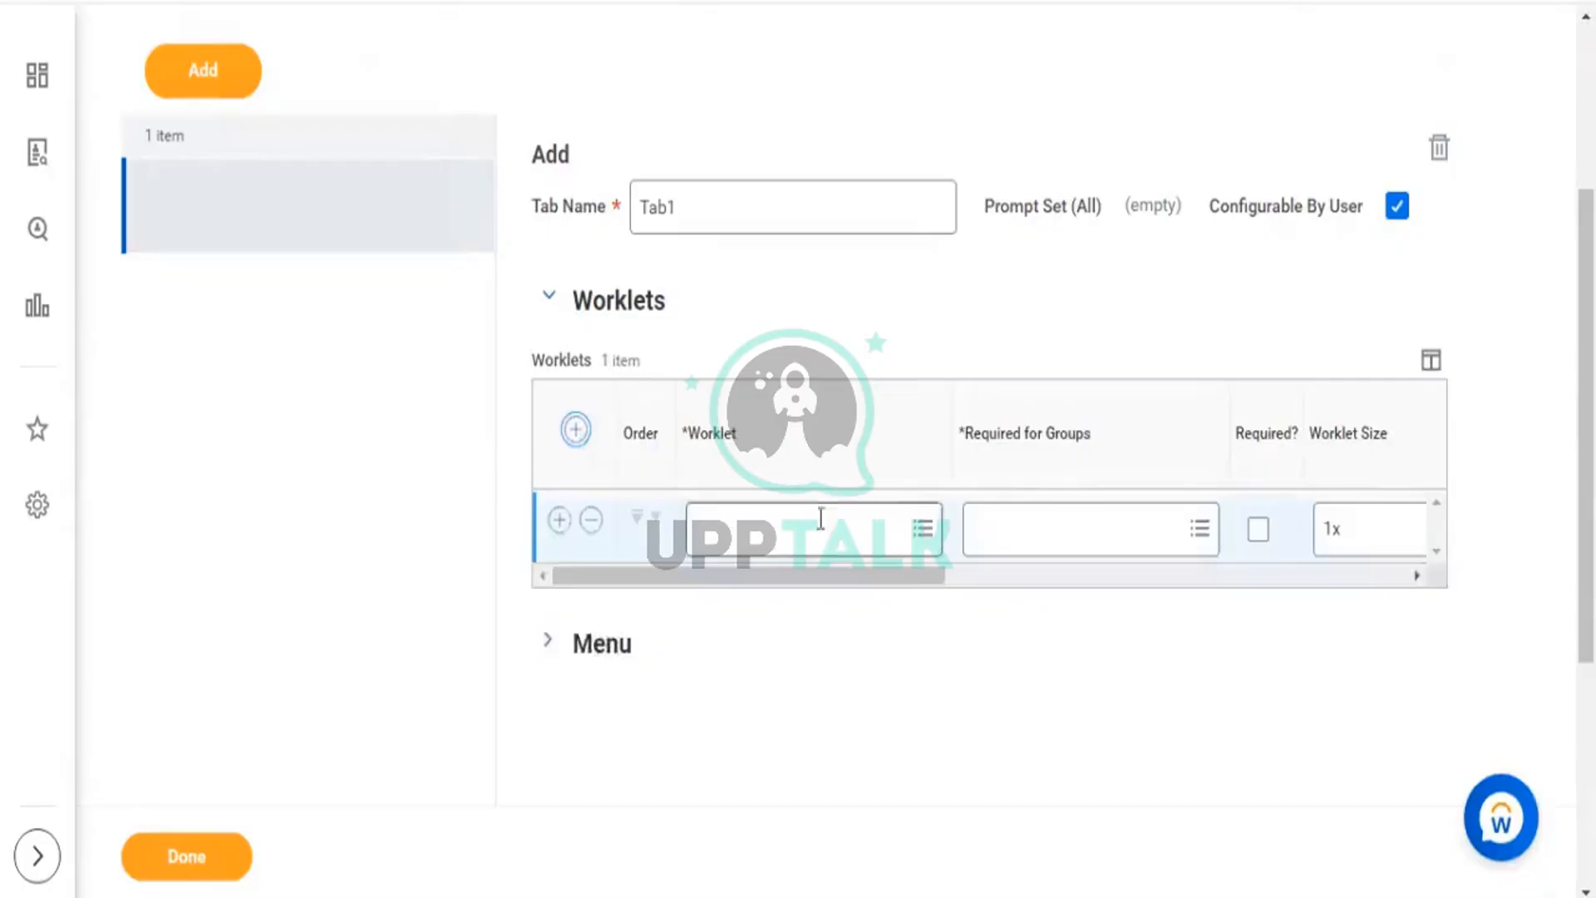
{"action": "left_click", "coordinate": [821, 526]}
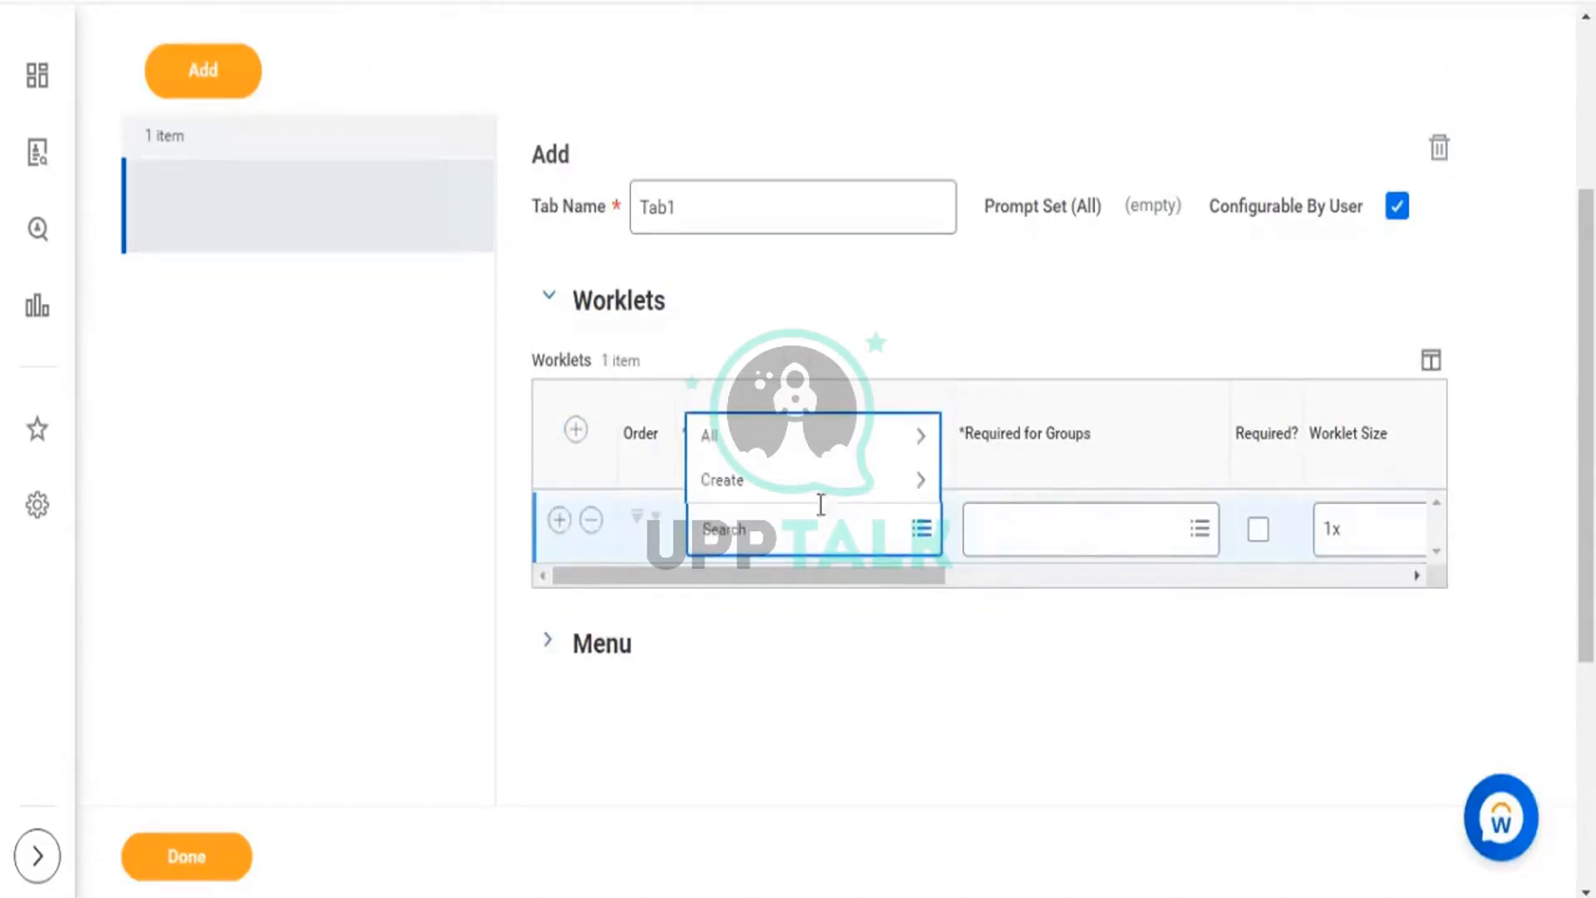
{"action": "left_click", "coordinate": [912, 436]}
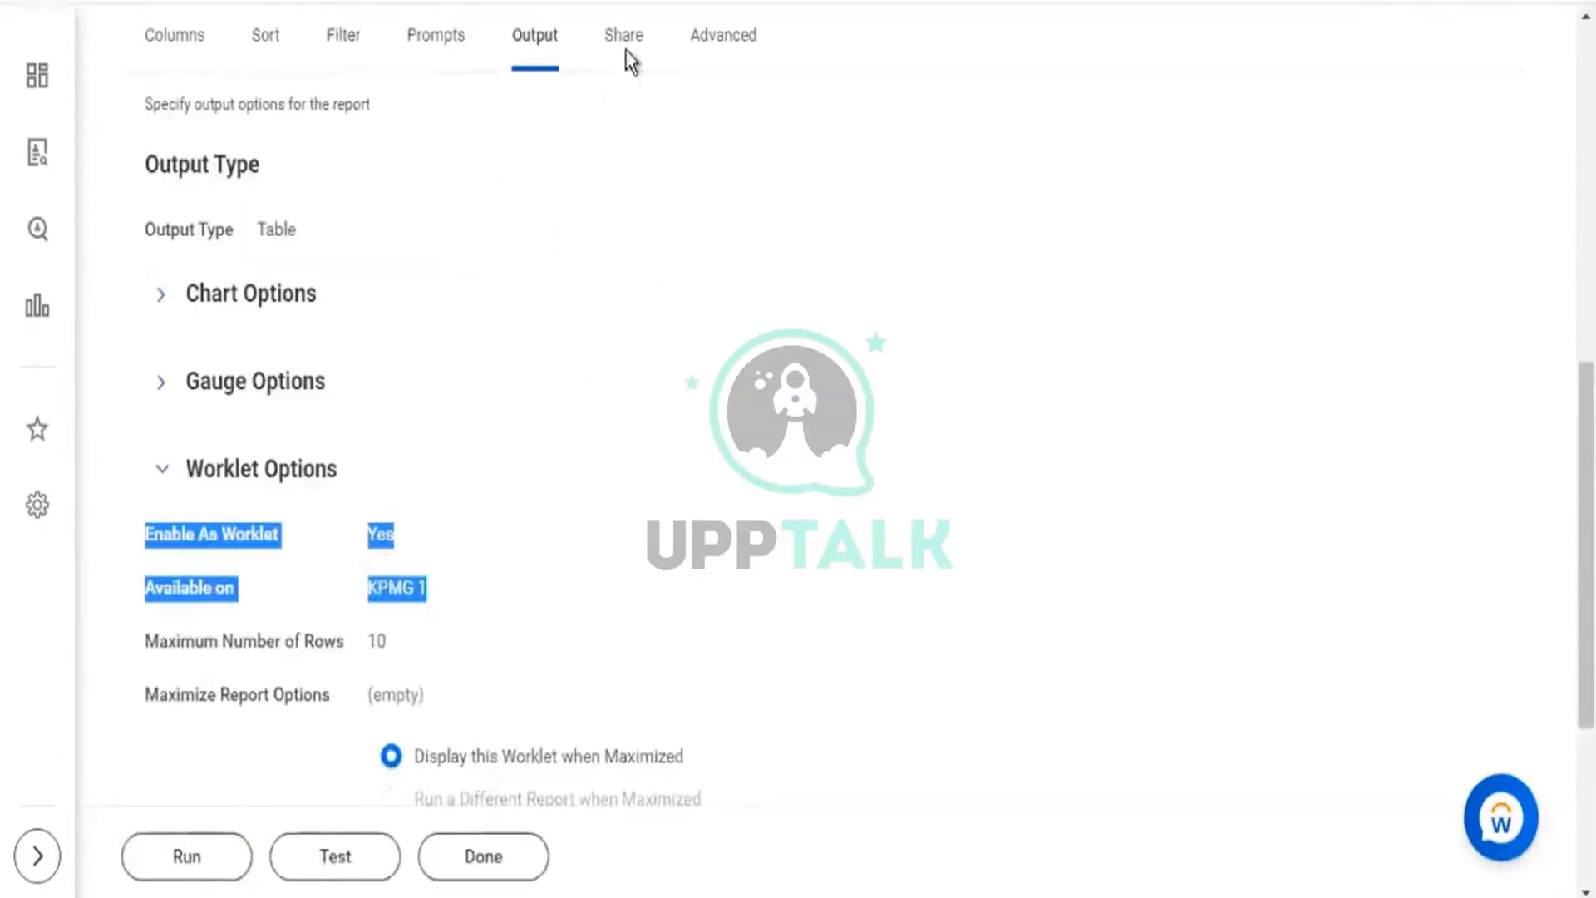
Choose Custom Report > Edit from the KPMG1 - Worker Details related actions menu.
{"action": "left_click", "coordinate": [625, 49]}
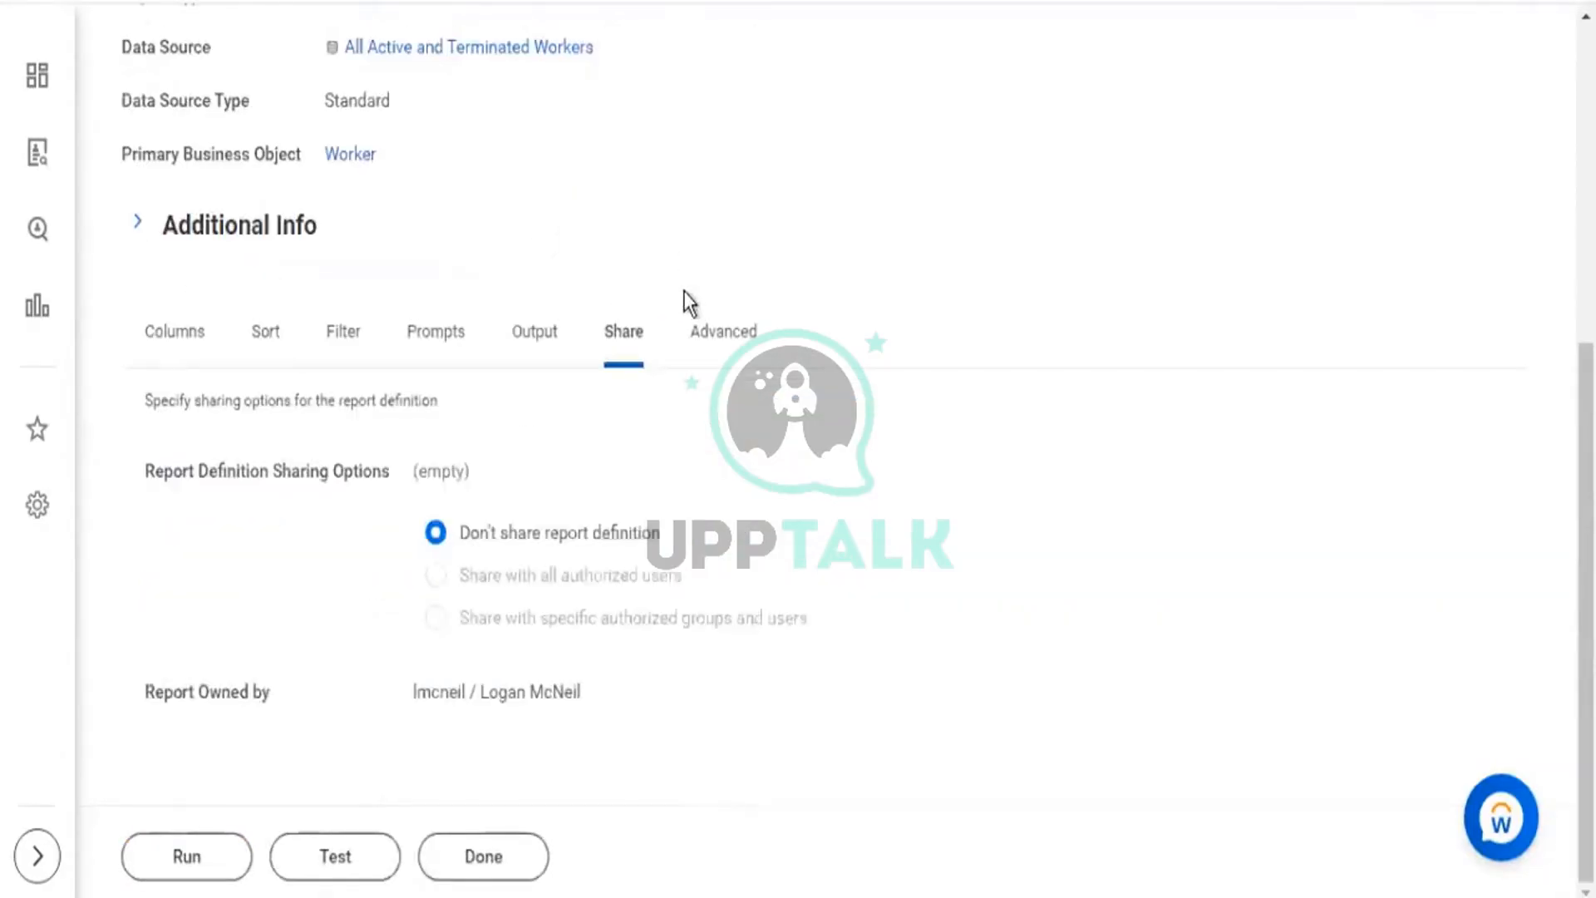
{"action": "scroll", "coordinate": [592, 222], "scroll_direction": "up", "scroll_amount": 5}
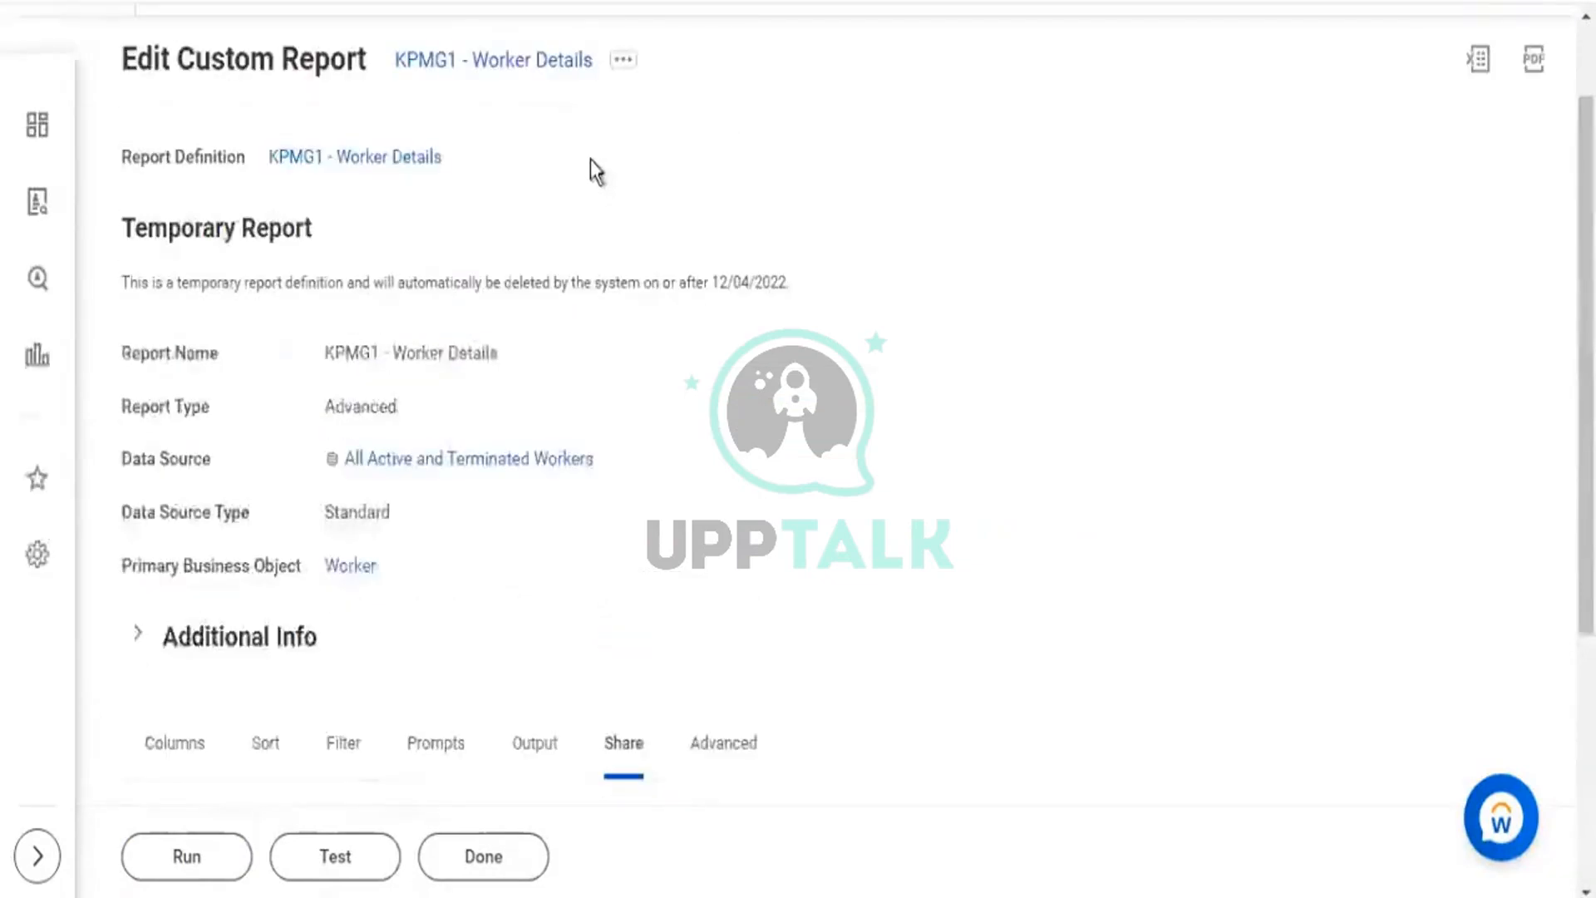
{"action": "left_click", "coordinate": [620, 66]}
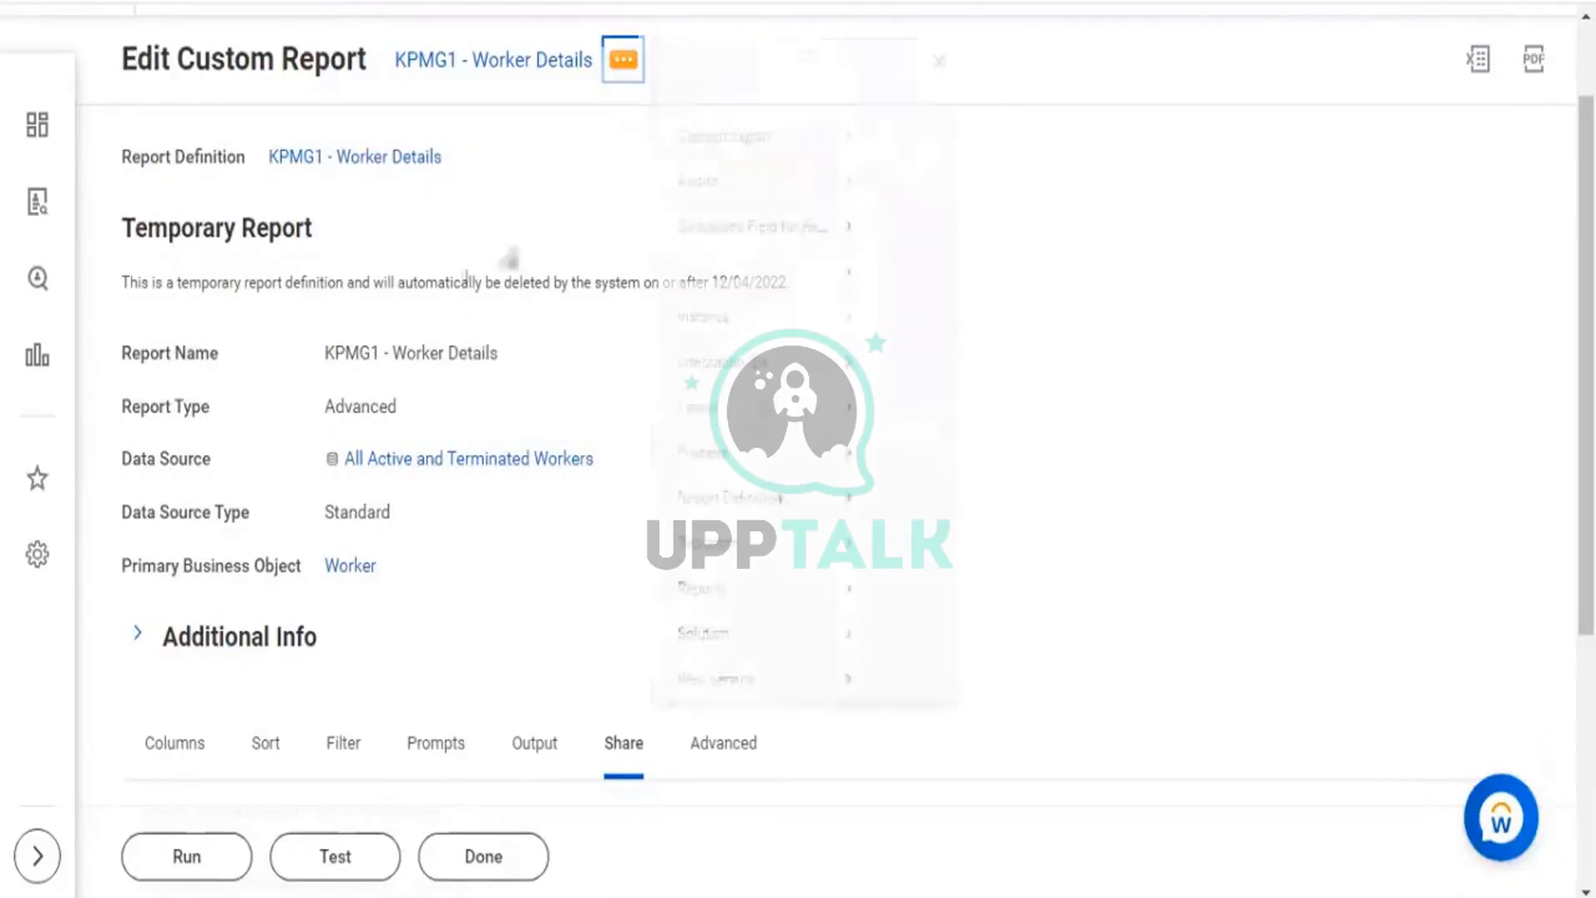
{"action": "mouse_move", "coordinate": [732, 166]}
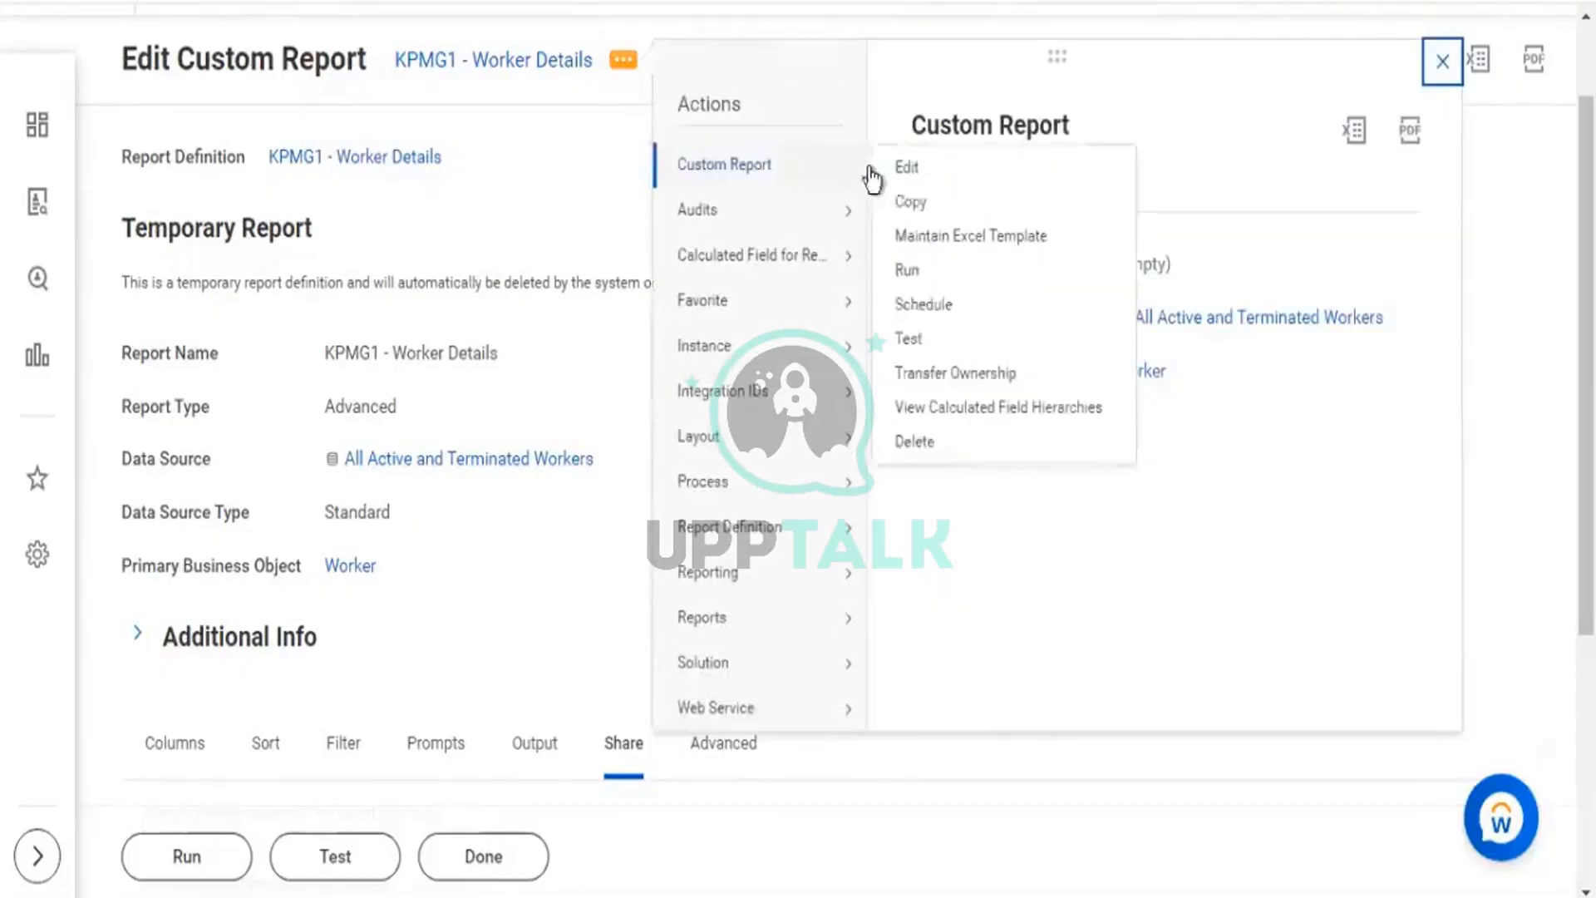
{"action": "left_click", "coordinate": [912, 170]}
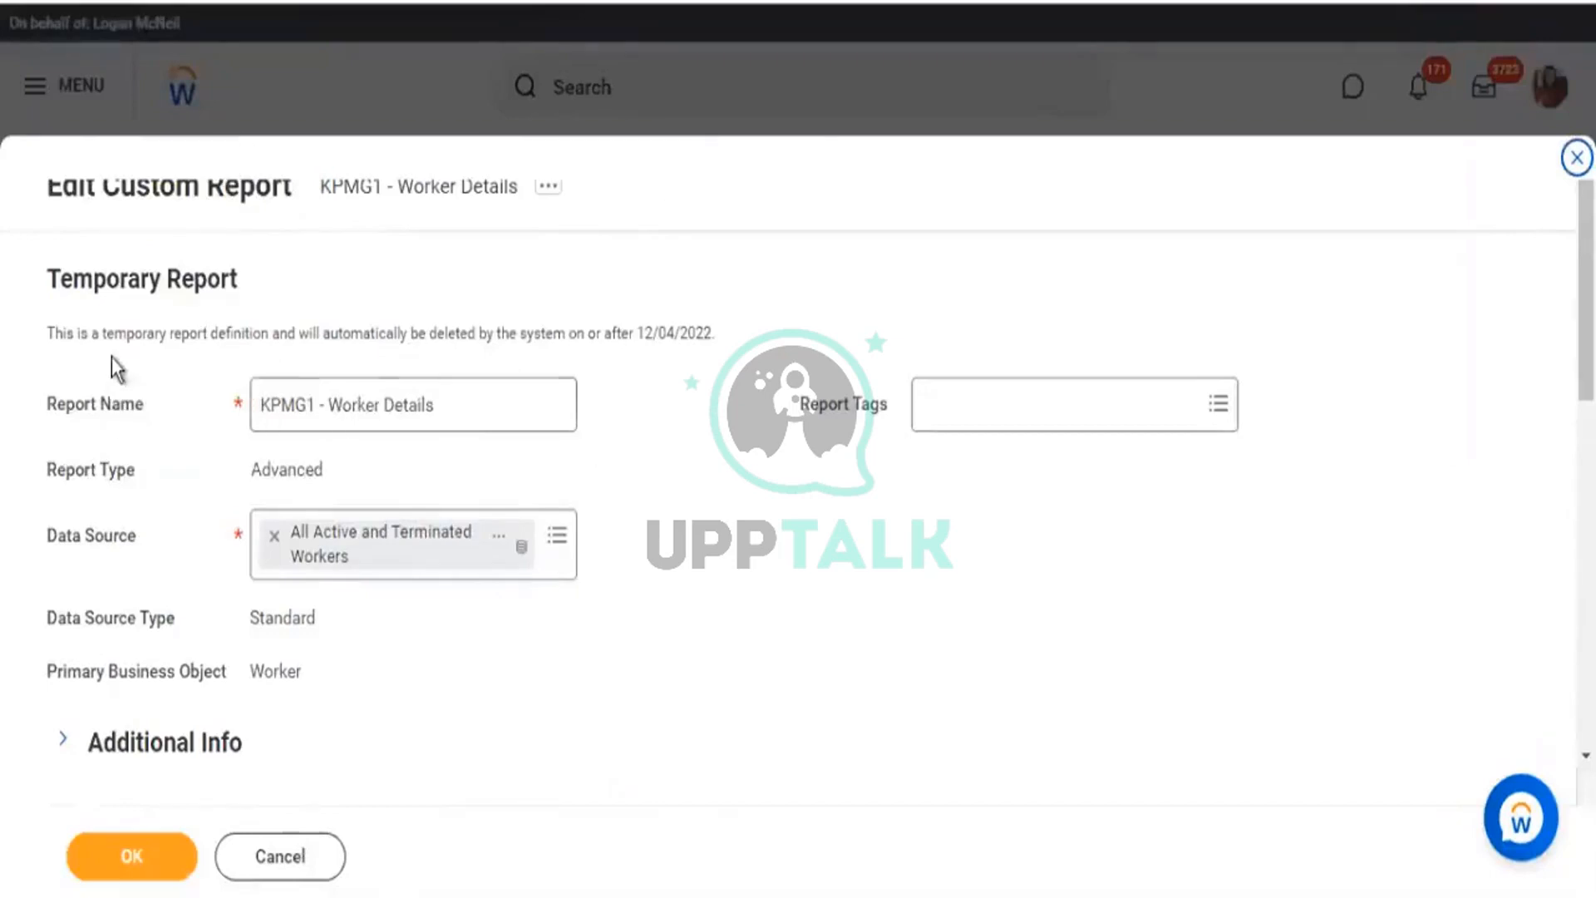
Note the temporary report notice and its deletion date 12/04/2022.
{"action": "left_click_drag", "start_coordinate": [115, 332], "coordinate": [231, 334]}
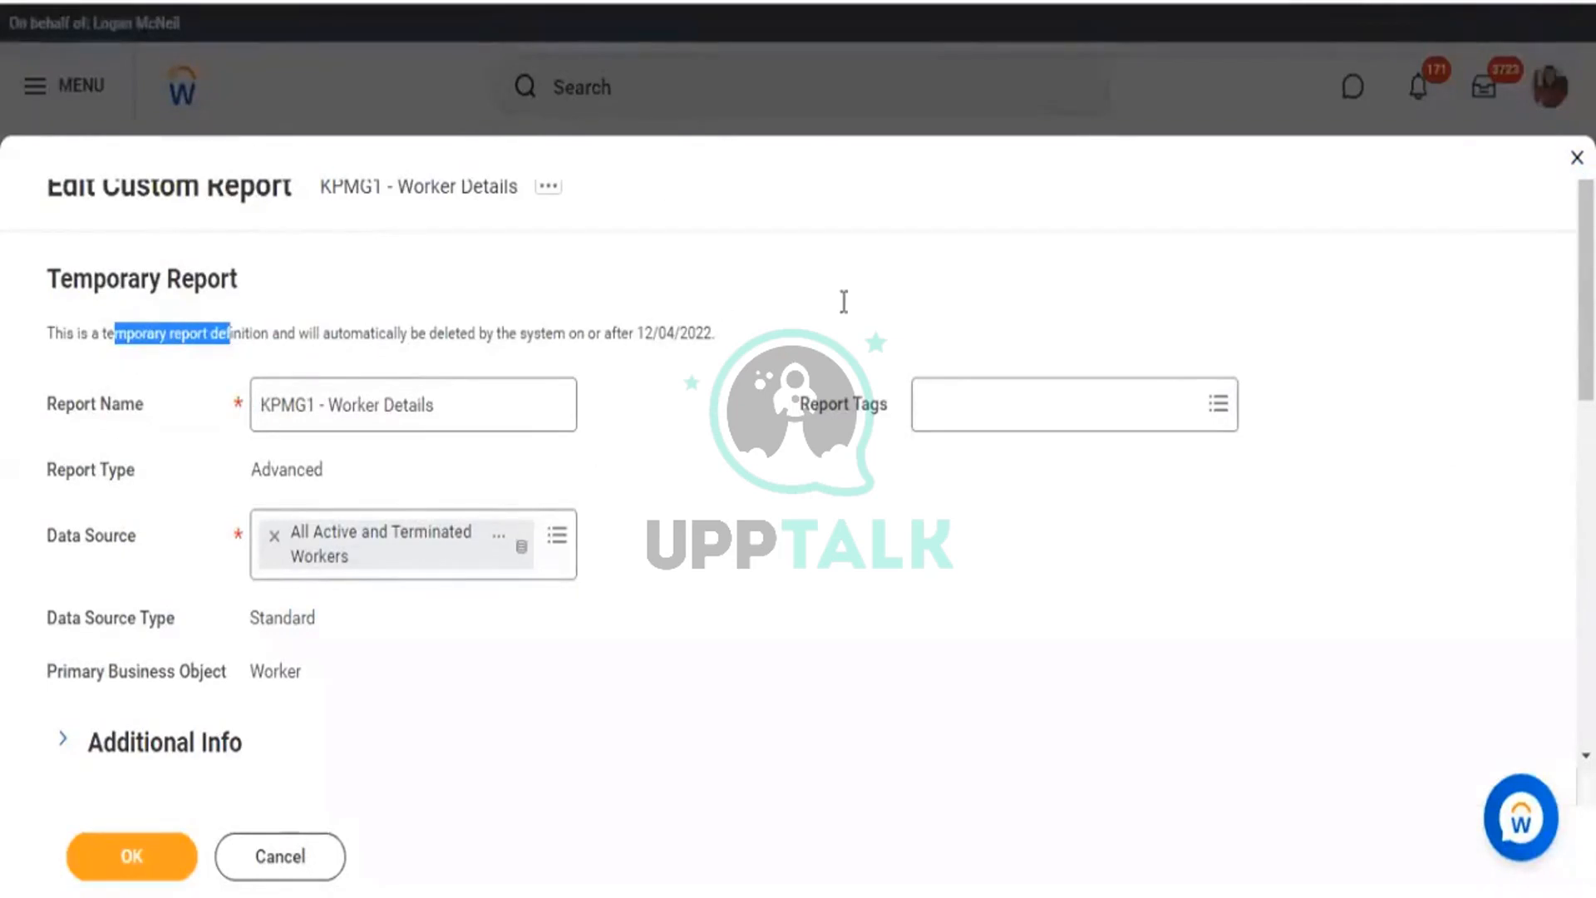
{"action": "left_click_drag", "start_coordinate": [638, 333], "coordinate": [720, 341]}
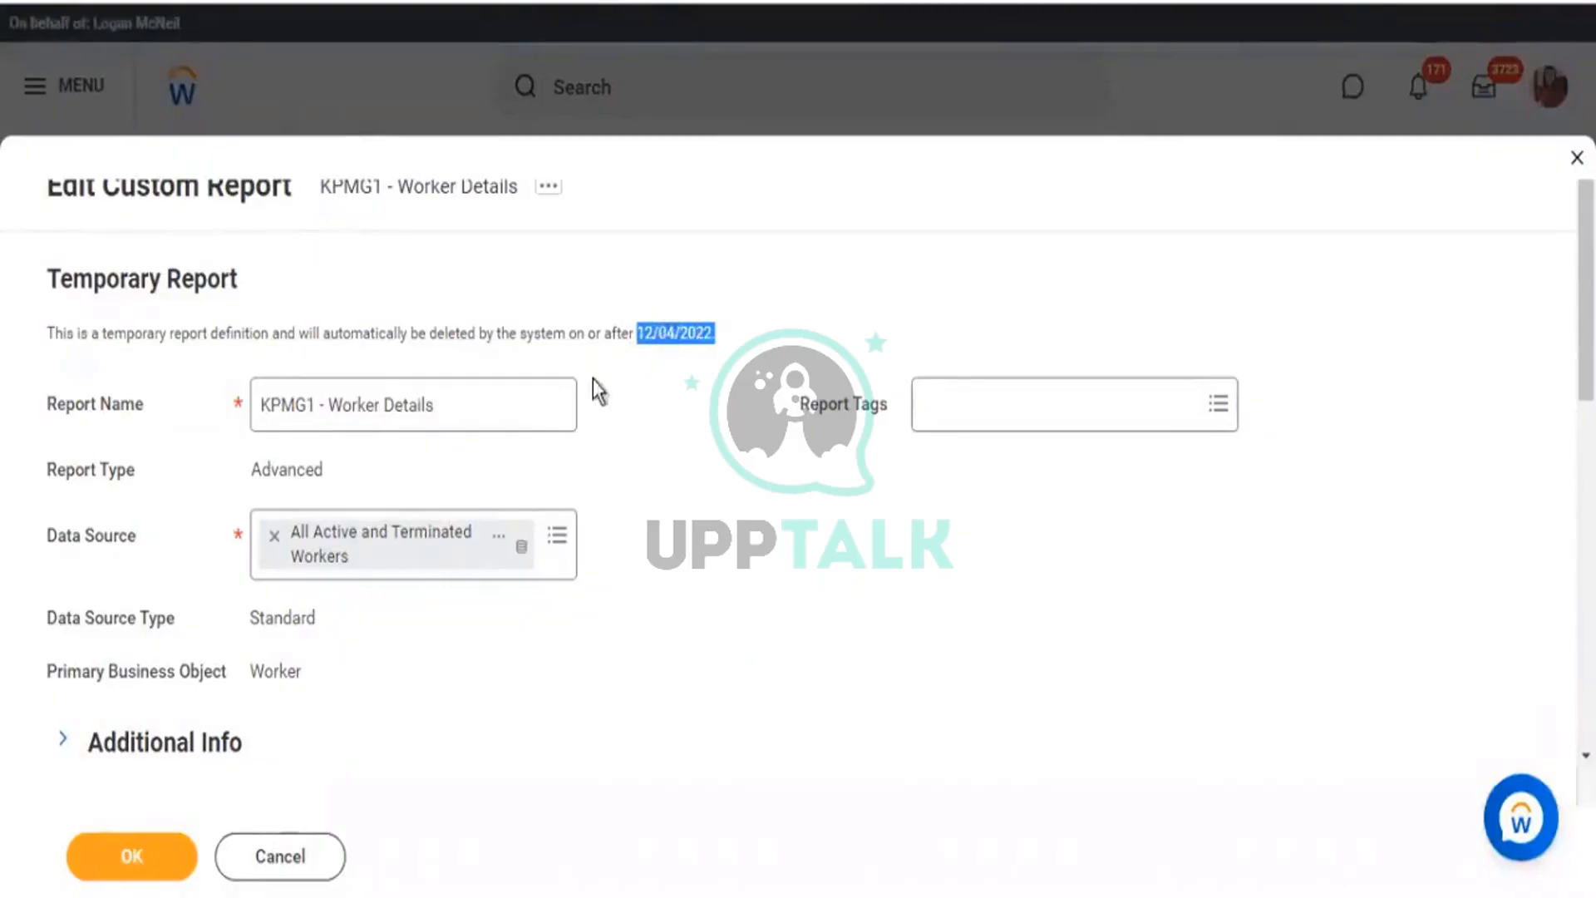
{"action": "scroll", "coordinate": [615, 357], "scroll_direction": "down", "scroll_amount": 10}
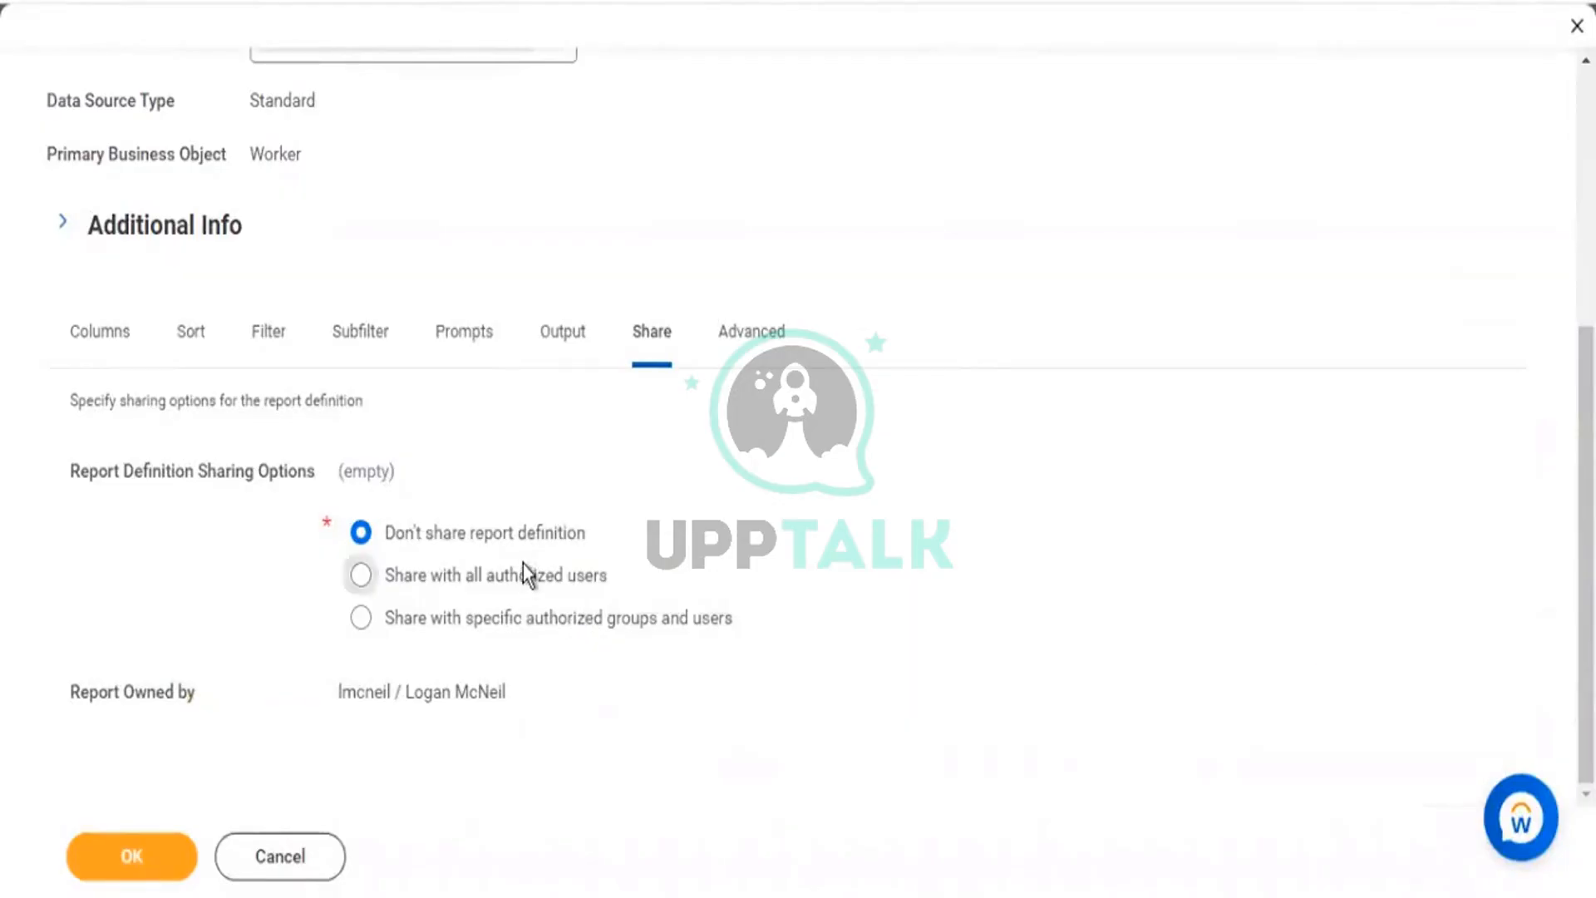
Share with HR Administrator, HR Analyst, HR Auditor and HR Integration Administrator groups.
{"action": "left_click", "coordinate": [547, 619]}
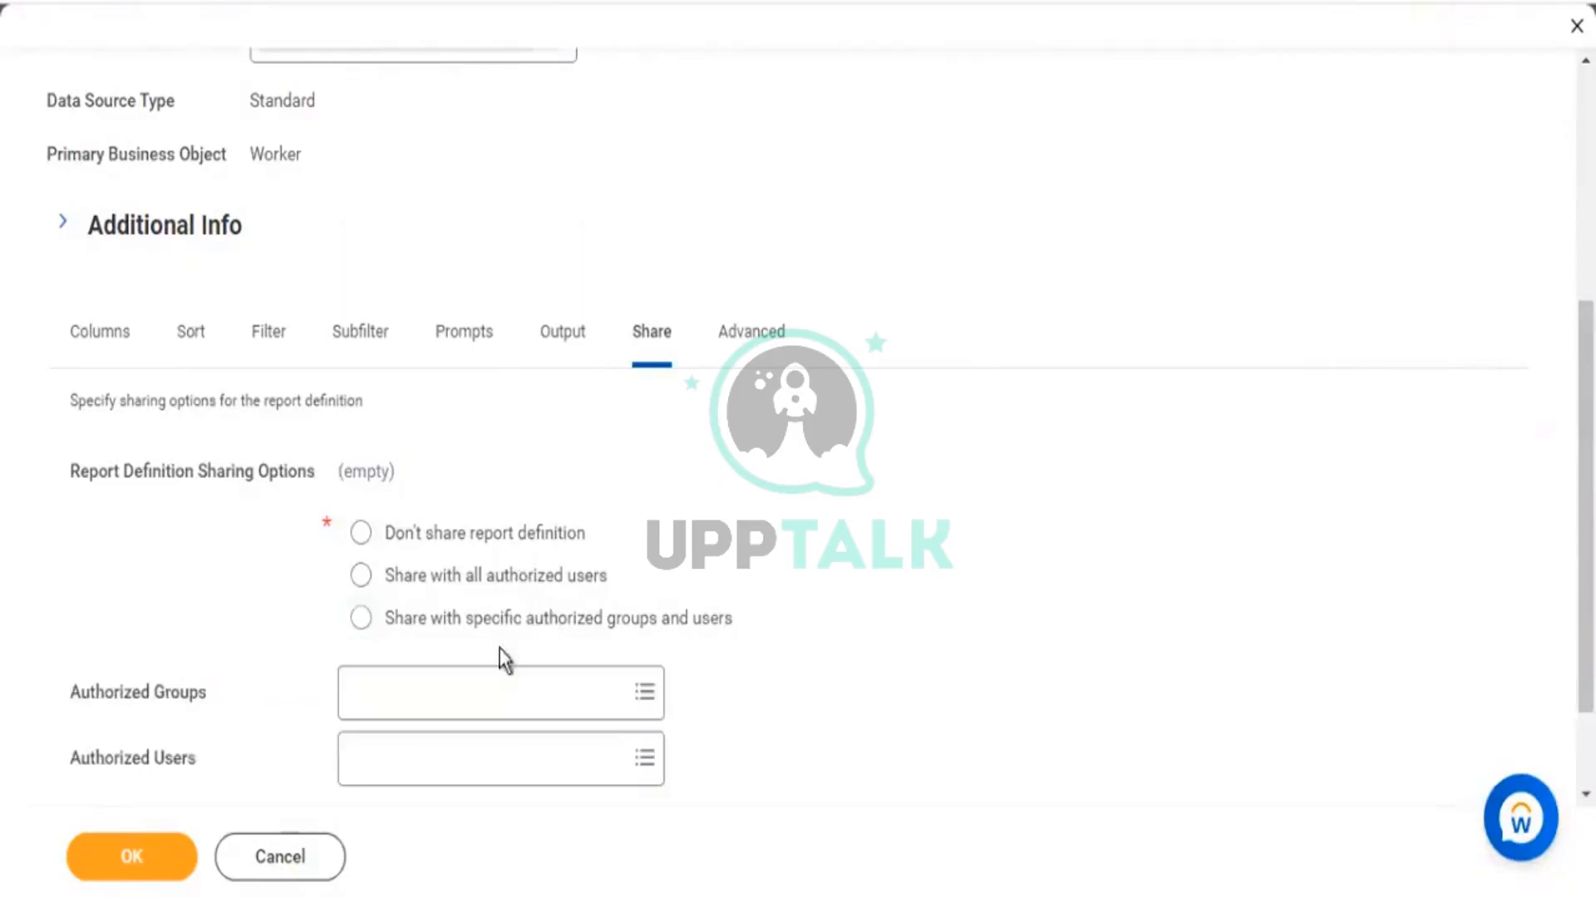
{"action": "left_click", "coordinate": [499, 690]}
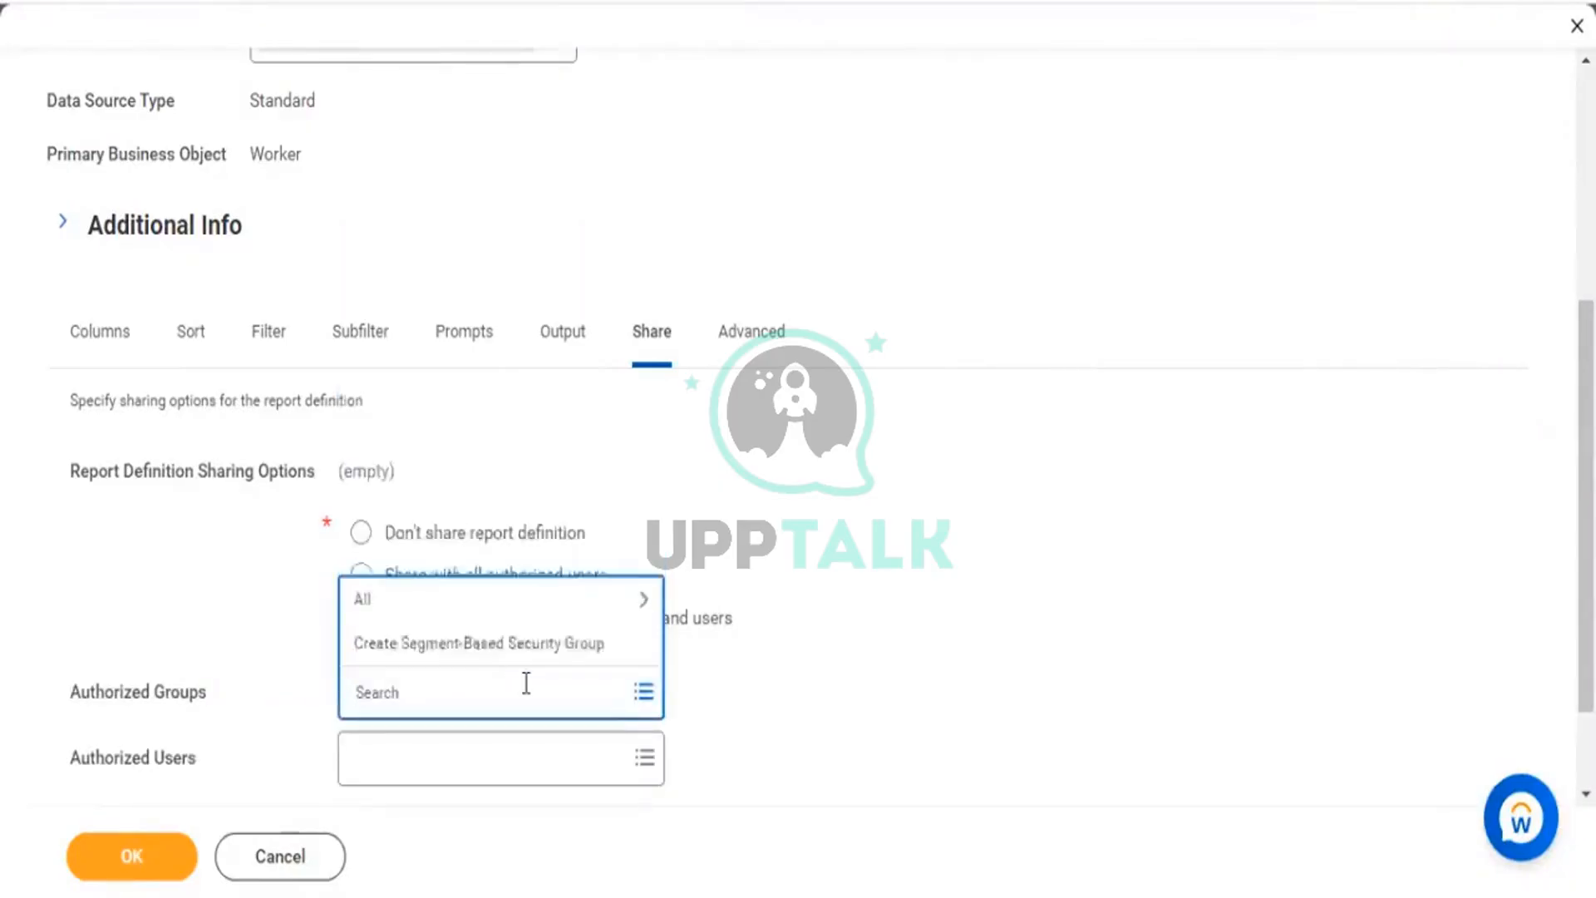
{"action": "type", "text": "hr"}
{"action": "key", "text": "Return"}
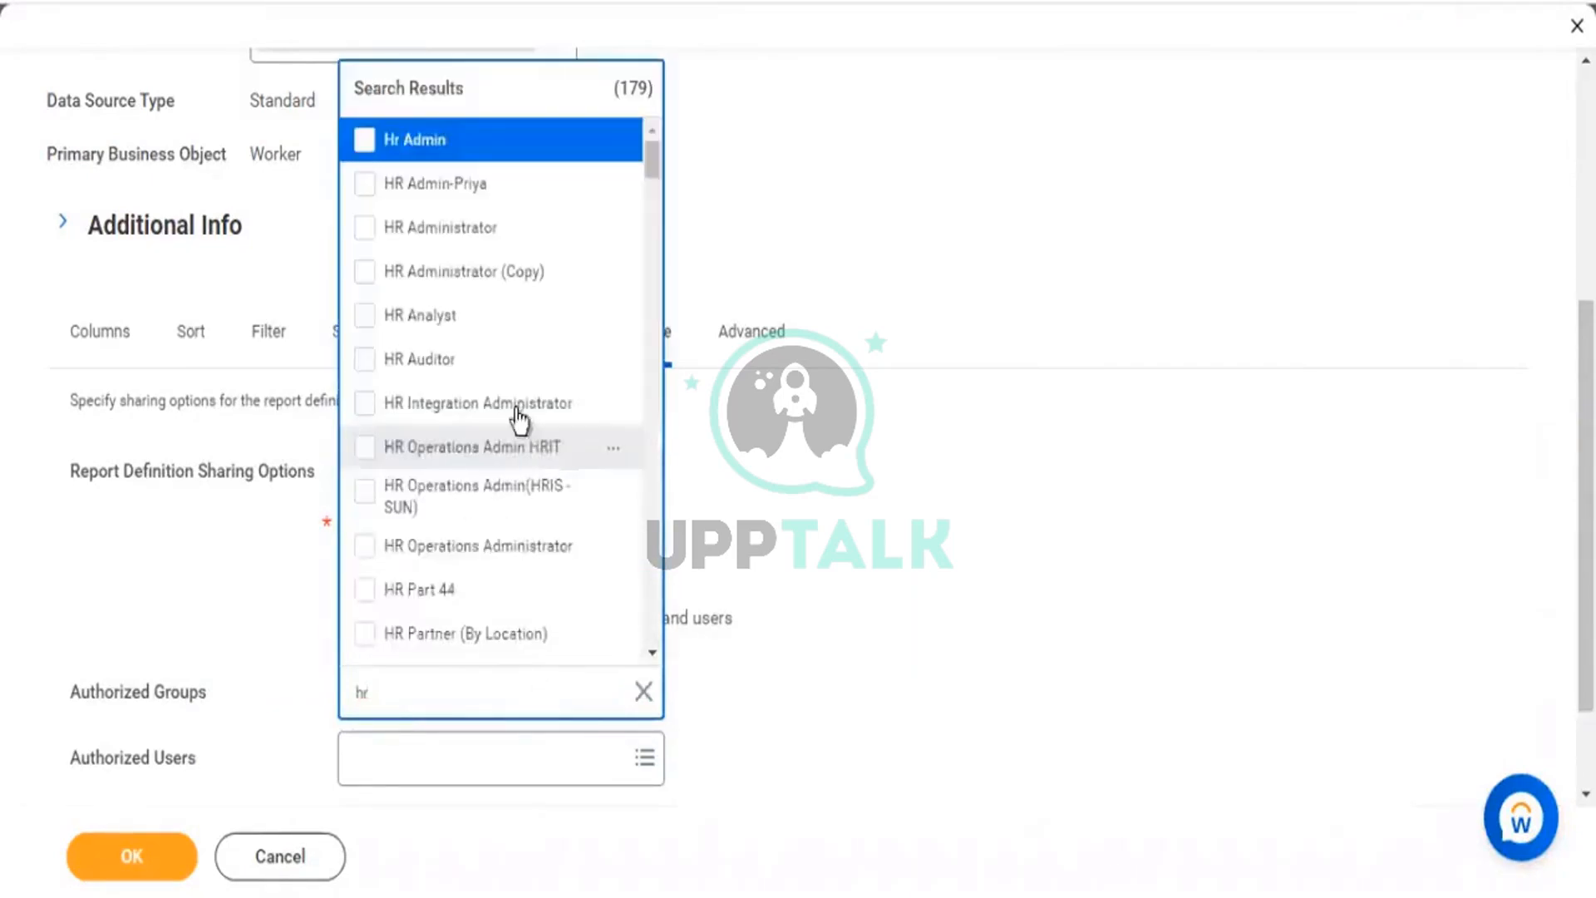
{"action": "left_click", "coordinate": [447, 241]}
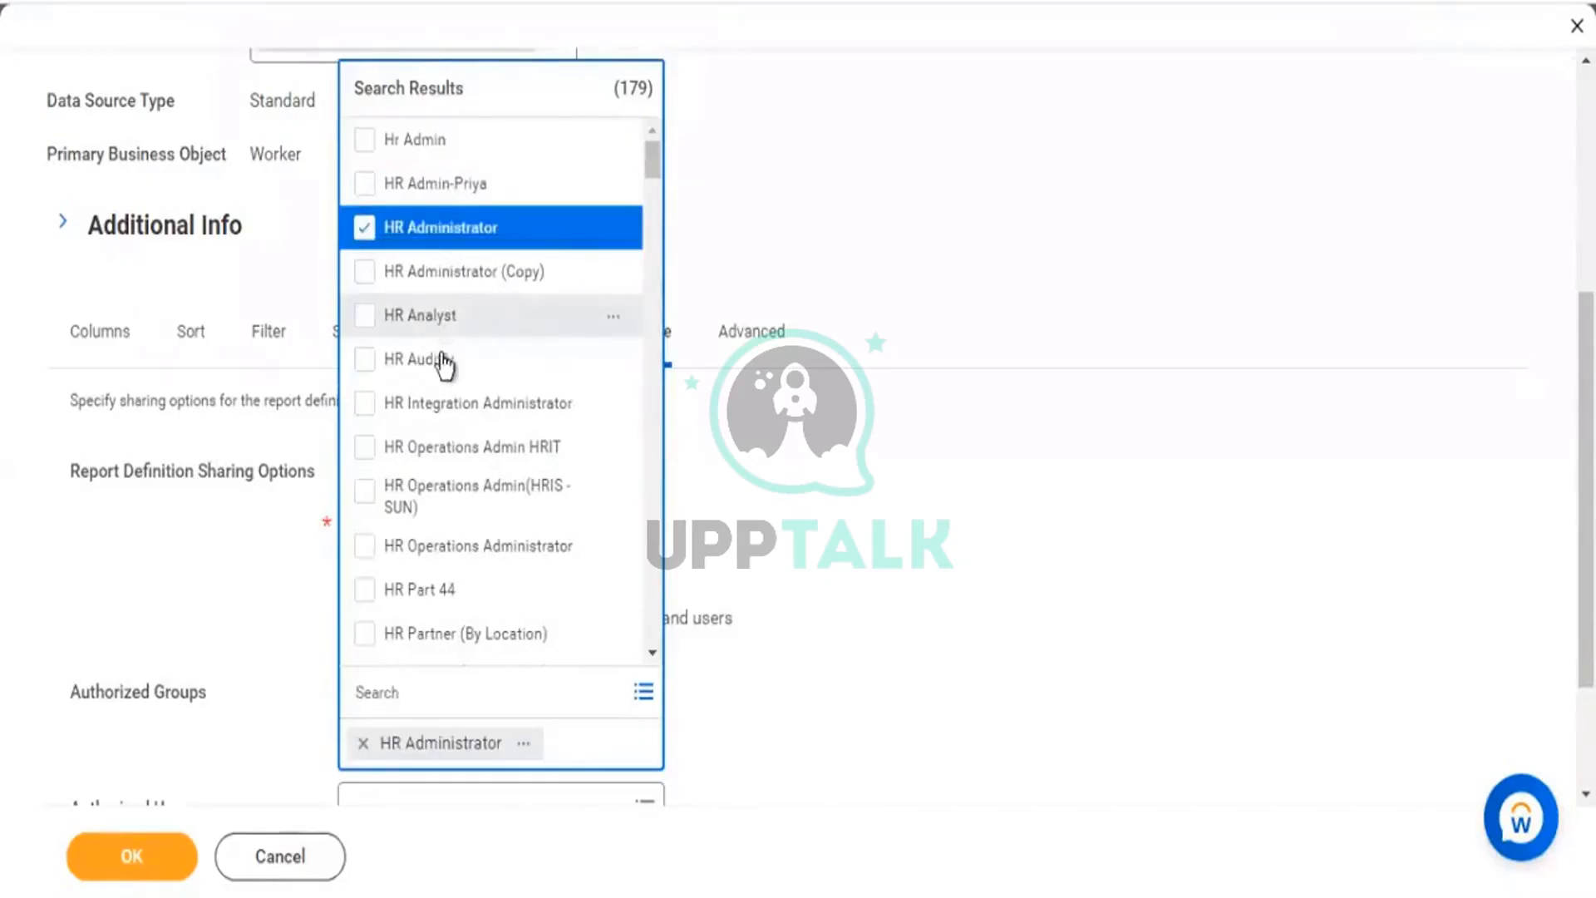
{"action": "left_click", "coordinate": [449, 334]}
{"action": "left_click", "coordinate": [465, 359]}
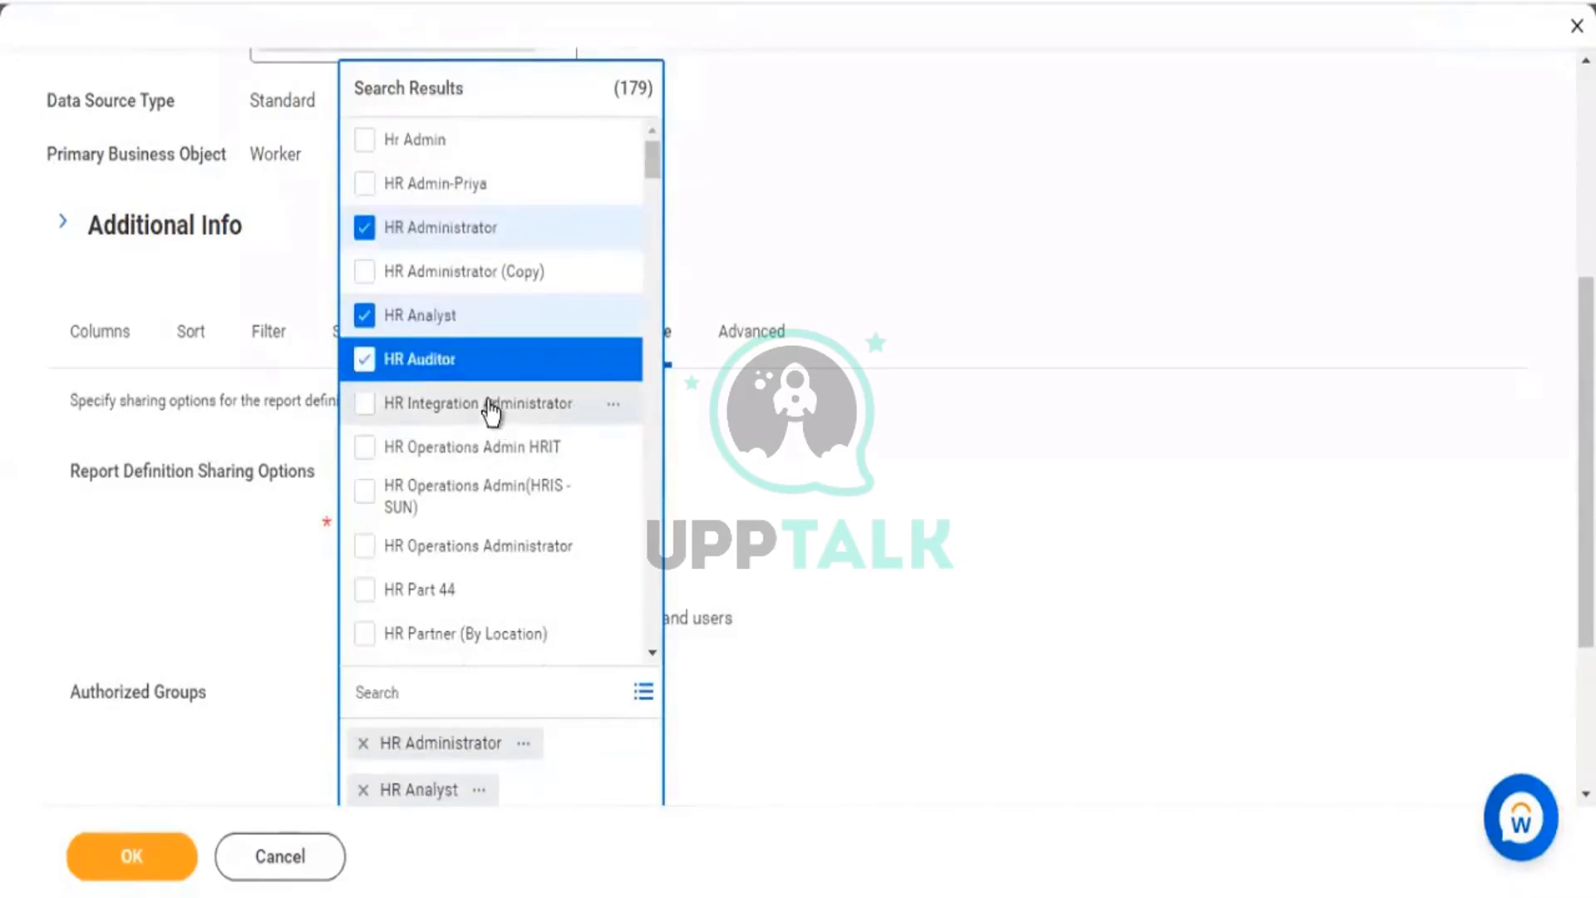
{"action": "left_click", "coordinate": [490, 406]}
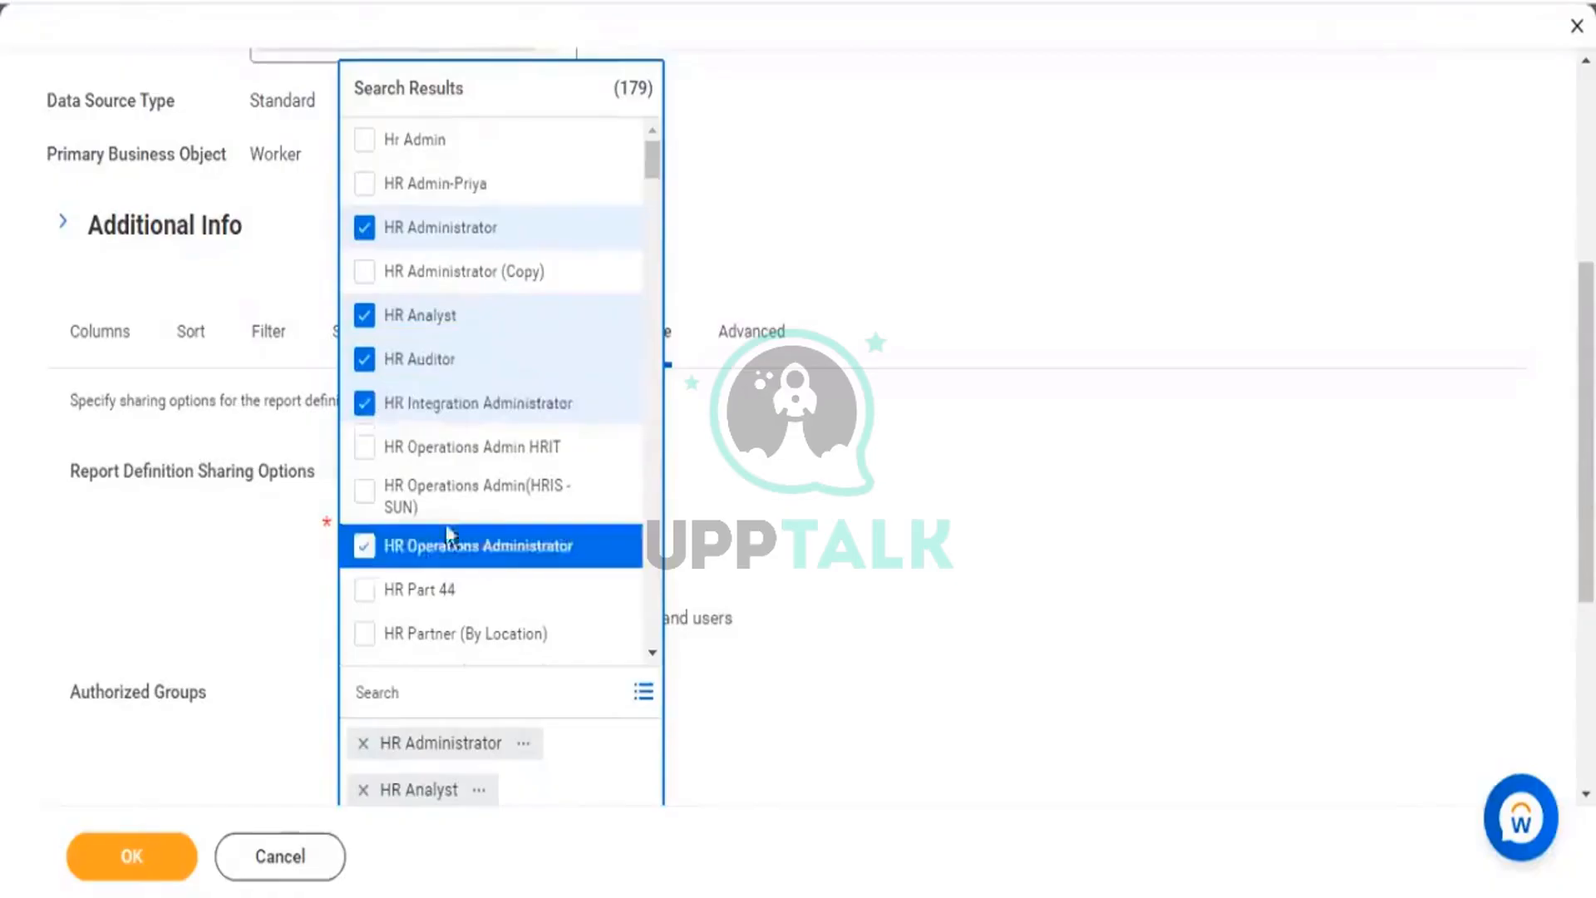
{"action": "left_click", "coordinate": [135, 863]}
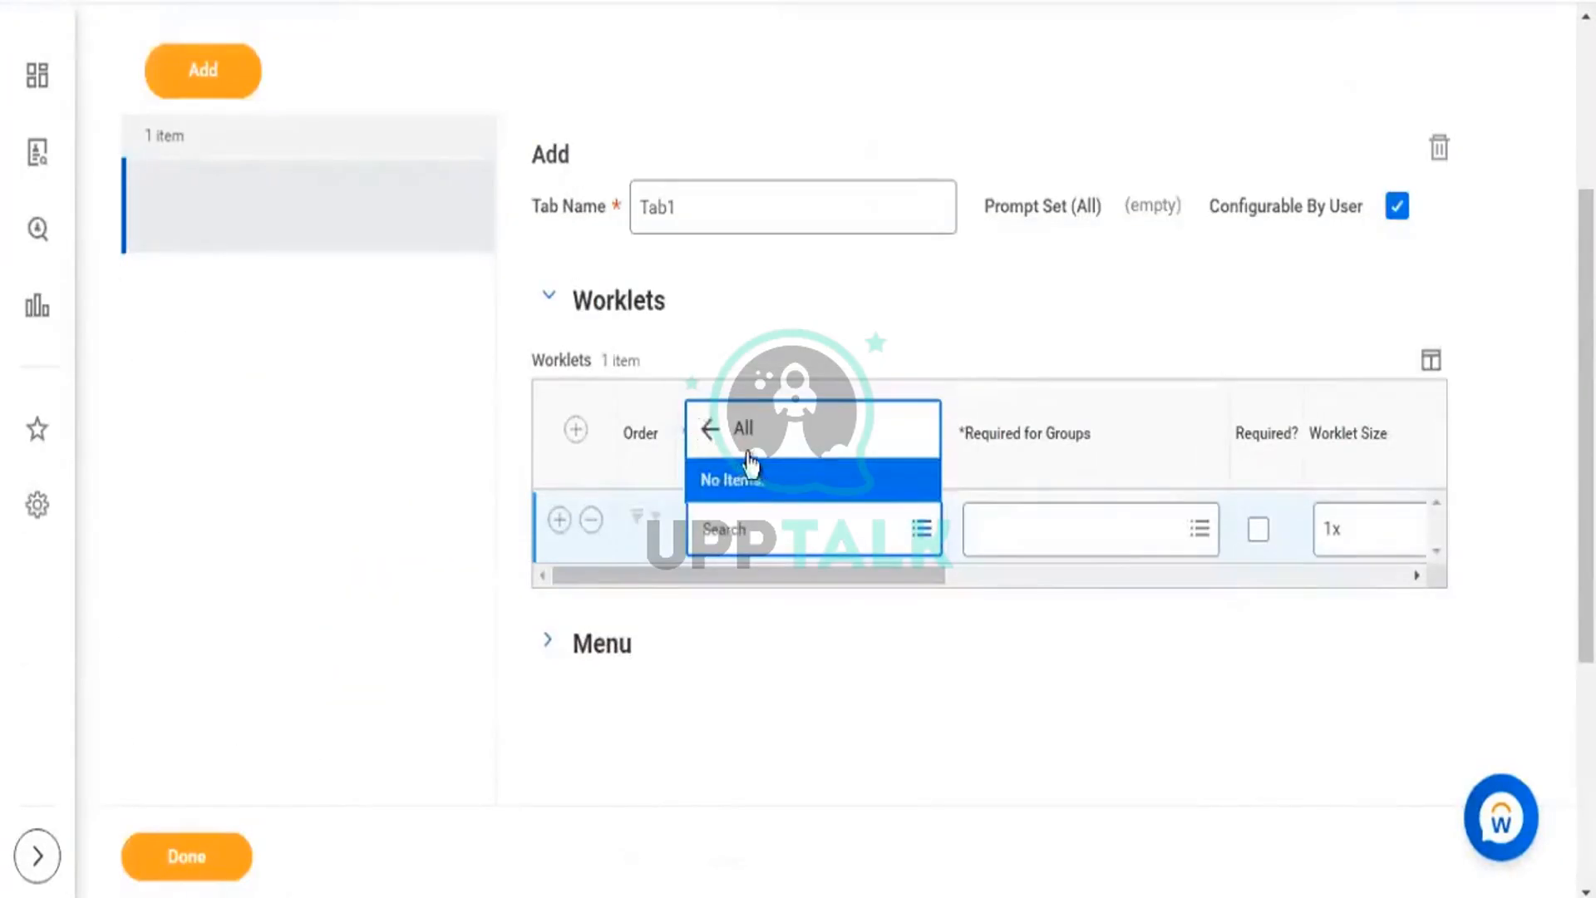
Pick KPMG1 - Worker Details from All worklets after checking it's available on KPMG 1.
{"action": "left_click", "coordinate": [748, 451]}
{"action": "left_click", "coordinate": [740, 441]}
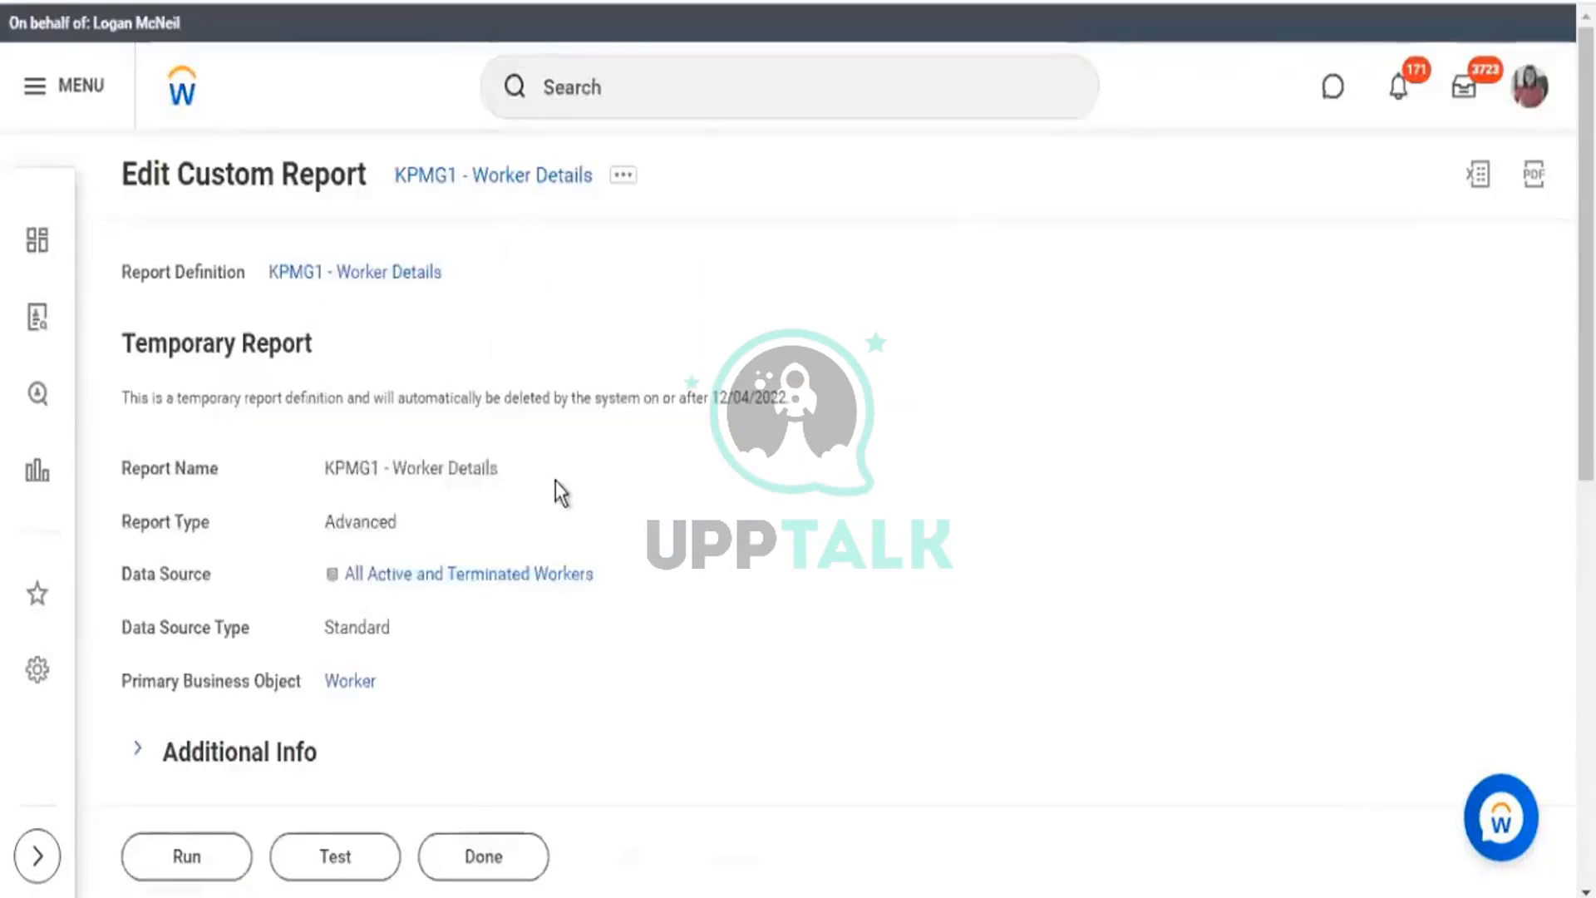
{"action": "scroll", "coordinate": [552, 491], "scroll_direction": "down", "scroll_amount": 3}
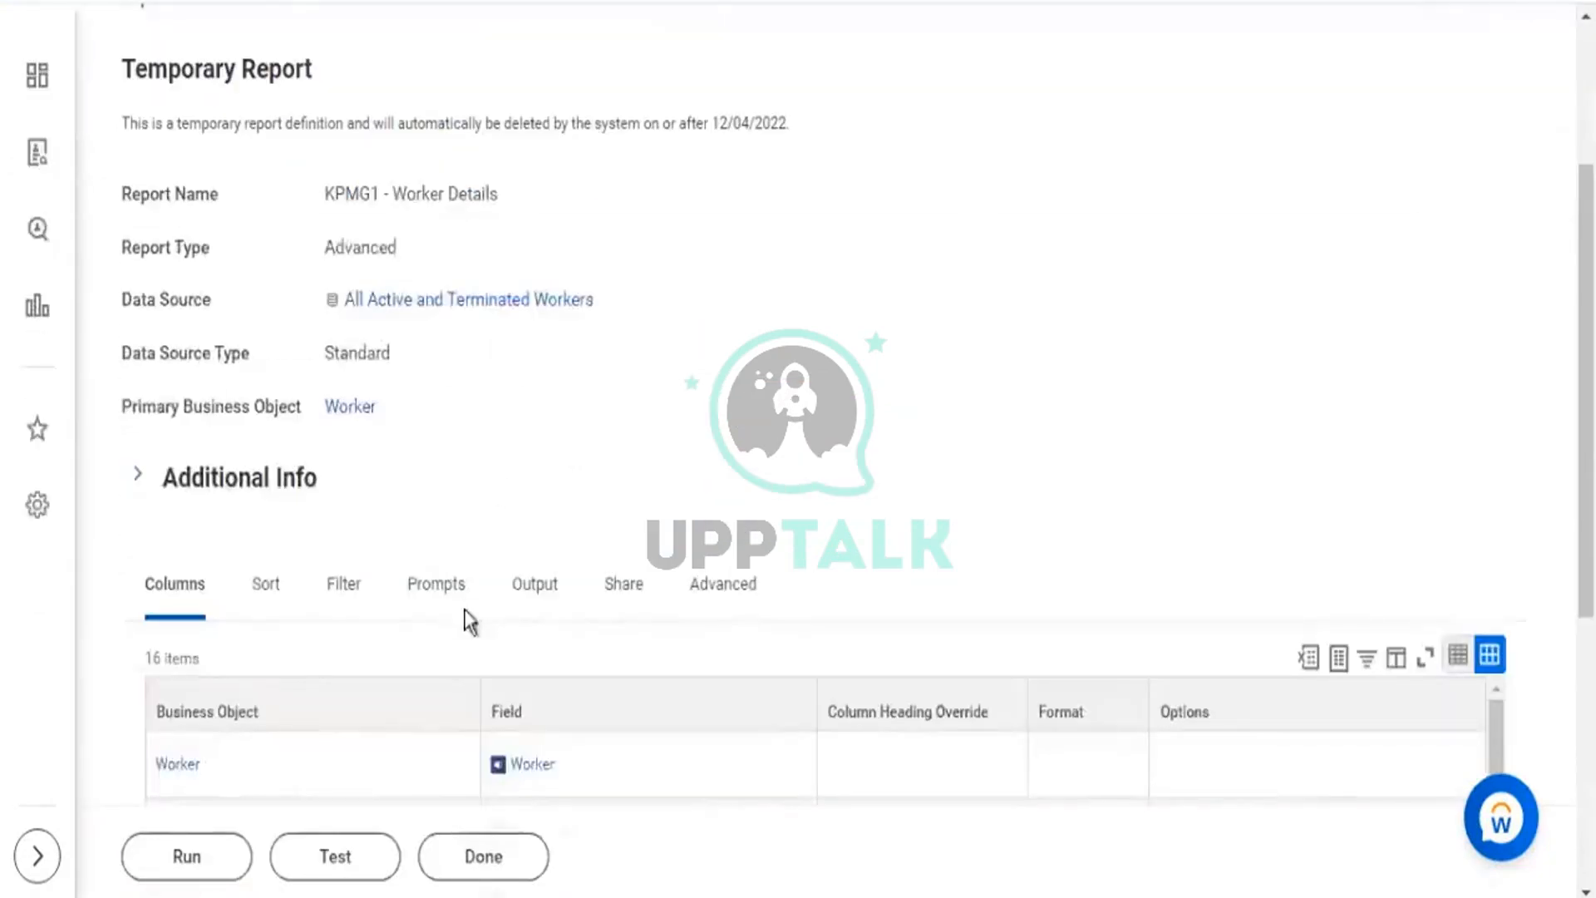
{"action": "left_click", "coordinate": [532, 585]}
{"action": "scroll", "coordinate": [555, 452], "scroll_direction": "down", "scroll_amount": 5}
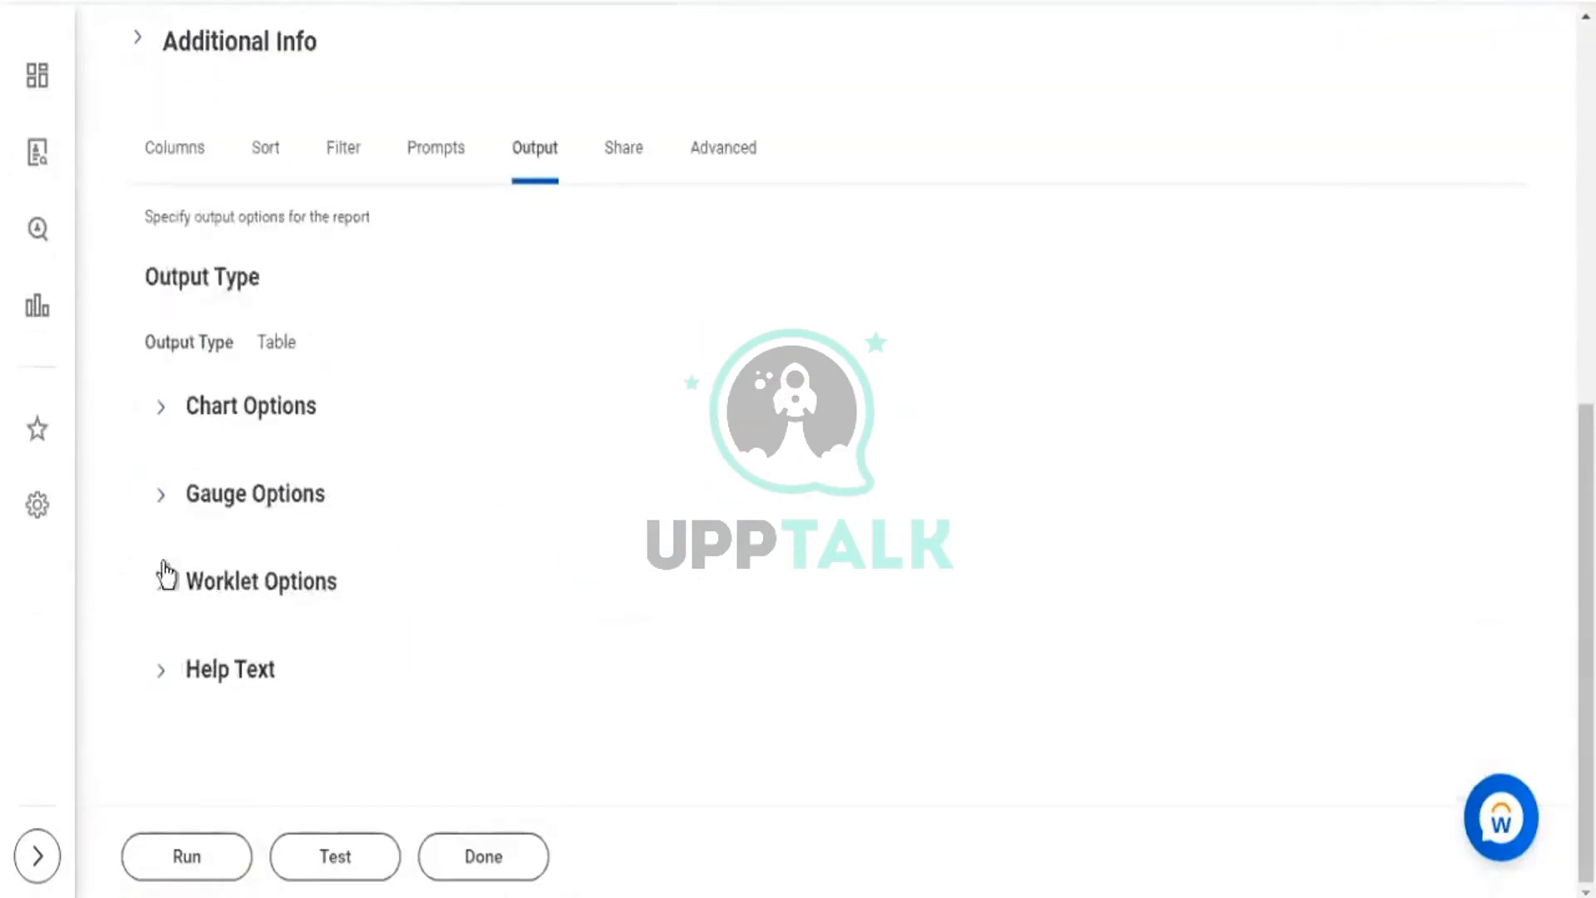
{"action": "left_click", "coordinate": [161, 588]}
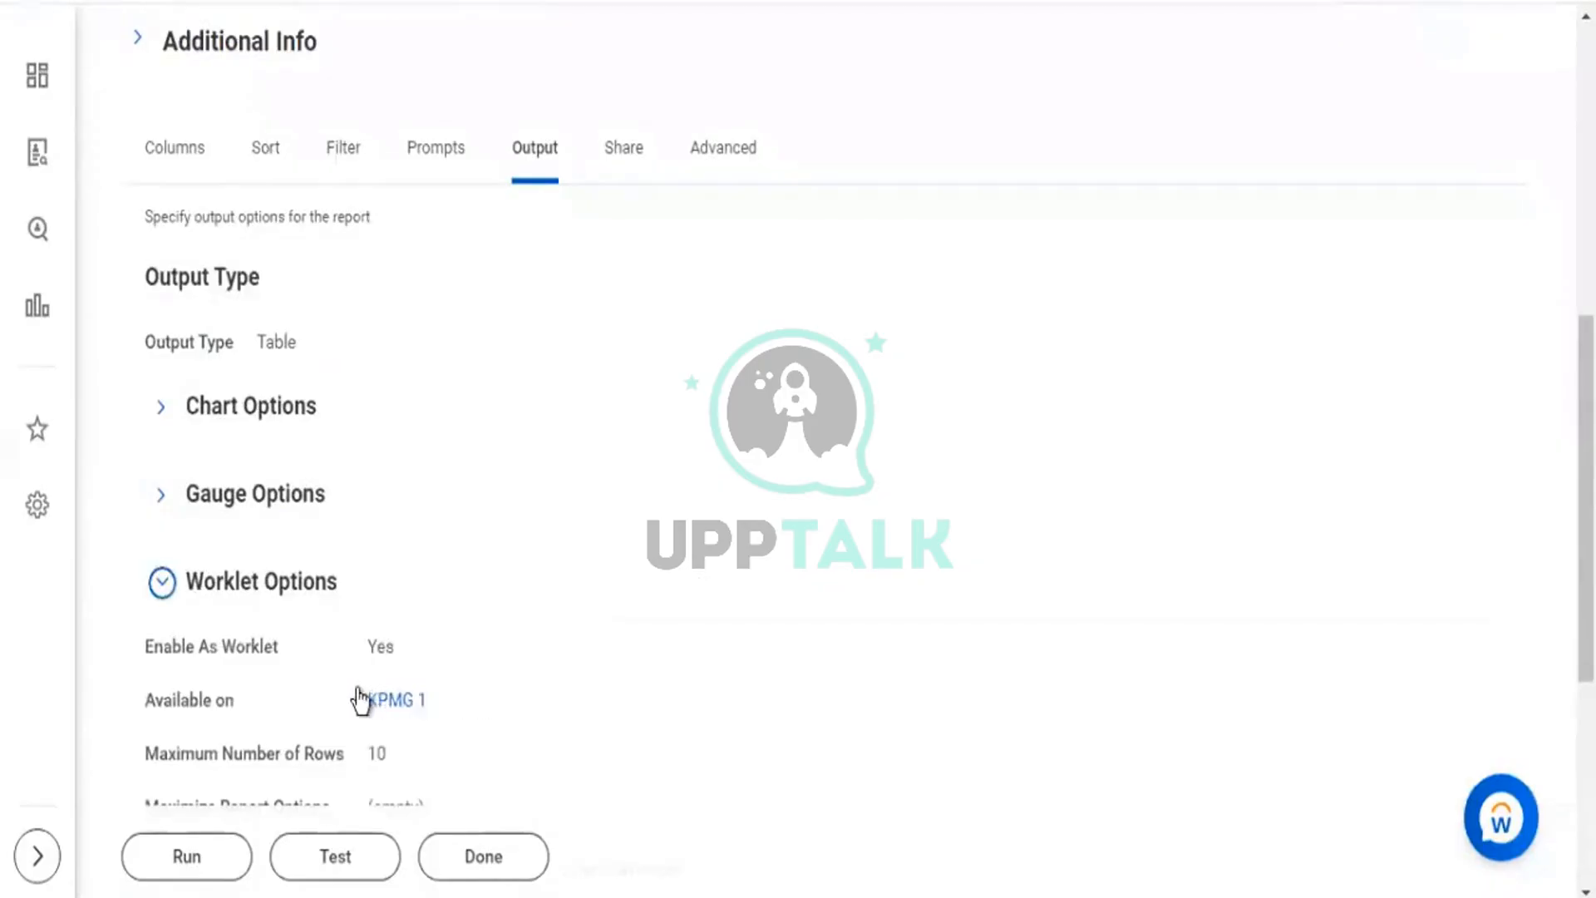
{"action": "left_click_drag", "start_coordinate": [357, 701], "coordinate": [428, 700]}
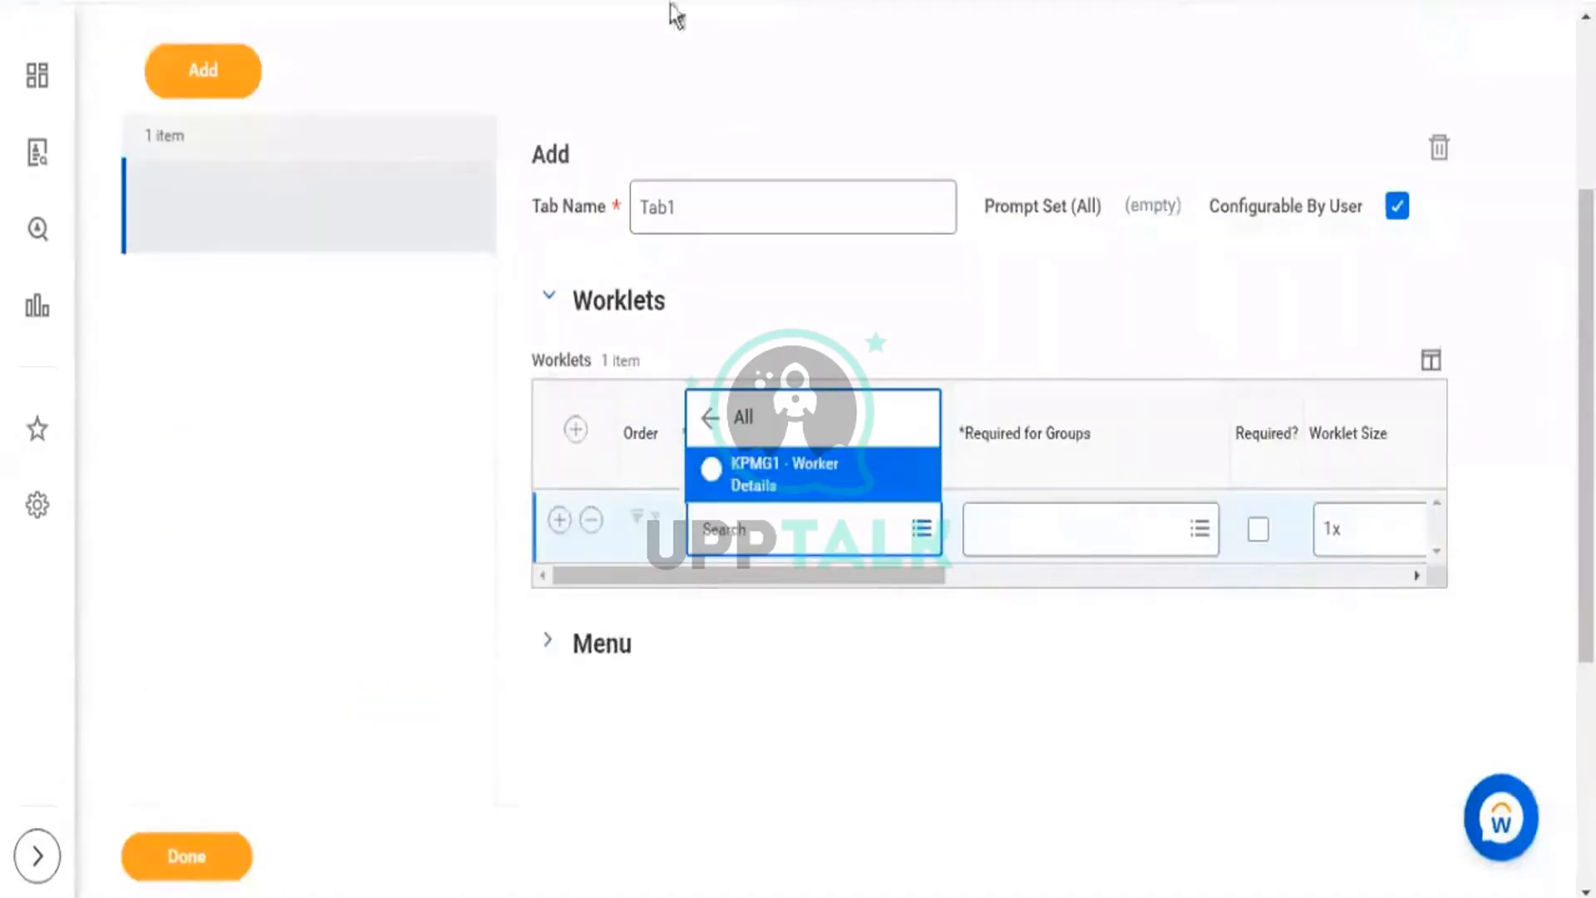
{"action": "left_click", "coordinate": [755, 474]}
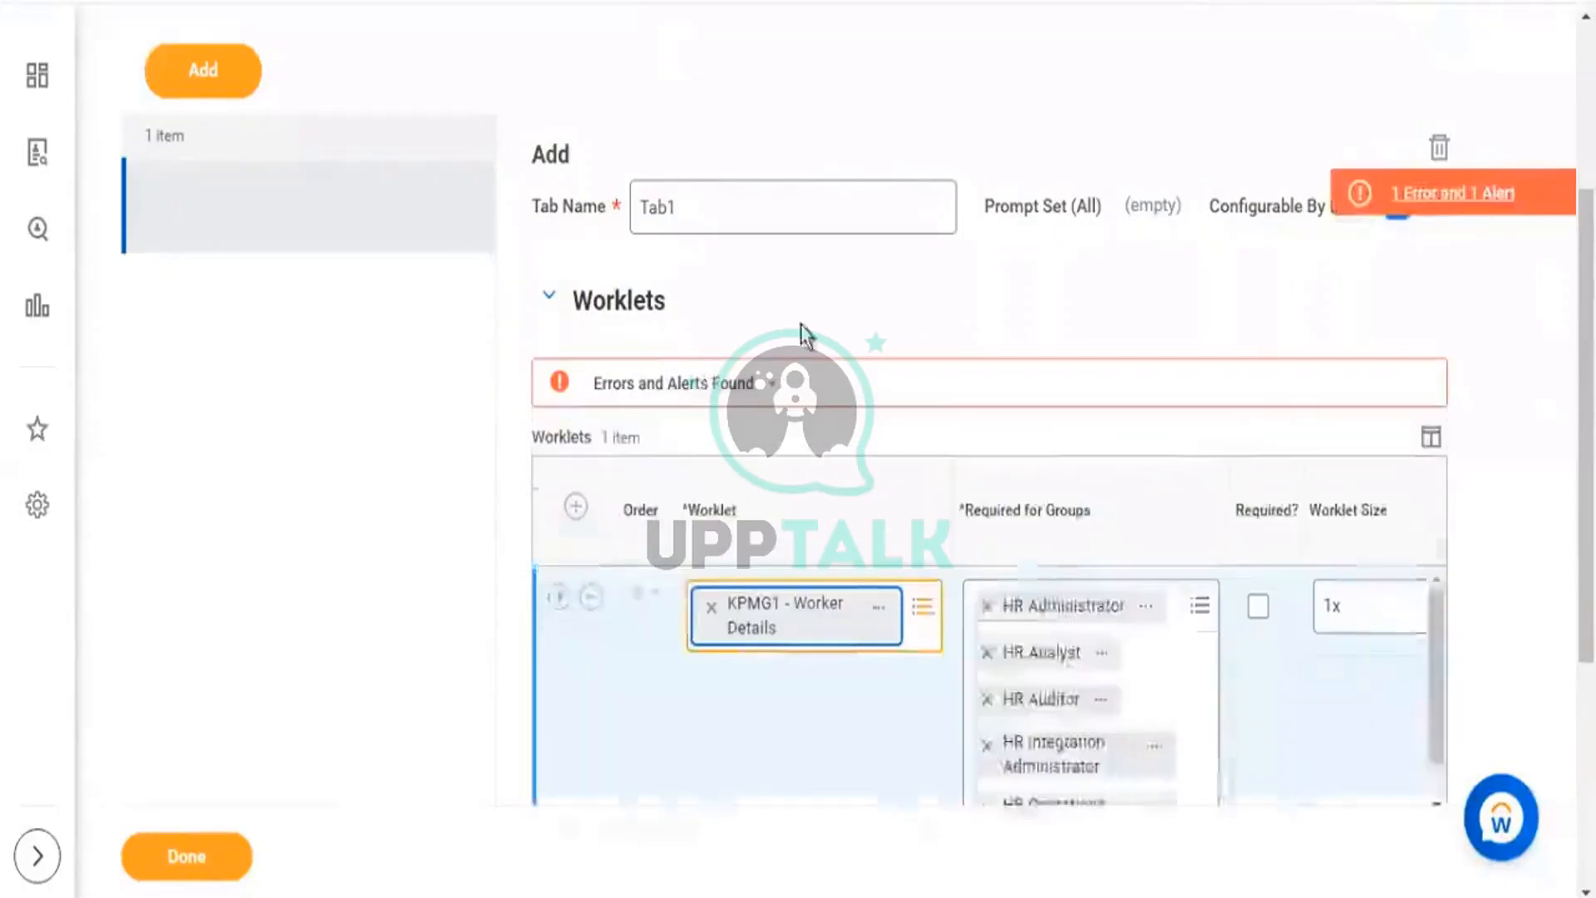
Remove HR Analyst and HR Integration Administrator from the worklet's required groups.
{"action": "scroll", "coordinate": [897, 312], "scroll_direction": "down", "scroll_amount": 3}
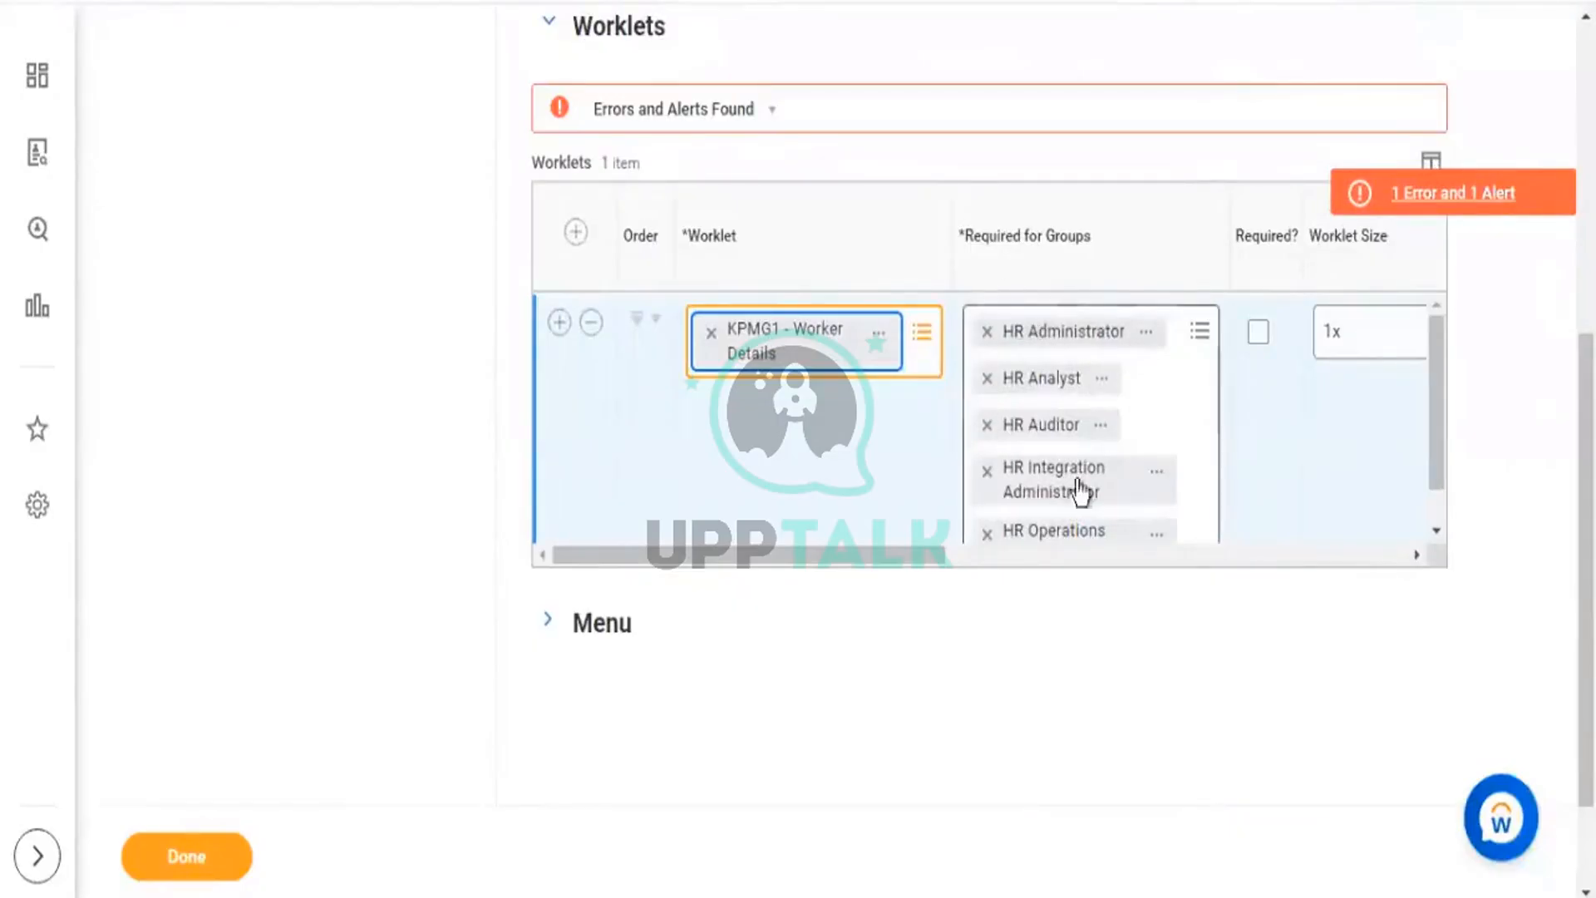
{"action": "scroll", "coordinate": [1035, 366], "scroll_direction": "down", "scroll_amount": 1}
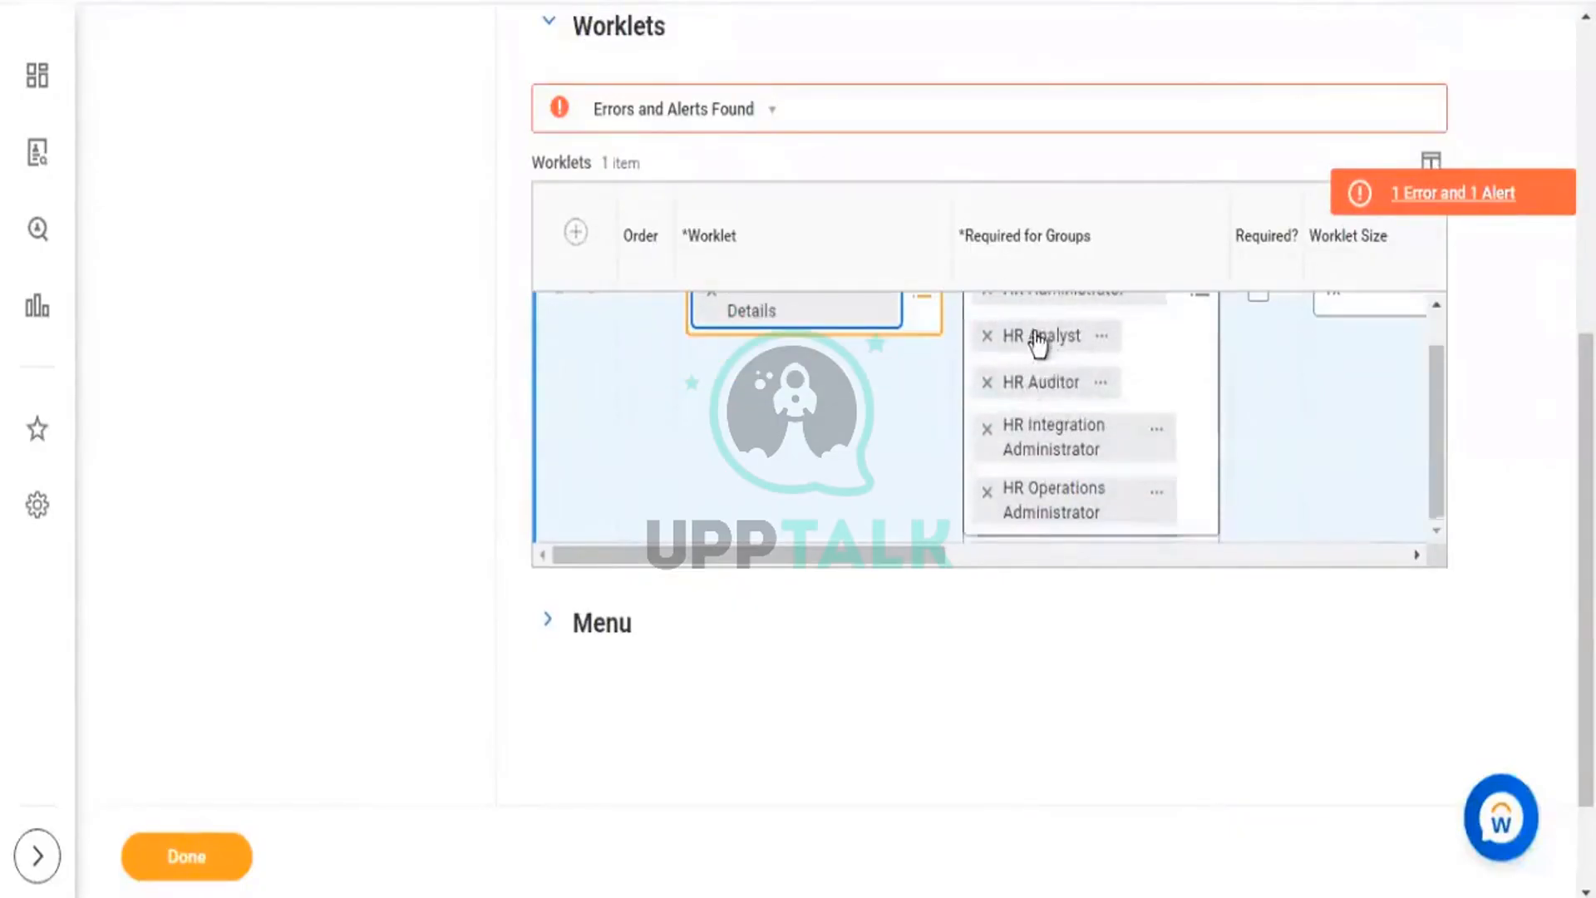
{"action": "scroll", "coordinate": [1033, 341], "scroll_direction": "up", "scroll_amount": 1}
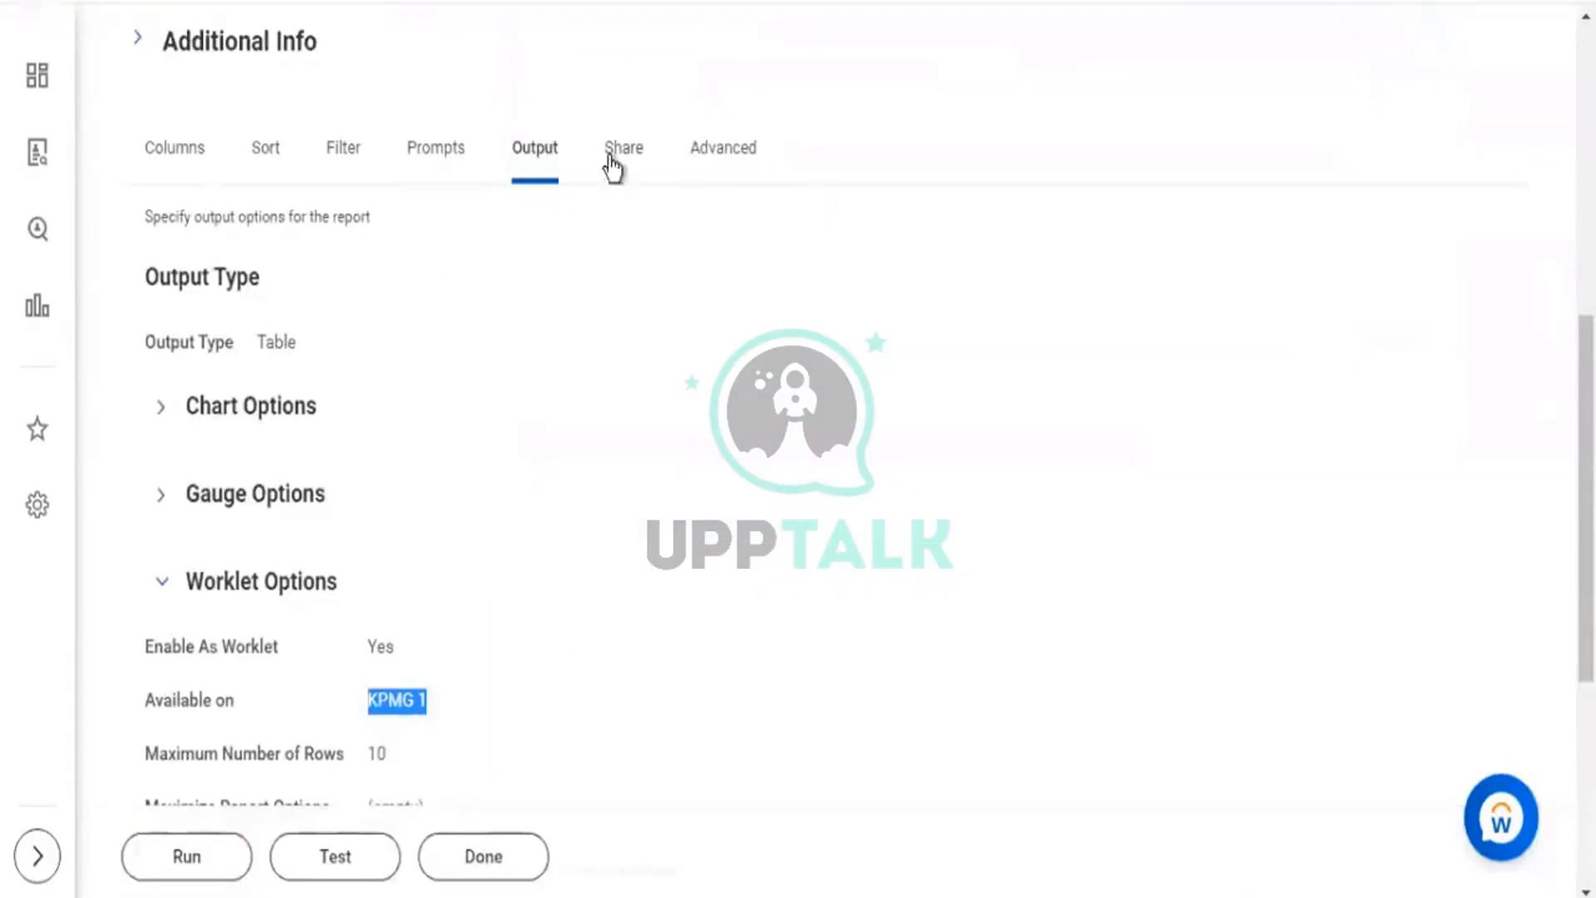
{"action": "left_click", "coordinate": [610, 159]}
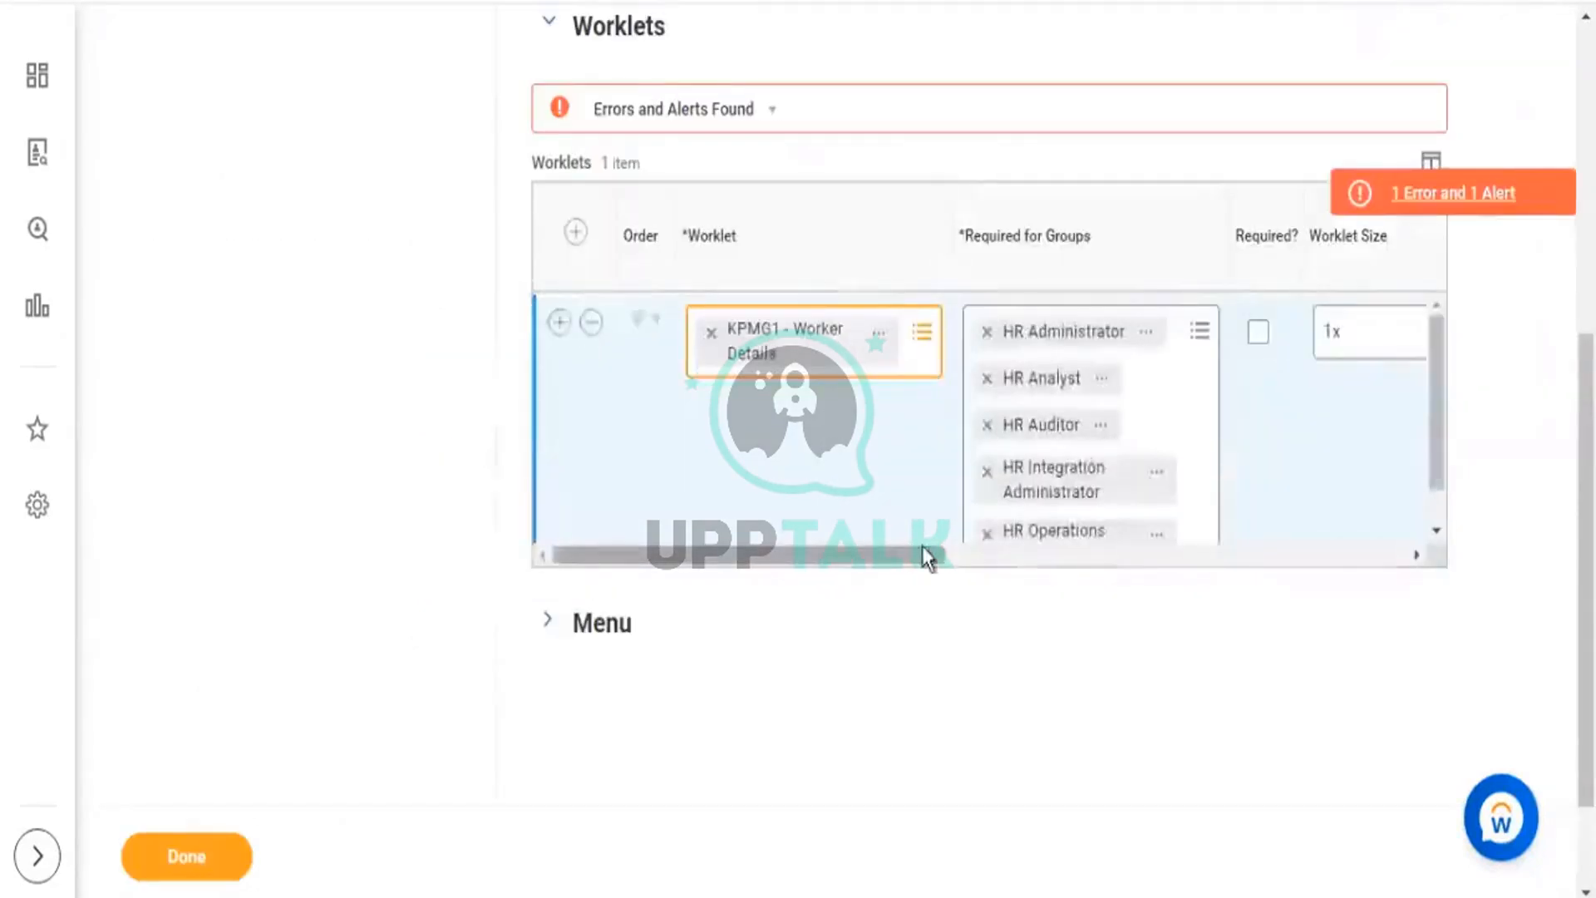
{"action": "scroll", "coordinate": [846, 432], "scroll_direction": "right", "scroll_amount": 3}
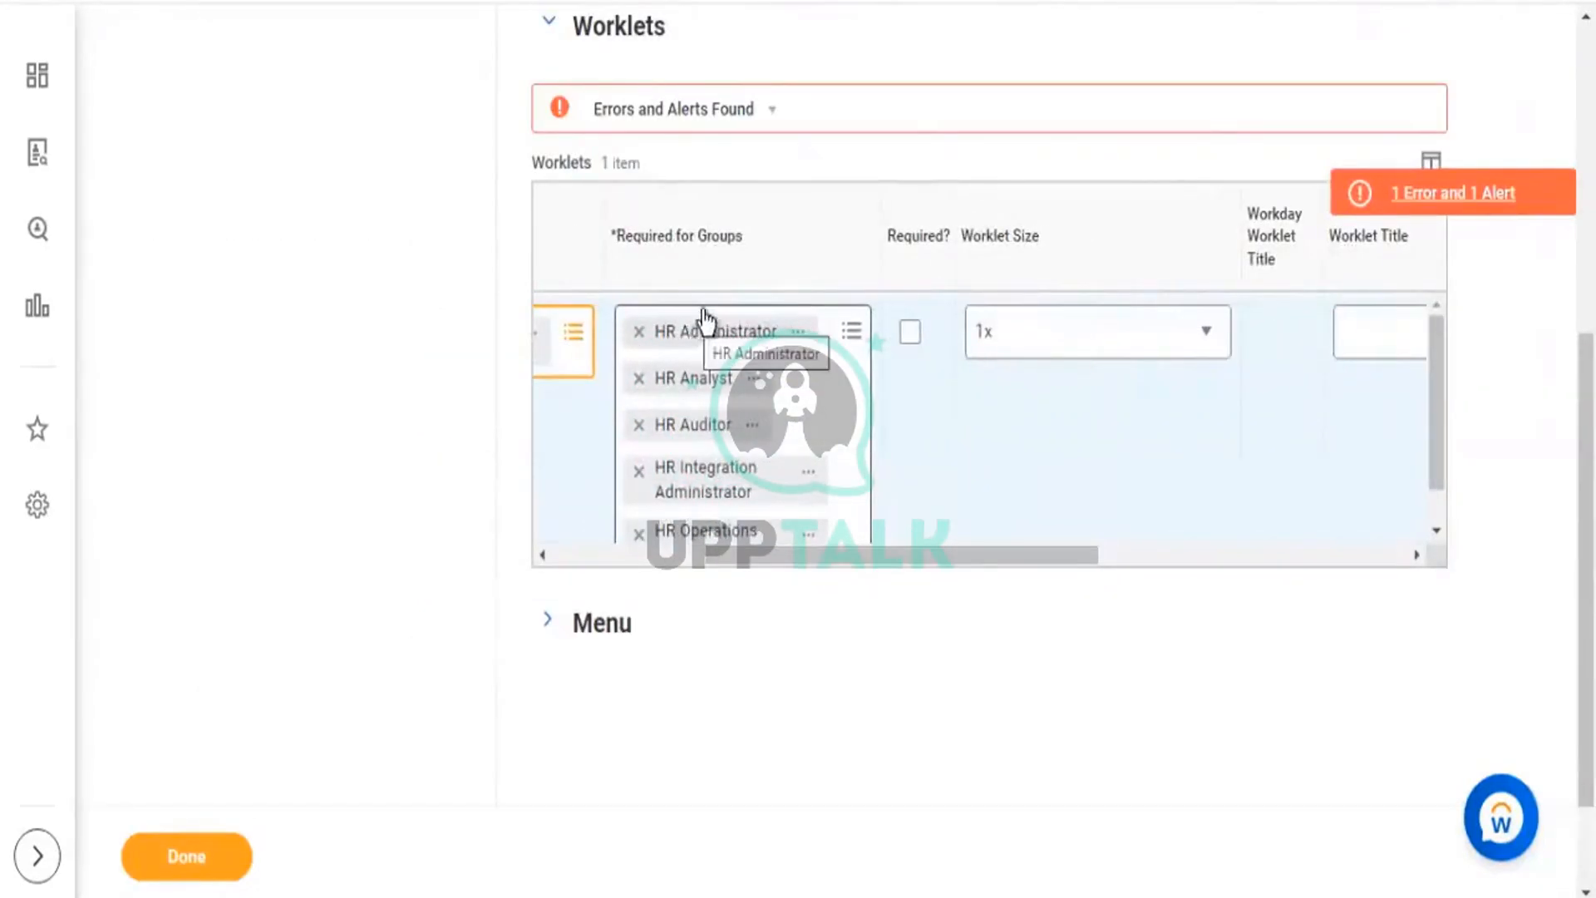
{"action": "scroll", "coordinate": [709, 317], "scroll_direction": "down", "scroll_amount": 1}
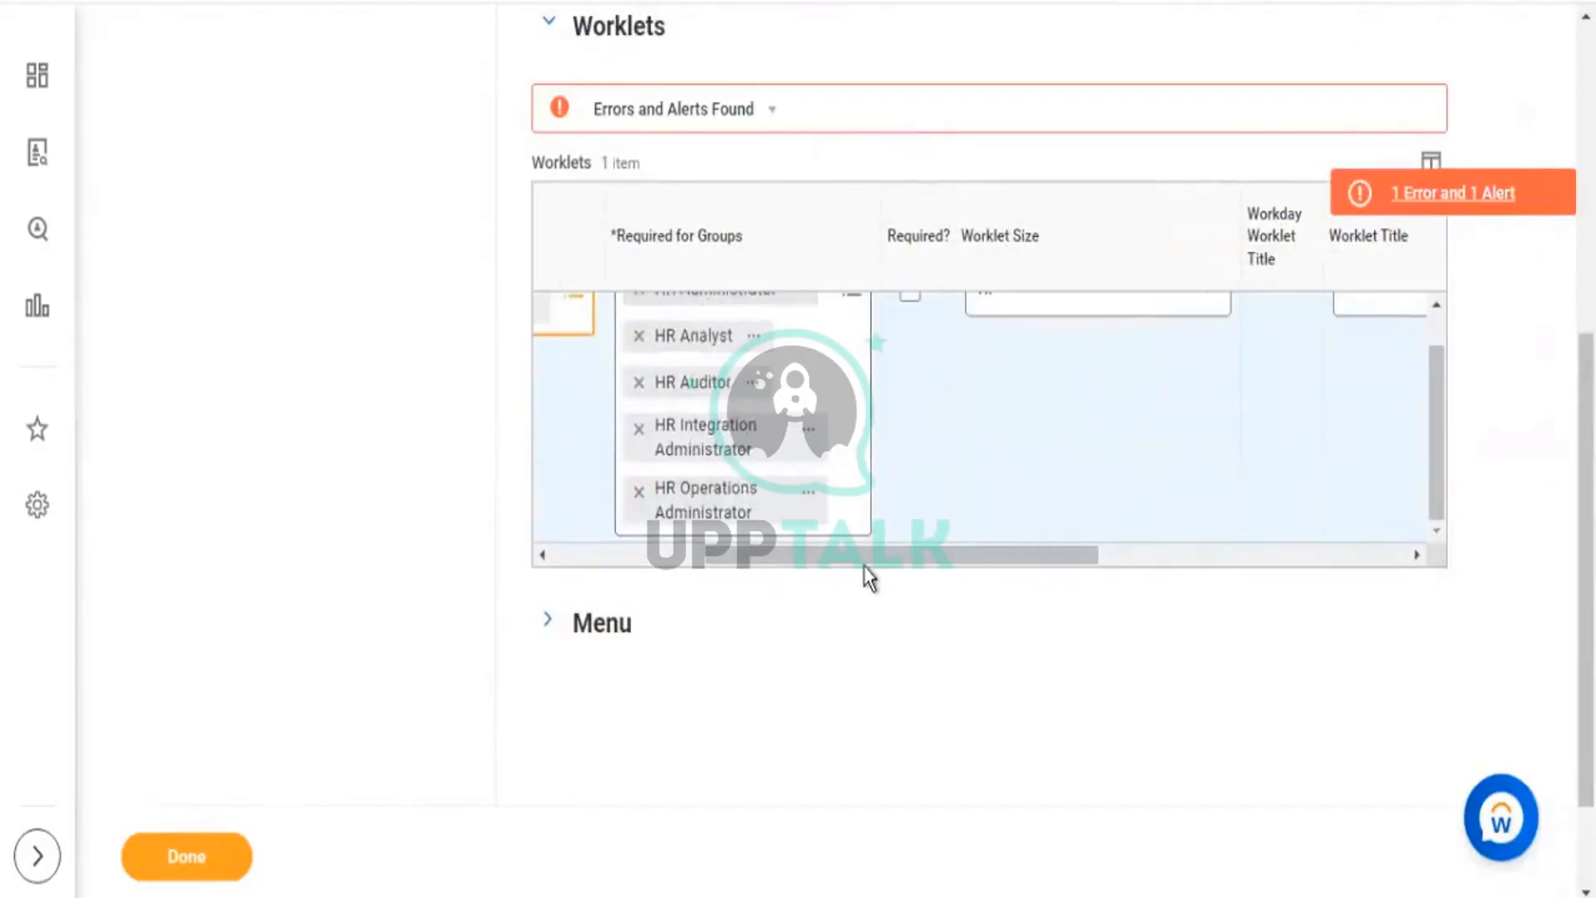
{"action": "scroll", "coordinate": [812, 560], "scroll_direction": "left", "scroll_amount": 3}
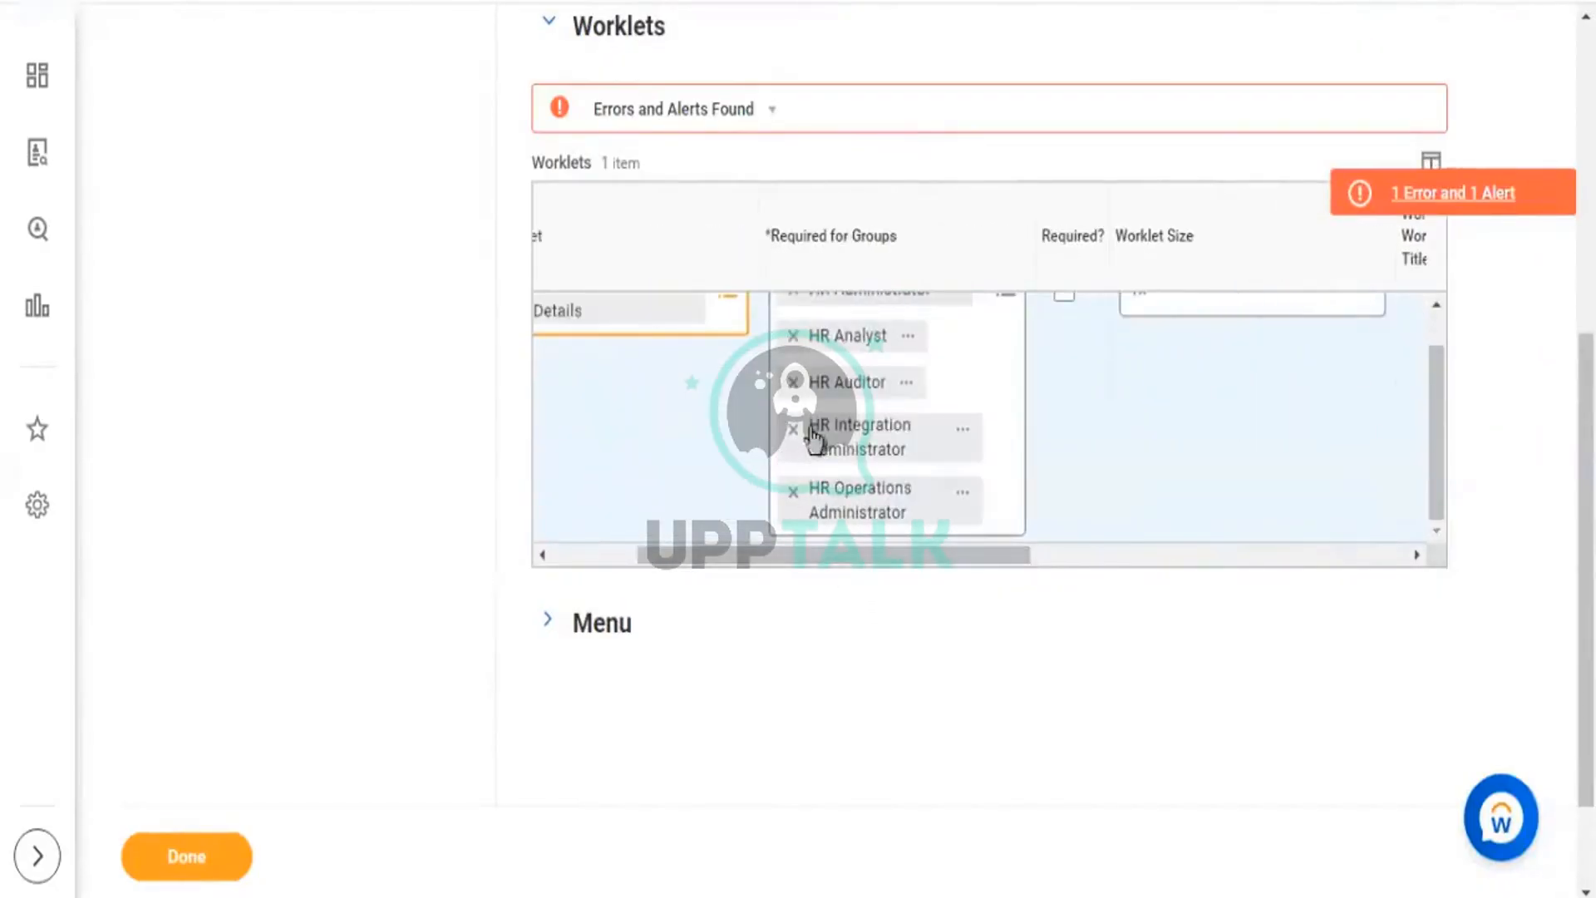
{"action": "scroll", "coordinate": [951, 435], "scroll_direction": "up", "scroll_amount": 1}
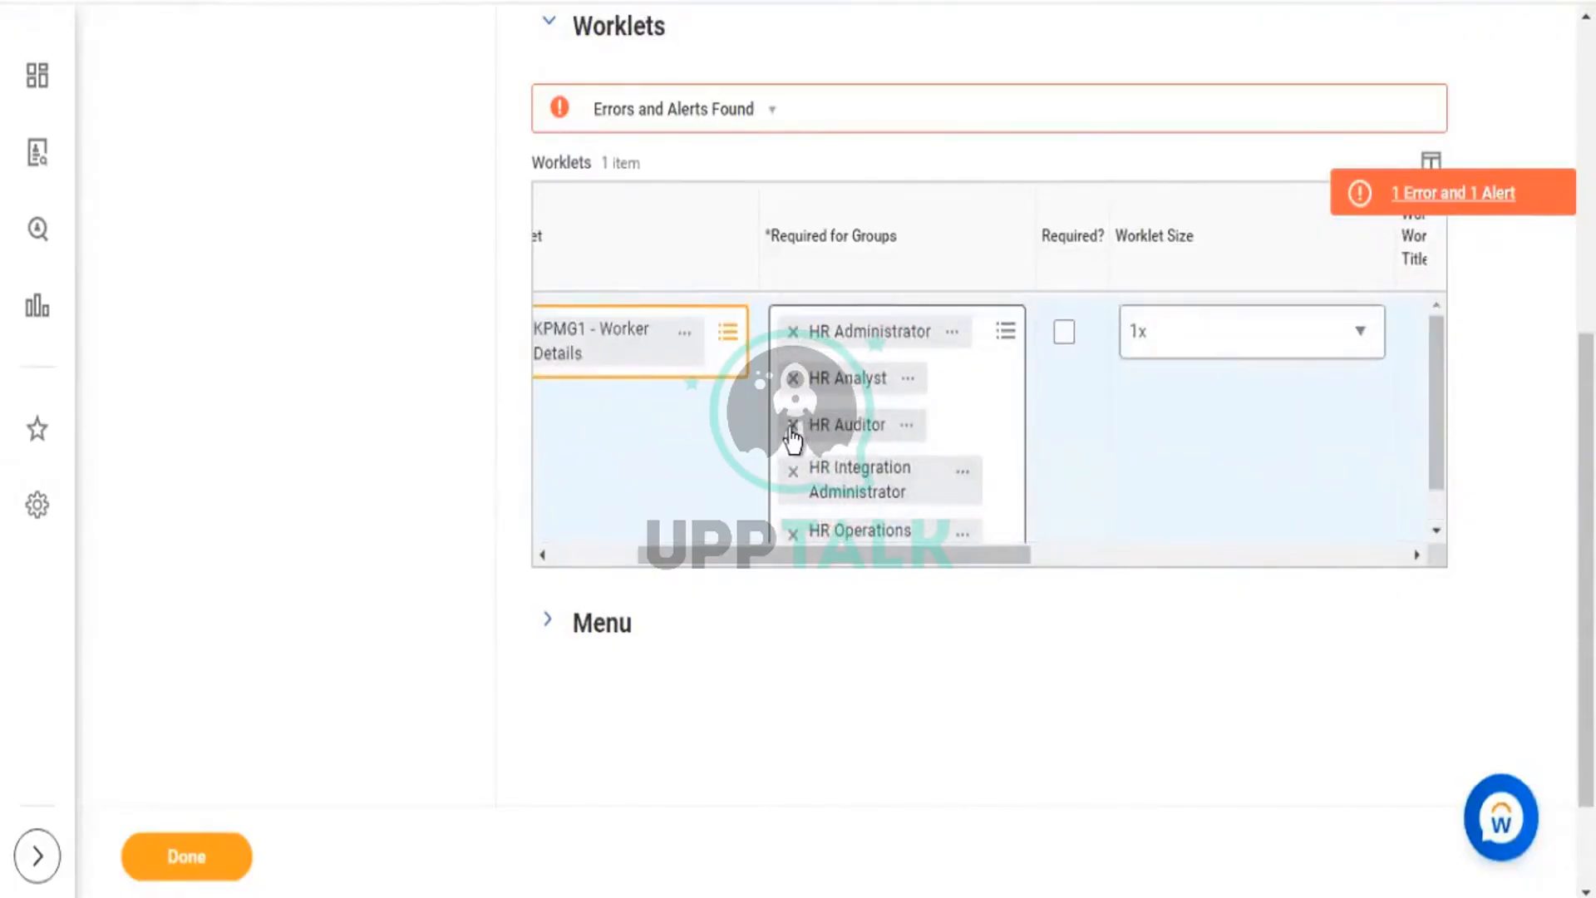
{"action": "left_click", "coordinate": [794, 379]}
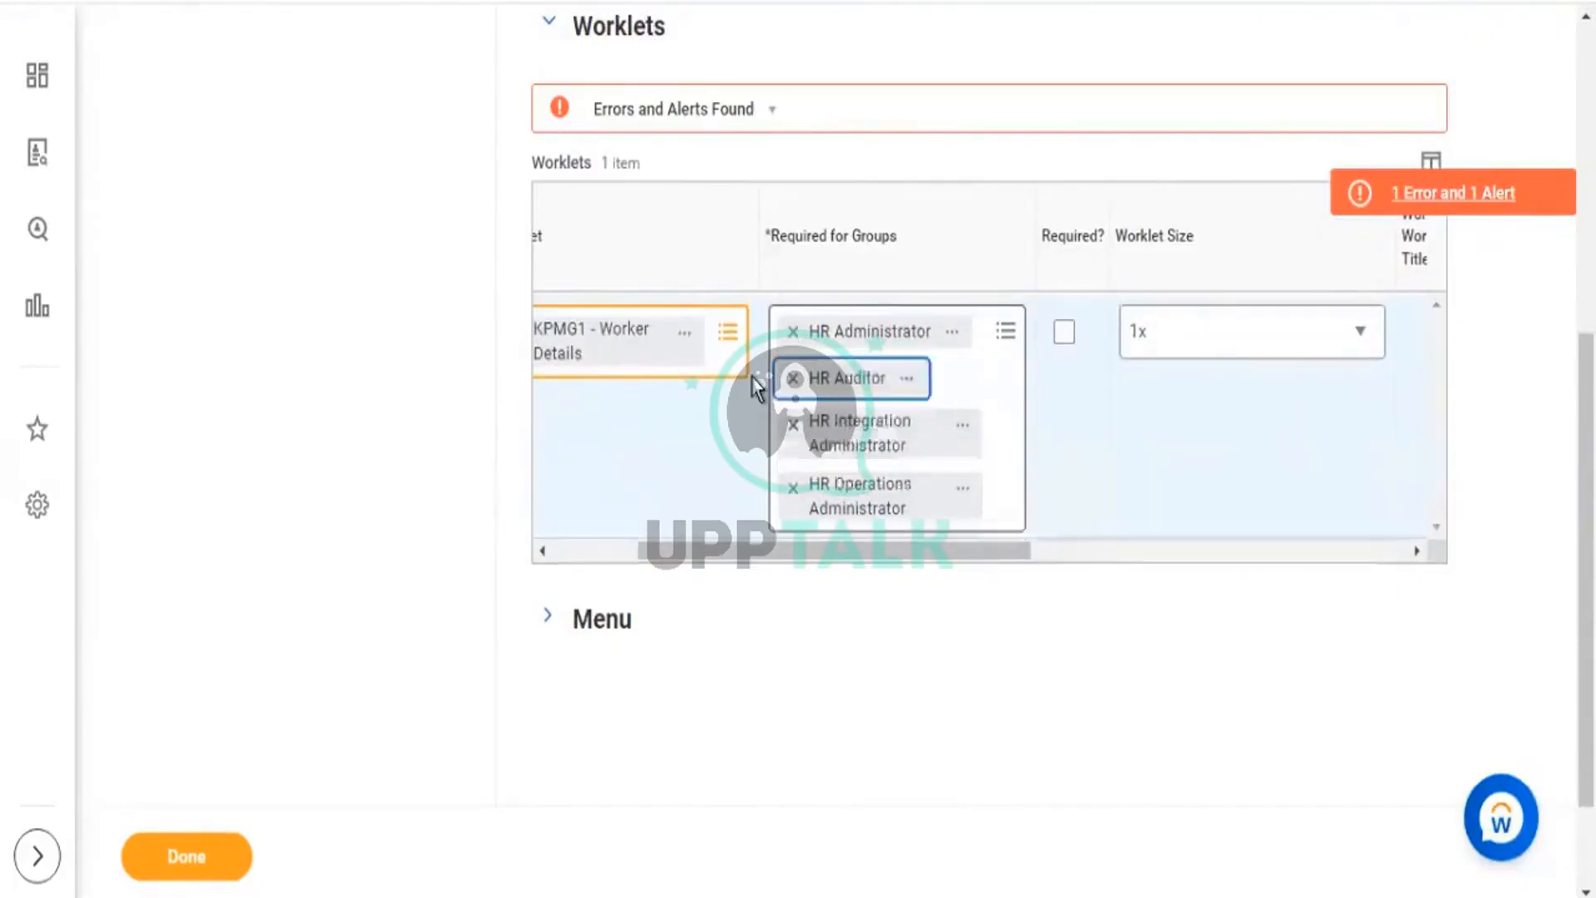
{"action": "left_click", "coordinate": [793, 424]}
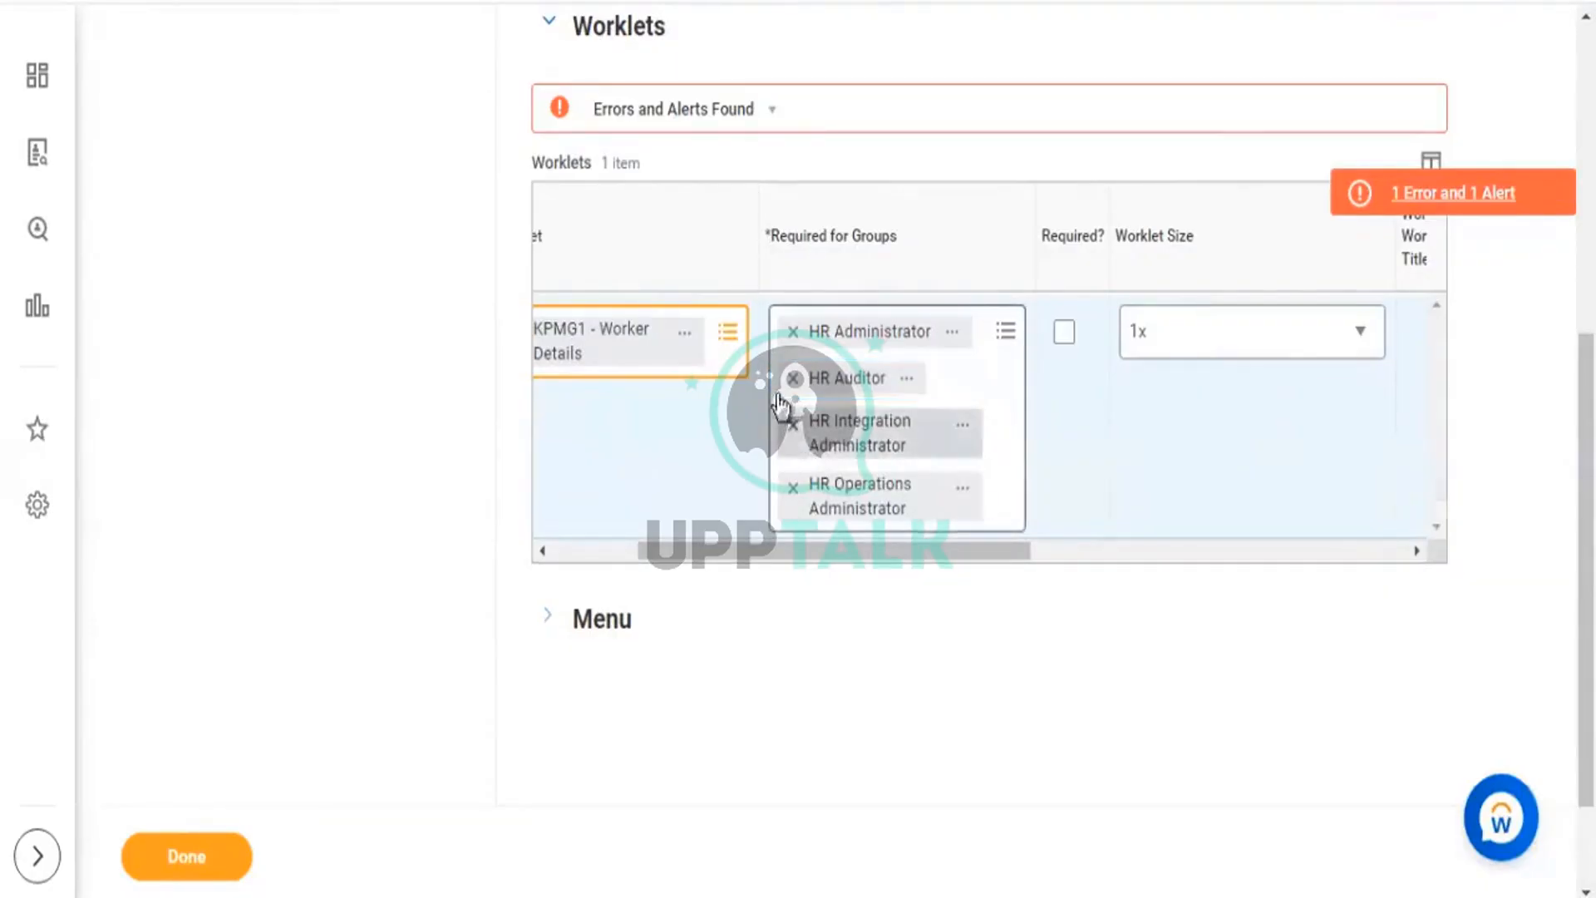
{"action": "left_click_drag", "start_coordinate": [815, 492], "coordinate": [1204, 568]}
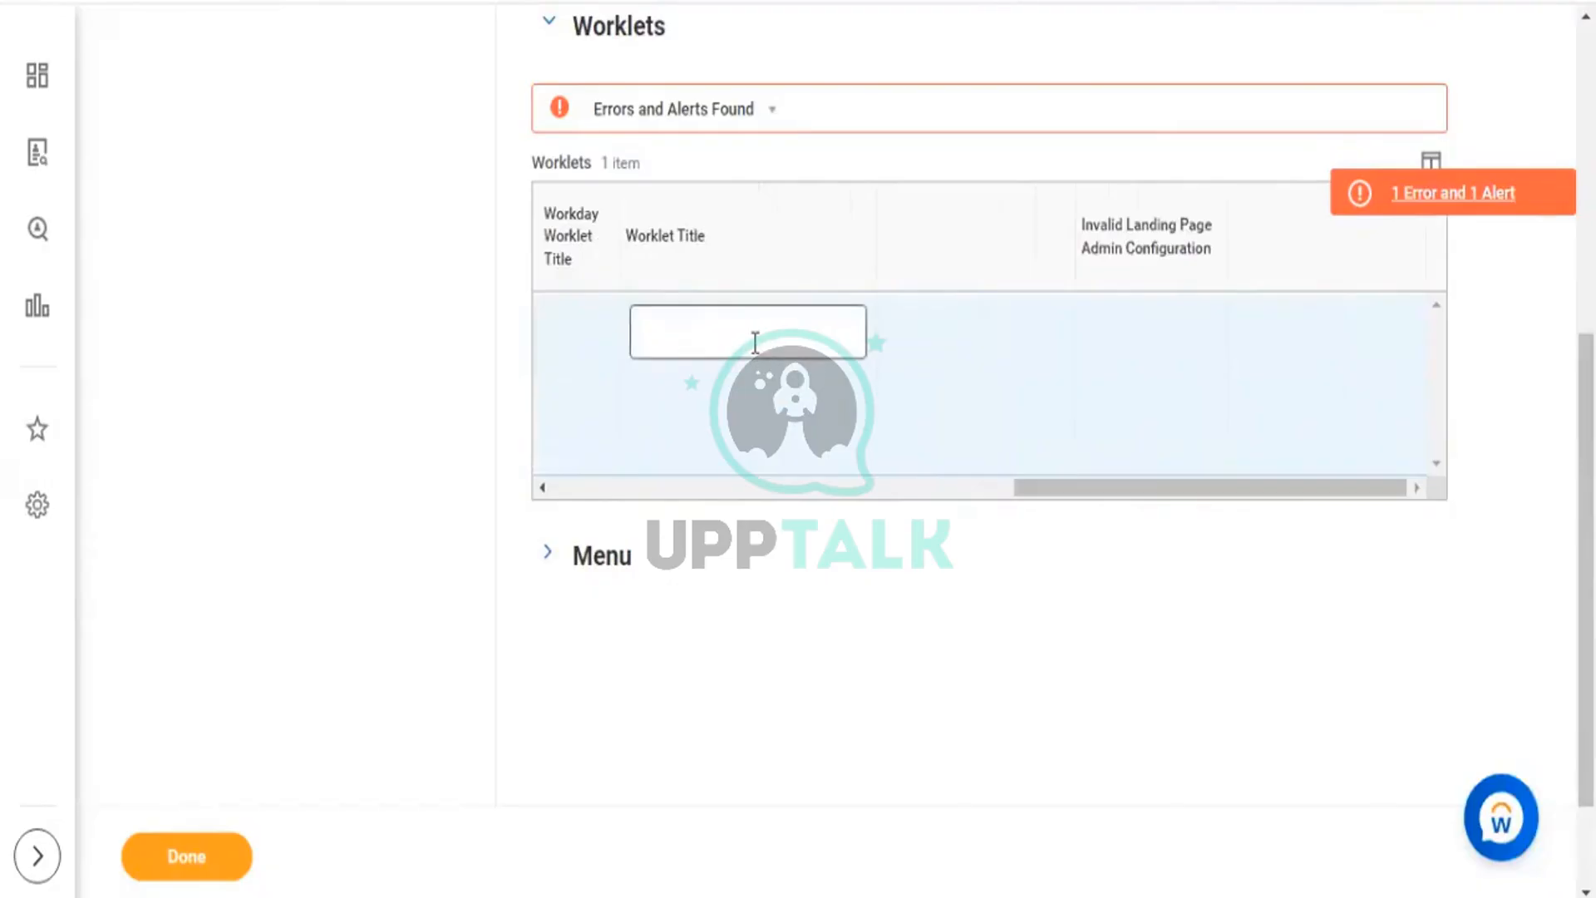
{"action": "left_click_drag", "start_coordinate": [1041, 489], "coordinate": [635, 489]}
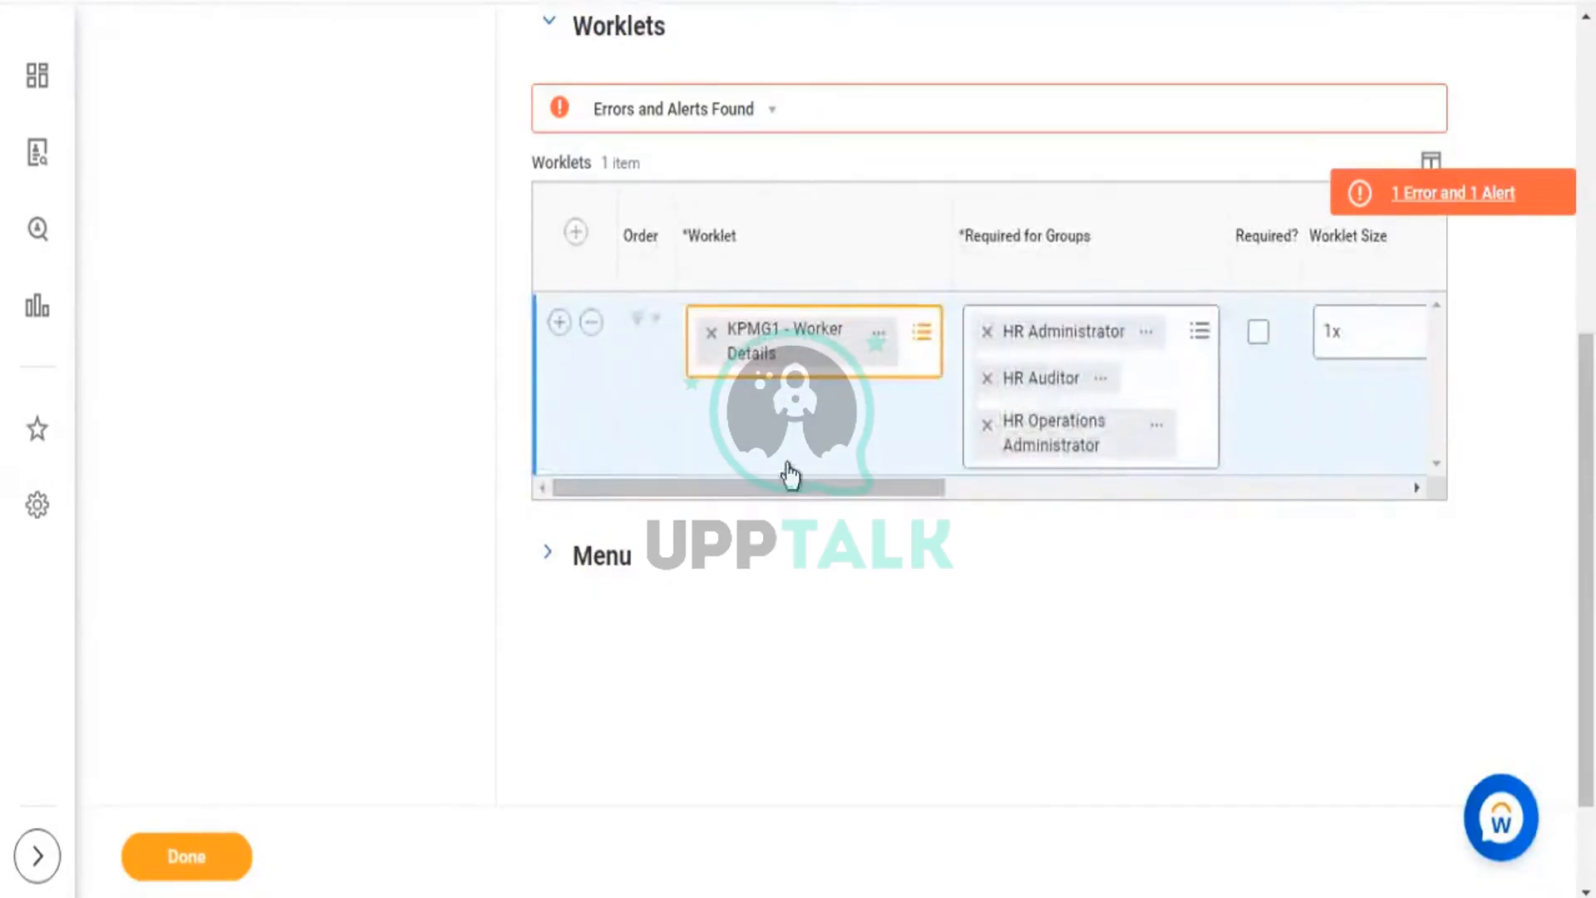
{"action": "left_click_drag", "start_coordinate": [769, 490], "coordinate": [1162, 545]}
Enter 'Worker' as the worklet title and view the resulting error details.
{"action": "left_click", "coordinate": [798, 324]}
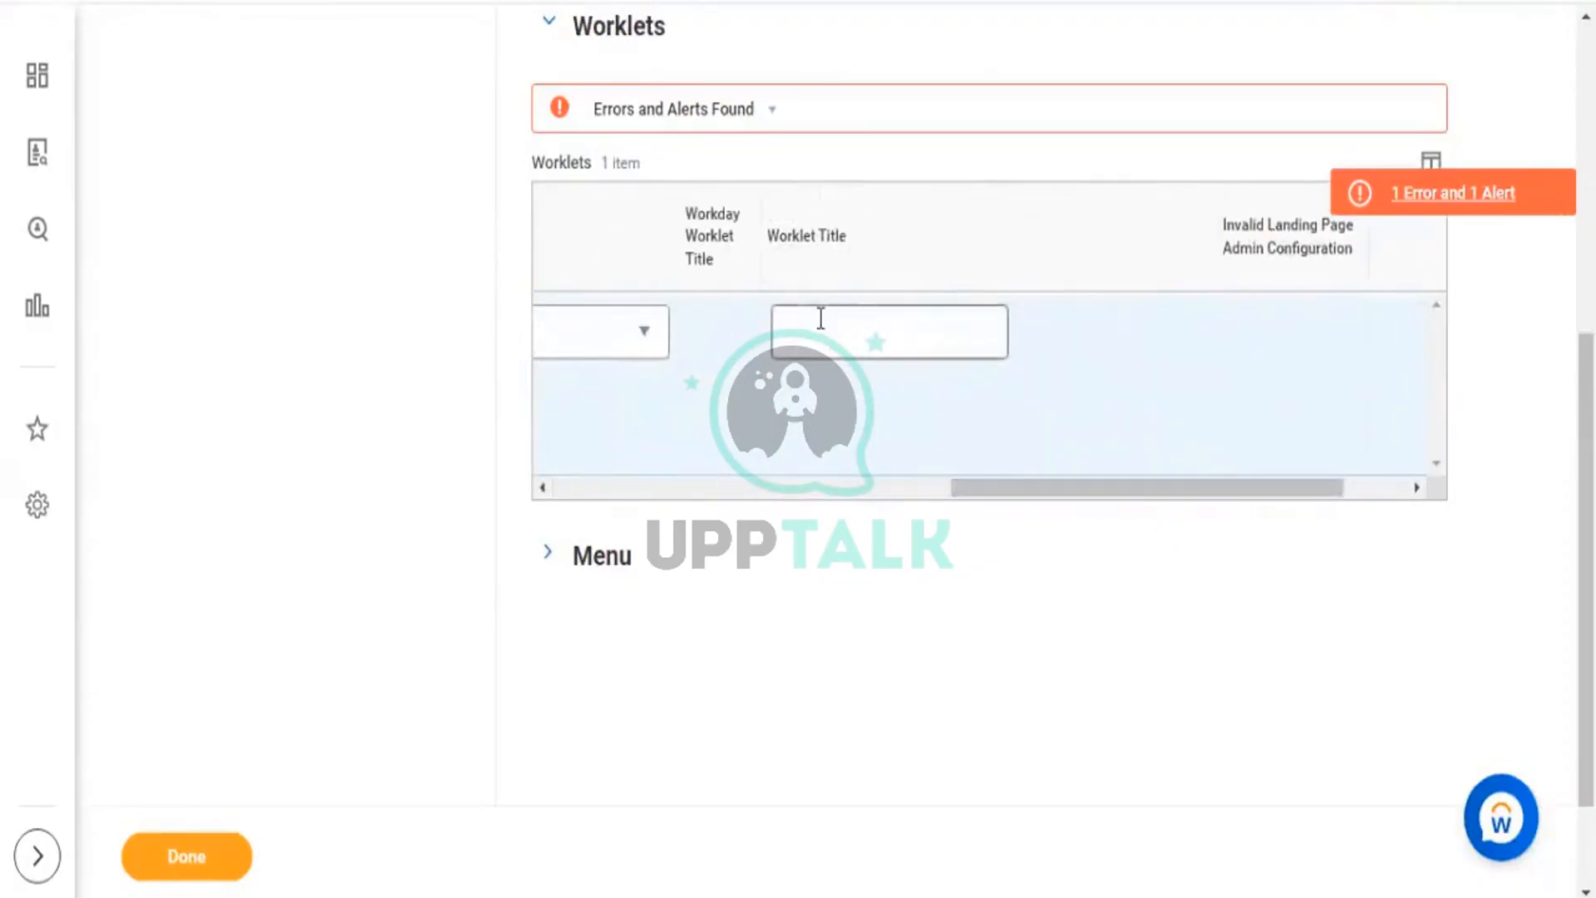
{"action": "type", "text": "Worker Details"}
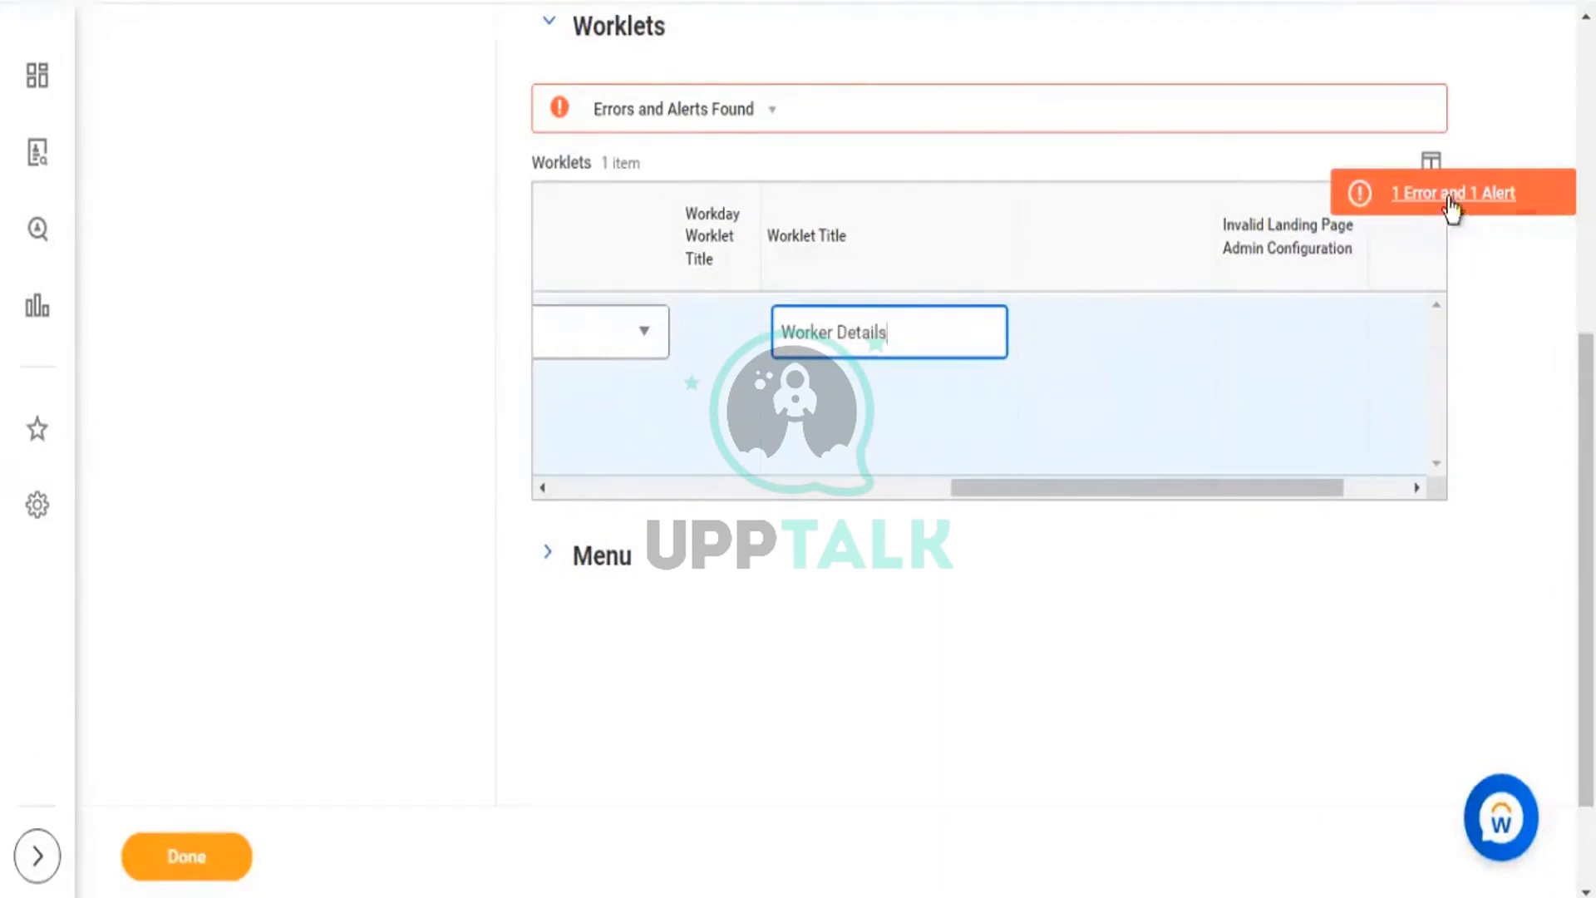
{"action": "left_click", "coordinate": [1398, 198]}
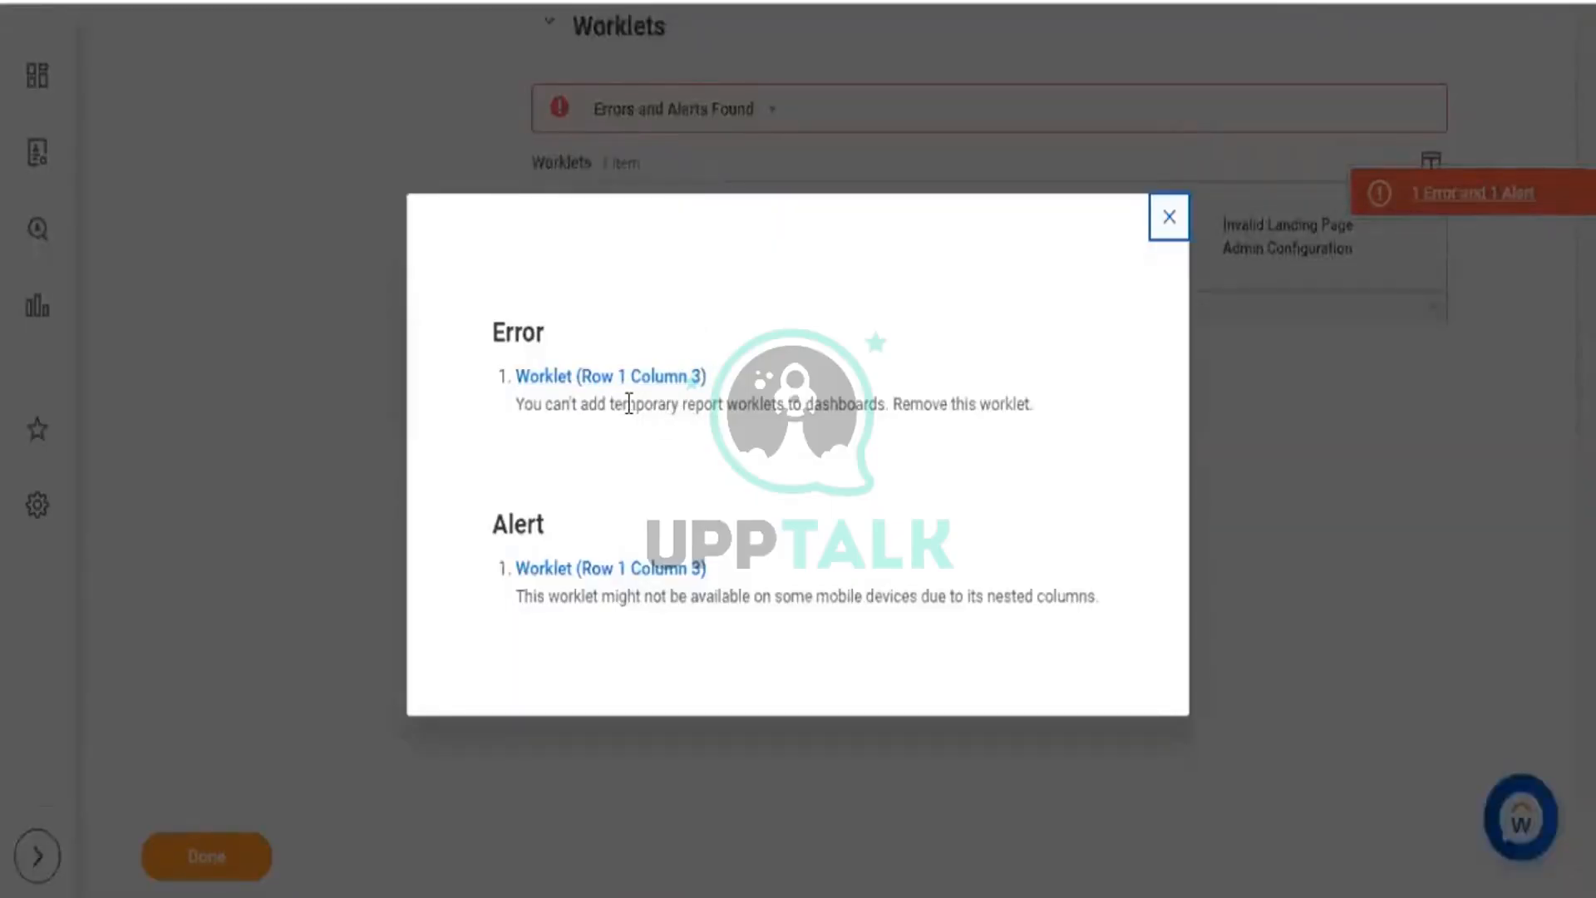
Highlight the temporary-report wording in the error and review the report's Advanced options.
{"action": "left_click_drag", "start_coordinate": [624, 404], "coordinate": [723, 418]}
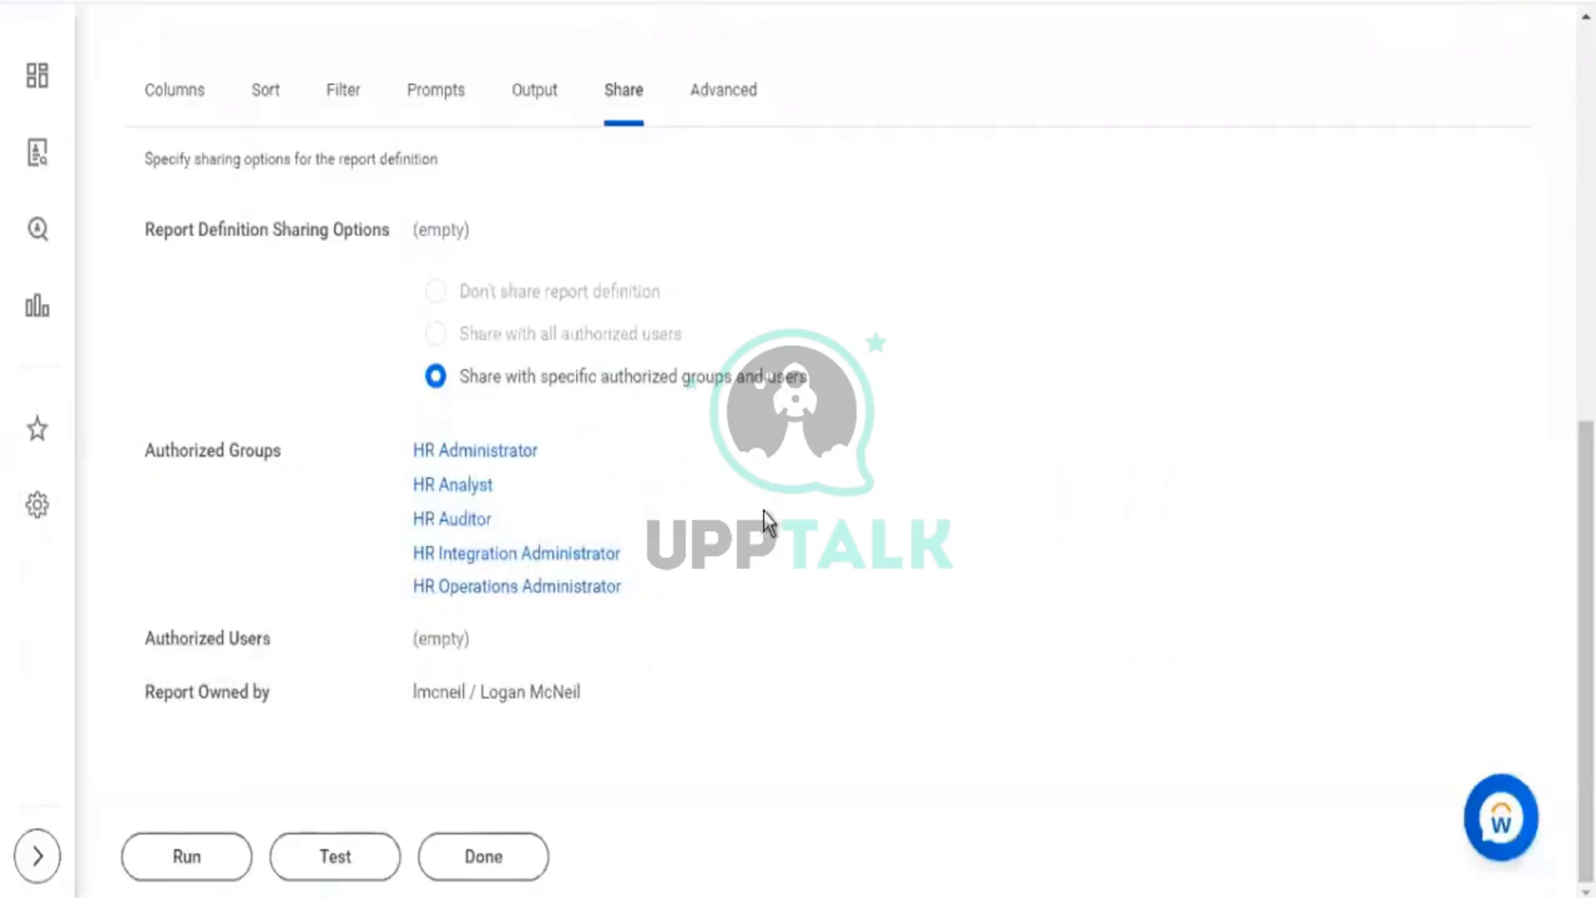
{"action": "left_click", "coordinate": [723, 112]}
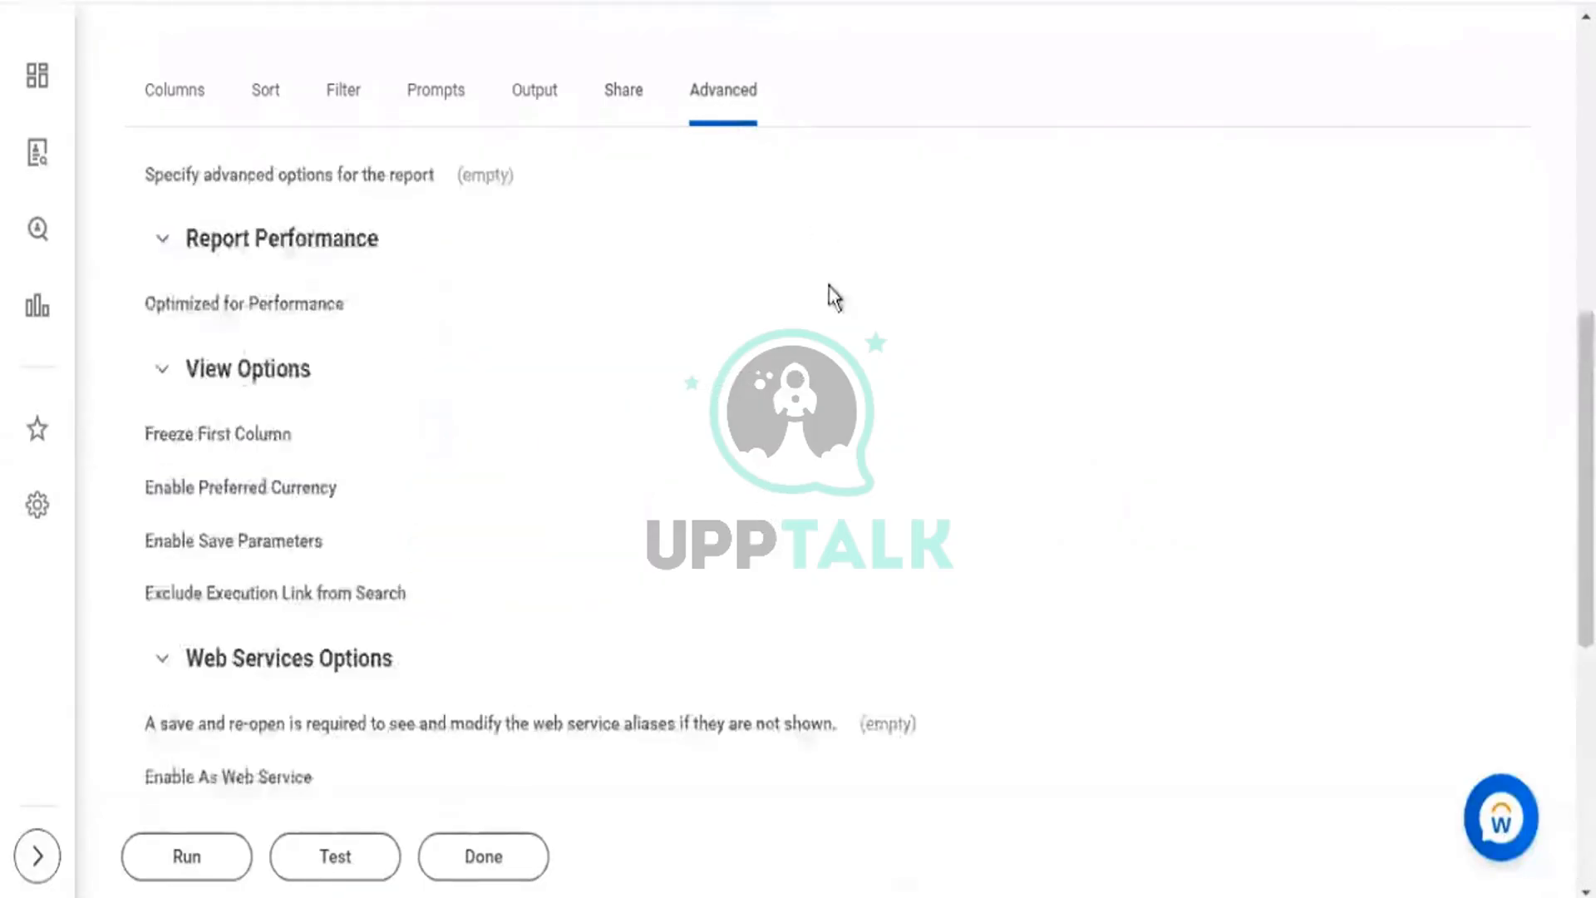
{"action": "scroll", "coordinate": [831, 299], "scroll_direction": "down", "scroll_amount": 3}
{"action": "scroll", "coordinate": [281, 759], "scroll_direction": "down", "scroll_amount": 4}
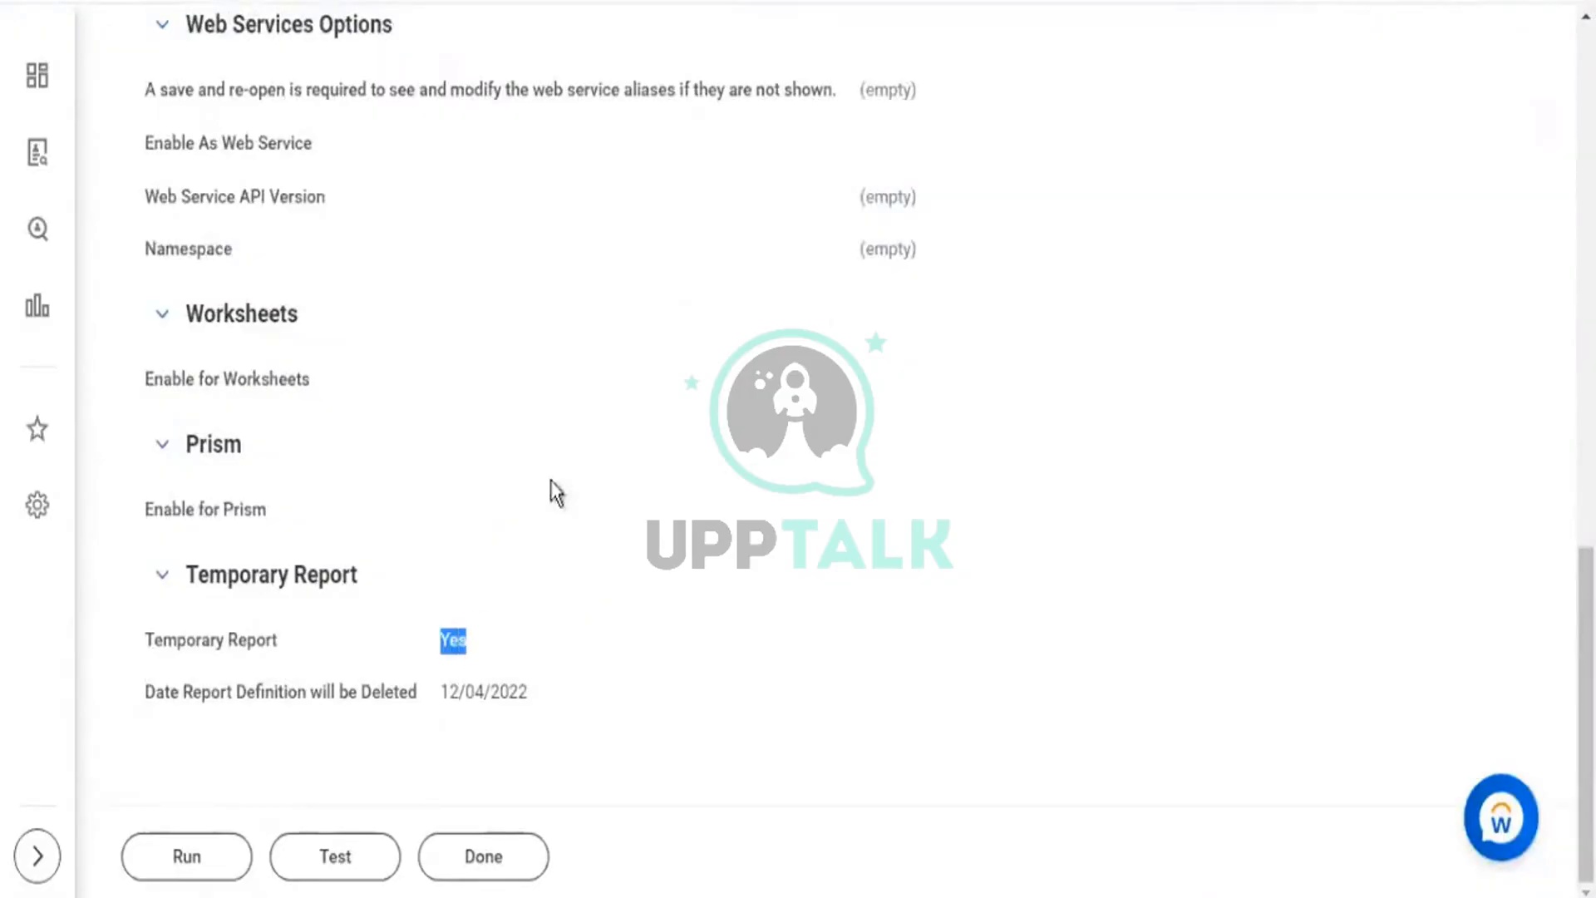
{"action": "scroll", "coordinate": [550, 125], "scroll_direction": "up", "scroll_amount": 6}
{"action": "scroll", "coordinate": [542, 92], "scroll_direction": "up", "scroll_amount": 4}
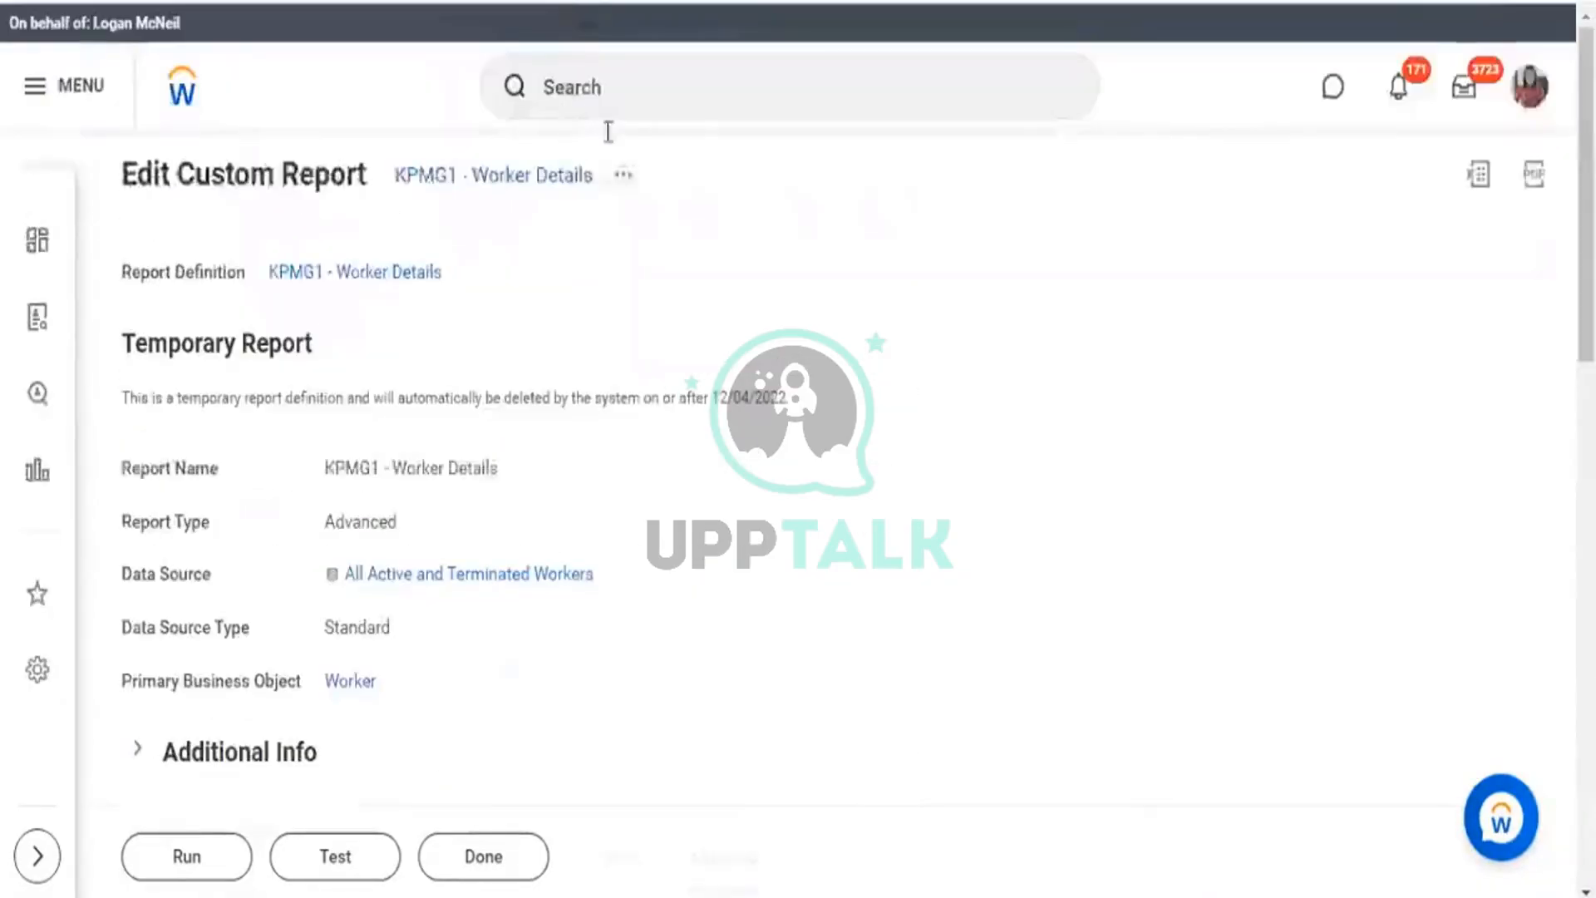
Edit the report definition and confirm it is temporary, scheduled for deletion on 12/04/2022.
{"action": "left_click", "coordinate": [623, 175]}
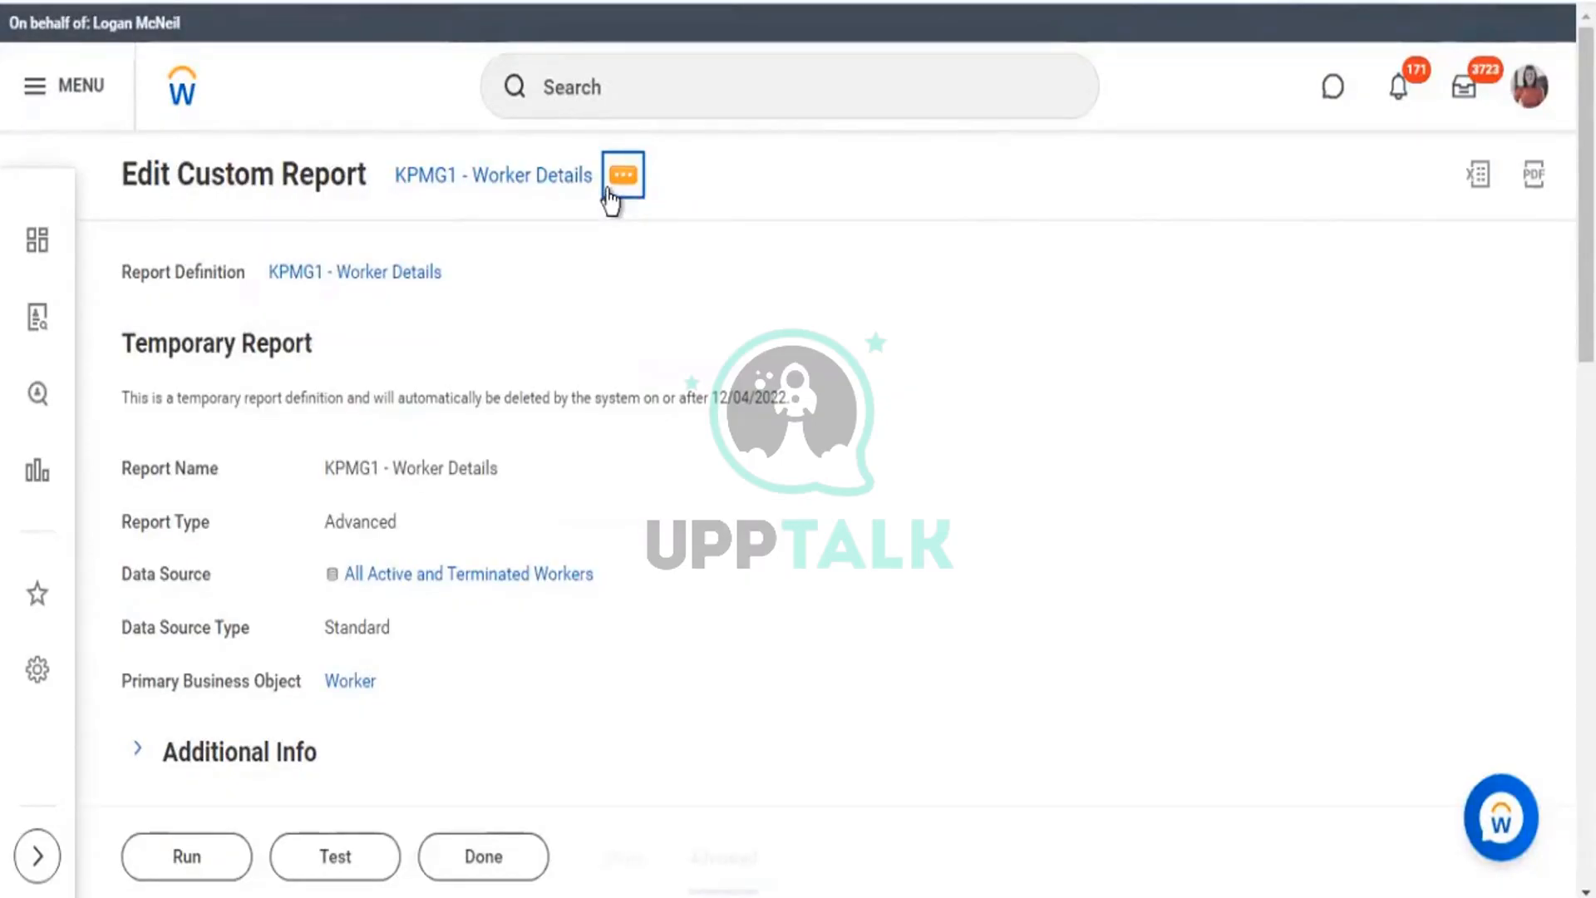
{"action": "mouse_move", "coordinate": [844, 291]}
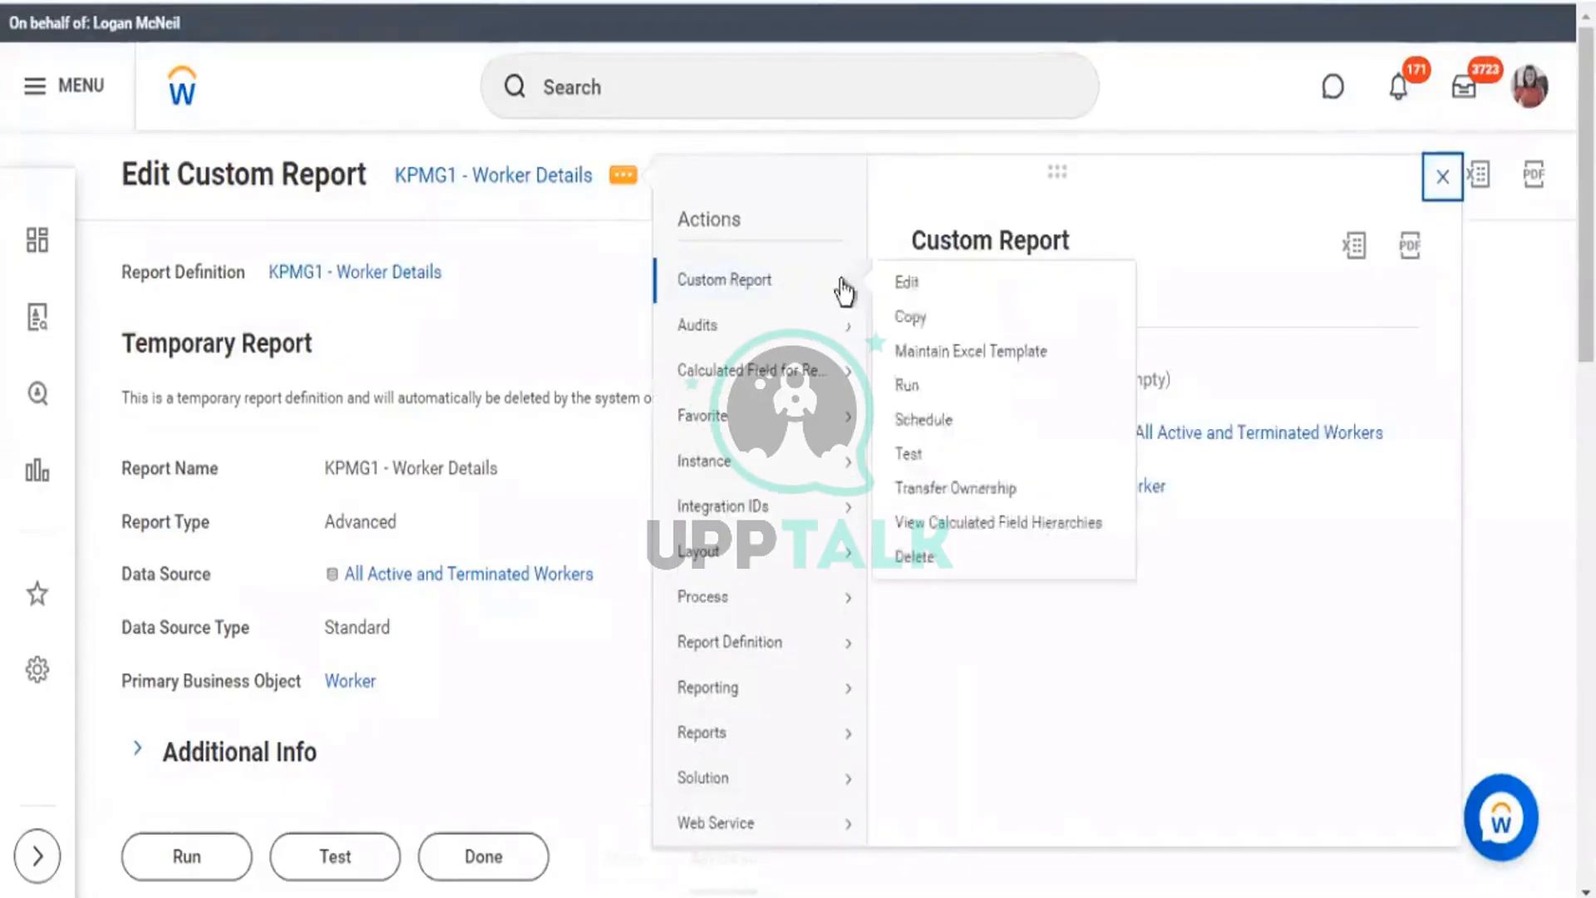
{"action": "left_click", "coordinate": [913, 287]}
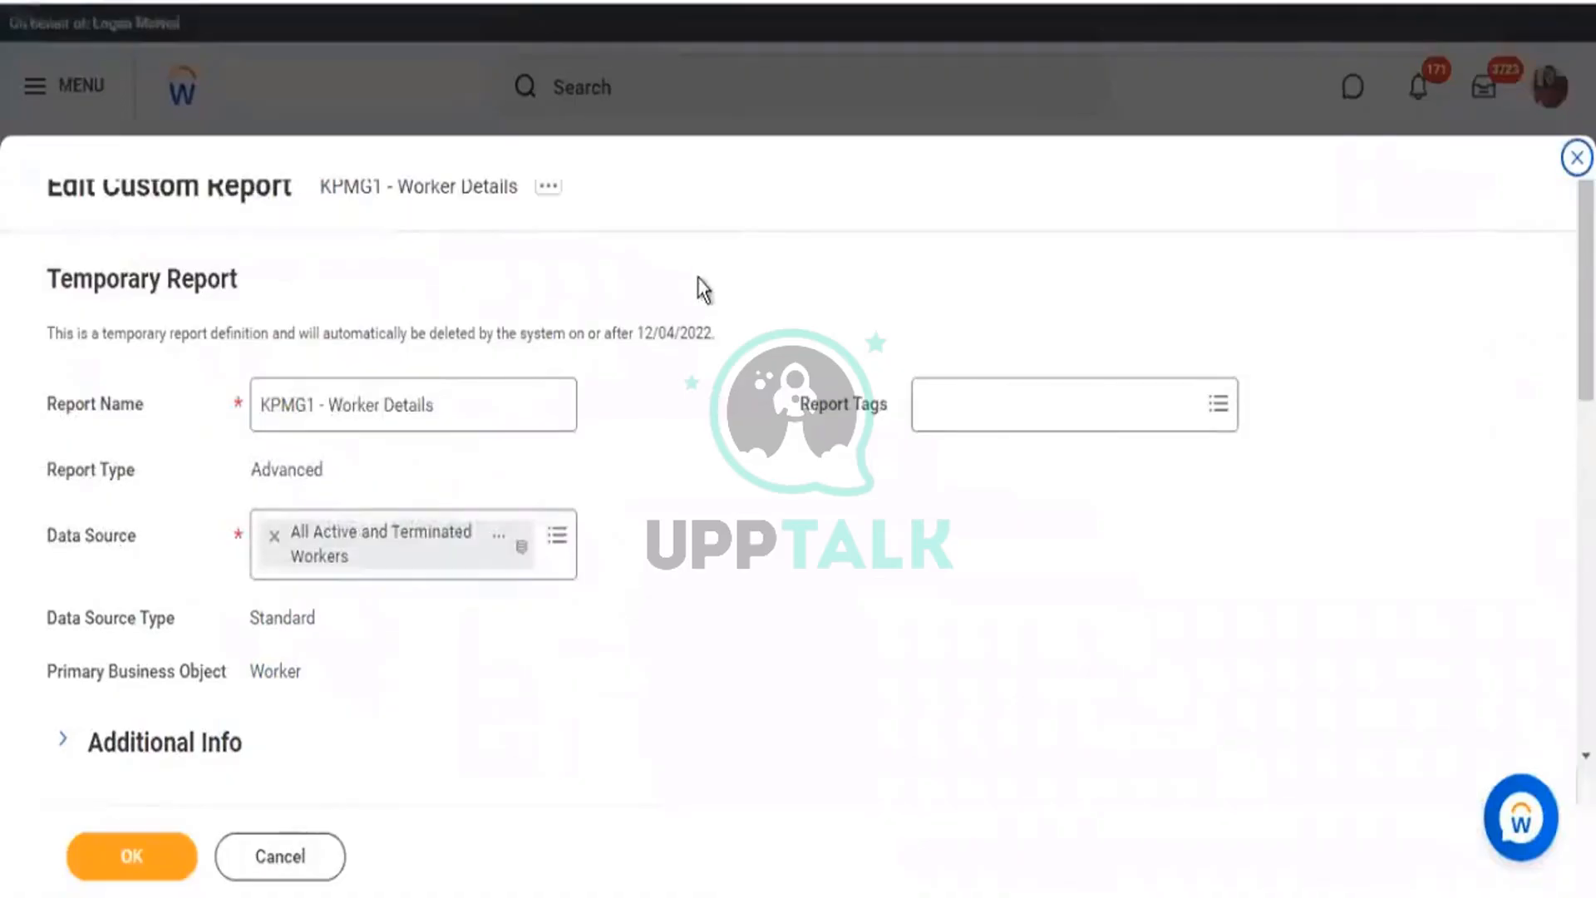
{"action": "scroll", "coordinate": [697, 277], "scroll_direction": "down", "scroll_amount": 8}
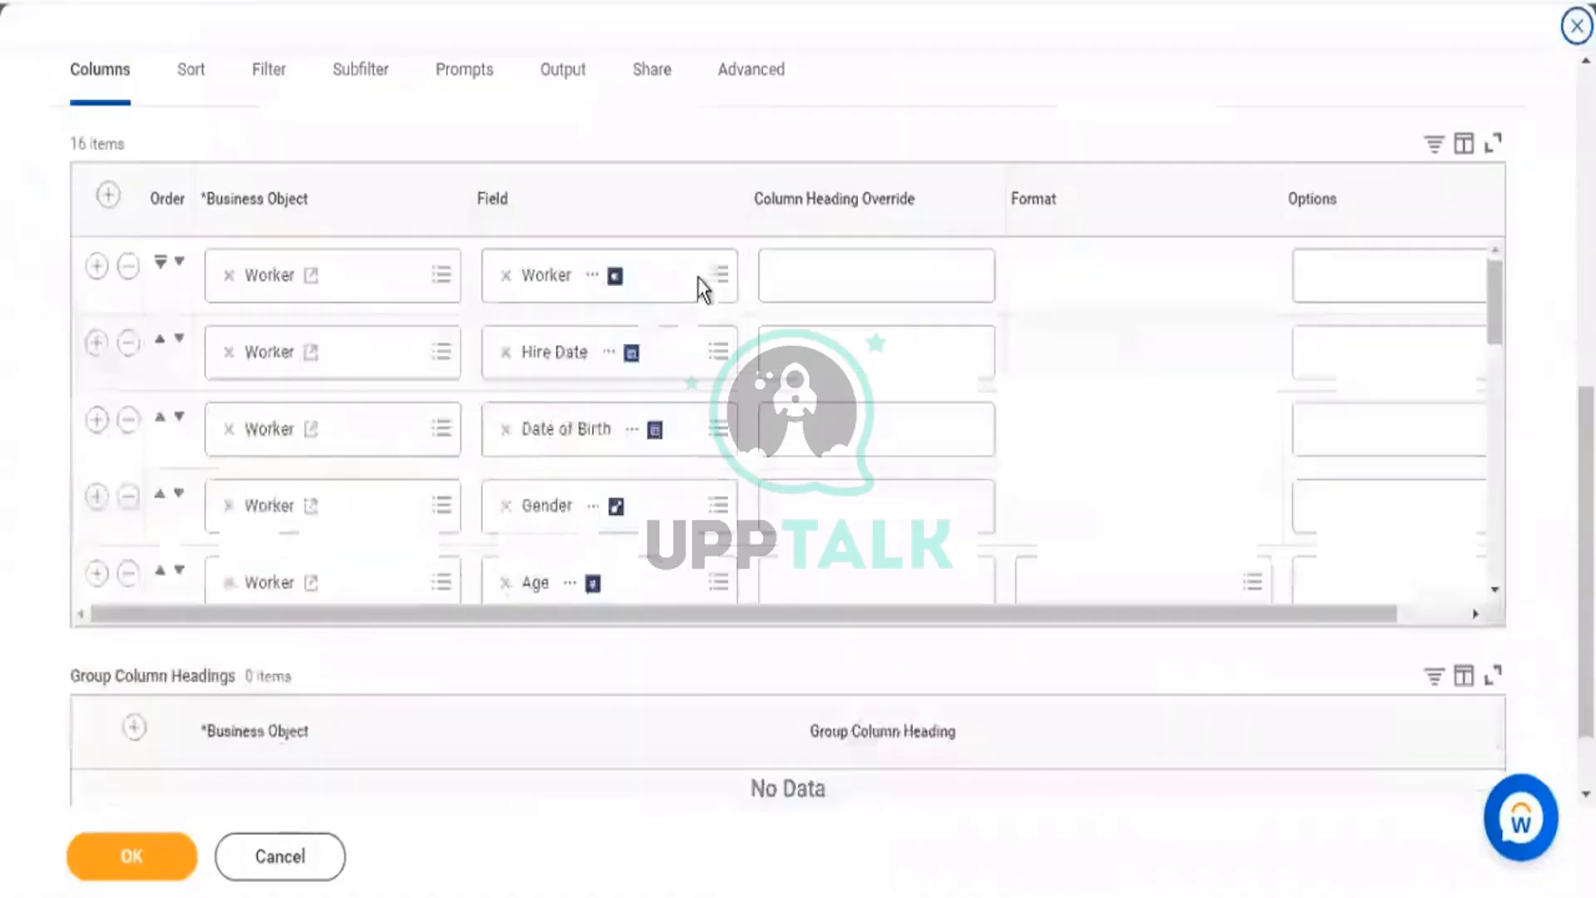
{"action": "left_click", "coordinate": [702, 93]}
{"action": "scroll", "coordinate": [675, 163], "scroll_direction": "down", "scroll_amount": 8}
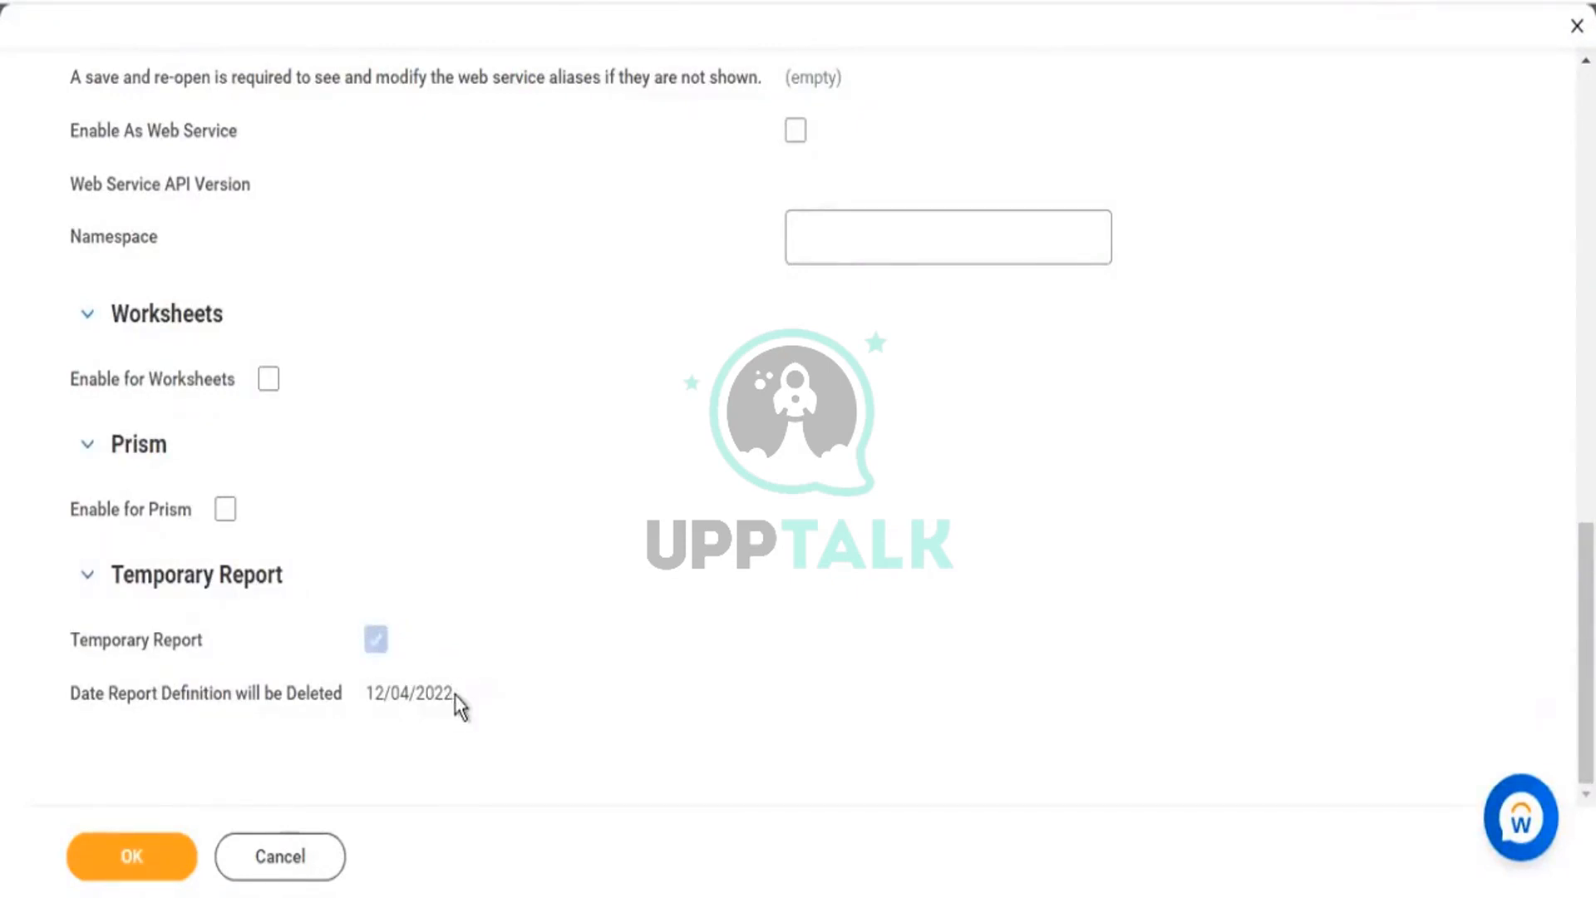
{"action": "left_click_drag", "start_coordinate": [455, 695], "coordinate": [133, 697]}
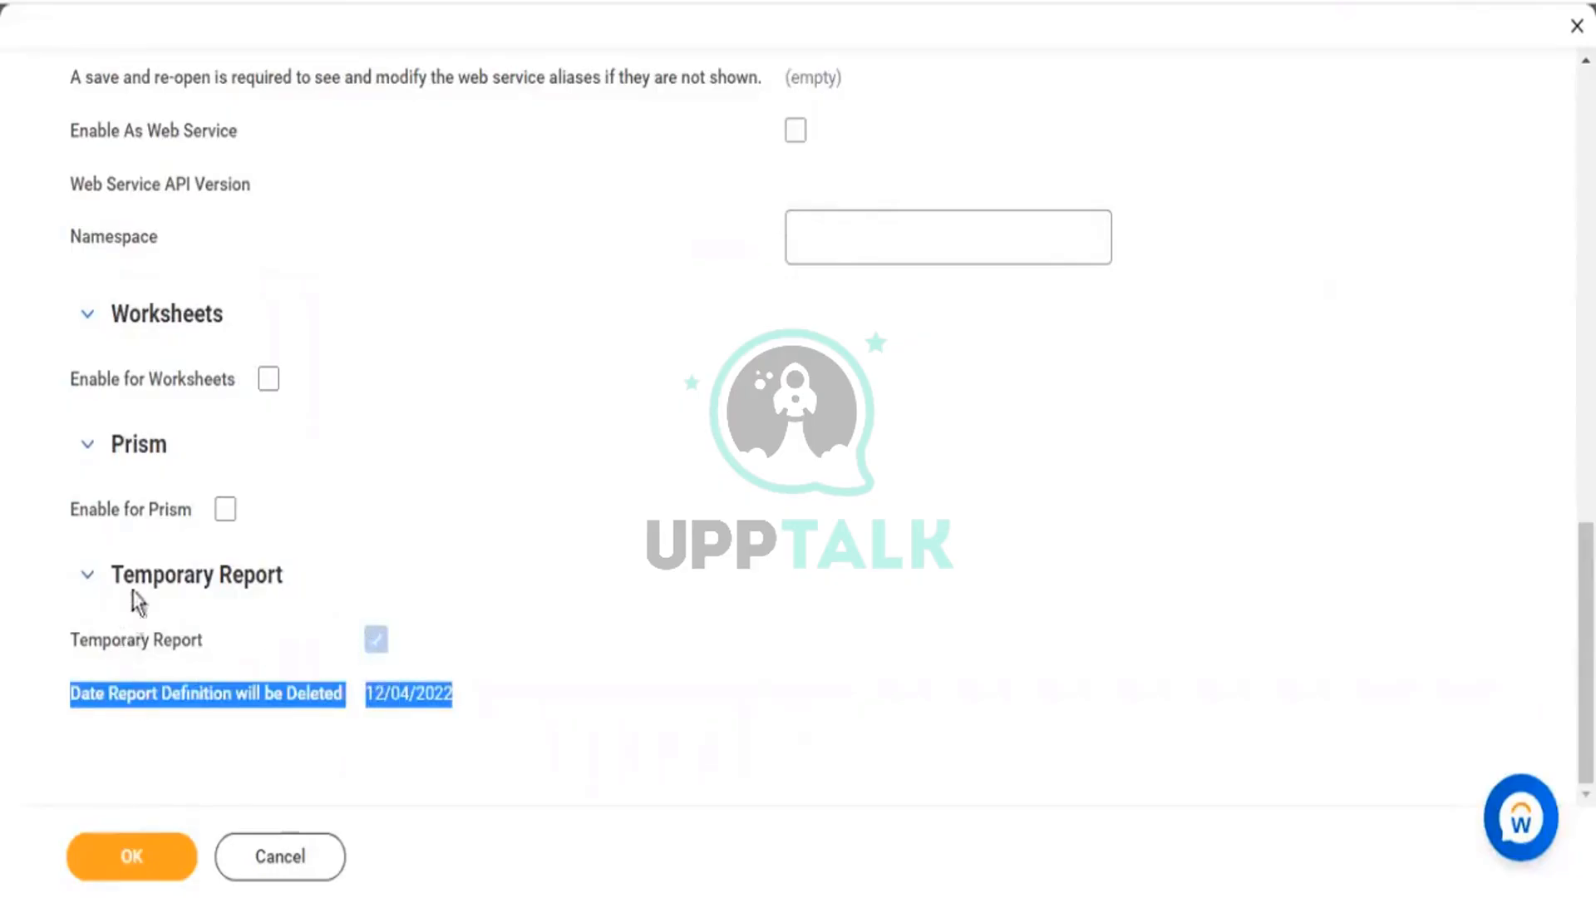
{"action": "left_click_drag", "start_coordinate": [136, 642], "coordinate": [449, 698]}
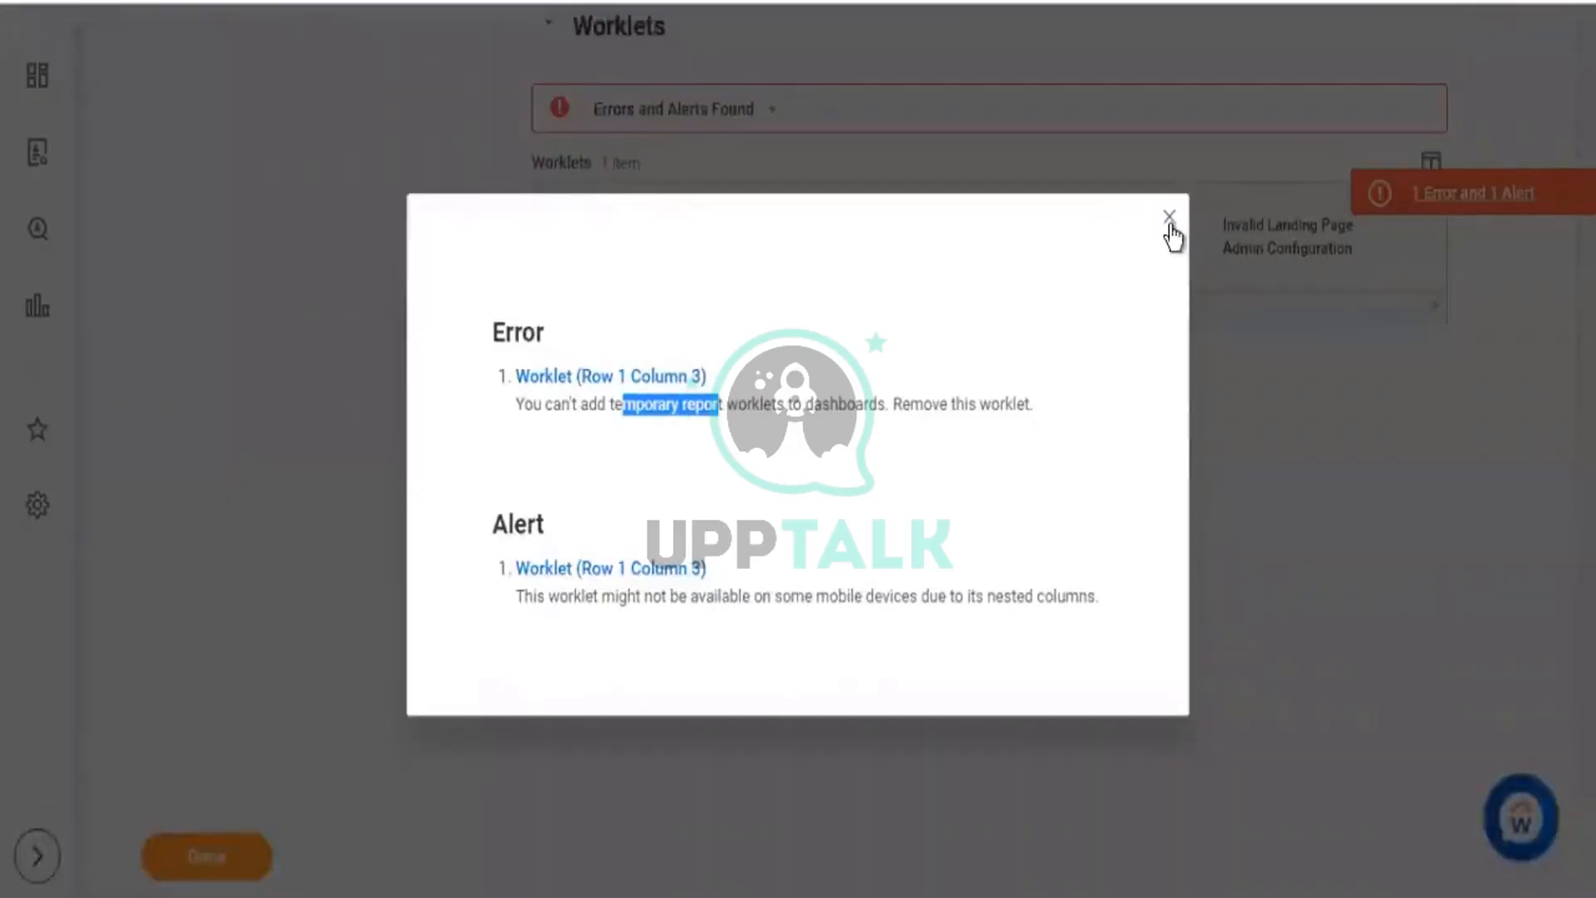
Dismiss the Error/Alert details and set the Worker Details Worklet Size to 2x.
{"action": "left_click", "coordinate": [1170, 219]}
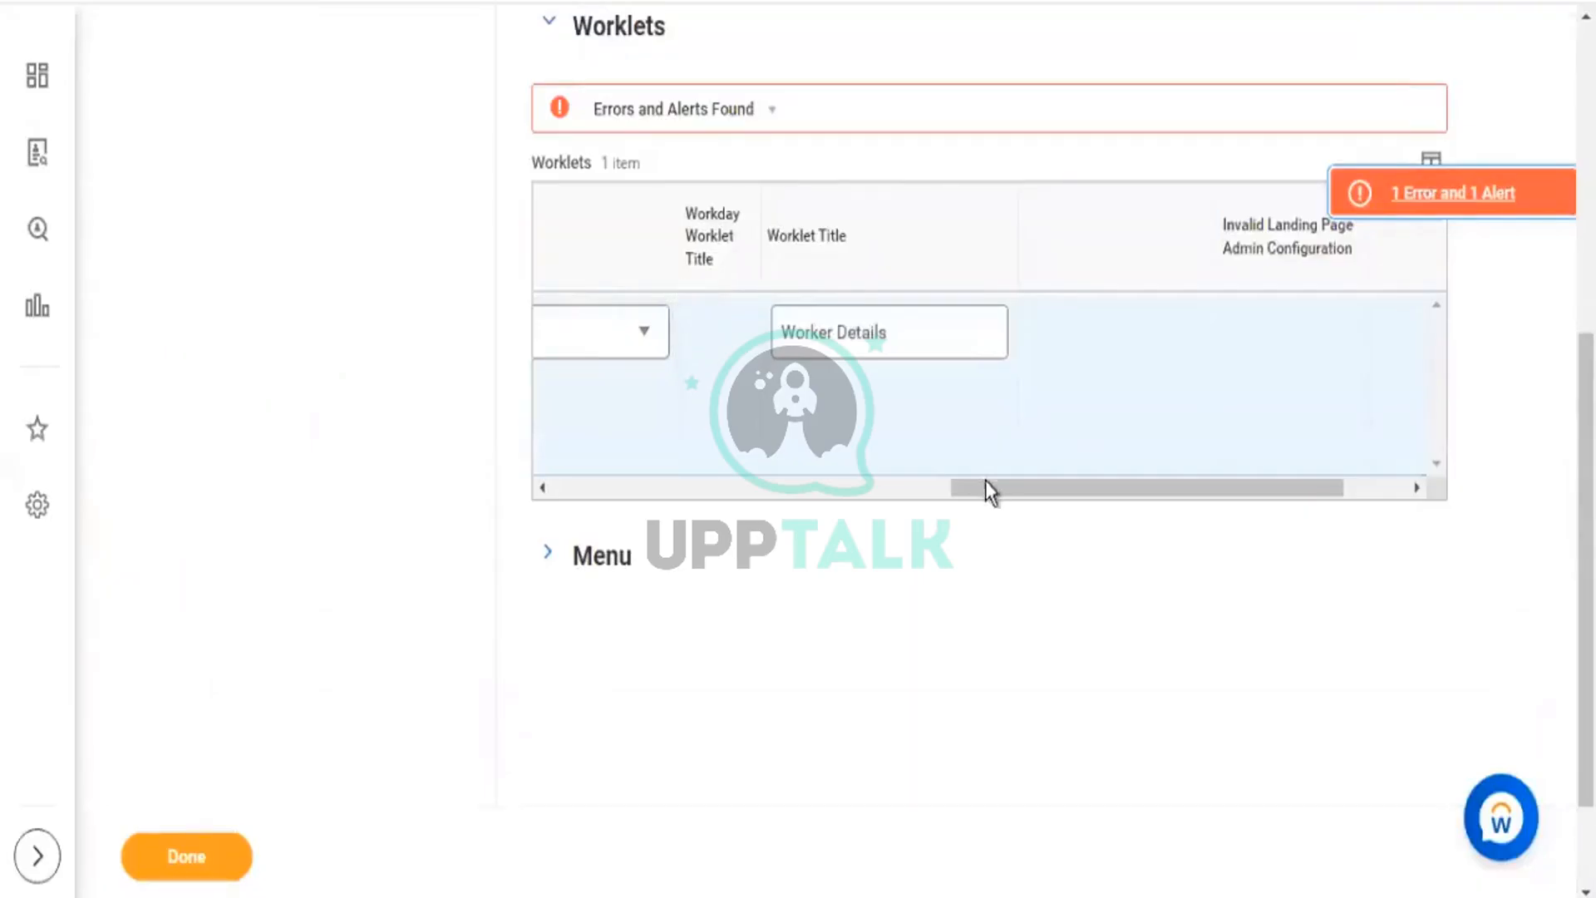
{"action": "left_click_drag", "start_coordinate": [988, 489], "coordinate": [616, 496]}
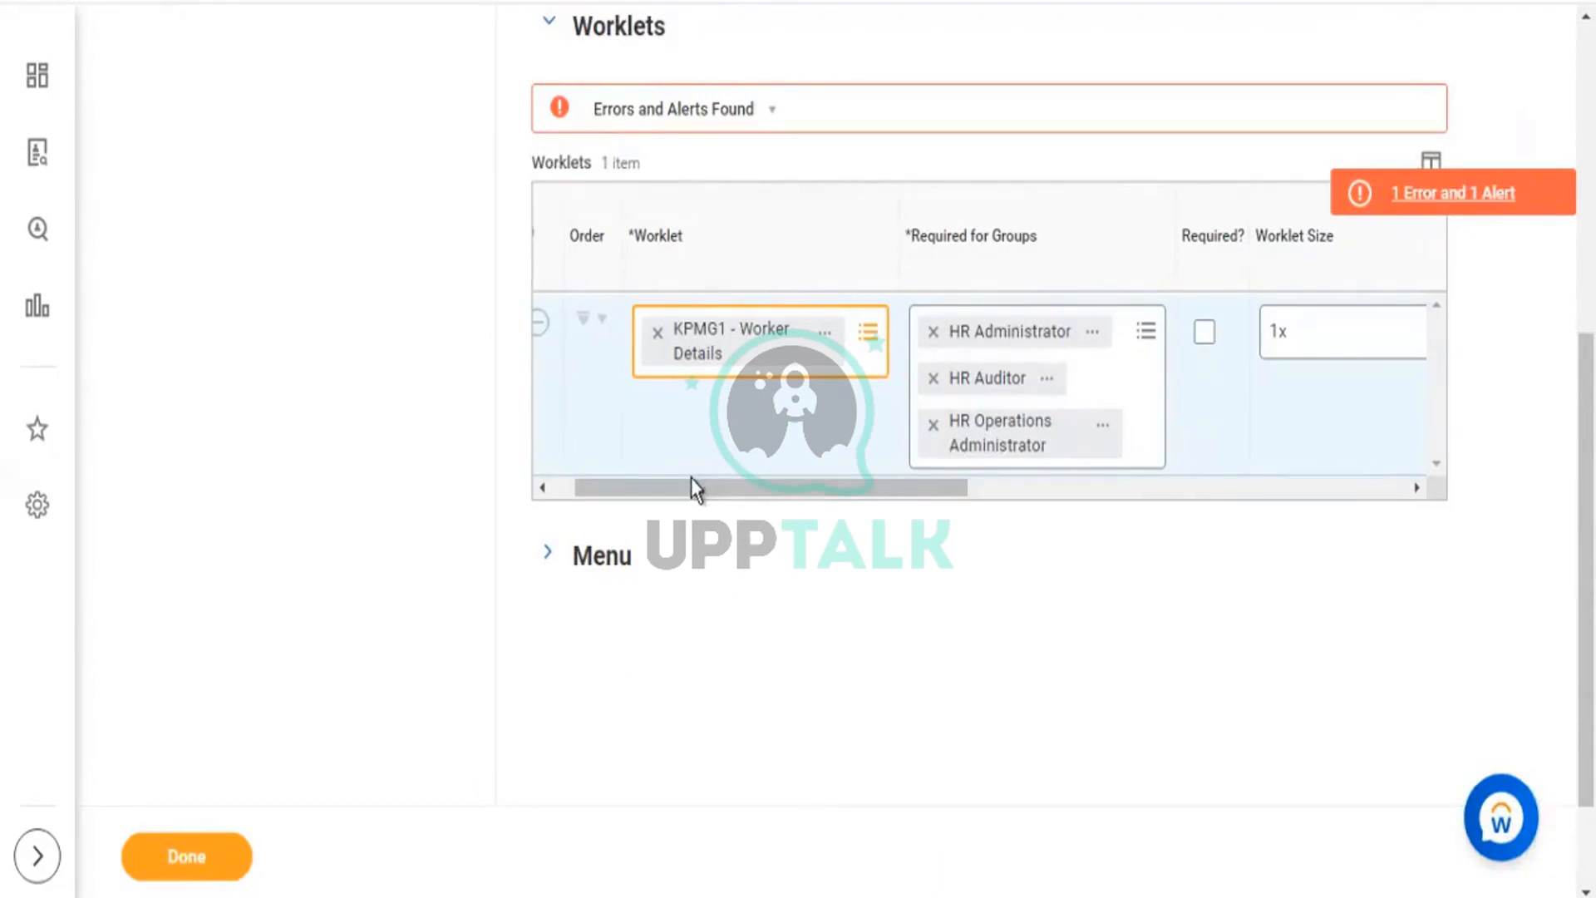
{"action": "left_click_drag", "start_coordinate": [789, 488], "coordinate": [1004, 384]}
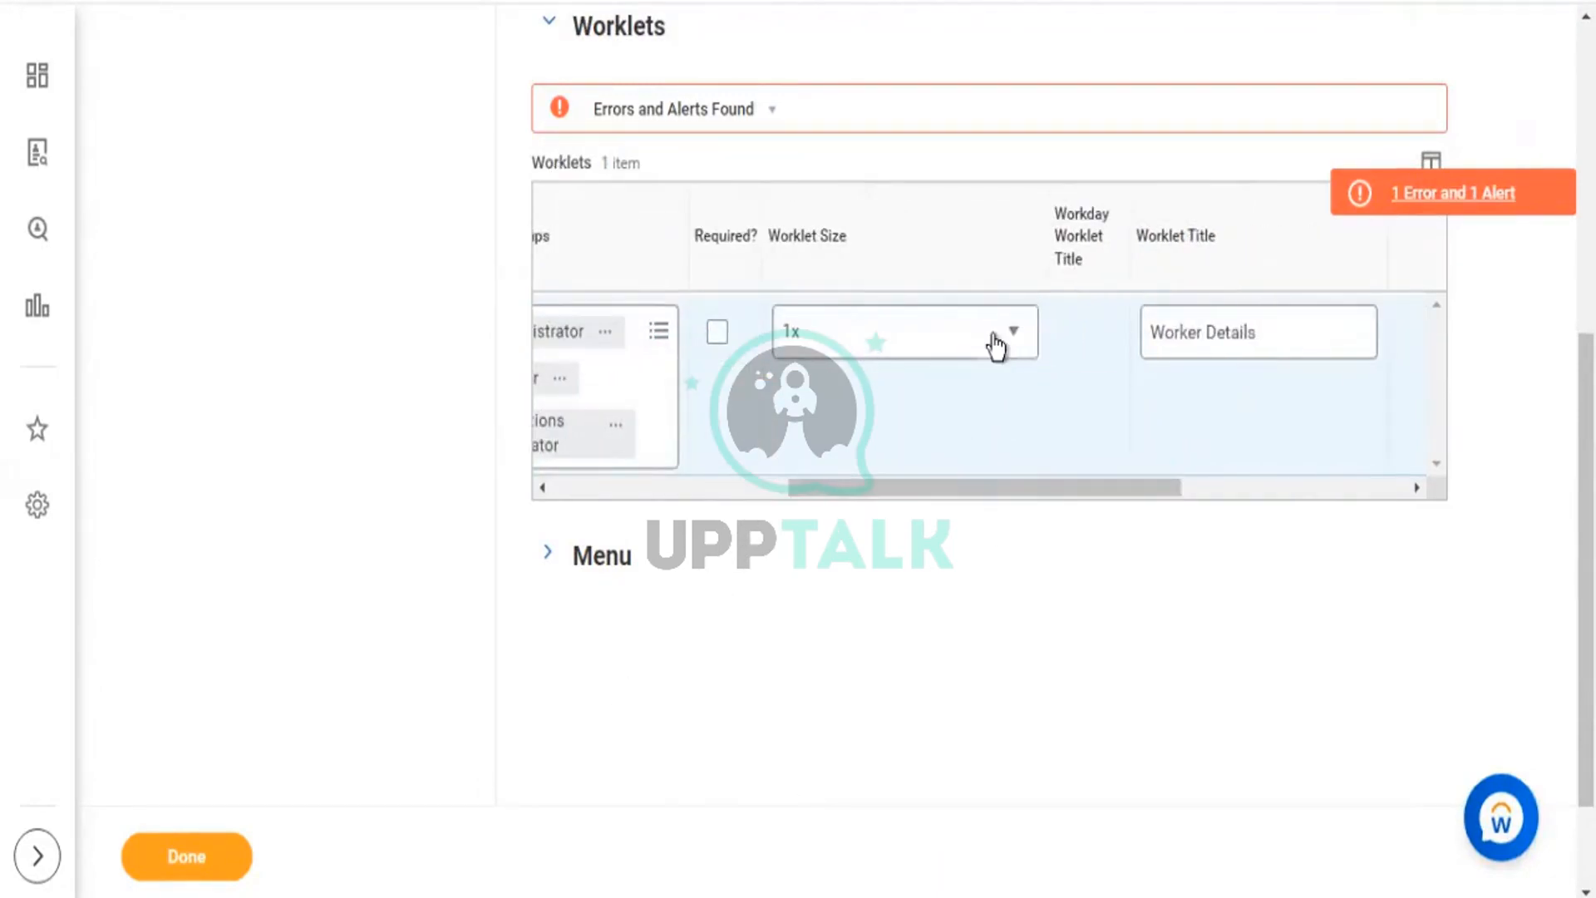
{"action": "left_click", "coordinate": [996, 345]}
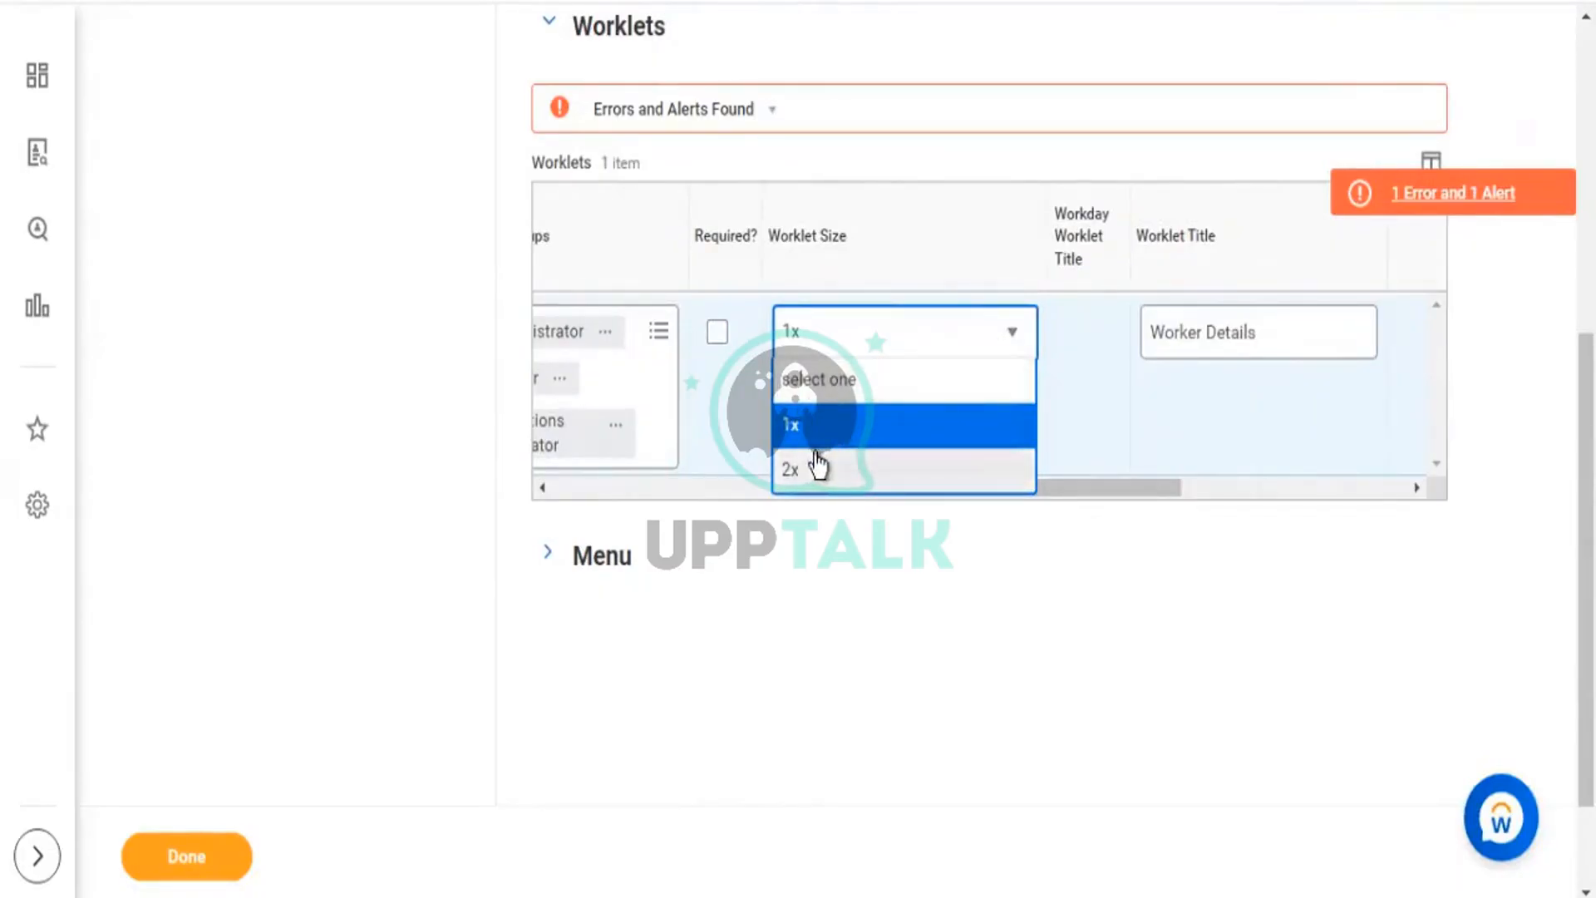
{"action": "left_click", "coordinate": [794, 474]}
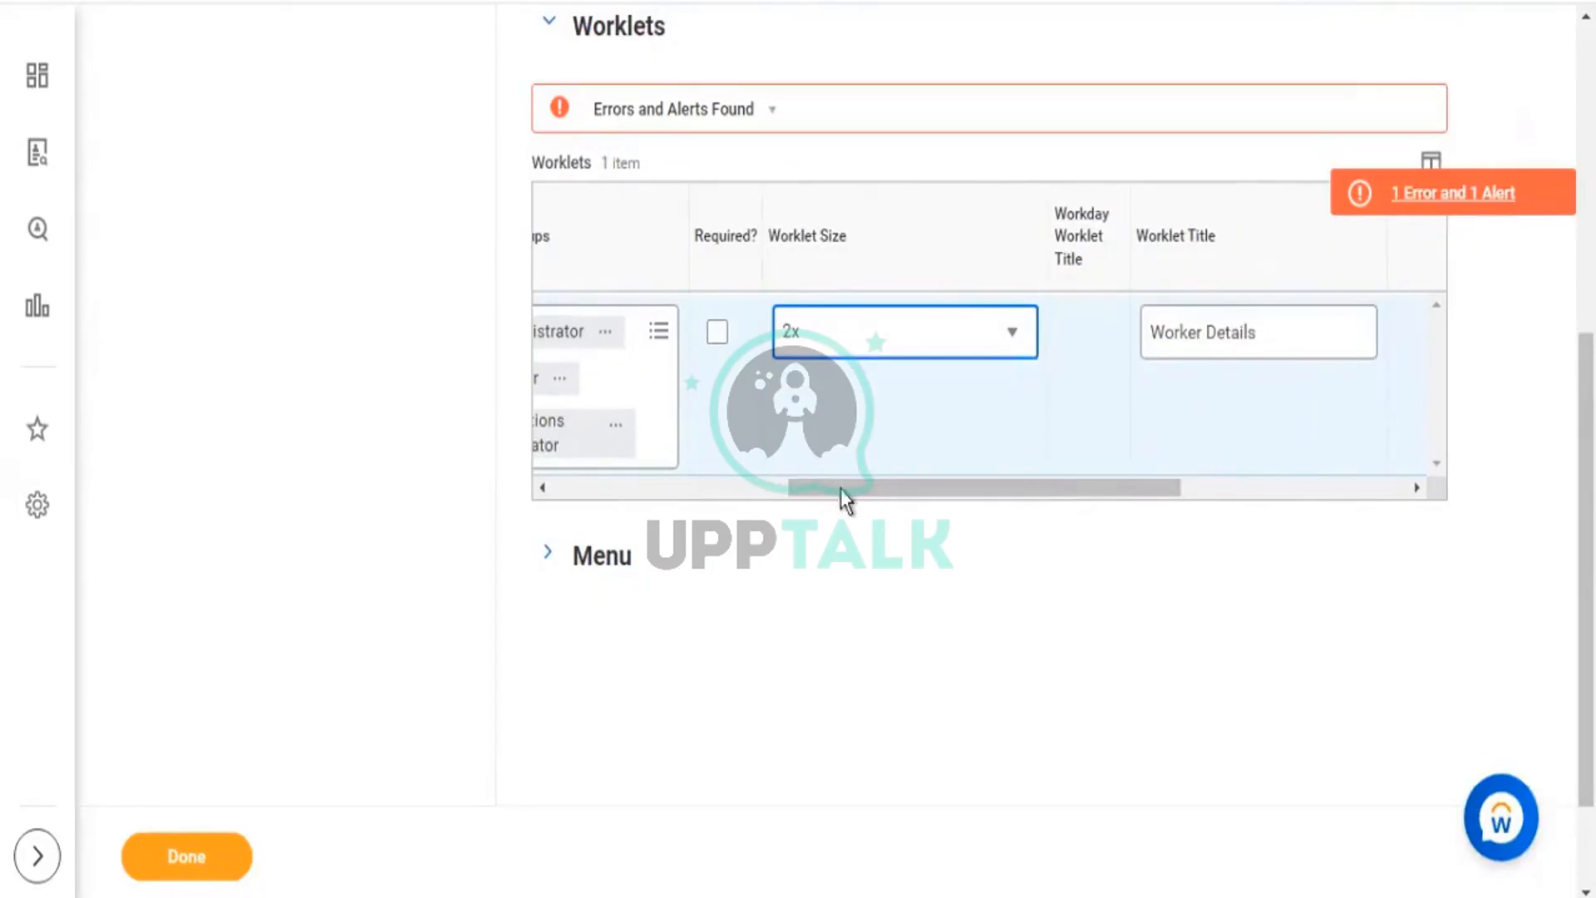
{"action": "left_click_drag", "start_coordinate": [836, 489], "coordinate": [758, 456]}
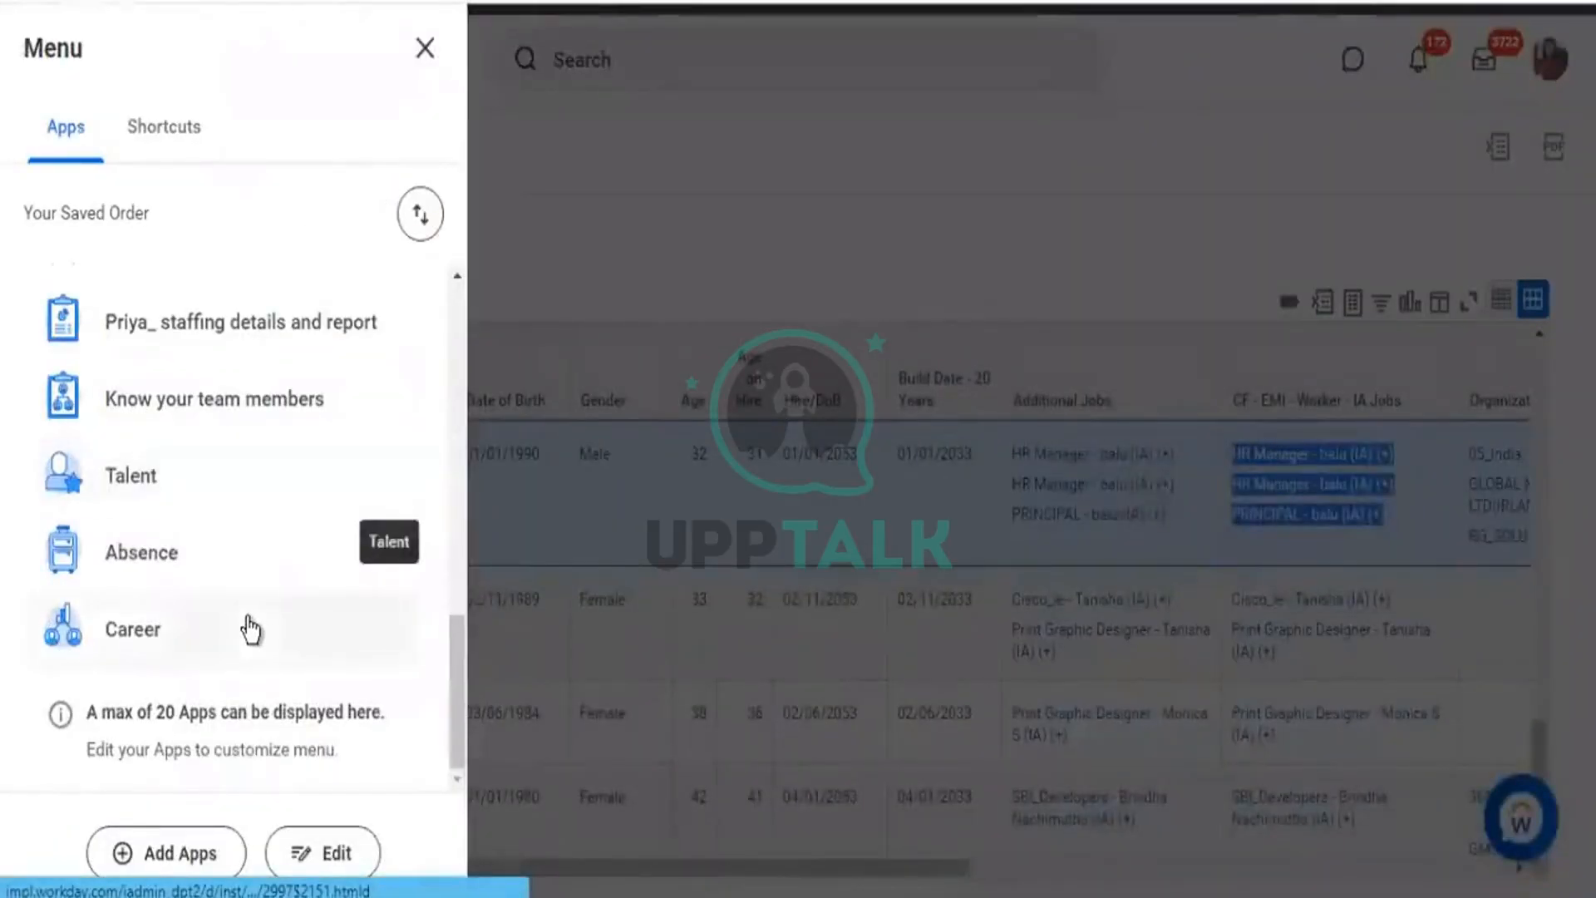
Open Talent Management Dashboard from the Apps list and scroll through its worklets.
{"action": "scroll", "coordinate": [249, 619], "scroll_direction": "up", "scroll_amount": 3}
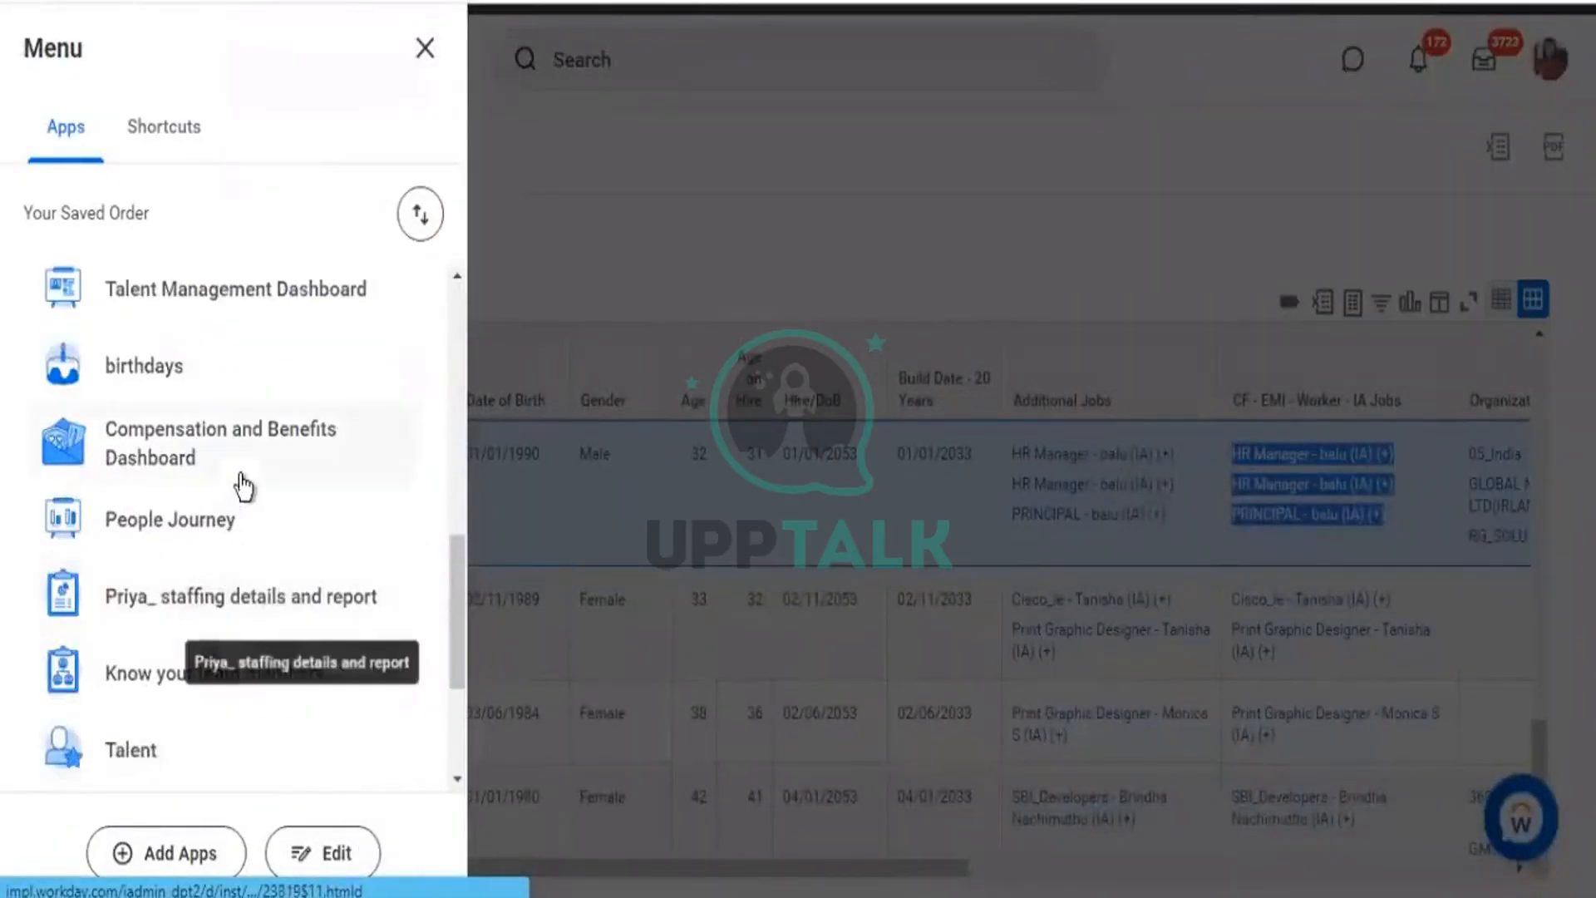
{"action": "scroll", "coordinate": [249, 482], "scroll_direction": "up", "scroll_amount": 2}
{"action": "left_click", "coordinate": [366, 445]}
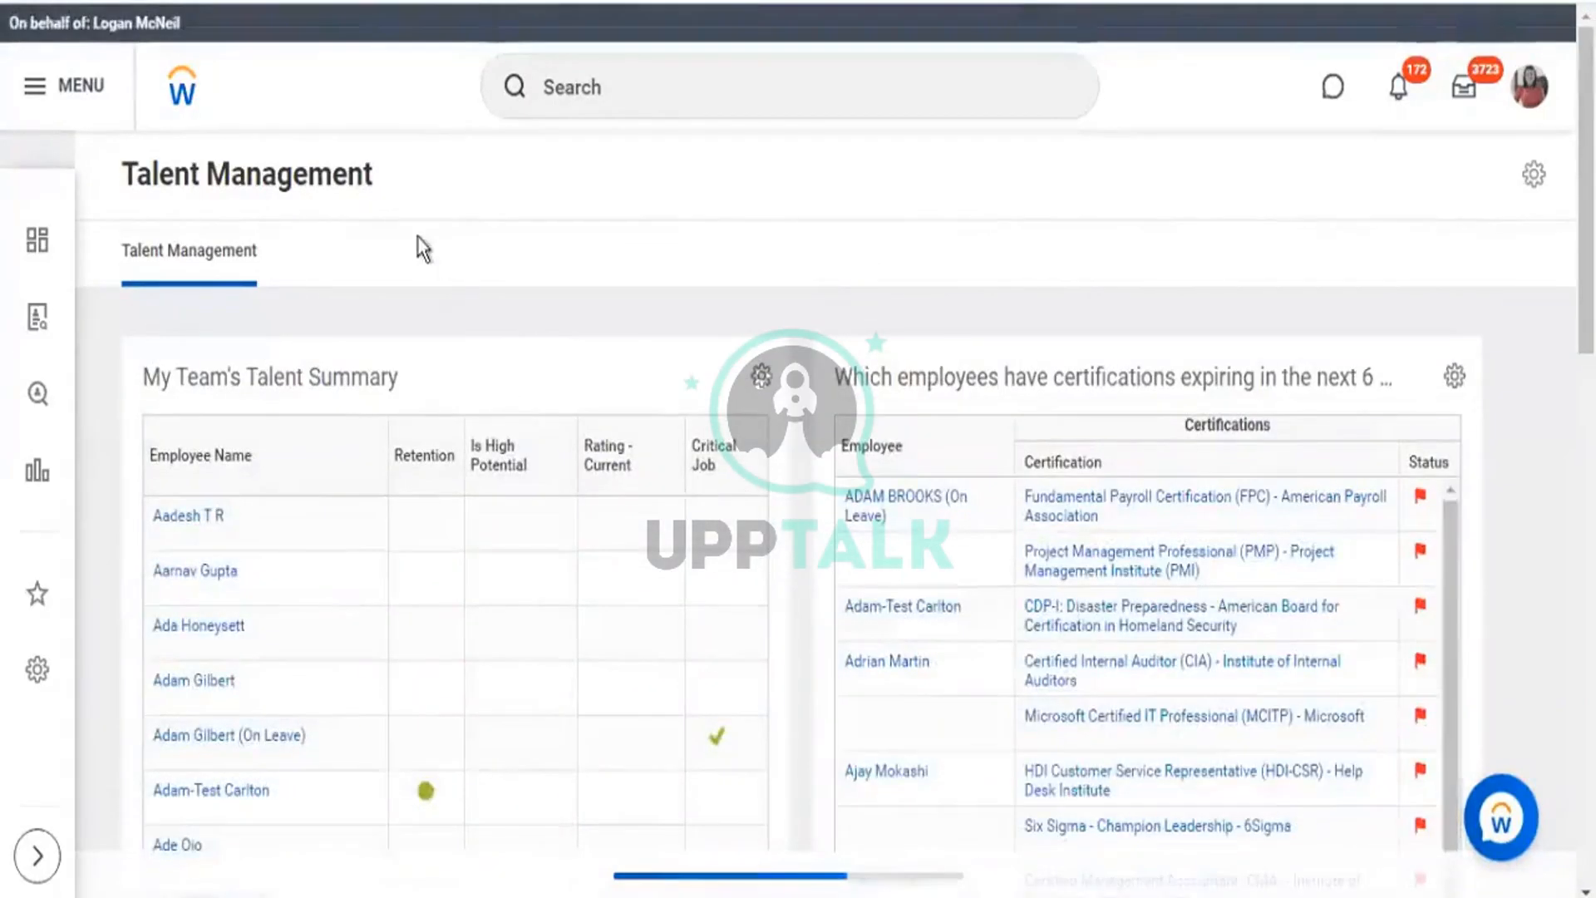
{"action": "scroll", "coordinate": [238, 328], "scroll_direction": "down", "scroll_amount": 3}
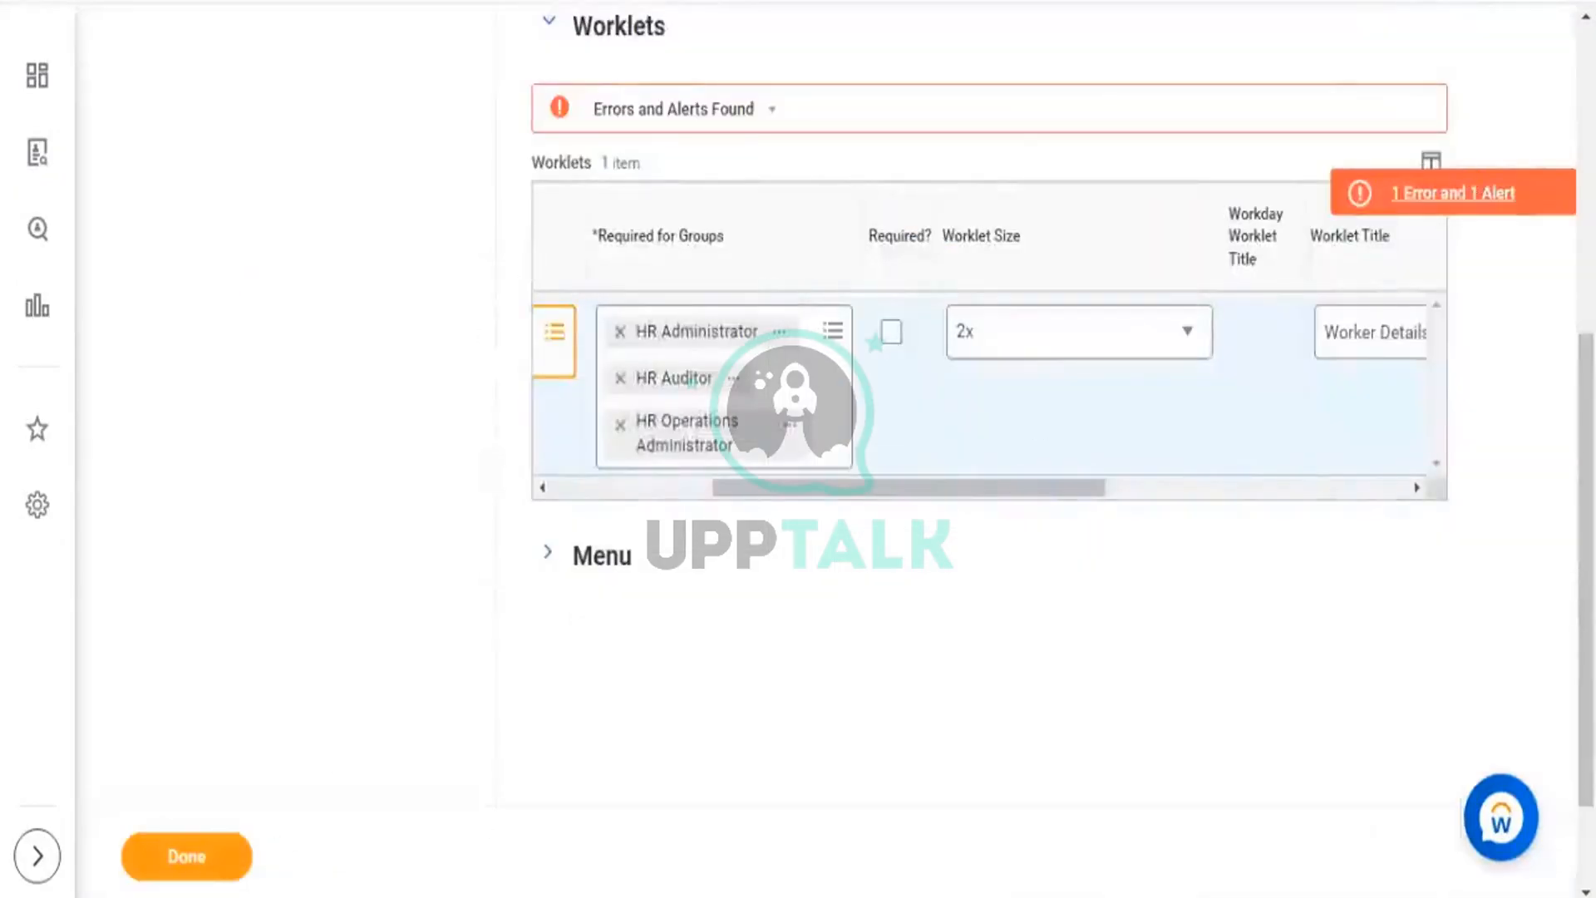
{"action": "scroll", "coordinate": [1105, 226], "scroll_direction": "up", "scroll_amount": 6}
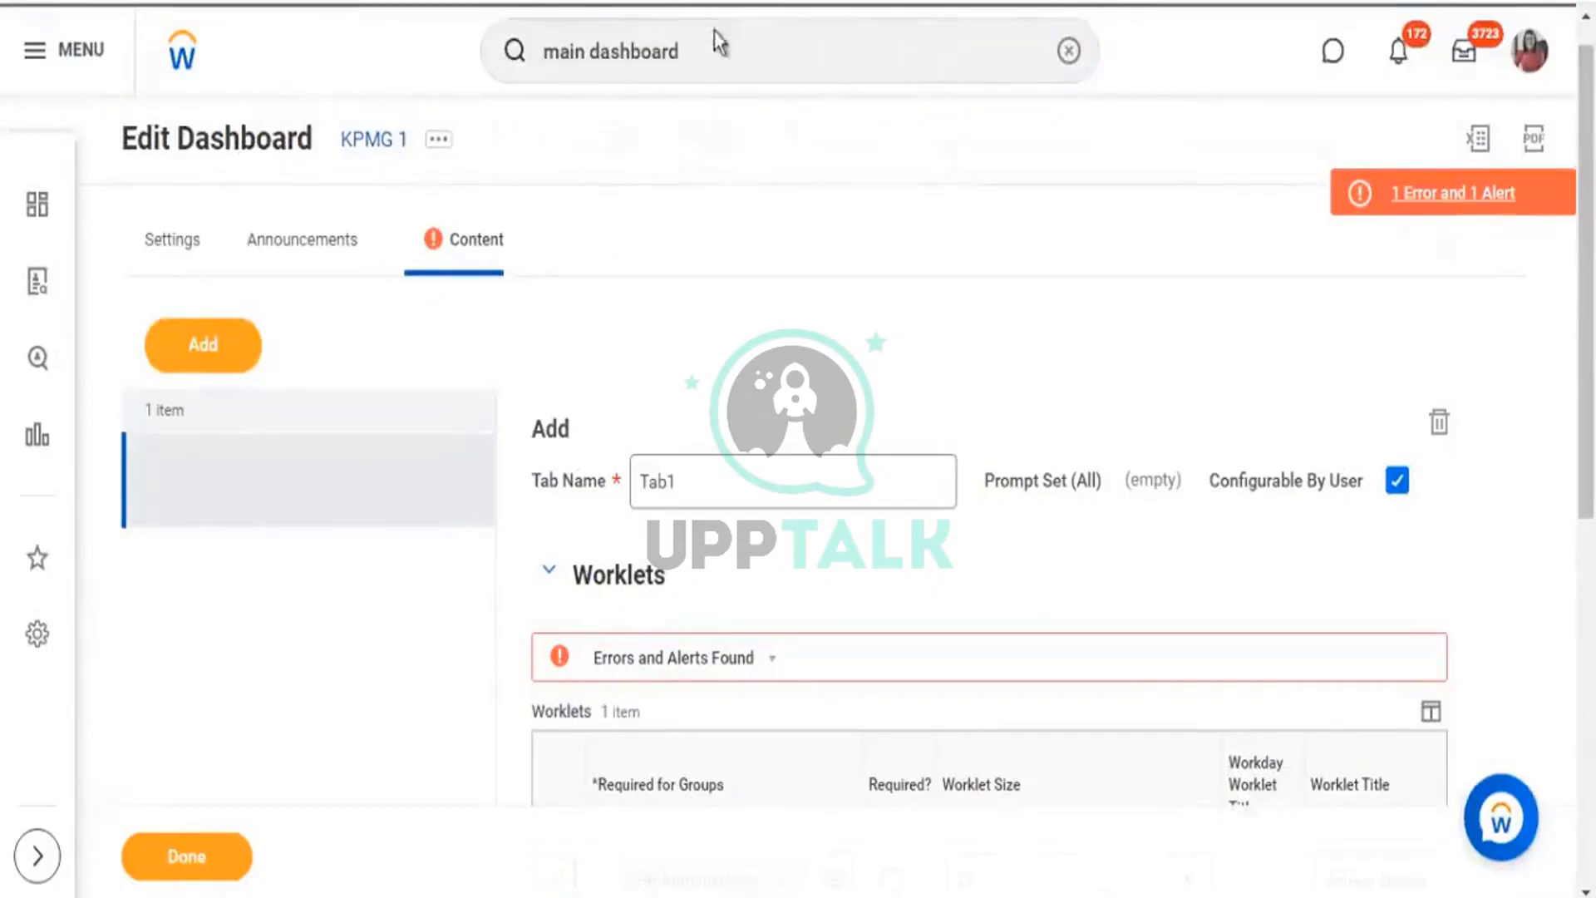
Submit the dashboard search from the search field twice.
{"action": "left_click", "coordinate": [731, 54]}
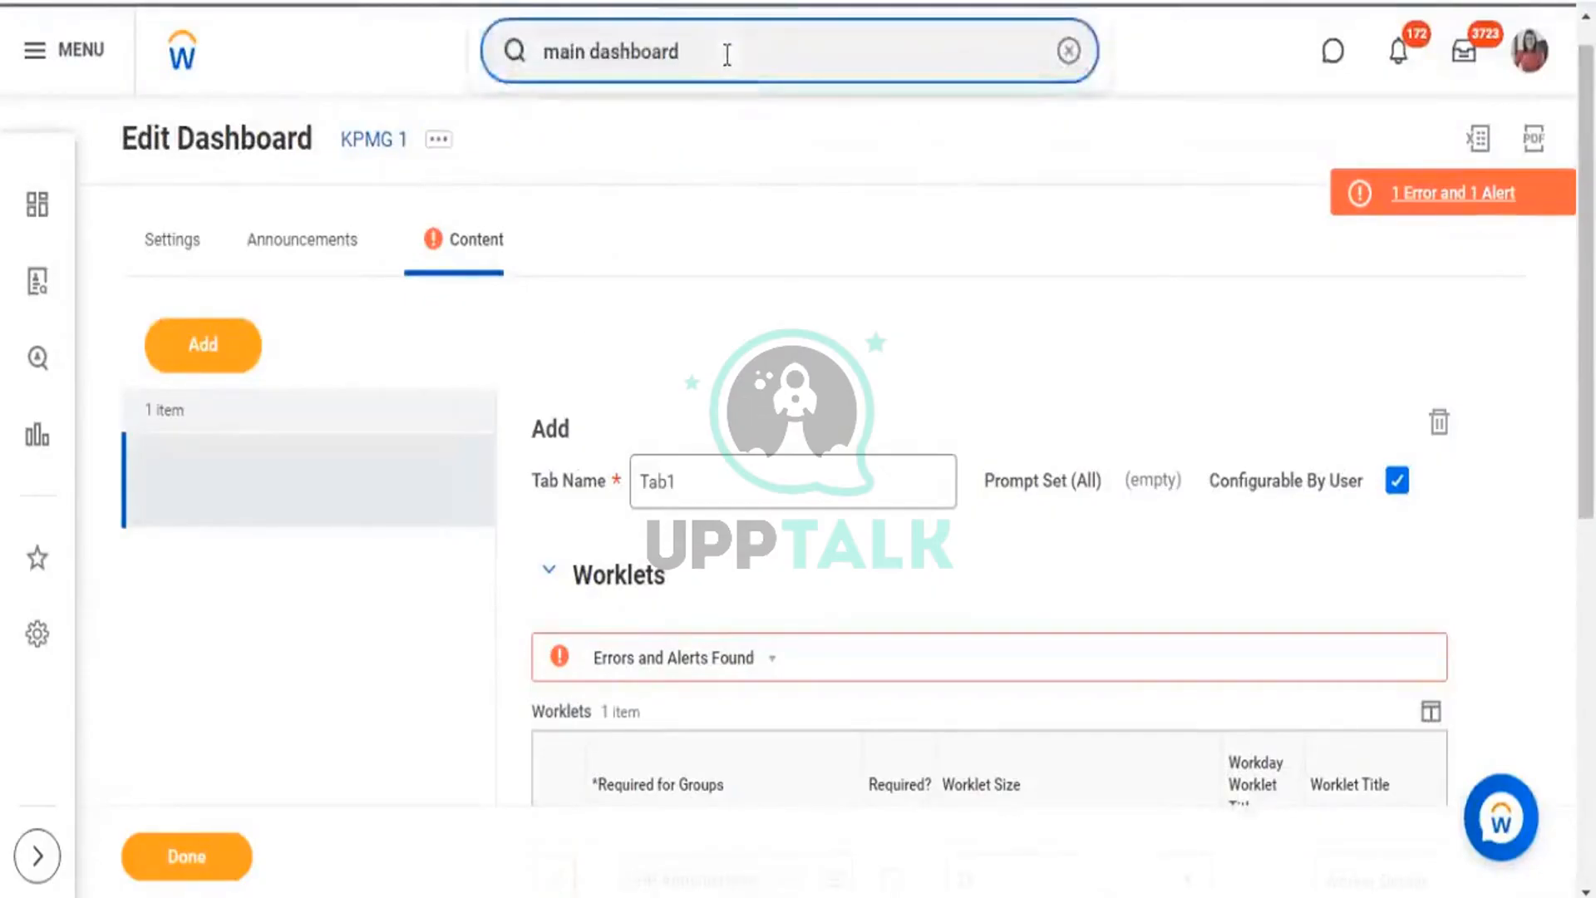
{"action": "key", "text": "Return"}
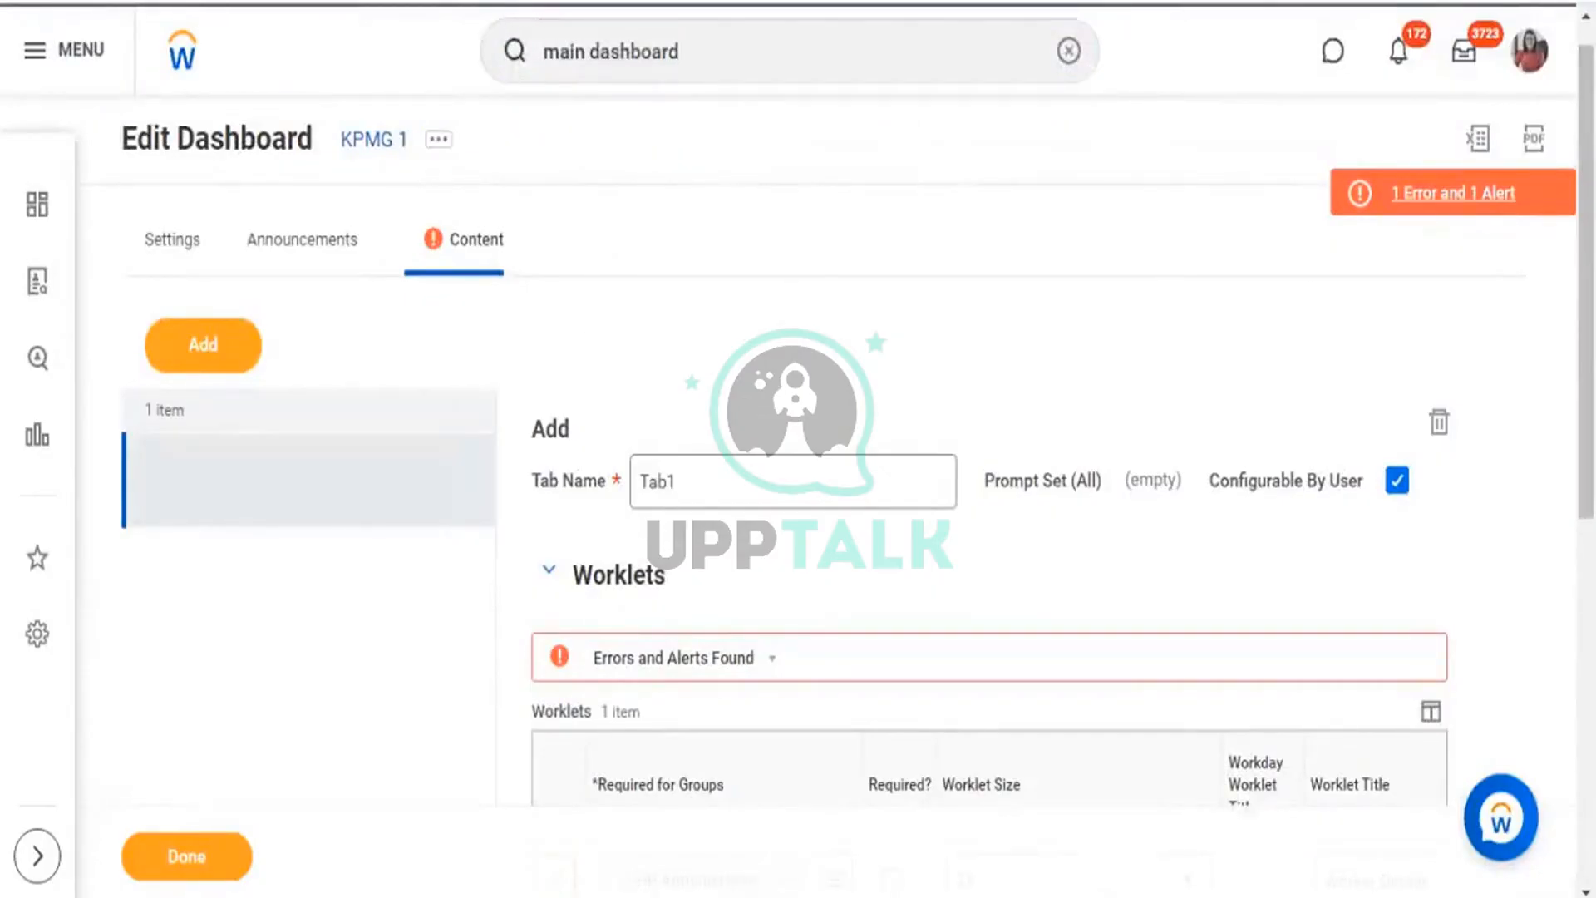
{"action": "left_click", "coordinate": [736, 47]}
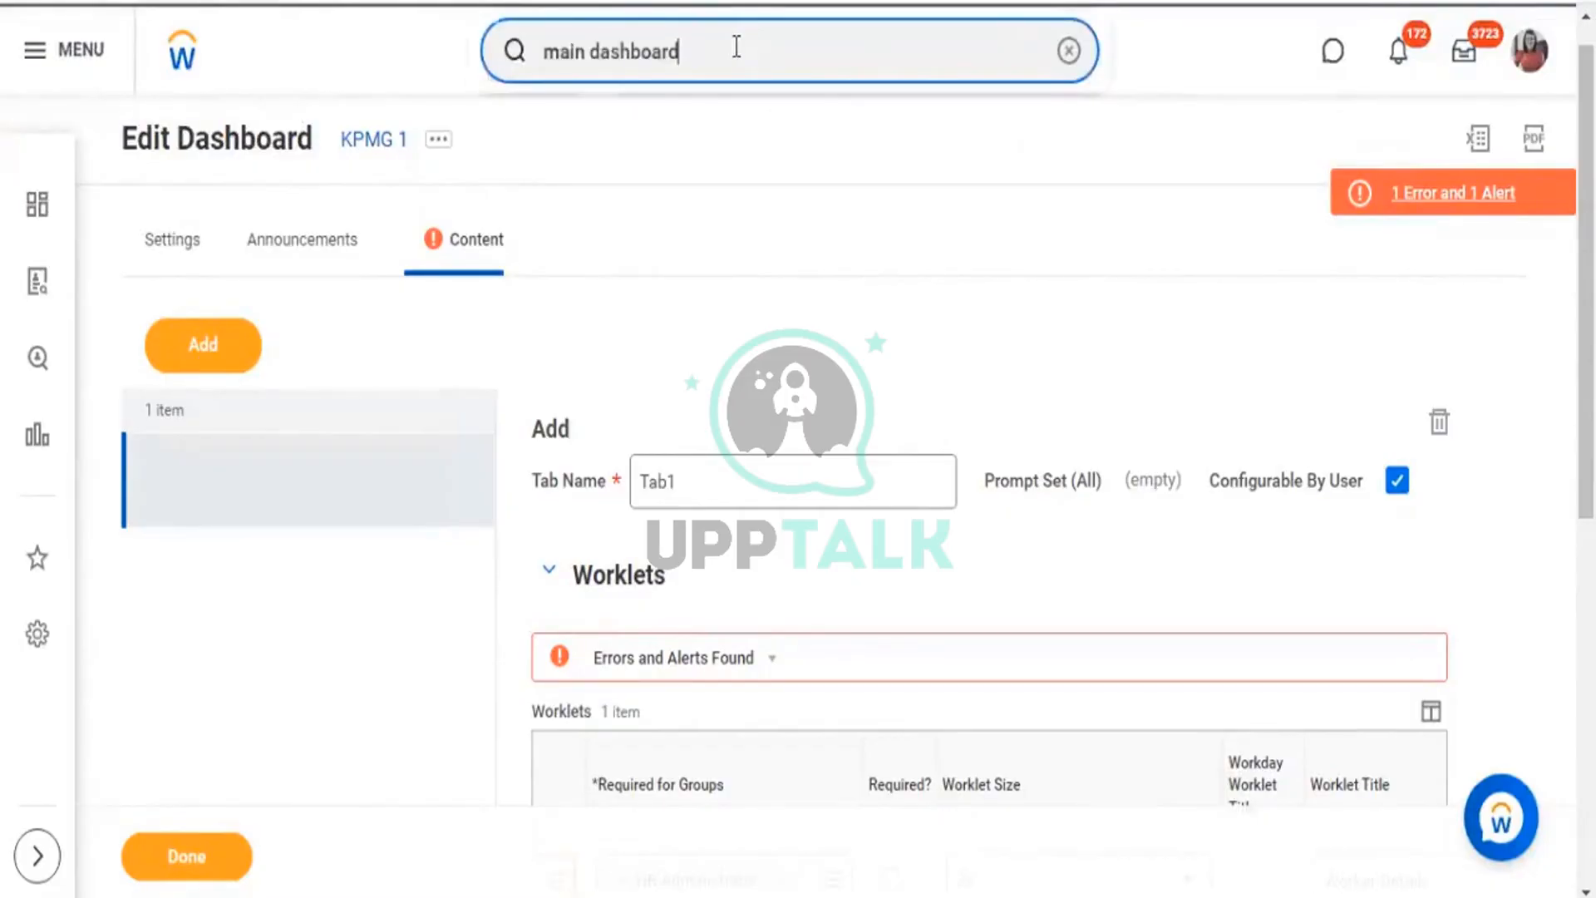
{"action": "key", "text": "Return"}
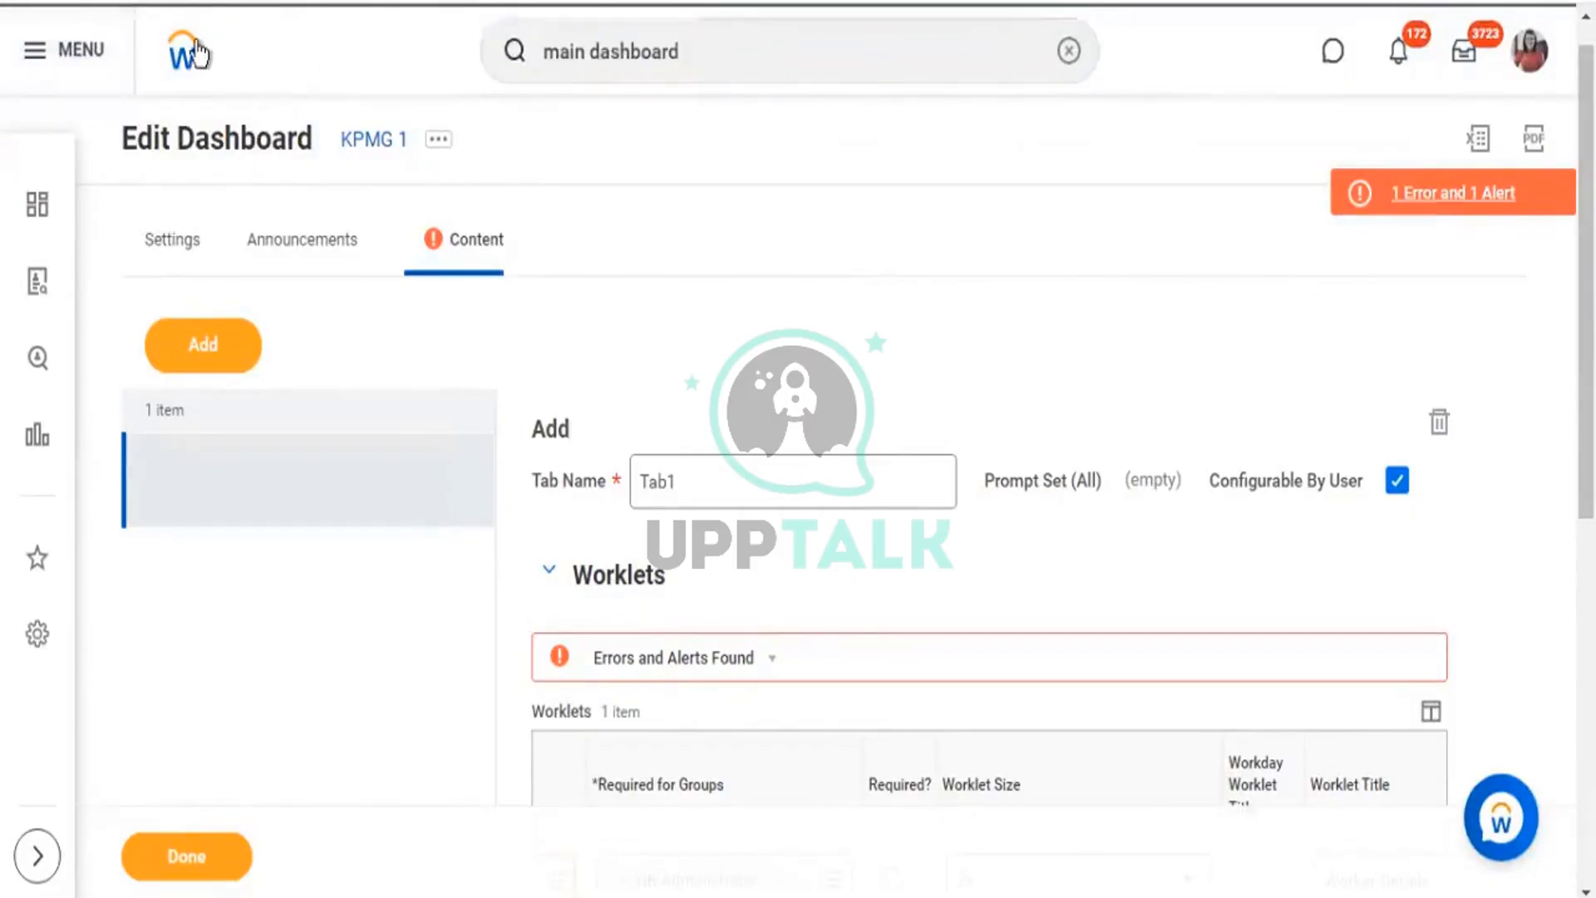
Return to the home page and run Maintain Dashboards from Recent Searches.
{"action": "left_click", "coordinate": [200, 54]}
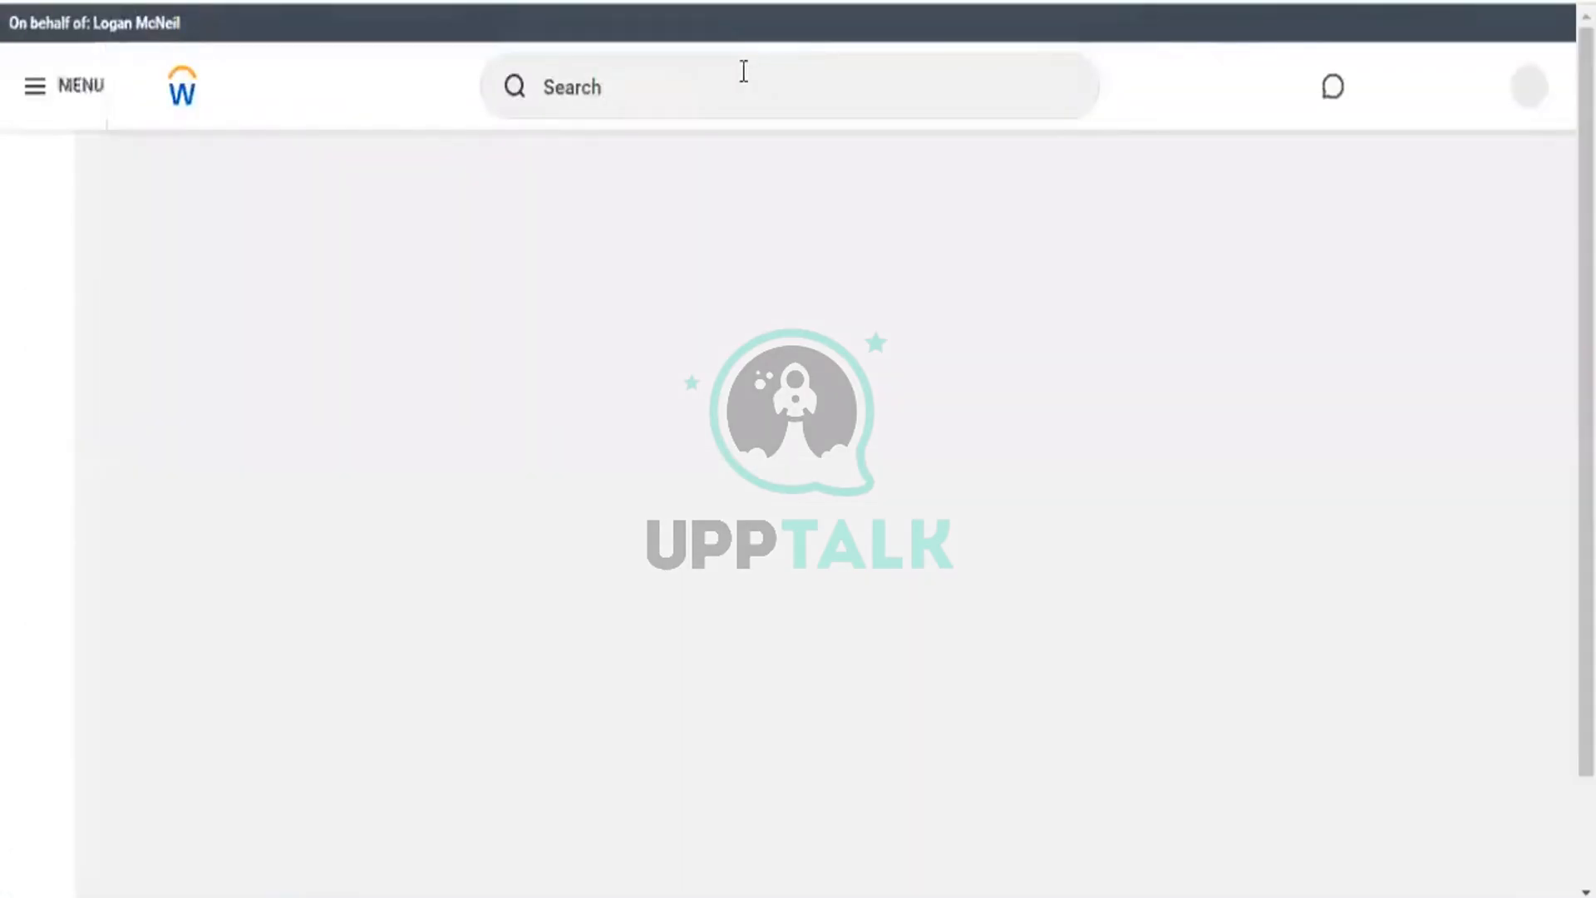
{"action": "left_click", "coordinate": [742, 75]}
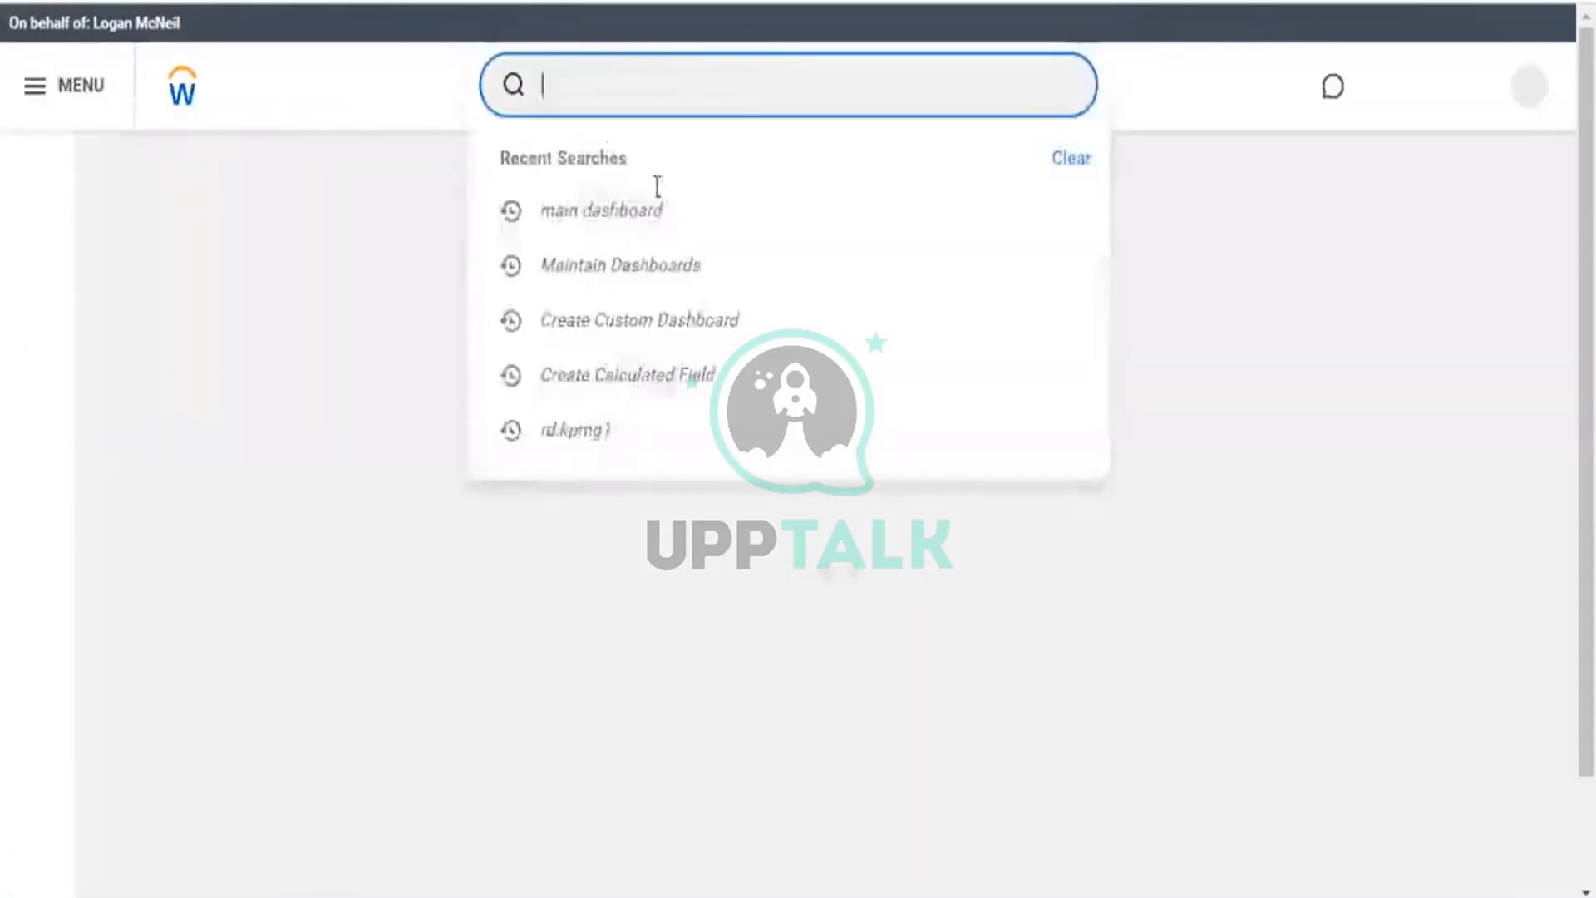
{"action": "left_click", "coordinate": [615, 266]}
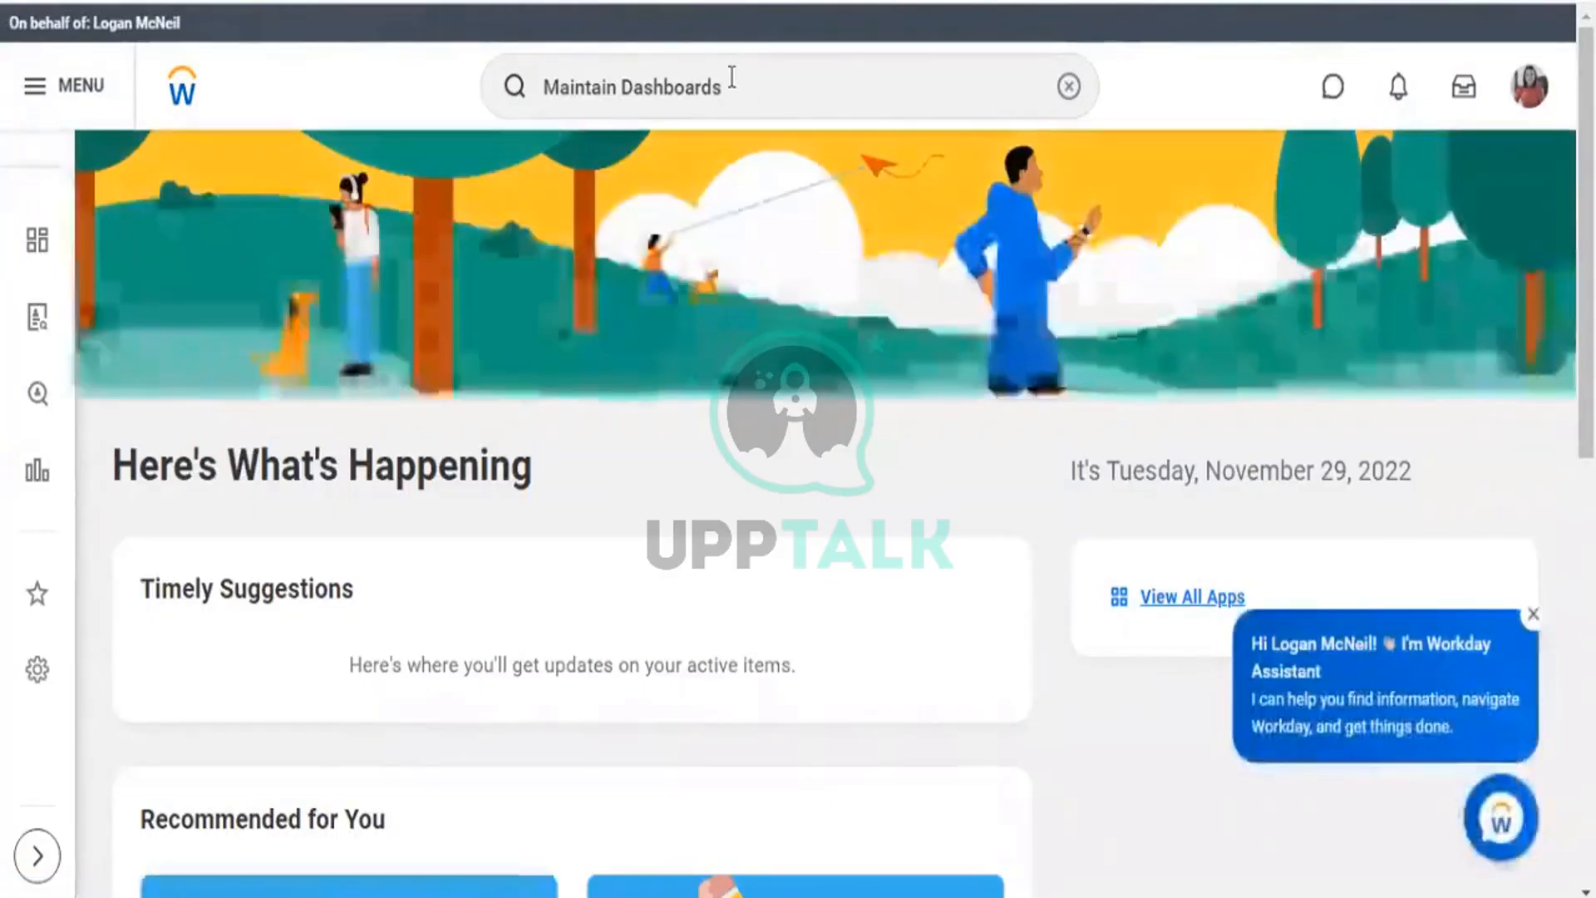
{"action": "left_click", "coordinate": [789, 115]}
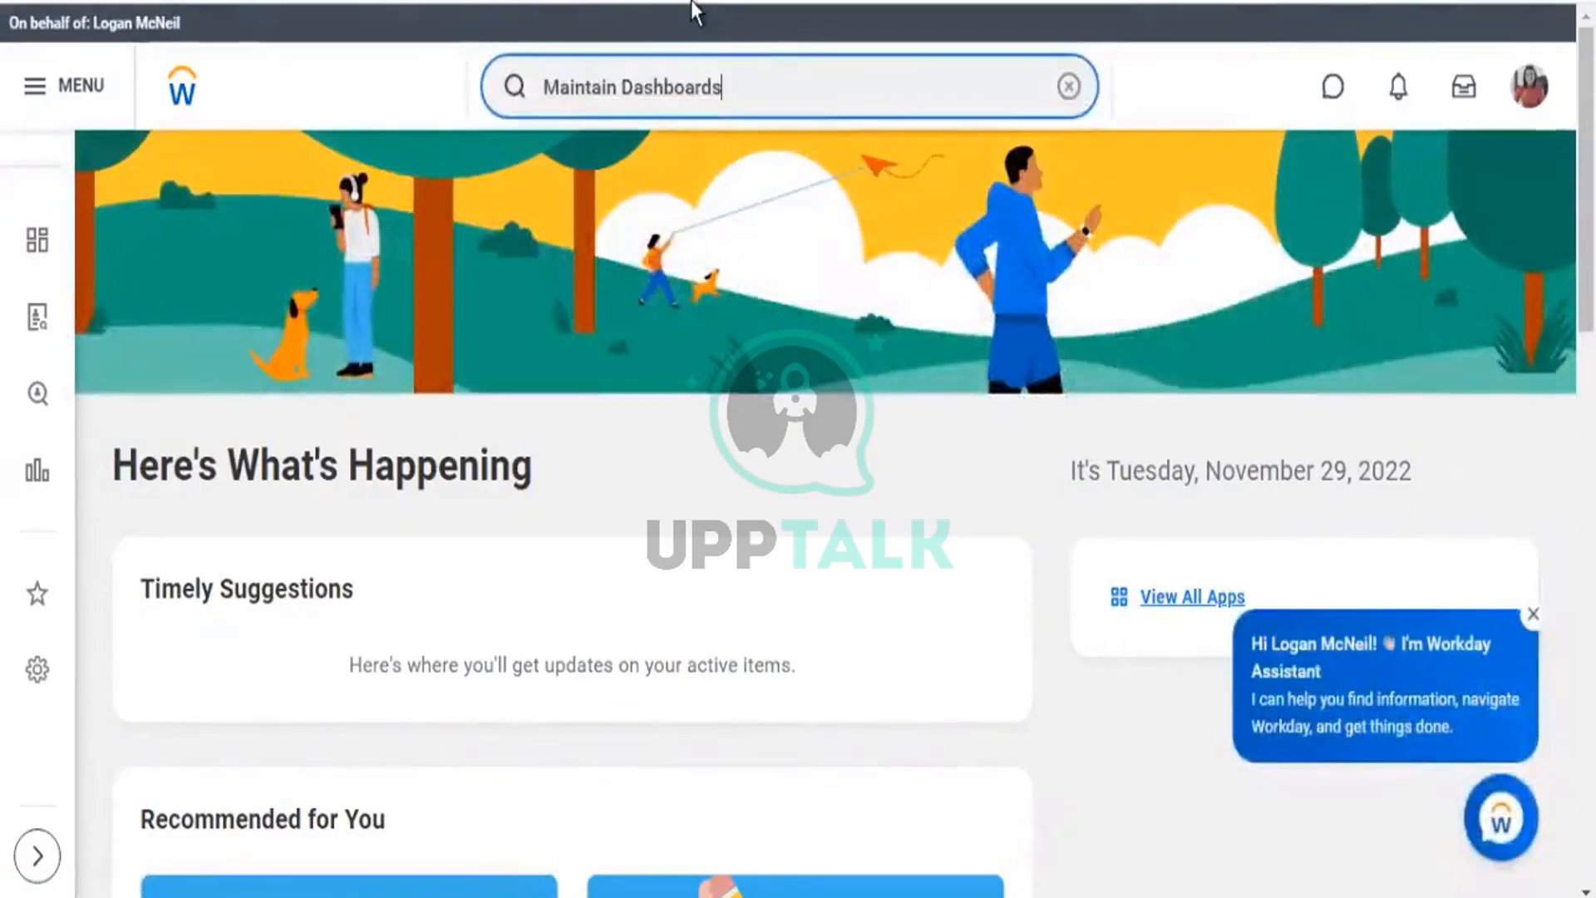
{"action": "key", "text": "Return"}
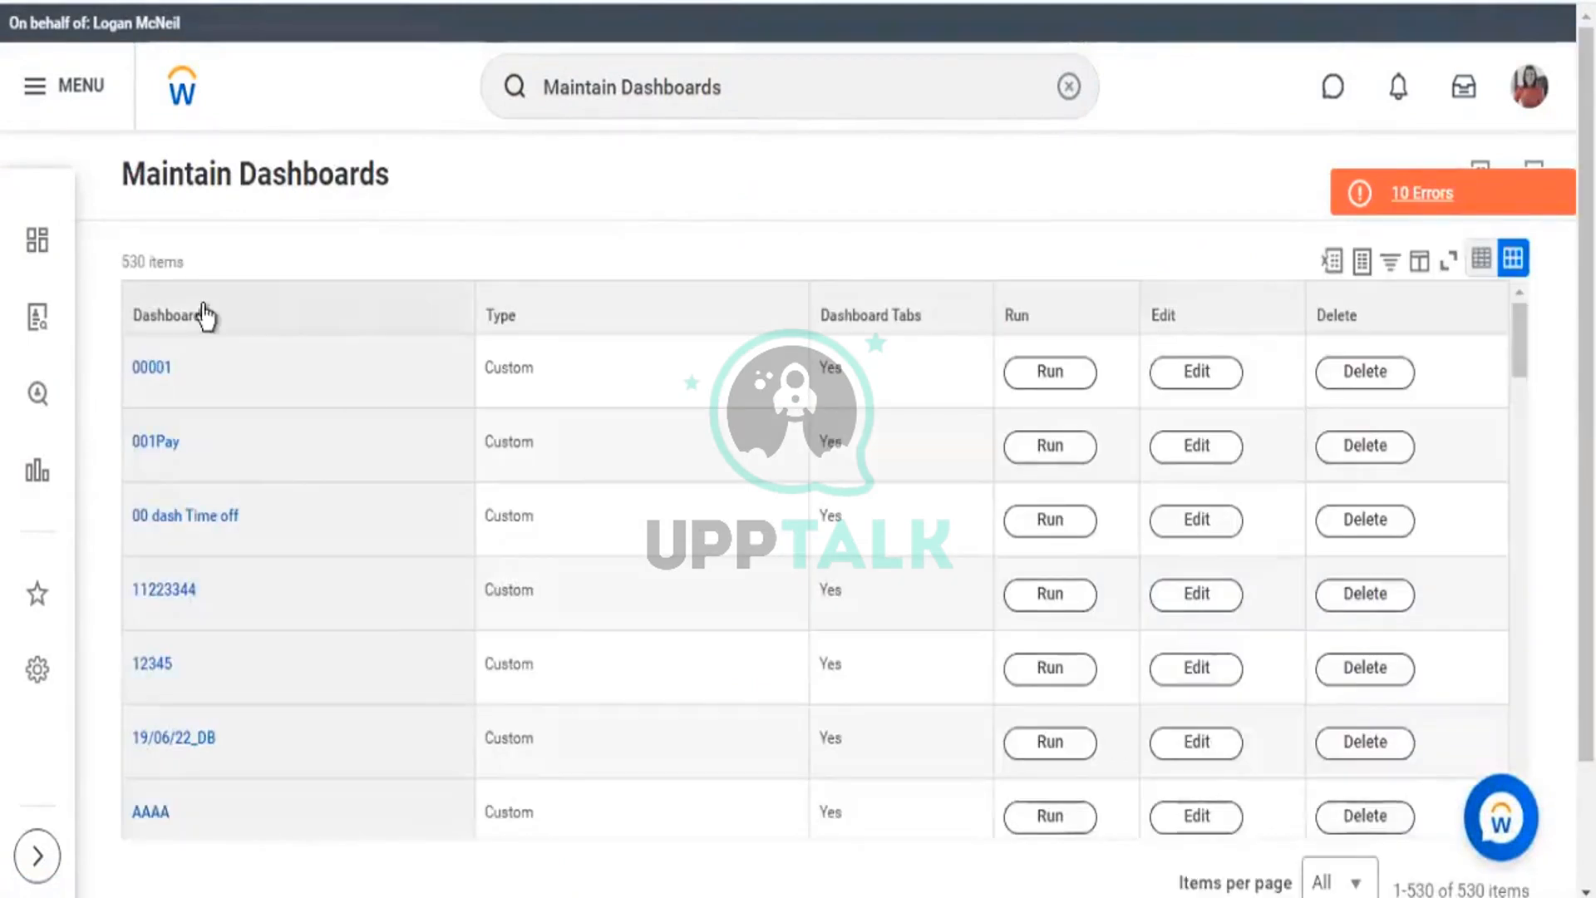
Rerun the search and open the Maintain Dashboards report listing all 530 dashboards.
{"action": "left_click", "coordinate": [206, 315]}
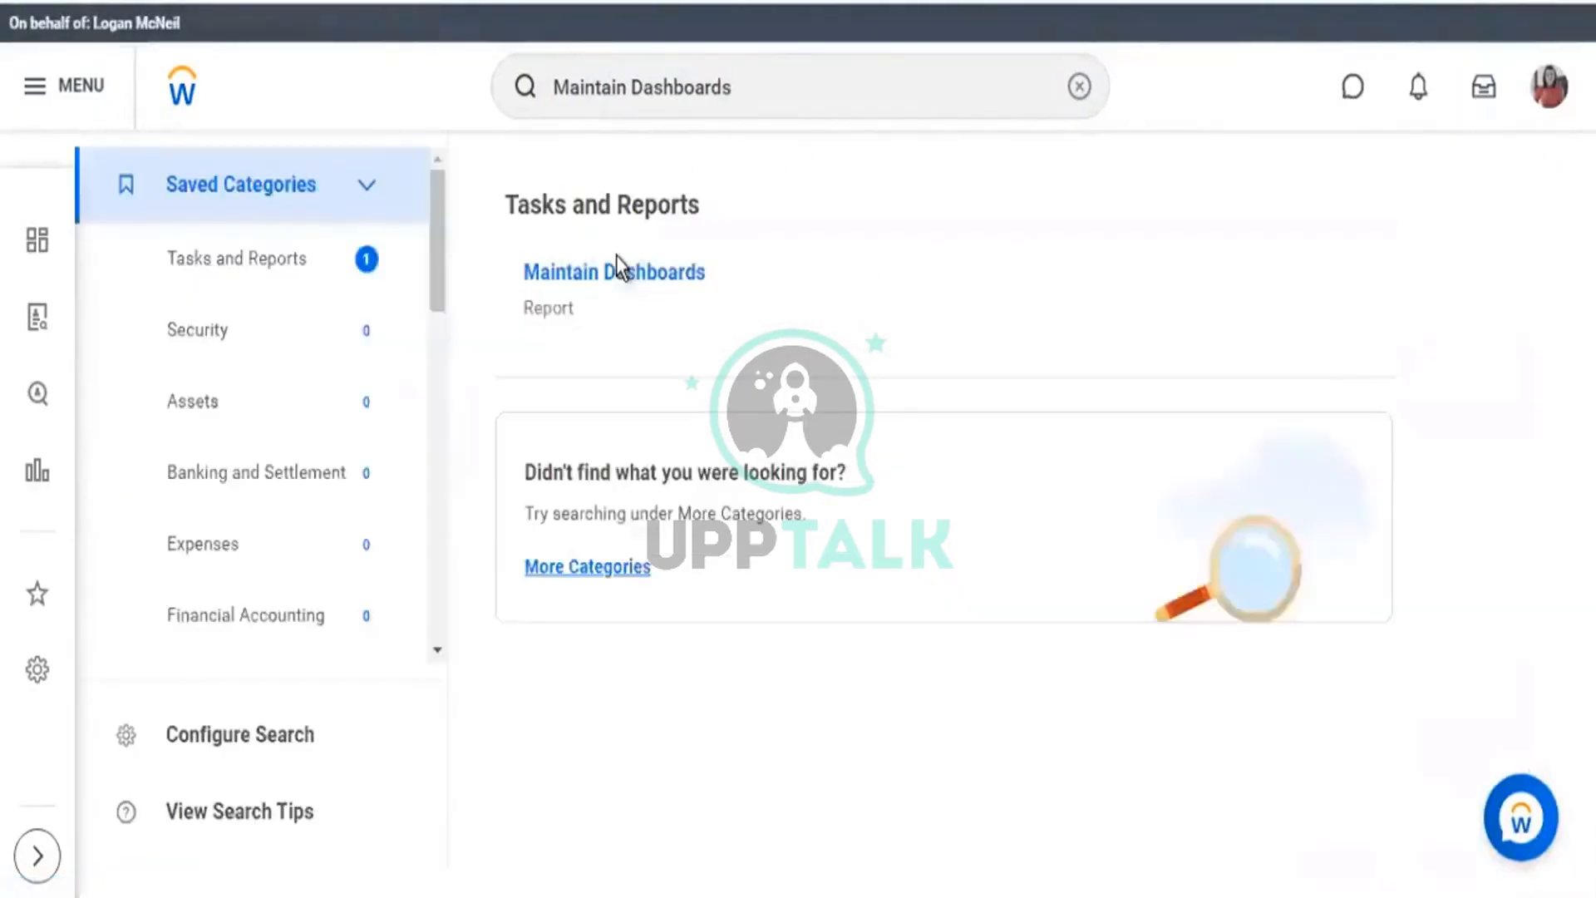
{"action": "left_click", "coordinate": [628, 285]}
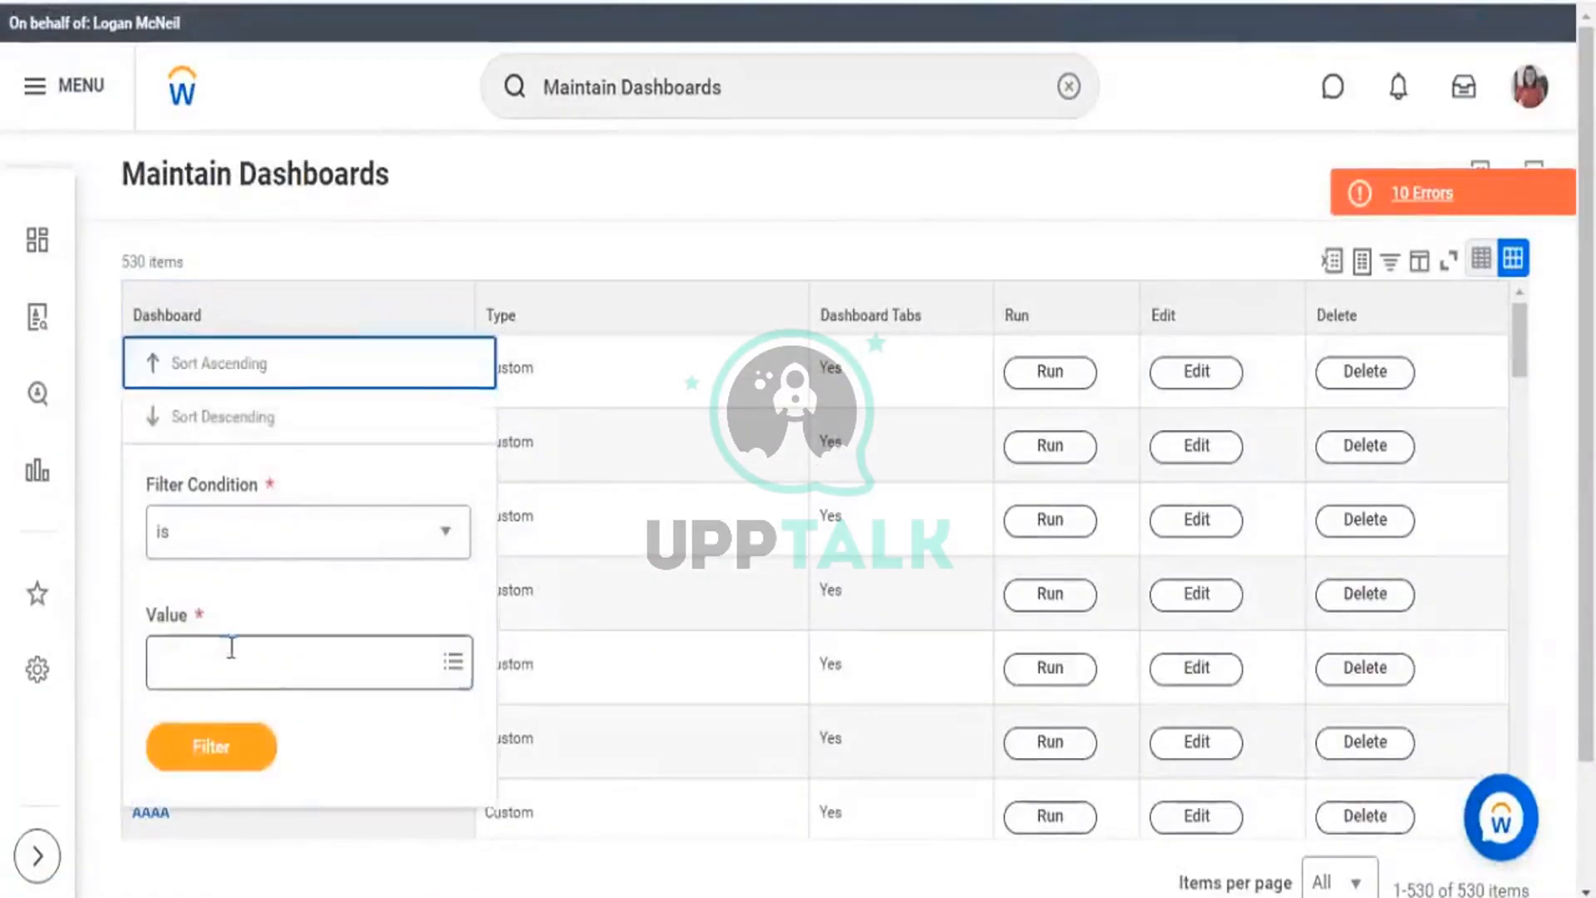
Filter the Dashboard column by 'talent man' to show only the Workday Delivered Talent Management dashboard.
{"action": "left_click", "coordinate": [232, 651]}
{"action": "type", "text": "talent man"}
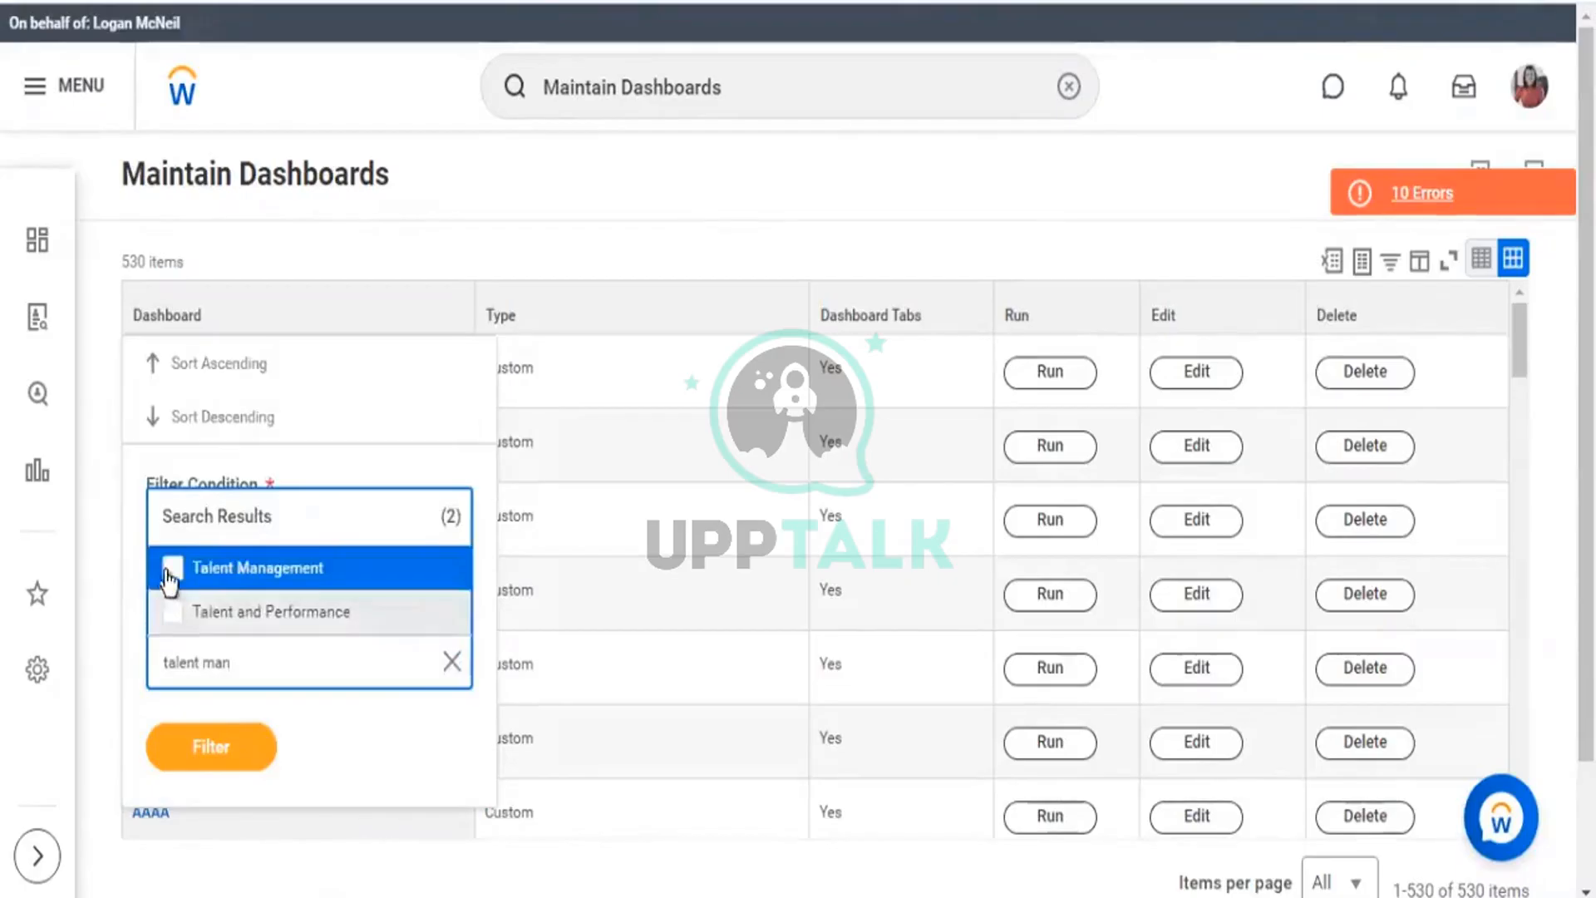
{"action": "key", "text": "Return"}
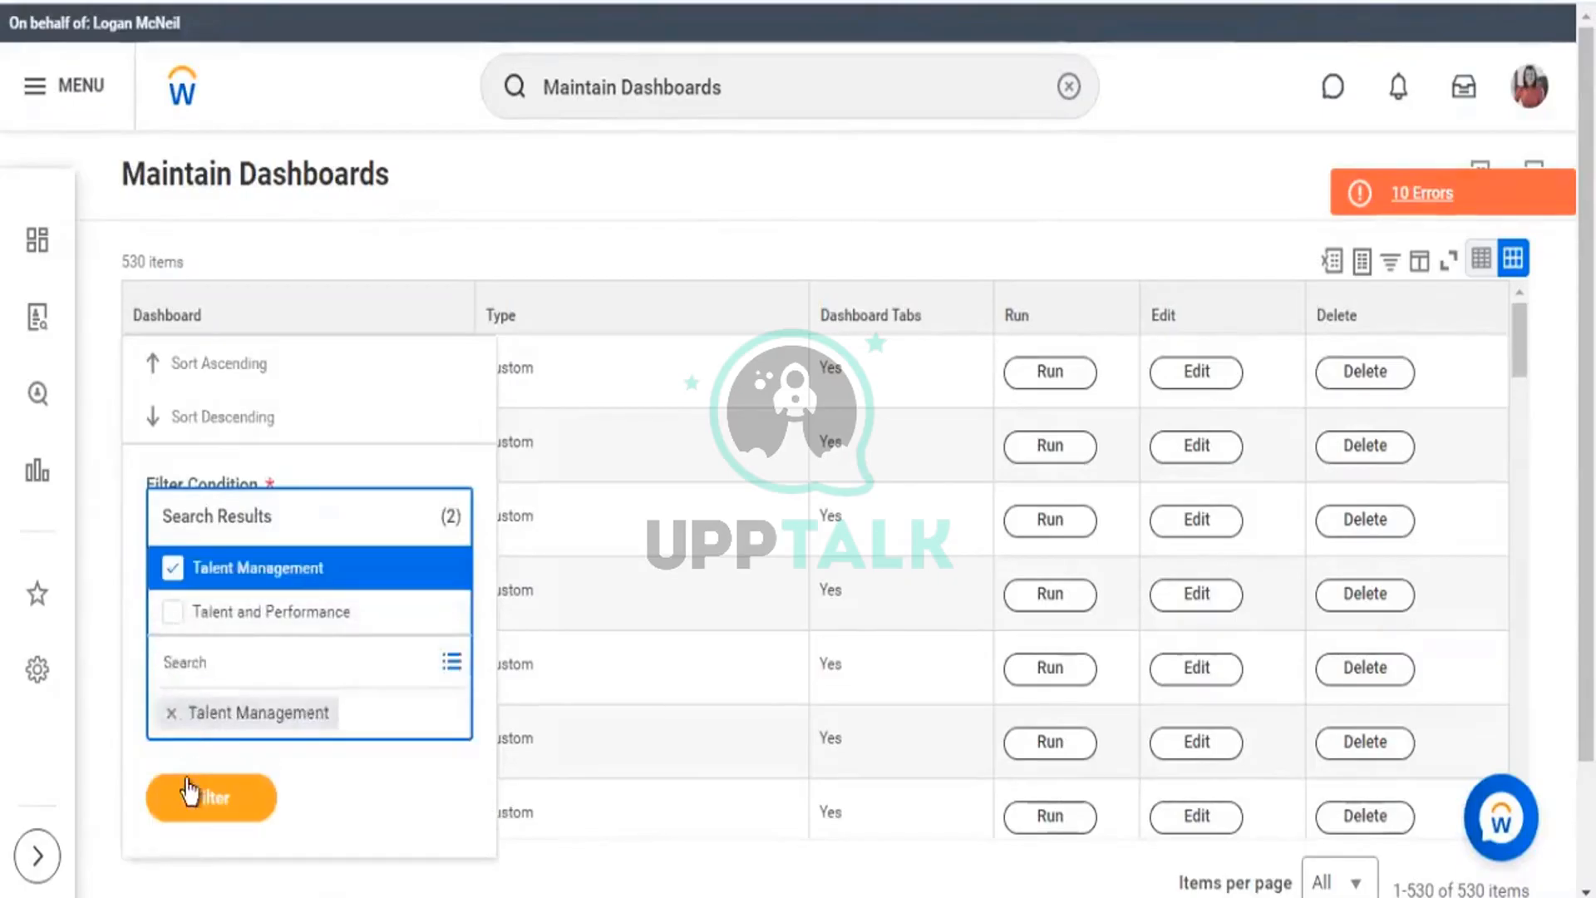
{"action": "left_click", "coordinate": [189, 788]}
{"action": "left_click", "coordinate": [189, 746]}
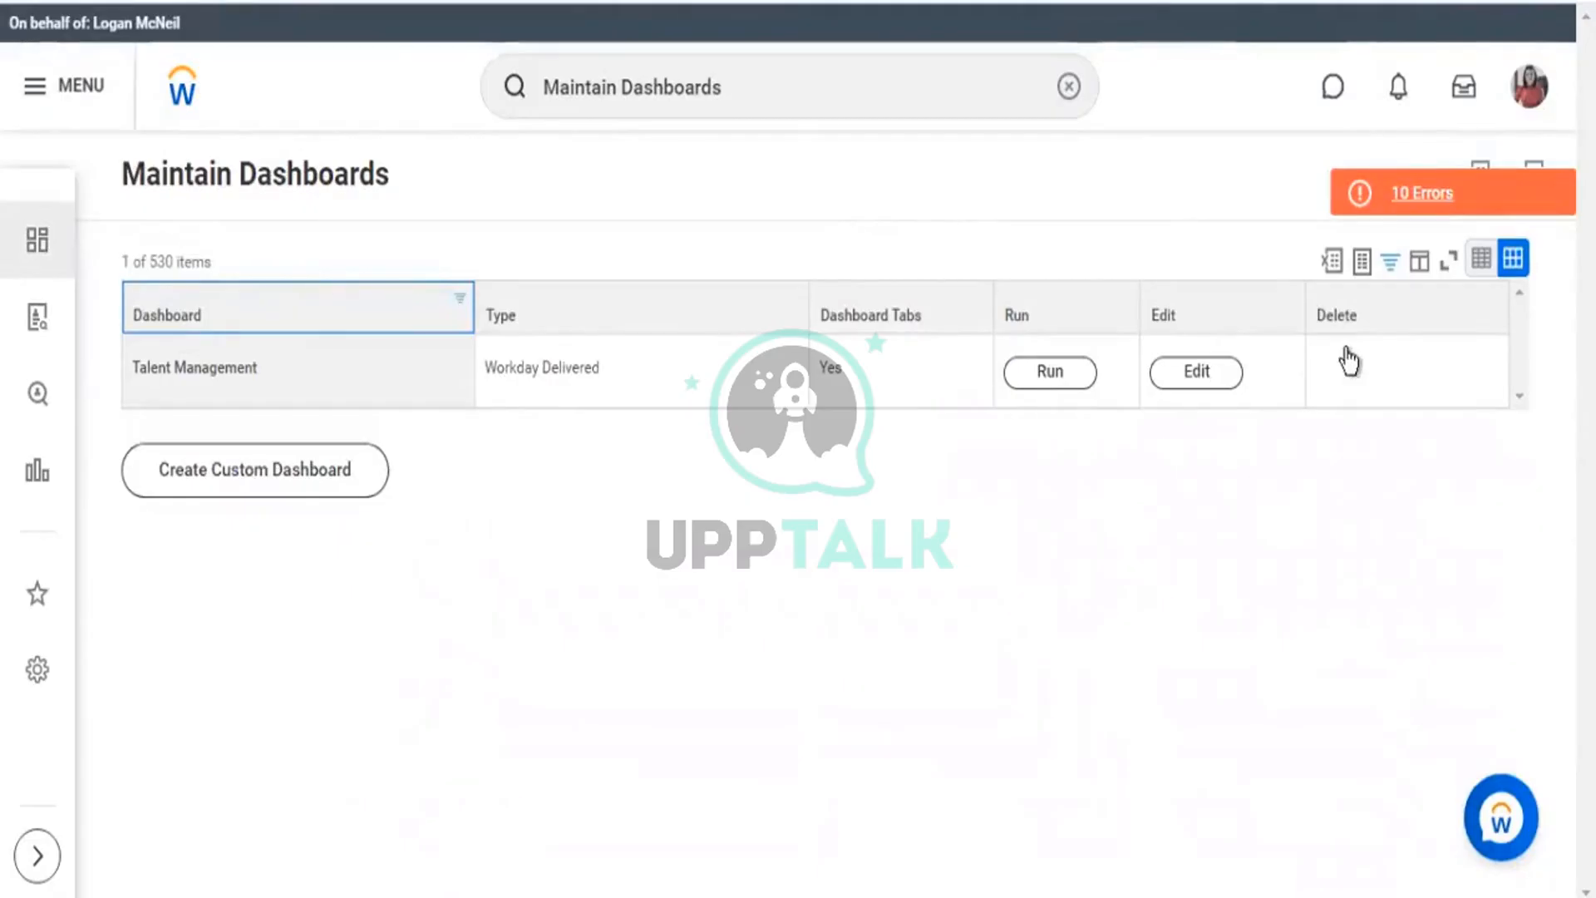
{"action": "left_click_drag", "start_coordinate": [506, 368], "coordinate": [632, 368]}
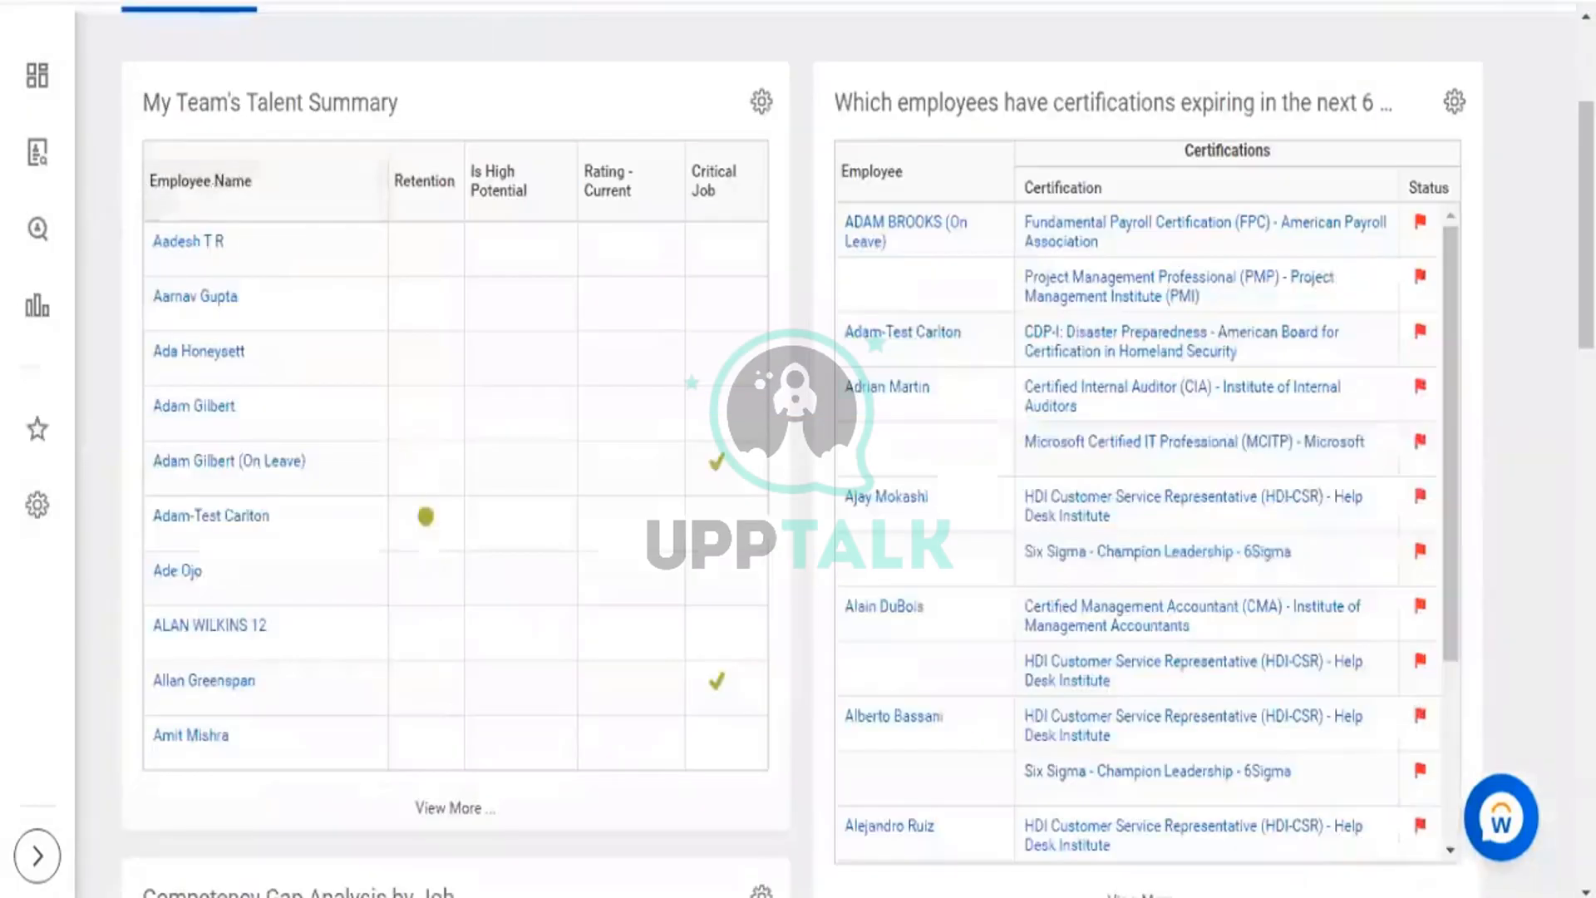
Scroll up on the Talent Management Edit Dashboard page to view its Content tab.
{"action": "scroll", "coordinate": [236, 84], "scroll_direction": "up", "scroll_amount": 3}
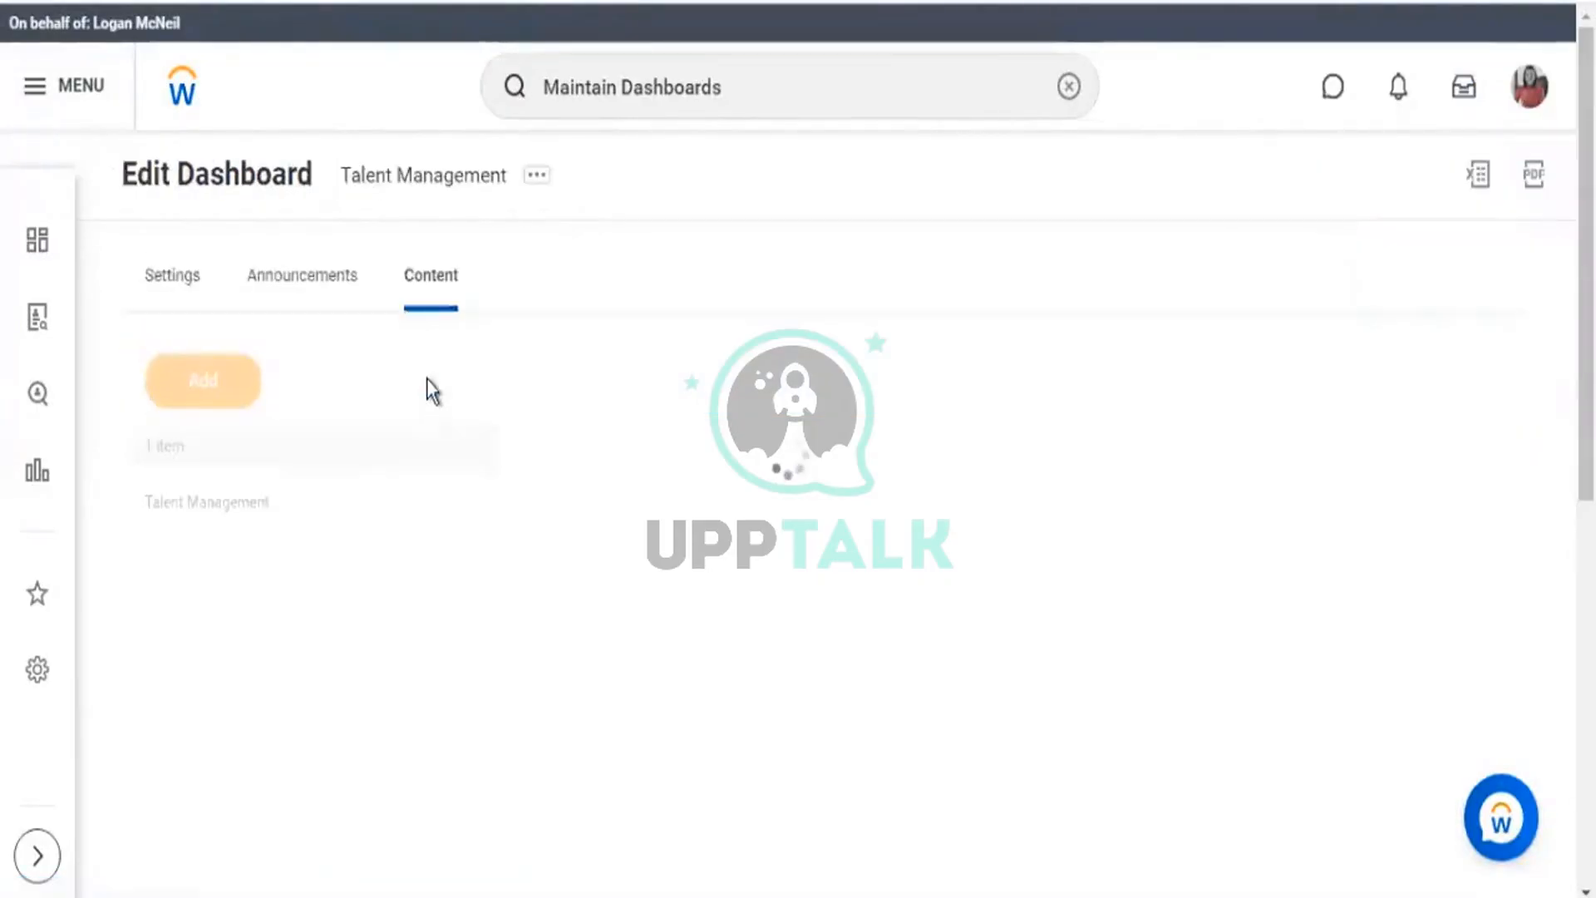
Expand the Worklets section and review the My Team's Talent Summary and expiring certifications worklets.
{"action": "scroll", "coordinate": [538, 577], "scroll_direction": "down", "scroll_amount": 3}
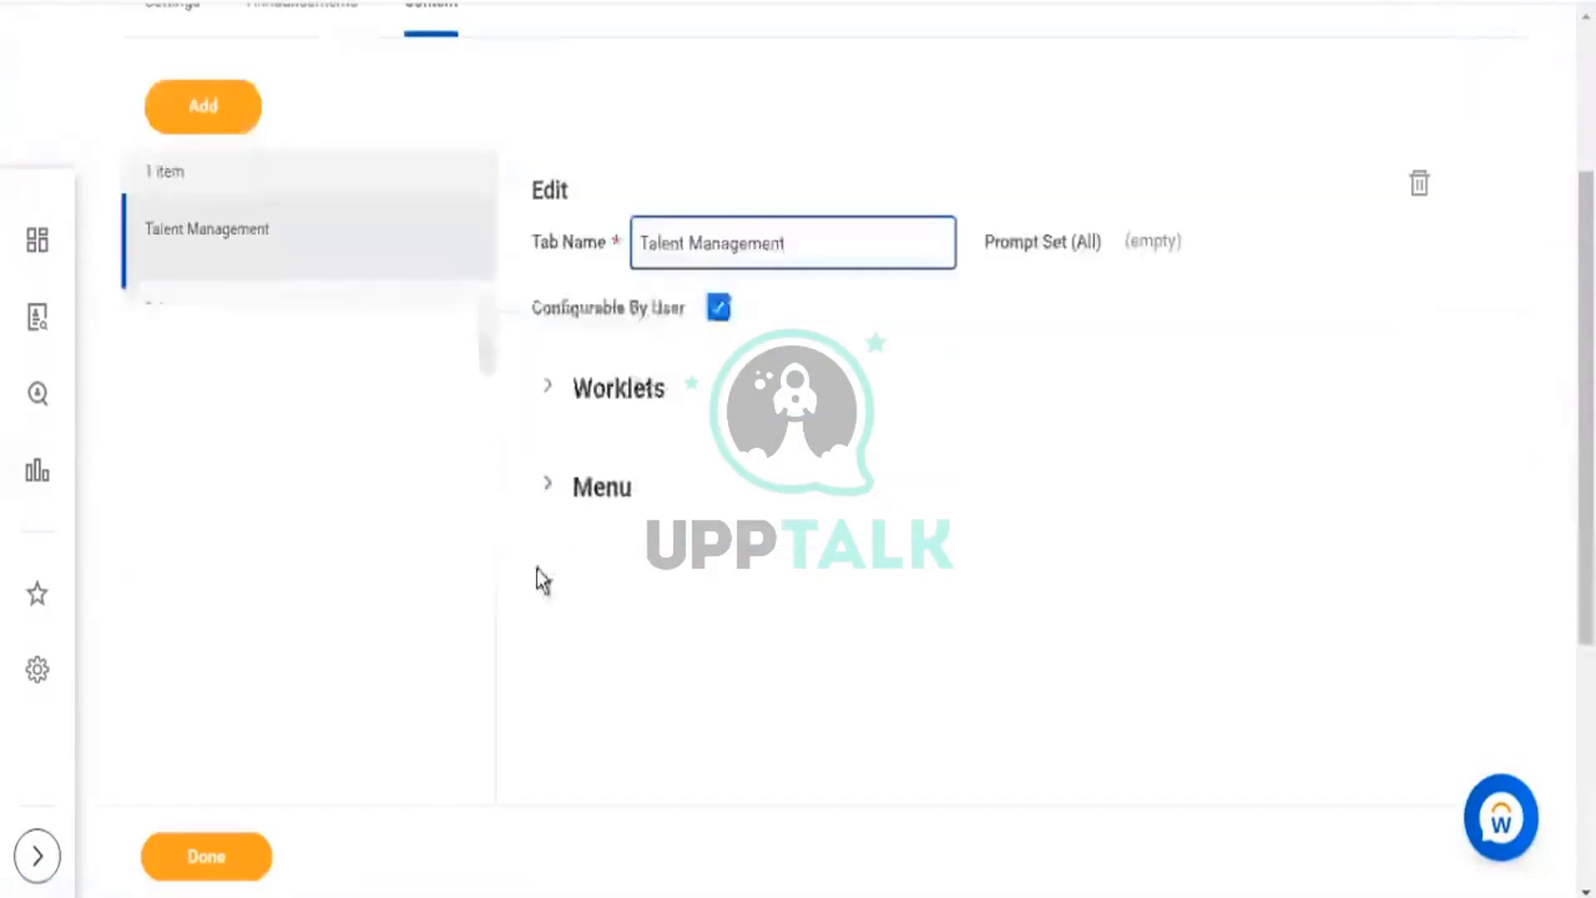
{"action": "left_click", "coordinate": [548, 387]}
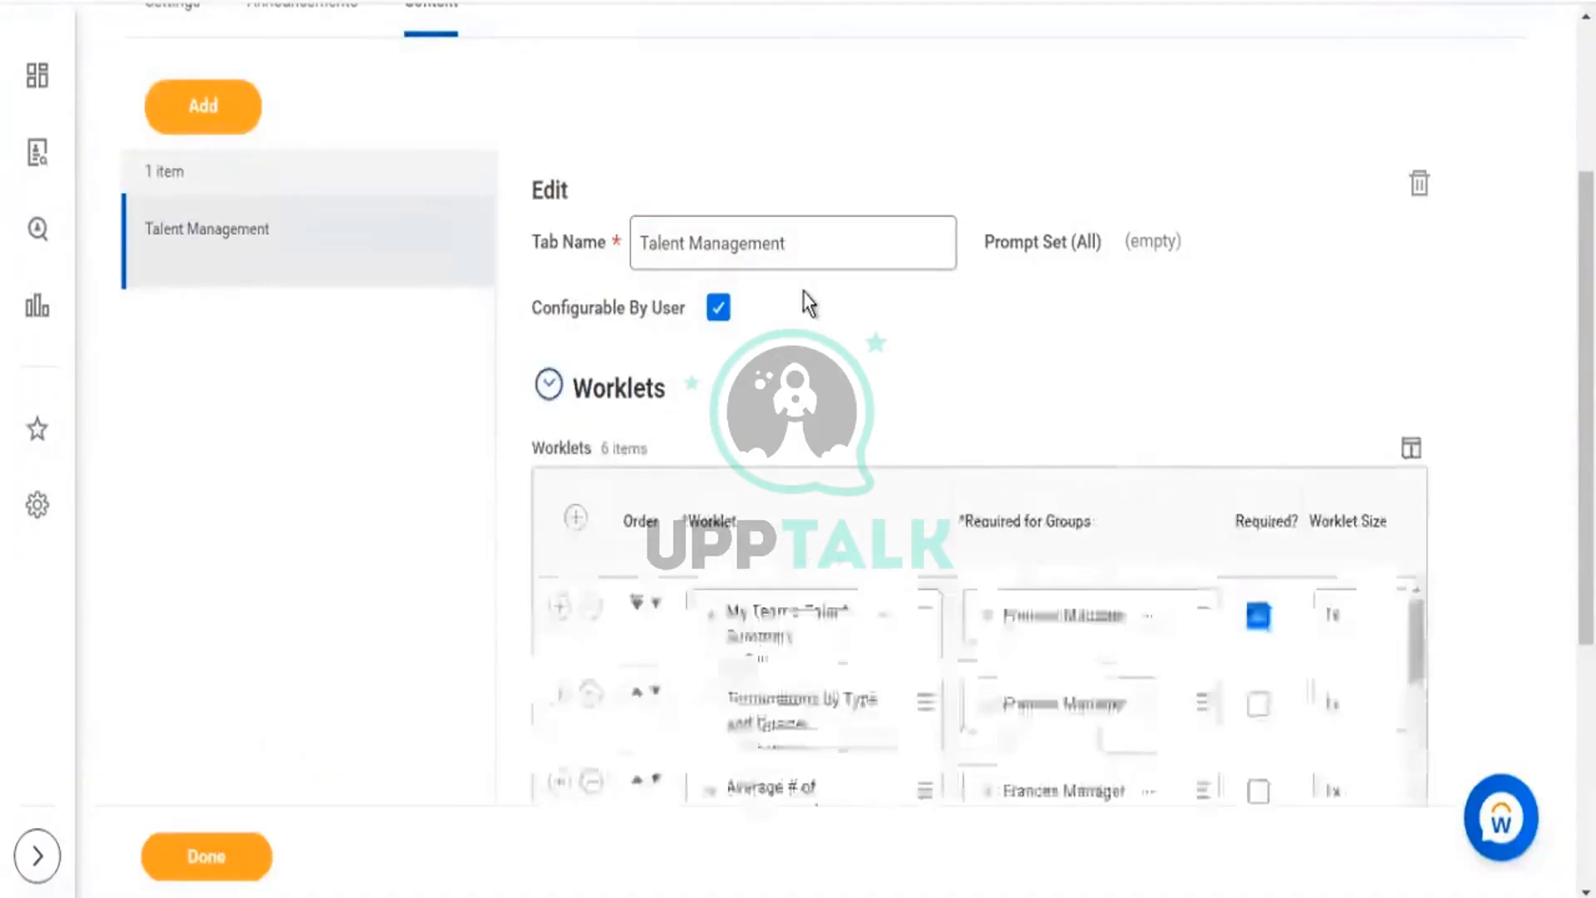
{"action": "scroll", "coordinate": [805, 306], "scroll_direction": "down", "scroll_amount": 5}
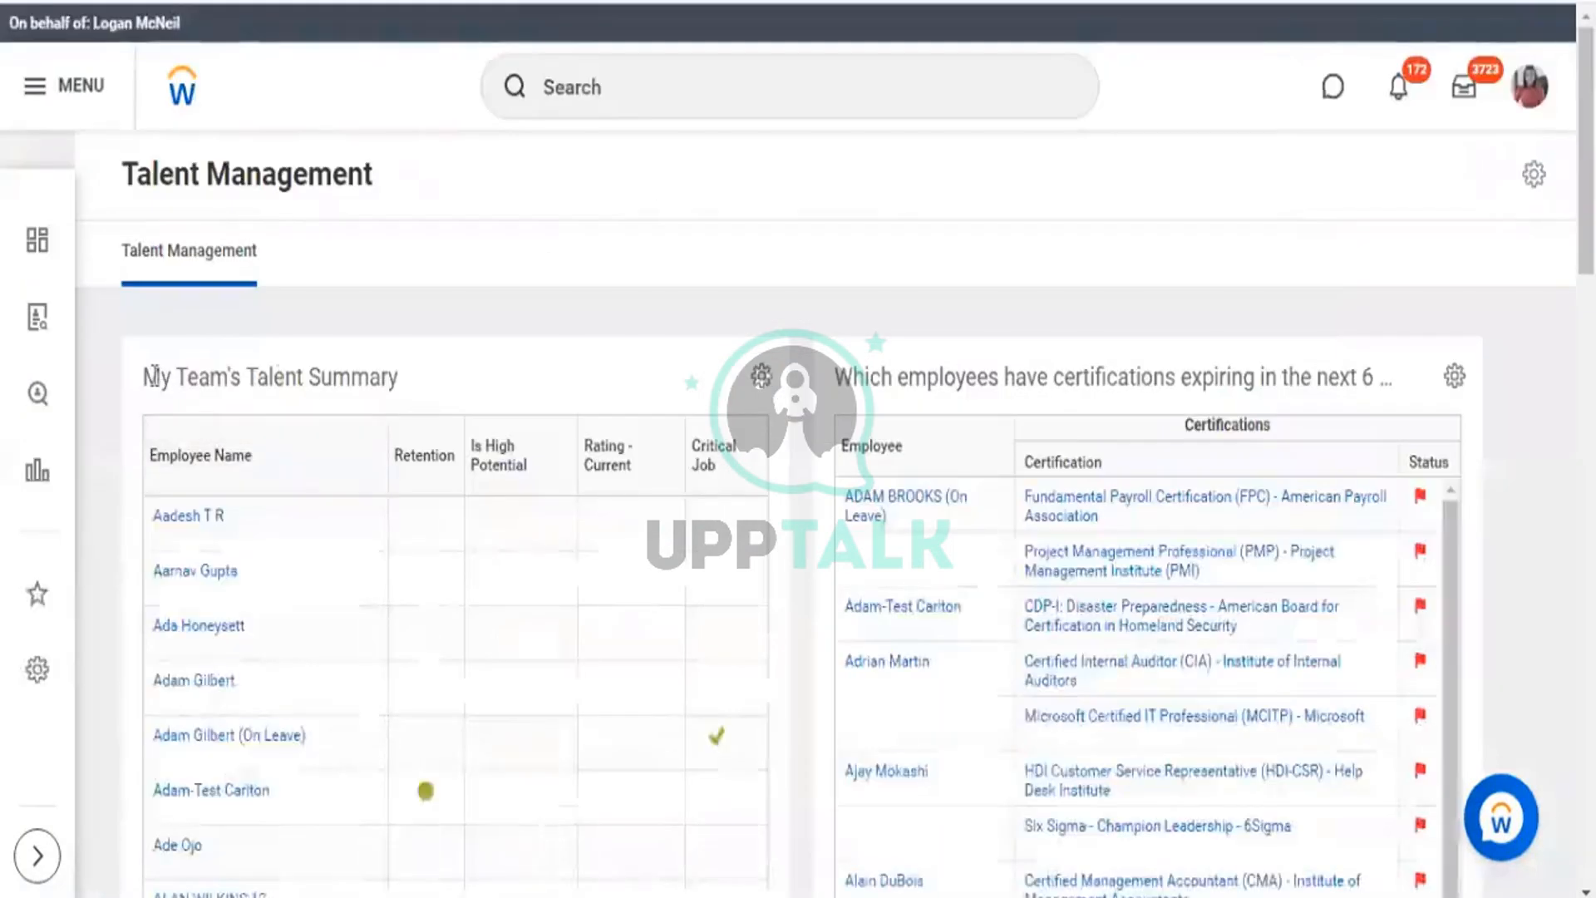
{"action": "left_click_drag", "start_coordinate": [160, 378], "coordinate": [350, 378]}
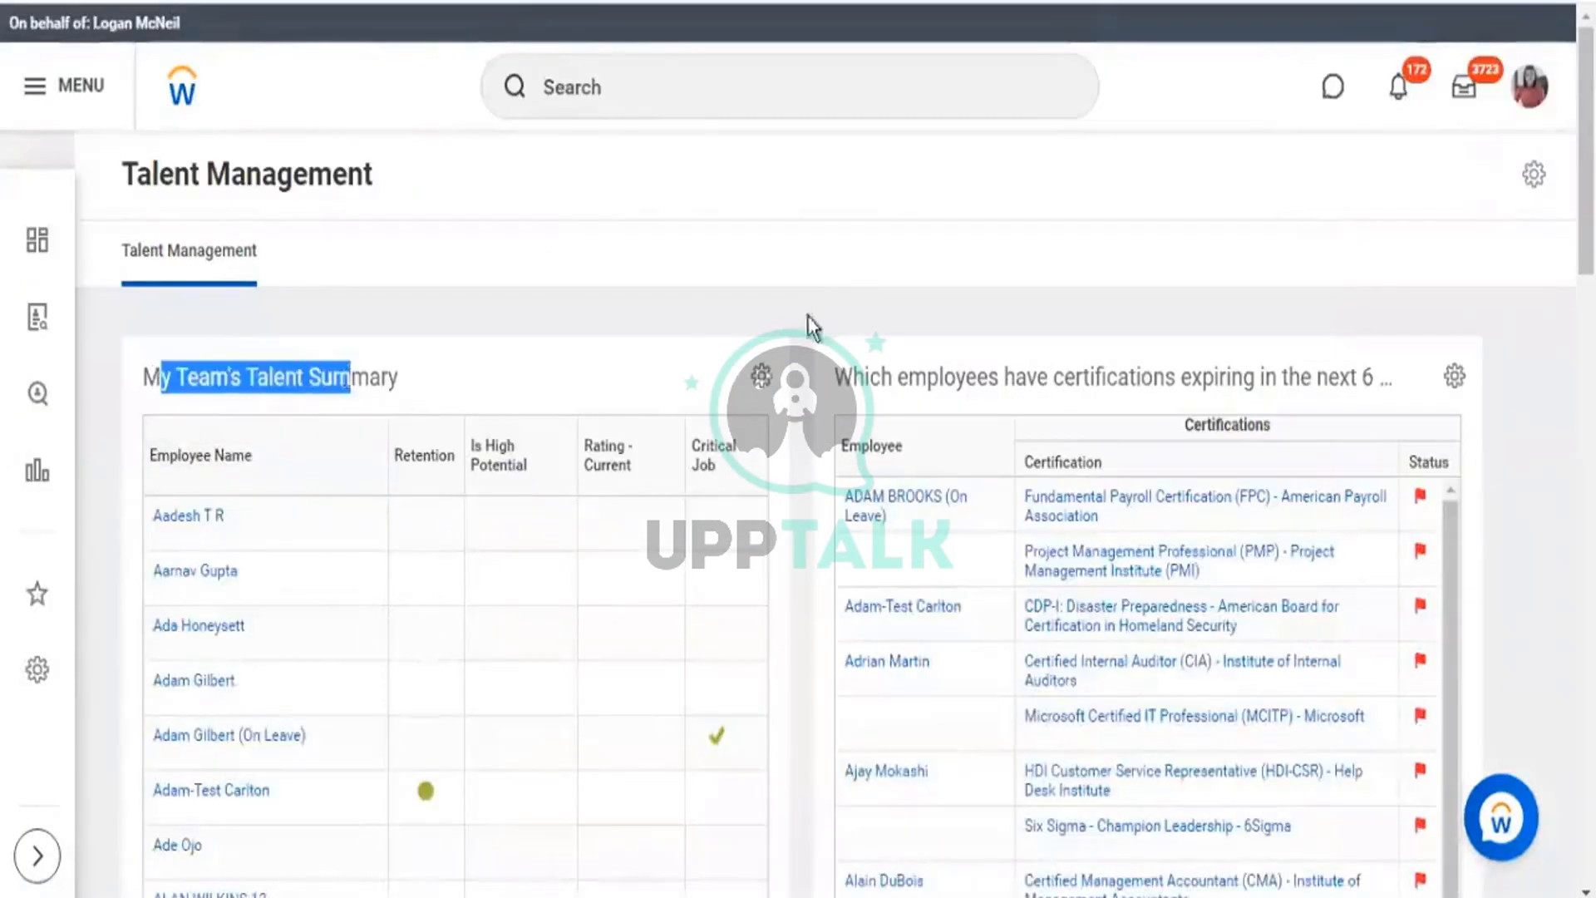
{"action": "left_click_drag", "start_coordinate": [883, 376], "coordinate": [1378, 378]}
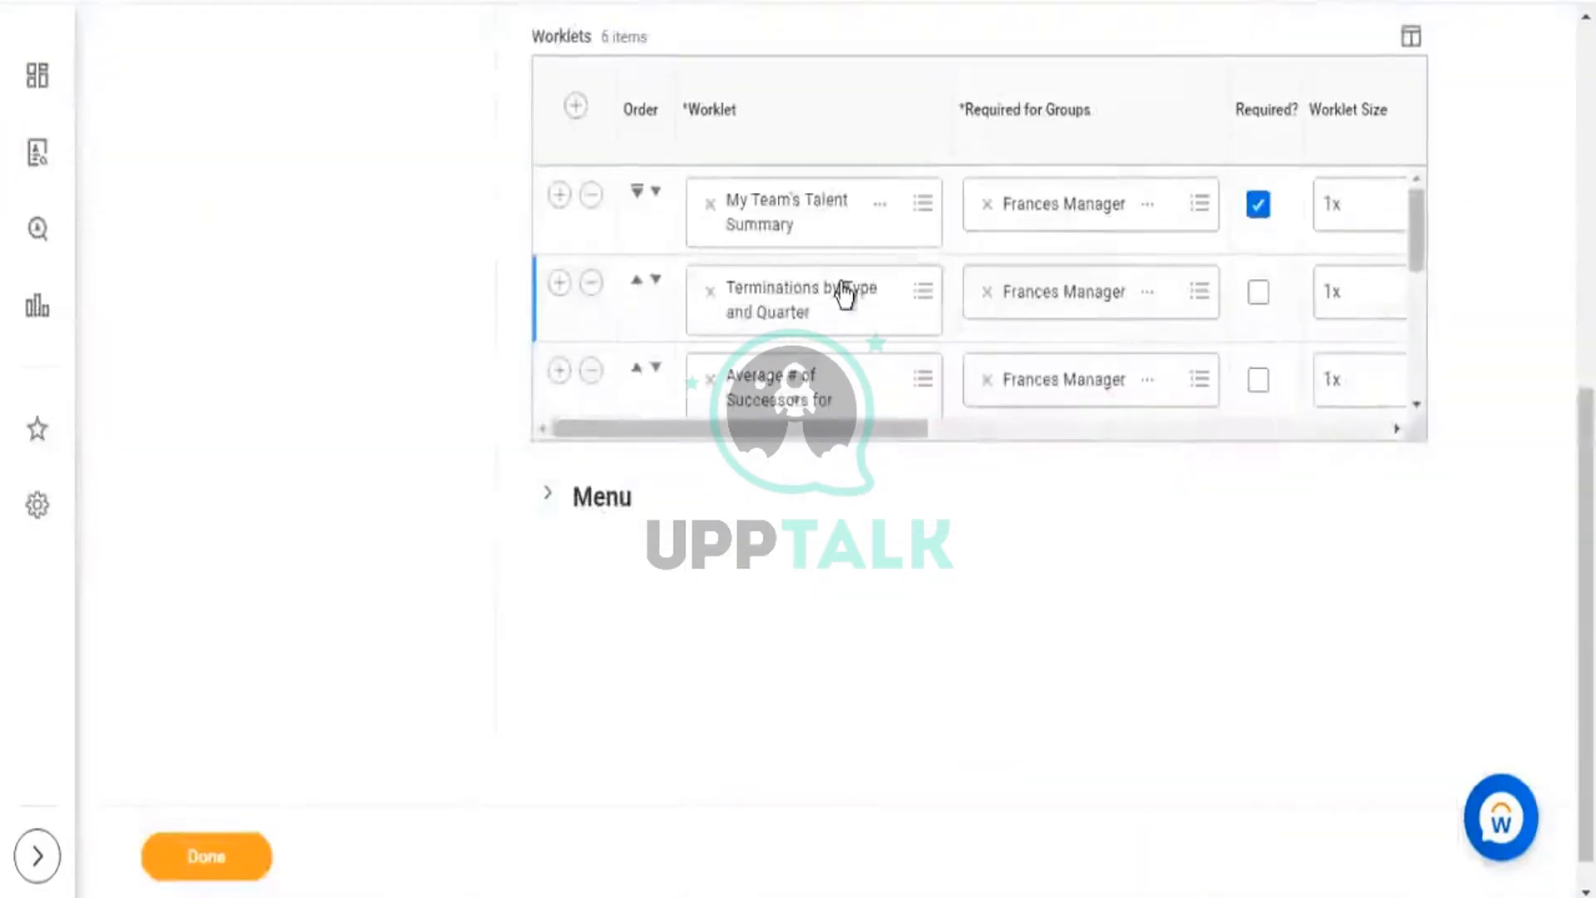
{"action": "scroll", "coordinate": [831, 316], "scroll_direction": "down", "scroll_amount": 3}
{"action": "scroll", "coordinate": [794, 366], "scroll_direction": "down", "scroll_amount": 2}
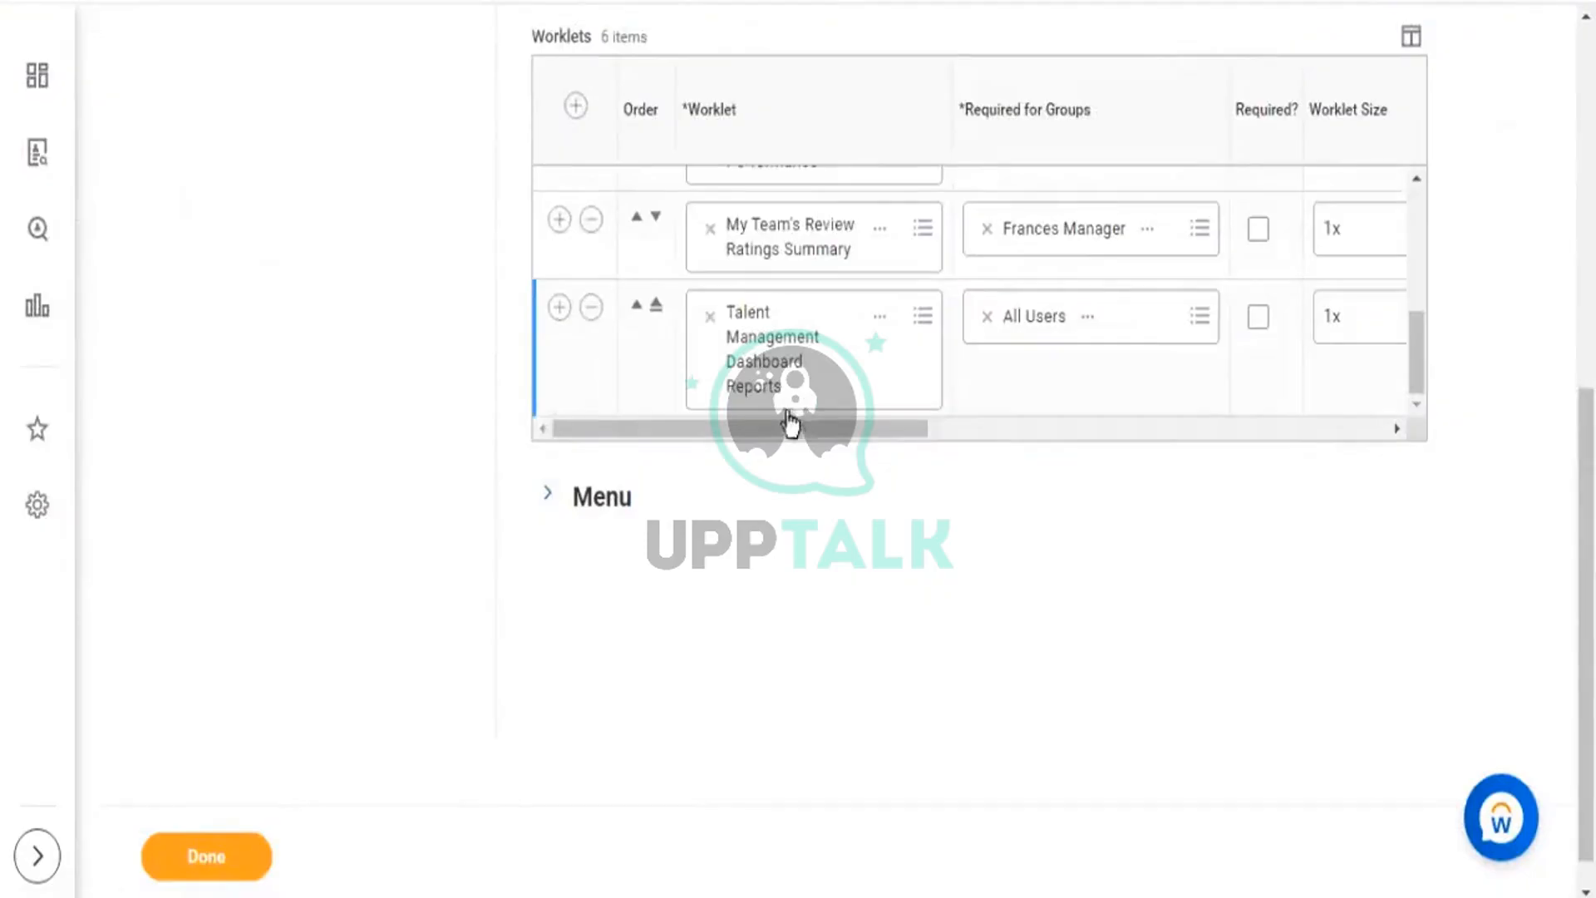
{"action": "left_click_drag", "start_coordinate": [769, 429], "coordinate": [806, 434]}
{"action": "scroll", "coordinate": [1020, 326], "scroll_direction": "up", "scroll_amount": 5}
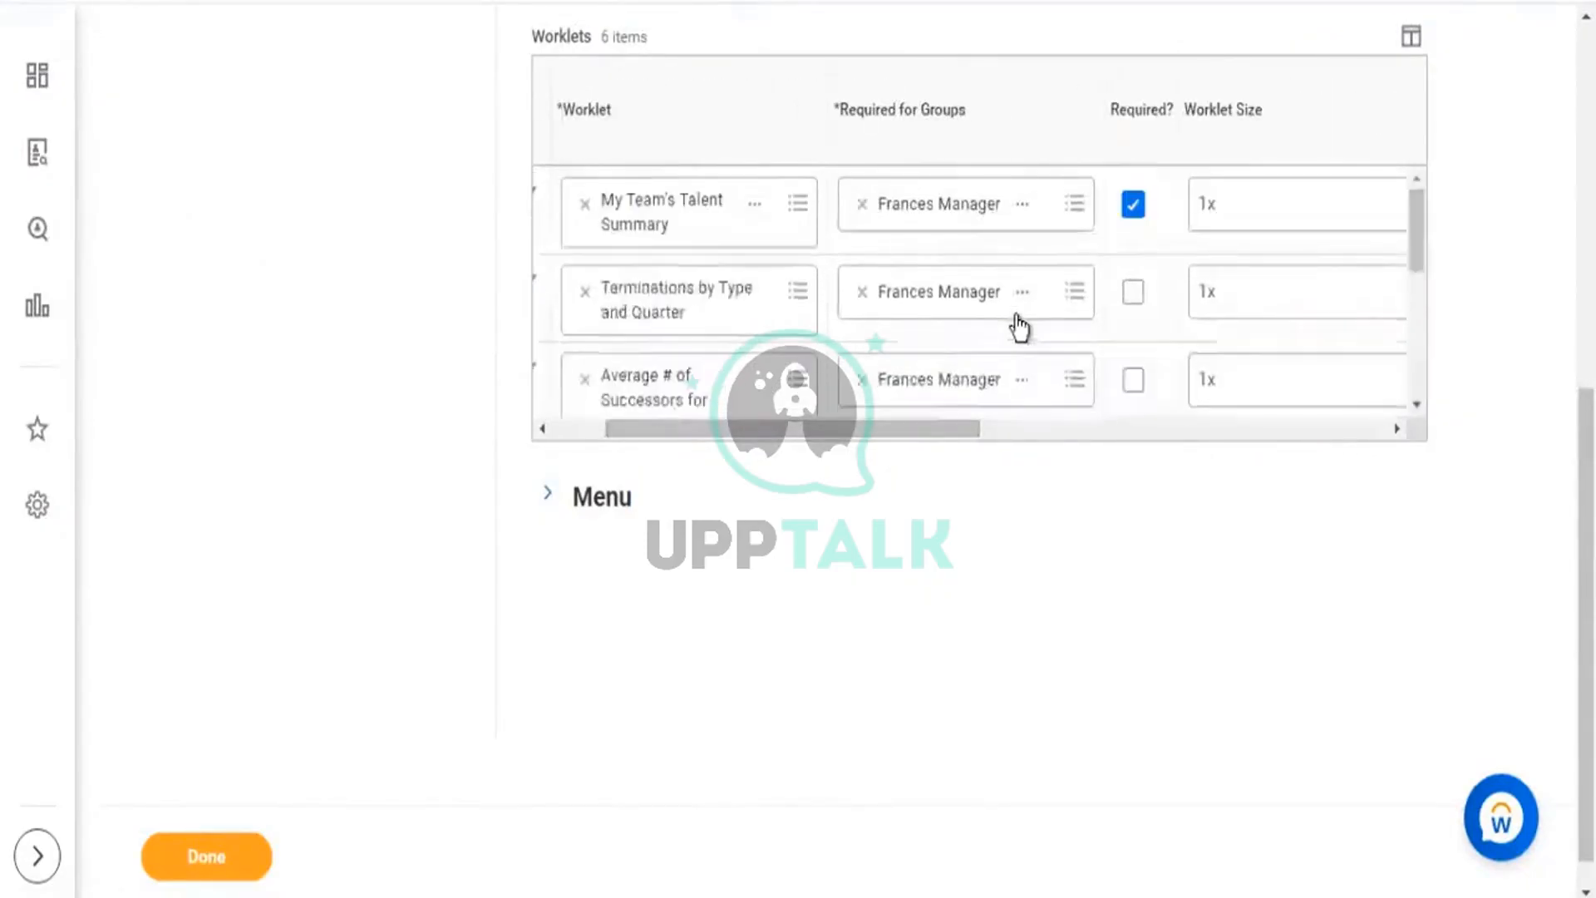
{"action": "scroll", "coordinate": [1021, 326], "scroll_direction": "up", "scroll_amount": 3}
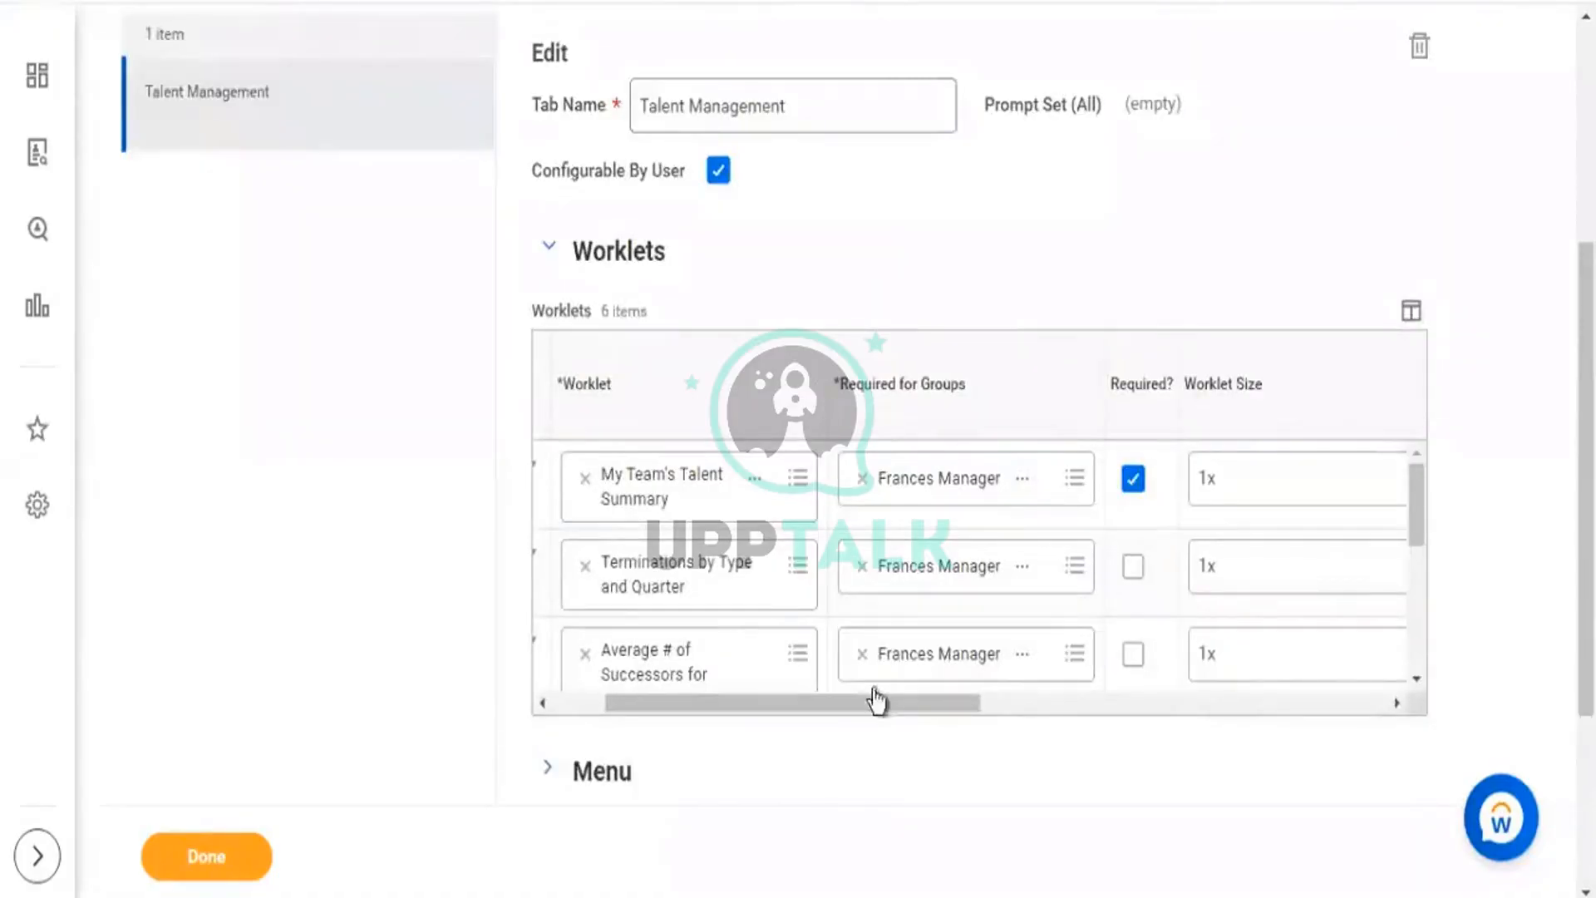
Scan the six worklets' required groups and sizes across the table's columns.
{"action": "left_click_drag", "start_coordinate": [873, 696], "coordinate": [688, 701]}
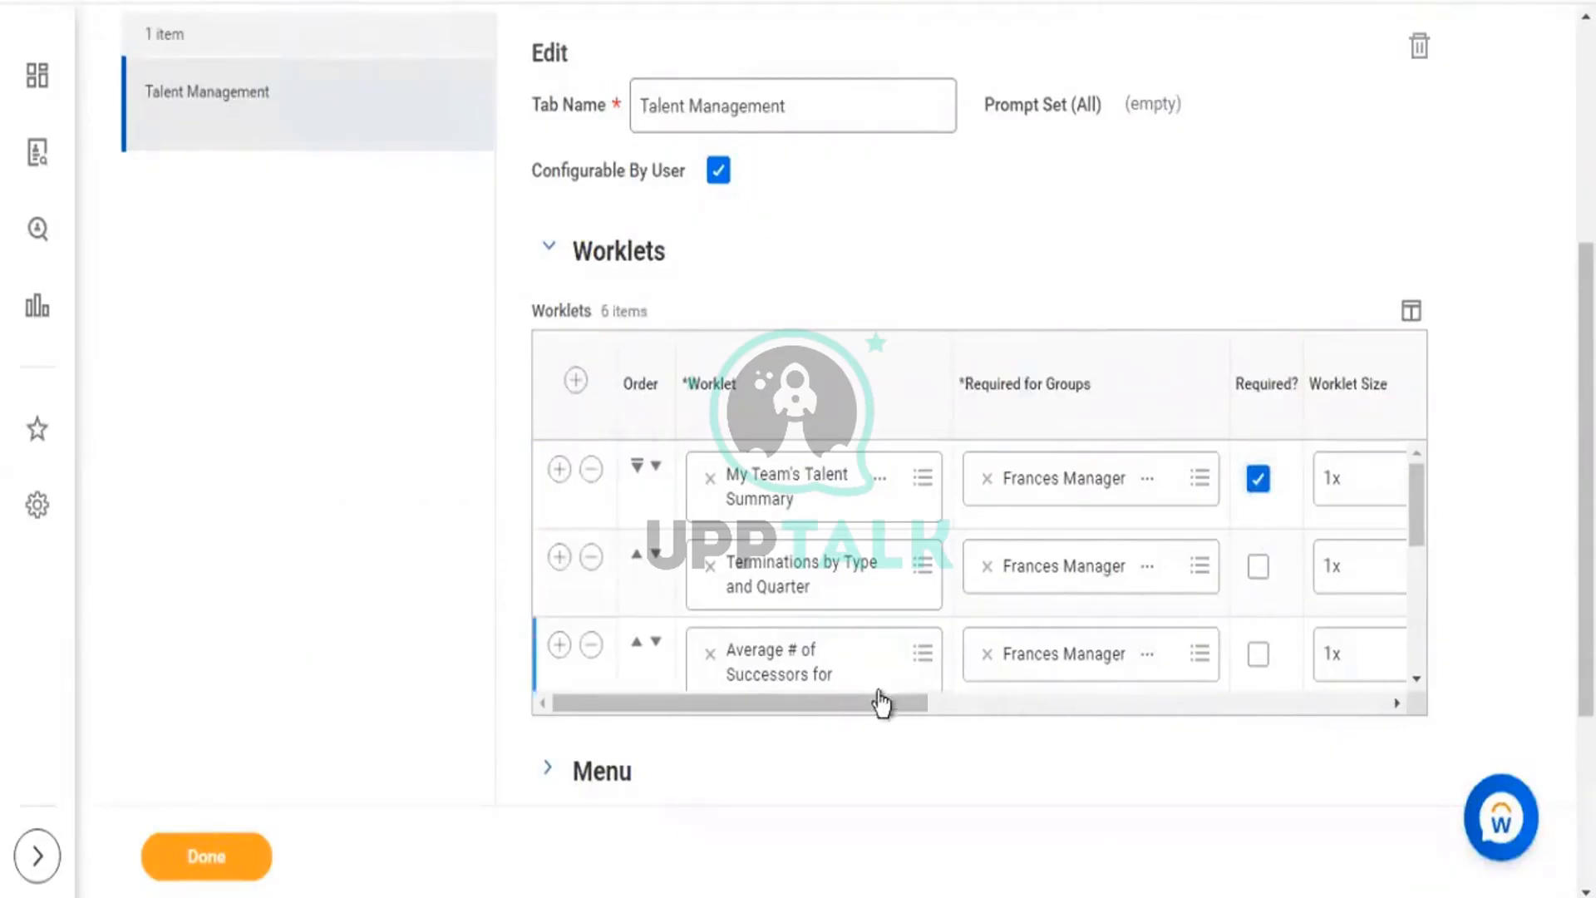
{"action": "left_click_drag", "start_coordinate": [870, 701], "coordinate": [1061, 745]}
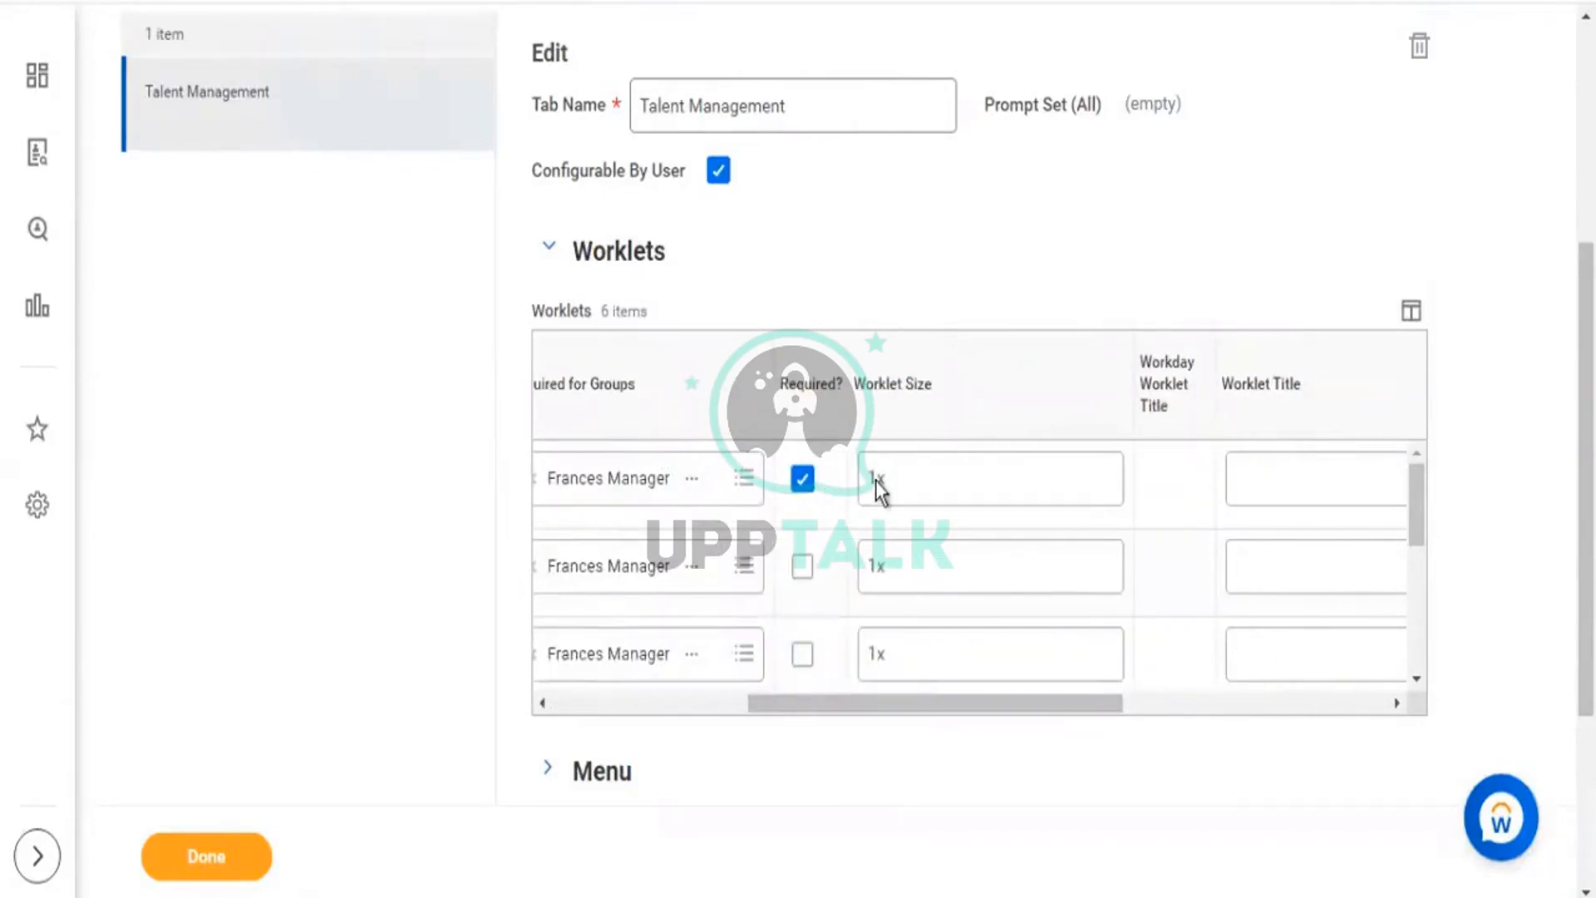
{"action": "left_click_drag", "start_coordinate": [1074, 711], "coordinate": [1343, 735]}
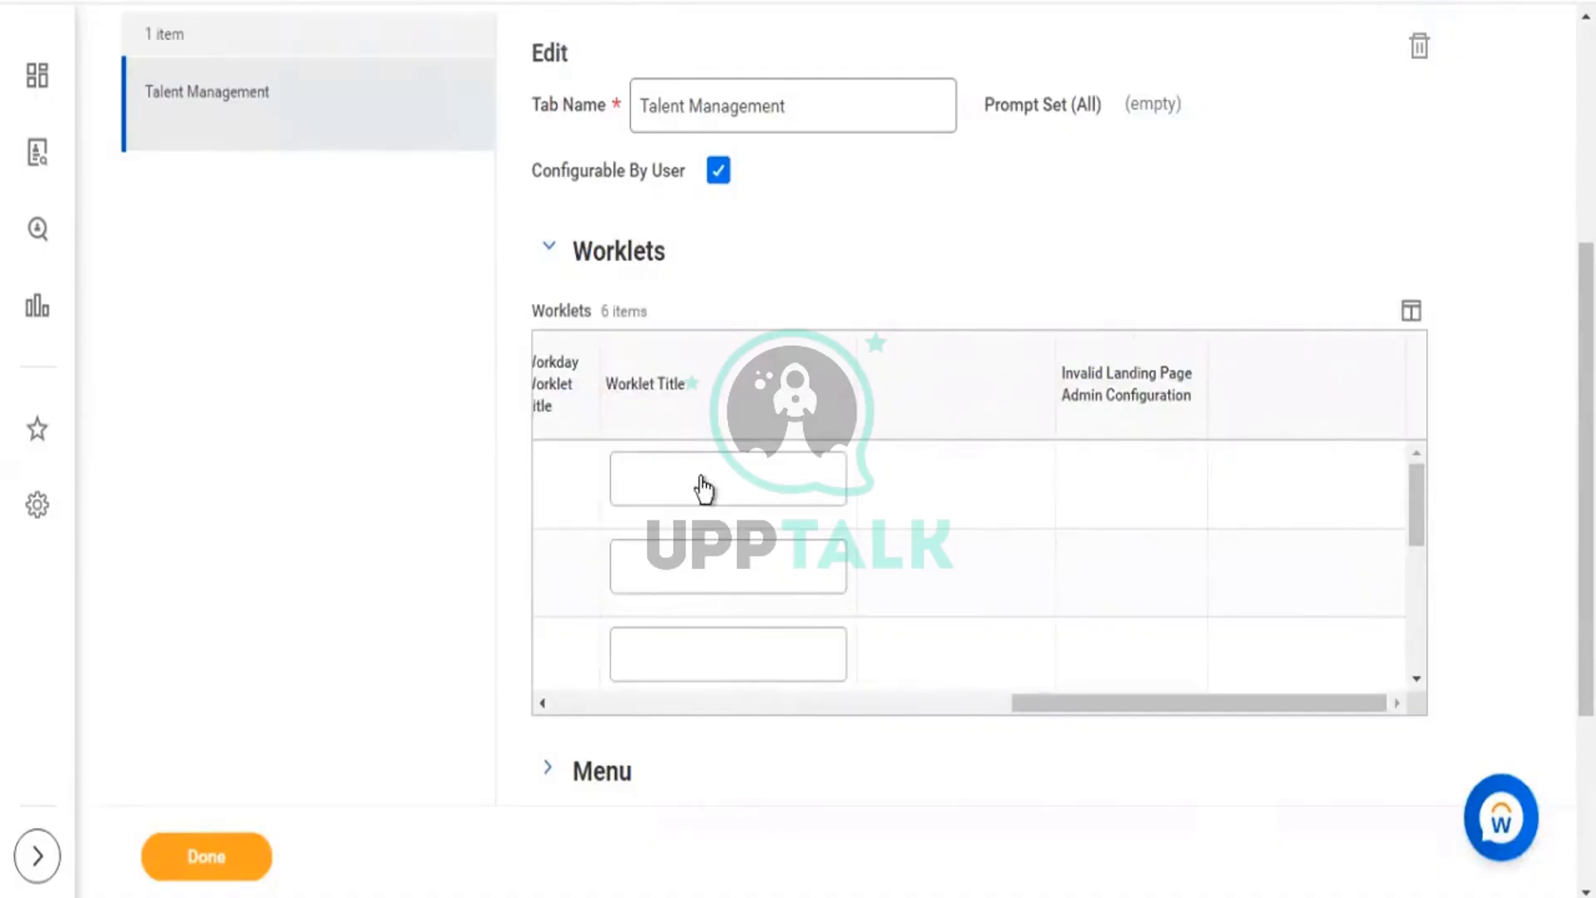
{"action": "left_click", "coordinate": [702, 477]}
{"action": "left_click_drag", "start_coordinate": [1050, 705], "coordinate": [542, 711]}
{"action": "scroll", "coordinate": [766, 328], "scroll_direction": "down", "scroll_amount": 5}
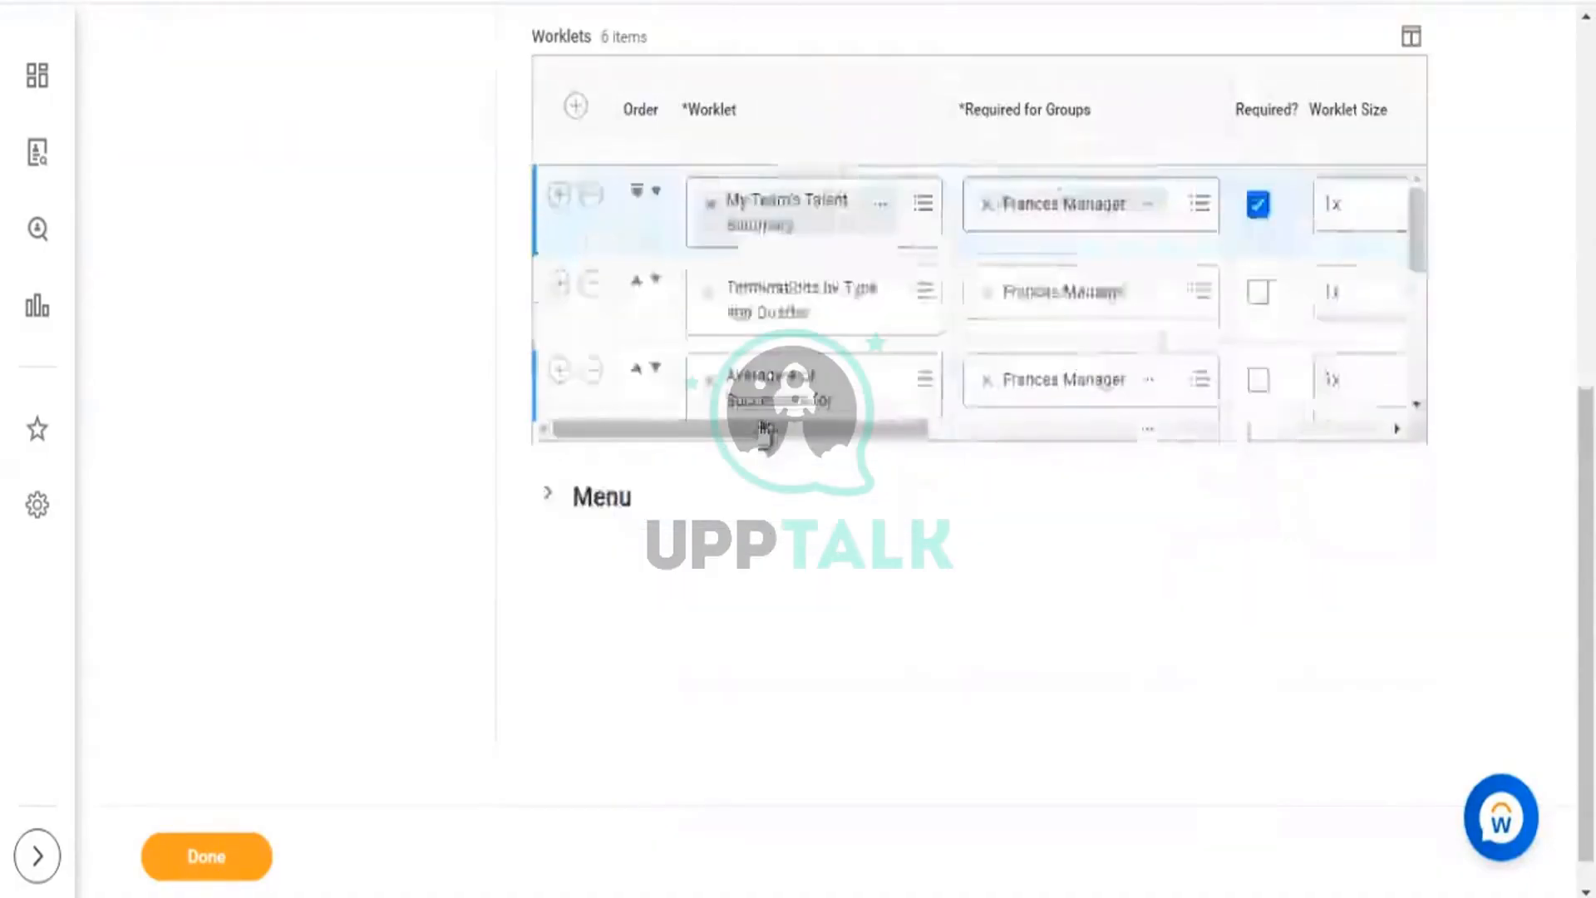
{"action": "scroll", "coordinate": [794, 327], "scroll_direction": "down", "scroll_amount": 3}
{"action": "scroll", "coordinate": [796, 328], "scroll_direction": "down", "scroll_amount": 1}
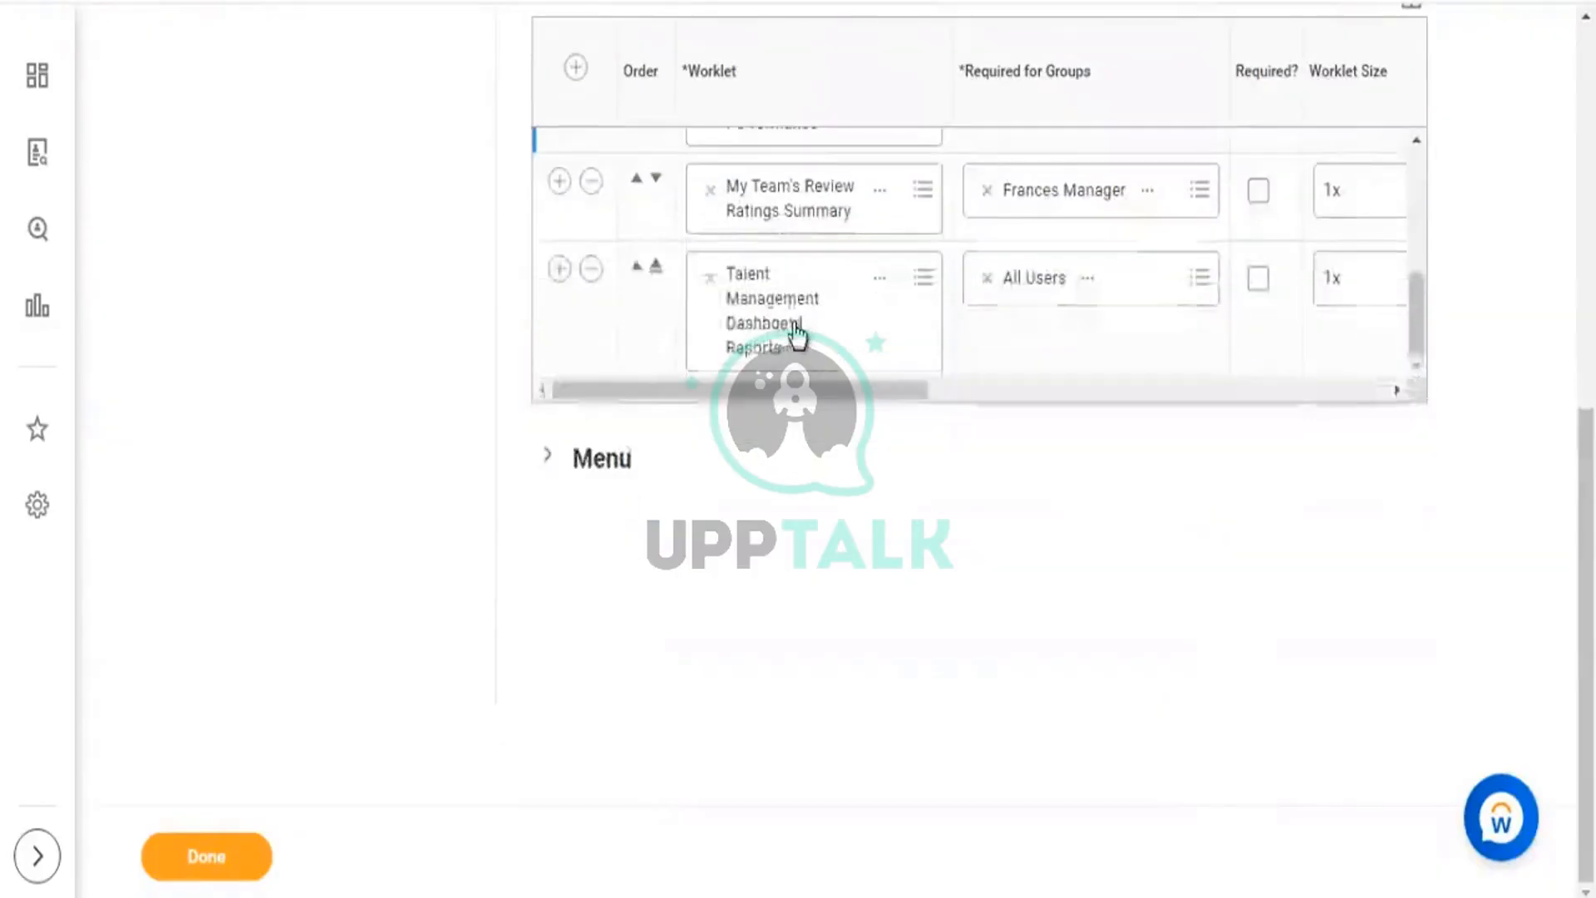
{"action": "scroll", "coordinate": [798, 340], "scroll_direction": "up", "scroll_amount": 5}
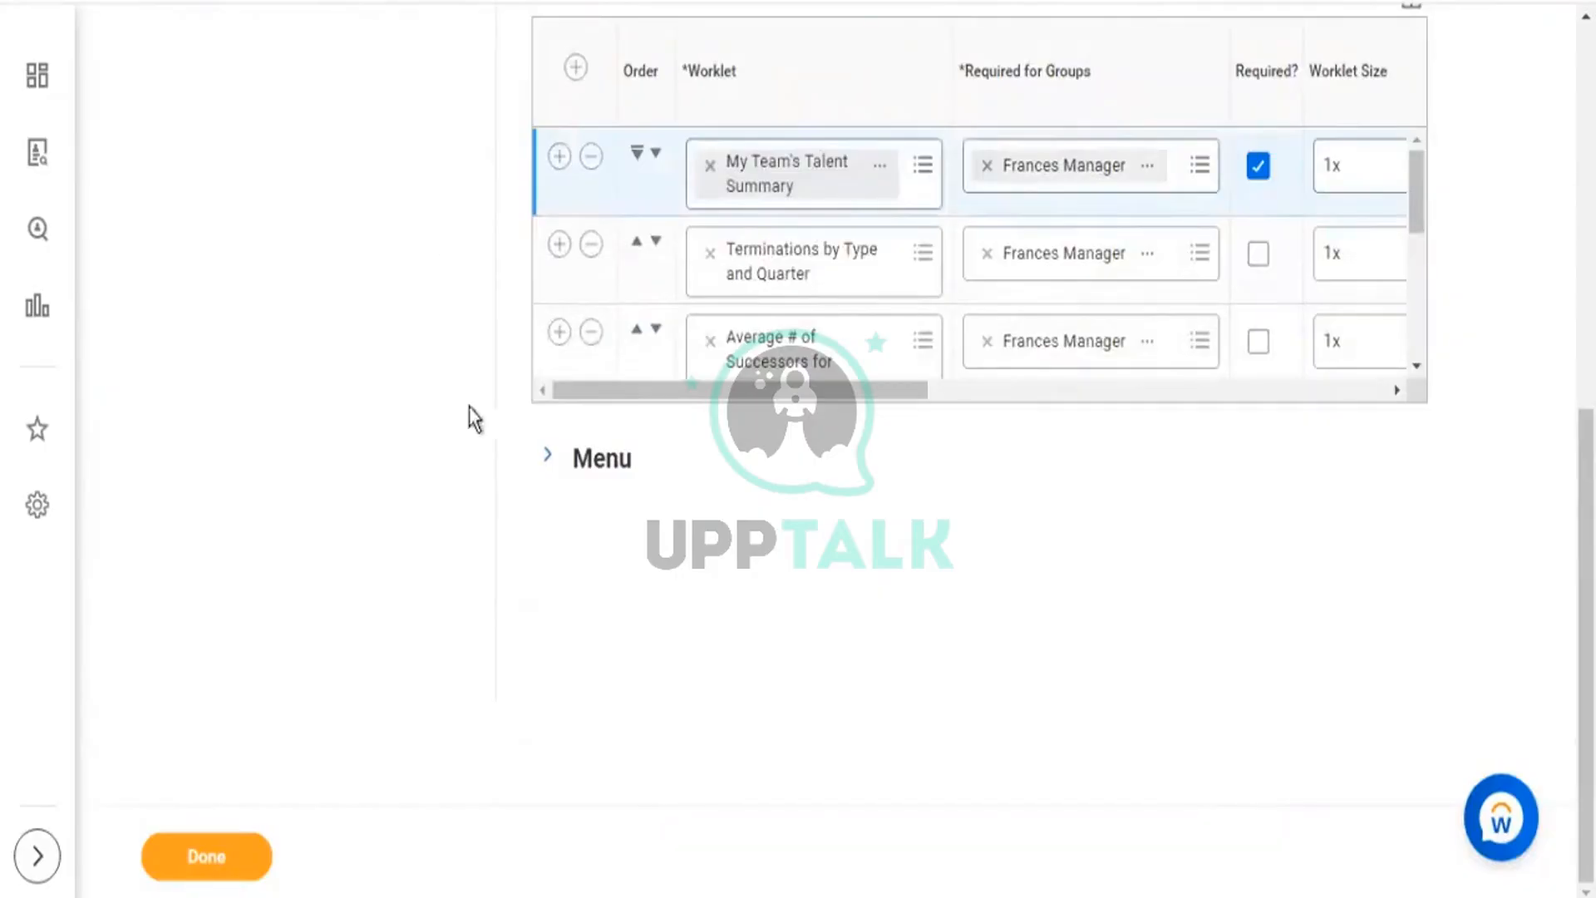
{"action": "left_click", "coordinate": [544, 459]}
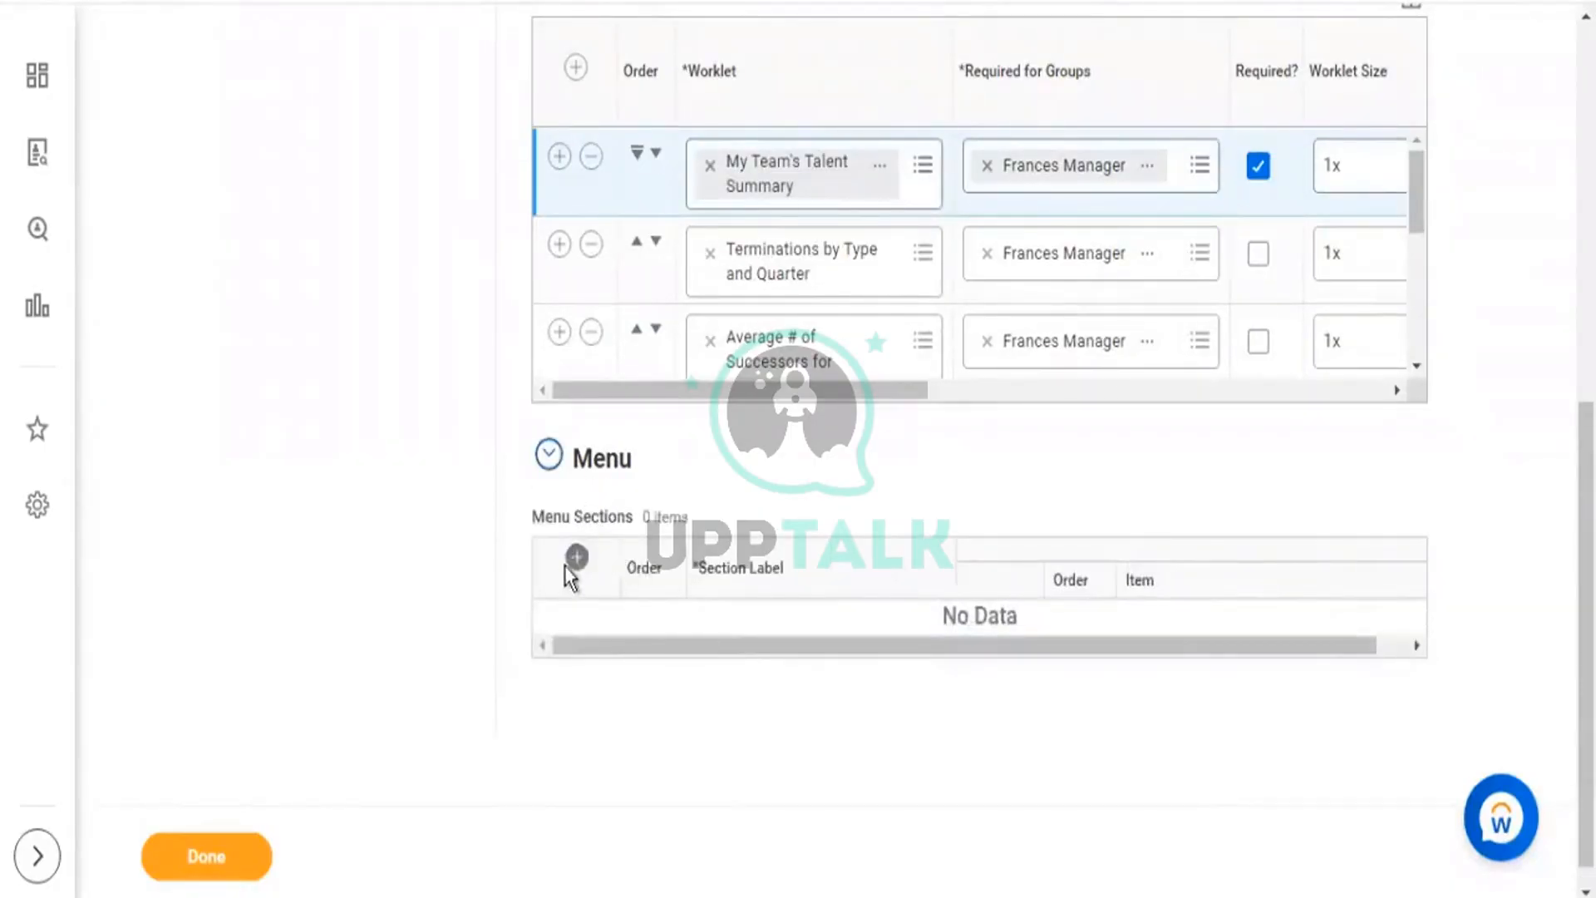
Add a menu section labelled 'Report' with an empty item row awaiting a task.
{"action": "left_click", "coordinate": [575, 558]}
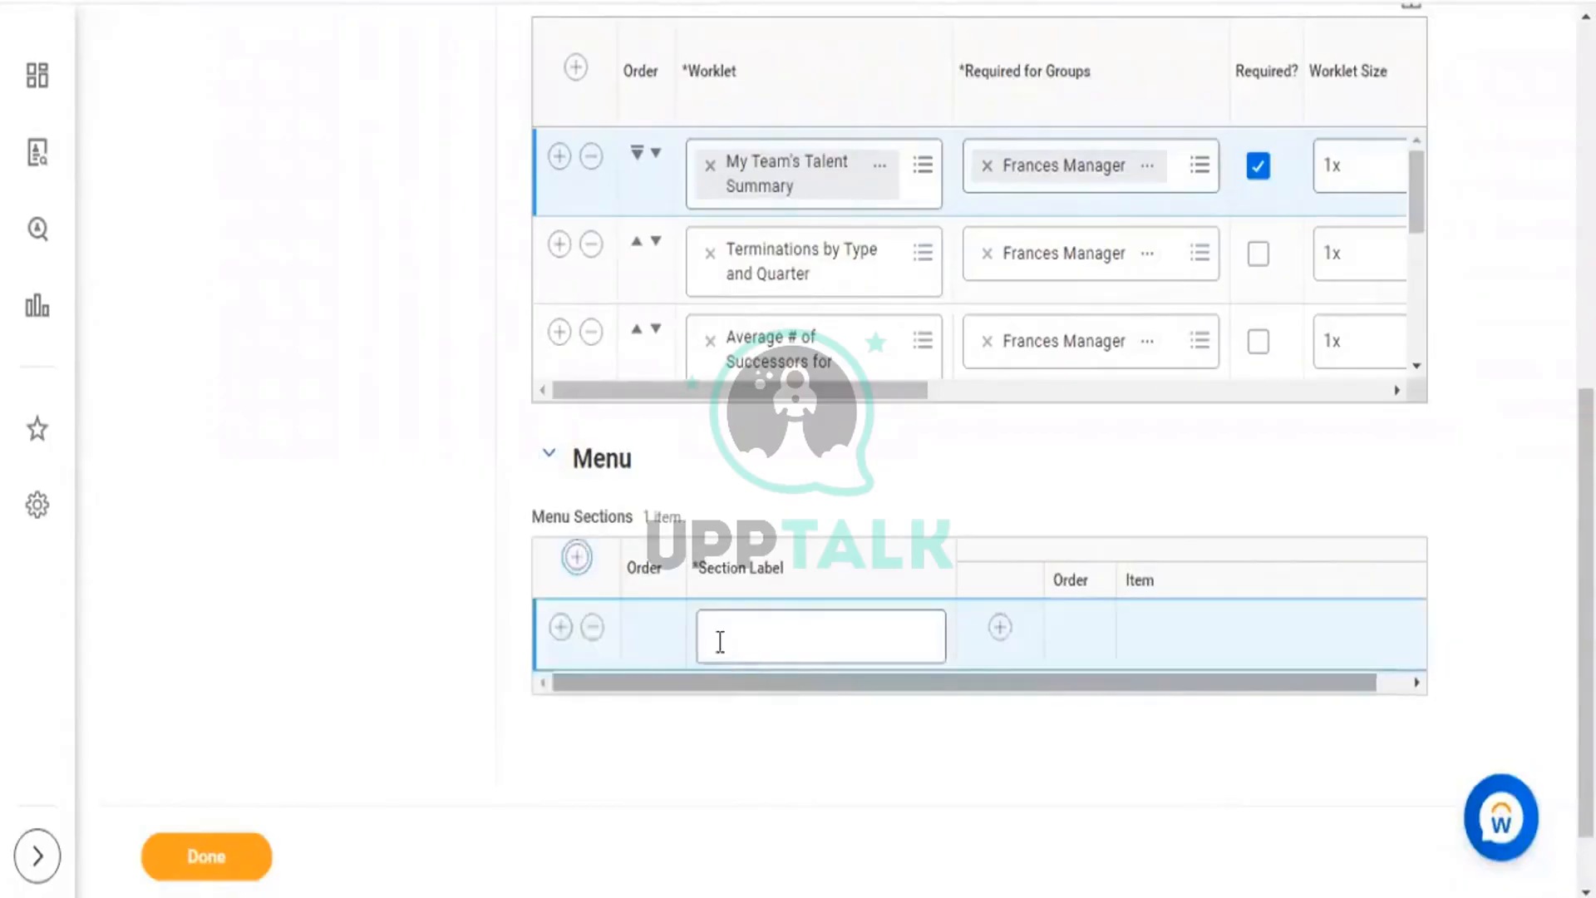
{"action": "left_click", "coordinate": [722, 640]}
{"action": "type", "text": "Report"}
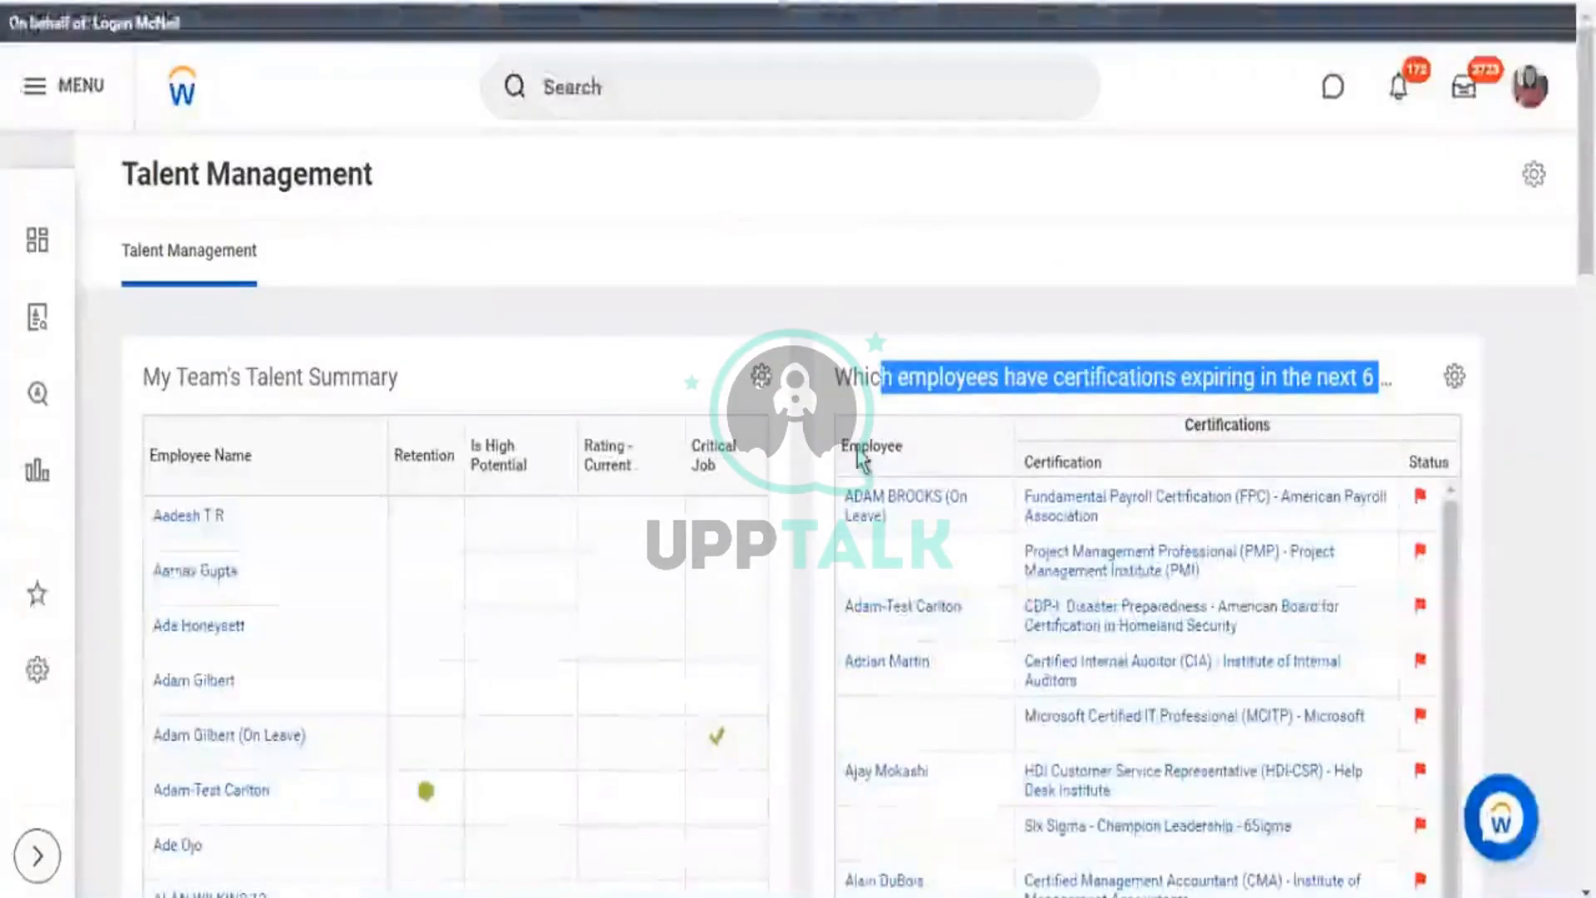
{"action": "scroll", "coordinate": [864, 466], "scroll_direction": "down", "scroll_amount": 15}
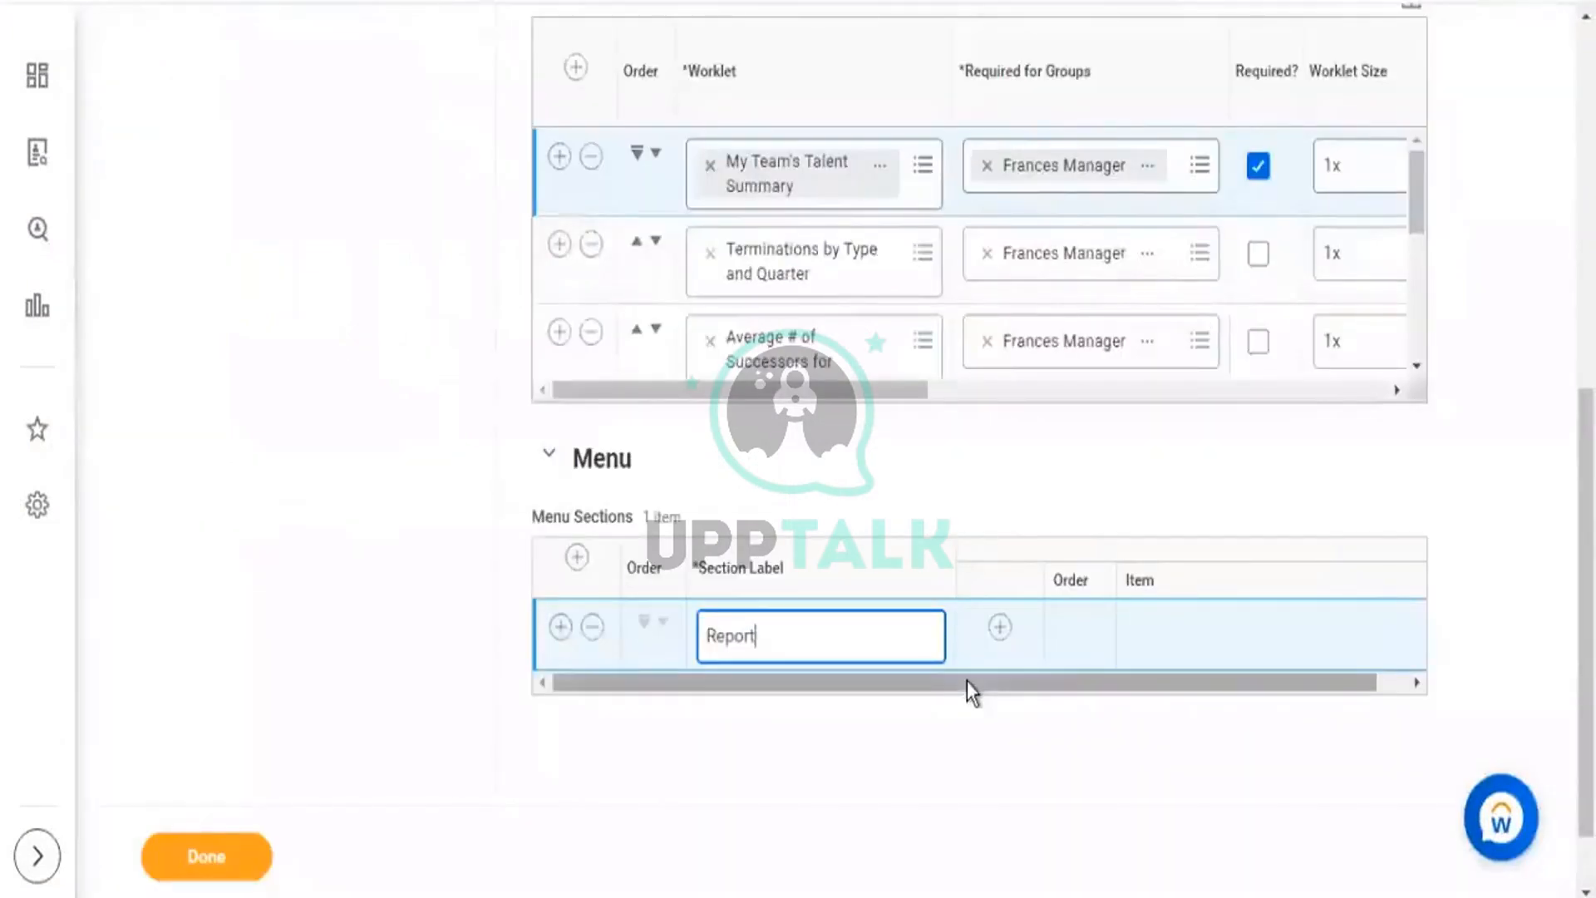
{"action": "left_click_drag", "start_coordinate": [966, 681], "coordinate": [1096, 695]}
{"action": "left_click", "coordinate": [967, 627]}
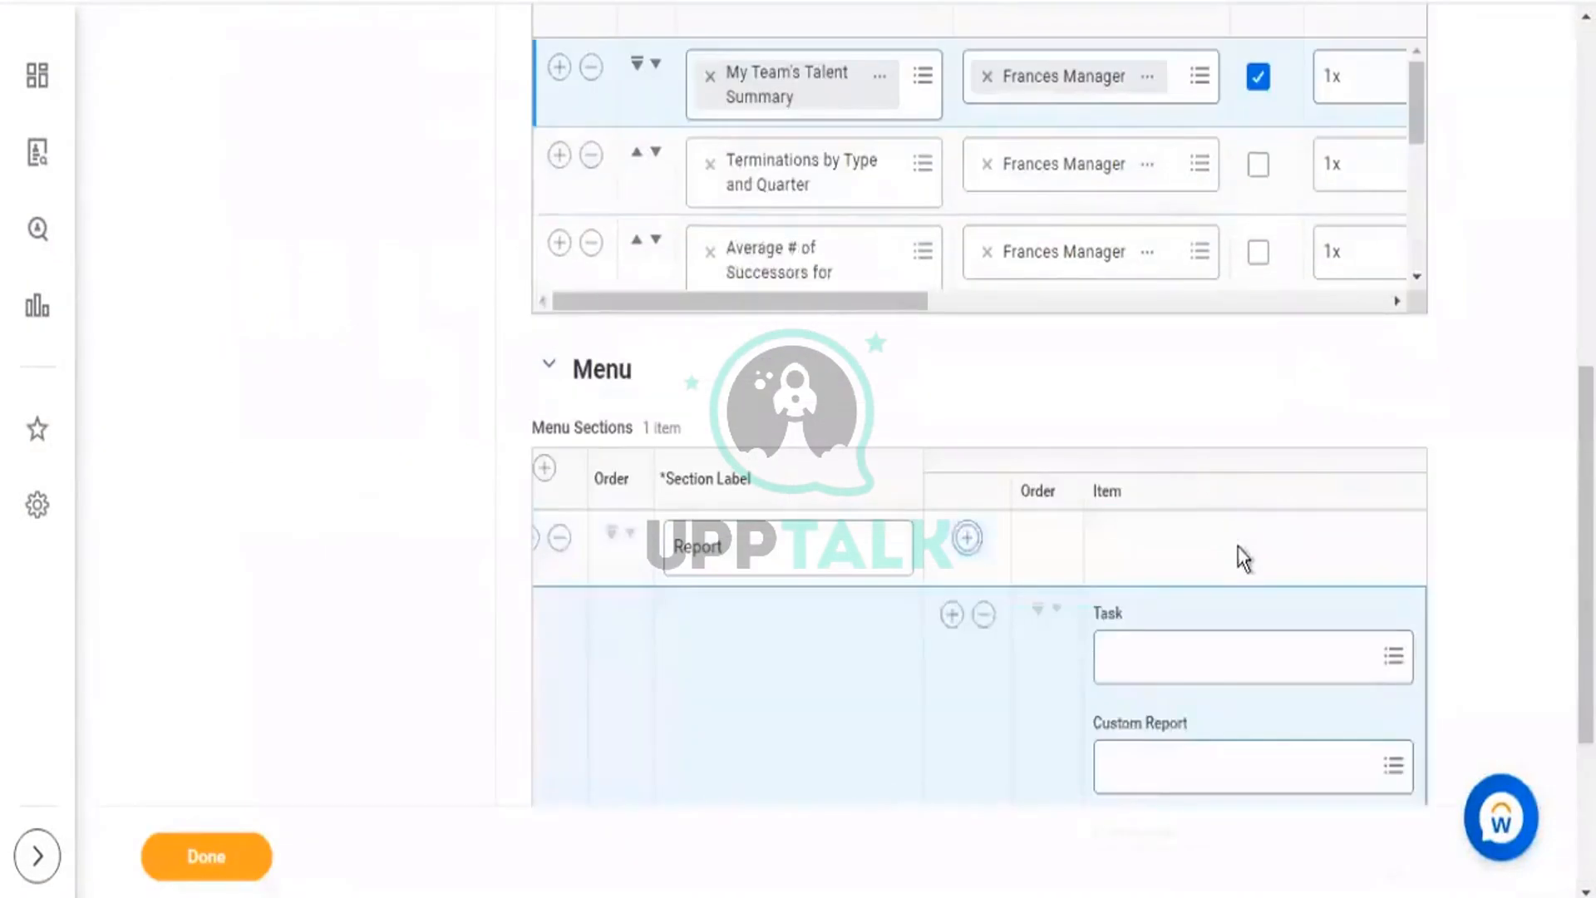
{"action": "scroll", "coordinate": [1238, 546], "scroll_direction": "down", "scroll_amount": 3}
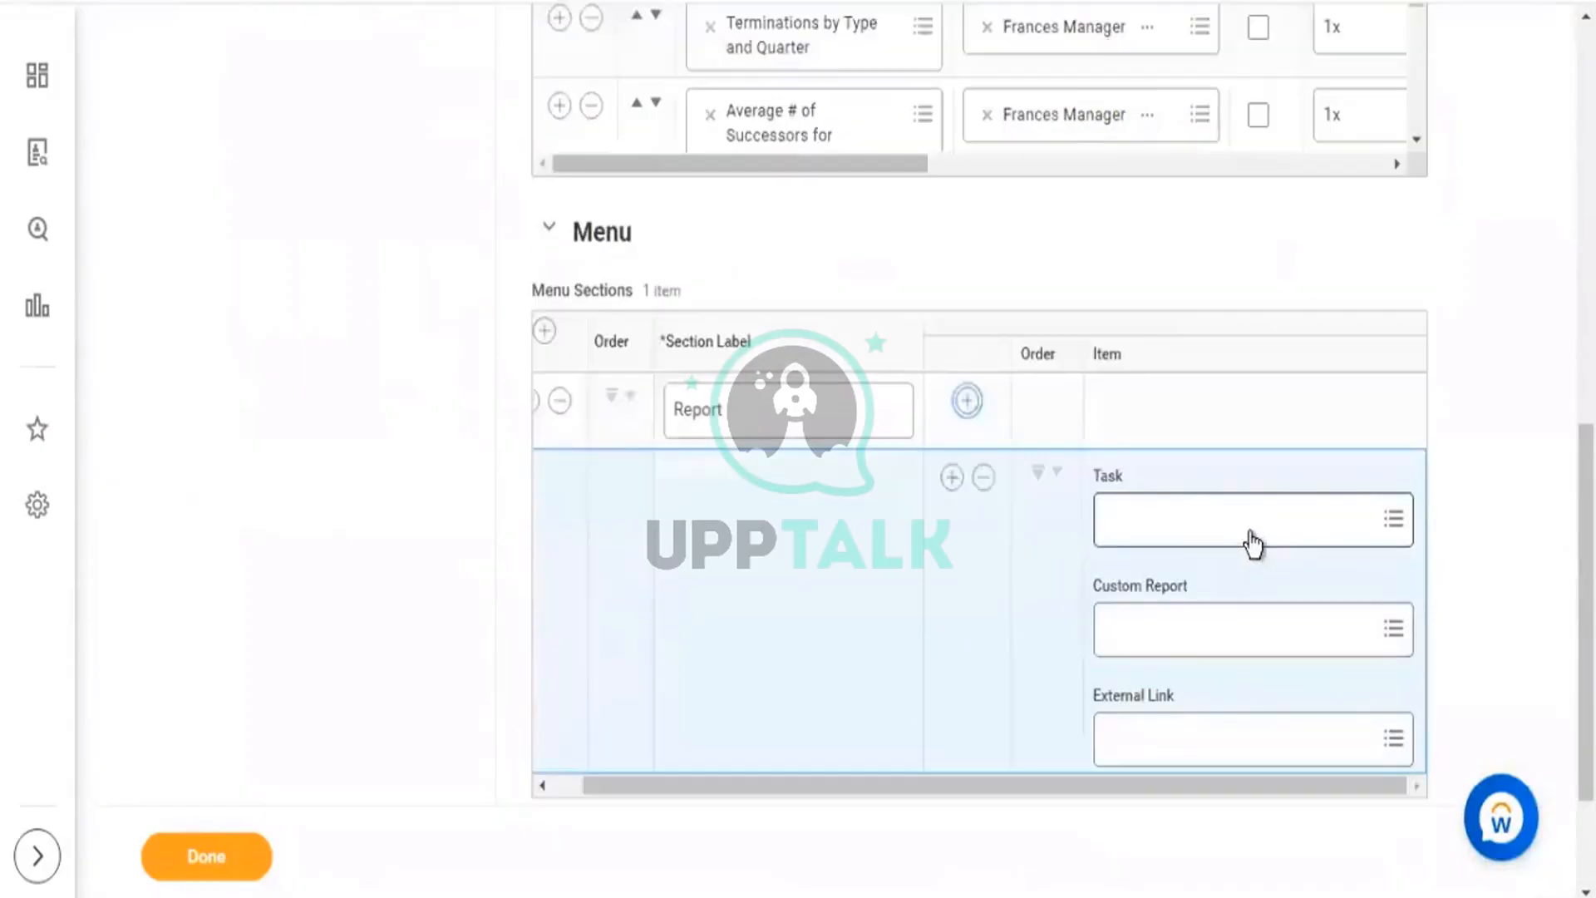
{"action": "left_click", "coordinate": [1187, 522]}
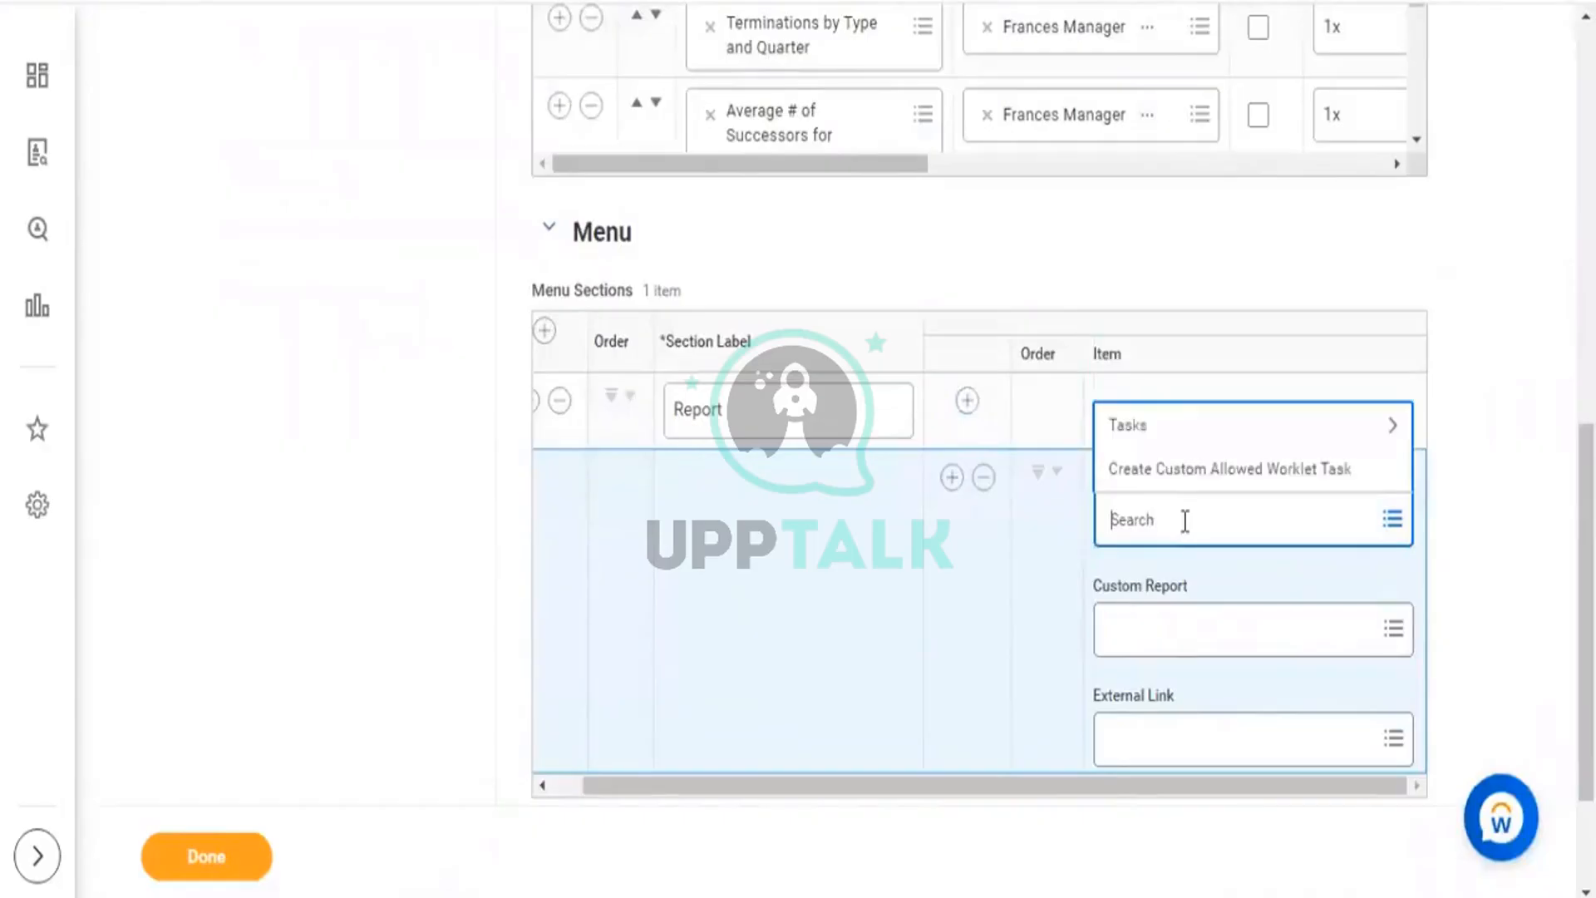
Set Create Supervisory Organization as the Report item's custom allowed worklet task.
{"action": "left_click", "coordinate": [1289, 483]}
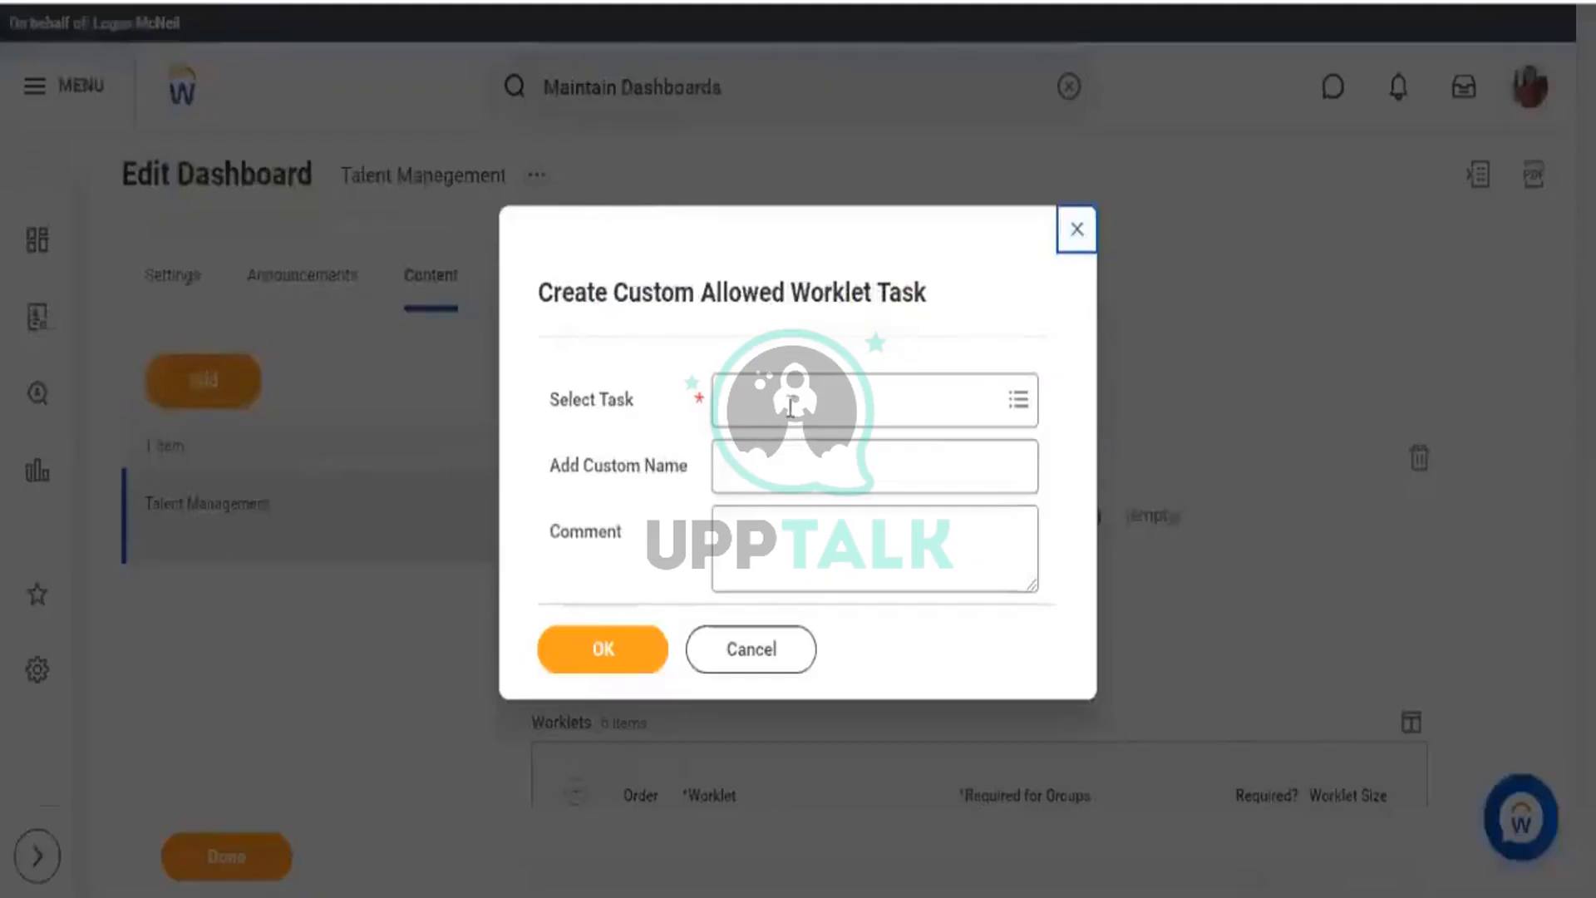
{"action": "left_click", "coordinate": [790, 407]}
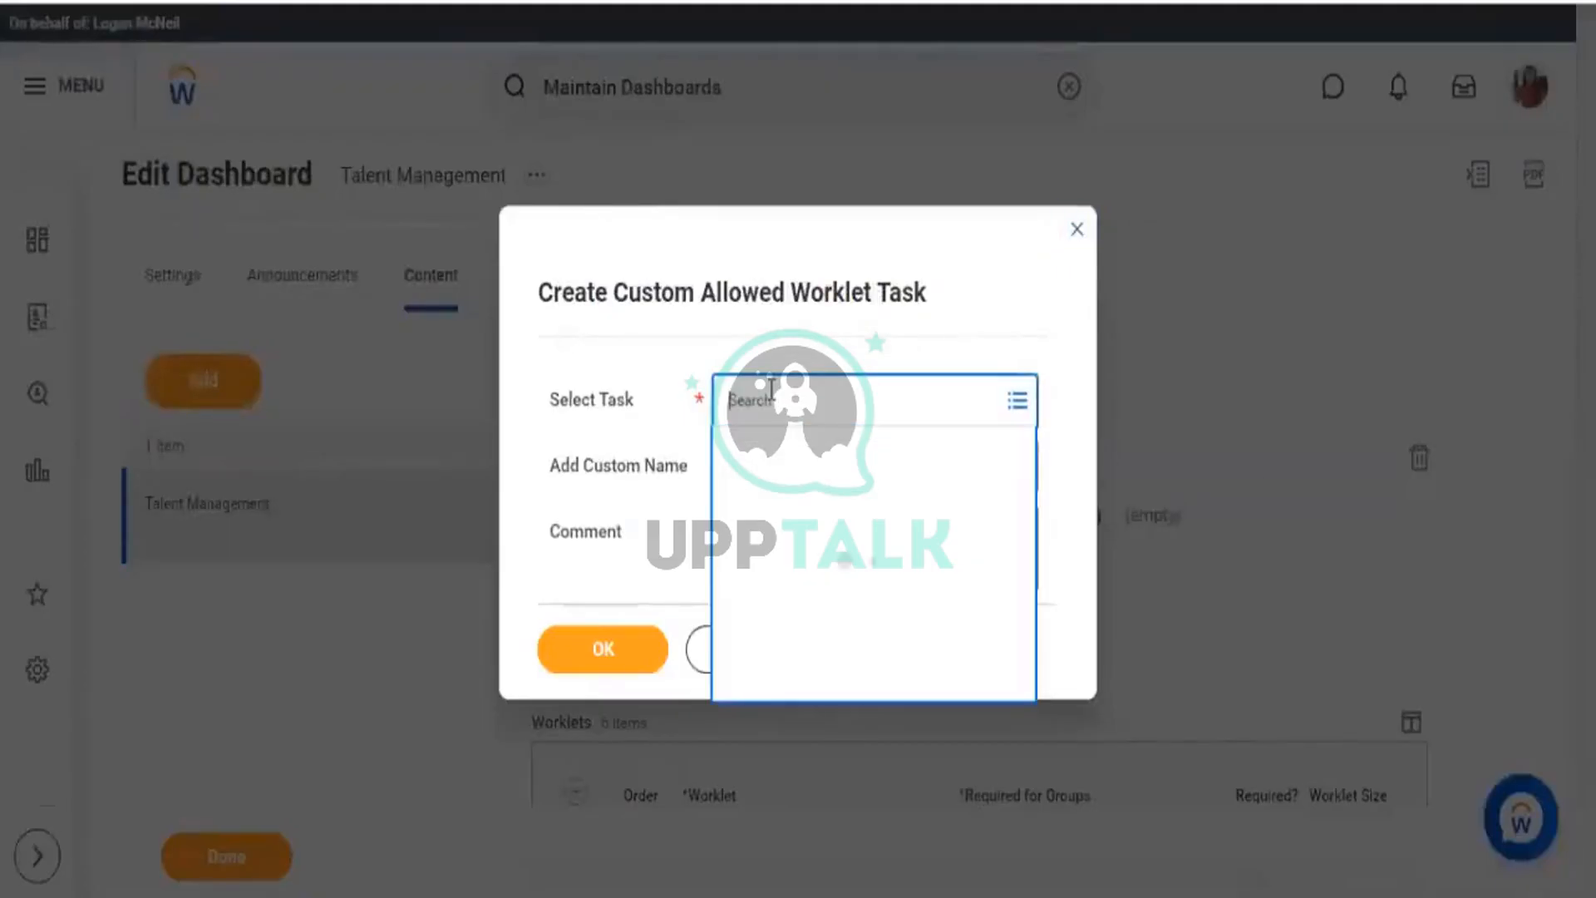
{"action": "type", "text": "create sup org"}
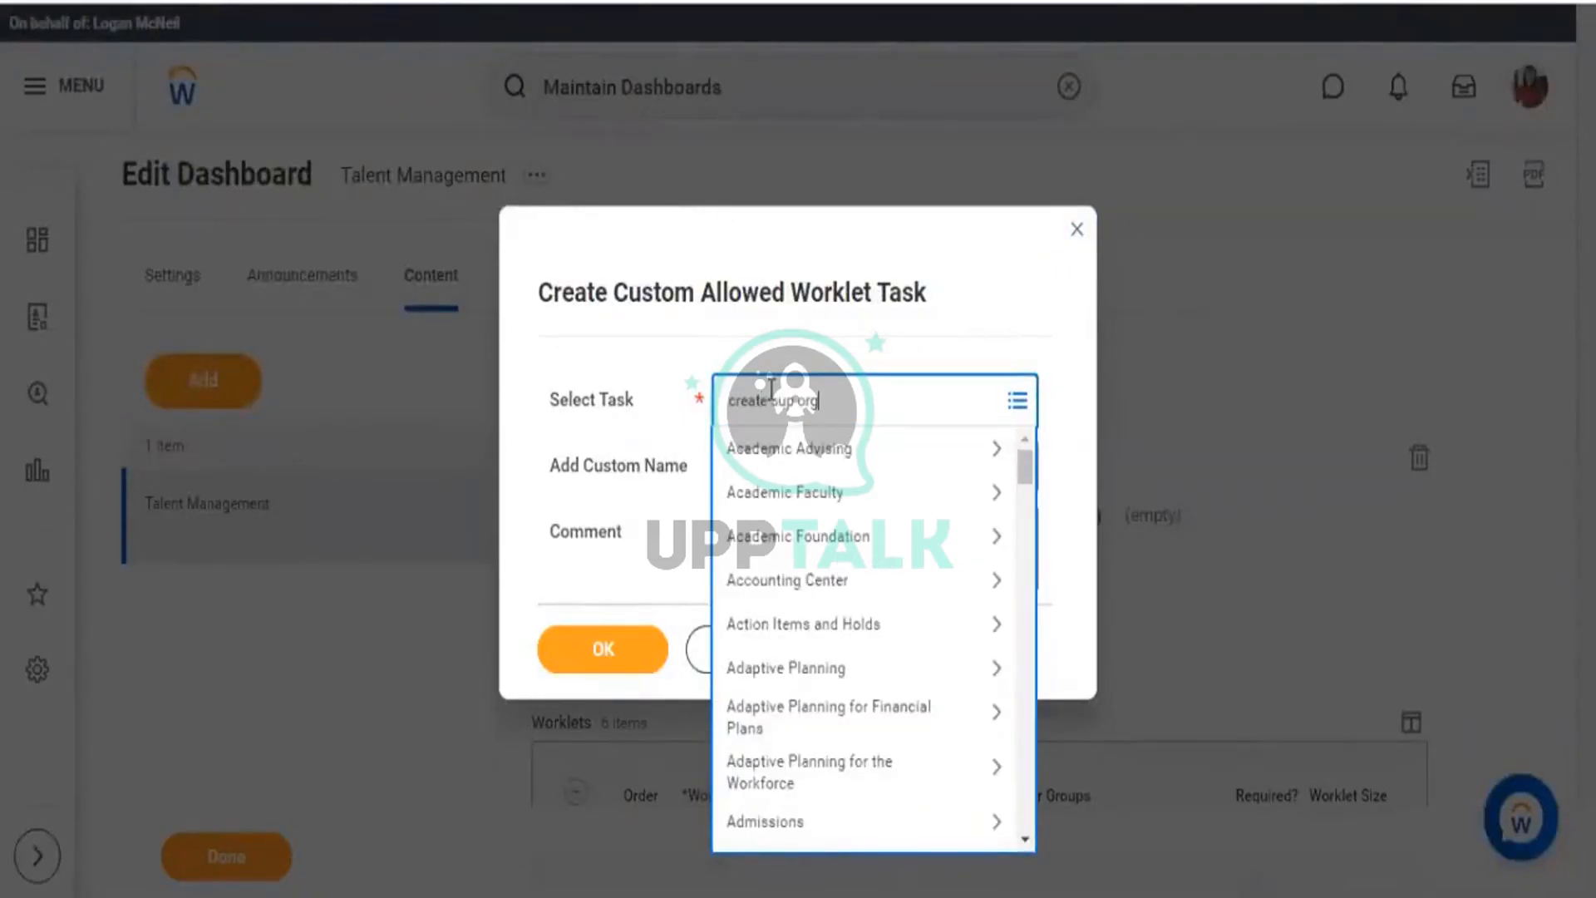
{"action": "key", "text": "Return"}
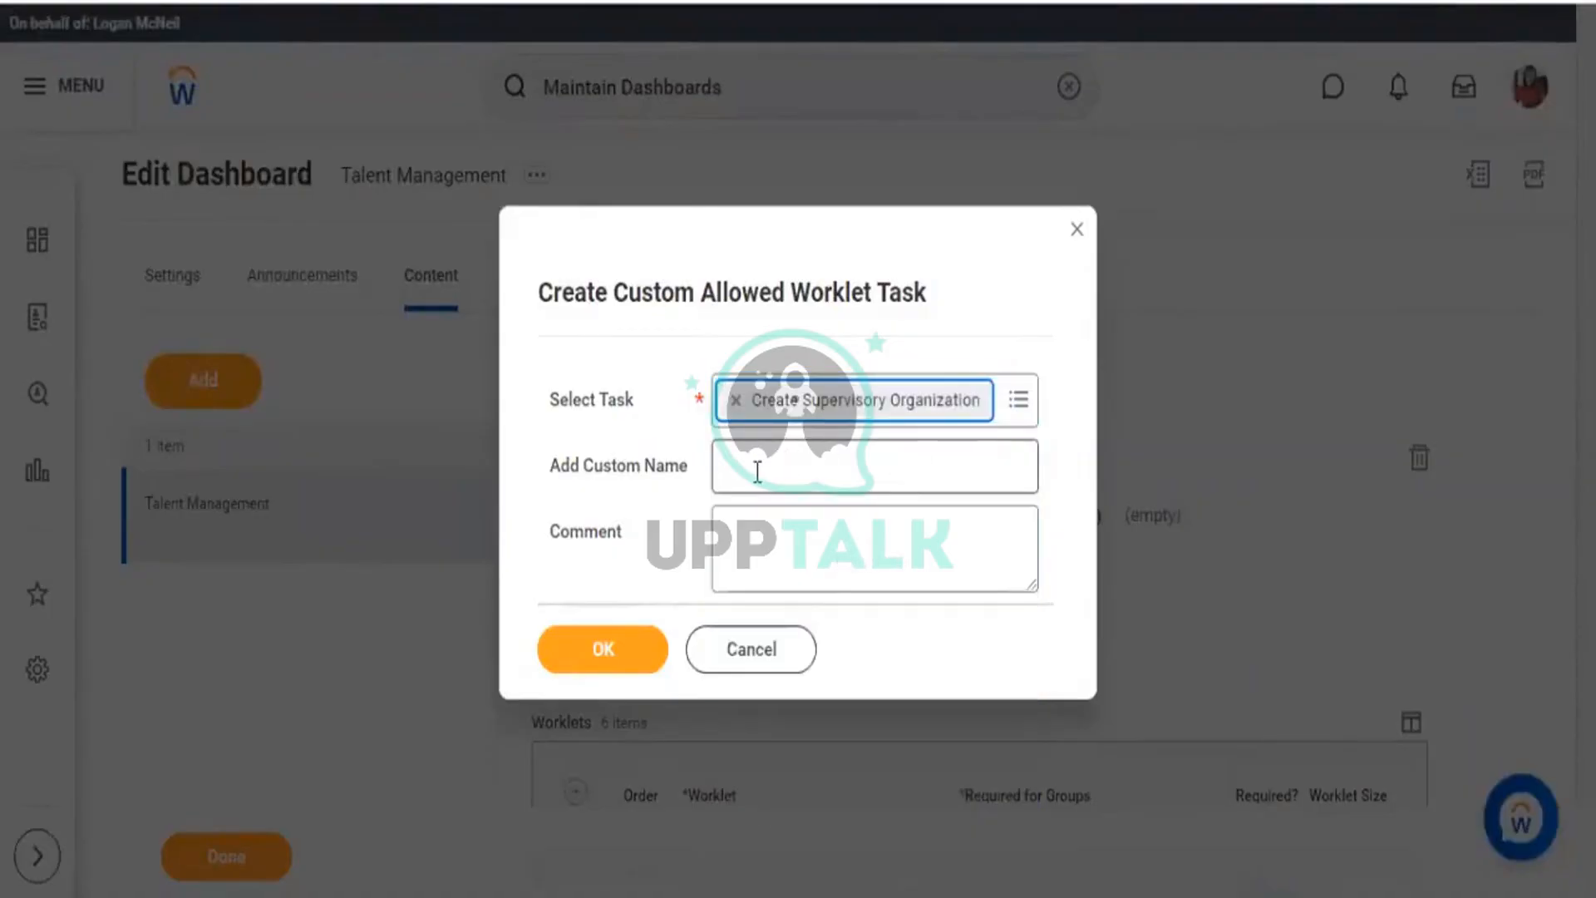
{"action": "left_click", "coordinate": [608, 665]}
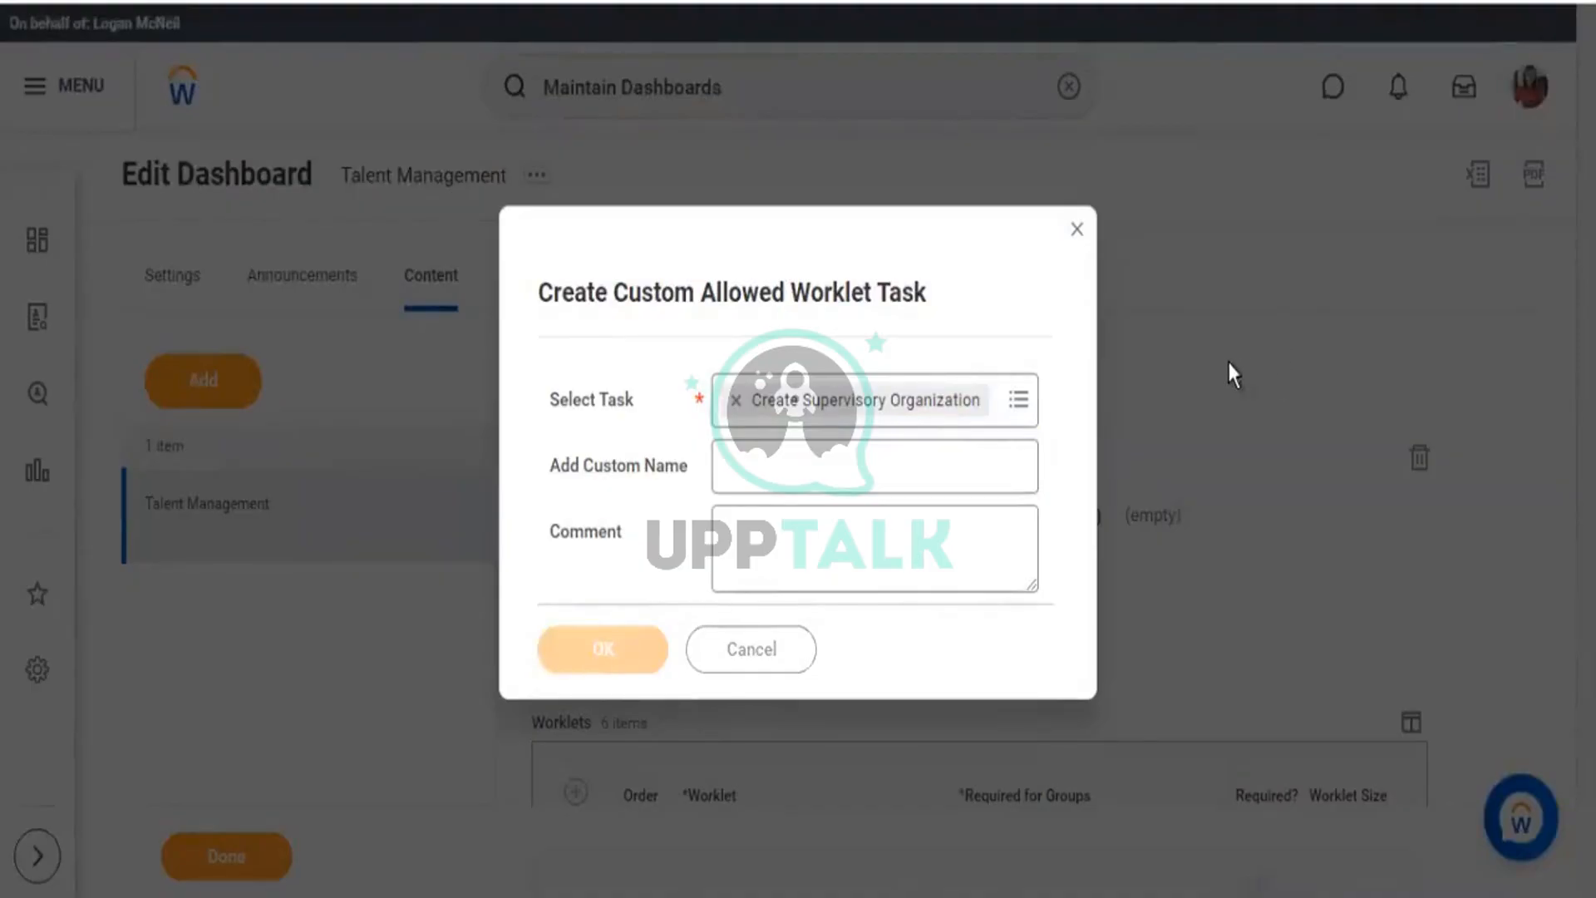
{"action": "scroll", "coordinate": [1227, 366], "scroll_direction": "down", "scroll_amount": 8}
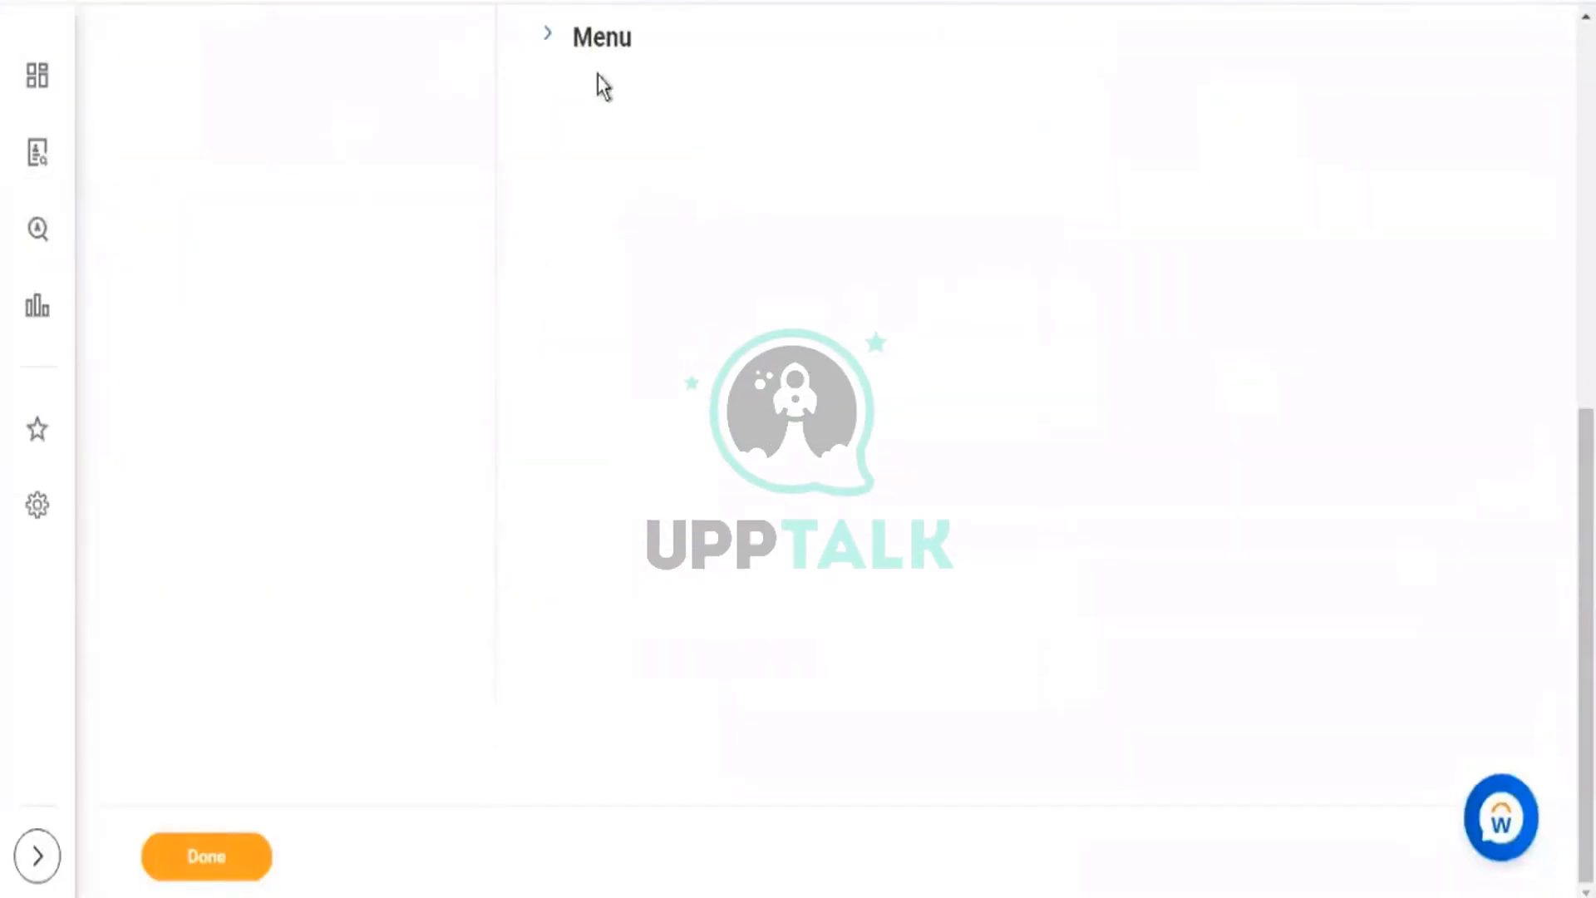
Add a Report menu row holding the custom allowed worklet task Assess My Team's Potential, found by searching 'potent'.
{"action": "left_click", "coordinate": [550, 39]}
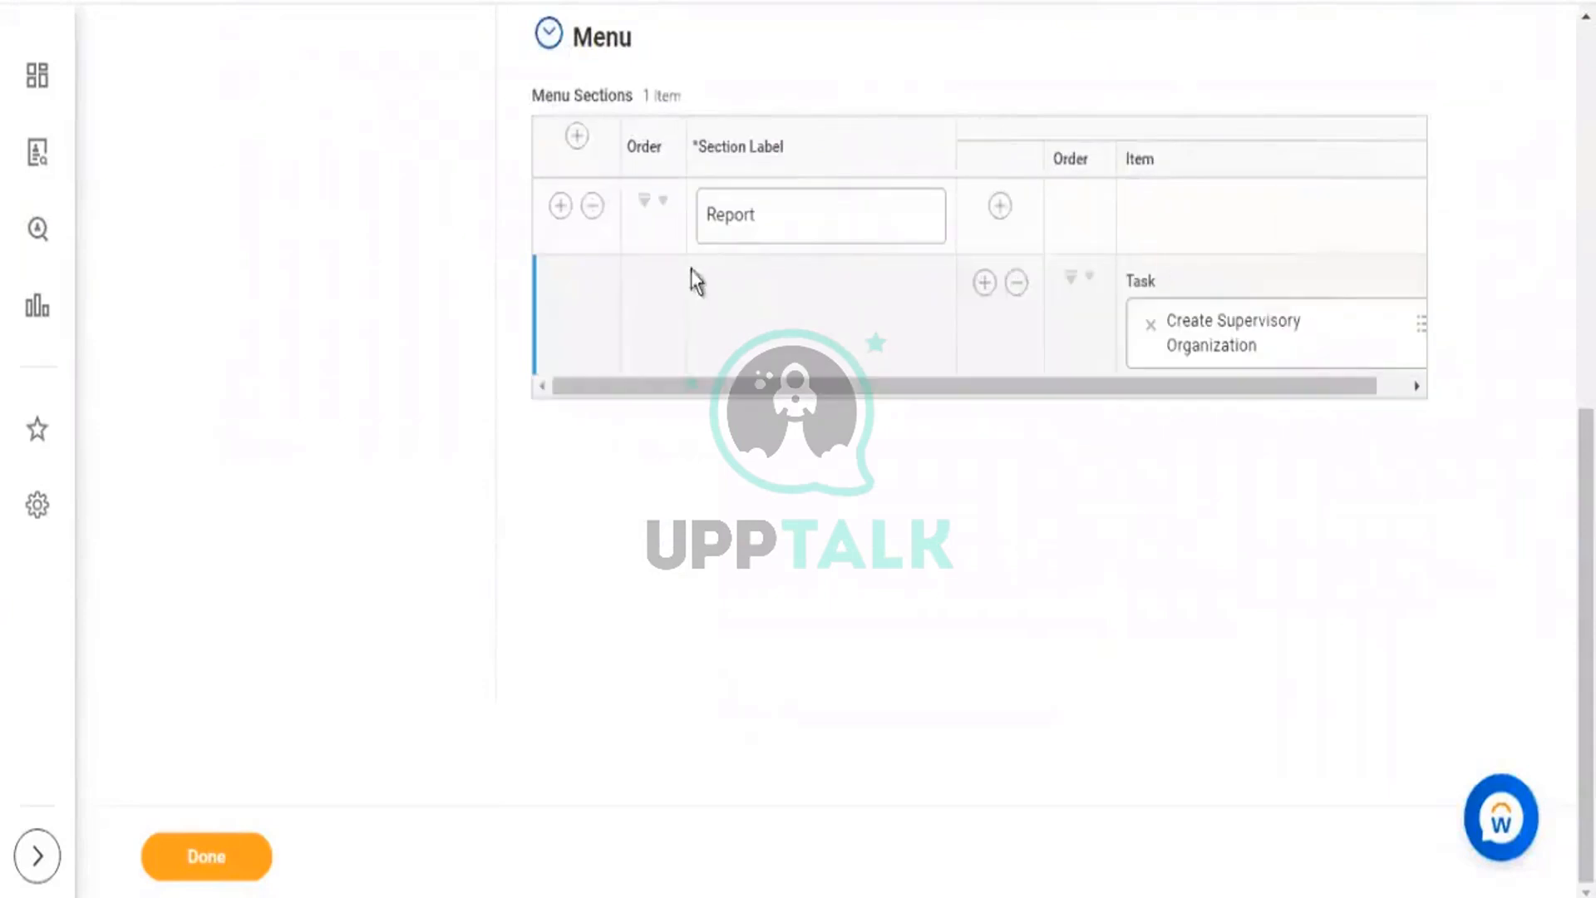
{"action": "left_click", "coordinate": [984, 283]}
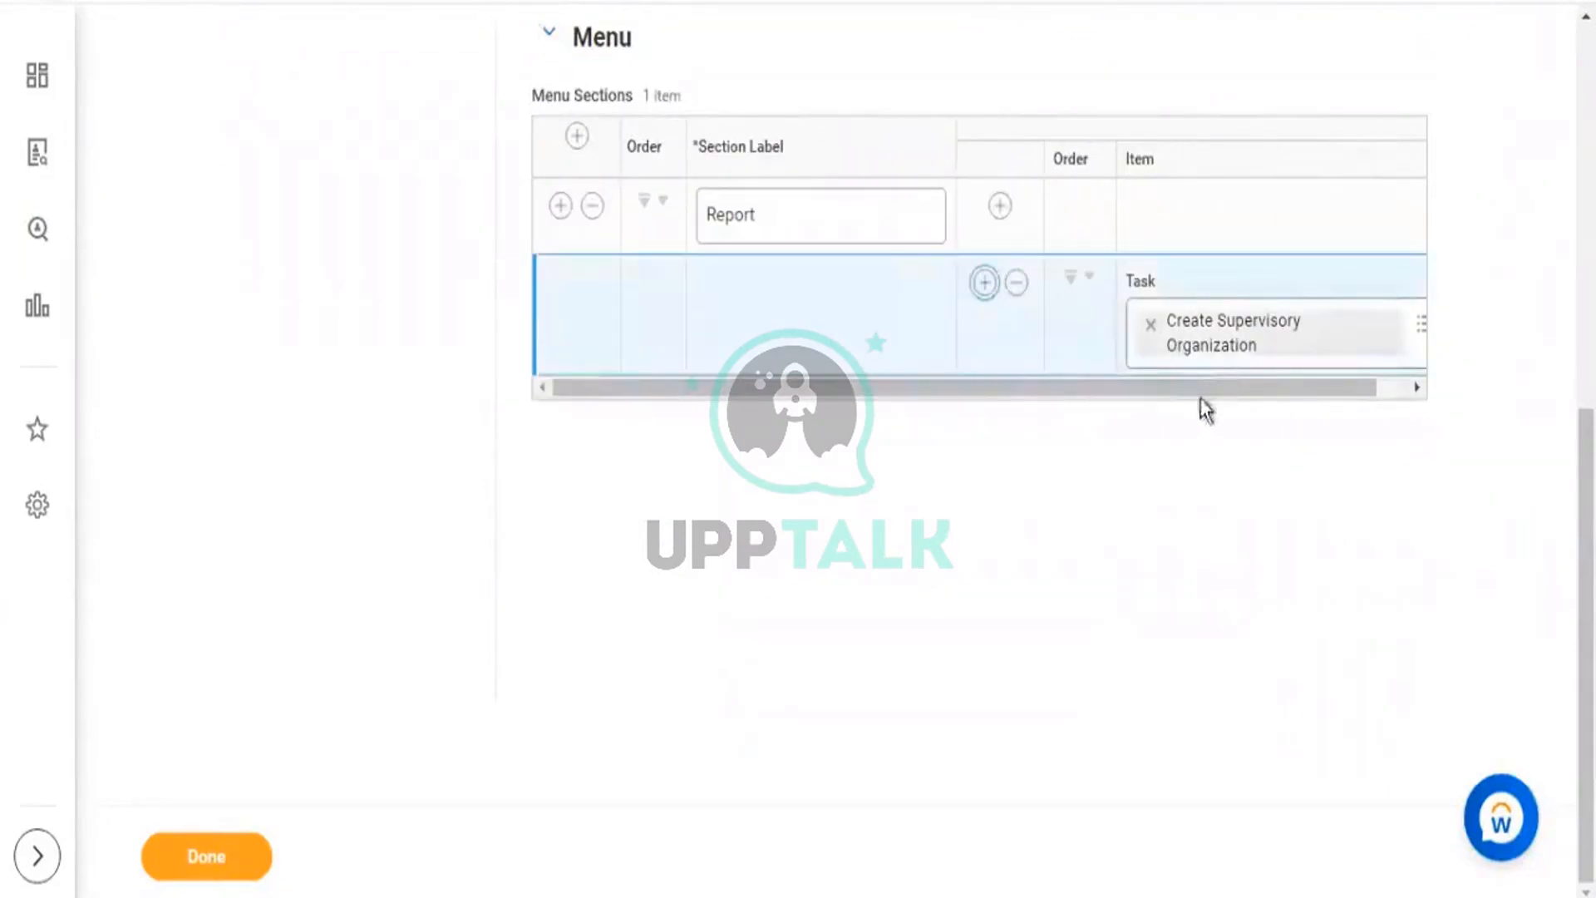
{"action": "left_click", "coordinate": [1185, 449]}
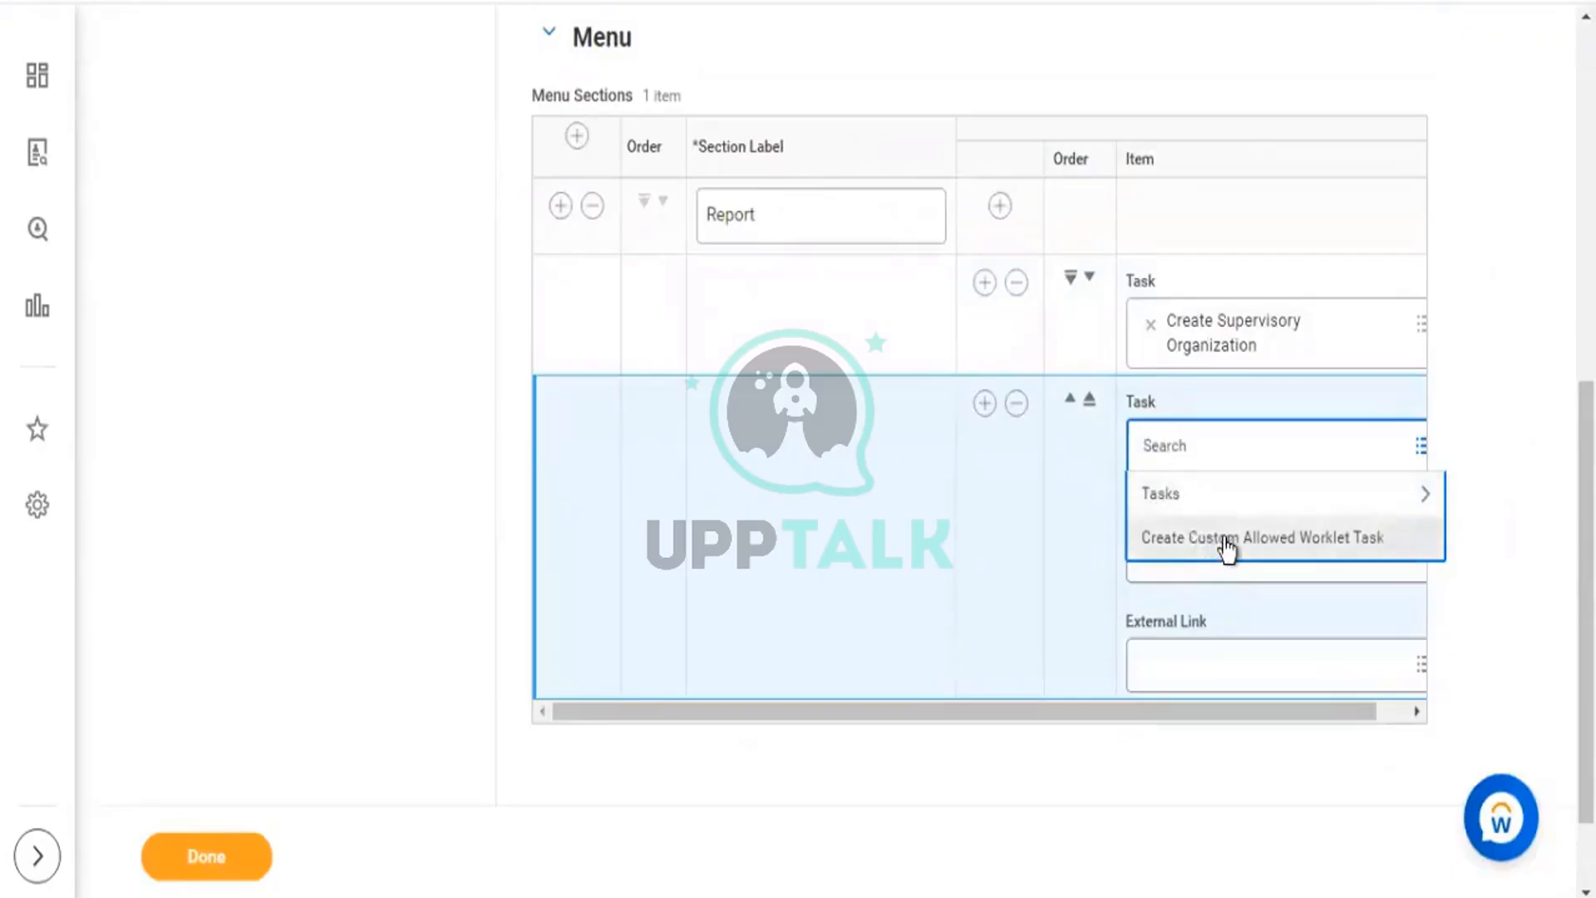
{"action": "left_click", "coordinate": [1226, 542]}
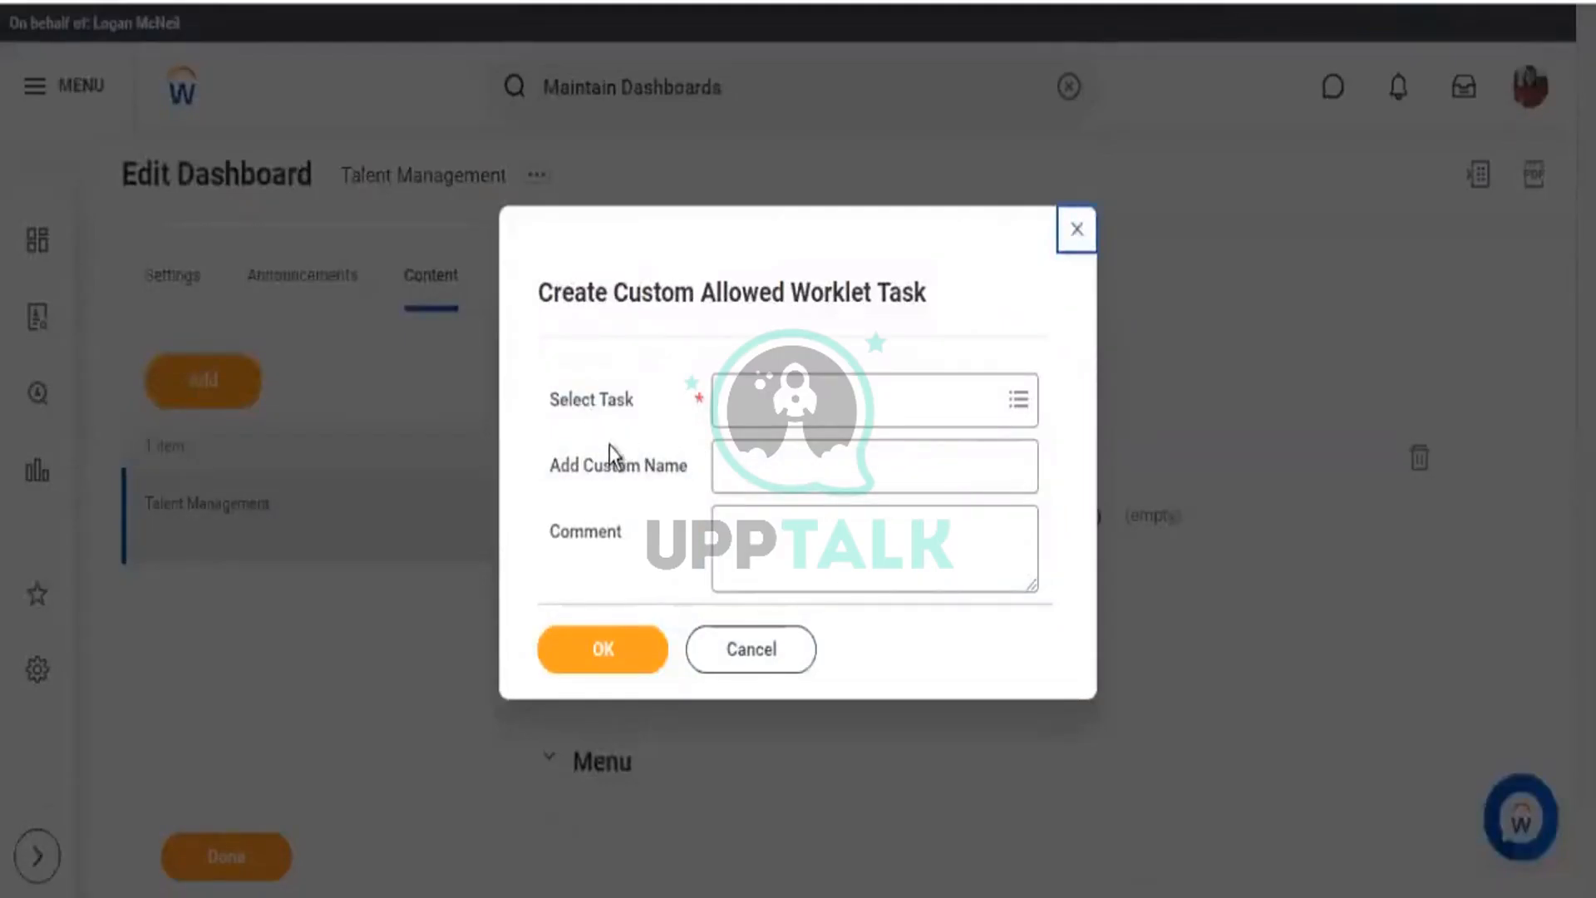
{"action": "left_click", "coordinate": [752, 404]}
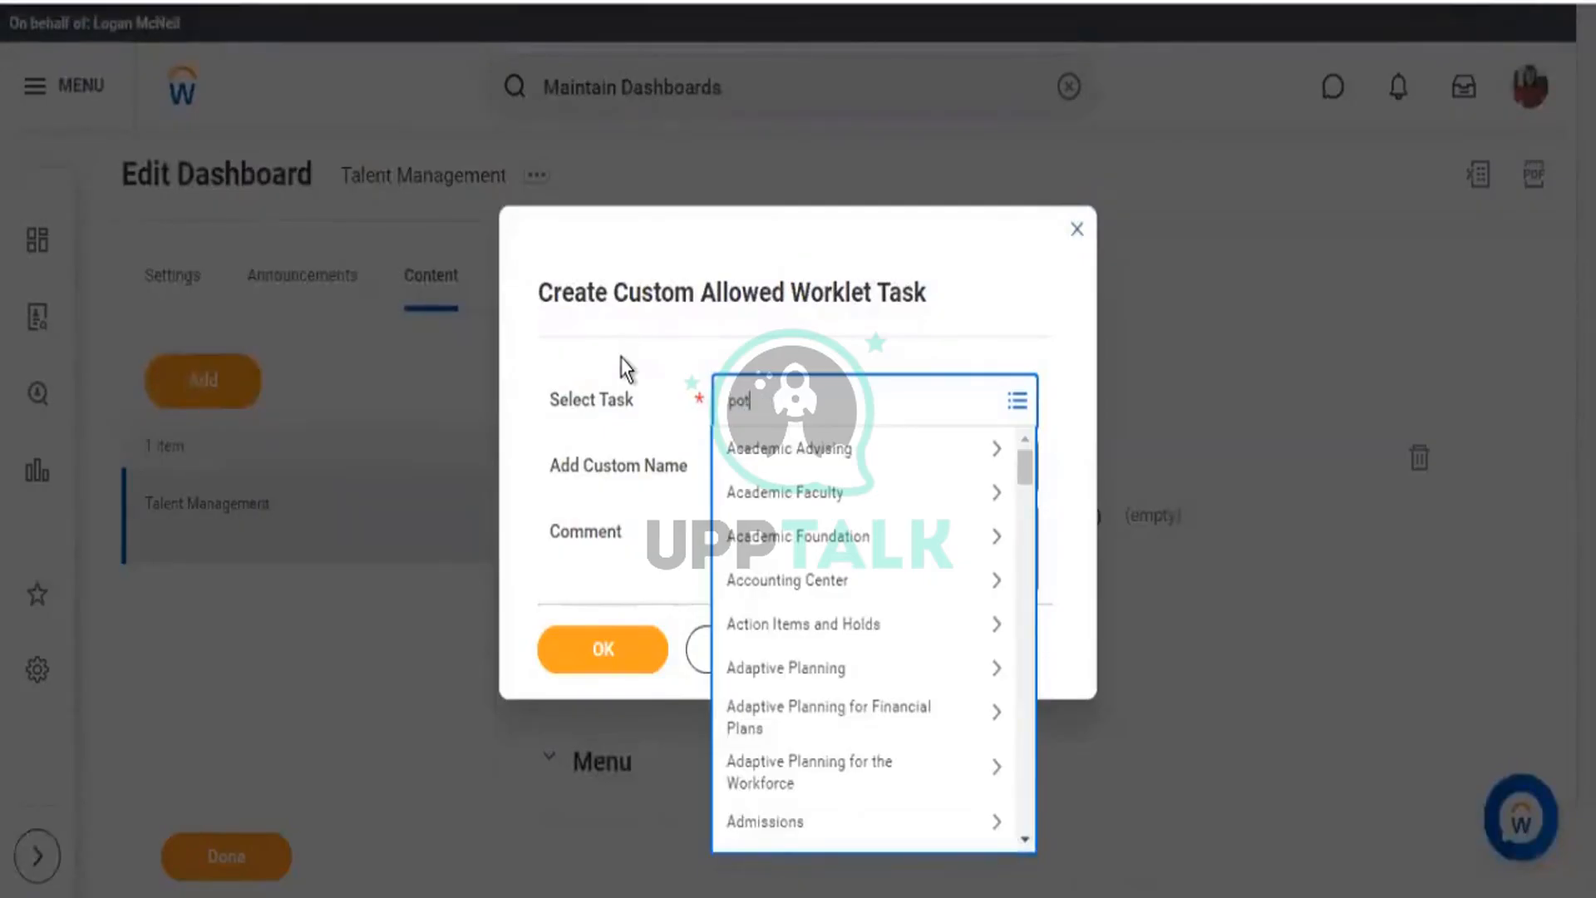
{"action": "key", "text": "Return"}
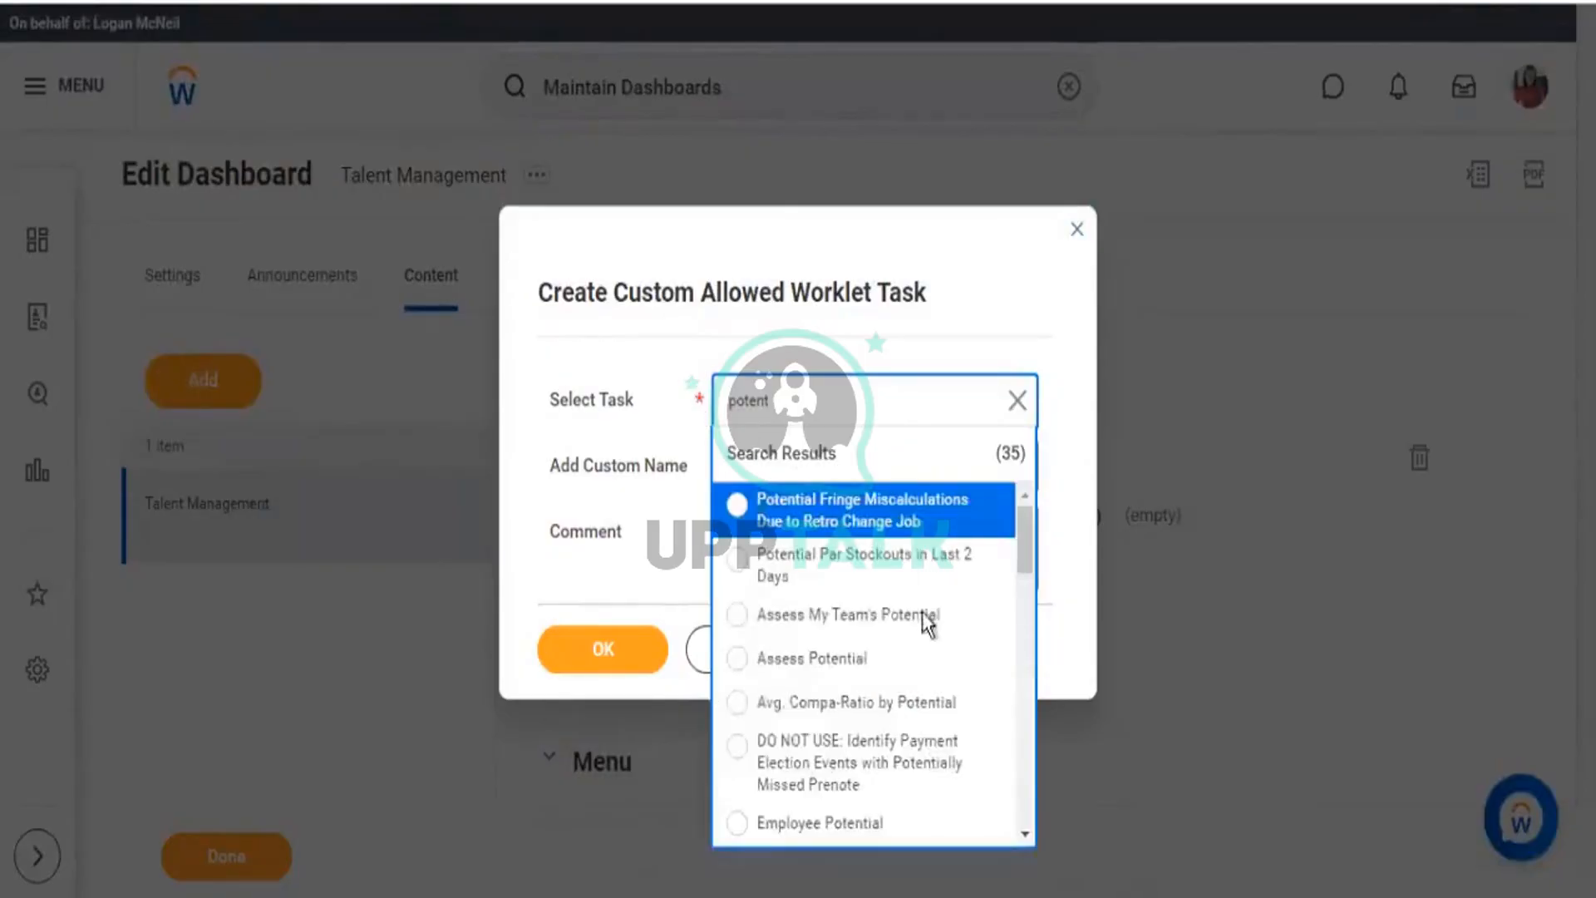
{"action": "left_click", "coordinate": [849, 619]}
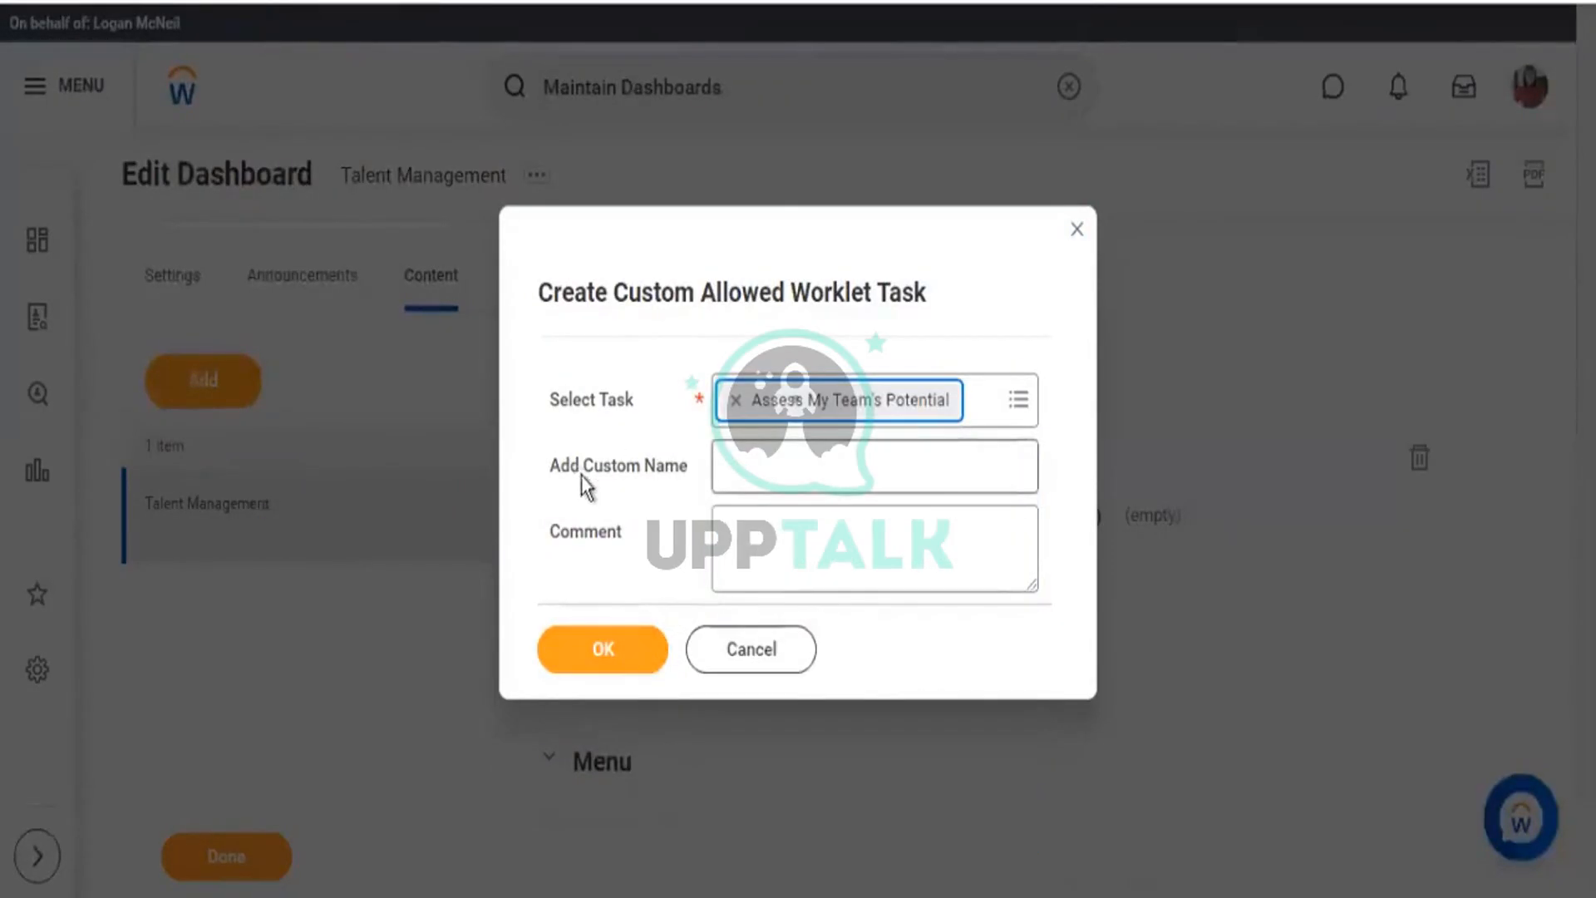
{"action": "double_click", "coordinate": [638, 469]}
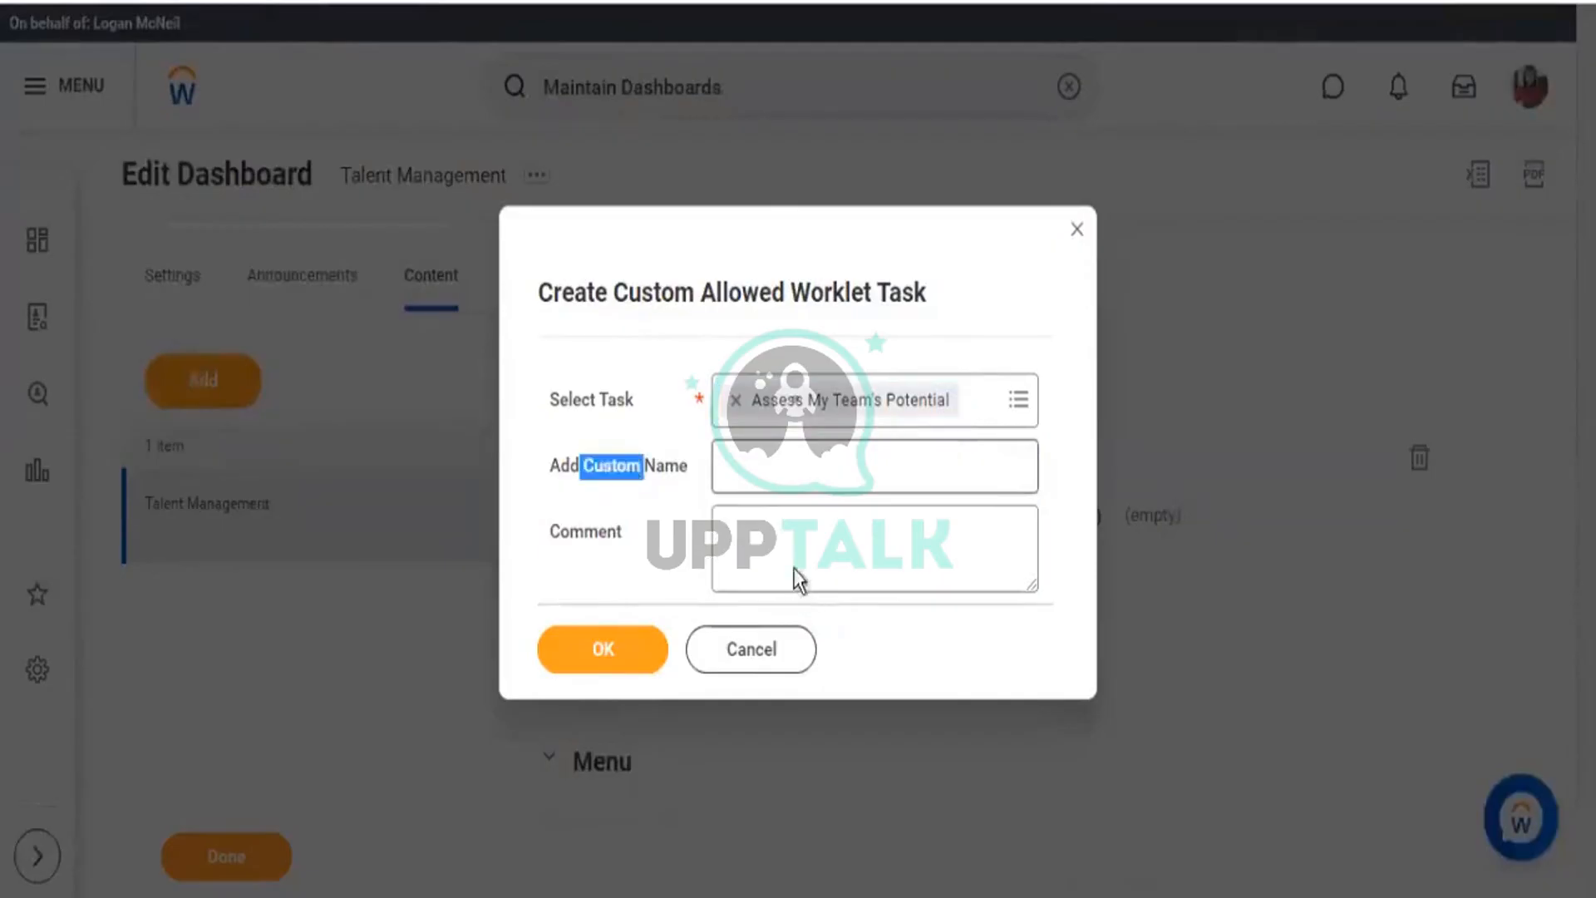
{"action": "left_click", "coordinate": [634, 595]}
{"action": "left_click", "coordinate": [595, 647]}
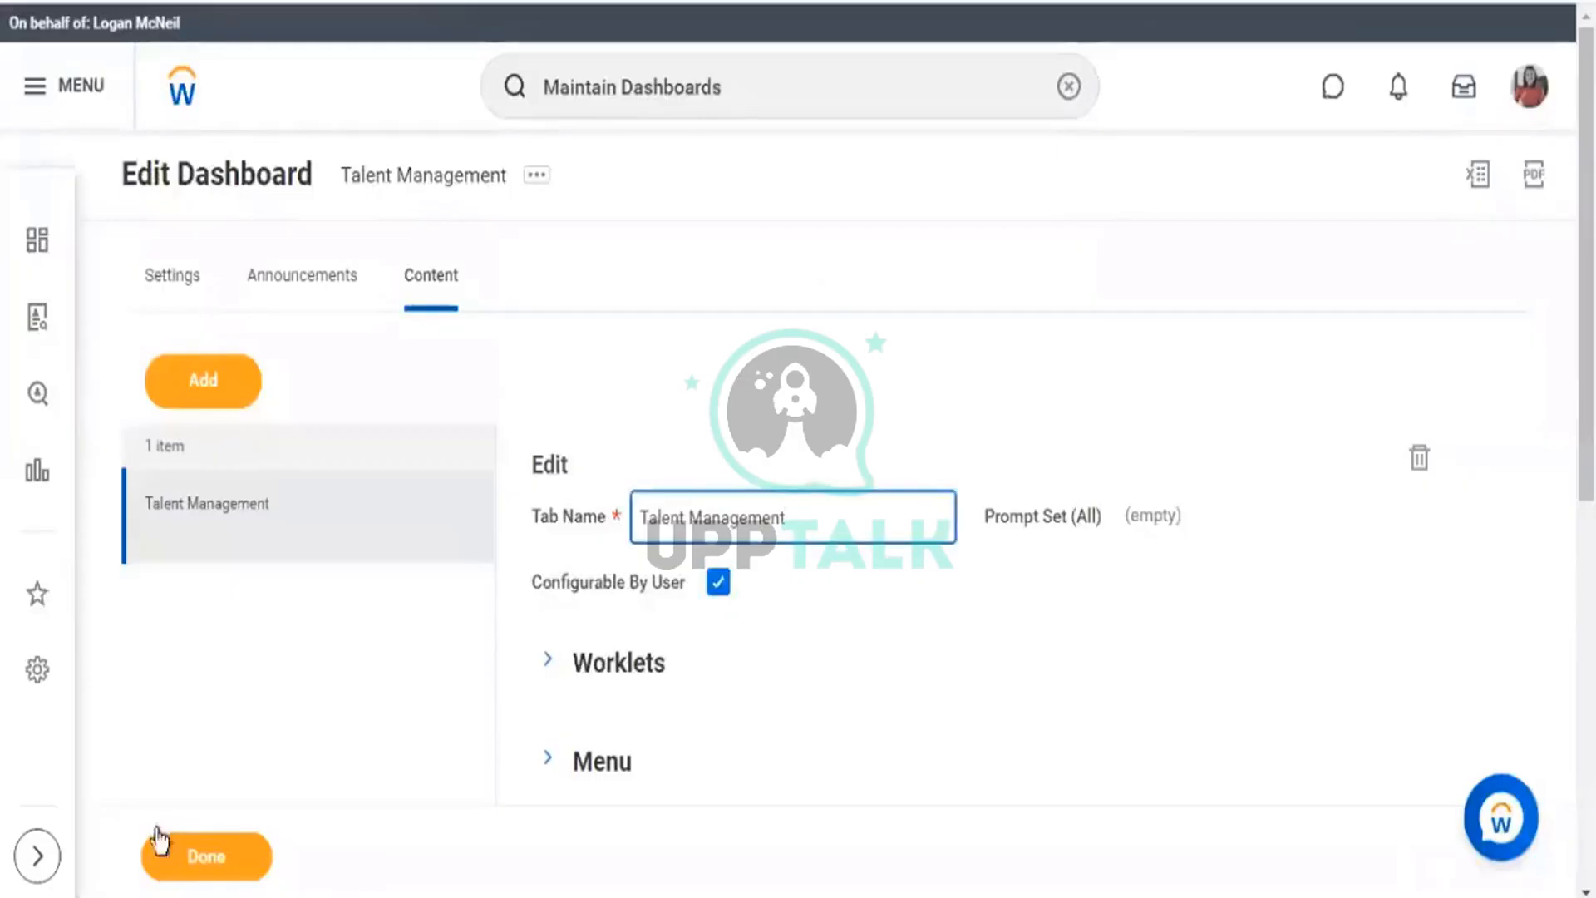
Save the Talent Management dashboard edits with Done and return to the dashboard view.
{"action": "left_click", "coordinate": [180, 855]}
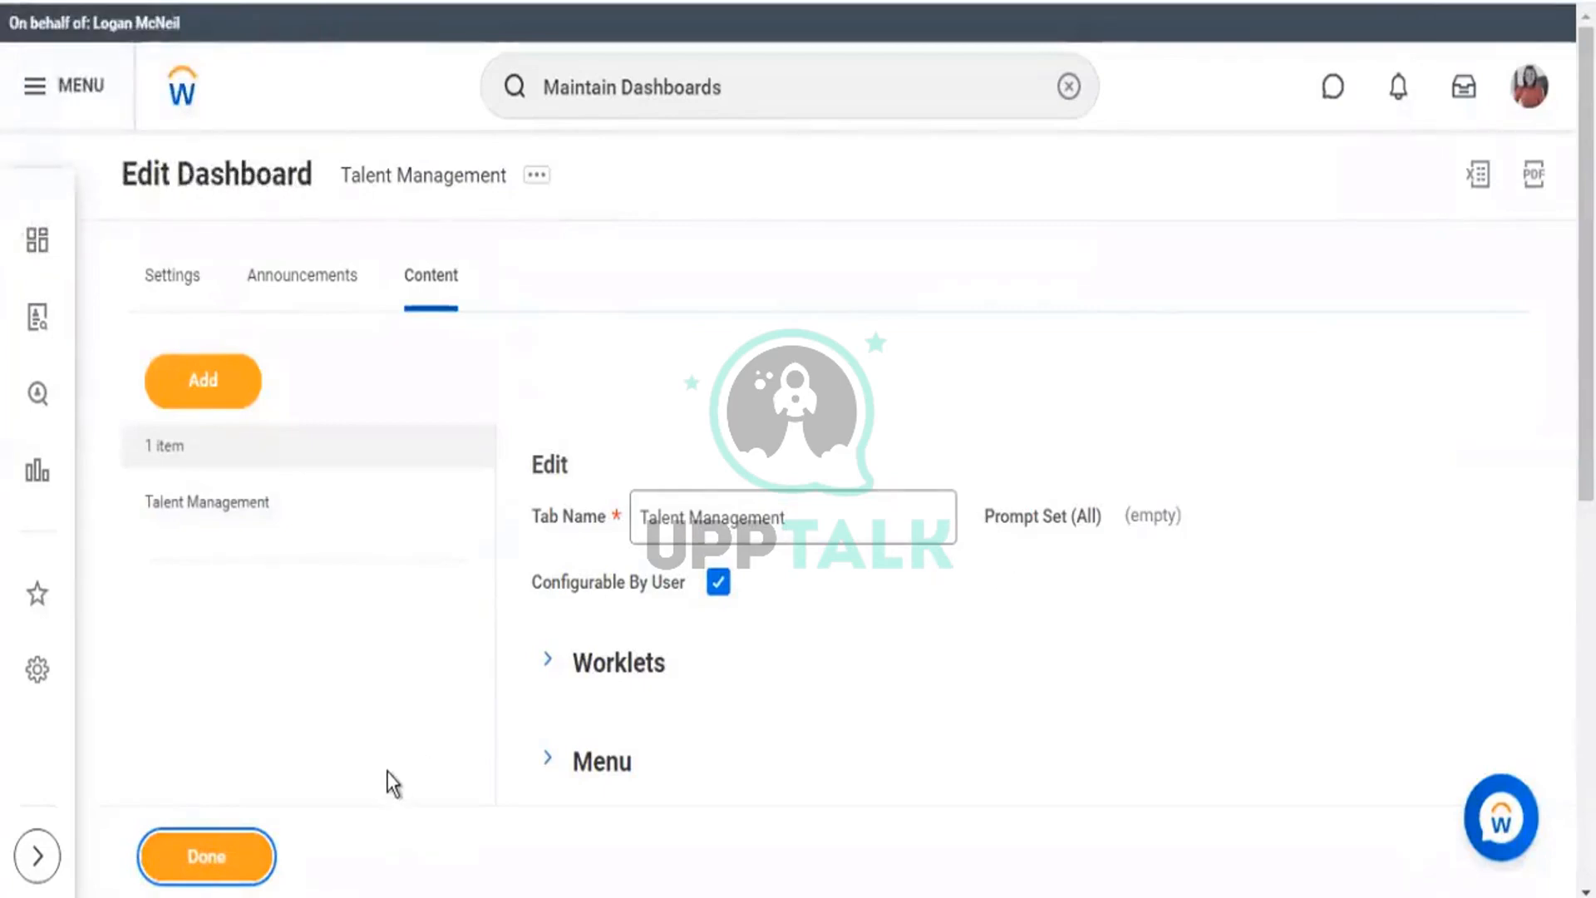
{"action": "left_click", "coordinate": [210, 864]}
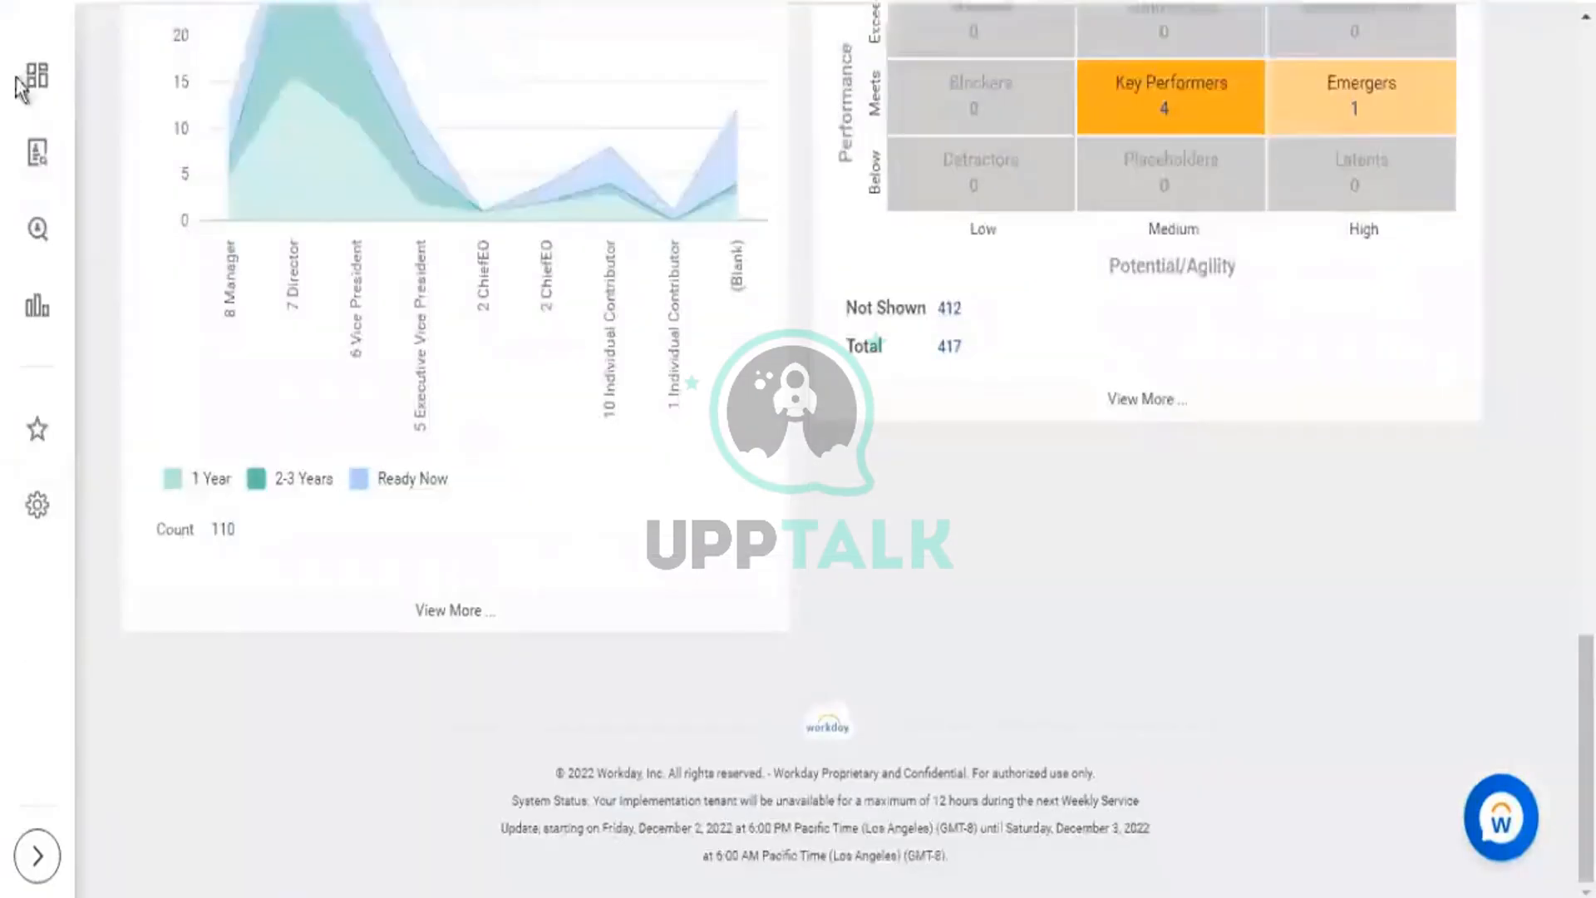
{"action": "scroll", "coordinate": [73, 127], "scroll_direction": "up", "scroll_amount": 10}
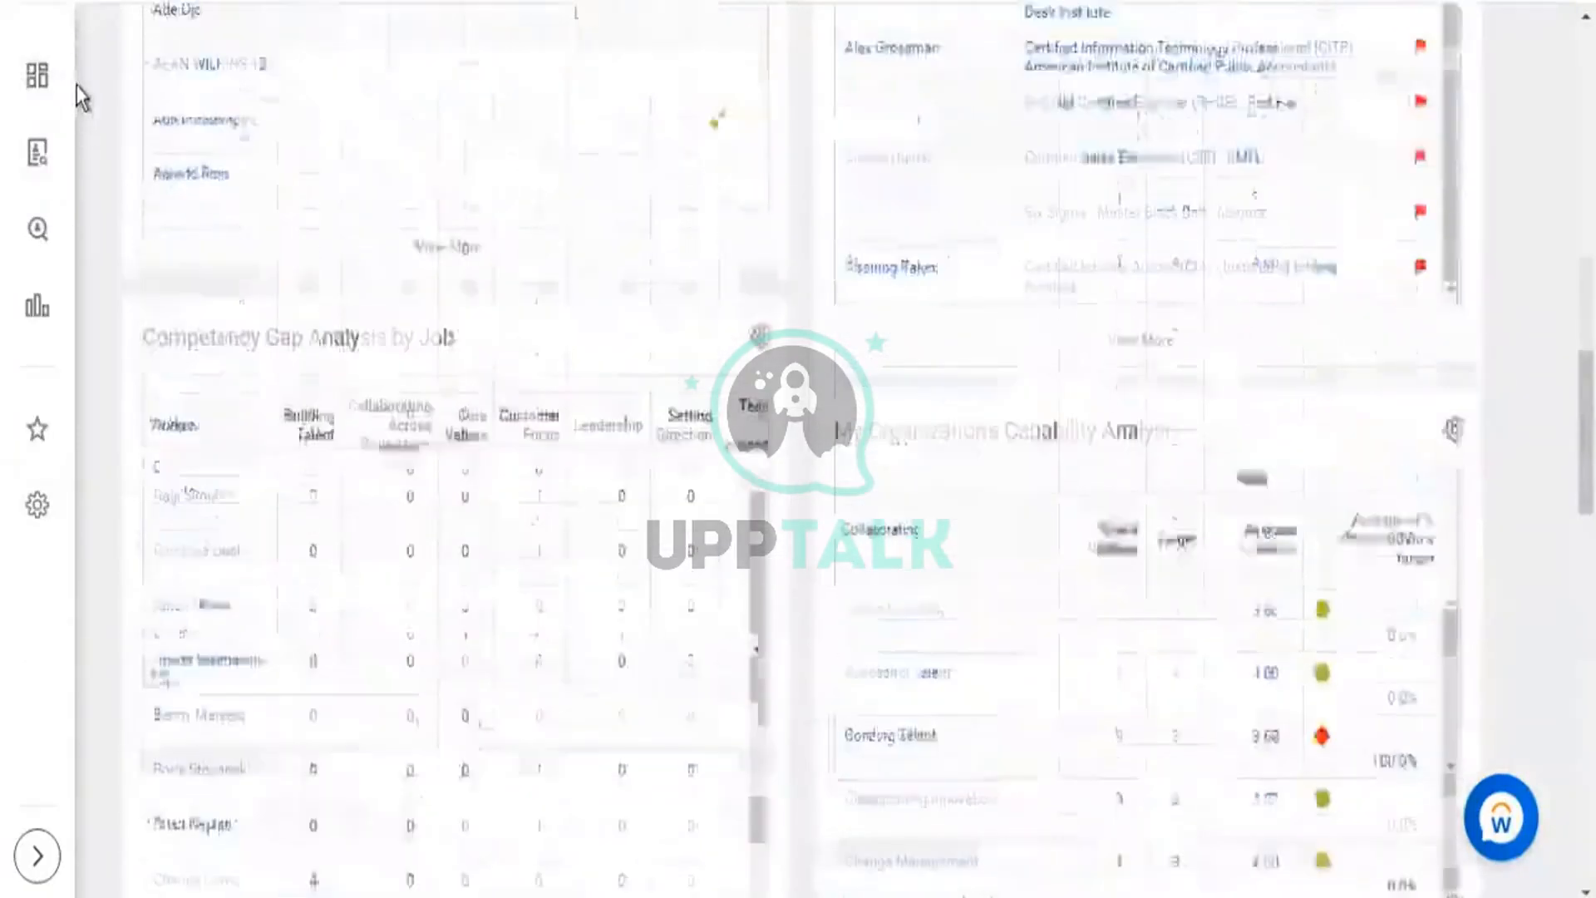
Open the Talent Management dashboard from the apps menu and try its Assess My Team's Potential entry.
{"action": "scroll", "coordinate": [76, 86], "scroll_direction": "up", "scroll_amount": 8}
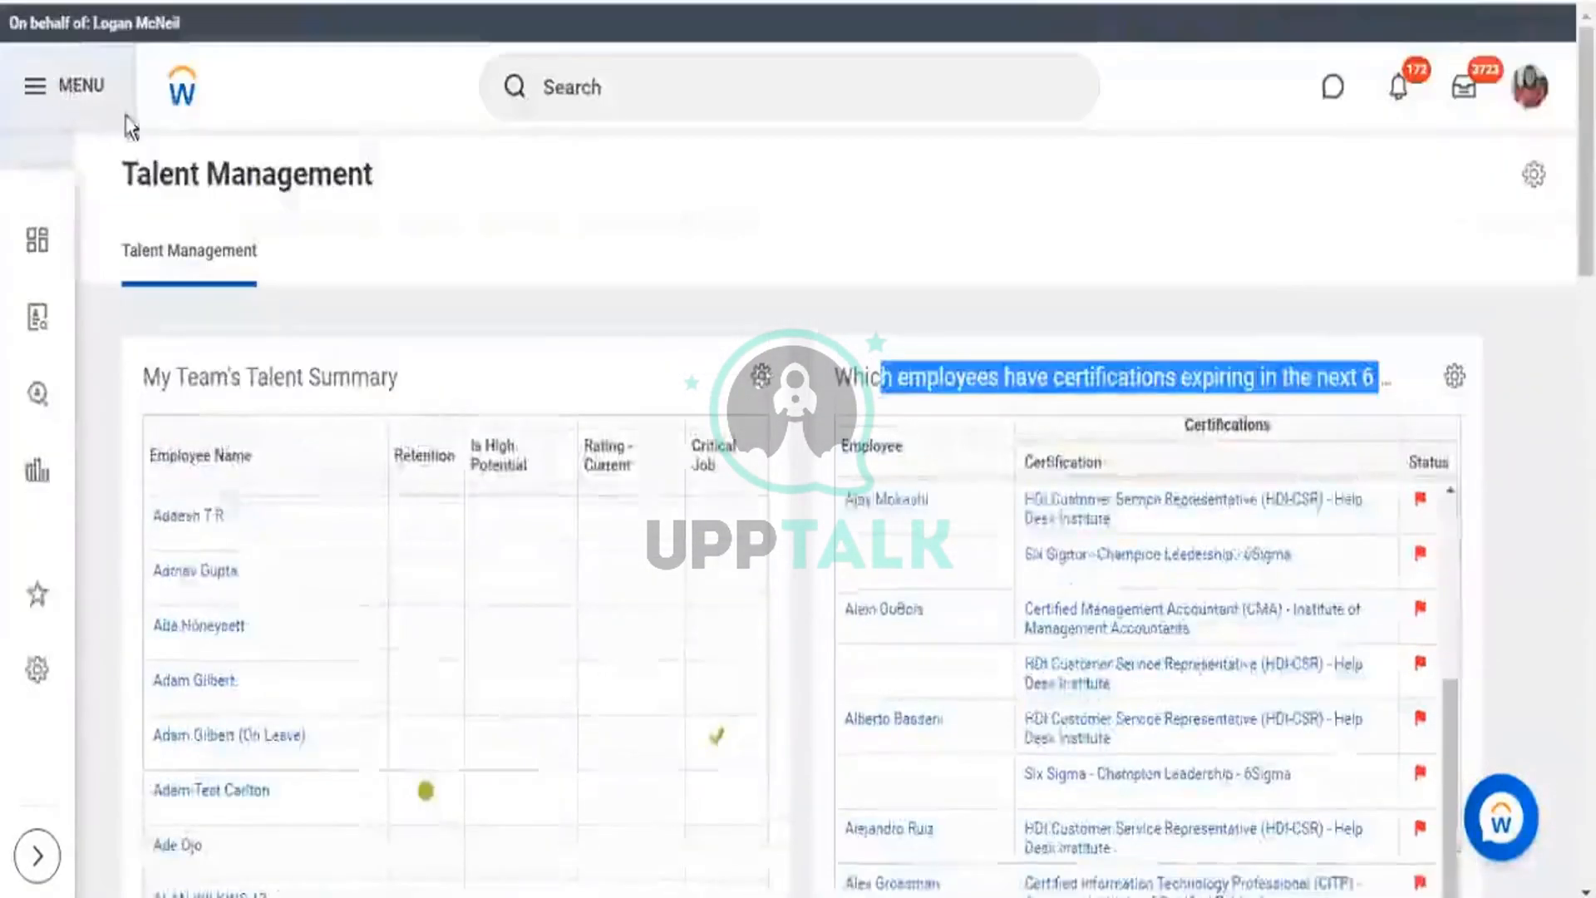
{"action": "left_click", "coordinate": [127, 118]}
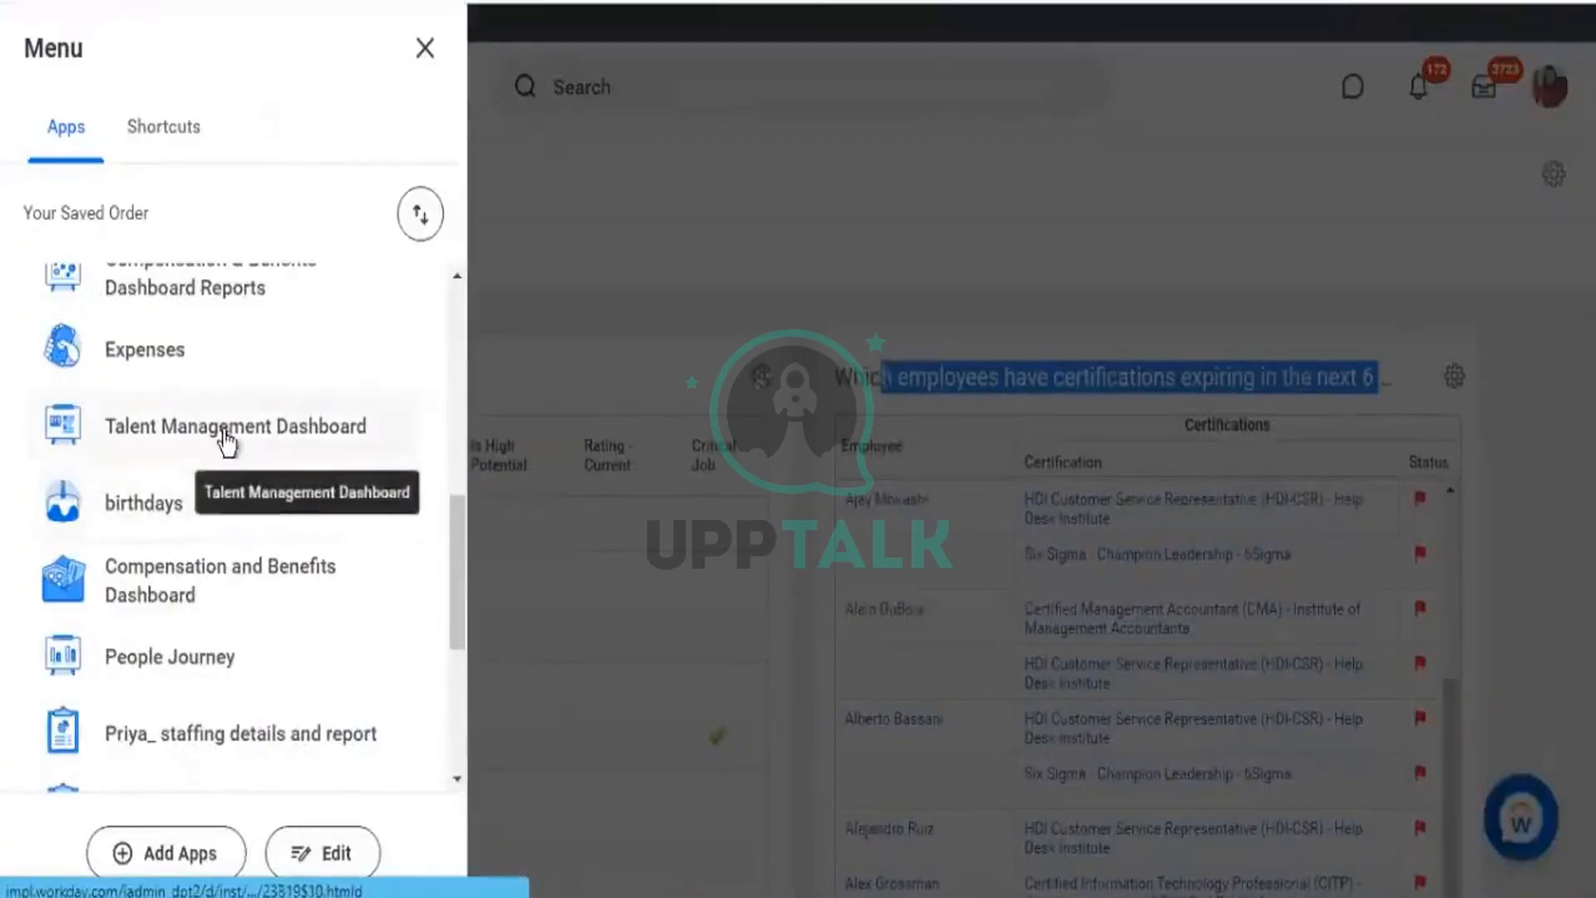
{"action": "left_click", "coordinate": [224, 429]}
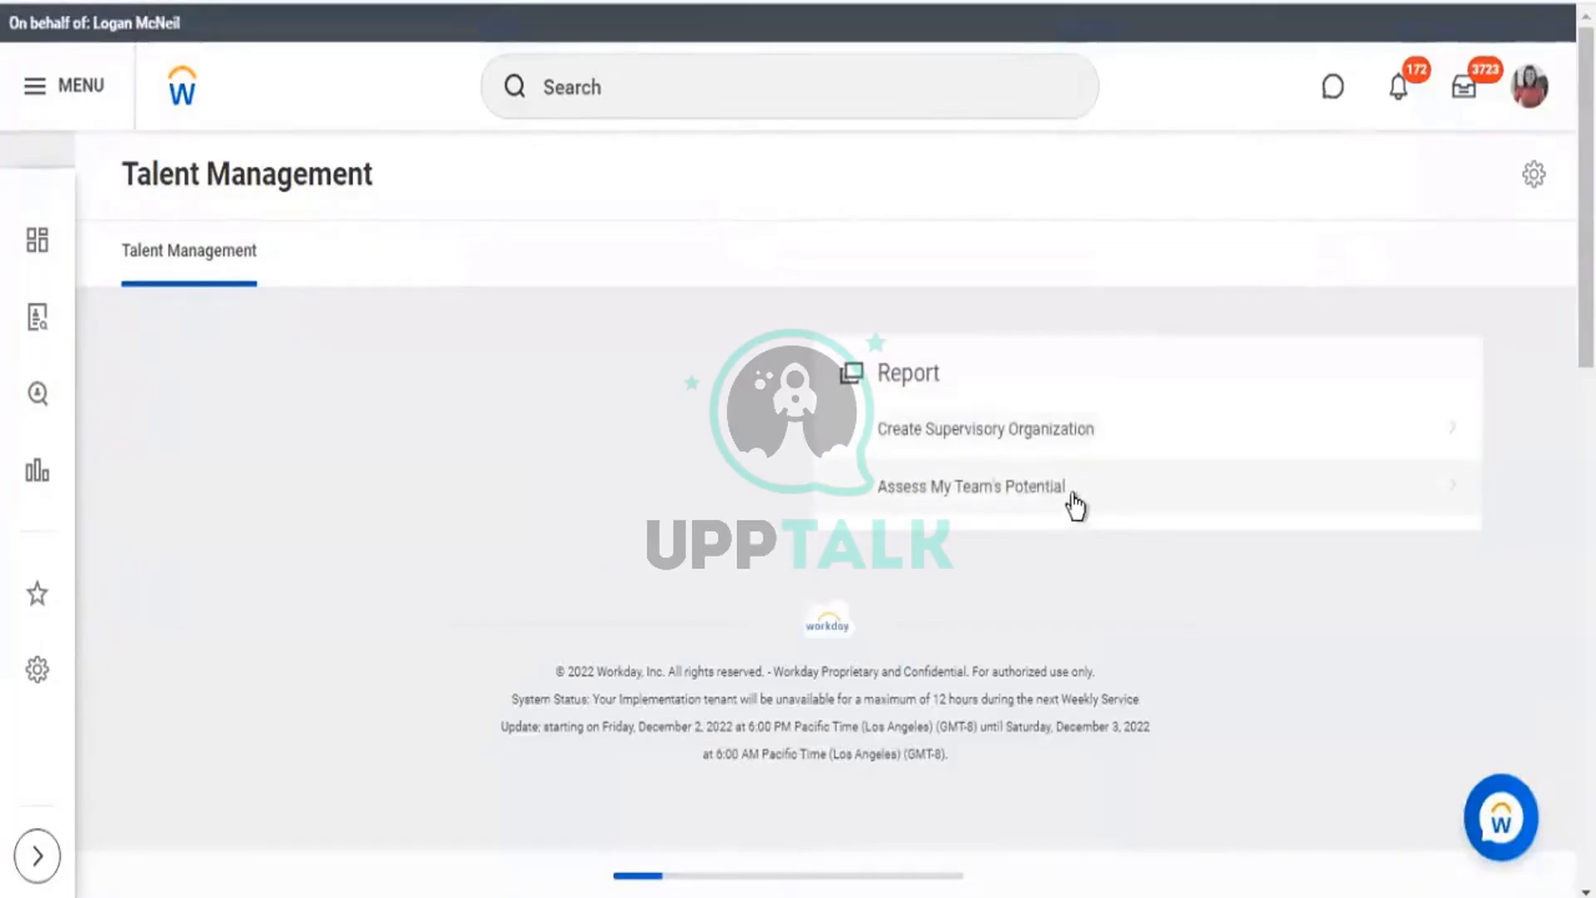
{"action": "left_click", "coordinate": [982, 492]}
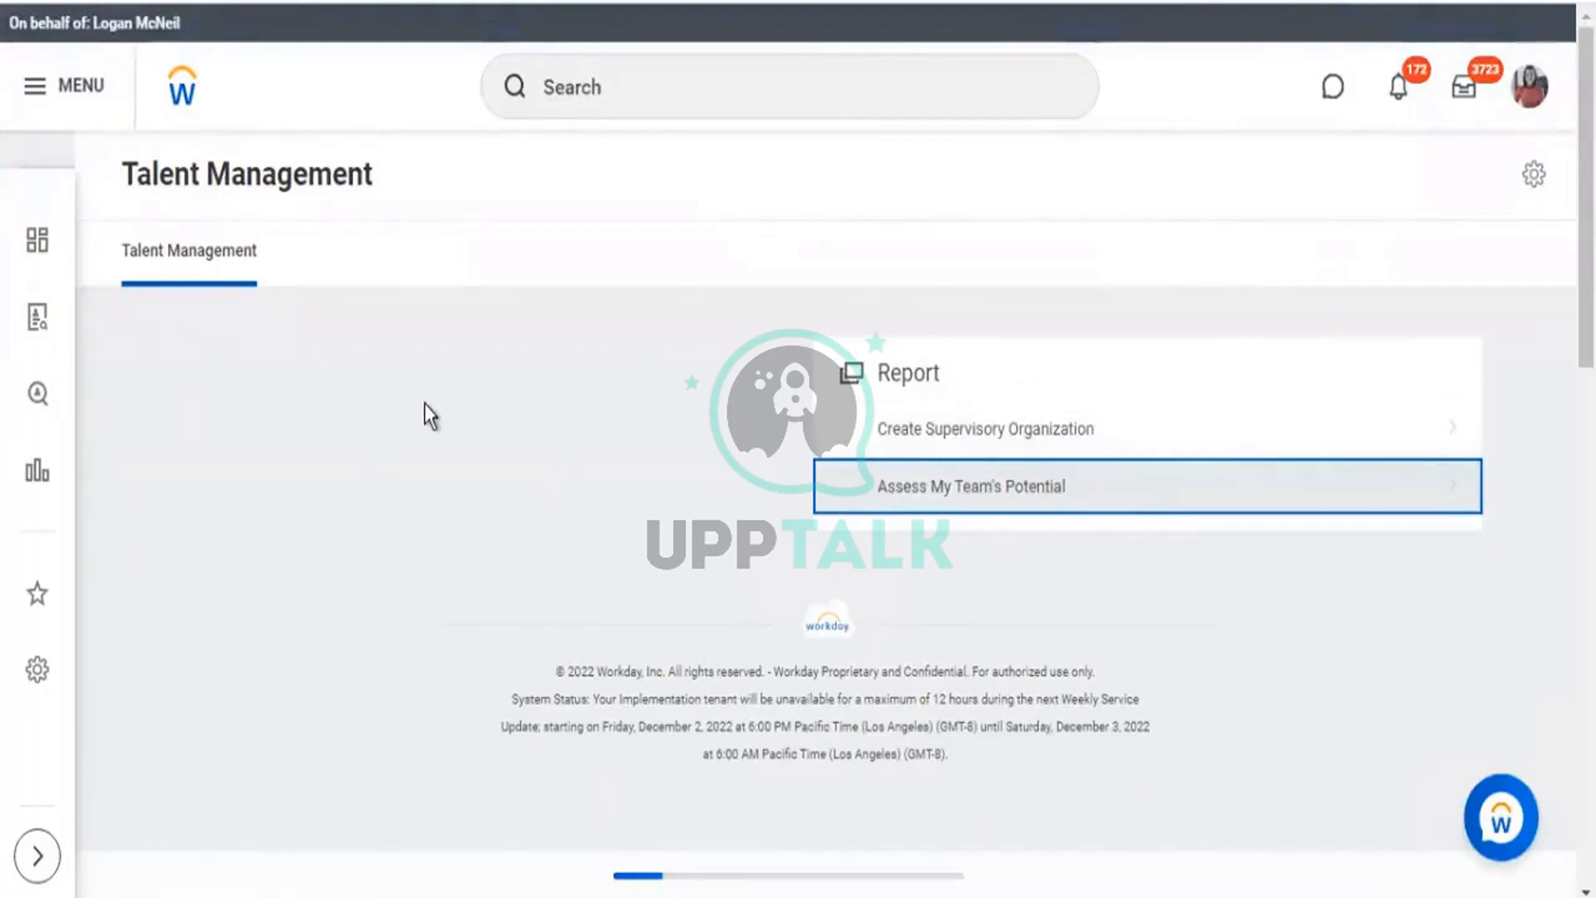
Scroll through the dashboard and point out the Report heading with its two tasks.
{"action": "scroll", "coordinate": [424, 402], "scroll_direction": "down", "scroll_amount": 2}
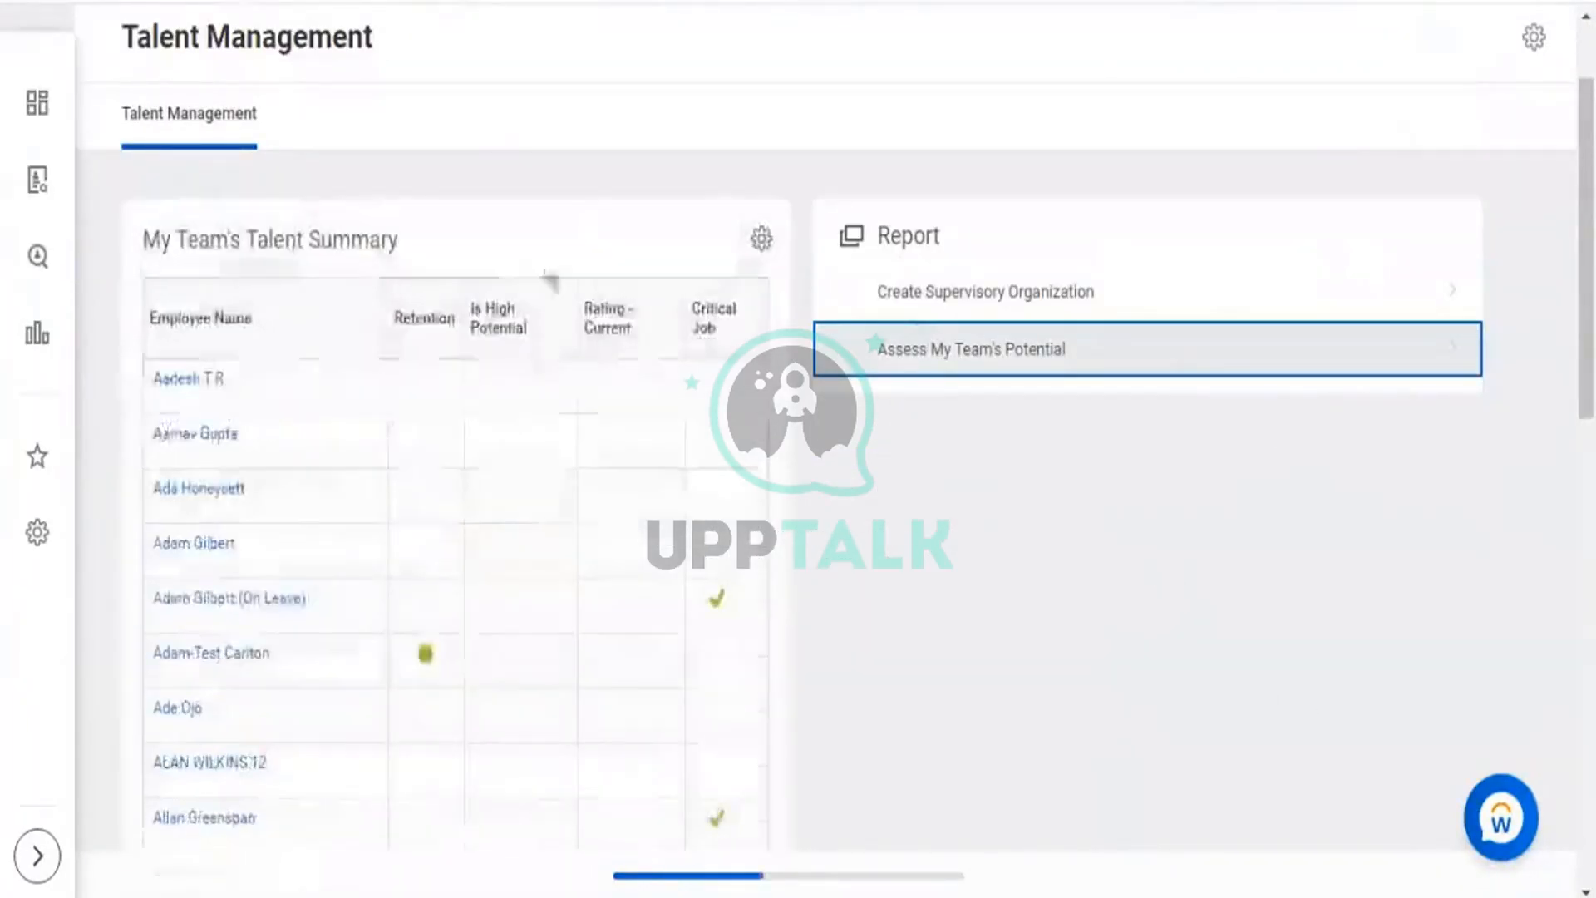
{"action": "scroll", "coordinate": [1006, 463], "scroll_direction": "down", "scroll_amount": 2}
{"action": "scroll", "coordinate": [826, 470], "scroll_direction": "down", "scroll_amount": 10}
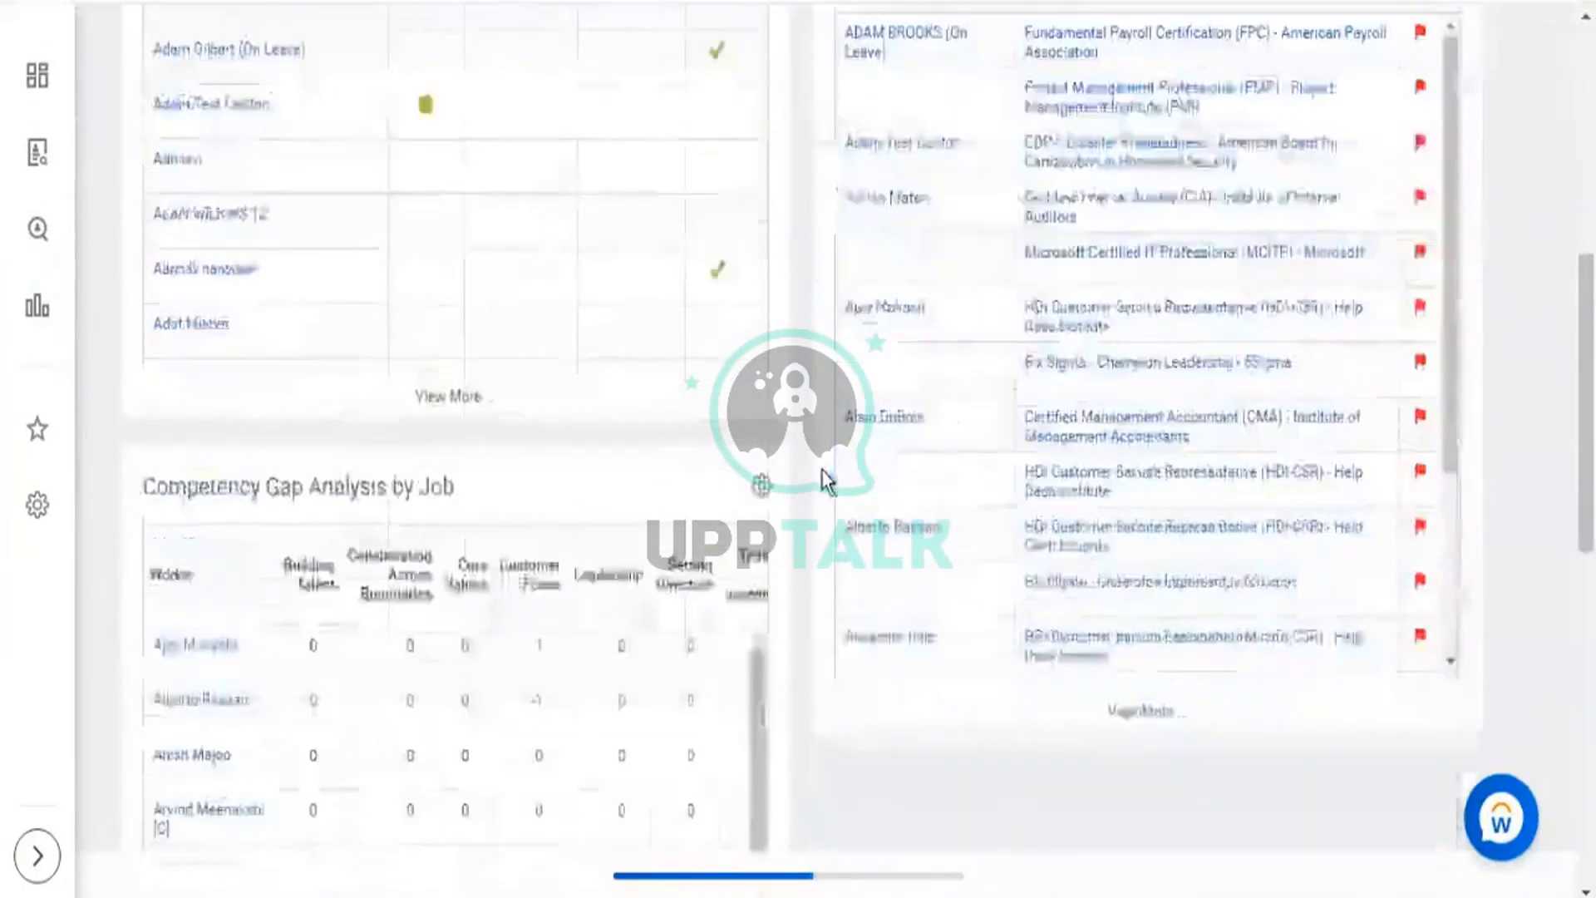
{"action": "scroll", "coordinate": [818, 484], "scroll_direction": "down", "scroll_amount": 8}
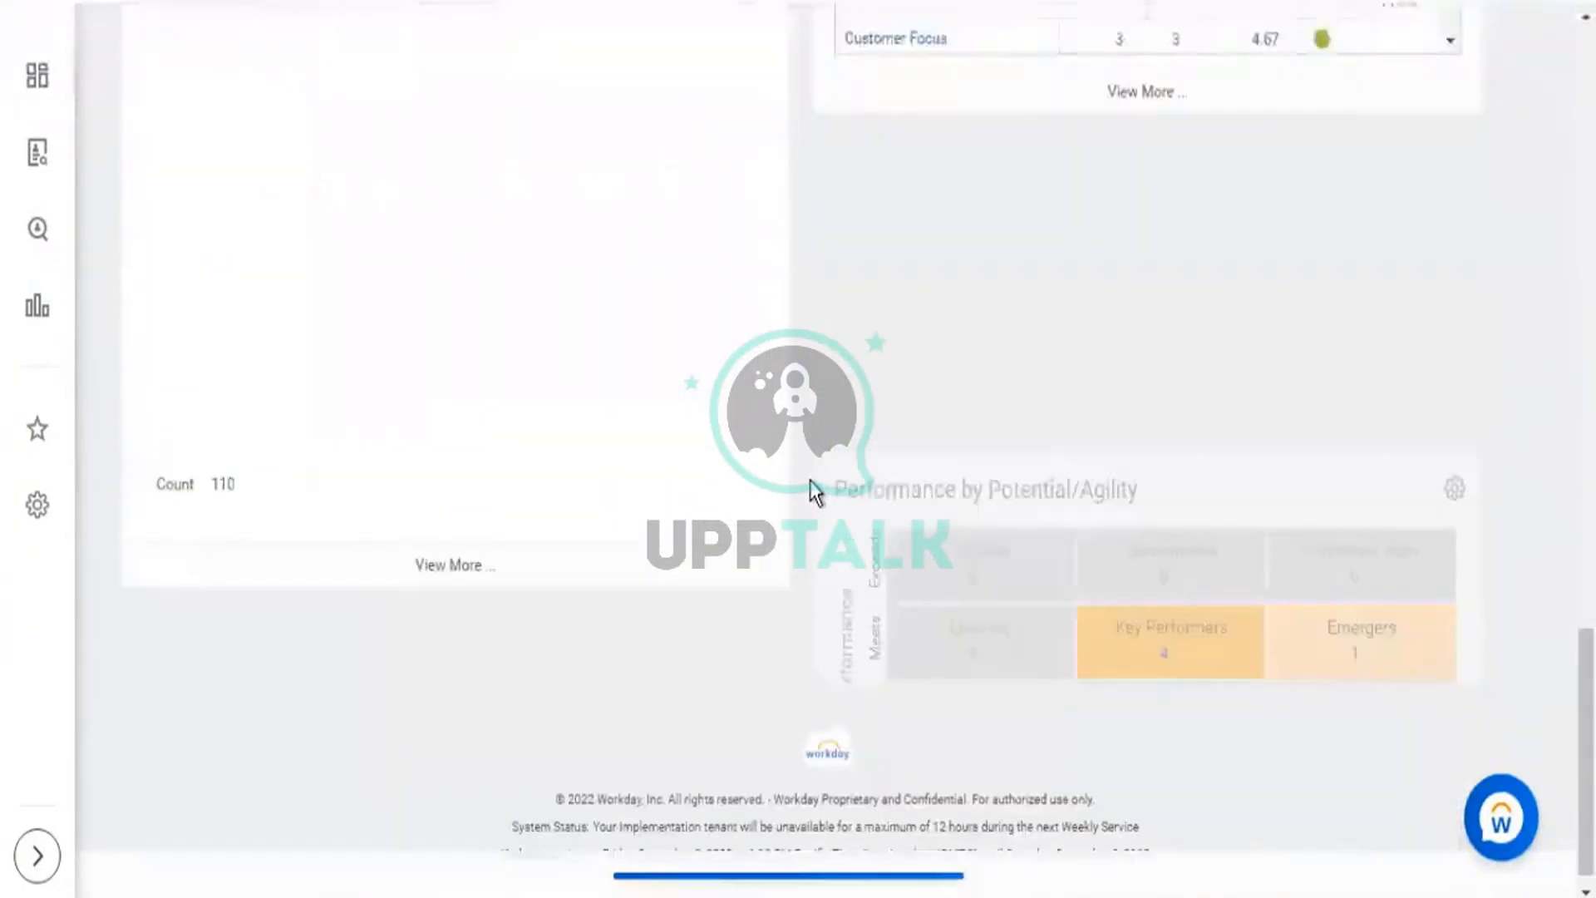
{"action": "scroll", "coordinate": [813, 492], "scroll_direction": "up", "scroll_amount": 20}
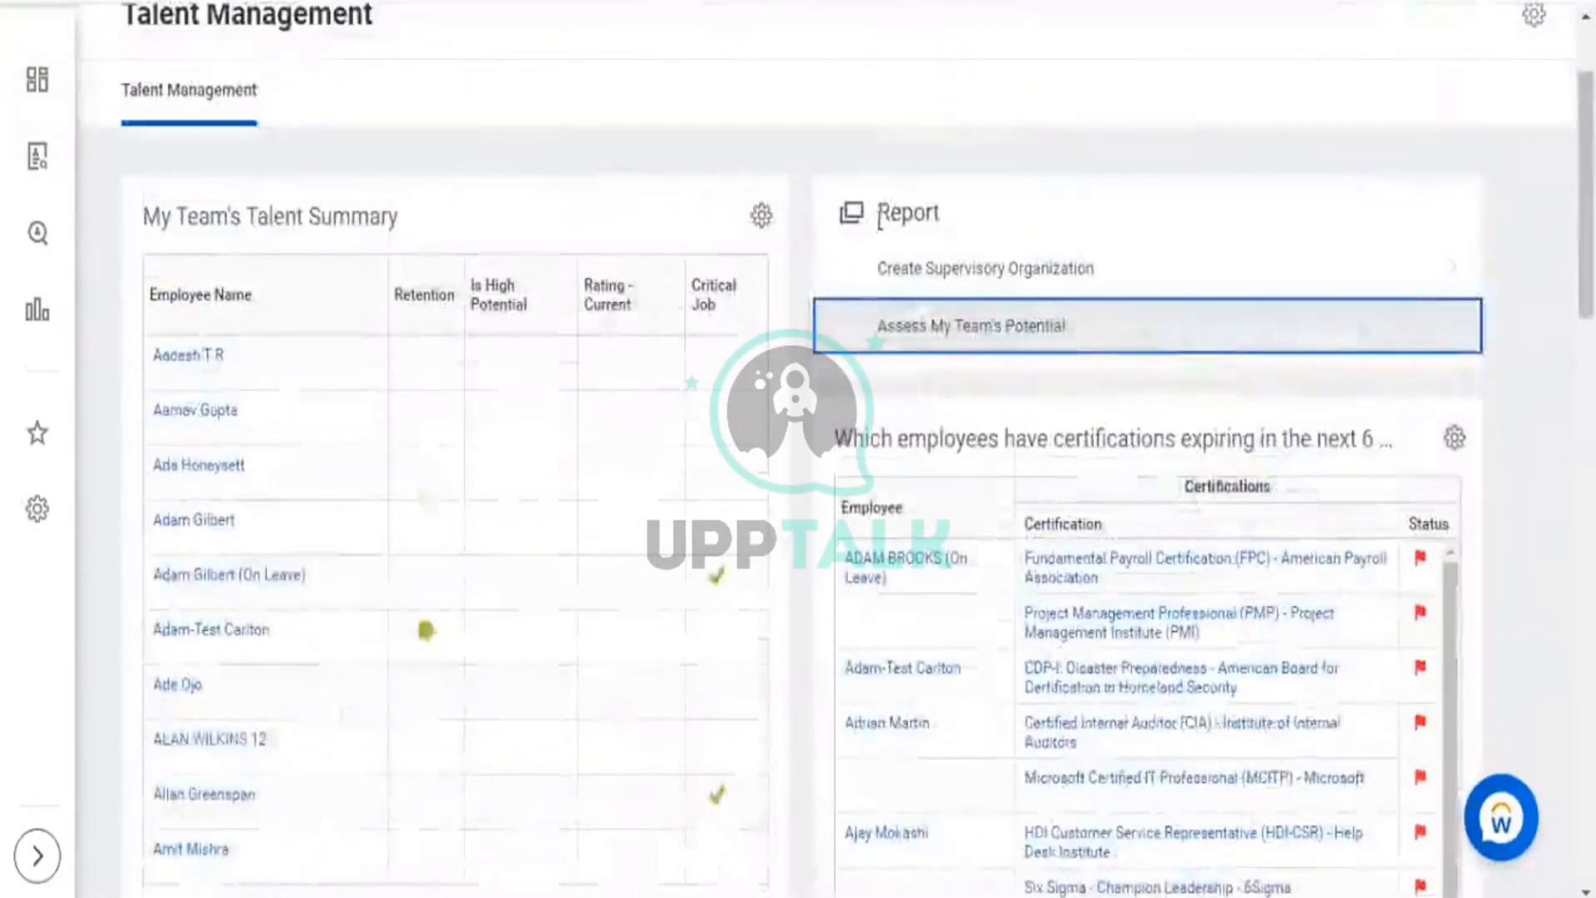
{"action": "double_click", "coordinate": [938, 218]}
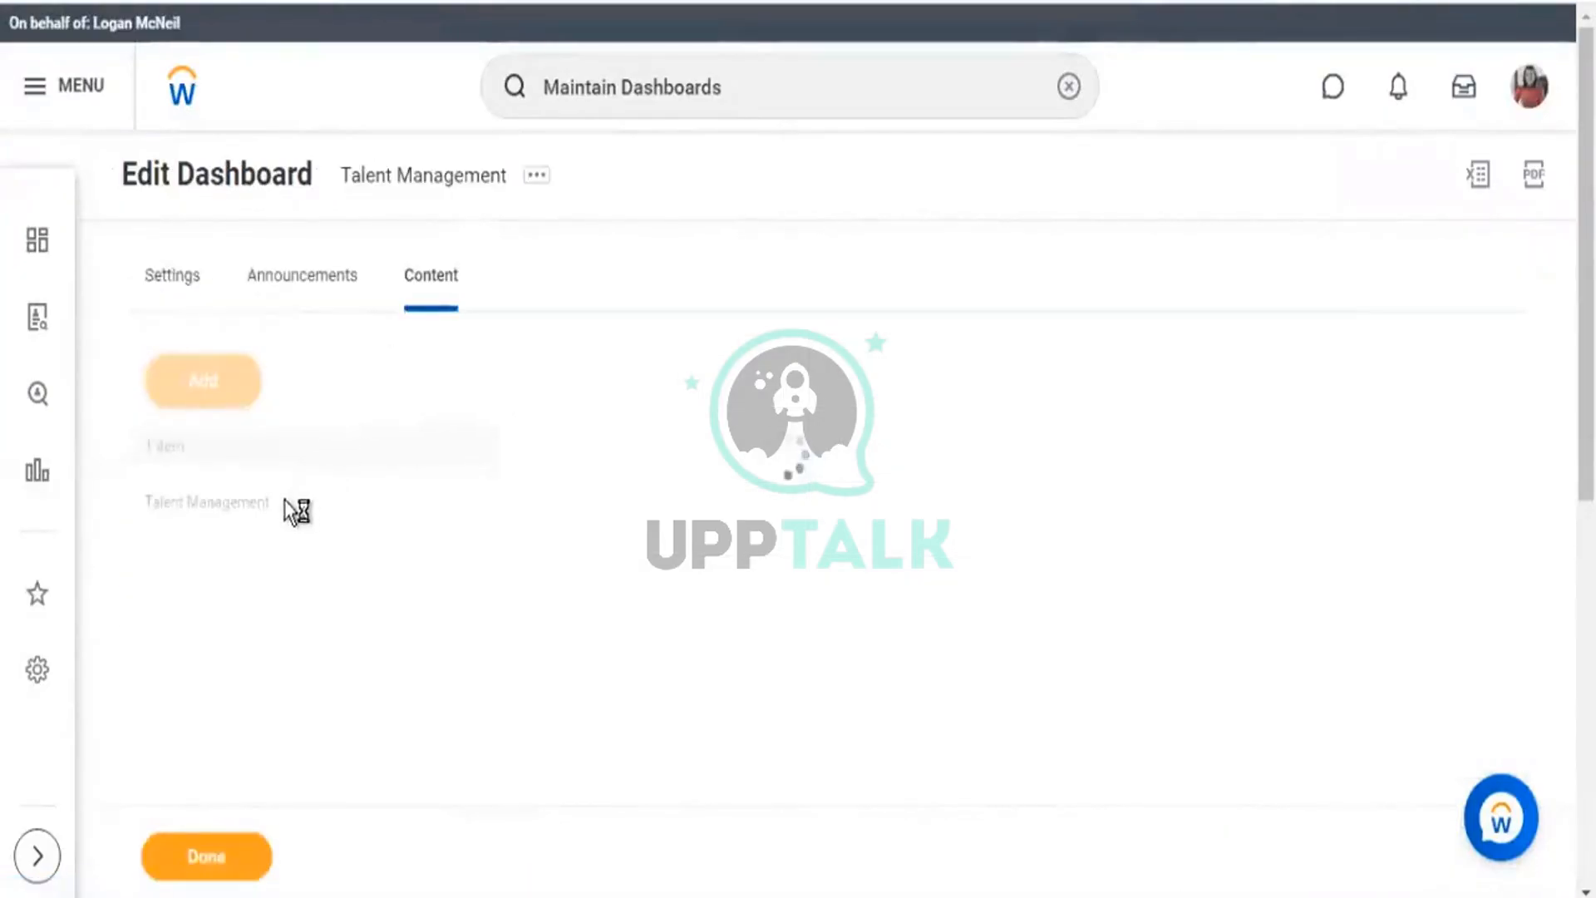
Open the Talent Management tab in the editor and review its Menu and Worklets sections.
{"action": "left_click", "coordinate": [295, 509]}
{"action": "left_click", "coordinate": [550, 764]}
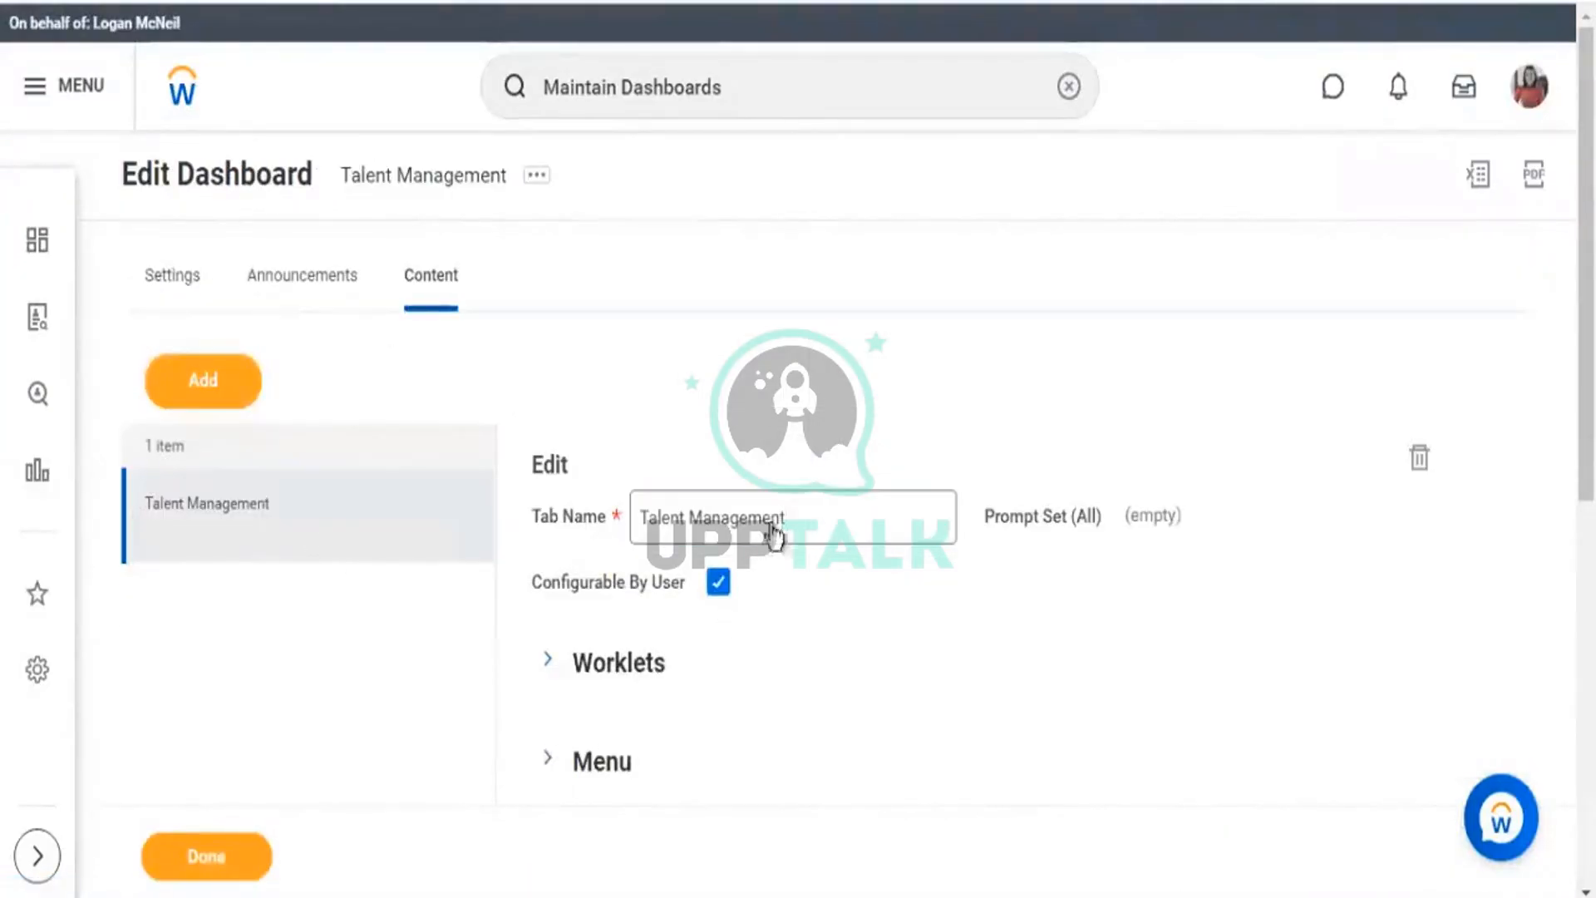
{"action": "scroll", "coordinate": [826, 421], "scroll_direction": "down", "scroll_amount": 5}
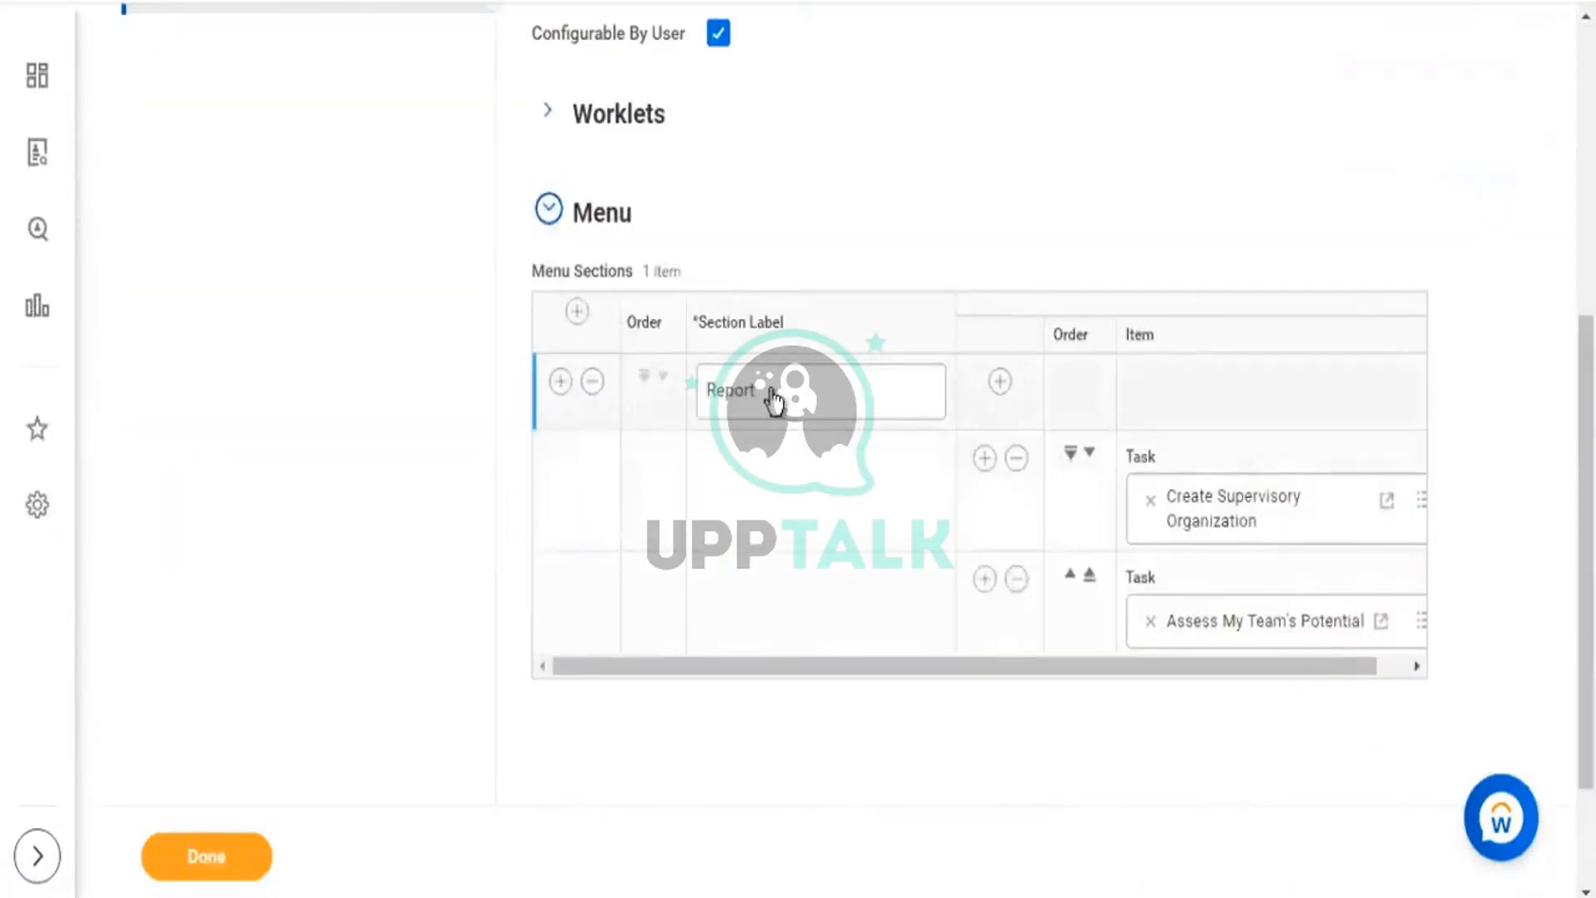
{"action": "left_click", "coordinate": [771, 393]}
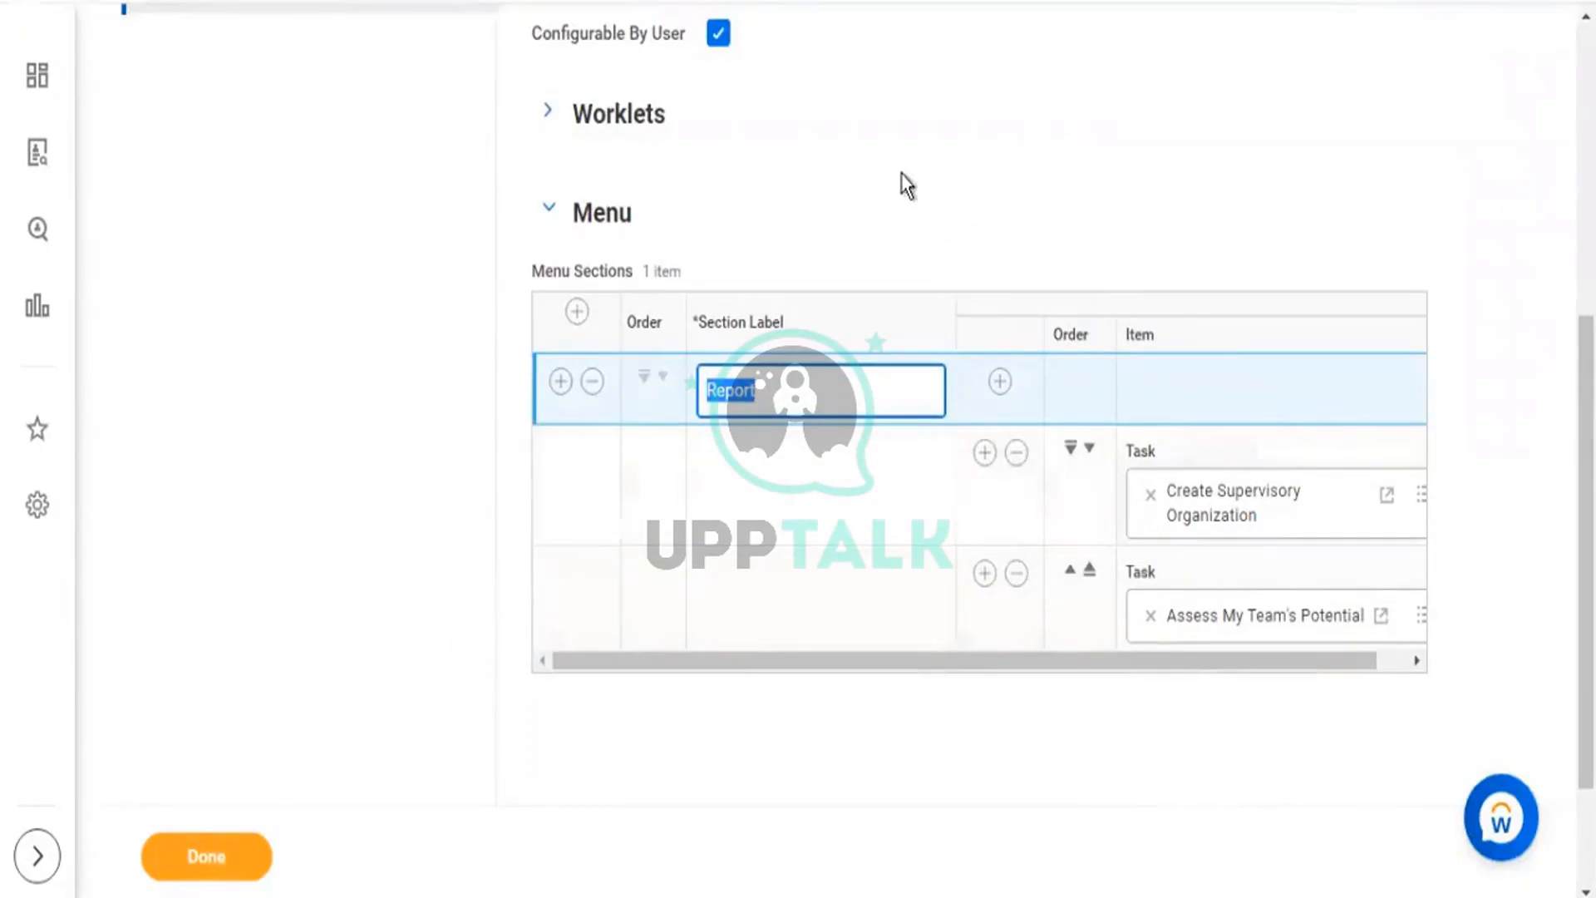
{"action": "left_click", "coordinate": [550, 111]}
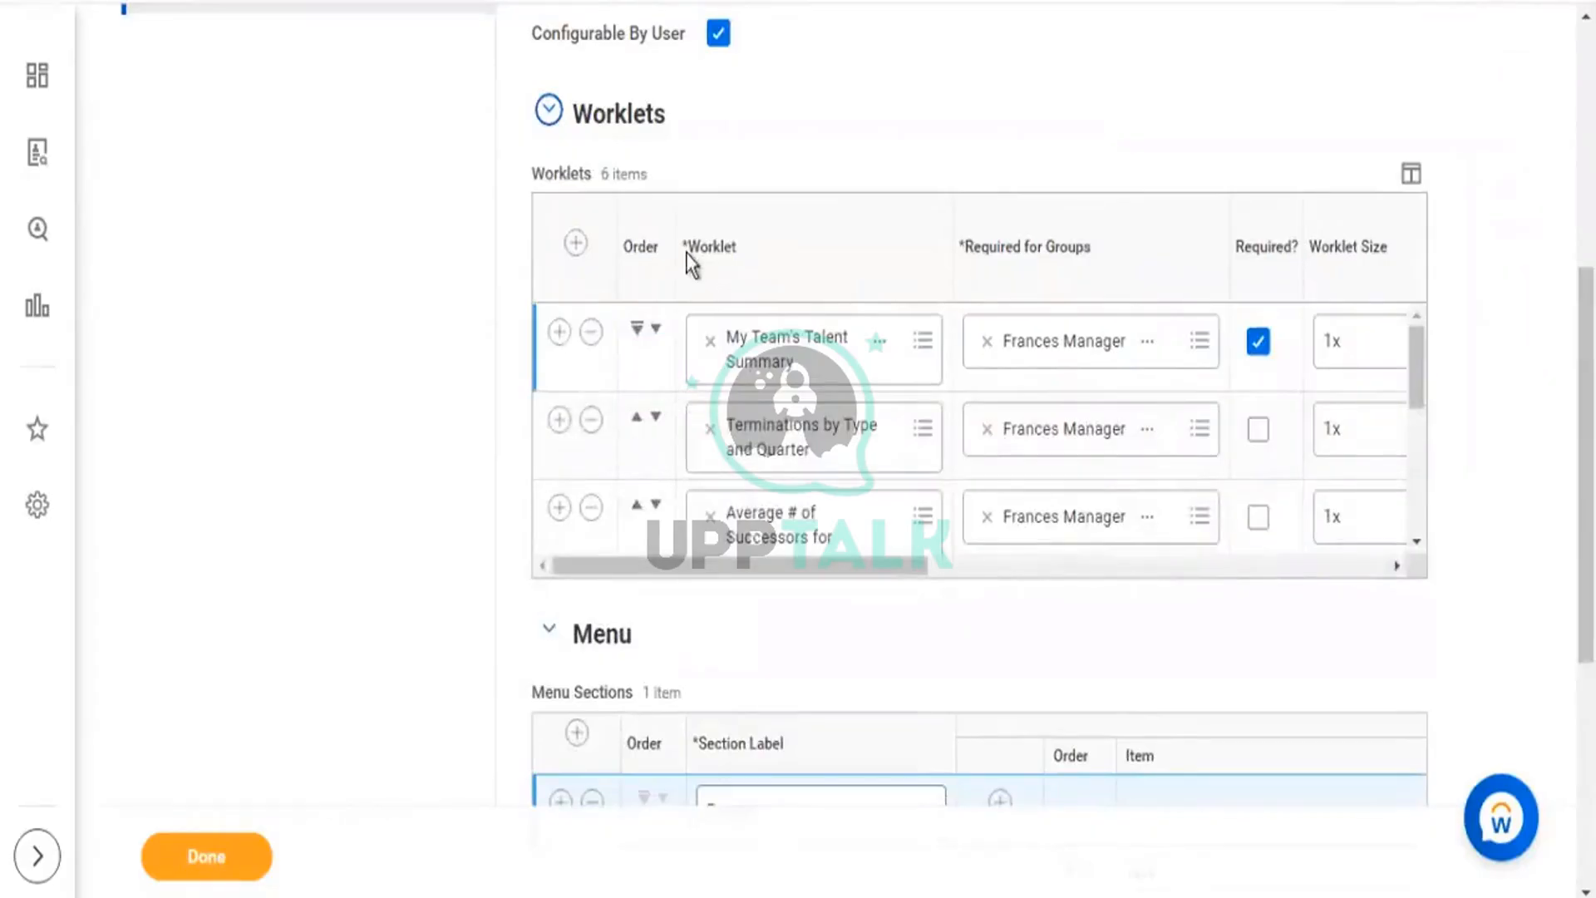
{"action": "left_click_drag", "start_coordinate": [690, 254], "coordinate": [756, 274]}
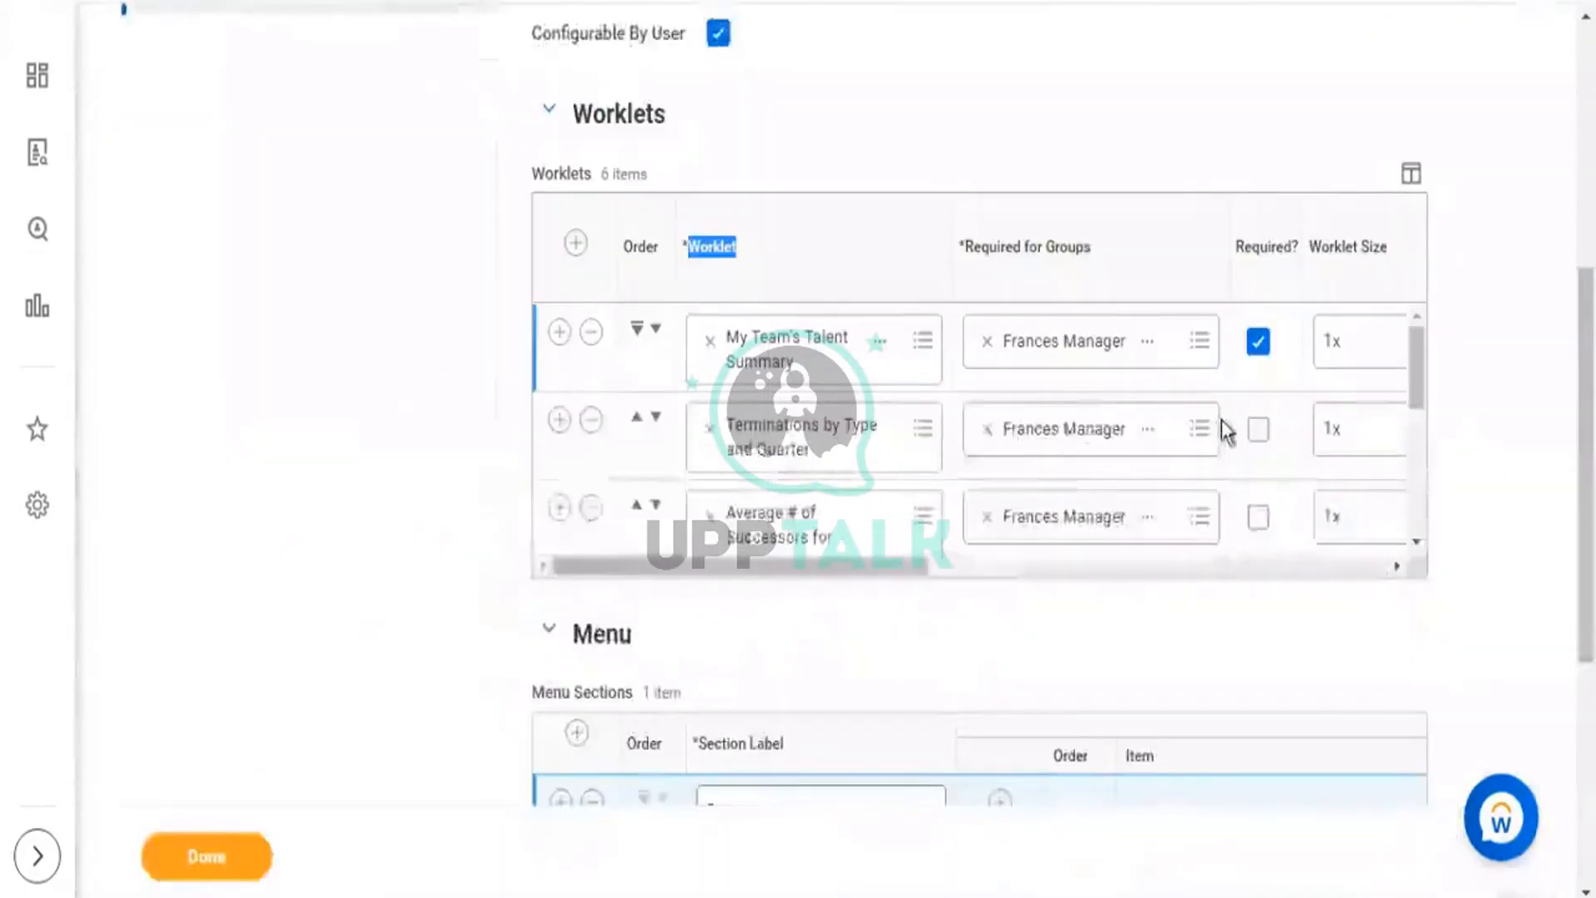
Remove the empty third Report item, leaving Create Supervisory Organization and Assess My Team's Potential.
{"action": "scroll", "coordinate": [1227, 430], "scroll_direction": "down", "scroll_amount": 5}
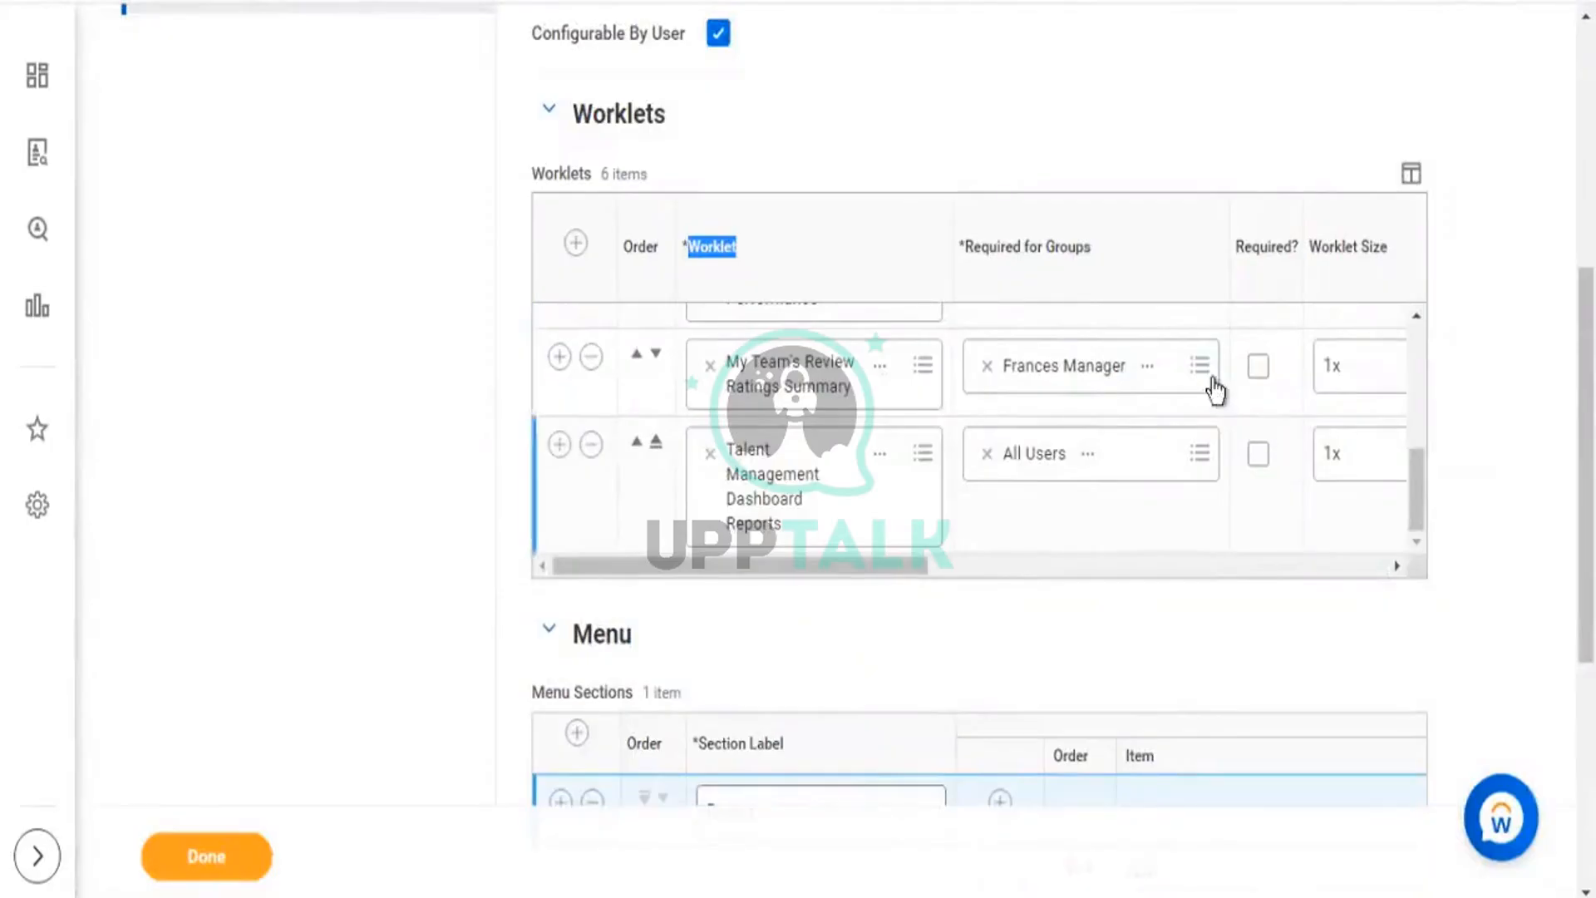
{"action": "scroll", "coordinate": [1328, 430], "scroll_direction": "down", "scroll_amount": 2}
{"action": "scroll", "coordinate": [1328, 431], "scroll_direction": "down", "scroll_amount": 4}
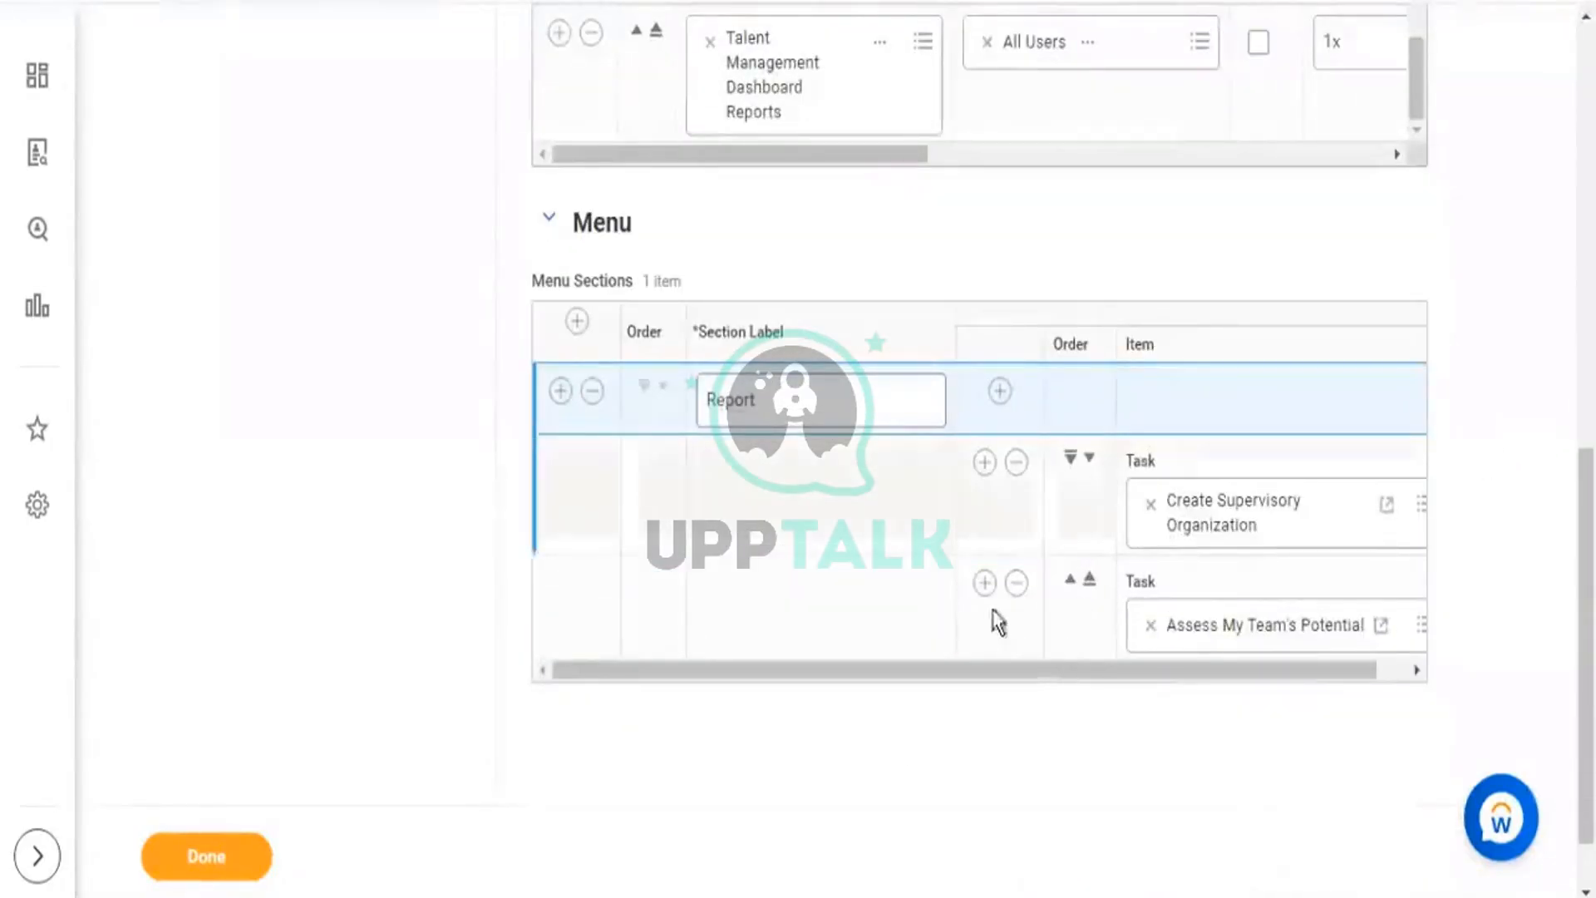
{"action": "left_click", "coordinate": [985, 585]}
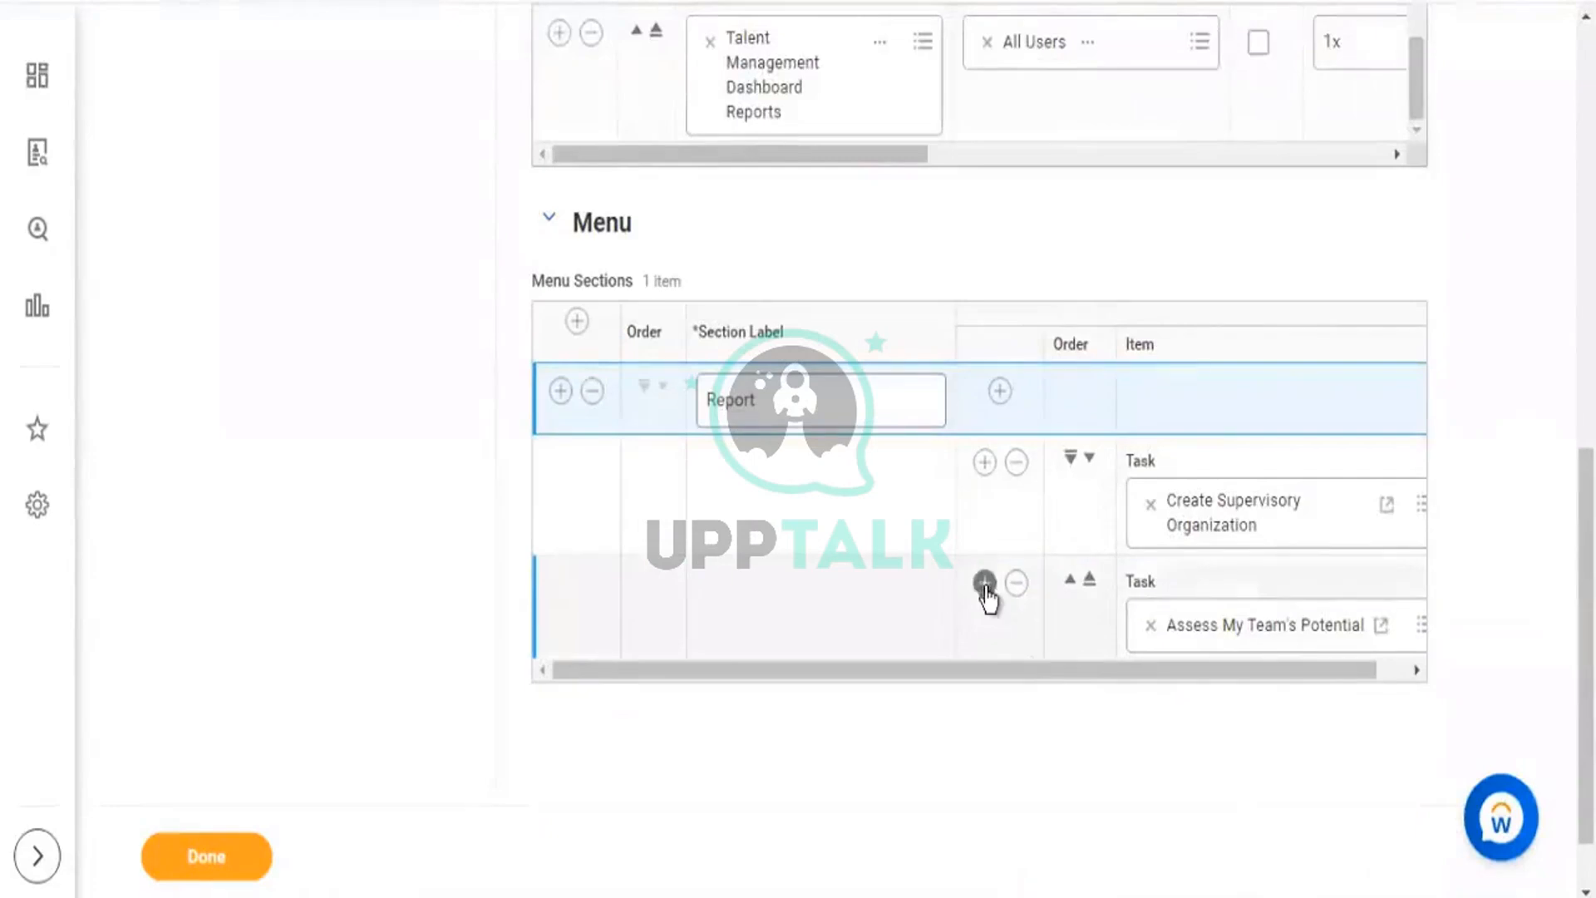
{"action": "scroll", "coordinate": [1247, 648], "scroll_direction": "down", "scroll_amount": 4}
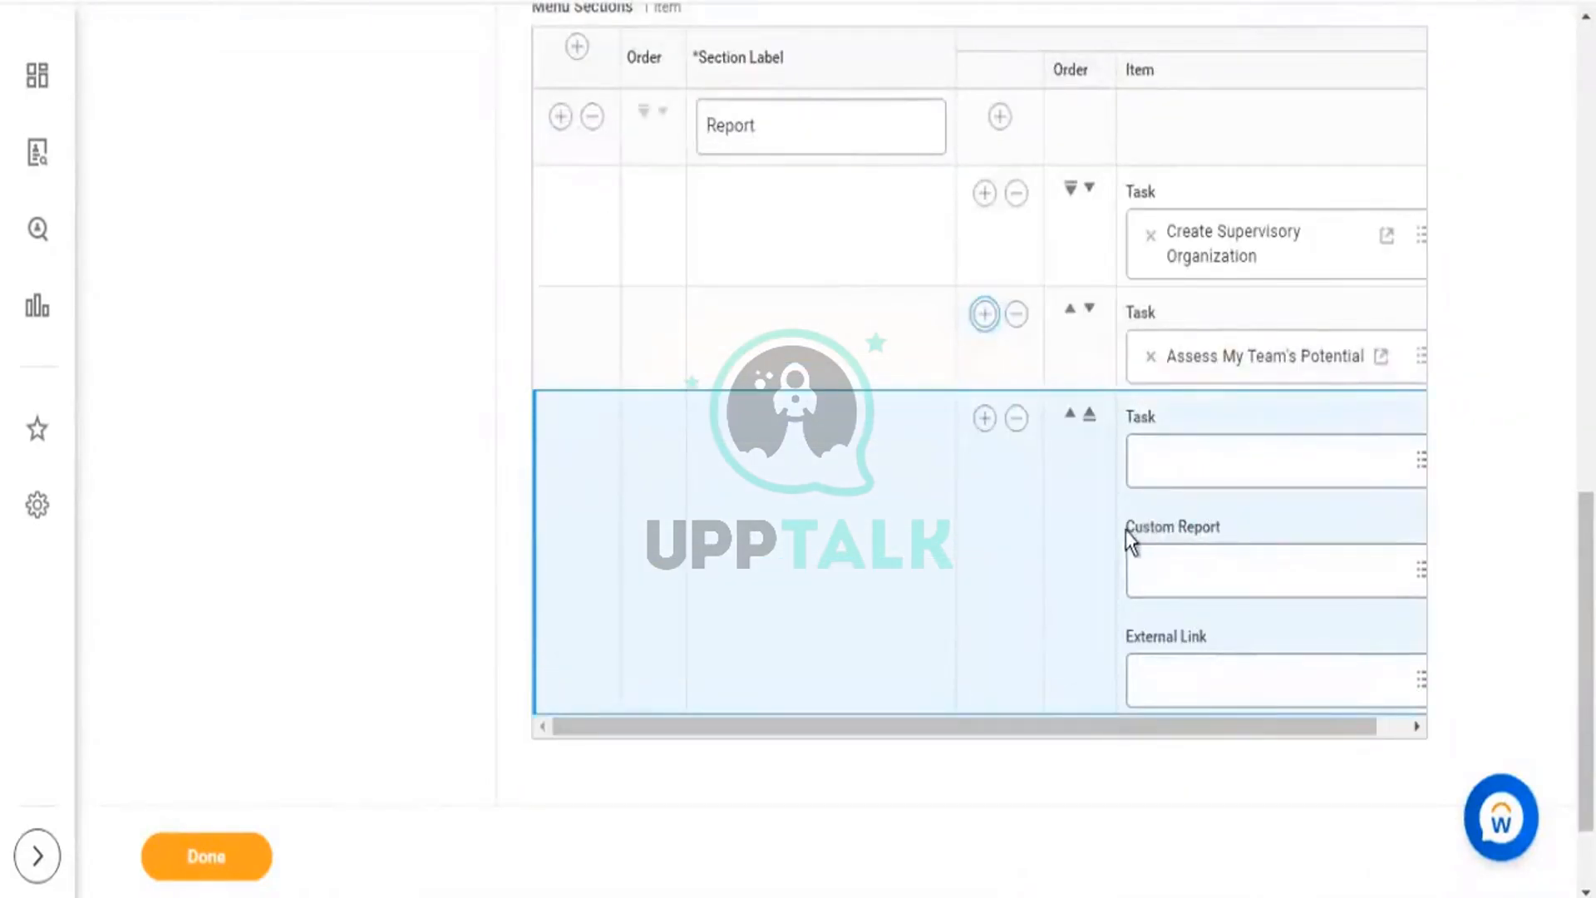
{"action": "triple_click", "coordinate": [1219, 532]}
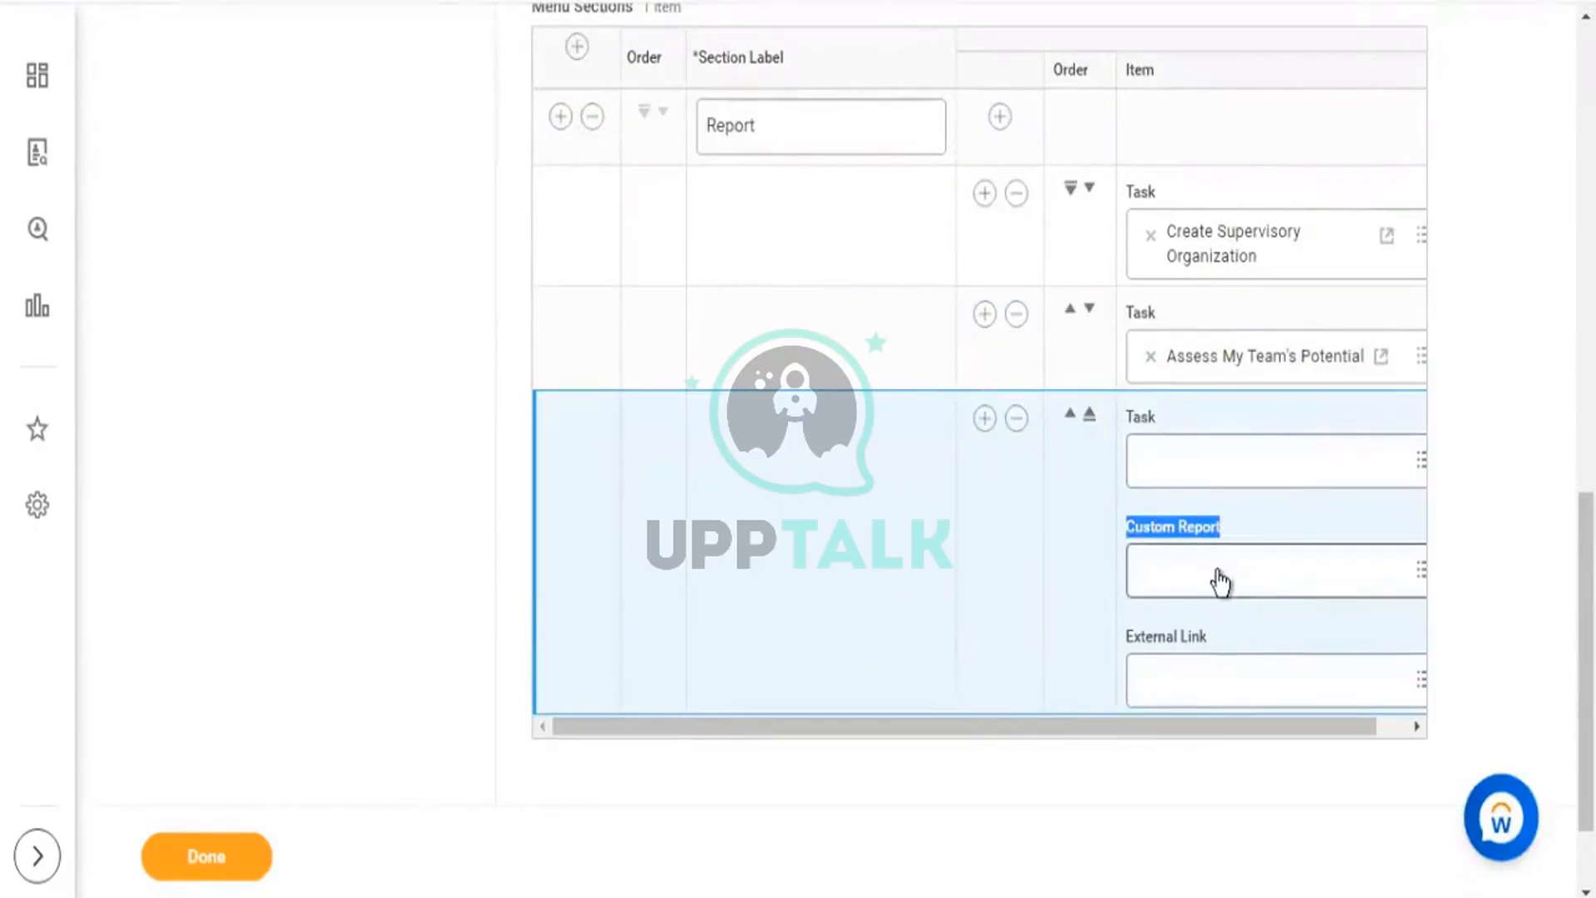
{"action": "scroll", "coordinate": [805, 212], "scroll_direction": "up", "scroll_amount": 5}
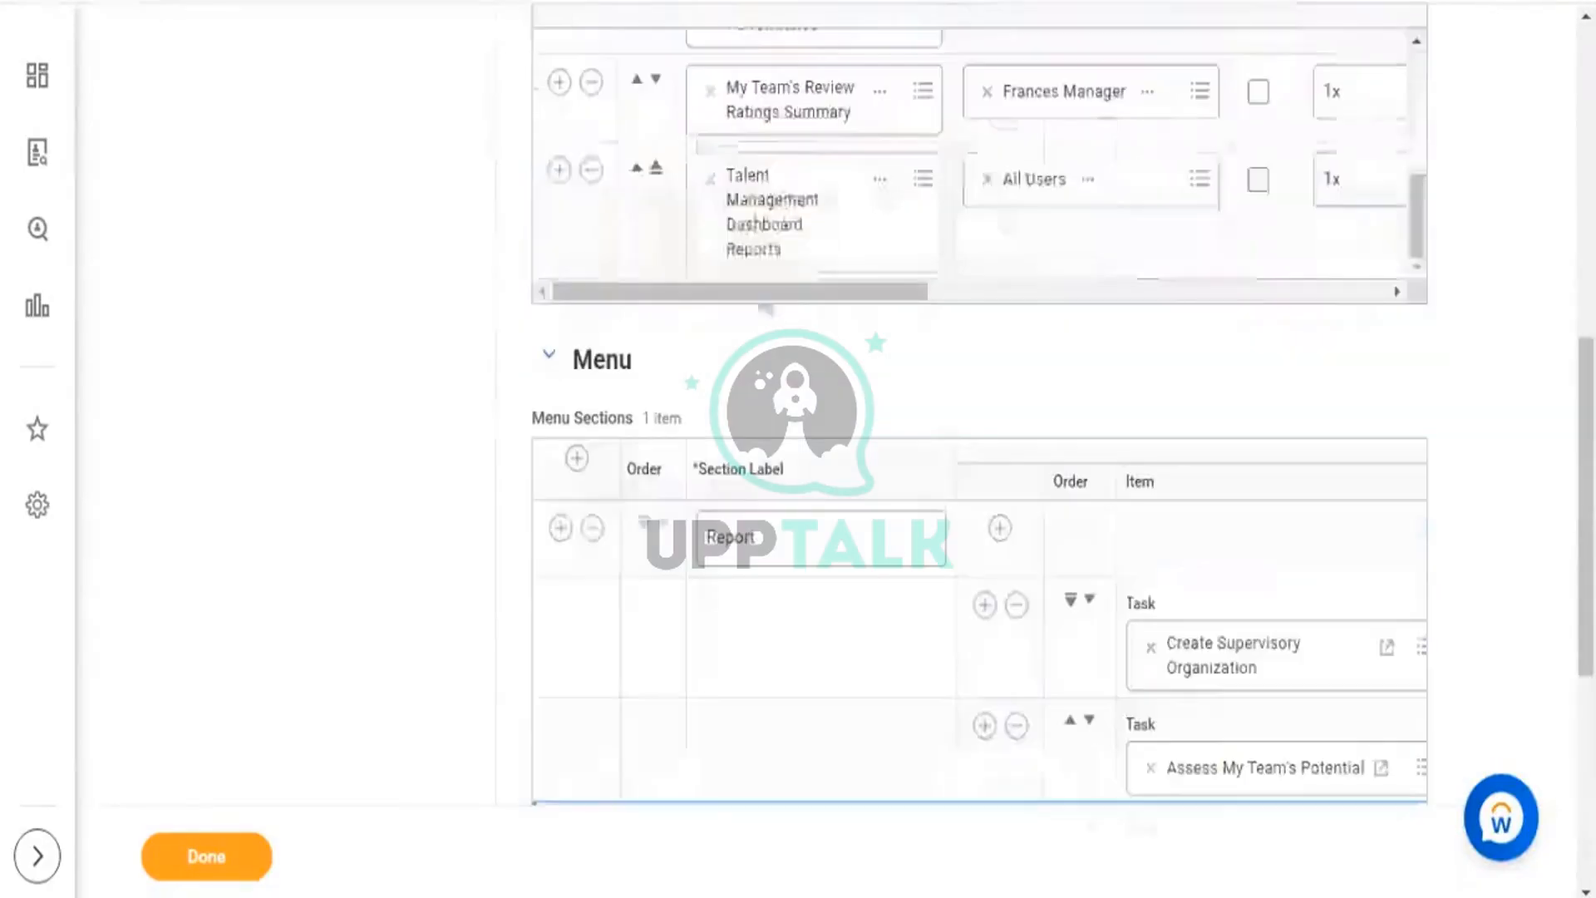
{"action": "scroll", "coordinate": [1372, 587], "scroll_direction": "down", "scroll_amount": 3}
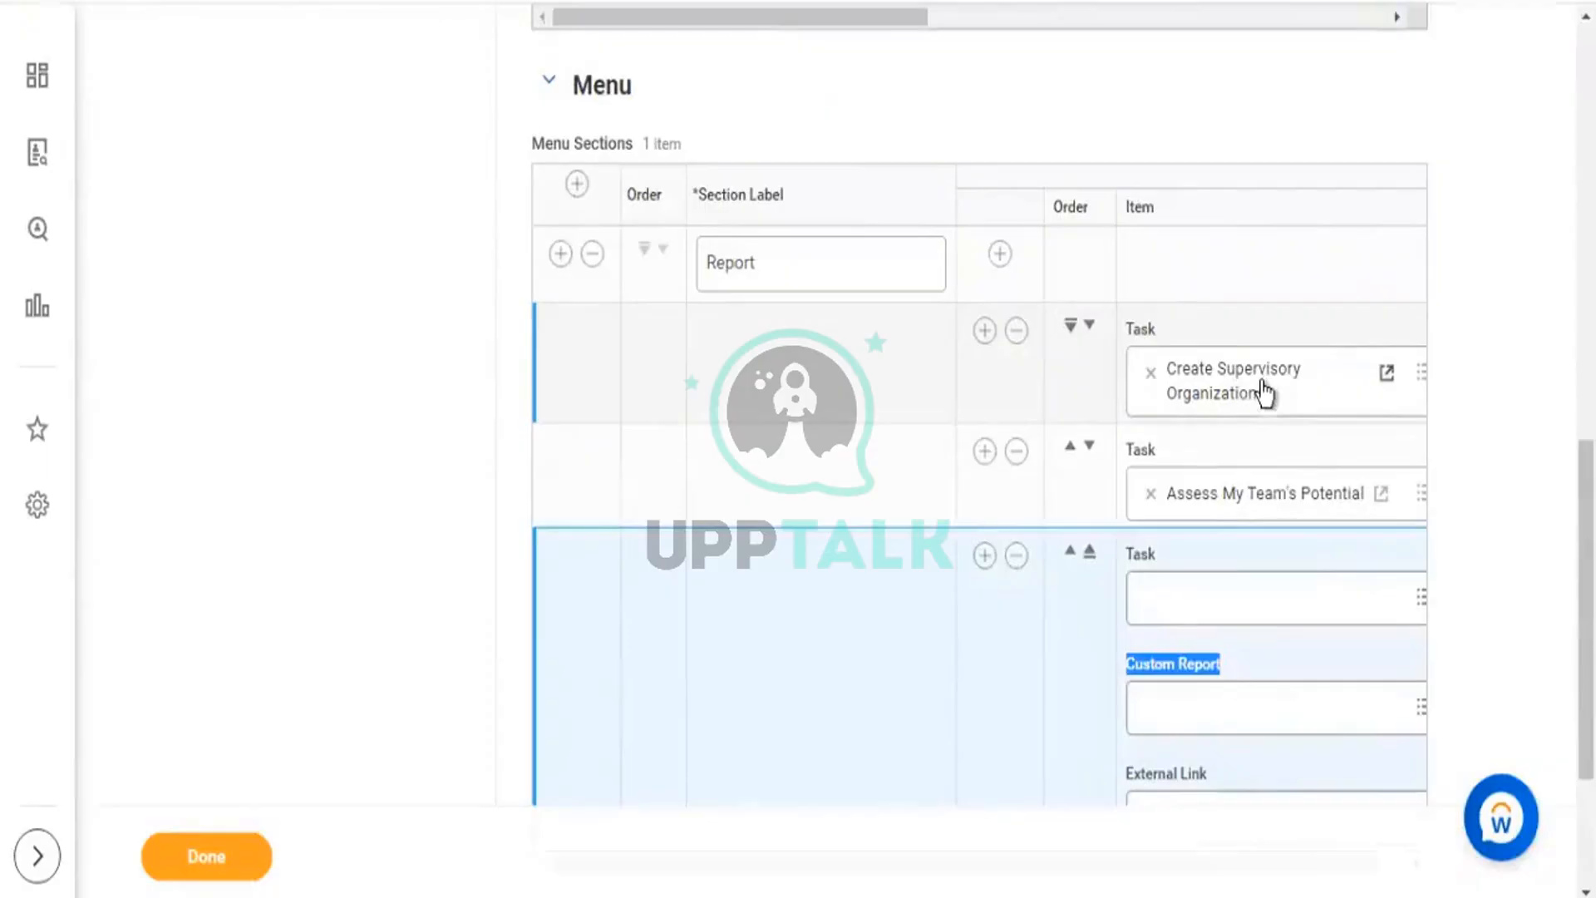
{"action": "left_click", "coordinate": [1016, 556]}
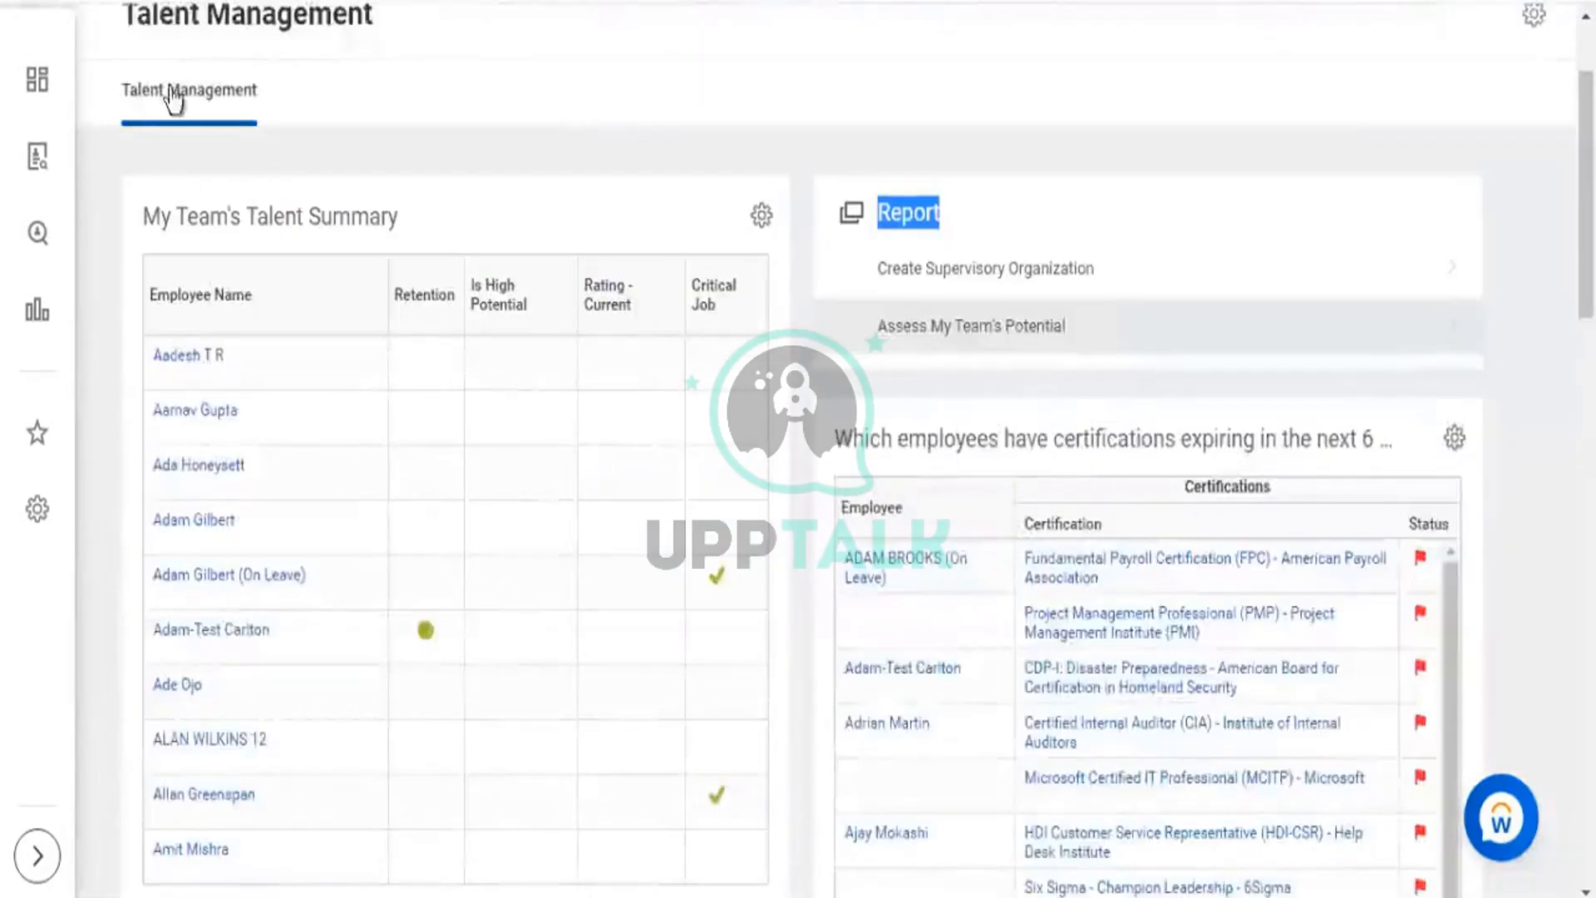
{"action": "scroll", "coordinate": [18, 108], "scroll_direction": "up", "scroll_amount": 2}
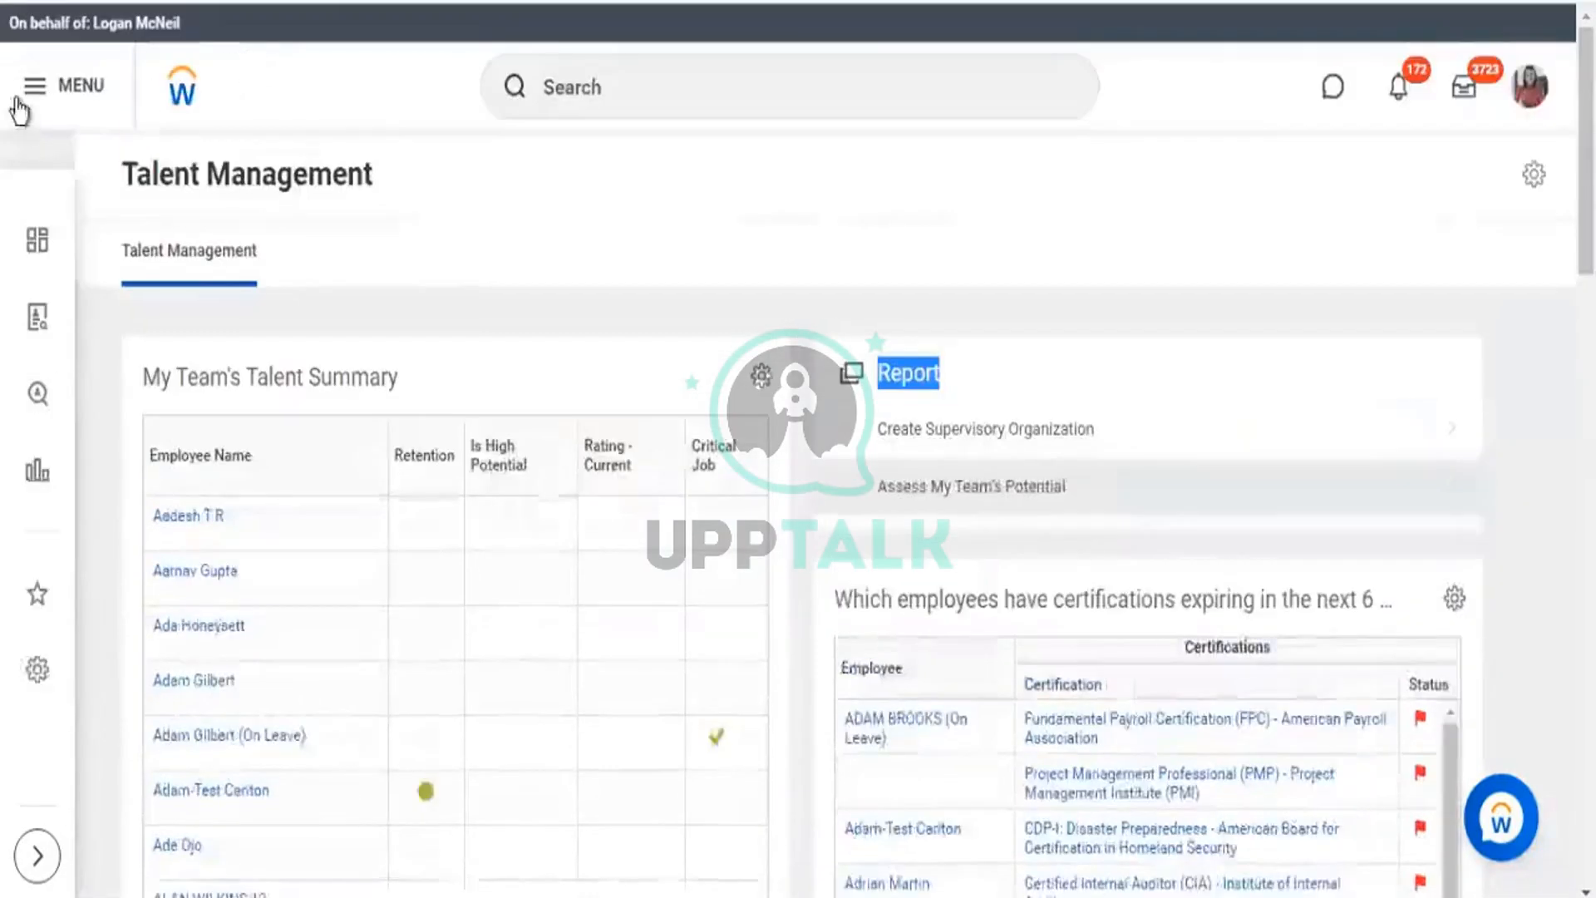
Bring up Edit Apps from the MENU's Apps panel and scroll through its 21 apps.
{"action": "left_click", "coordinate": [19, 181]}
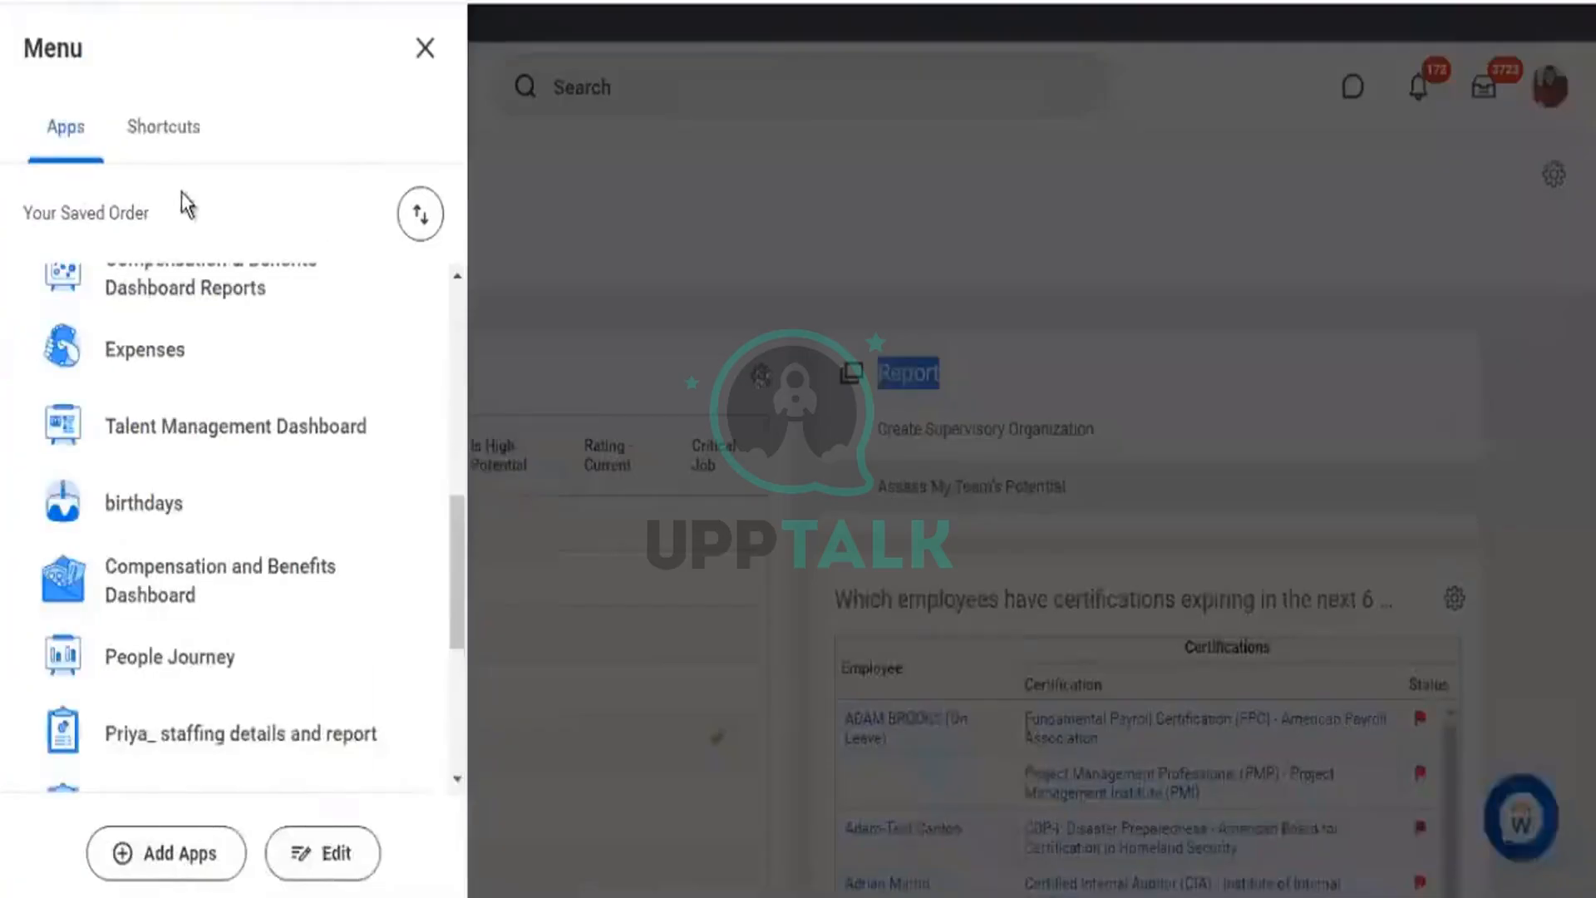
{"action": "scroll", "coordinate": [255, 589], "scroll_direction": "down", "scroll_amount": 2}
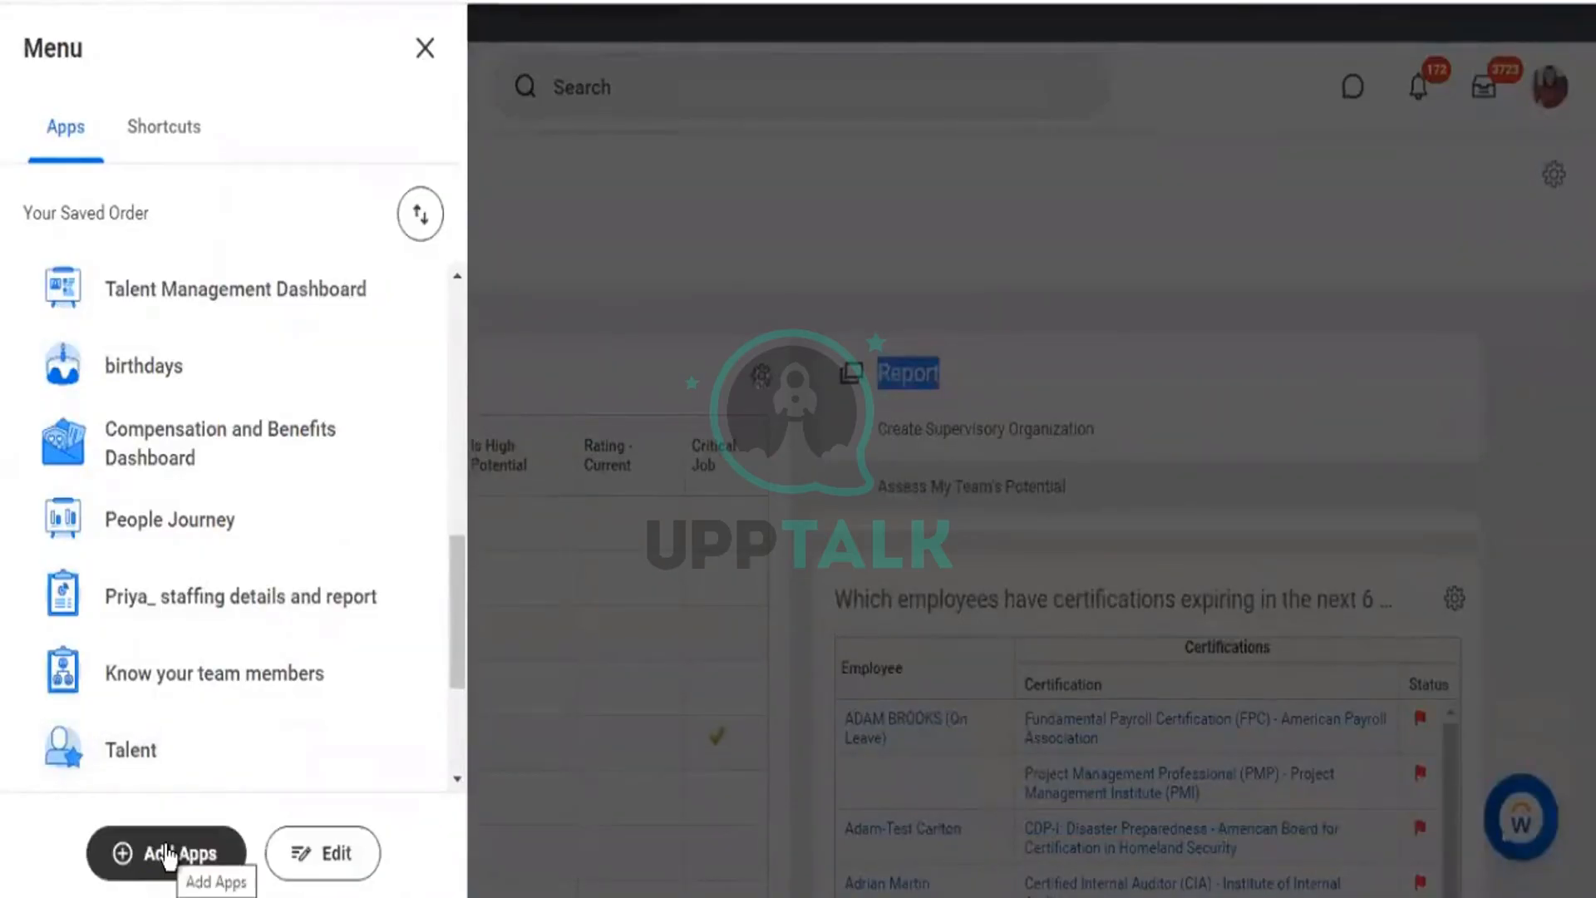
{"action": "left_click", "coordinate": [320, 856]}
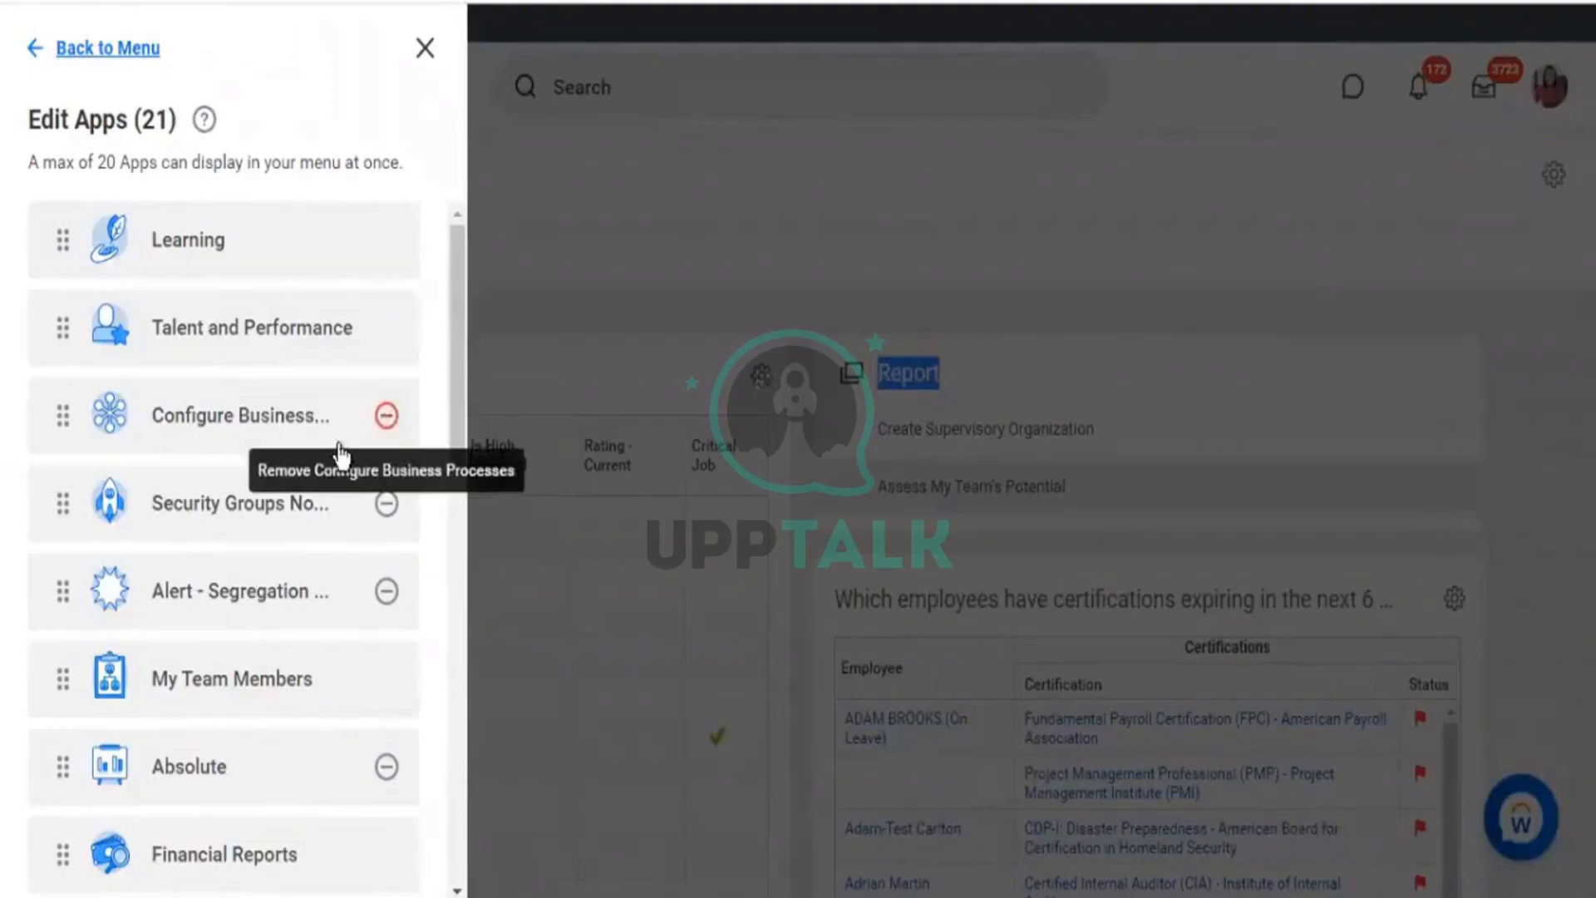
{"action": "scroll", "coordinate": [314, 677], "scroll_direction": "down", "scroll_amount": 3}
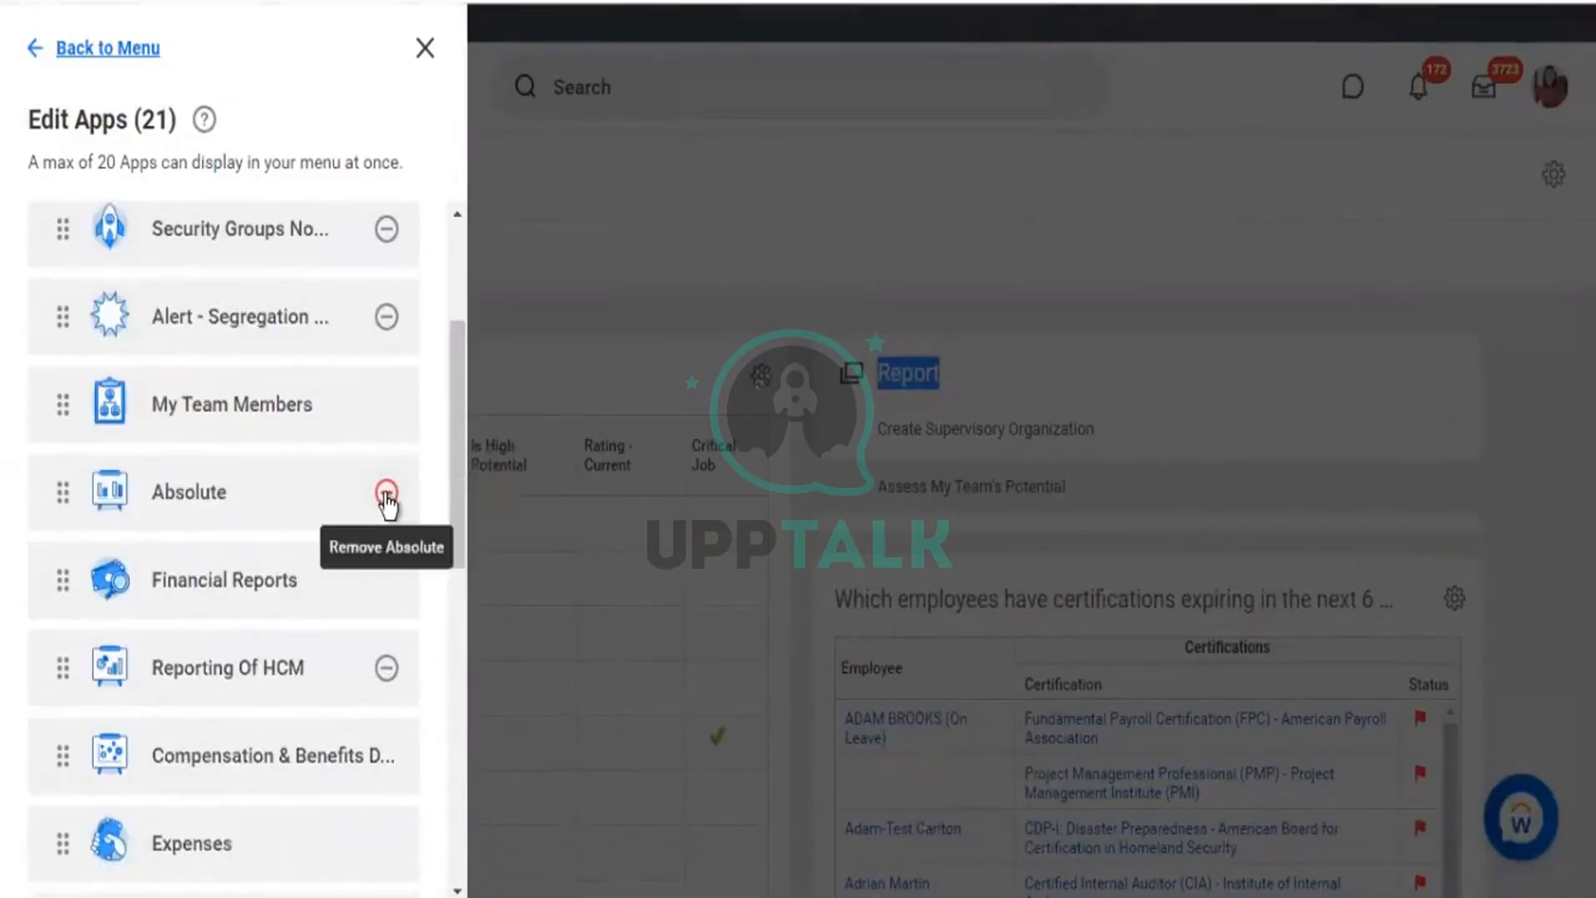
{"action": "scroll", "coordinate": [384, 509], "scroll_direction": "down", "scroll_amount": 2}
{"action": "scroll", "coordinate": [332, 498], "scroll_direction": "down", "scroll_amount": 2}
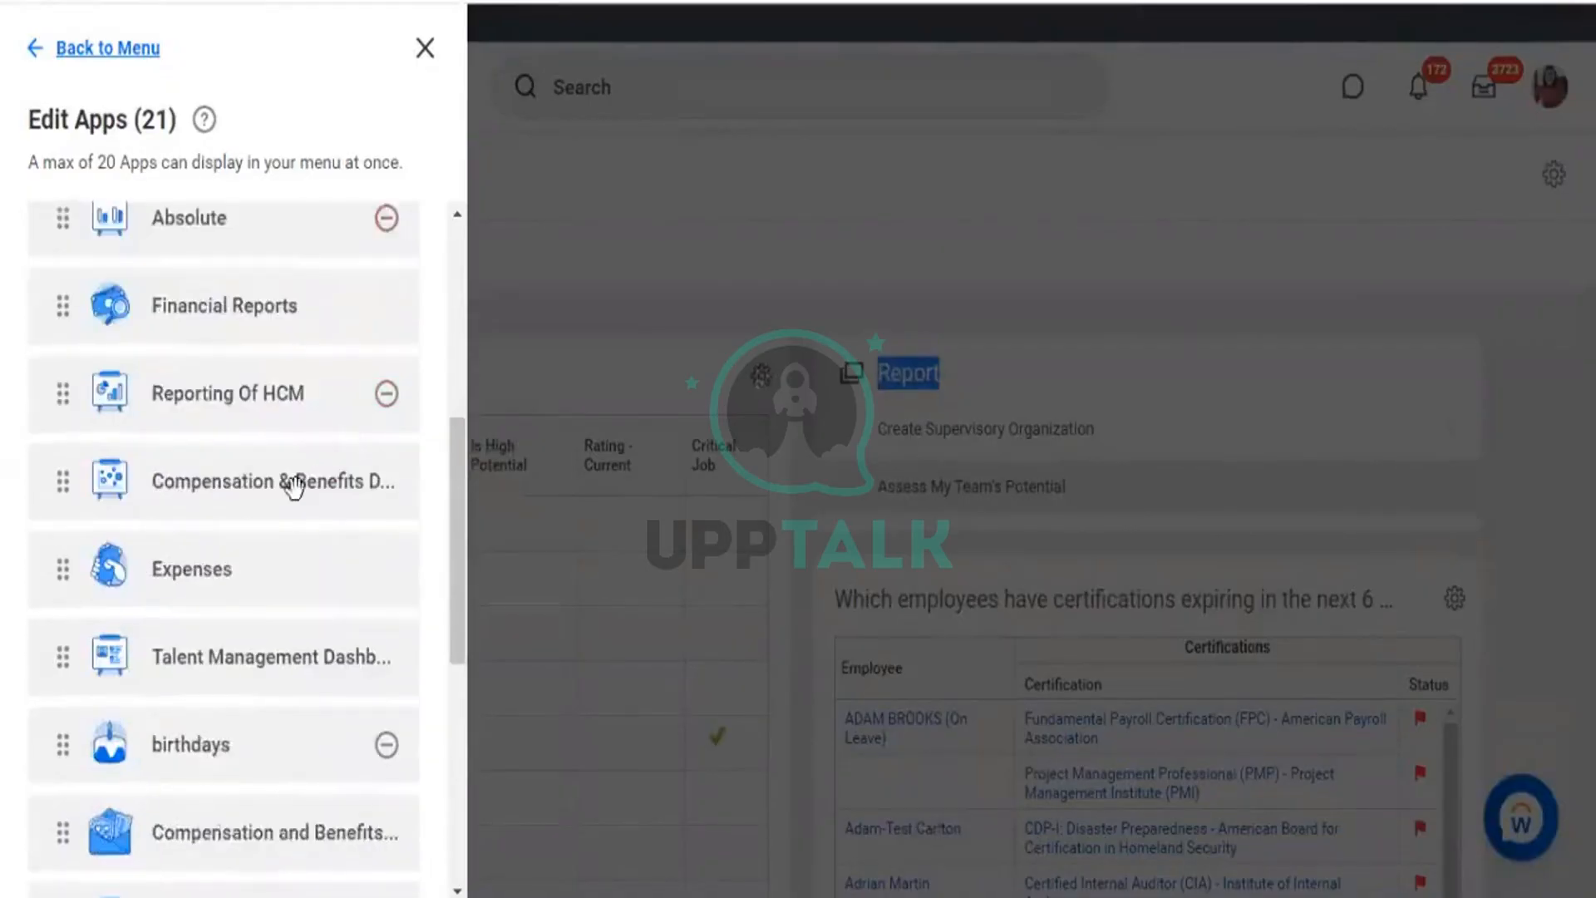
{"action": "scroll", "coordinate": [326, 548], "scroll_direction": "down", "scroll_amount": 3}
{"action": "scroll", "coordinate": [303, 558], "scroll_direction": "down", "scroll_amount": 4}
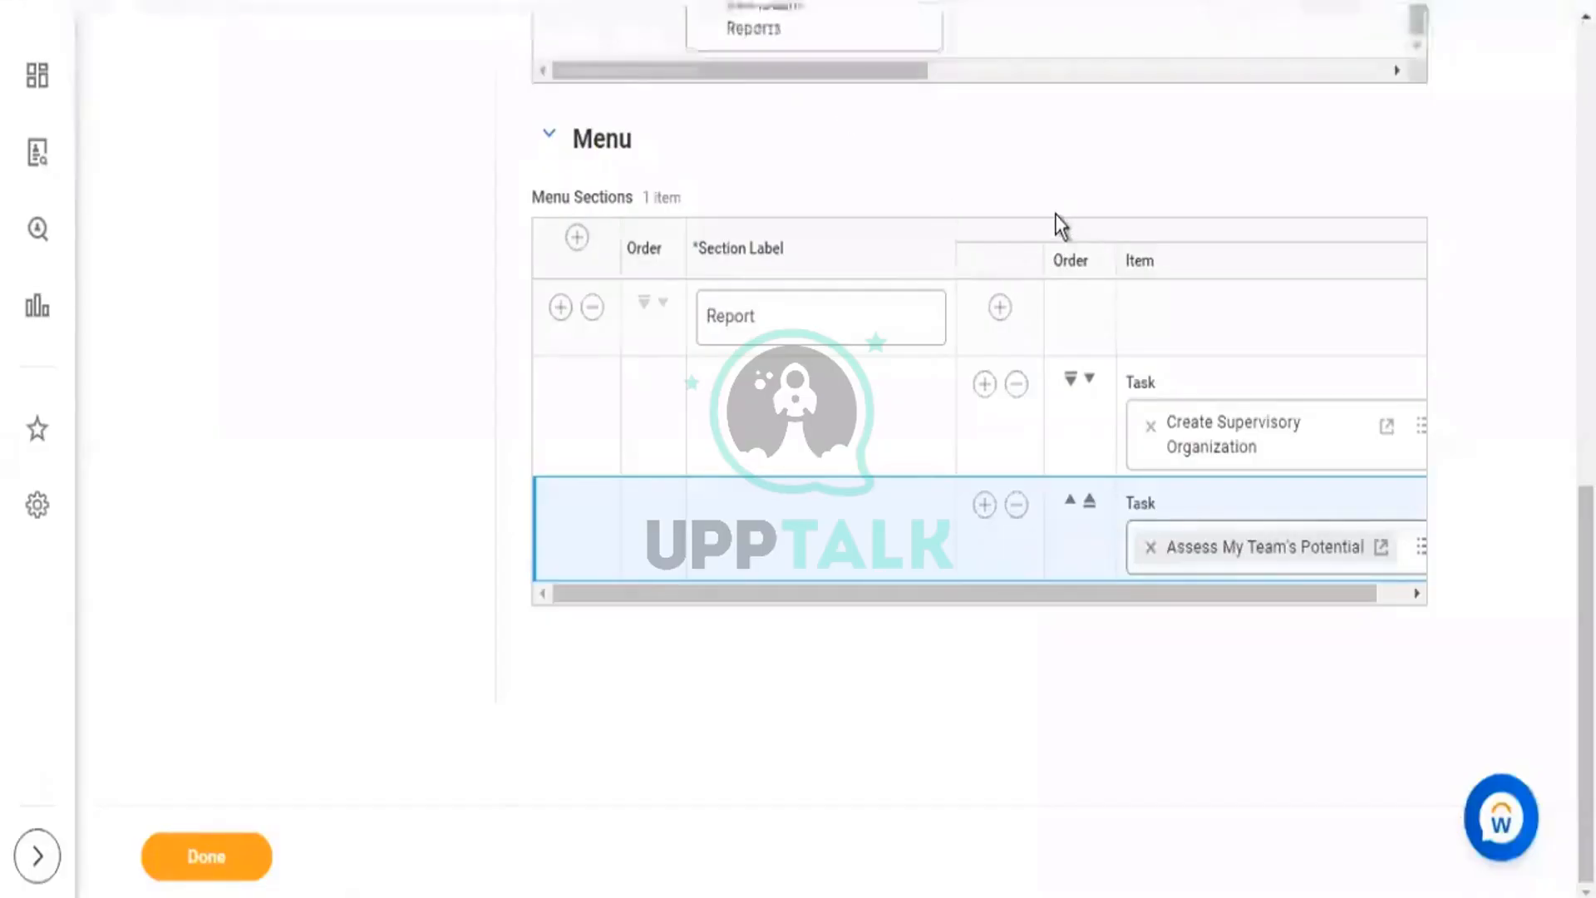
Mark My Team's Talent Summary as Required, select the Talent Management tab name, and save with Done.
{"action": "scroll", "coordinate": [1064, 249], "scroll_direction": "up", "scroll_amount": 8}
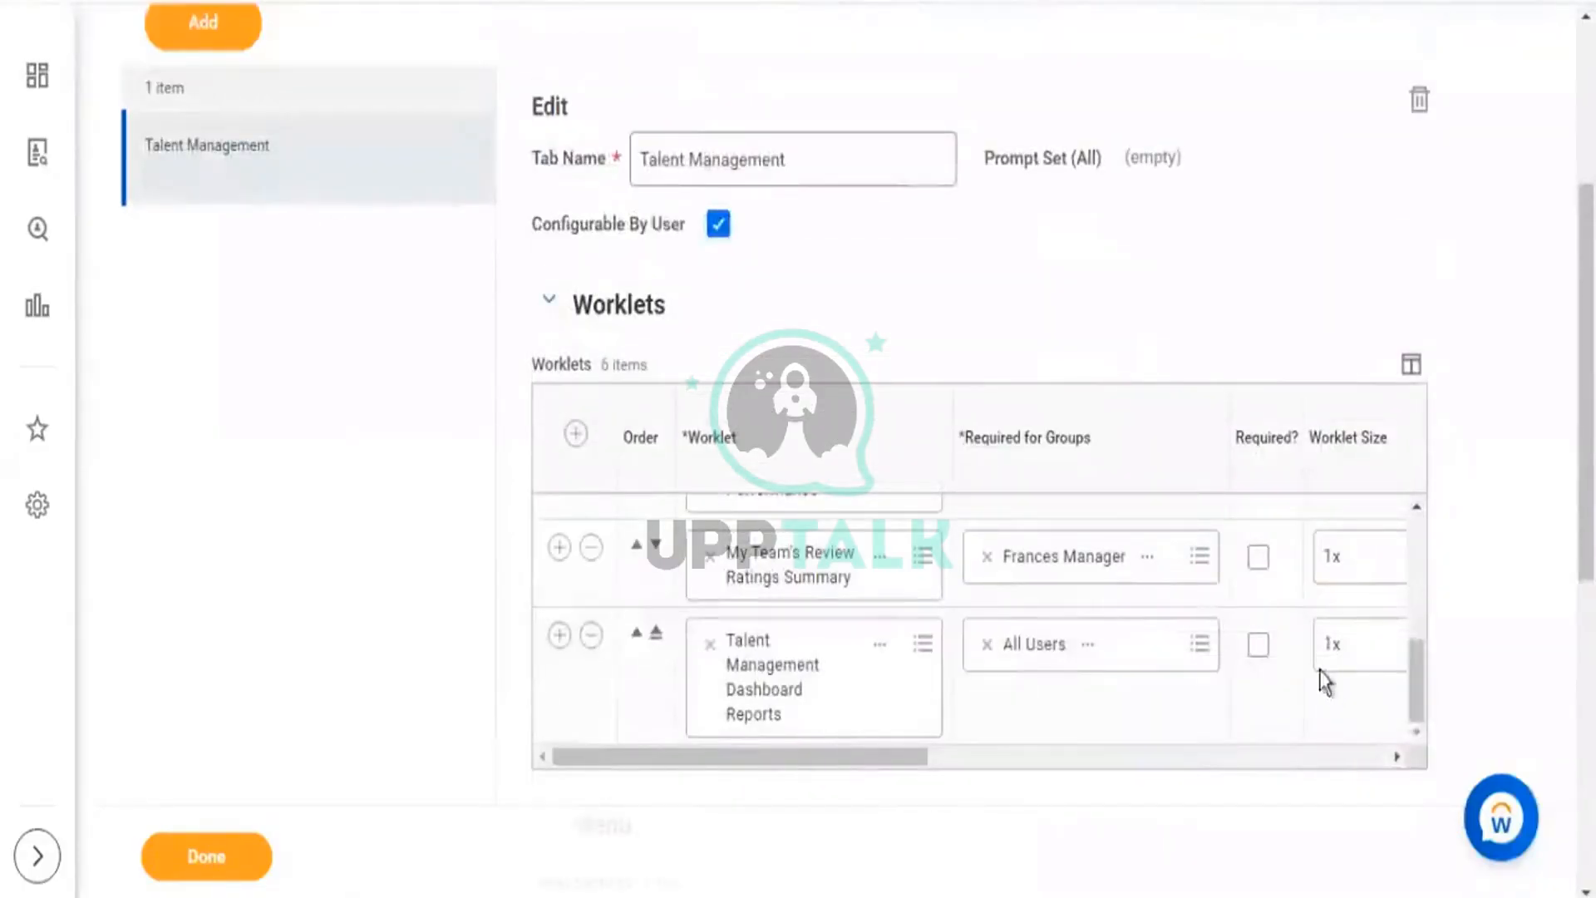
{"action": "scroll", "coordinate": [1296, 599], "scroll_direction": "up", "scroll_amount": 2}
{"action": "scroll", "coordinate": [1290, 587], "scroll_direction": "up", "scroll_amount": 2}
{"action": "left_click", "coordinate": [1257, 532]}
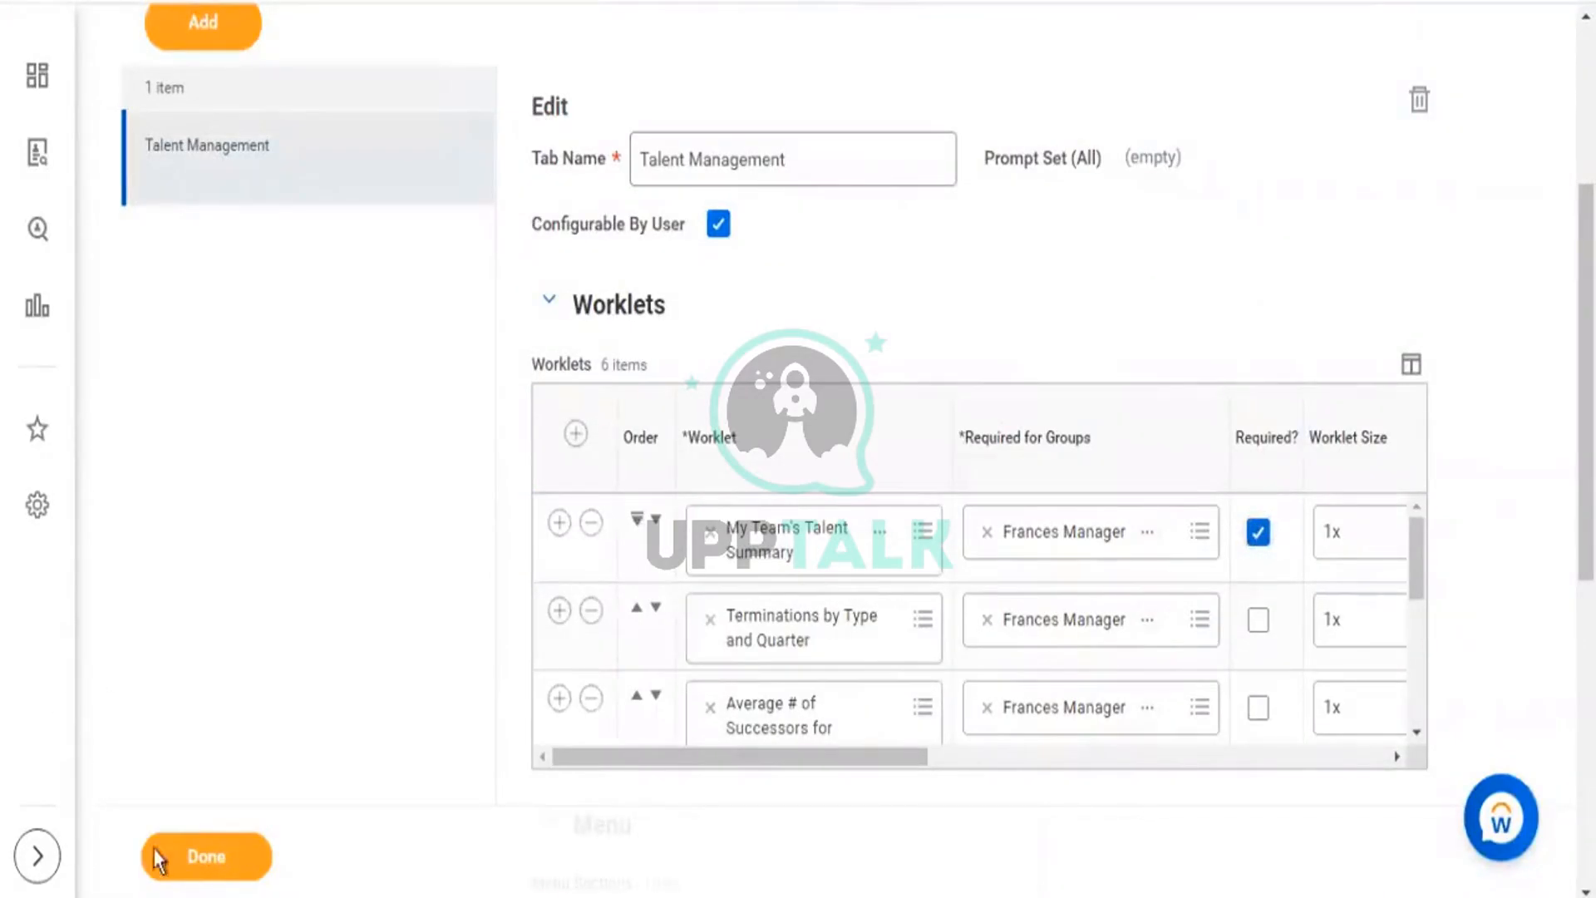
{"action": "left_click", "coordinate": [805, 158]}
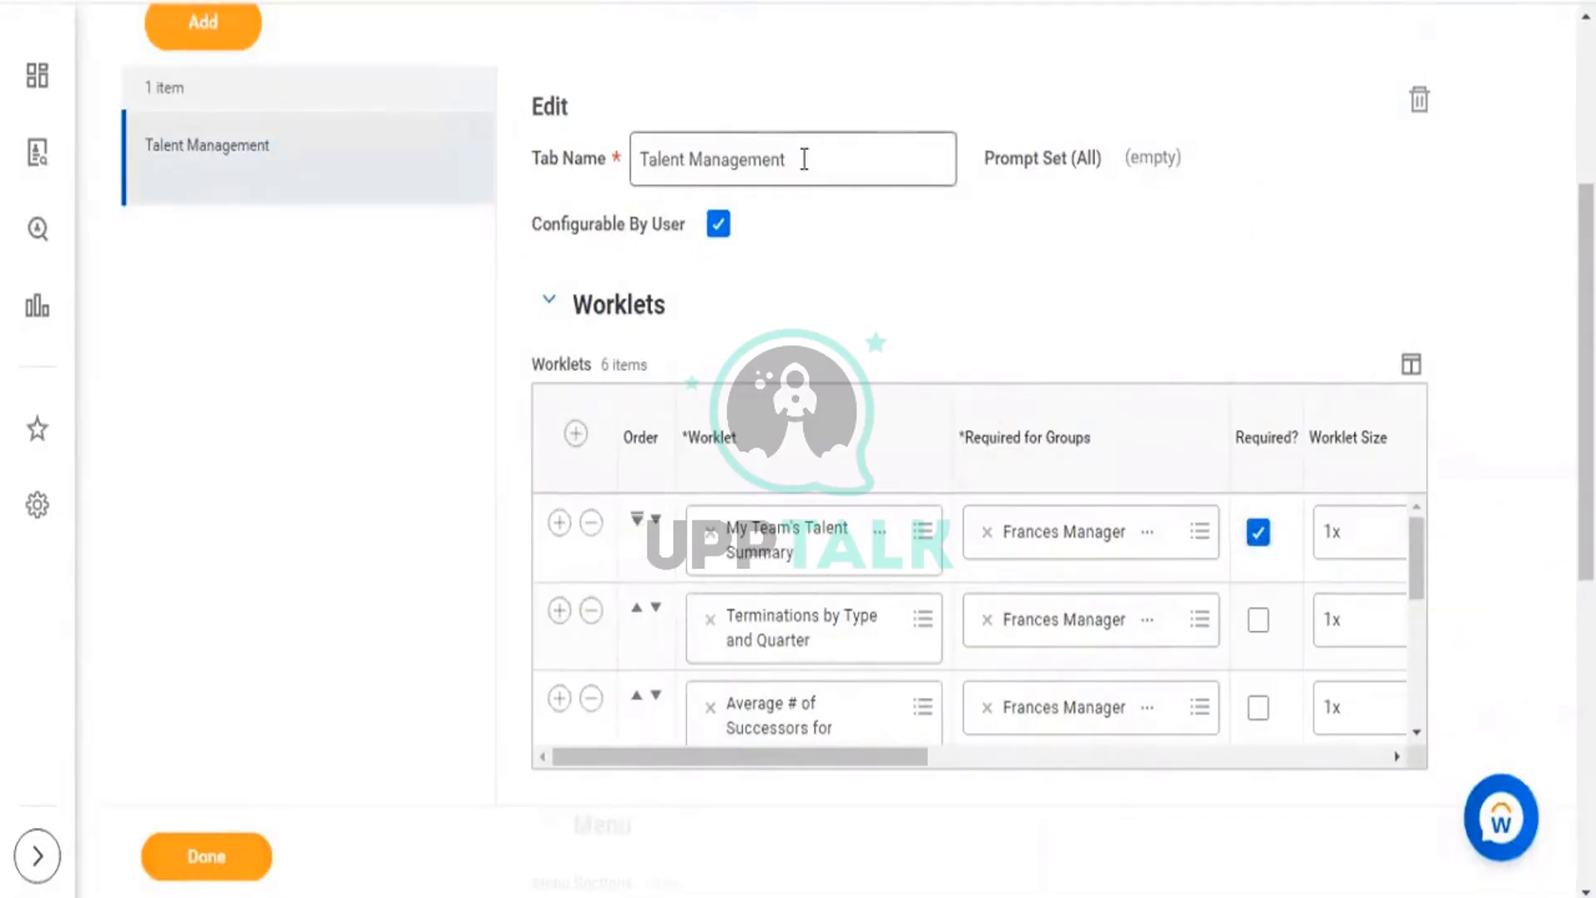
{"action": "left_click_drag", "start_coordinate": [805, 158], "coordinate": [625, 200]}
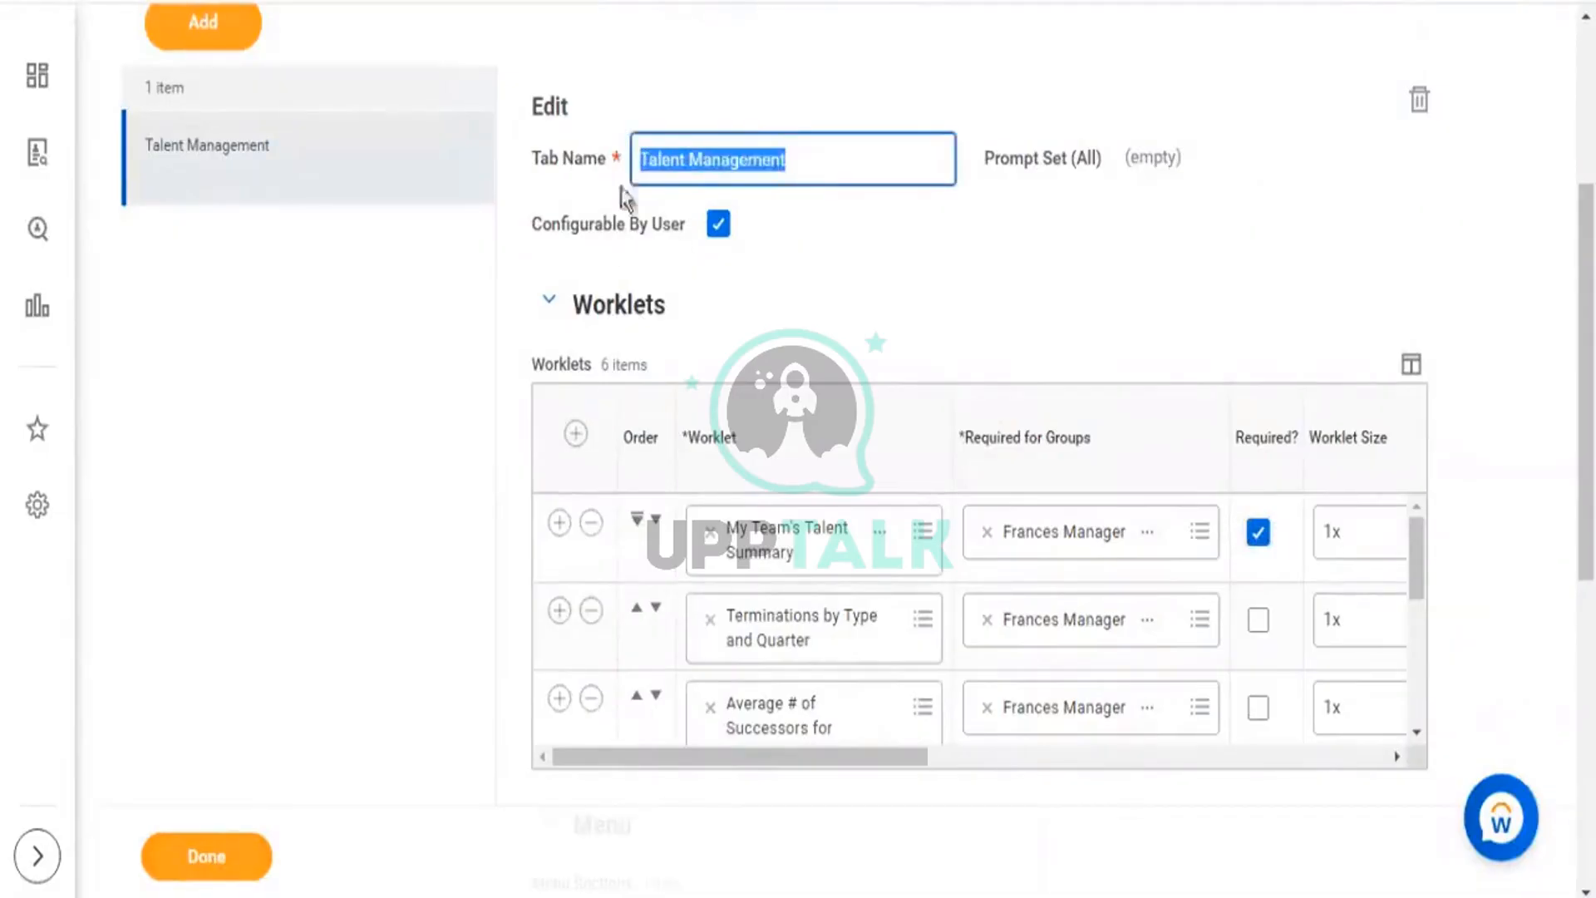
{"action": "left_click", "coordinate": [225, 845]}
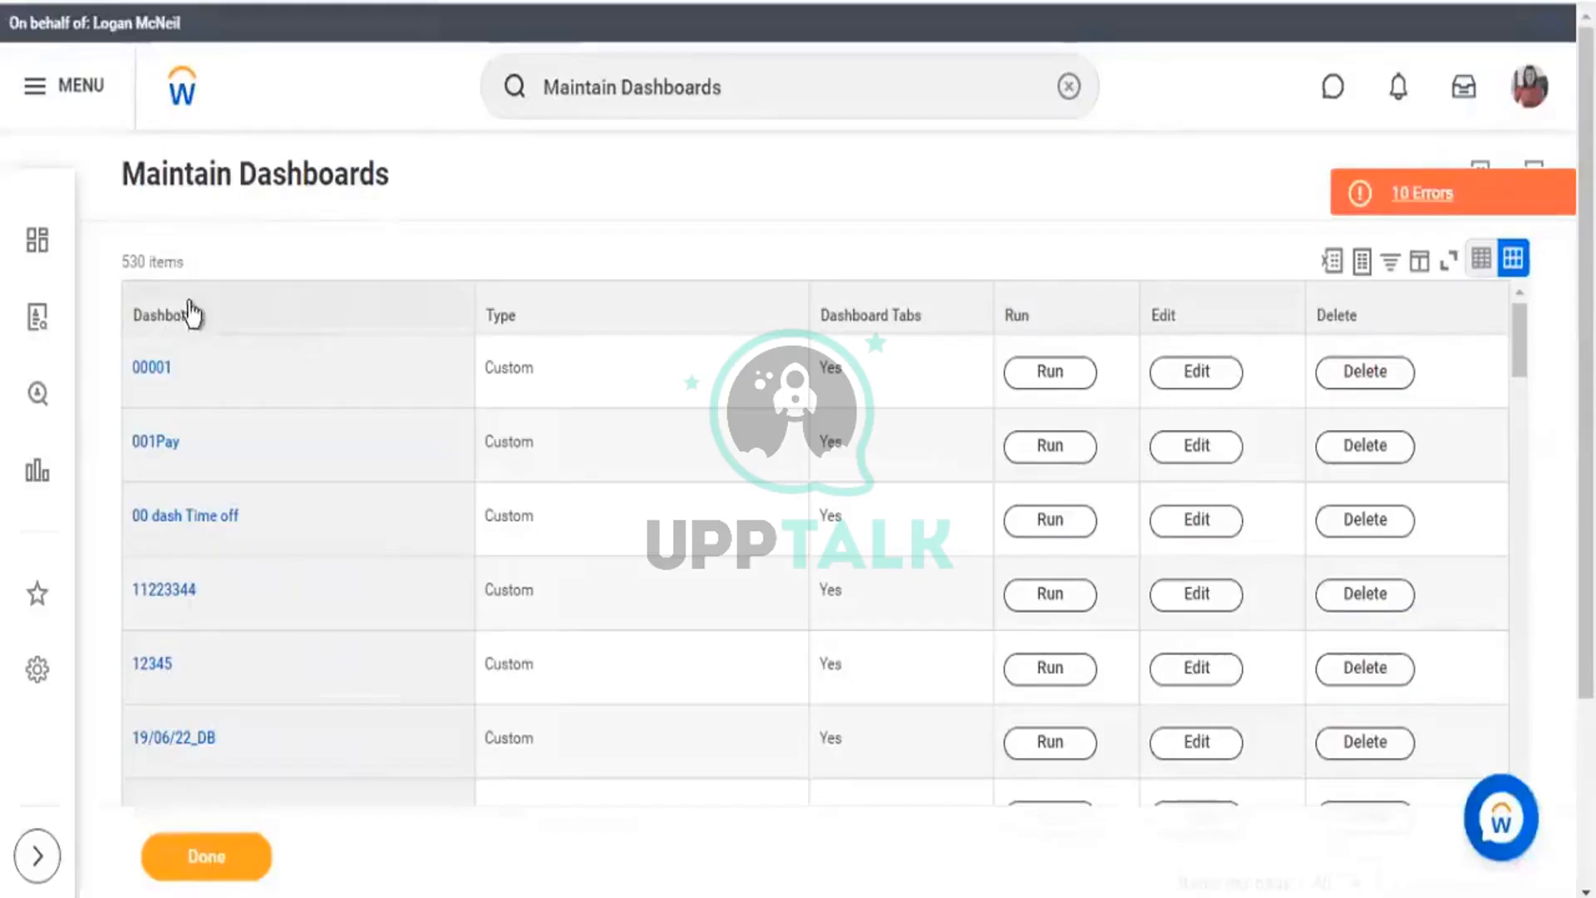
Filter the Dashboard column by 'home' to show only Home, then edit the Home dashboard row.
{"action": "left_click", "coordinate": [189, 315]}
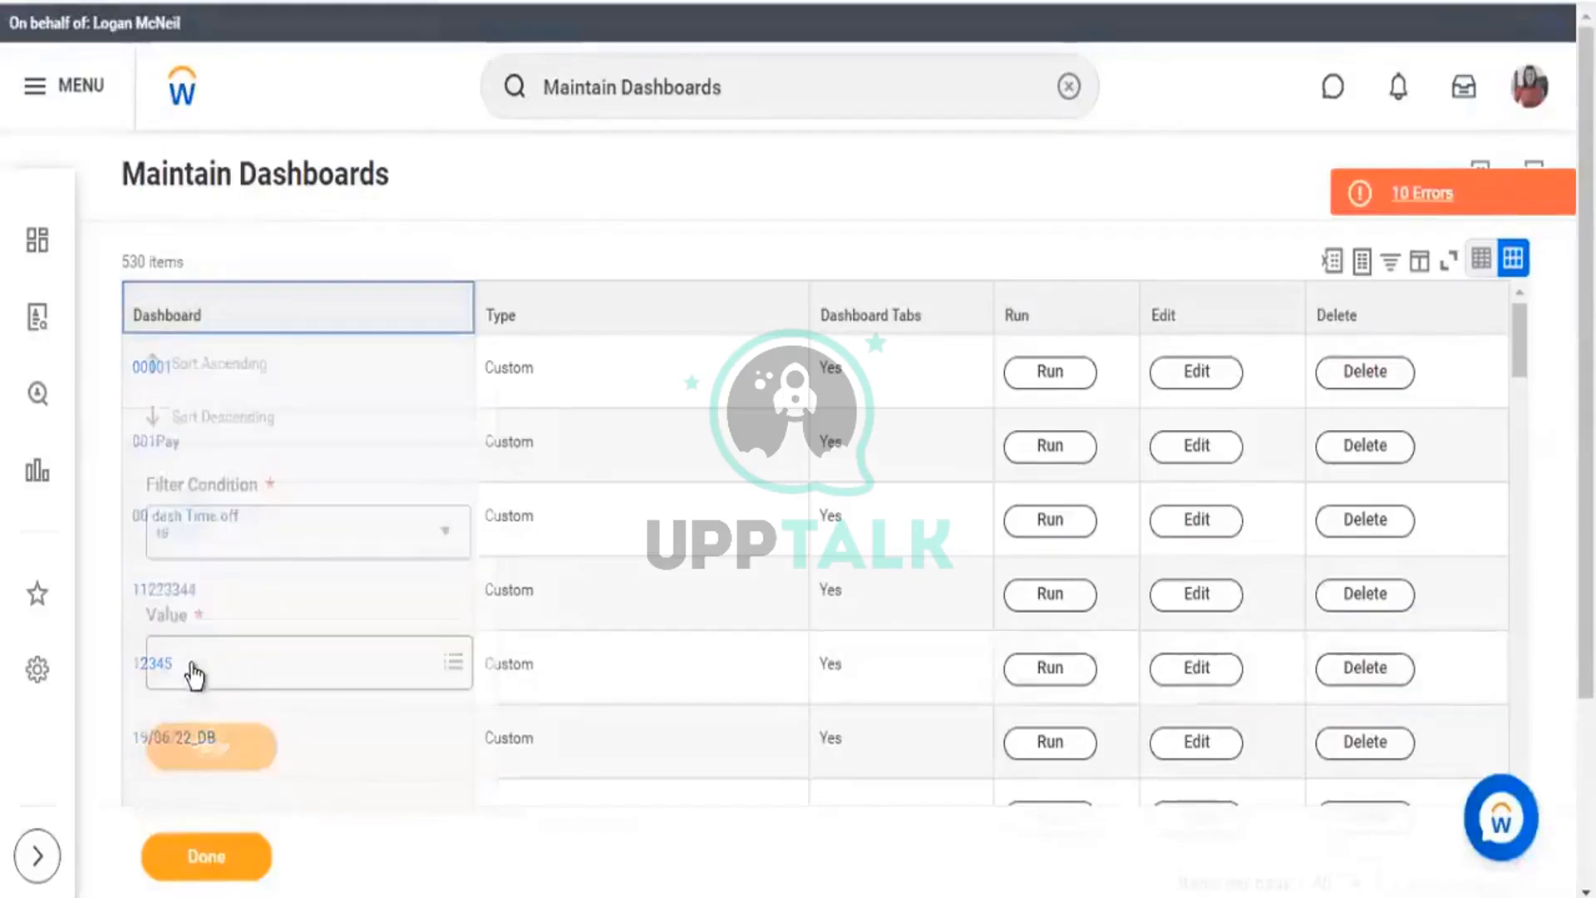
{"action": "left_click", "coordinate": [194, 677]}
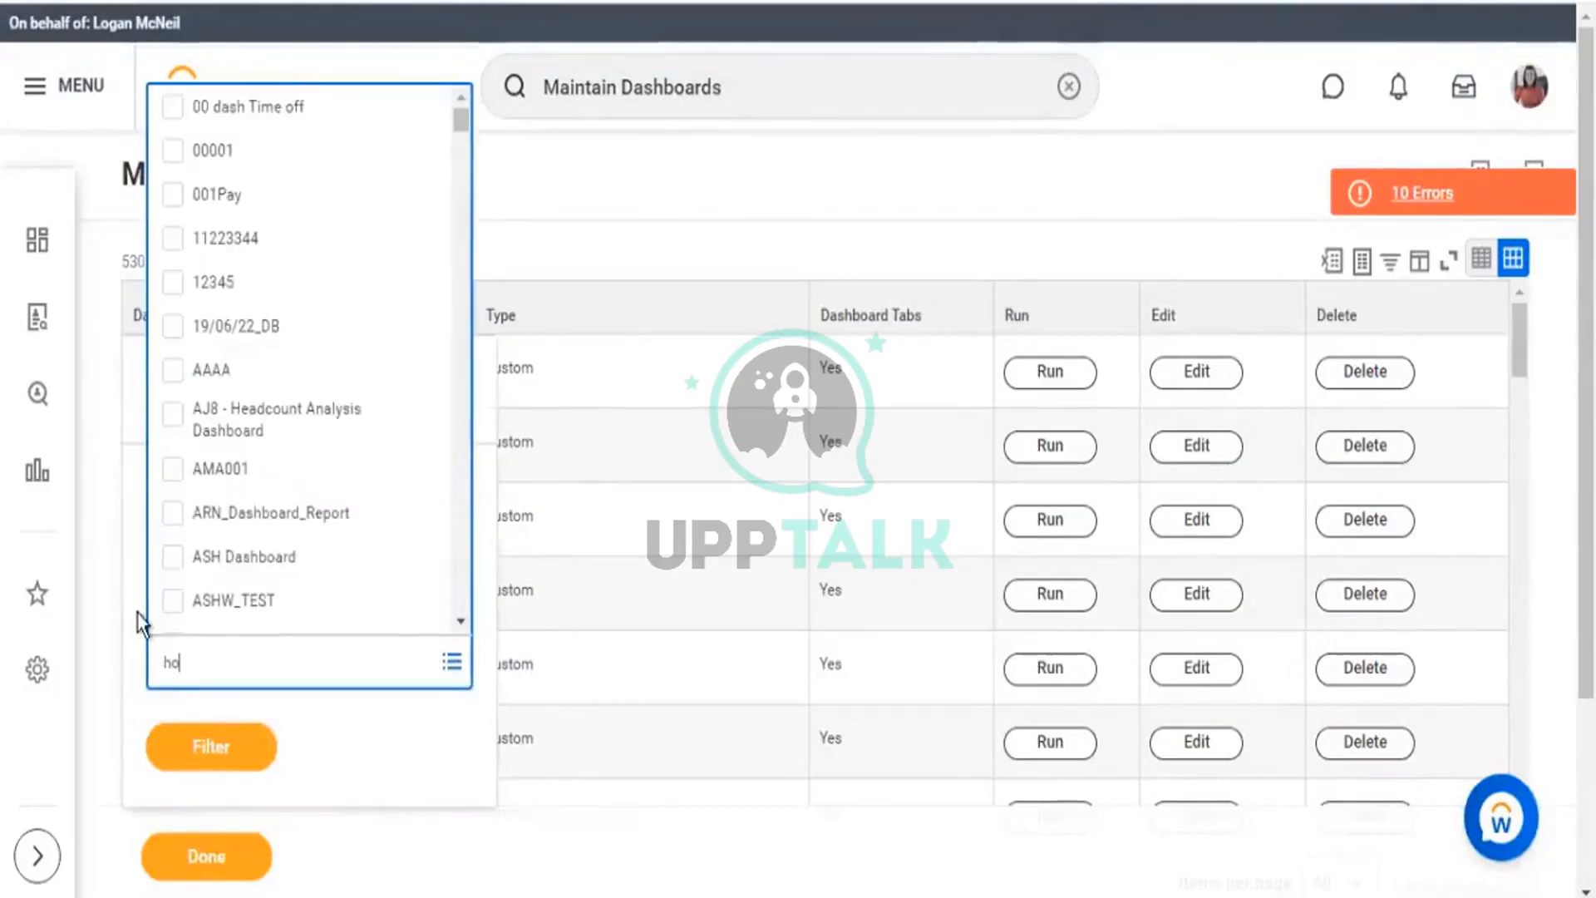
{"action": "type", "text": "home"}
{"action": "key", "text": "Return"}
{"action": "left_click", "coordinate": [172, 568]}
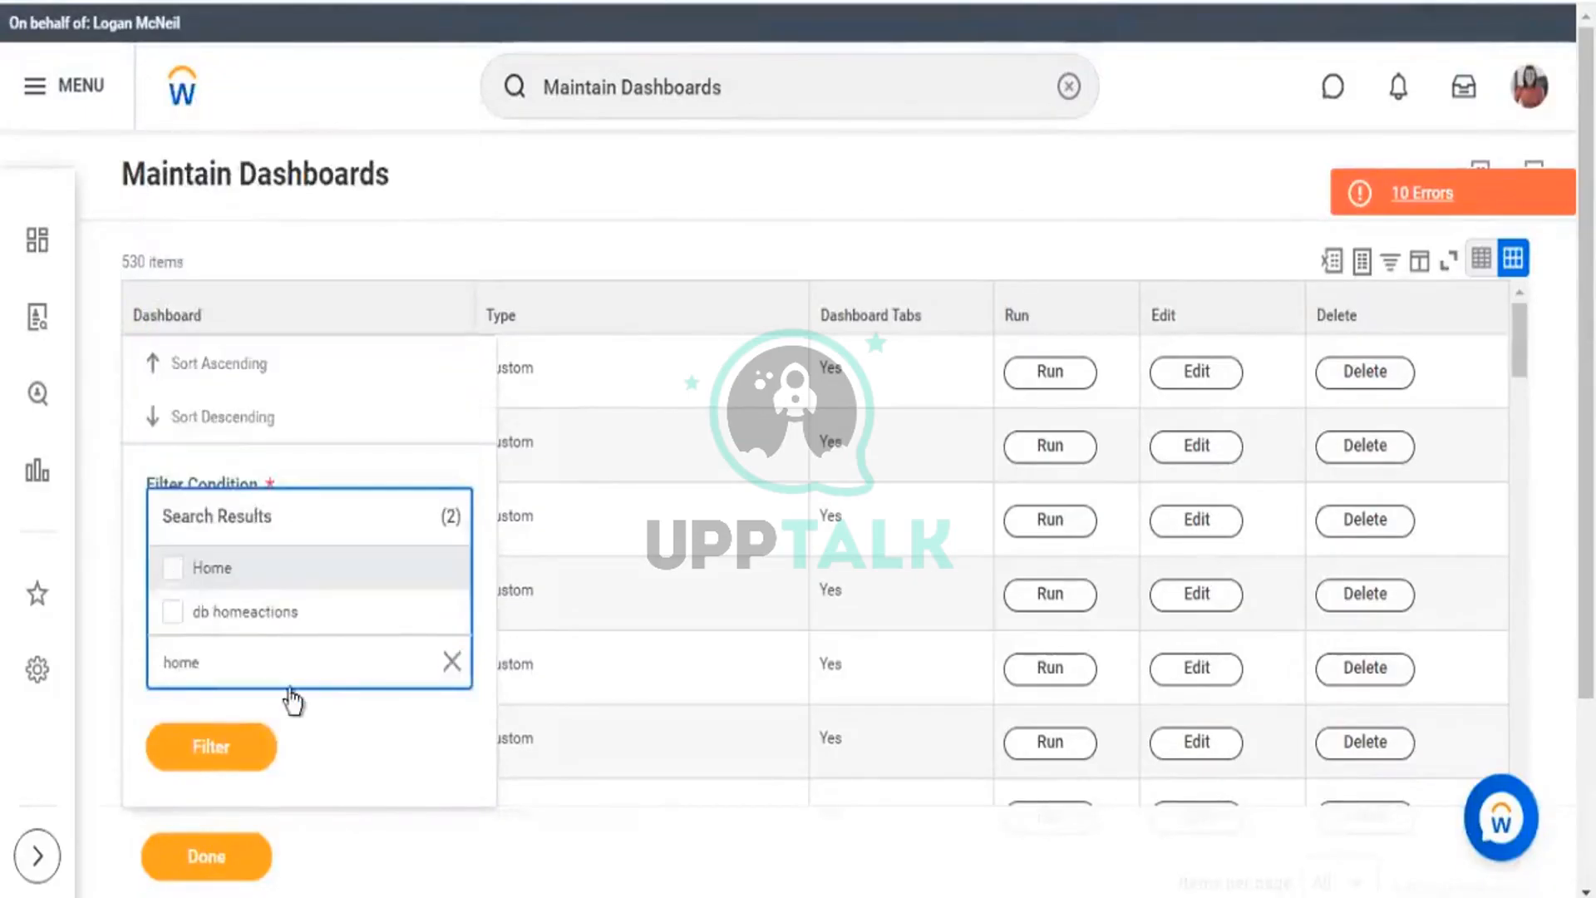
{"action": "left_click", "coordinate": [227, 797]}
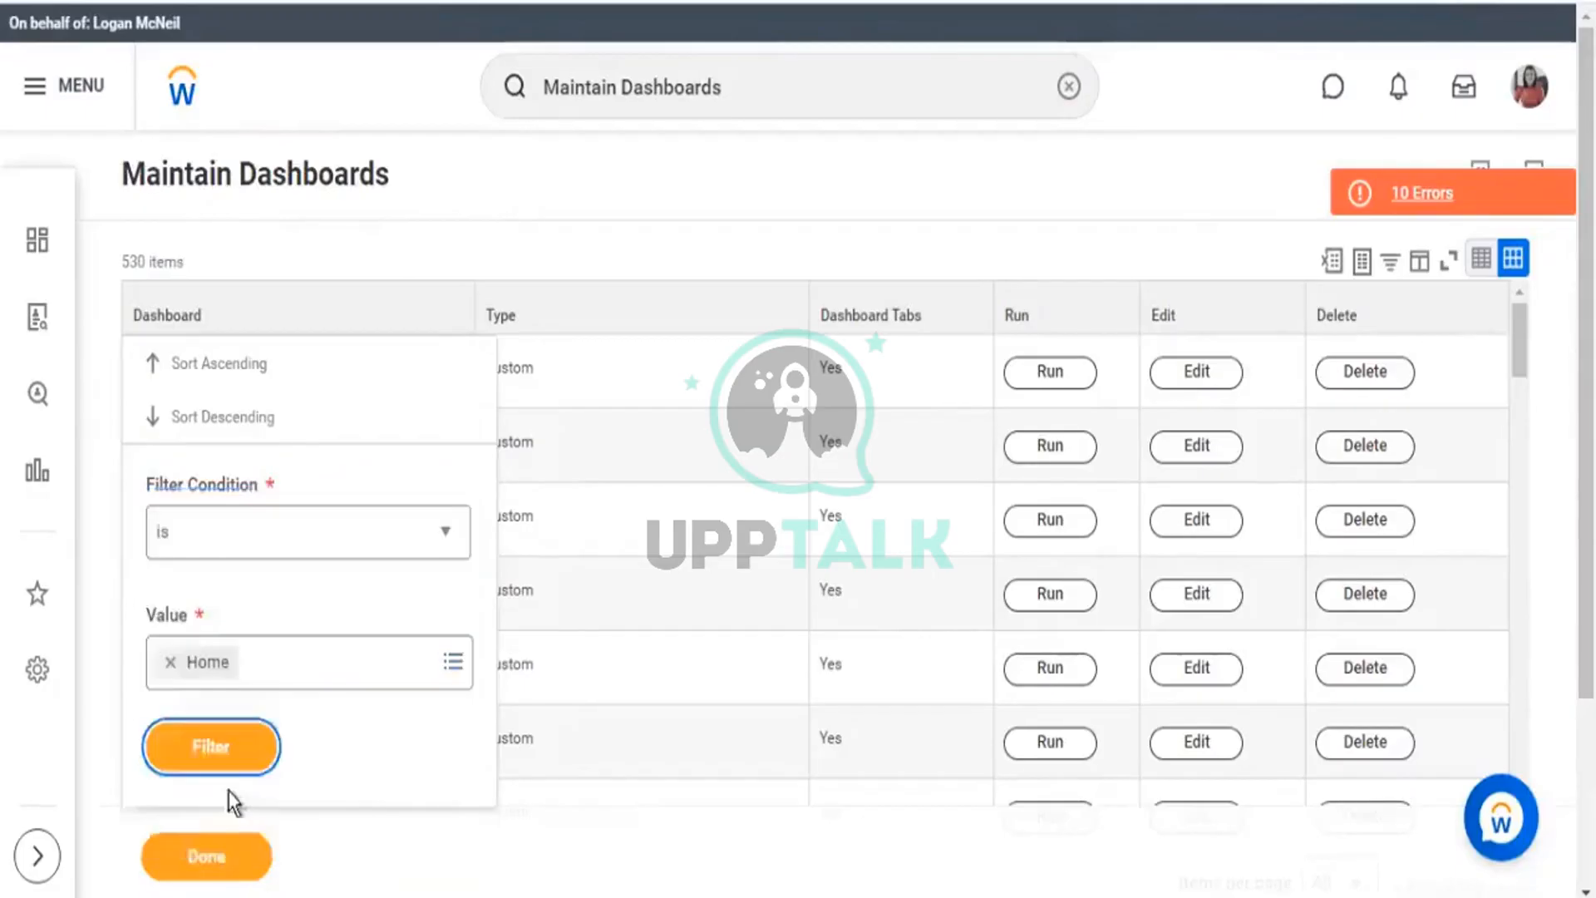
{"action": "left_click", "coordinate": [228, 763]}
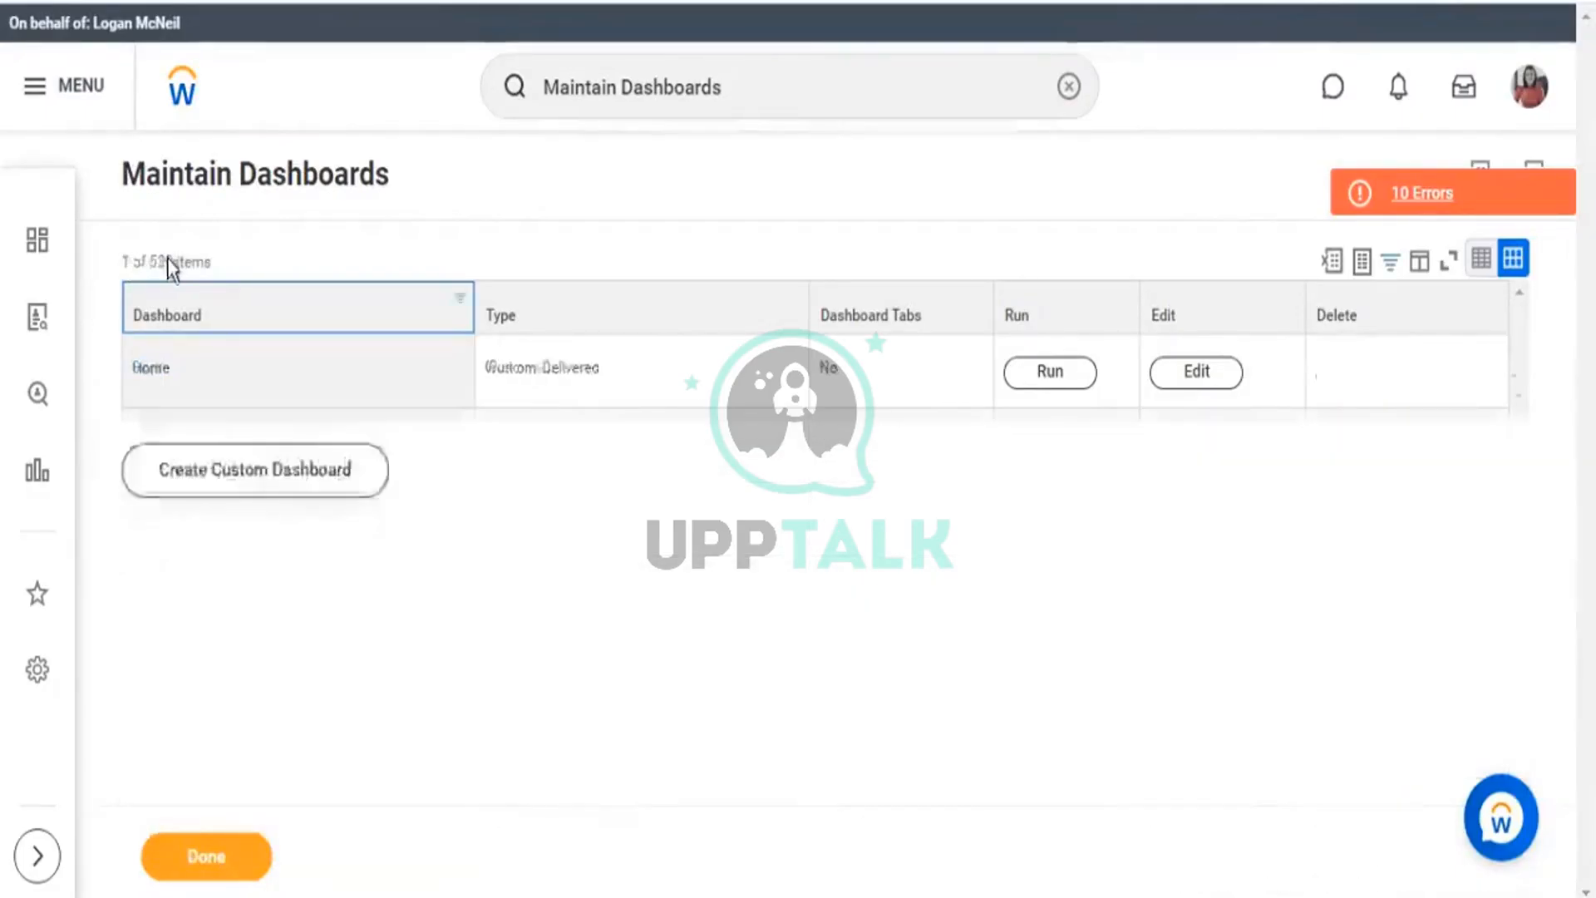
{"action": "left_click", "coordinate": [1215, 375]}
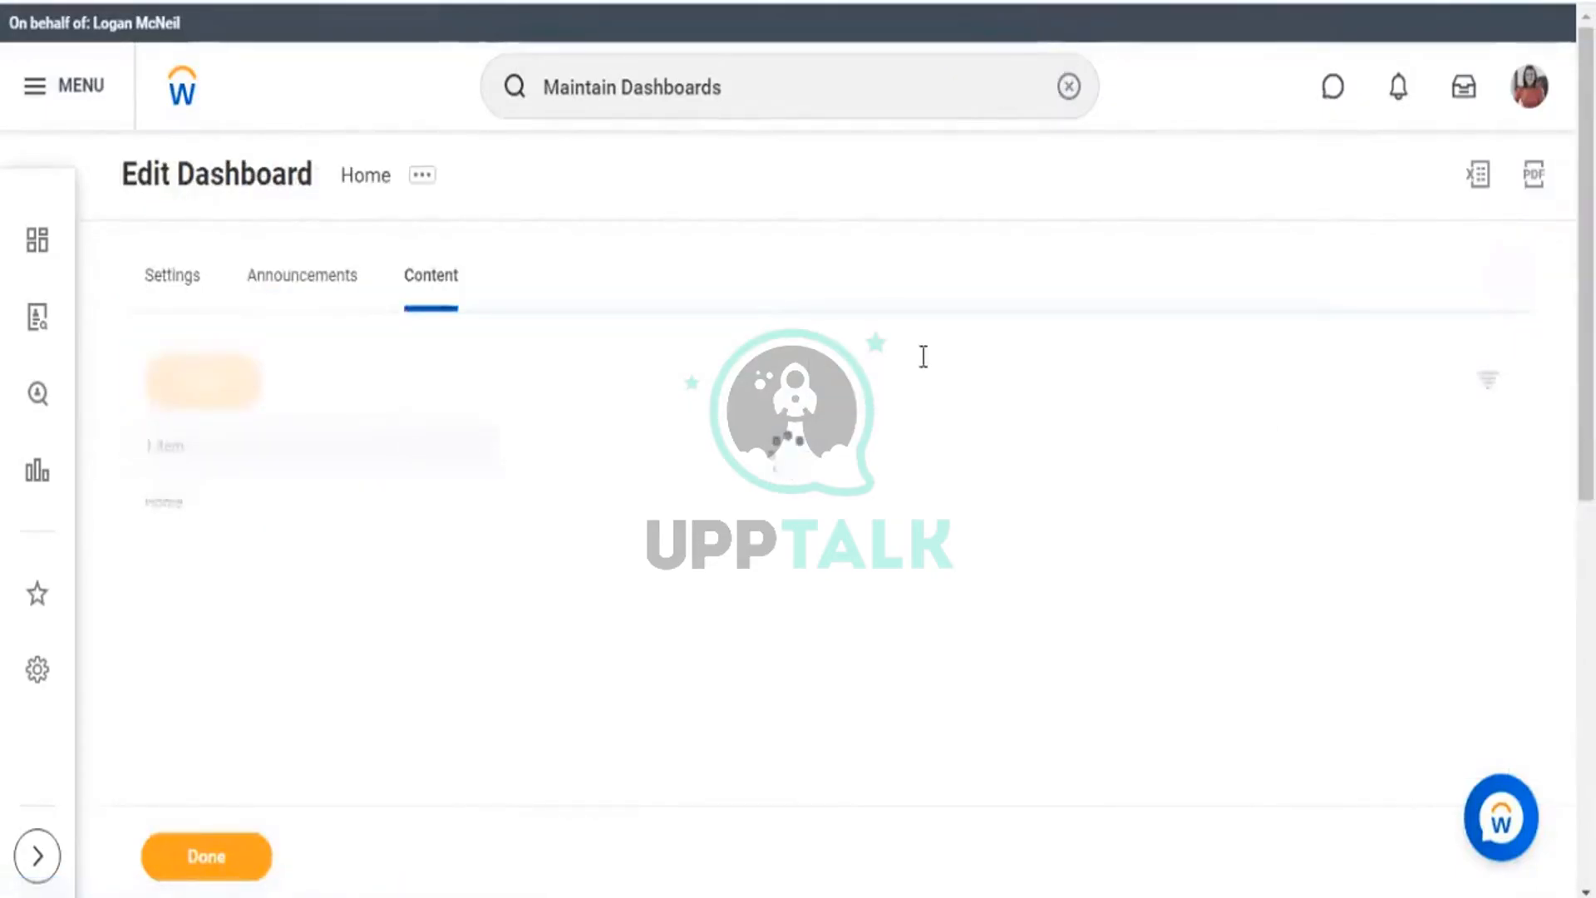
{"action": "scroll", "coordinate": [964, 299], "scroll_direction": "down", "scroll_amount": 3}
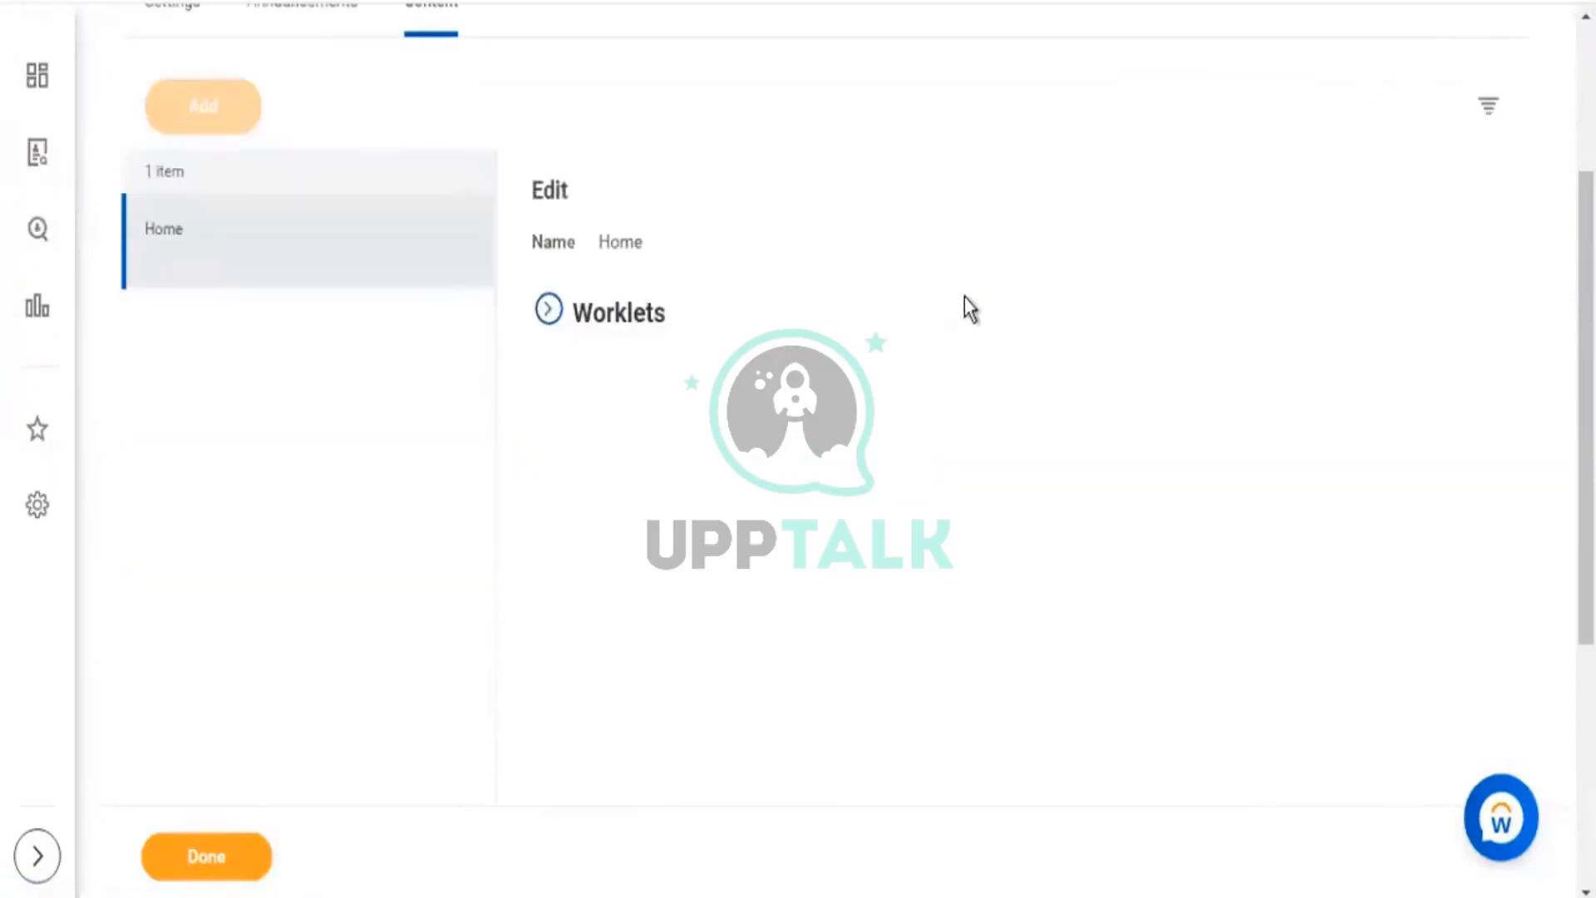
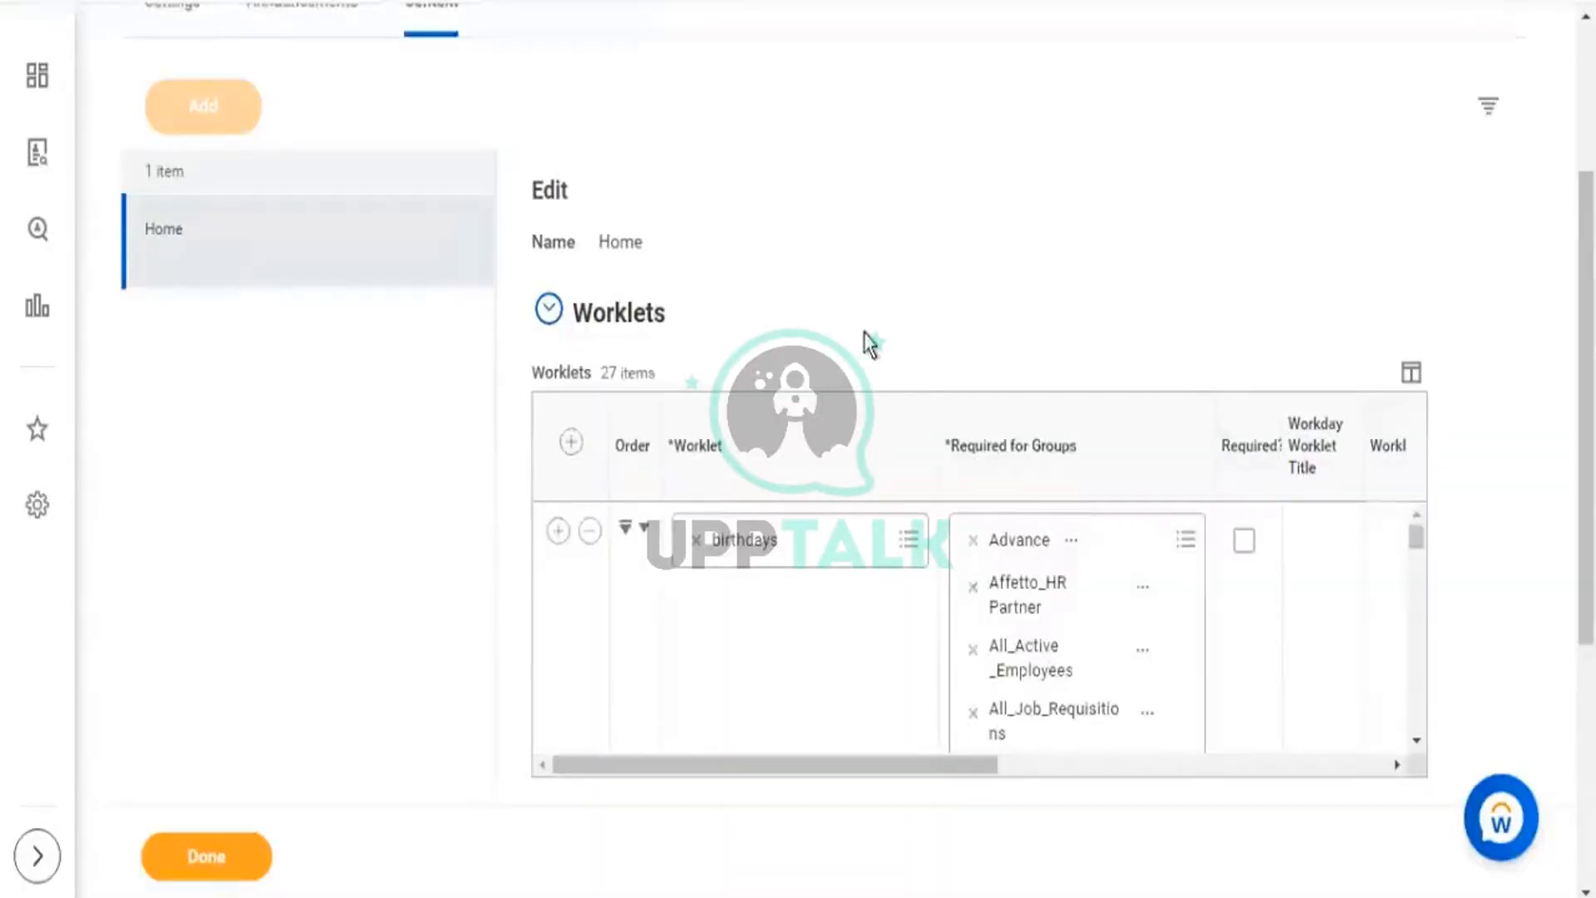
Scroll the Home dashboard's worklet list and select the staffing details worklet row.
{"action": "scroll", "coordinate": [865, 335], "scroll_direction": "down", "scroll_amount": 2}
{"action": "scroll", "coordinate": [834, 488], "scroll_direction": "down", "scroll_amount": 3}
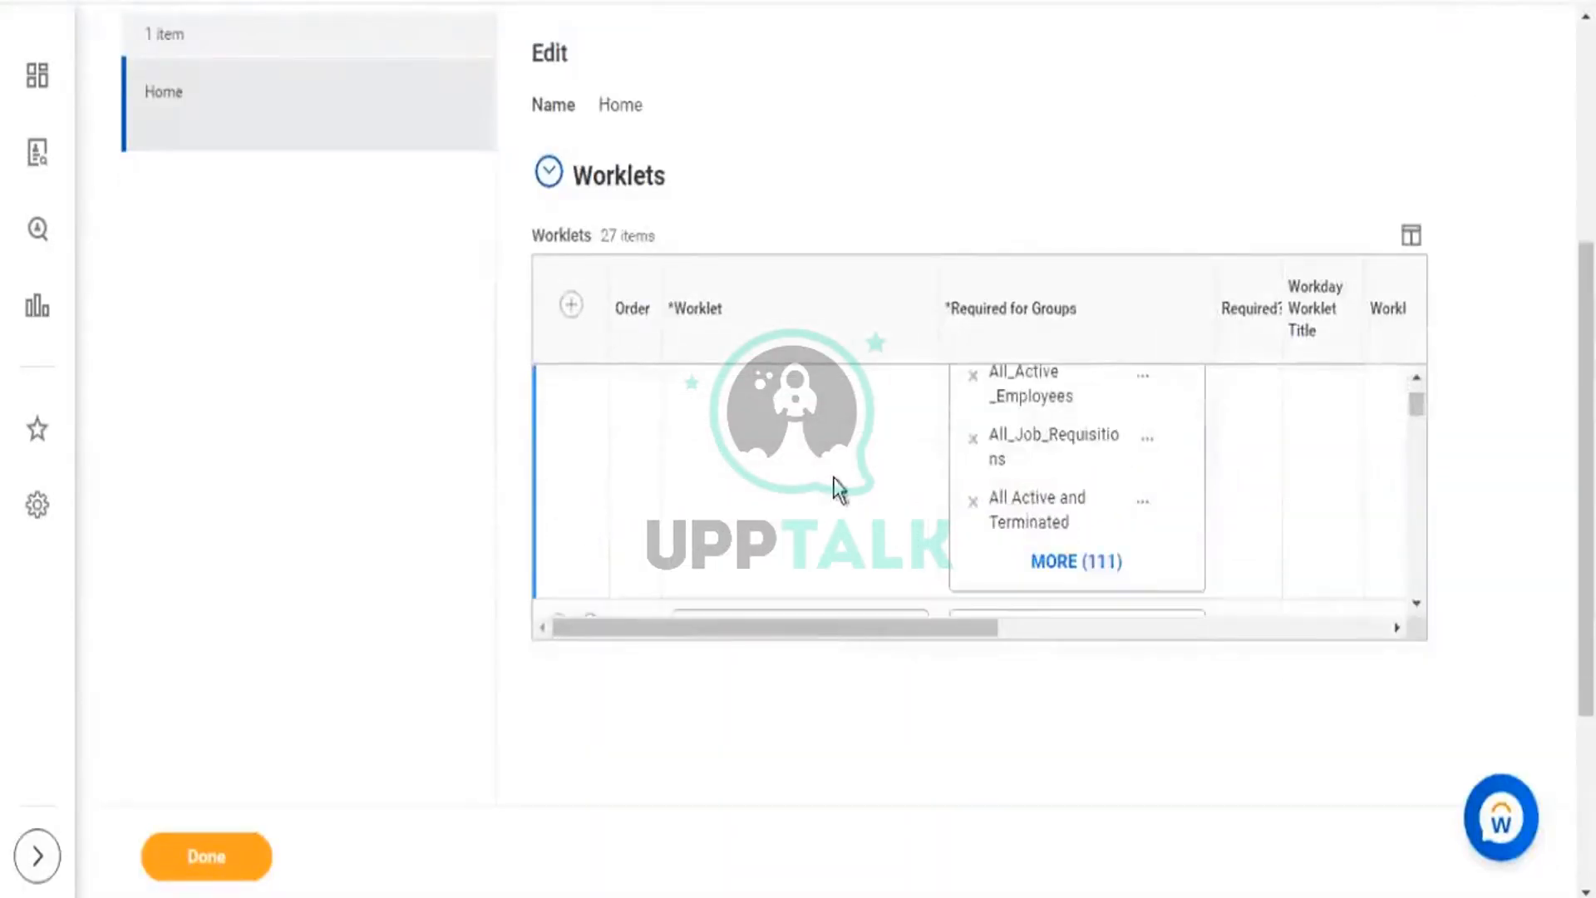
{"action": "scroll", "coordinate": [831, 502], "scroll_direction": "down", "scroll_amount": 2}
{"action": "scroll", "coordinate": [816, 509], "scroll_direction": "up", "scroll_amount": 2}
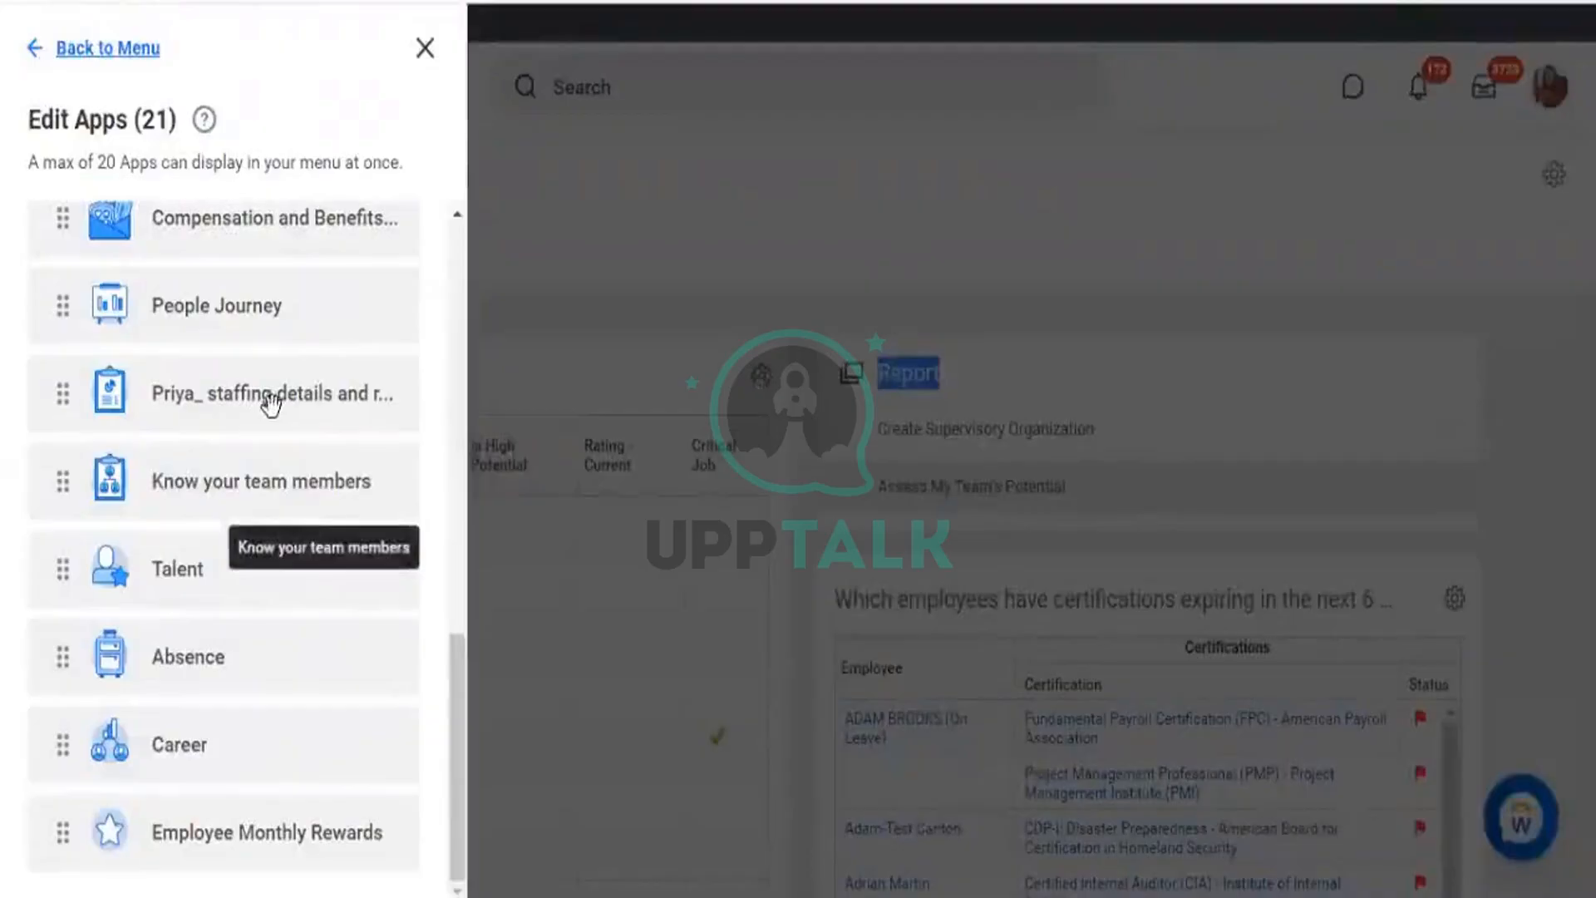
{"action": "scroll", "coordinate": [271, 403], "scroll_direction": "up", "scroll_amount": 2}
{"action": "scroll", "coordinate": [260, 450], "scroll_direction": "up", "scroll_amount": 3}
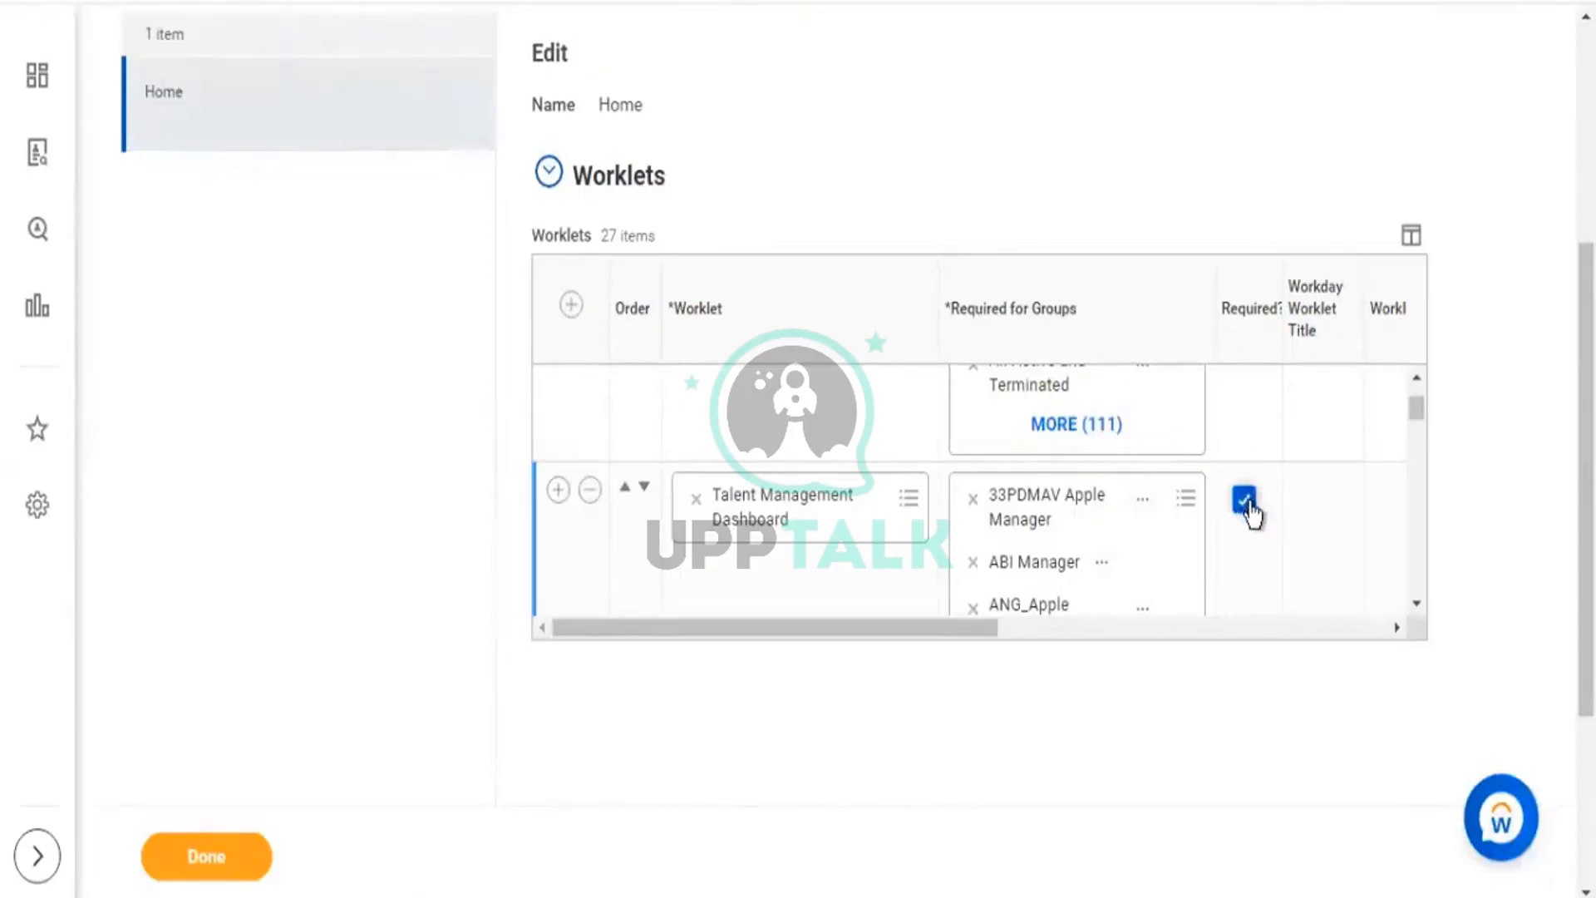
{"action": "scroll", "coordinate": [755, 502], "scroll_direction": "up", "scroll_amount": 2}
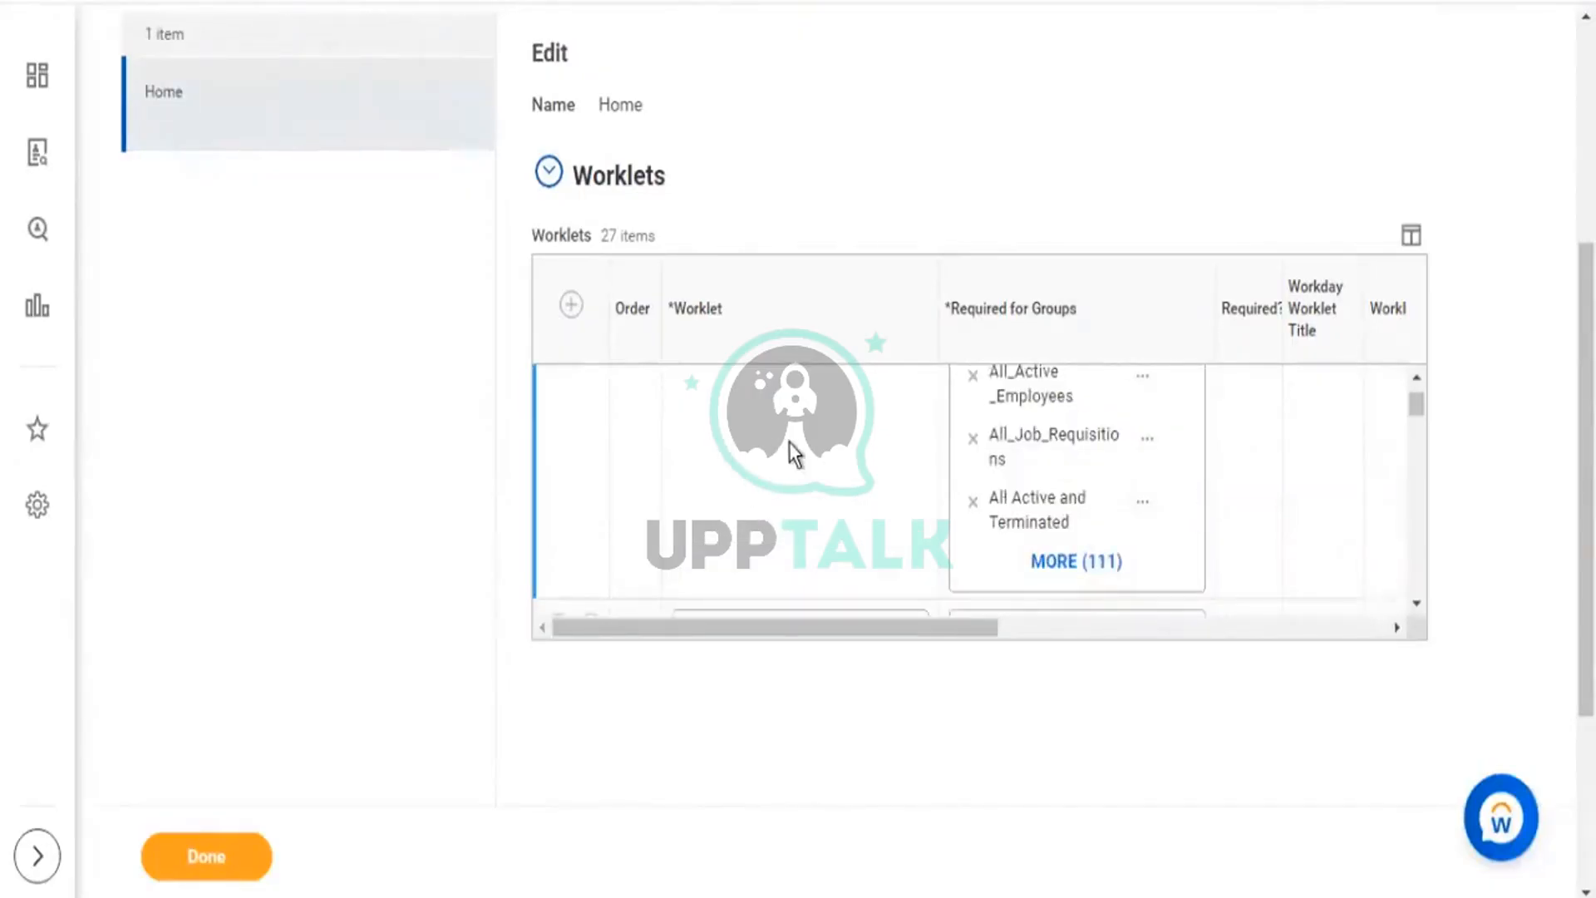
{"action": "scroll", "coordinate": [796, 453], "scroll_direction": "up", "scroll_amount": 2}
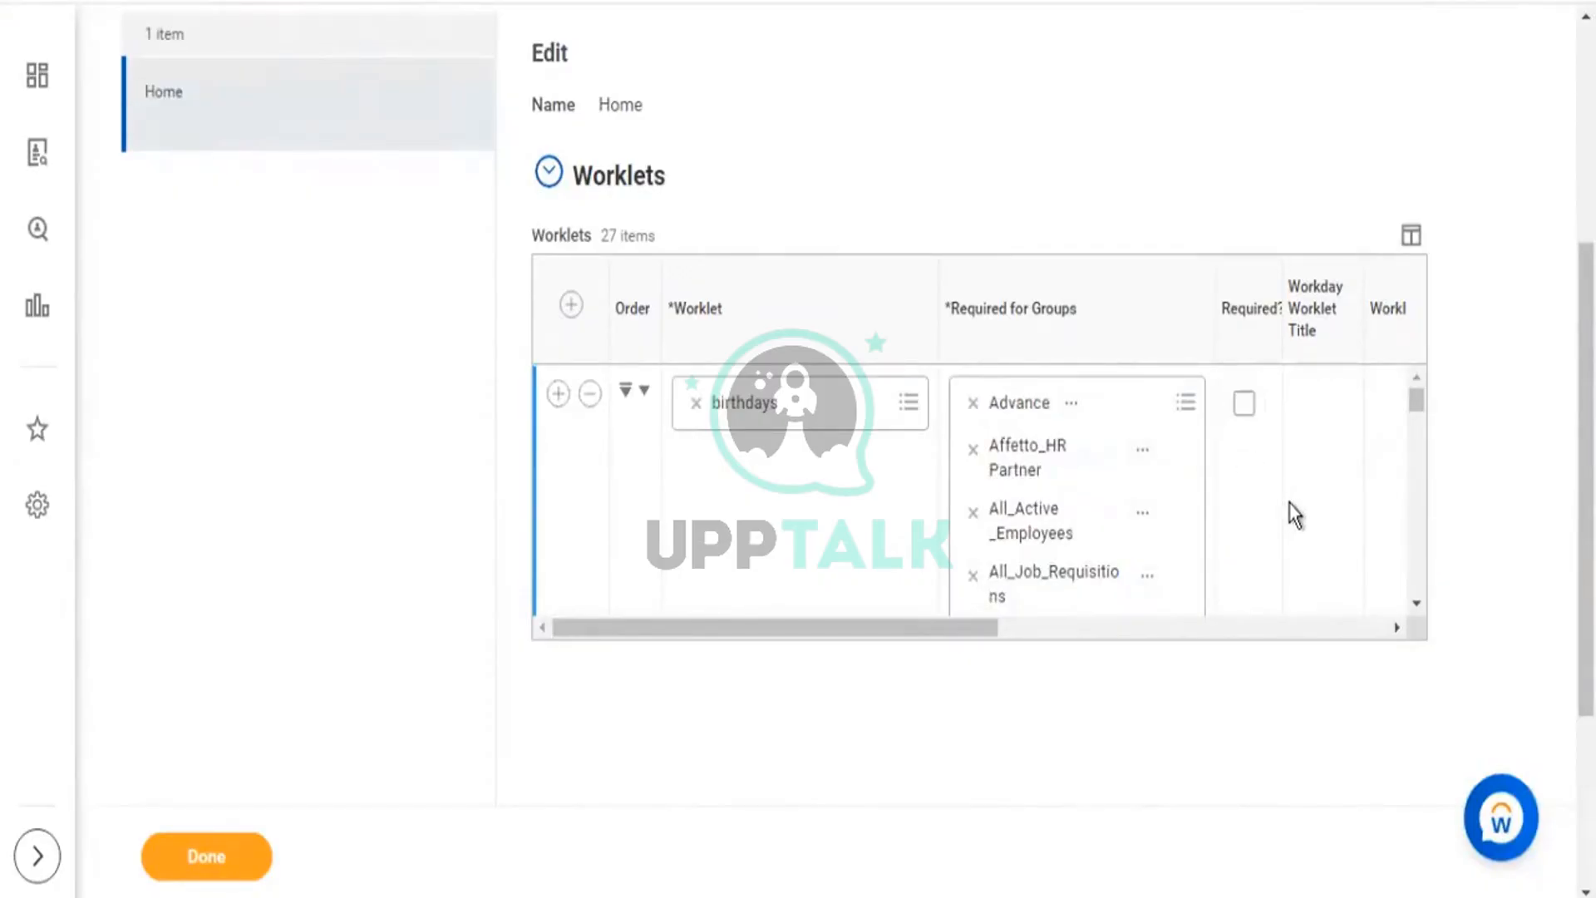
{"action": "scroll", "coordinate": [1289, 513], "scroll_direction": "down", "scroll_amount": 4}
{"action": "scroll", "coordinate": [1294, 514], "scroll_direction": "down", "scroll_amount": 3}
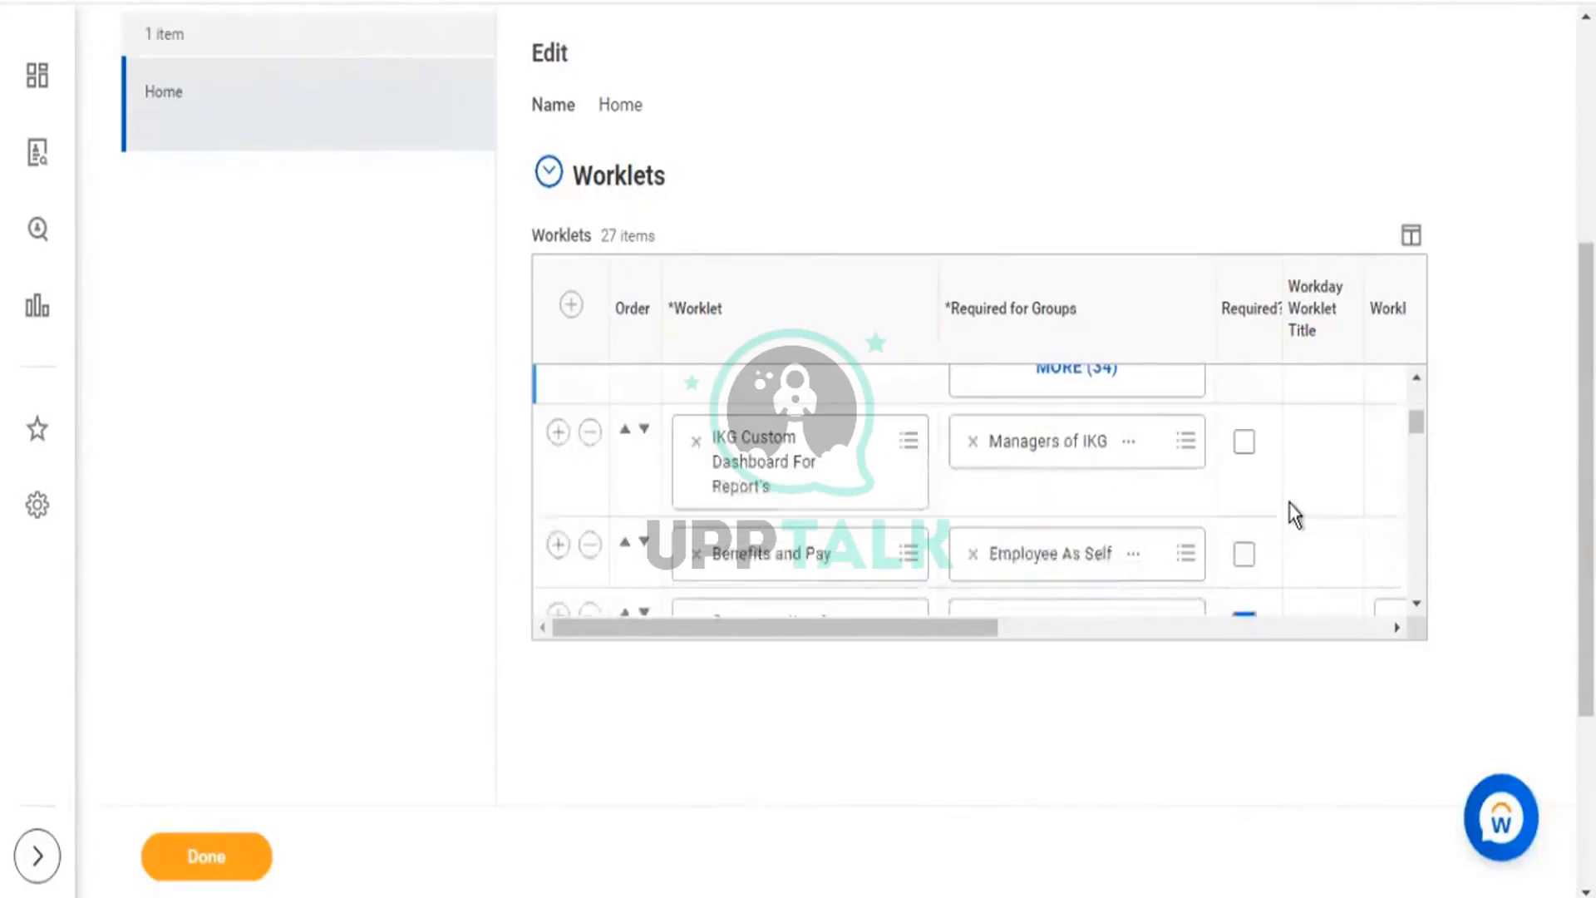
{"action": "scroll", "coordinate": [1294, 513], "scroll_direction": "down", "scroll_amount": 5}
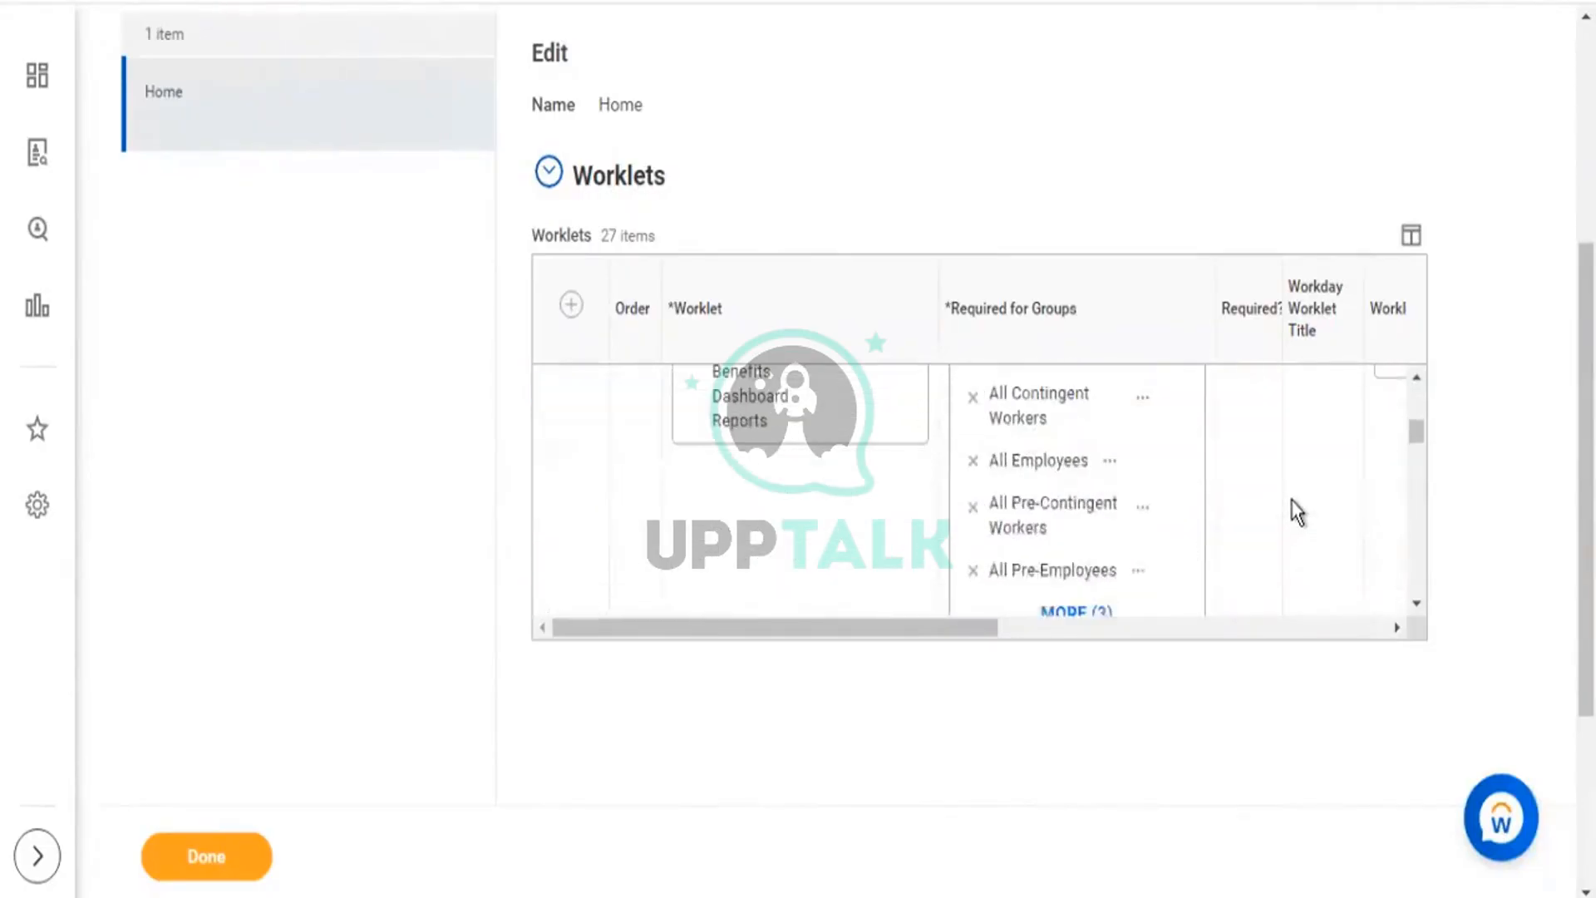
{"action": "scroll", "coordinate": [1294, 509], "scroll_direction": "down", "scroll_amount": 1}
{"action": "left_click", "coordinate": [823, 476]}
{"action": "scroll", "coordinate": [818, 474], "scroll_direction": "up", "scroll_amount": 1}
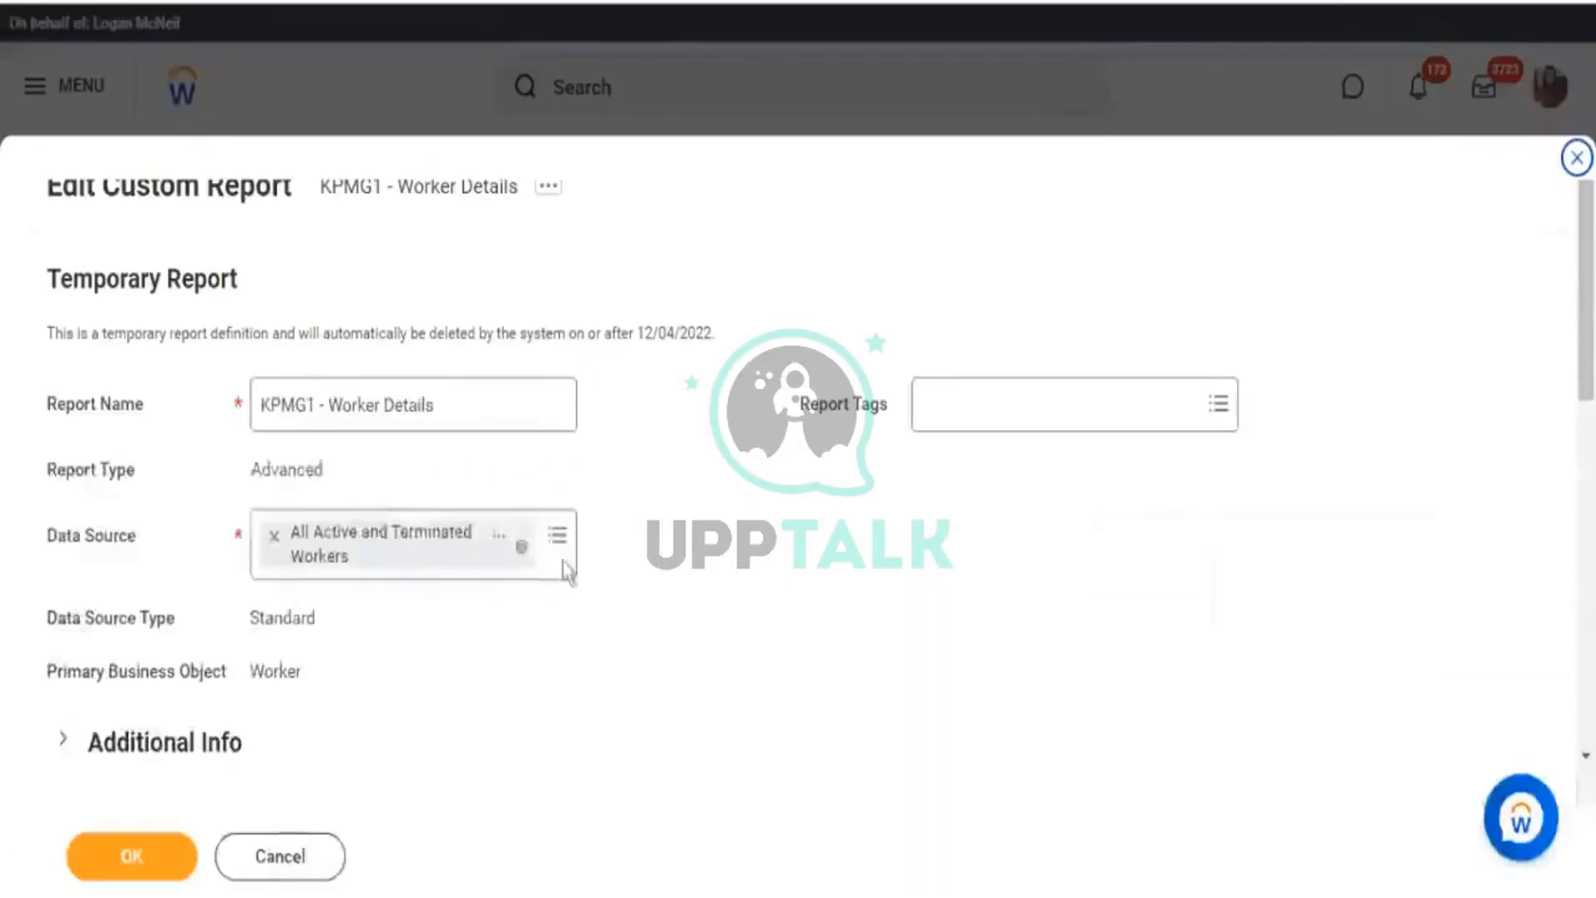
In the report's Worklet Options, search 'home' and add Home to the Available on list.
{"action": "left_click", "coordinate": [561, 559]}
{"action": "scroll", "coordinate": [633, 501], "scroll_direction": "down", "scroll_amount": 8}
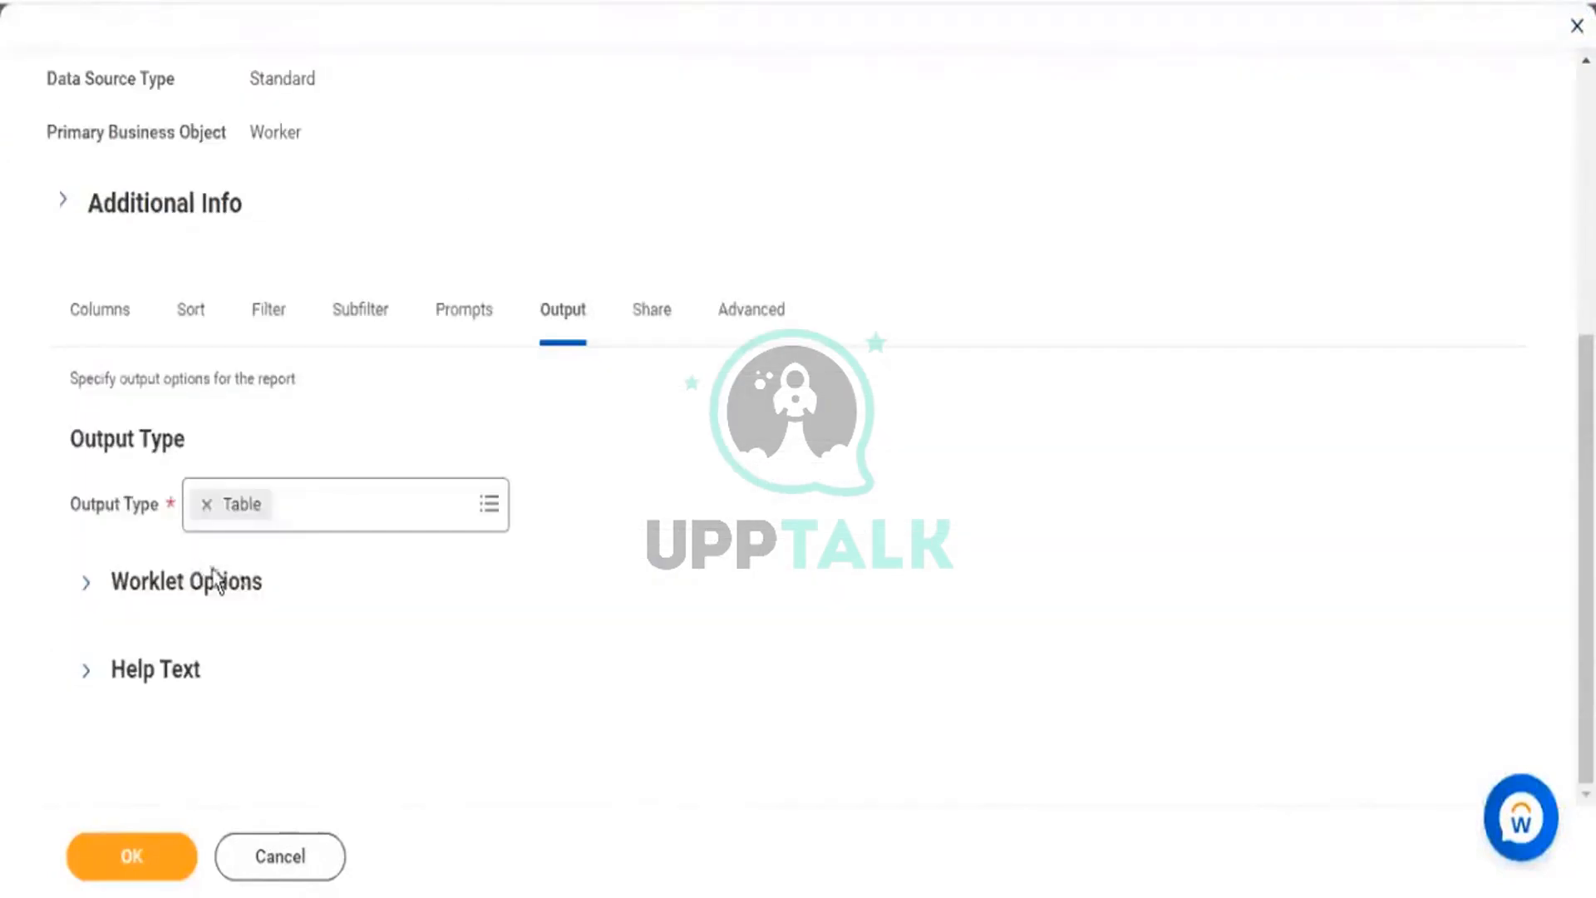
{"action": "left_click", "coordinate": [287, 591]}
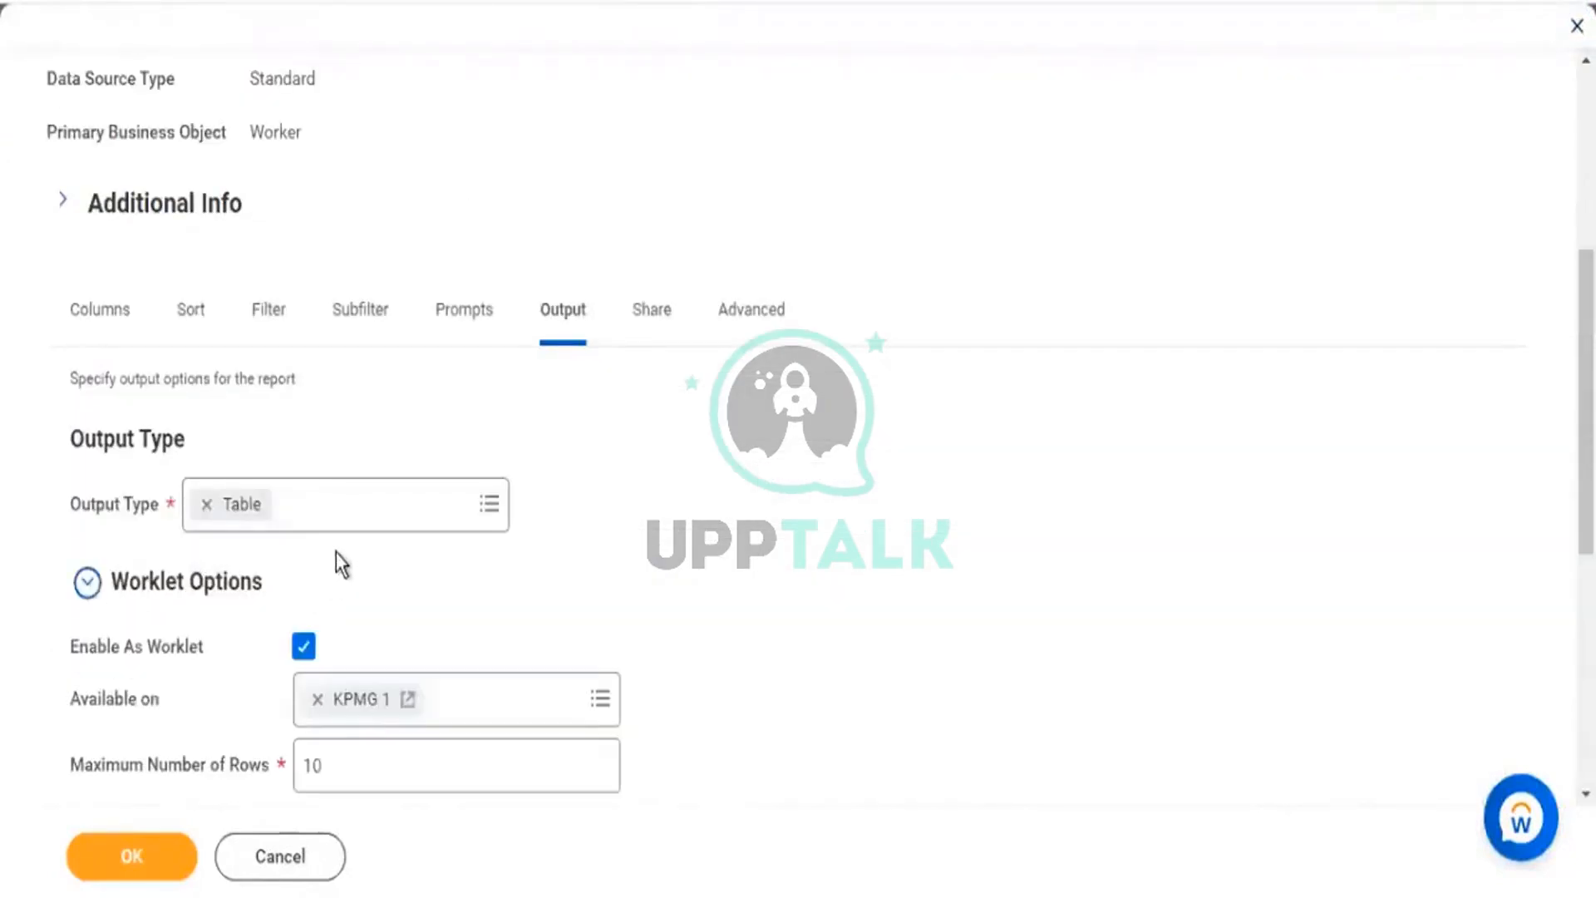
{"action": "scroll", "coordinate": [624, 648], "scroll_direction": "down", "scroll_amount": 2}
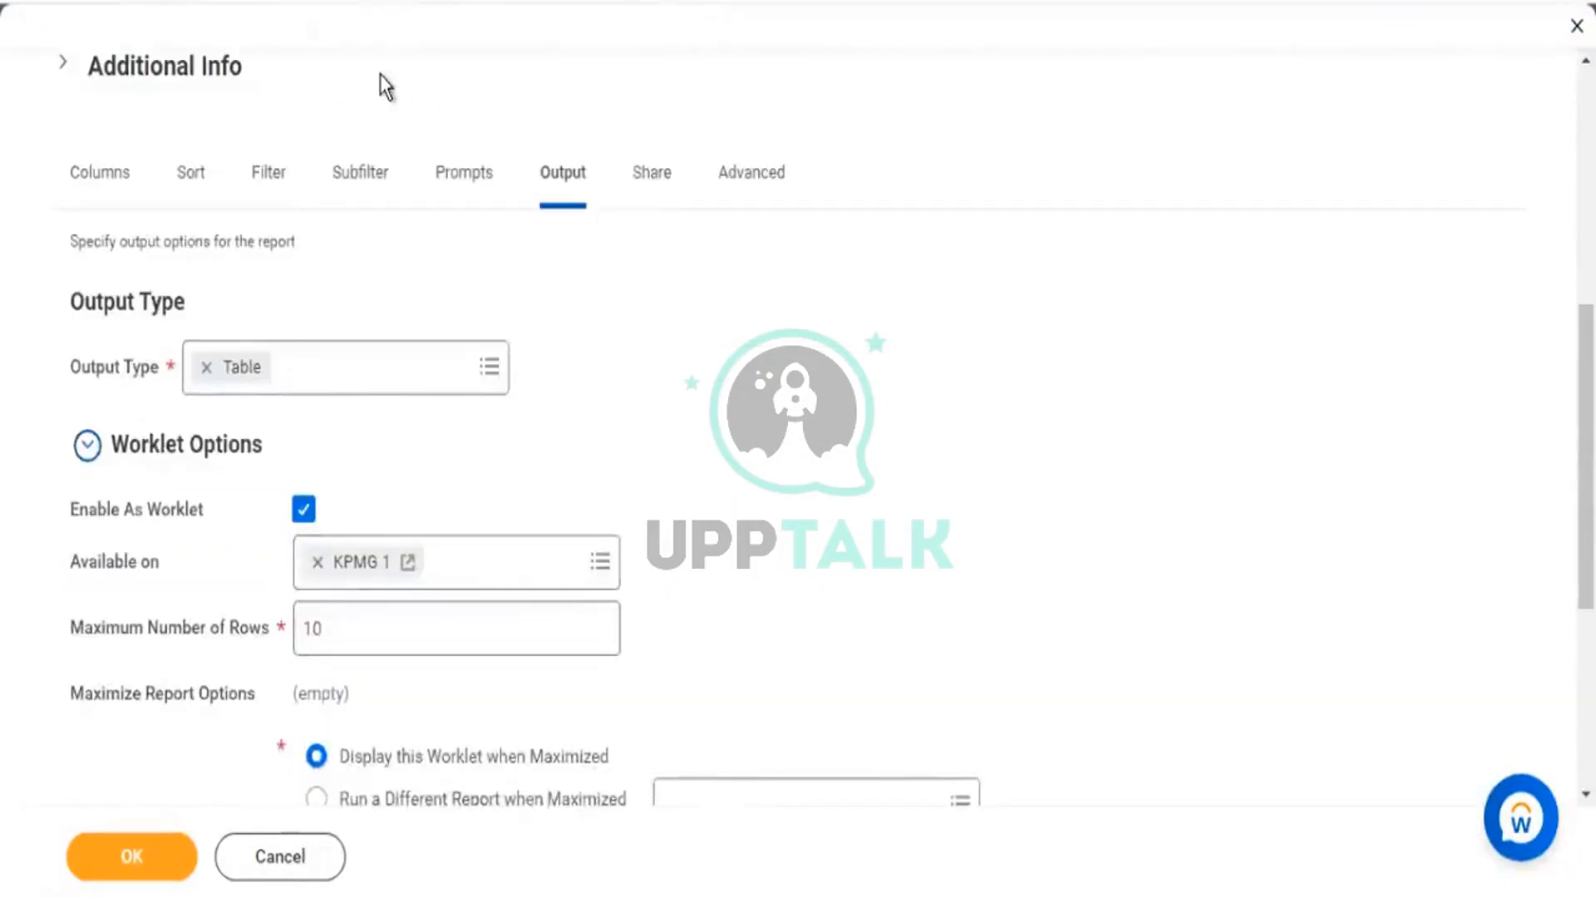
{"action": "scroll", "coordinate": [338, 149], "scroll_direction": "up", "scroll_amount": 6}
{"action": "scroll", "coordinate": [582, 573], "scroll_direction": "down", "scroll_amount": 6}
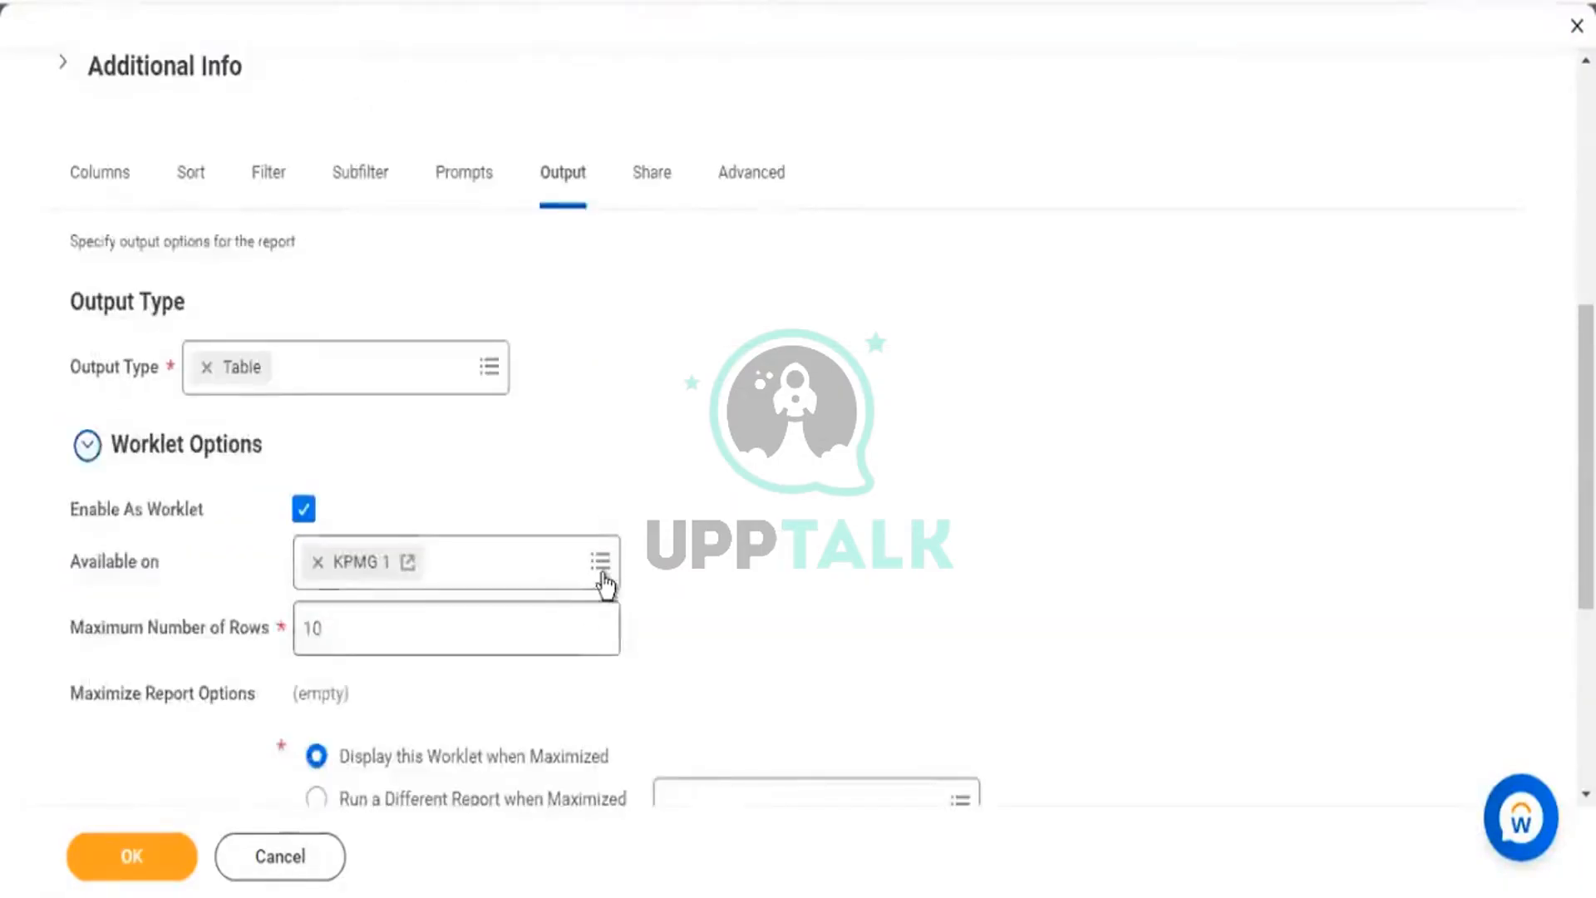
{"action": "left_click", "coordinate": [598, 571]}
{"action": "type", "text": "h"}
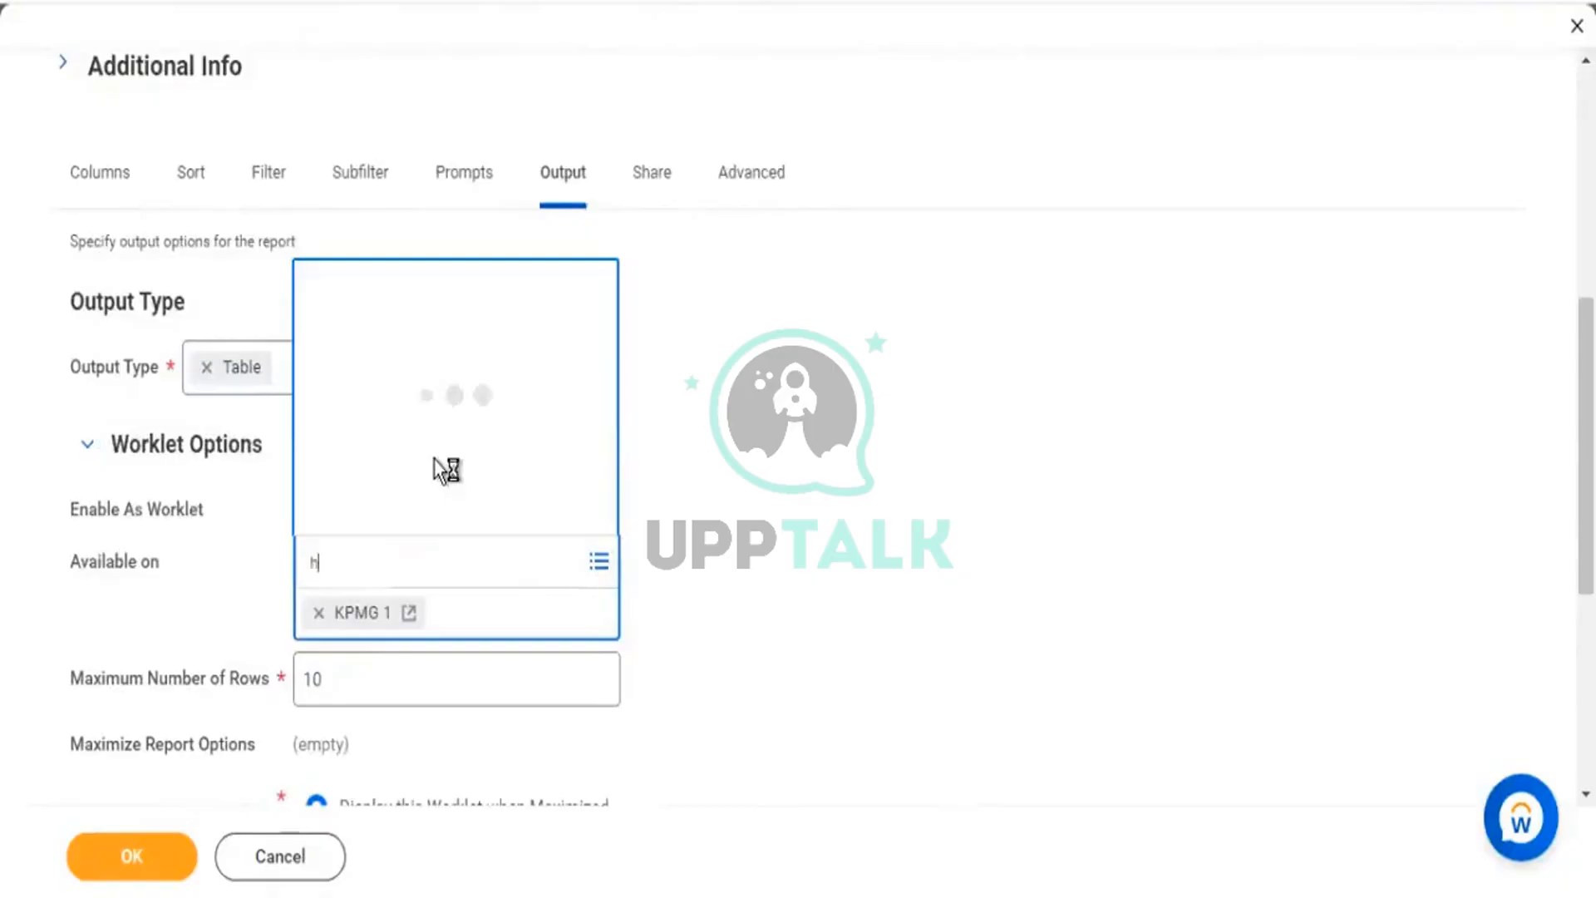
{"action": "type", "text": "ome"}
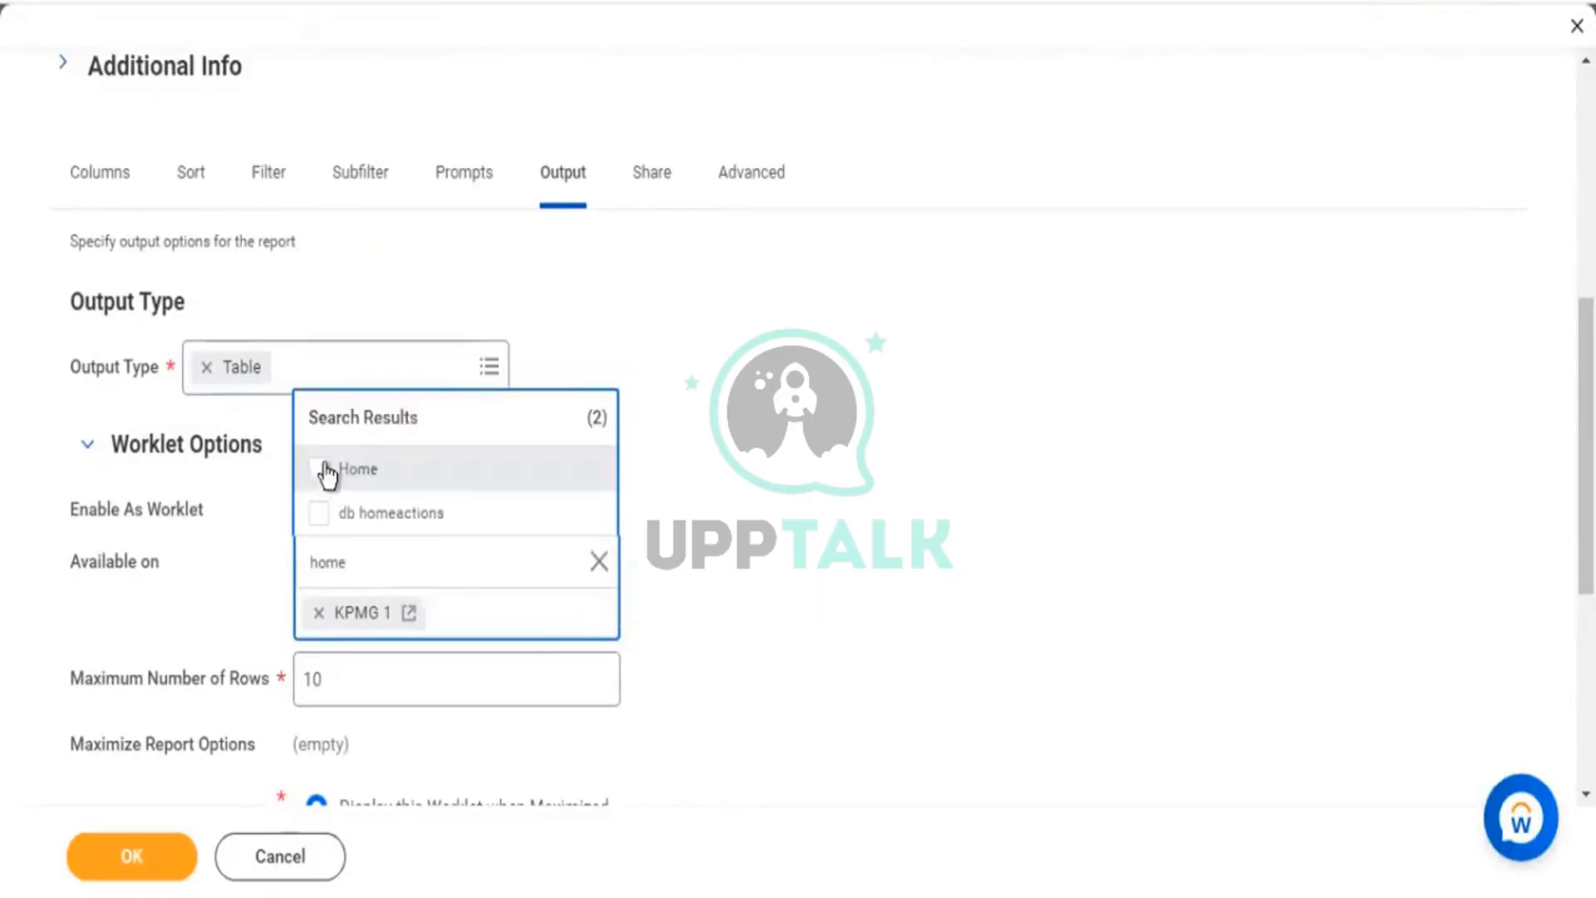
{"action": "left_click", "coordinate": [357, 469]}
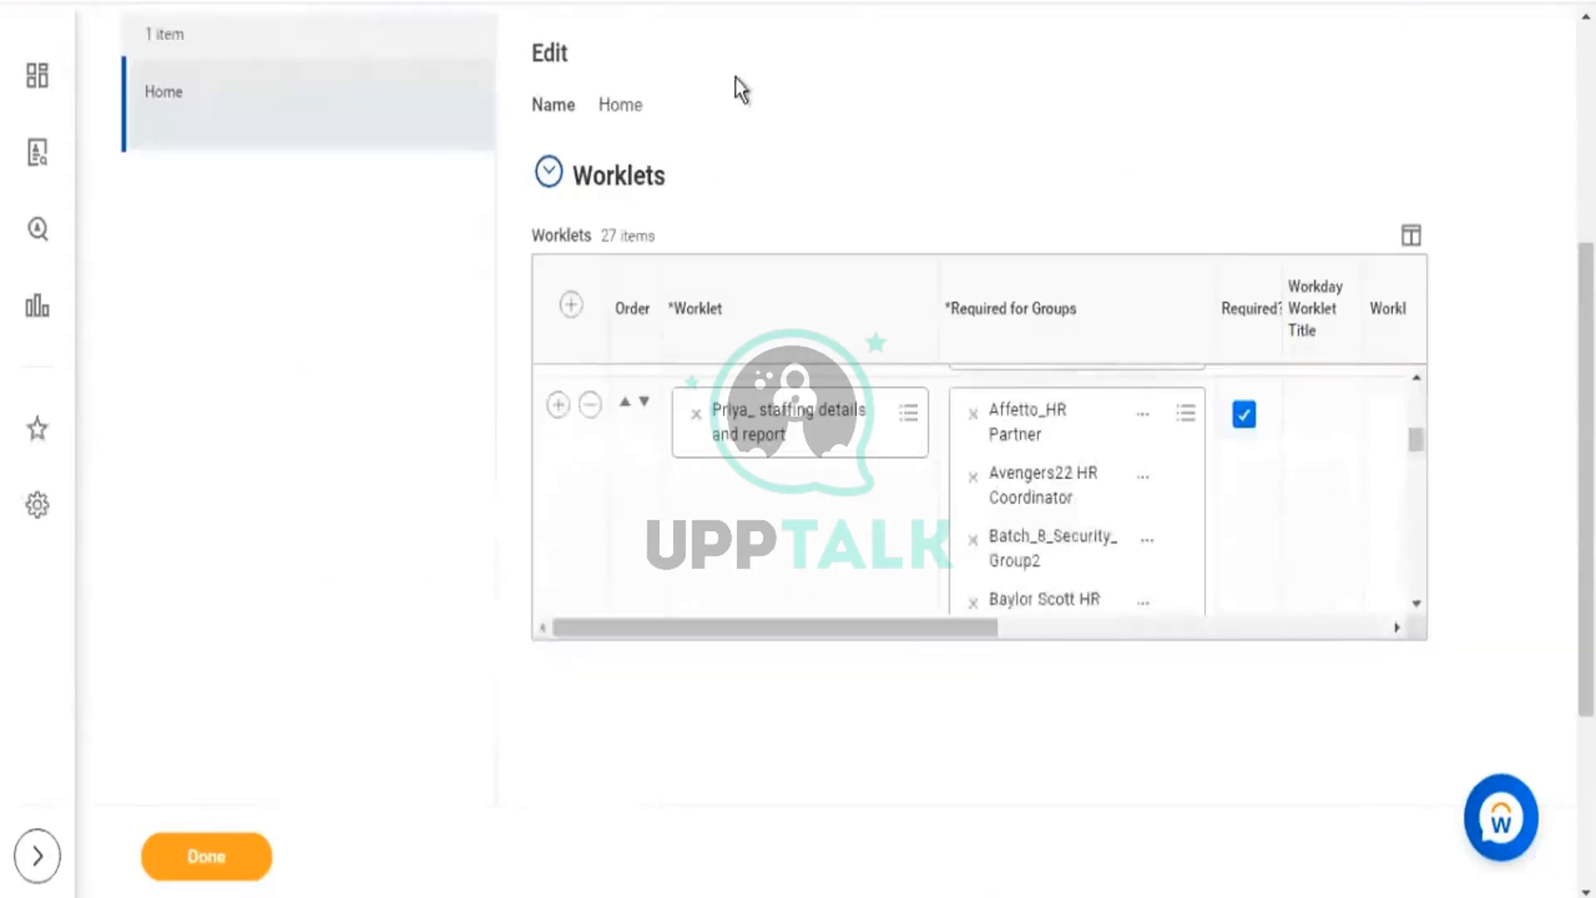
{"action": "scroll", "coordinate": [341, 36], "scroll_direction": "up", "scroll_amount": 5}
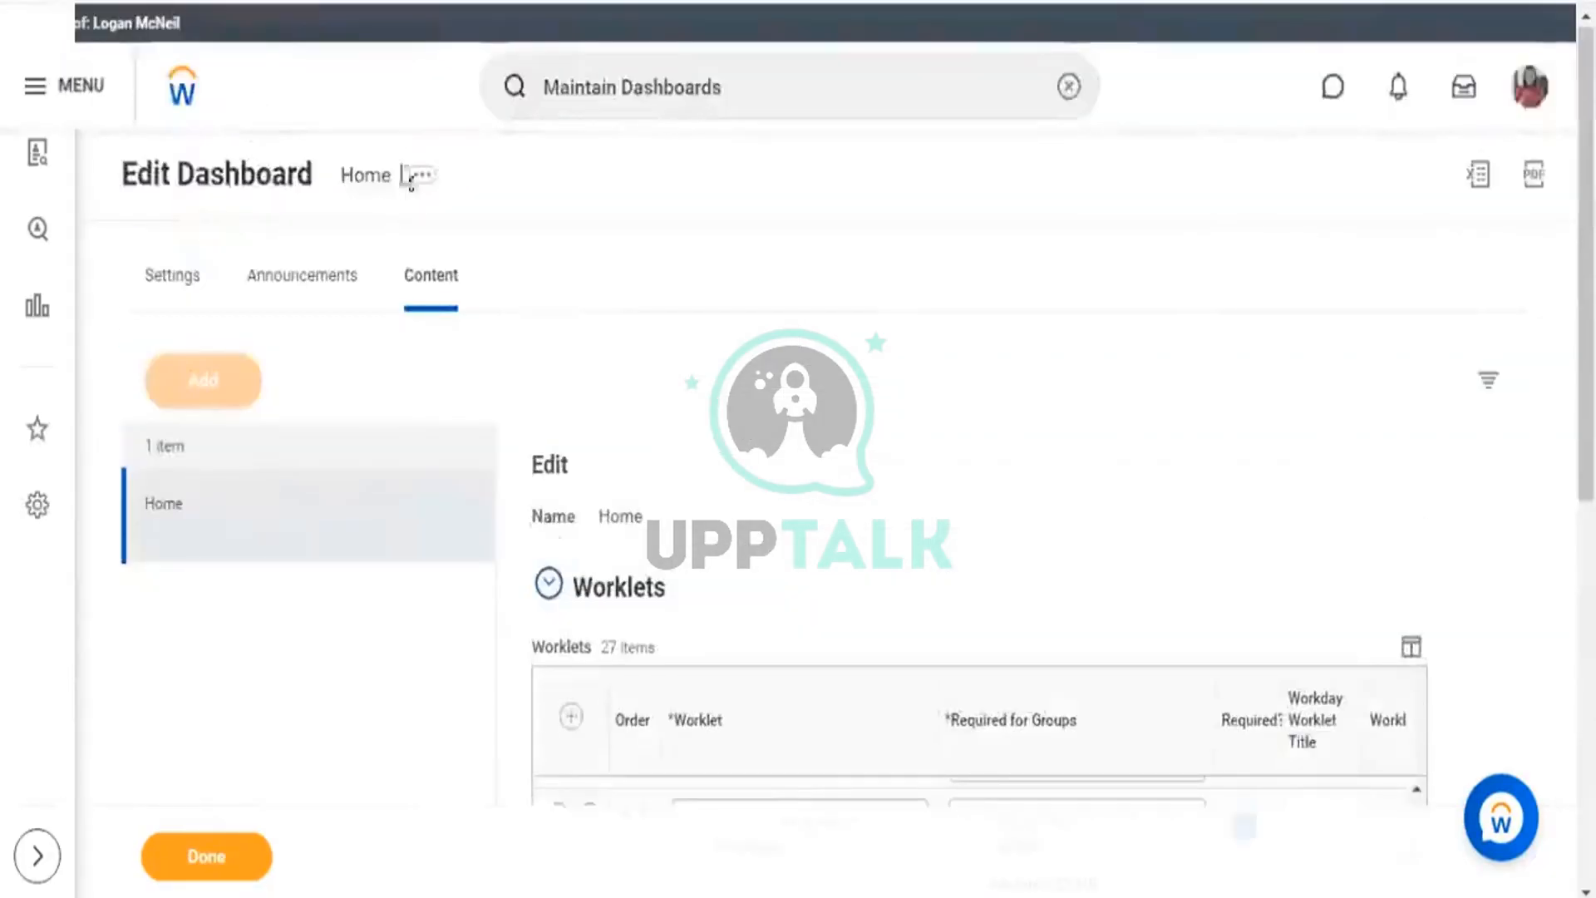
Untick Required on the staffing details worklet, remove its row from Home, and save.
{"action": "scroll", "coordinate": [977, 291], "scroll_direction": "down", "scroll_amount": 3}
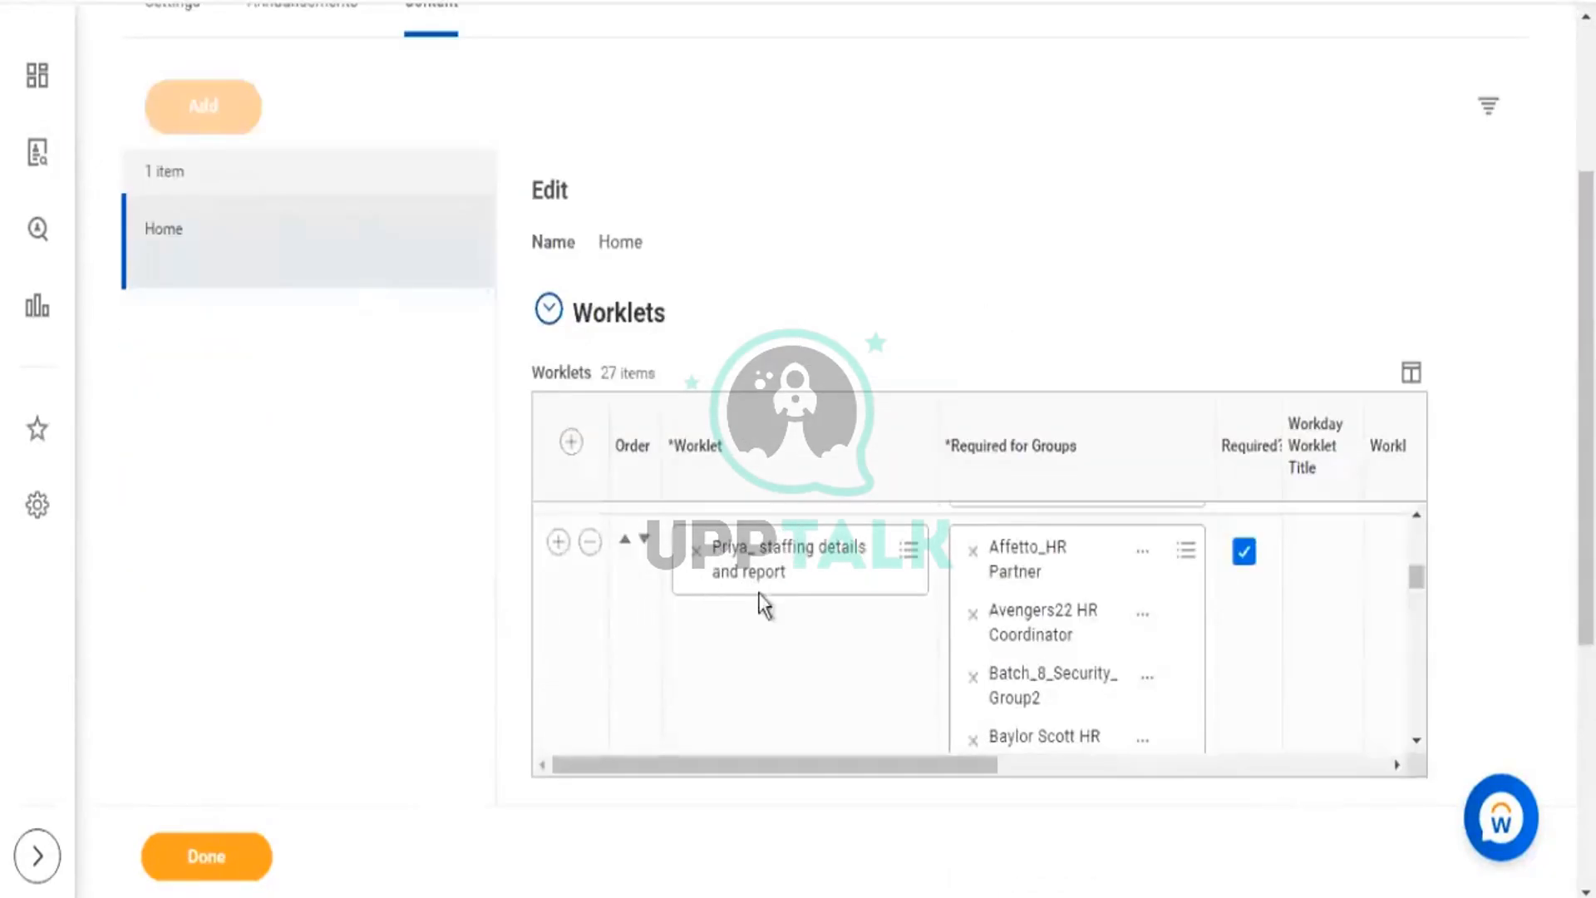
{"action": "left_click", "coordinate": [1245, 555]}
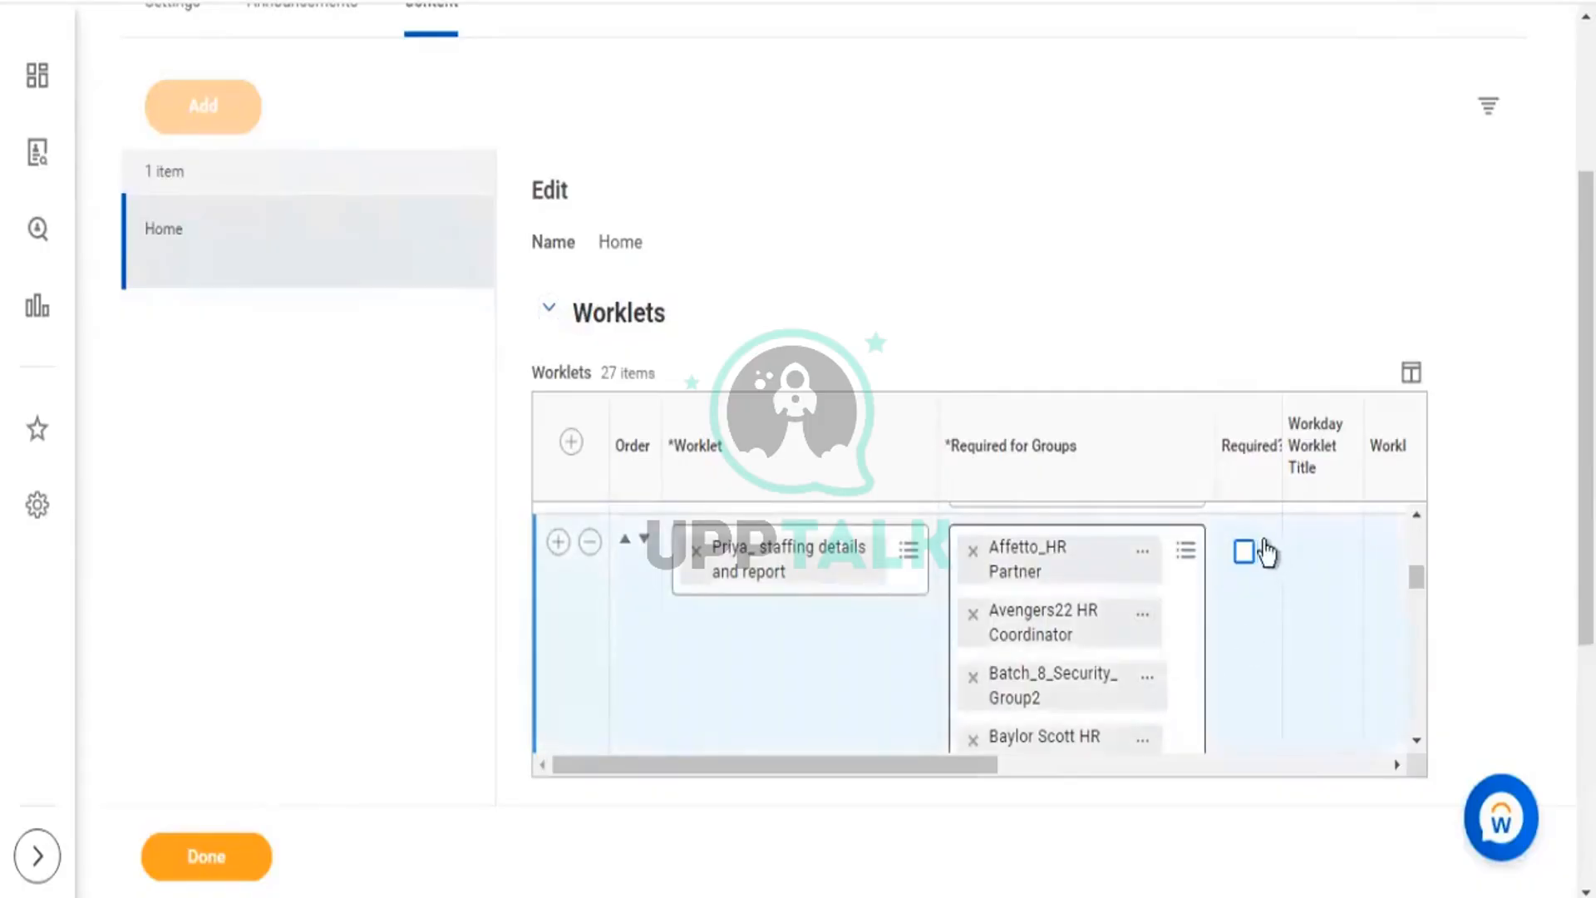
{"action": "left_click", "coordinate": [590, 542]}
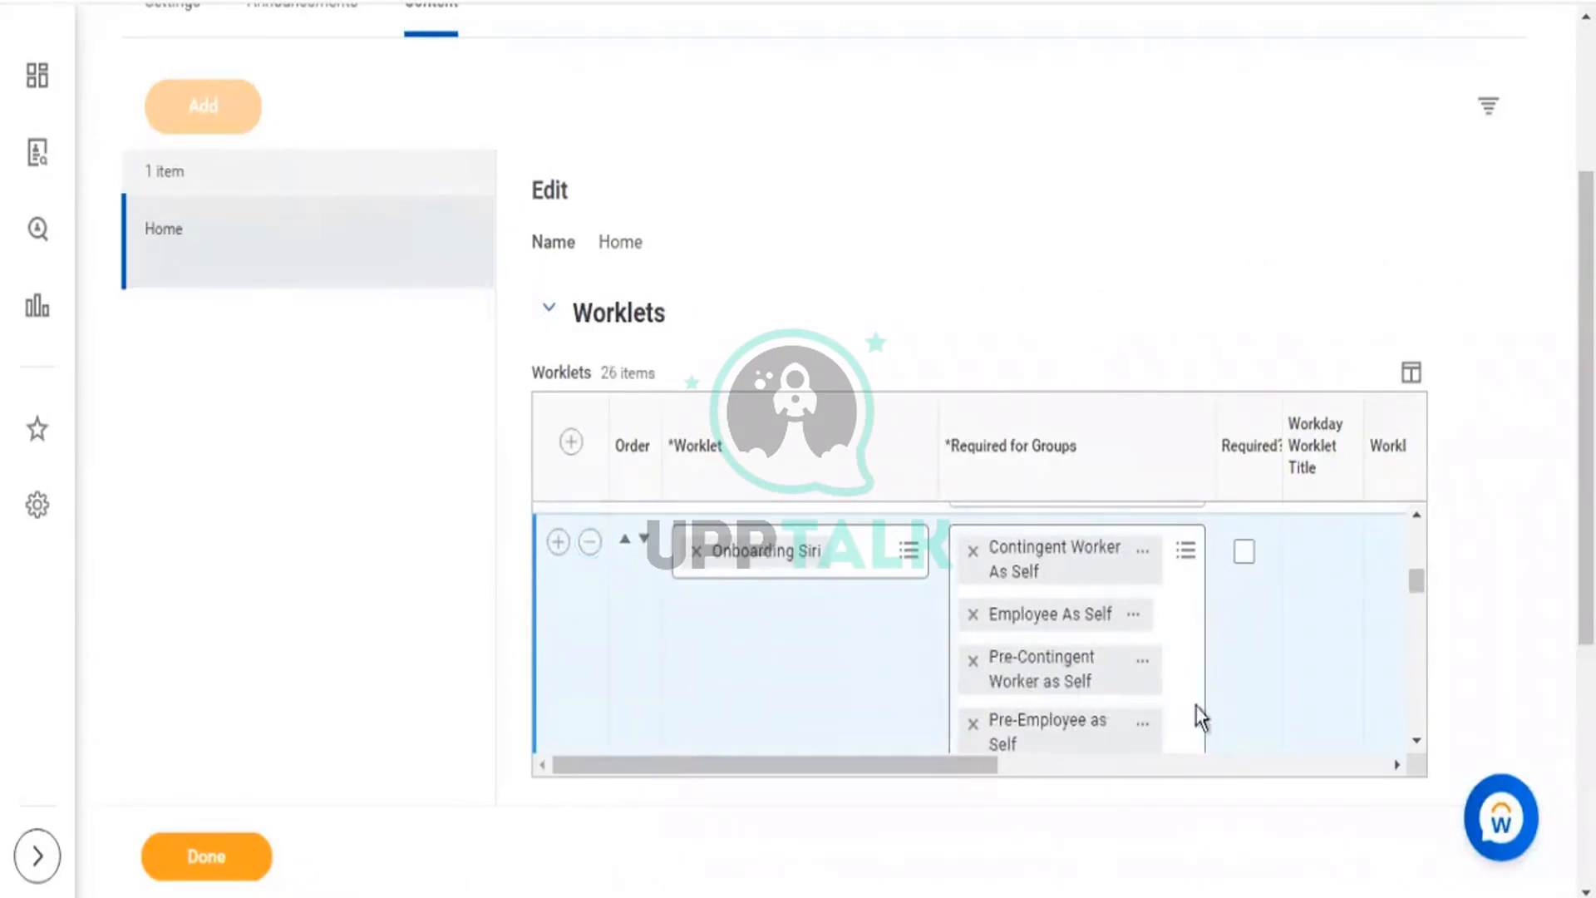
{"action": "scroll", "coordinate": [1260, 595], "scroll_direction": "up", "scroll_amount": 2}
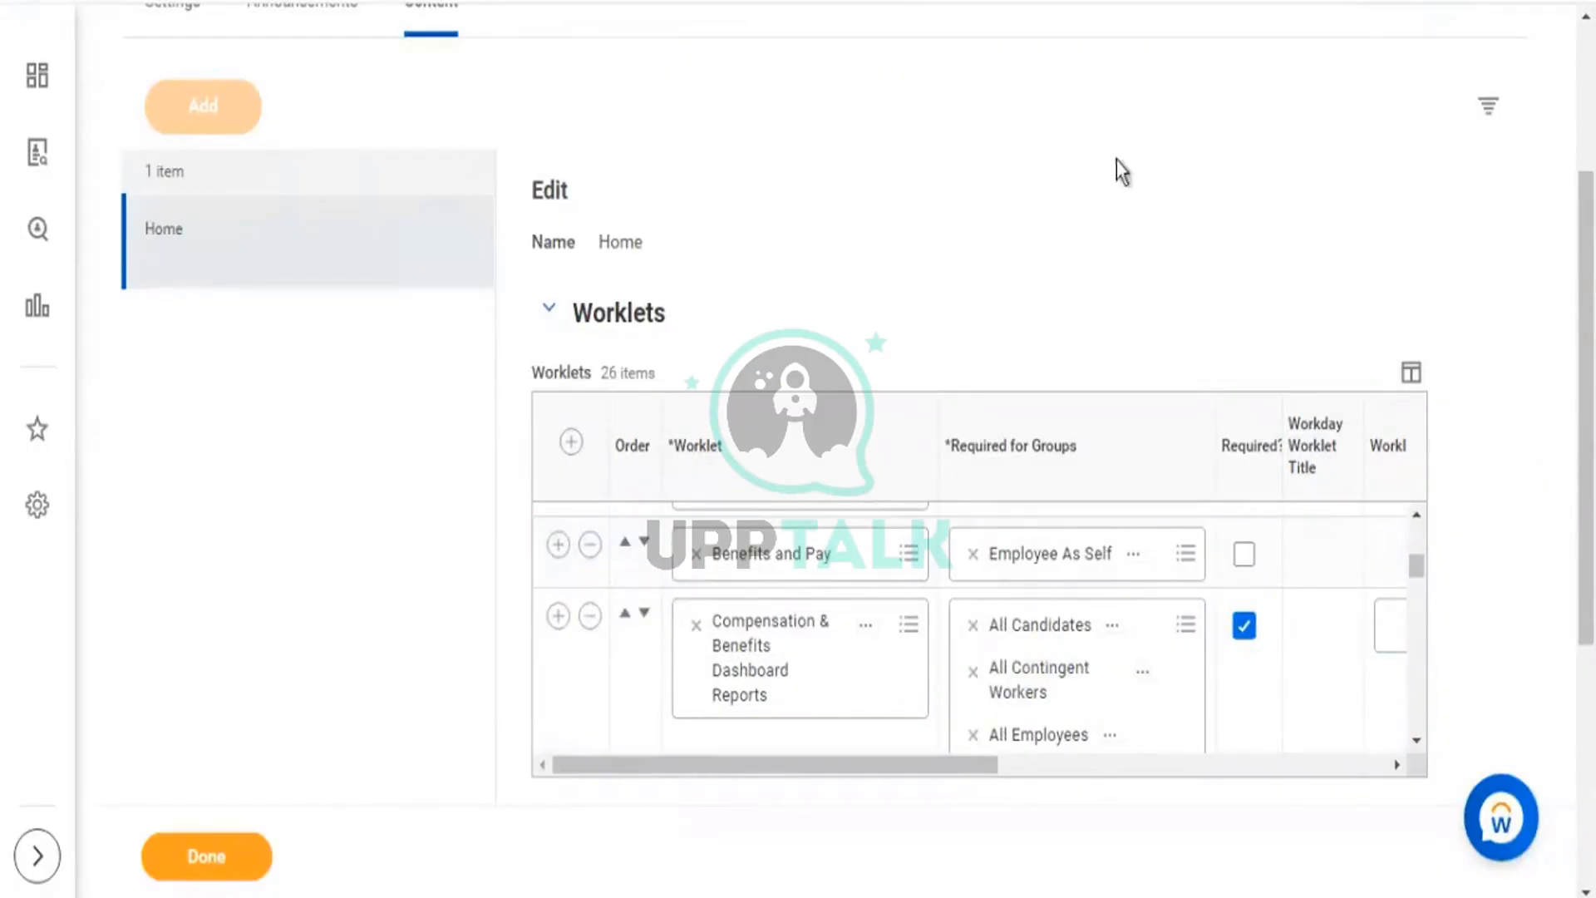
{"action": "left_click", "coordinate": [209, 856]}
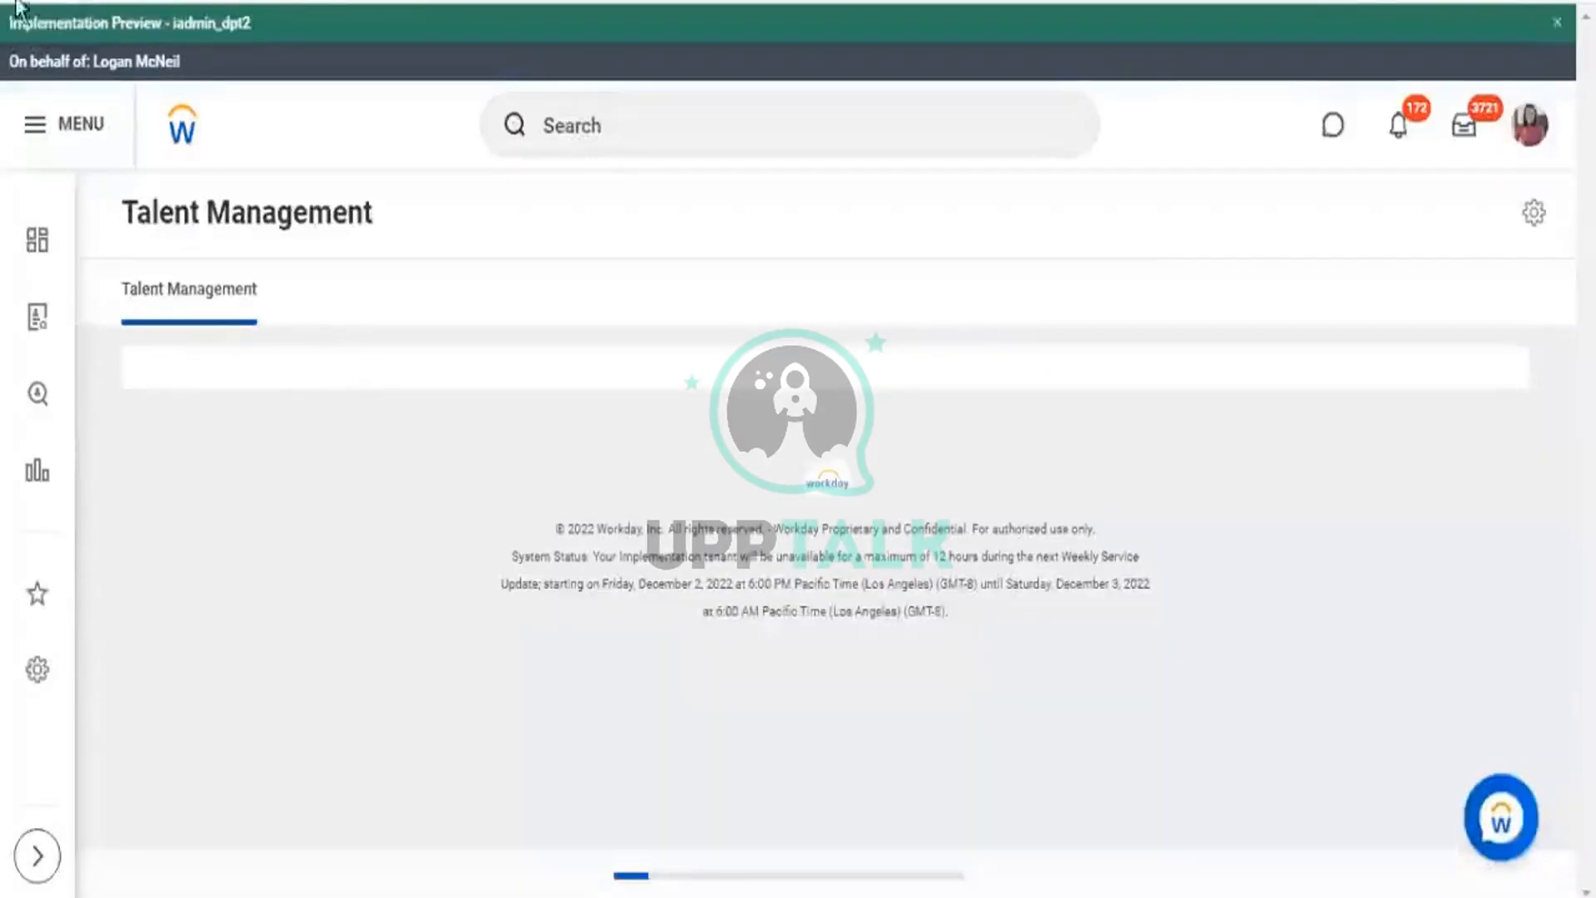
In Edit Apps, remove the birthdays and Absolute apps from the menu.
{"action": "left_click", "coordinate": [34, 125]}
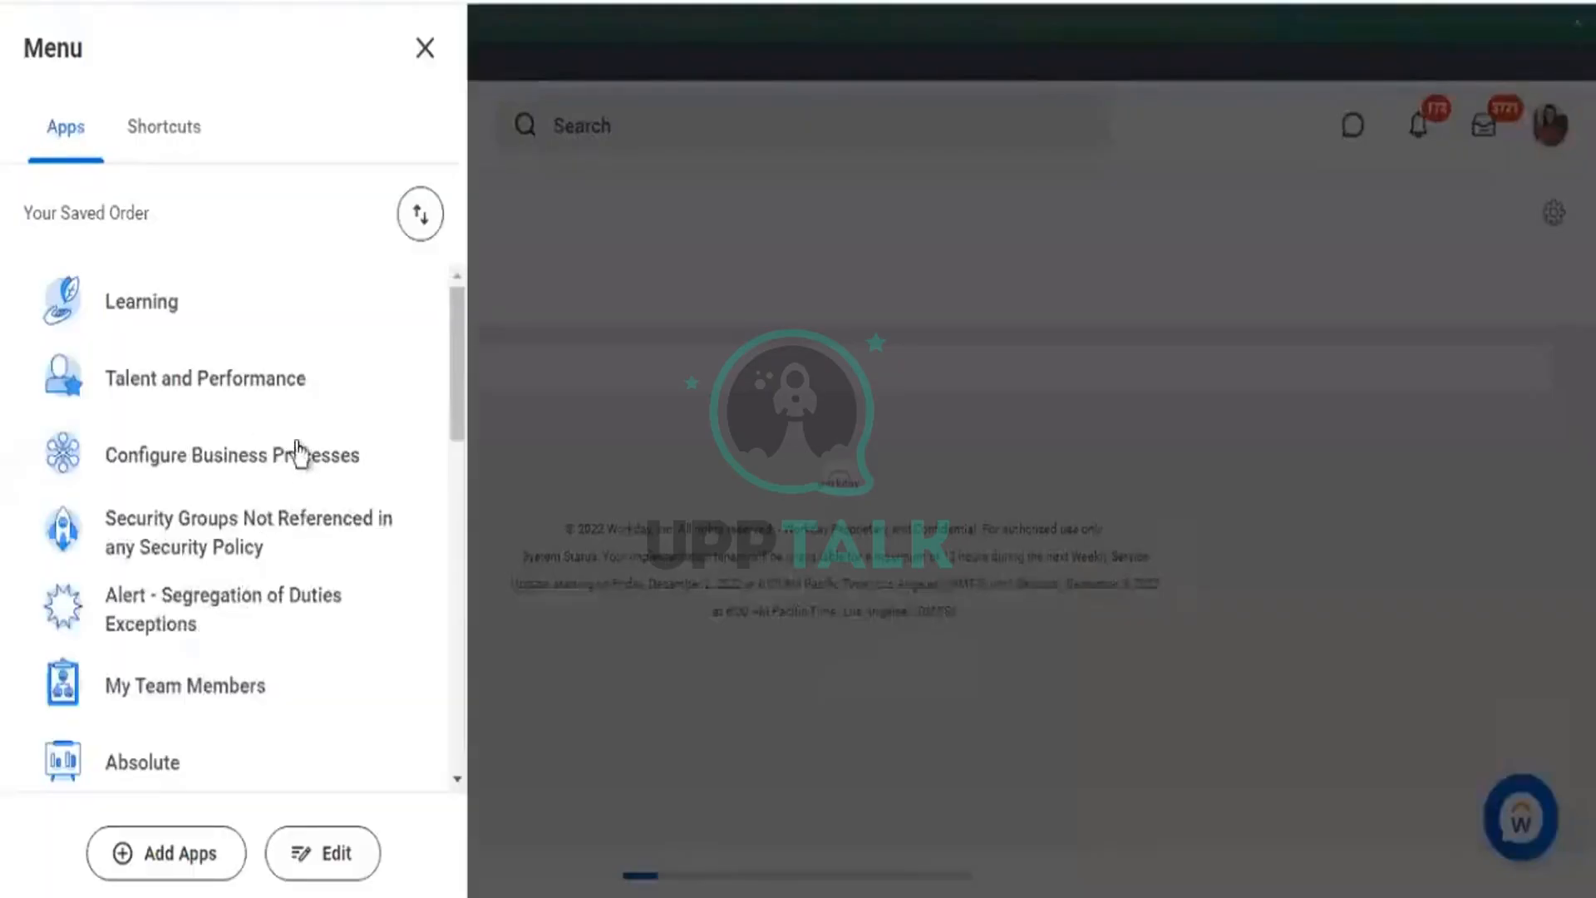
{"action": "left_click", "coordinate": [326, 848]}
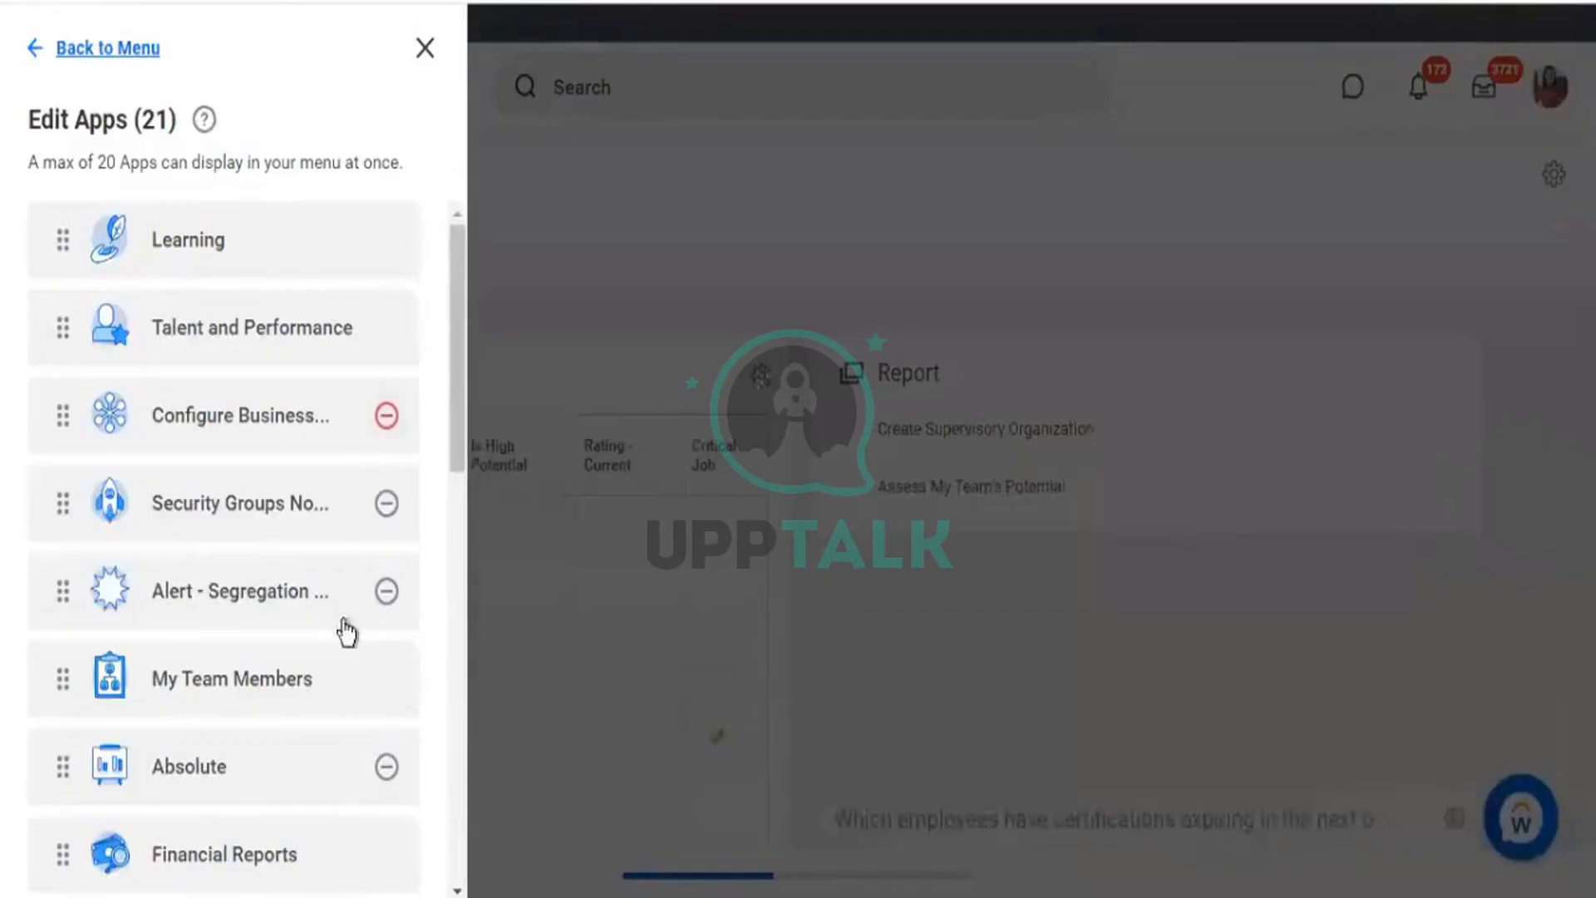
{"action": "scroll", "coordinate": [306, 561], "scroll_direction": "down", "scroll_amount": 3}
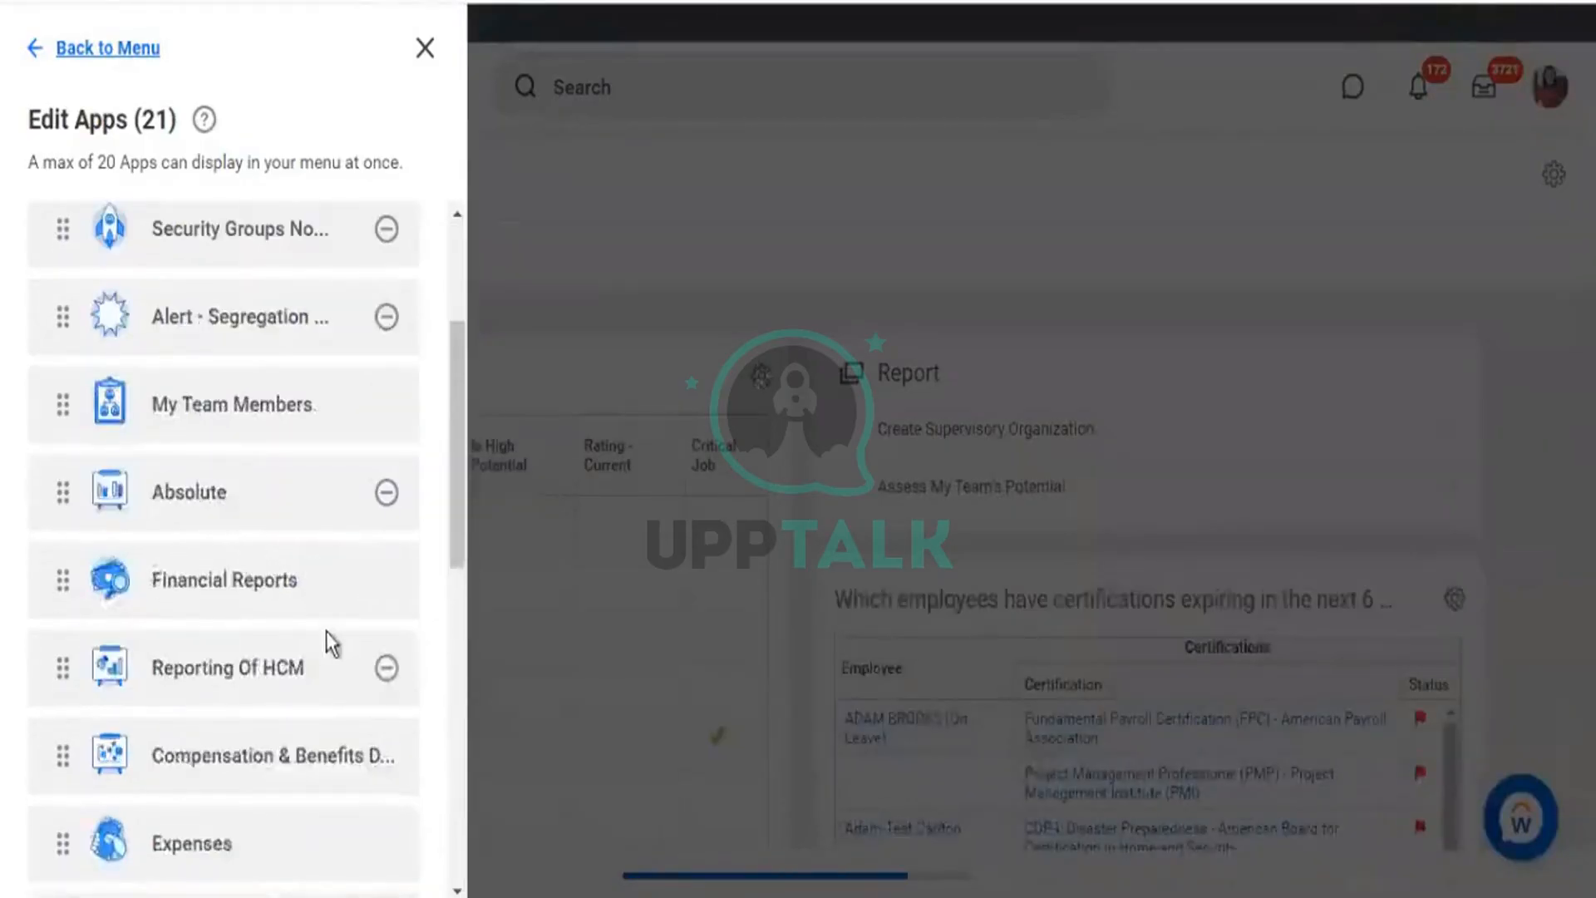
{"action": "scroll", "coordinate": [257, 516], "scroll_direction": "down", "scroll_amount": 2}
{"action": "scroll", "coordinate": [271, 524], "scroll_direction": "down", "scroll_amount": 3}
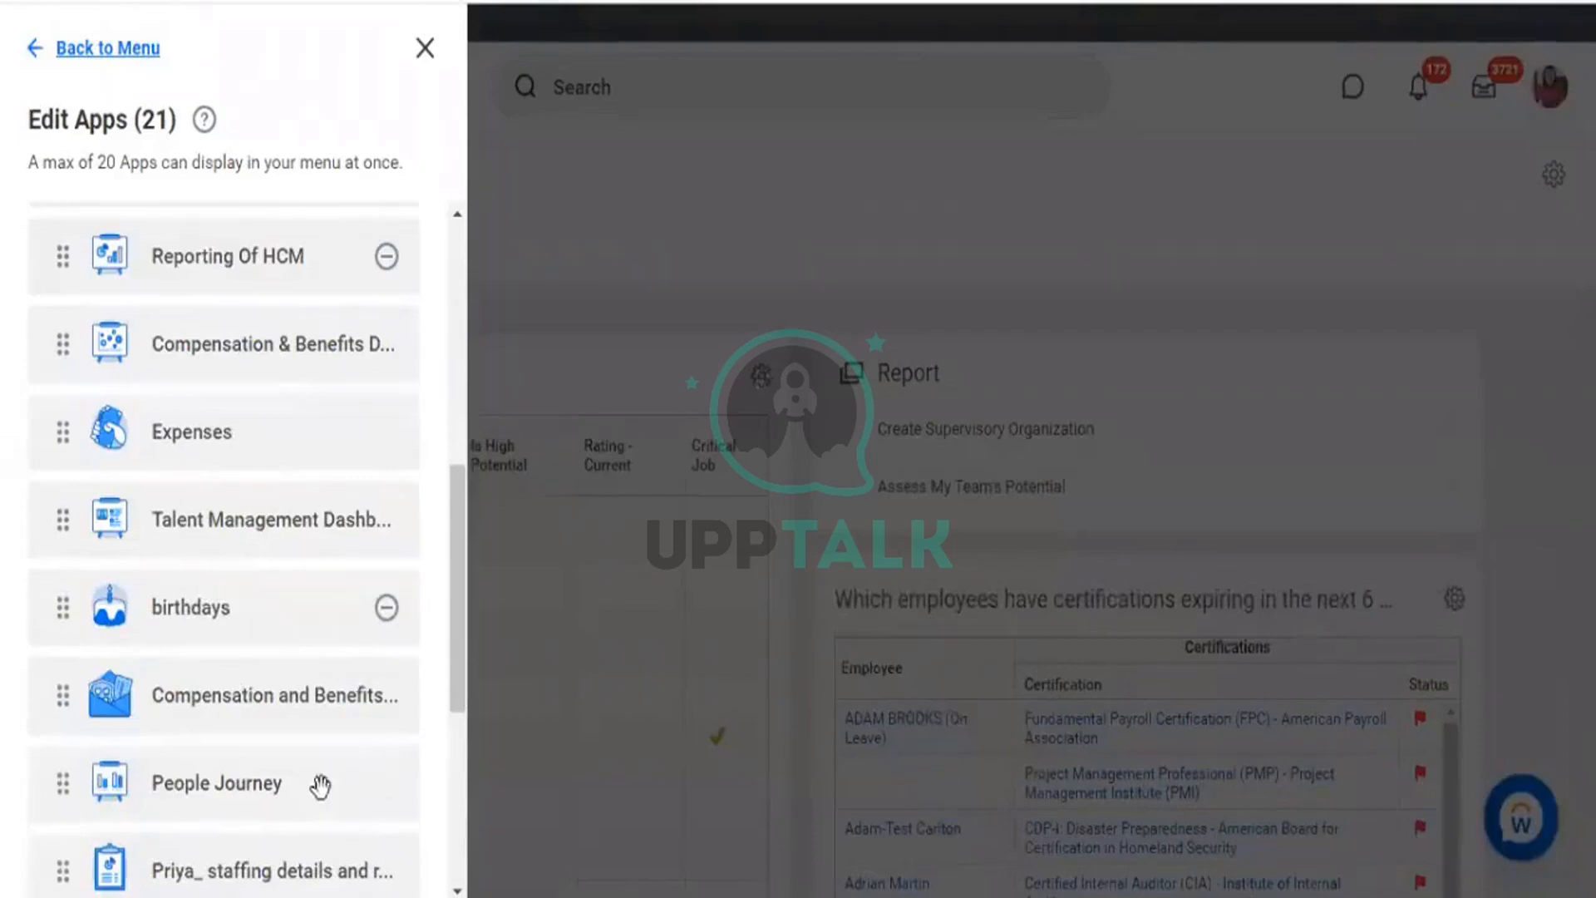
{"action": "scroll", "coordinate": [317, 778], "scroll_direction": "down", "scroll_amount": 3}
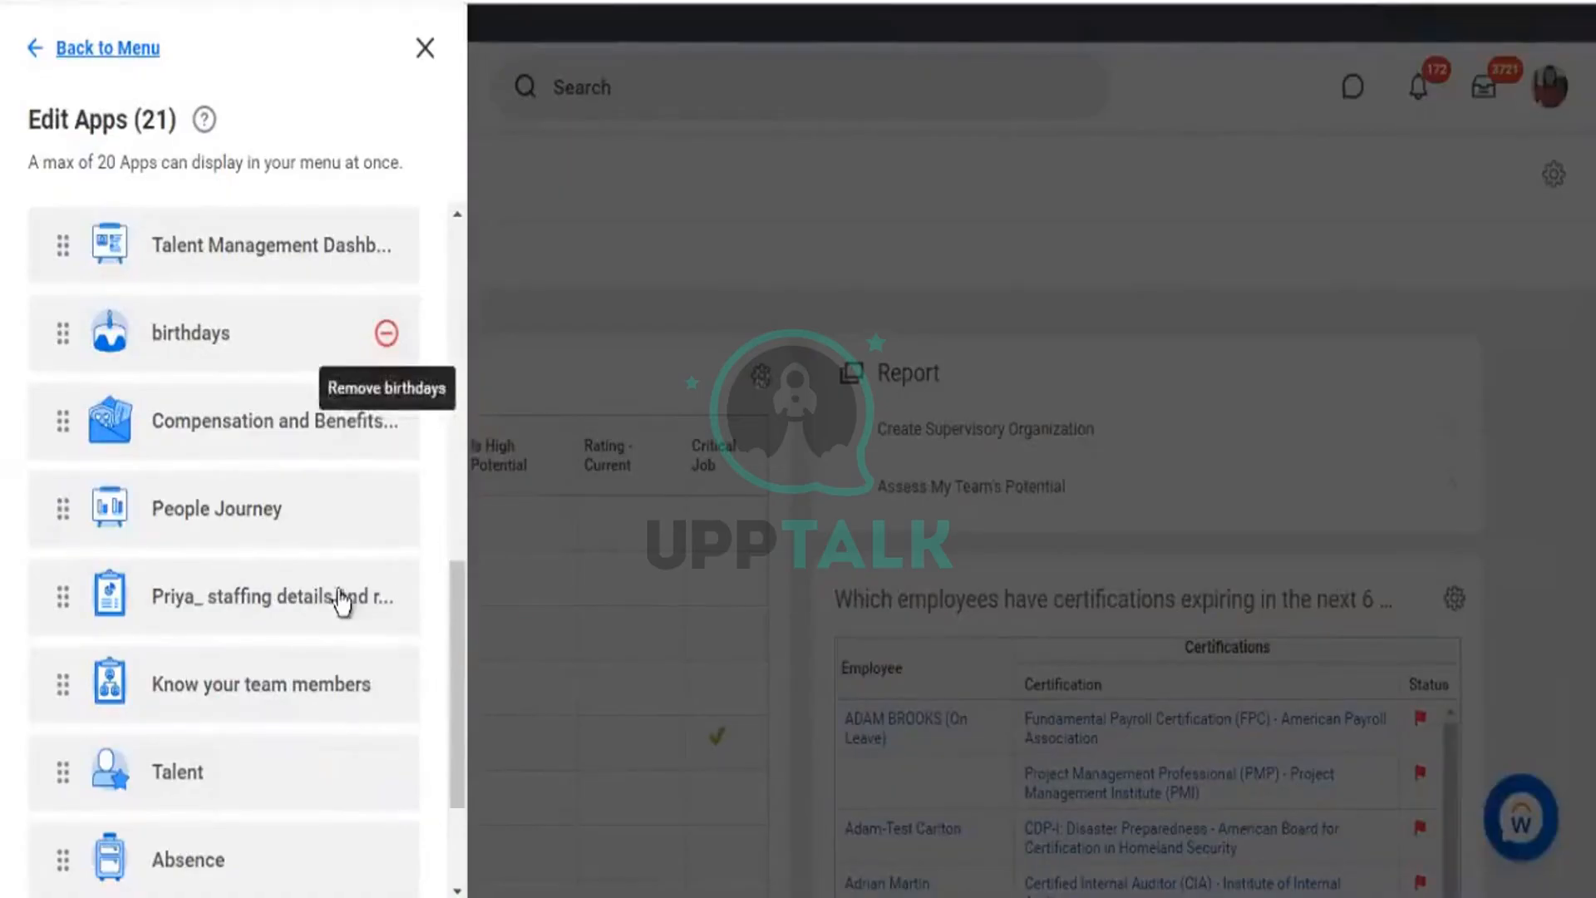
{"action": "key", "text": "Return"}
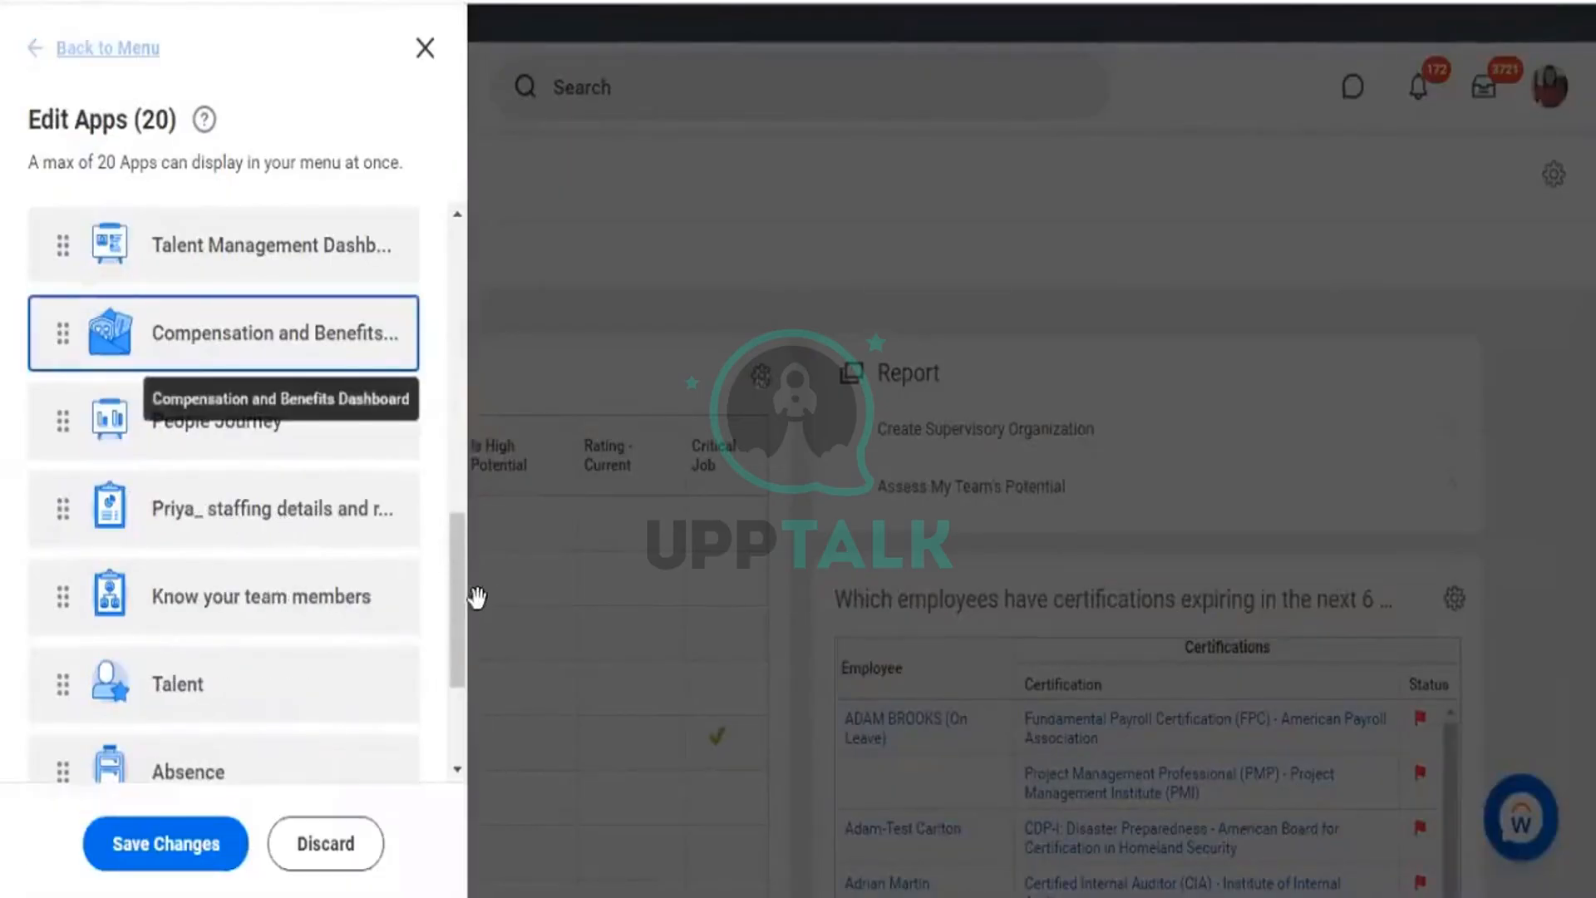
{"action": "scroll", "coordinate": [456, 525], "scroll_direction": "up", "scroll_amount": 5}
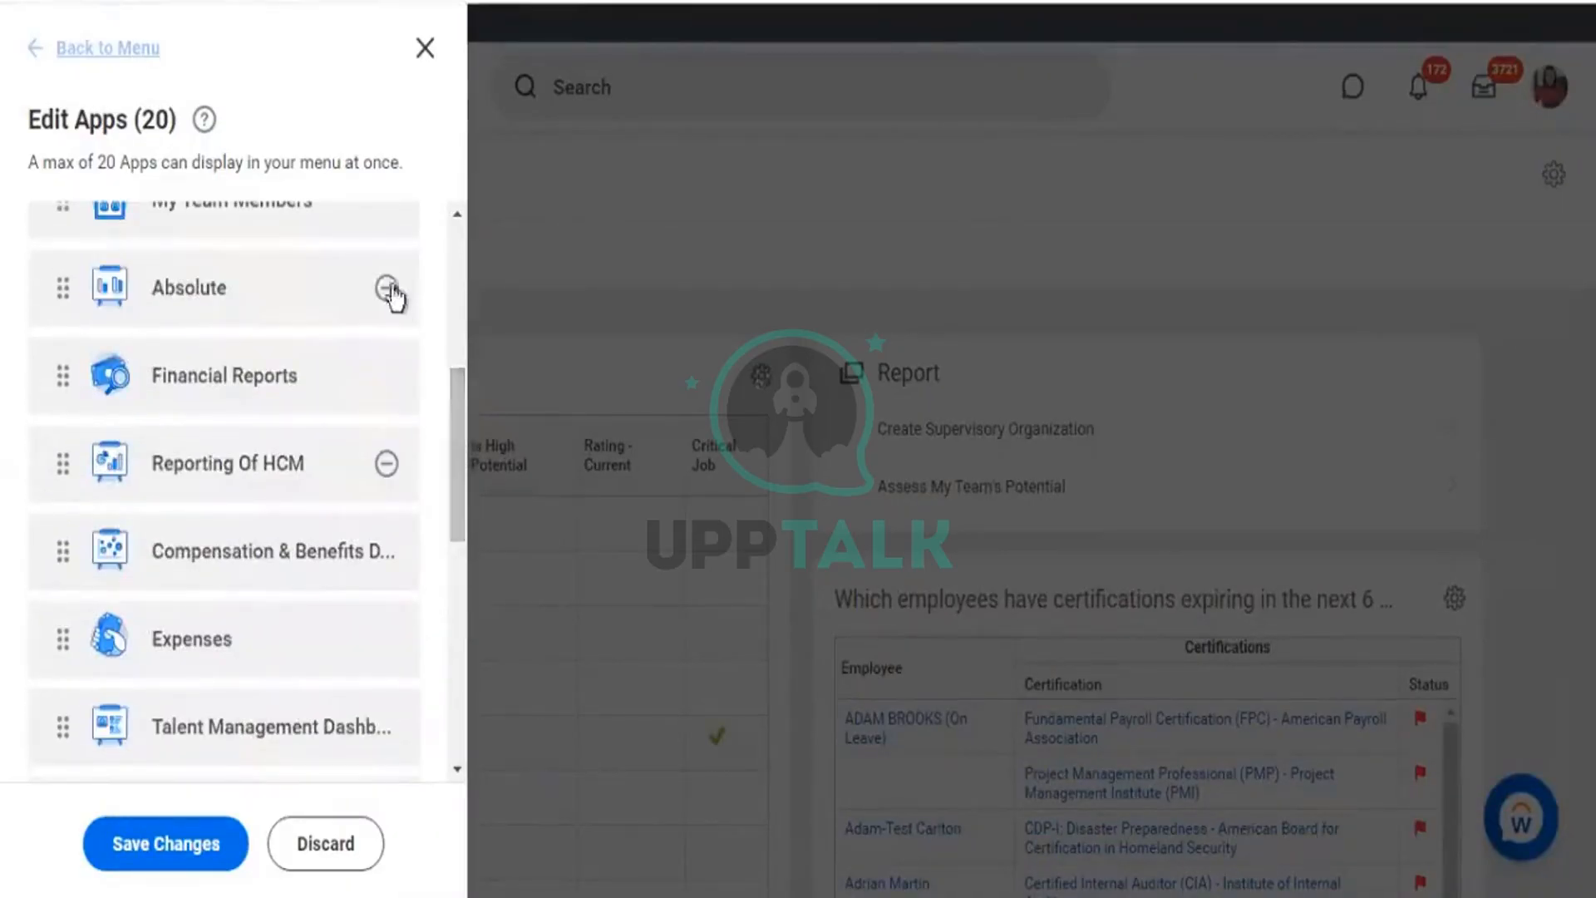
{"action": "key", "text": "Return"}
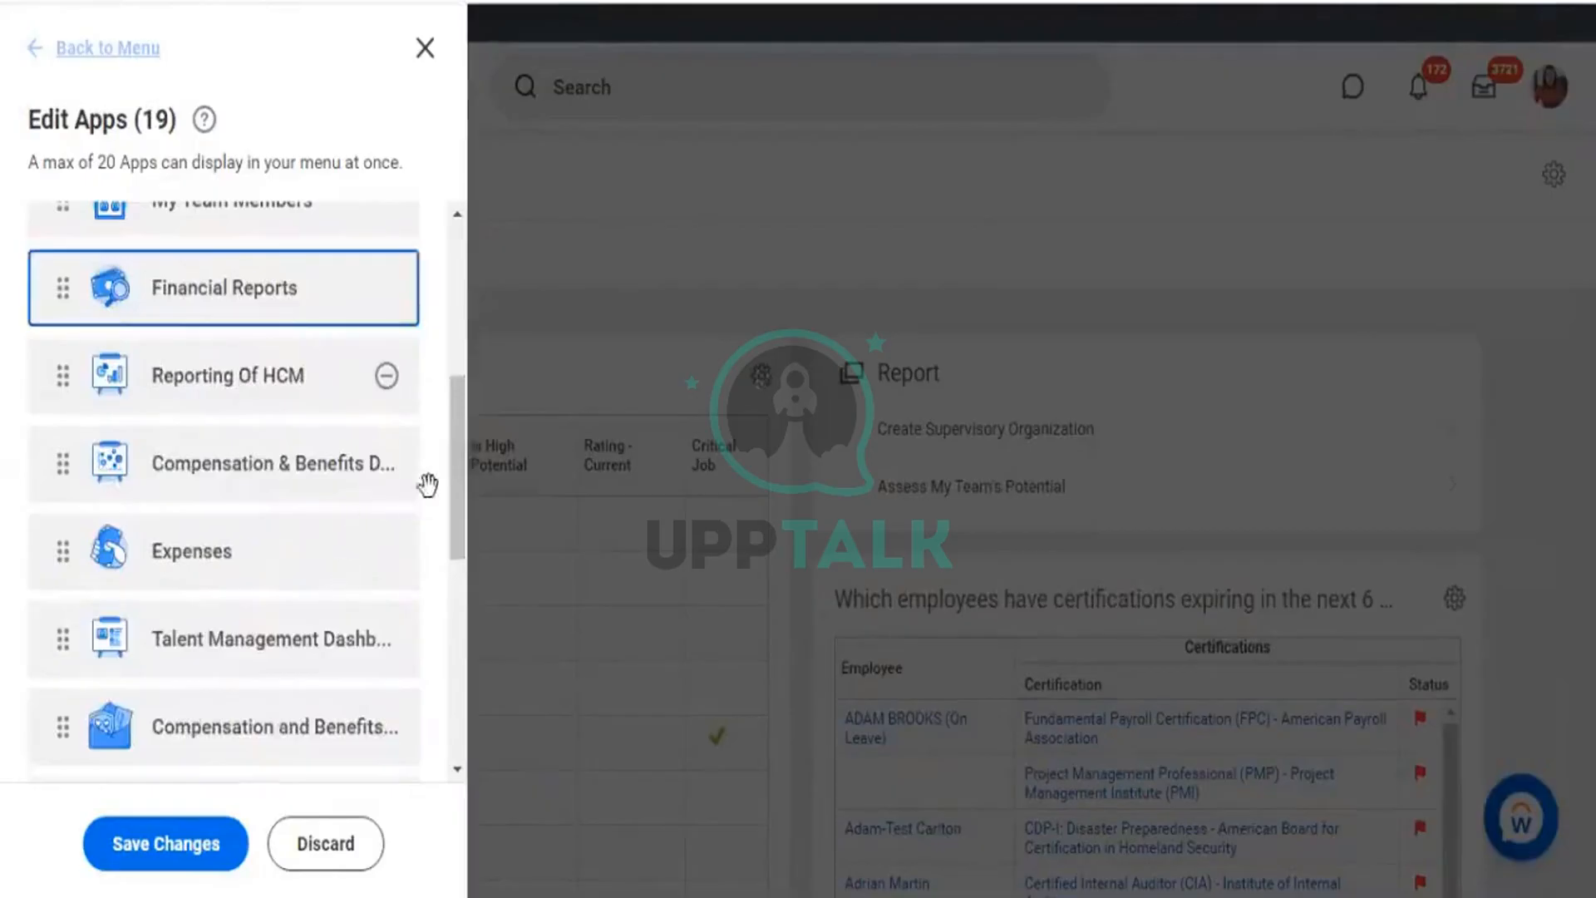
Save the shortened app list and open sorting and filtering for the Maintain Dashboards Dashboard column.
{"action": "scroll", "coordinate": [461, 452], "scroll_direction": "up", "scroll_amount": 5}
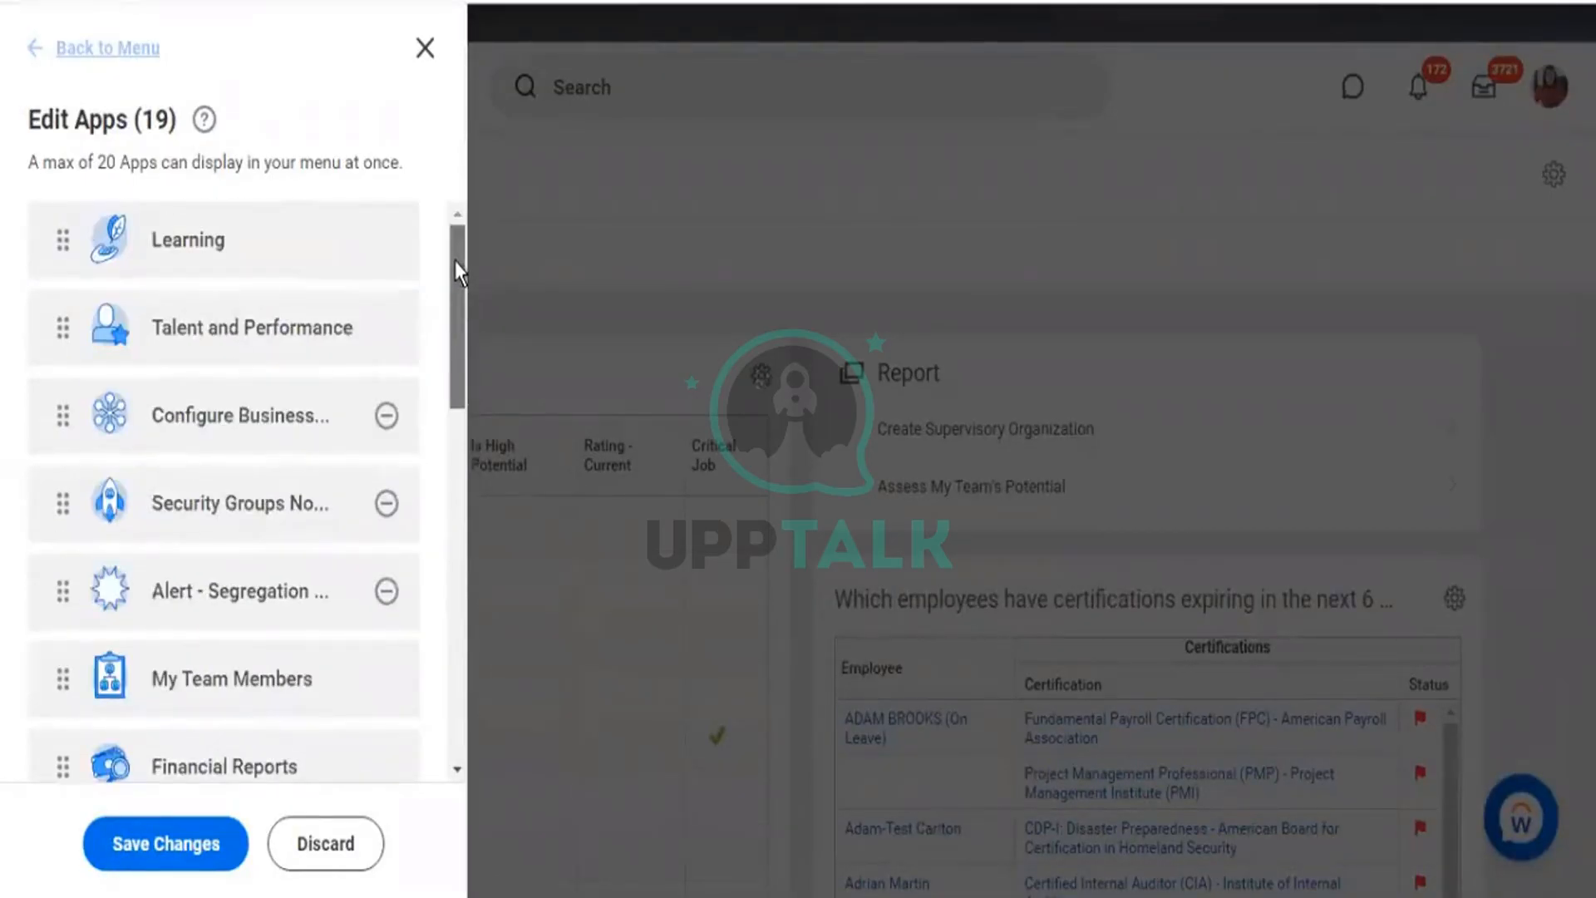
{"action": "scroll", "coordinate": [454, 283], "scroll_direction": "down", "scroll_amount": 3}
{"action": "scroll", "coordinate": [453, 413], "scroll_direction": "down", "scroll_amount": 7}
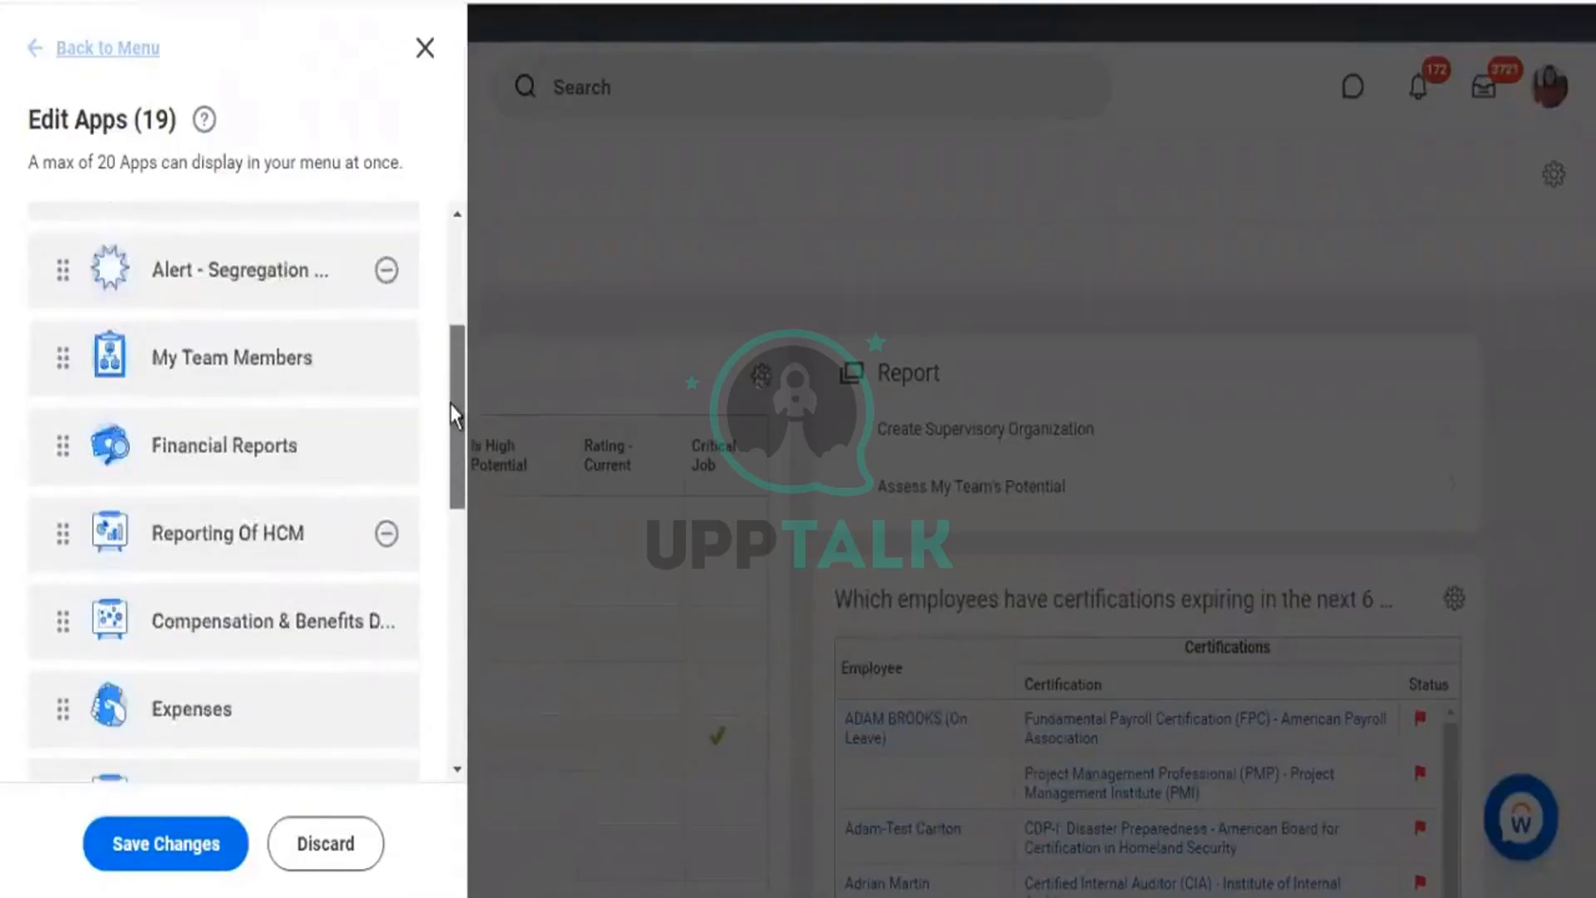
{"action": "scroll", "coordinate": [453, 648], "scroll_direction": "down", "scroll_amount": 4}
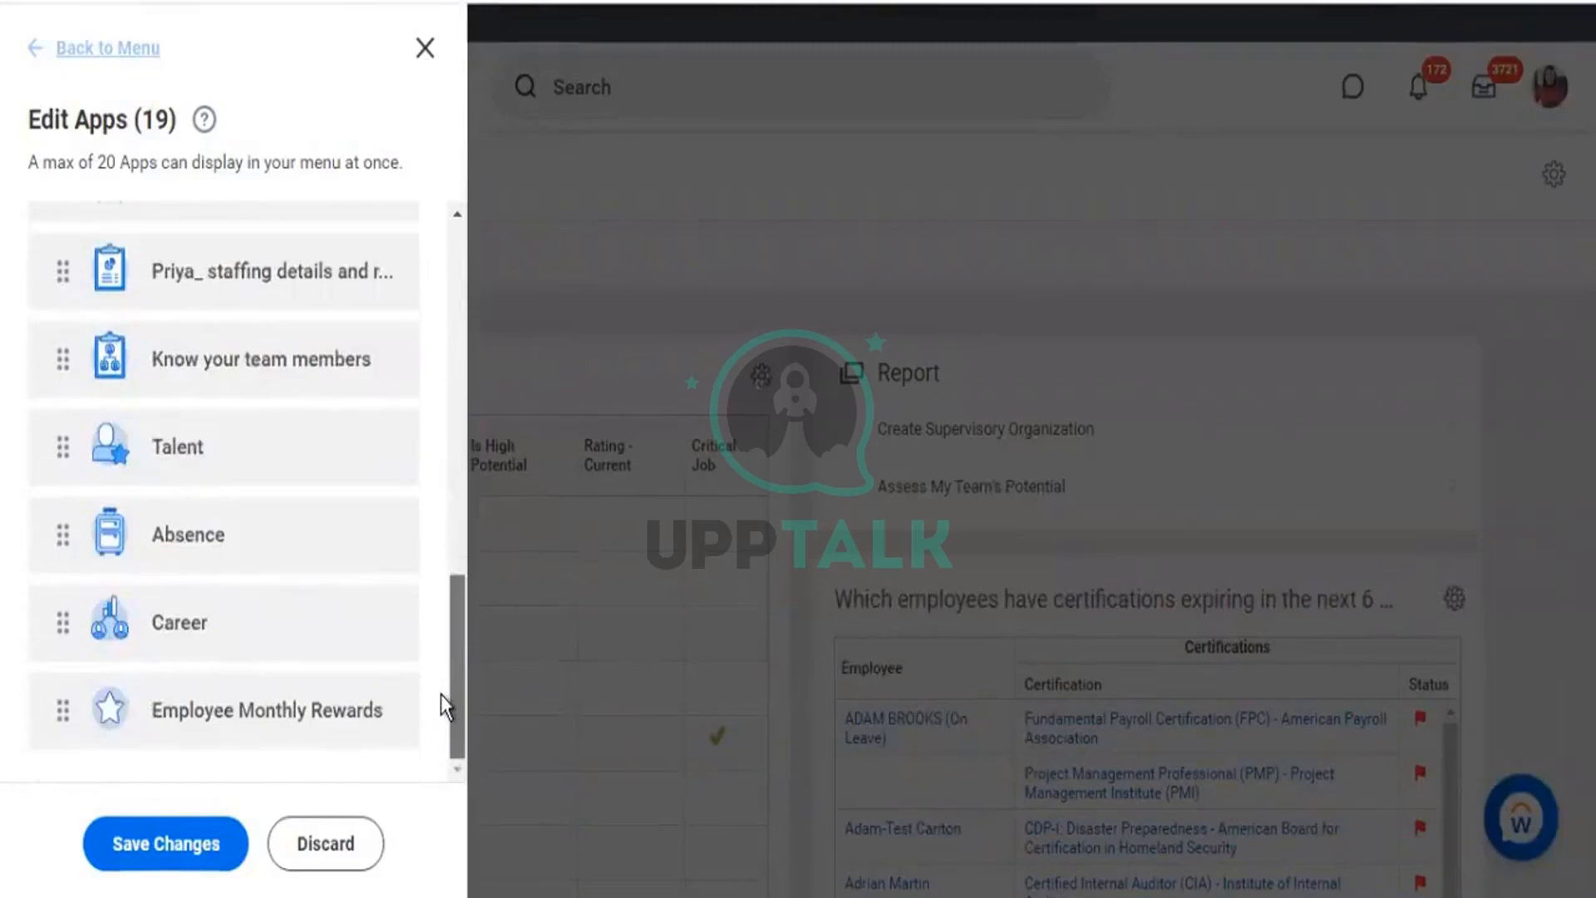
{"action": "left_click", "coordinate": [180, 848]}
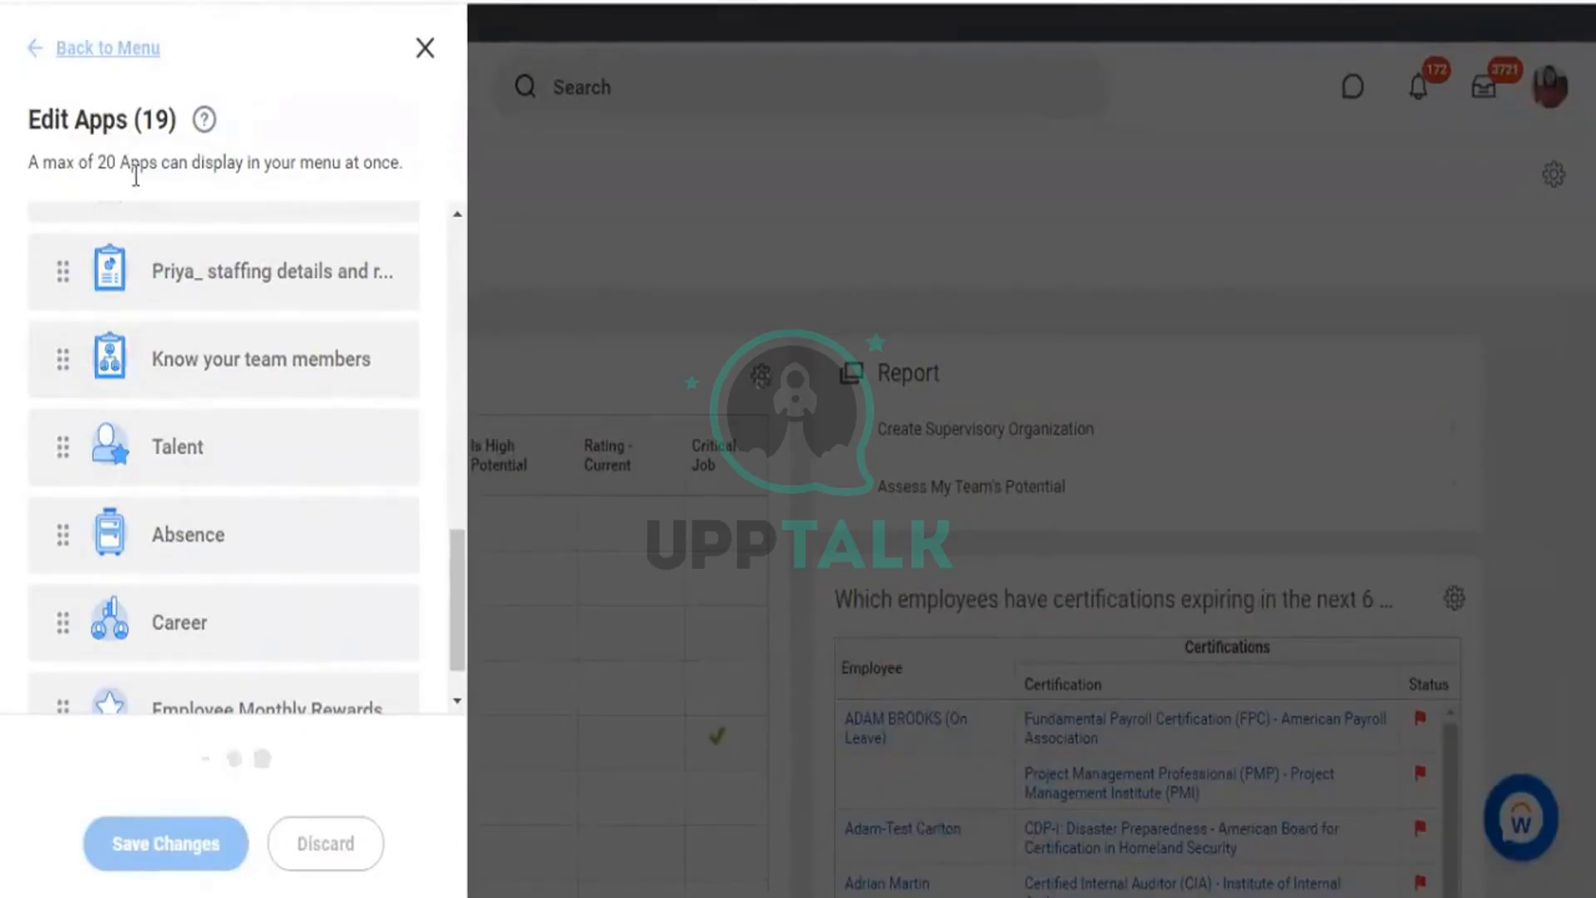
{"action": "left_click_drag", "start_coordinate": [78, 167], "coordinate": [416, 170]}
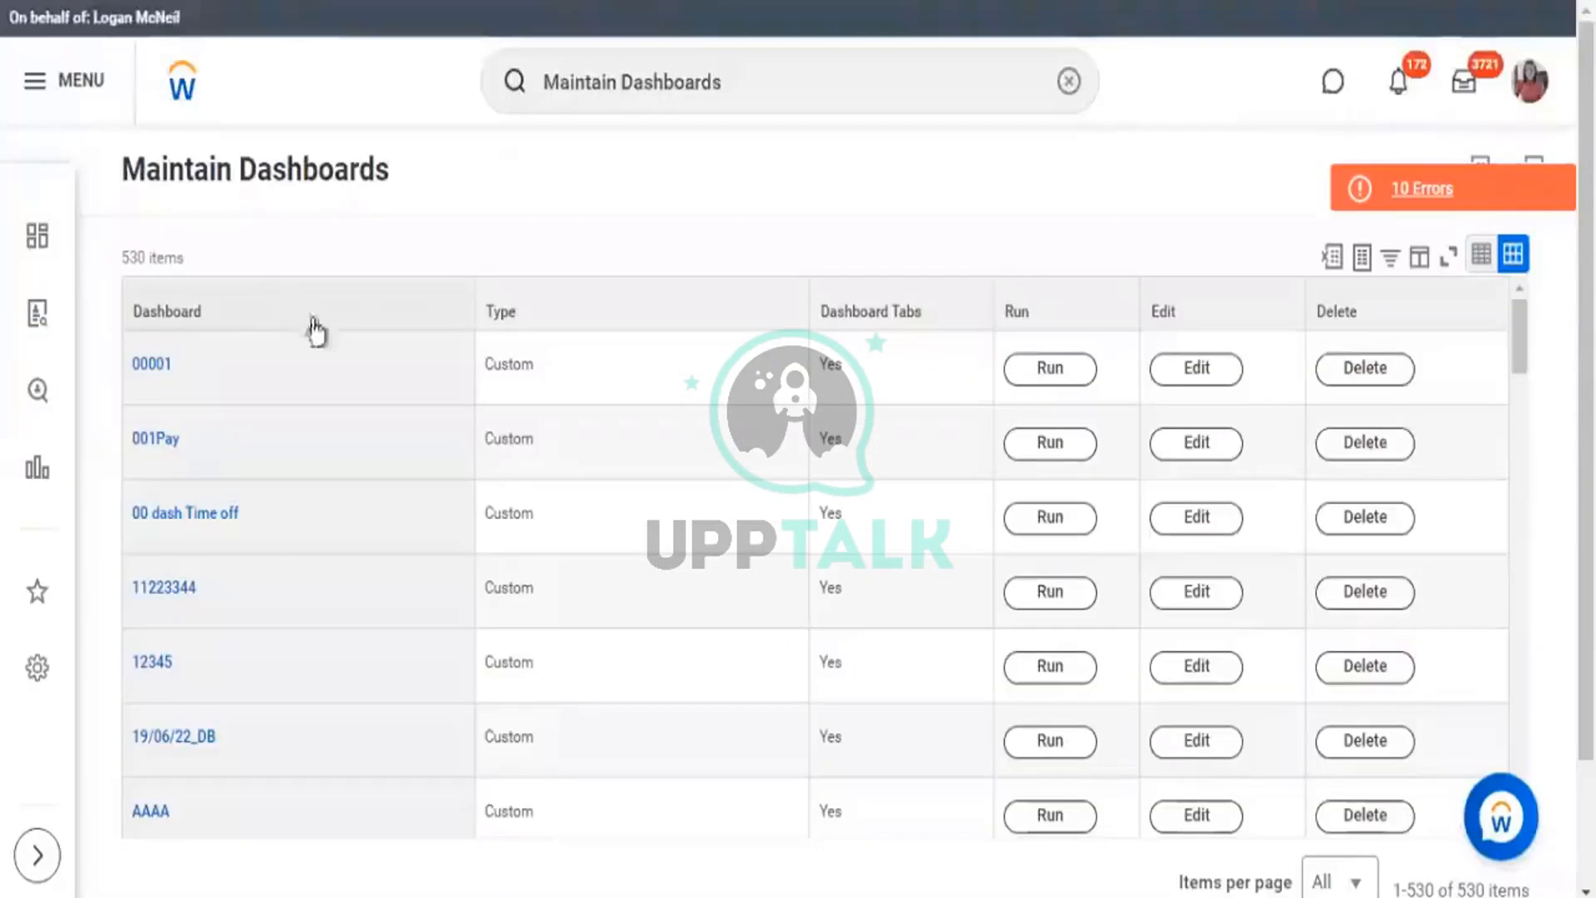
{"action": "left_click", "coordinate": [310, 328]}
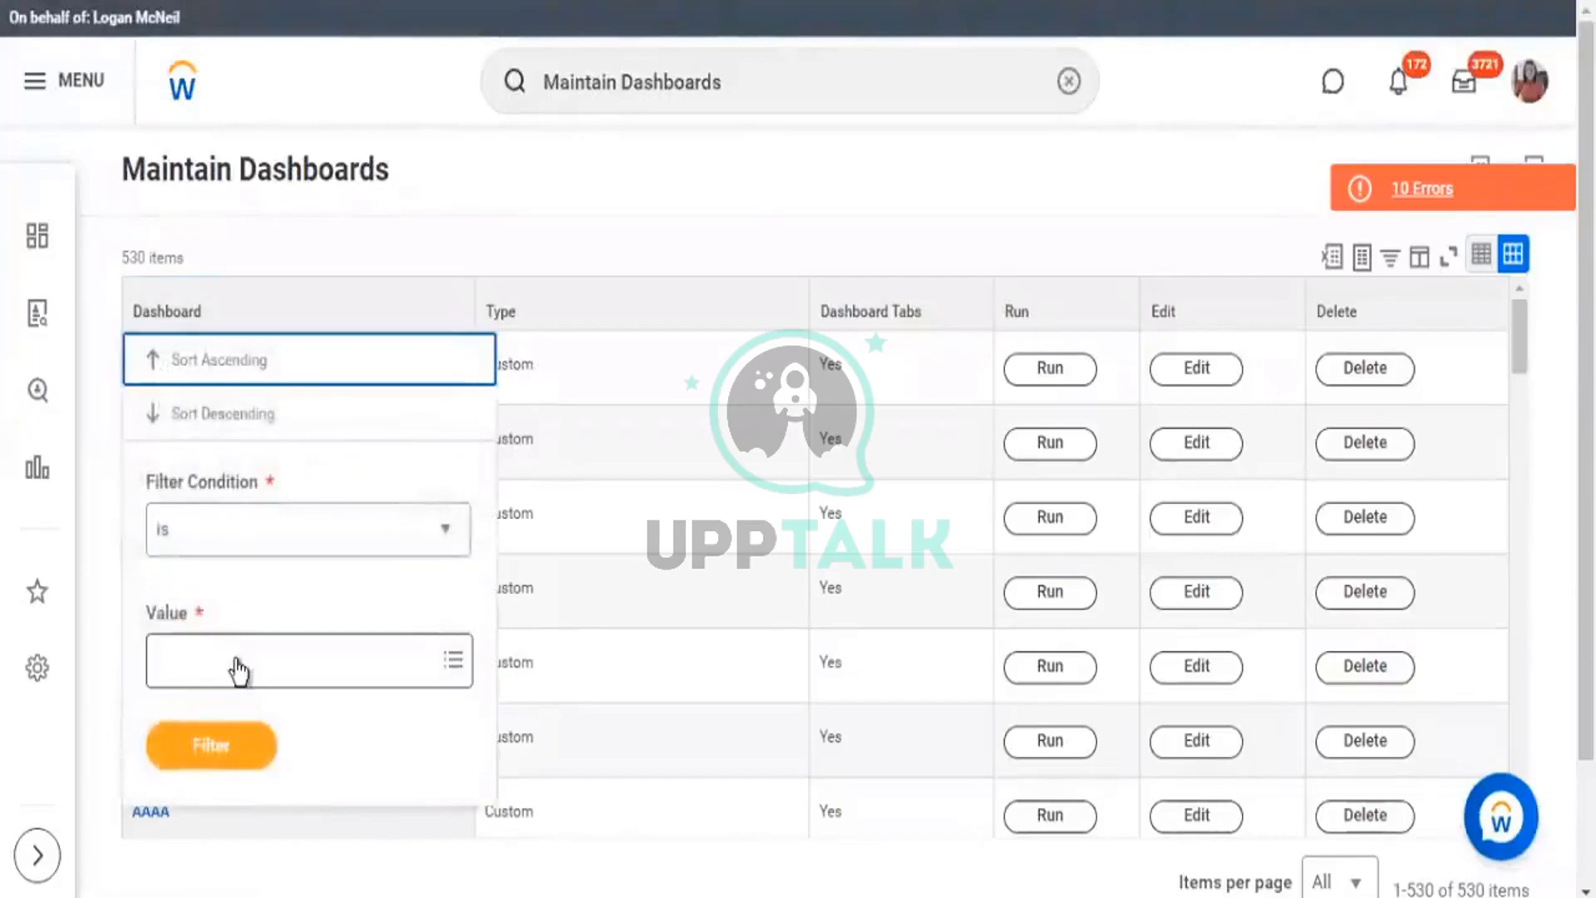
Filter the Dashboard column to 'Talent Management' and open that dashboard for editing.
{"action": "left_click", "coordinate": [237, 662]}
{"action": "type", "text": "talent"}
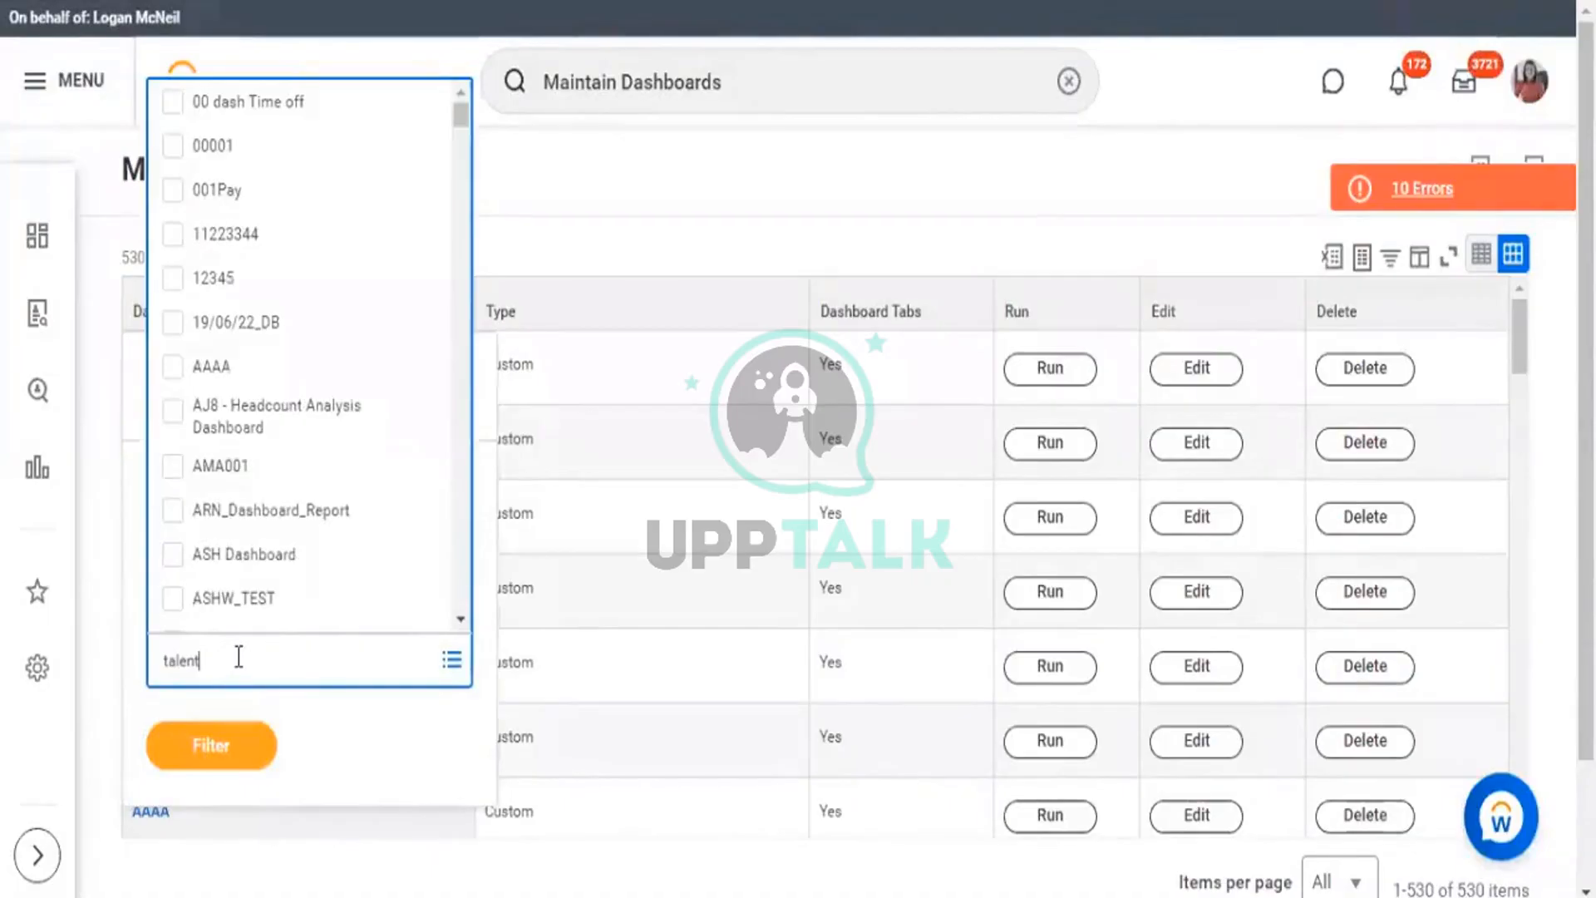
{"action": "key", "text": "Return"}
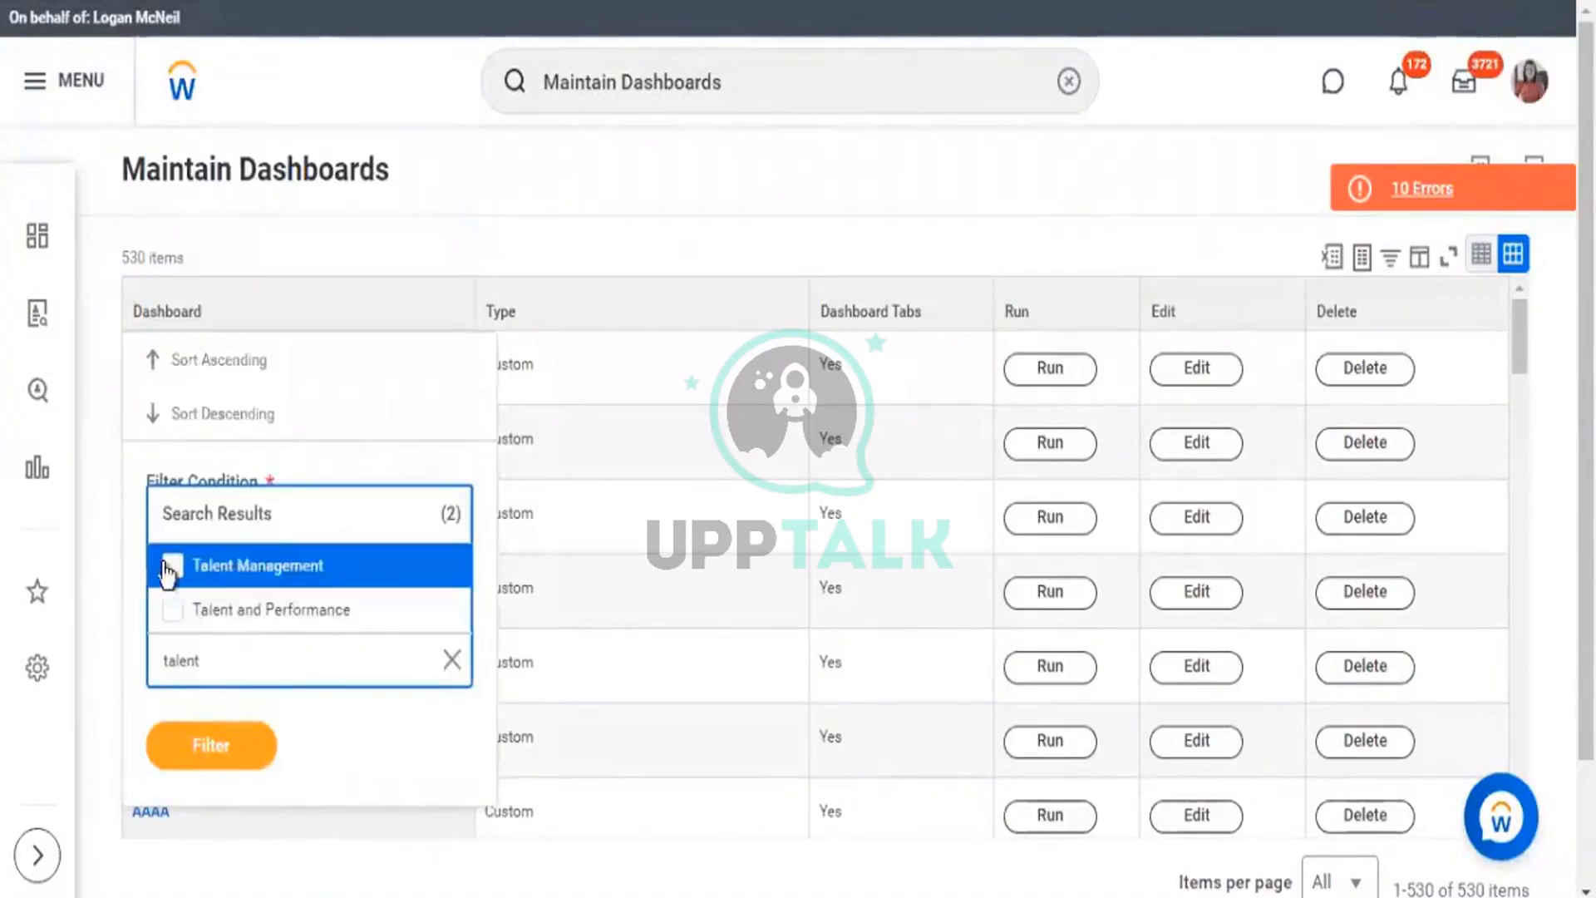
{"action": "key", "text": "Return"}
{"action": "left_click", "coordinate": [217, 794]}
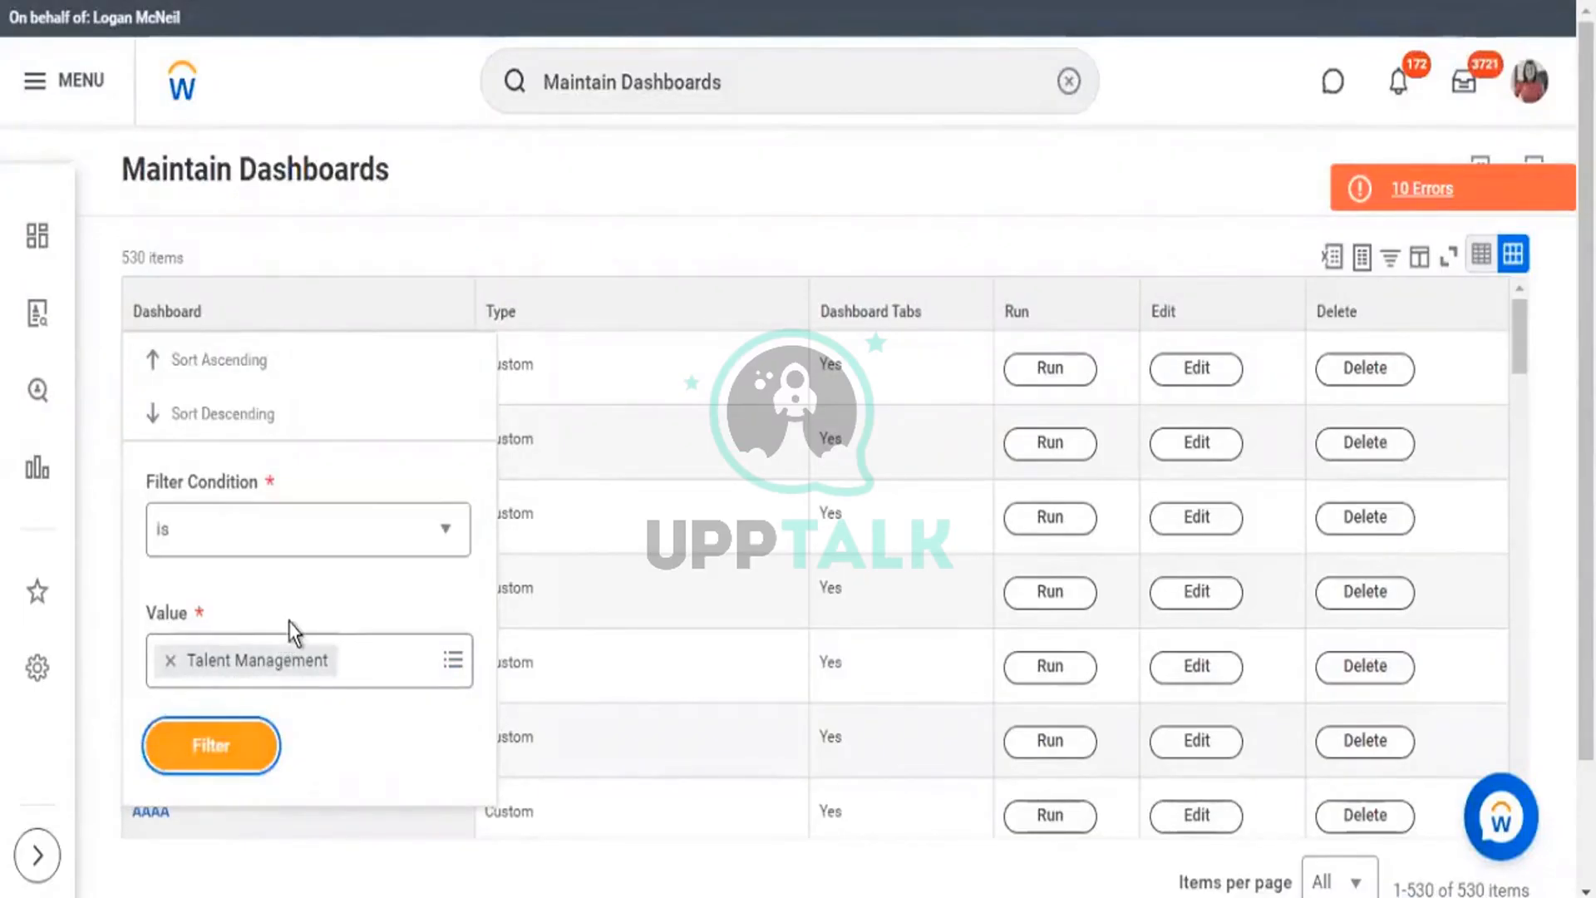
{"action": "left_click", "coordinate": [240, 742]}
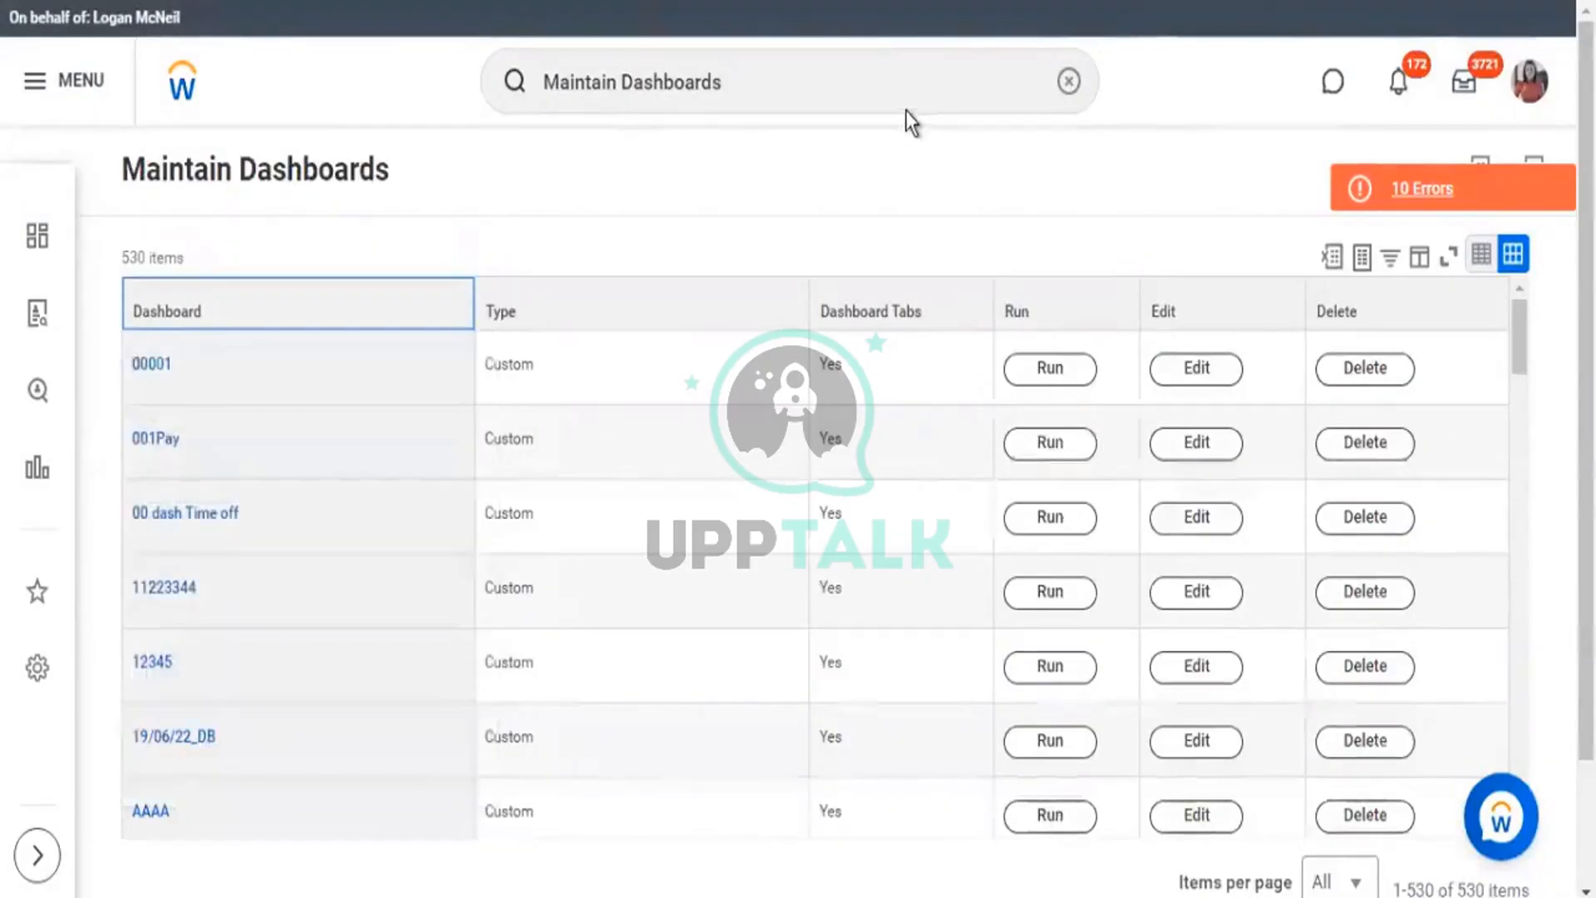
{"action": "left_click", "coordinate": [1207, 381]}
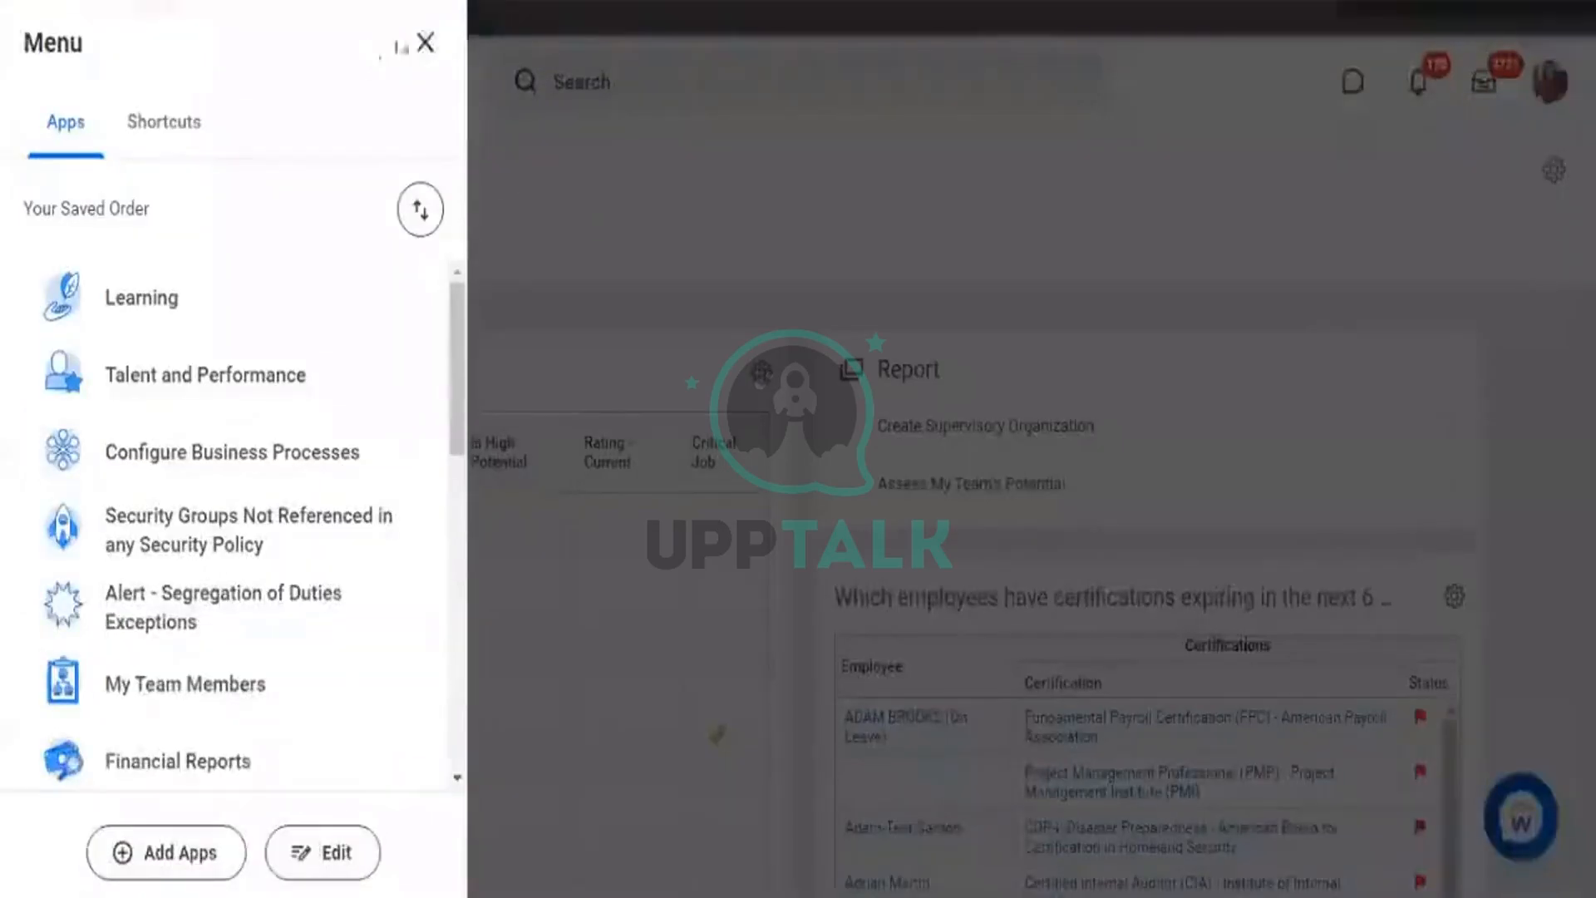
{"action": "left_click", "coordinate": [425, 42]}
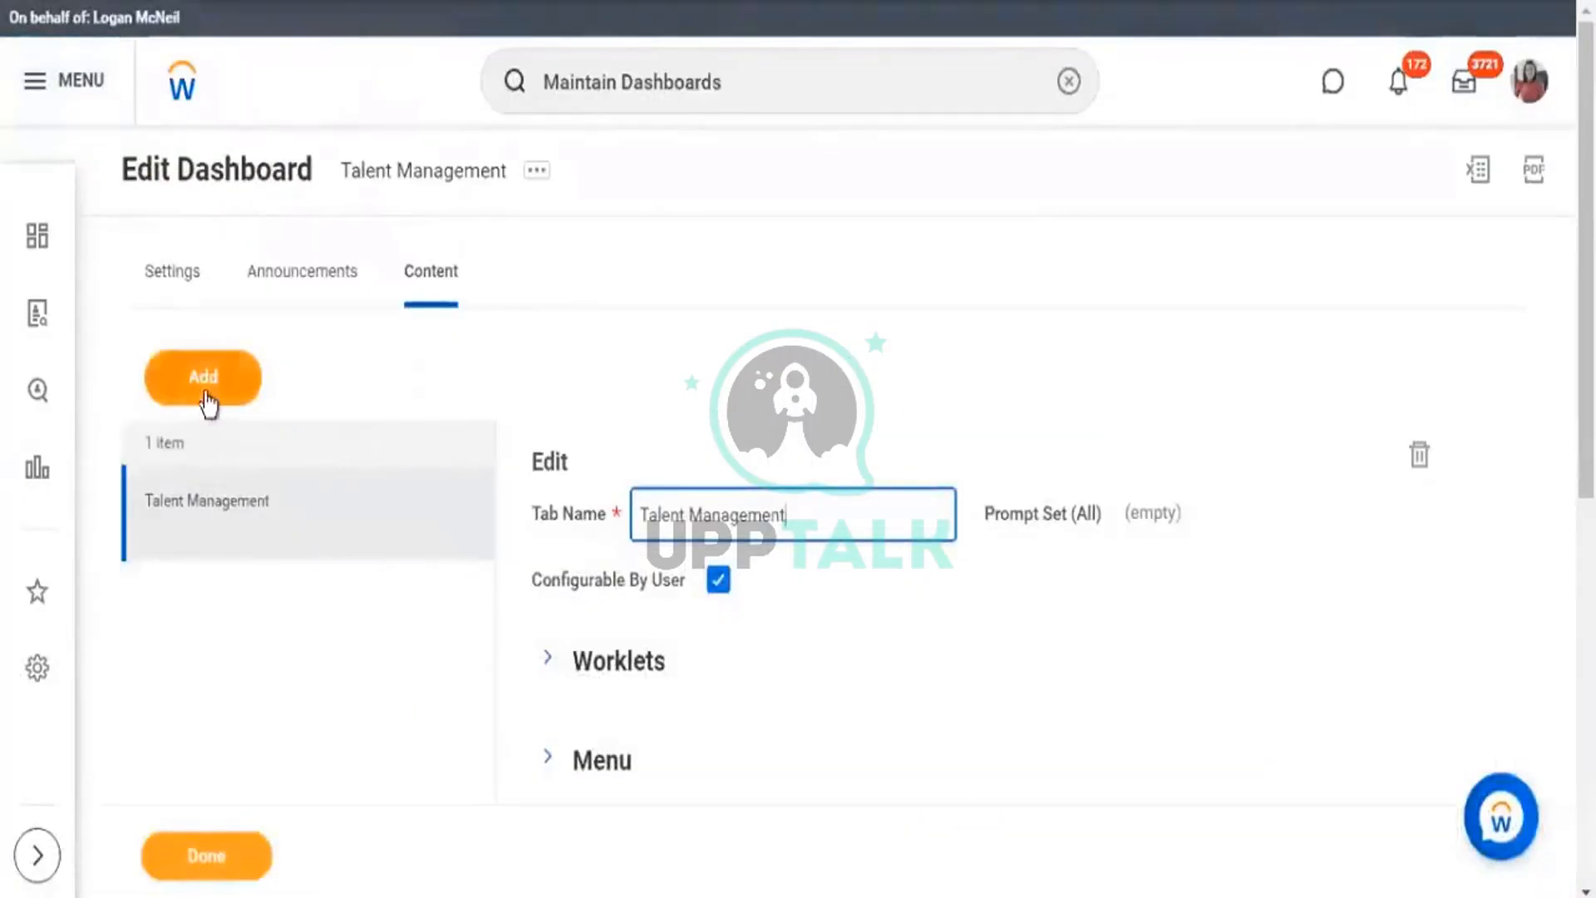
Add a new tab named 'Tab 2' to the dashboard content and save with Done.
{"action": "left_click", "coordinate": [206, 400]}
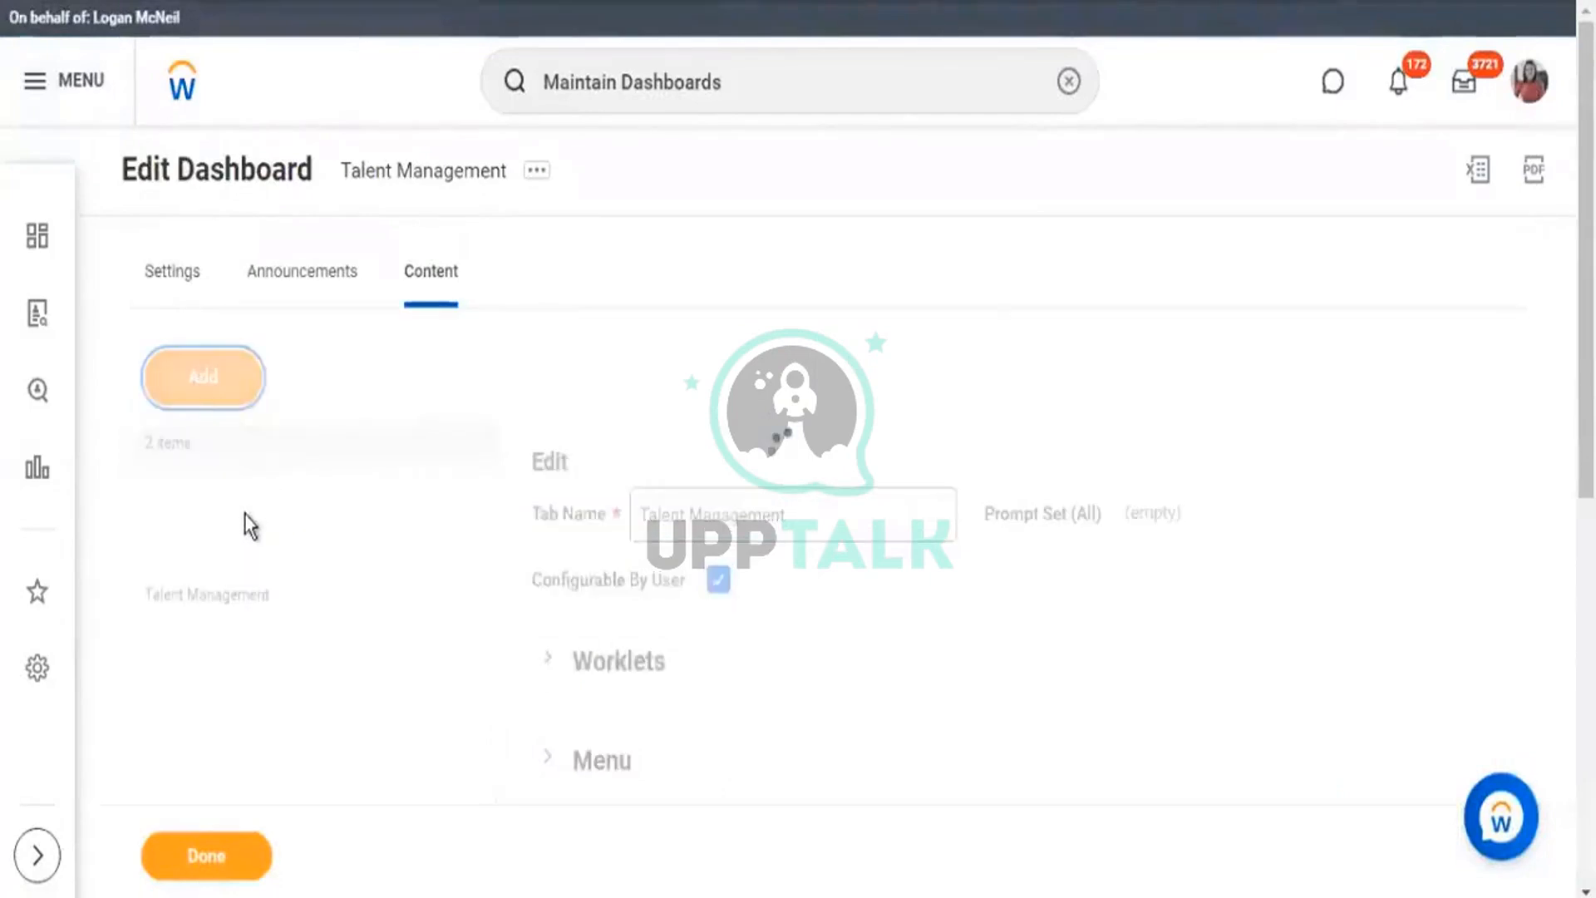
{"action": "left_click", "coordinate": [241, 517]}
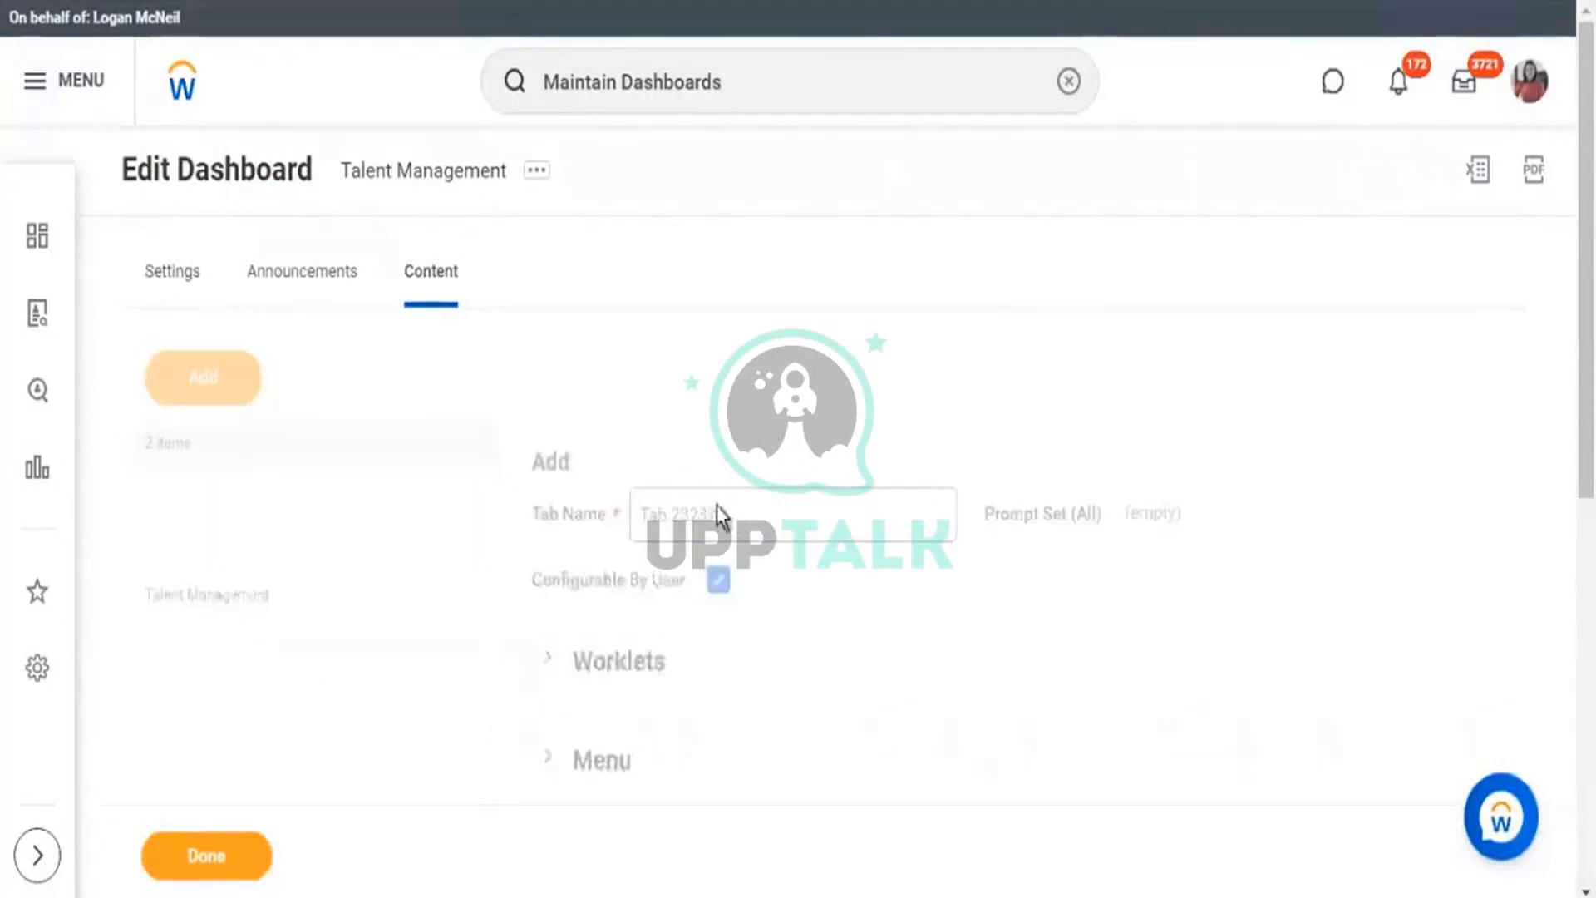
{"action": "left_click_drag", "start_coordinate": [736, 513], "coordinate": [637, 514]}
{"action": "type", "text": "Ta"}
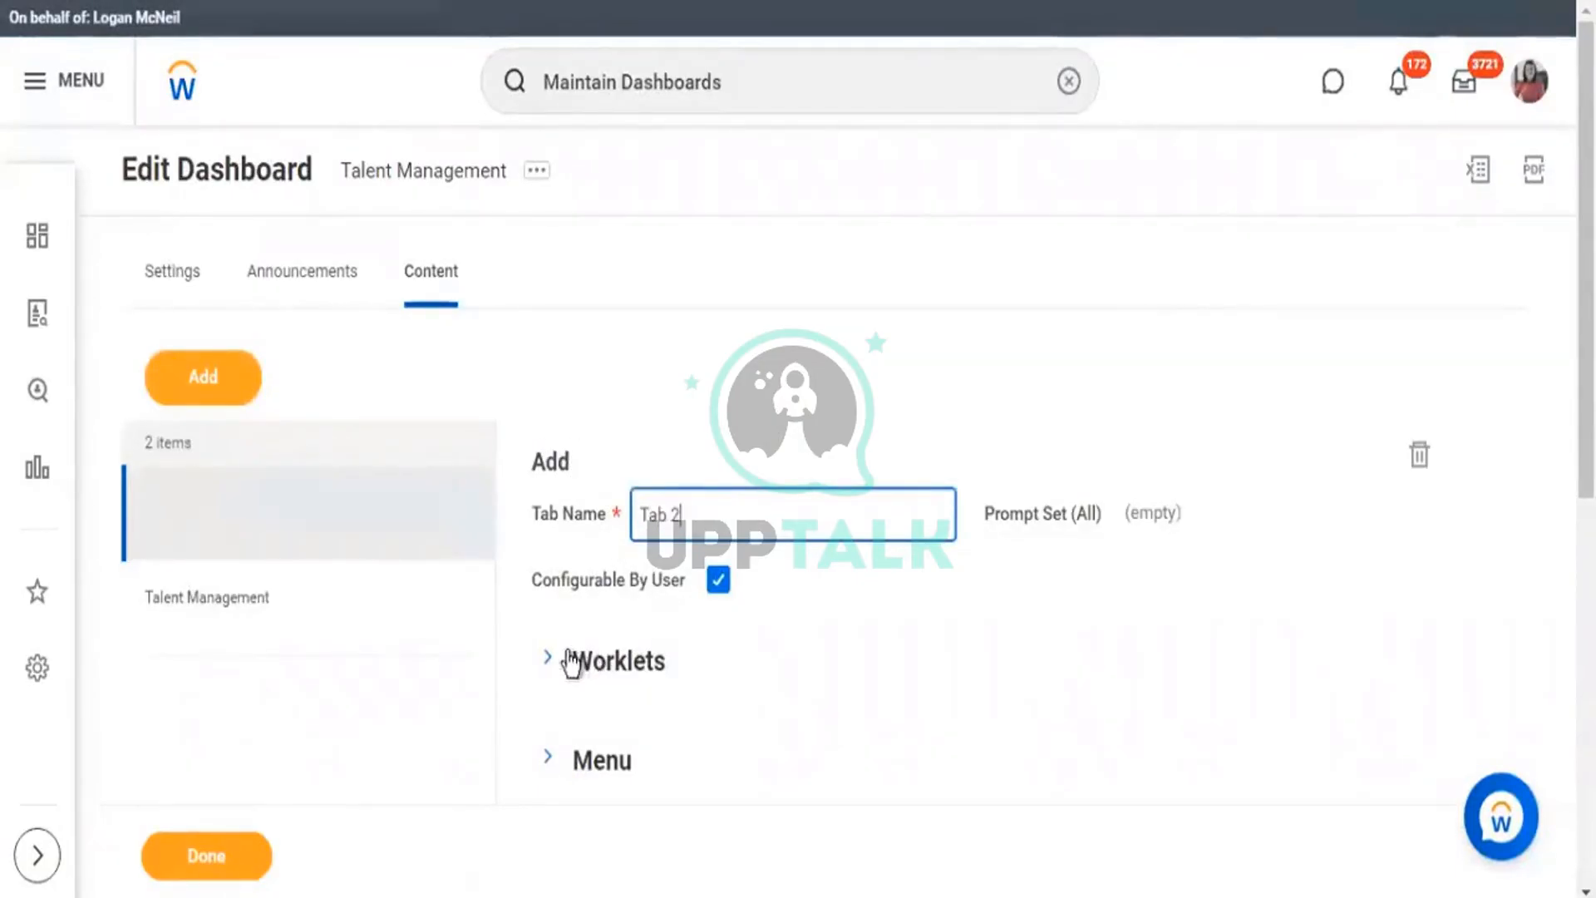
{"action": "left_click", "coordinate": [675, 620]}
{"action": "scroll", "coordinate": [687, 632], "scroll_direction": "down", "scroll_amount": 3}
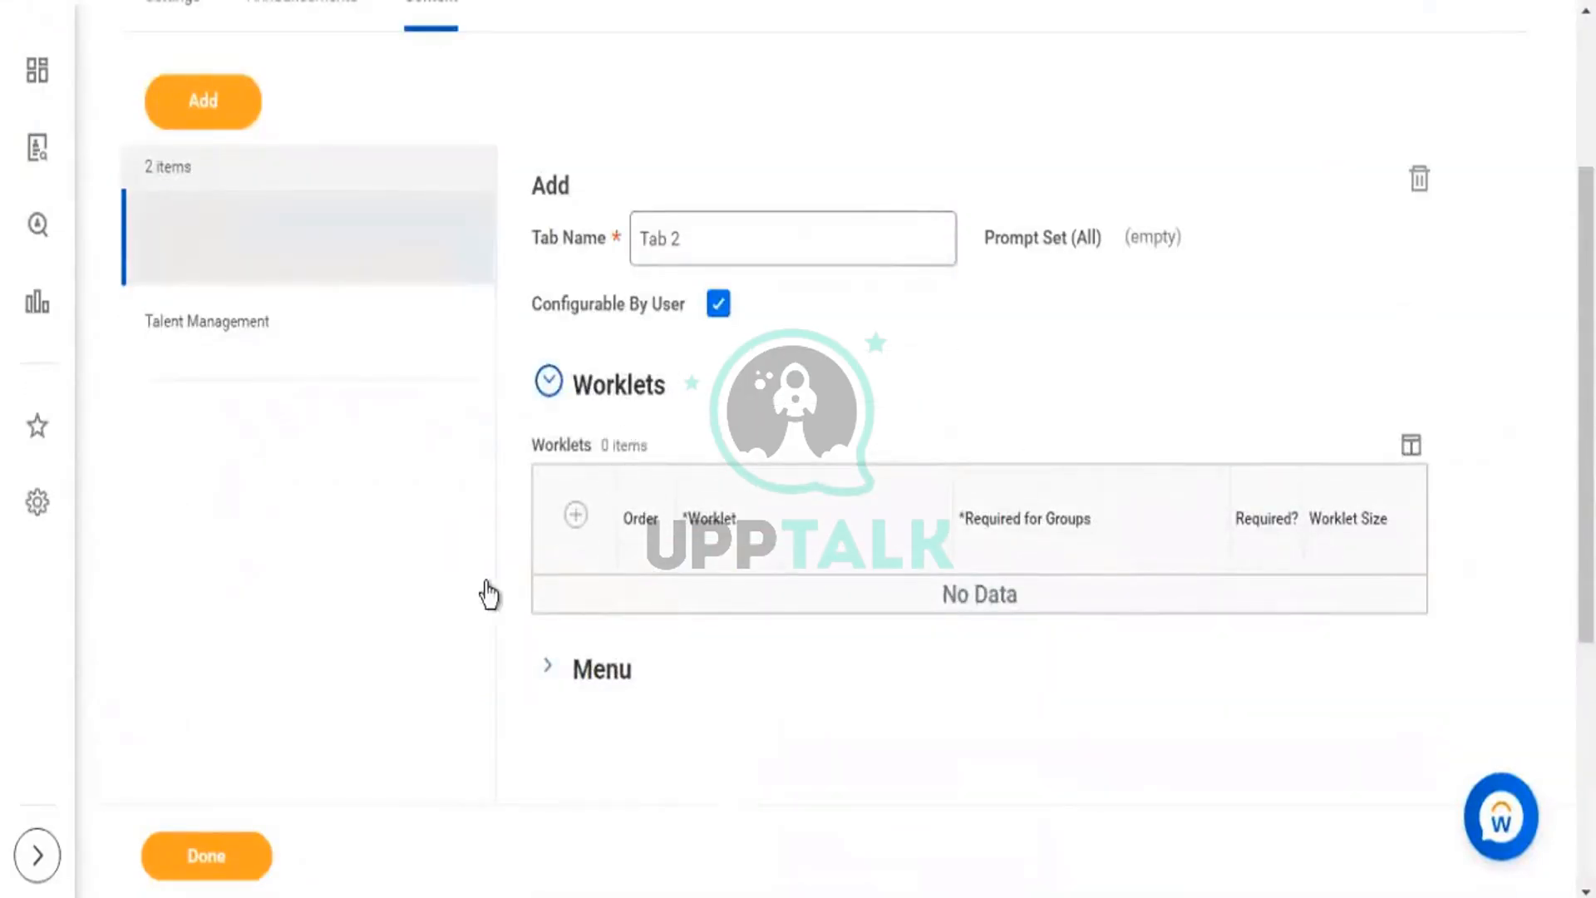
{"action": "left_click", "coordinate": [235, 873]}
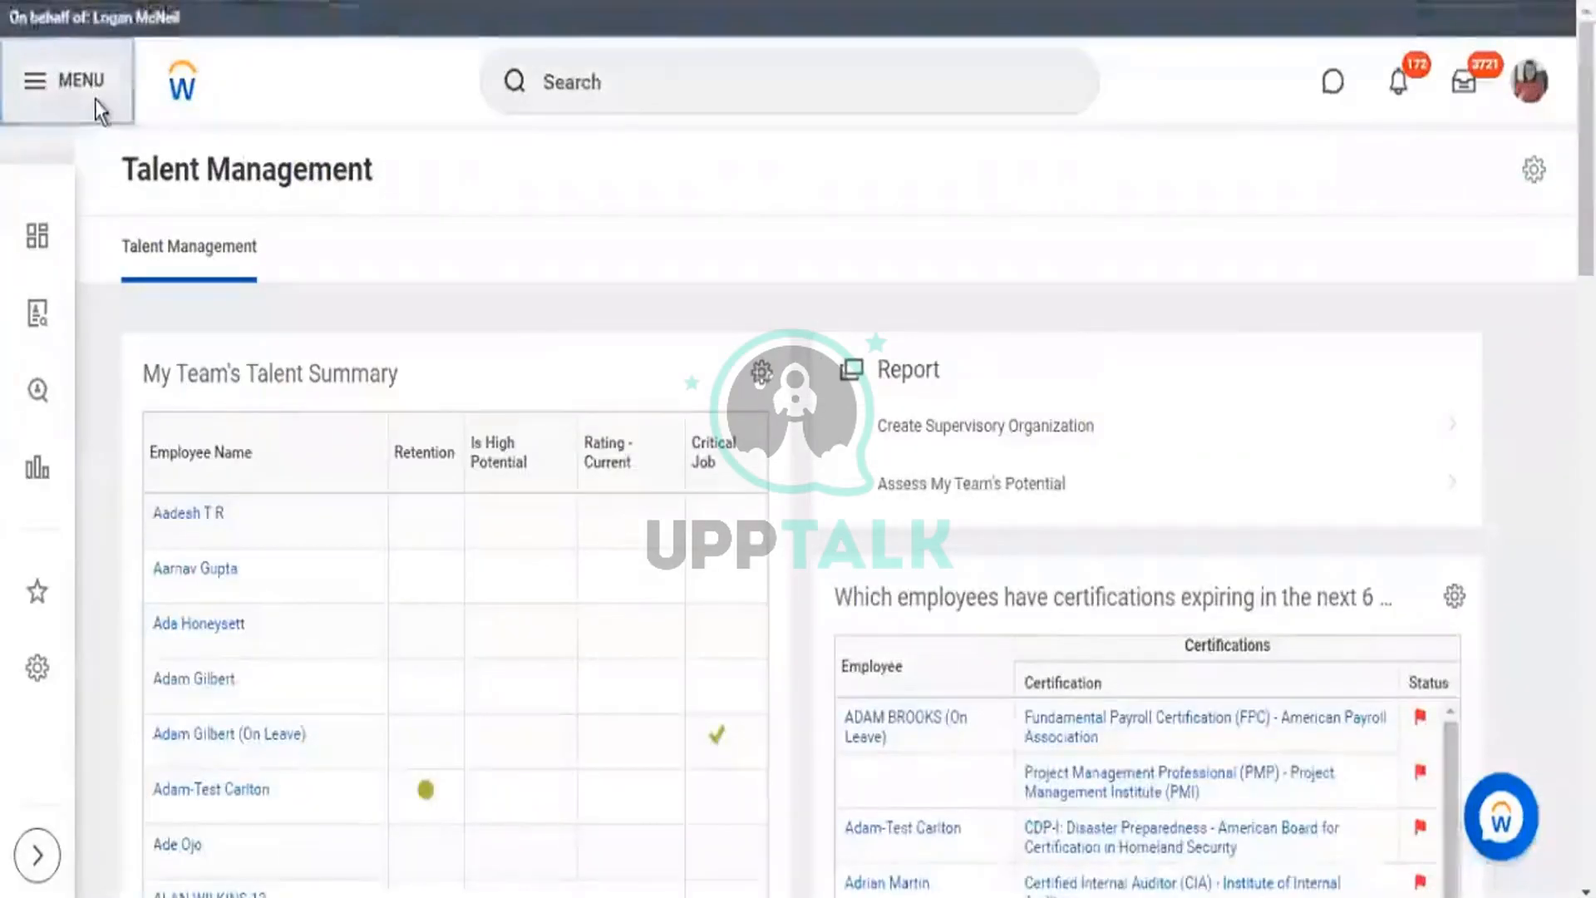
Open the Talent Management Dashboard from the menu and view Tab 2, then the Talent Management tab.
{"action": "left_click", "coordinate": [94, 98]}
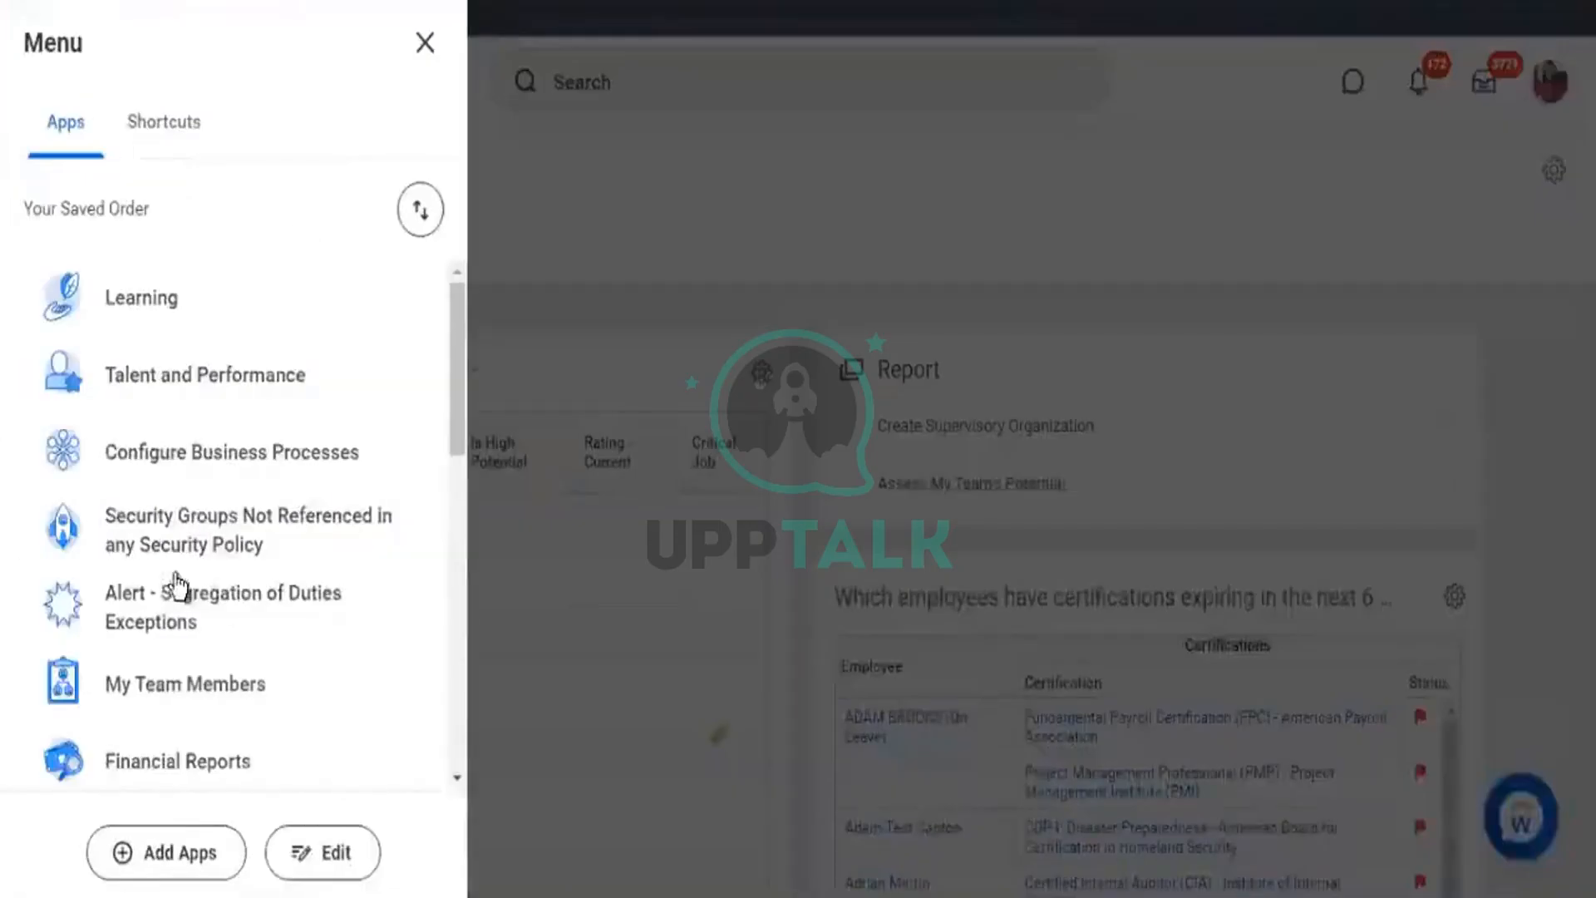
{"action": "scroll", "coordinate": [286, 643], "scroll_direction": "down", "scroll_amount": 3}
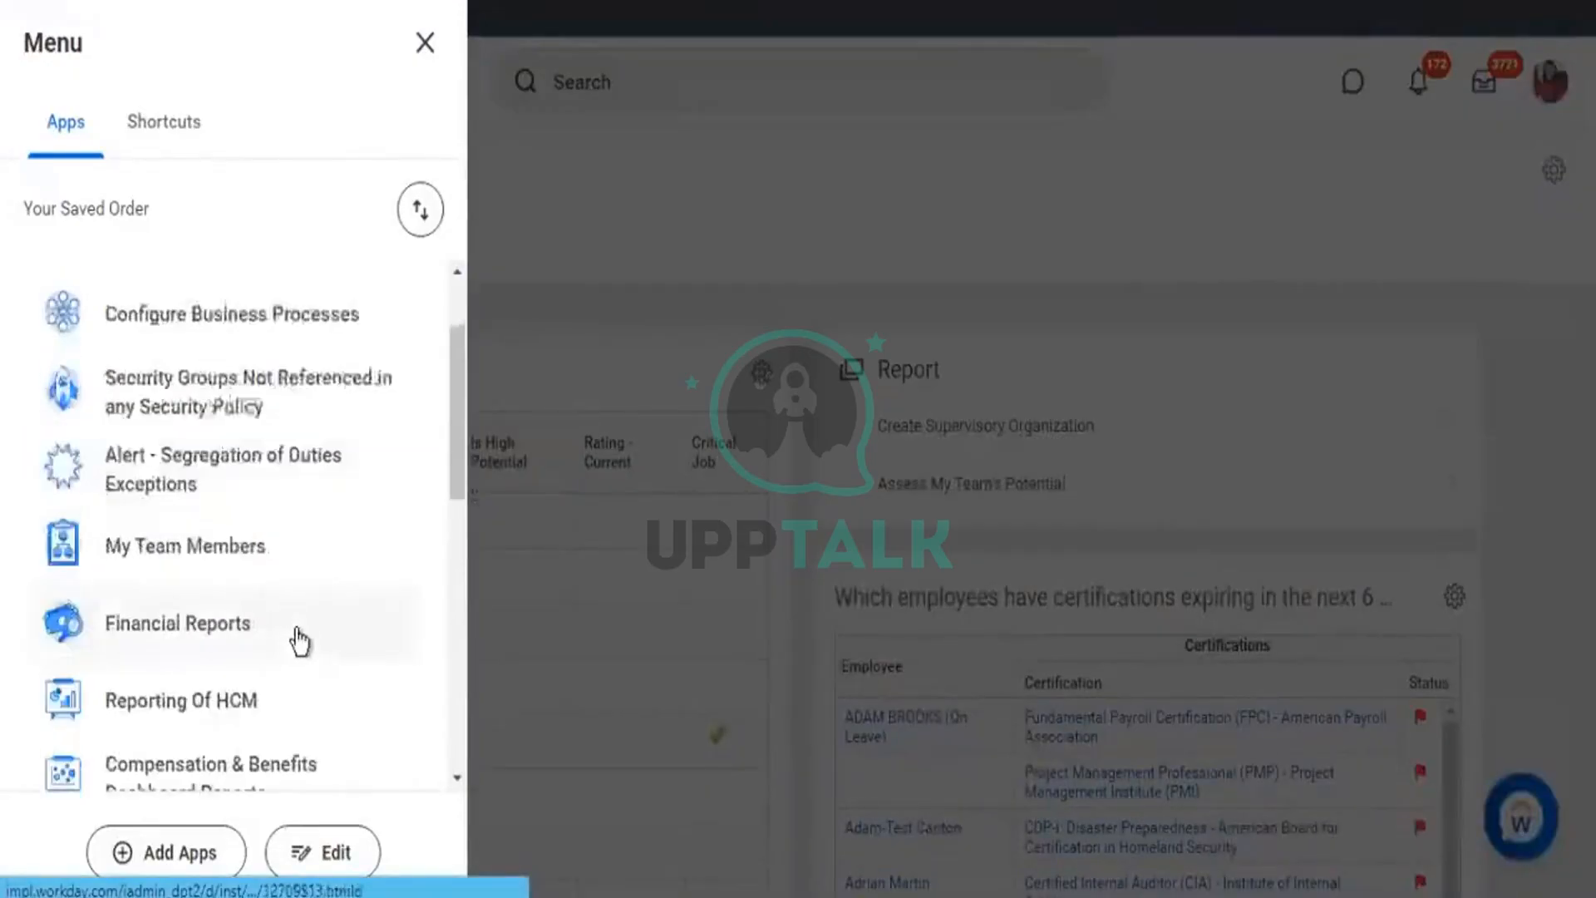
{"action": "scroll", "coordinate": [313, 637], "scroll_direction": "down", "scroll_amount": 3}
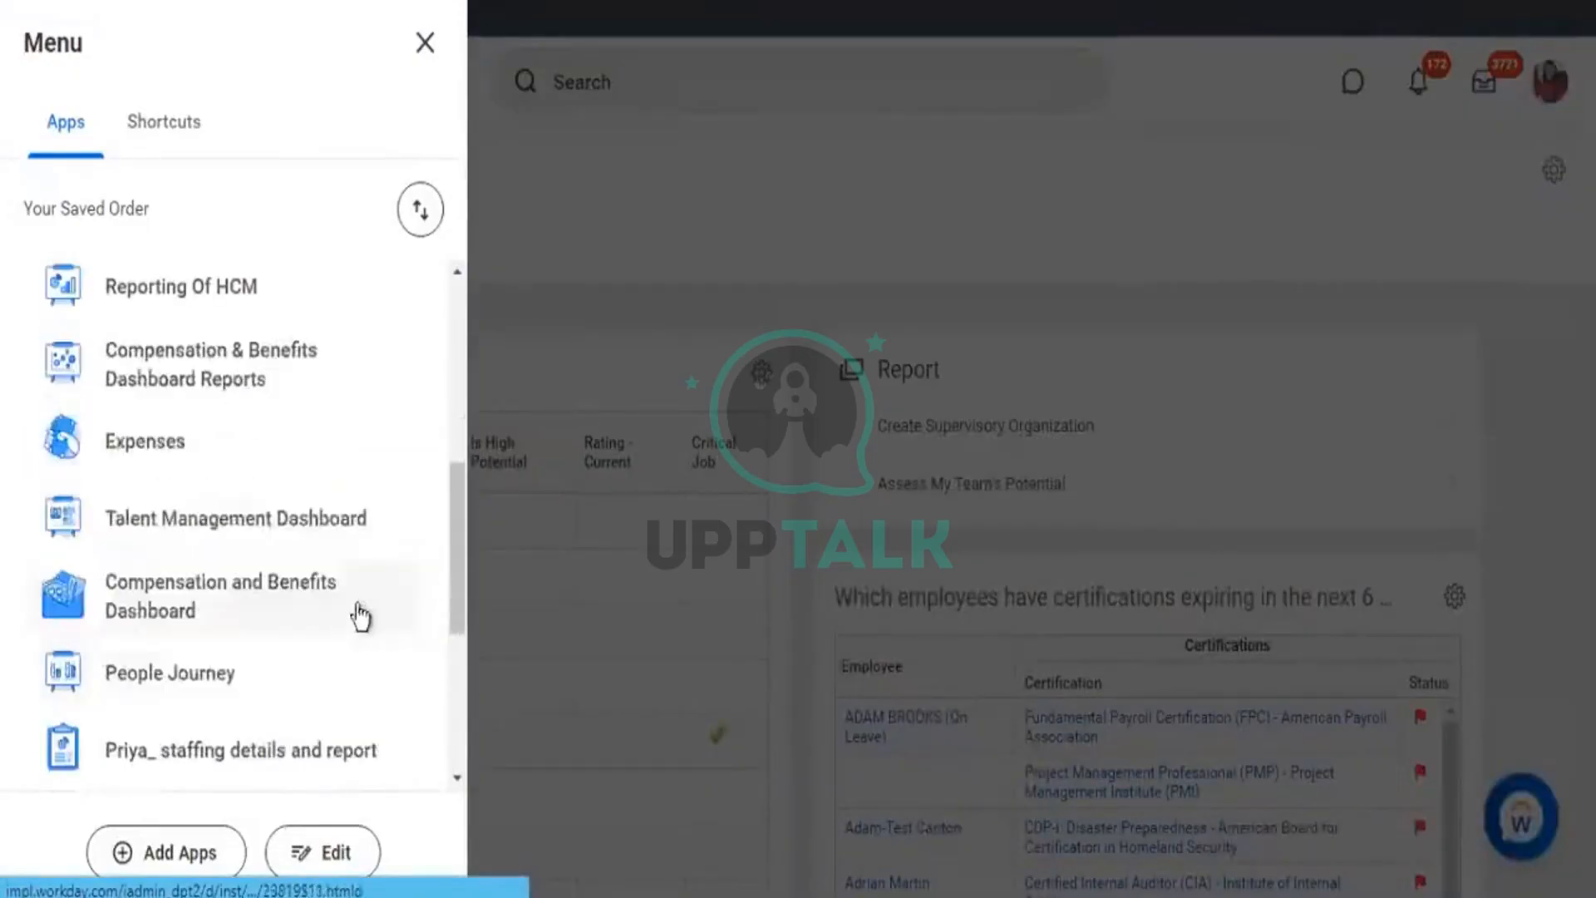
{"action": "left_click", "coordinate": [237, 526]}
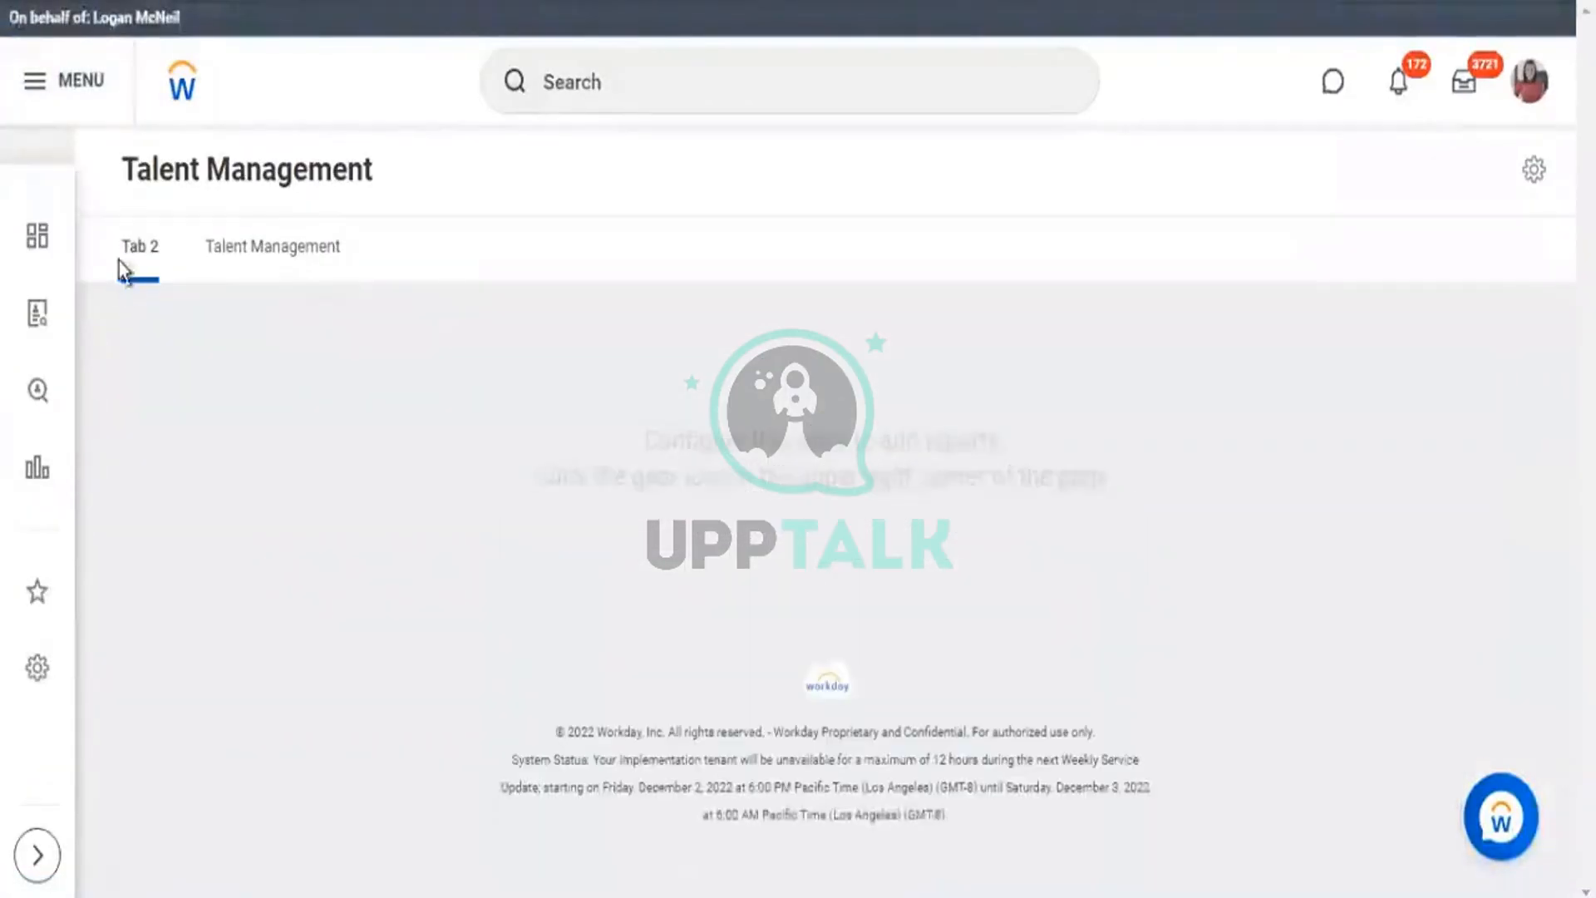
{"action": "left_click", "coordinate": [123, 251]}
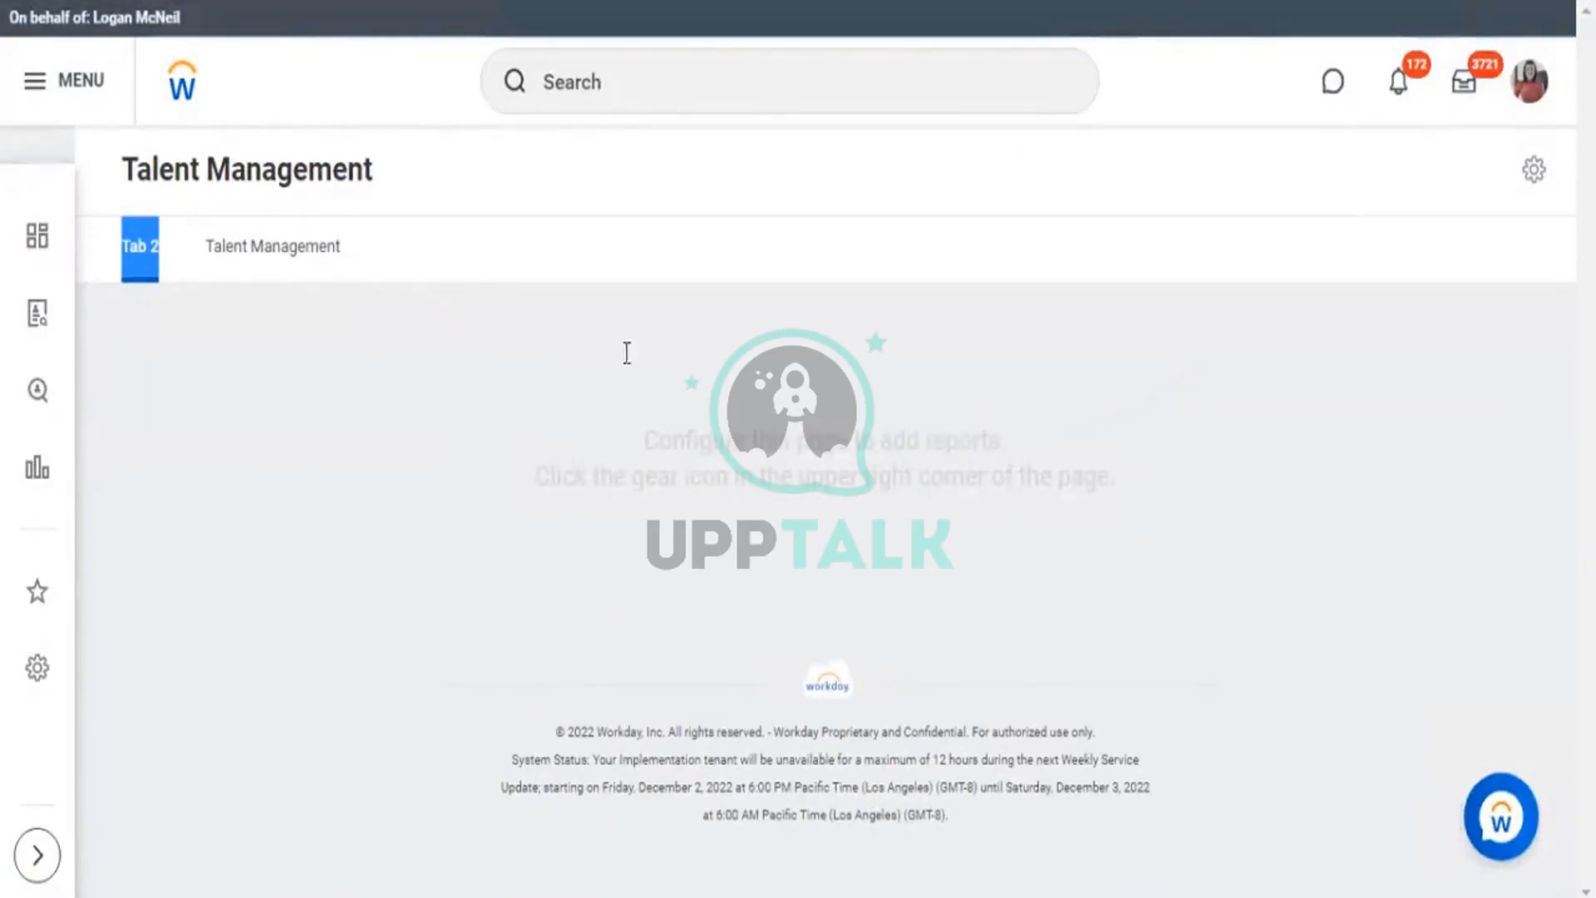
{"action": "left_click", "coordinate": [304, 250]}
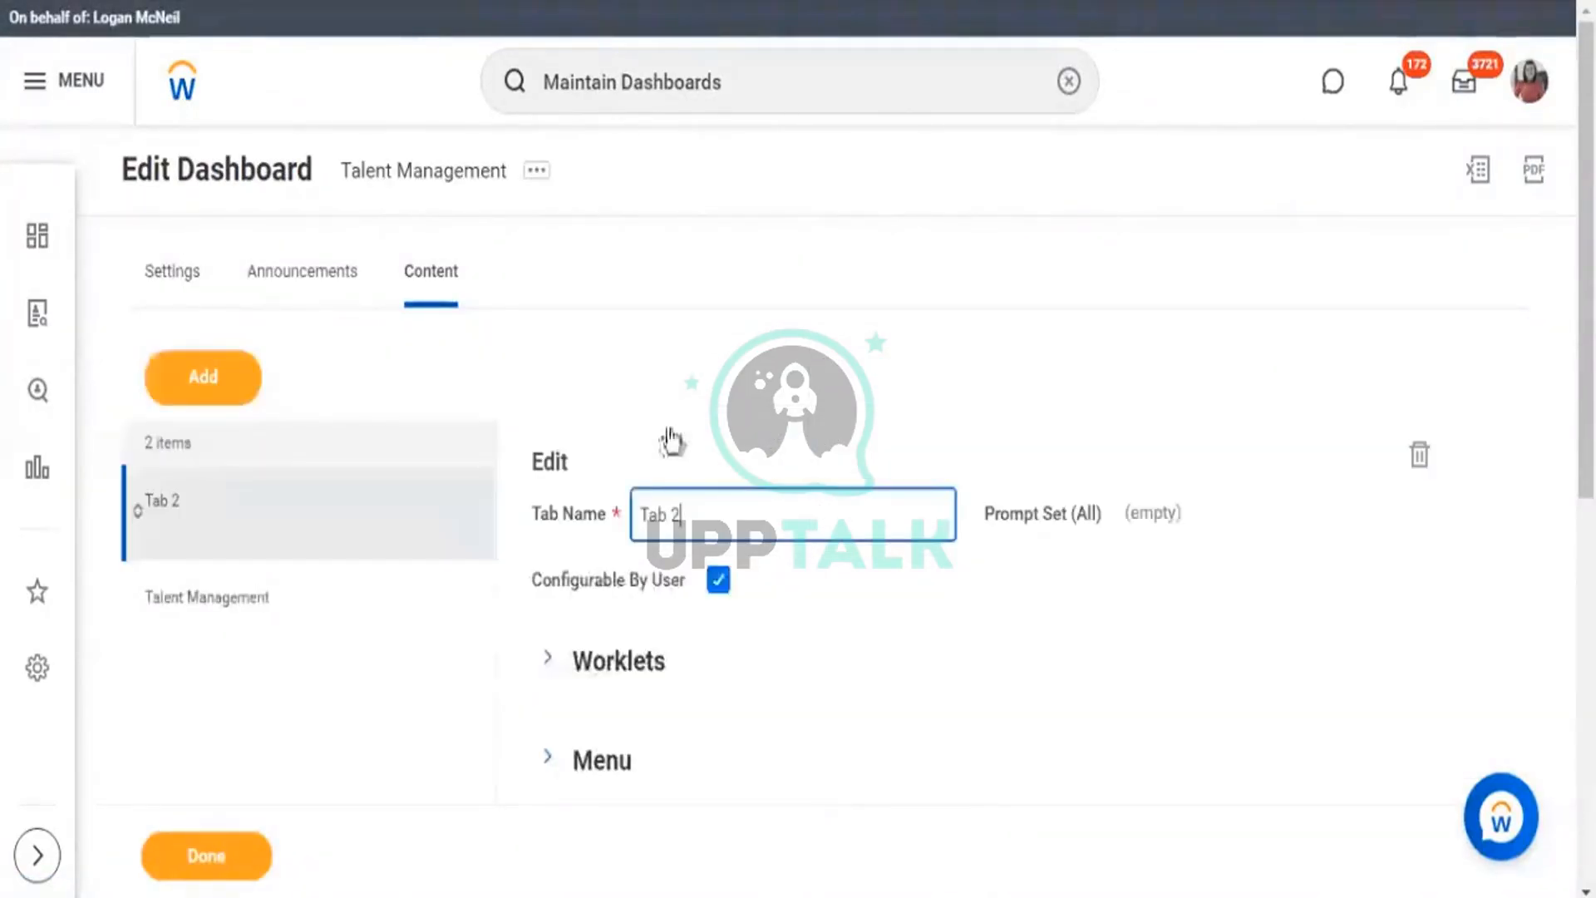
Drag Tab 2 below the Talent Management tab in Content and select the Talent Management entry.
{"action": "left_click", "coordinate": [545, 662]}
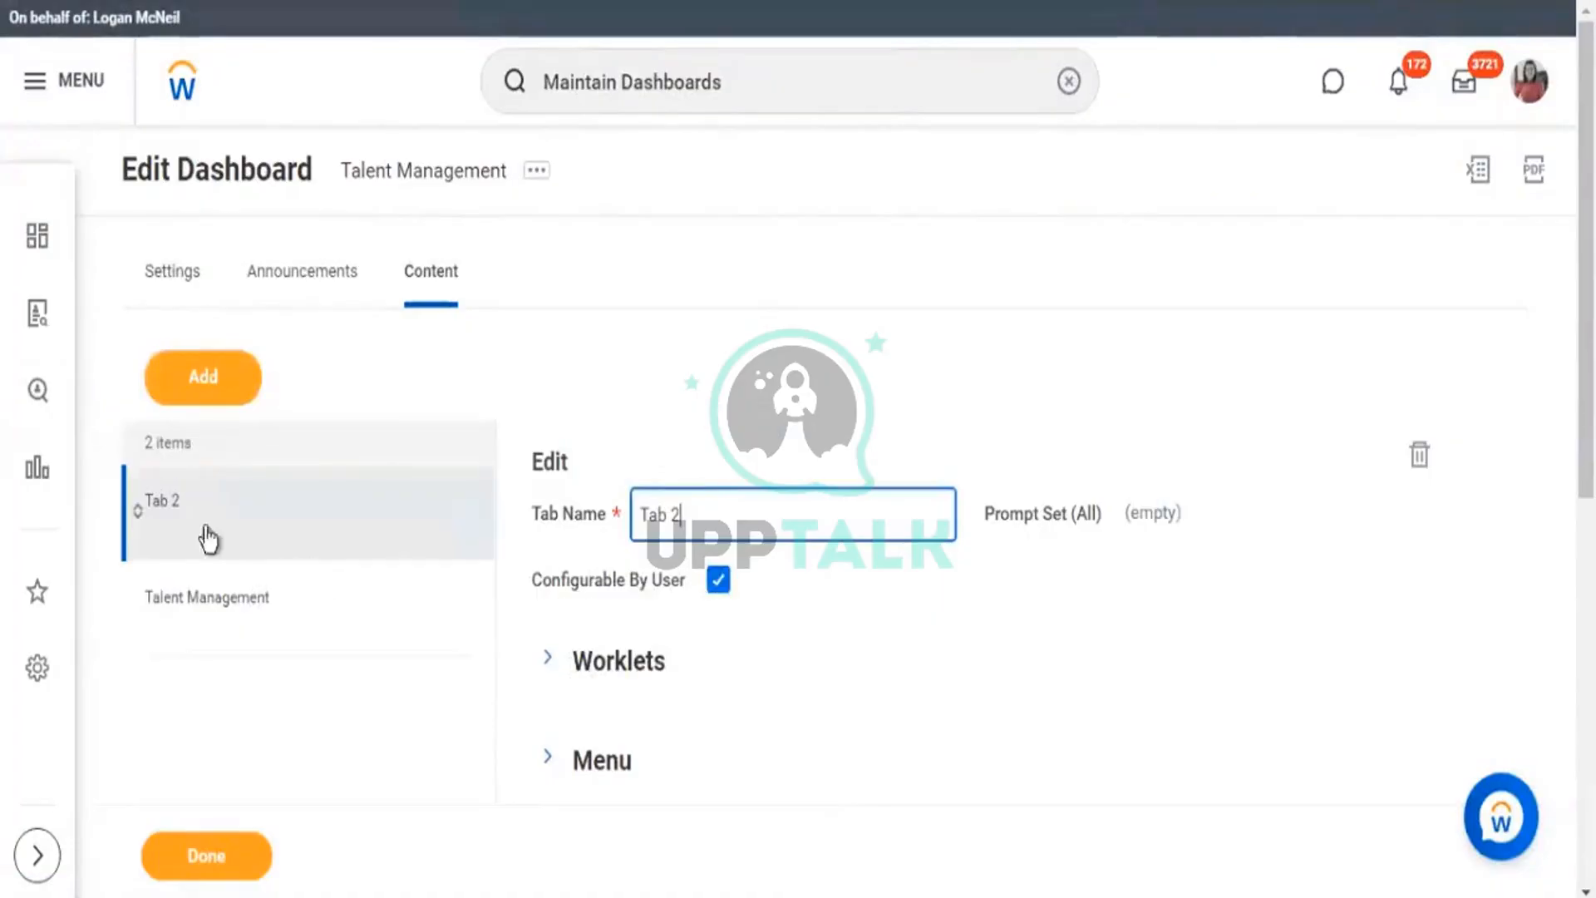
{"action": "left_click_drag", "start_coordinate": [142, 525], "coordinate": [131, 637]}
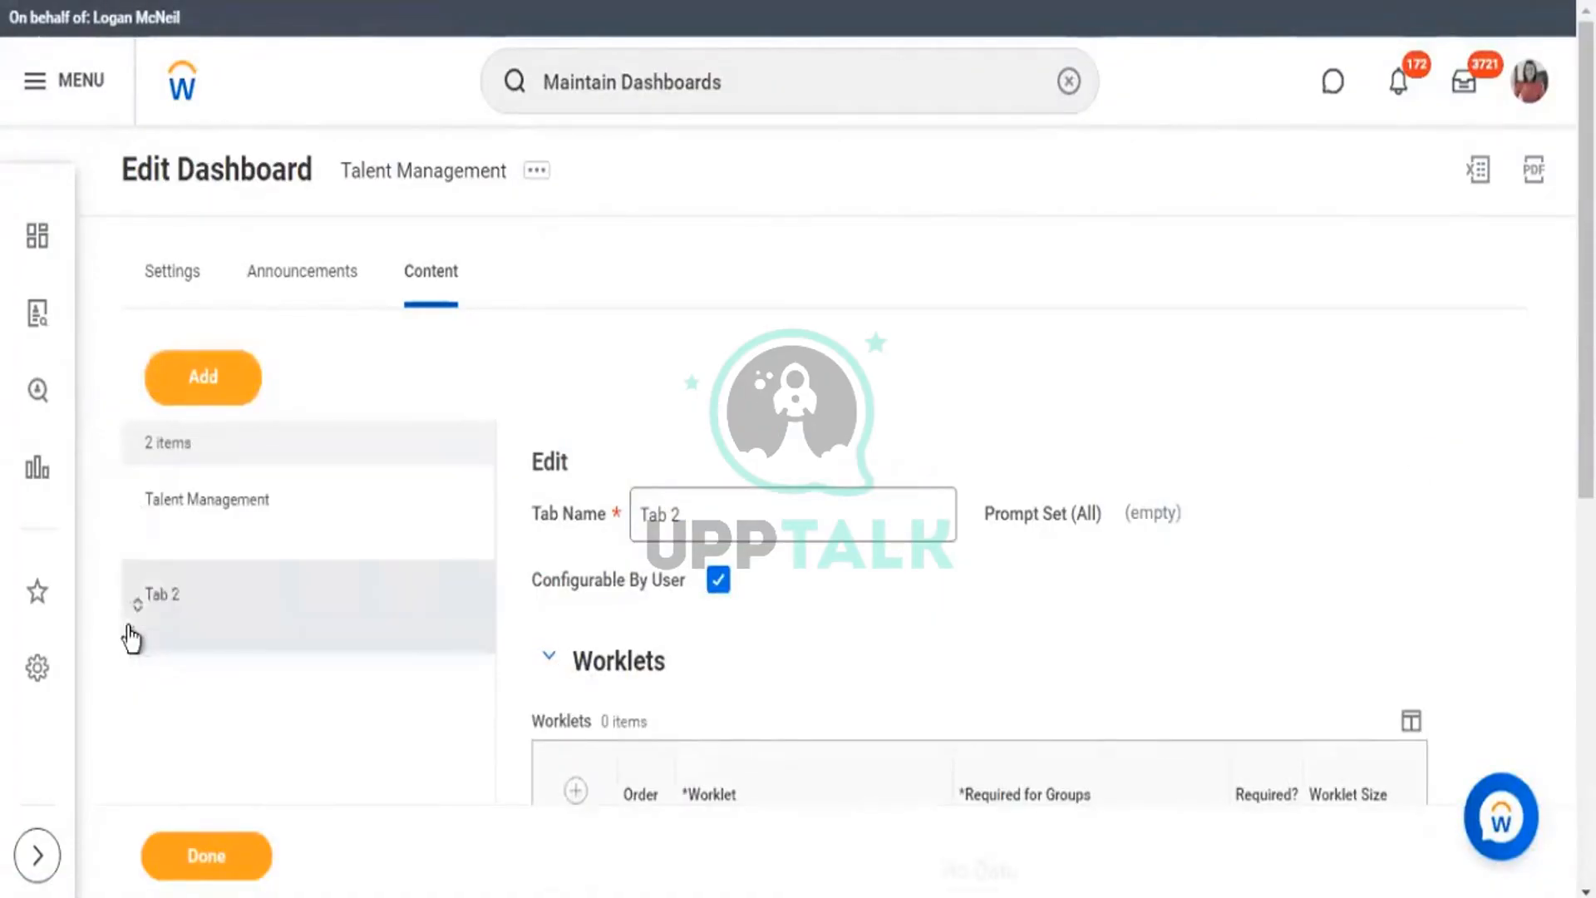
{"action": "left_click", "coordinate": [185, 505]}
{"action": "scroll", "coordinate": [613, 293], "scroll_direction": "down", "scroll_amount": 5}
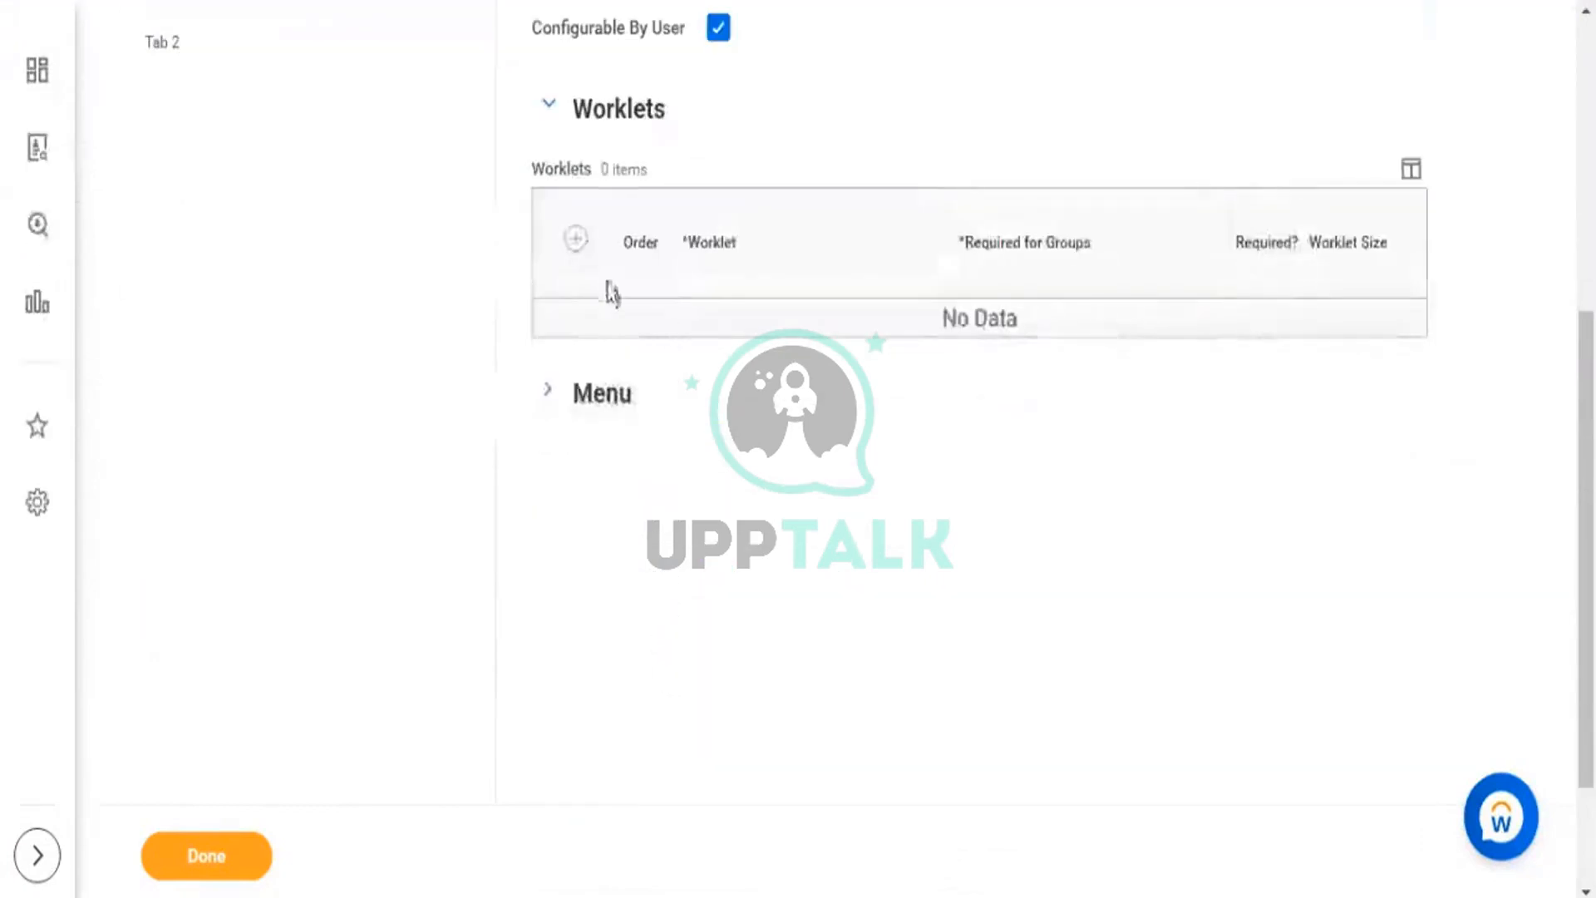
Add the 'Are we paying for performance?' worklet at 2x size to Tab 2 and save.
{"action": "left_click", "coordinate": [575, 239]}
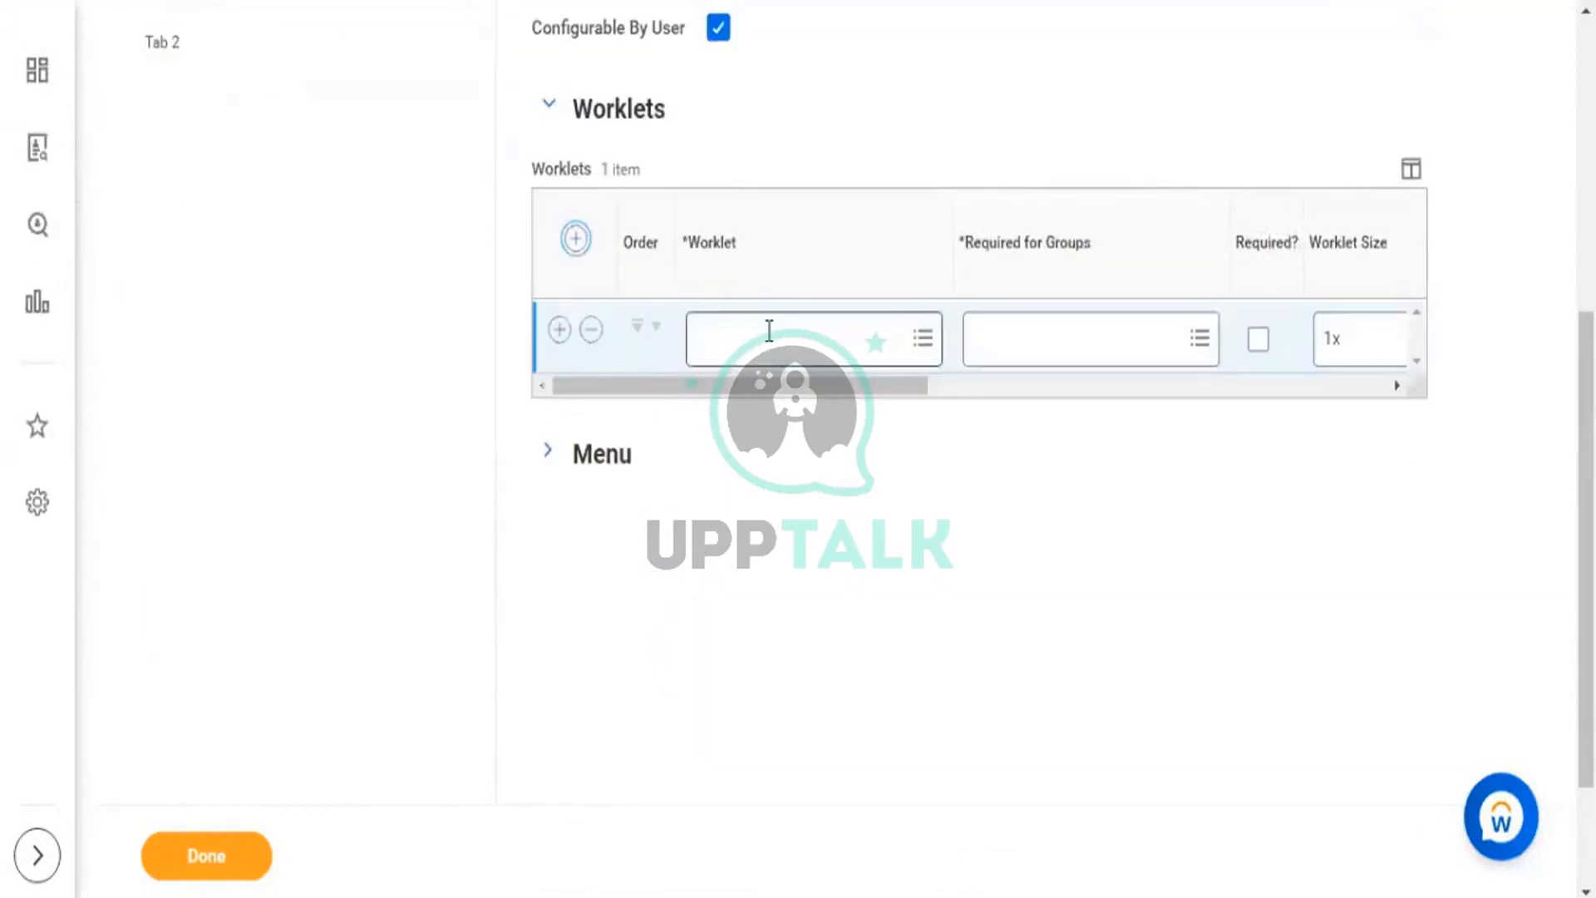
{"action": "left_click", "coordinate": [769, 331]}
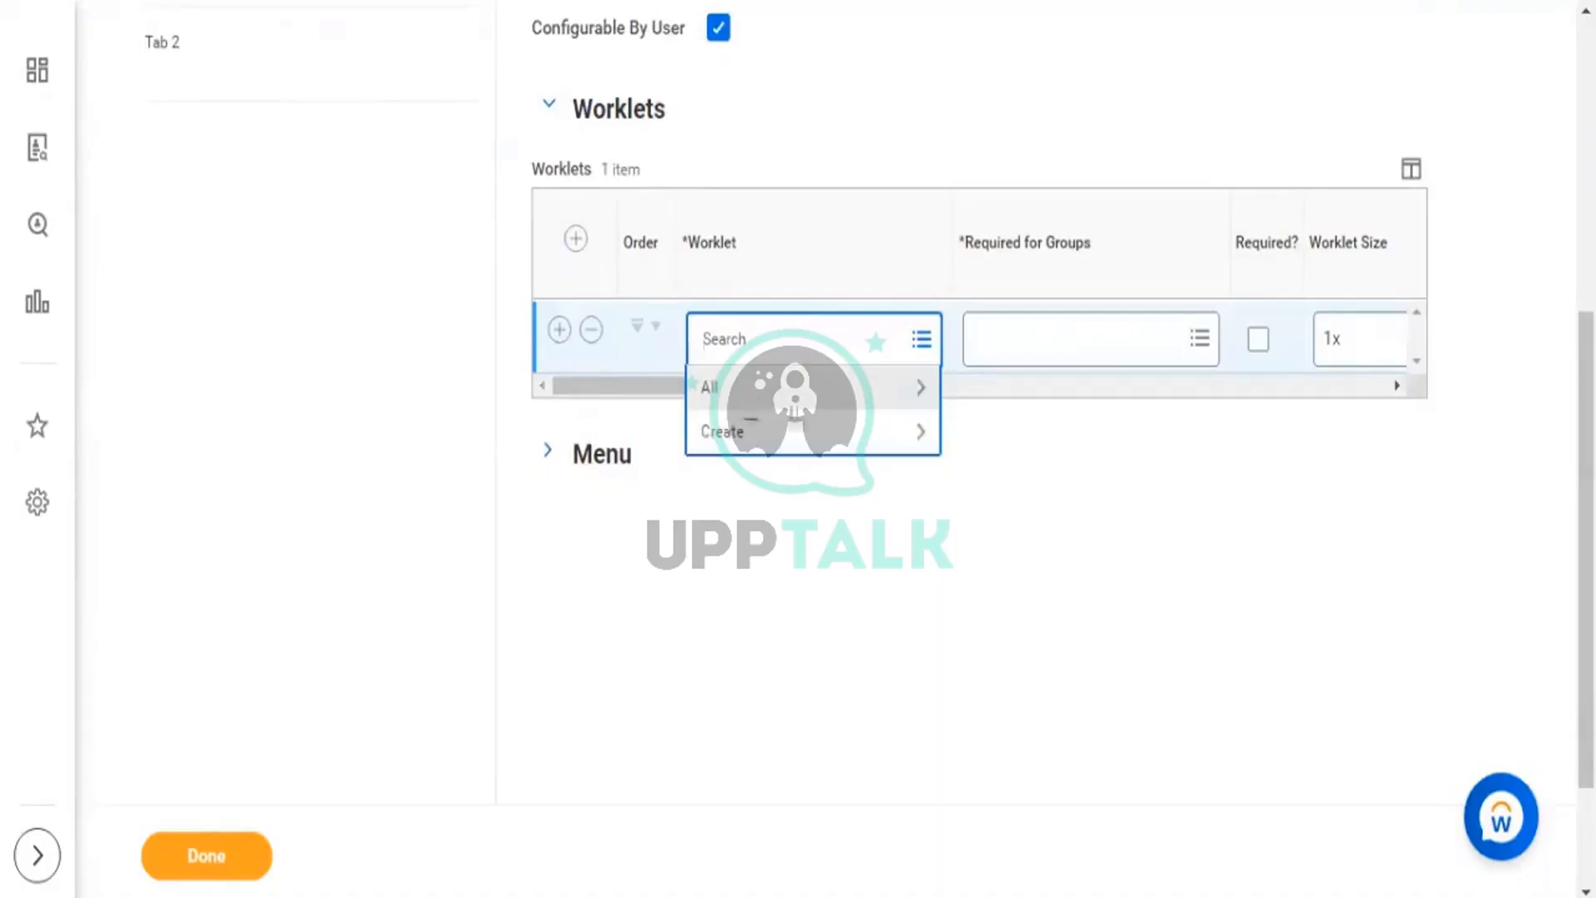
{"action": "left_click", "coordinate": [794, 387]}
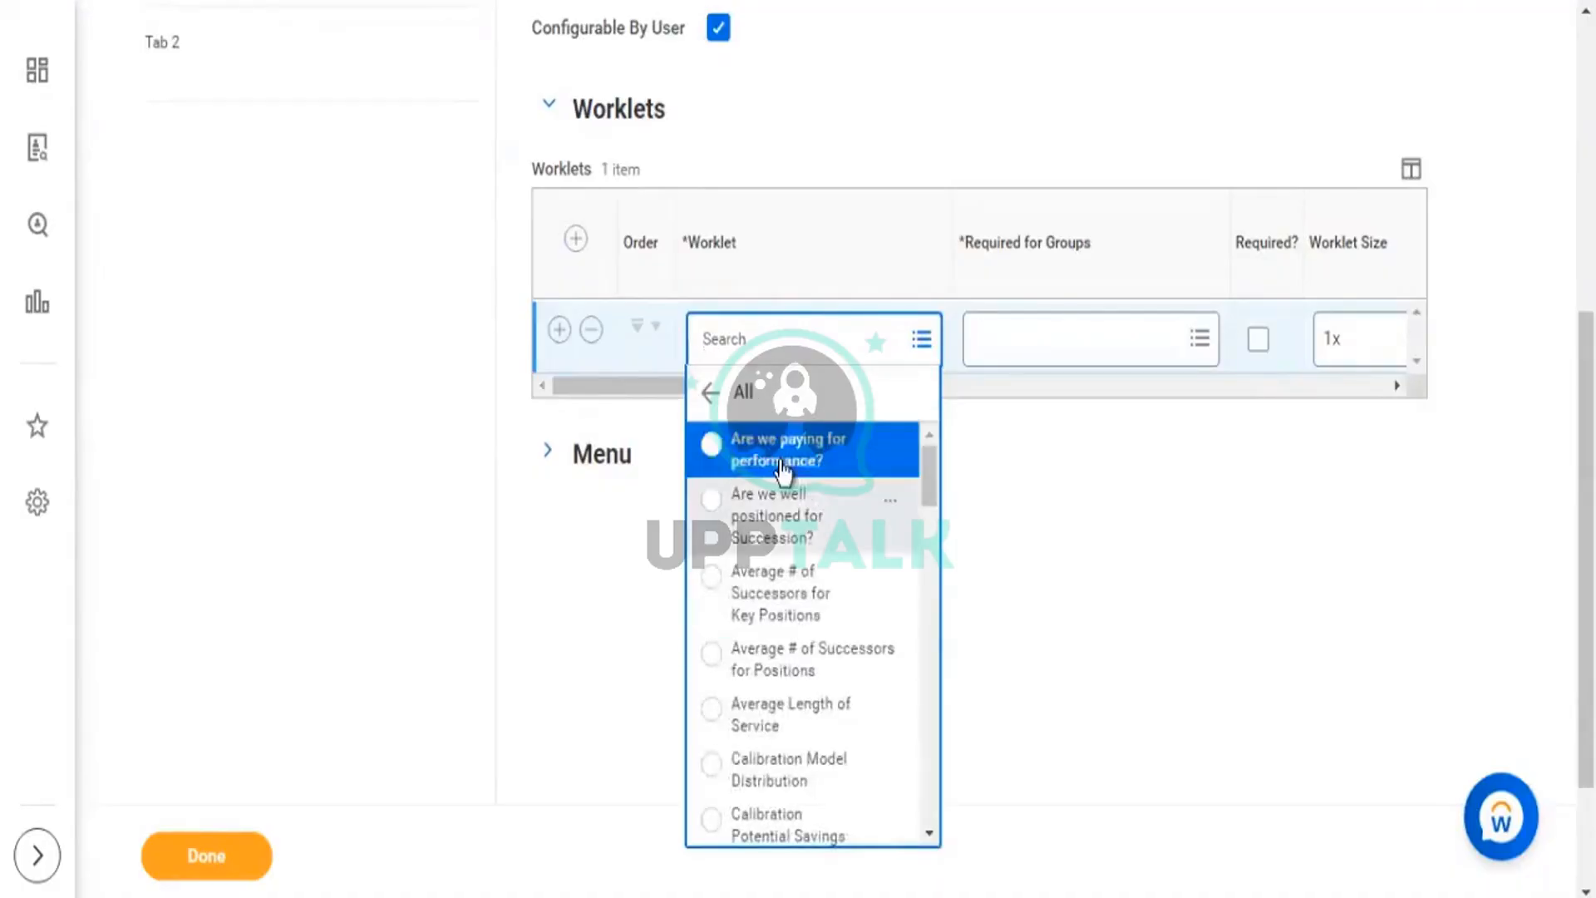
{"action": "left_click", "coordinate": [782, 467]}
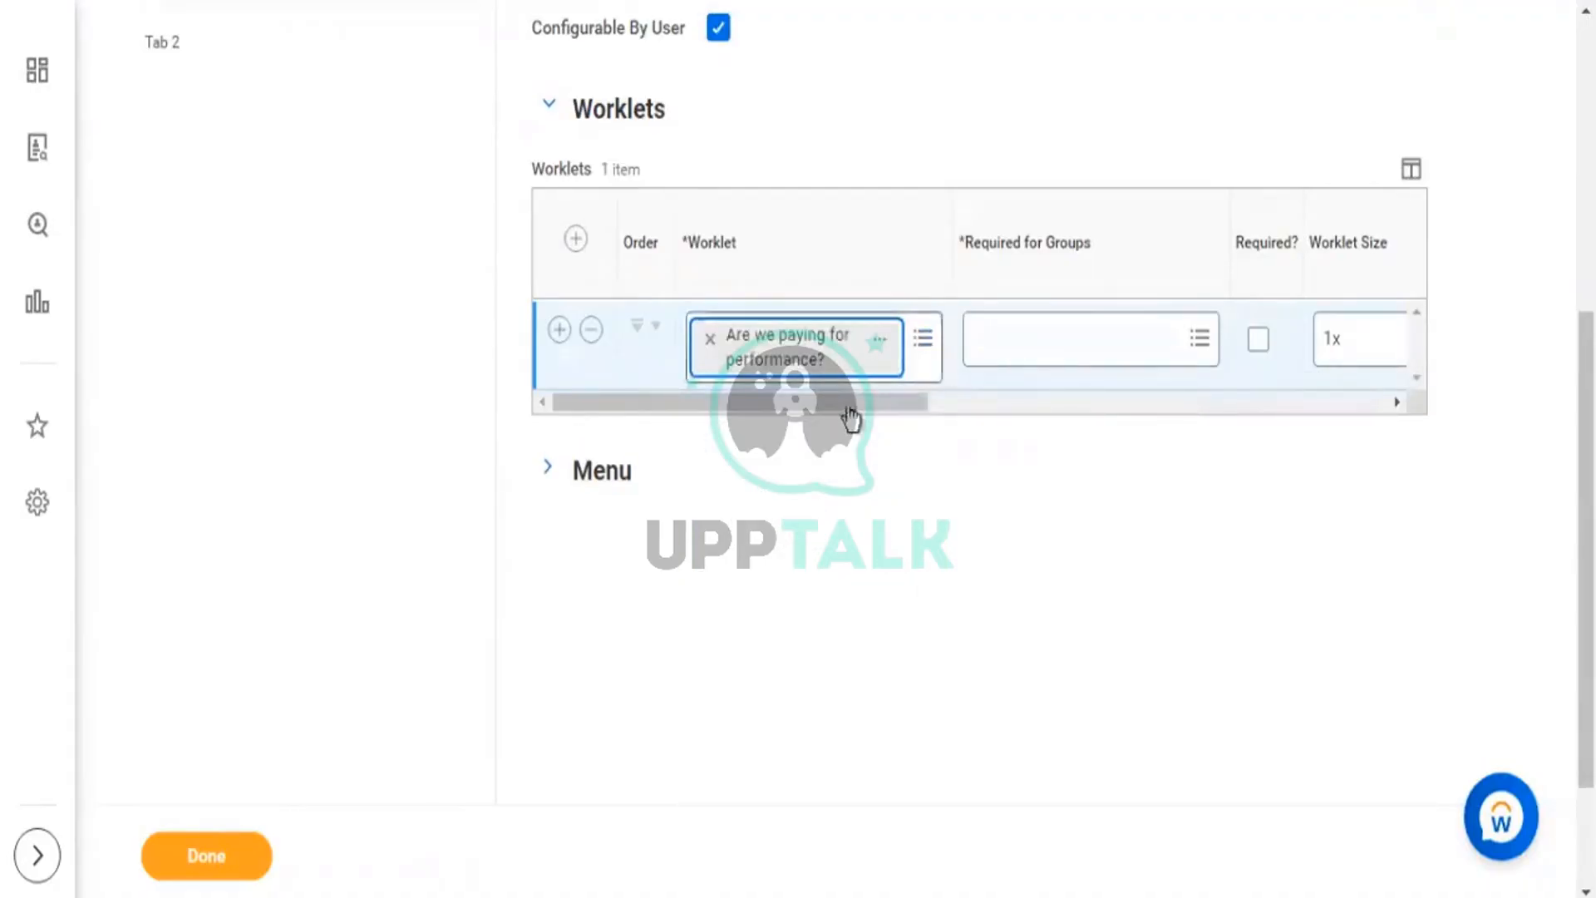
{"action": "left_click_drag", "start_coordinate": [850, 407], "coordinate": [1061, 419]}
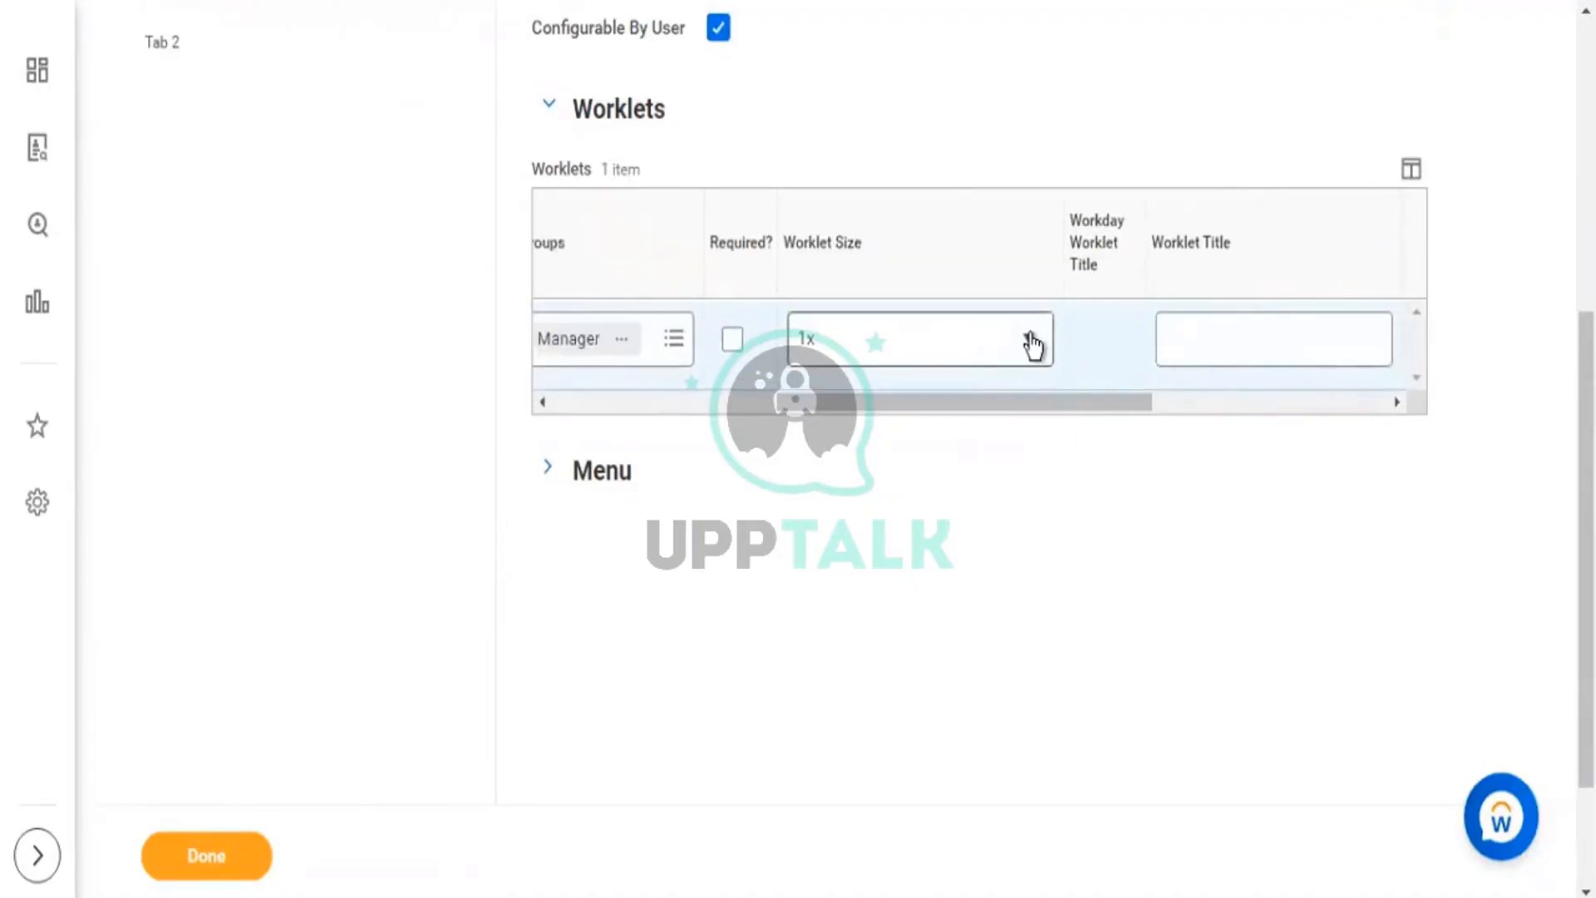
{"action": "left_click", "coordinate": [1032, 342]}
{"action": "left_click", "coordinate": [815, 472]}
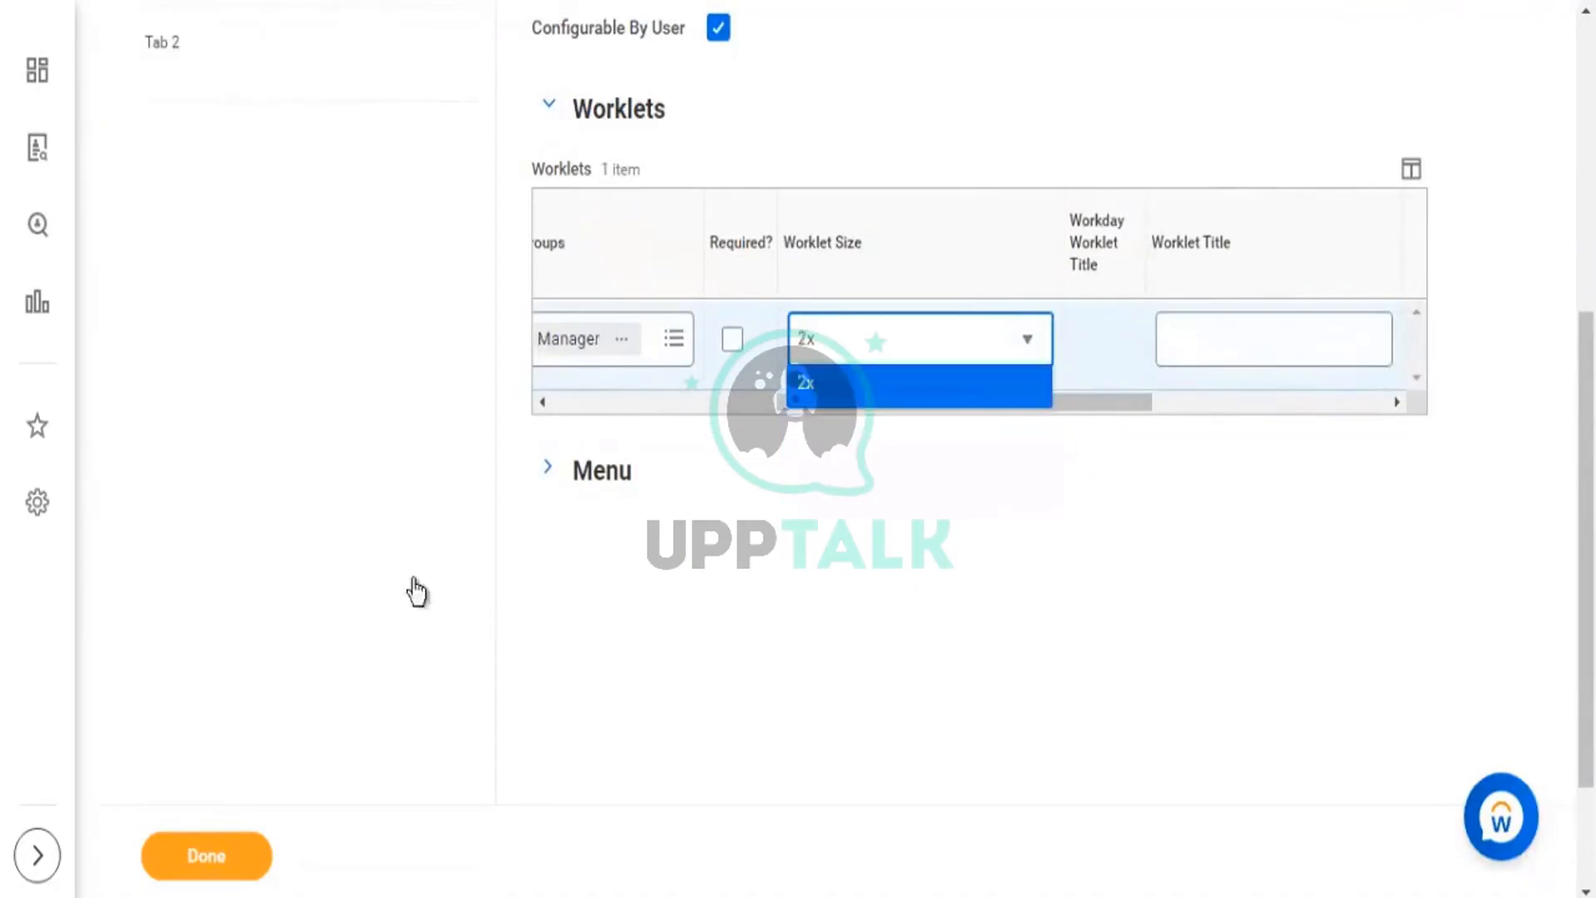
{"action": "left_click", "coordinate": [209, 861]}
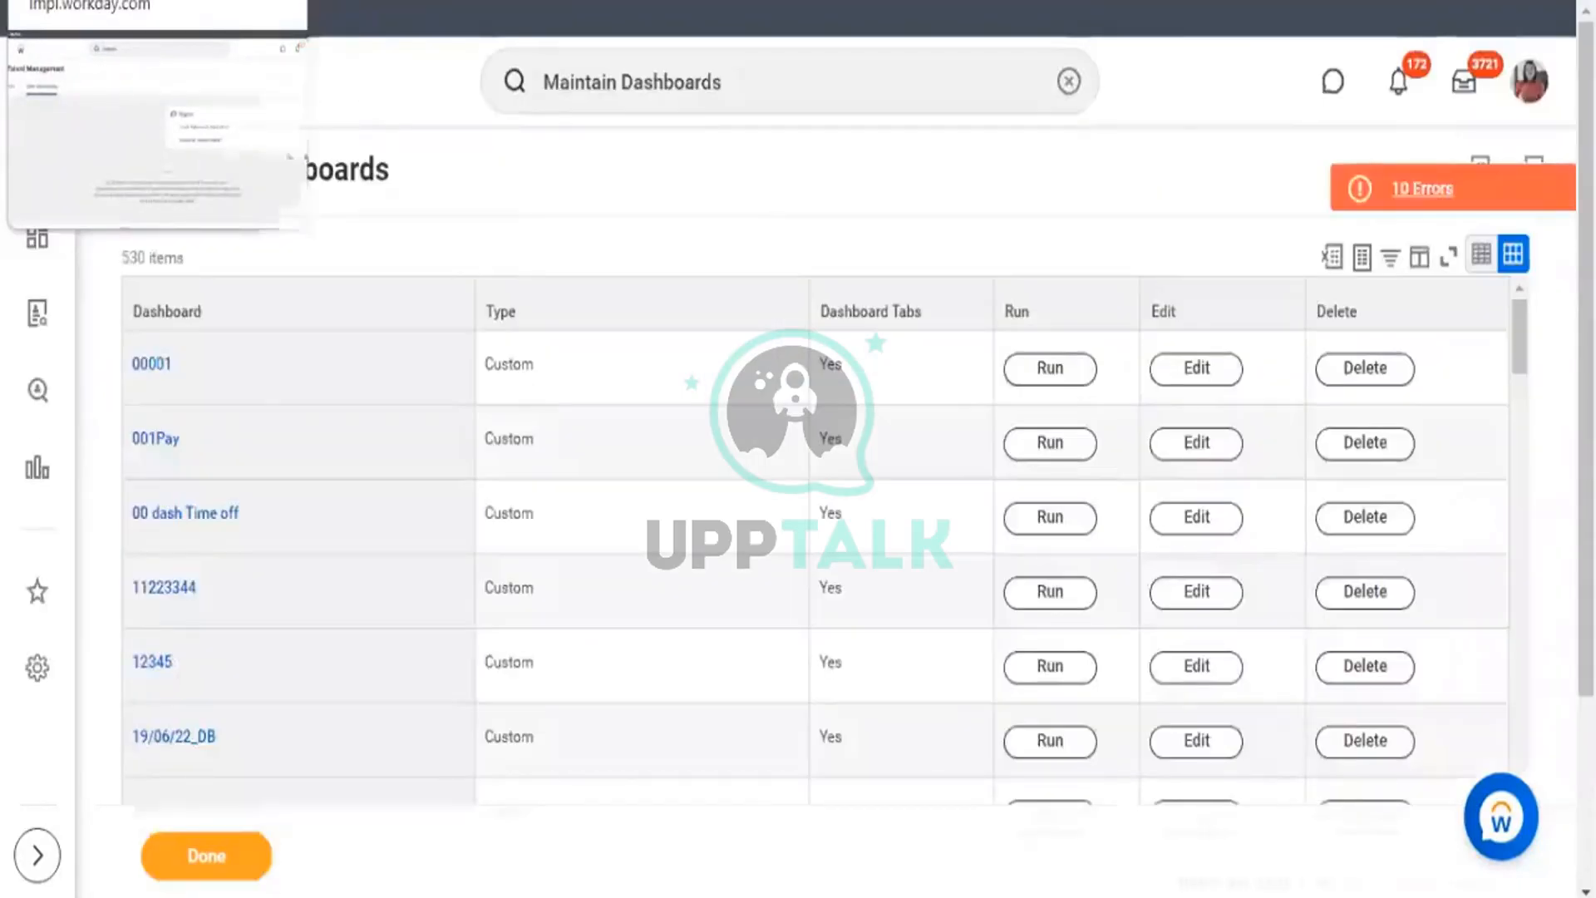
{"action": "left_click", "coordinate": [42, 239]}
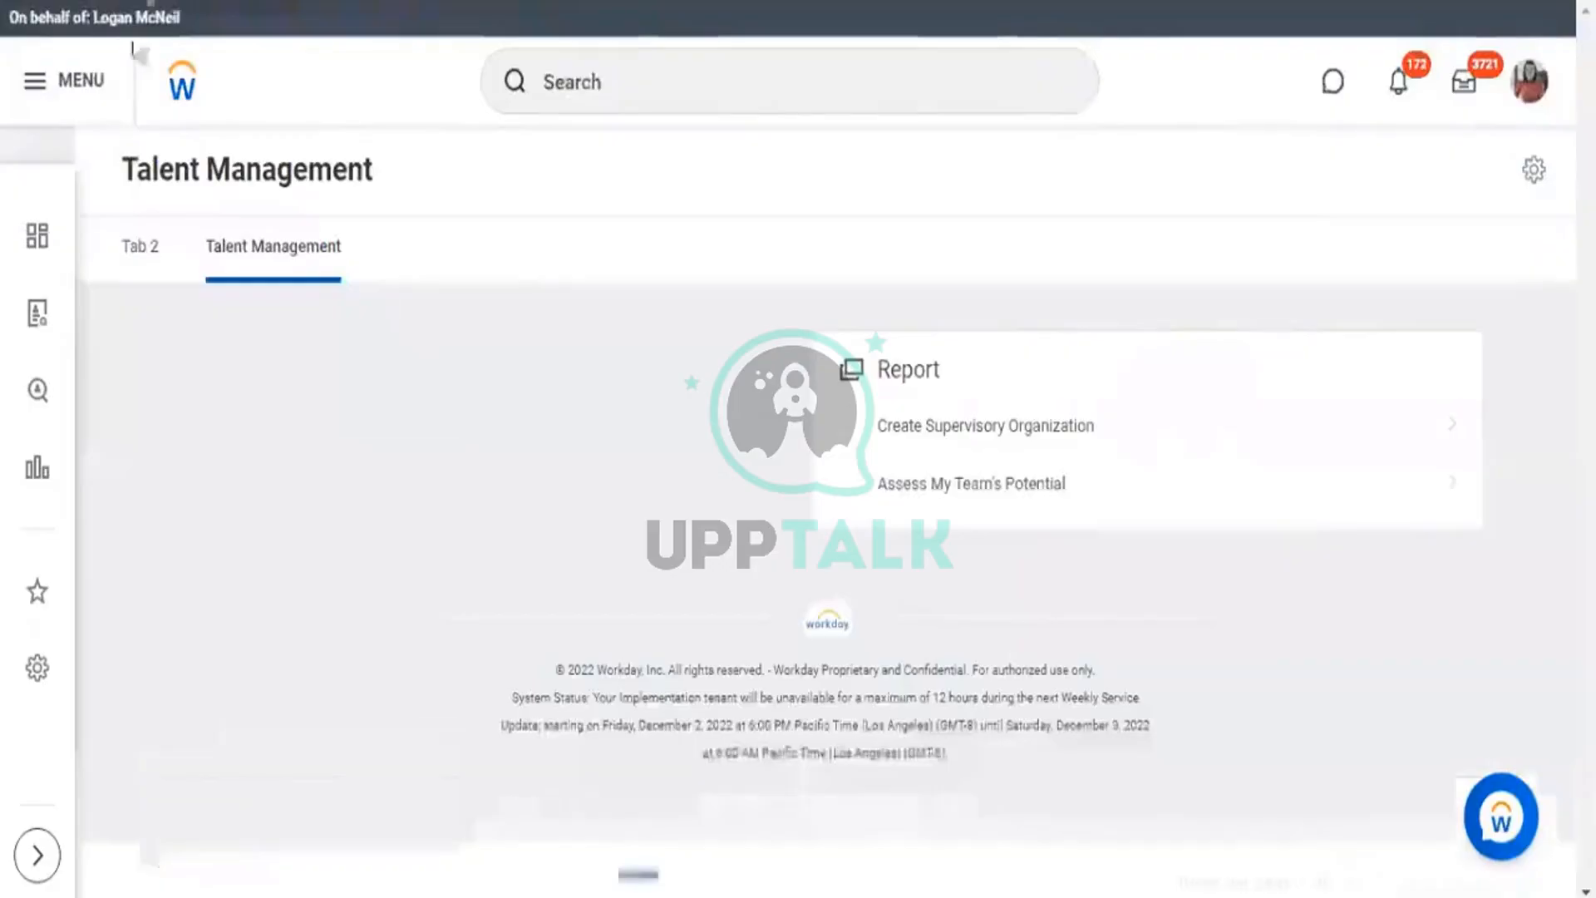
{"action": "left_click", "coordinate": [71, 92]}
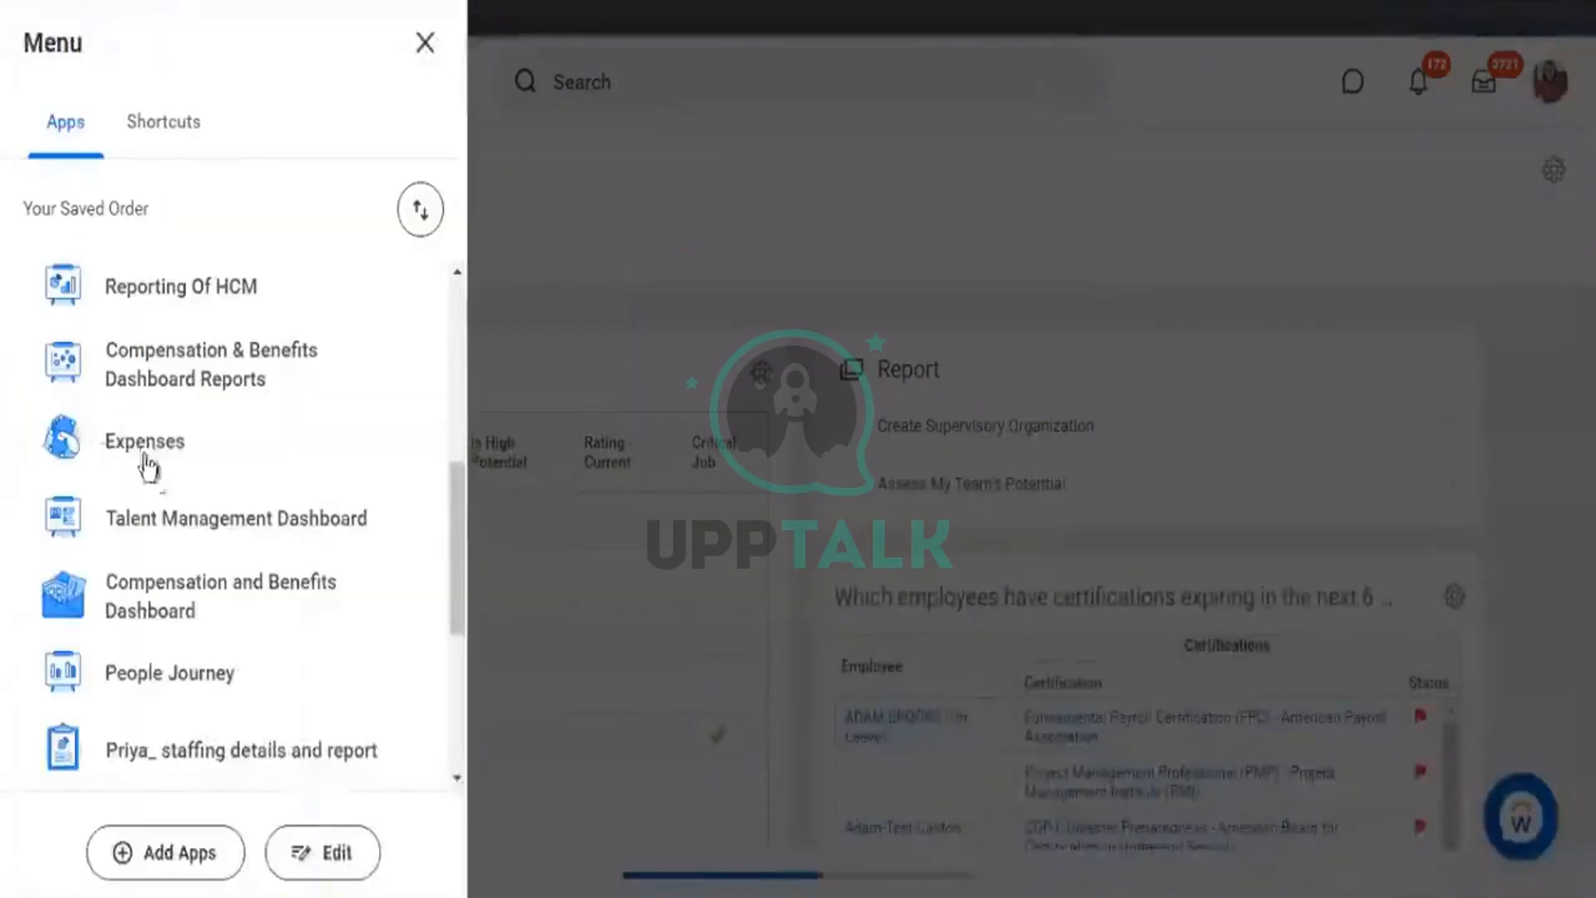
{"action": "left_click", "coordinate": [196, 510]}
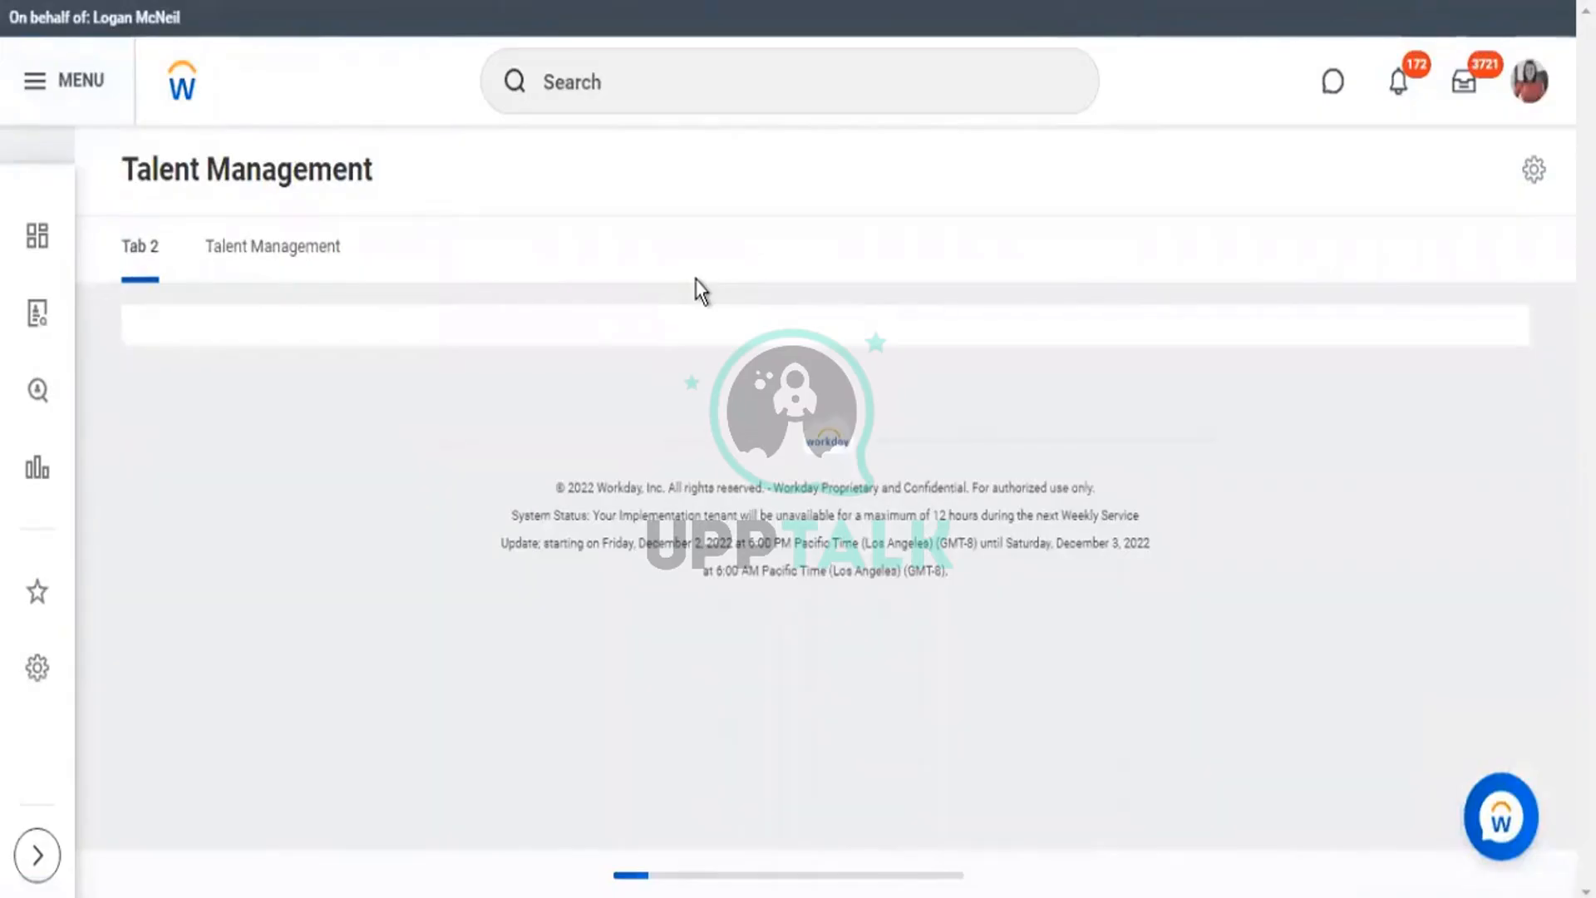
{"action": "scroll", "coordinate": [821, 262], "scroll_direction": "down", "scroll_amount": 6}
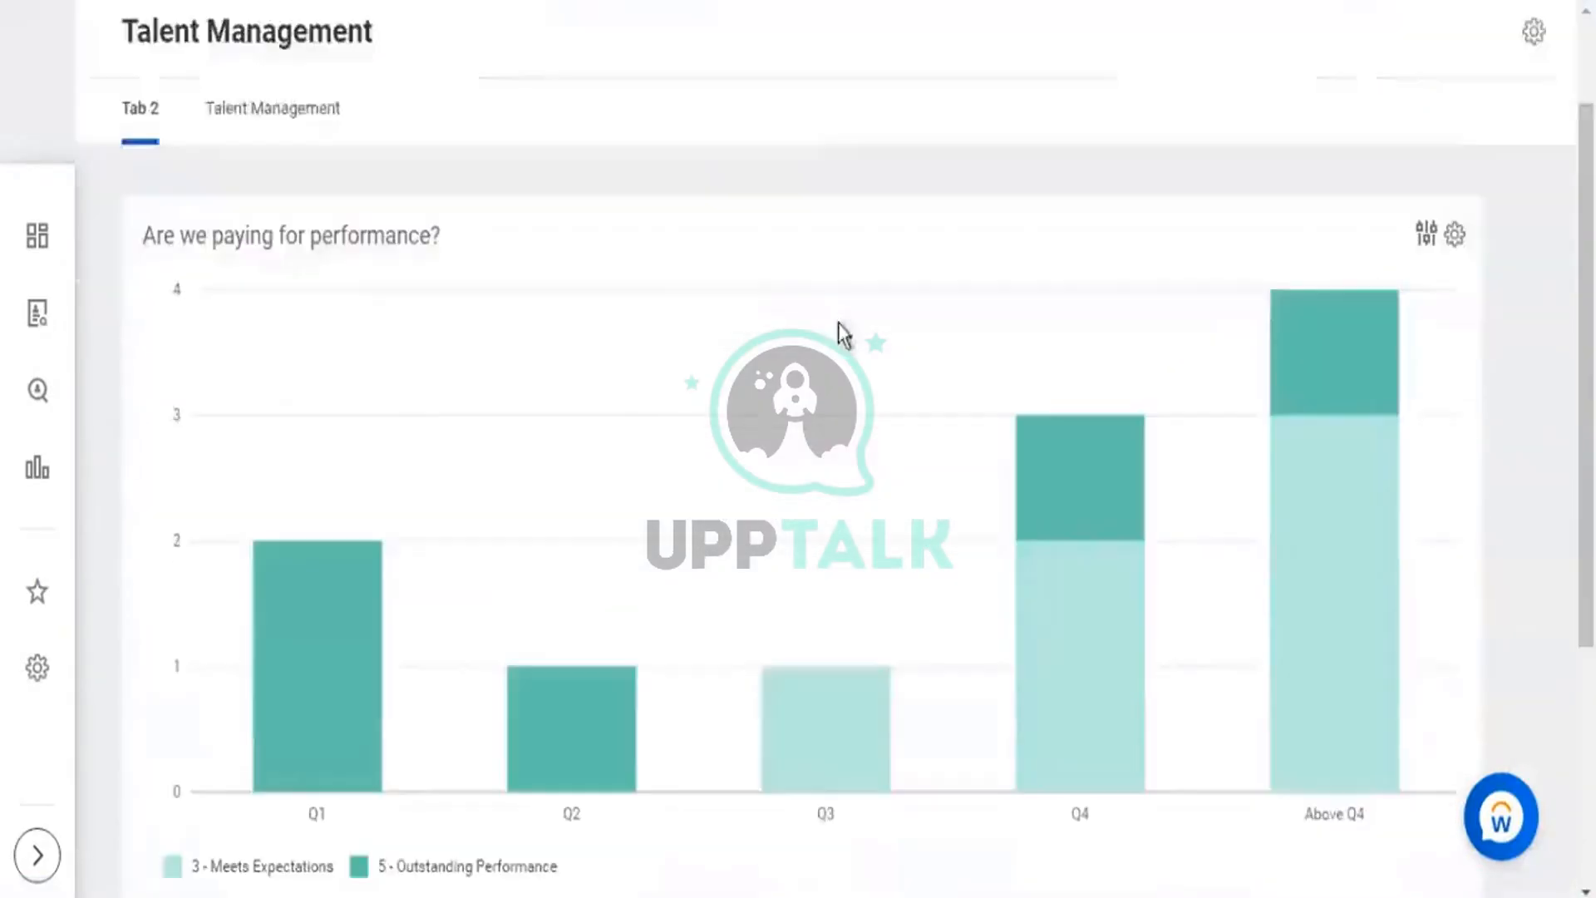
{"action": "scroll", "coordinate": [313, 125], "scroll_direction": "up", "scroll_amount": 3}
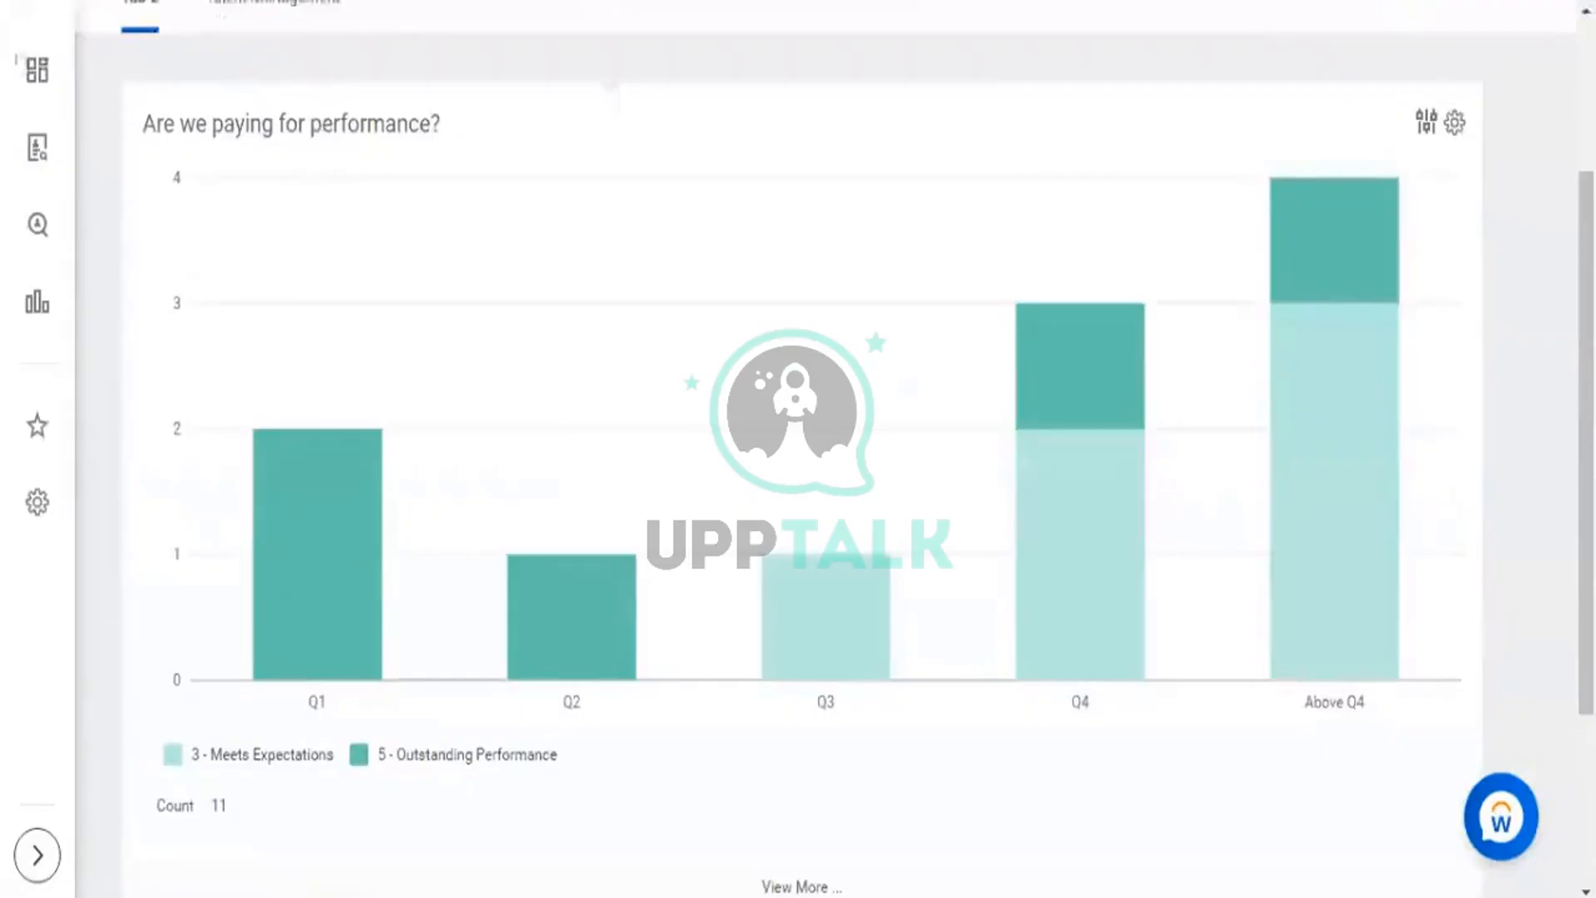
{"action": "scroll", "coordinate": [157, 58], "scroll_direction": "up", "scroll_amount": 2}
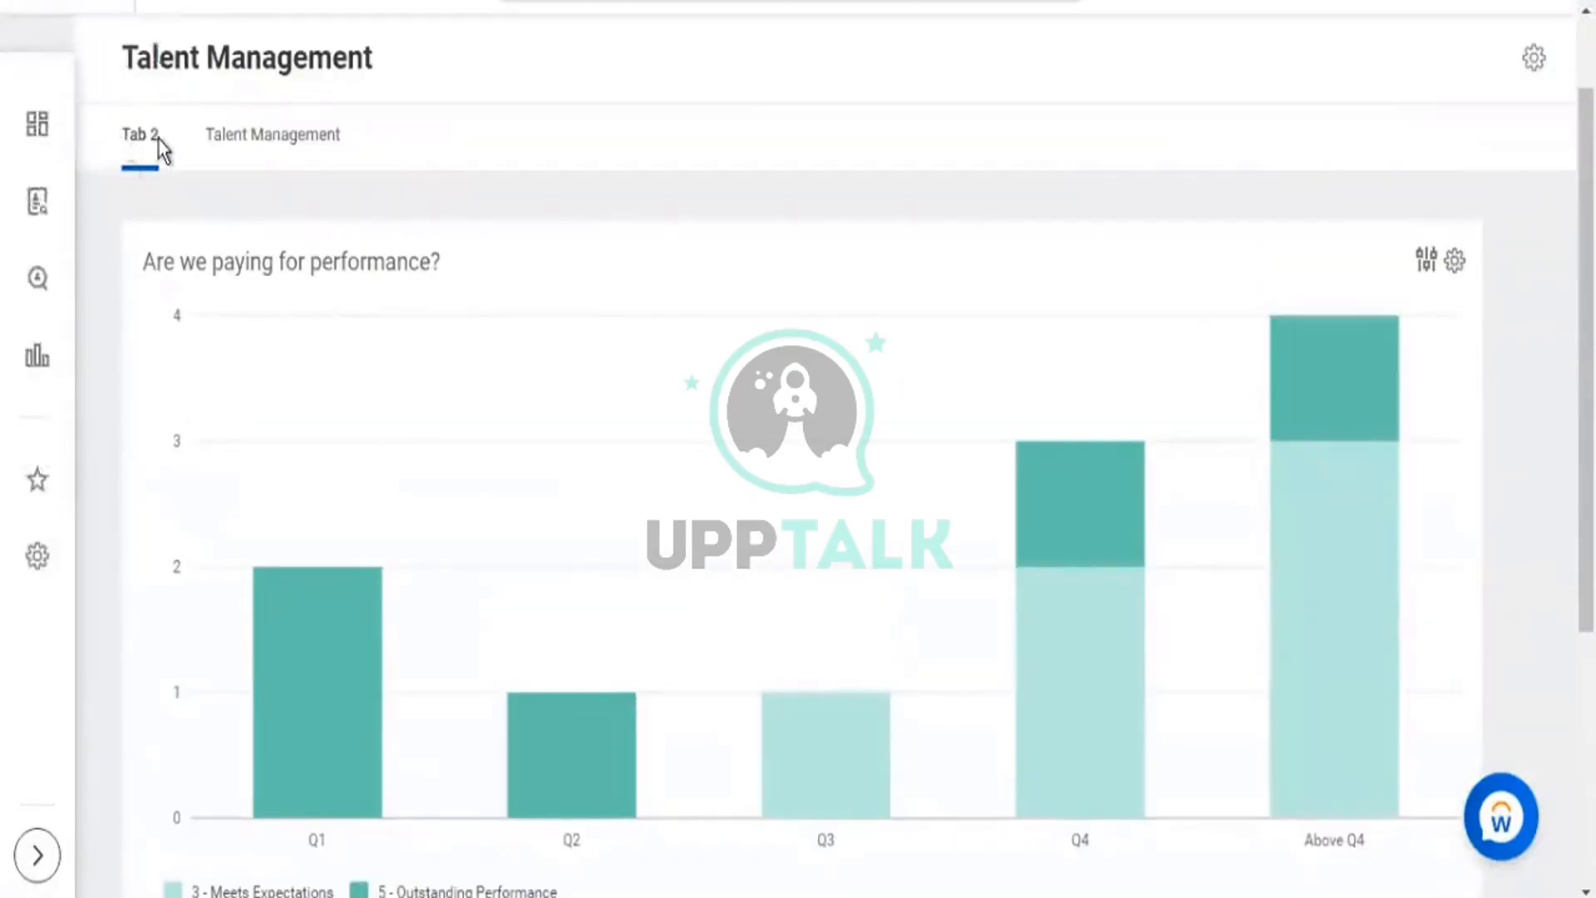
{"action": "triple_click", "coordinate": [161, 142]}
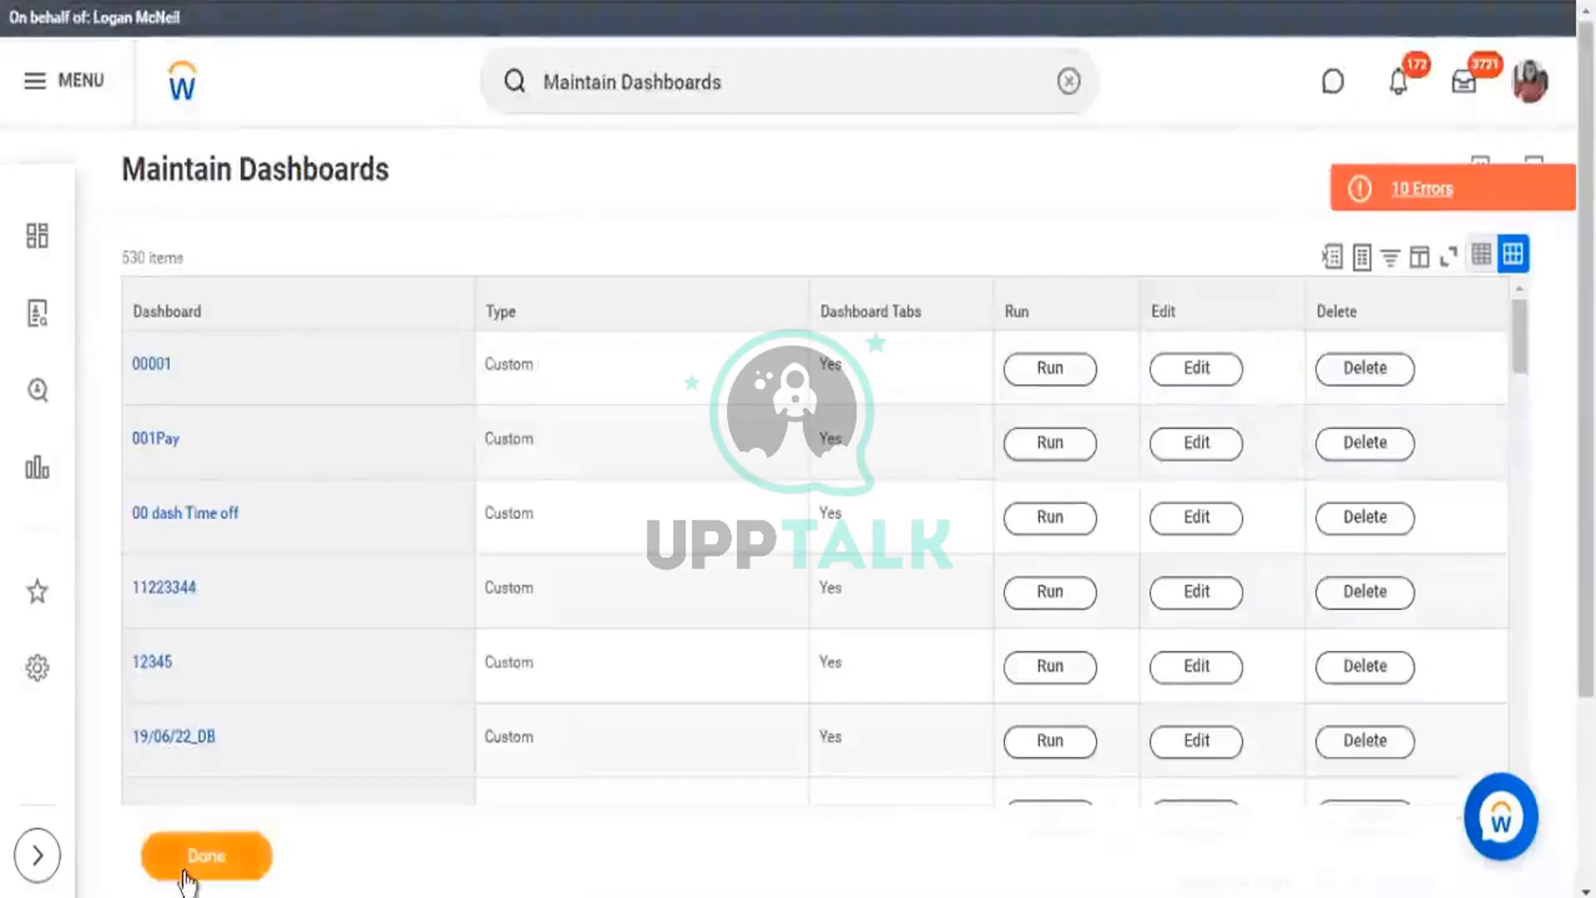
{"action": "left_click", "coordinate": [187, 871]}
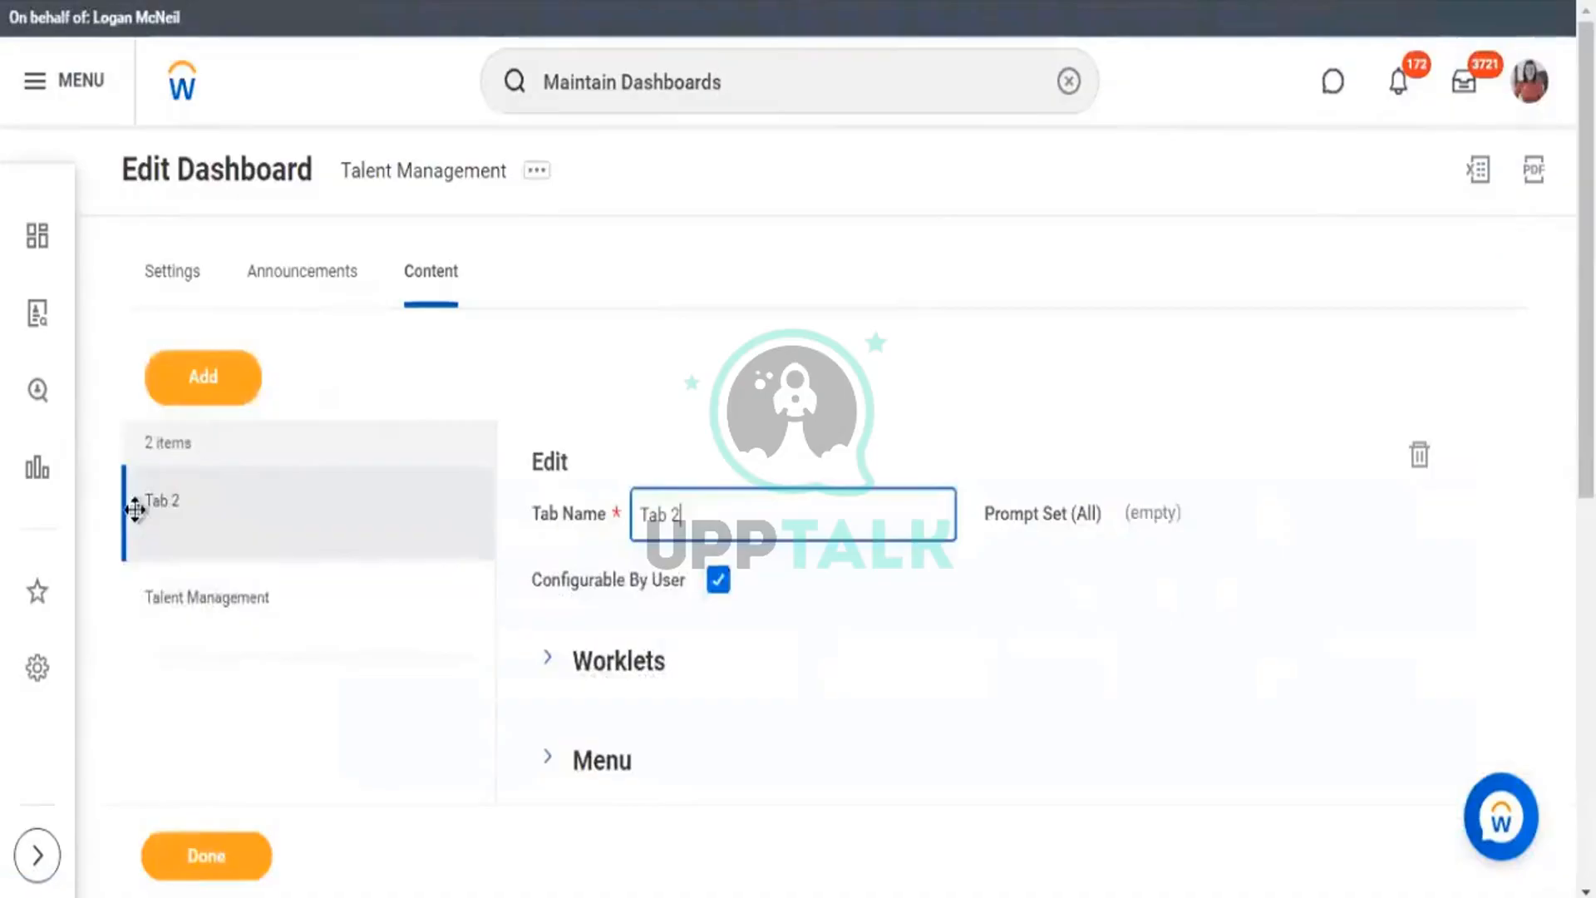
Move Tab 2 below Talent Management, save, and reopen the Talent Management Dashboard from the menu.
{"action": "left_click_drag", "start_coordinate": [137, 509], "coordinate": [133, 637]}
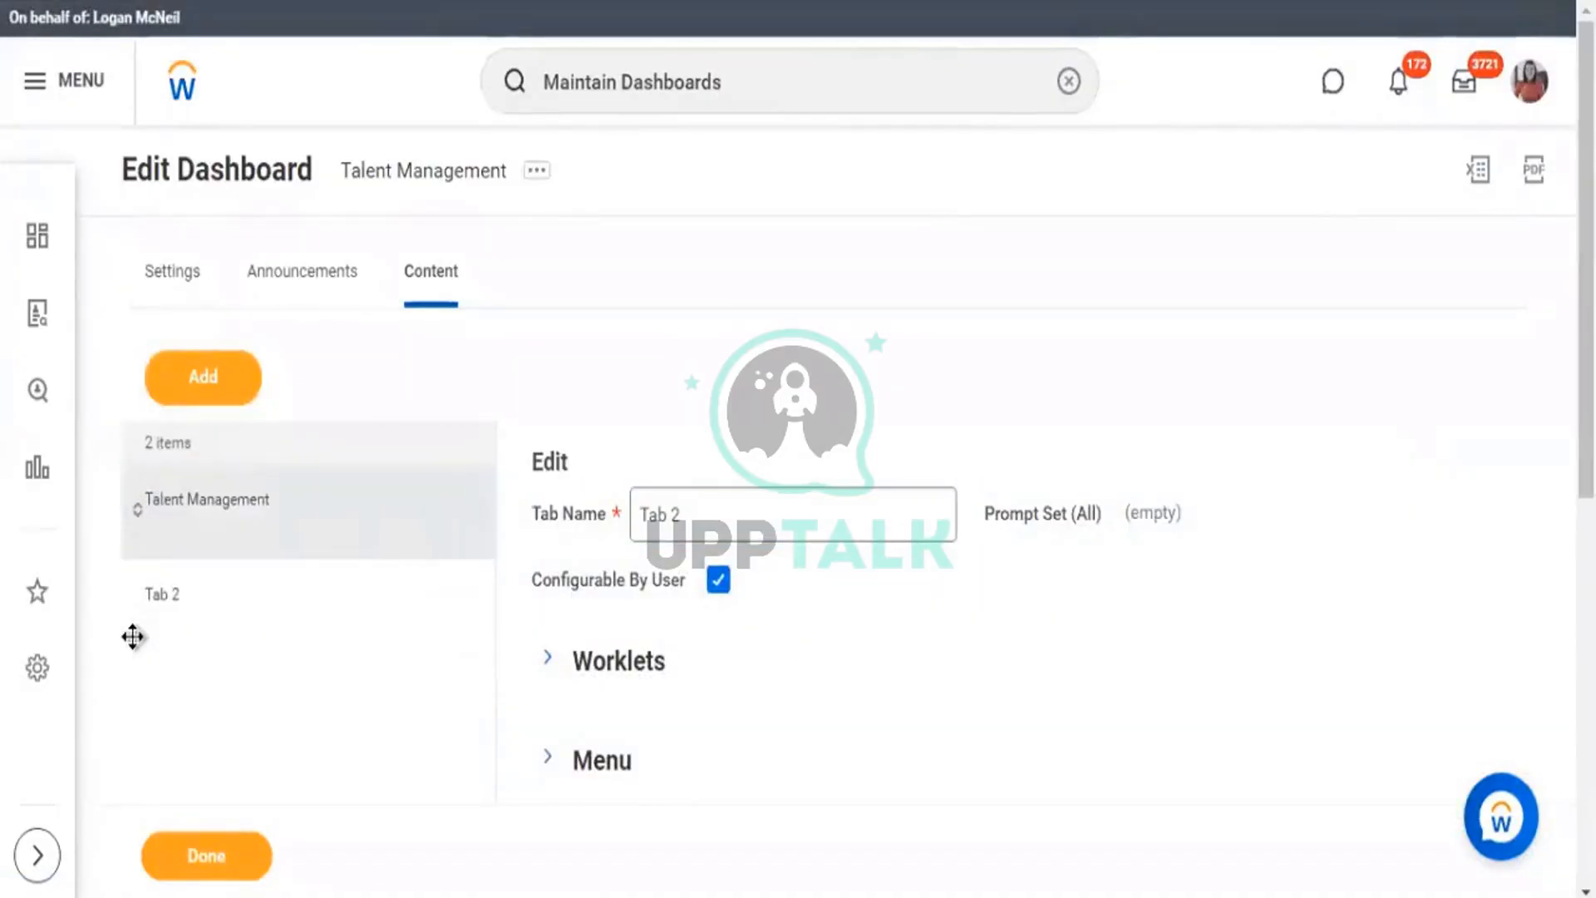
{"action": "left_click", "coordinate": [215, 862]}
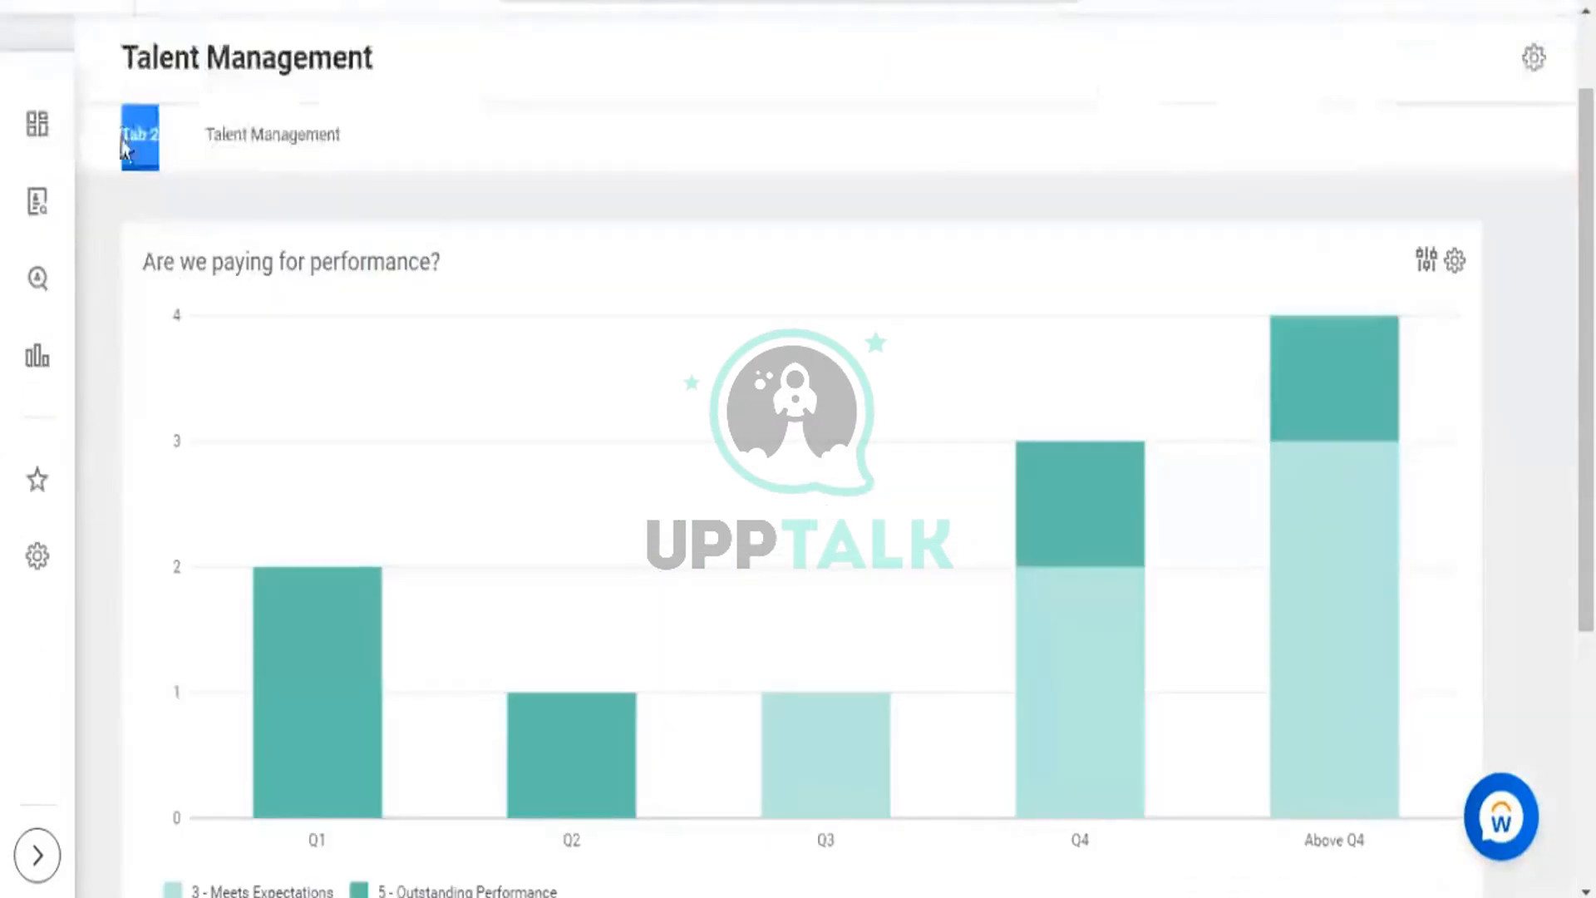
{"action": "left_click", "coordinate": [256, 135]}
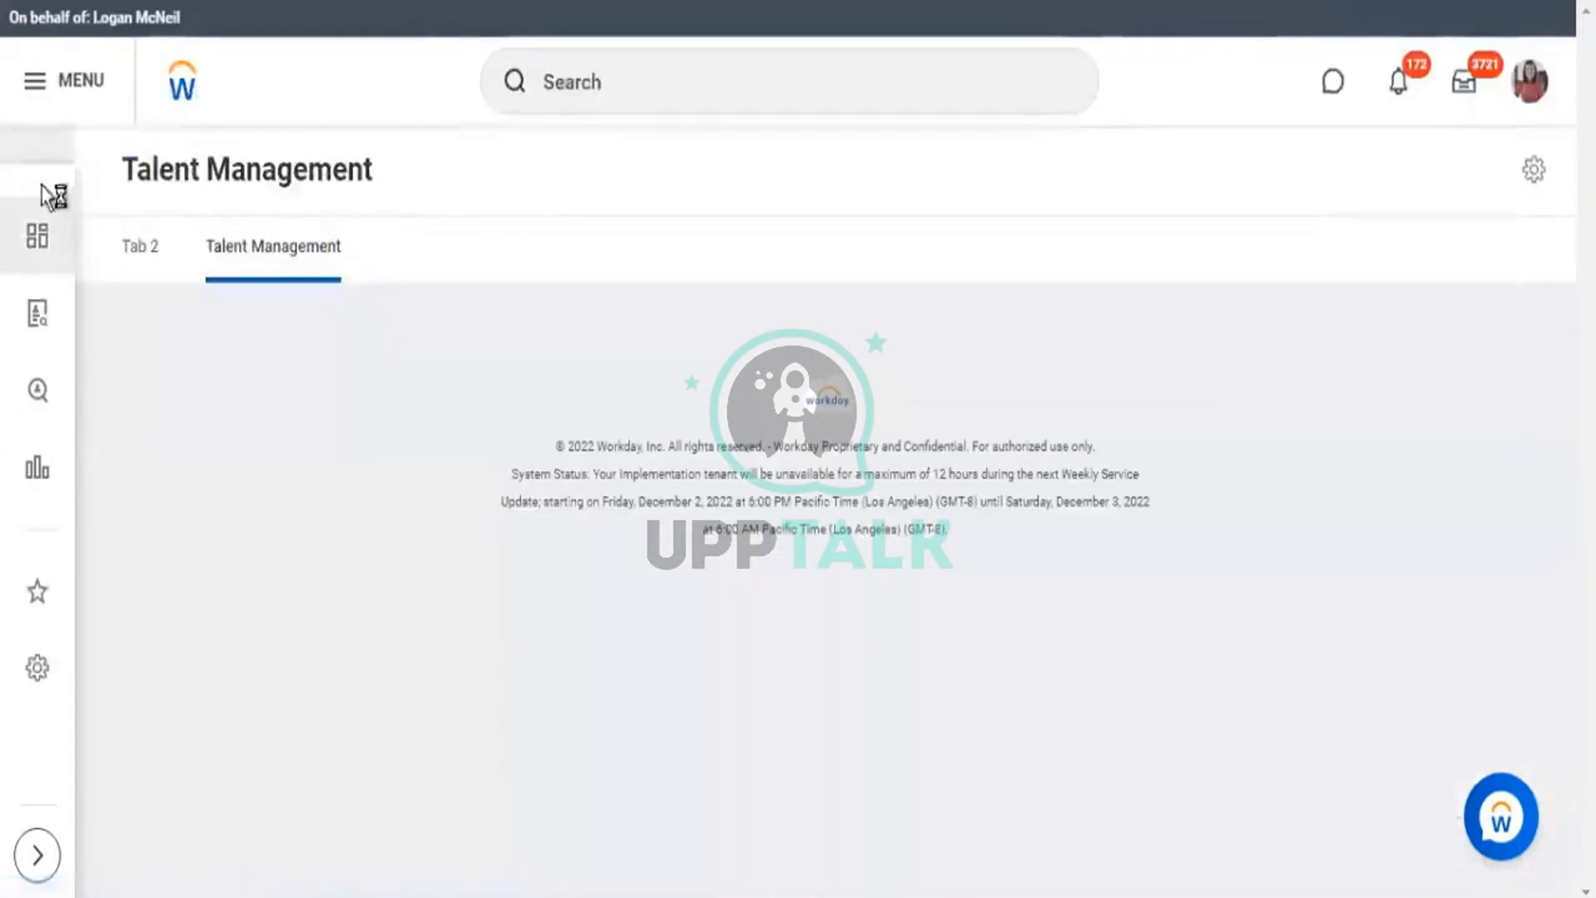
{"action": "left_click", "coordinate": [37, 102]}
{"action": "left_click", "coordinate": [228, 520]}
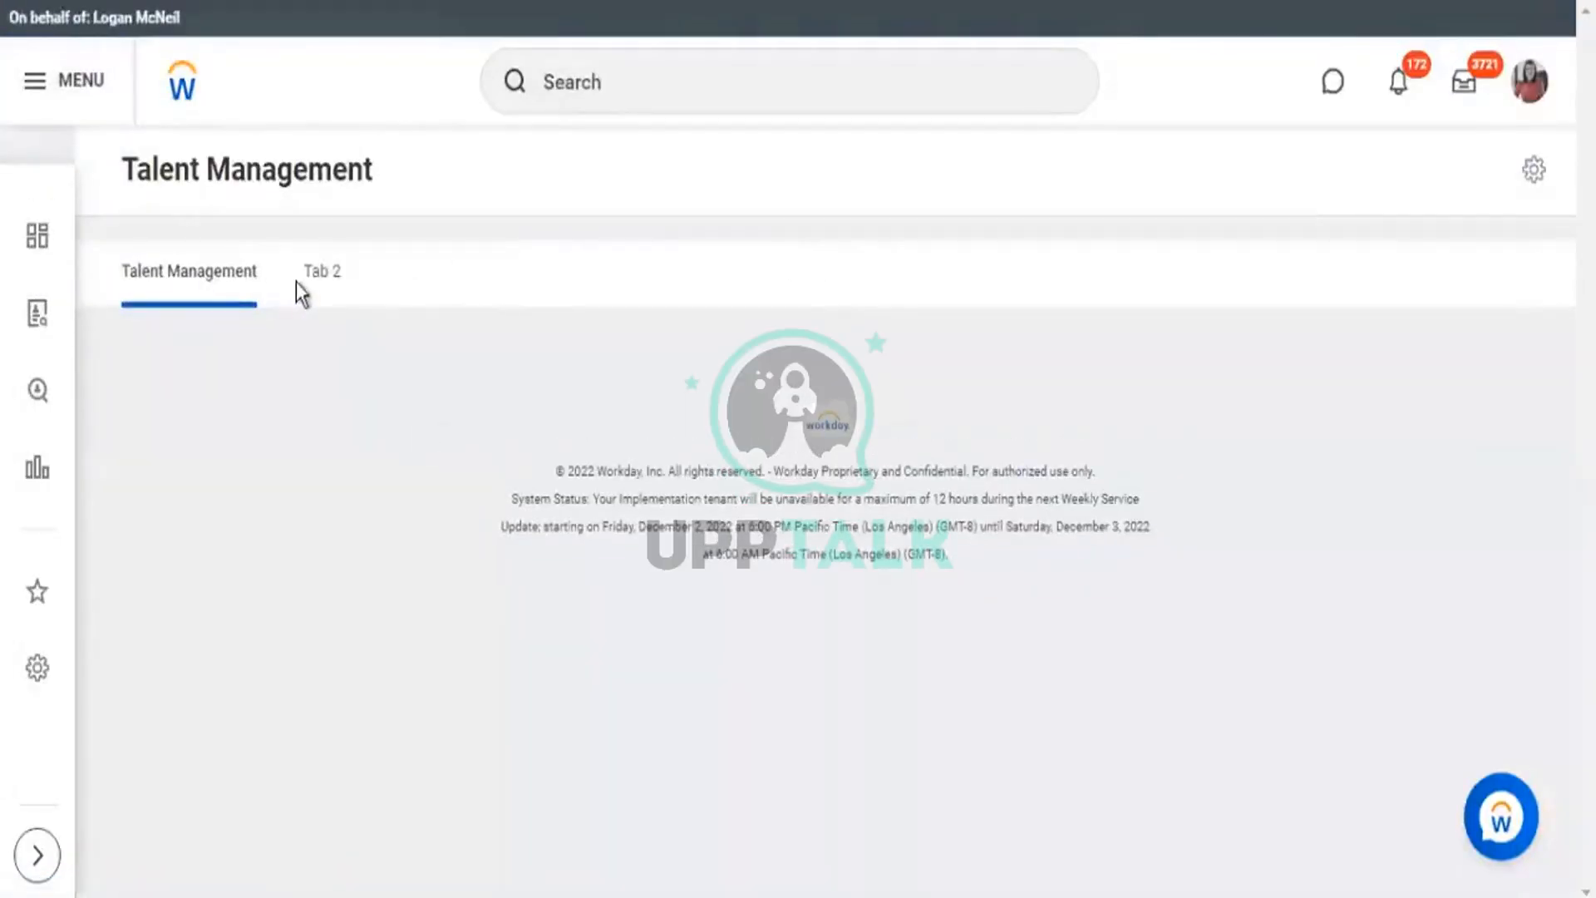
{"action": "left_click_drag", "start_coordinate": [297, 281], "coordinate": [373, 307]}
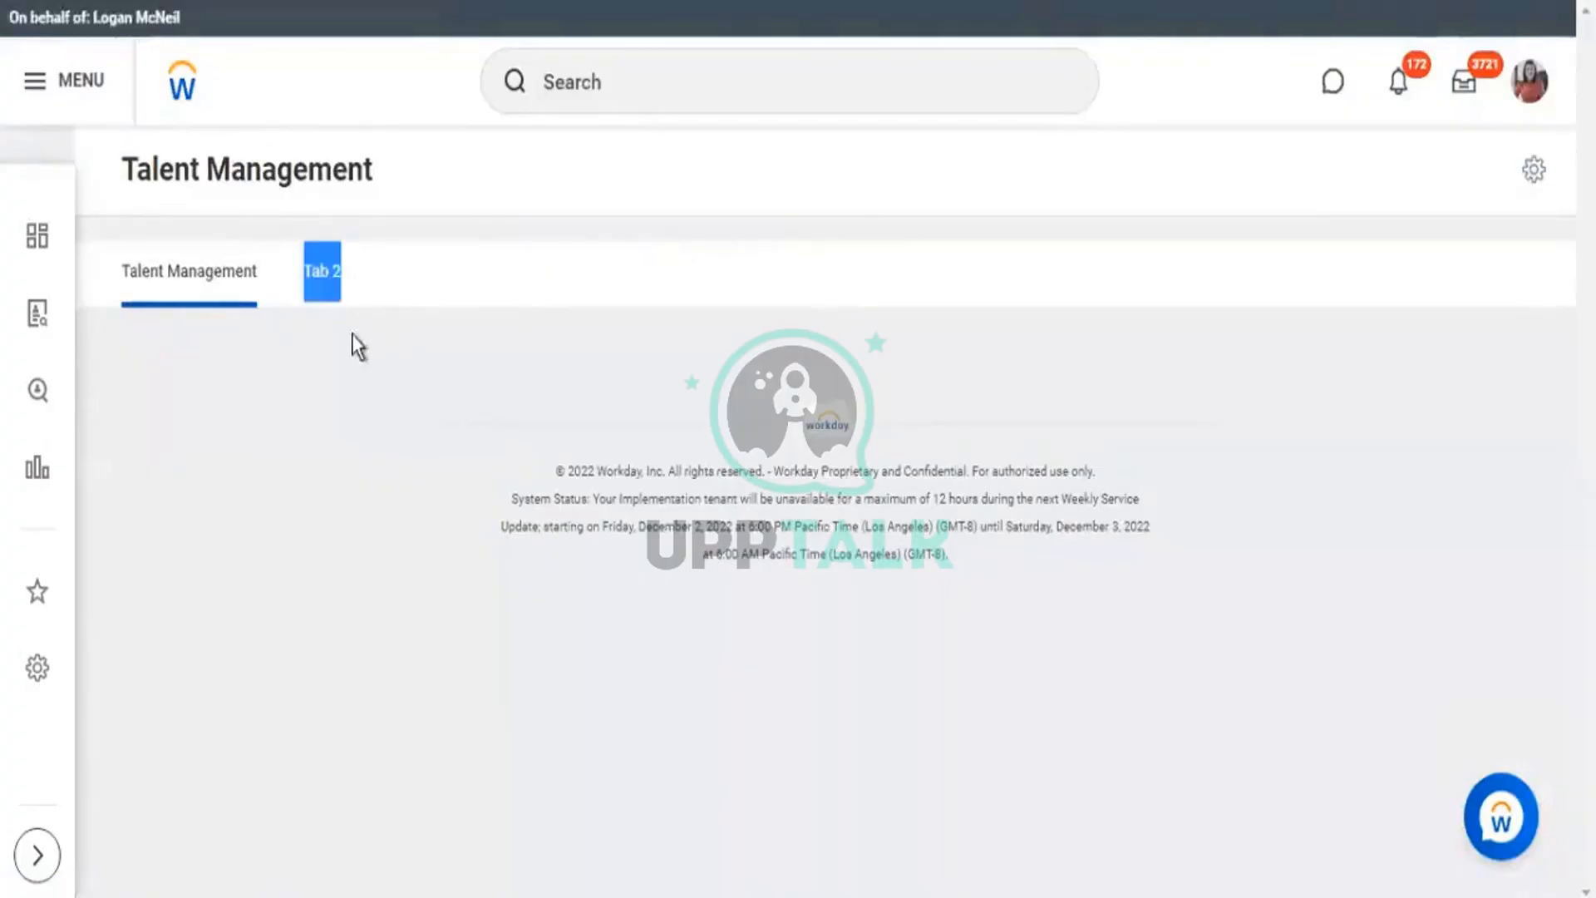